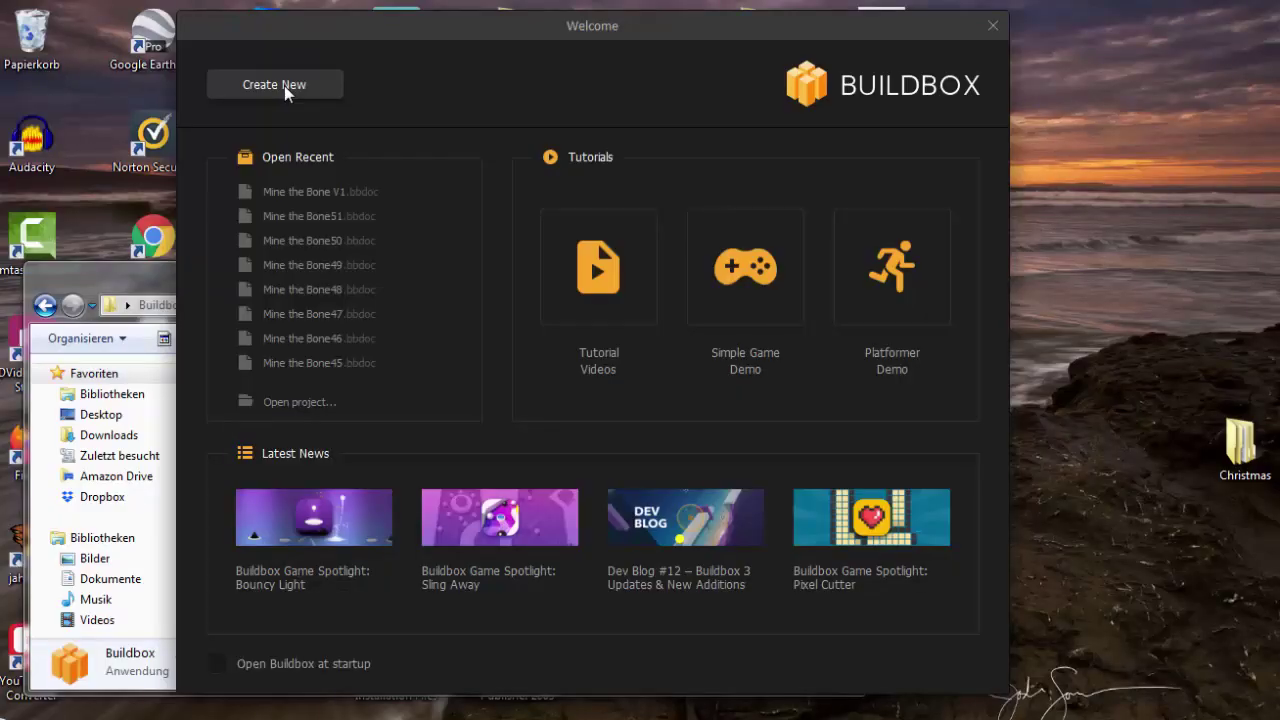
# Start a new project and choose the Platformer gameplay type.
pyautogui.click(284, 85)
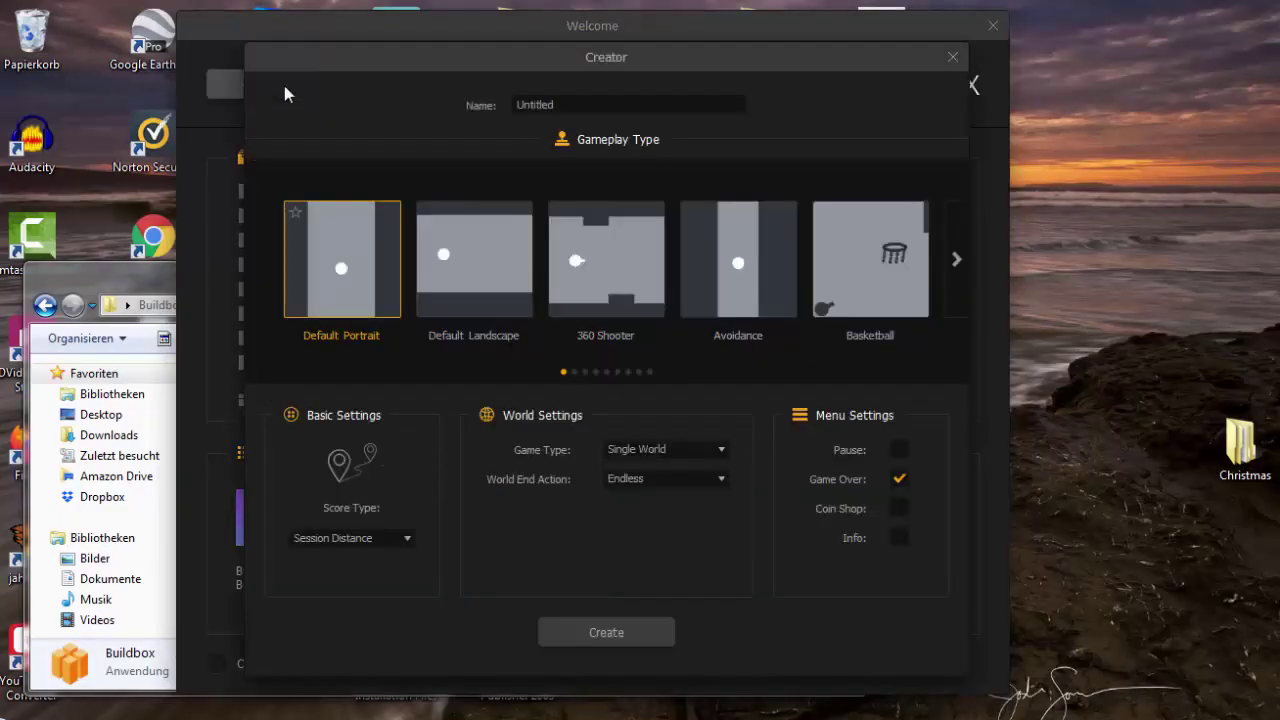
pyautogui.click(957, 261)
pyautogui.click(957, 261)
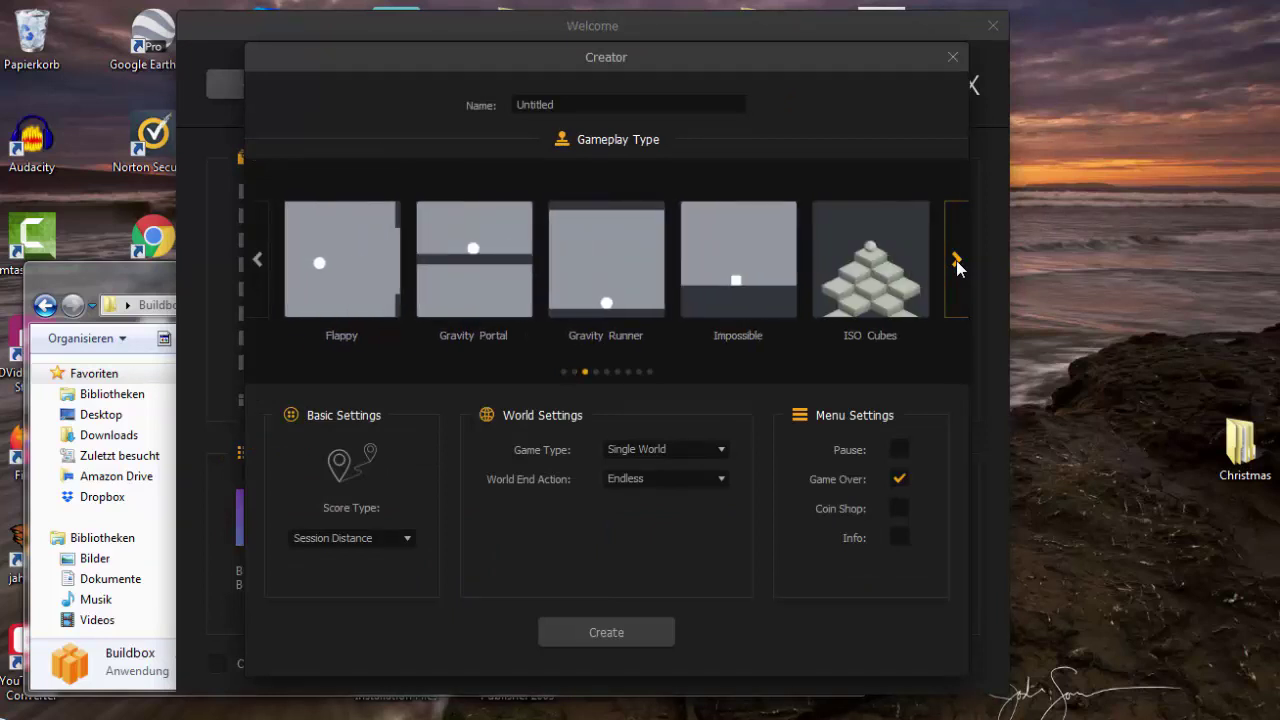
pyautogui.click(957, 261)
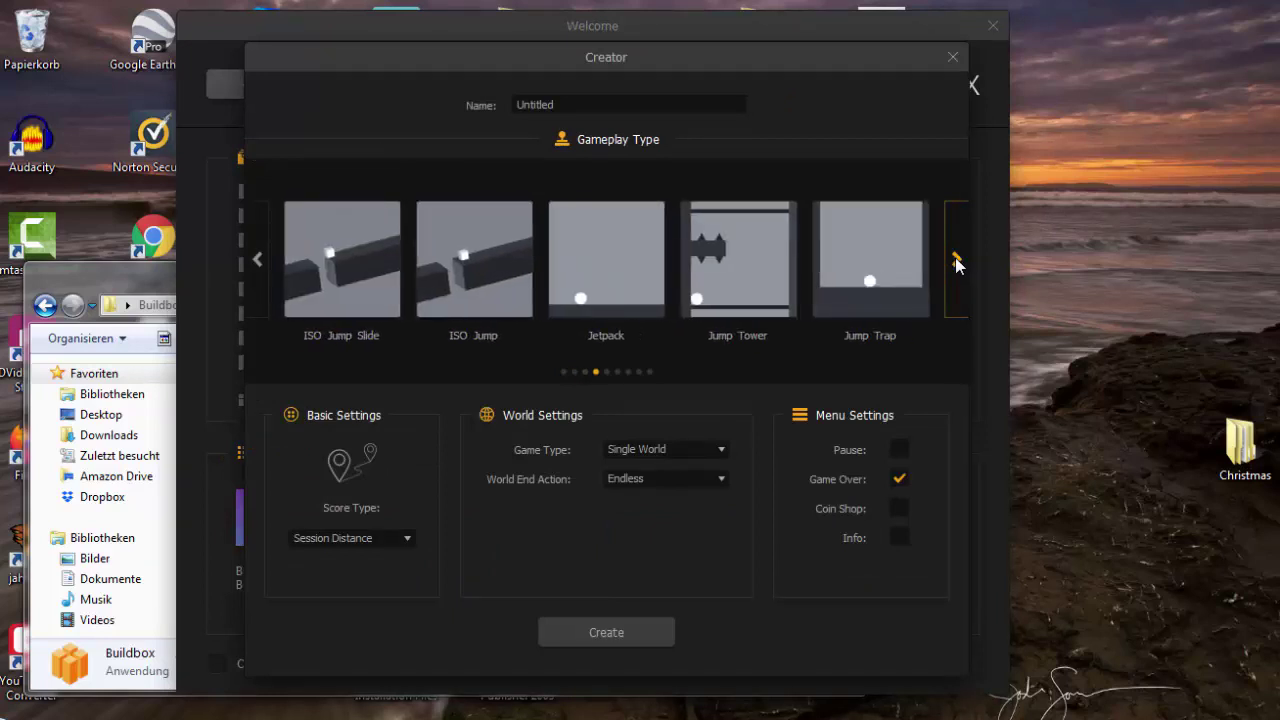
pyautogui.click(956, 261)
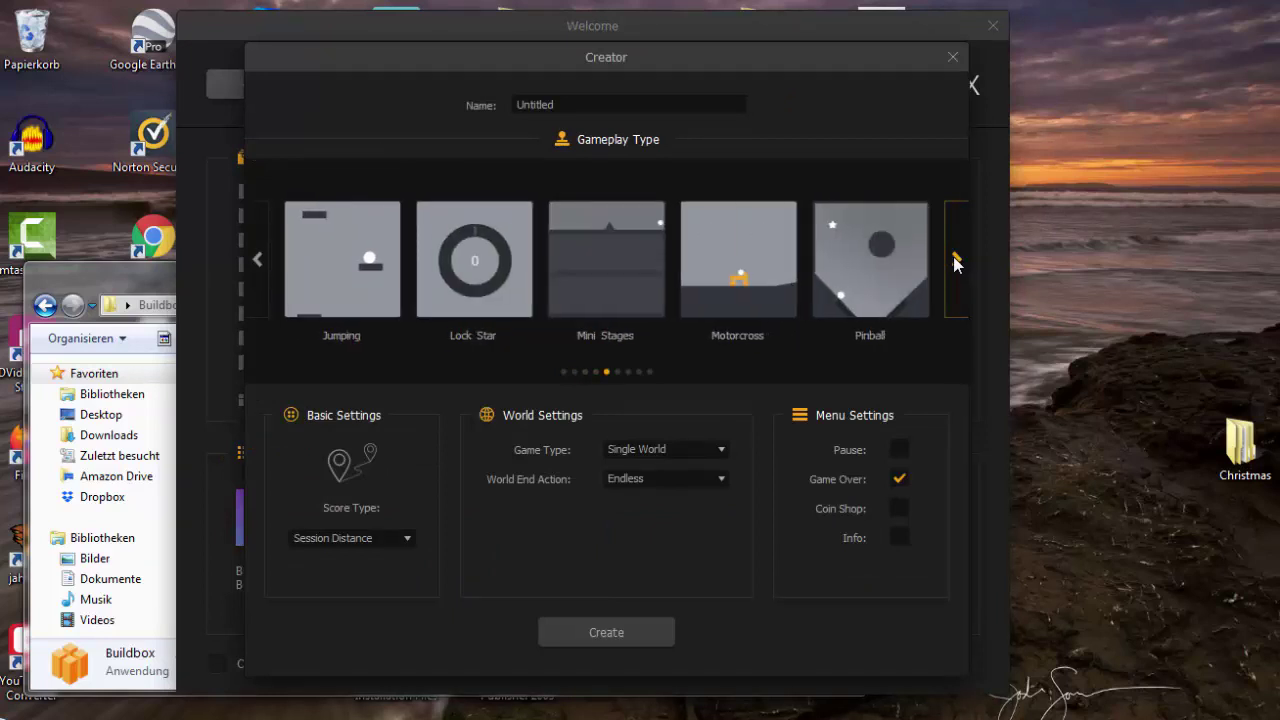
pyautogui.click(955, 261)
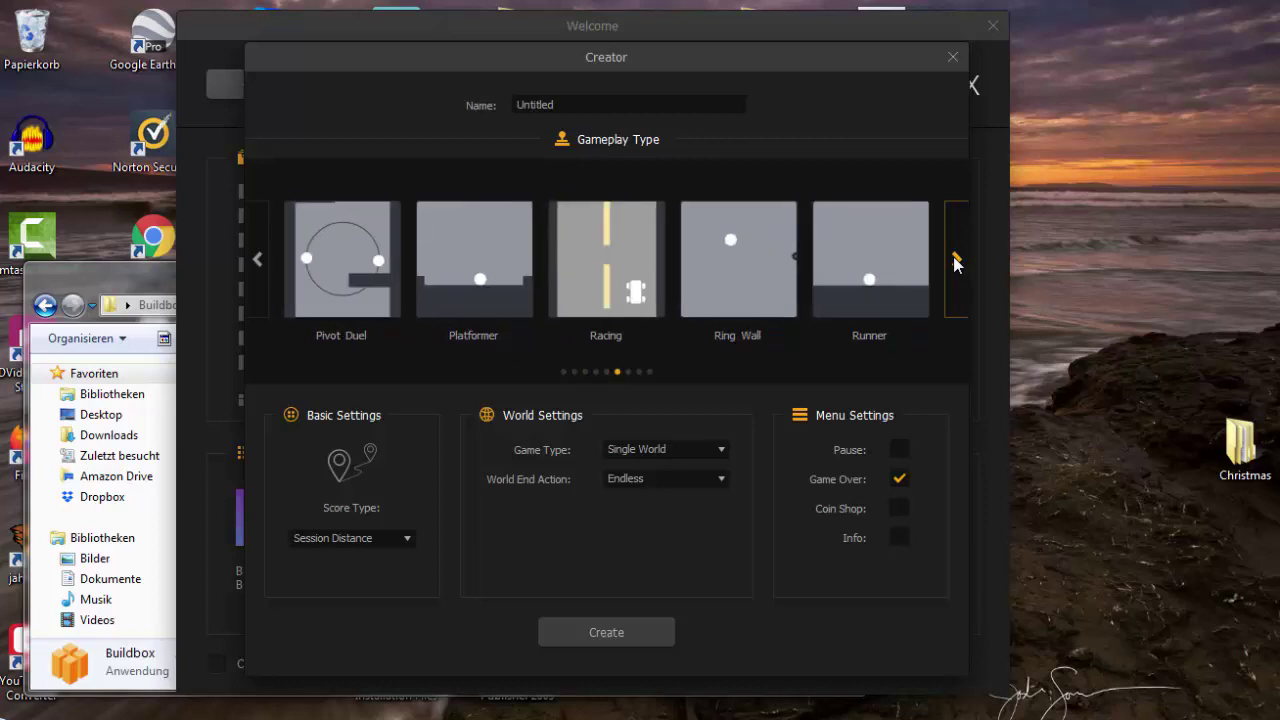
pyautogui.click(449, 264)
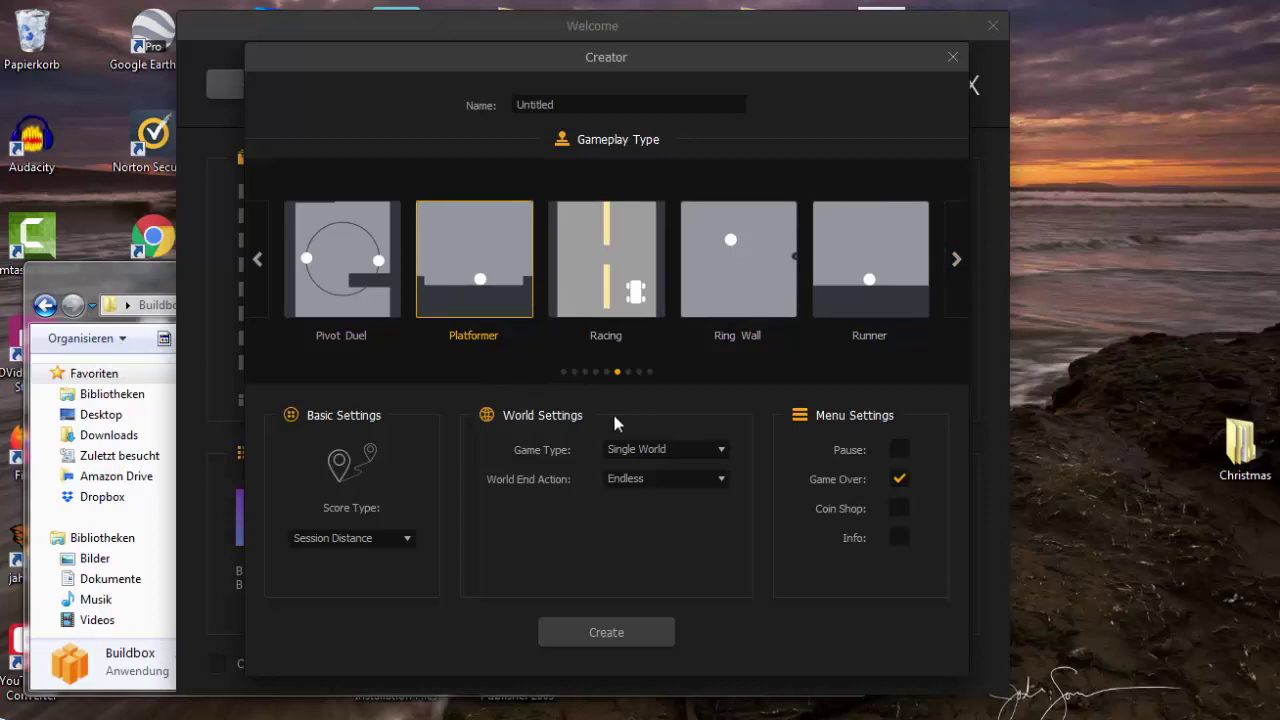
# Set the game type to Multi World with 10 worlds and the world end action to World select.
pyautogui.click(670, 448)
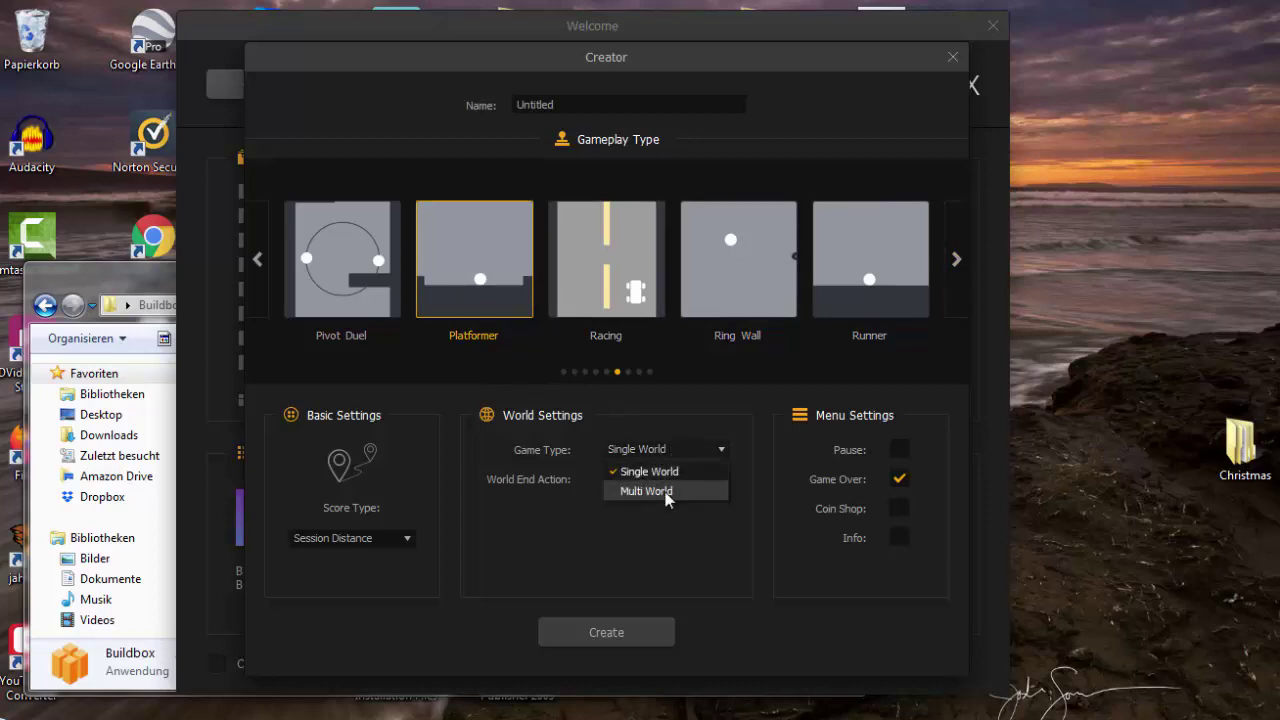
pyautogui.click(667, 491)
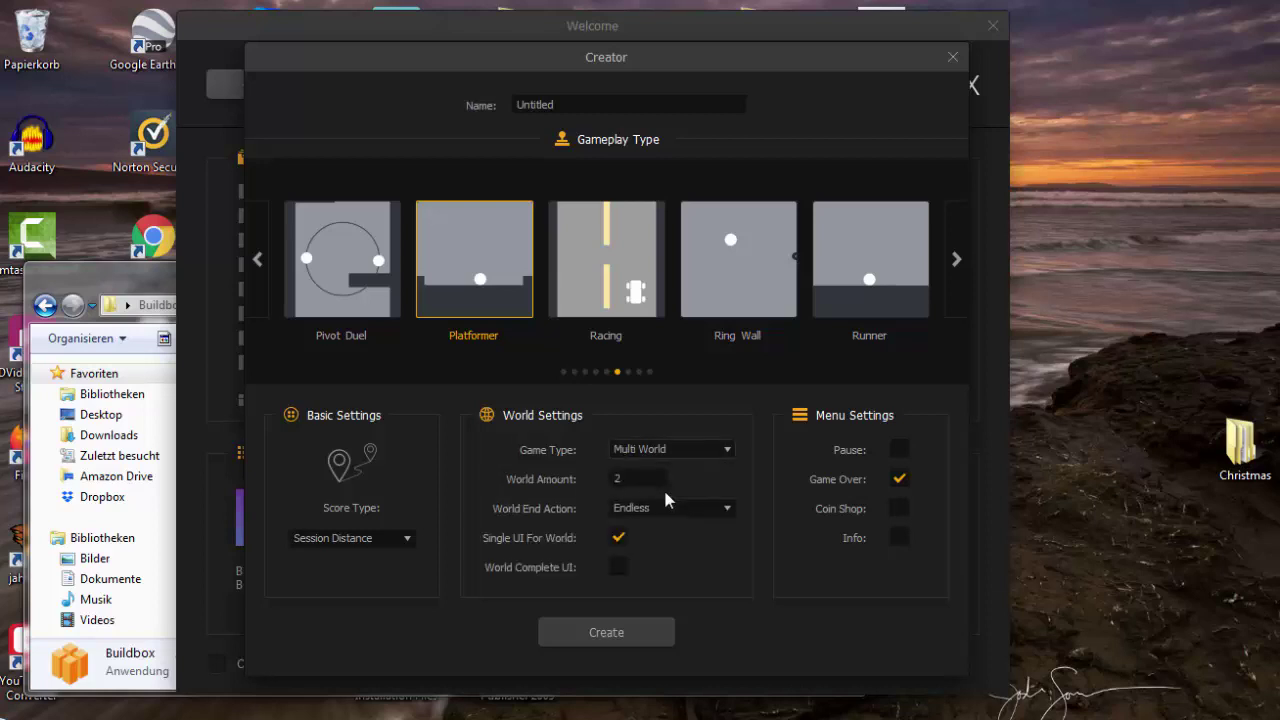
pyautogui.click(636, 477)
pyautogui.press('BackSpace')
pyautogui.write('10')
pyautogui.click(720, 562)
pyautogui.click(652, 507)
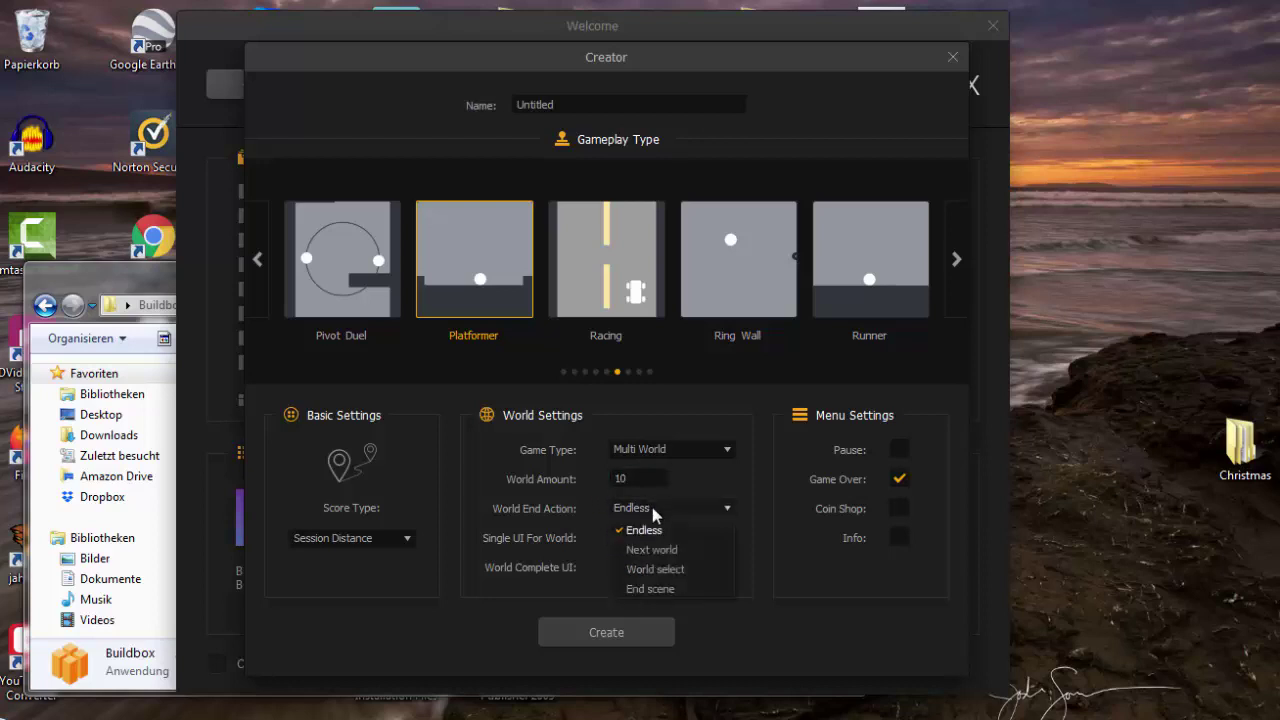
pyautogui.click(658, 570)
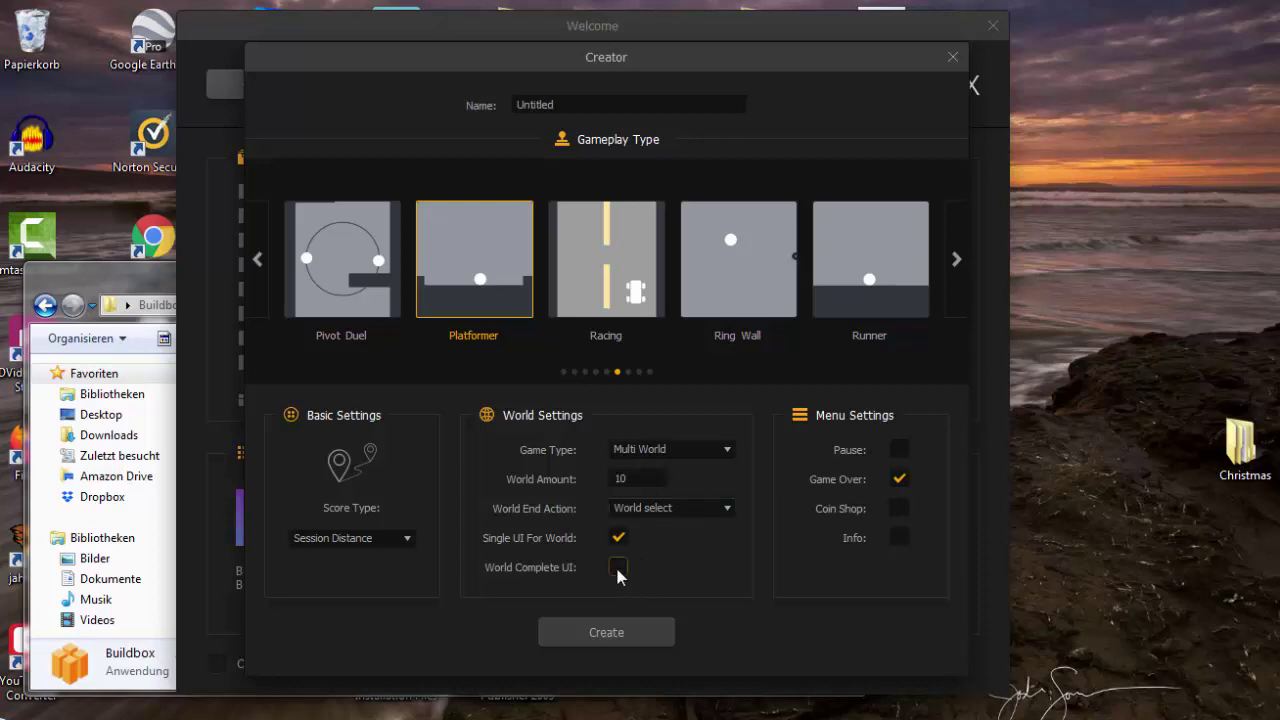
# Enable the World Complete UI plus the Pause and Coin Shop menus, and create the project.
pyautogui.click(898, 450)
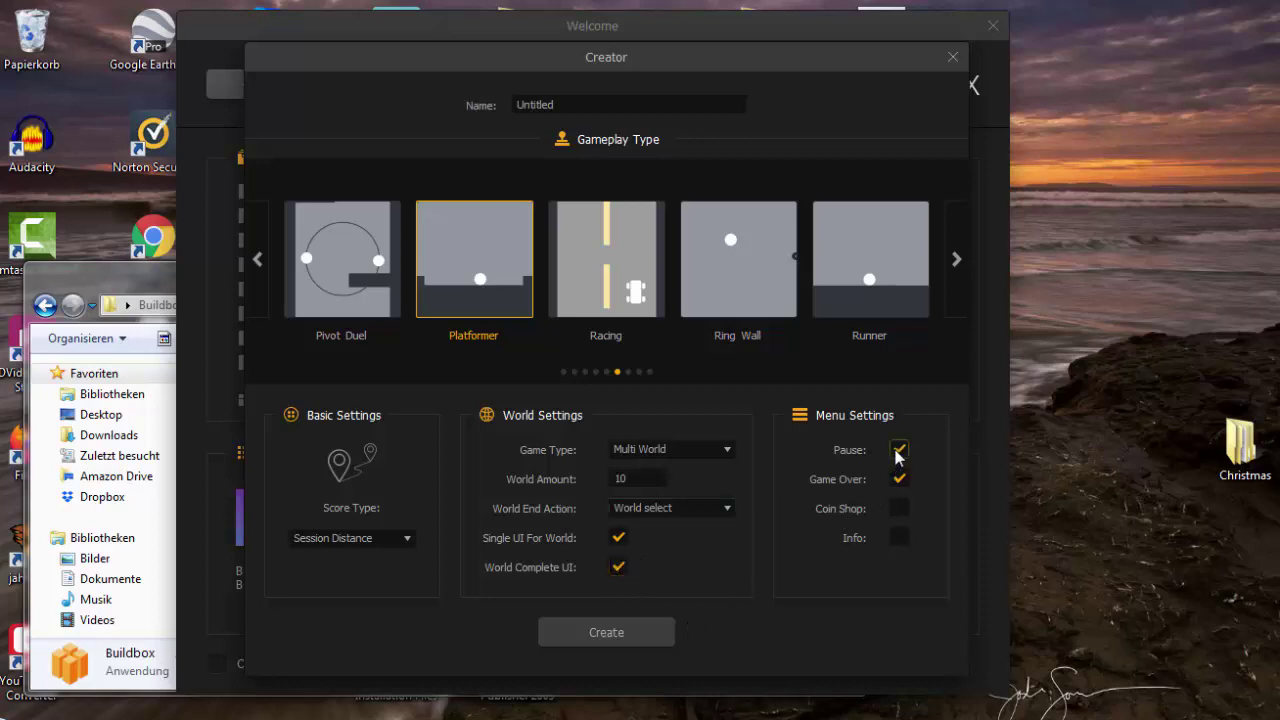
pyautogui.click(897, 509)
pyautogui.click(612, 631)
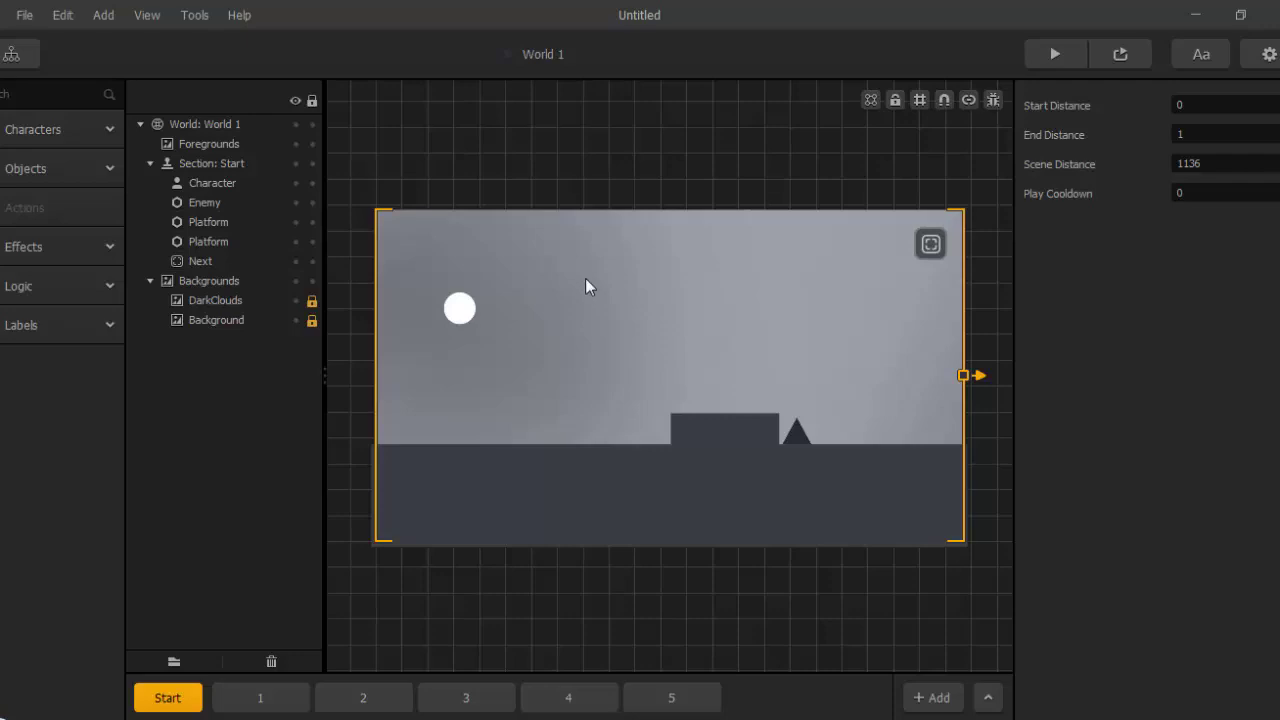
pyautogui.scroll(-2, 605, 306)
pyautogui.scroll(1, 605, 306)
pyautogui.moveTo(605, 306); pyautogui.dragTo(643, 323, button='middle')
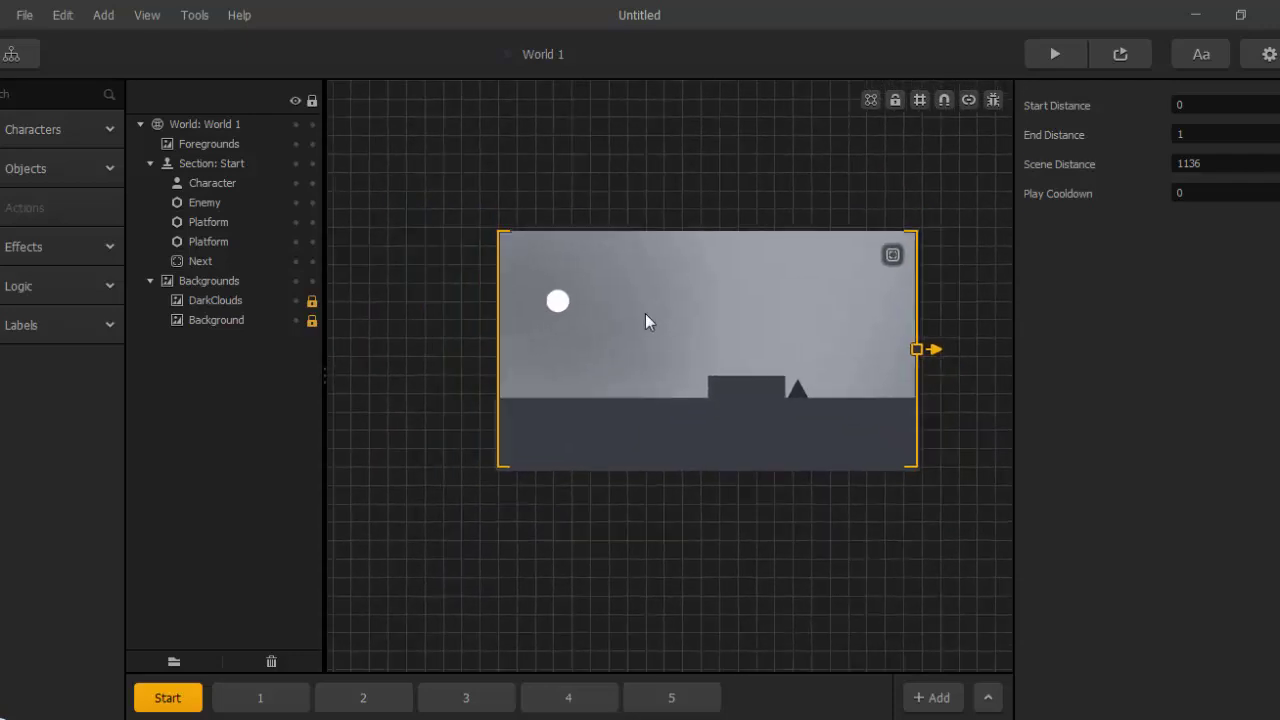
pyautogui.scroll(1, 645, 320)
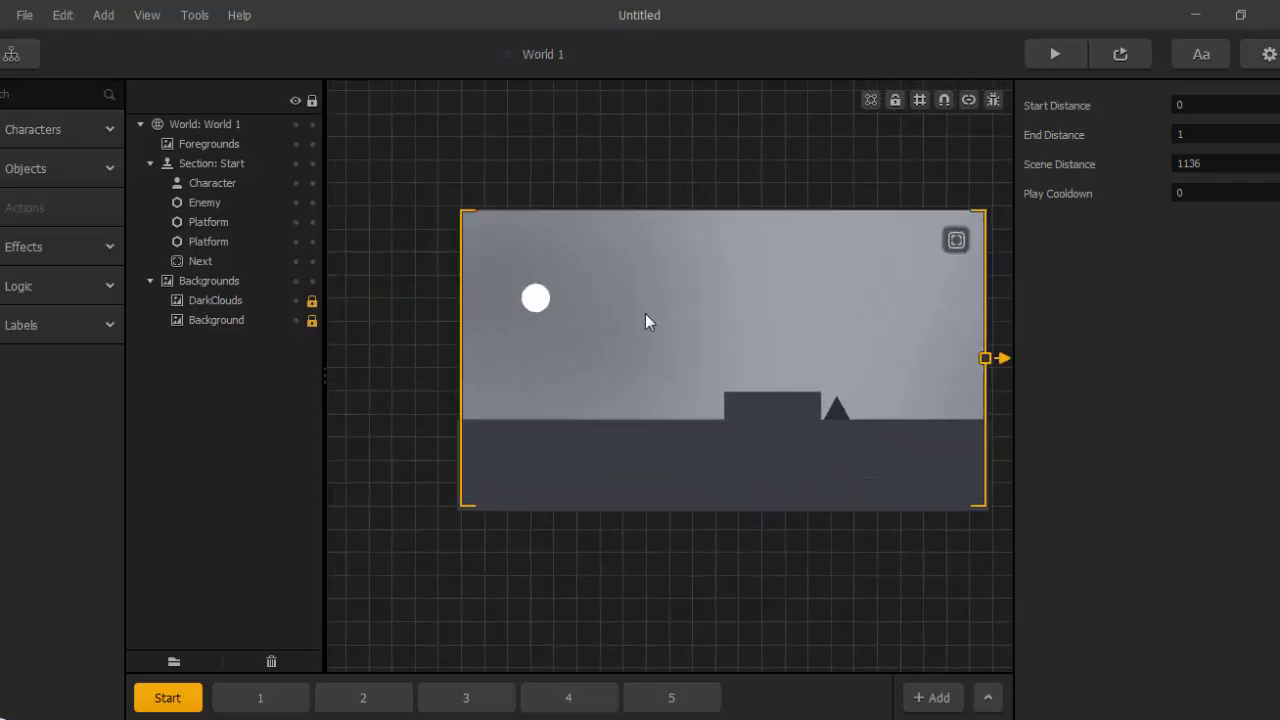
# Remove the white circle images from the Character asset's default animation and move animation.
pyautogui.click(111, 128)
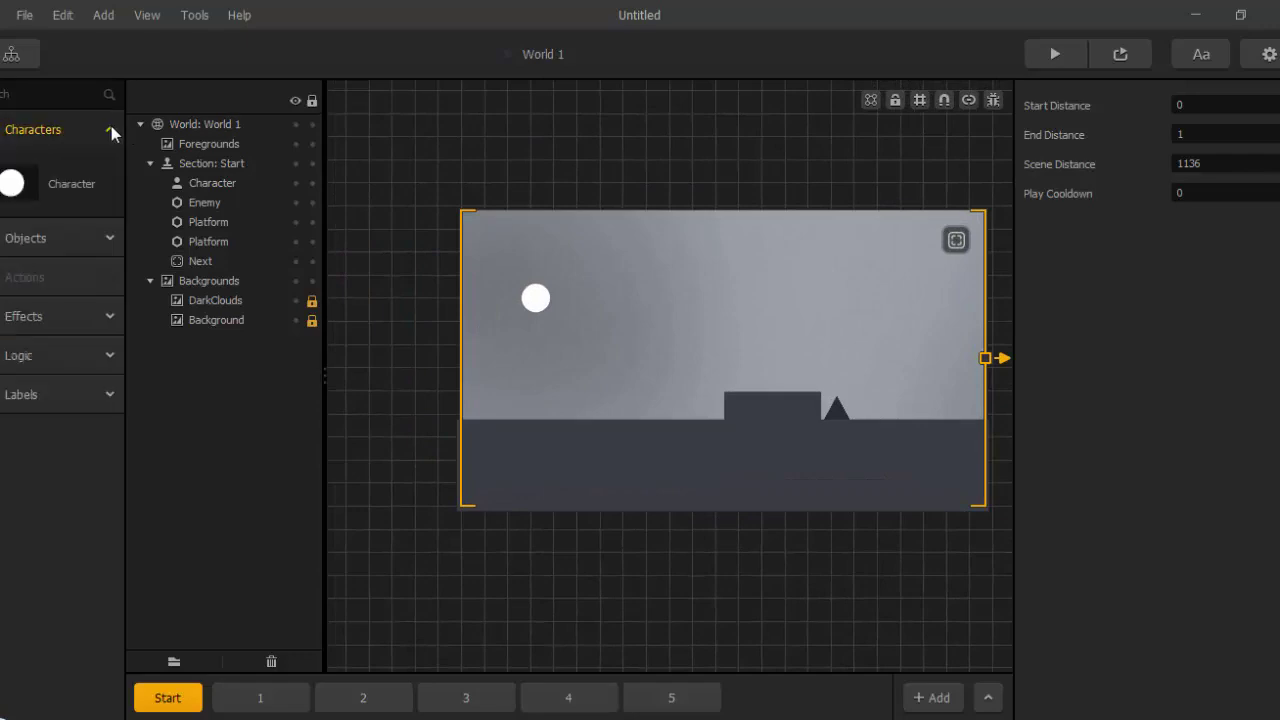
pyautogui.click(15, 190)
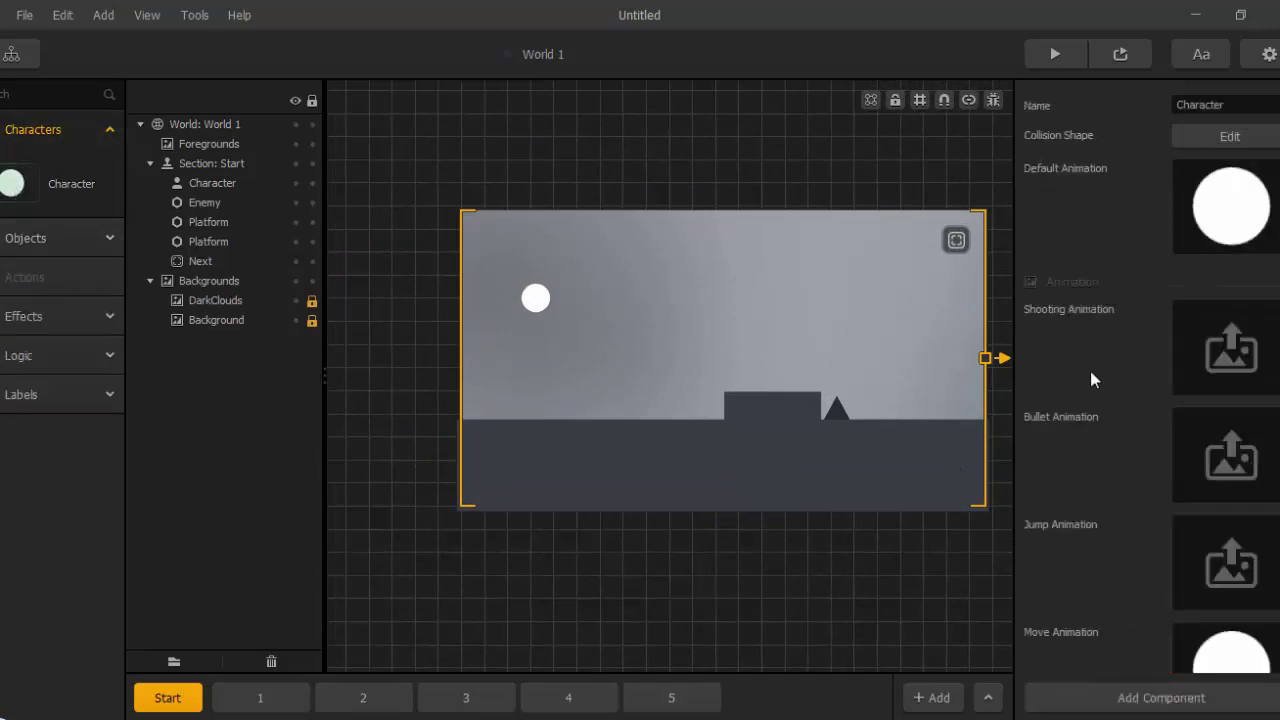
pyautogui.click(1272, 172)
pyautogui.scroll(-2, 1165, 533)
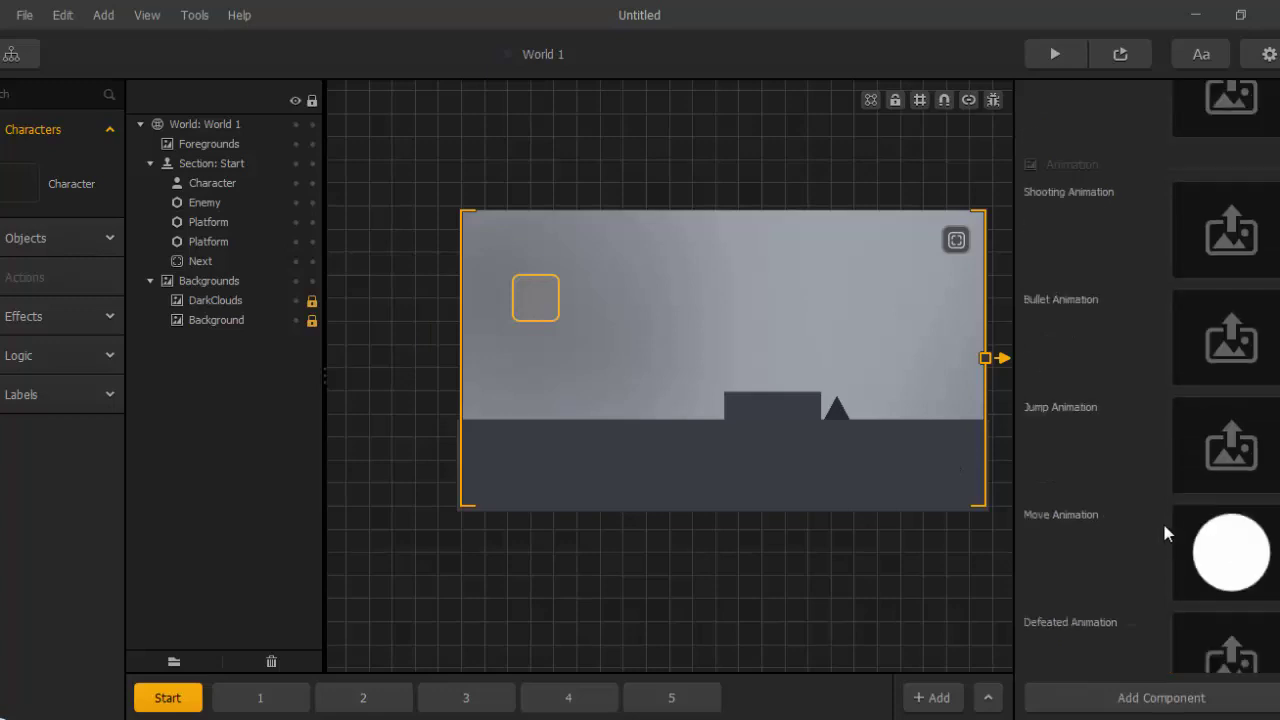
pyautogui.scroll(-1, 1164, 530)
pyautogui.moveTo(1248, 434)
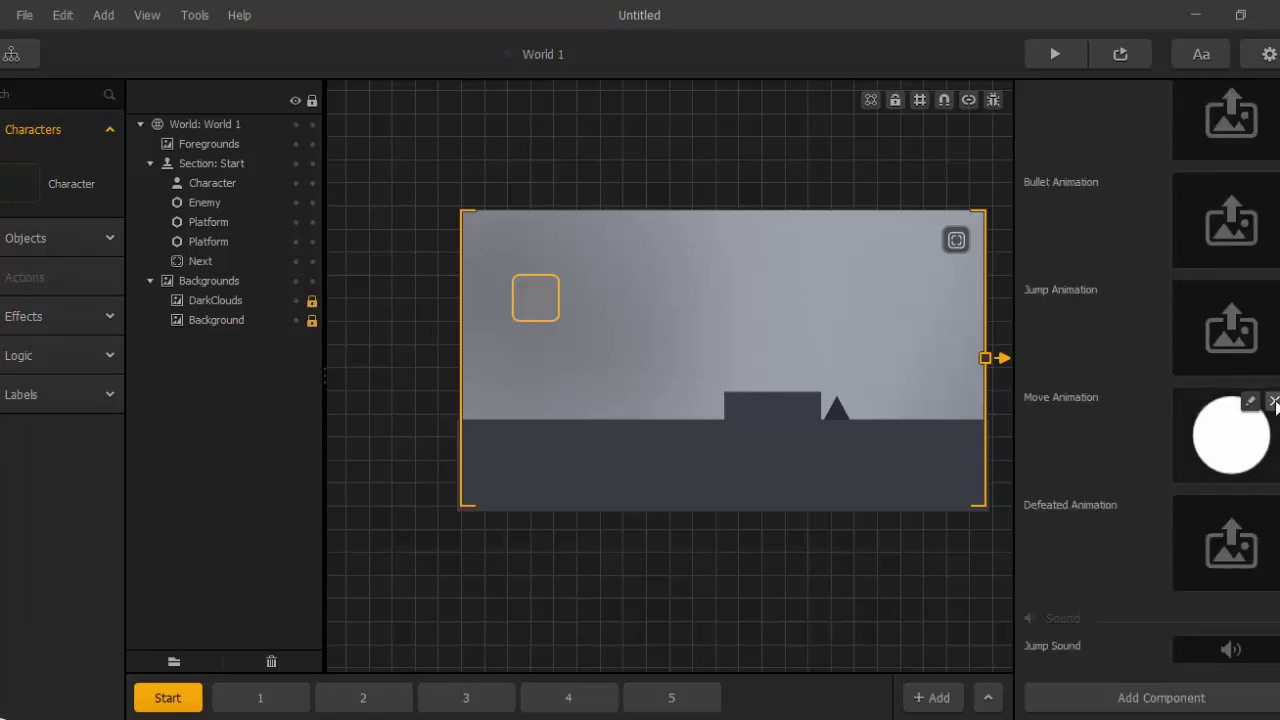
pyautogui.click(1274, 401)
pyautogui.scroll(-2, 1248, 423)
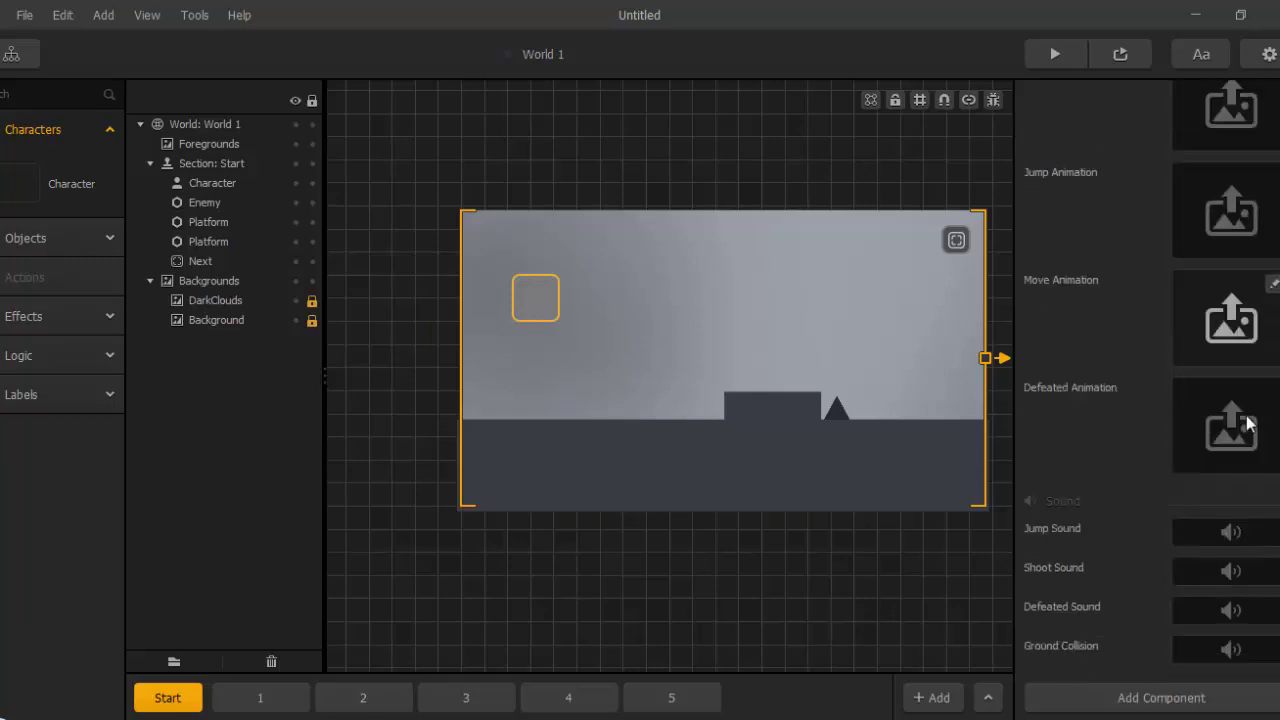
pyautogui.scroll(6, 1248, 422)
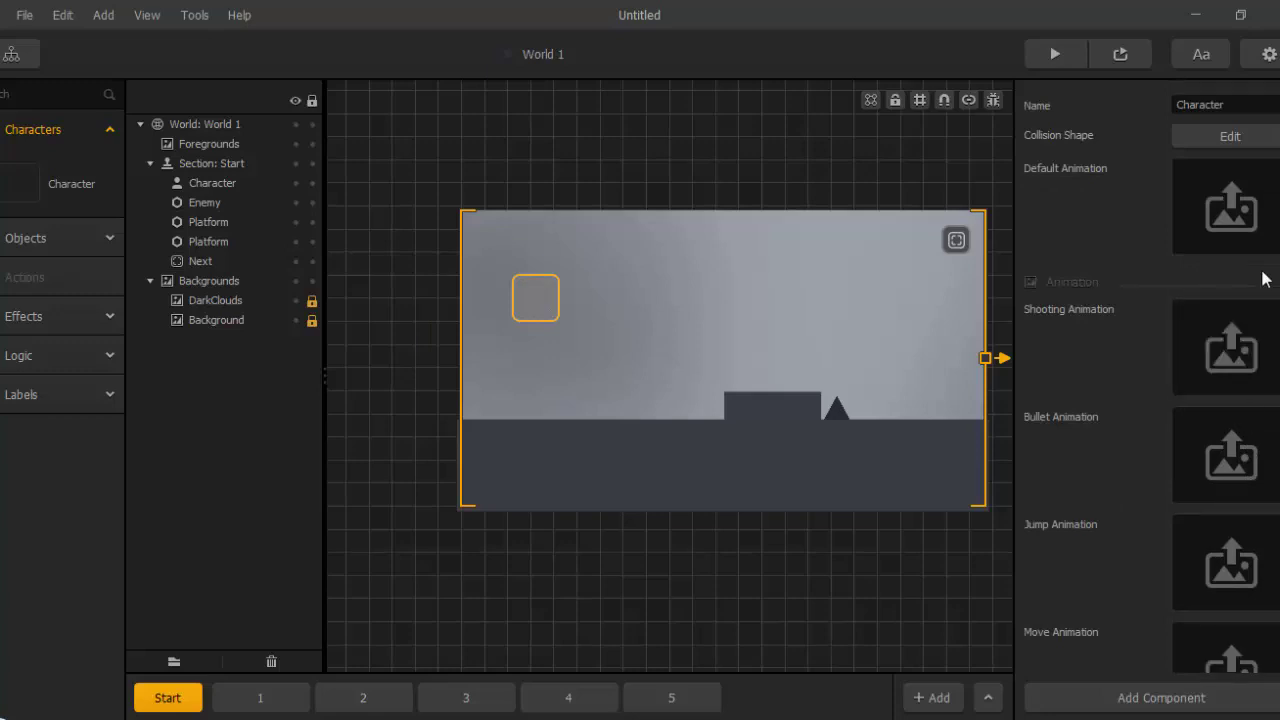
# Switch to Windows Explorer and assign the starlord image from Super Heroes > Star Lord > PNG as the Character's default animation.
pyautogui.click(58, 719)
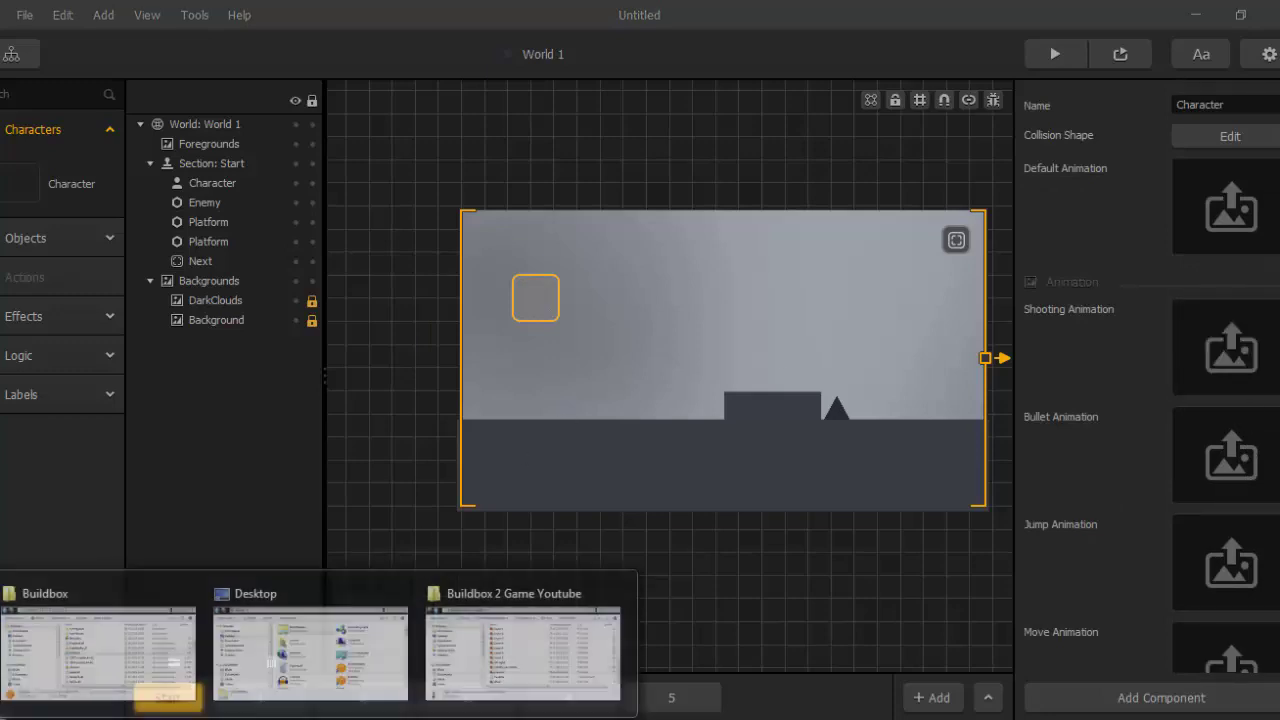
pyautogui.click(461, 660)
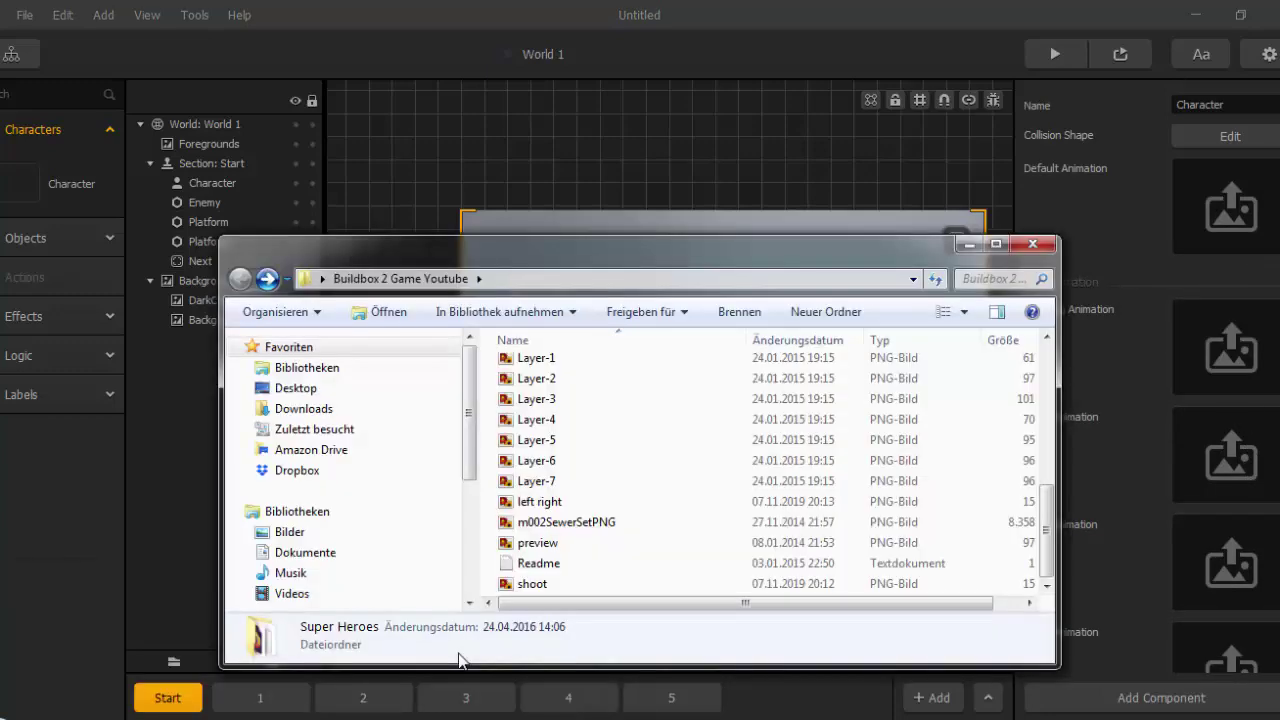
pyautogui.scroll(7, 640, 520)
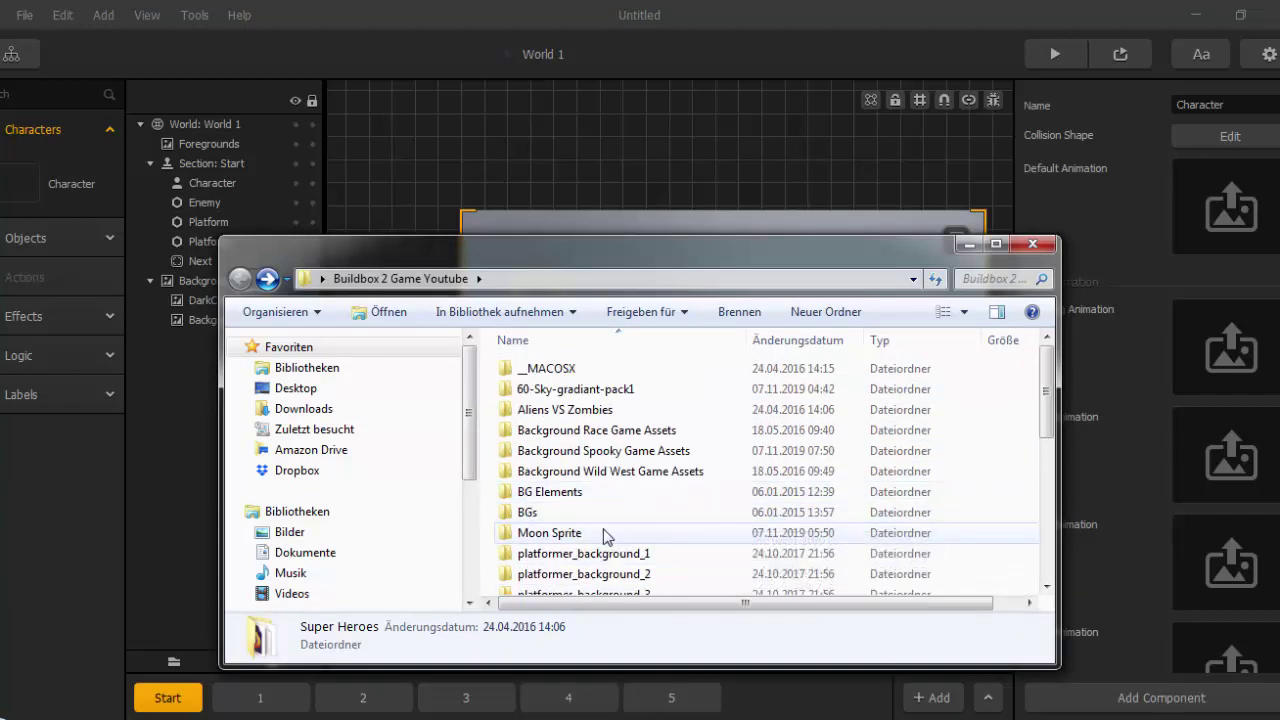
pyautogui.scroll(-3, 604, 537)
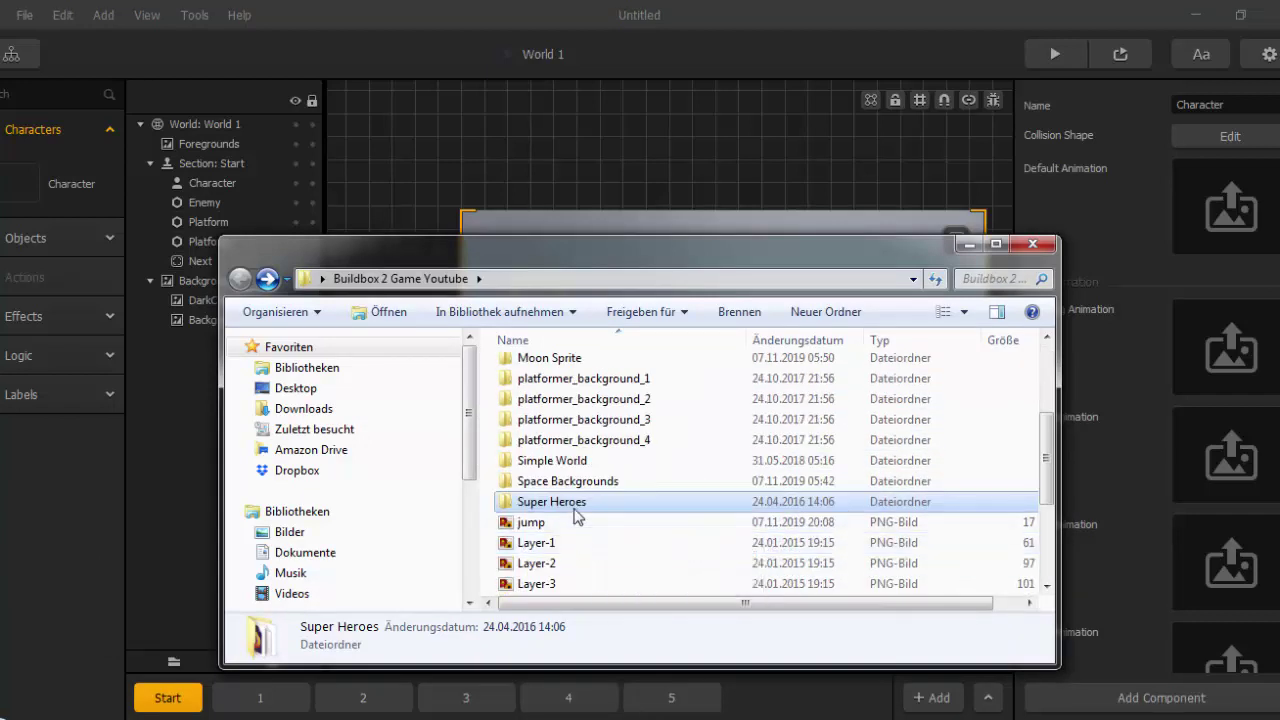
pyautogui.click(577, 515)
pyautogui.doubleClick(506, 509)
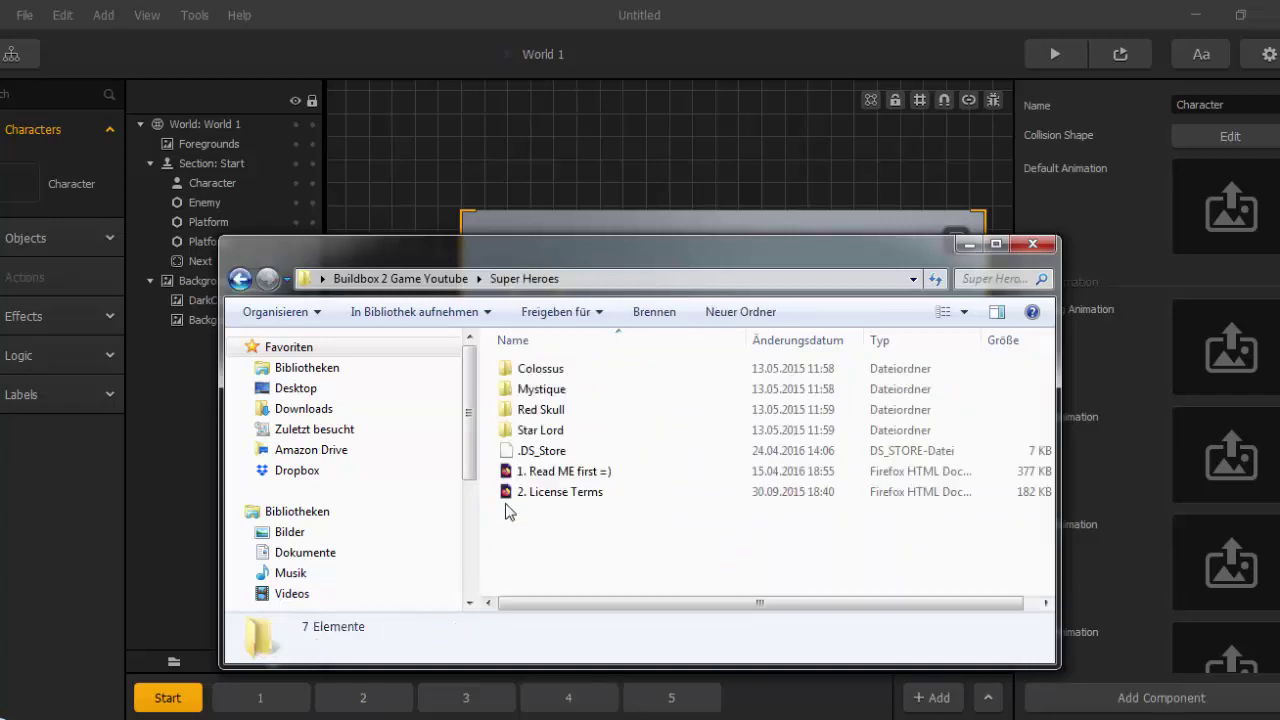
pyautogui.doubleClick(529, 431)
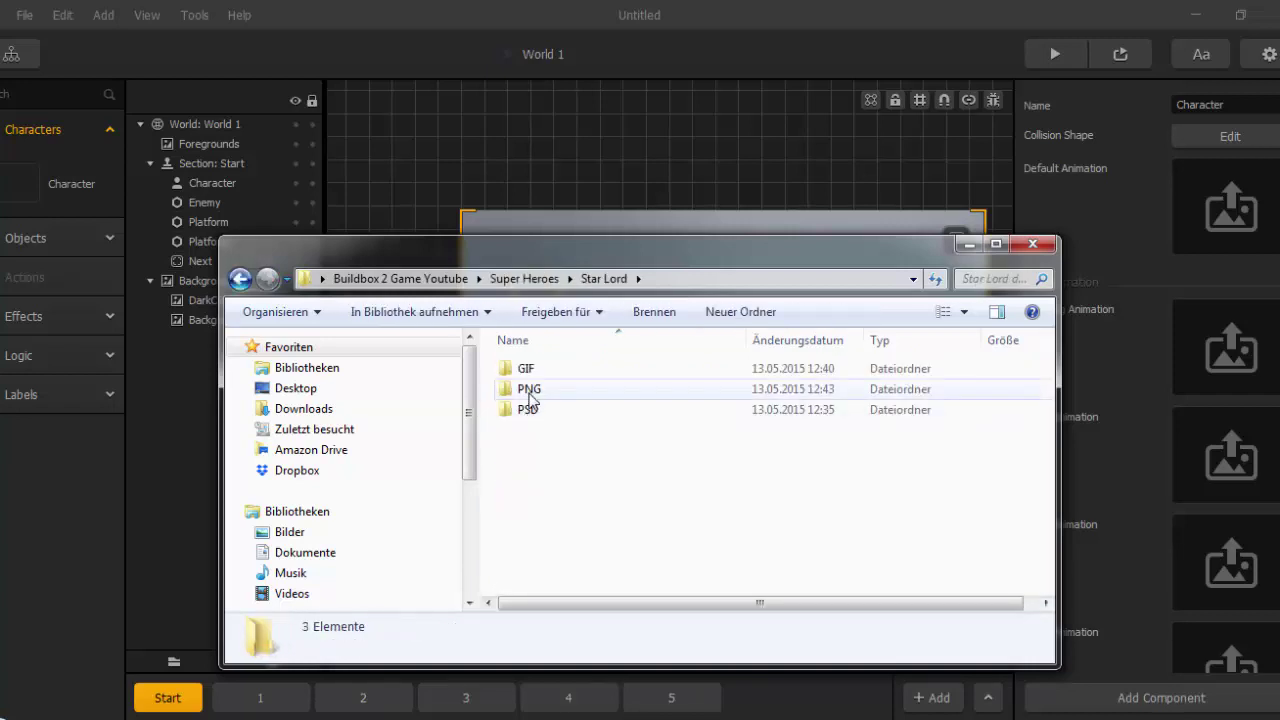
pyautogui.doubleClick(530, 390)
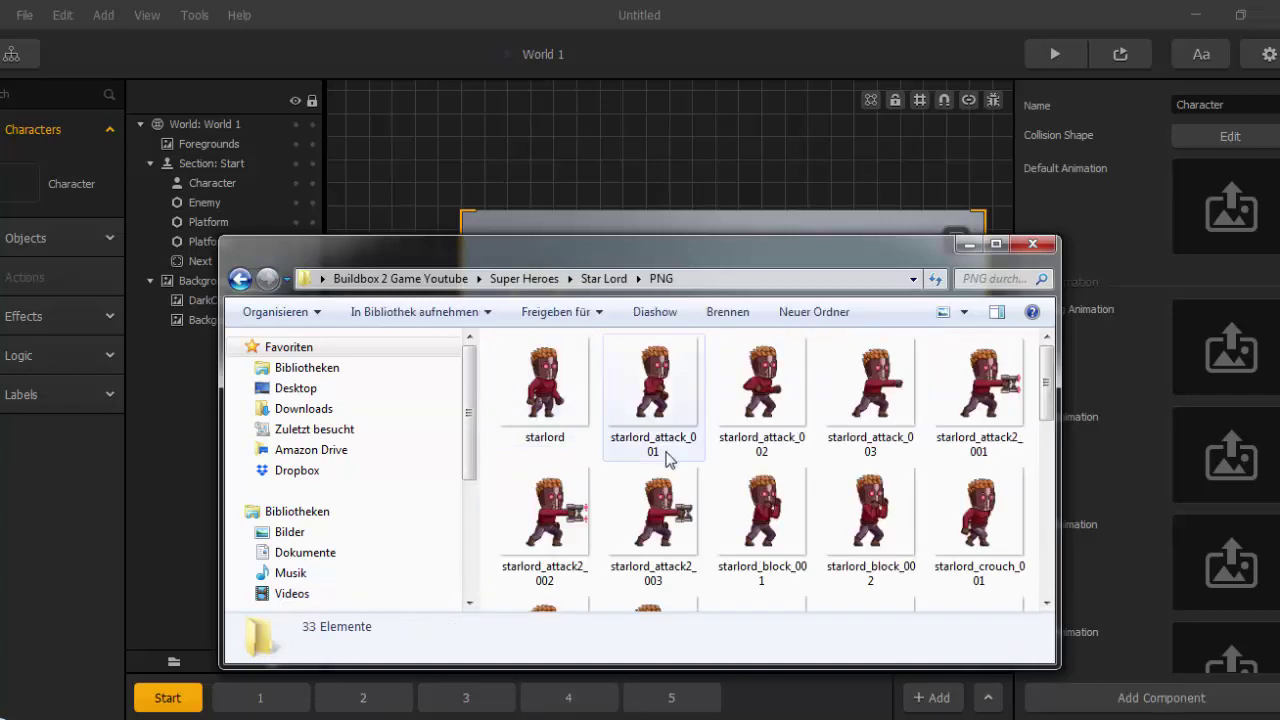
pyautogui.moveTo(545, 390); pyautogui.dragTo(1232, 255)
pyautogui.click(1133, 200)
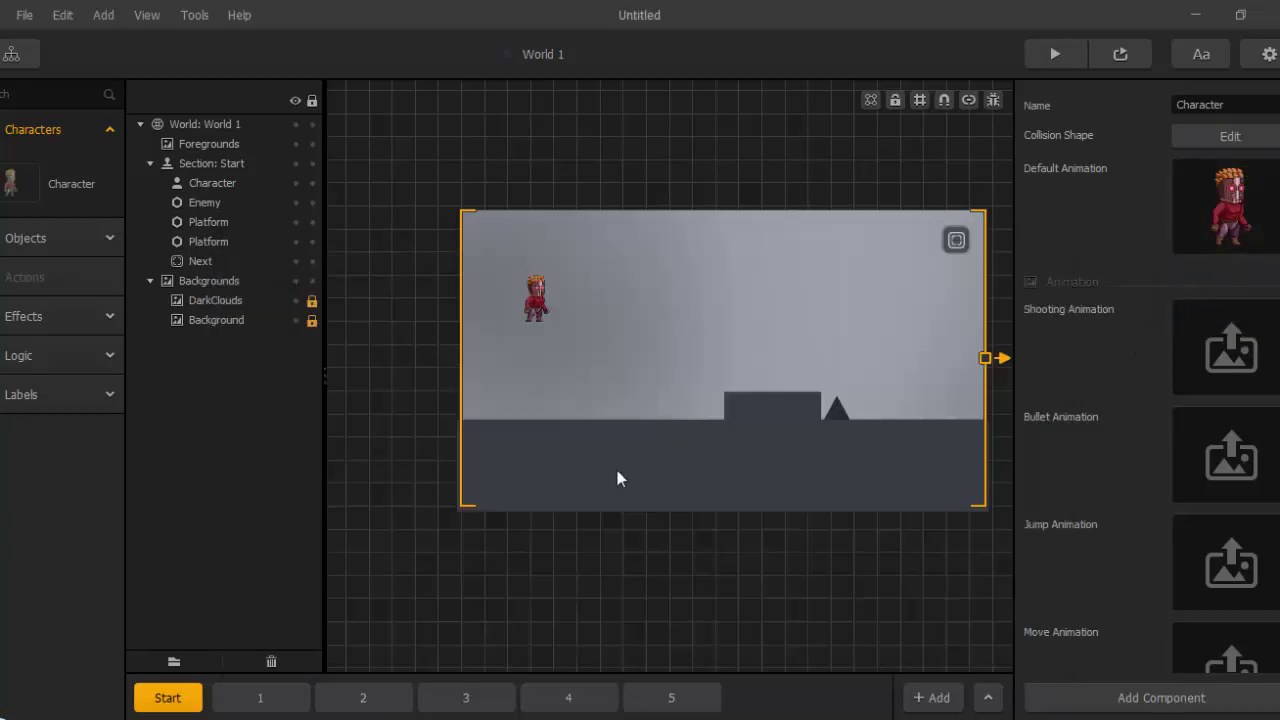
# Move the character in the scene down onto the ground platform, at about X 162, Y 244.
pyautogui.scroll(2, 570, 407)
pyautogui.moveTo(512, 258); pyautogui.dragTo(512, 412)
pyautogui.scroll(2, 520, 430)
pyautogui.moveTo(513, 340)
pyautogui.mouseDown()
pyautogui.moveTo(513, 355)
pyautogui.moveTo(511, 344)
pyautogui.mouseUp()
pyautogui.scroll(-2, 522, 364)
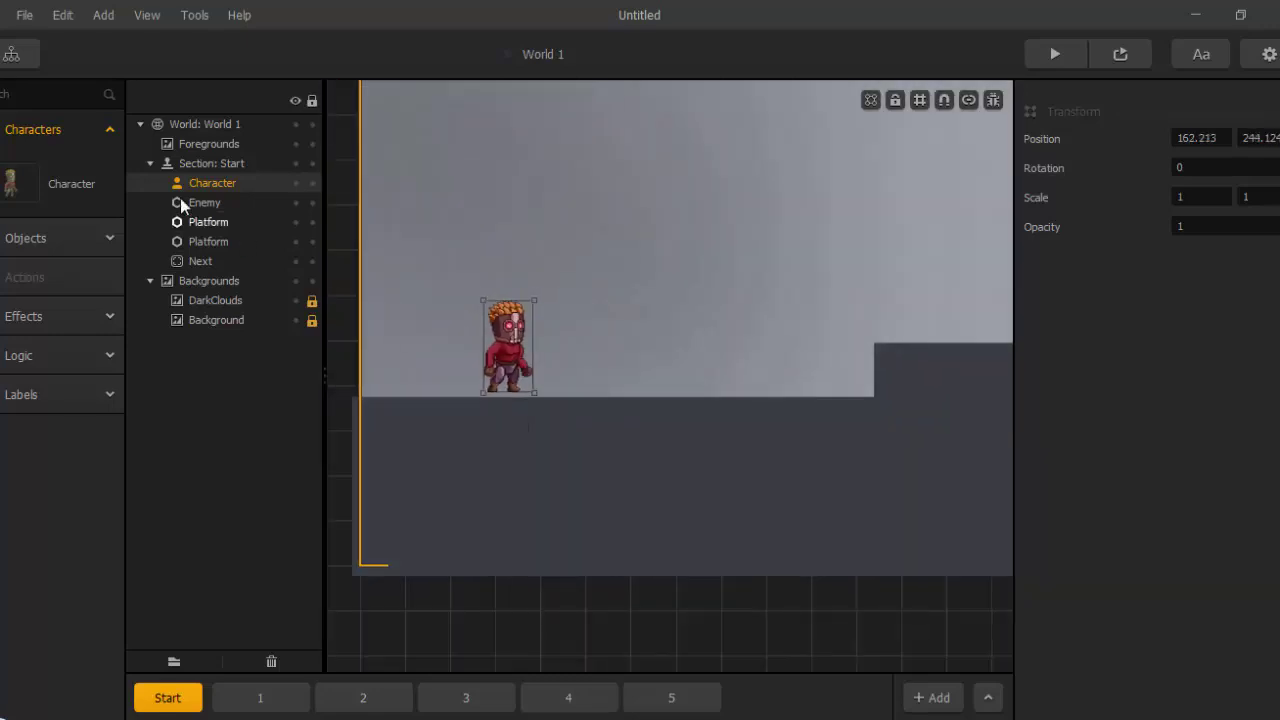
# Open the Character asset's collision shape for editing and change its shape type to polygon.
pyautogui.click(9, 188)
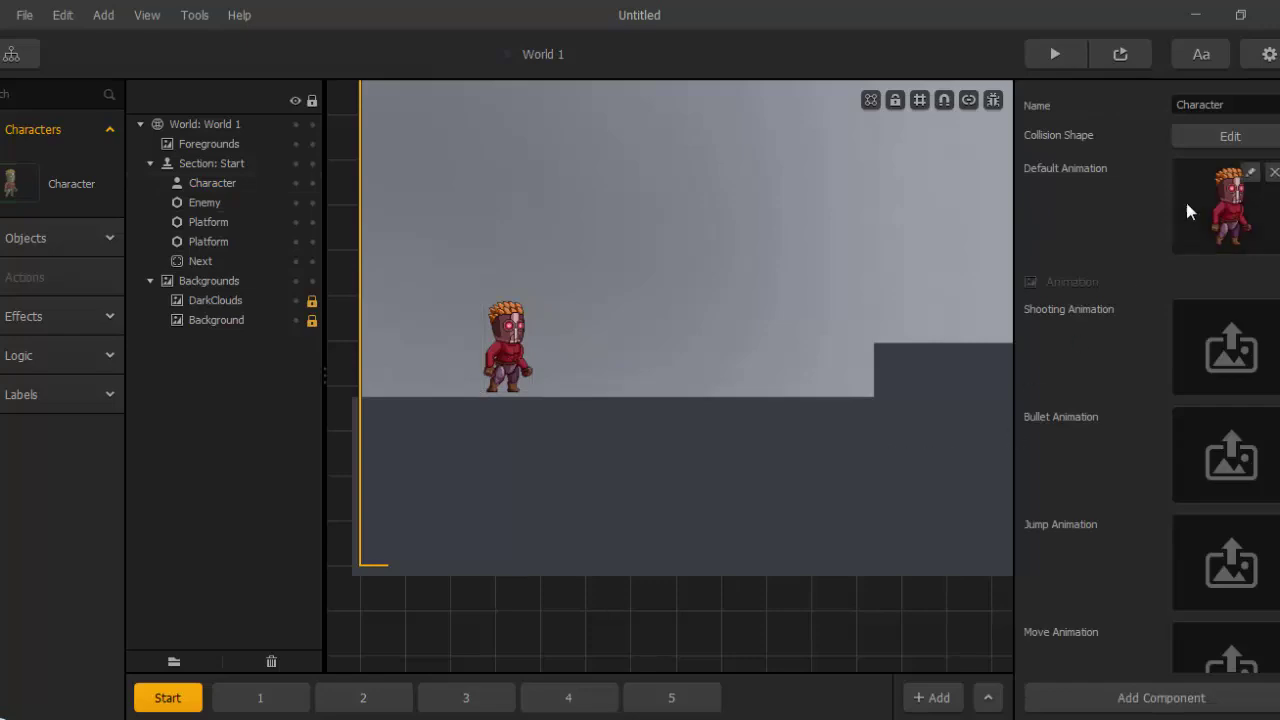
pyautogui.click(1212, 136)
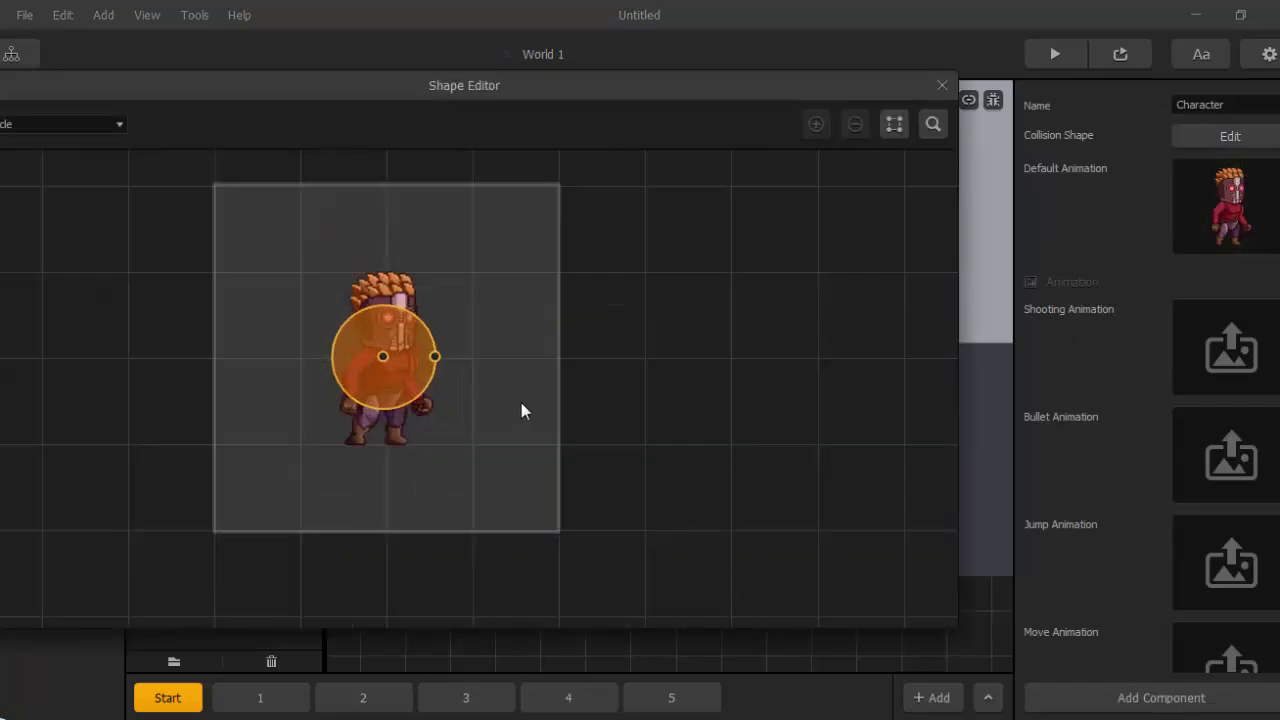
pyautogui.click(119, 124)
pyautogui.click(94, 146)
pyautogui.scroll(2, 410, 398)
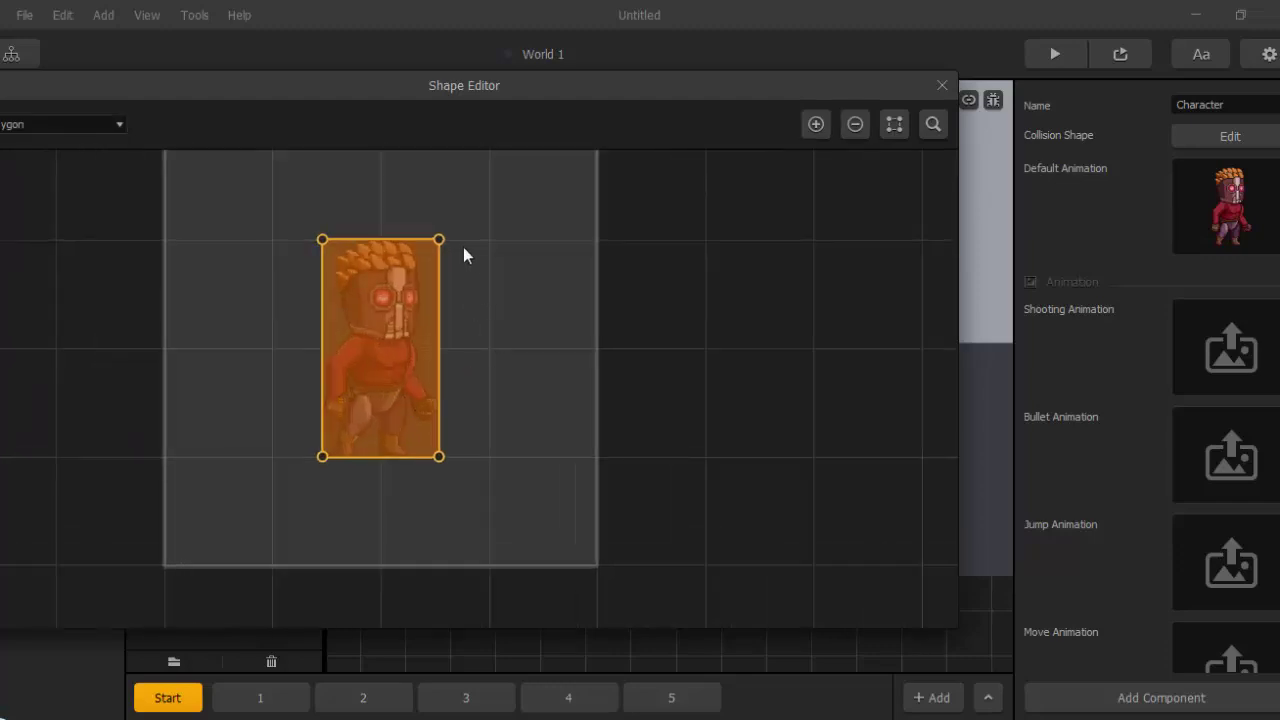
# Add a point to the collision polygon and shift its upper points so the outline tapers around the character's head.
pyautogui.click(815, 129)
pyautogui.scroll(1, 514, 243)
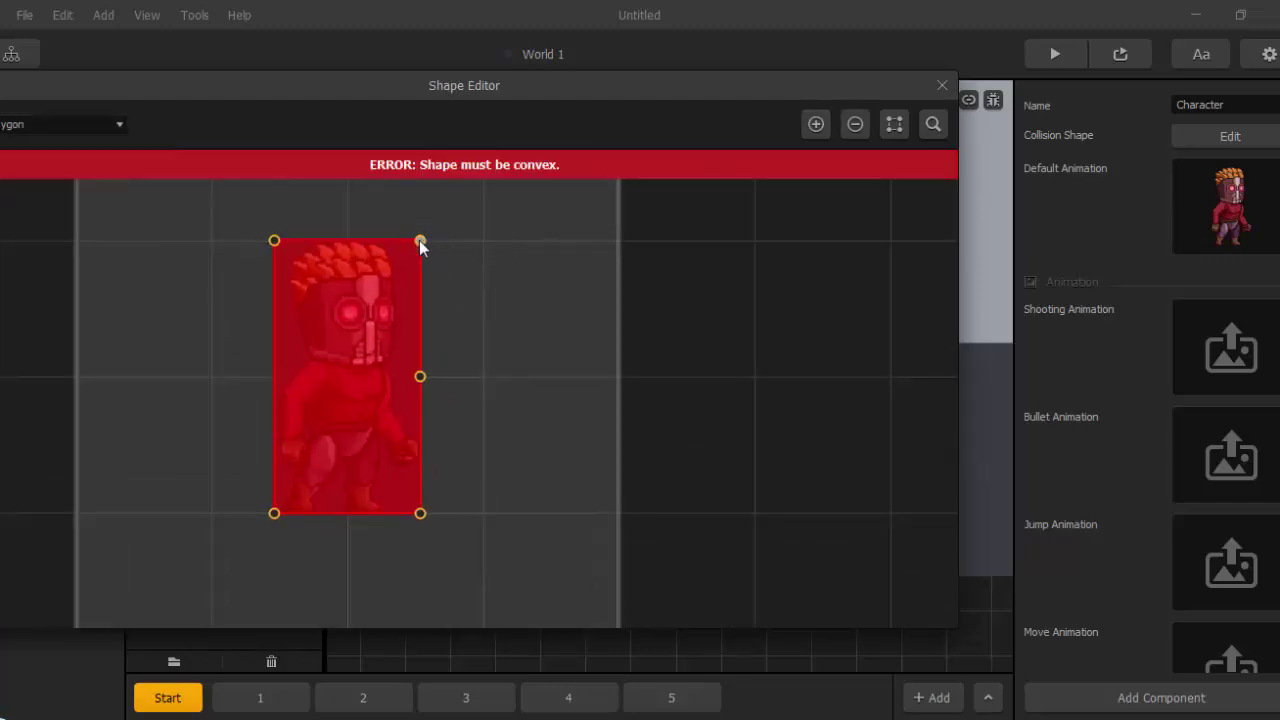
pyautogui.moveTo(421, 241); pyautogui.dragTo(359, 243)
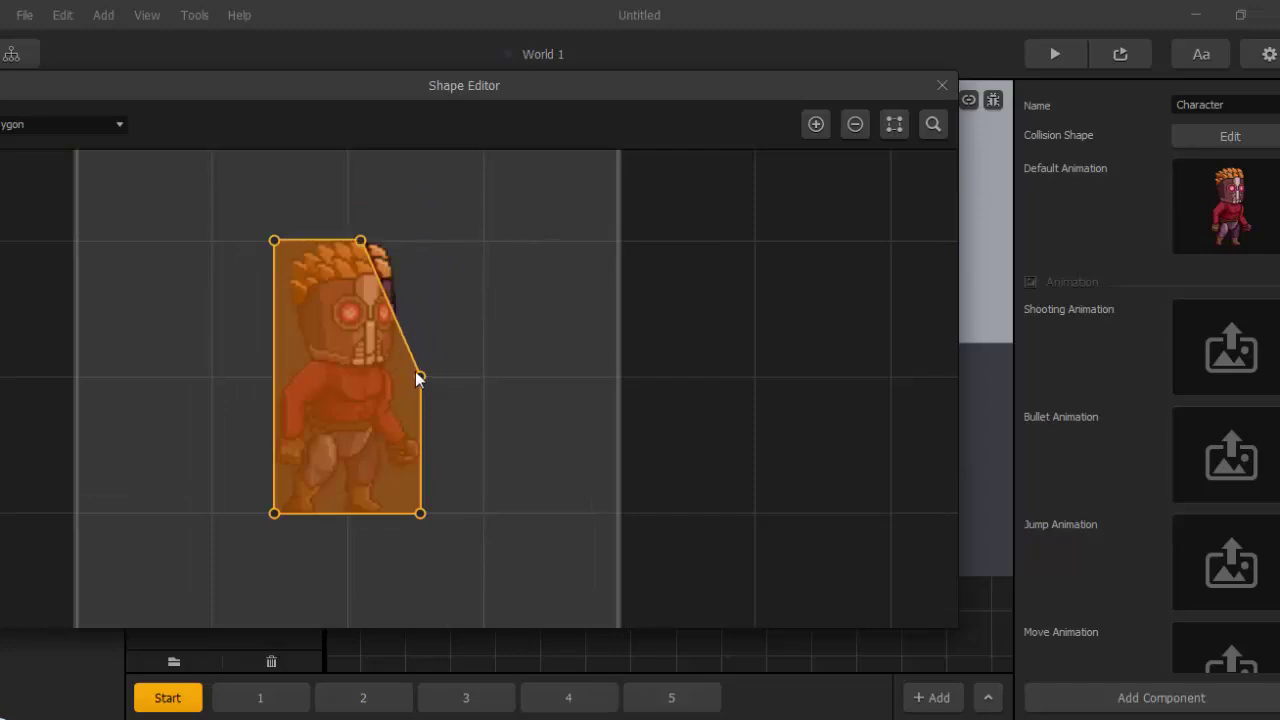
pyautogui.moveTo(418, 371); pyautogui.dragTo(400, 266)
pyautogui.moveTo(275, 242); pyautogui.dragTo(281, 271)
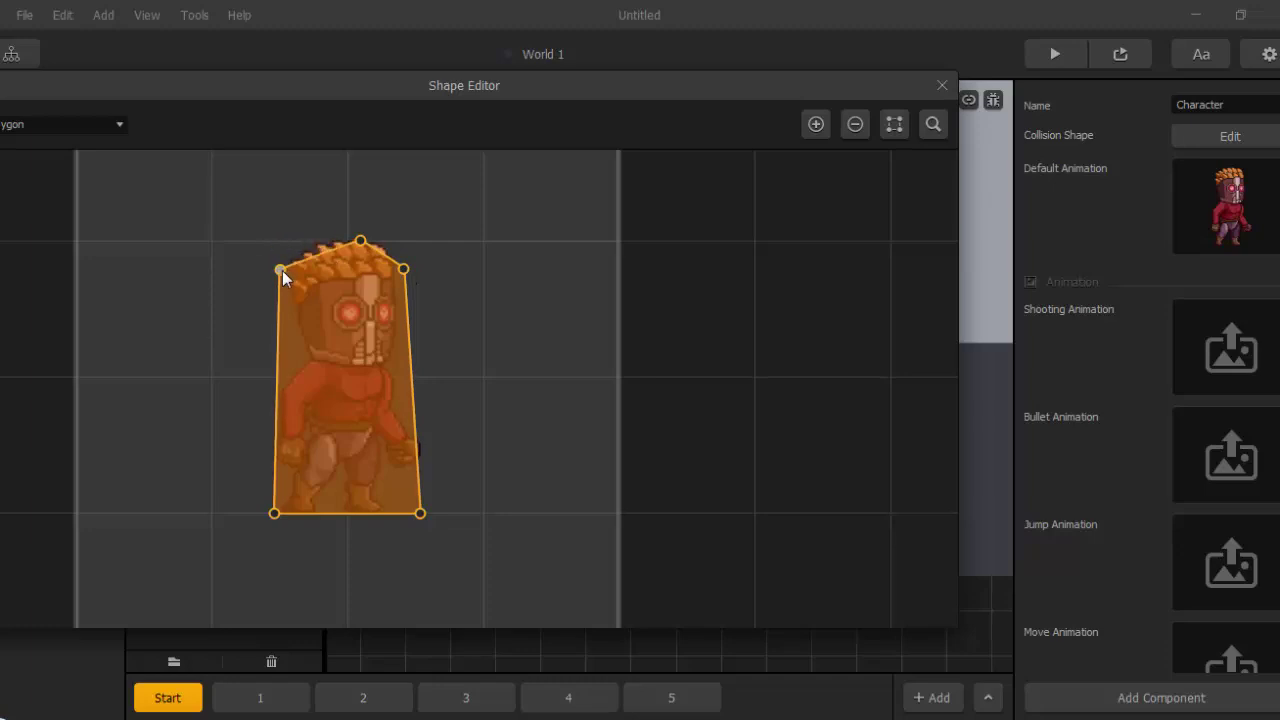
# Add a point to the bottom edge of the collision polygon and move both bottom corners inward toward the character's feet.
pyautogui.click(420, 514)
pyautogui.click(819, 127)
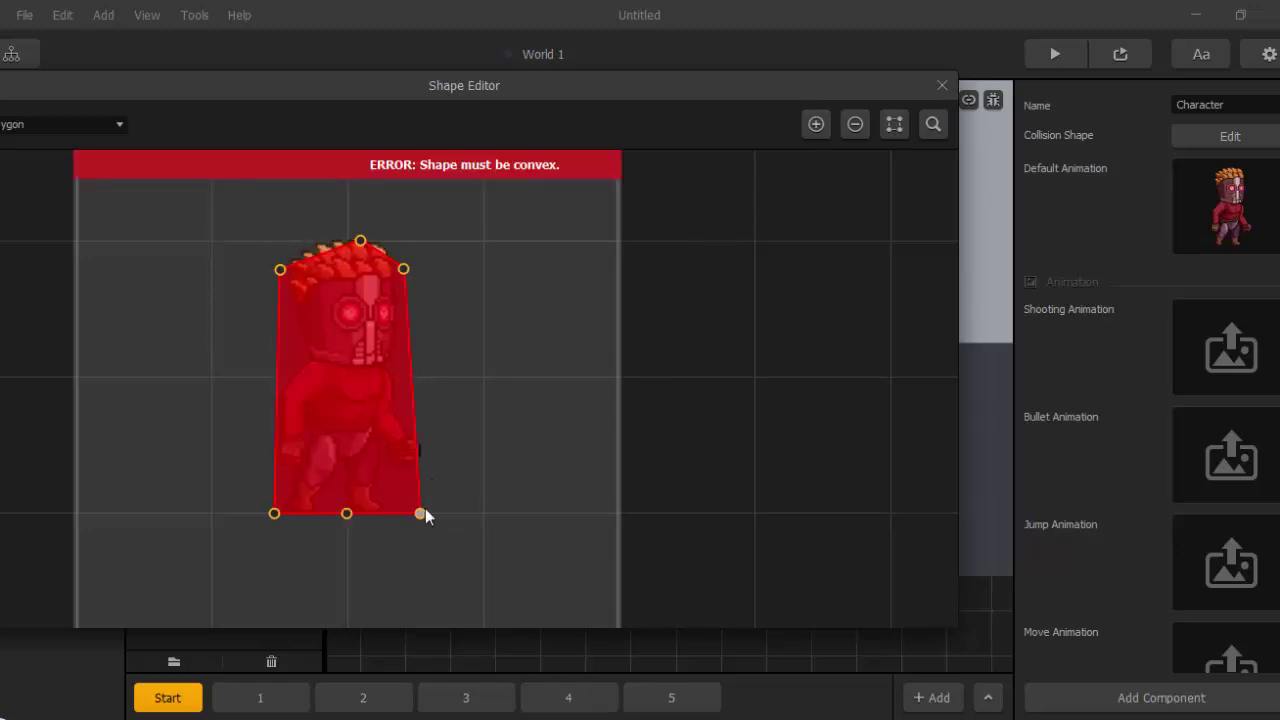
pyautogui.moveTo(422, 517); pyautogui.dragTo(393, 515)
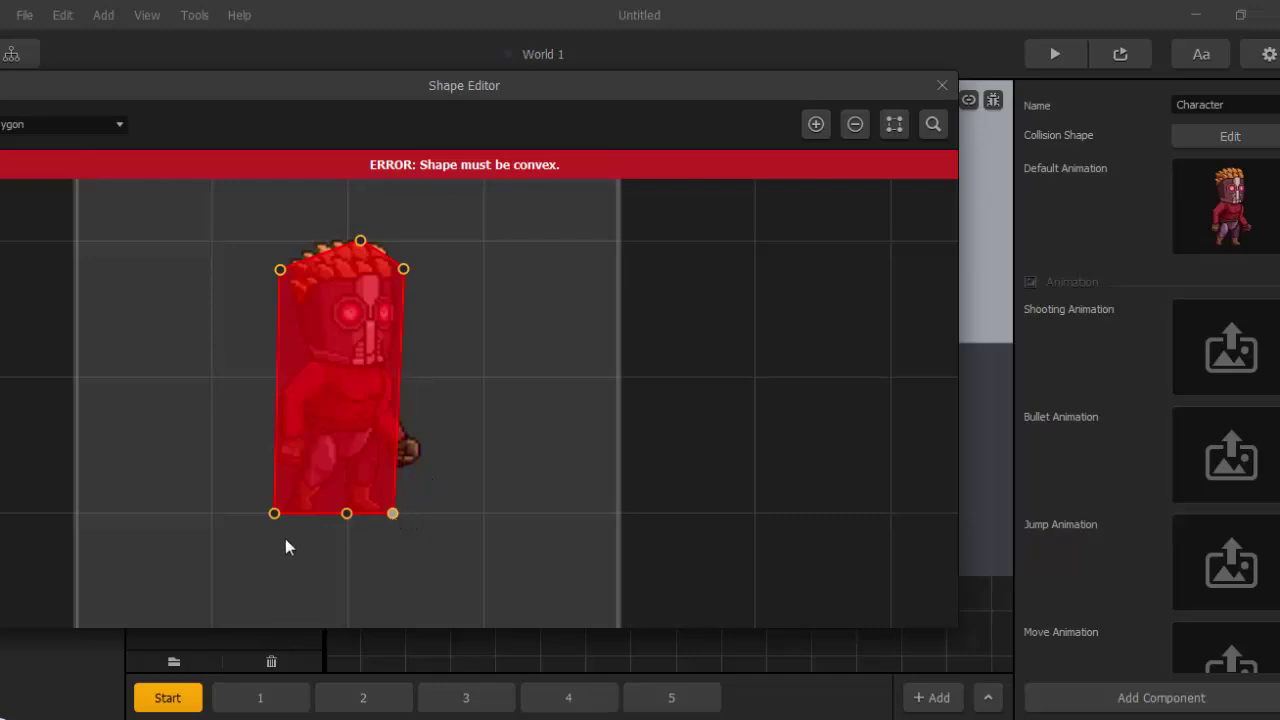
pyautogui.moveTo(274, 514); pyautogui.dragTo(280, 512)
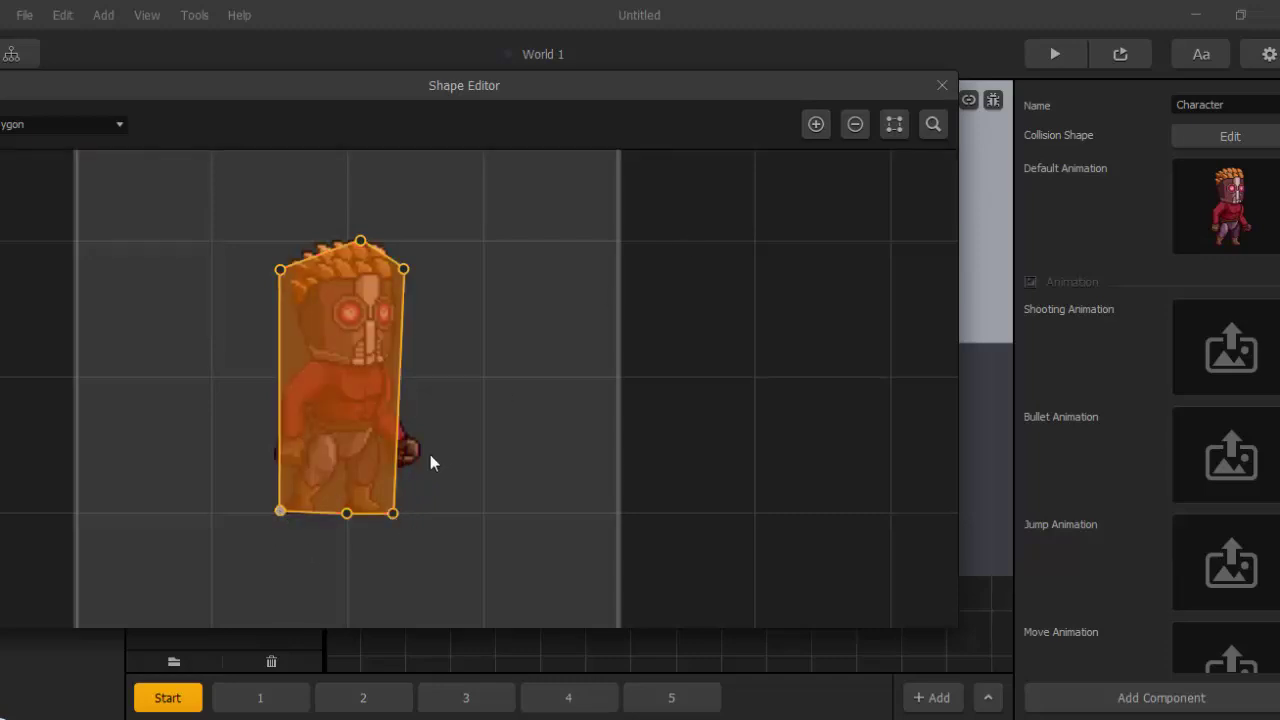
# Add another point to the polygon's bottom edge and move the right corner point up to the character's right-side torso.
pyautogui.click(392, 513)
pyautogui.click(815, 125)
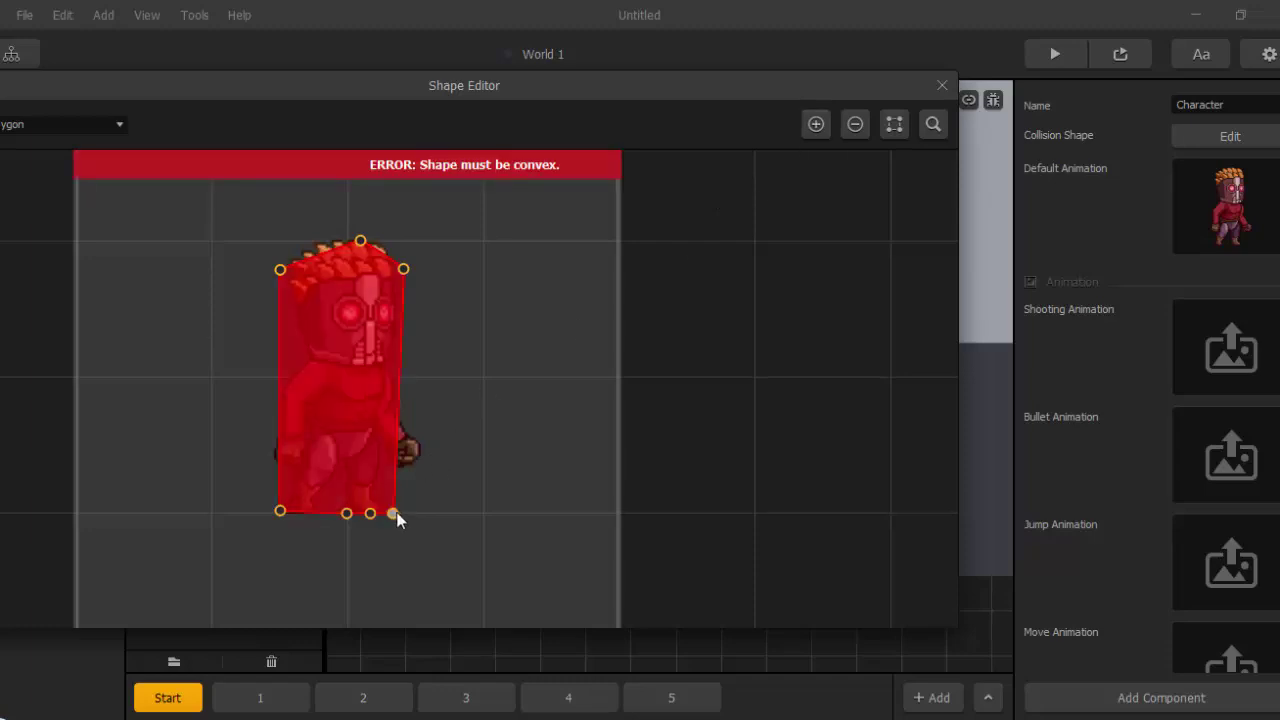
pyautogui.moveTo(393, 513); pyautogui.dragTo(403, 390)
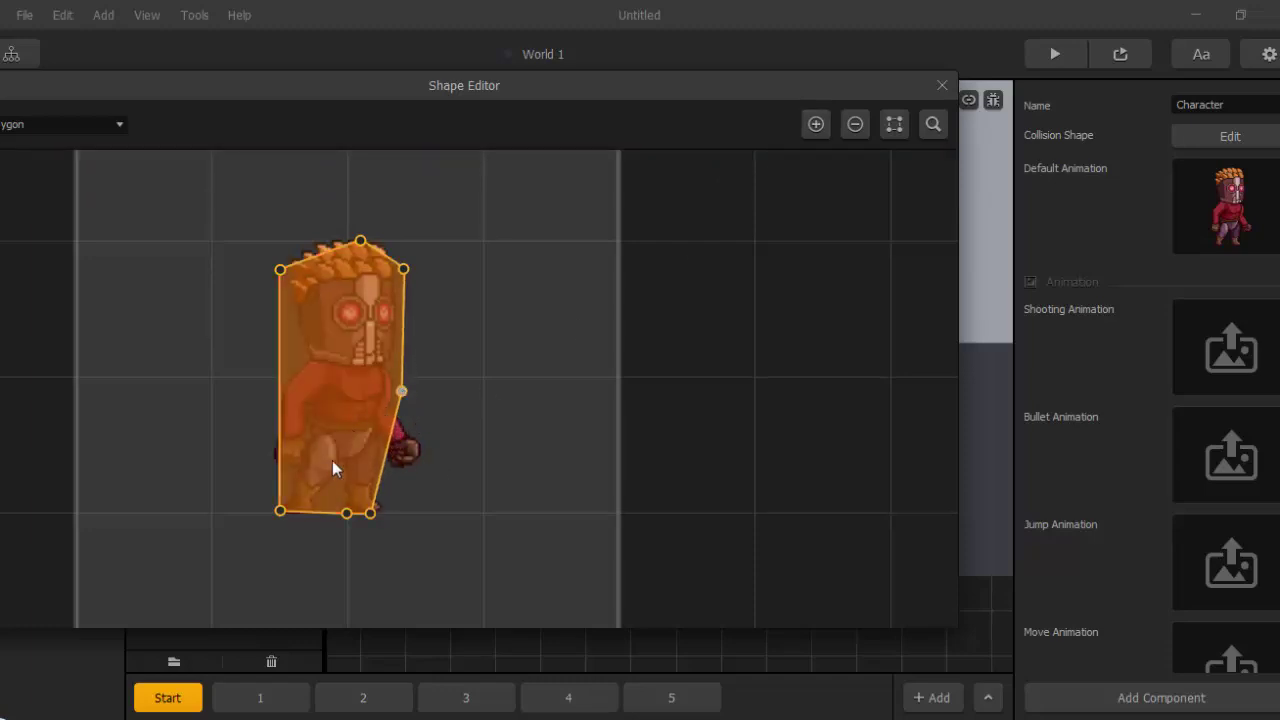
# Add a point halfway up the polygon's left edge and adjust the bottom points so the outline narrows toward the feet.
pyautogui.click(278, 505)
pyautogui.click(278, 509)
pyautogui.moveTo(329, 440); pyautogui.dragTo(434, 434, button='middle')
pyautogui.scroll(2, 434, 433)
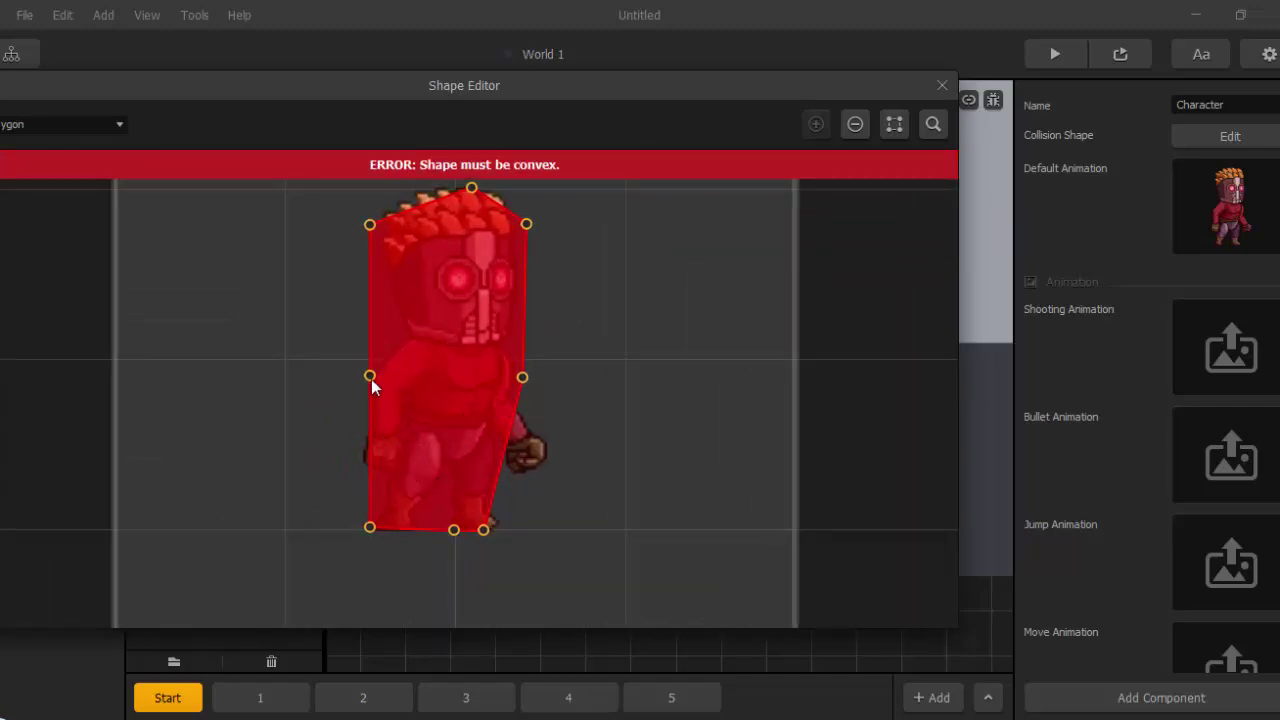
pyautogui.moveTo(368, 529); pyautogui.dragTo(435, 537)
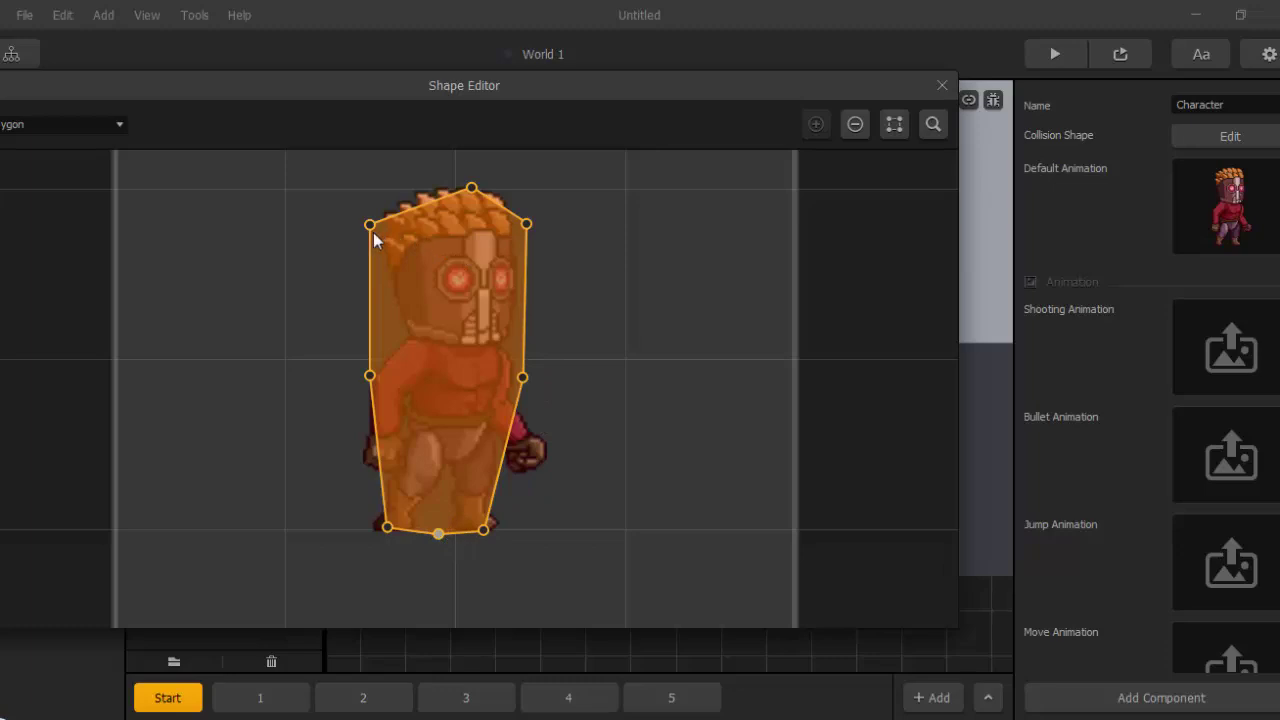
# Reposition the polygon's three upper points inward so the outline sits just inside the character's hair and head.
pyautogui.moveTo(371, 228); pyautogui.dragTo(390, 236)
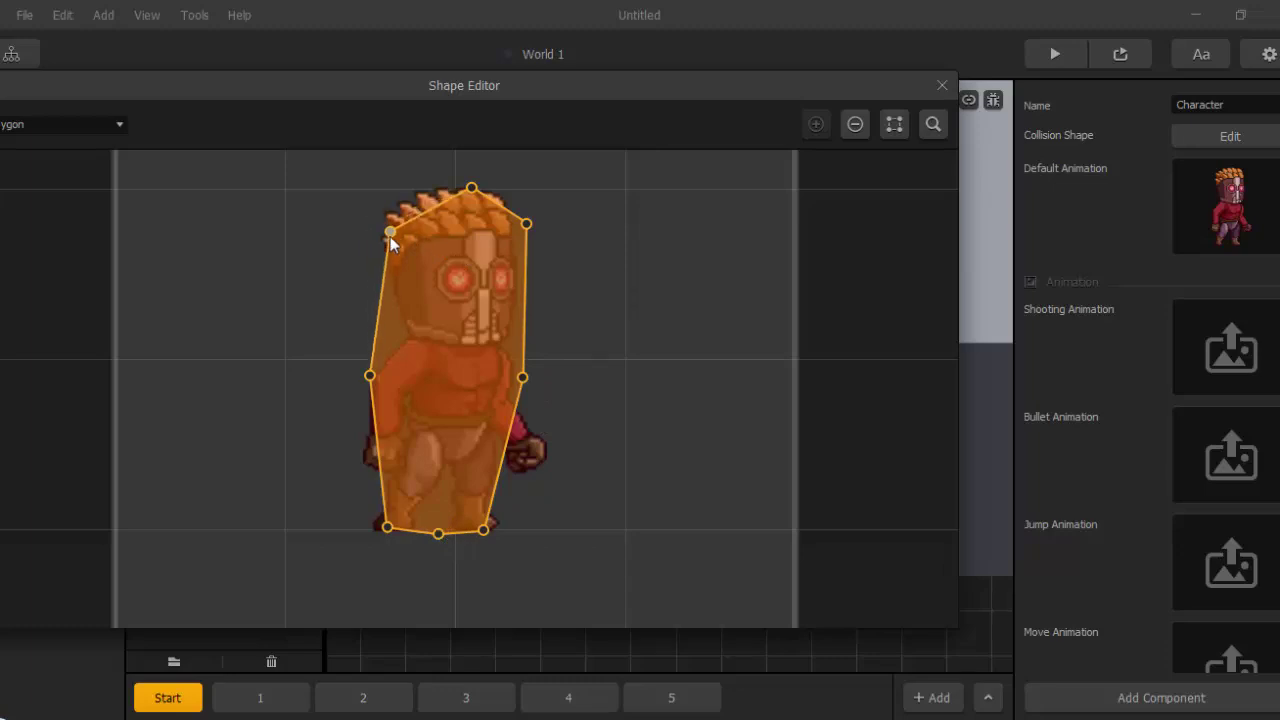
pyautogui.moveTo(471, 187); pyautogui.dragTo(455, 204)
pyautogui.moveTo(527, 225); pyautogui.dragTo(461, 174)
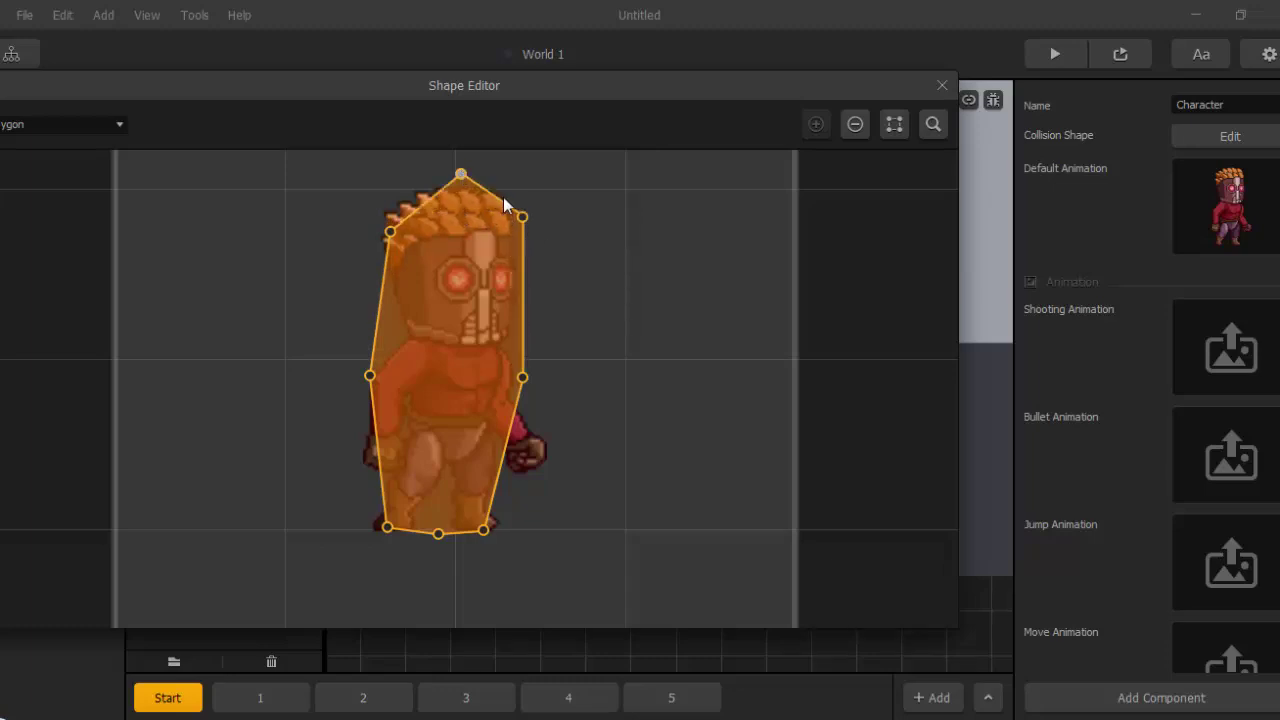
pyautogui.moveTo(521, 218); pyautogui.dragTo(538, 196)
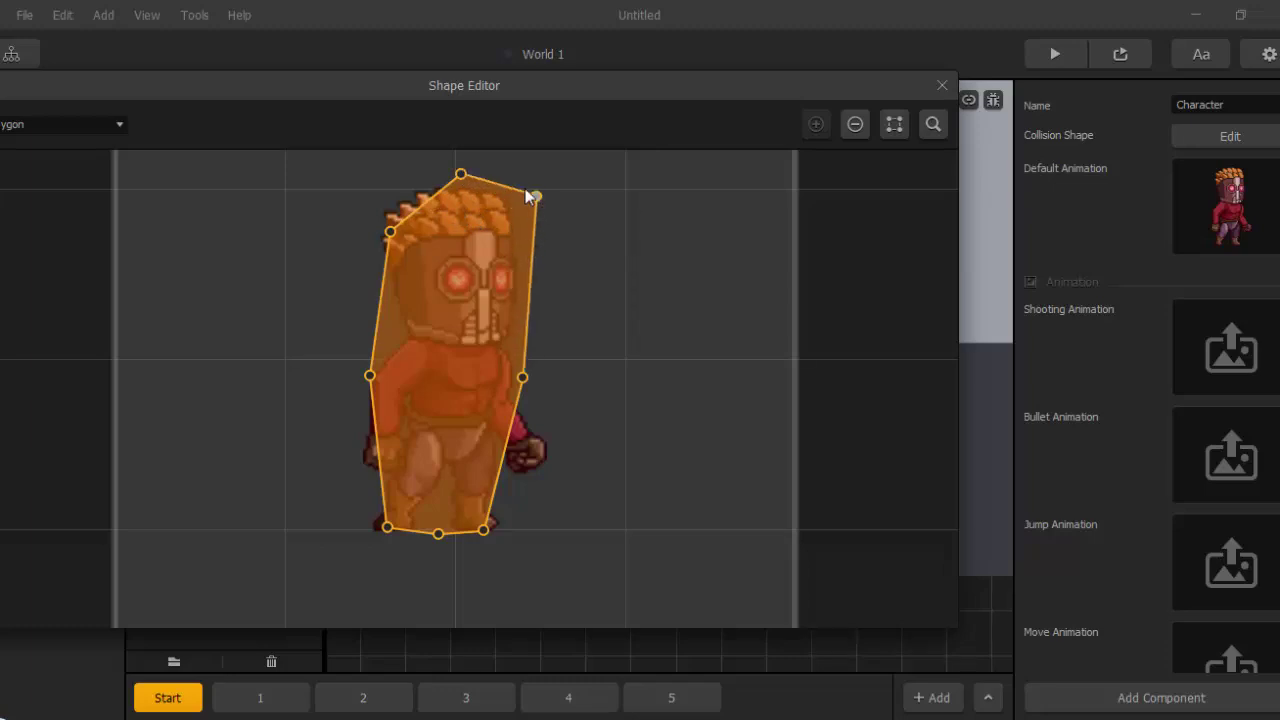
pyautogui.moveTo(536, 197); pyautogui.dragTo(515, 257)
pyautogui.moveTo(459, 175); pyautogui.dragTo(451, 205)
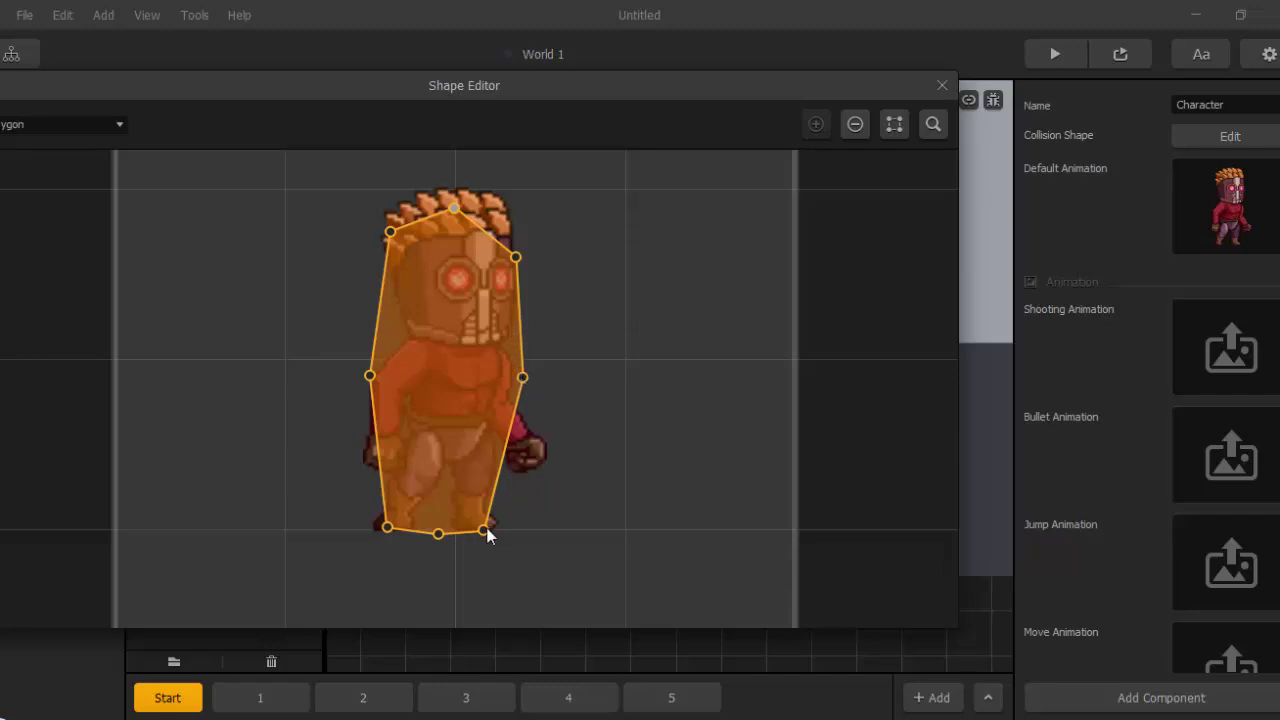
# Tighten the polygon's foot, left-side and head points to fit inside the figure, and close the shape editor.
pyautogui.moveTo(485, 527); pyautogui.dragTo(486, 517)
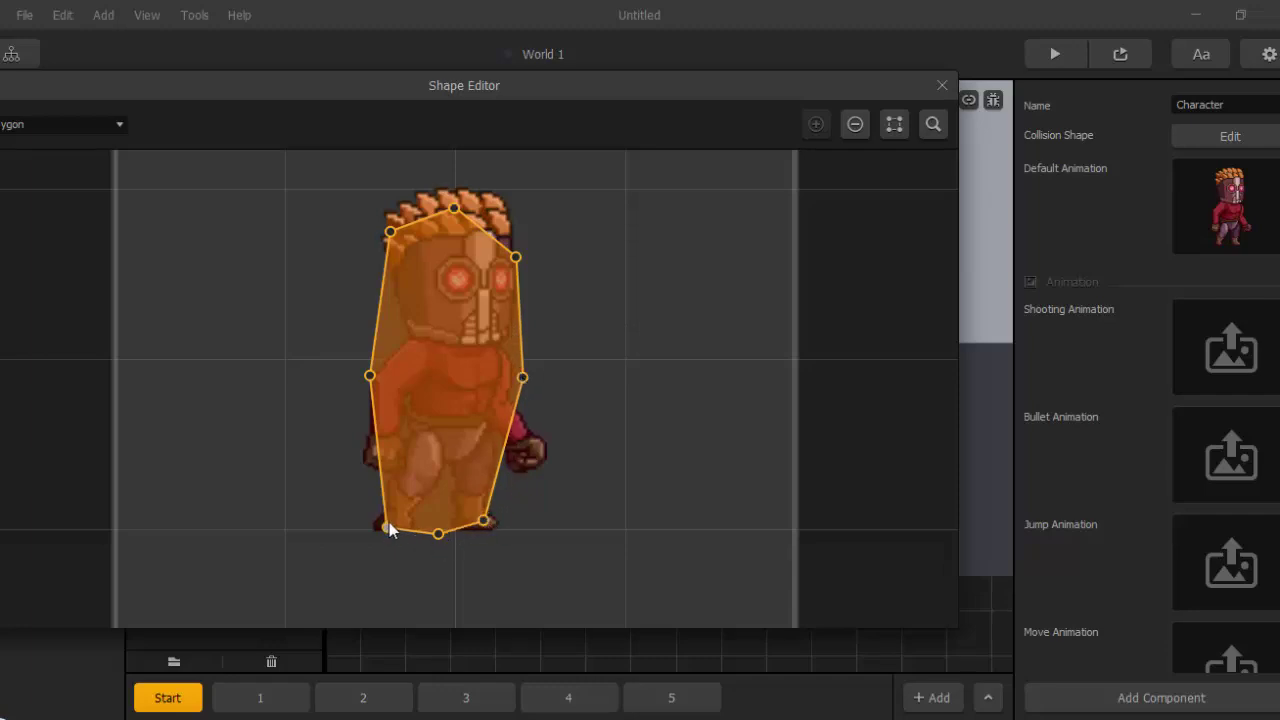
pyautogui.moveTo(388, 527); pyautogui.dragTo(438, 522)
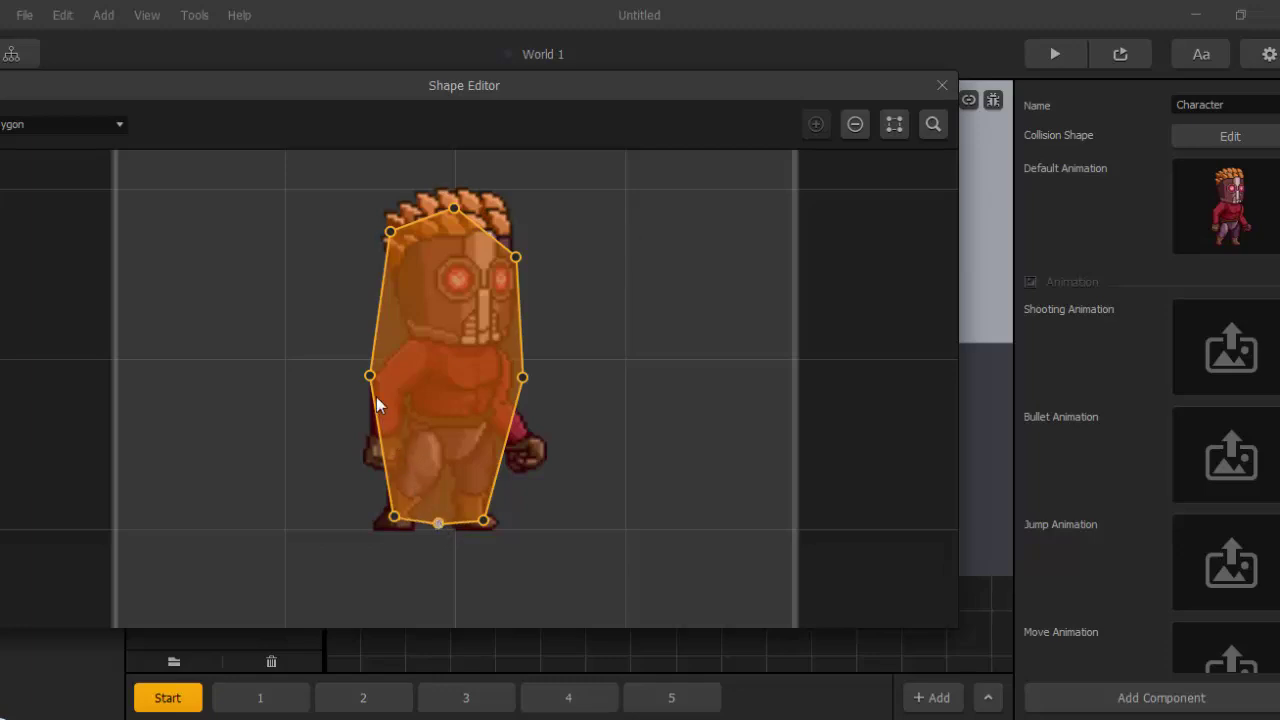
pyautogui.moveTo(370, 375); pyautogui.dragTo(387, 380)
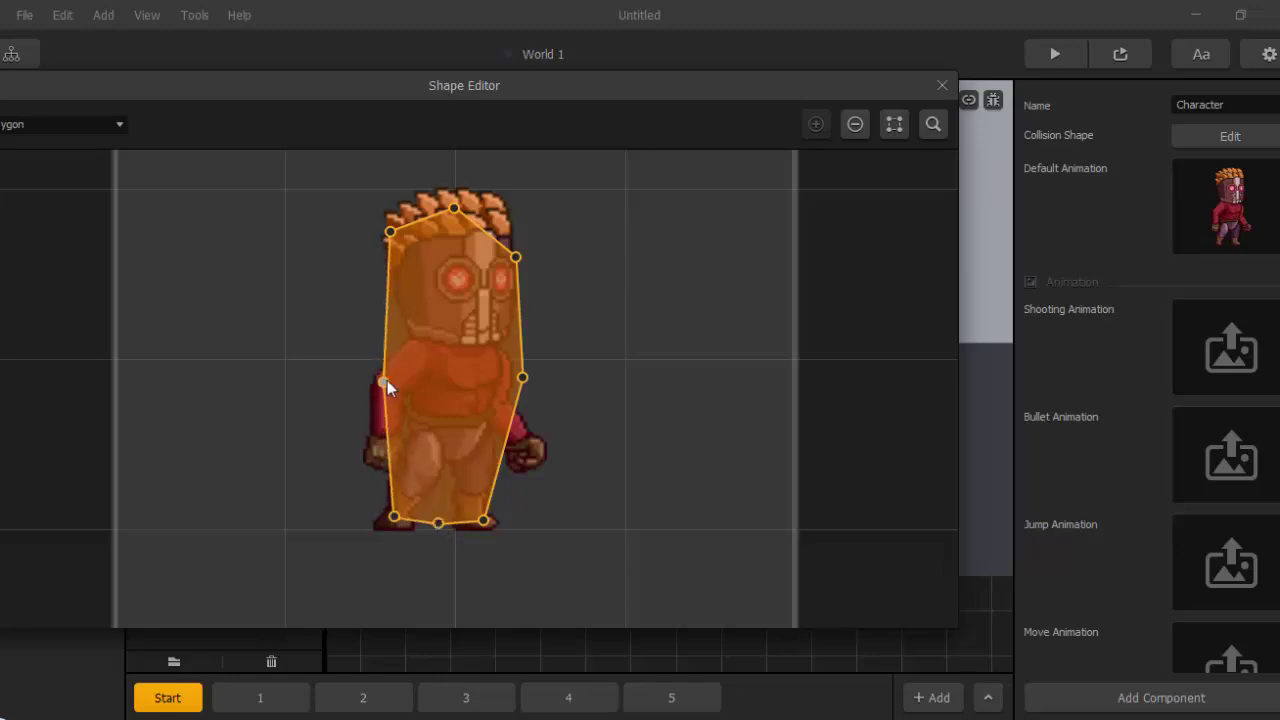
pyautogui.moveTo(391, 235); pyautogui.dragTo(402, 241)
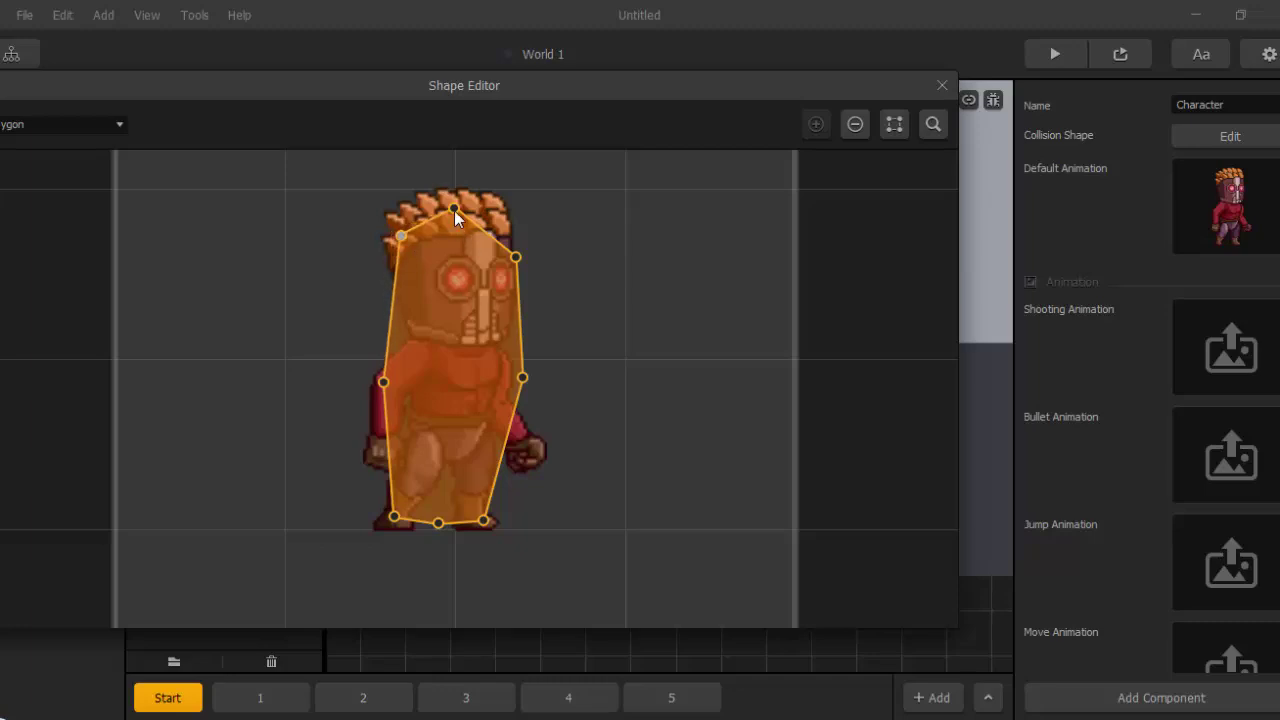
pyautogui.moveTo(454, 209); pyautogui.dragTo(463, 206)
pyautogui.scroll(-5, 490, 340)
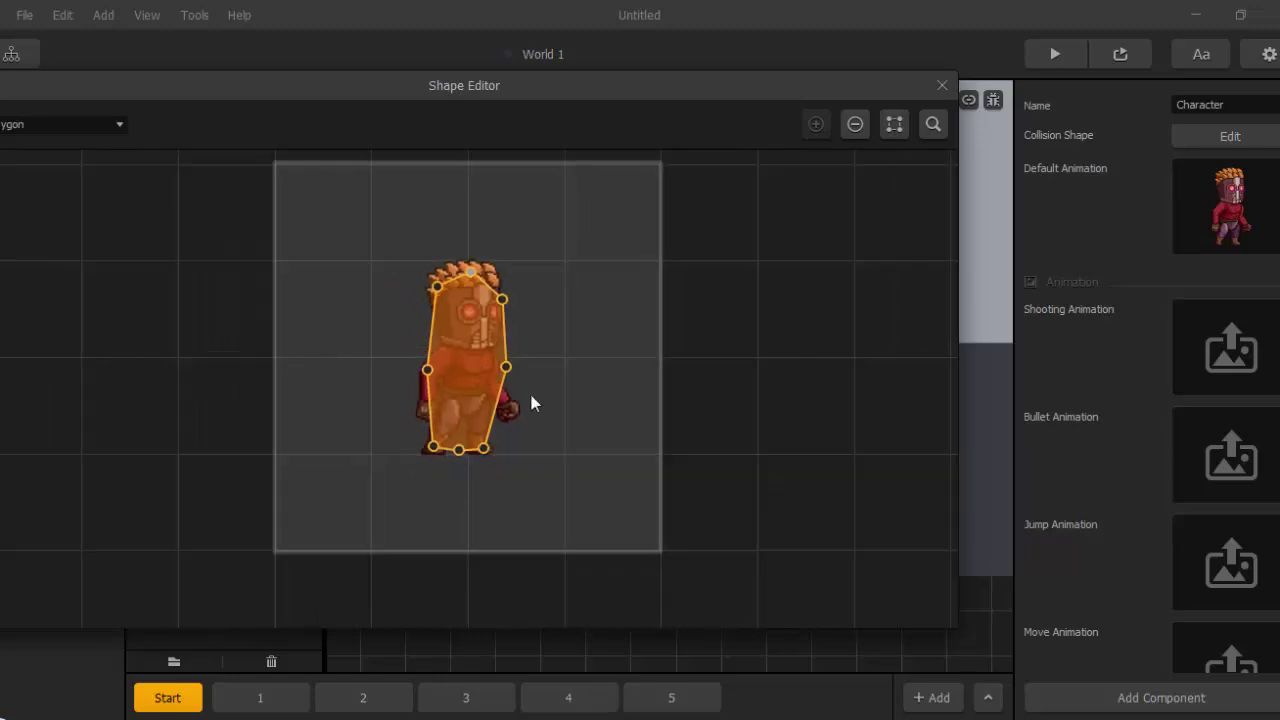
pyautogui.click(946, 85)
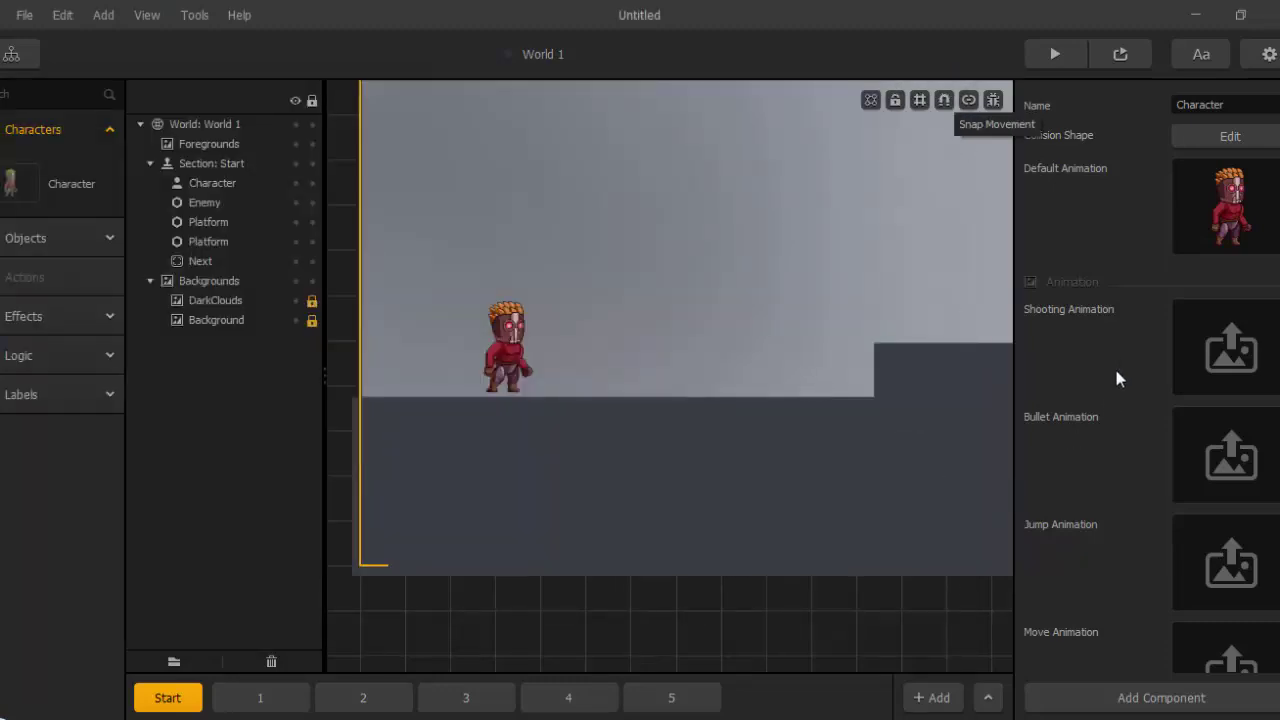
# Switch to Windows Explorer and assign the images starlord_jump_001 and starlord_jump_002 as the Character's jump animation.
pyautogui.scroll(-3, 1118, 355)
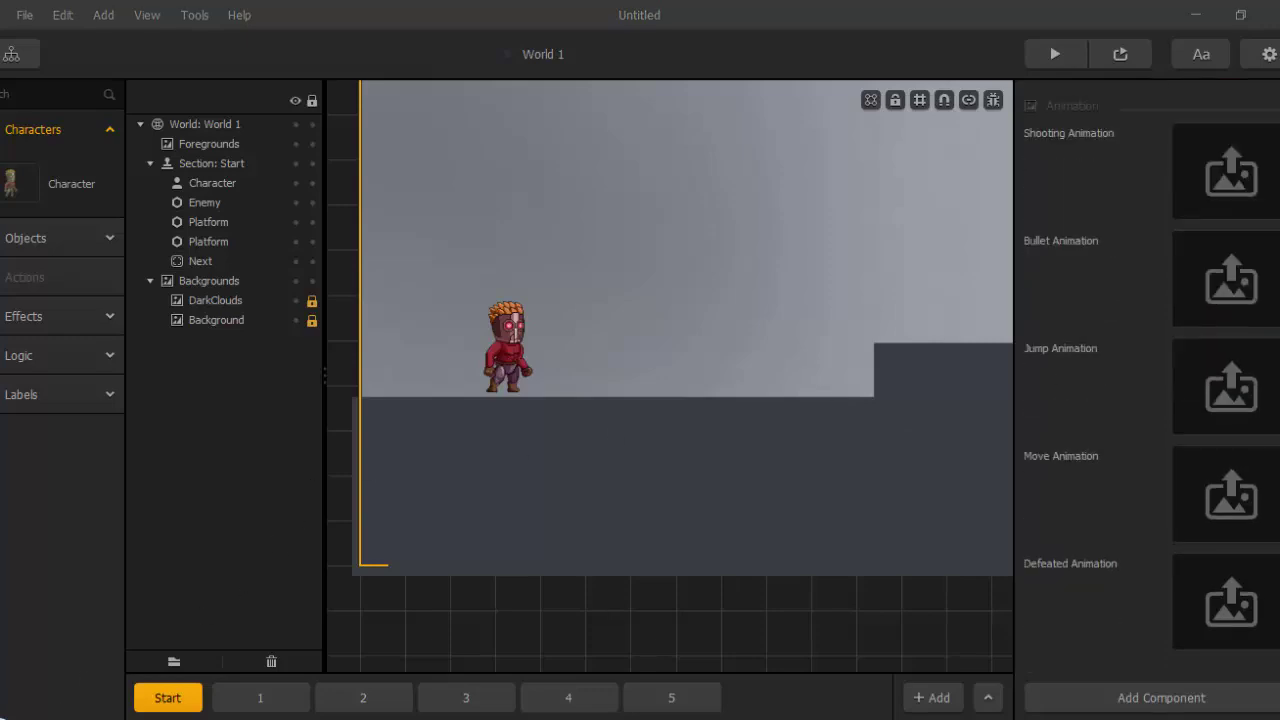
pyautogui.moveTo(43, 706)
pyautogui.click(490, 664)
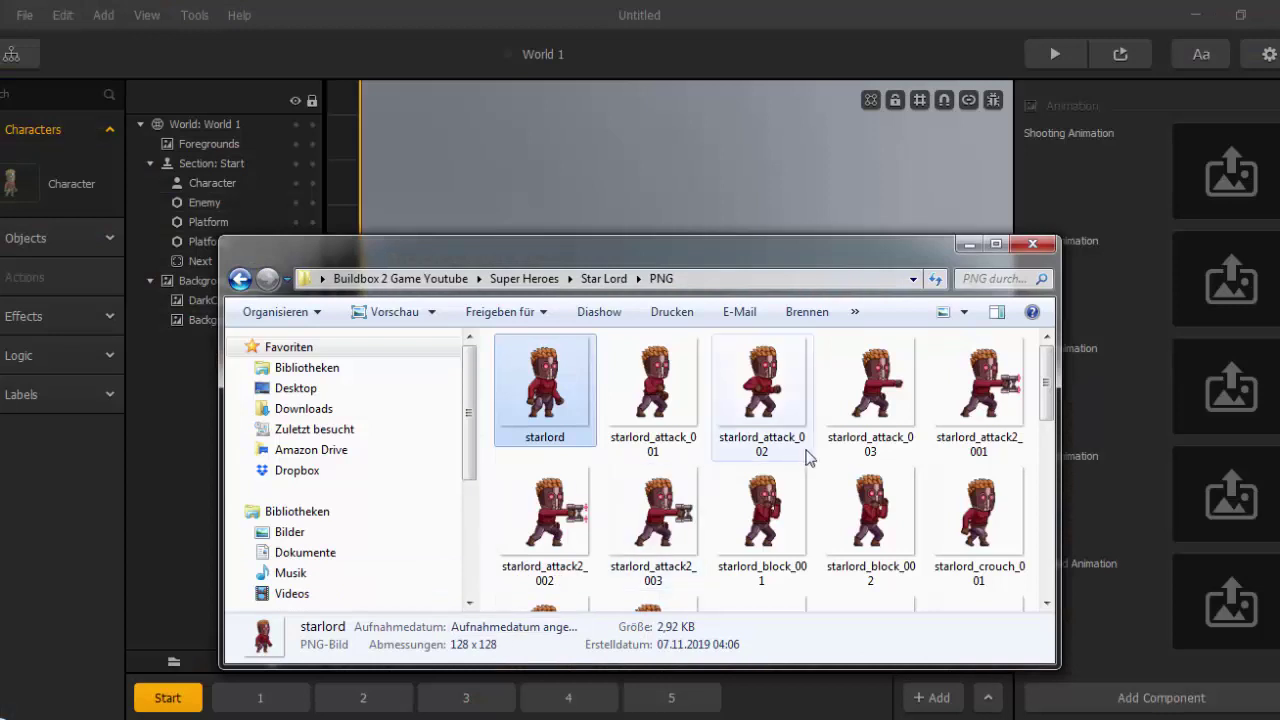
pyautogui.scroll(-2, 808, 451)
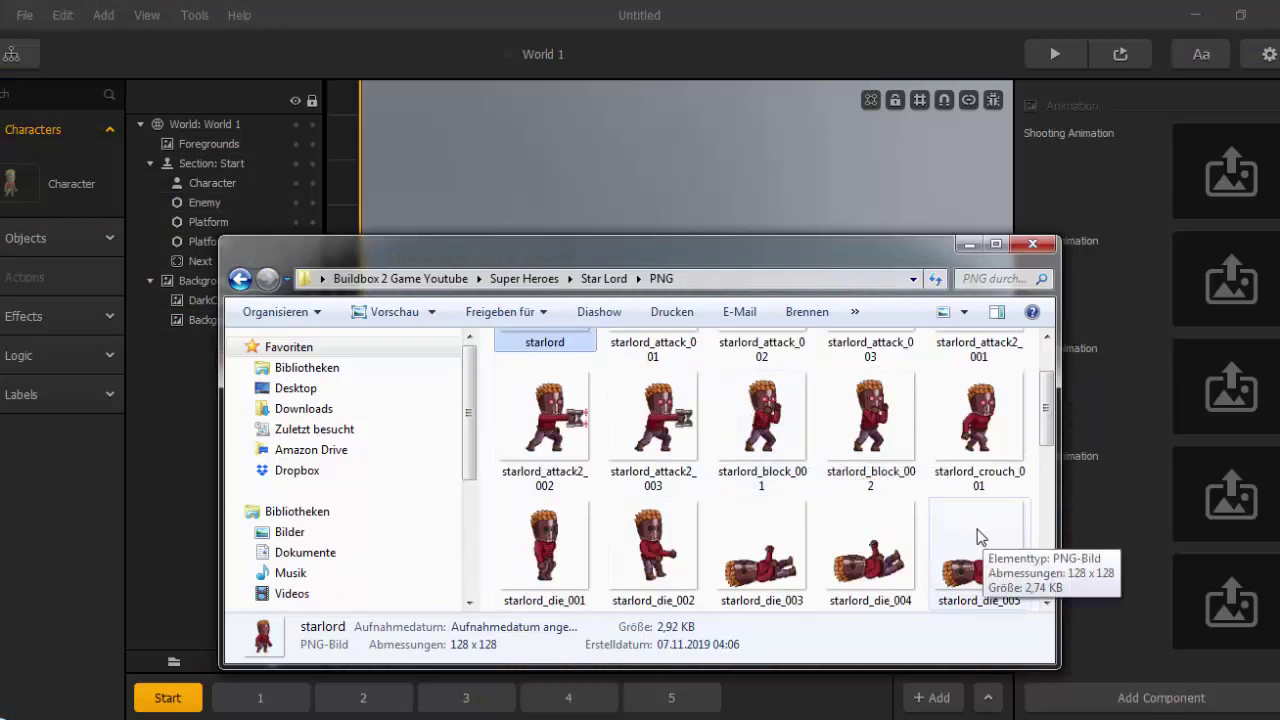
pyautogui.scroll(-2, 979, 537)
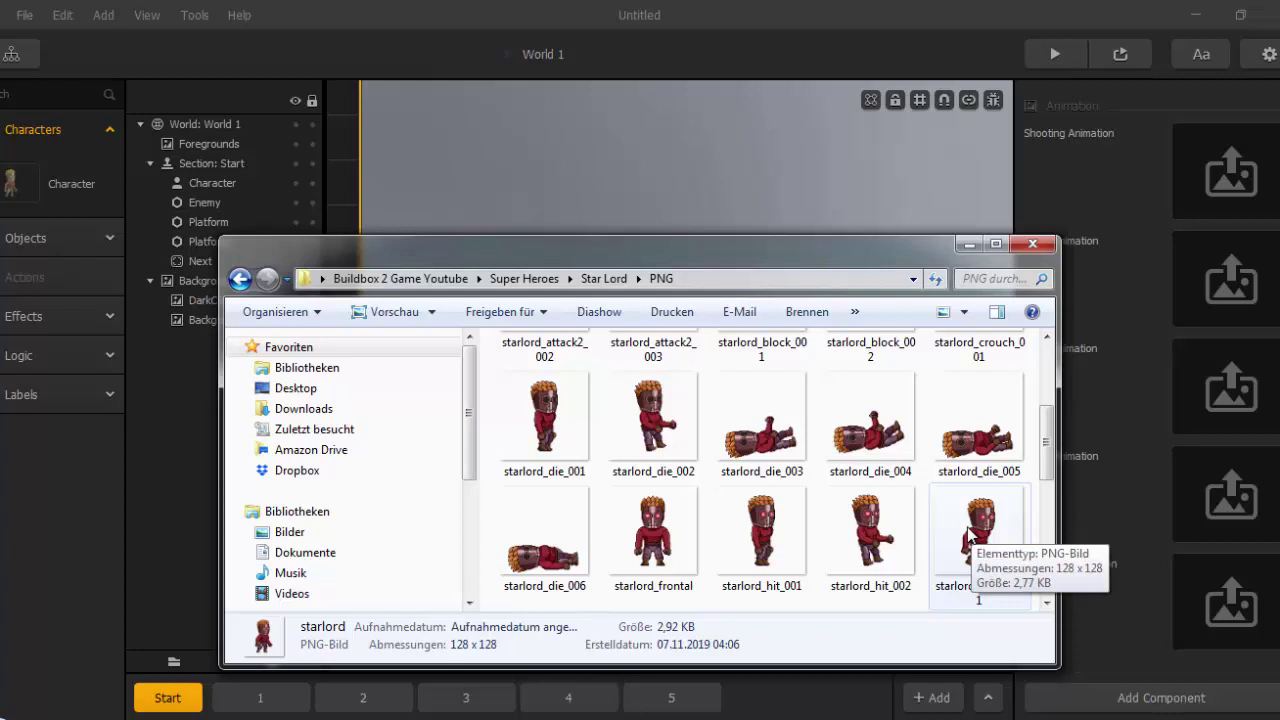
pyautogui.scroll(-8, 970, 540)
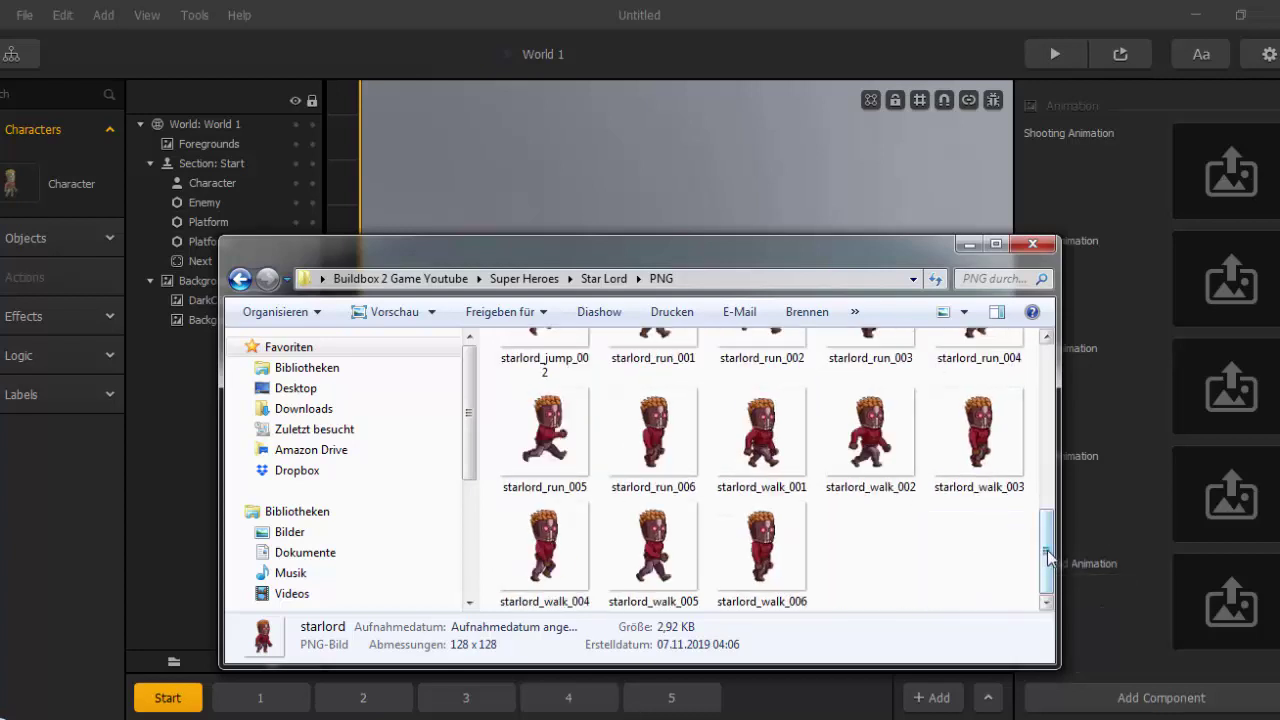
pyautogui.moveTo(1046, 537); pyautogui.dragTo(1069, 501)
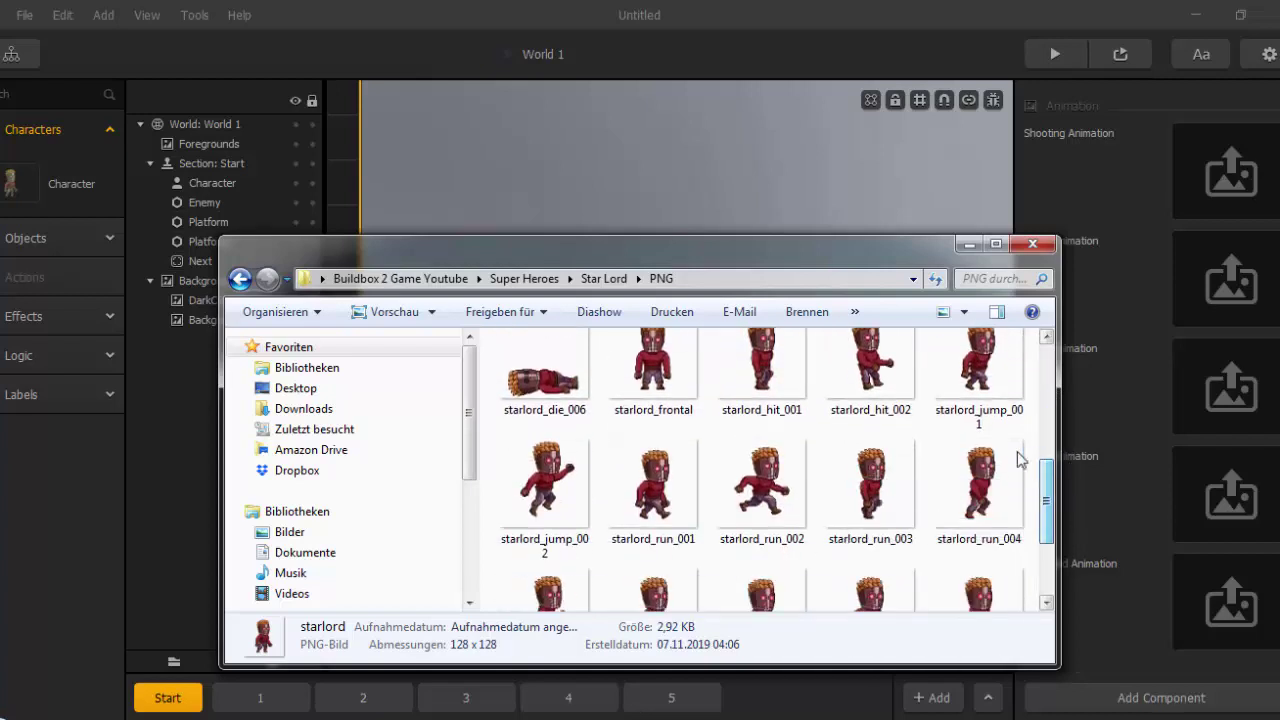
pyautogui.click(979, 370)
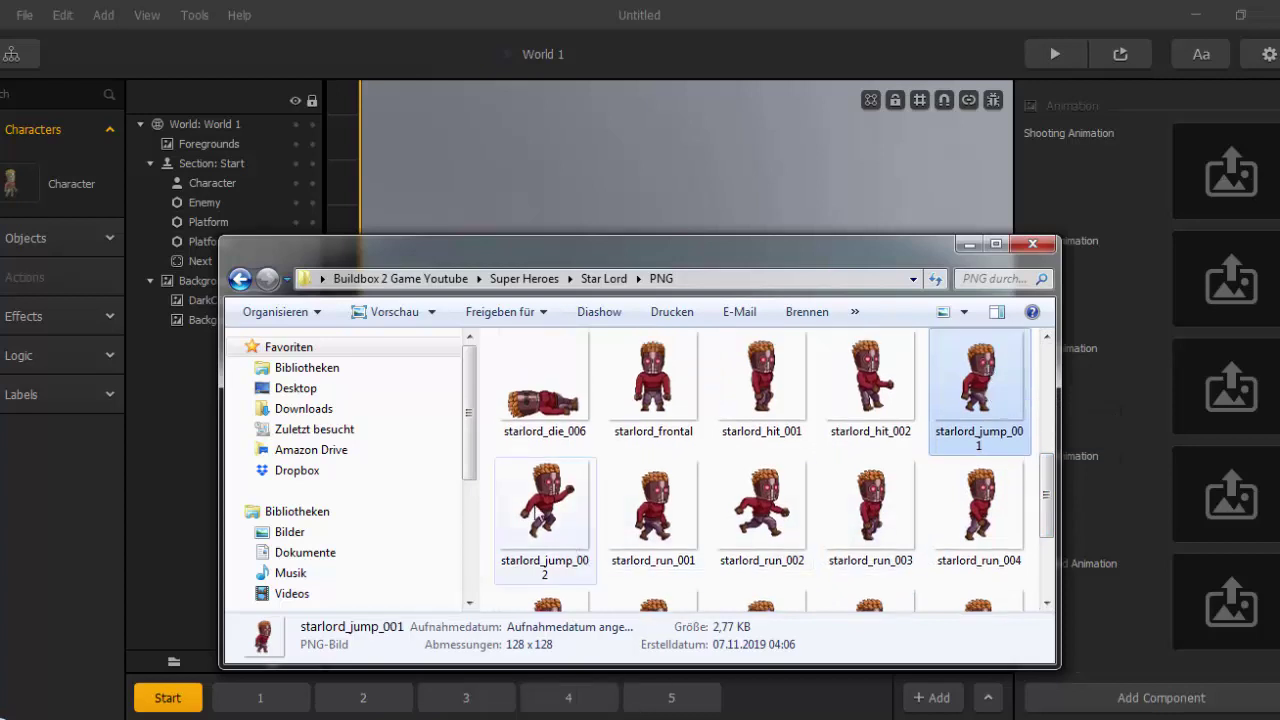
pyautogui.keyDown('ctrl'); pyautogui.click(545, 510); pyautogui.keyUp('ctrl')
pyautogui.moveTo(873, 264); pyautogui.dragTo(756, 234)
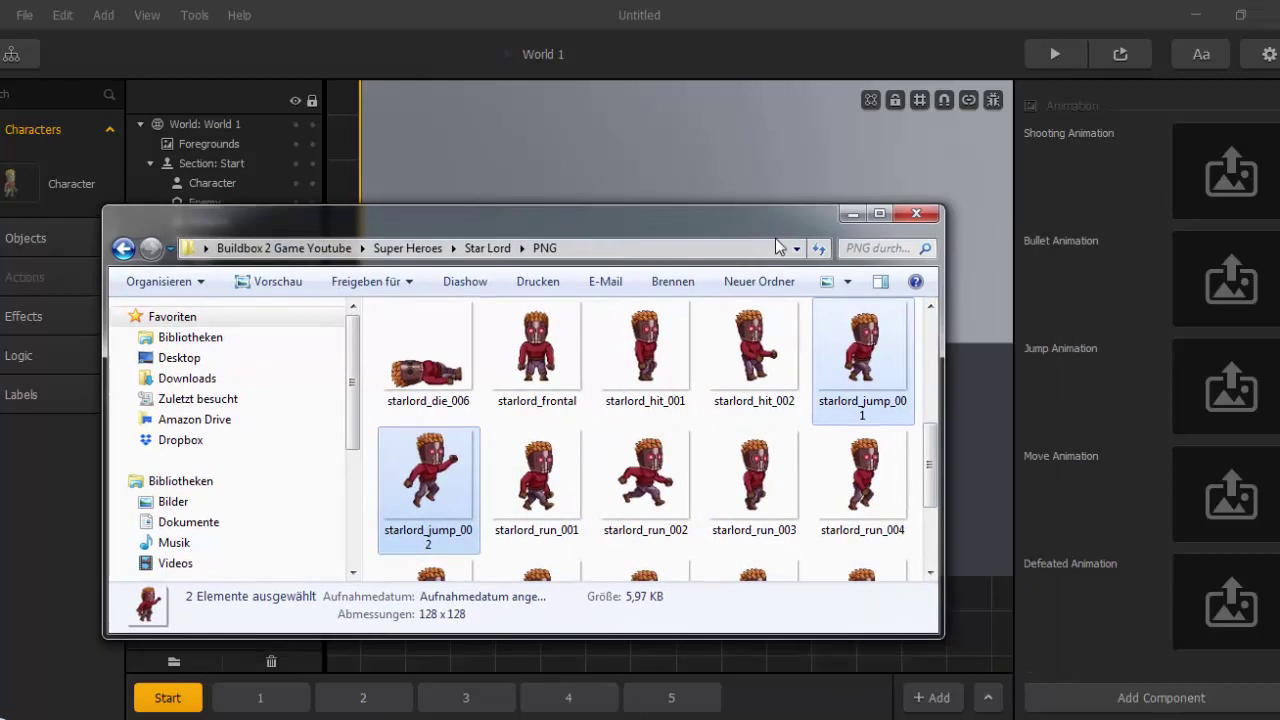
pyautogui.moveTo(866, 396); pyautogui.dragTo(1258, 404)
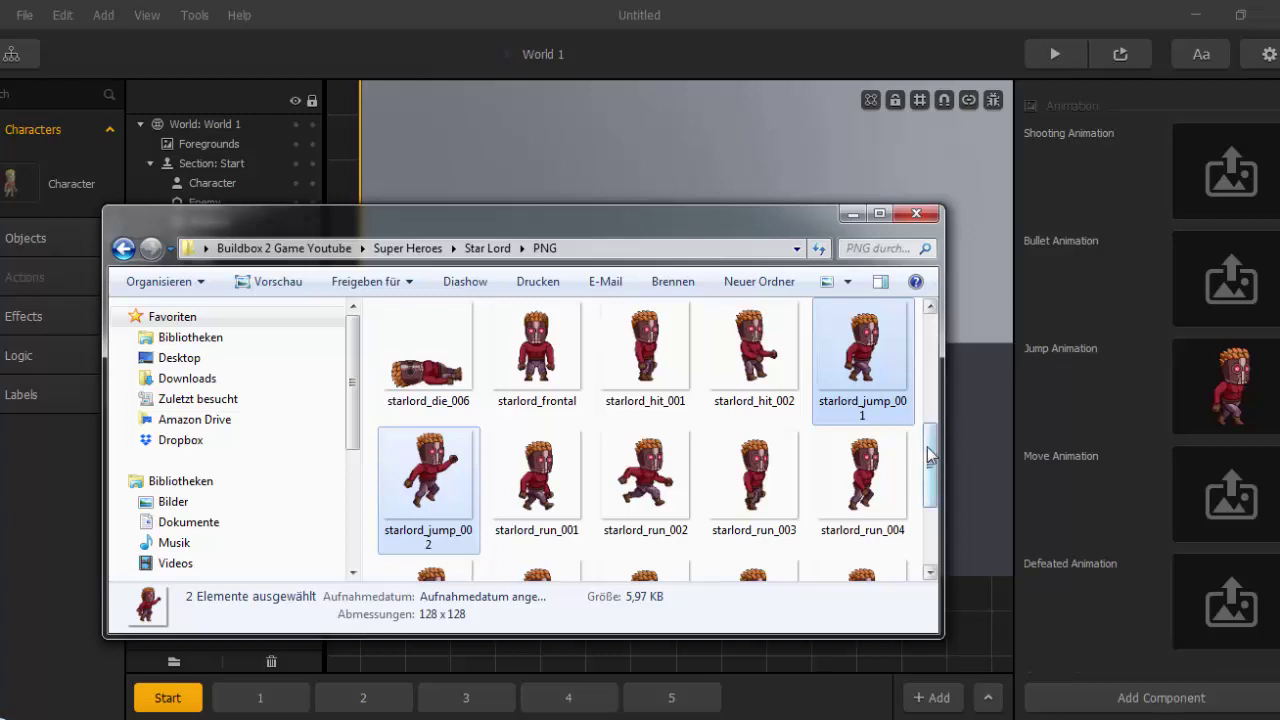
# Assign the images starlord_walk_001 through starlord_walk_006 as the Character's move animation.
pyautogui.moveTo(928, 443); pyautogui.dragTo(938, 505)
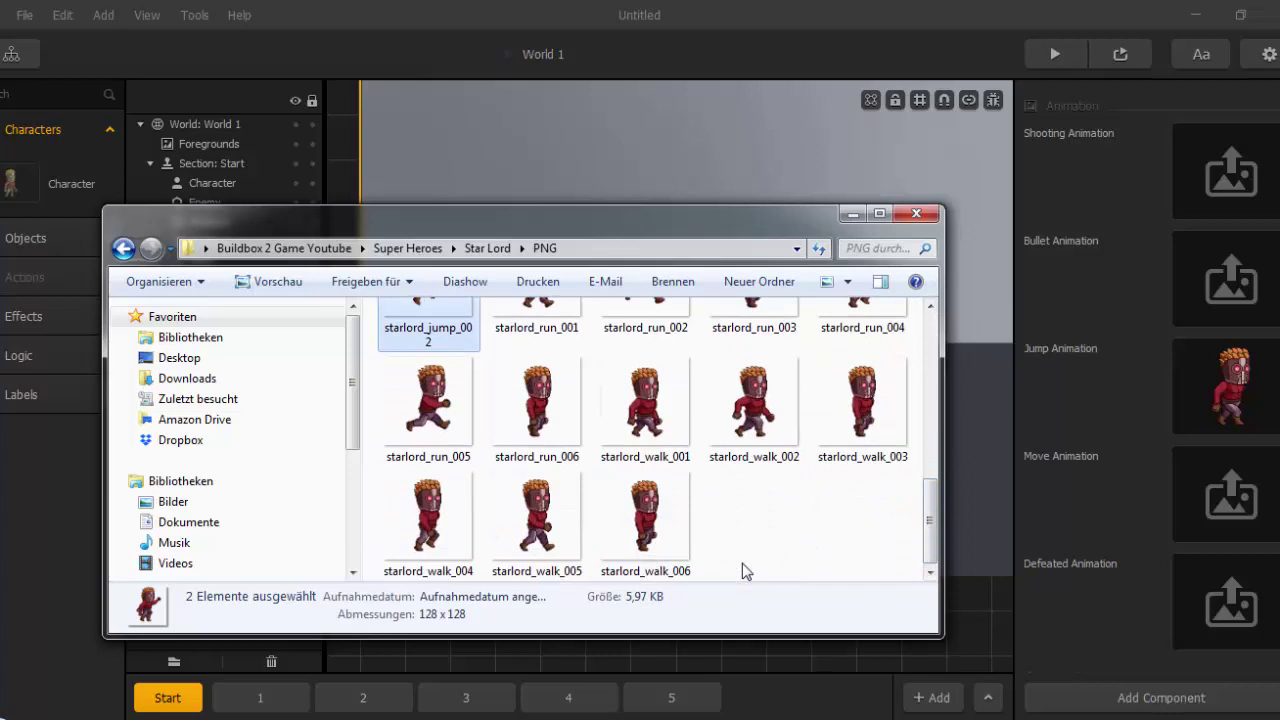
pyautogui.click(666, 430)
pyautogui.keyDown('ctrl'); pyautogui.click(752, 430); pyautogui.keyUp('ctrl')
pyautogui.keyDown('ctrl'); pyautogui.click(820, 443); pyautogui.keyUp('ctrl')
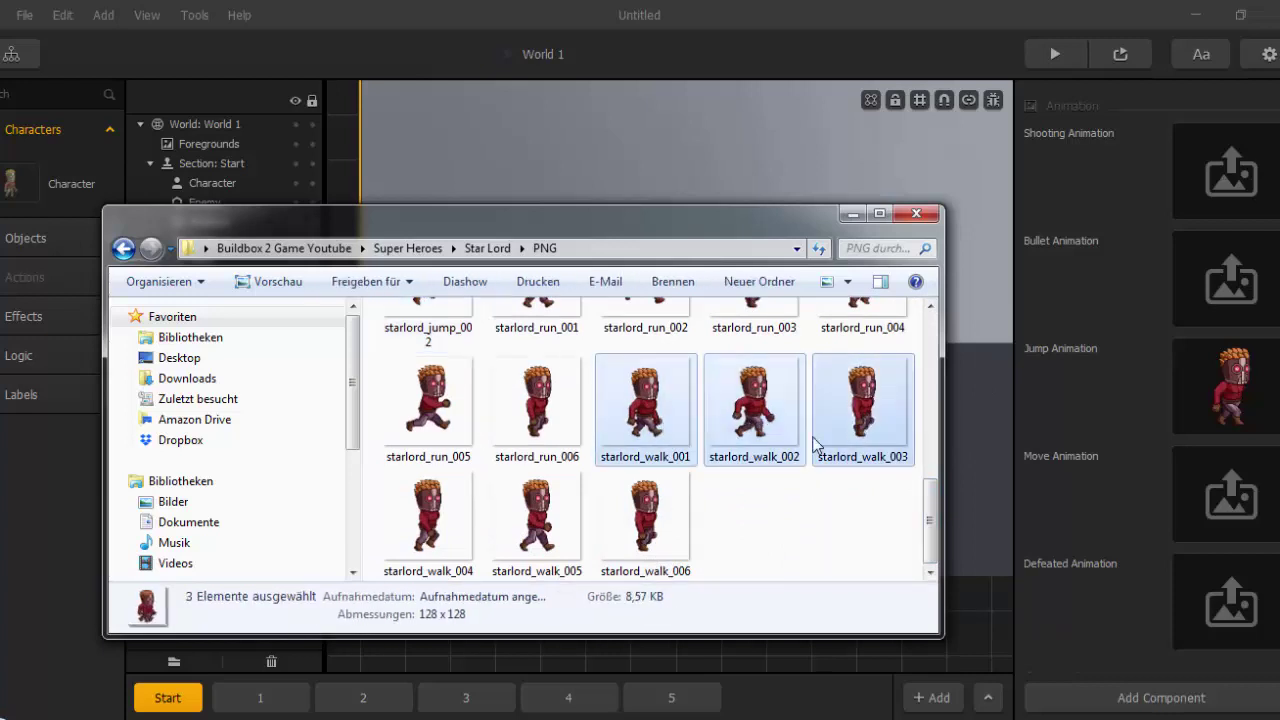
pyautogui.keyDown('ctrl'); pyautogui.click(449, 510); pyautogui.keyUp('ctrl')
pyautogui.keyDown('ctrl'); pyautogui.click(555, 518); pyautogui.keyUp('ctrl')
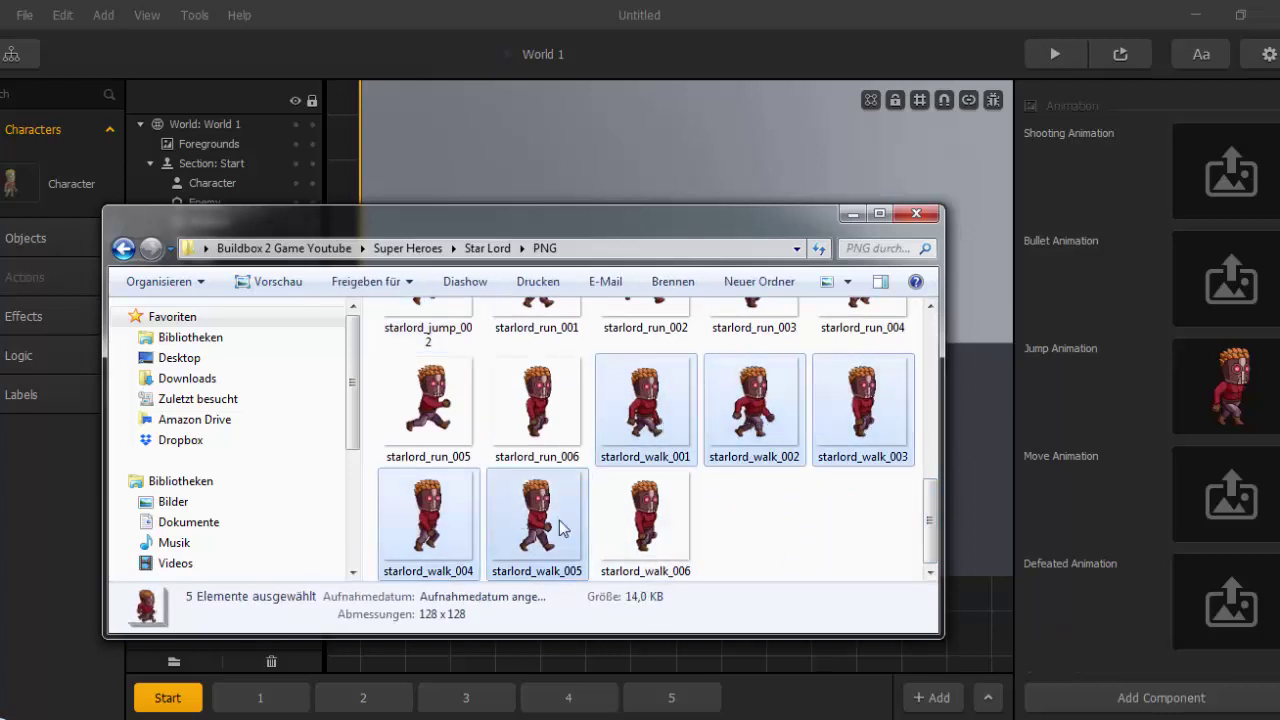
pyautogui.keyDown('ctrl'); pyautogui.click(638, 492); pyautogui.keyUp('ctrl')
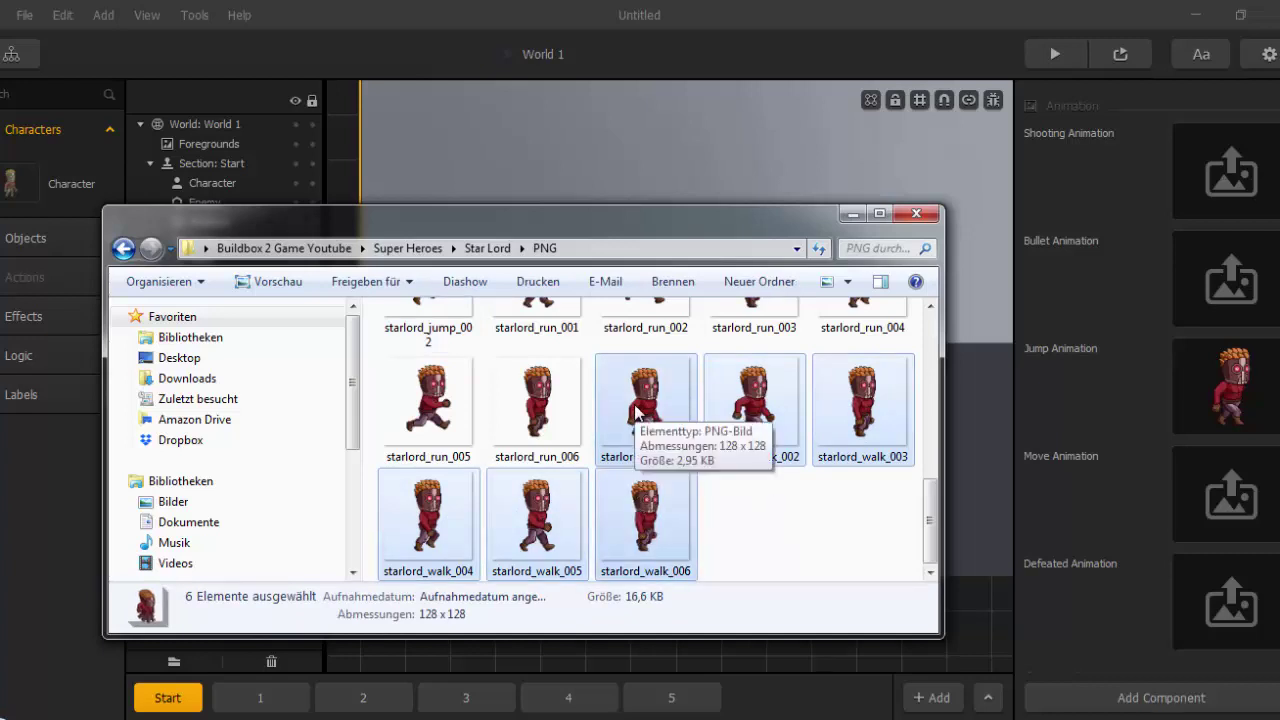
pyautogui.moveTo(637, 412); pyautogui.dragTo(1230, 506)
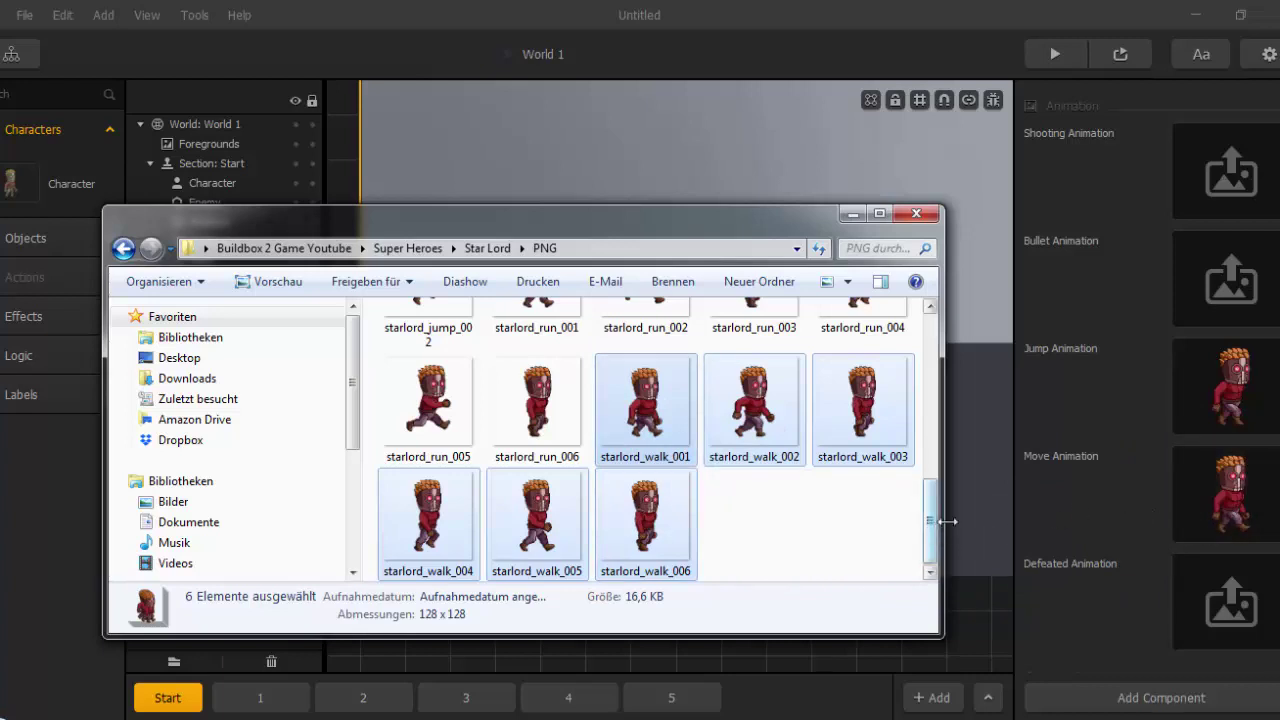
# Assign the images starlord_die_001 through starlord_die_006 as the Character's defeated animation, and minimize the Explorer window.
pyautogui.moveTo(933, 525); pyautogui.dragTo(937, 404)
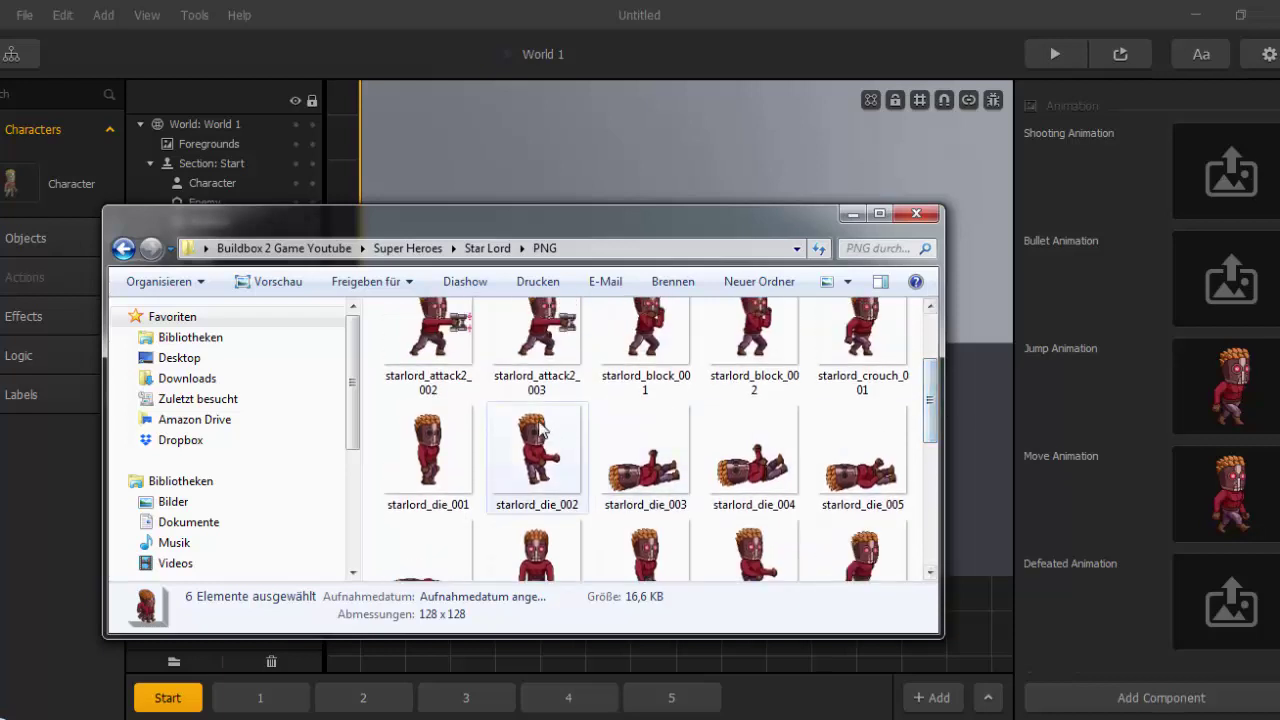
pyautogui.click(445, 452)
pyautogui.keyDown('ctrl'); pyautogui.click(545, 452); pyautogui.keyUp('ctrl')
pyautogui.keyDown('ctrl'); pyautogui.click(612, 458); pyautogui.keyUp('ctrl')
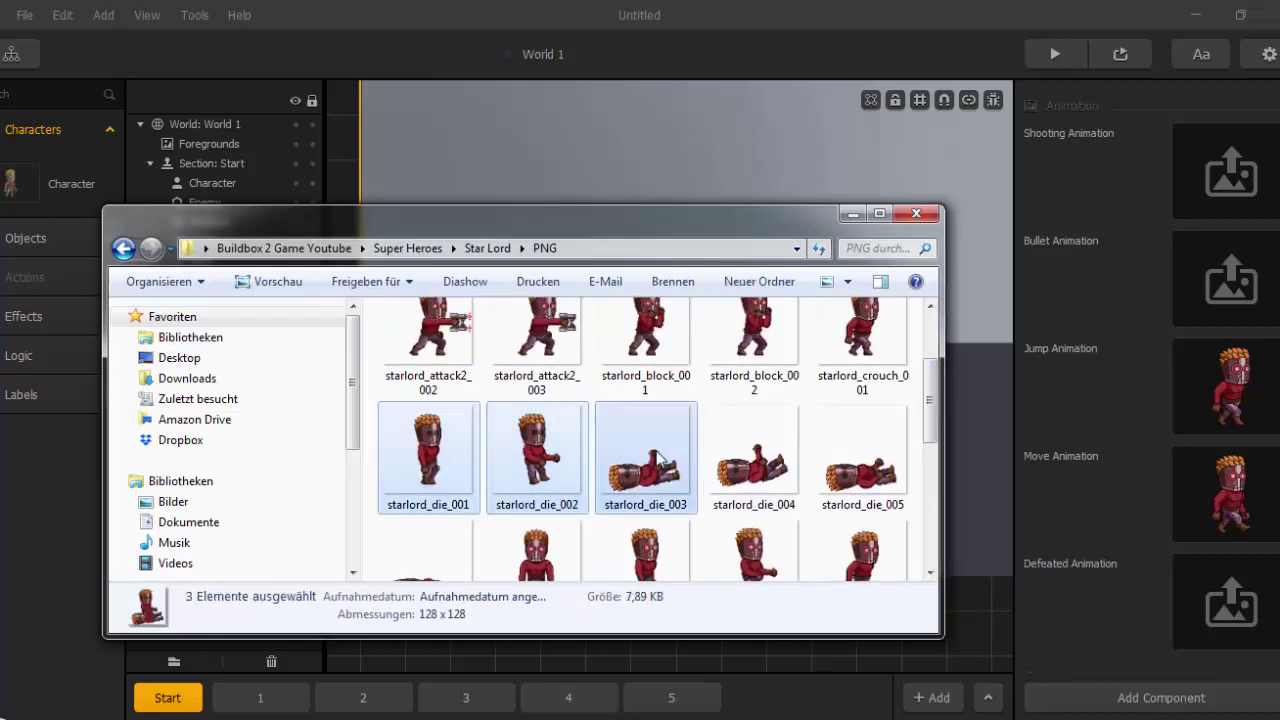
pyautogui.keyDown('ctrl'); pyautogui.click(770, 472); pyautogui.keyUp('ctrl')
pyautogui.keyDown('ctrl'); pyautogui.click(850, 483); pyautogui.keyUp('ctrl')
pyautogui.scroll(-1, 850, 483)
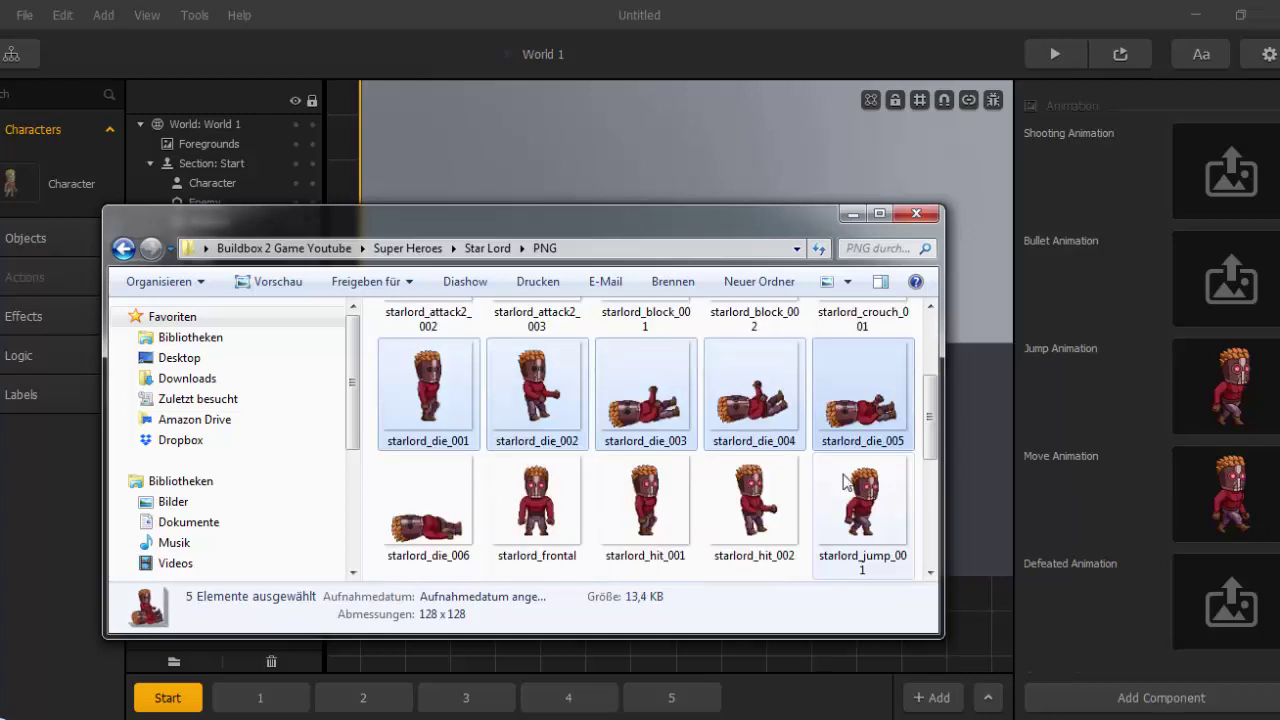
pyautogui.keyDown('ctrl'); pyautogui.click(421, 515); pyautogui.keyUp('ctrl')
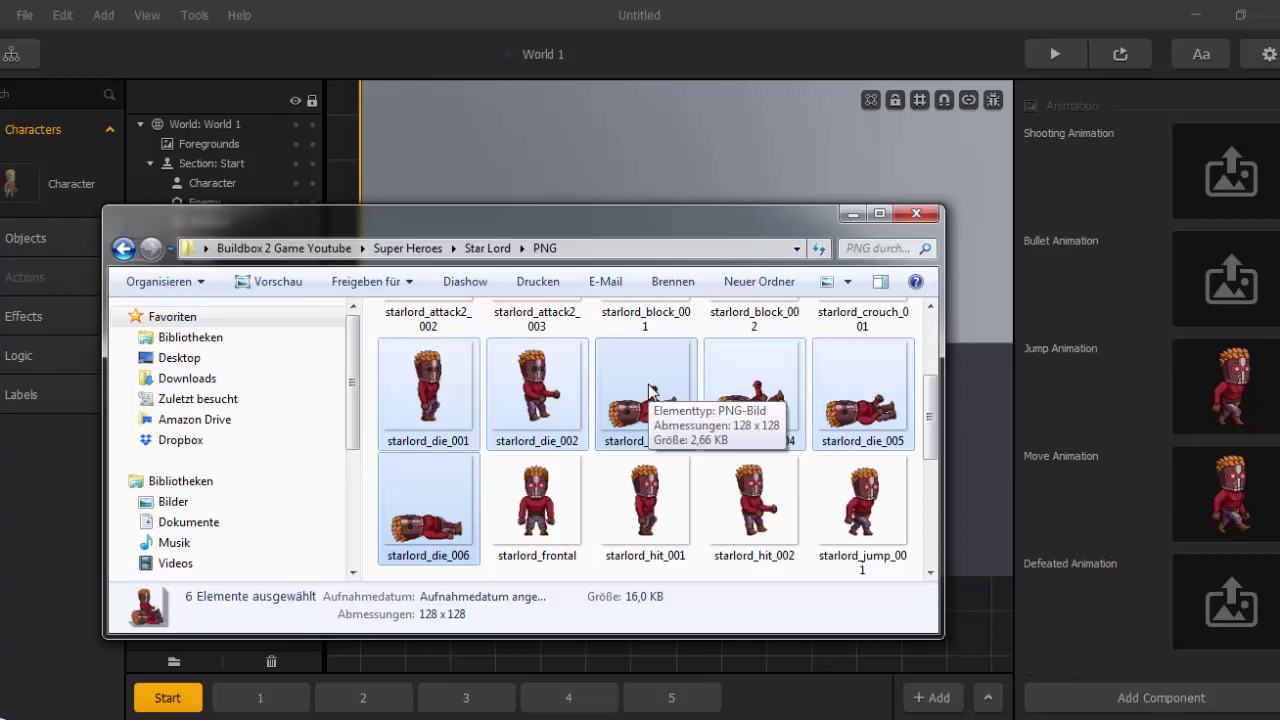
pyautogui.moveTo(648, 390); pyautogui.dragTo(1228, 612)
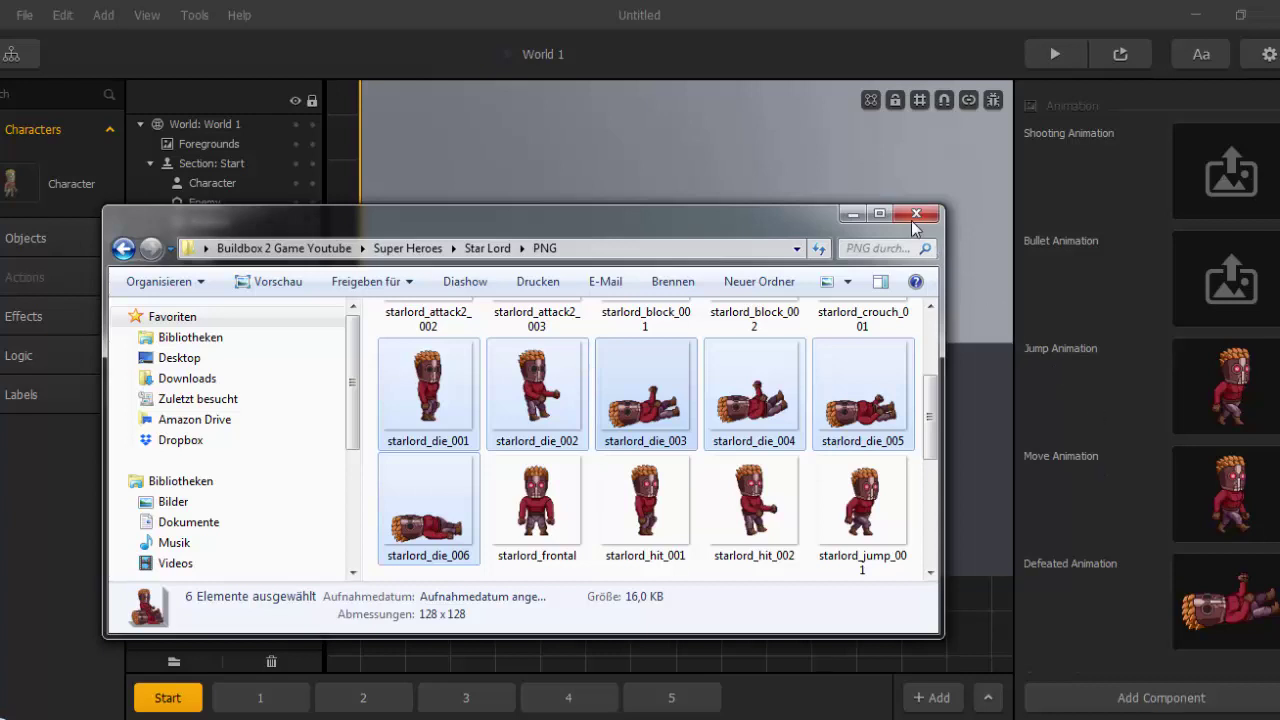
pyautogui.click(851, 215)
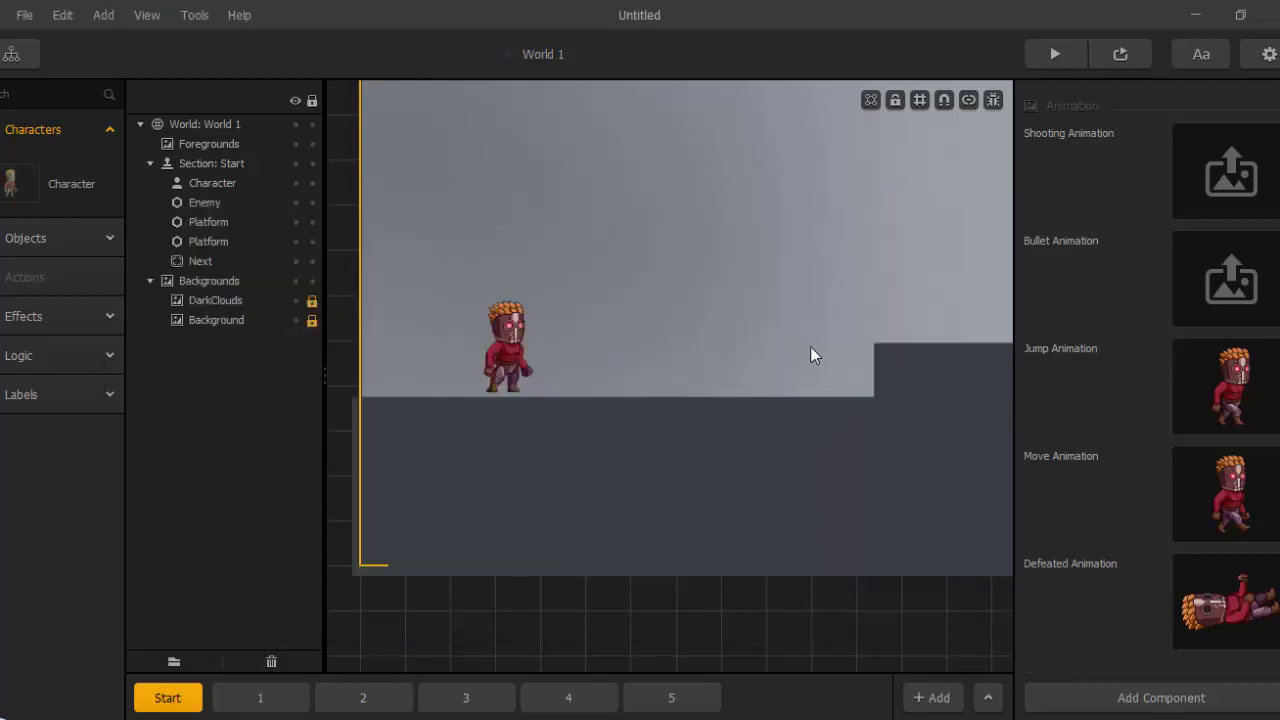
# Launch the game preview at 75% scale and start world 1 from the world selection.
pyautogui.click(1069, 48)
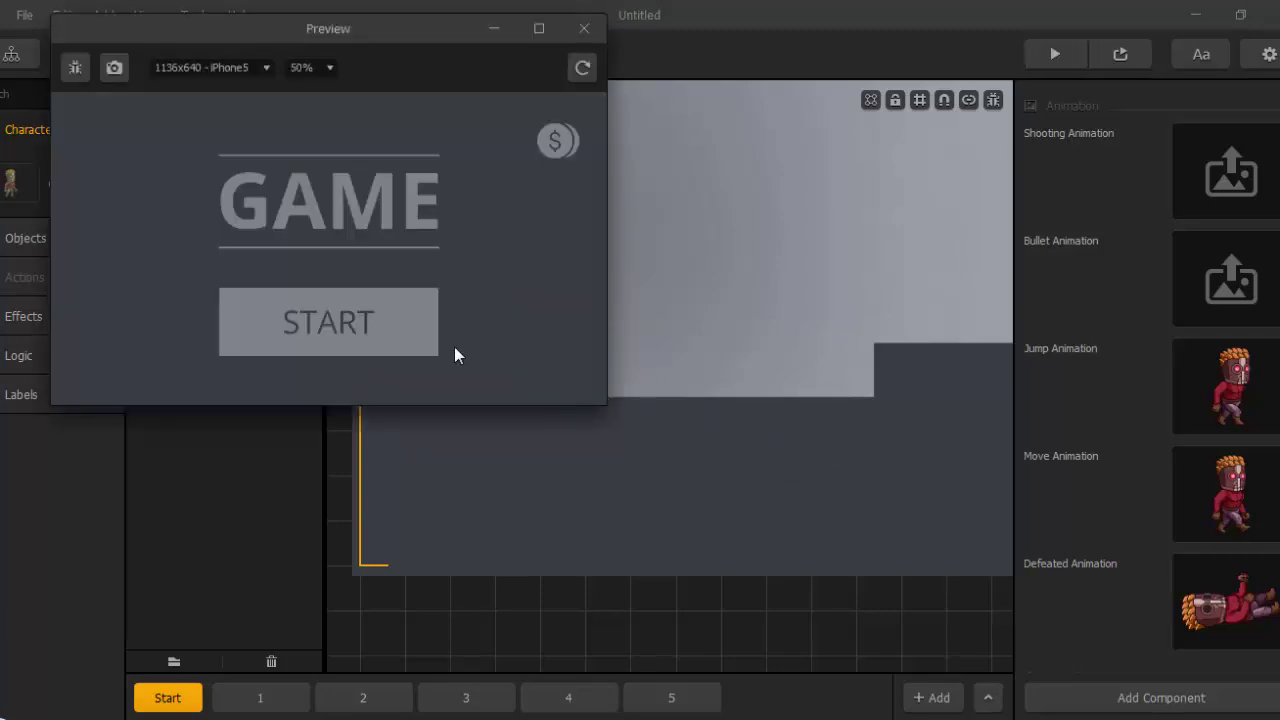
pyautogui.click(330, 69)
pyautogui.click(305, 112)
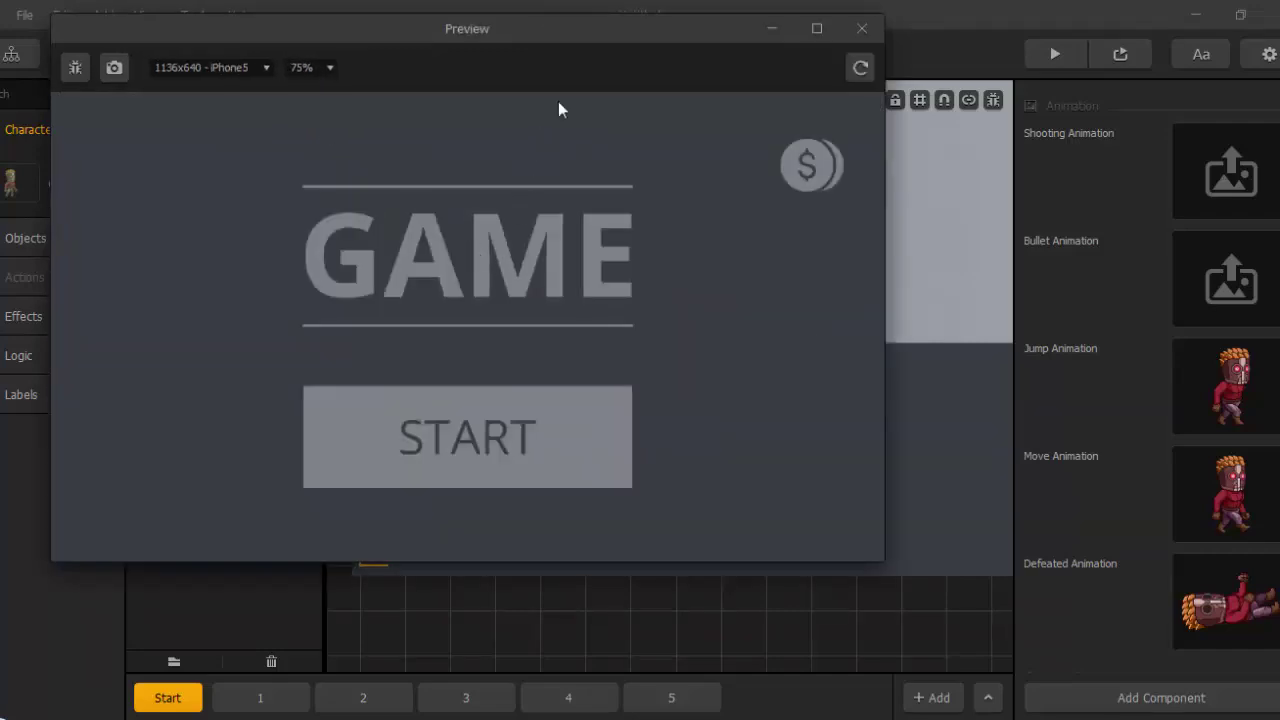
pyautogui.moveTo(605, 44); pyautogui.dragTo(755, 87)
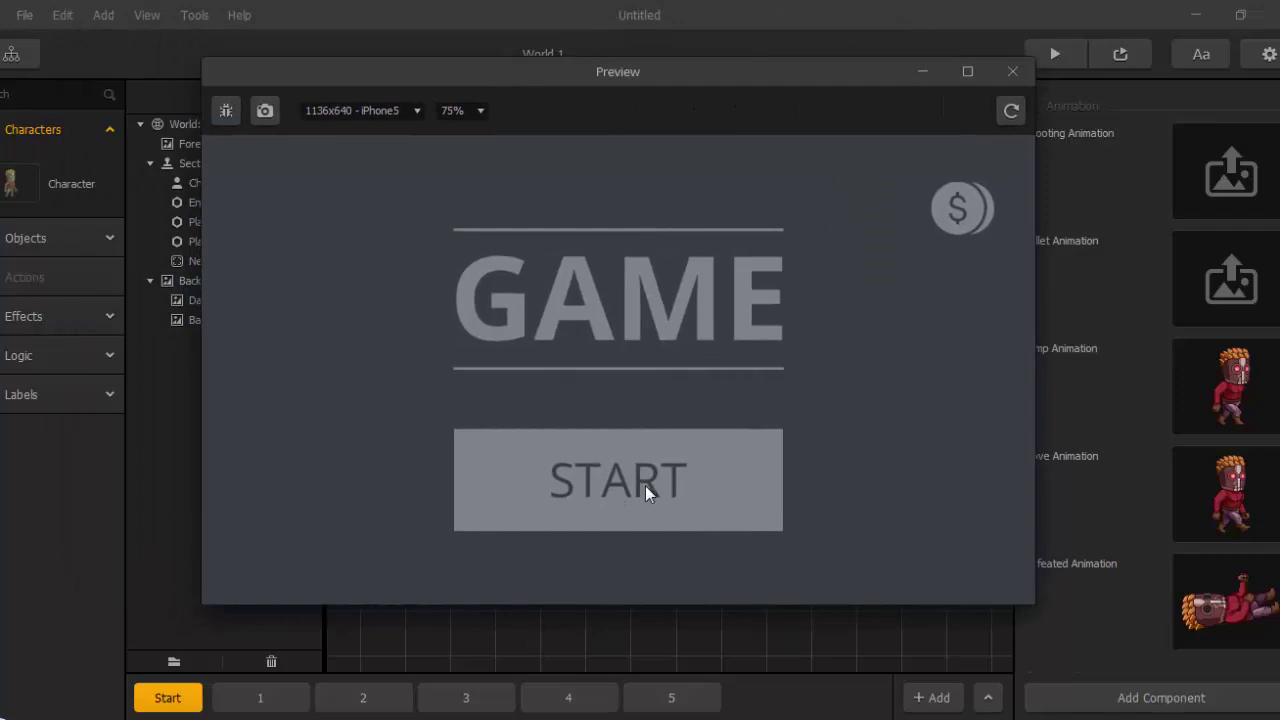
pyautogui.click(645, 485)
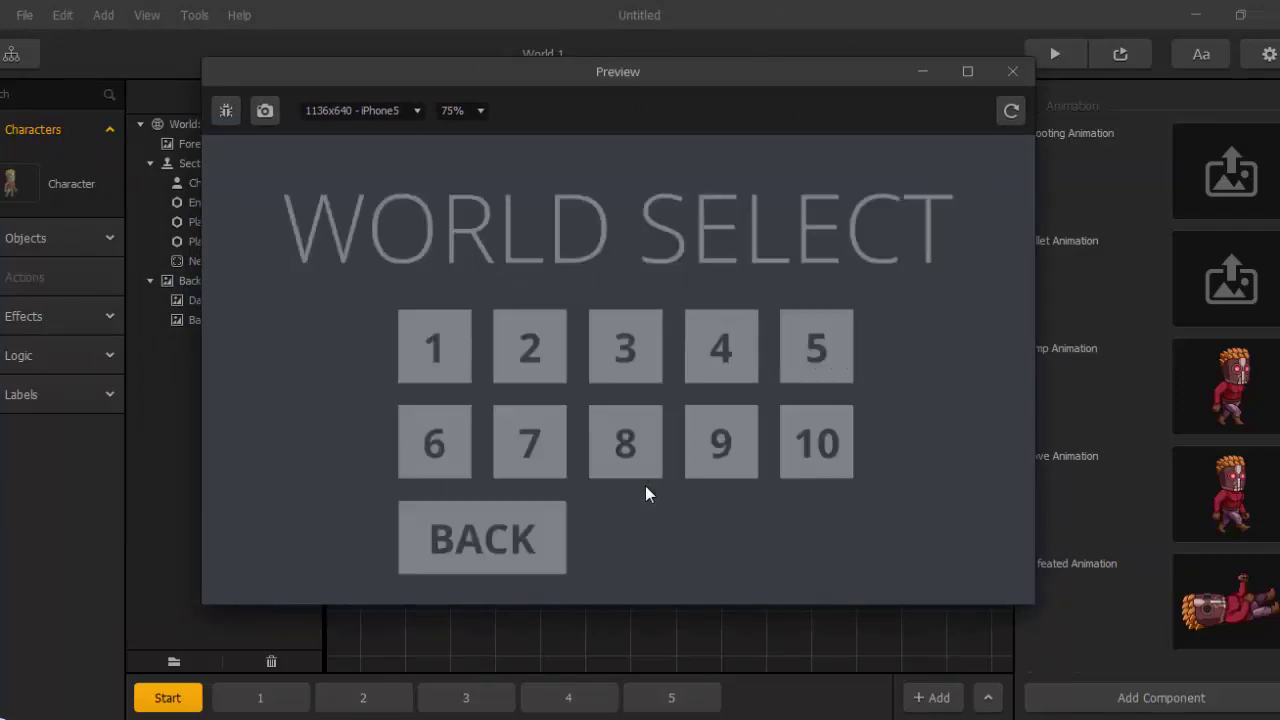
pyautogui.click(431, 340)
# Test the character's walking in both directions and its jumping, and close the preview.
pyautogui.press('Right')
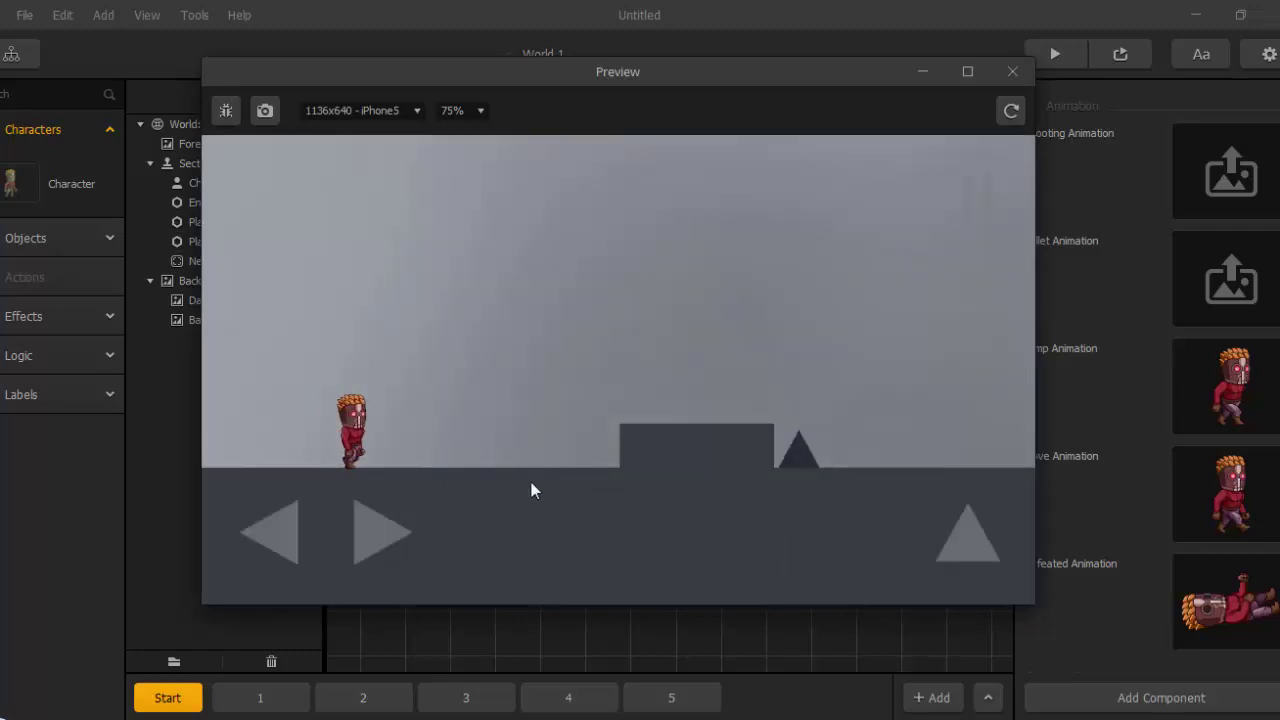
pyautogui.press('Left')
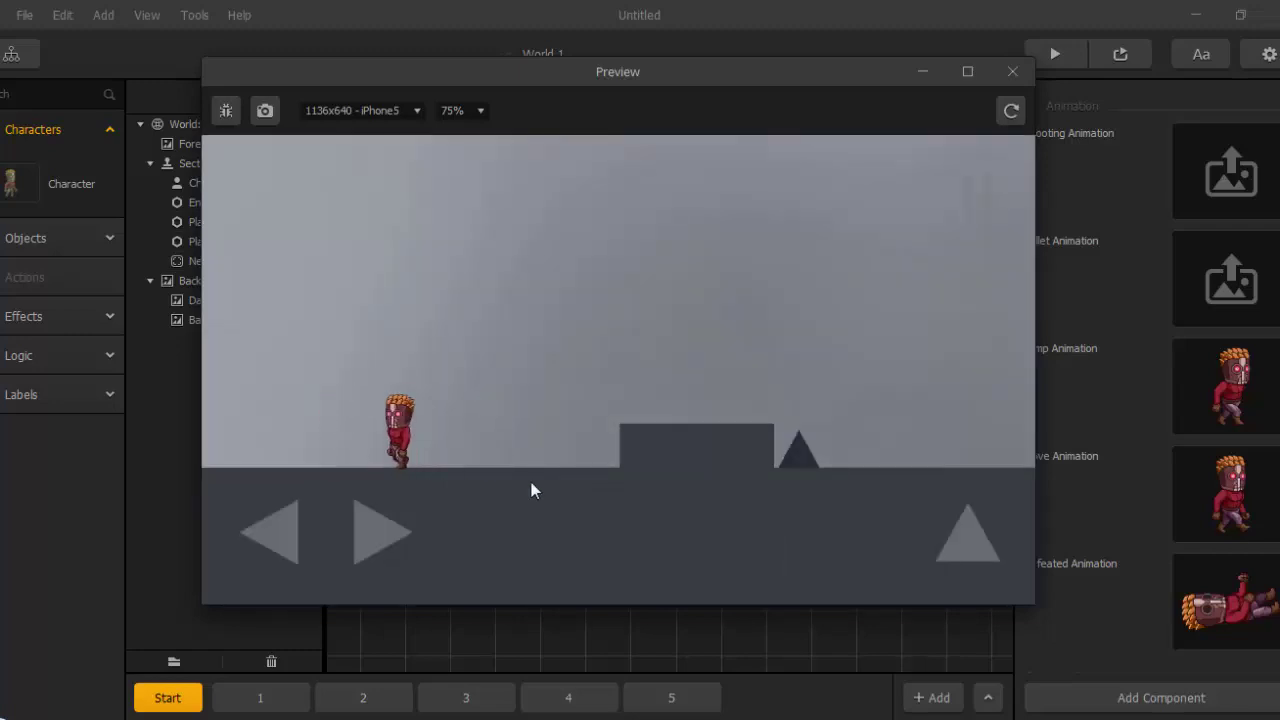
pyautogui.press('Right')
pyautogui.click(969, 543)
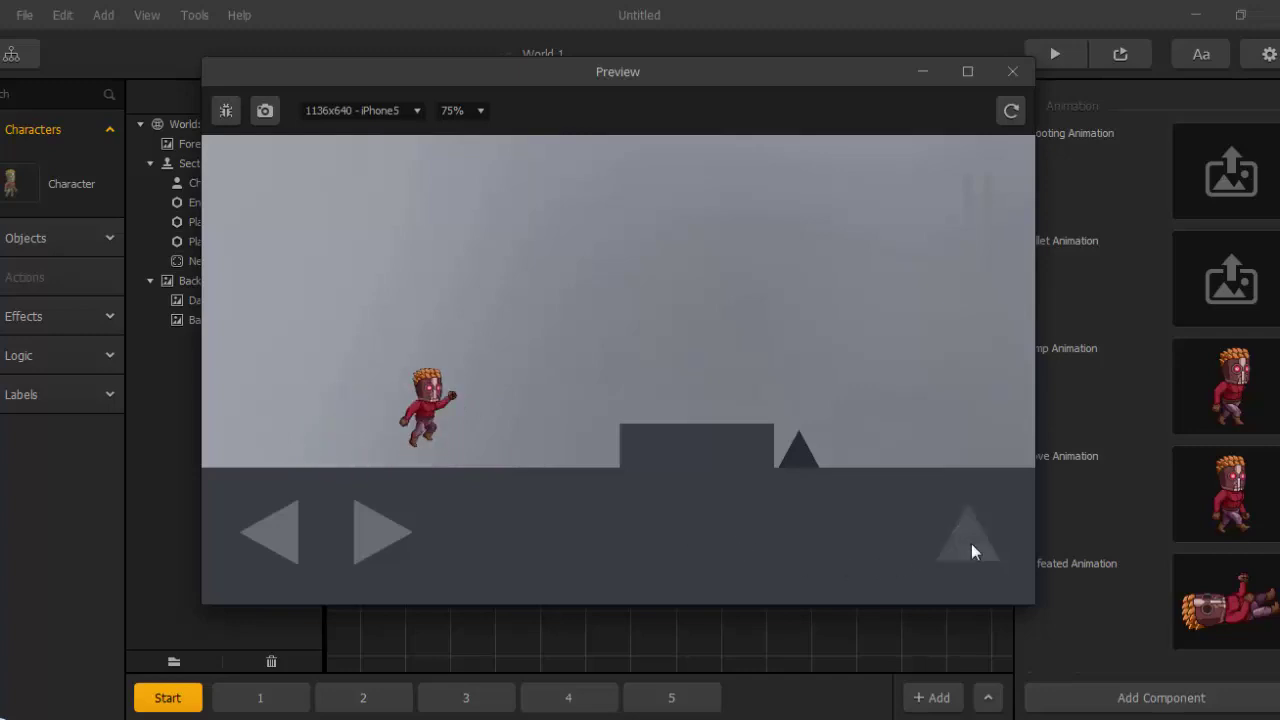
pyautogui.click(971, 543)
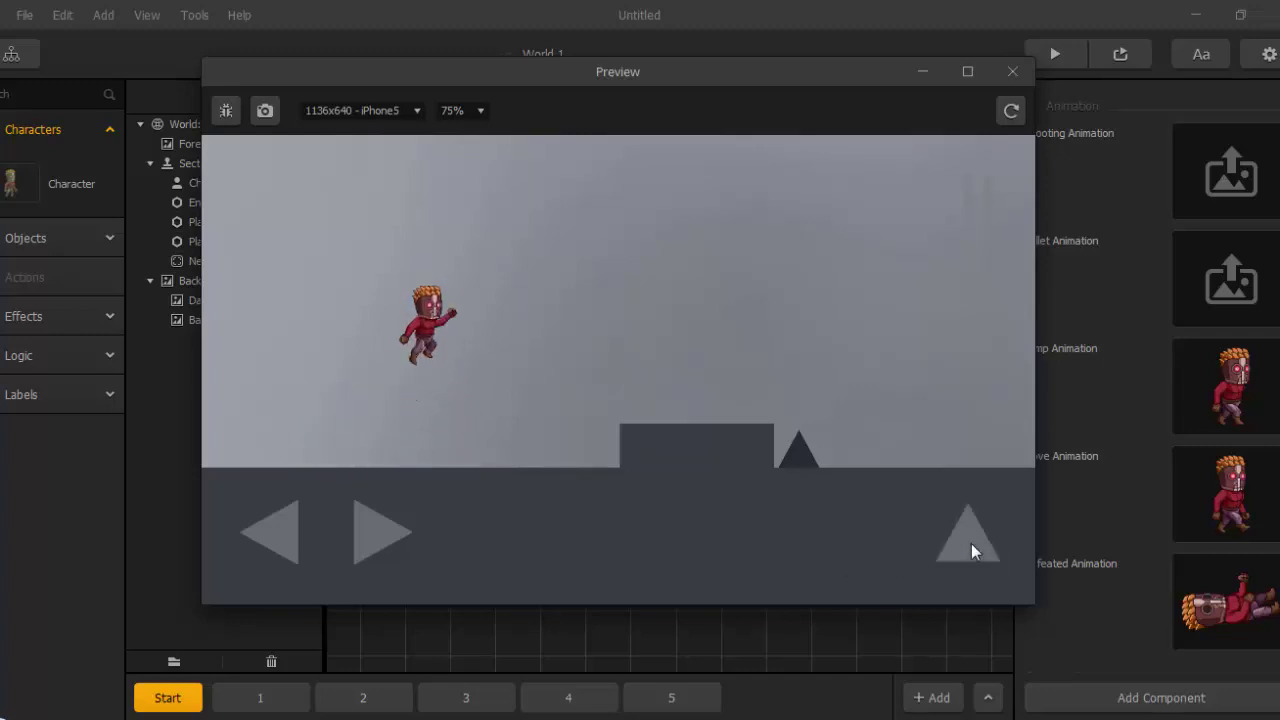
pyautogui.click(971, 543)
pyautogui.press('Right')
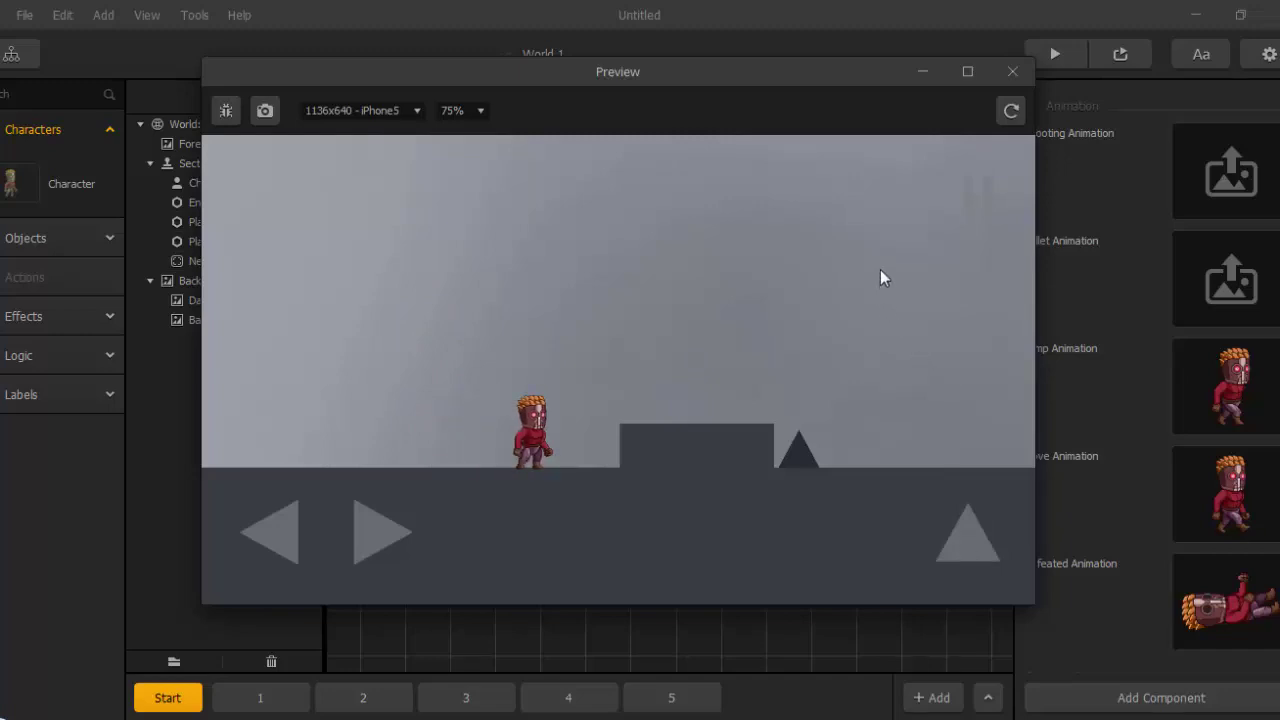
pyautogui.click(1012, 72)
# Enable looping for the Character's move animation and close the Animation Editor.
pyautogui.moveTo(1242, 492)
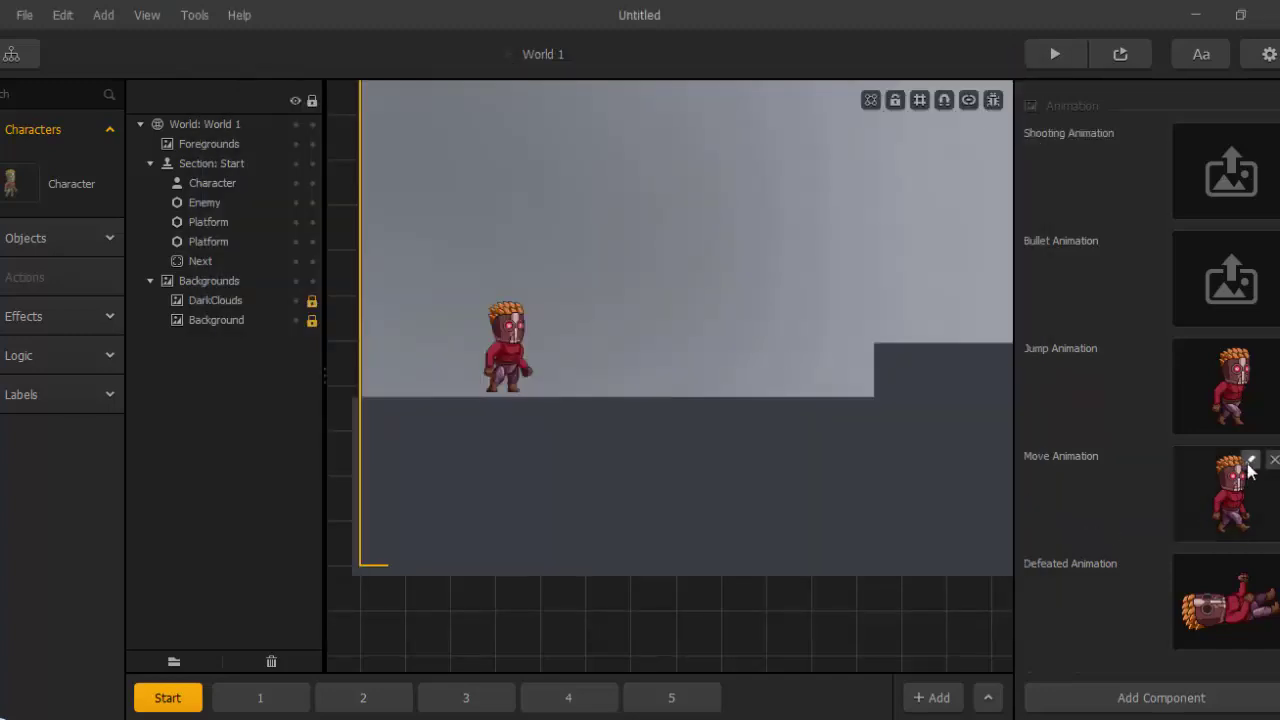
pyautogui.click(1250, 462)
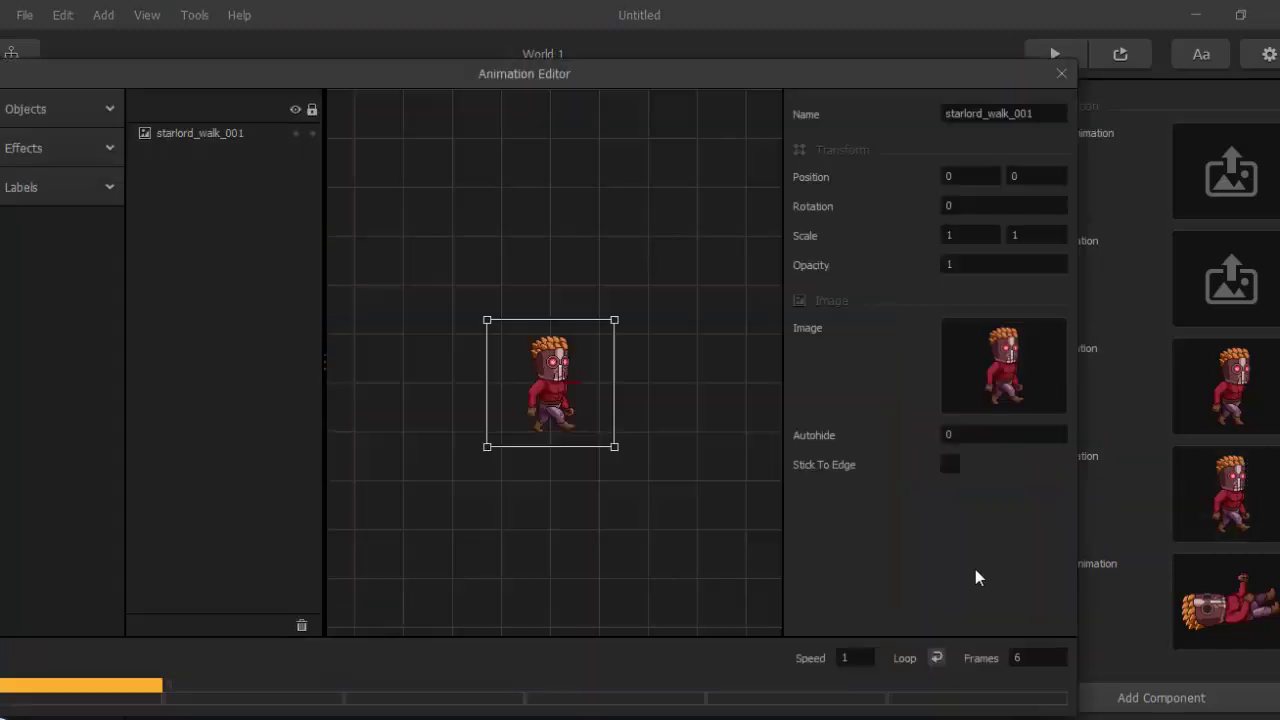
pyautogui.click(936, 658)
pyautogui.click(857, 660)
pyautogui.click(1062, 73)
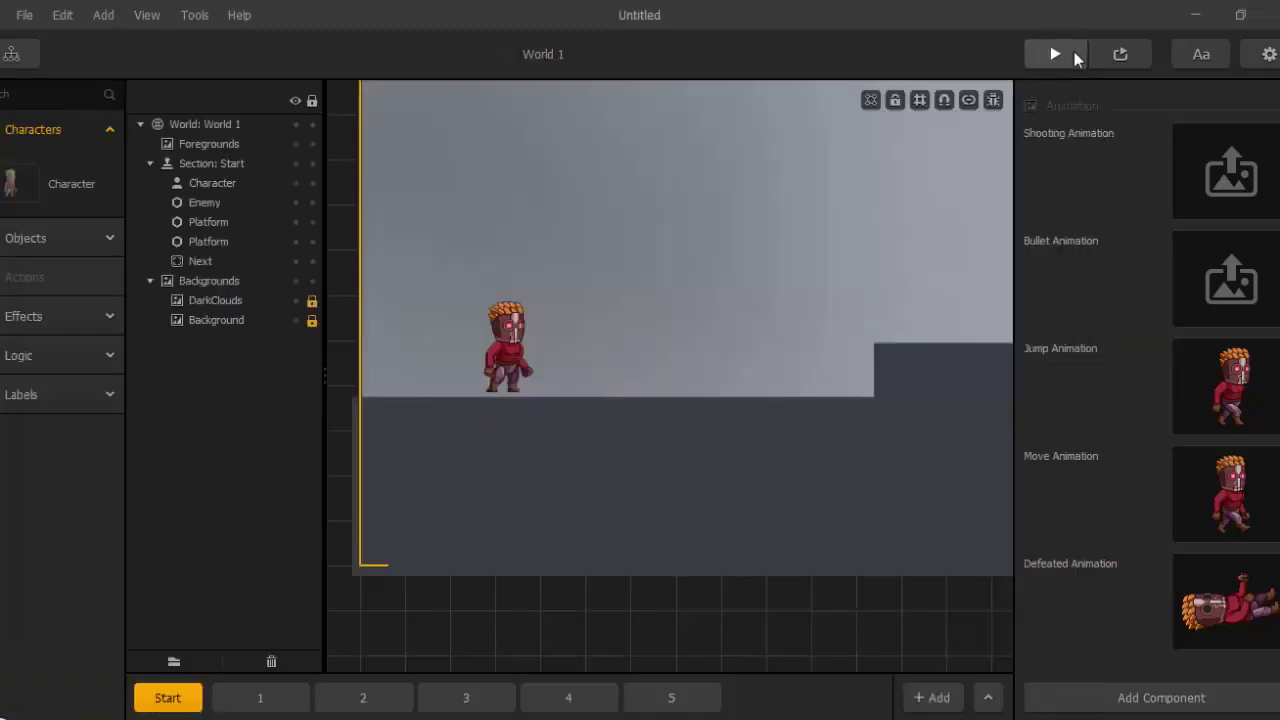
# Preview world 1 to check the looping walk animation in both directions, and close the preview.
pyautogui.click(1072, 58)
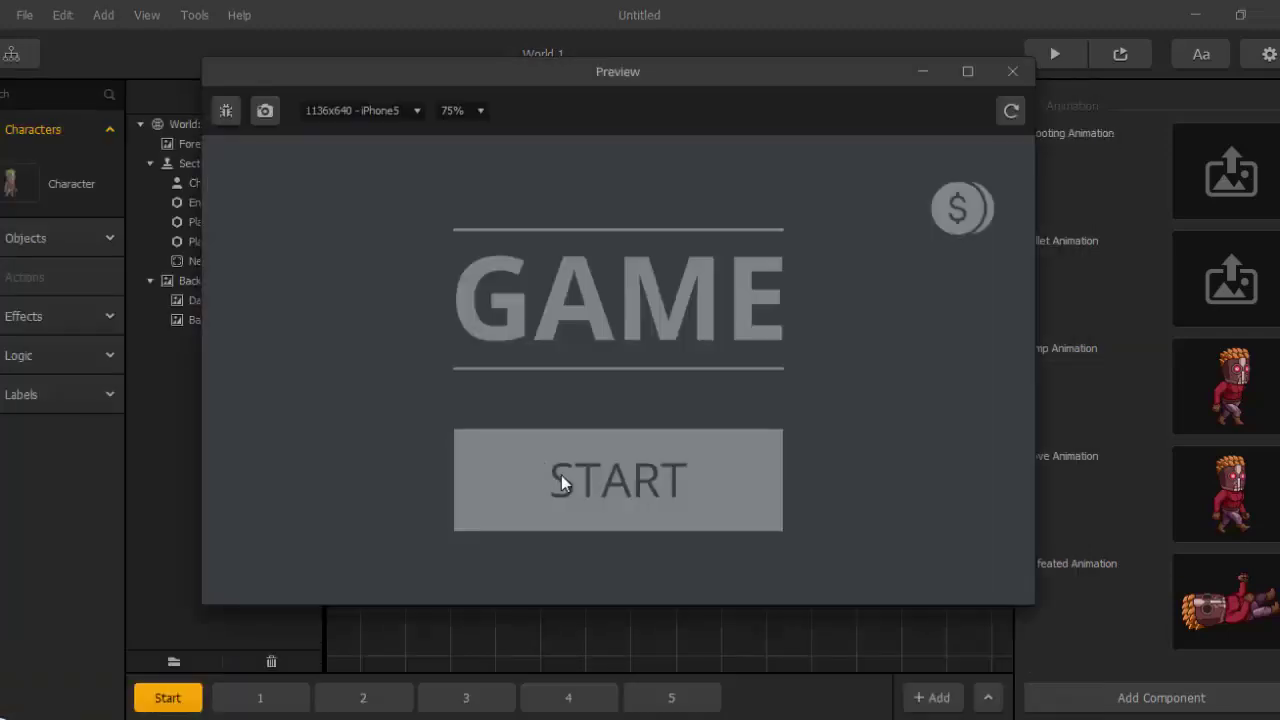
pyautogui.click(561, 477)
pyautogui.click(440, 336)
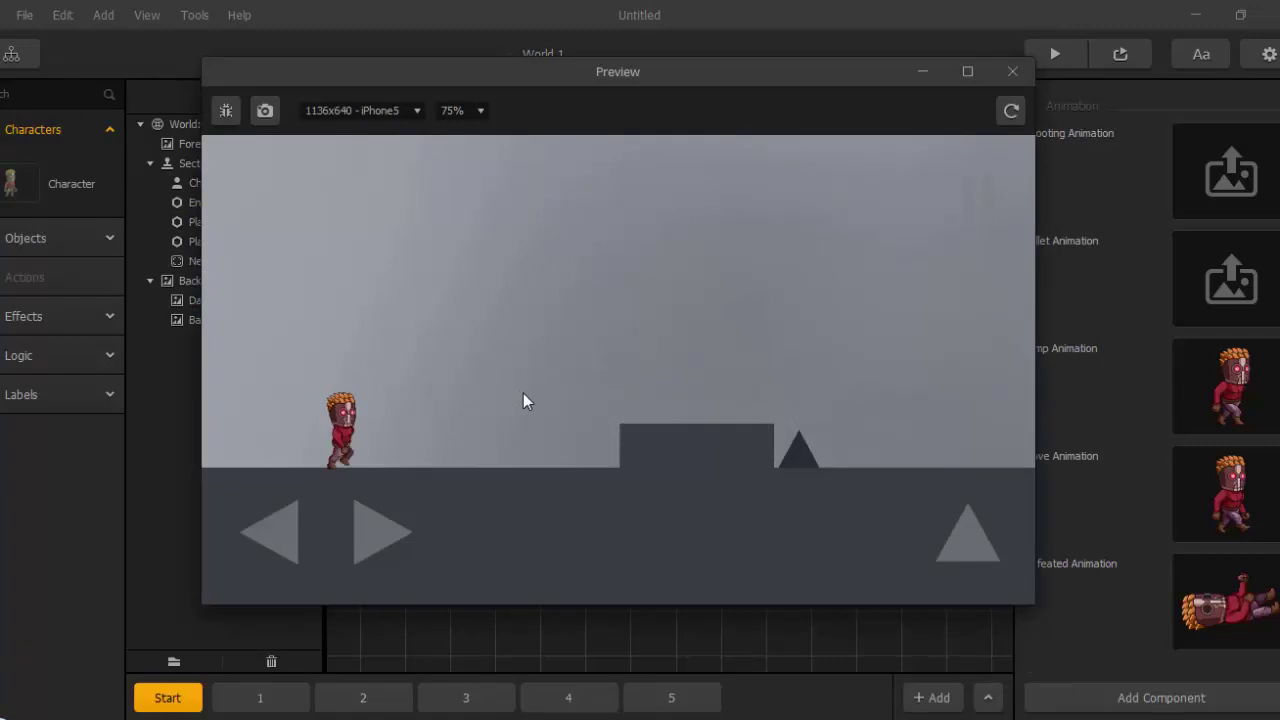
pyautogui.press('Left')
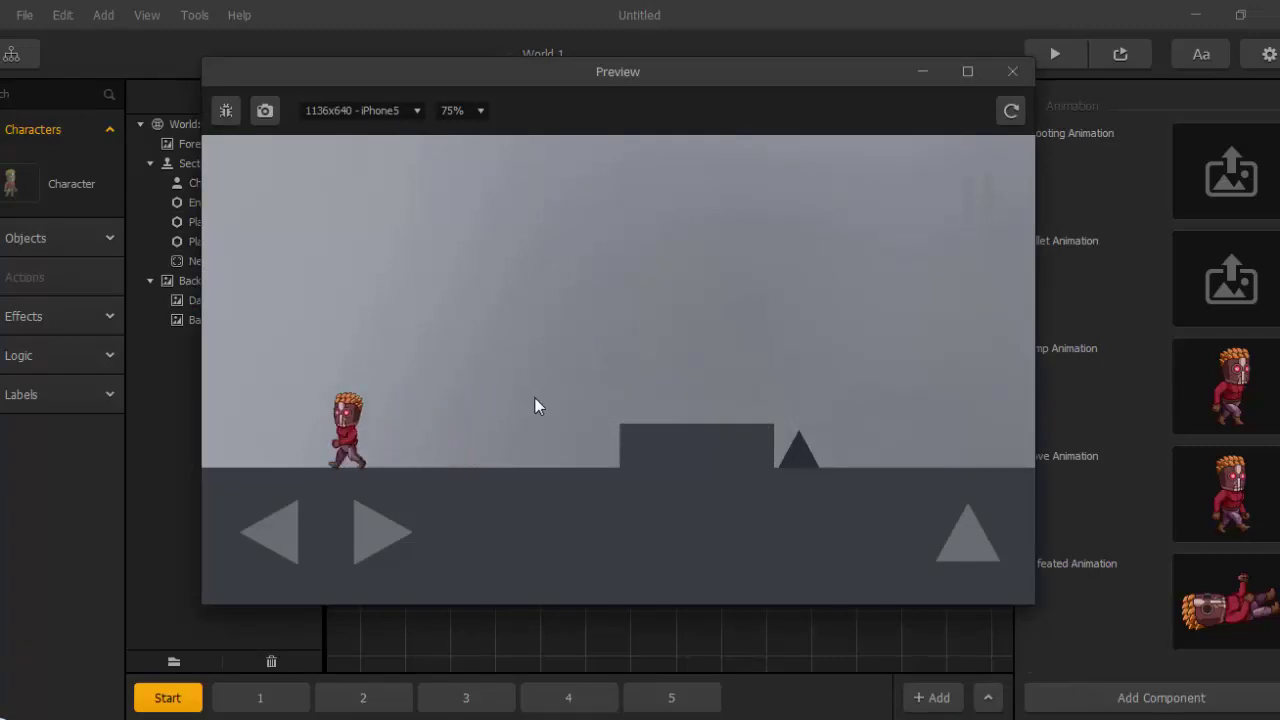
pyautogui.press('Right')
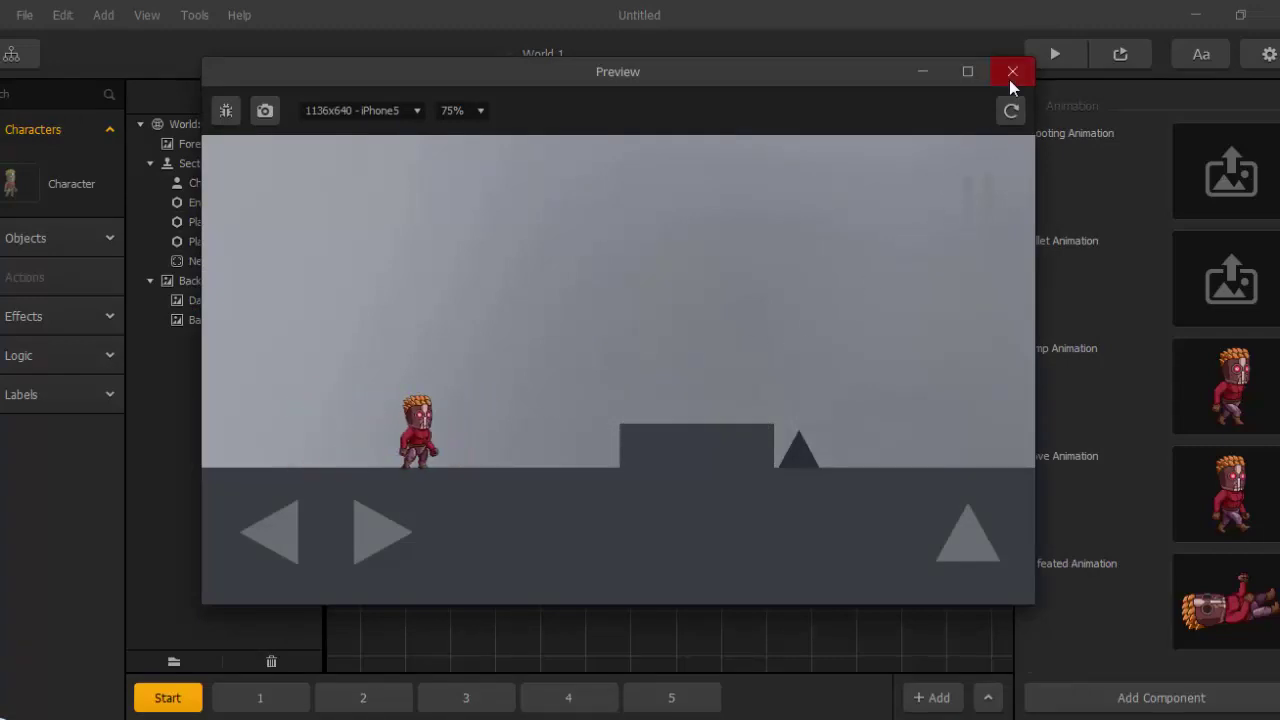
pyautogui.click(1011, 73)
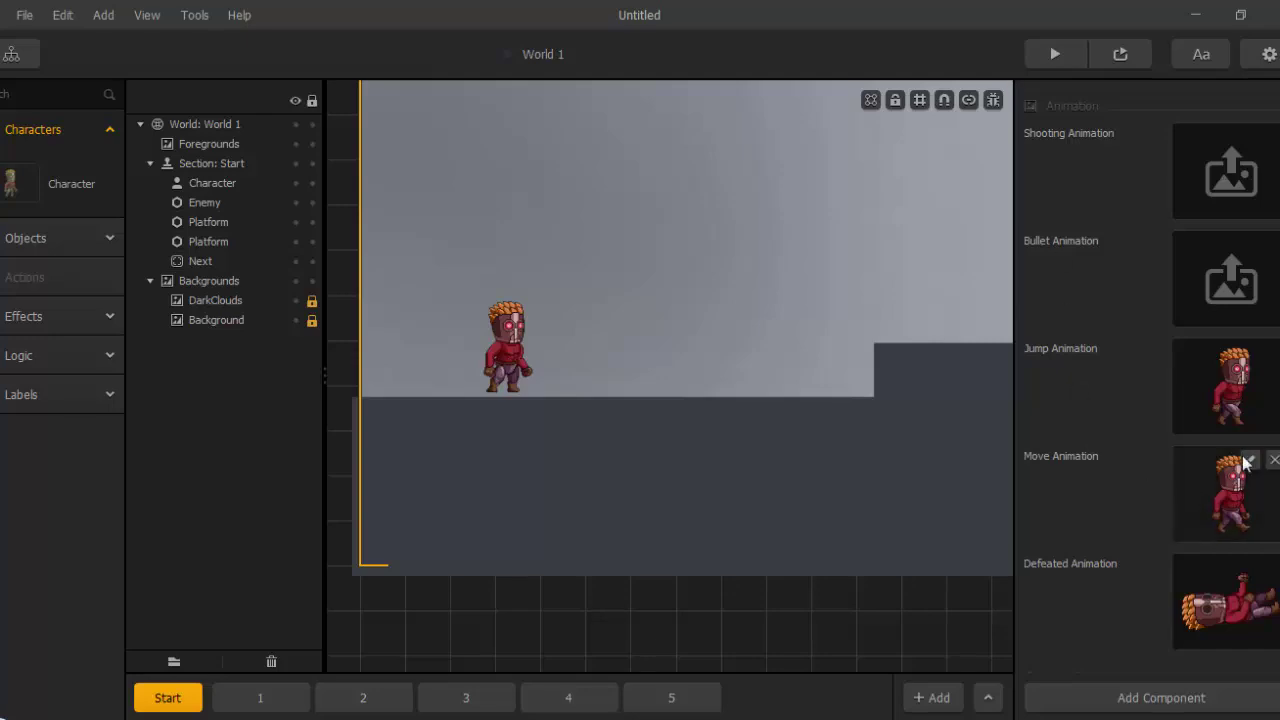
# Adjust the playback speed of the Character's move animation and close the Animation Editor.
pyautogui.click(1251, 461)
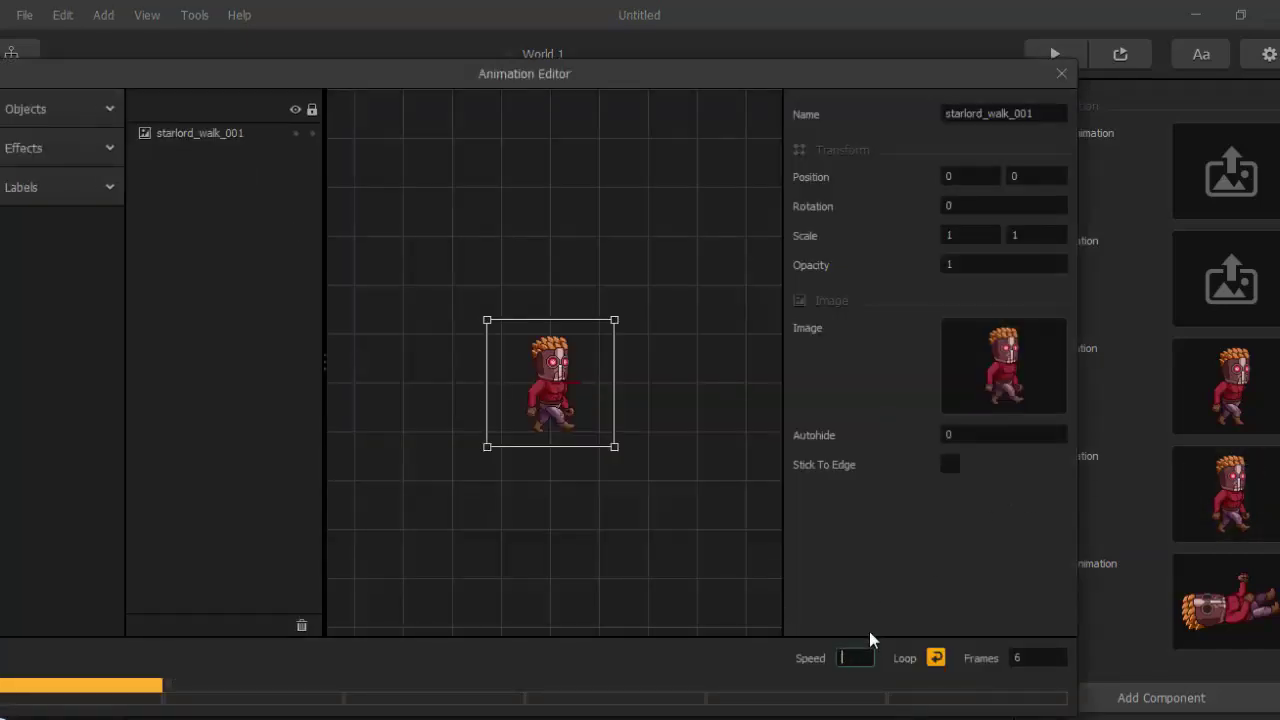
pyautogui.click(873, 592)
pyautogui.click(1062, 74)
# Preview world 1 to test the character's walk at the edited speed along with its jump, and close the preview.
pyautogui.click(1060, 56)
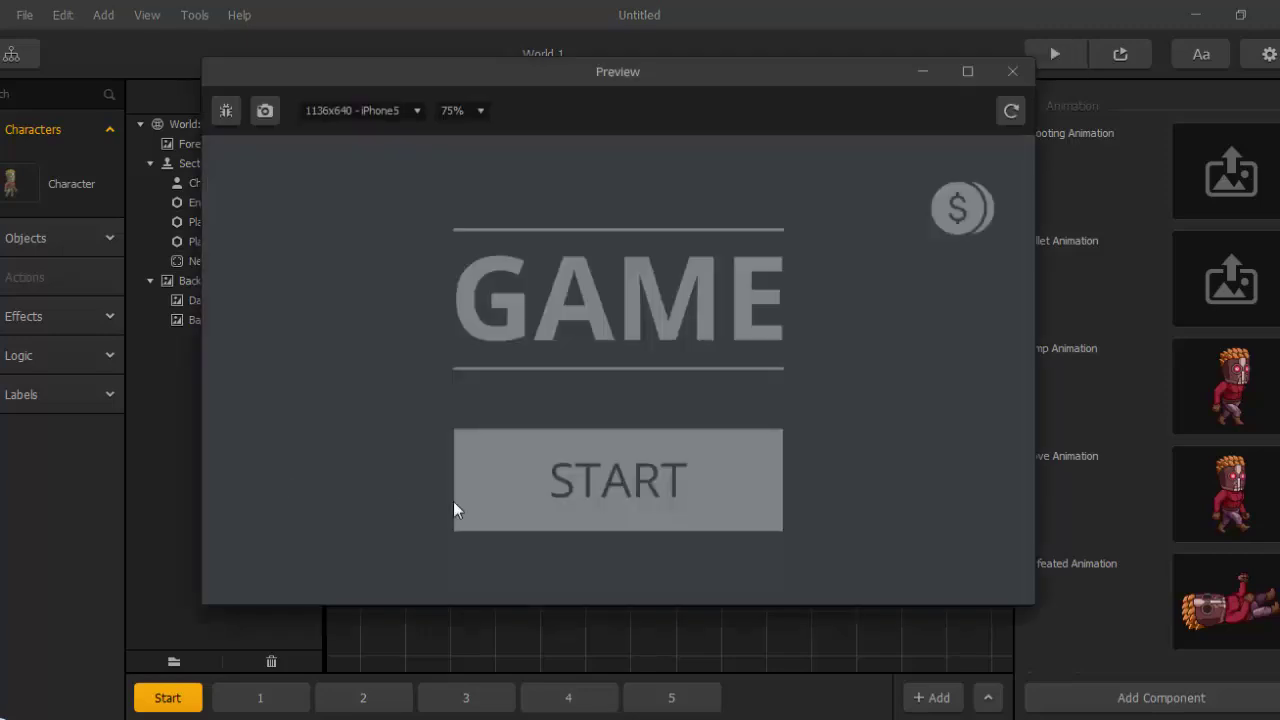
pyautogui.click(460, 510)
pyautogui.click(421, 335)
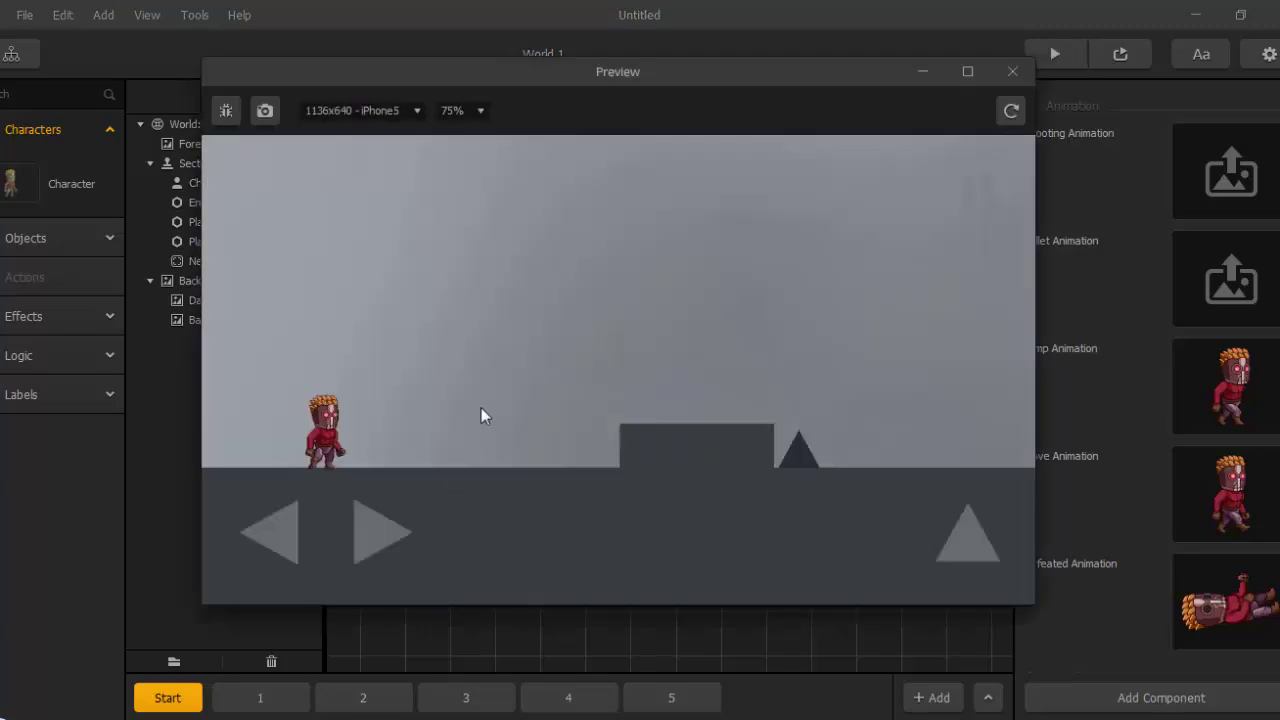
pyautogui.press('Right')
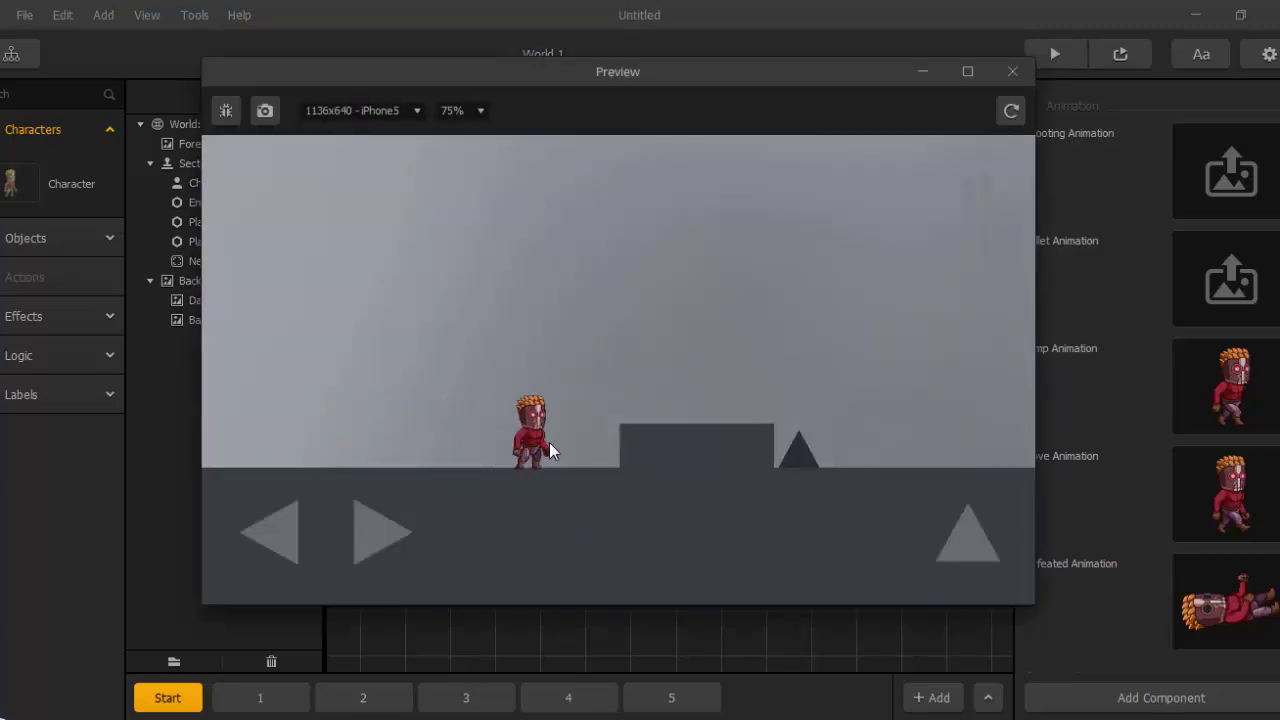
pyautogui.press('Left')
pyautogui.press('Right')
pyautogui.click(962, 539)
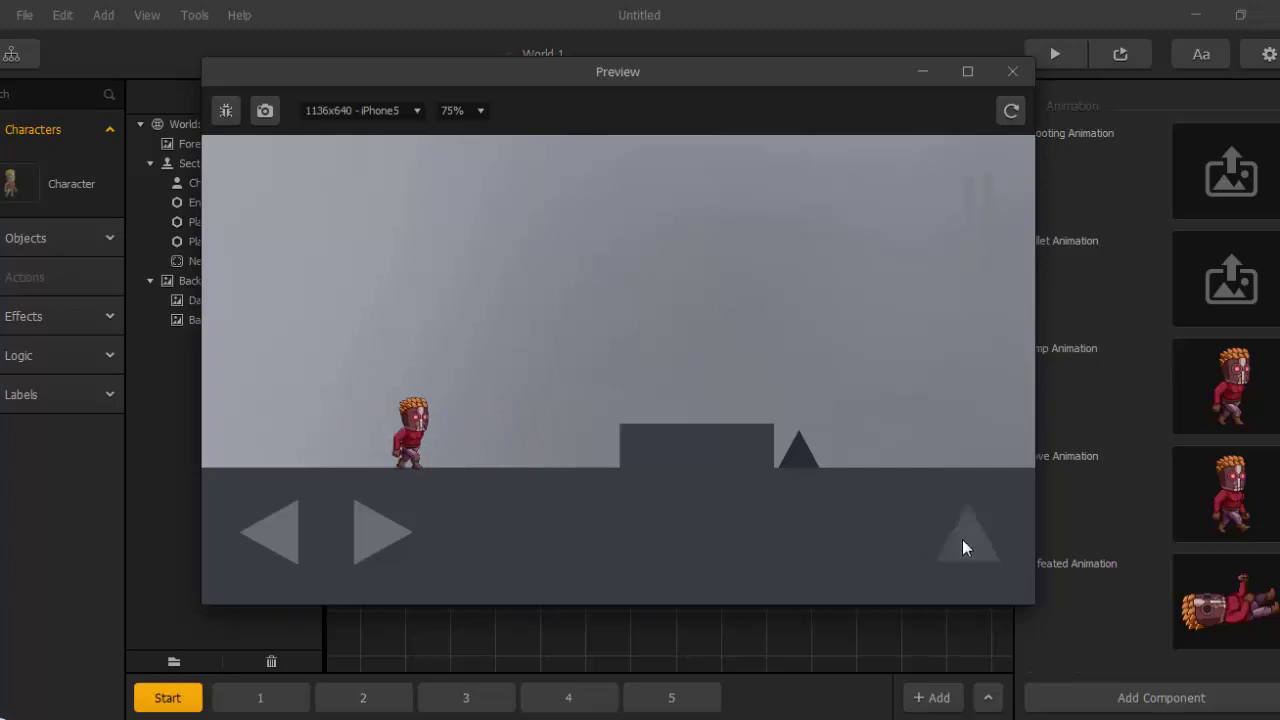
pyautogui.click(961, 539)
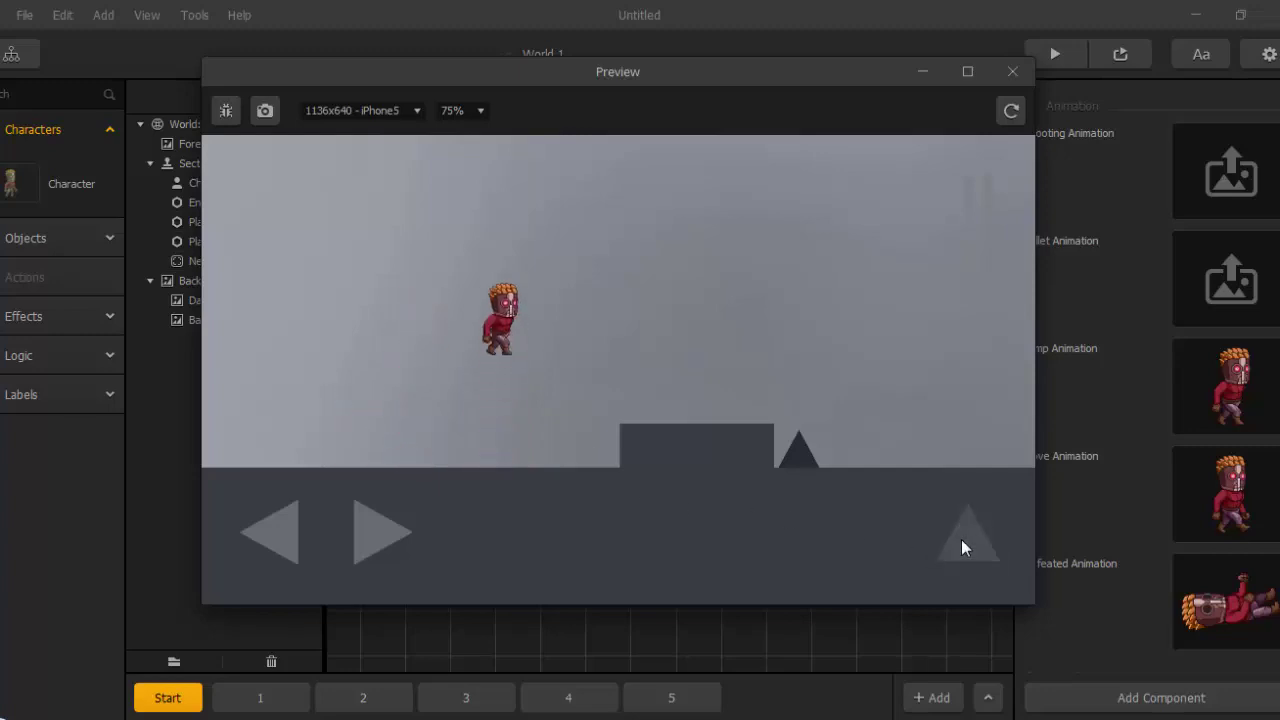
pyautogui.click(1013, 72)
# Turn off looping for the Character's jump animation and close the Animation Editor.
pyautogui.moveTo(1249, 357)
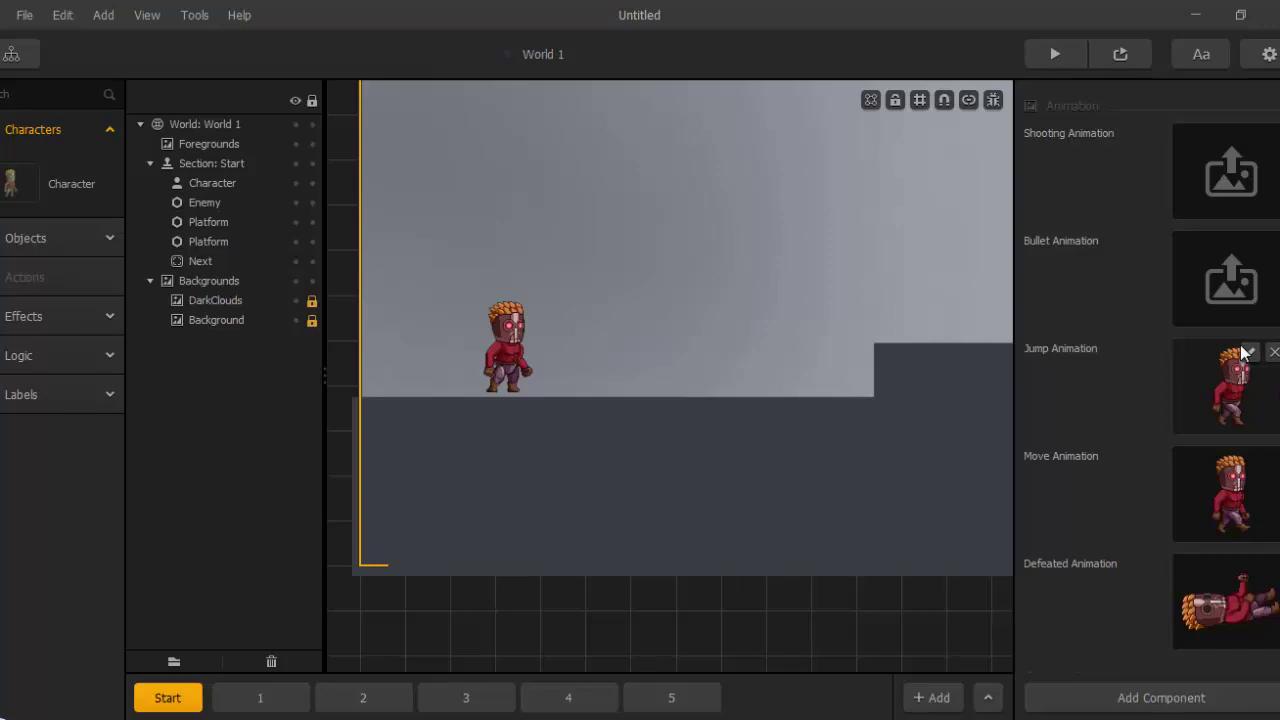
pyautogui.click(1246, 353)
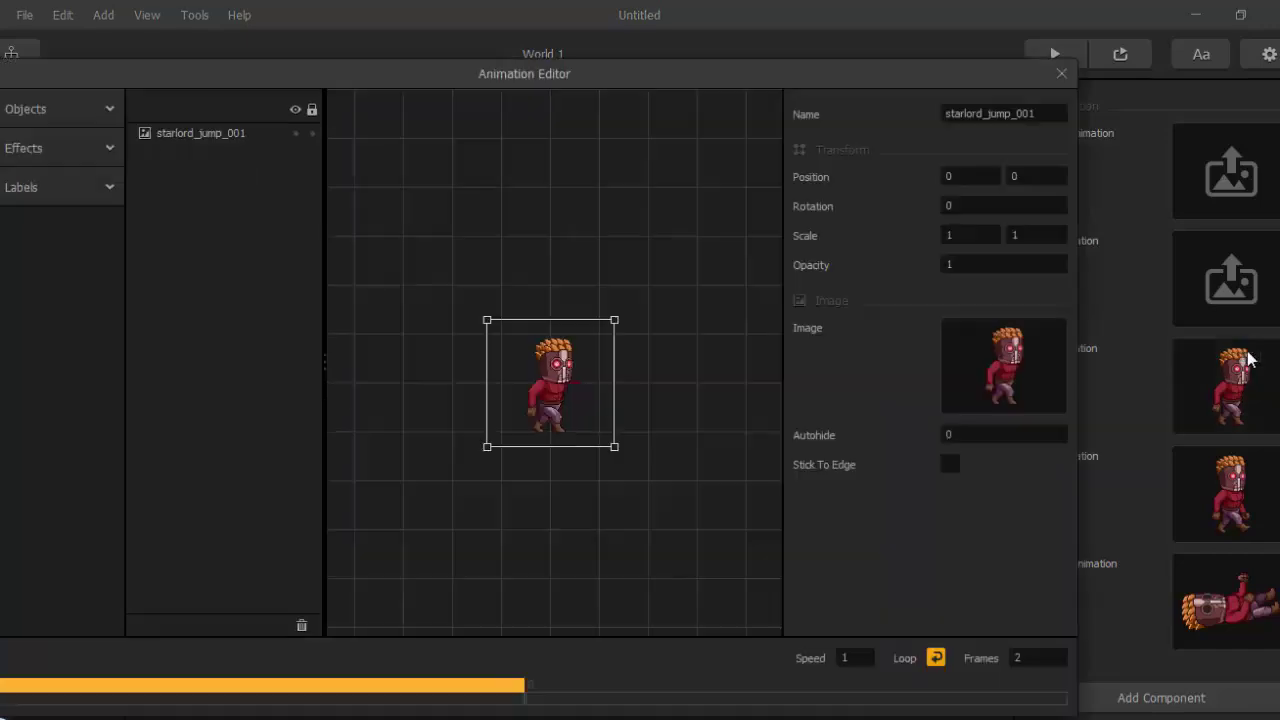
pyautogui.click(936, 658)
pyautogui.click(1061, 73)
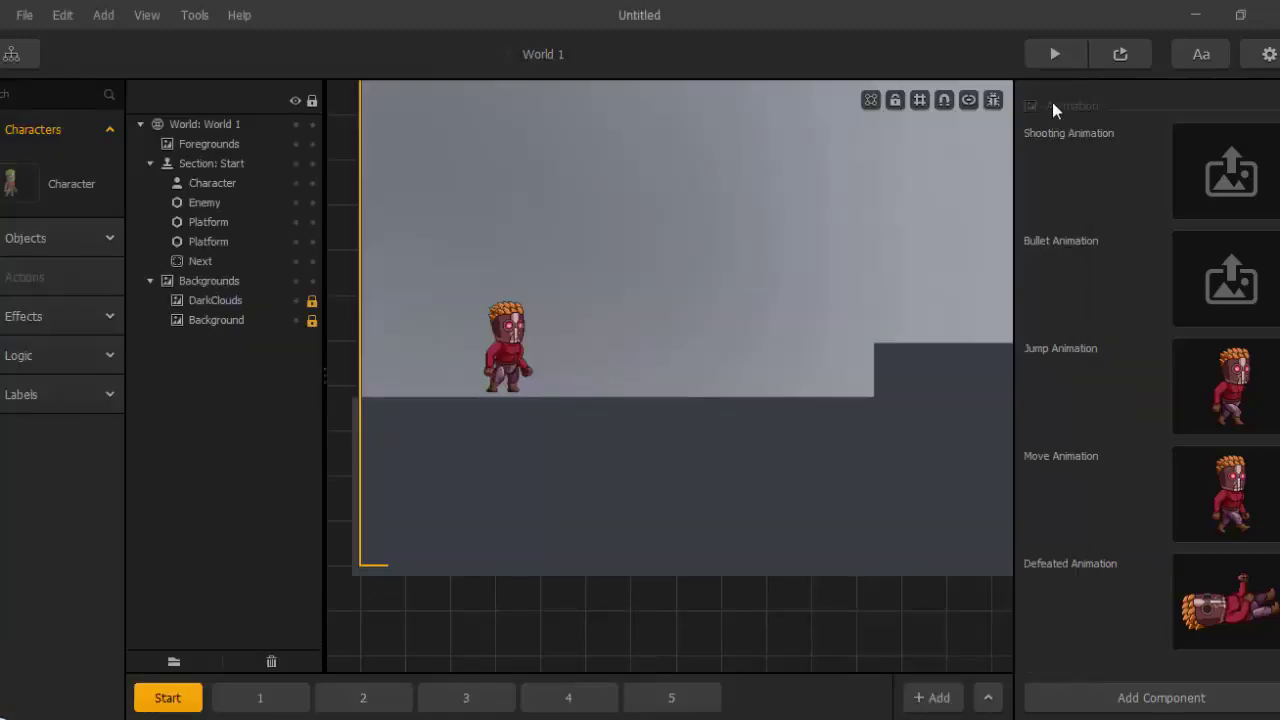
# Preview world 1 to test the character's non-looping jump and its defeated animation at the enemy, and close the preview.
pyautogui.click(1057, 54)
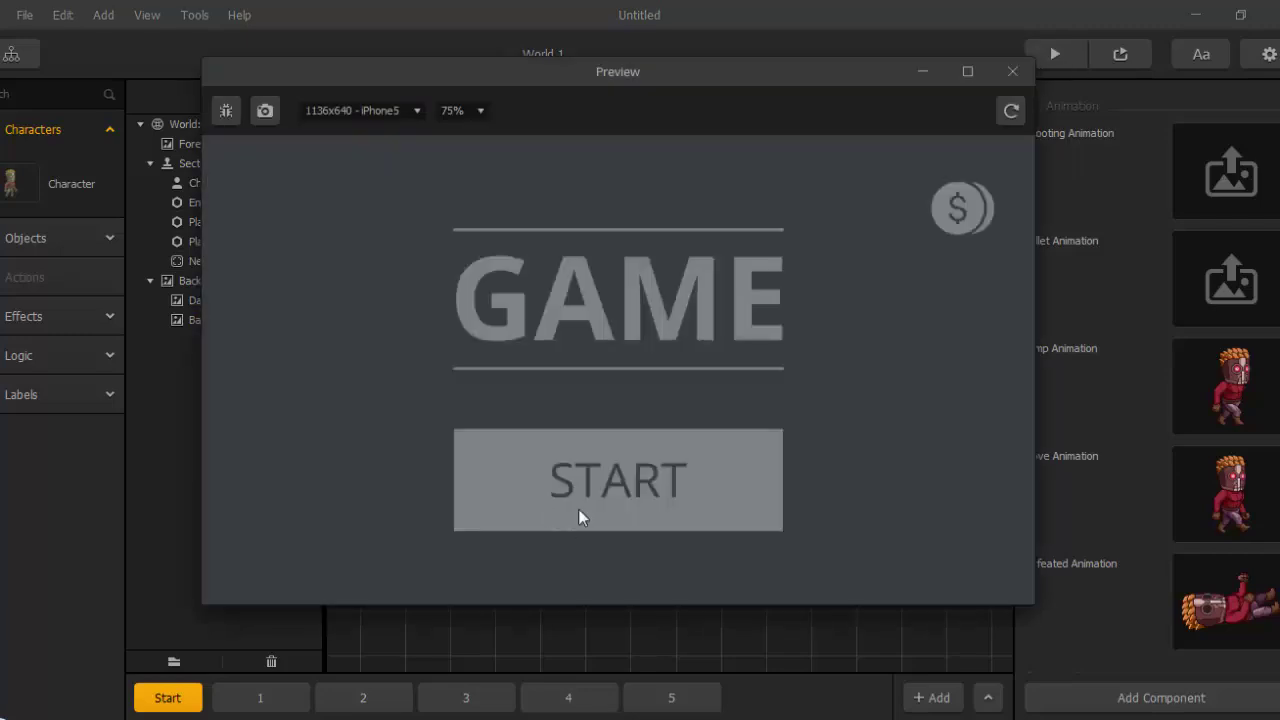
pyautogui.click(585, 500)
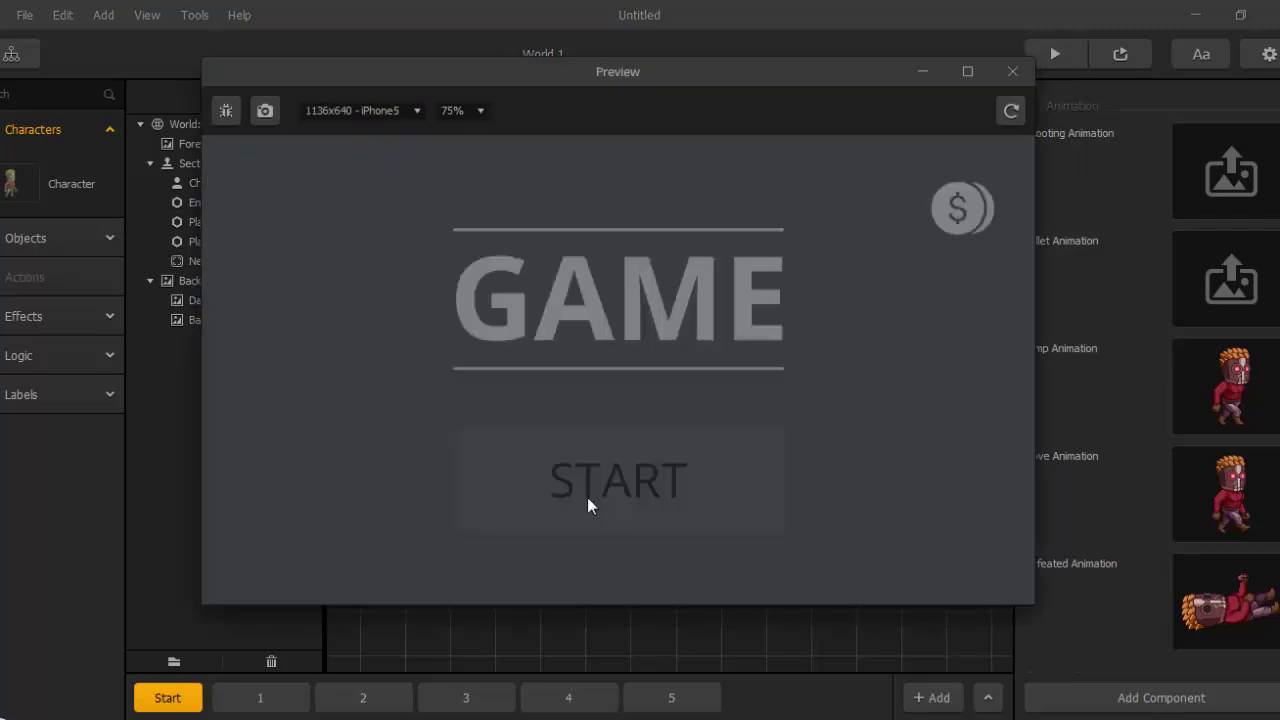
pyautogui.click(452, 322)
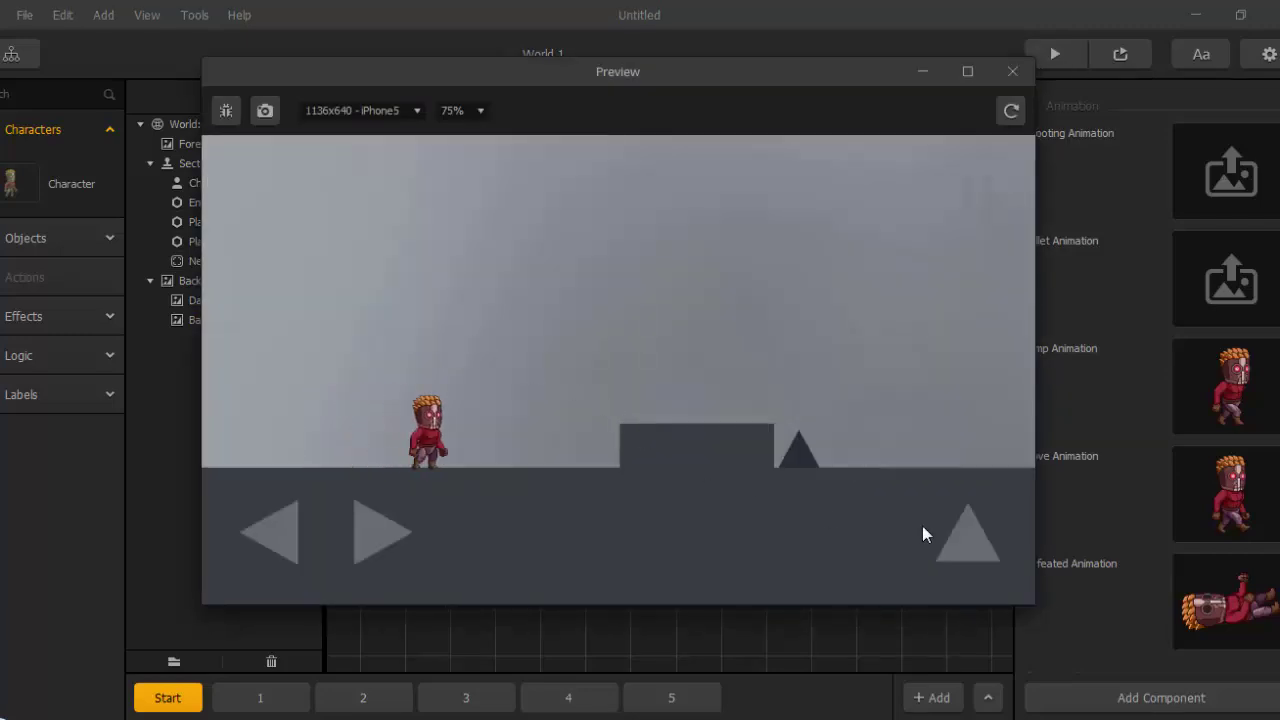
pyautogui.click(968, 538)
pyautogui.click(966, 530)
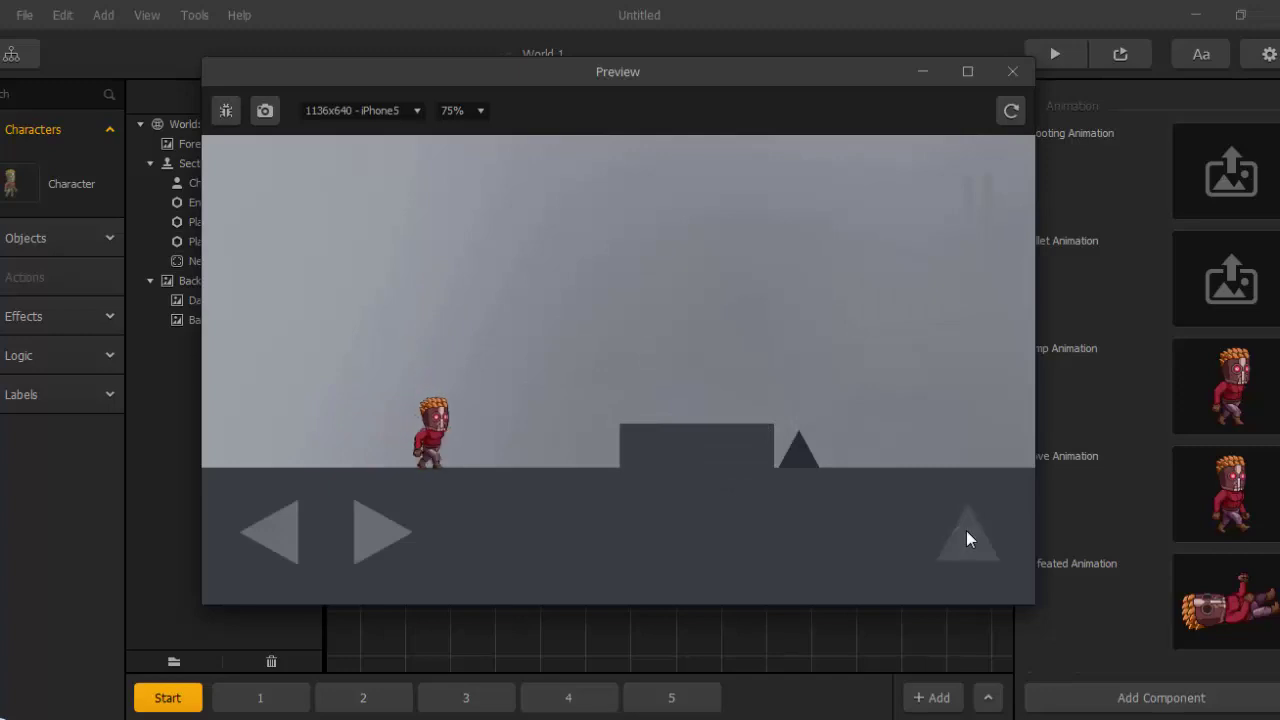
pyautogui.press('Right')
pyautogui.click(966, 530)
pyautogui.press('Right')
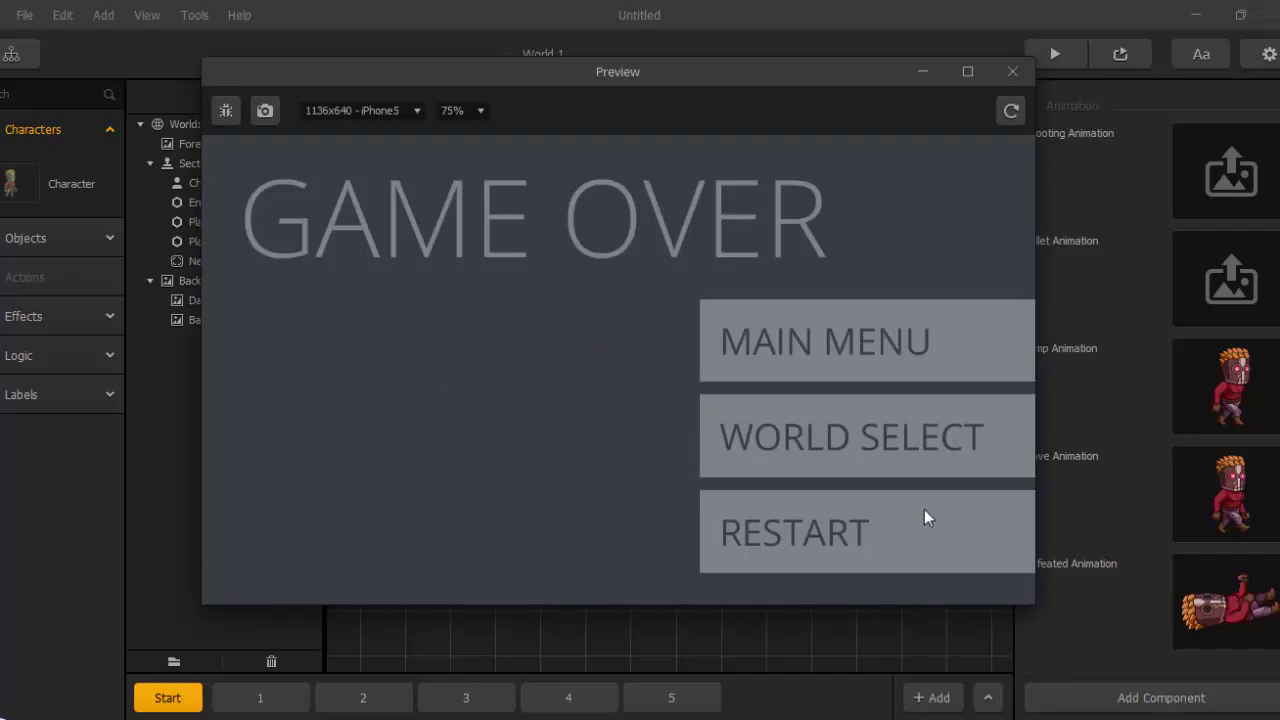
pyautogui.click(1010, 77)
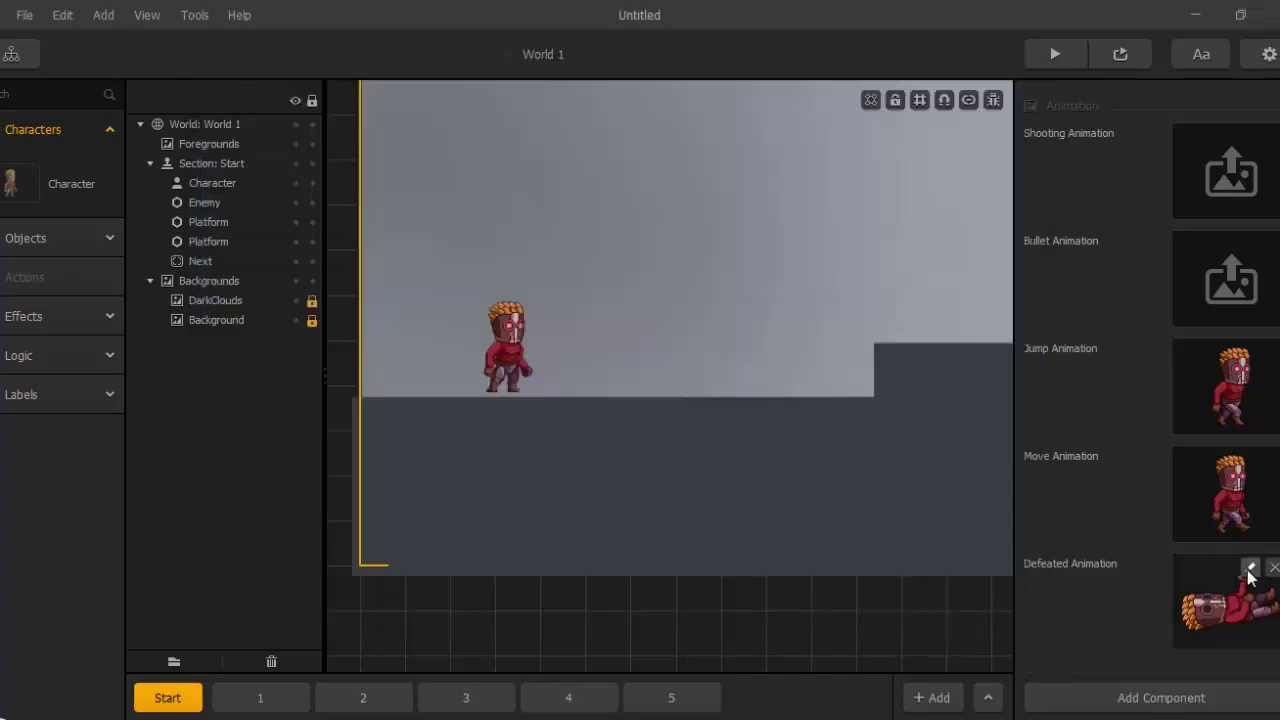
# Set the playback speed of the Character's defeated animation to 0.5 and close the Animation Editor.
pyautogui.click(1250, 568)
pyautogui.click(862, 660)
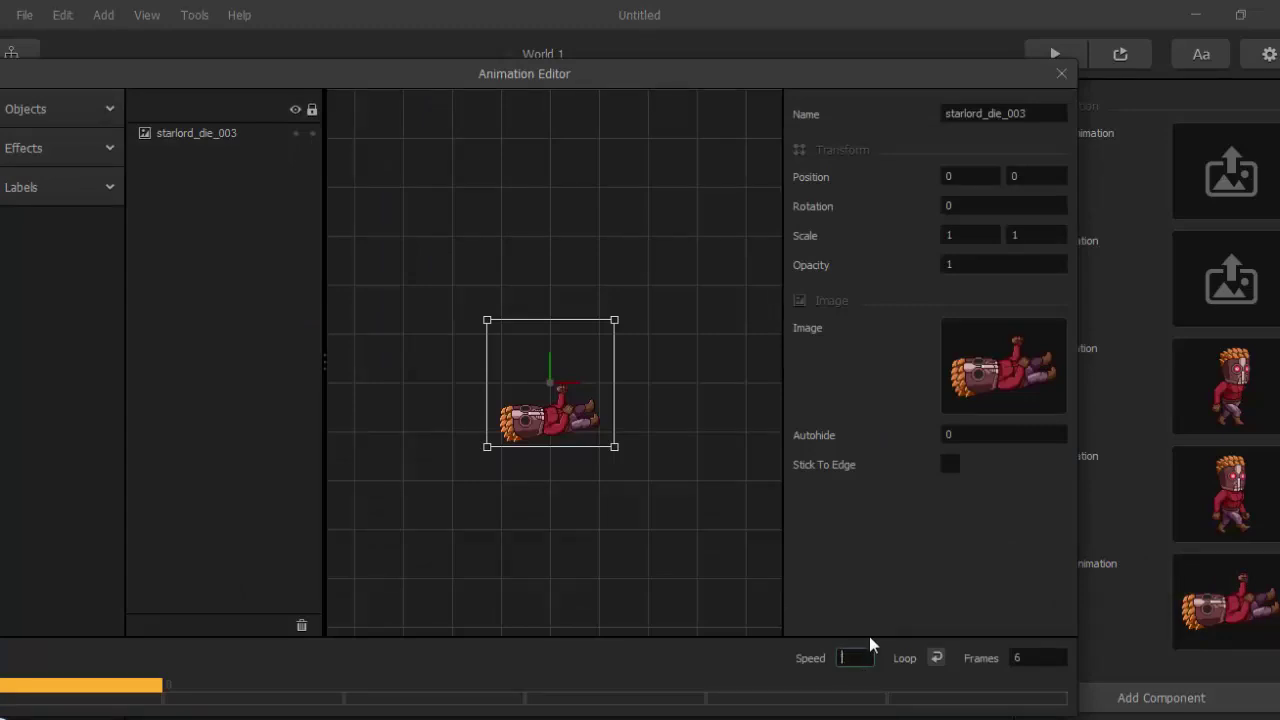
pyautogui.write('0.5')
pyautogui.click(1062, 73)
# Preview world 1, run the character into the enemy to check the defeated animation at speed 0.5, and close the preview.
pyautogui.click(1054, 55)
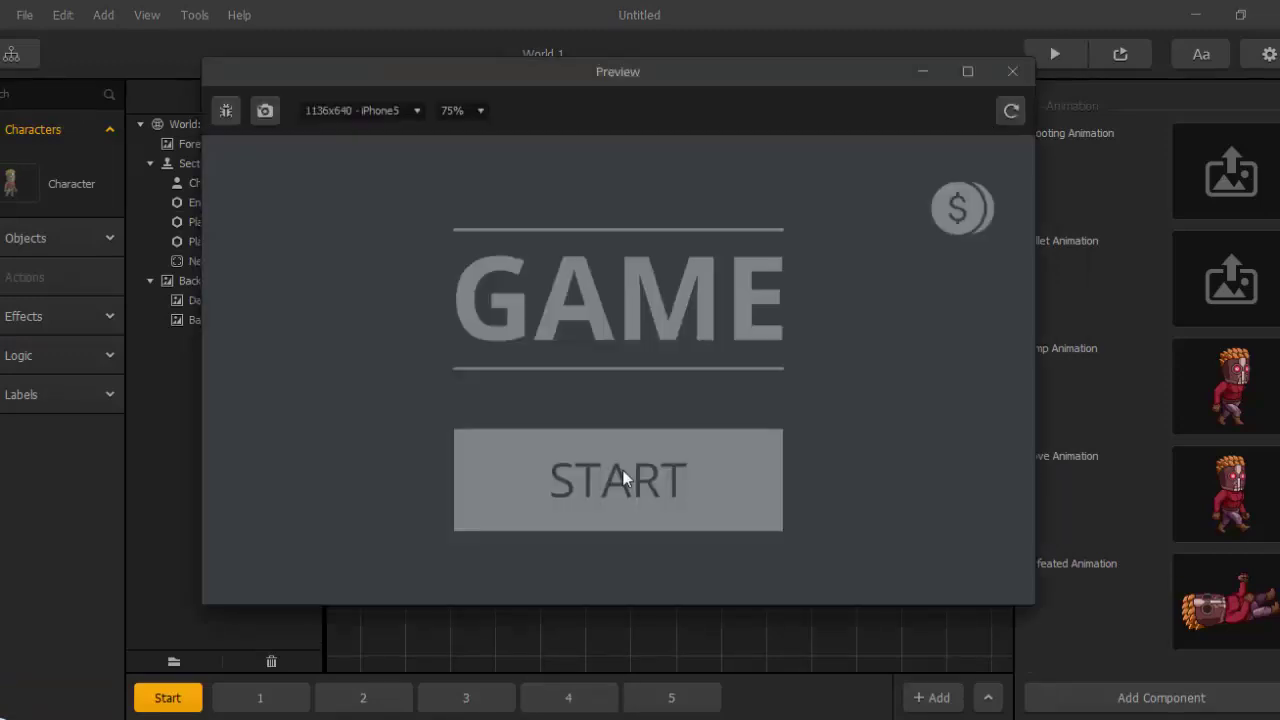
pyautogui.click(622, 482)
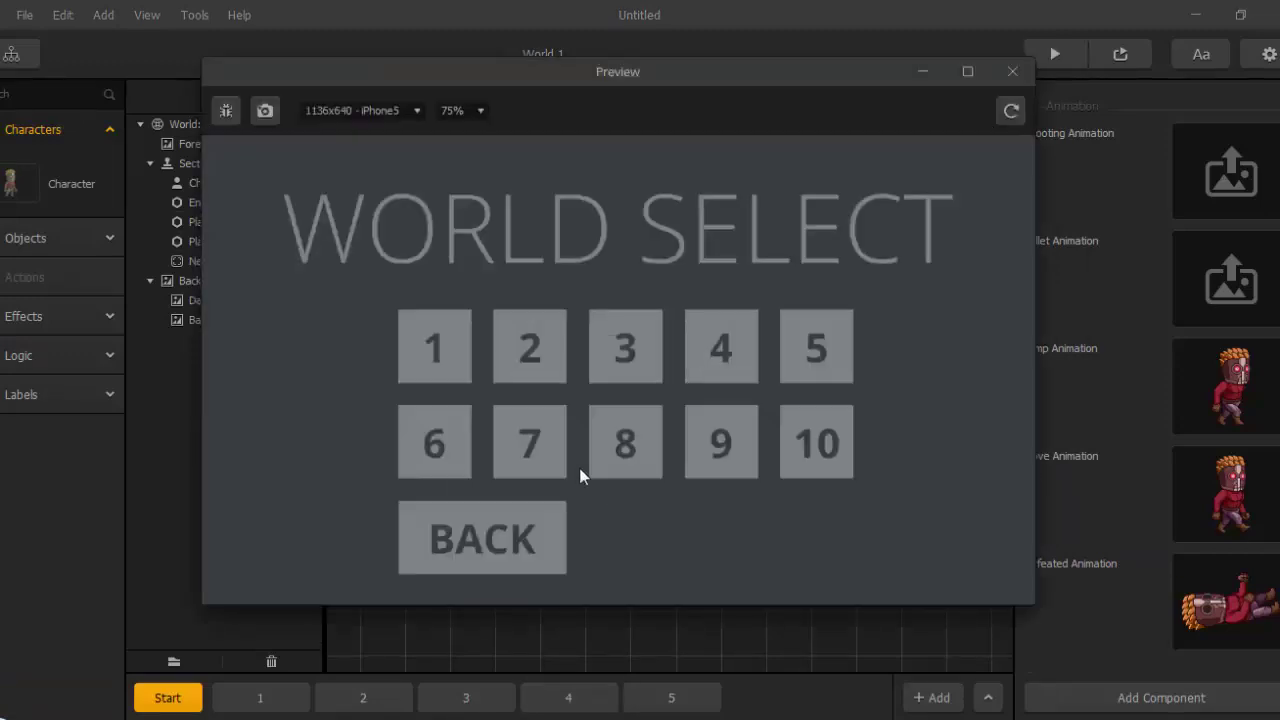
pyautogui.click(440, 350)
pyautogui.press('Right')
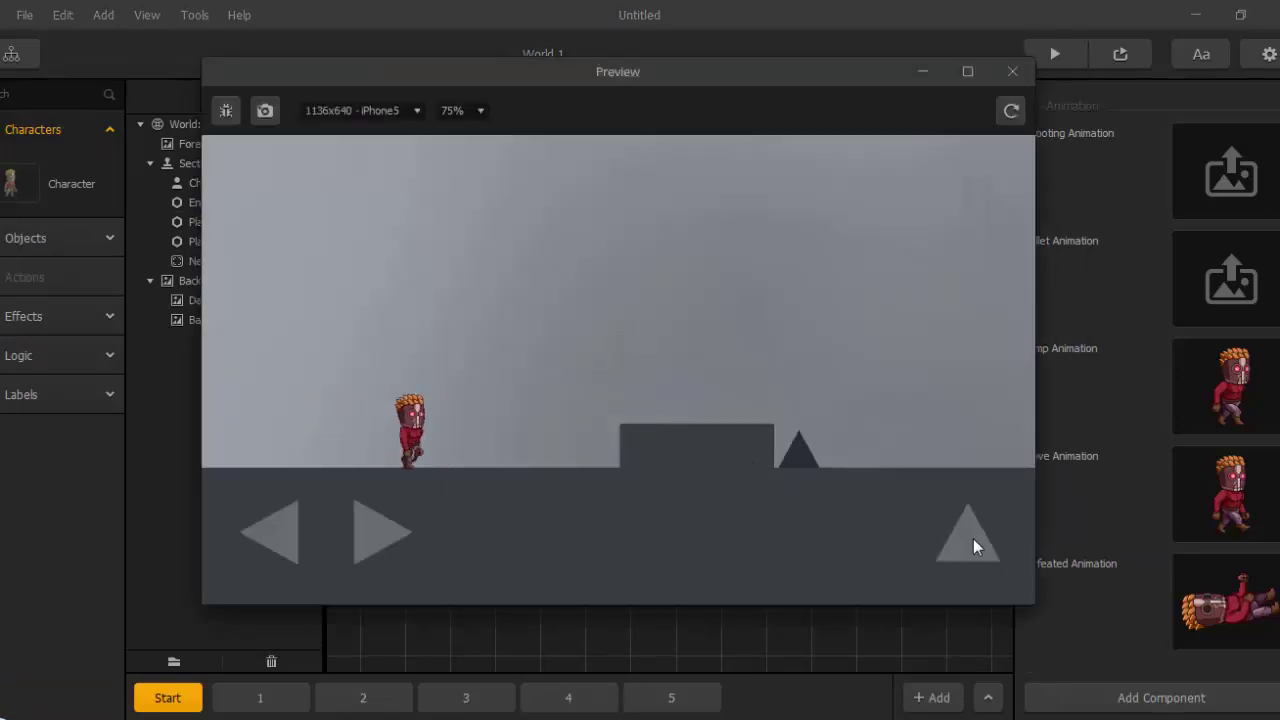
pyautogui.click(975, 541)
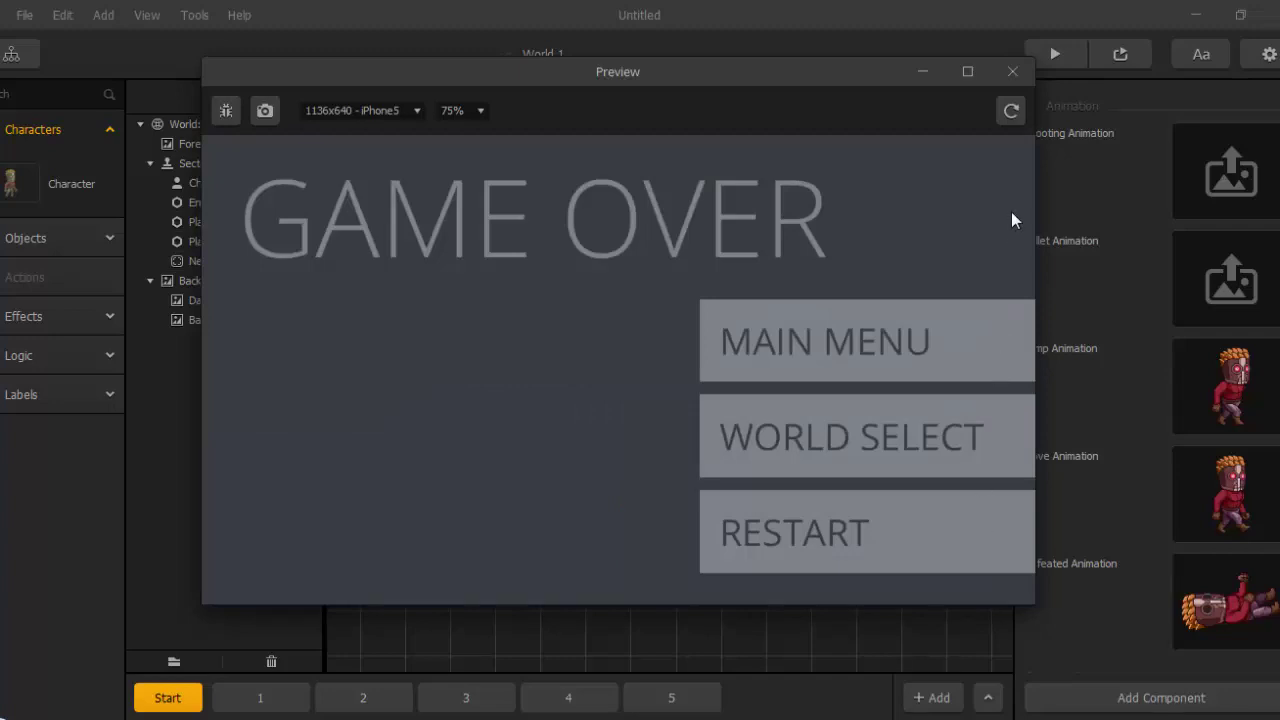
pyautogui.click(1012, 71)
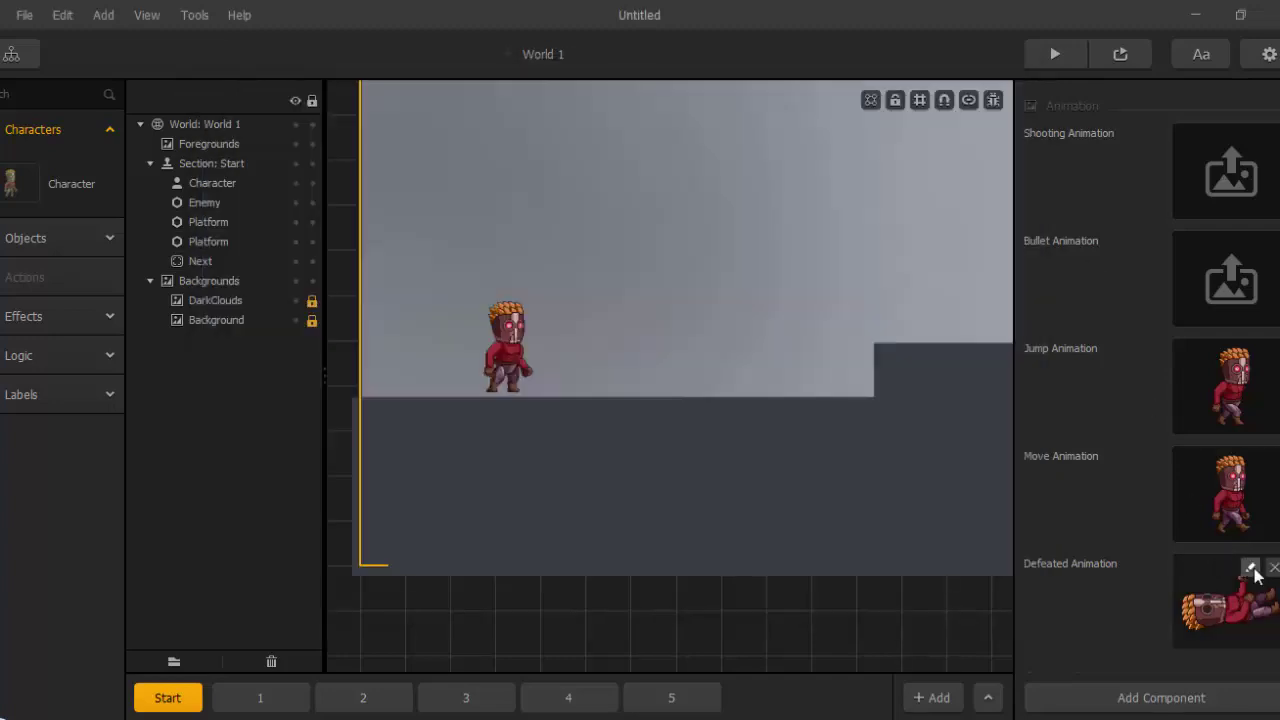
# Review the defeated animation's speed in the Animation Editor, preview the character's defeat in world 1 again, and close the preview.
pyautogui.click(1248, 570)
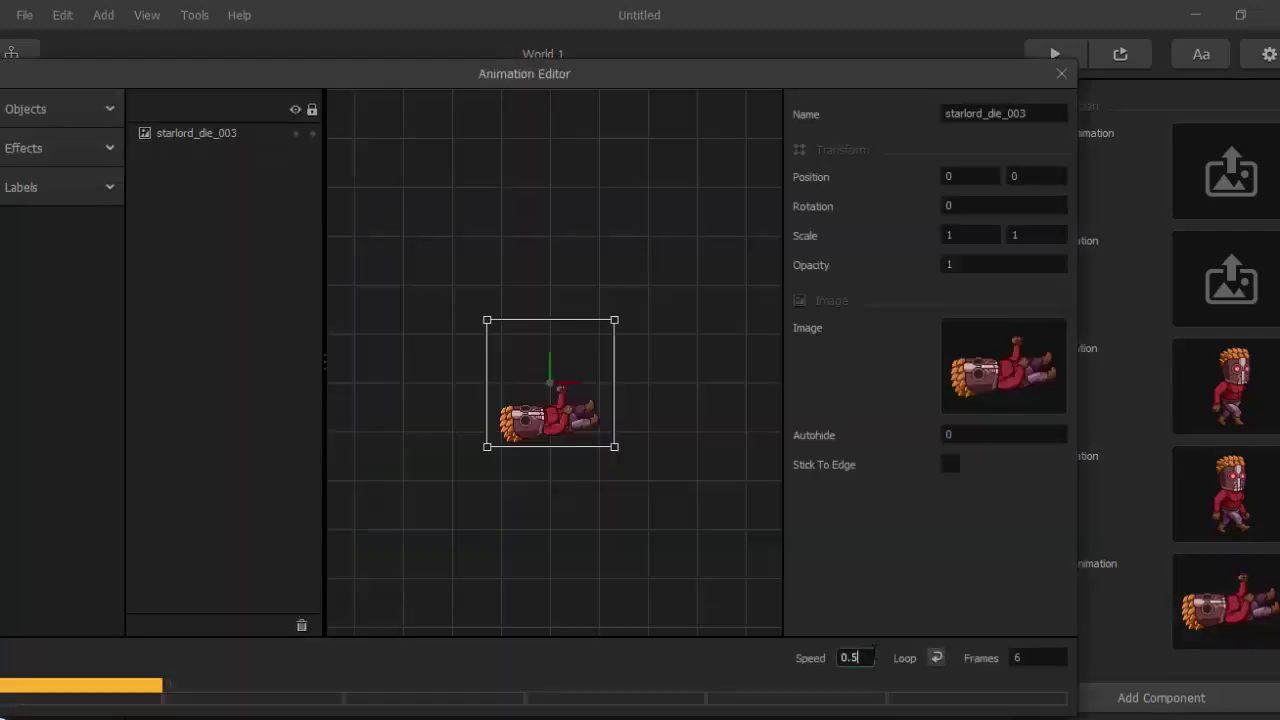
pyautogui.click(1061, 74)
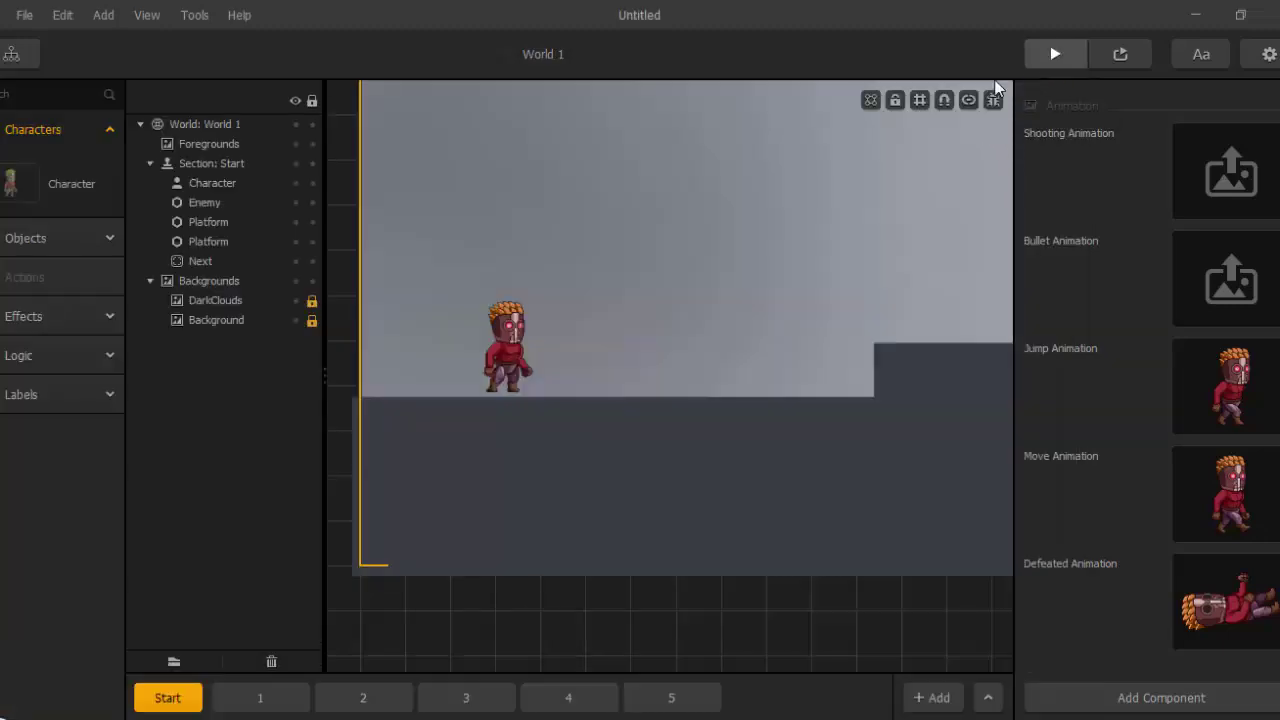
pyautogui.click(1054, 54)
pyautogui.click(596, 463)
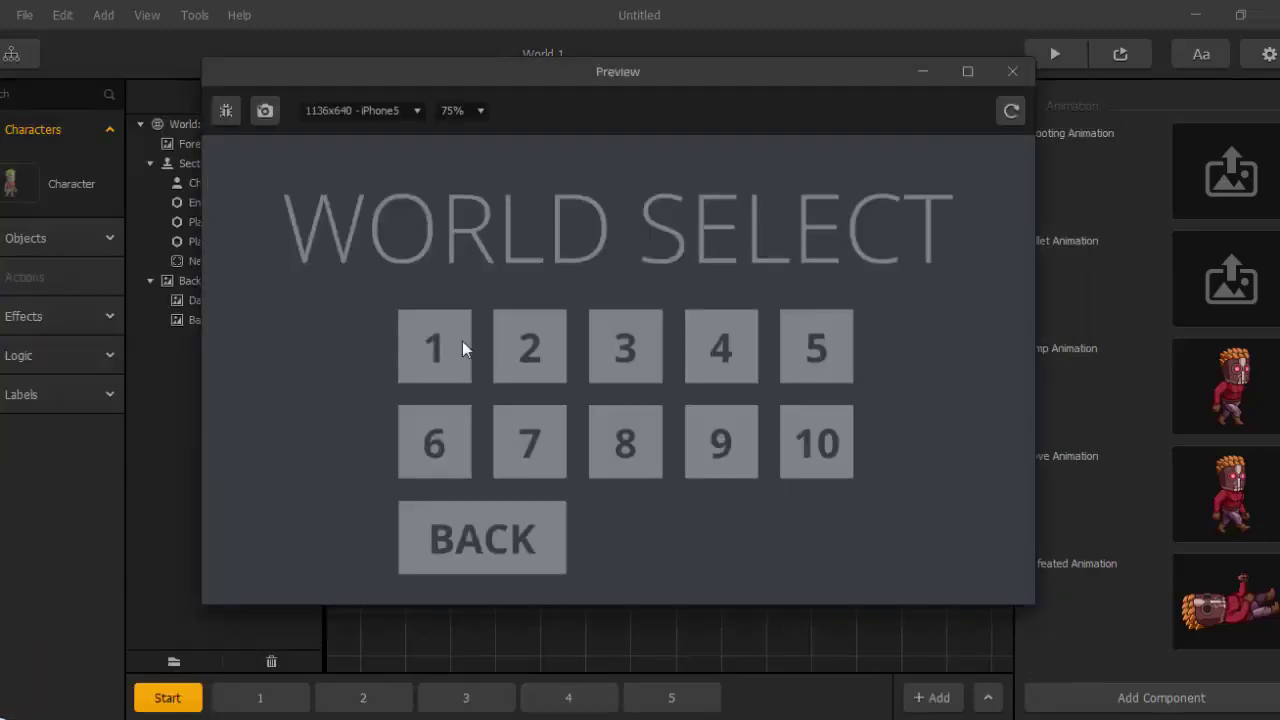
pyautogui.click(462, 341)
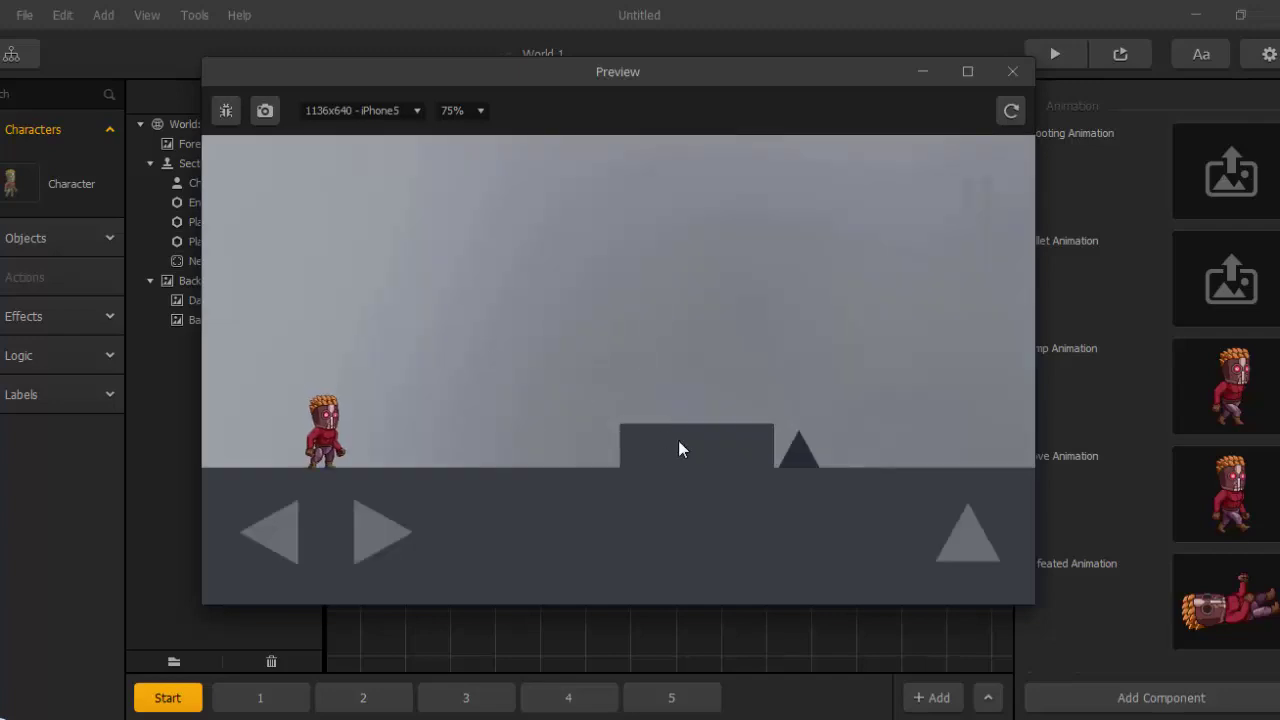
pyautogui.click(968, 527)
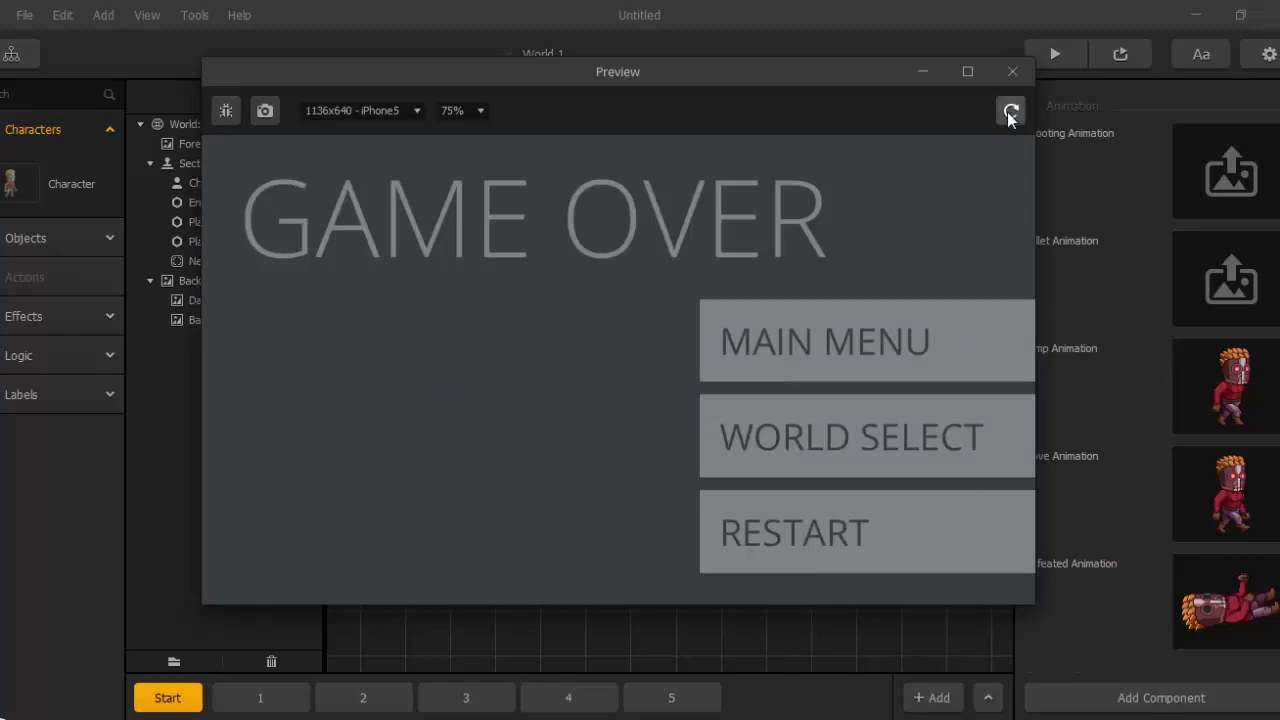
pyautogui.click(1012, 73)
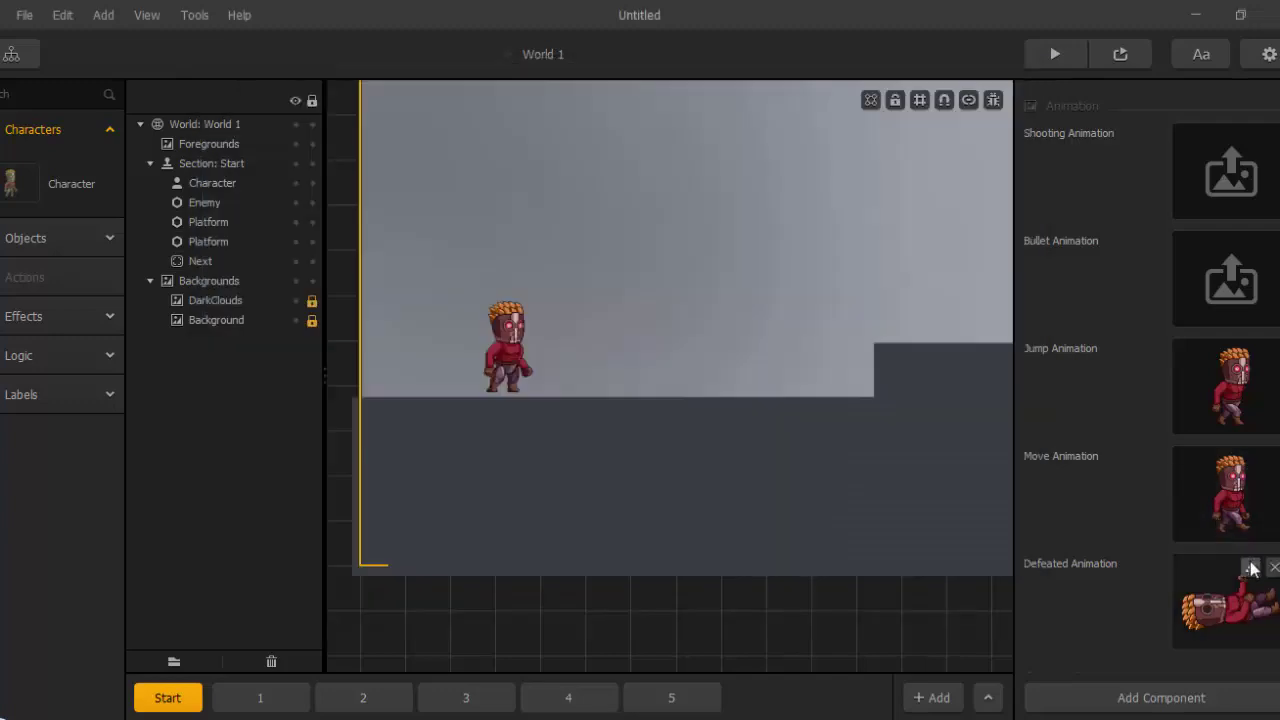
# Set the defeated animation's speed to 0.1 and preview world 1 to test the character's defeat, closing the preview when done.
pyautogui.doubleClick(1252, 572)
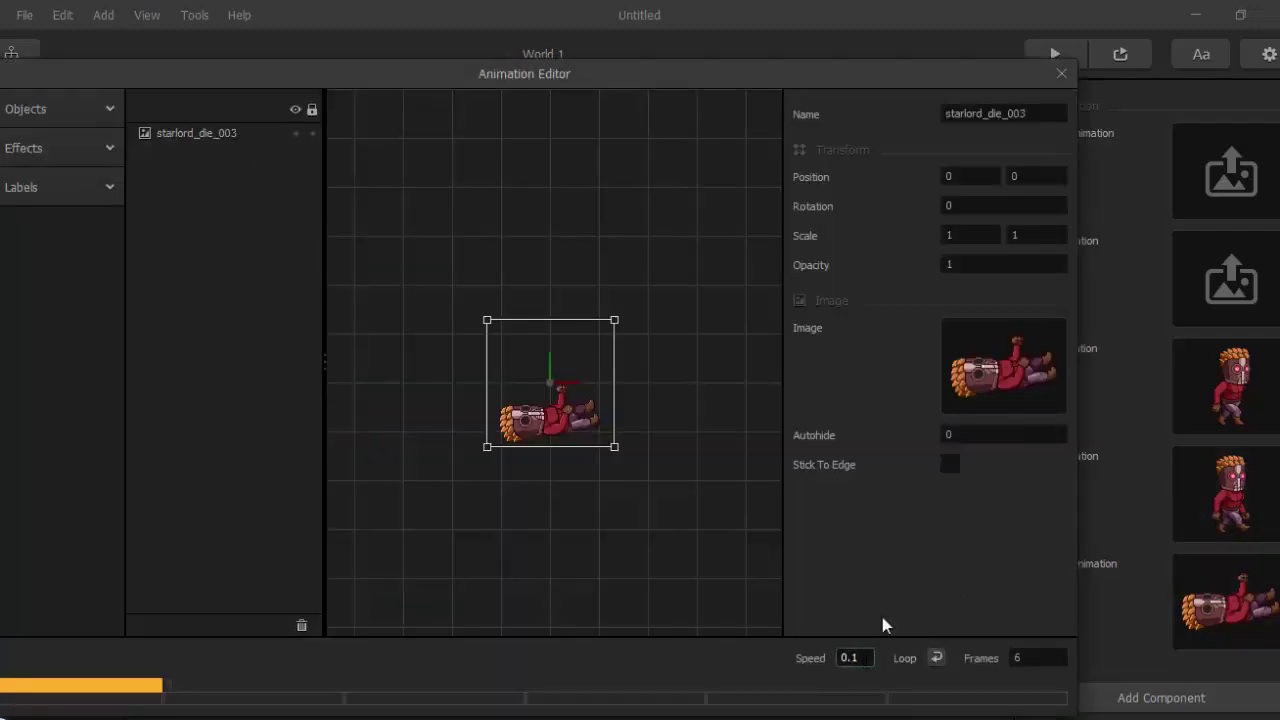
pyautogui.click(1062, 74)
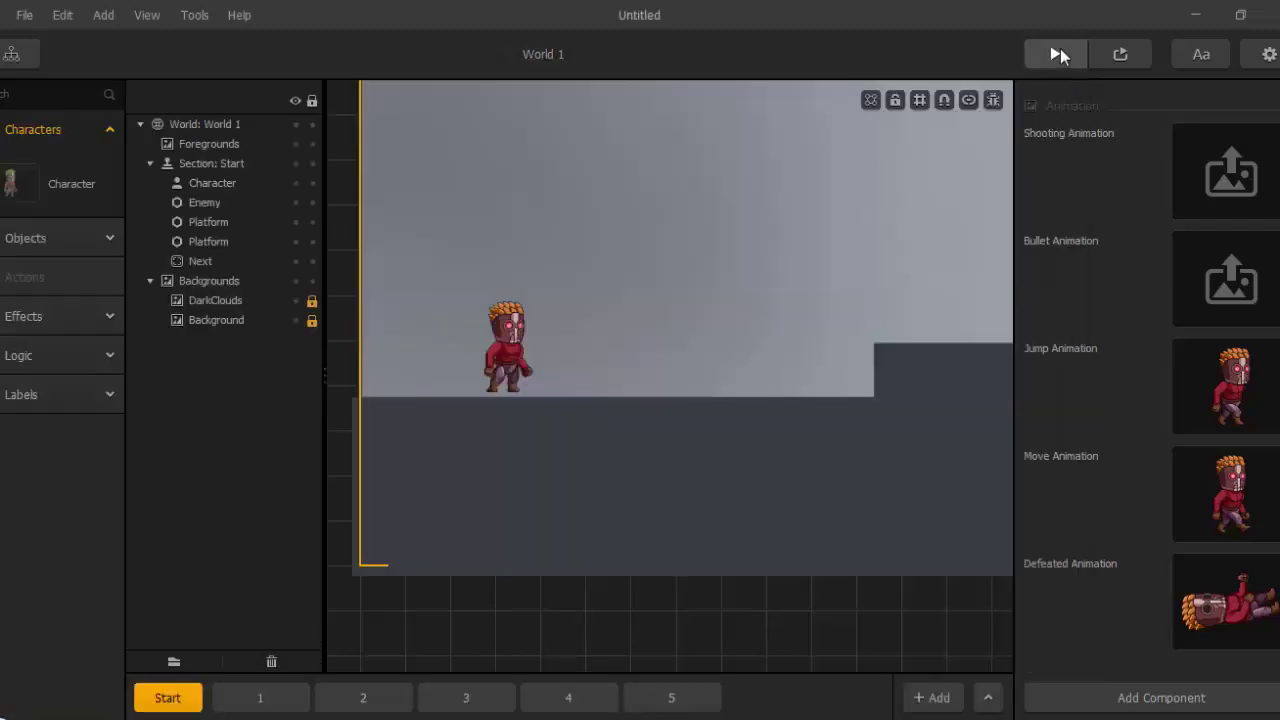
pyautogui.click(1056, 53)
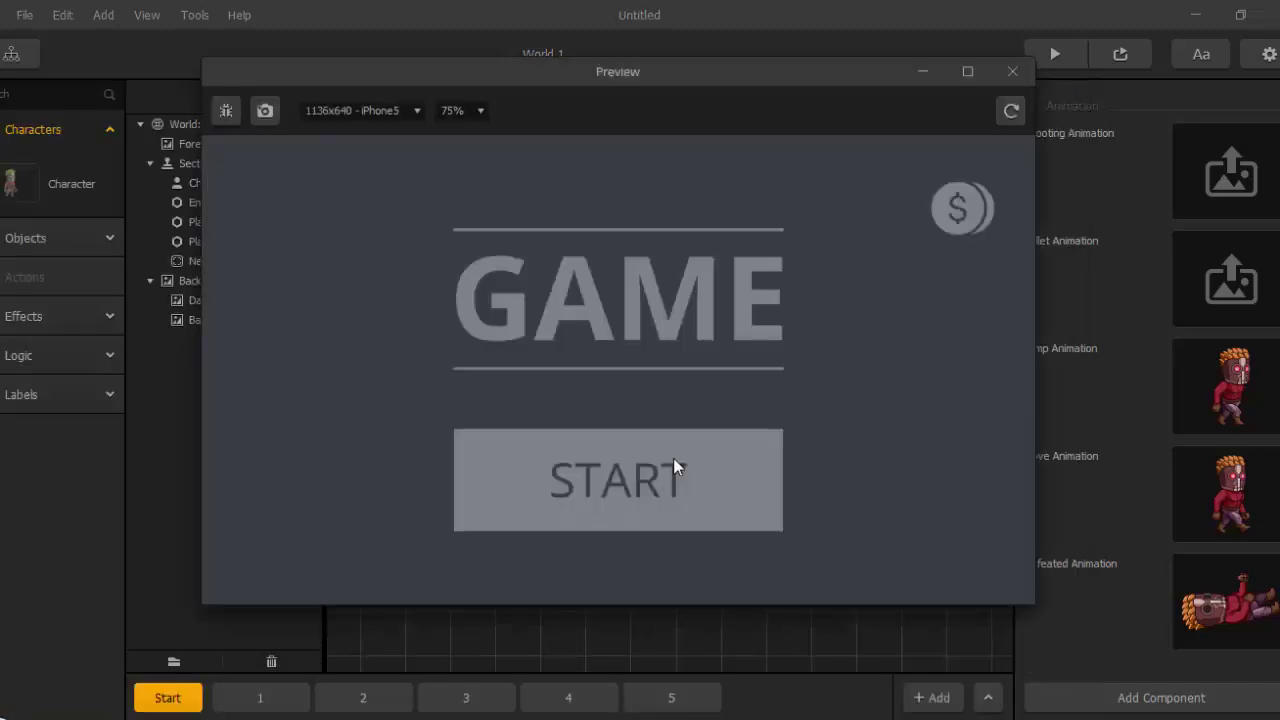
pyautogui.click(673, 462)
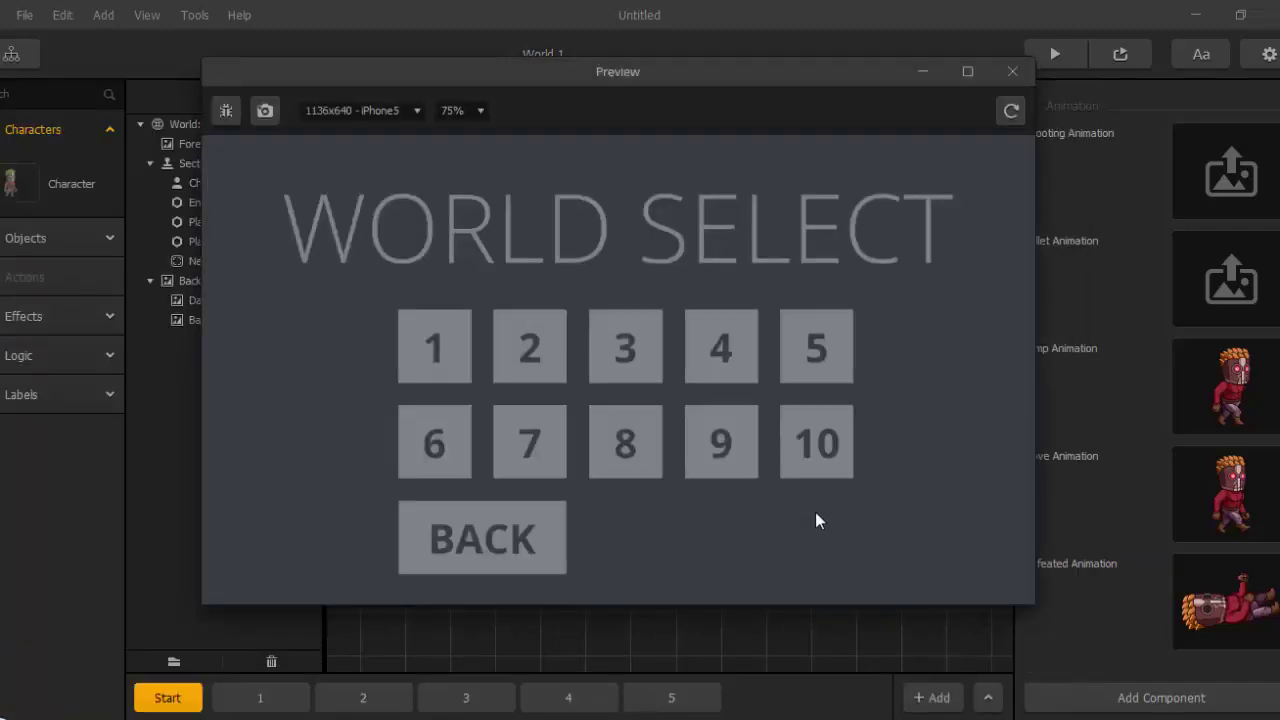
pyautogui.click(411, 370)
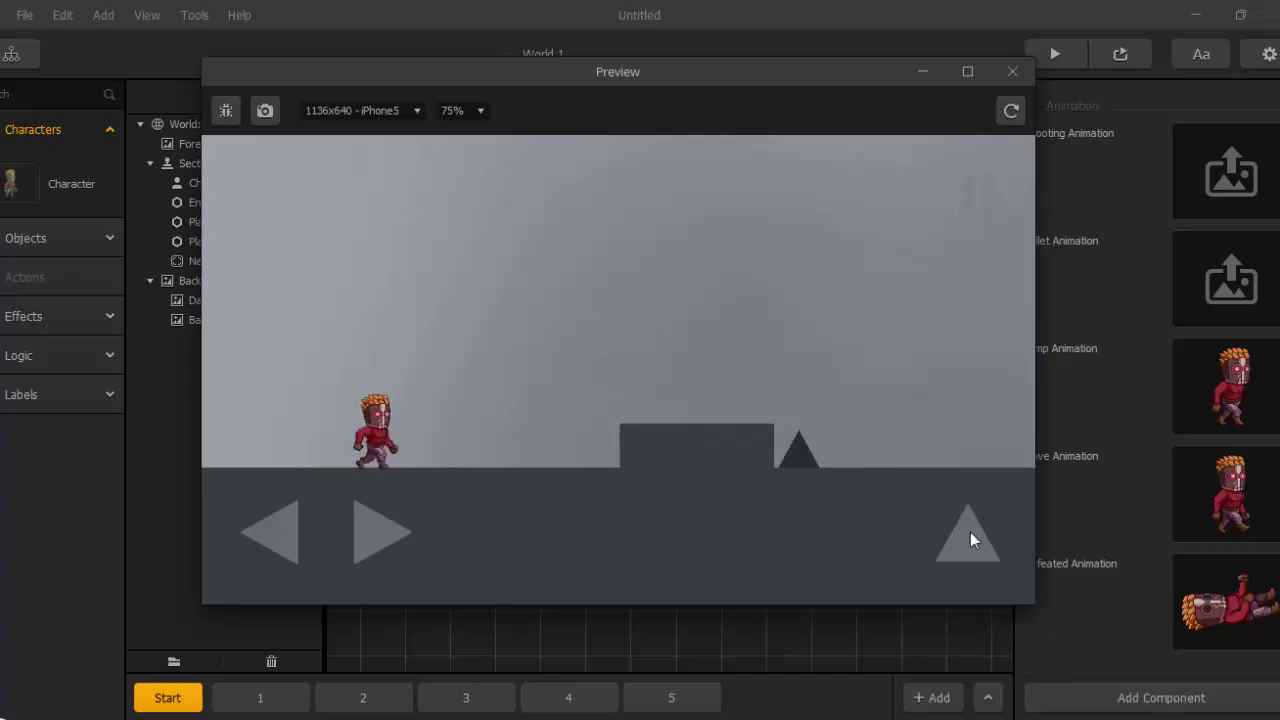
pyautogui.click(970, 535)
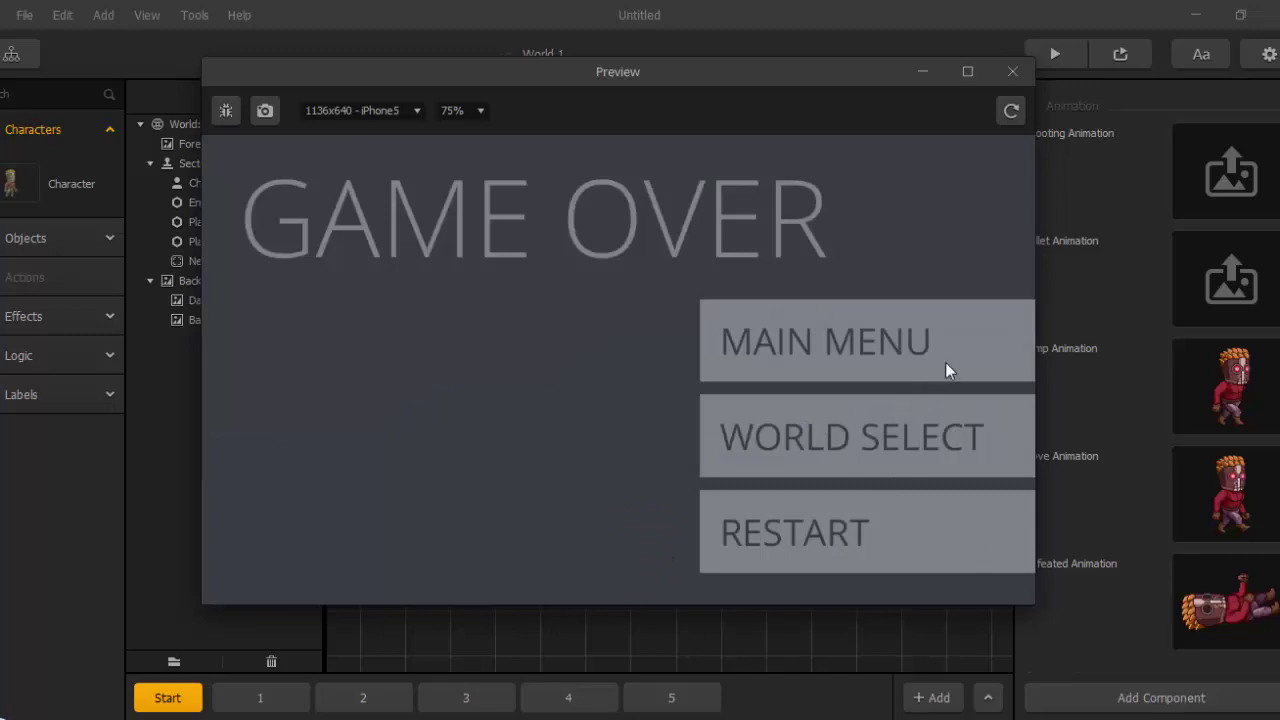
pyautogui.click(1012, 72)
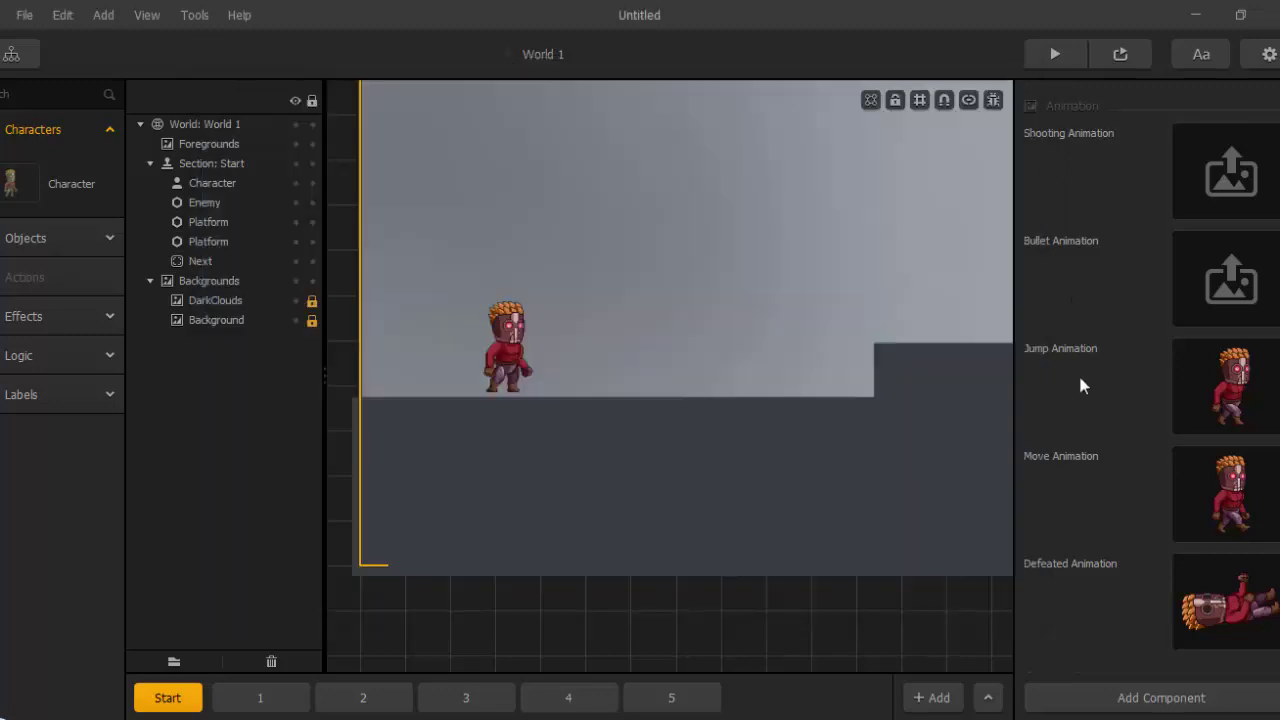
# Select the triangular enemy beside the raised platform and open the properties of the Enemy object asset.
pyautogui.moveTo(513, 338); pyautogui.dragTo(528, 337)
pyautogui.scroll(-3, 787, 414)
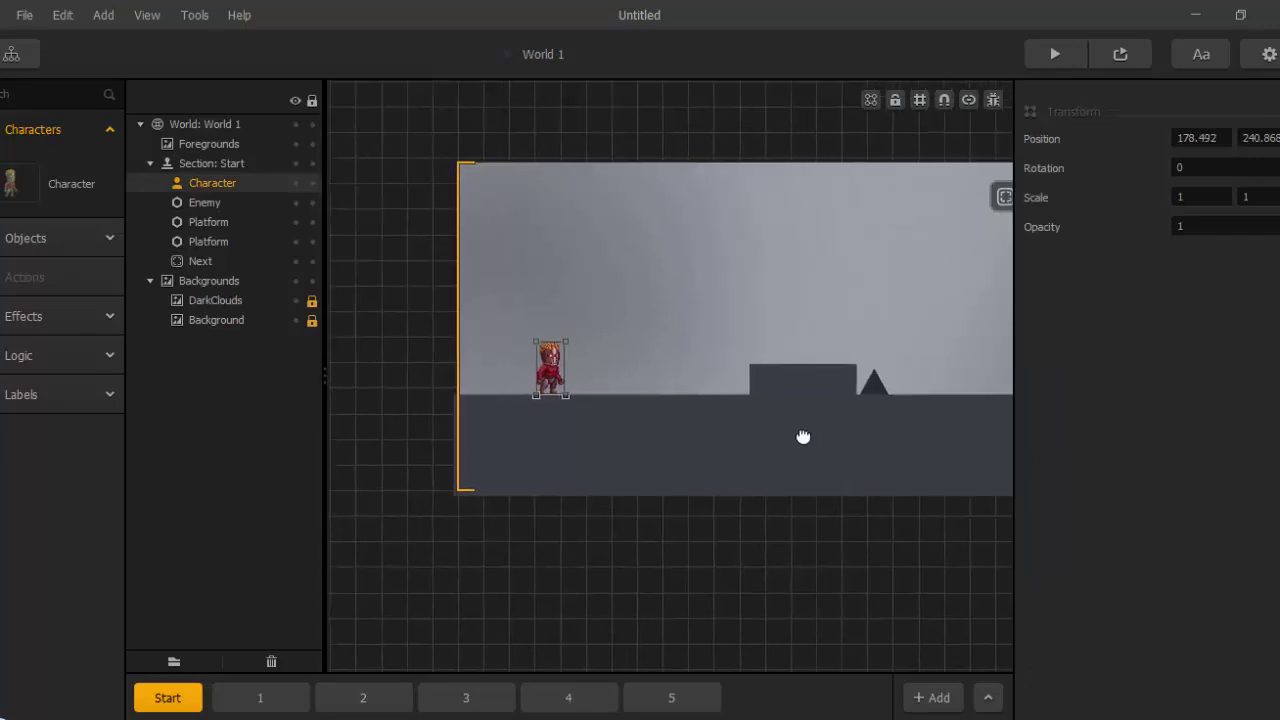
pyautogui.scroll(2, 772, 428)
pyautogui.click(881, 376)
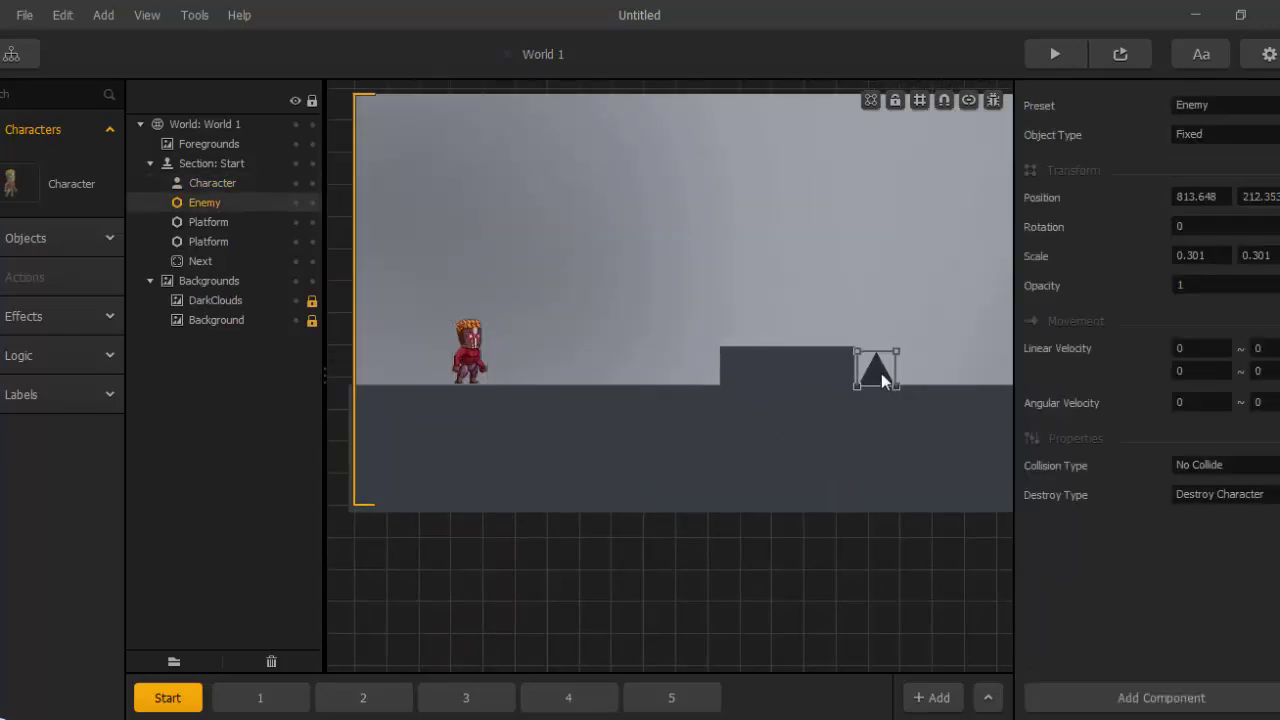
pyautogui.click(110, 240)
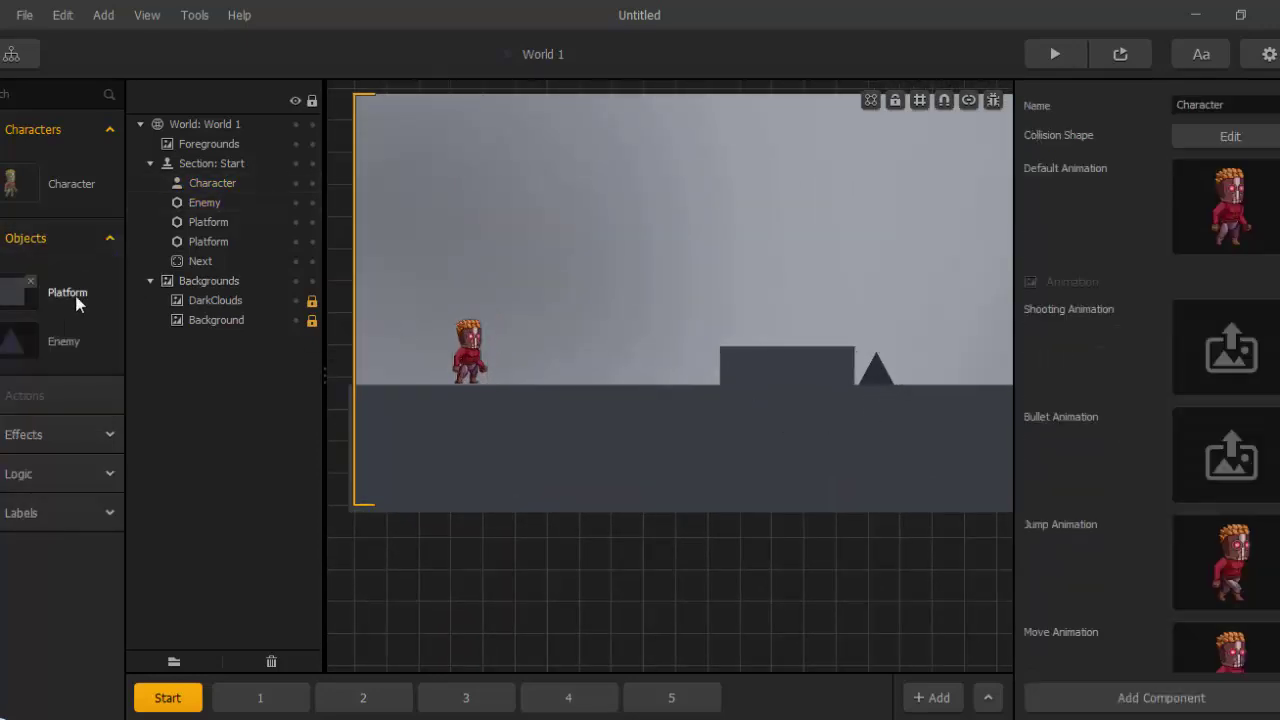
pyautogui.click(5, 350)
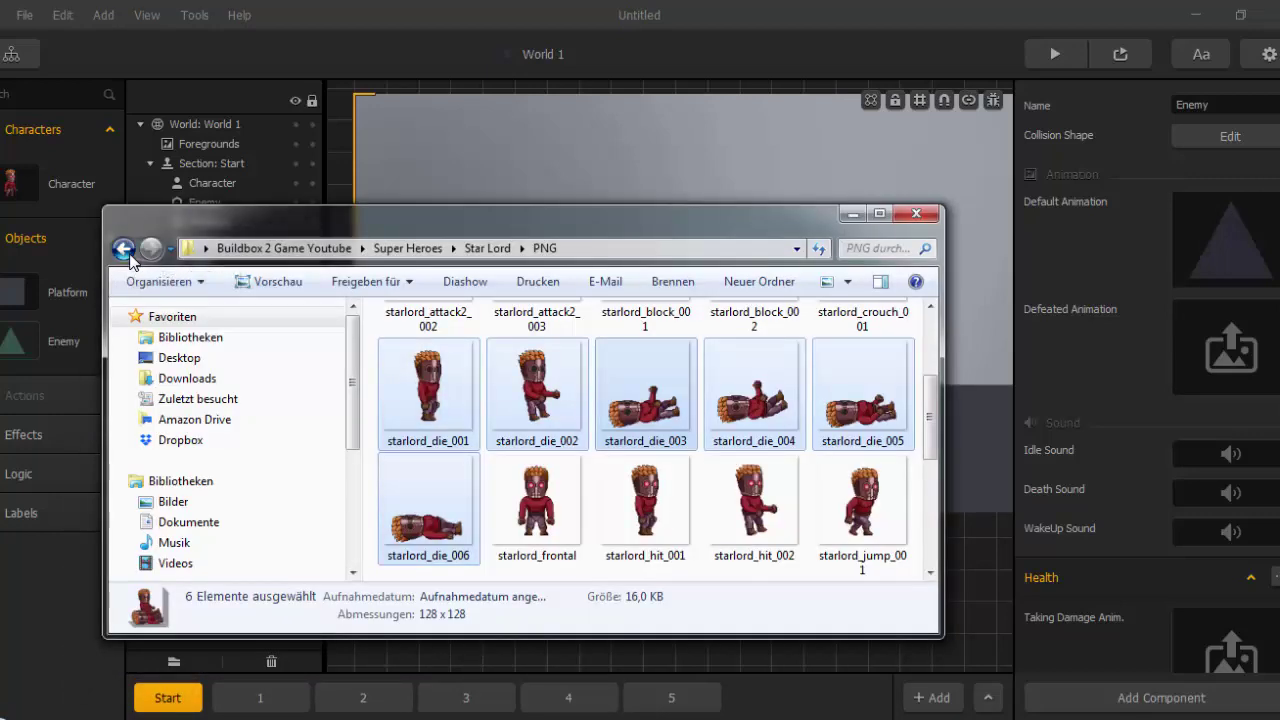
# Switch to the file explorer and open the PNG folder of Zombie_1 under Buildbox 2 Game Youtube > Aliens VS Zombies.
pyautogui.click(128, 256)
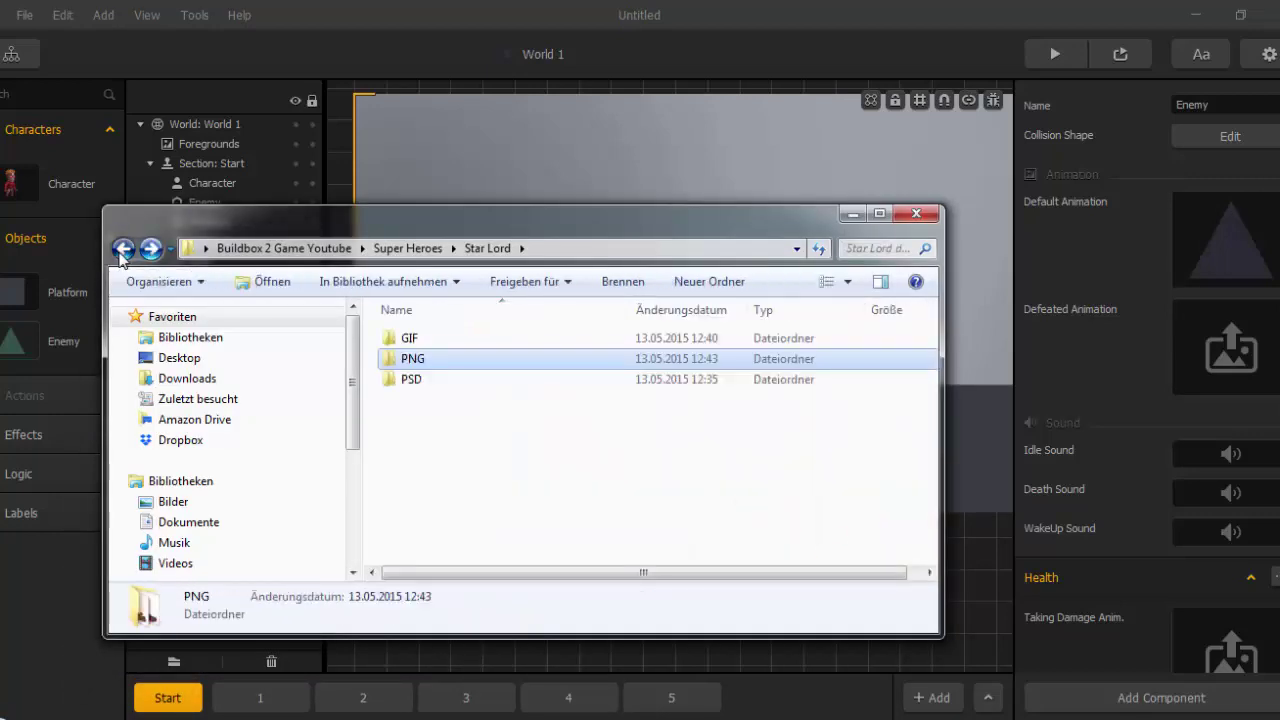
pyautogui.click(124, 252)
pyautogui.click(125, 252)
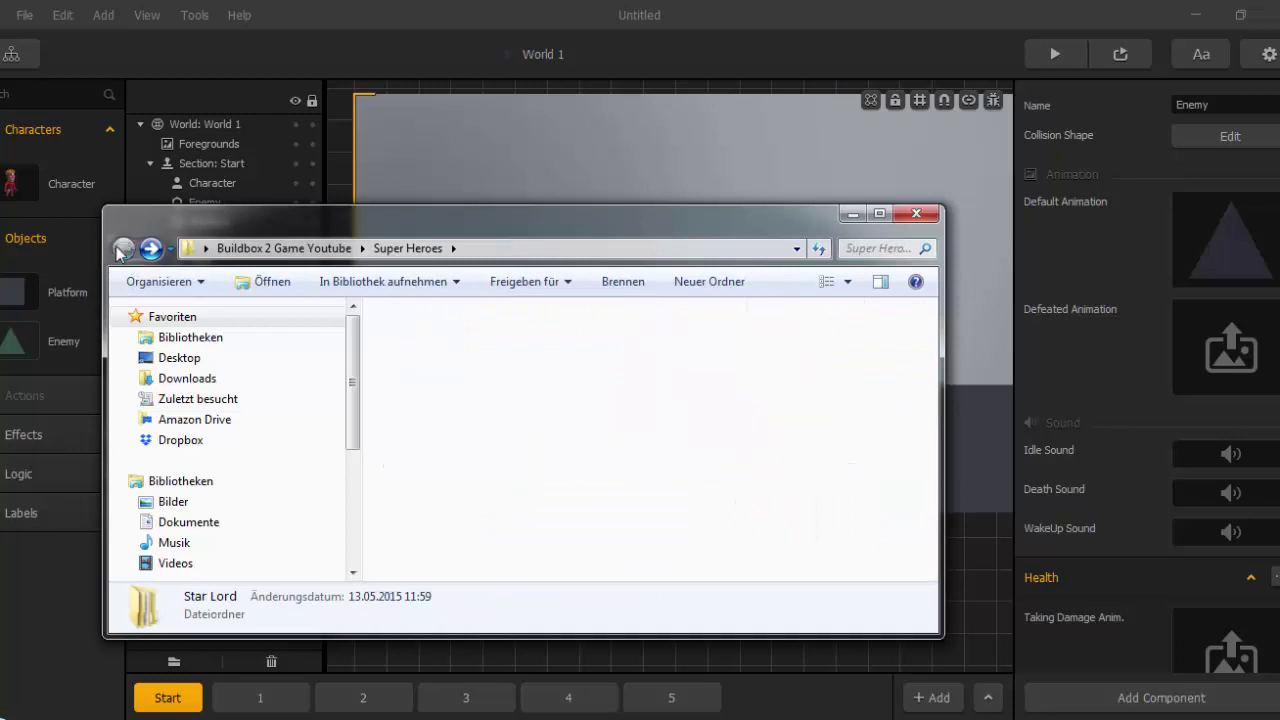
pyautogui.scroll(3, 446, 404)
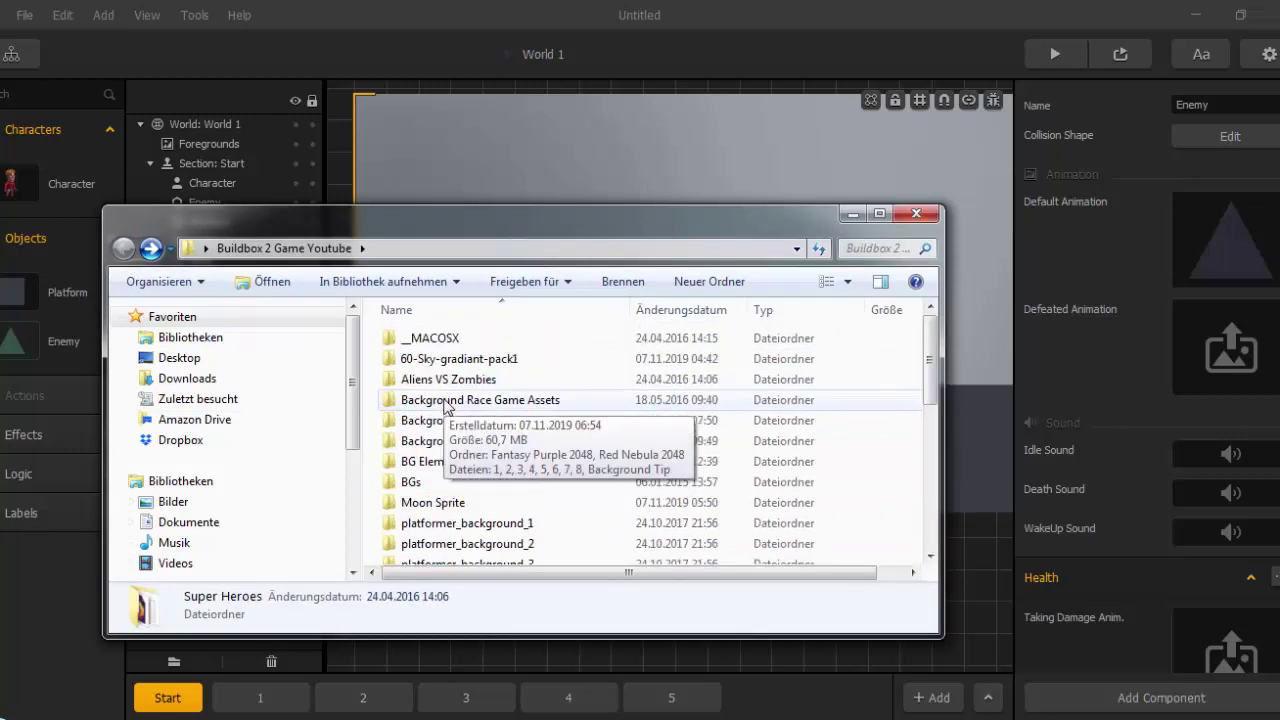
pyautogui.doubleClick(462, 376)
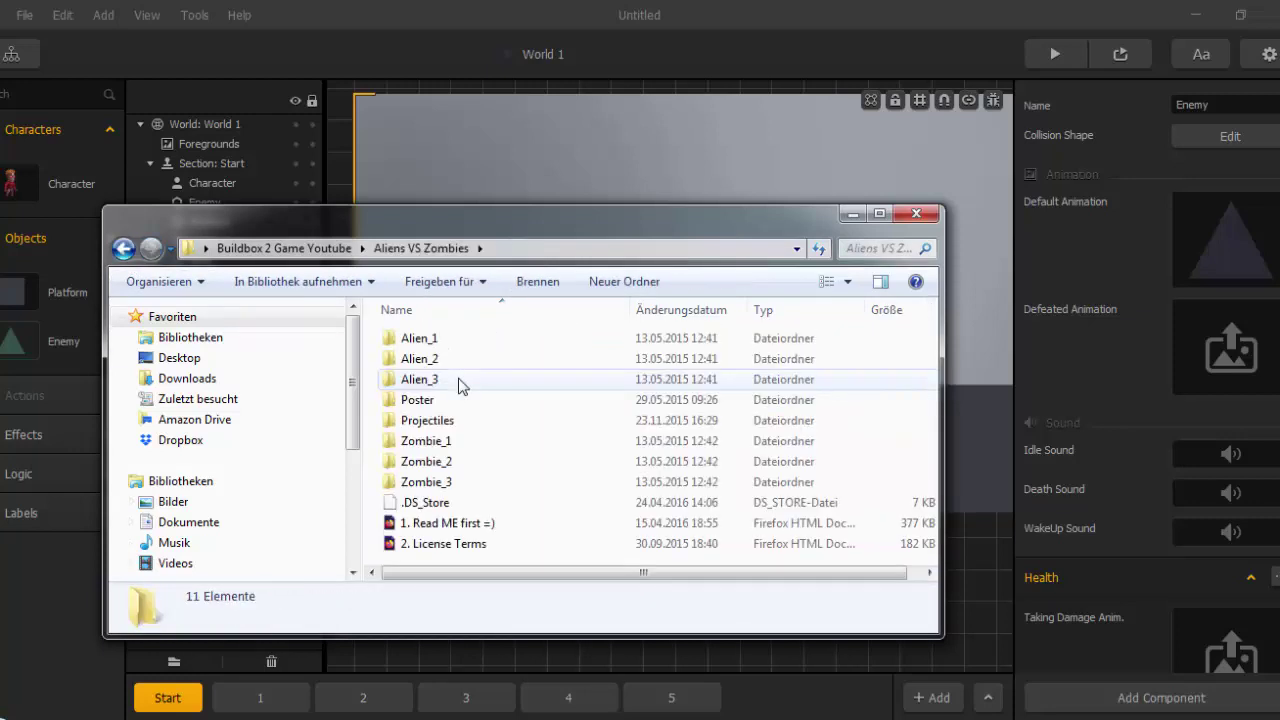
pyautogui.doubleClick(452, 442)
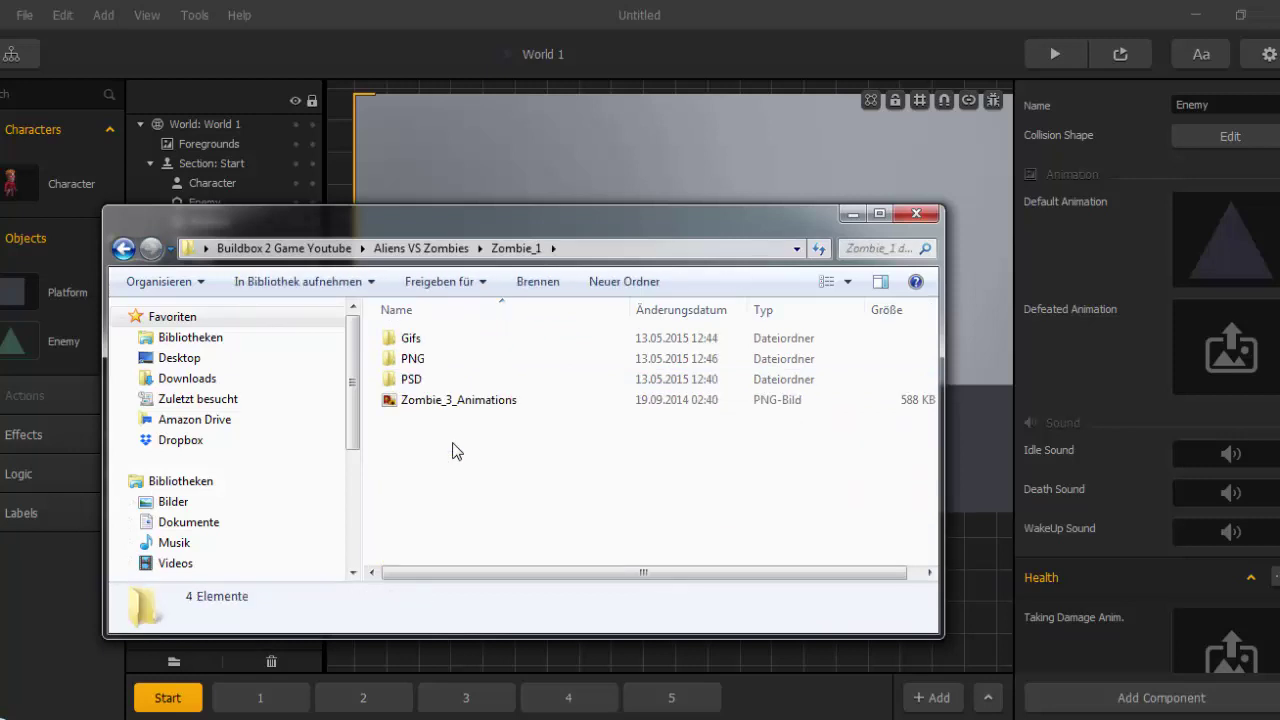
pyautogui.doubleClick(445, 358)
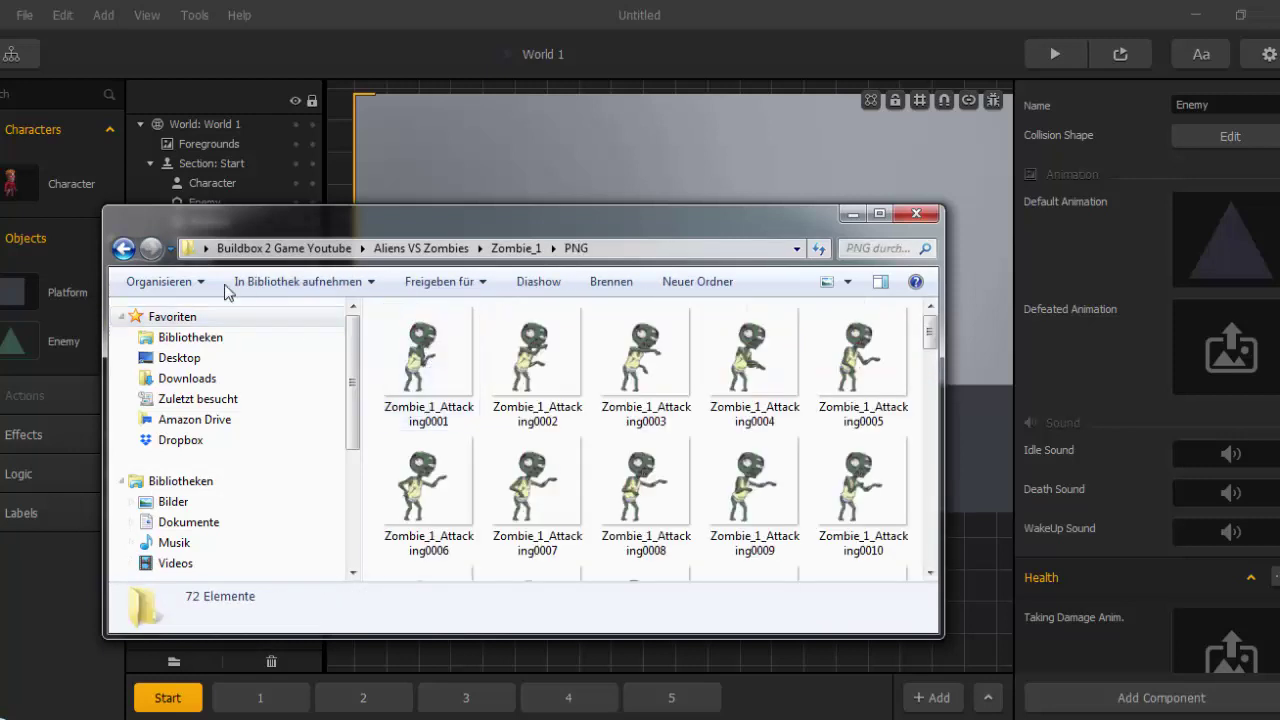
# Open the PNG folder of Zombie_2 under Aliens VS Zombies in the file explorer.
pyautogui.click(124, 249)
pyautogui.click(124, 249)
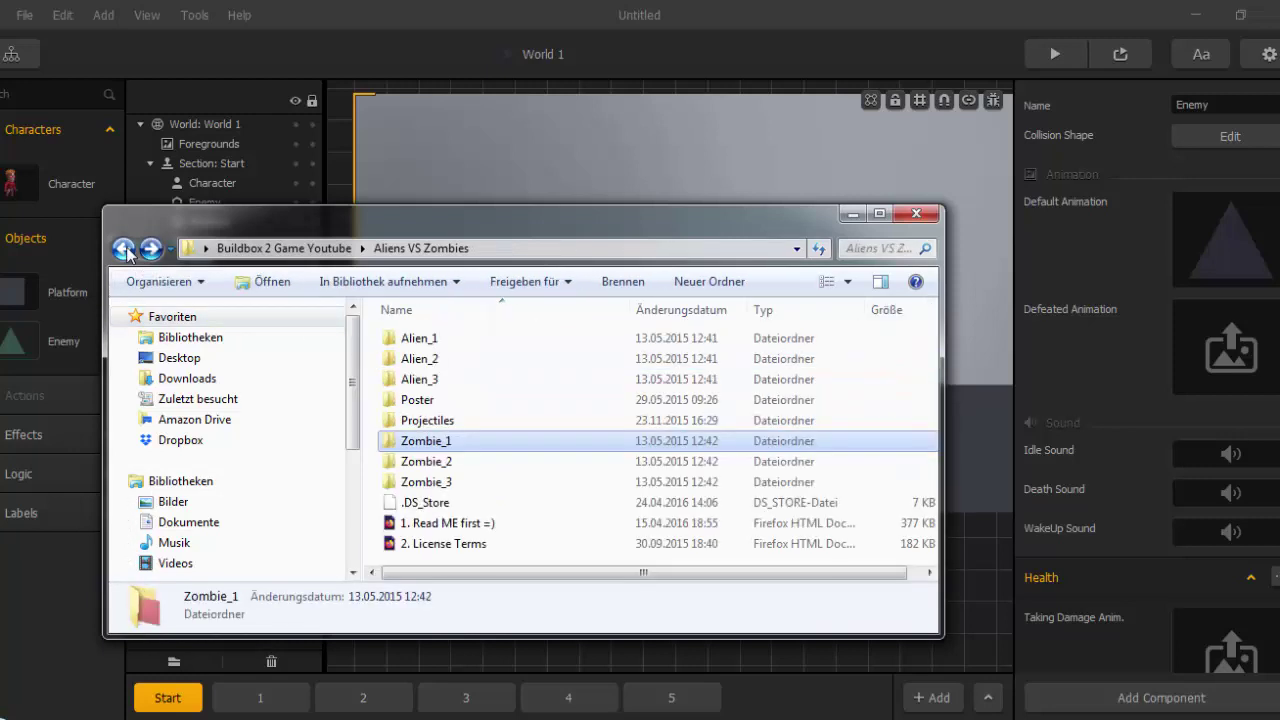
pyautogui.click(427, 464)
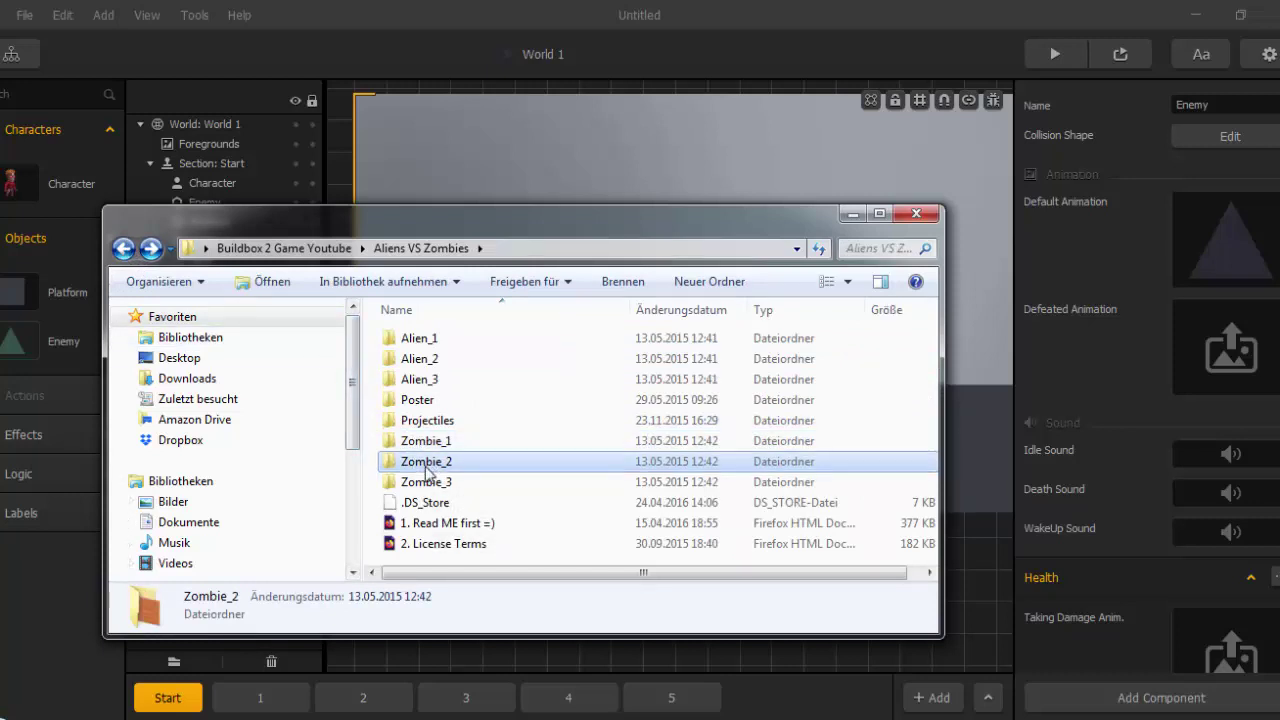
pyautogui.doubleClick(427, 465)
pyautogui.doubleClick(423, 360)
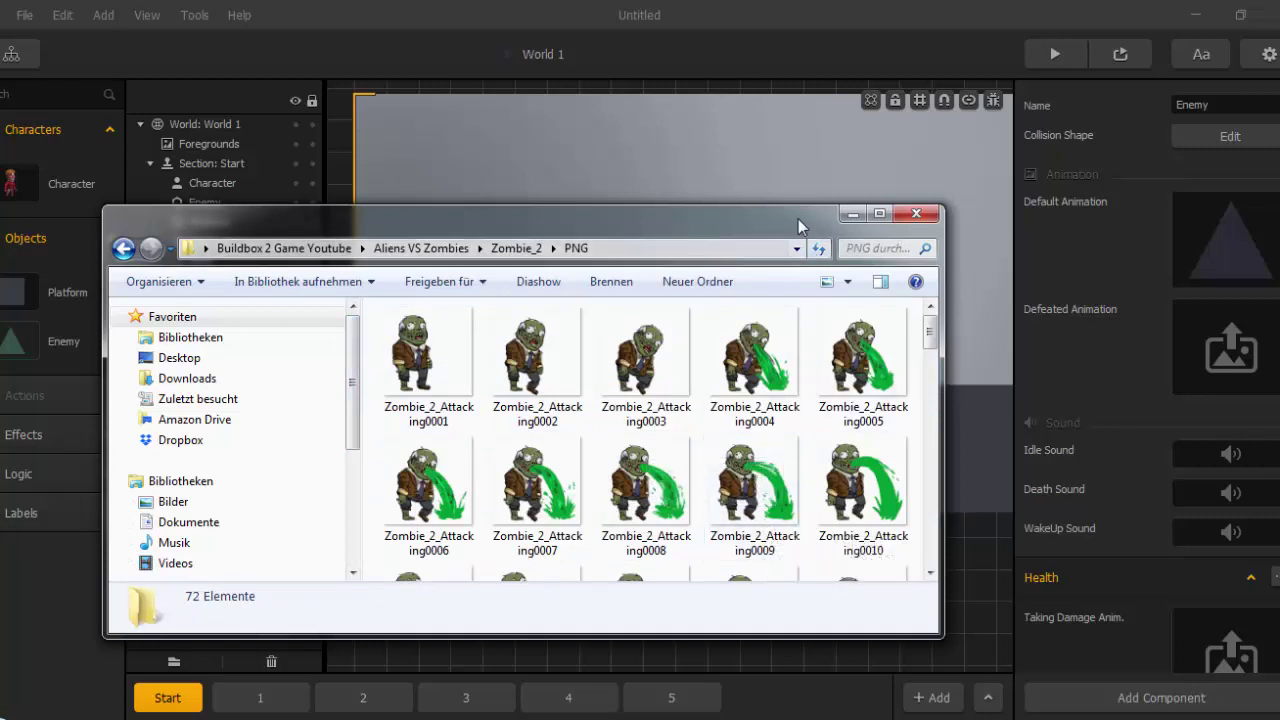
pyautogui.moveTo(798, 219); pyautogui.dragTo(766, 168)
# Remove the triangle image from the Enemy's default animation and return to the Zombie_2 PNG folder.
pyautogui.click(1273, 205)
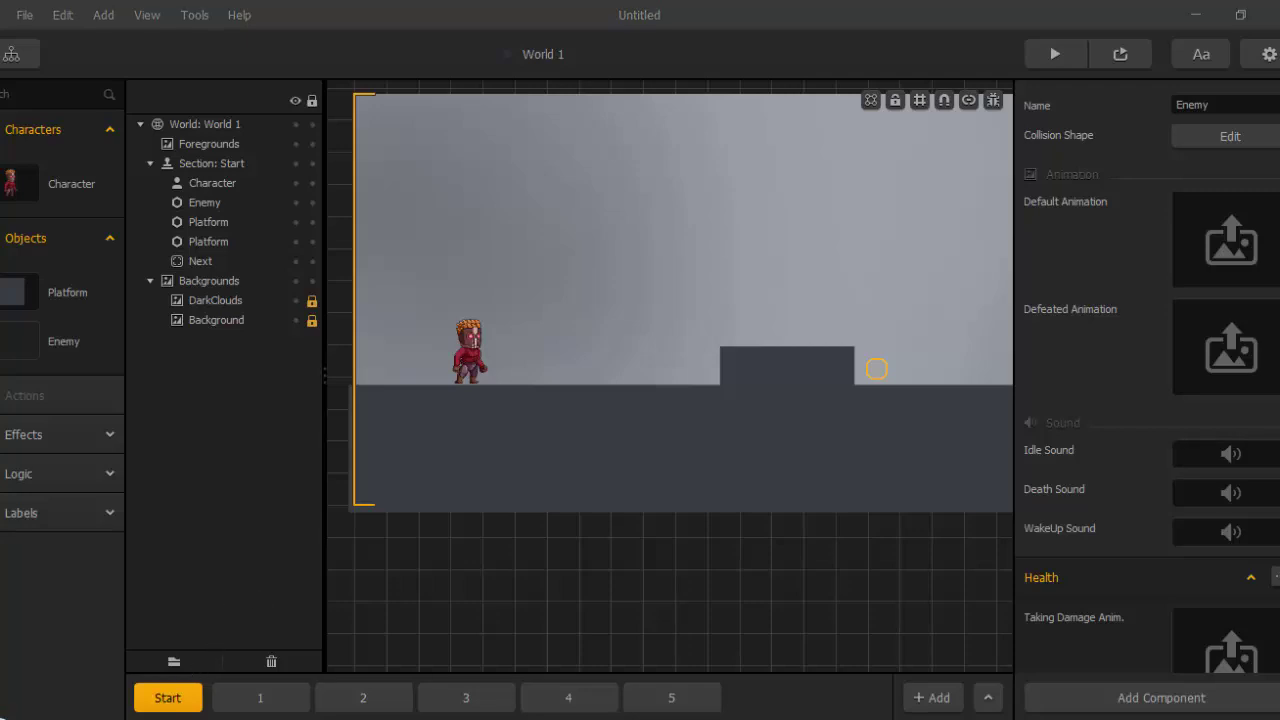
pyautogui.moveTo(320, 712)
pyautogui.click(510, 640)
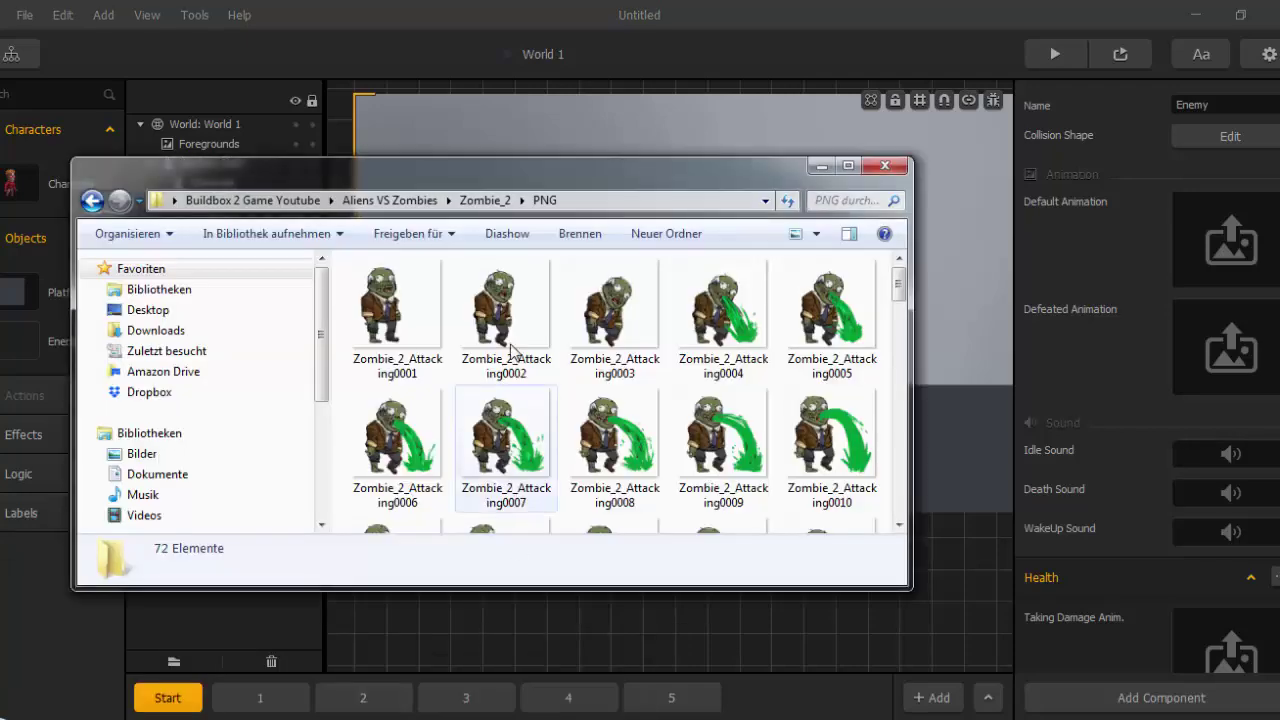
# Assign the frames Zombie_2_Attacking0001 to Zombie_2_Attacking0012 as the Enemy's default animation.
pyautogui.click(420, 296)
pyautogui.keyDown('ctrl'); pyautogui.click(505, 305); pyautogui.keyUp('ctrl')
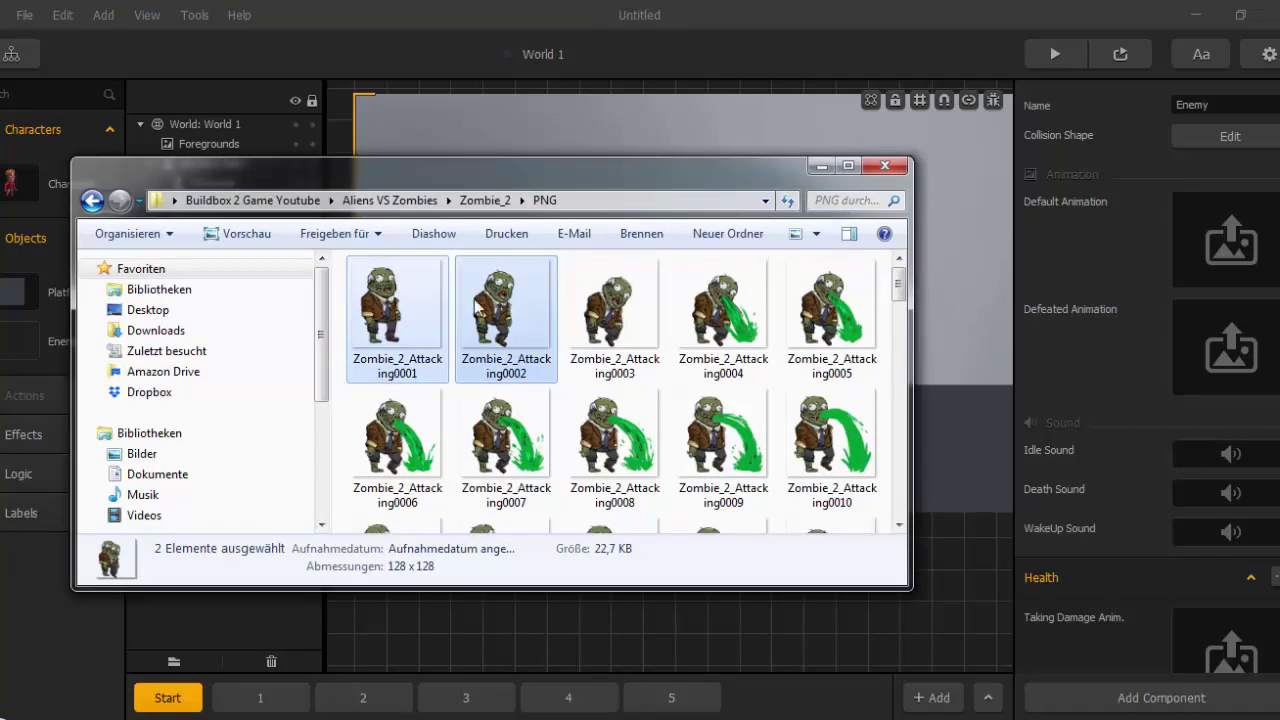
pyautogui.keyDown('ctrl'); pyautogui.click(620, 305); pyautogui.keyUp('ctrl')
pyautogui.keyDown('ctrl'); pyautogui.click(728, 332); pyautogui.keyUp('ctrl')
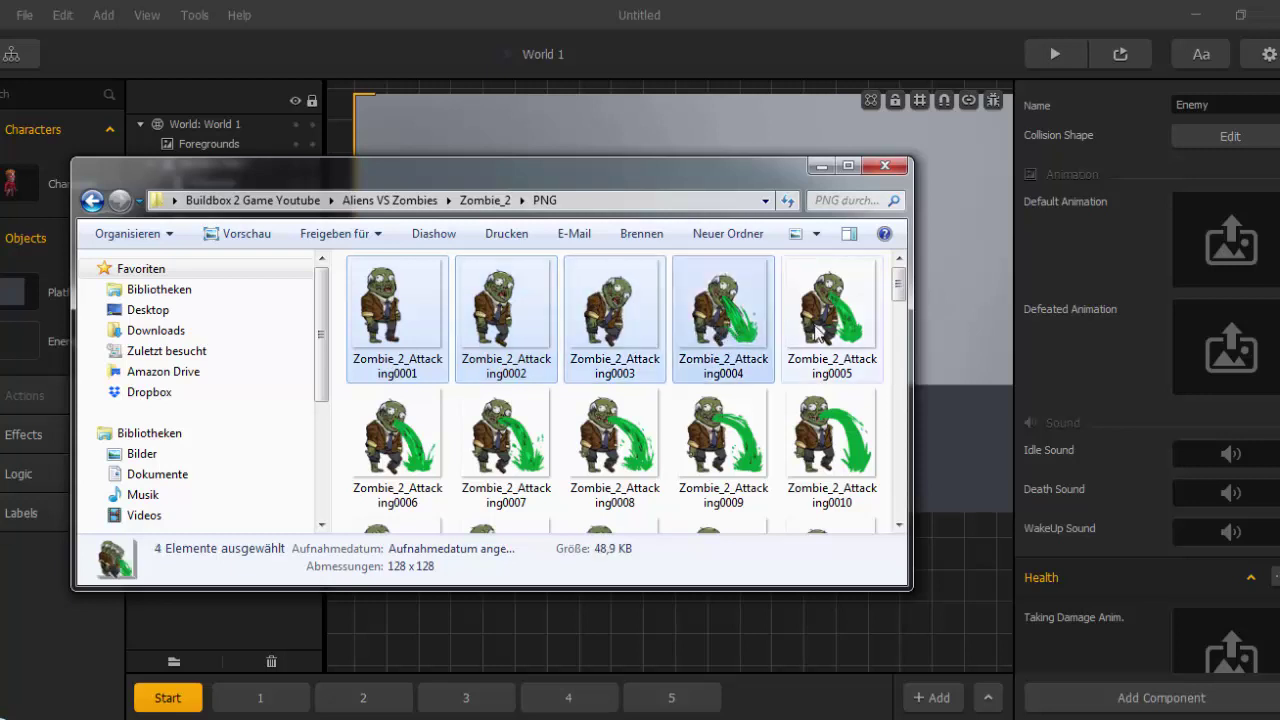
pyautogui.keyDown('ctrl'); pyautogui.click(832, 315); pyautogui.keyUp('ctrl')
pyautogui.keyDown('ctrl'); pyautogui.click(400, 440); pyautogui.keyUp('ctrl')
pyautogui.keyDown('ctrl'); pyautogui.click(507, 440); pyautogui.keyUp('ctrl')
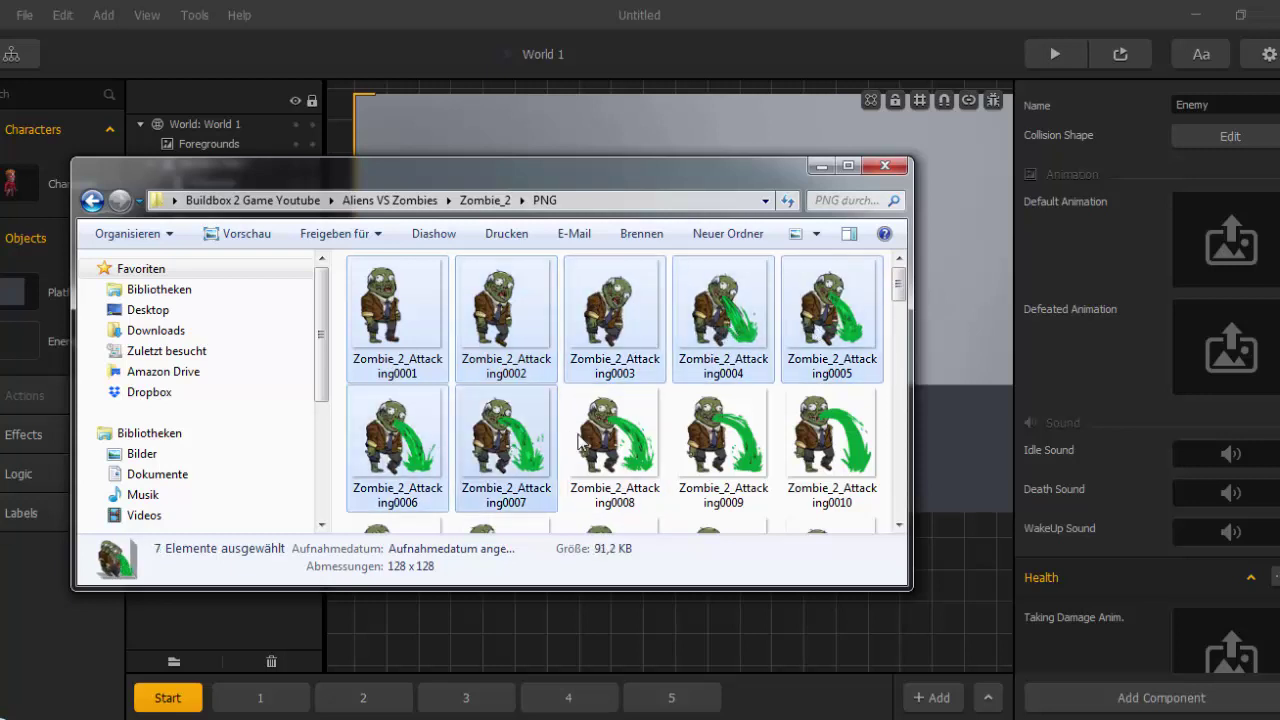
pyautogui.keyDown('ctrl'); pyautogui.click(615, 438); pyautogui.keyUp('ctrl')
pyautogui.keyDown('ctrl'); pyautogui.click(722, 436); pyautogui.keyUp('ctrl')
pyautogui.keyDown('ctrl'); pyautogui.click(807, 433); pyautogui.keyUp('ctrl')
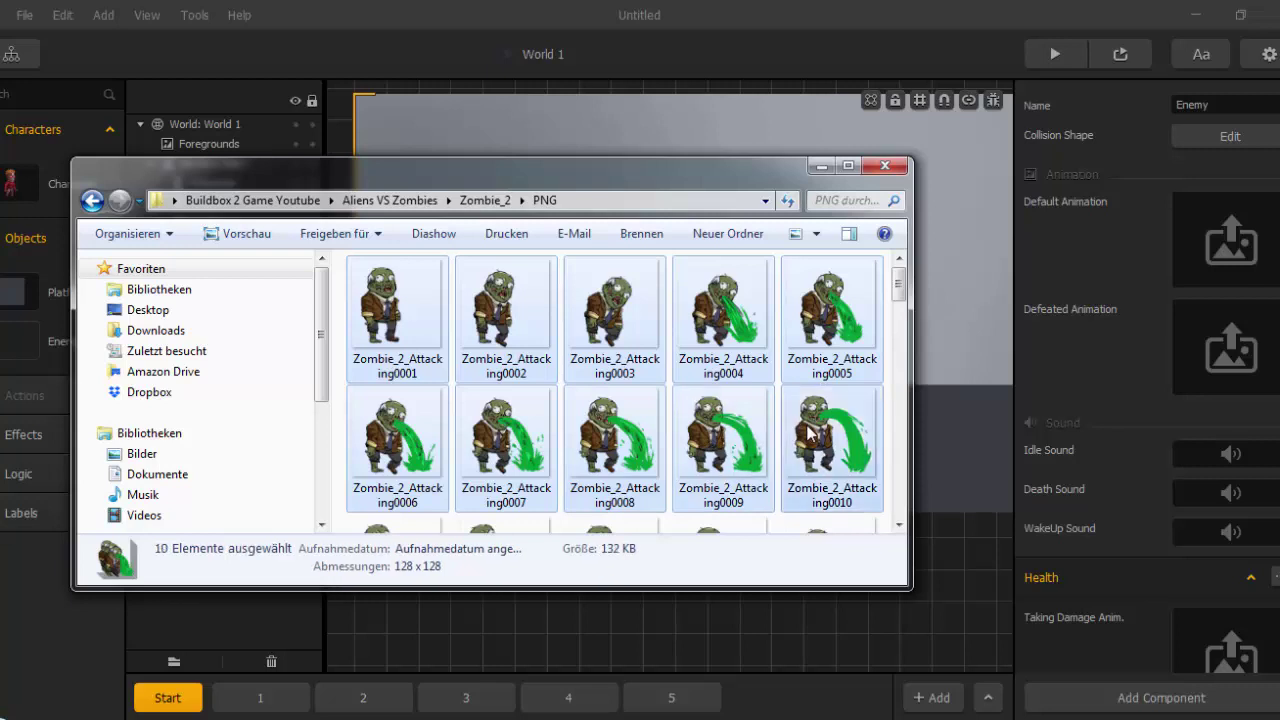
pyautogui.scroll(-1, 810, 434)
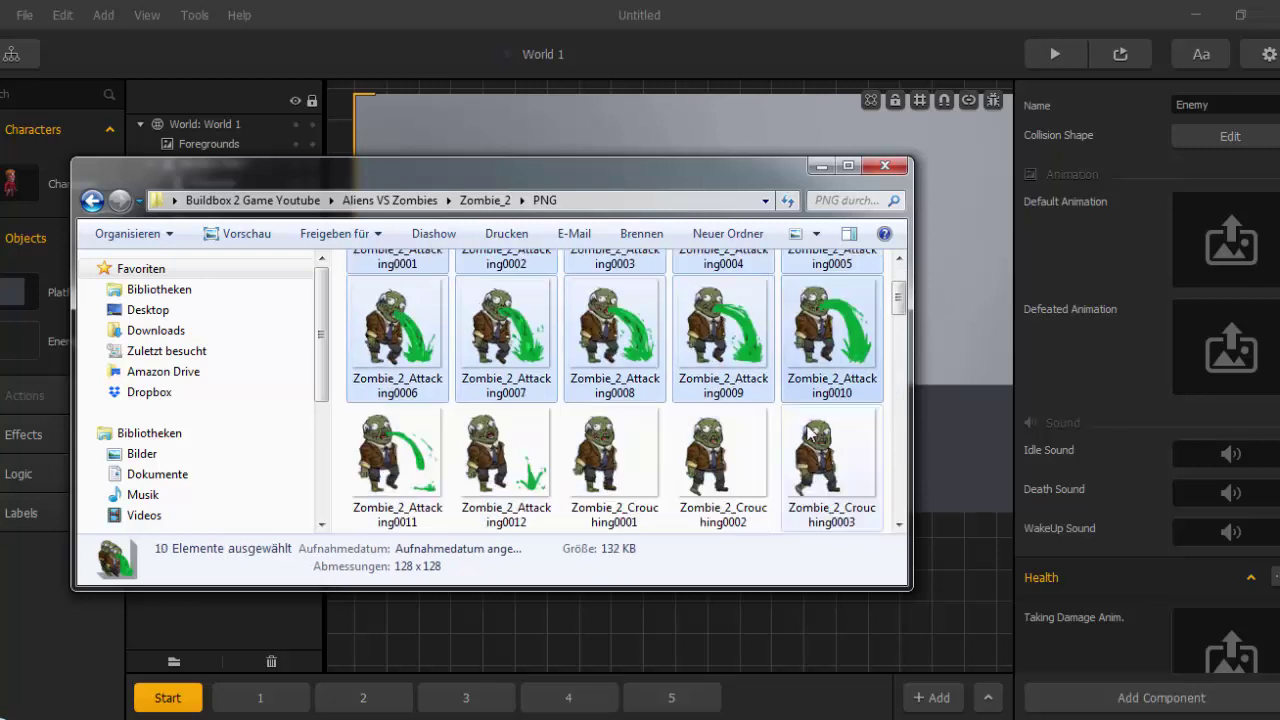
pyautogui.keyDown('ctrl'); pyautogui.click(425, 463); pyautogui.keyUp('ctrl')
pyautogui.keyDown('ctrl'); pyautogui.click(510, 468); pyautogui.keyUp('ctrl')
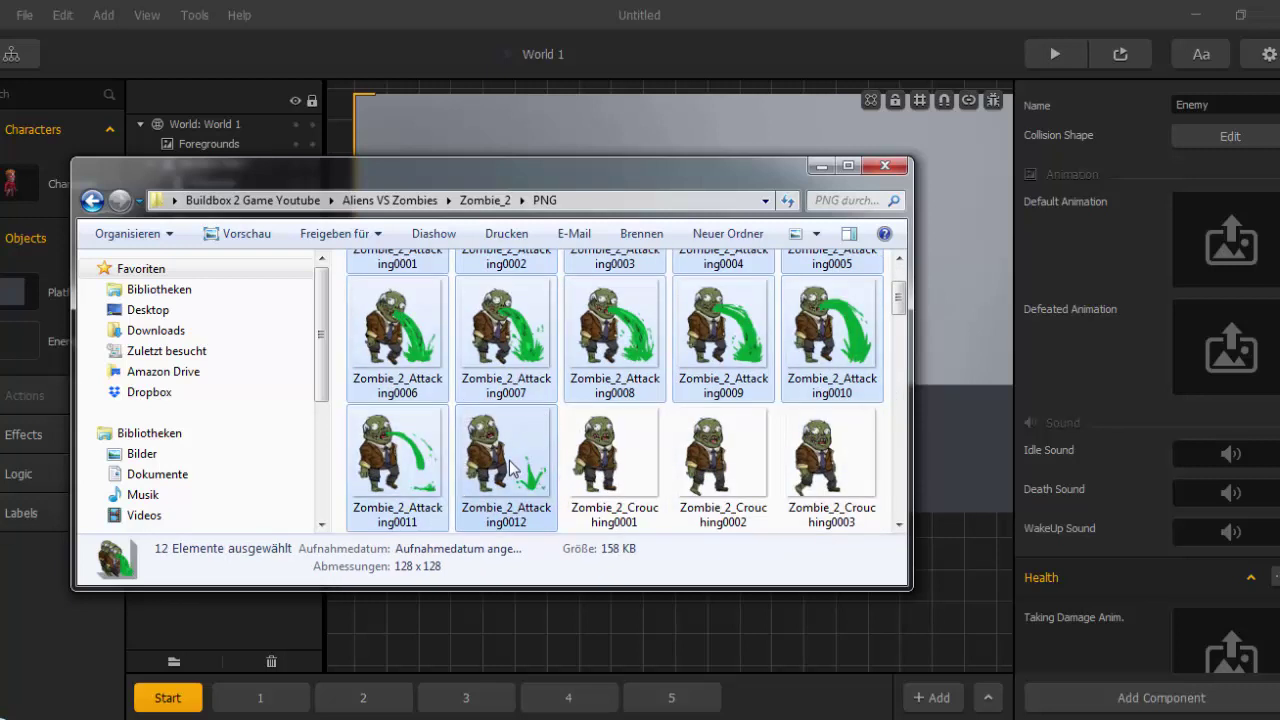
pyautogui.scroll(-1, 600, 480)
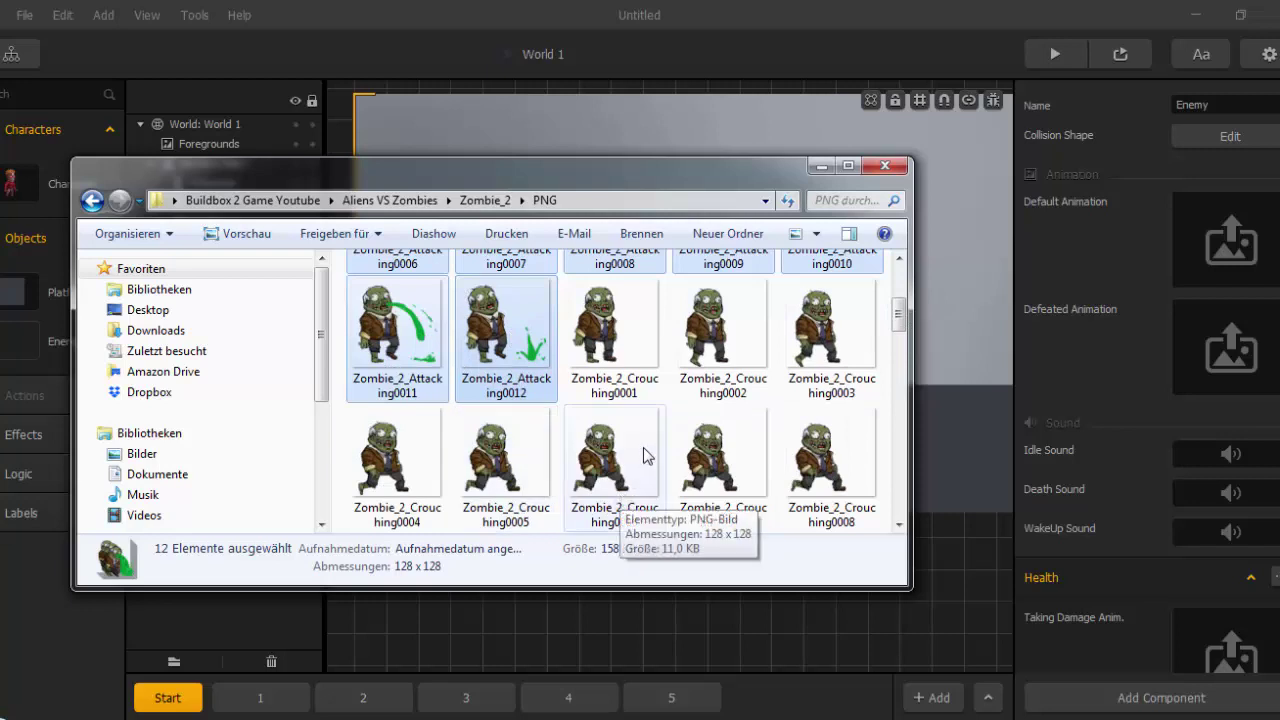
pyautogui.scroll(2, 646, 456)
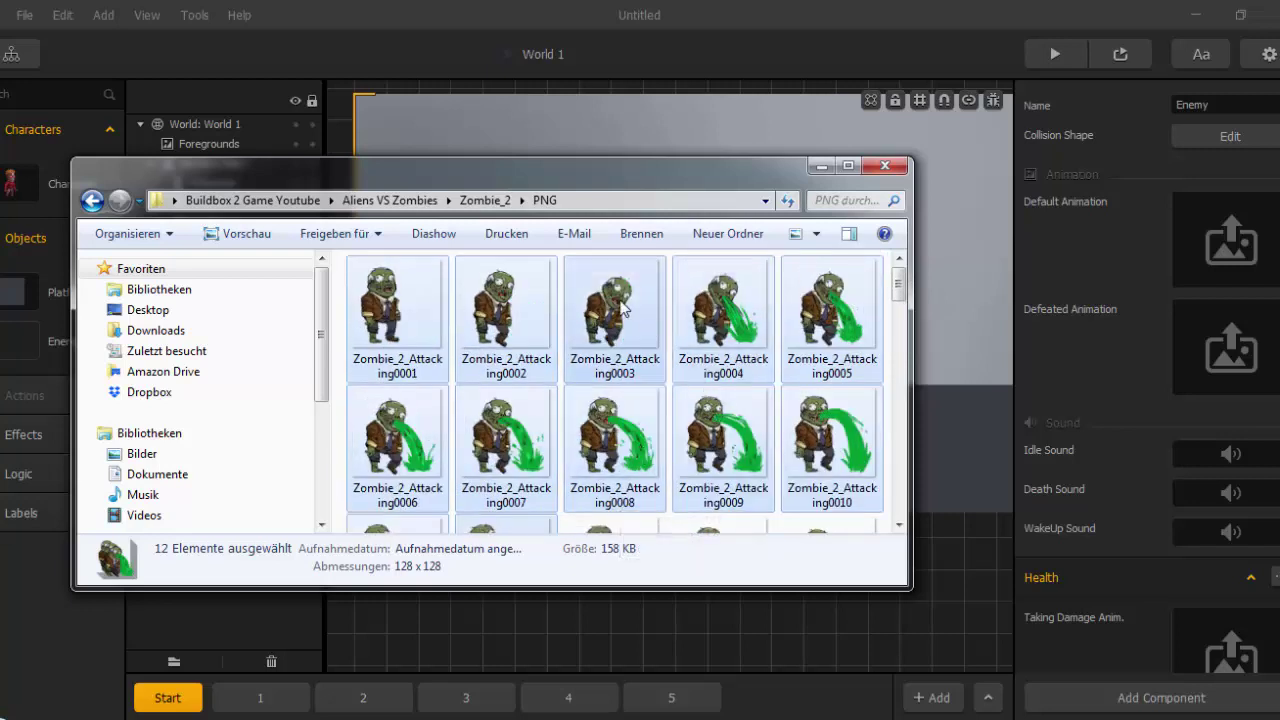
pyautogui.moveTo(615, 305); pyautogui.dragTo(1228, 258)
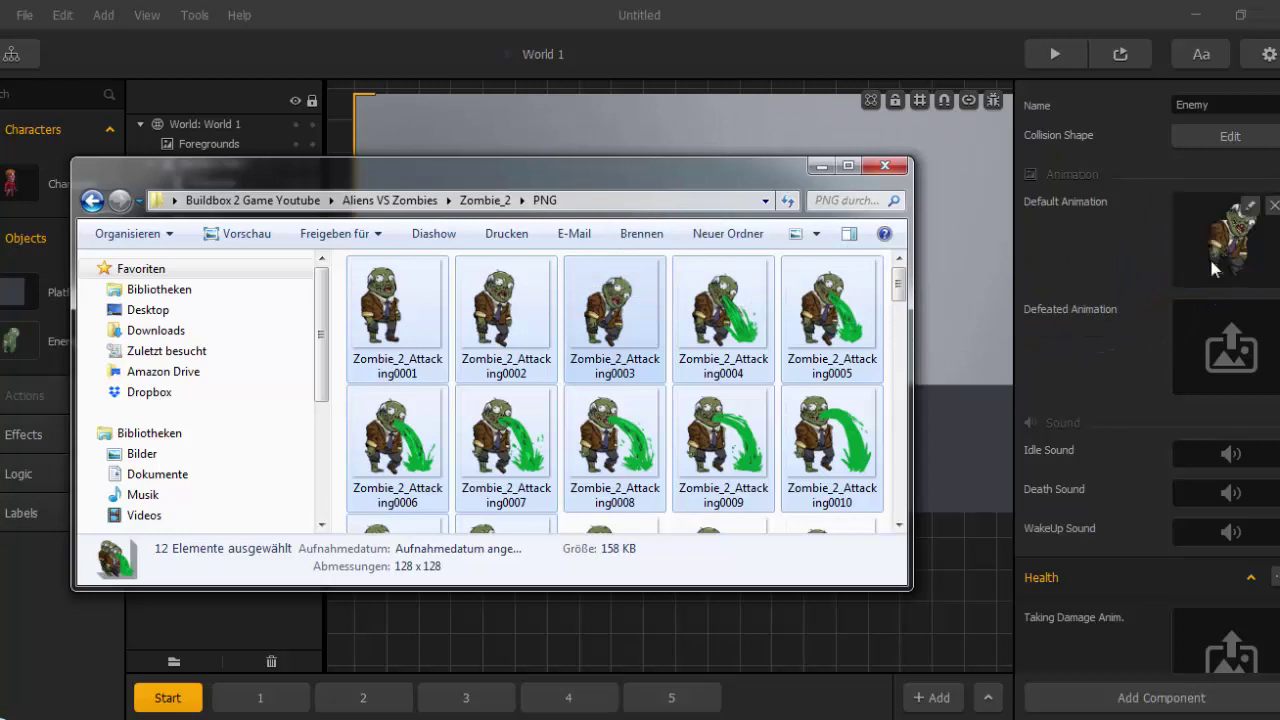
# Assign the frames Zombie_2_Dying0001 to Zombie_2_Dying0012 as the Enemy's defeated animation and return to the world 1 scene.
pyautogui.moveTo(900, 292); pyautogui.dragTo(909, 354)
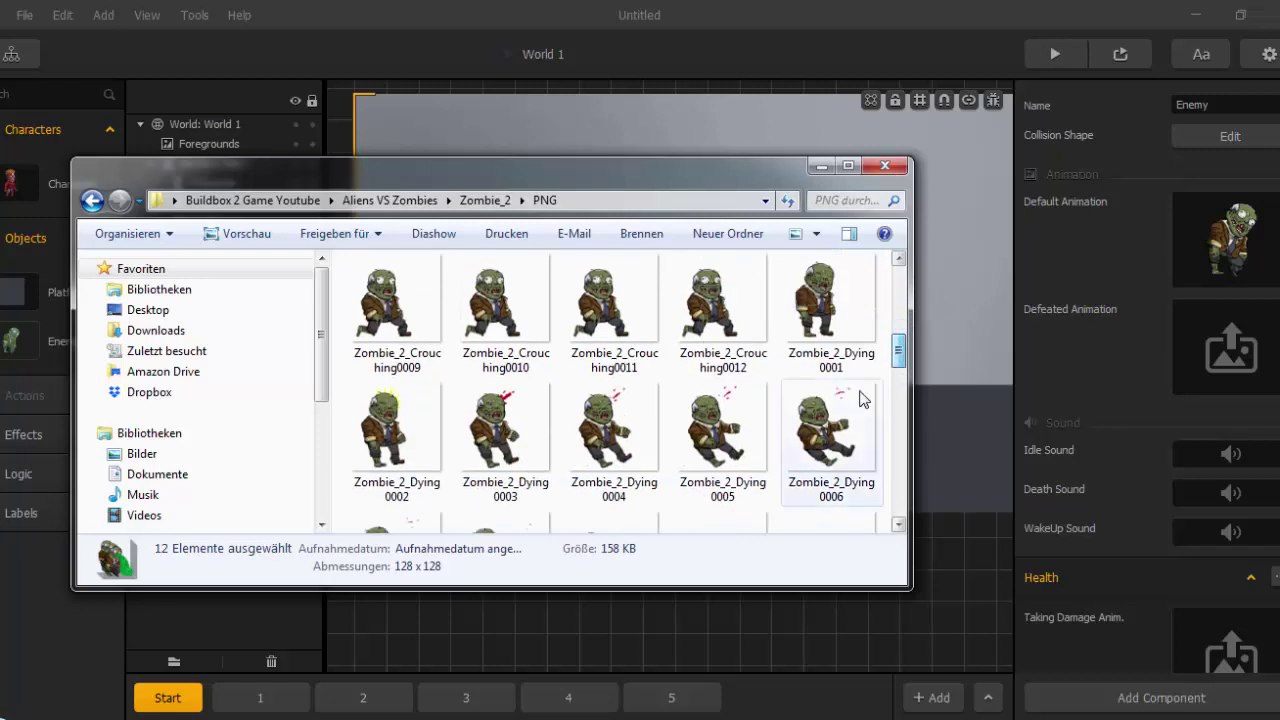
pyautogui.click(828, 322)
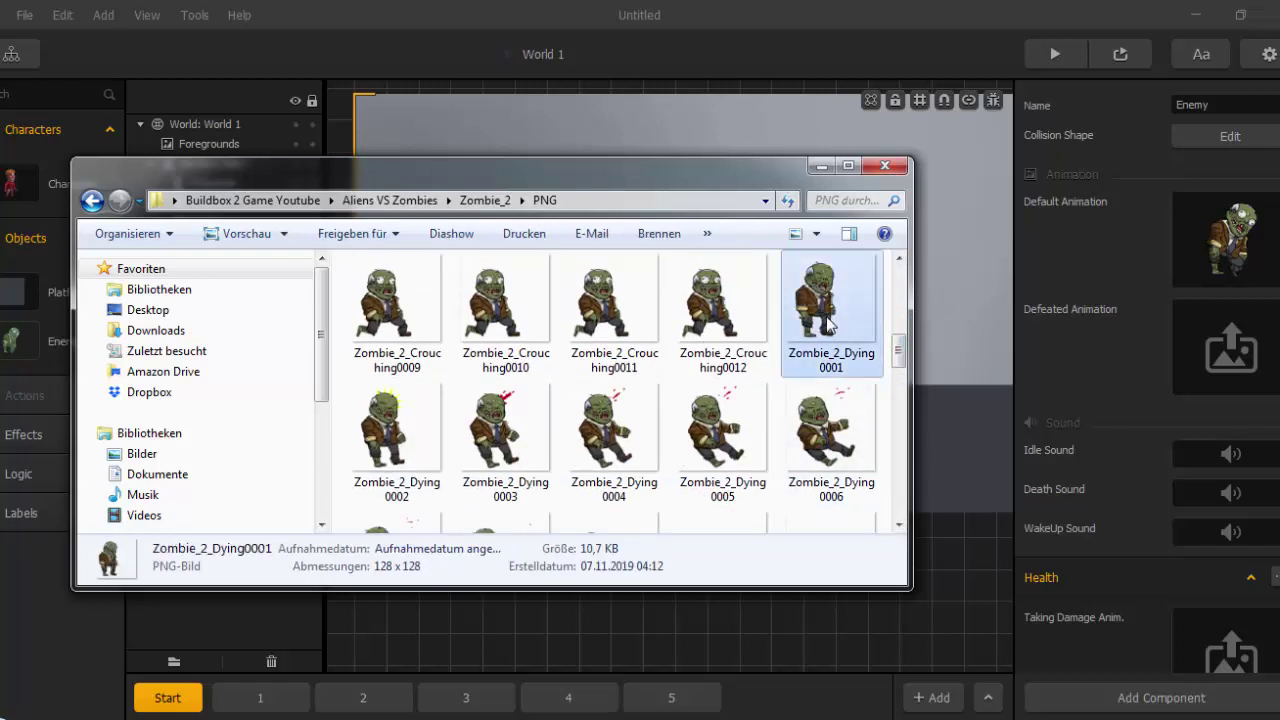
pyautogui.keyDown('ctrl'); pyautogui.click(409, 449); pyautogui.keyUp('ctrl')
pyautogui.keyDown('ctrl'); pyautogui.click(497, 428); pyautogui.keyUp('ctrl')
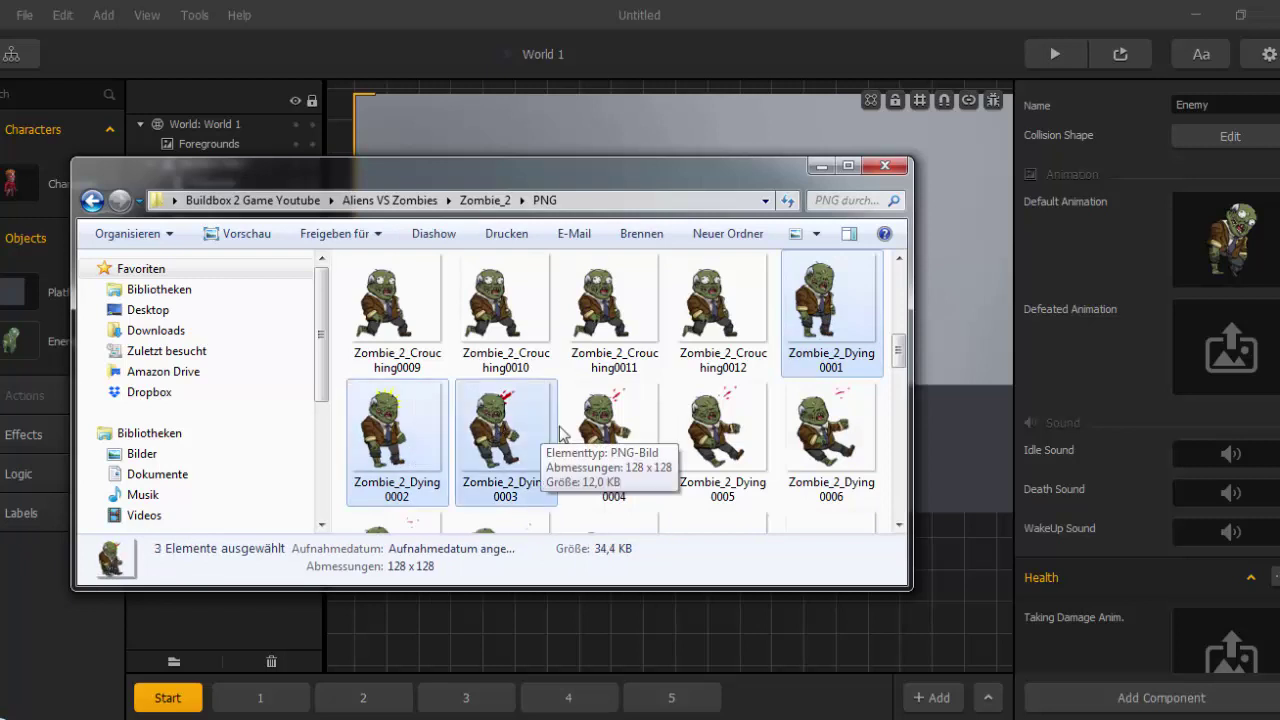
pyautogui.keyDown('ctrl'); pyautogui.click(600, 425); pyautogui.keyUp('ctrl')
pyautogui.keyDown('ctrl'); pyautogui.click(720, 450); pyautogui.keyUp('ctrl')
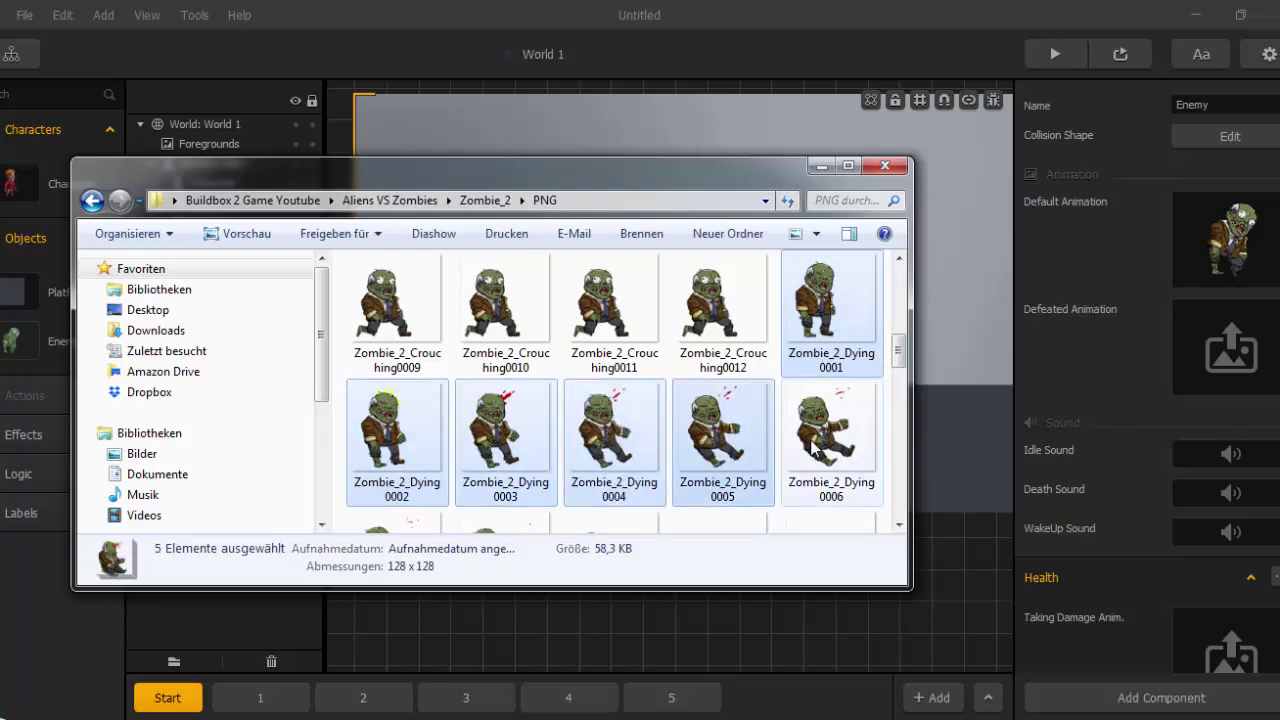
pyautogui.keyDown('ctrl'); pyautogui.click(815, 450); pyautogui.keyUp('ctrl')
pyautogui.click(898, 527)
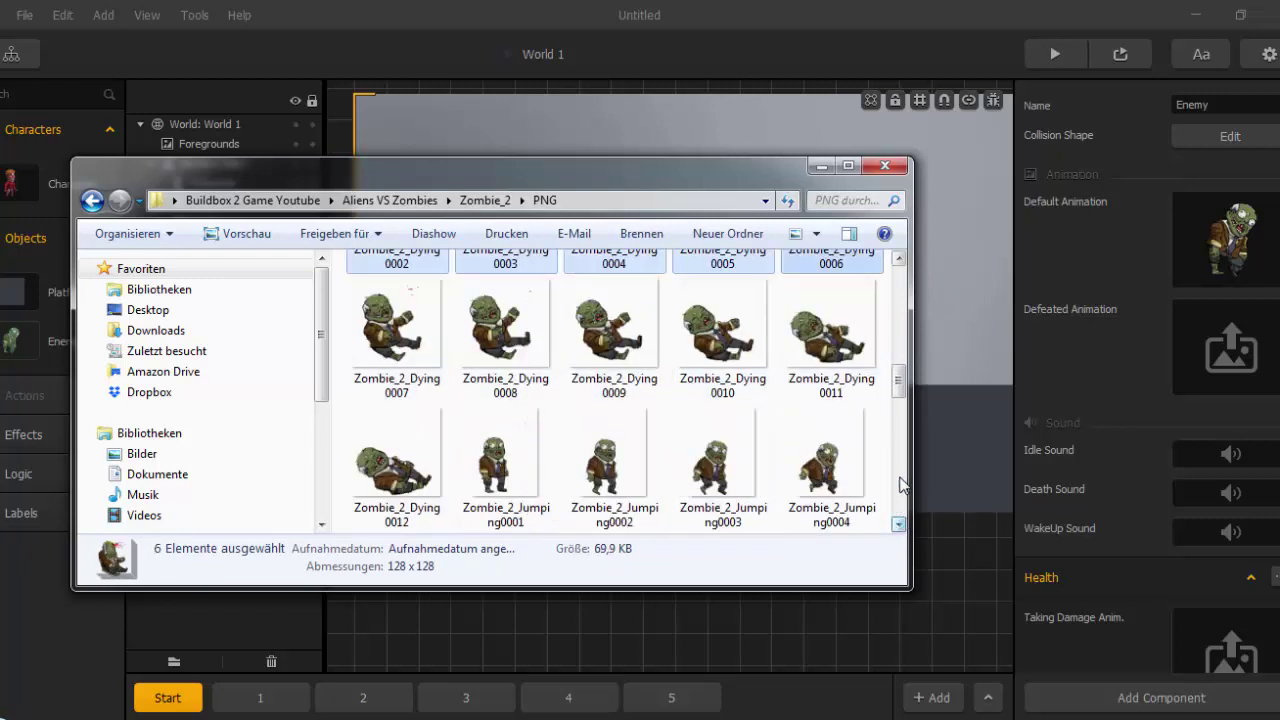
pyautogui.moveTo(898, 390); pyautogui.dragTo(897, 387)
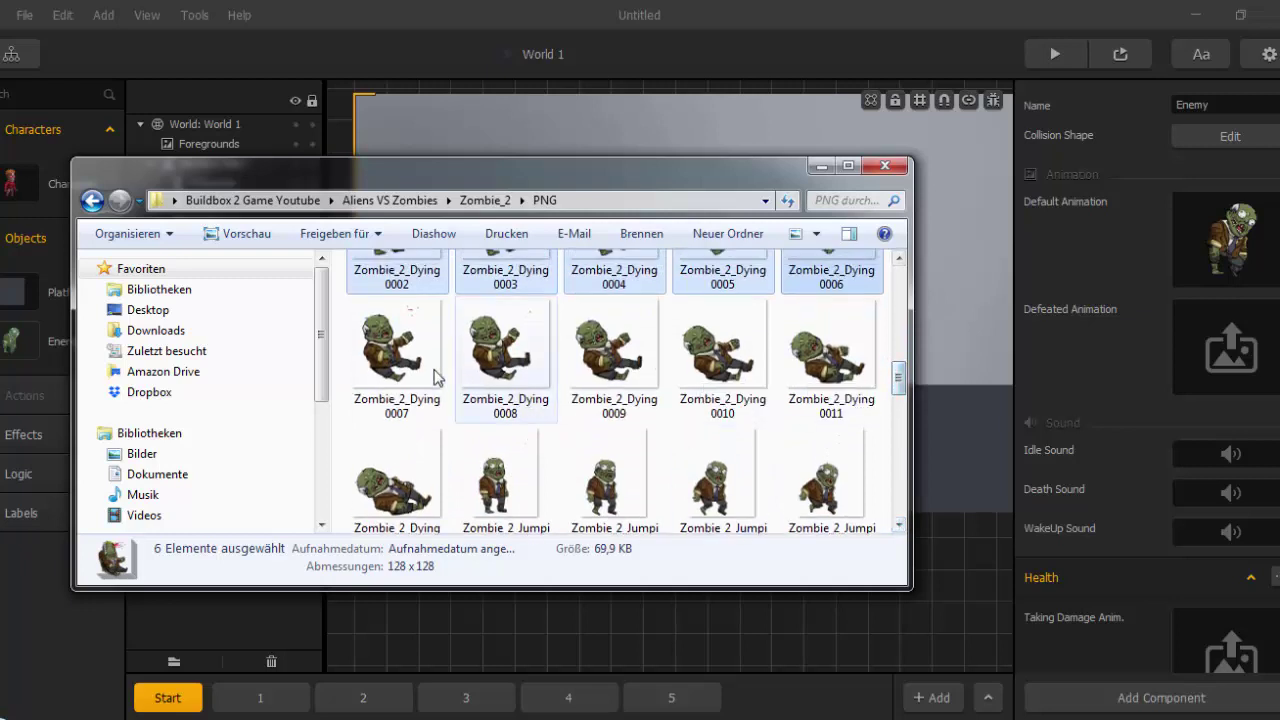
pyautogui.keyDown('ctrl'); pyautogui.click(398, 366); pyautogui.keyUp('ctrl')
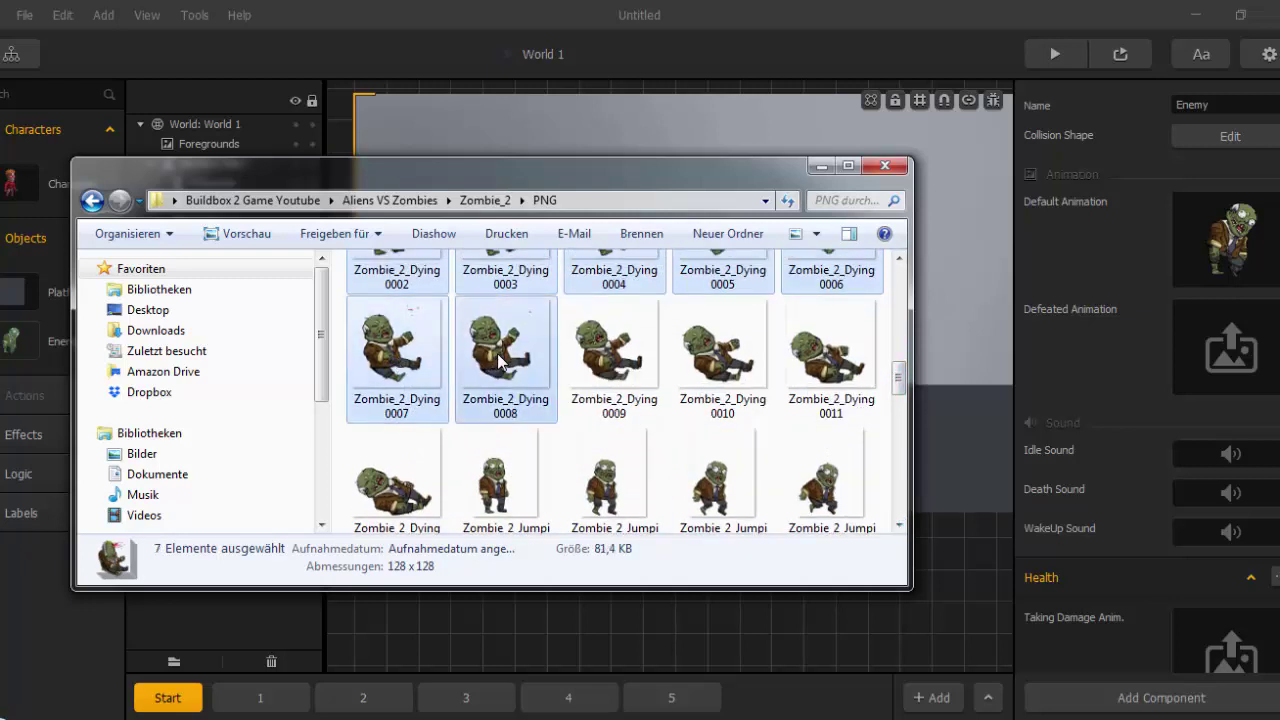
pyautogui.keyDown('ctrl'); pyautogui.click(612, 352); pyautogui.keyUp('ctrl')
pyautogui.keyDown('ctrl'); pyautogui.click(718, 360); pyautogui.keyUp('ctrl')
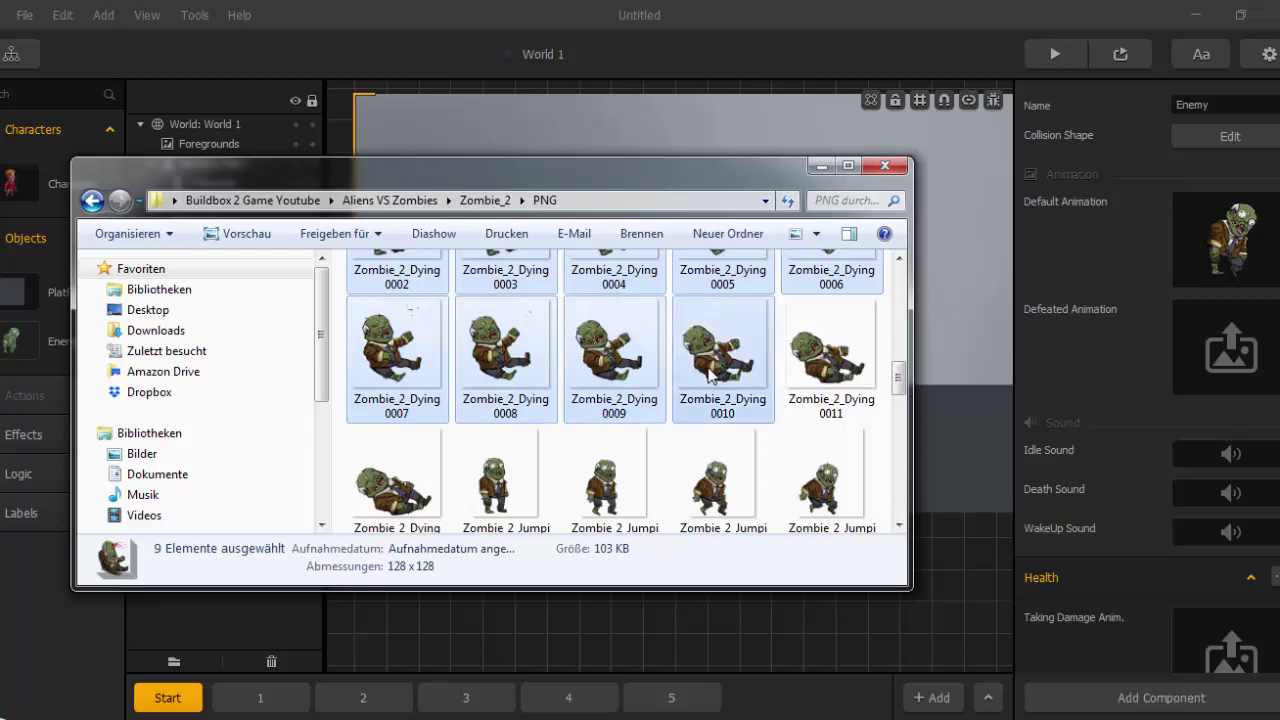
pyautogui.keyDown('ctrl'); pyautogui.click(812, 368); pyautogui.keyUp('ctrl')
pyautogui.keyDown('ctrl'); pyautogui.click(409, 474); pyautogui.keyUp('ctrl')
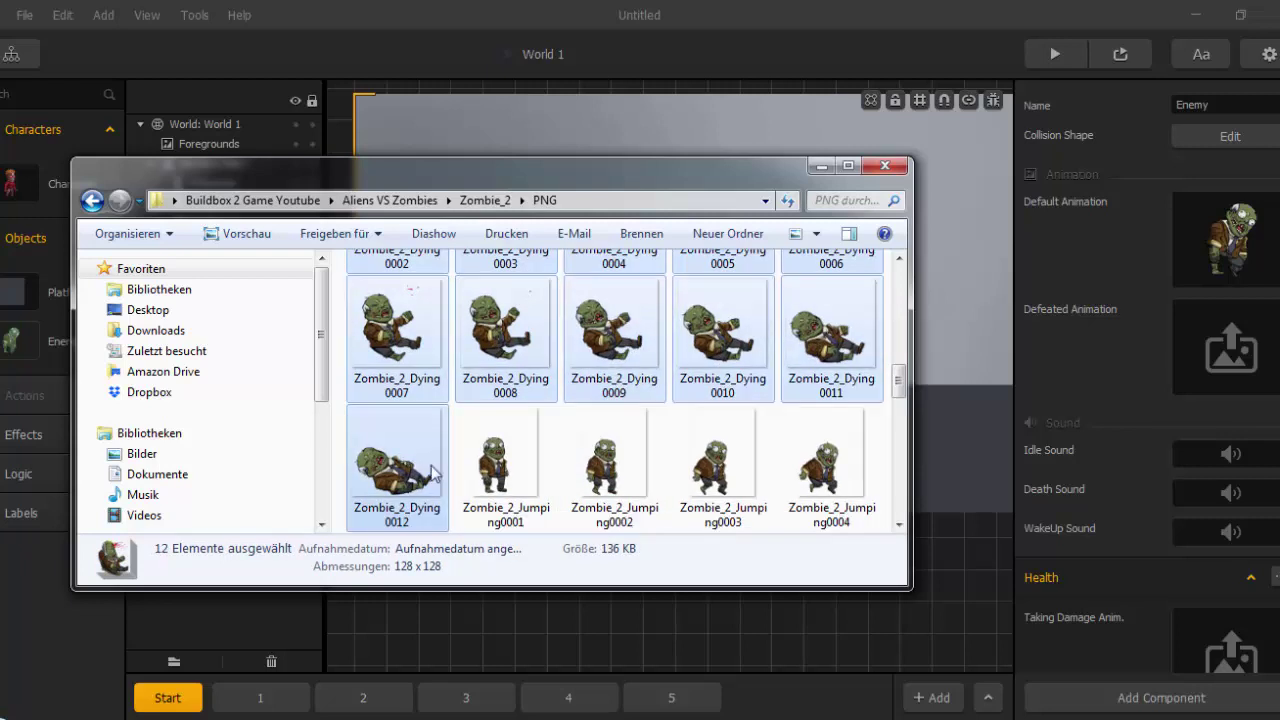
pyautogui.moveTo(605, 340); pyautogui.dragTo(1222, 353)
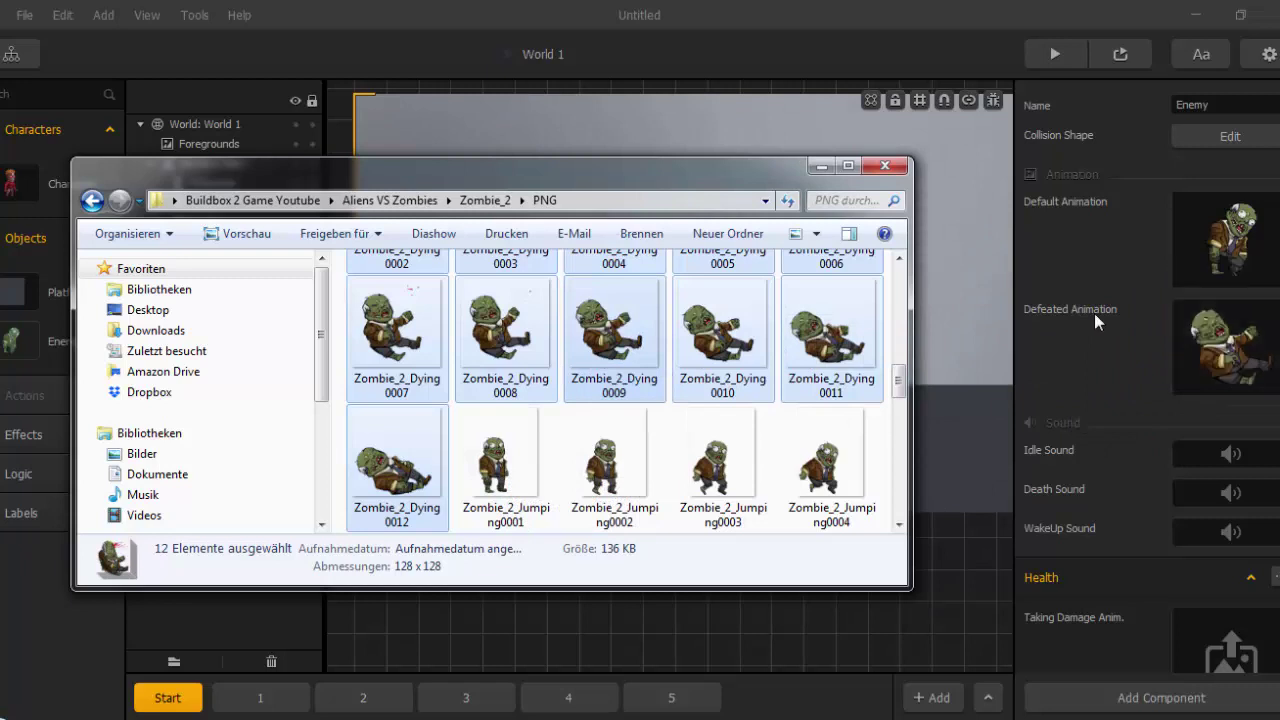
pyautogui.click(1048, 281)
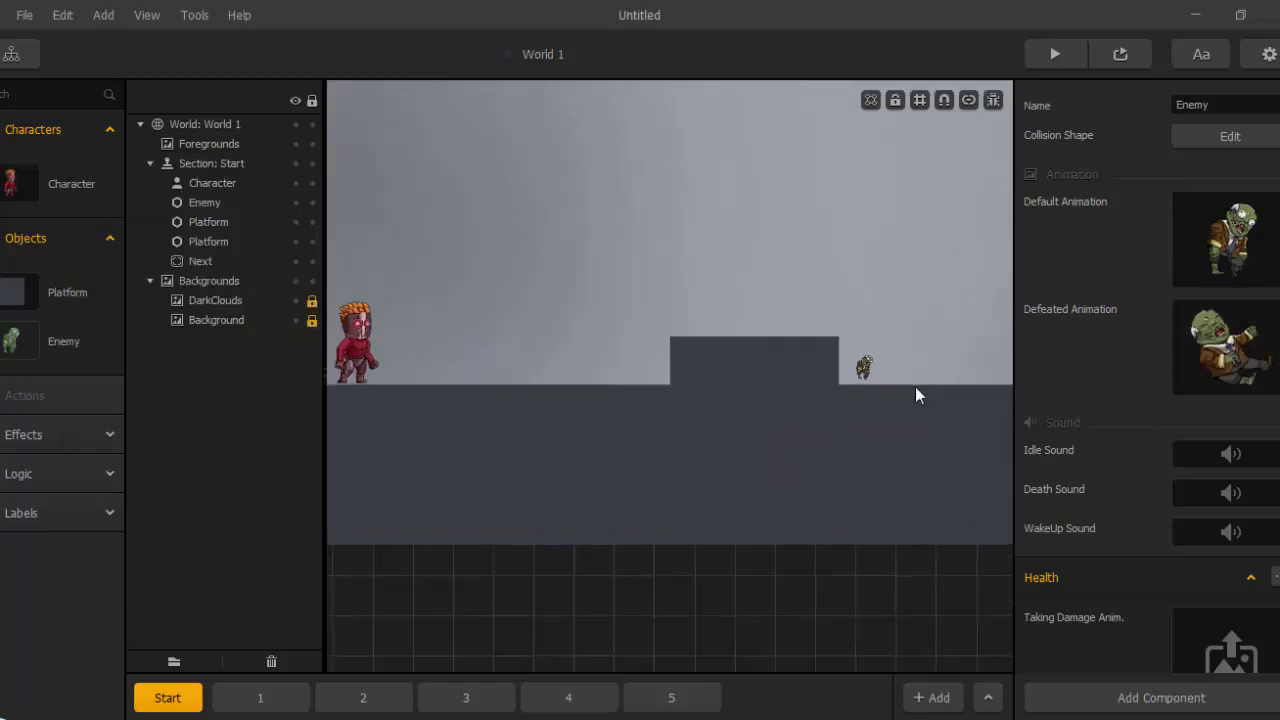
# Set the scale of the zombie enemy beside the raised platform to 1 in both directions.
pyautogui.scroll(3, 913, 385)
pyautogui.click(821, 352)
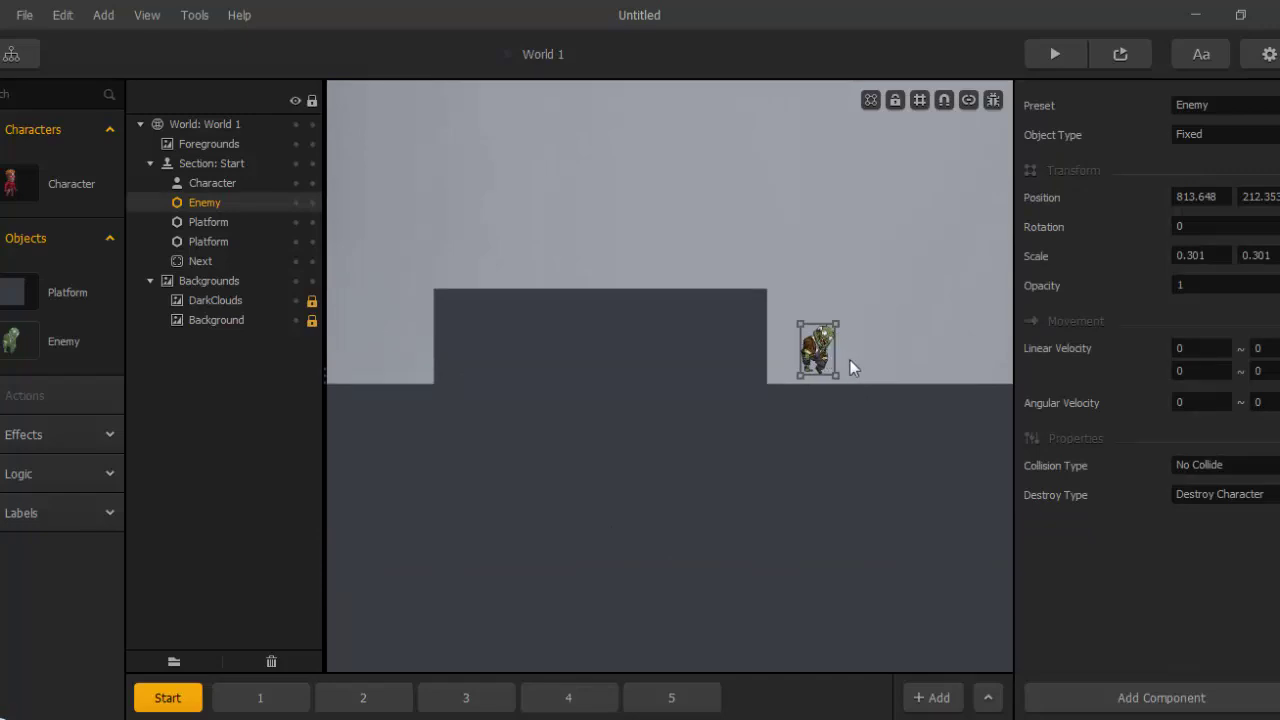
pyautogui.doubleClick(1190, 256)
pyautogui.write('1')
pyautogui.press('Tab')
pyautogui.write('1')
pyautogui.press('Return')
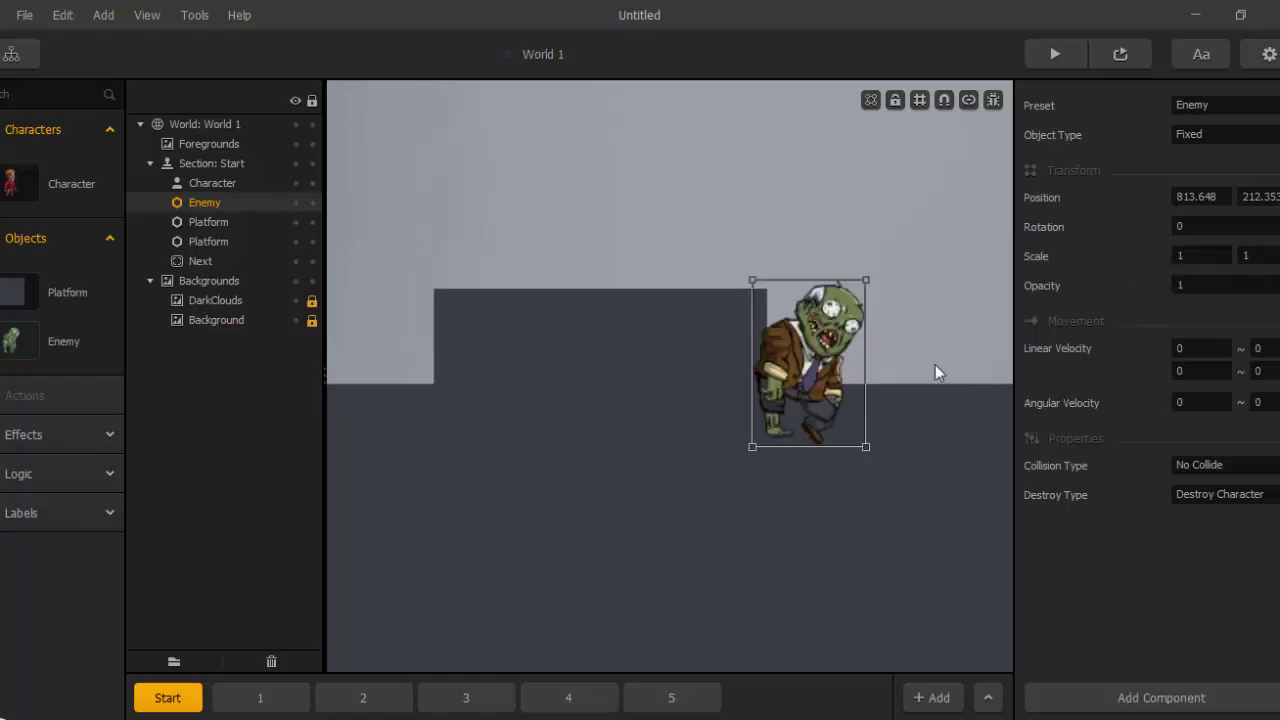
# Move the zombie enemy next to the Star Lord character and lower it to the ground for a size comparison.
pyautogui.scroll(-3, 747, 417)
pyautogui.moveTo(641, 498); pyautogui.dragTo(799, 486)
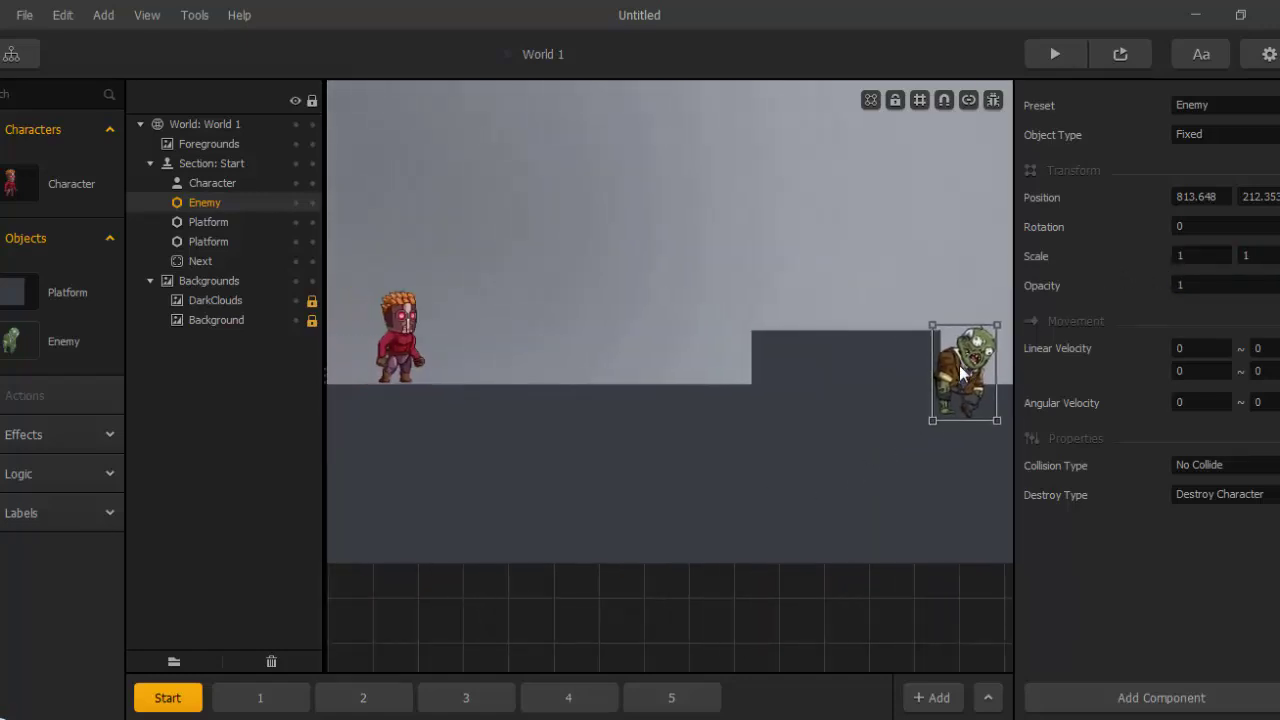
pyautogui.moveTo(960, 372); pyautogui.dragTo(502, 327)
pyautogui.scroll(2, 521, 383)
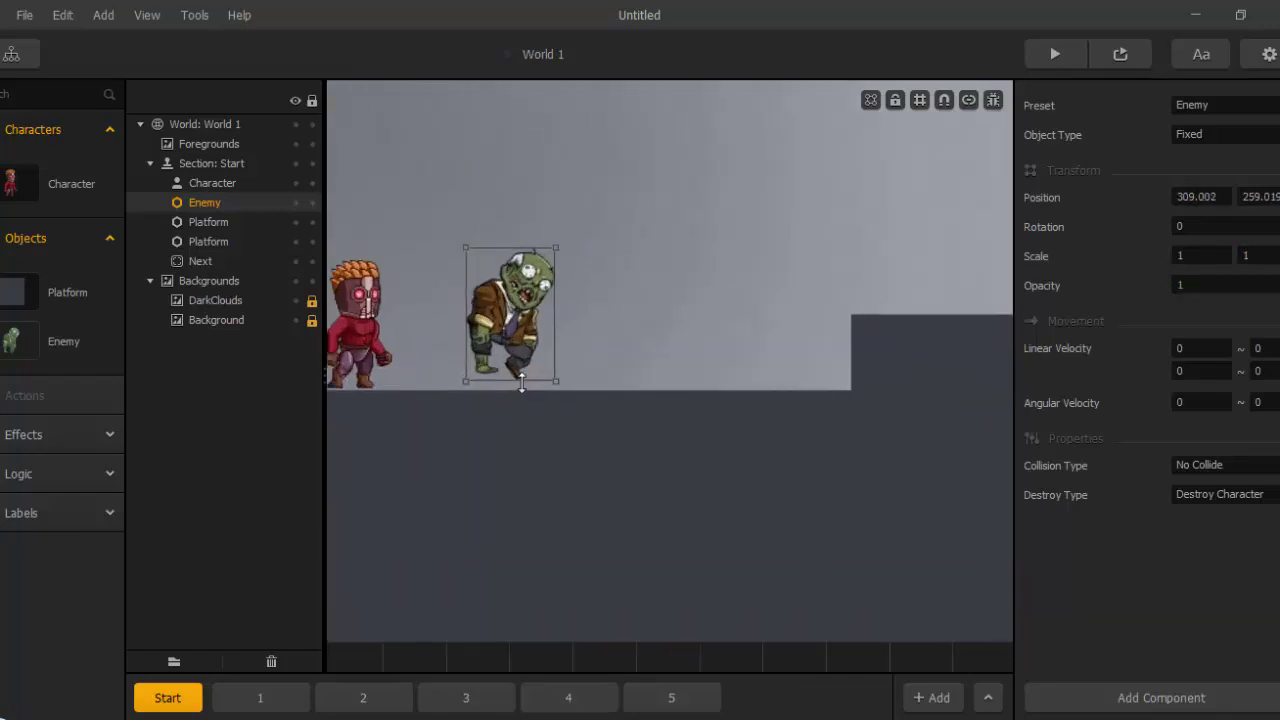
pyautogui.moveTo(555, 388); pyautogui.dragTo(743, 411)
pyautogui.moveTo(706, 346); pyautogui.dragTo(709, 366)
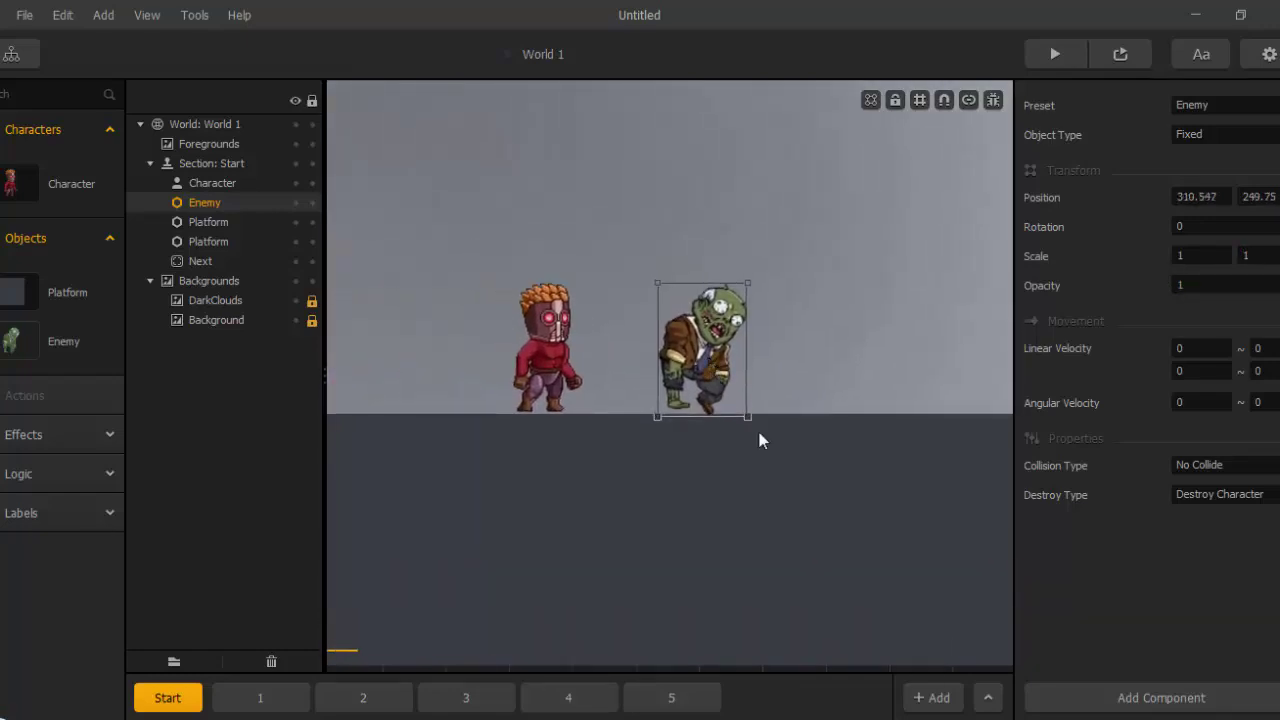
# Set the zombie enemy's scale to 0.9 in both directions and lower it onto the ground.
pyautogui.click(1196, 250)
pyautogui.press('Tab')
pyautogui.write('0.9')
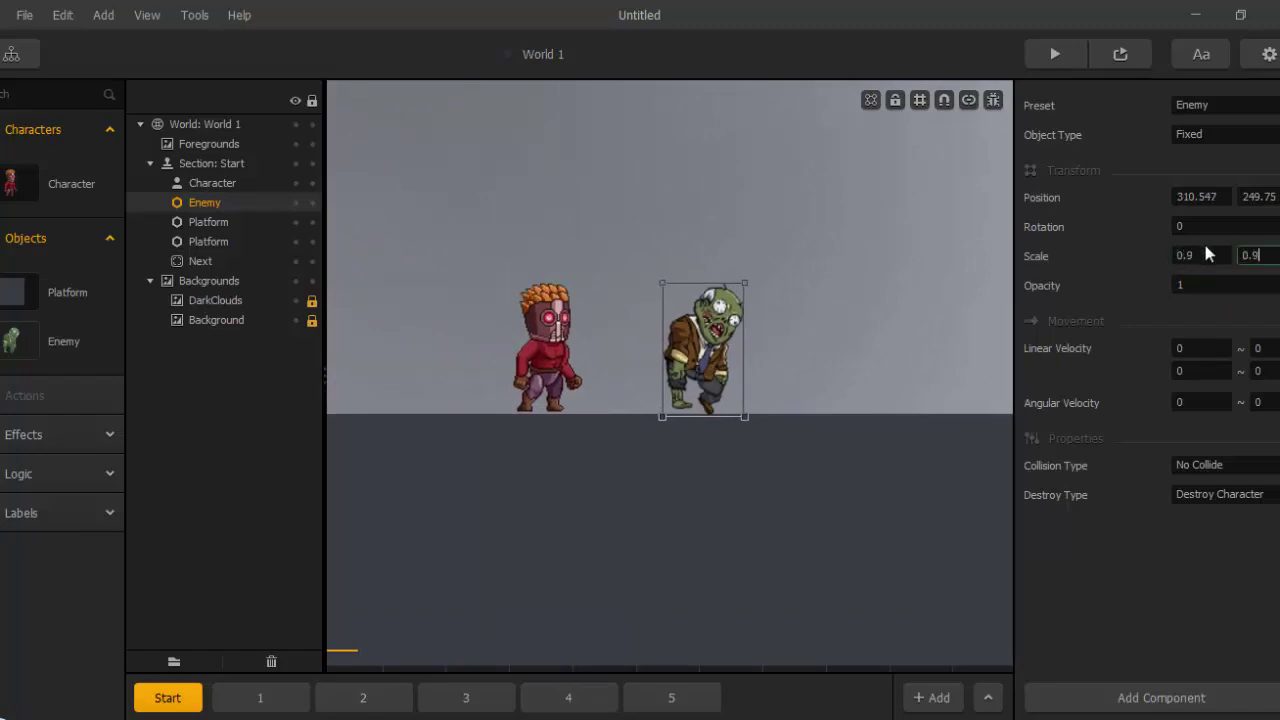
pyautogui.press('Return')
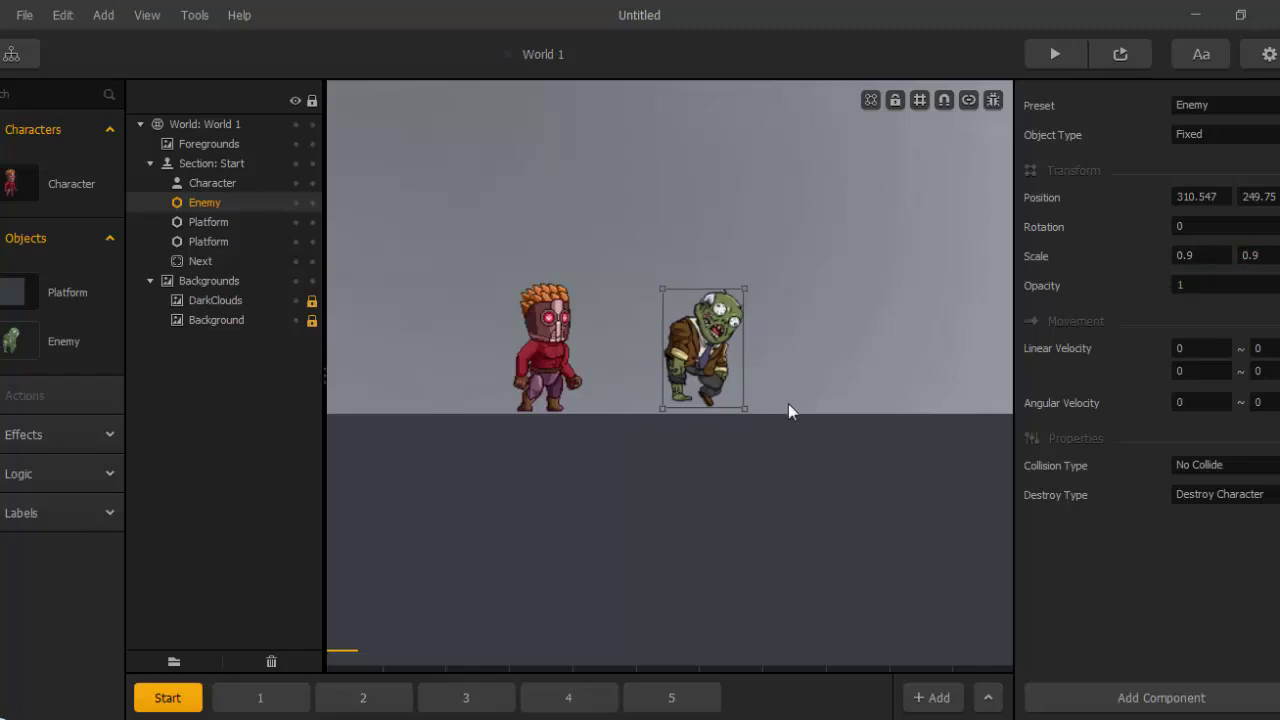
pyautogui.scroll(1, 788, 410)
pyautogui.moveTo(692, 340); pyautogui.dragTo(692, 333)
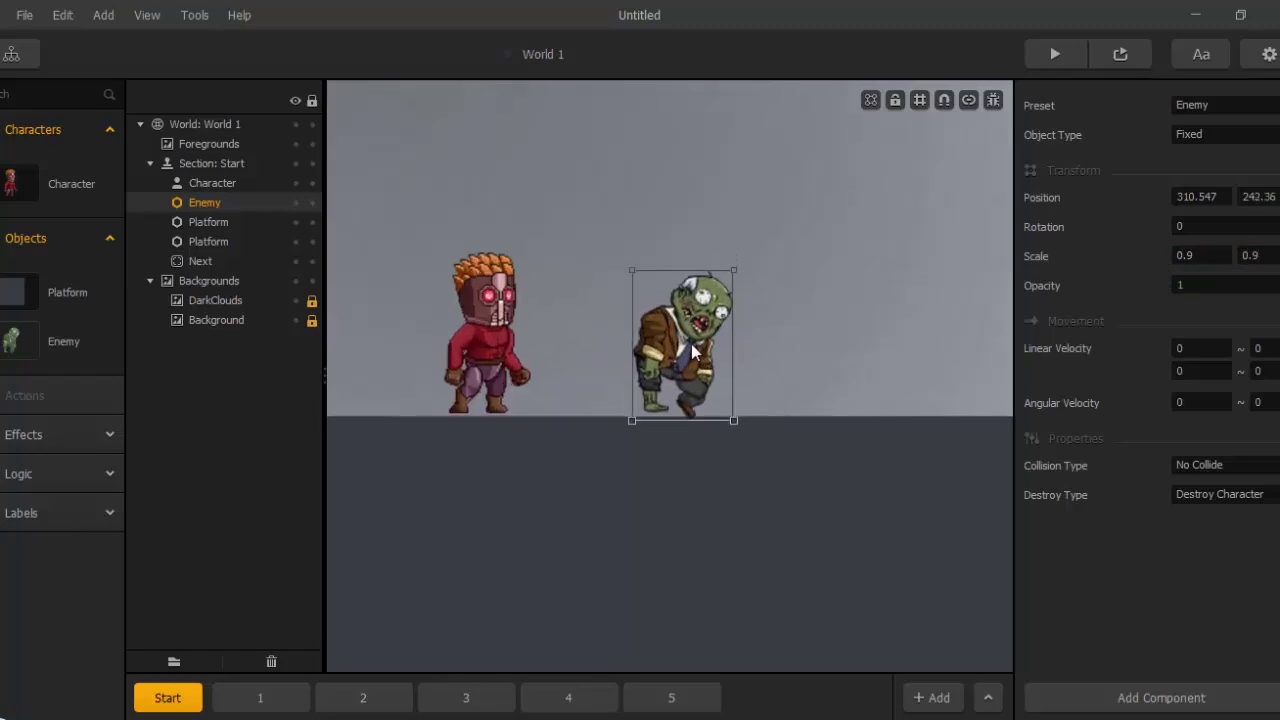
# Move the zombie enemy to the far side of the raised platform and set it down on the ground.
pyautogui.scroll(-2, 774, 427)
pyautogui.scroll(1, 654, 422)
pyautogui.scroll(-2, 654, 422)
pyautogui.scroll(1, 814, 423)
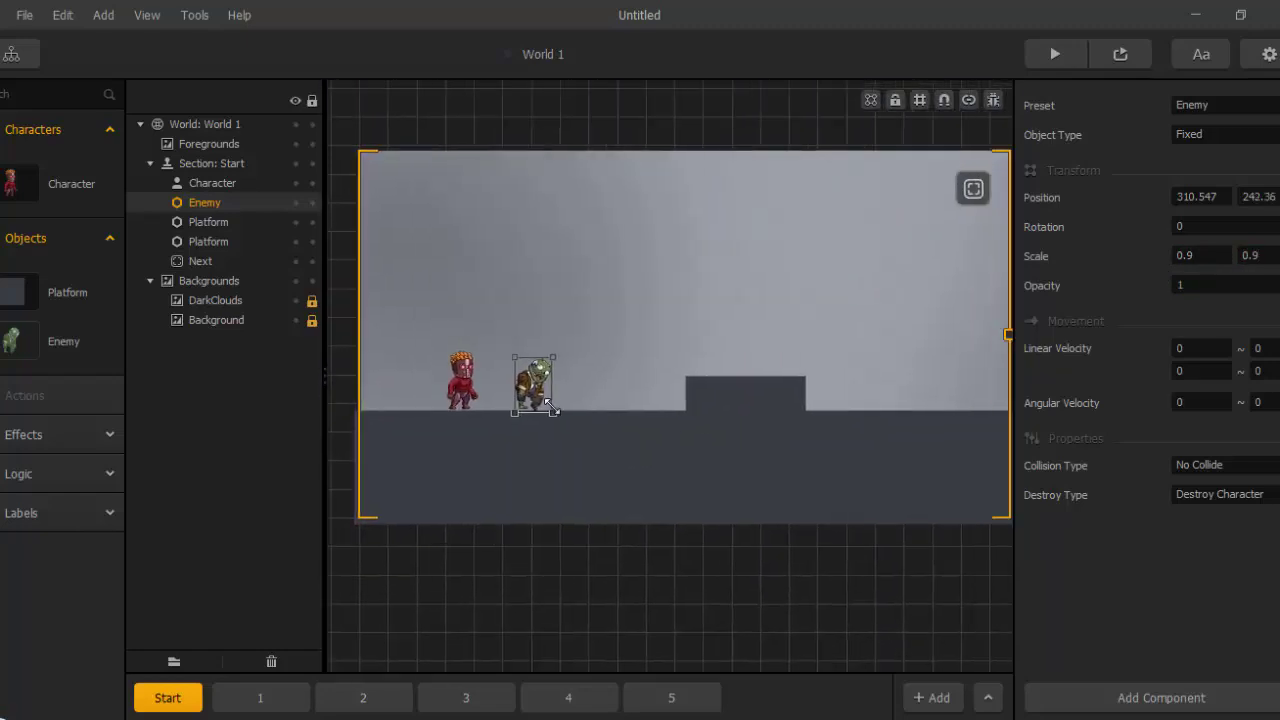
pyautogui.moveTo(538, 390); pyautogui.dragTo(820, 378)
pyautogui.scroll(3, 861, 414)
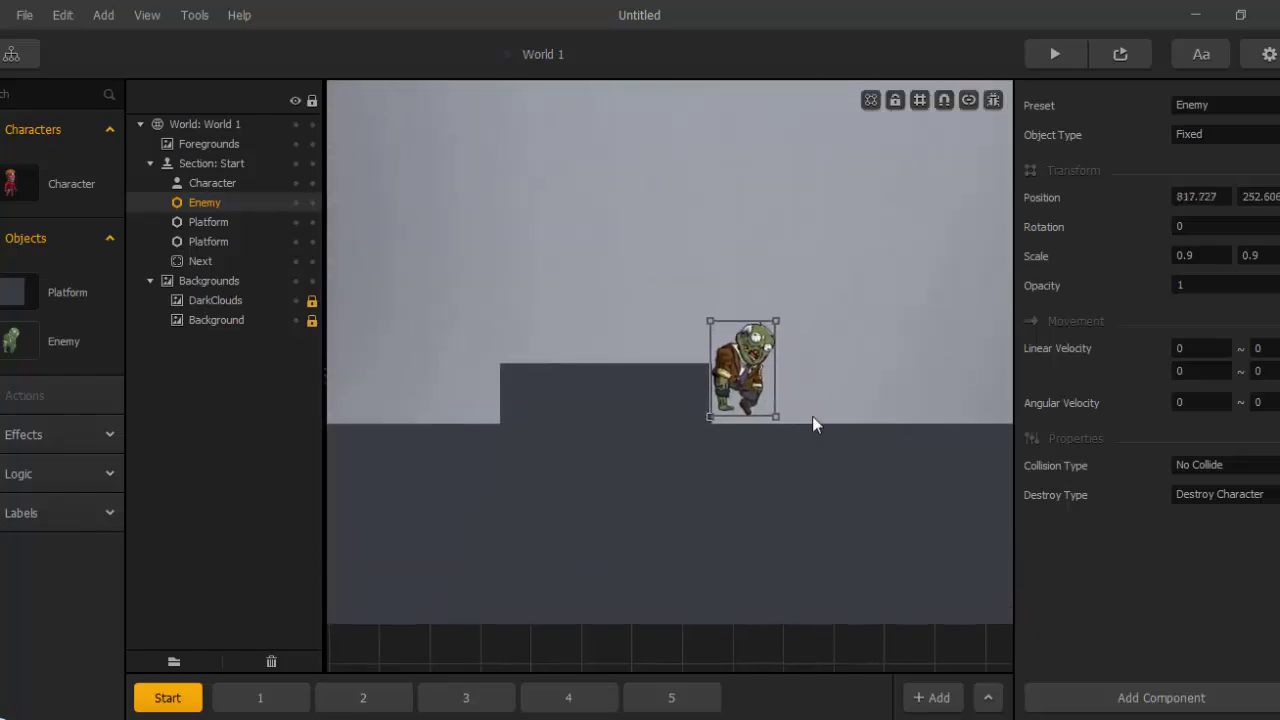
pyautogui.moveTo(729, 358); pyautogui.dragTo(801, 348)
pyautogui.moveTo(812, 366); pyautogui.dragTo(812, 364)
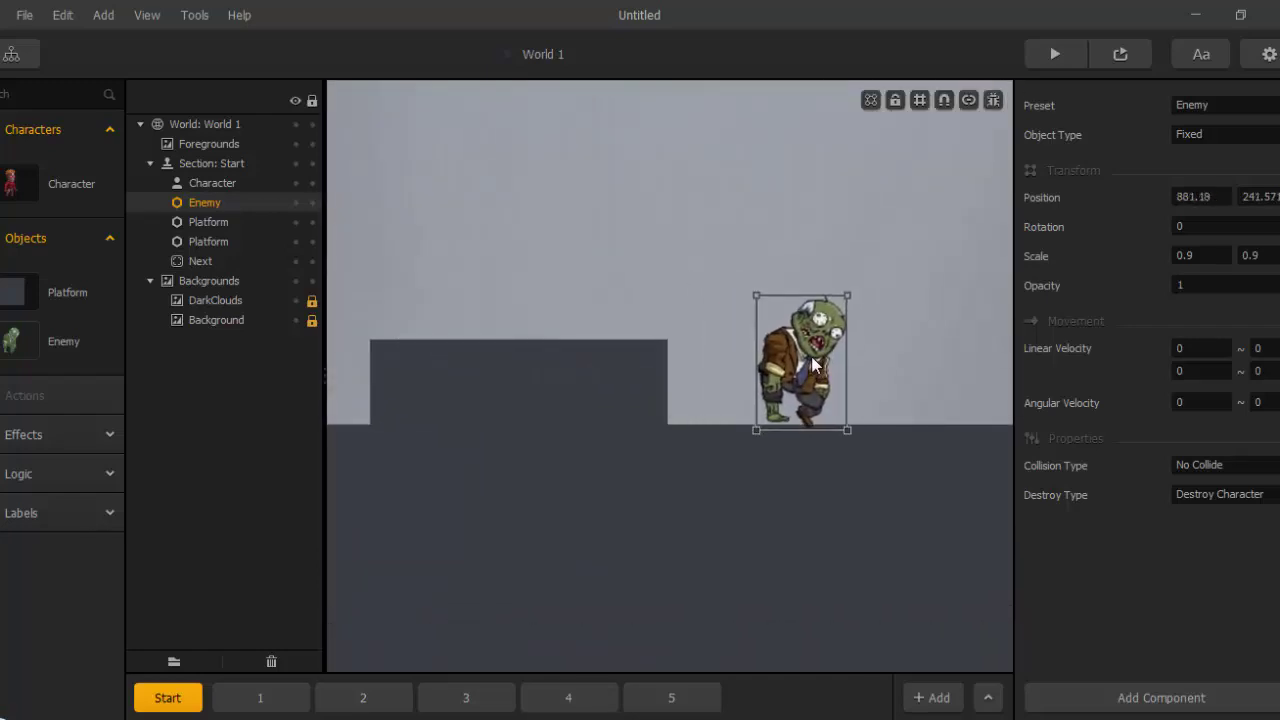
pyautogui.scroll(-5, 840, 408)
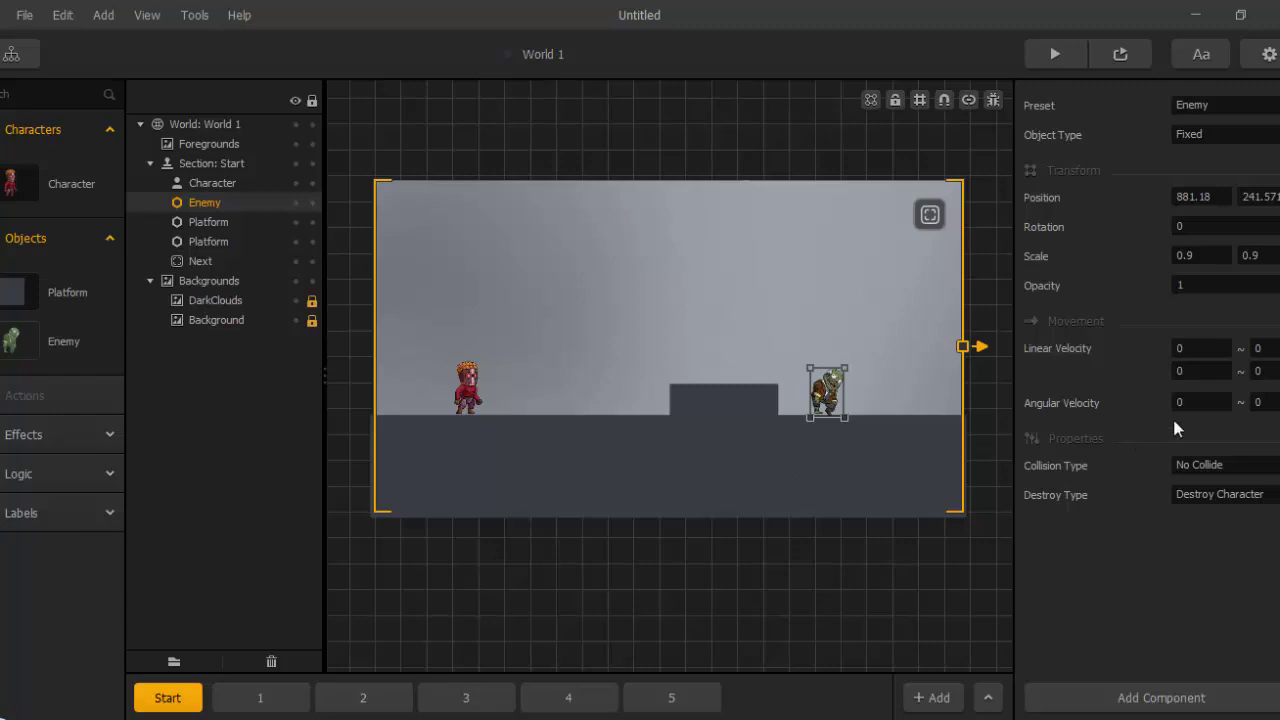
# Preview the game from the start menu, playing world 1 up to the raised platform, and close the preview.
pyautogui.click(1051, 58)
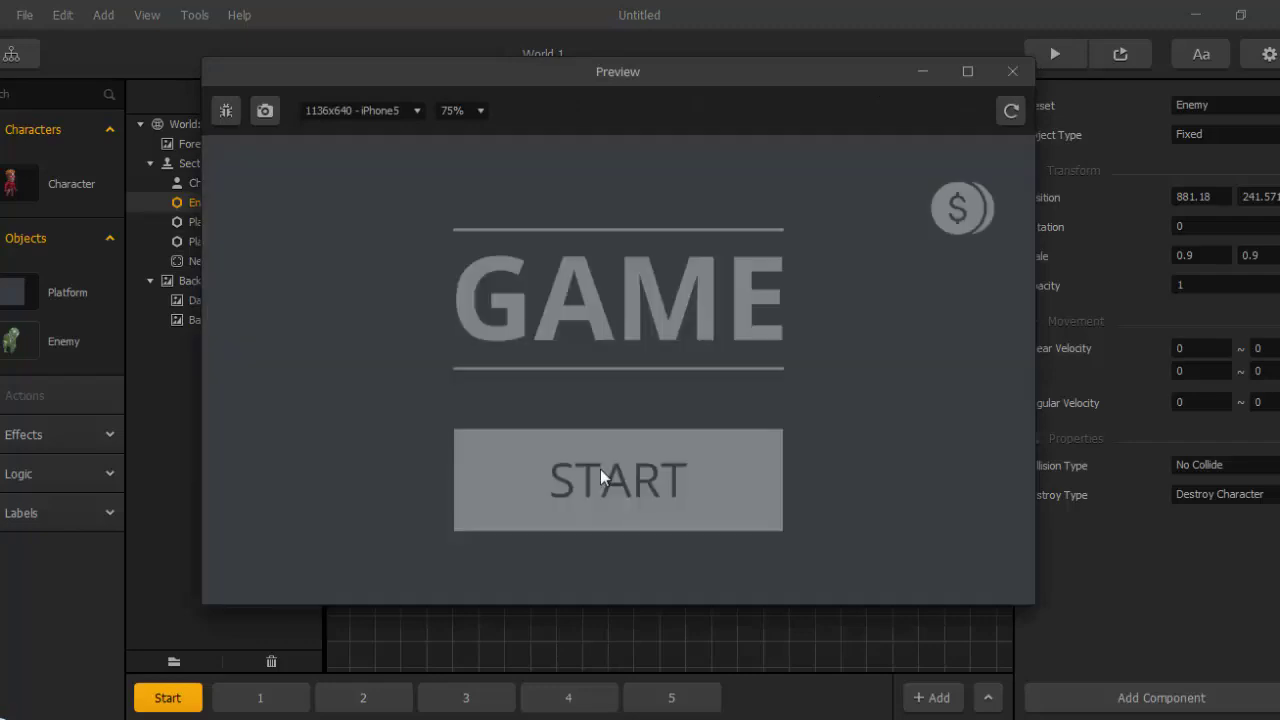
pyautogui.click(604, 472)
pyautogui.click(451, 358)
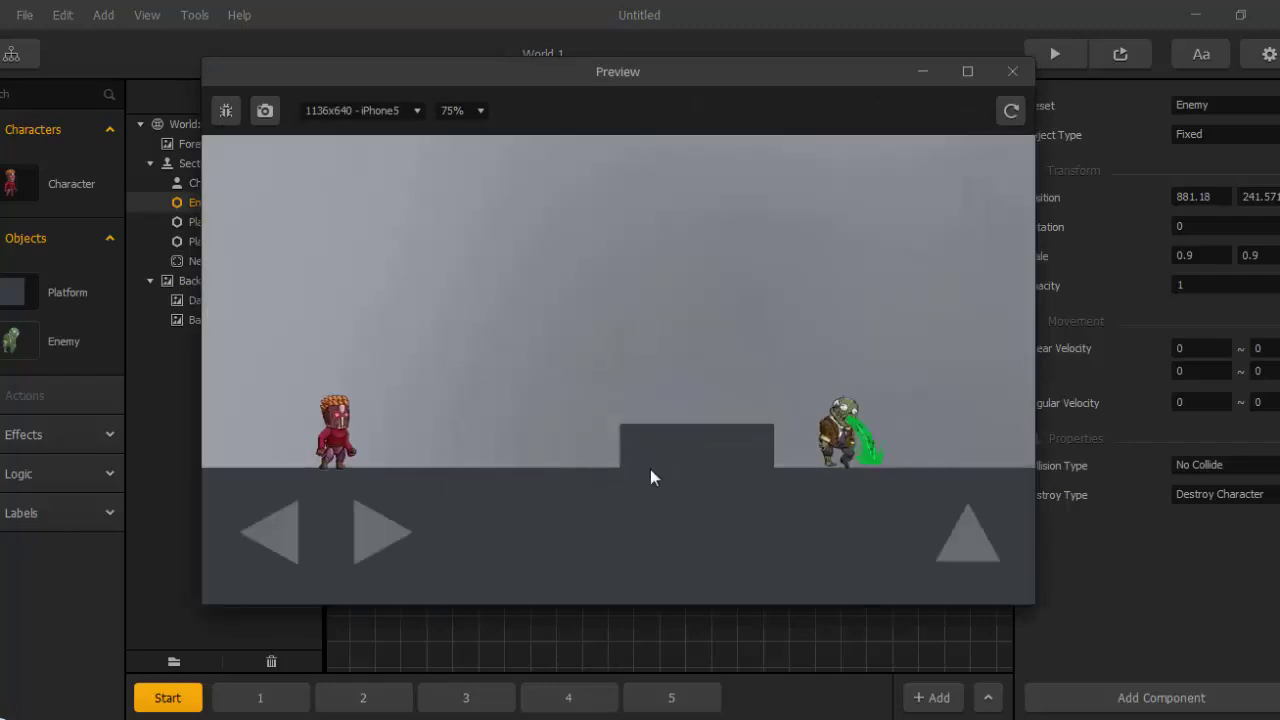
pyautogui.click(978, 552)
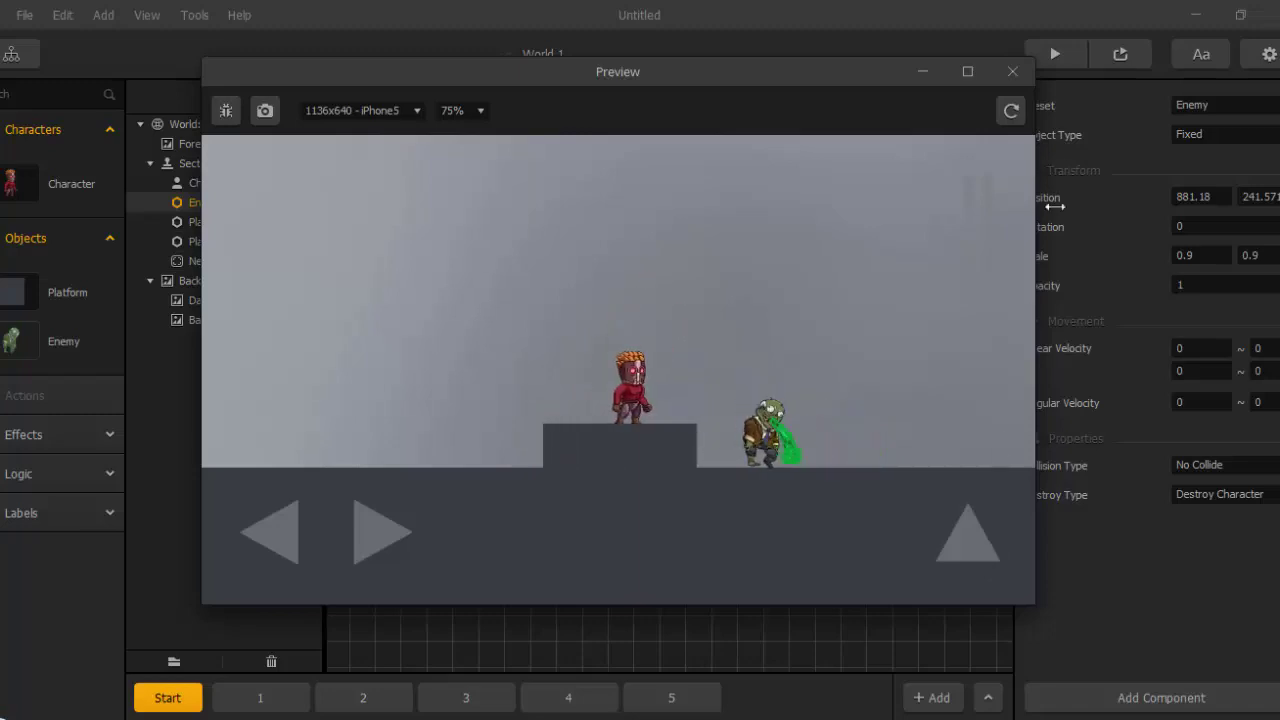
pyautogui.click(1010, 72)
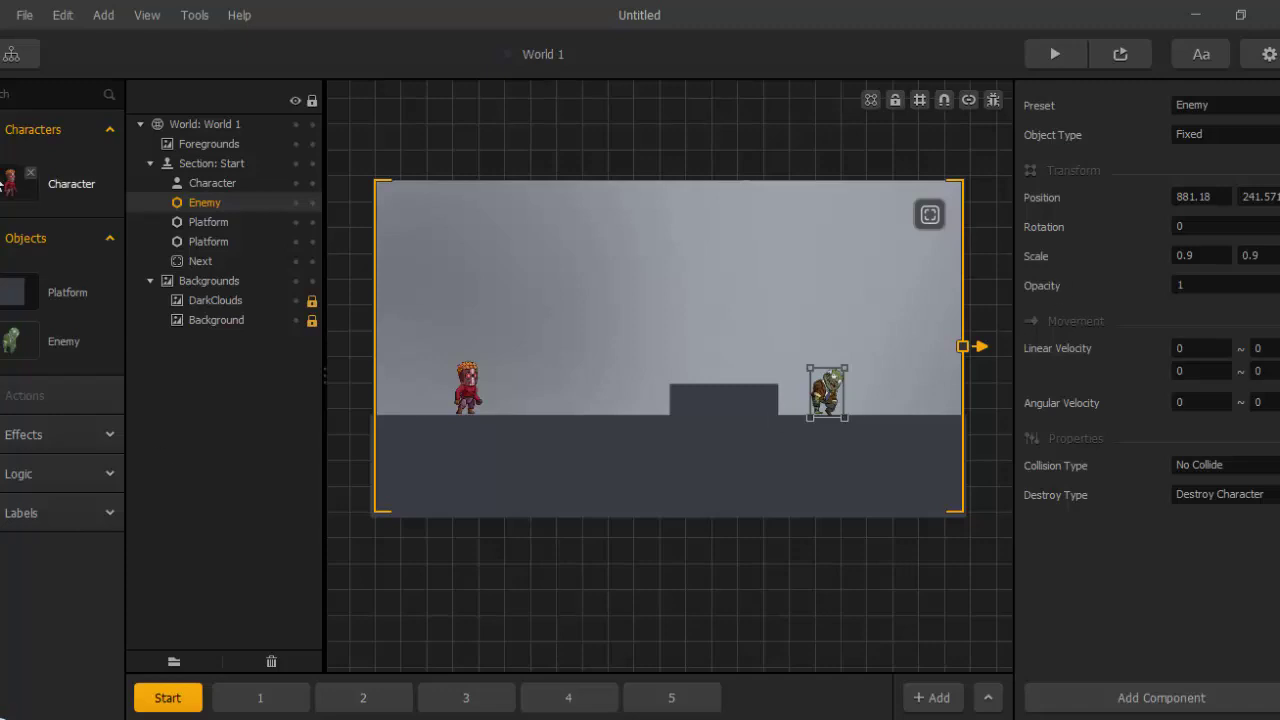
# Set the speed of the Enemy's default animation to 0.3 and close the animation editor.
pyautogui.click(5, 355)
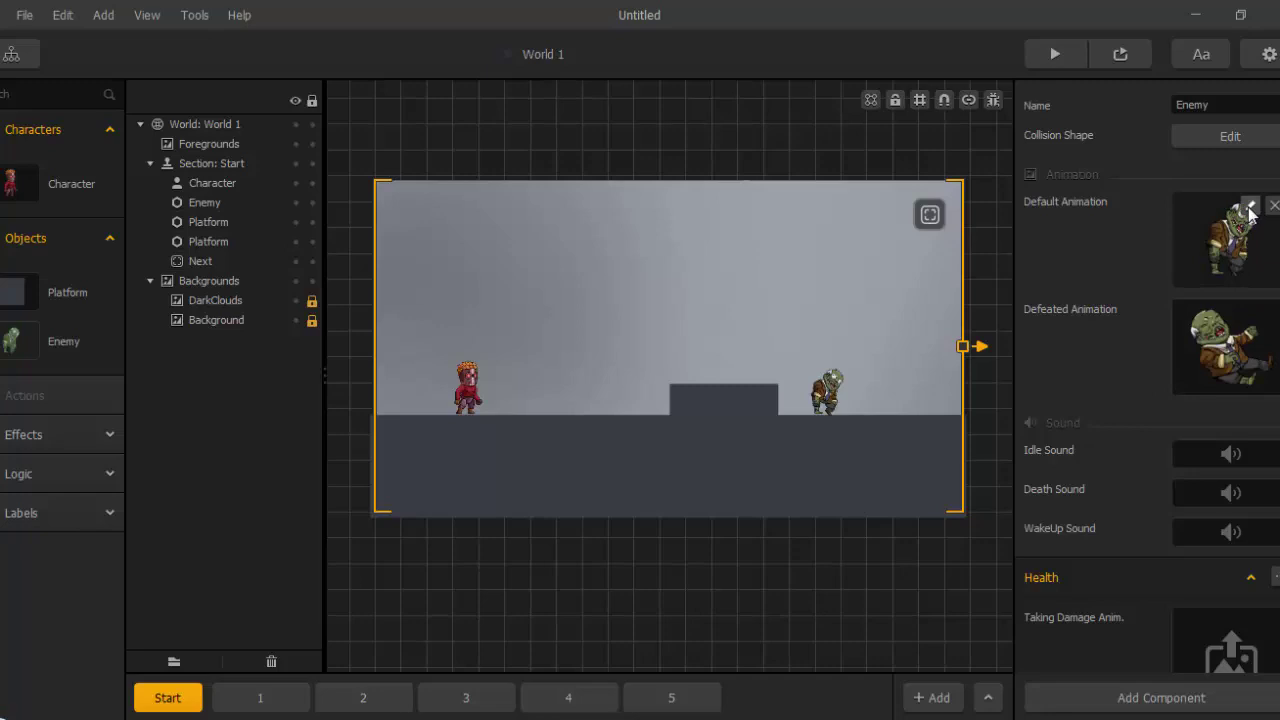
pyautogui.click(1249, 207)
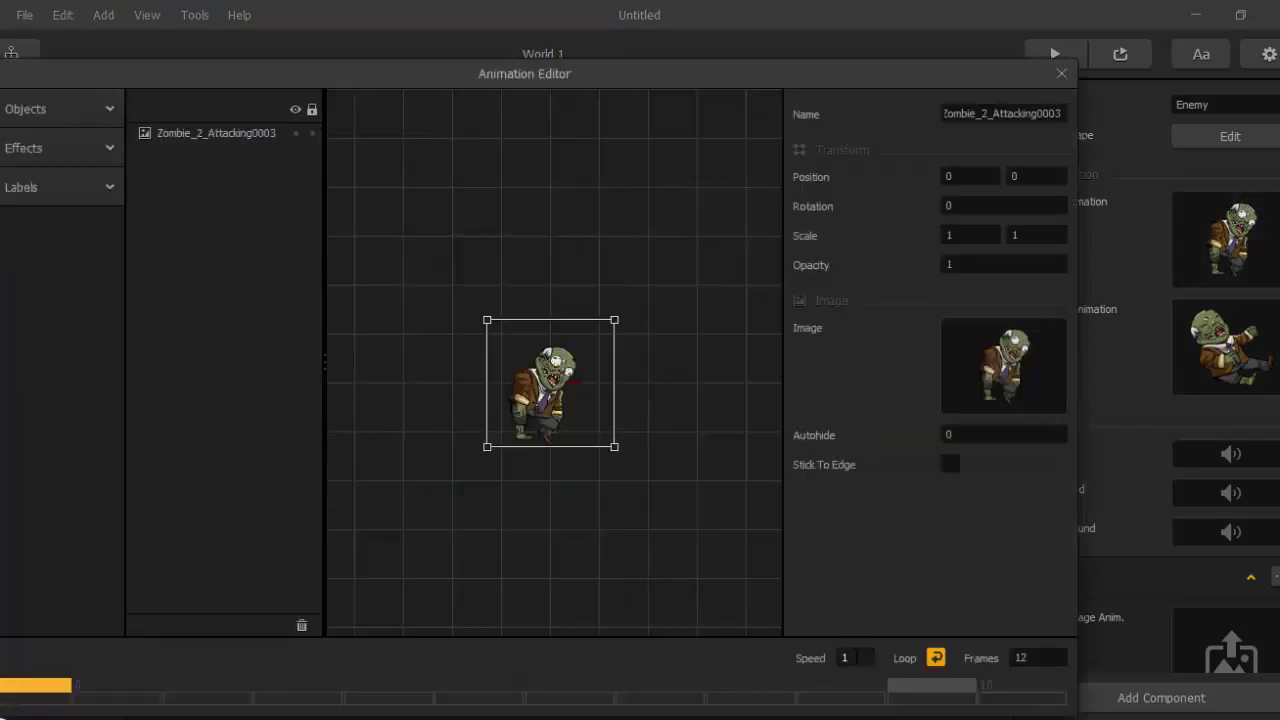
pyautogui.click(856, 659)
pyautogui.press('BackSpace')
pyautogui.write('0.')
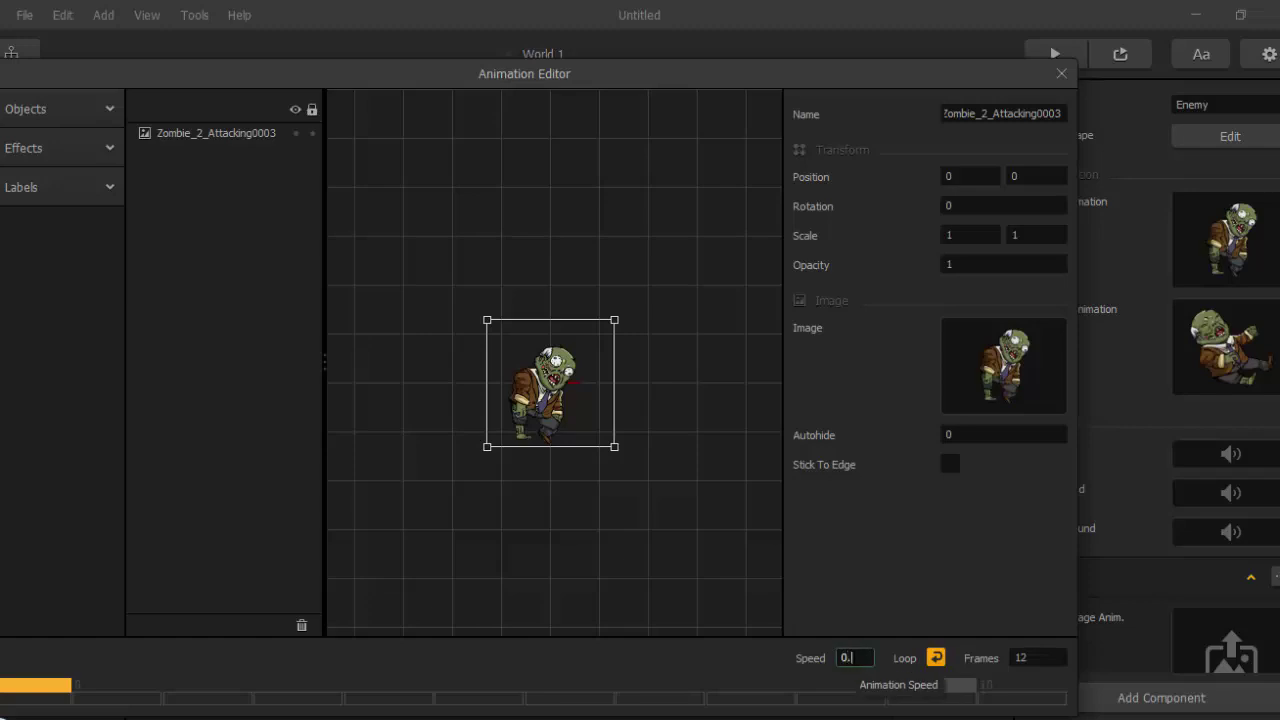
pyautogui.write('3')
pyautogui.press('Return')
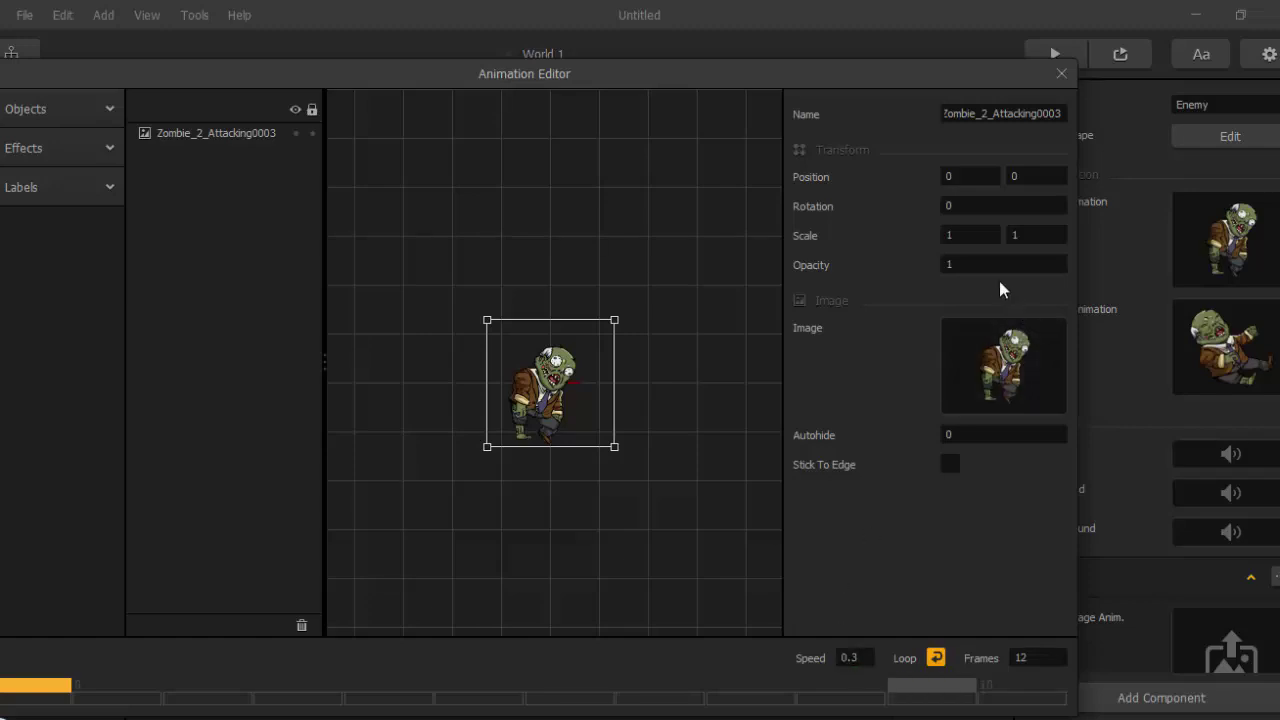
pyautogui.click(1061, 73)
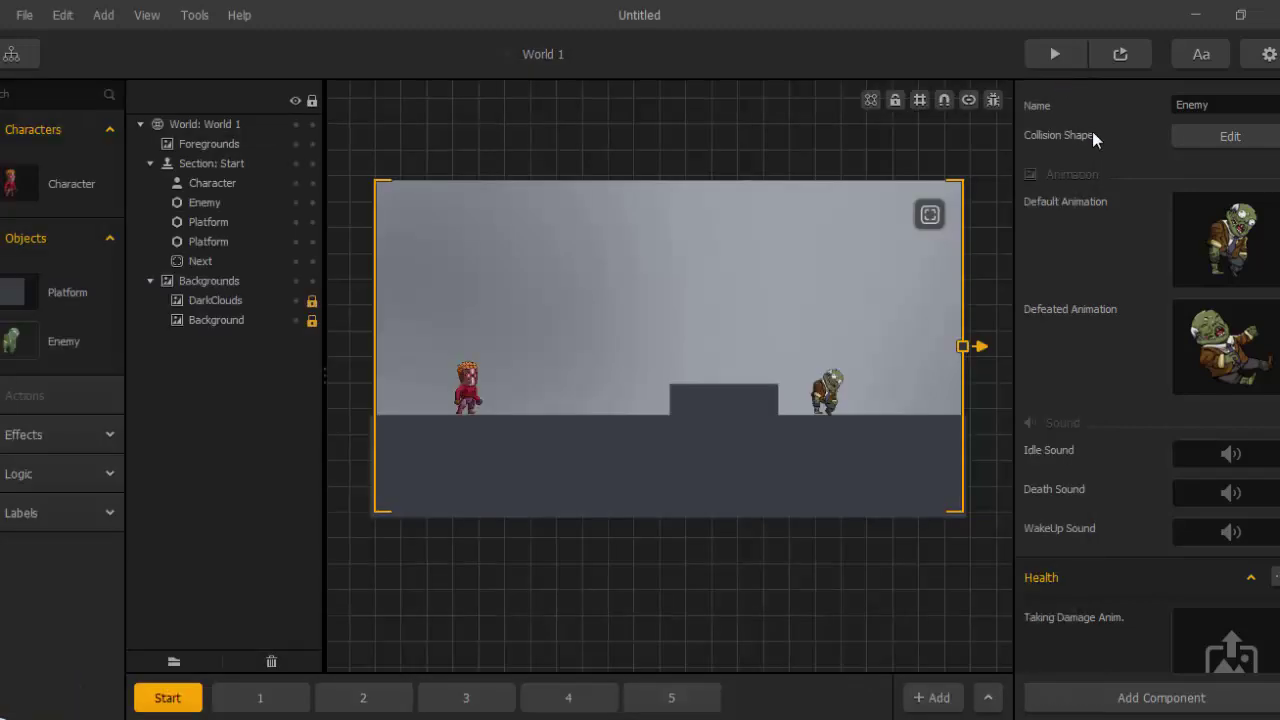
# Mirror the placed zombie to face the character by setting its horizontal scale to -0.9.
pyautogui.scroll(2, 828, 443)
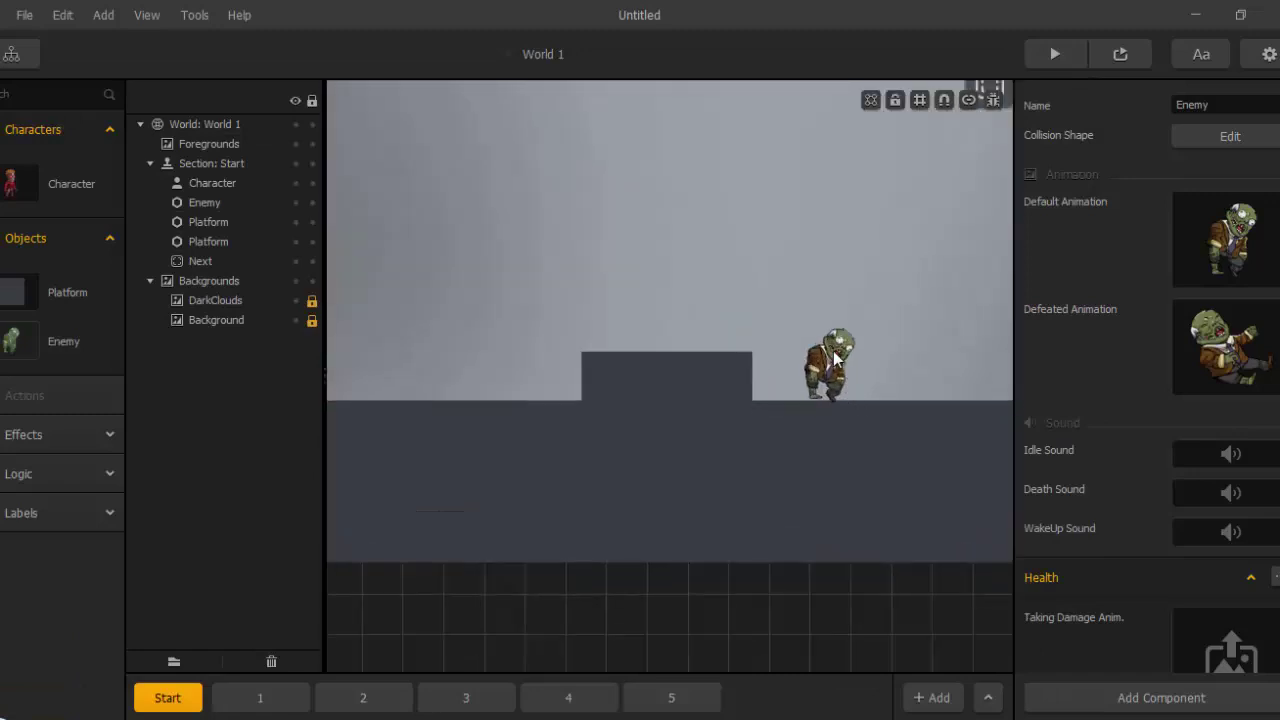
pyautogui.click(836, 360)
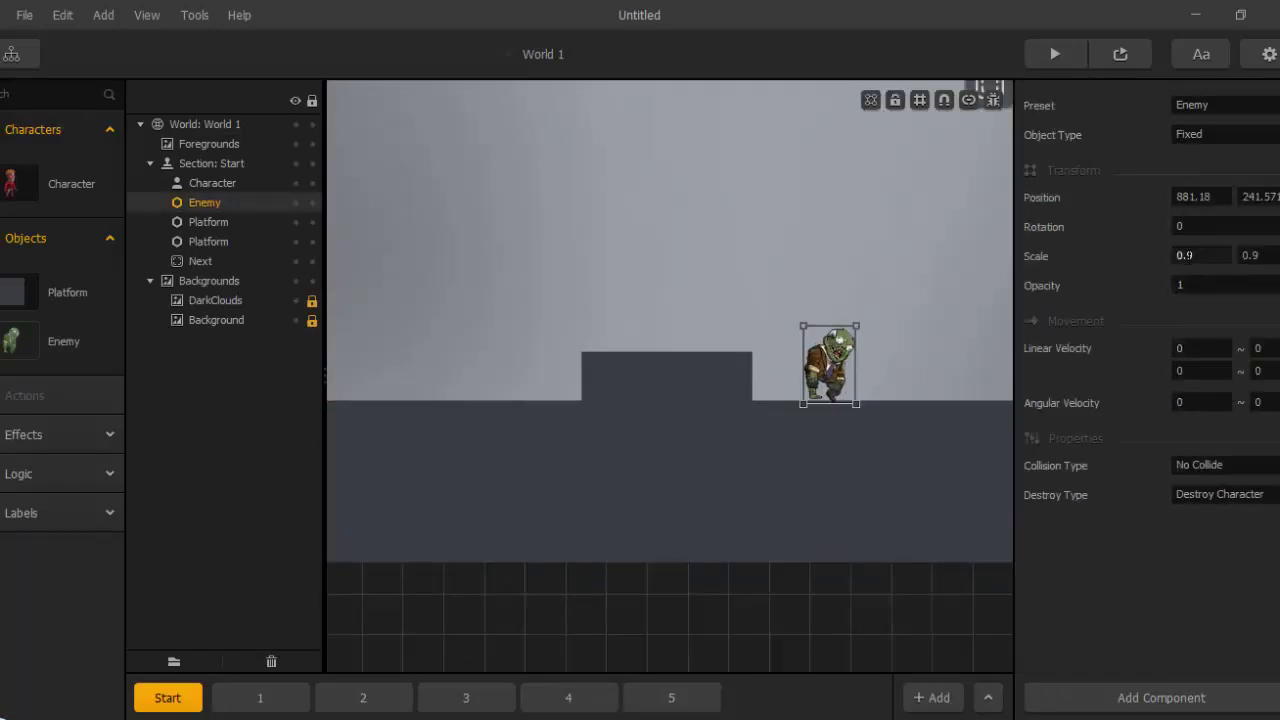
pyautogui.click(1179, 255)
pyautogui.write('-')
pyautogui.press('Return')
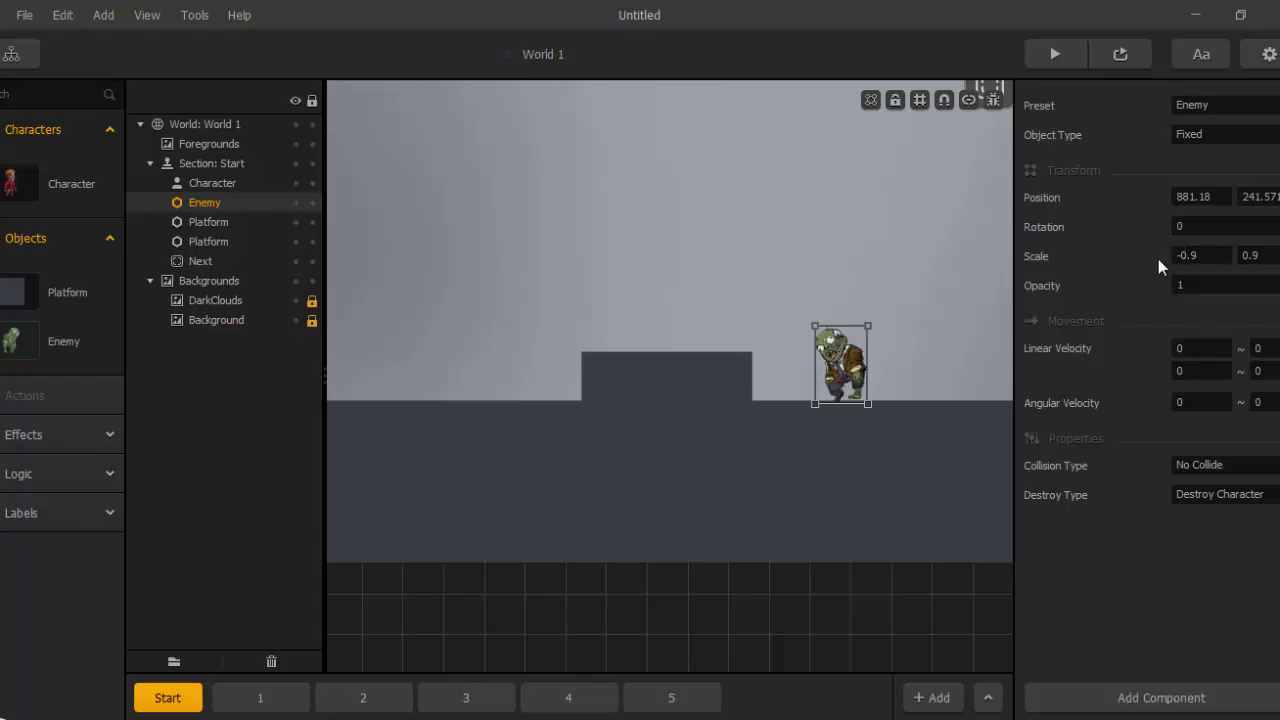
# Preview world 1 again, running and jumping the character toward the mirrored zombie, and close the preview.
pyautogui.scroll(-3, 952, 337)
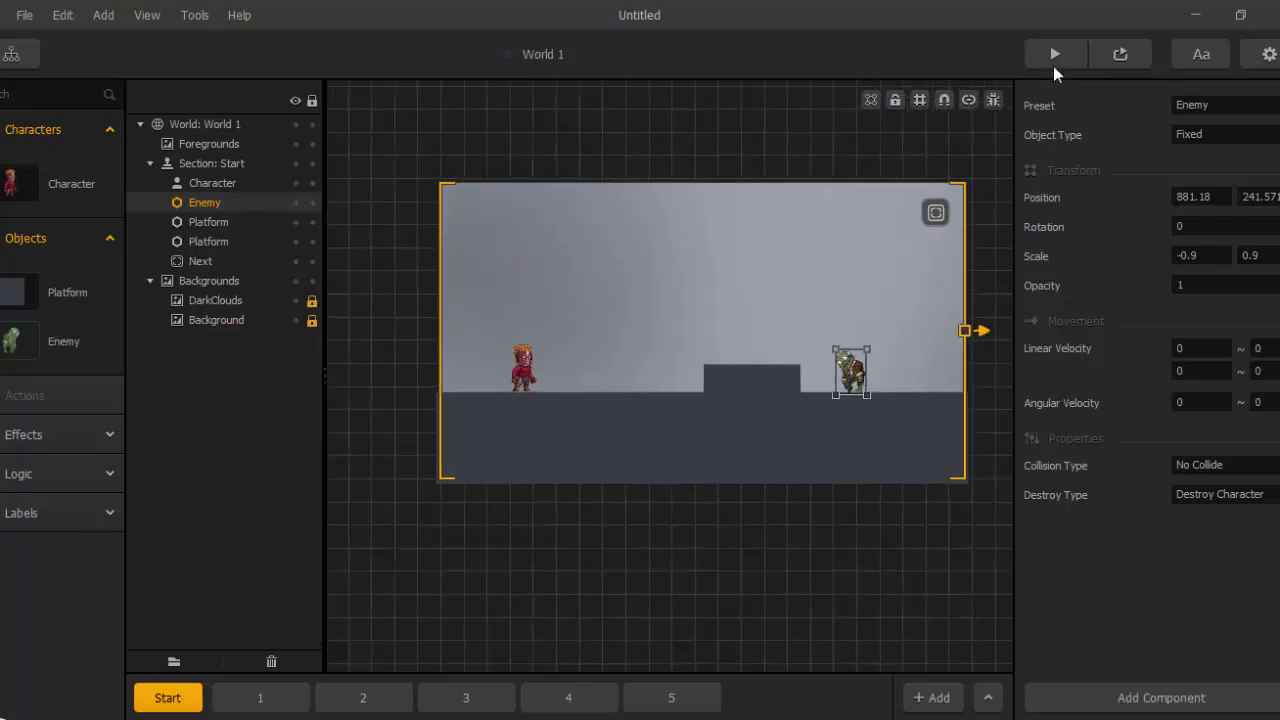
pyautogui.click(1050, 56)
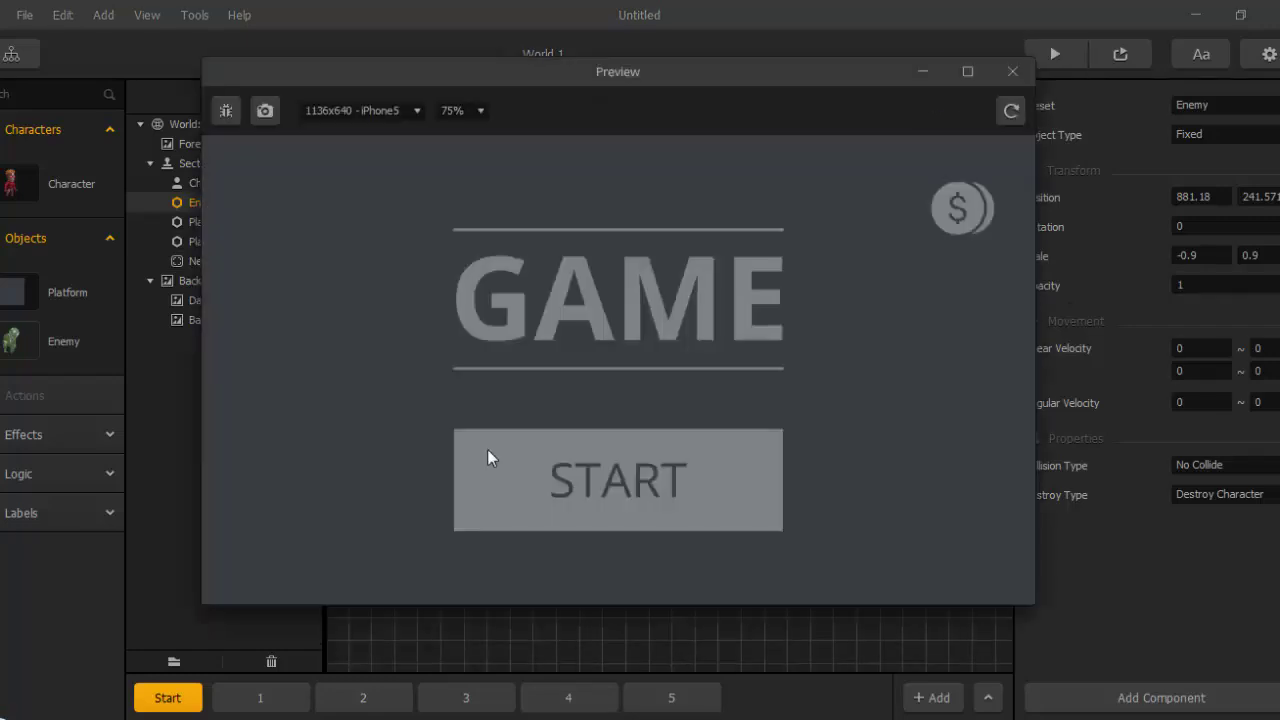
pyautogui.click(501, 486)
pyautogui.click(457, 380)
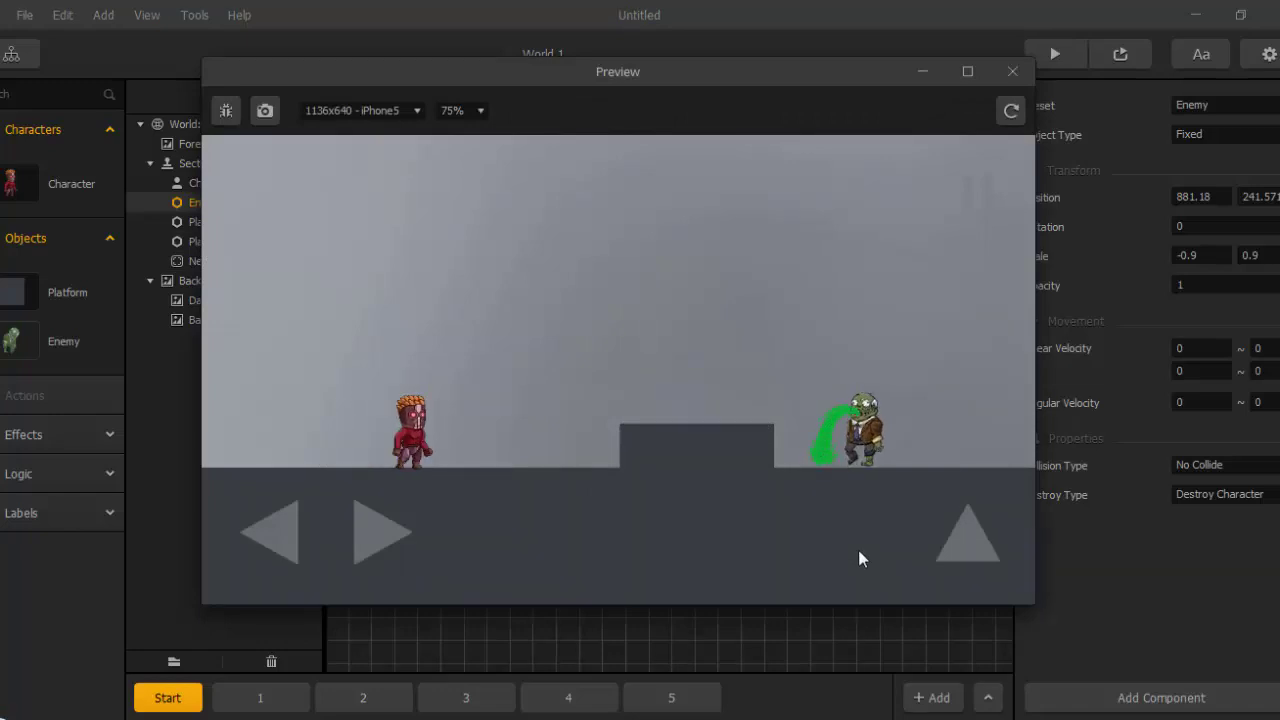
pyautogui.press('Right')
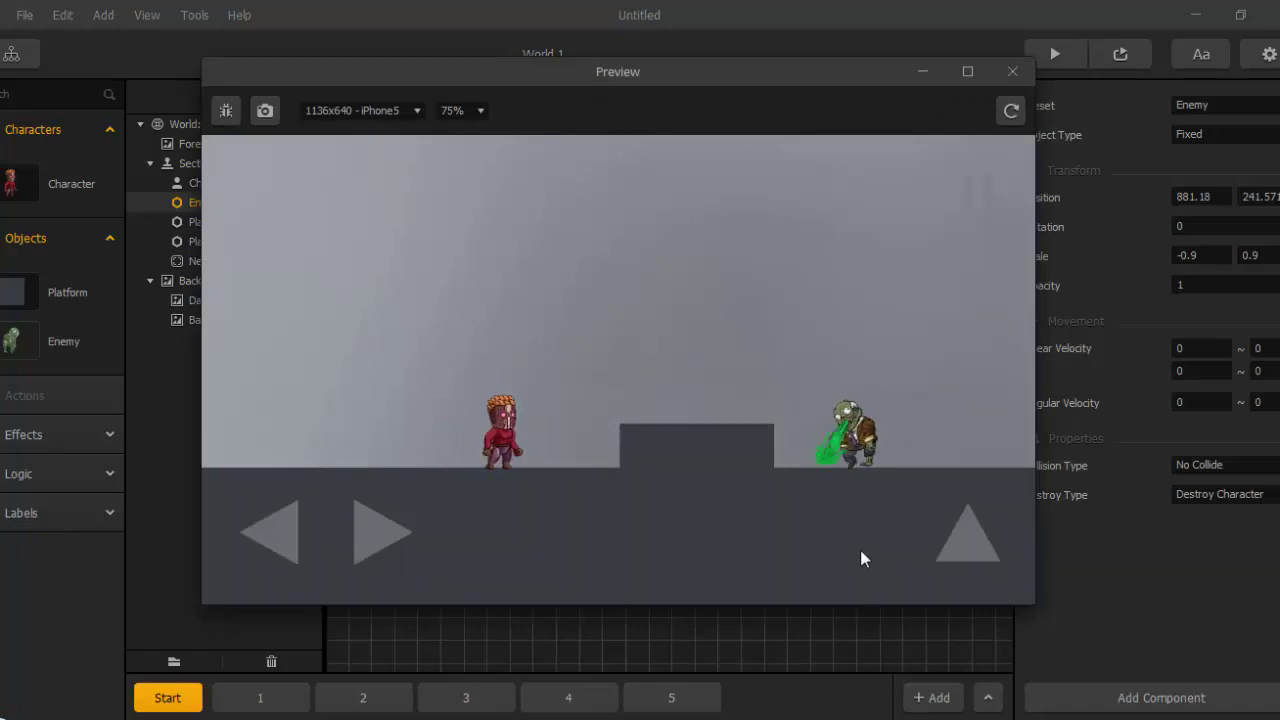
pyautogui.press('Right')
pyautogui.press('Right')
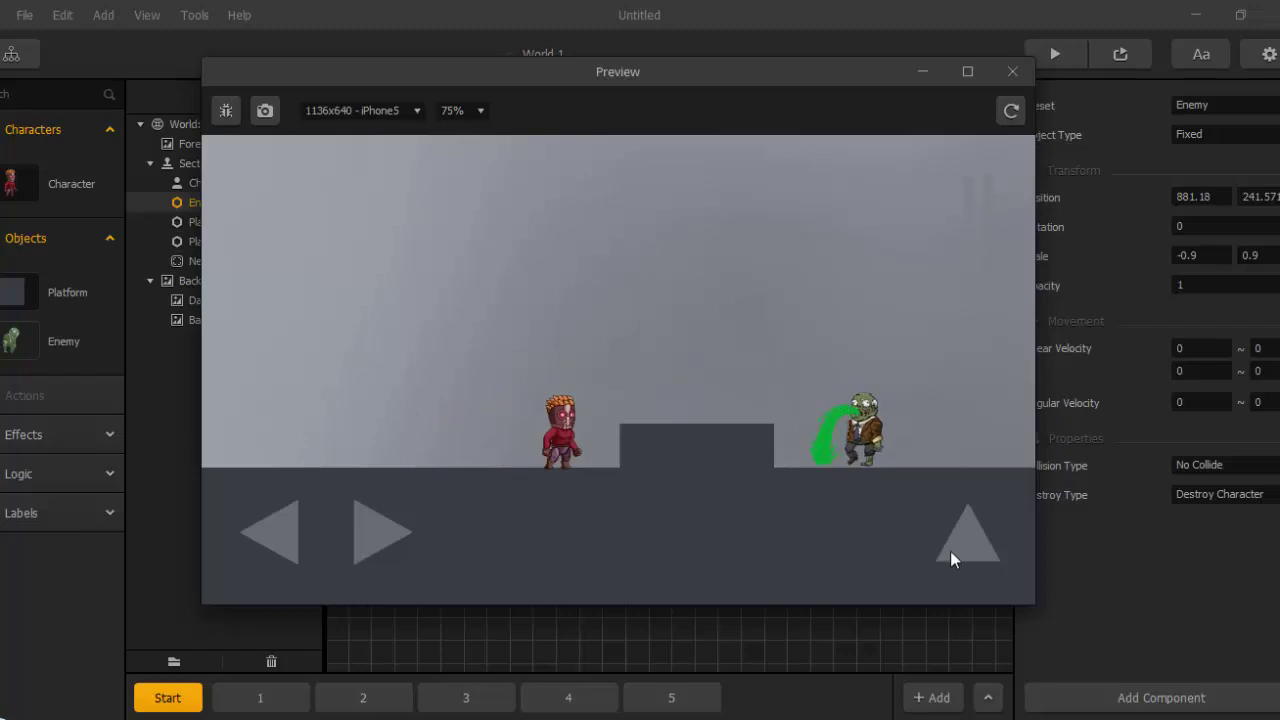
pyautogui.click(960, 543)
pyautogui.press('Right')
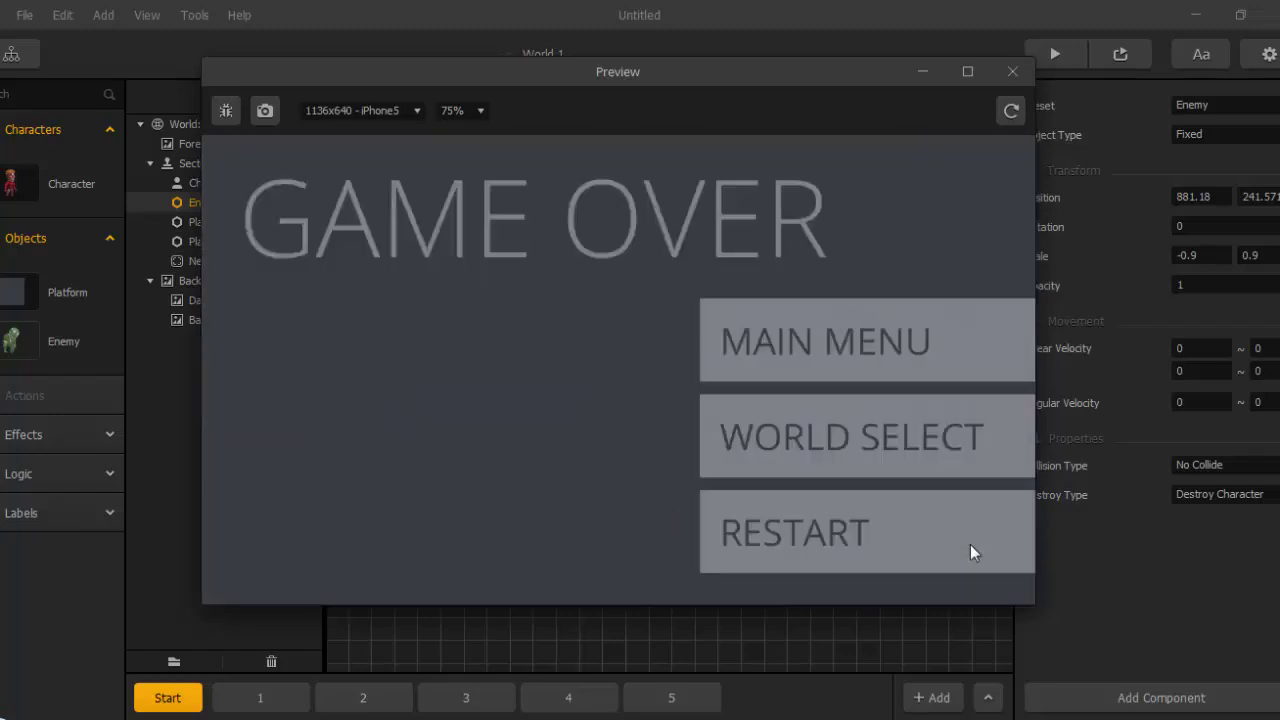
pyautogui.click(1012, 72)
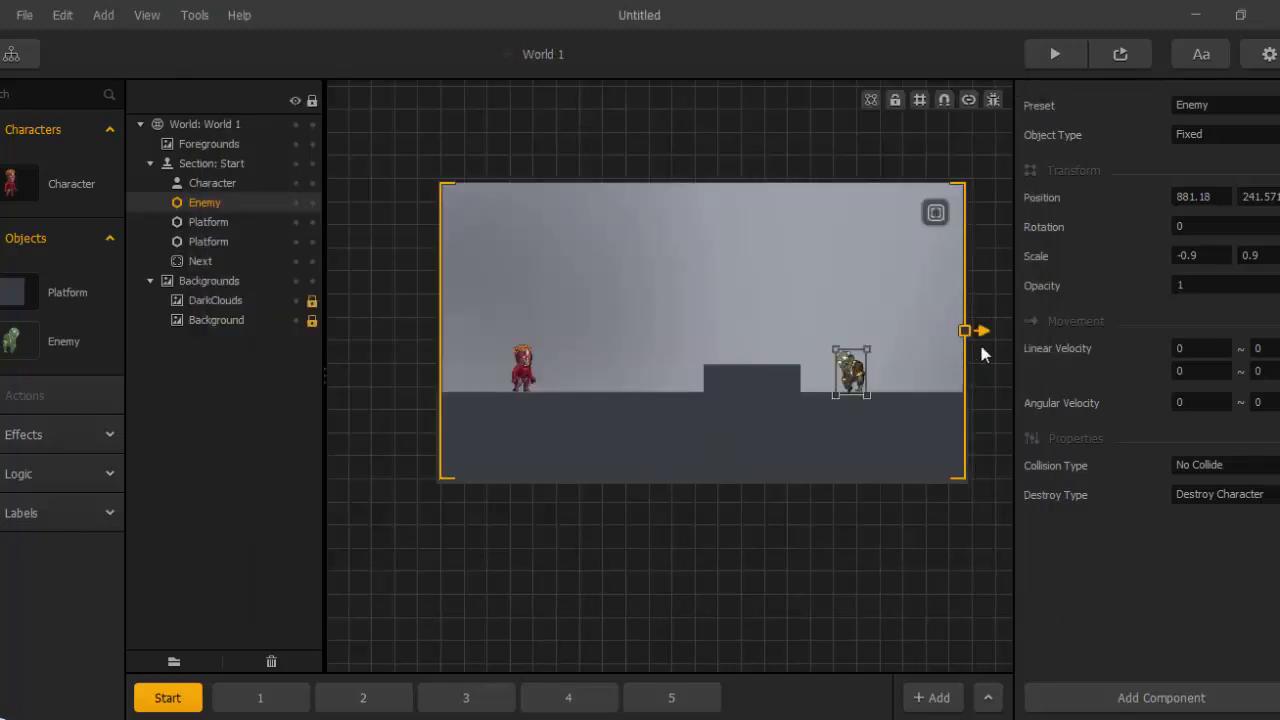
# Look over the platform and enemy layout of section 1 and return to the Start section.
pyautogui.click(288, 698)
pyautogui.scroll(2, 614, 382)
pyautogui.scroll(-3, 659, 411)
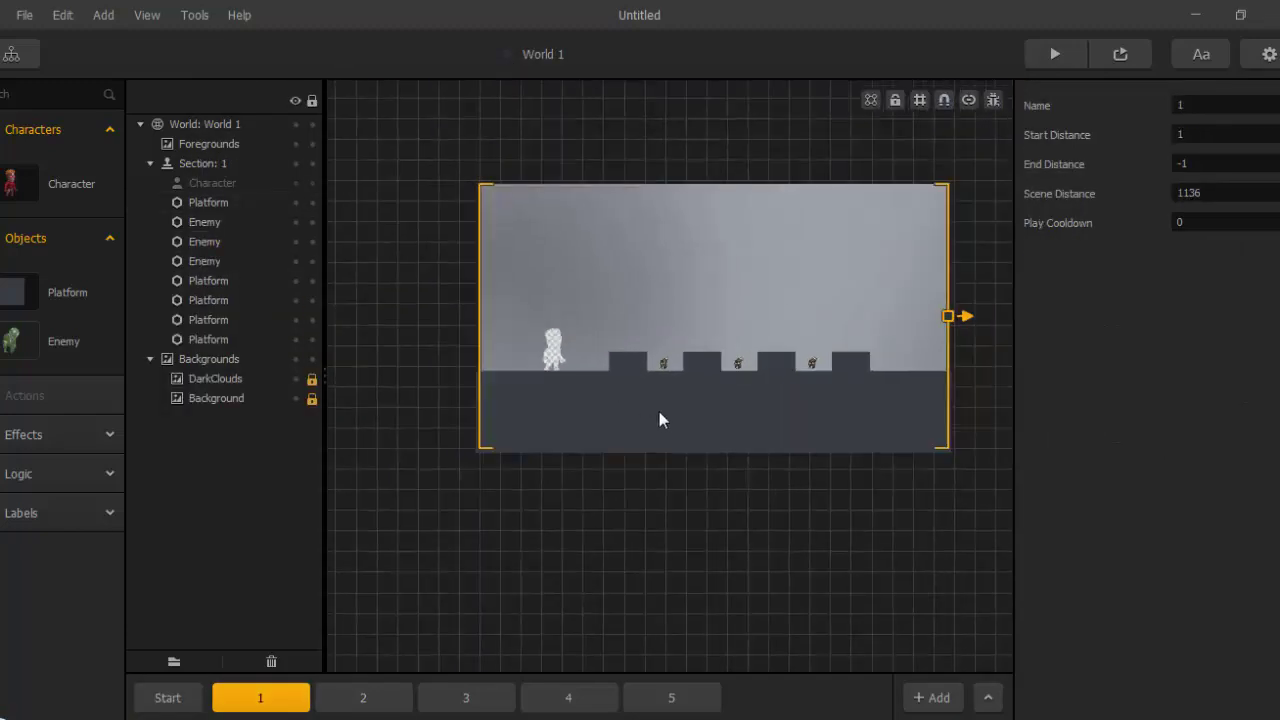
pyautogui.click(172, 699)
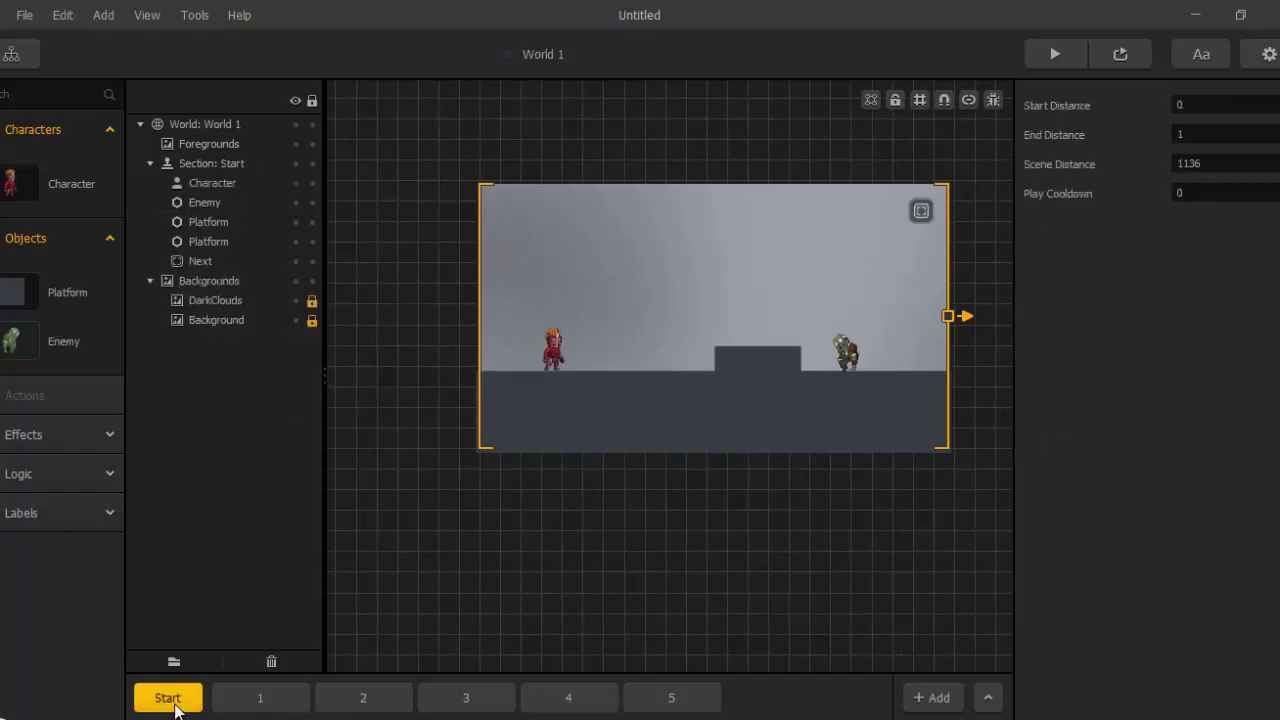
# Delete sections 5, 4, 3, 2 and 1 from World 1, keeping only the Start section.
pyautogui.click(674, 700)
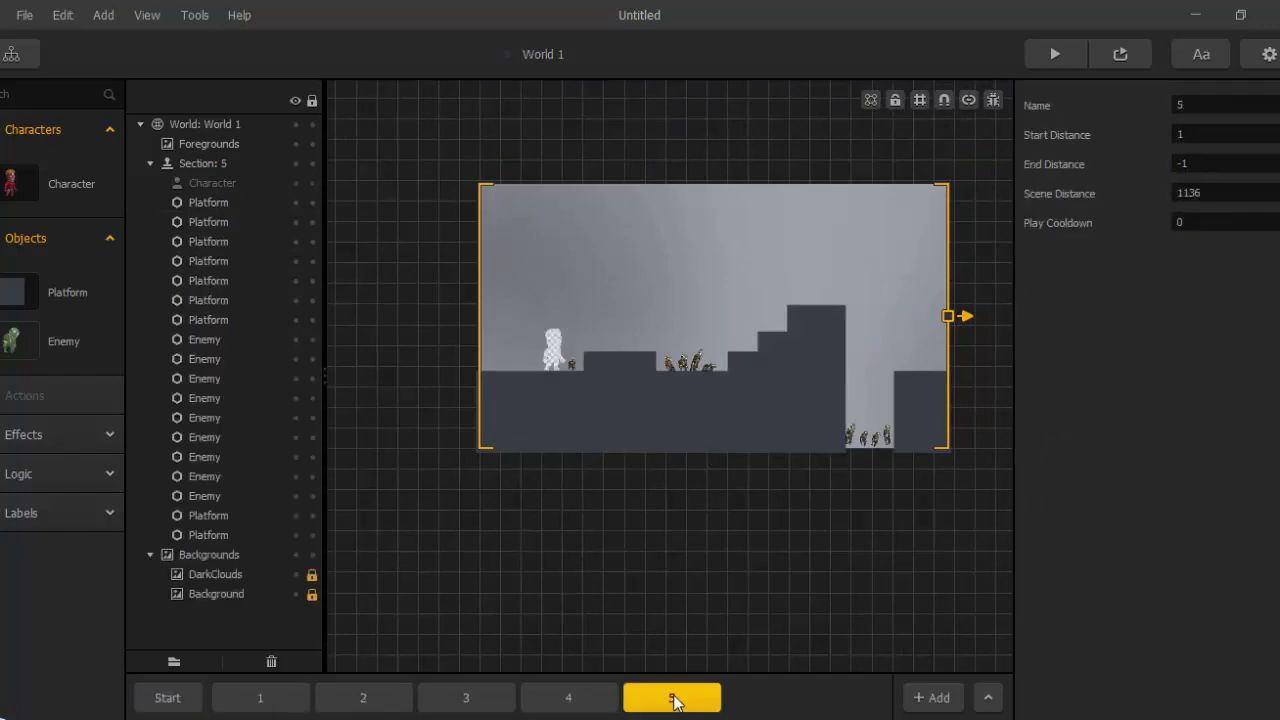
pyautogui.press('Delete')
pyautogui.click(592, 354)
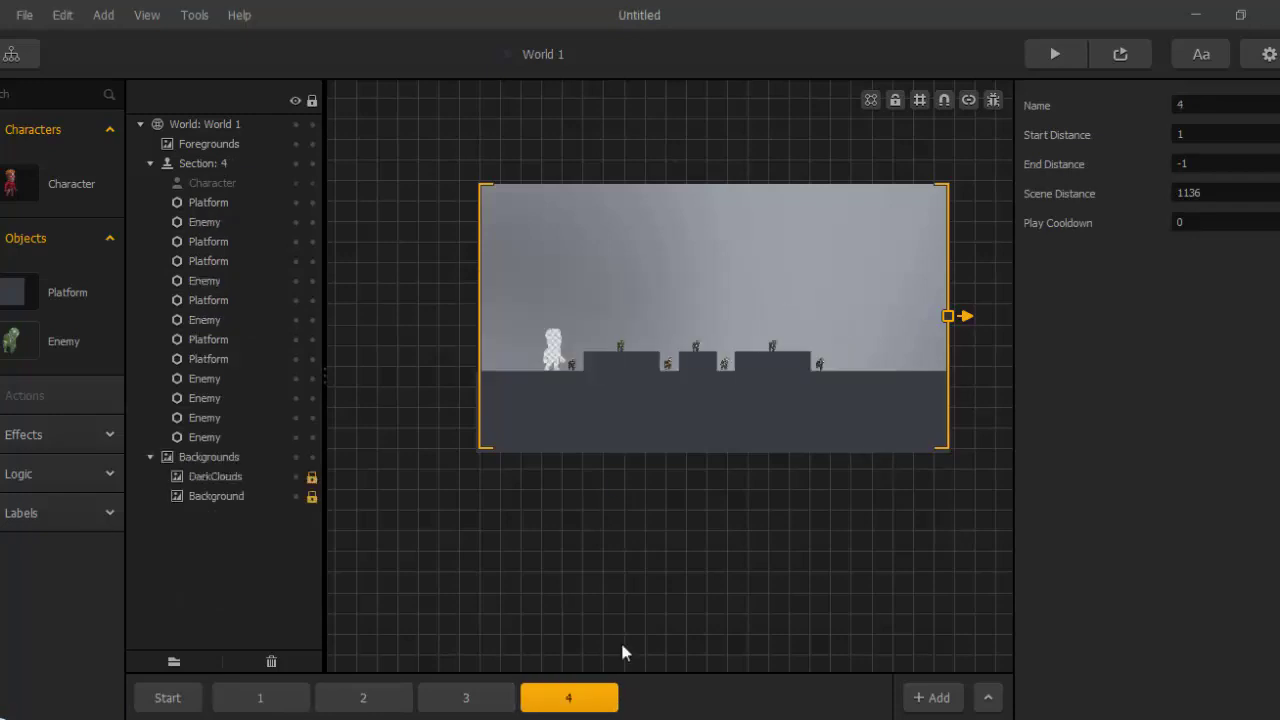
pyautogui.press('Delete')
pyautogui.click(590, 352)
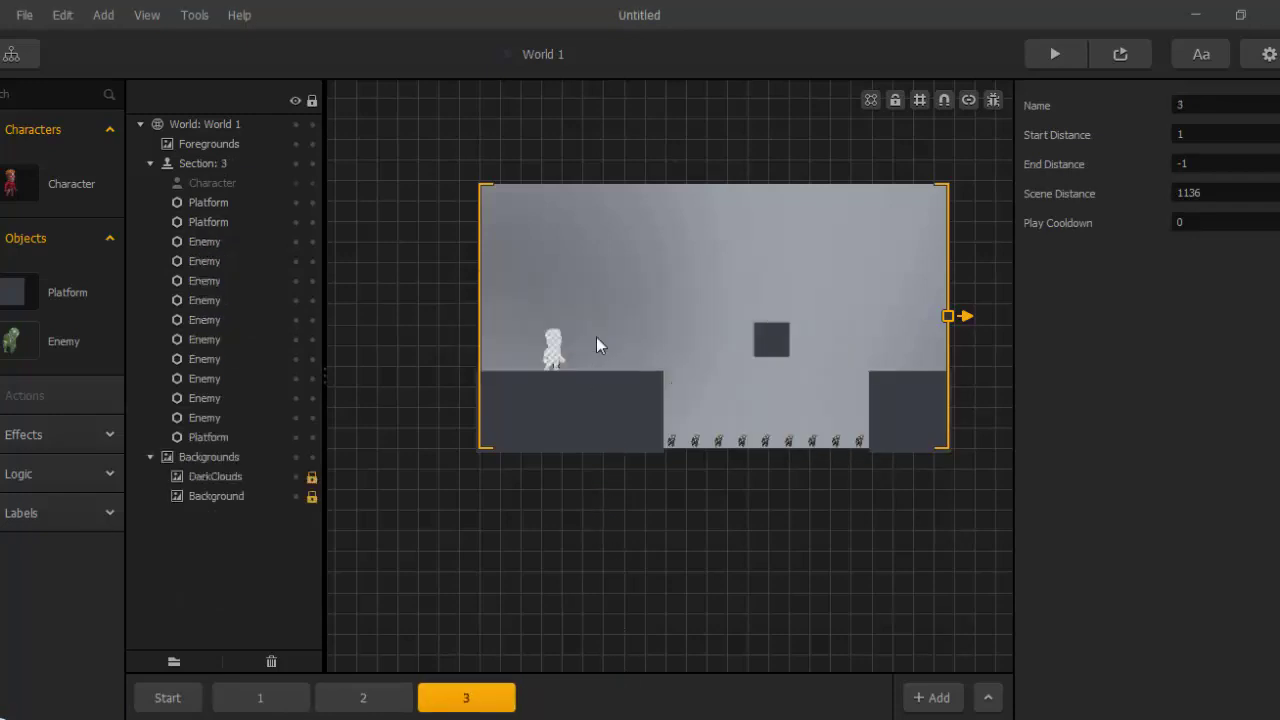
pyautogui.press('Delete')
pyautogui.click(591, 354)
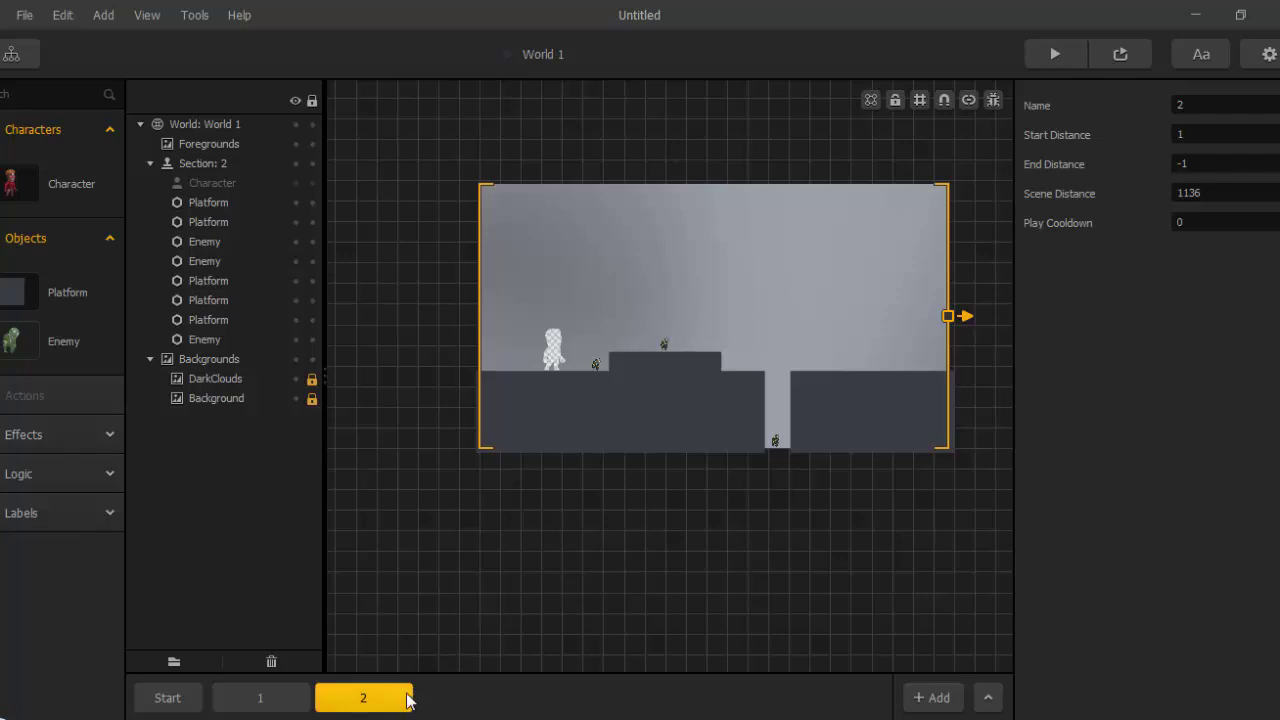
pyautogui.press('Delete')
pyautogui.click(592, 352)
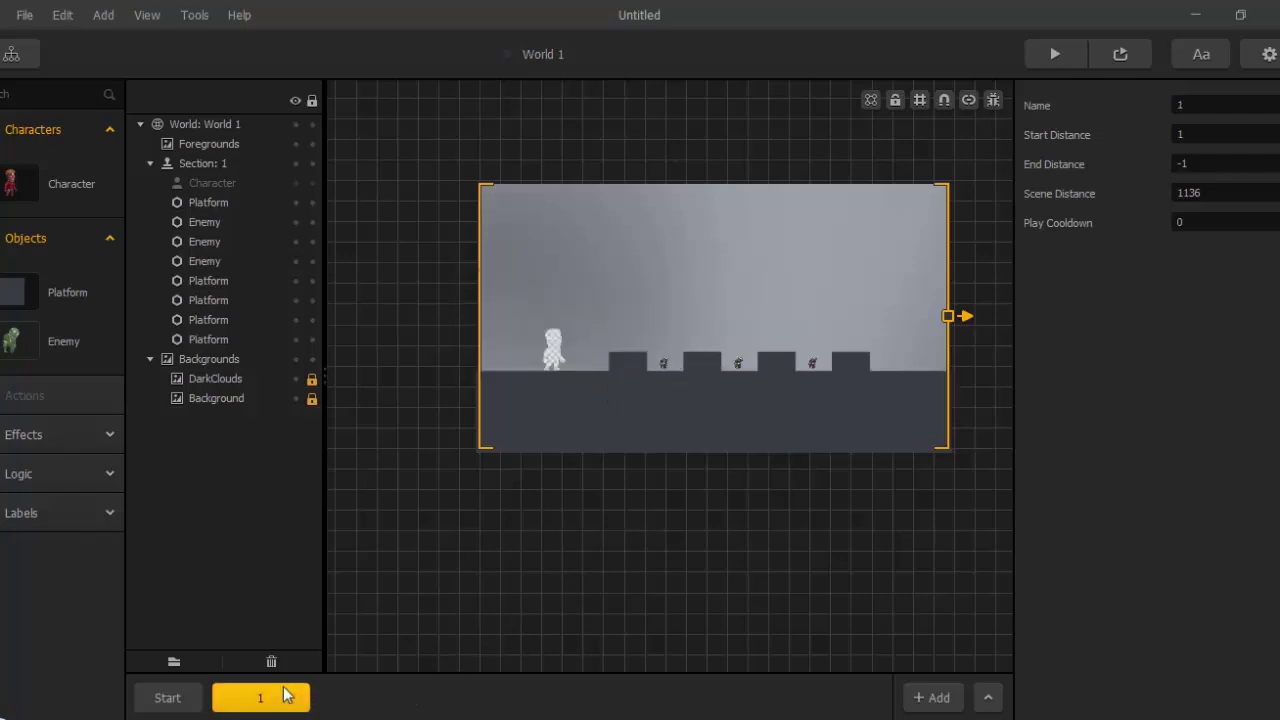
pyautogui.press('Delete')
pyautogui.click(567, 347)
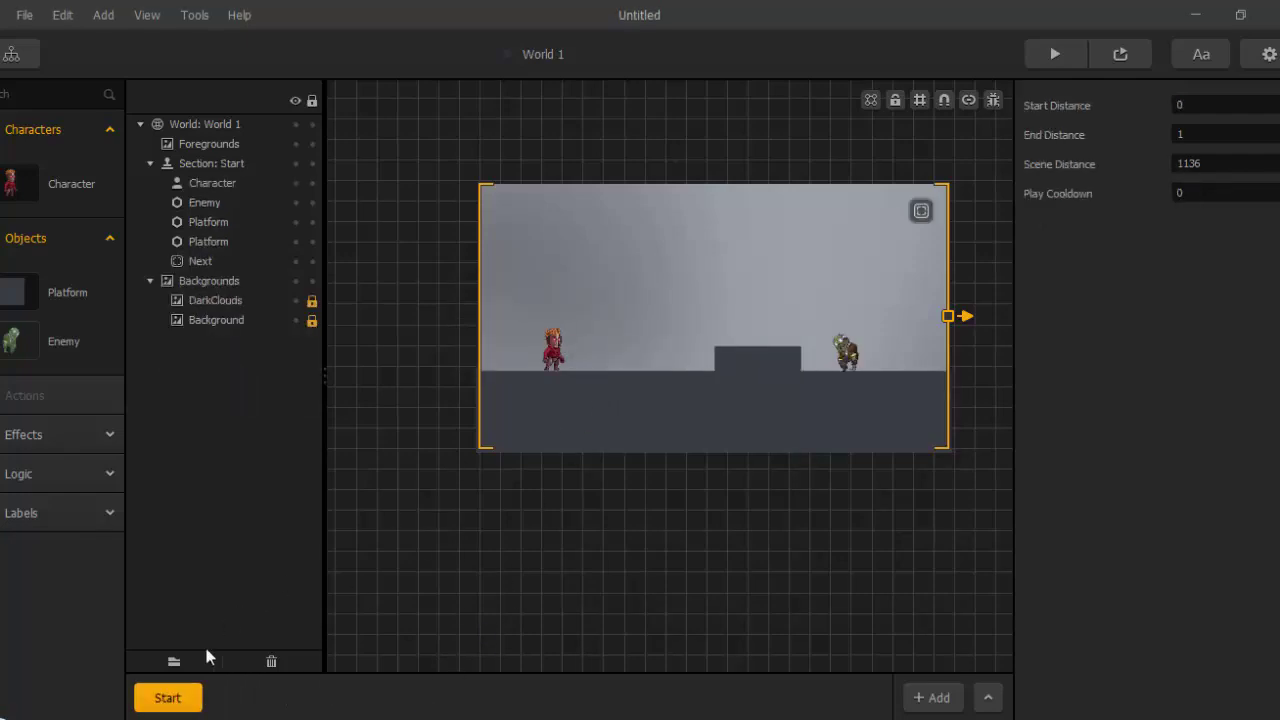
pyautogui.scroll(4, 554, 544)
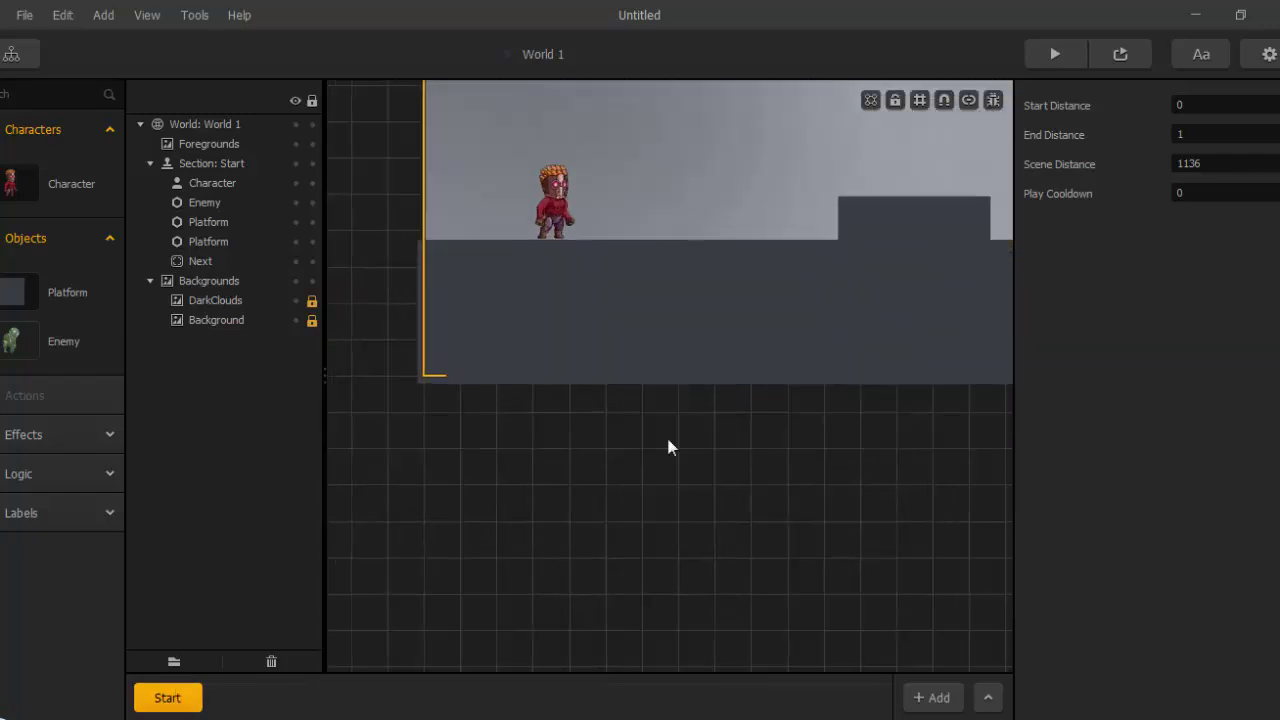
pyautogui.scroll(1, 788, 356)
pyautogui.moveTo(788, 356); pyautogui.dragTo(689, 497, button='middle')
pyautogui.scroll(-3, 790, 420)
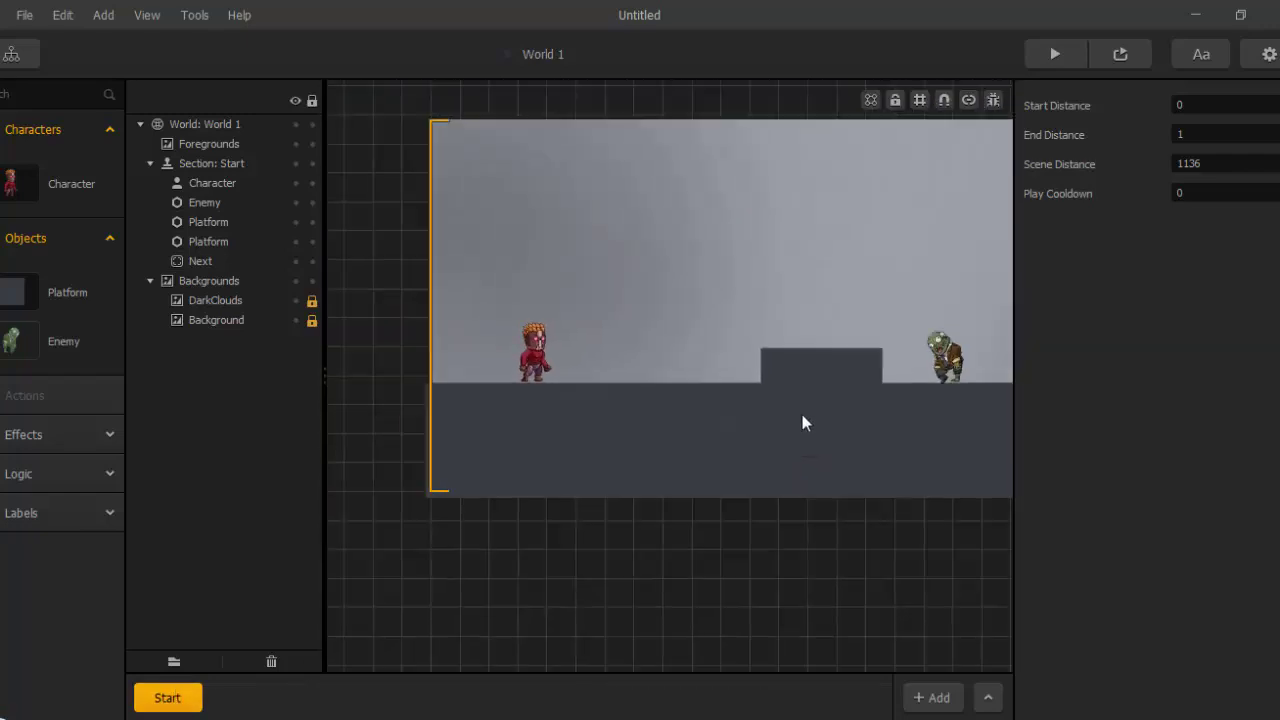
pyautogui.moveTo(802, 415); pyautogui.dragTo(794, 411, button='middle')
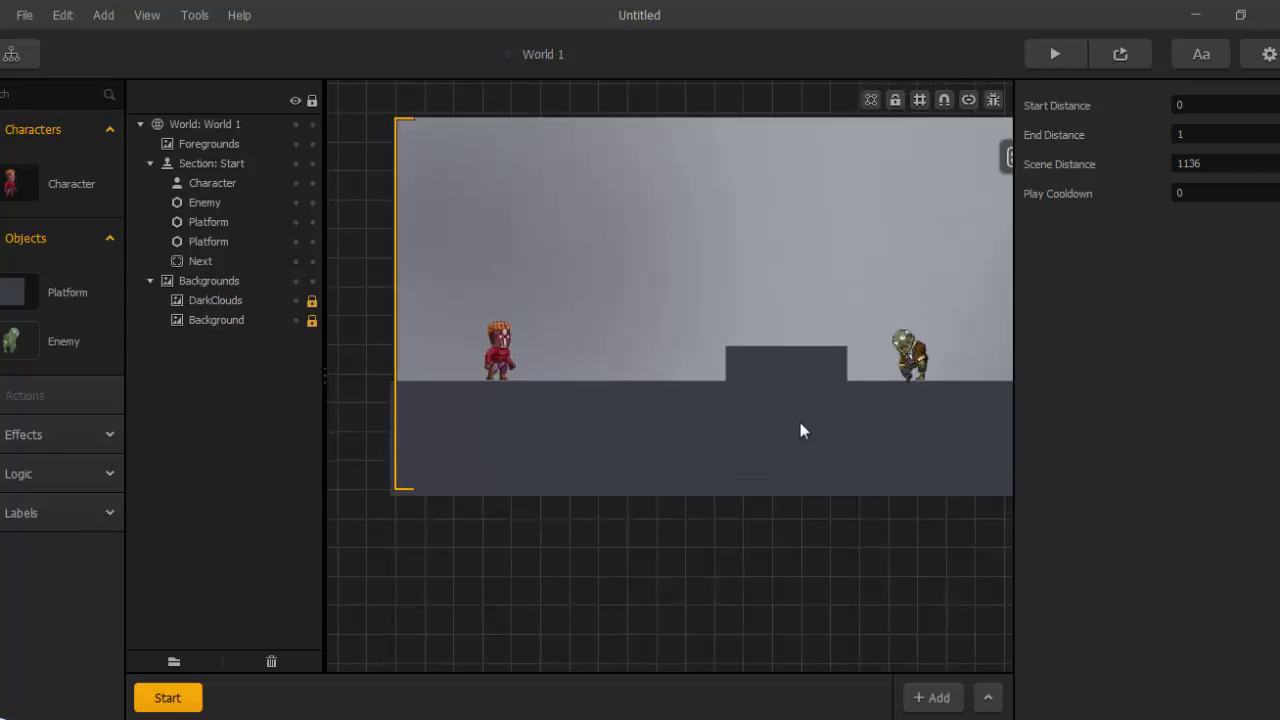
pyautogui.scroll(-2, 800, 423)
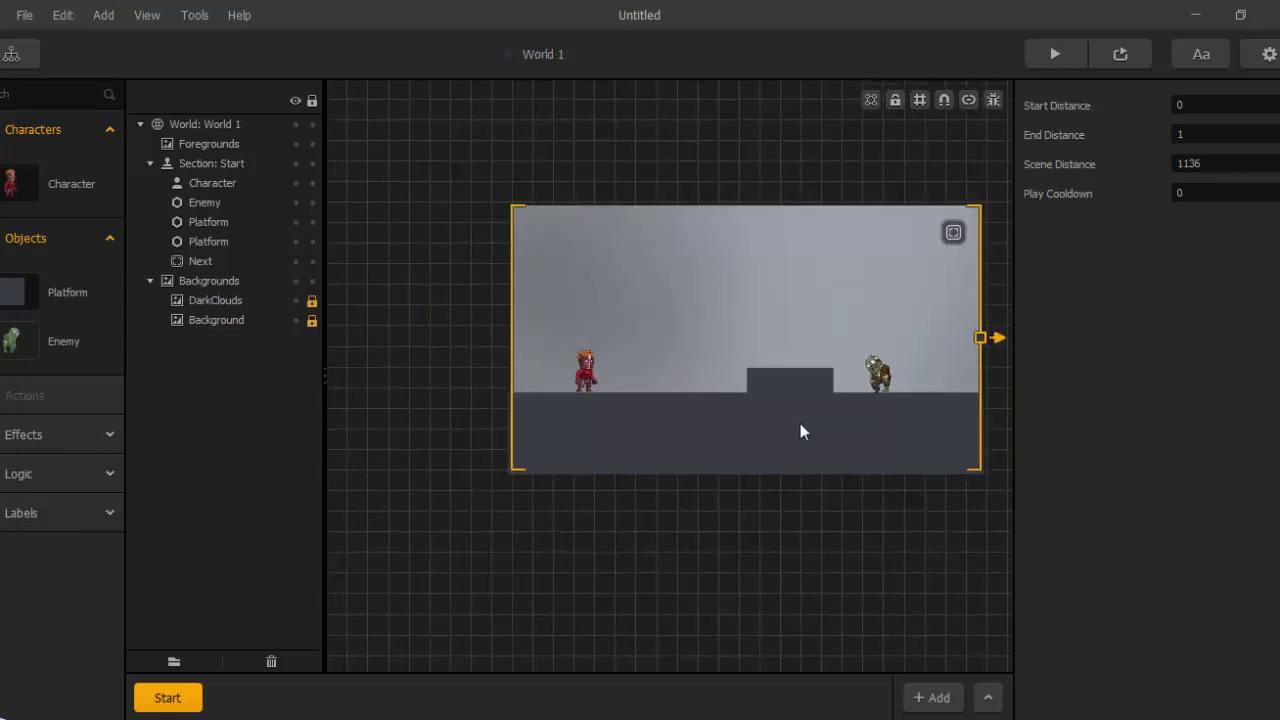
# Move the Next button out of the playable scene to a spot just above its upper boundary.
pyautogui.scroll(1, 766, 470)
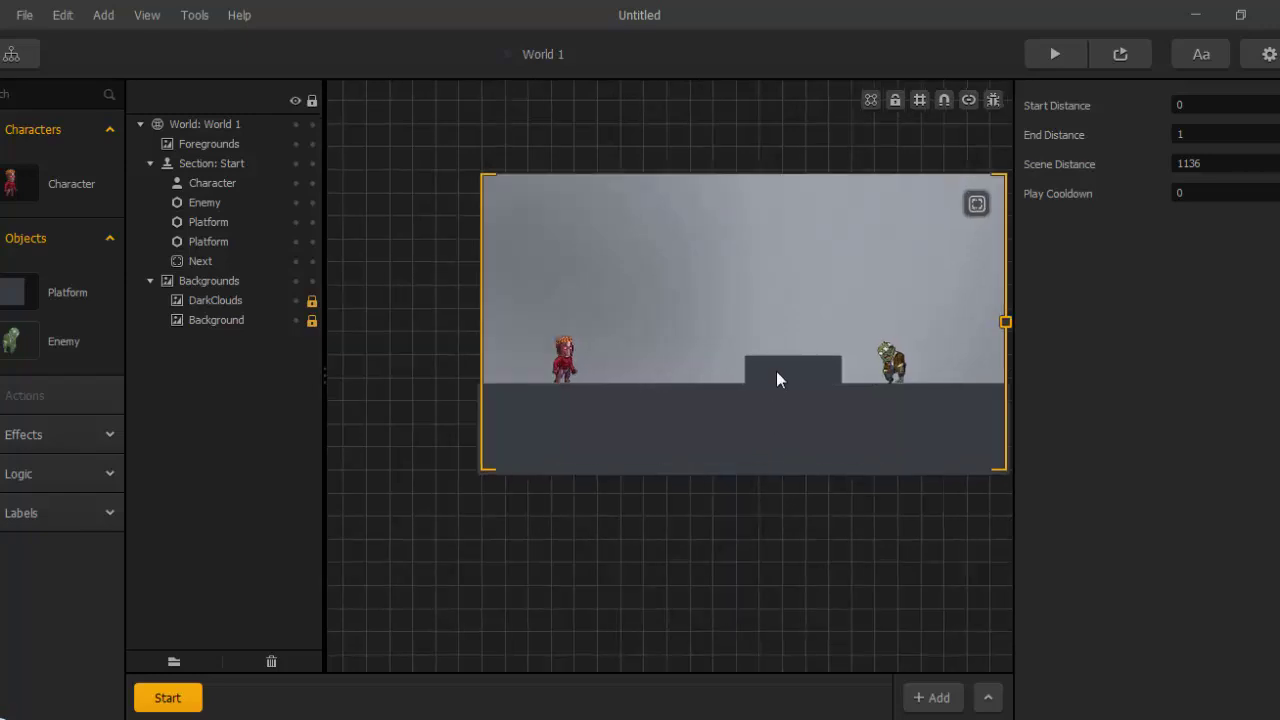
pyautogui.moveTo(842, 268); pyautogui.dragTo(786, 294, button='middle')
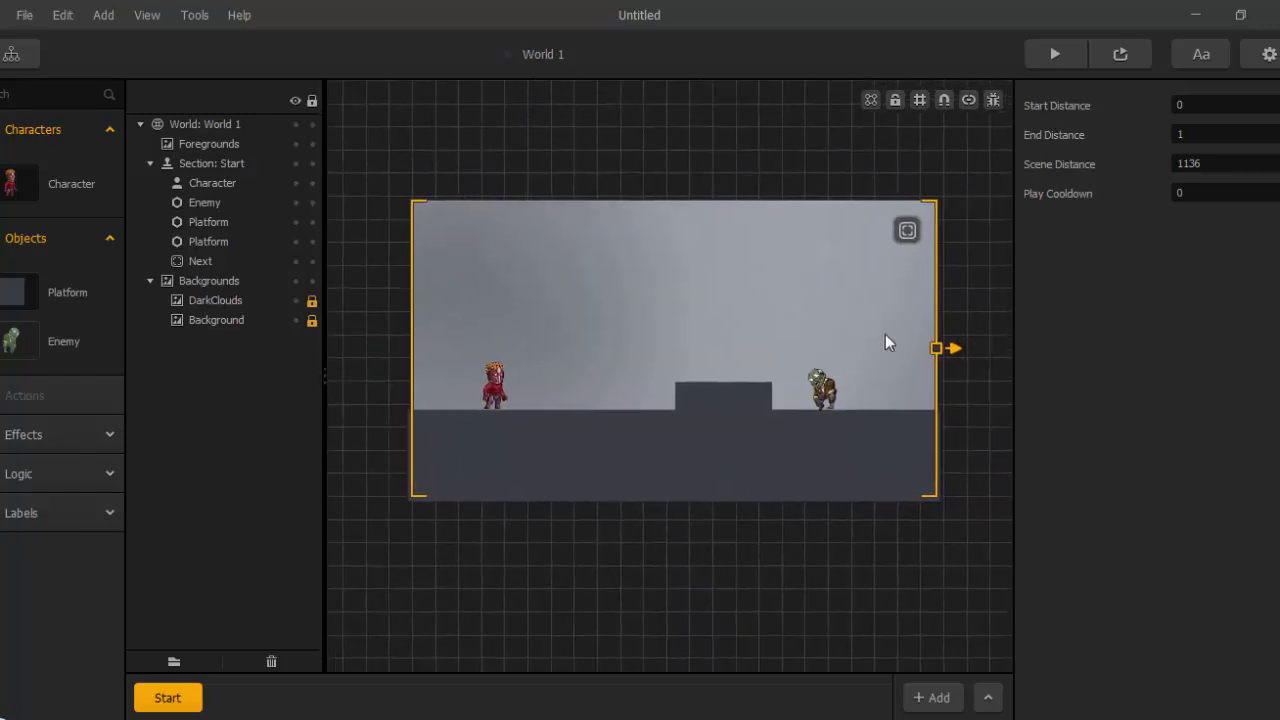
pyautogui.moveTo(906, 320); pyautogui.dragTo(887, 342, button='middle')
pyautogui.click(887, 254)
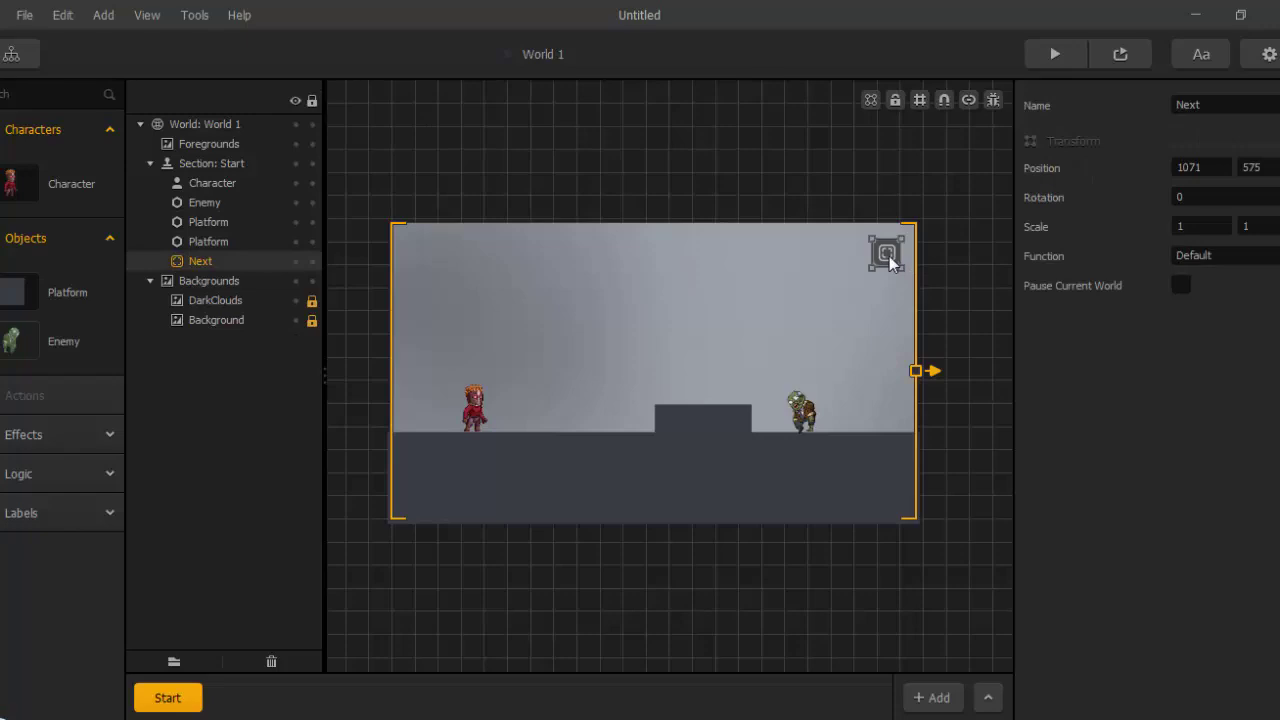
pyautogui.moveTo(889, 260); pyautogui.dragTo(892, 184)
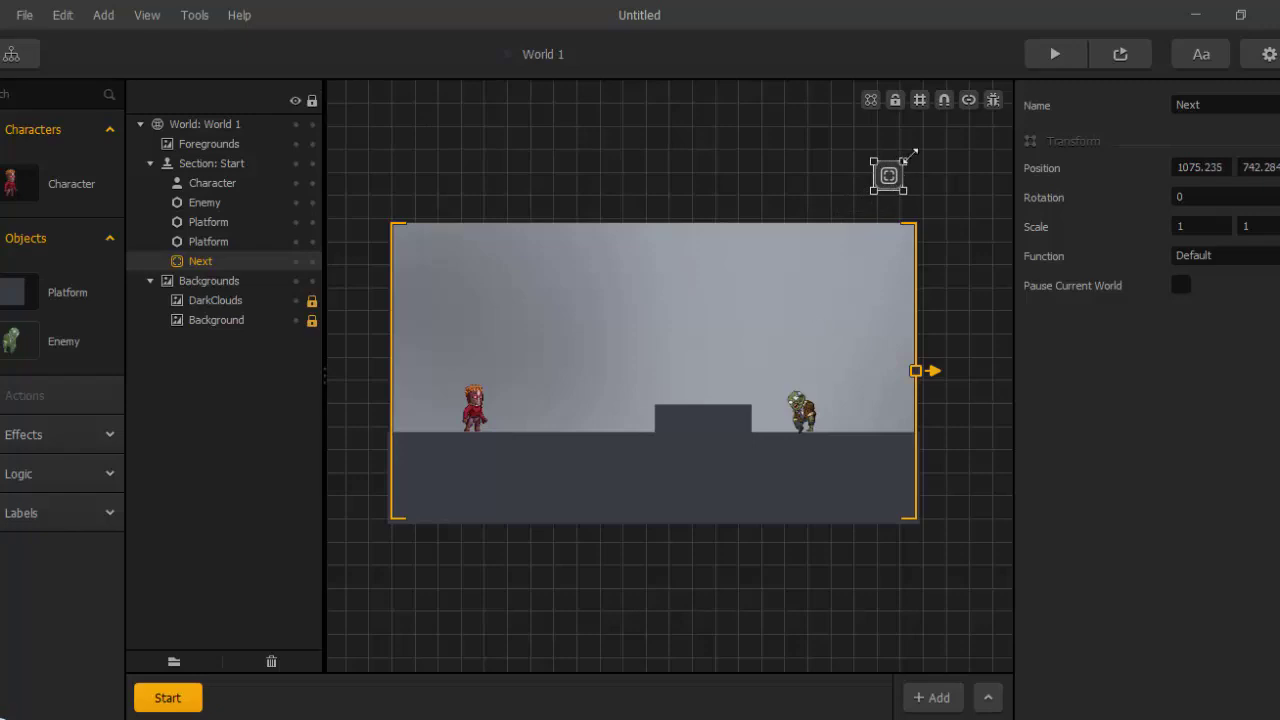
# Delete the wide ground platform and the small raised platform from the Start section.
pyautogui.scroll(-2, 832, 492)
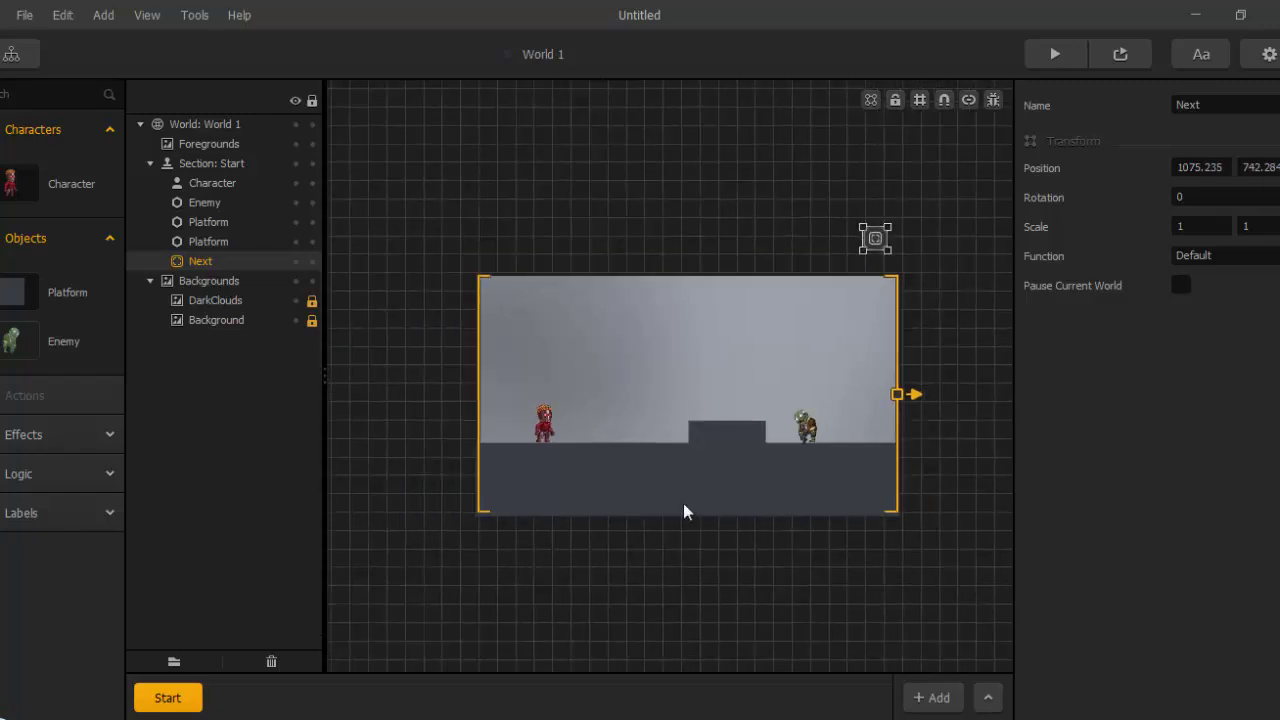
pyautogui.click(657, 488)
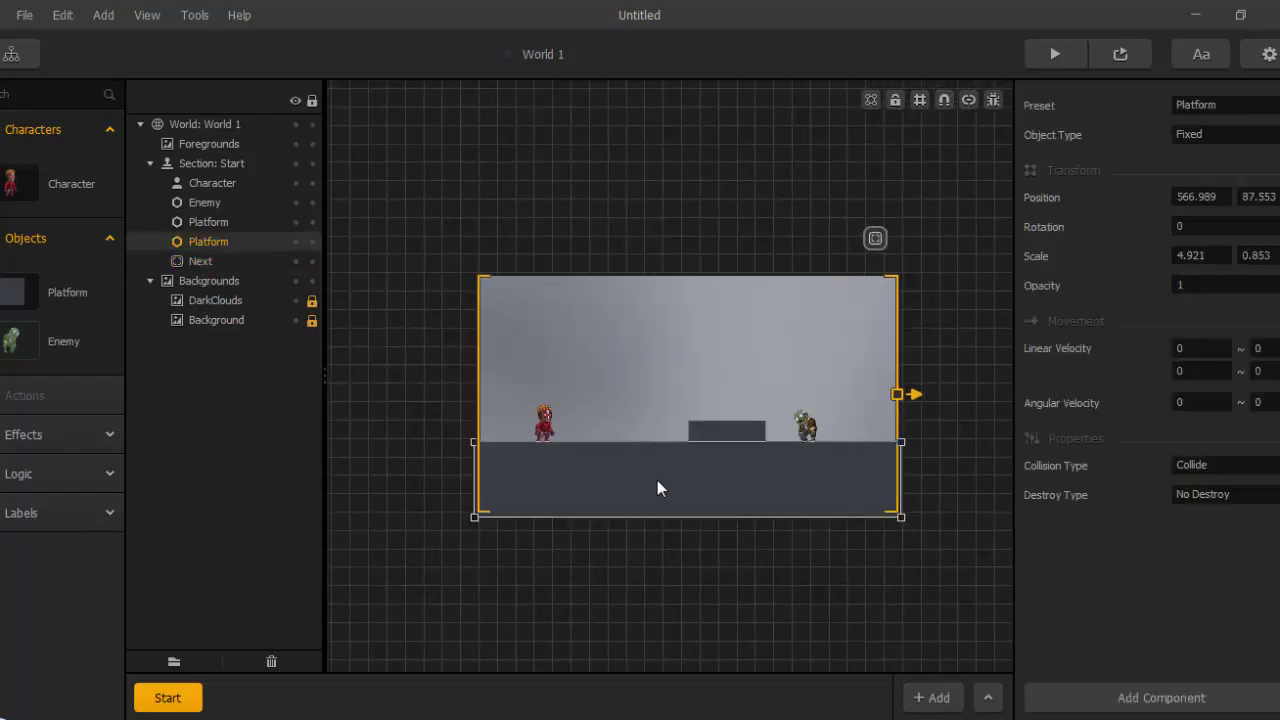
pyautogui.scroll(2, 657, 481)
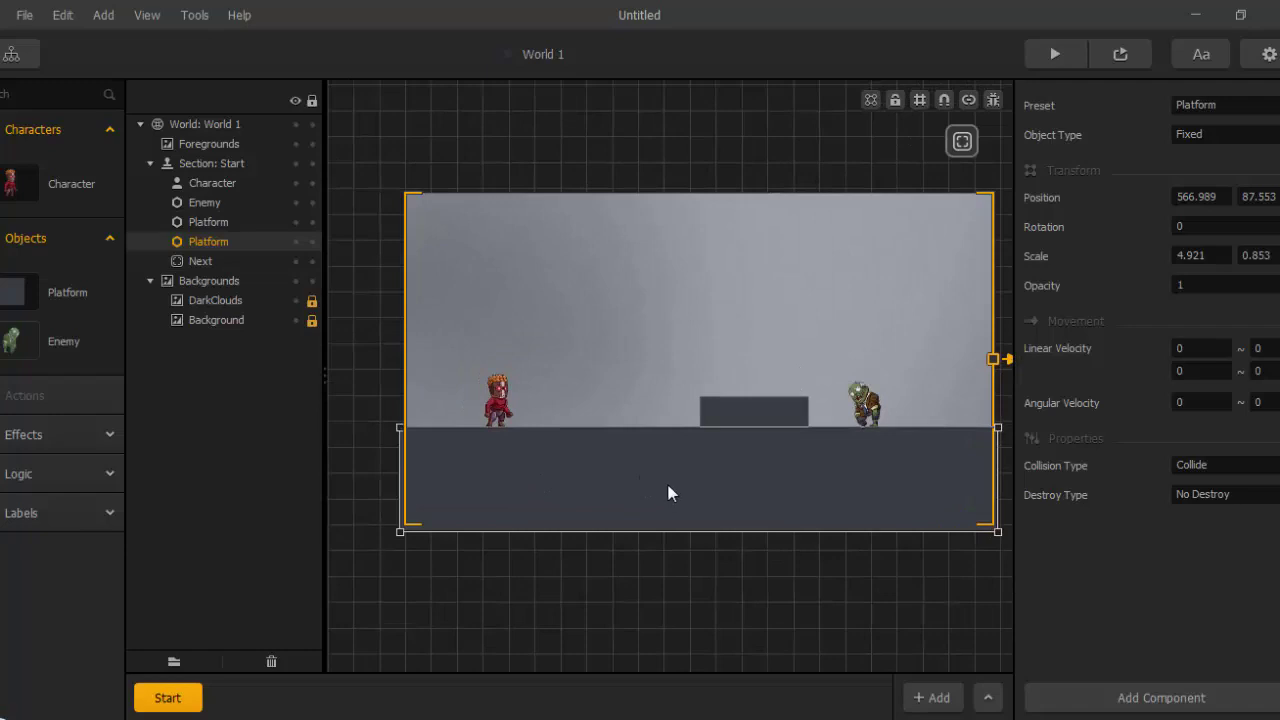
pyautogui.rightClick(685, 498)
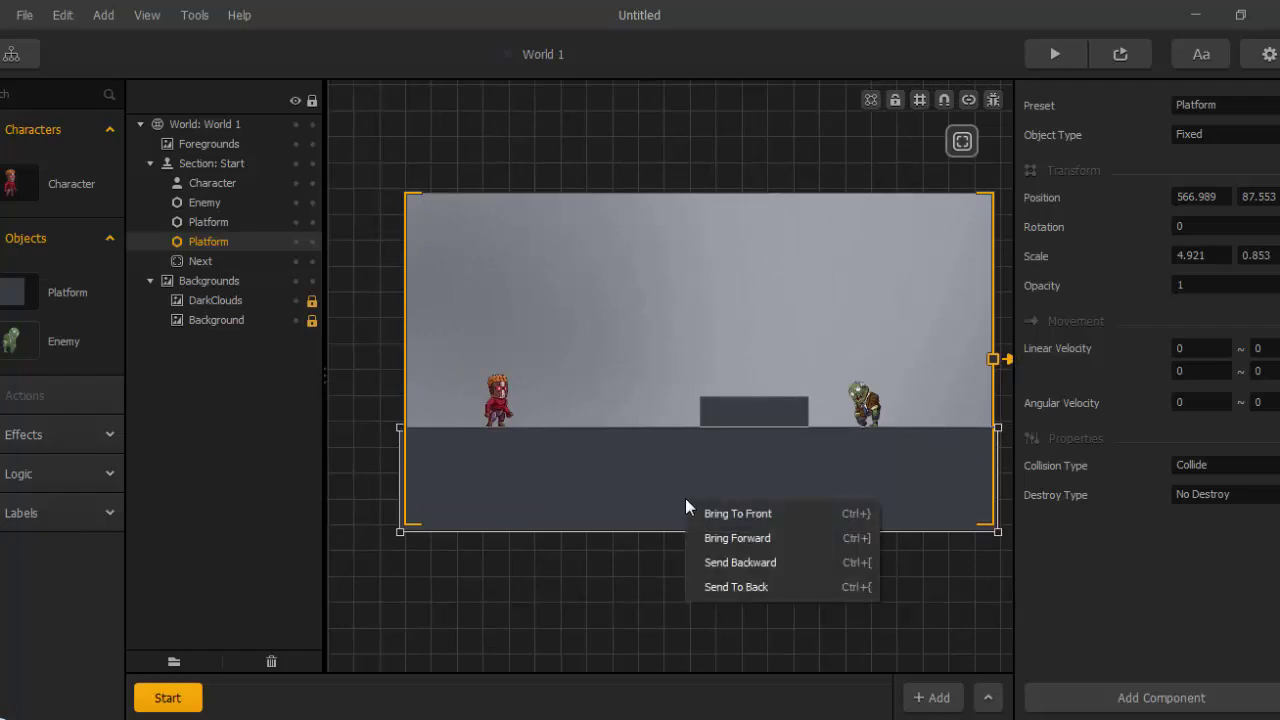
pyautogui.press('Escape')
pyautogui.press('Delete')
pyautogui.click(738, 423)
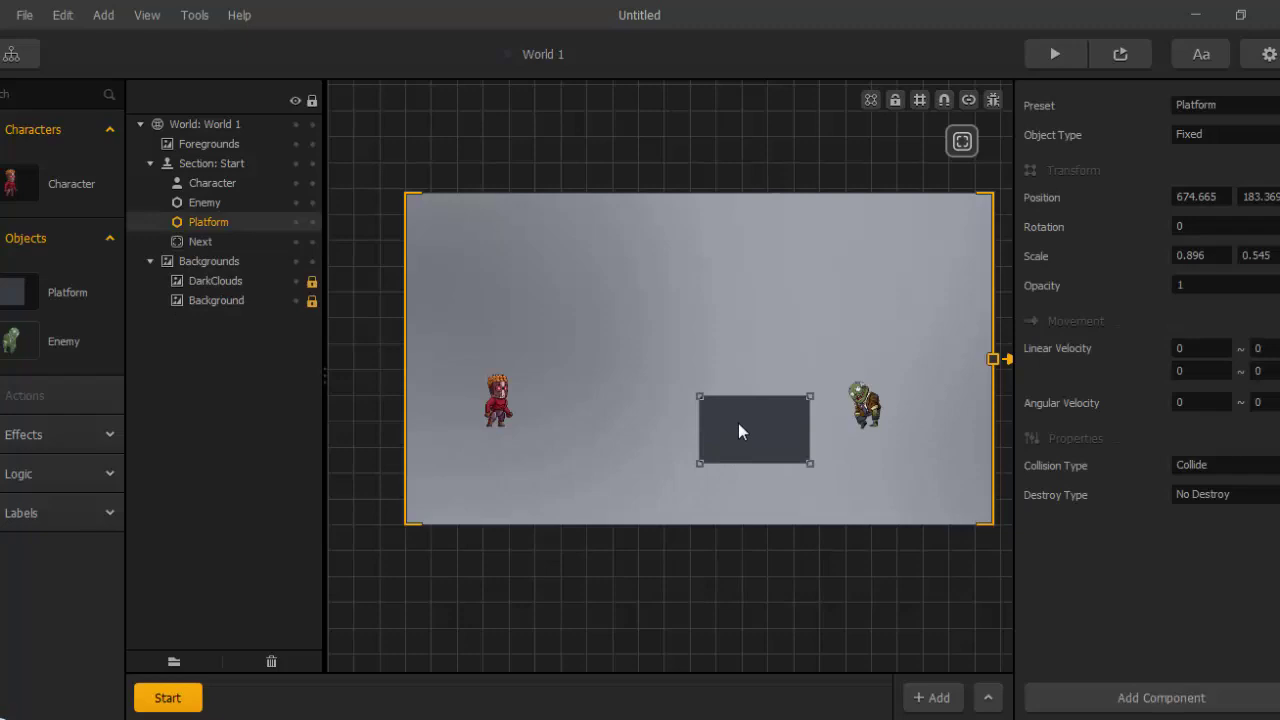
pyautogui.press('Delete')
pyautogui.scroll(-3, 709, 555)
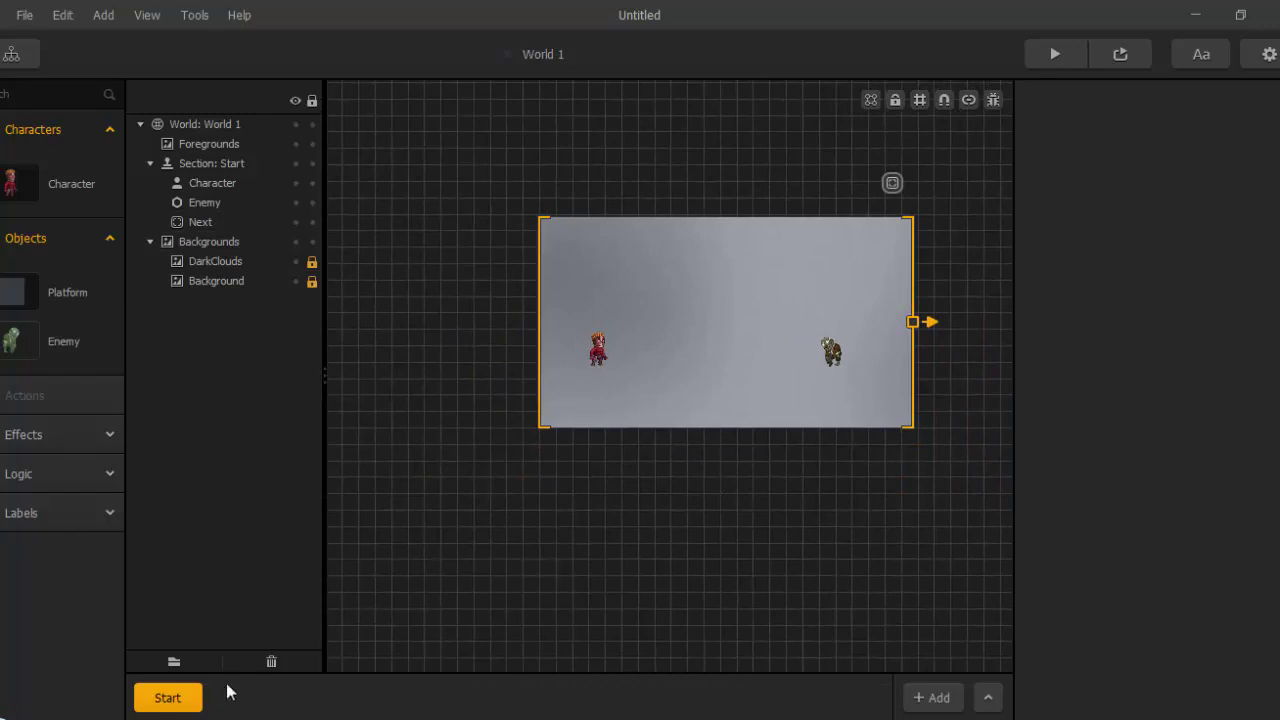
# Switch to the PNG folder window in Windows Explorer and open the Background Spooky Game Assets folder.
pyautogui.moveTo(229, 718)
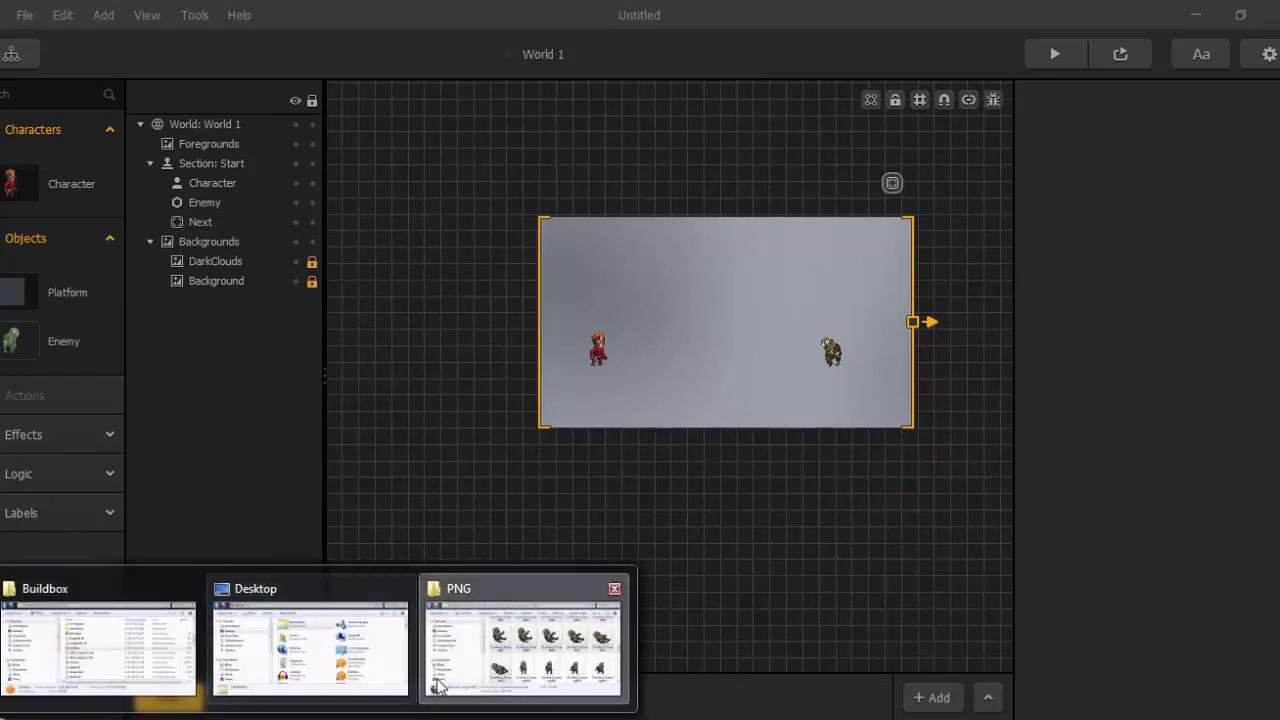
pyautogui.click(523, 648)
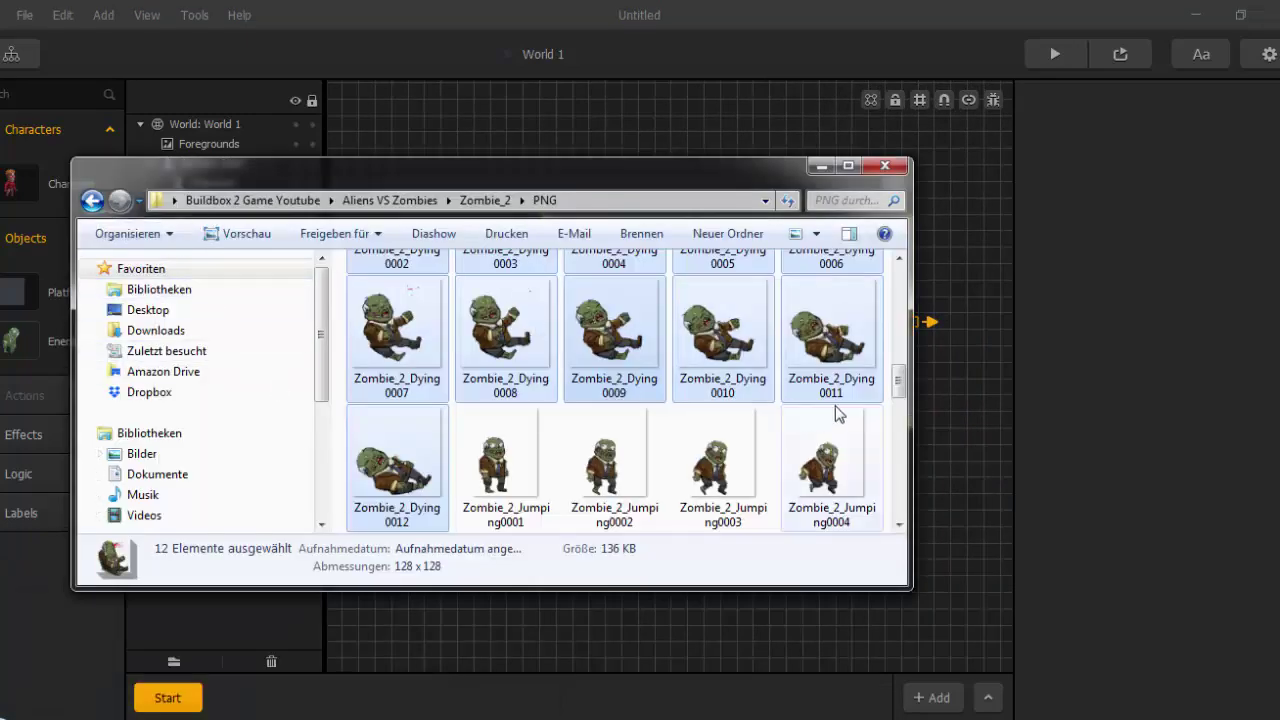
pyautogui.moveTo(906, 385); pyautogui.dragTo(918, 433)
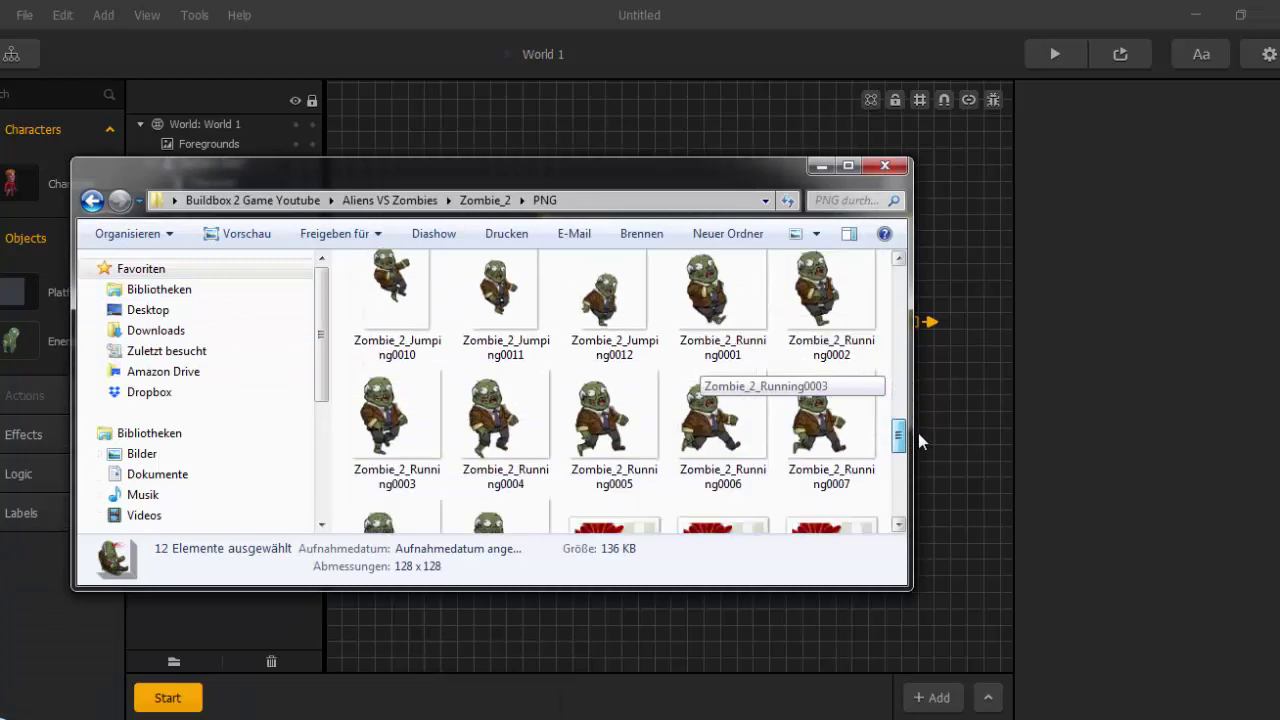
pyautogui.click(93, 201)
pyautogui.click(93, 201)
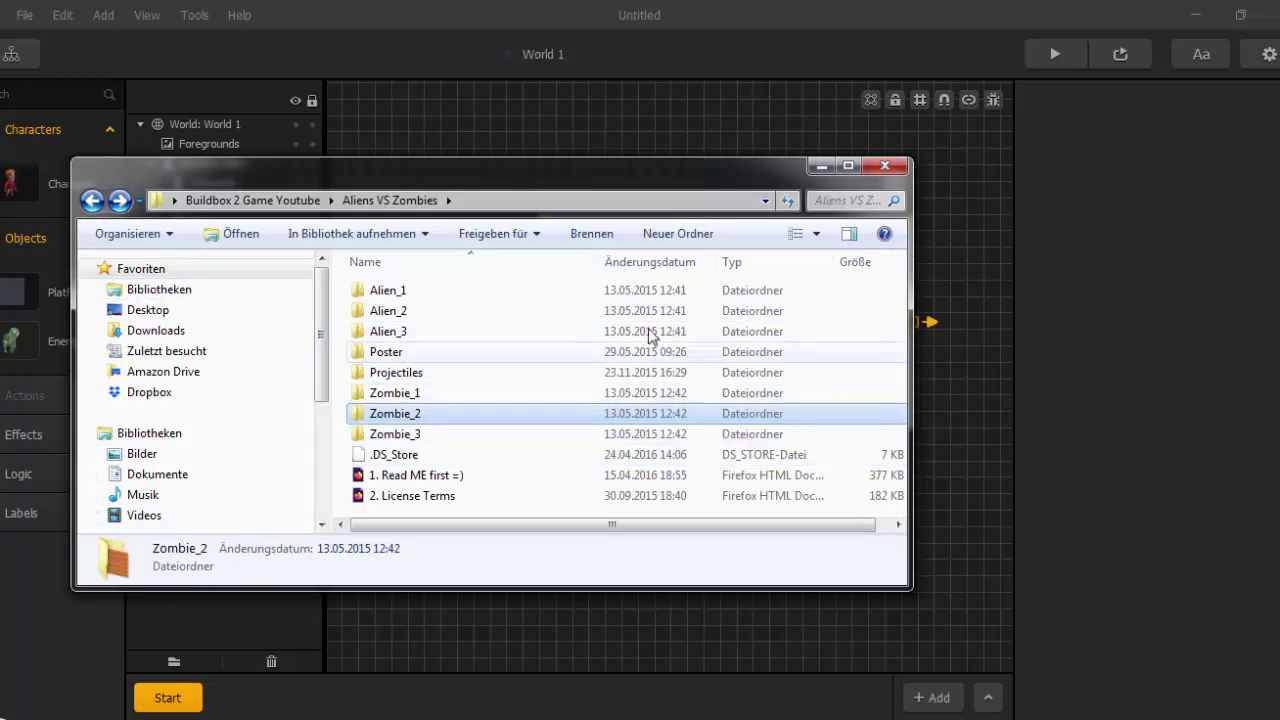
pyautogui.click(91, 201)
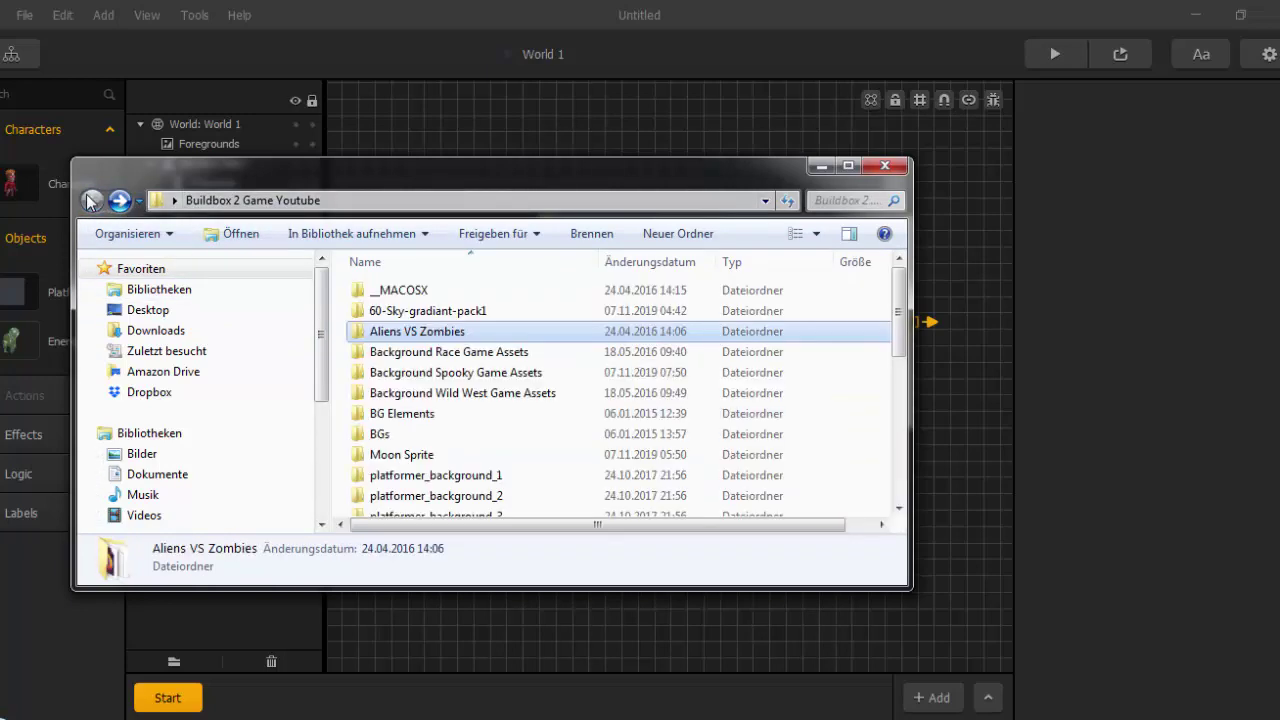
pyautogui.doubleClick(600, 372)
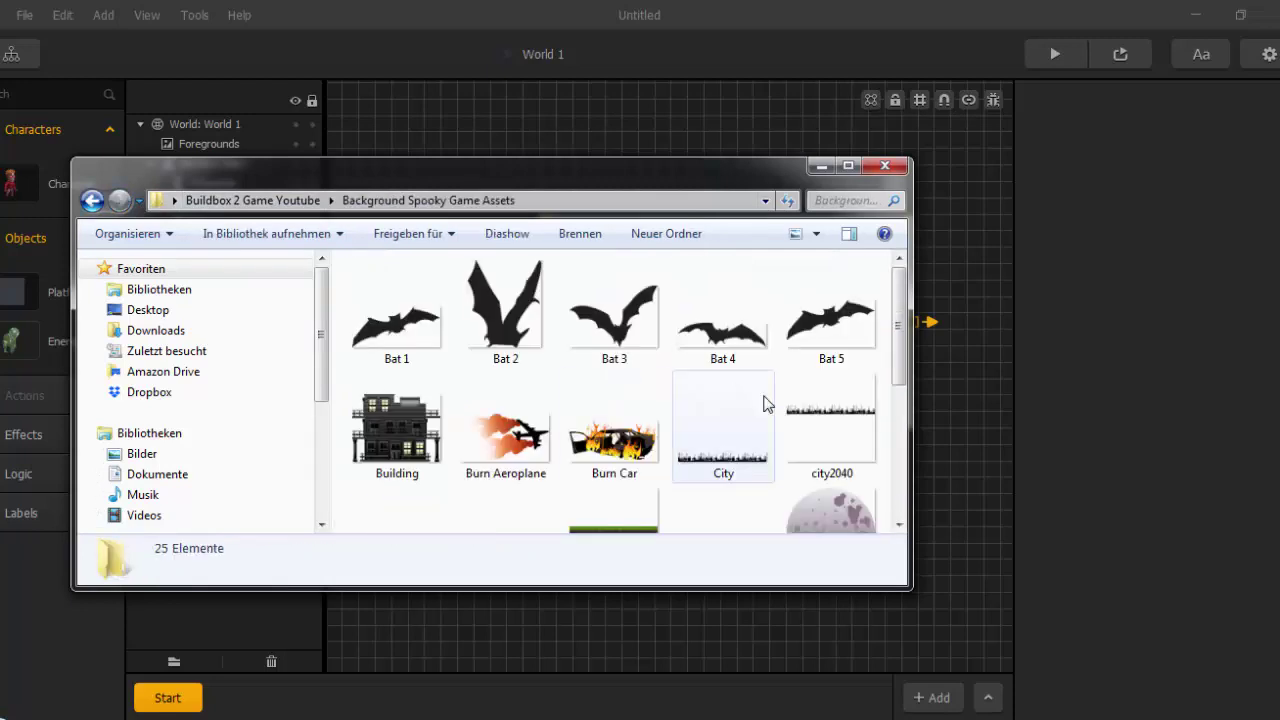
# Import the "ground object" image into the Start section as a fixed object with the Platform preset.
pyautogui.moveTo(909, 345); pyautogui.dragTo(911, 410)
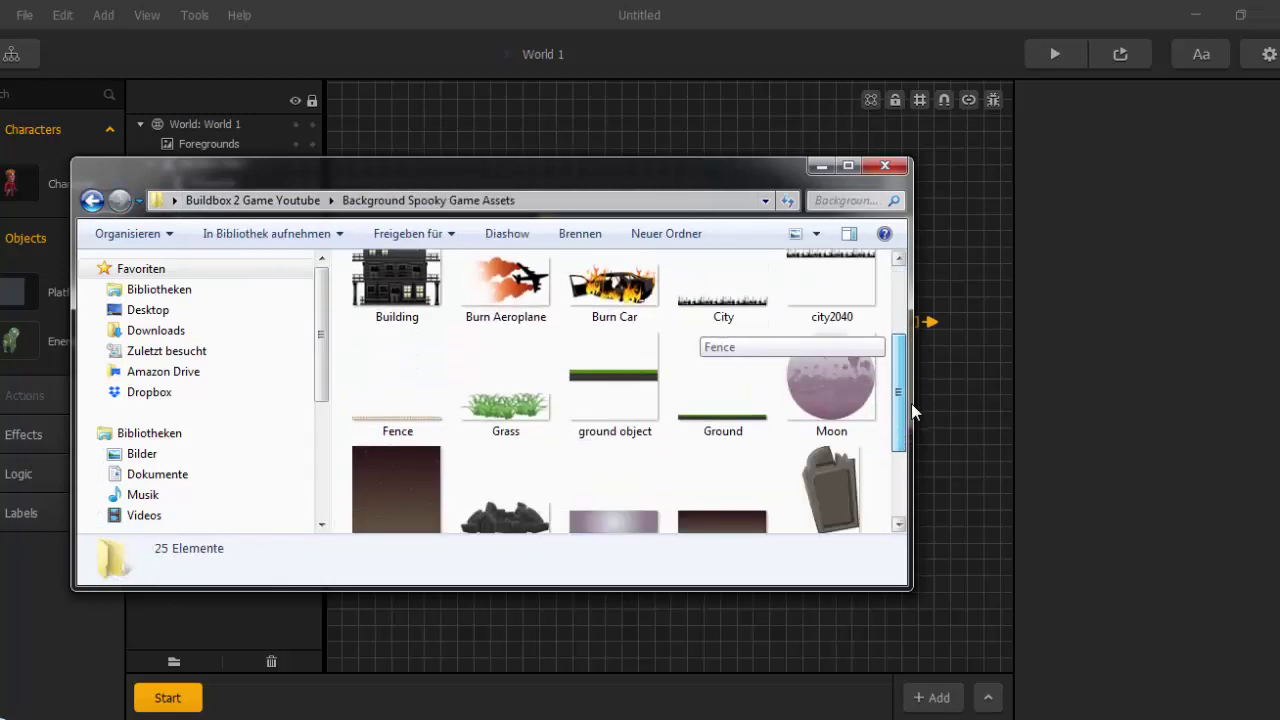
pyautogui.click(607, 393)
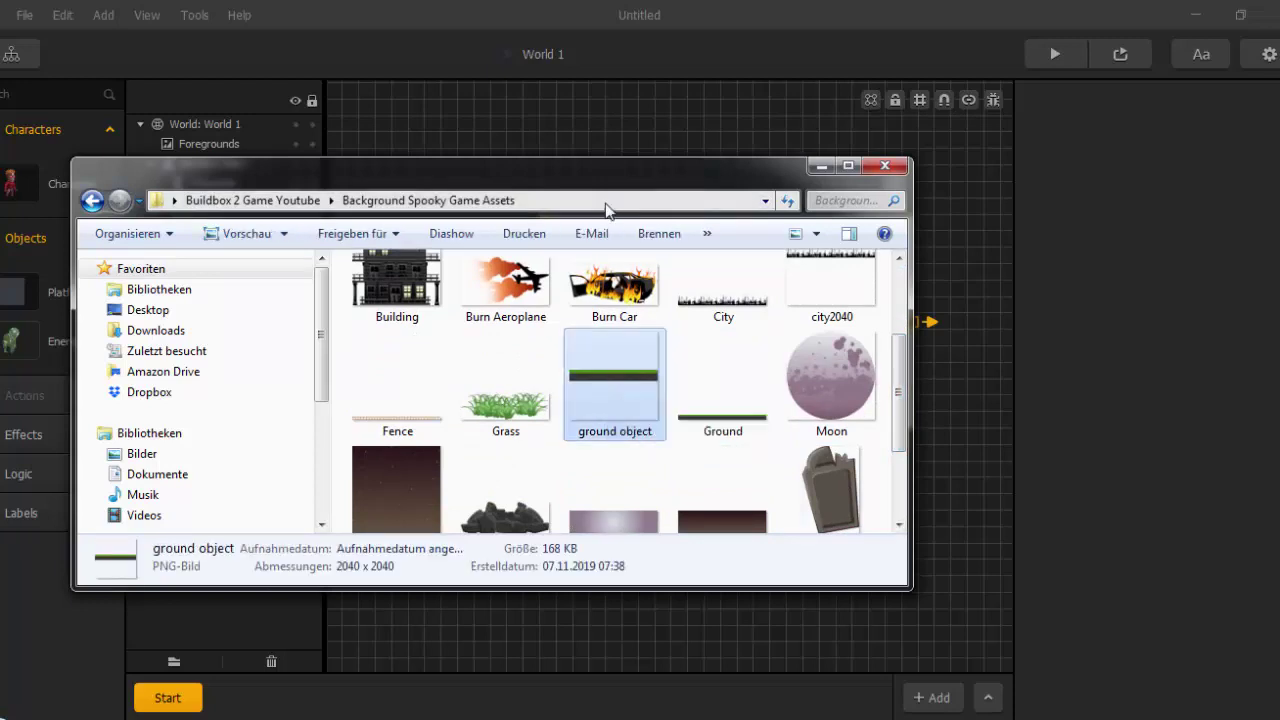
pyautogui.moveTo(607, 183); pyautogui.dragTo(208, 244)
pyautogui.moveTo(237, 420); pyautogui.dragTo(812, 292)
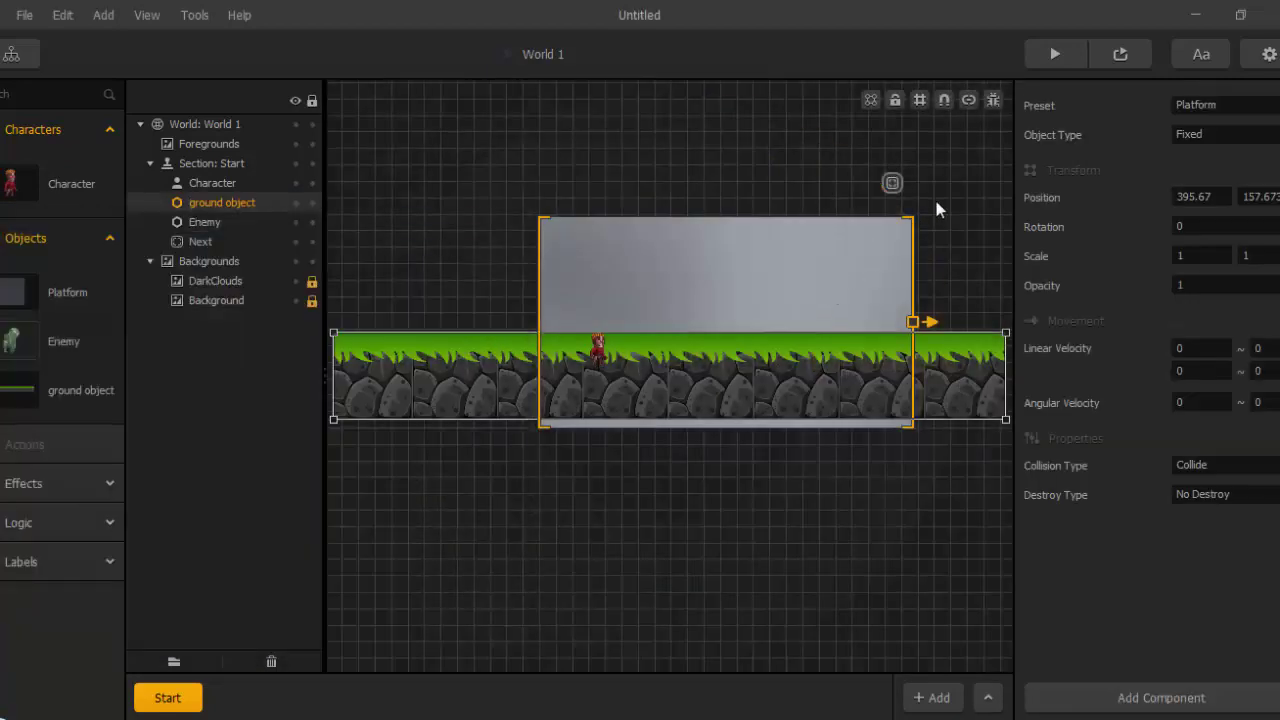
# Turn on Snap Movement and shorten the ground's left end to the section's left boundary, at a horizontal scale of about 0.694.
pyautogui.moveTo(837, 482); pyautogui.dragTo(859, 498, button='right')
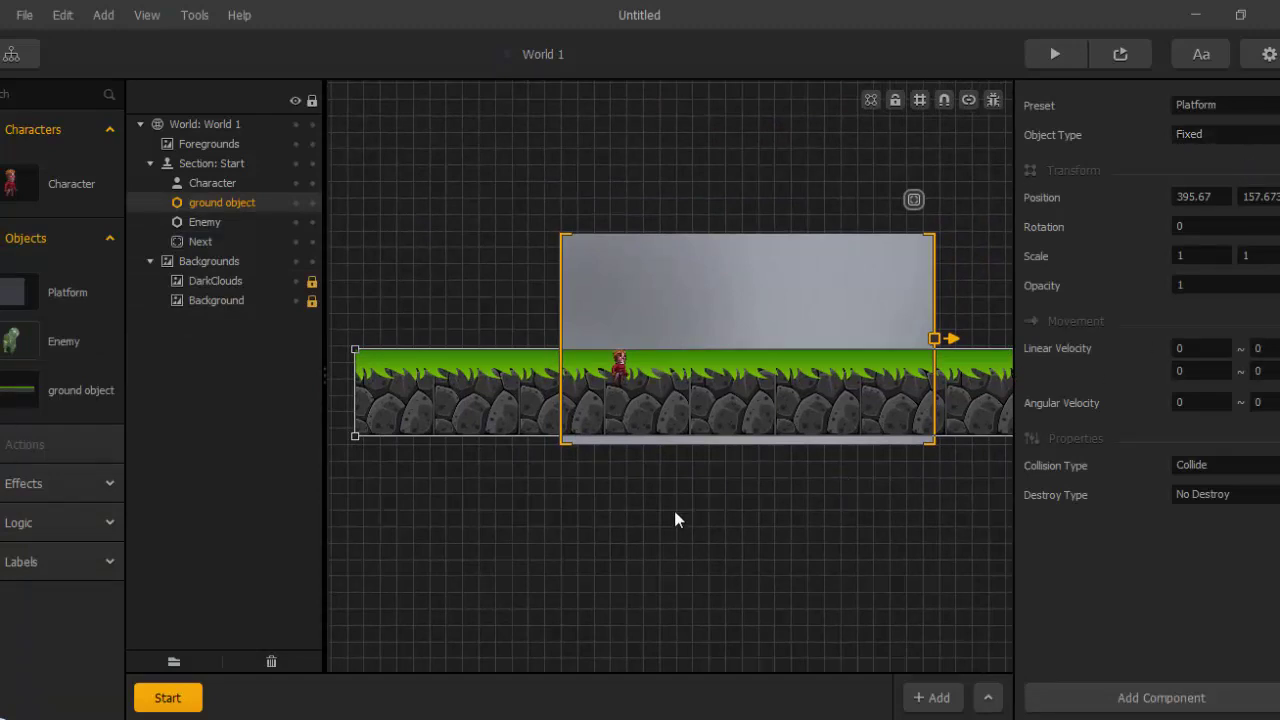
pyautogui.scroll(2, 645, 550)
pyautogui.moveTo(412, 520); pyautogui.dragTo(583, 623, button='right')
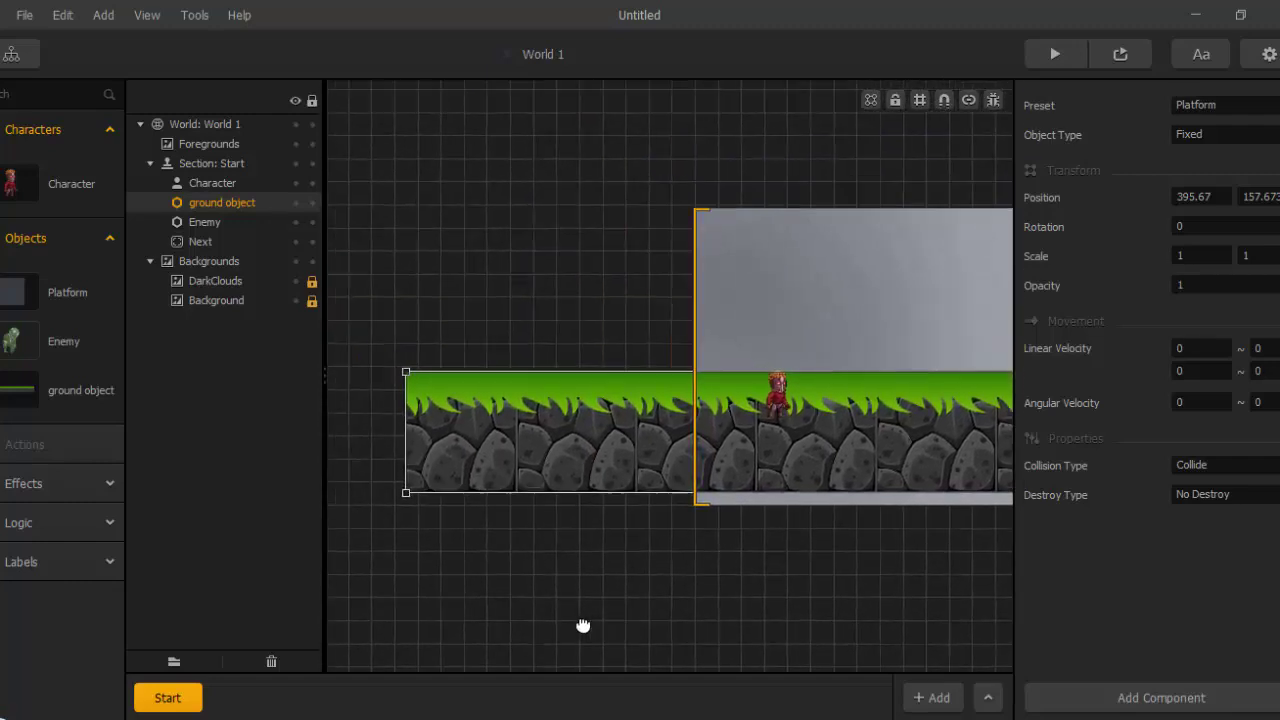
pyautogui.moveTo(1008, 378); pyautogui.dragTo(957, 375, button='right')
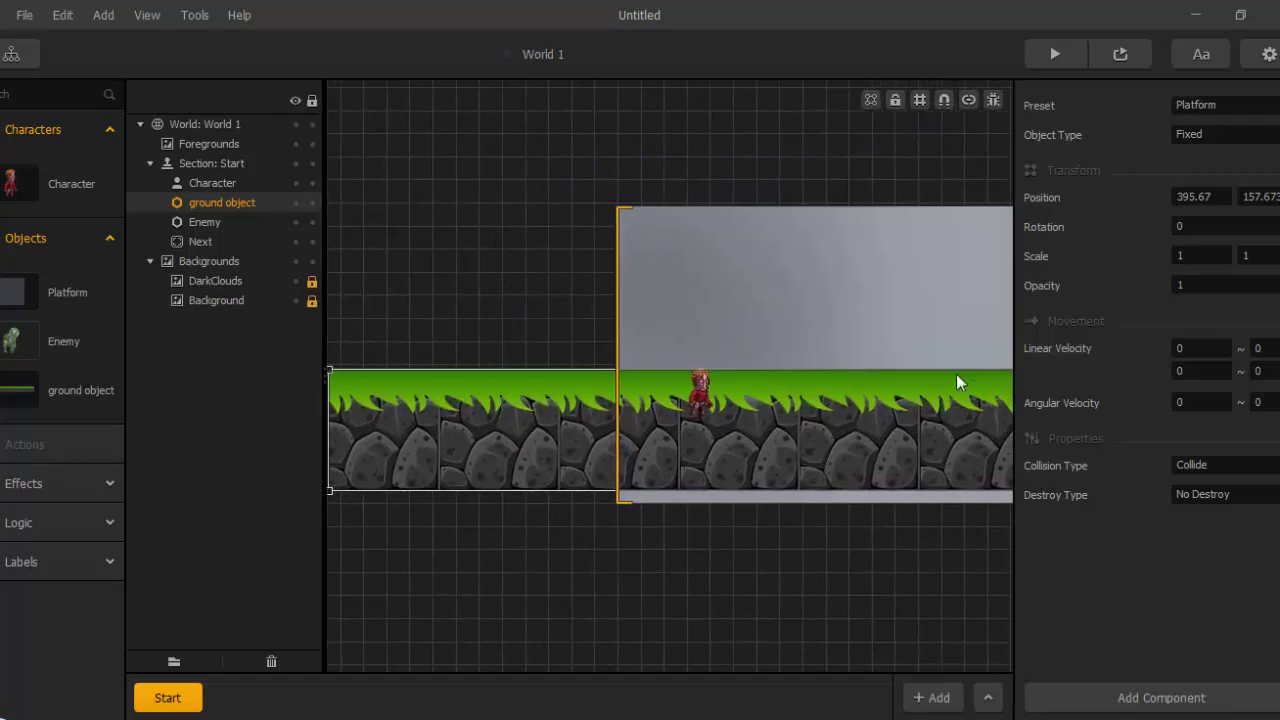
pyautogui.click(944, 100)
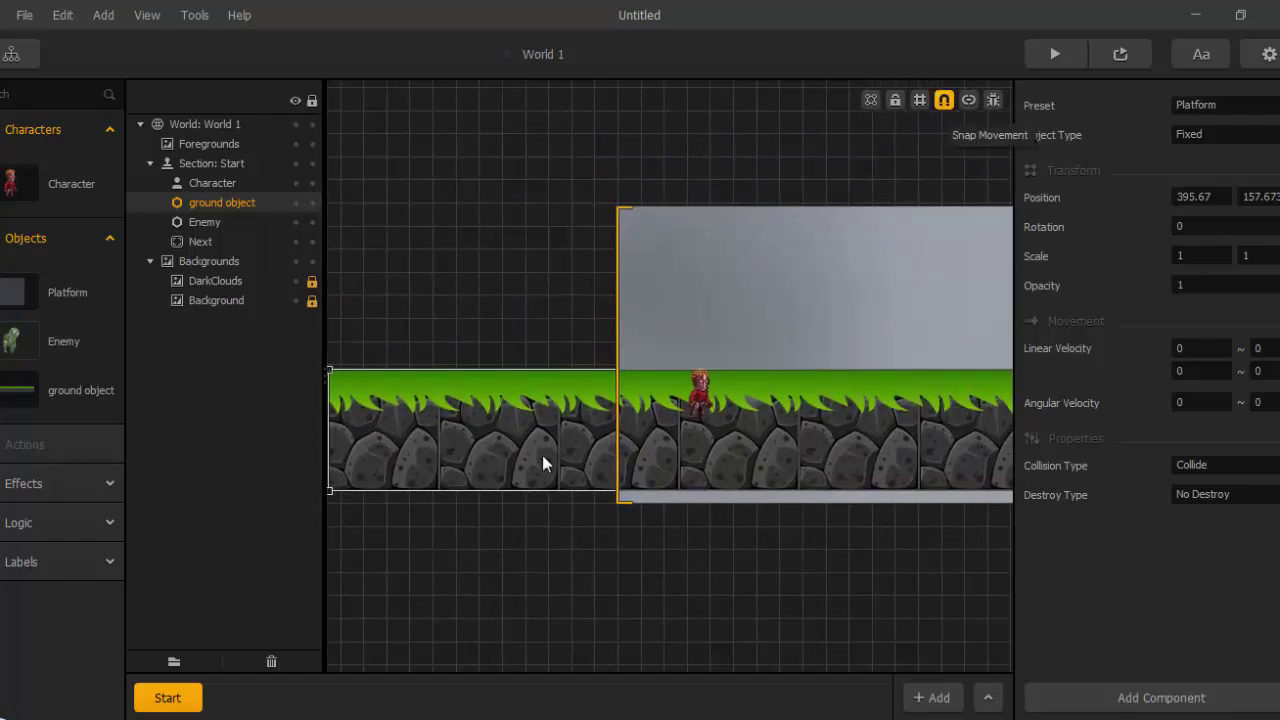
pyautogui.scroll(4, 577, 517)
pyautogui.moveTo(393, 382); pyautogui.dragTo(894, 380)
pyautogui.moveTo(730, 412); pyautogui.dragTo(686, 425, button='right')
pyautogui.scroll(3, 660, 415)
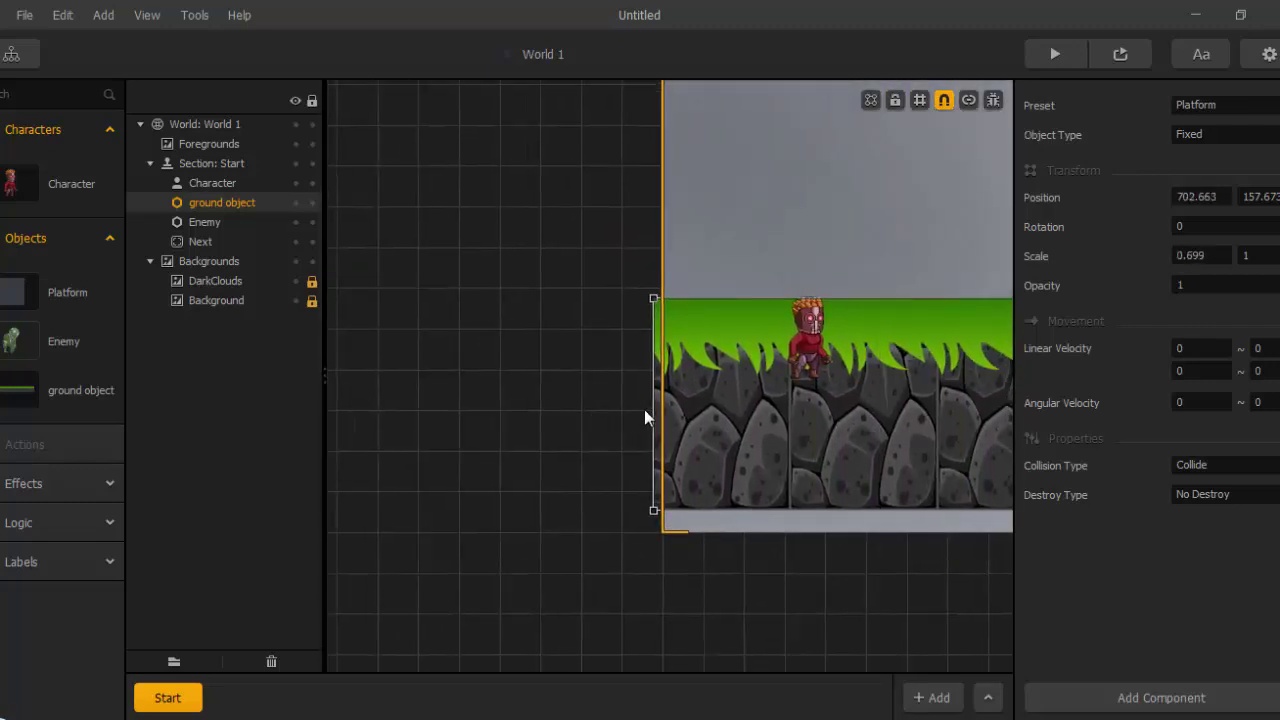
pyautogui.moveTo(662, 353); pyautogui.dragTo(674, 353)
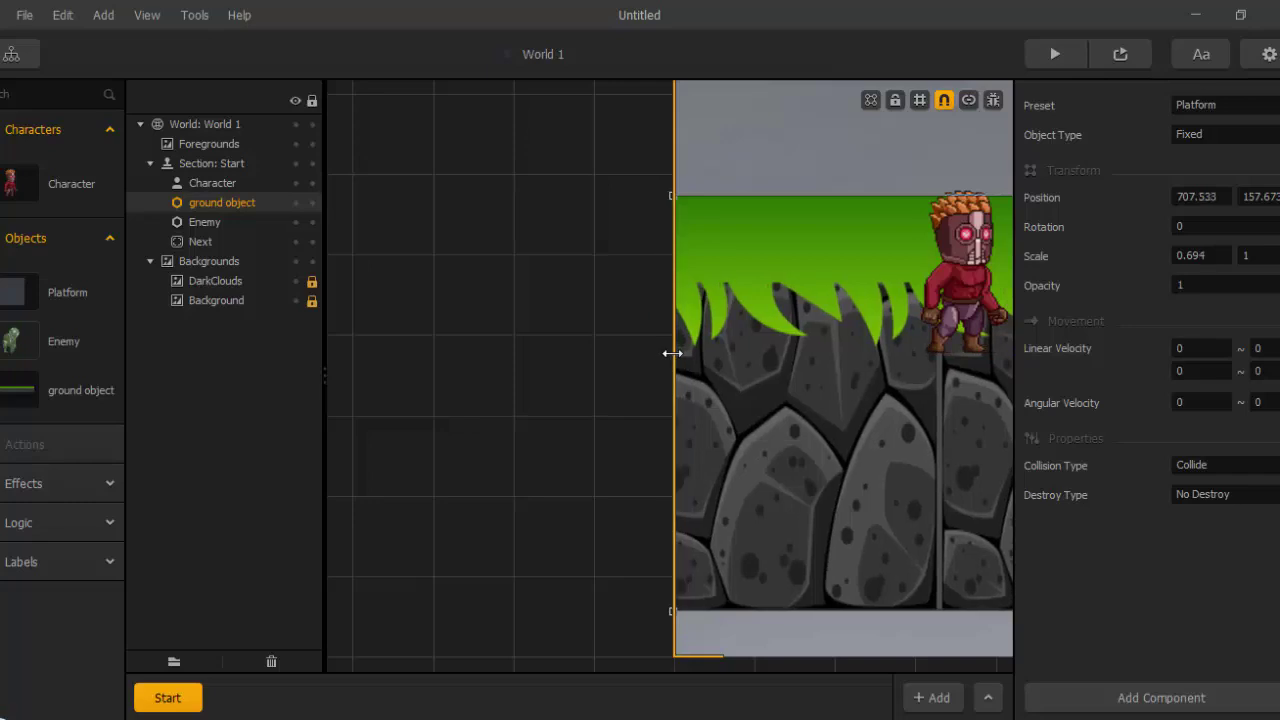
# Extend the ground's lower edge to the scene's bottom boundary and lower its top to the character's feet, at a vertical scale of 0.74.
pyautogui.moveTo(895, 539); pyautogui.dragTo(732, 455, button='right')
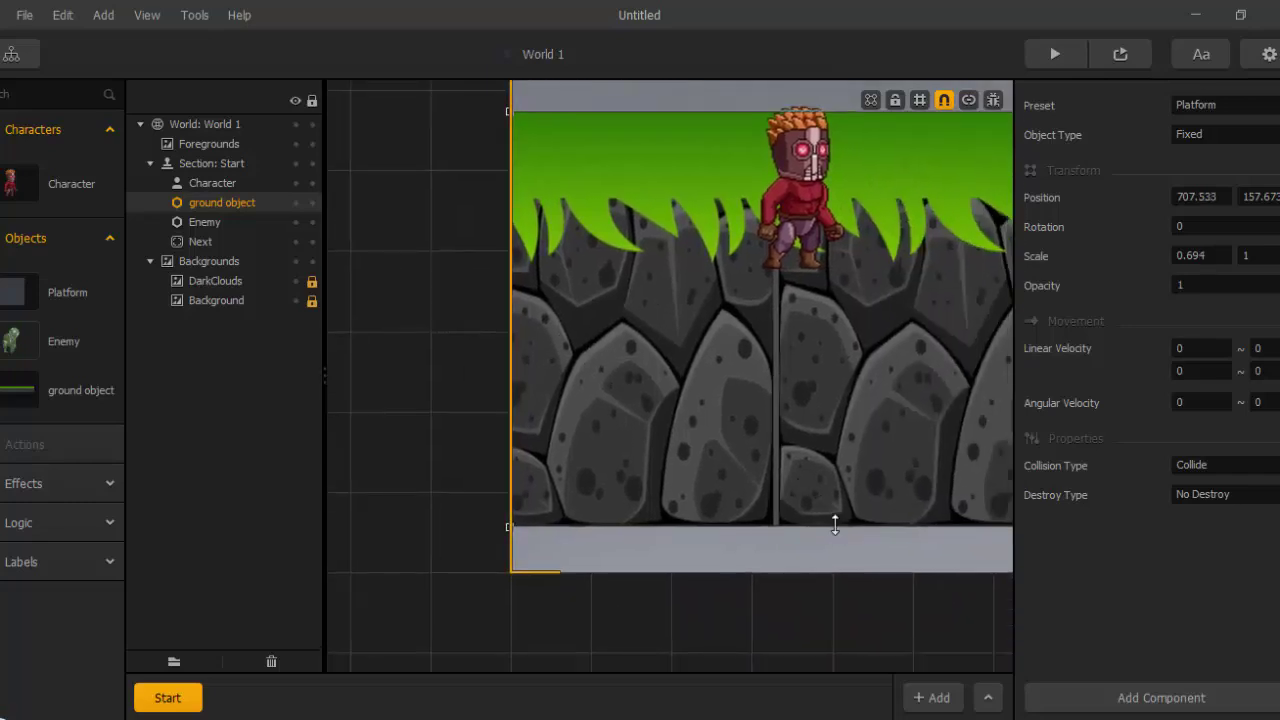
pyautogui.moveTo(834, 526); pyautogui.dragTo(833, 574)
pyautogui.moveTo(799, 436); pyautogui.dragTo(701, 504, button='right')
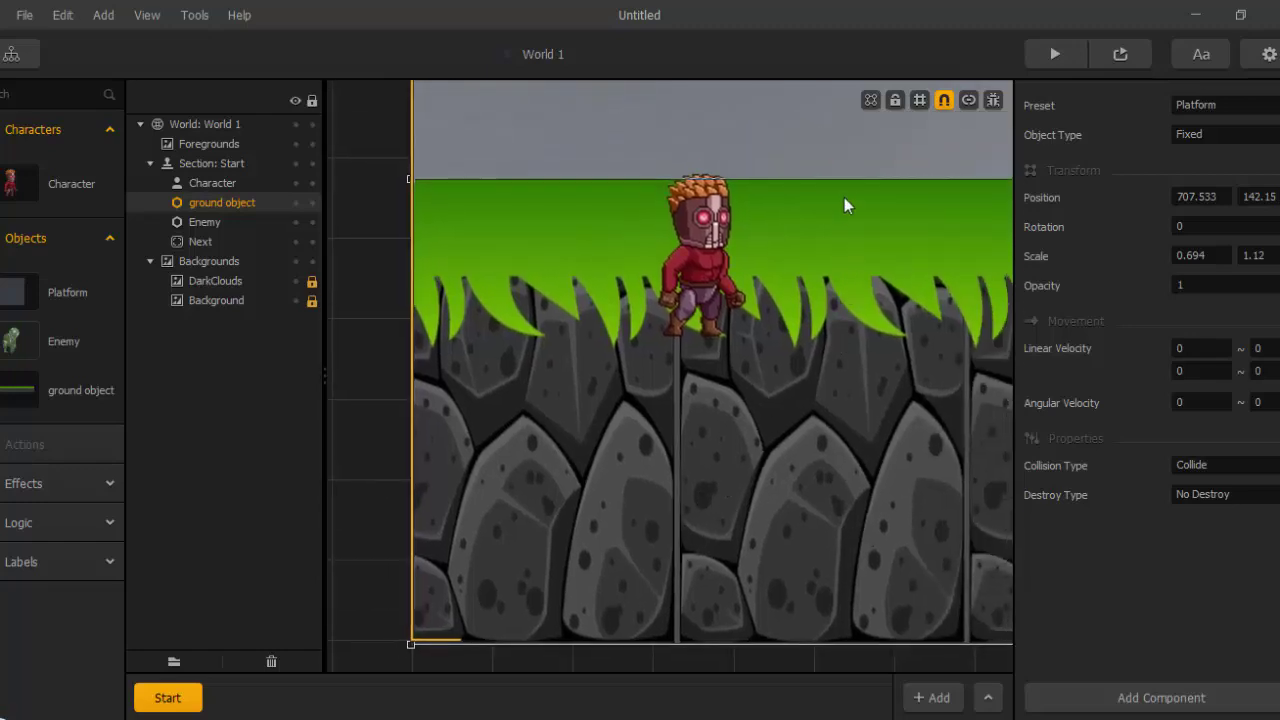
pyautogui.moveTo(844, 181); pyautogui.dragTo(820, 336)
# Shorten the ground's right end to the section's right boundary, at a horizontal scale of about 0.557.
pyautogui.scroll(-3, 820, 392)
pyautogui.moveTo(920, 447); pyautogui.dragTo(621, 473, button='right')
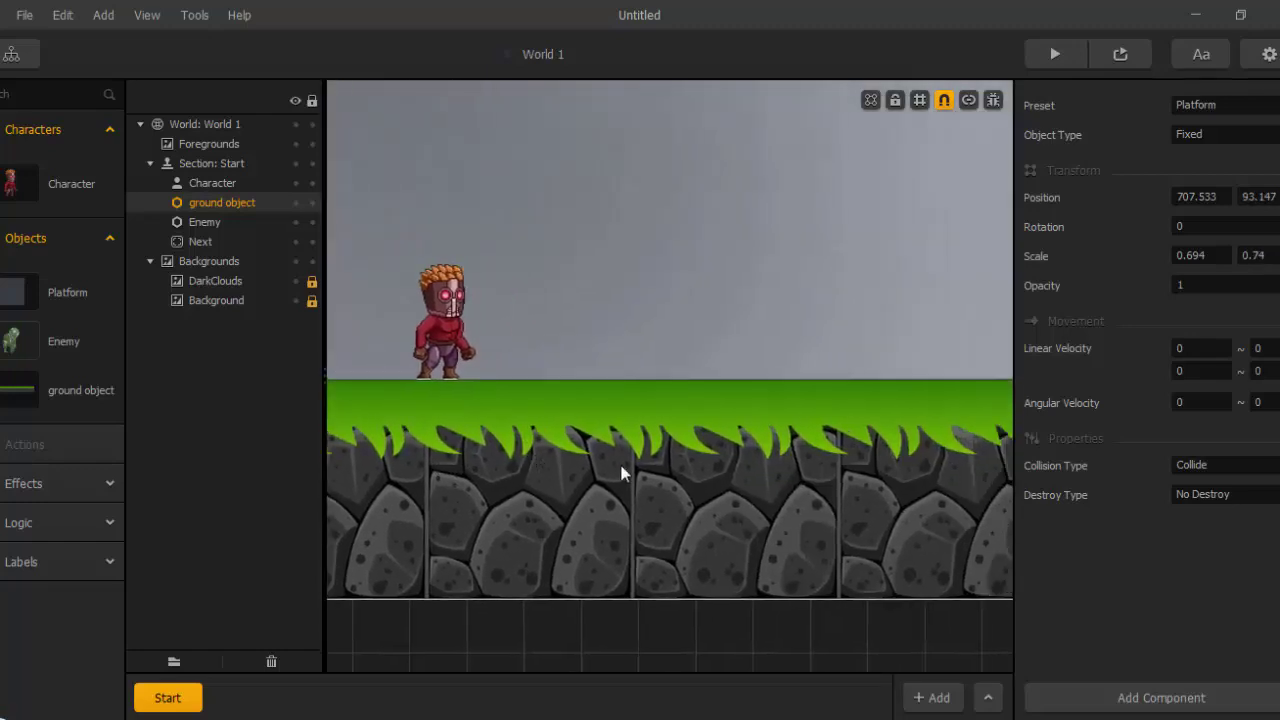
pyautogui.scroll(-1, 675, 500)
pyautogui.moveTo(678, 523); pyautogui.dragTo(533, 502, button='right')
pyautogui.moveTo(798, 505); pyautogui.dragTo(526, 470, button='right')
pyautogui.moveTo(767, 480); pyautogui.dragTo(606, 500, button='right')
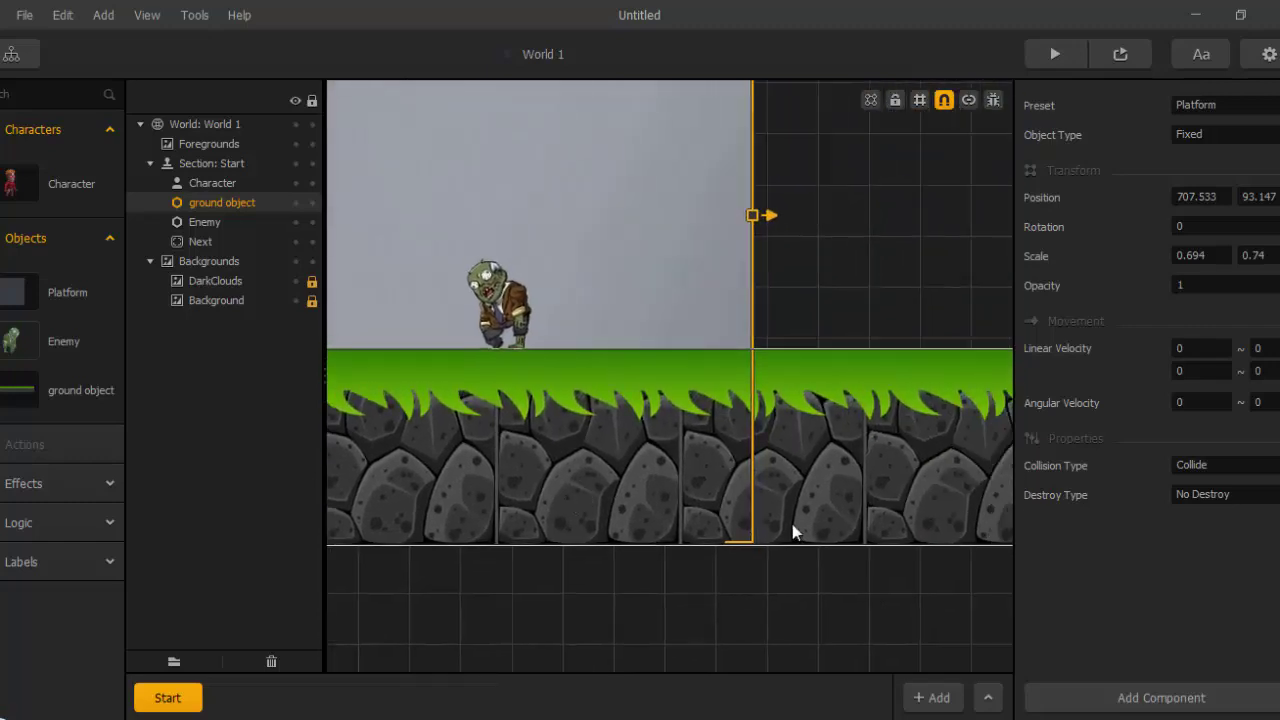
pyautogui.moveTo(792, 530); pyautogui.dragTo(600, 463, button='right')
pyautogui.moveTo(789, 400); pyautogui.dragTo(506, 390)
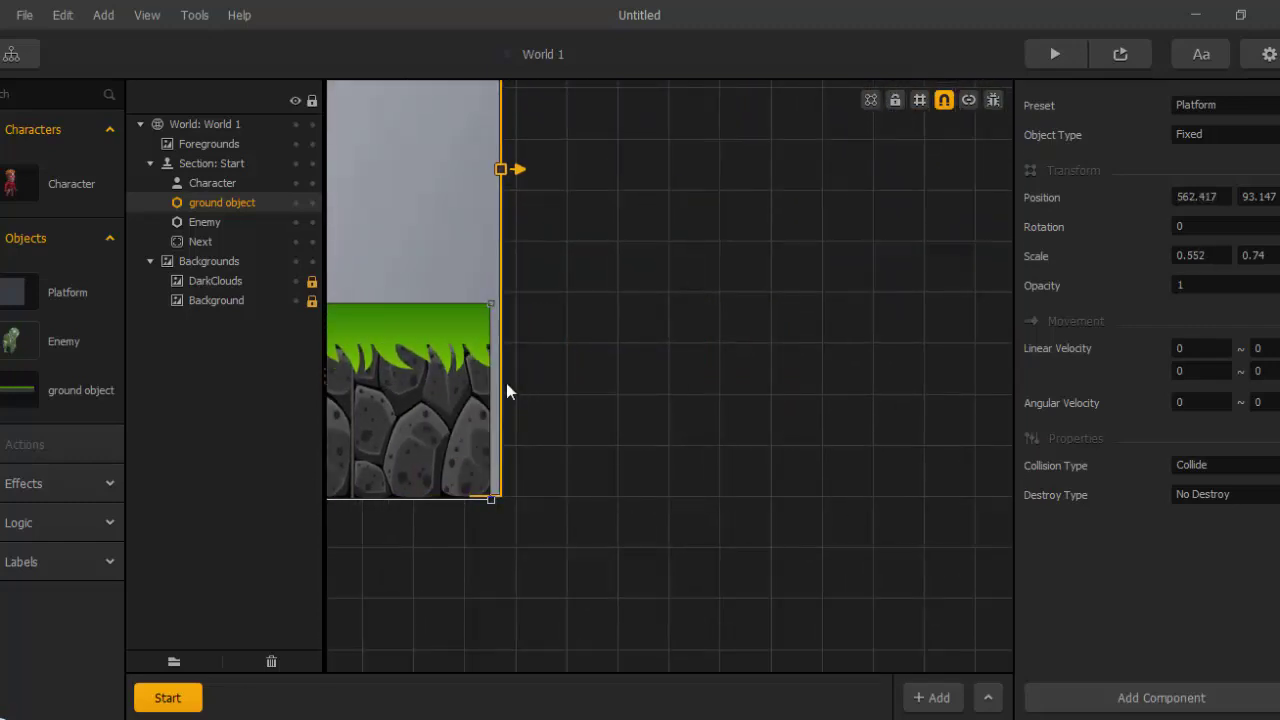
pyautogui.moveTo(506, 390); pyautogui.dragTo(637, 434, button='right')
pyautogui.scroll(3, 575, 360)
pyautogui.moveTo(564, 327); pyautogui.dragTo(587, 326)
# Check how the ground's ends and lower edge line up with the section boundaries.
pyautogui.scroll(-10, 567, 380)
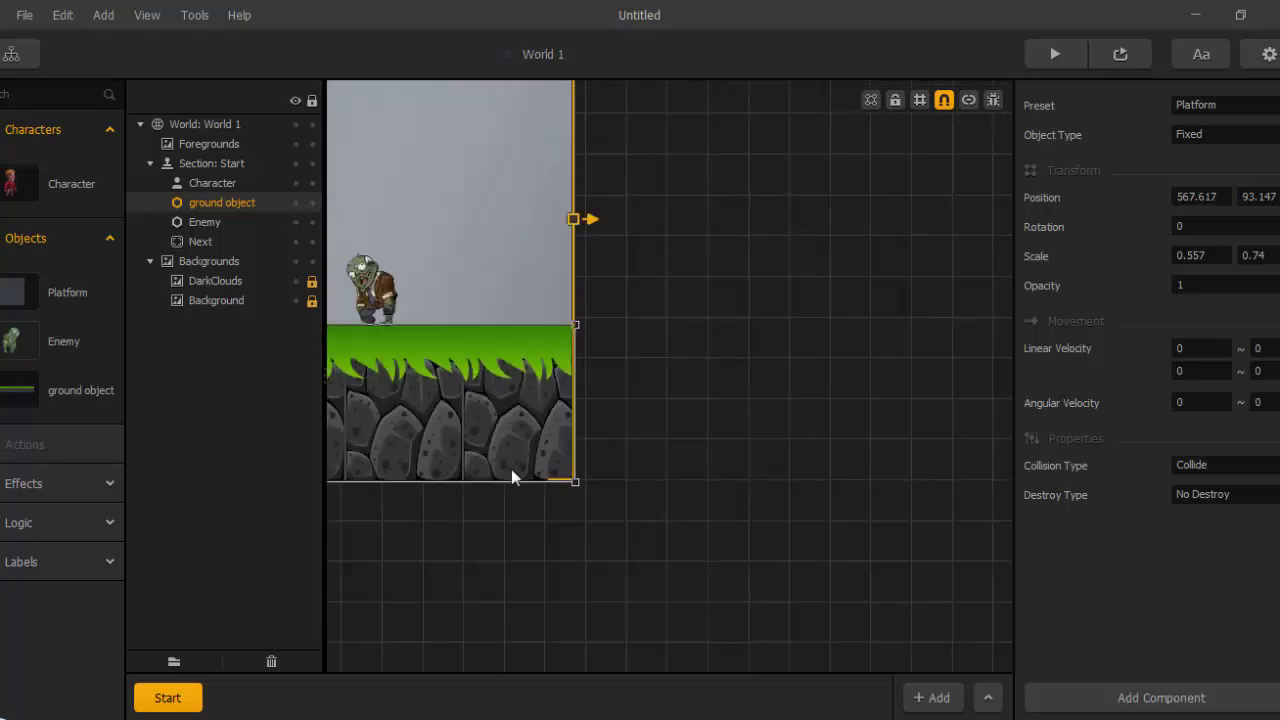
pyautogui.moveTo(463, 500); pyautogui.dragTo(886, 457, button='middle')
pyautogui.moveTo(549, 487); pyautogui.dragTo(671, 505, button='middle')
pyautogui.scroll(7, 670, 512)
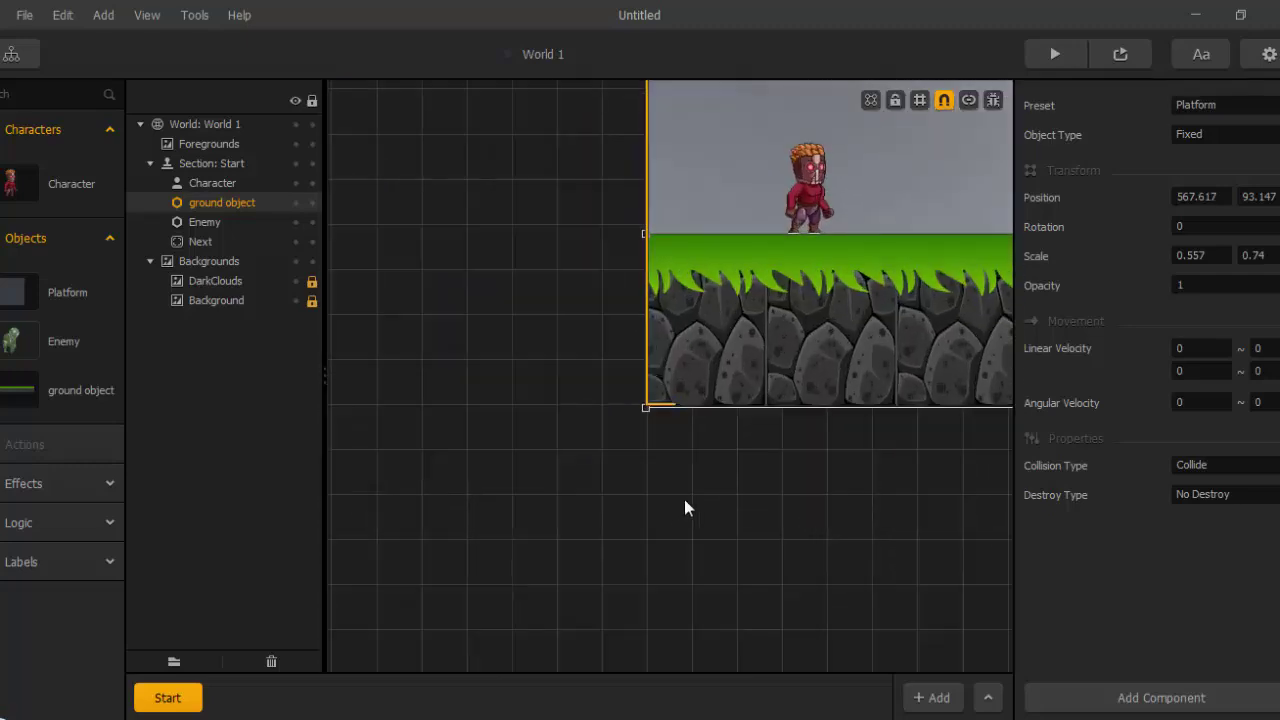
pyautogui.scroll(-2, 780, 577)
pyautogui.moveTo(780, 577); pyautogui.dragTo(368, 565, button='middle')
pyautogui.scroll(-2, 722, 472)
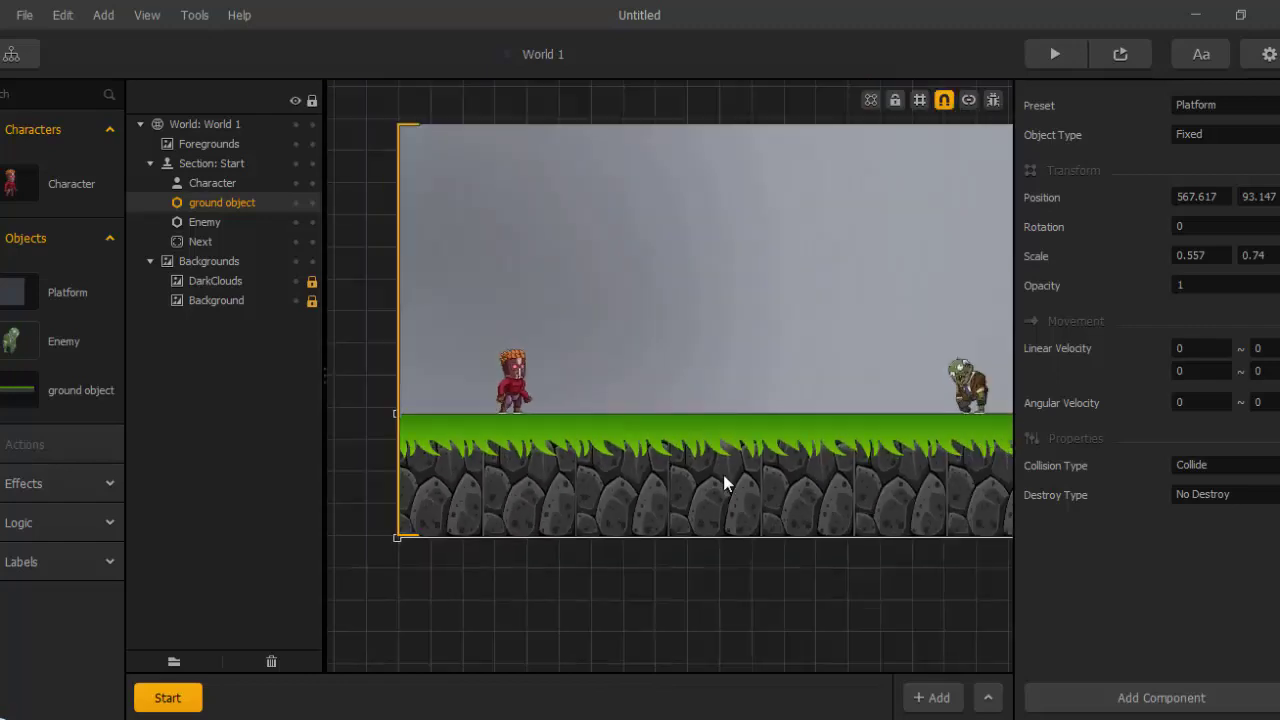
# Lower the ground's top edge below the character and zombie, to a vertical scale of about 0.543.
pyautogui.moveTo(800, 483); pyautogui.dragTo(688, 473, button='middle')
pyautogui.scroll(1, 688, 473)
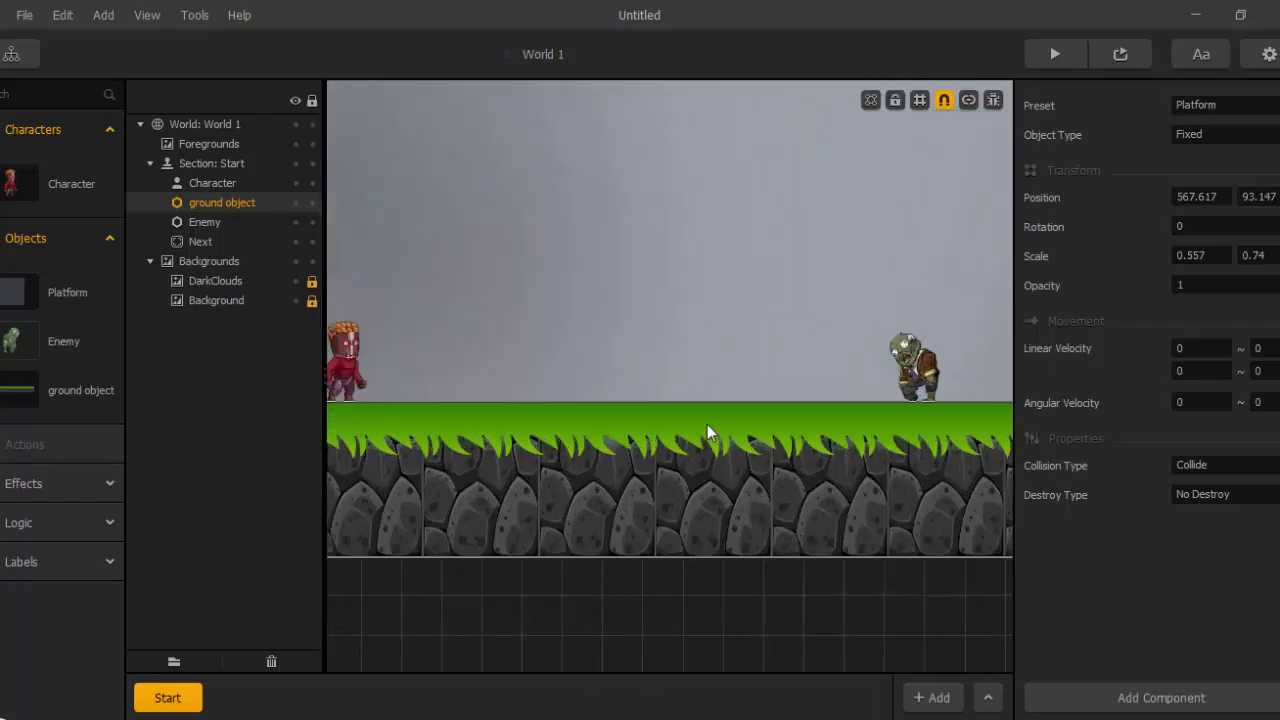
pyautogui.moveTo(708, 413); pyautogui.dragTo(708, 442)
pyautogui.scroll(-3, 566, 506)
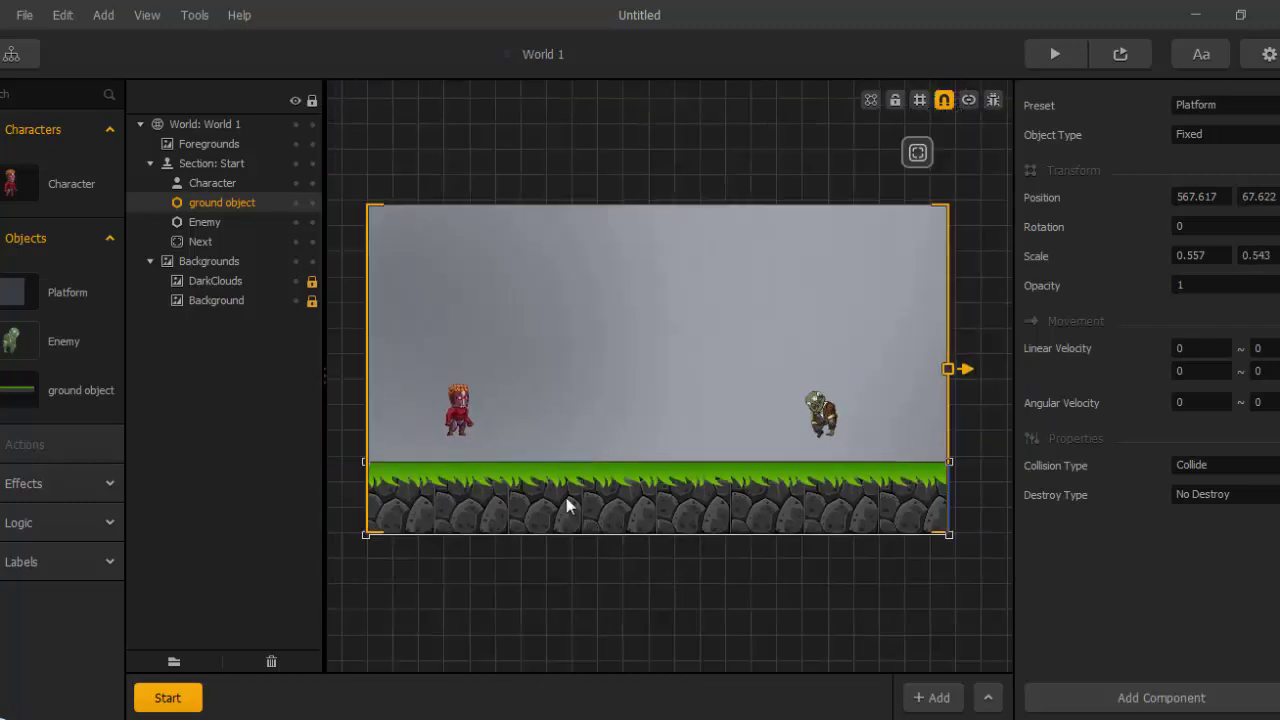
# Turn off snapping and lower the character onto the grass at about position 179.4, 189.8.
pyautogui.scroll(5, 729, 406)
pyautogui.moveTo(624, 232)
pyautogui.mouseDown()
pyautogui.moveTo(624, 307)
pyautogui.moveTo(624, 278)
pyautogui.mouseUp()
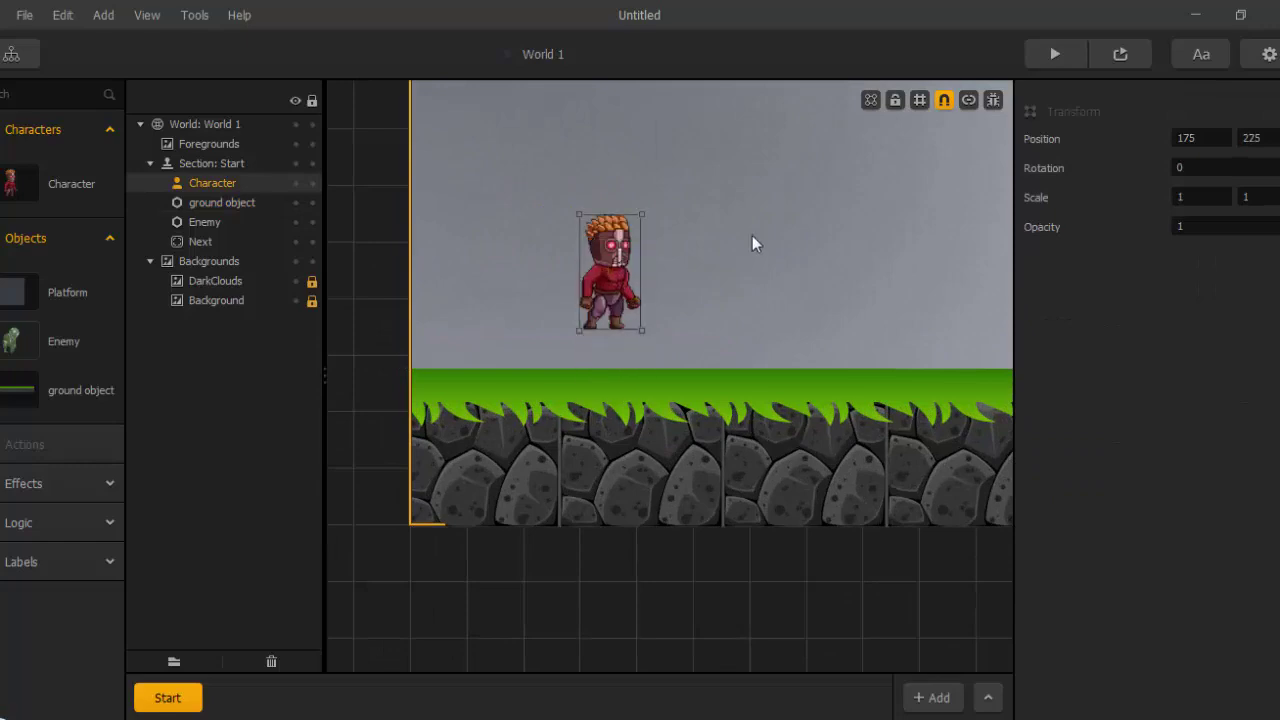
pyautogui.click(937, 104)
pyautogui.scroll(2, 589, 342)
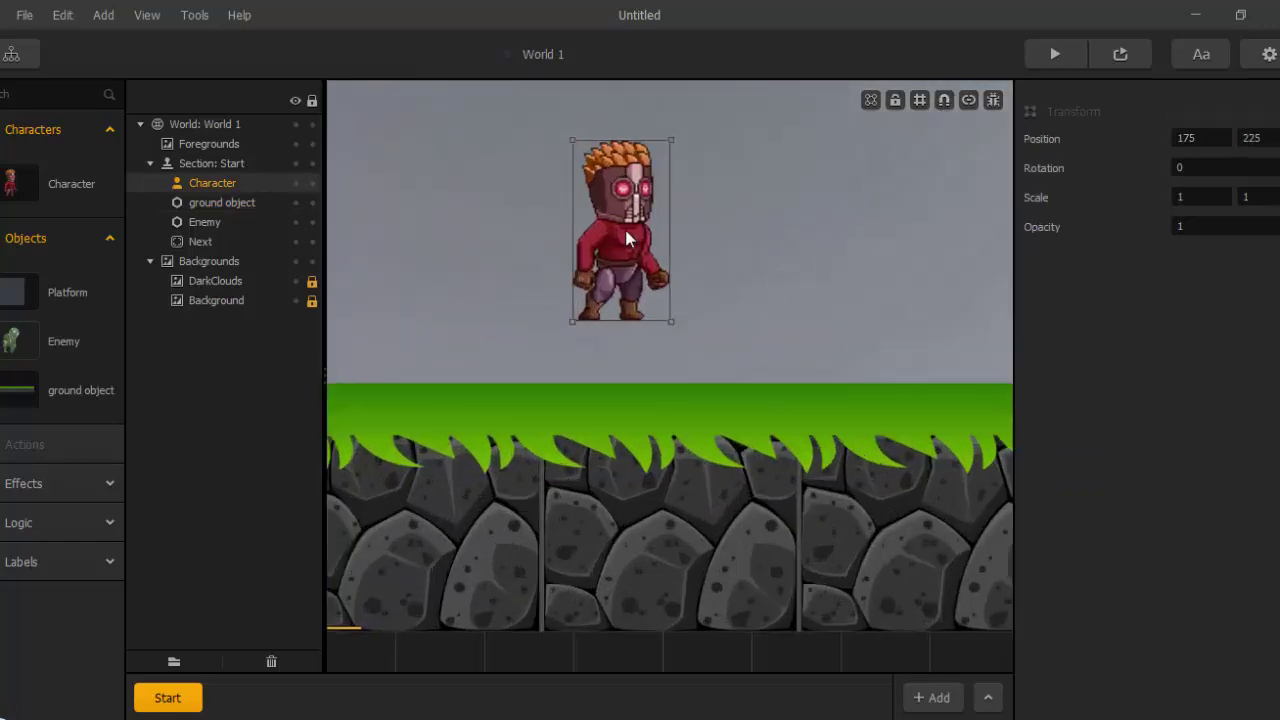
pyautogui.moveTo(624, 225); pyautogui.dragTo(633, 292)
# Lower the zombie enemy onto the grass at about position 888, 195.5.
pyautogui.scroll(-4, 687, 355)
pyautogui.moveTo(539, 456); pyautogui.dragTo(318, 496, button='middle')
pyautogui.scroll(5, 725, 467)
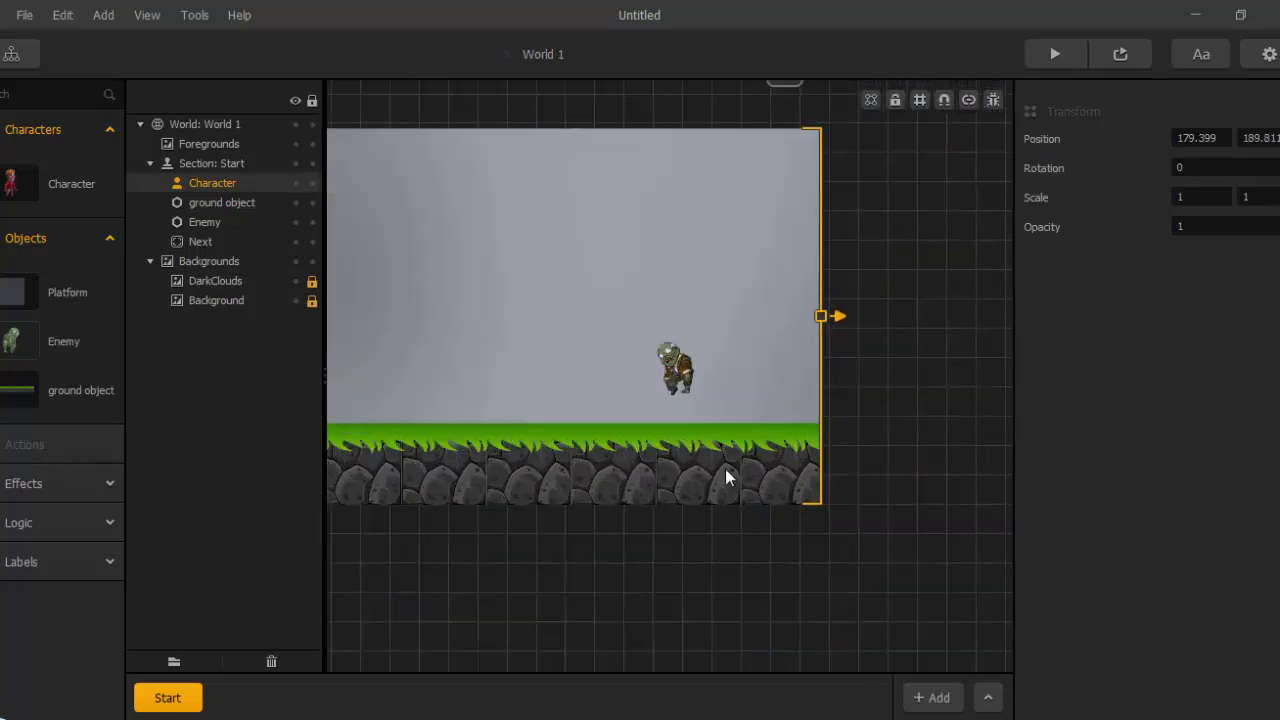
pyautogui.moveTo(613, 271); pyautogui.dragTo(619, 337)
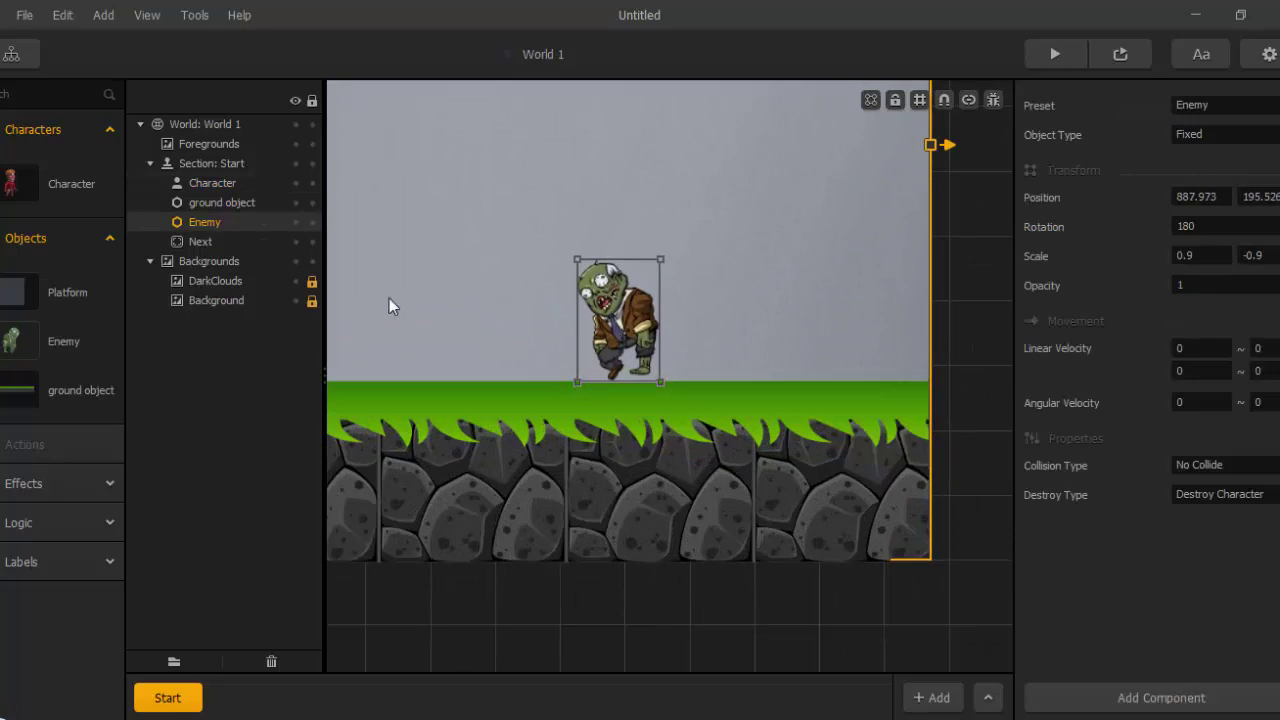
# Open the Enemy object's collision shape for editing.
pyautogui.click(8, 355)
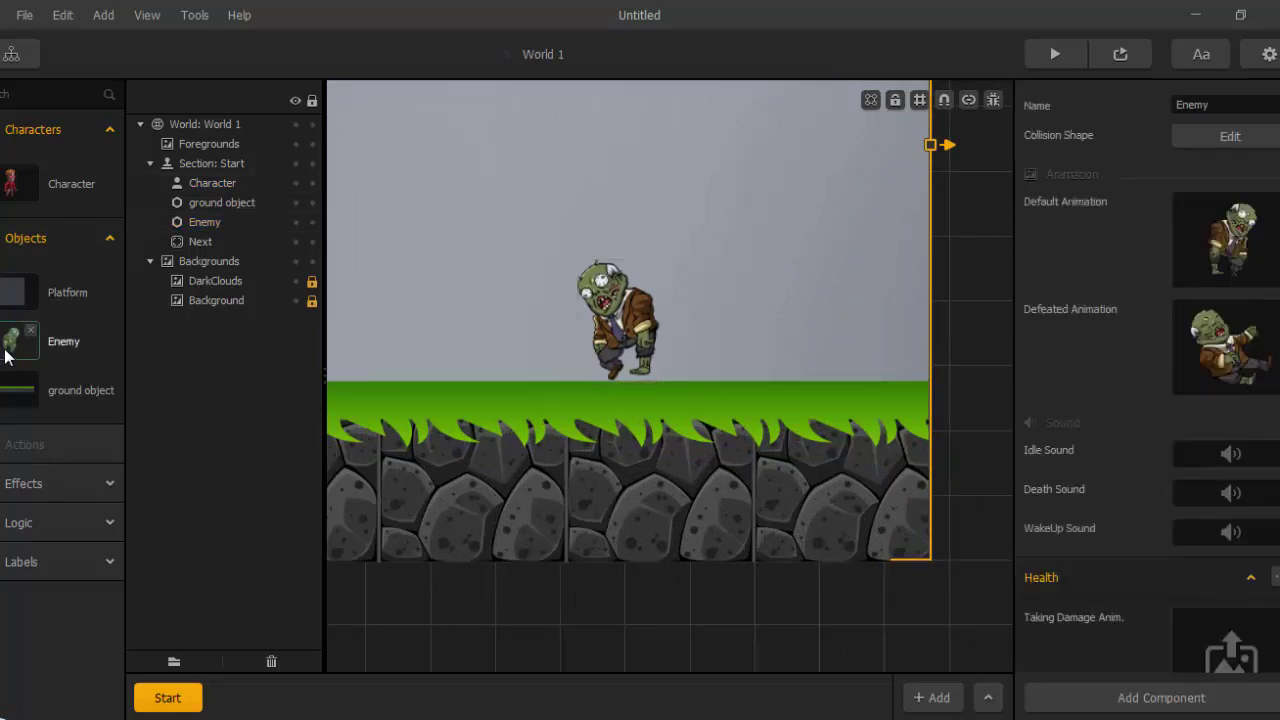
pyautogui.click(1205, 138)
pyautogui.scroll(5, 451, 393)
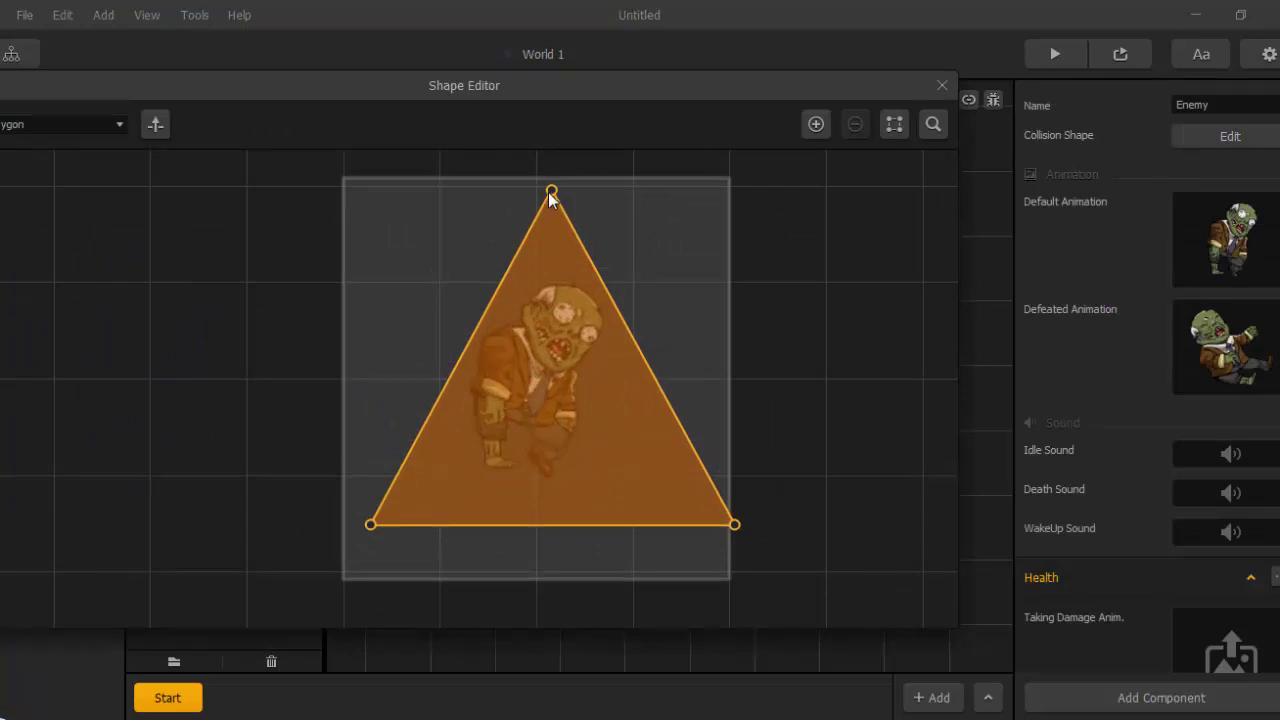
# Try to fit the triangular collision polygon around the zombie's head by adding two points and moving the upper points inward.
pyautogui.click(812, 130)
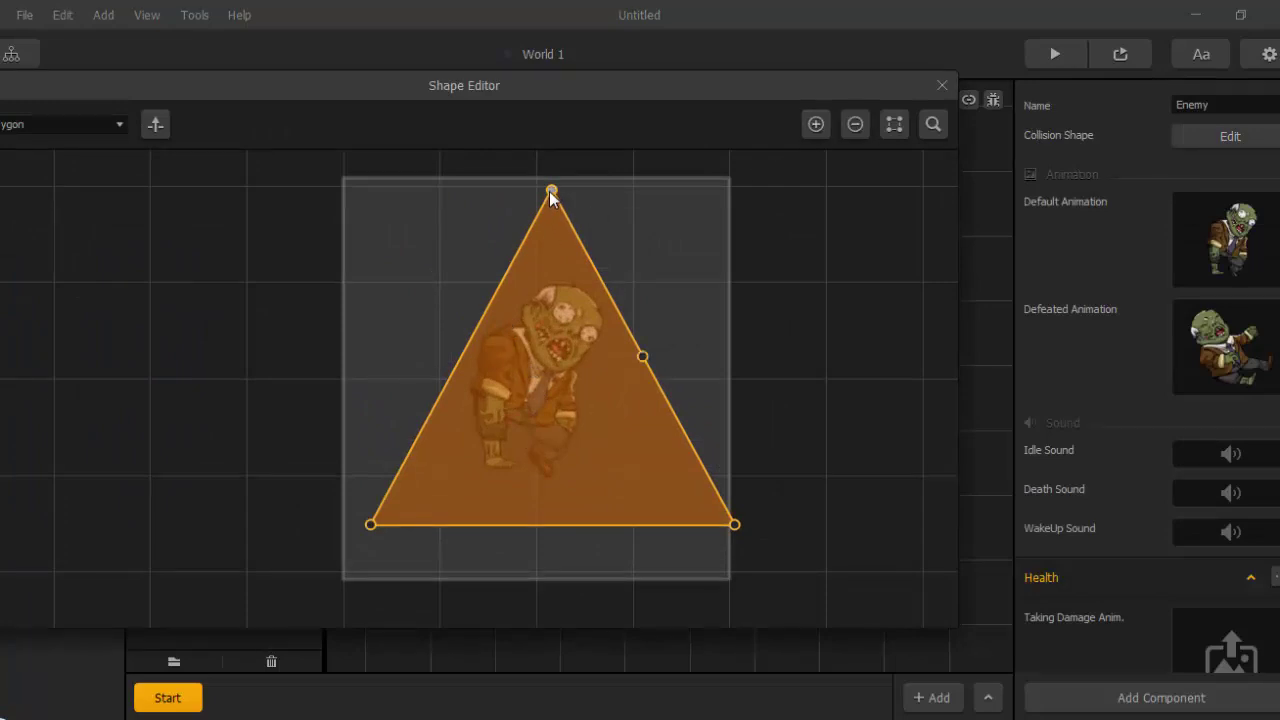
pyautogui.moveTo(550, 192); pyautogui.dragTo(529, 285)
pyautogui.click(818, 124)
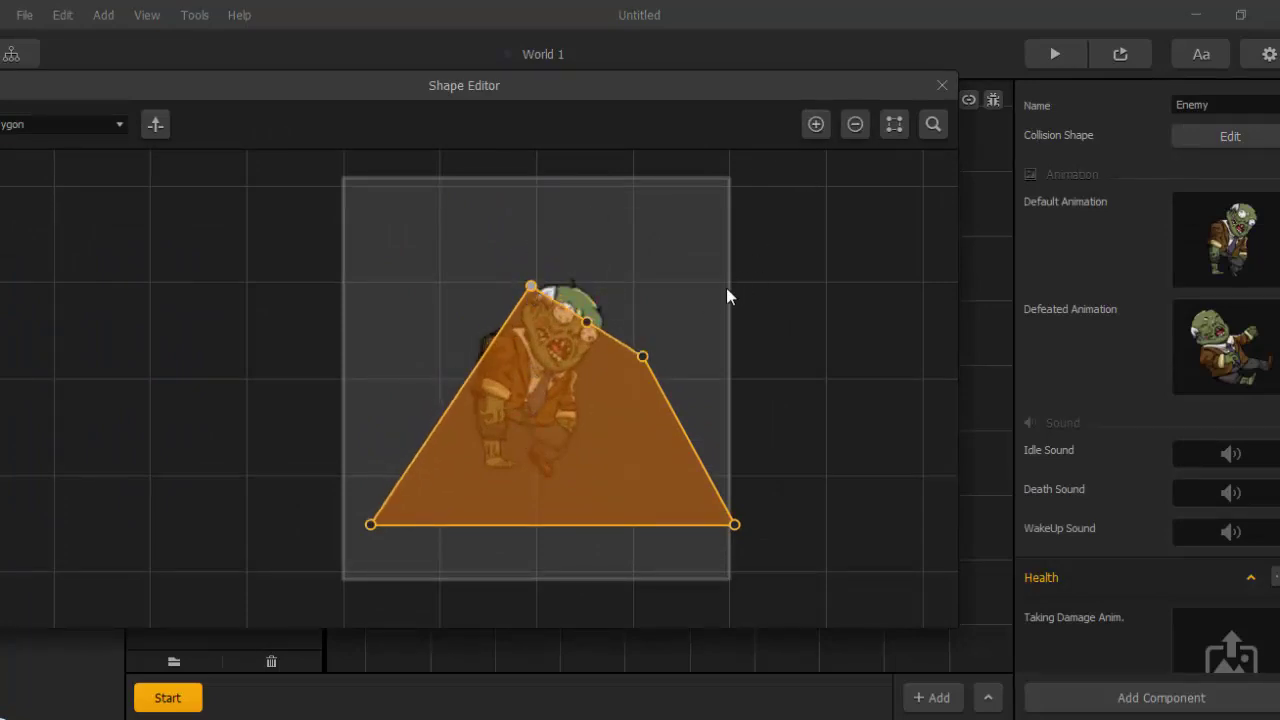
pyautogui.scroll(2, 726, 294)
pyautogui.moveTo(532, 334); pyautogui.dragTo(421, 333)
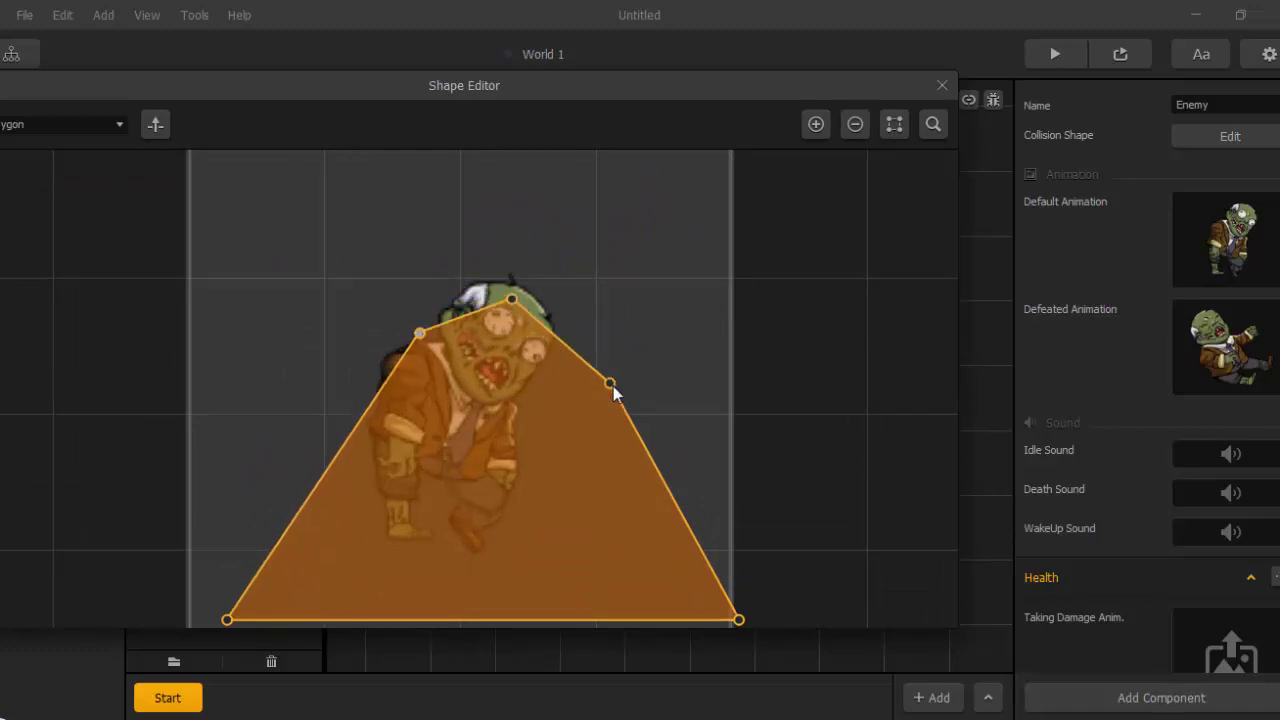
pyautogui.moveTo(611, 385); pyautogui.dragTo(549, 344)
pyautogui.scroll(-3, 700, 430)
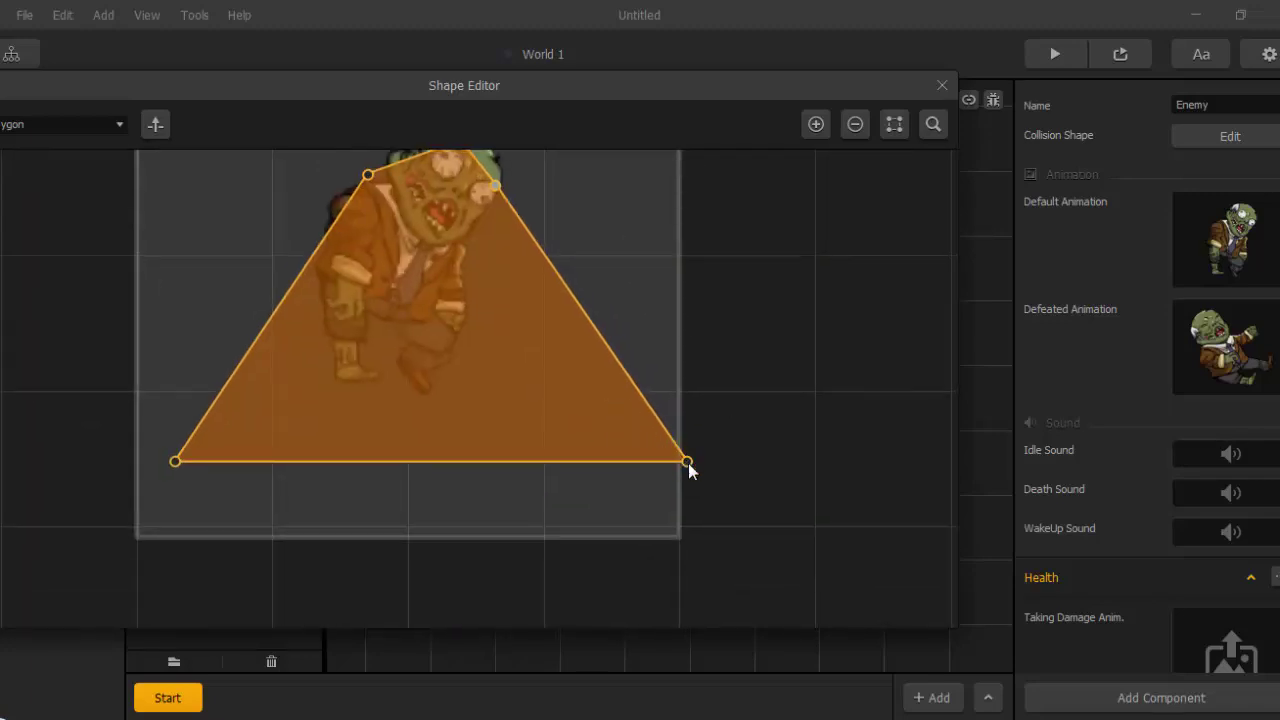
# Auto-fit the collision polygon to a four-point box around the zombie.
pyautogui.click(894, 124)
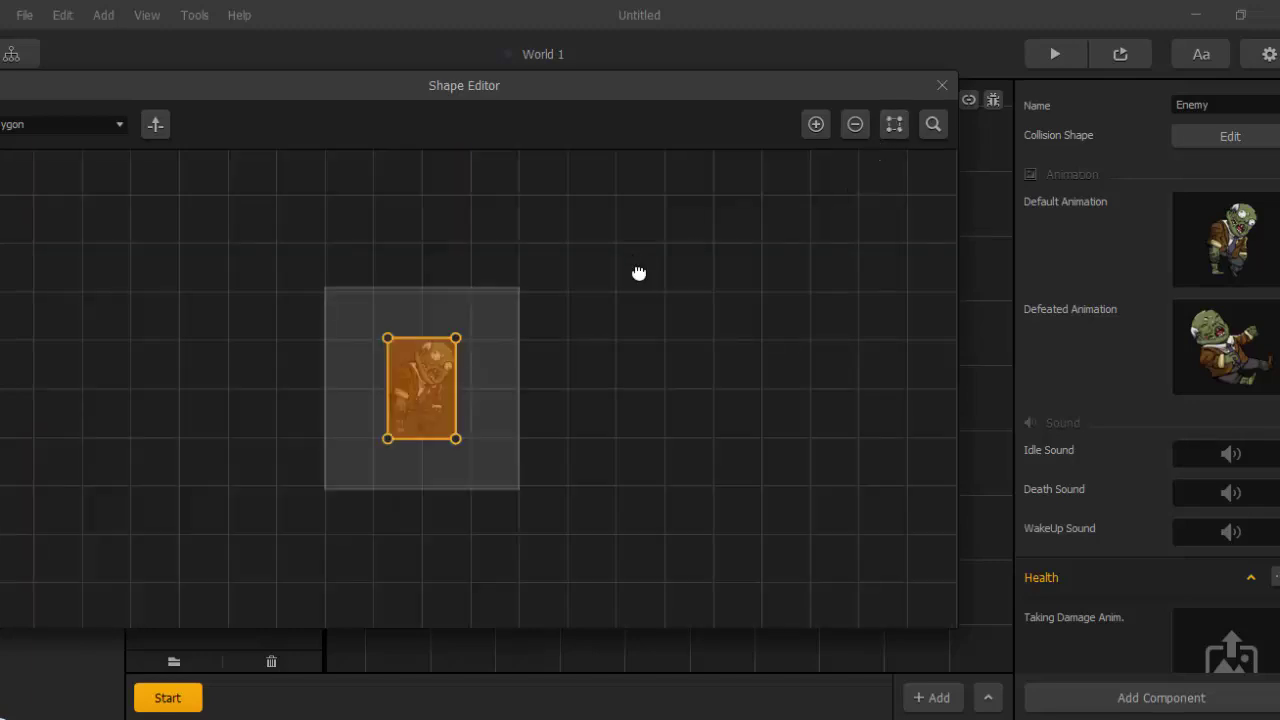
pyautogui.scroll(4, 408, 506)
pyautogui.scroll(1, 495, 398)
pyautogui.moveTo(525, 413); pyautogui.dragTo(692, 472, button='middle')
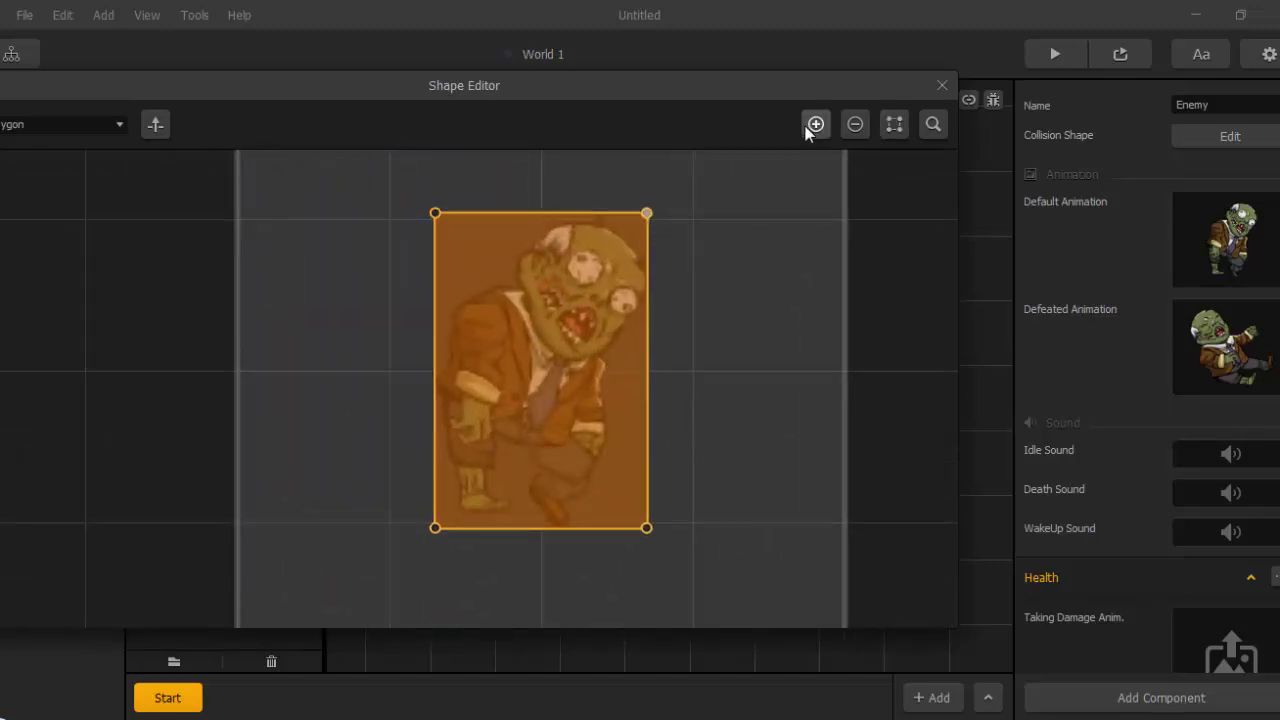
# Add points beside the zombie's head and pull the polygon's upper points inward around the shoulder and head, keeping the shape convex.
pyautogui.click(649, 214)
pyautogui.moveTo(645, 214); pyautogui.dragTo(587, 233)
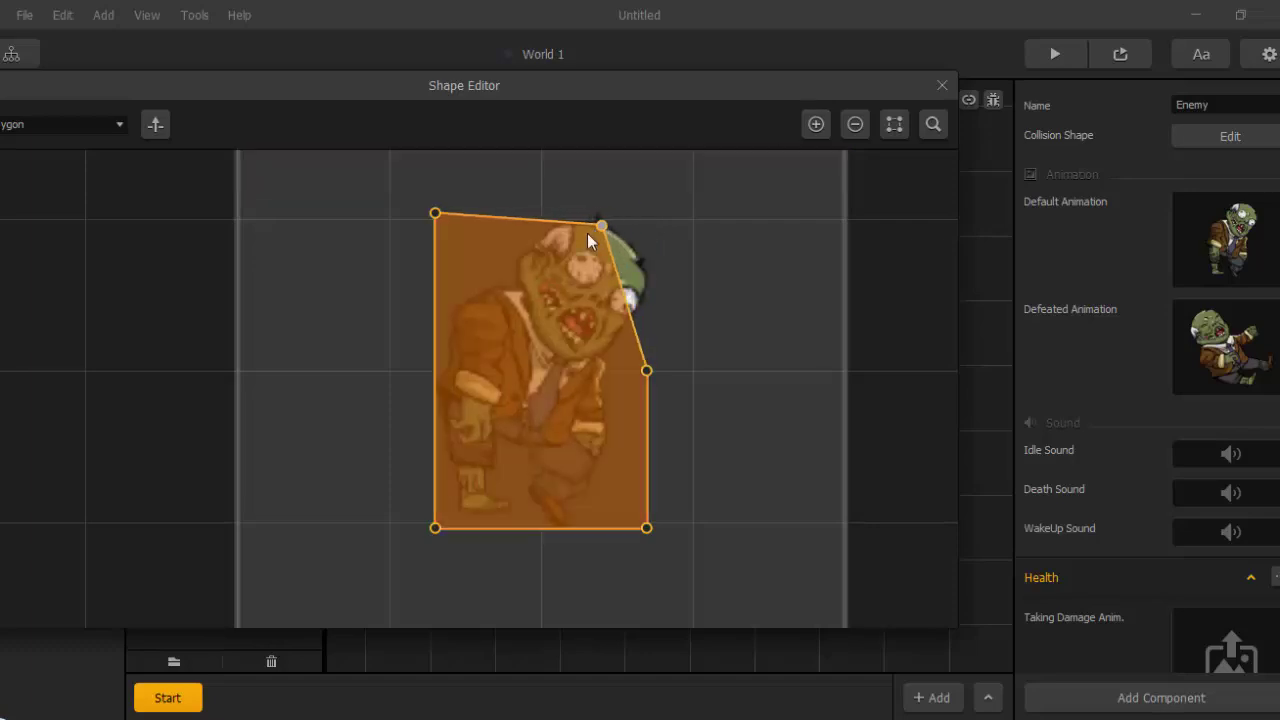
pyautogui.click(476, 216)
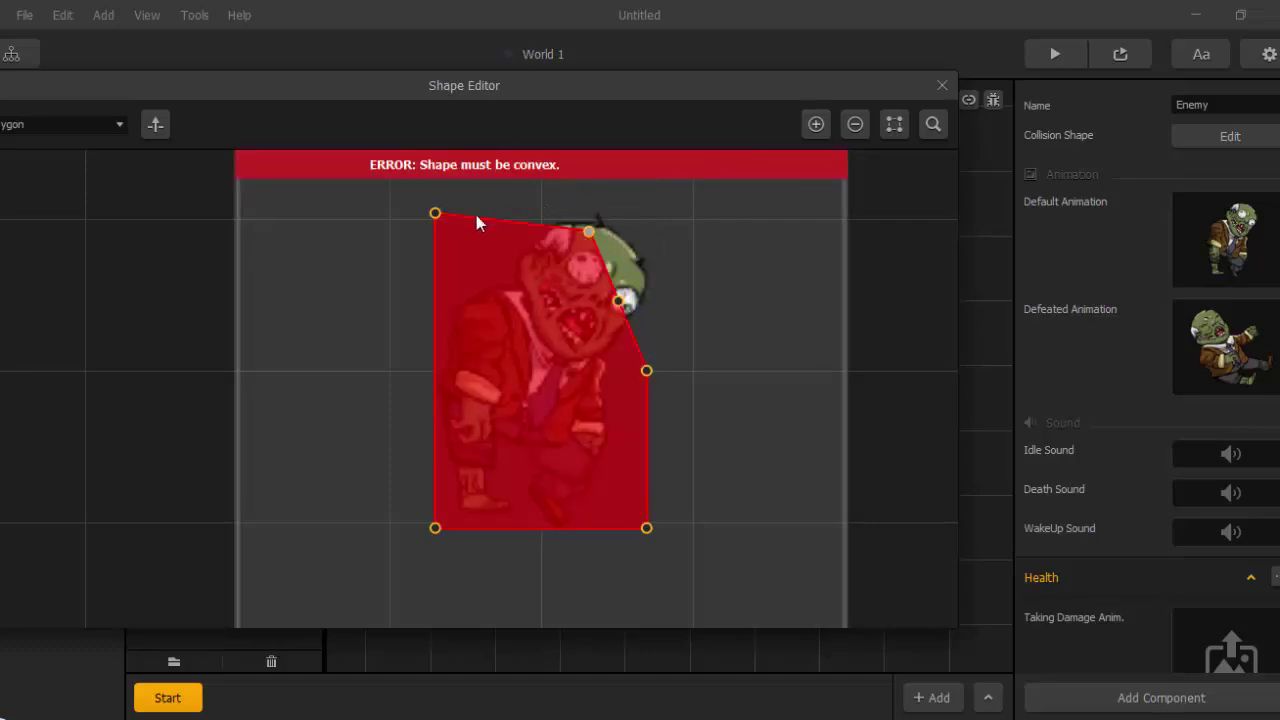
pyautogui.moveTo(436, 214); pyautogui.dragTo(459, 316)
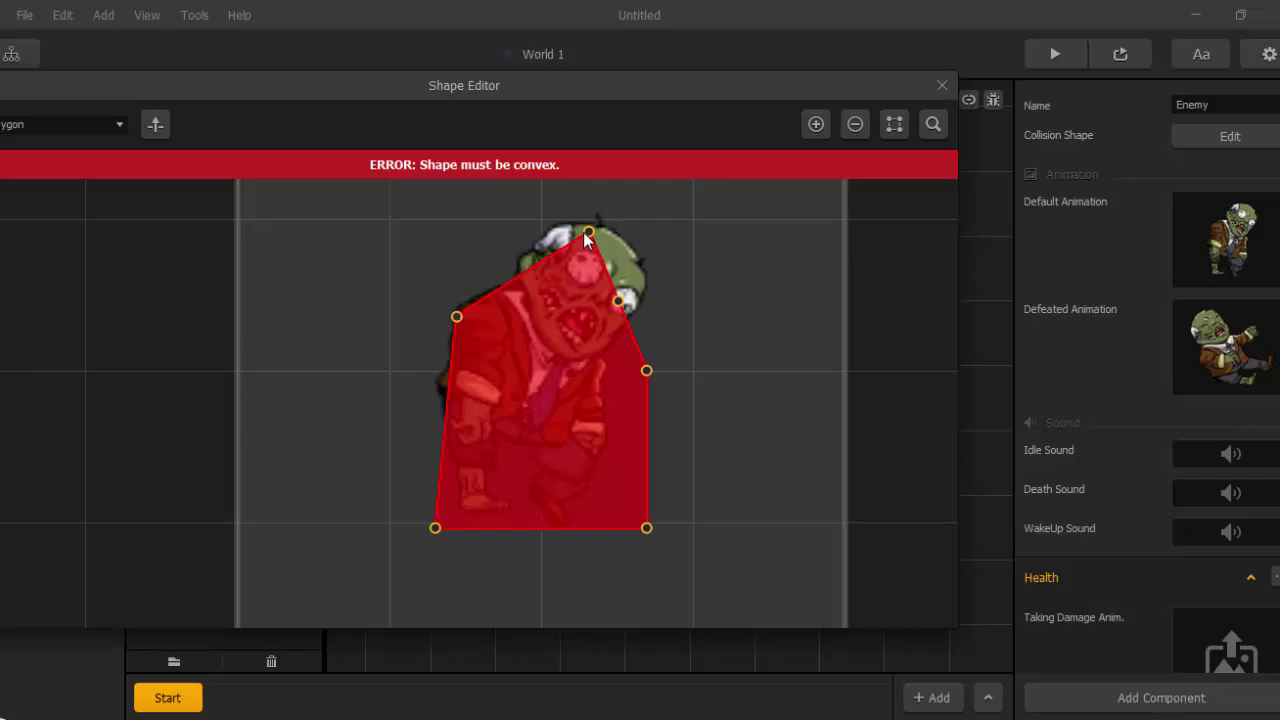
pyautogui.moveTo(587, 236); pyautogui.dragTo(573, 247)
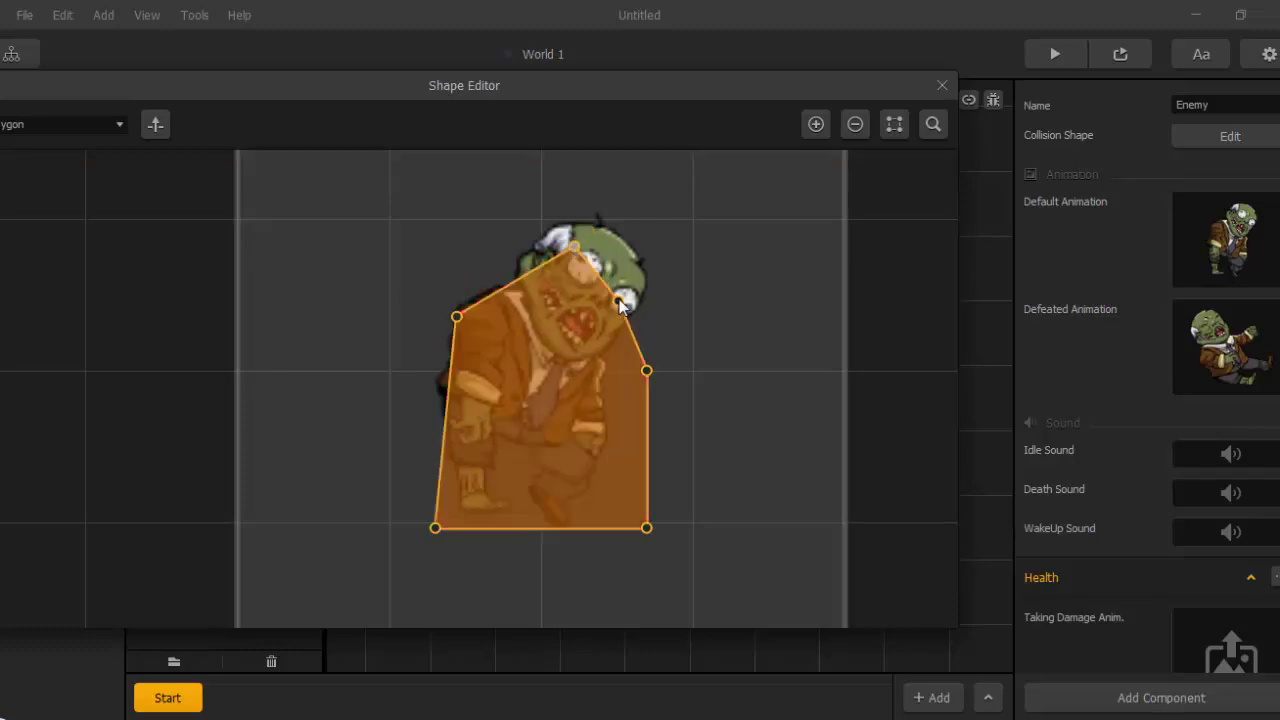
pyautogui.moveTo(620, 302); pyautogui.dragTo(637, 302)
# Add a point along the polygon's bottom edge and pull the lower points in around the zombie's front arm and feet.
pyautogui.moveTo(648, 383); pyautogui.dragTo(646, 446)
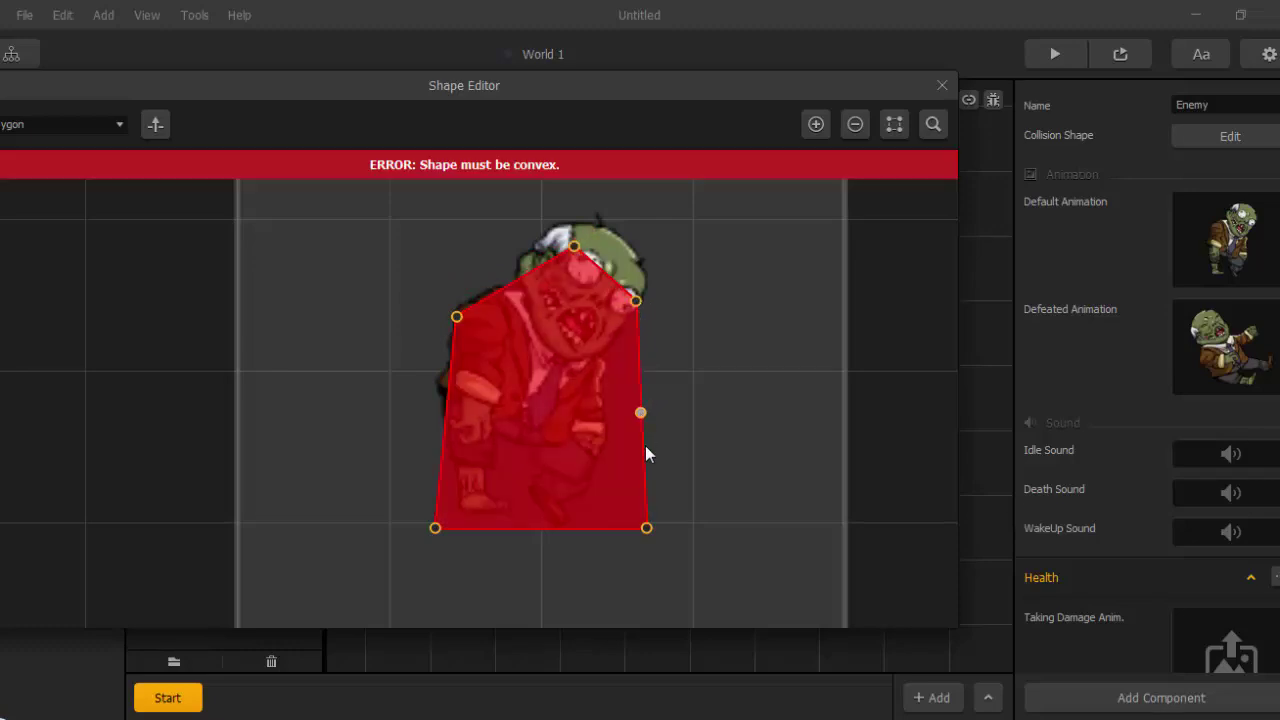
pyautogui.moveTo(647, 533); pyautogui.dragTo(586, 527)
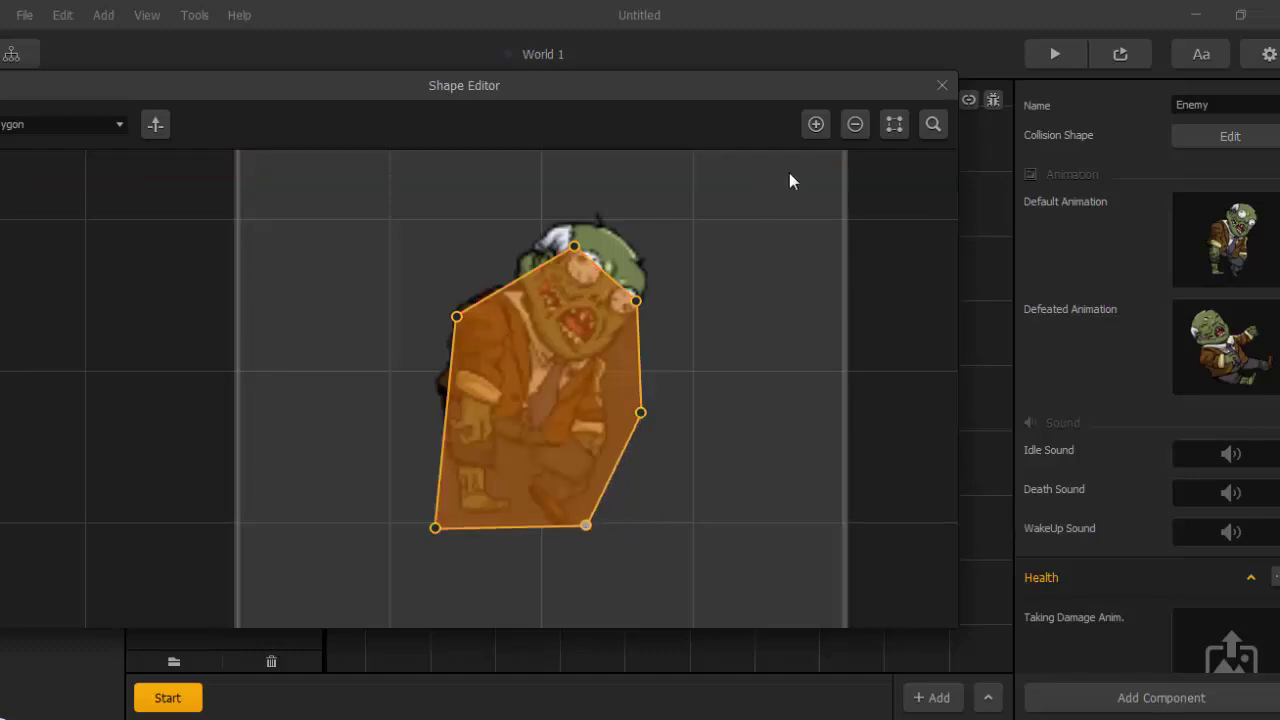
pyautogui.click(511, 527)
pyautogui.moveTo(437, 531); pyautogui.dragTo(457, 499)
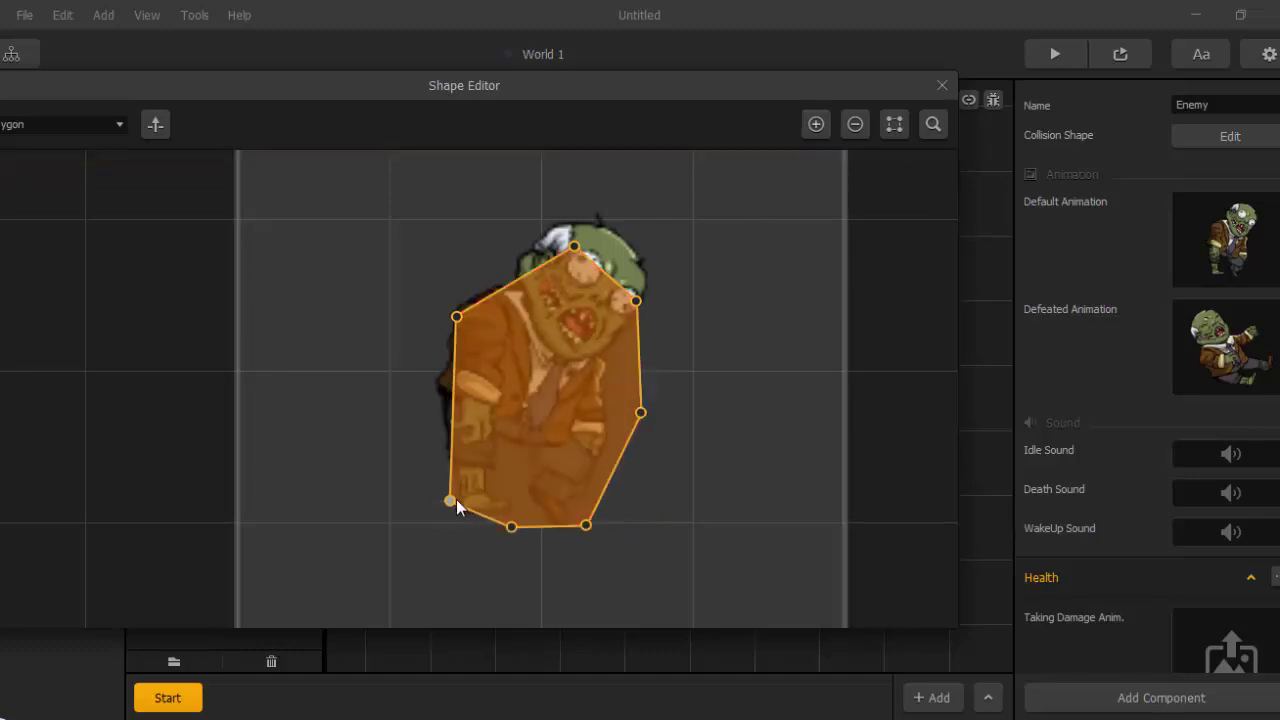
pyautogui.moveTo(587, 526); pyautogui.dragTo(569, 513)
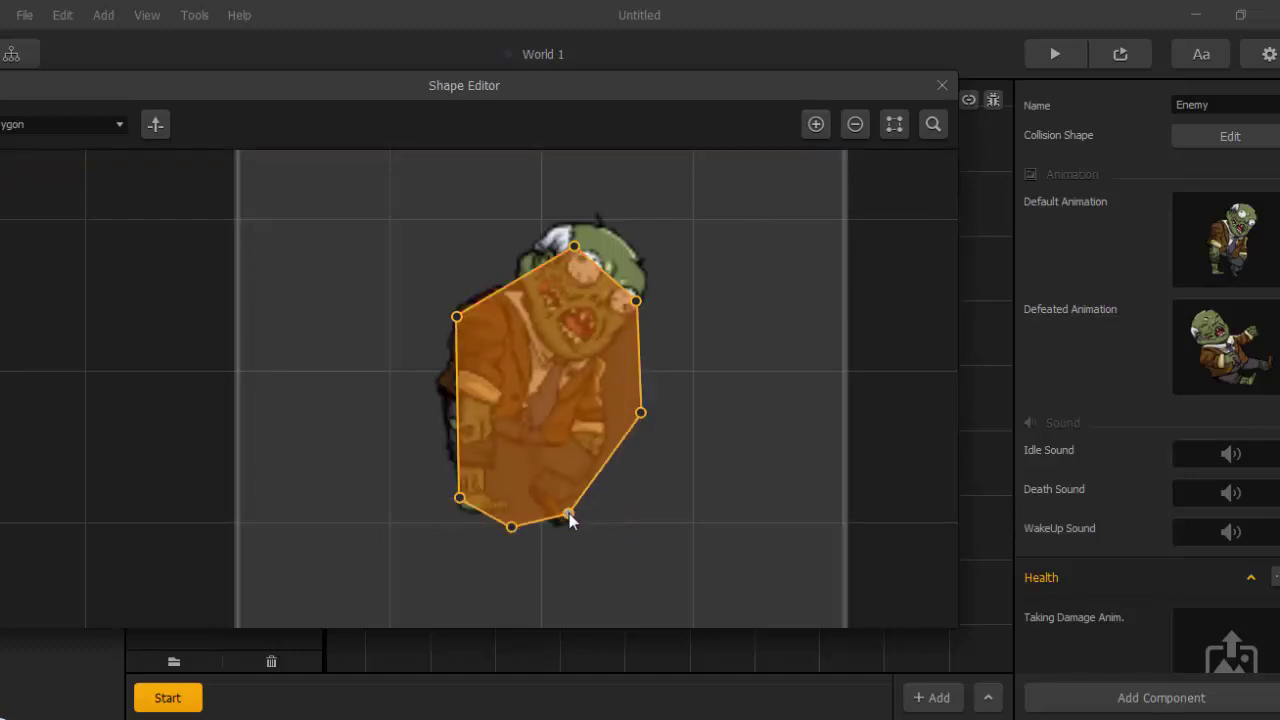
# Add an eighth polygon point between the shoulder and head, and reposition both neighbouring points along the zombie's back.
pyautogui.click(457, 317)
pyautogui.click(815, 128)
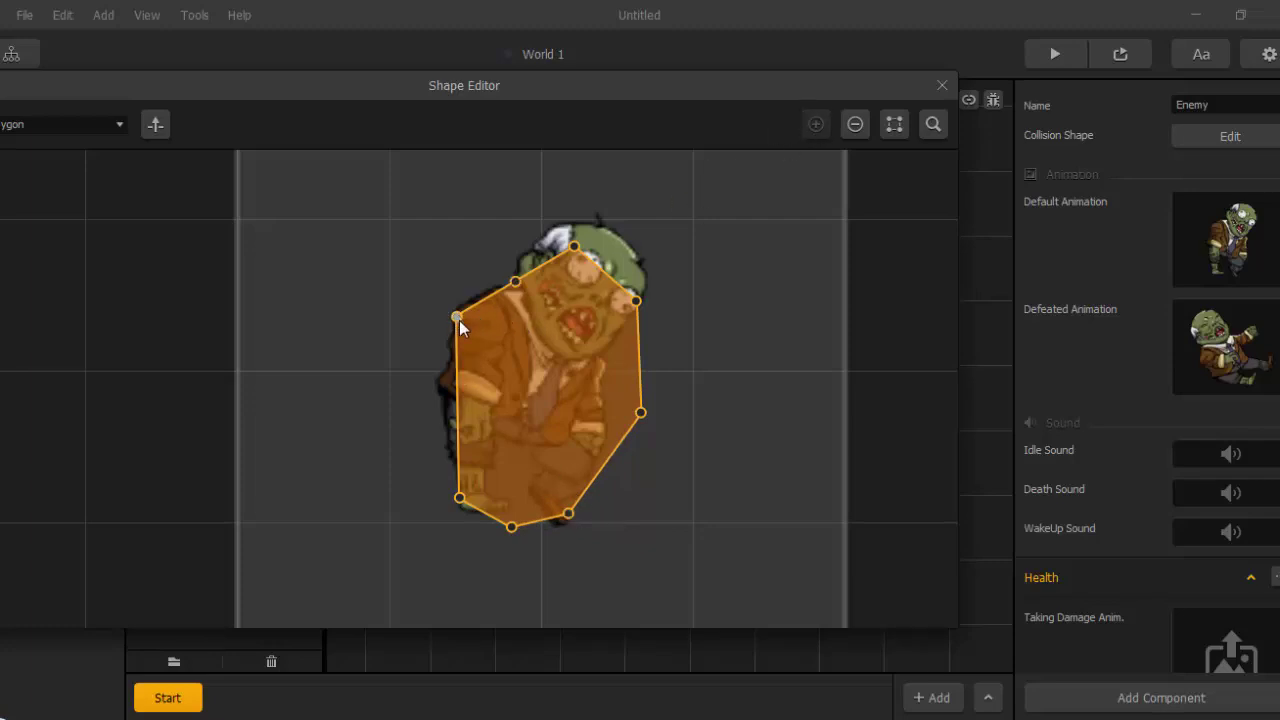
pyautogui.moveTo(458, 319); pyautogui.dragTo(453, 389)
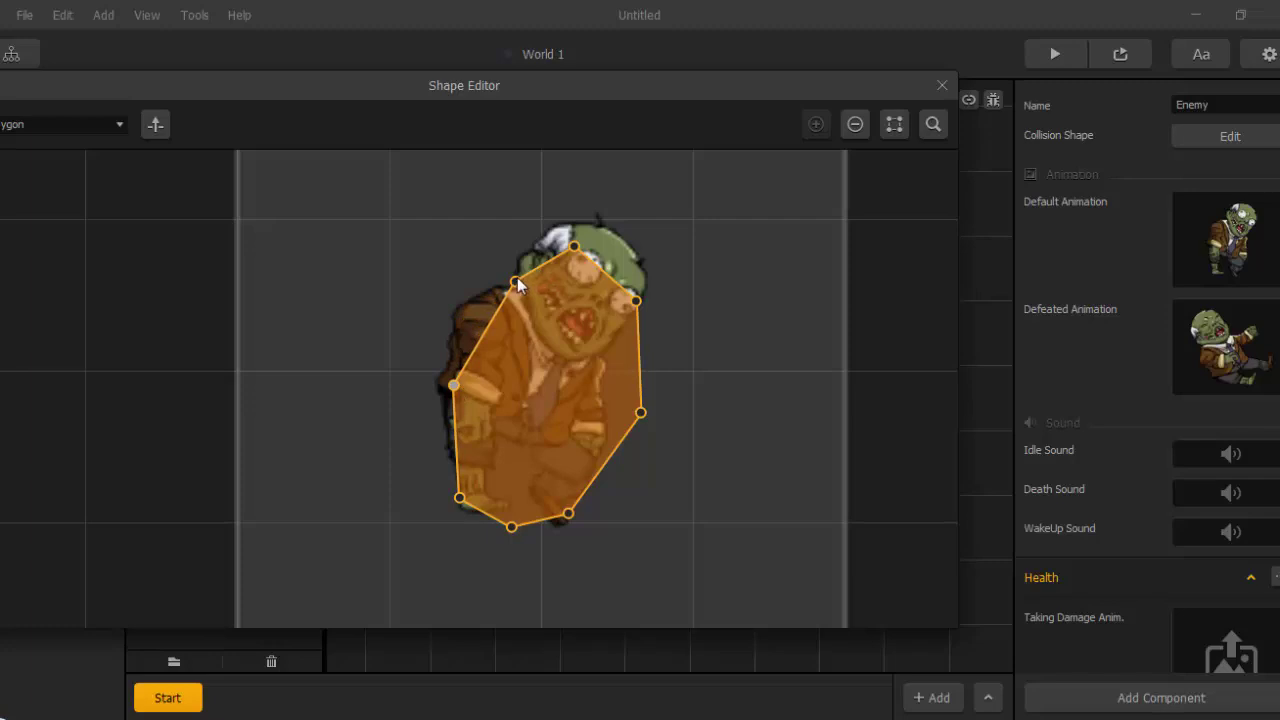
pyautogui.moveTo(515, 282); pyautogui.dragTo(509, 282)
pyautogui.moveTo(452, 384); pyautogui.dragTo(459, 350)
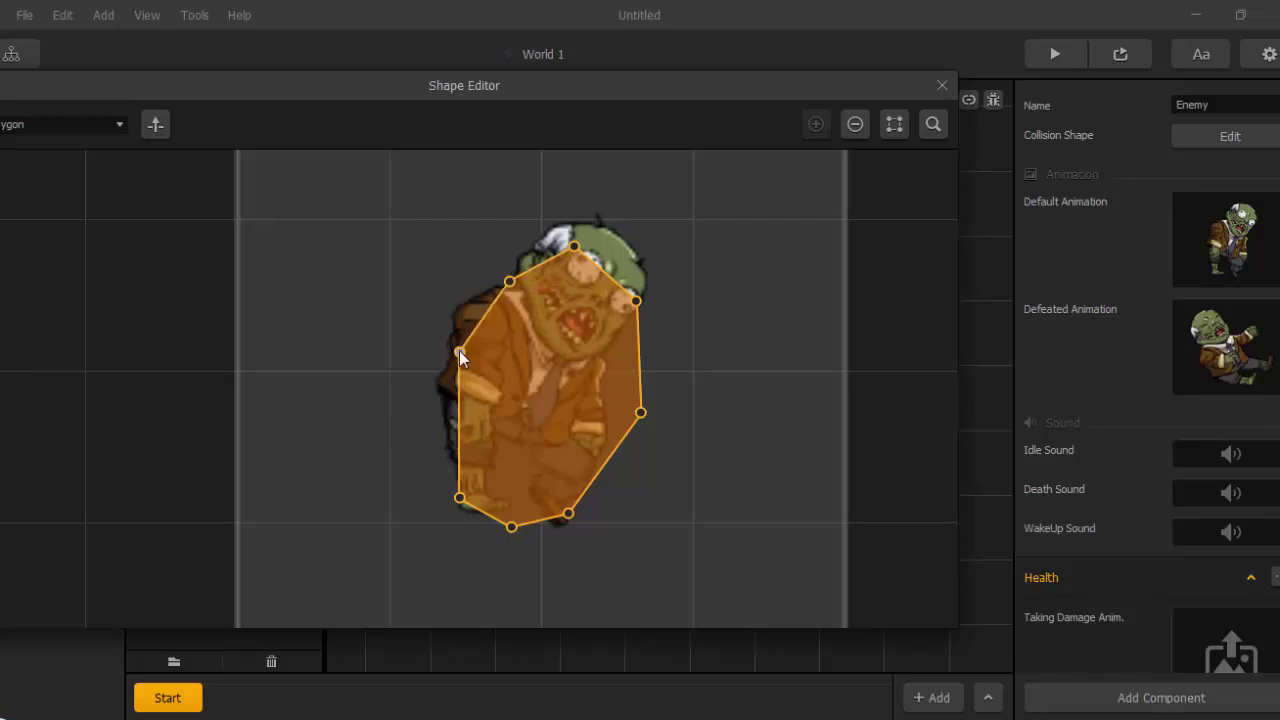
# Pull the polygon point beside the zombie's front arm inward and raise the two points on the head.
pyautogui.scroll(2, 592, 490)
pyautogui.moveTo(668, 376); pyautogui.dragTo(637, 375)
pyautogui.moveTo(691, 349); pyautogui.dragTo(757, 423, button='middle')
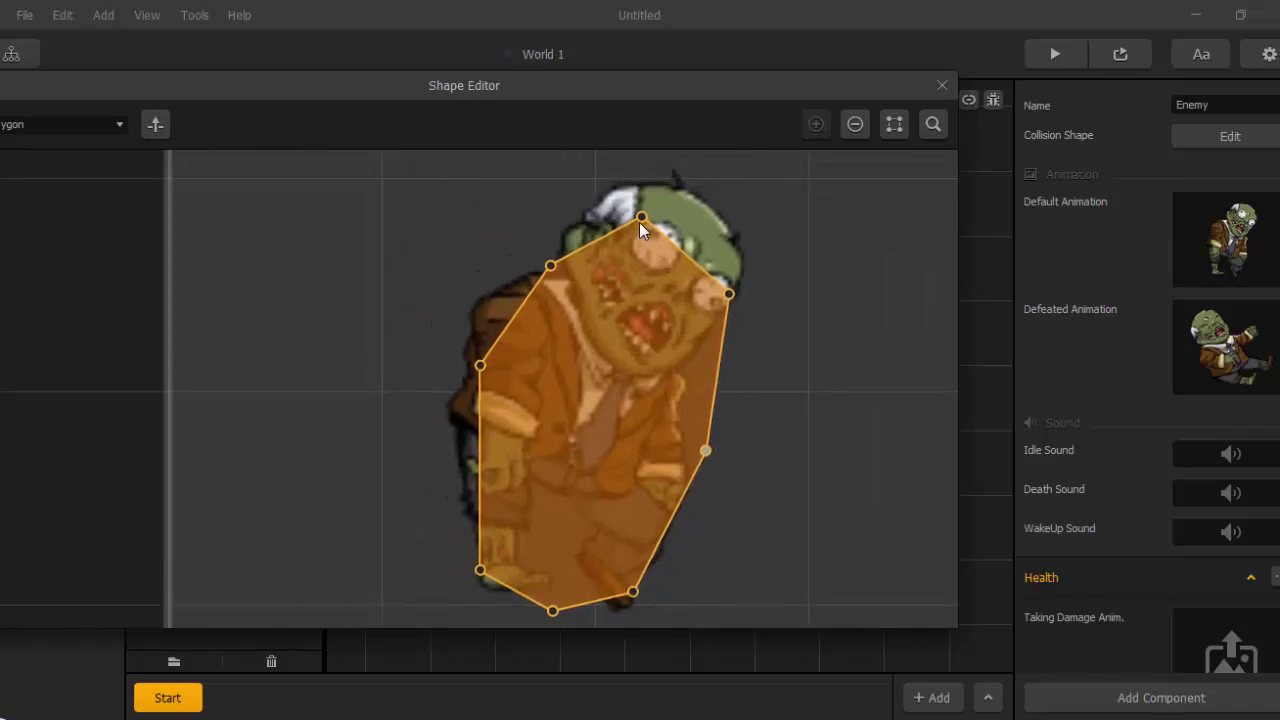
pyautogui.moveTo(640, 222); pyautogui.dragTo(649, 203)
pyautogui.moveTo(730, 294); pyautogui.dragTo(725, 277)
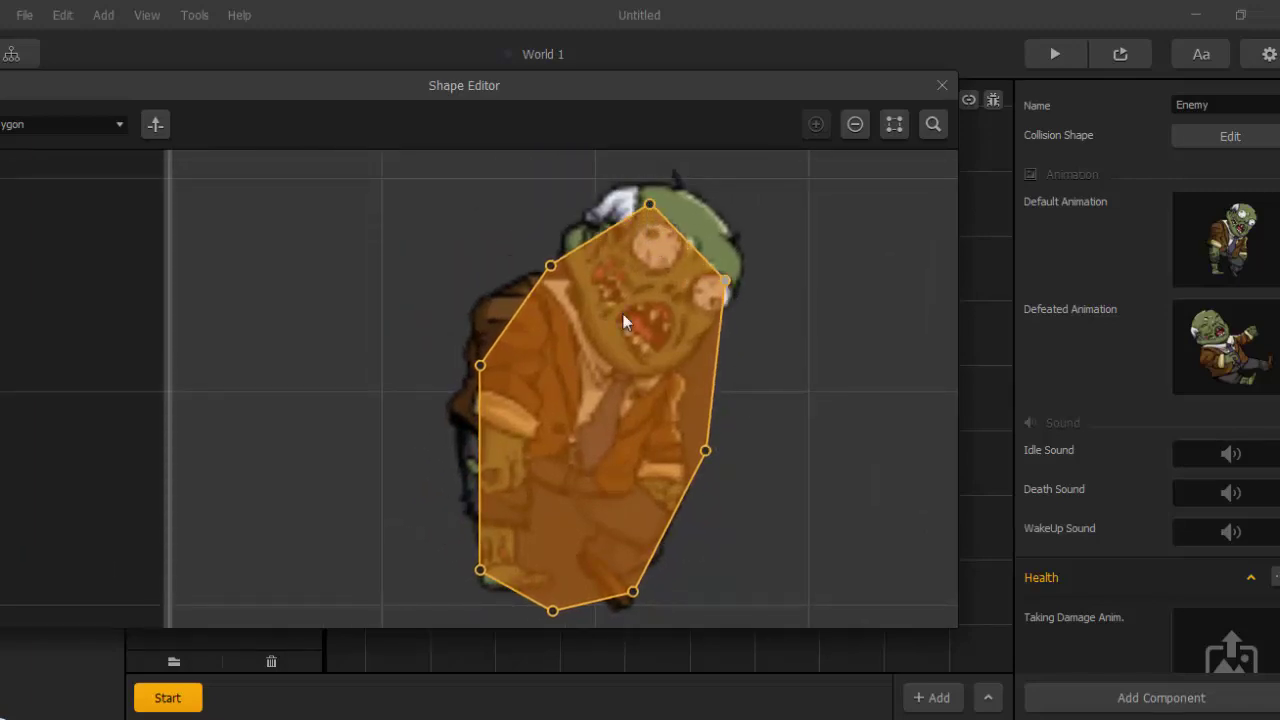
# Adjust the points at the back of the head, shoulder and feet to fit the zombie, and close the Shape Editor.
pyautogui.moveTo(552, 266); pyautogui.dragTo(576, 237)
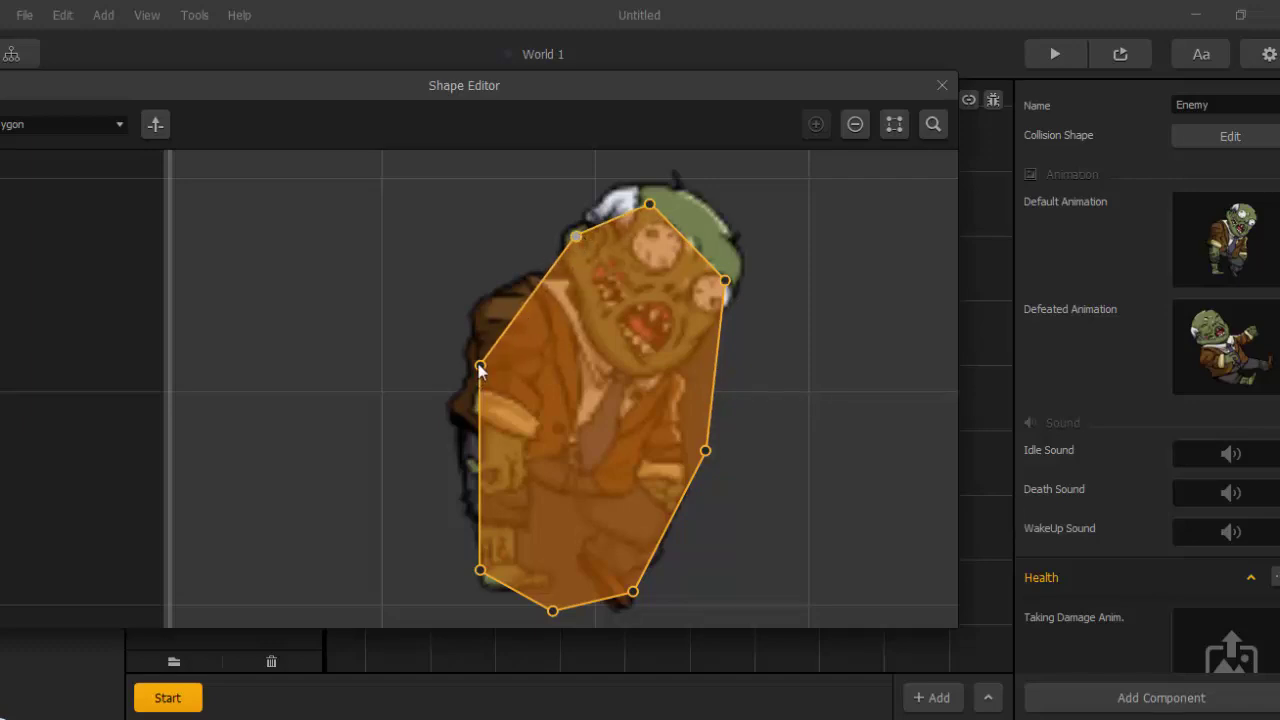
pyautogui.moveTo(480, 368); pyautogui.dragTo(496, 342)
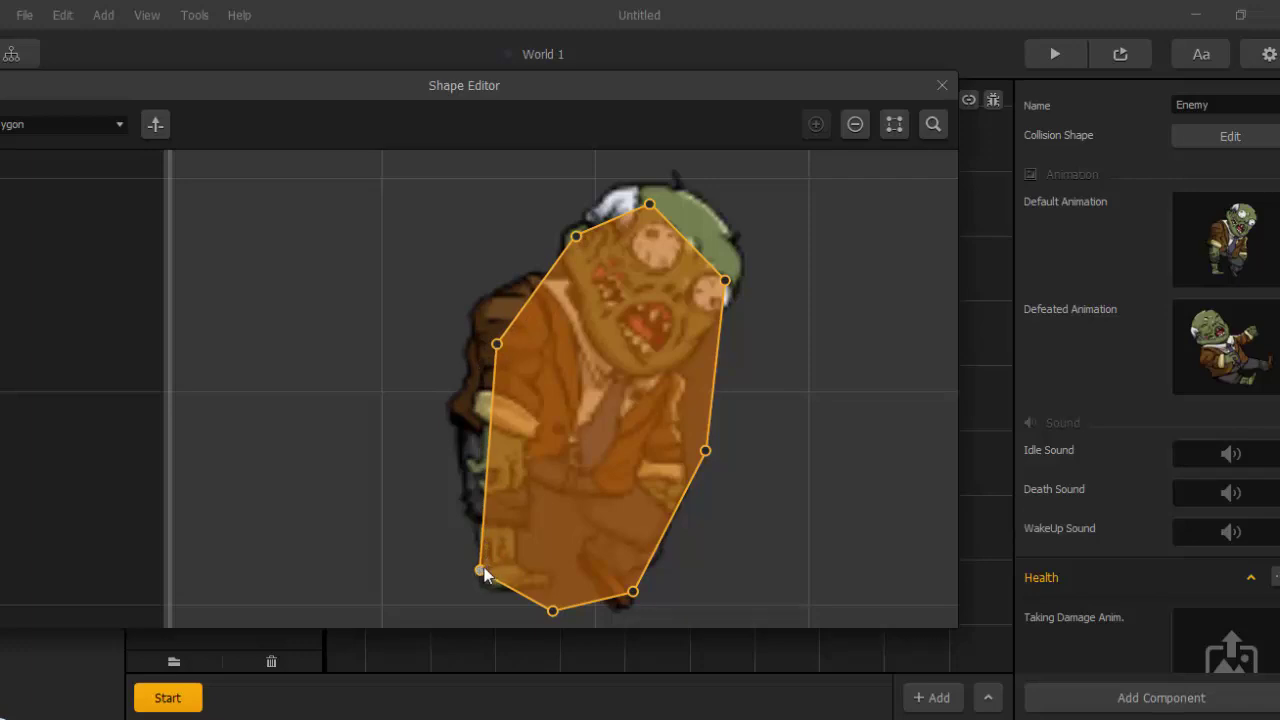
pyautogui.moveTo(480, 570); pyautogui.dragTo(489, 561)
pyautogui.moveTo(554, 611); pyautogui.dragTo(568, 592)
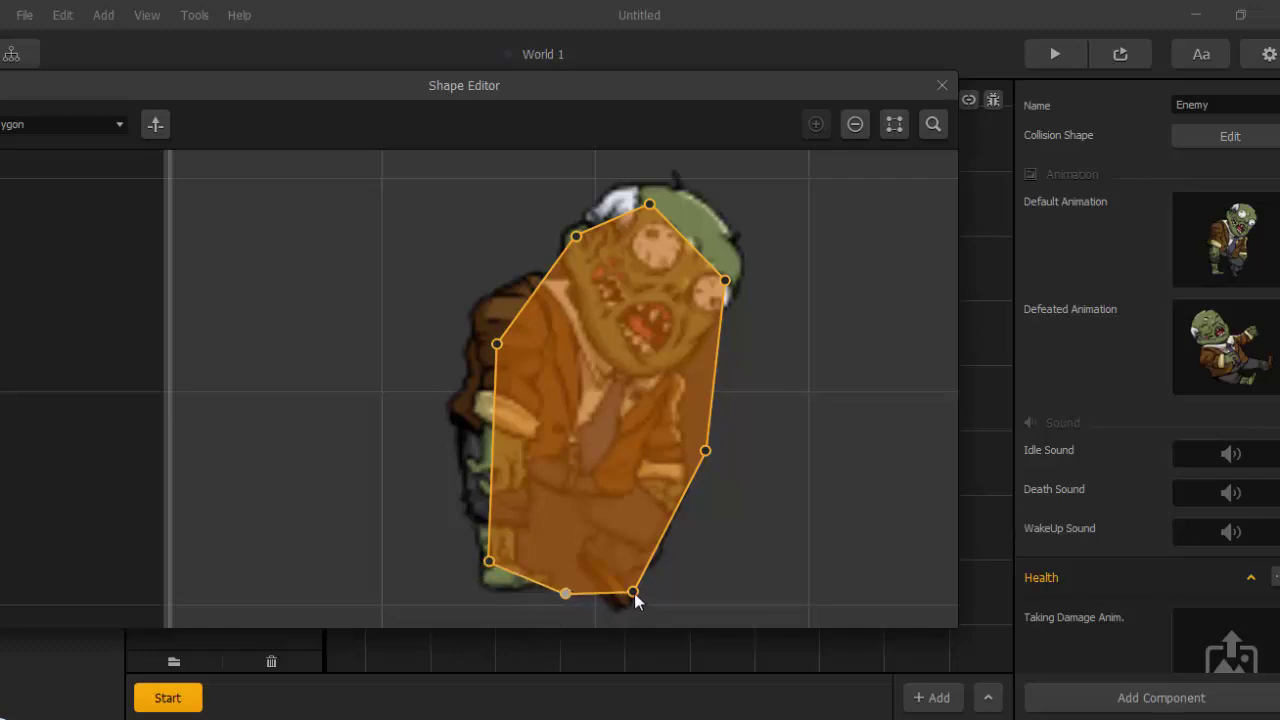
pyautogui.scroll(-3, 649, 567)
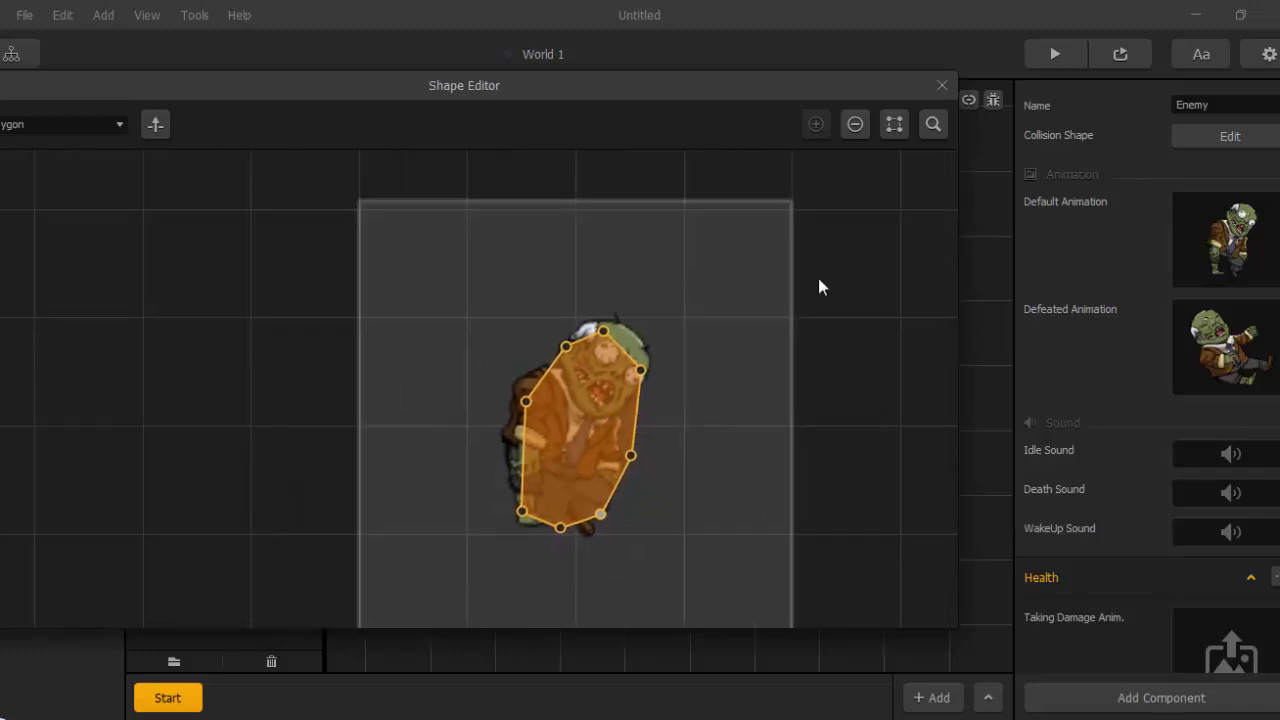
pyautogui.click(942, 85)
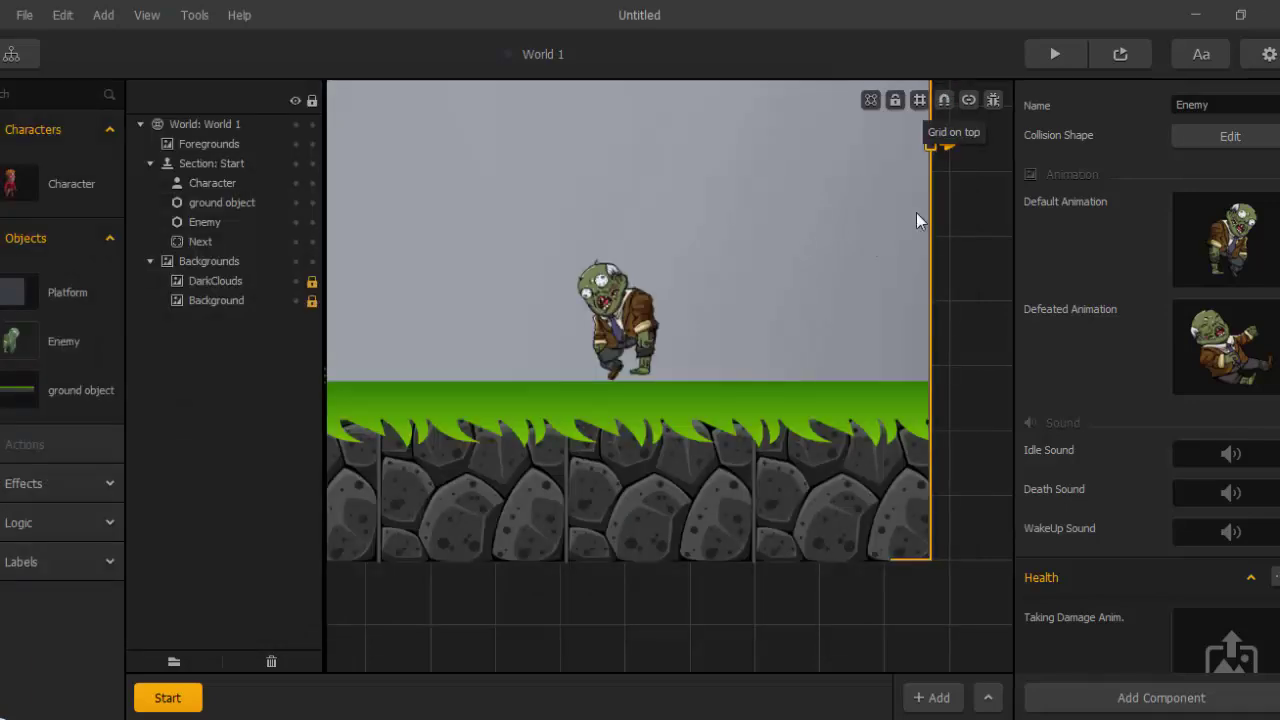
# Activate debug mode and examine how the collision shapes of the zombie, ground and character fit their graphics.
pyautogui.click(992, 101)
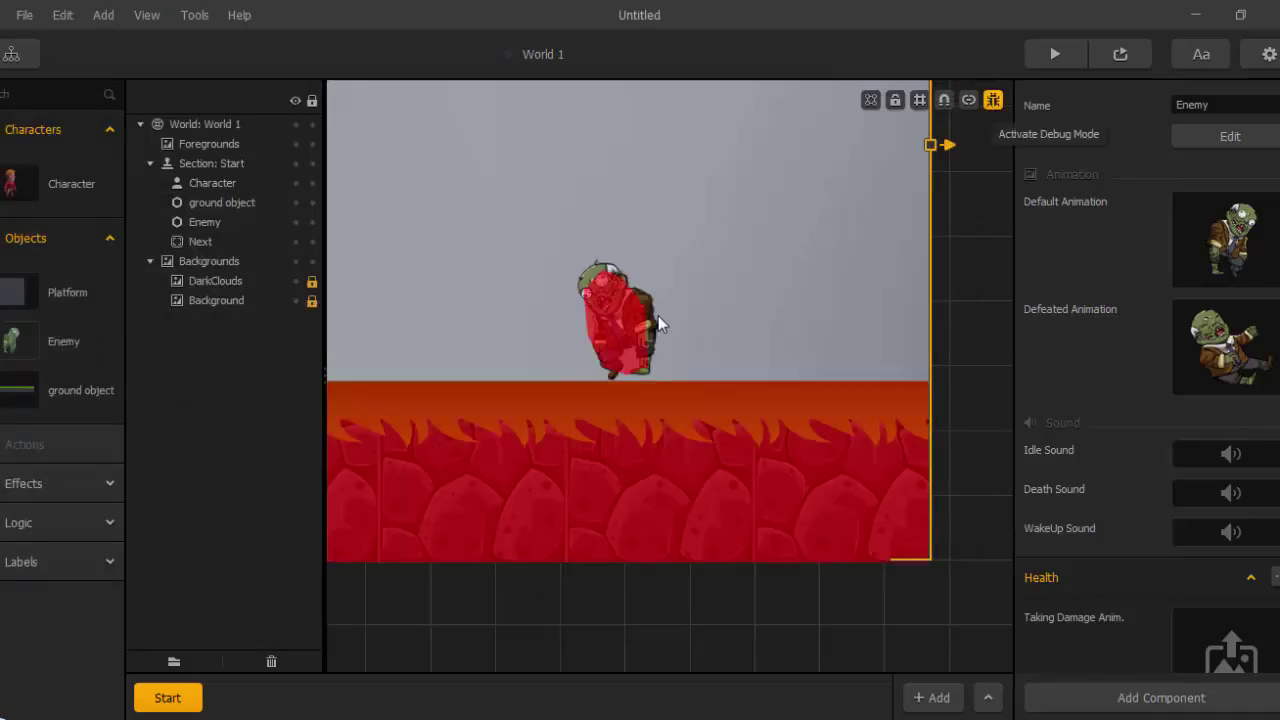
pyautogui.scroll(-2, 660, 330)
pyautogui.scroll(5, 662, 350)
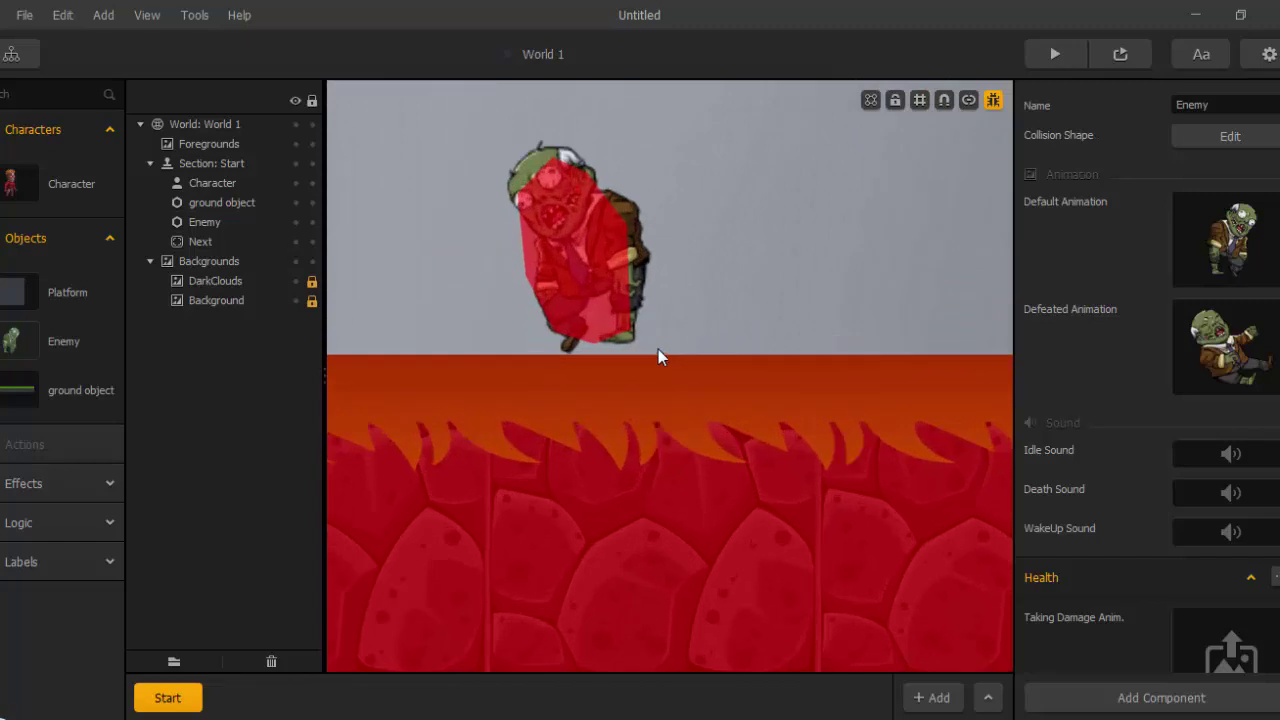
pyautogui.scroll(-5, 658, 349)
pyautogui.moveTo(490, 426); pyautogui.dragTo(894, 502, button='right')
pyautogui.moveTo(530, 466); pyautogui.dragTo(525, 434, button='right')
pyautogui.moveTo(890, 434); pyautogui.dragTo(408, 459, button='right')
pyautogui.scroll(1, 622, 467)
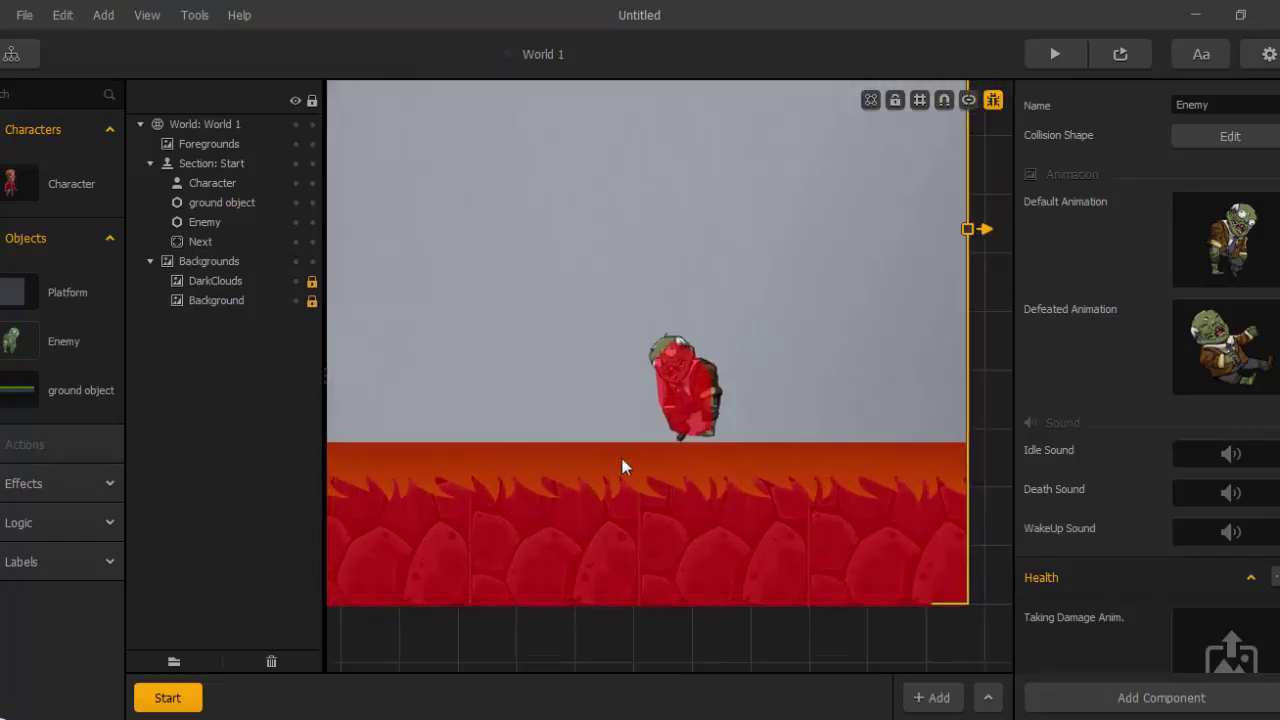
pyautogui.scroll(2, 626, 460)
pyautogui.scroll(-3, 726, 367)
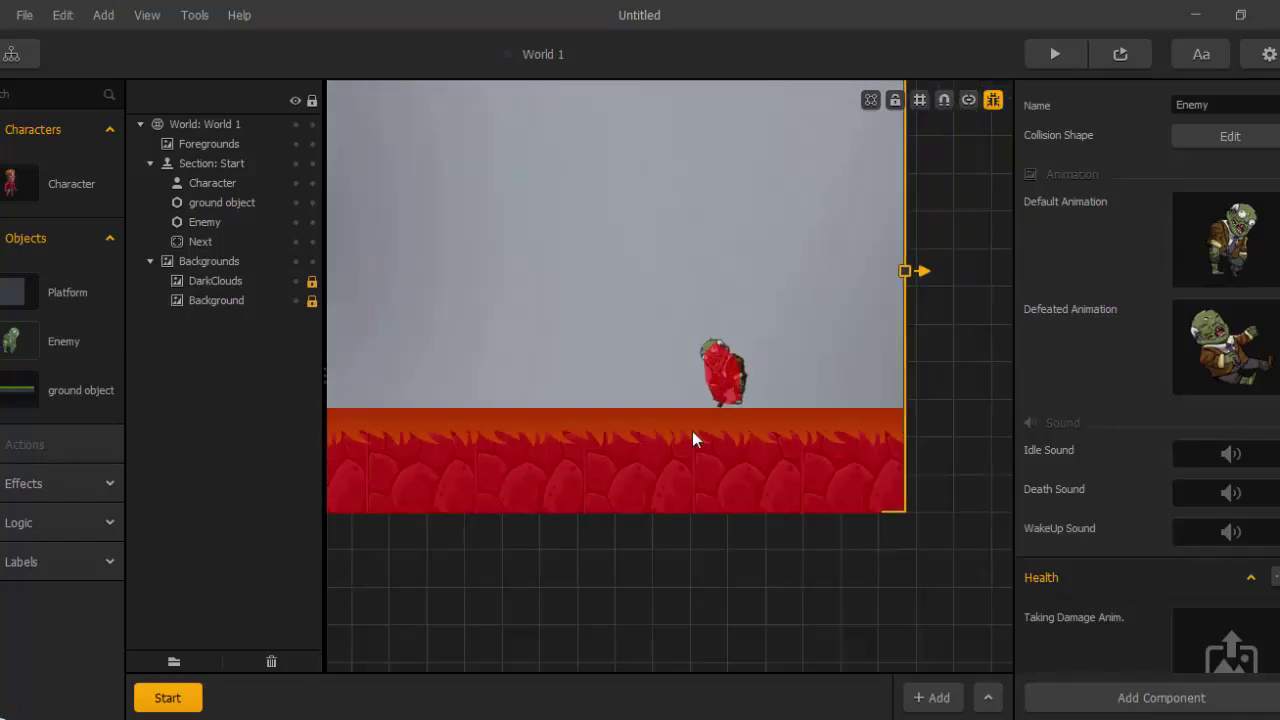
pyautogui.scroll(-1, 537, 490)
pyautogui.moveTo(537, 490); pyautogui.dragTo(638, 480, button='right')
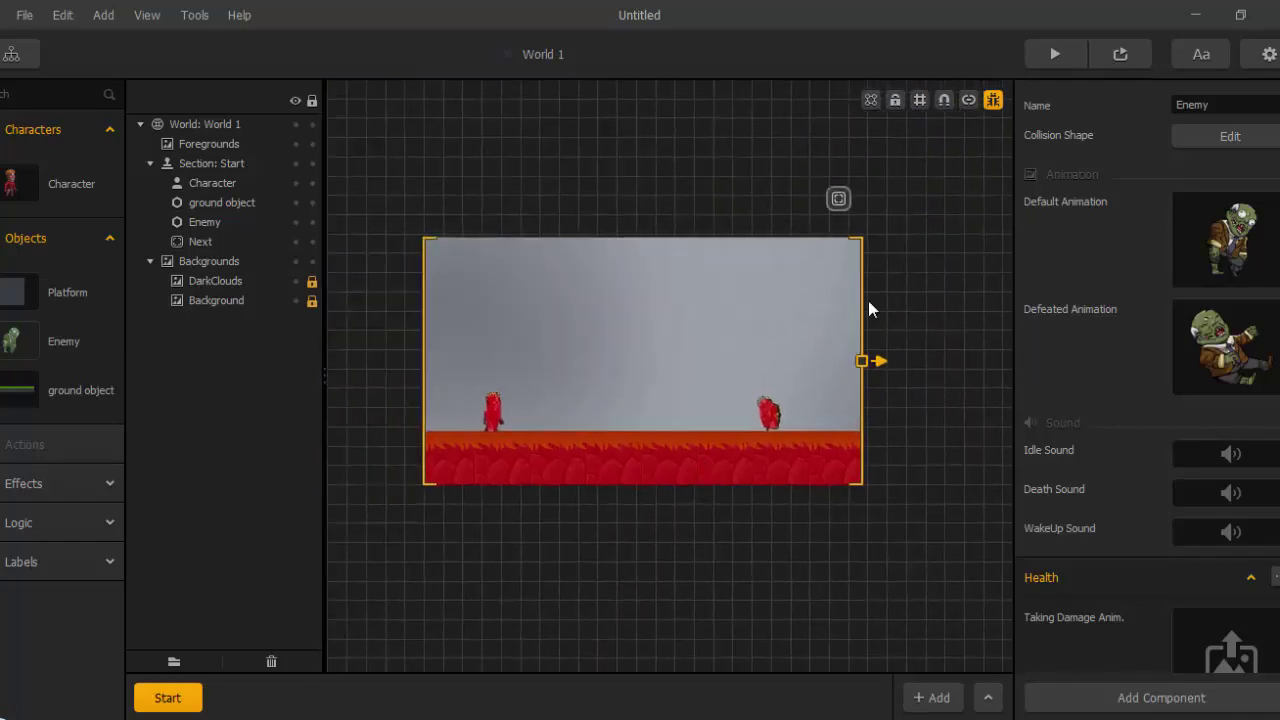
# Deactivate debug mode and play World 1 in the preview, walking the character towards the zombie.
pyautogui.click(993, 99)
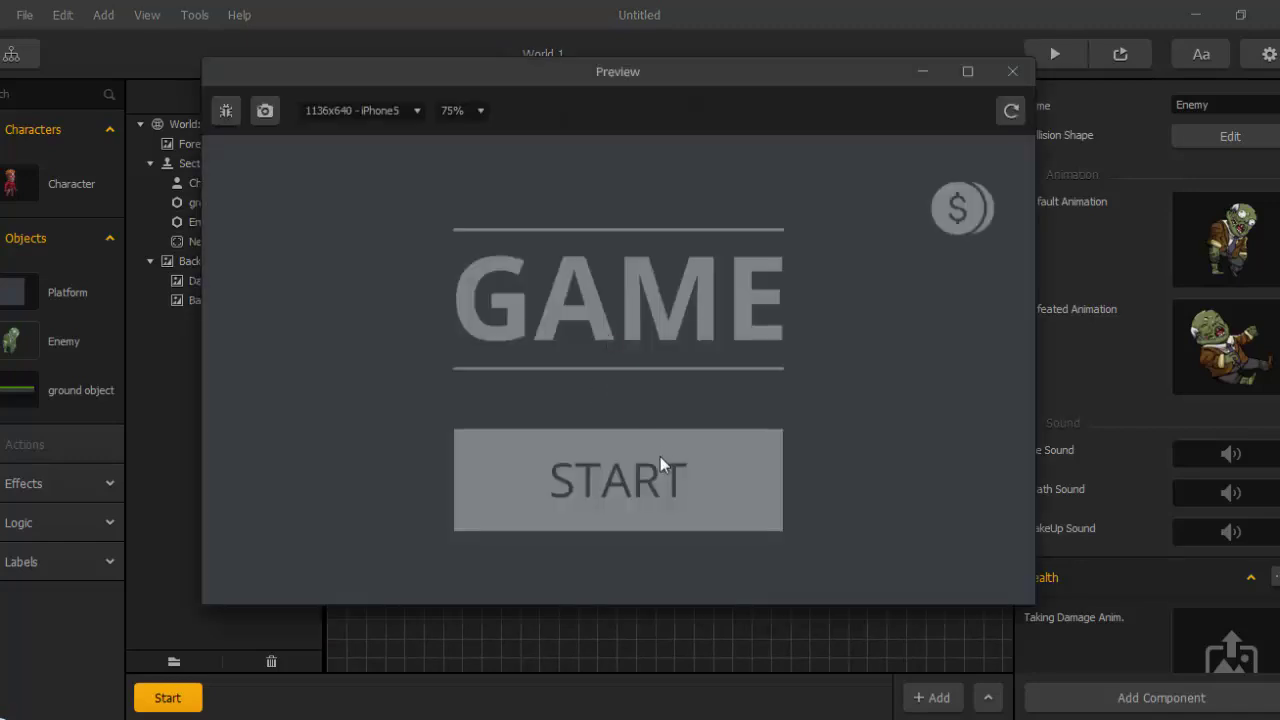
pyautogui.click(660, 464)
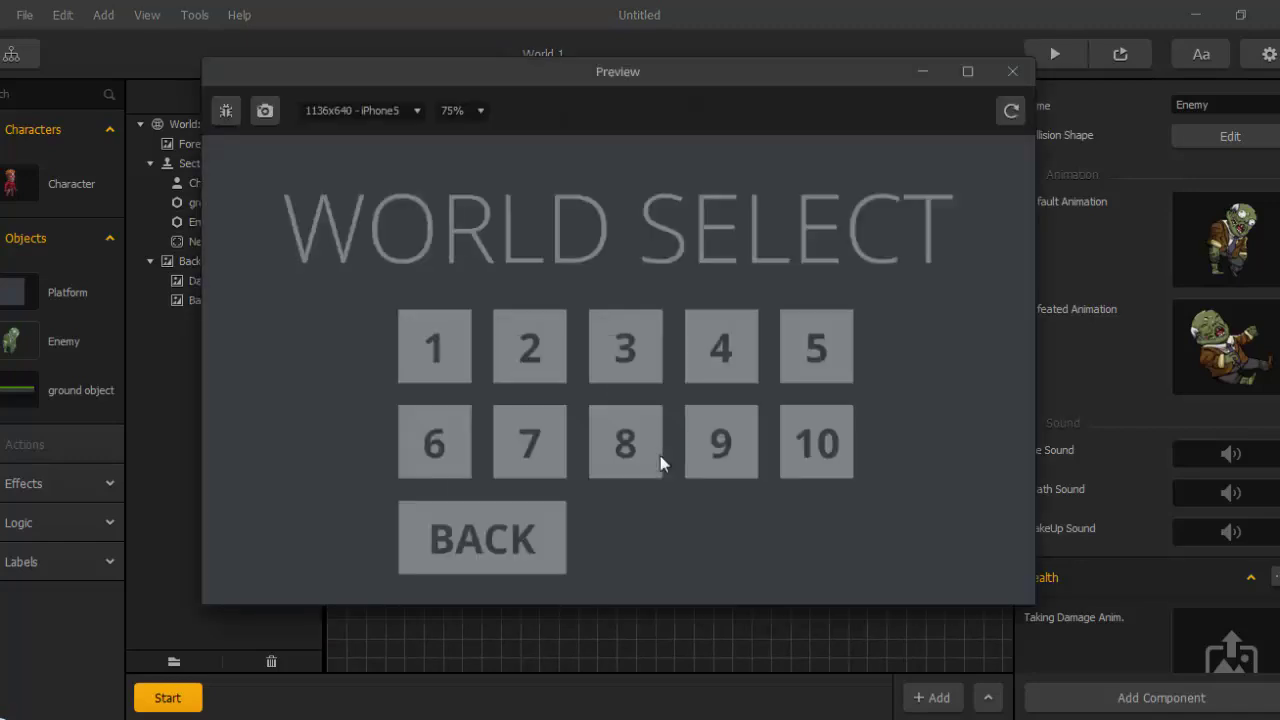
pyautogui.click(458, 345)
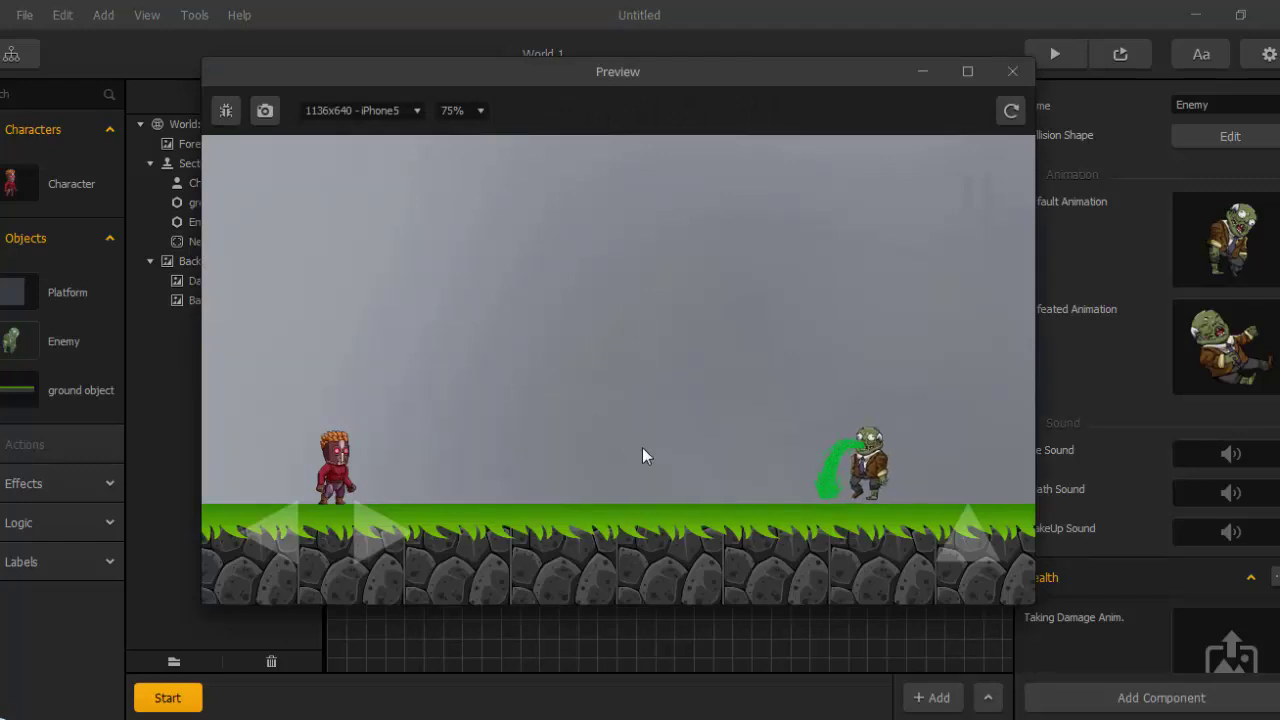
pyautogui.press('Right')
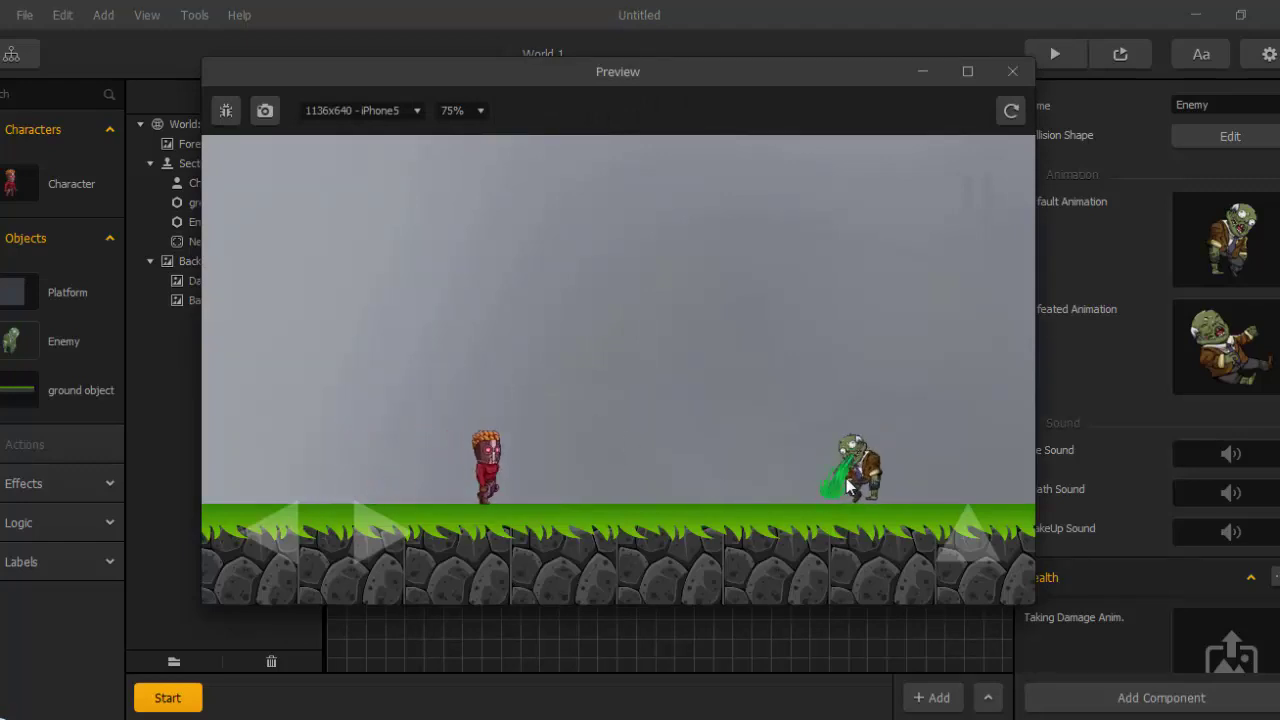
pyautogui.press('Right')
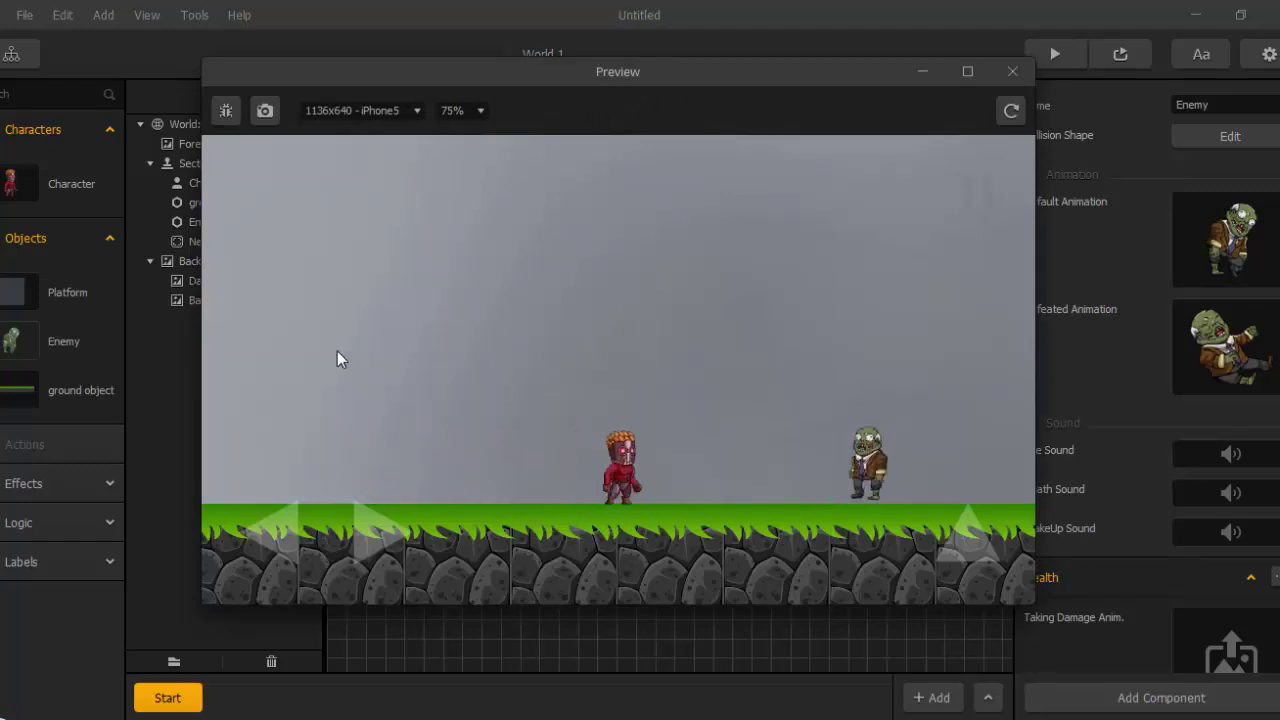
# Check the collision shapes in the preview's debug view while walking the character back and forth, turn the debug view off and close the preview.
pyautogui.click(227, 111)
pyautogui.press('Left')
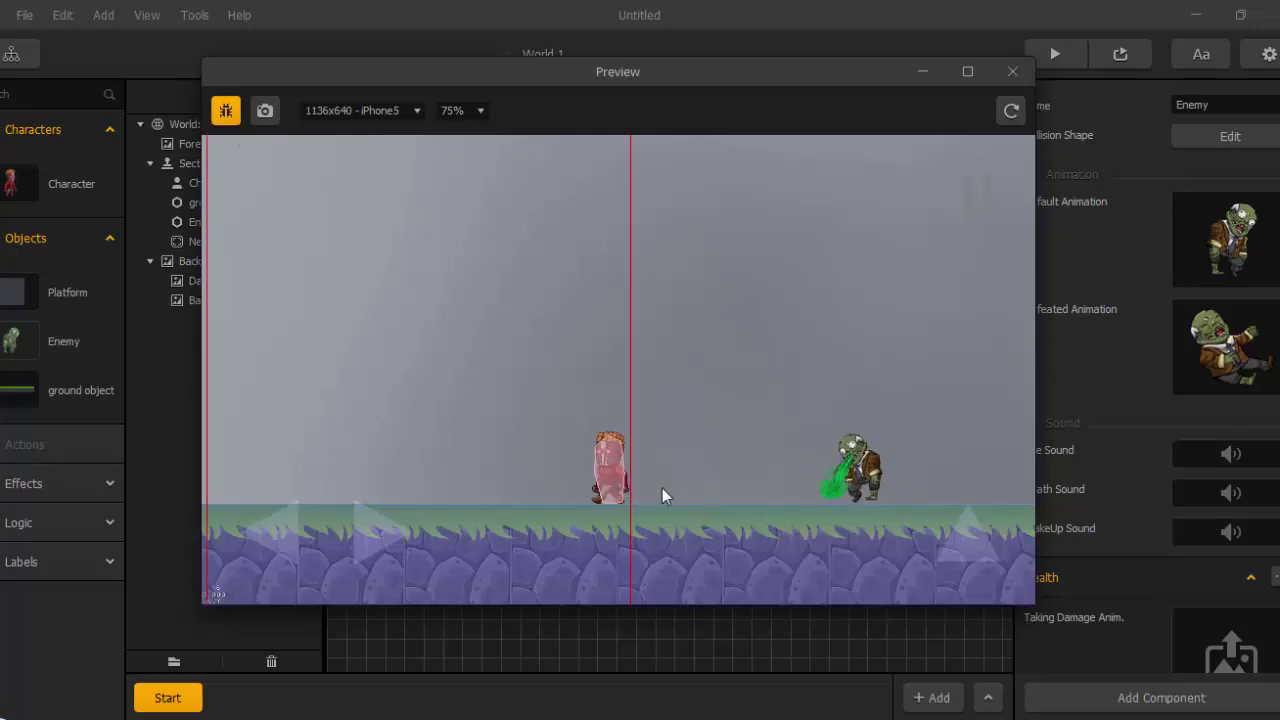
pyautogui.press('Right')
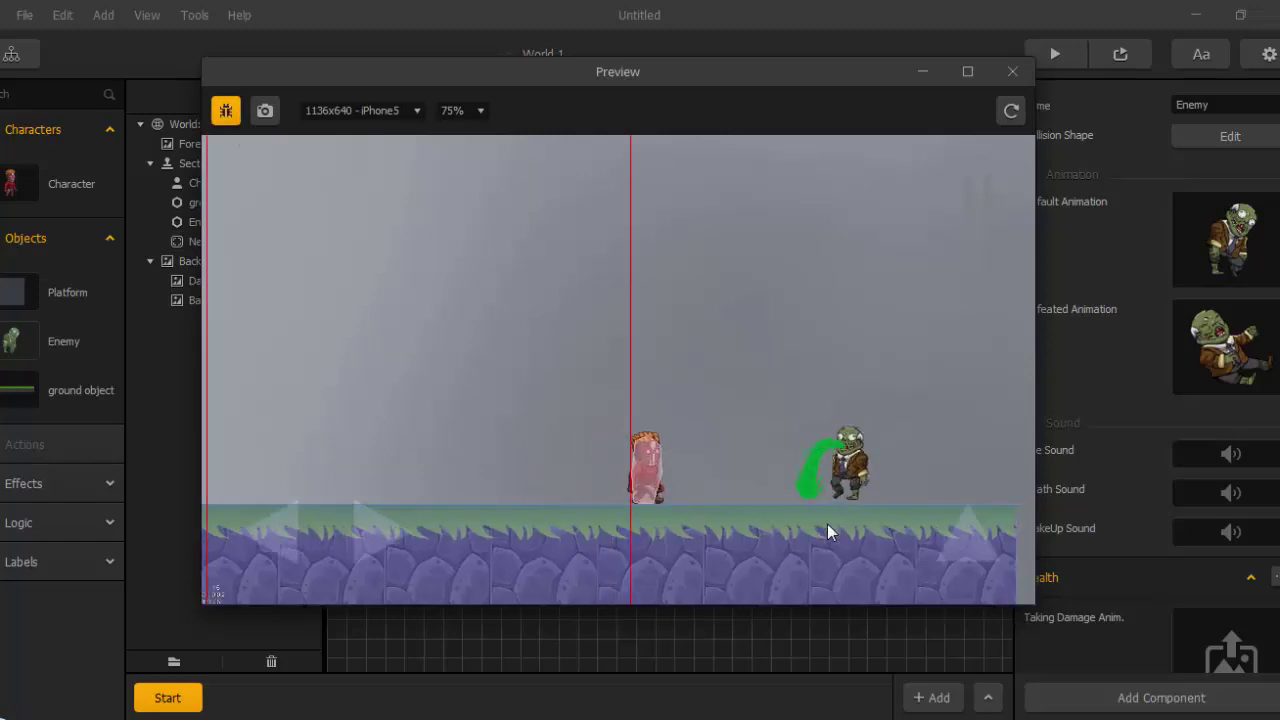
pyautogui.press('Left')
pyautogui.press('Right')
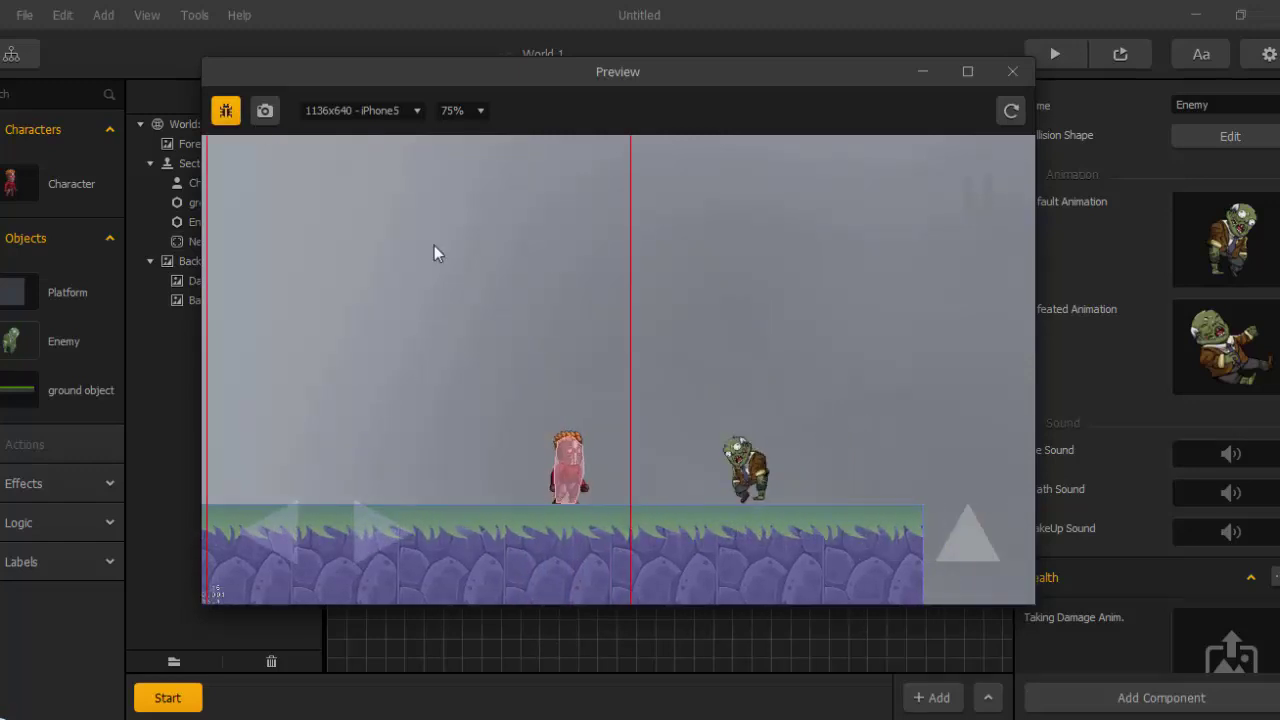
pyautogui.click(227, 111)
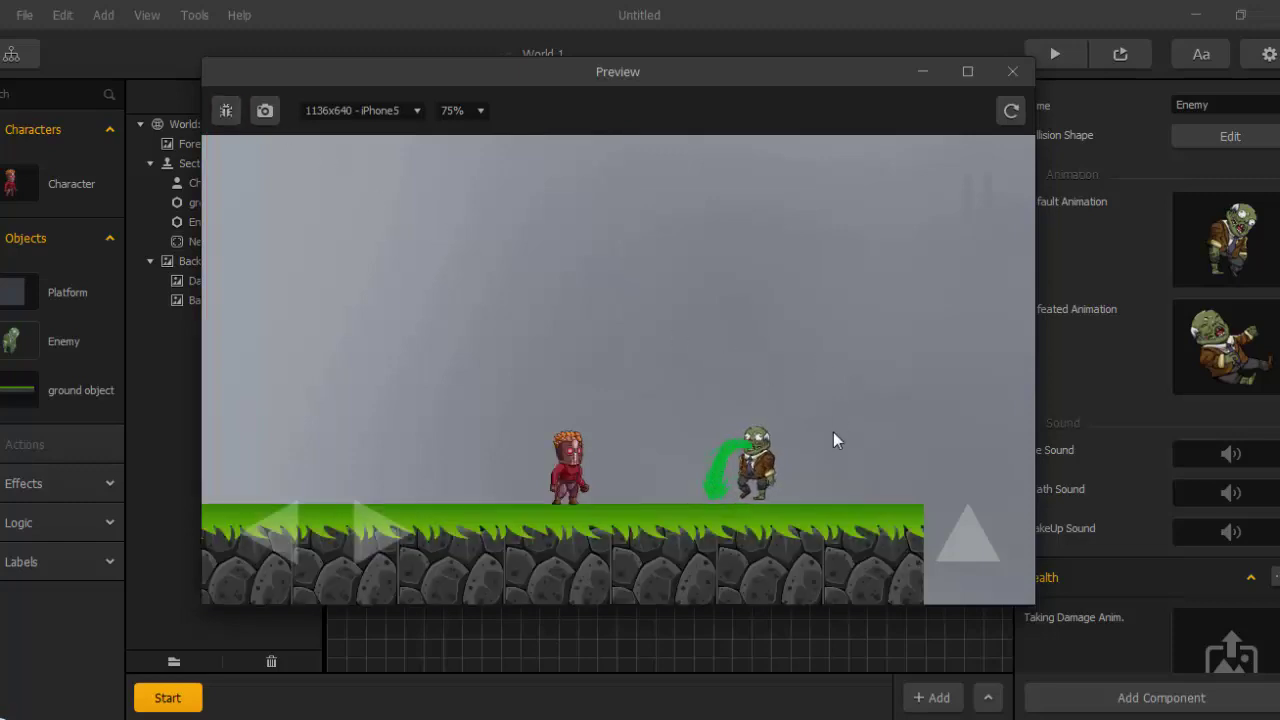
pyautogui.click(1012, 71)
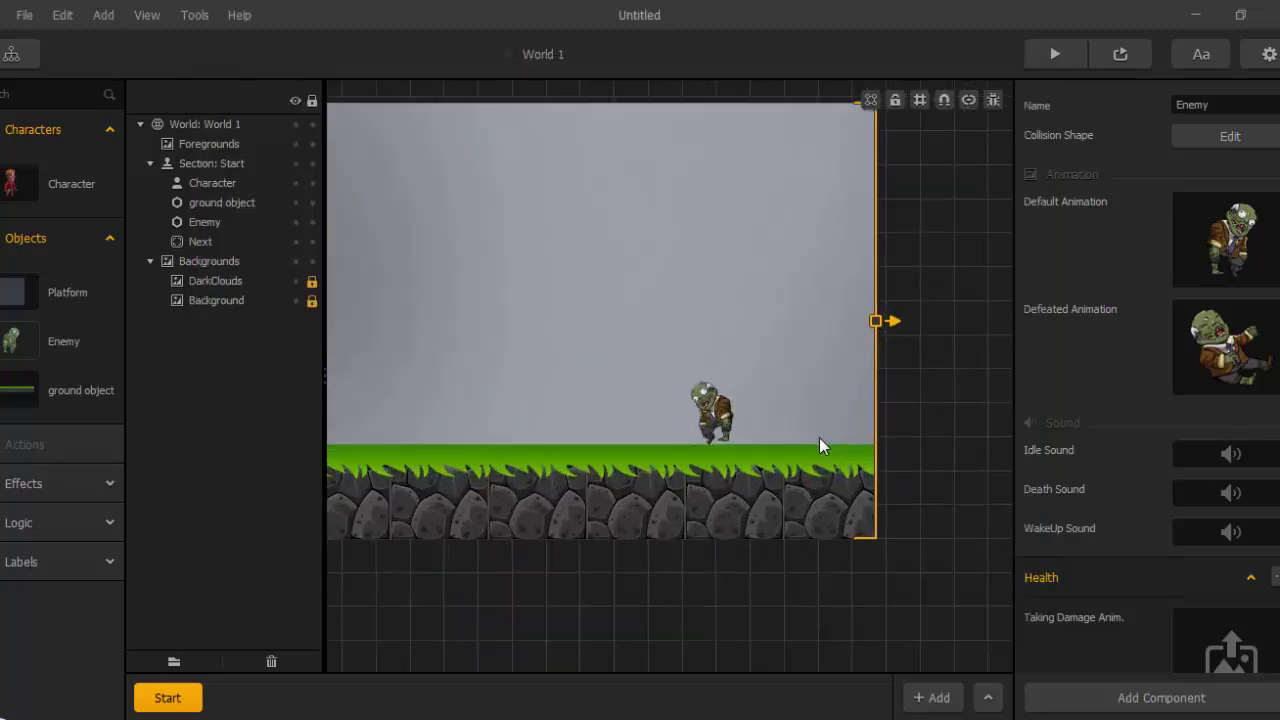
# Move the ground object below Next, to the end of the Start section's layer order.
pyautogui.scroll(3, 672, 490)
pyautogui.click(705, 265)
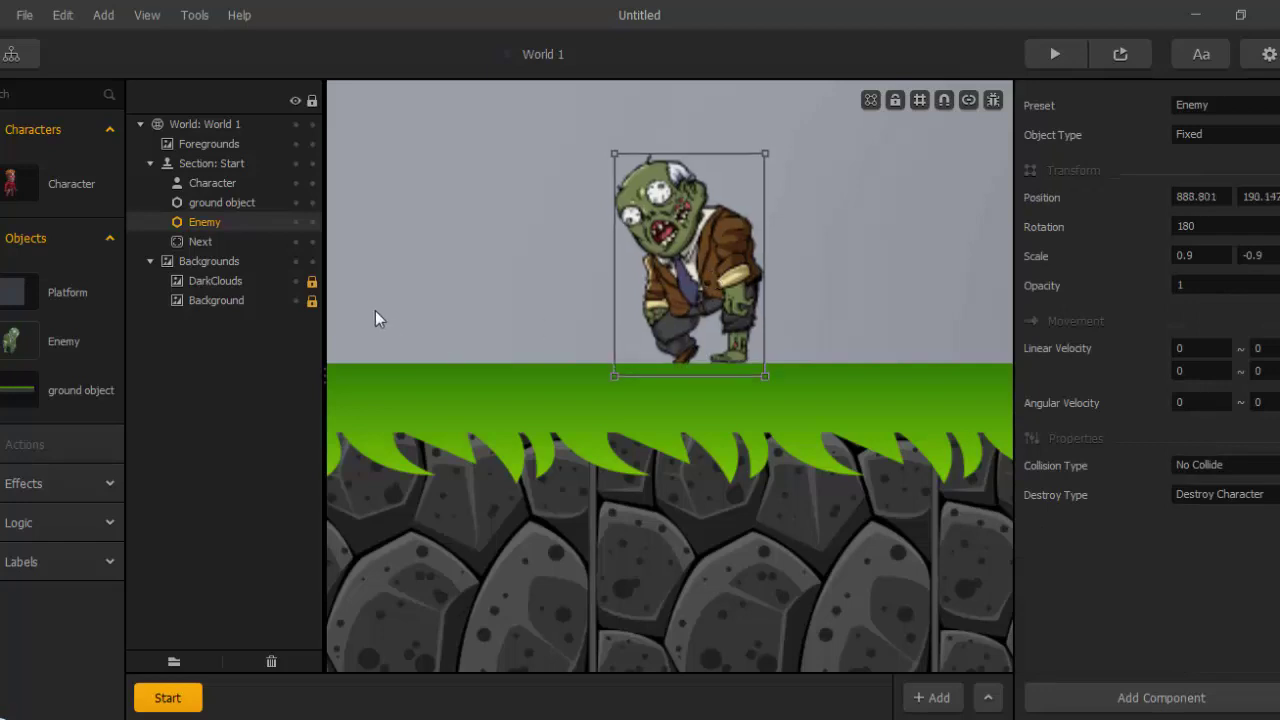
pyautogui.moveTo(223, 202); pyautogui.dragTo(225, 248)
pyautogui.scroll(-3, 680, 435)
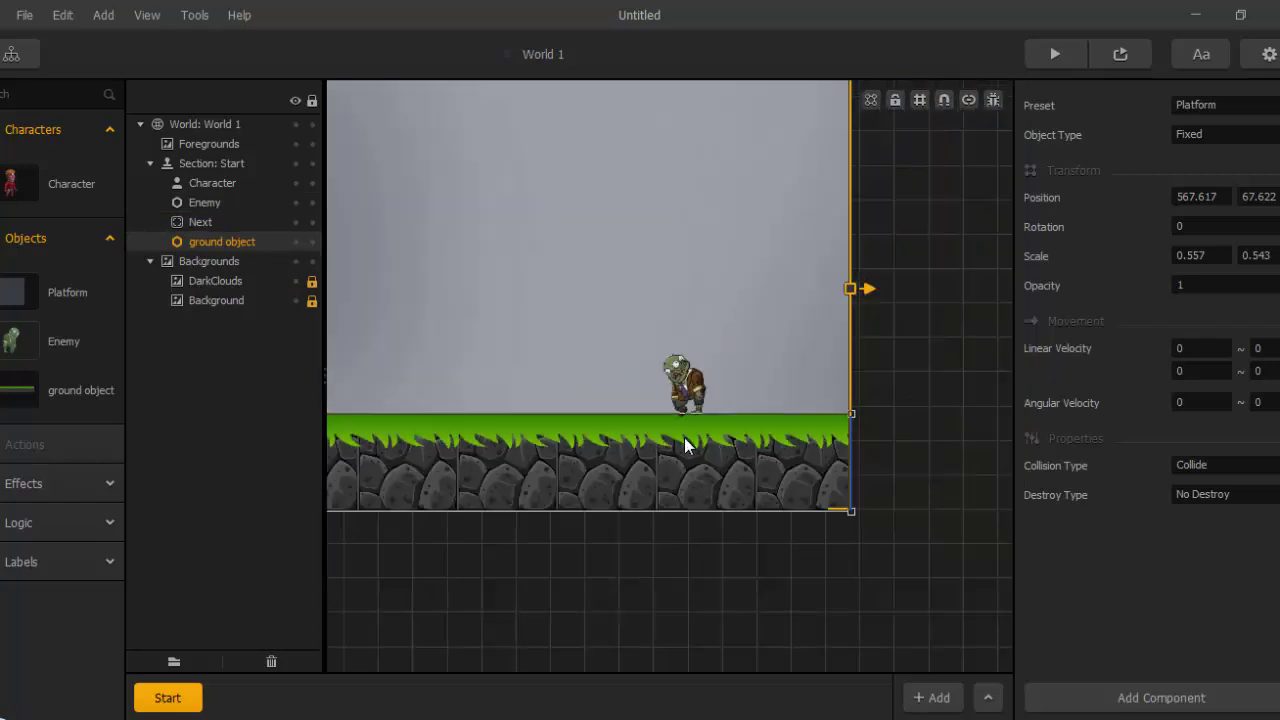
pyautogui.scroll(-2, 685, 447)
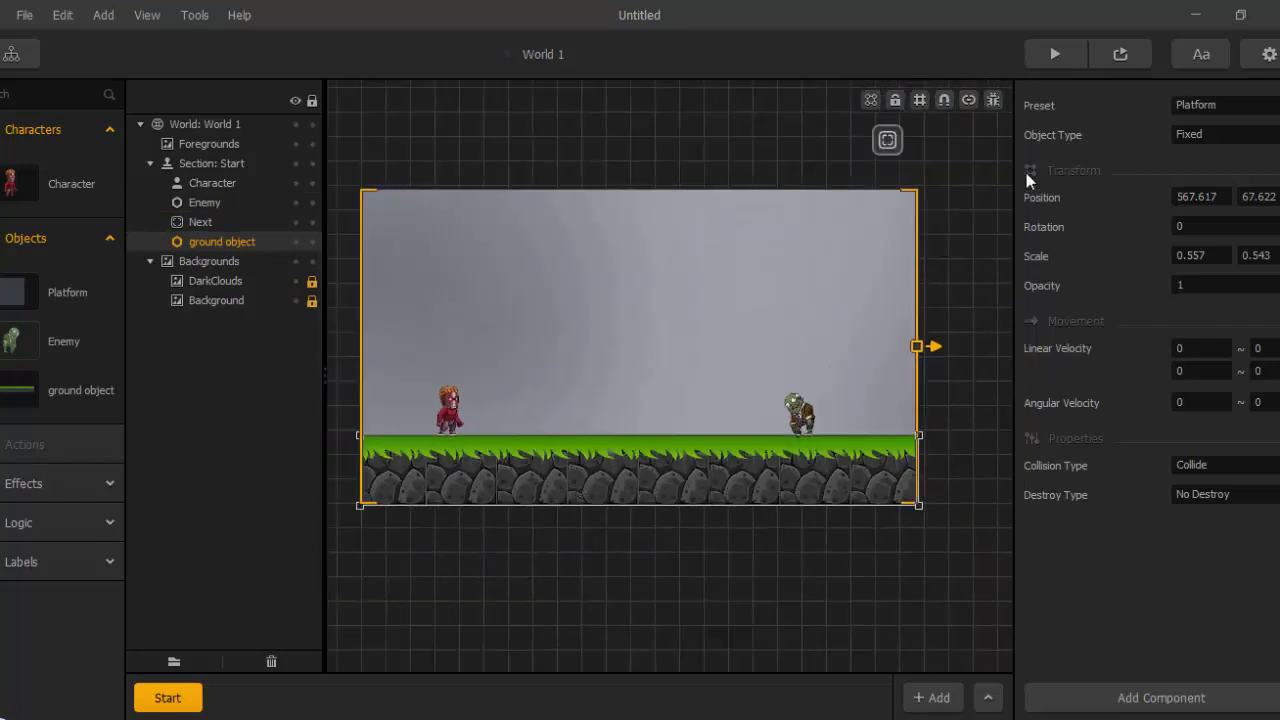
# Preview World 1 to check how the zombie's feet and the ground overlap, and close the preview.
pyautogui.click(1052, 60)
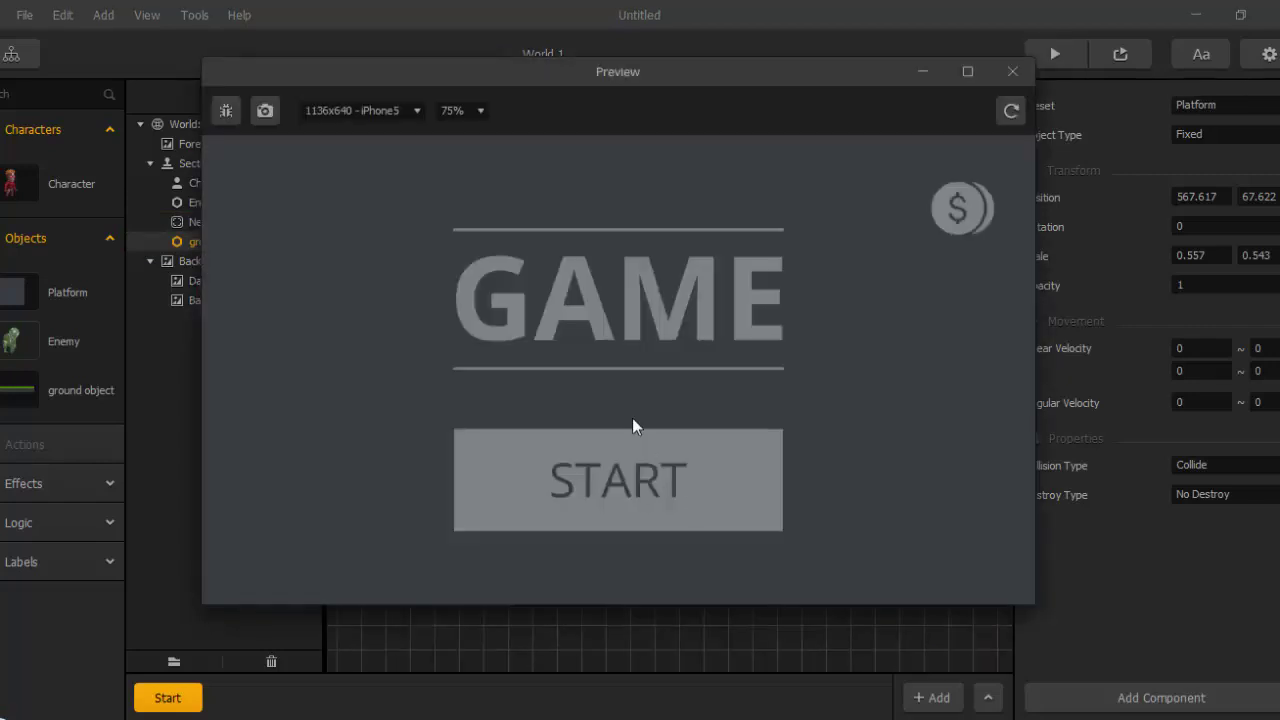
pyautogui.click(635, 464)
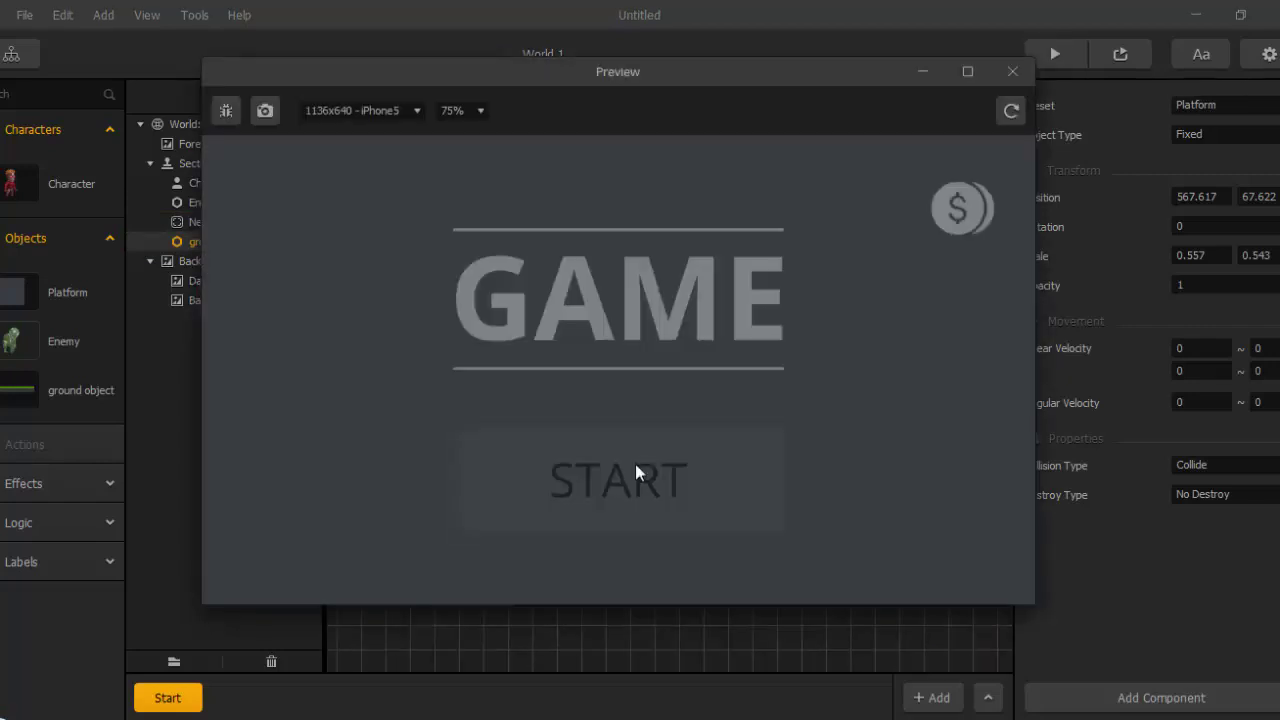
pyautogui.click(446, 367)
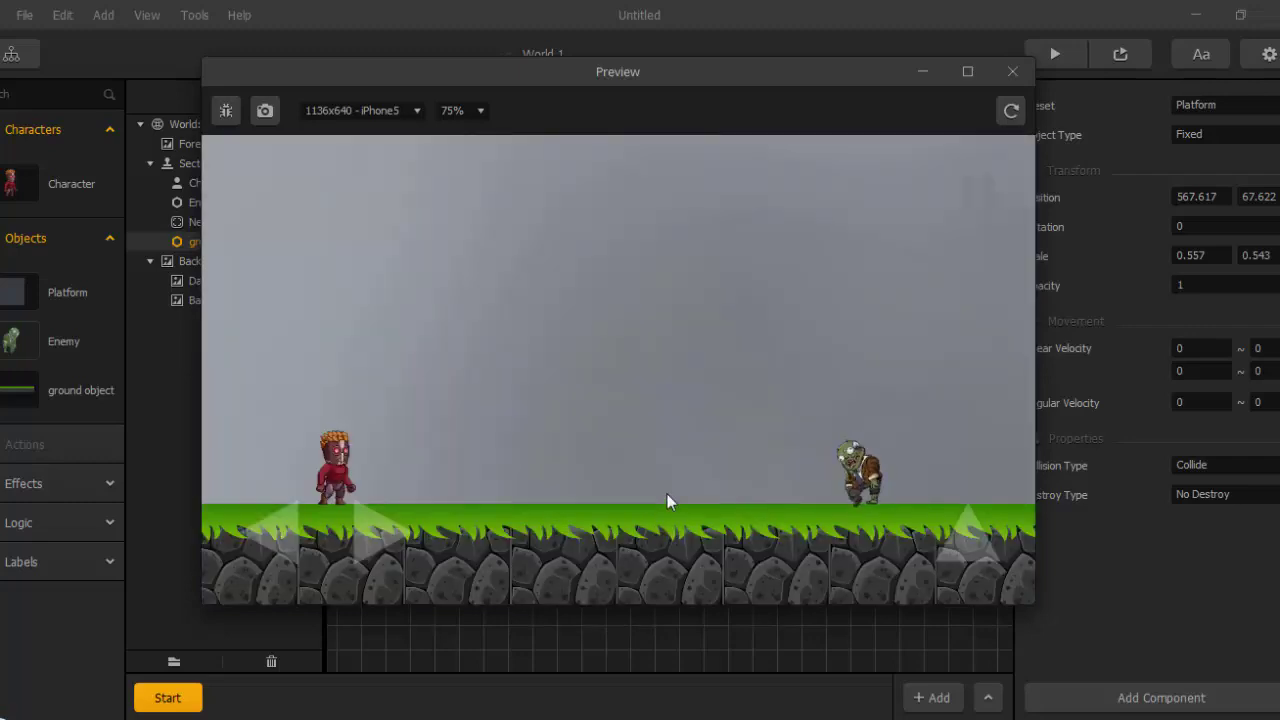
pyautogui.click(1011, 72)
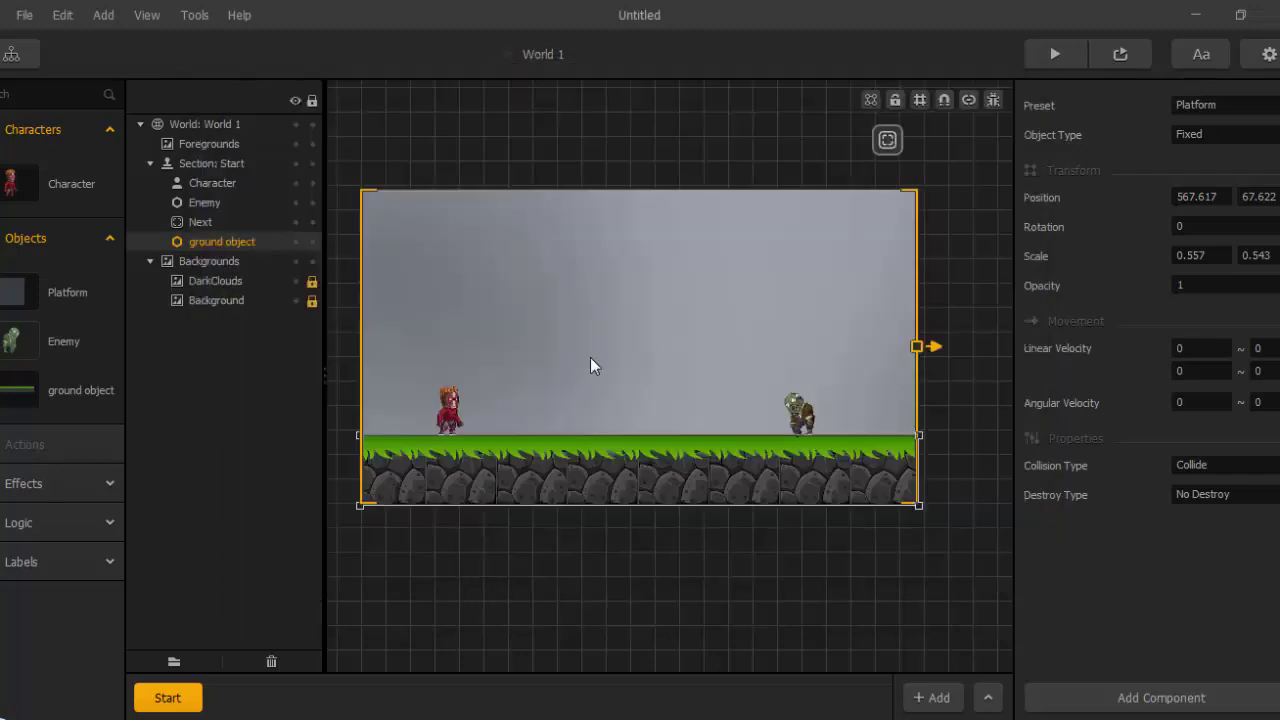
# Clear the image of the layer named Background and delete that layer from the world's Backgrounds.
pyautogui.click(222, 300)
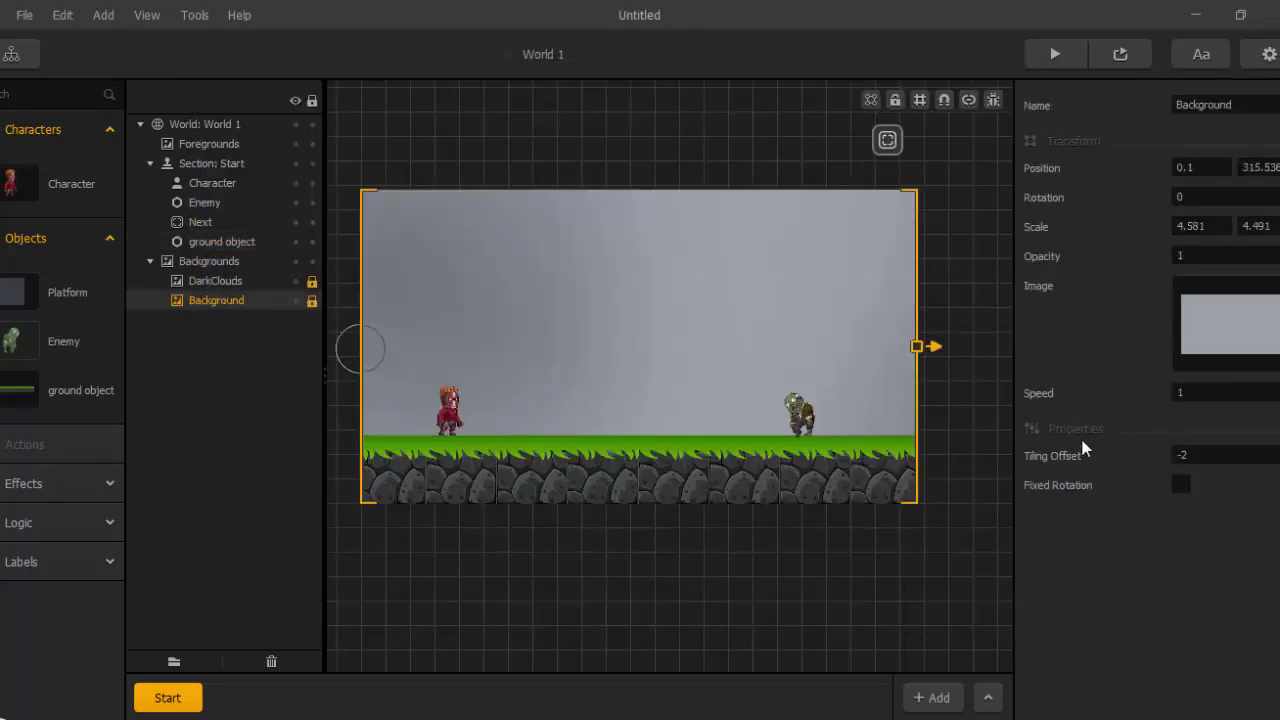
pyautogui.moveTo(1268, 320)
pyautogui.click(1276, 289)
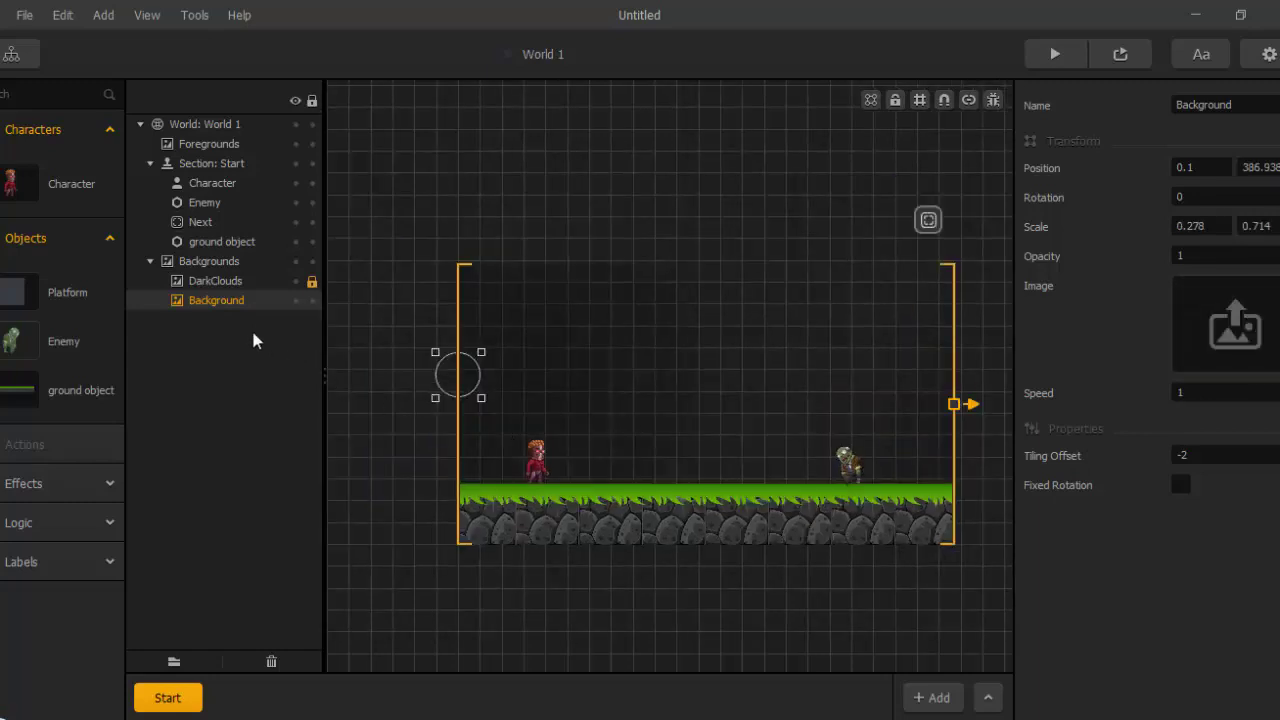
pyautogui.press('Delete')
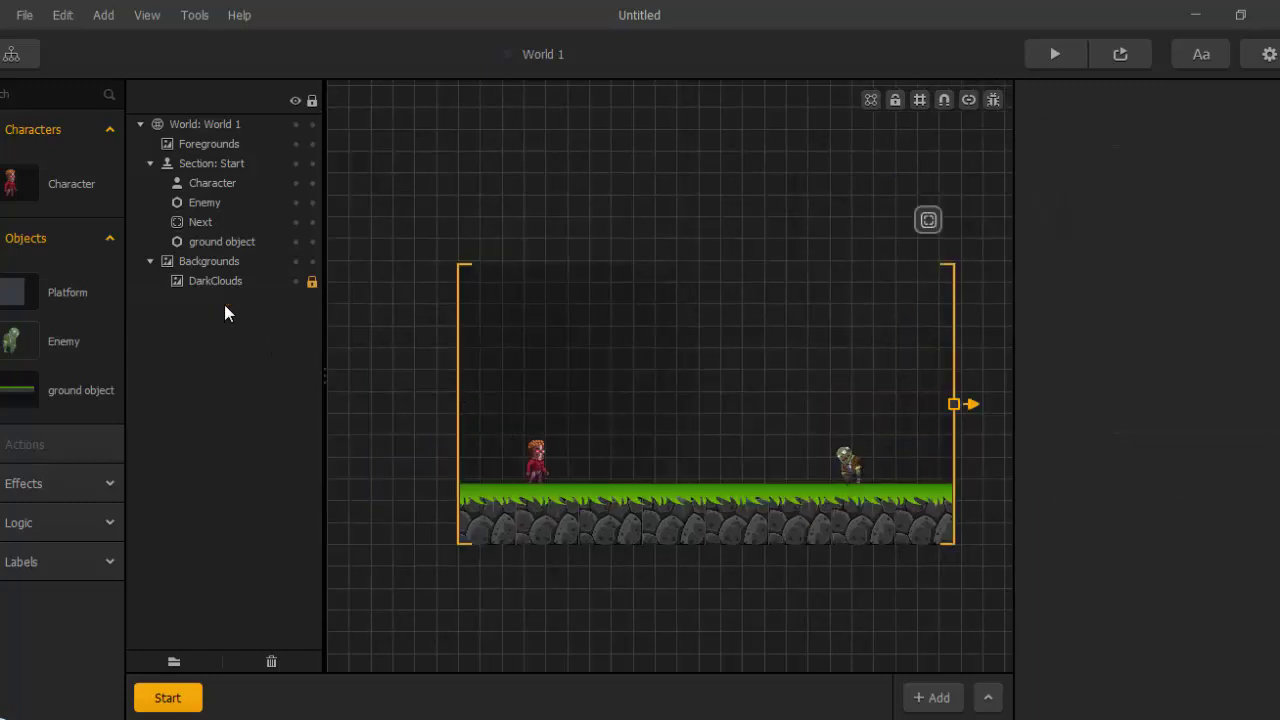
# Add the night image from the Background Spooky Game Assets folder to World 1 as a background, and minimize the folder window.
pyautogui.moveTo(300, 715)
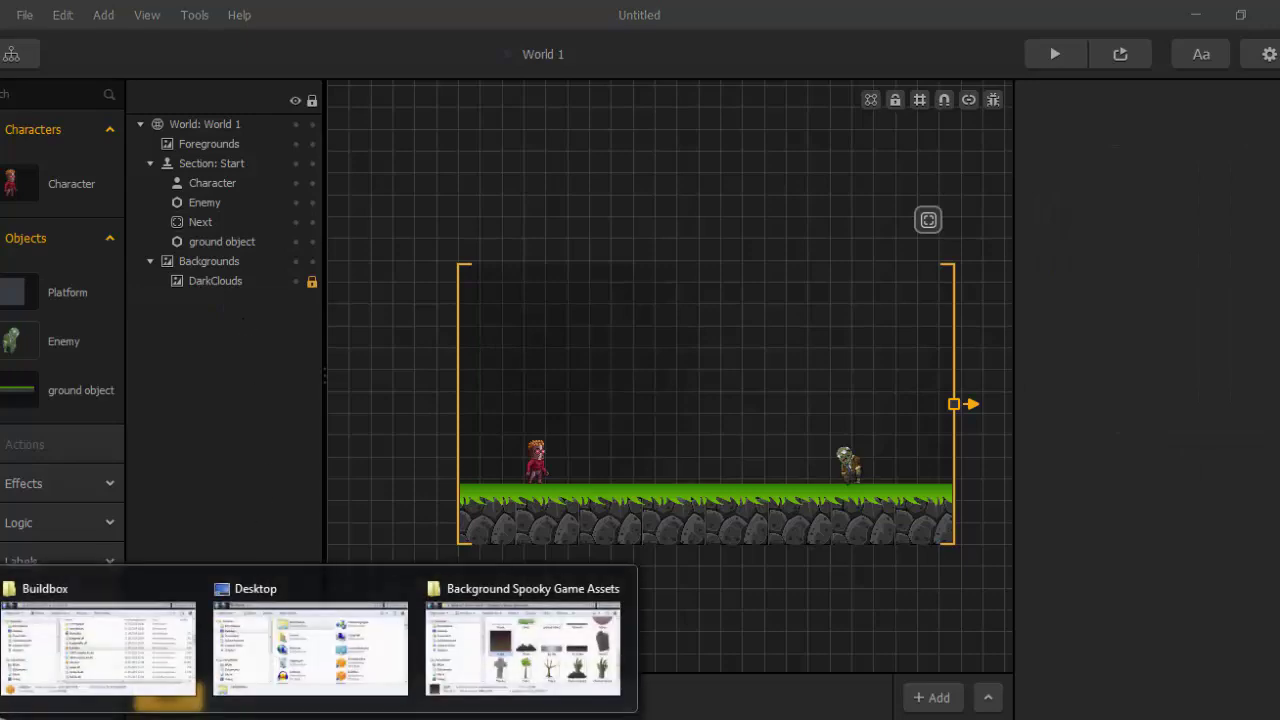
pyautogui.click(518, 660)
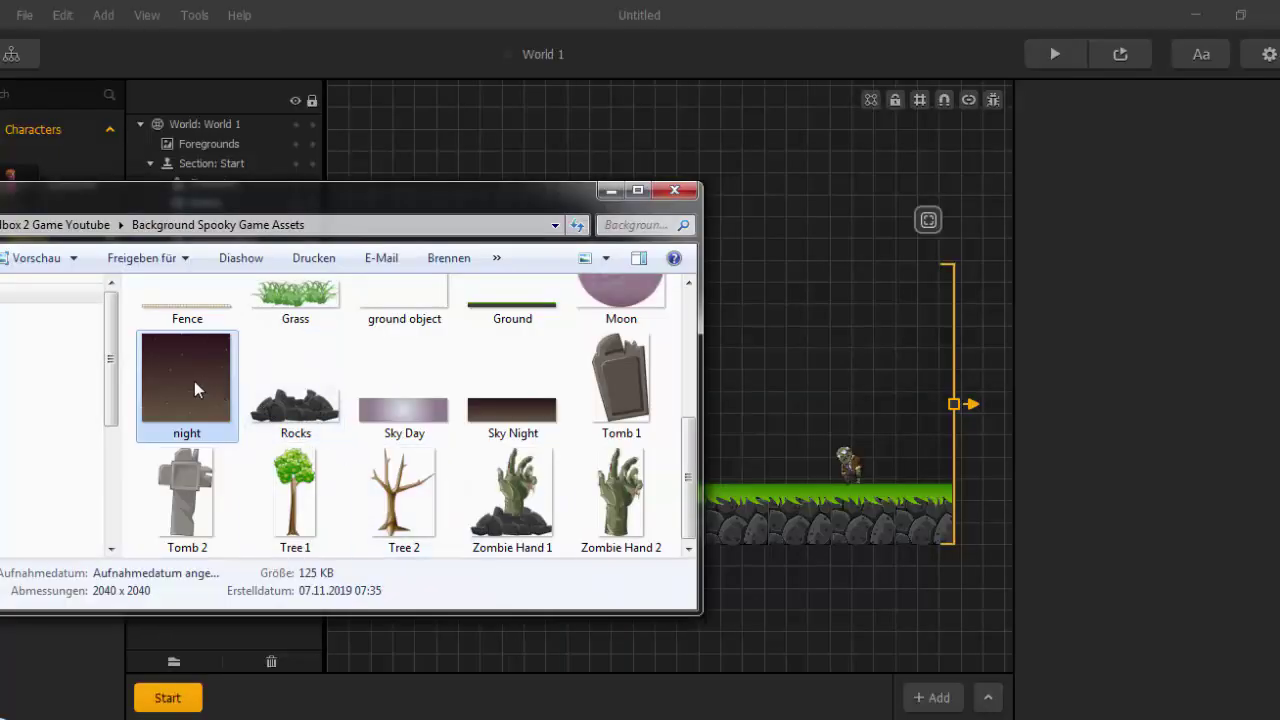
pyautogui.moveTo(194, 381); pyautogui.dragTo(843, 477)
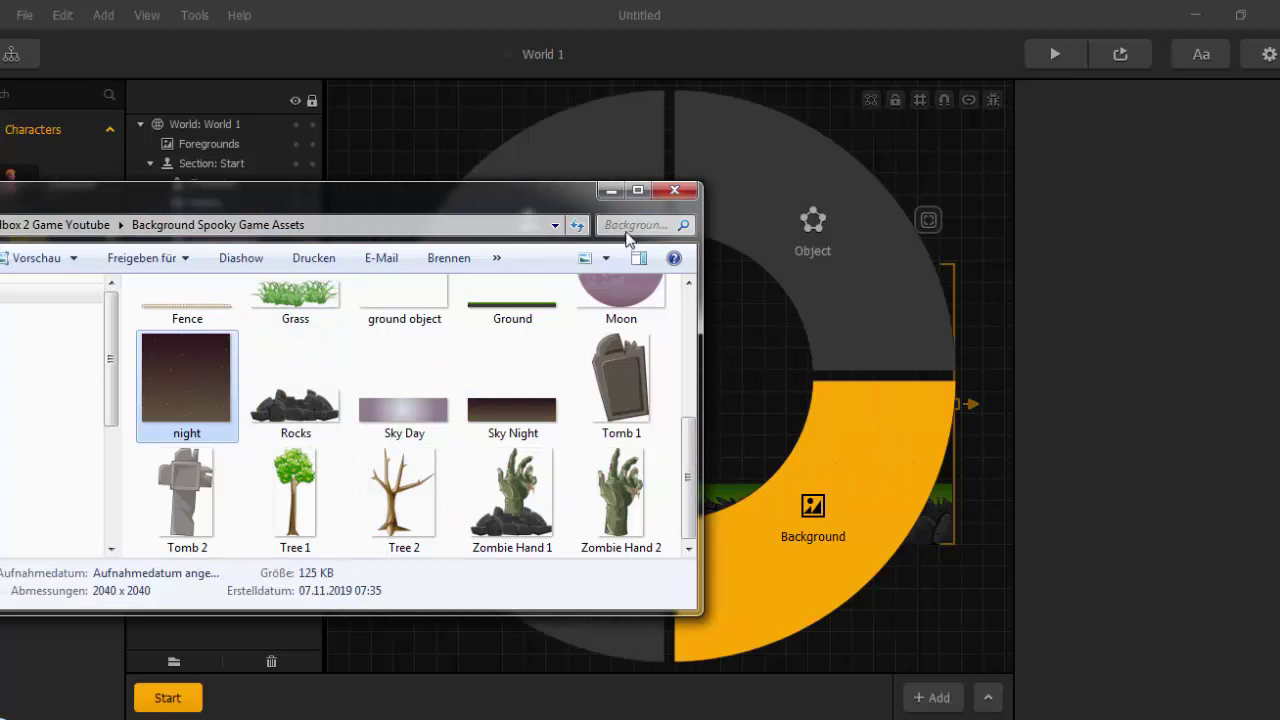
pyautogui.click(609, 193)
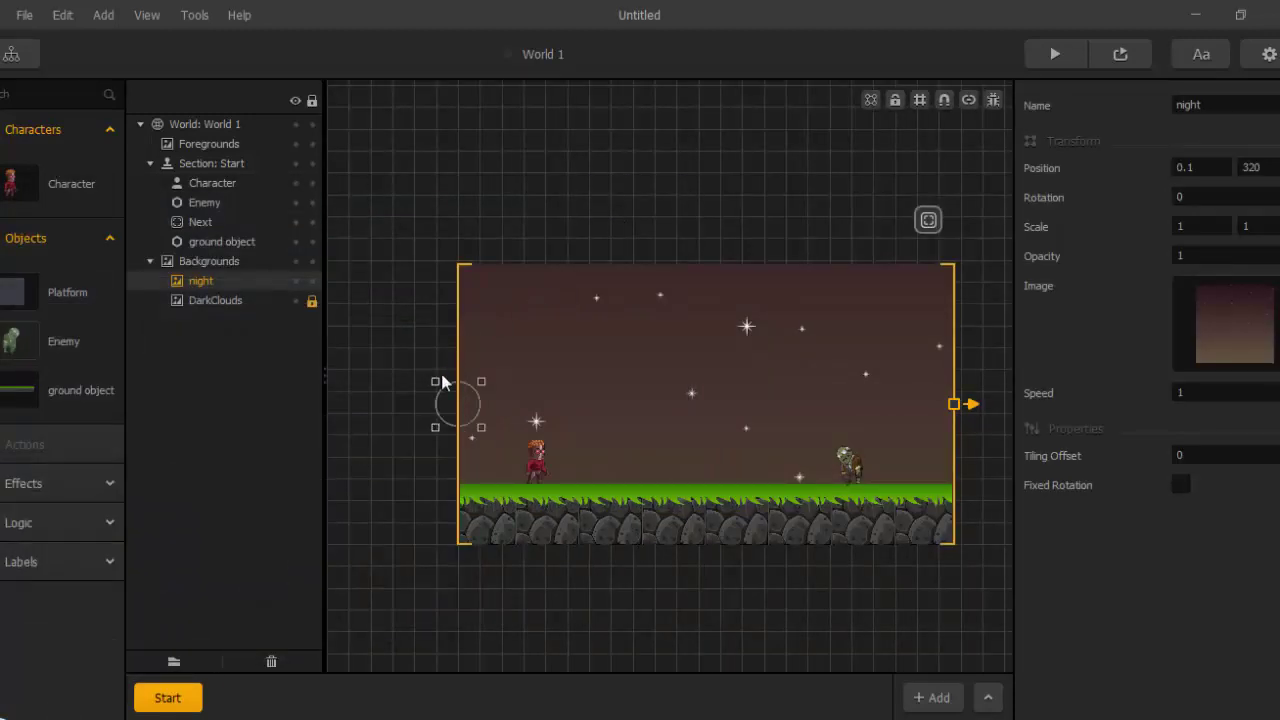
# Preview World 1 to examine the starry night background in the game, and close the preview.
pyautogui.click(1040, 64)
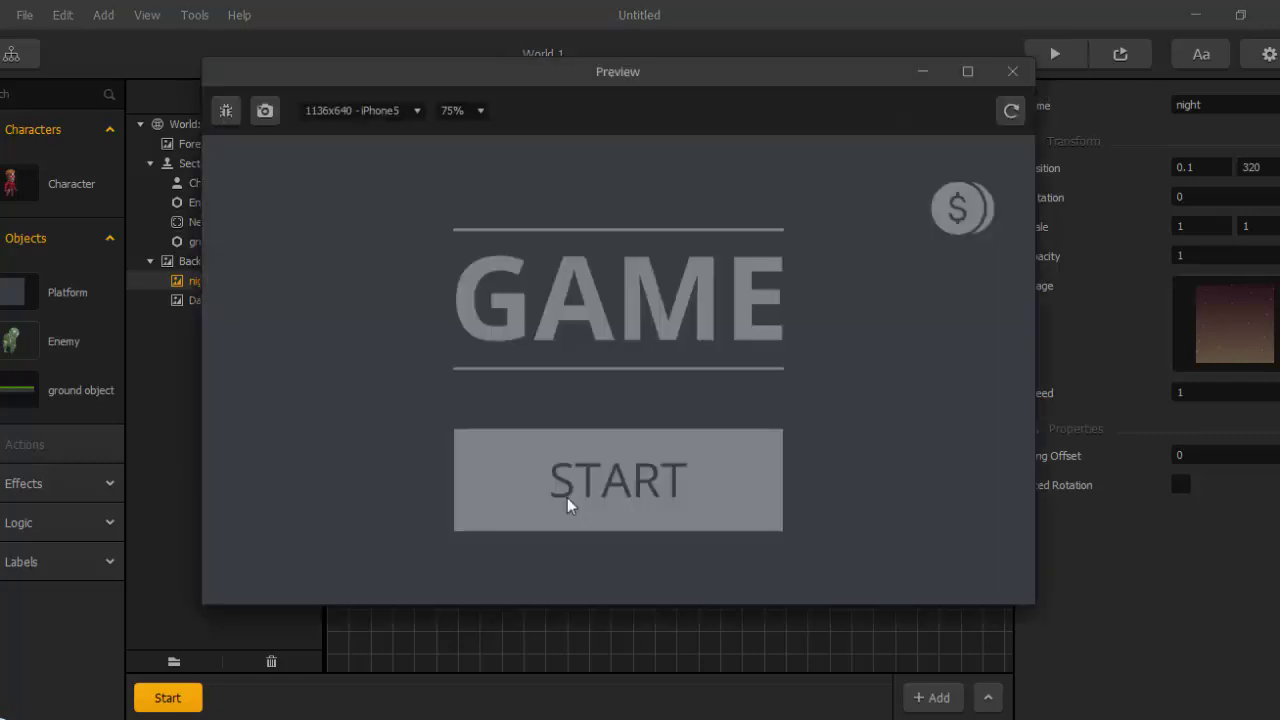
pyautogui.click(567, 496)
pyautogui.click(459, 372)
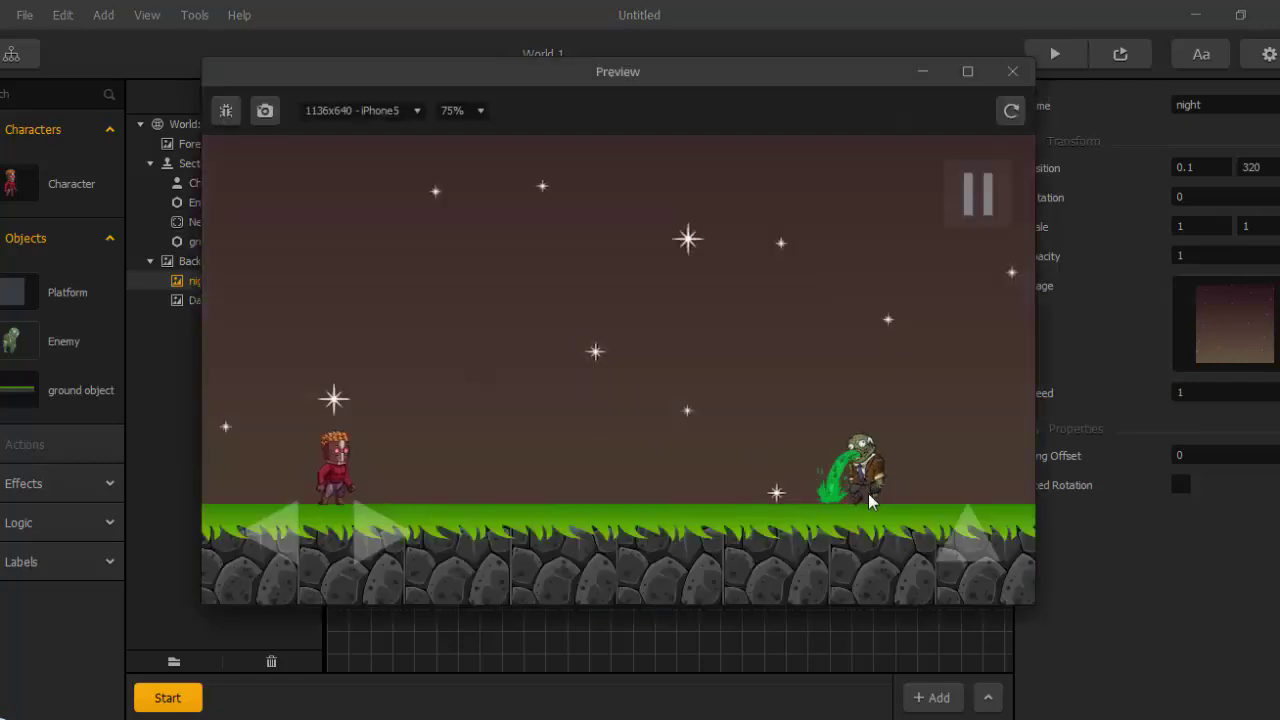
pyautogui.click(1012, 71)
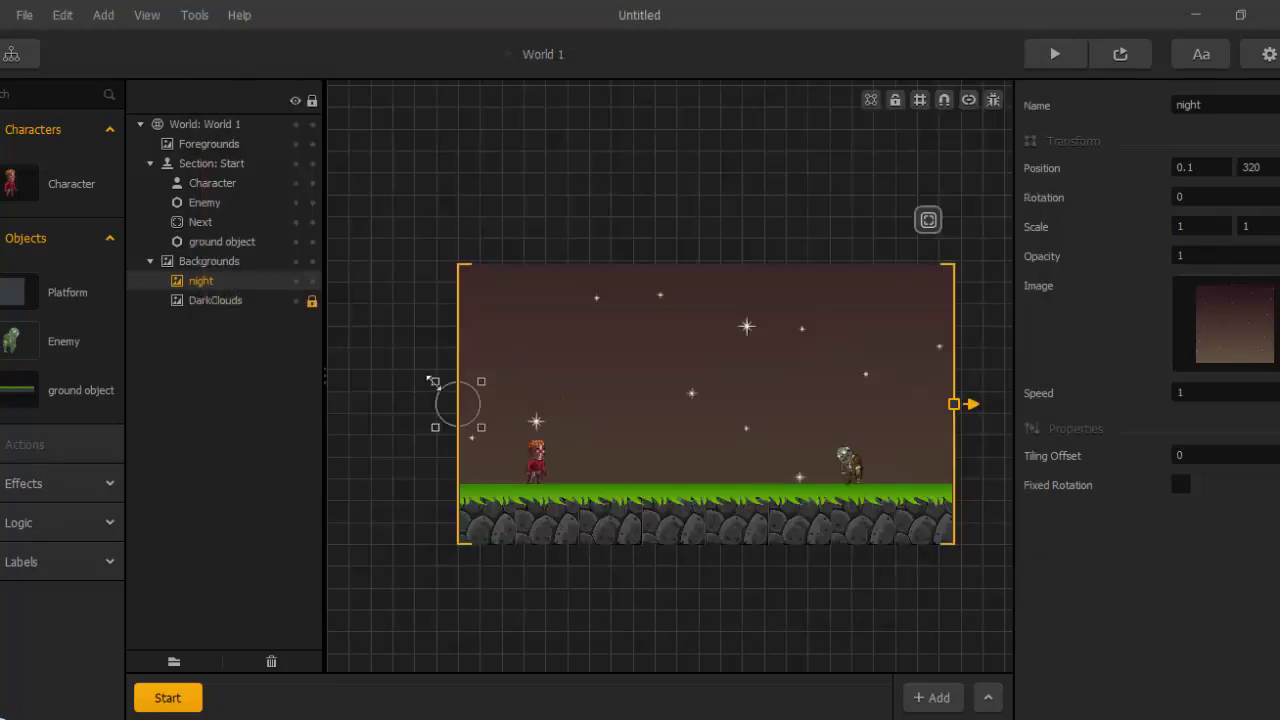
# Shrink the night background to a scale of about 0.731 by 0.575 and test it by playing World 1 in the preview.
pyautogui.moveTo(432, 380); pyautogui.dragTo(447, 400)
pyautogui.click(1057, 52)
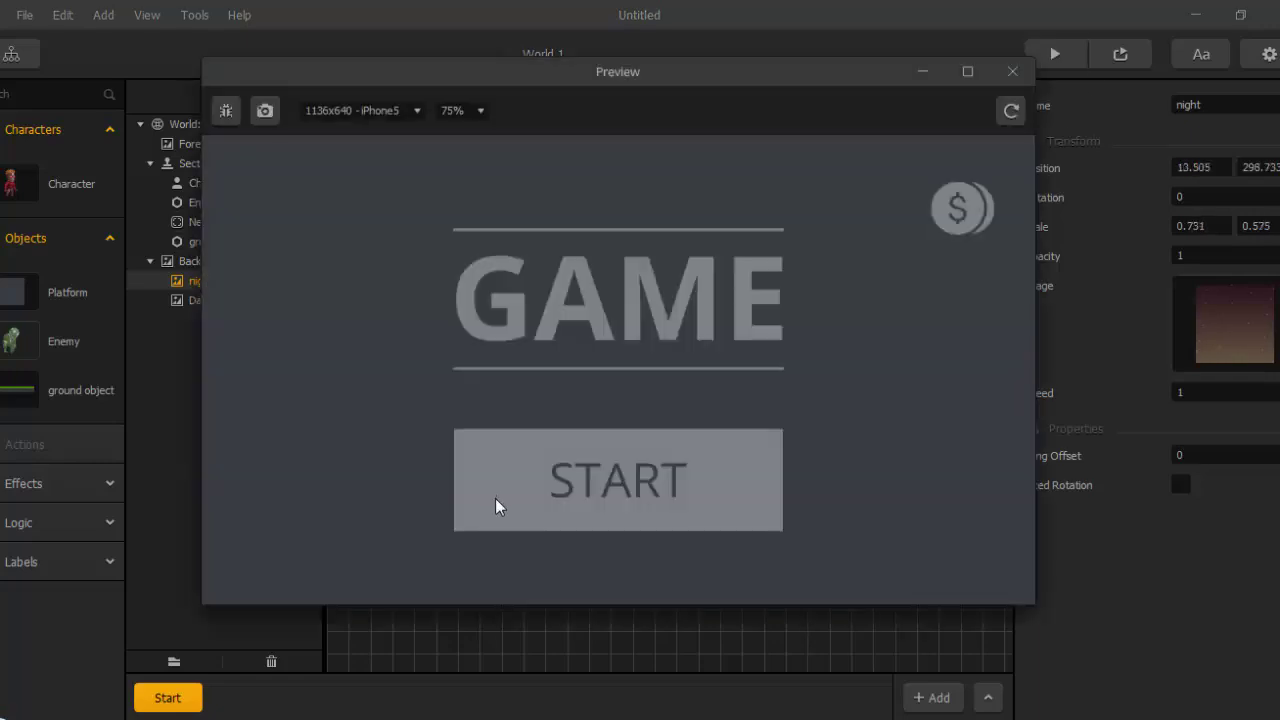
pyautogui.click(496, 500)
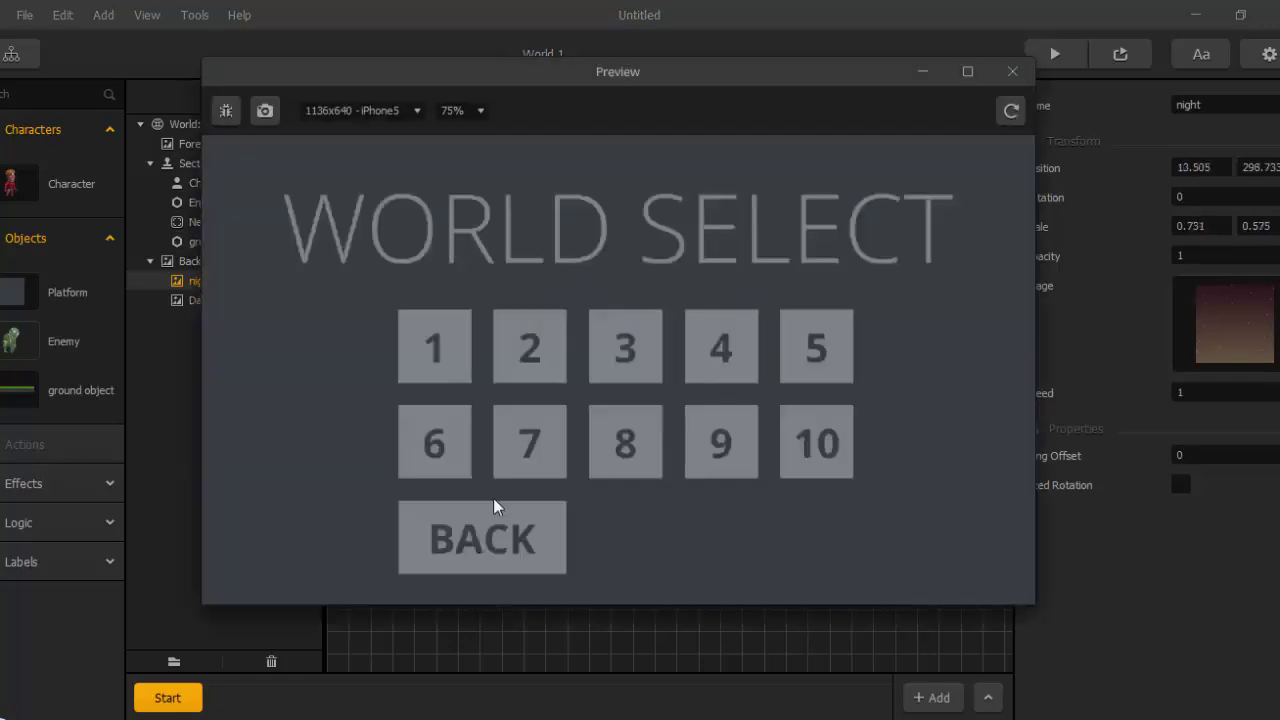
pyautogui.click(449, 349)
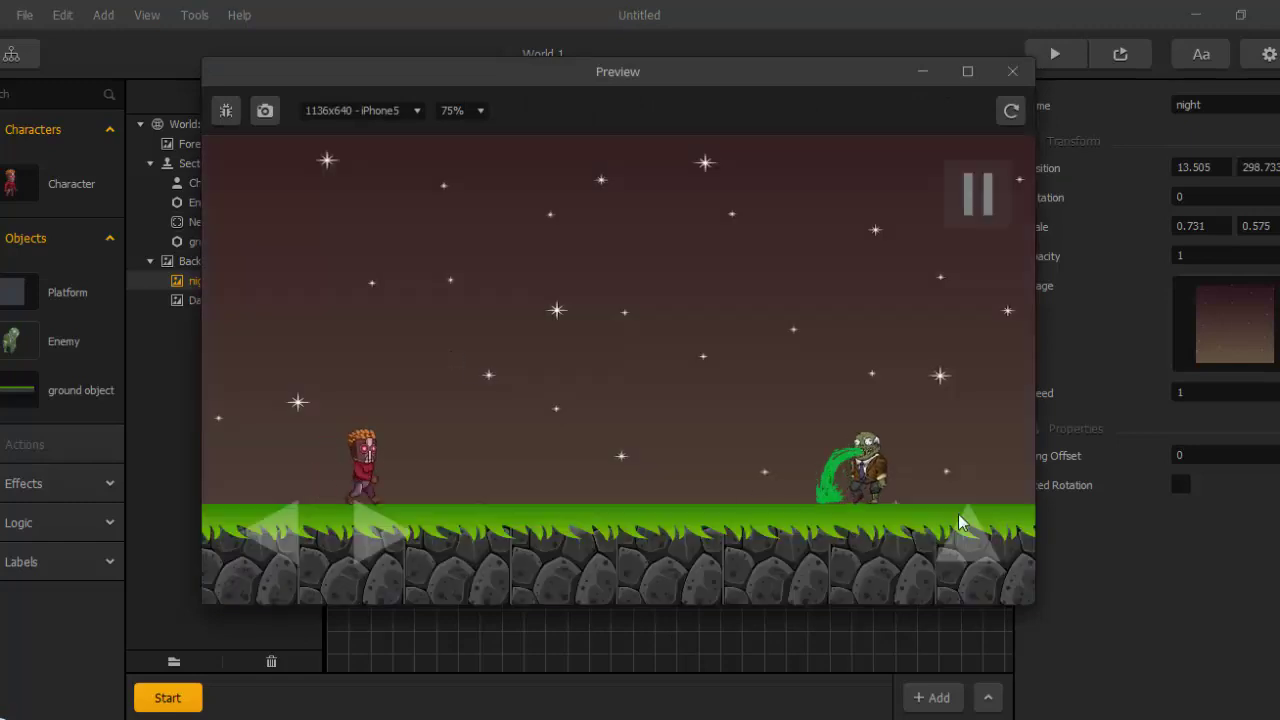
pyautogui.click(971, 528)
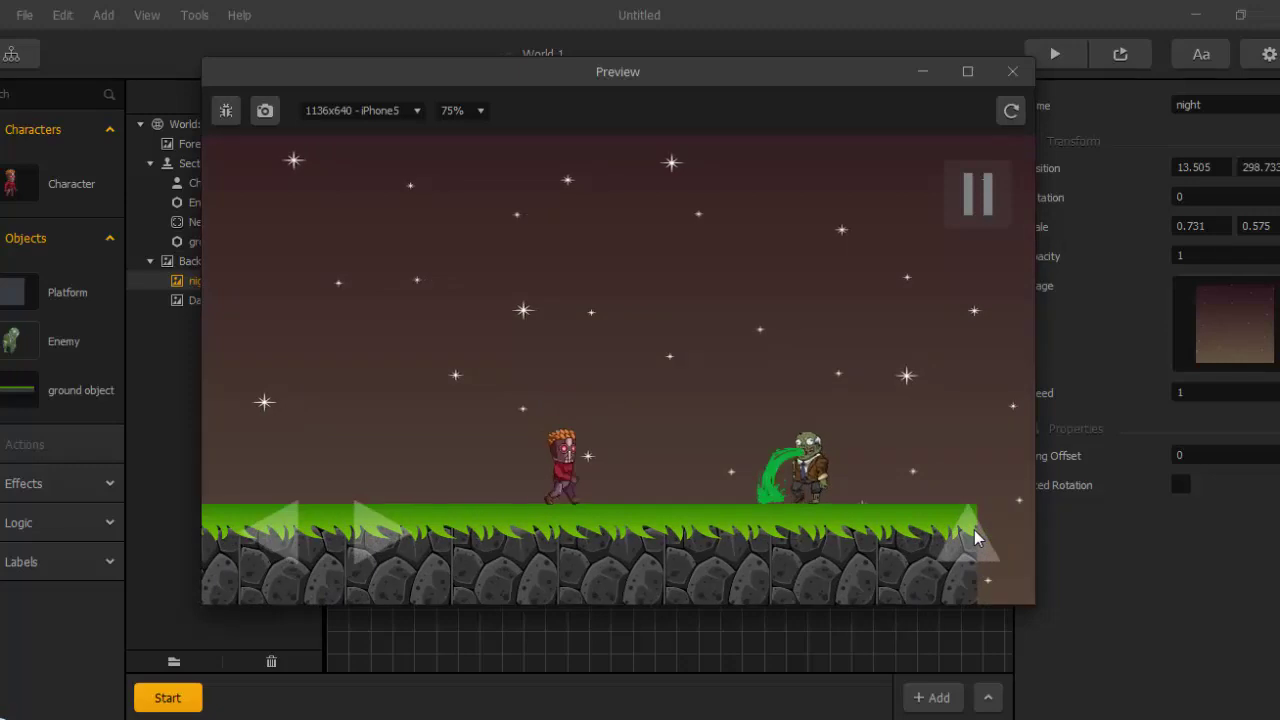
pyautogui.click(1012, 71)
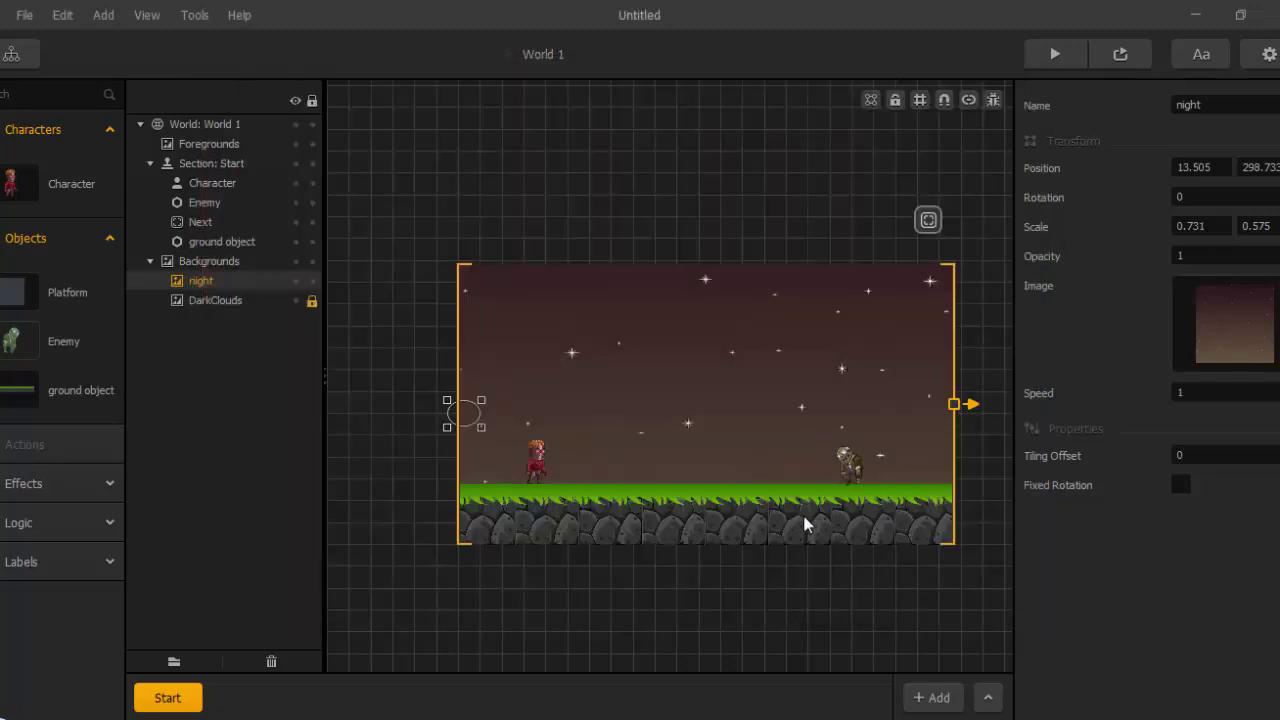
# Add the Moon image from the Background Spooky Game Assets folder to the scene as an object, and minimize the folder window.
pyautogui.click(189, 715)
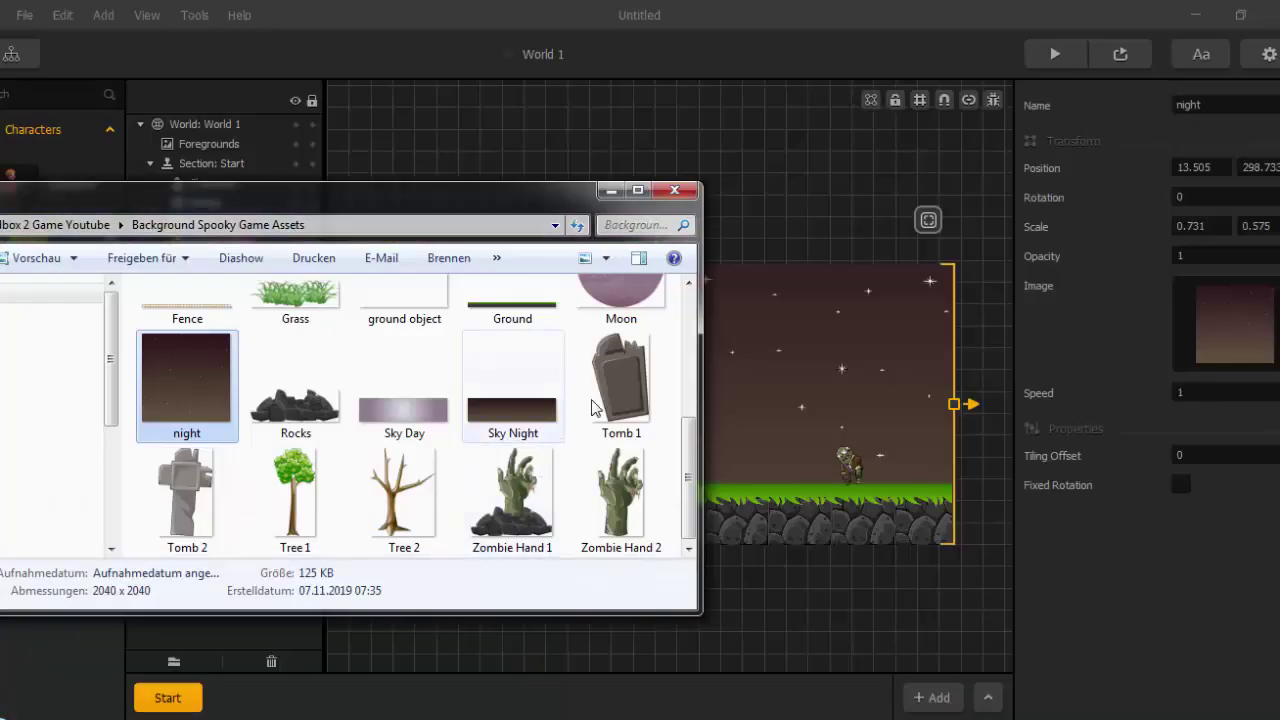
pyautogui.scroll(4, 620, 480)
pyautogui.moveTo(626, 512); pyautogui.dragTo(848, 298)
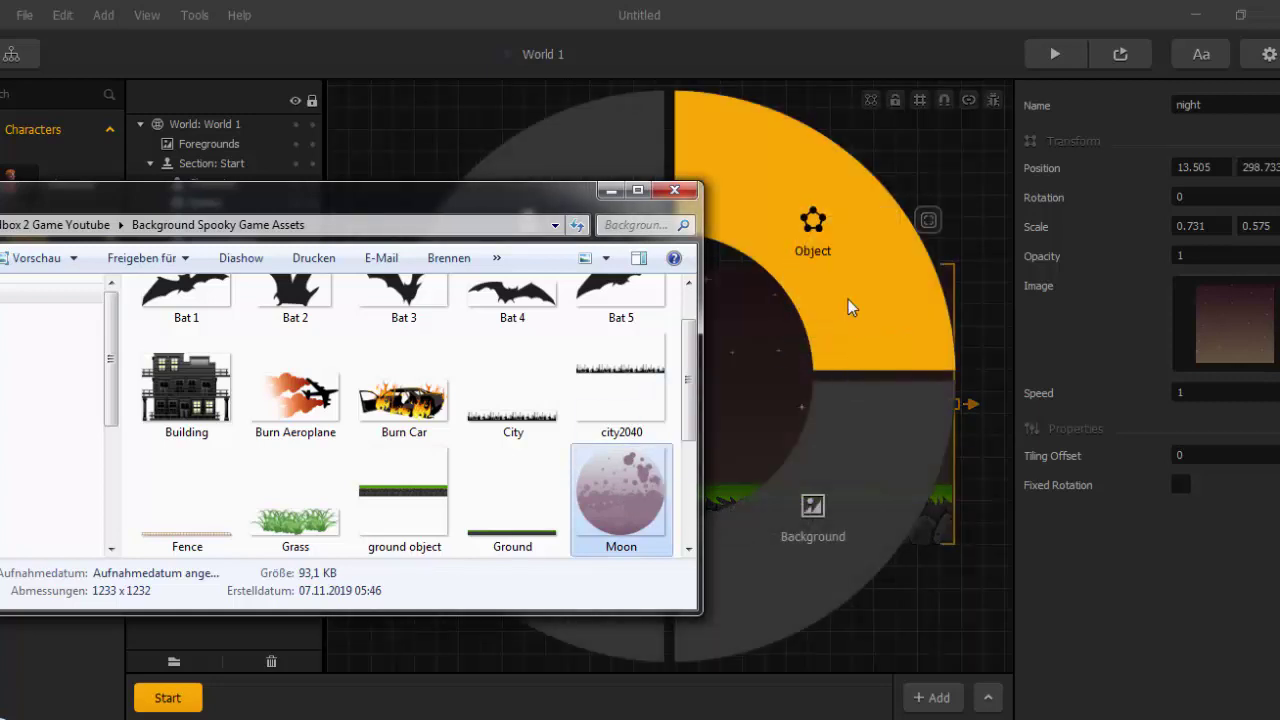
pyautogui.click(611, 191)
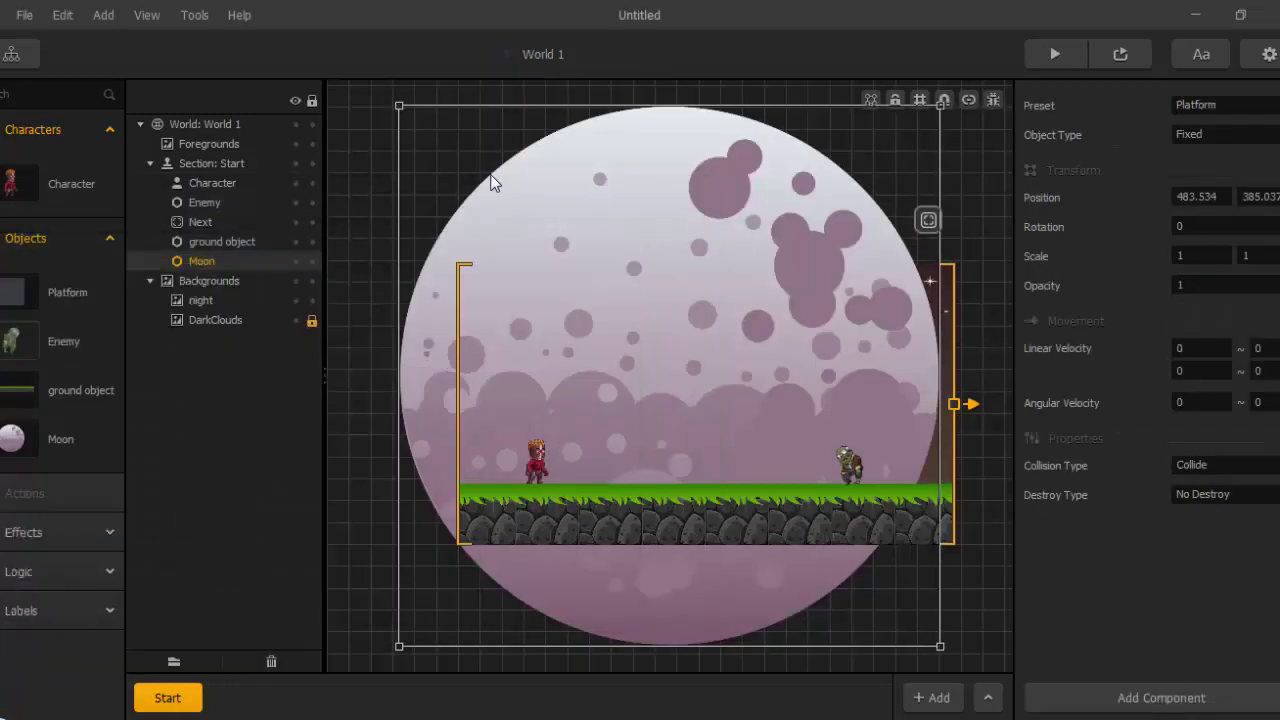
# Set the Moon's scale to 0.3 on both axes.
pyautogui.click(1190, 257)
pyautogui.write('0.3')
pyautogui.press('Tab')
pyautogui.write('0.3')
pyautogui.press('Return')
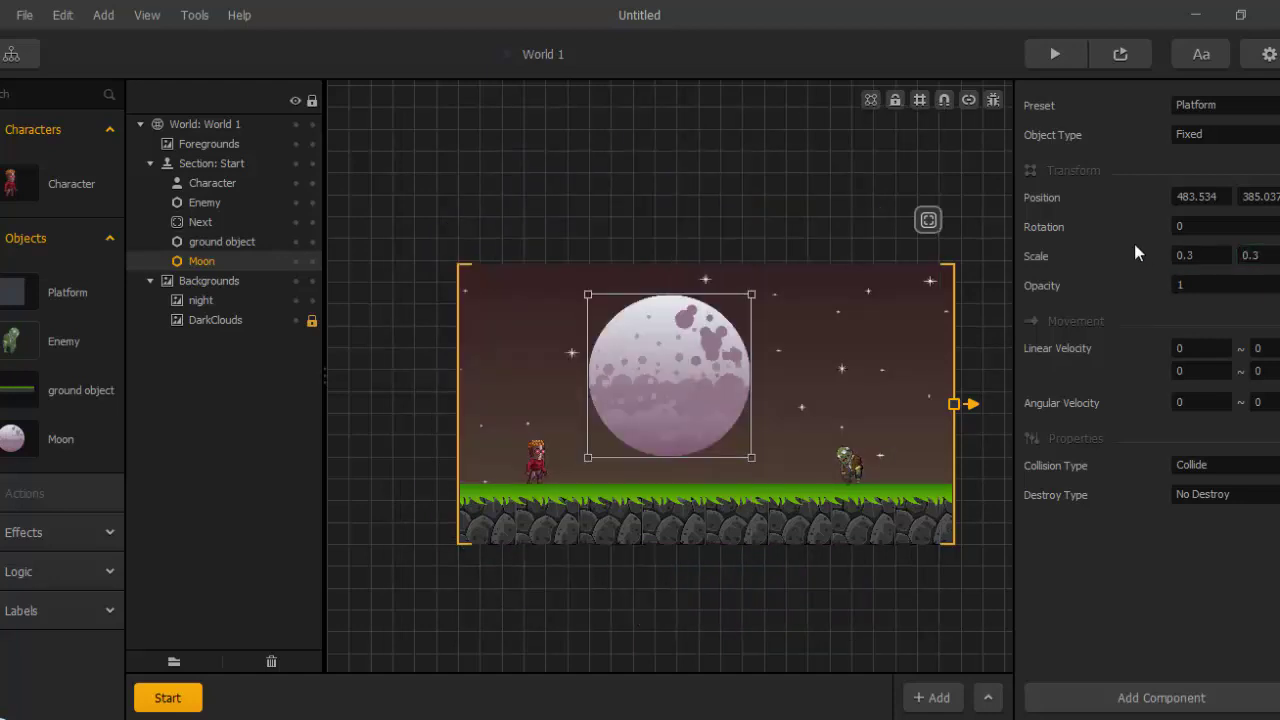
# Set the Moon's scale to 0.2 on both axes.
pyautogui.click(1193, 257)
pyautogui.press('BackSpace')
pyautogui.write('2')
pyautogui.press('Tab')
pyautogui.write('0.2')
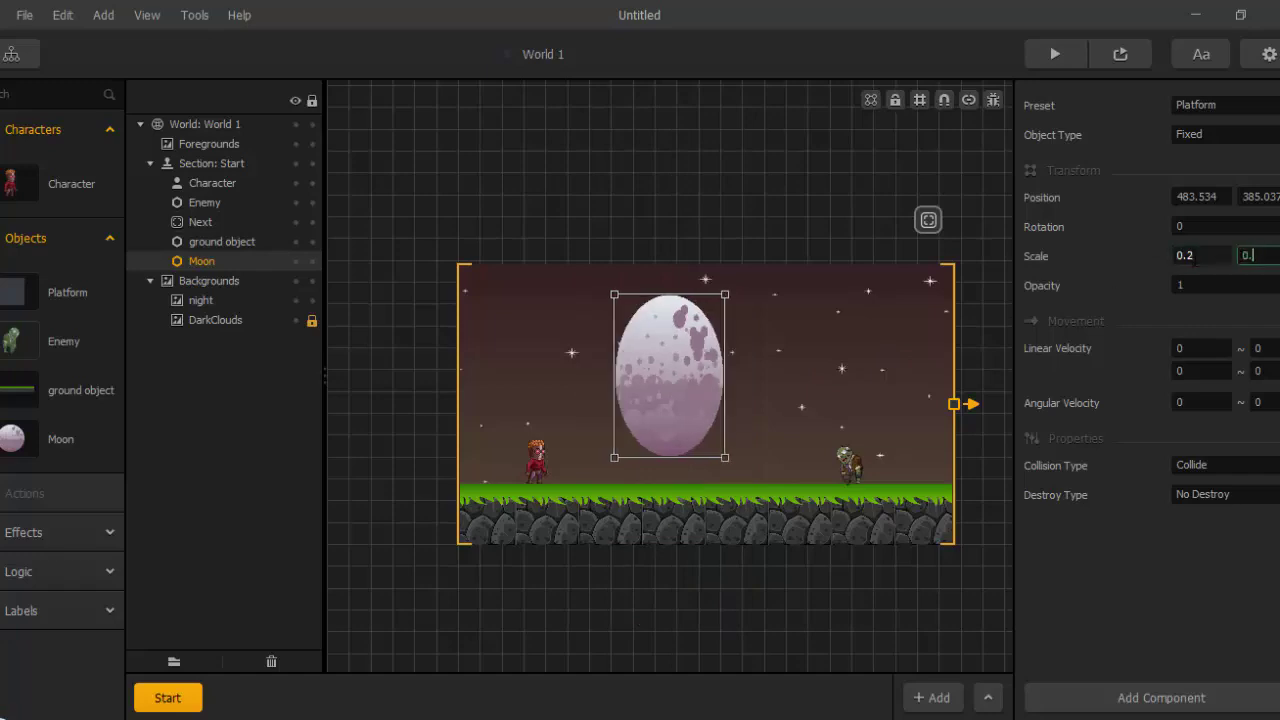
pyautogui.press('Return')
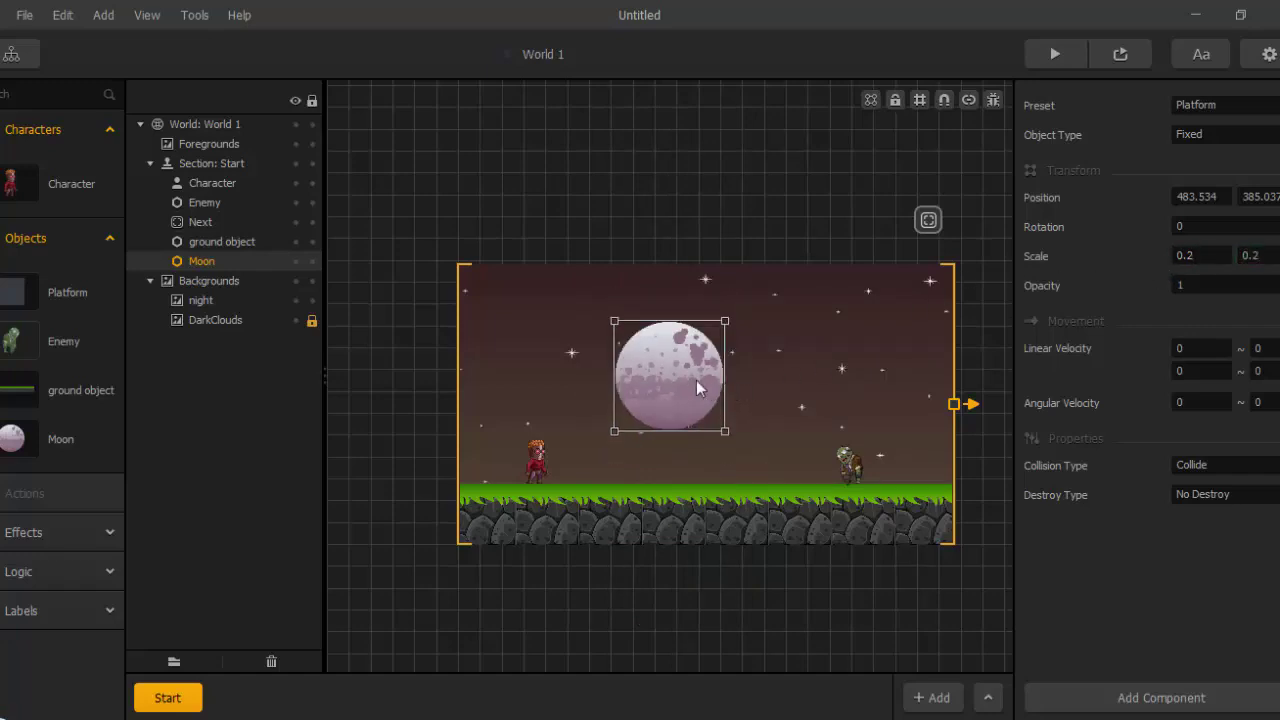
# Move the Moon to the scene's upper-right corner, at about X 967, Y 504, and give it the Decoration preset.
pyautogui.moveTo(700, 382); pyautogui.dragTo(899, 320)
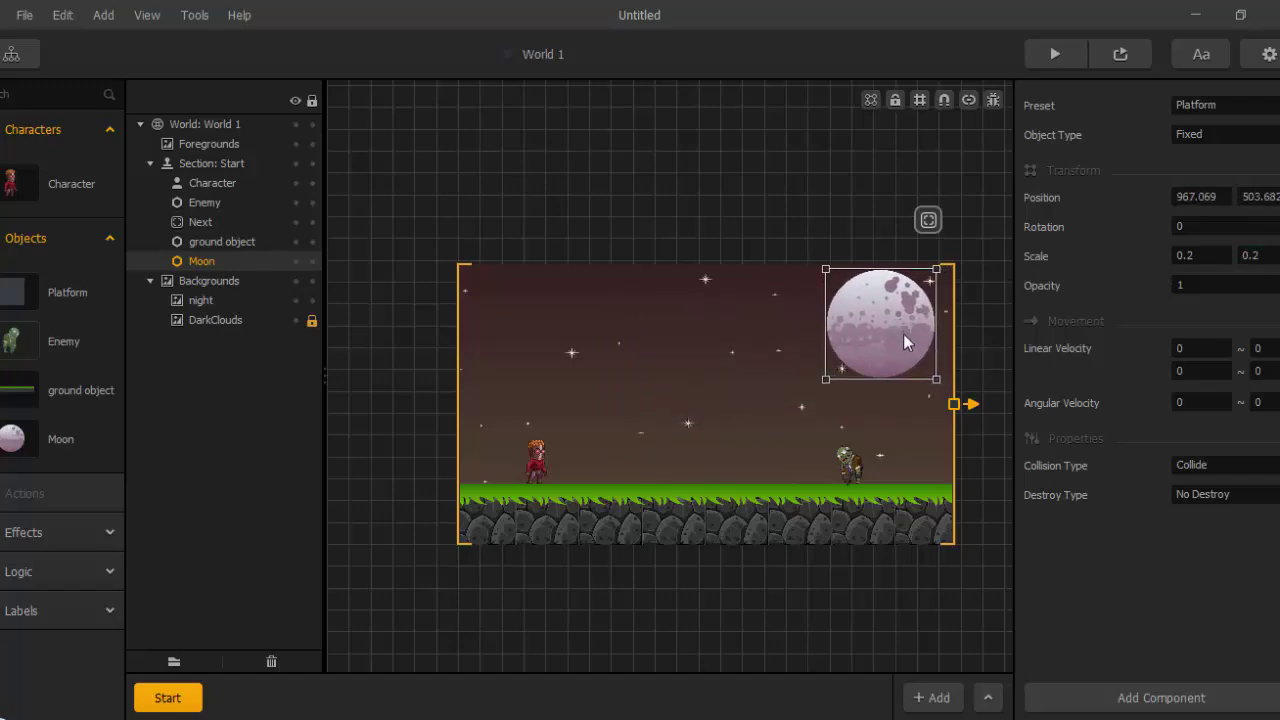
pyautogui.click(1200, 105)
pyautogui.click(1228, 226)
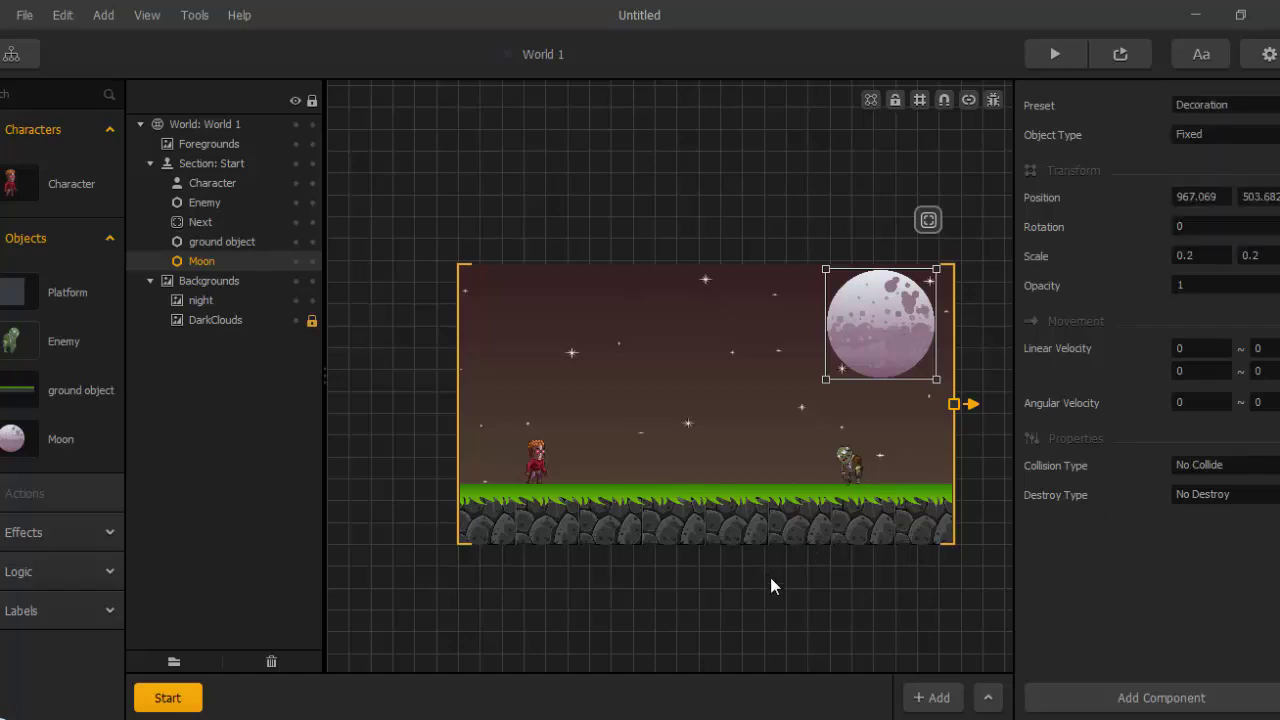
pyautogui.scroll(3, 770, 586)
pyautogui.scroll(-3, 711, 610)
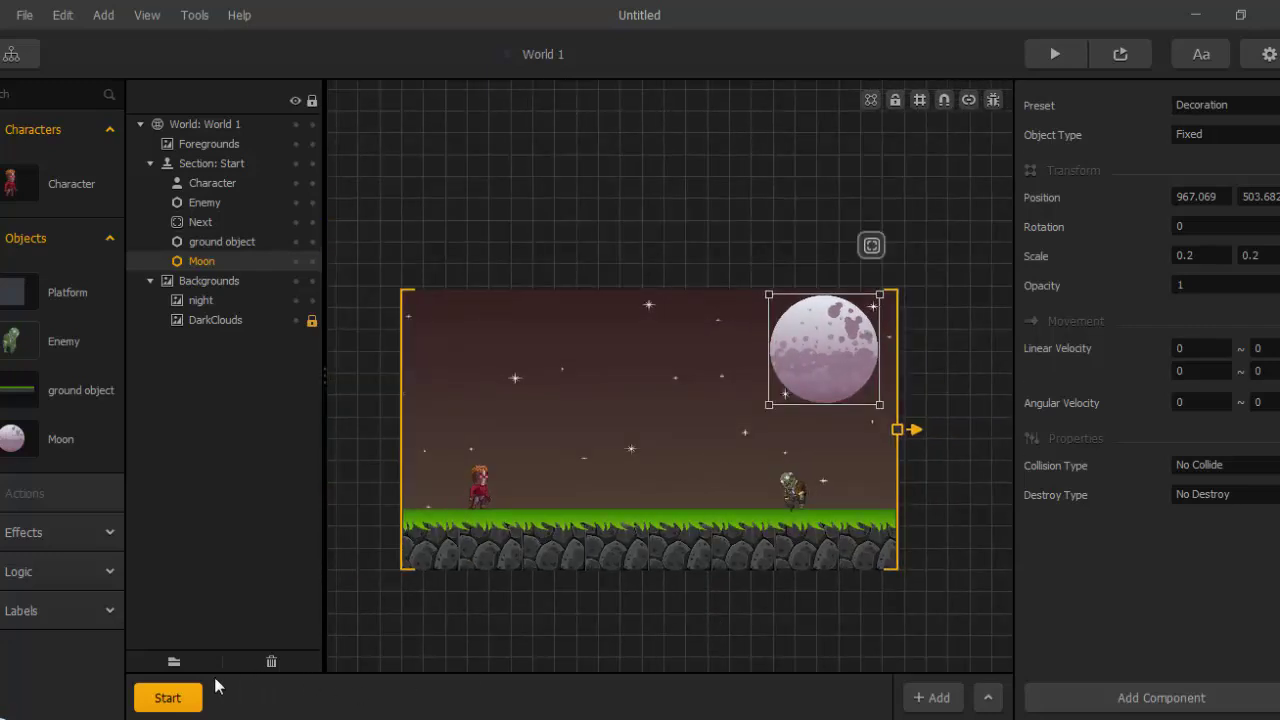
# Duplicate the Start section of World 1 and open the new section 1.
pyautogui.click(165, 697)
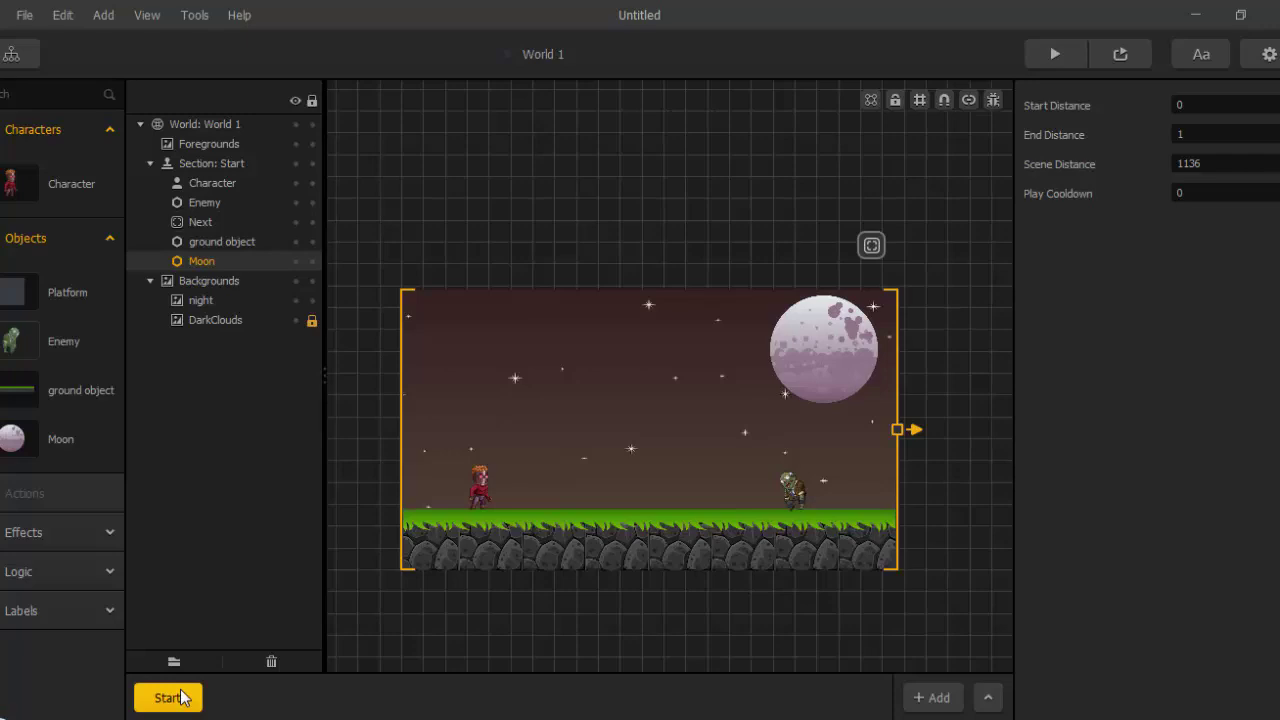
pyautogui.click(150, 702)
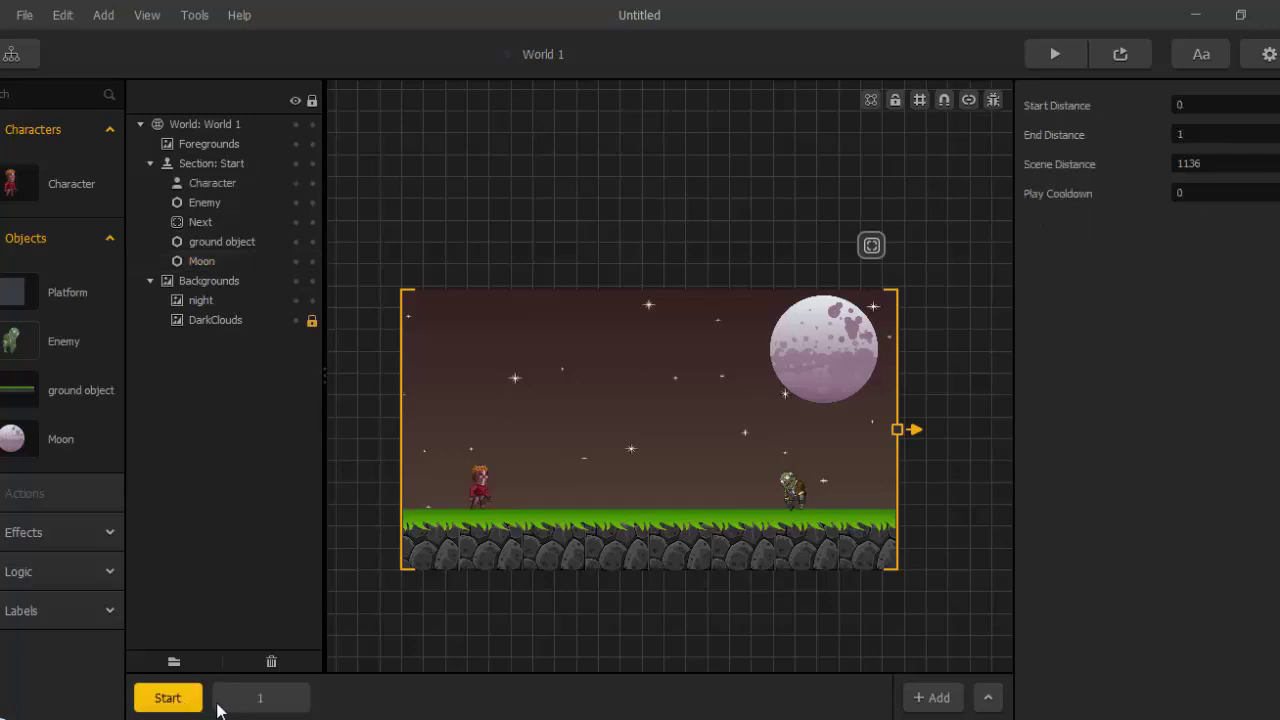
pyautogui.click(240, 700)
# Delete the Moon and the zombie Enemy from section 1.
pyautogui.click(830, 379)
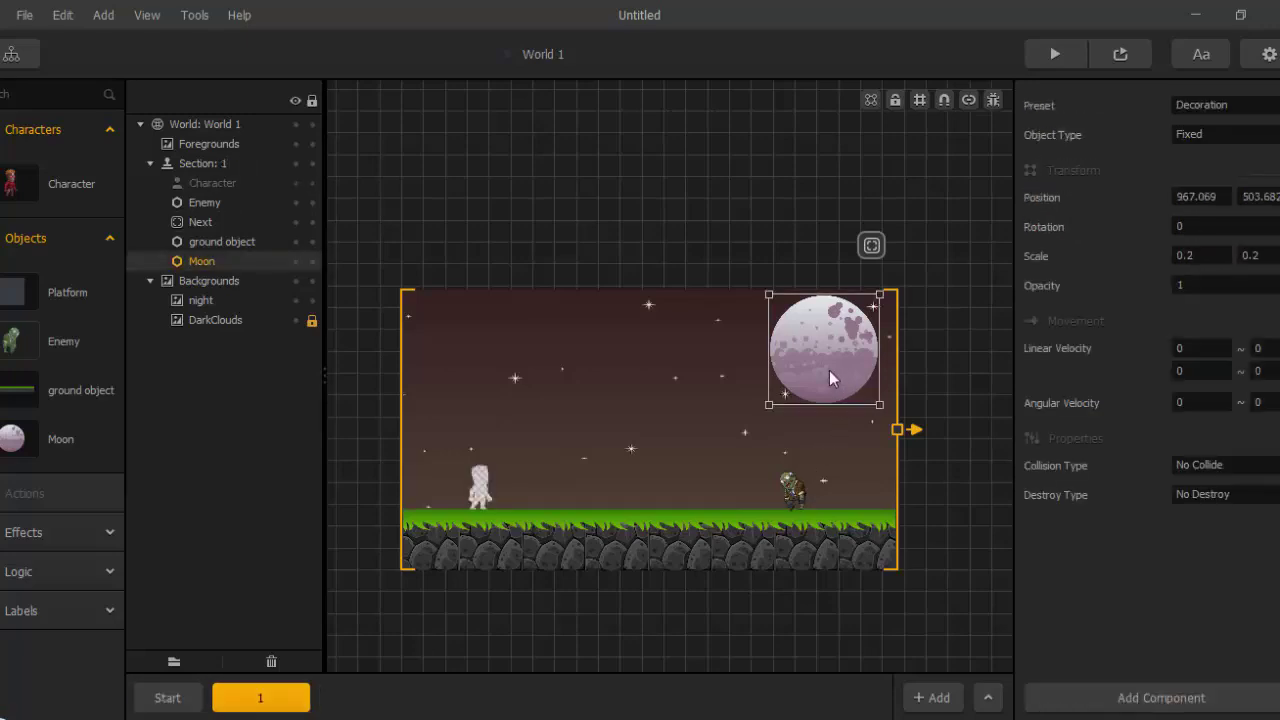
pyautogui.press('Delete')
pyautogui.scroll(3, 800, 523)
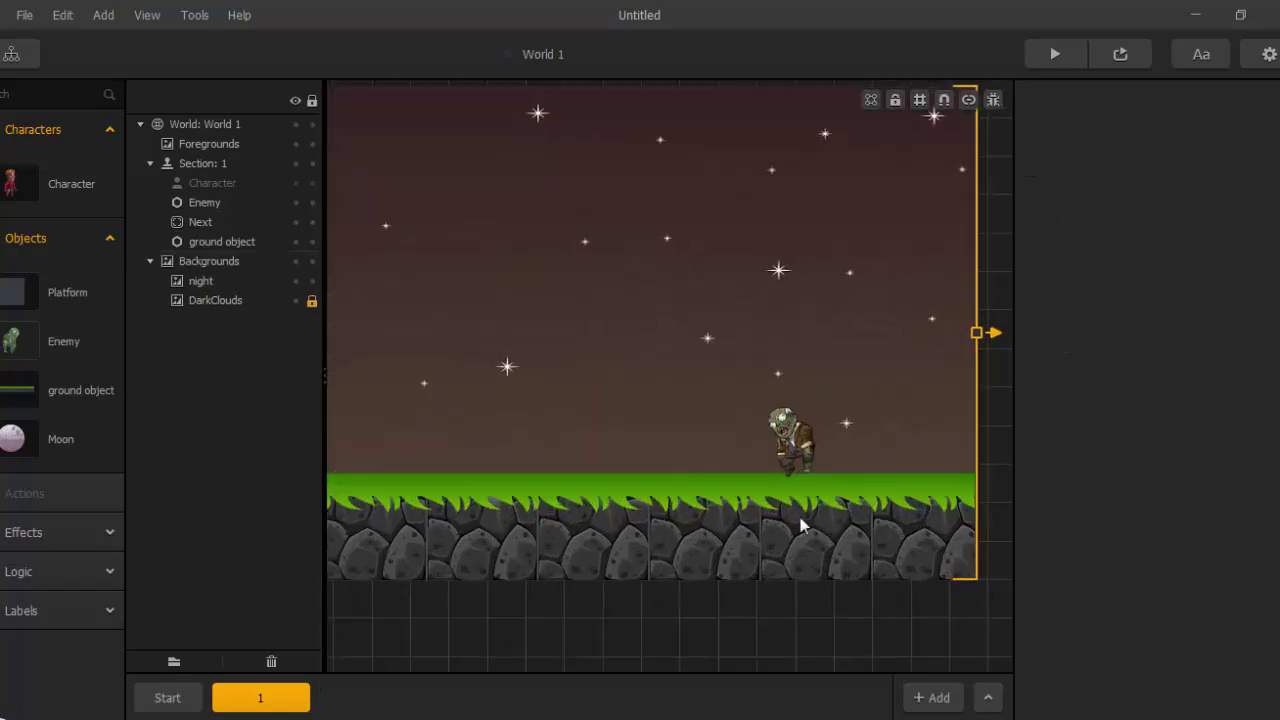
pyautogui.click(790, 447)
pyautogui.scroll(-3, 760, 500)
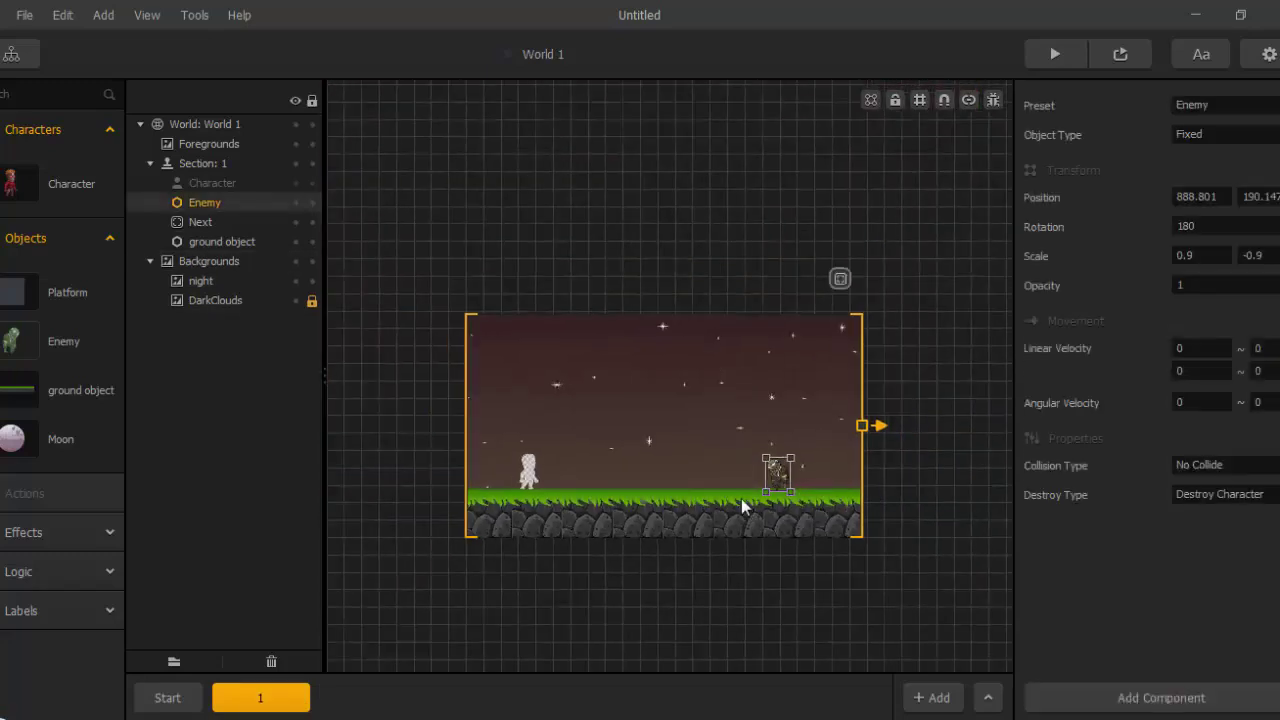
pyautogui.press('Delete')
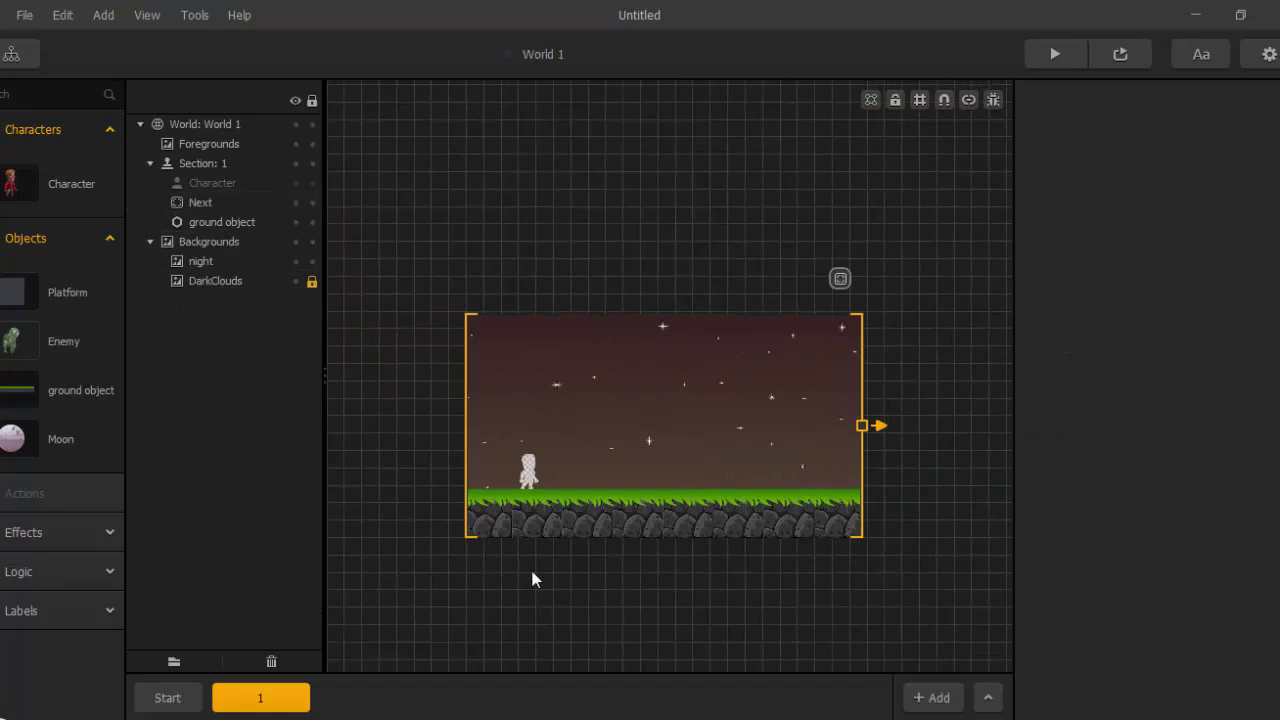
# Duplicate section 1 four times to create sections 2 to 5.
pyautogui.click(284, 703)
pyautogui.hotkey('ctrl', 'v')
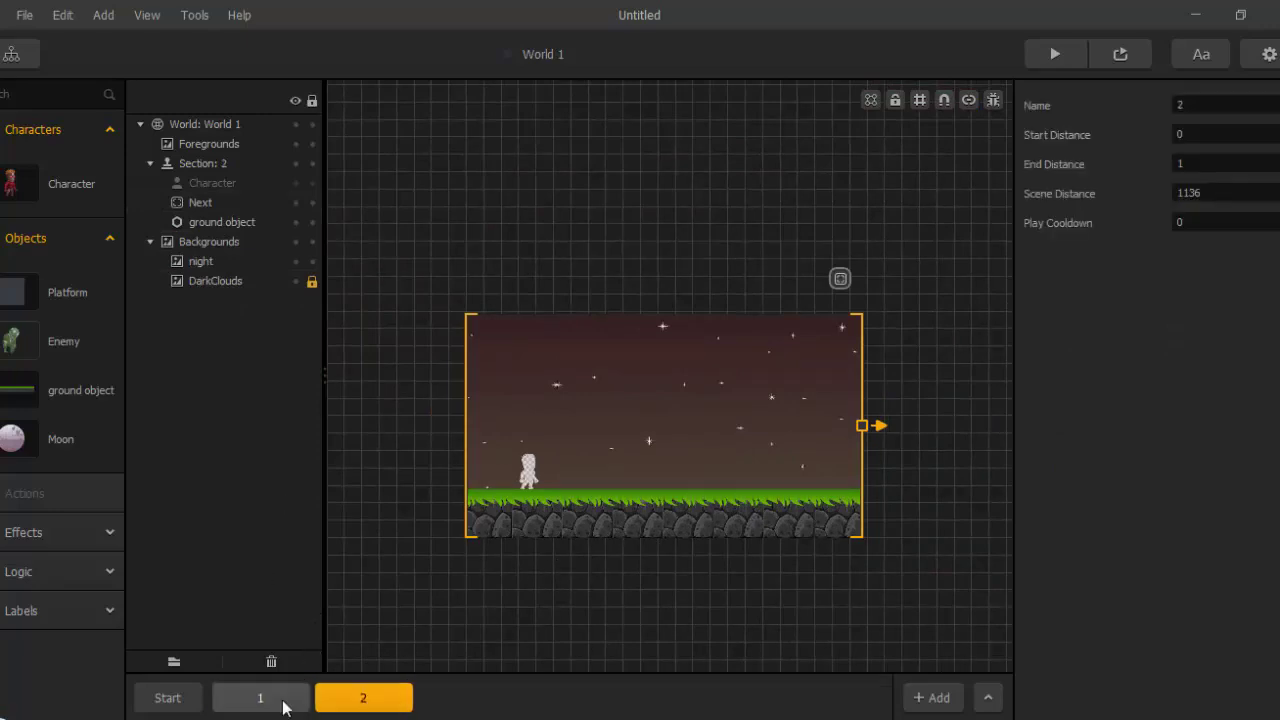
pyautogui.hotkey('ctrl', 'v')
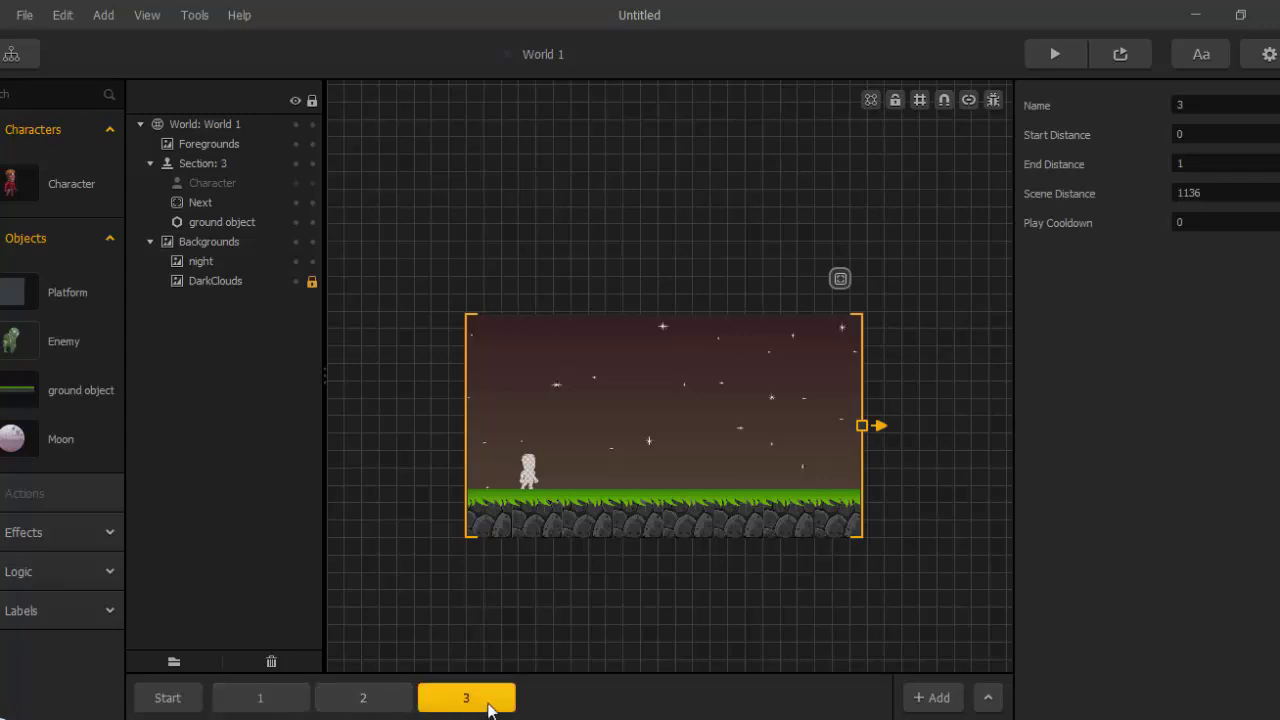
pyautogui.hotkey('ctrl', 'v')
pyautogui.hotkey('ctrl', 'v')
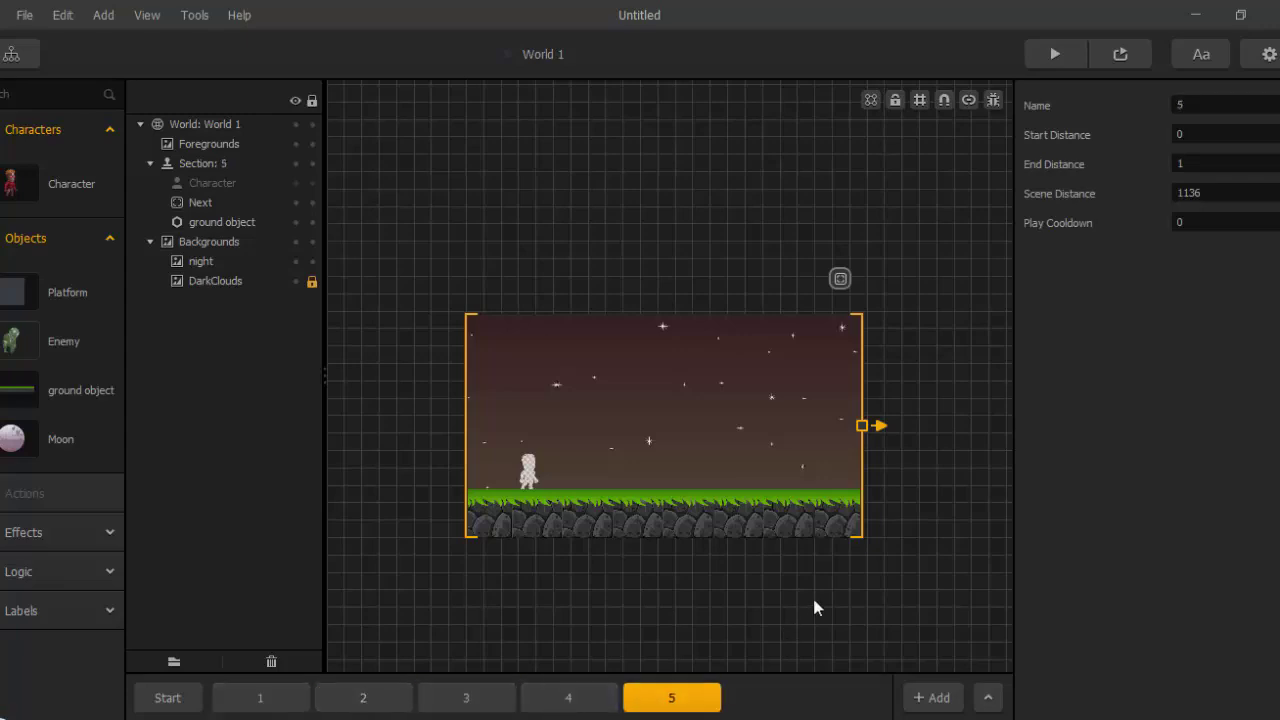
# Shorten section 5's ground object from its right edge to a horizontal scale of about 0.402, leaving a gap at the section's end.
pyautogui.scroll(3, 830, 575)
pyautogui.scroll(-2, 842, 564)
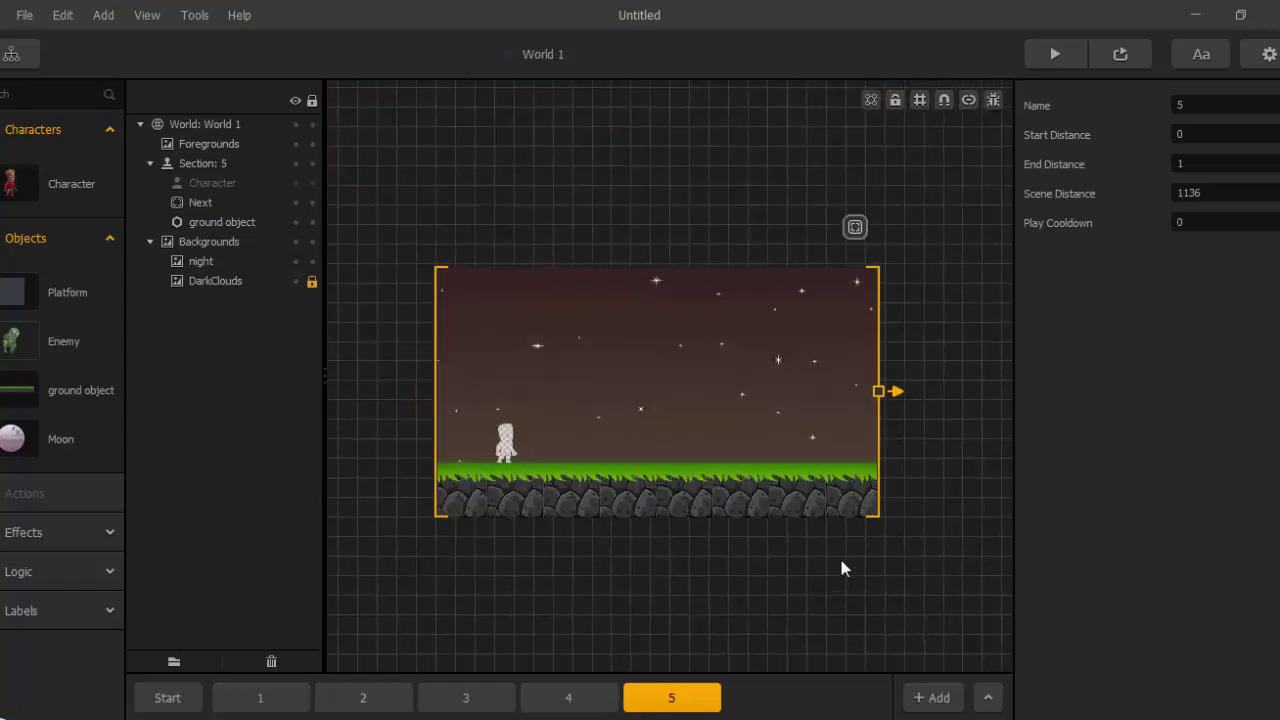
pyautogui.moveTo(842, 560); pyautogui.dragTo(775, 566, button='middle')
pyautogui.scroll(3, 778, 550)
pyautogui.scroll(-1, 782, 548)
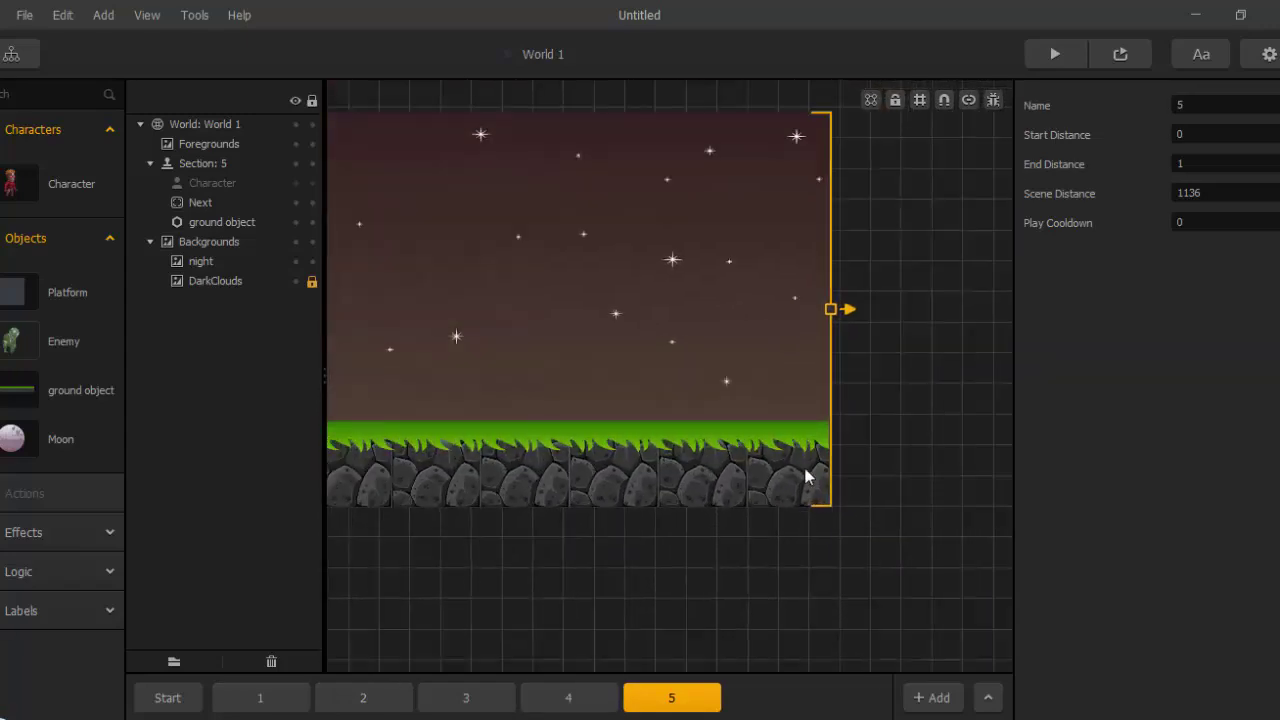
pyautogui.click(808, 476)
pyautogui.scroll(2, 843, 488)
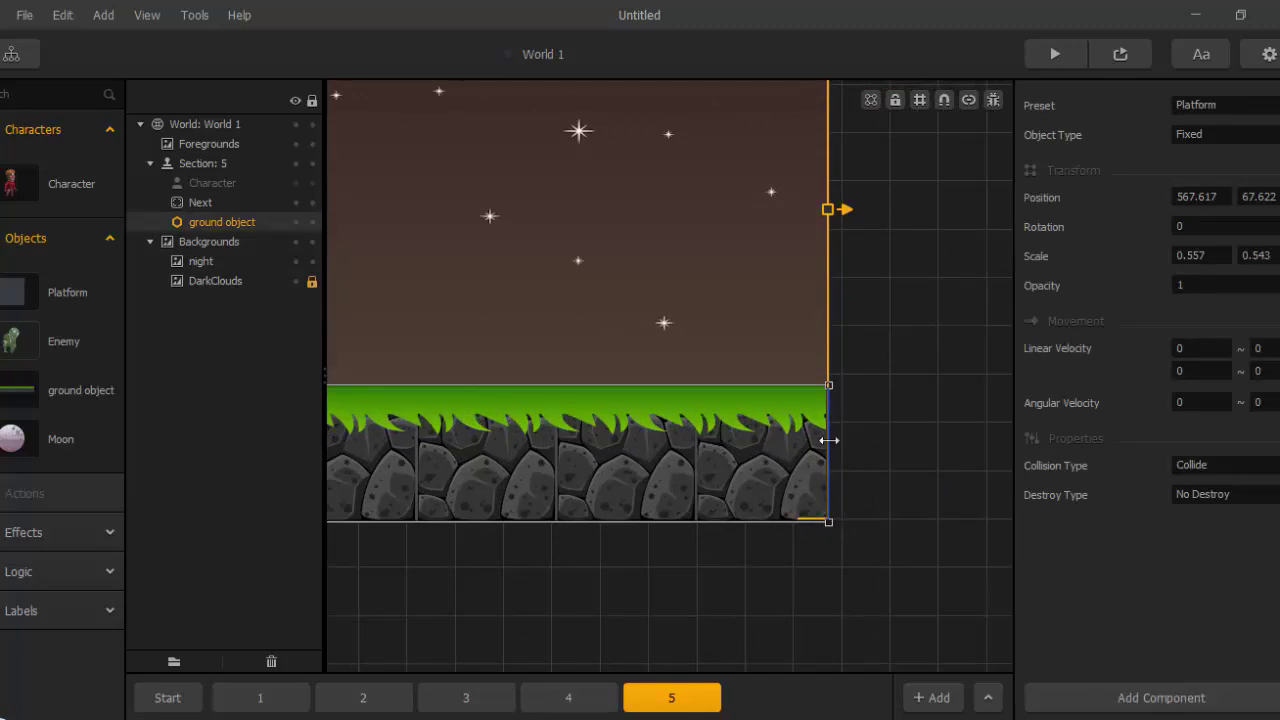
pyautogui.moveTo(829, 438); pyautogui.dragTo(519, 452)
pyautogui.scroll(-6, 630, 582)
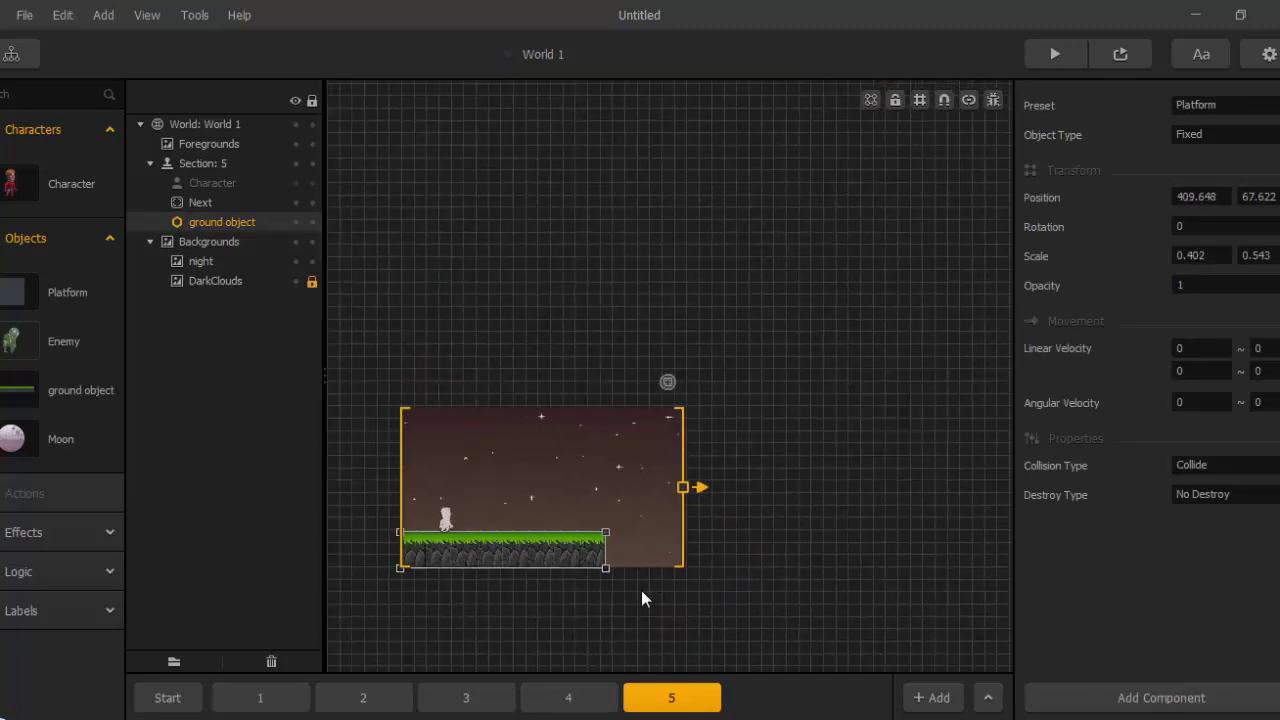
pyautogui.scroll(5, 641, 590)
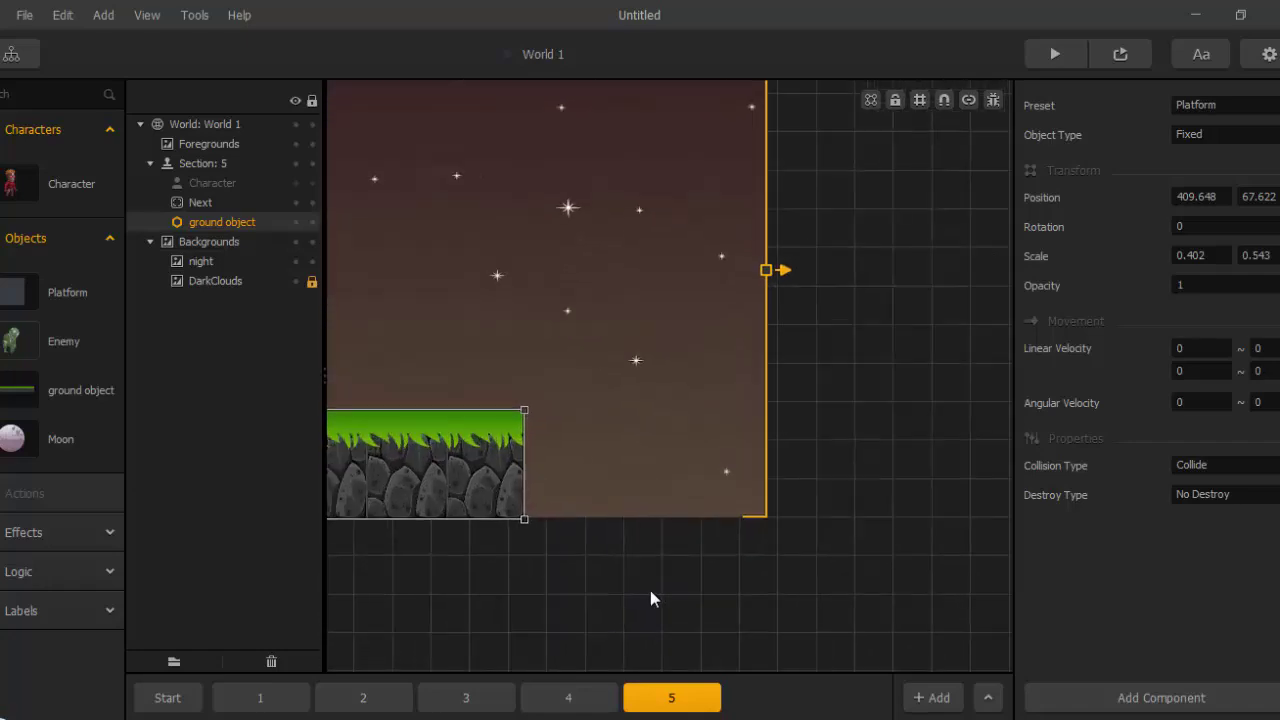
pyautogui.scroll(-5, 626, 632)
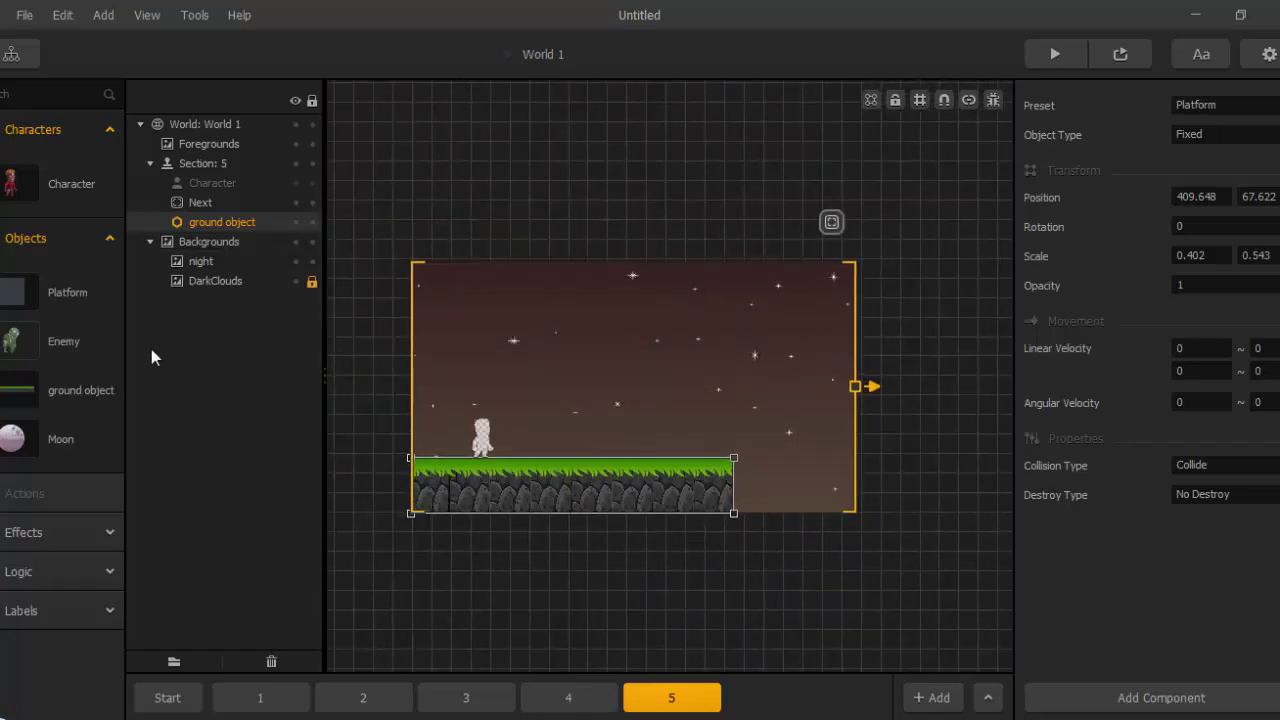
# Add a Platform object to the gap beside section 5's ground and widen it to a horizontal scale of about 1.383.
pyautogui.click(16, 304)
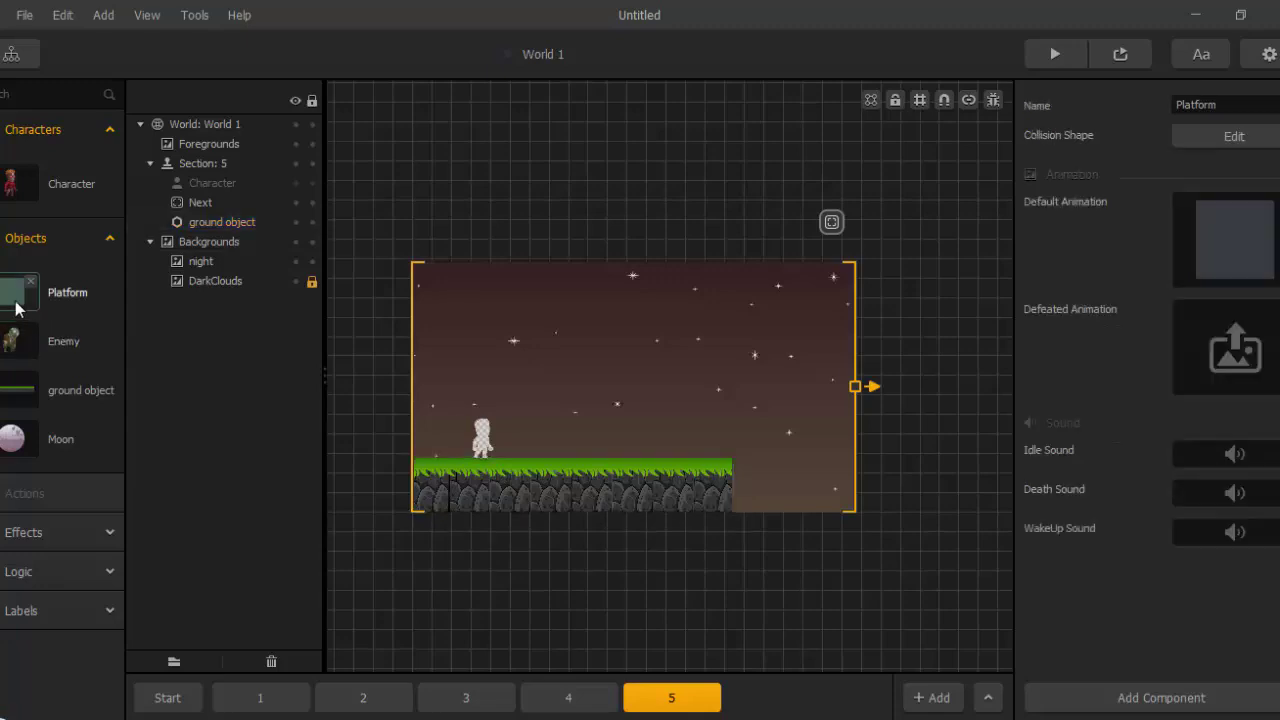
pyautogui.moveTo(16, 308); pyautogui.dragTo(783, 511)
pyautogui.scroll(3, 834, 534)
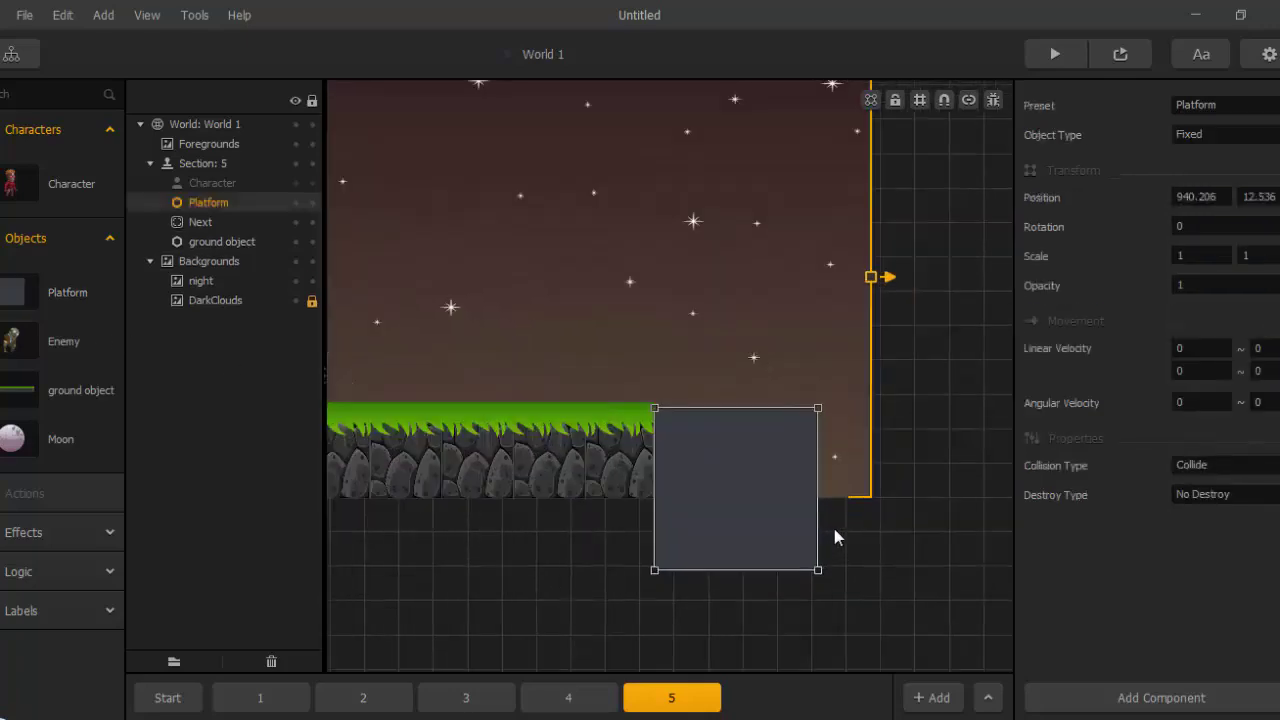
pyautogui.moveTo(834, 534); pyautogui.dragTo(757, 480, button='middle')
pyautogui.moveTo(674, 463); pyautogui.dragTo(660, 441)
pyautogui.moveTo(745, 405); pyautogui.dragTo(808, 405)
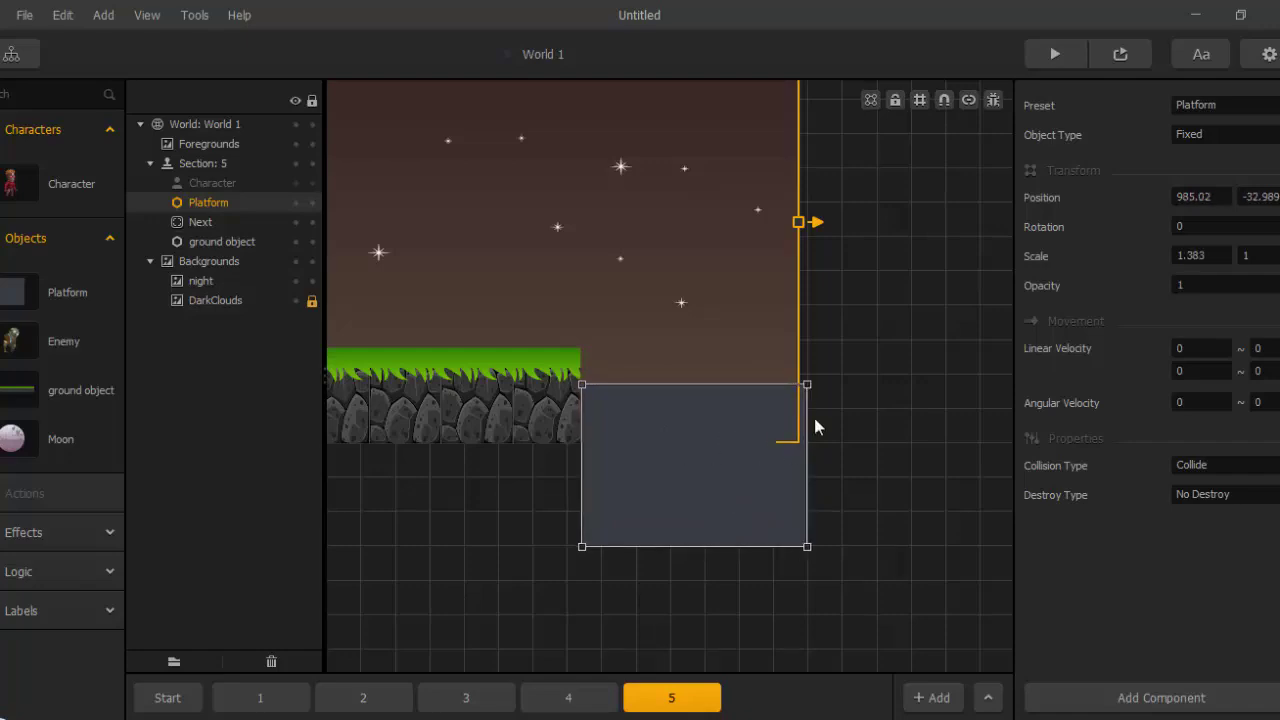
# Turn on snapping and resize the Platform to a scale of about 1.402 by 0.581, spanning from the ground's end to the section edge.
pyautogui.click(943, 100)
pyautogui.scroll(2, 829, 431)
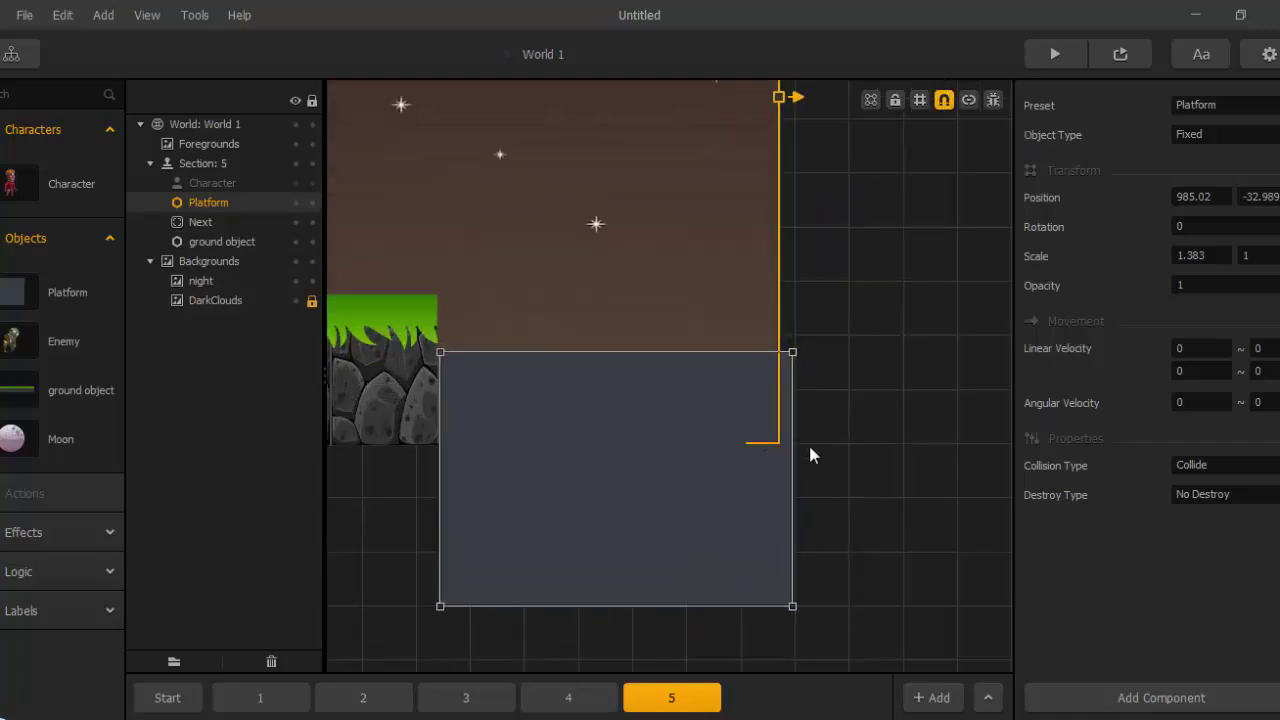
pyautogui.moveTo(793, 438); pyautogui.dragTo(779, 437)
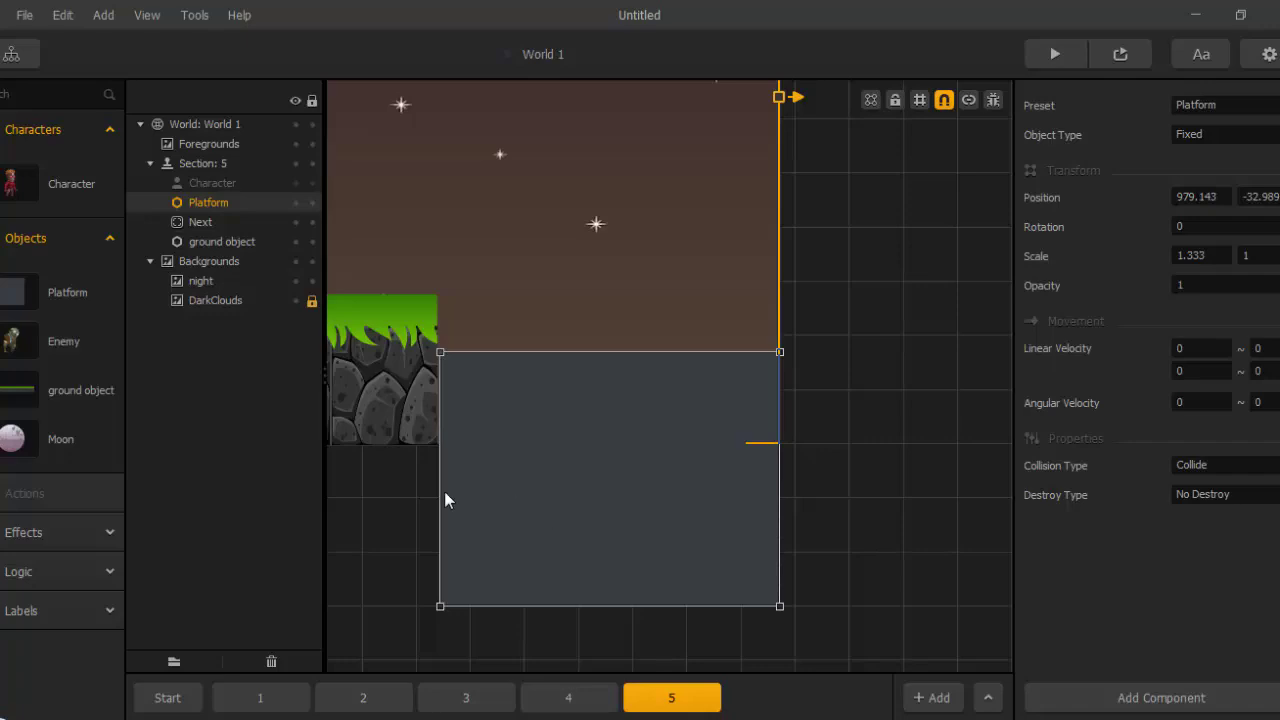
pyautogui.click(423, 466)
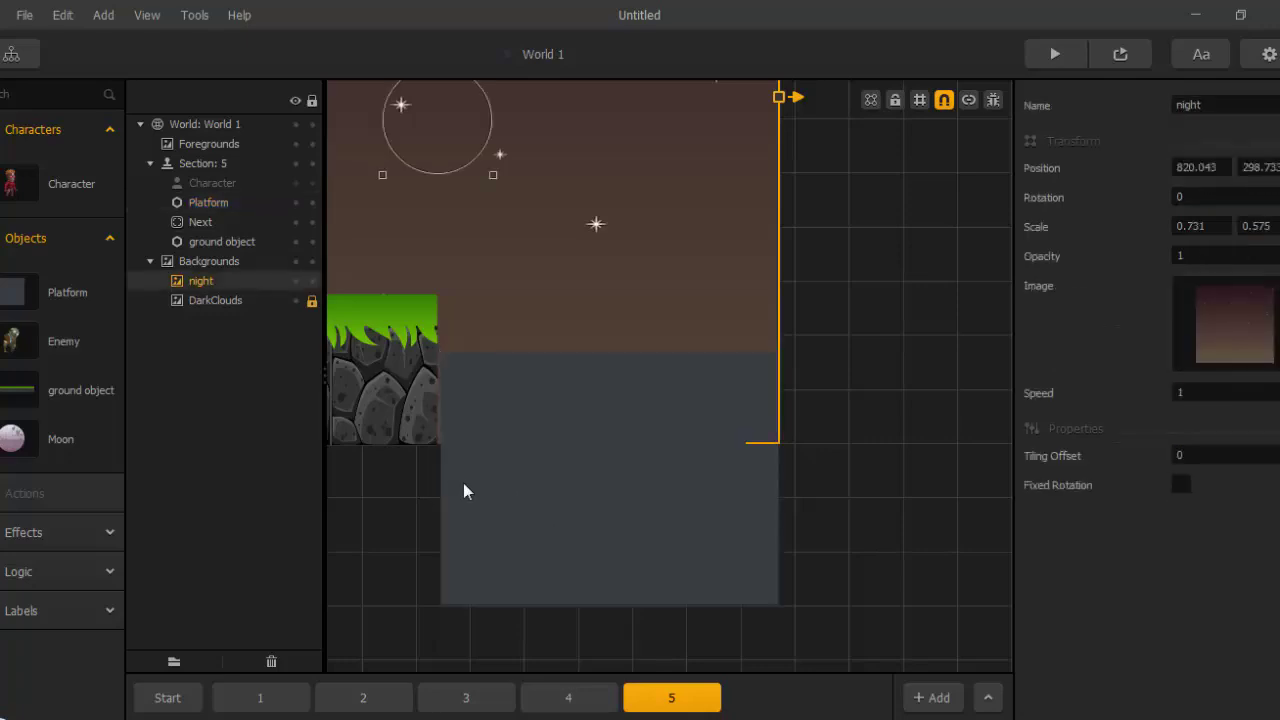
pyautogui.click(457, 493)
pyautogui.moveTo(440, 493); pyautogui.dragTo(422, 493)
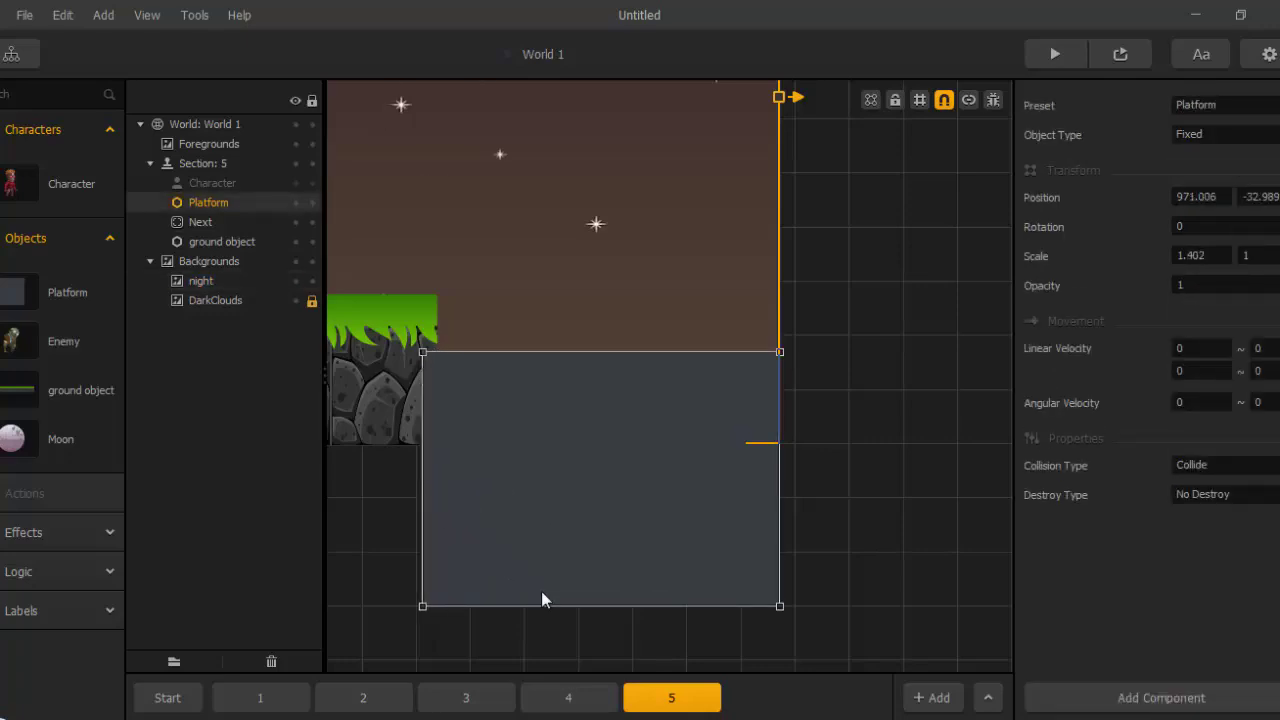
pyautogui.moveTo(543, 606); pyautogui.dragTo(544, 500)
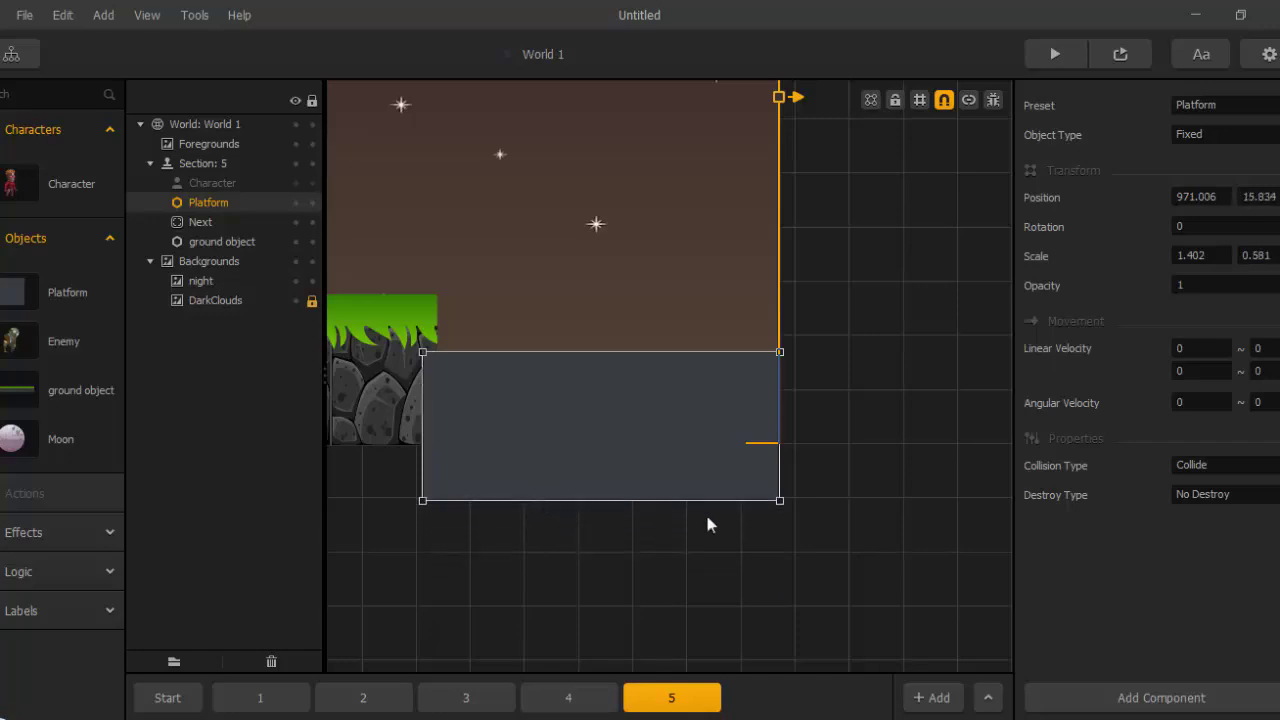
# Set the Platform's destroy type to Destroy Character and its opacity to 0.
pyautogui.click(1205, 494)
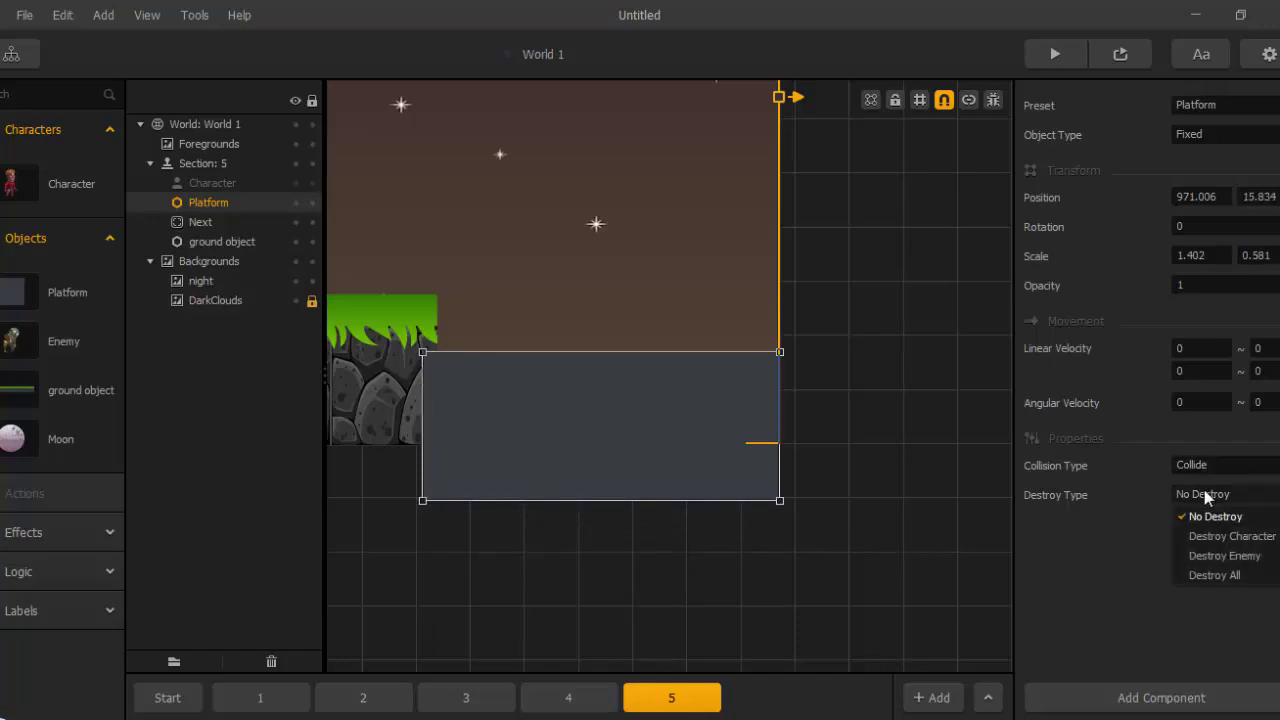
pyautogui.click(1210, 535)
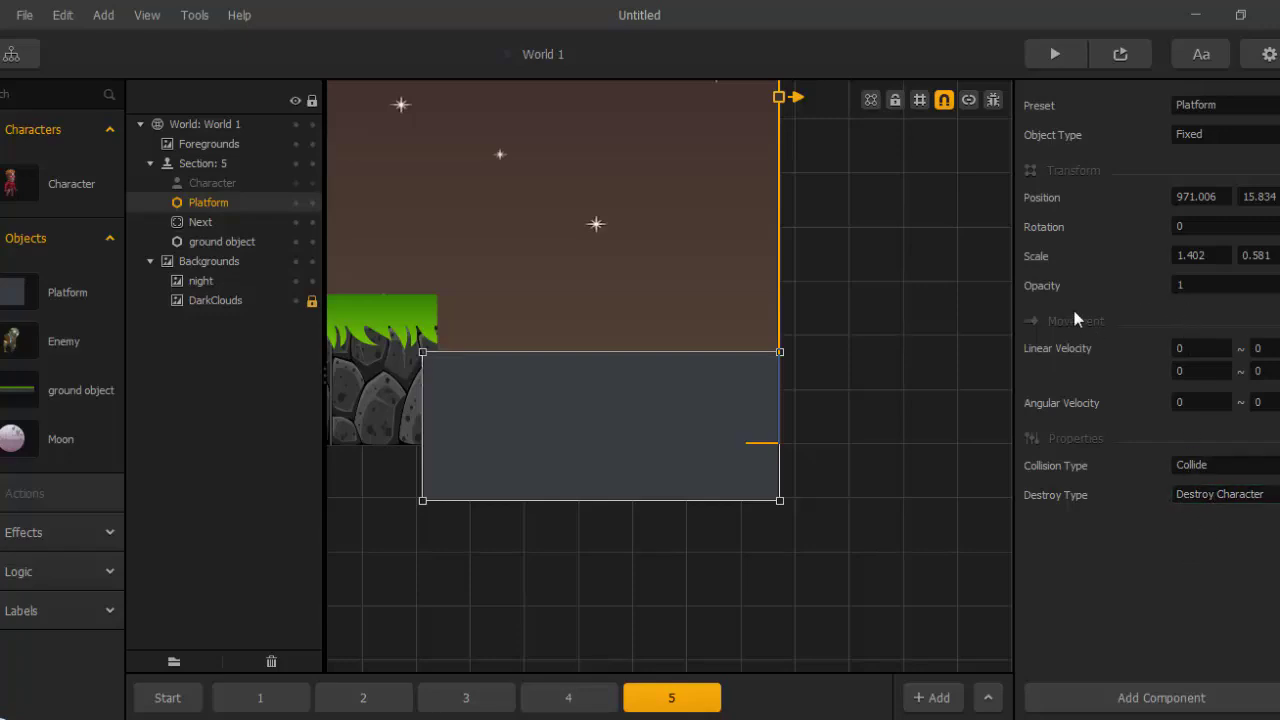
pyautogui.click(1178, 287)
pyautogui.write('0')
pyautogui.press('Return')
pyautogui.scroll(-6, 501, 505)
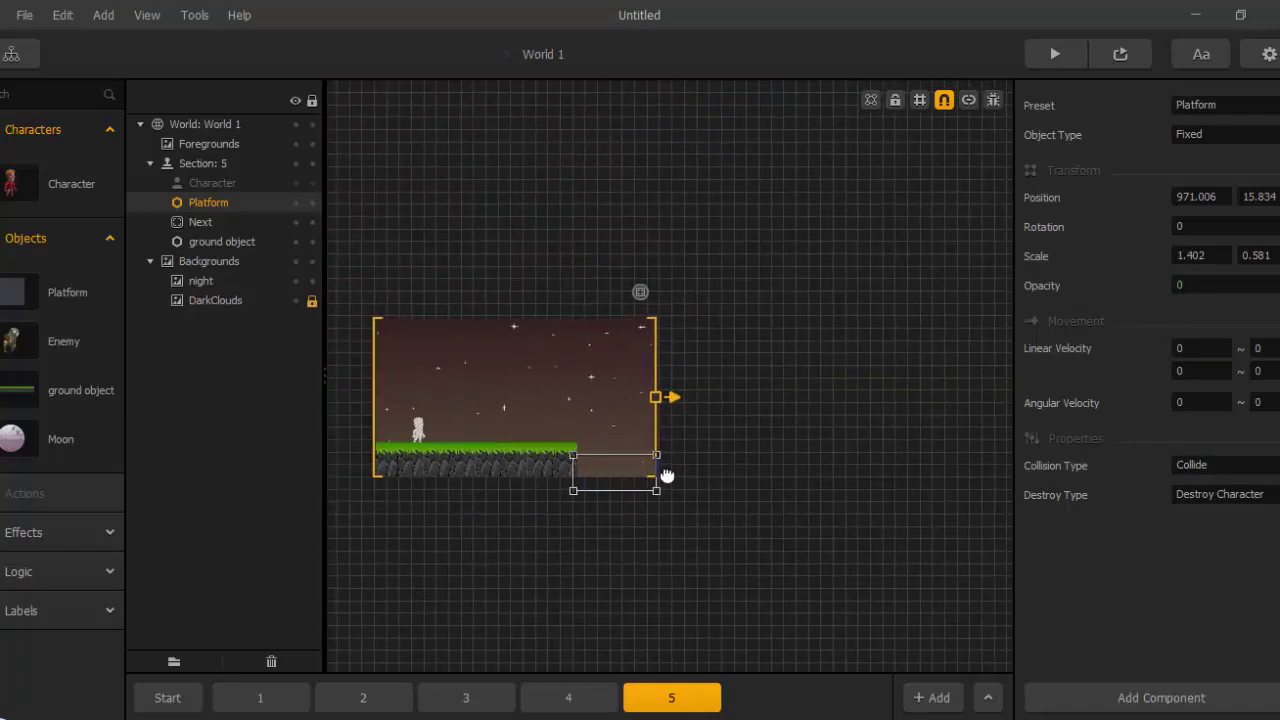
pyautogui.moveTo(667, 476); pyautogui.dragTo(781, 422, button='middle')
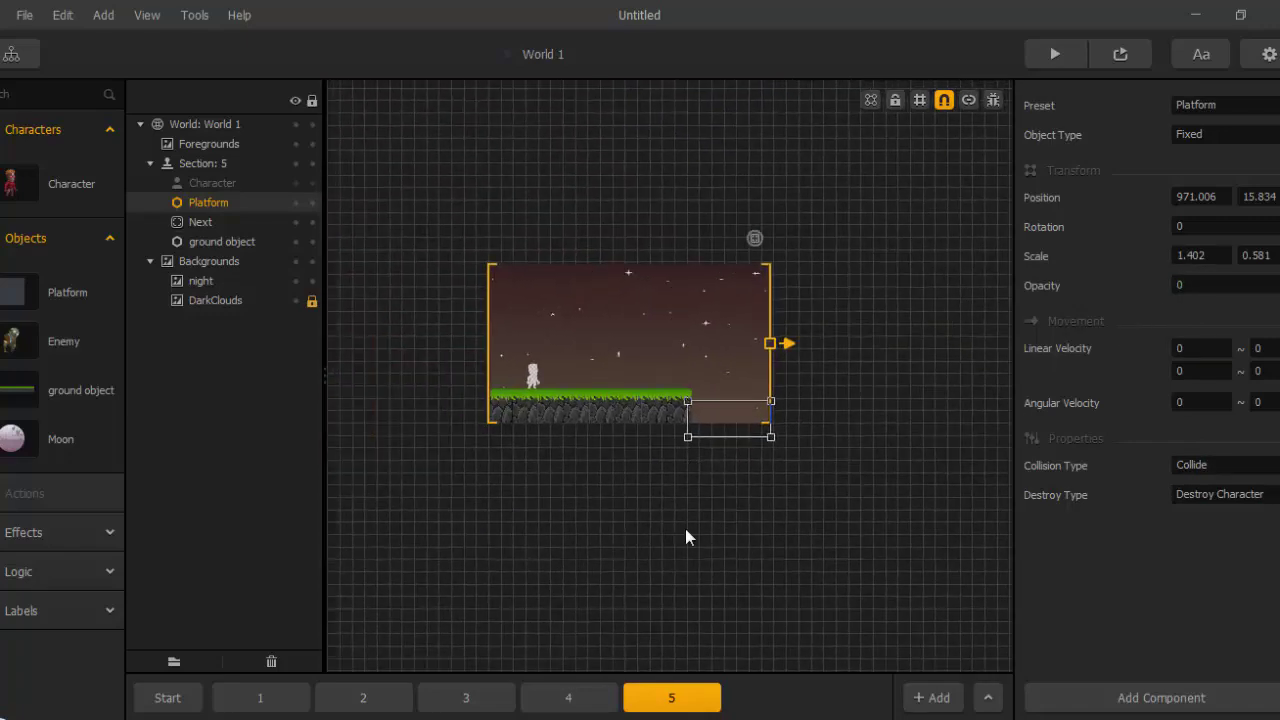
# Duplicate section 4 of World 1 to insert another section right after it.
pyautogui.click(604, 701)
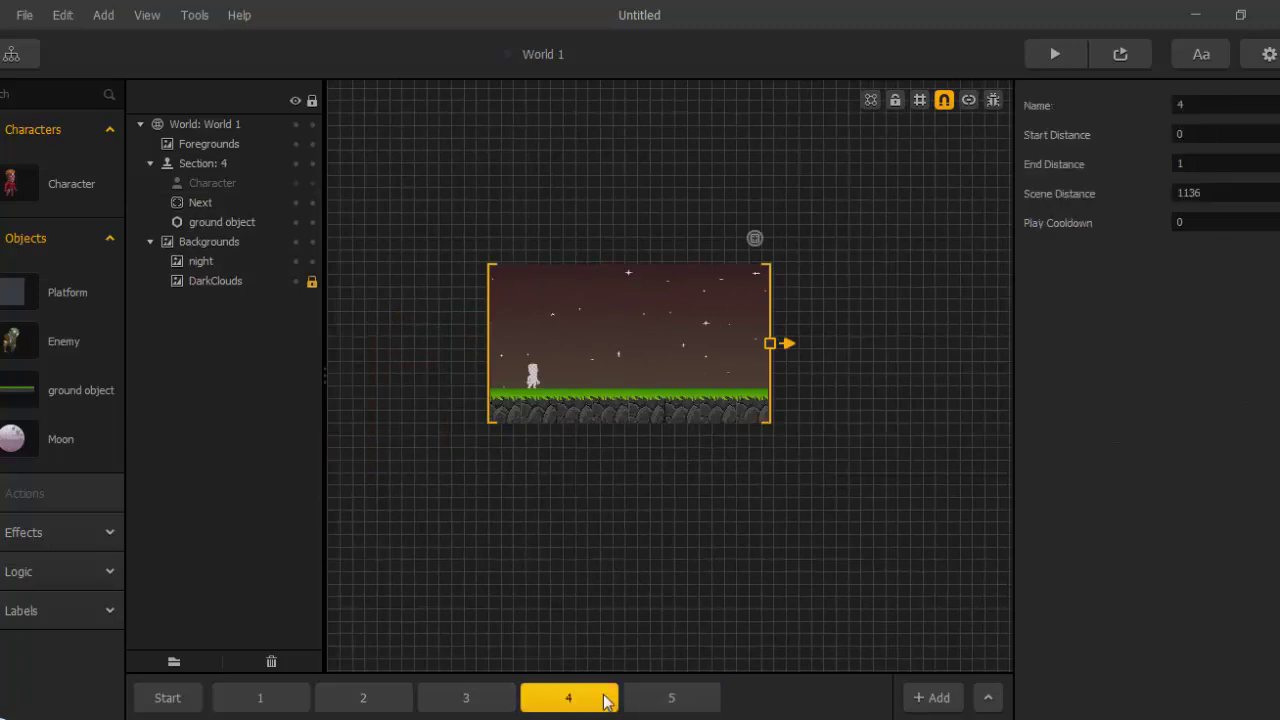
pyautogui.hotkey('ctrl', 'd')
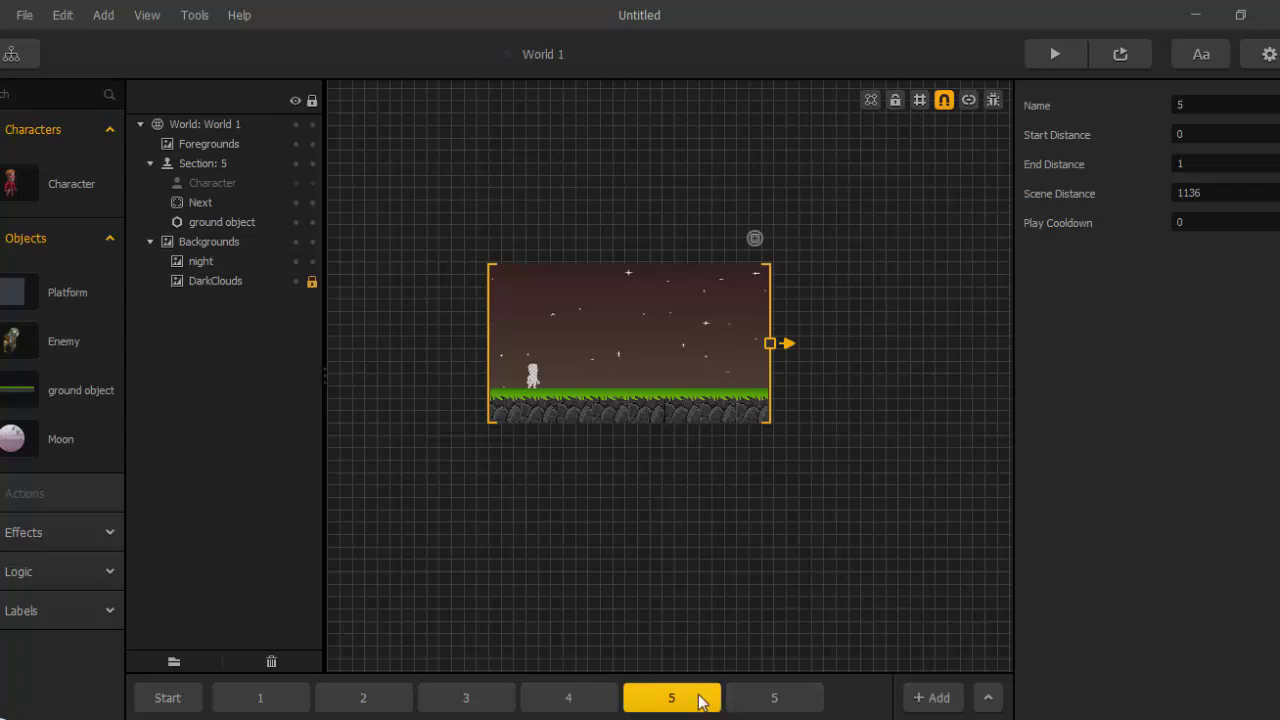
# Move the duplicated full-ground section behind the original section 5 that contains the Platform gap.
pyautogui.moveTo(699, 694); pyautogui.dragTo(812, 694)
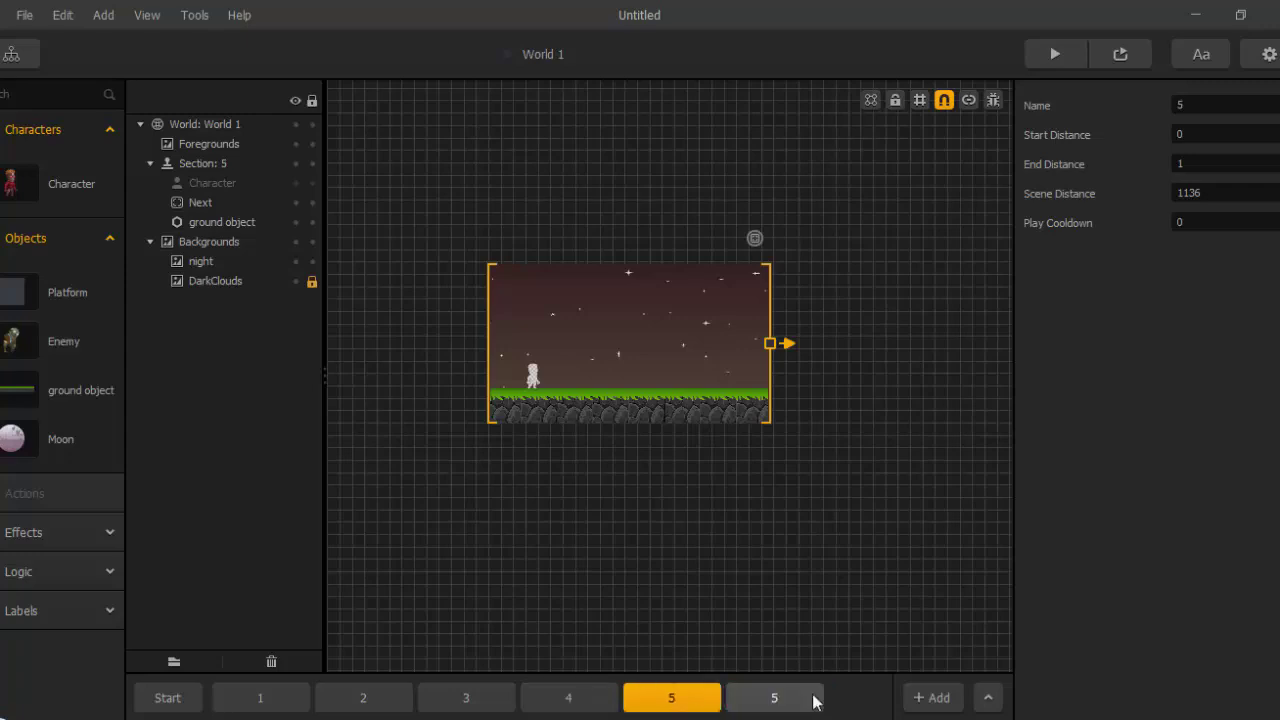
pyautogui.moveTo(700, 694); pyautogui.dragTo(672, 698)
pyautogui.scroll(3, 705, 585)
pyautogui.moveTo(698, 571); pyautogui.dragTo(652, 556, button='middle')
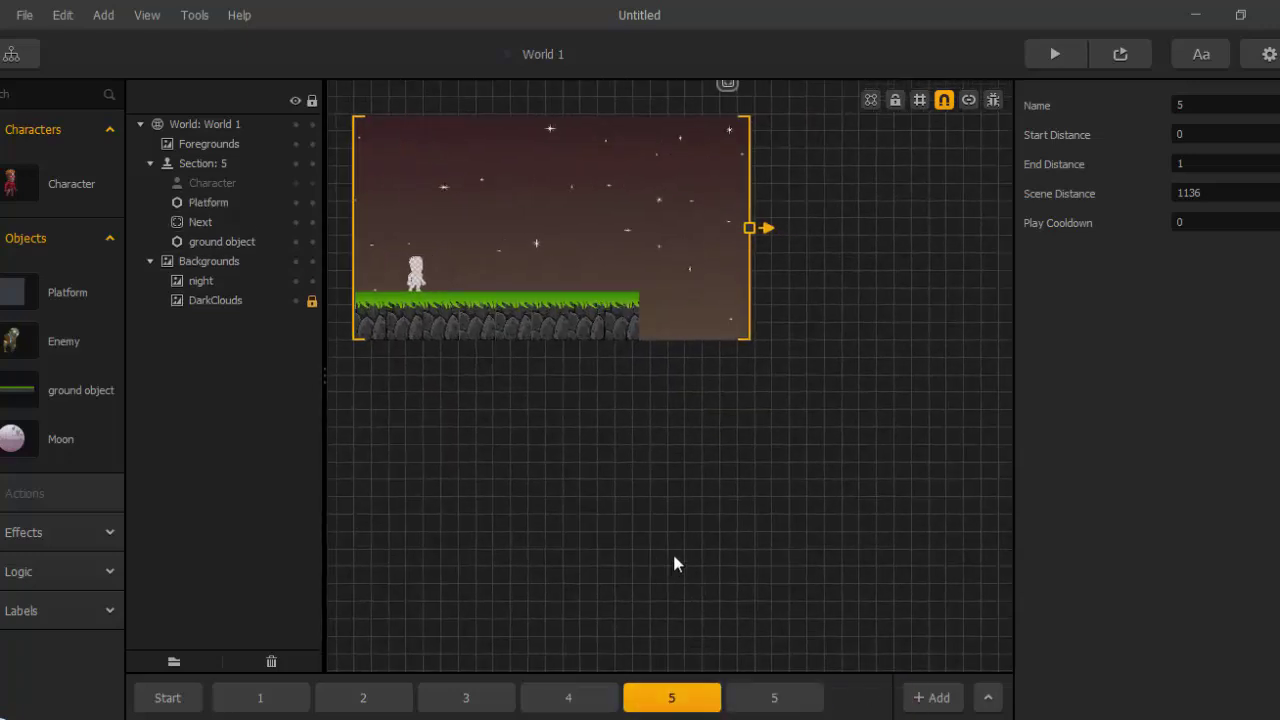
# Rename the duplicated full-ground section, last in World 1, to 6.
pyautogui.click(774, 697)
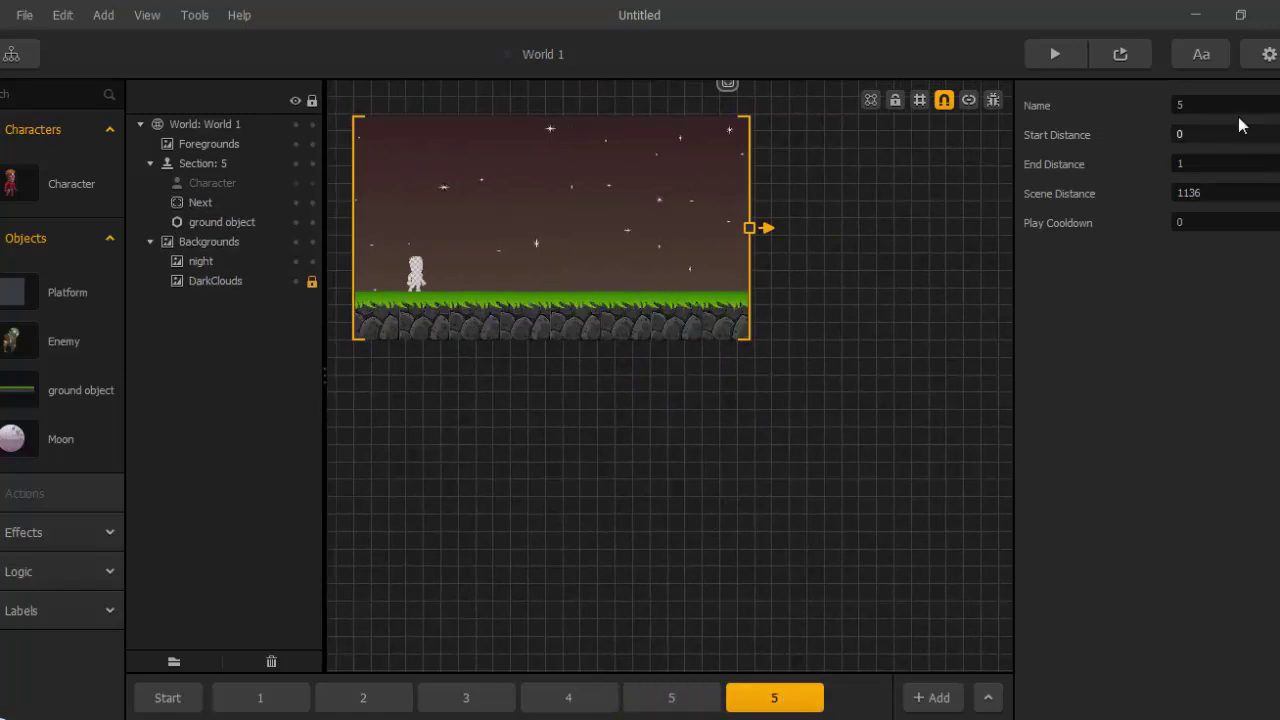
pyautogui.click(1200, 105)
pyautogui.press('BackSpace')
pyautogui.write('6')
pyautogui.press('Return')
pyautogui.scroll(-2, 689, 480)
pyautogui.moveTo(551, 446); pyautogui.dragTo(726, 480, button='middle')
pyautogui.scroll(3, 726, 486)
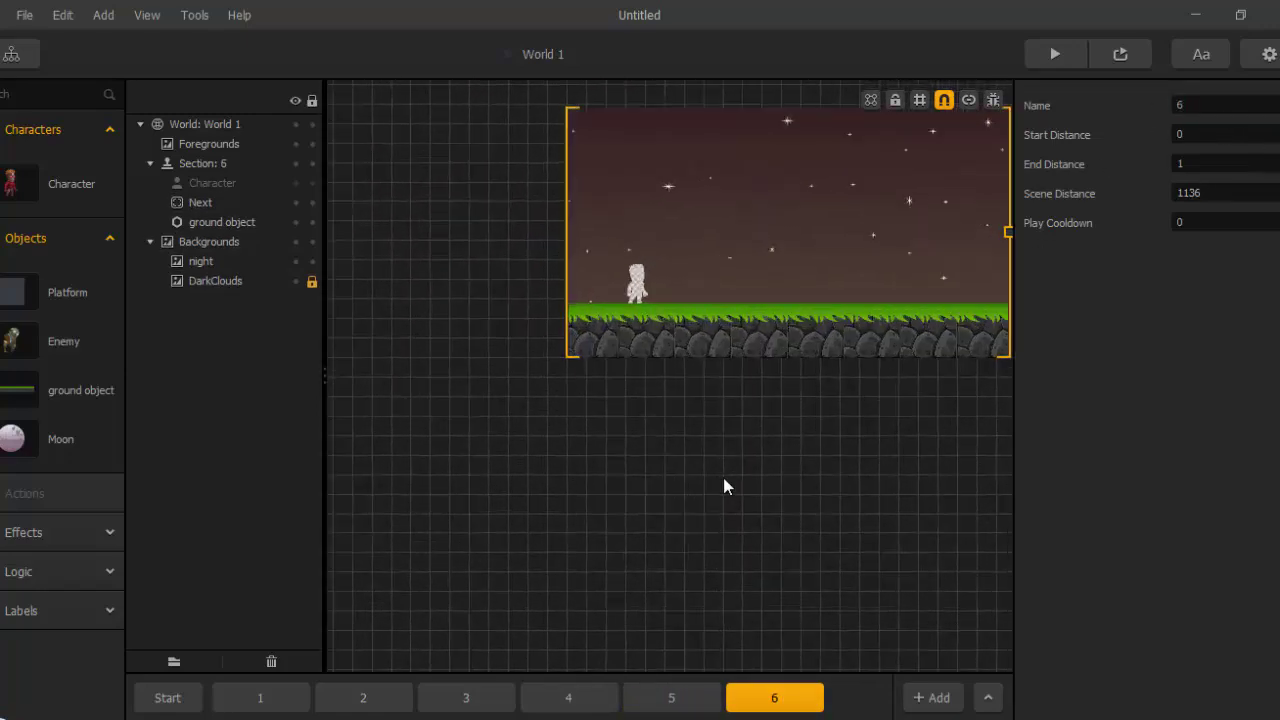
pyautogui.click(706, 700)
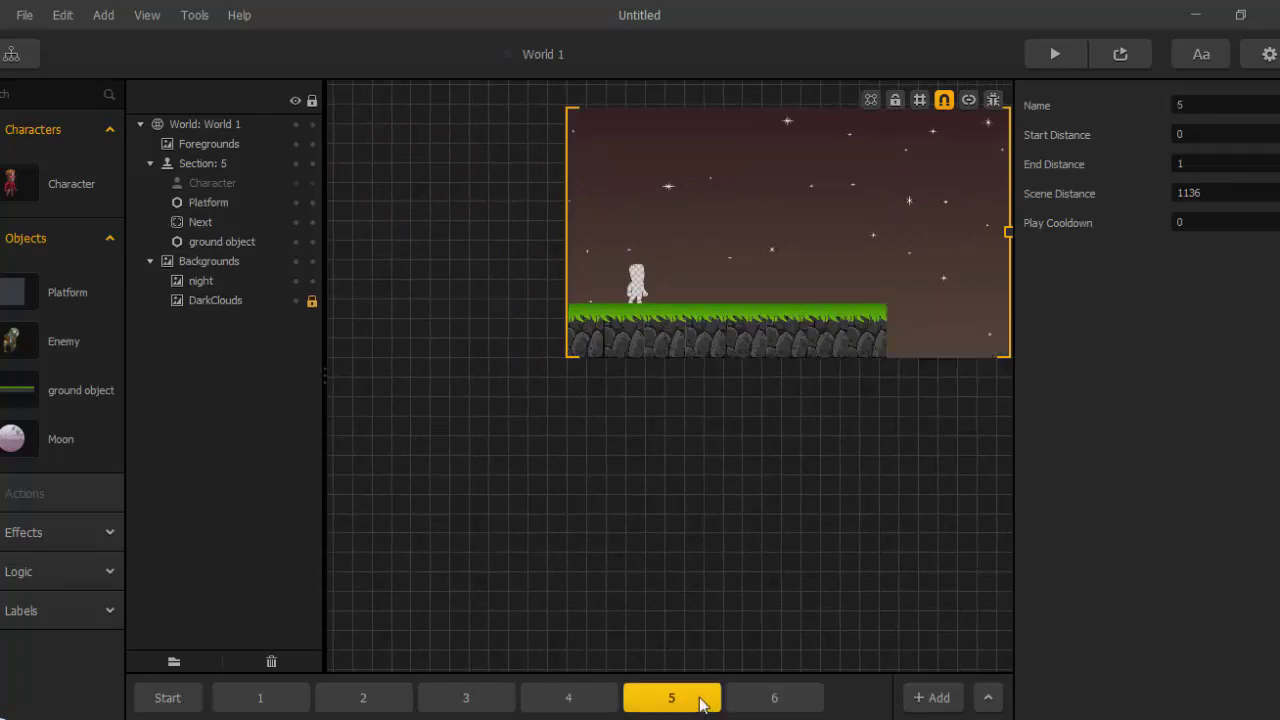
pyautogui.moveTo(862, 417); pyautogui.dragTo(821, 479, button='middle')
pyautogui.scroll(-2, 828, 482)
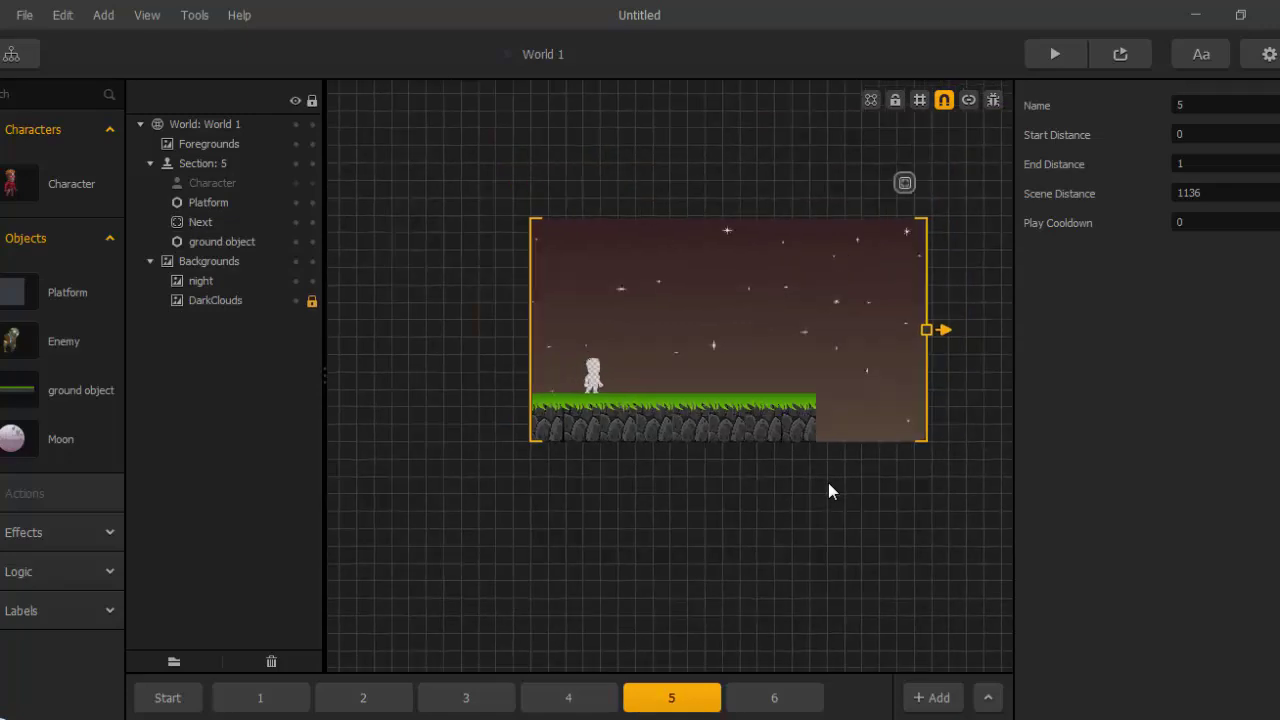
pyautogui.scroll(1, 828, 482)
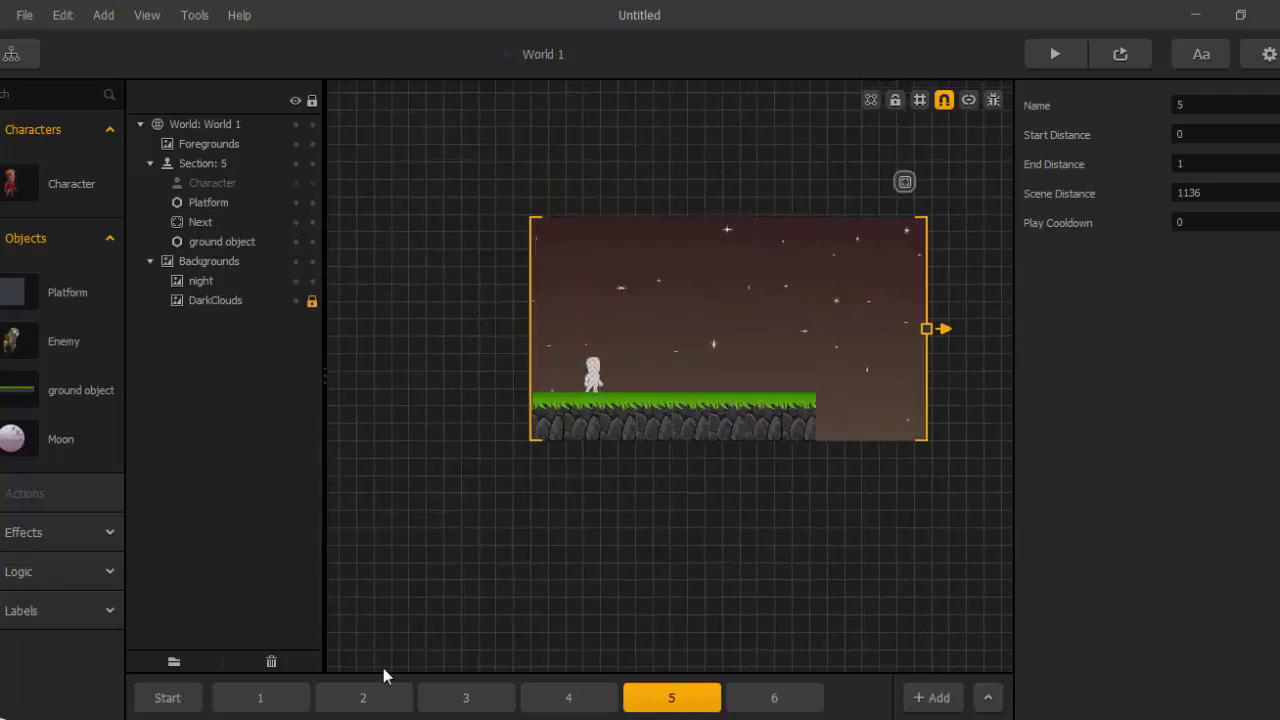
pyautogui.click(194, 697)
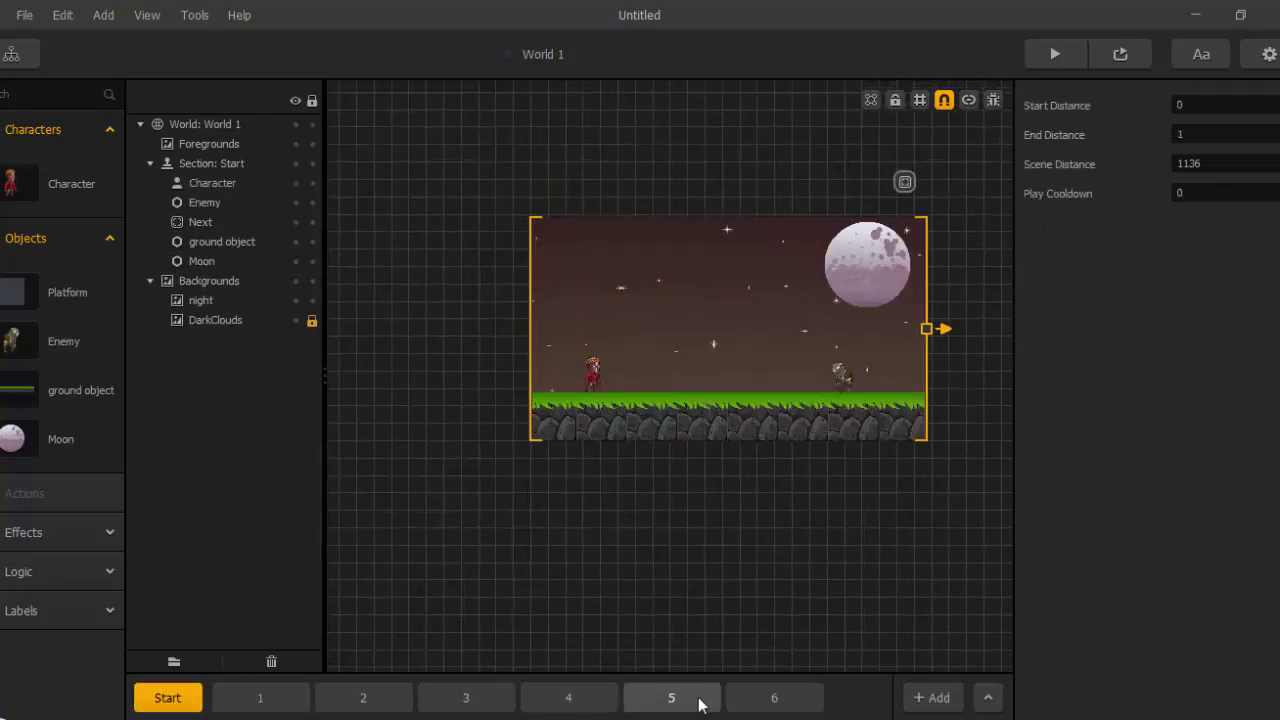
# Duplicate section 6 four times to extend World 1 through section 10.
pyautogui.click(738, 702)
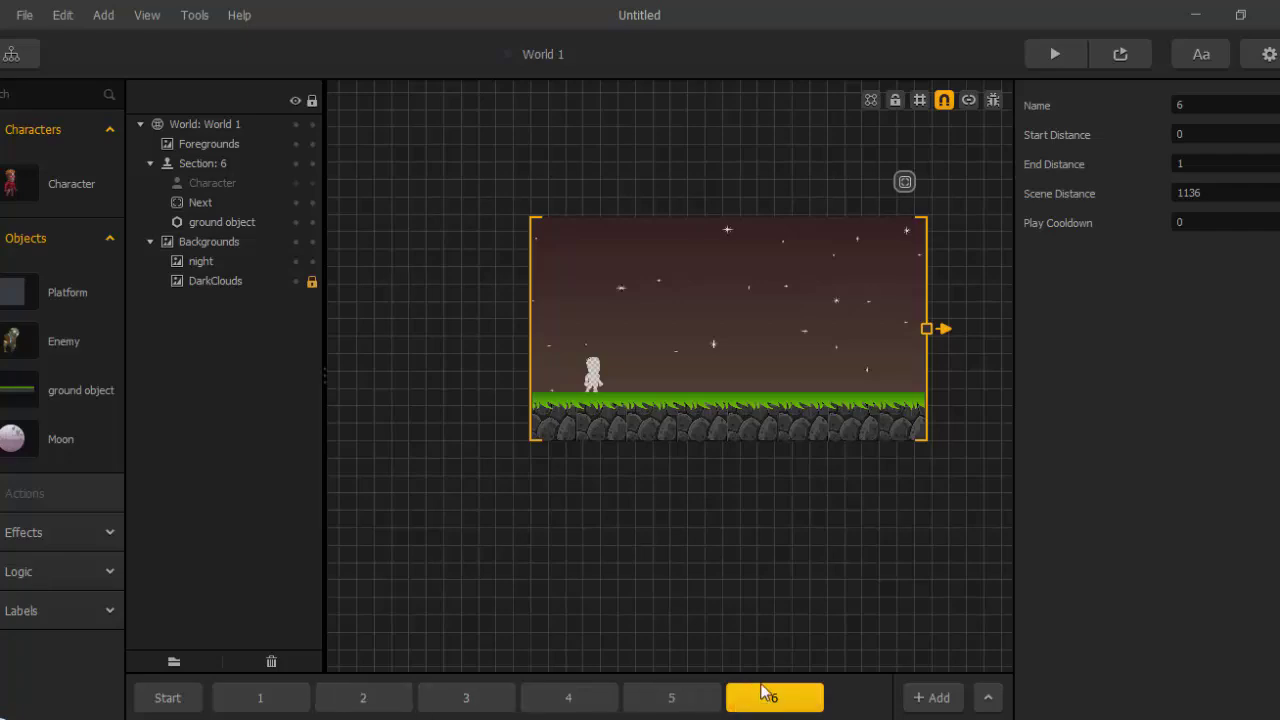
pyautogui.hotkey('ctrl', 'd')
pyautogui.hotkey('ctrl', 'd')
pyautogui.hotkey('ctrl', 'd')
pyautogui.hotkey('ctrl', 'd')
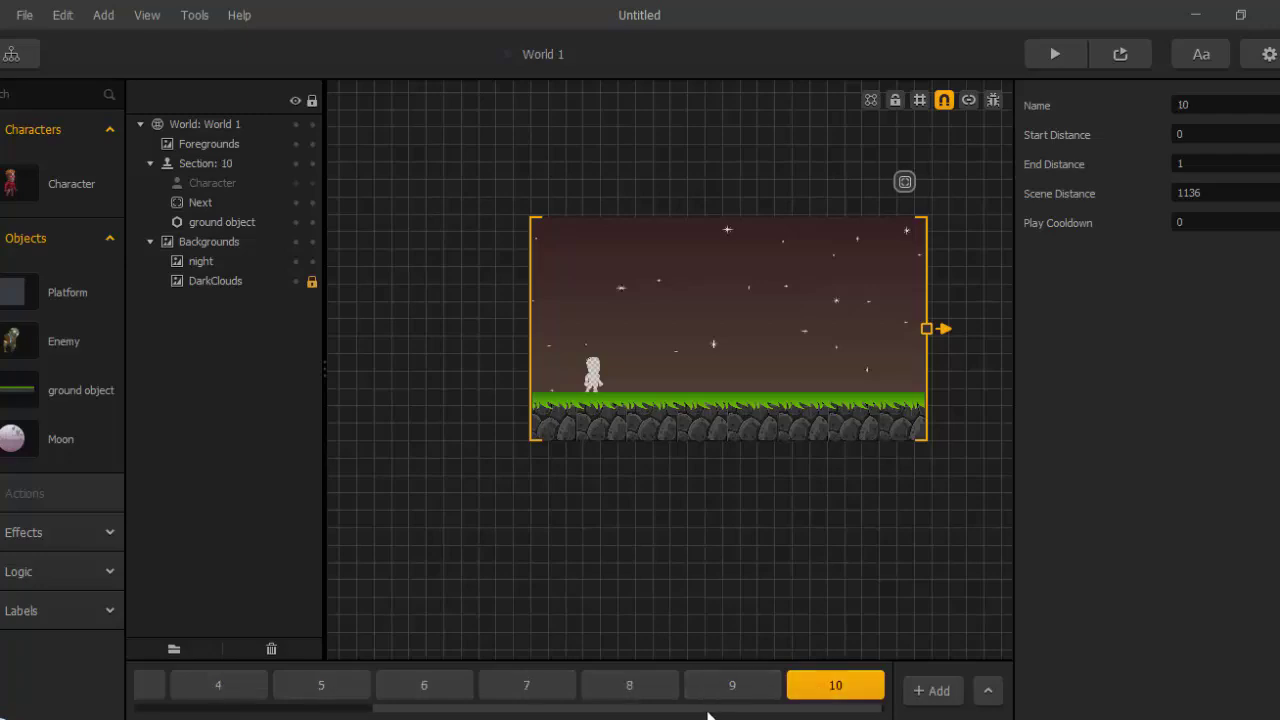
# Add the city2040 image from the Background Spooky Game Assets folder to section 1 as a Platform object.
pyautogui.moveTo(712, 708); pyautogui.dragTo(451, 712)
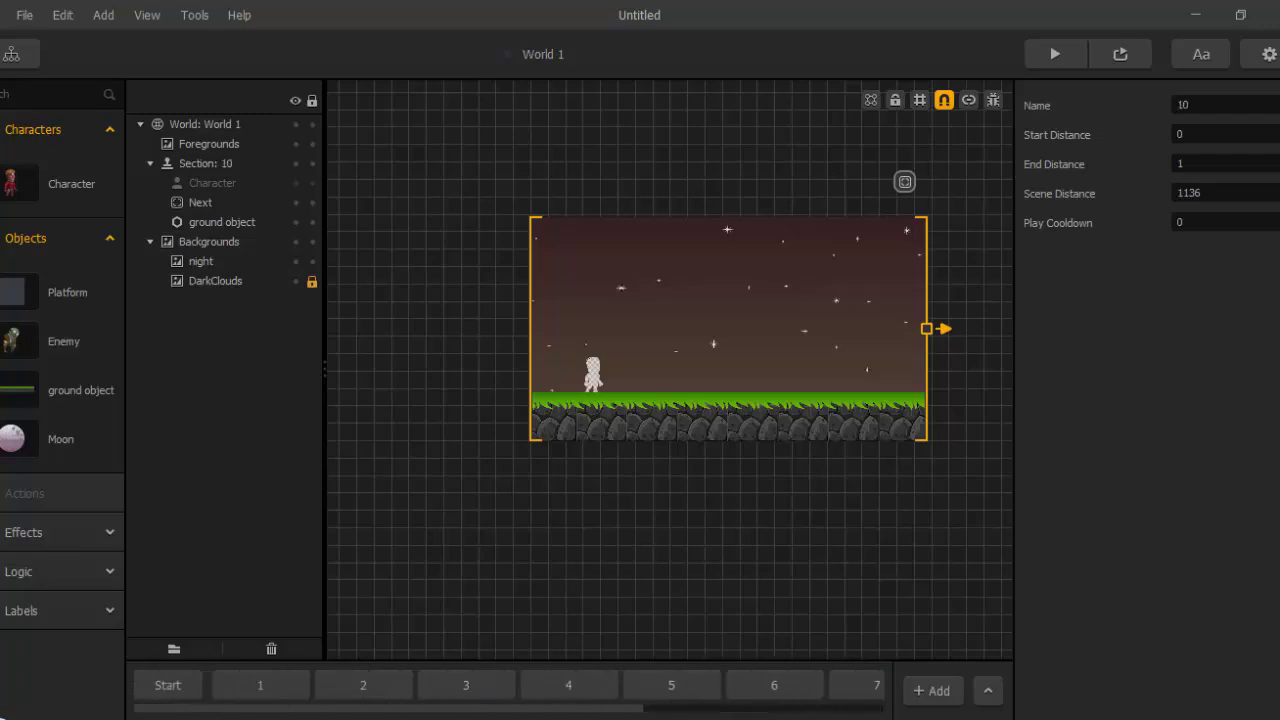
pyautogui.click(188, 690)
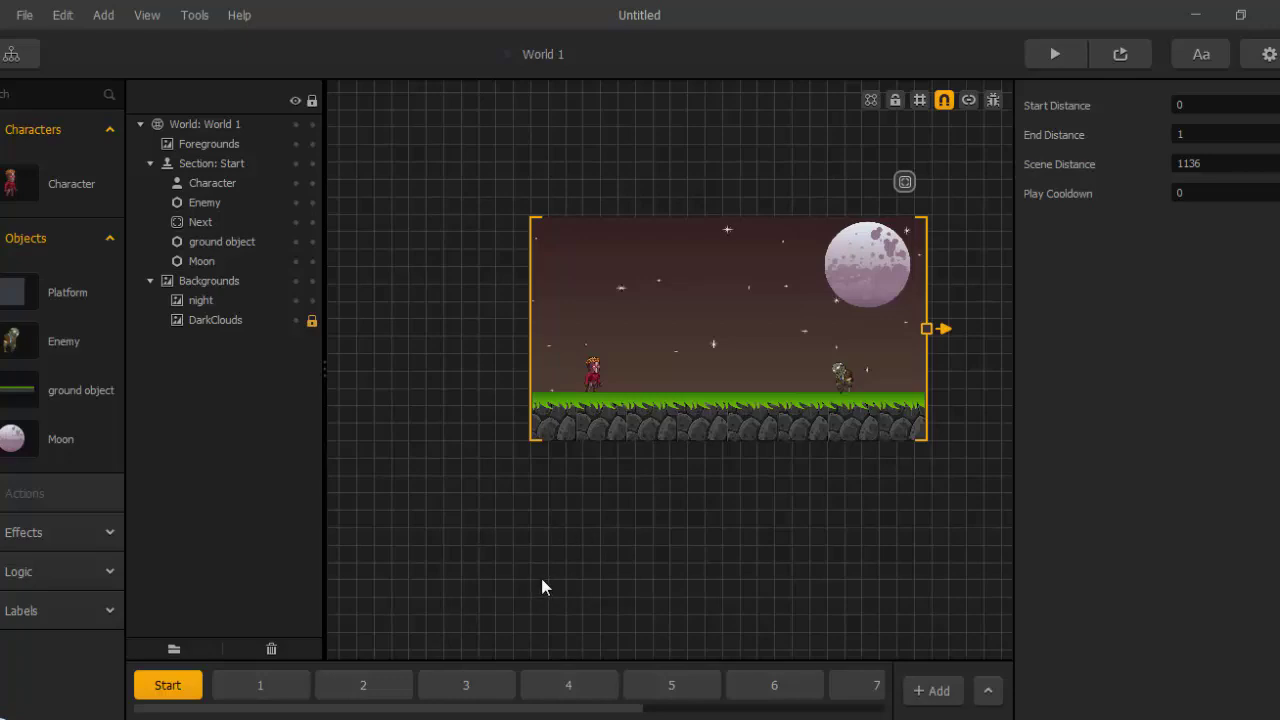
pyautogui.click(287, 682)
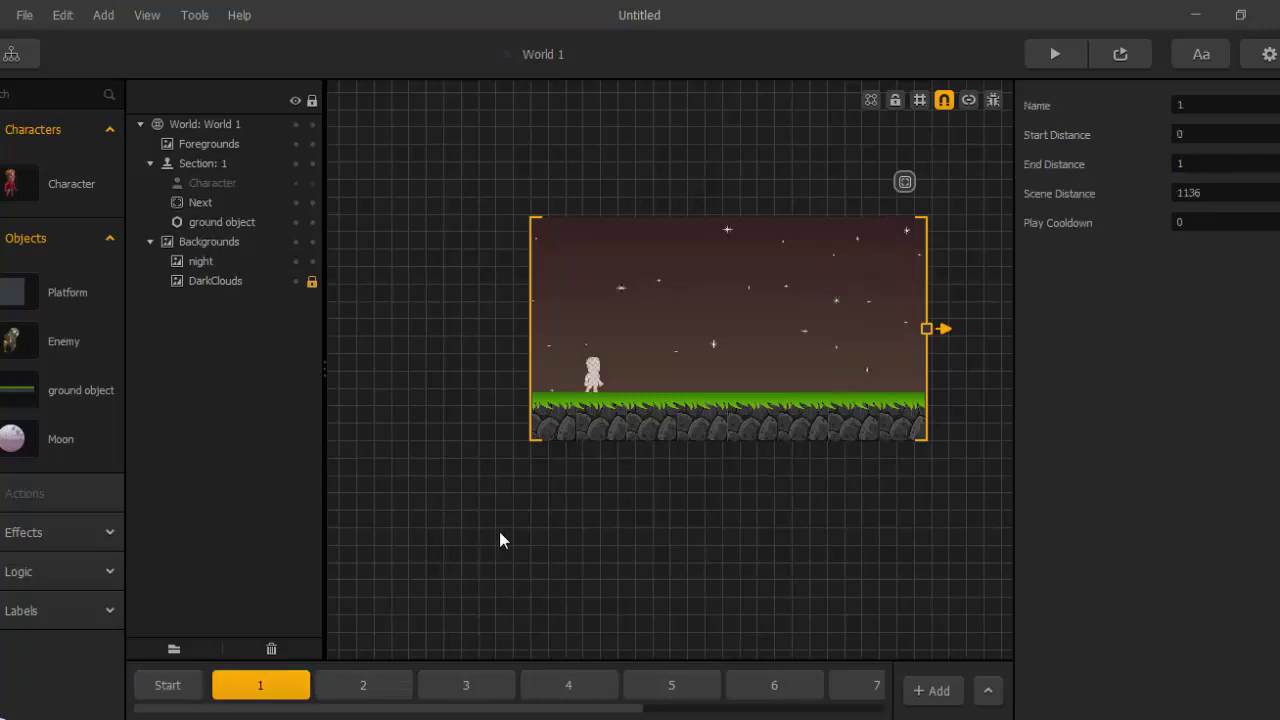
pyautogui.scroll(3, 506, 530)
pyautogui.moveTo(491, 551); pyautogui.dragTo(421, 637, button='middle')
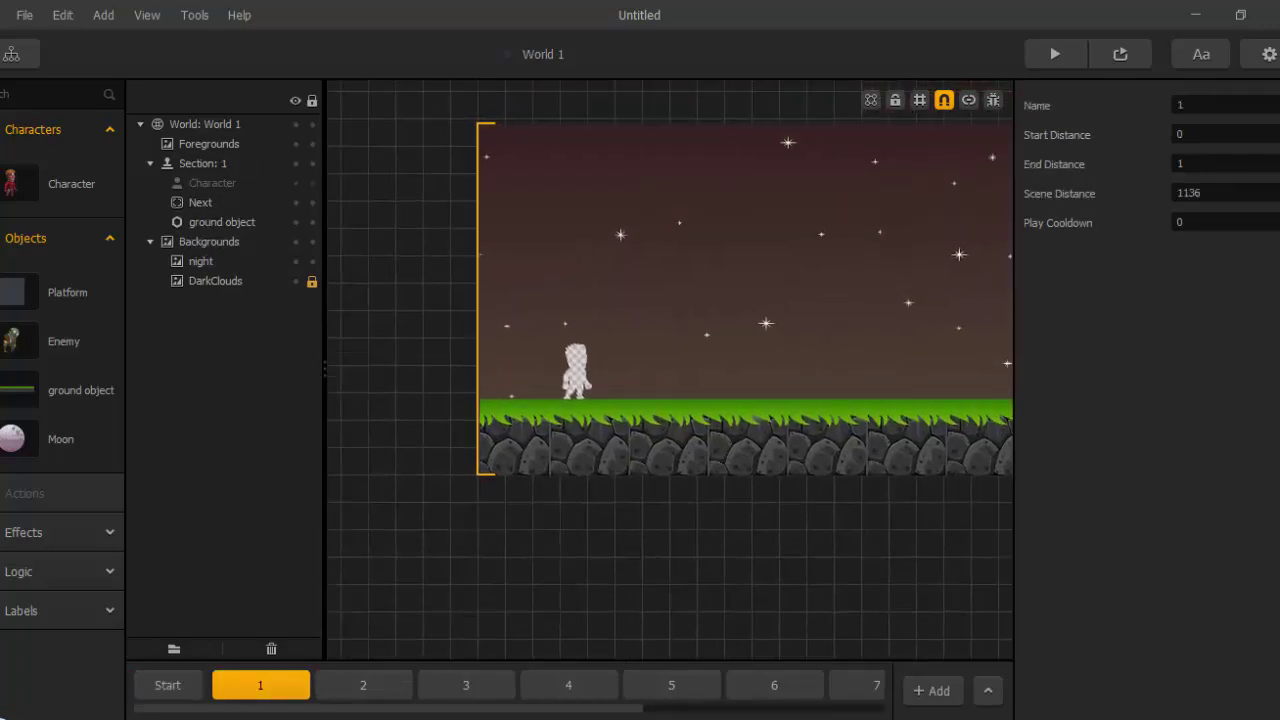
pyautogui.moveTo(156, 715)
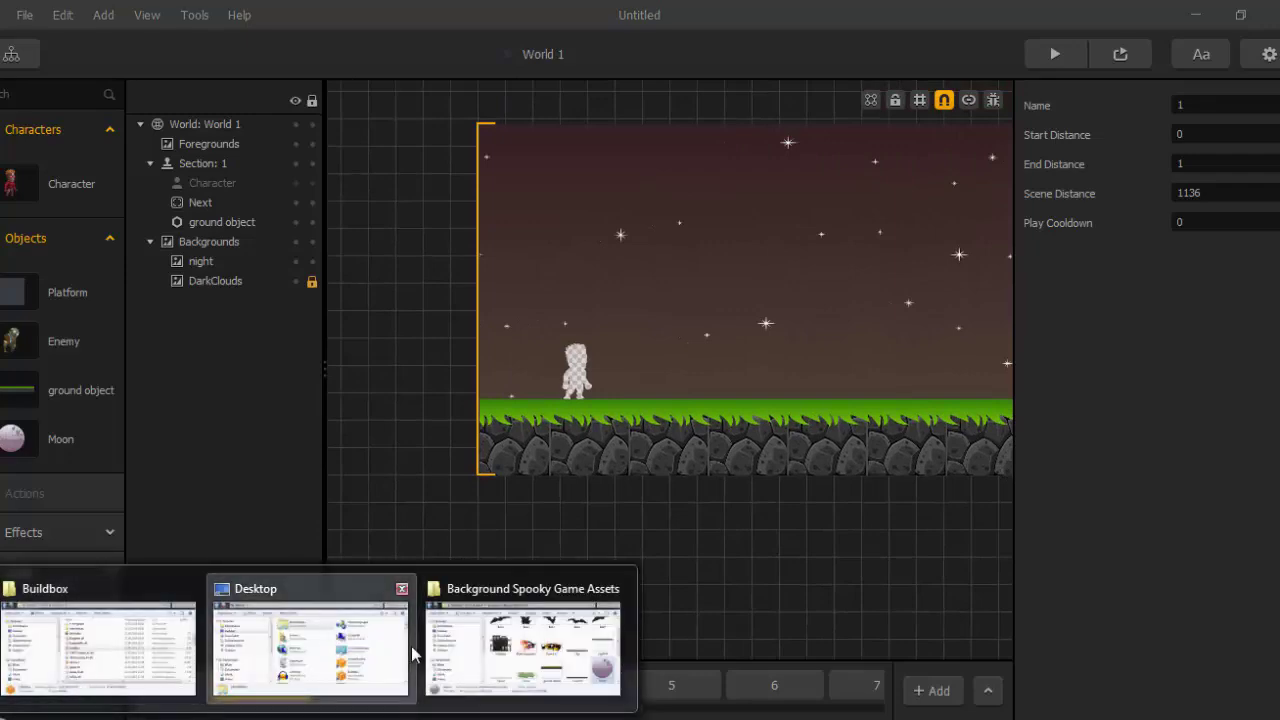
pyautogui.click(500, 645)
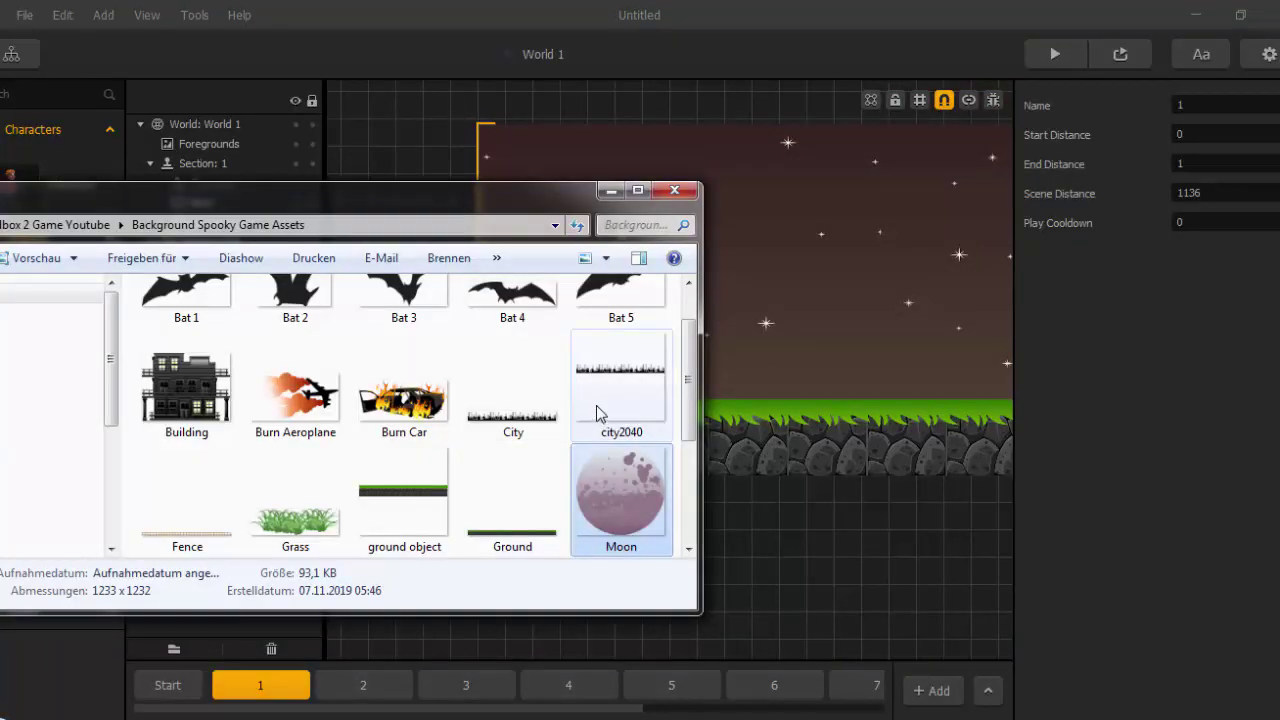
pyautogui.moveTo(597, 403); pyautogui.dragTo(862, 252)
pyautogui.click(611, 190)
pyautogui.scroll(-5, 404, 292)
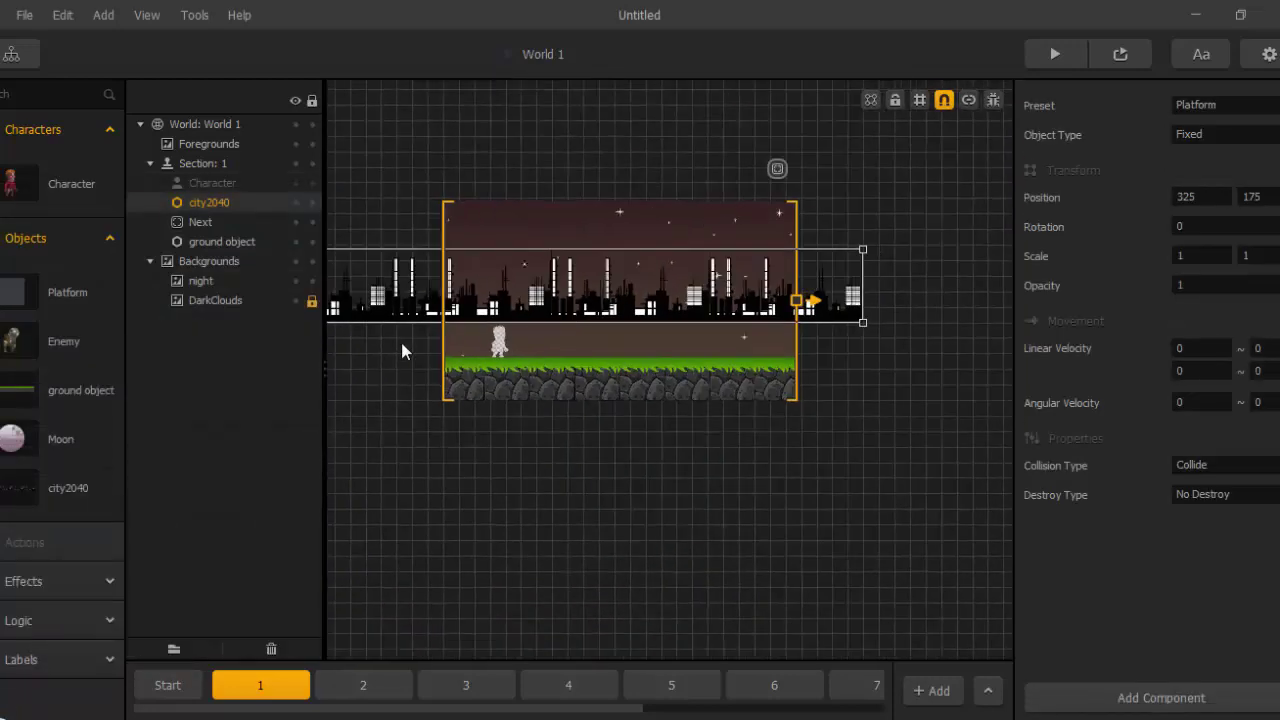
# Shrink the city2040 object to a scale of about 0.659 by 0.504, aligning its left edge with the start of section 1.
pyautogui.moveTo(408, 376); pyautogui.dragTo(614, 471, button='middle')
pyautogui.scroll(3, 480, 463)
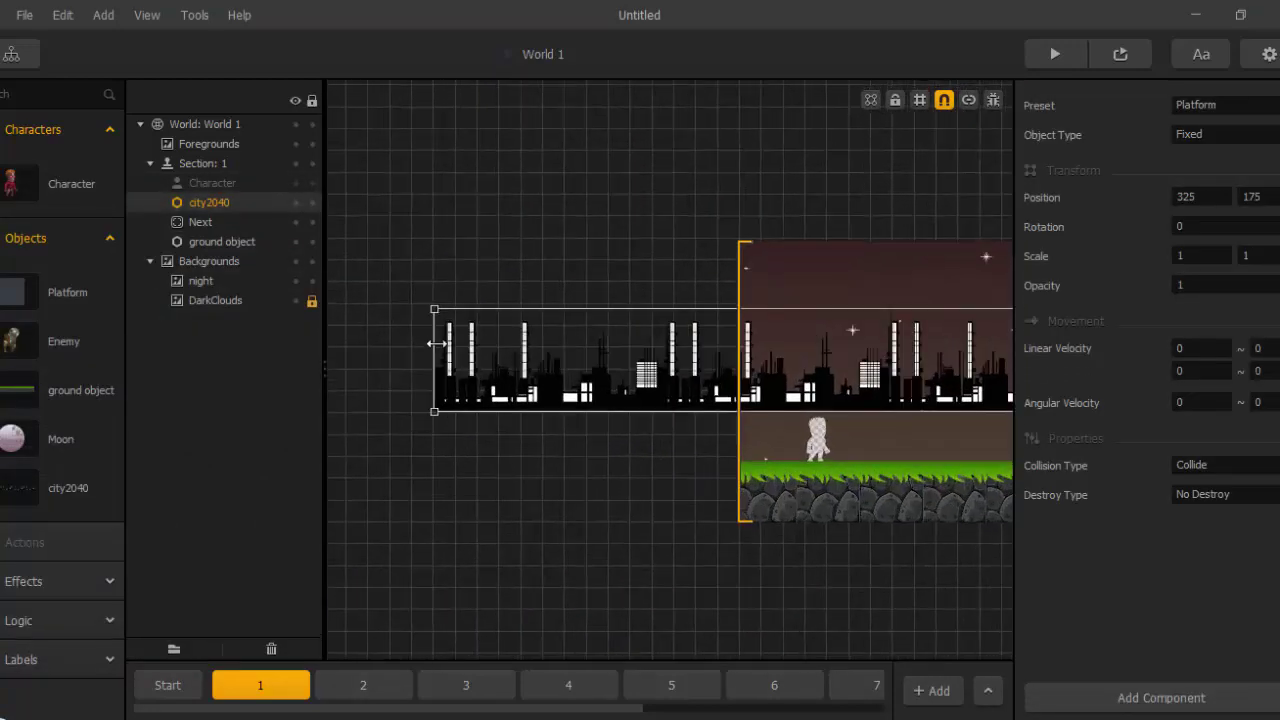
pyautogui.moveTo(433, 308); pyautogui.dragTo(698, 358)
pyautogui.scroll(2, 688, 451)
pyautogui.scroll(5, 509, 420)
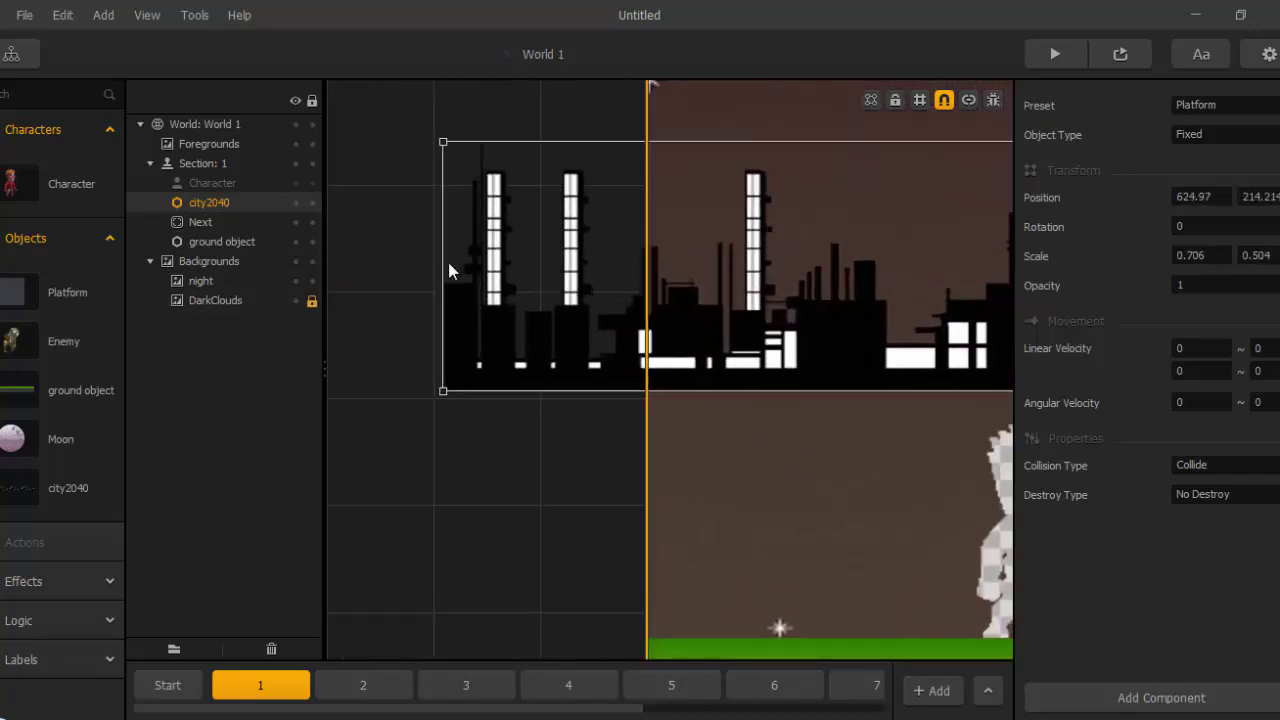
pyautogui.moveTo(443, 265); pyautogui.dragTo(645, 302)
pyautogui.scroll(-3, 785, 429)
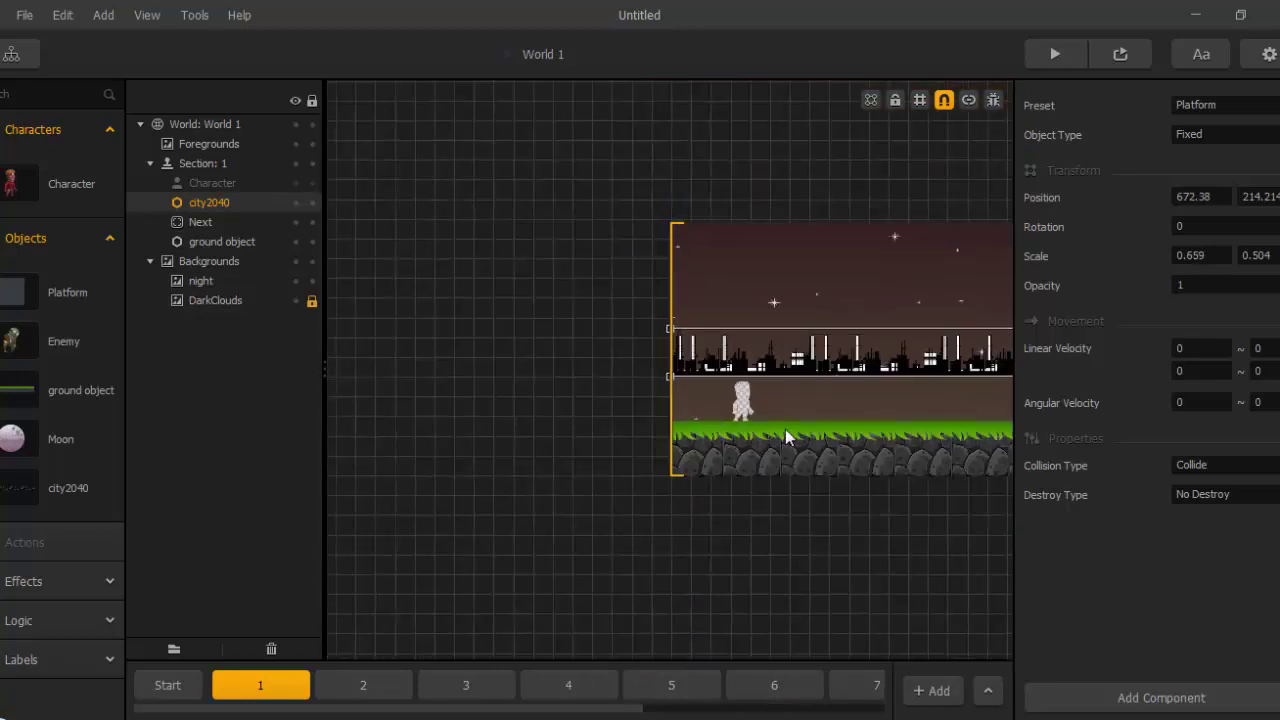
pyautogui.moveTo(785, 429); pyautogui.dragTo(597, 475, button='middle')
pyautogui.scroll(2, 745, 435)
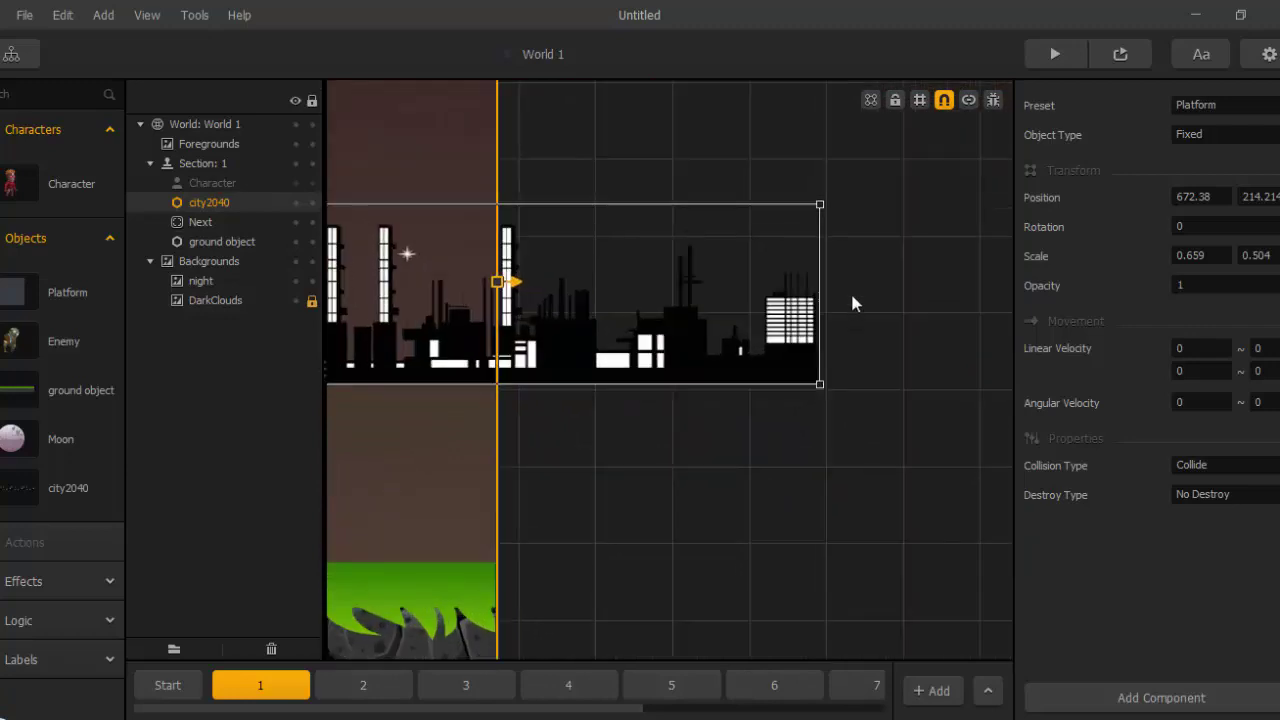
# Narrow the city2040 skyline to end at the scene's right border and lower it to Y 75 over the ground.
pyautogui.moveTo(820, 269); pyautogui.dragTo(497, 262)
pyautogui.scroll(-6, 485, 390)
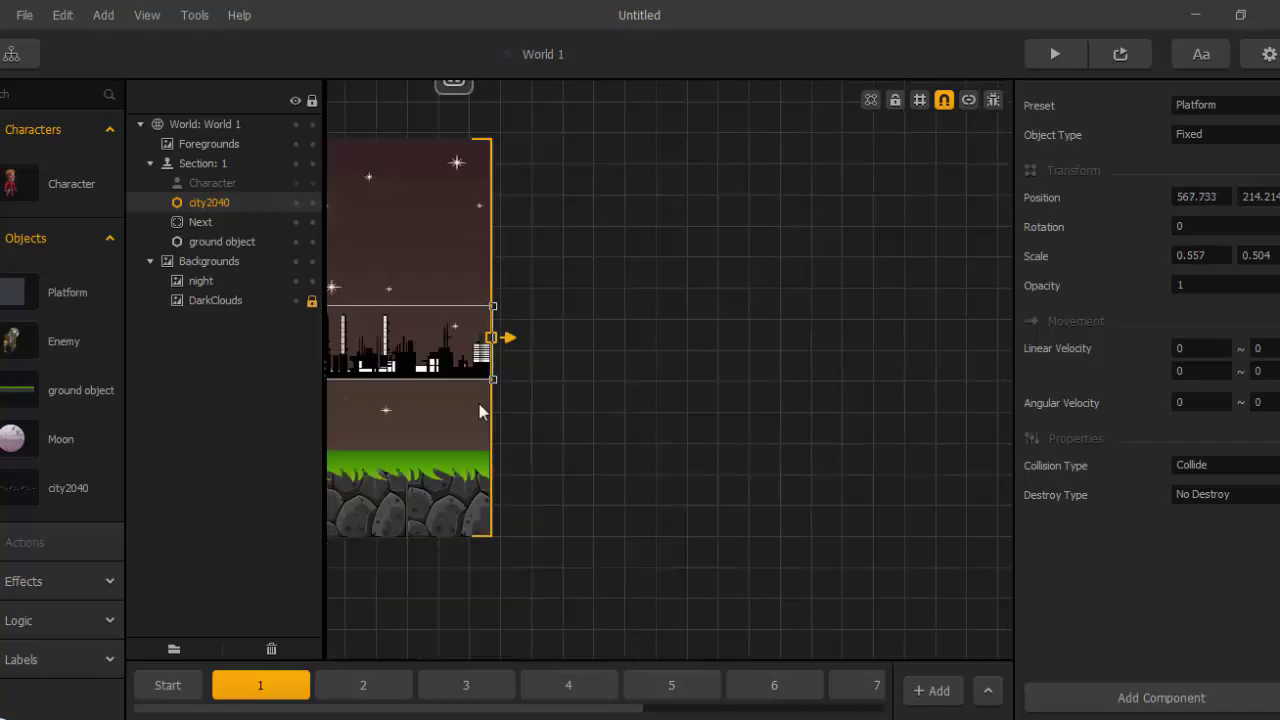
pyautogui.moveTo(442, 482); pyautogui.dragTo(873, 447, button='middle')
pyautogui.scroll(3, 714, 423)
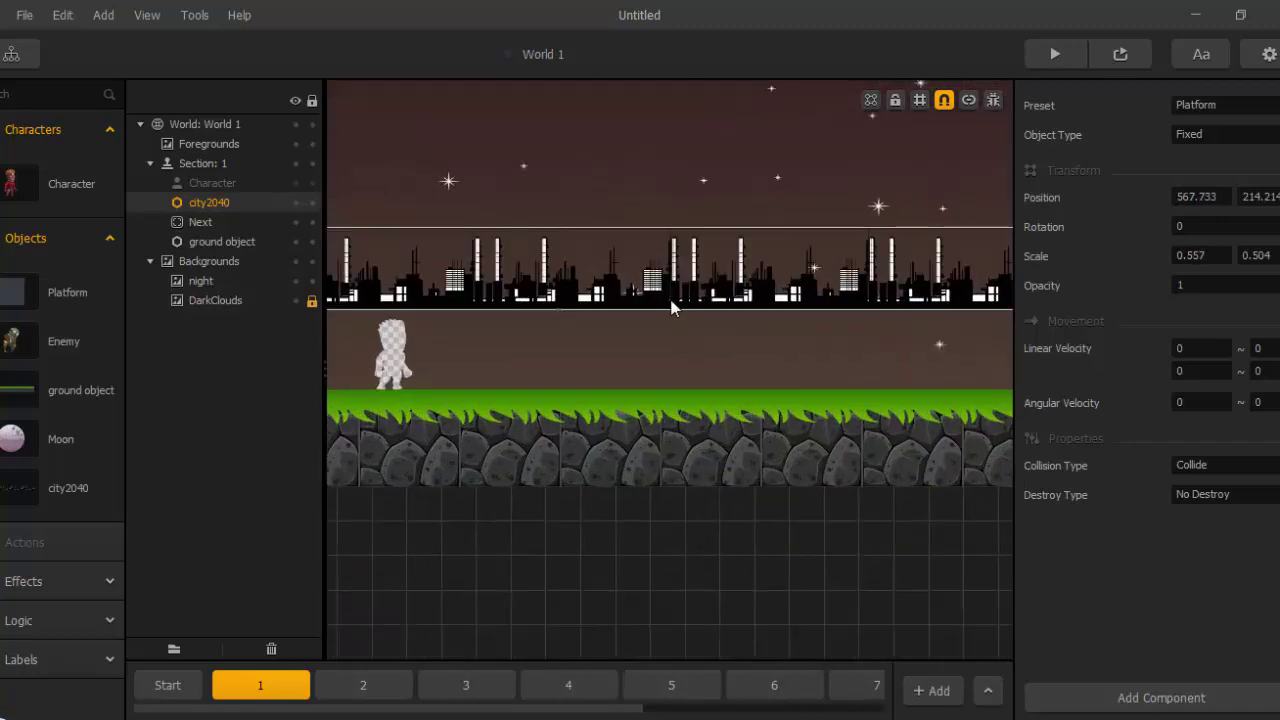
pyautogui.moveTo(674, 309); pyautogui.dragTo(667, 395)
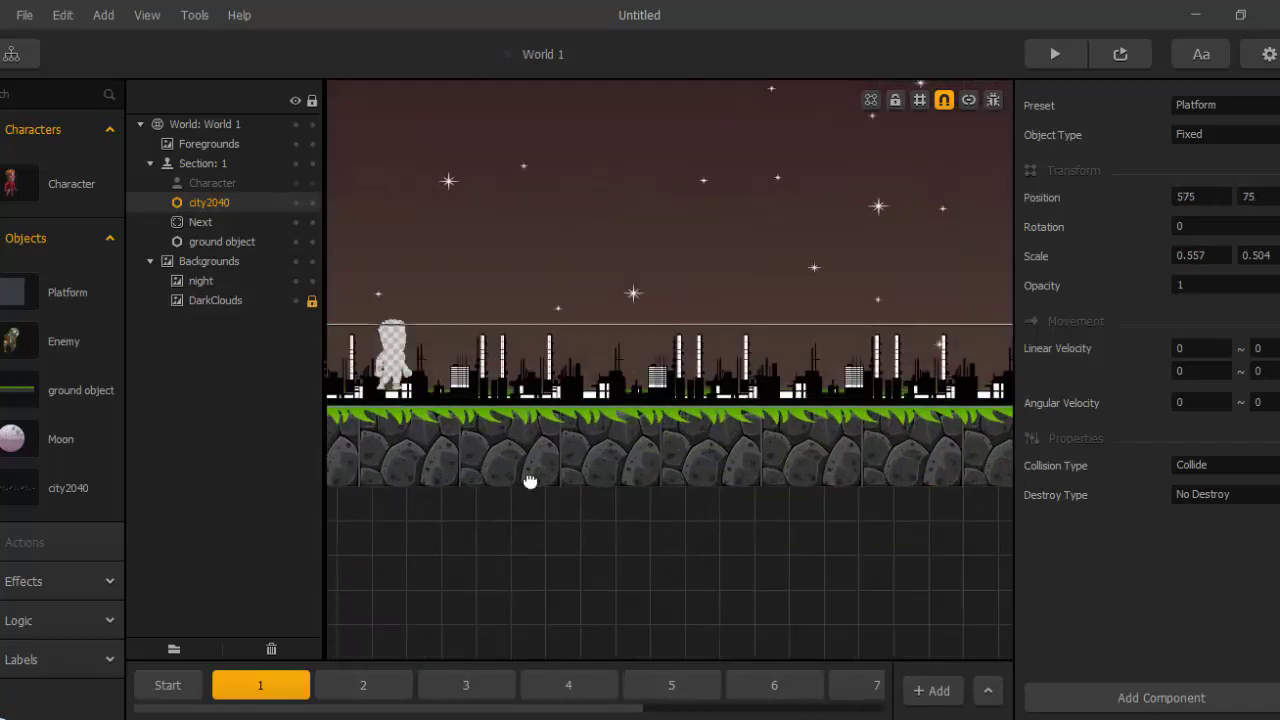
# Stretch the city2040 skyline's left edge outward to line up with the scene's left border, at about 0.56 horizontal scale.
pyautogui.moveTo(529, 480); pyautogui.dragTo(774, 517, button='middle')
pyautogui.scroll(5, 617, 282)
pyautogui.moveTo(617, 282); pyautogui.dragTo(631, 462, button='middle')
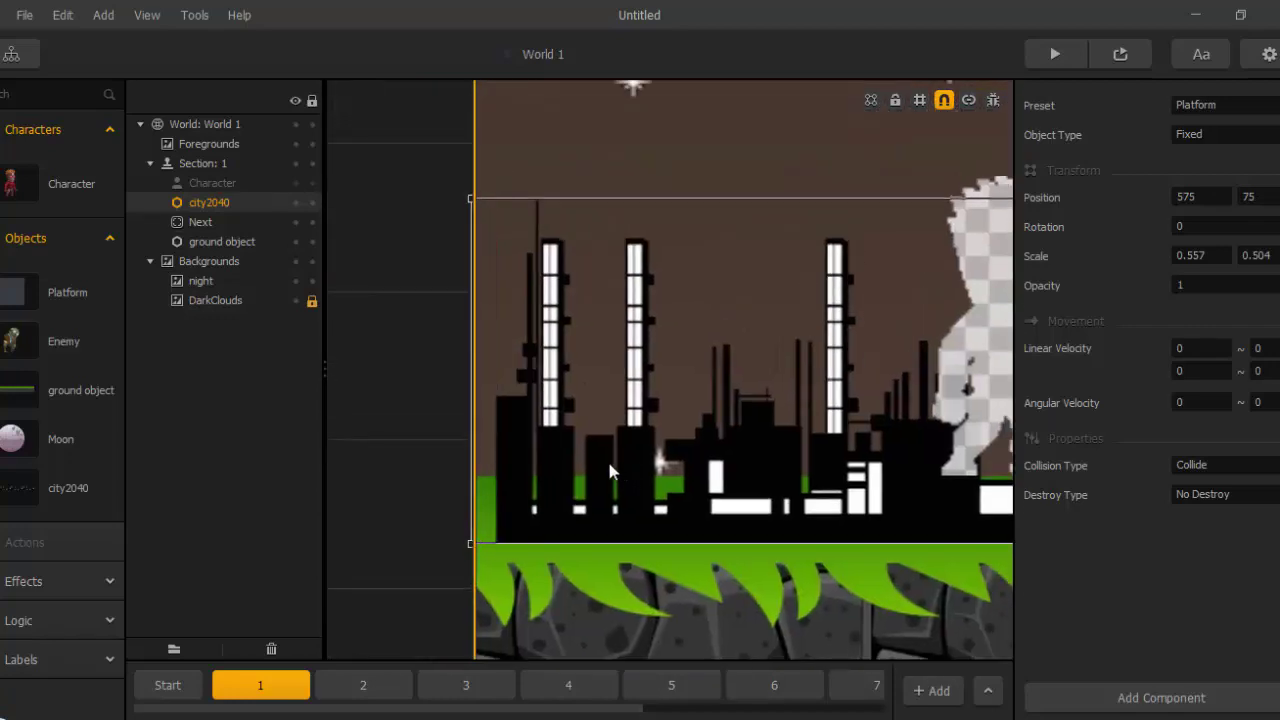
pyautogui.click(612, 464)
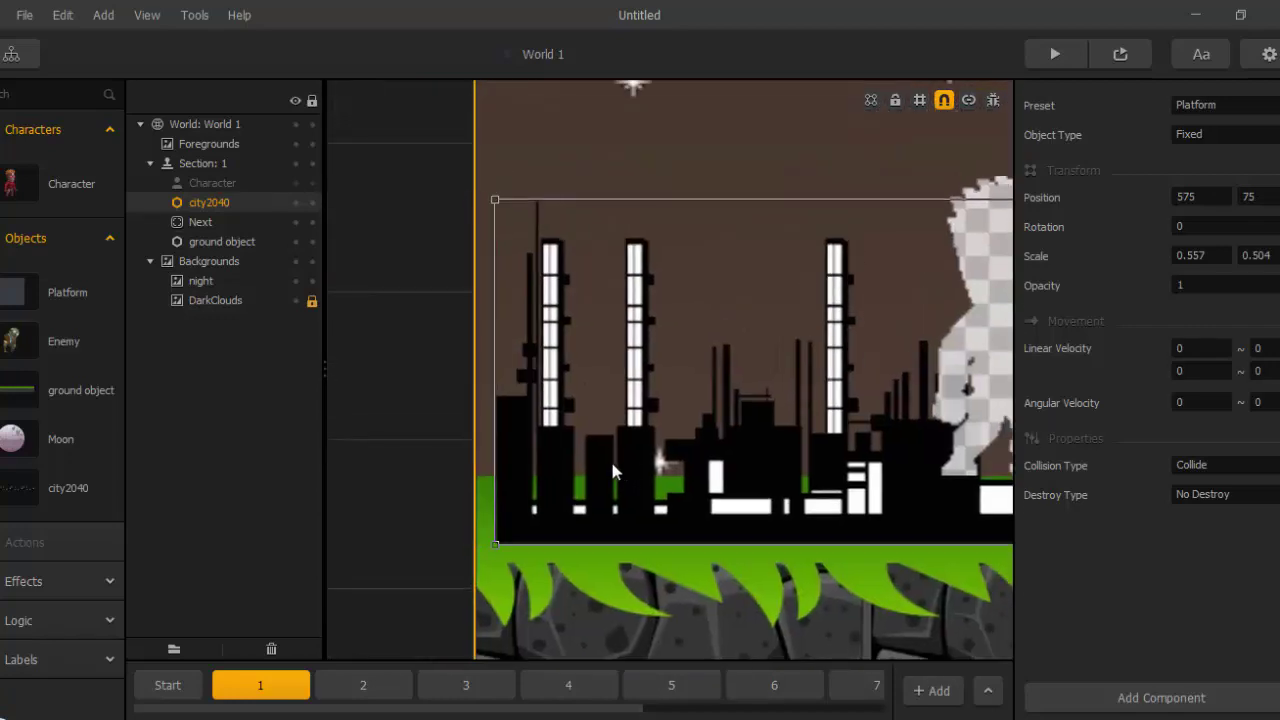
pyautogui.moveTo(487, 380); pyautogui.dragTo(481, 380)
pyautogui.rightClick(481, 381)
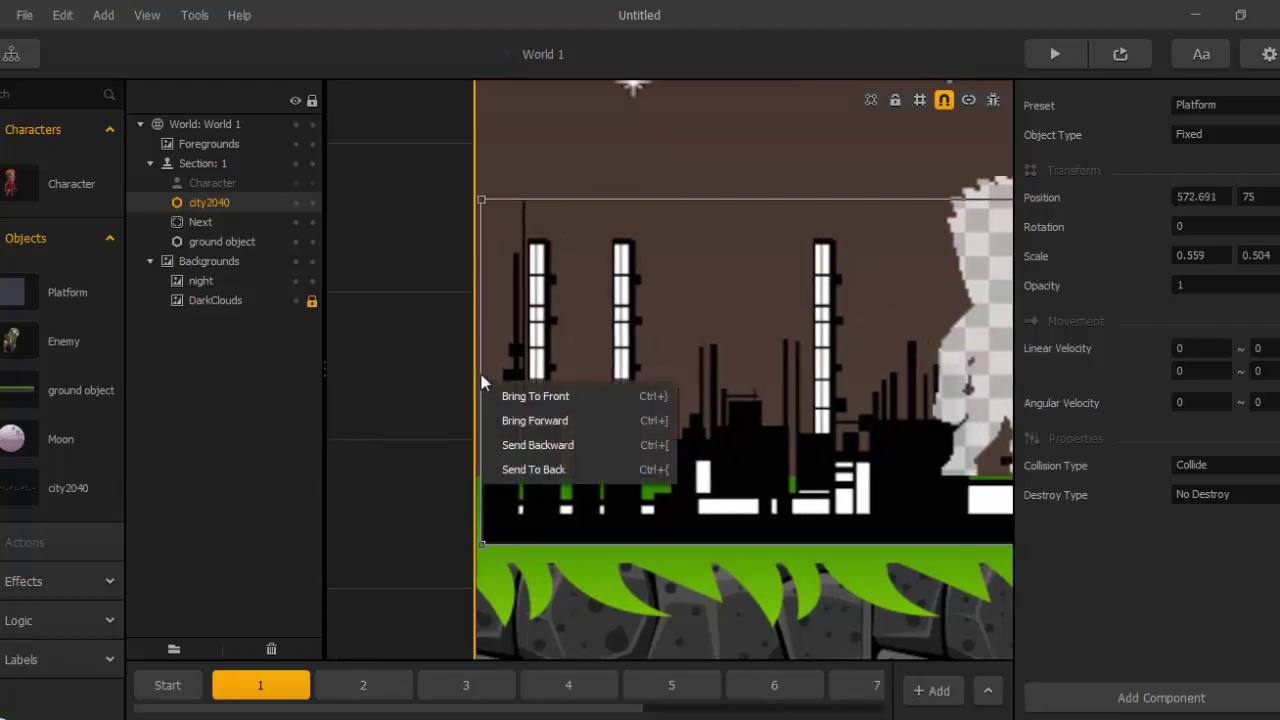
pyautogui.click(482, 348)
pyautogui.click(509, 376)
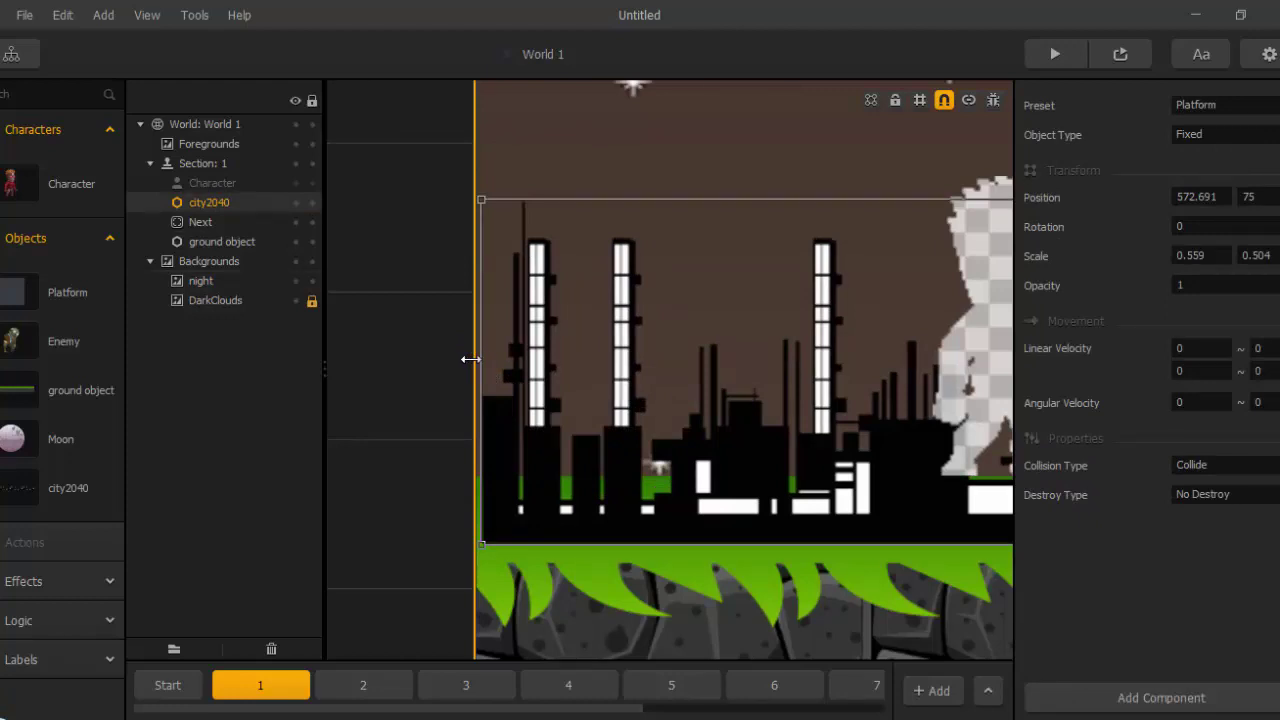
pyautogui.moveTo(470, 359); pyautogui.dragTo(475, 360)
# Pull the city2040 skyline's right edge in to the scene's right border, at about 0.556 horizontal scale.
pyautogui.scroll(-10, 583, 473)
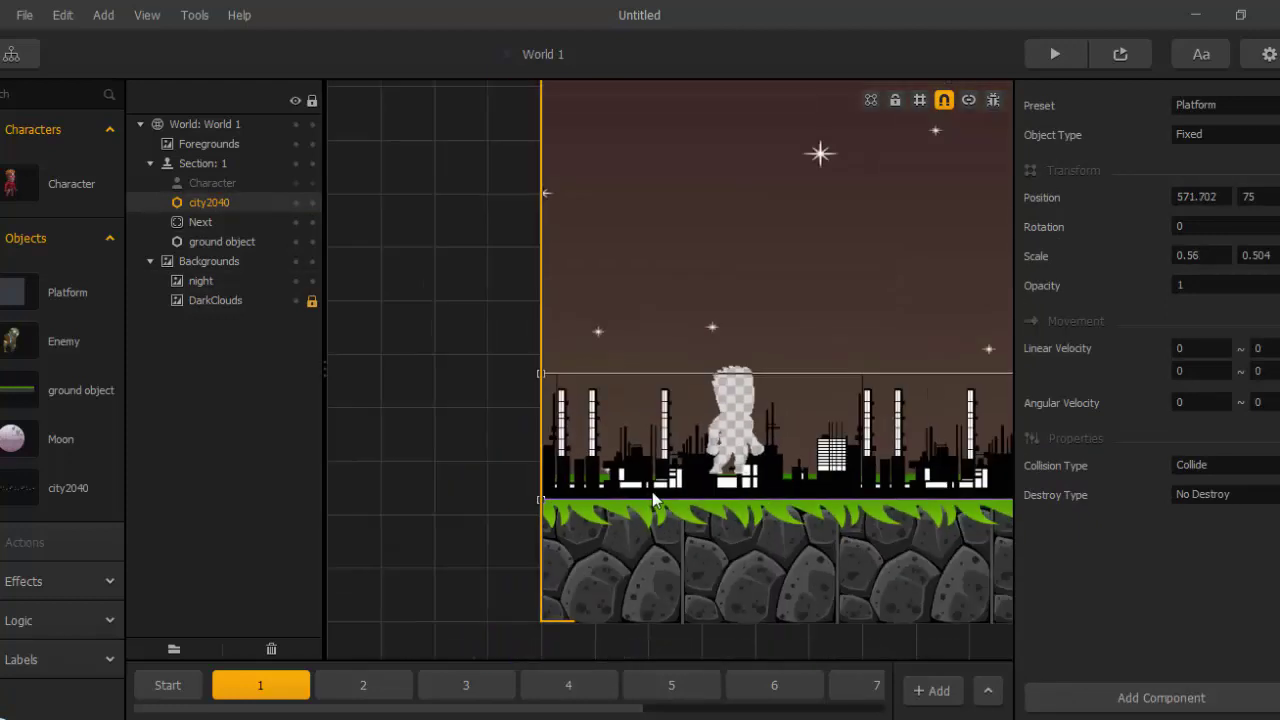
pyautogui.moveTo(990, 545); pyautogui.dragTo(616, 508, button='middle')
pyautogui.scroll(8, 785, 480)
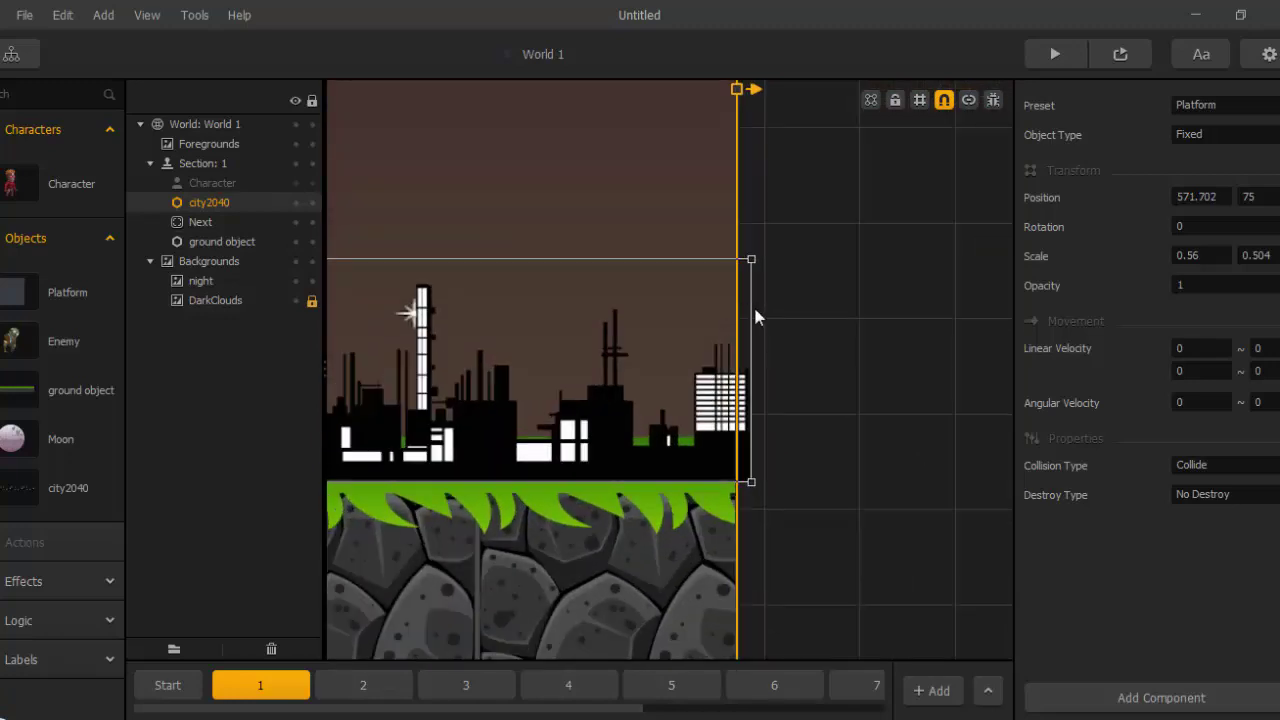
pyautogui.moveTo(749, 312); pyautogui.dragTo(735, 314)
pyautogui.scroll(-4, 577, 517)
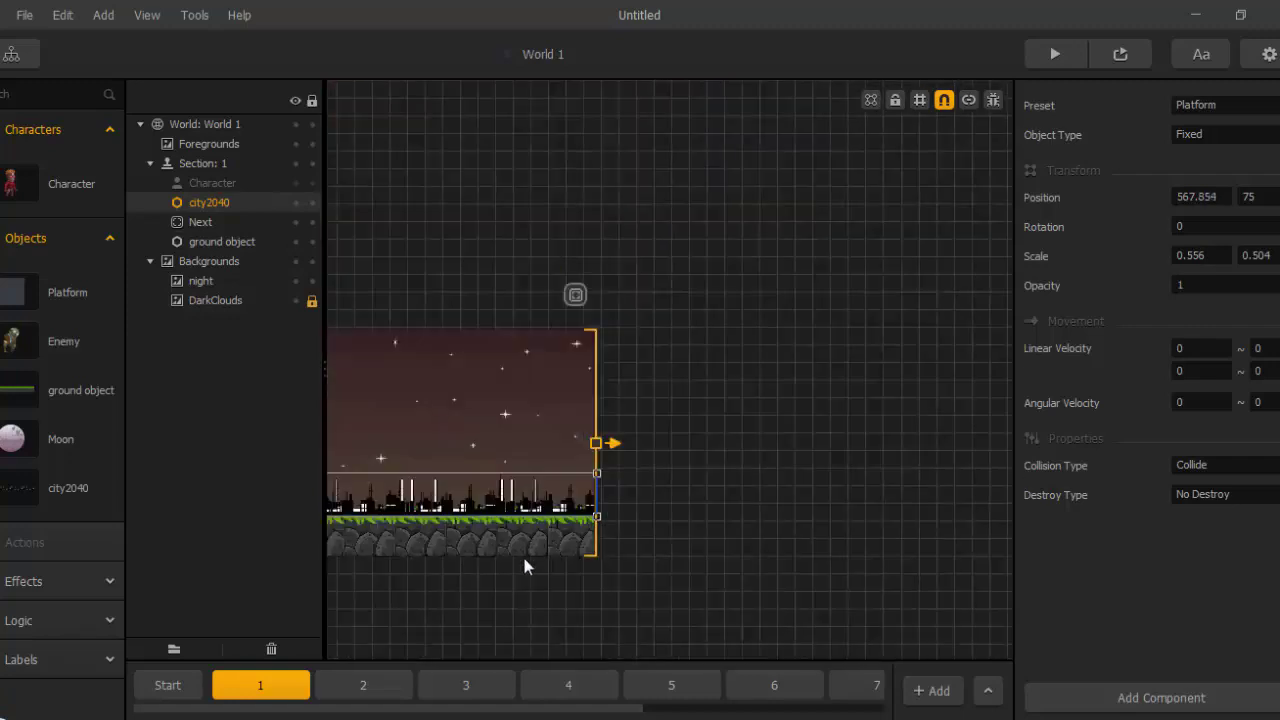
# Reorder section 1 so the city2040 object sits below the ground object in the layer order.
pyautogui.scroll(3, 763, 503)
pyautogui.click(728, 542)
pyautogui.scroll(5, 700, 416)
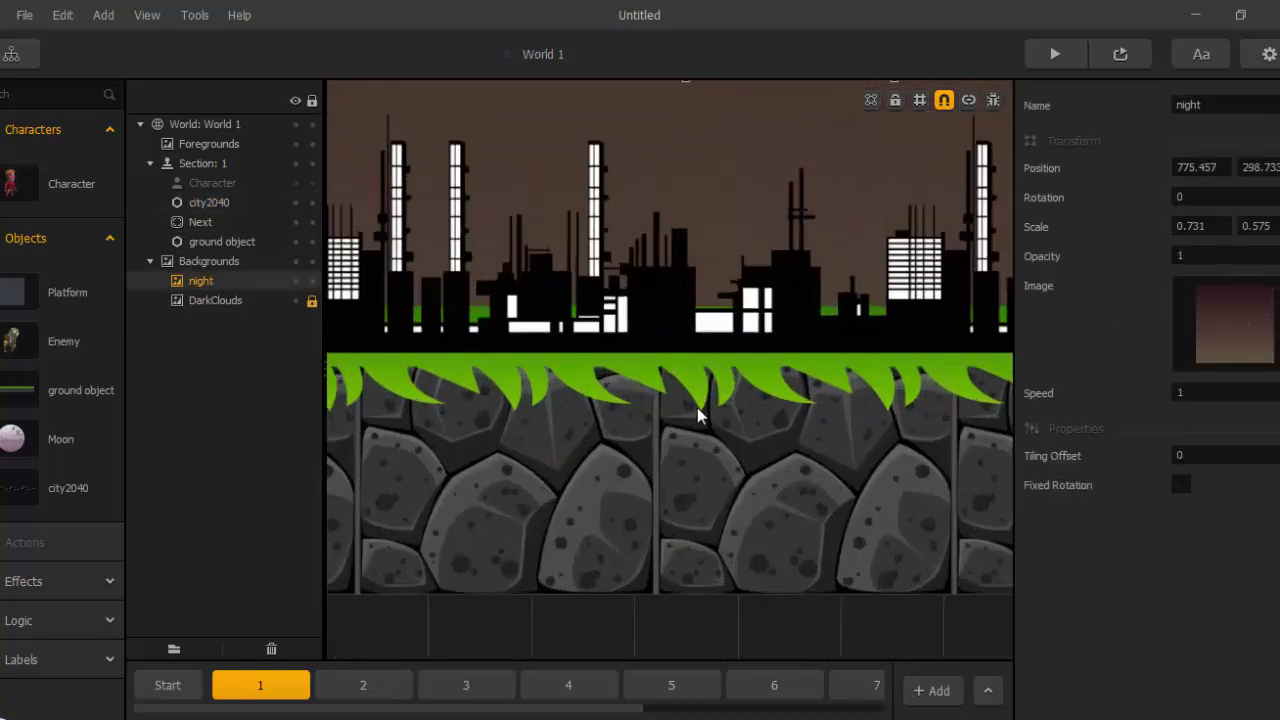
pyautogui.scroll(-4, 718, 430)
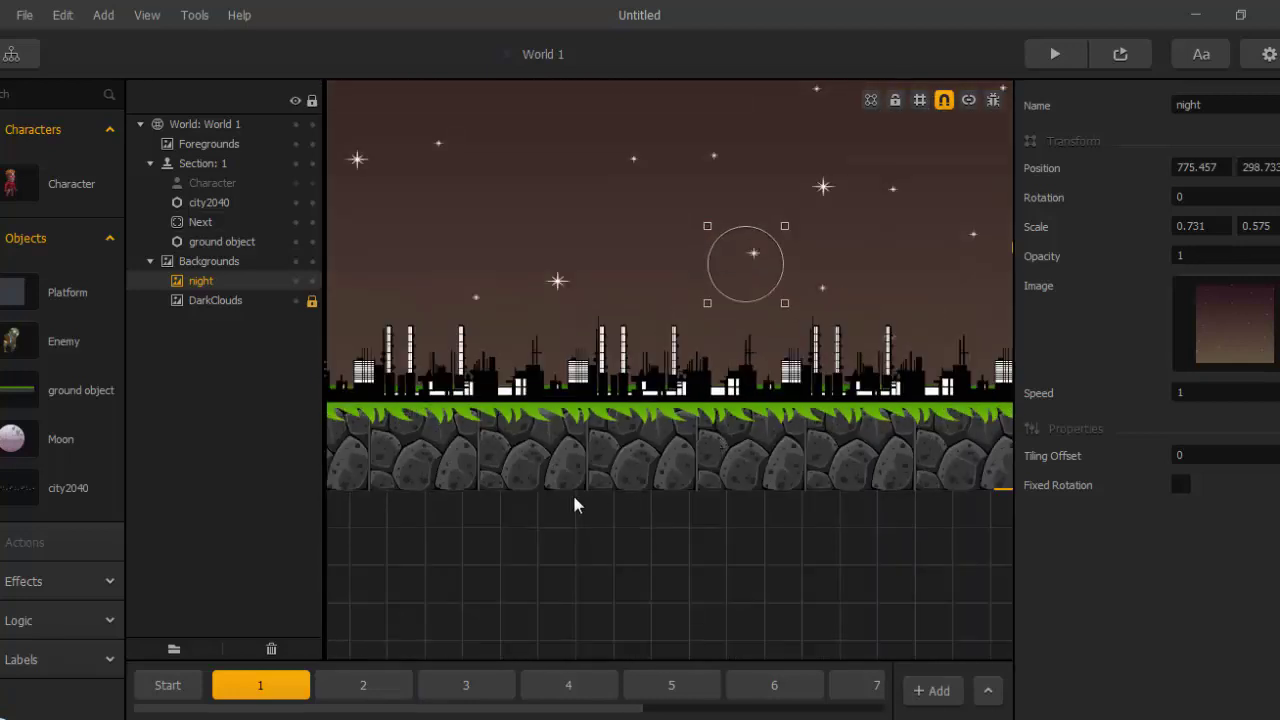
pyautogui.scroll(-3, 574, 497)
pyautogui.moveTo(497, 512); pyautogui.dragTo(589, 556, button='middle')
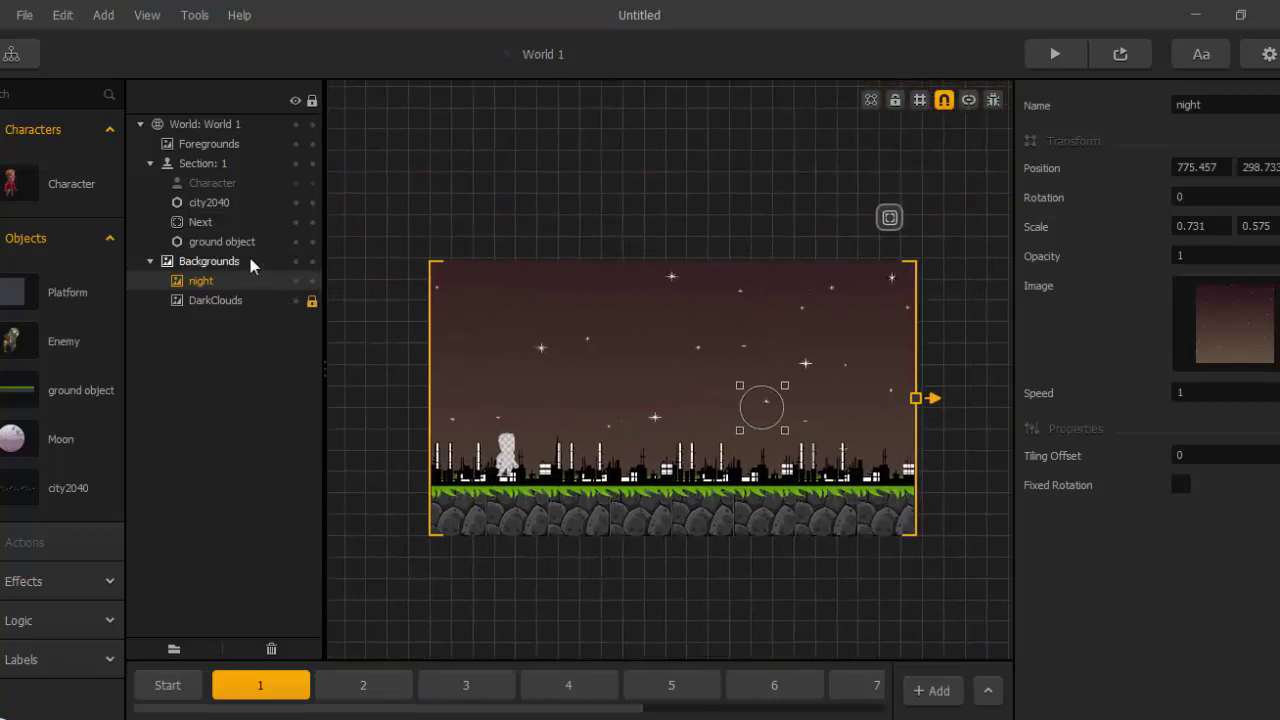
pyautogui.moveTo(210, 202); pyautogui.dragTo(228, 244)
# Try to raise the city2040 skyline with snapping enabled so that its base rests on the top edge of the ground.
pyautogui.scroll(3, 415, 432)
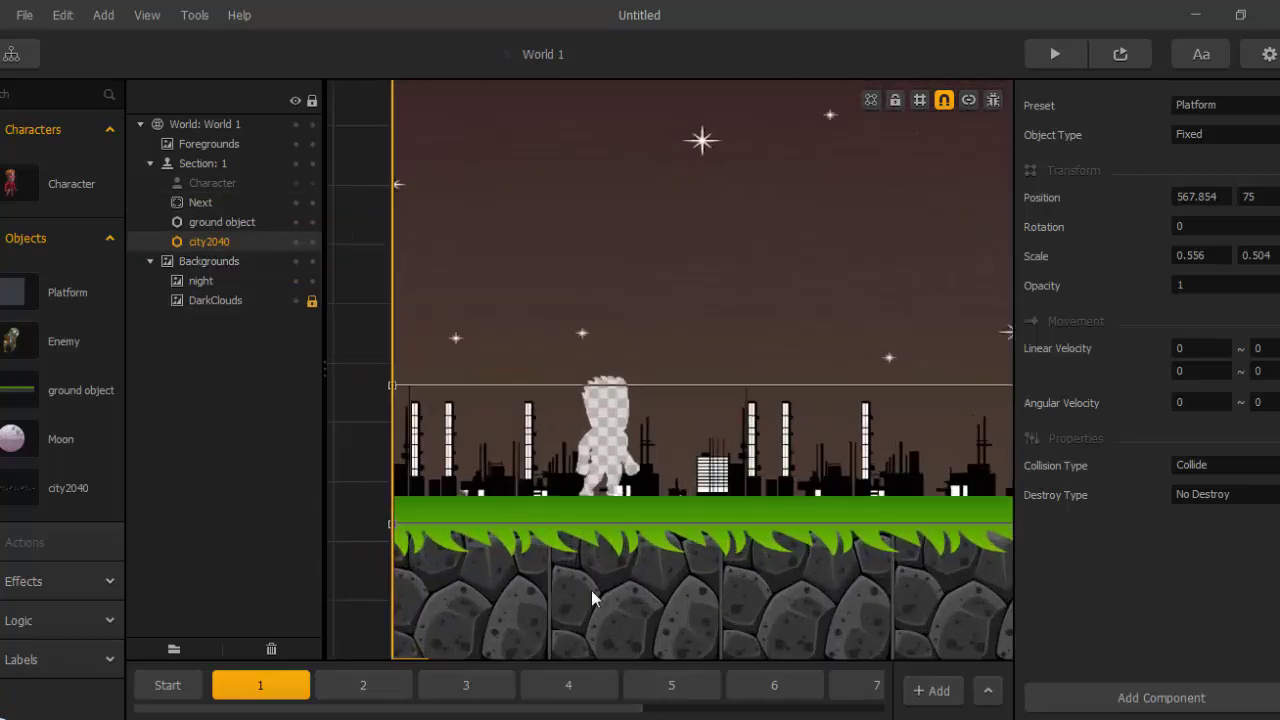
pyautogui.scroll(-2, 630, 605)
pyautogui.scroll(2, 650, 610)
pyautogui.scroll(2, 647, 610)
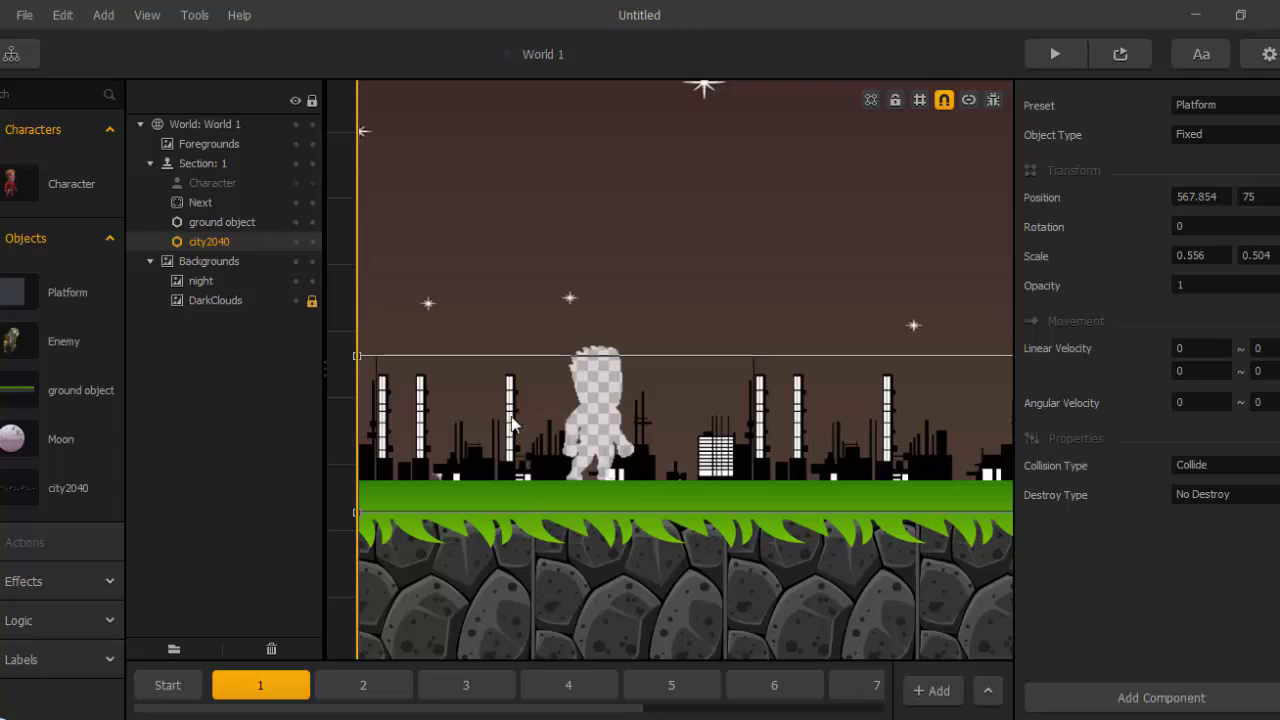
pyautogui.moveTo(509, 409); pyautogui.dragTo(506, 386)
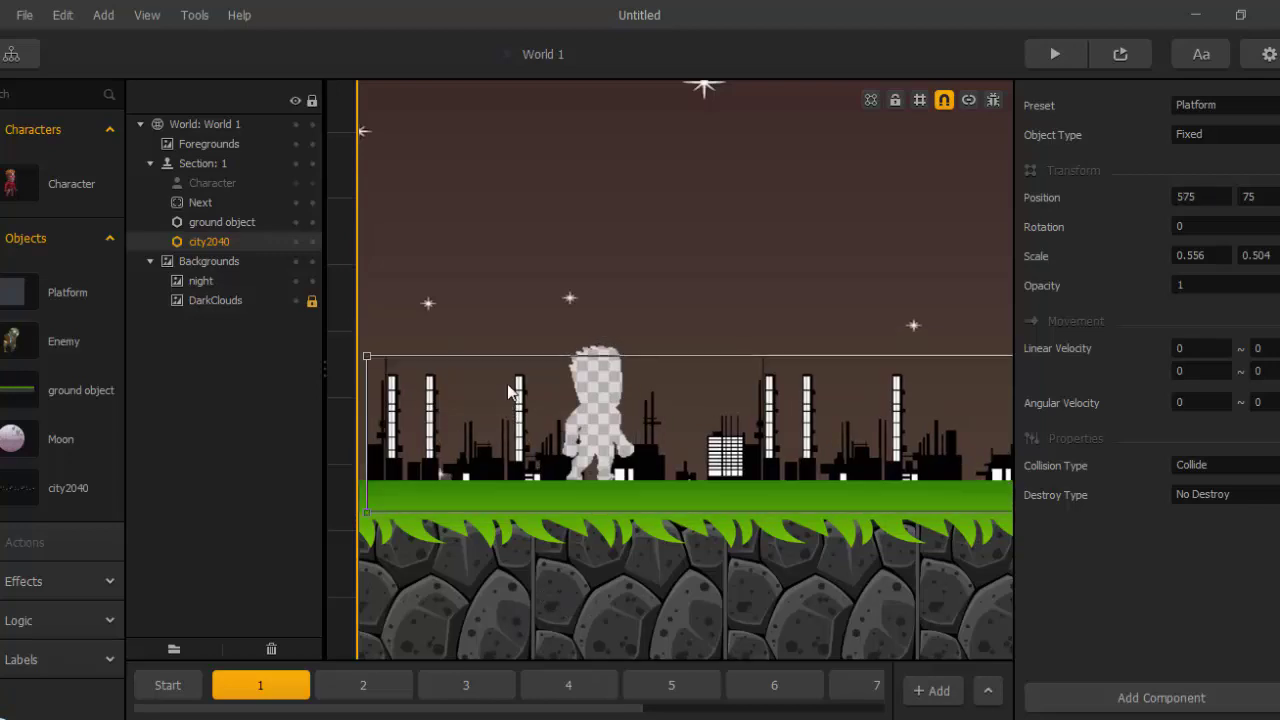
pyautogui.moveTo(427, 392); pyautogui.dragTo(419, 362)
pyautogui.moveTo(406, 408); pyautogui.dragTo(595, 411, button='middle')
pyautogui.scroll(3, 600, 410)
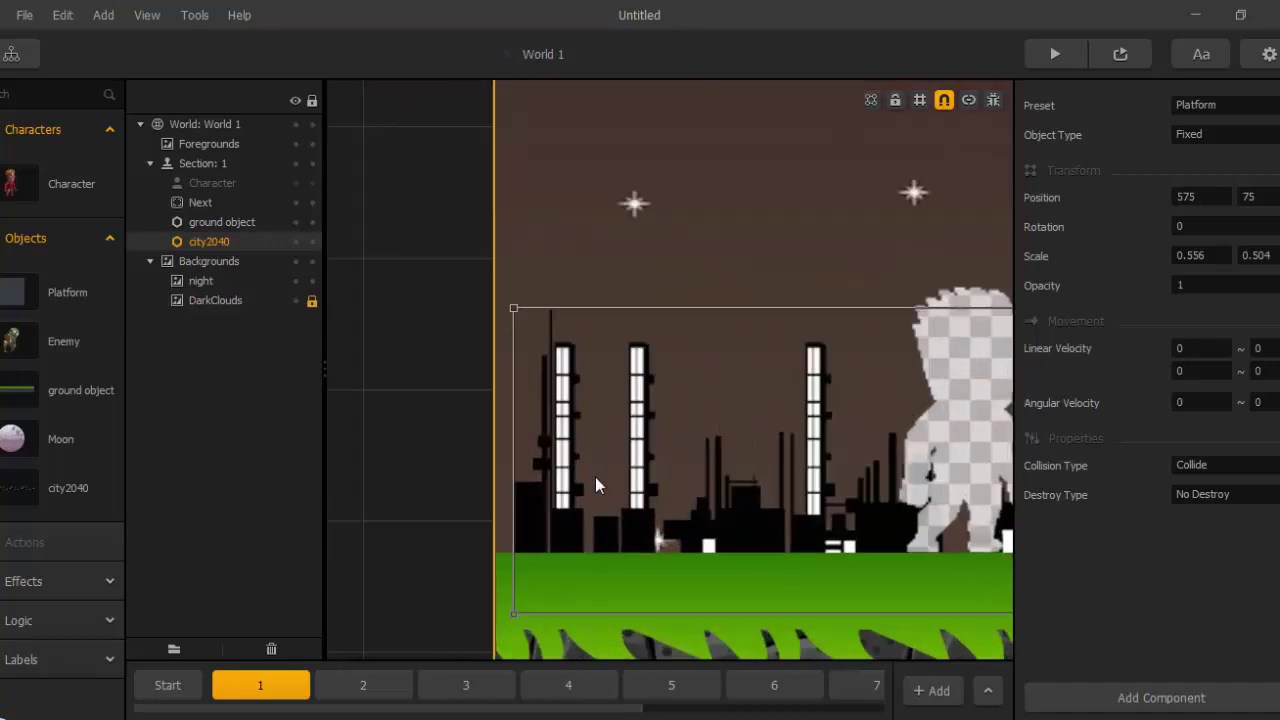
pyautogui.moveTo(620, 500); pyautogui.dragTo(593, 449)
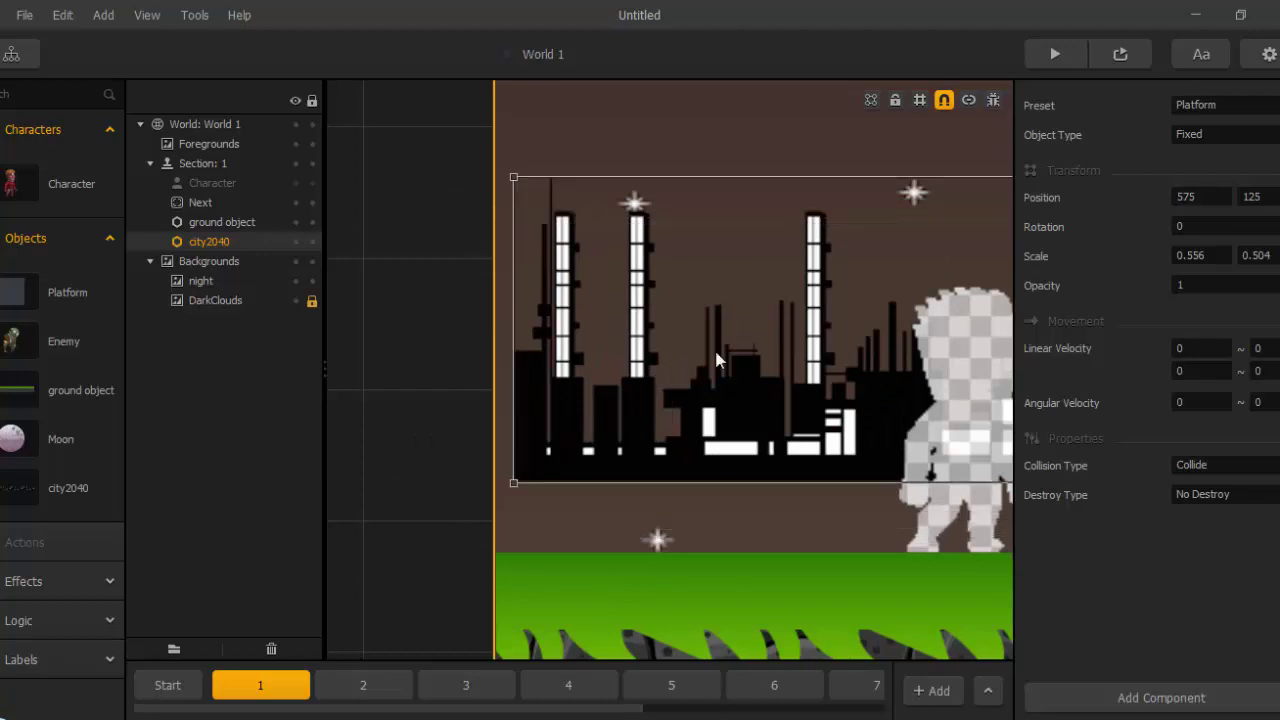
# With snapping off, place the city2040 skyline on the grass at about Y 97, then re-enable snapping and align its left edge to the border.
pyautogui.click(943, 105)
pyautogui.moveTo(753, 396); pyautogui.dragTo(738, 480)
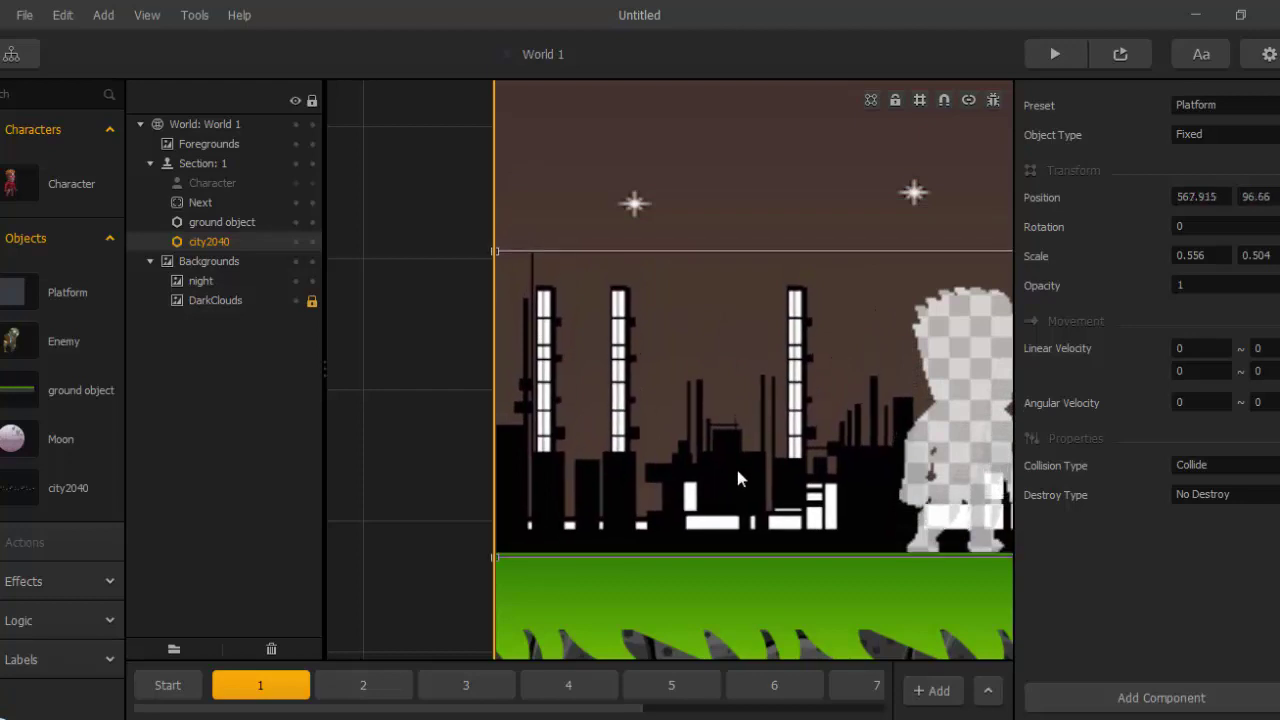
pyautogui.click(943, 100)
pyautogui.moveTo(496, 277); pyautogui.dragTo(495, 280)
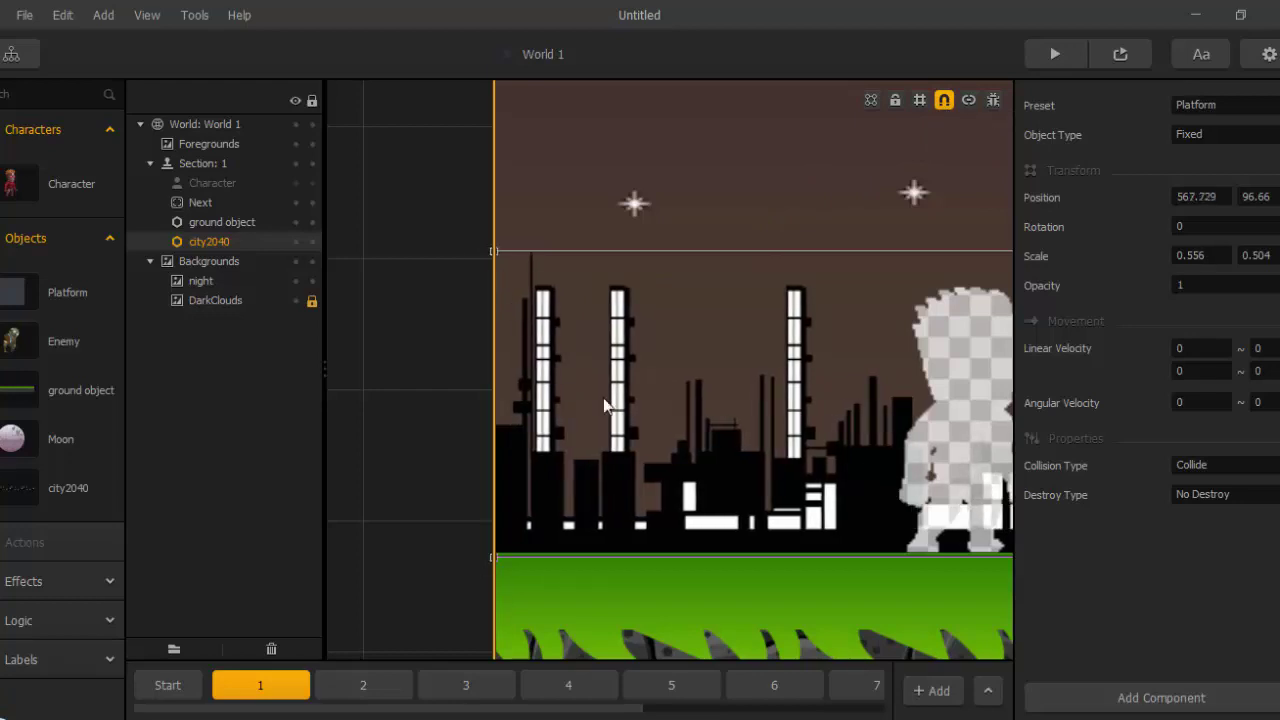
# Examine the skyline along the ground, its right end at the scene border, and the whole section 1 scene.
pyautogui.scroll(-6, 660, 434)
pyautogui.moveTo(758, 478); pyautogui.dragTo(376, 444, button='middle')
pyautogui.scroll(4, 645, 399)
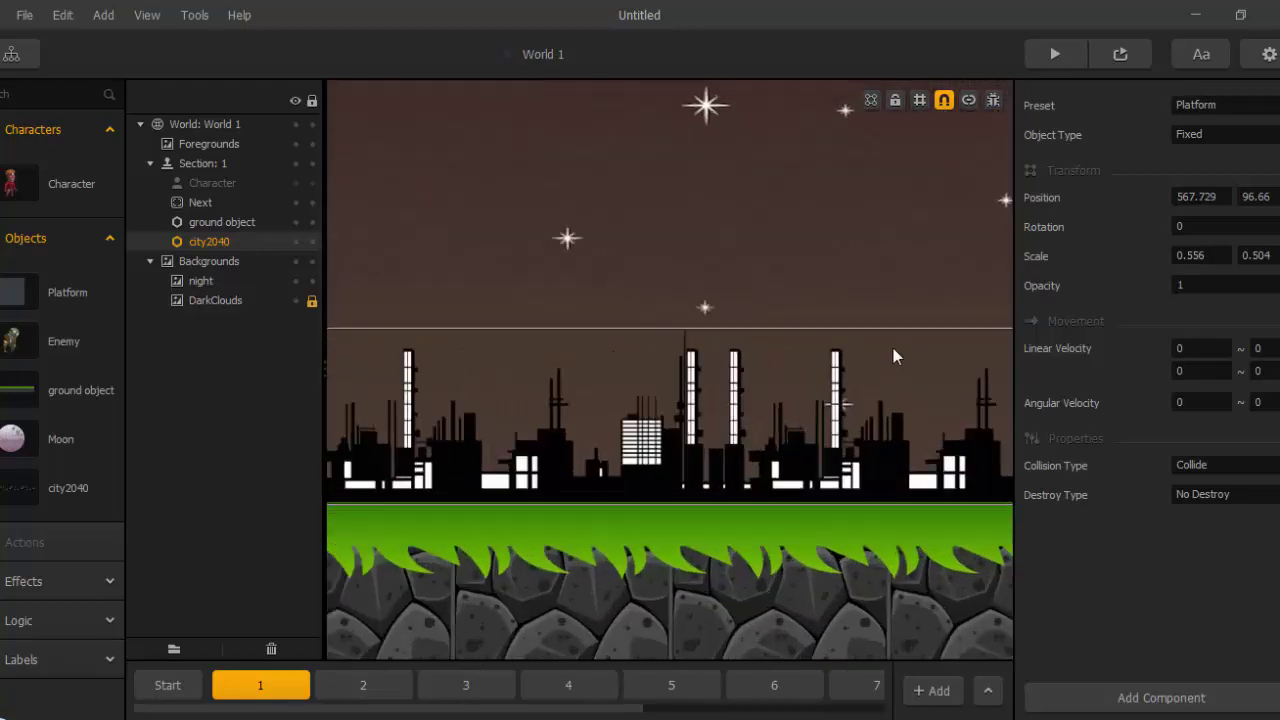
pyautogui.moveTo(893, 357); pyautogui.dragTo(580, 343, button='middle')
pyautogui.scroll(5, 728, 357)
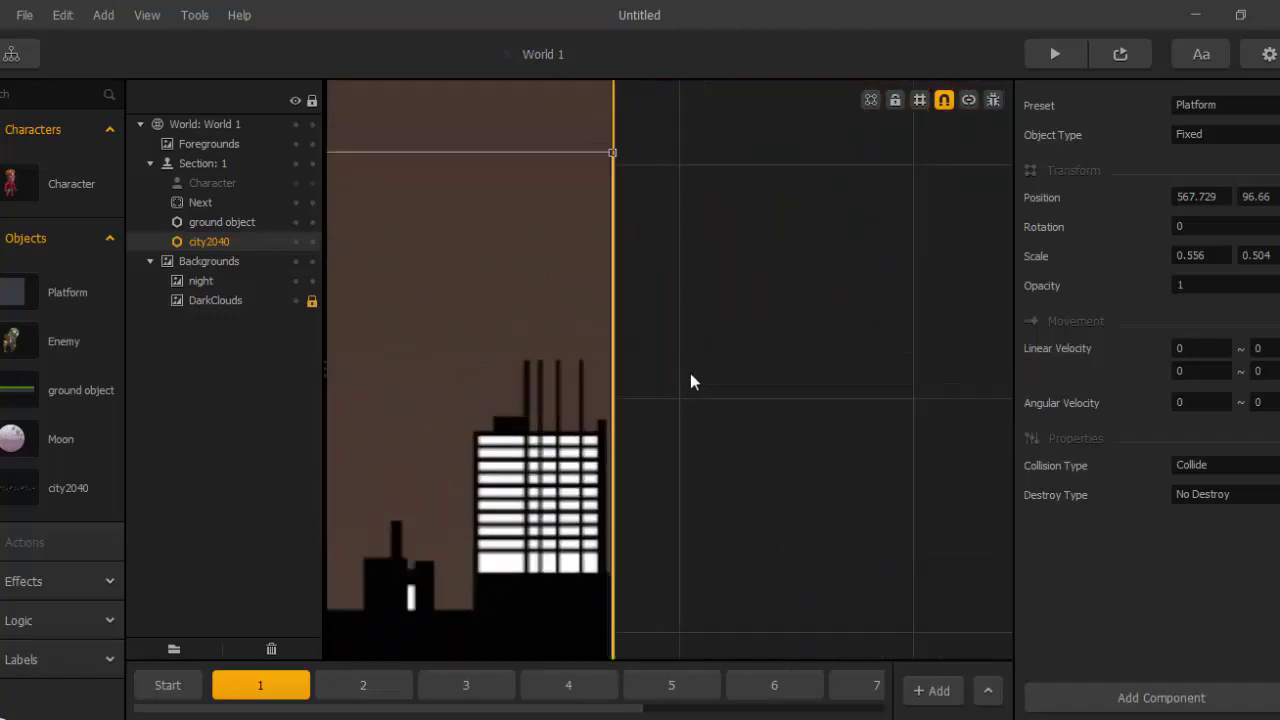
pyautogui.scroll(-6, 690, 382)
pyautogui.moveTo(503, 554); pyautogui.dragTo(707, 503, button='middle')
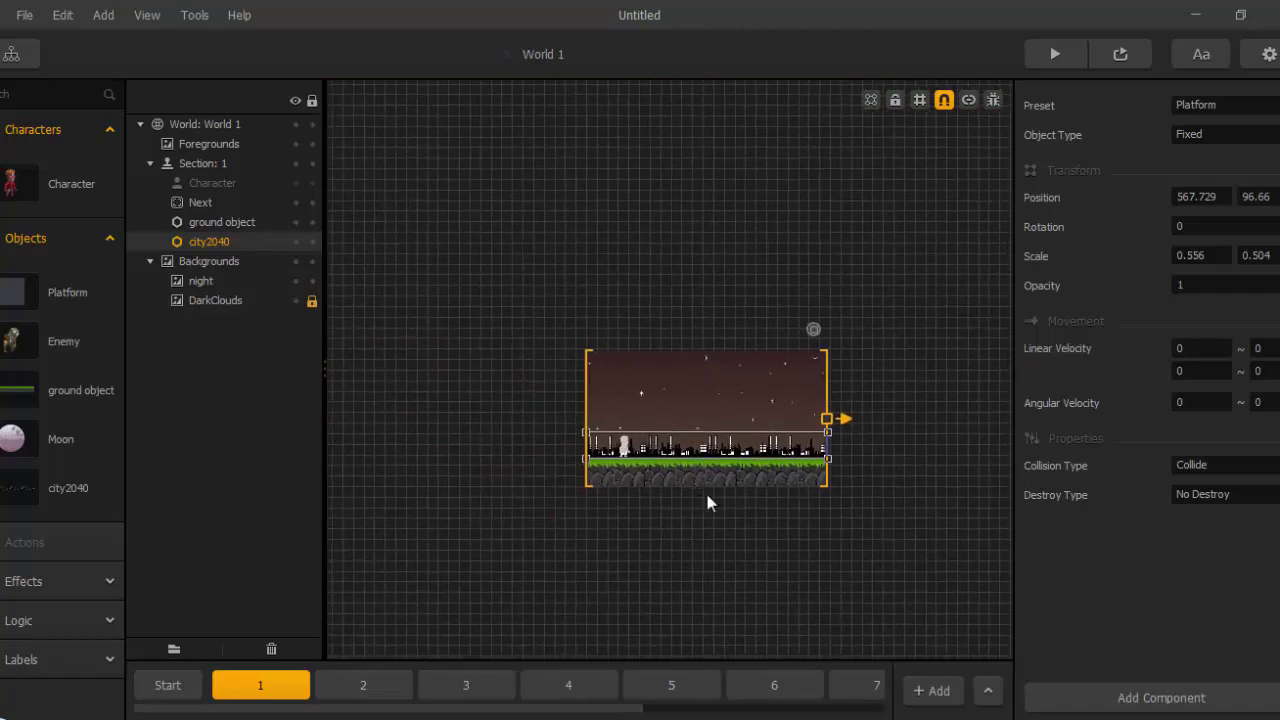
pyautogui.scroll(3, 707, 505)
pyautogui.scroll(1, 730, 430)
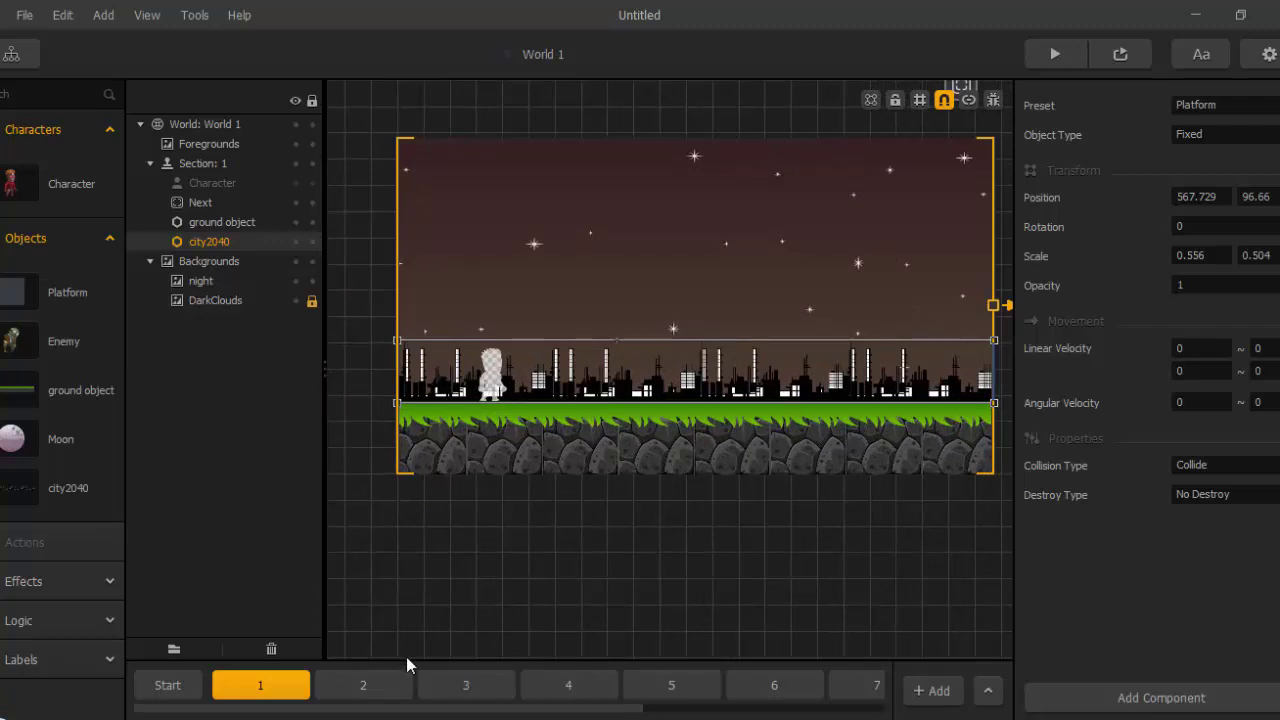
# Dismiss the server error and paste the city2040 skyline into section 3.
pyautogui.click(400, 683)
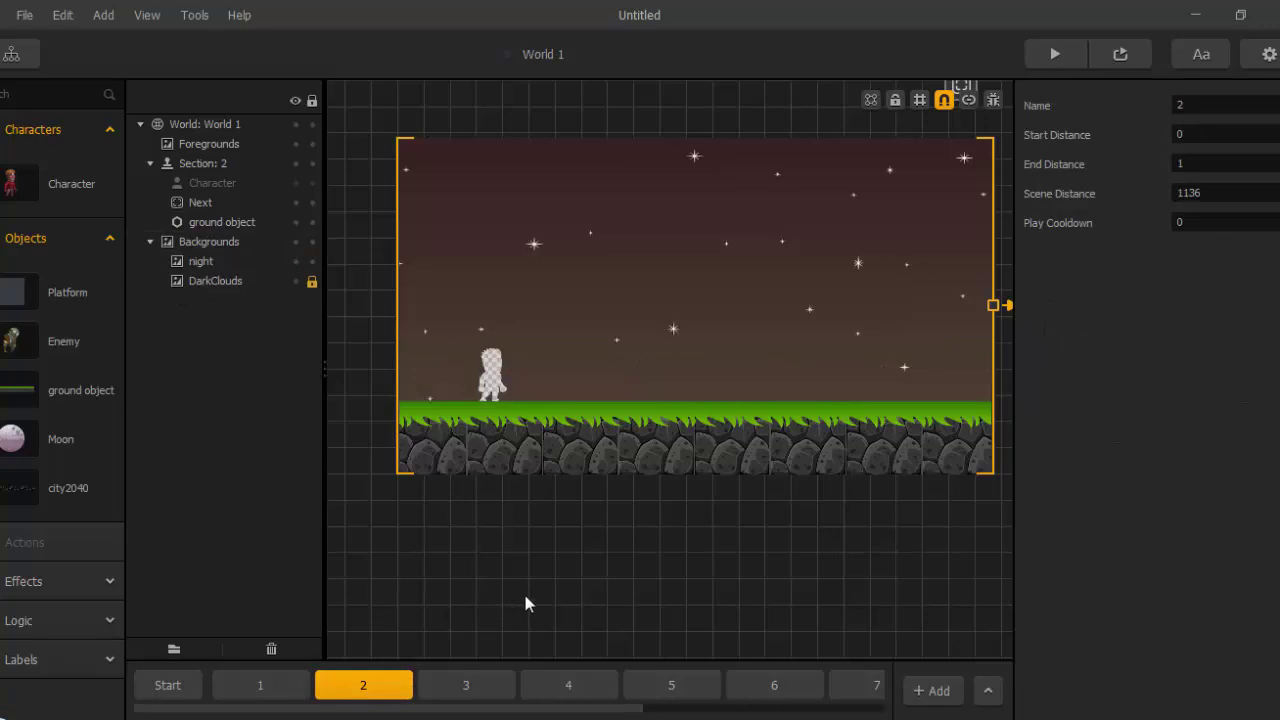
pyautogui.click(465, 686)
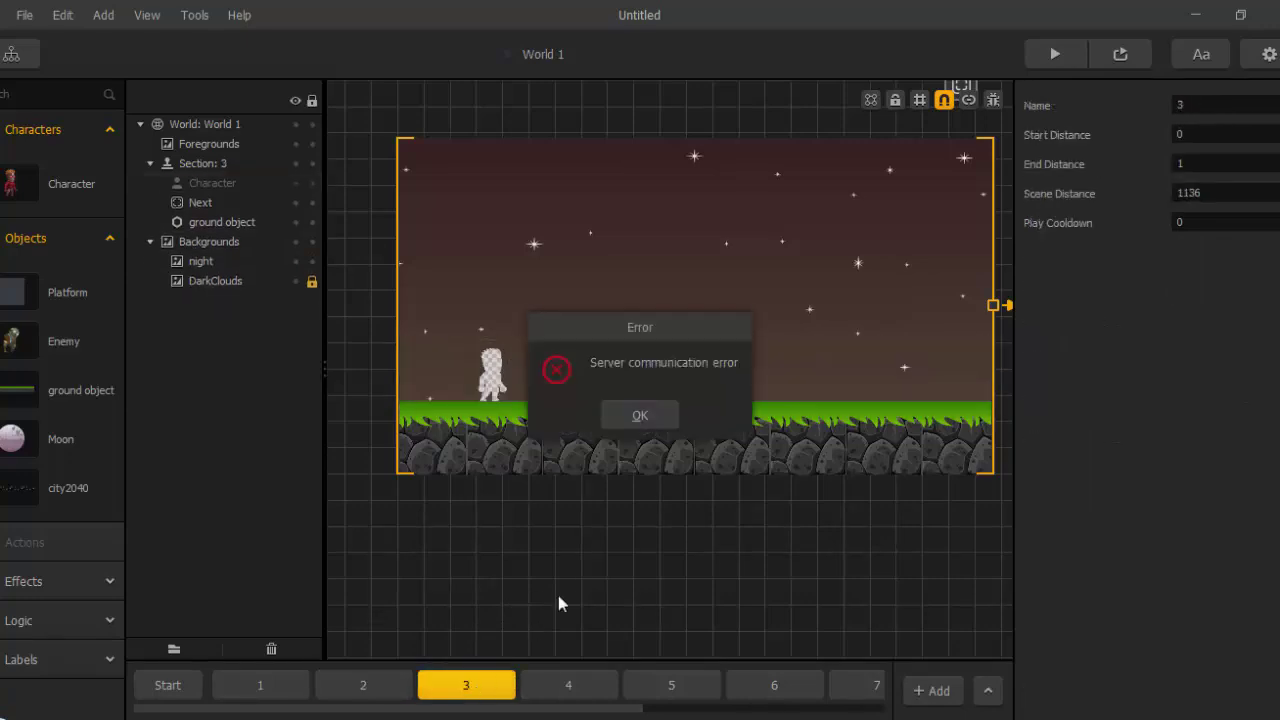
pyautogui.click(648, 422)
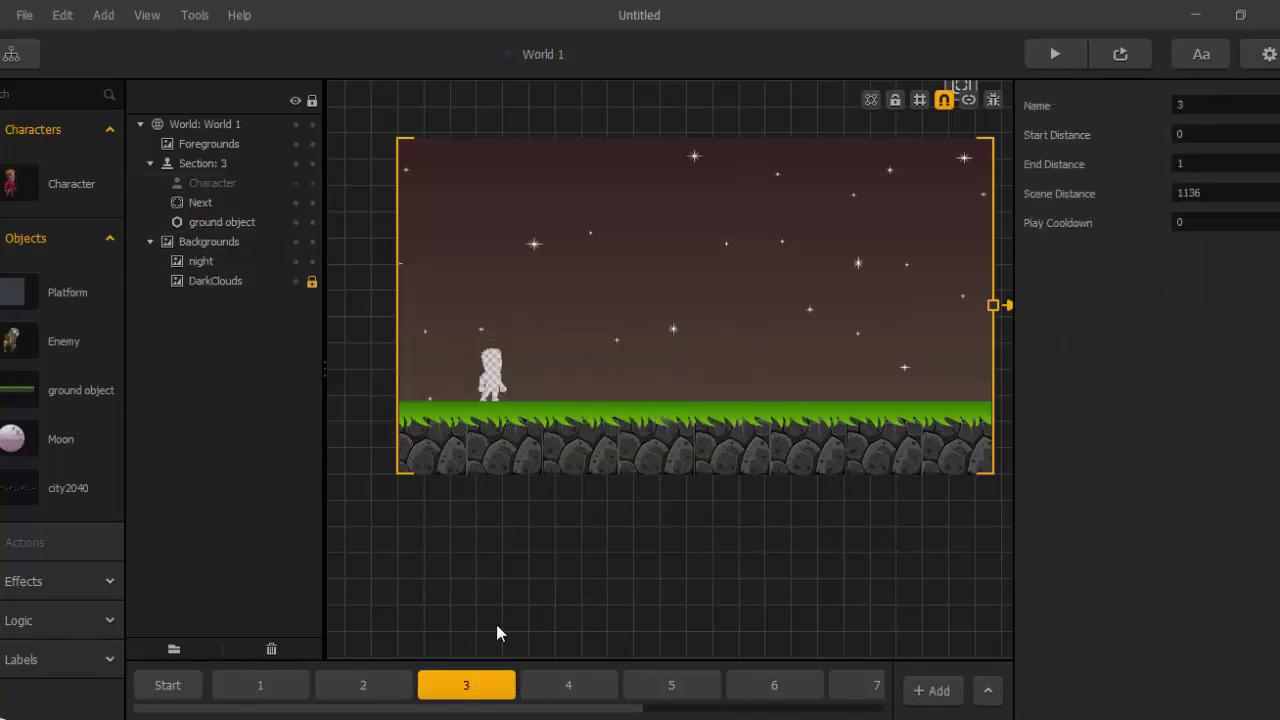
pyautogui.click(401, 690)
pyautogui.click(452, 689)
pyautogui.hotkey('ctrl', 'v')
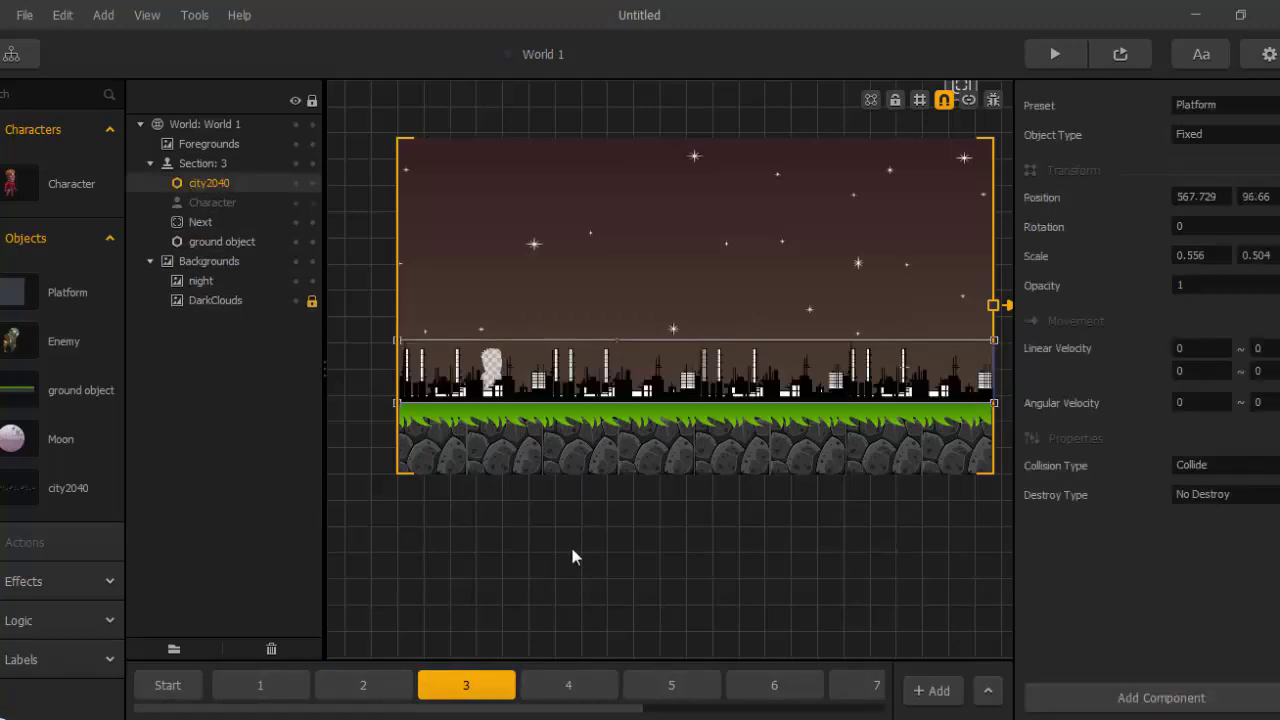
pyautogui.scroll(-2, 571, 557)
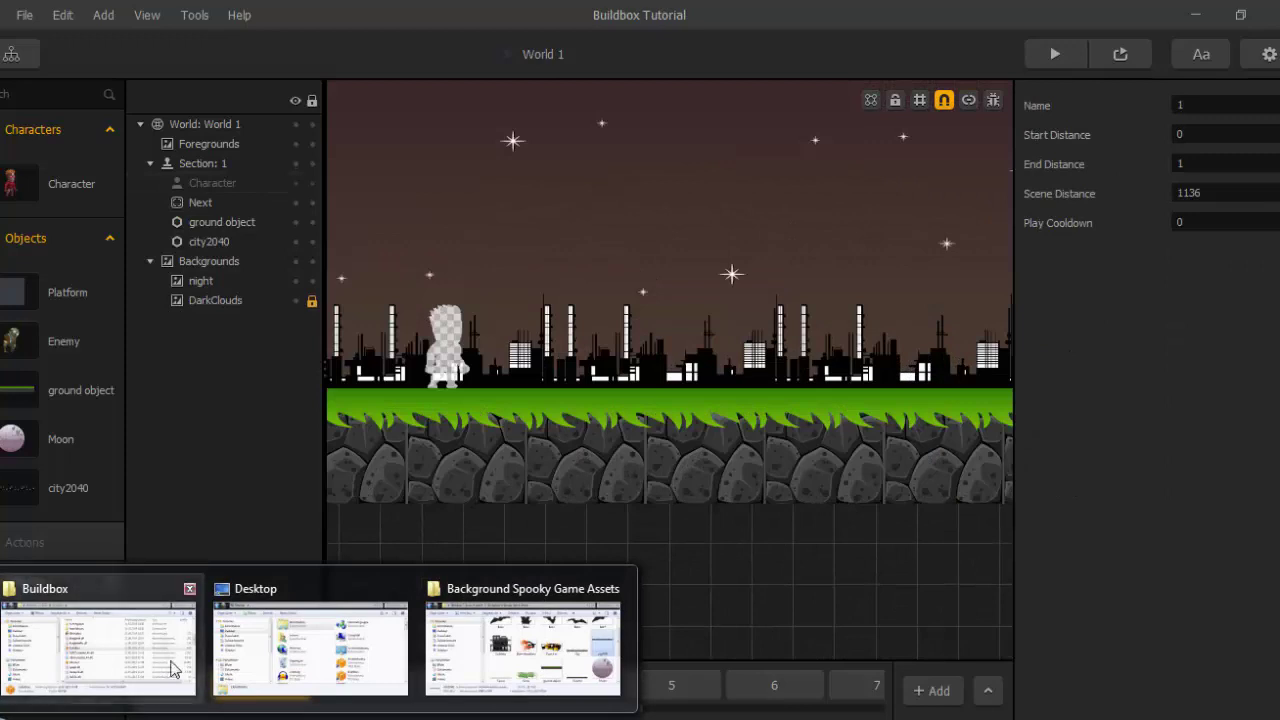
# Add the Grass image from the Background Spooky Game Assets folder to section 1 and set its preset to Decoration.
pyautogui.click(470, 656)
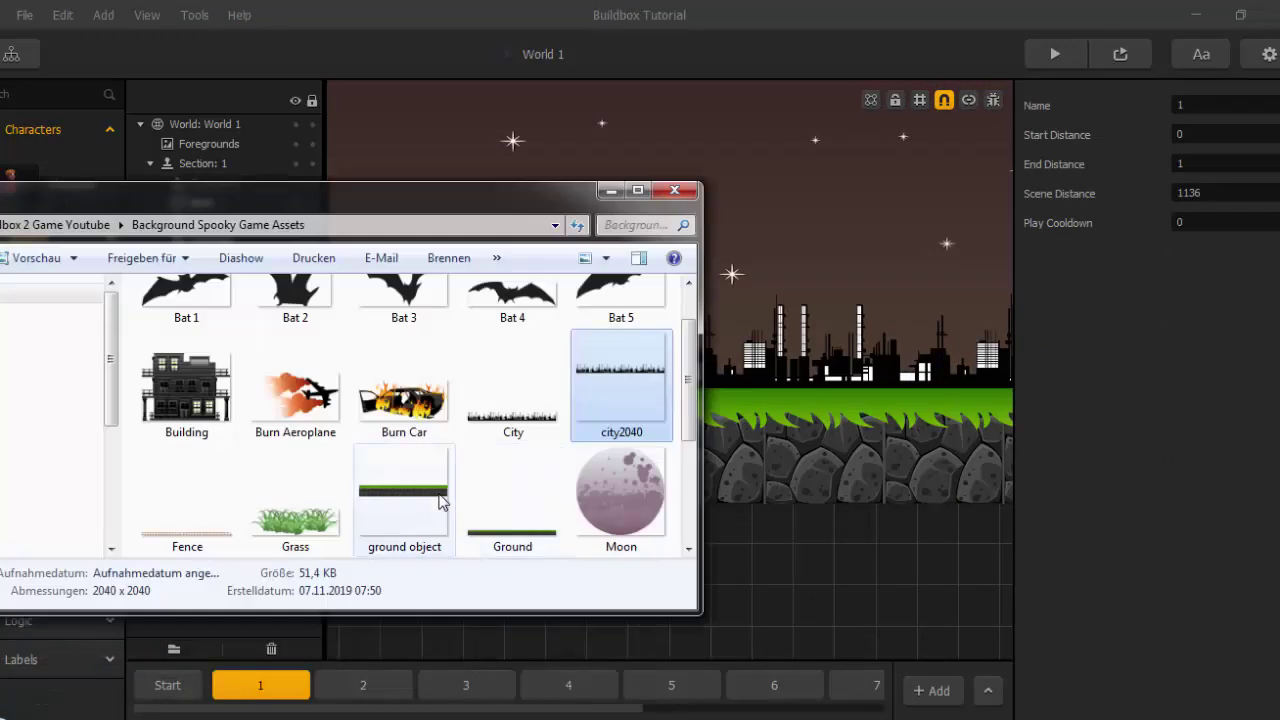
pyautogui.click(310, 510)
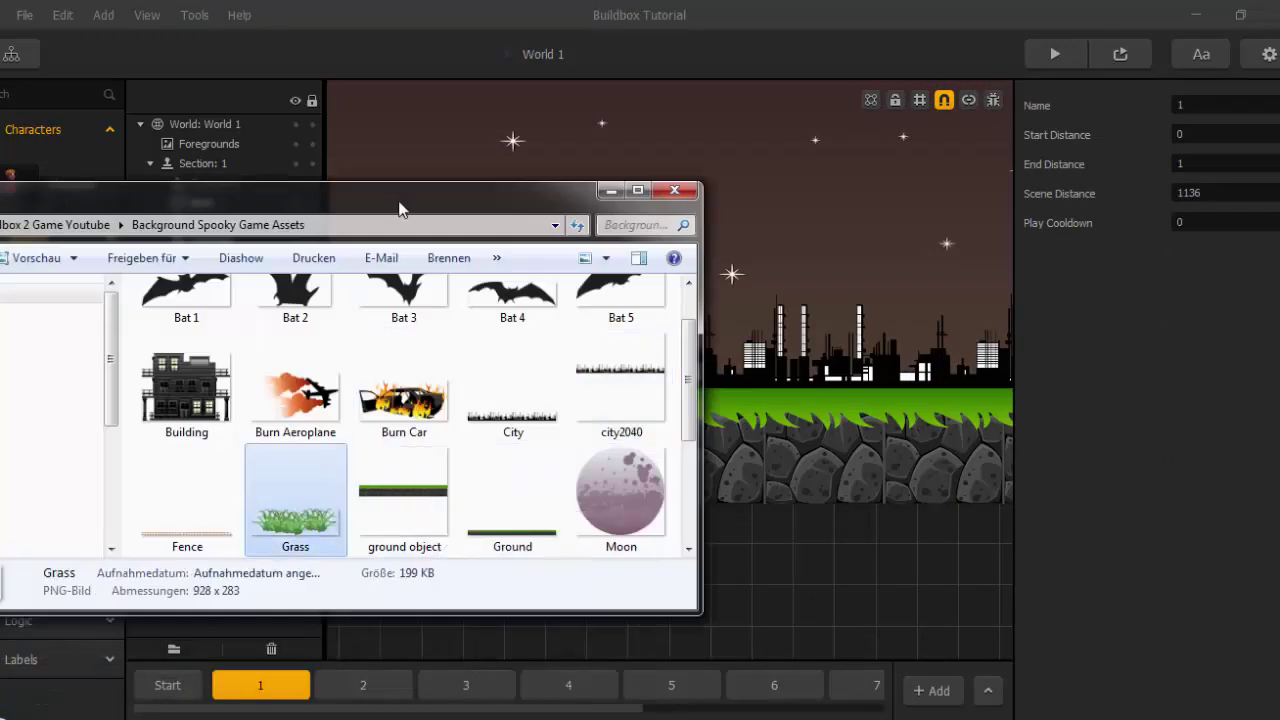
pyautogui.moveTo(399, 208); pyautogui.dragTo(160, 158)
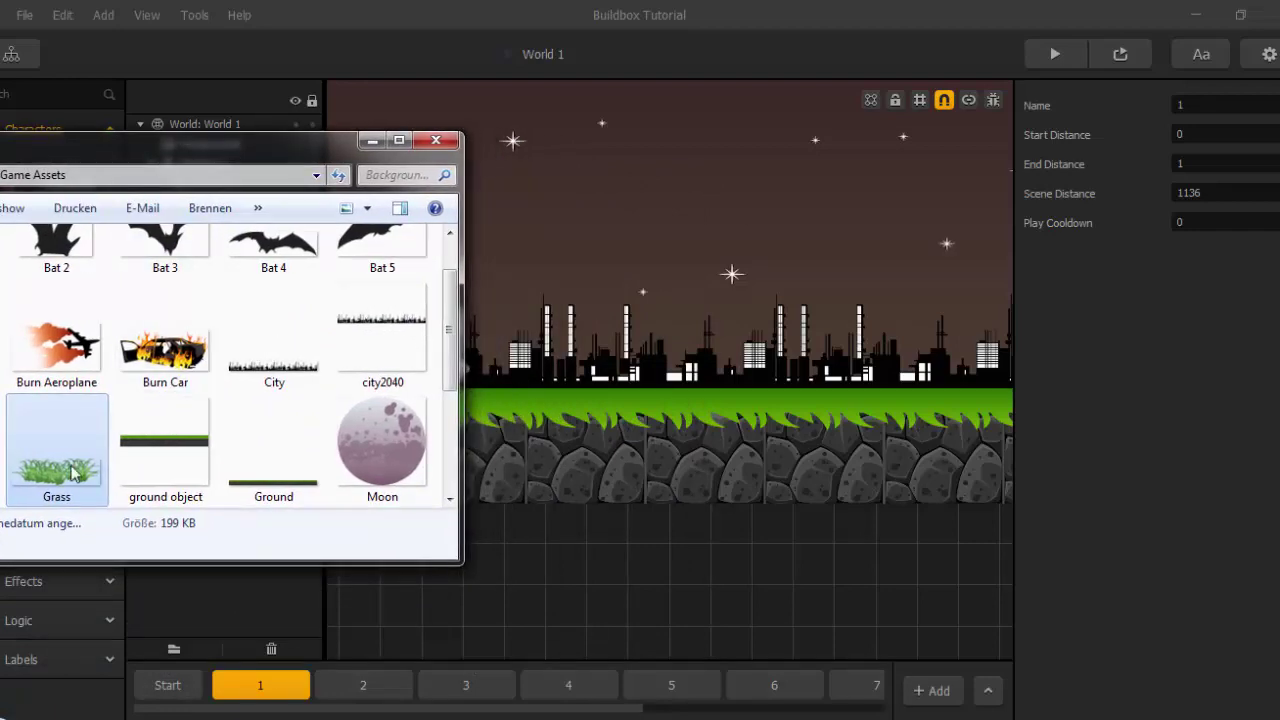
pyautogui.moveTo(72, 474); pyautogui.dragTo(804, 300)
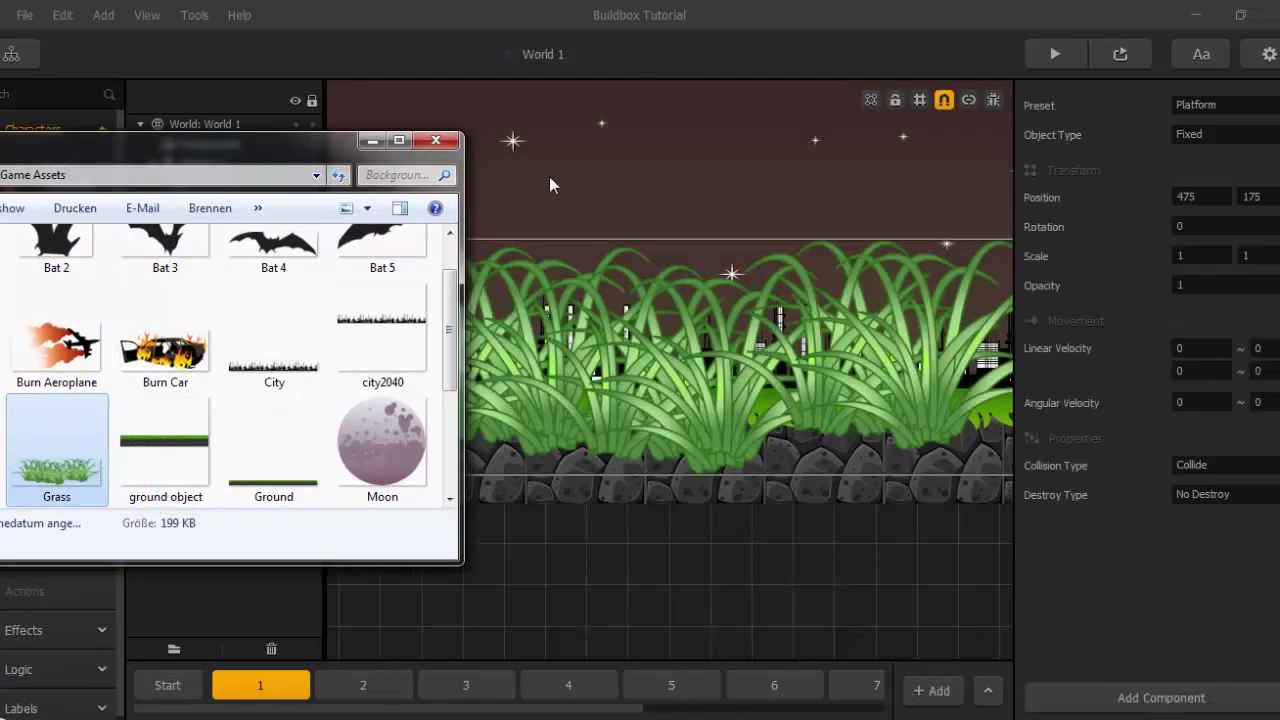
pyautogui.click(373, 141)
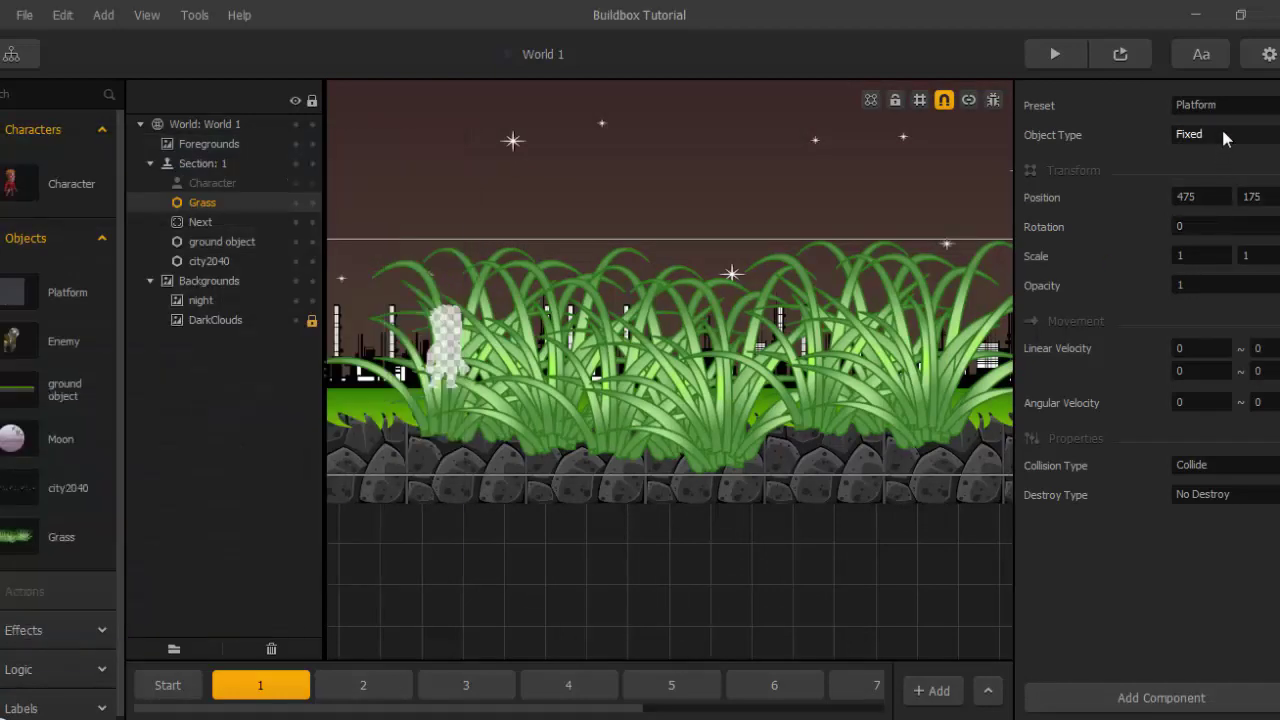
pyautogui.click(1222, 105)
pyautogui.click(1246, 227)
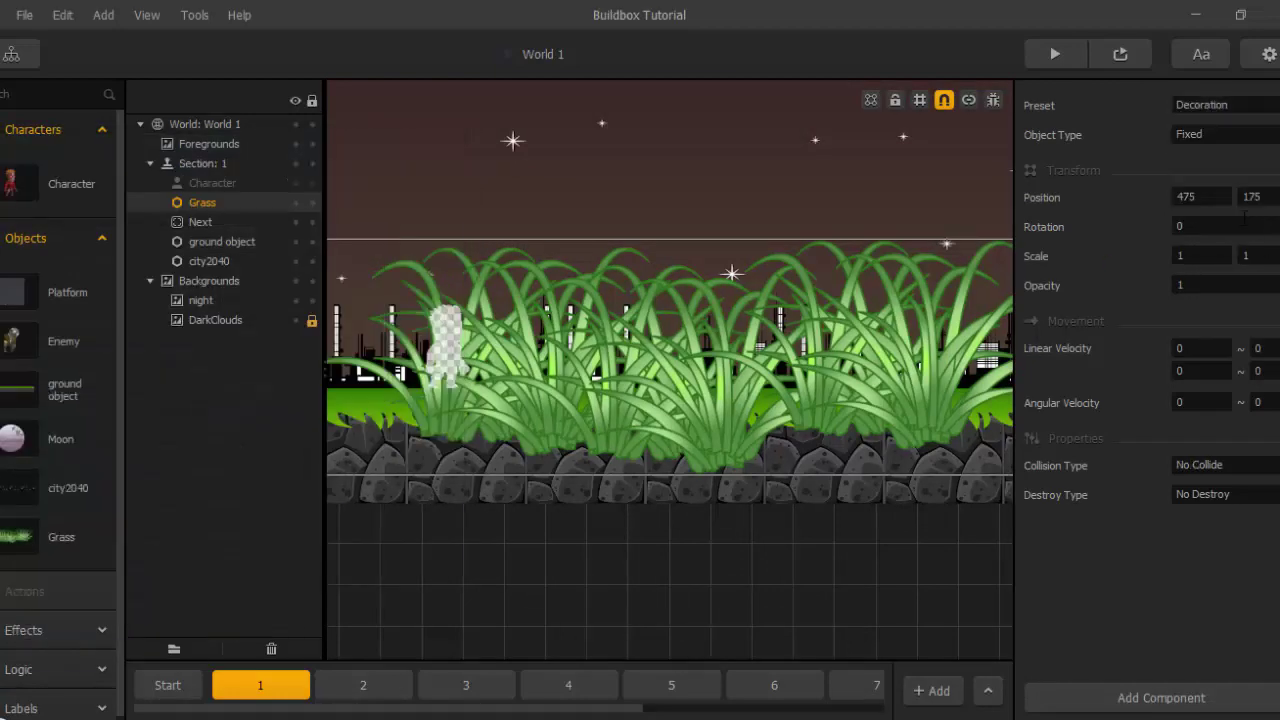
# Shrink the section 1 grass to a scale of about 0.39 by 0.31, set it on the ground, and turn off snapping.
pyautogui.scroll(-4, 928, 395)
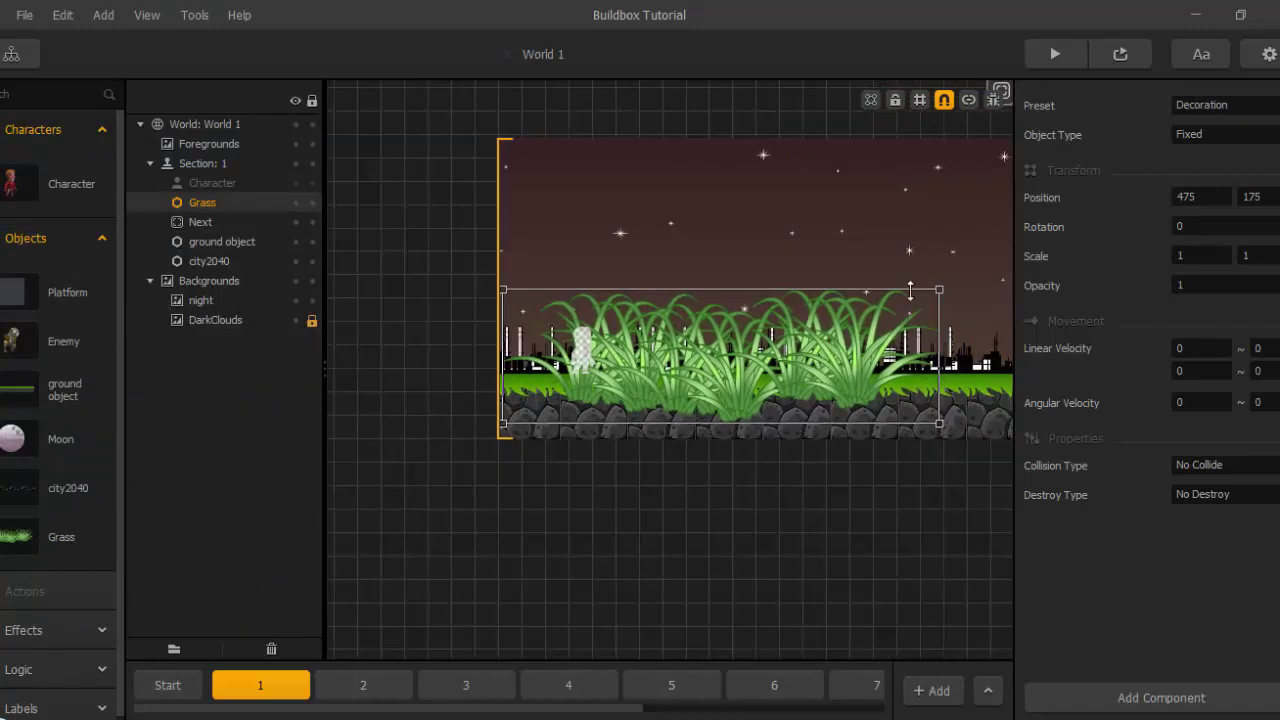
pyautogui.click(935, 292)
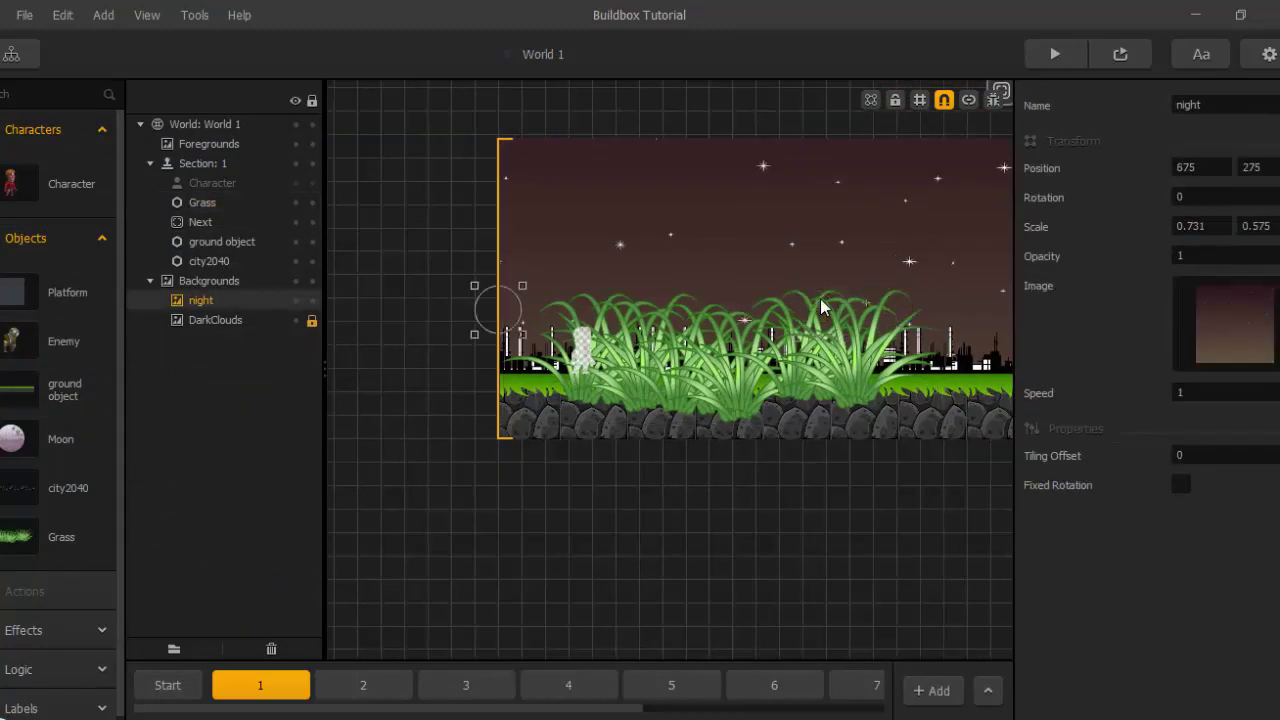
pyautogui.click(815, 351)
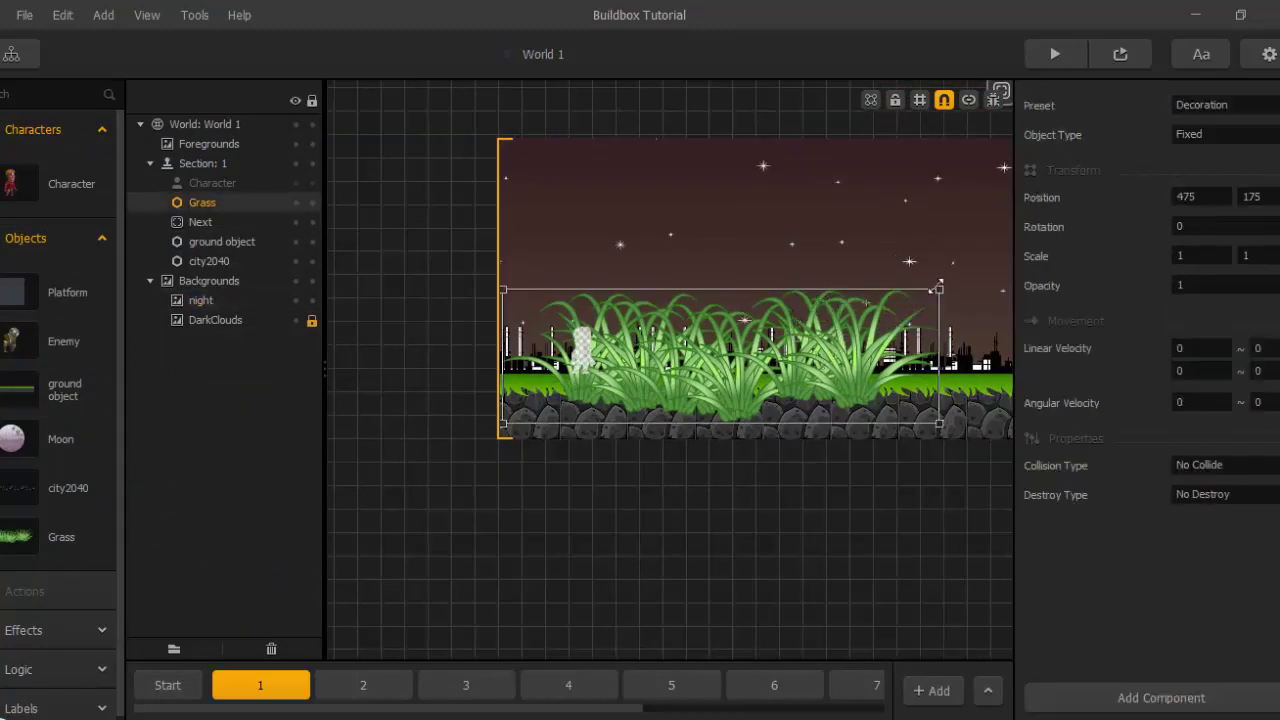
pyautogui.moveTo(941, 290); pyautogui.dragTo(888, 292)
pyautogui.scroll(4, 631, 387)
pyautogui.click(944, 99)
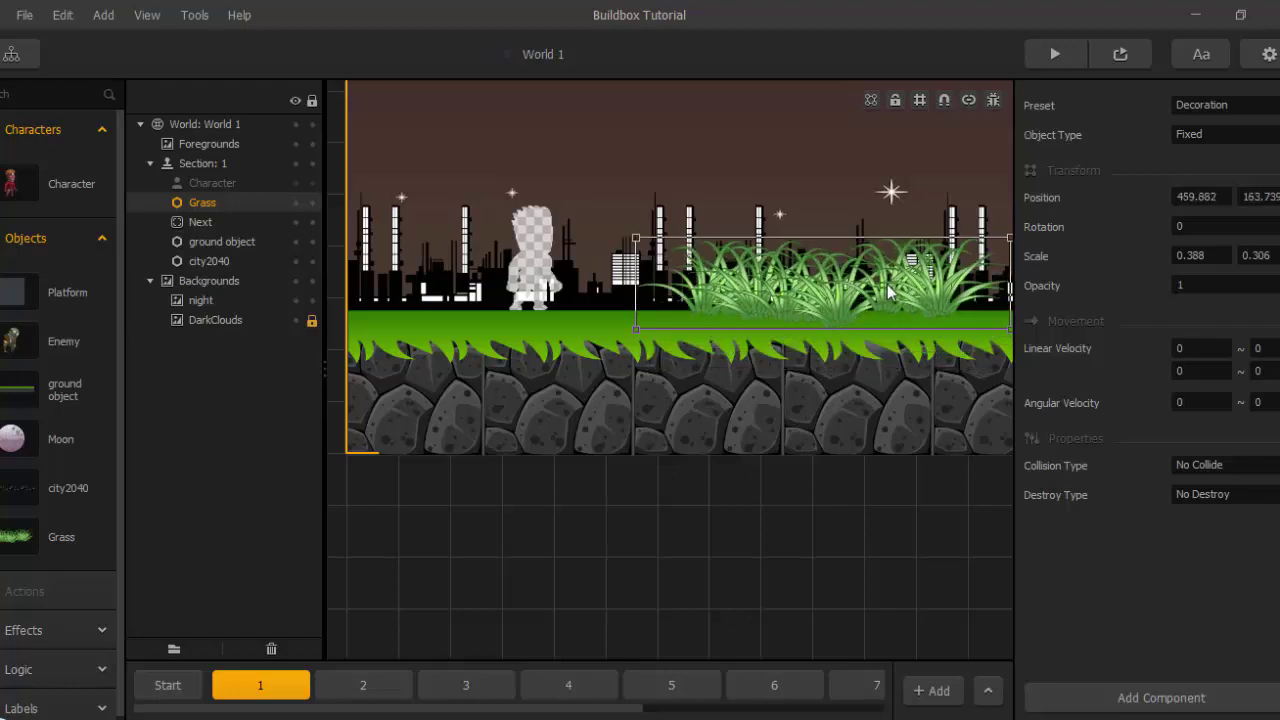
# Reduce the grass further to a scale of about 0.335 by 0.228 so it sits lower on the ground.
pyautogui.scroll(3, 872, 314)
pyautogui.scroll(-3, 872, 315)
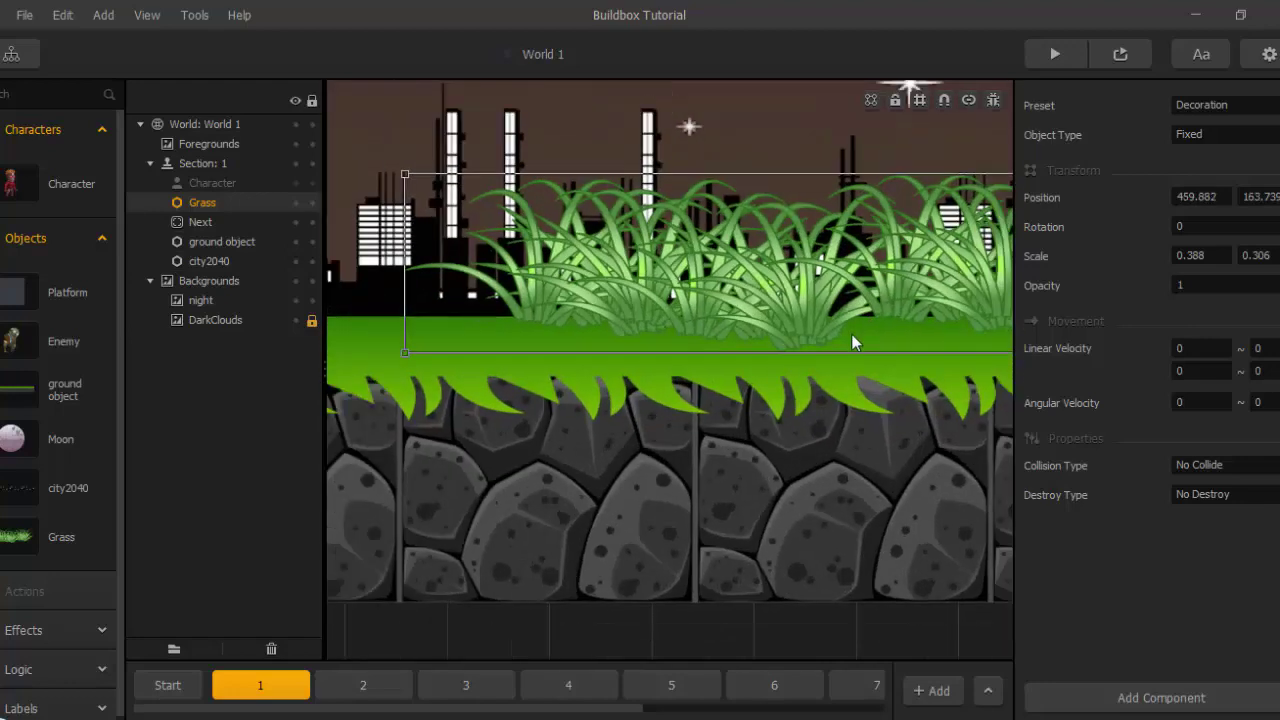
pyautogui.scroll(-2, 867, 343)
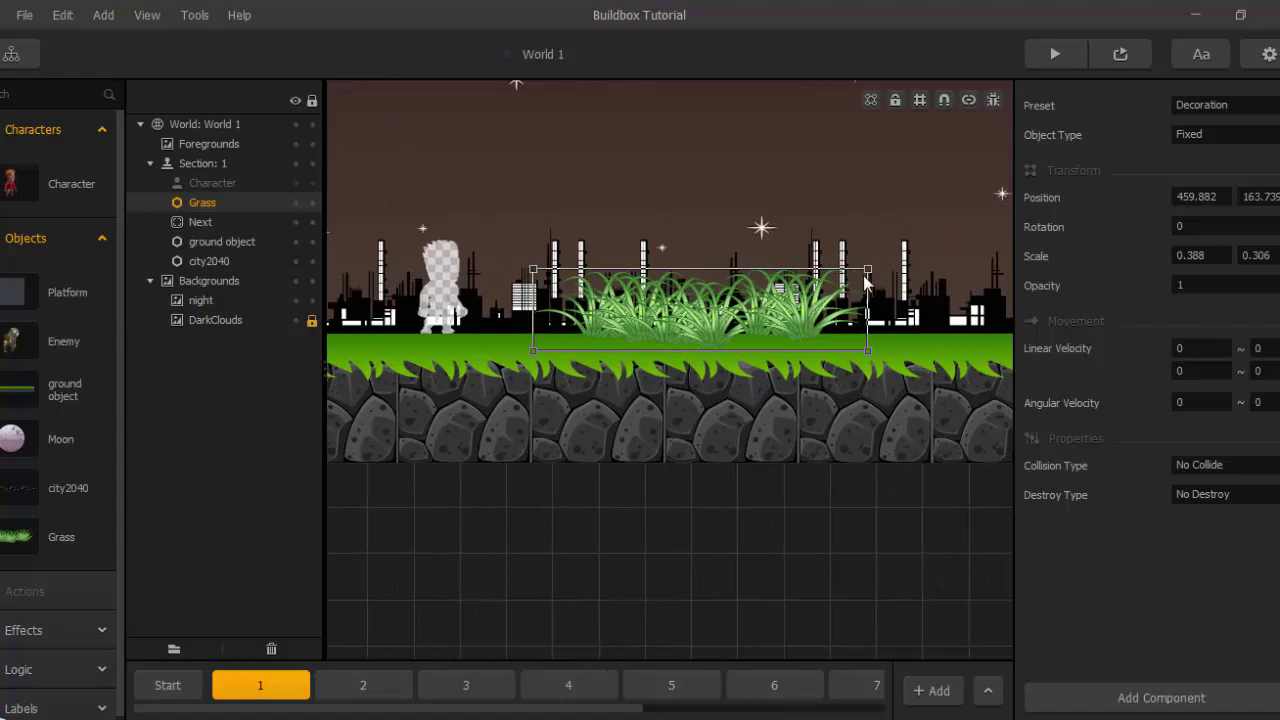
pyautogui.moveTo(866, 282); pyautogui.dragTo(826, 288)
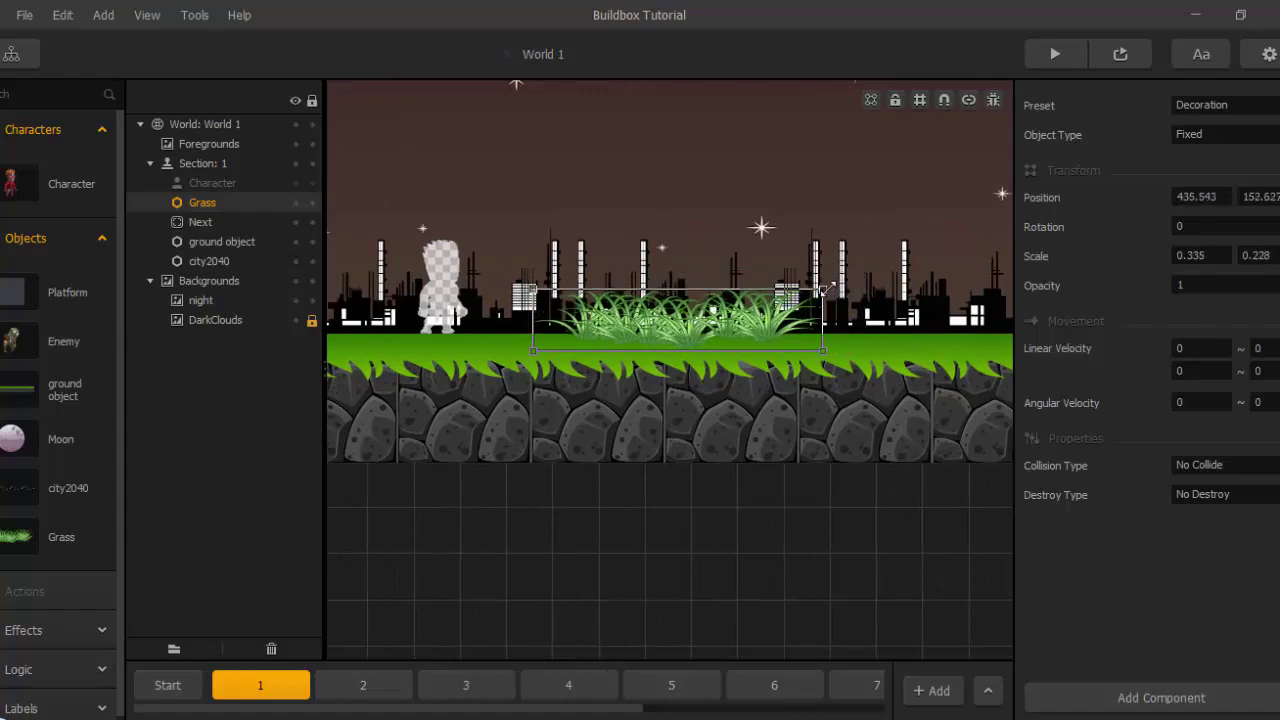
pyautogui.scroll(-3, 830, 419)
pyautogui.scroll(4, 836, 403)
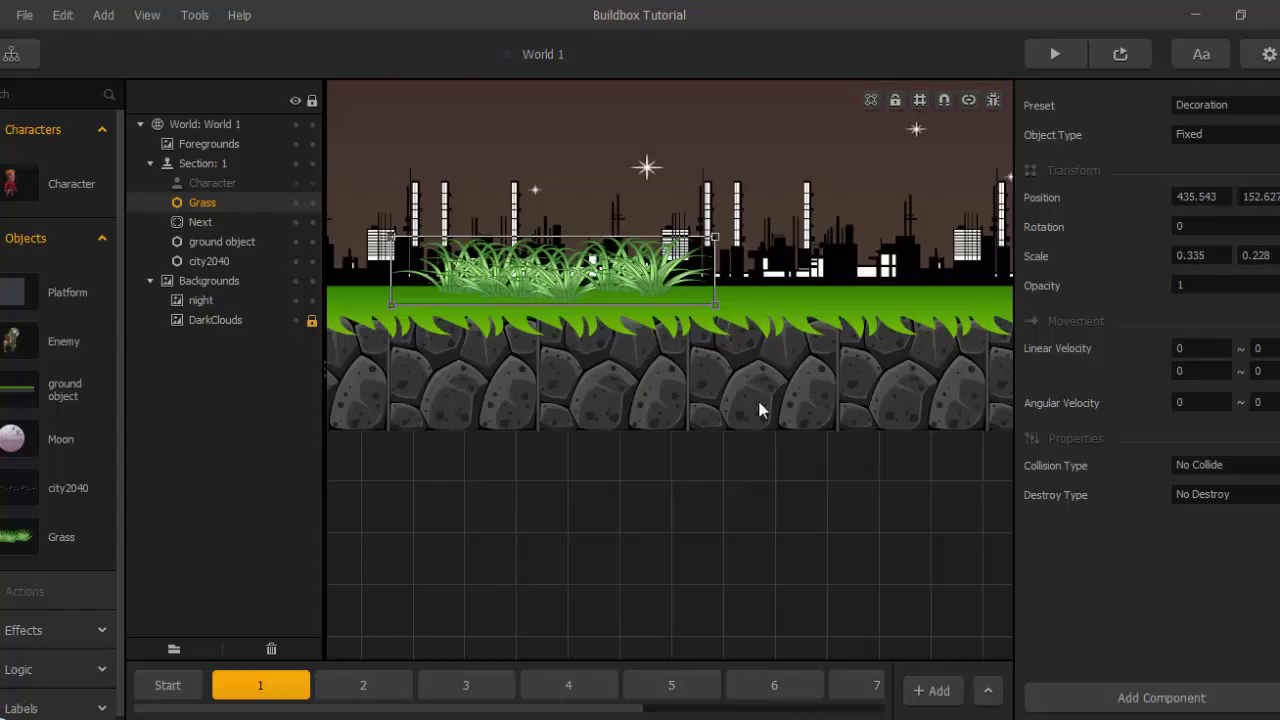
# Duplicate the grass and move the copy to about X 652, Y 152 so it overlaps the first clump.
pyautogui.hotkey('ctrl', 'd')
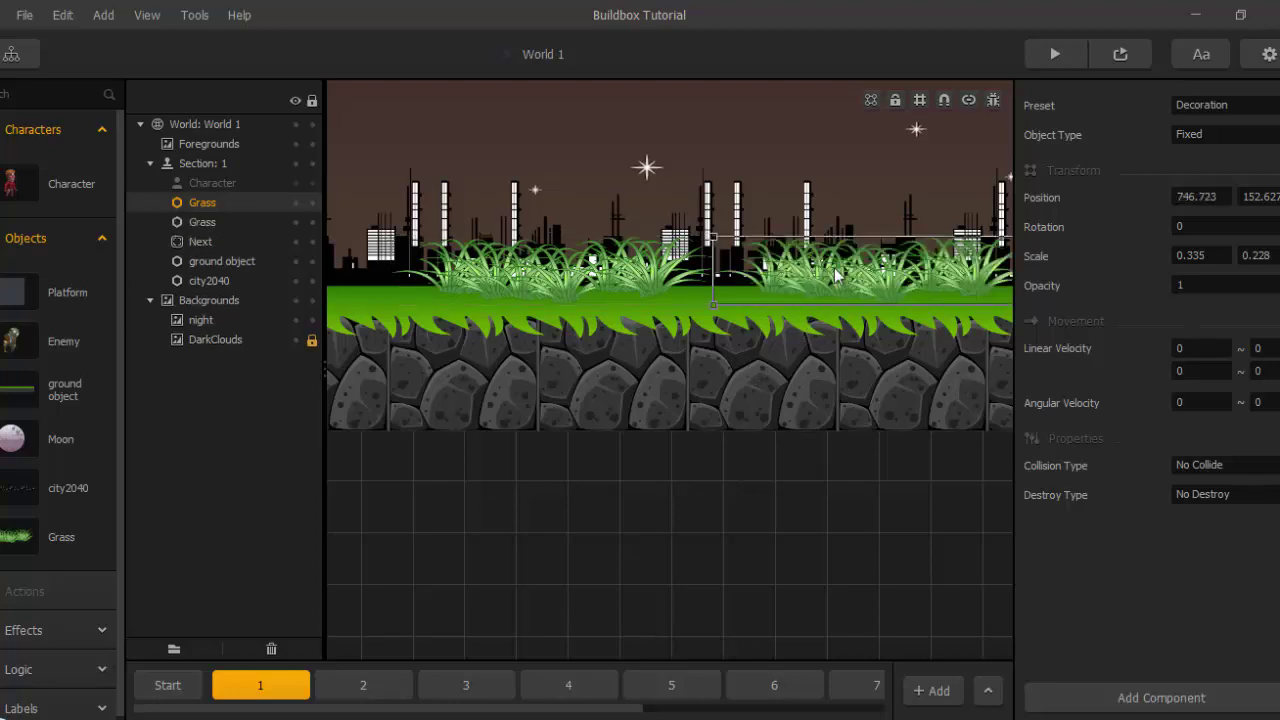
pyautogui.moveTo(836, 276); pyautogui.dragTo(728, 270)
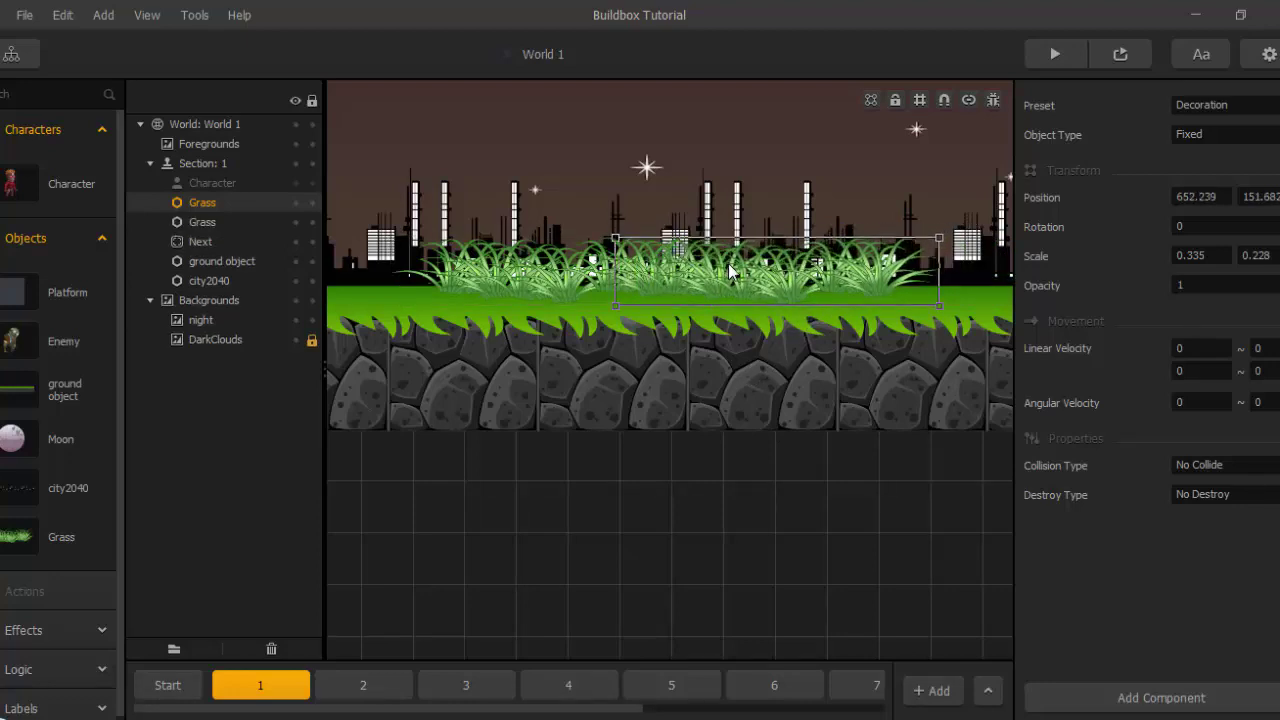
pyautogui.scroll(-5, 744, 290)
pyautogui.scroll(3, 776, 332)
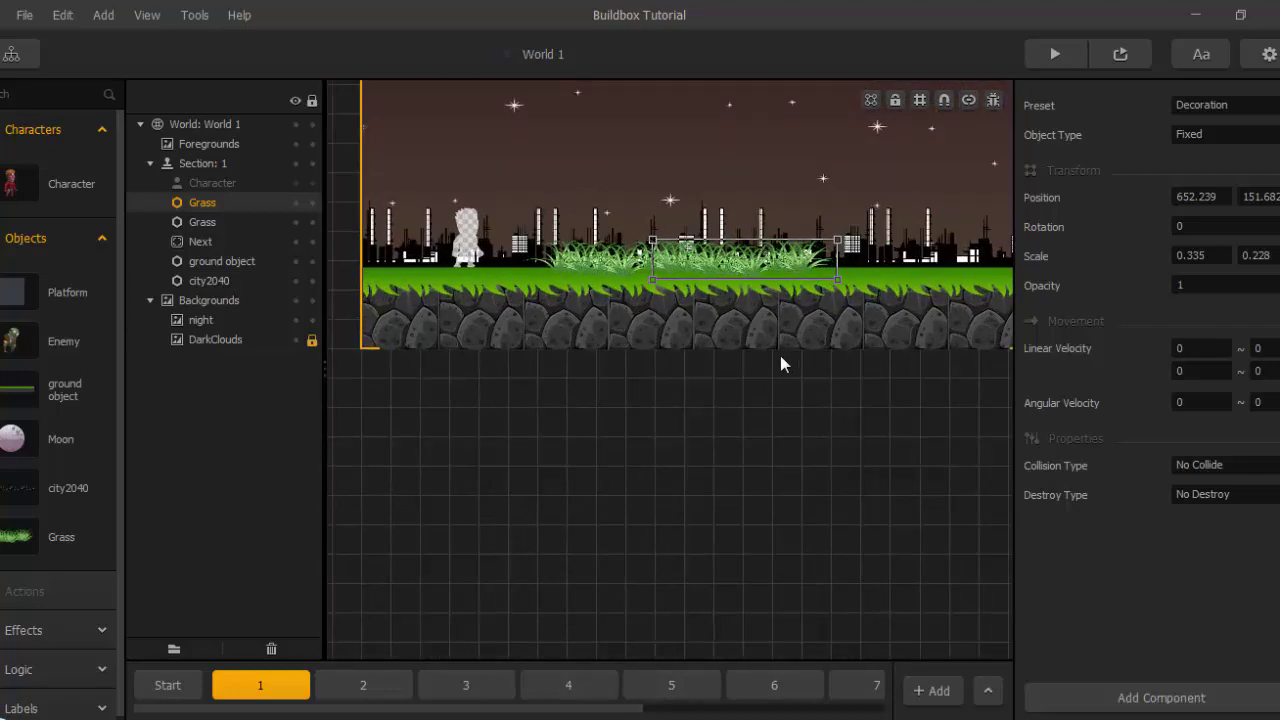
# Paste the grass decoration into section 2.
pyautogui.click(405, 688)
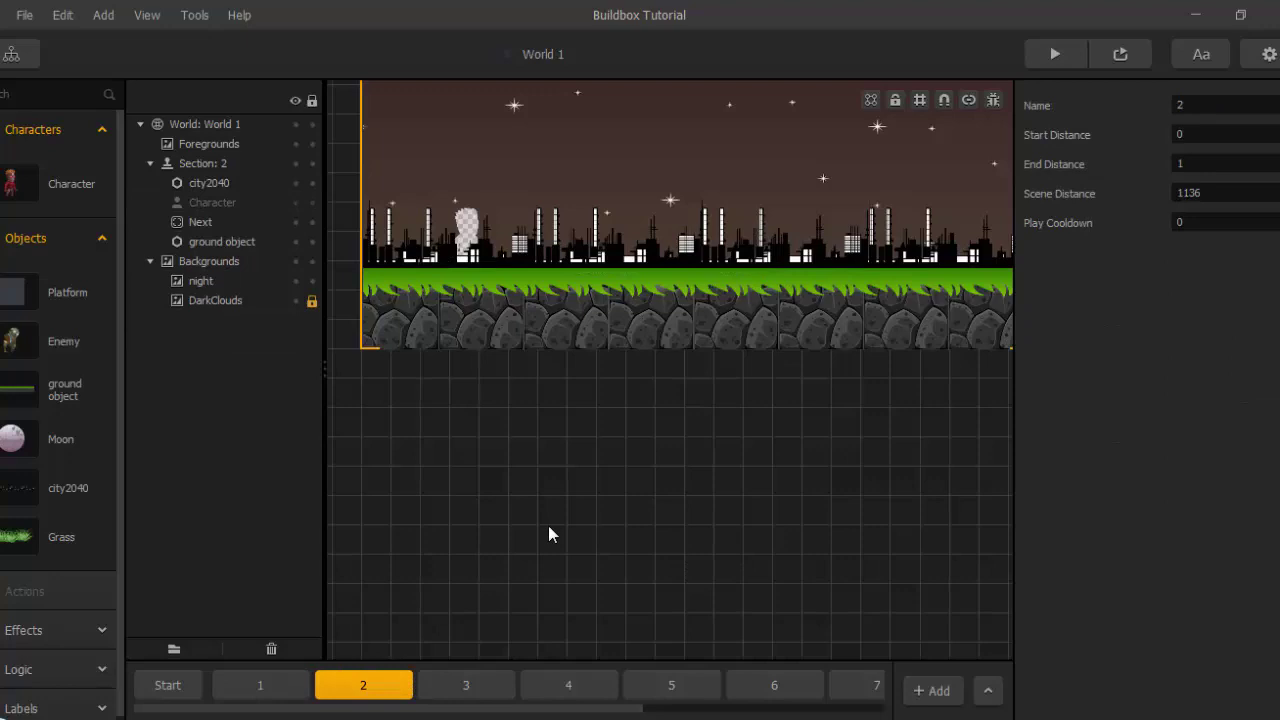
pyautogui.hotkey('ctrl', 'v')
pyautogui.scroll(2, 800, 280)
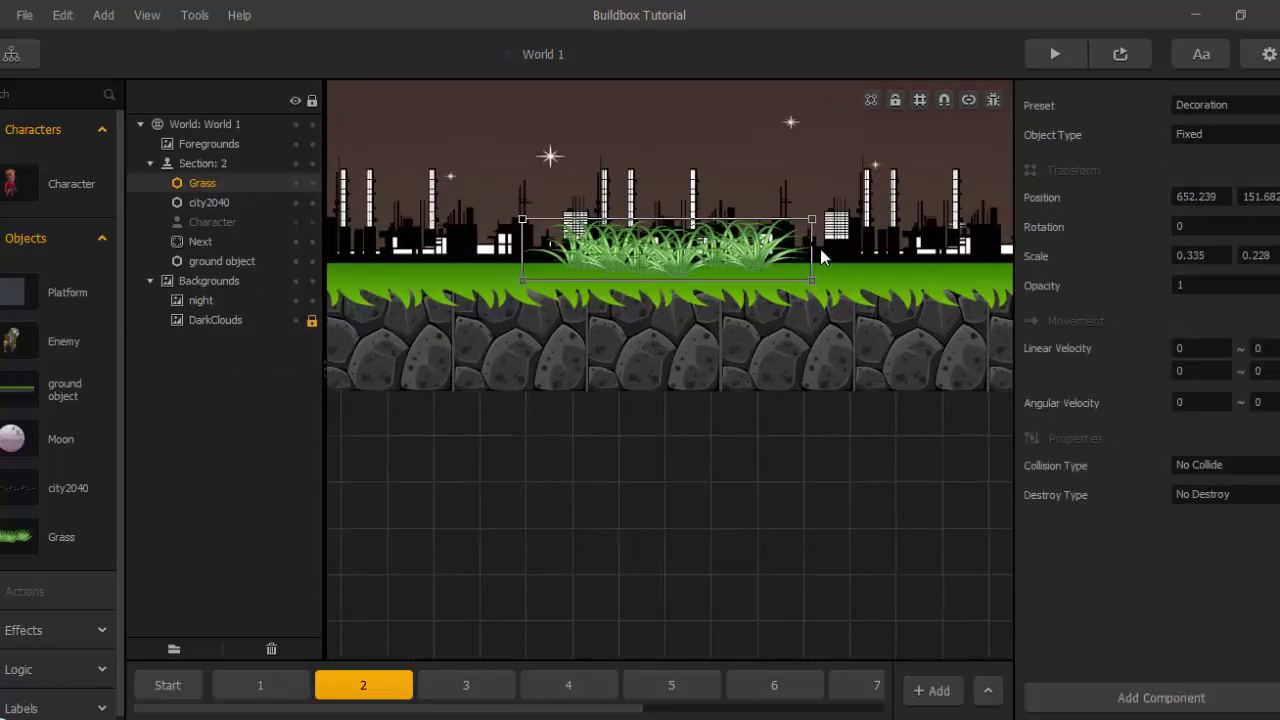
pyautogui.scroll(-4, 820, 257)
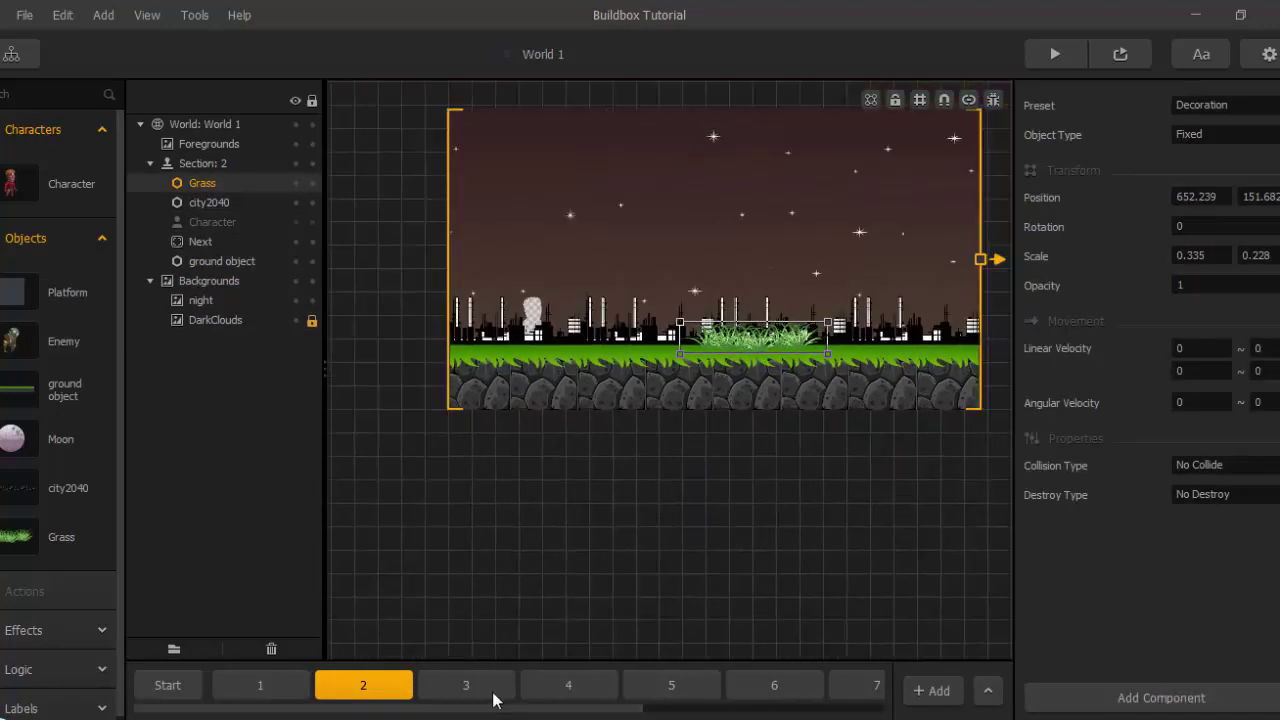
# Look over section 3 and open section 4.
pyautogui.click(490, 690)
pyautogui.scroll(-1, 672, 510)
pyautogui.scroll(3, 680, 515)
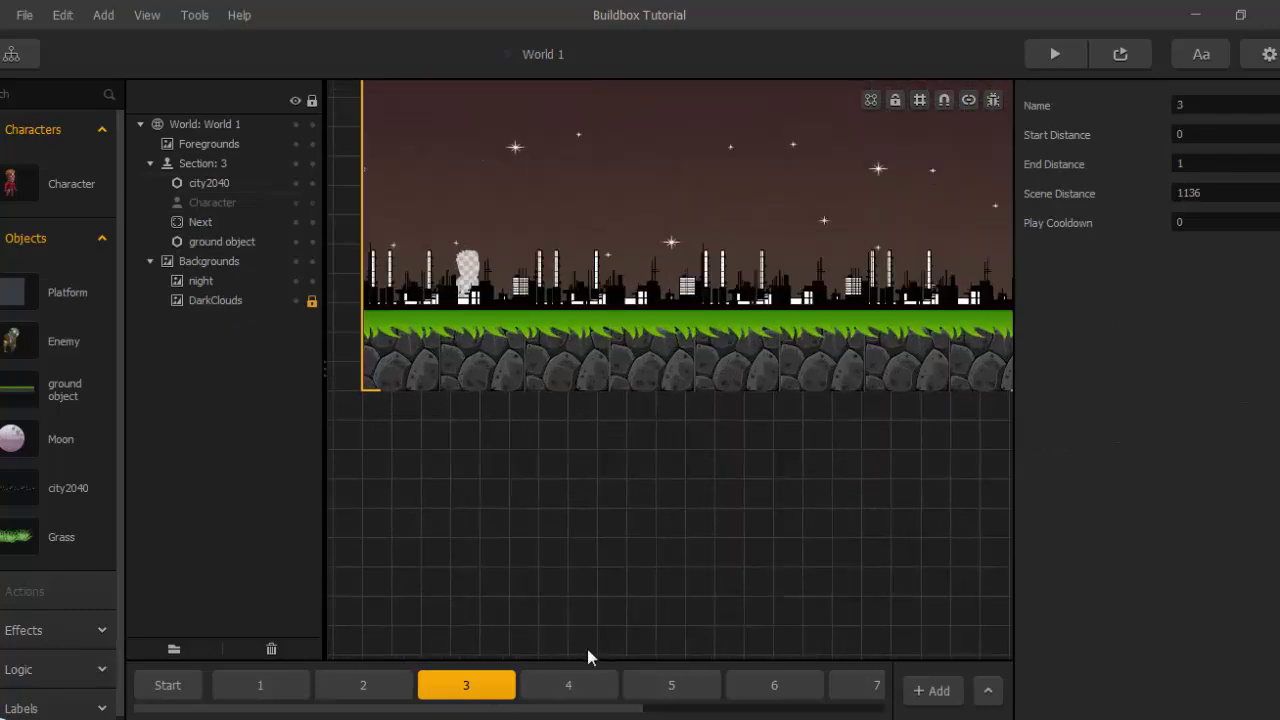
pyautogui.click(571, 688)
pyautogui.scroll(-2, 675, 570)
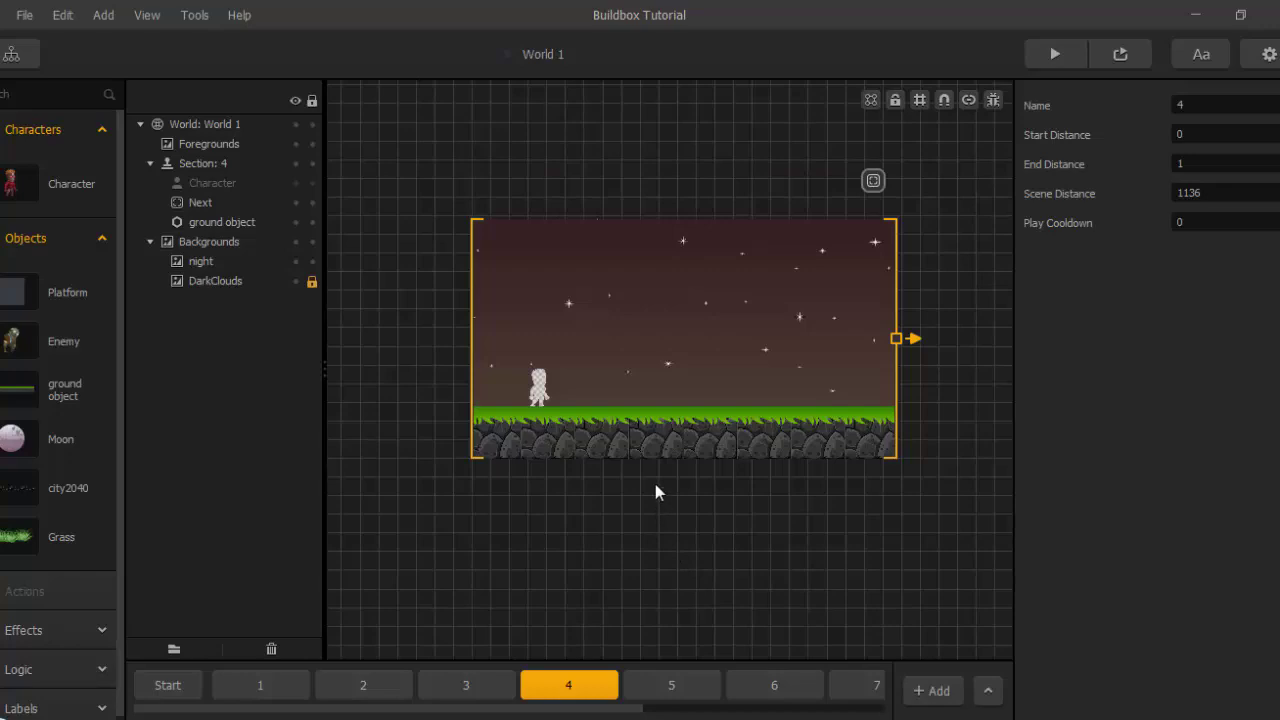
pyautogui.scroll(2, 657, 492)
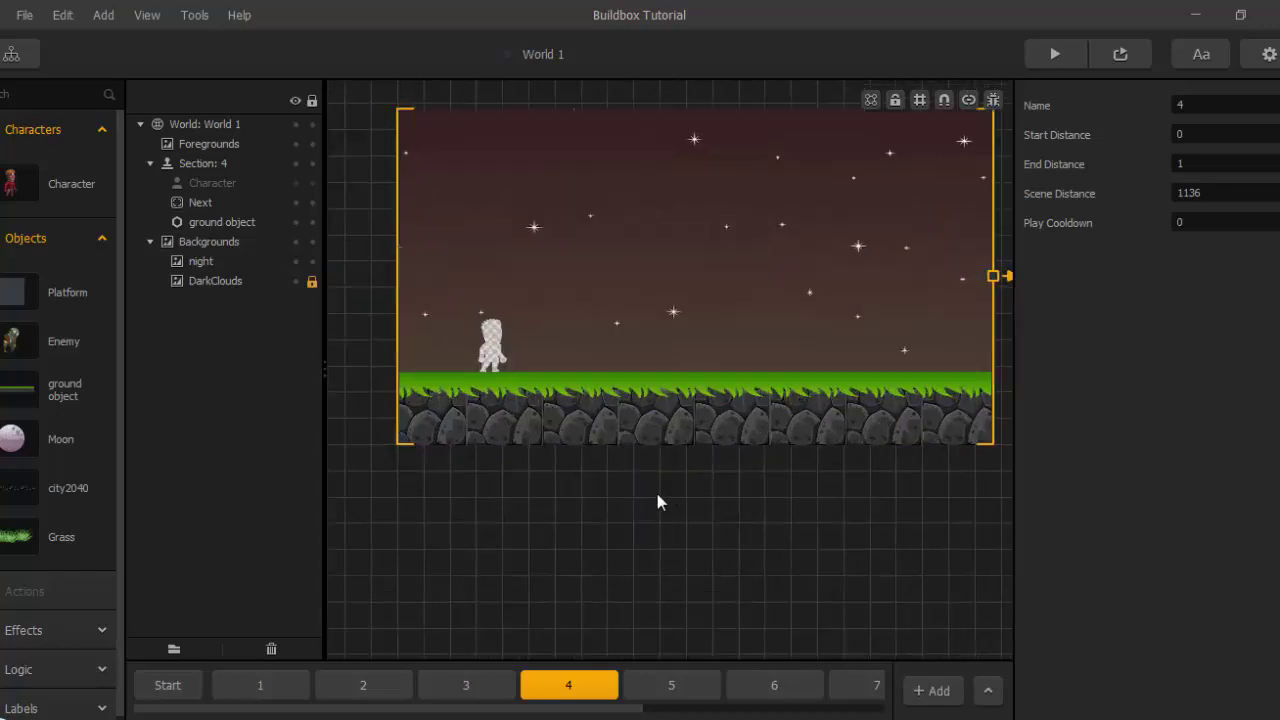
# Add the Rocks image from the Background Spooky Game Assets folder to section 4 as an object.
pyautogui.moveTo(171, 709)
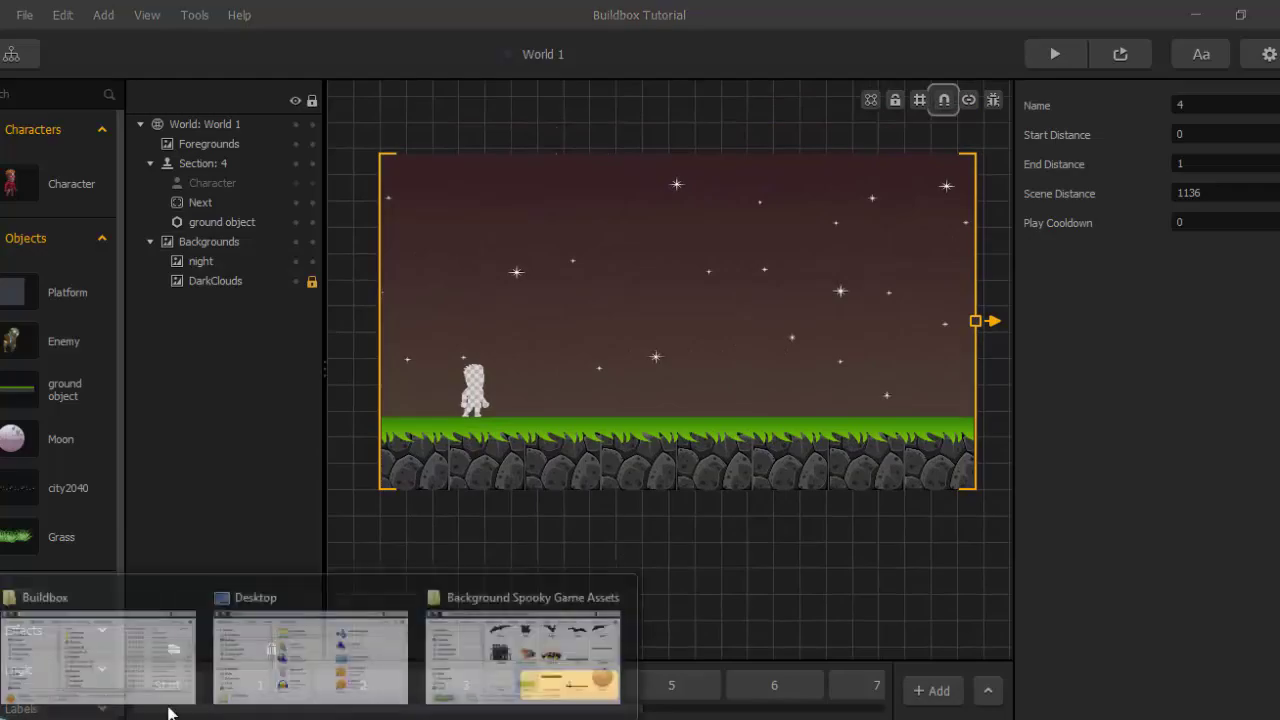
pyautogui.click(560, 630)
pyautogui.scroll(-3, 290, 380)
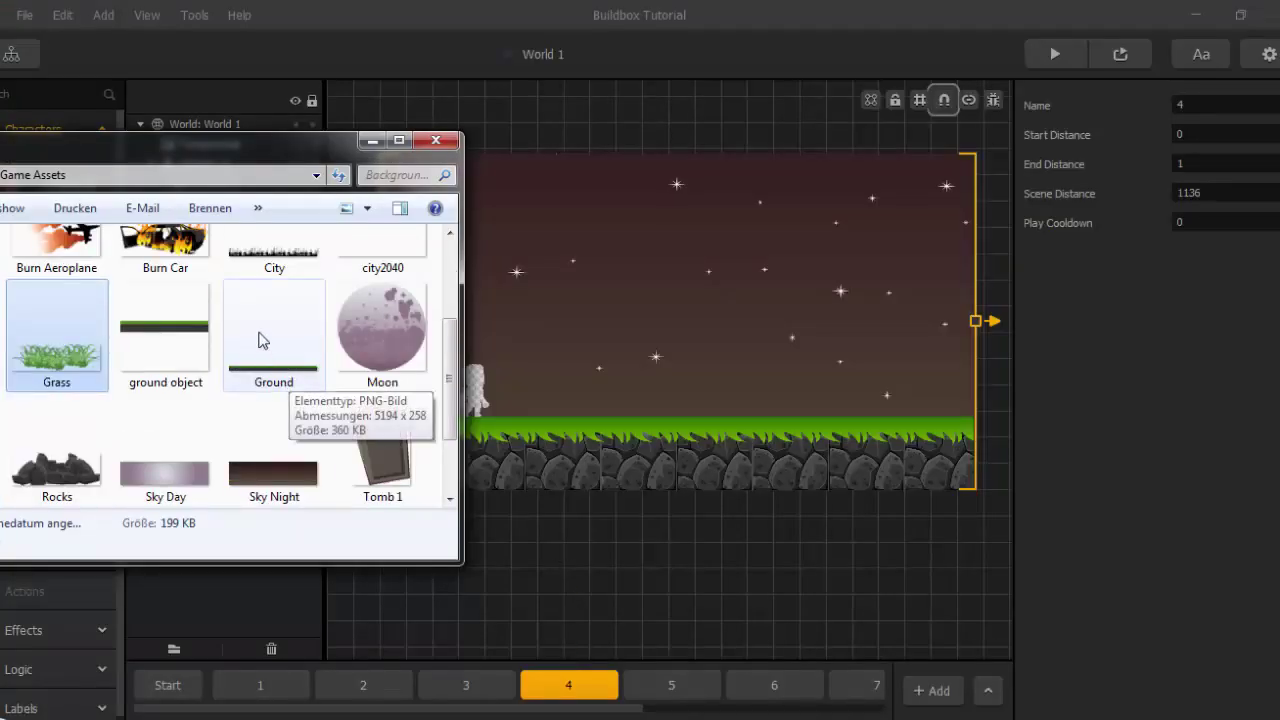
pyautogui.moveTo(241, 163); pyautogui.dragTo(385, 227)
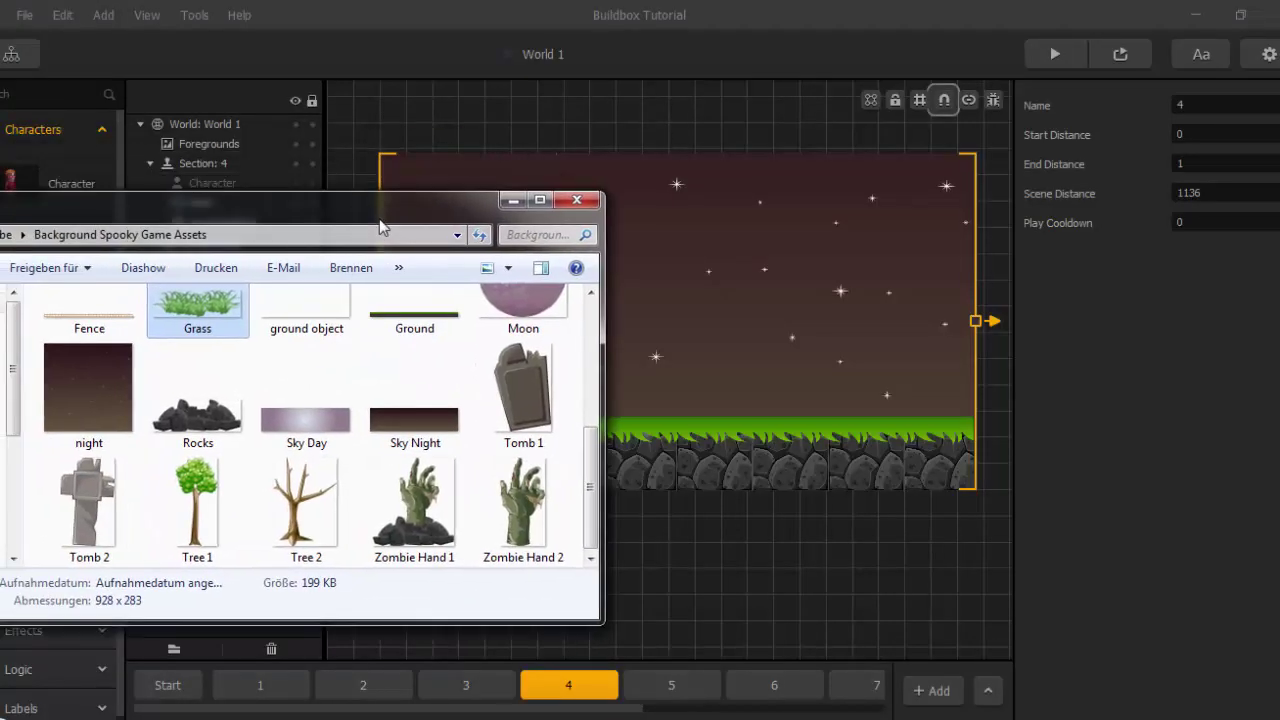
pyautogui.click(240, 366)
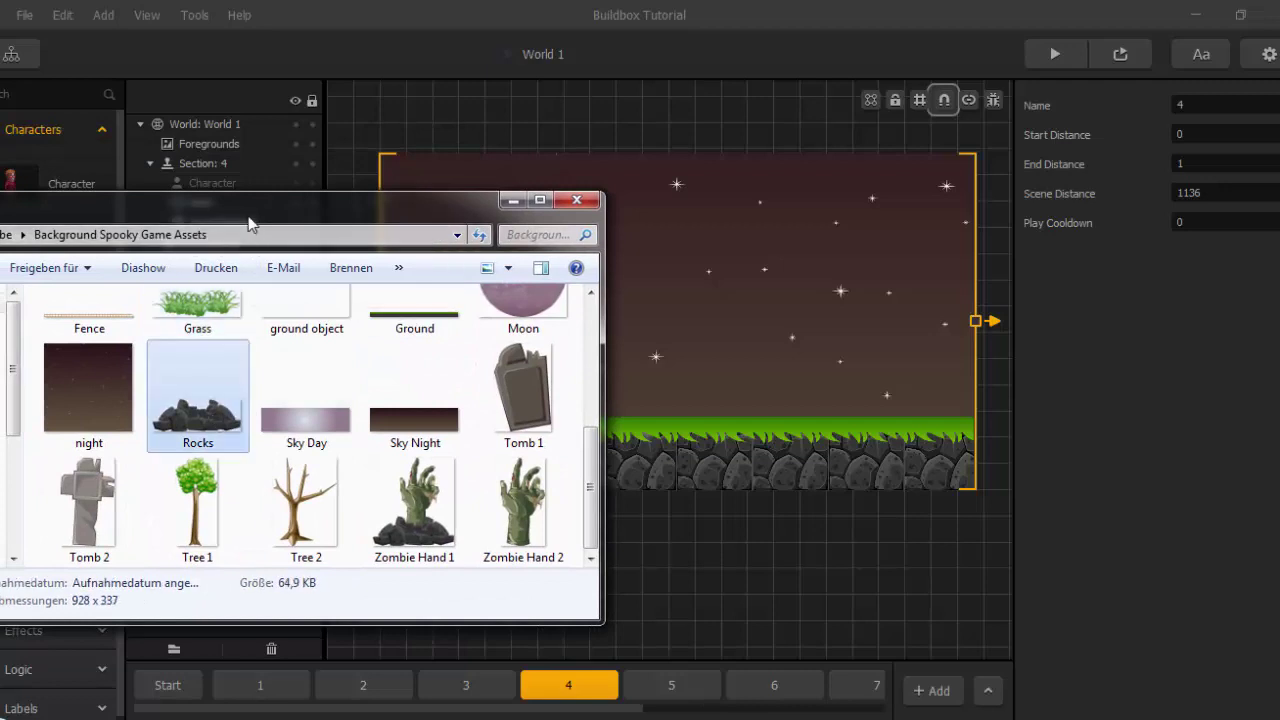
pyautogui.moveTo(249, 218); pyautogui.dragTo(90, 192)
pyautogui.moveTo(58, 404); pyautogui.dragTo(805, 292)
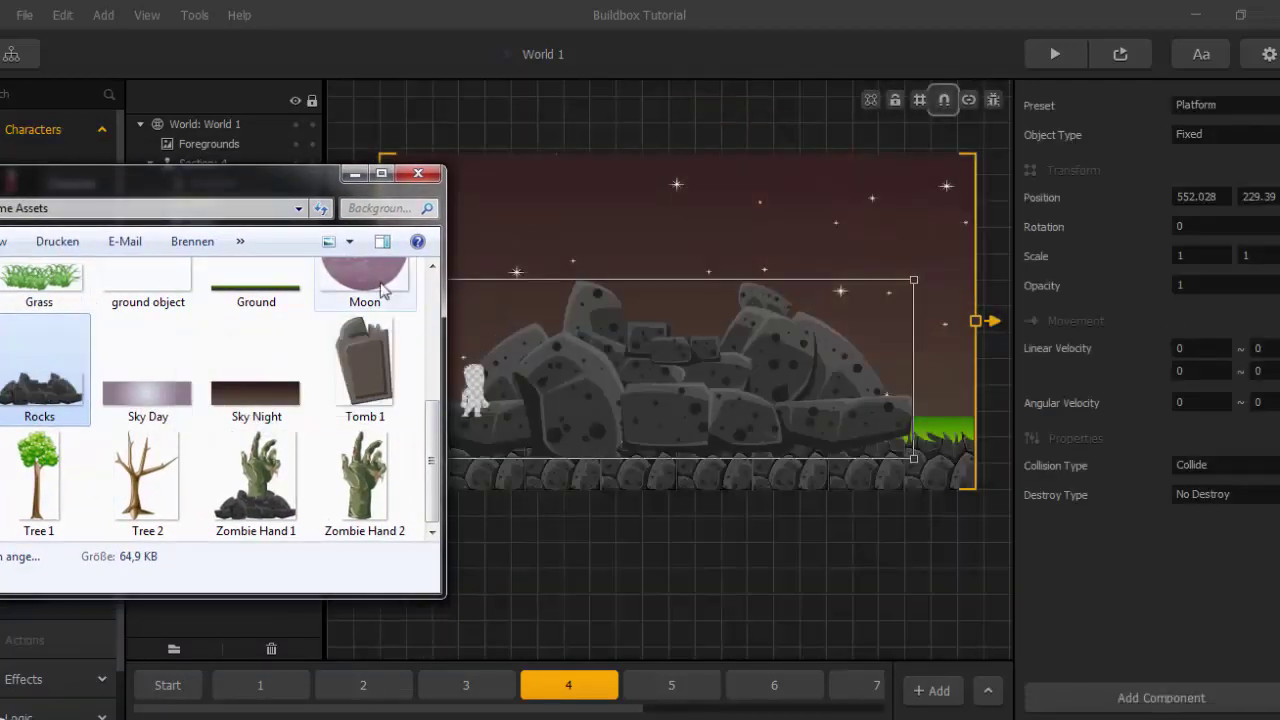
pyautogui.click(355, 175)
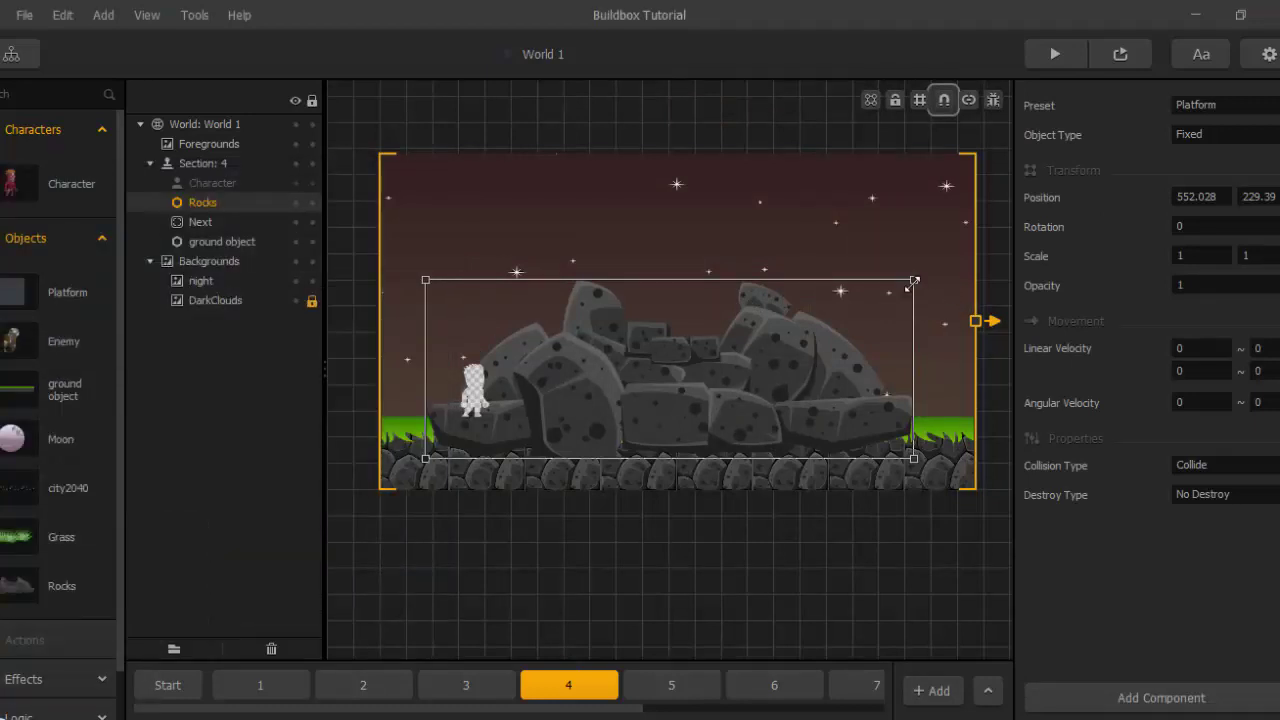
# Shrink the rocks into a low pile resting on the ground just ahead of the character.
pyautogui.moveTo(910, 284); pyautogui.dragTo(692, 404)
pyautogui.scroll(3, 642, 410)
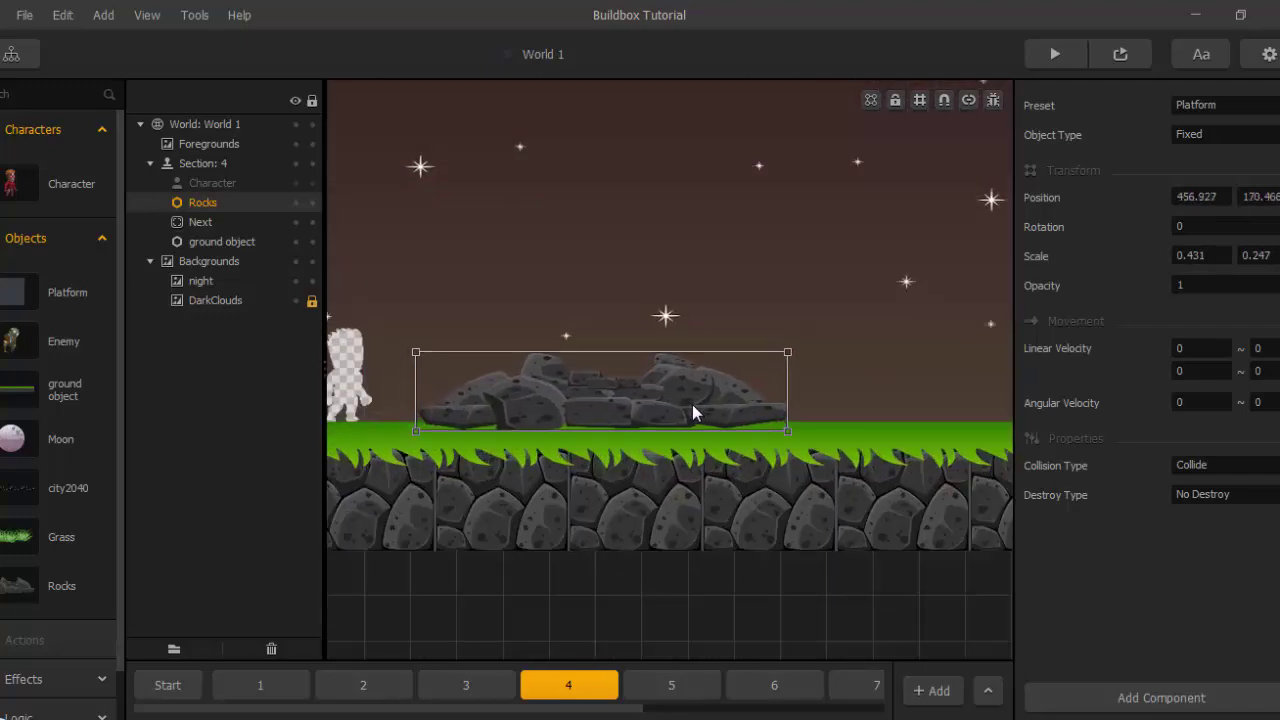
pyautogui.scroll(-3, 700, 412)
pyautogui.scroll(2, 738, 390)
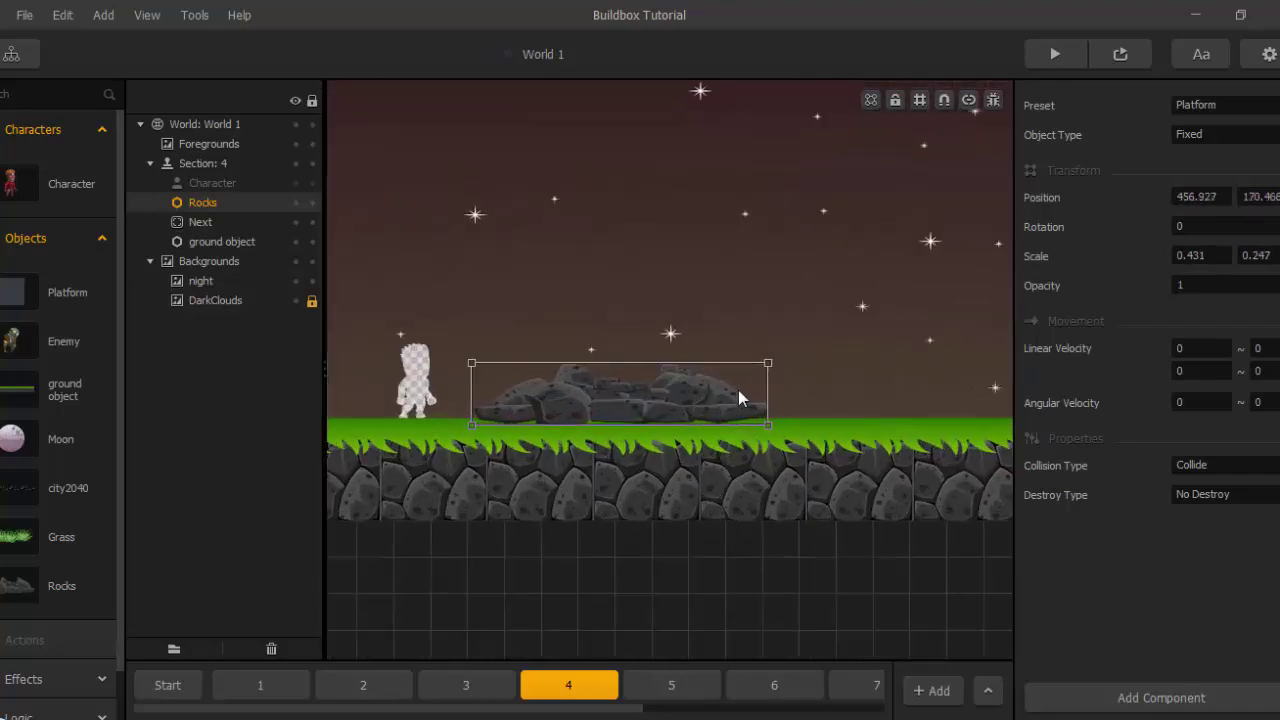
pyautogui.moveTo(777, 360); pyautogui.dragTo(700, 410)
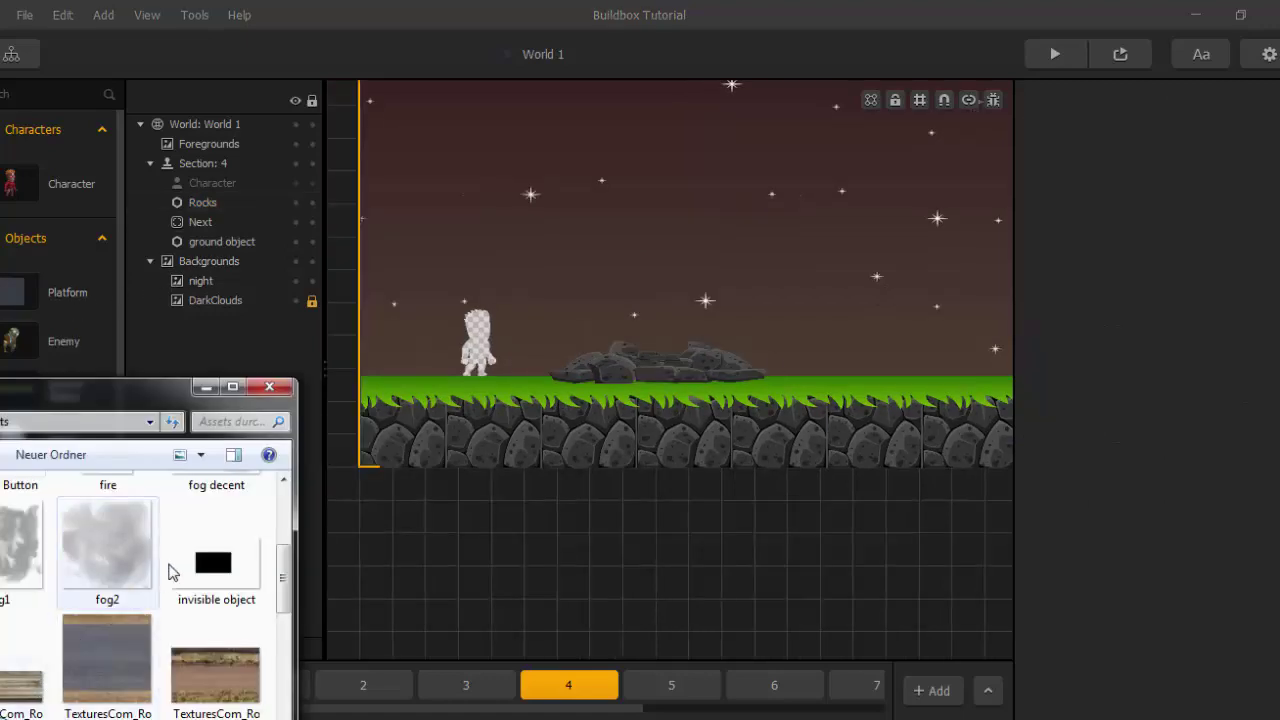
# Add the invisible object image from the assets folder to section 4 and shrink it to a scale of about 0.293 by 0.303.
pyautogui.click(222, 566)
pyautogui.moveTo(258, 566); pyautogui.dragTo(799, 274)
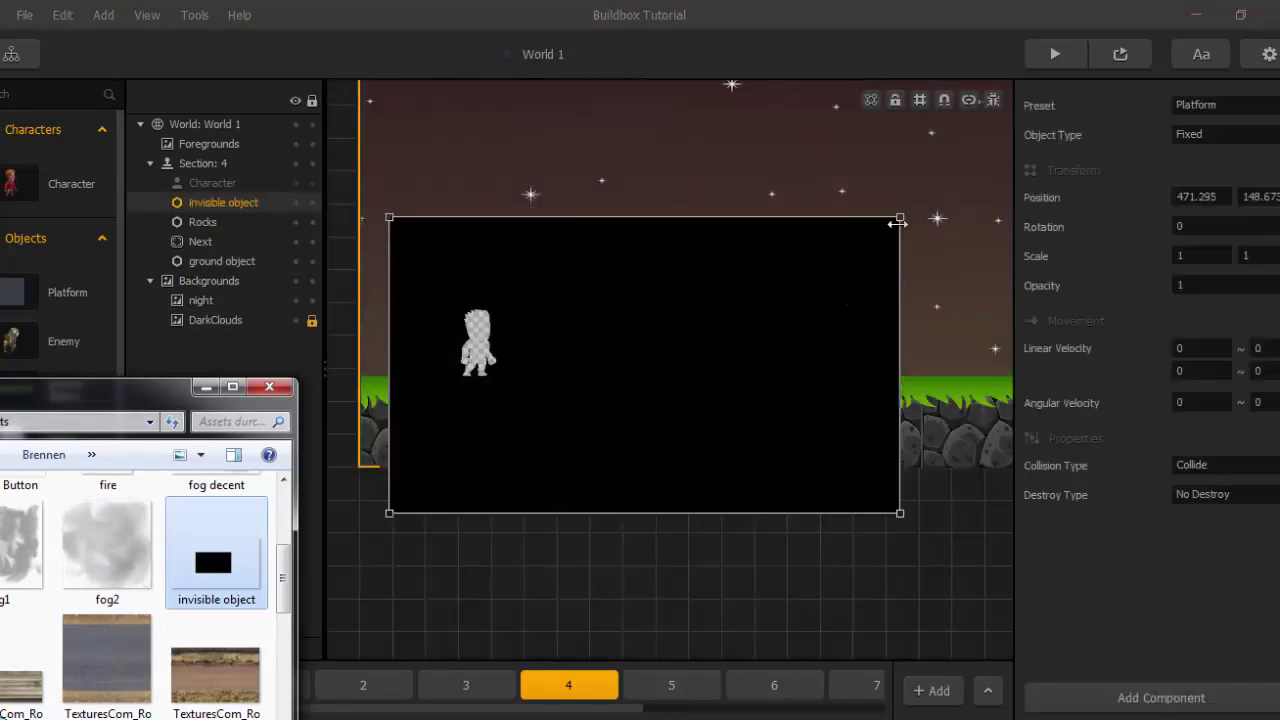
pyautogui.moveTo(897, 223); pyautogui.dragTo(584, 386)
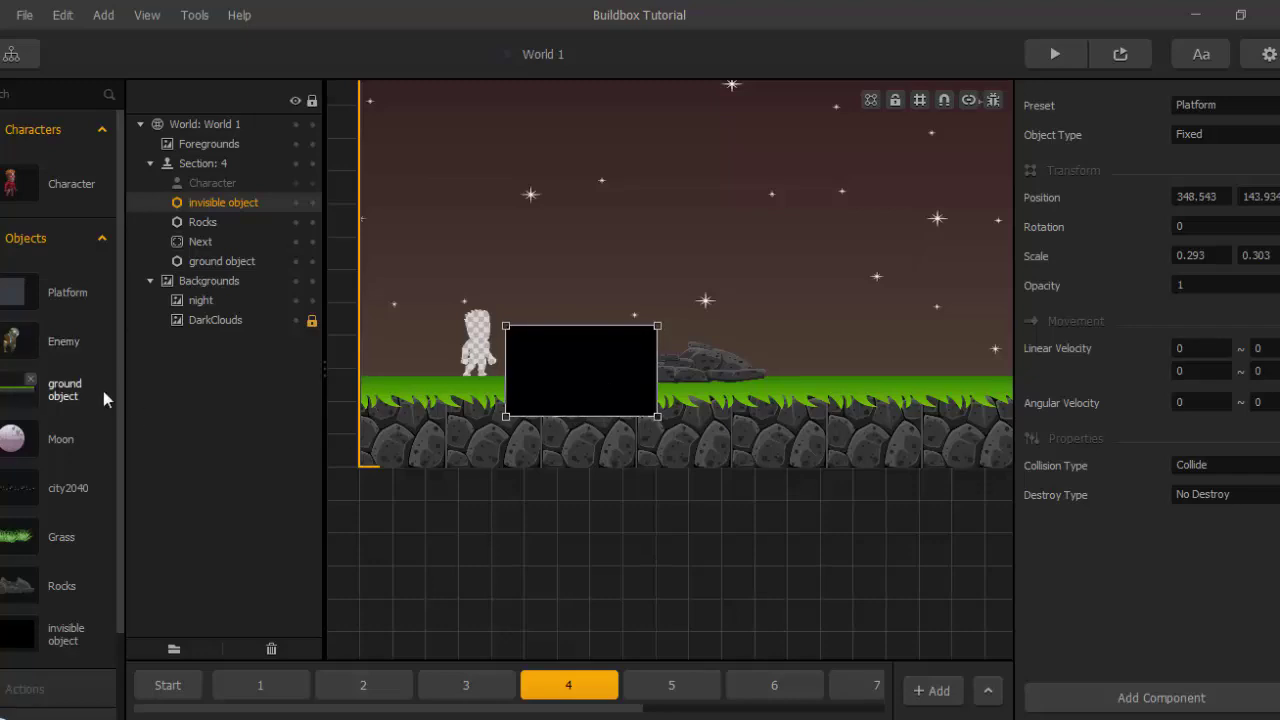
# Inspect the collision shape of the invisible object asset in the Shape Editor and close it.
pyautogui.click(4, 645)
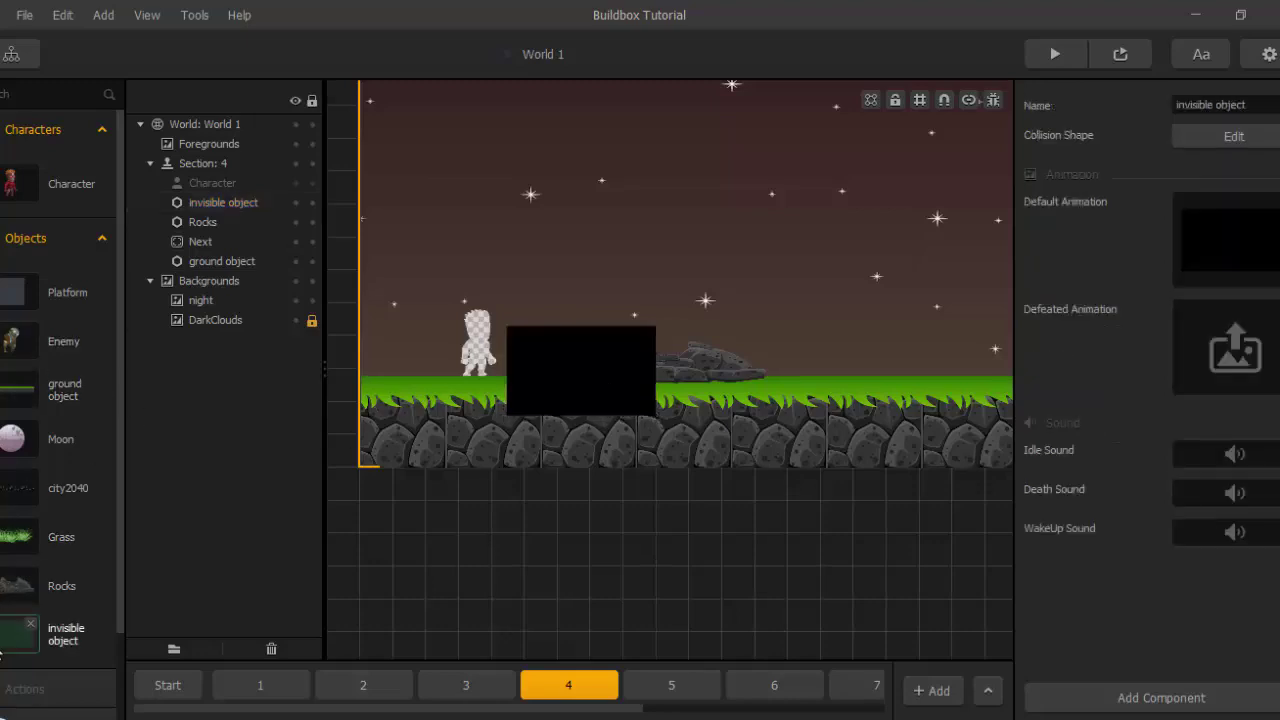
pyautogui.click(1223, 142)
pyautogui.scroll(-2, 638, 333)
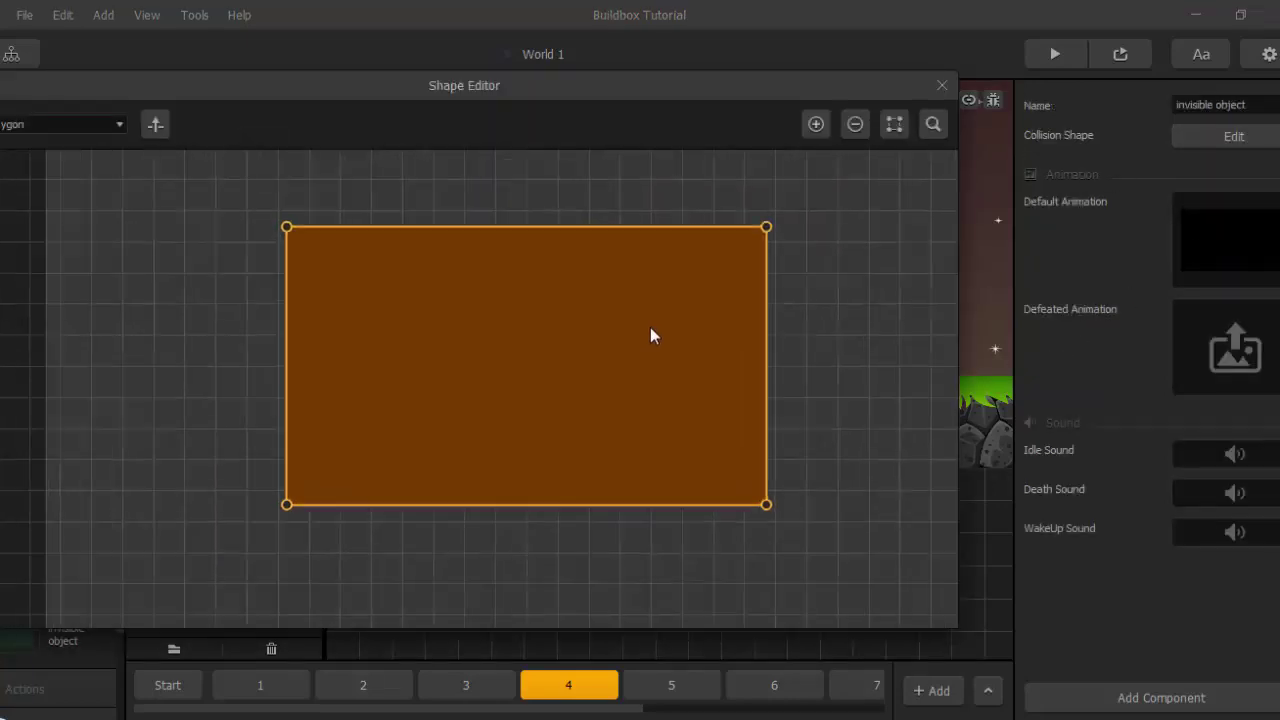
pyautogui.click(950, 93)
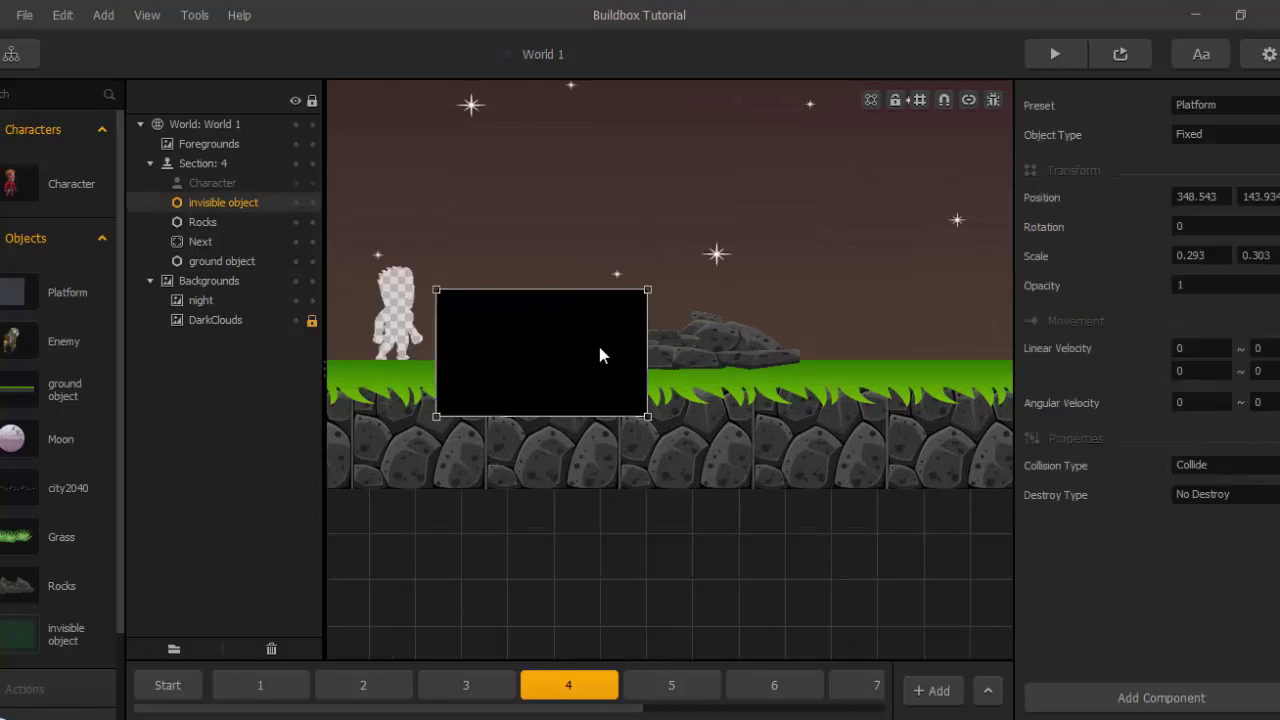
# Move the invisible object over the rocks at about X 543, Y 210 and set its opacity to 0.5.
pyautogui.moveTo(600, 354); pyautogui.dragTo(773, 290)
pyautogui.click(1185, 285)
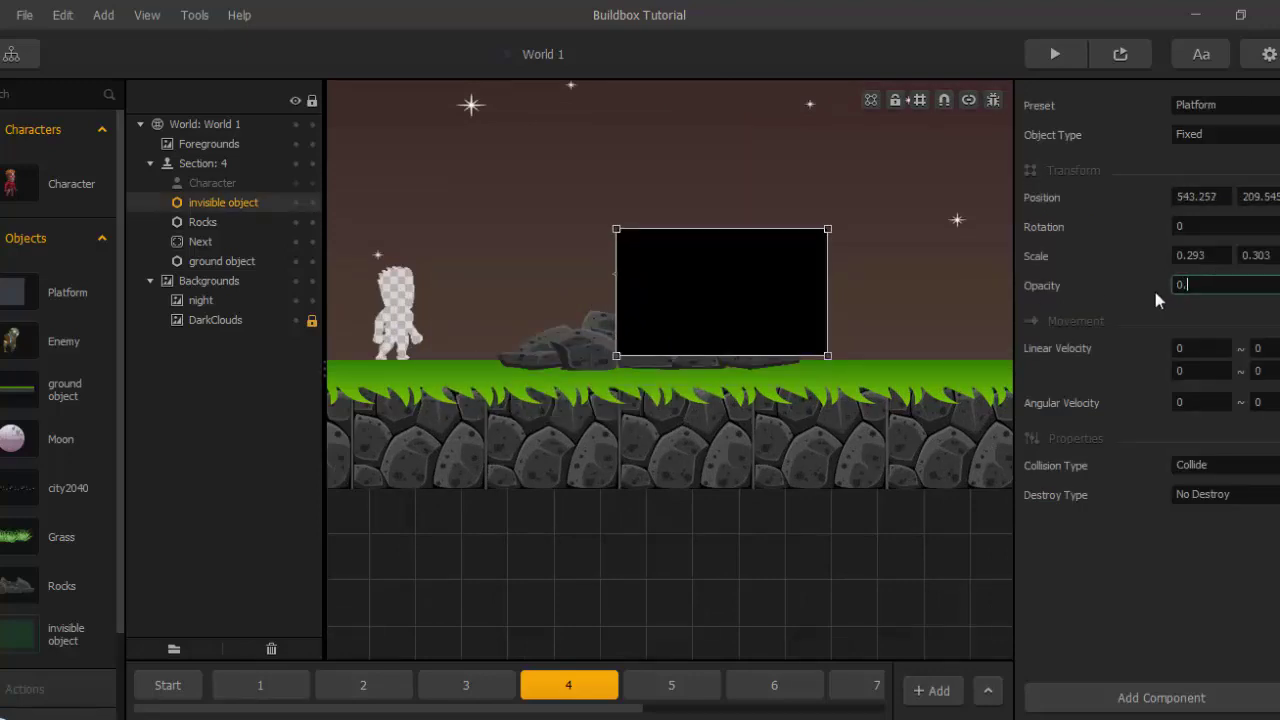
pyautogui.write('0.5')
pyautogui.press('Return')
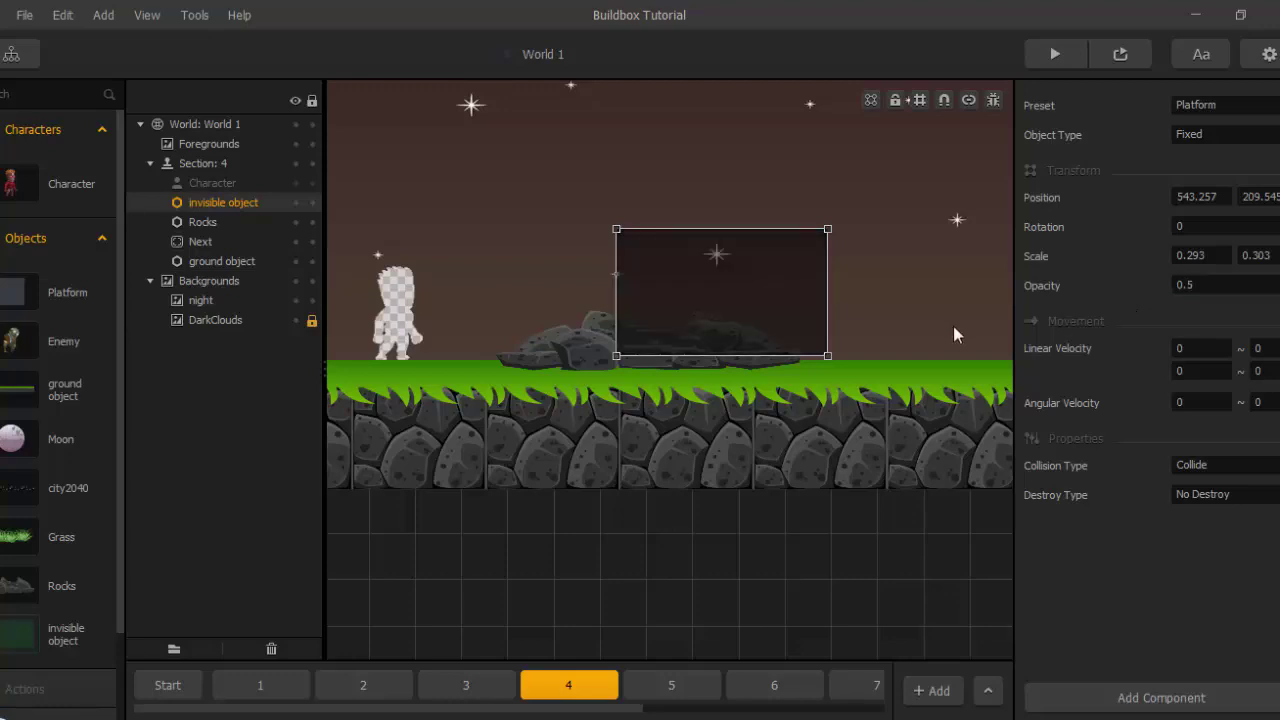
# Fit the invisible object over the rocks' near half at about X 374, Y 158 with a scale of about 0.184 by 0.119.
pyautogui.scroll(2, 781, 268)
pyautogui.moveTo(655, 354); pyautogui.dragTo(489, 334)
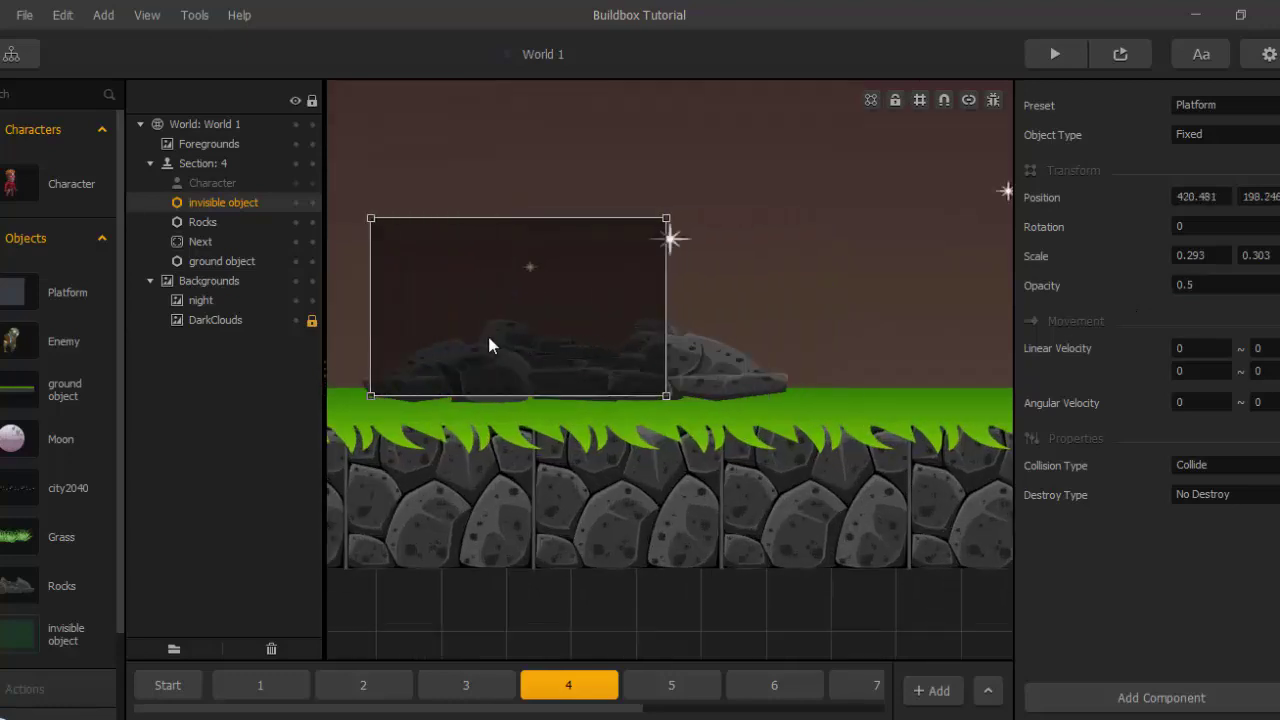
pyautogui.moveTo(547, 350); pyautogui.dragTo(746, 366, button='middle')
pyautogui.scroll(2, 782, 320)
pyautogui.moveTo(868, 186); pyautogui.dragTo(730, 320)
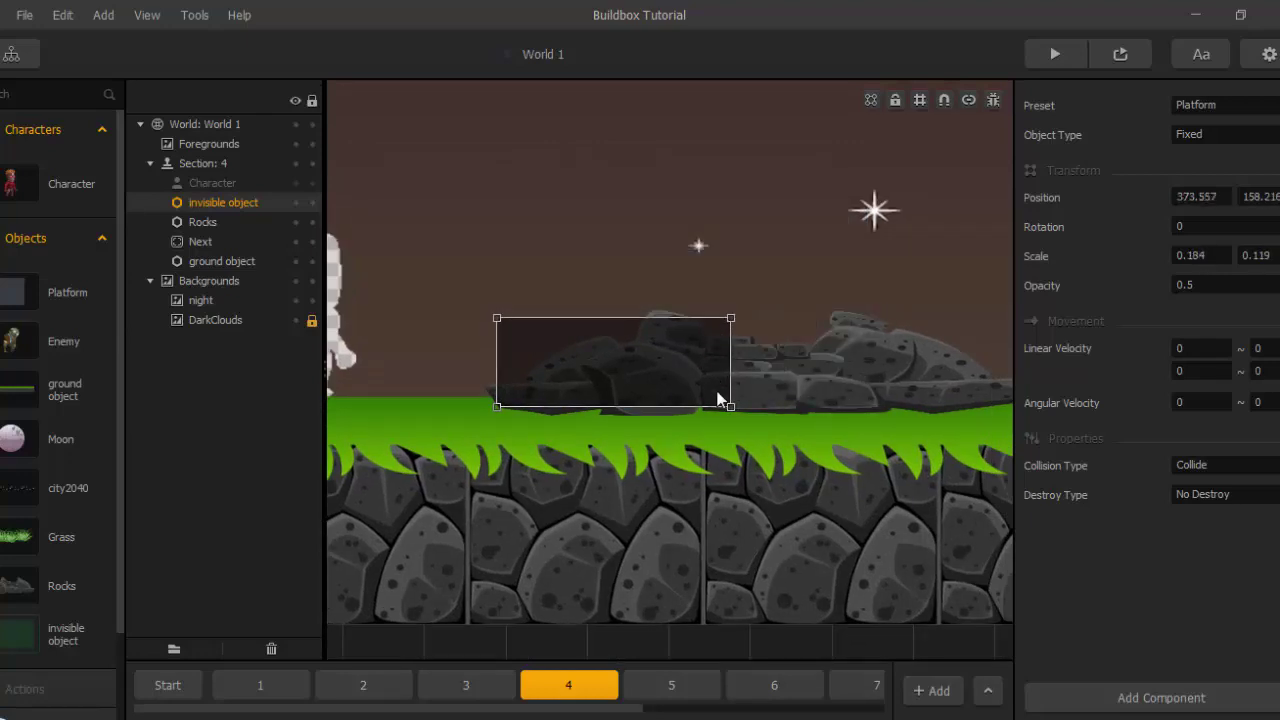
# Rotate the invisible object to about -26.7 and fit it along the rocks' left slope at about X 358, Y 142, scale 0.149 by 0.119.
pyautogui.scroll(1, 718, 395)
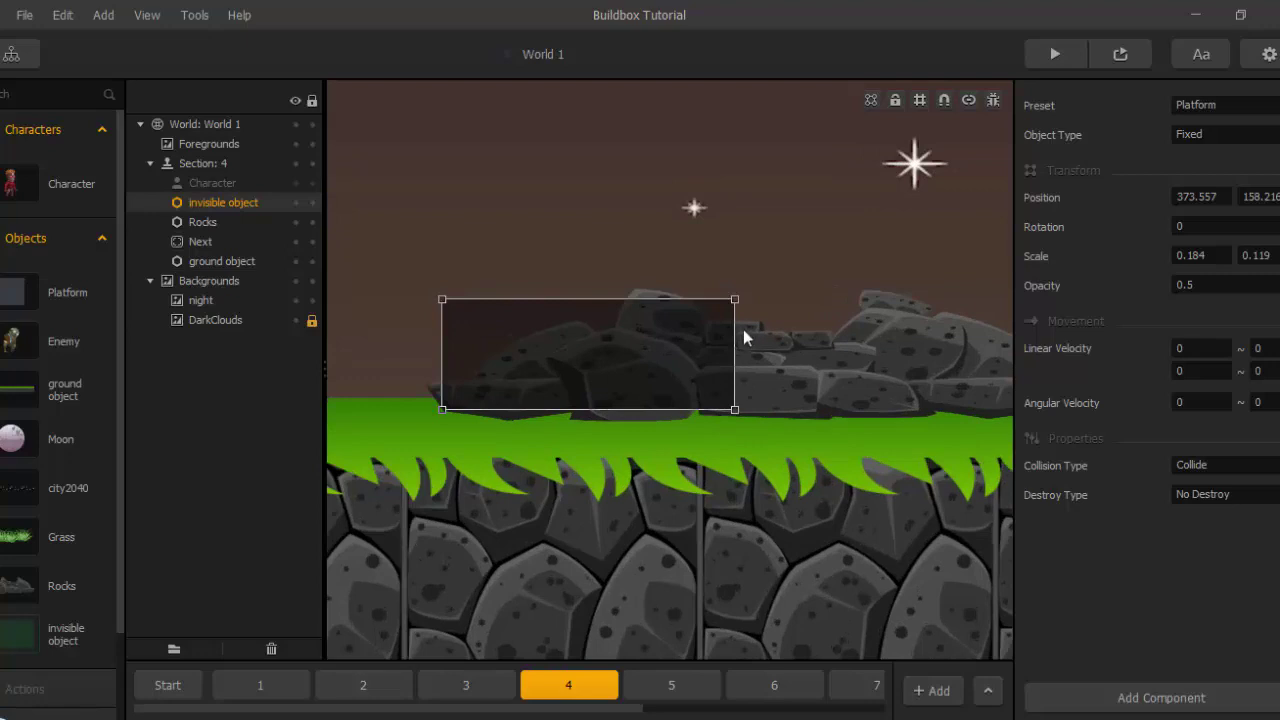
pyautogui.moveTo(735, 329); pyautogui.dragTo(623, 208)
pyautogui.moveTo(595, 290); pyautogui.dragTo(643, 284)
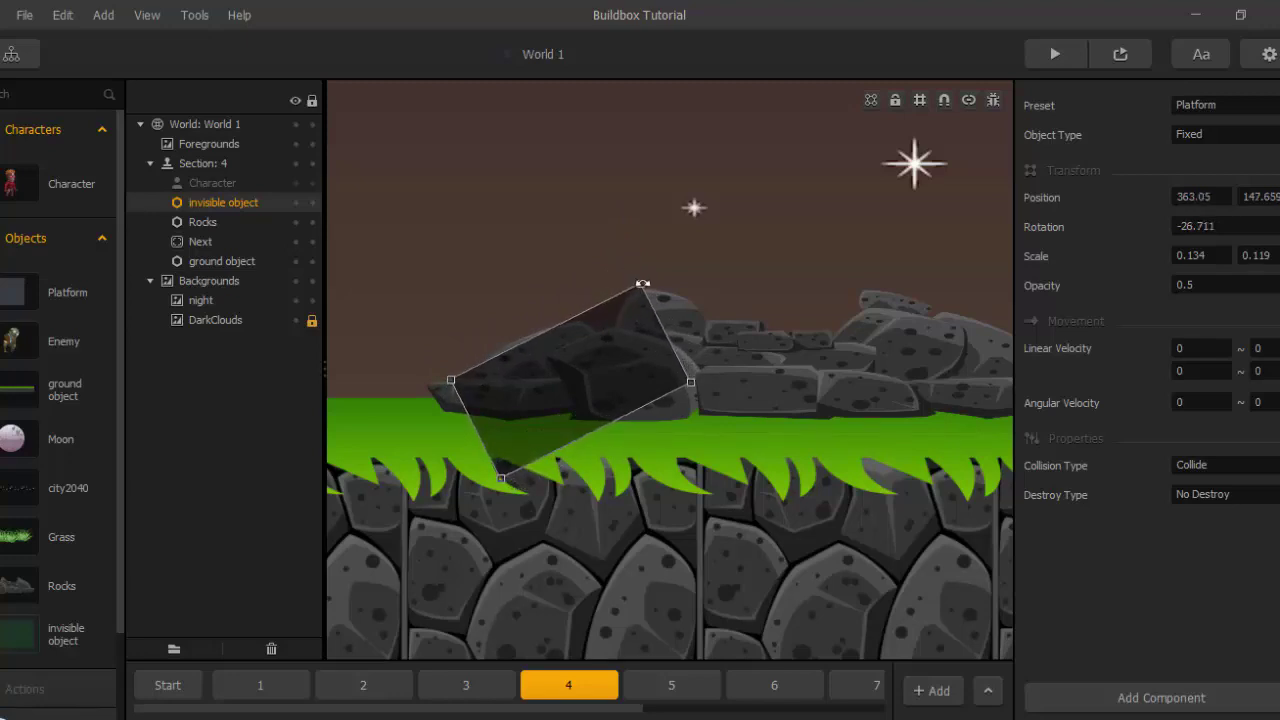
pyautogui.moveTo(619, 328); pyautogui.dragTo(618, 335)
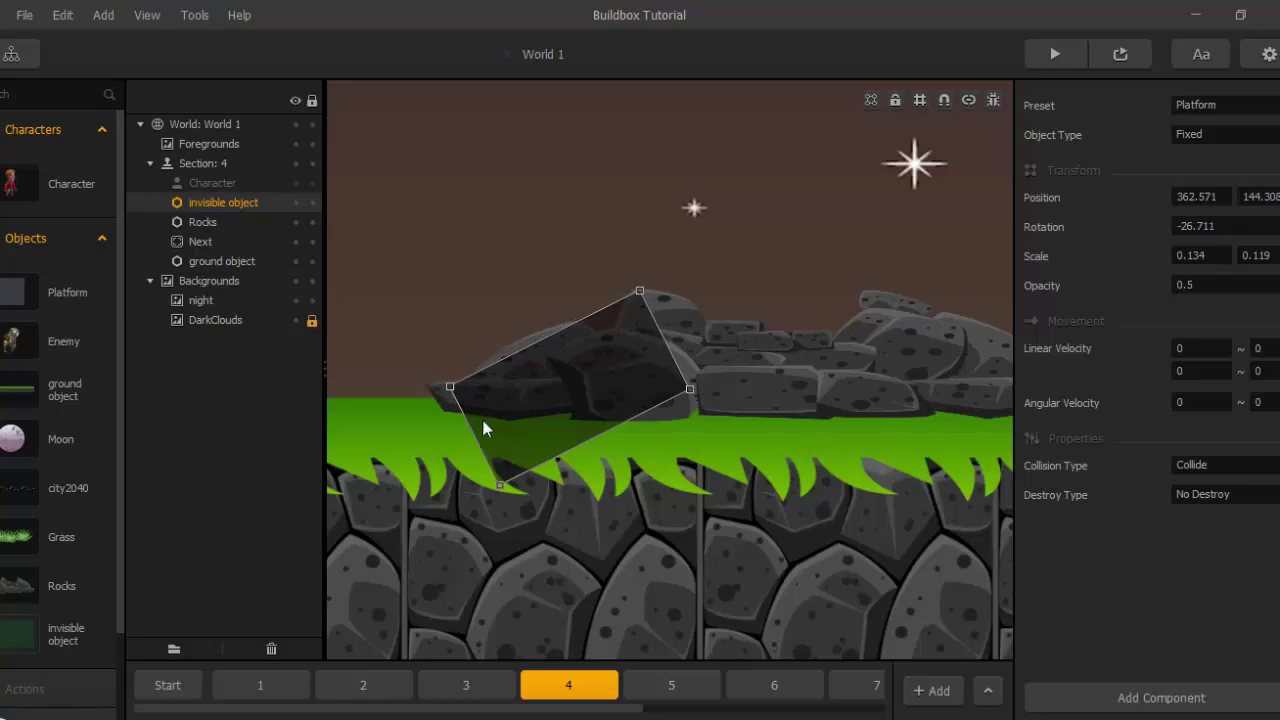
pyautogui.moveTo(470, 420)
pyautogui.mouseDown()
pyautogui.moveTo(460, 428)
pyautogui.moveTo(473, 436)
pyautogui.mouseUp()
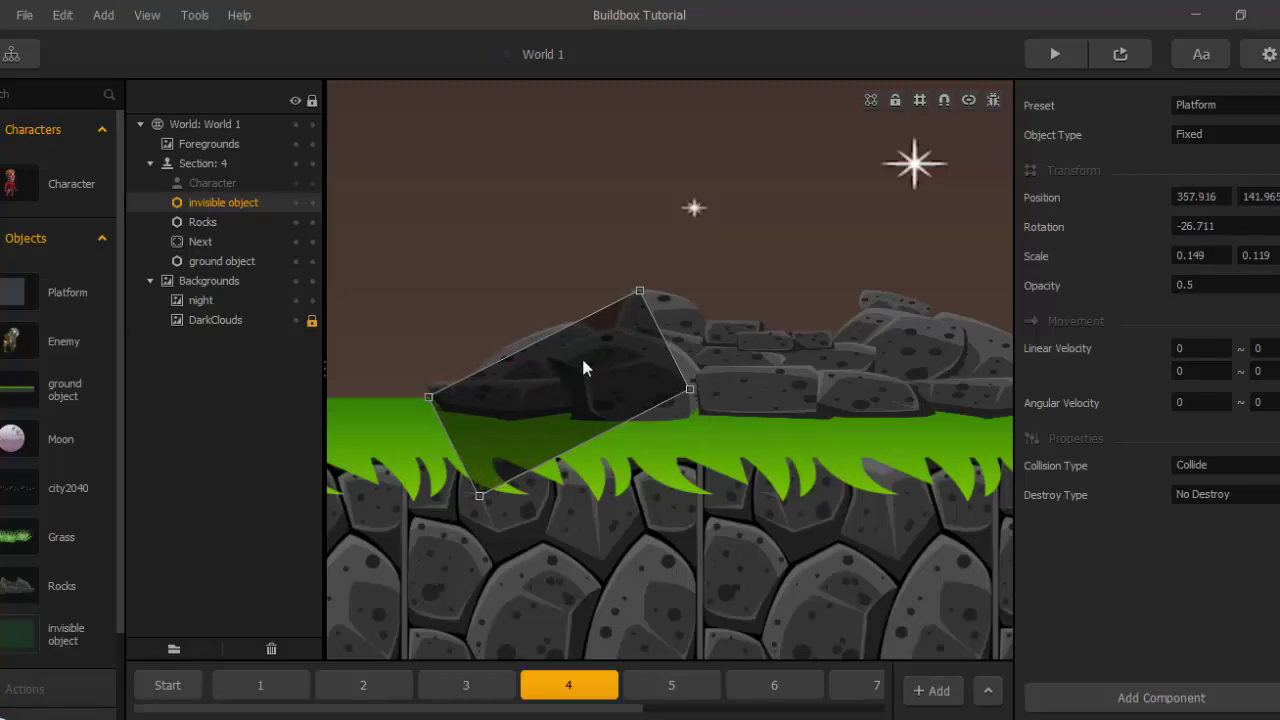
# Duplicate the sloped invisible object, set the copy's rotation to 0 and move it over the rocks' middle at about X 464, Y 150.
pyautogui.moveTo(717, 383); pyautogui.dragTo(620, 387, button='right')
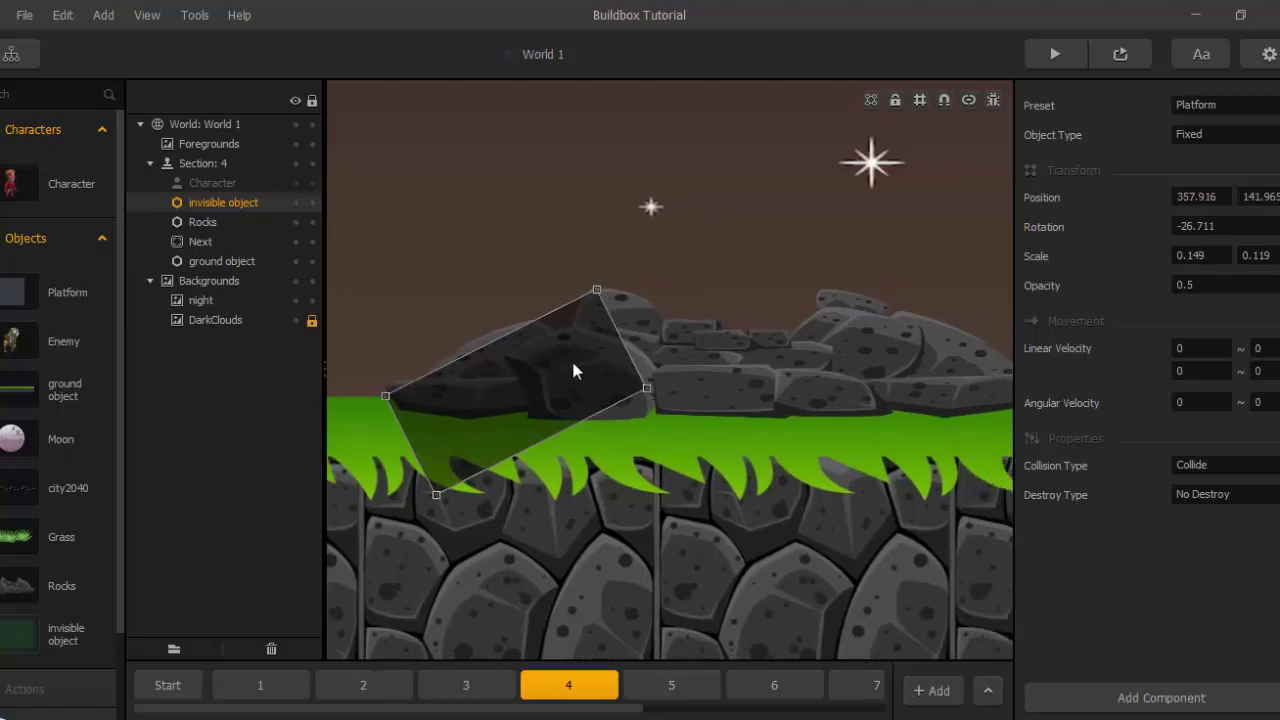
pyautogui.hotkey('ctrl', 'Right')
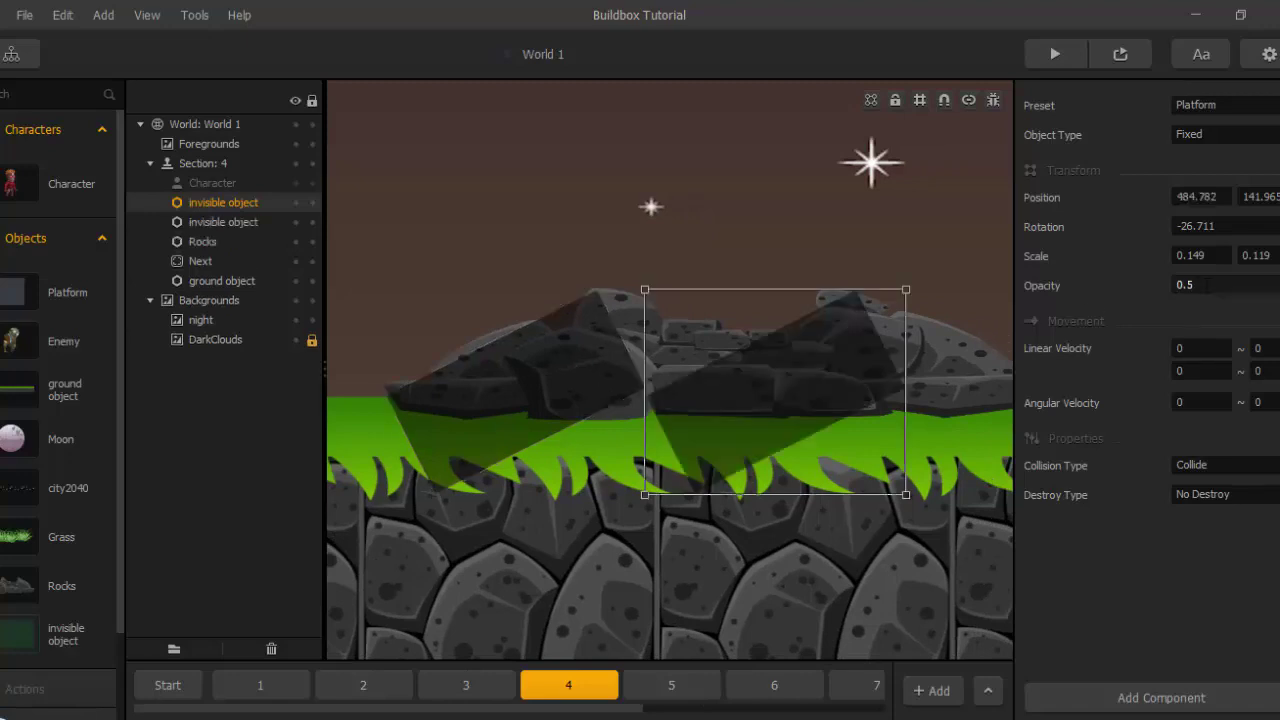
pyautogui.click(1176, 226)
pyautogui.write('0')
pyautogui.press('Return')
pyautogui.moveTo(790, 416); pyautogui.dragTo(730, 381)
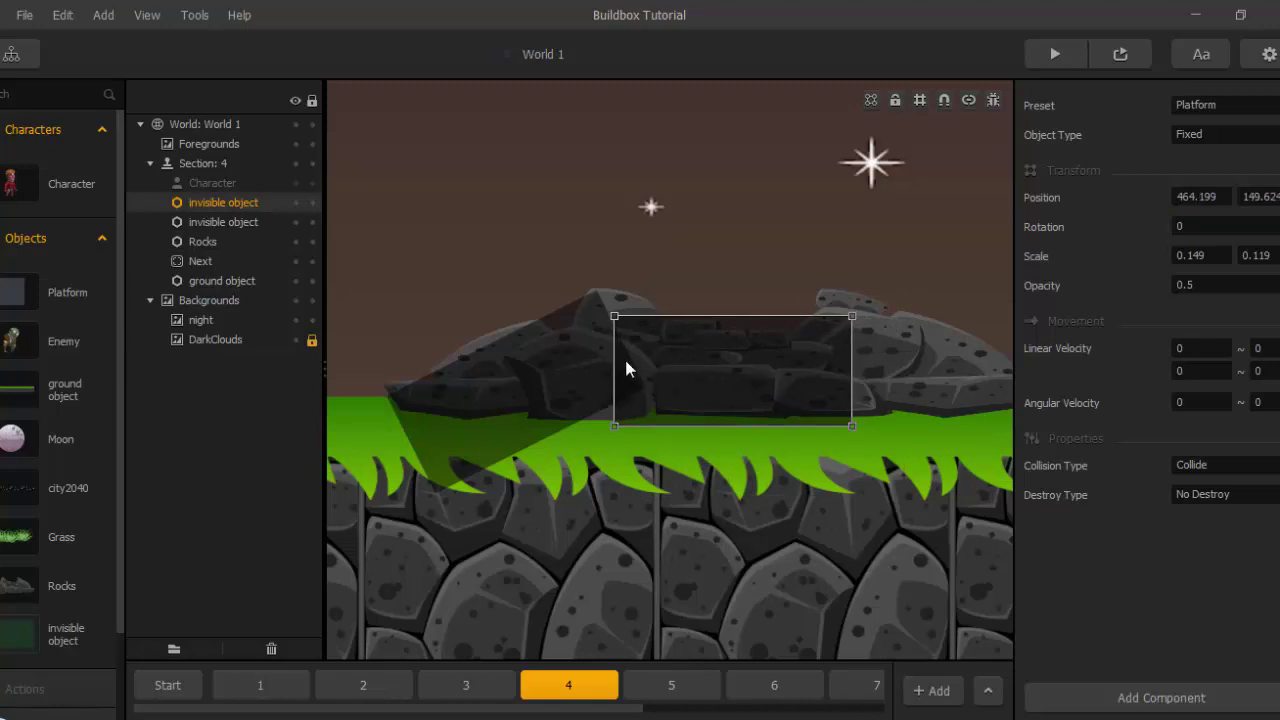
# Shrink the middle invisible object to a scale of about 0.104 by 0.112, fitted between the rock peaks at about X 460, Y 148.
pyautogui.moveTo(614, 356); pyautogui.dragTo(655, 356)
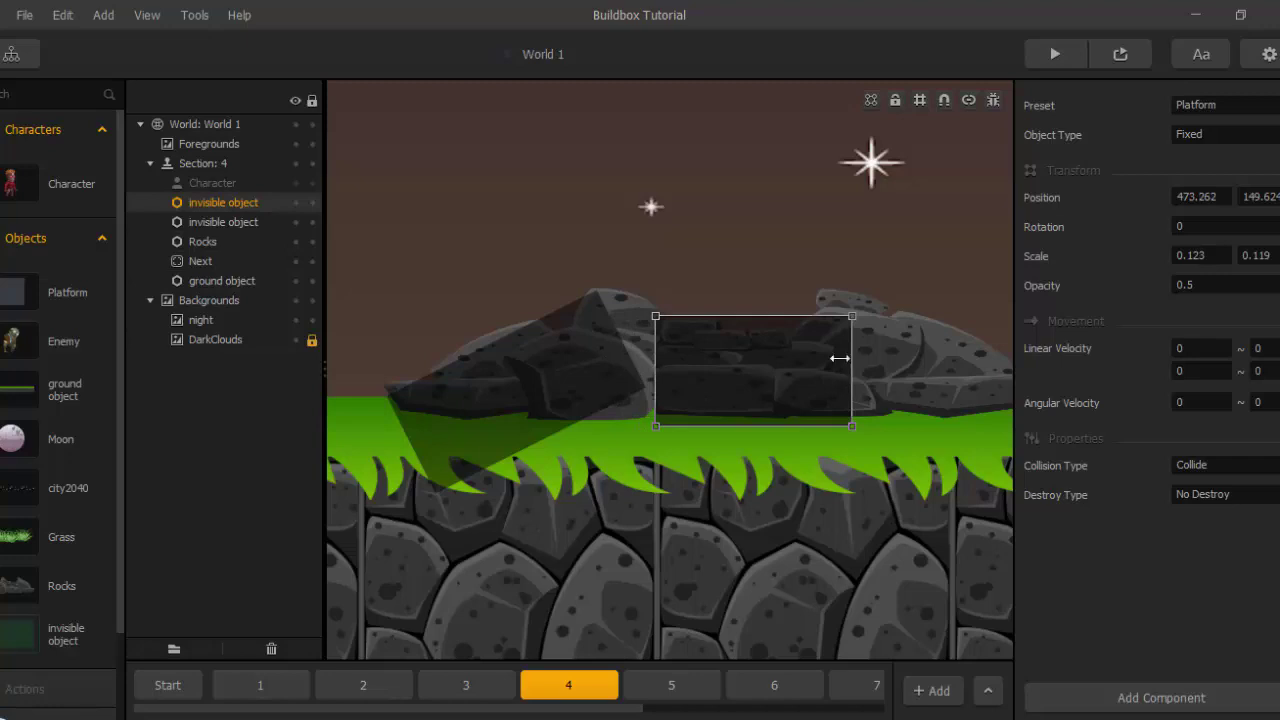
pyautogui.moveTo(848, 360); pyautogui.dragTo(818, 362)
pyautogui.moveTo(760, 316); pyautogui.dragTo(752, 356)
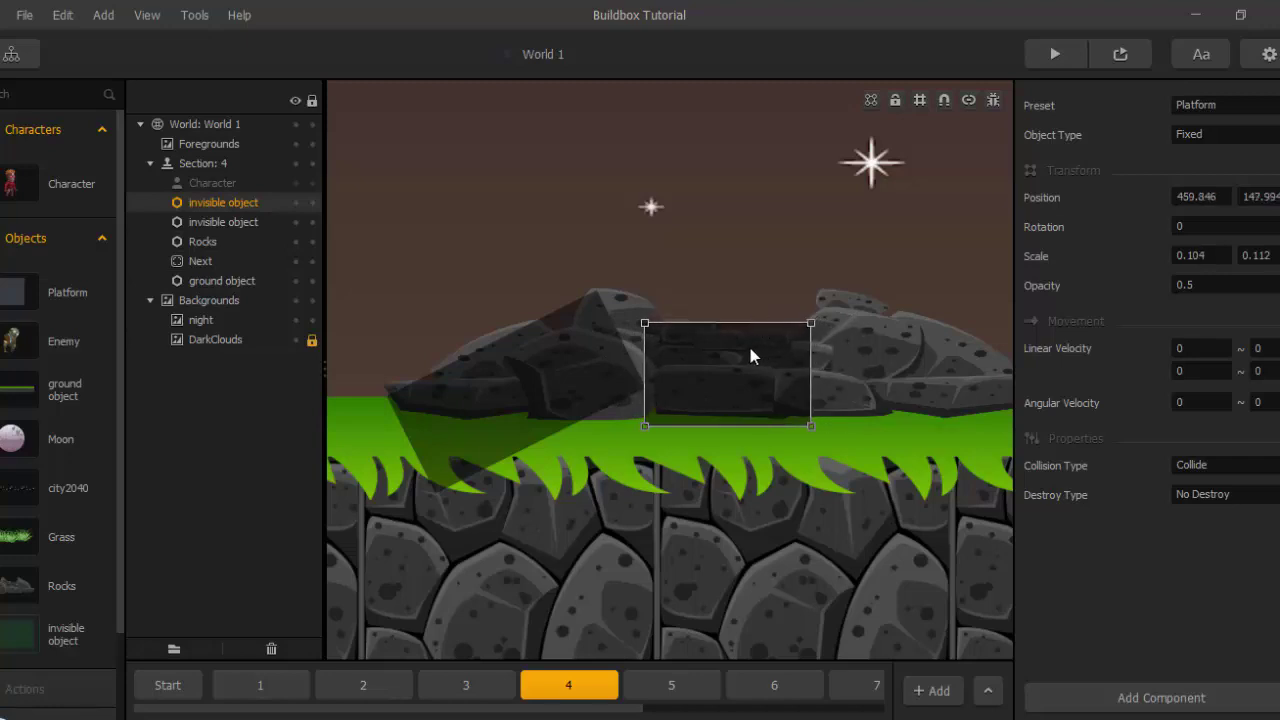
# Duplicate the middle invisible object and rotate the copy to about 19.3 along the left peak's inner slope at about X 423, Y 152.
pyautogui.hotkey('ctrl', 'd')
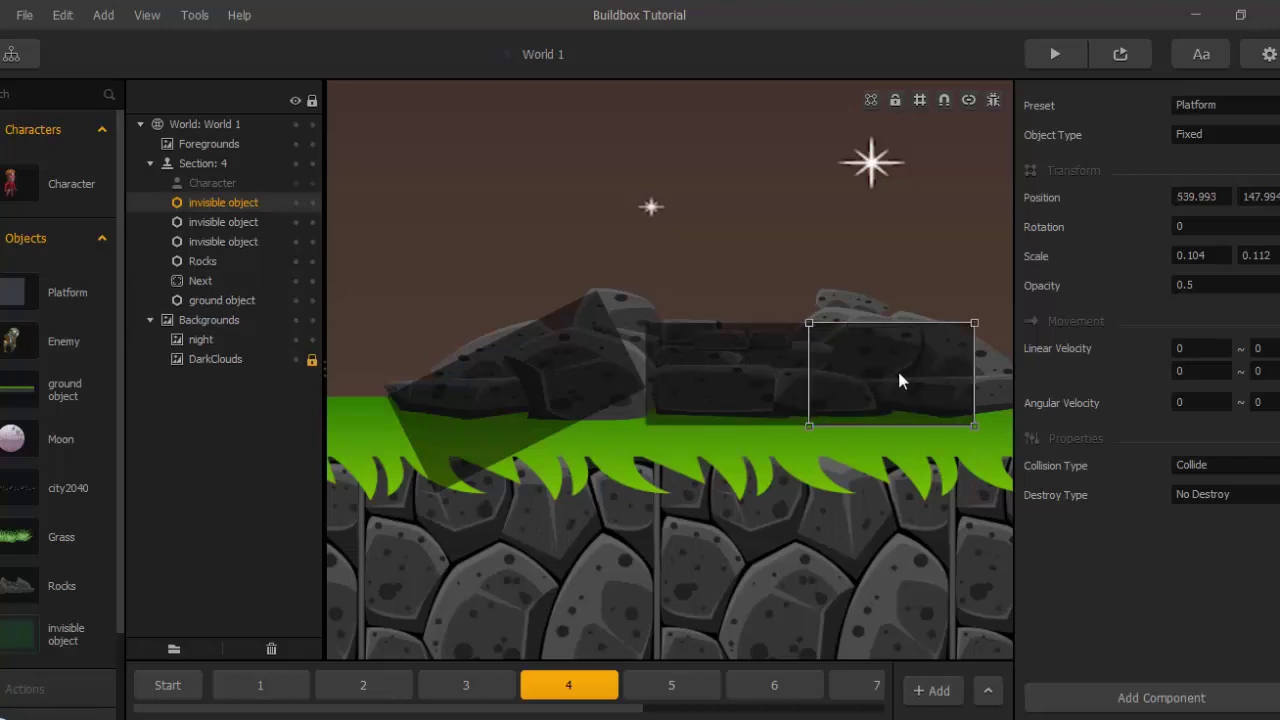
pyautogui.moveTo(897, 367); pyautogui.dragTo(679, 347)
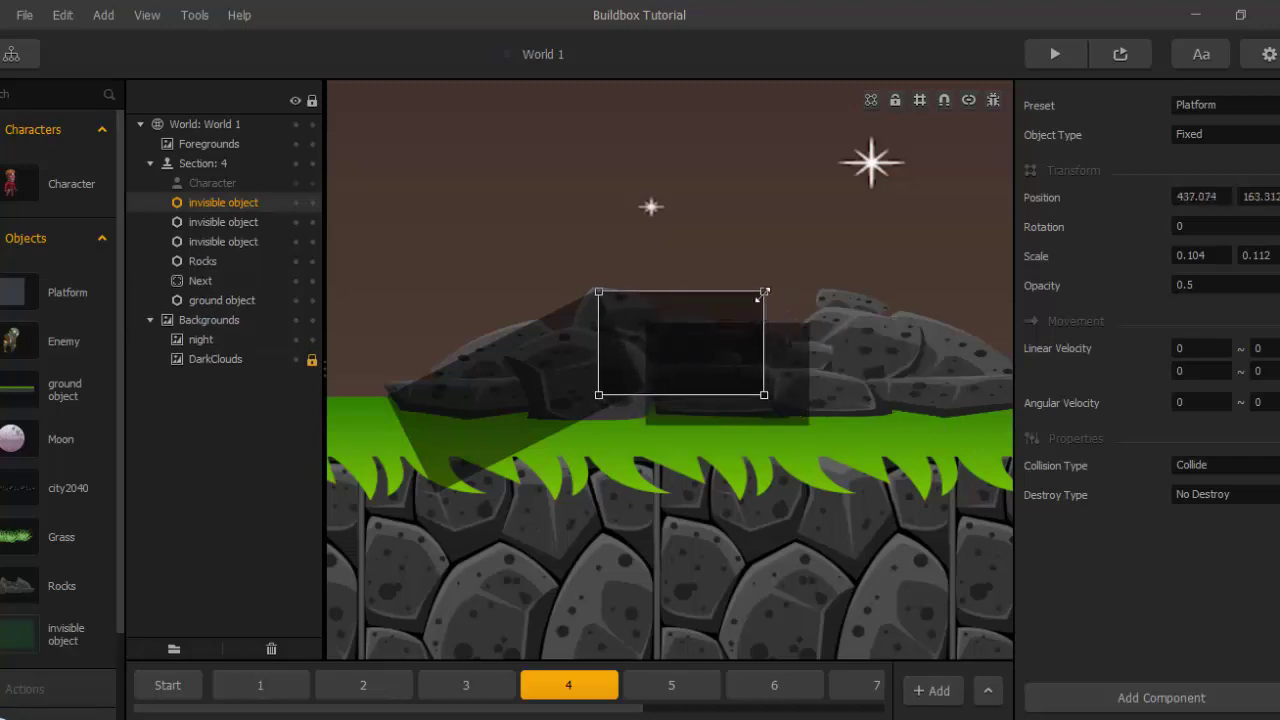
pyautogui.moveTo(762, 293); pyautogui.dragTo(772, 339)
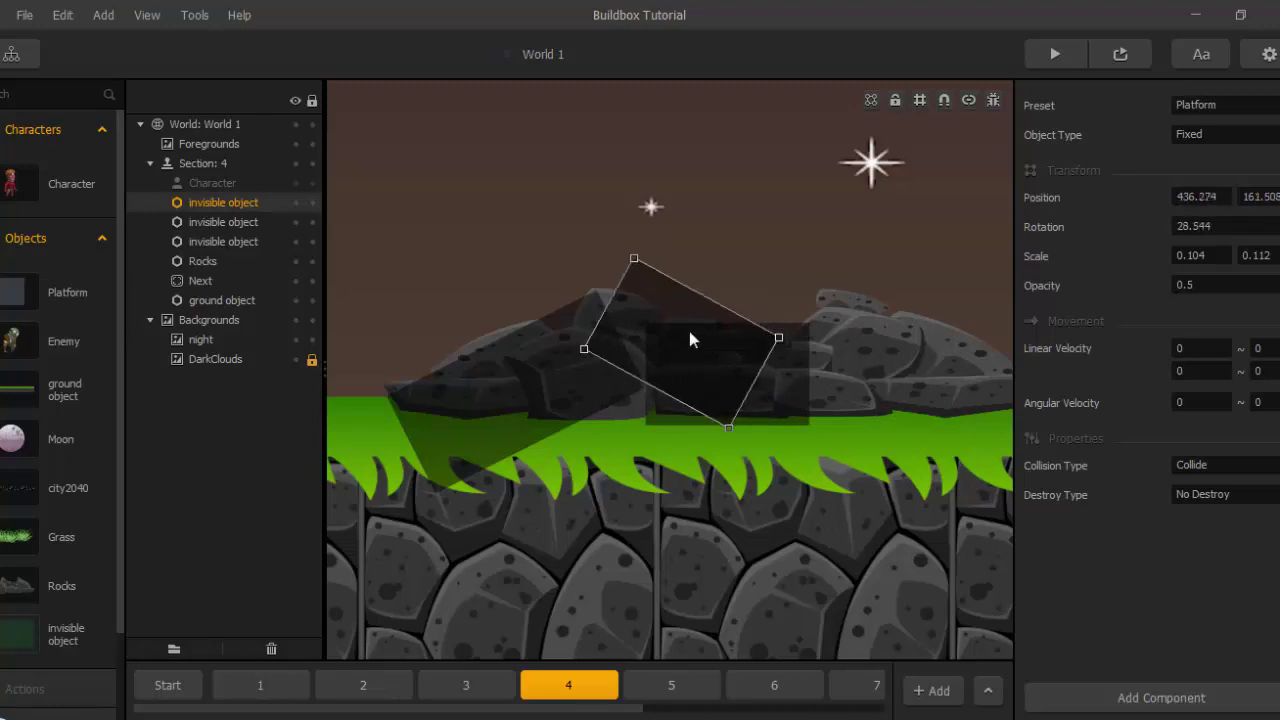
pyautogui.moveTo(689, 341); pyautogui.dragTo(655, 358)
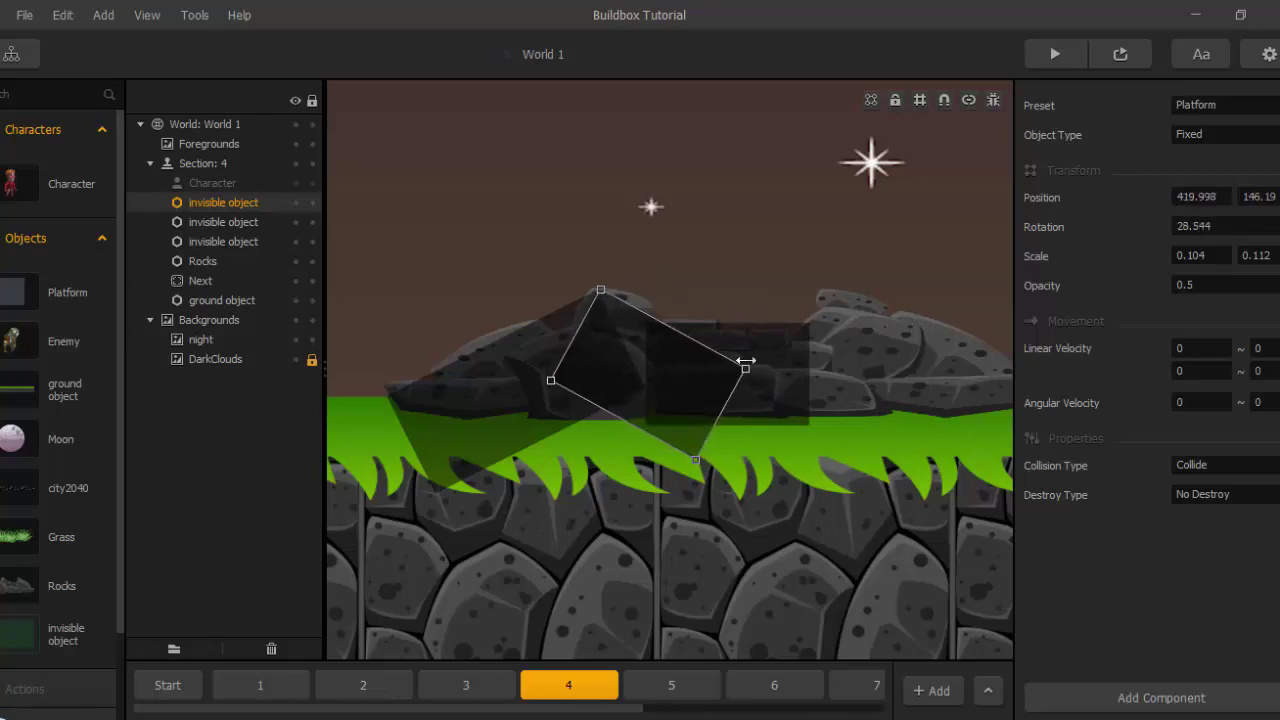
pyautogui.moveTo(745, 365); pyautogui.dragTo(693, 357)
# Duplicate the middle invisible object and fit the copy to the rocks' right slope at about X 558, Y 142, rotation 18.7, scale 0.157 by 0.112.
pyautogui.moveTo(763, 391); pyautogui.dragTo(663, 417, button='middle')
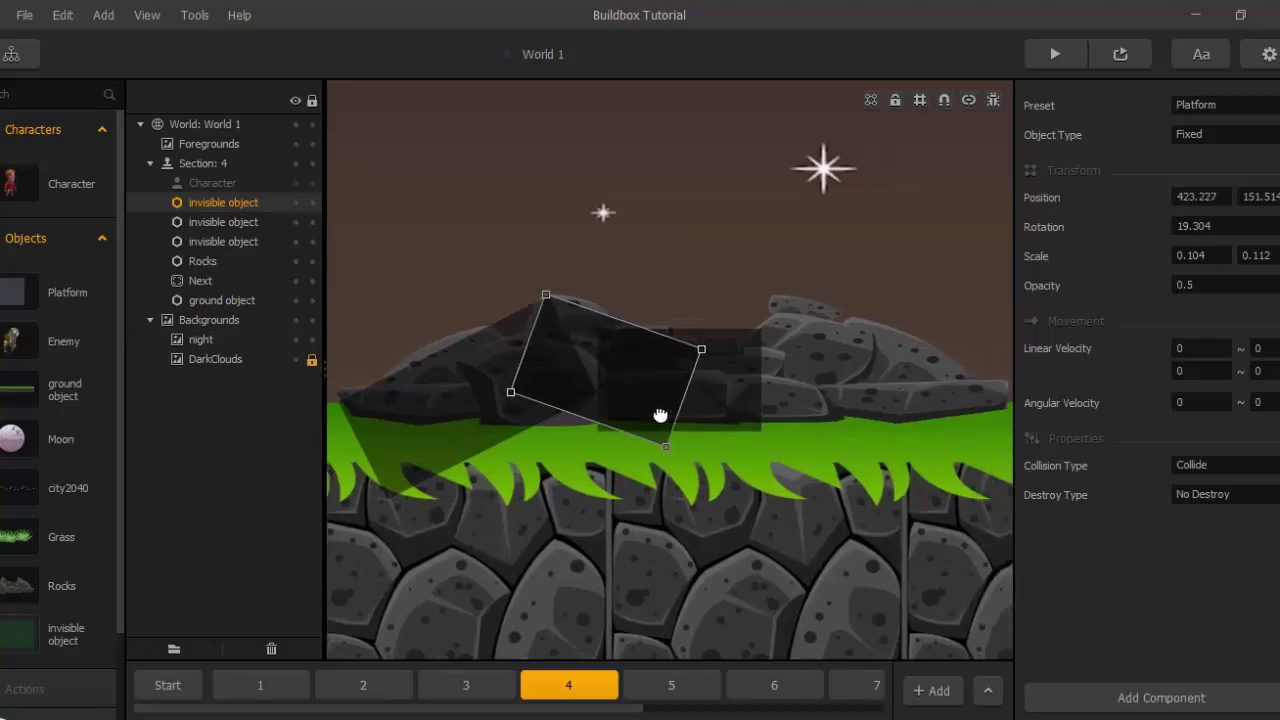
pyautogui.hotkey('ctrl', 'v')
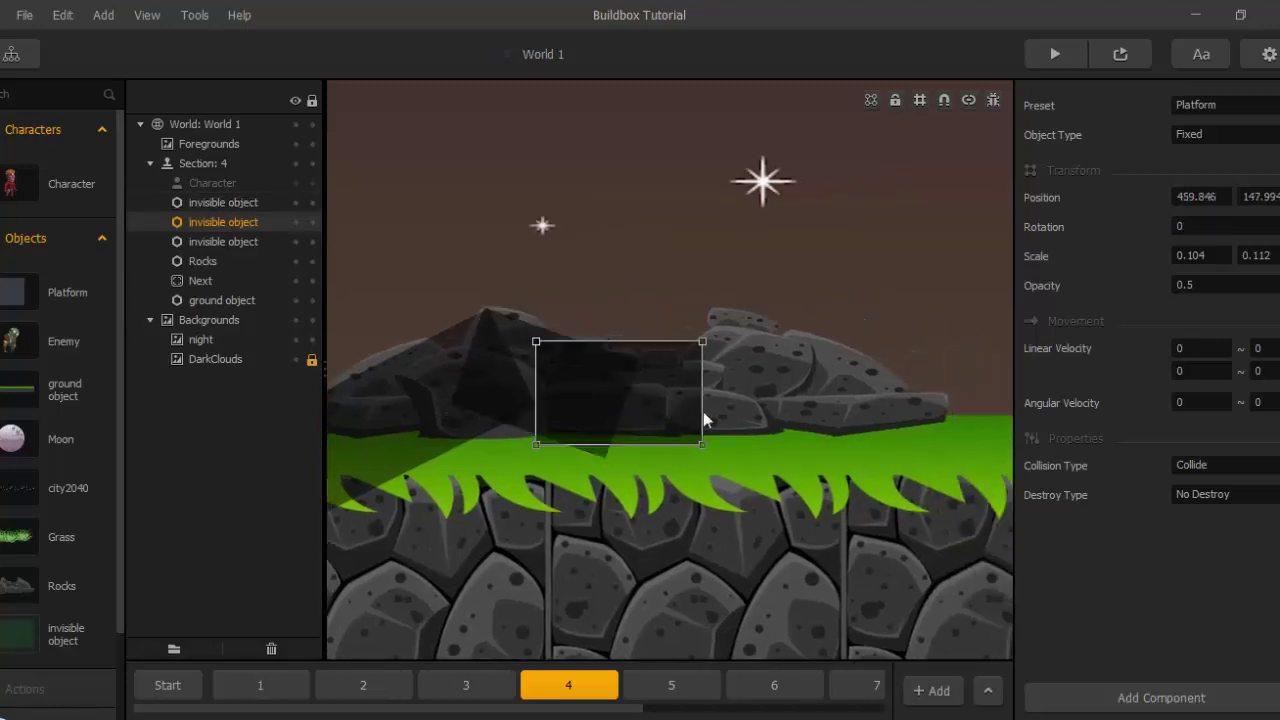
pyautogui.moveTo(703, 411); pyautogui.dragTo(743, 382)
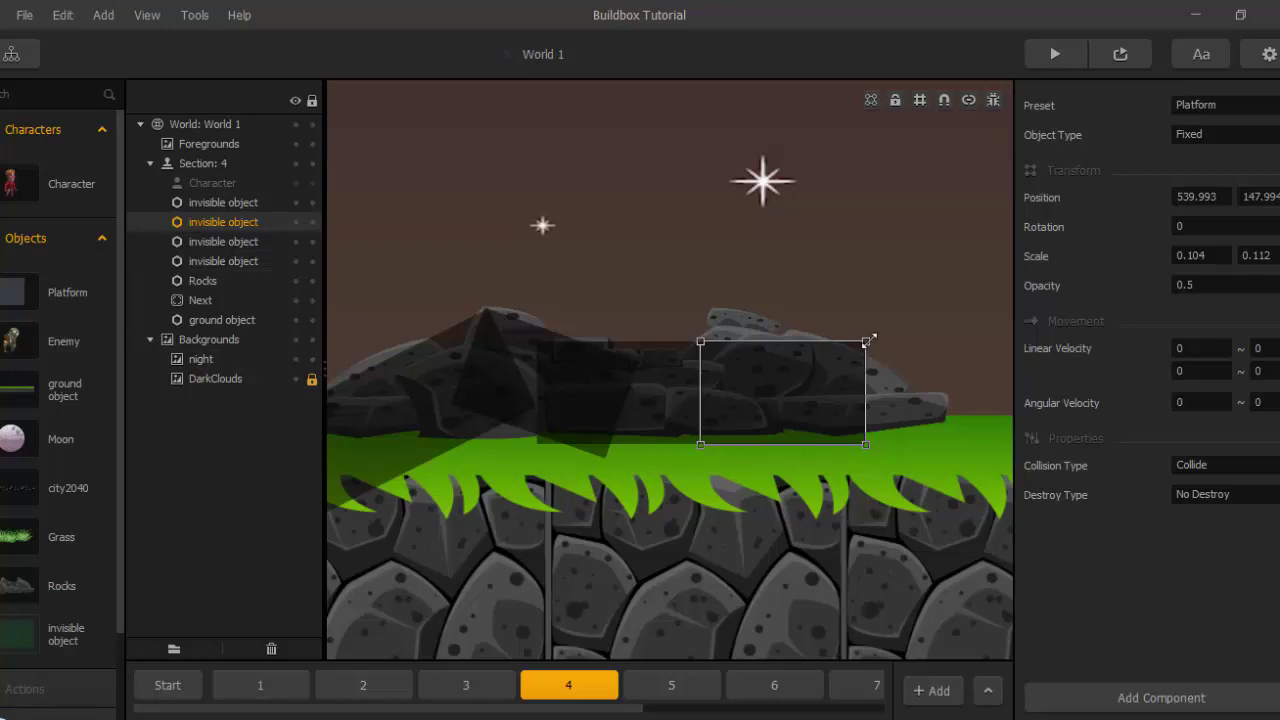
pyautogui.moveTo(865, 370); pyautogui.dragTo(951, 377)
pyautogui.moveTo(871, 385); pyautogui.dragTo(859, 390)
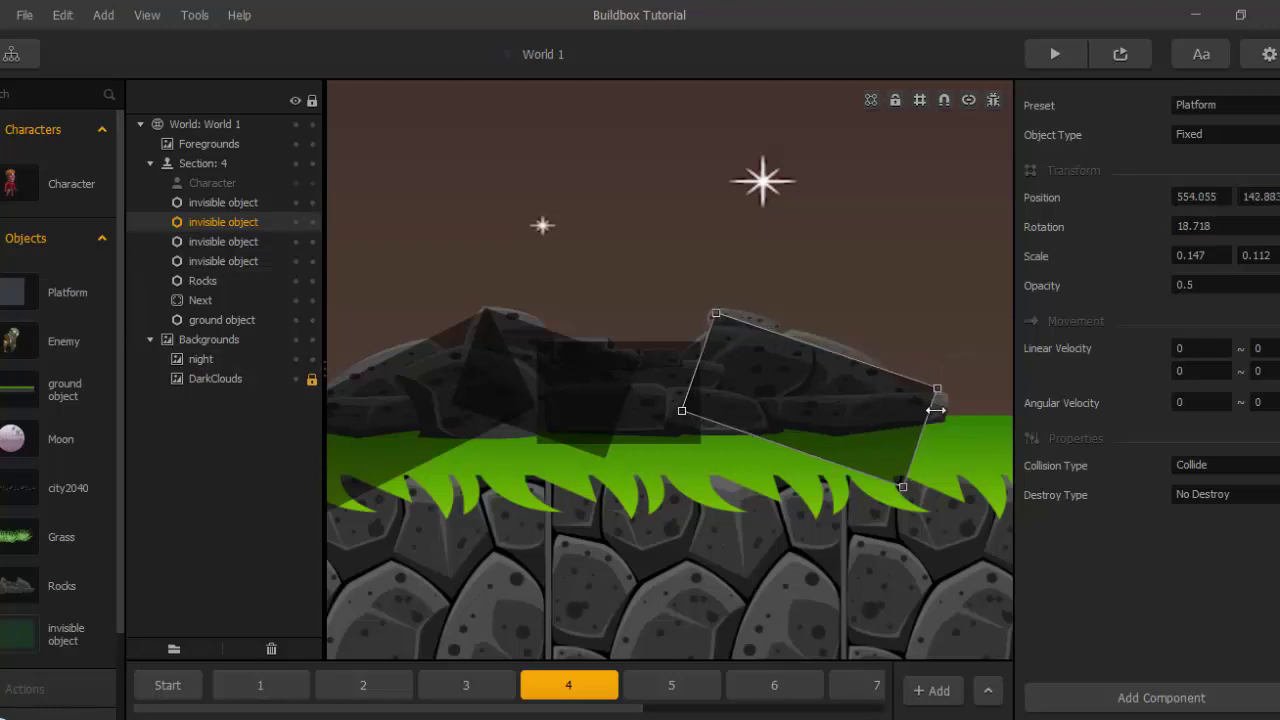
pyautogui.moveTo(935, 410); pyautogui.dragTo(994, 453)
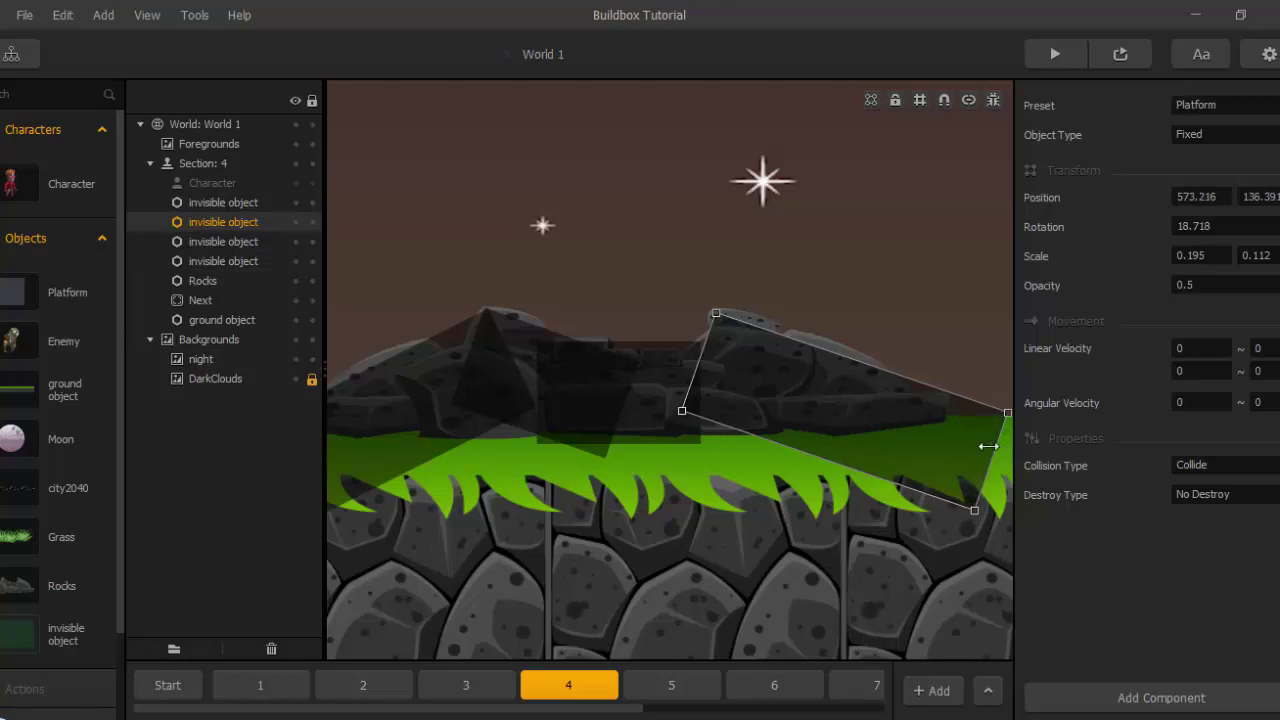
pyautogui.moveTo(988, 444); pyautogui.dragTo(932, 430)
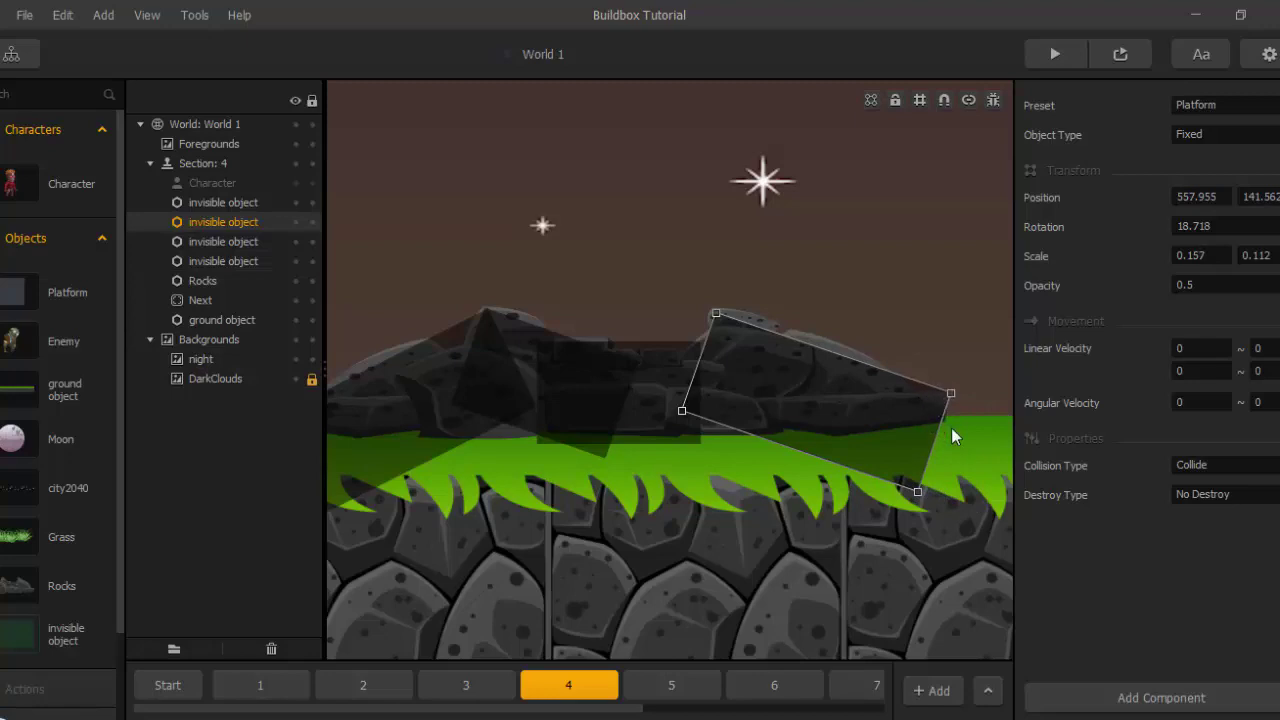
# Duplicate the middle invisible object and shrink the copy to about 0.034 by 0.034 at the rocks' right tip, about X 613, Y 141.
pyautogui.click(647, 419)
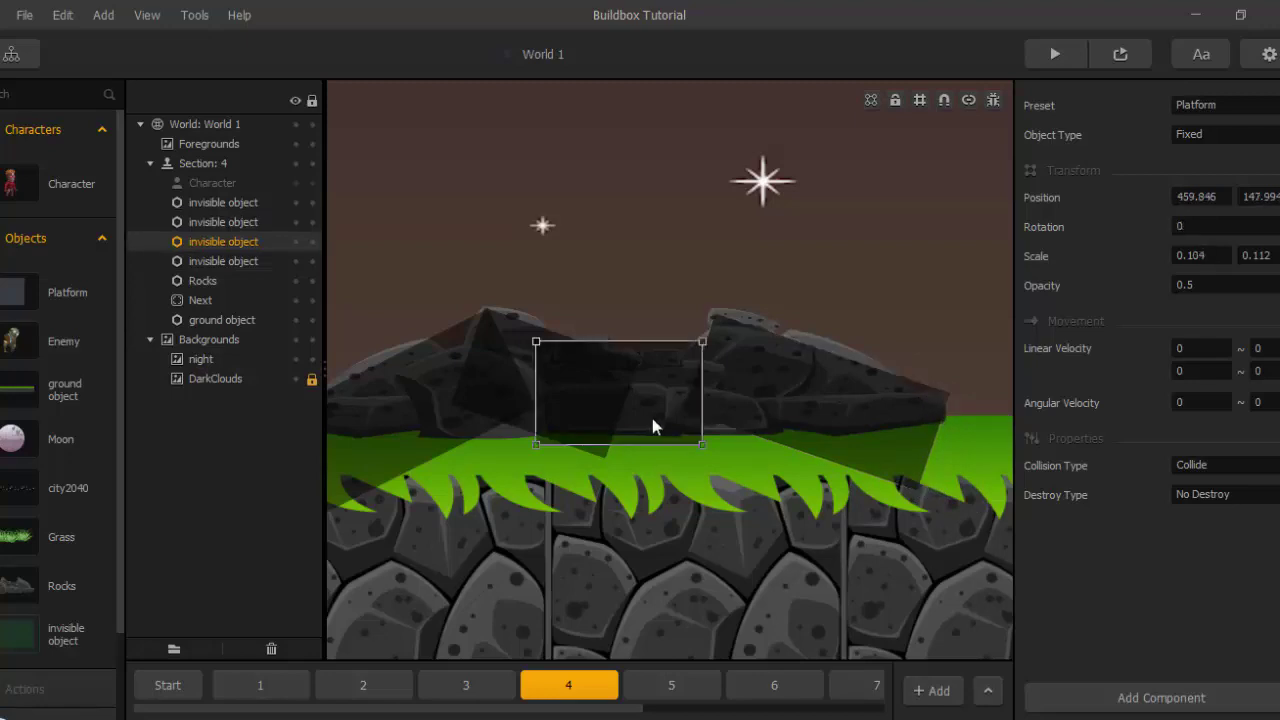
pyautogui.hotkey('alt', 'Right')
pyautogui.moveTo(801, 390); pyautogui.dragTo(885, 440)
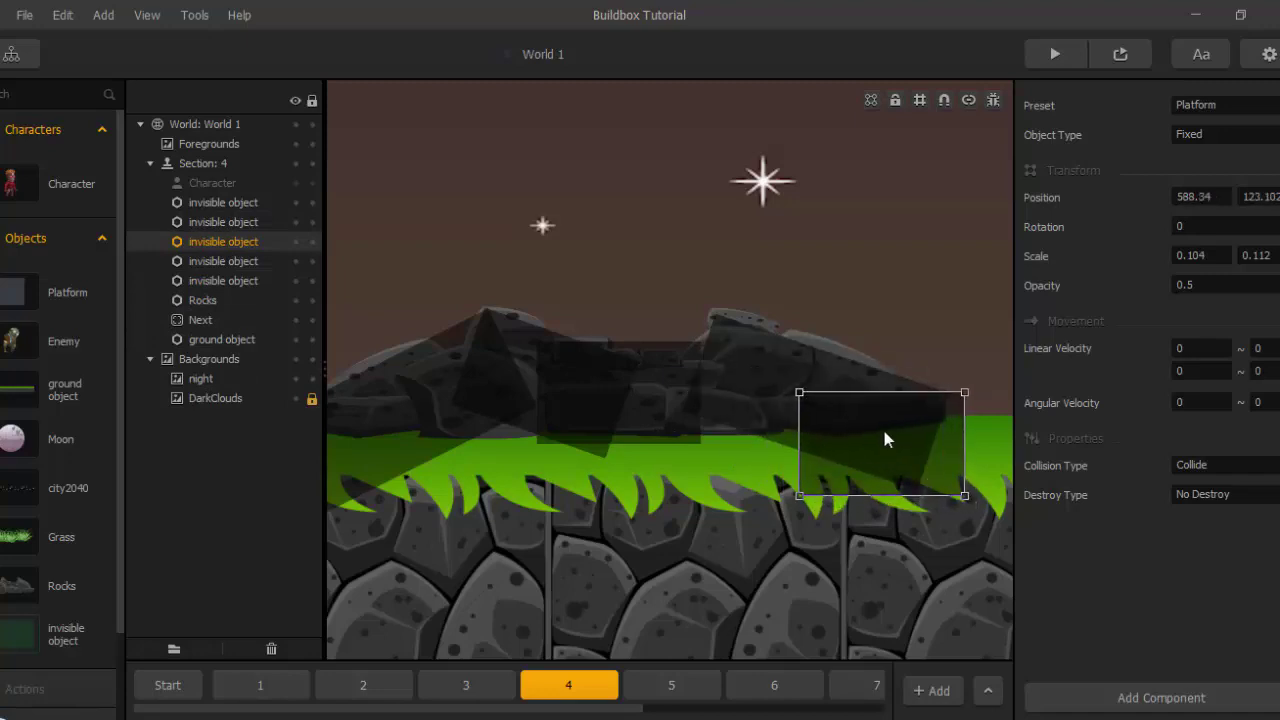
pyautogui.moveTo(801, 411); pyautogui.dragTo(910, 420)
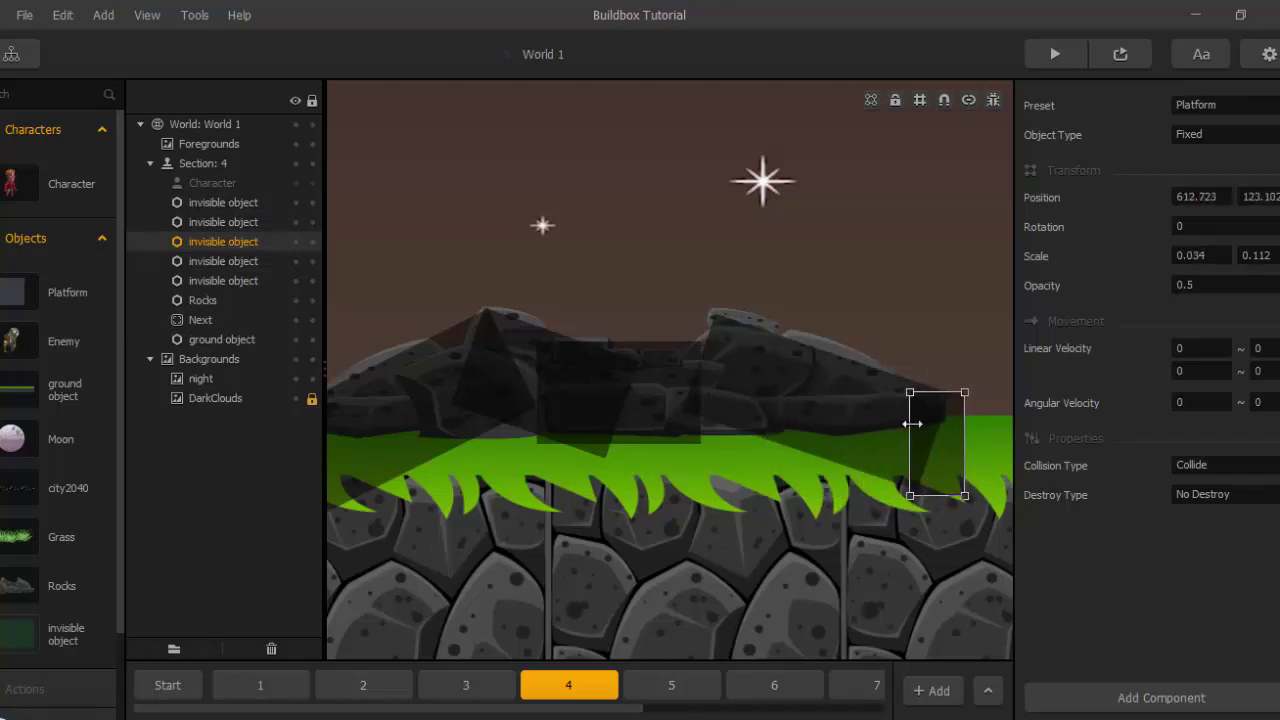
pyautogui.moveTo(934, 497); pyautogui.dragTo(938, 424)
# Set the opacity of the invisible objects on the rocks' right tip and right slope to 0.
pyautogui.moveTo(446, 443); pyautogui.dragTo(668, 452, button='right')
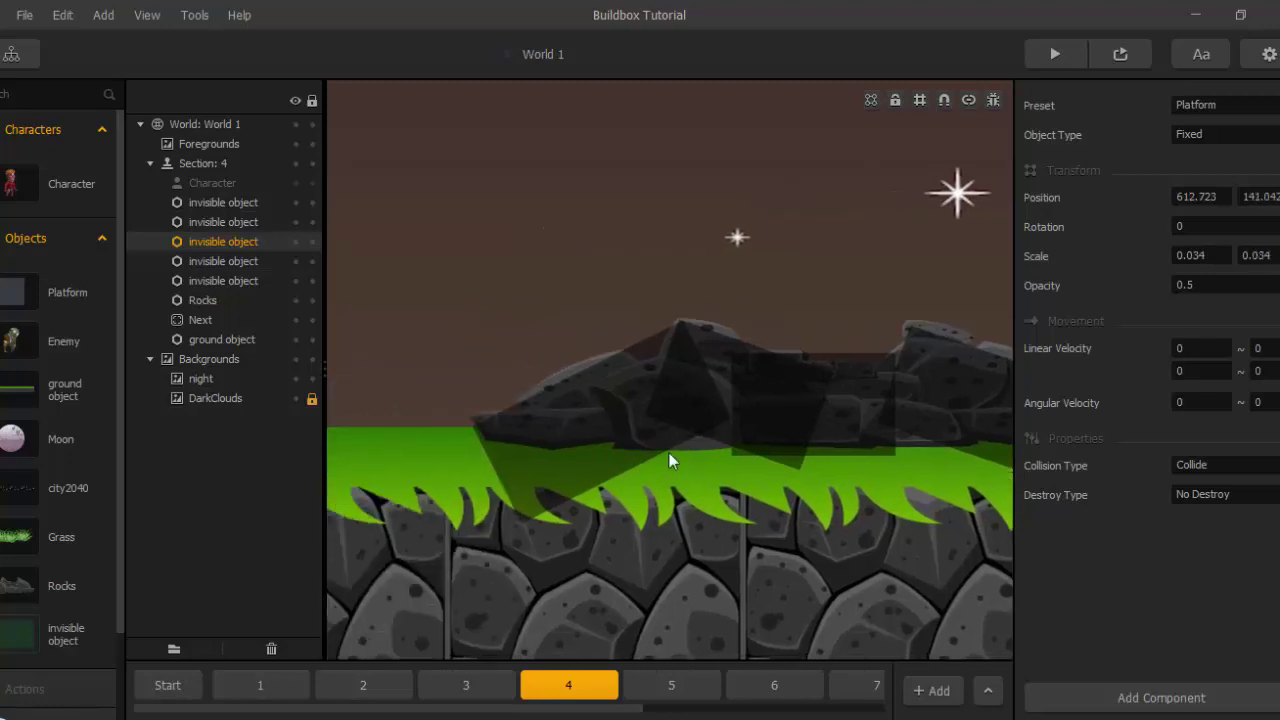
pyautogui.scroll(-3, 631, 449)
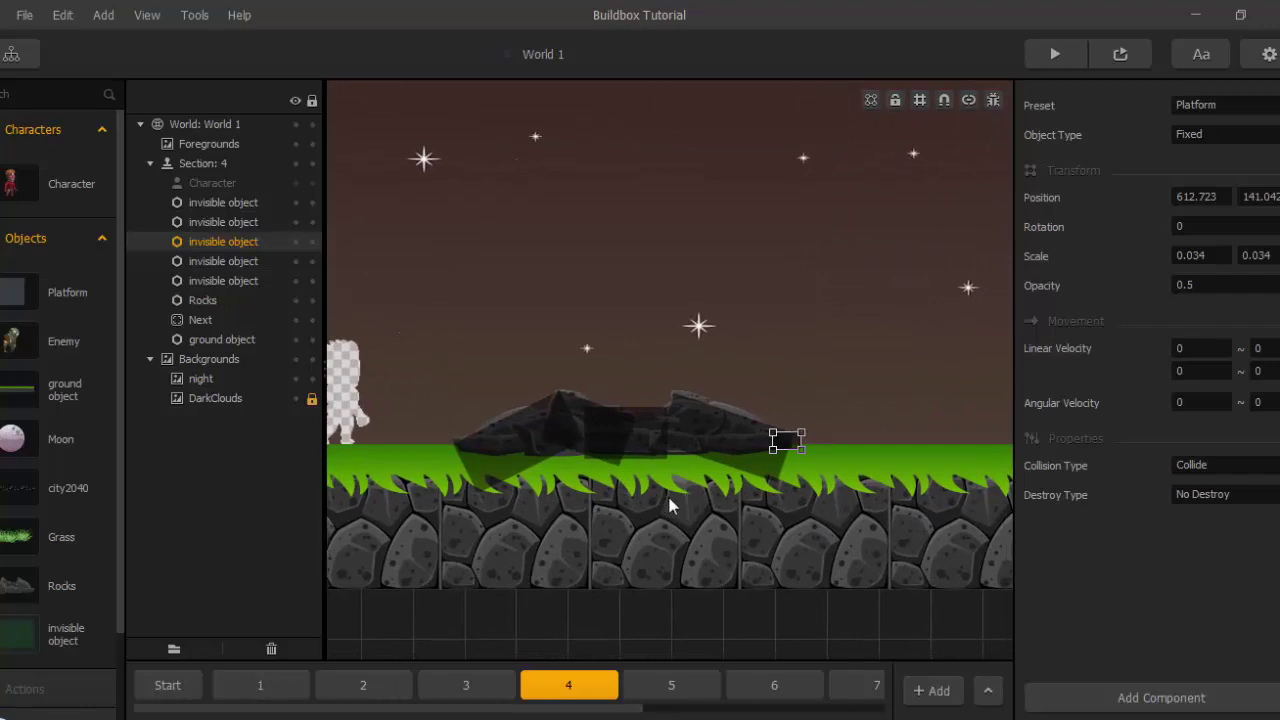
pyautogui.scroll(3, 680, 506)
pyautogui.click(1212, 283)
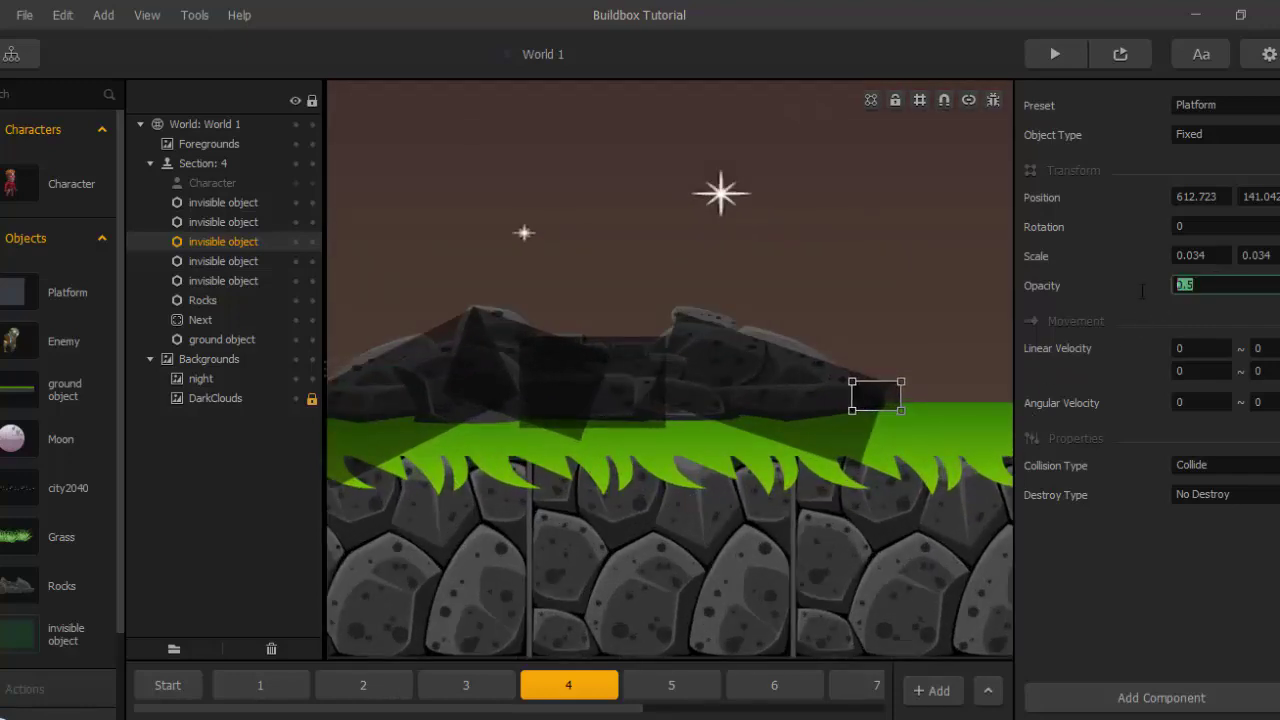
pyautogui.press('Return')
pyautogui.click(795, 398)
pyautogui.click(1212, 284)
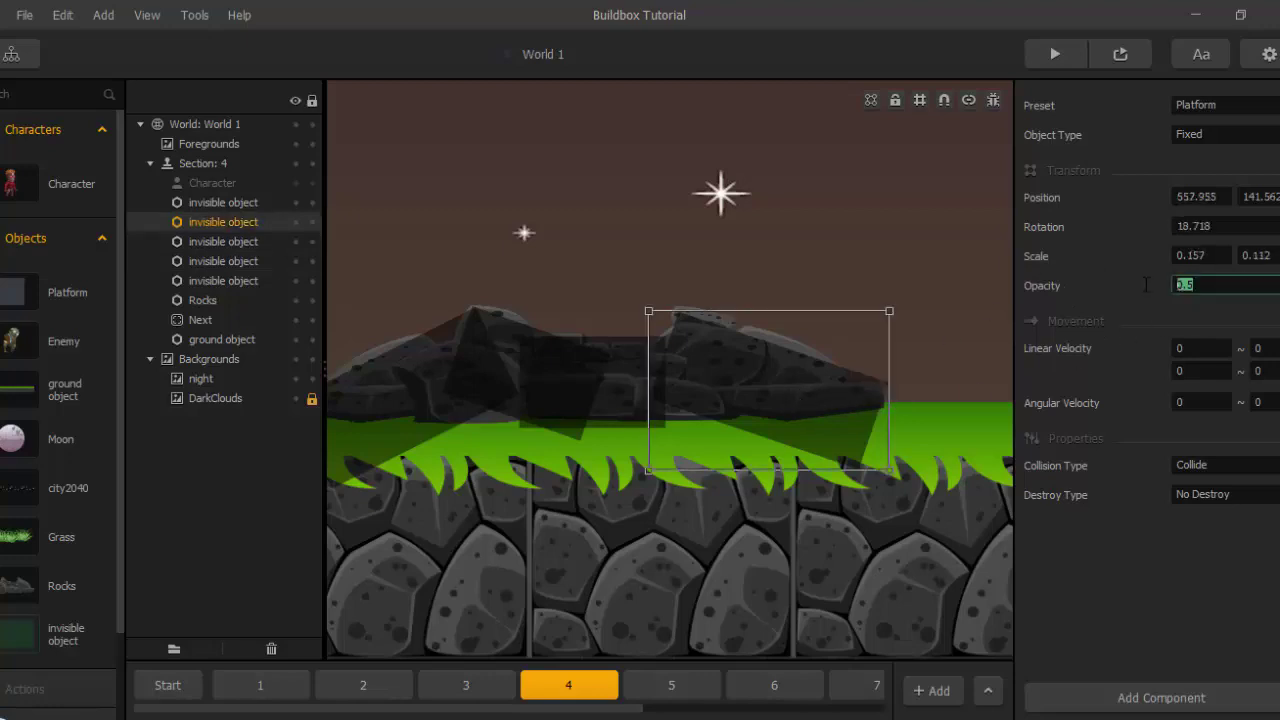
pyautogui.write('0')
pyautogui.press('Return')
# Set the opacity to 0 for the invisible objects over the rocks' middle, the left peak's inner slope and the left slope.
pyautogui.click(622, 398)
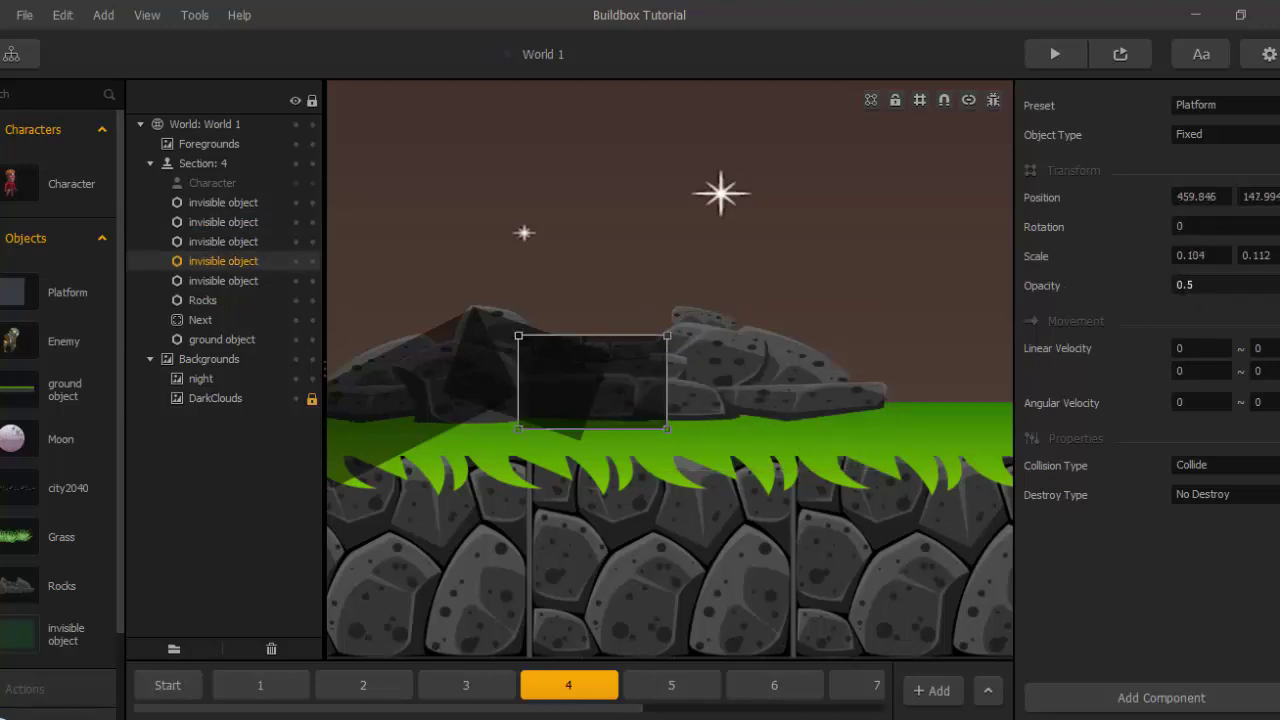
pyautogui.click(1212, 285)
pyautogui.write('0')
pyautogui.press('Return')
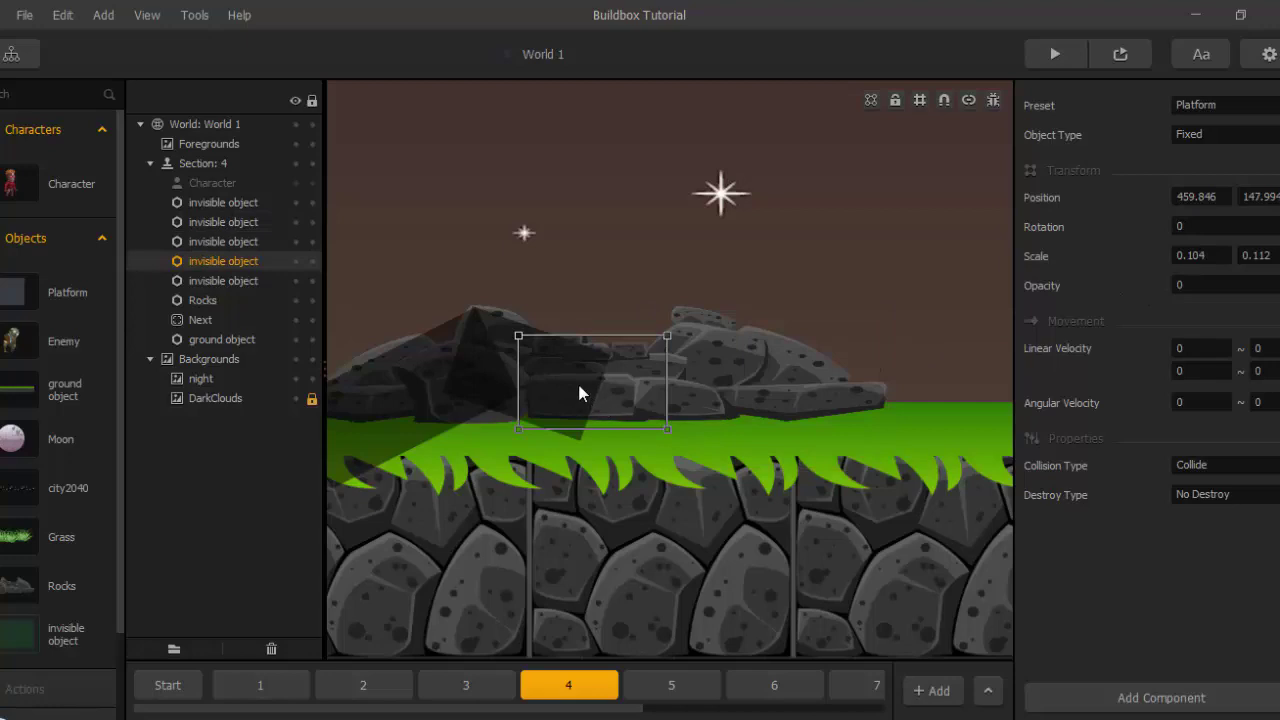
pyautogui.click(511, 357)
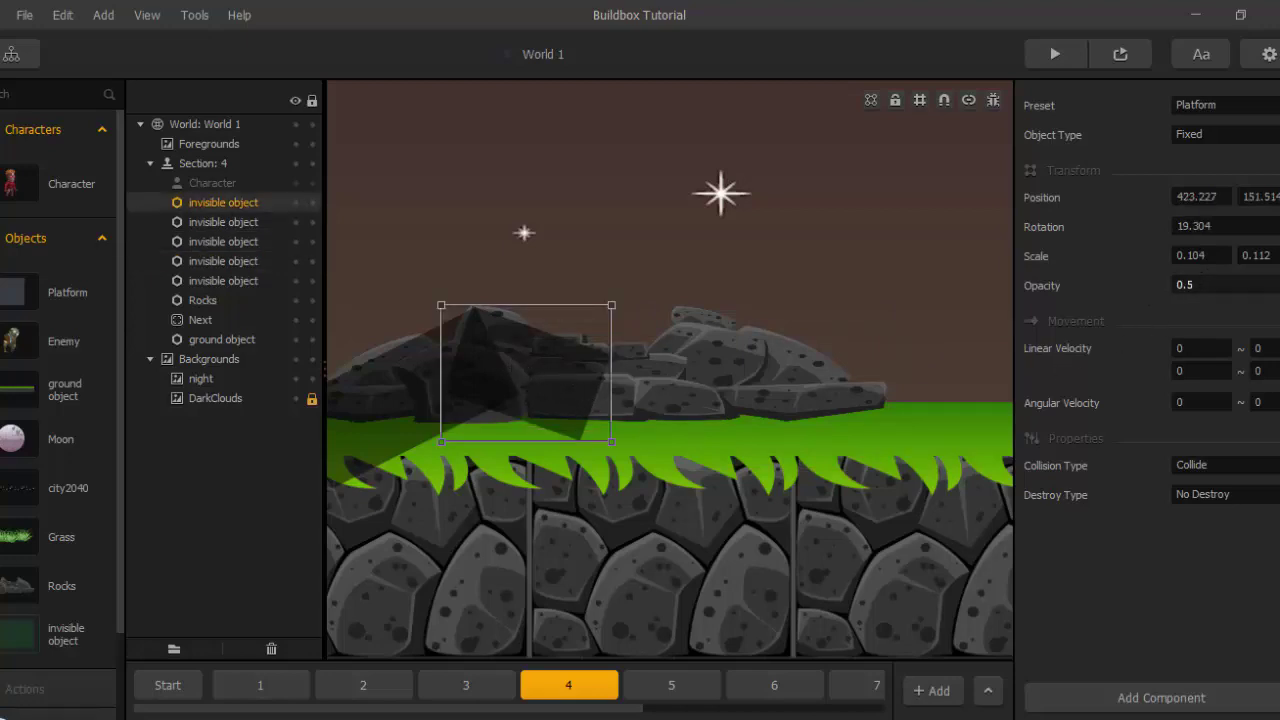
pyautogui.click(1185, 285)
pyautogui.write('0')
pyautogui.press('Return')
pyautogui.click(390, 404)
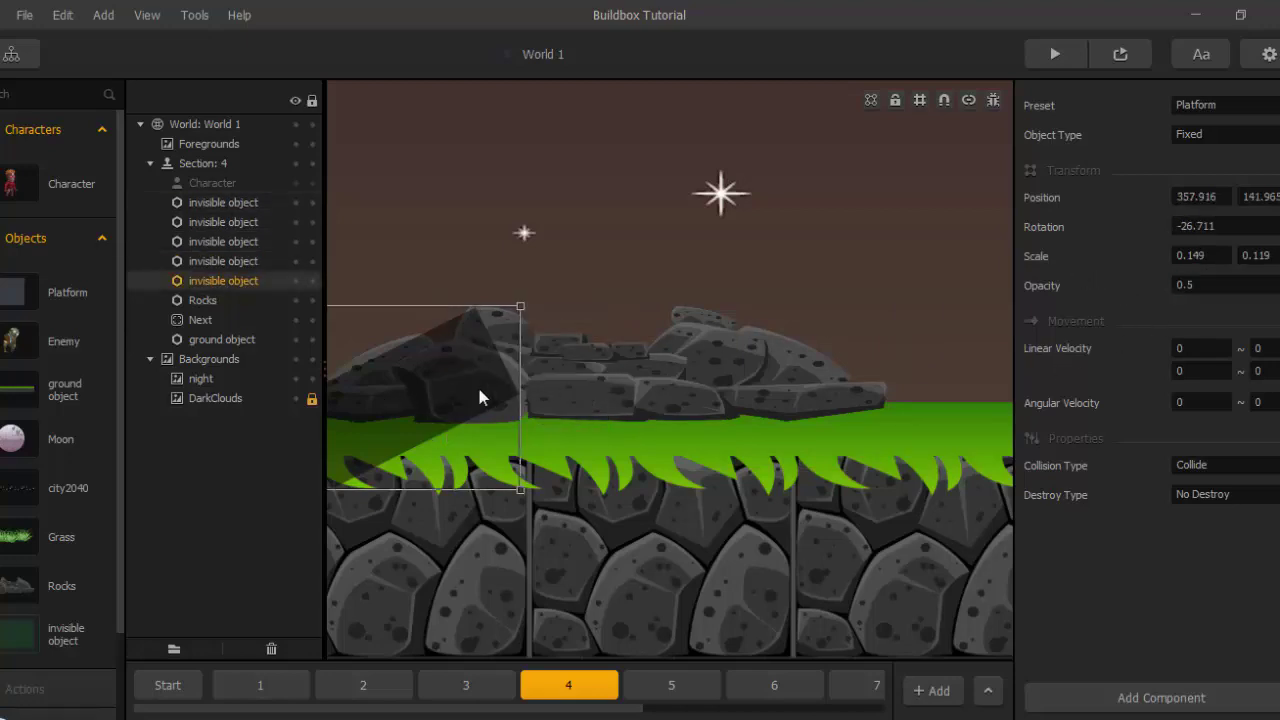
pyautogui.click(1137, 286)
pyautogui.write('0')
pyautogui.press('Return')
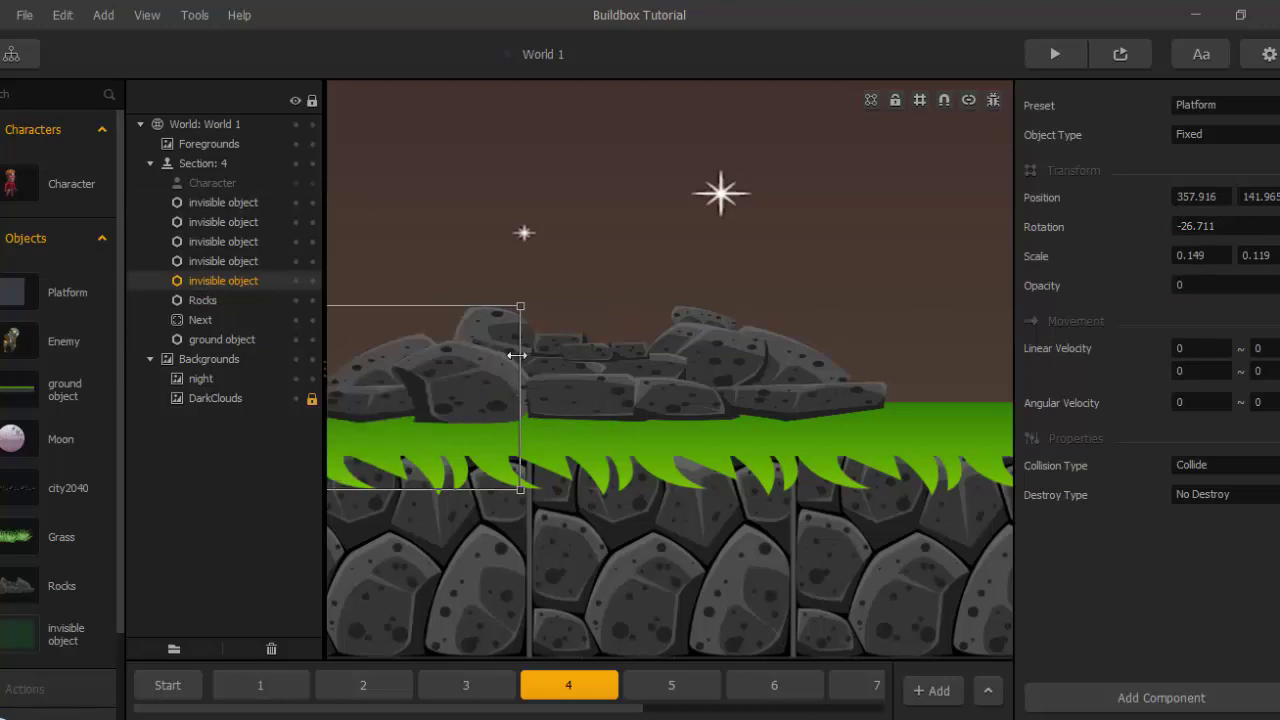
# Run World 1 in the preview from the start menu, make the character jump, and close the preview.
pyautogui.scroll(-5, 564, 395)
pyautogui.click(622, 540)
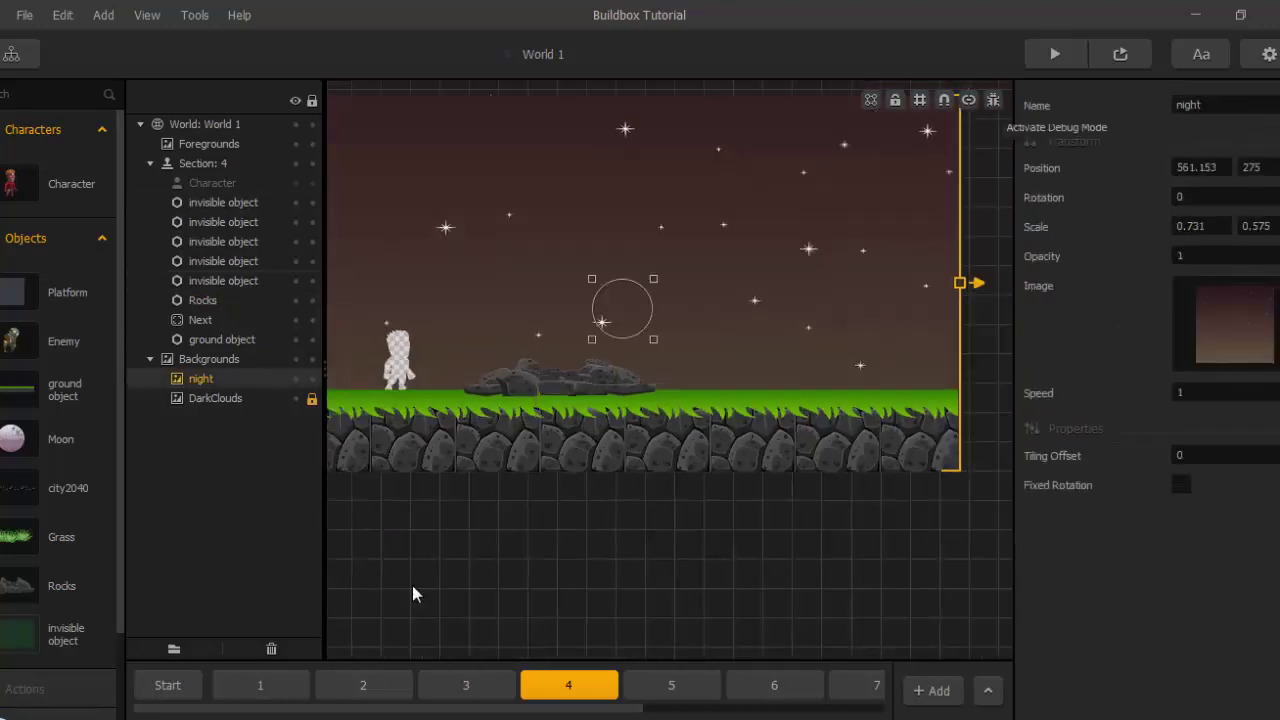
pyautogui.click(1054, 54)
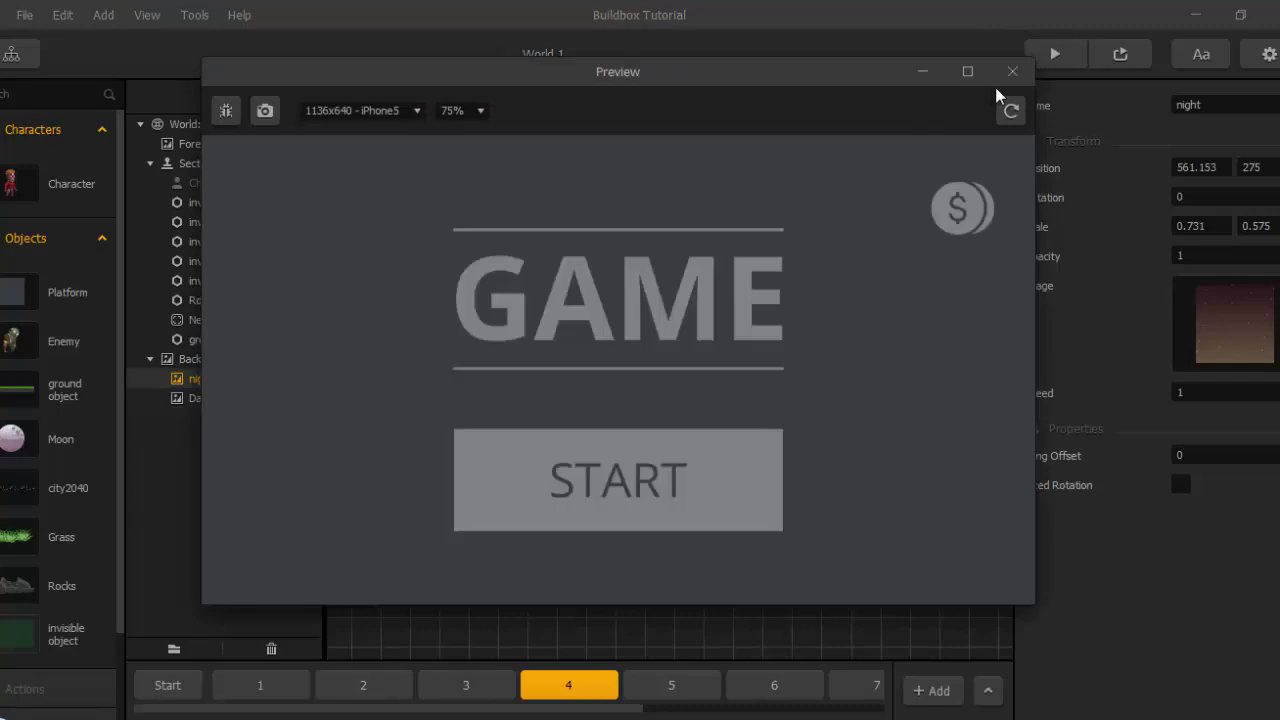
pyautogui.click(750, 458)
pyautogui.click(434, 371)
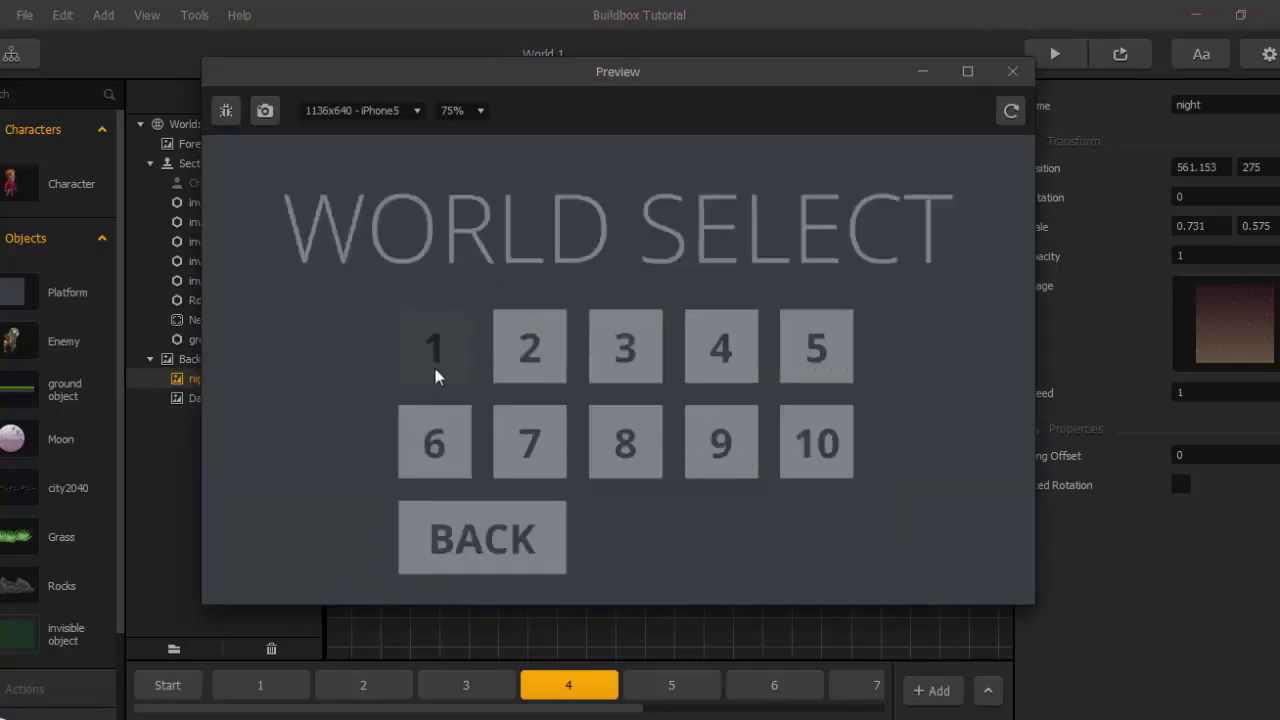
pyautogui.click(963, 547)
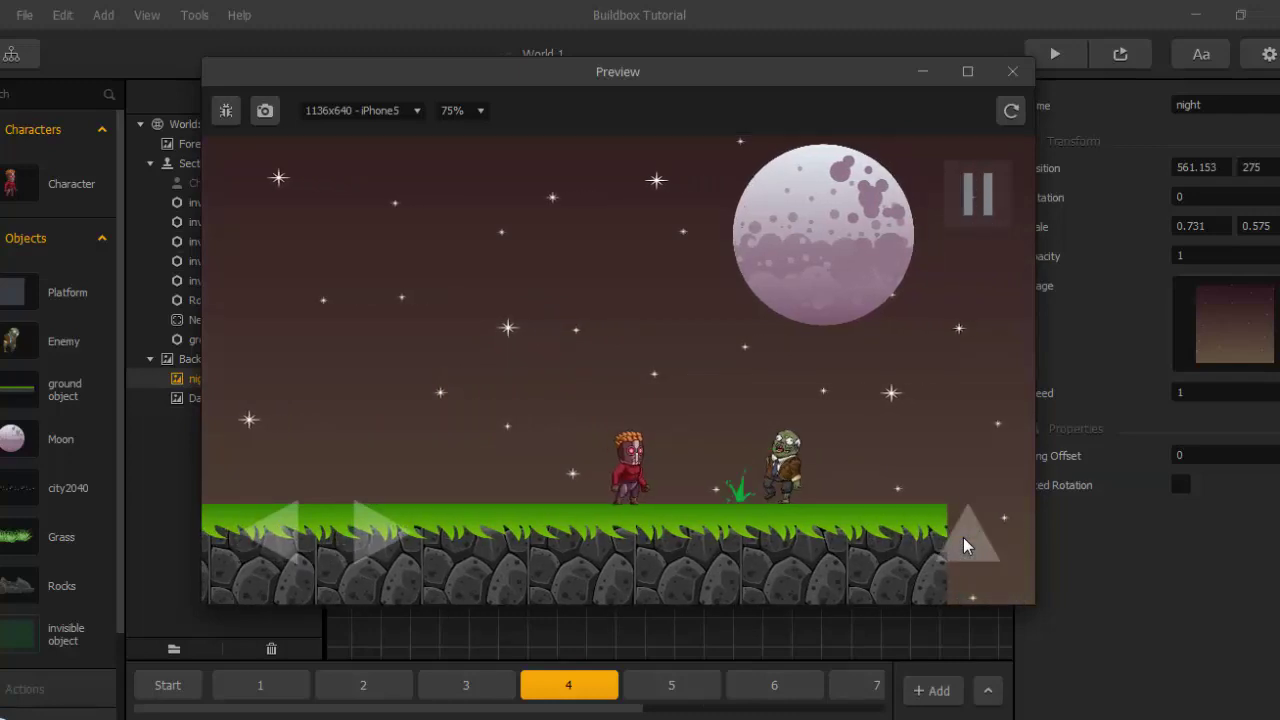
pyautogui.click(1013, 72)
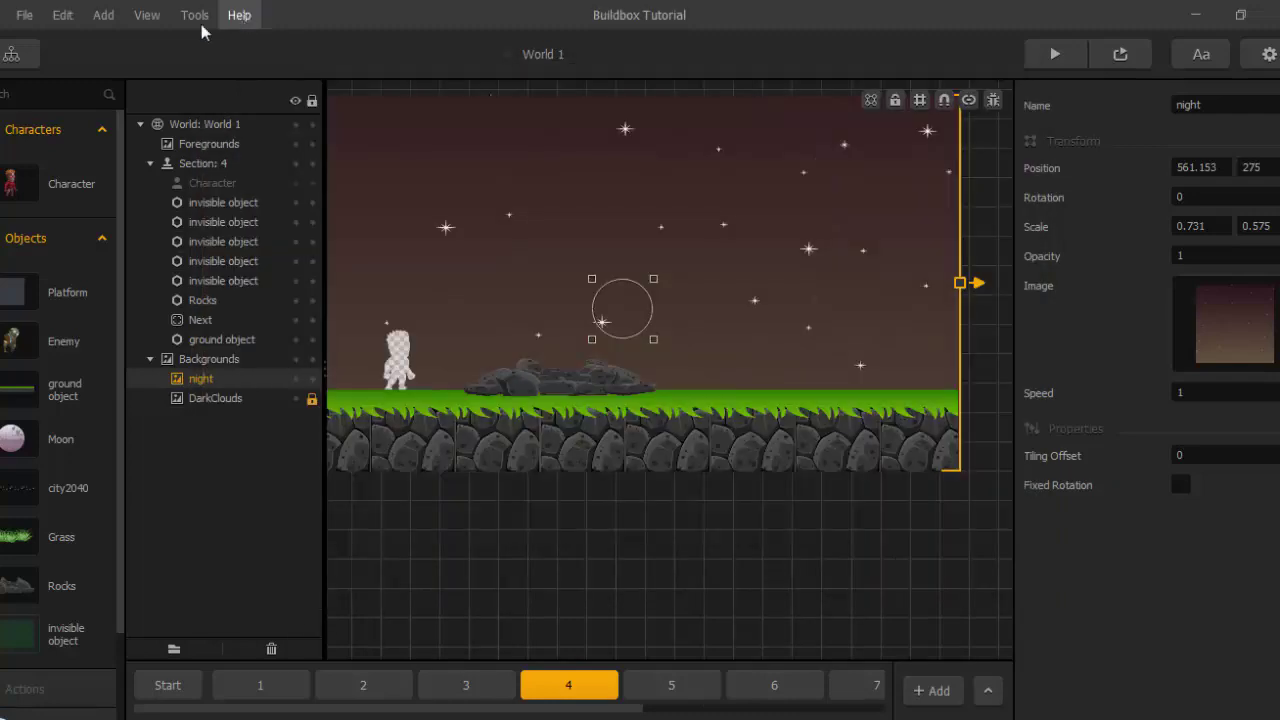
# Recalculate the start and end values of all level sections and accept the change.
pyautogui.click(62, 16)
pyautogui.click(92, 99)
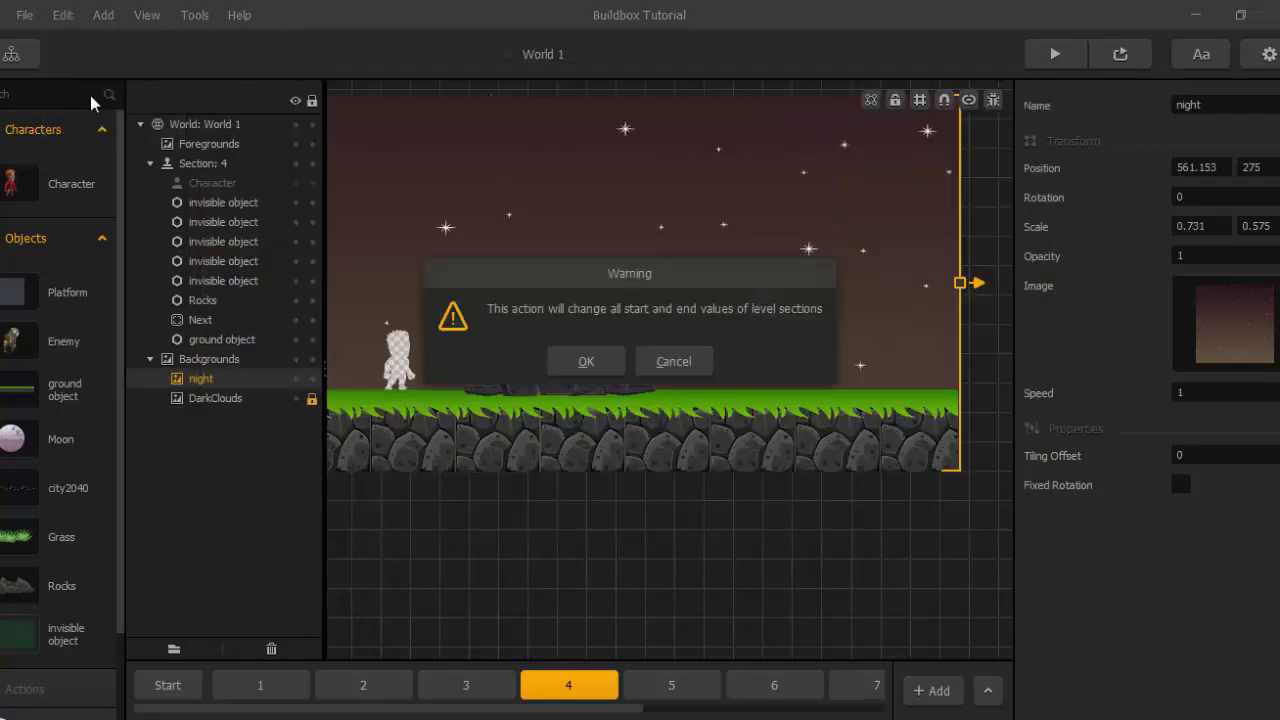
pyautogui.click(598, 357)
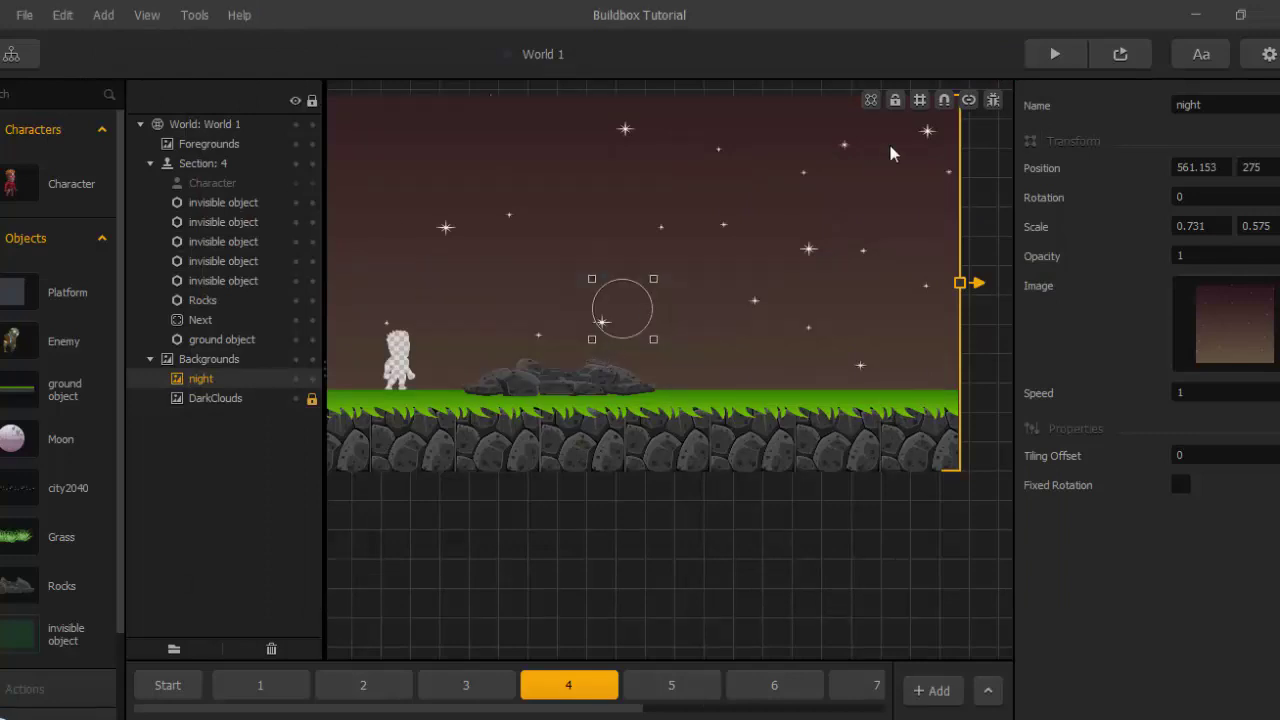
# Play World 1 in the preview from its start, past the grass and rocks to the gap in the ground, and close the preview.
pyautogui.click(1060, 60)
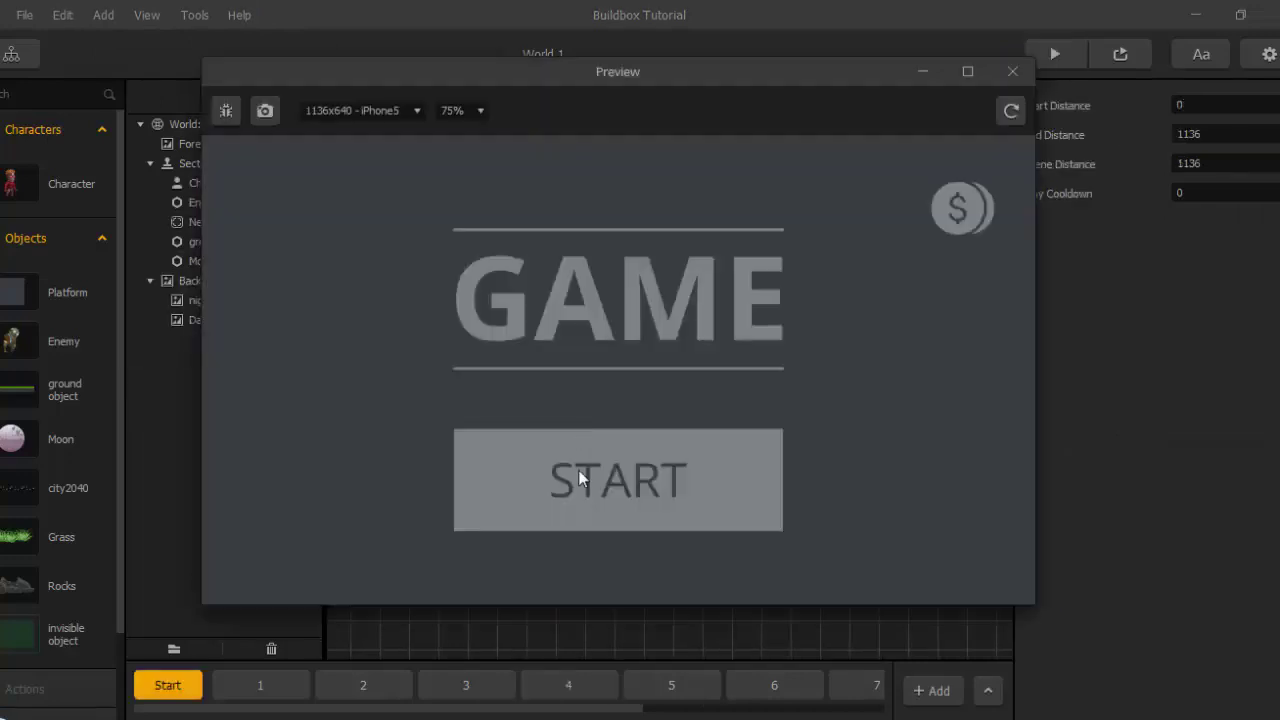
pyautogui.click(580, 478)
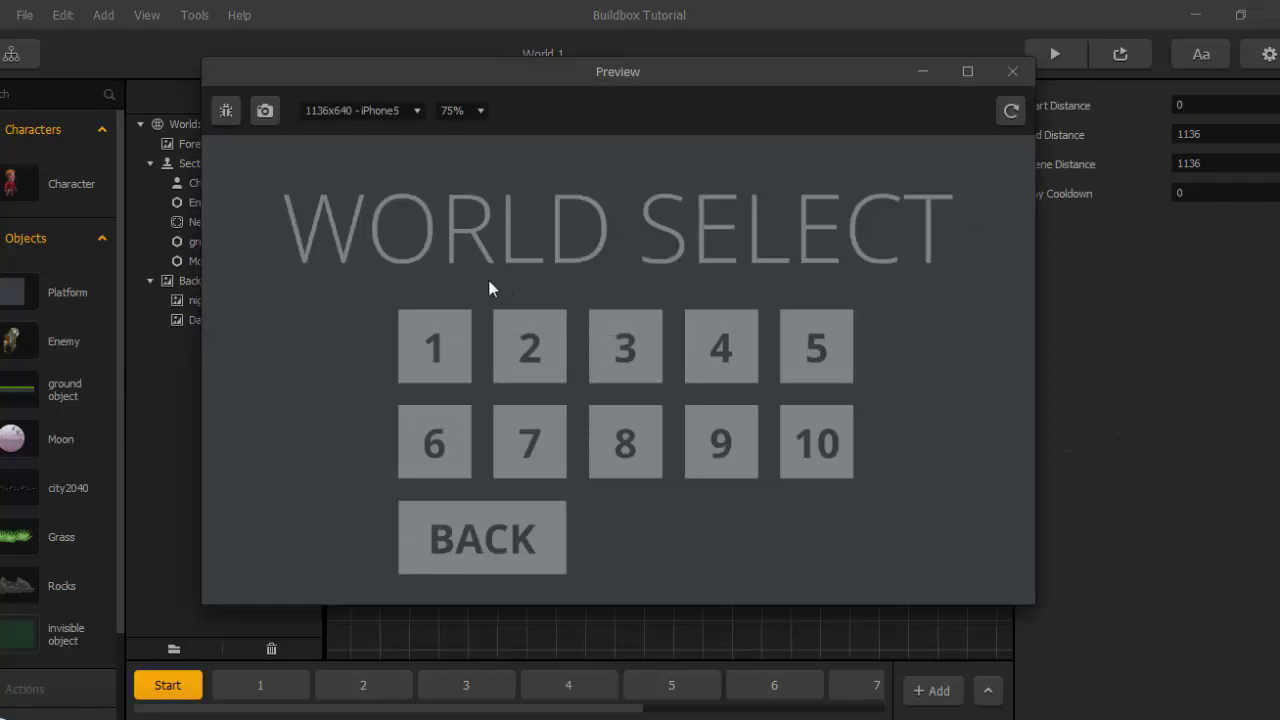
pyautogui.click(474, 340)
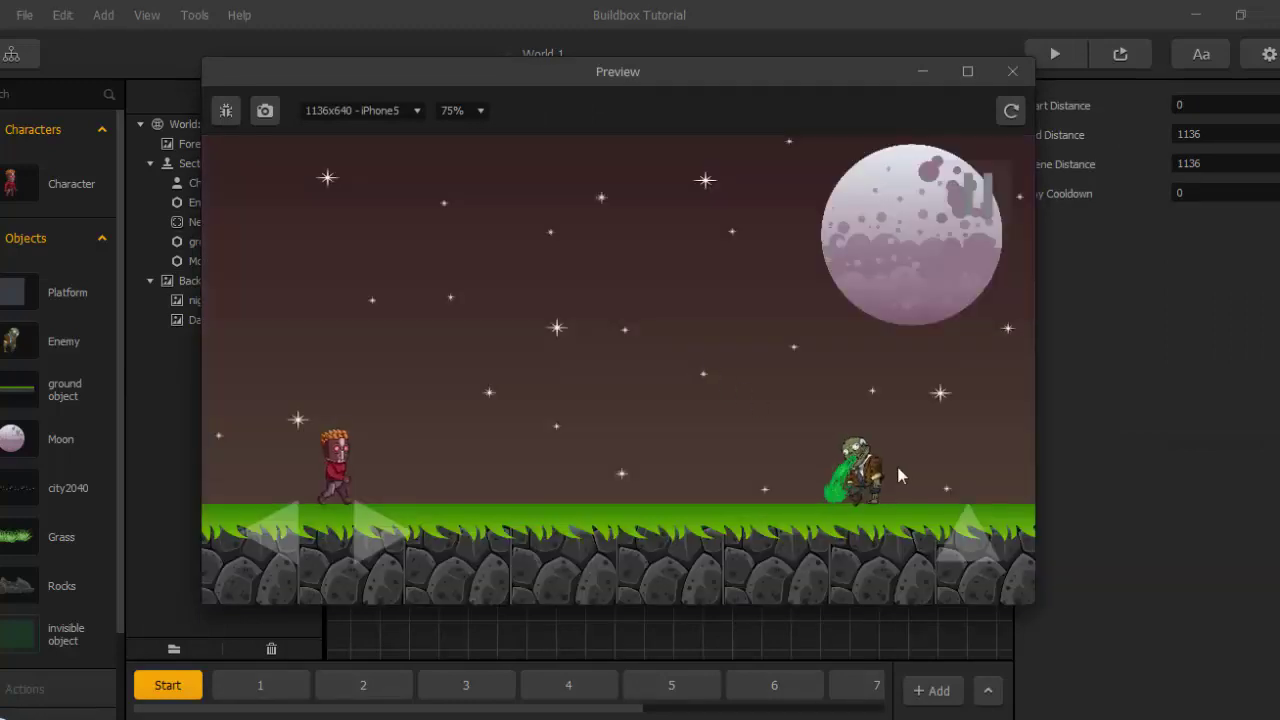
pyautogui.click(975, 547)
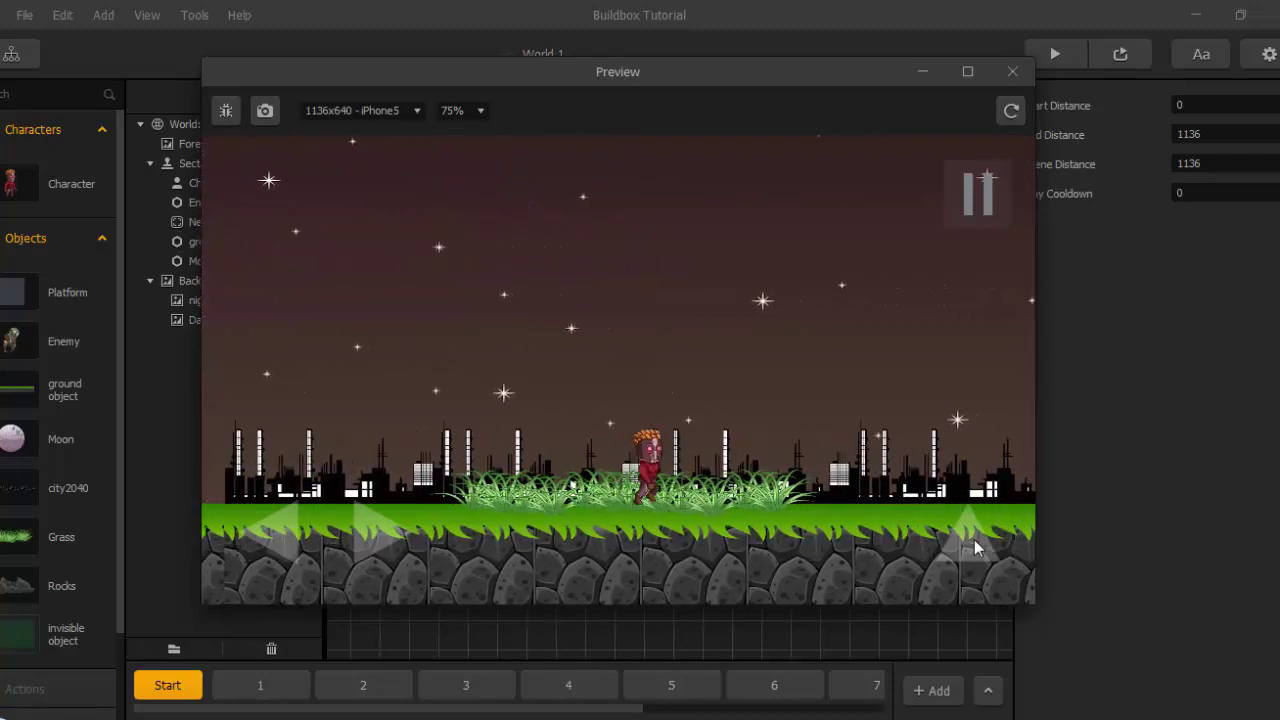
pyautogui.click(975, 545)
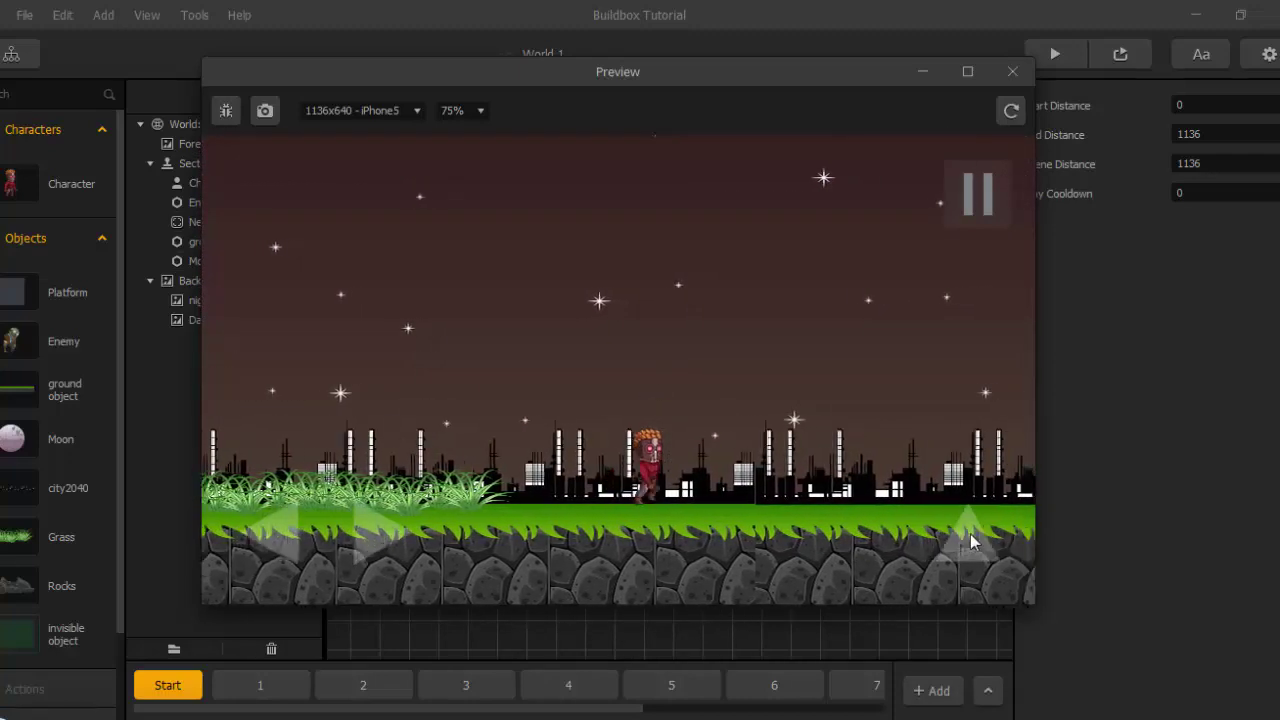
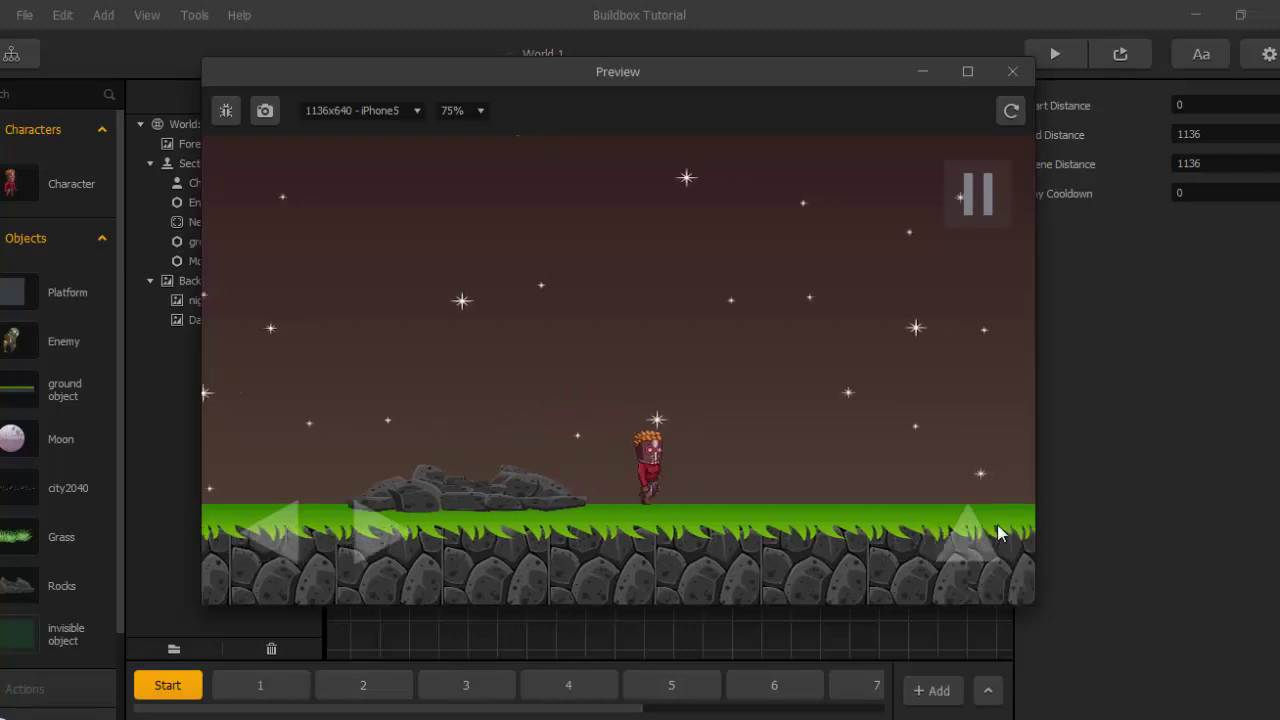
pyautogui.click(984, 550)
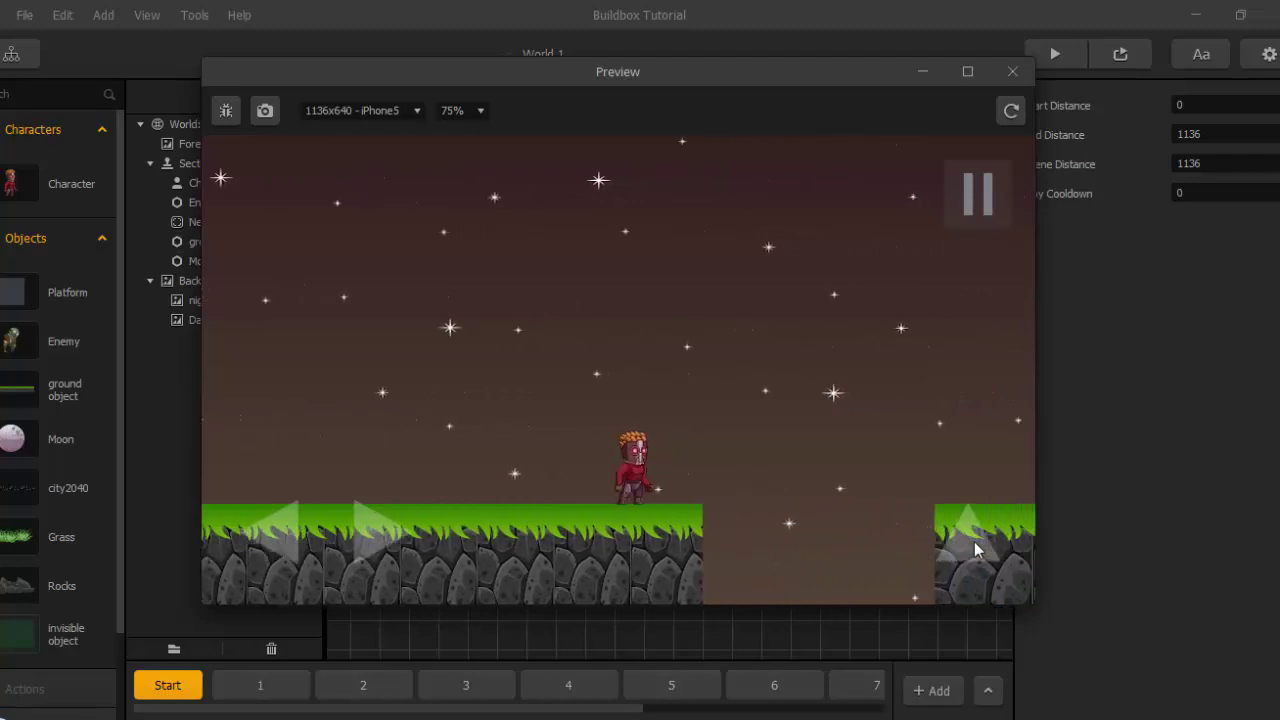
pyautogui.click(975, 548)
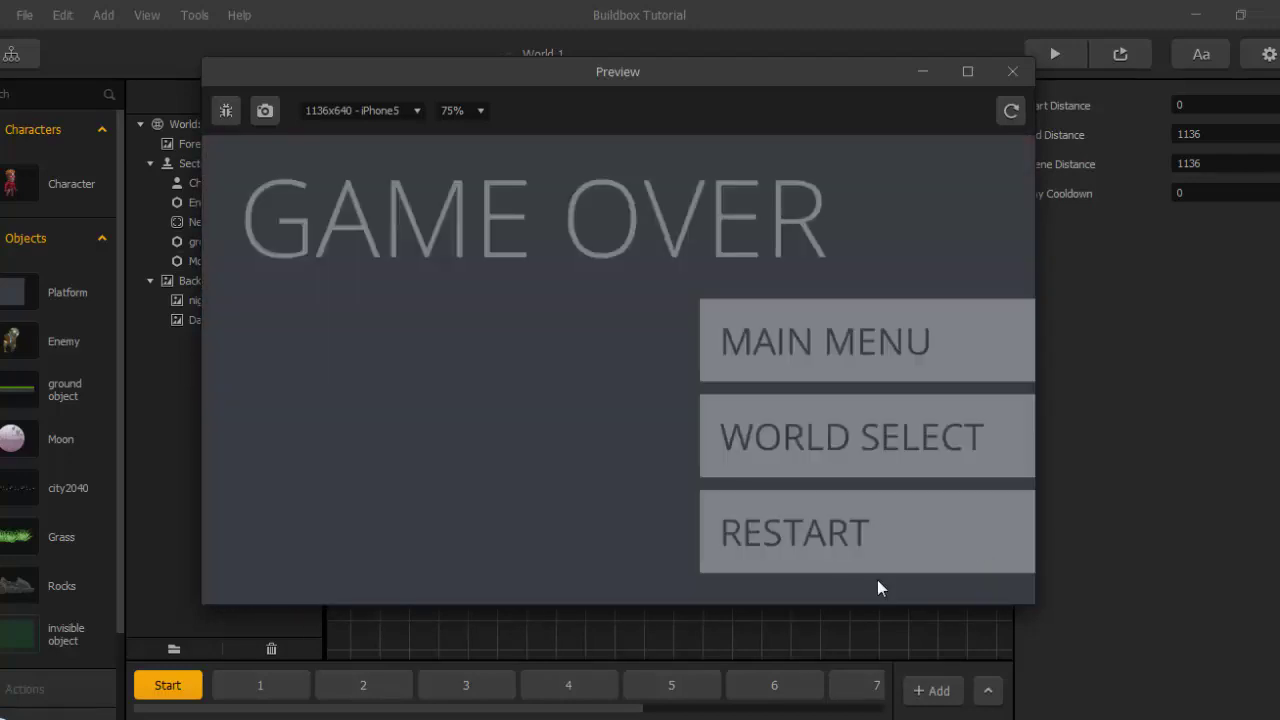
pyautogui.click(1012, 71)
# Reorder city2040 below the ground object in sections 2 and 3 so that it lies behind the grass.
pyautogui.click(338, 688)
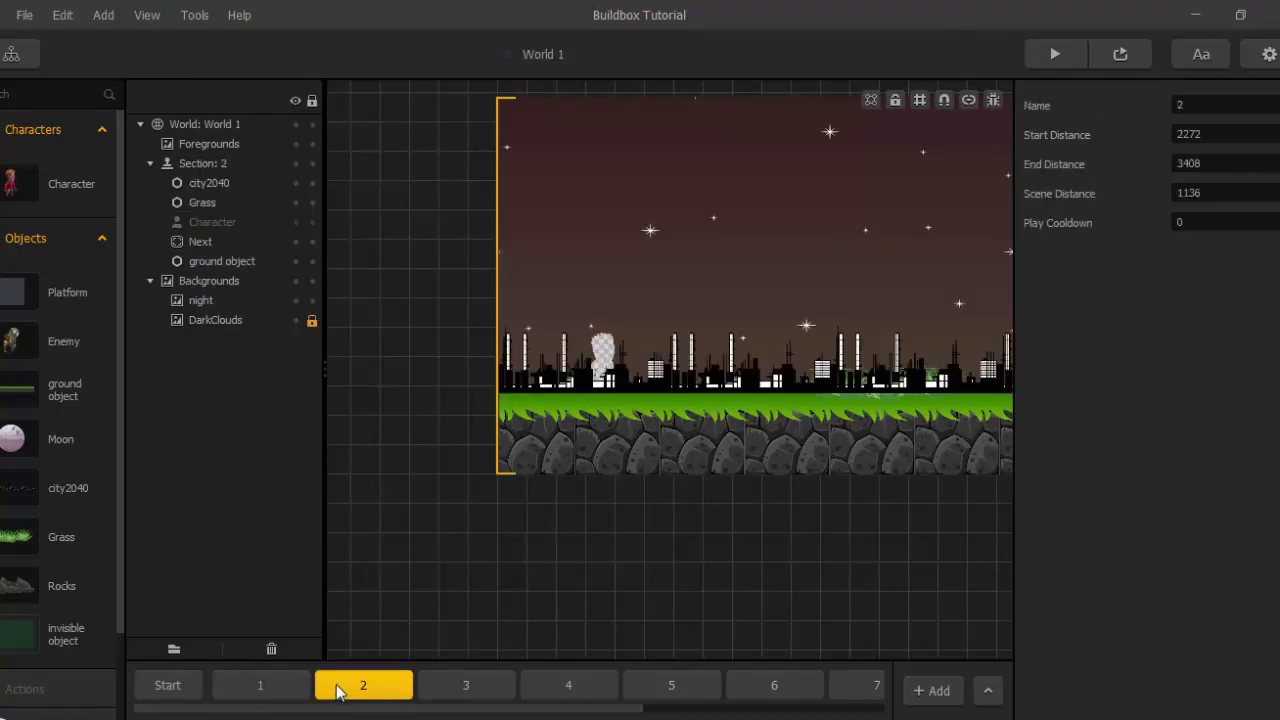
pyautogui.click(283, 688)
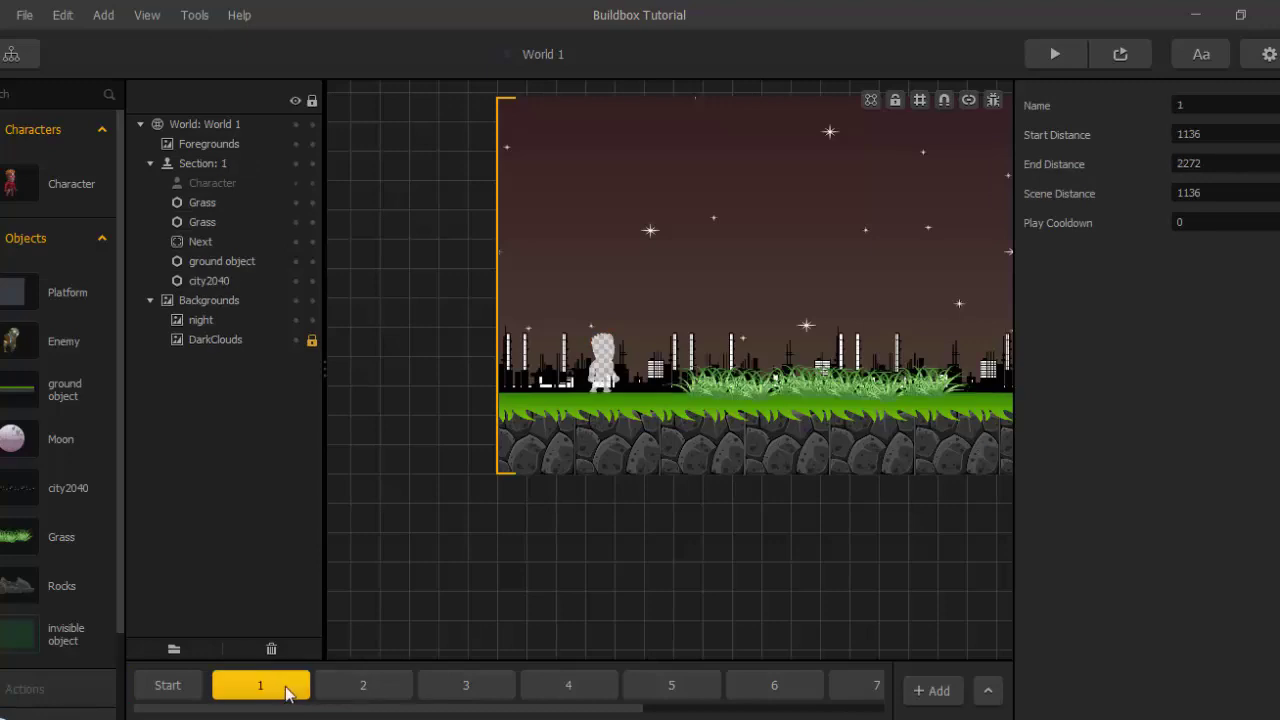
pyautogui.click(340, 688)
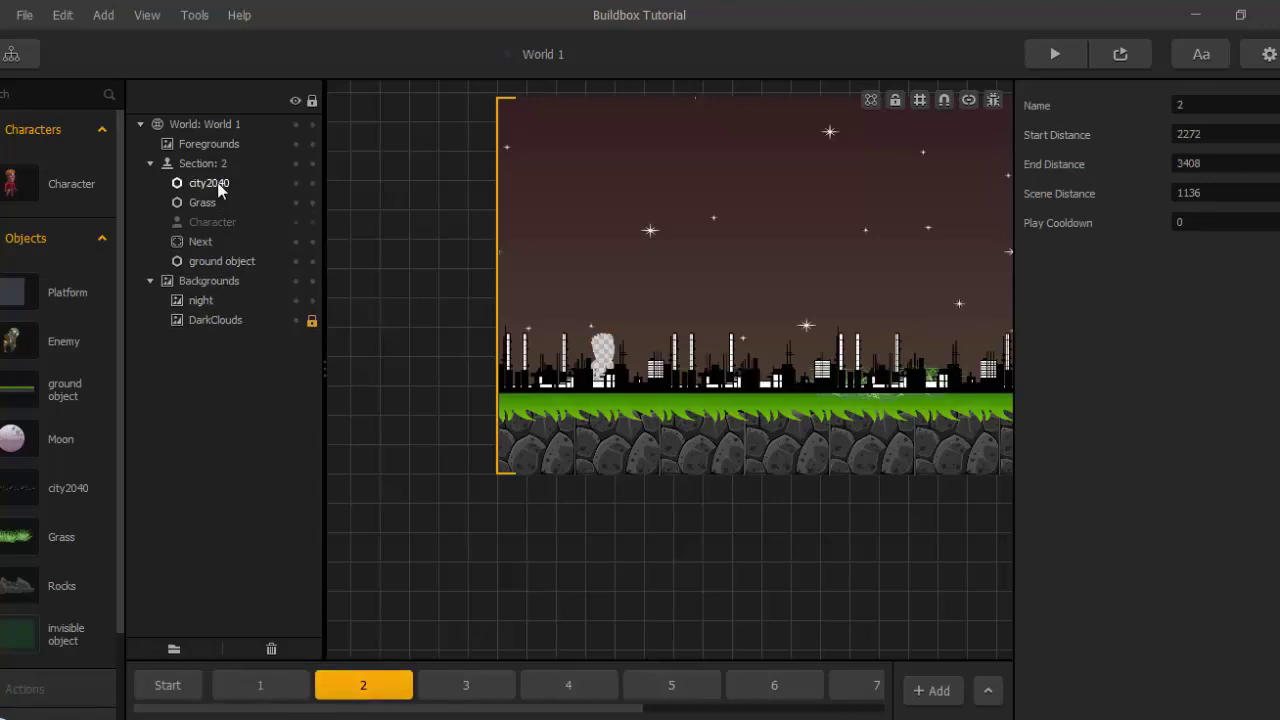
pyautogui.moveTo(217, 182); pyautogui.dragTo(234, 267)
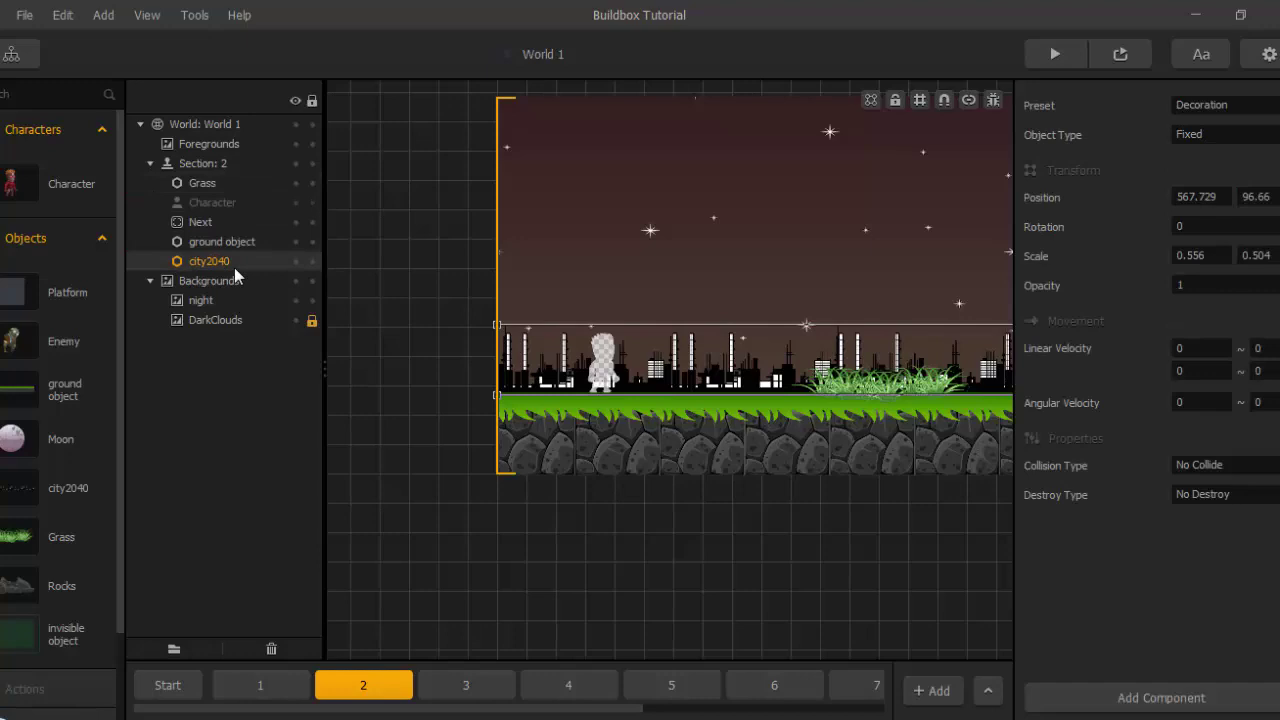
pyautogui.click(435, 692)
pyautogui.moveTo(209, 184); pyautogui.dragTo(226, 257)
# Lower the character-destroying Platform in section 5 to about X 972, Y -56, below the gap in the ground.
pyautogui.click(575, 685)
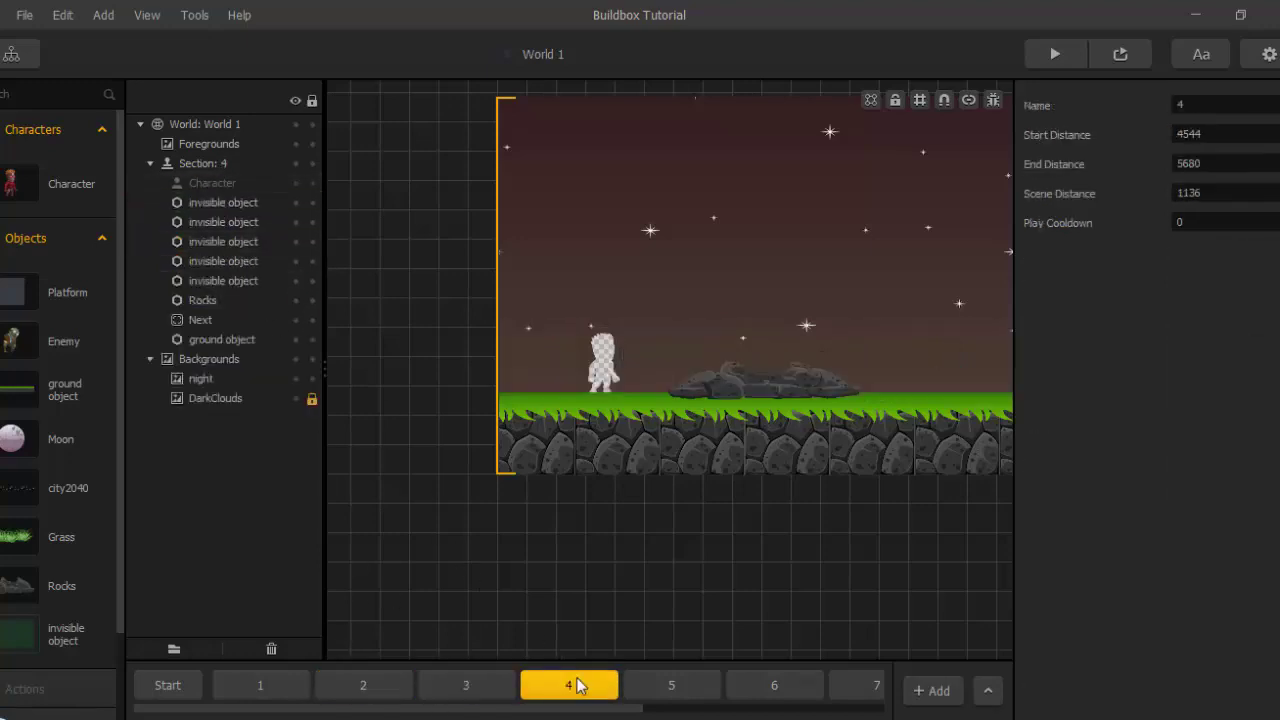
pyautogui.click(675, 683)
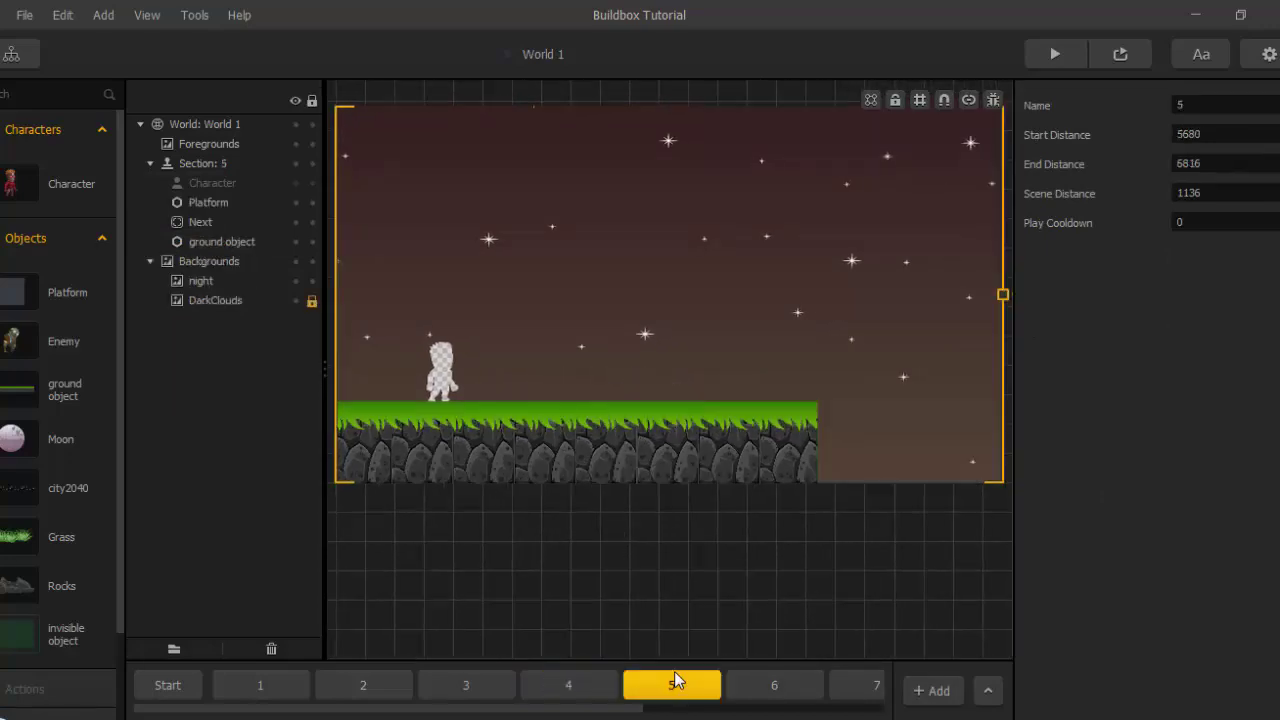
pyautogui.click(230, 246)
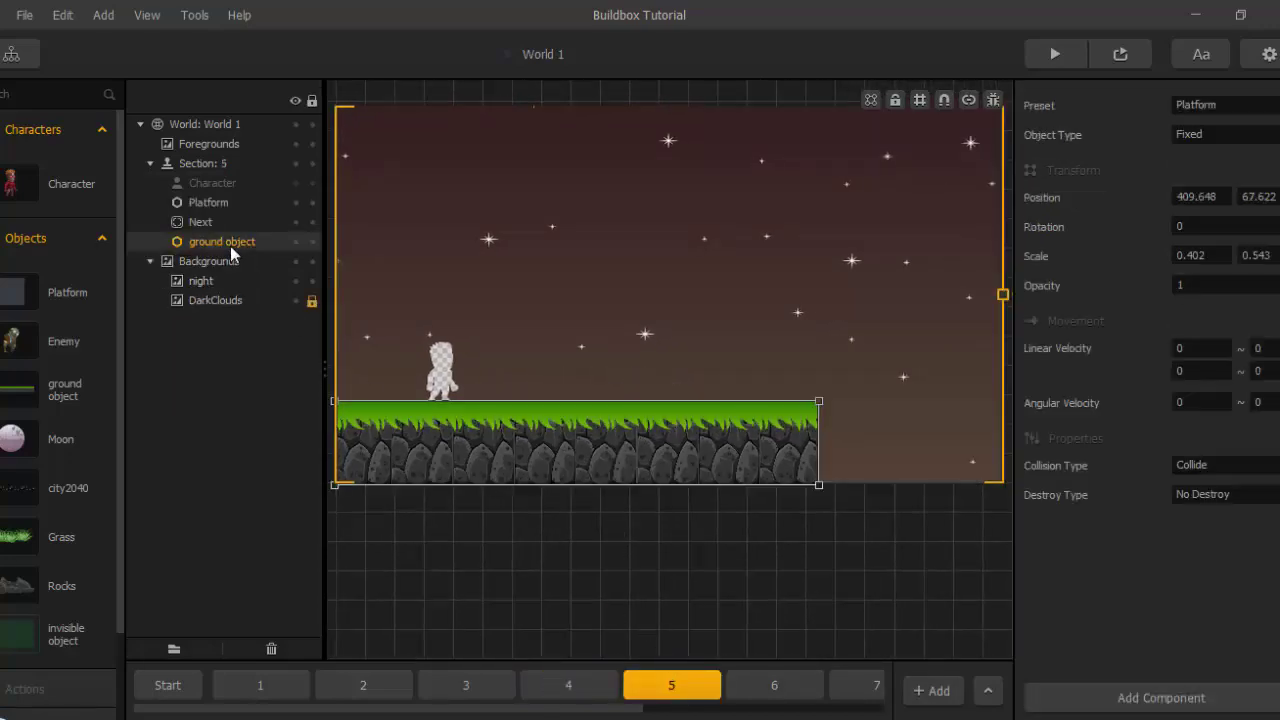
pyautogui.click(218, 204)
pyautogui.scroll(3, 916, 512)
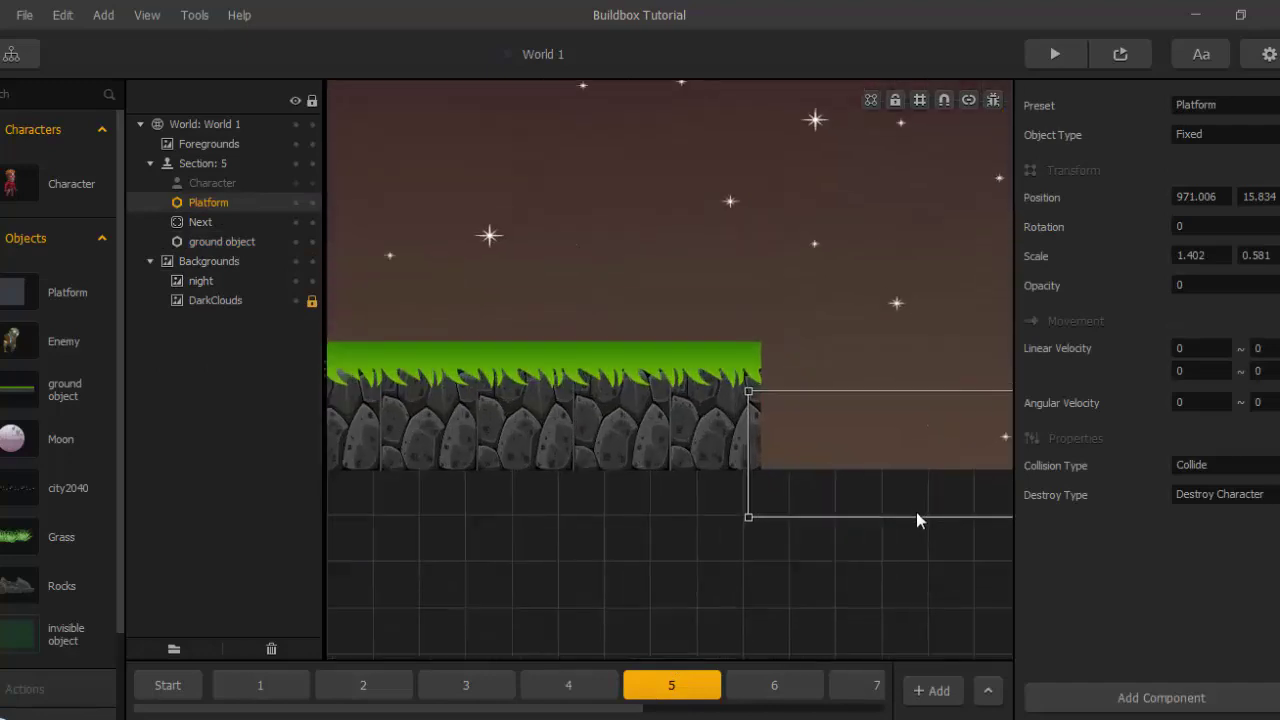
pyautogui.moveTo(889, 451); pyautogui.dragTo(888, 506)
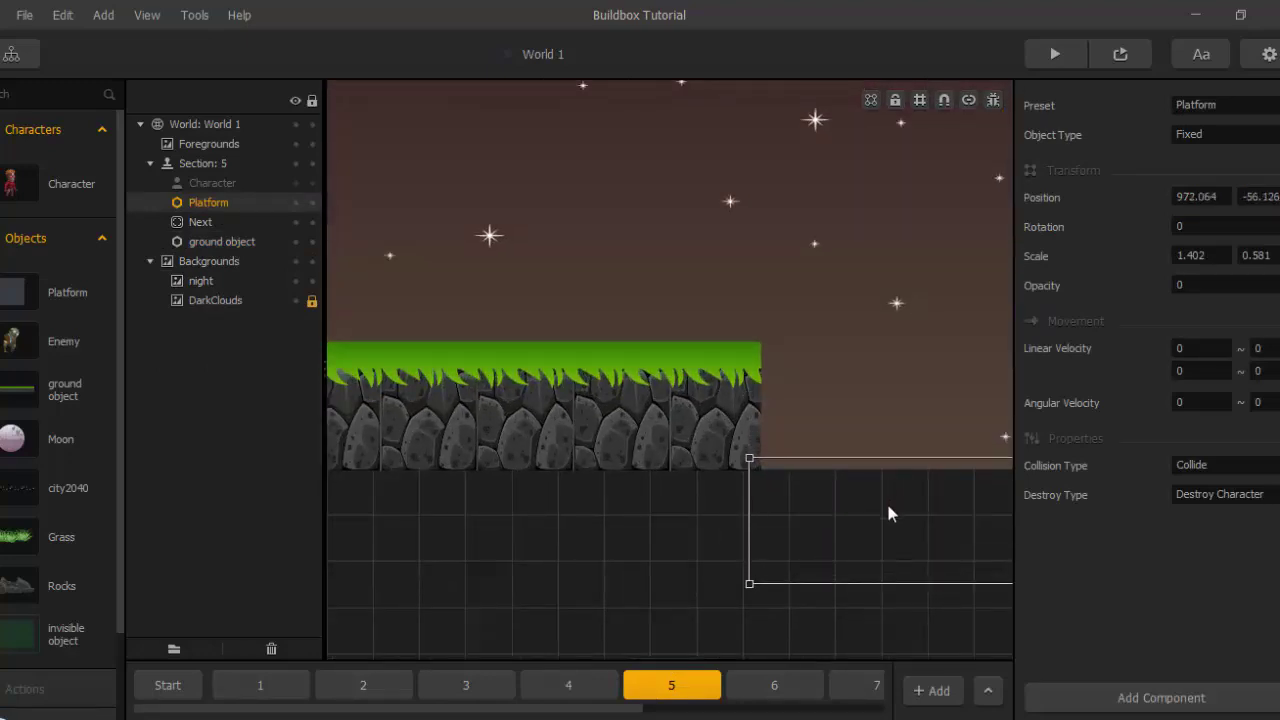
pyautogui.scroll(-3, 840, 530)
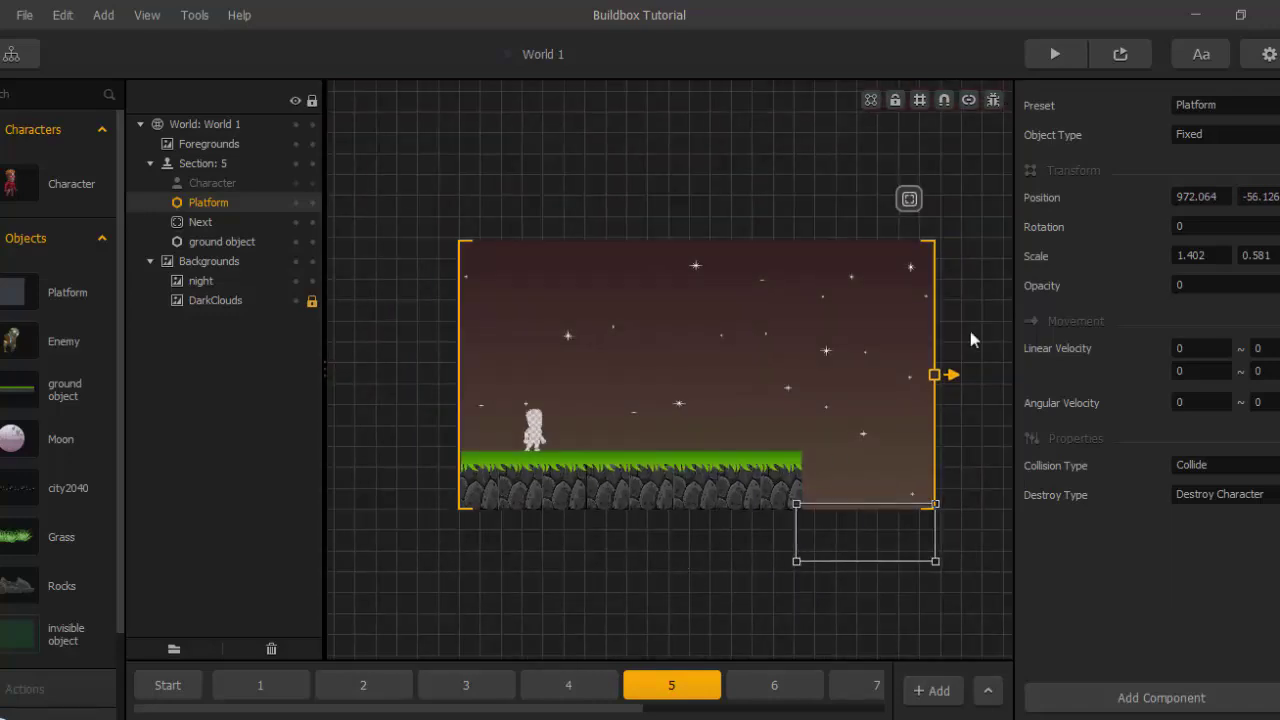
# Preview the game from section 5, run the character into the gap, and close the preview.
pyautogui.click(1120, 56)
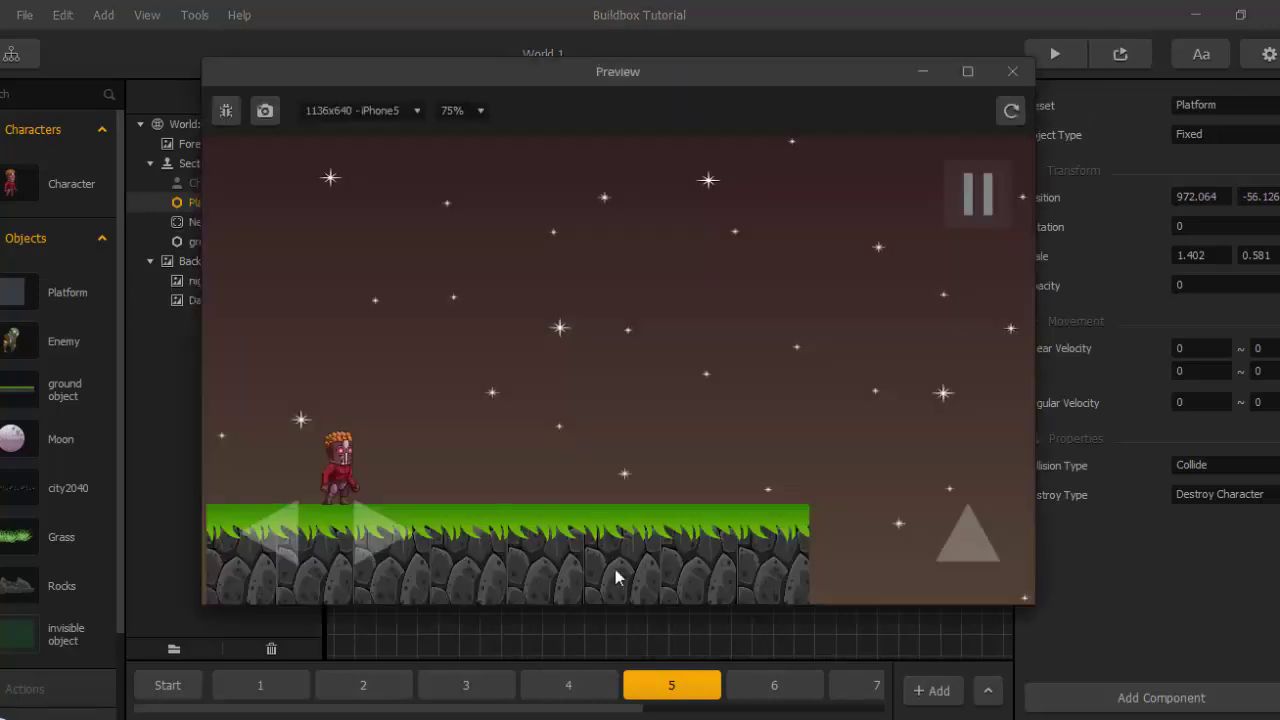
pyautogui.press('Right')
pyautogui.click(973, 532)
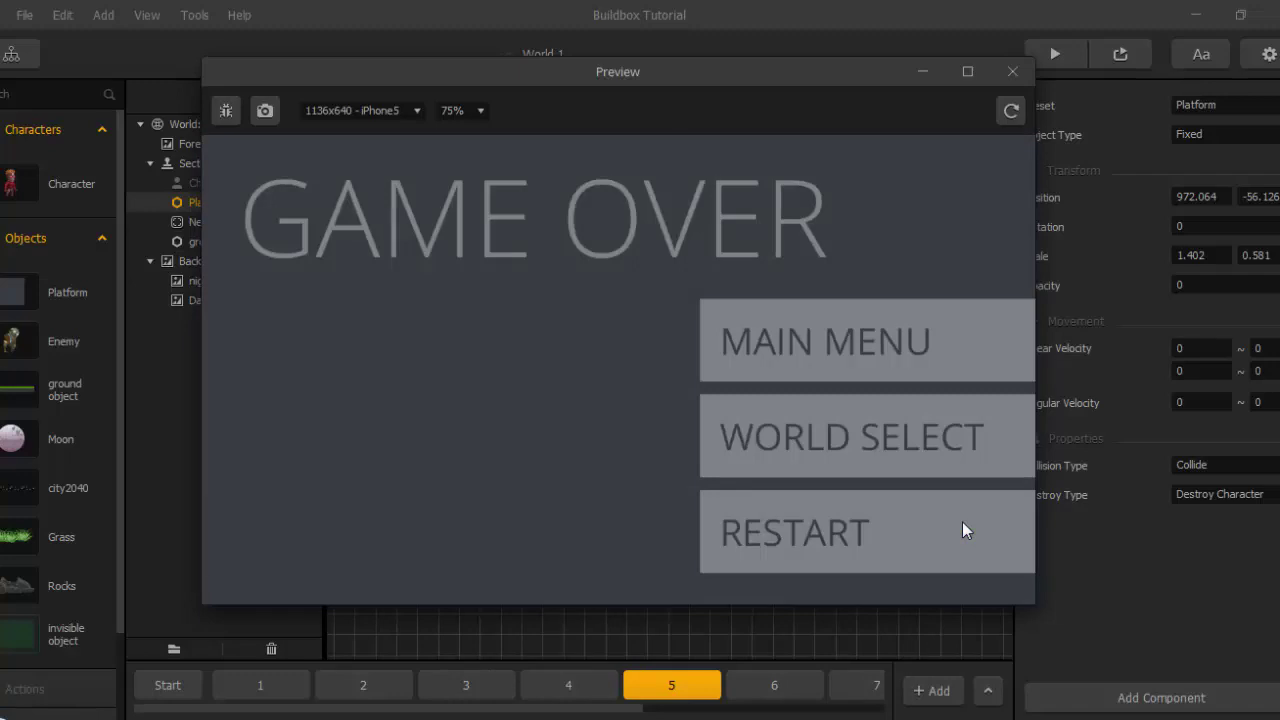
pyautogui.click(1011, 73)
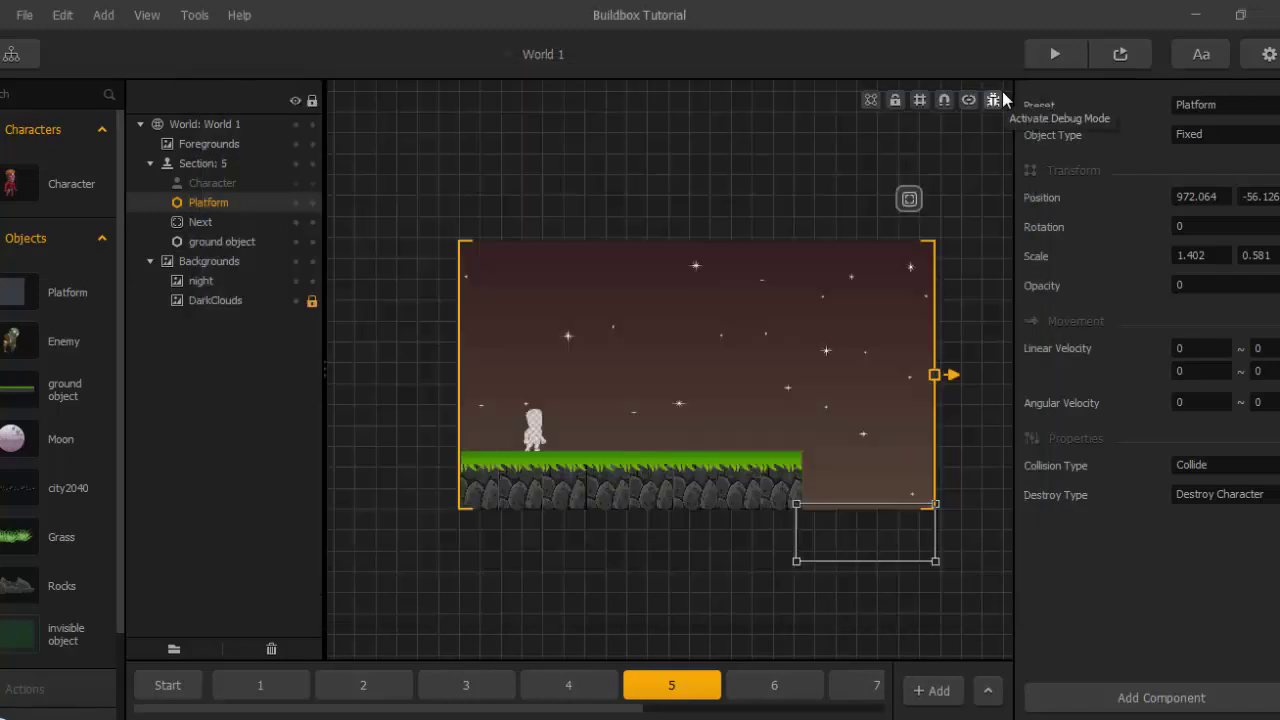
pyautogui.click(800, 686)
pyautogui.click(868, 686)
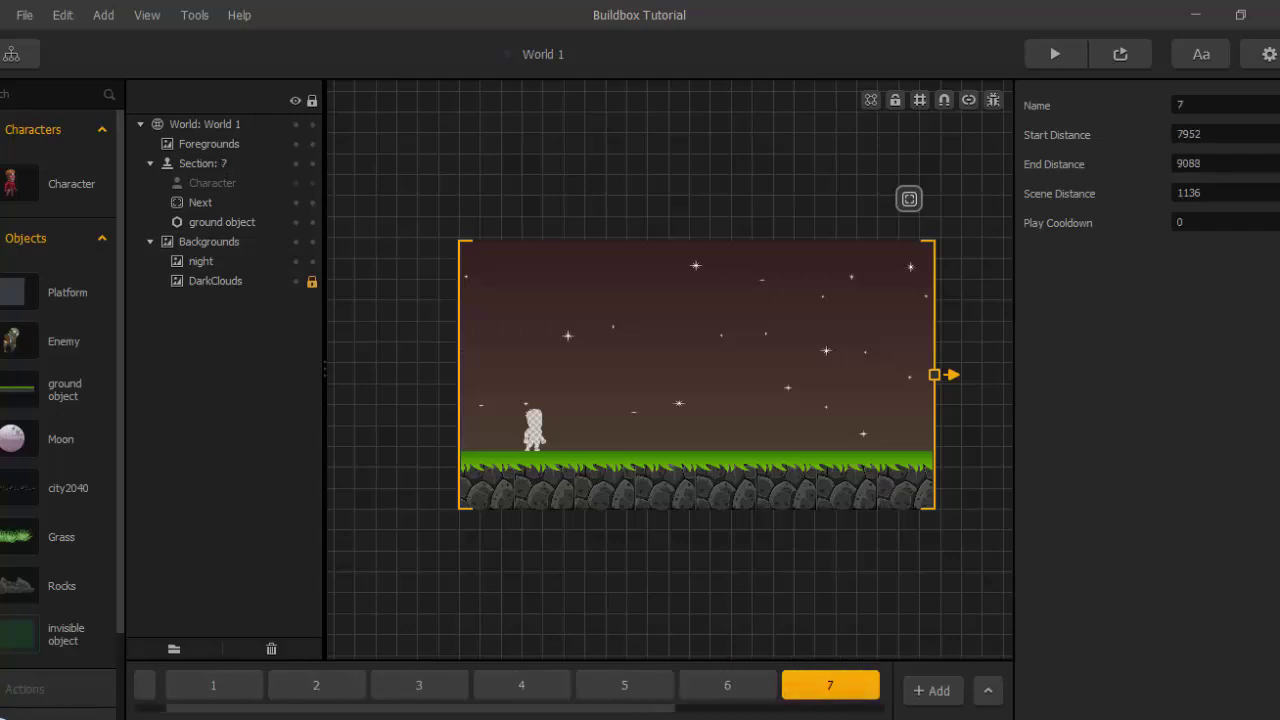
pyautogui.moveTo(661, 709); pyautogui.dragTo(622, 717)
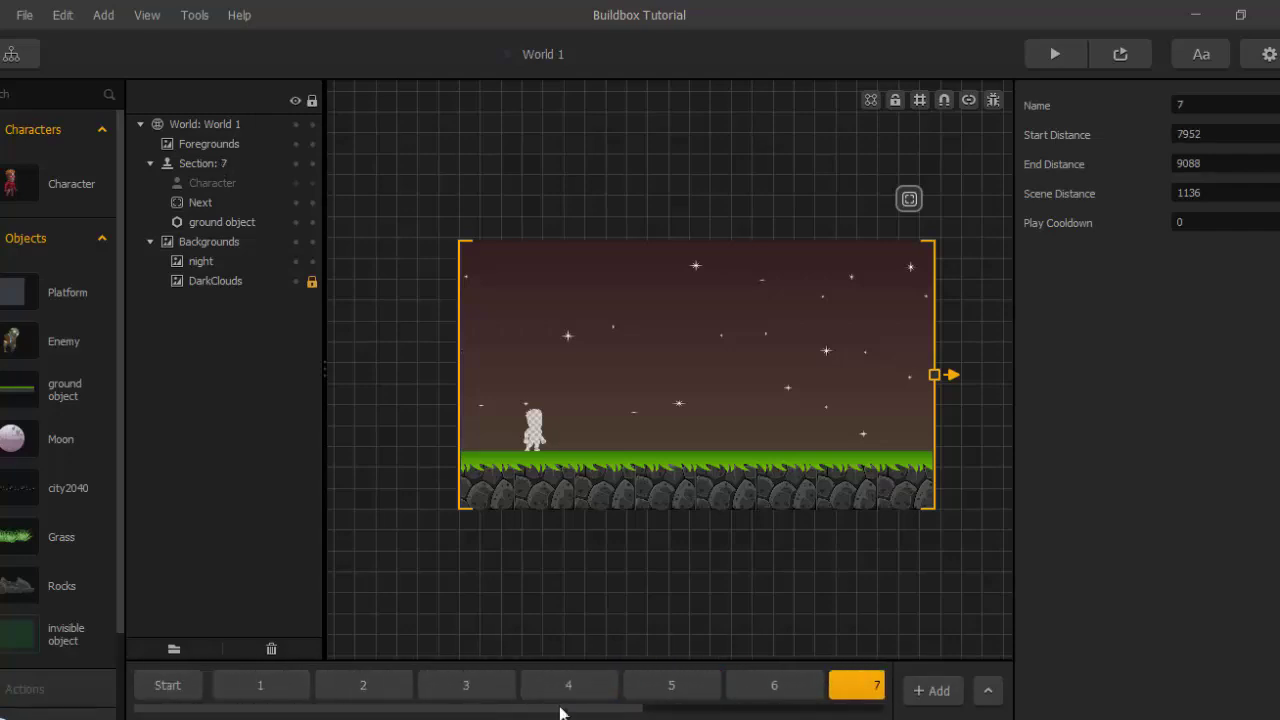
pyautogui.click(776, 686)
pyautogui.click(691, 693)
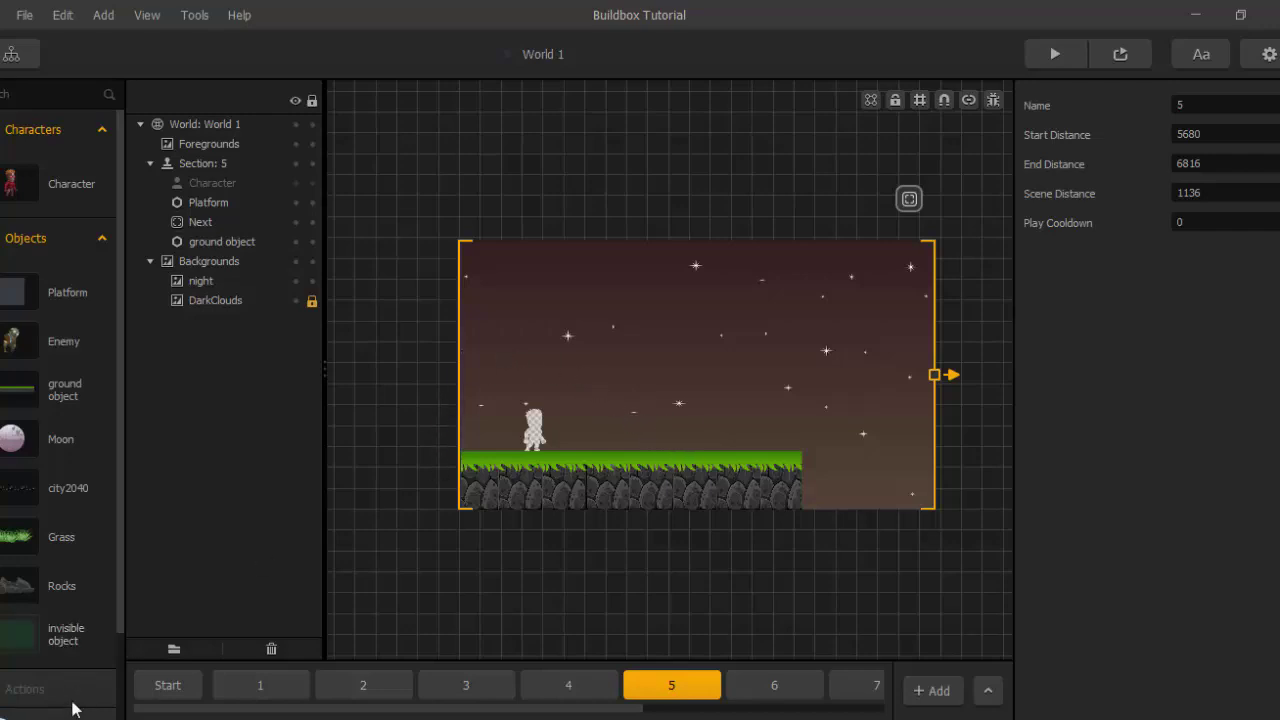
# Add the invisible object image from the Assets folder to the section 5 scene at about X 503, Y 335, and minimize the folder window.
pyautogui.moveTo(315, 715)
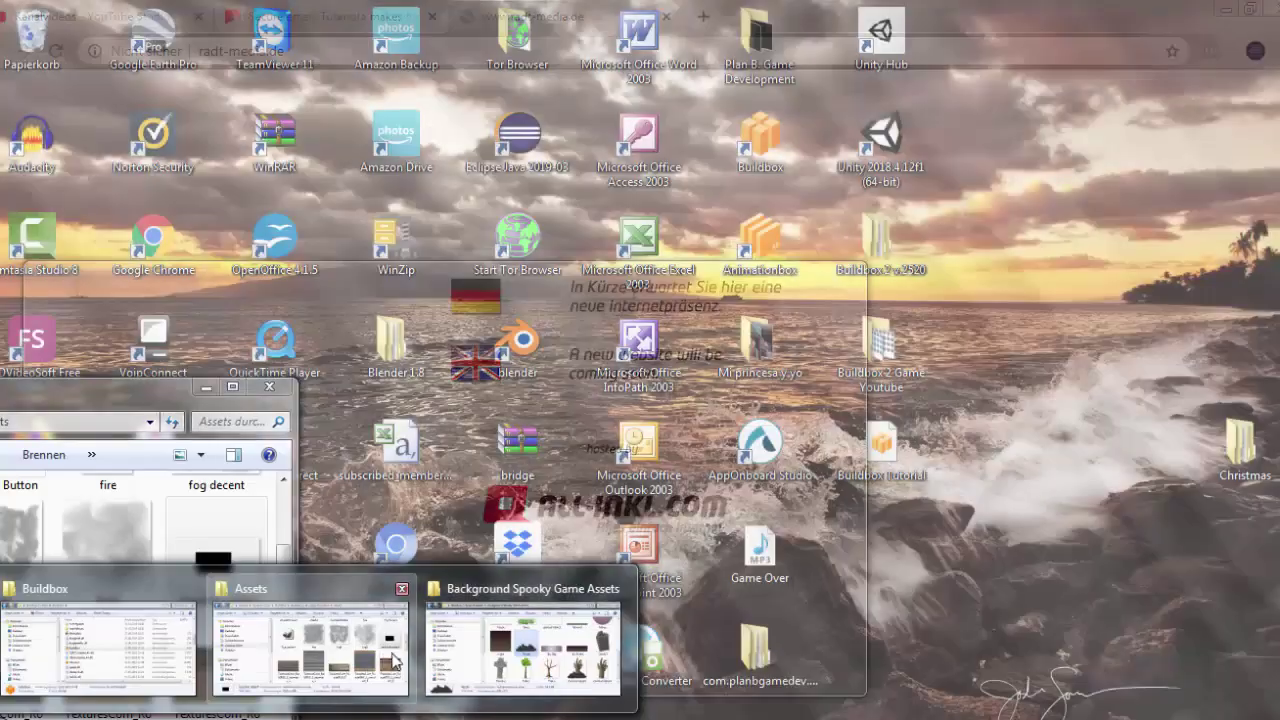
pyautogui.moveTo(474, 660)
pyautogui.click(310, 648)
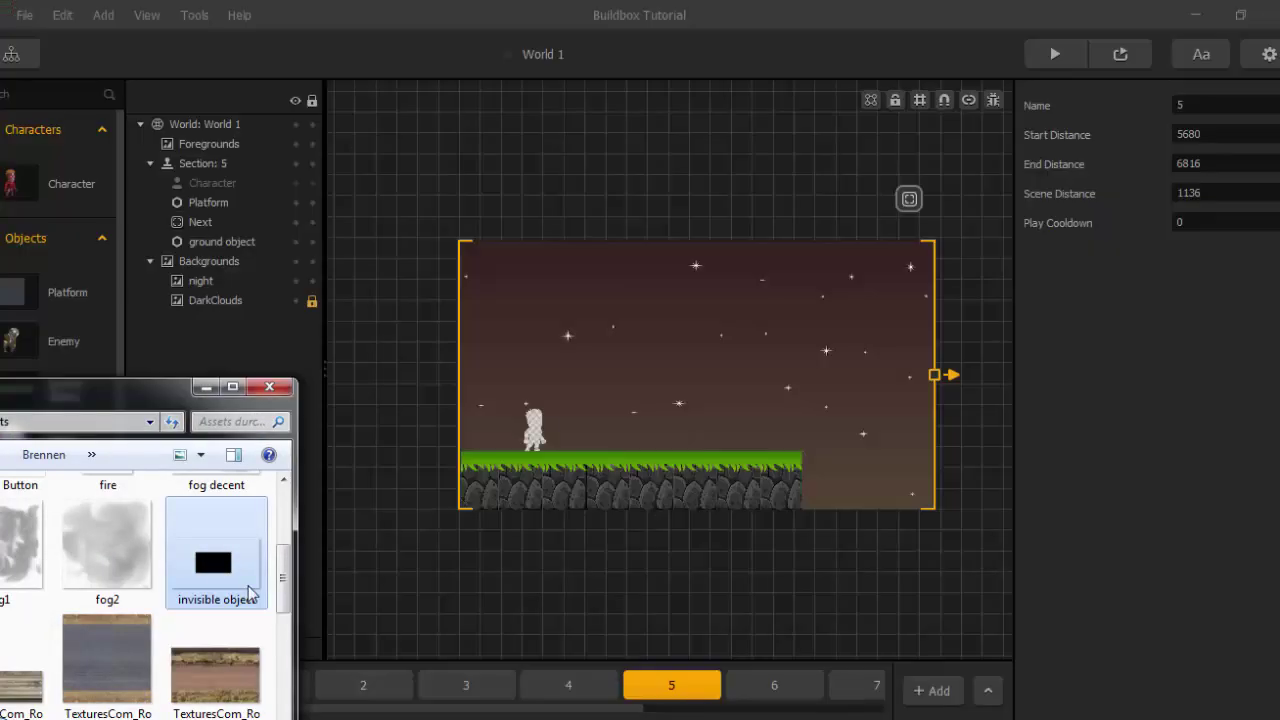
pyautogui.moveTo(212, 573); pyautogui.dragTo(530, 520)
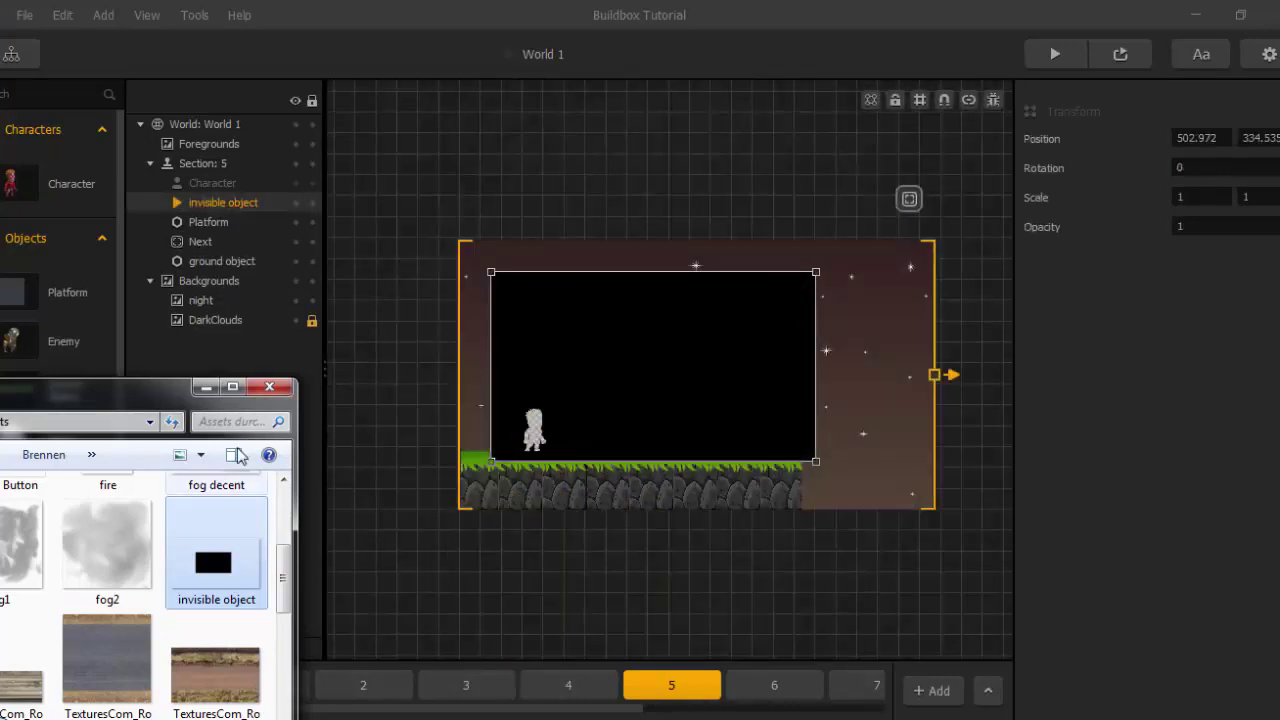
pyautogui.click(205, 387)
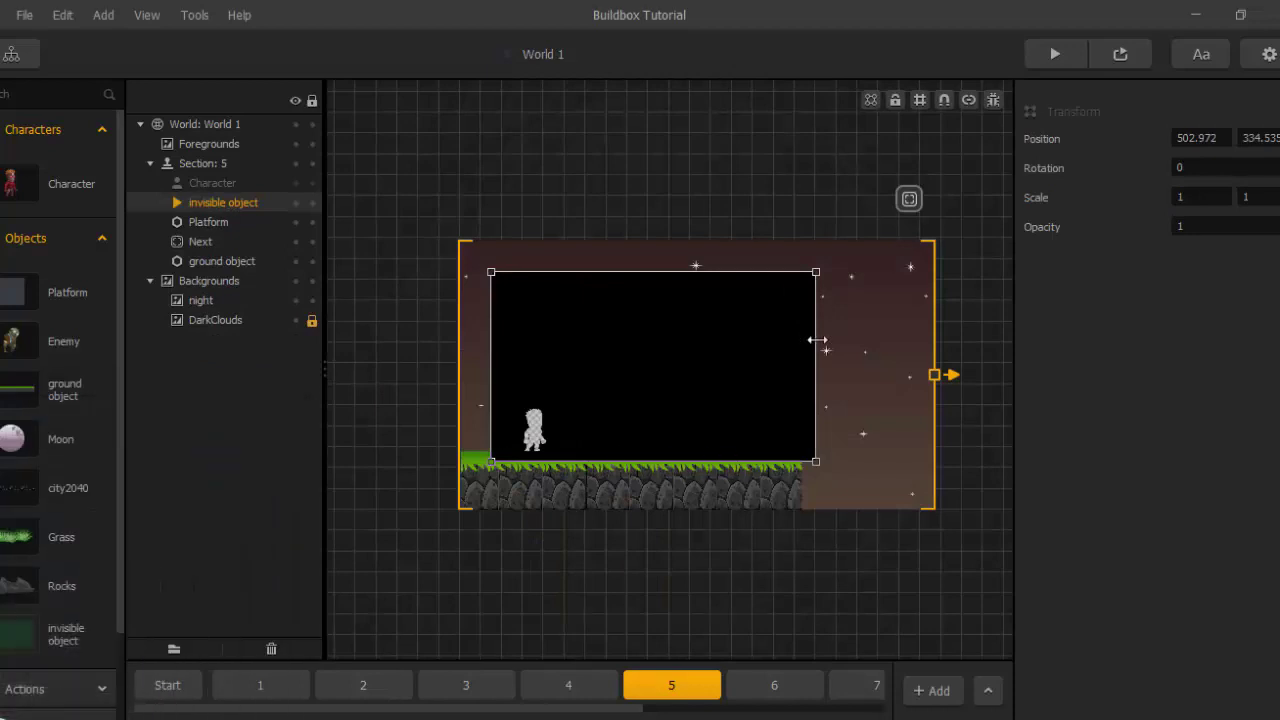
# Reshape the invisible object in section 5 into a narrow column scaled about 0.086 by 1.176 and place it at about X 322, Y 380.
pyautogui.moveTo(818, 341); pyautogui.dragTo(569, 376)
pyautogui.scroll(2, 565, 378)
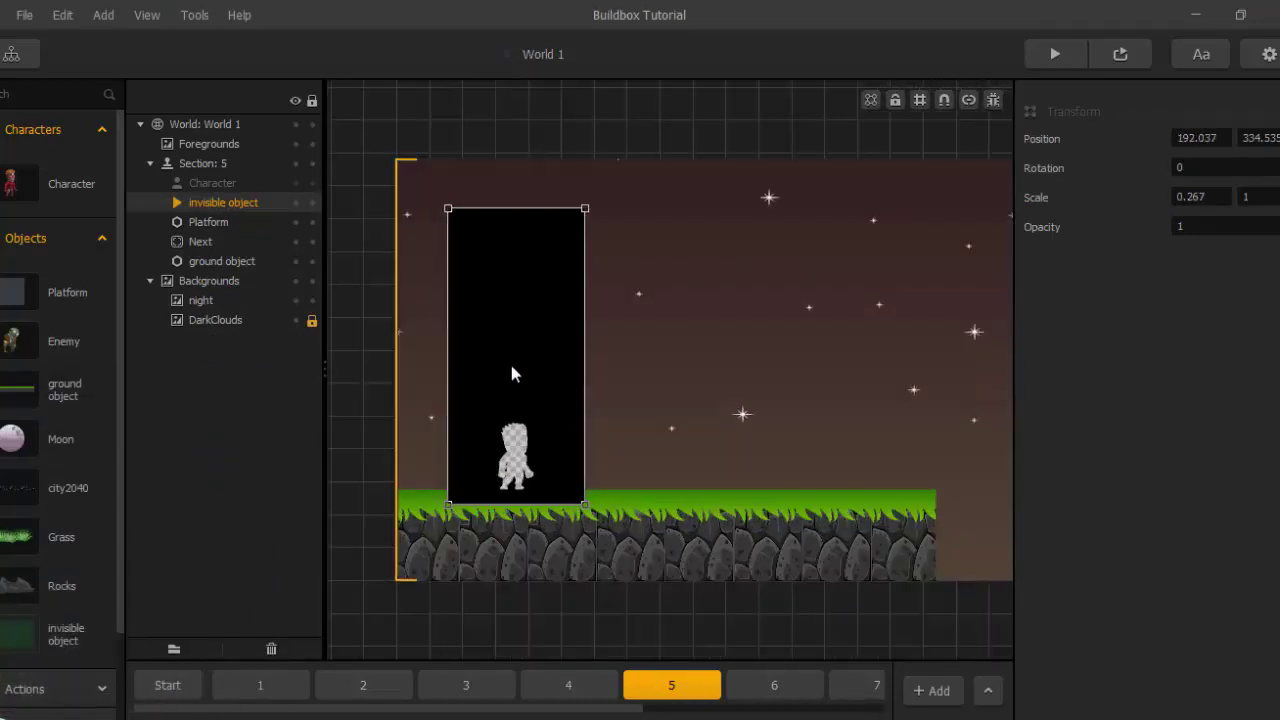
pyautogui.moveTo(449, 330); pyautogui.dragTo(557, 345)
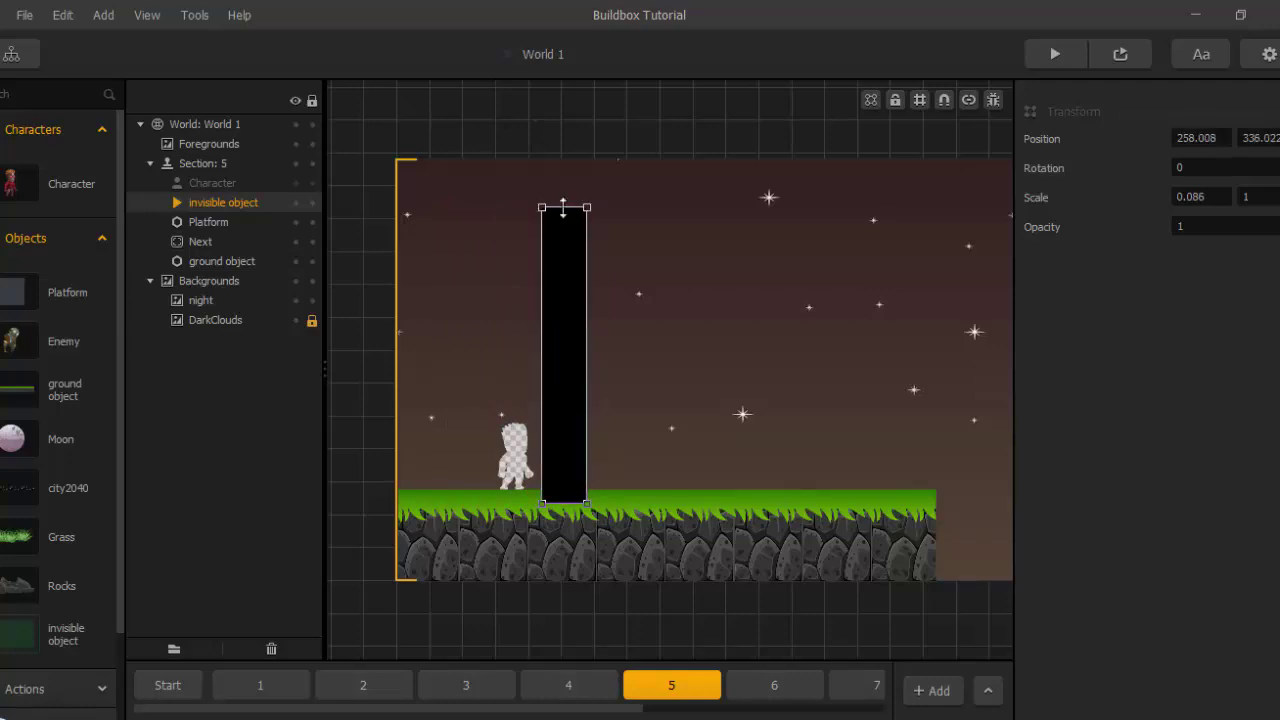
pyautogui.moveTo(563, 207); pyautogui.dragTo(565, 153)
pyautogui.moveTo(567, 205); pyautogui.dragTo(609, 201)
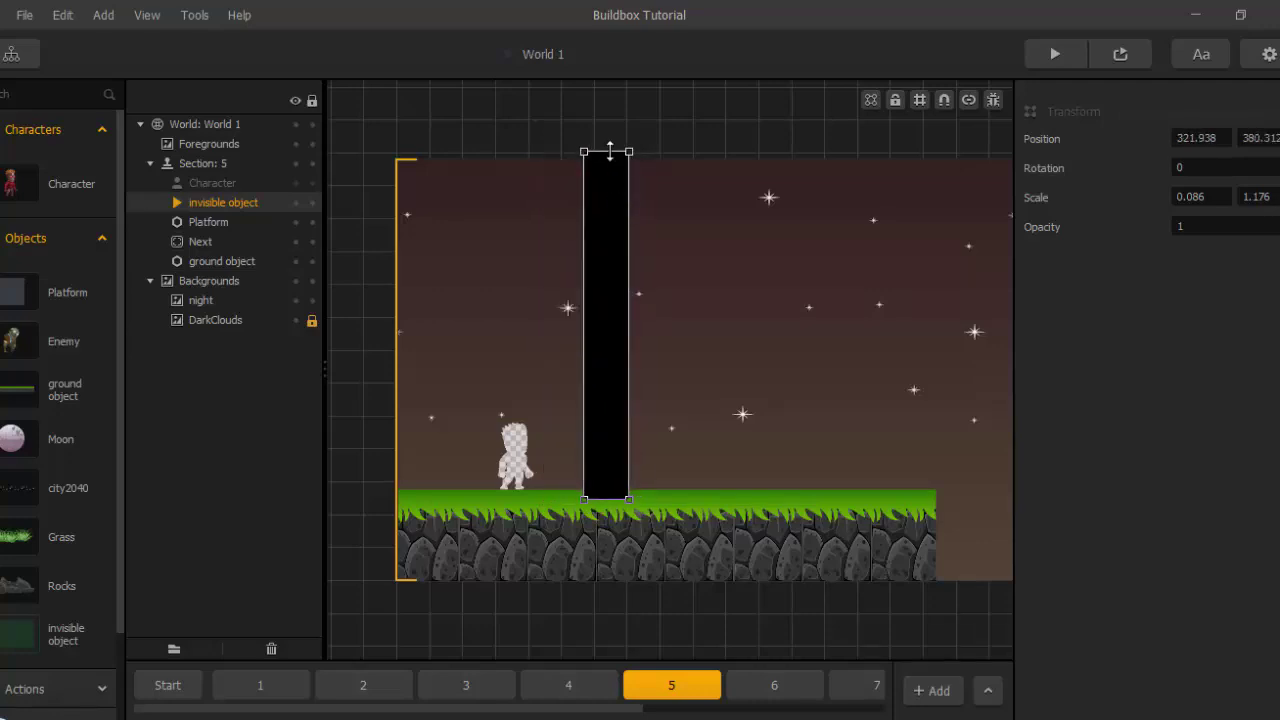
# Set the action type of the invisible object under Actions to Set Checkpoint.
pyautogui.scroll(-2, 102, 537)
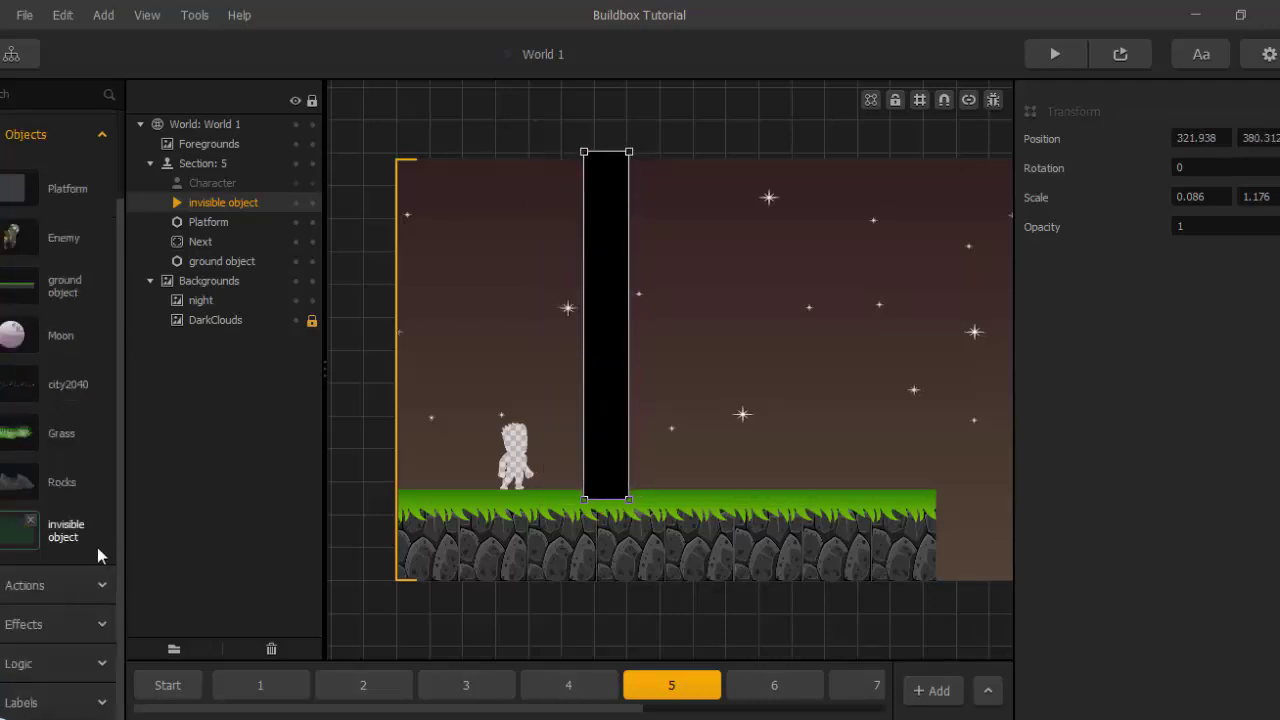
pyautogui.click(20, 541)
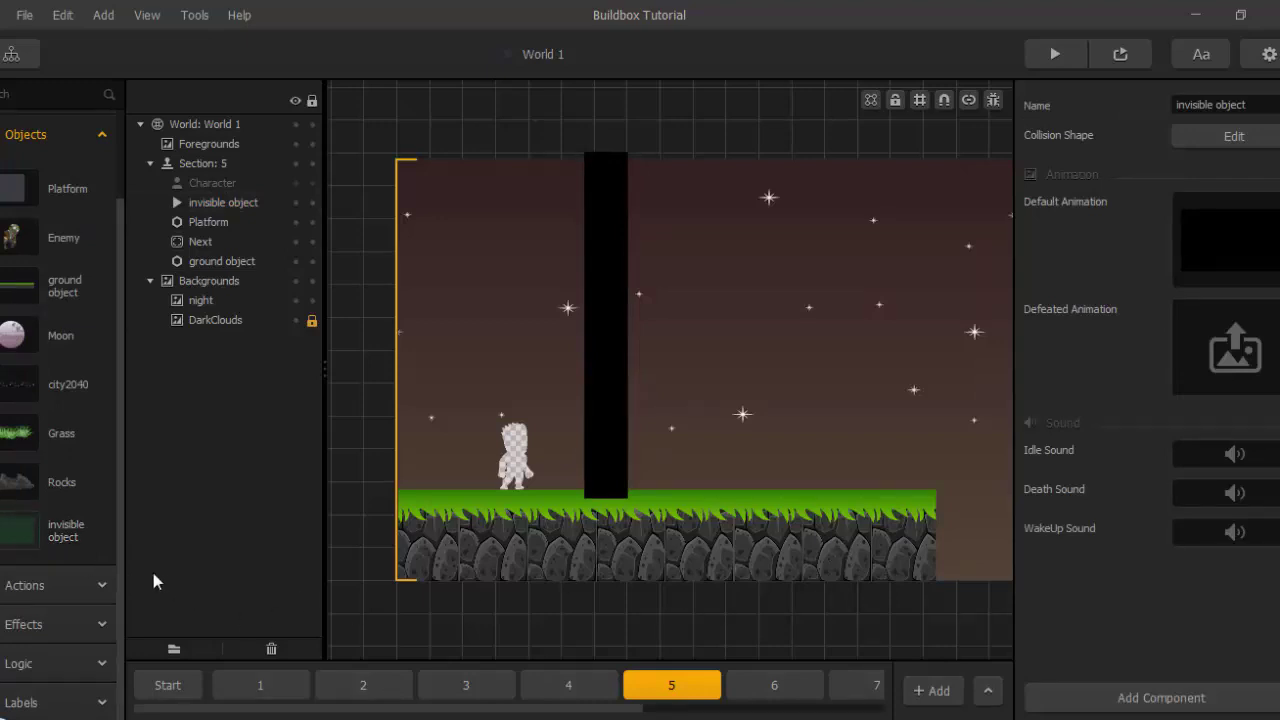
pyautogui.click(61, 590)
pyautogui.scroll(-1, 59, 586)
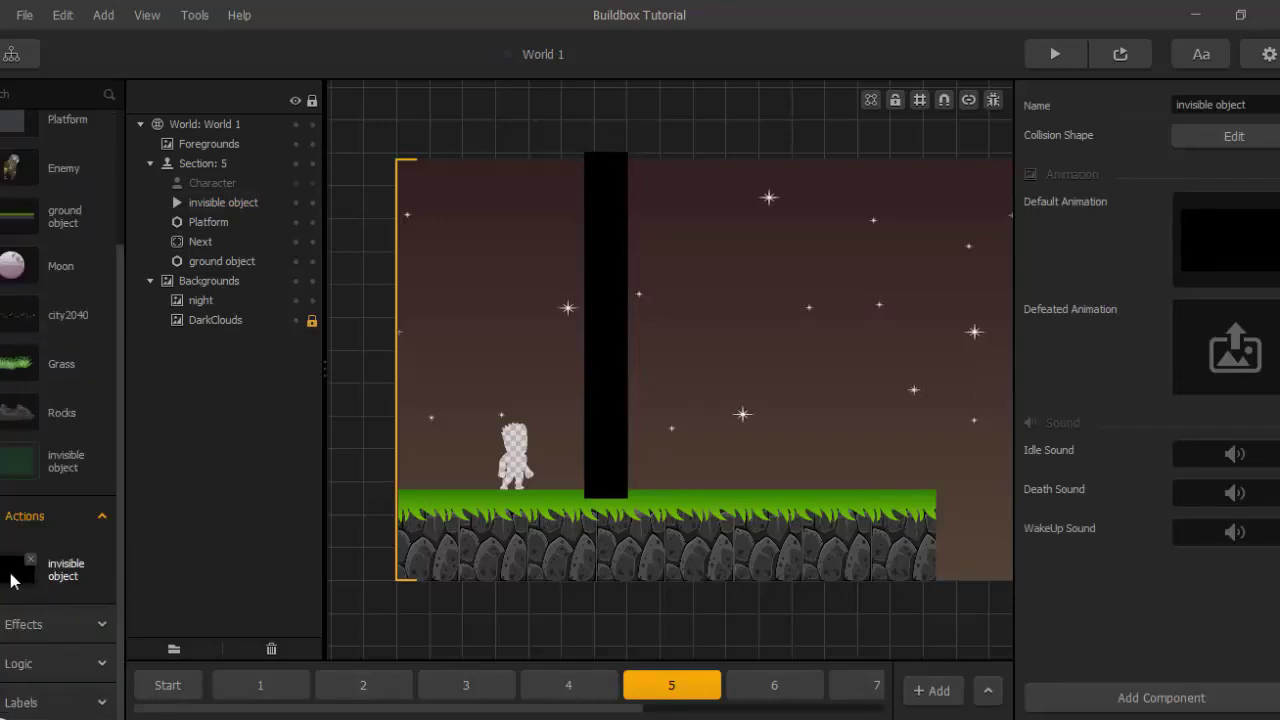
pyautogui.click(11, 577)
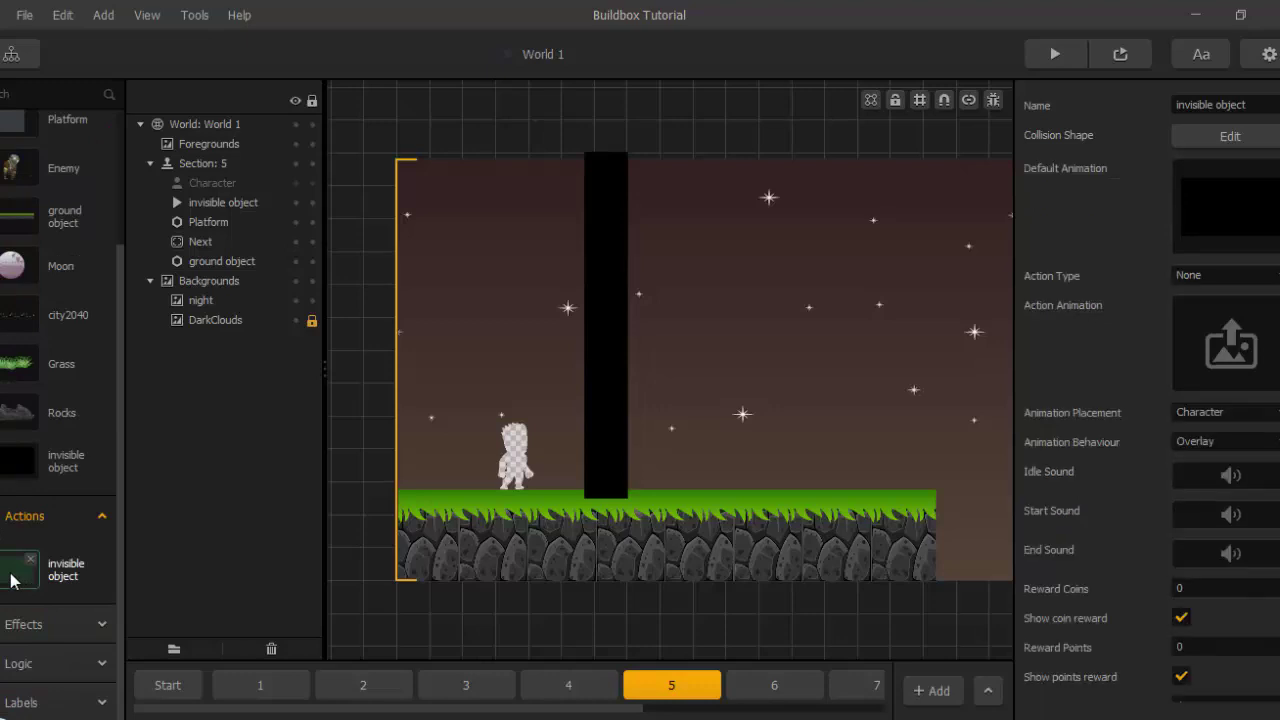
pyautogui.click(1205, 276)
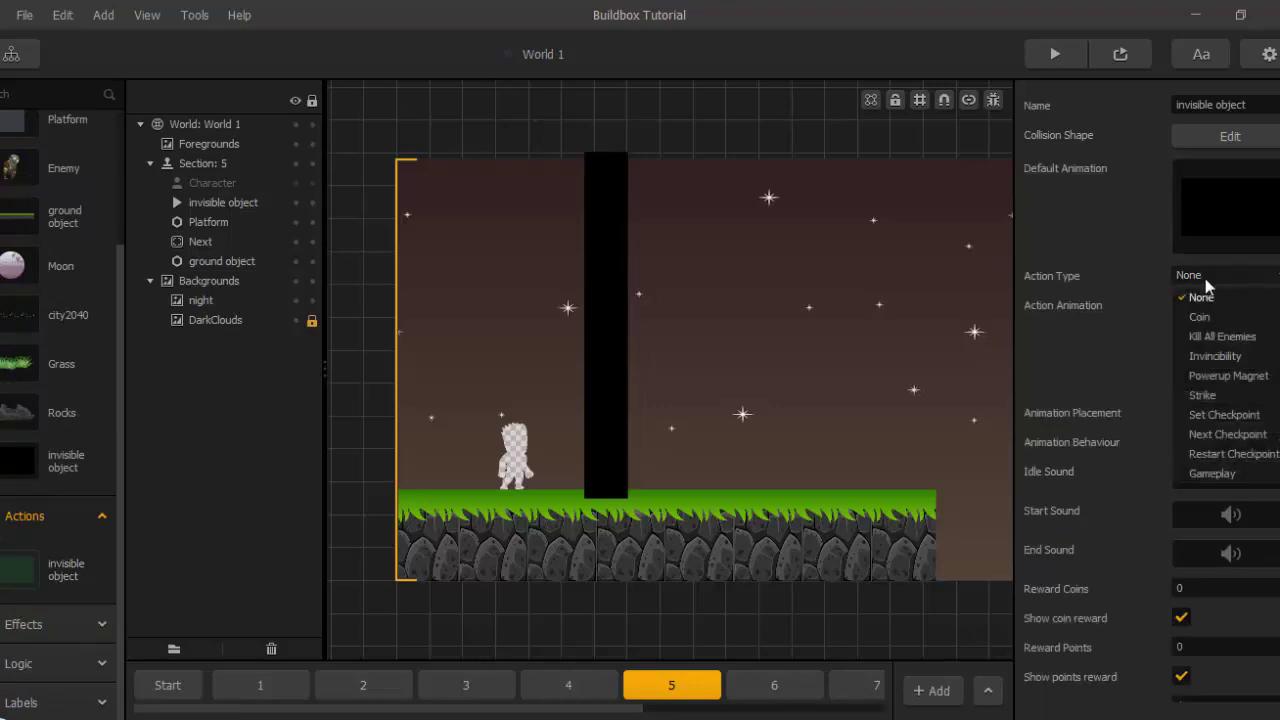
pyautogui.click(1213, 414)
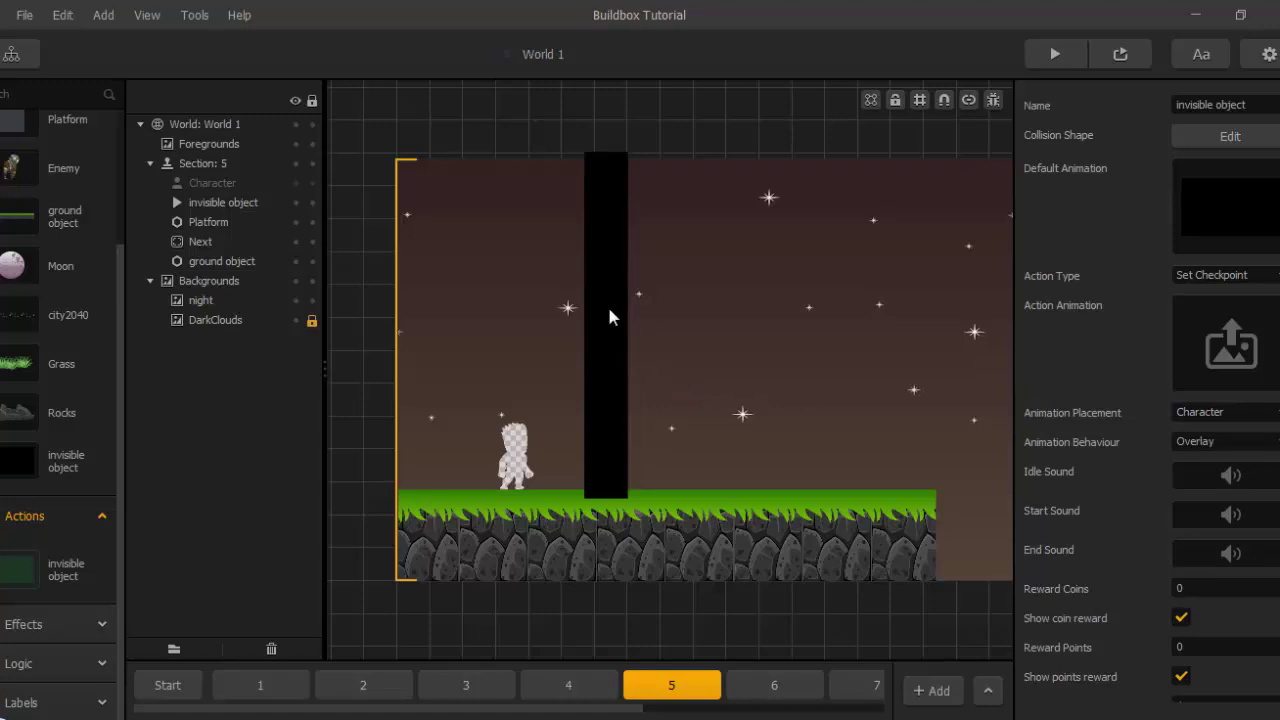
# Fit the collision shape of the invisible object action to its image bounds in the Shape Editor.
pyautogui.scroll(-3, 608, 317)
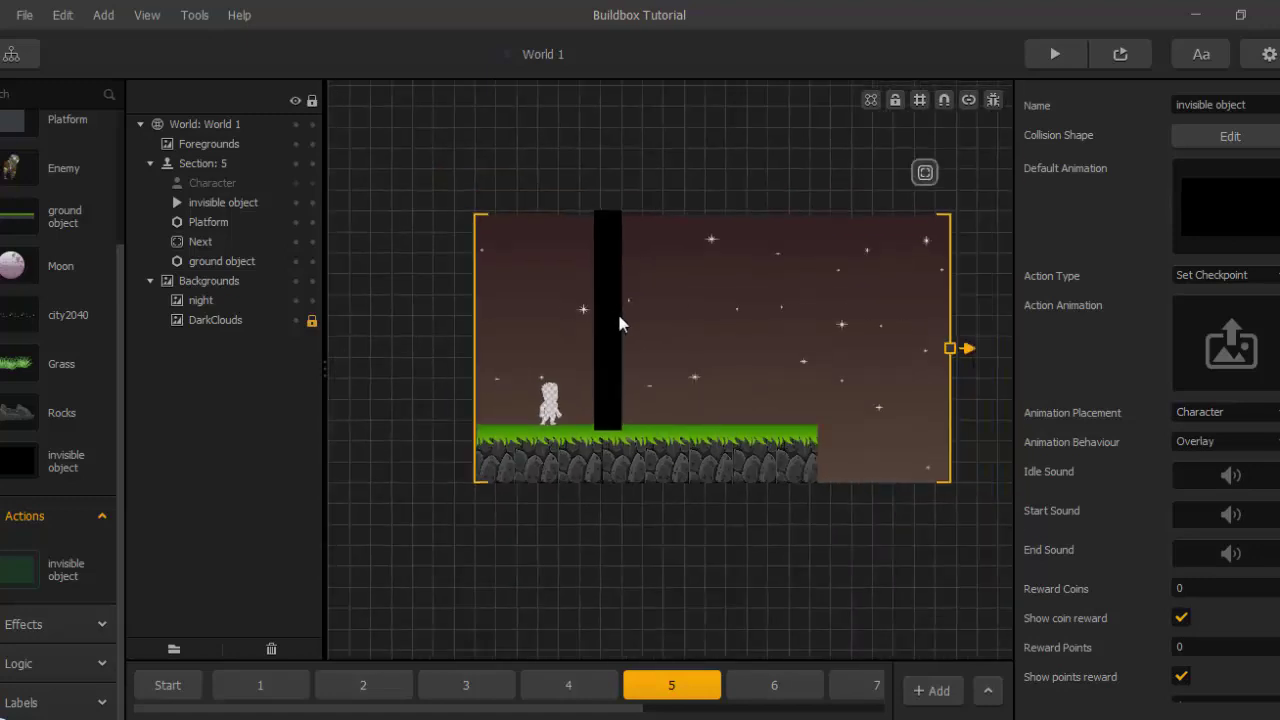
pyautogui.scroll(1, 680, 385)
pyautogui.scroll(1, 685, 390)
pyautogui.click(589, 376)
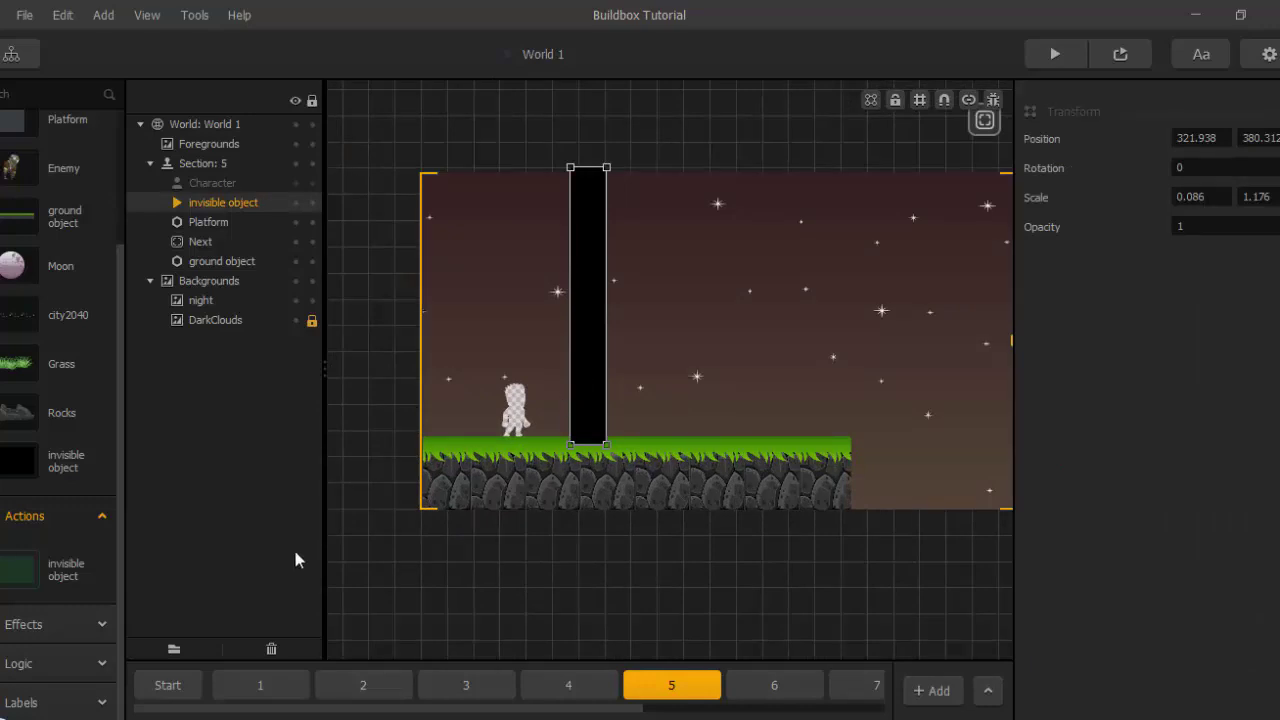
pyautogui.click(14, 580)
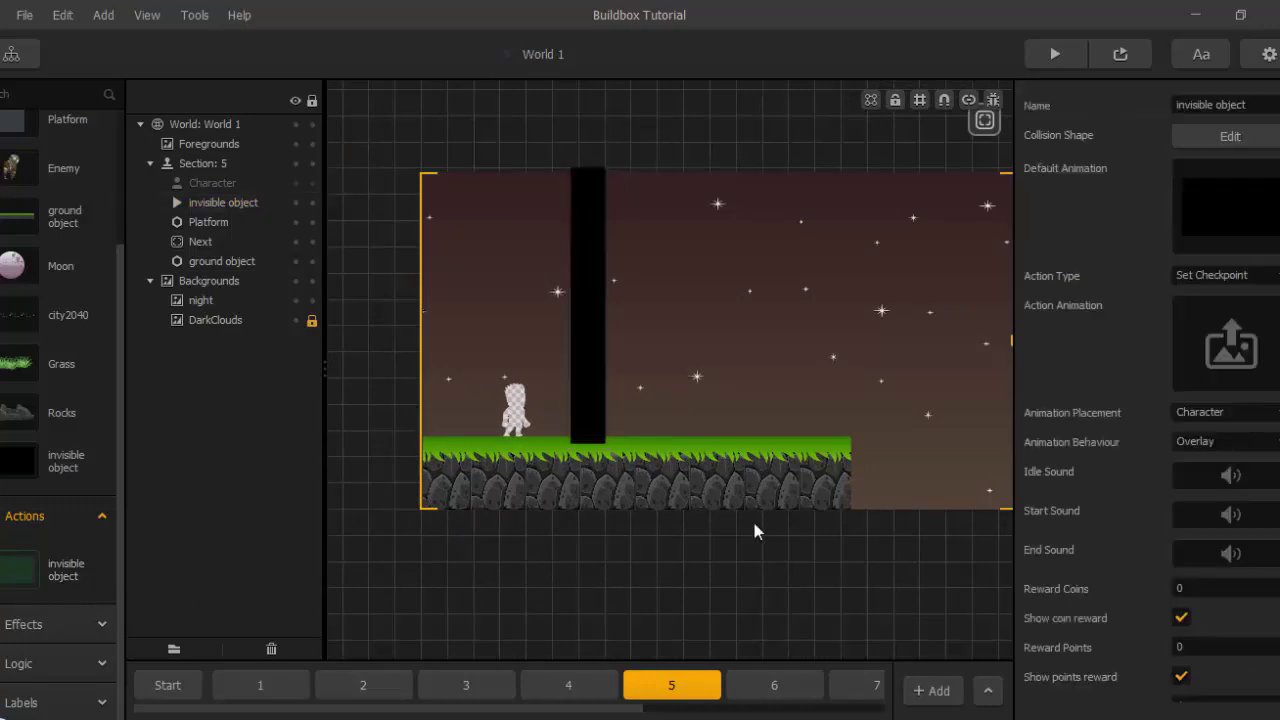
pyautogui.scroll(-2, 1100, 331)
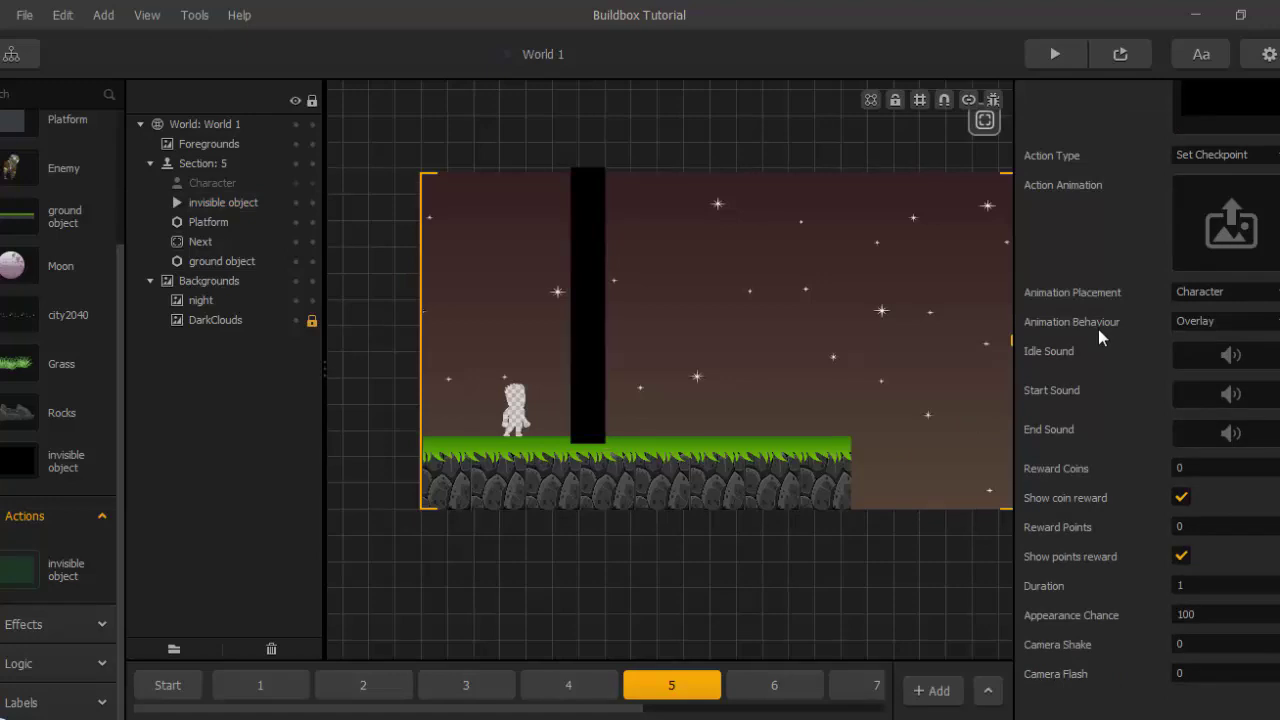
pyautogui.scroll(2, 1098, 329)
pyautogui.click(1209, 140)
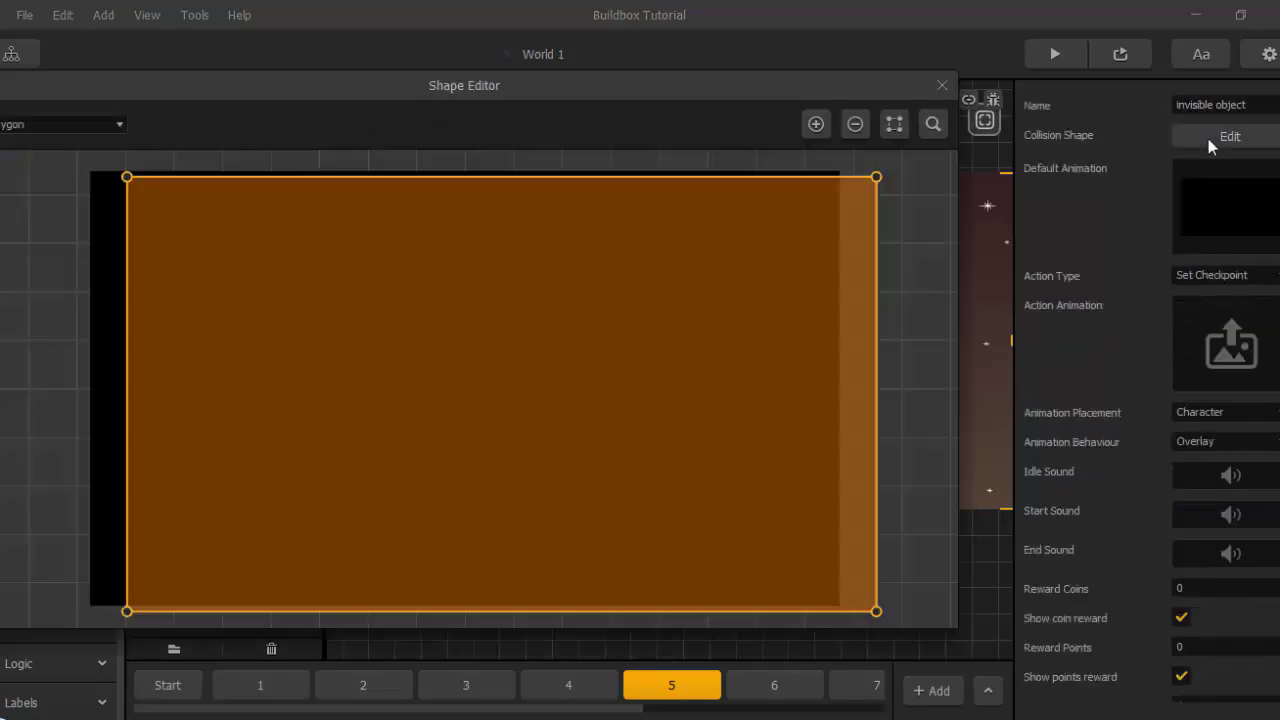
pyautogui.click(894, 123)
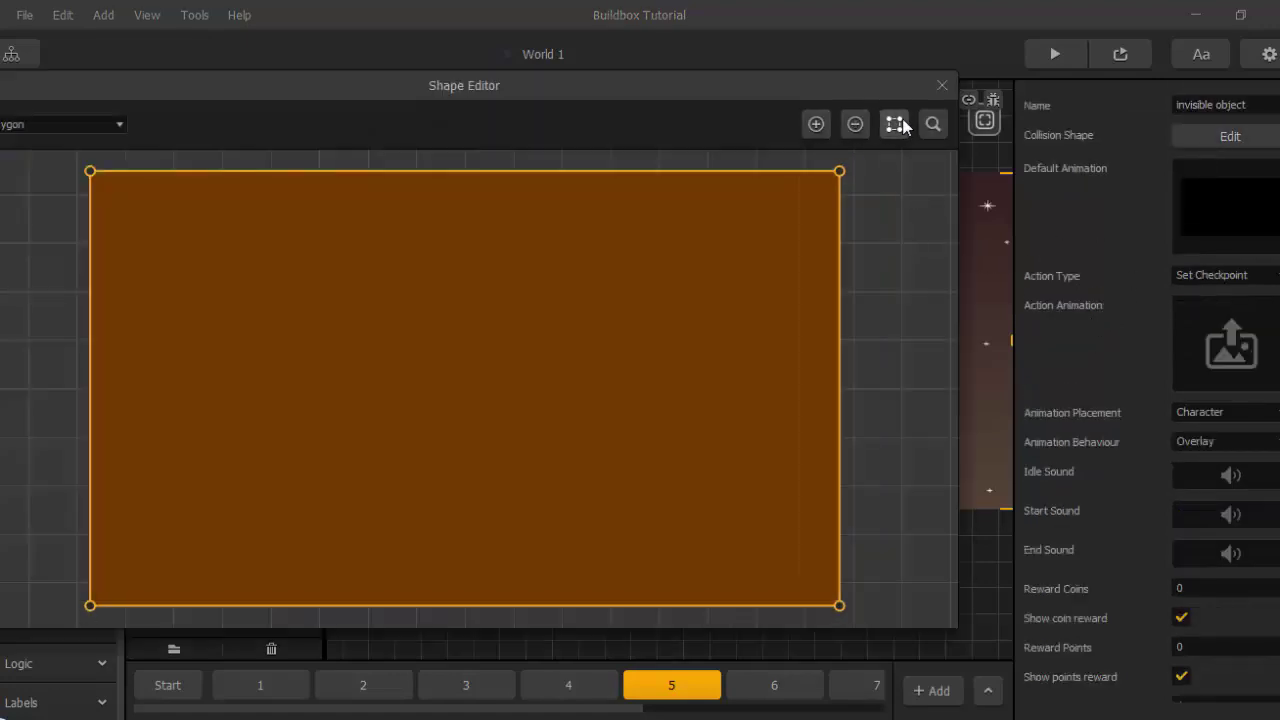
pyautogui.click(942, 85)
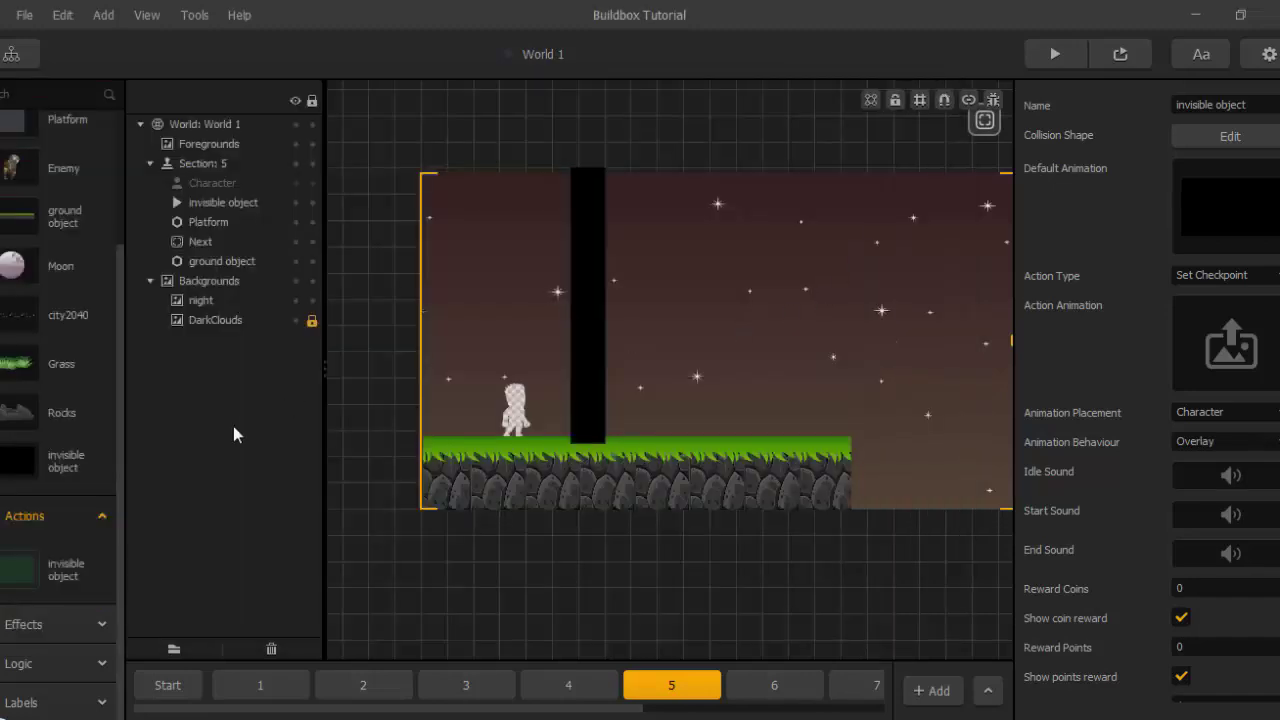
# Rename the invisible object action as Checkpoint action.
pyautogui.click(20, 472)
pyautogui.click(15, 582)
pyautogui.click(1249, 98)
pyautogui.moveTo(1249, 98); pyautogui.dragTo(1140, 101)
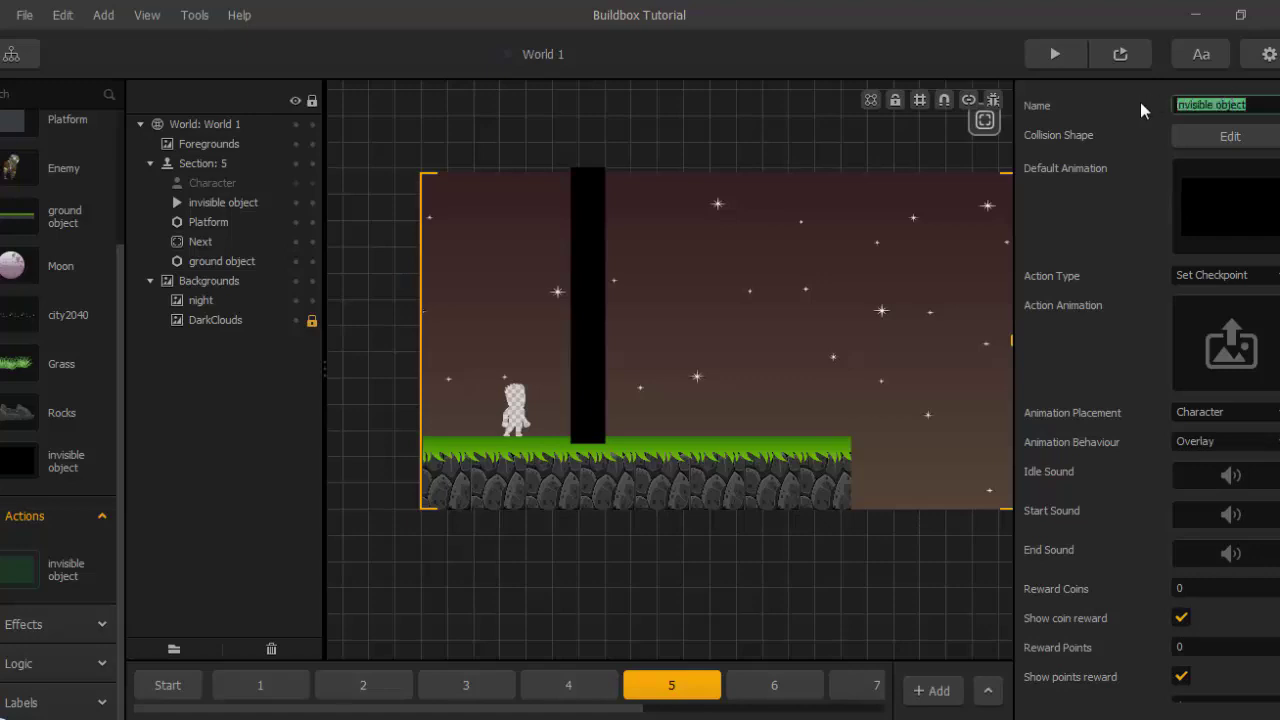
pyautogui.write('Chech')
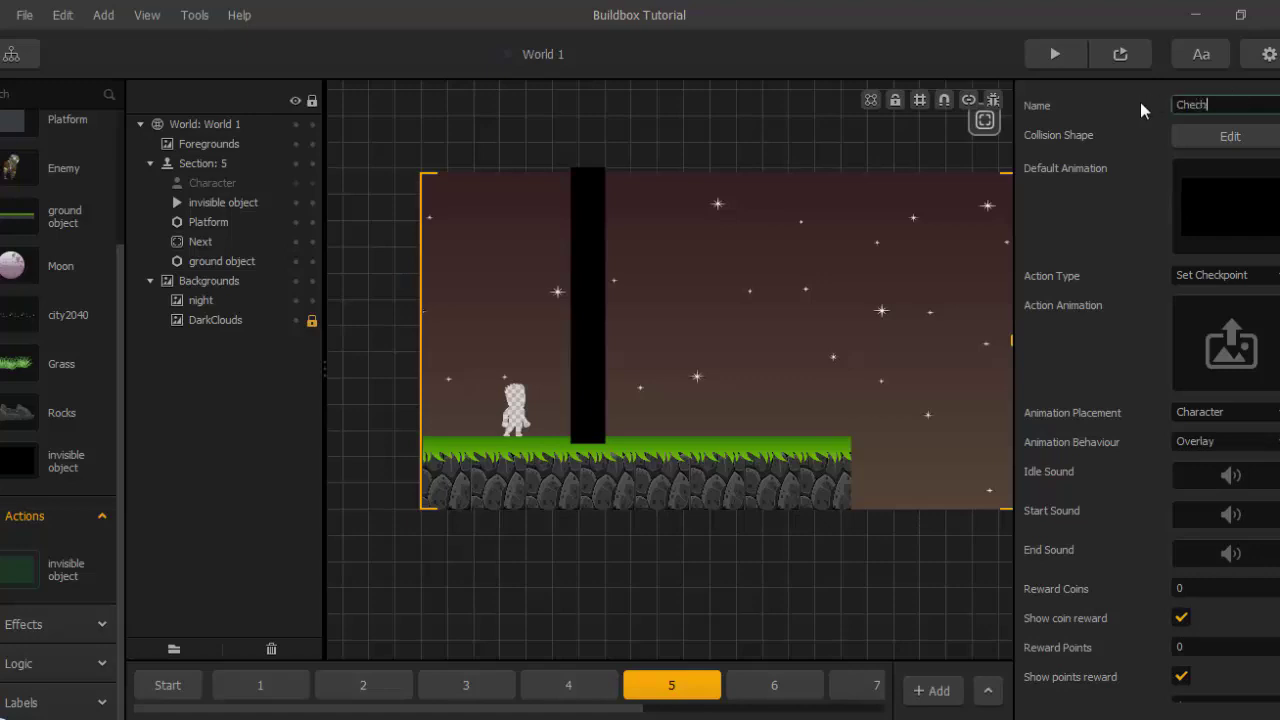
pyautogui.press('BackSpace')
pyautogui.write('kpoint action')
pyautogui.press('Return')
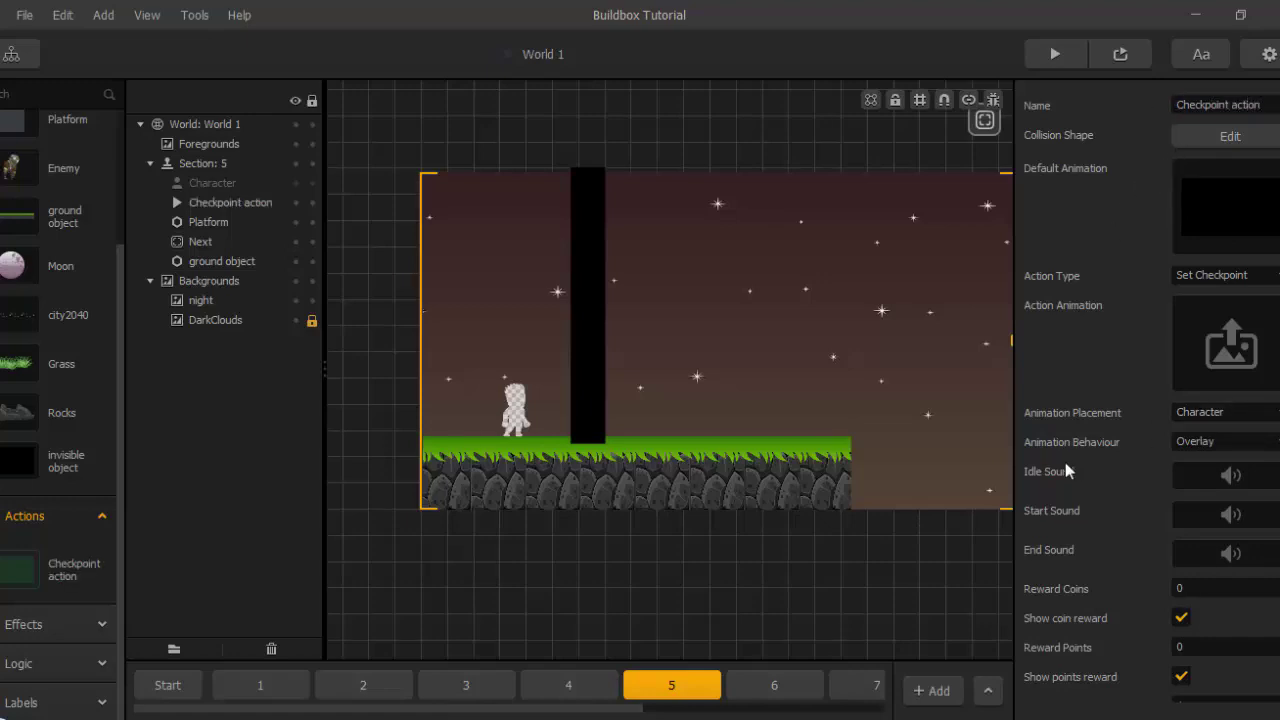
# Rename the invisible object in the Objects list as Rocks invisible object.
pyautogui.click(62, 470)
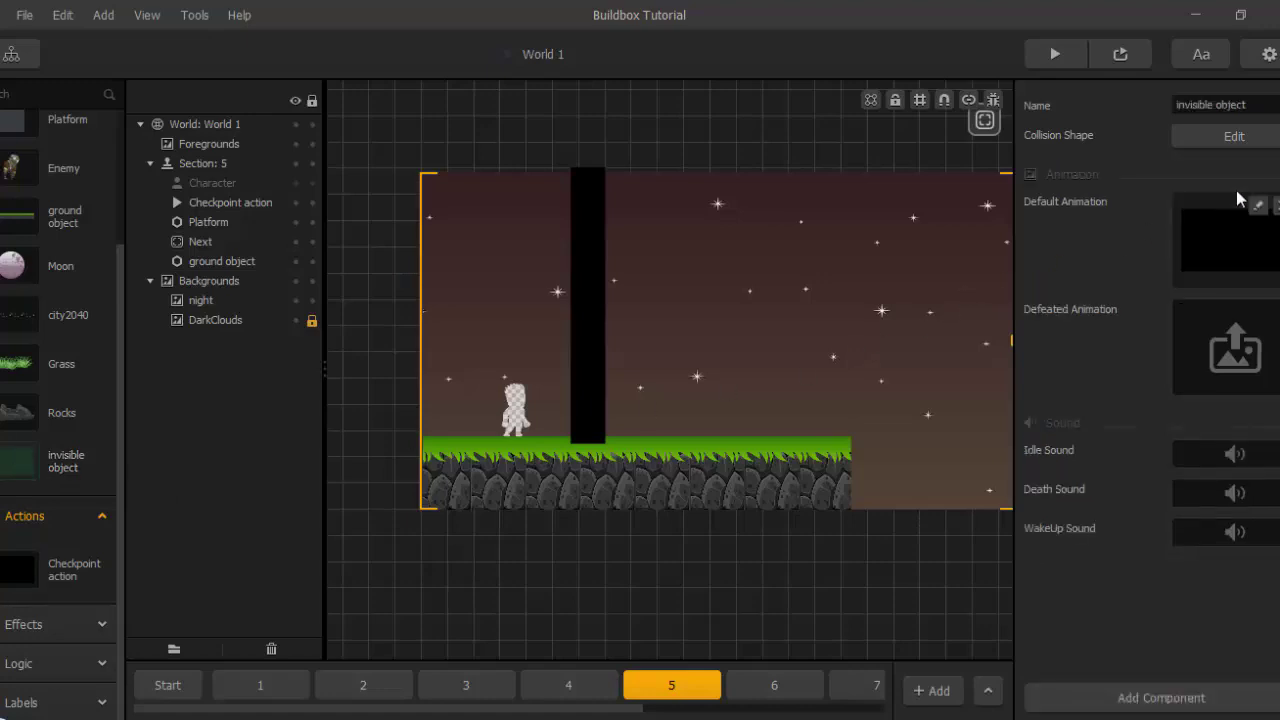
pyautogui.click(1266, 110)
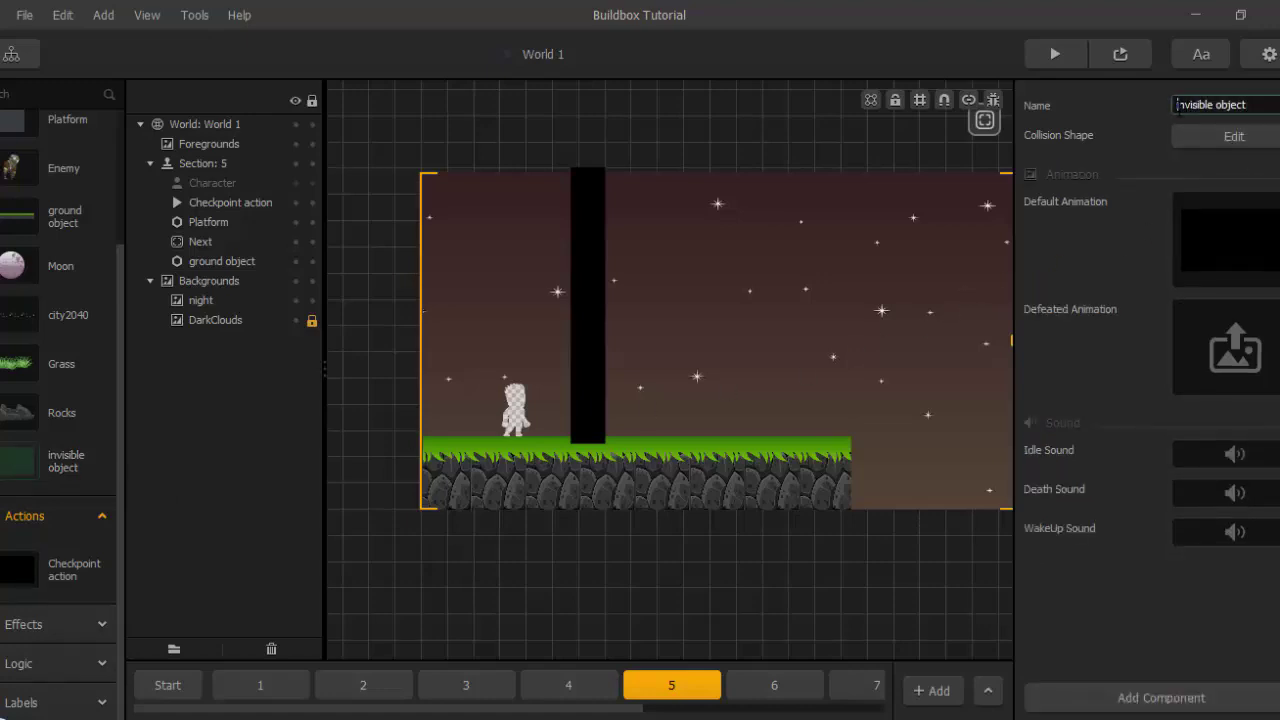
pyautogui.write('Rocks')
pyautogui.click(1149, 201)
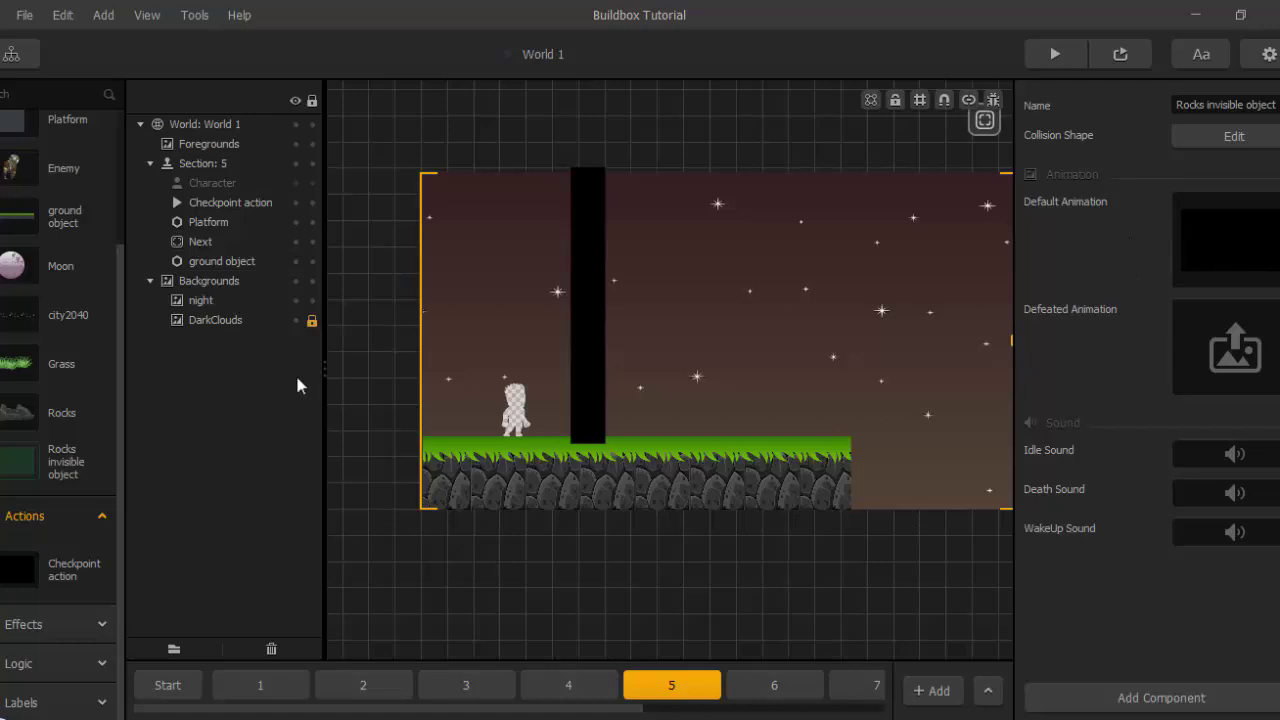
# Set the opacity of the Checkpoint action column in section 5 to 0 and check its collision area briefly in debug mode.
pyautogui.click(14, 580)
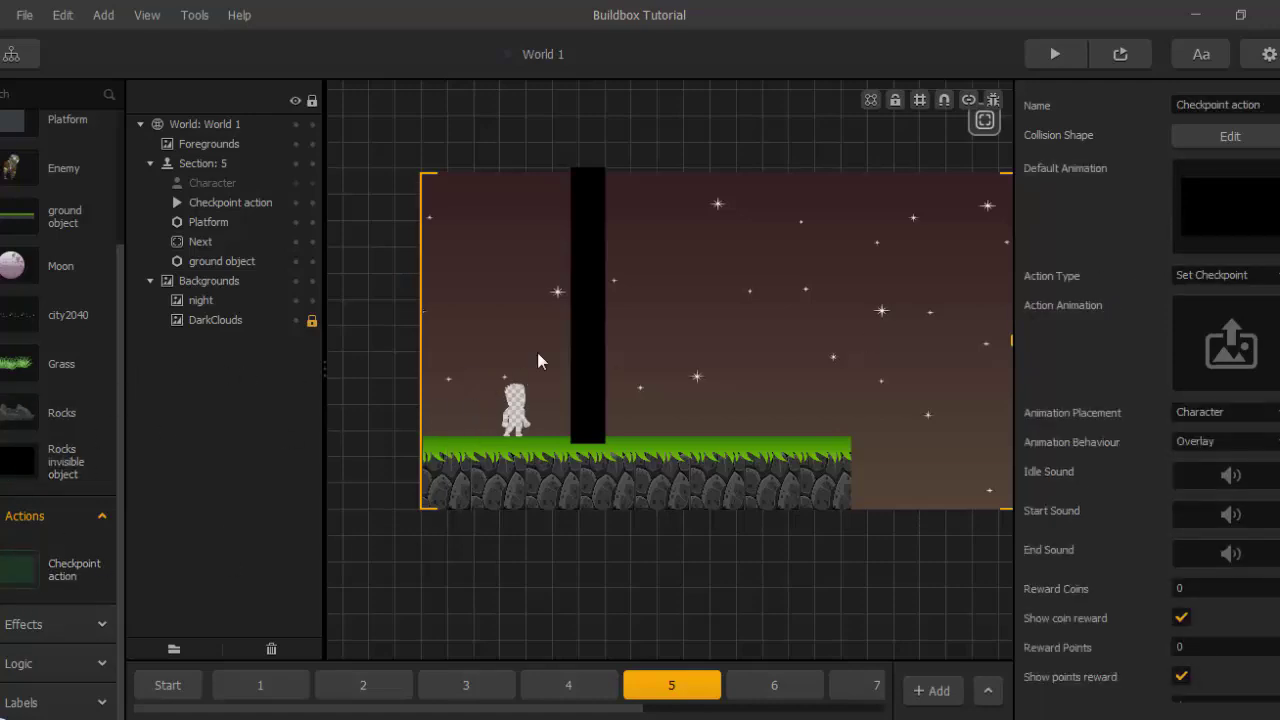
pyautogui.click(580, 314)
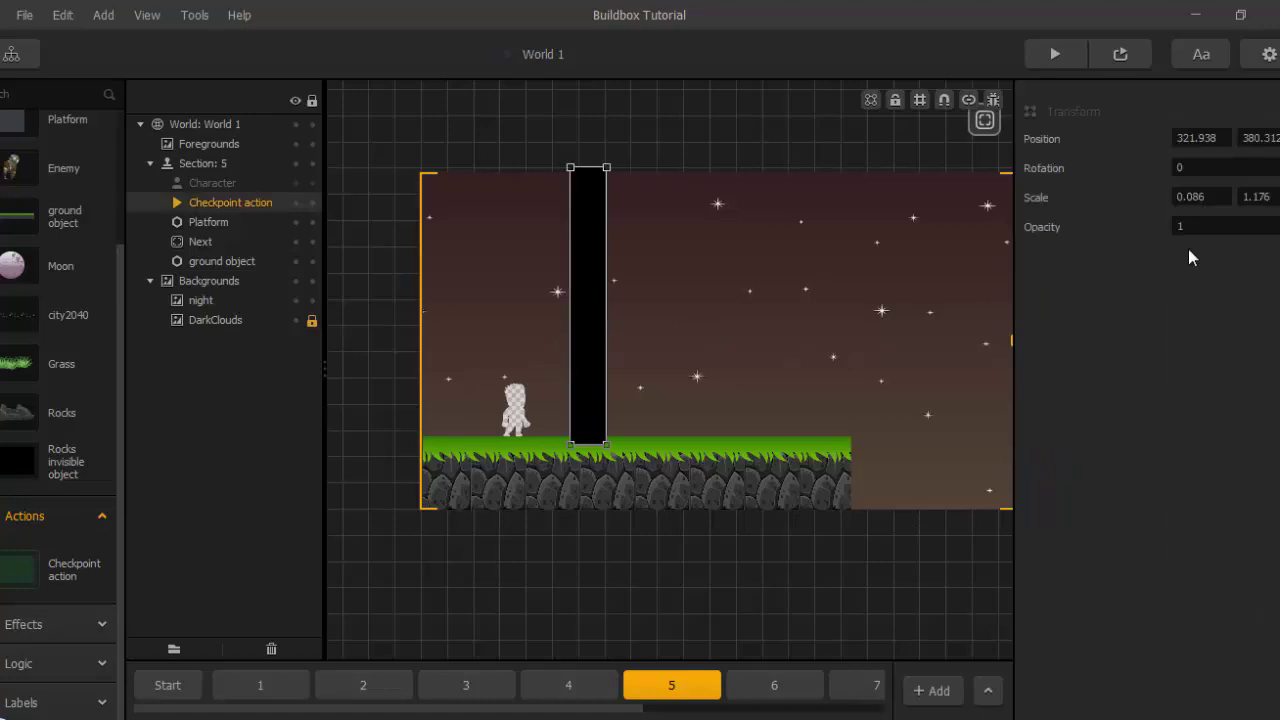
pyautogui.click(1216, 230)
pyautogui.write('0')
pyautogui.press('Return')
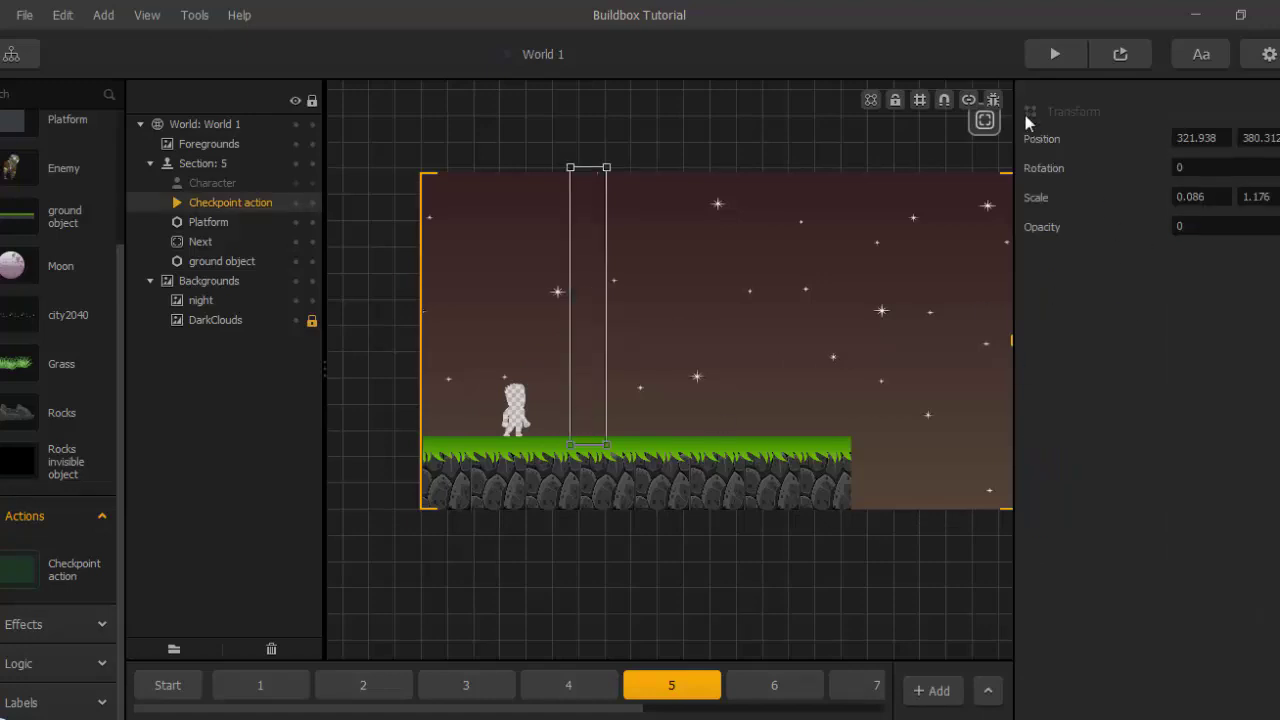
pyautogui.click(993, 100)
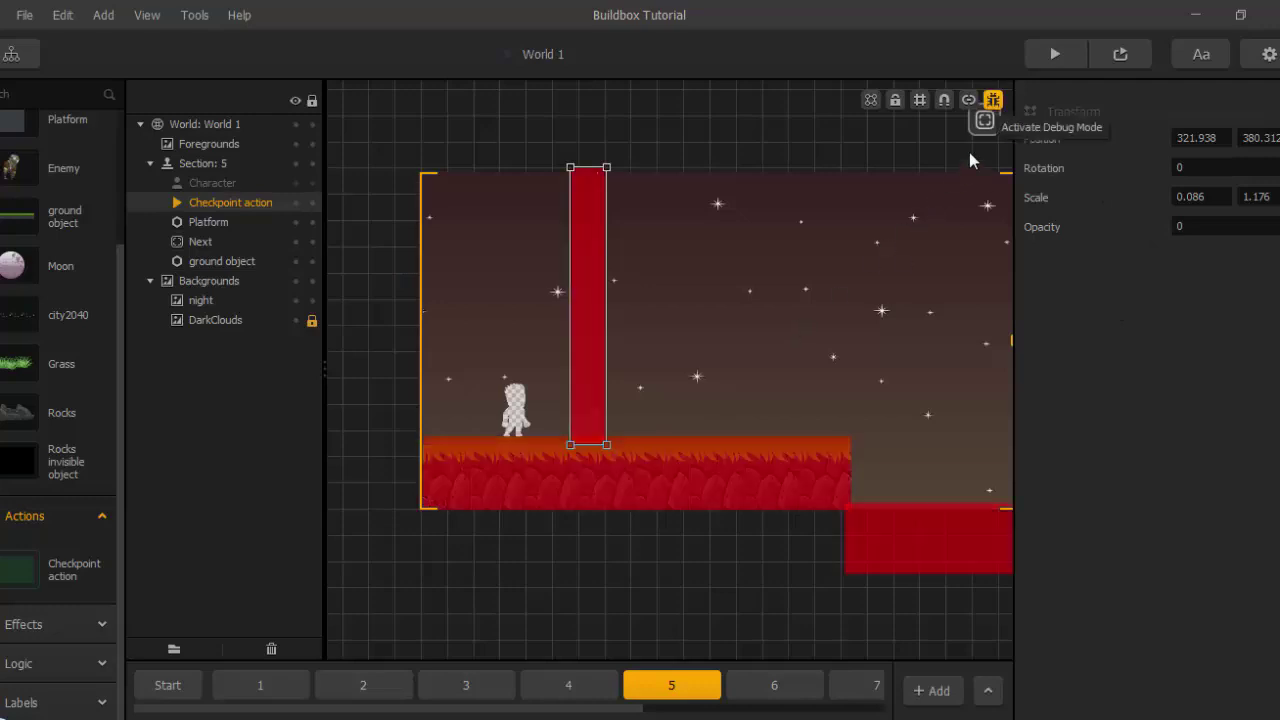
pyautogui.click(993, 100)
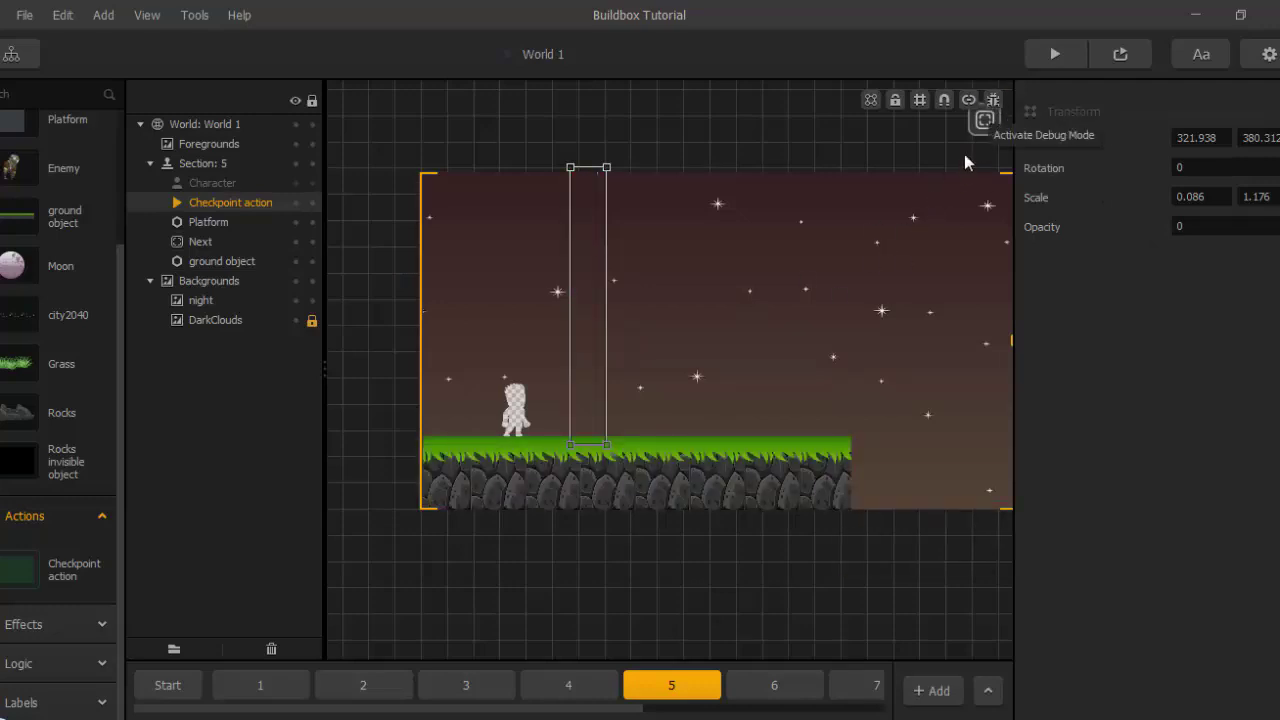
# Preview World 1 from the start and run the character through the sections, past the section 5 checkpoint, until the game is over.
pyautogui.click(1052, 55)
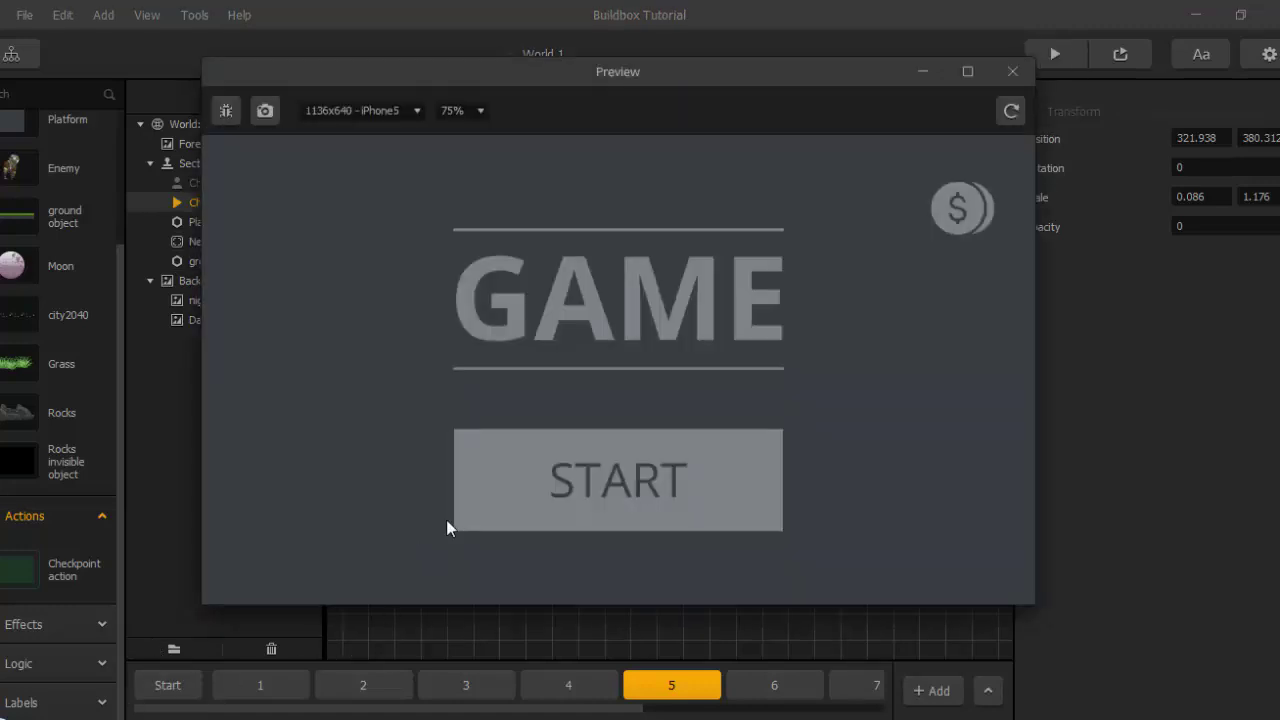
pyautogui.click(518, 483)
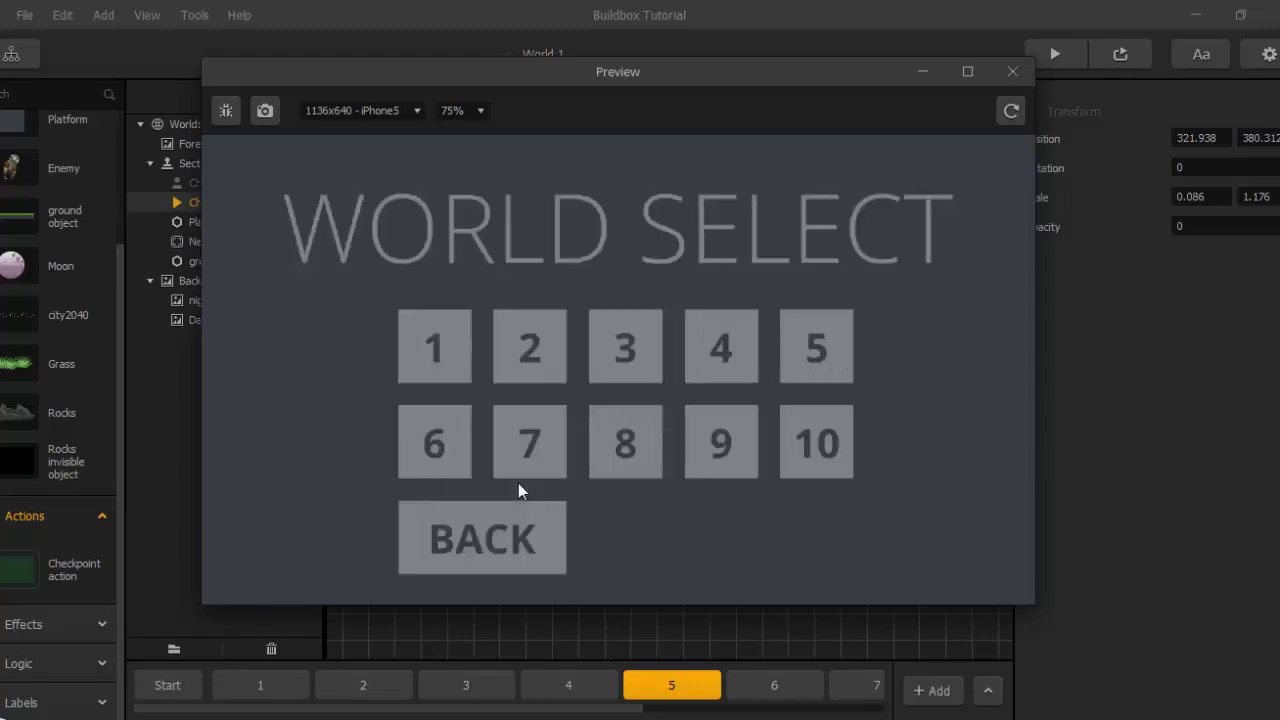
pyautogui.click(449, 340)
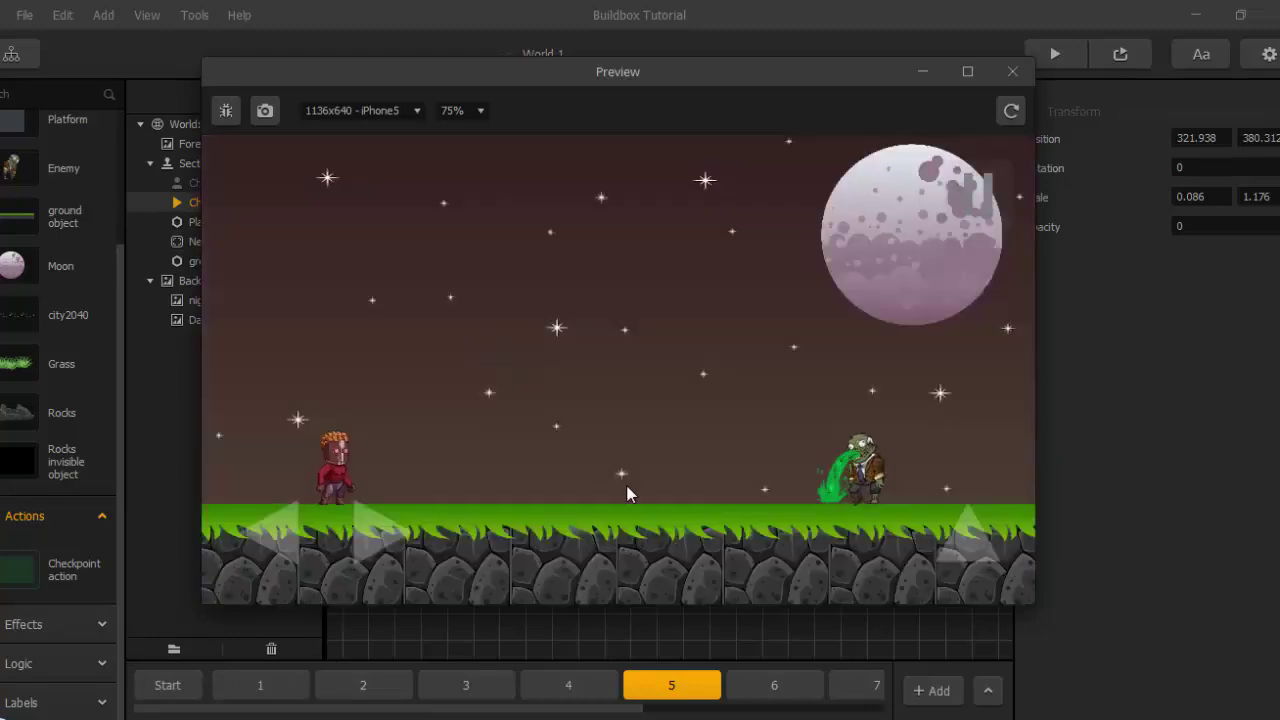
pyautogui.click(975, 543)
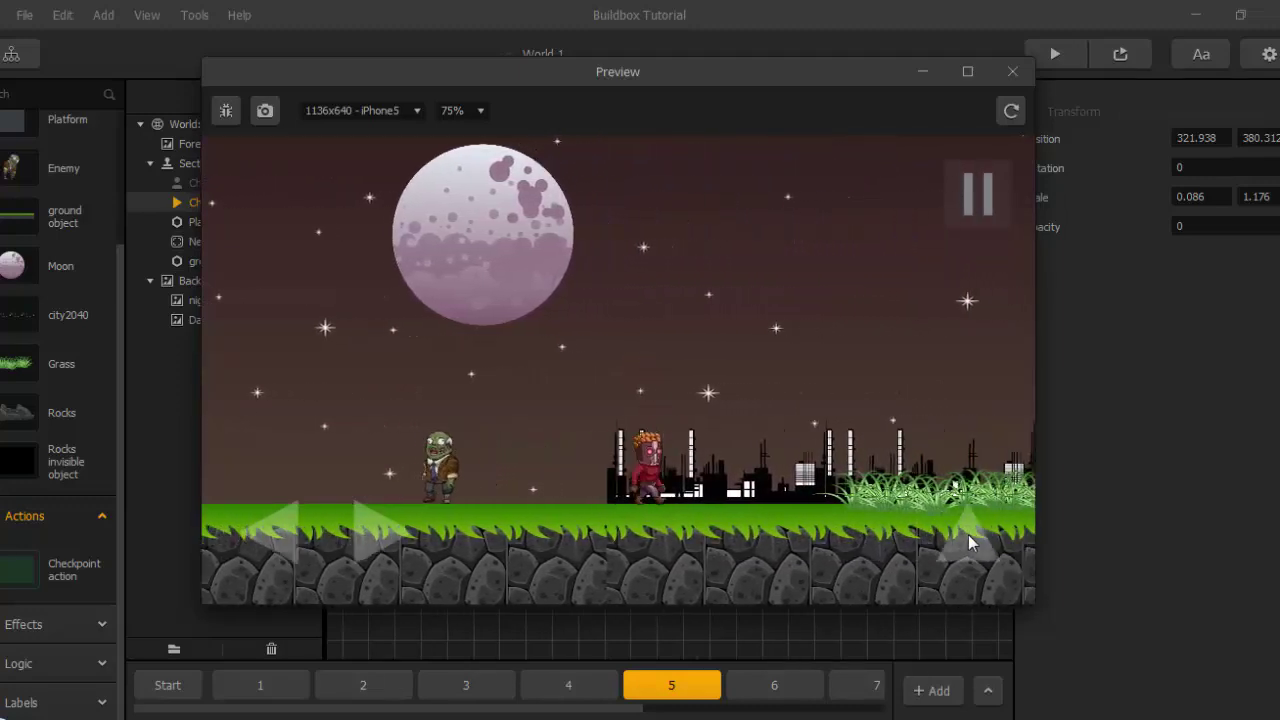
pyautogui.click(968, 540)
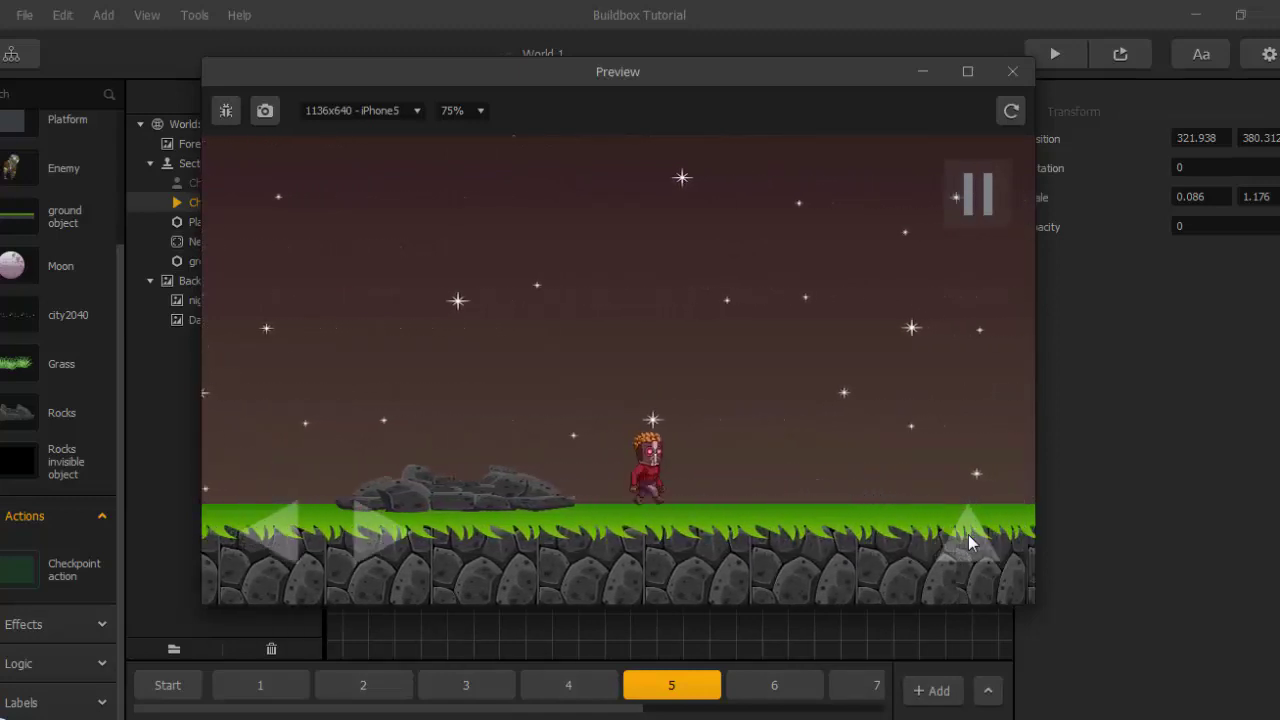
pyautogui.click(968, 541)
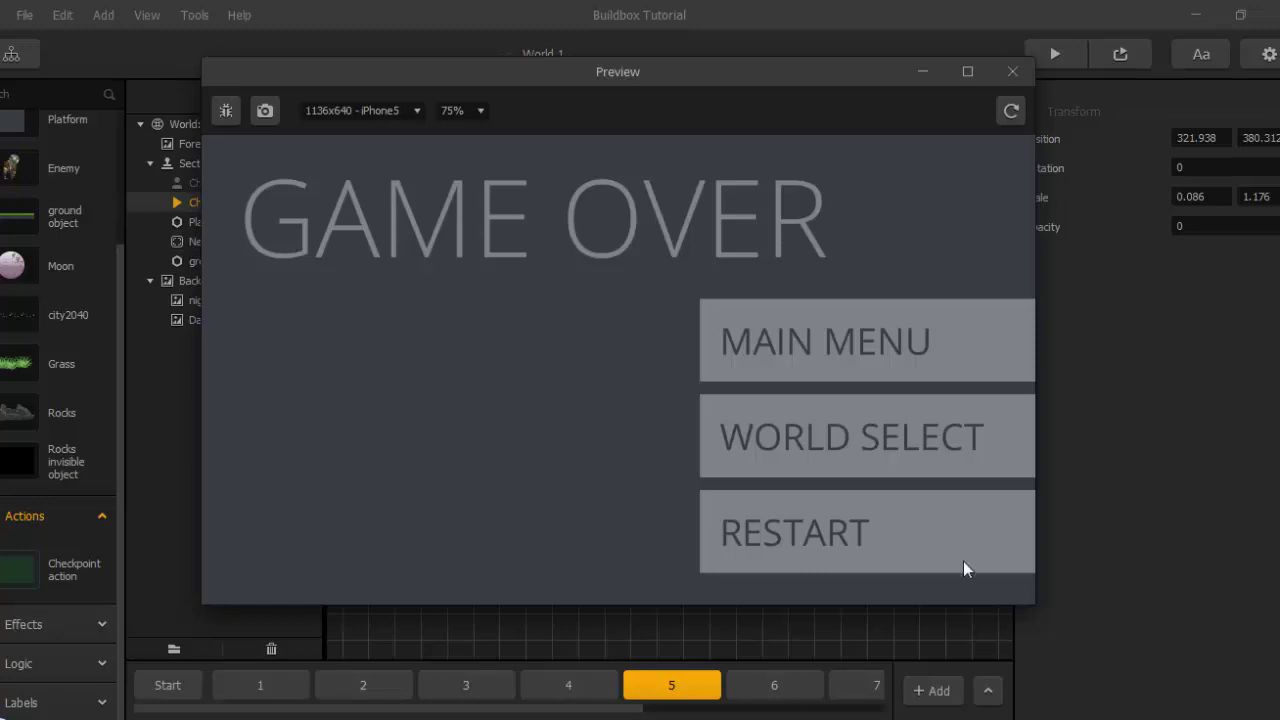
# Restart the level from the Game Over screen, and close the preview to return to the Game Mind Map.
pyautogui.click(949, 549)
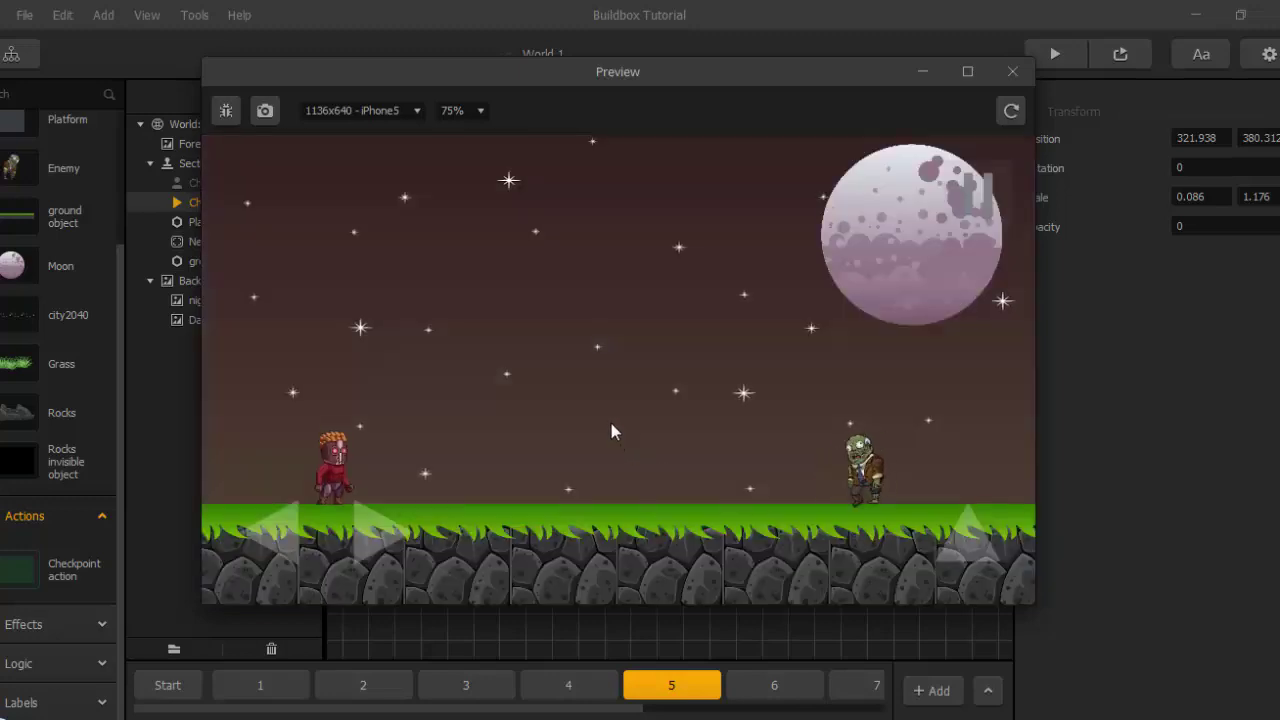
pyautogui.click(1012, 75)
pyautogui.click(12, 54)
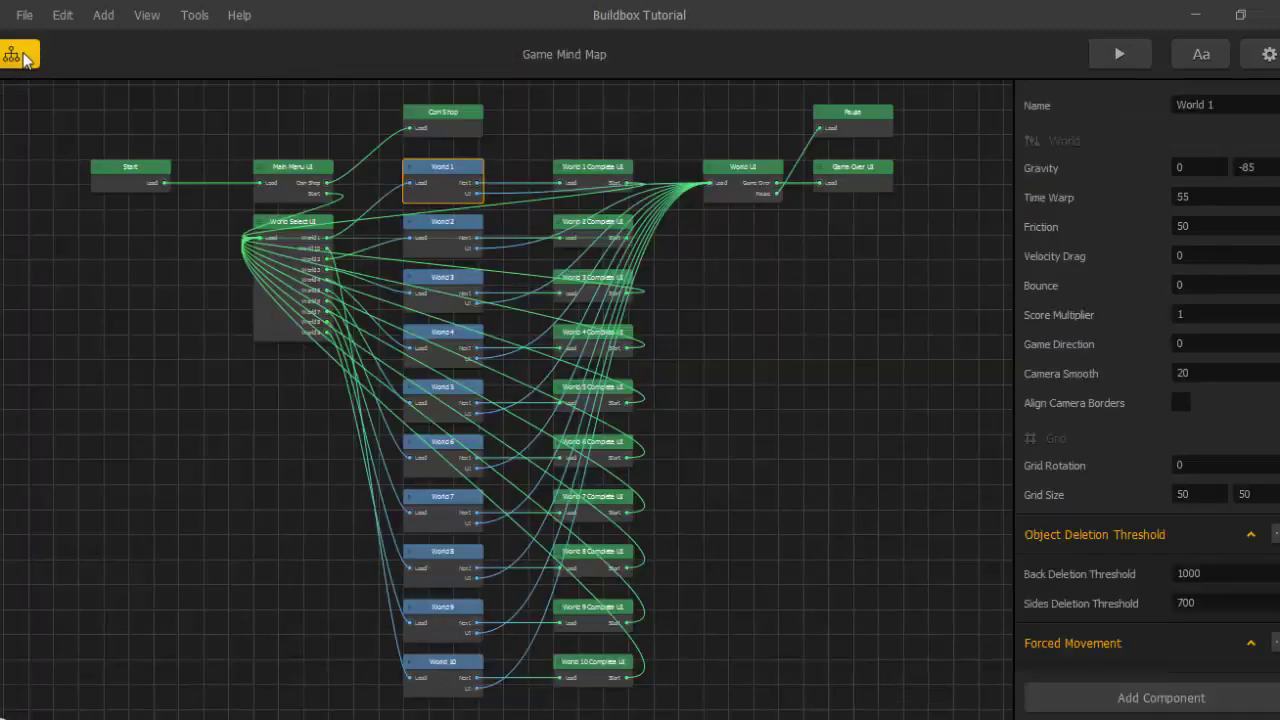
# In the Game Over UI, set the function of the Restart button to Restart Checkpoint.
pyautogui.moveTo(810, 314); pyautogui.dragTo(828, 366)
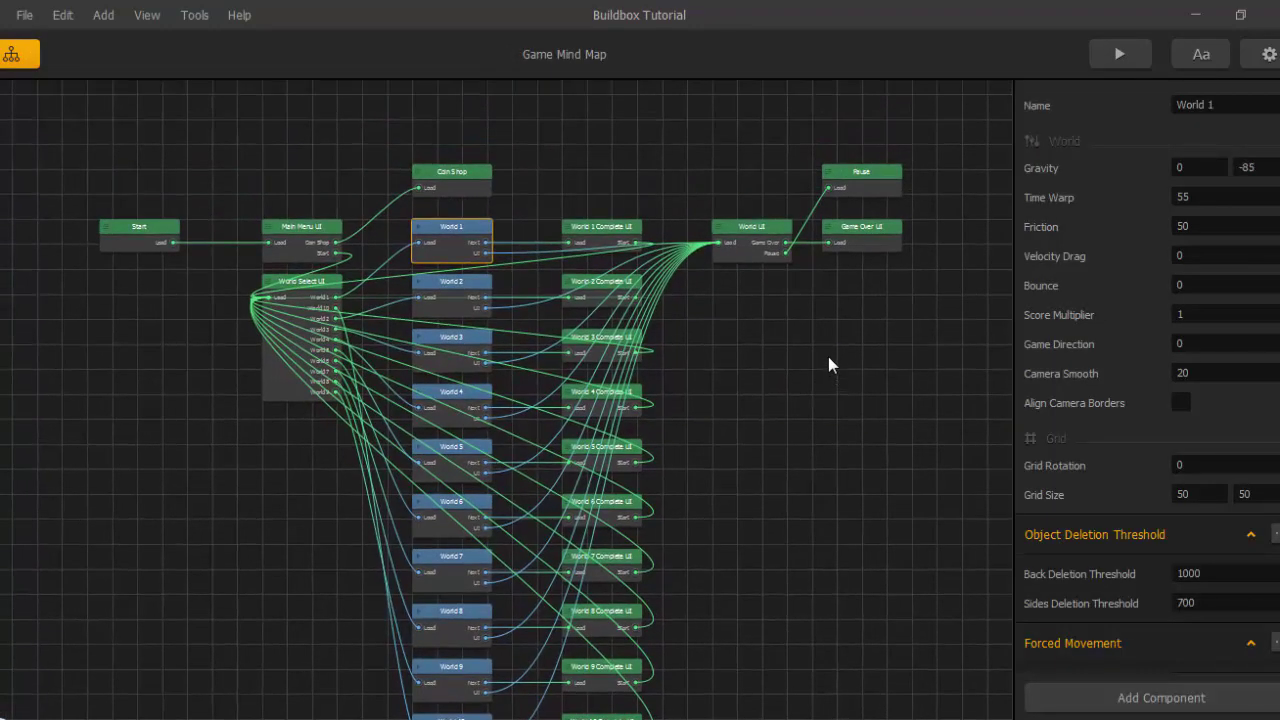
pyautogui.doubleClick(867, 241)
pyautogui.click(846, 490)
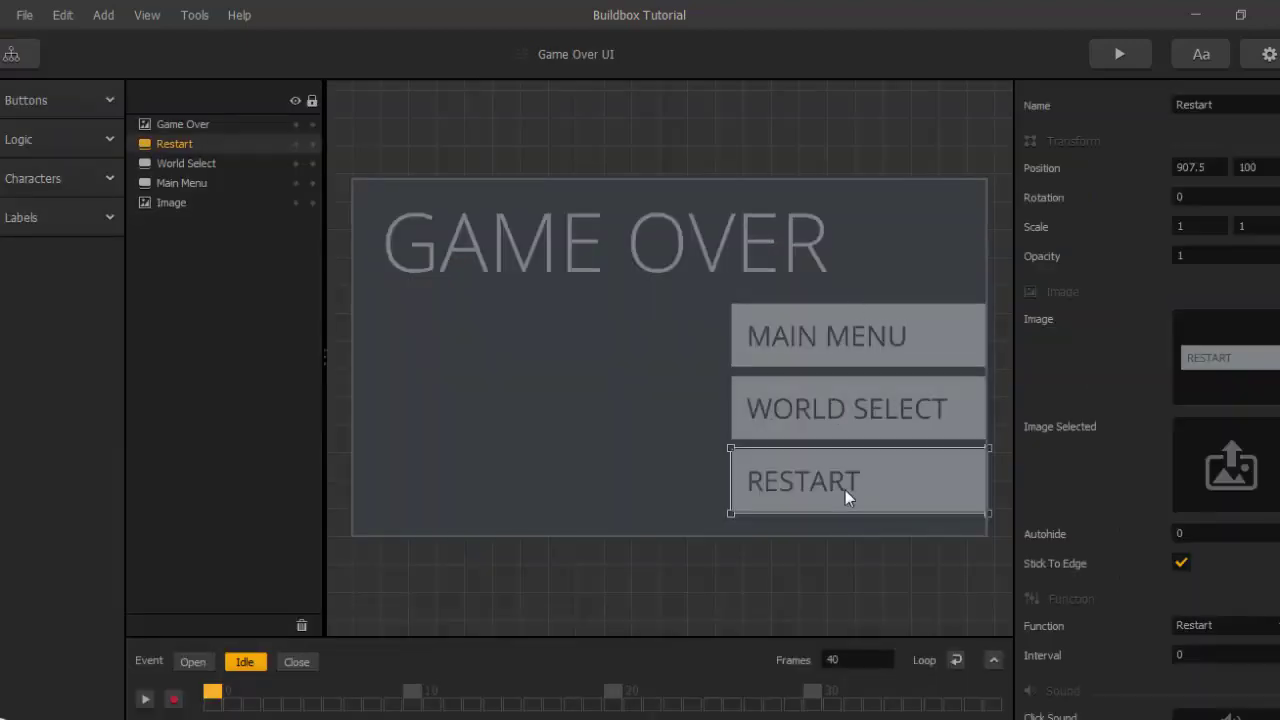
pyautogui.scroll(-2, 1110, 556)
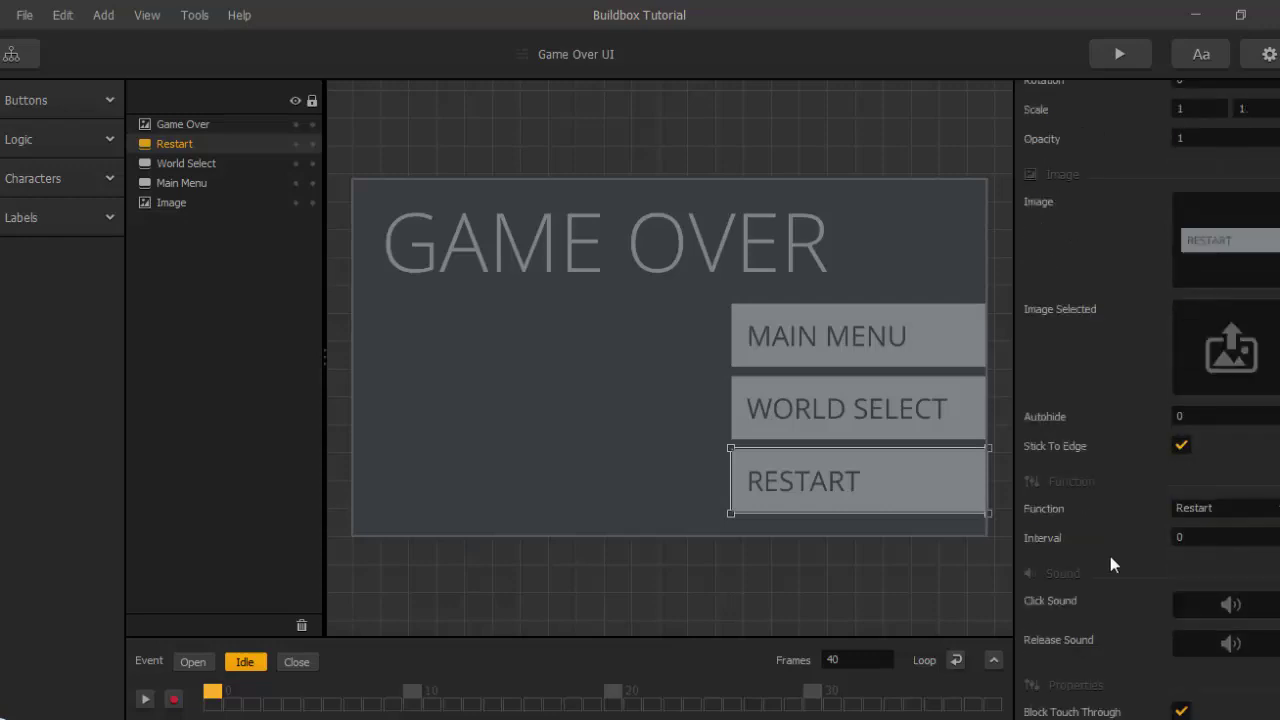
pyautogui.click(1238, 508)
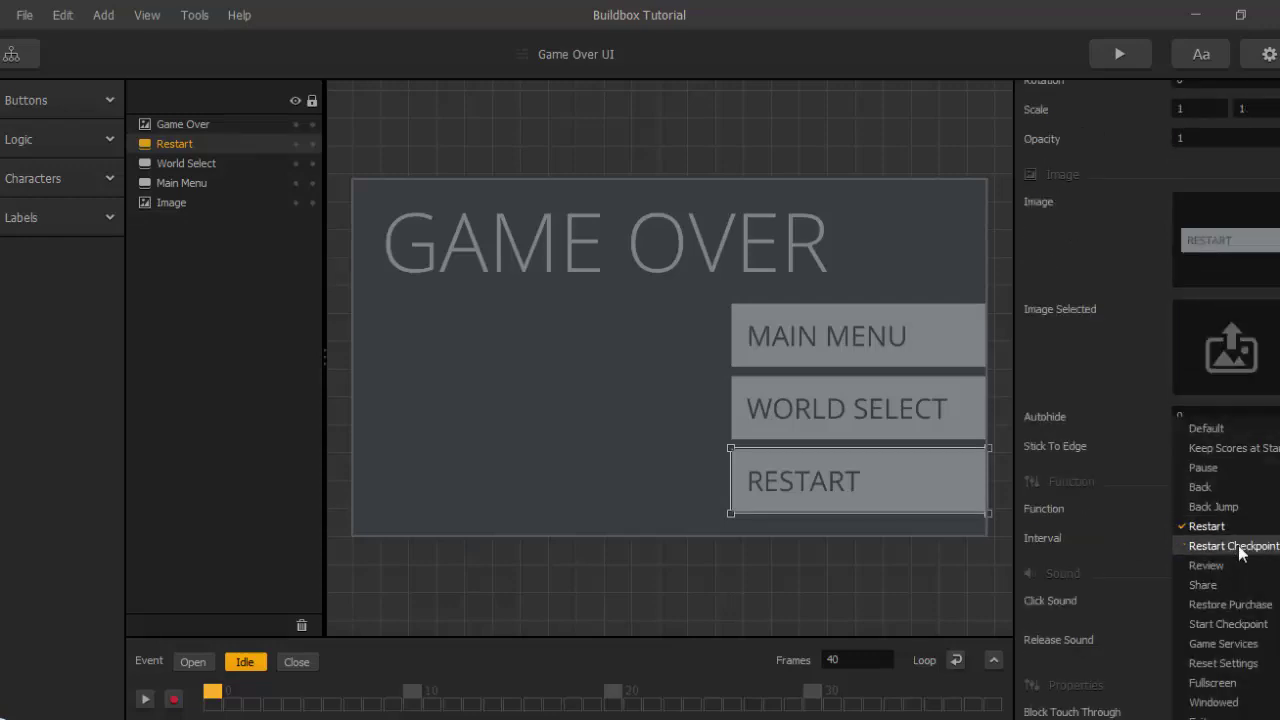
pyautogui.click(1238, 546)
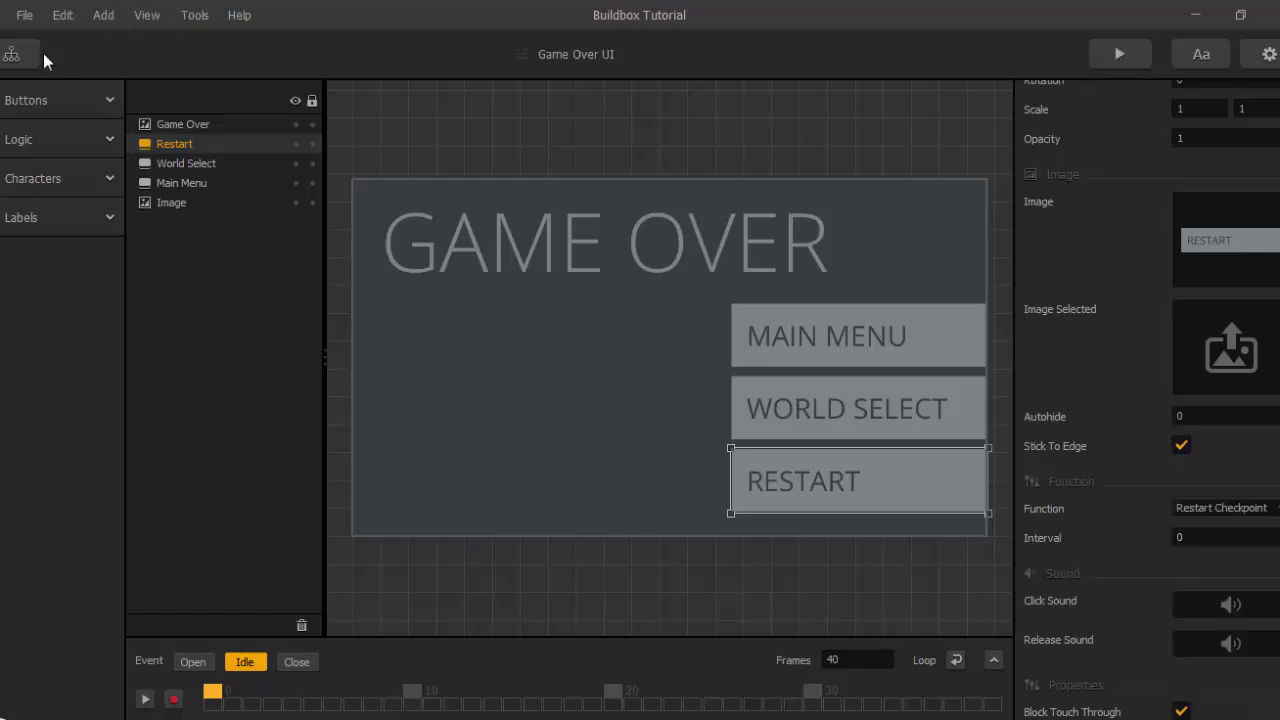
# Reopen World 1 and reorder the Grass in section 2 so that it sits directly above the ground object, beneath Next.
pyautogui.click(12, 54)
pyautogui.doubleClick(440, 188)
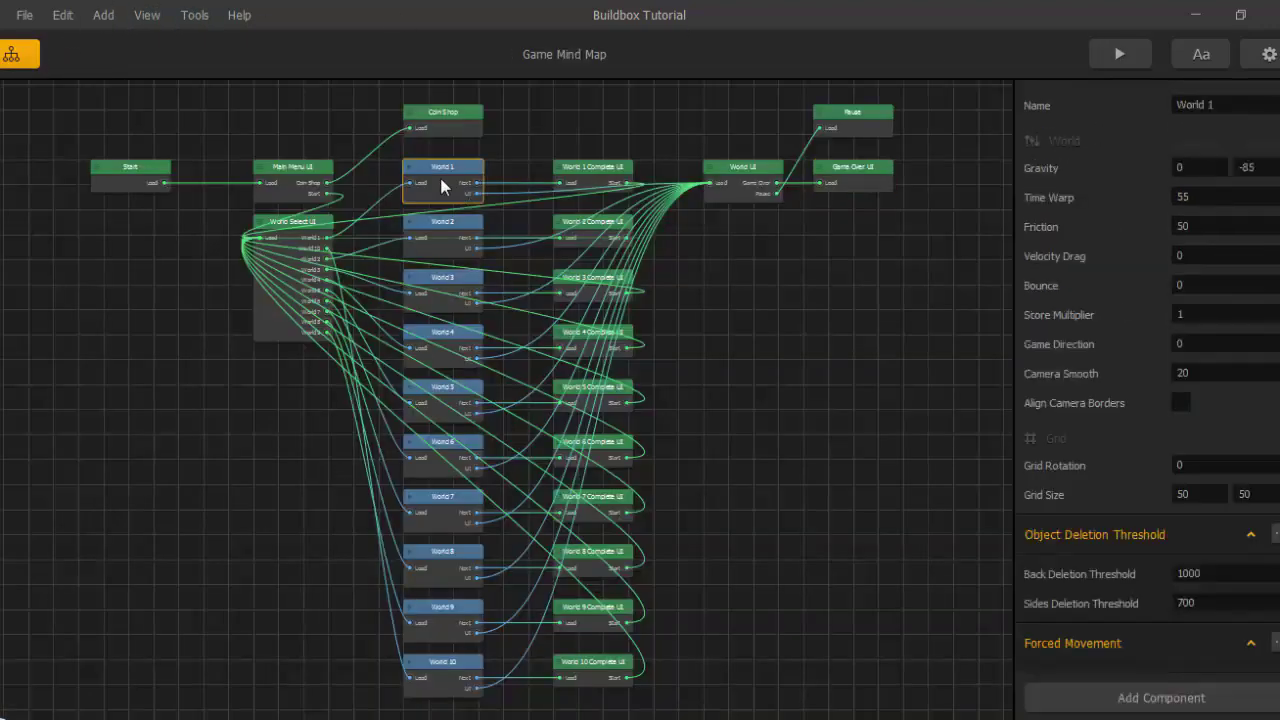
pyautogui.click(300, 686)
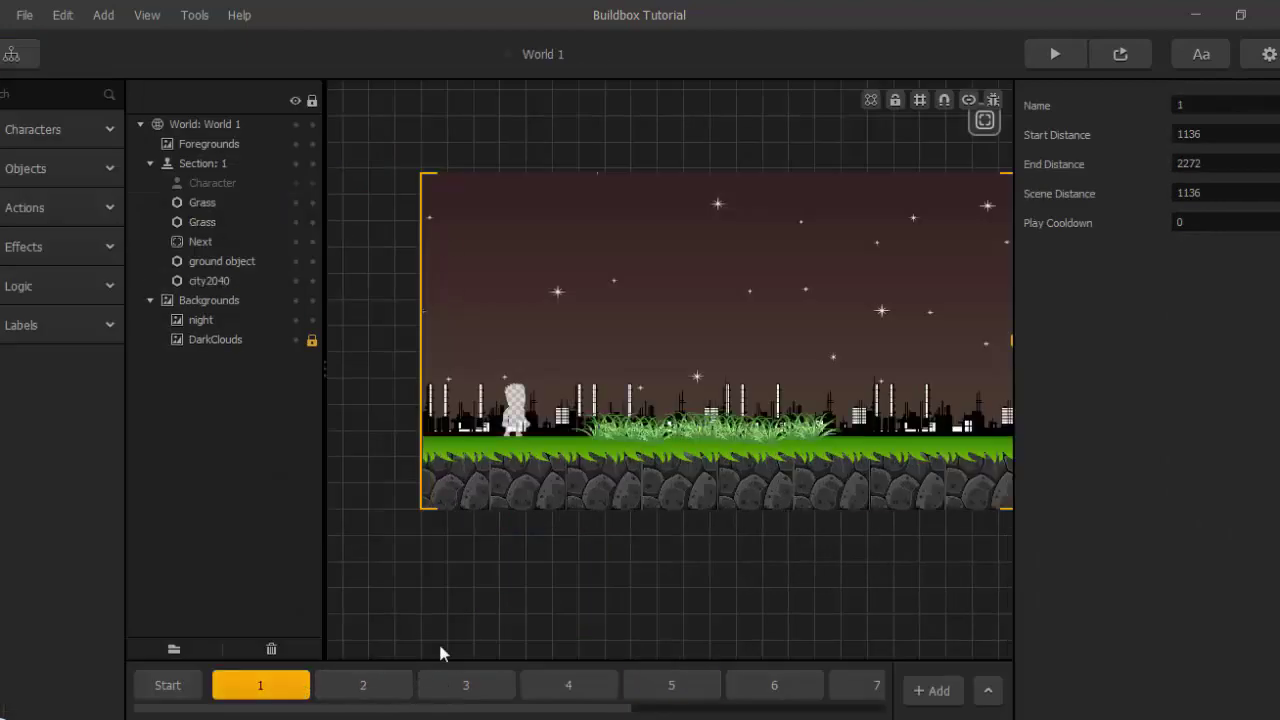
pyautogui.click(391, 688)
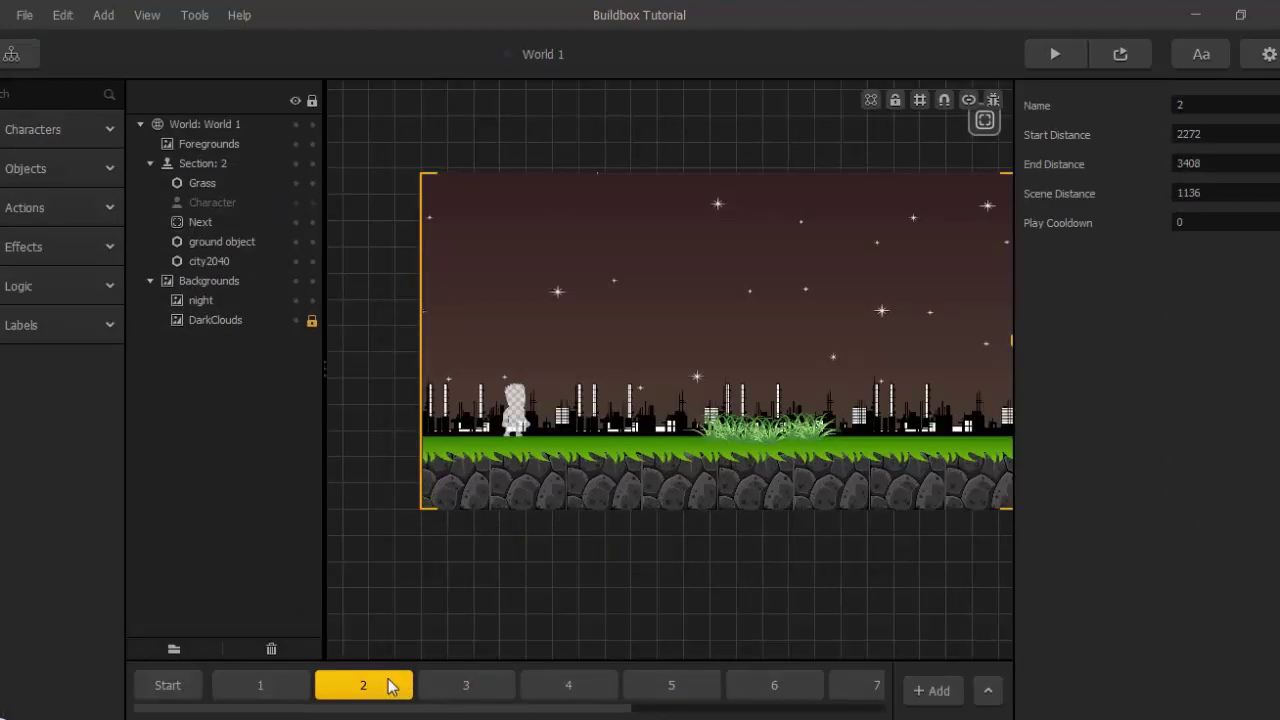
pyautogui.click(236, 243)
pyautogui.click(203, 185)
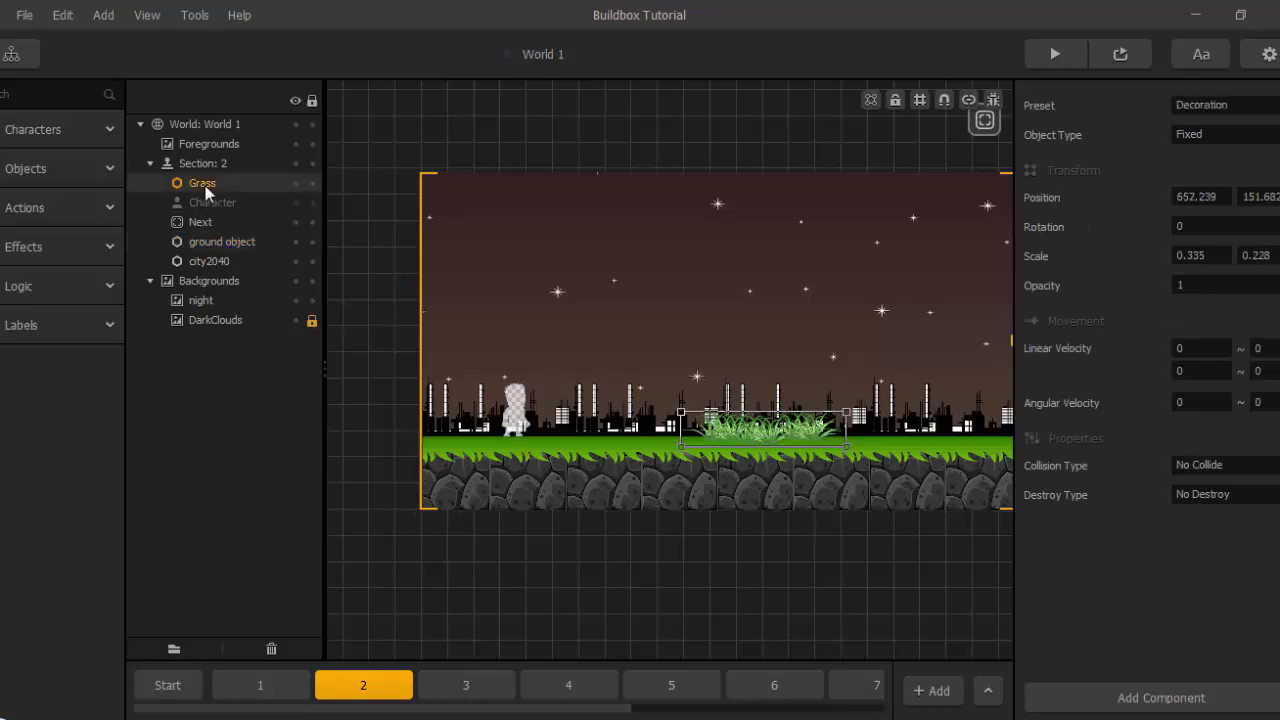
pyautogui.moveTo(207, 191); pyautogui.dragTo(212, 255)
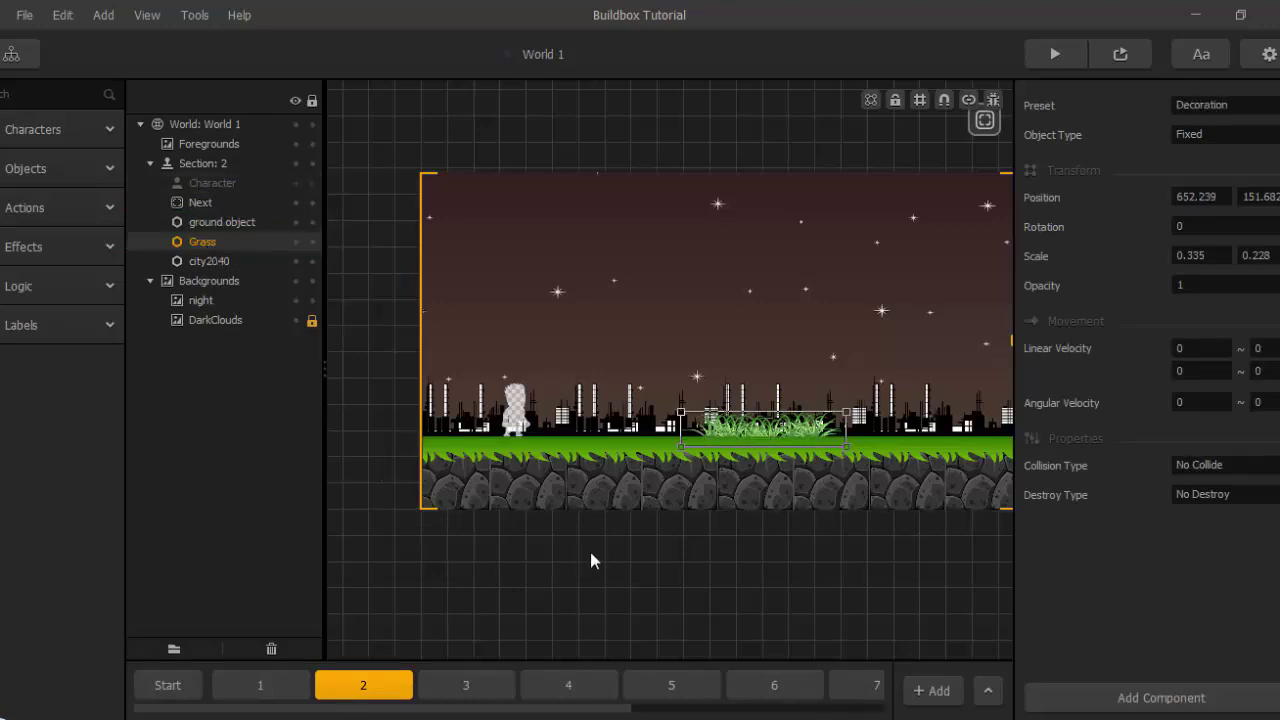
pyautogui.scroll(4, 590, 560)
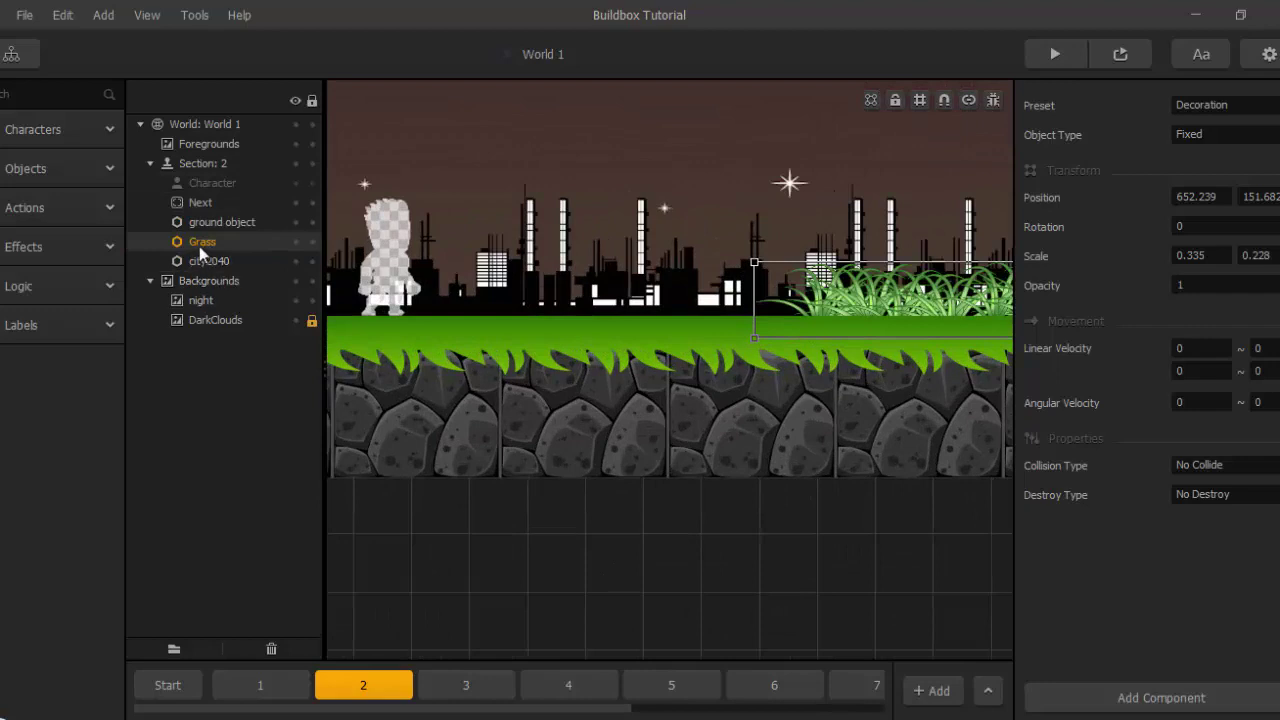
pyautogui.moveTo(199, 246); pyautogui.dragTo(203, 215)
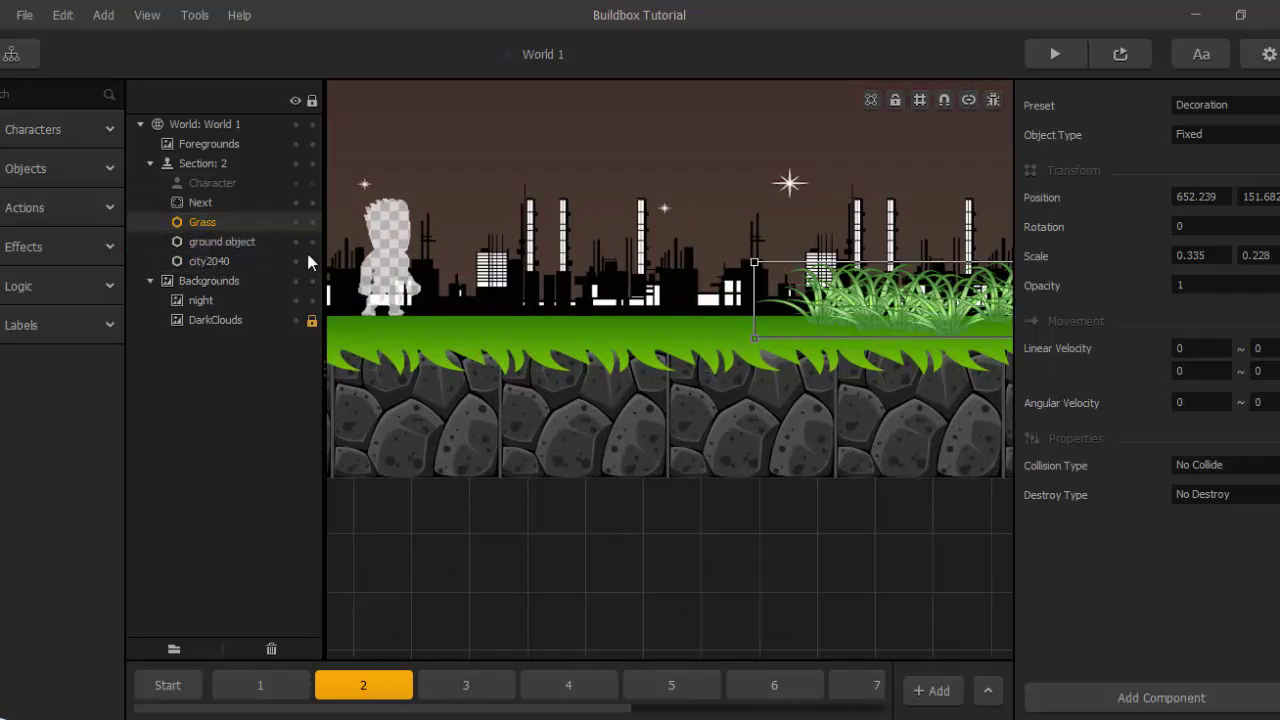
pyautogui.scroll(-4, 835, 466)
# Preview World 1 from the Start section and run the character over the rocks and onward until the game is over.
pyautogui.click(168, 685)
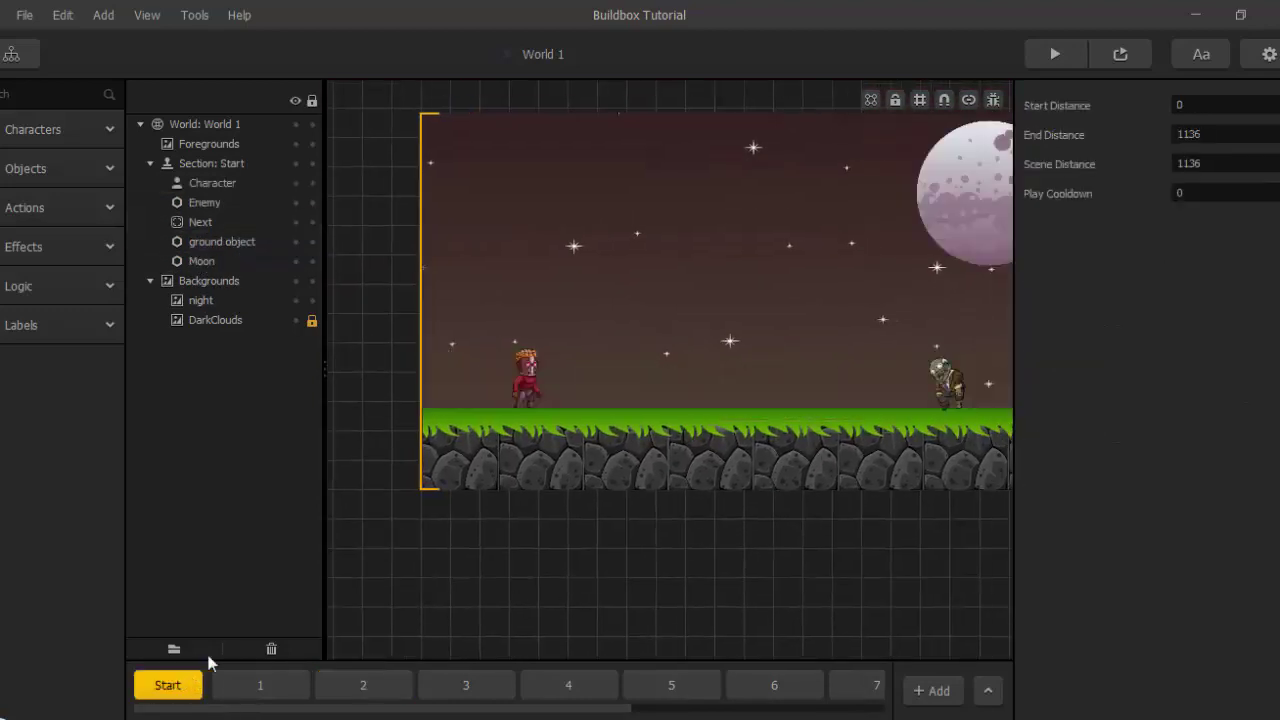
pyautogui.click(1054, 54)
pyautogui.click(557, 446)
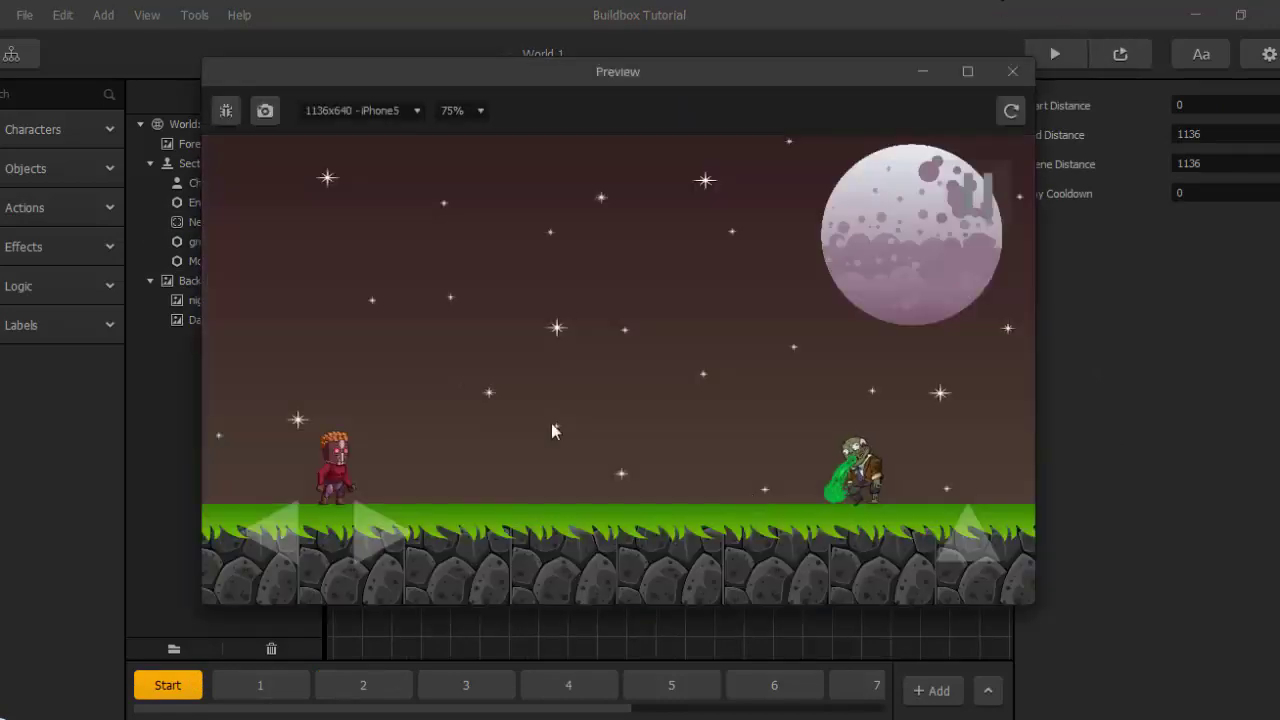
pyautogui.press('Right')
pyautogui.press('Up')
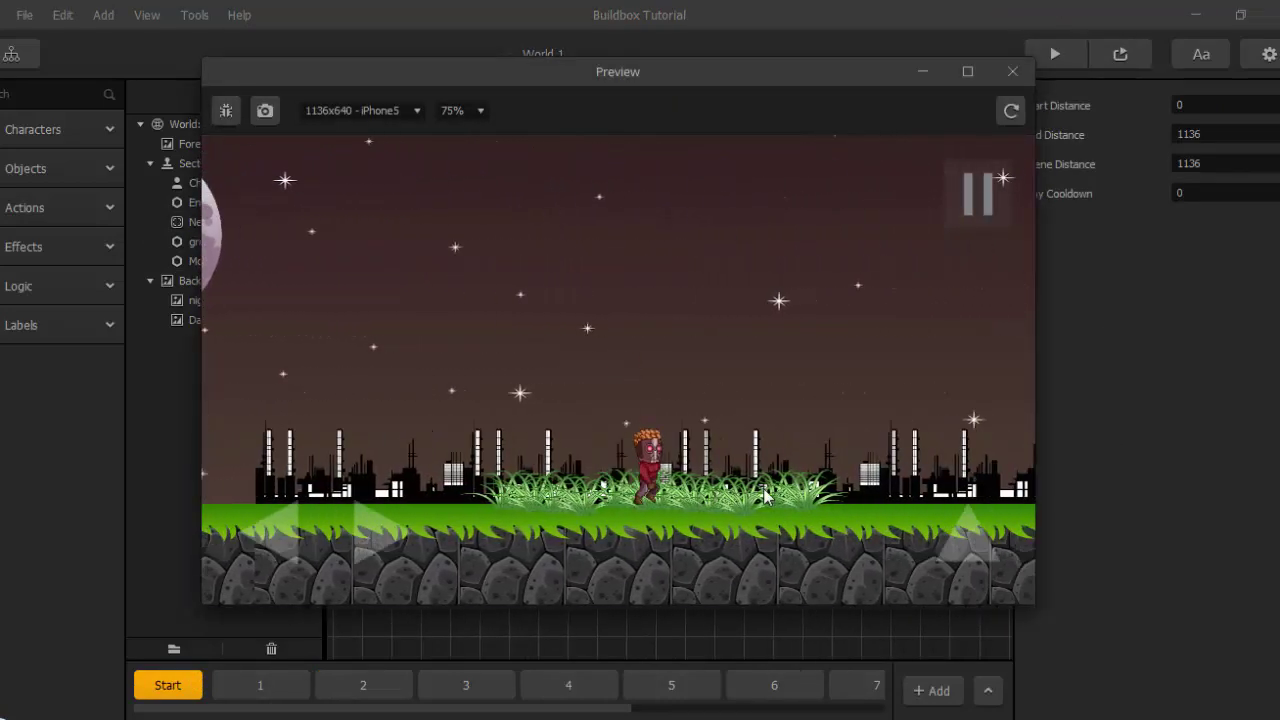
pyautogui.press('Up')
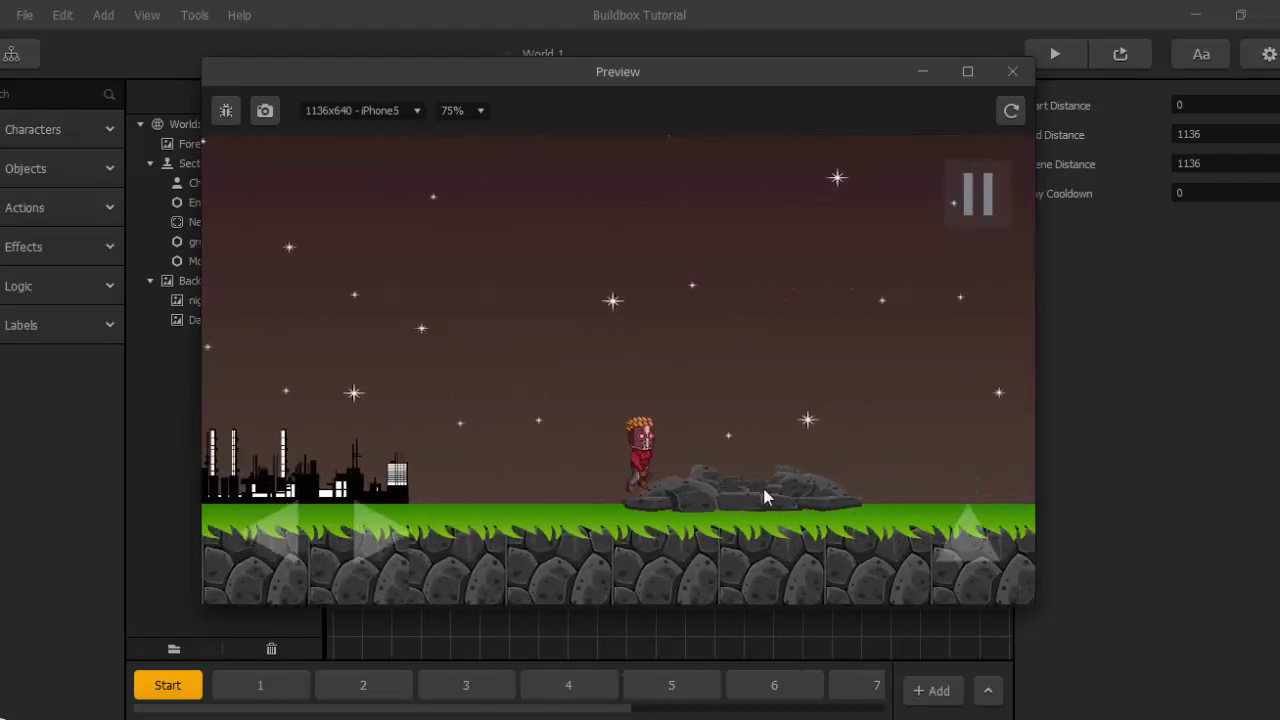
pyautogui.press('Up')
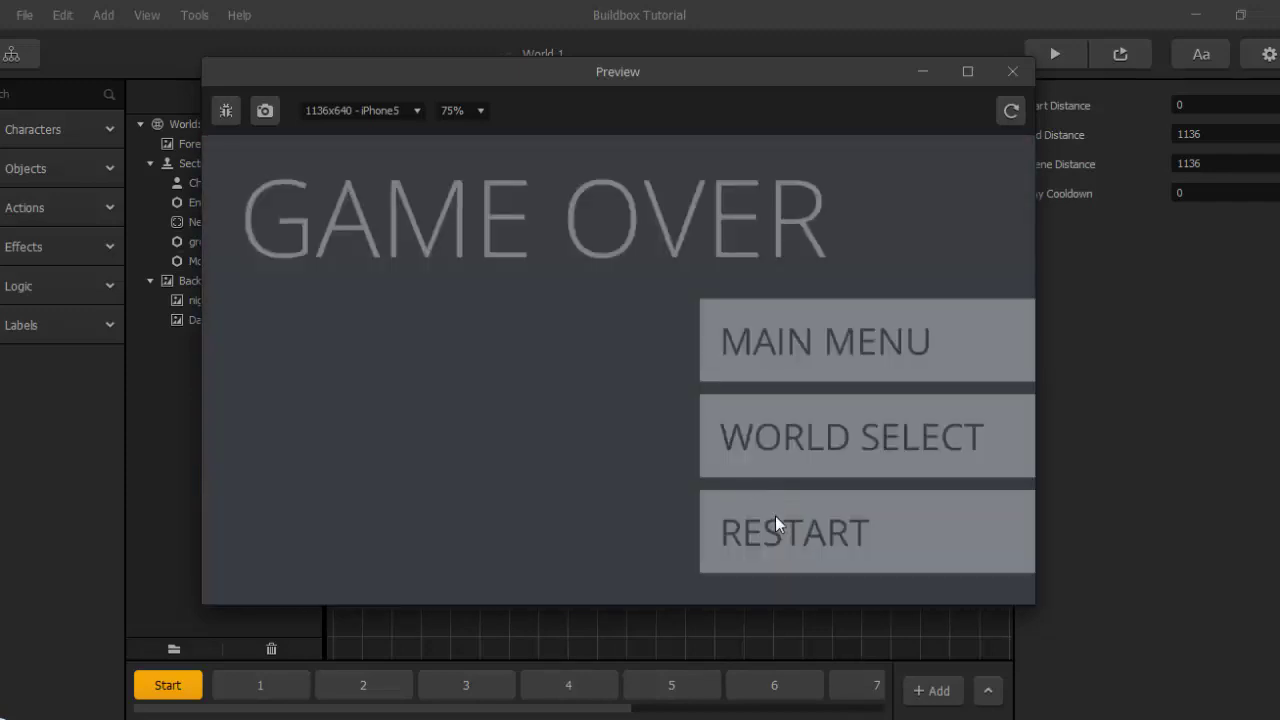
# Restart from the Game Over screen, jump the character across the gap, and close the preview.
pyautogui.click(775, 516)
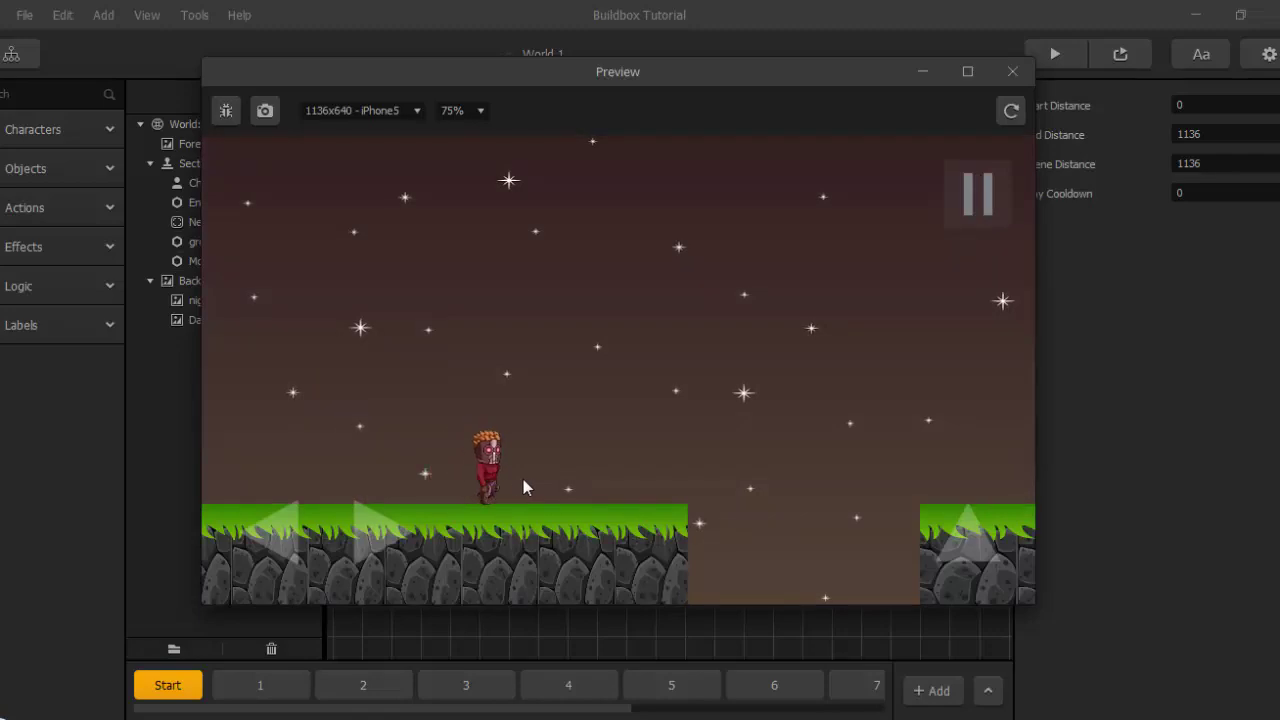
pyautogui.press('Up')
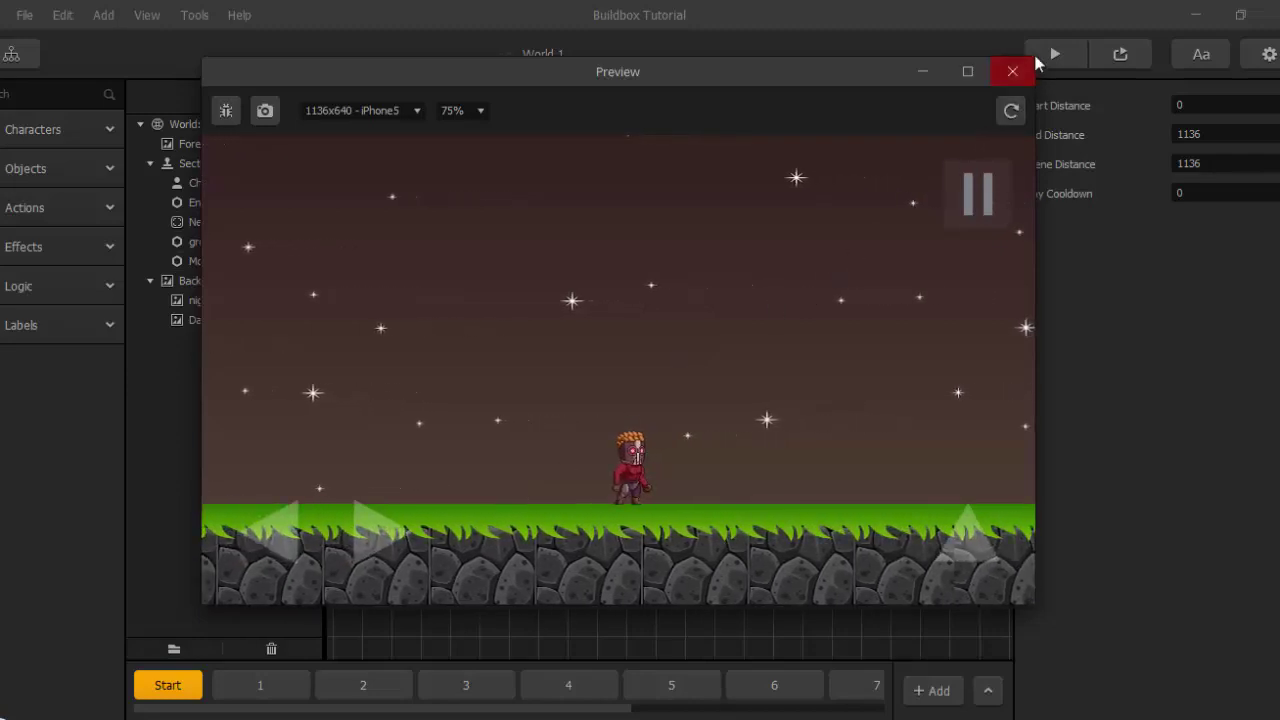
pyautogui.click(1012, 74)
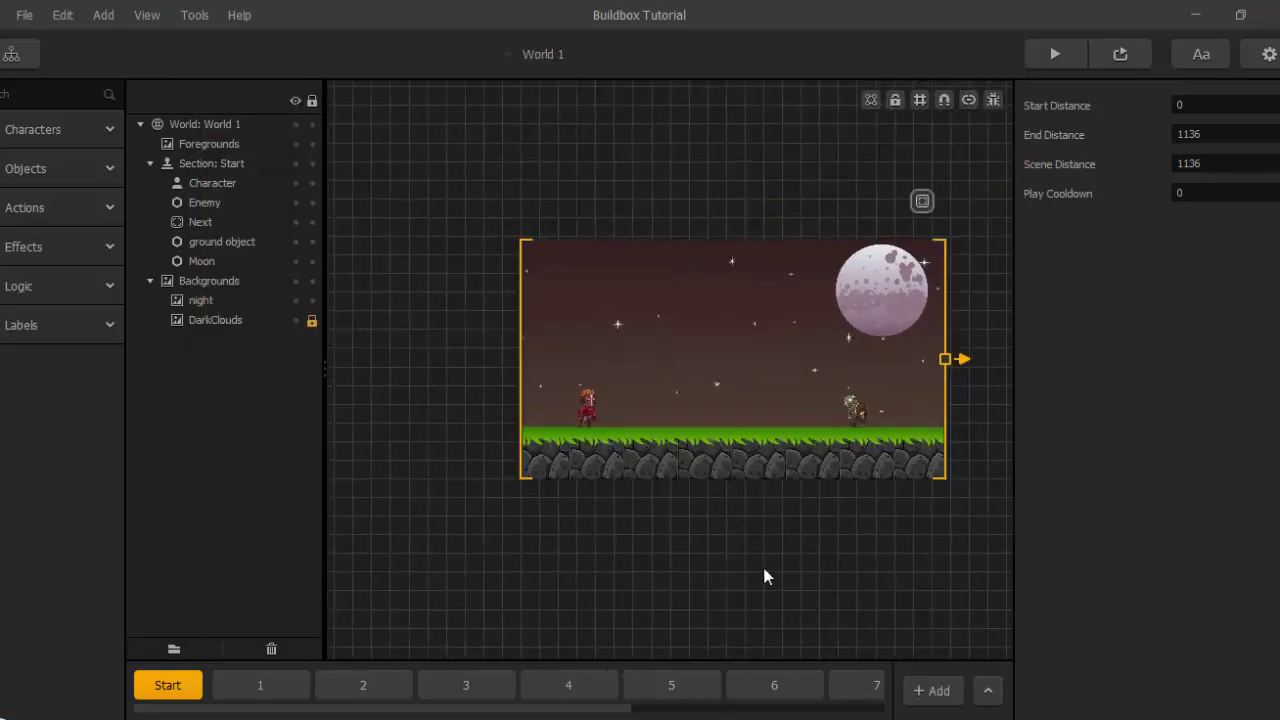
# Add the Tree 1 image from the Background Spooky Game Assets folder to section 6 as an object.
pyautogui.click(380, 694)
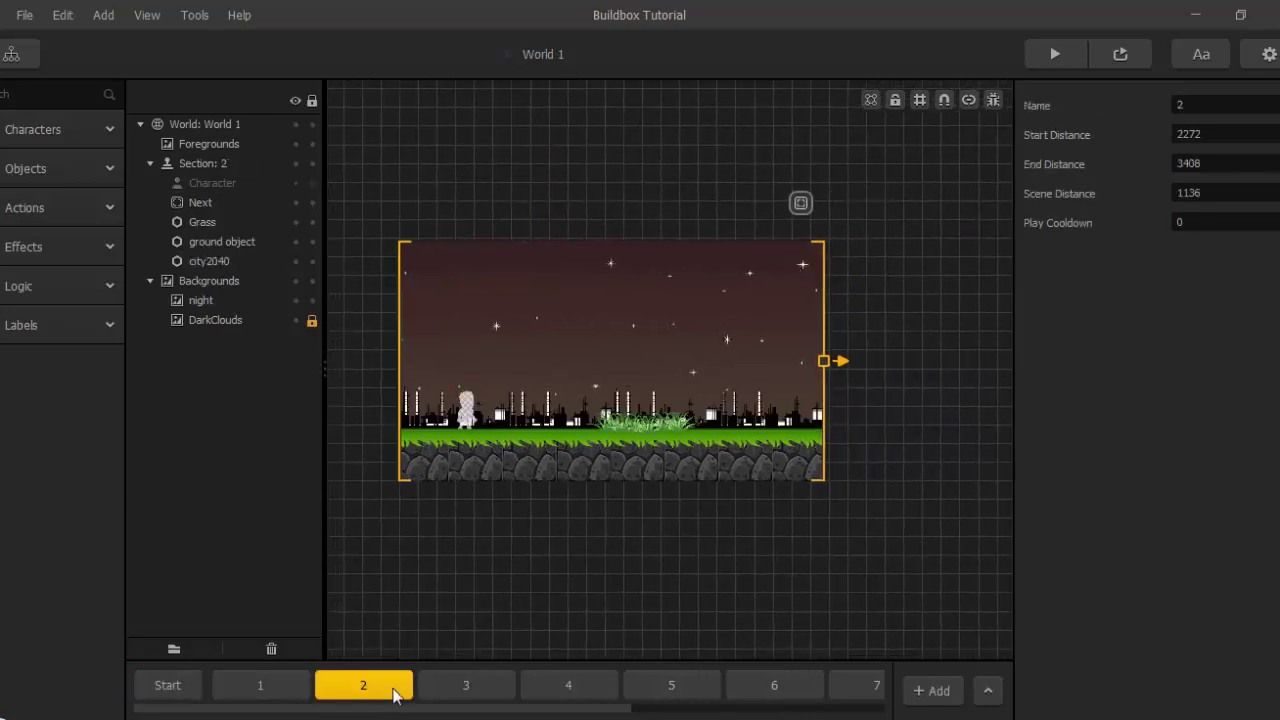
pyautogui.click(455, 690)
pyautogui.click(567, 688)
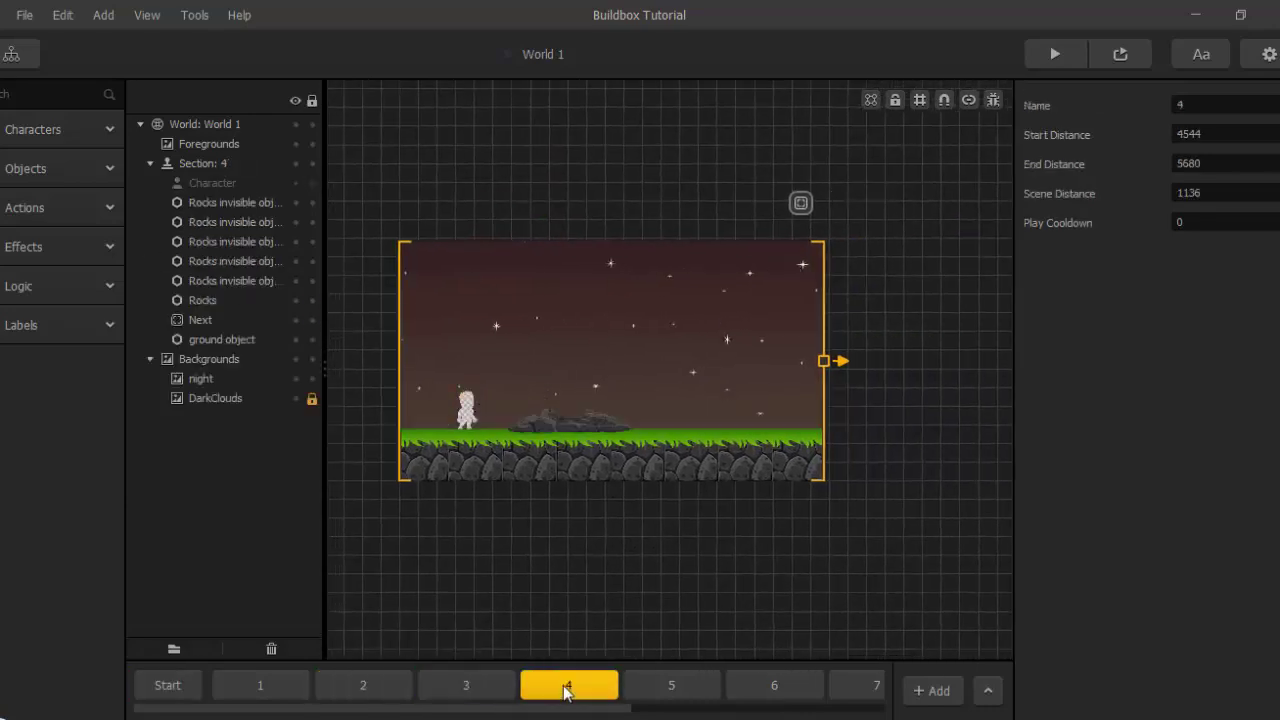
pyautogui.click(630, 690)
pyautogui.click(758, 692)
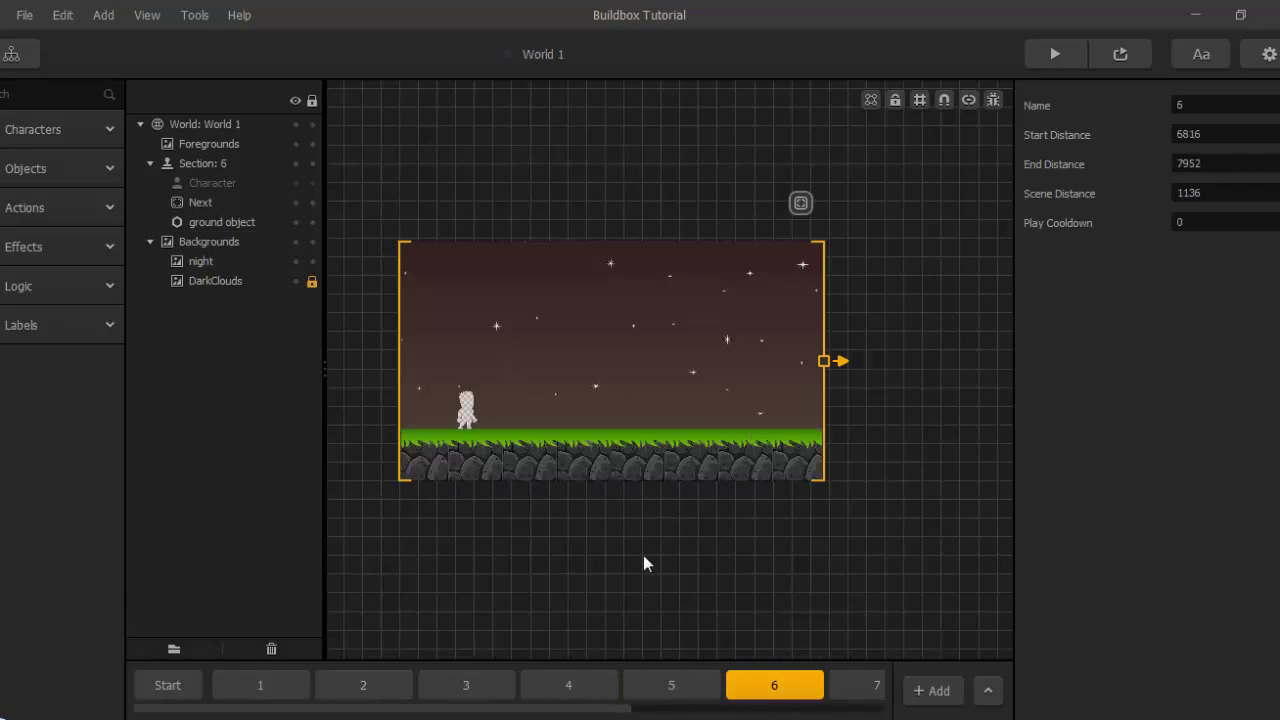
pyautogui.scroll(2, 626, 505)
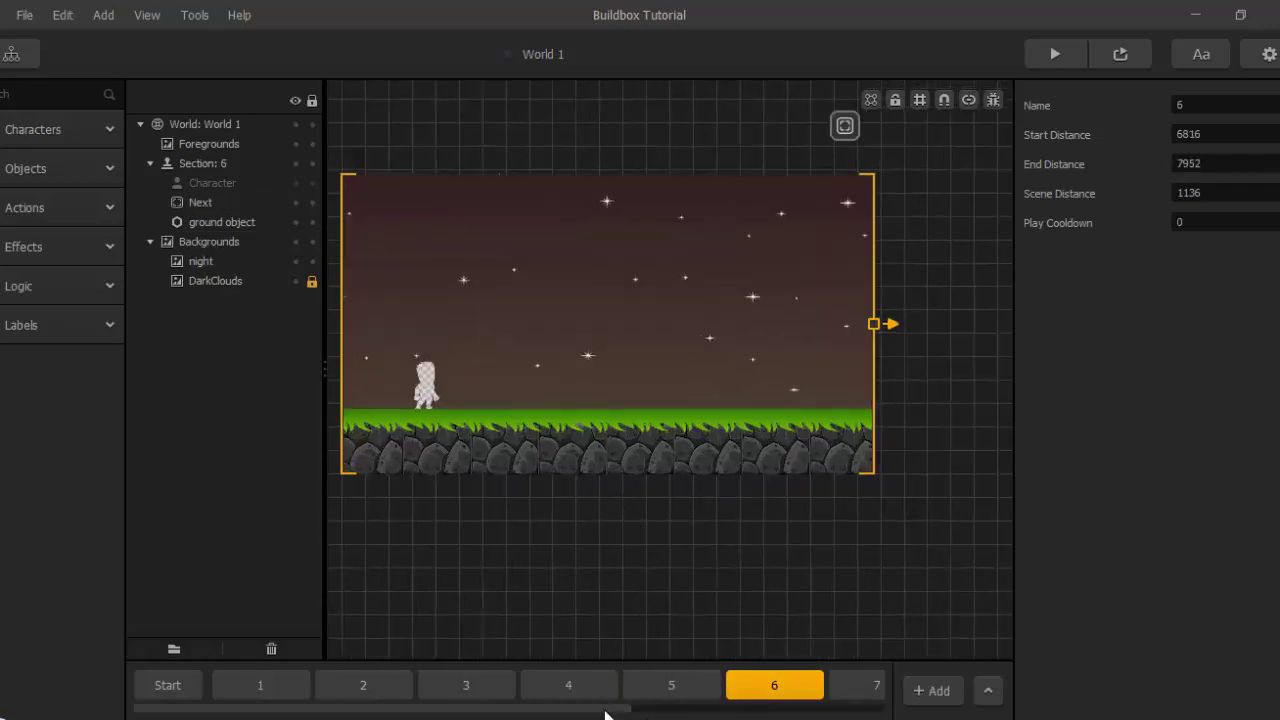
pyautogui.moveTo(605, 708); pyautogui.dragTo(694, 706)
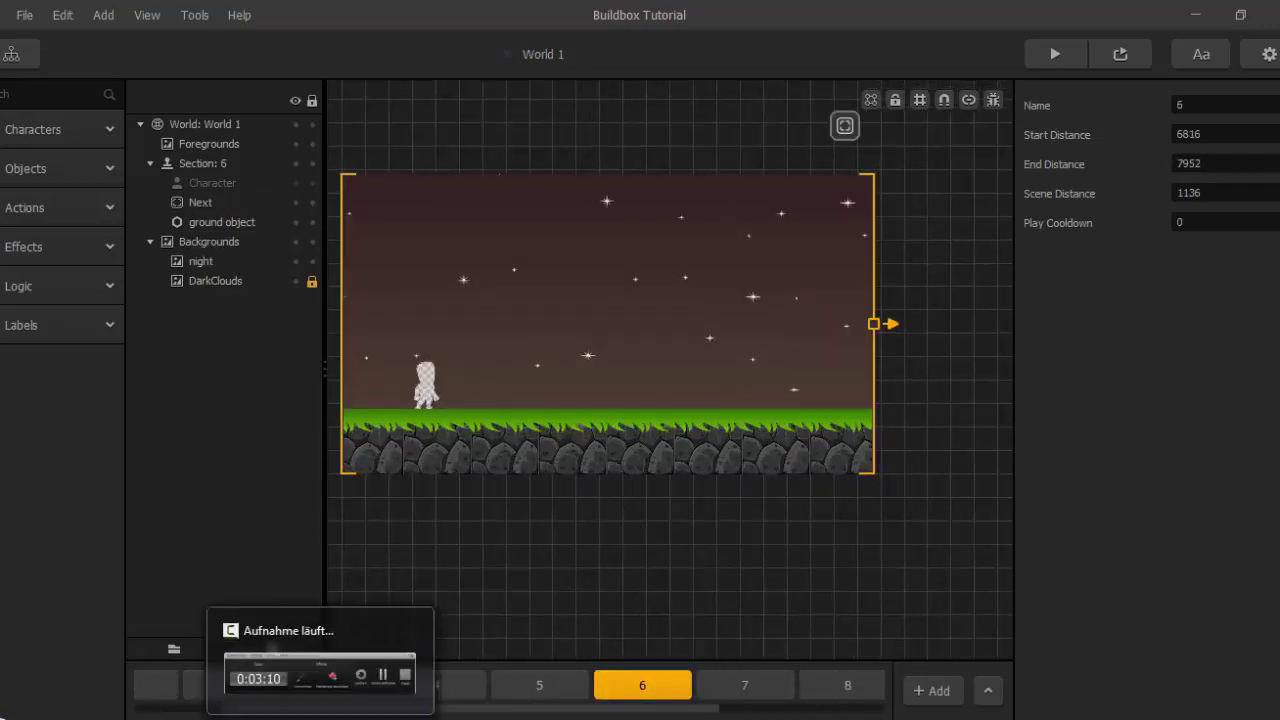
pyautogui.moveTo(306, 710)
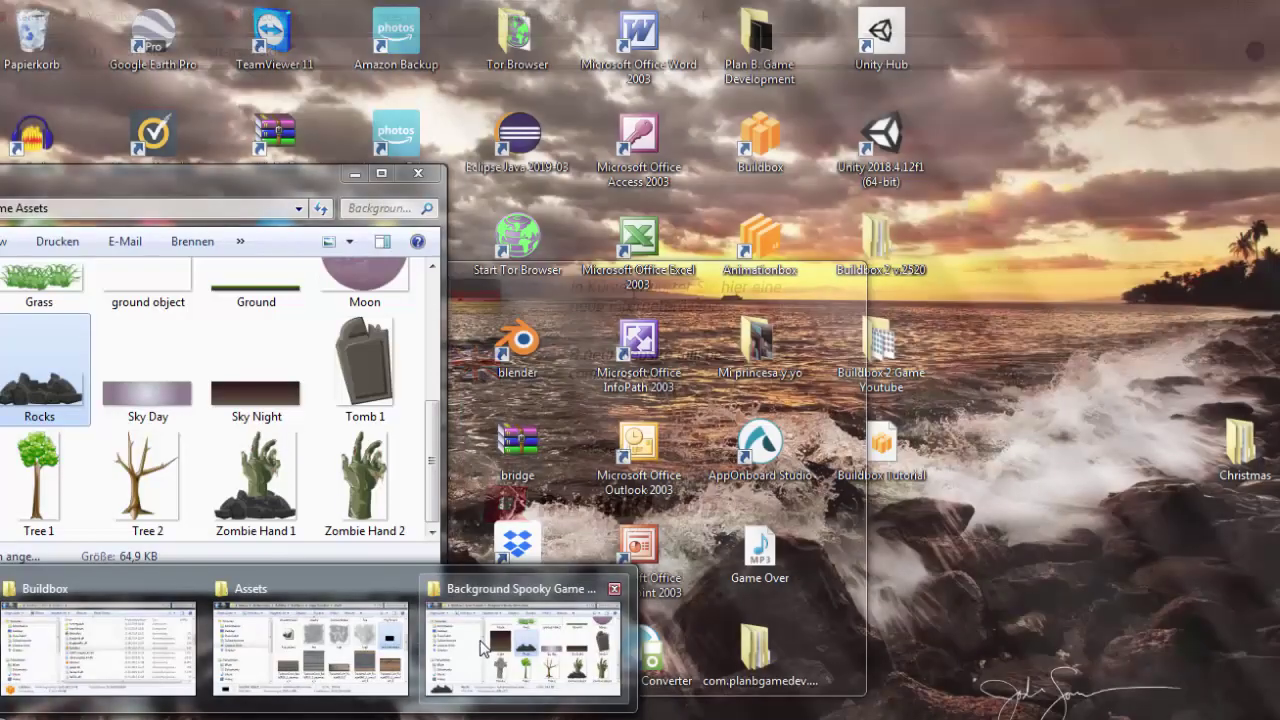
pyautogui.click(481, 645)
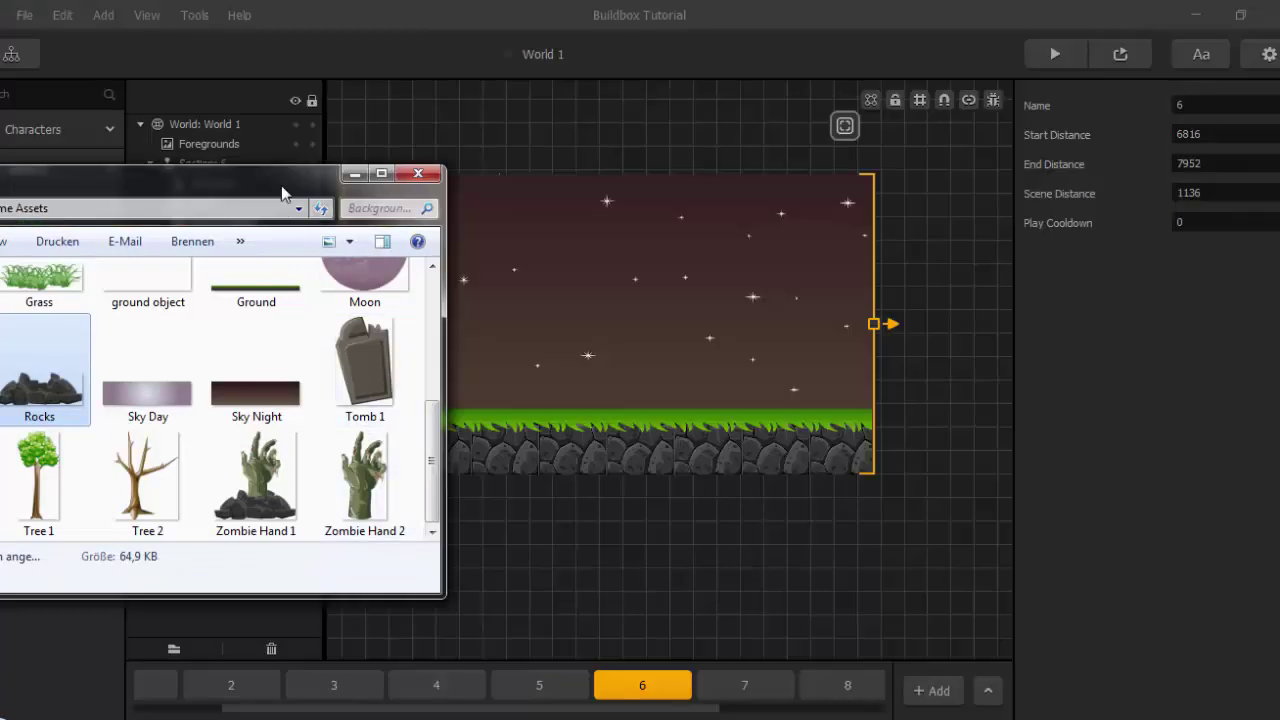
pyautogui.moveTo(316, 185); pyautogui.dragTo(476, 174)
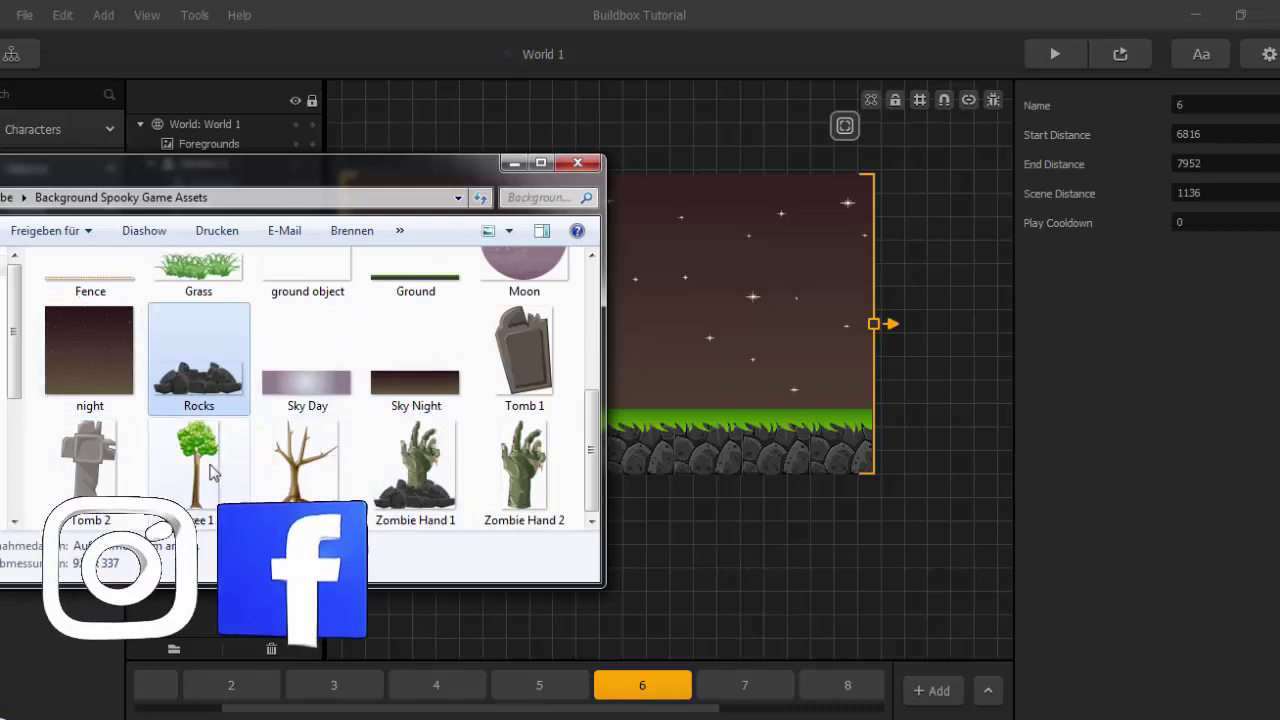
pyautogui.moveTo(197, 462); pyautogui.dragTo(788, 237)
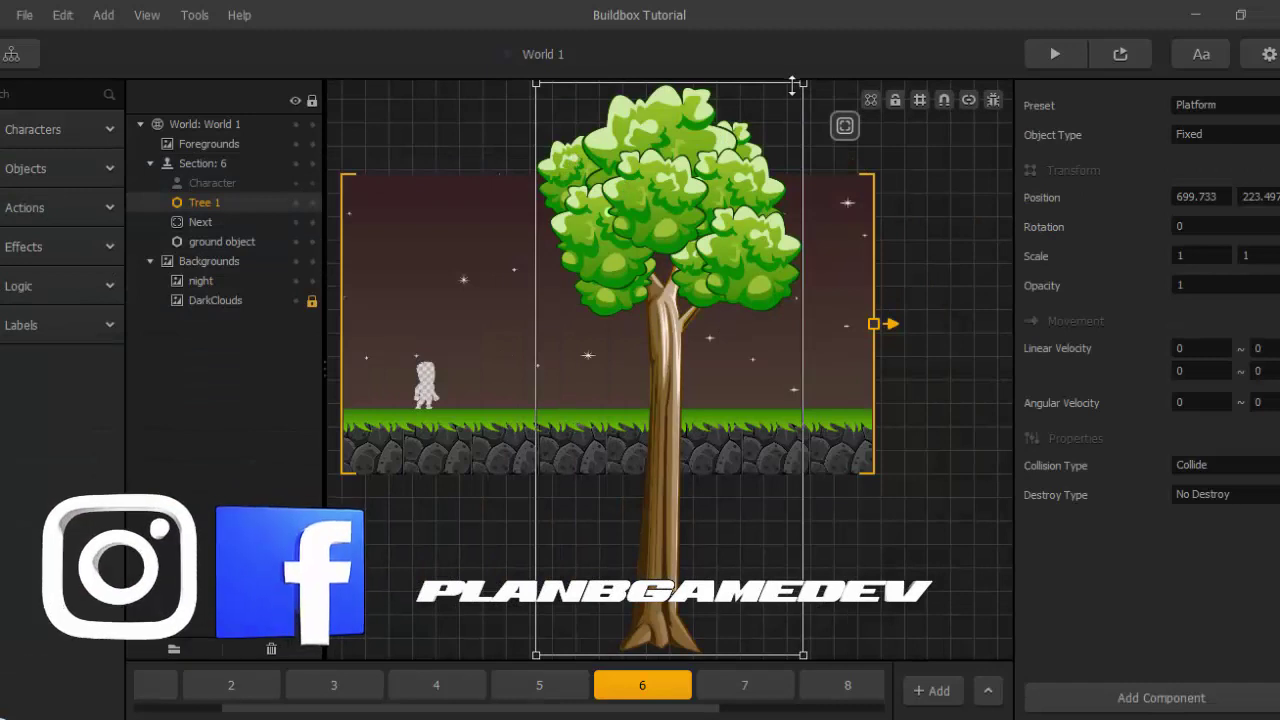
# Shrink Tree 1 to a scale of about 0.16 by 0.15, standing on the grass near the character, and set its preset to Decoration.
pyautogui.moveTo(801, 84); pyautogui.dragTo(517, 332)
pyautogui.scroll(3, 517, 338)
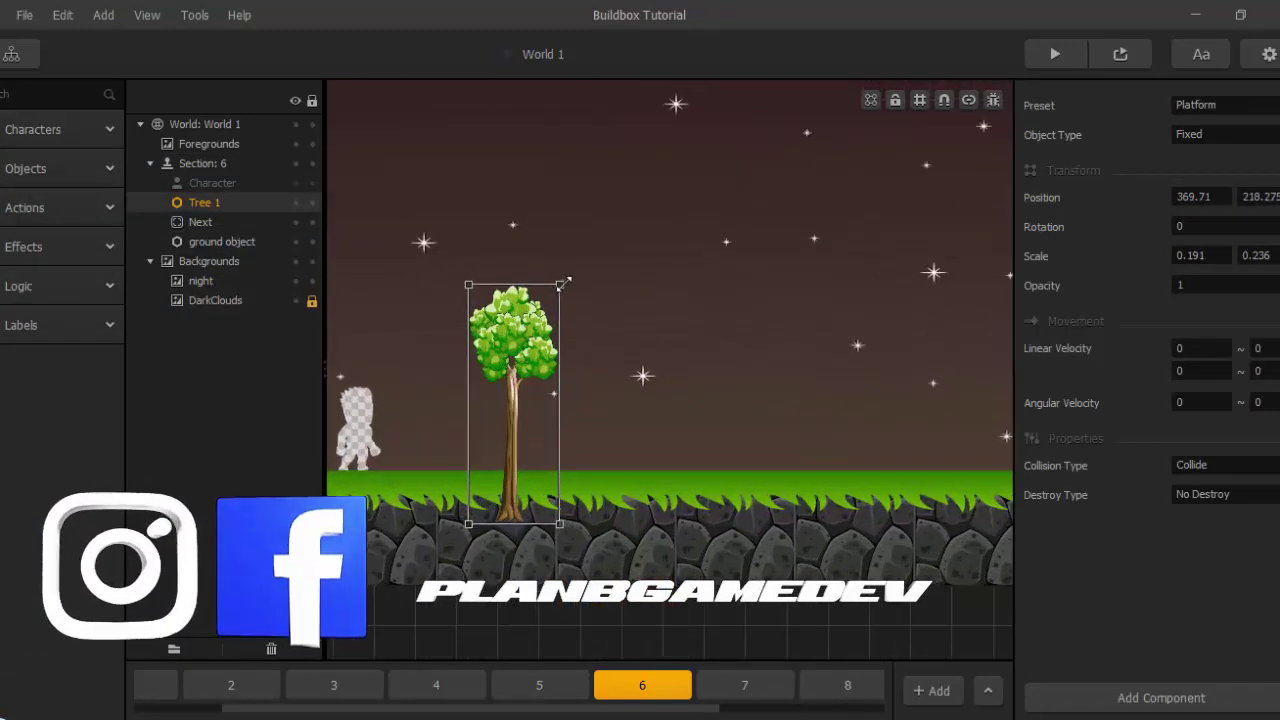
pyautogui.moveTo(566, 279); pyautogui.dragTo(540, 355)
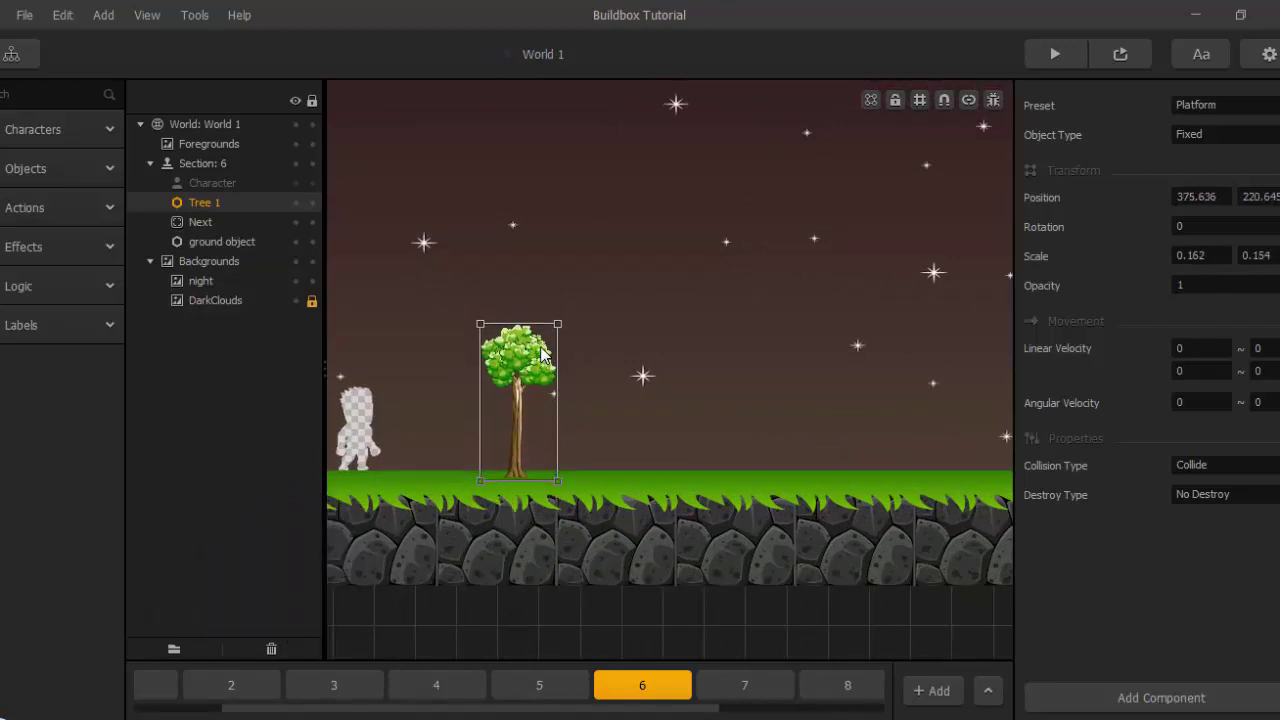
pyautogui.scroll(3, 570, 374)
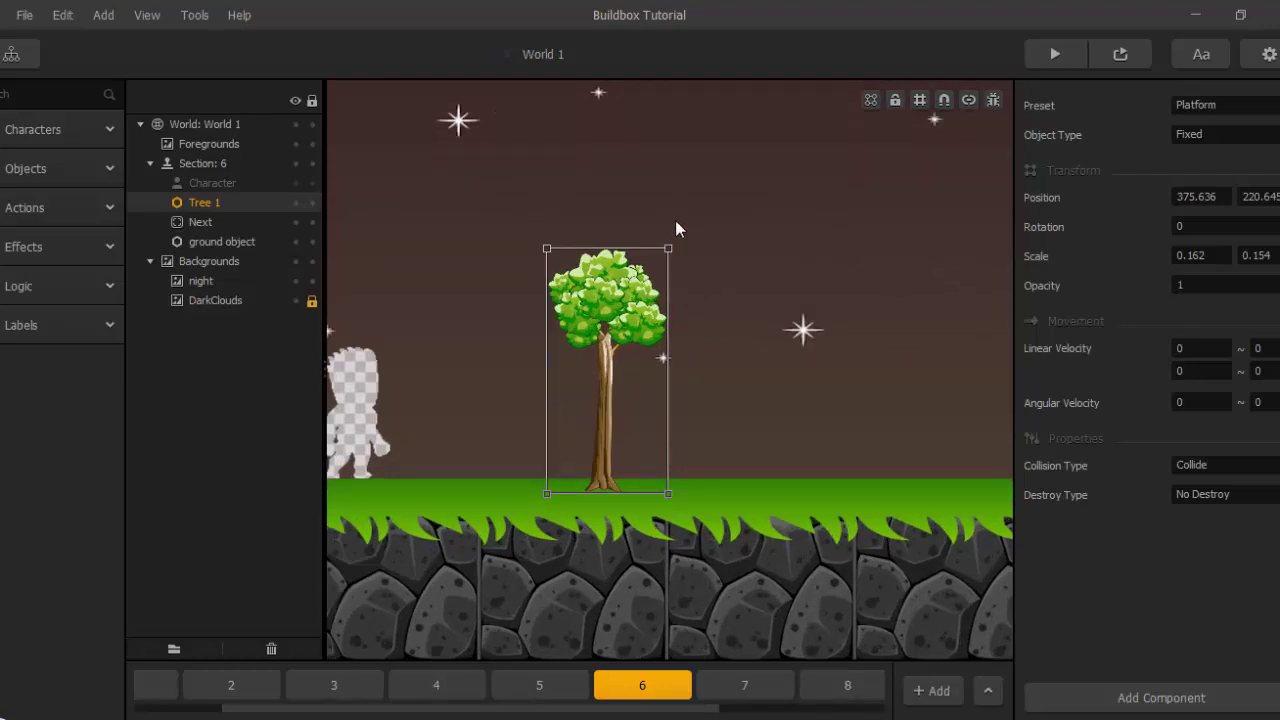
pyautogui.click(1266, 104)
pyautogui.click(1243, 228)
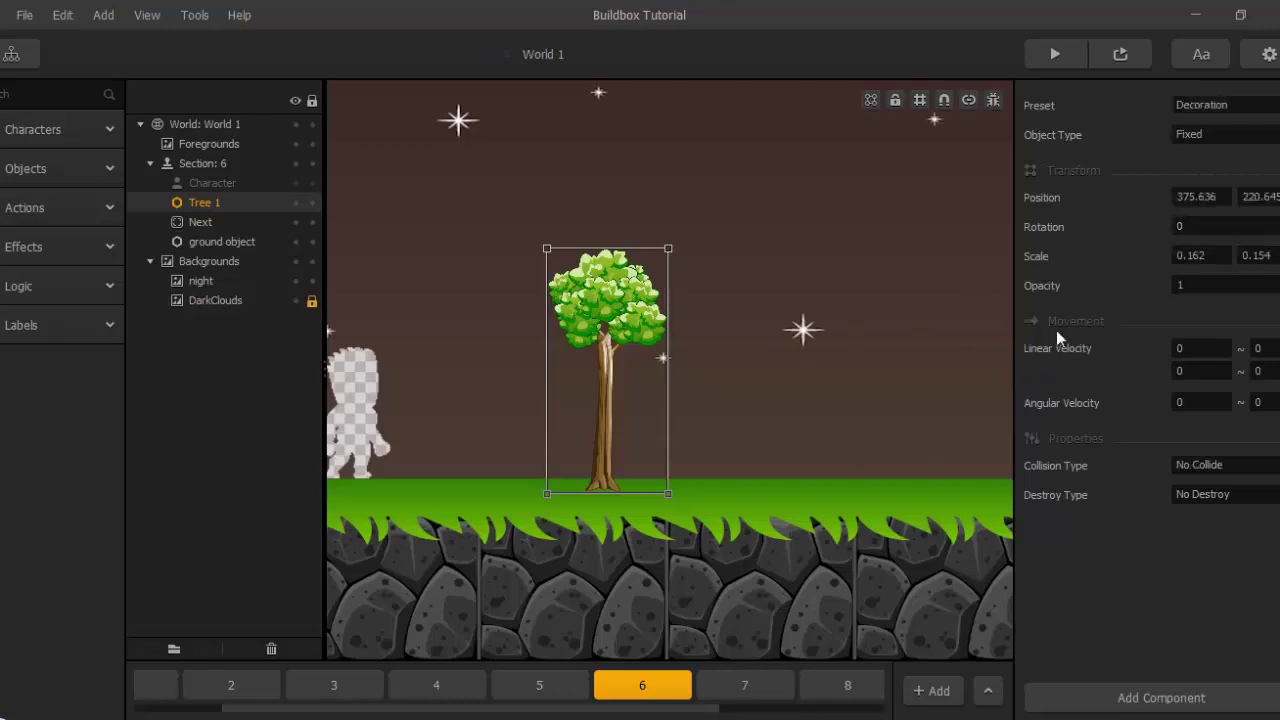
# Add the invisible object image from the Assets folder to section 6 as an object.
pyautogui.click(102, 214)
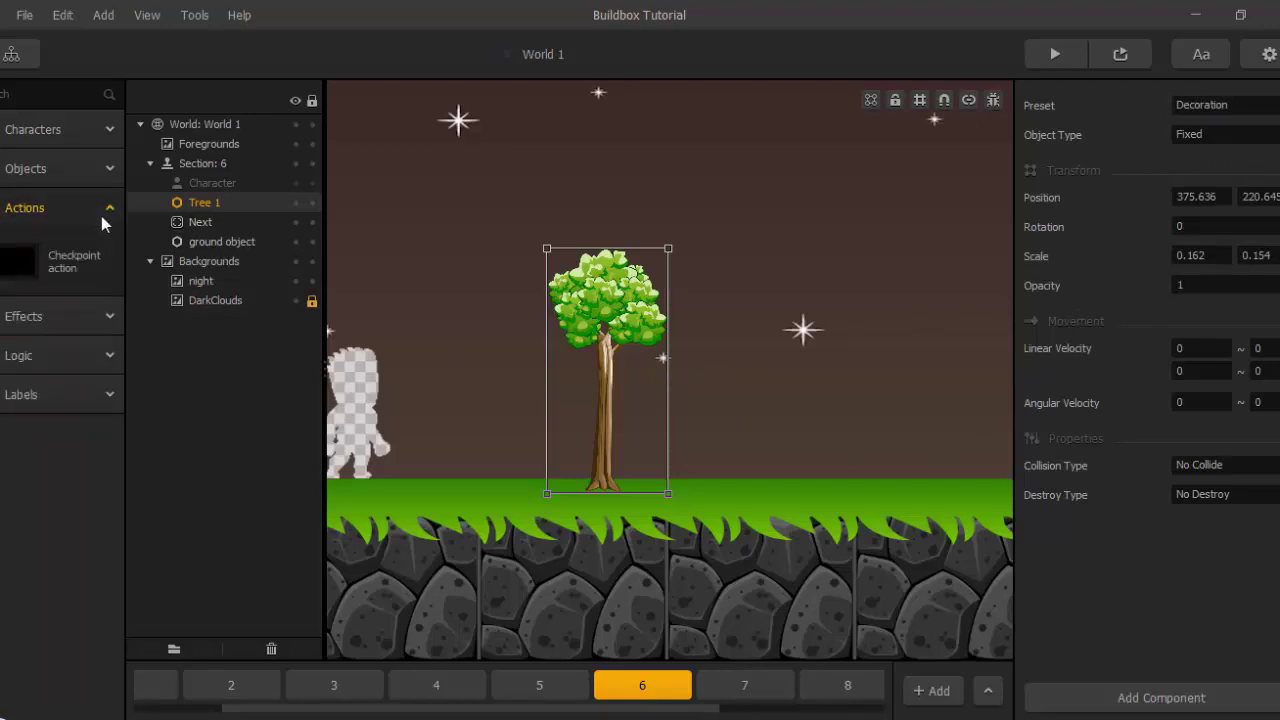
pyautogui.click(66, 170)
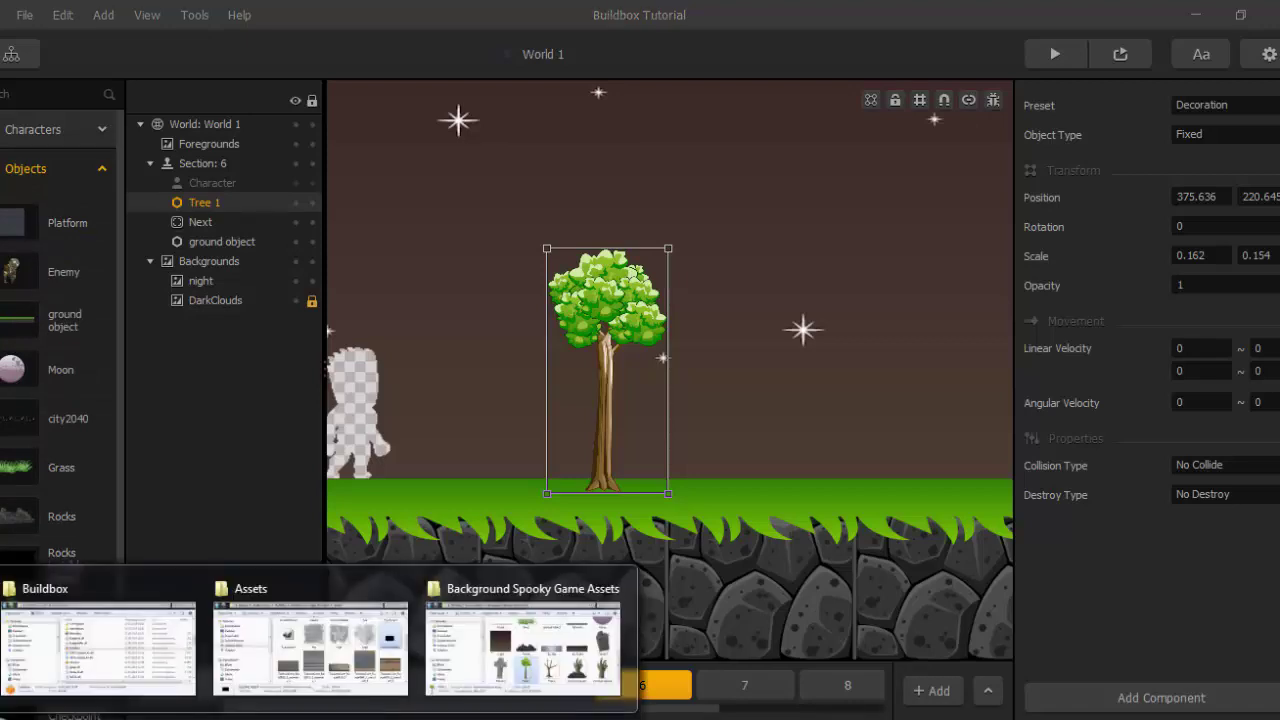
pyautogui.click(322, 648)
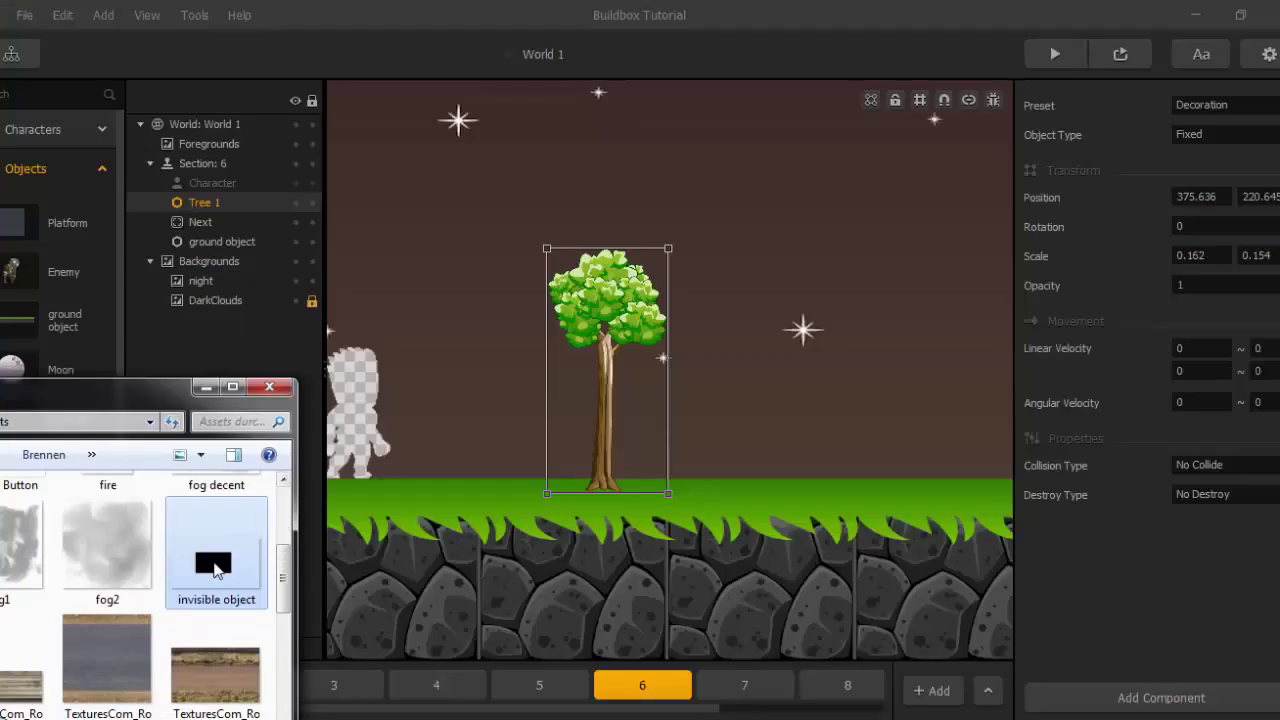
pyautogui.moveTo(213, 568); pyautogui.dragTo(809, 251)
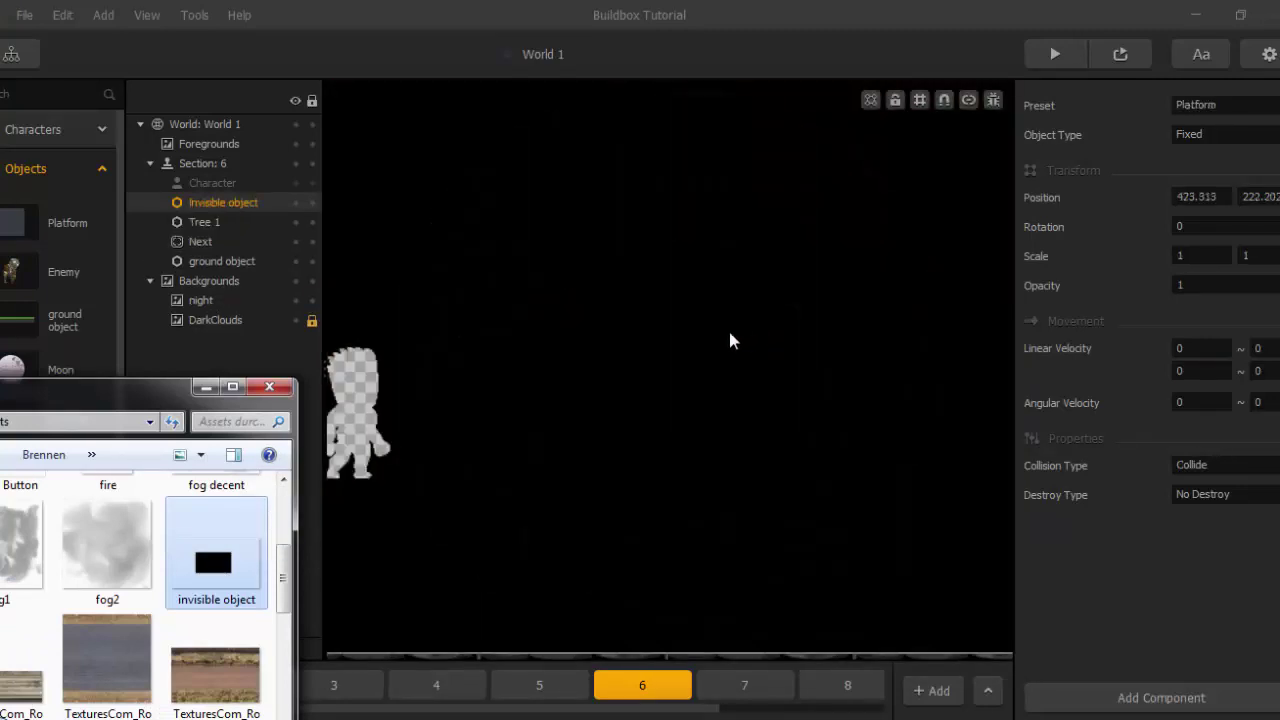
pyautogui.scroll(-5, 801, 287)
pyautogui.click(846, 318)
pyautogui.scroll(-4, 846, 328)
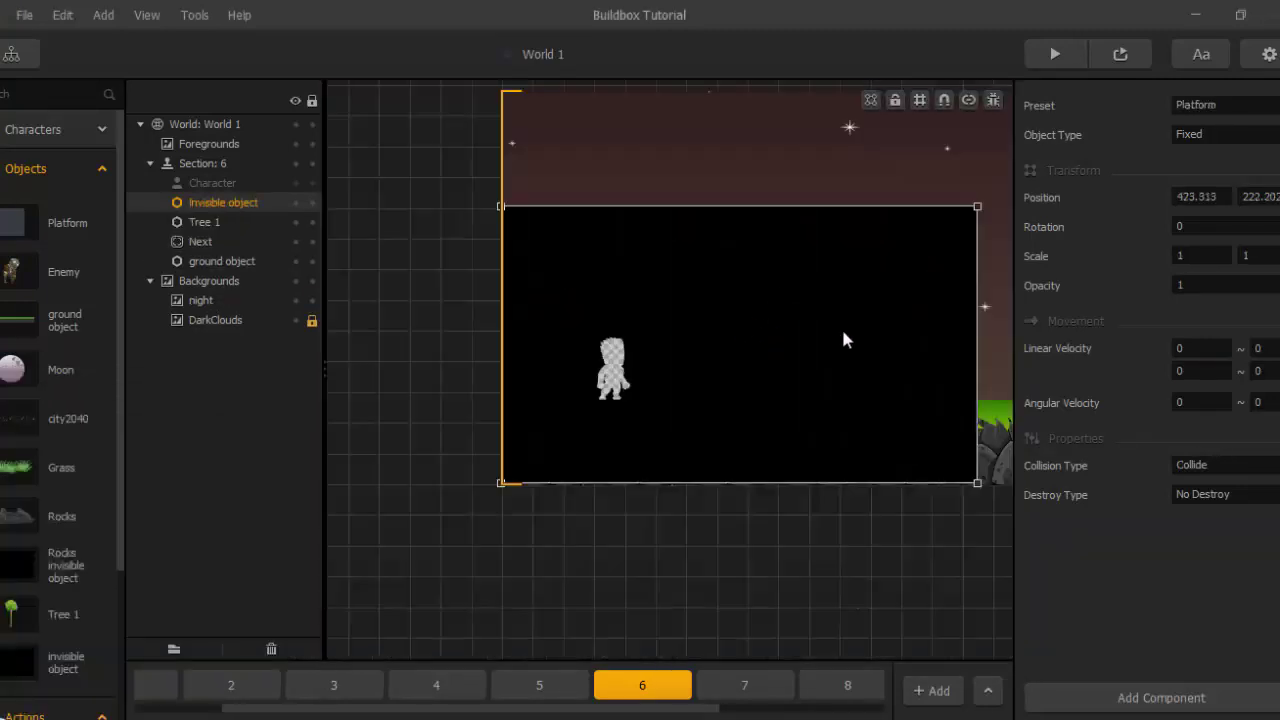
# Shrink the invisible object to a scale of about 0.40 by 0.38 and set its opacity to 0.5.
pyautogui.moveTo(940, 238); pyautogui.dragTo(789, 305)
pyautogui.scroll(2, 789, 305)
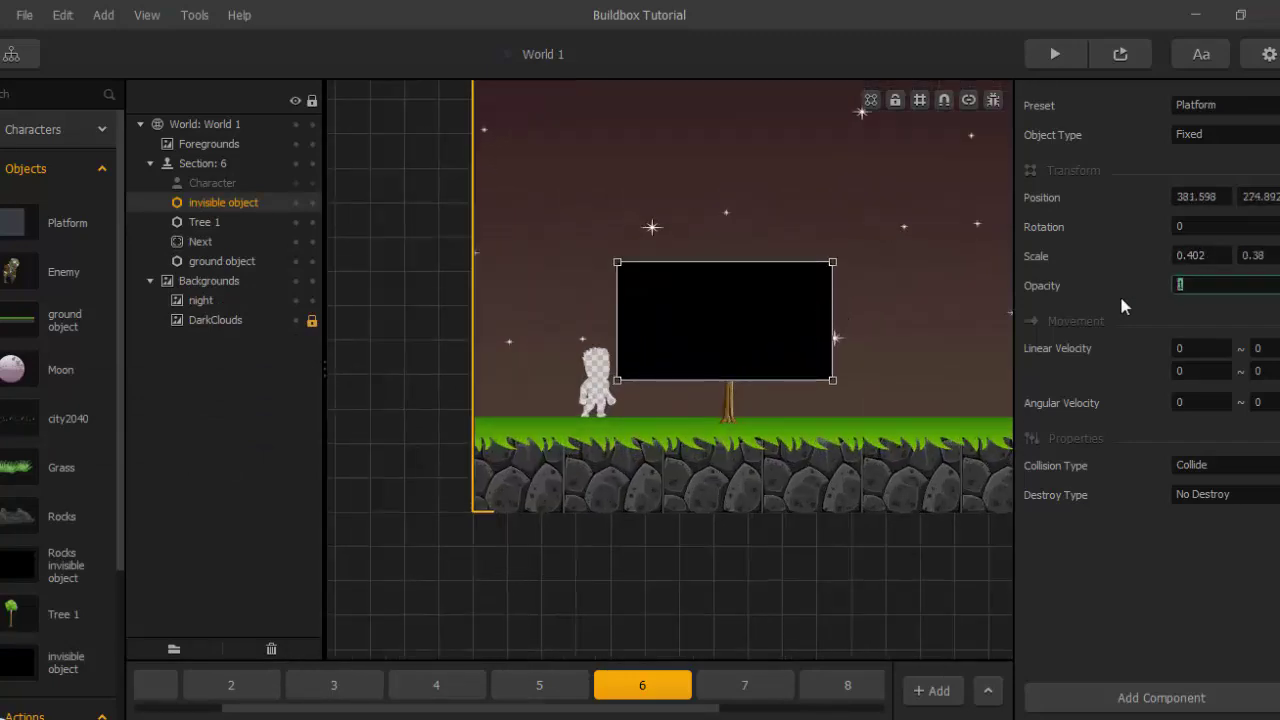
pyautogui.write('0.5')
pyautogui.press('Return')
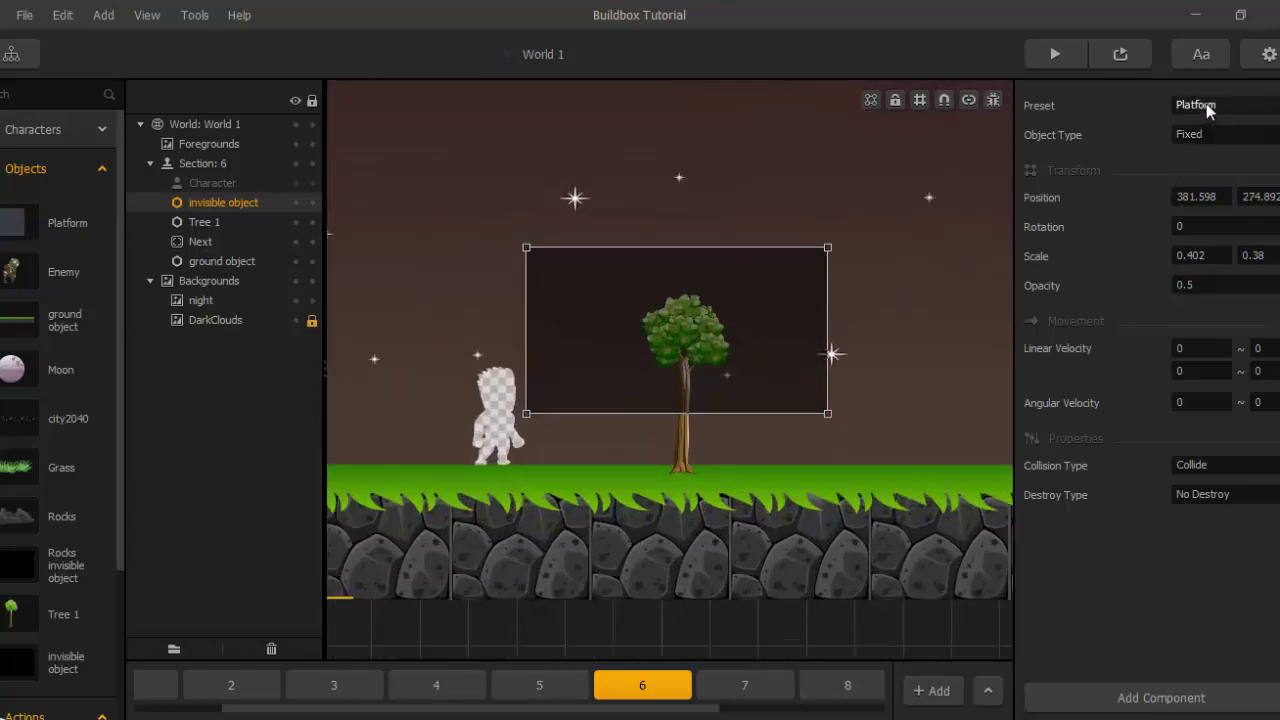
# Shrink the invisible object to a scale of about 0.10 by 0.15 and position it over the crown of Tree 1.
pyautogui.scroll(-2, 851, 373)
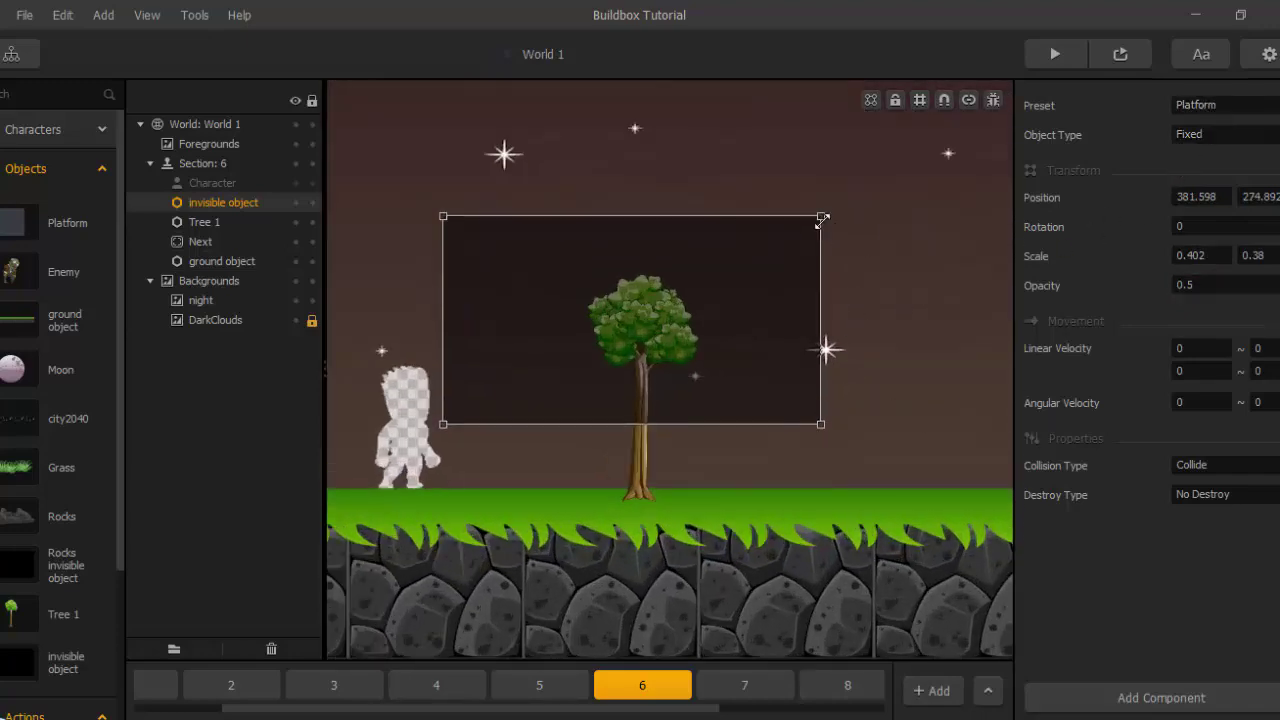
pyautogui.moveTo(822, 218); pyautogui.dragTo(674, 309)
pyautogui.scroll(3, 678, 316)
pyautogui.moveTo(745, 252); pyautogui.dragTo(683, 269)
pyautogui.moveTo(622, 335); pyautogui.dragTo(650, 325)
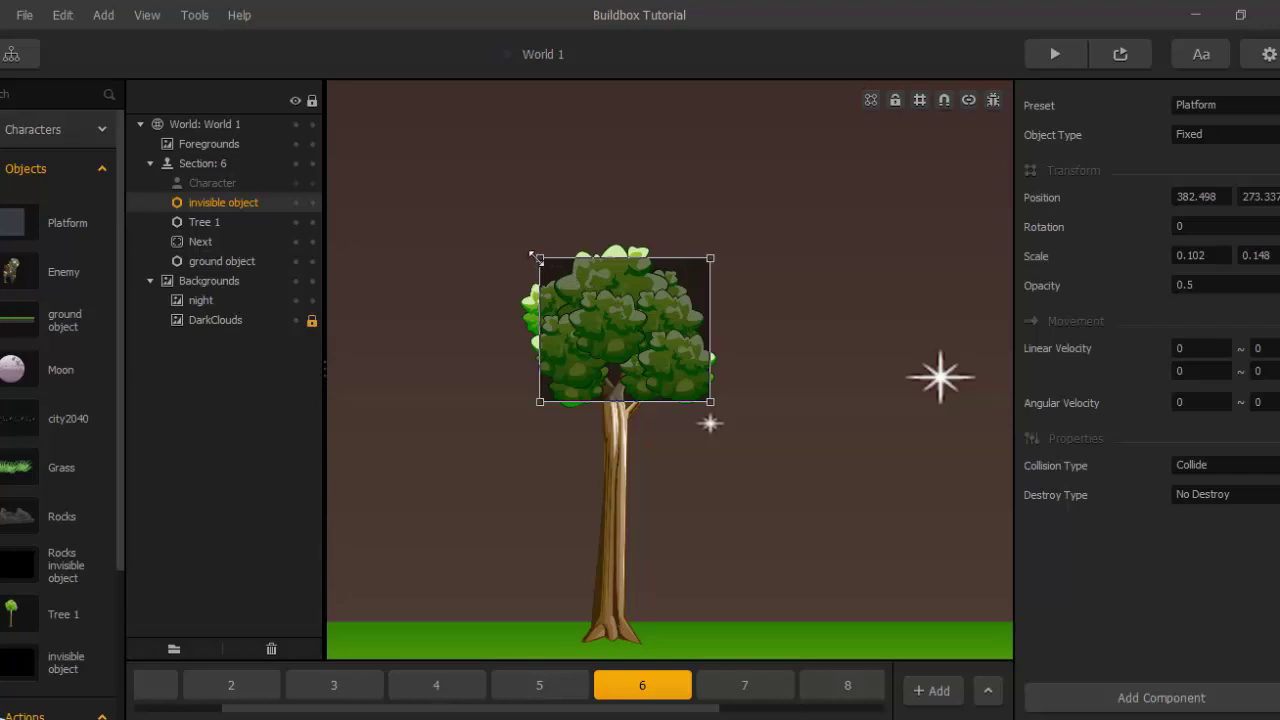
# Rotate the invisible object to about -22 degrees and fit it to Tree 1's crown at a scale of about 0.08 by 0.14.
pyautogui.moveTo(540, 259); pyautogui.dragTo(585, 296)
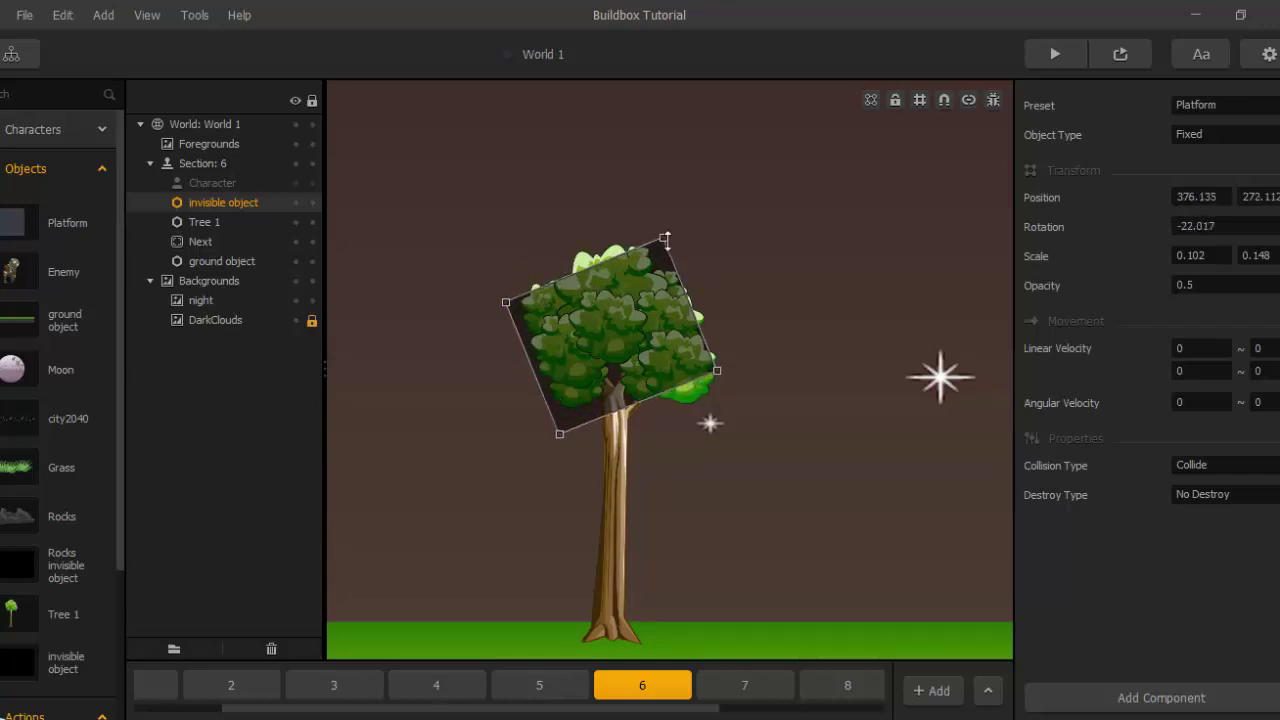
pyautogui.moveTo(657, 241); pyautogui.dragTo(650, 247)
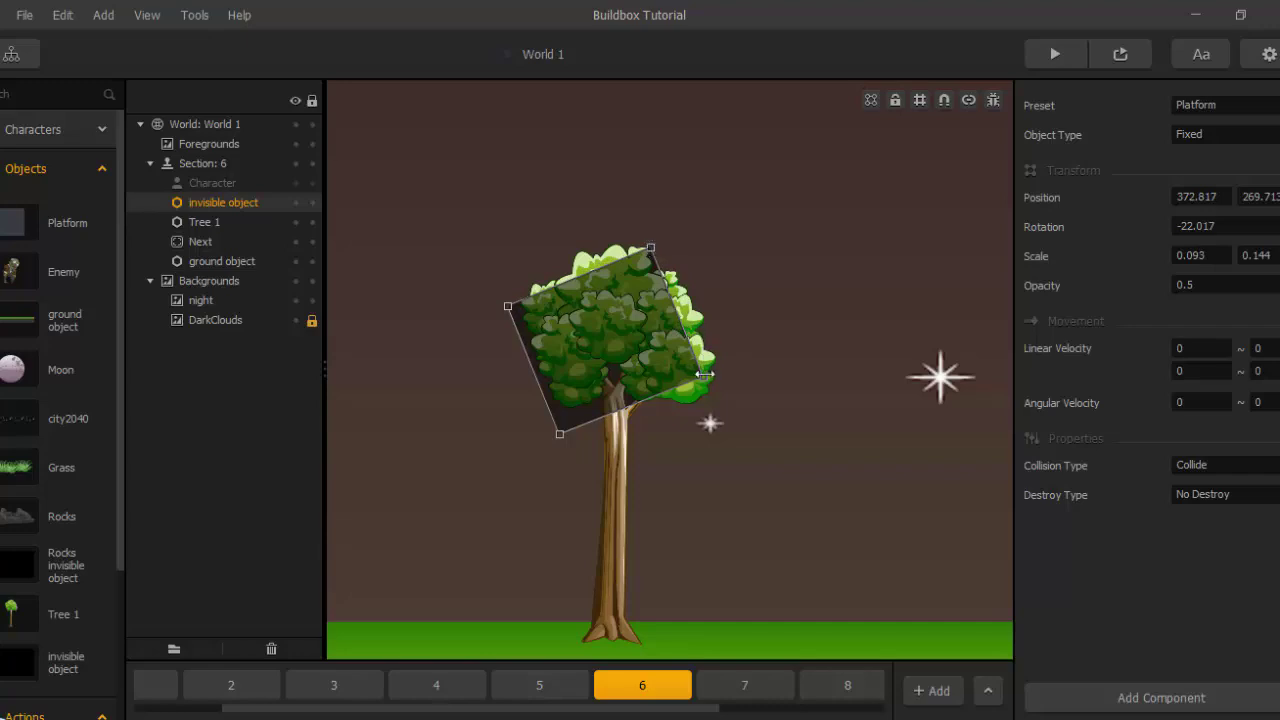
pyautogui.moveTo(705, 374); pyautogui.dragTo(725, 367)
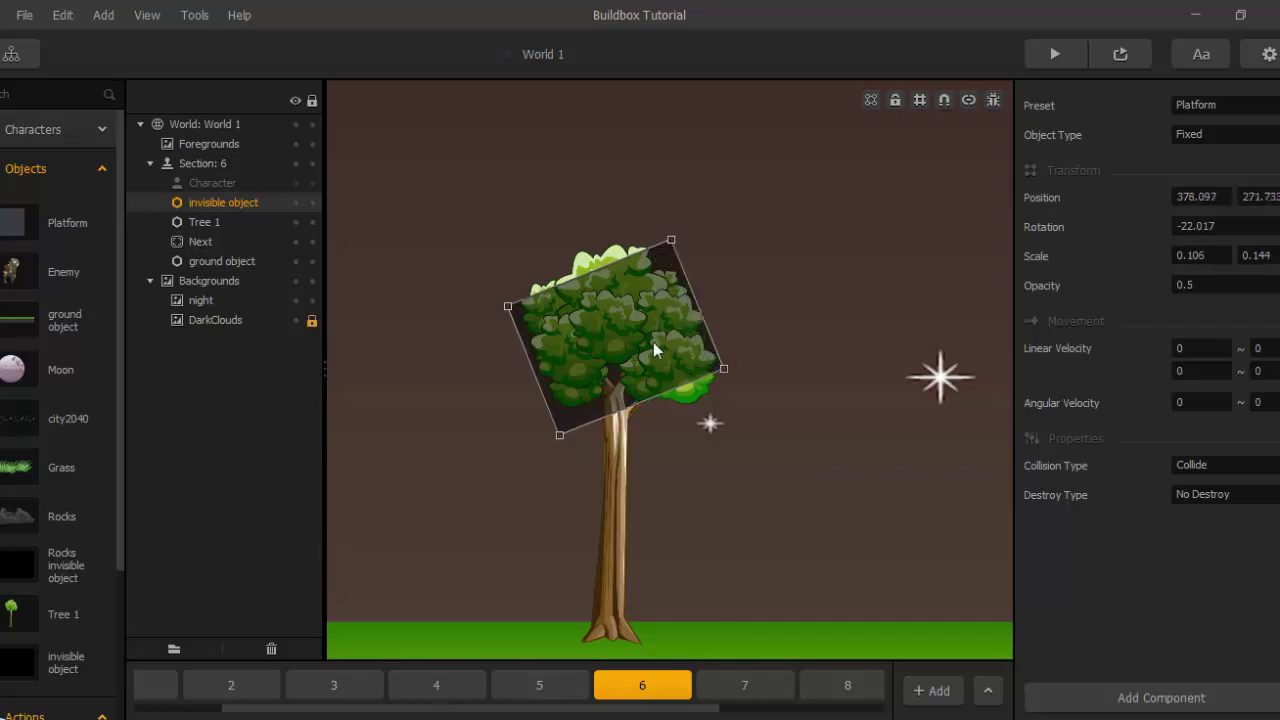
pyautogui.moveTo(653, 342); pyautogui.dragTo(654, 332)
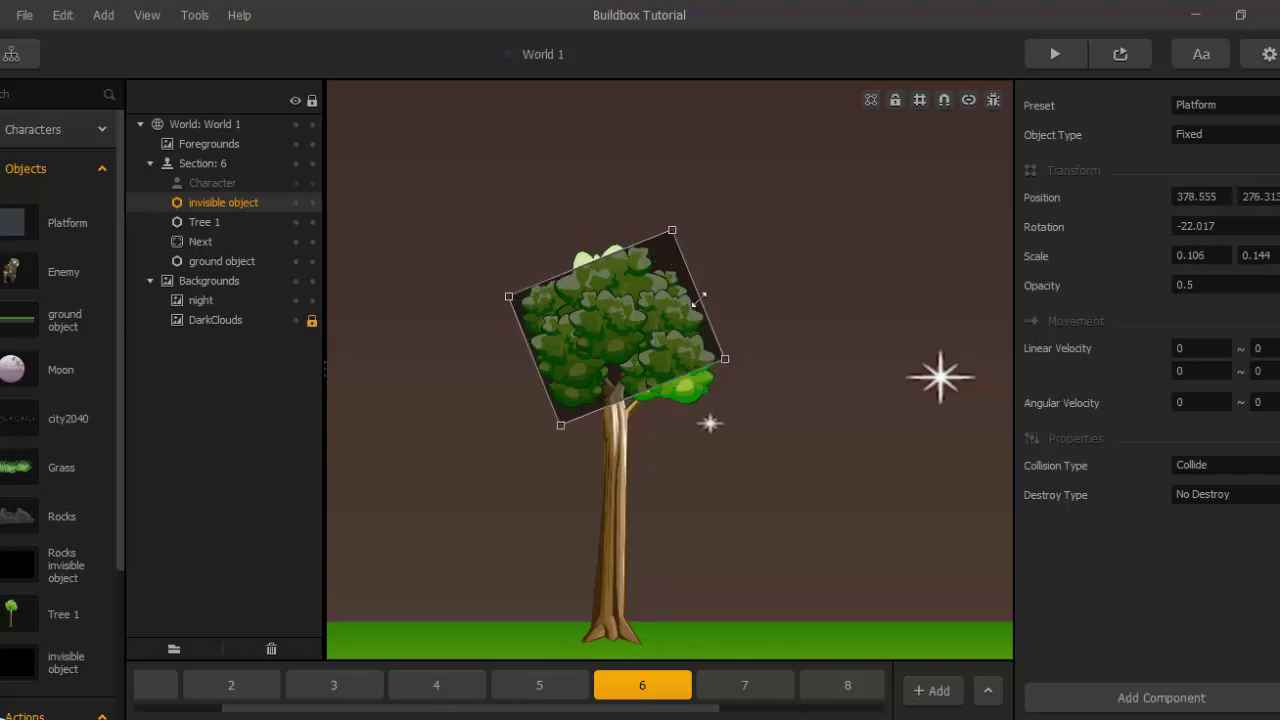
pyautogui.moveTo(687, 264); pyautogui.dragTo(609, 305)
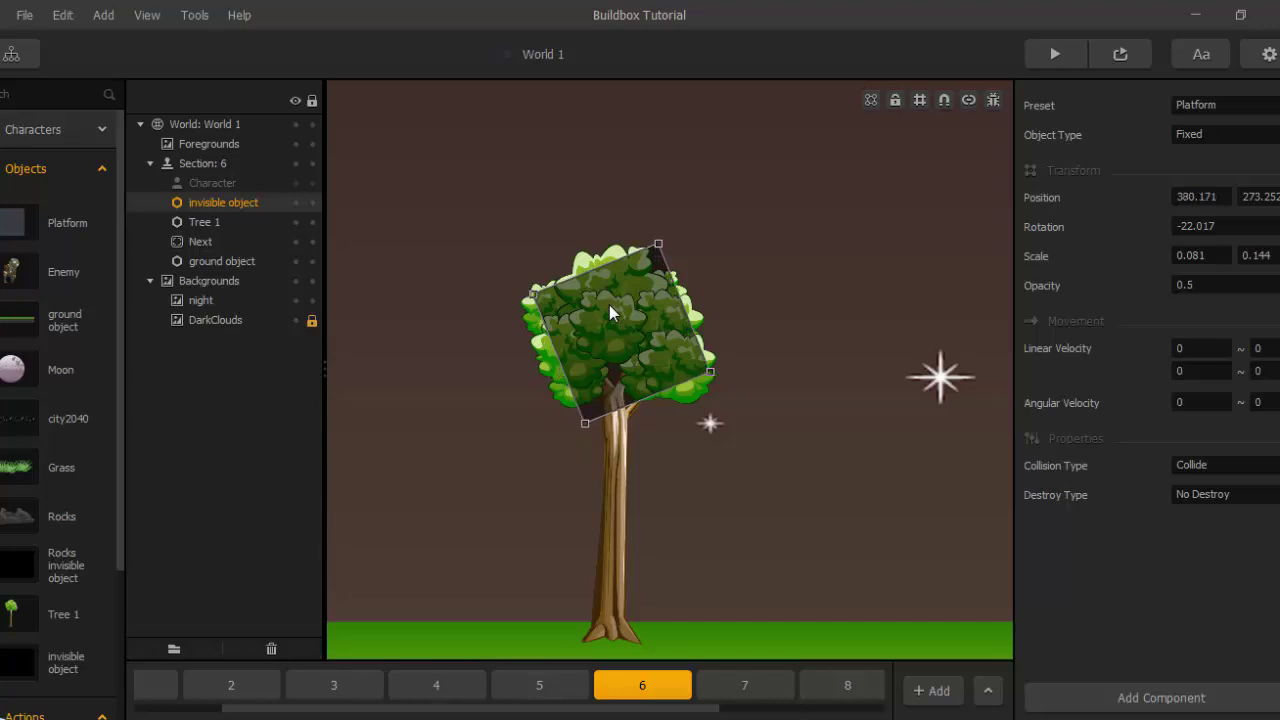
# Set the opacity of the invisible object over the tree crown to 0.
pyautogui.scroll(-3, 609, 305)
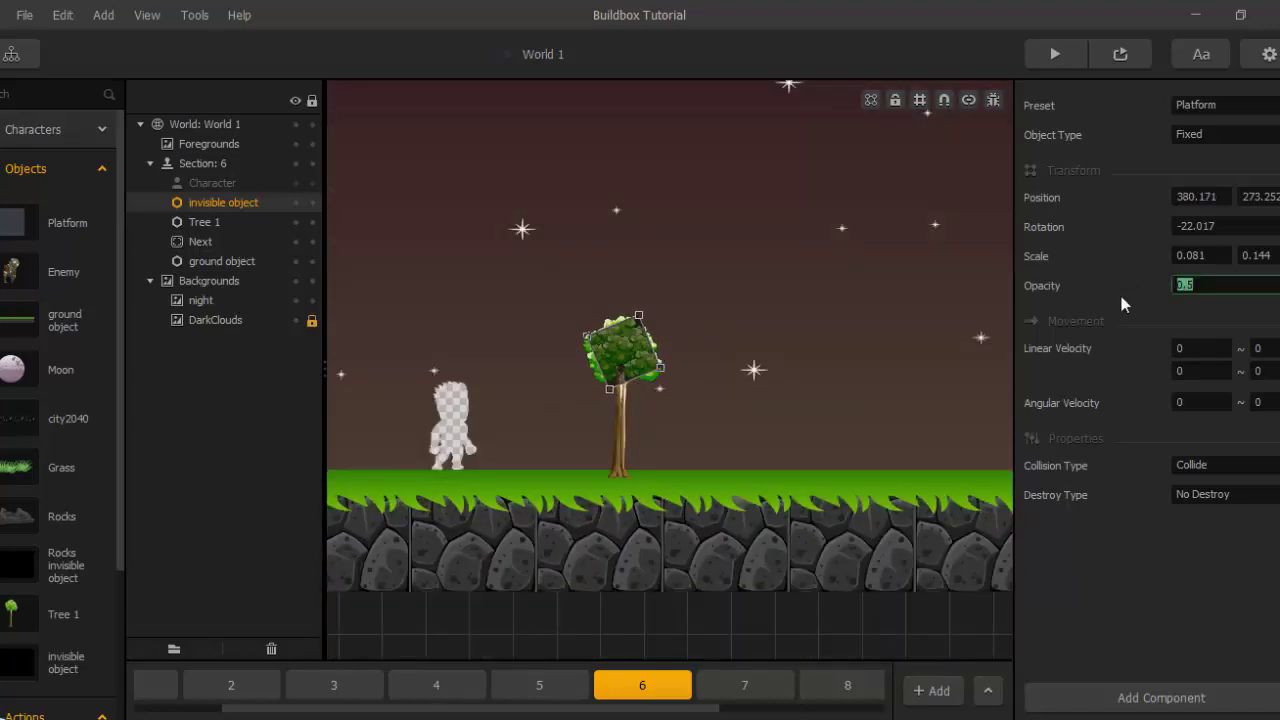
pyautogui.write('0')
pyautogui.press('Return')
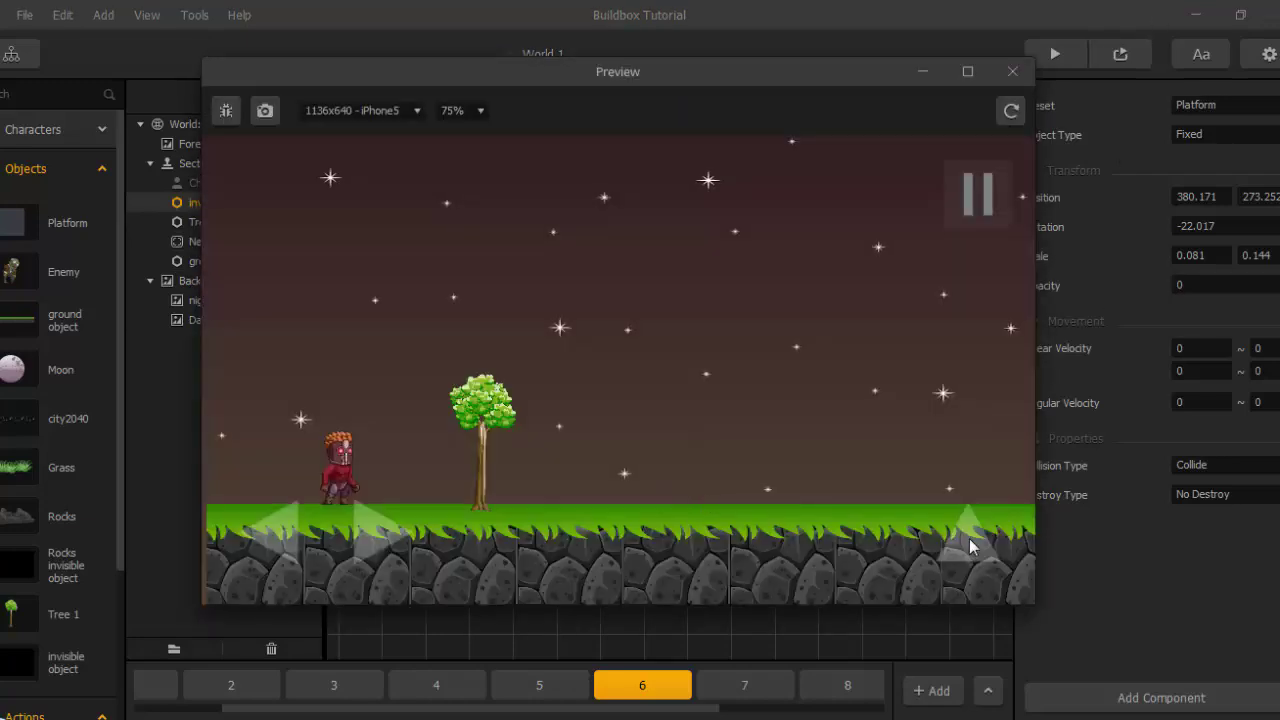
# Preview section 6, jump the character onto the tree crown and around it, and close the preview.
pyautogui.click(968, 545)
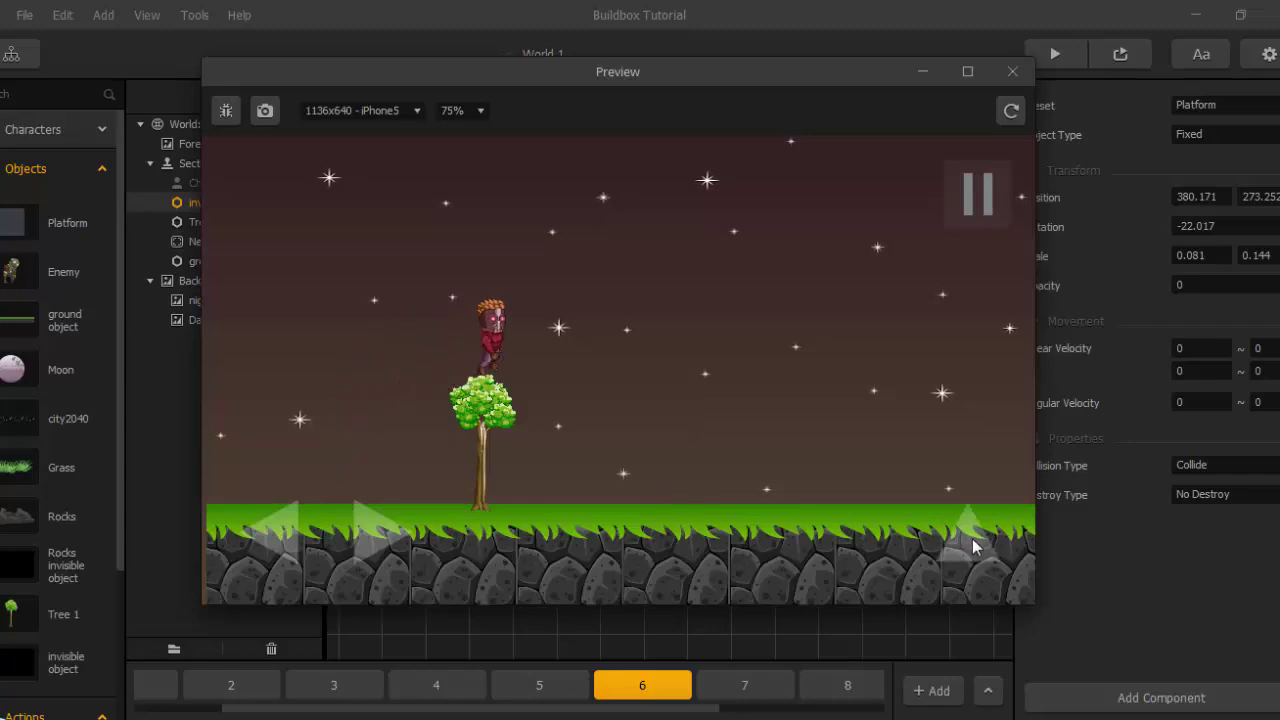
pyautogui.click(972, 540)
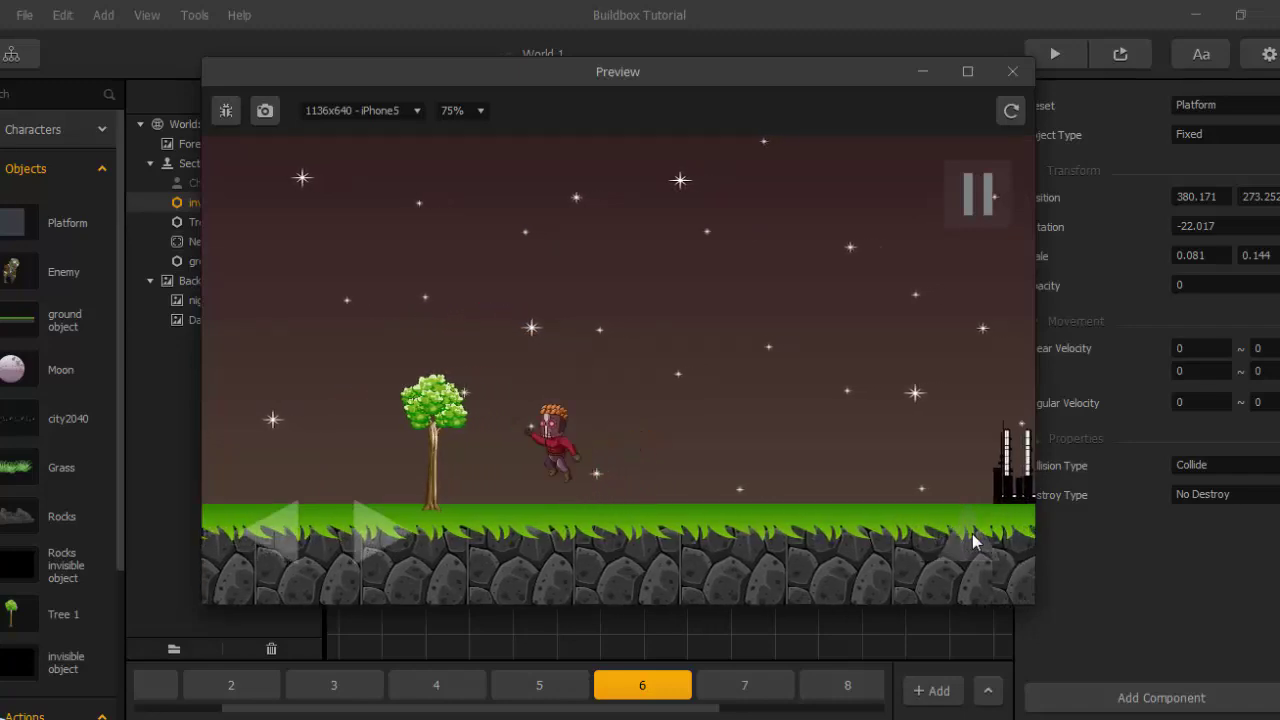
pyautogui.click(972, 538)
pyautogui.click(972, 534)
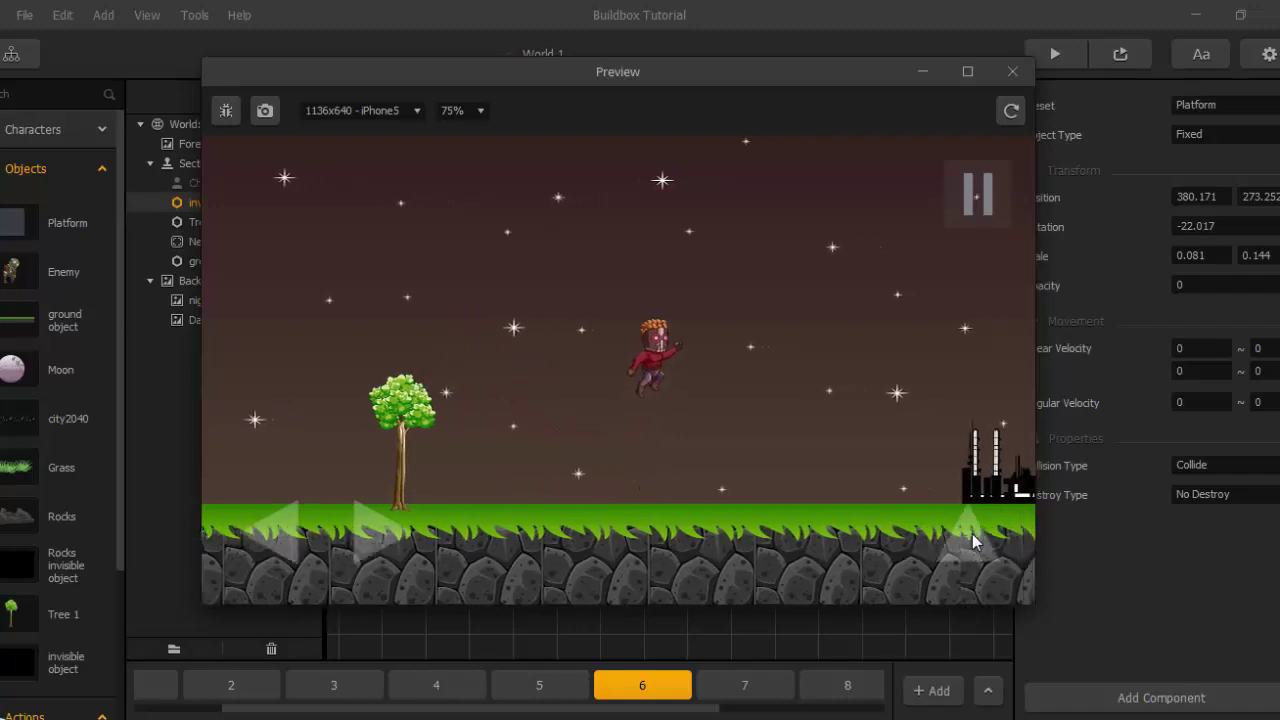
pyautogui.click(1010, 73)
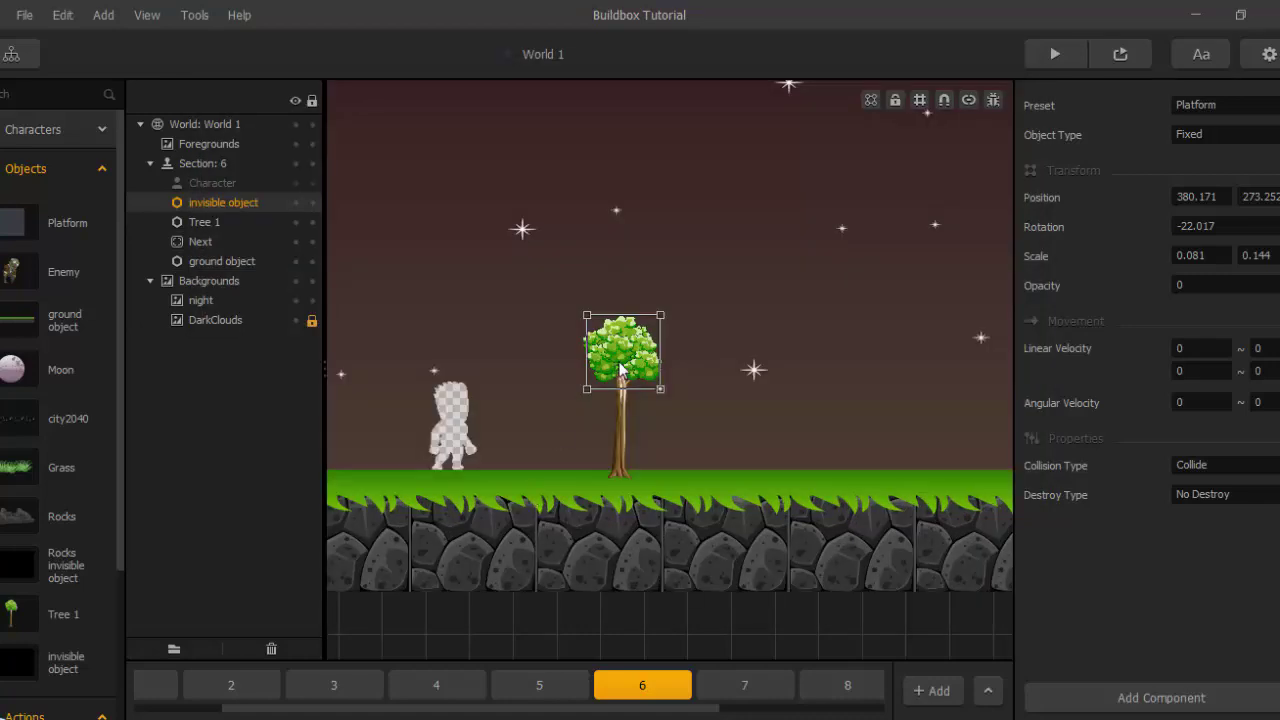
# Add the Tree 2 image from the Background Spooky Game Assets folder to section 6 as an object.
pyautogui.scroll(-3, 682, 407)
pyautogui.scroll(2, 767, 442)
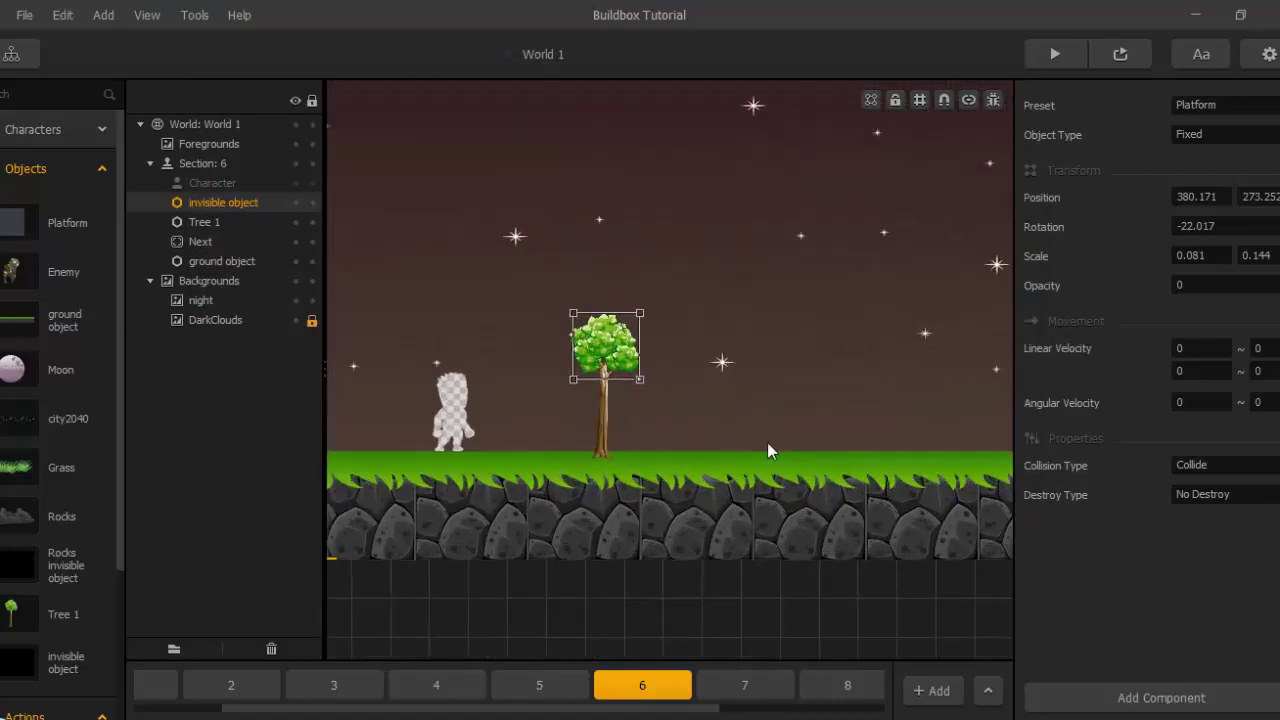
pyautogui.moveTo(765, 442); pyautogui.dragTo(622, 460, button='middle')
pyautogui.scroll(-2, 628, 464)
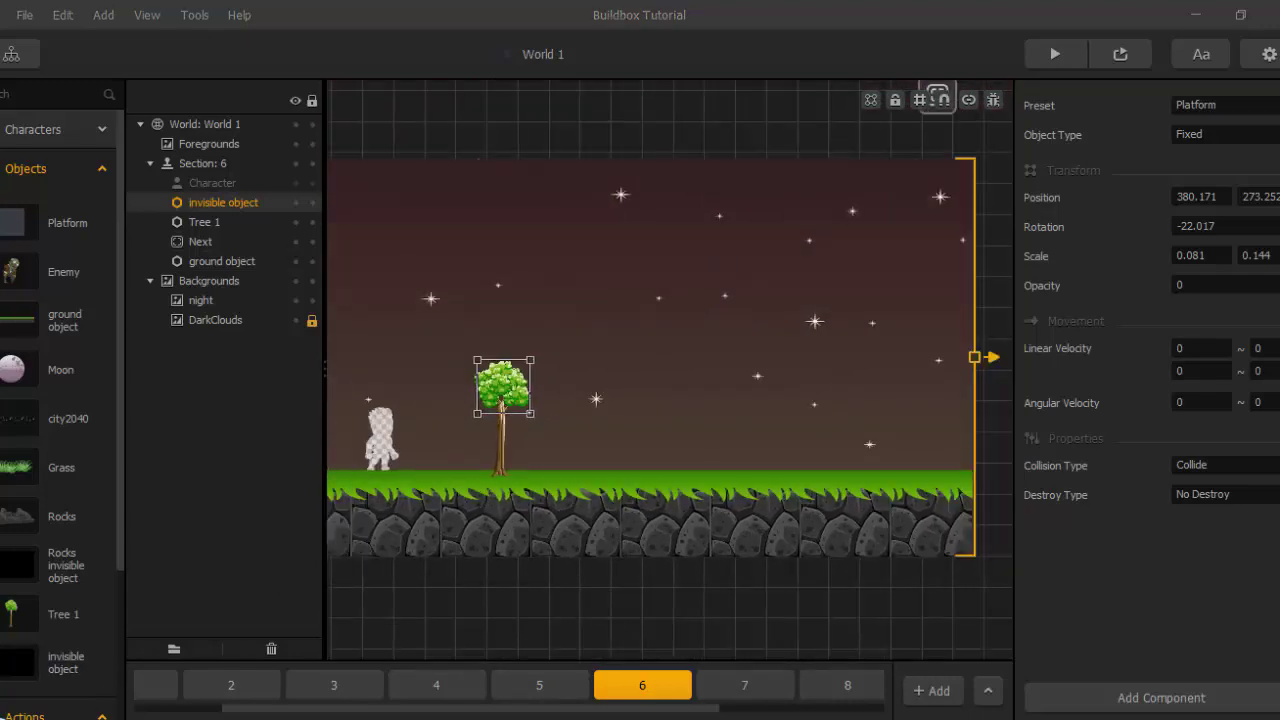
pyautogui.click(62, 718)
pyautogui.click(508, 641)
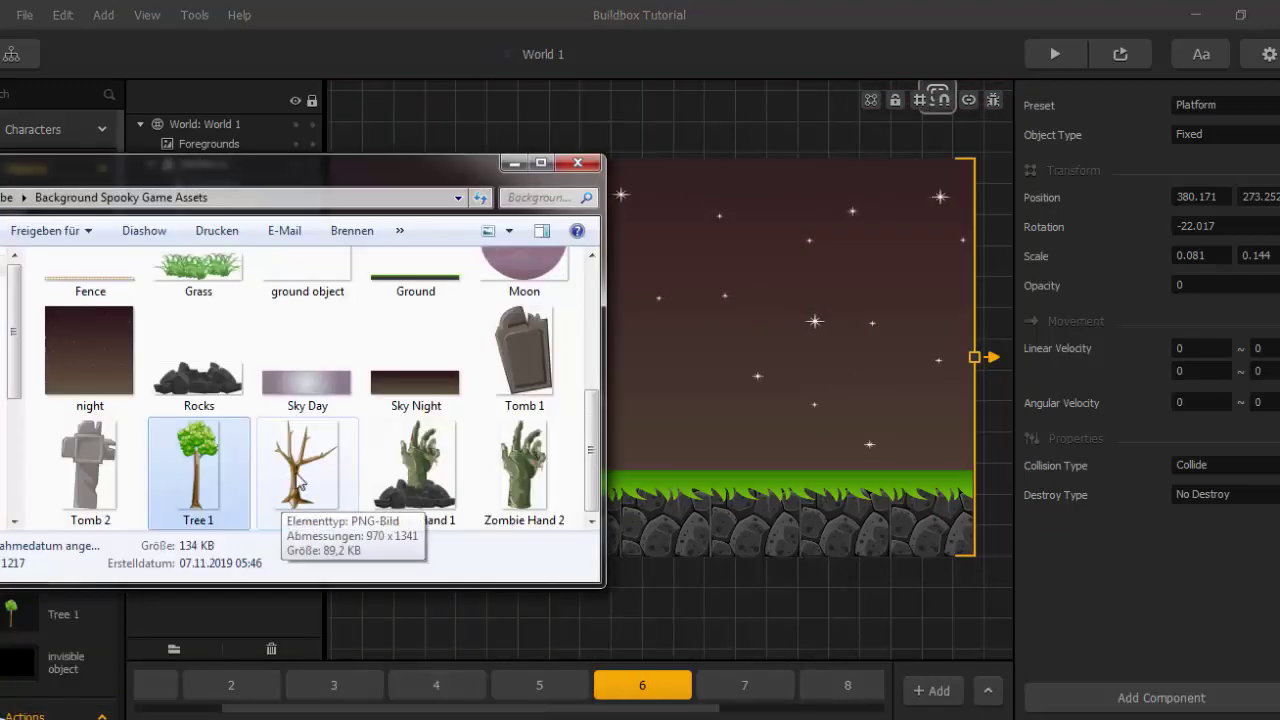
pyautogui.moveTo(305, 470); pyautogui.dragTo(808, 225)
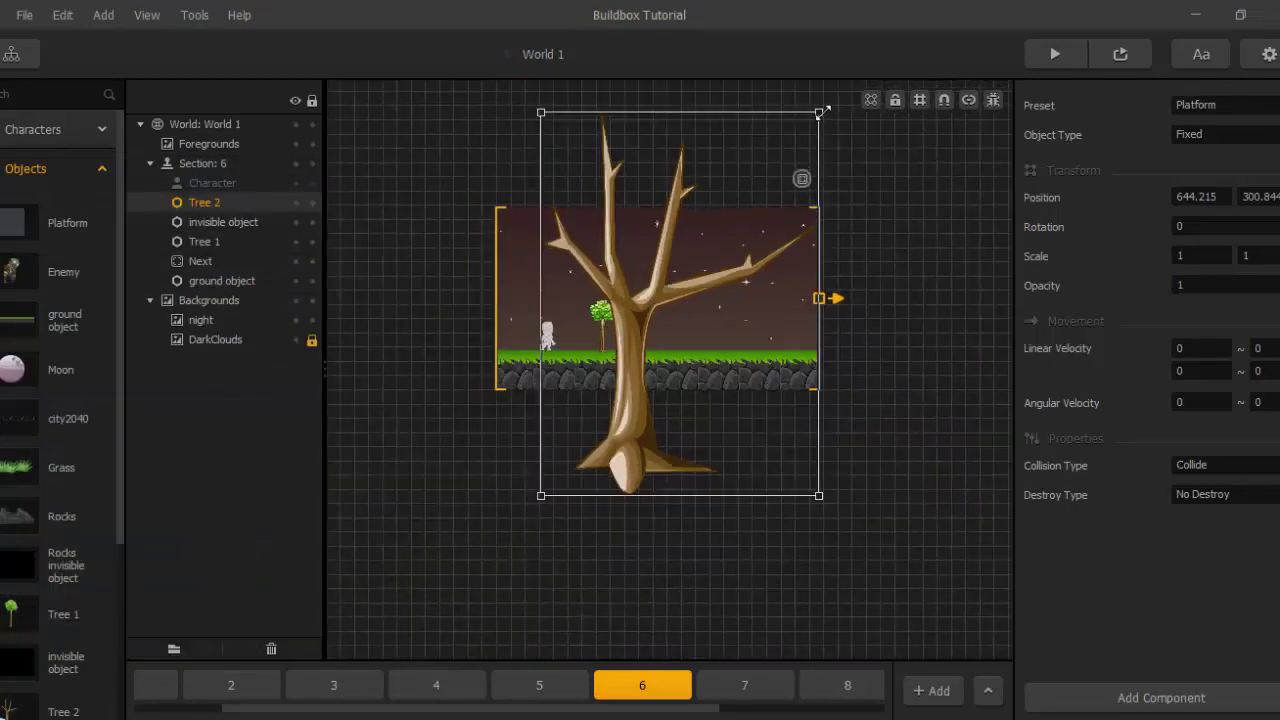
# Shrink Tree 2 to a scale of about 0.3 and move it into the scene beside Tree 1.
pyautogui.moveTo(822, 112); pyautogui.dragTo(634, 371)
pyautogui.scroll(3, 614, 470)
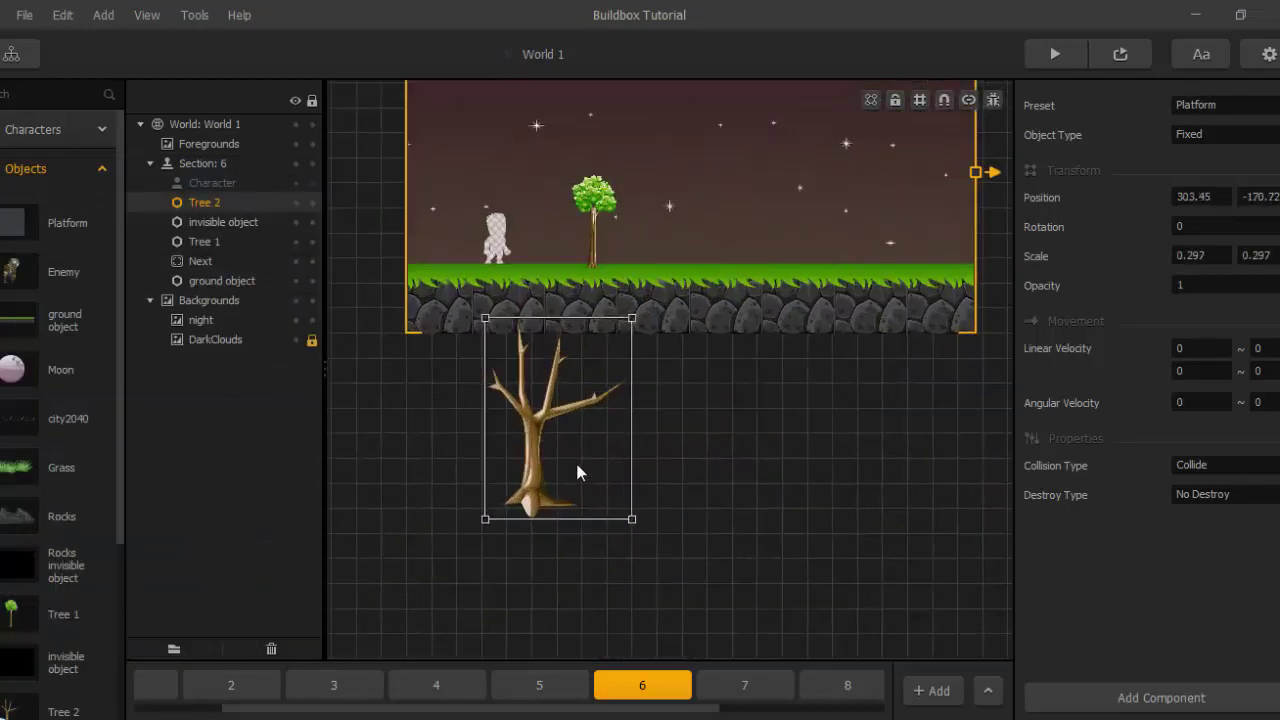
pyautogui.moveTo(577, 472); pyautogui.dragTo(687, 243)
pyautogui.scroll(-3, 680, 260)
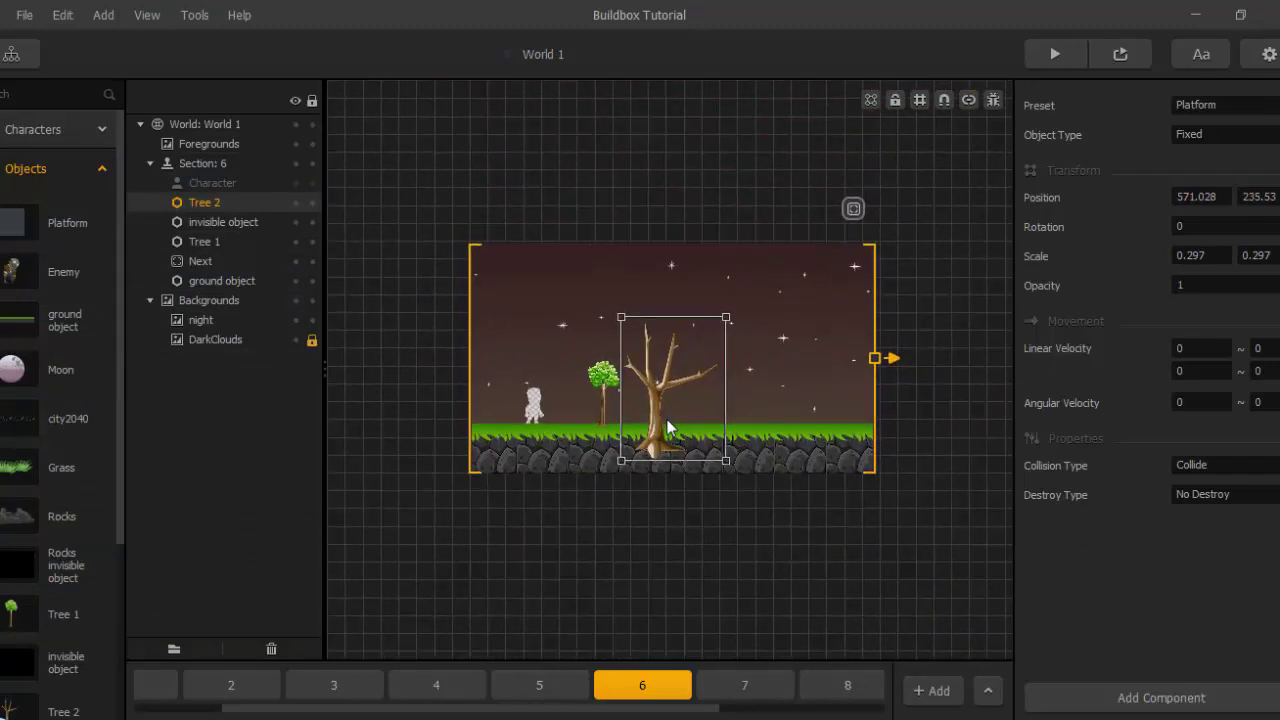
# Shrink Tree 2 to a scale of about 0.18 by 0.16, standing on the grass past Tree 1, and set its preset to Decoration.
pyautogui.scroll(2, 668, 428)
pyautogui.moveTo(757, 262); pyautogui.dragTo(767, 364)
pyautogui.scroll(2, 703, 362)
pyautogui.scroll(-4, 766, 361)
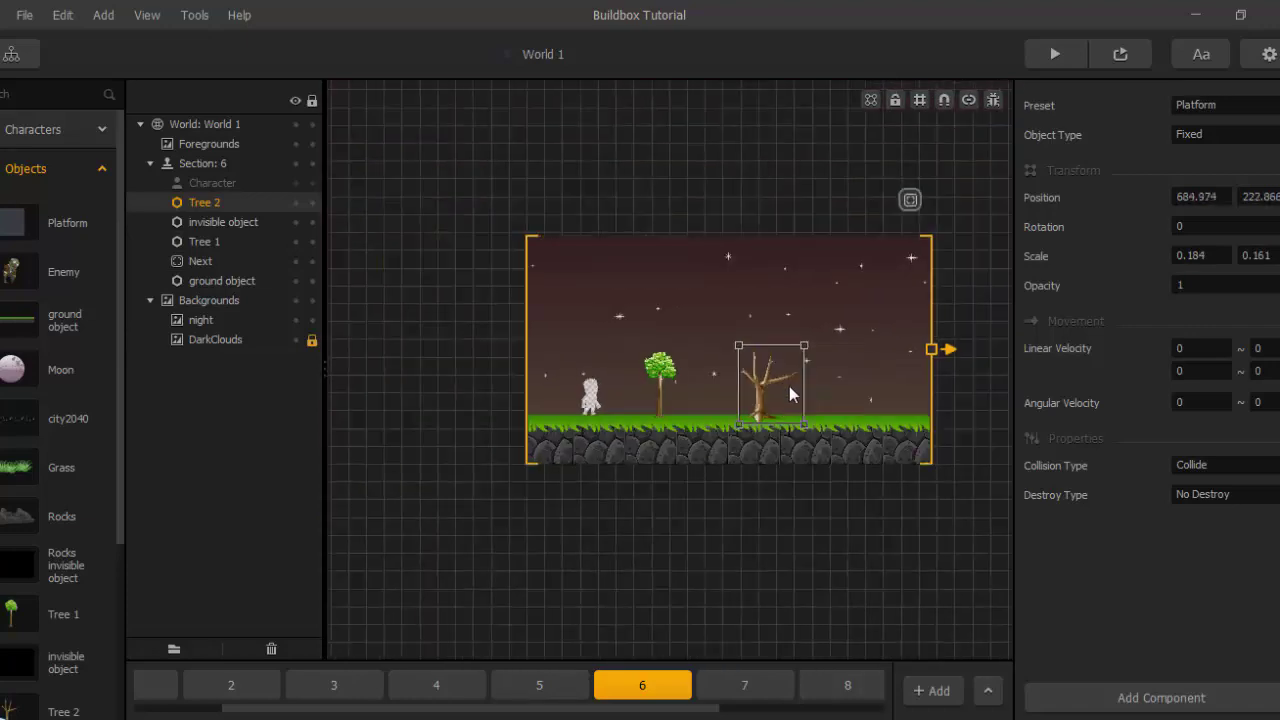
pyautogui.scroll(3, 789, 386)
pyautogui.moveTo(794, 357); pyautogui.dragTo(728, 352, button='middle')
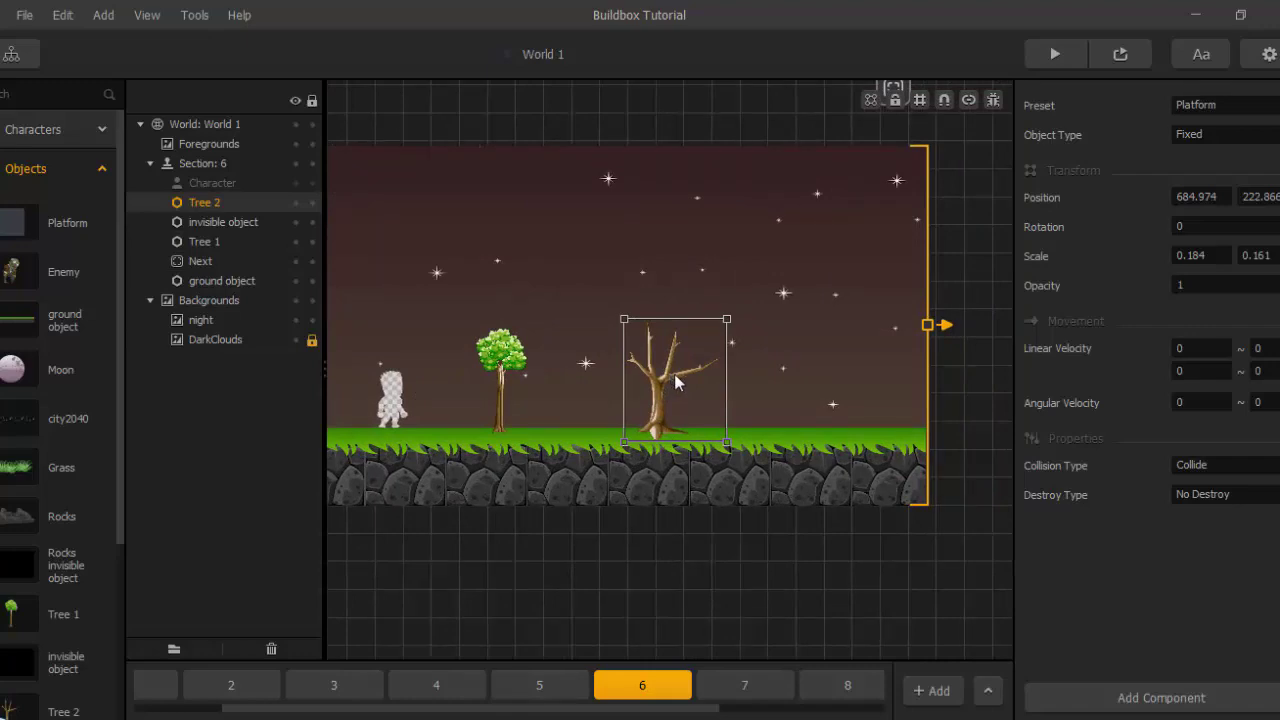
pyautogui.click(1210, 108)
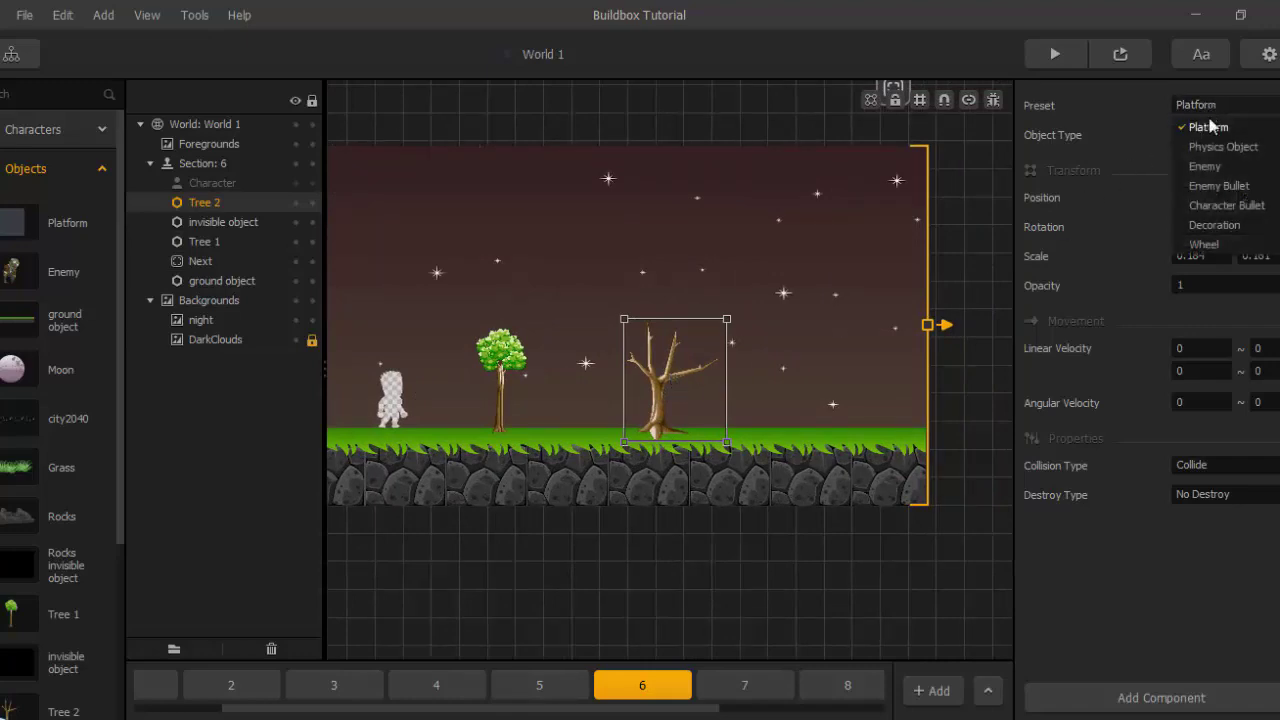
pyautogui.click(1189, 224)
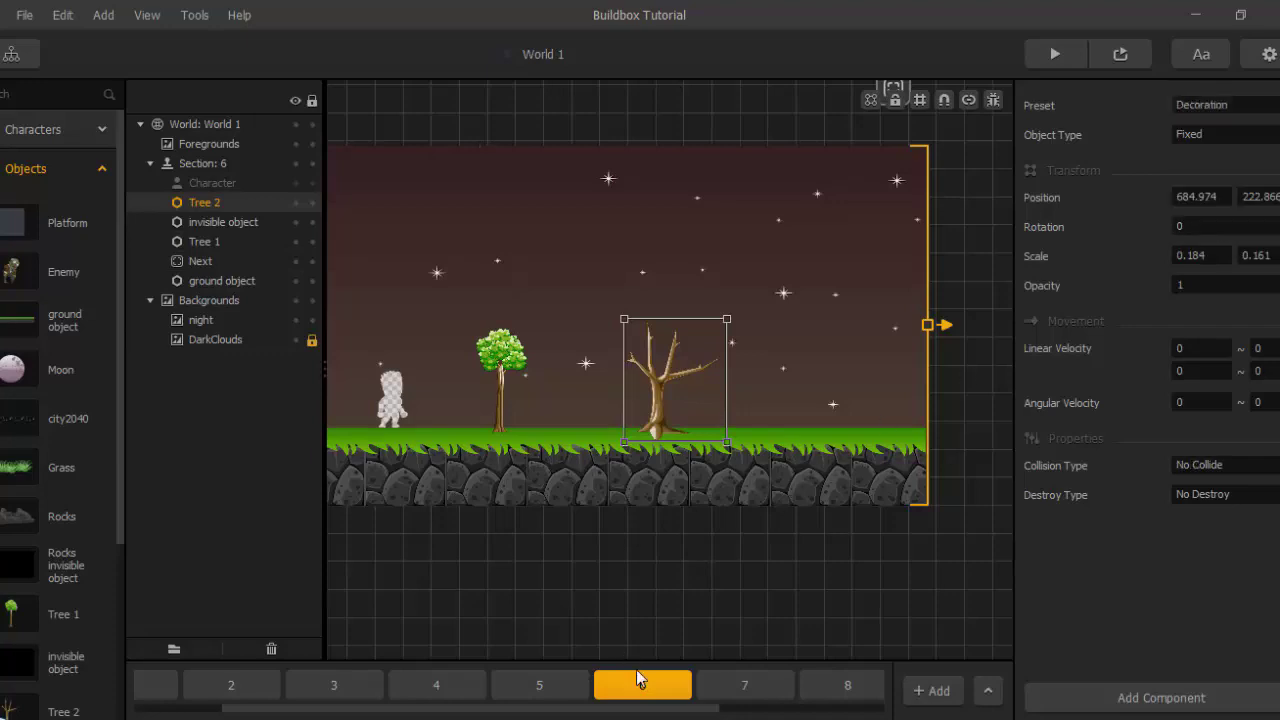
# Add the Tomb 2 image from the Background Spooky Game Assets folder to section 7 as an object.
pyautogui.click(716, 695)
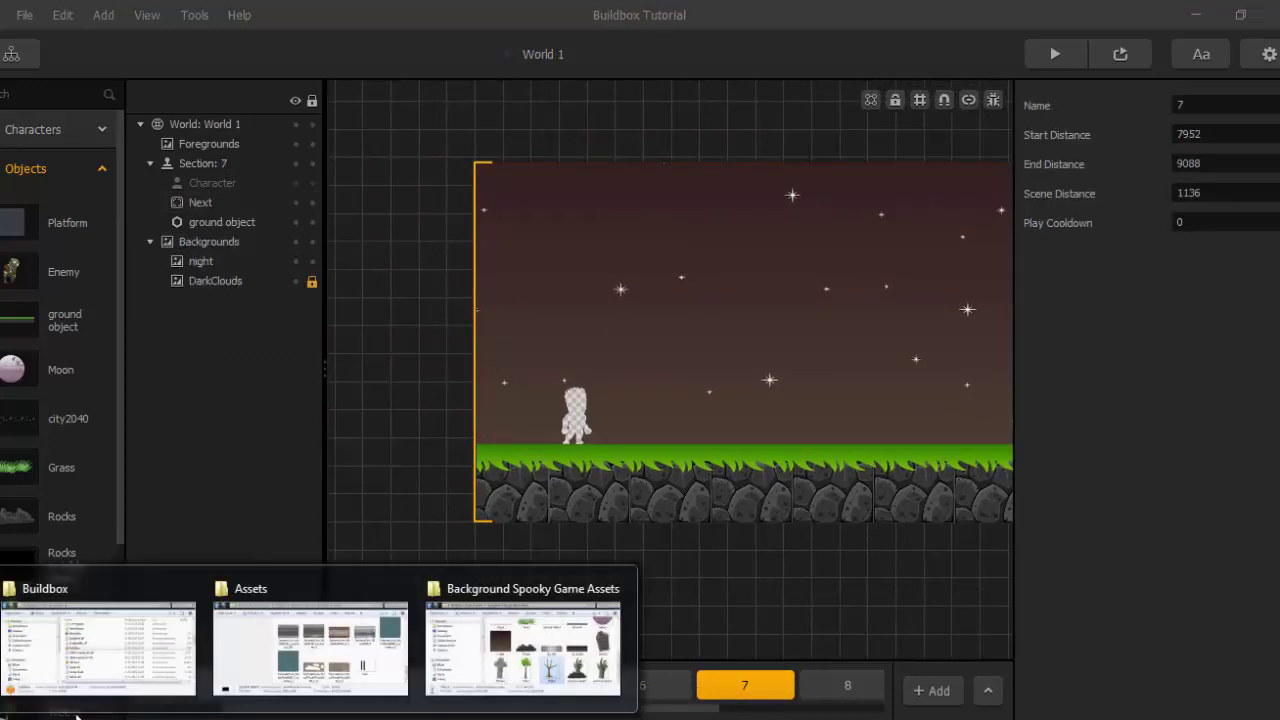
pyautogui.click(466, 645)
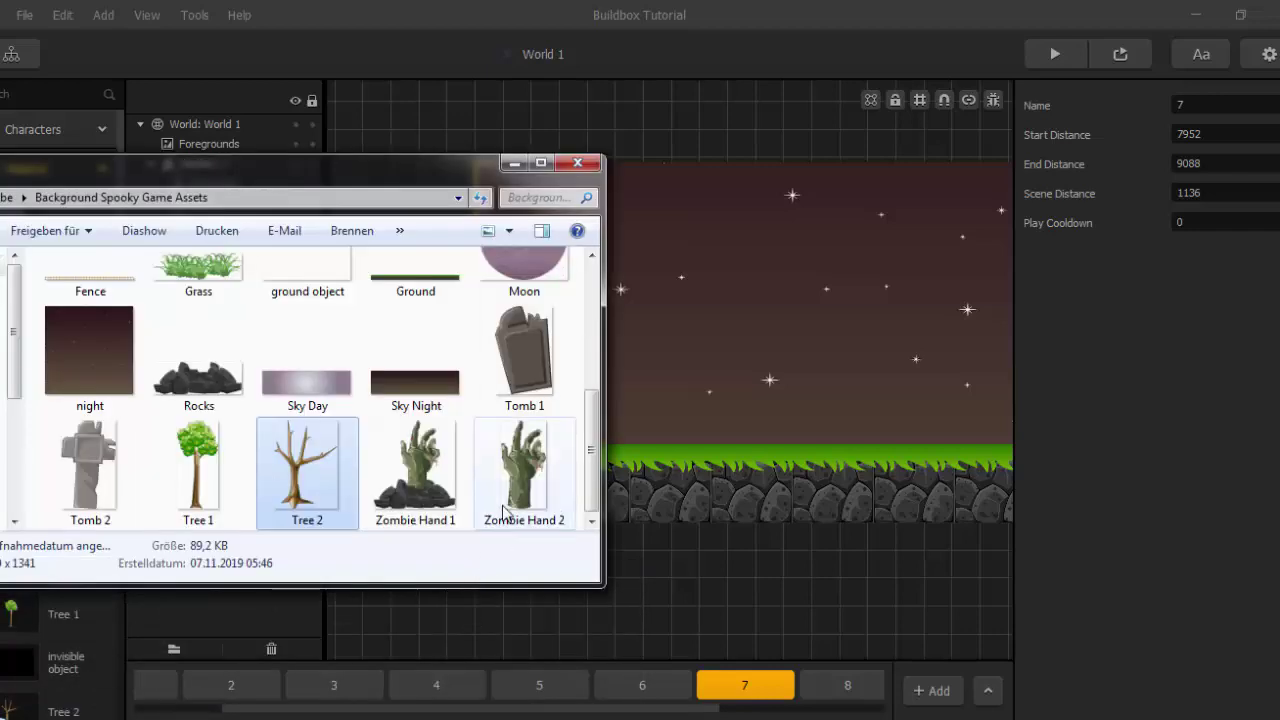
pyautogui.click(428, 476)
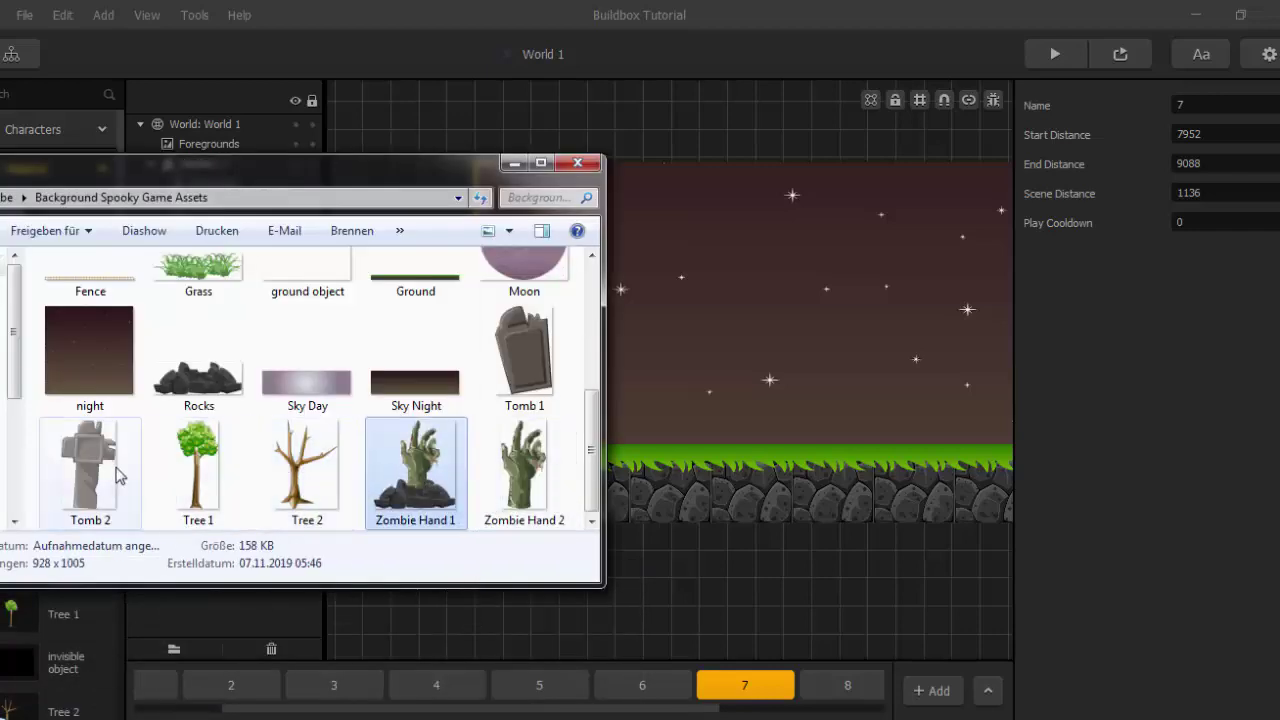
pyautogui.moveTo(95, 475); pyautogui.dragTo(825, 305)
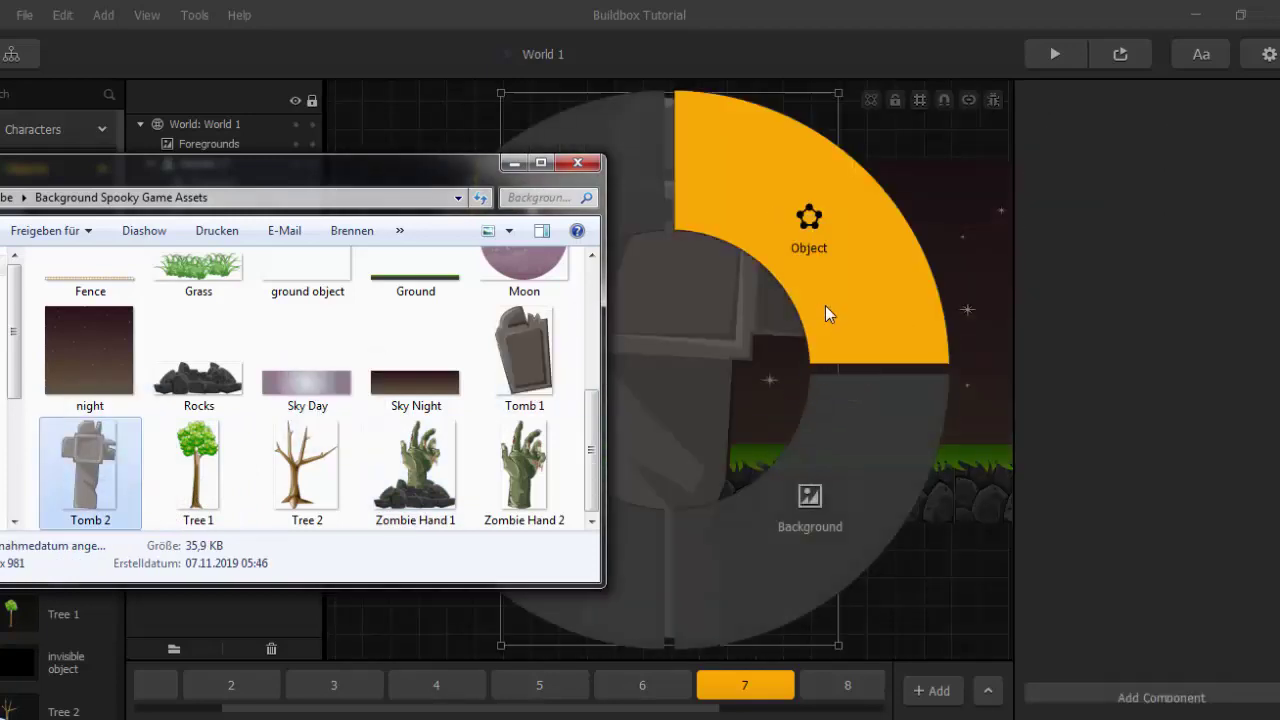
pyautogui.click(514, 163)
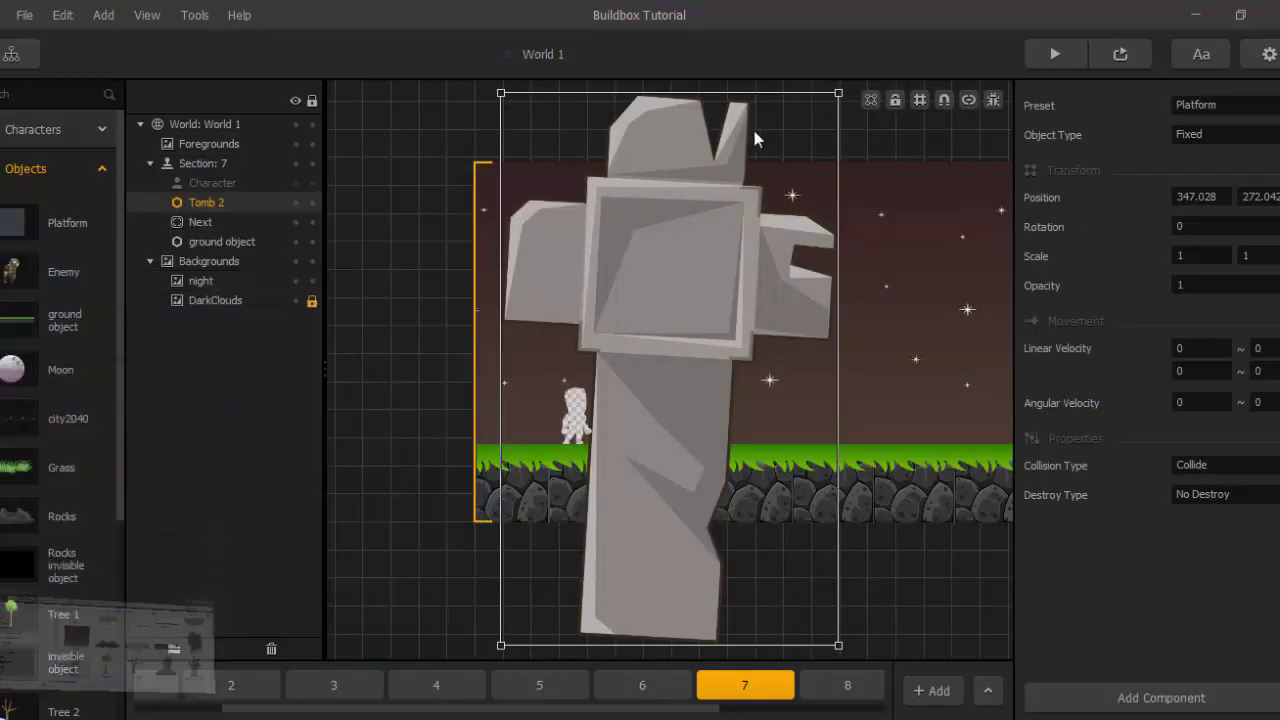
# Shrink Tomb 2 to a scale of about 0.078 by 0.061, standing on the grass, and set its preset to Decoration.
pyautogui.moveTo(837, 93); pyautogui.dragTo(674, 454)
pyautogui.scroll(2, 694, 398)
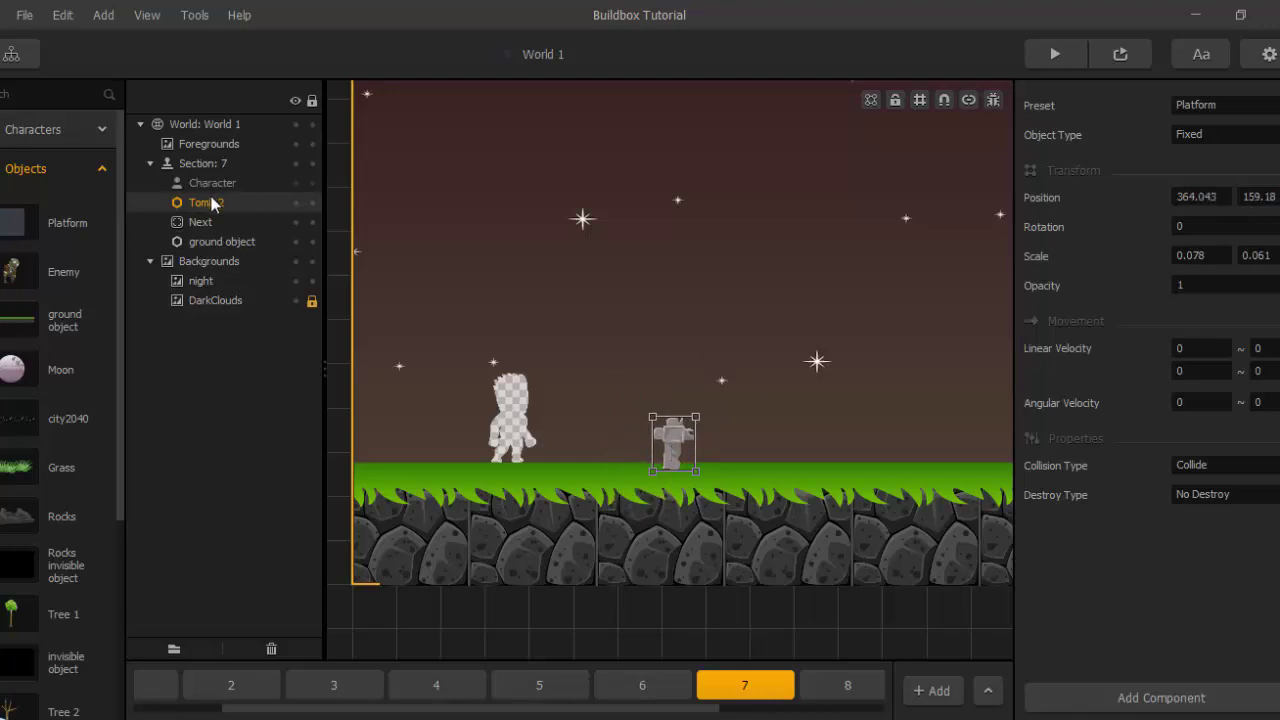
pyautogui.scroll(3, 694, 386)
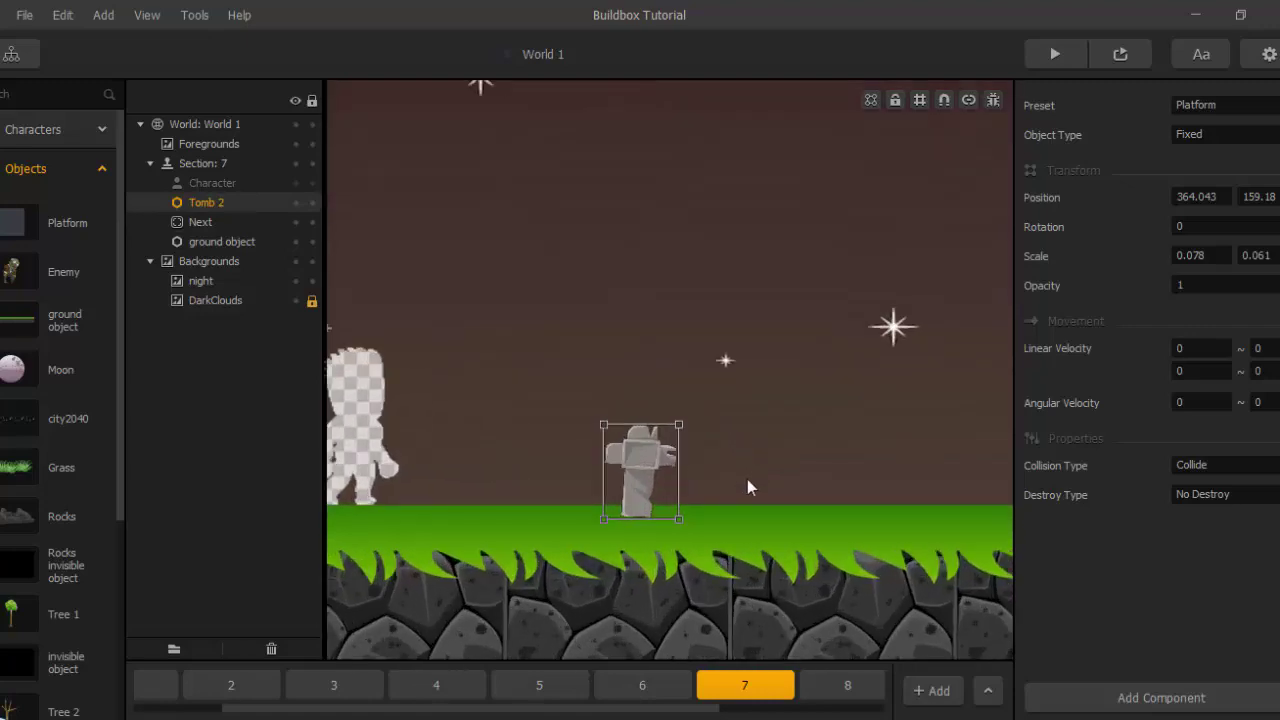
pyautogui.click(1259, 105)
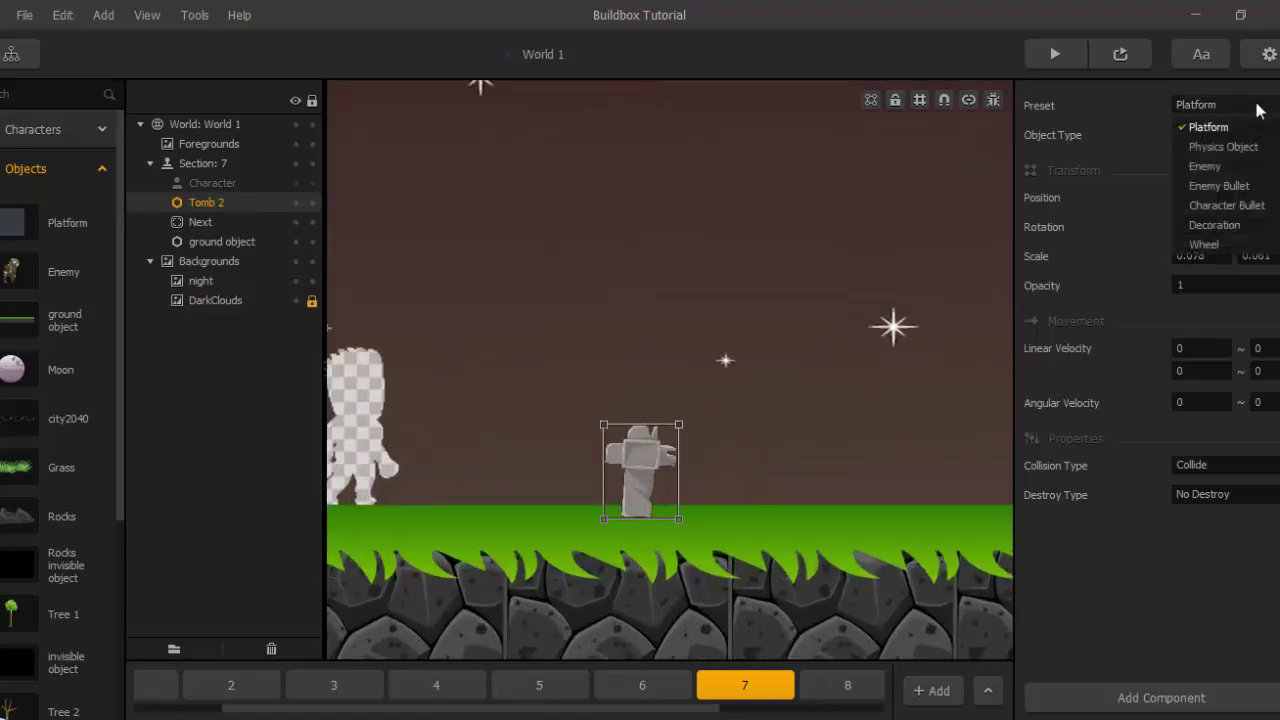
pyautogui.click(1226, 226)
pyautogui.scroll(-1, 741, 476)
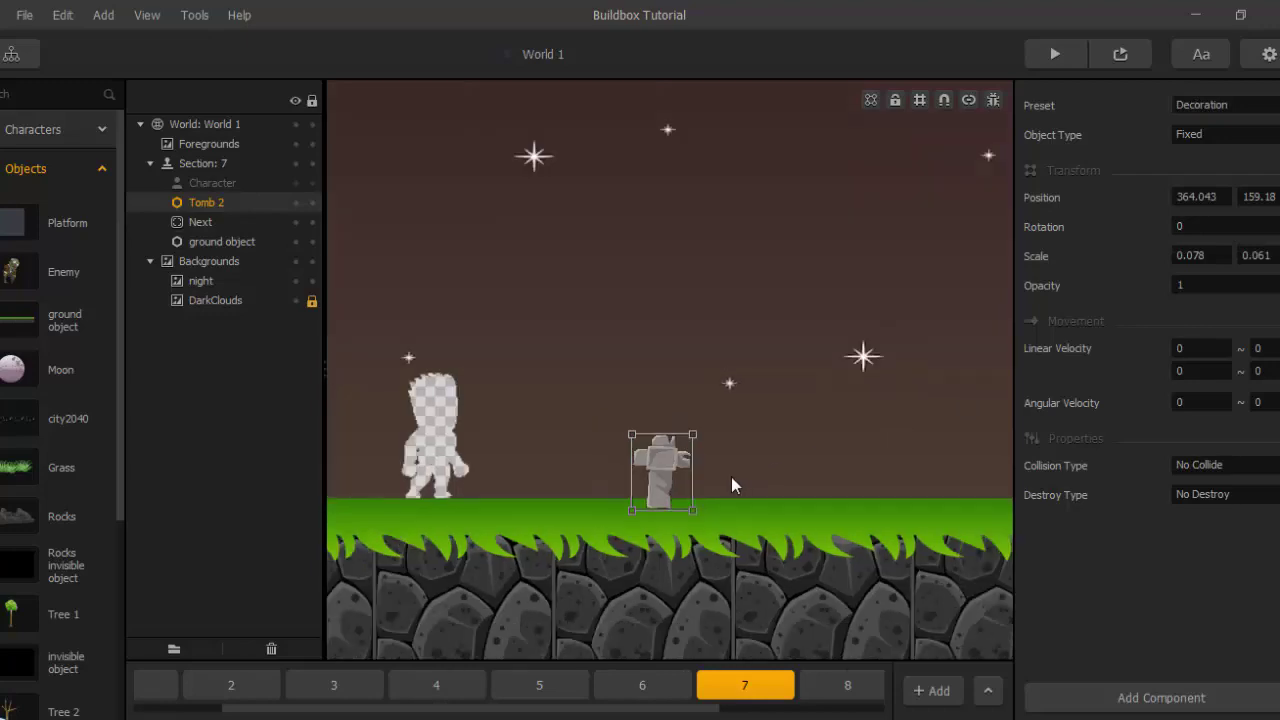
# Duplicate Tomb 2 farther along the grass at about X 607 and tilt the copy about 15 degrees.
pyautogui.keyDown('alt'); pyautogui.moveTo(668, 477); pyautogui.dragTo(729, 486); pyautogui.keyUp('alt')
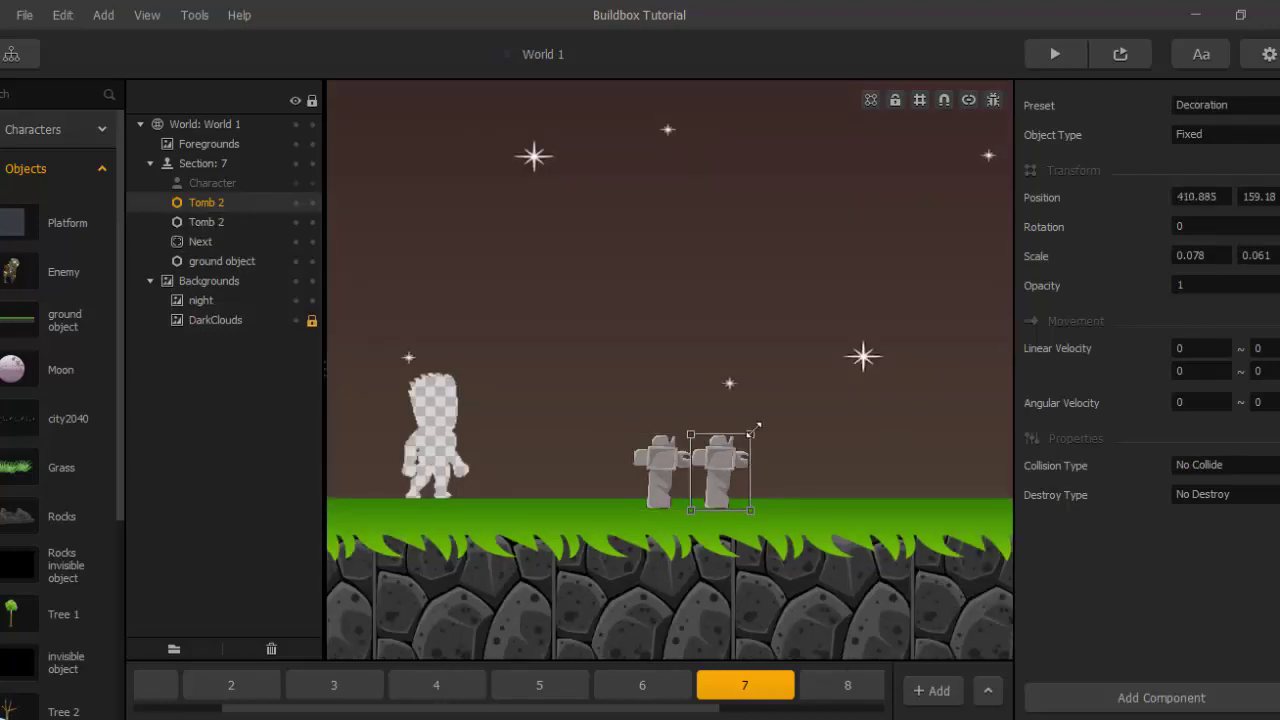
pyautogui.moveTo(753, 429); pyautogui.dragTo(977, 482)
pyautogui.moveTo(977, 482); pyautogui.dragTo(645, 502, button='middle')
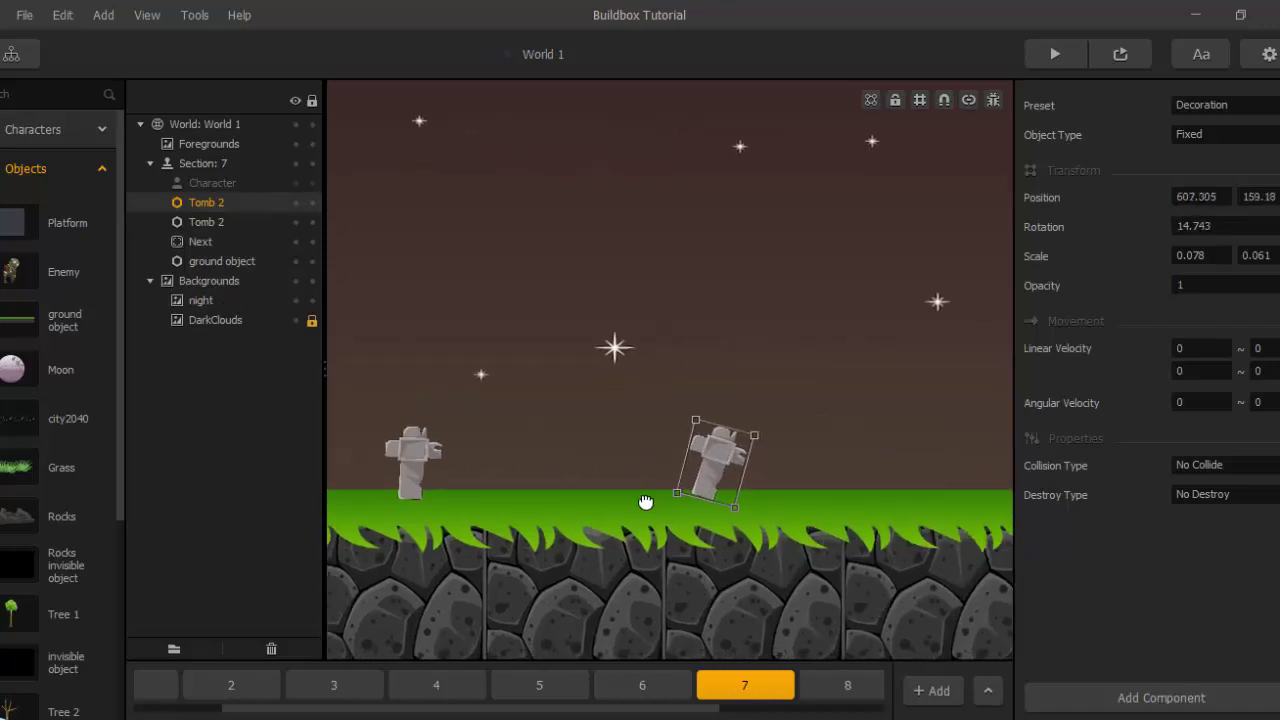
# Duplicate the tilted tomb, move the copy to about X 854 and rotate it to about -9 degrees.
pyautogui.scroll(-3, 645, 502)
pyautogui.hotkey('ctrl', 'd')
pyautogui.scroll(2, 690, 484)
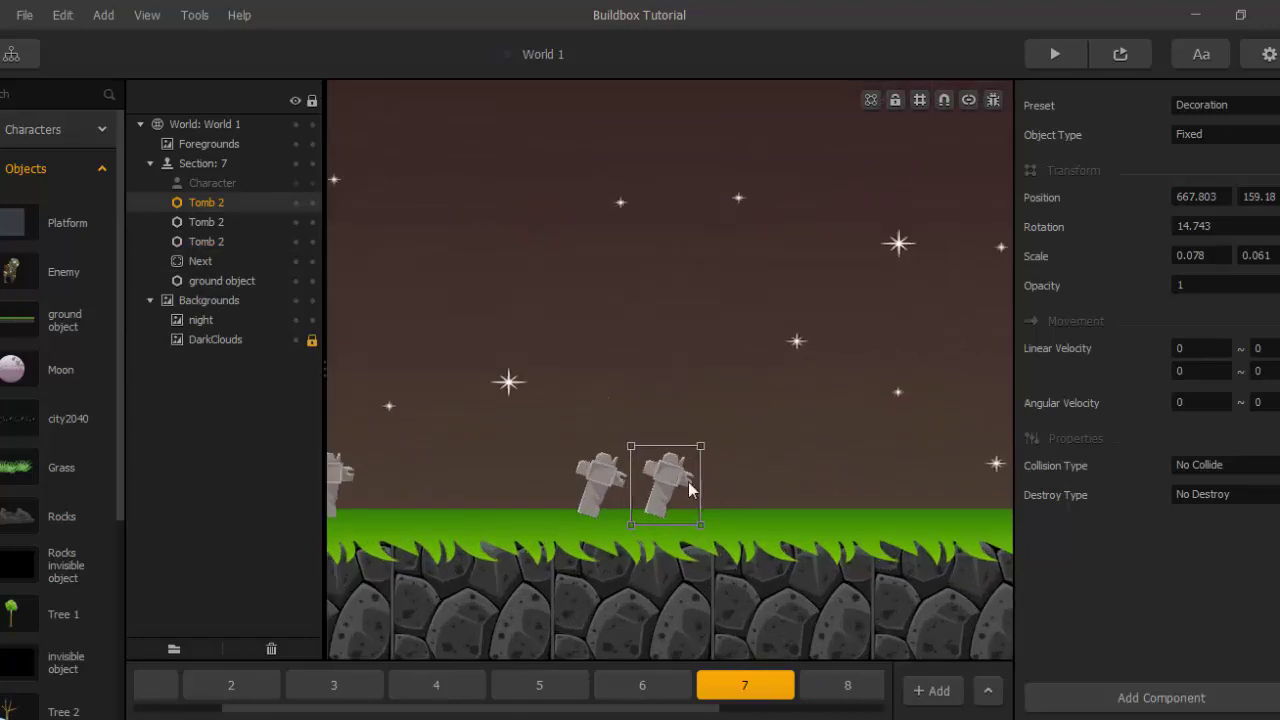
pyautogui.moveTo(688, 482); pyautogui.dragTo(887, 428)
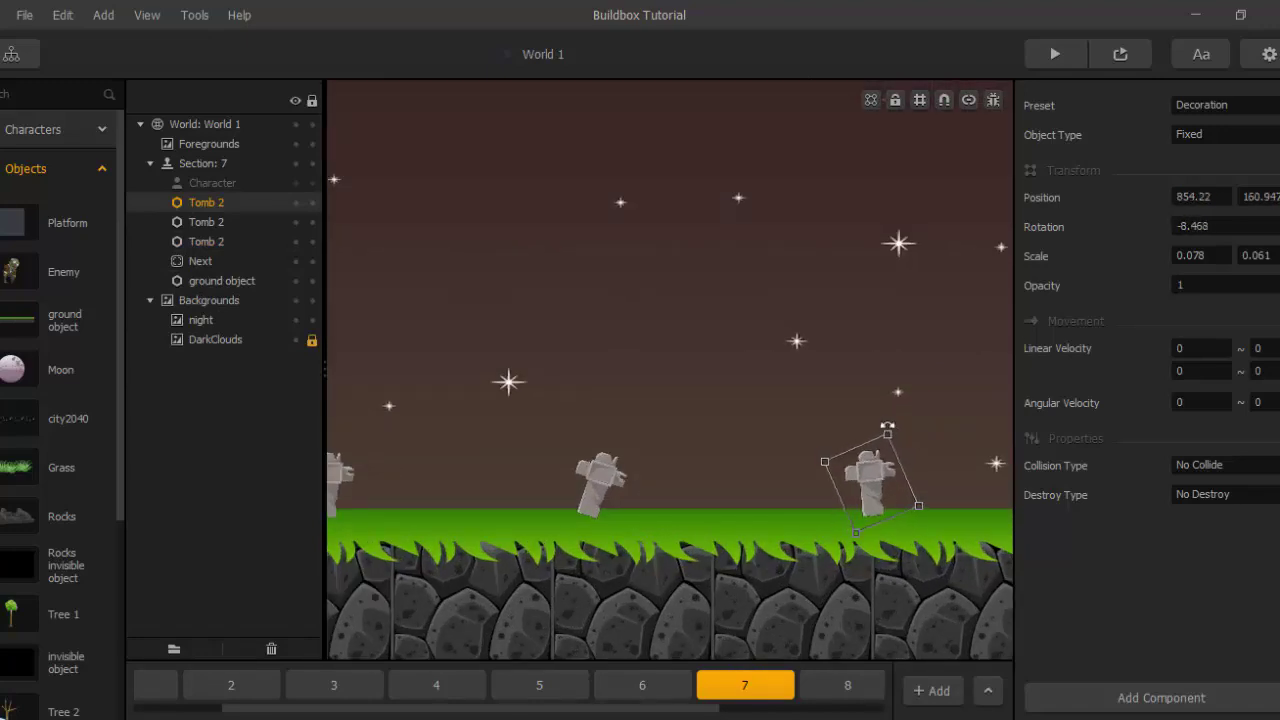
pyautogui.scroll(-3, 814, 503)
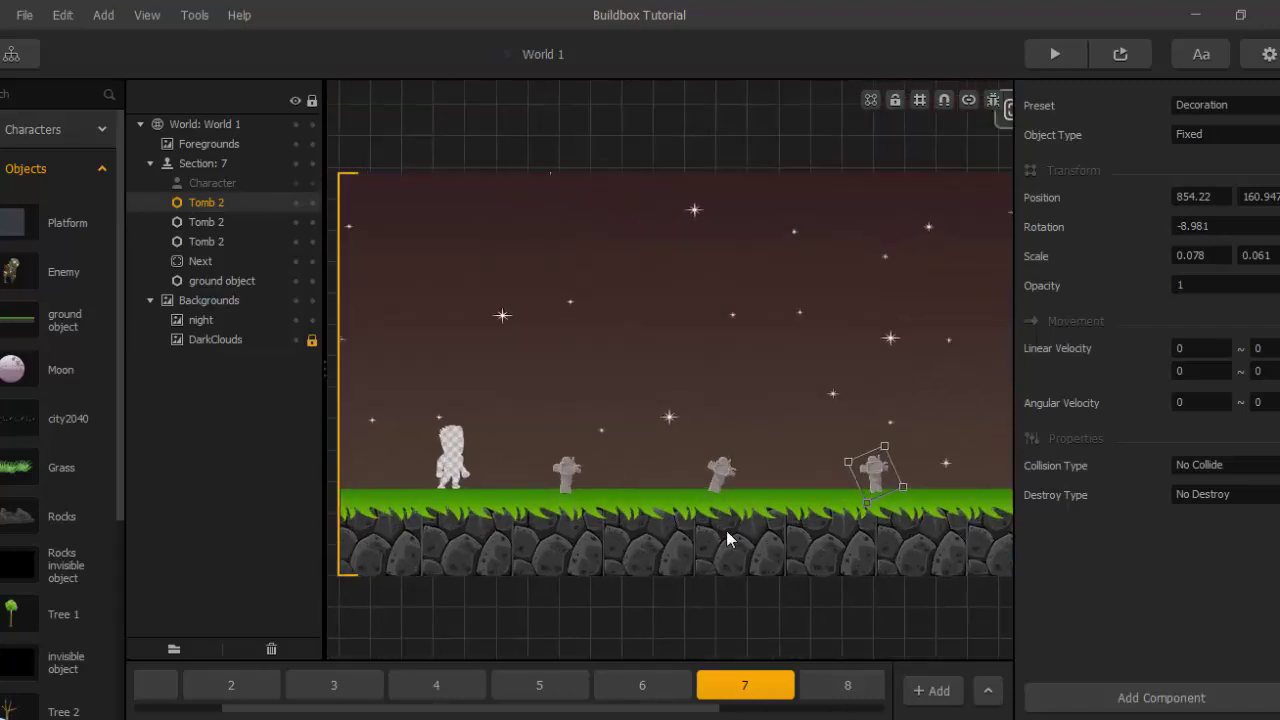
# Add the Zombie Hand 1 image from the Background Spooky Game Assets folder to section 7 as an object.
pyautogui.moveTo(318, 716)
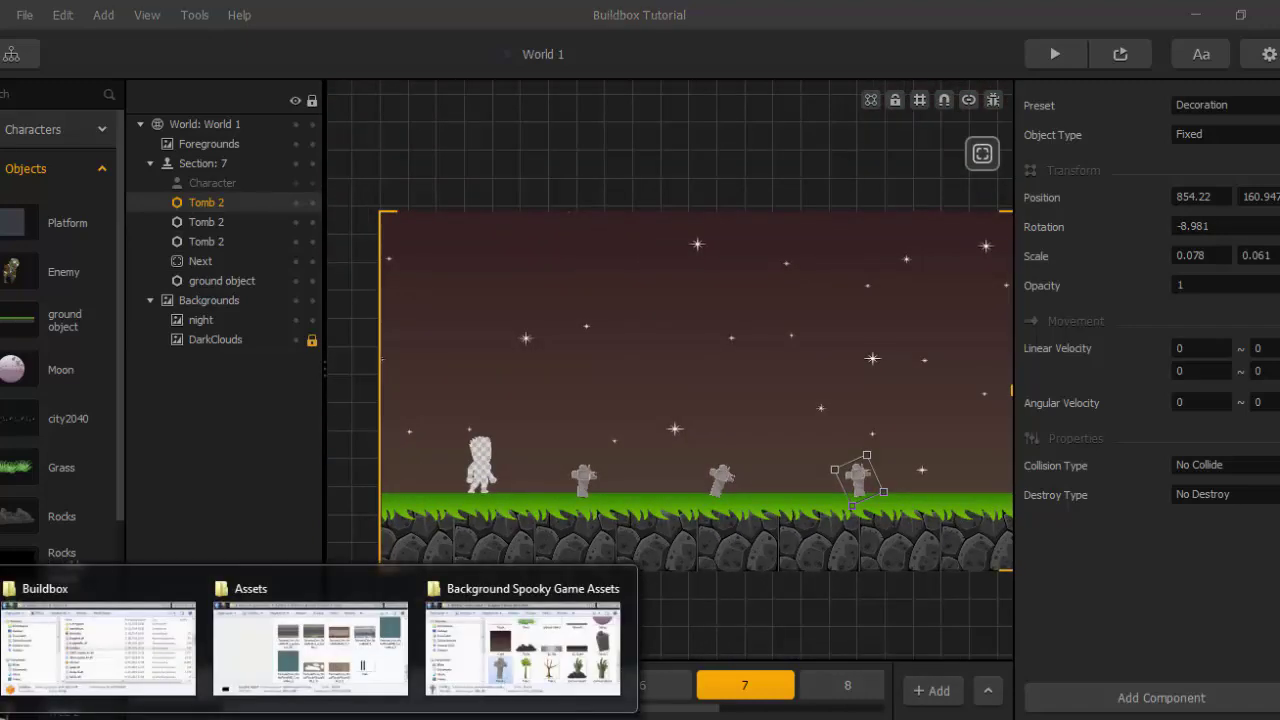
pyautogui.click(445, 680)
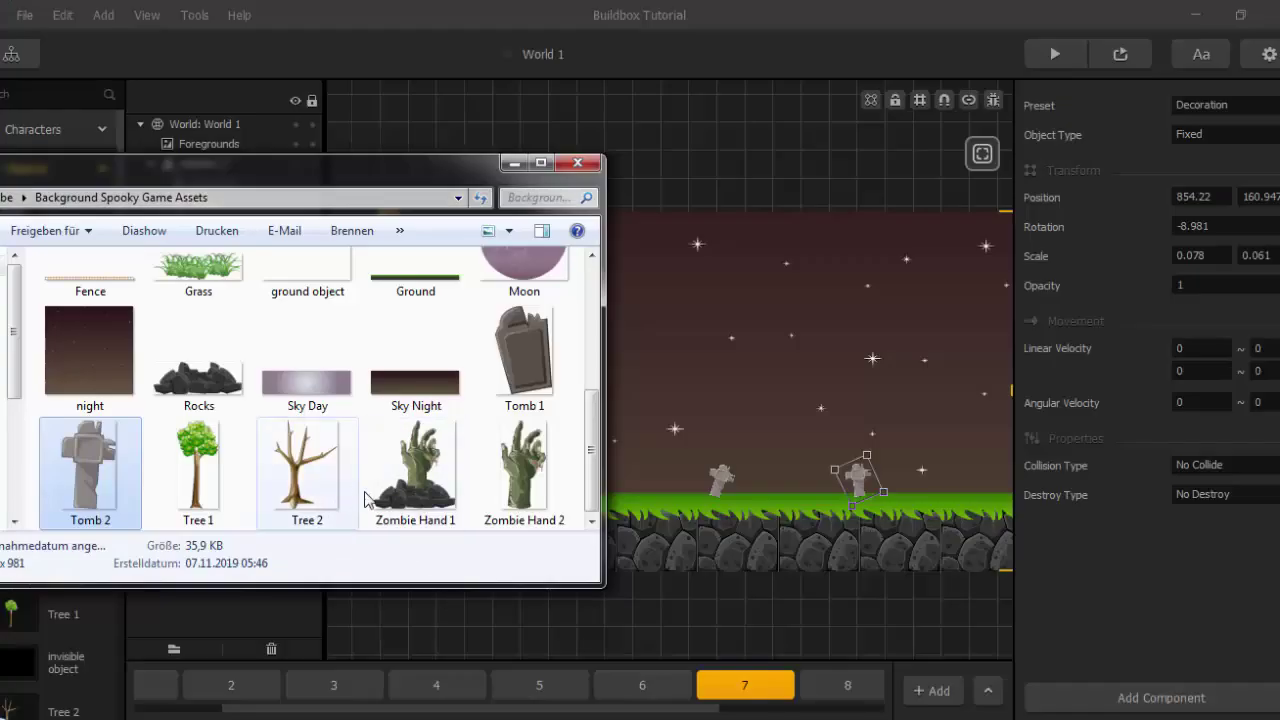
pyautogui.click(412, 484)
pyautogui.moveTo(413, 484); pyautogui.dragTo(784, 248)
pyautogui.click(513, 164)
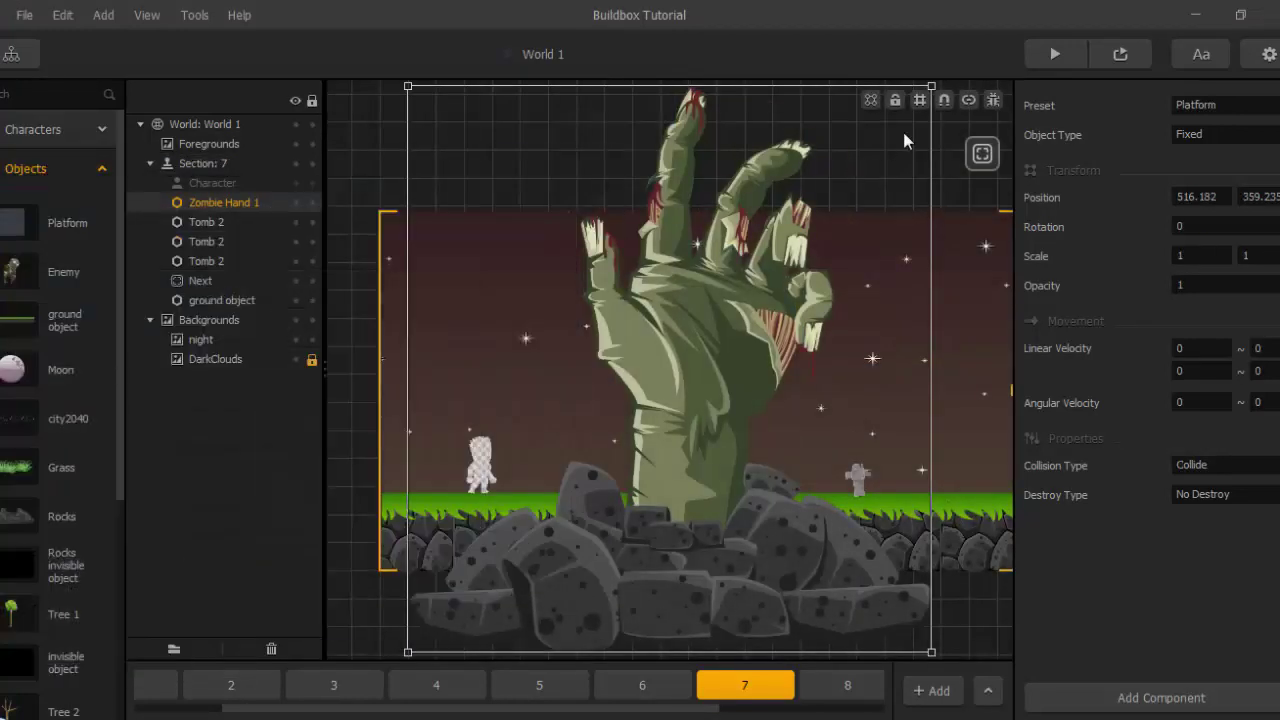
# Shrink Zombie Hand 1 to a scale of about 0.046 by 0.042 and move it past the last tomb.
pyautogui.moveTo(932, 86); pyautogui.dragTo(677, 482)
pyautogui.scroll(3, 660, 414)
pyautogui.scroll(2, 677, 482)
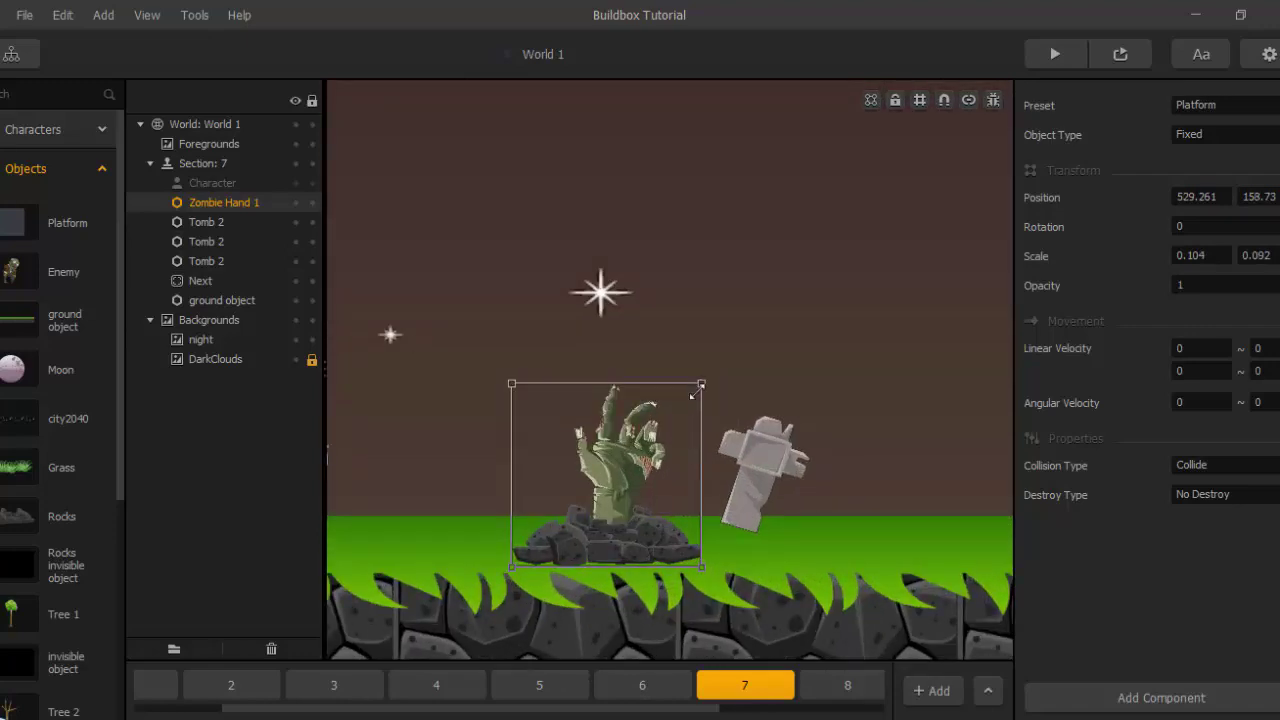
pyautogui.moveTo(692, 396); pyautogui.dragTo(592, 490)
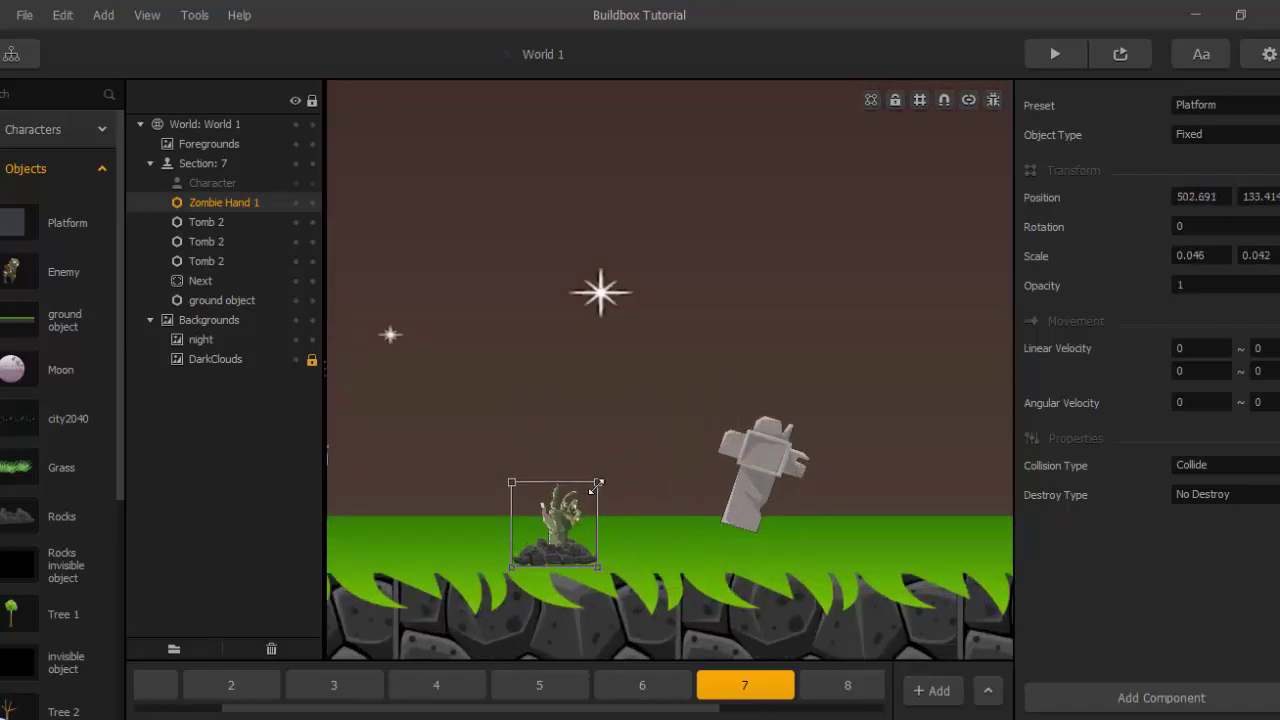
pyautogui.scroll(-3, 598, 485)
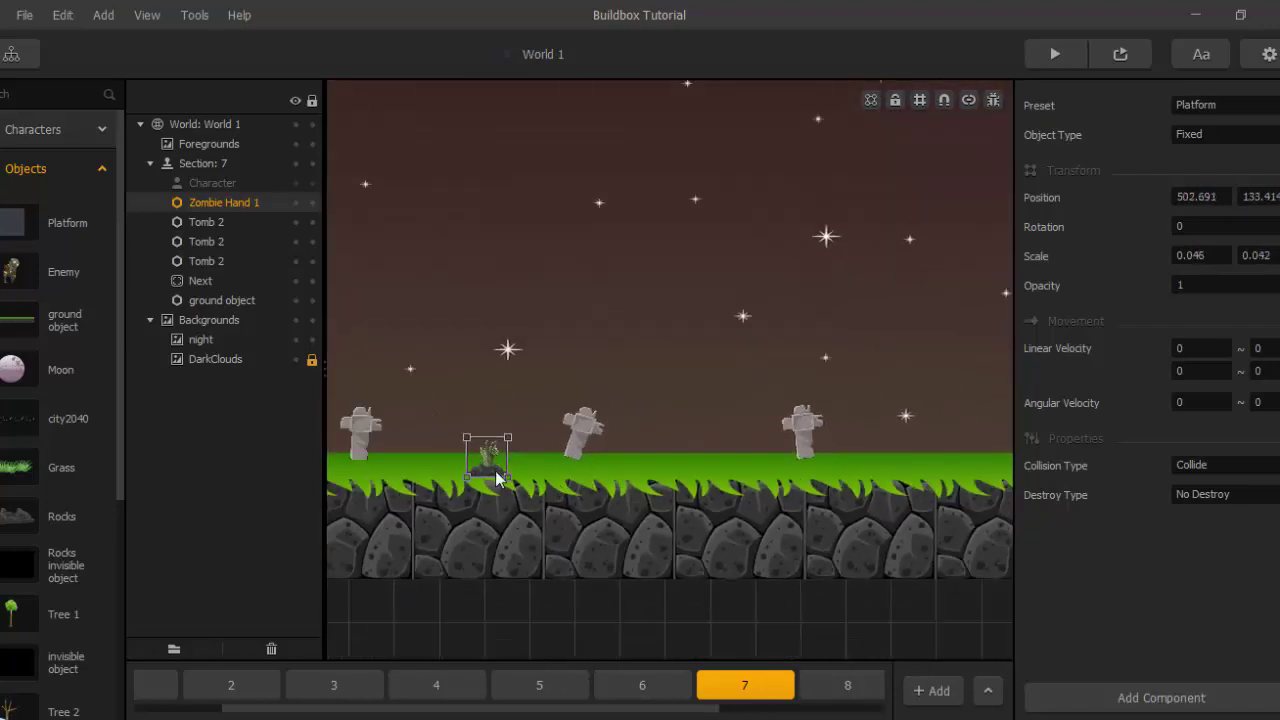
pyautogui.moveTo(498, 478); pyautogui.dragTo(891, 462)
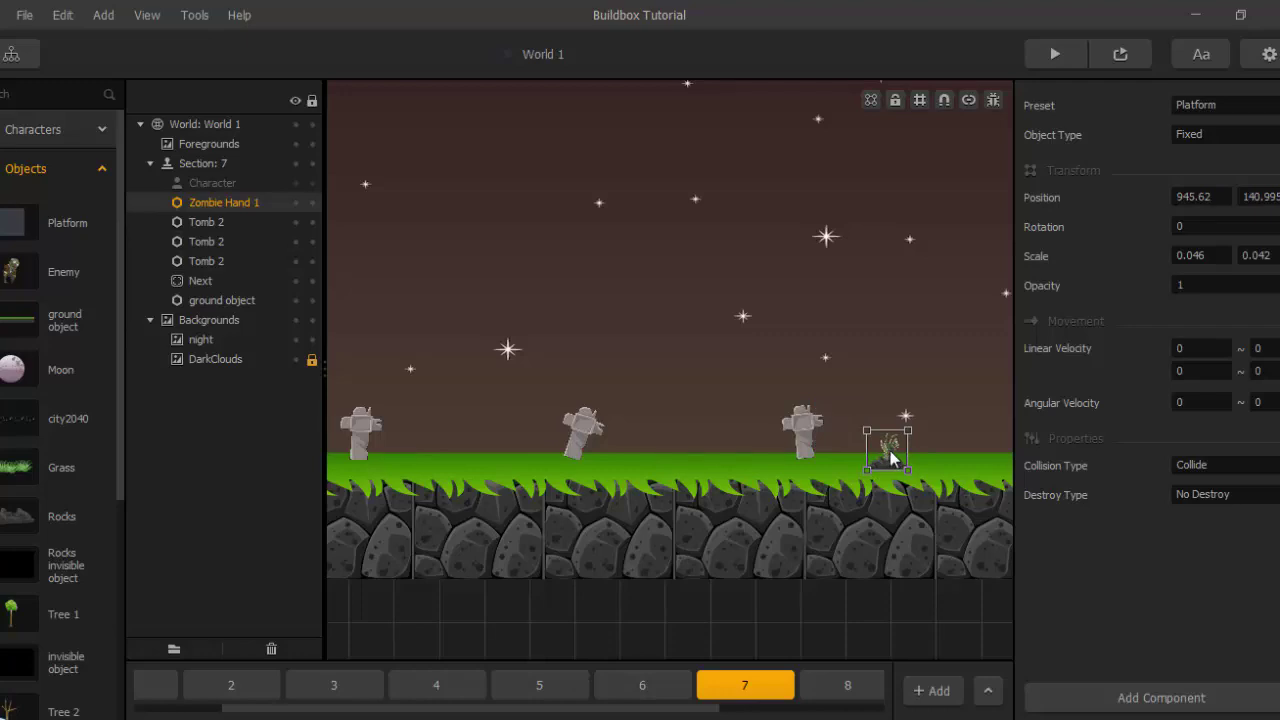
# Delete Zombie Hand 1 from section 7 and place it in section 8 from the existing objects instead.
pyautogui.press('Delete')
pyautogui.scroll(-4, 46, 409)
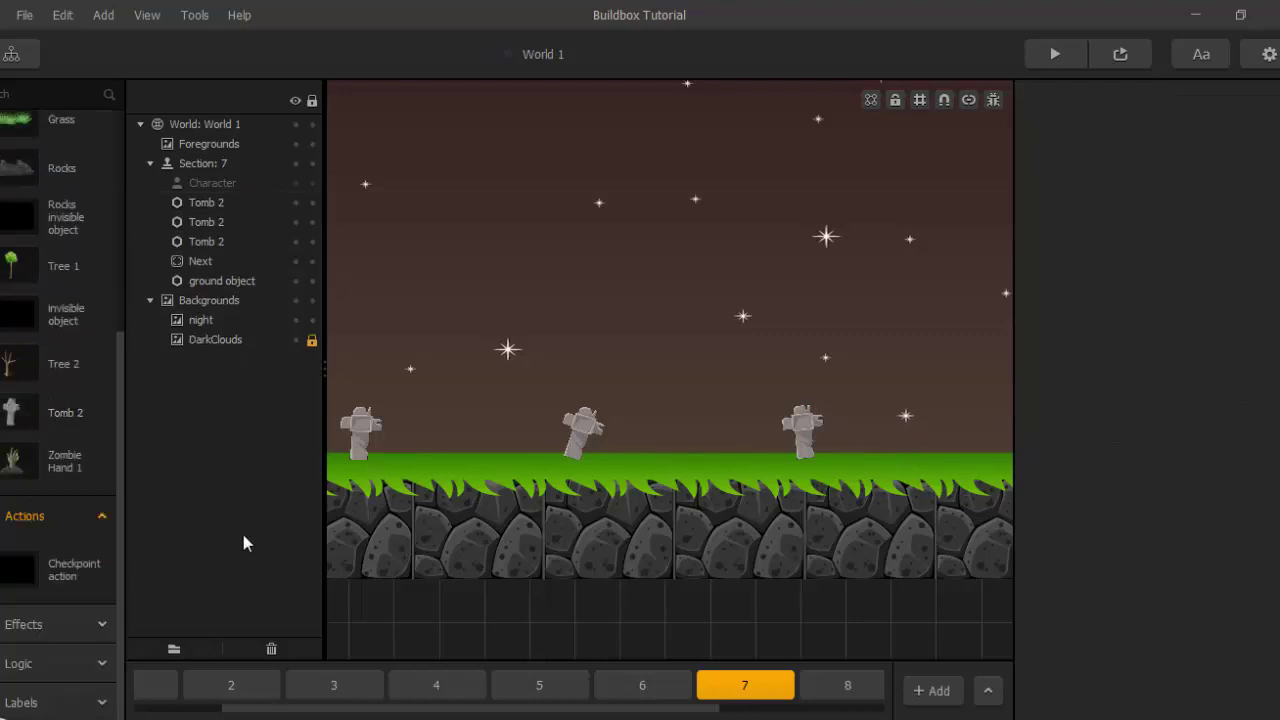
pyautogui.click(830, 686)
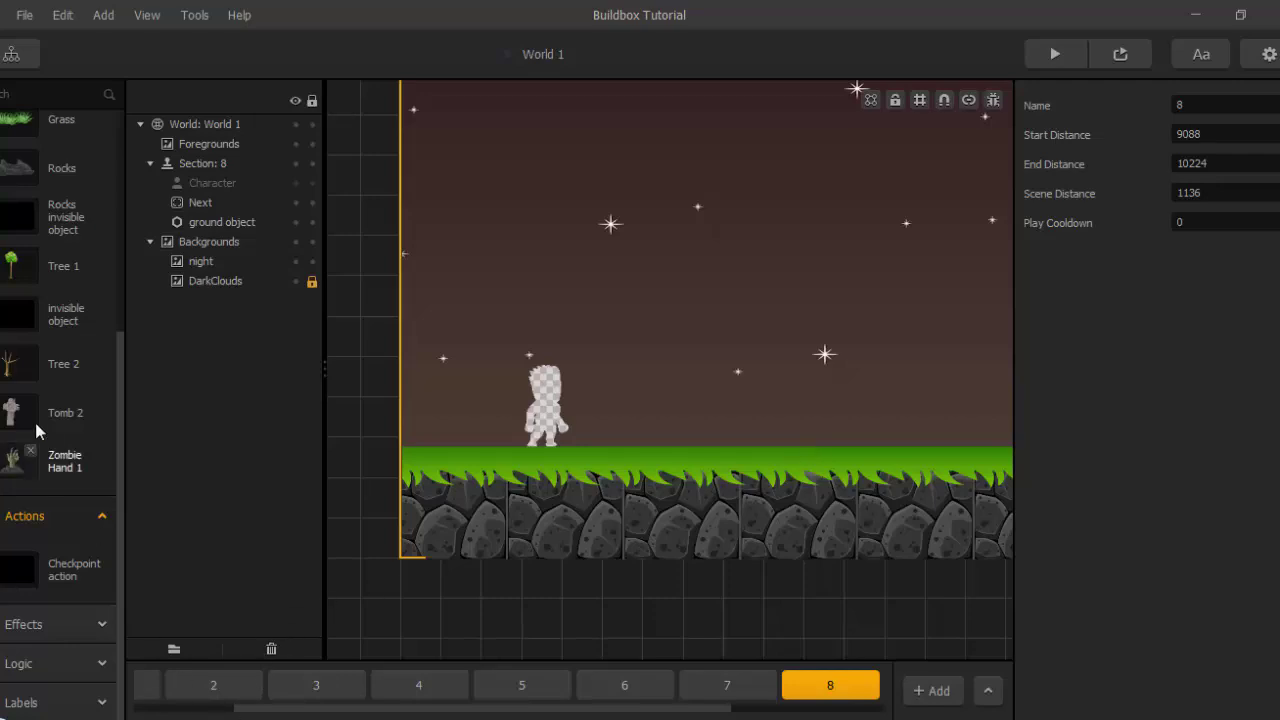
pyautogui.moveTo(5, 462); pyautogui.dragTo(644, 412)
# Shrink Zombie Hand 1 to a scale of about 0.05 on the grass and set its destroy type to Destroy Character.
pyautogui.moveTo(901, 140); pyautogui.dragTo(674, 464)
pyautogui.scroll(3, 690, 382)
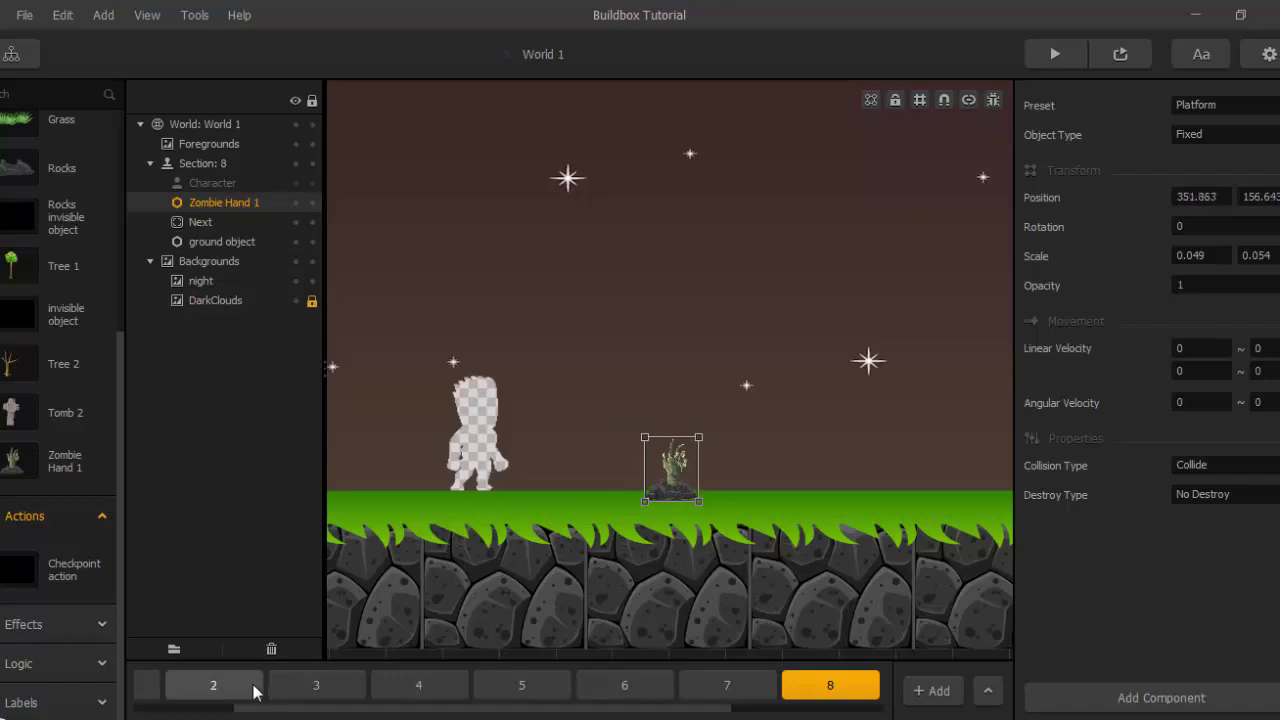
pyautogui.click(1205, 108)
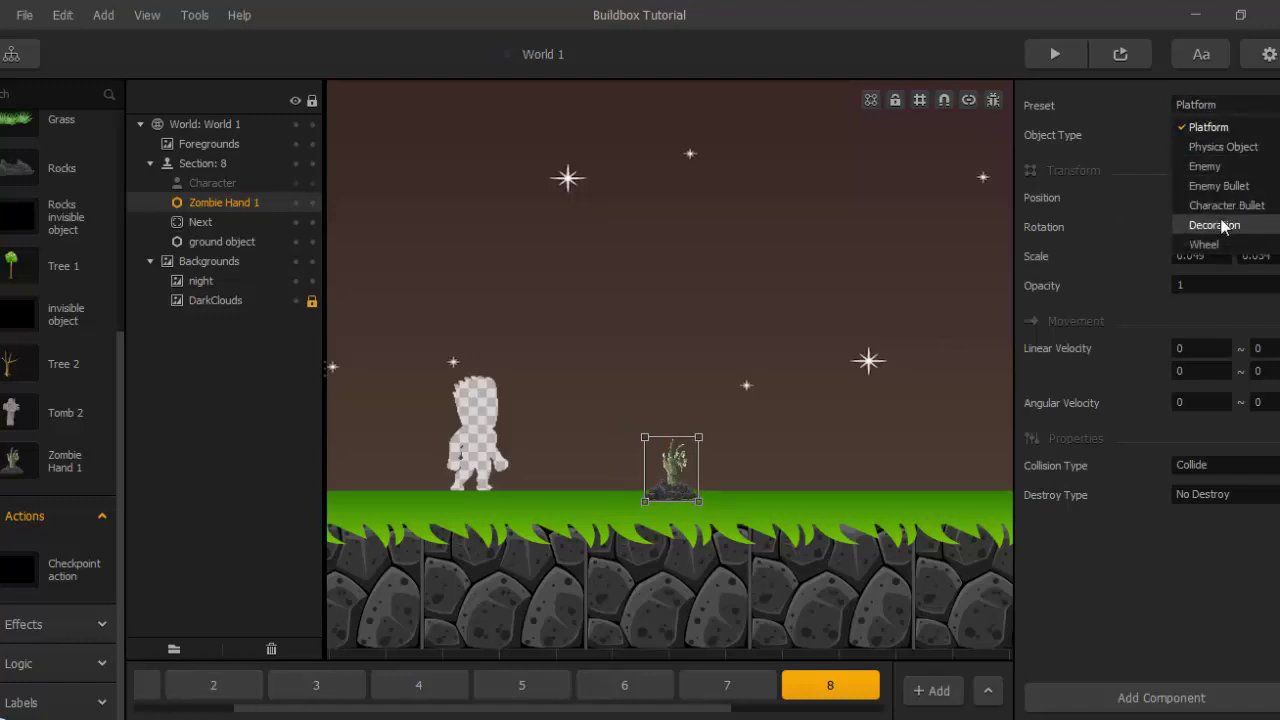
pyautogui.click(1212, 494)
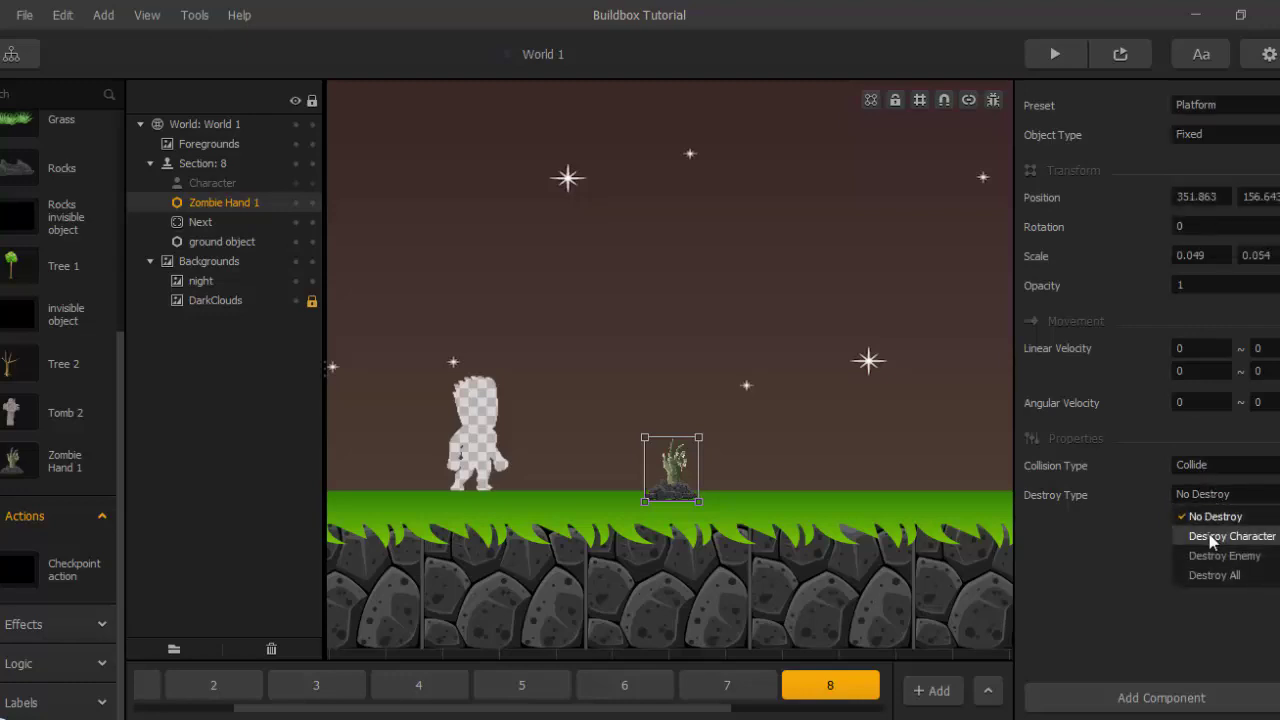
pyautogui.click(1205, 534)
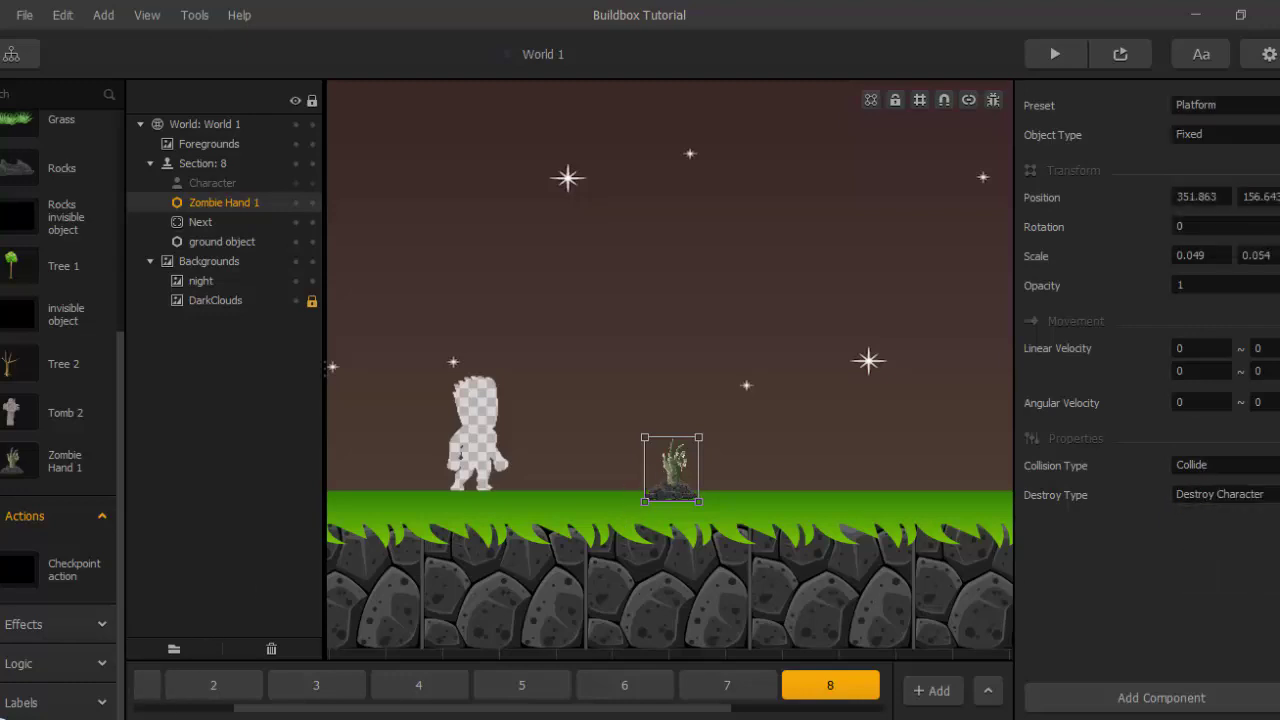
# Add the Tomb 1 image from the Background Spooky Game Assets folder to section 8 as an object.
pyautogui.moveTo(320, 715)
pyautogui.click(530, 640)
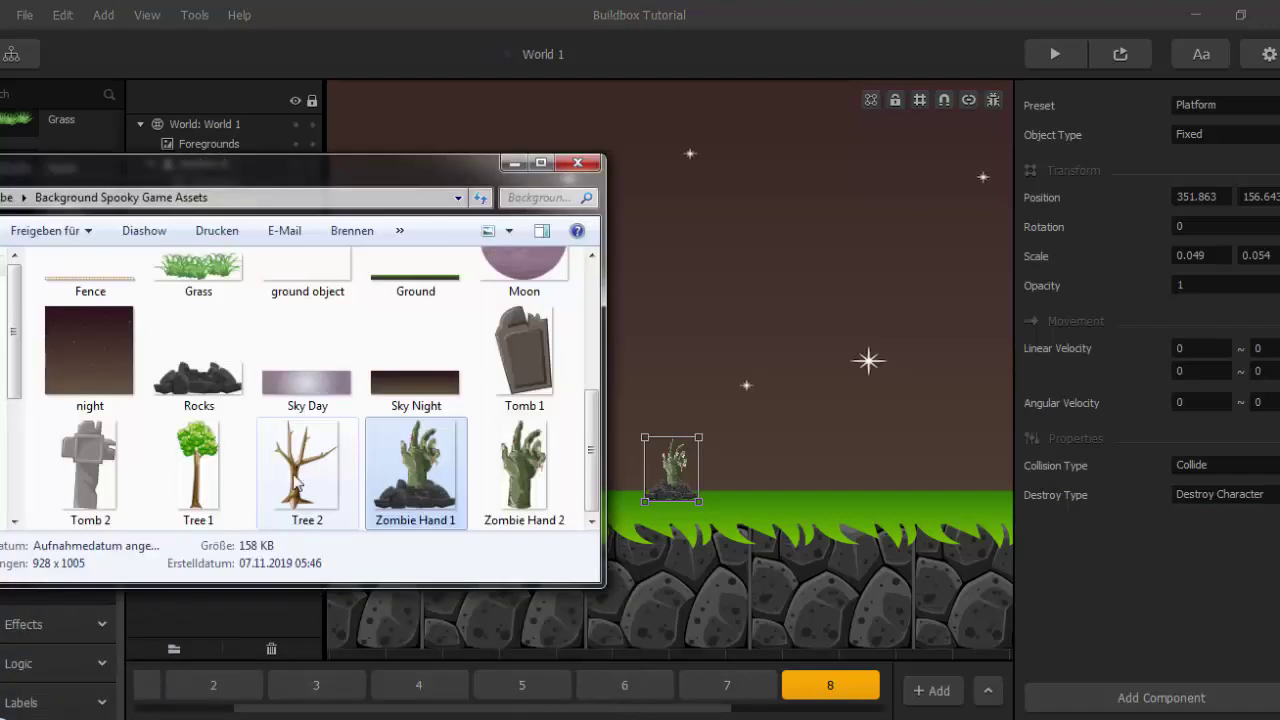
pyautogui.moveTo(524, 360); pyautogui.dragTo(792, 236)
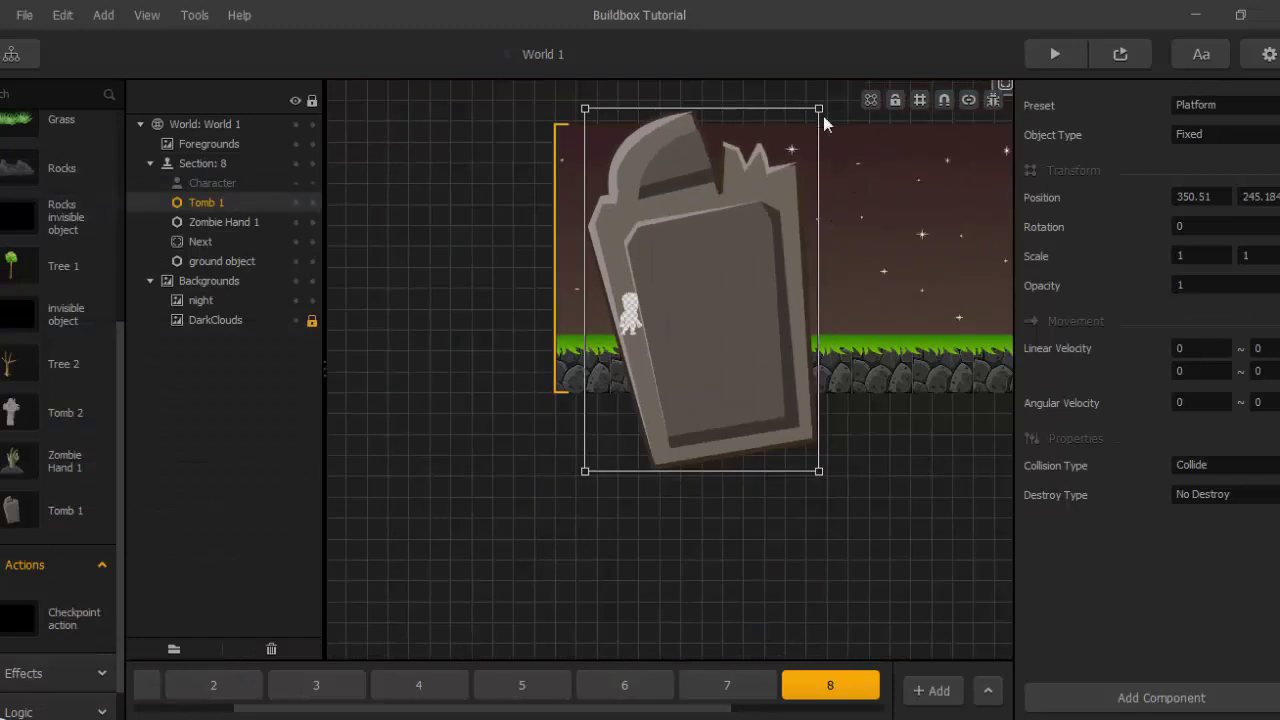
# Shrink Tomb 1 to about 0.093 by 0.087, tilted about 9 degrees between character and zombie hand, and set its preset to Decoration.
pyautogui.moveTo(821, 108); pyautogui.dragTo(743, 334)
pyautogui.scroll(3, 743, 340)
pyautogui.moveTo(762, 260); pyautogui.dragTo(613, 307)
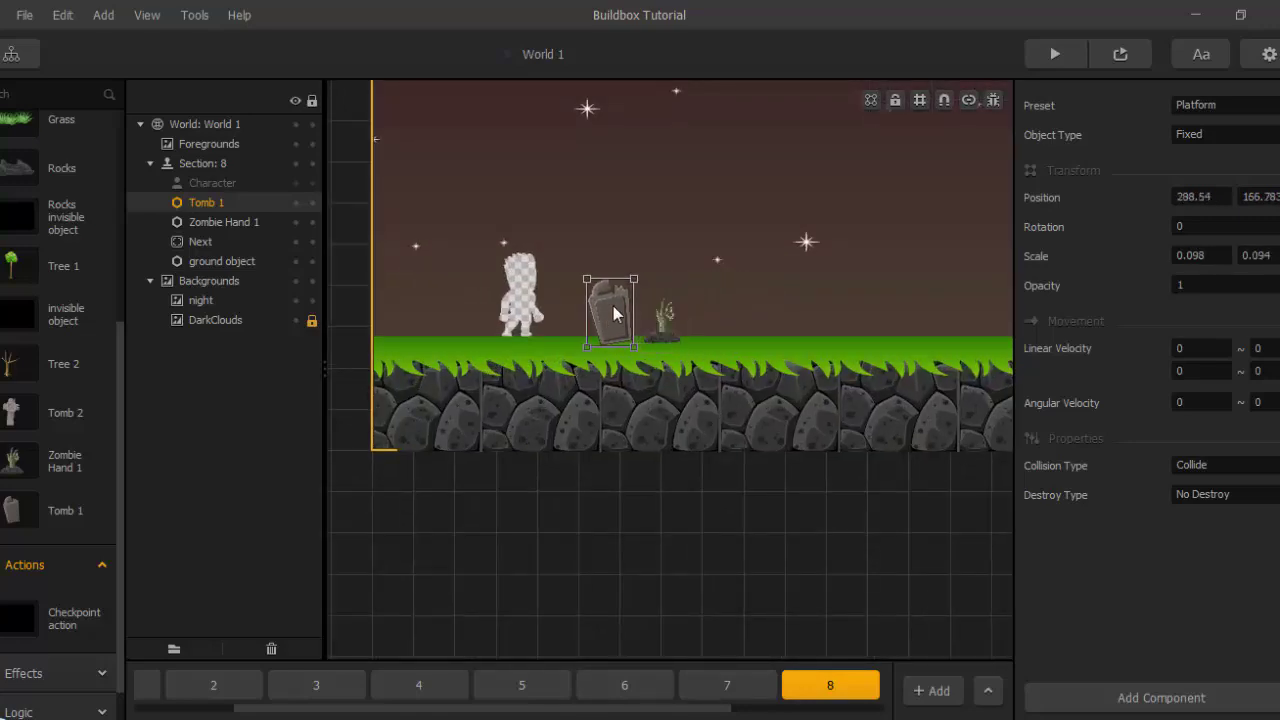
pyautogui.moveTo(637, 272)
pyautogui.mouseDown()
pyautogui.moveTo(651, 267)
pyautogui.moveTo(642, 280)
pyautogui.mouseUp()
pyautogui.scroll(1, 697, 349)
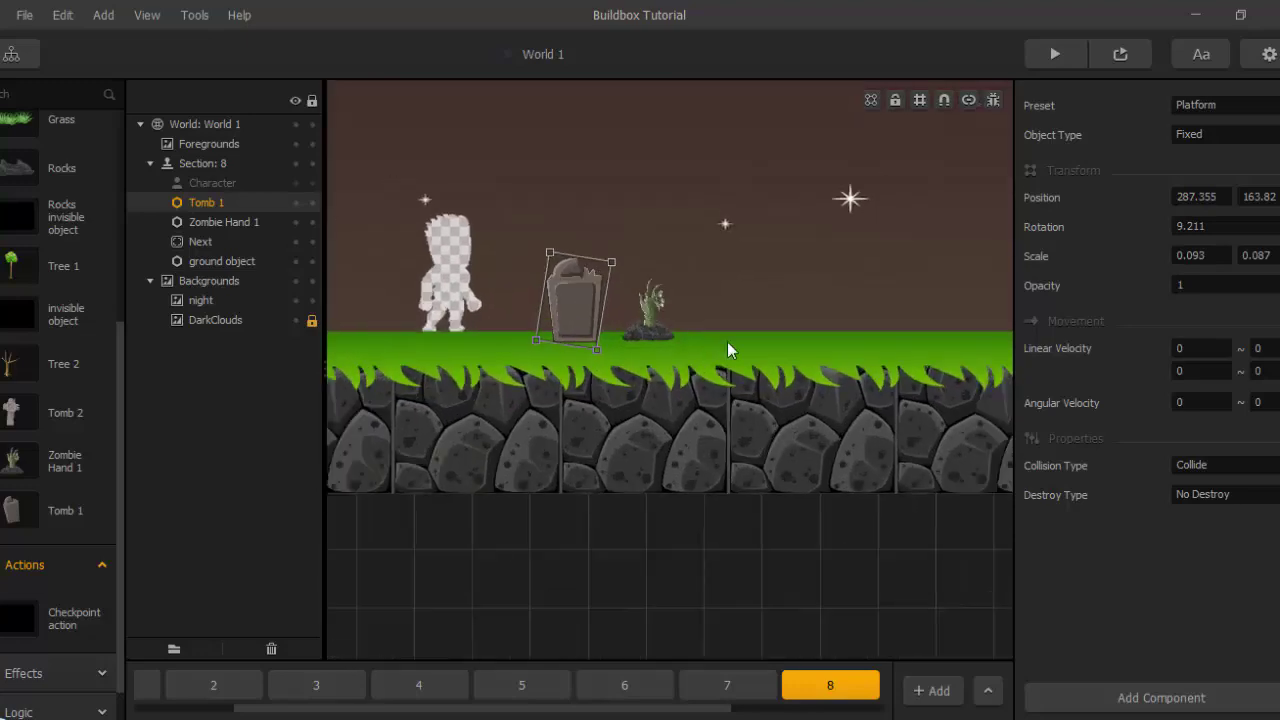
pyautogui.click(1184, 106)
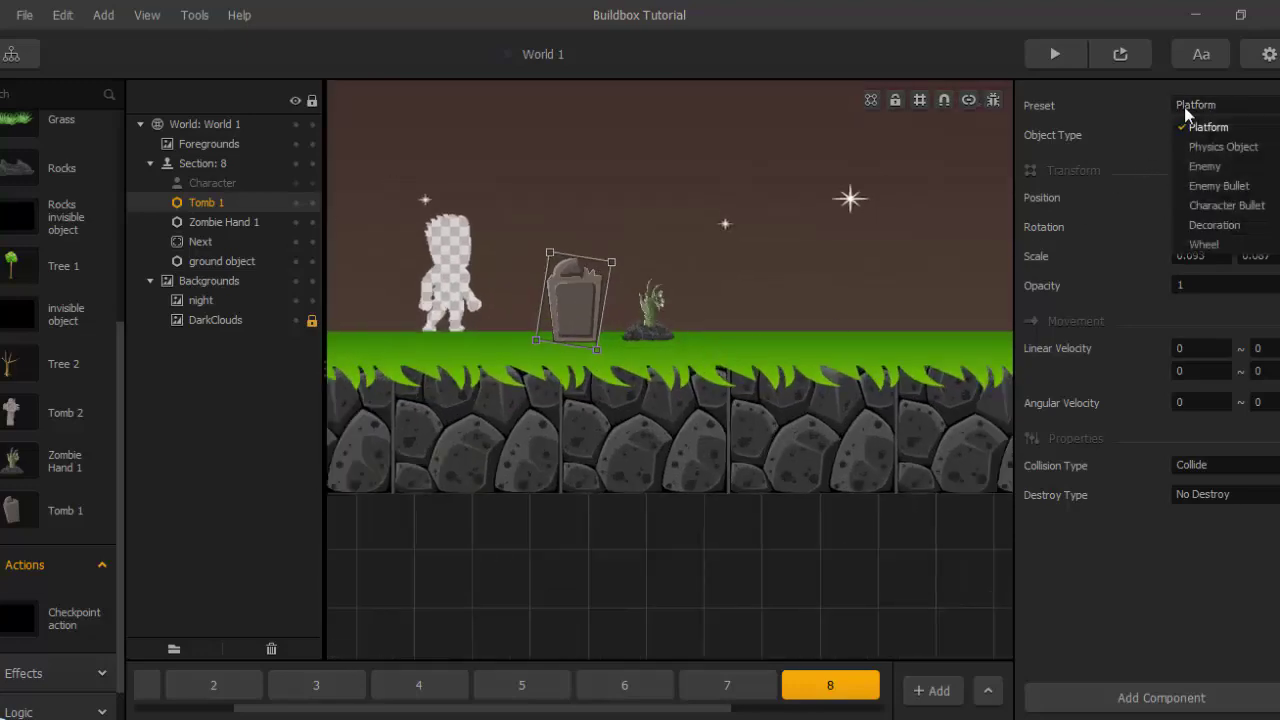
pyautogui.click(1215, 226)
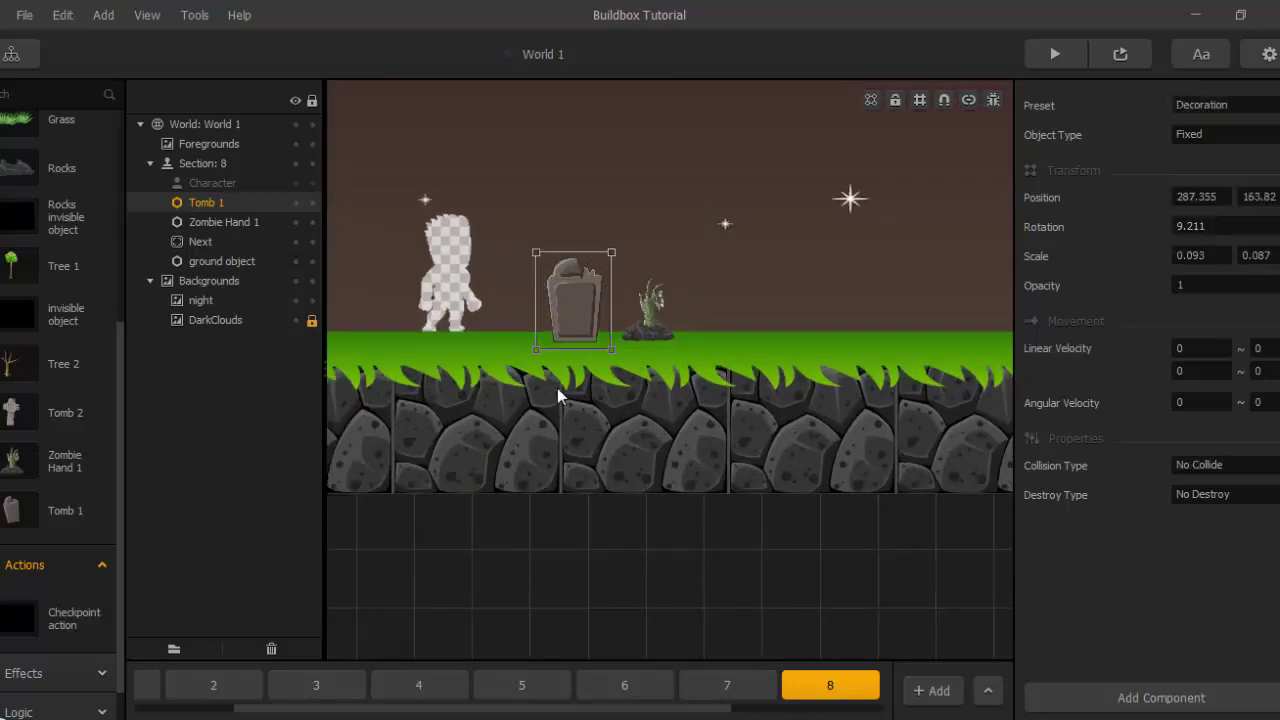
# Duplicate Tomb 1 past the zombie hand at about X 623 and rotate the copy to about 16.5 degrees.
pyautogui.scroll(-3, 561, 388)
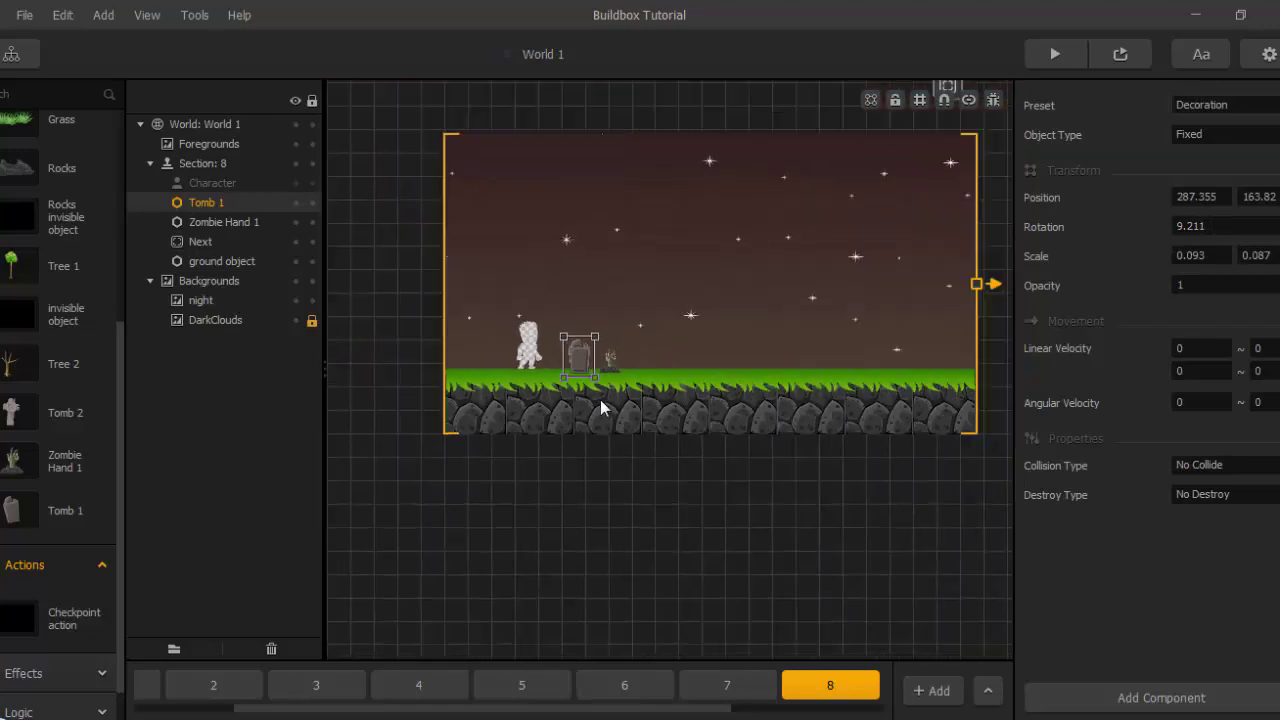
pyautogui.scroll(2, 657, 413)
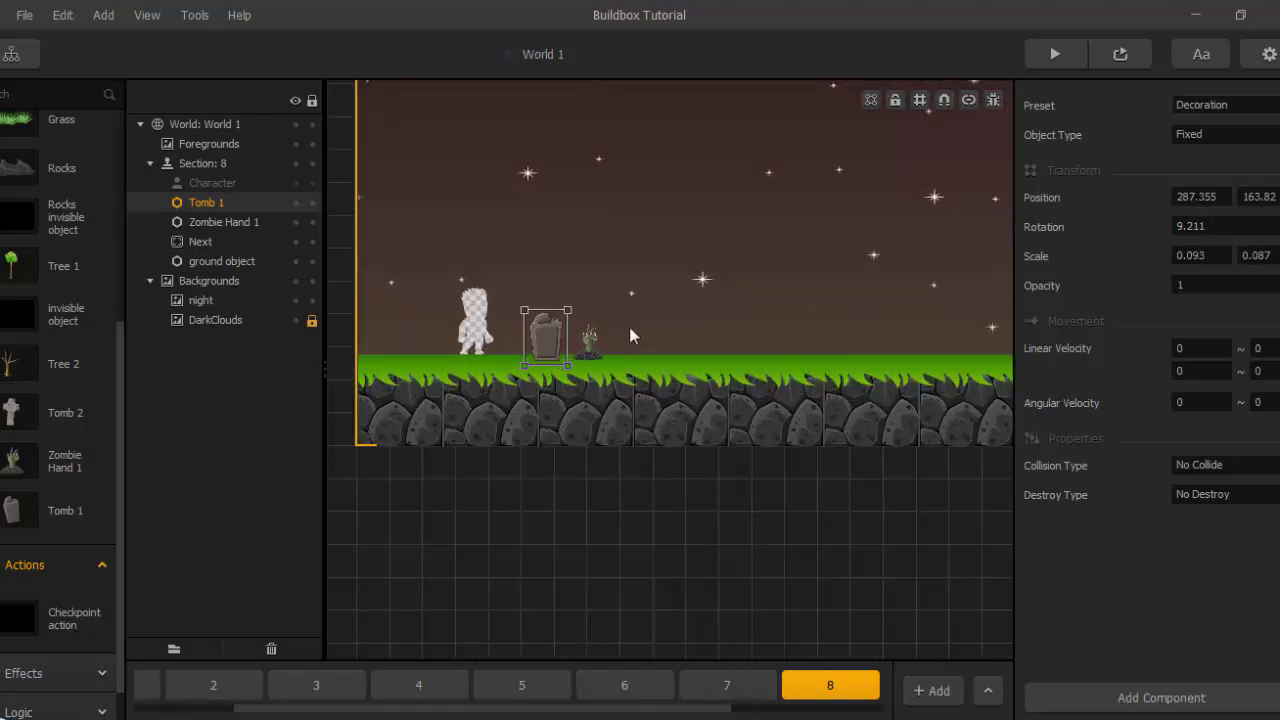
pyautogui.keyDown('alt'); pyautogui.moveTo(557, 335); pyautogui.dragTo(773, 327); pyautogui.keyUp('alt')
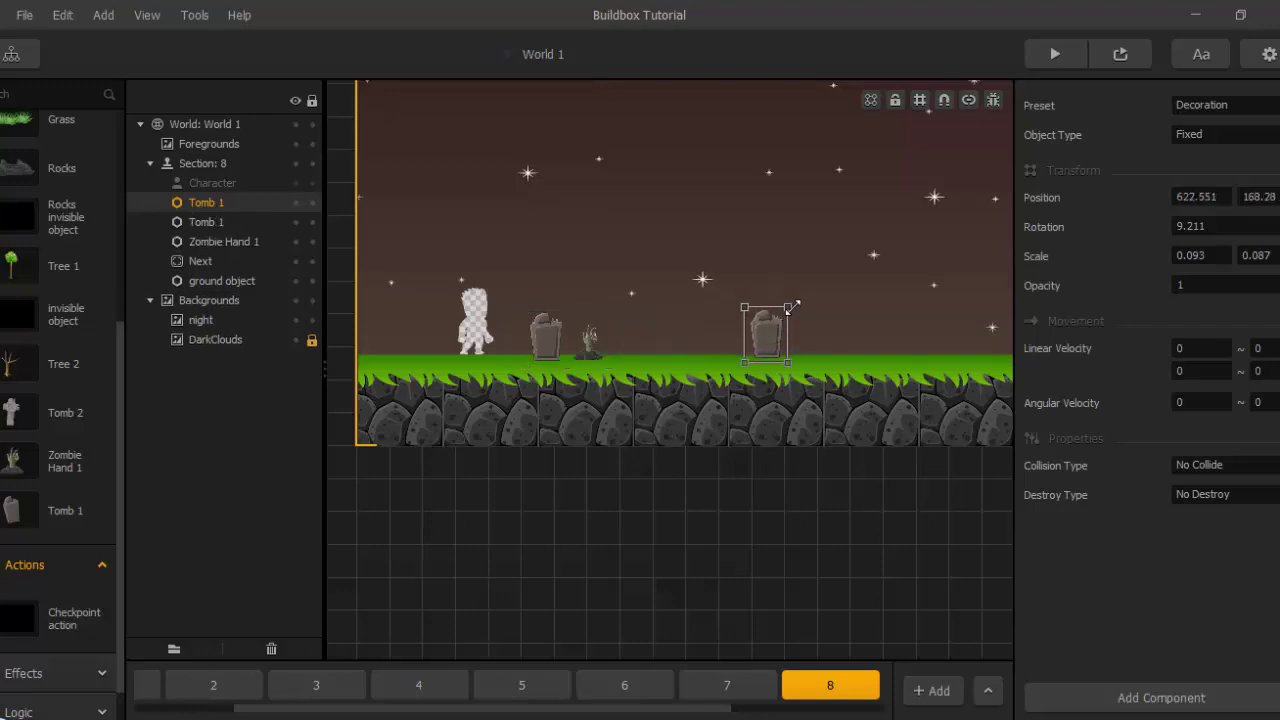
pyautogui.moveTo(797, 307); pyautogui.dragTo(802, 308)
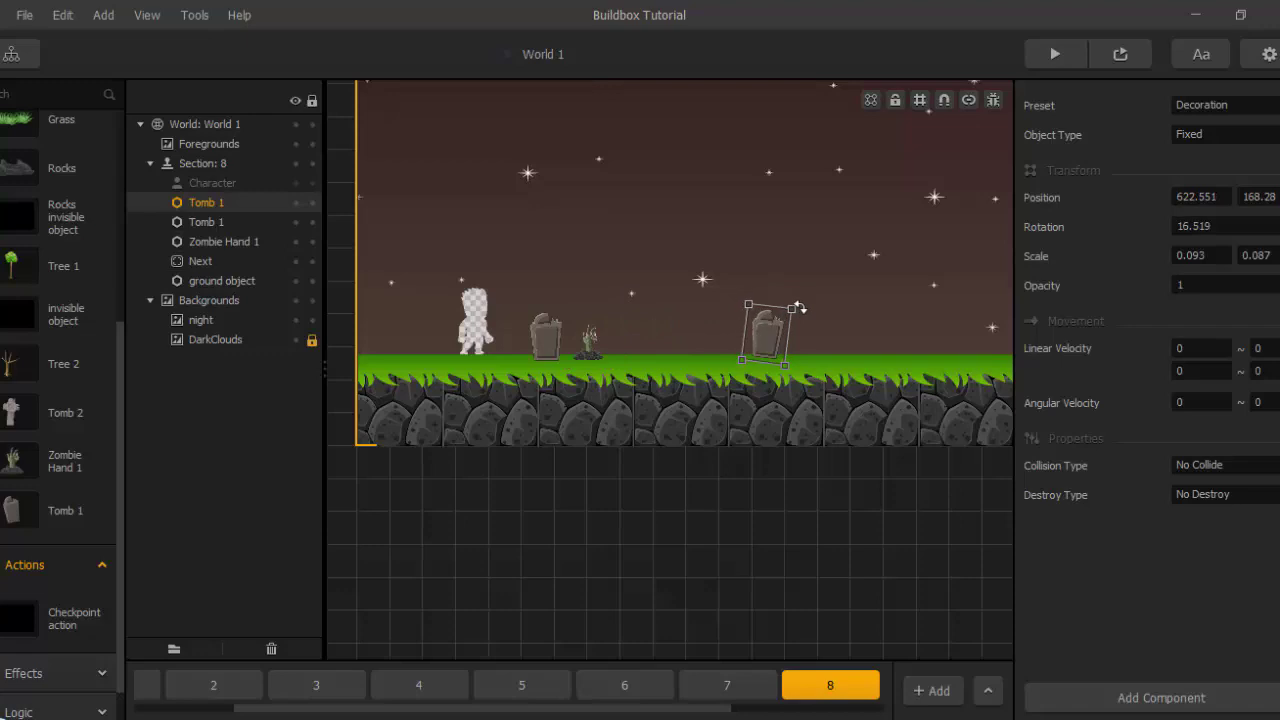
# Duplicate the second Tomb 1 to about X 815 and move the copy below the ground object in the section's layer order.
pyautogui.scroll(1, 820, 332)
pyautogui.moveTo(829, 347); pyautogui.dragTo(703, 389, button='middle')
pyautogui.scroll(-1, 703, 389)
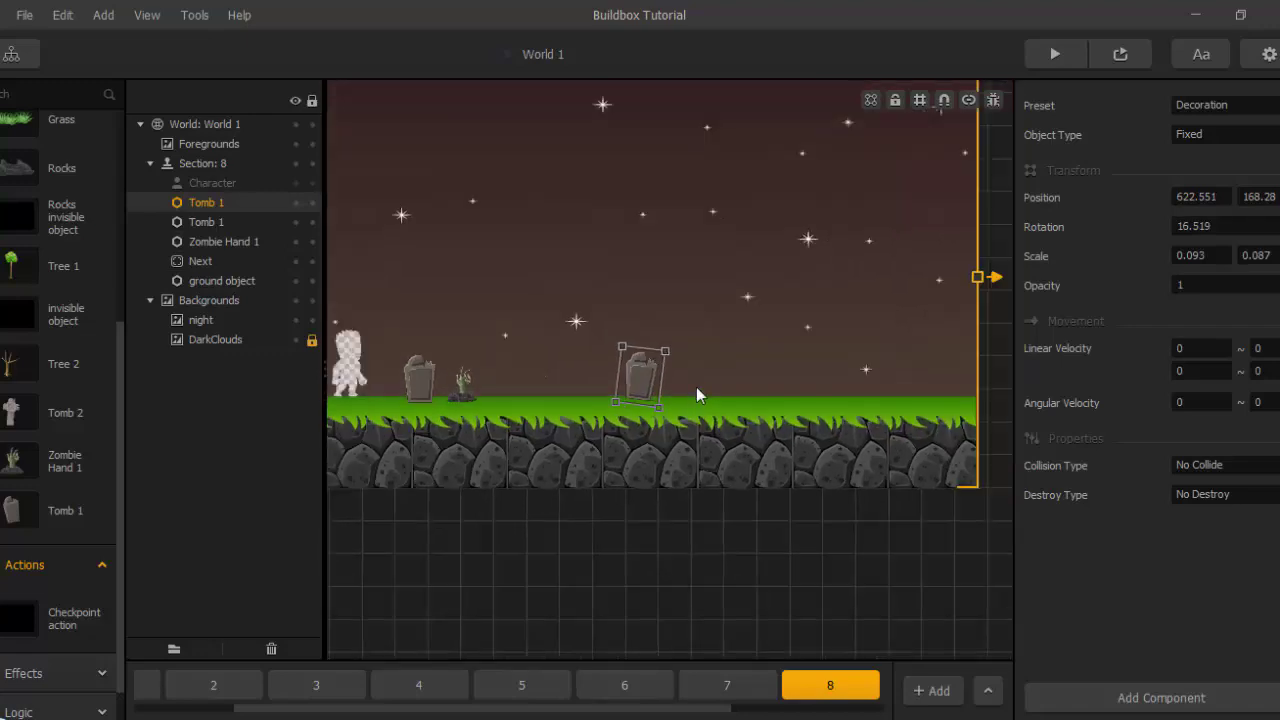
pyautogui.hotkey('ctrl', 'd')
pyautogui.moveTo(697, 368); pyautogui.dragTo(780, 376)
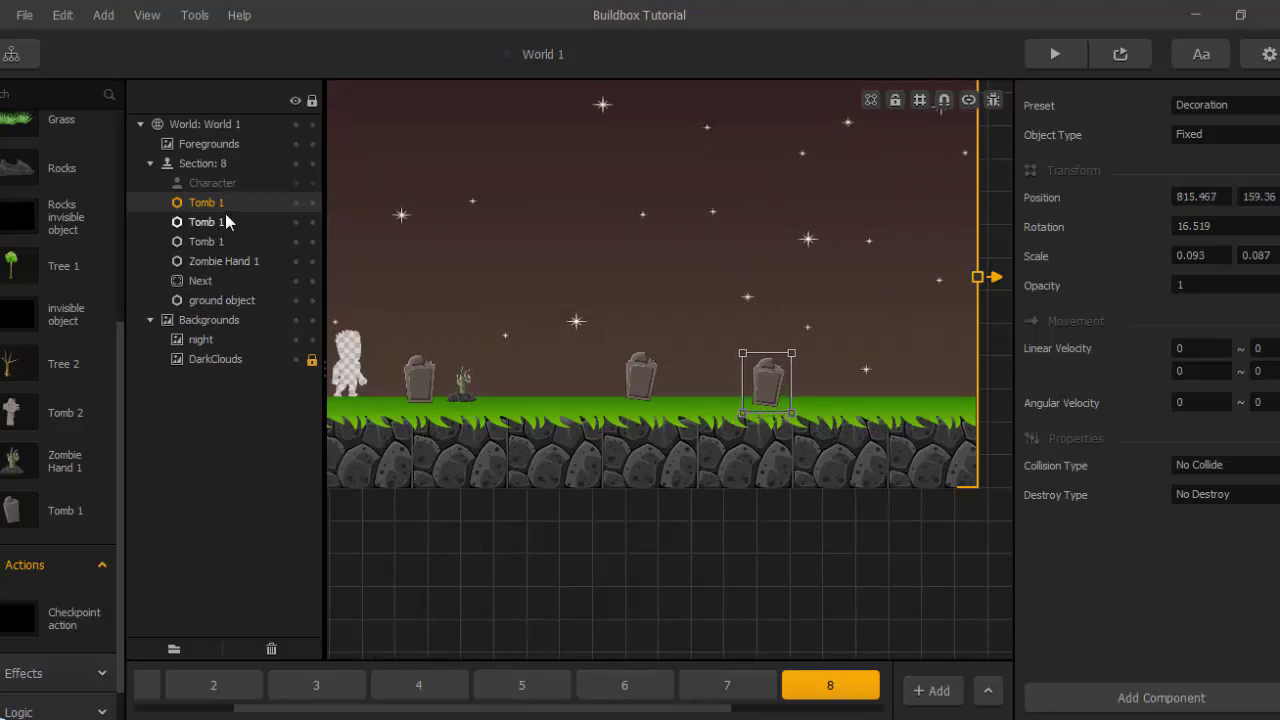
pyautogui.moveTo(217, 210); pyautogui.dragTo(220, 301)
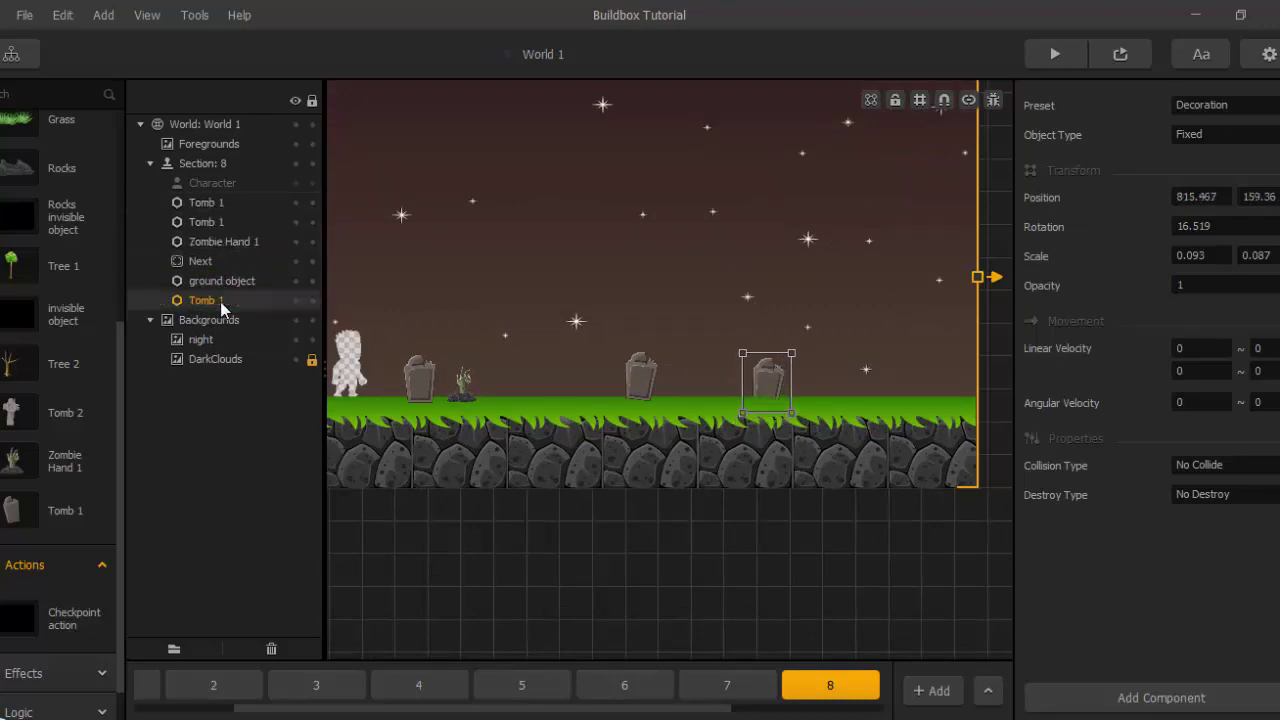
# Open section 9 of World 1, briefly comparing it with section 8.
pyautogui.scroll(2, 740, 405)
pyautogui.scroll(-3, 768, 386)
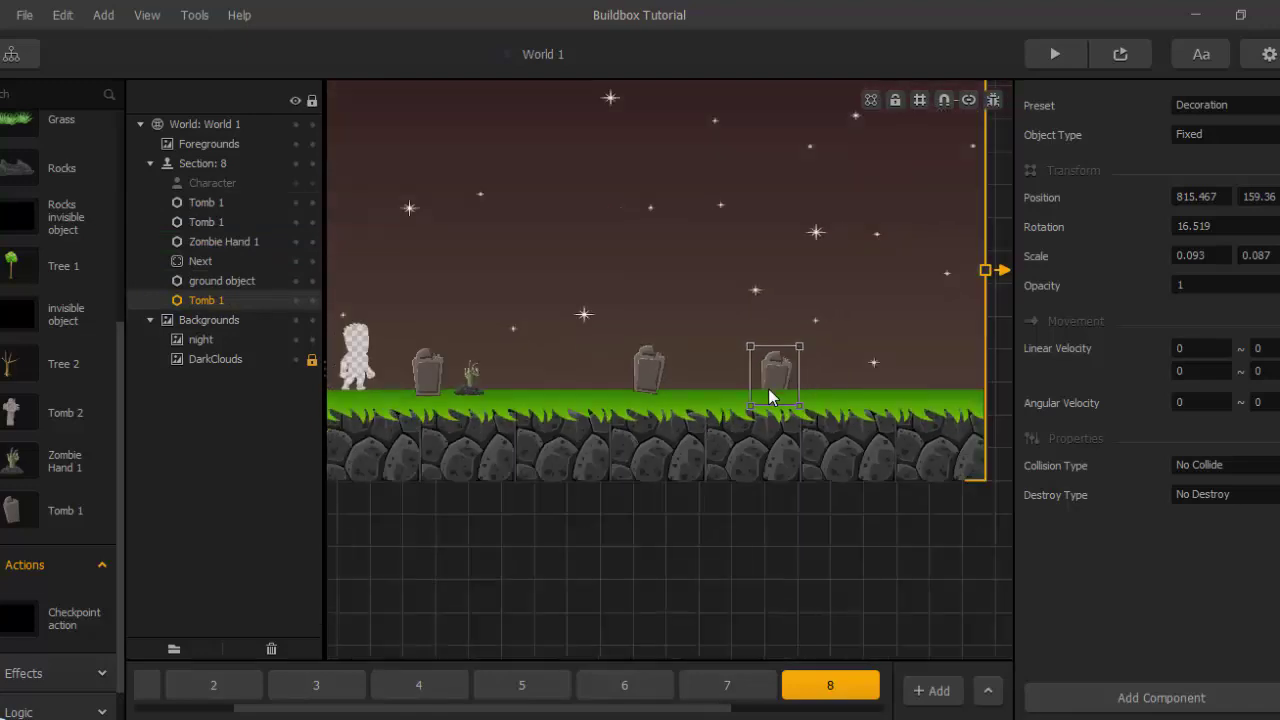
pyautogui.scroll(-2, 772, 403)
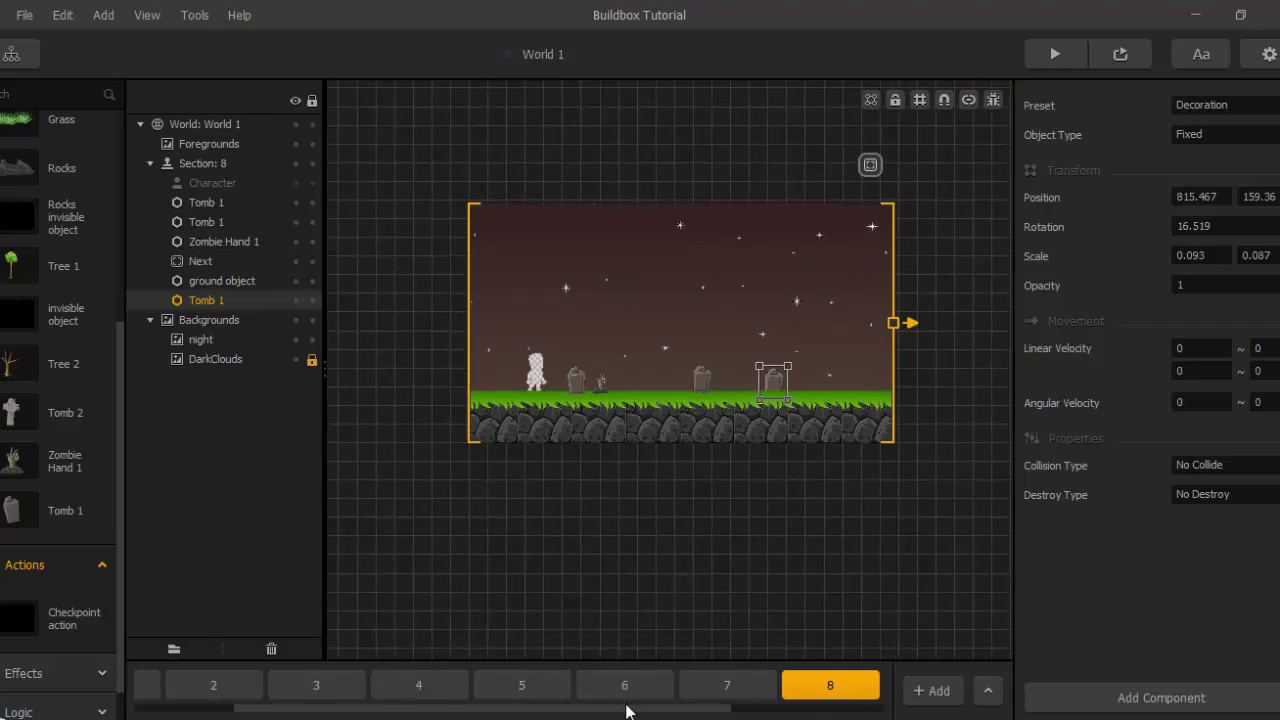
pyautogui.moveTo(627, 712); pyautogui.dragTo(733, 711)
pyautogui.click(742, 688)
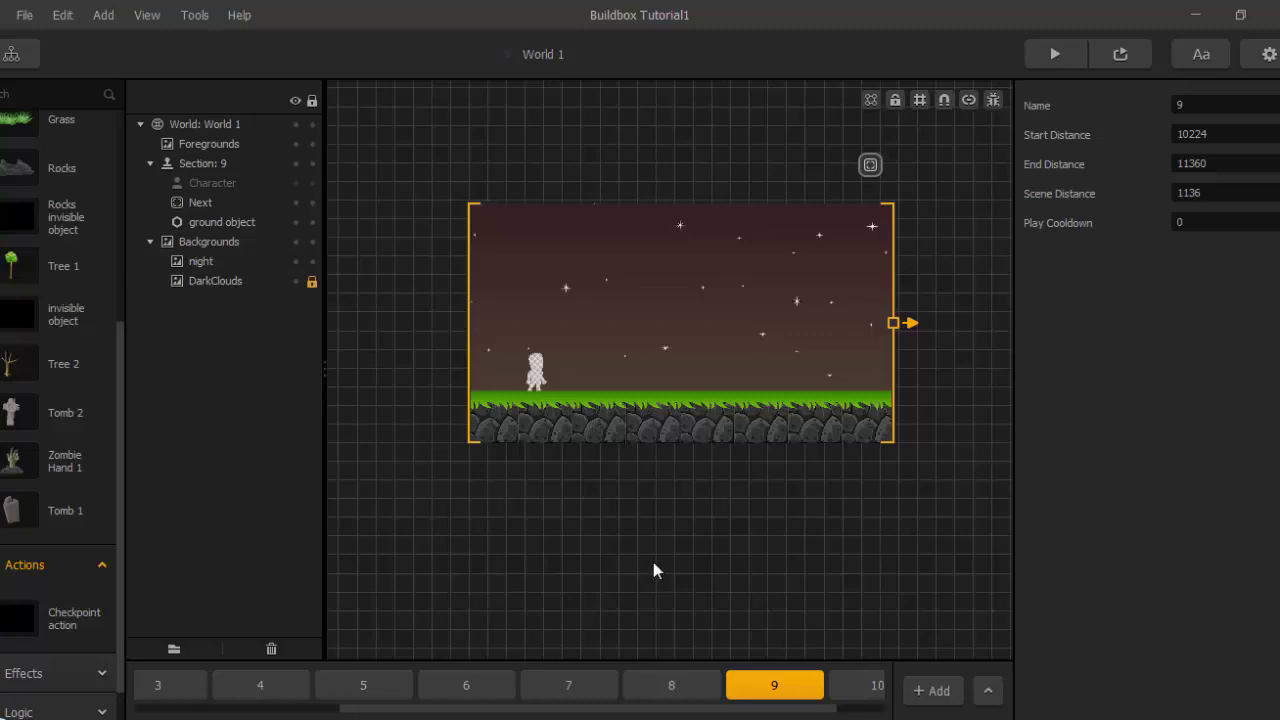
pyautogui.click(698, 690)
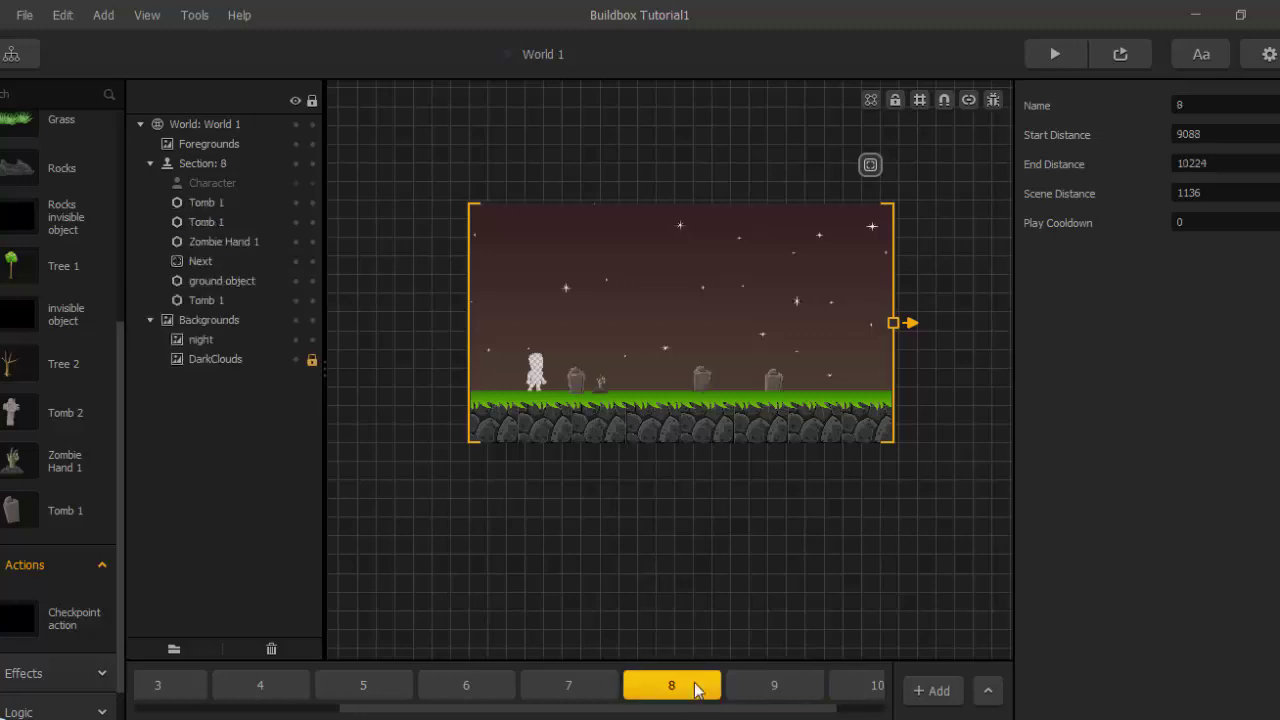
pyautogui.click(752, 690)
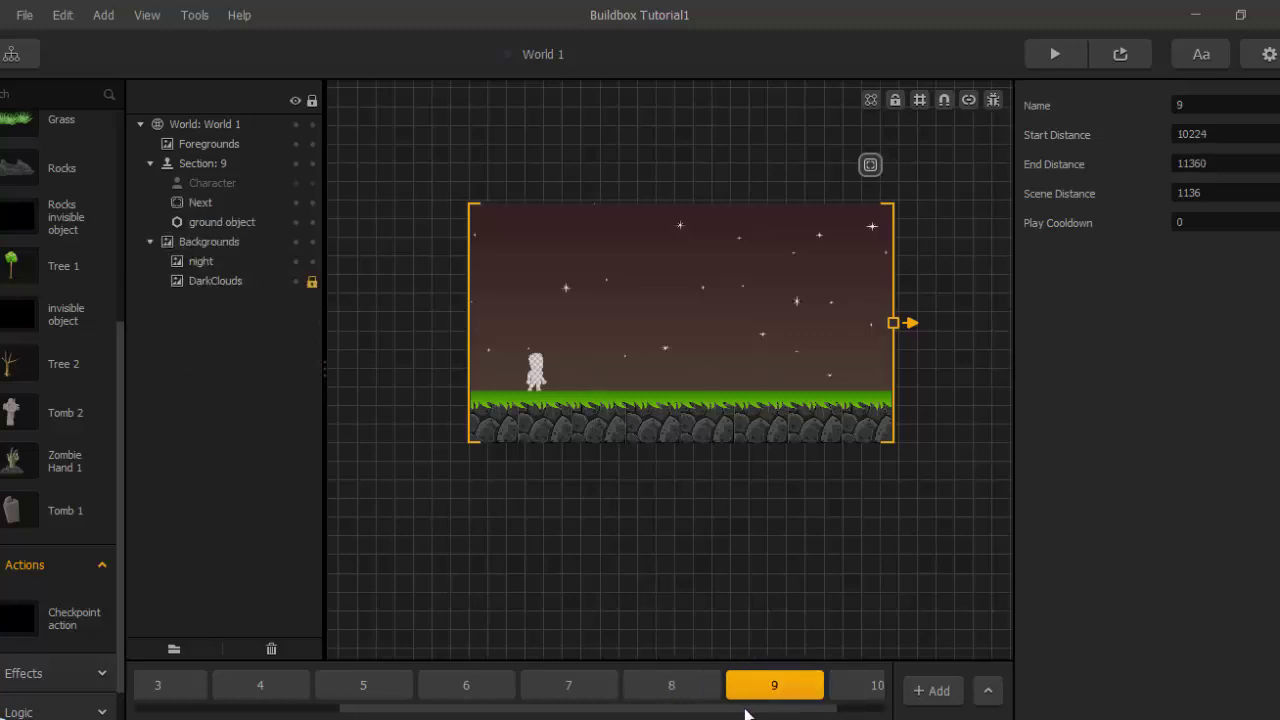
pyautogui.moveTo(746, 708); pyautogui.dragTo(792, 712)
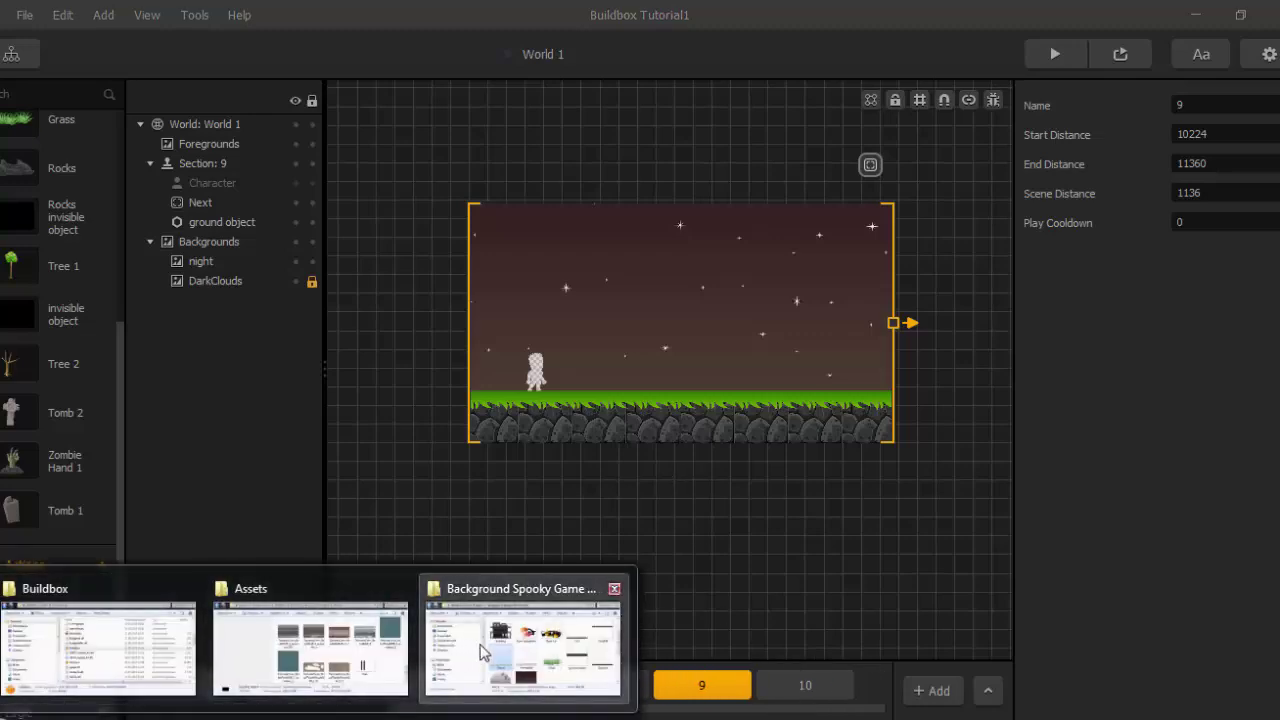
# Add the Fence2040 image from the Background Spooky Game Assets folder to section 9 as an object.
pyautogui.moveTo(378, 652)
pyautogui.click(455, 655)
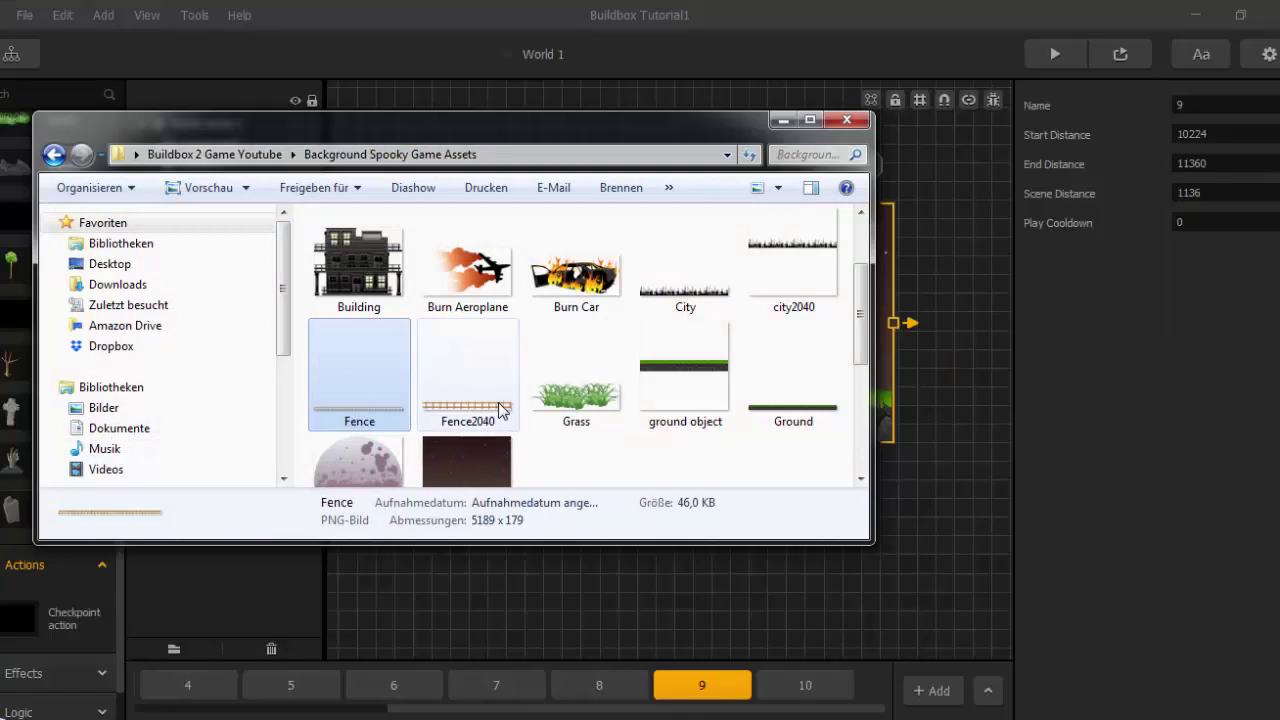
pyautogui.click(500, 412)
pyautogui.moveTo(770, 360); pyautogui.dragTo(903, 264)
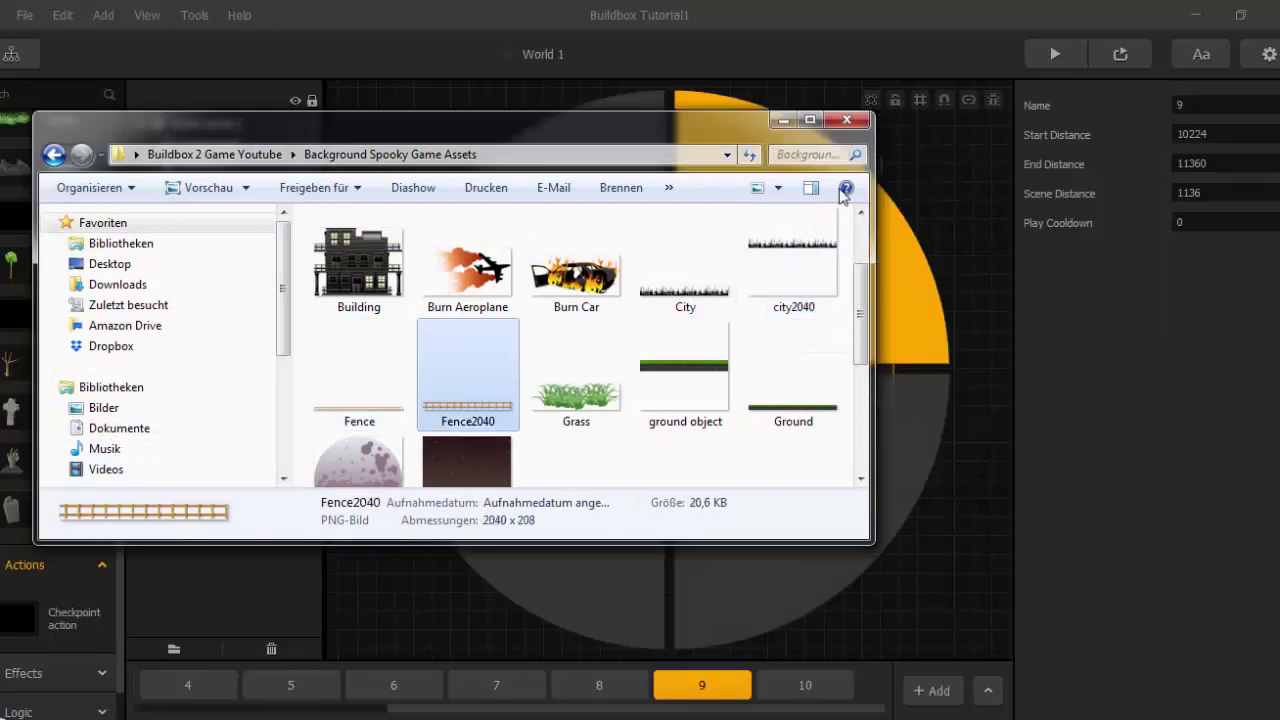
pyautogui.click(784, 121)
pyautogui.scroll(-2, 770, 370)
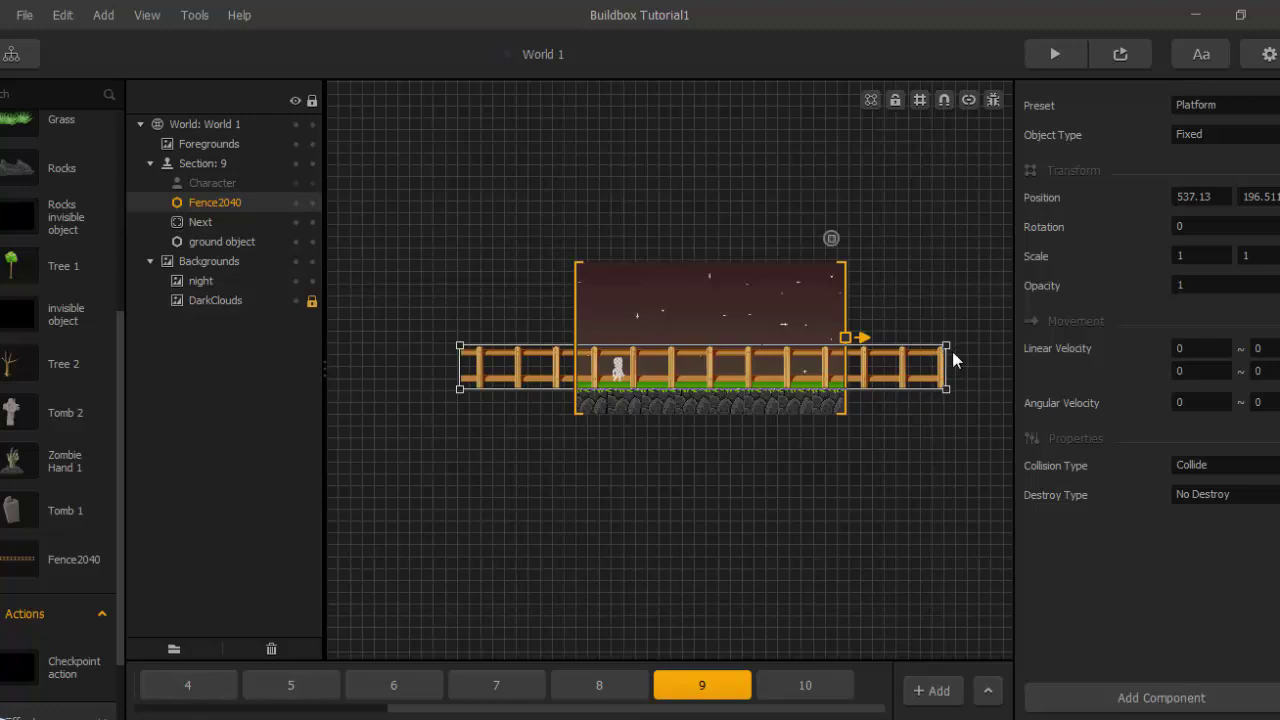
# Shrink the Fence2040 object to about 0.751 by 0.516 and lower it onto the ground at about X 510.
pyautogui.moveTo(948, 344); pyautogui.dragTo(831, 363)
pyautogui.scroll(4, 831, 363)
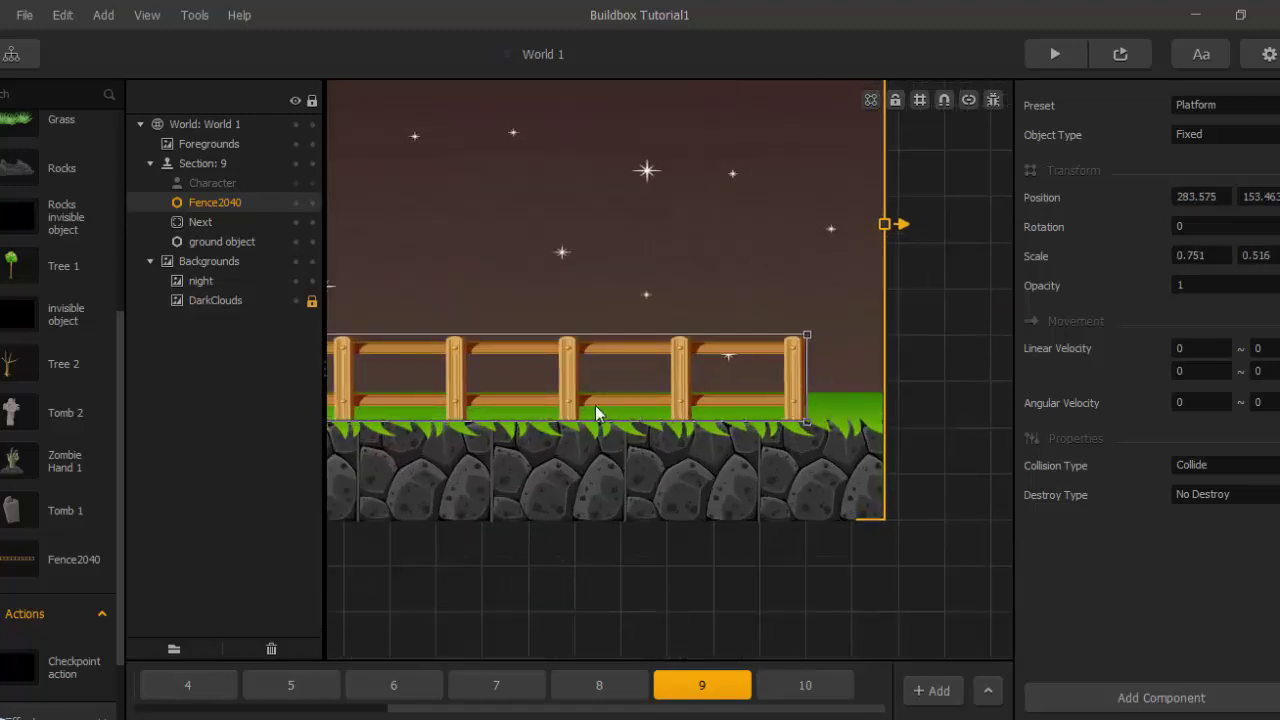
pyautogui.moveTo(602, 383); pyautogui.dragTo(817, 317)
pyautogui.scroll(-3, 545, 460)
pyautogui.moveTo(435, 440); pyautogui.dragTo(820, 497, button='middle')
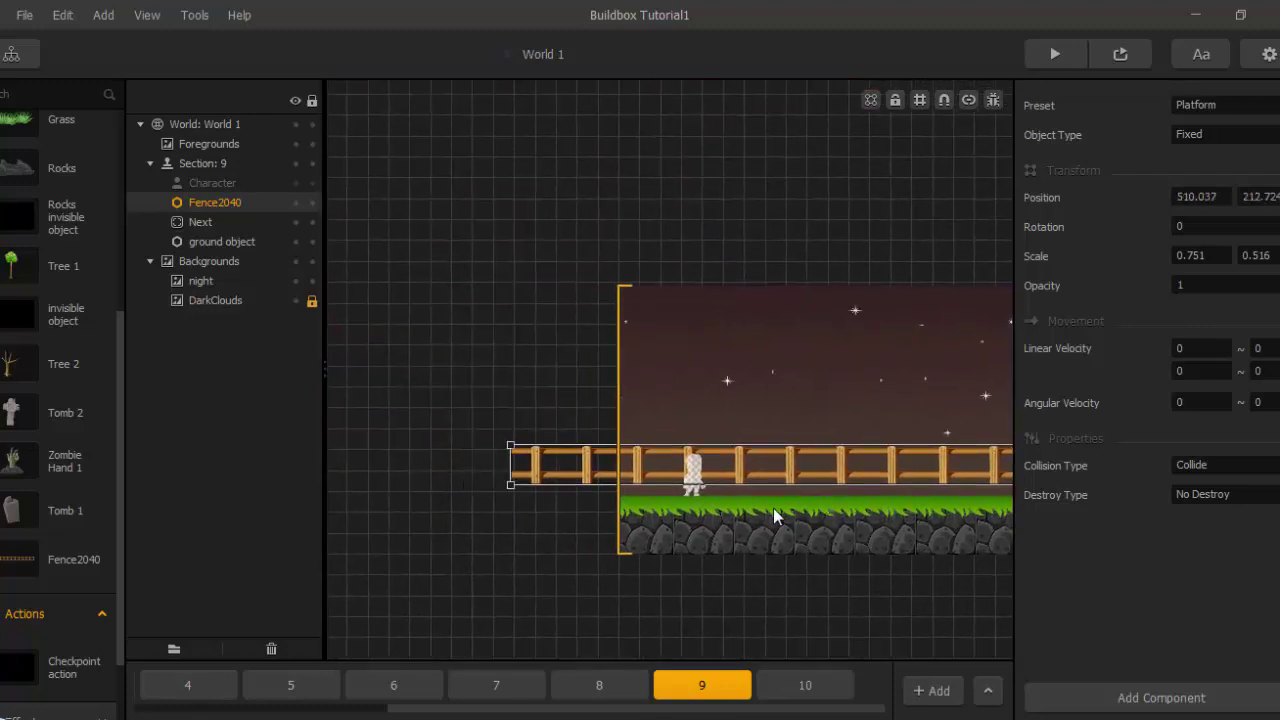
pyautogui.scroll(2, 773, 508)
pyautogui.moveTo(731, 448); pyautogui.dragTo(731, 470)
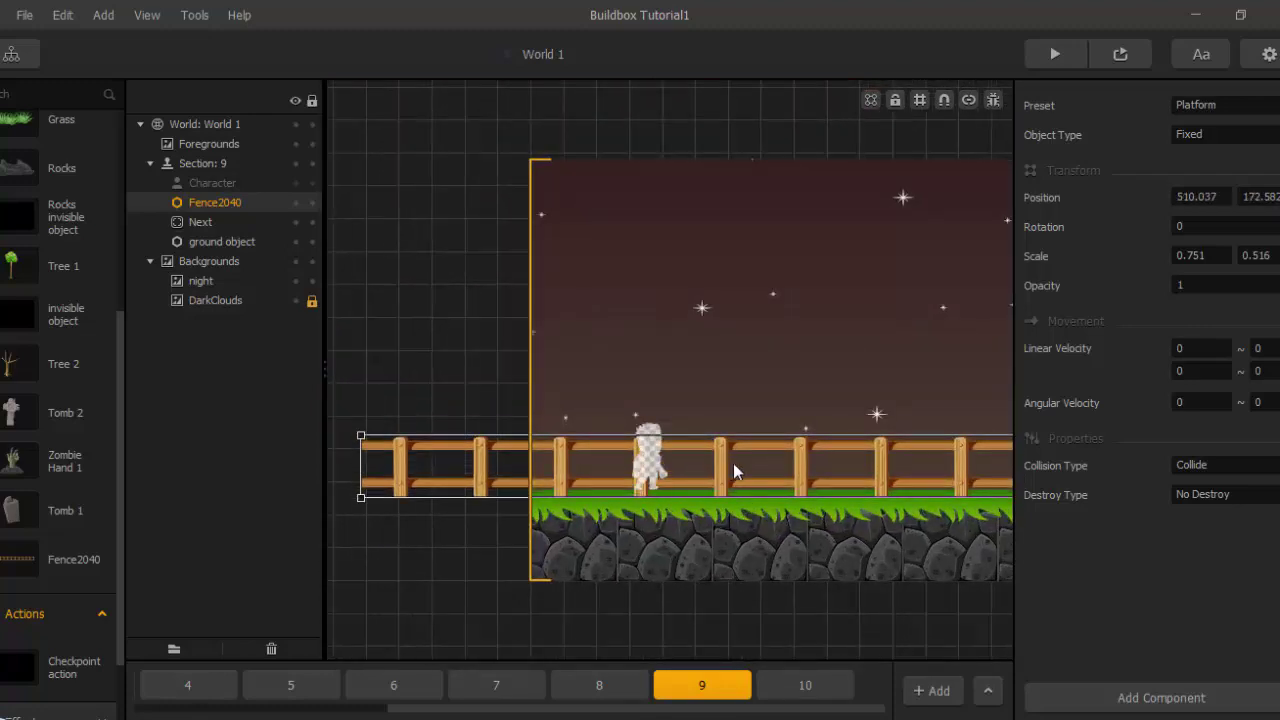
# Reduce the fence's vertical scale to about 0.363 and shorten its starting end to near the section's start edge, giving scale X about 0.621.
pyautogui.scroll(2, 733, 470)
pyautogui.moveTo(756, 422); pyautogui.dragTo(739, 464)
pyautogui.scroll(-2, 650, 498)
pyautogui.moveTo(443, 526); pyautogui.dragTo(732, 522, button='middle')
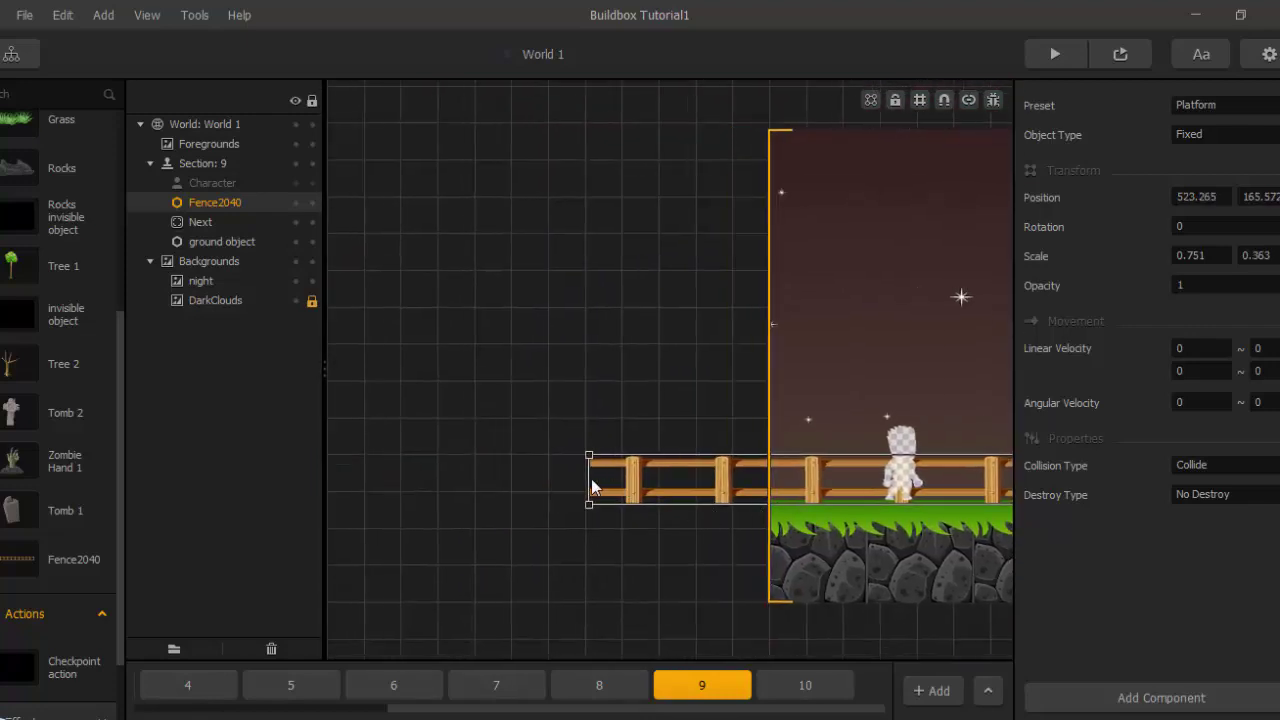
pyautogui.moveTo(591, 478); pyautogui.dragTo(787, 493)
# Enable snapping and shorten the fence's far end to the end boundary of section 9, giving scale X about 0.545.
pyautogui.scroll(-6, 787, 493)
pyautogui.moveTo(605, 453); pyautogui.dragTo(165, 351, button='middle')
pyautogui.moveTo(937, 411); pyautogui.dragTo(898, 421, button='middle')
pyautogui.scroll(1, 898, 421)
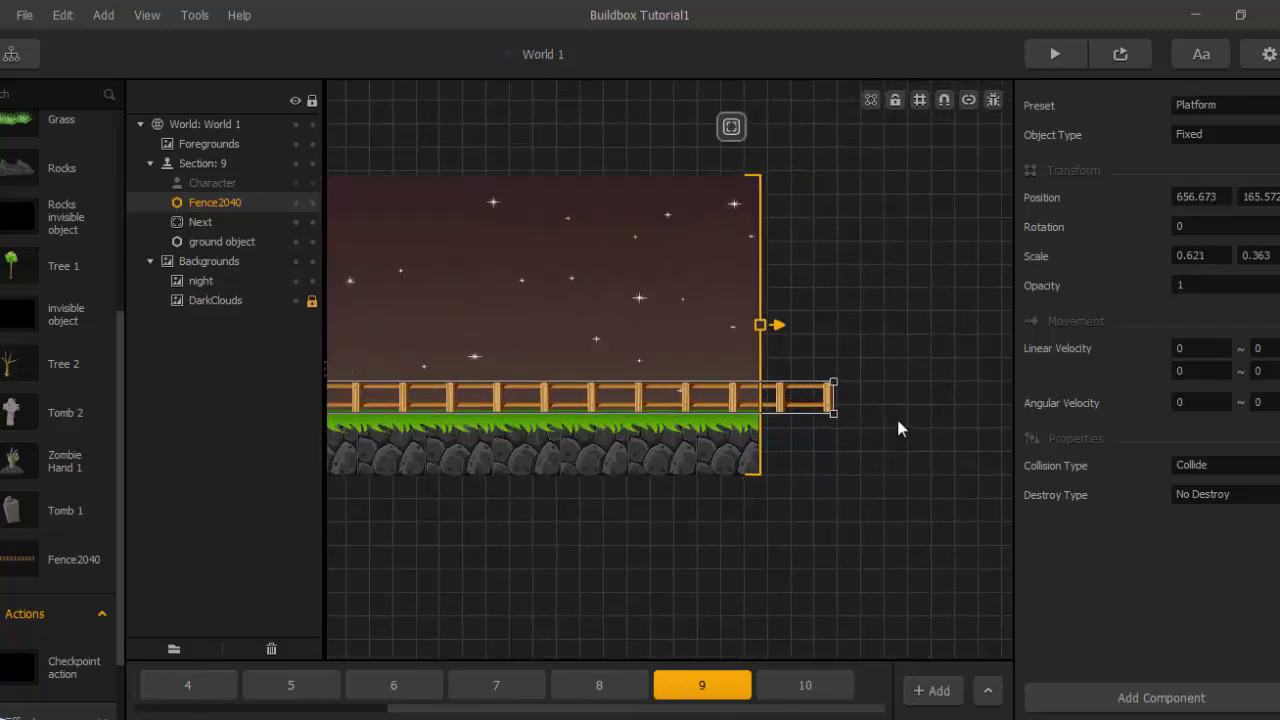
pyautogui.scroll(4, 898, 428)
pyautogui.moveTo(617, 351); pyautogui.dragTo(857, 391, button='middle')
pyautogui.scroll(2, 945, 391)
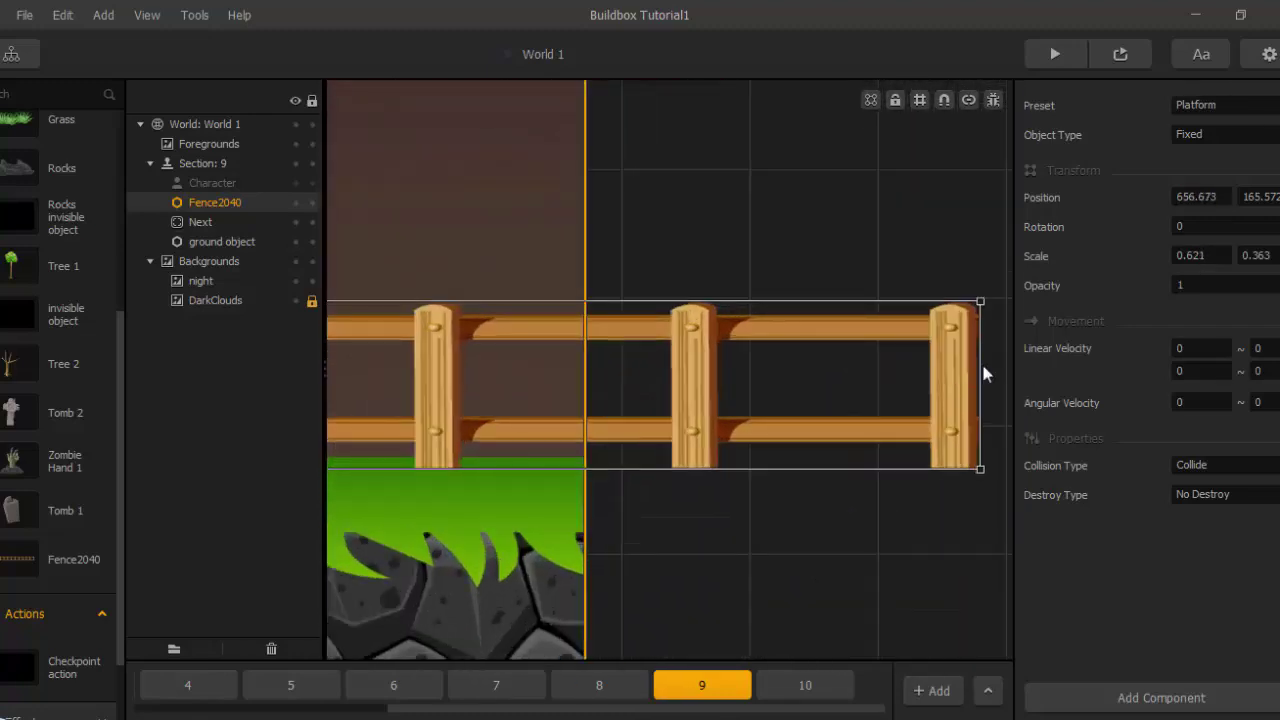
pyautogui.moveTo(983, 373); pyautogui.dragTo(624, 390)
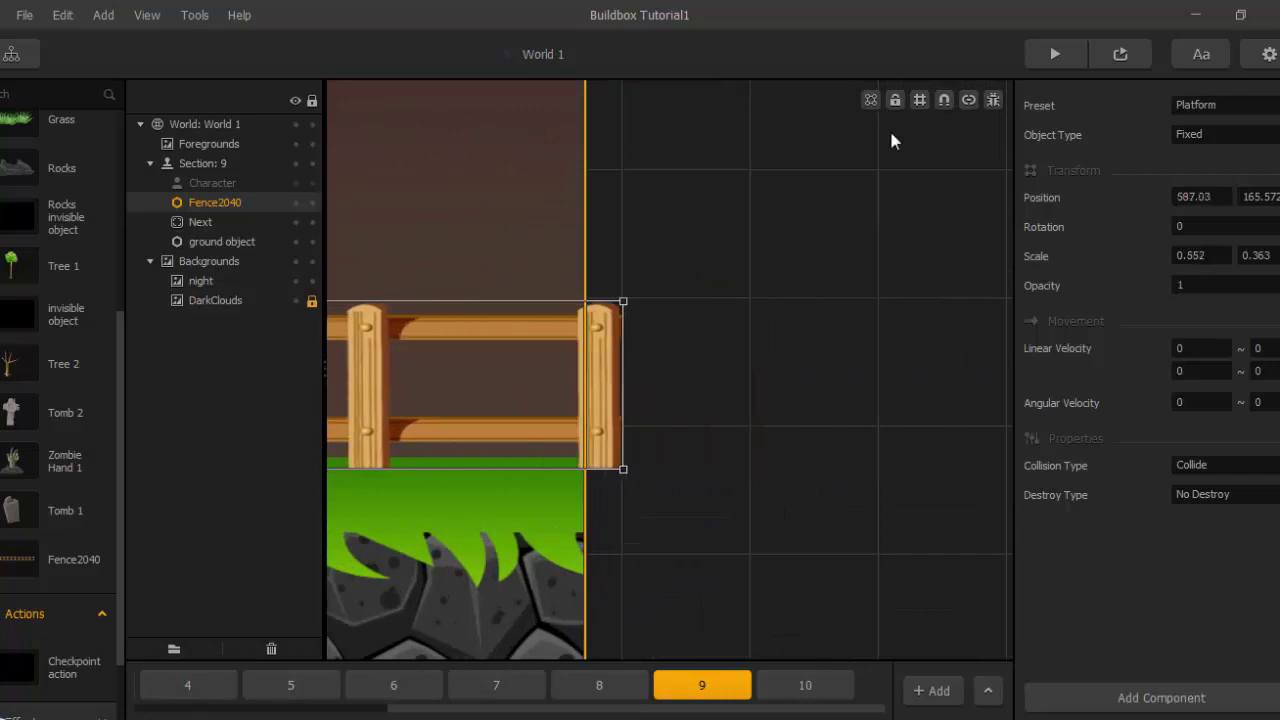
pyautogui.click(945, 98)
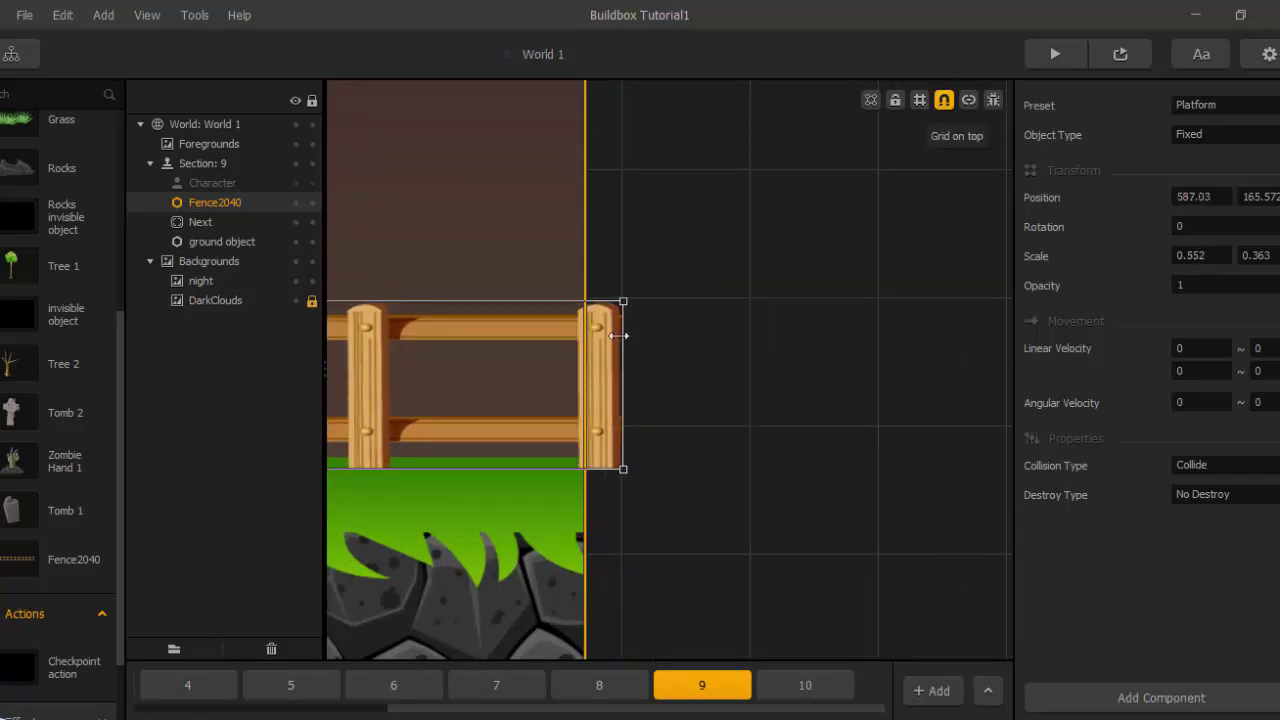
pyautogui.moveTo(623, 338); pyautogui.dragTo(586, 340)
# Open section 10 and add the Building image from the Background Spooky Game Assets folder to it as an object.
pyautogui.scroll(-6, 555, 470)
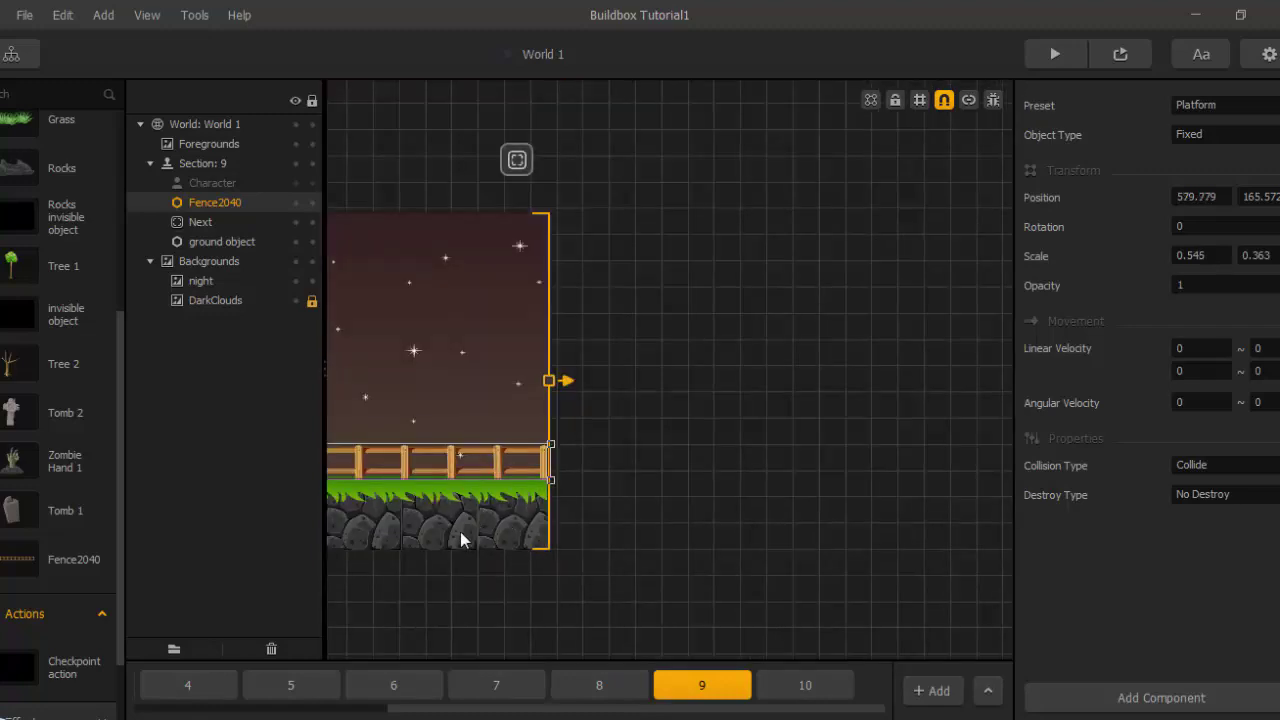
pyautogui.moveTo(459, 546); pyautogui.dragTo(760, 499, button='middle')
pyautogui.scroll(-3, 760, 499)
pyautogui.moveTo(584, 521); pyautogui.dragTo(588, 517, button='middle')
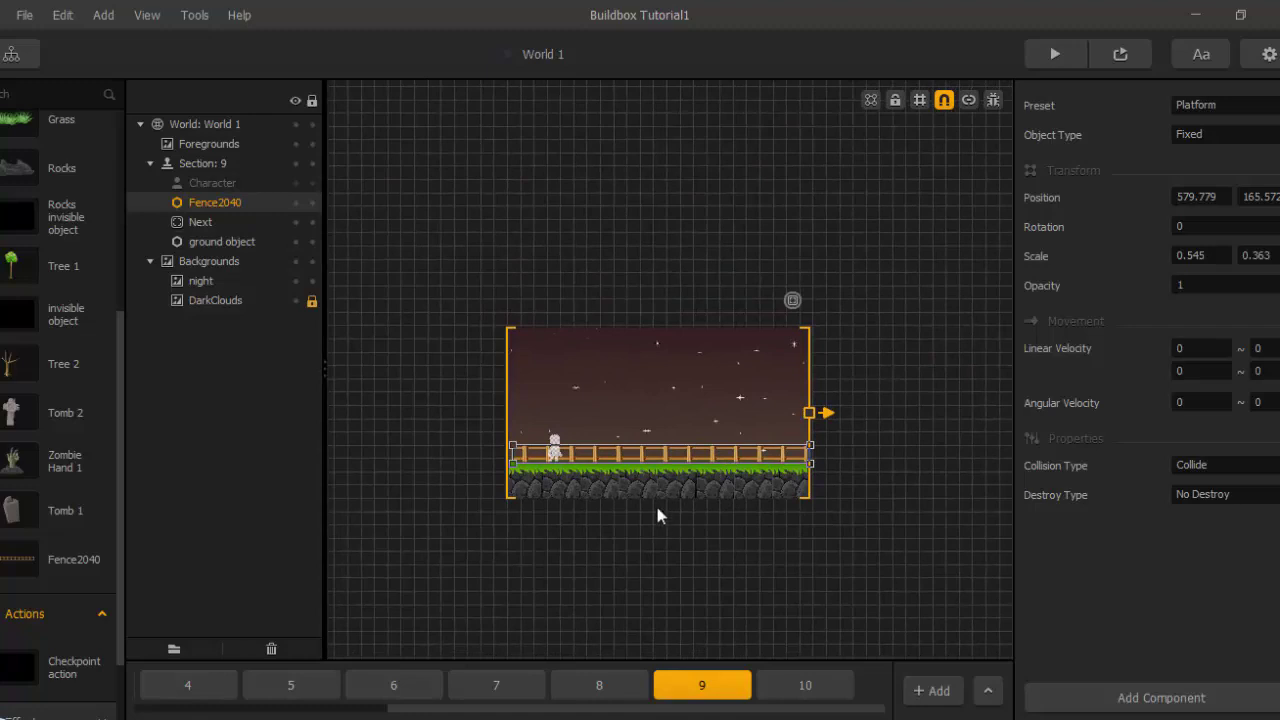
pyautogui.scroll(4, 654, 503)
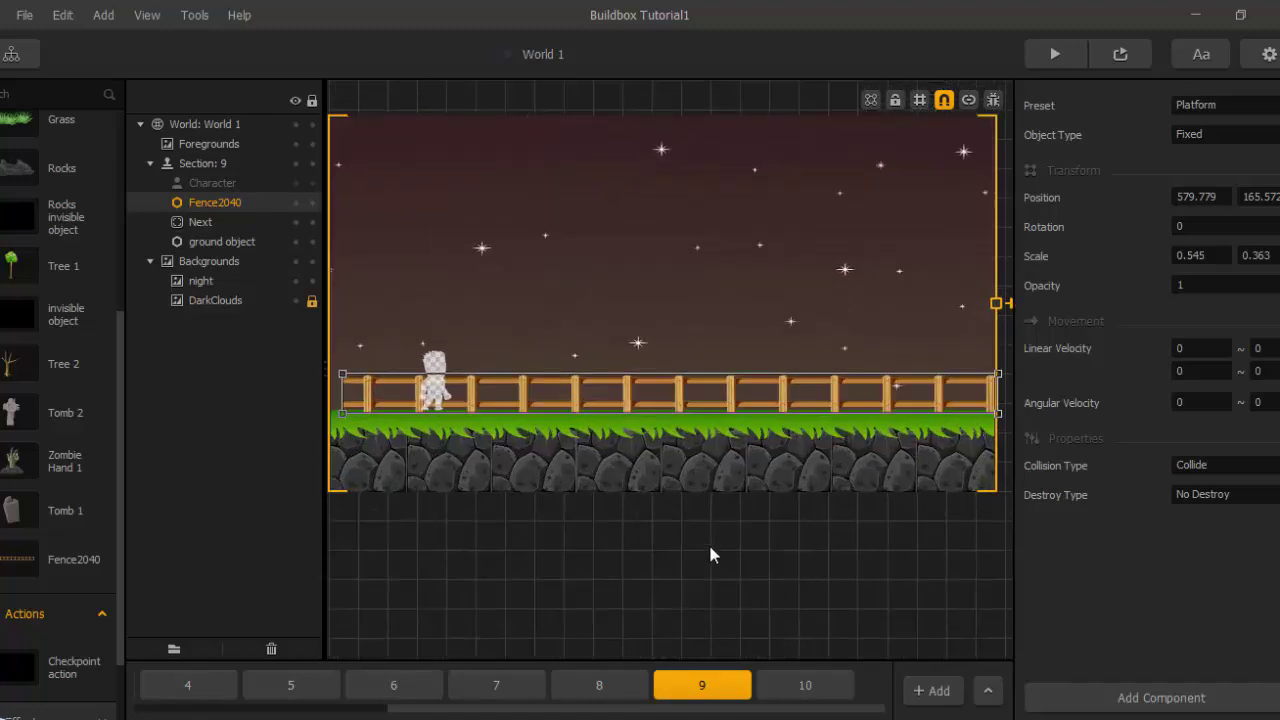
pyautogui.moveTo(709, 554); pyautogui.dragTo(674, 551, button='middle')
pyautogui.click(775, 684)
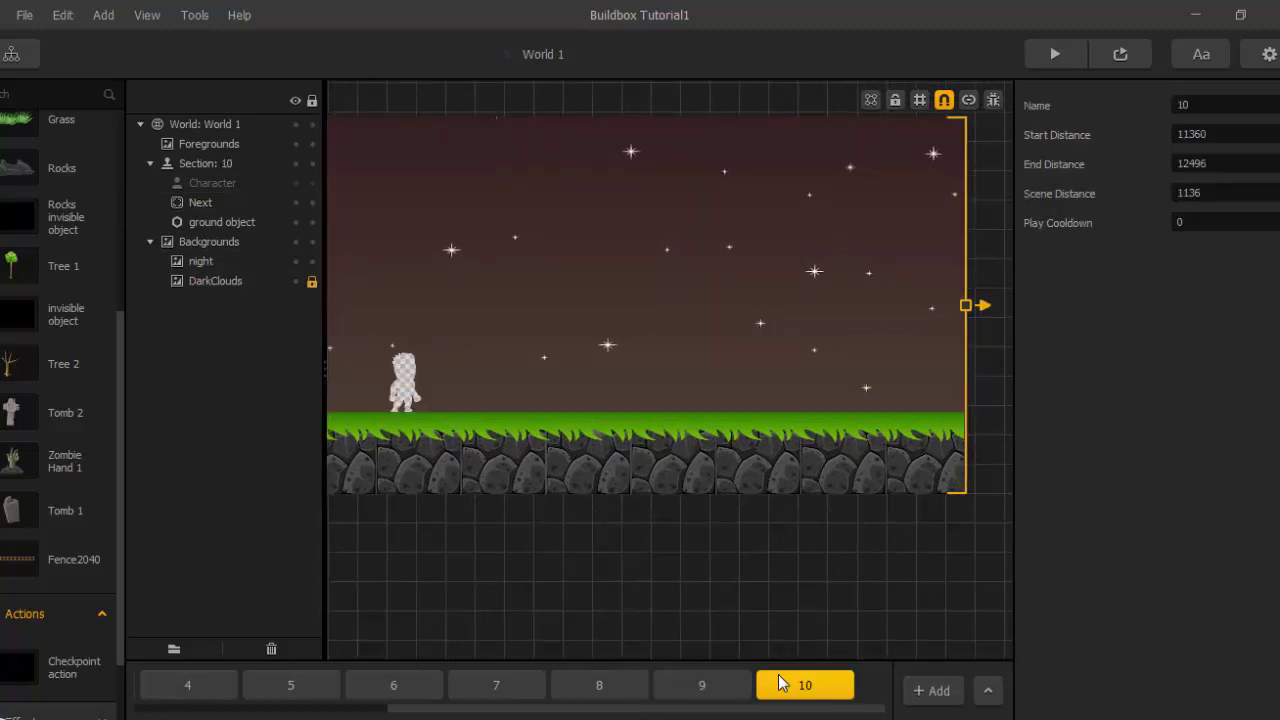
pyautogui.scroll(-2, 721, 545)
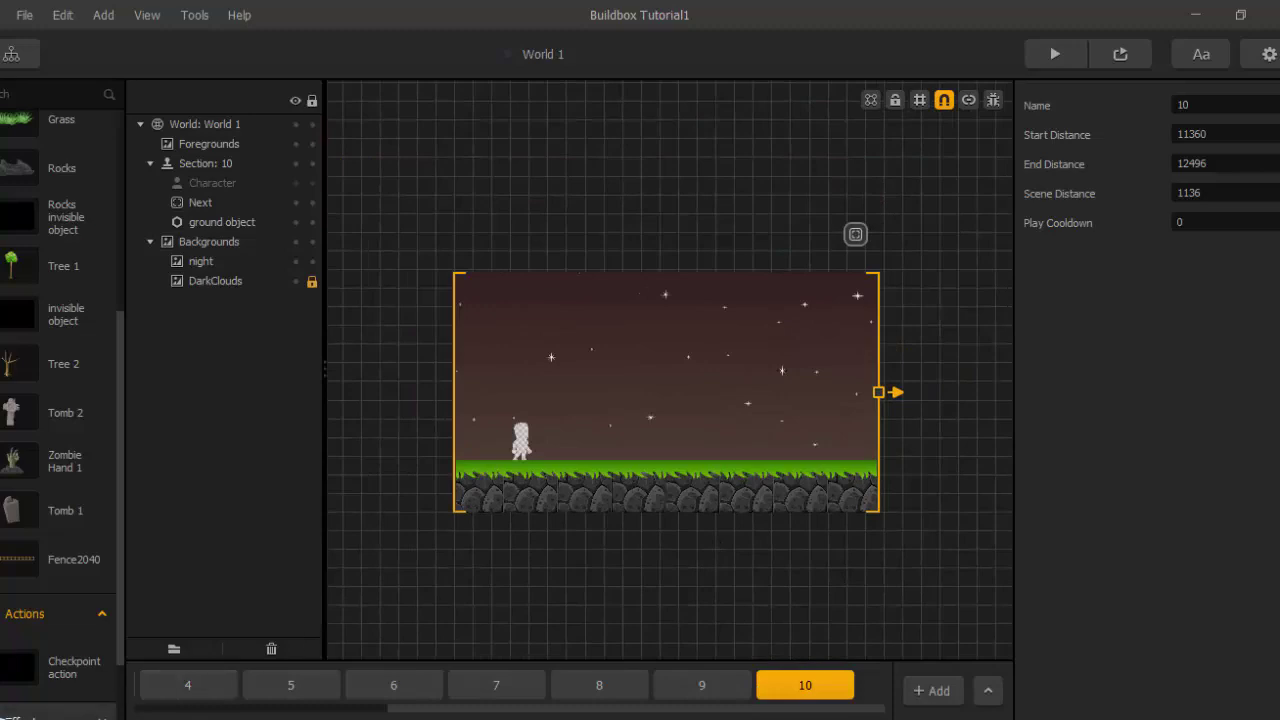
pyautogui.moveTo(316, 719)
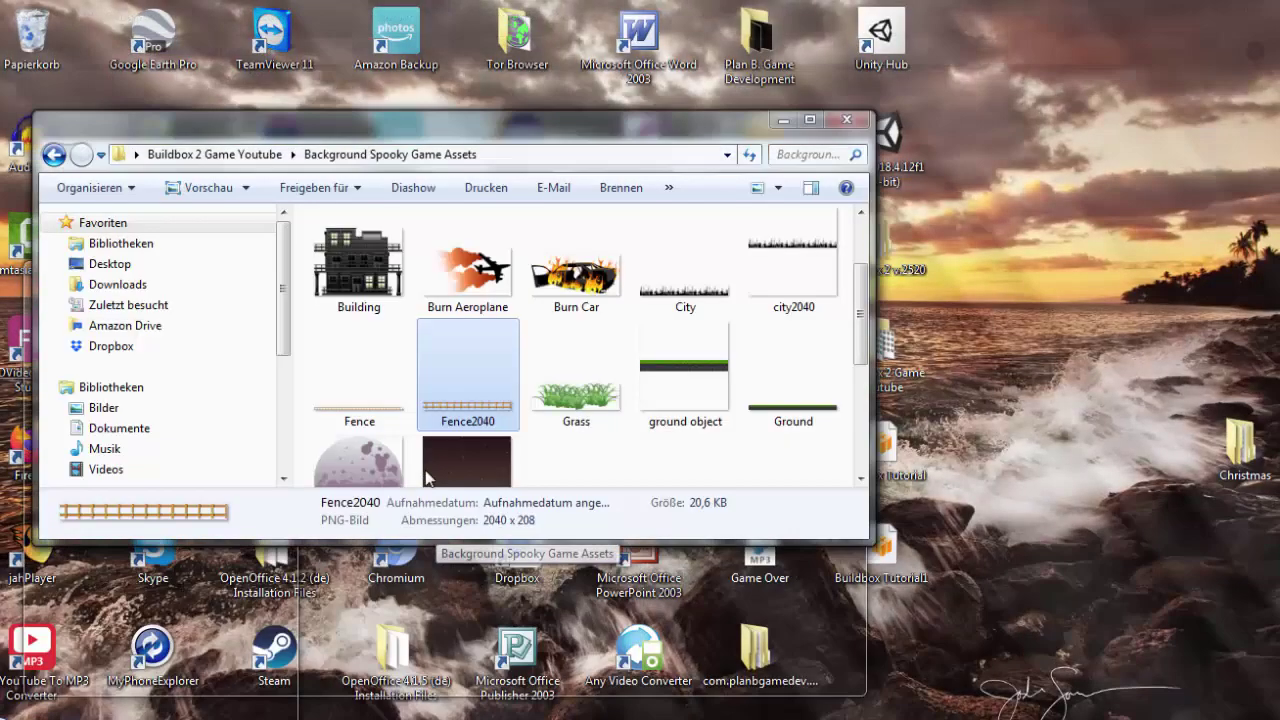
pyautogui.click(520, 648)
pyautogui.moveTo(352, 280); pyautogui.dragTo(898, 272)
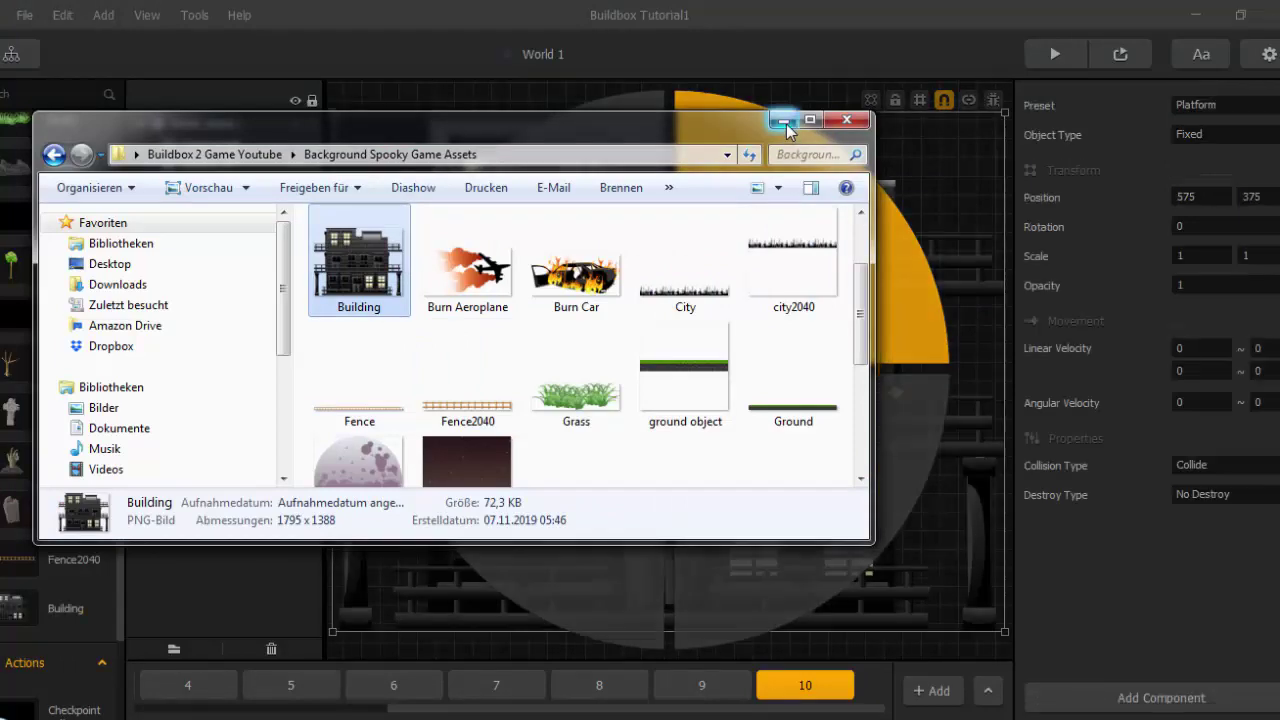
pyautogui.click(783, 120)
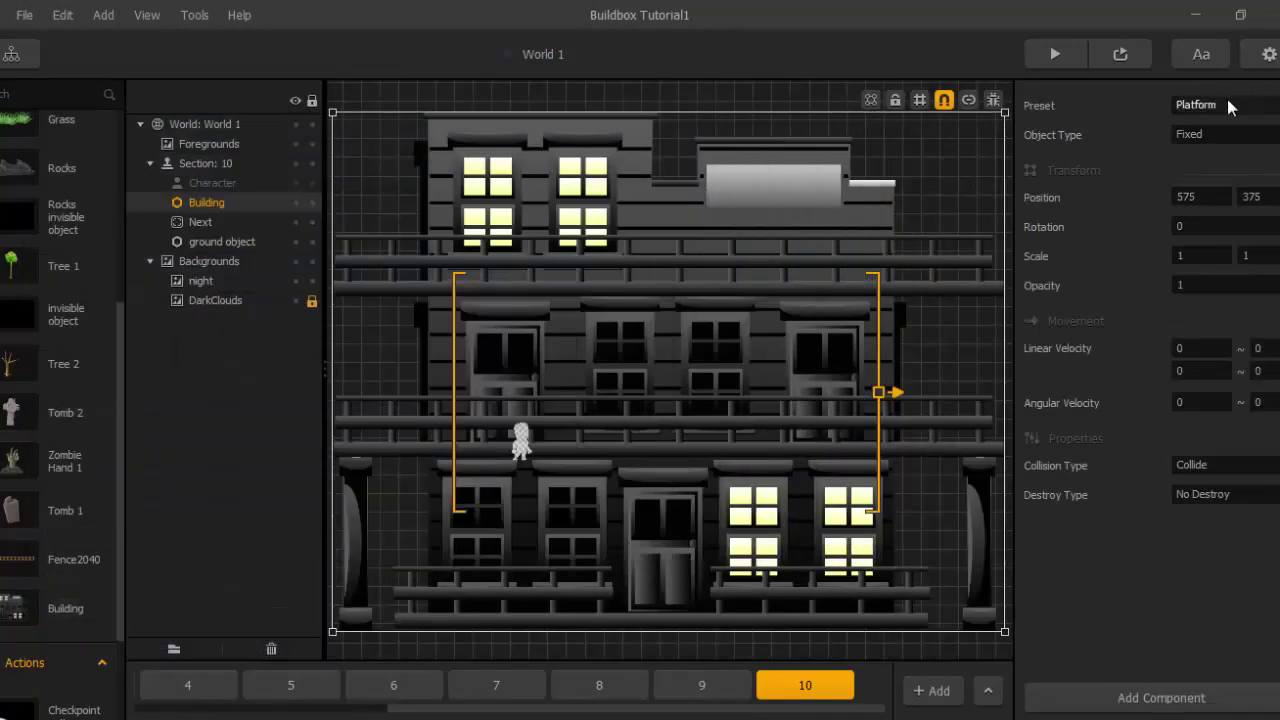
# Set the Building's preset to Decoration and, with snapping off, shrink it to about 0.404 by 0.313 on the ground near X 705.
pyautogui.click(1227, 104)
pyautogui.click(1198, 220)
pyautogui.scroll(-2, 910, 381)
pyautogui.moveTo(970, 212); pyautogui.dragTo(826, 368)
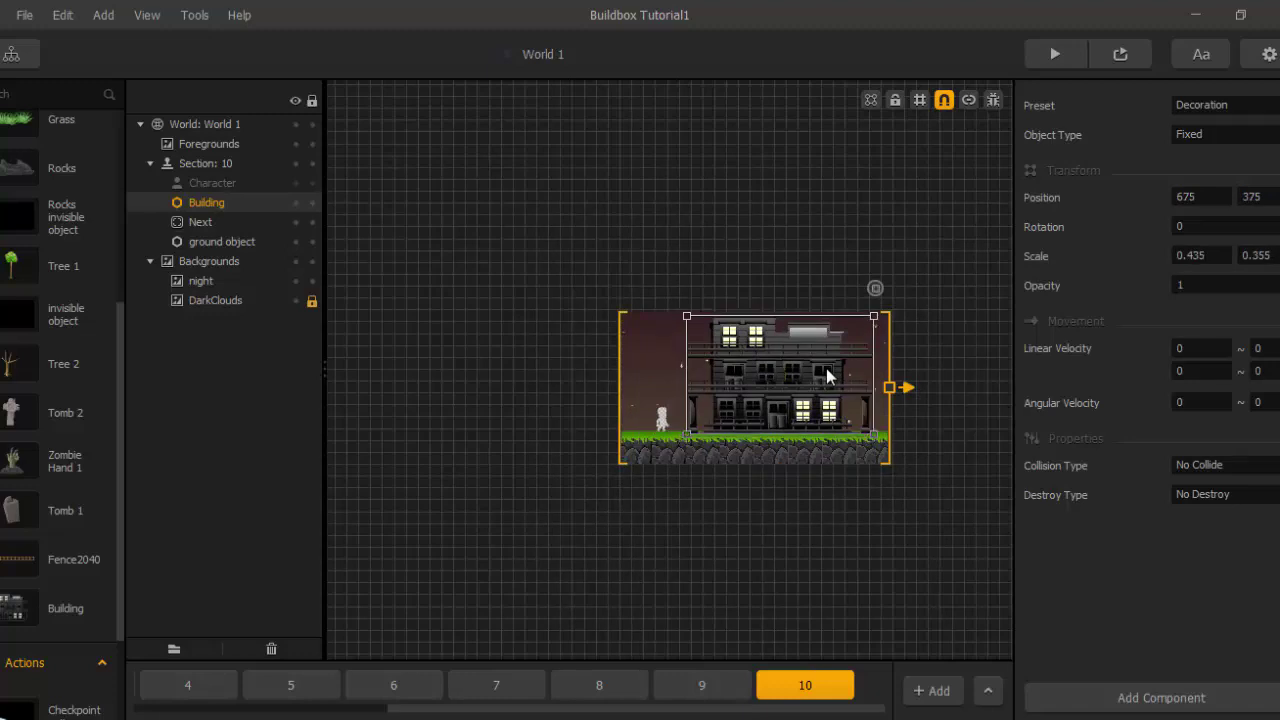
pyautogui.scroll(2, 826, 368)
pyautogui.click(943, 99)
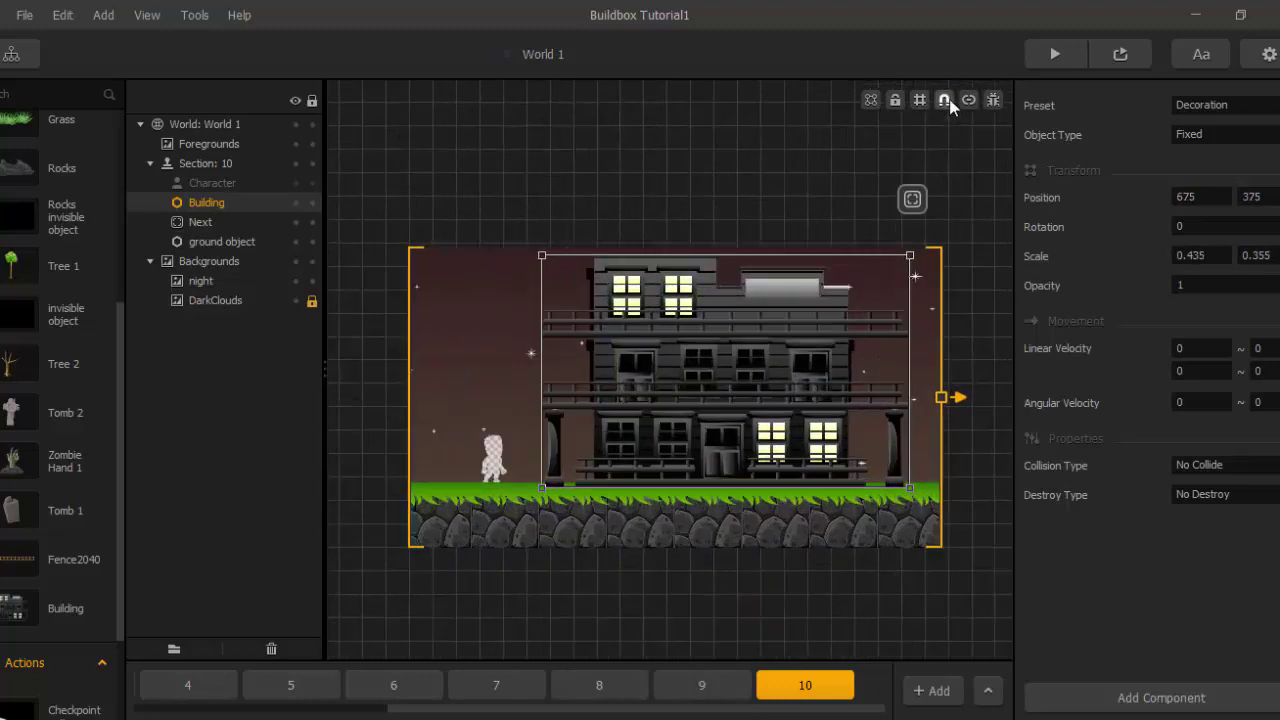
pyautogui.moveTo(908, 254); pyautogui.dragTo(881, 281)
pyautogui.moveTo(775, 383); pyautogui.dragTo(802, 384)
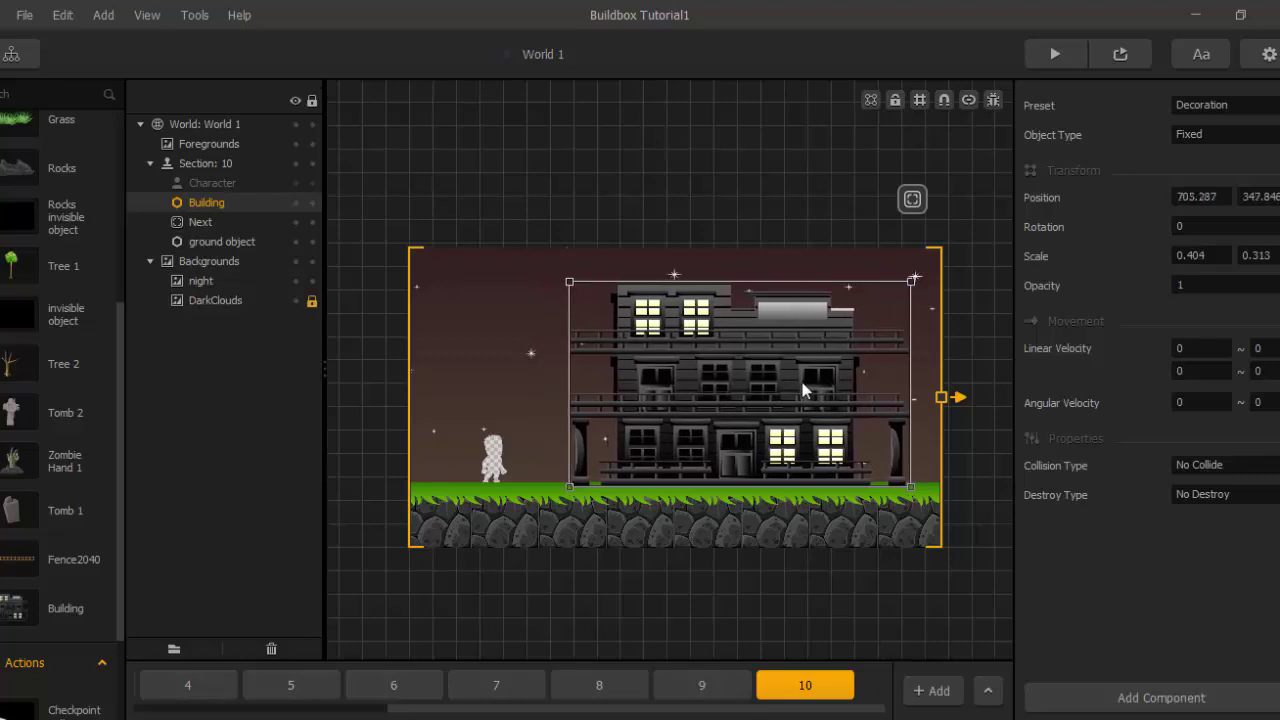
# Move section 10's Next object in front of the building's far end and stretch it to about 2.526 by 8.679, reaching the ground.
pyautogui.click(912, 200)
pyautogui.moveTo(914, 201); pyautogui.dragTo(877, 78)
pyautogui.scroll(2, 872, 460)
pyautogui.scroll(-2, 880, 198)
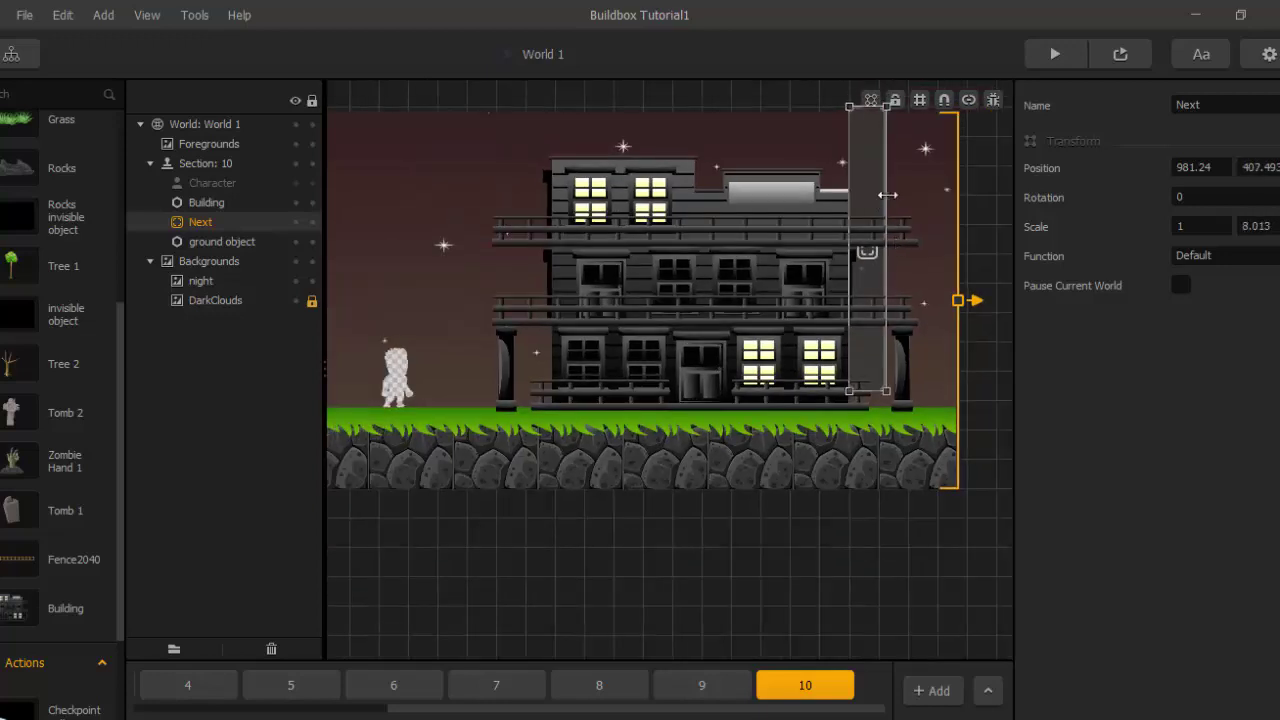
pyautogui.moveTo(863, 390); pyautogui.dragTo(864, 413)
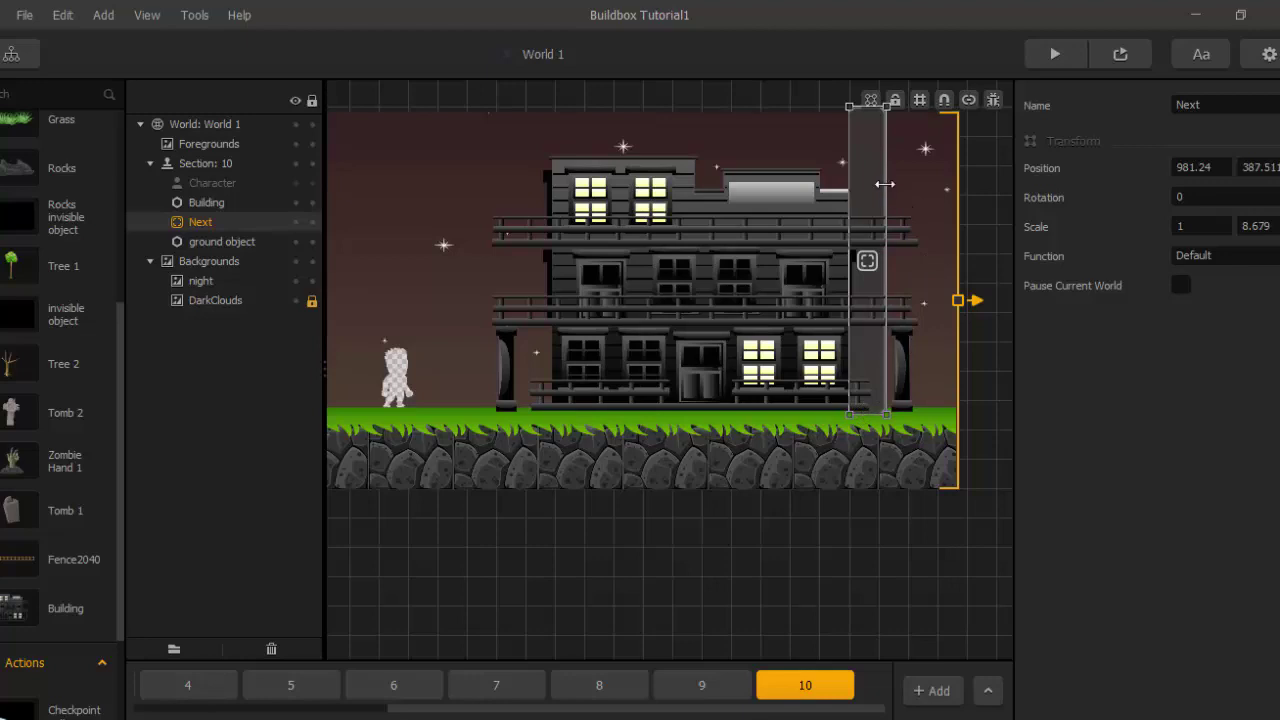
pyautogui.moveTo(886, 190); pyautogui.dragTo(938, 190)
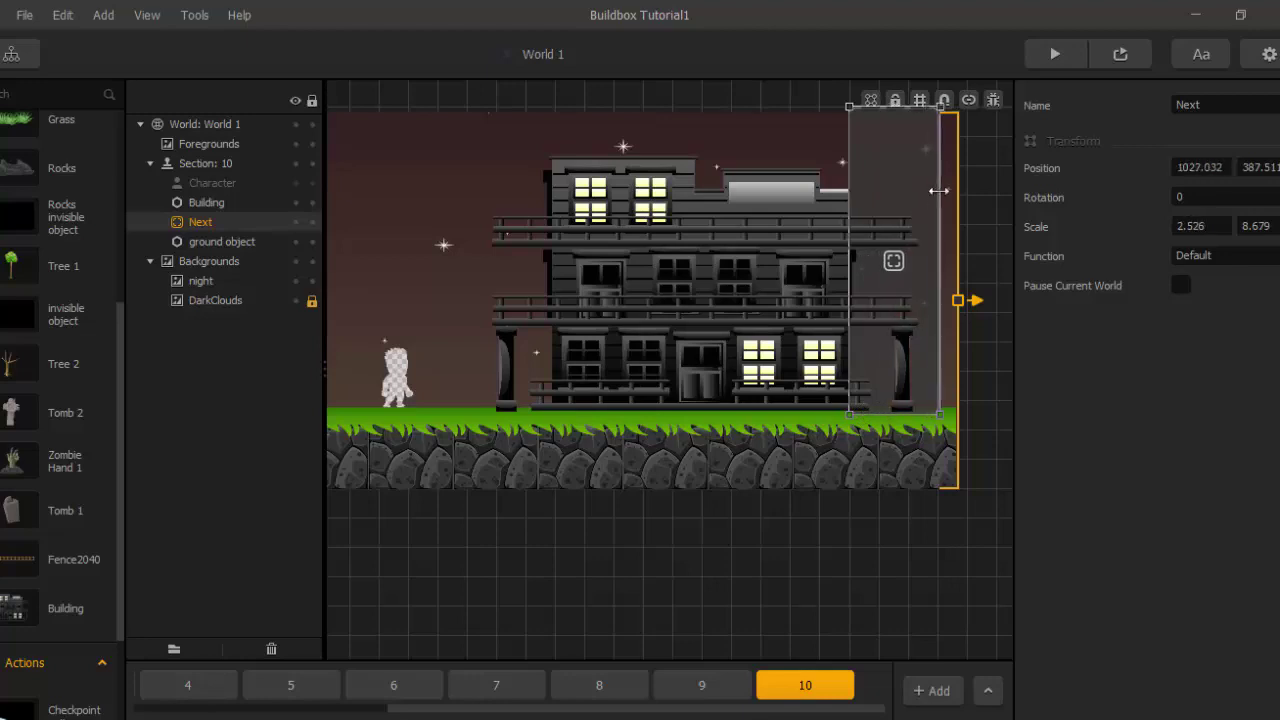
# Delete the Next objects from sections 9, 8, 7, 6 and 5.
pyautogui.click(705, 684)
pyautogui.click(880, 206)
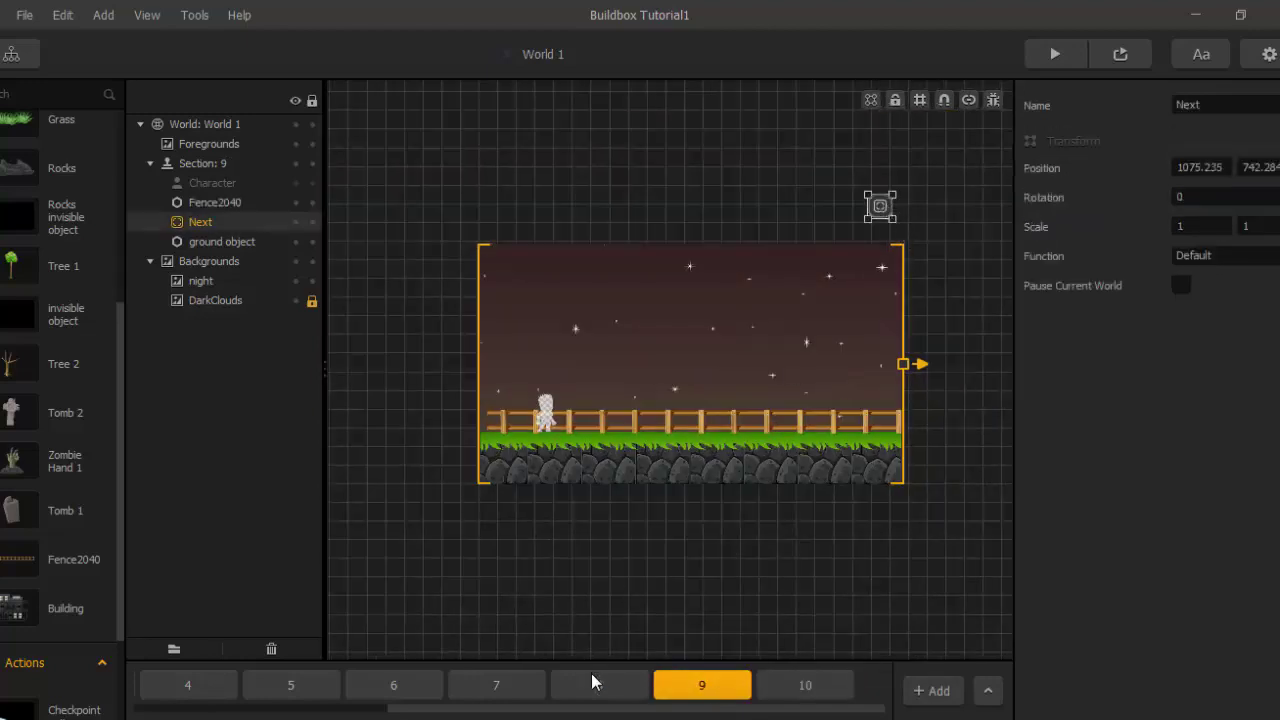
pyautogui.click(594, 684)
pyautogui.click(525, 684)
pyautogui.click(425, 684)
pyautogui.click(300, 684)
pyautogui.click(881, 204)
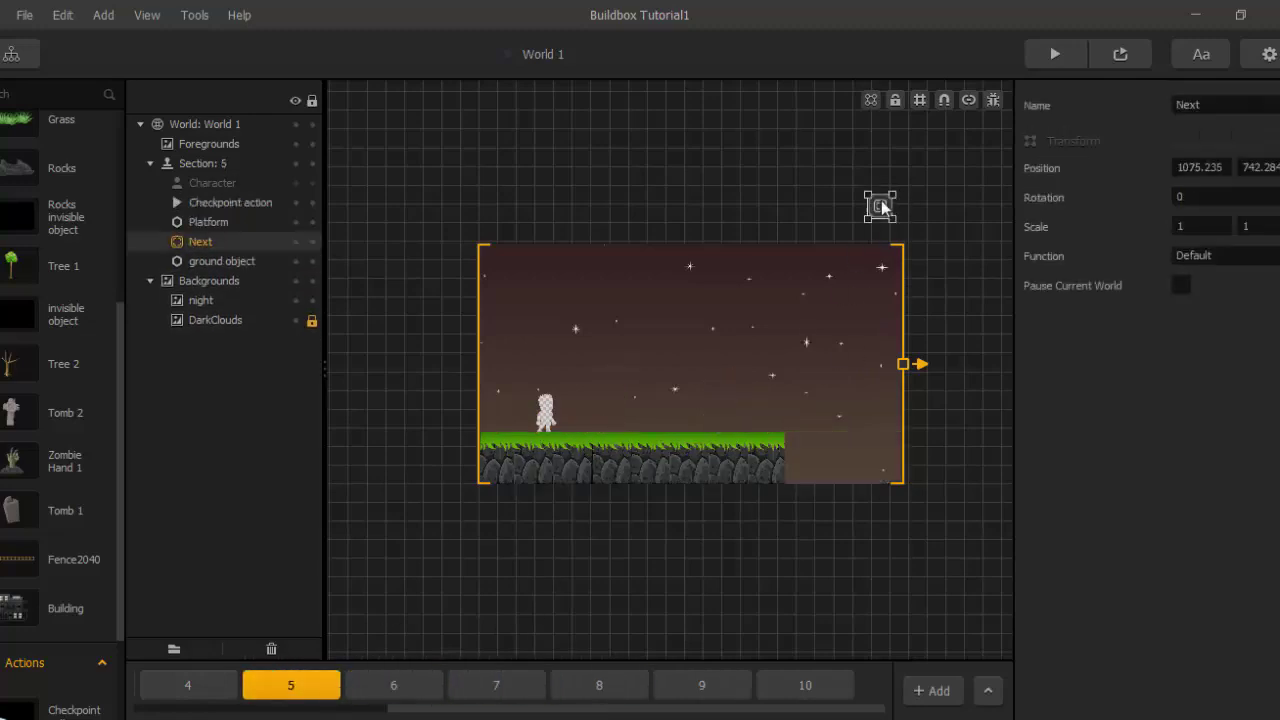
pyautogui.press('Delete')
# Delete the Next objects from sections 4 and 3.
pyautogui.click(200, 684)
pyautogui.click(880, 204)
pyautogui.press('Delete')
pyautogui.moveTo(560, 708); pyautogui.dragTo(376, 708)
pyautogui.click(368, 685)
pyautogui.click(884, 208)
# Delete the Next objects from section 2, section 1 and the Start section.
pyautogui.click(262, 685)
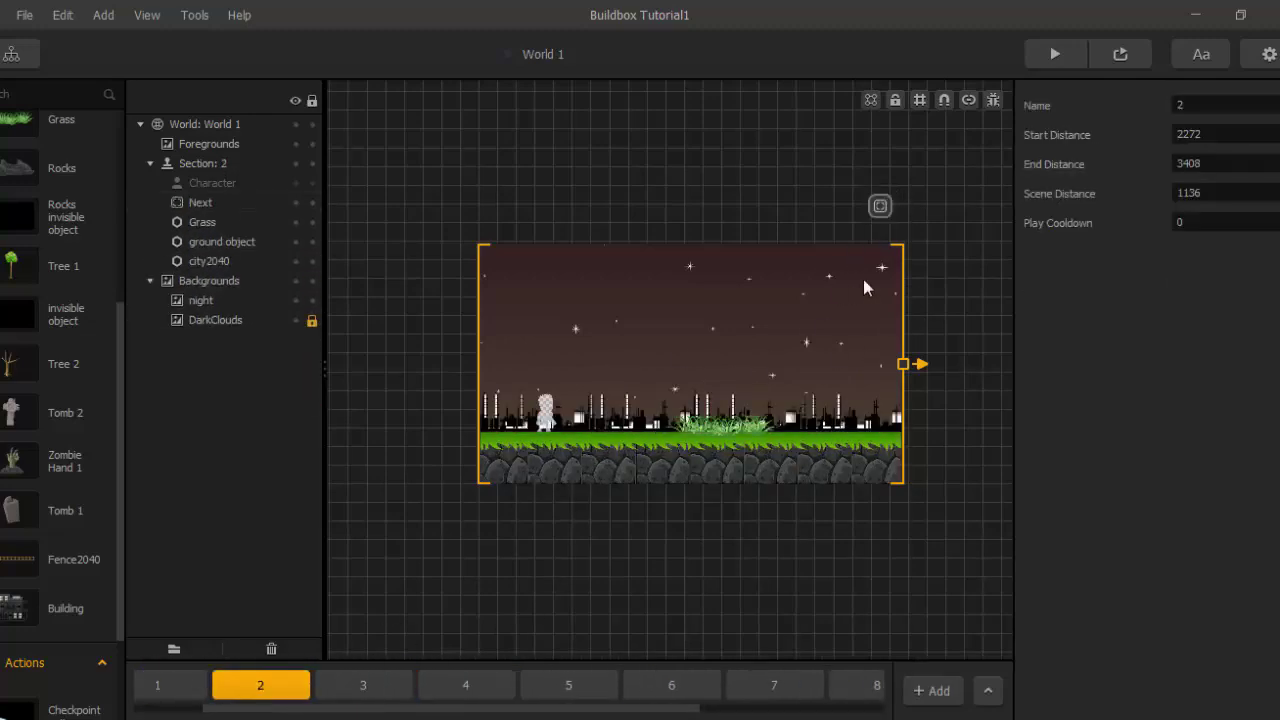
pyautogui.click(881, 207)
pyautogui.click(170, 685)
pyautogui.click(881, 208)
pyautogui.press('Delete')
pyautogui.moveTo(508, 709); pyautogui.dragTo(440, 709)
pyautogui.click(170, 685)
pyautogui.click(881, 206)
pyautogui.press('Delete')
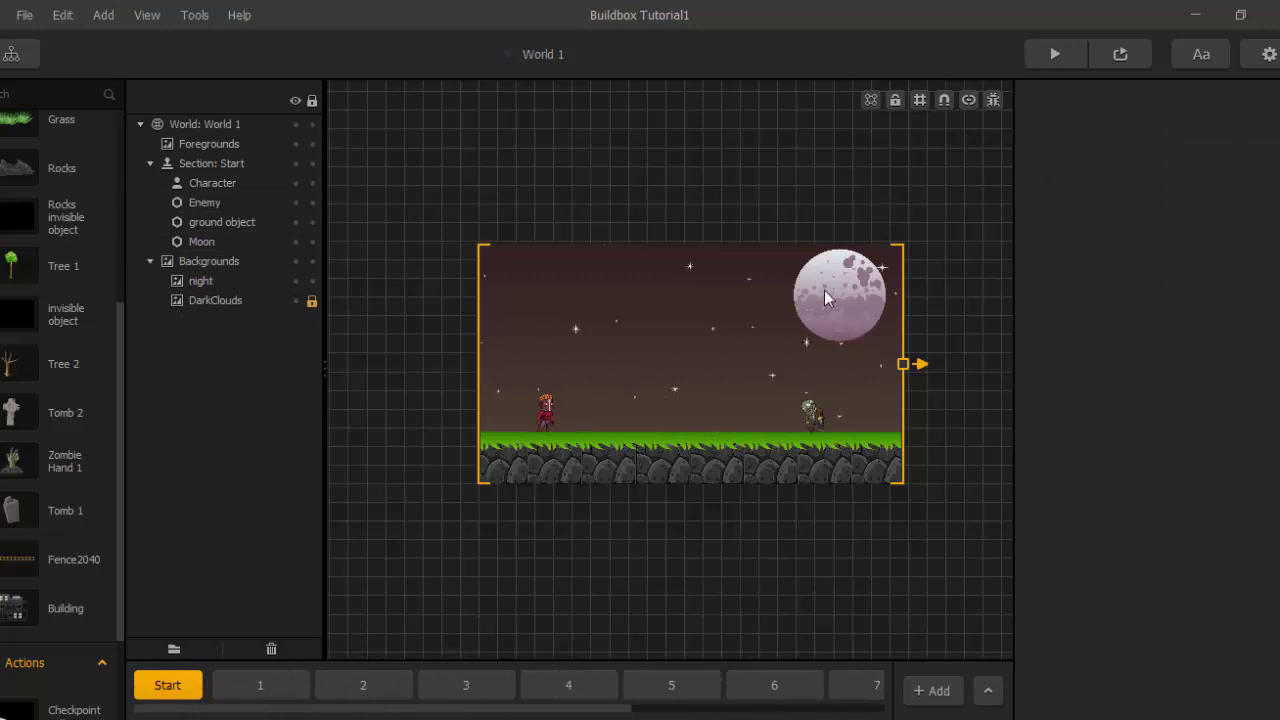
# Set the preset of section 9's Fence2040 object to Decoration.
pyautogui.click(846, 684)
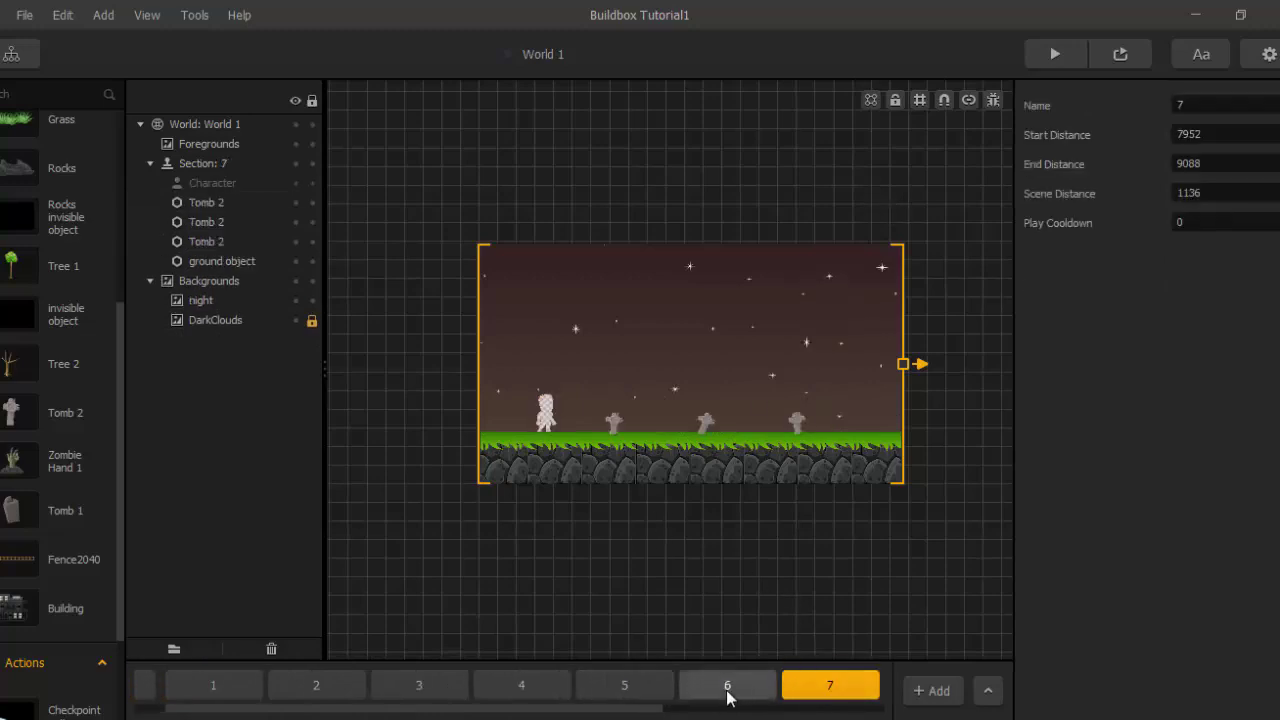
pyautogui.moveTo(660, 710); pyautogui.dragTo(735, 710)
pyautogui.click(829, 686)
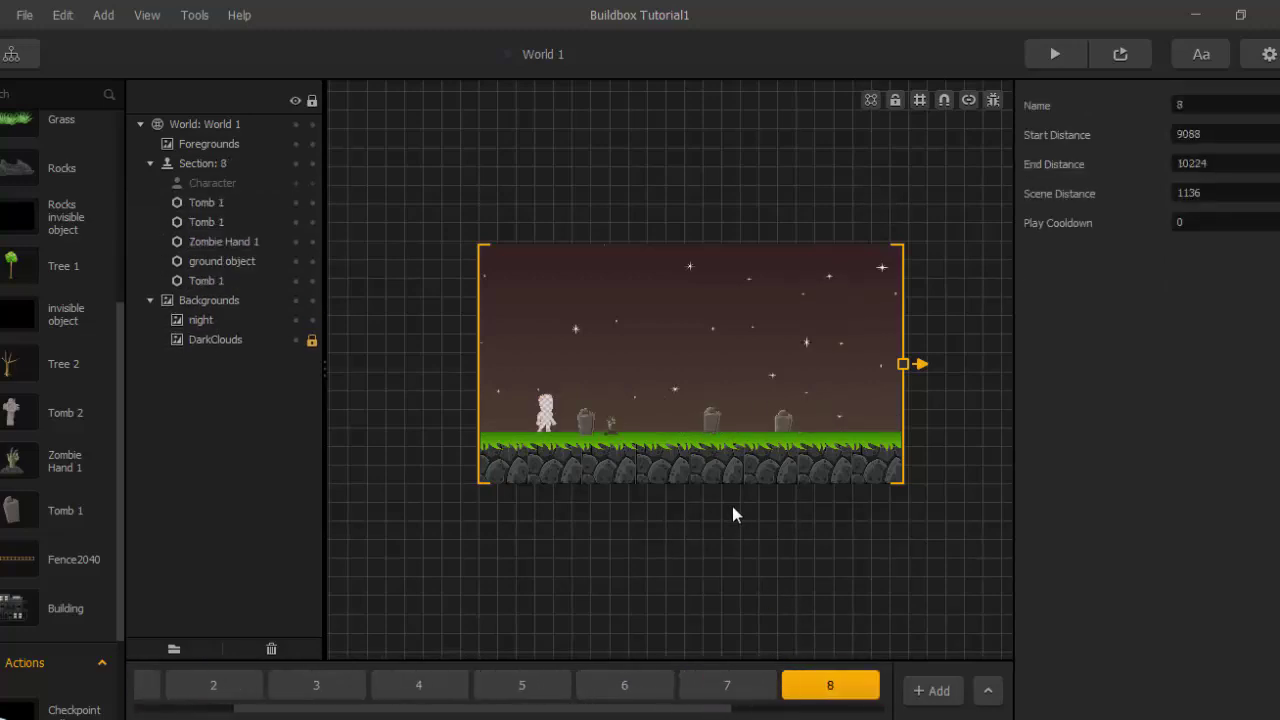
pyautogui.moveTo(722, 712); pyautogui.dragTo(803, 703)
pyautogui.click(806, 688)
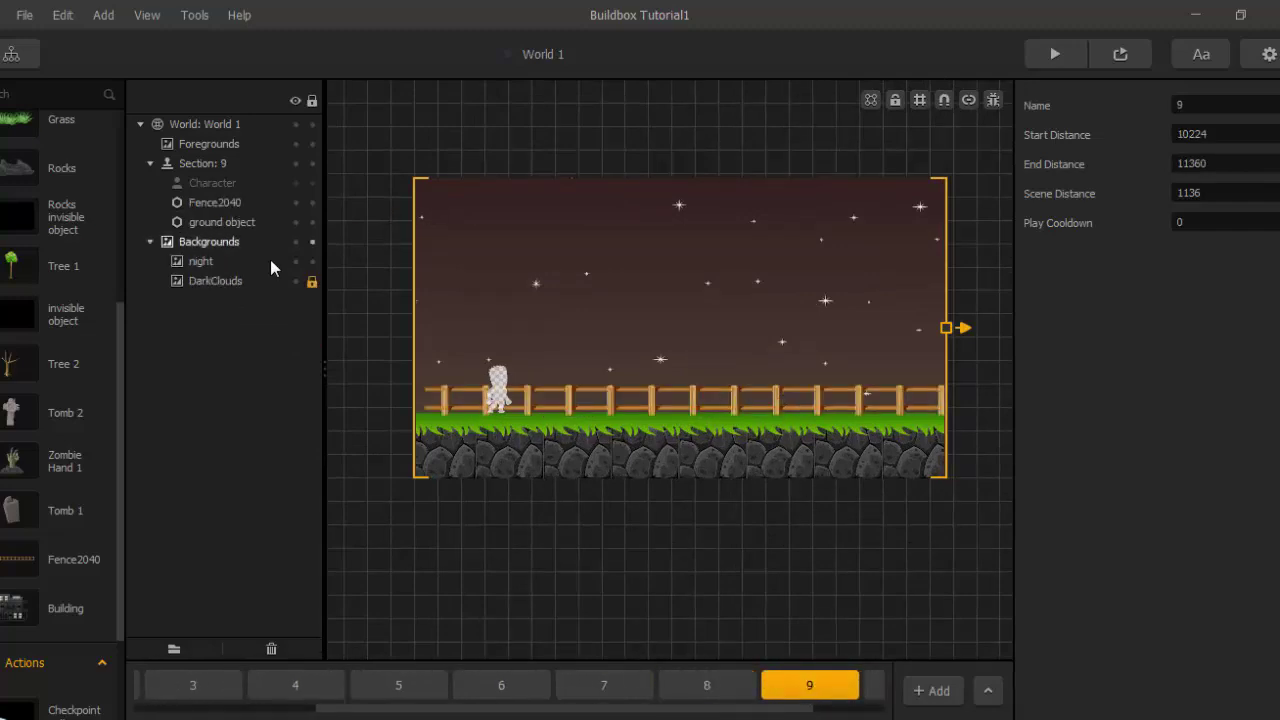
pyautogui.click(215, 203)
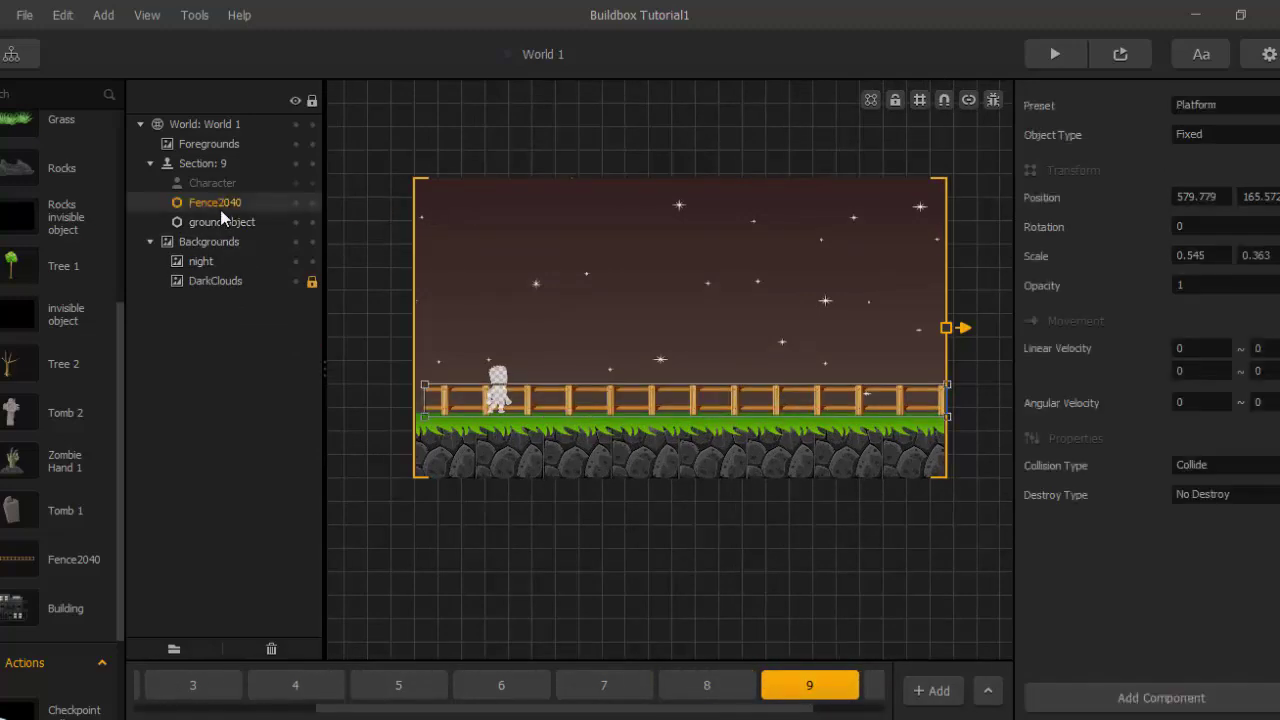
pyautogui.click(1202, 106)
pyautogui.click(1216, 220)
pyautogui.scroll(-2, 815, 390)
pyautogui.scroll(1, 800, 406)
# Look through the objects placed in sections 8, 7, 6, 5, 4 and 3.
pyautogui.click(708, 686)
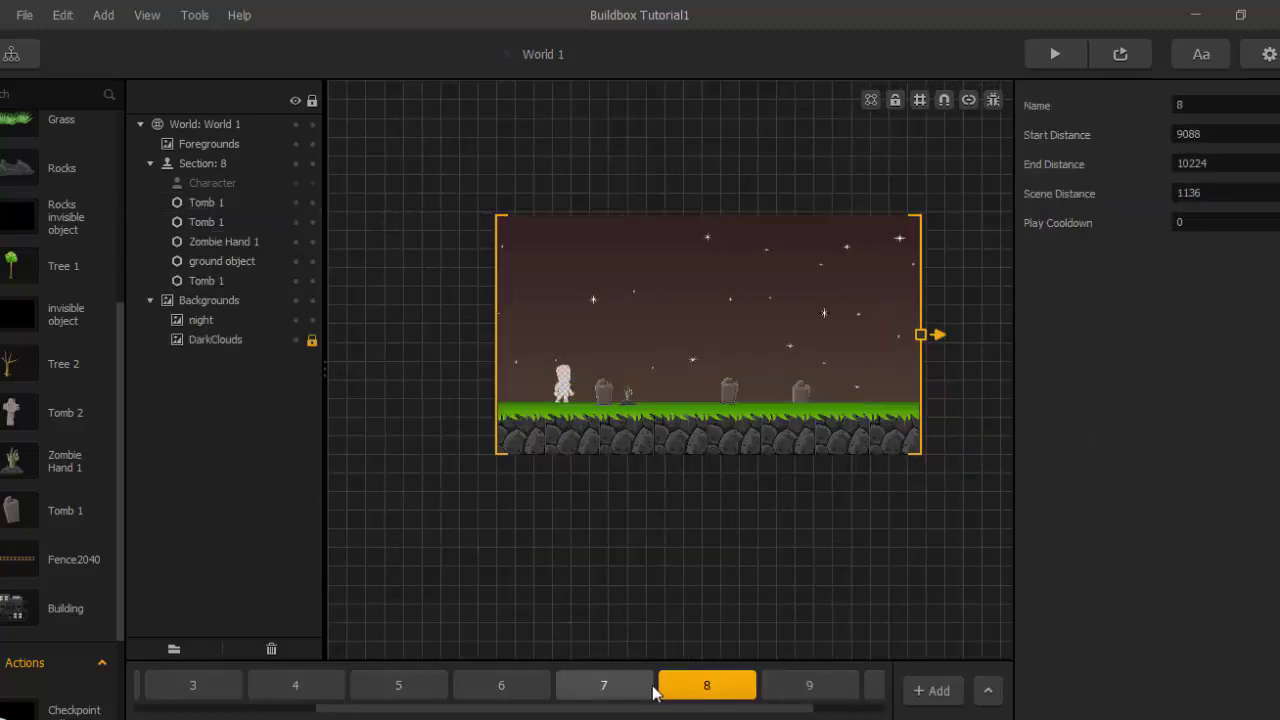
pyautogui.click(612, 688)
pyautogui.click(520, 688)
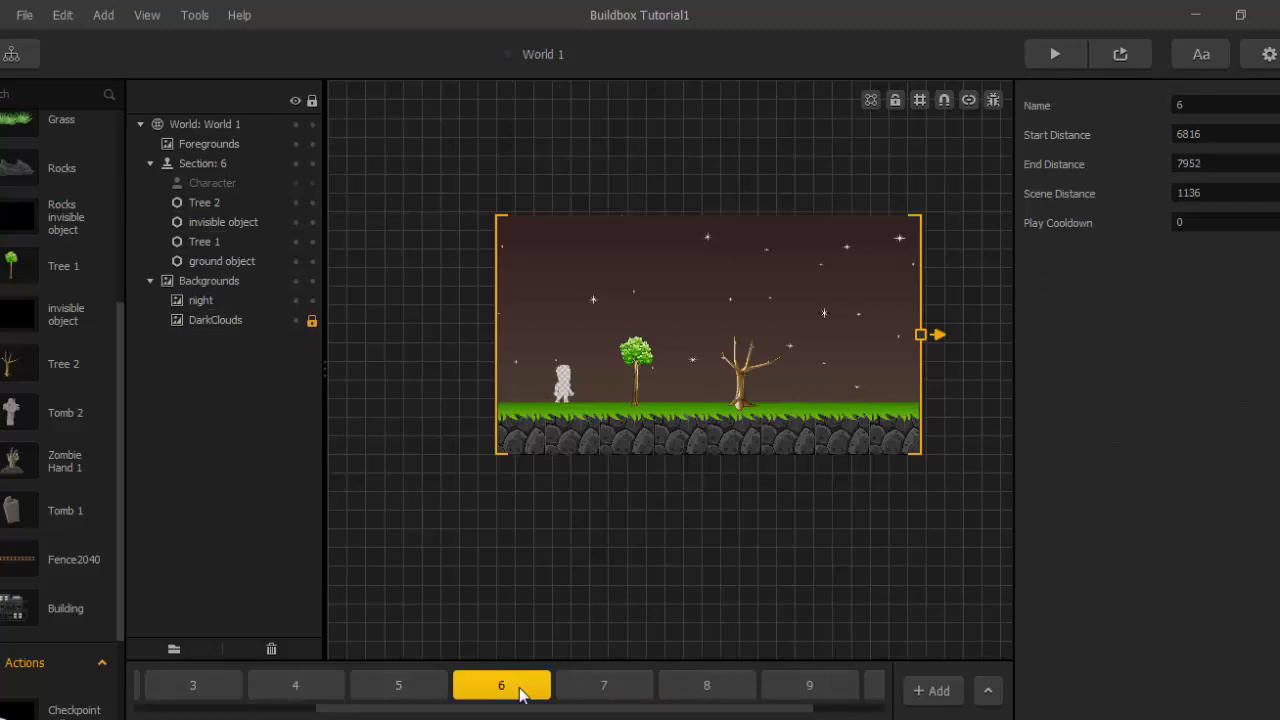
pyautogui.click(424, 685)
pyautogui.click(328, 682)
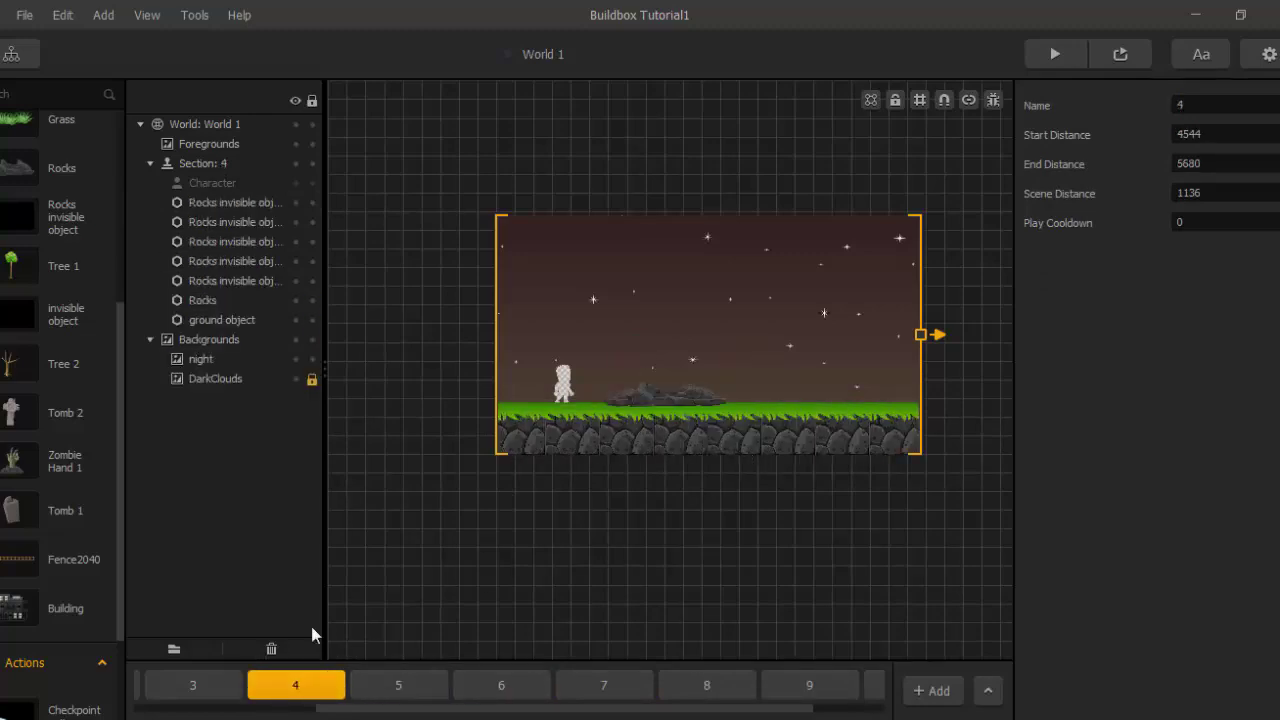
pyautogui.click(196, 686)
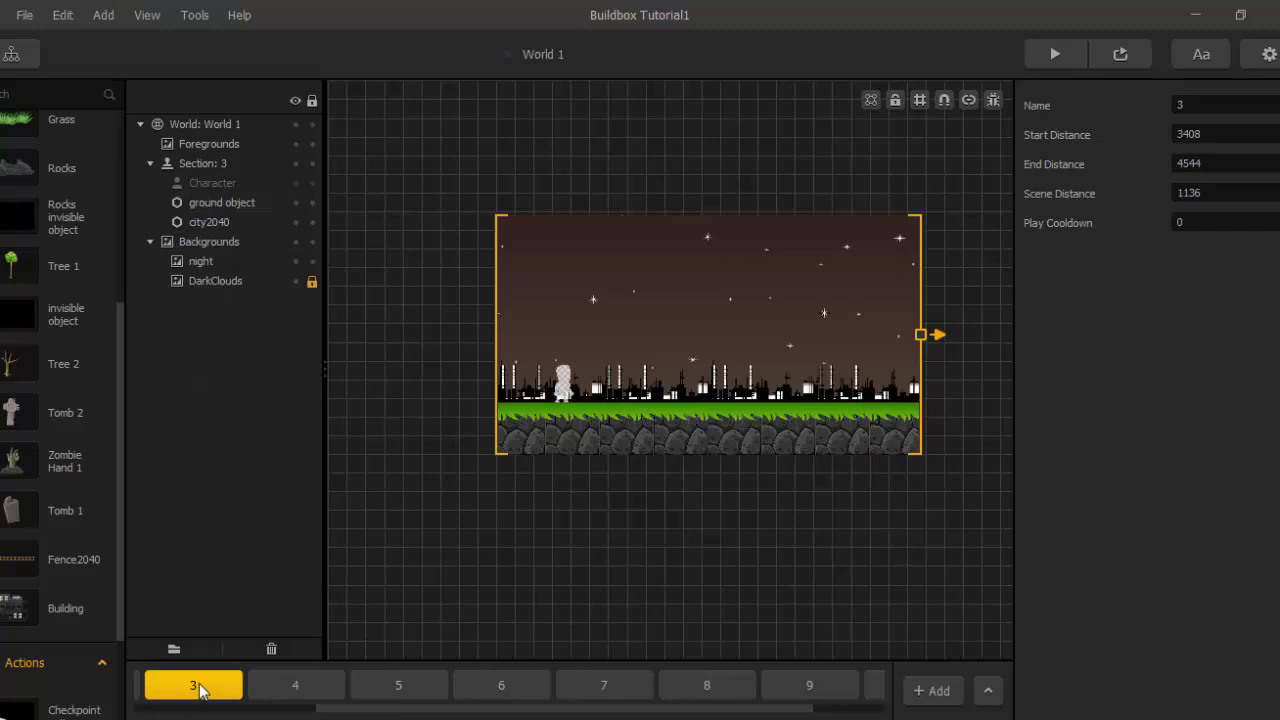
# Import the Burn Car image from the Background Spooky Game Assets folder into section 4 as an object.
pyautogui.click(268, 687)
pyautogui.scroll(3, 580, 420)
pyautogui.moveTo(757, 325); pyautogui.dragTo(560, 287)
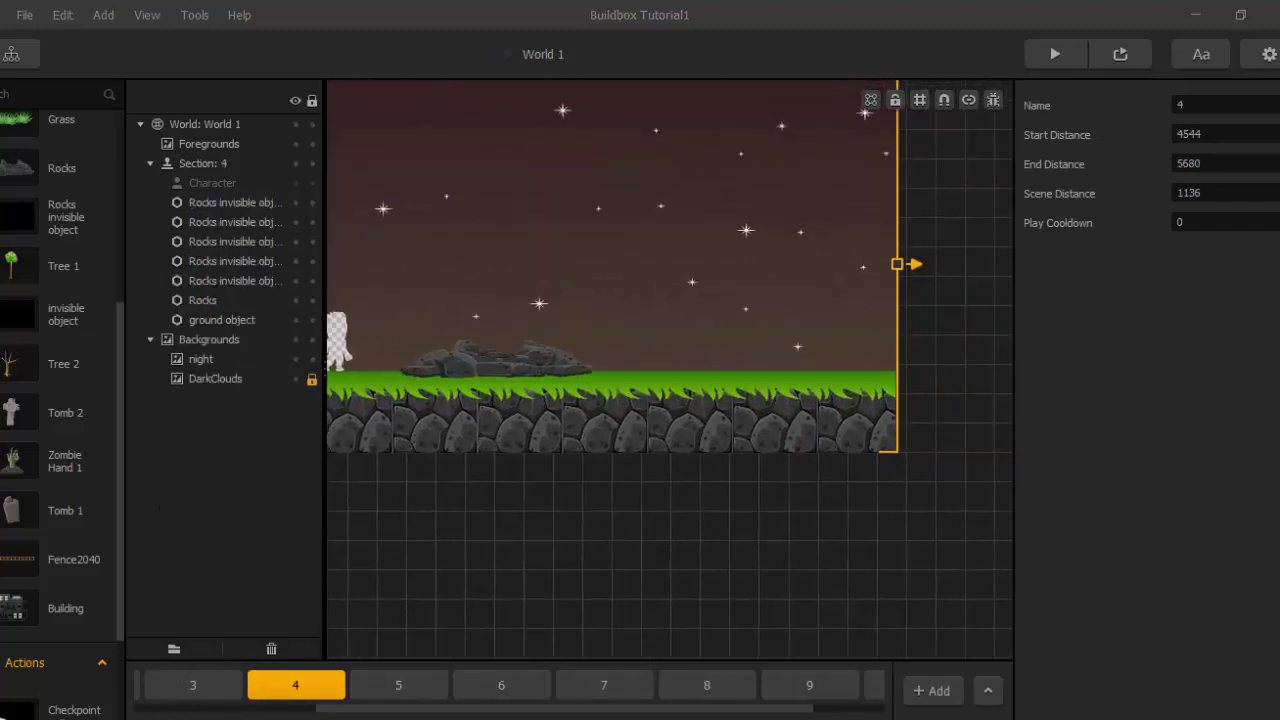
pyautogui.moveTo(310, 715)
pyautogui.click(490, 652)
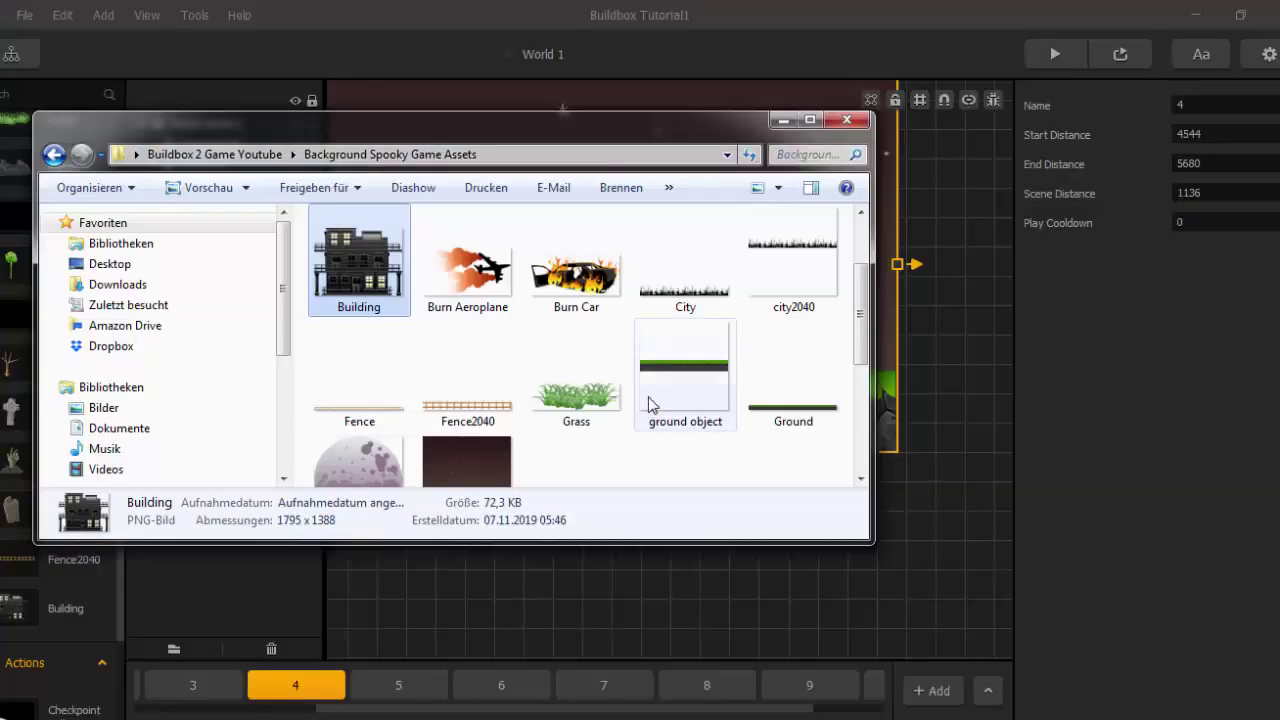
pyautogui.click(585, 280)
pyautogui.moveTo(544, 138); pyautogui.dragTo(221, 188)
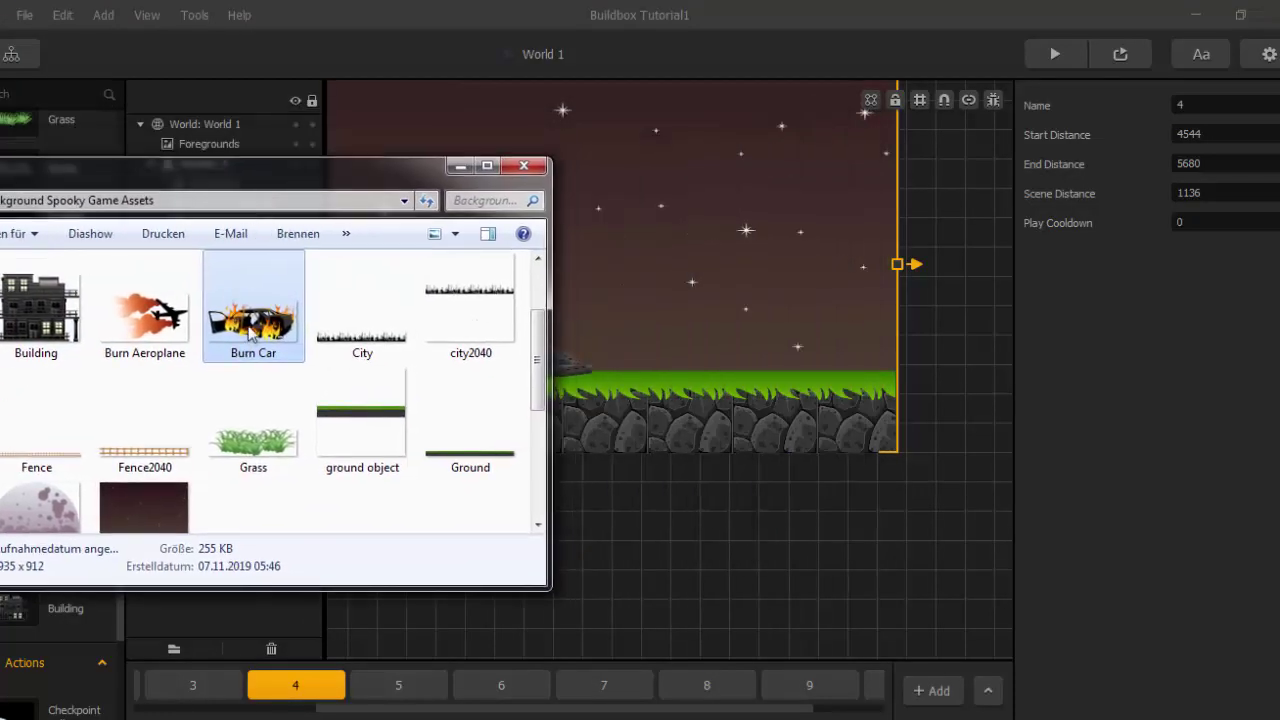
pyautogui.moveTo(253, 325)
pyautogui.mouseDown()
pyautogui.moveTo(630, 318)
pyautogui.moveTo(755, 365)
pyautogui.moveTo(834, 308)
pyautogui.mouseUp()
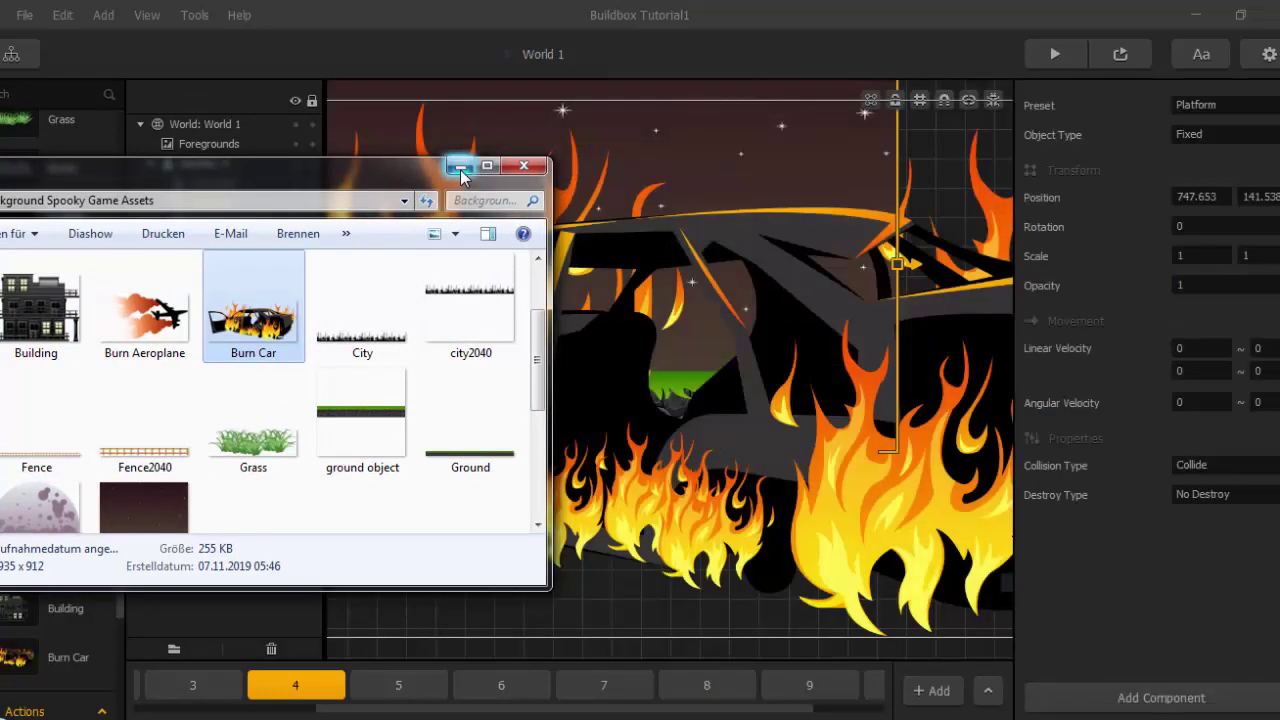
pyautogui.click(461, 167)
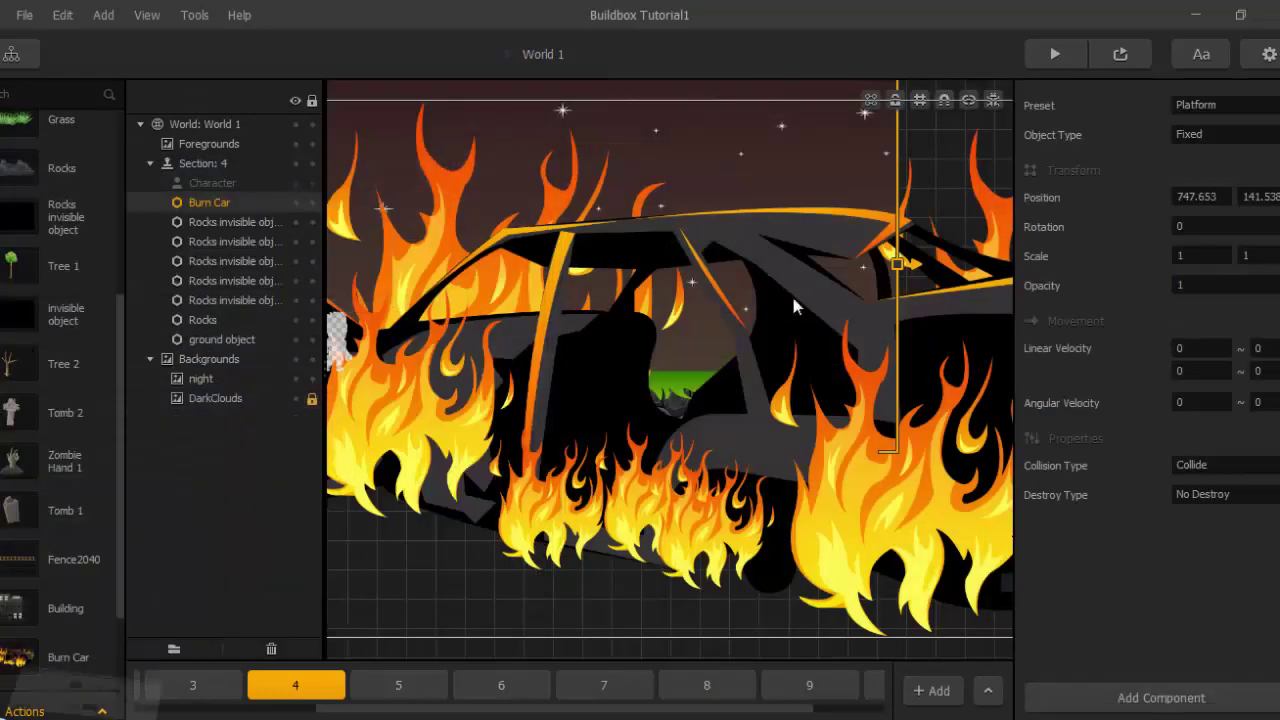
# Scale the Burn Car in section 4 down to about 0.145 by 0.14.
pyautogui.scroll(-5, 812, 315)
pyautogui.moveTo(1000, 235)
pyautogui.mouseDown()
pyautogui.moveTo(906, 242)
pyautogui.moveTo(749, 290)
pyautogui.moveTo(636, 398)
pyautogui.mouseUp()
pyautogui.scroll(3, 600, 447)
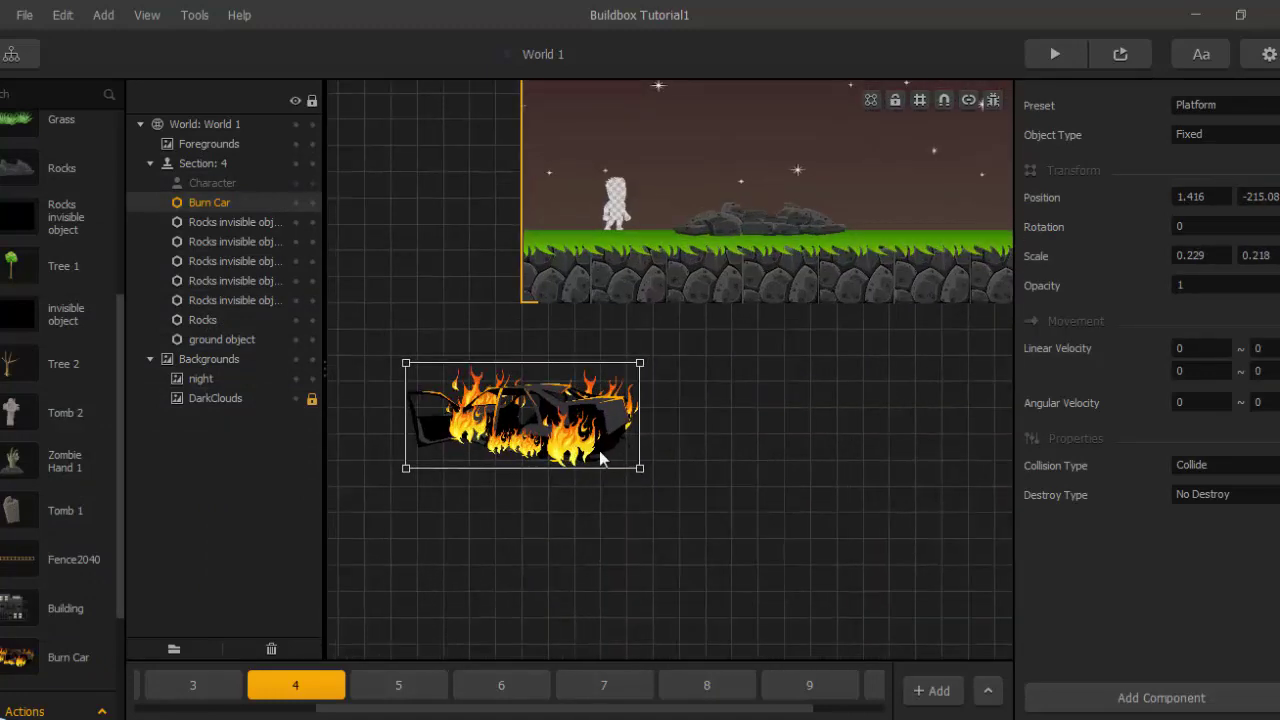
pyautogui.moveTo(599, 450)
pyautogui.mouseDown()
pyautogui.moveTo(798, 262)
pyautogui.moveTo(838, 262)
pyautogui.mouseUp()
pyautogui.moveTo(838, 262); pyautogui.dragTo(811, 301, button='middle')
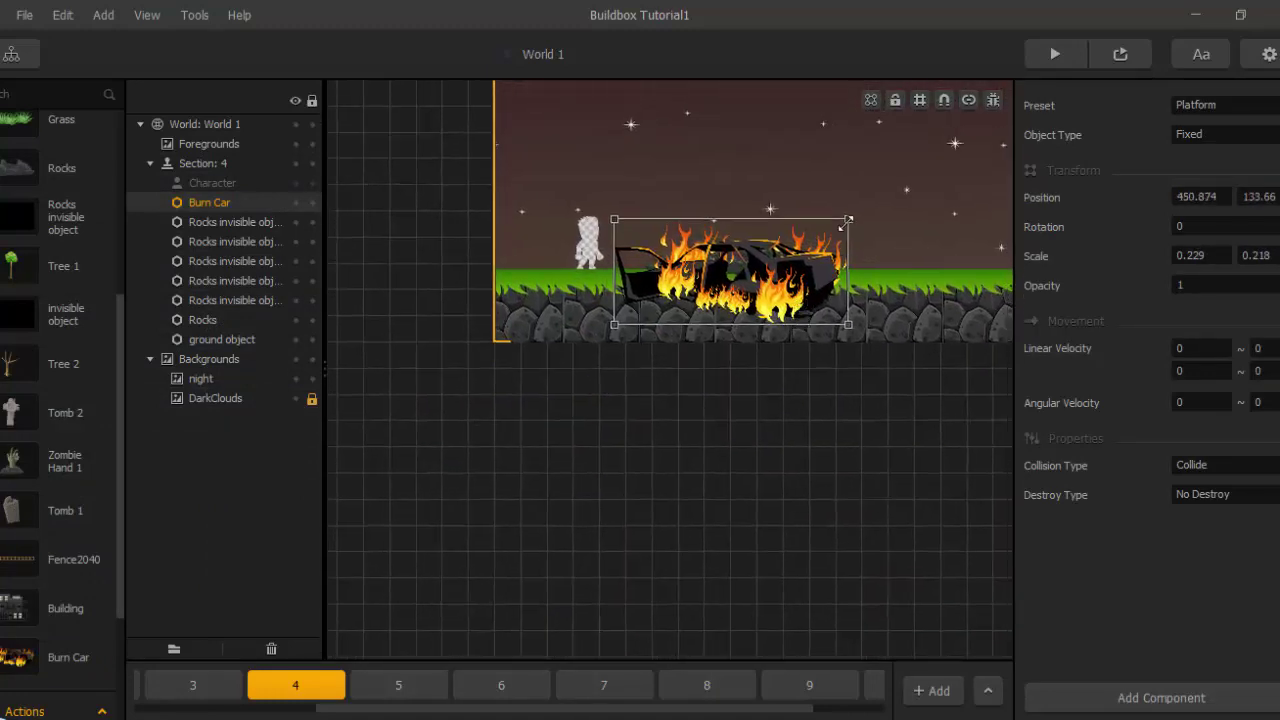
pyautogui.moveTo(846, 221); pyautogui.dragTo(763, 257)
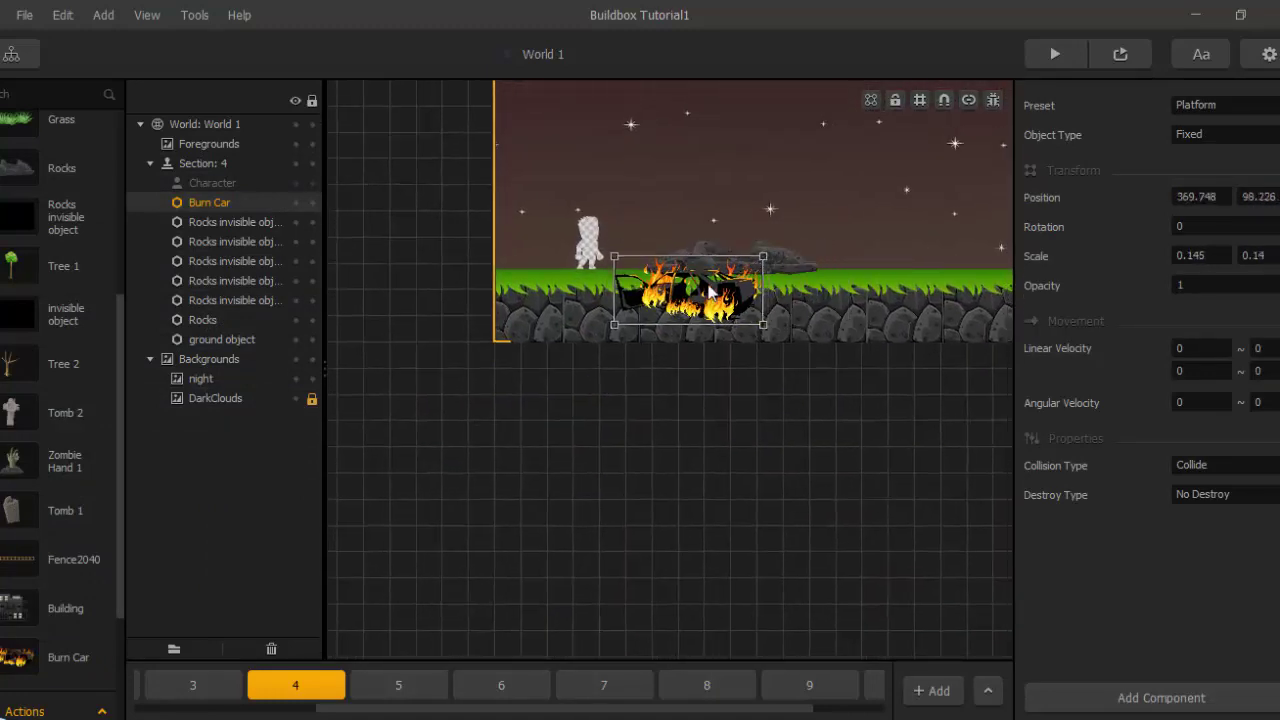
# Move the Burn Car onto the grass between the rocks and section 4's end, at about 850.8, 167.
pyautogui.moveTo(708, 290)
pyautogui.mouseDown()
pyautogui.moveTo(680, 268)
pyautogui.moveTo(946, 240)
pyautogui.moveTo(958, 259)
pyautogui.mouseUp()
pyautogui.moveTo(960, 262); pyautogui.dragTo(686, 316, button='middle')
pyautogui.scroll(2, 686, 316)
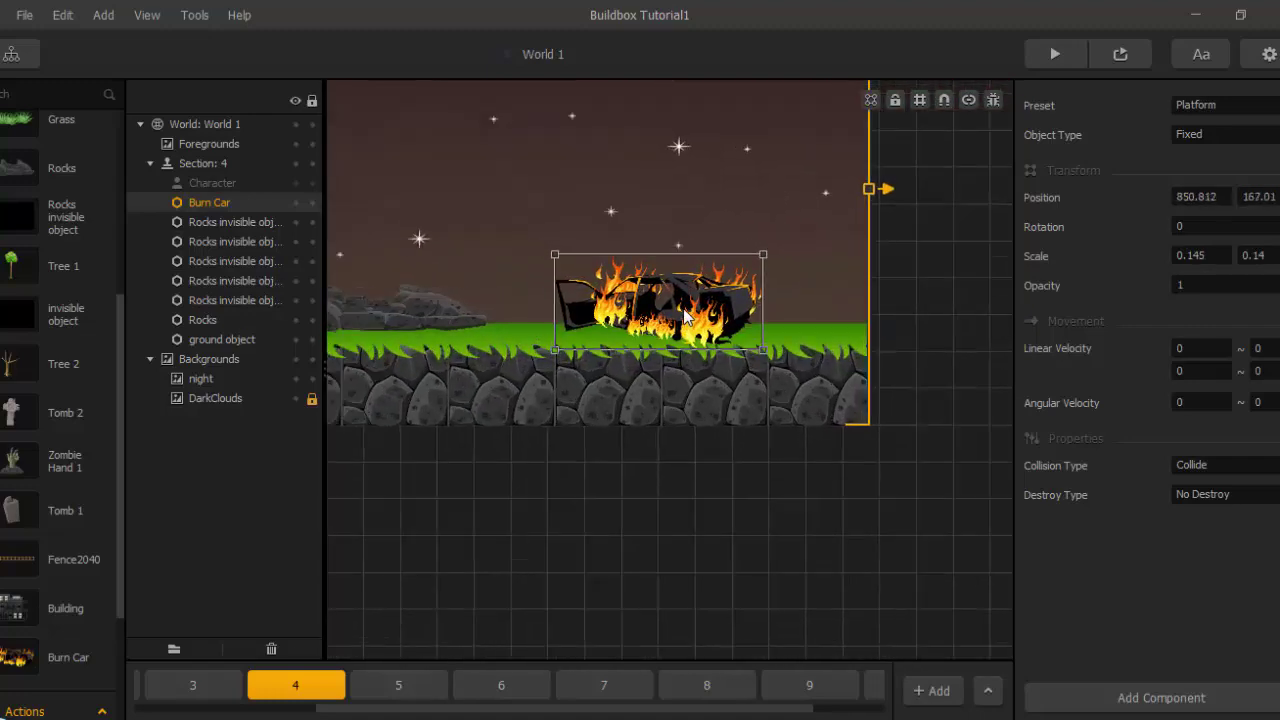
pyautogui.scroll(1, 757, 352)
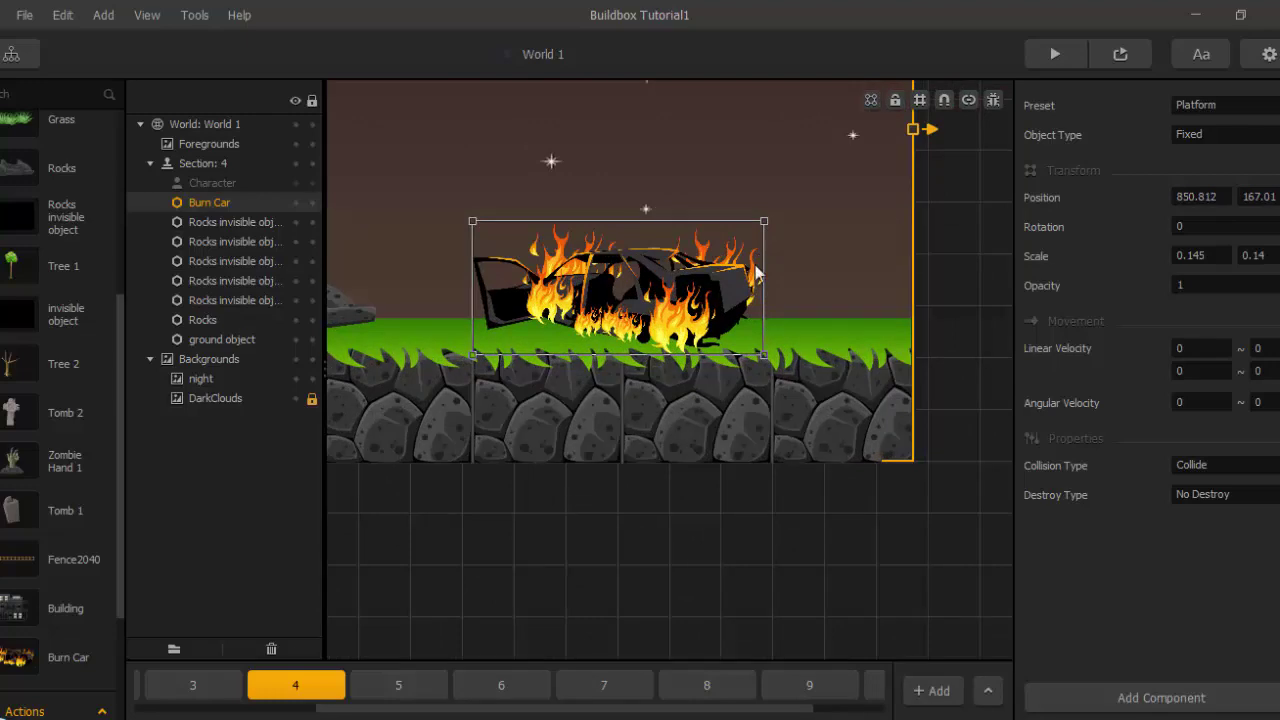
pyautogui.scroll(-2, 946, 302)
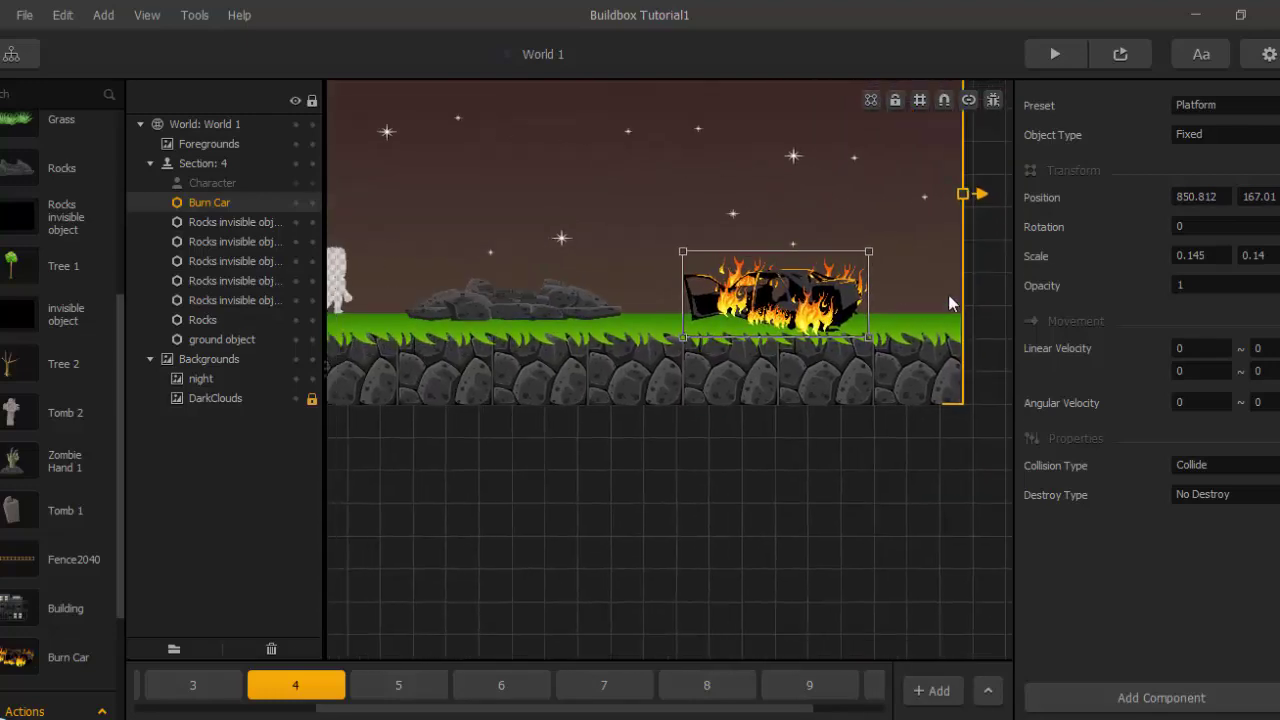
pyautogui.click(1217, 108)
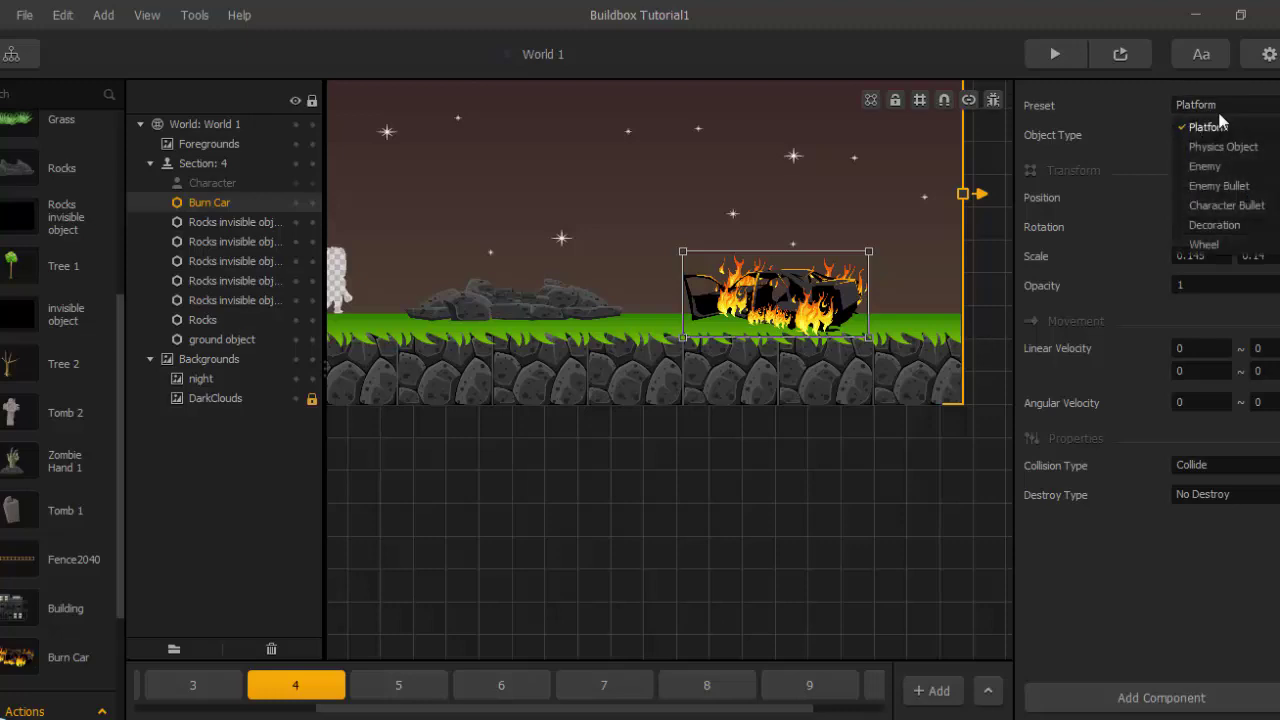
pyautogui.click(1130, 133)
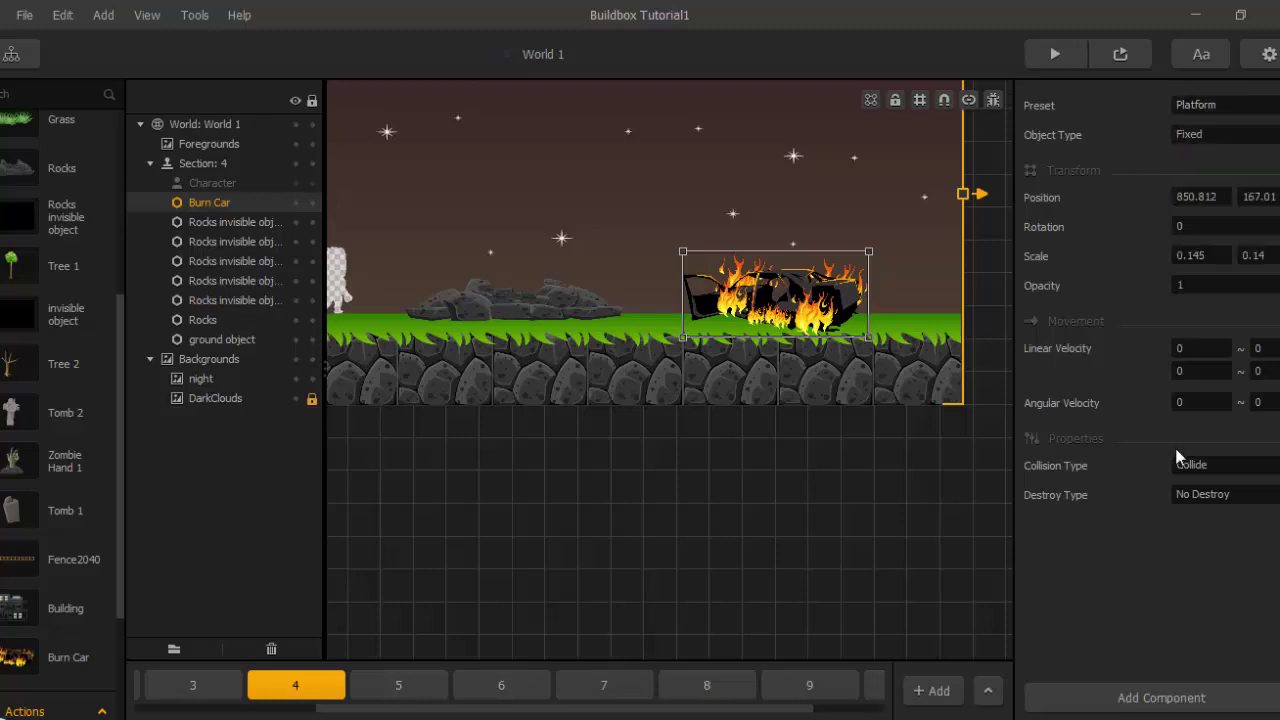
# Edit the Burn Car's collision shape, adding a point and fitting the outline's right side closely to the car body.
pyautogui.click(8, 668)
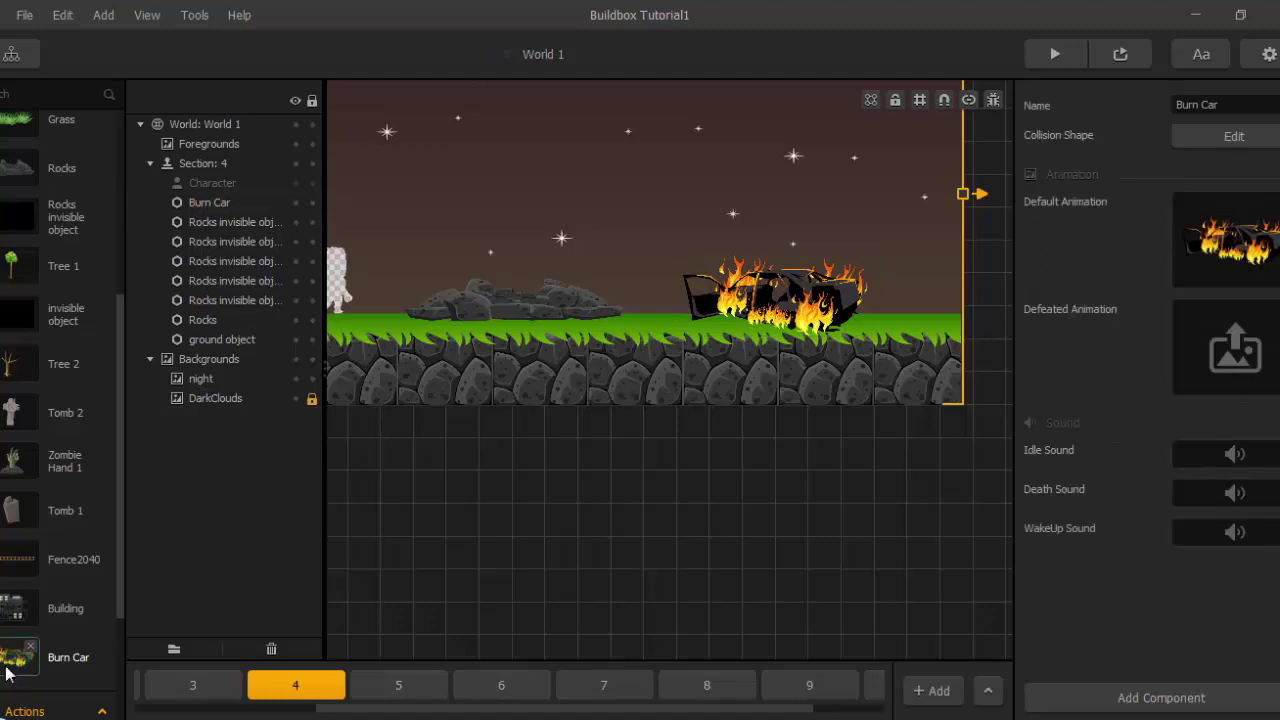
pyautogui.click(1225, 145)
pyautogui.scroll(-3, 403, 347)
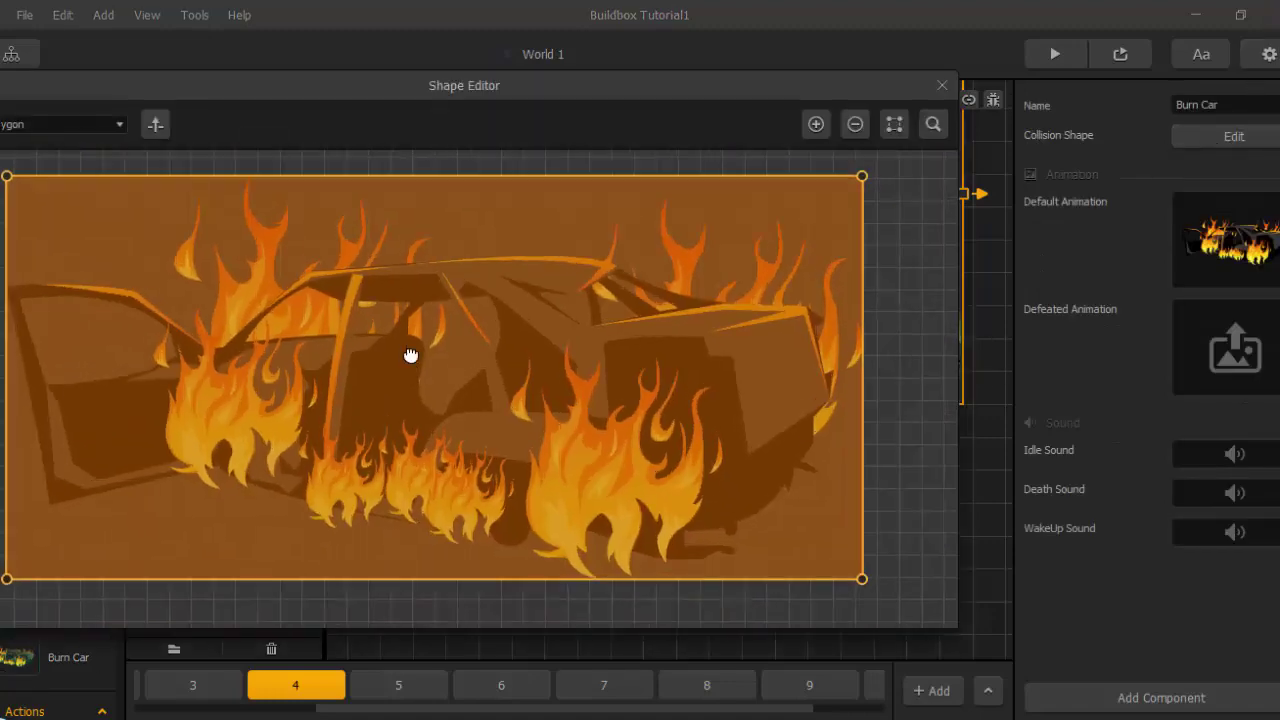
pyautogui.moveTo(585, 382); pyautogui.dragTo(447, 316, button='middle')
pyautogui.scroll(-2, 447, 315)
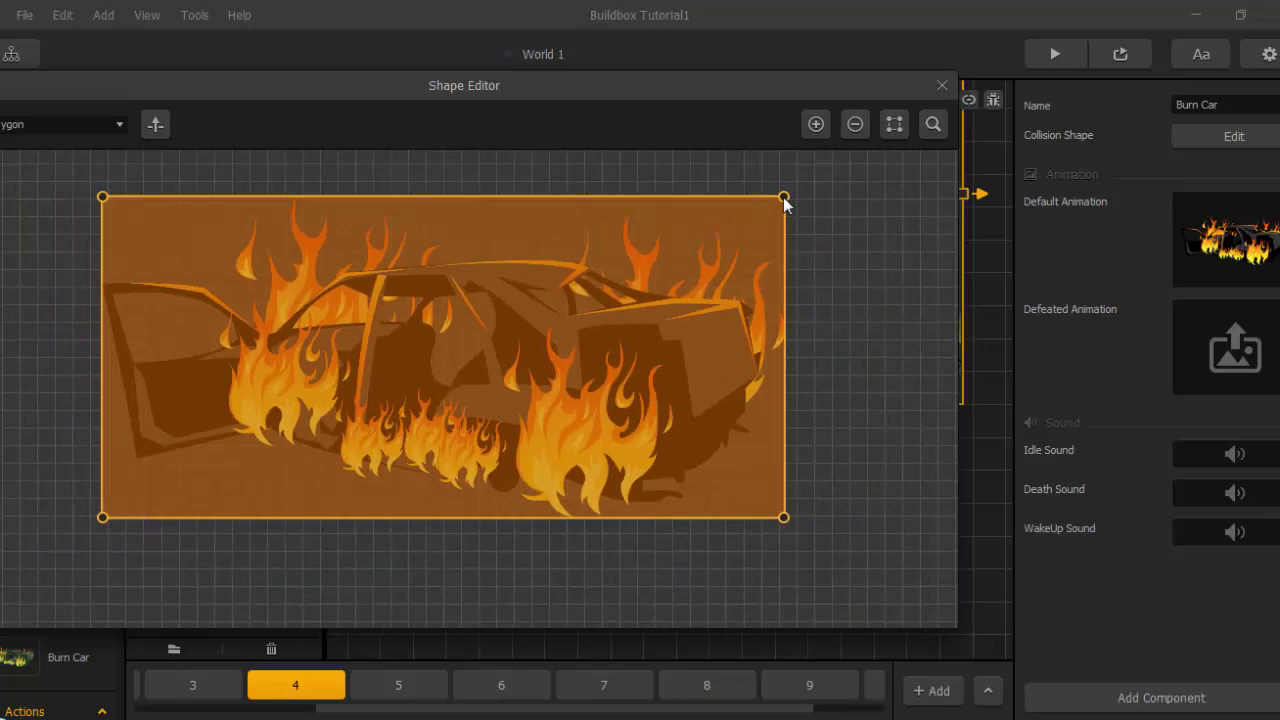
pyautogui.click(818, 122)
pyautogui.moveTo(783, 197); pyautogui.dragTo(636, 286)
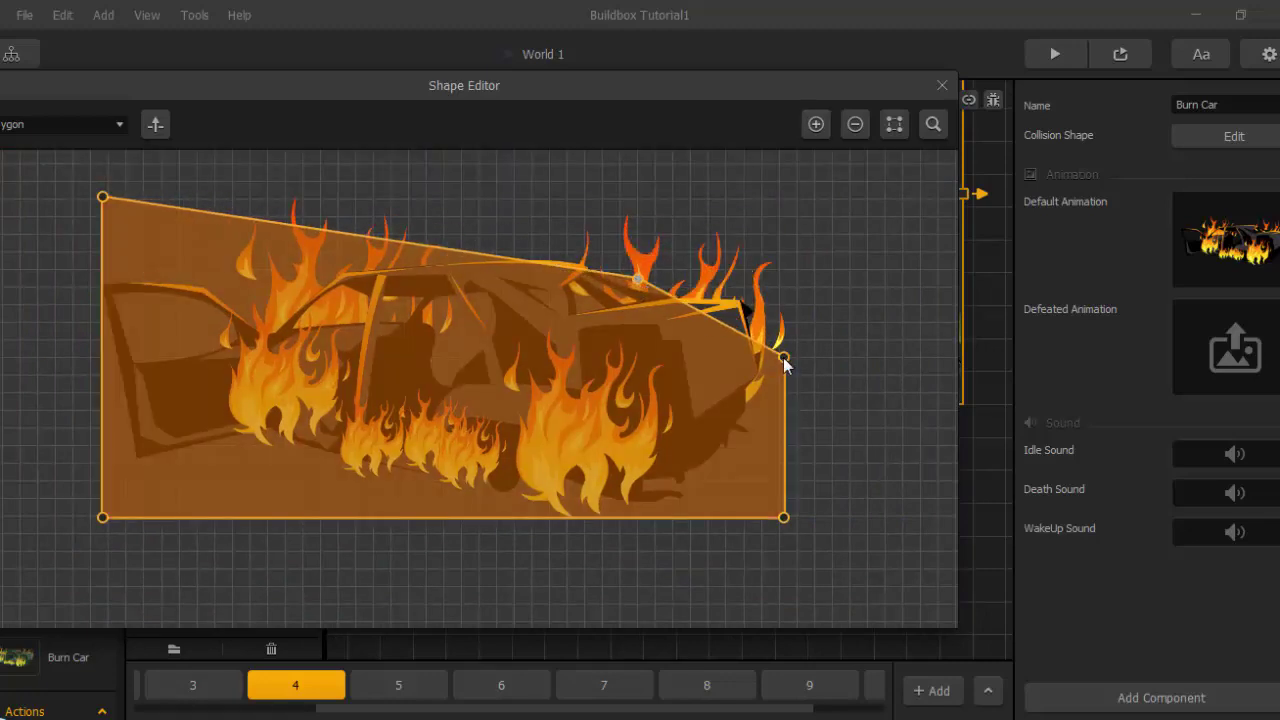
pyautogui.moveTo(783, 357); pyautogui.dragTo(745, 315)
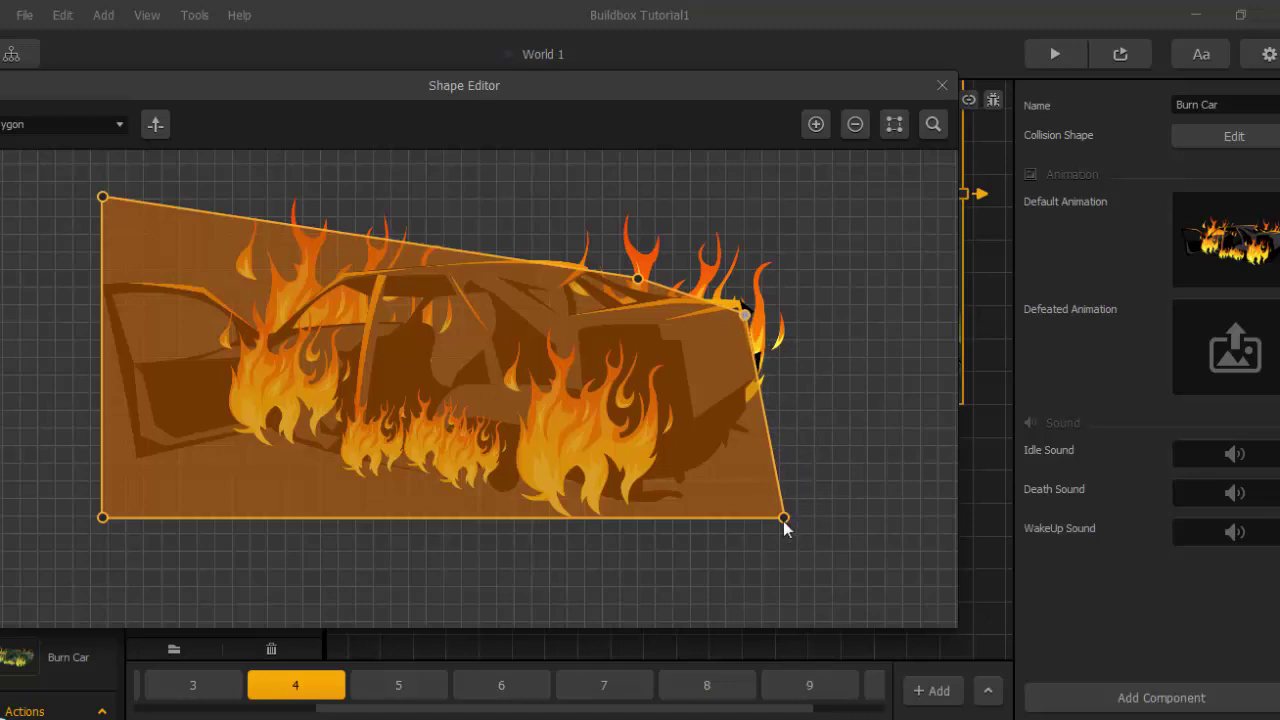
pyautogui.moveTo(783, 519)
pyautogui.mouseDown()
pyautogui.moveTo(696, 509)
pyautogui.moveTo(762, 516)
pyautogui.mouseUp()
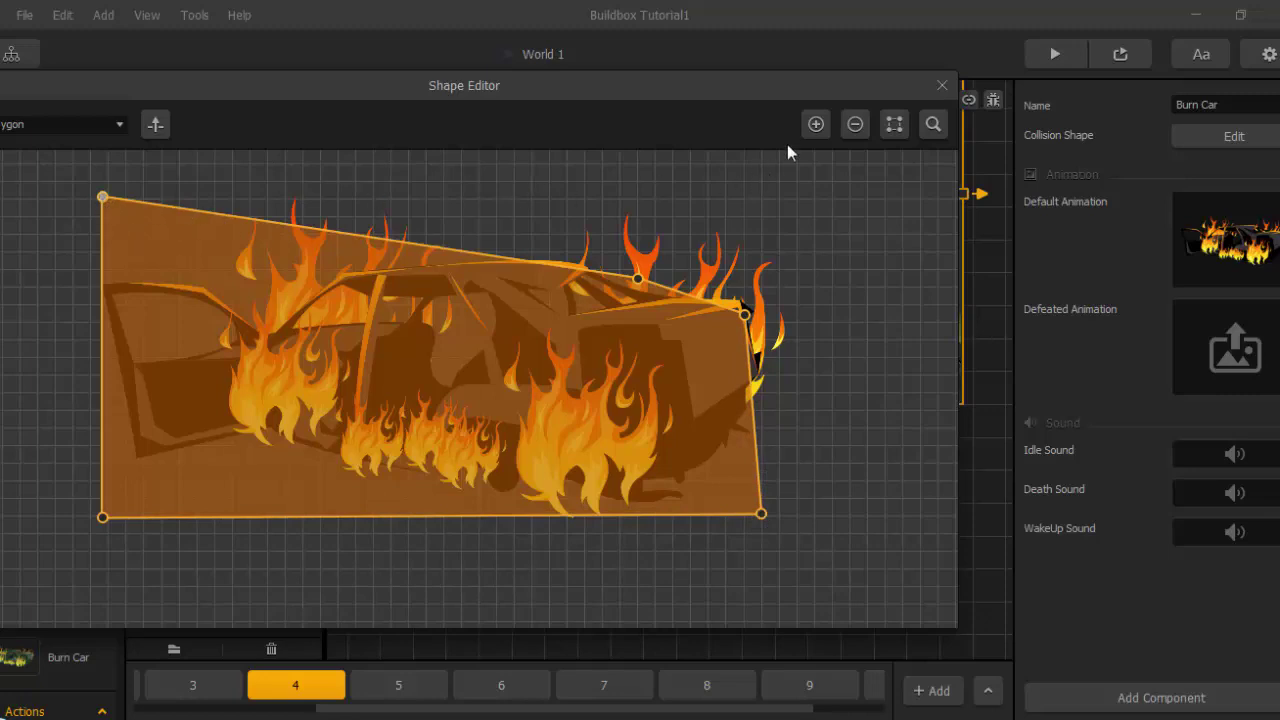
# Add another point to the collision shape, fit its left side around the roof and open door, and close the Shape Editor.
pyautogui.click(815, 124)
pyautogui.moveTo(103, 197); pyautogui.dragTo(172, 292)
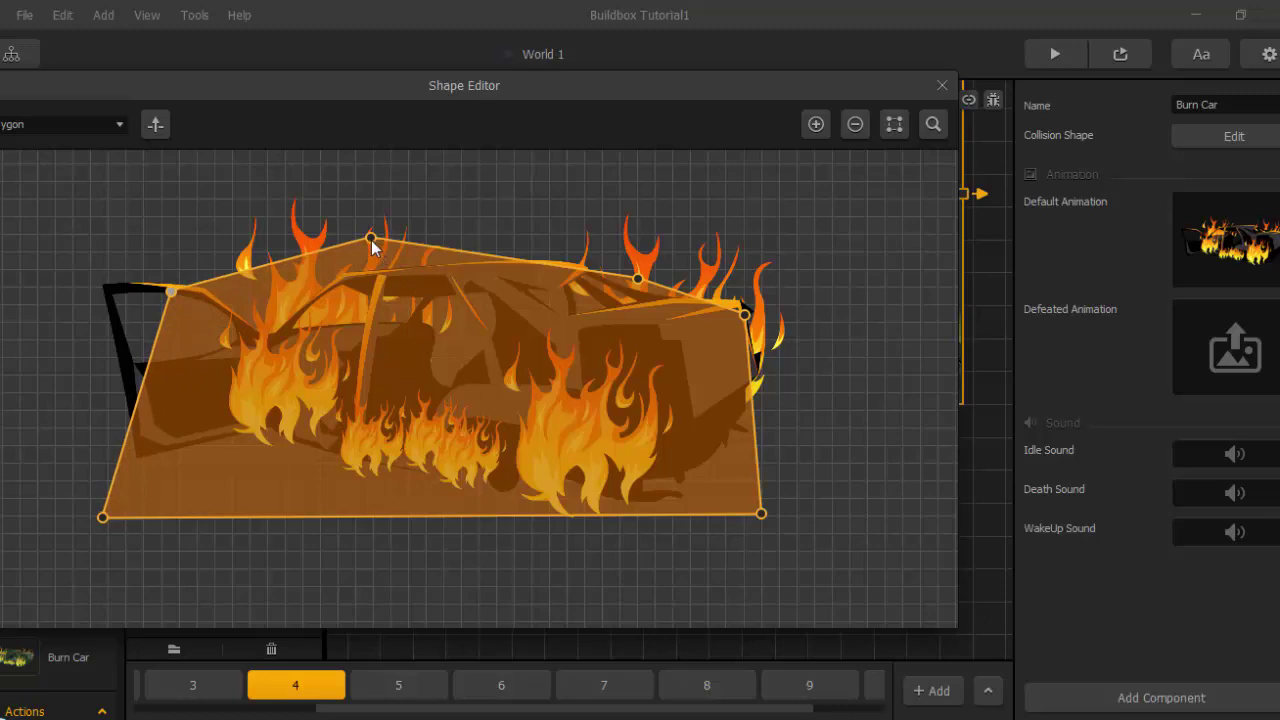
pyautogui.moveTo(103, 517); pyautogui.dragTo(132, 507)
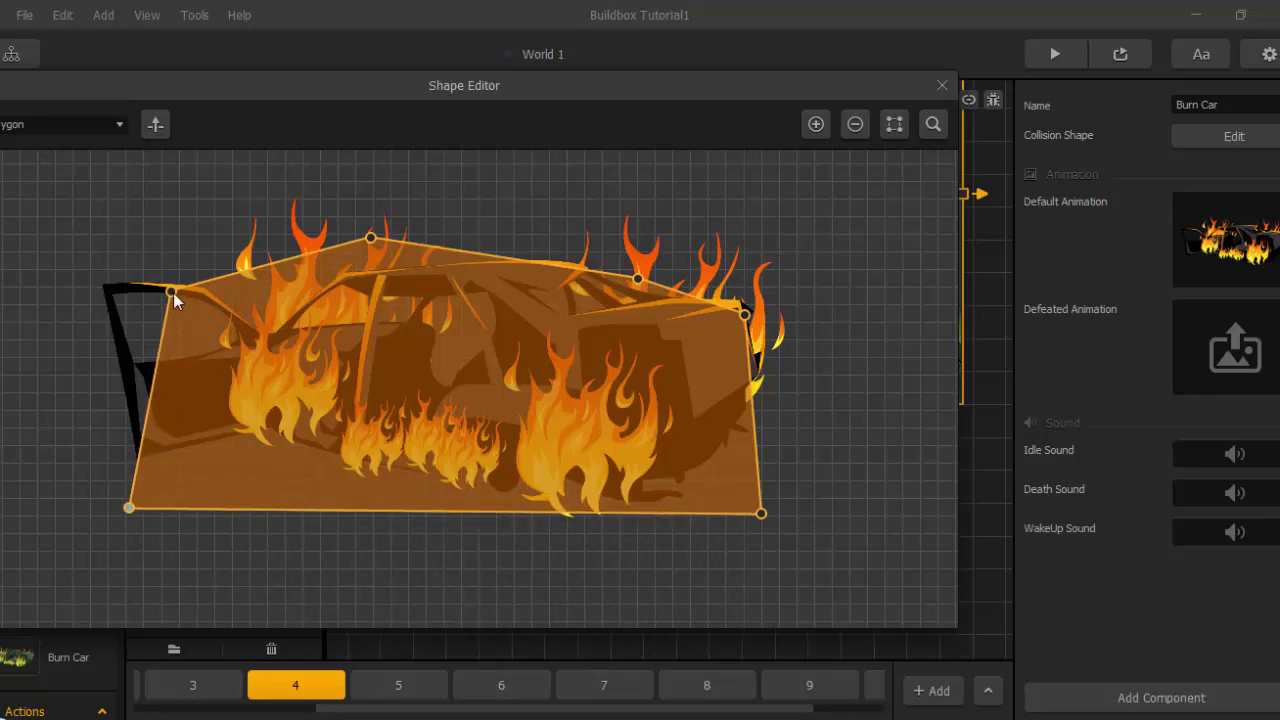
pyautogui.moveTo(173, 292); pyautogui.dragTo(130, 293)
pyautogui.scroll(-3, 451, 371)
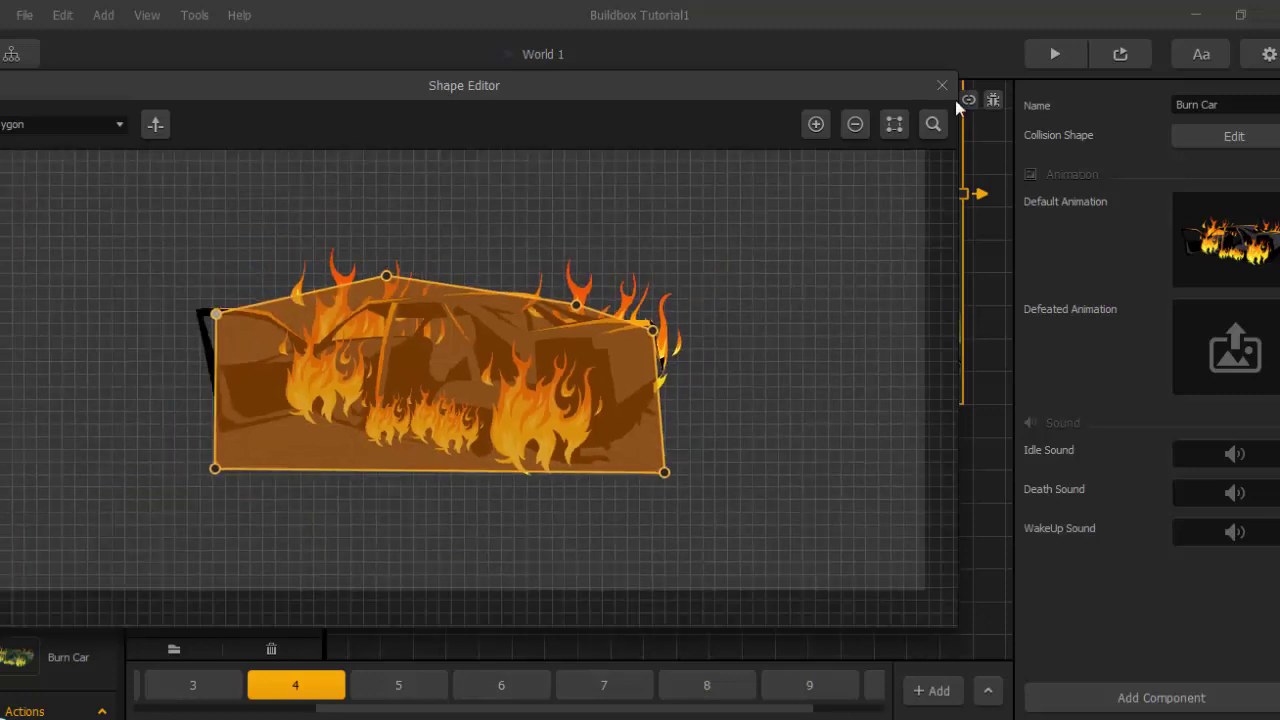
pyautogui.click(943, 87)
# Copy the Enemy from the Start section and paste it into section 3 at the same position.
pyautogui.scroll(-3, 767, 402)
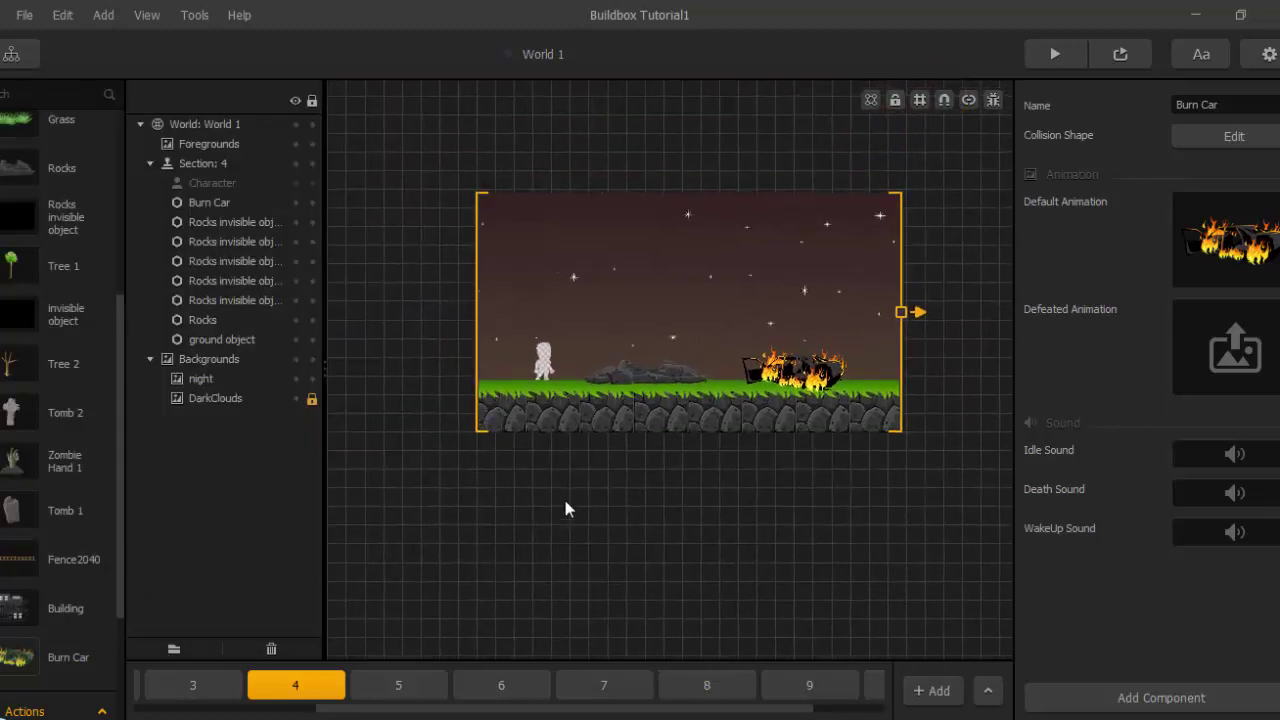
pyautogui.moveTo(361, 710); pyautogui.dragTo(180, 710)
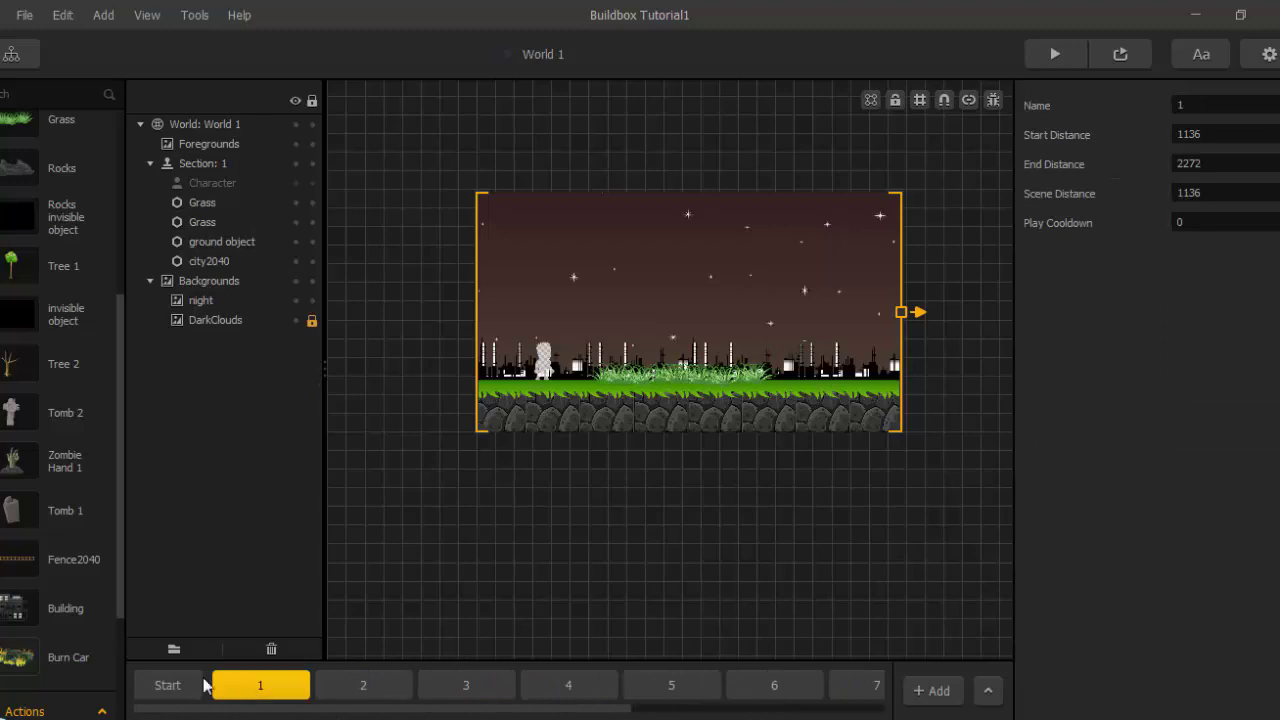
pyautogui.click(168, 686)
pyautogui.scroll(2, 775, 413)
pyautogui.scroll(3, 775, 413)
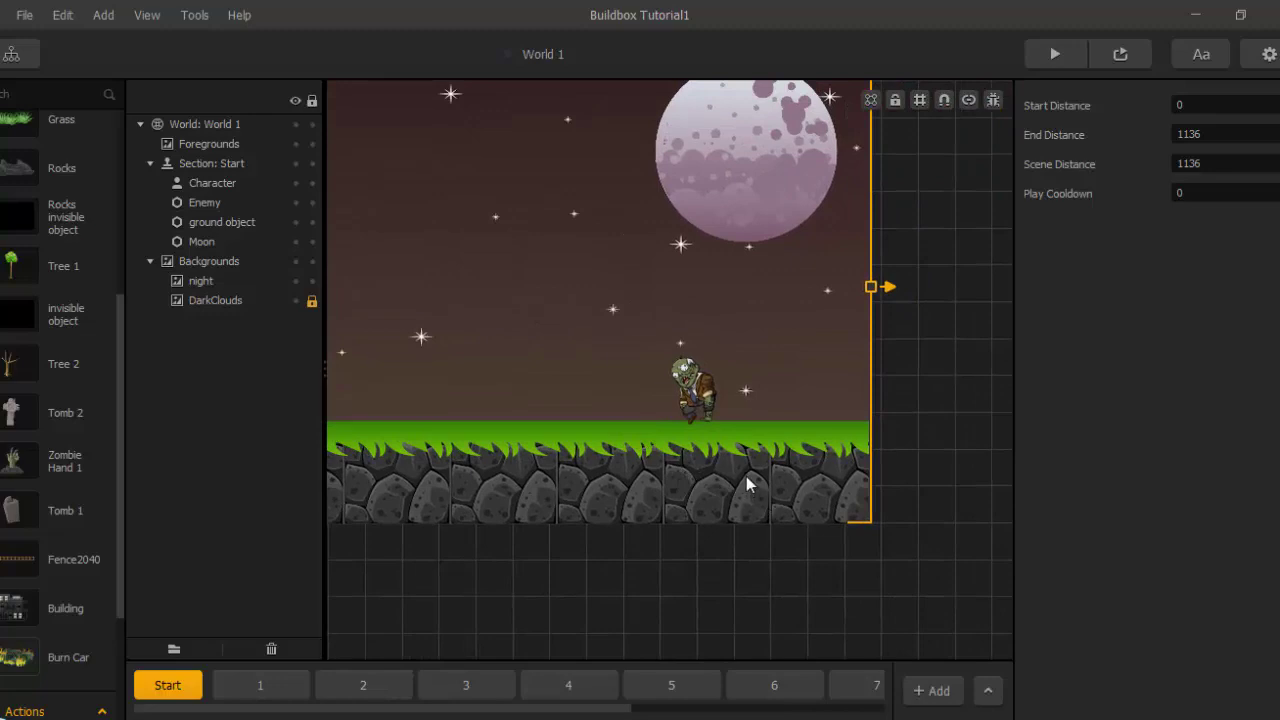
pyautogui.click(706, 383)
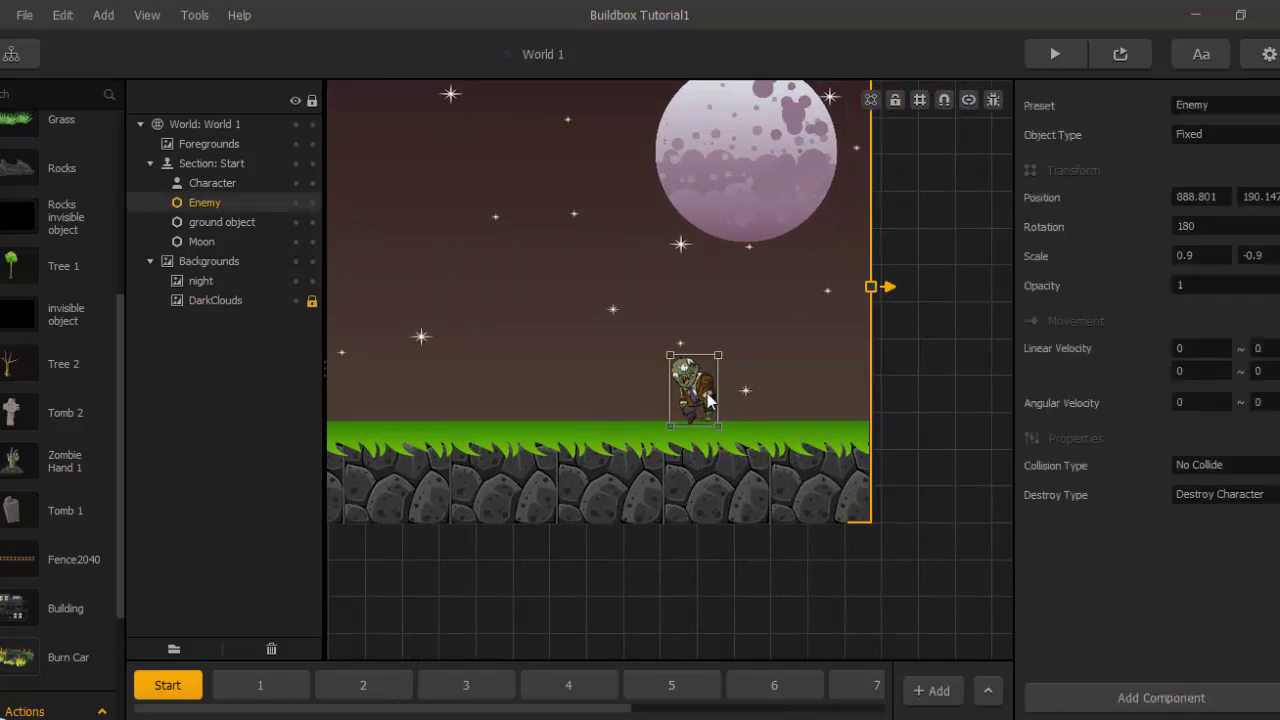
pyautogui.click(268, 690)
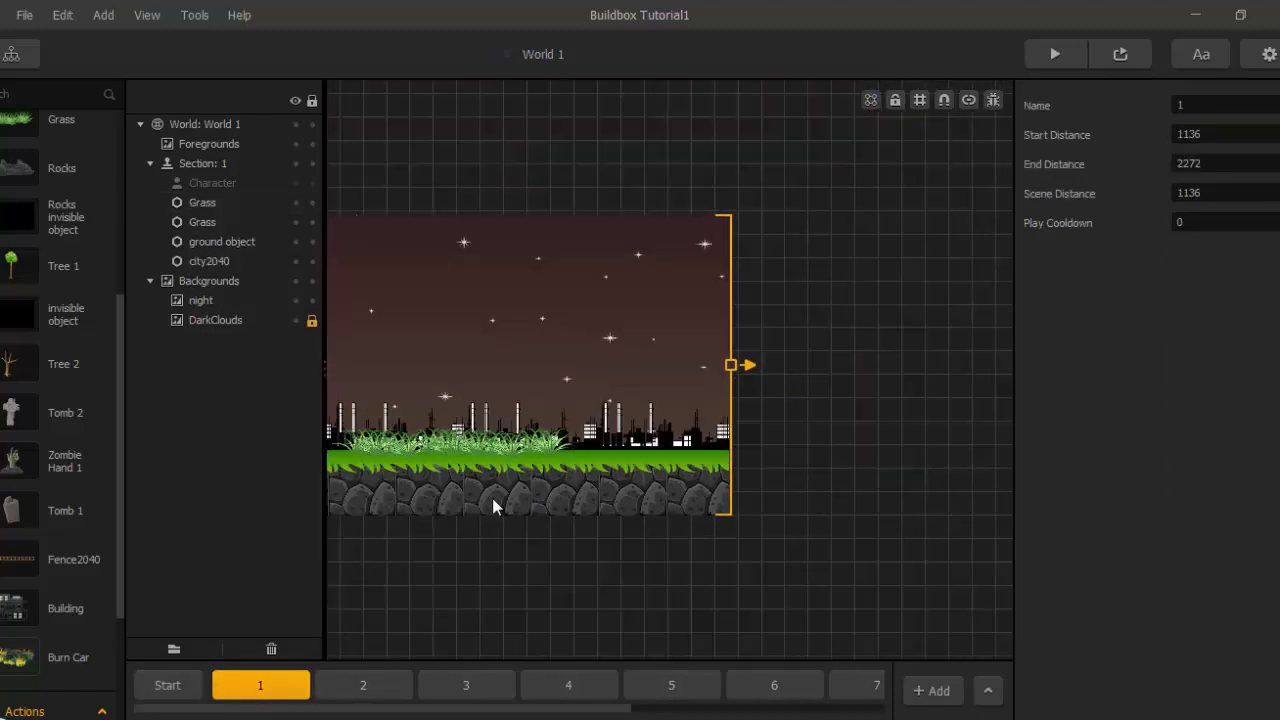
pyautogui.click(375, 692)
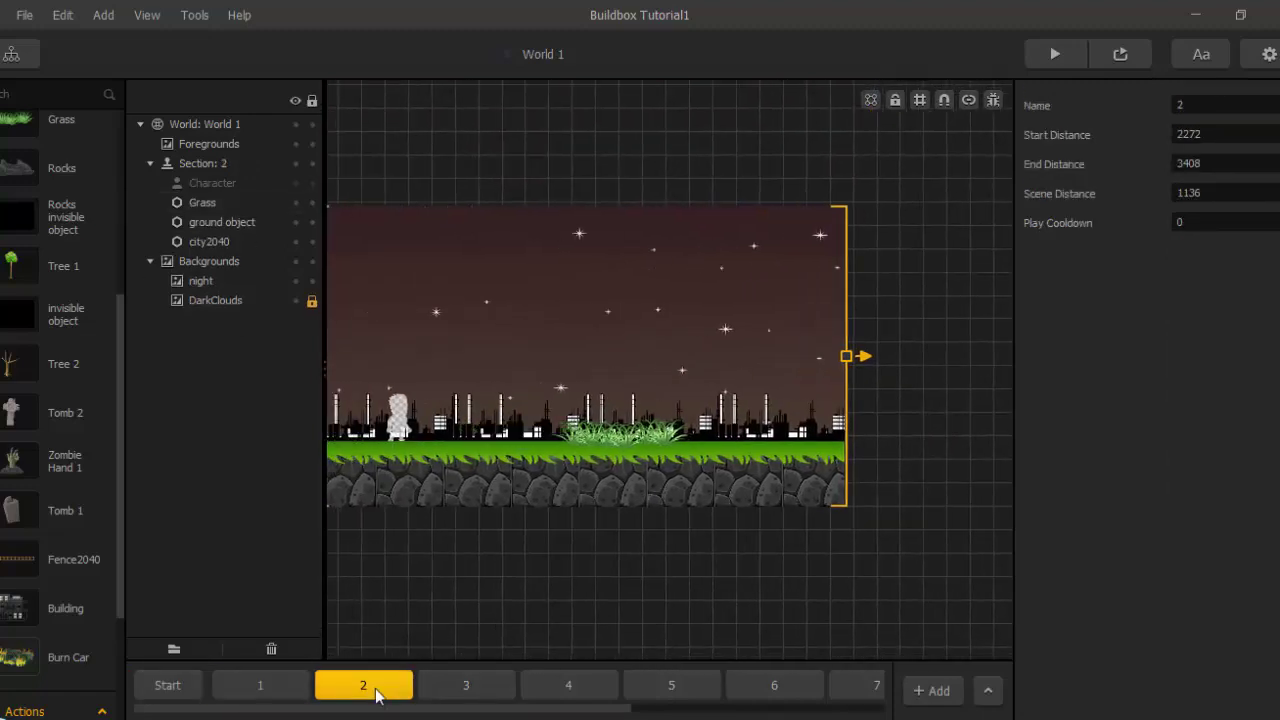
pyautogui.click(443, 686)
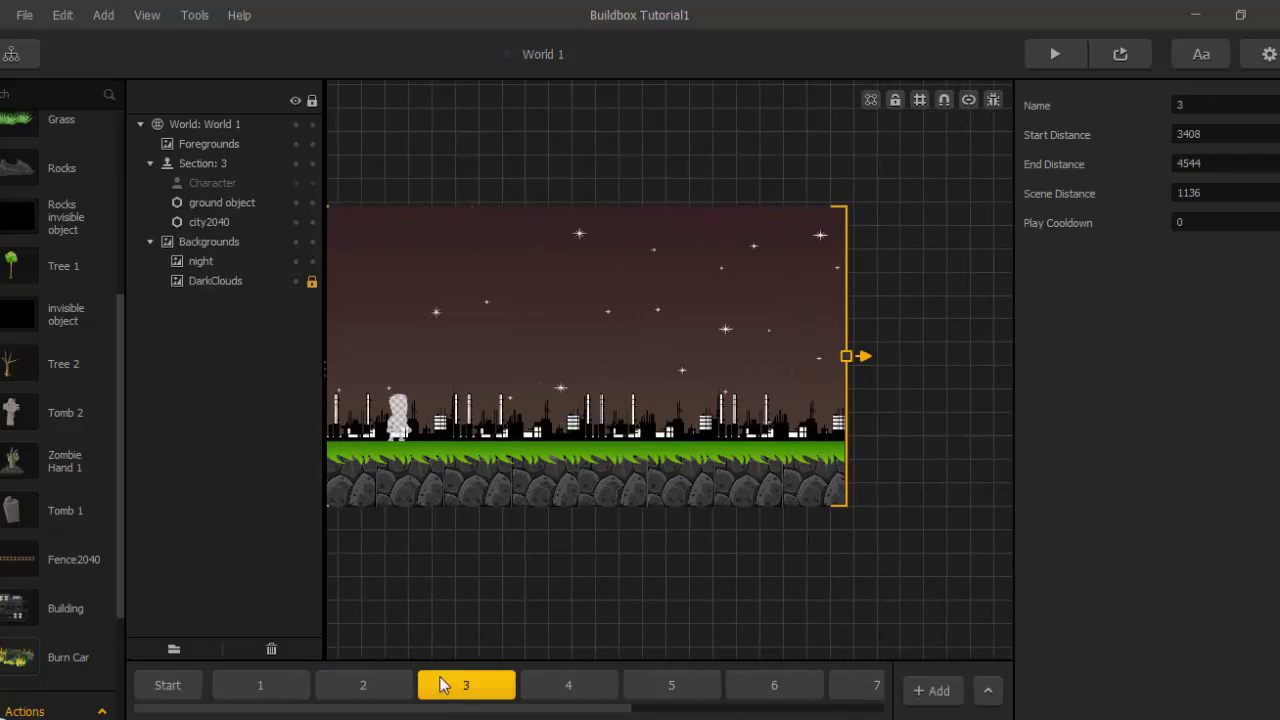
pyautogui.hotkey('ctrl', 'v')
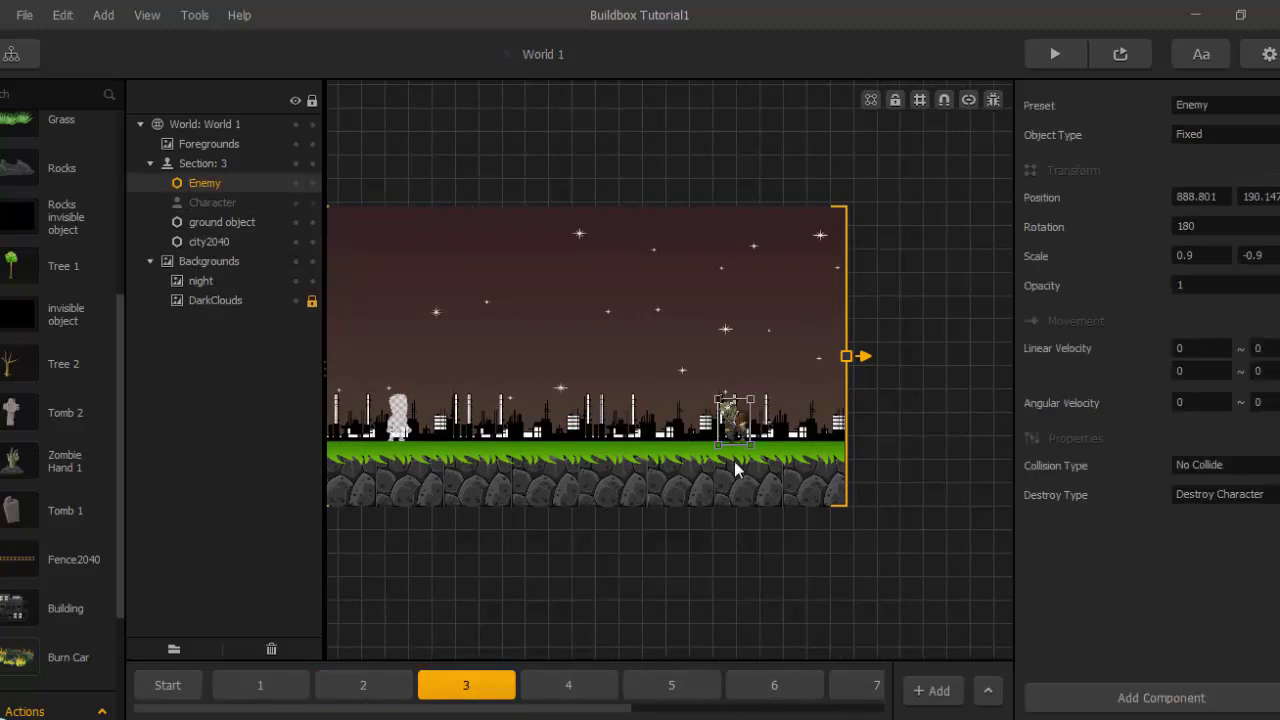
pyautogui.scroll(3, 735, 468)
pyautogui.scroll(-2, 736, 429)
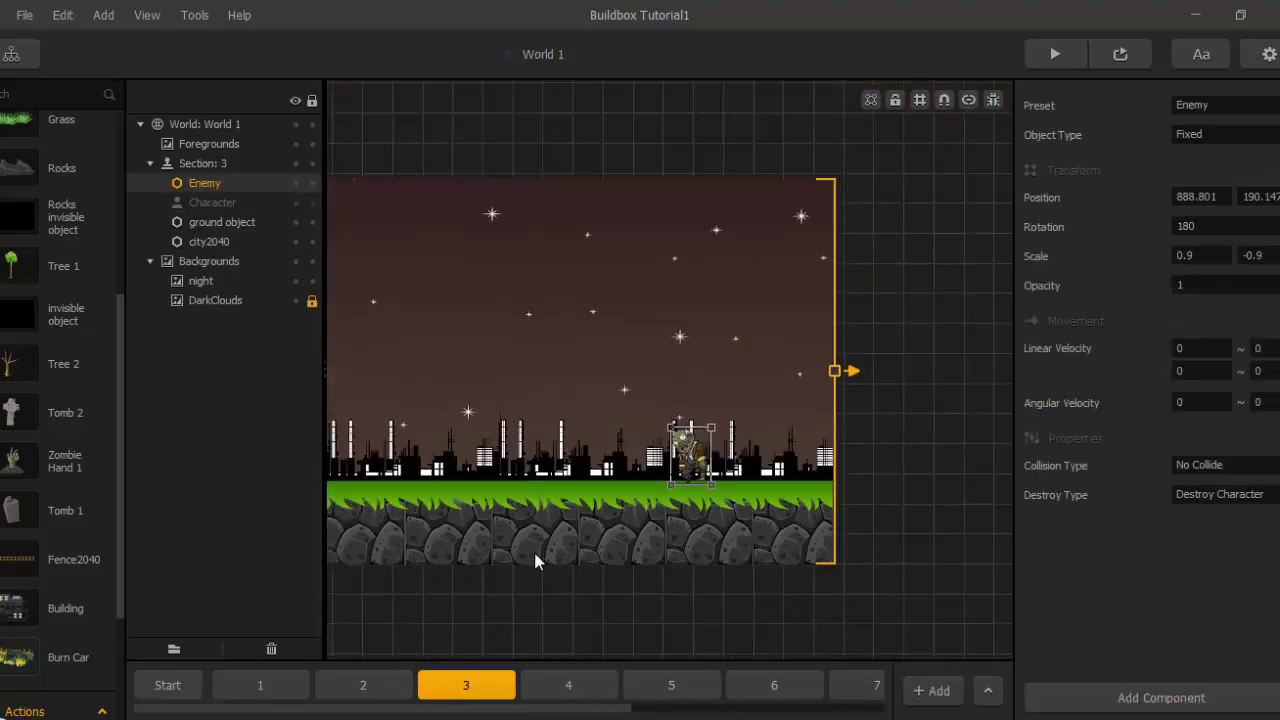
pyautogui.moveTo(533, 548); pyautogui.dragTo(727, 491, button='right')
# Bring the twelve Zombie_3_Walking frames from the Zombie_3 PNG folder into section 1 as an animated object.
pyautogui.click(172, 688)
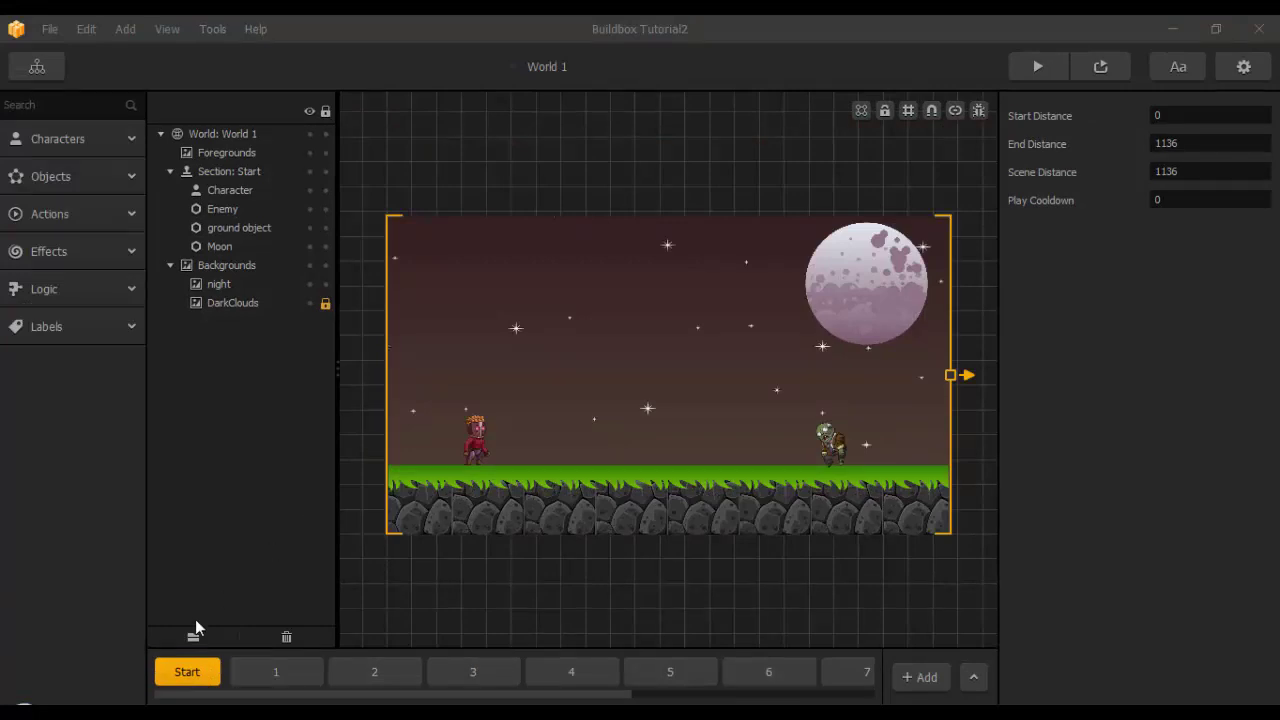
pyautogui.click(295, 677)
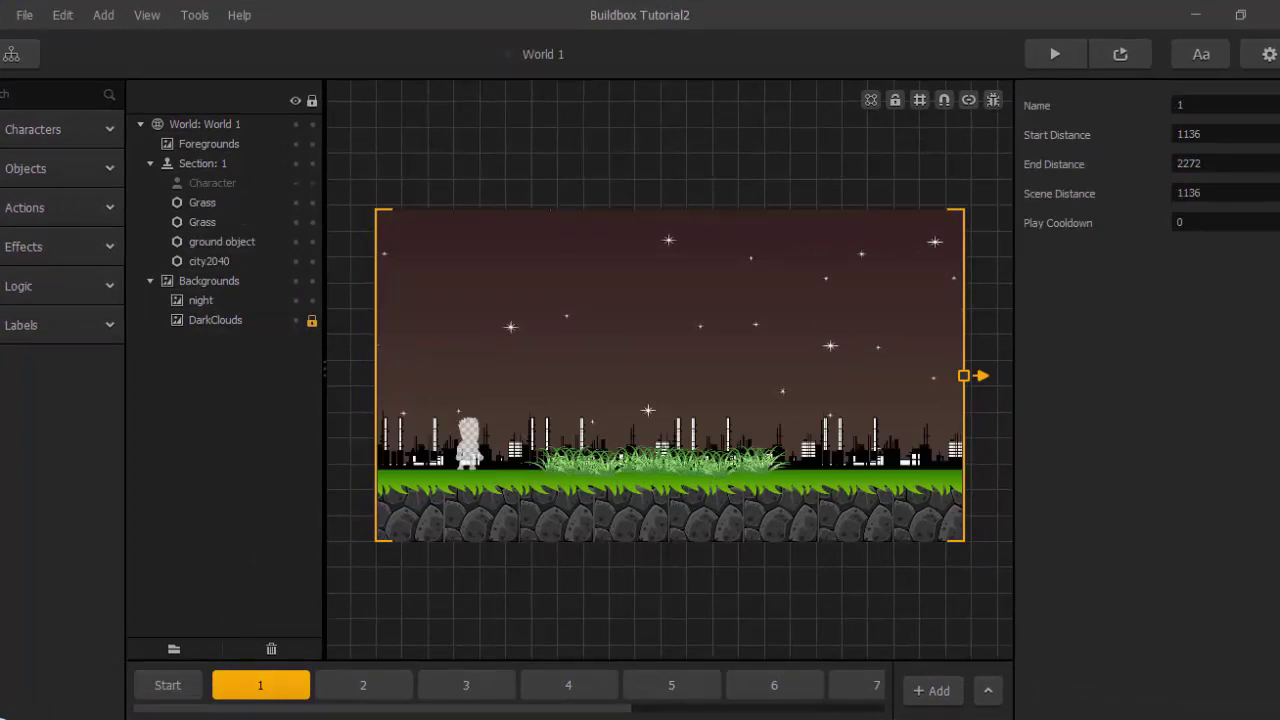
pyautogui.moveTo(320, 718)
pyautogui.click(487, 676)
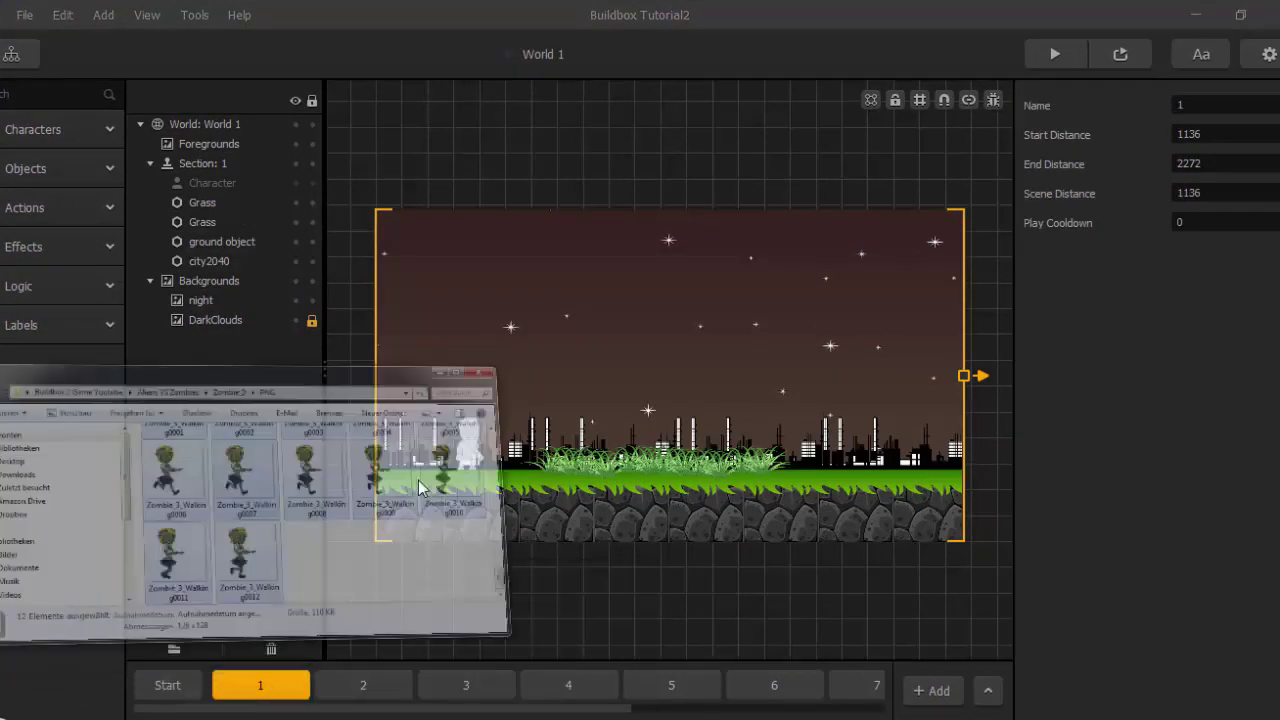
pyautogui.moveTo(357, 328); pyautogui.dragTo(848, 268)
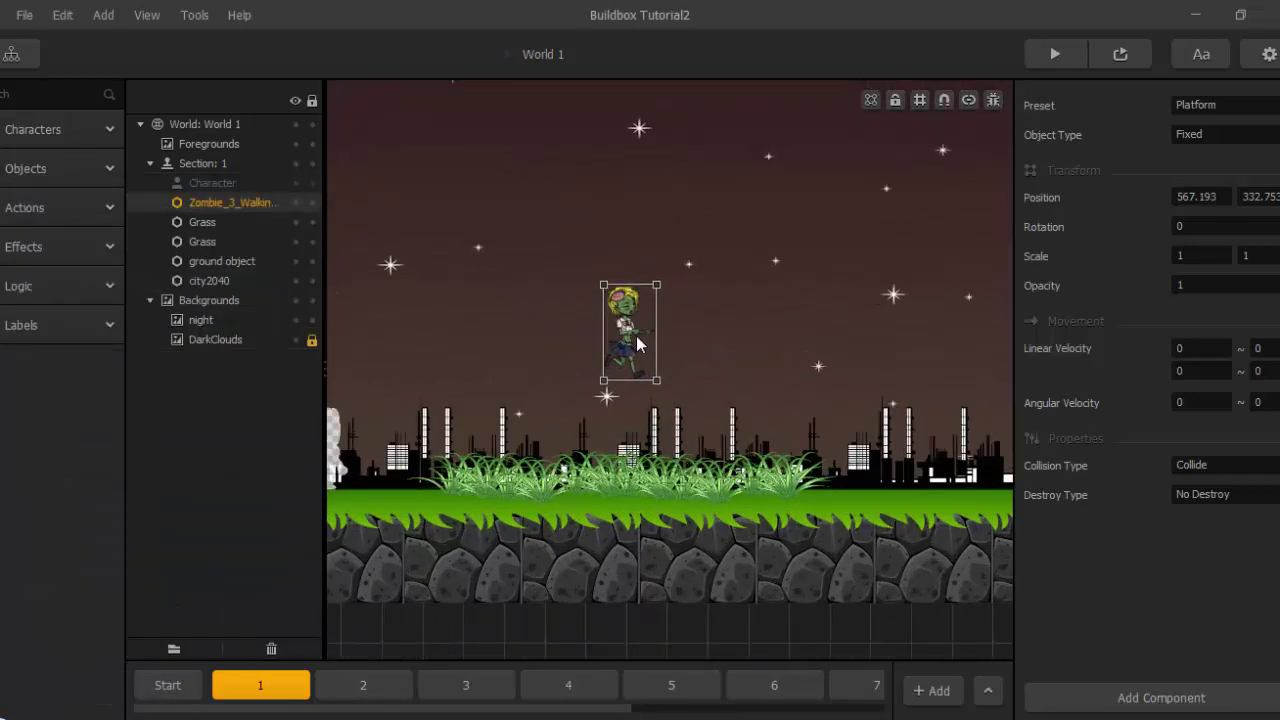
# Set the walking zombie's scale to 0.9 by 0.9.
pyautogui.click(1195, 255)
pyautogui.write('0.9')
pyautogui.press('Tab')
pyautogui.write('0.9')
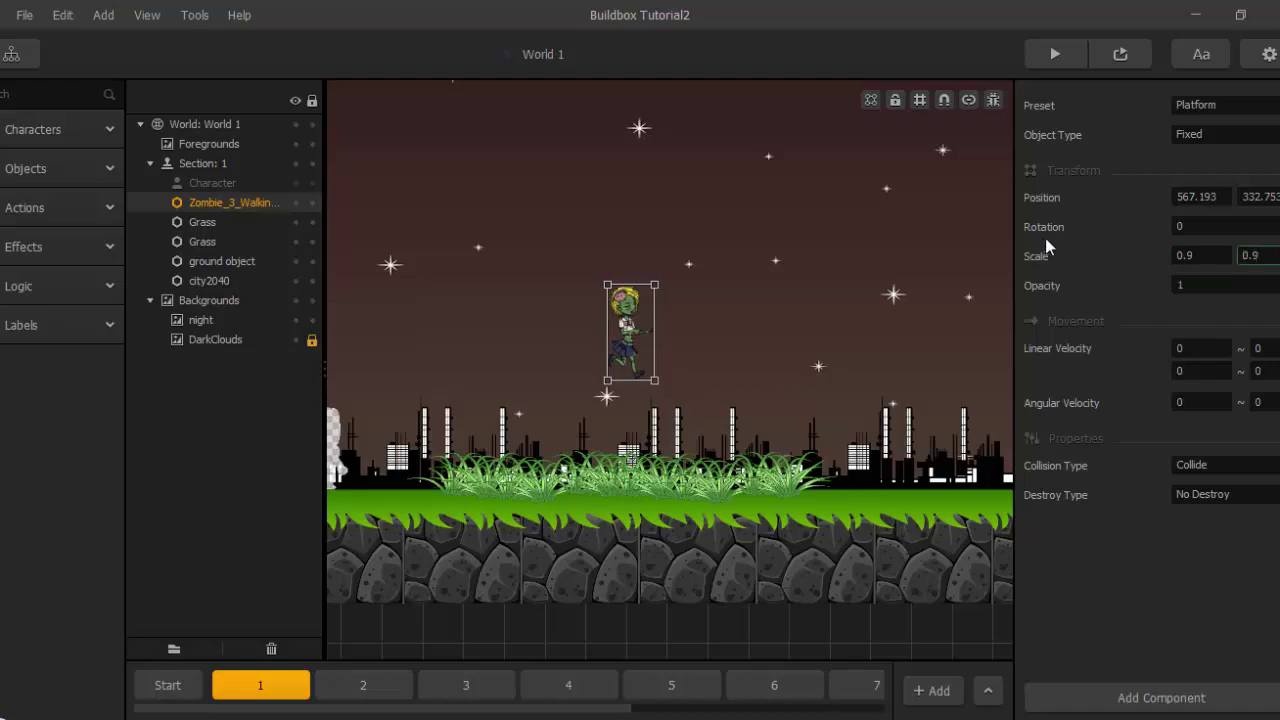
pyautogui.press('Return')
# Move the walking zombie down onto the ground just before the grass in section 1, at about 323.8, 189.8.
pyautogui.moveTo(646, 326); pyautogui.dragTo(486, 417)
pyautogui.scroll(3, 490, 420)
pyautogui.moveTo(836, 382); pyautogui.dragTo(930, 366, button='middle')
pyautogui.scroll(-1, 930, 366)
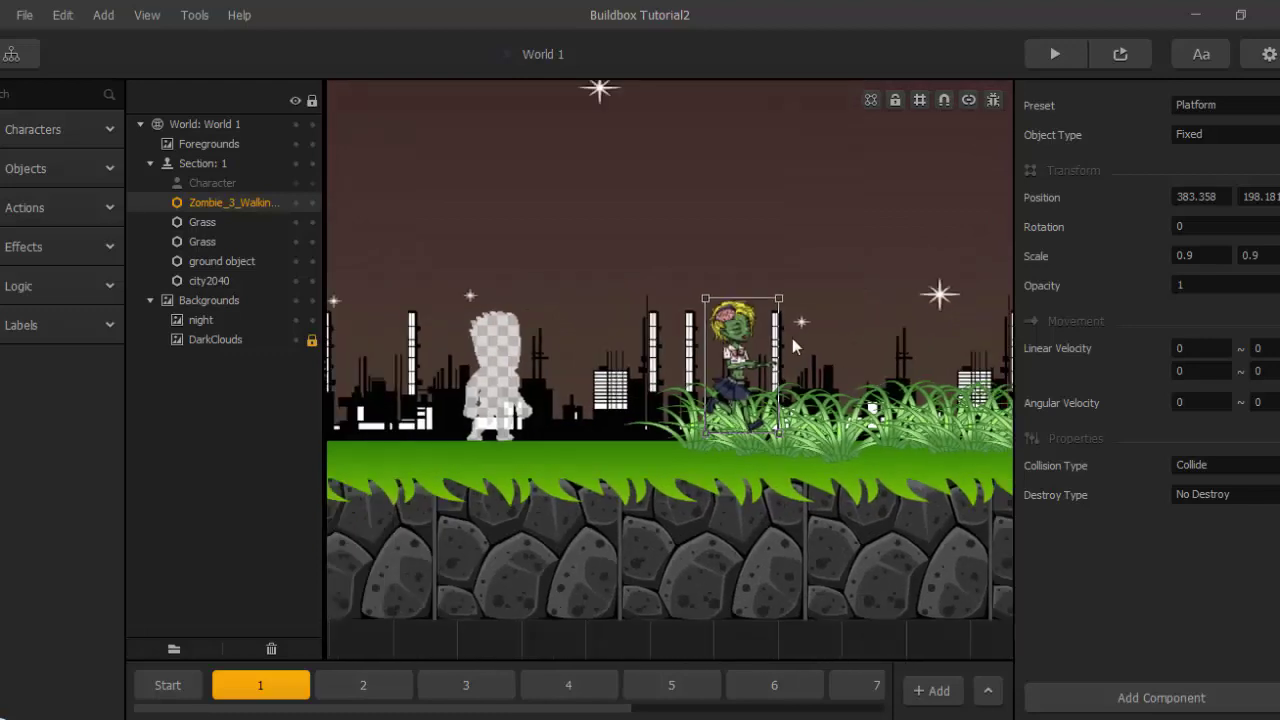
pyautogui.moveTo(740, 352); pyautogui.dragTo(664, 370)
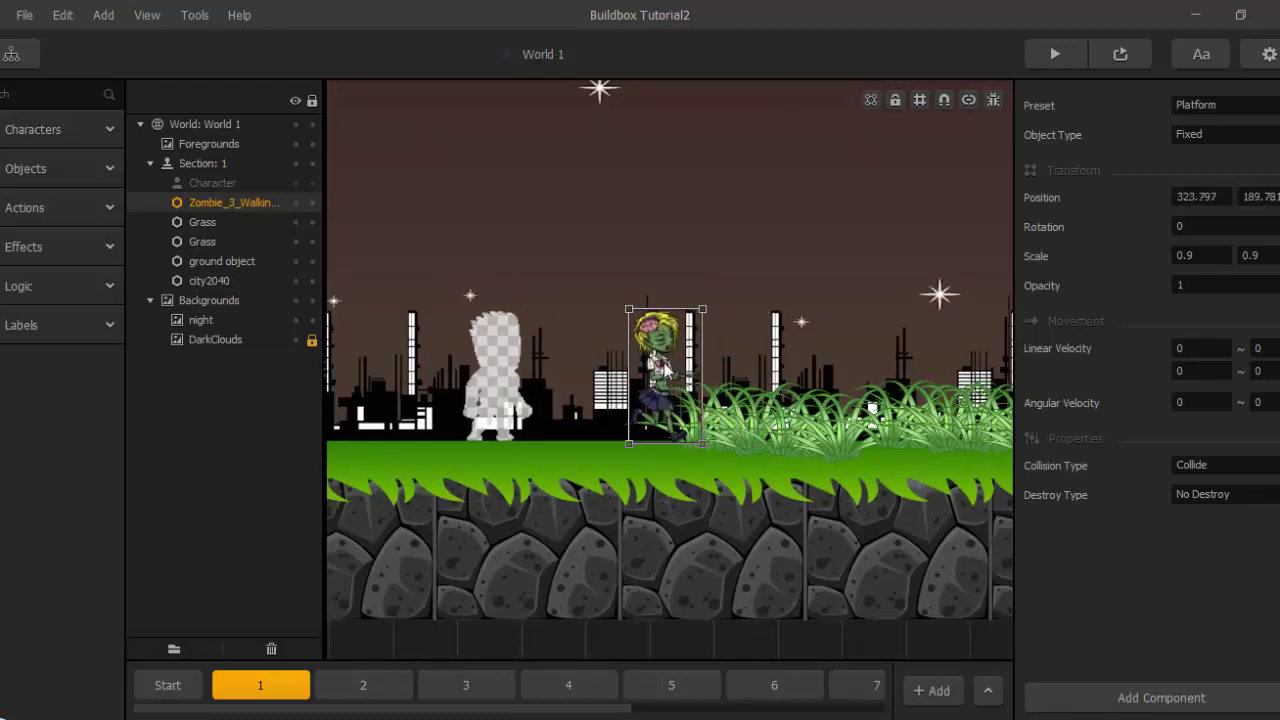
# Edit the Zombie_3_Walking object's collision shape, adding points on its right and top edges and fitting the outline's upper left to the head.
pyautogui.click(40, 168)
pyautogui.scroll(-5, 50, 300)
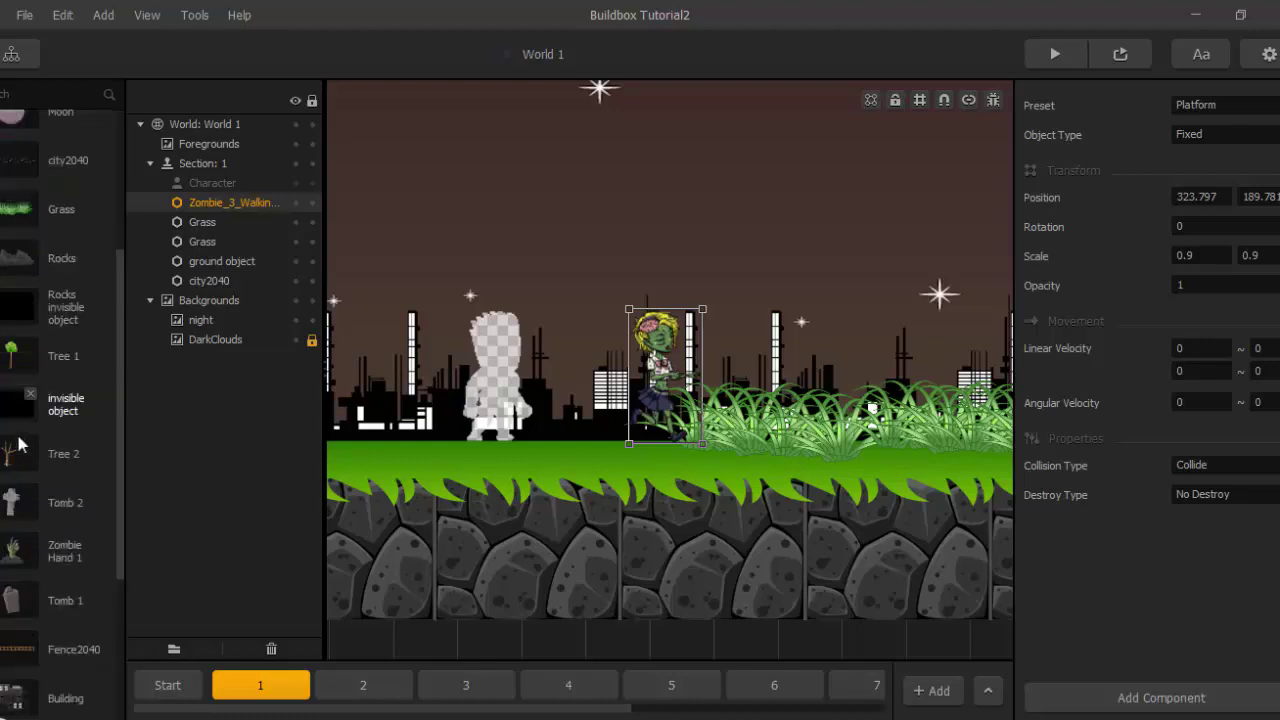
pyautogui.scroll(-4, 20, 445)
pyautogui.click(22, 530)
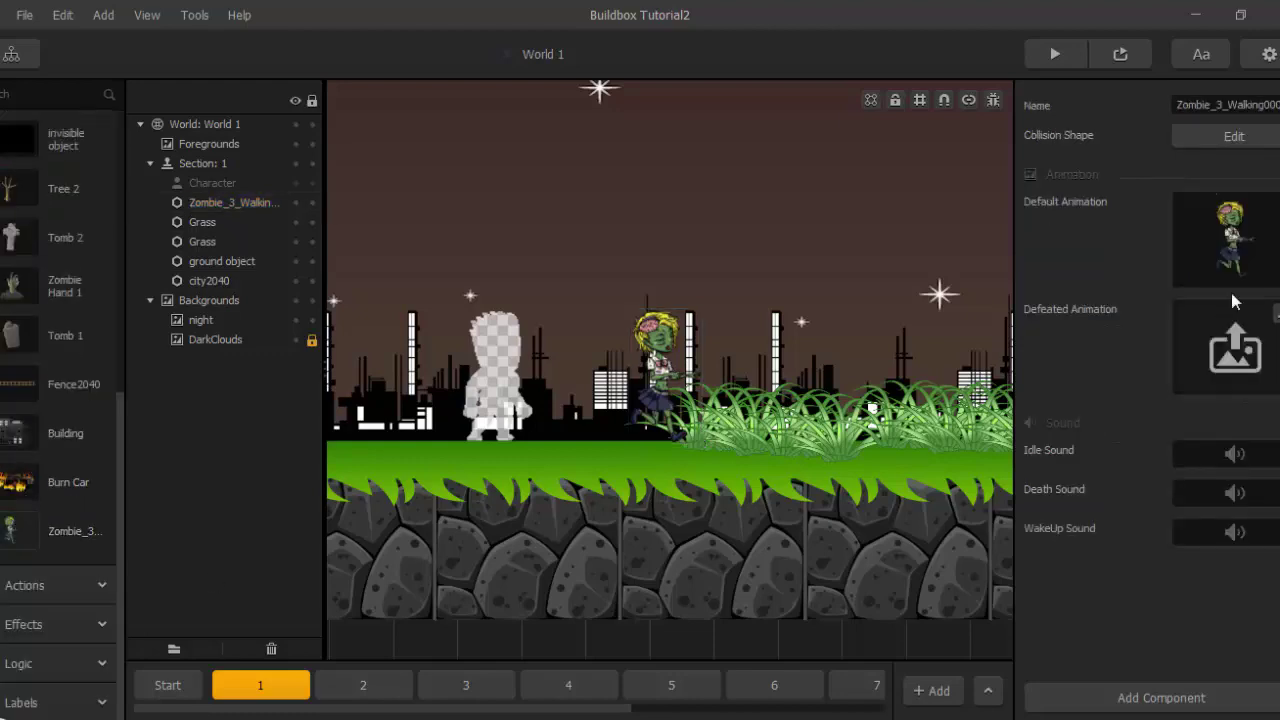
pyautogui.click(1185, 142)
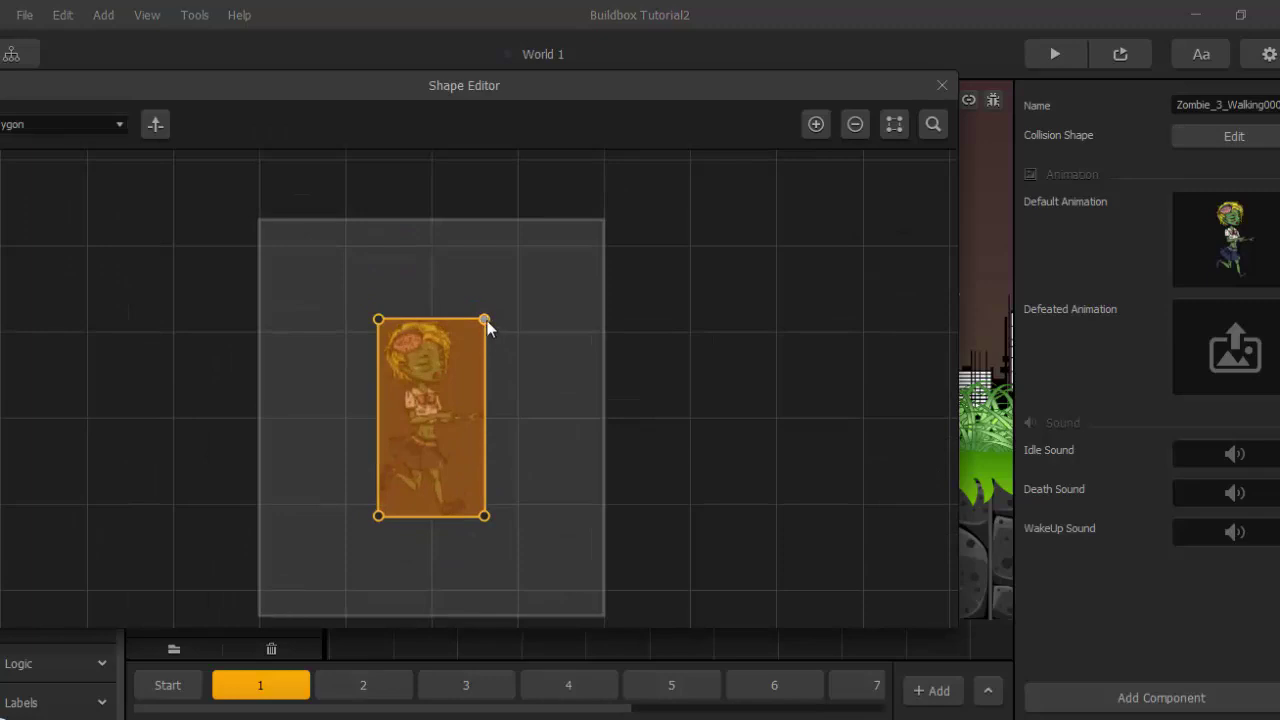
pyautogui.click(816, 124)
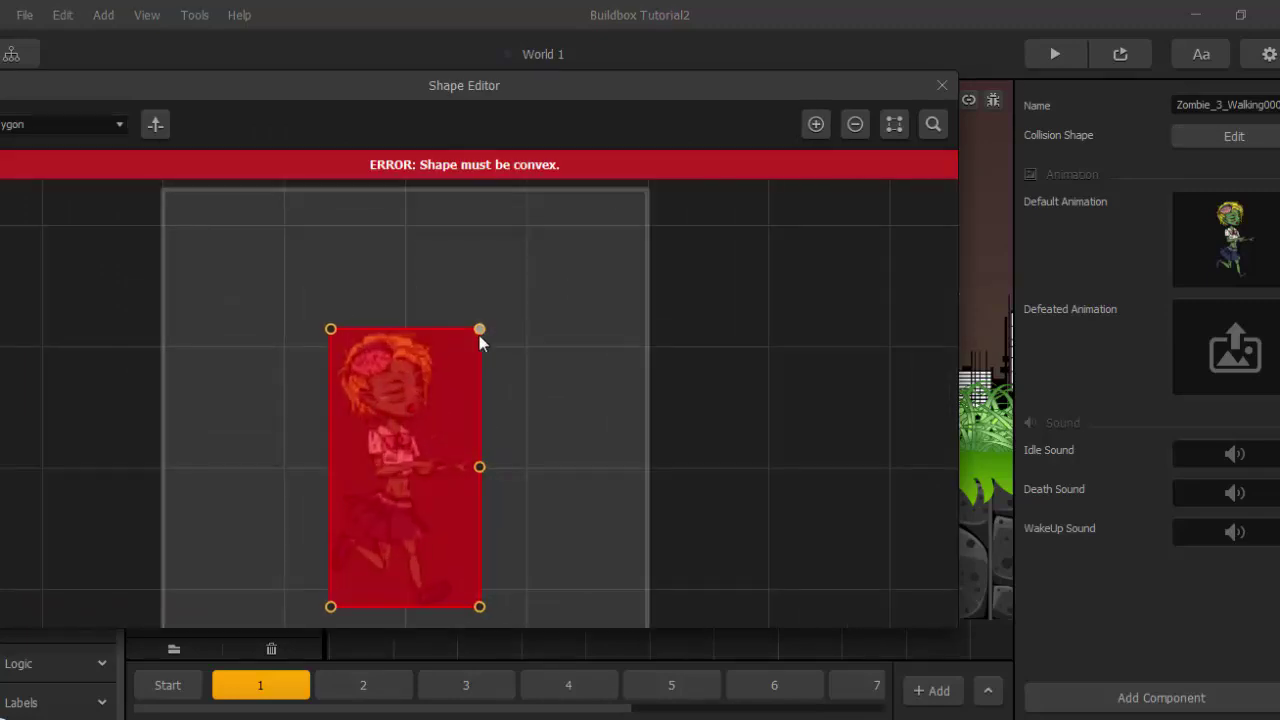
pyautogui.click(330, 329)
pyautogui.click(816, 124)
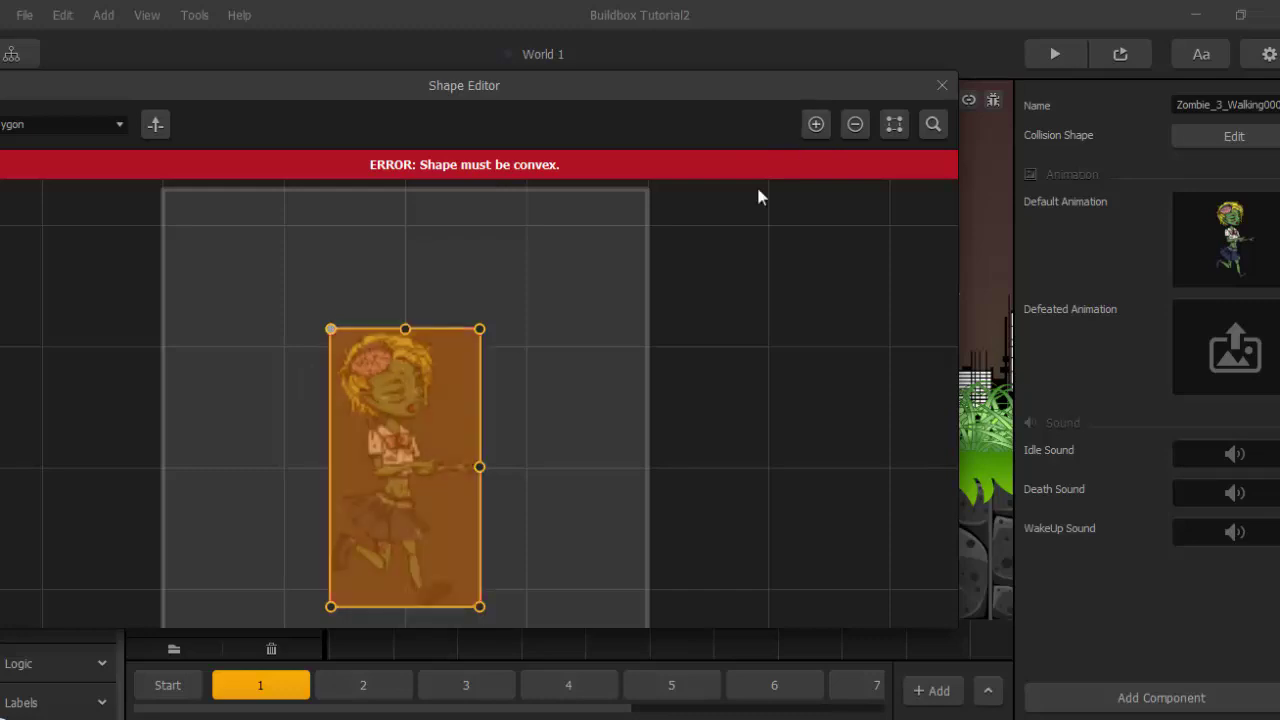
pyautogui.moveTo(320, 284); pyautogui.dragTo(341, 344)
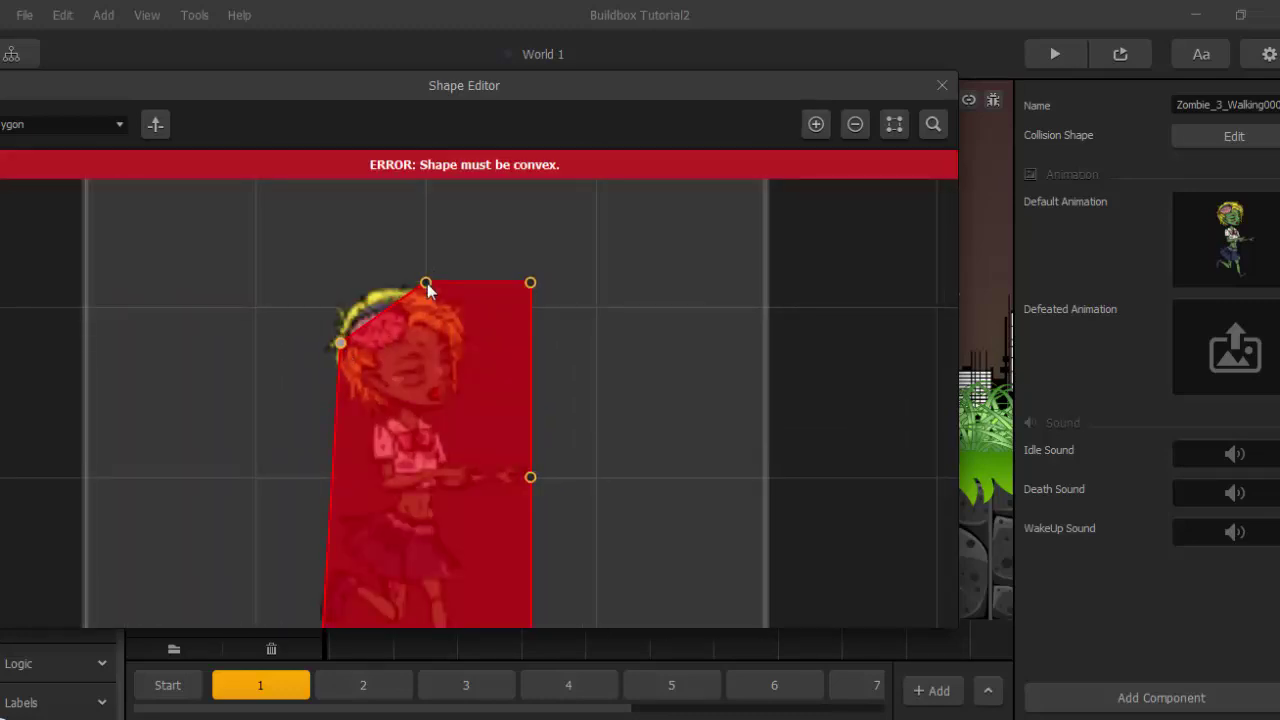
pyautogui.moveTo(427, 283); pyautogui.dragTo(404, 303)
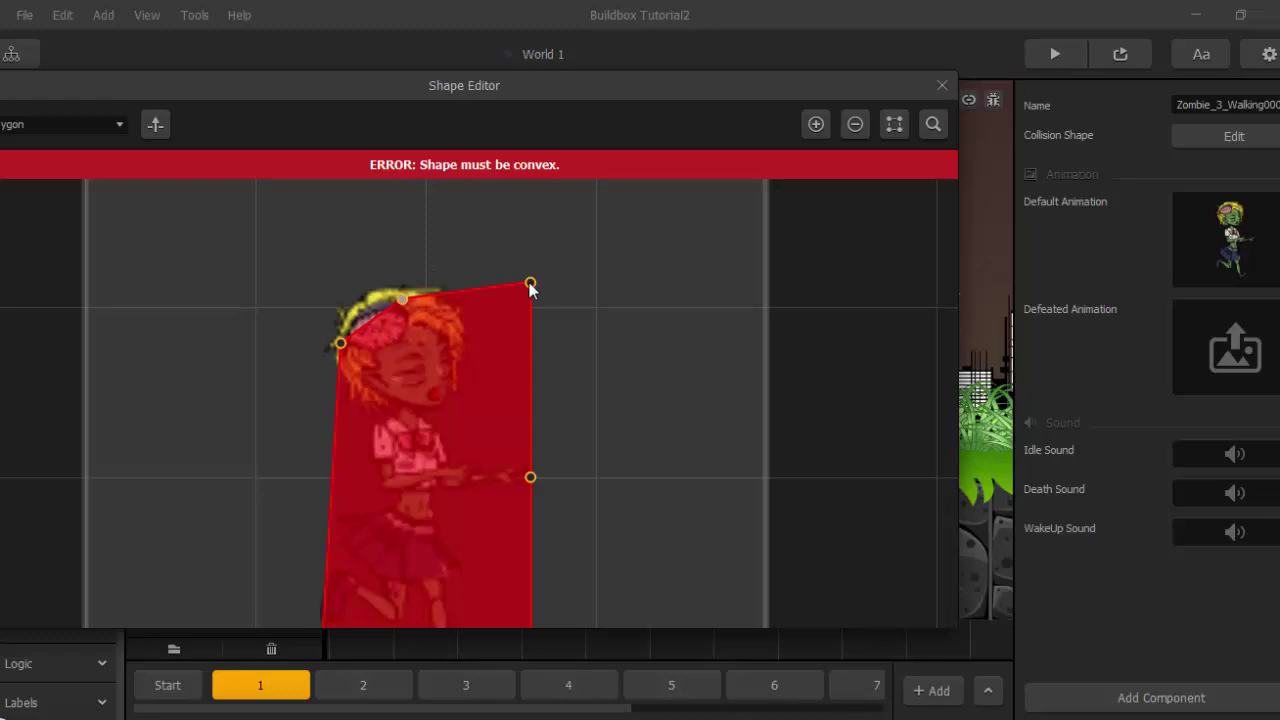
# Reshape the zombie's collision polygon by fitting its upper front corner to the head and its lower corners to the feet.
pyautogui.moveTo(536, 287); pyautogui.dragTo(455, 344)
pyautogui.moveTo(608, 401); pyautogui.dragTo(549, 304, button='right')
pyautogui.click(260, 576)
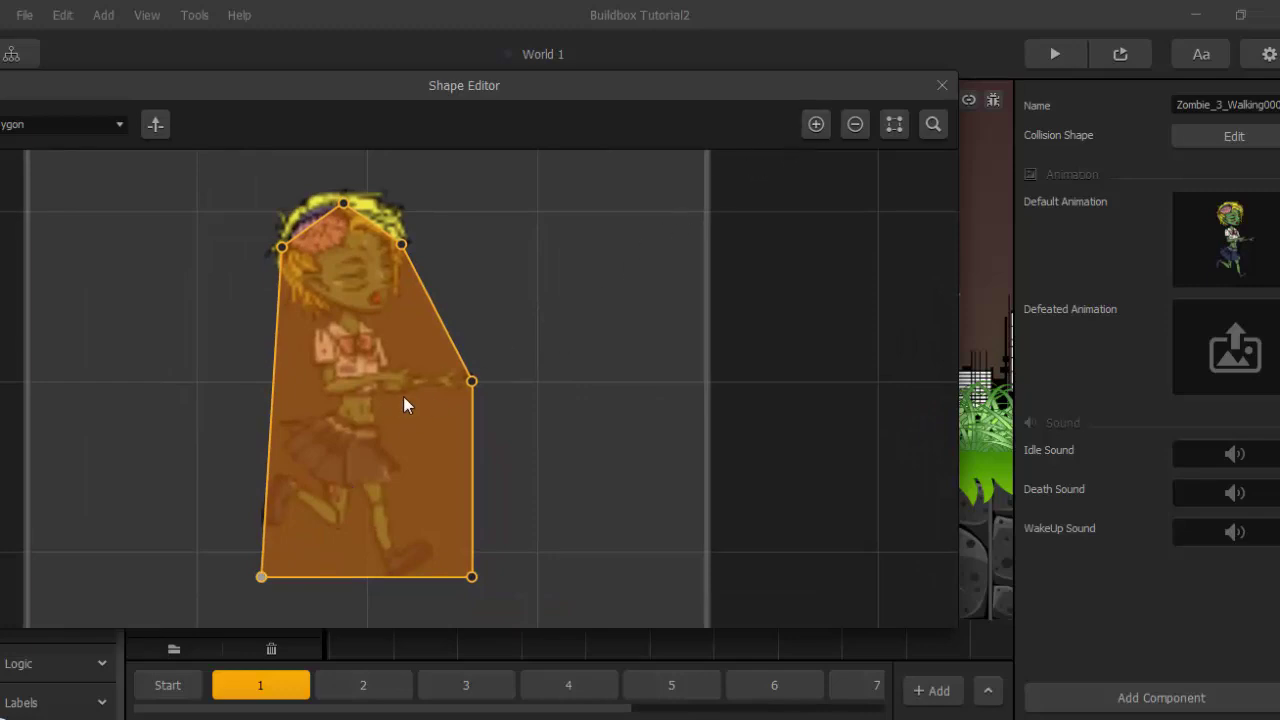
pyautogui.moveTo(263, 580); pyautogui.dragTo(292, 522)
pyautogui.click(472, 577)
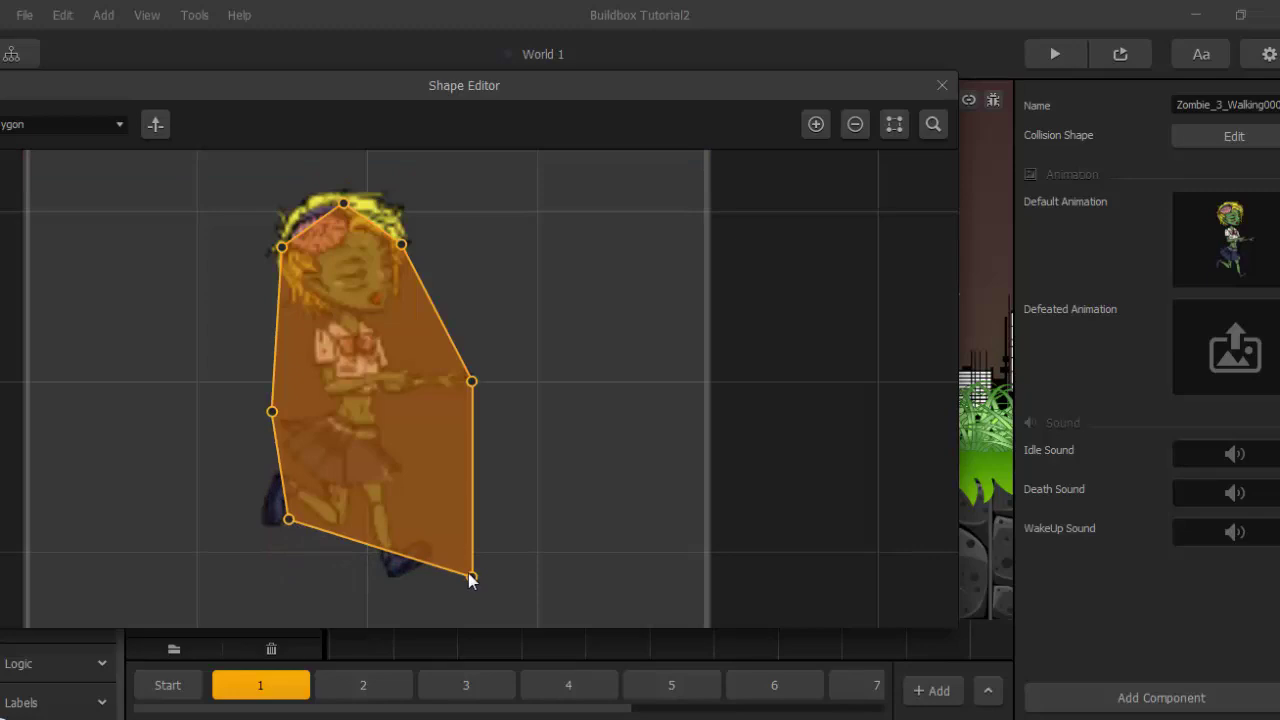
pyautogui.moveTo(472, 577); pyautogui.dragTo(414, 556)
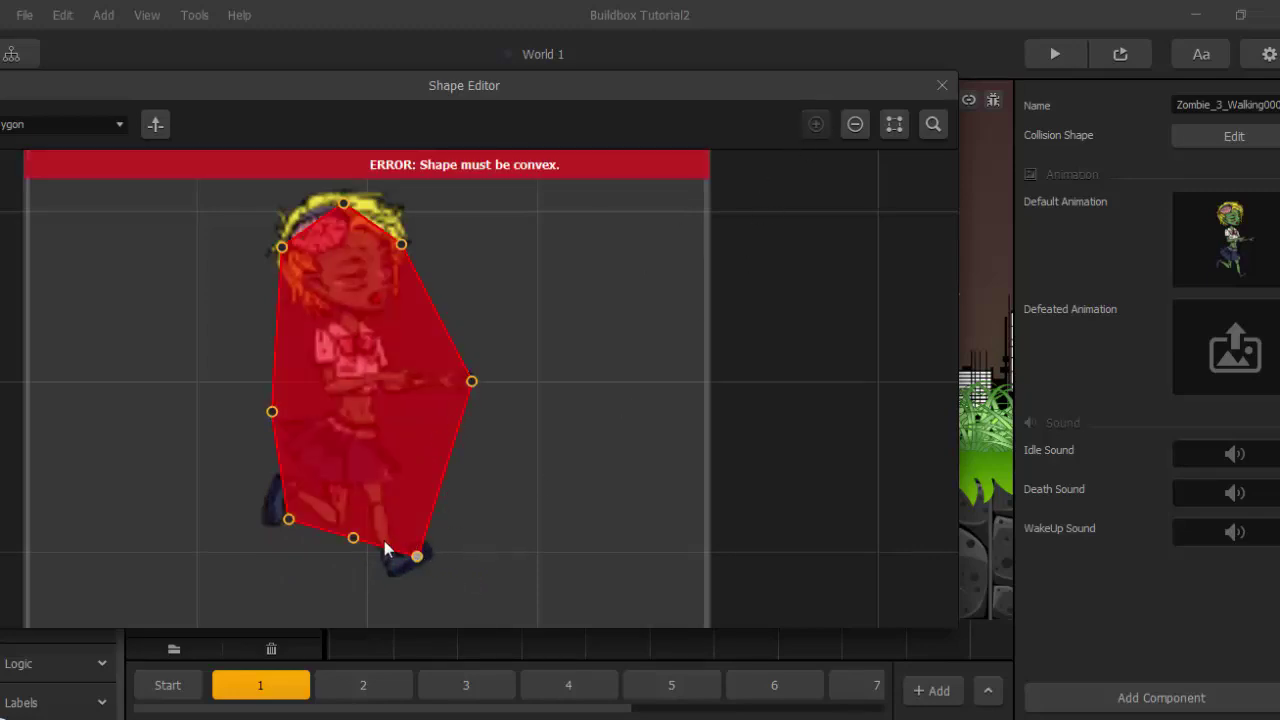
# Add a lower point between the zombie's feet, tighten the collision polygon at the arm and back, and close the shape editor.
pyautogui.moveTo(353, 539); pyautogui.dragTo(340, 571)
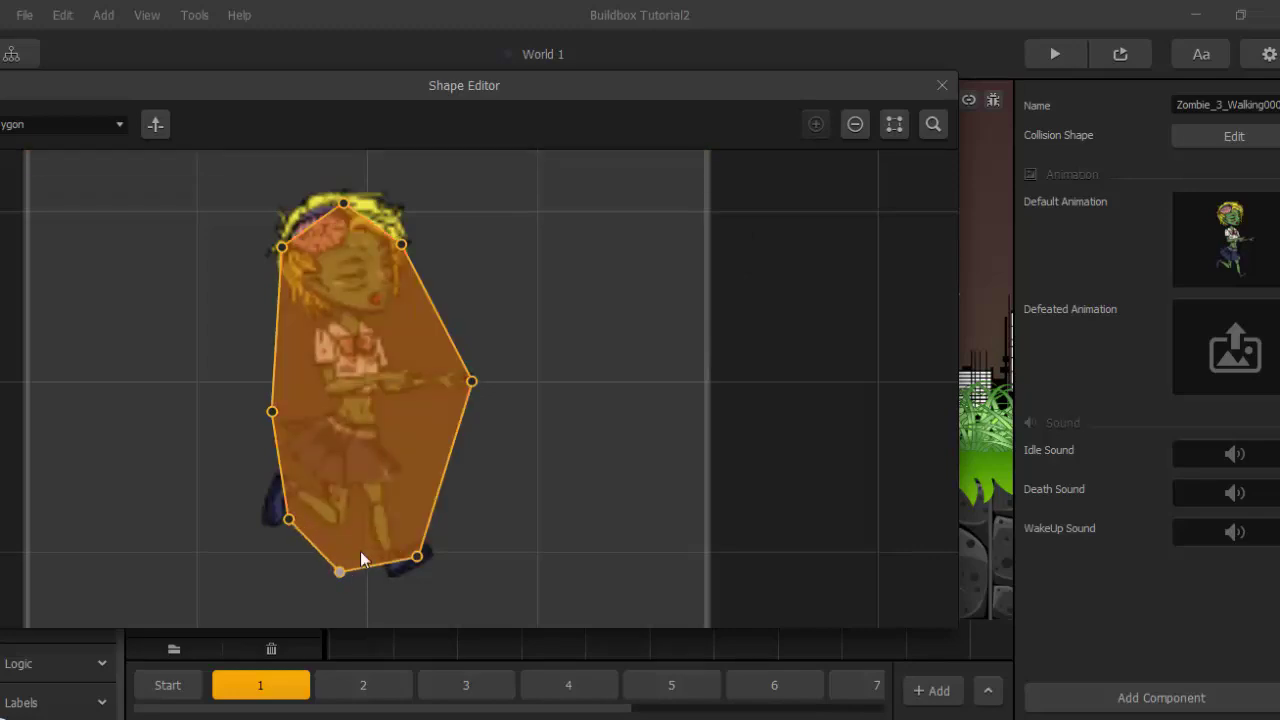
pyautogui.moveTo(471, 382); pyautogui.dragTo(422, 382)
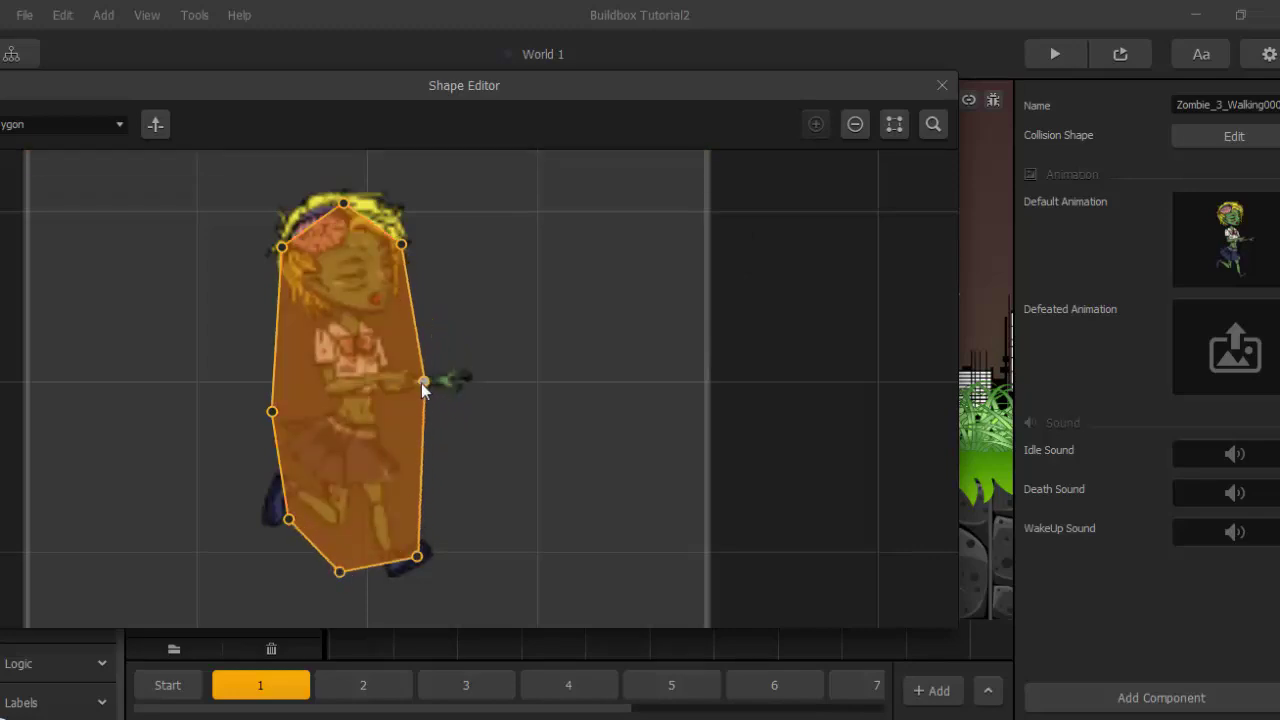
pyautogui.moveTo(272, 412); pyautogui.dragTo(282, 372)
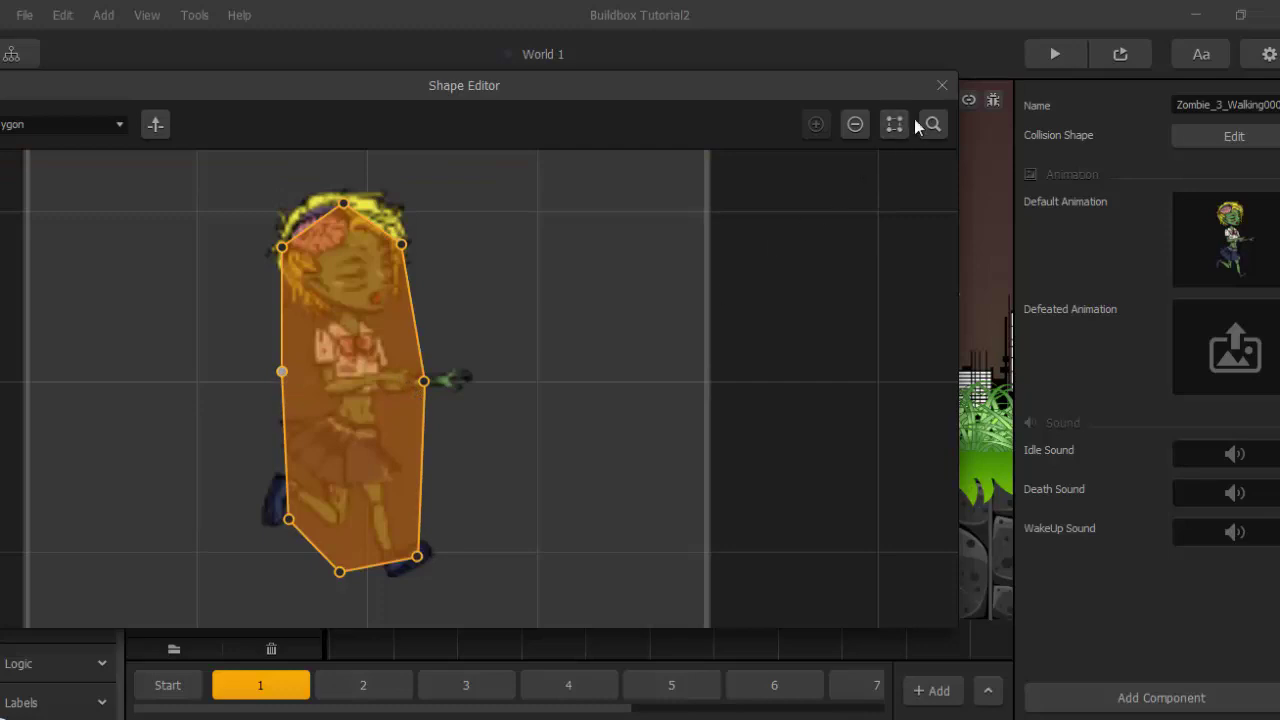
pyautogui.click(941, 85)
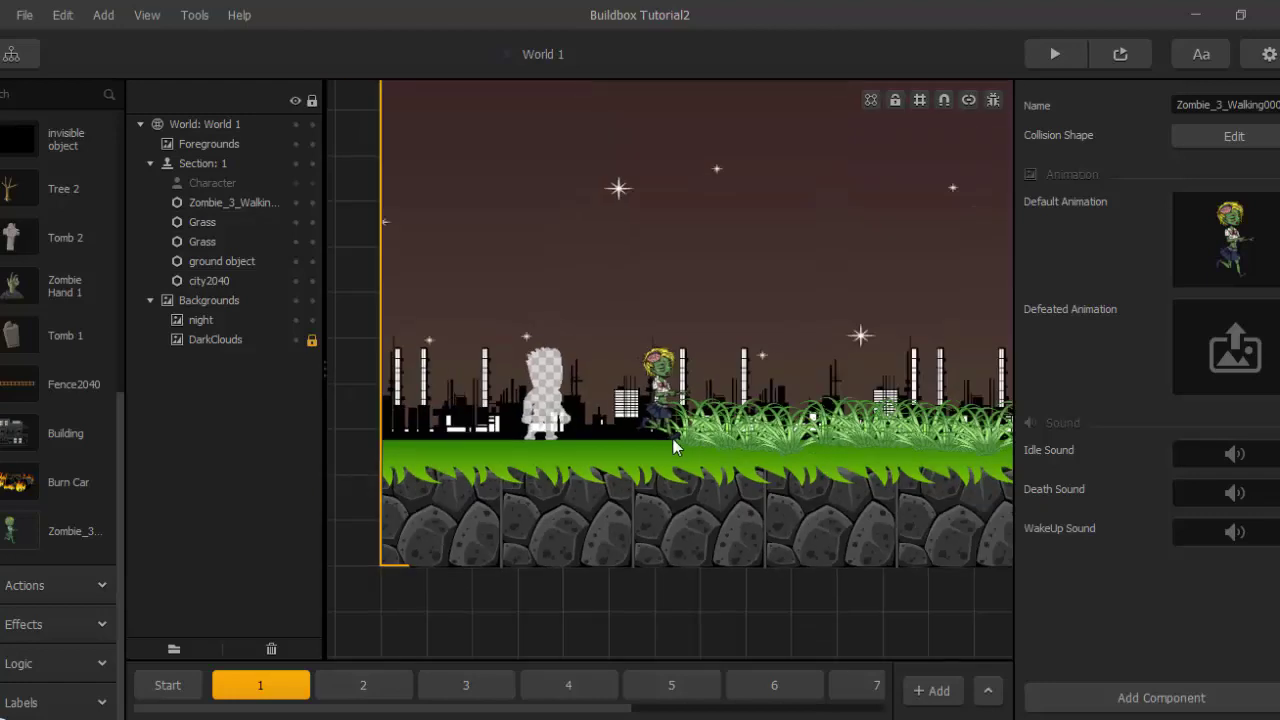
# Flip the placed walking zombie to face the character by setting its horizontal scale to -0.9.
pyautogui.scroll(-3, 690, 440)
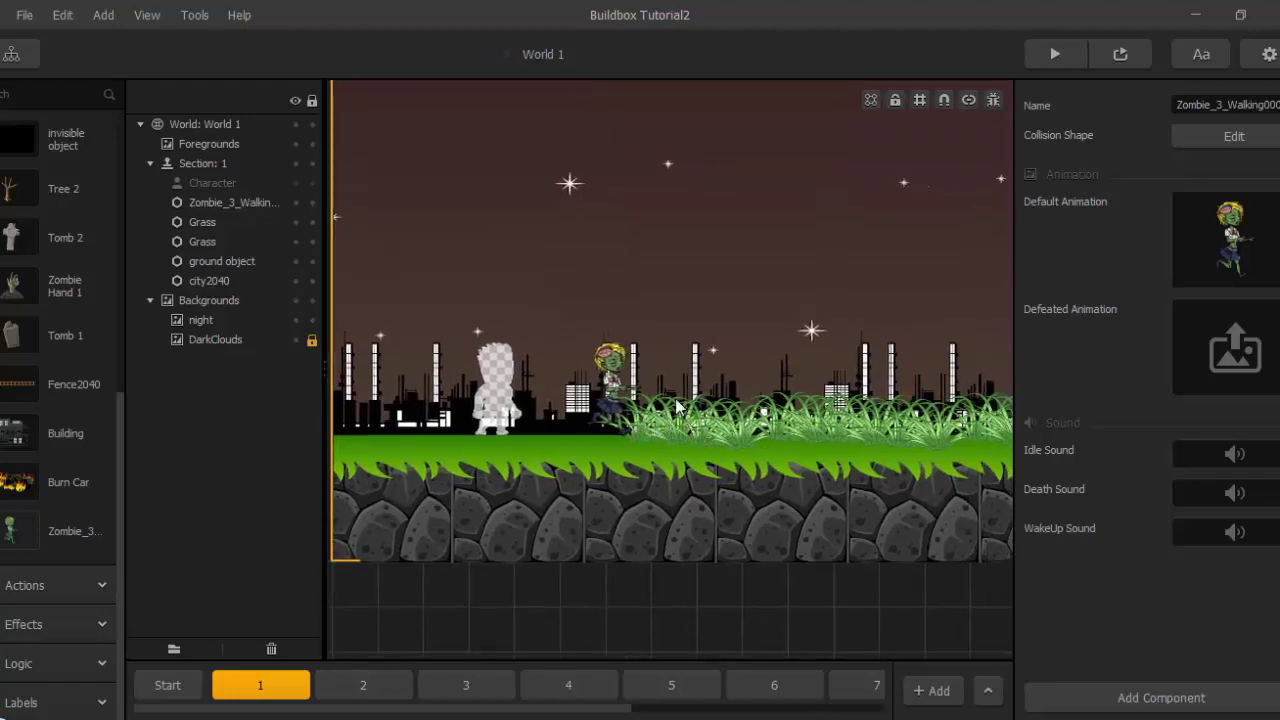
pyautogui.click(612, 385)
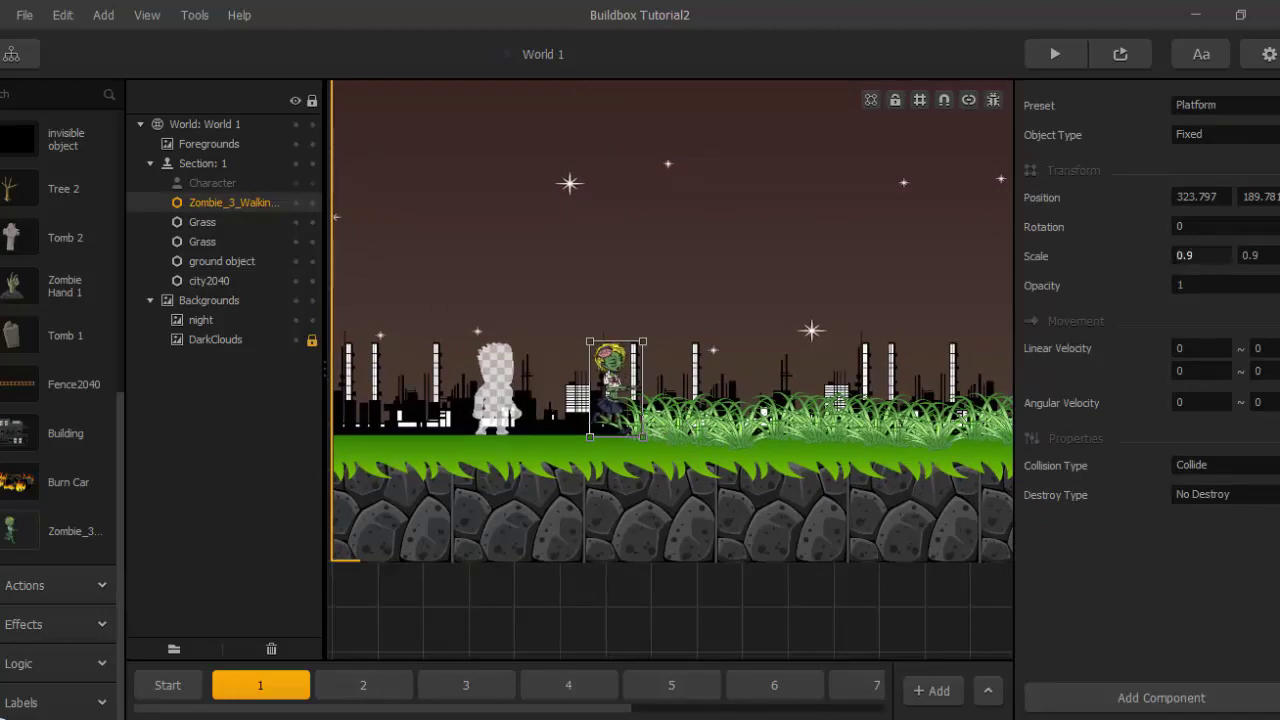
pyautogui.write('-')
pyautogui.press('Return')
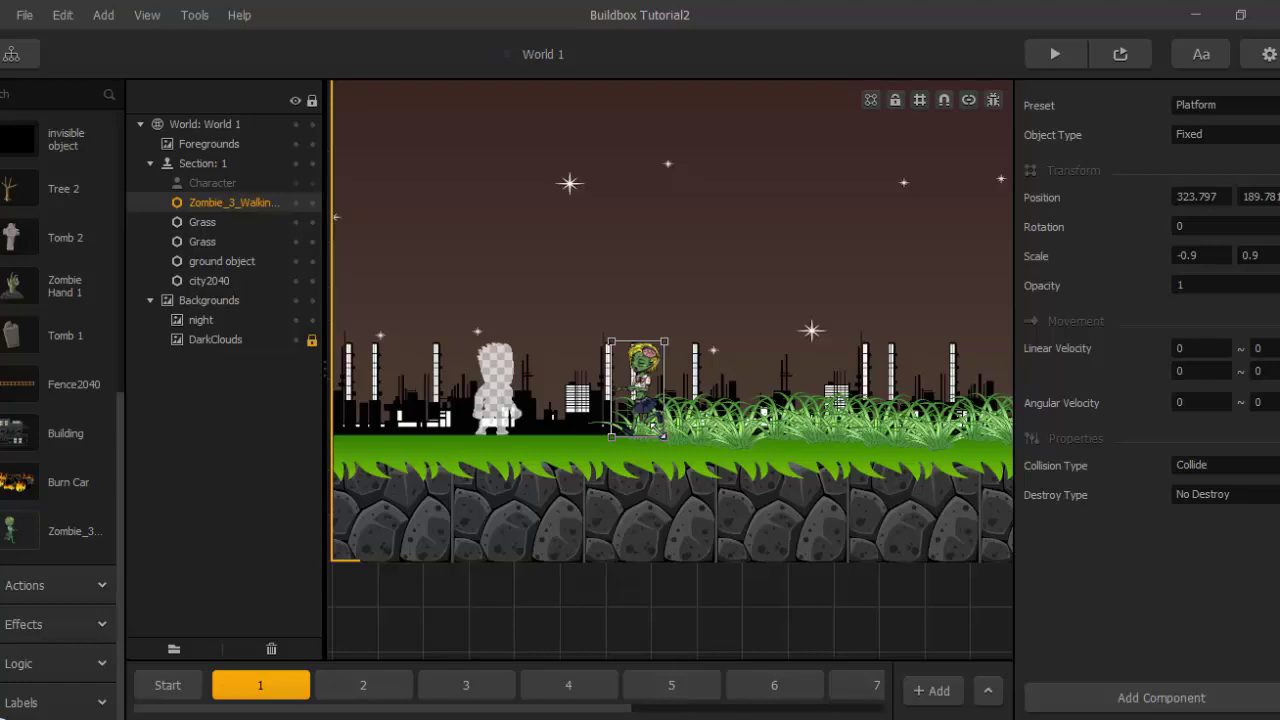
# Set the walking zombie's horizontal linear velocity to -1.
pyautogui.click(1180, 348)
pyautogui.press('Return')
pyautogui.click(1180, 348)
pyautogui.write('-1')
pyautogui.press('Return')
# Preview world 1 with the collision debug display off and jump past the enemies to check the walking zombie's movement.
pyautogui.click(1052, 64)
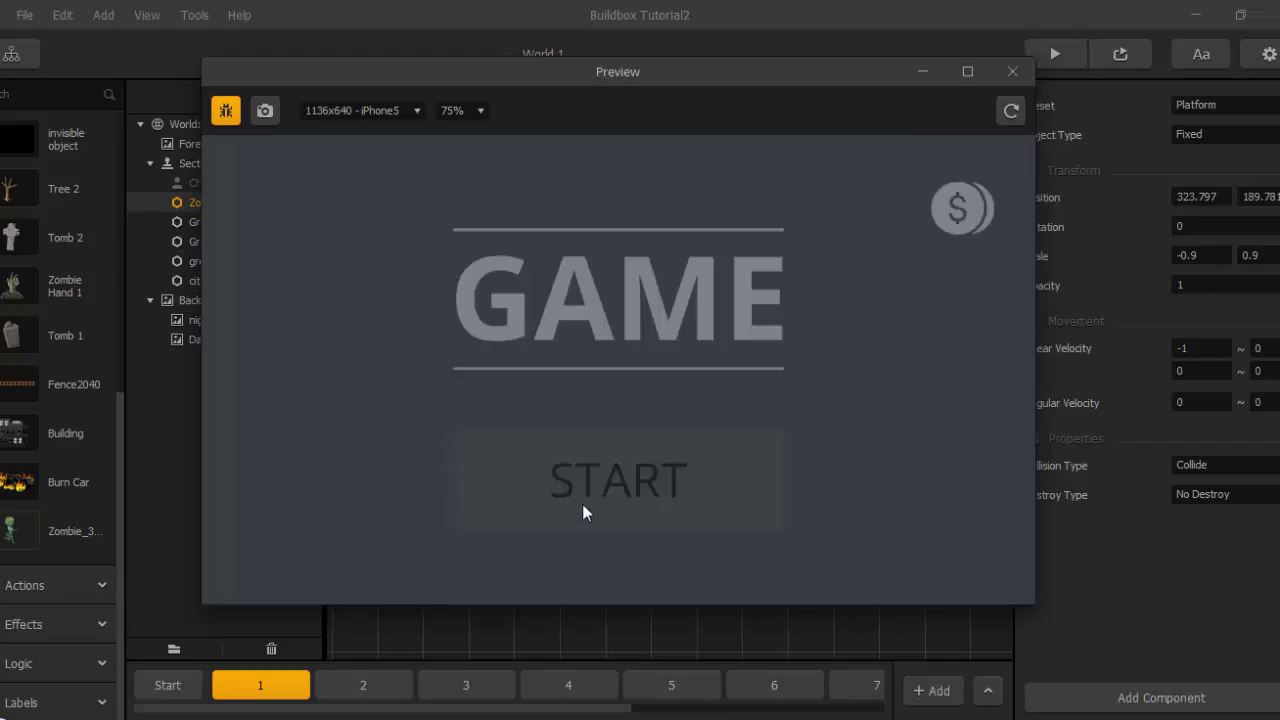
pyautogui.click(583, 507)
pyautogui.click(465, 375)
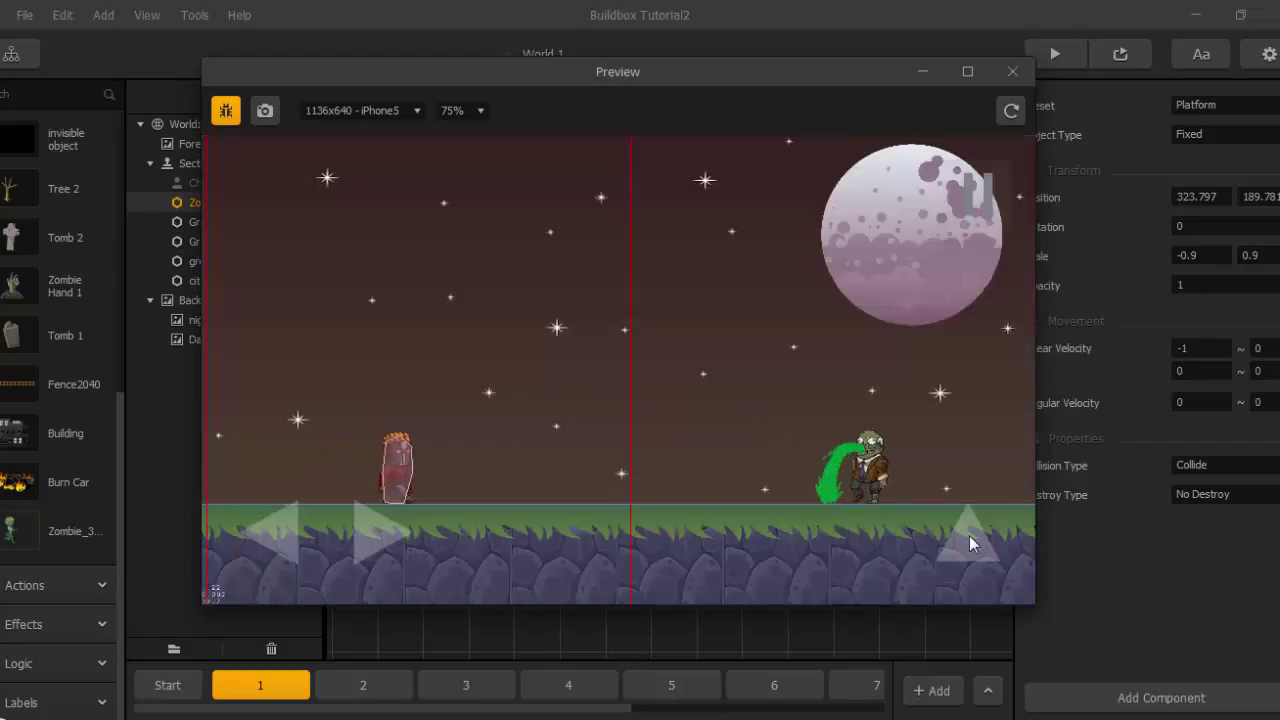
pyautogui.click(227, 116)
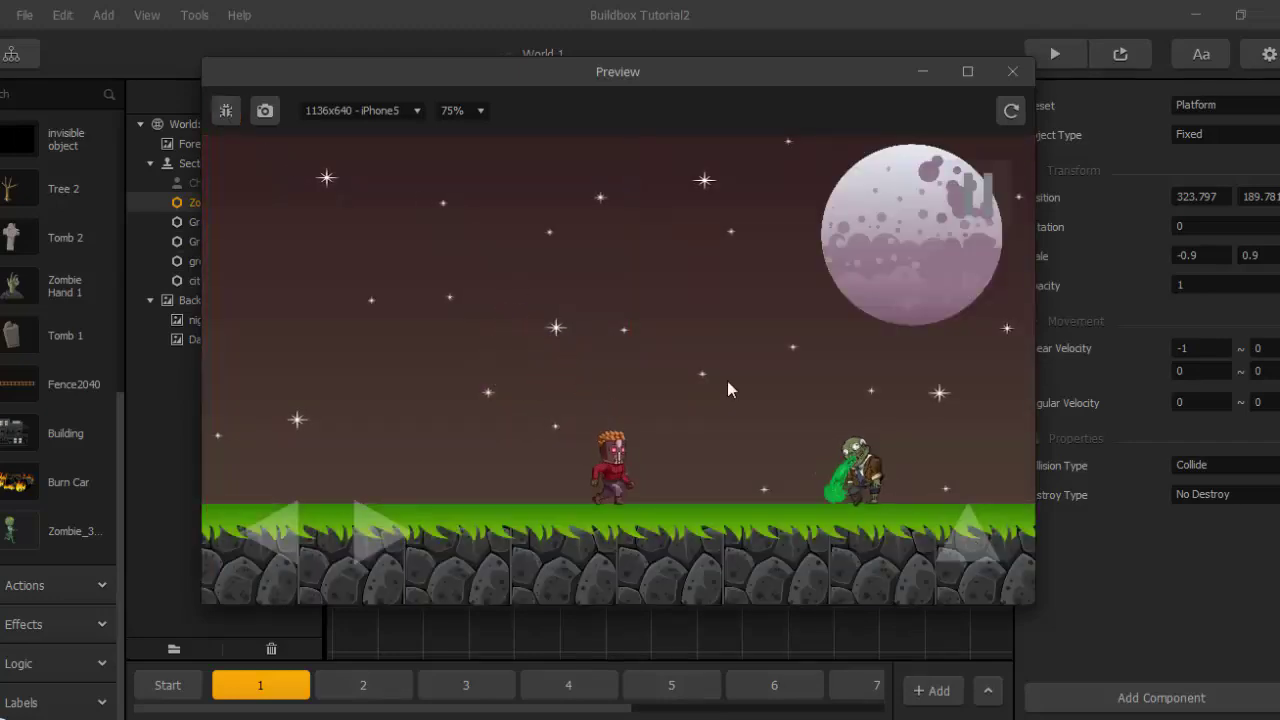
pyautogui.click(978, 533)
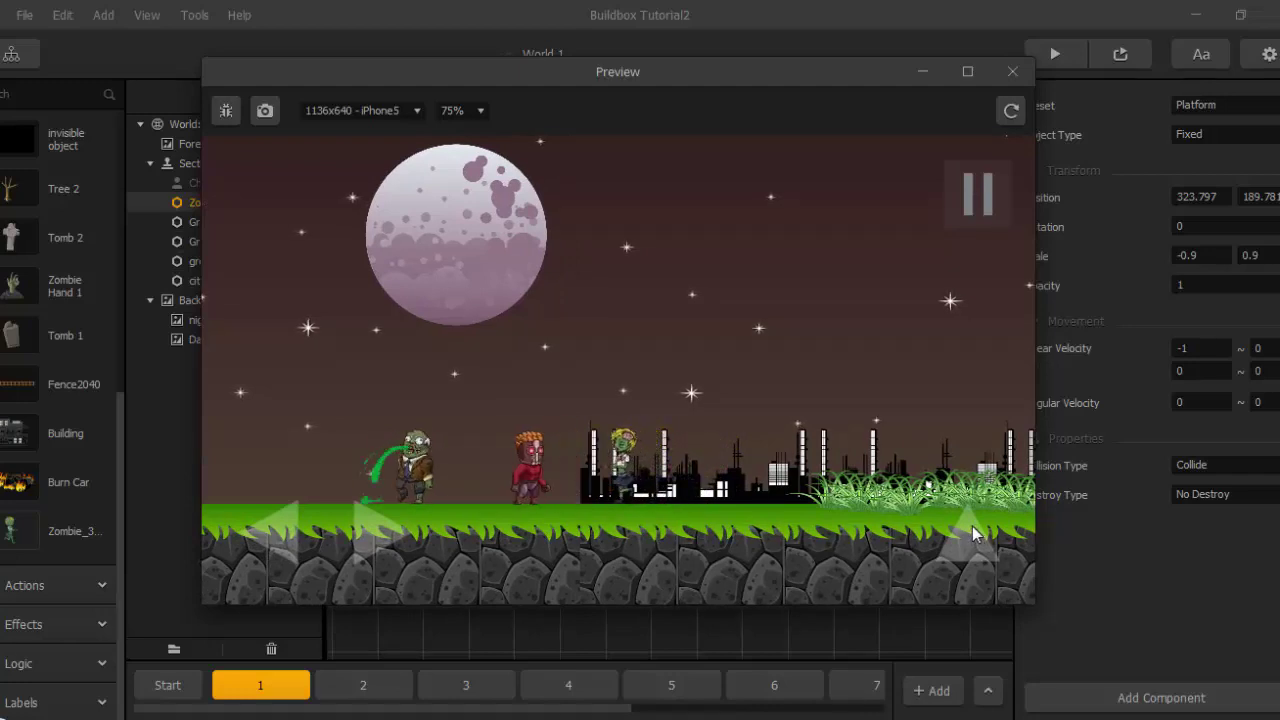
pyautogui.click(972, 527)
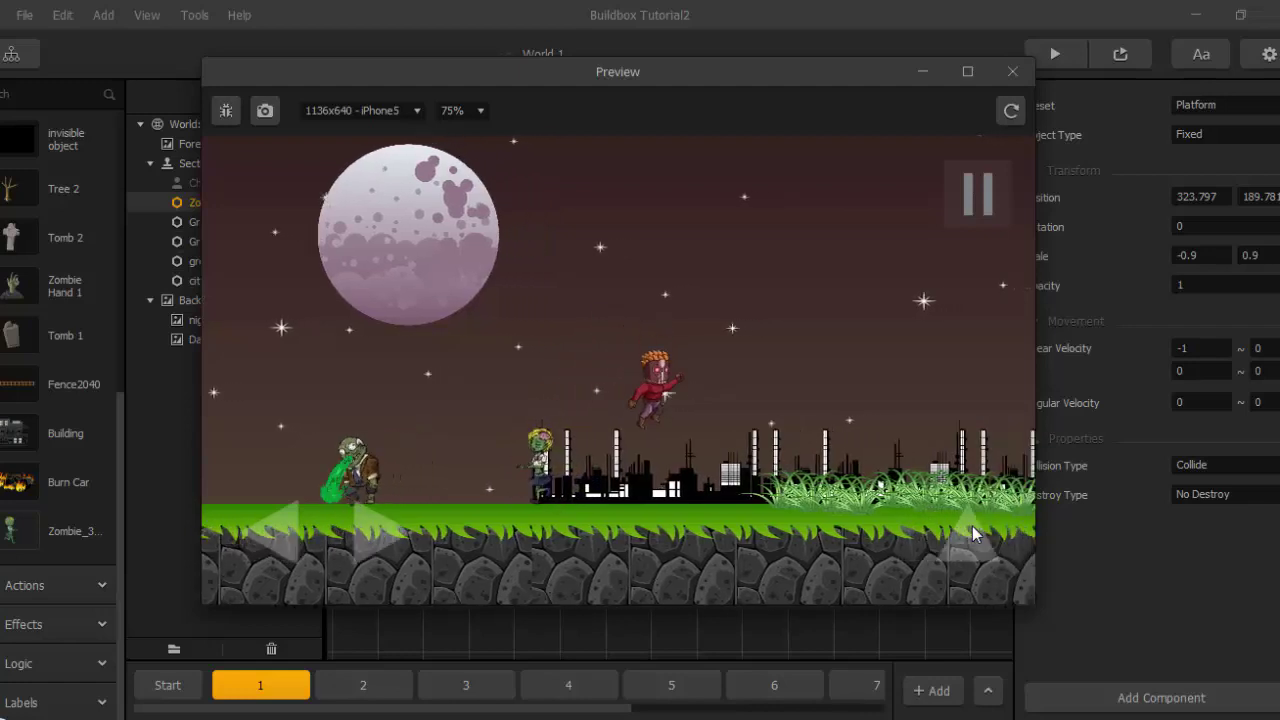
pyautogui.click(1012, 71)
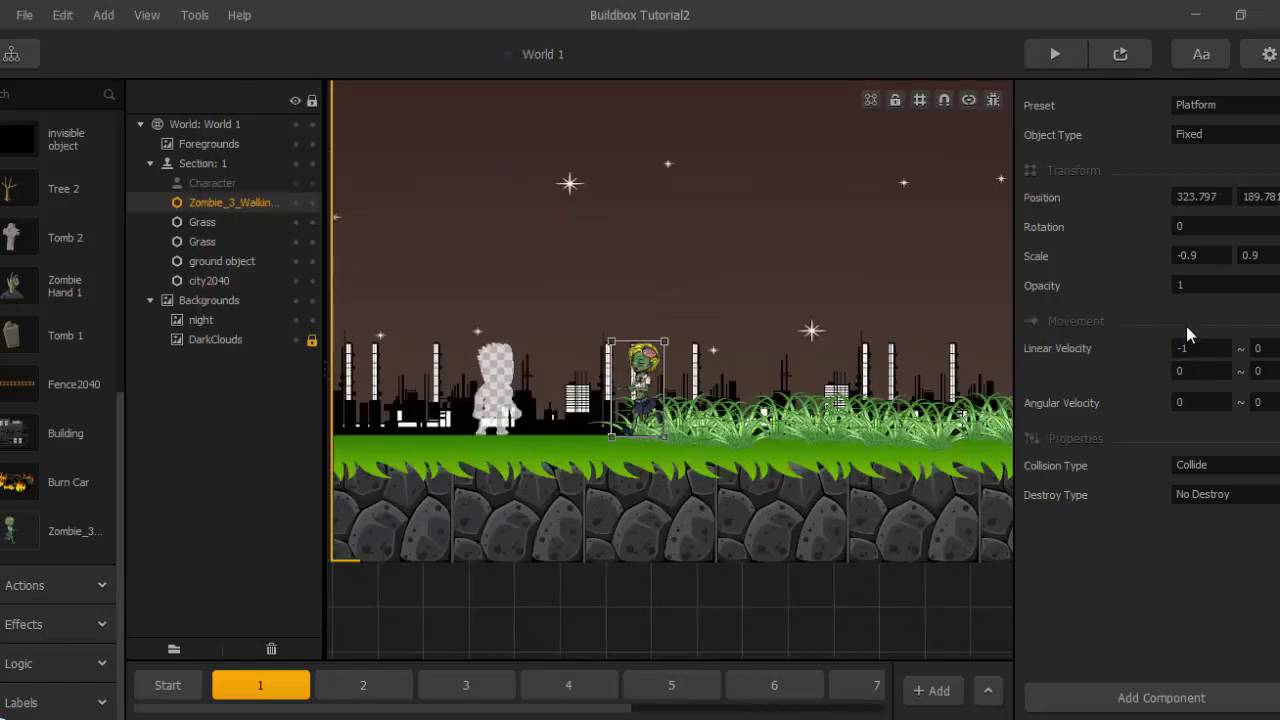
# Set the walking zombie's horizontal linear velocity to -3.
pyautogui.click(1197, 347)
pyautogui.press('BackSpace')
pyautogui.write('3')
pyautogui.click(1117, 388)
# Preview world 1 again and play up to the walking zombie to check its speed and its contact with the character.
pyautogui.click(1049, 56)
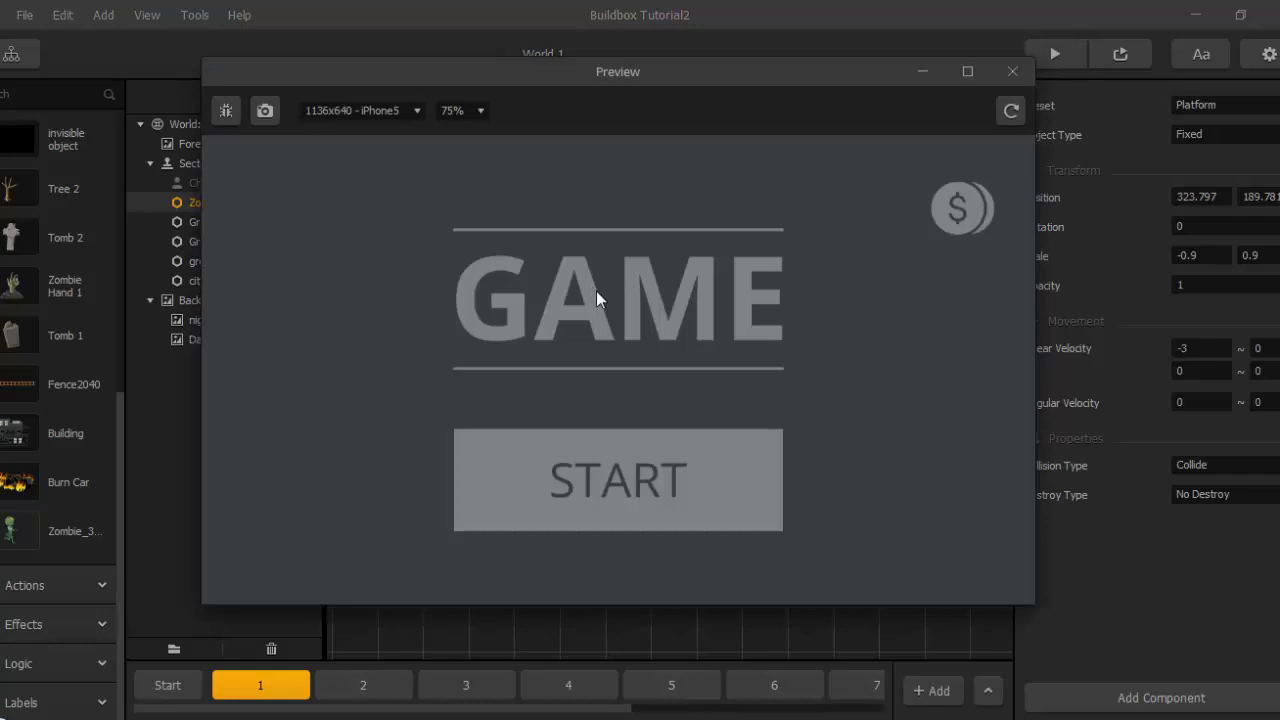
pyautogui.click(523, 490)
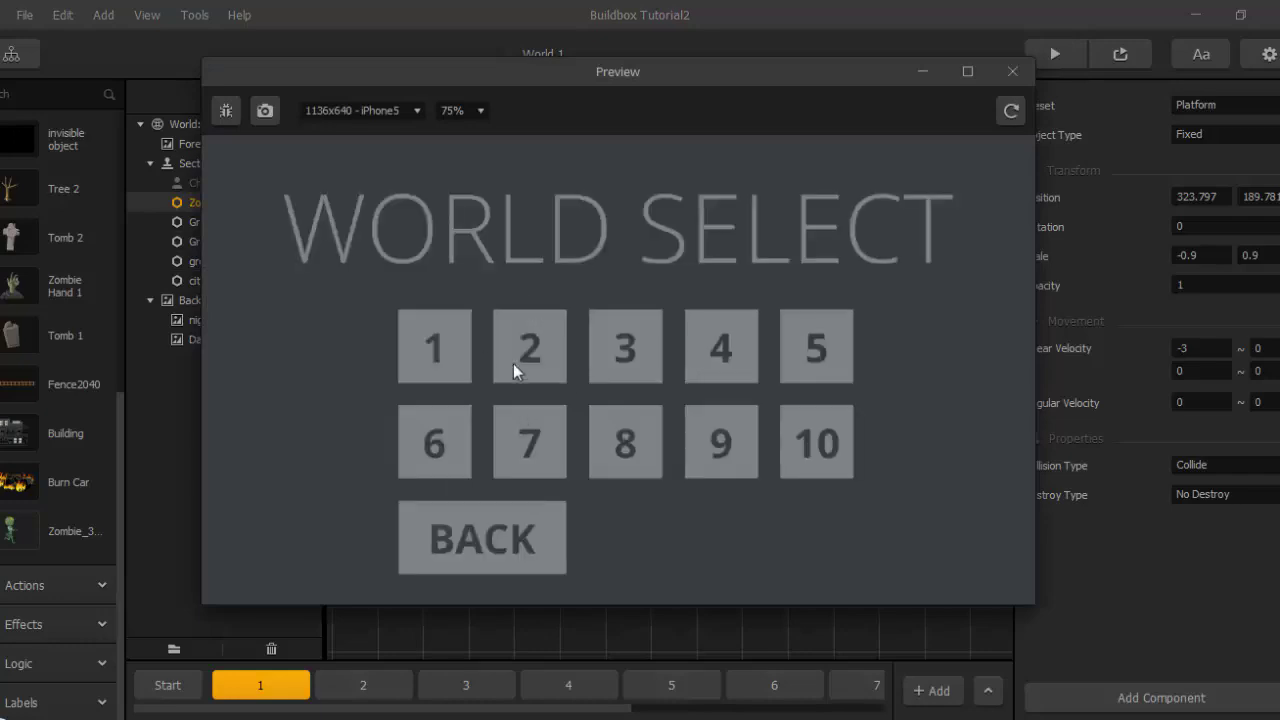
pyautogui.click(443, 352)
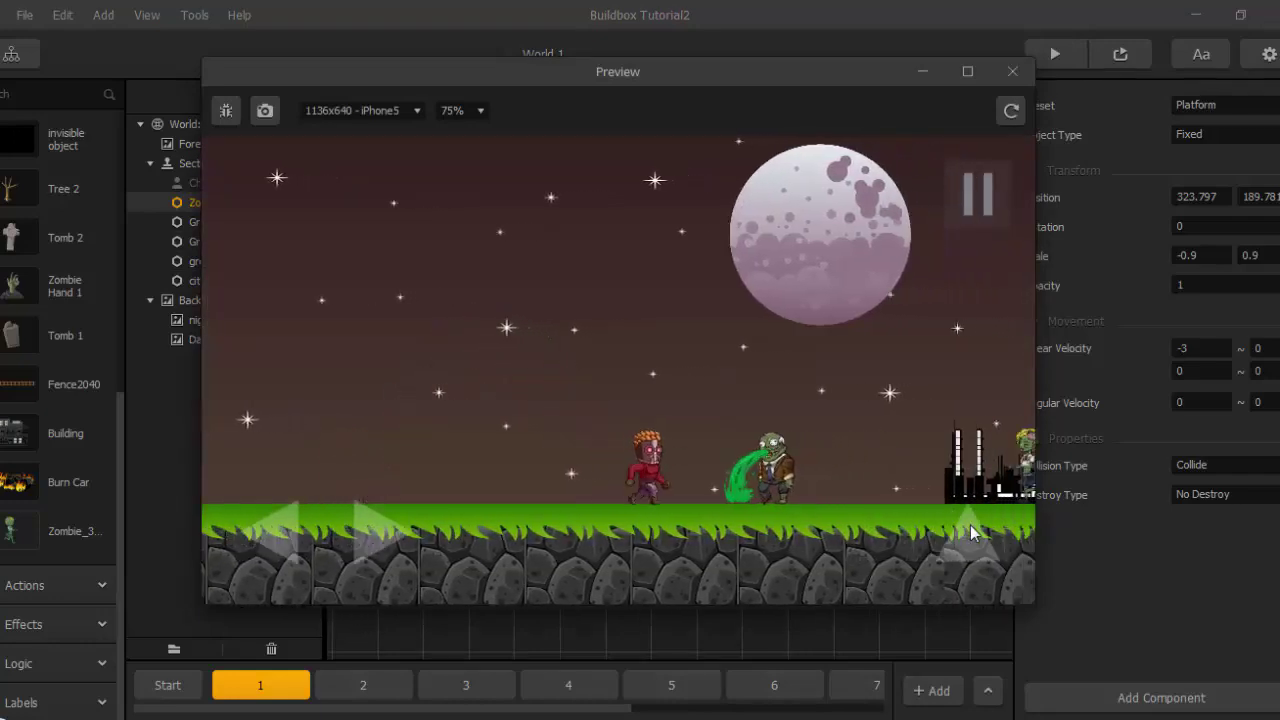
pyautogui.click(970, 525)
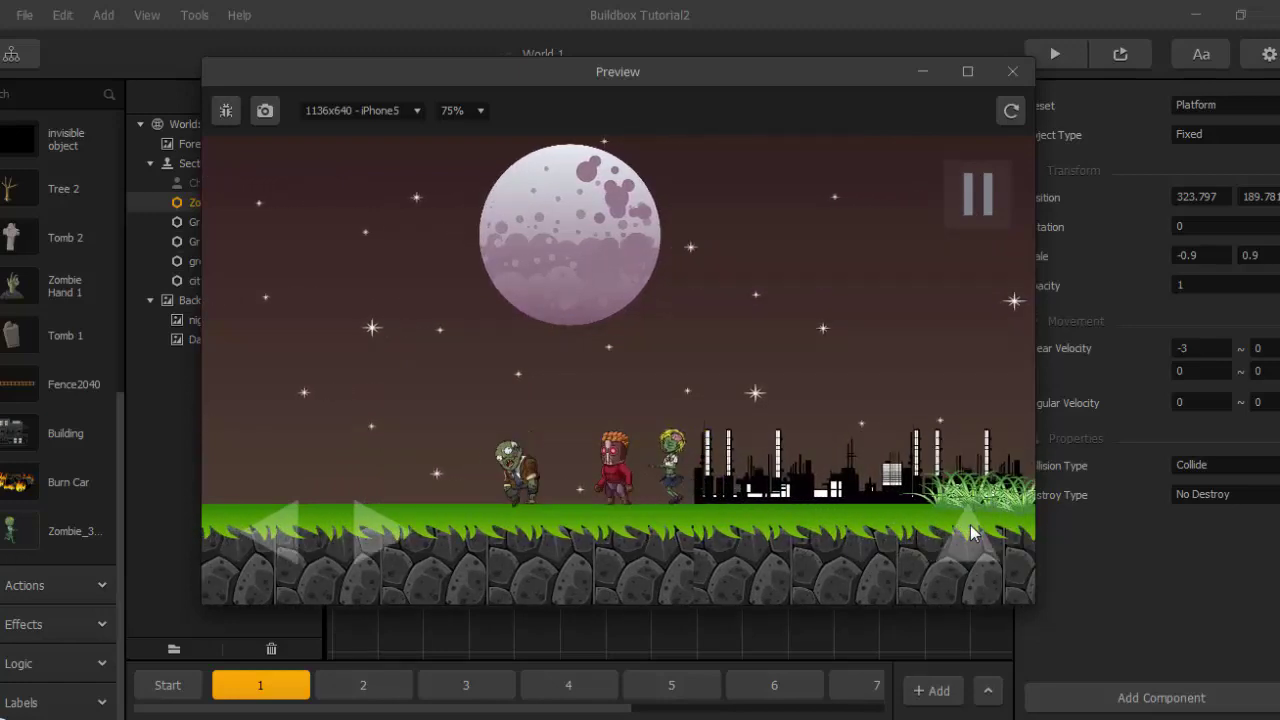
pyautogui.click(970, 525)
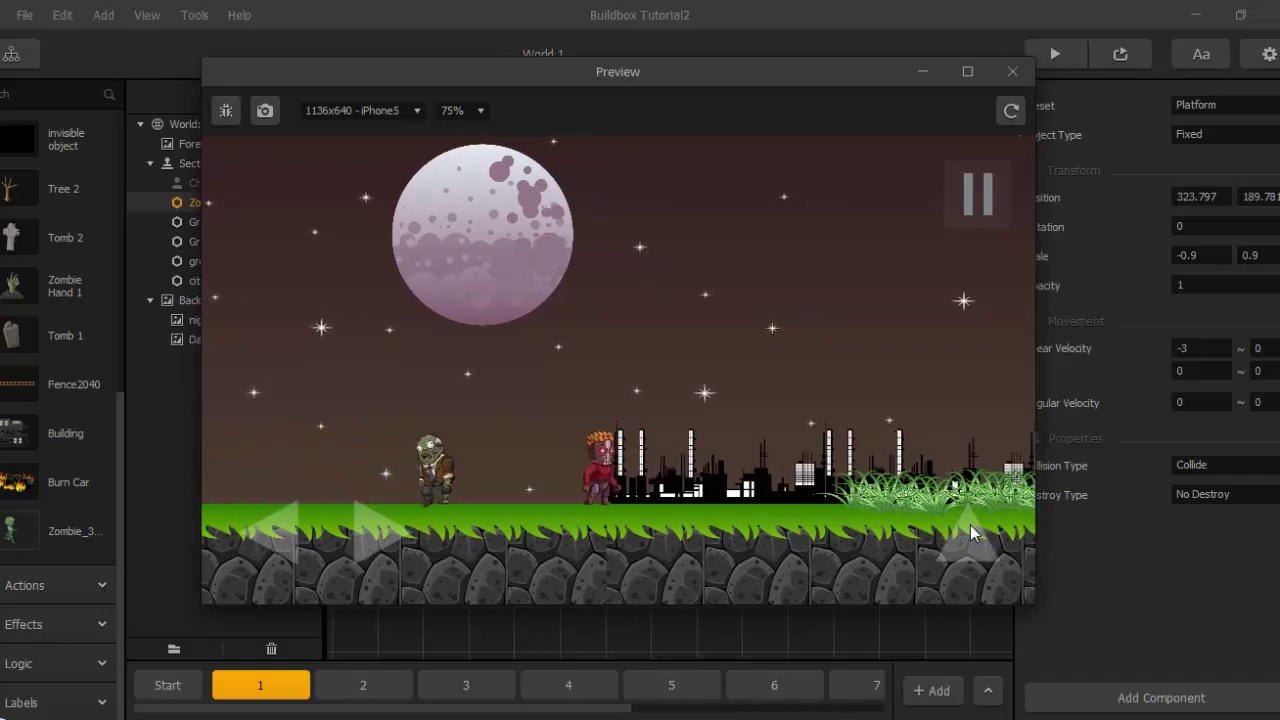
pyautogui.click(1013, 76)
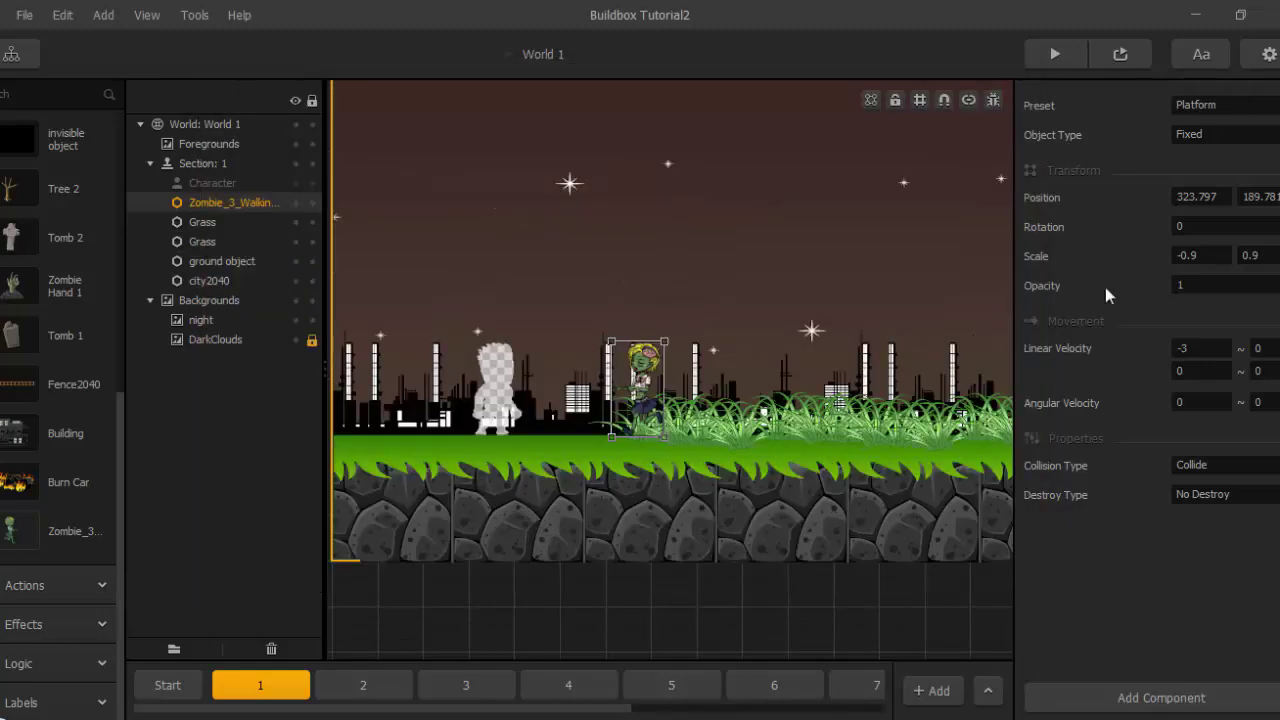
# Set the walking zombie's destroy type to Destroy Character and its preset to Enemy.
pyautogui.click(1224, 492)
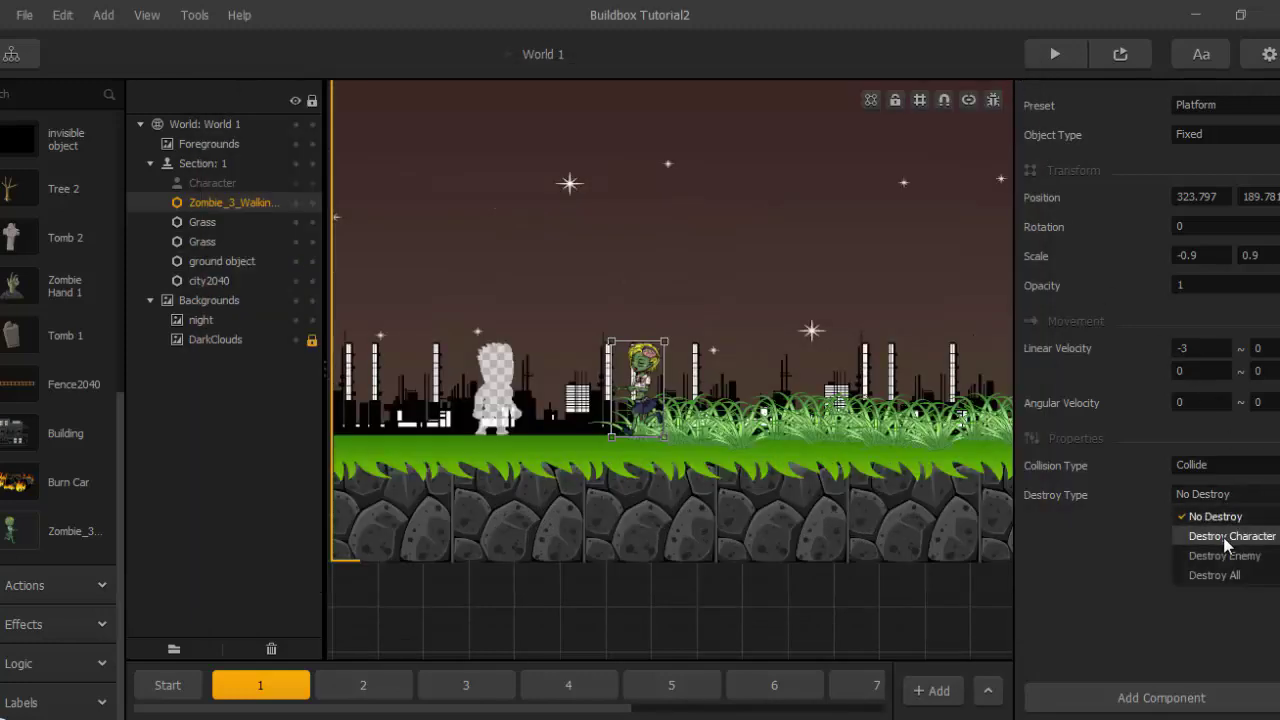
pyautogui.click(1224, 537)
pyautogui.click(1198, 100)
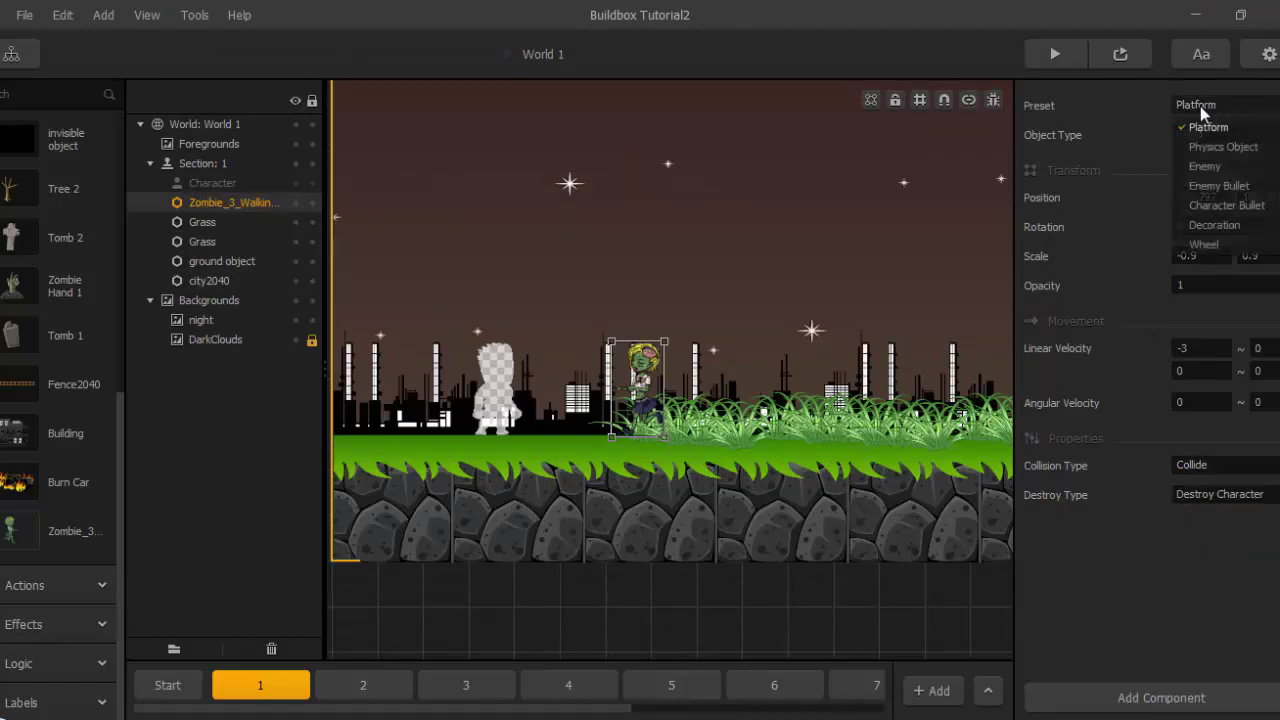
pyautogui.click(1202, 168)
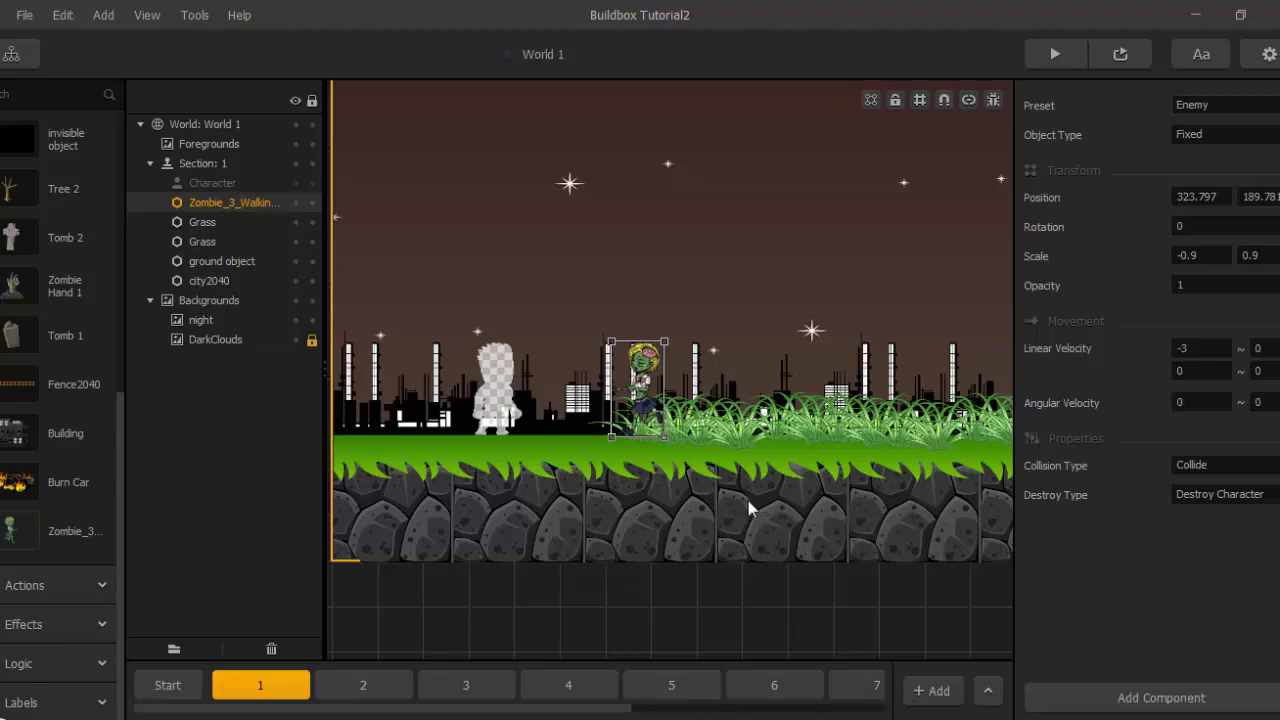
# Place a Transform logic object behind the character at about 46, 170 and set its affected asset to the Zombie_3_Walking asset.
pyautogui.scroll(-1, 713, 580)
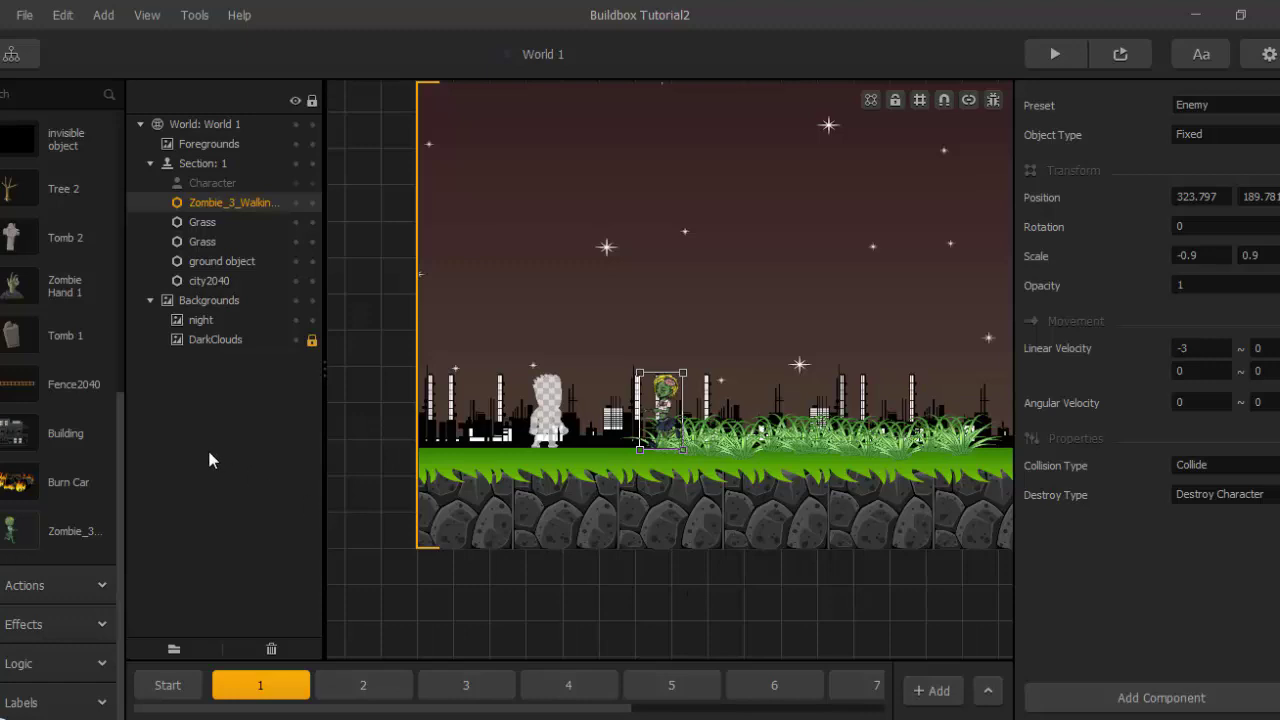
pyautogui.click(62, 670)
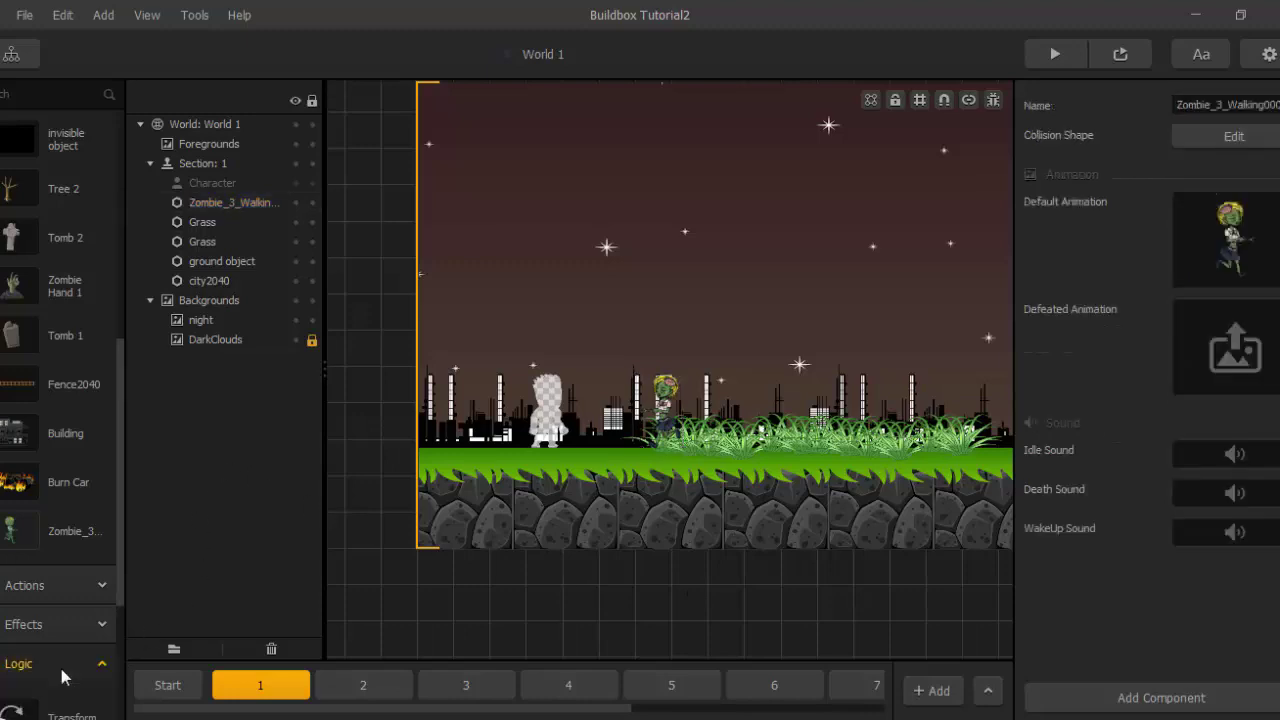
pyautogui.scroll(-3, 62, 677)
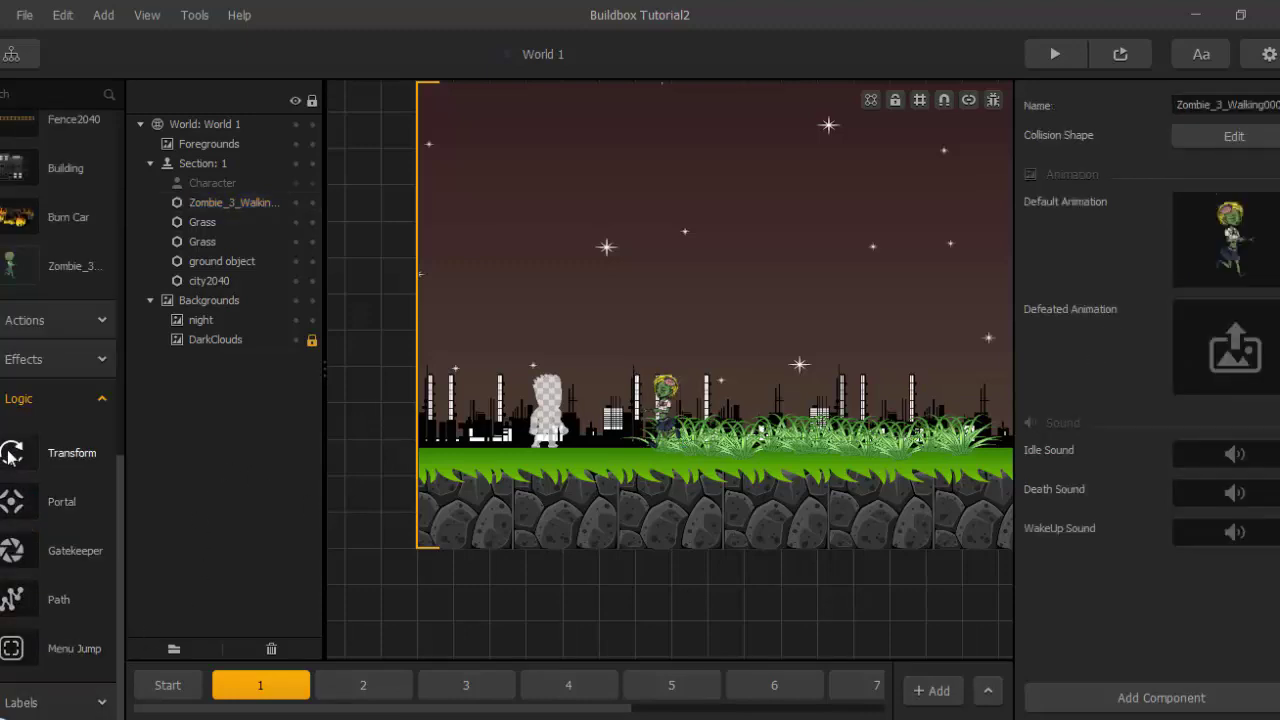
pyautogui.moveTo(18, 455); pyautogui.dragTo(445, 430)
pyautogui.scroll(2, 450, 422)
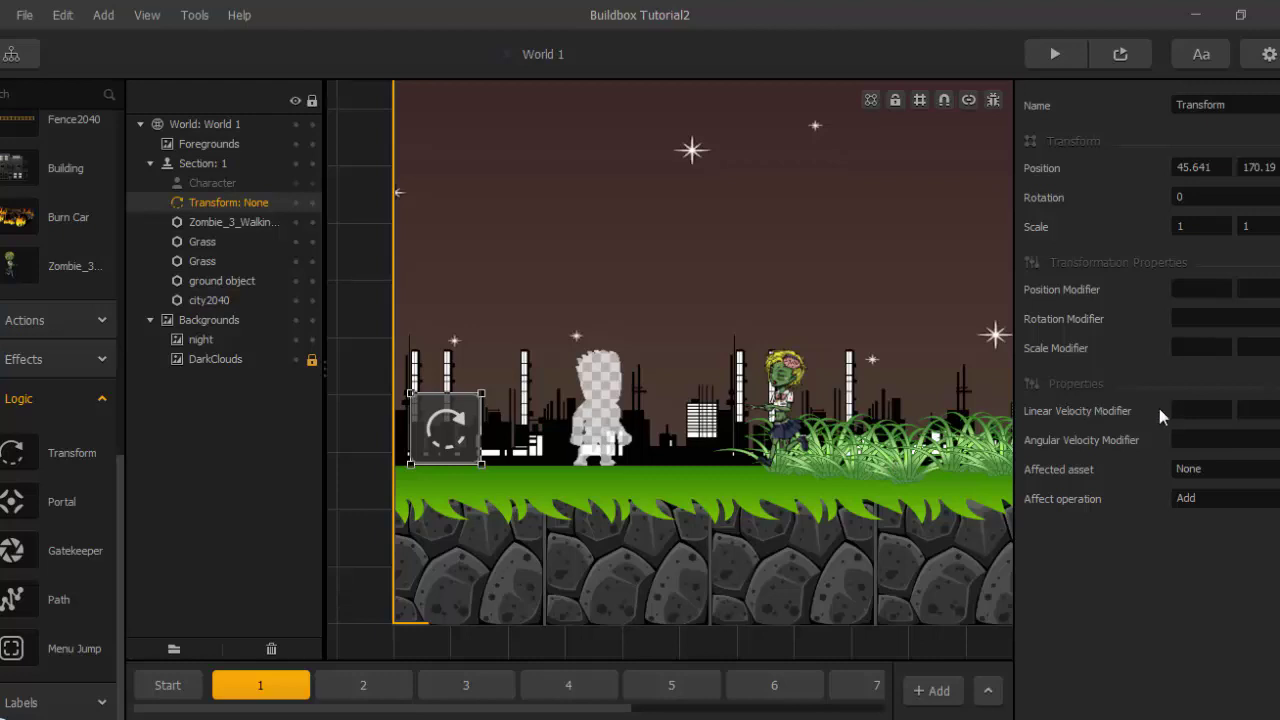
pyautogui.click(1203, 475)
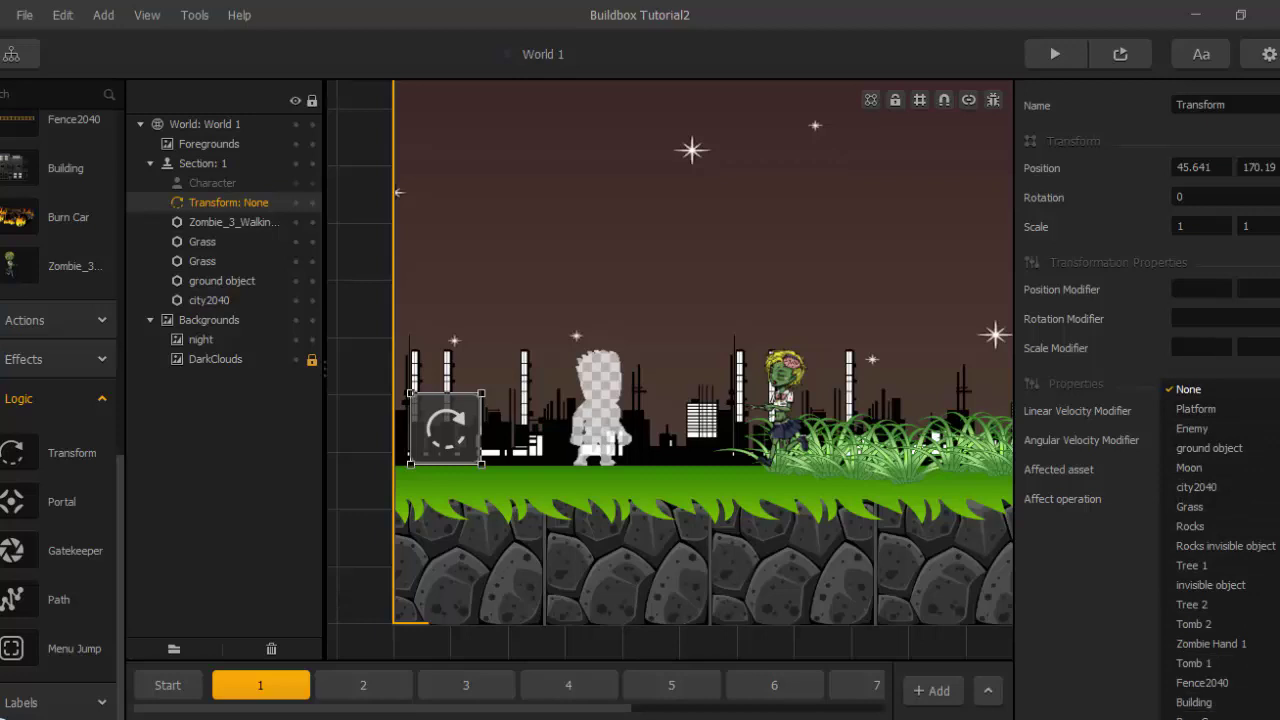
pyautogui.click(1205, 714)
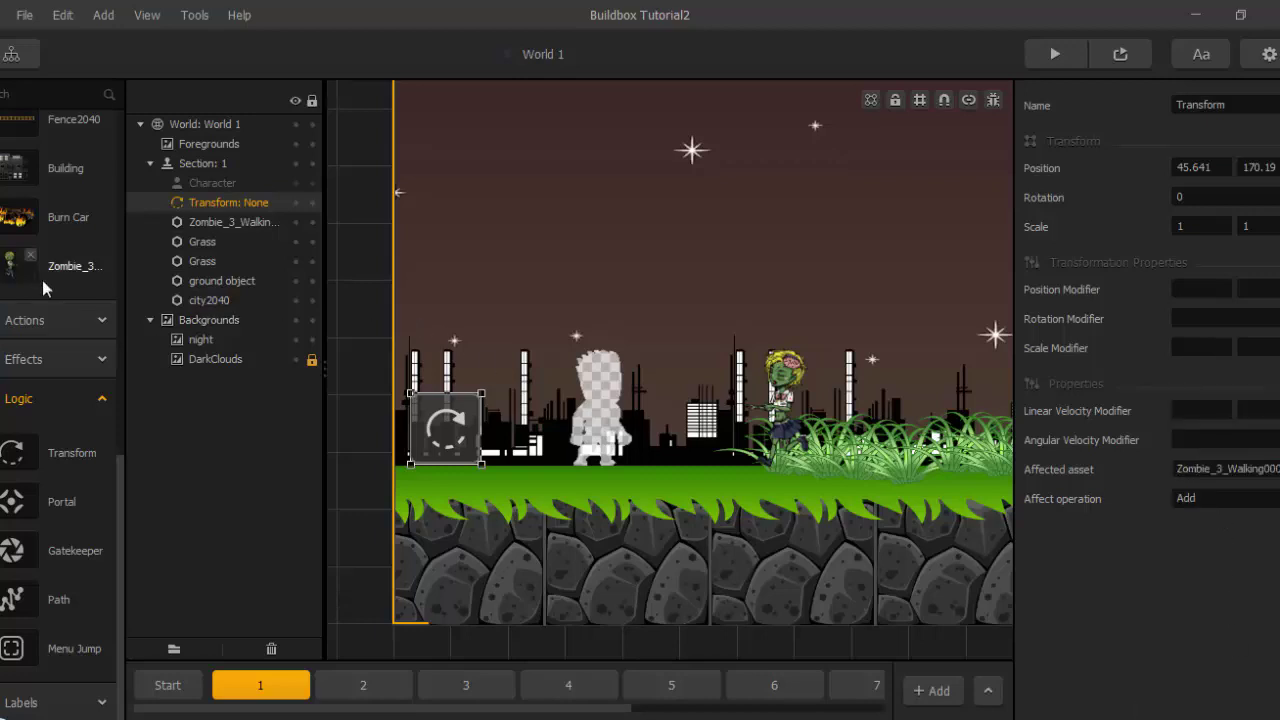
# Rename the walking zombie asset as Zombie Girl.
pyautogui.click(15, 267)
pyautogui.moveTo(1278, 105); pyautogui.dragTo(1210, 107)
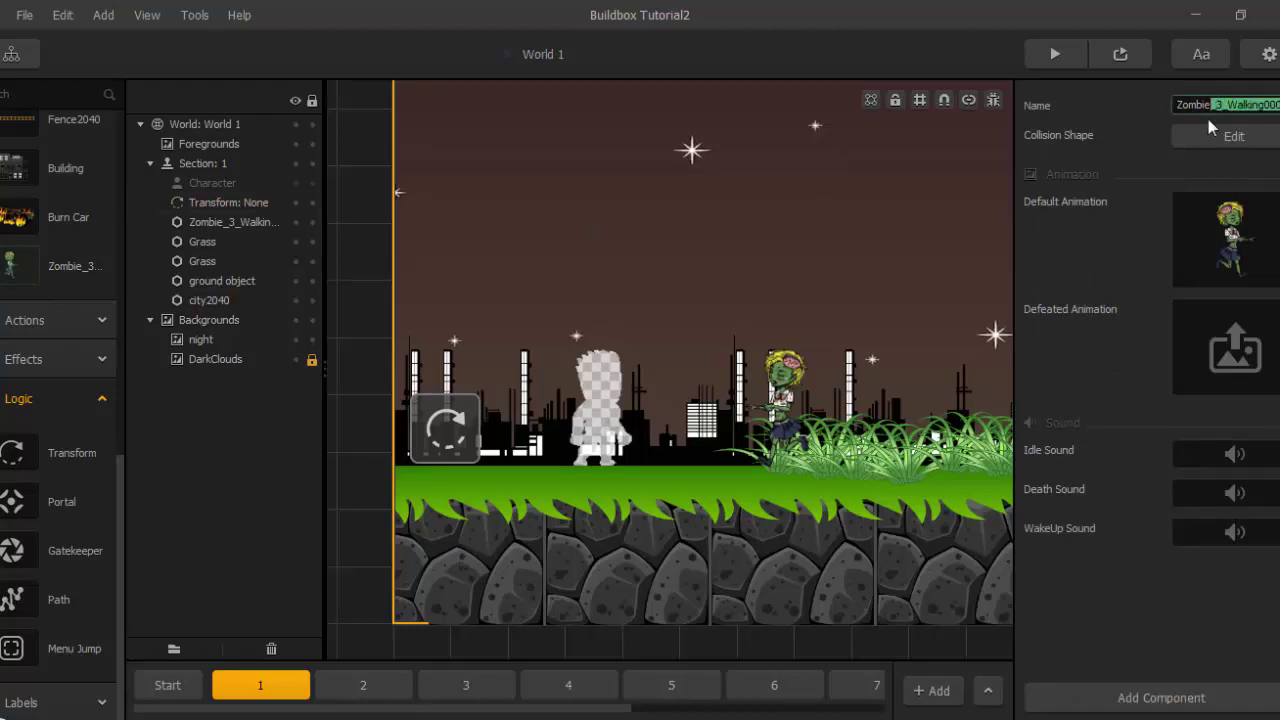
pyautogui.press('BackSpace')
pyautogui.press('Return')
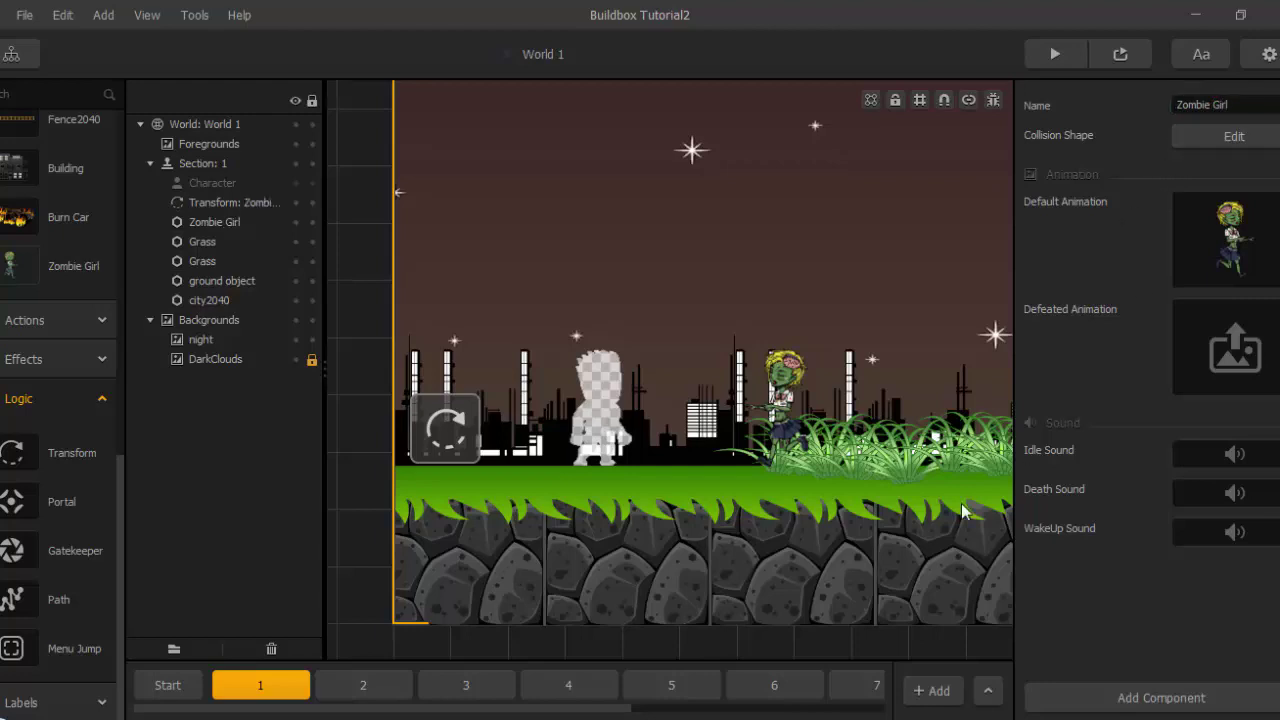
# Set the affect operation of the Transform logic object behind the character to Replace.
pyautogui.click(410, 452)
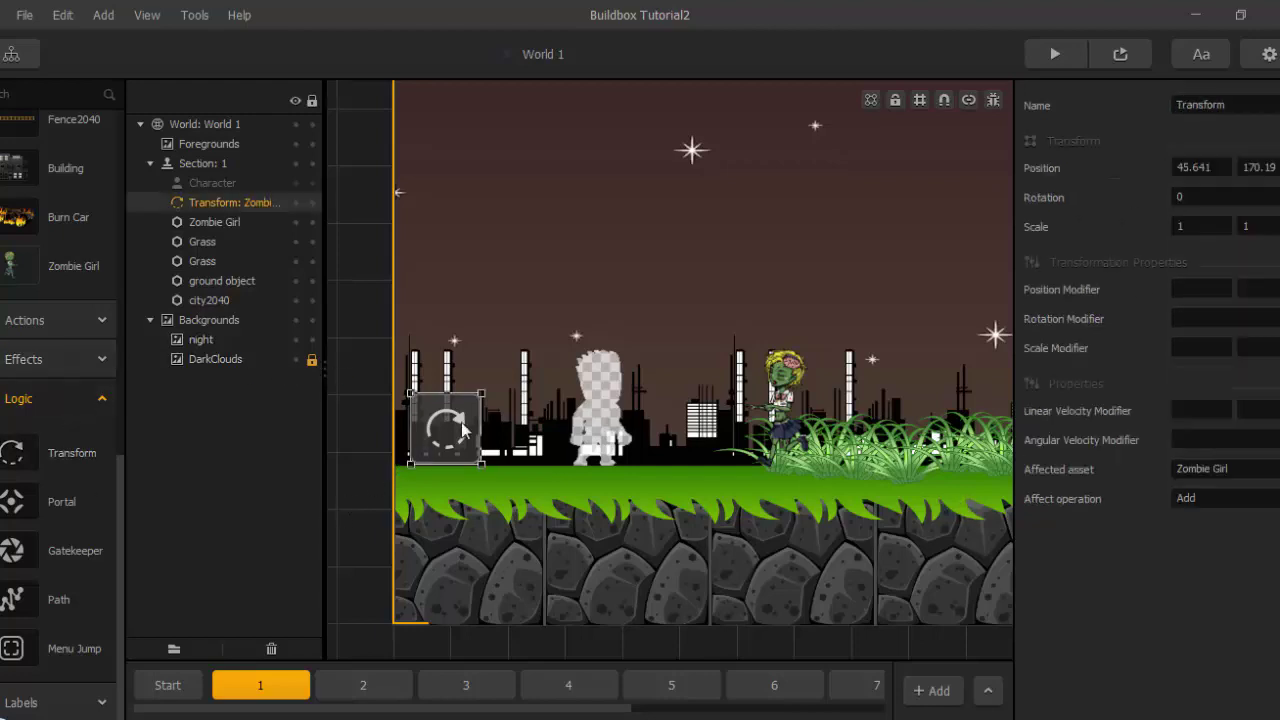
pyautogui.click(1209, 490)
pyautogui.click(1213, 559)
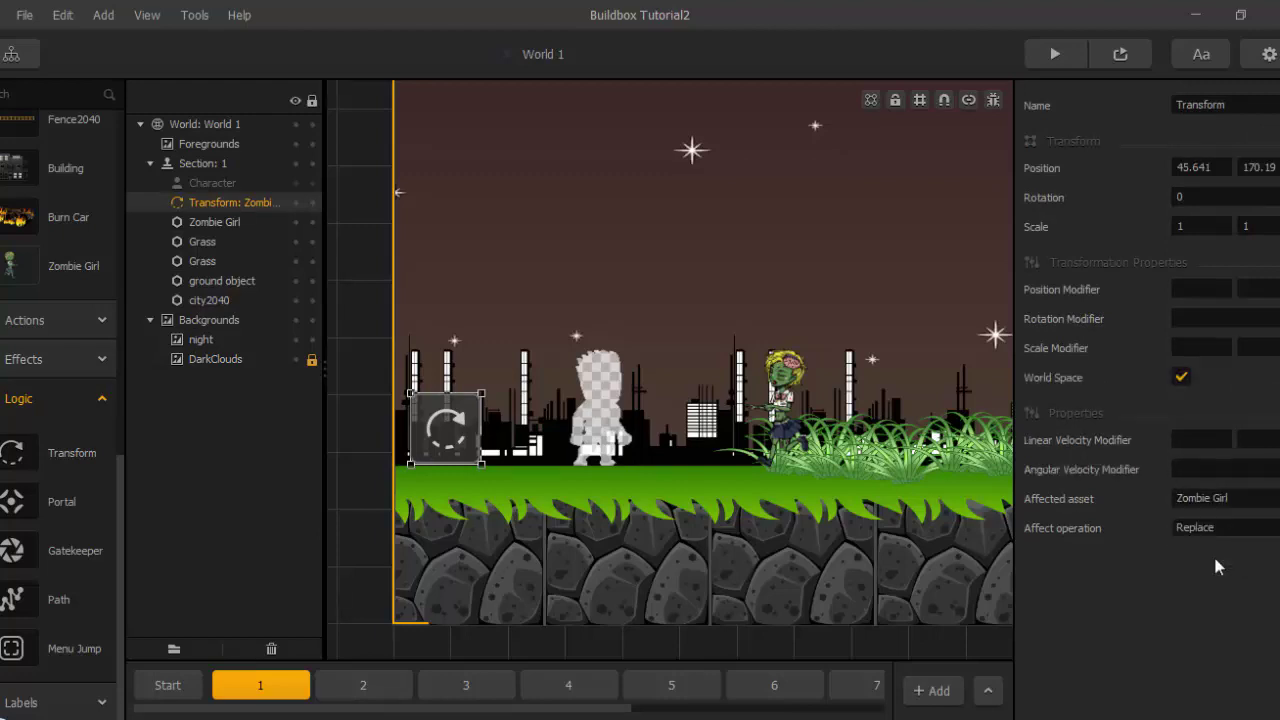
# Set the horizontal linear velocity modifier of the Transform object behind the character to 3.
pyautogui.click(1208, 442)
pyautogui.press('Return')
pyautogui.click(1182, 440)
pyautogui.press('BackSpace')
pyautogui.scroll(-1, 930, 440)
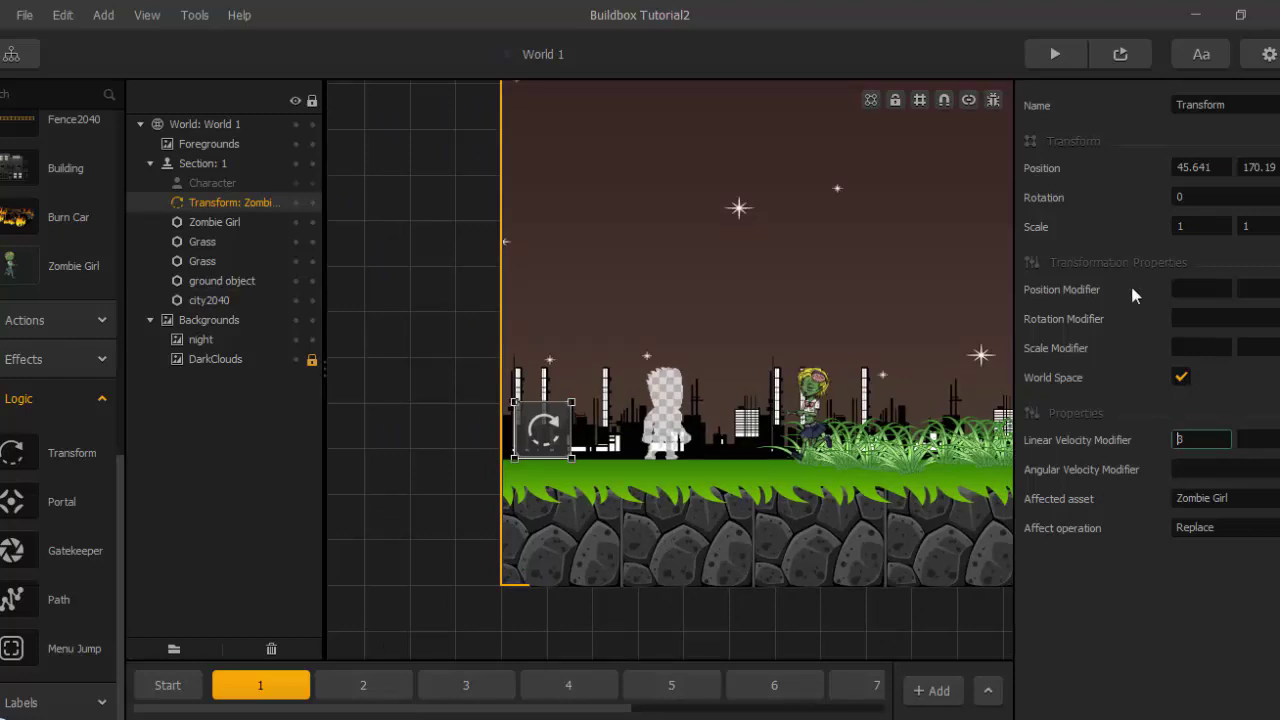
# Play-test World 1 in the preview, jumping over the enemy and the zombie girl, and close the preview.
pyautogui.click(1052, 57)
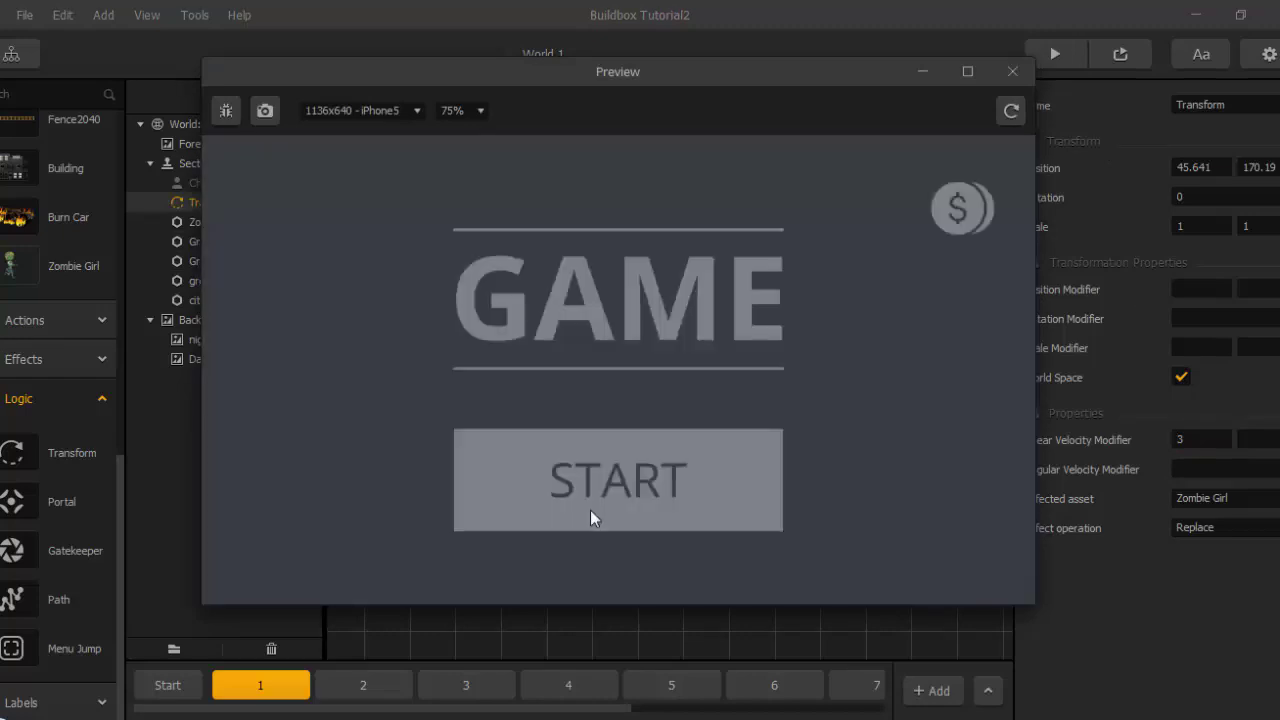
pyautogui.click(591, 515)
pyautogui.click(456, 349)
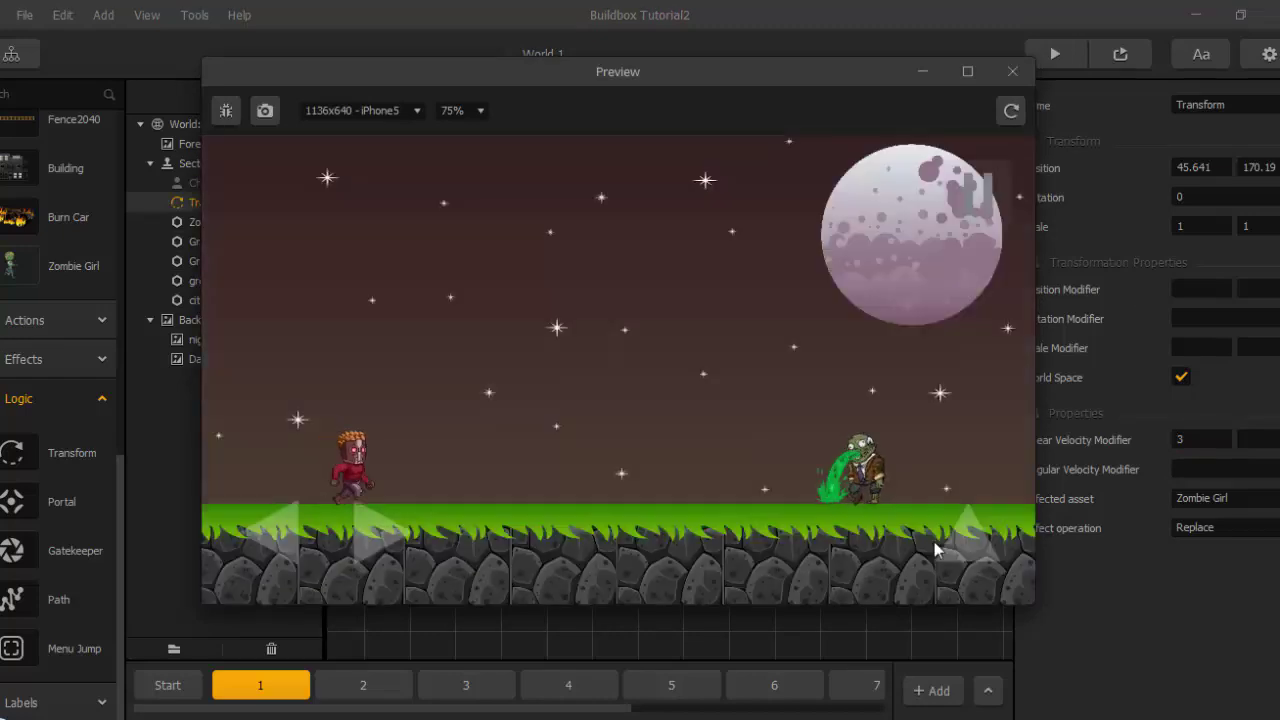
pyautogui.click(962, 545)
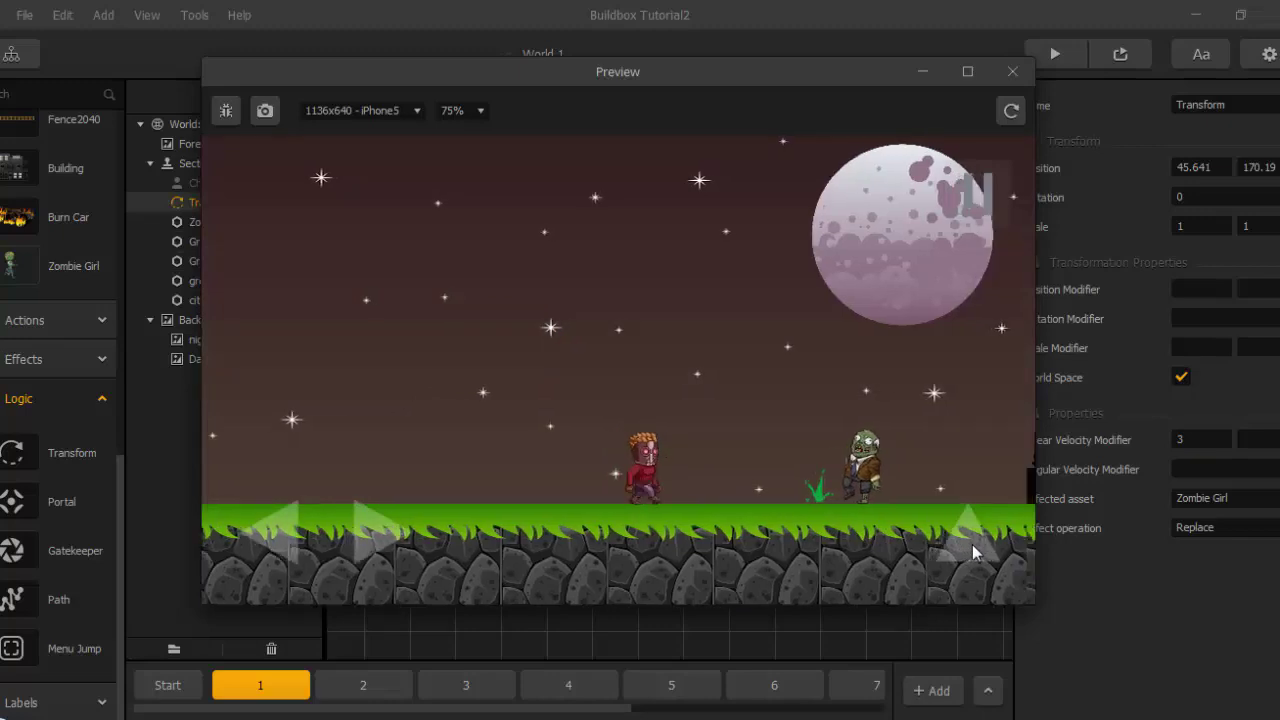
pyautogui.click(973, 551)
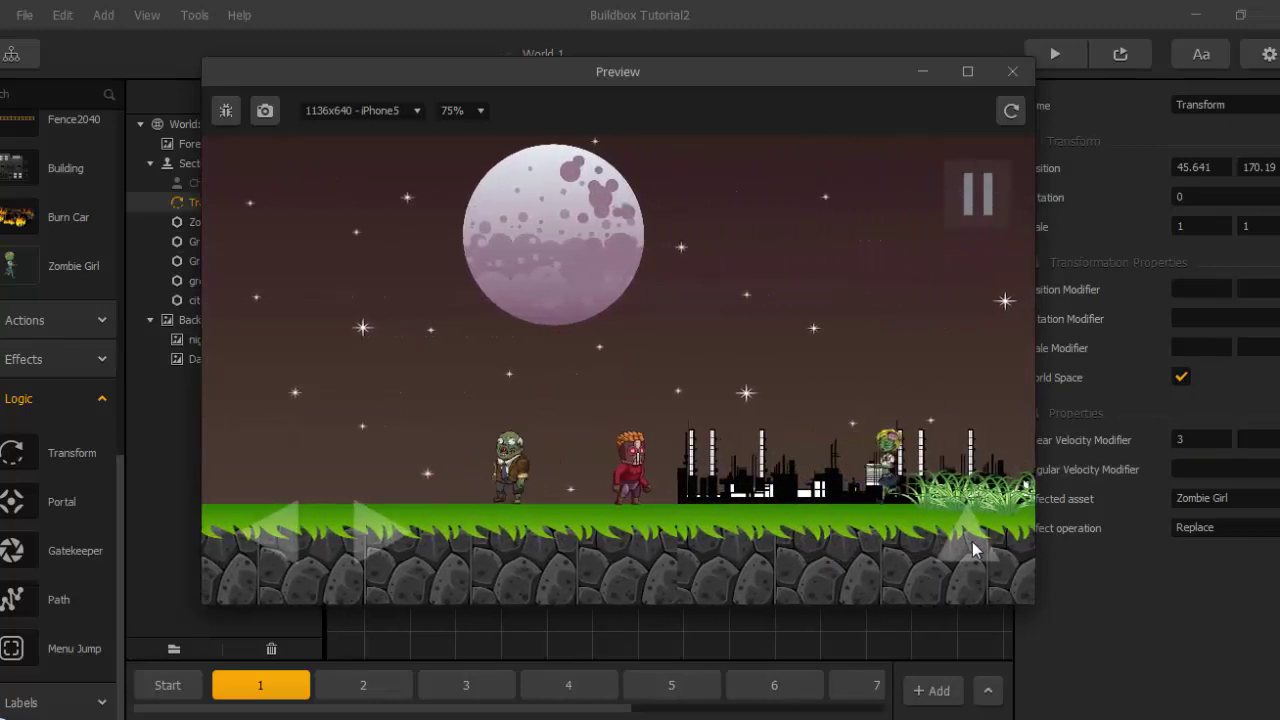
pyautogui.click(972, 541)
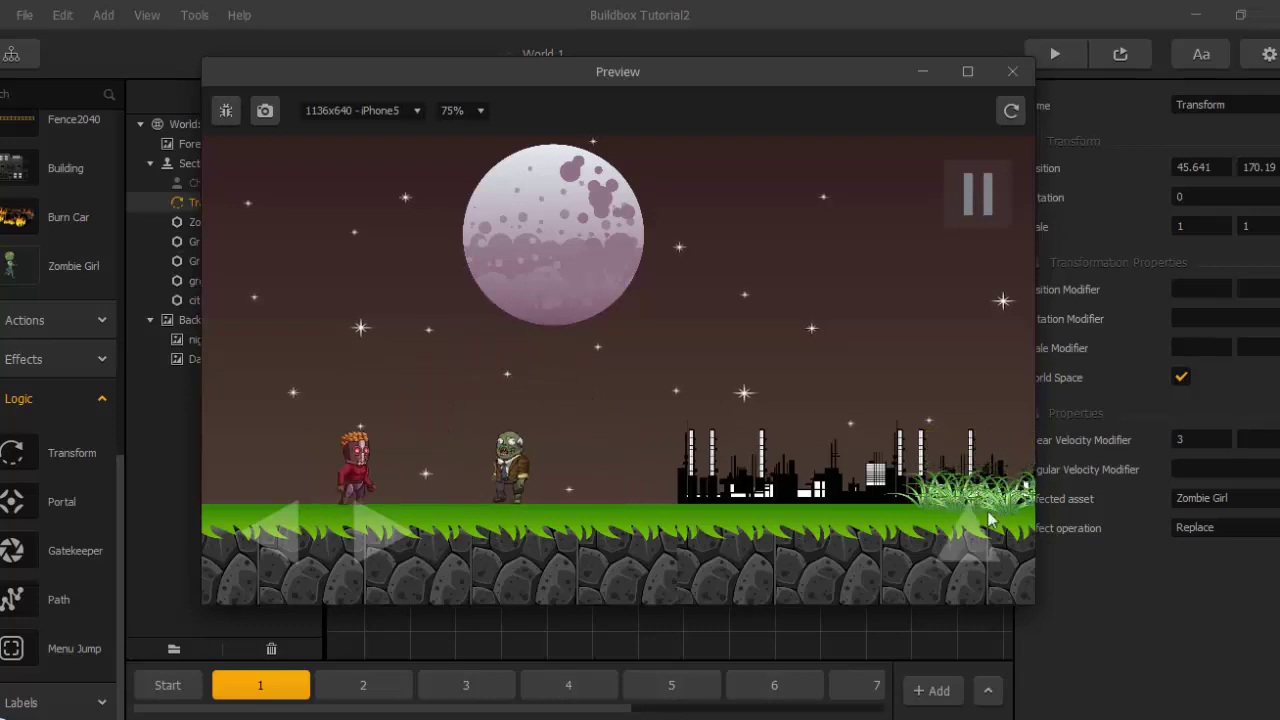
pyautogui.click(1020, 73)
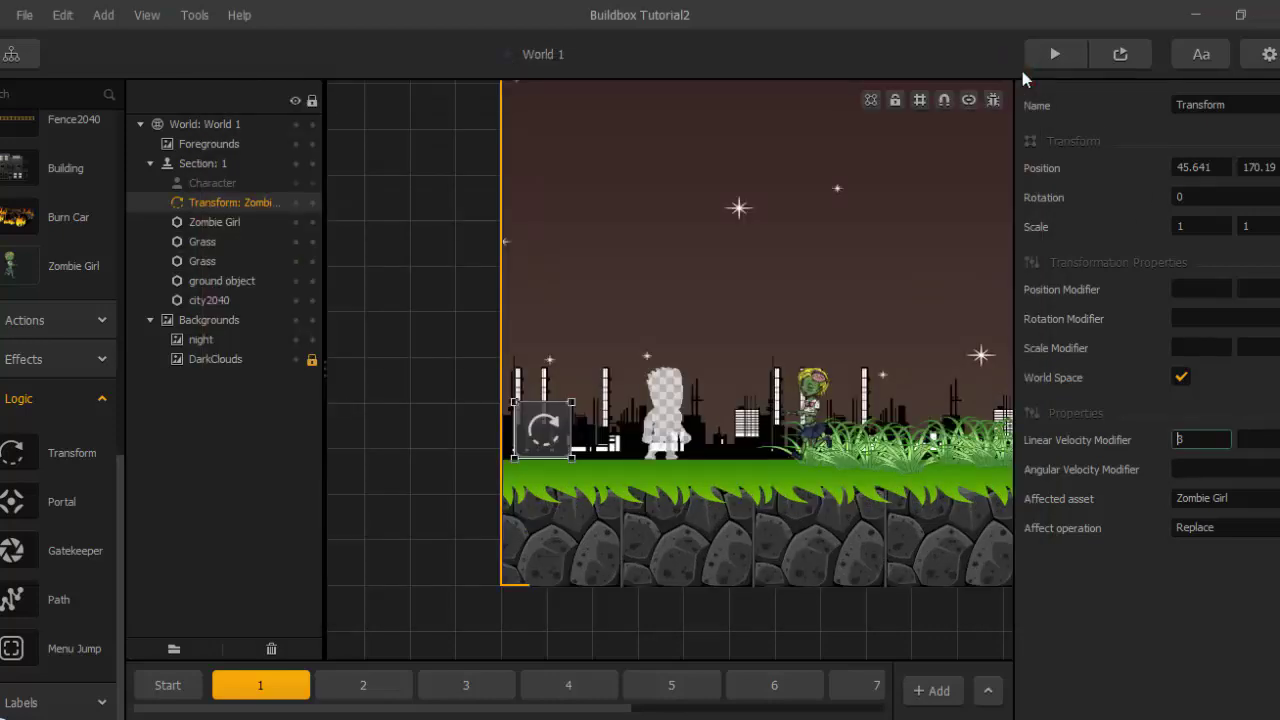
# Copy the Transform object from section 1 into the Start section and place it just behind the Enemy at about 960, 167.
pyautogui.click(563, 423)
pyautogui.moveTo(563, 423); pyautogui.dragTo(533, 429)
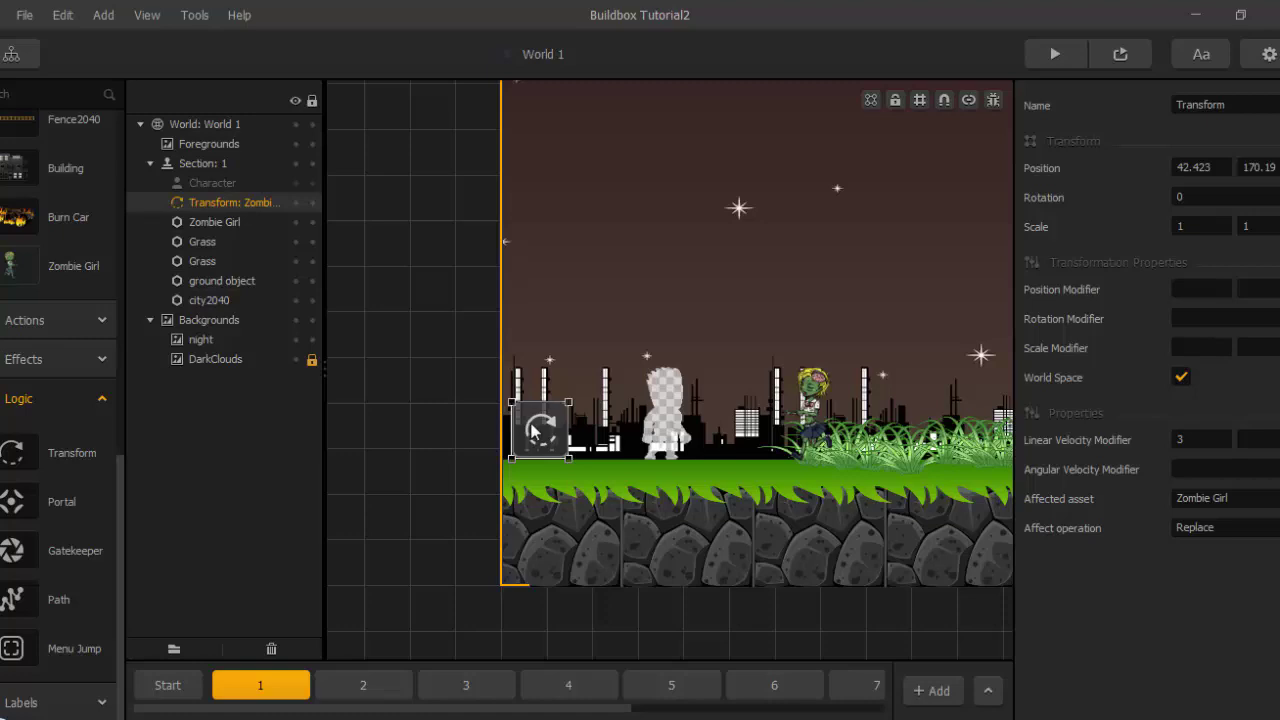
pyautogui.click(170, 686)
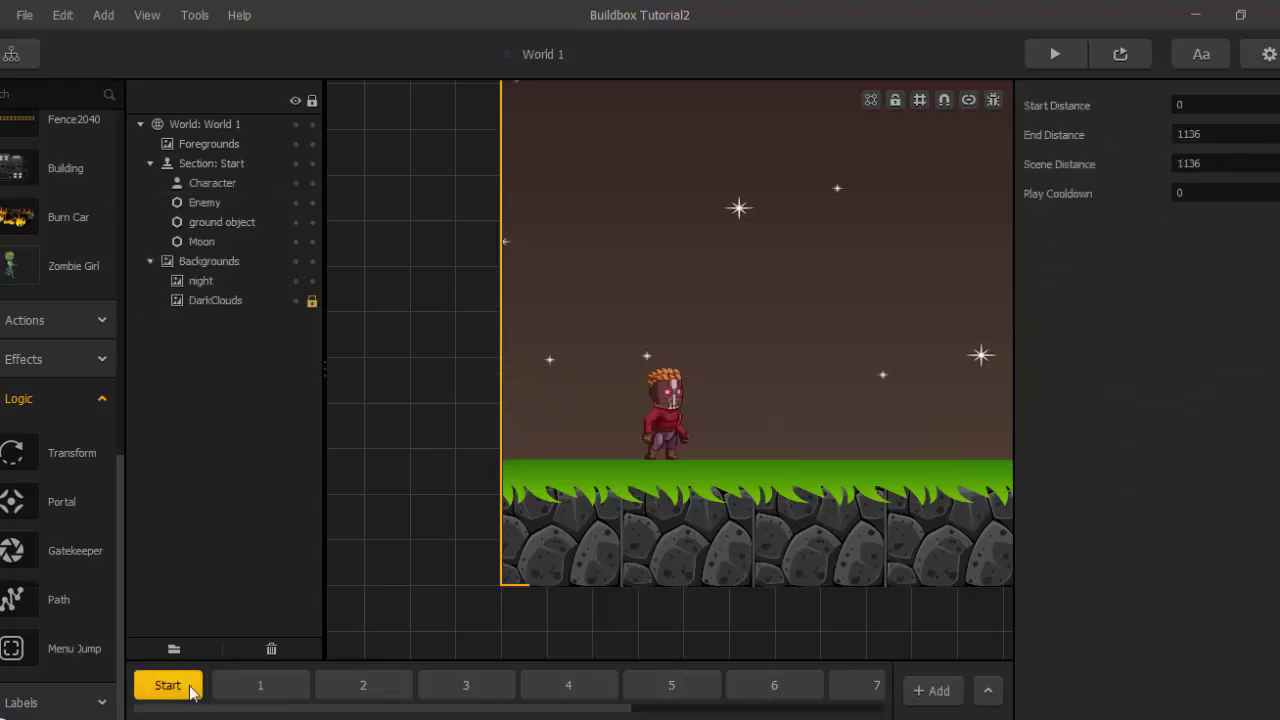
pyautogui.click(828, 521)
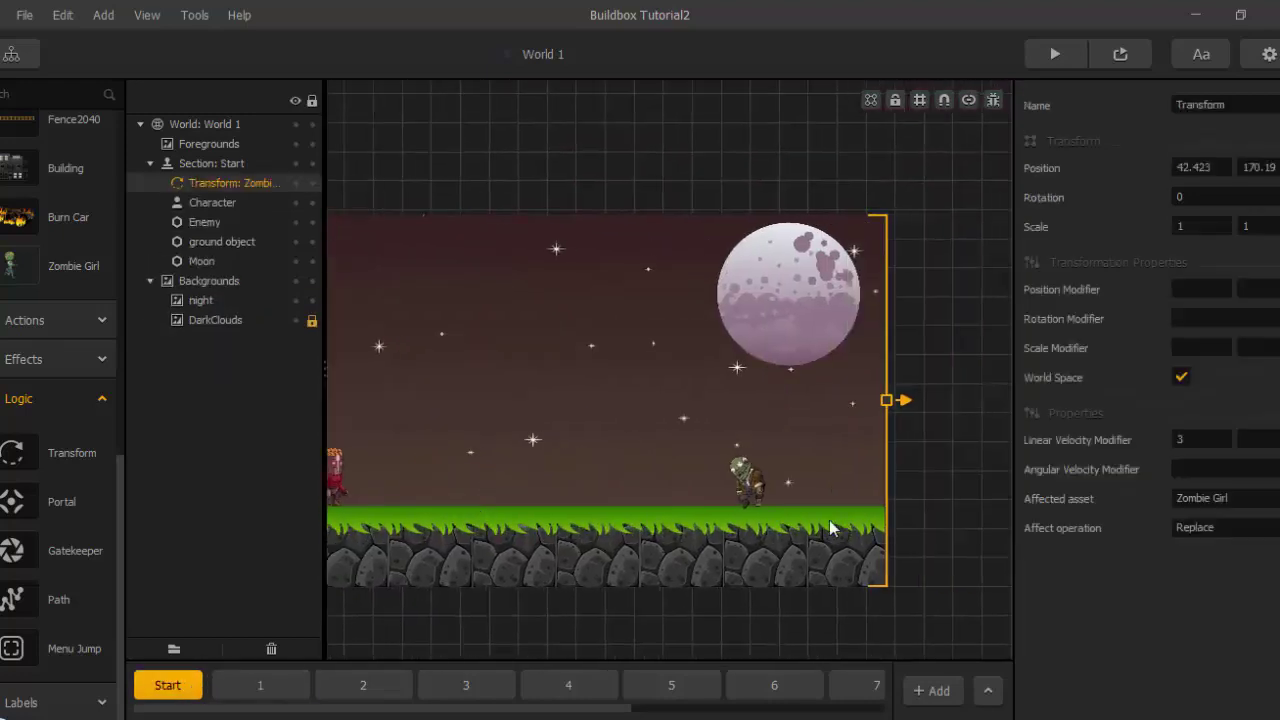
pyautogui.scroll(-2, 540, 550)
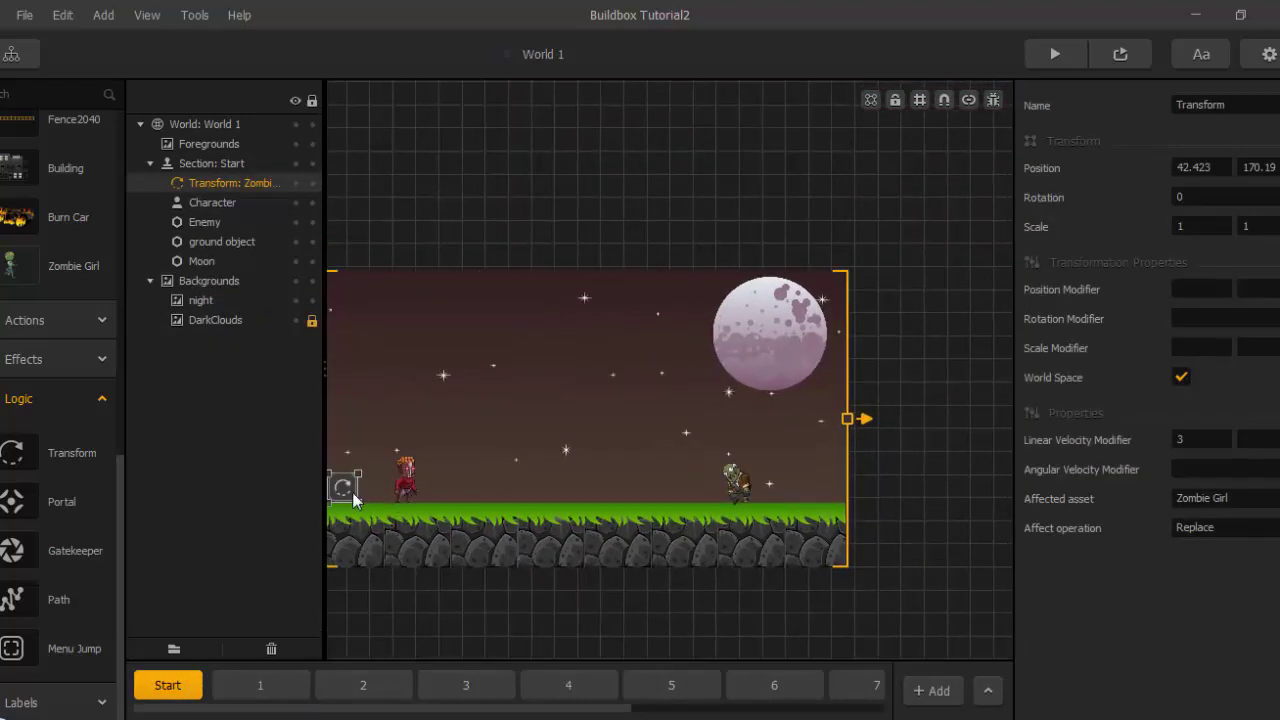
pyautogui.moveTo(355, 500); pyautogui.dragTo(832, 479)
pyautogui.scroll(3, 825, 478)
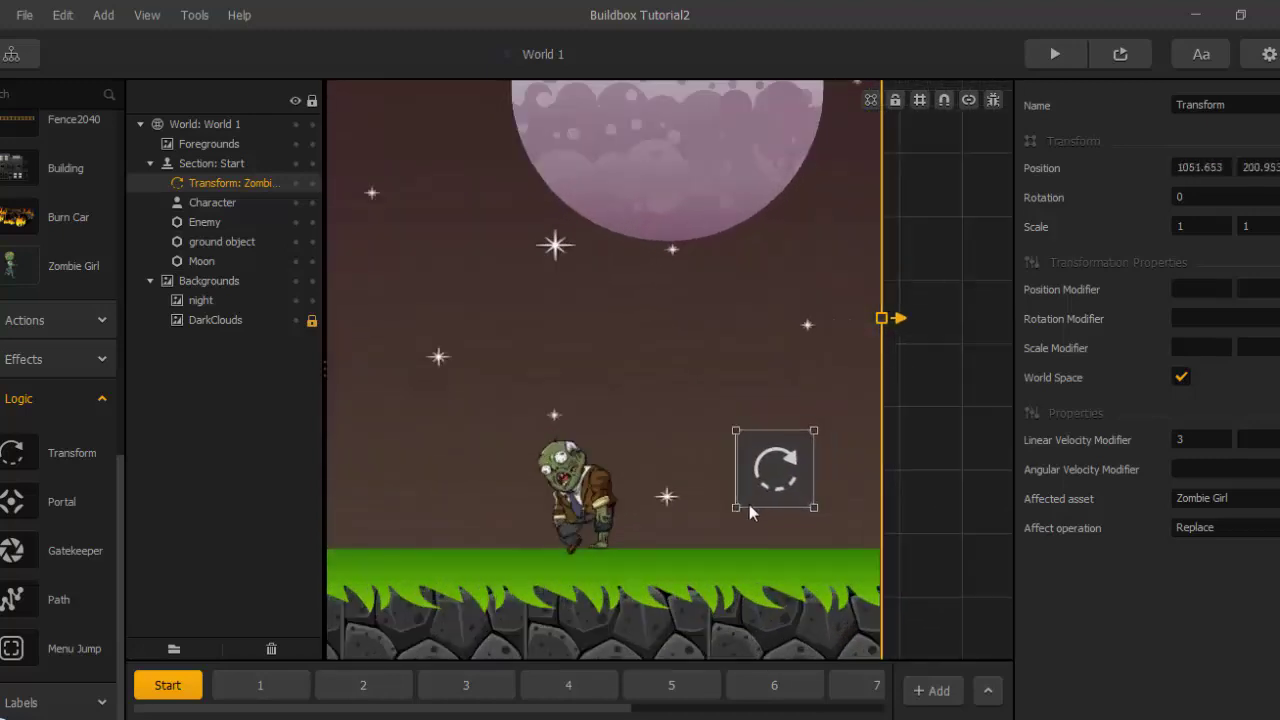
pyautogui.moveTo(749, 505); pyautogui.dragTo(670, 532)
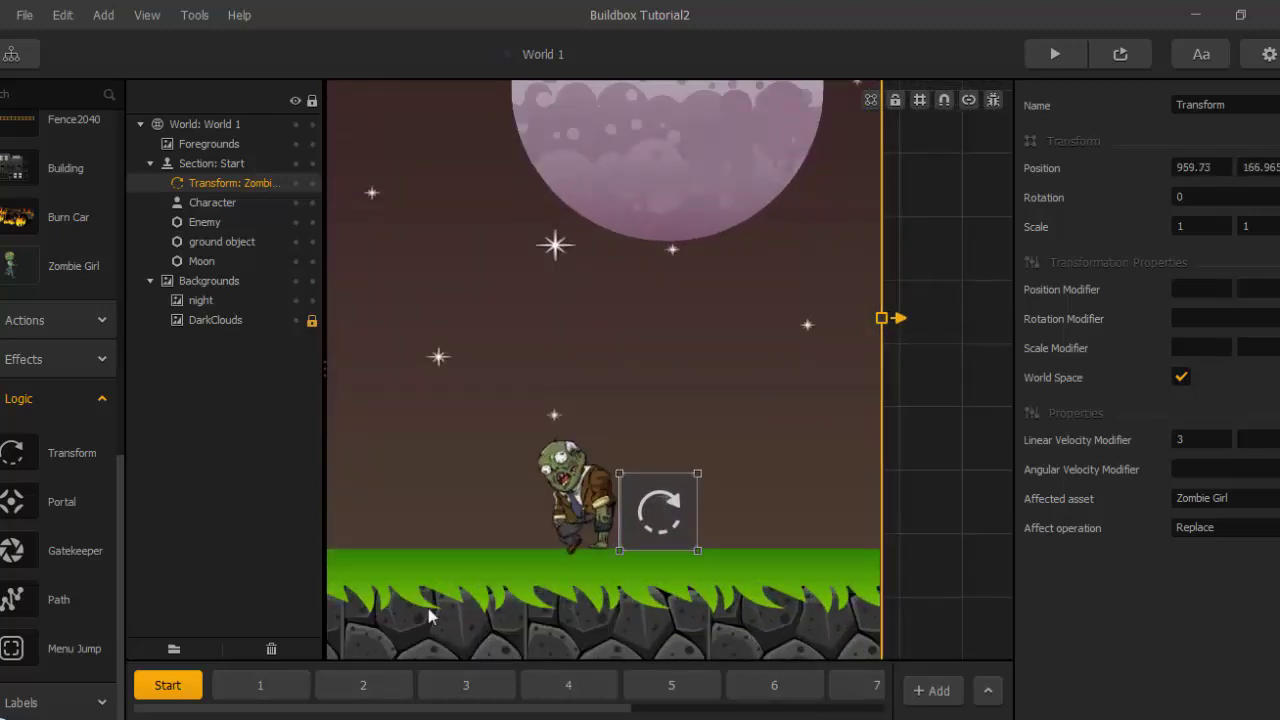
# Delete the original Transform object behind the character in section 1.
pyautogui.click(260, 685)
pyautogui.scroll(3, 563, 425)
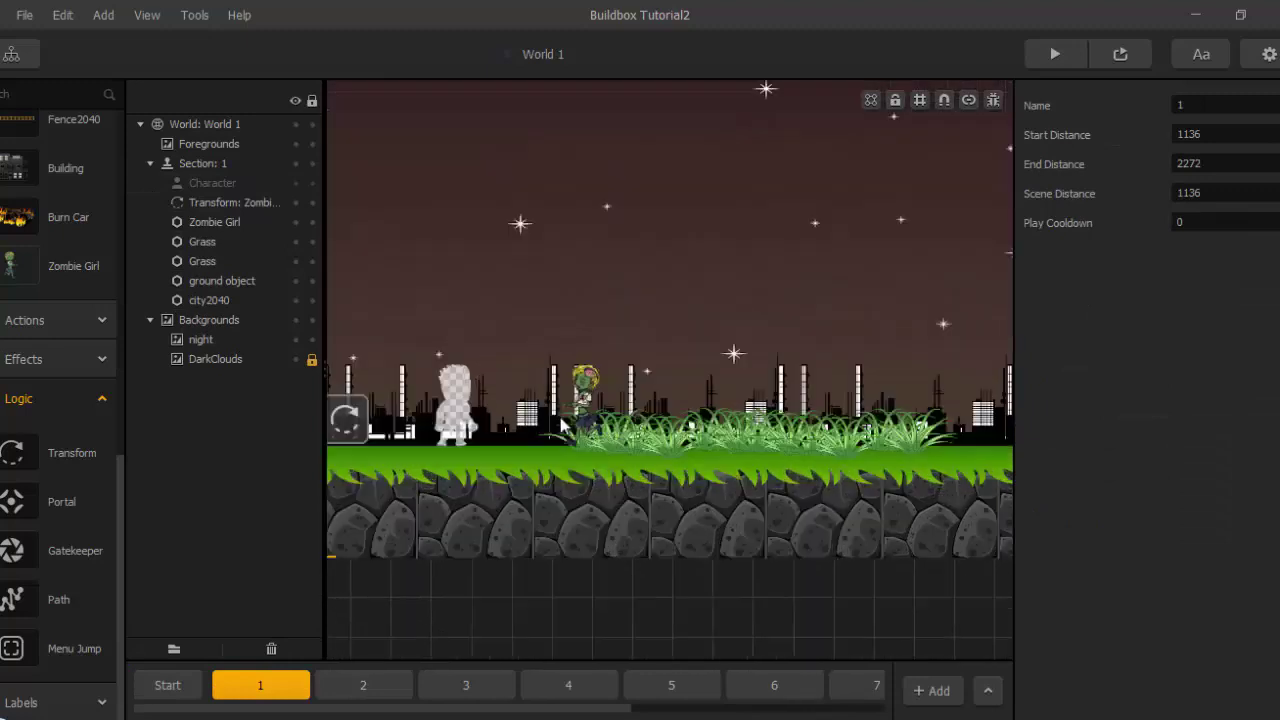
pyautogui.scroll(2, 565, 412)
pyautogui.click(578, 397)
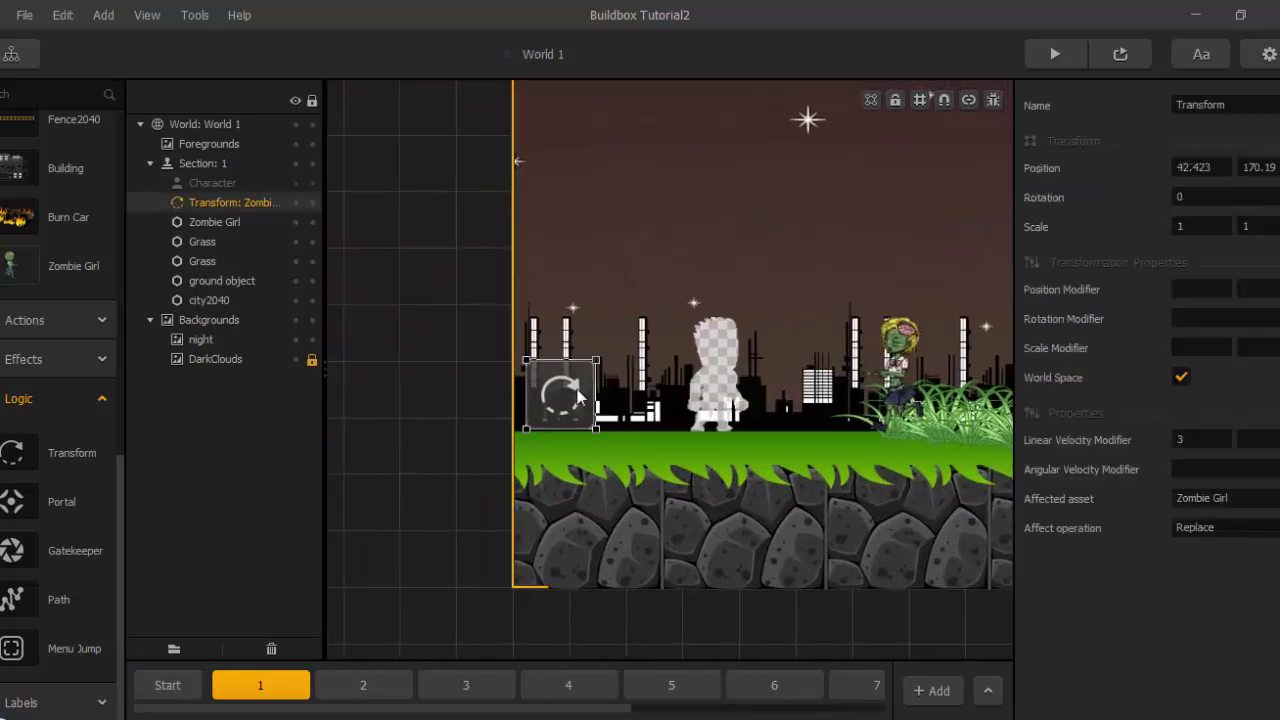
pyautogui.press('Delete')
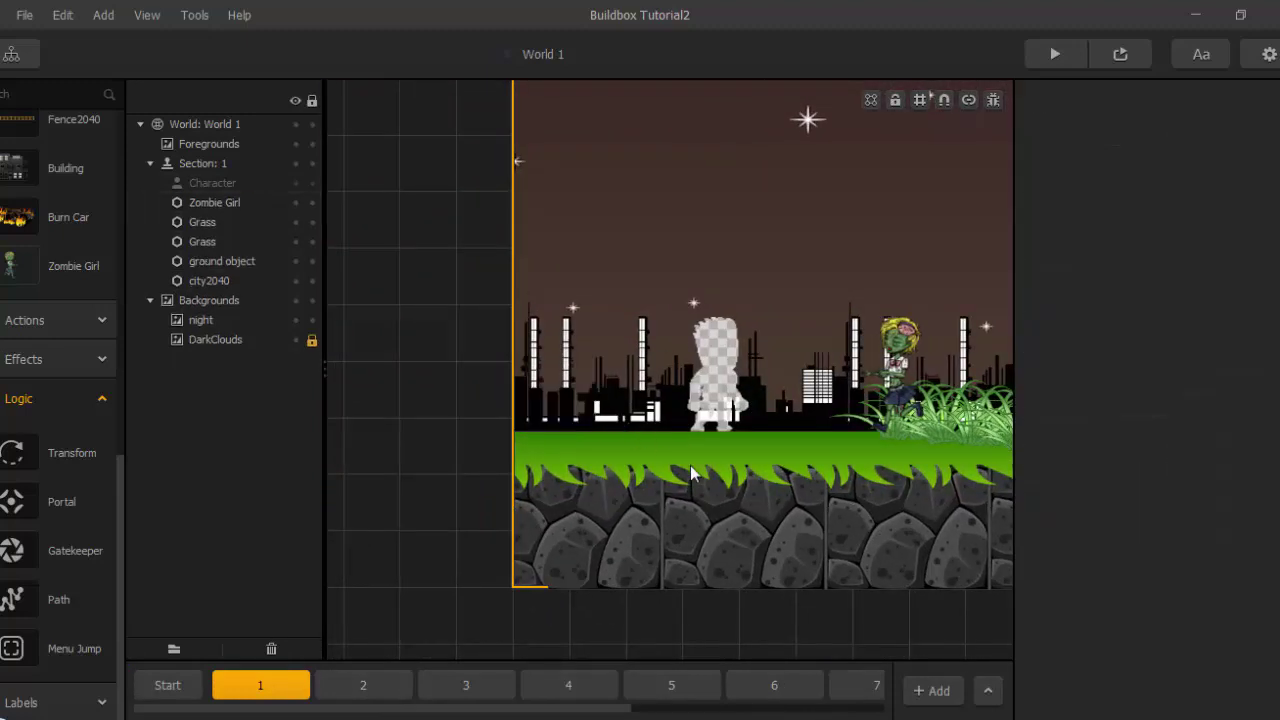
# Place a new Transform object behind the zombie girl in section 1 at about 445, 165, with a horizontal linear velocity modifier of -3.
pyautogui.scroll(-3, 535, 473)
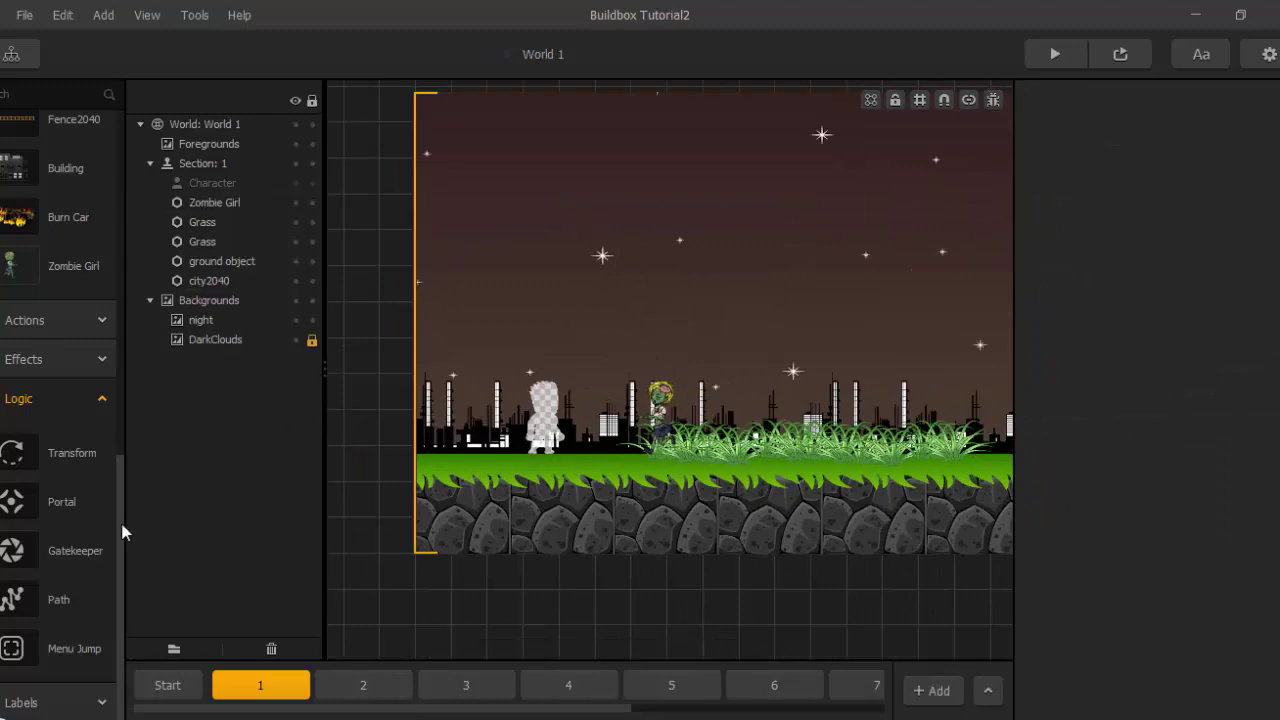
pyautogui.moveTo(20, 462); pyautogui.dragTo(724, 448)
pyautogui.scroll(3, 735, 420)
pyautogui.scroll(-3, 724, 448)
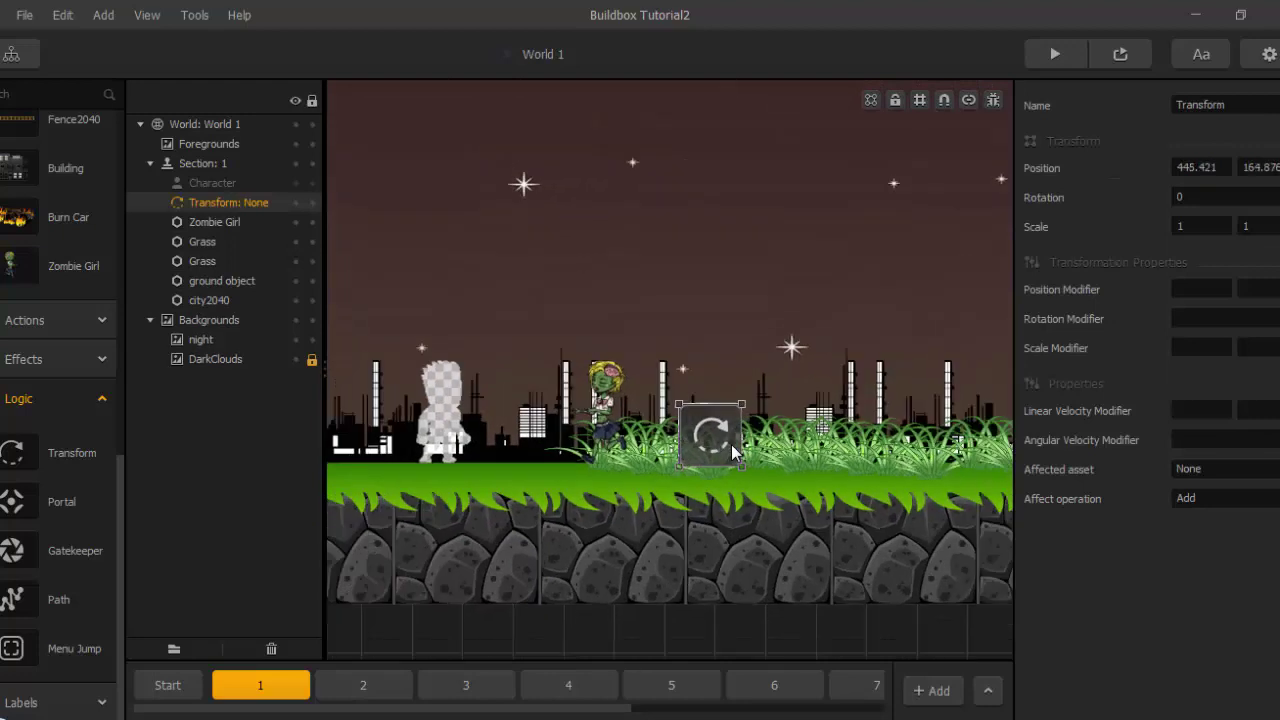
pyautogui.click(1200, 410)
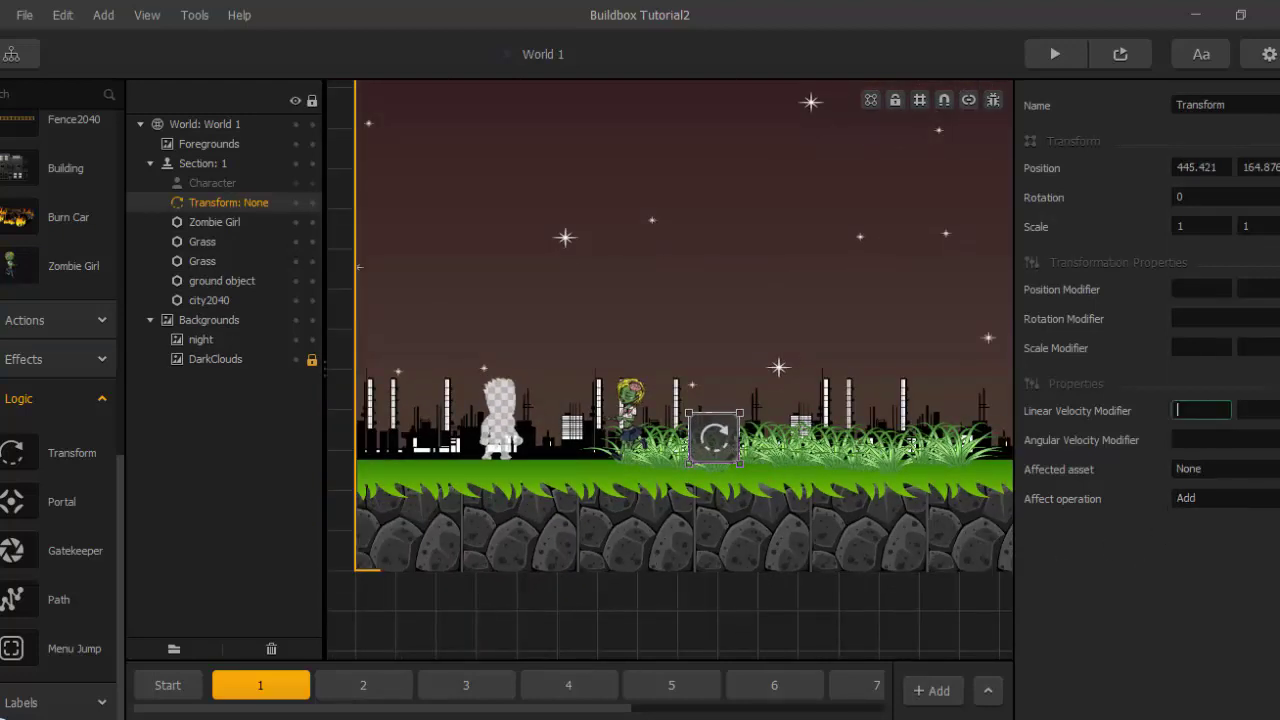
pyautogui.click(1118, 478)
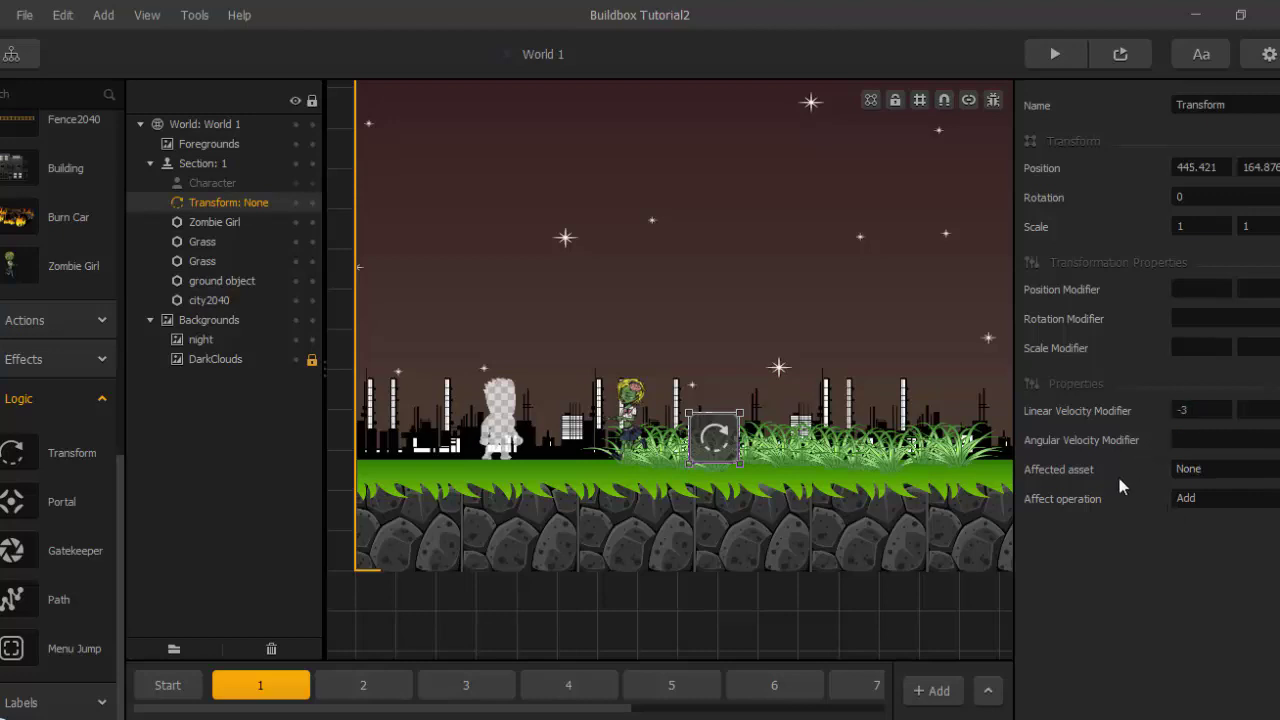
# Set the new Transform object's affected asset to Zombie Girl and its affect operation to Replace.
pyautogui.click(1188, 469)
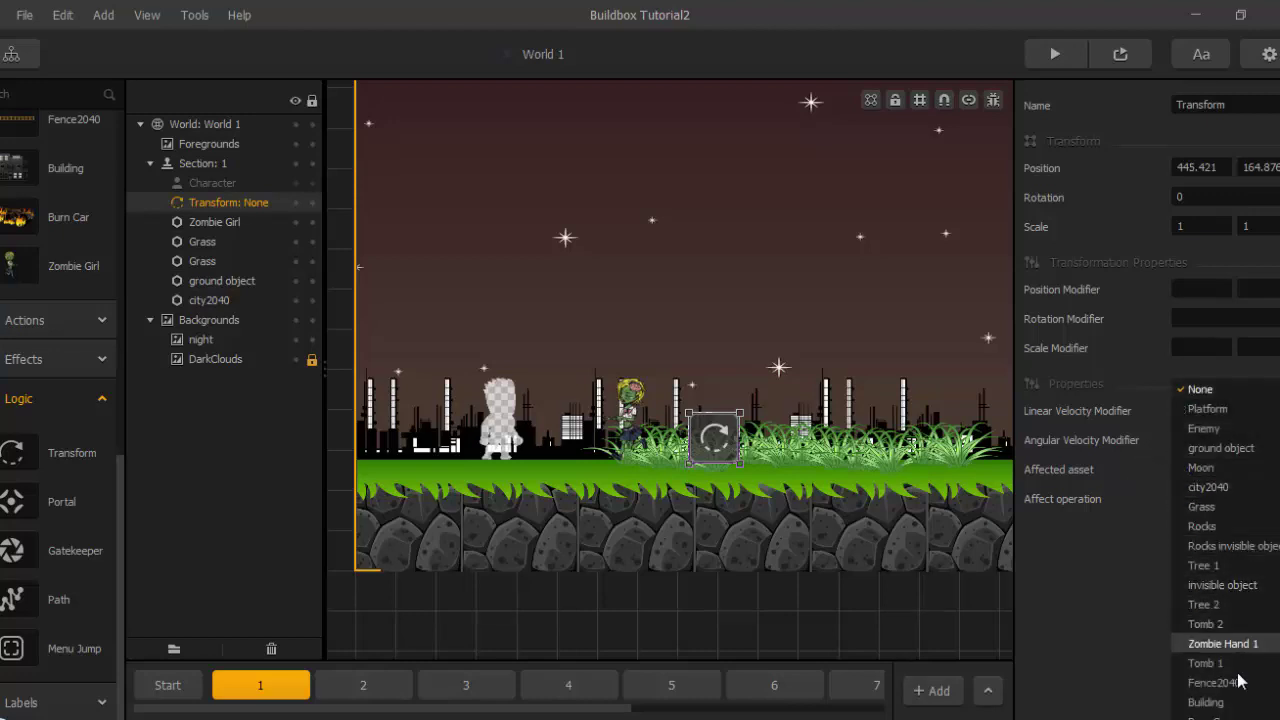
pyautogui.click(1225, 690)
pyautogui.click(1208, 496)
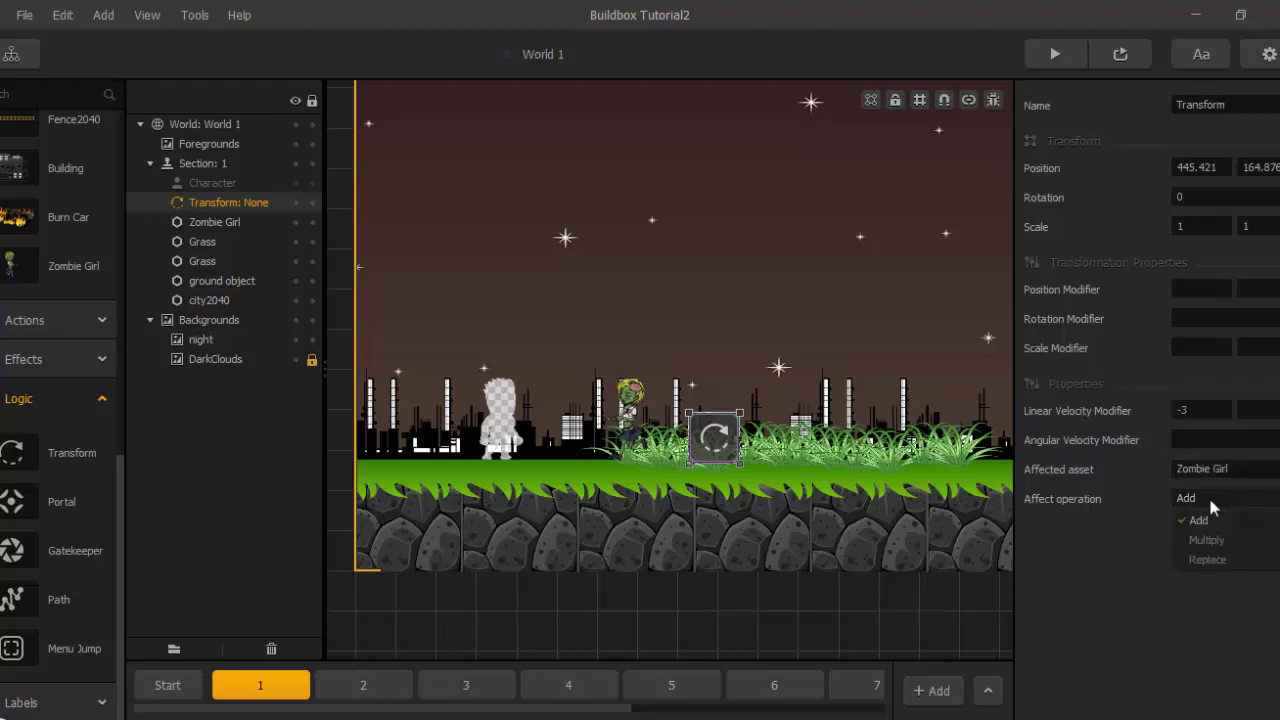
pyautogui.click(1210, 556)
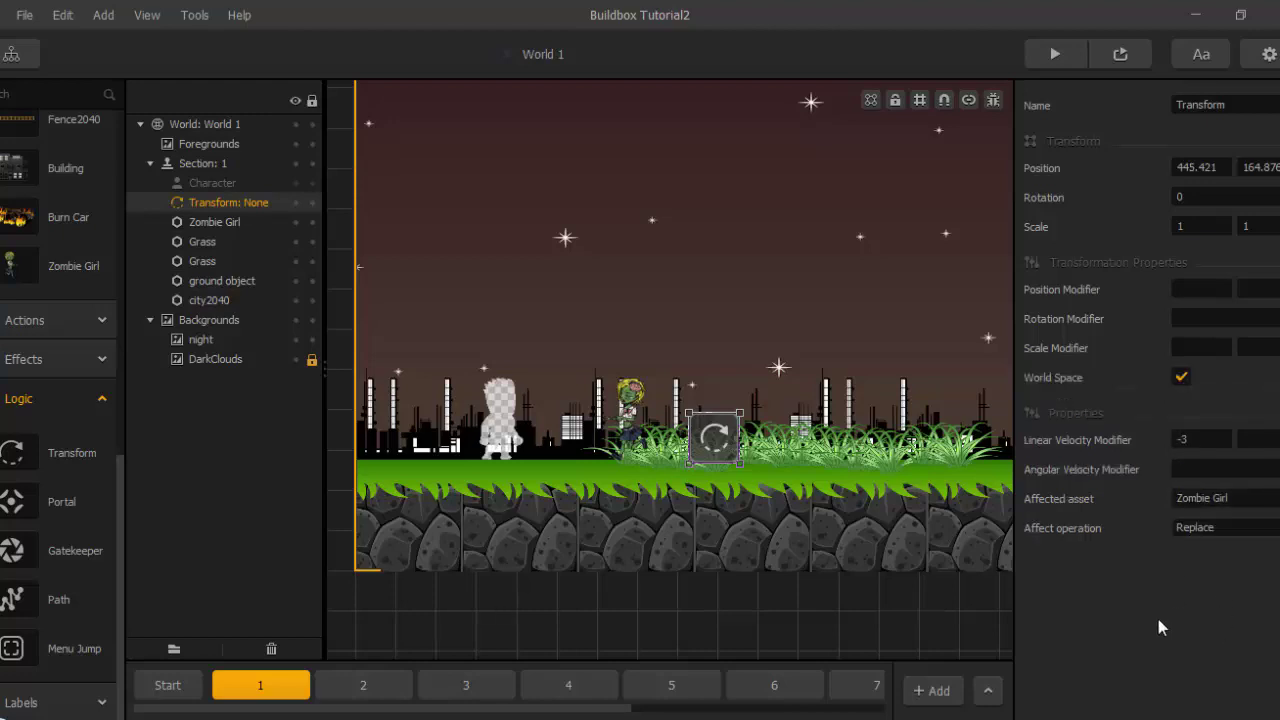
# Play-test World 1 again with both Transform triggers, jumping past the enemy and the zombie girl, and close the preview.
pyautogui.click(1040, 52)
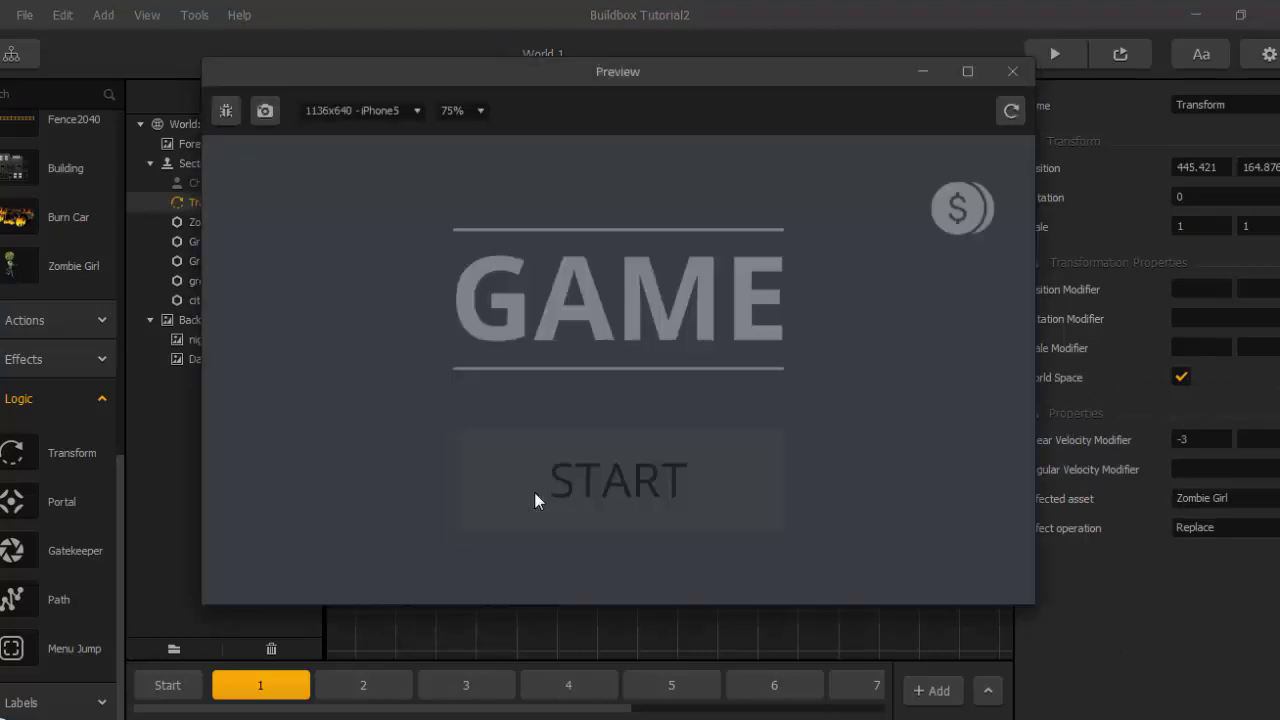
pyautogui.click(534, 494)
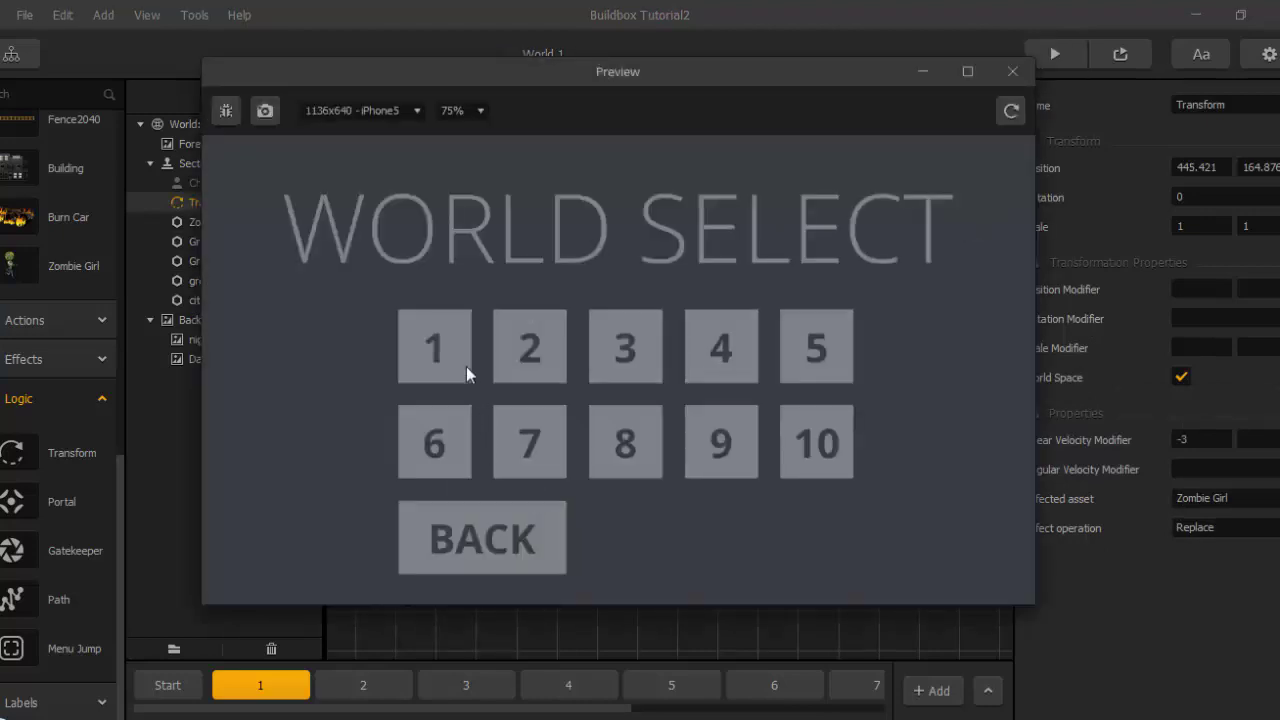
pyautogui.click(449, 343)
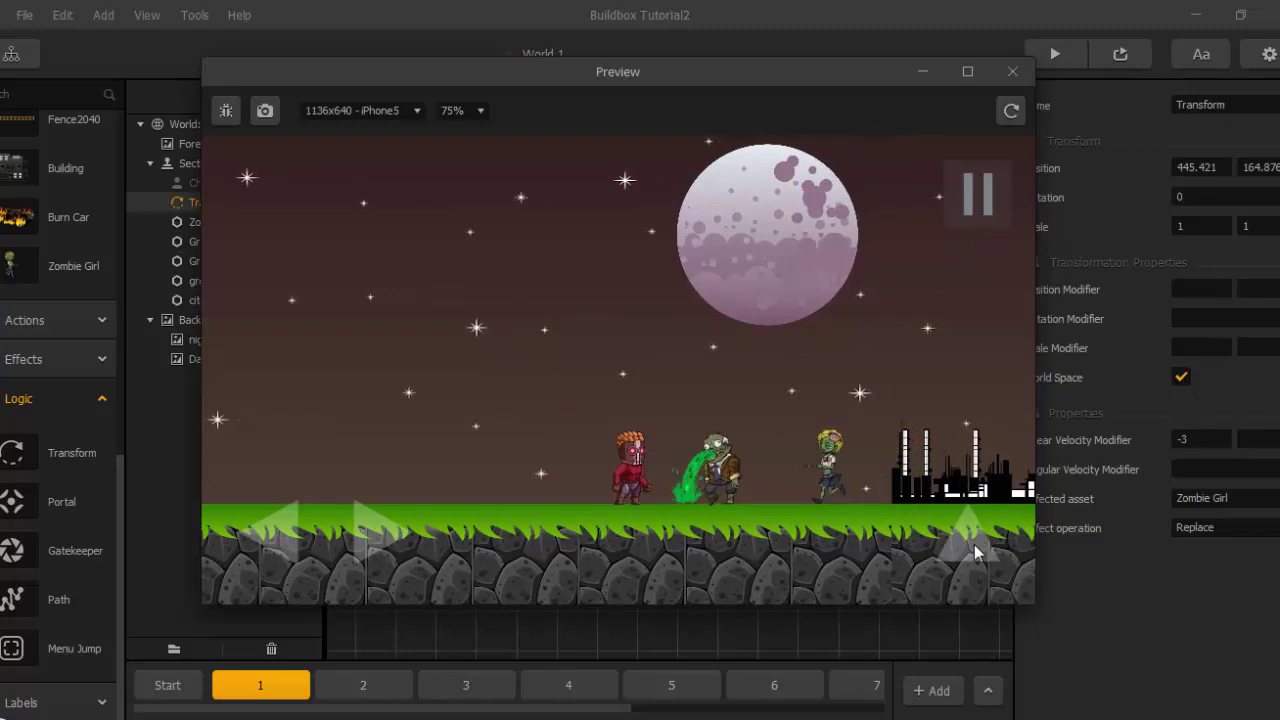
pyautogui.click(975, 548)
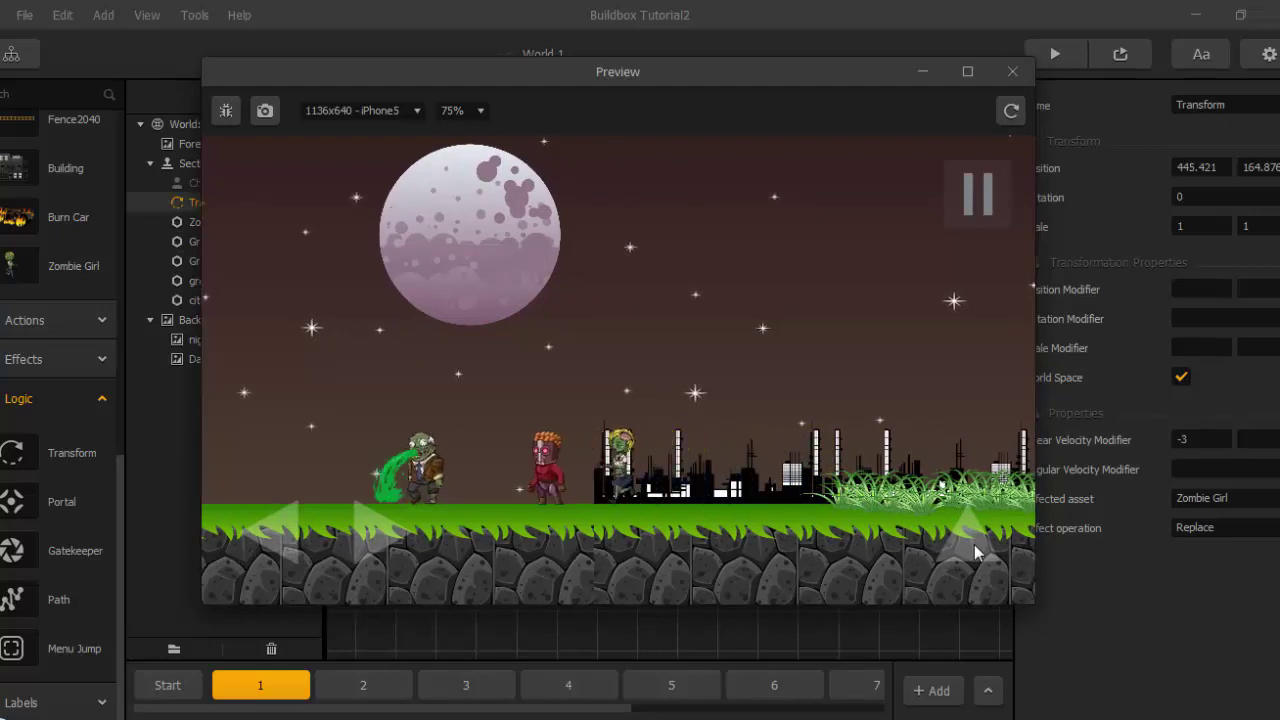
pyautogui.click(974, 544)
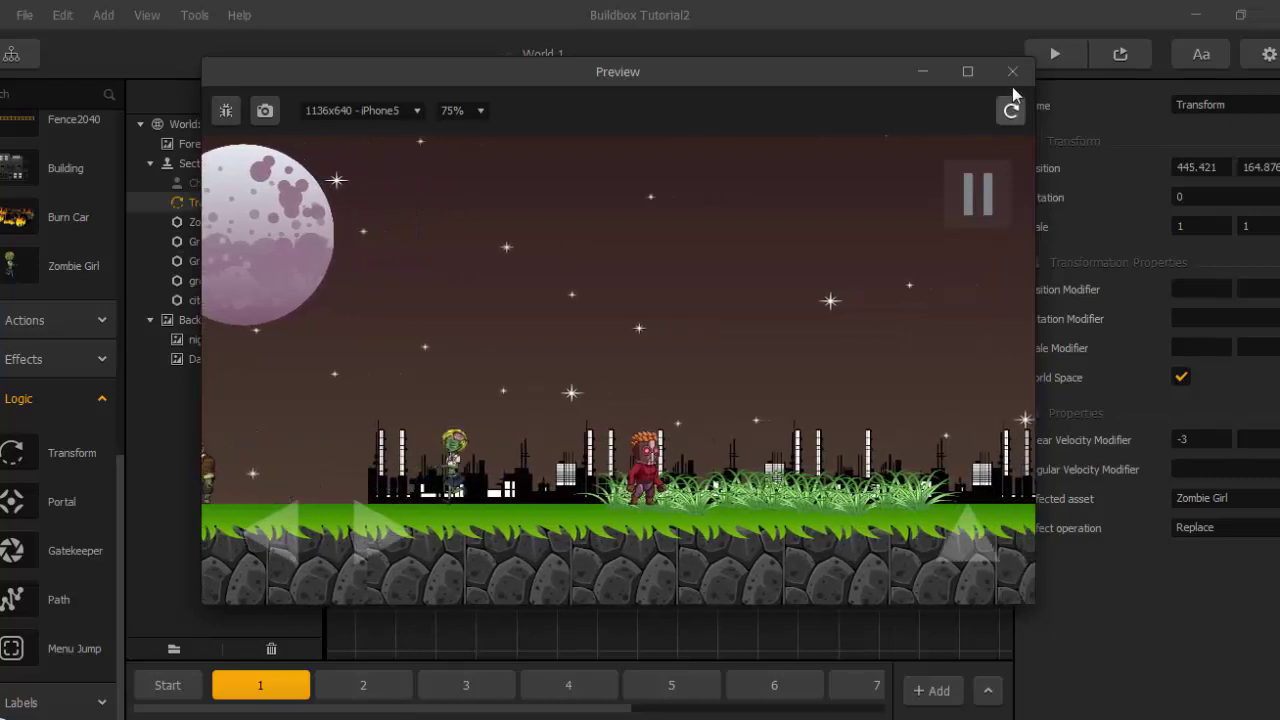
pyautogui.click(1012, 71)
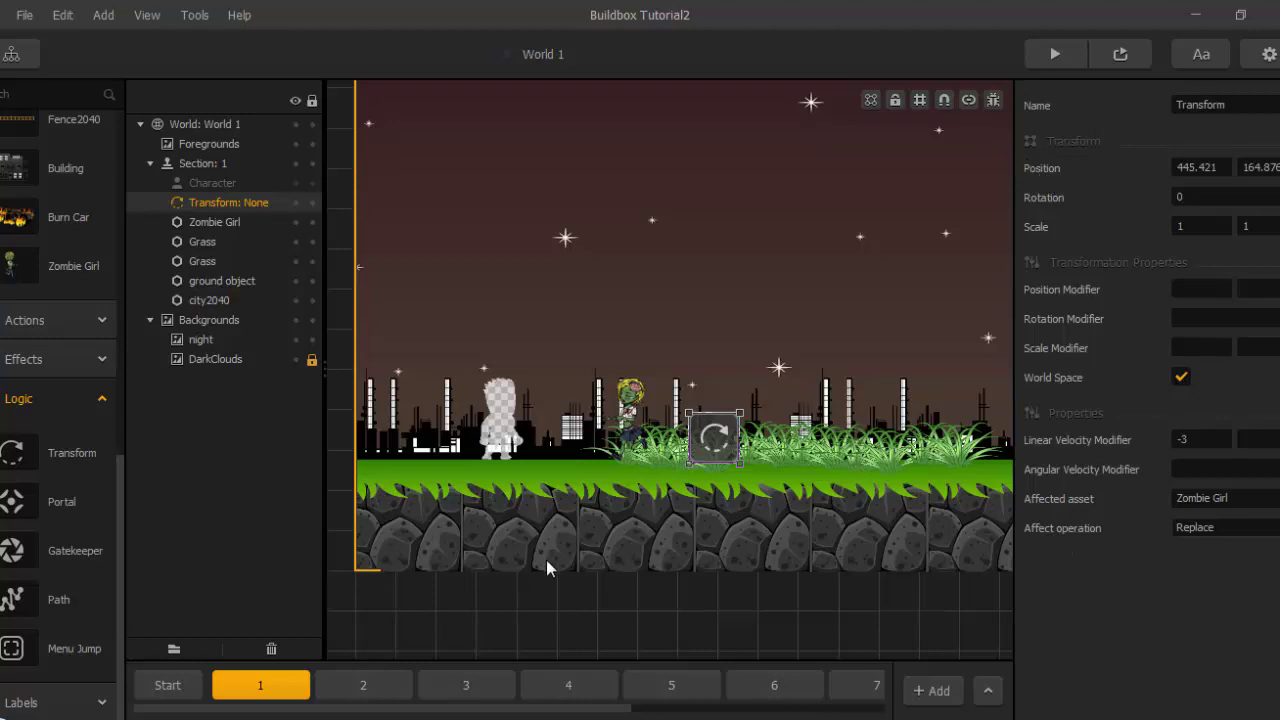
# Edit the horizontal scale modifier of the Transform object behind the Enemy in the Start section.
pyautogui.click(167, 685)
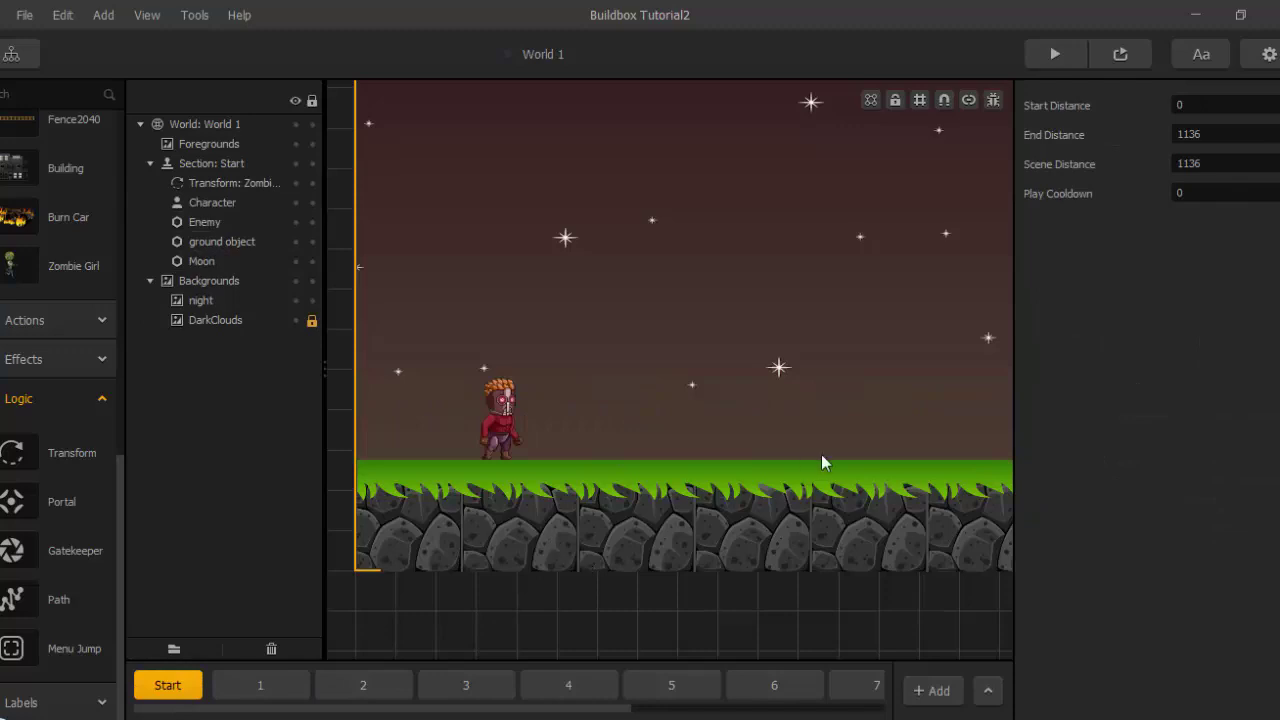
pyautogui.click(640, 447)
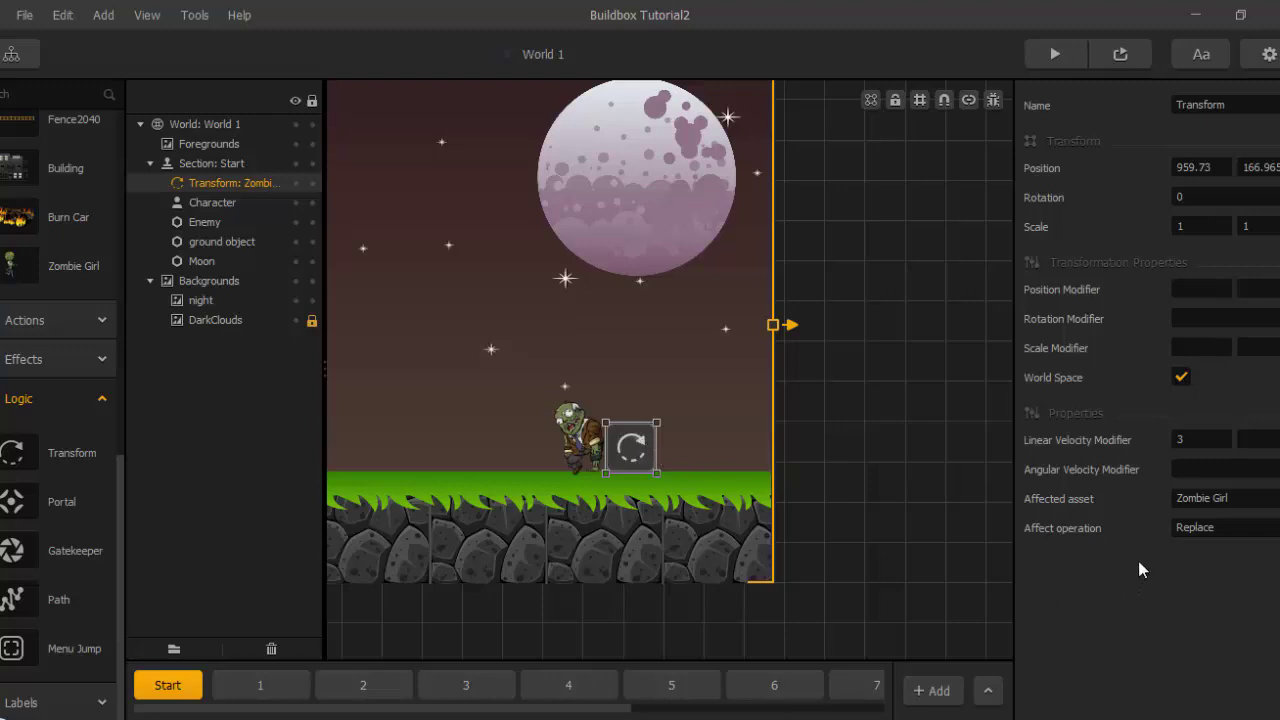
pyautogui.click(1180, 347)
# Set the horizontal scale modifier of the Transform object behind the zombie girl in section 1 to -1.
pyautogui.click(289, 690)
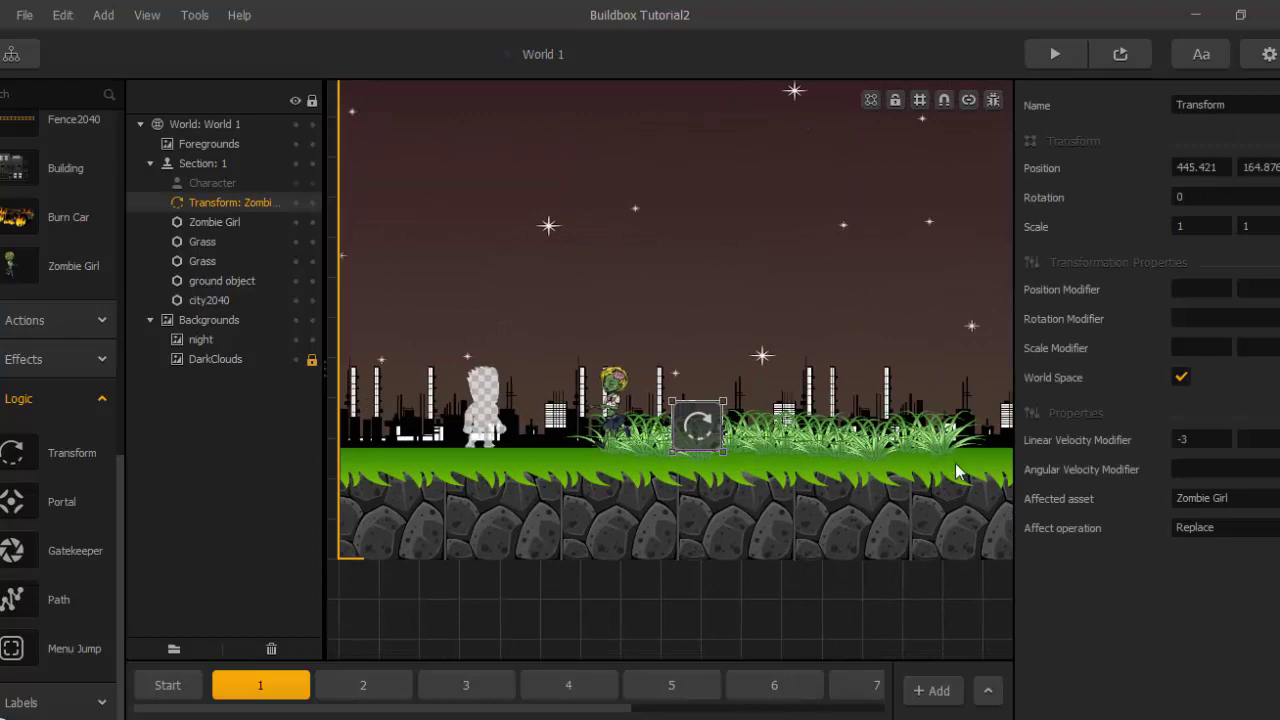
pyautogui.click(1200, 347)
pyautogui.click(1120, 367)
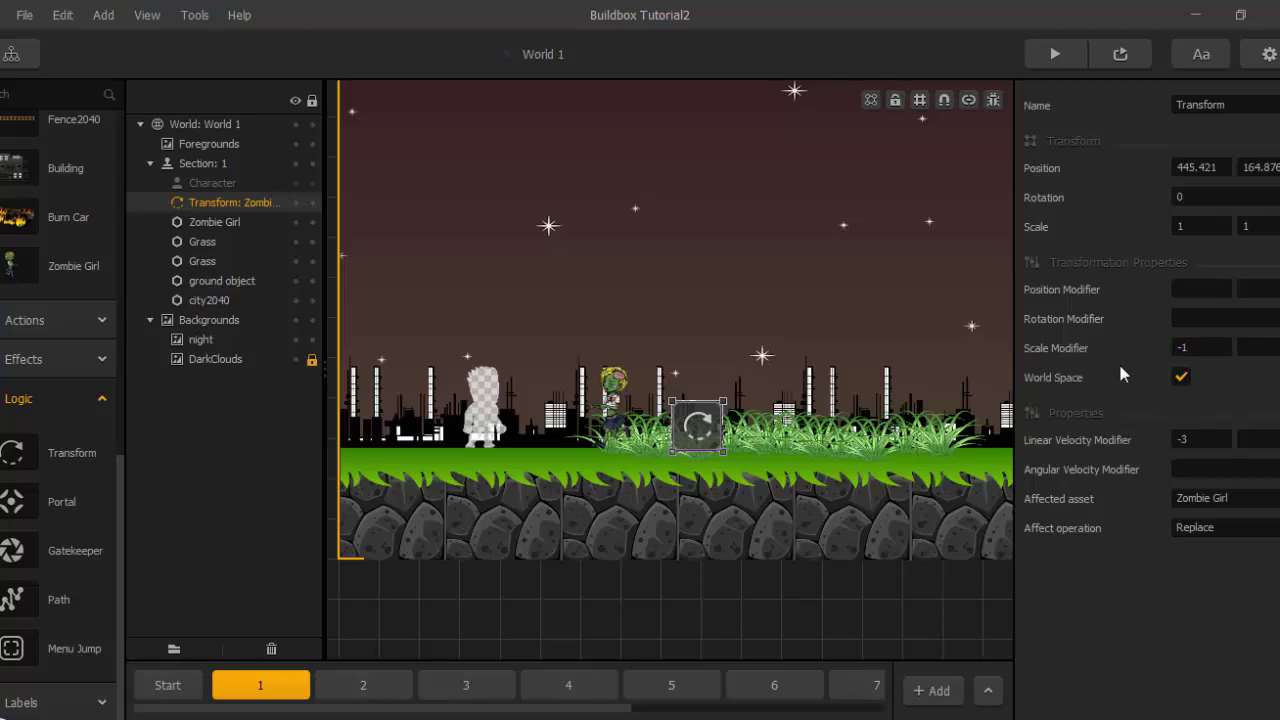
# Play-test World 1 to check the -1 scale modifiers, jumping over the enemy toward the zombie girl, and close the preview.
pyautogui.click(1052, 54)
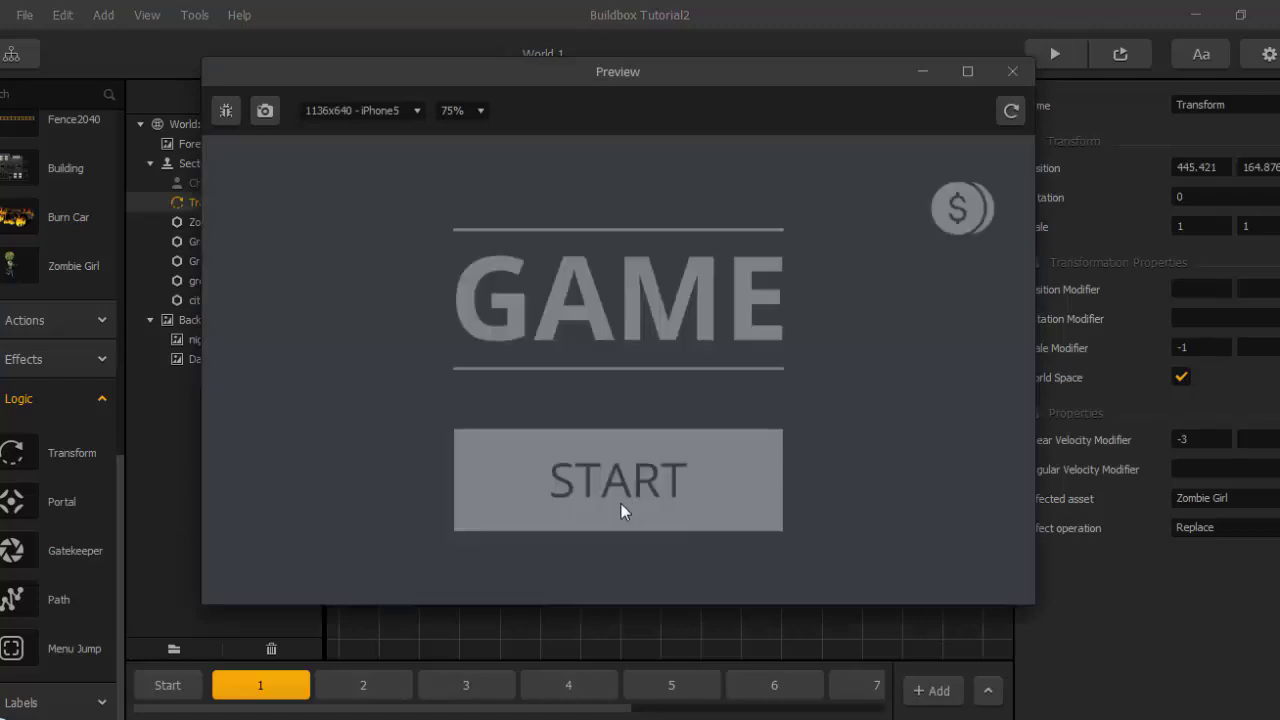
pyautogui.click(620, 510)
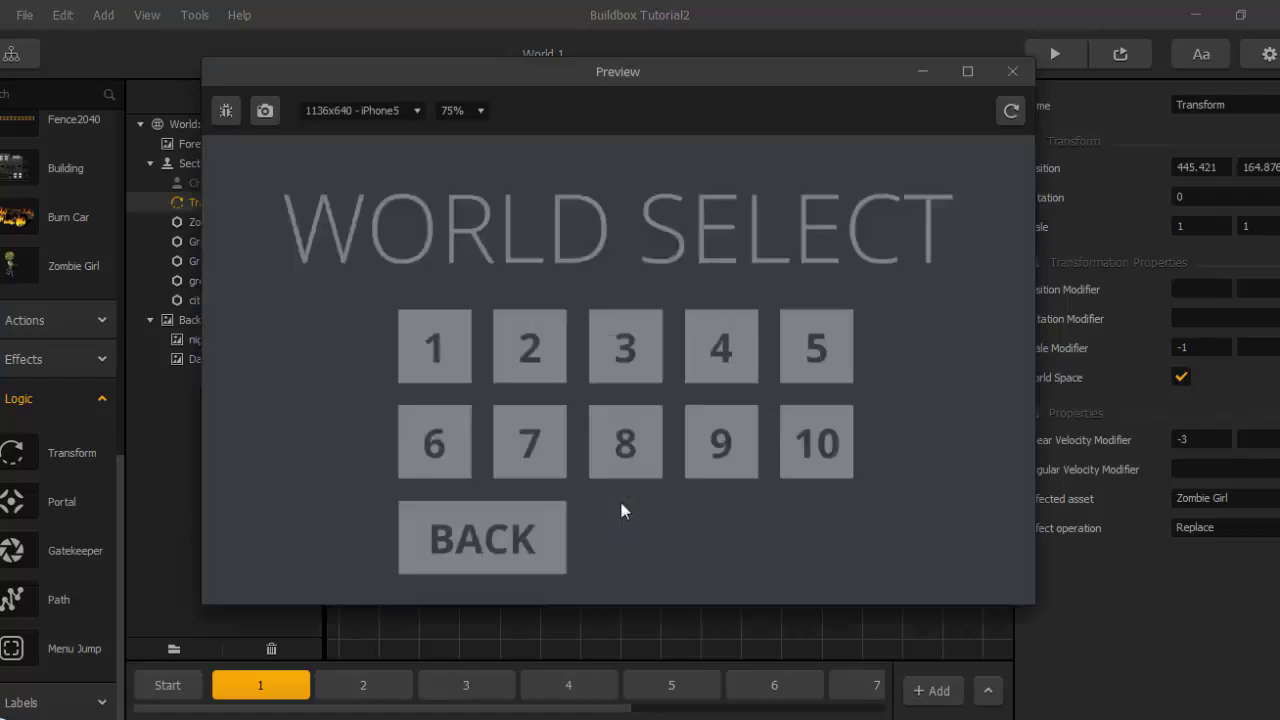
pyautogui.click(430, 380)
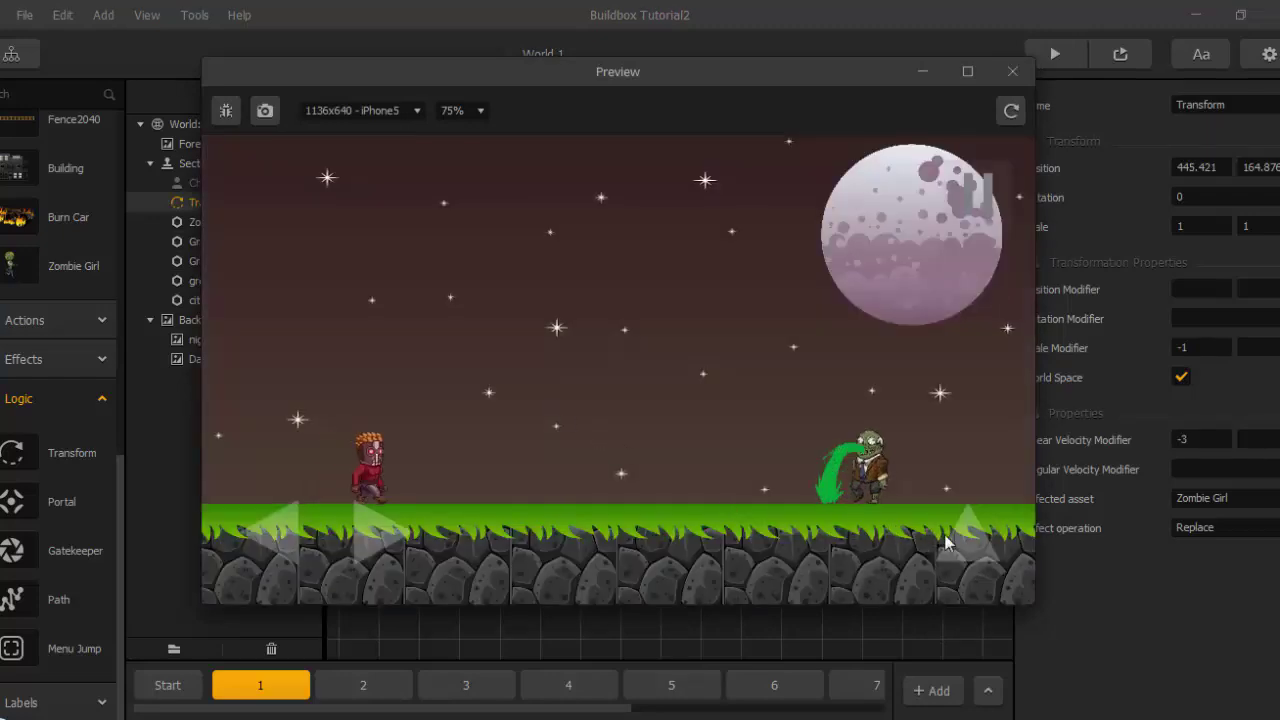
pyautogui.click(958, 536)
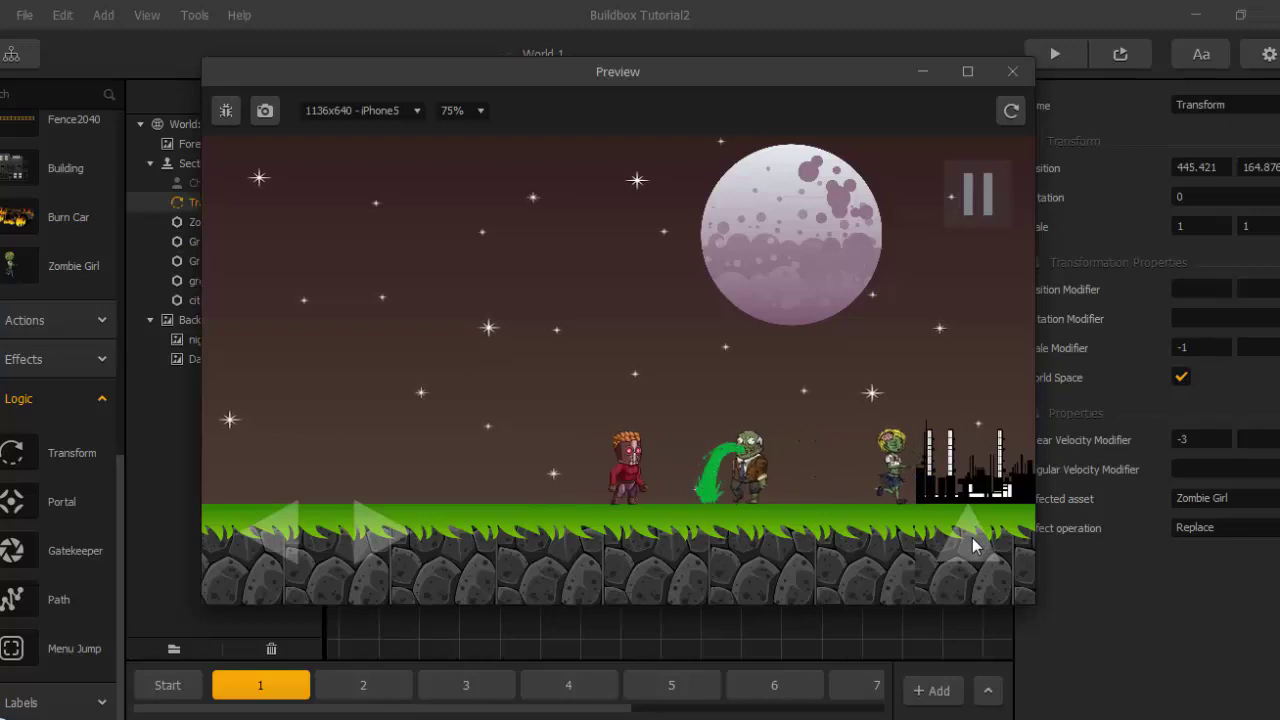
pyautogui.click(972, 540)
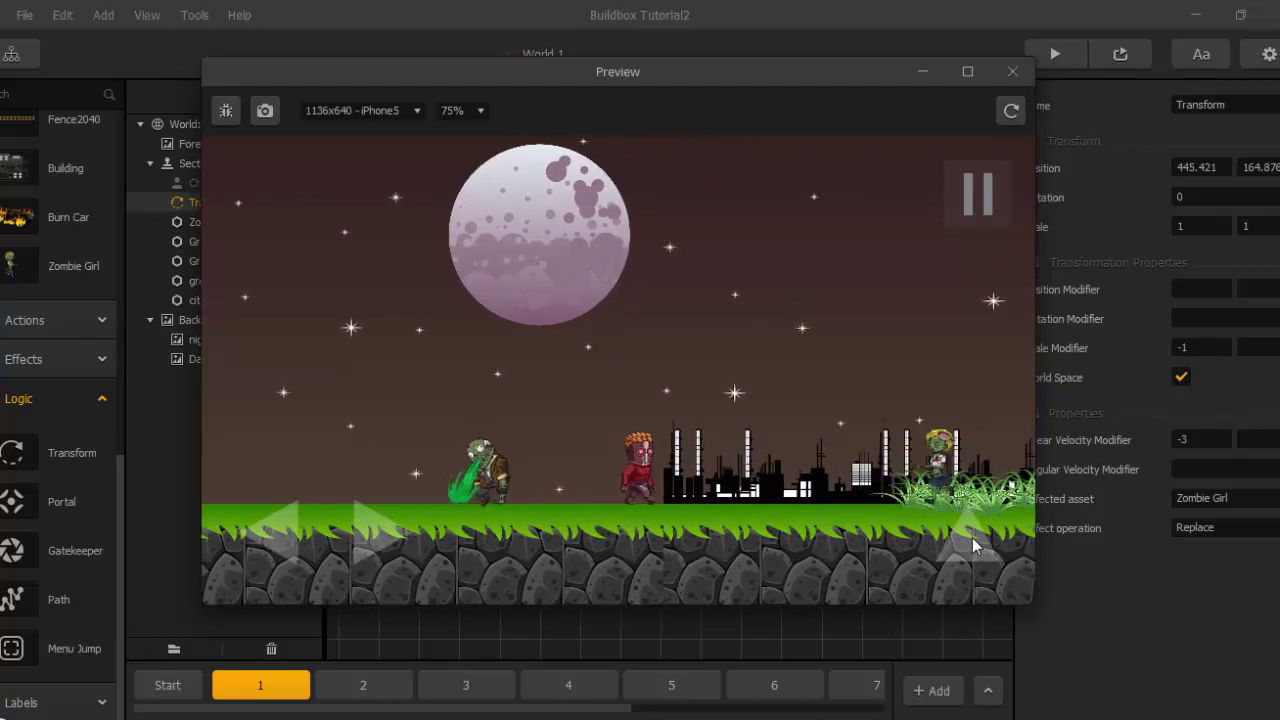
pyautogui.click(972, 537)
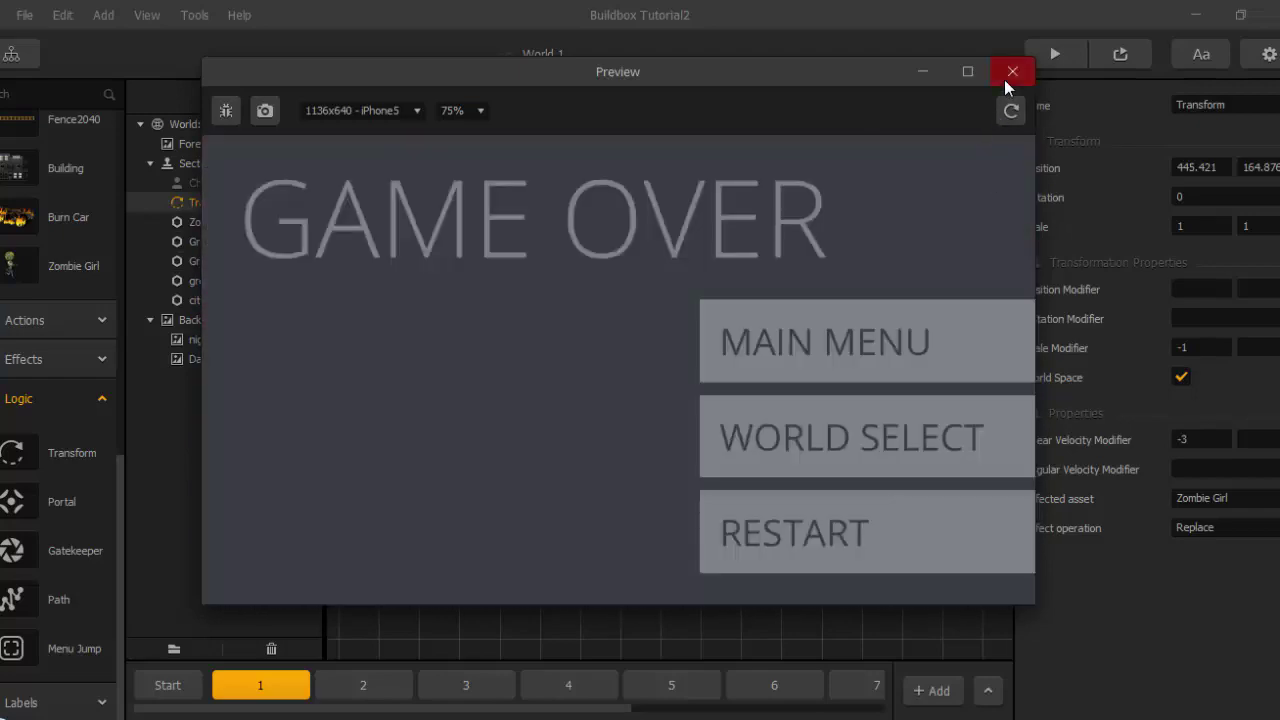
pyautogui.click(1008, 76)
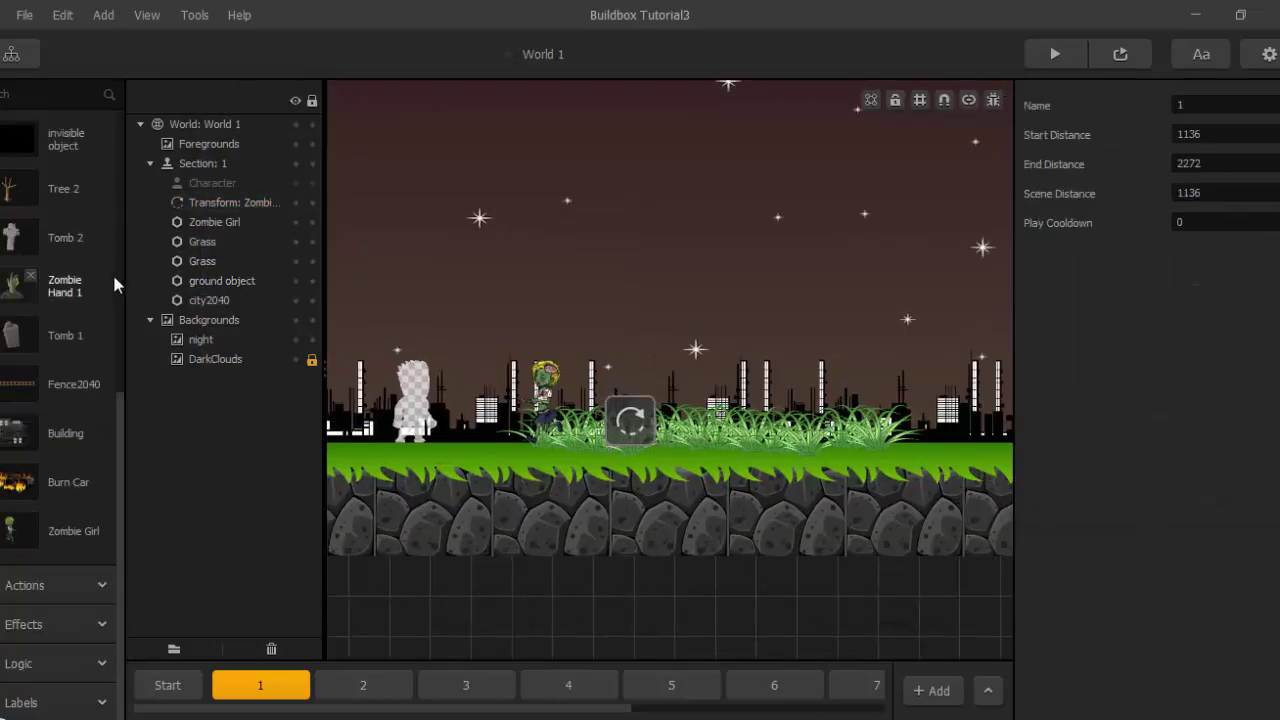
# Copy the zombie girl from section 1 and paste her into section 2.
pyautogui.click(14, 538)
pyautogui.click(543, 390)
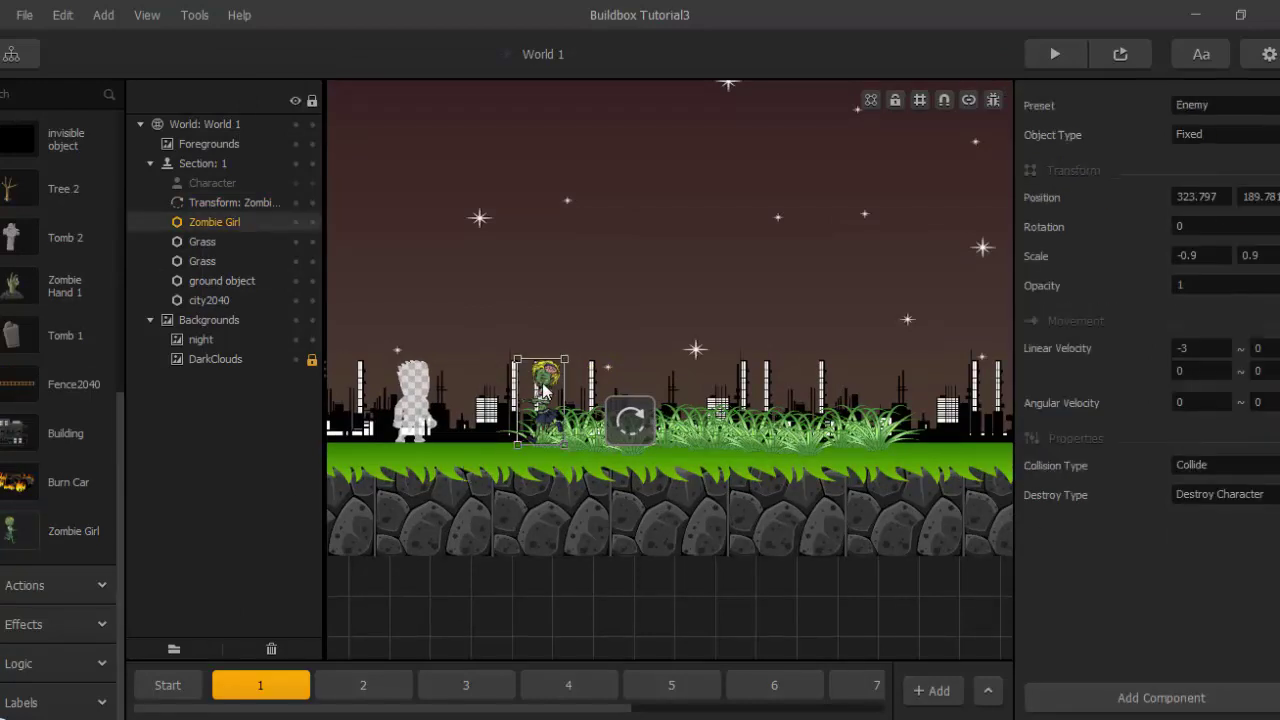
pyautogui.click(363, 684)
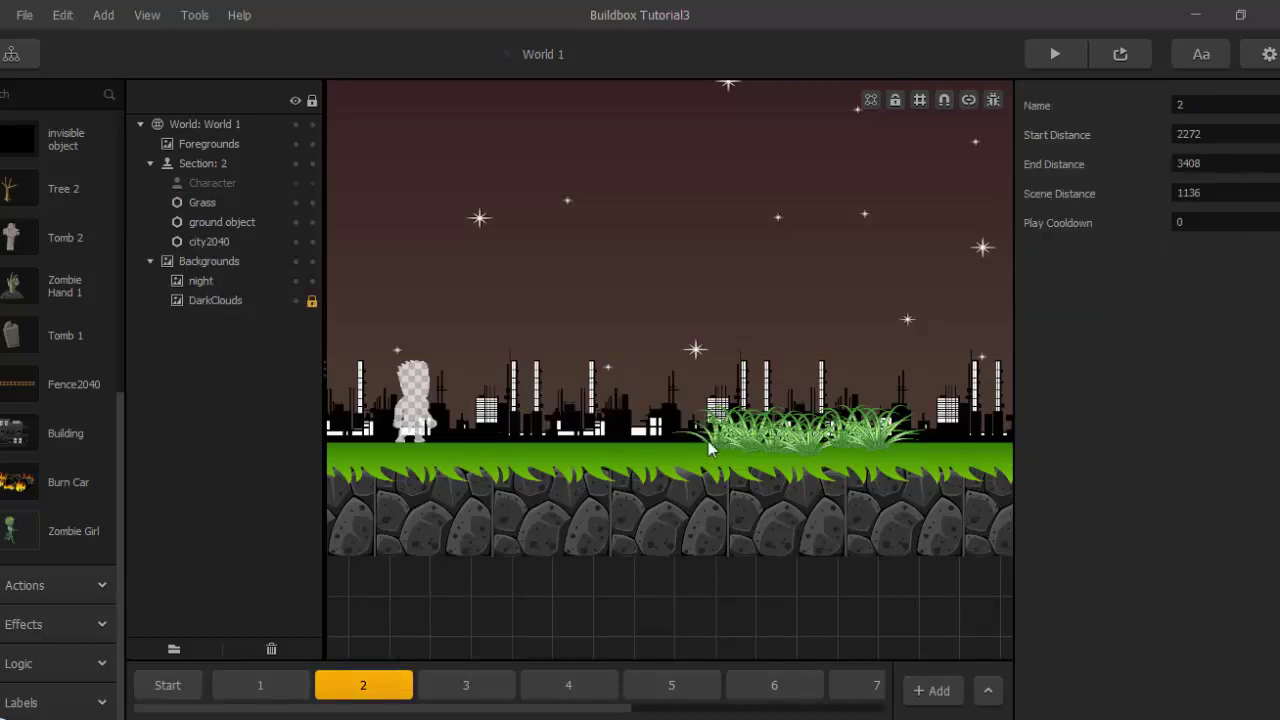
pyautogui.scroll(-2, 712, 444)
pyautogui.hotkey('ctrl', 'v')
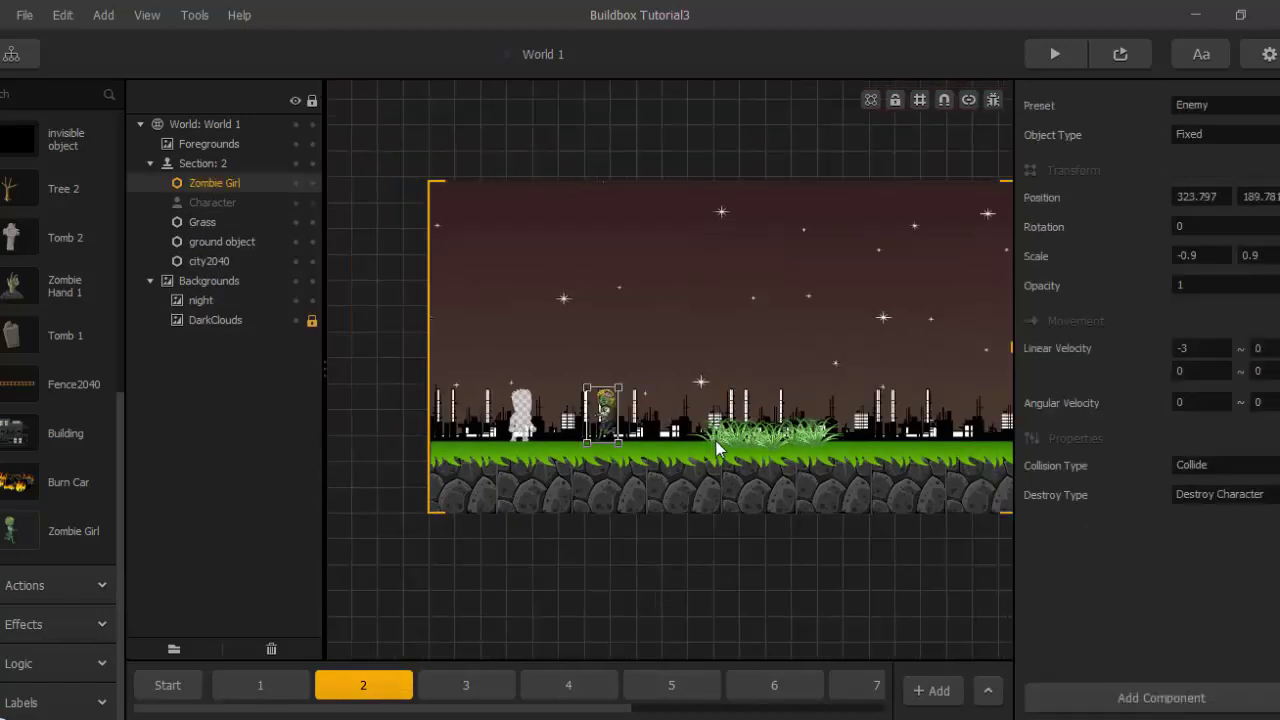
# Set the section 2 zombie girl's horizontal scale to 0.9 and her horizontal linear velocity to 3.
pyautogui.scroll(3, 666, 476)
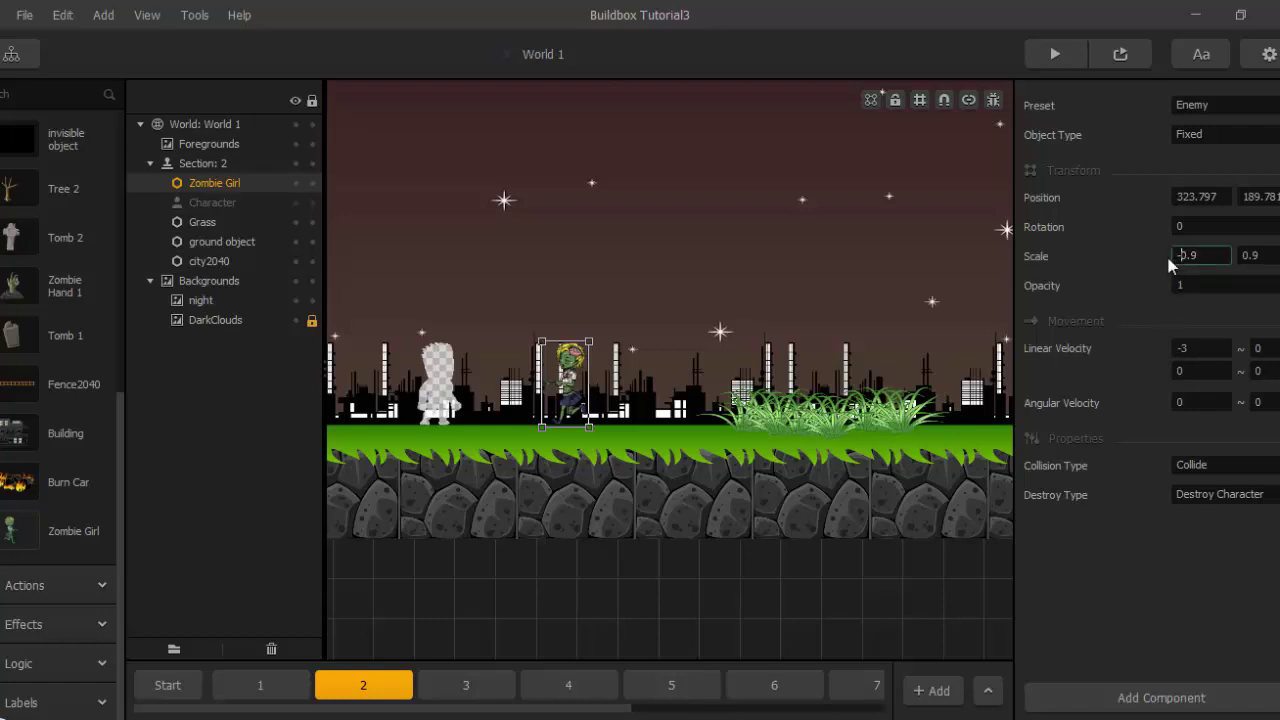
pyautogui.press('Return')
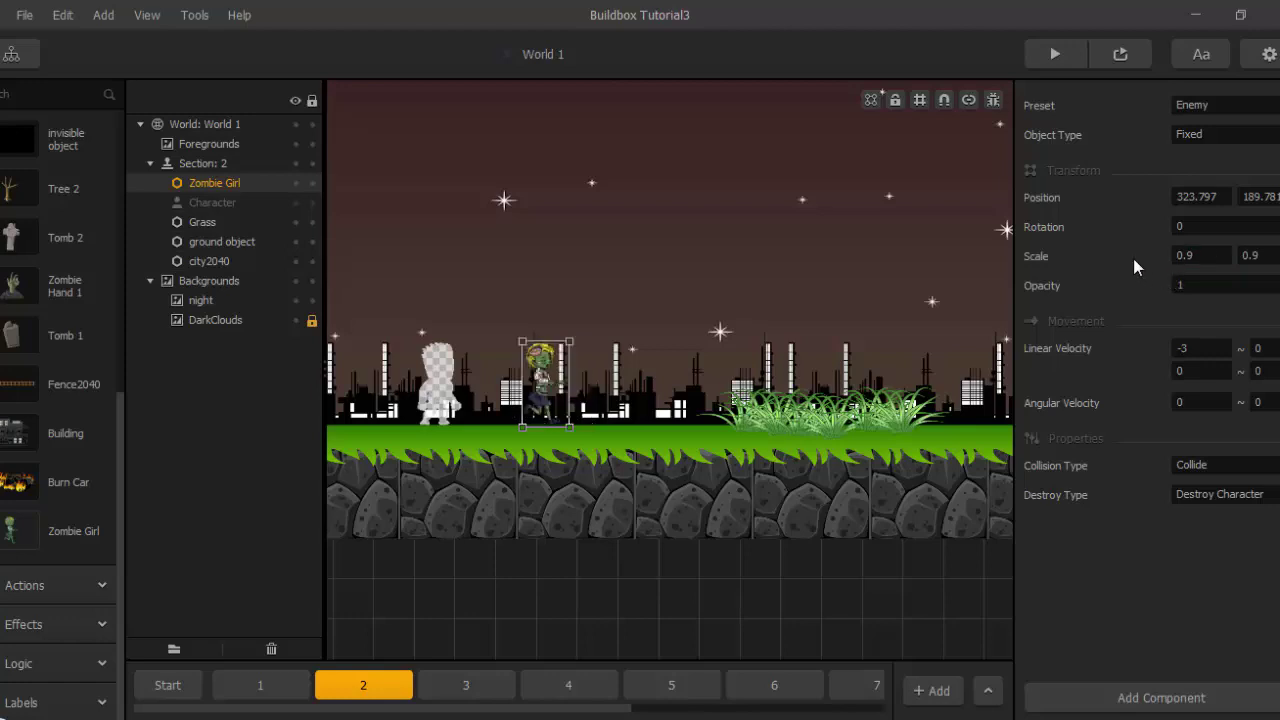
pyautogui.click(1195, 347)
# Play-test World 1 through section 4, jumping past the zombies and the burning car, and close the preview.
pyautogui.click(1066, 57)
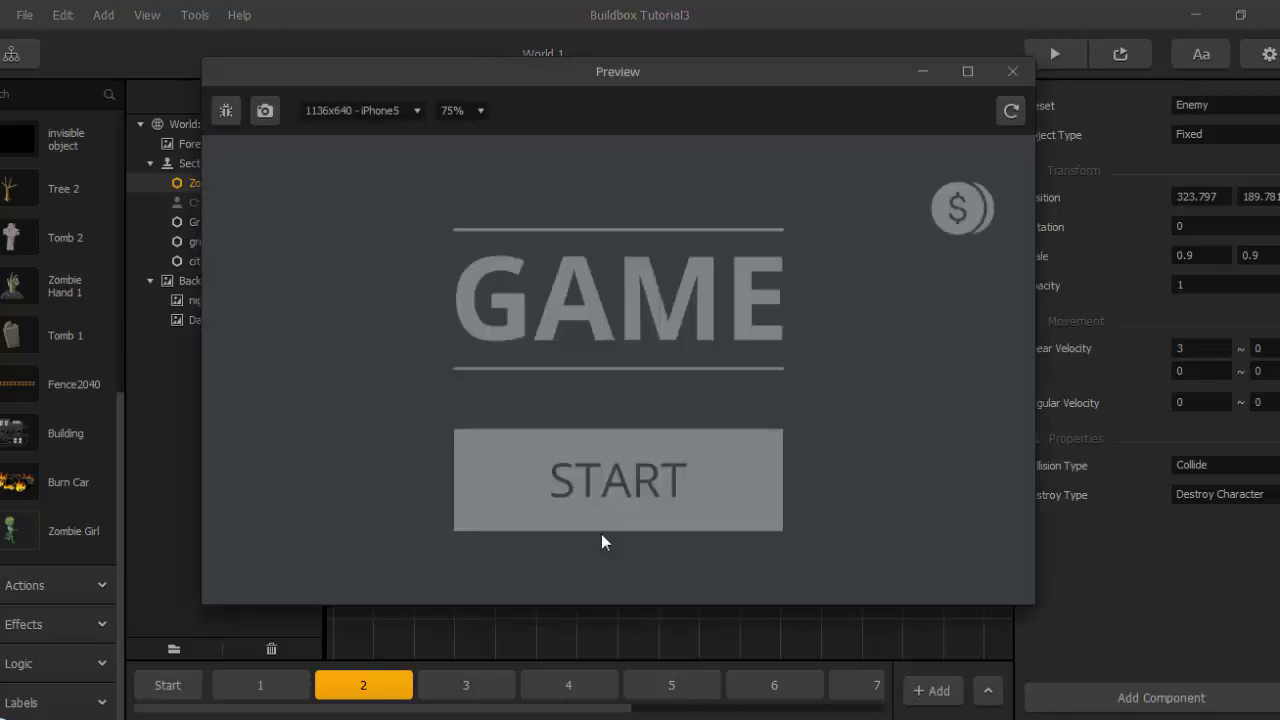
pyautogui.click(603, 515)
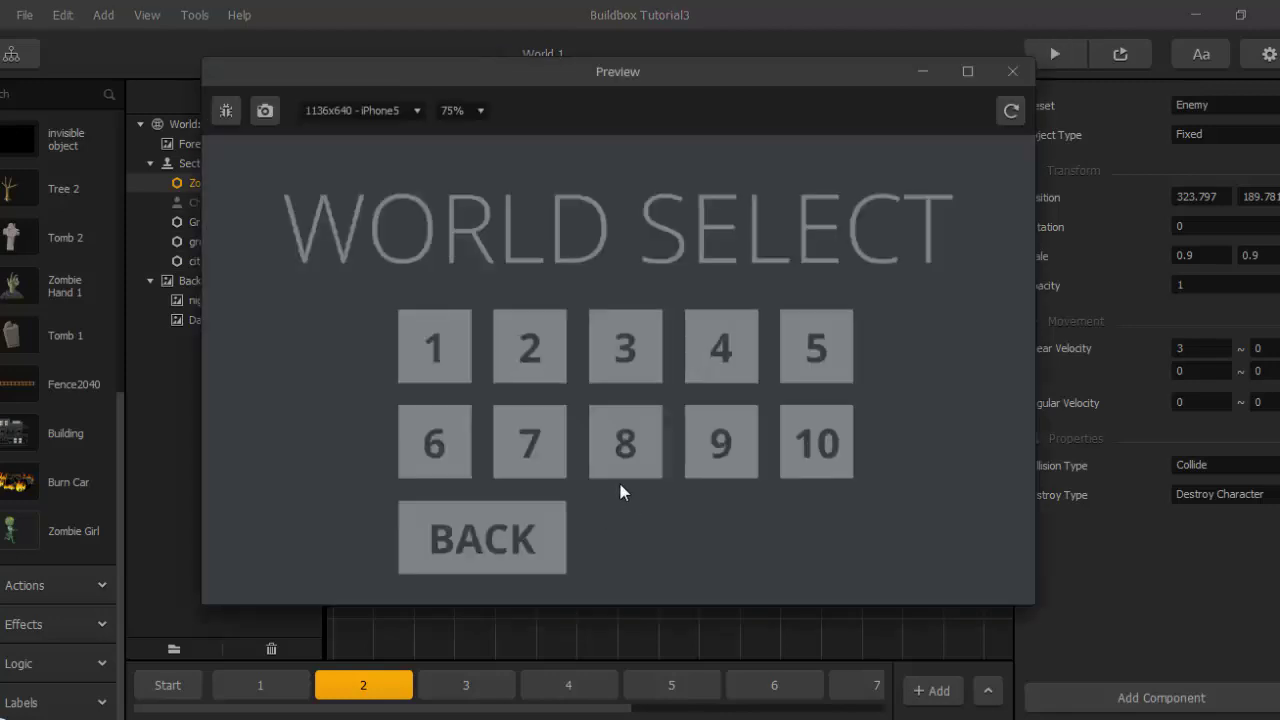
pyautogui.click(440, 352)
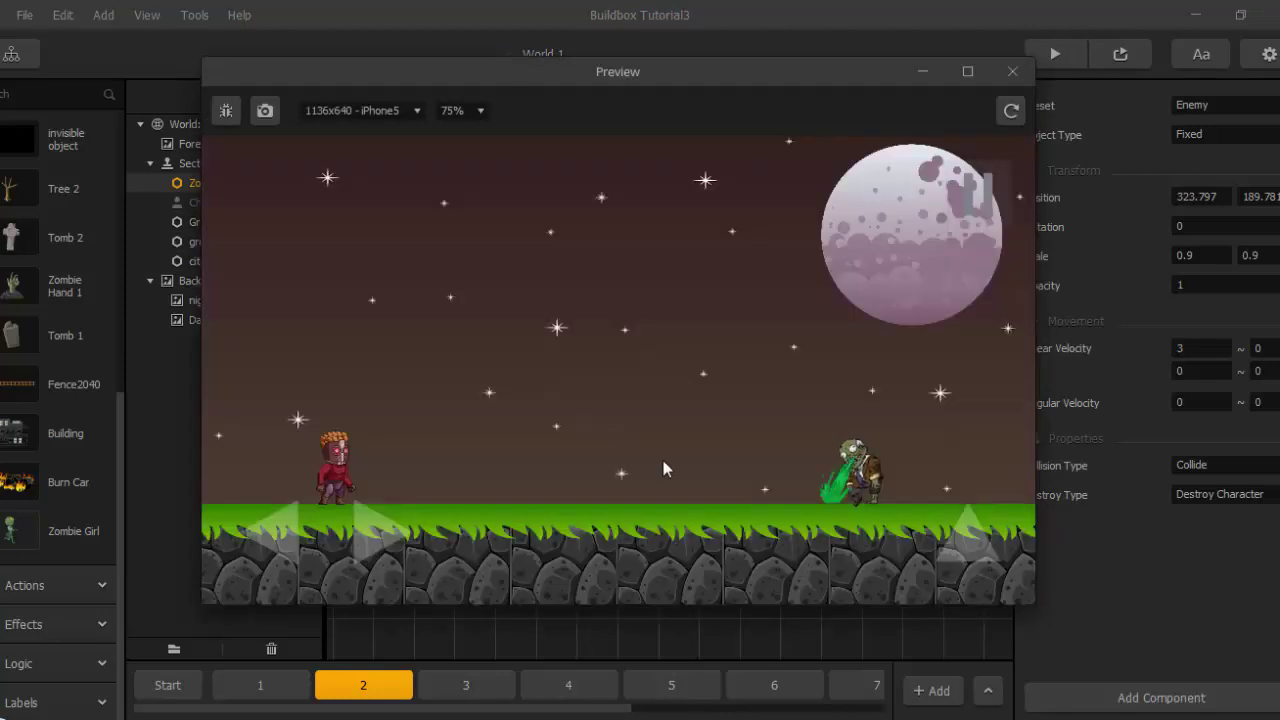
pyautogui.click(970, 545)
pyautogui.click(970, 545)
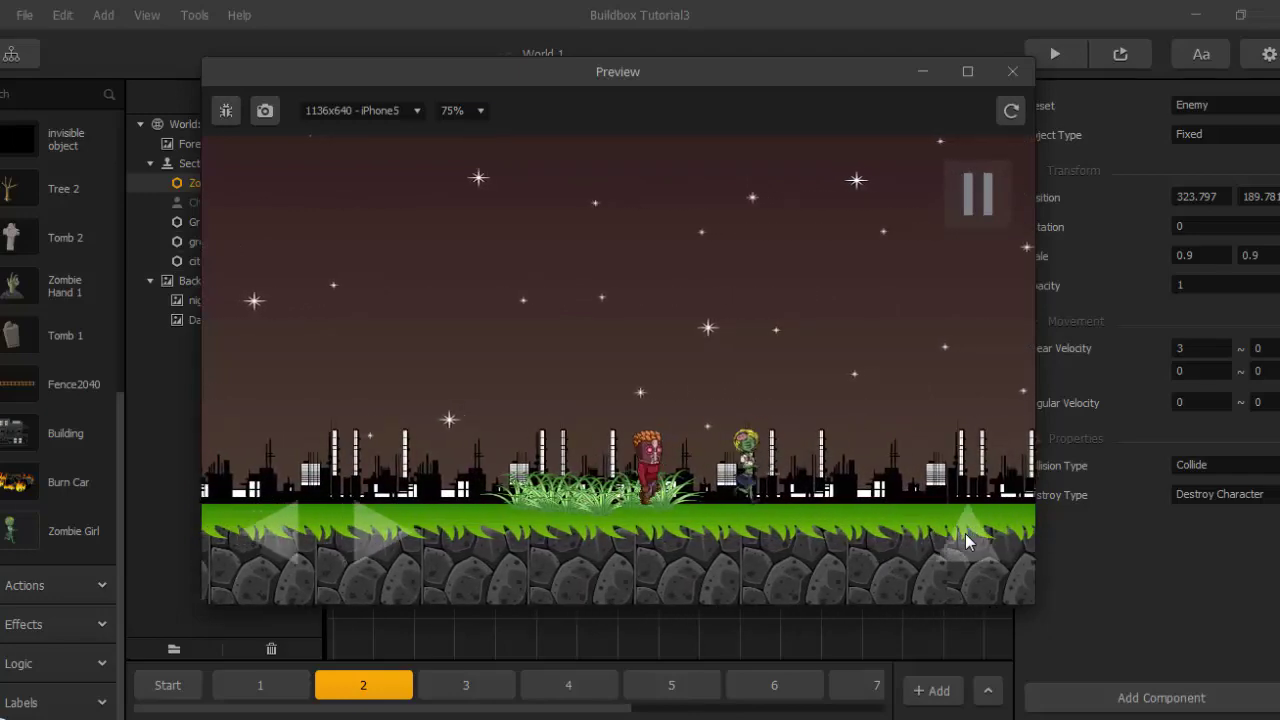
pyautogui.click(965, 533)
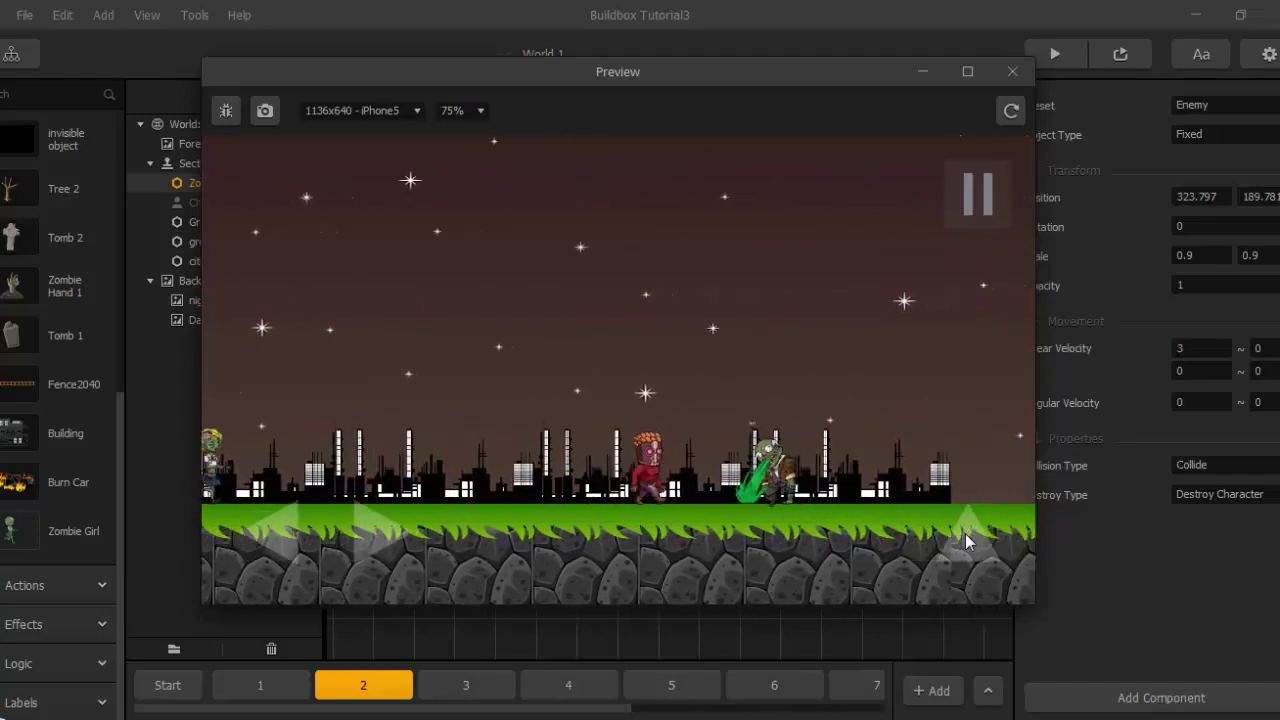
pyautogui.click(965, 533)
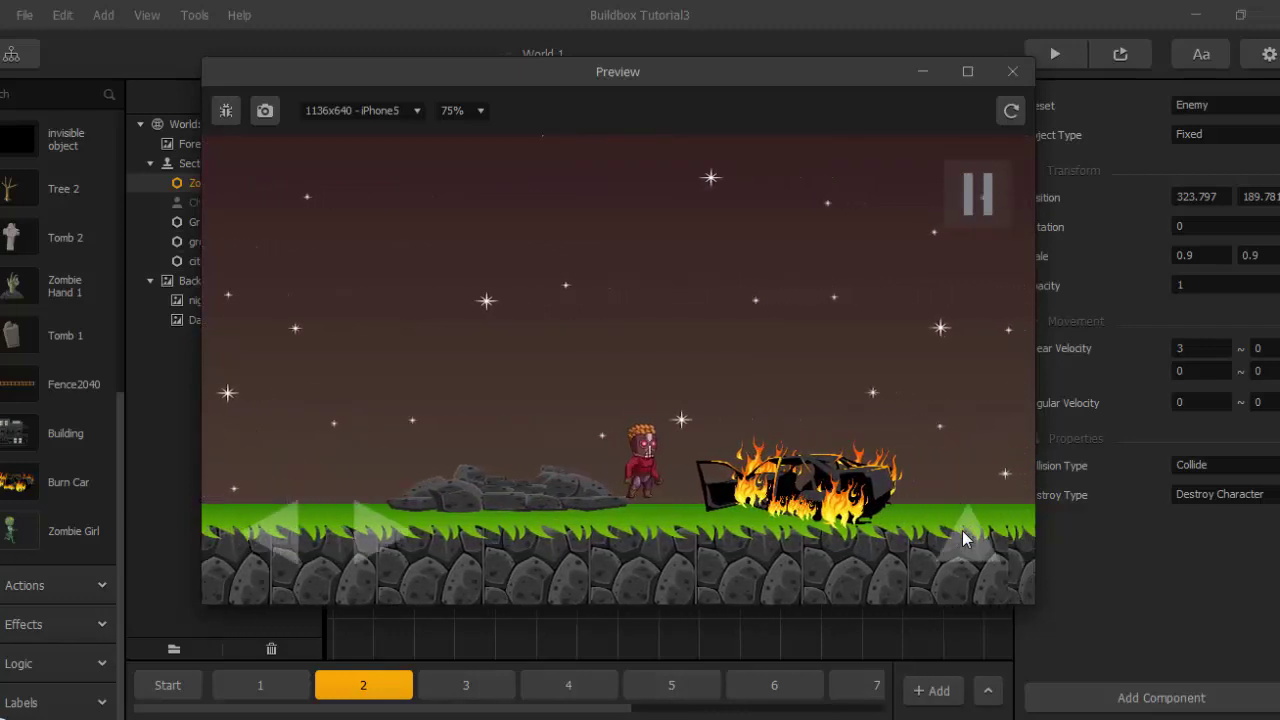
pyautogui.click(962, 530)
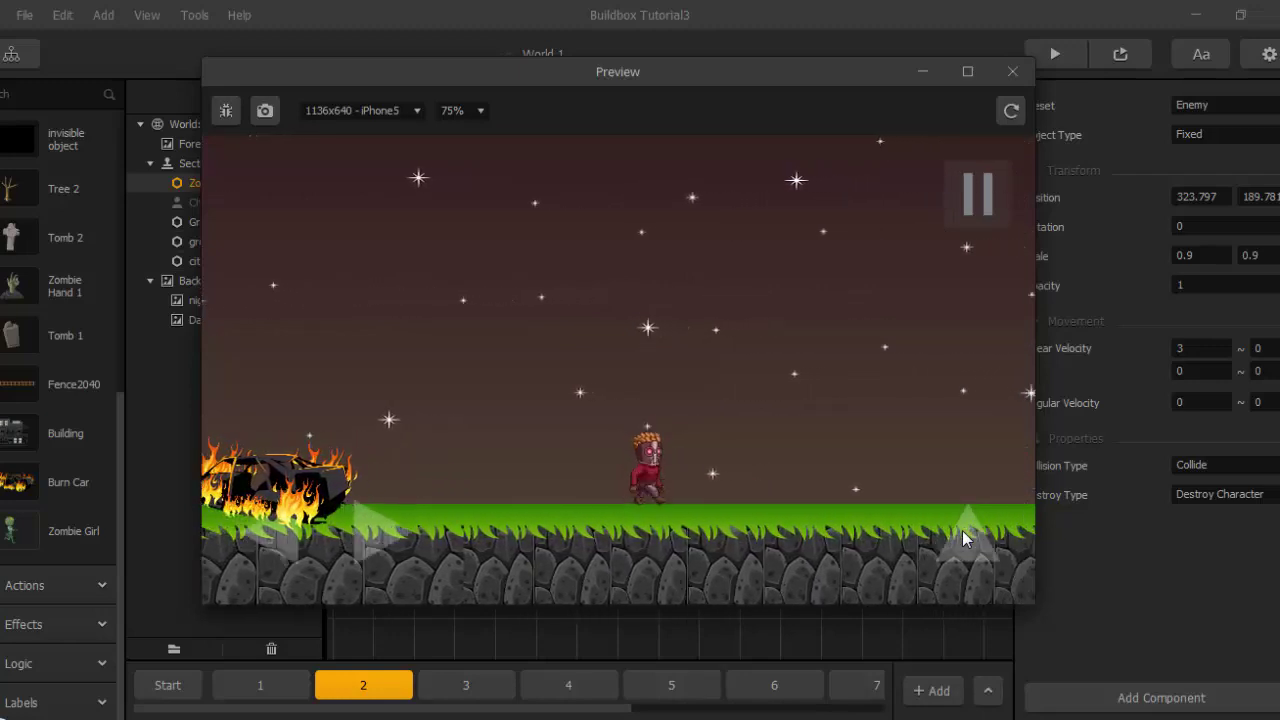
pyautogui.click(1012, 72)
# Examine the Character asset's gameplay settings, opening its Jump Counter for editing.
pyautogui.scroll(5, 36, 204)
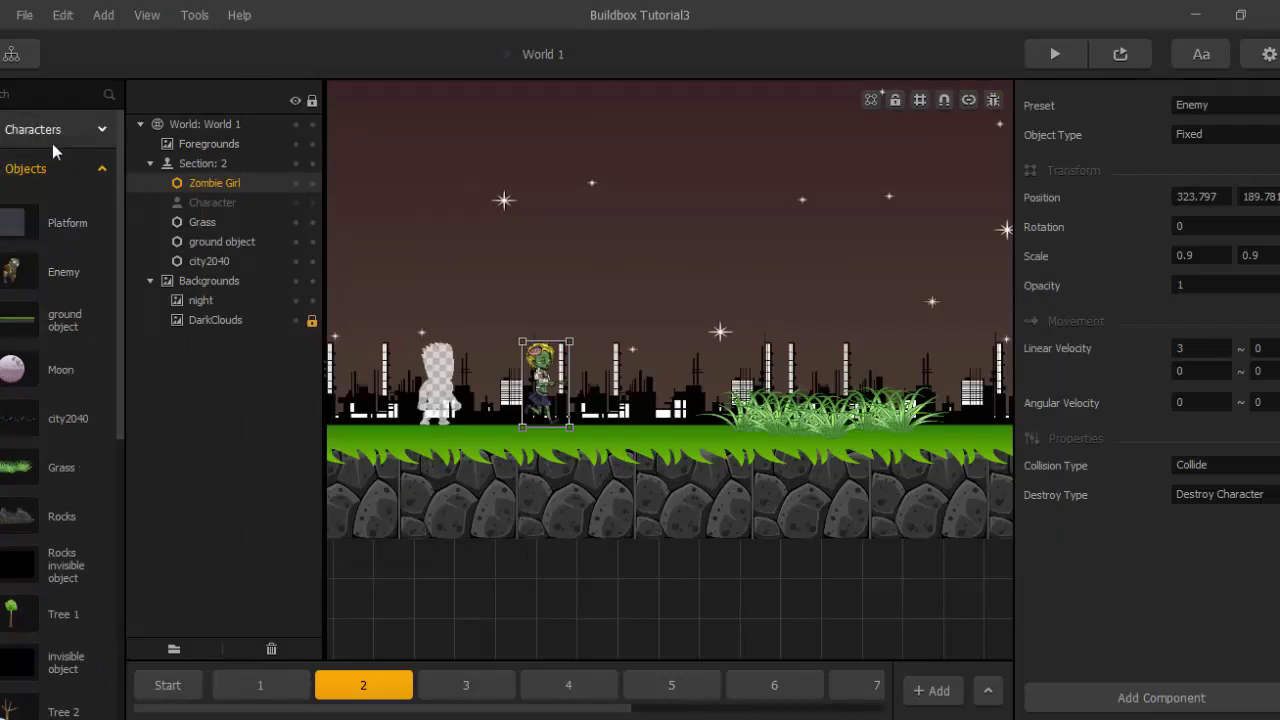
pyautogui.click(52, 133)
pyautogui.click(22, 183)
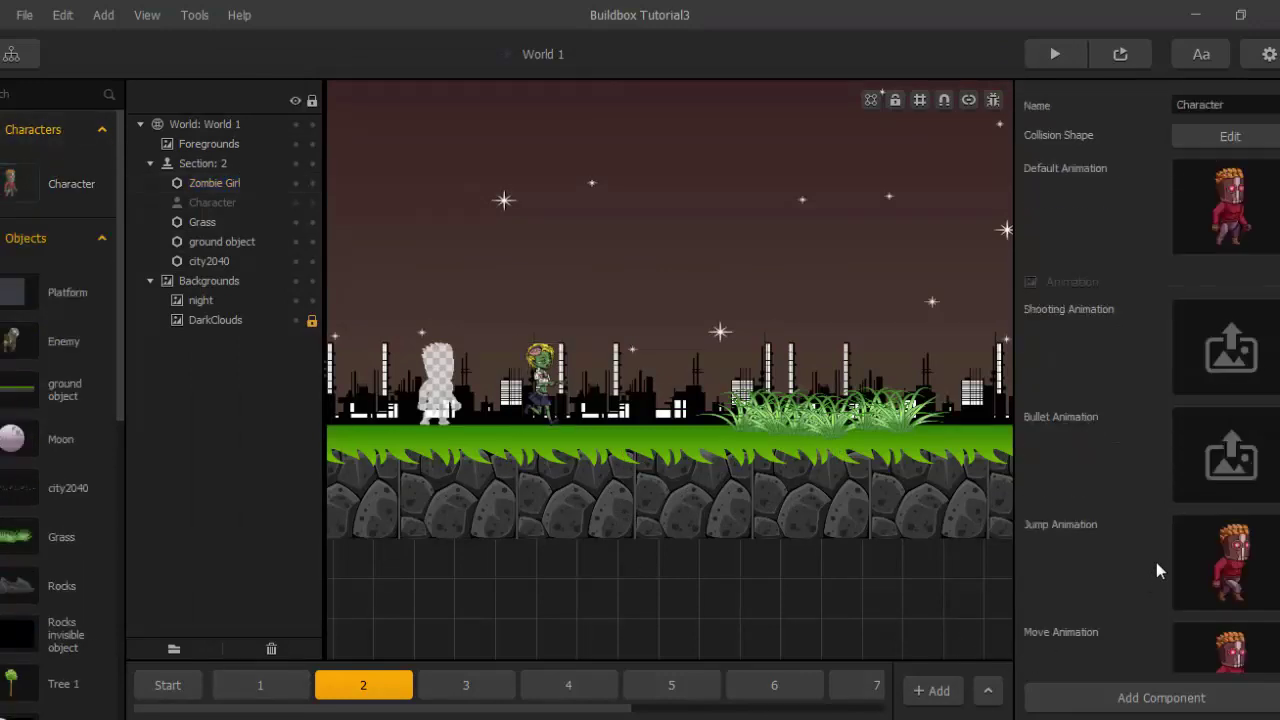
pyautogui.scroll(-10, 1156, 562)
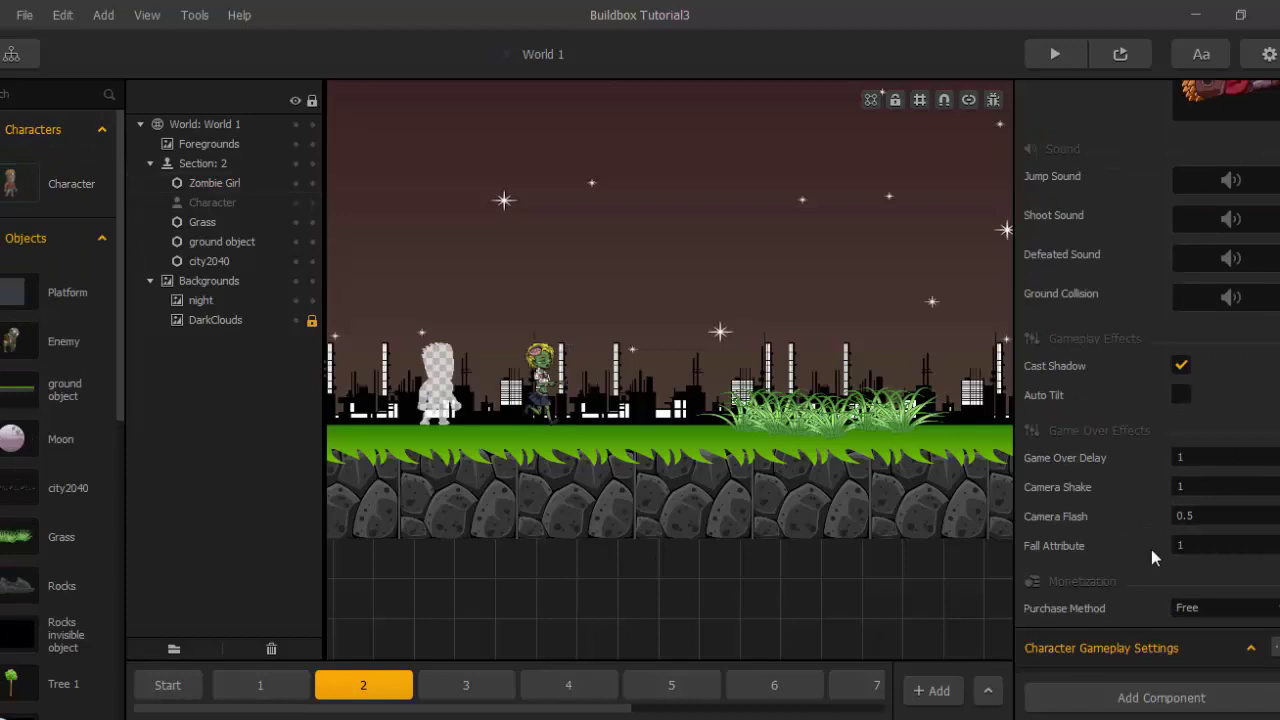
pyautogui.scroll(-2, 1152, 551)
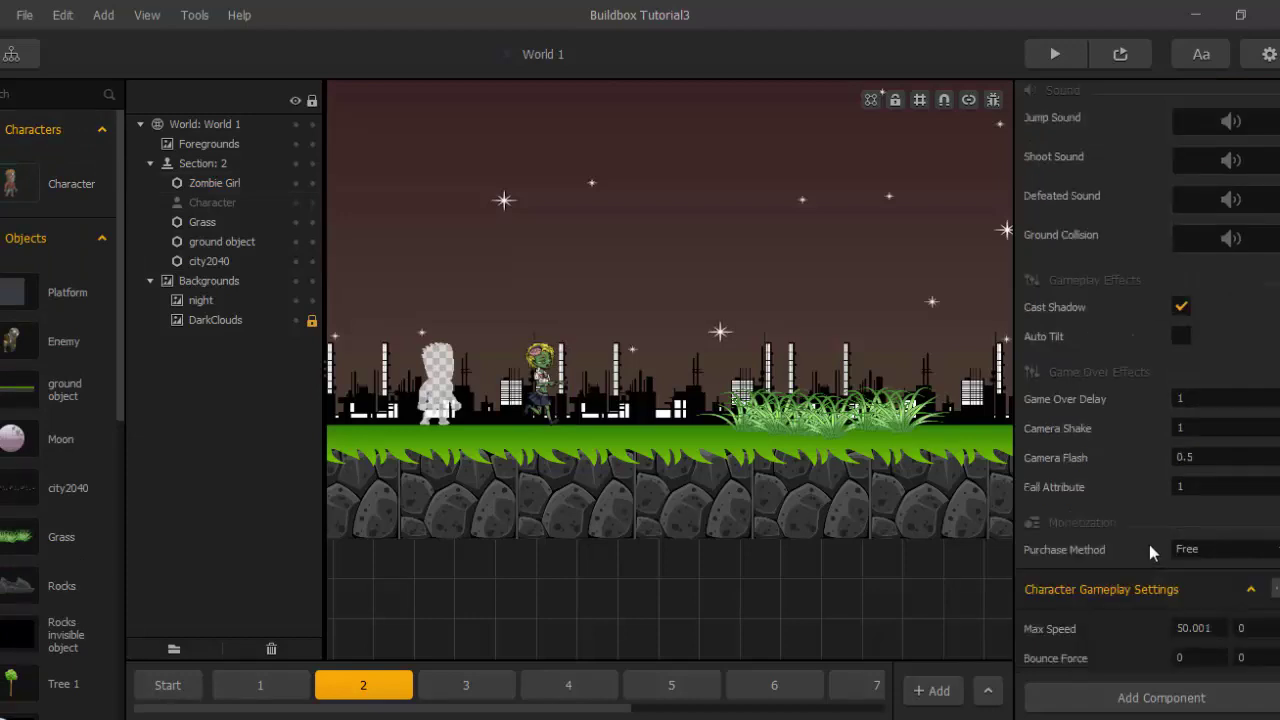
pyautogui.scroll(-2, 1149, 552)
pyautogui.scroll(-2, 1149, 552)
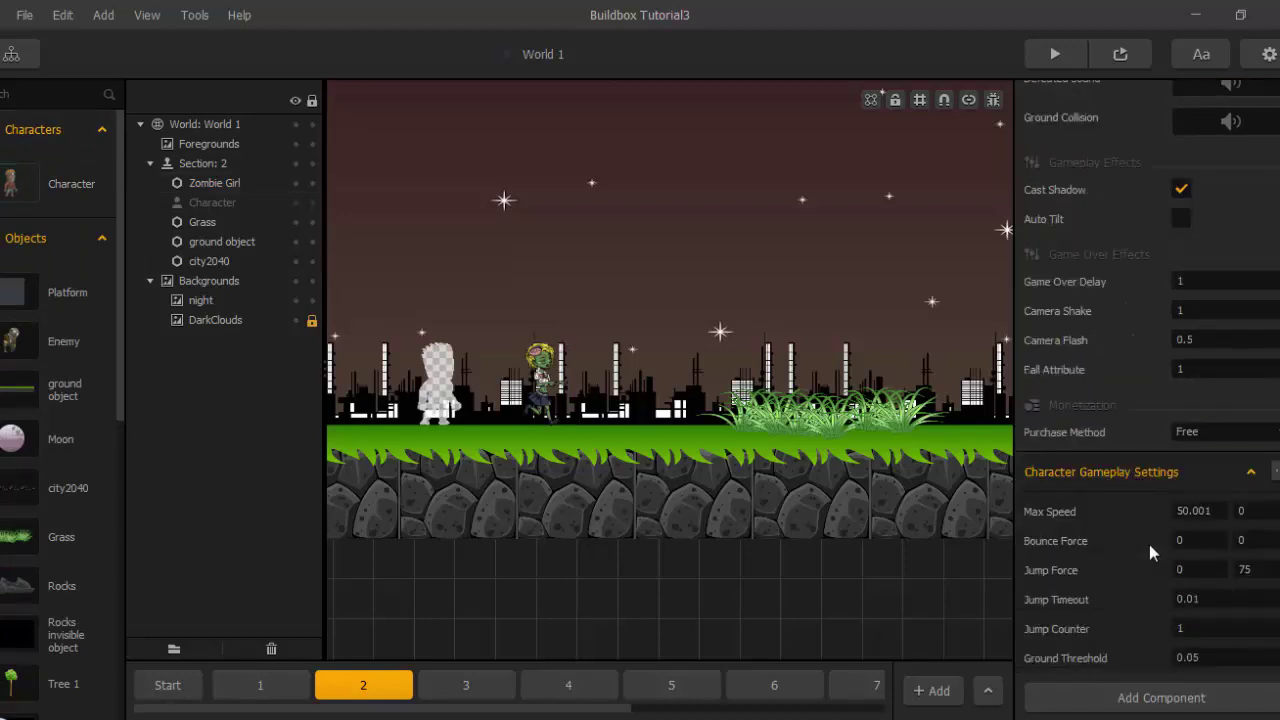
pyautogui.scroll(-2, 1149, 552)
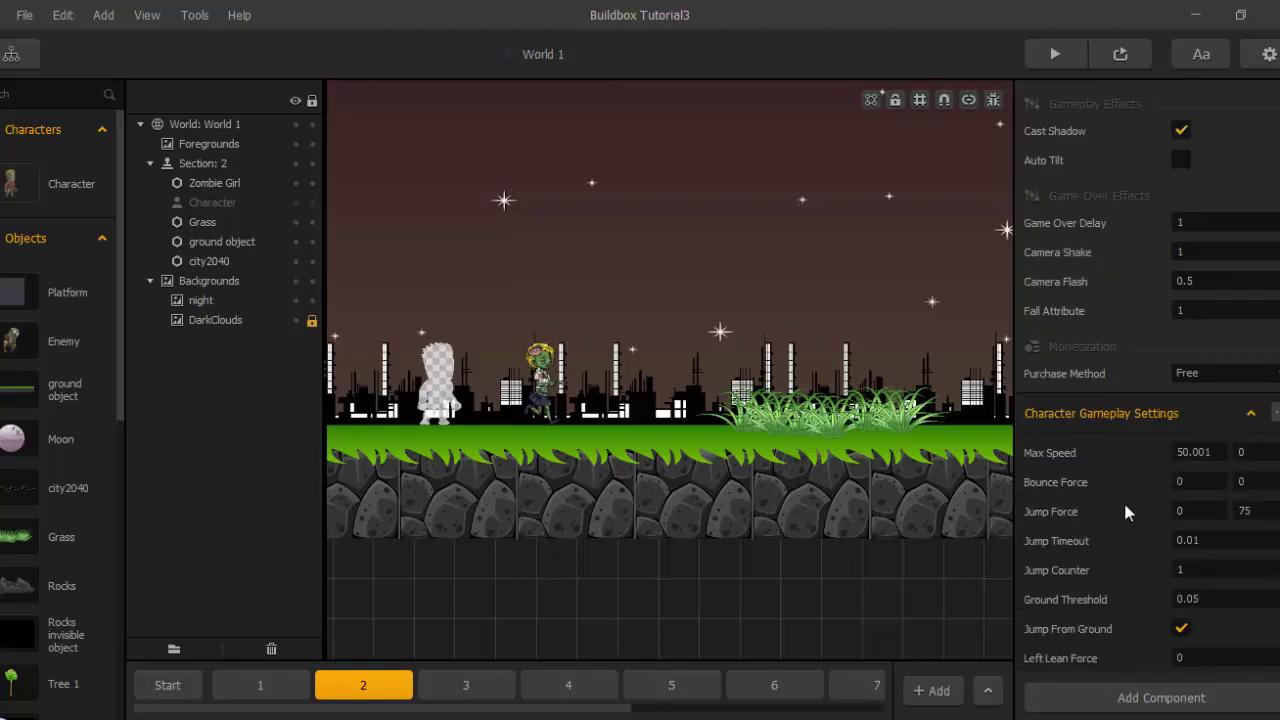
pyautogui.scroll(-2, 1125, 512)
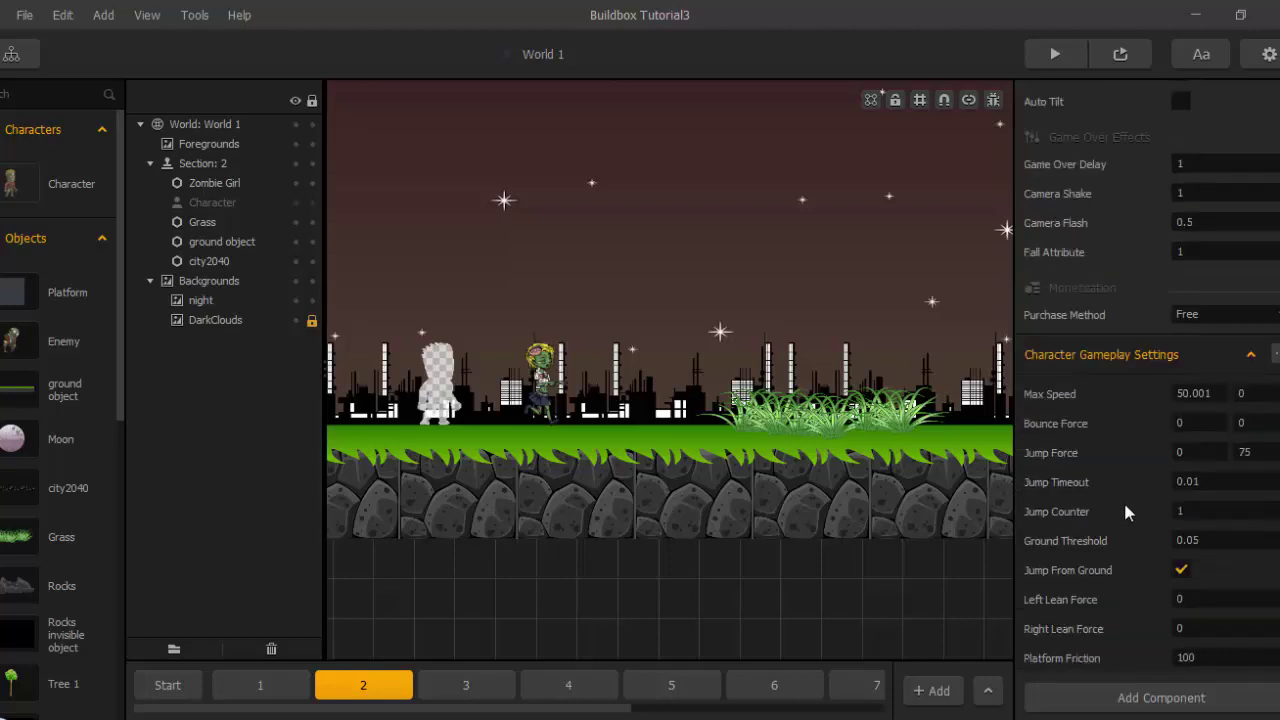
pyautogui.click(1180, 511)
pyautogui.scroll(-2, 590, 508)
# Copy the Enemy from section 3 into section 4 and place it on the ground behind the burning car, at about X 1022, Y 189.
pyautogui.click(466, 686)
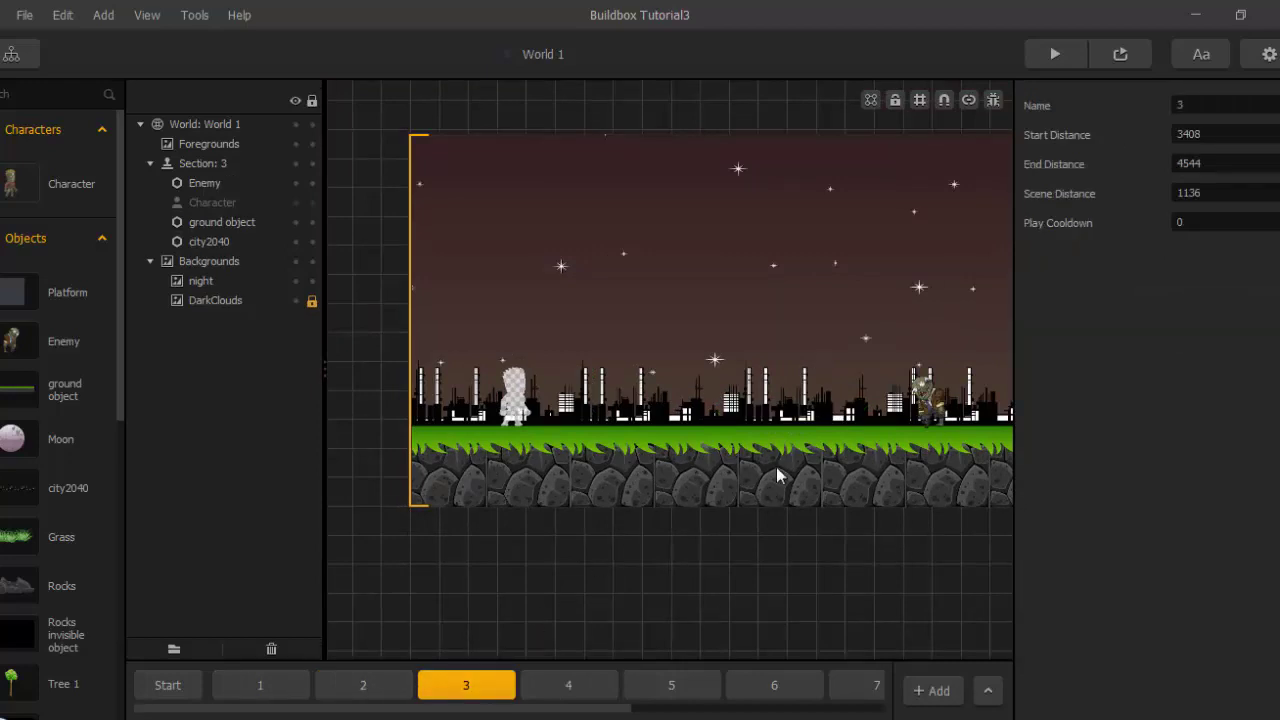
pyautogui.click(927, 407)
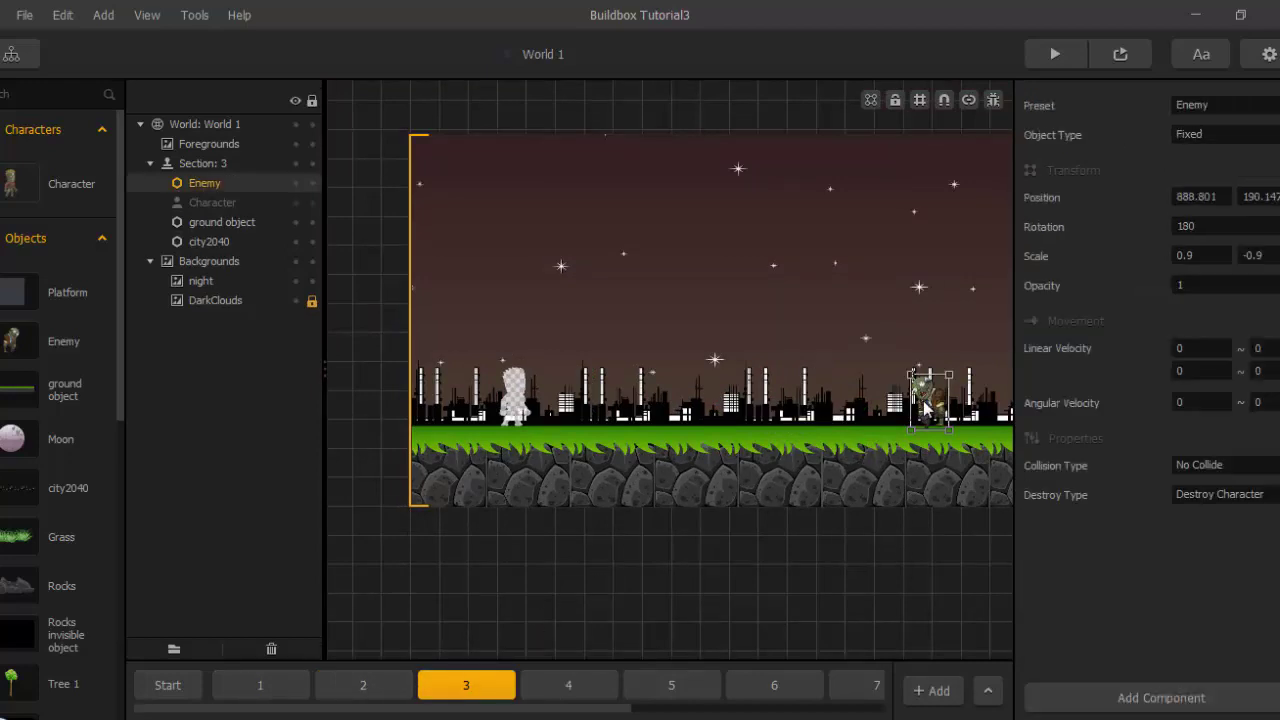
pyautogui.click(568, 686)
pyautogui.hotkey('ctrl', 'v')
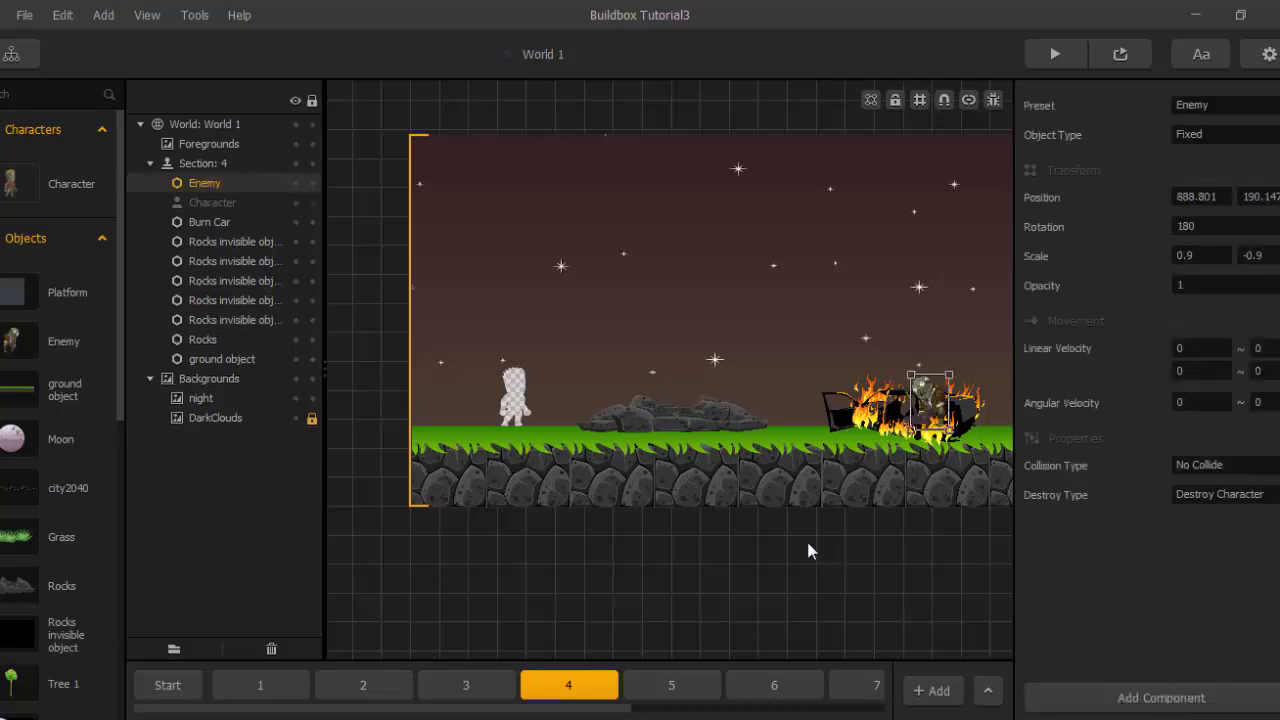
pyautogui.moveTo(908, 494); pyautogui.dragTo(622, 438, button='middle')
pyautogui.scroll(5, 645, 412)
pyautogui.scroll(2, 656, 412)
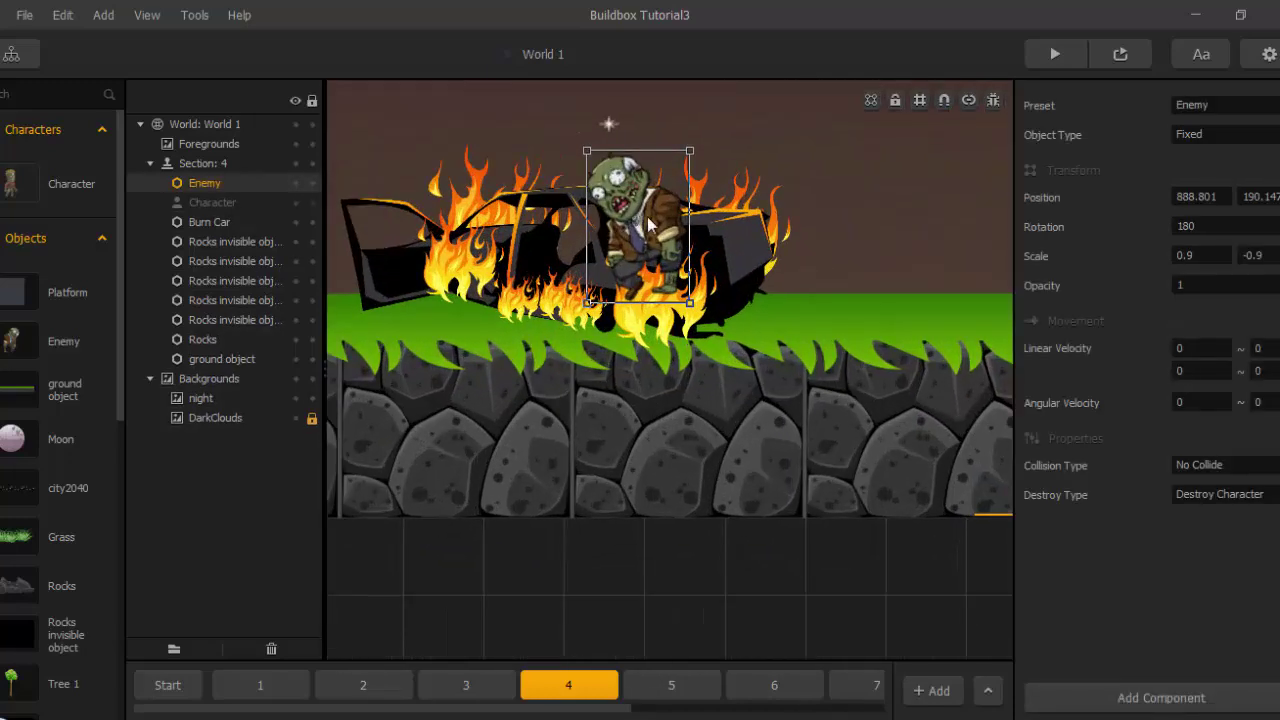
pyautogui.moveTo(648, 225); pyautogui.dragTo(852, 222)
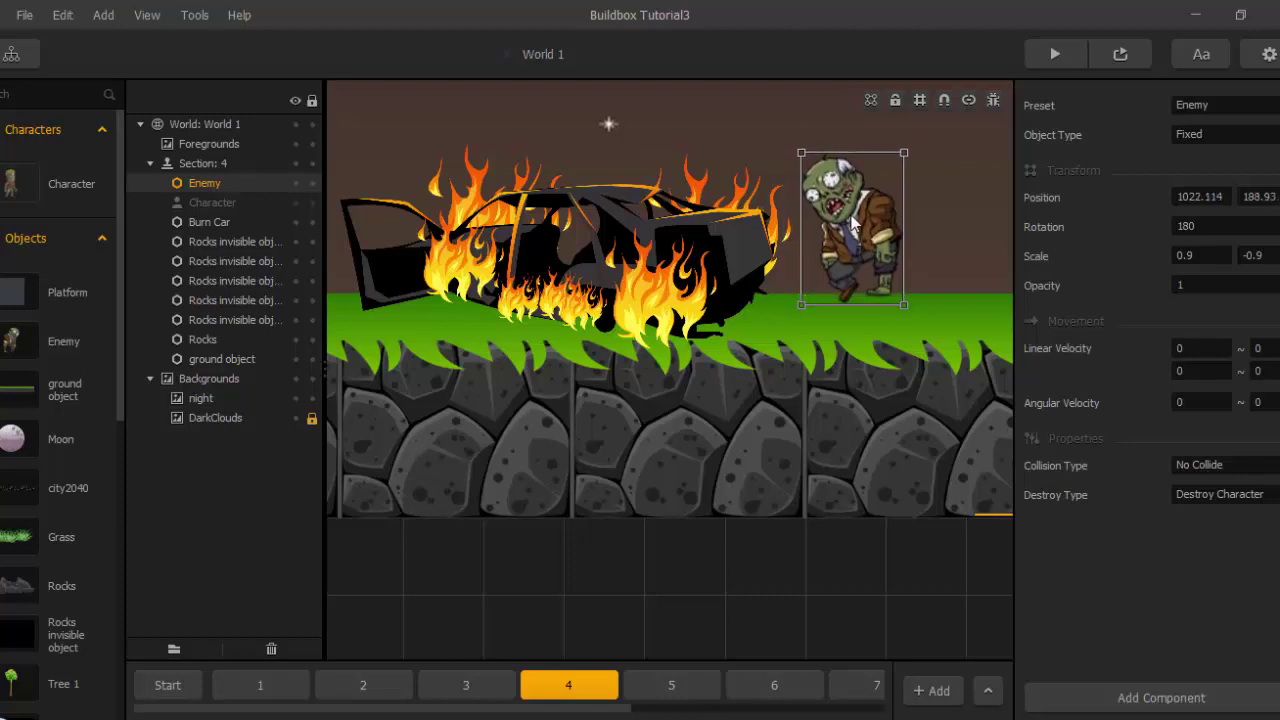
# Paste the Enemy into section 5 and place it on the edge of the ground before the gap, at about X 783, Y 186.
pyautogui.scroll(-3, 836, 390)
pyautogui.click(657, 690)
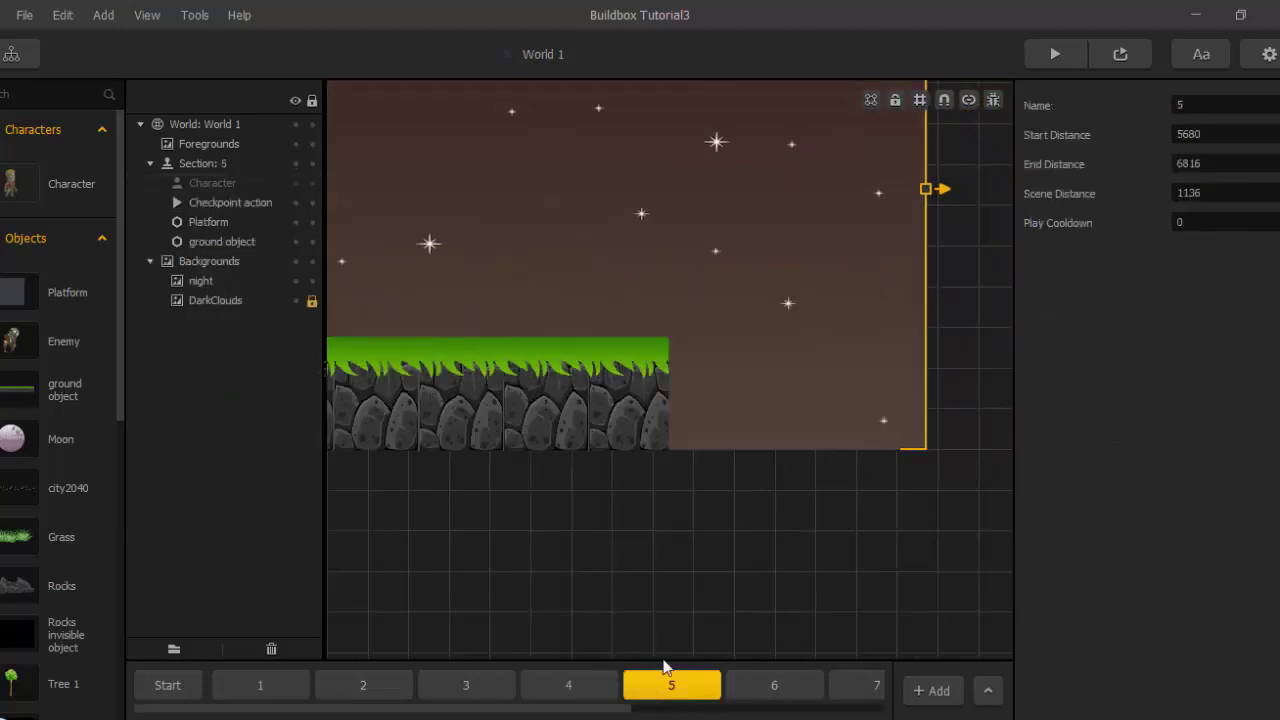
pyautogui.scroll(-3, 700, 622)
pyautogui.moveTo(594, 533); pyautogui.dragTo(690, 575, button='middle')
pyautogui.scroll(2, 770, 567)
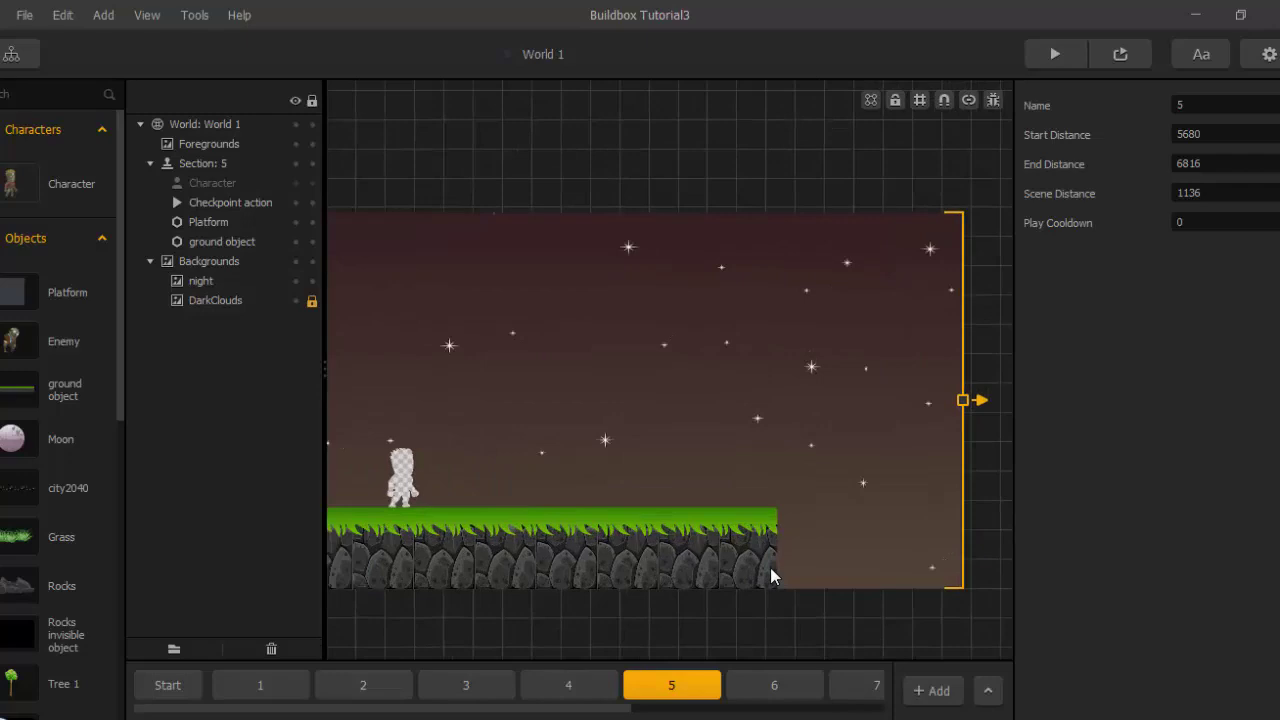
pyautogui.hotkey('ctrl', 'v')
pyautogui.scroll(3, 833, 516)
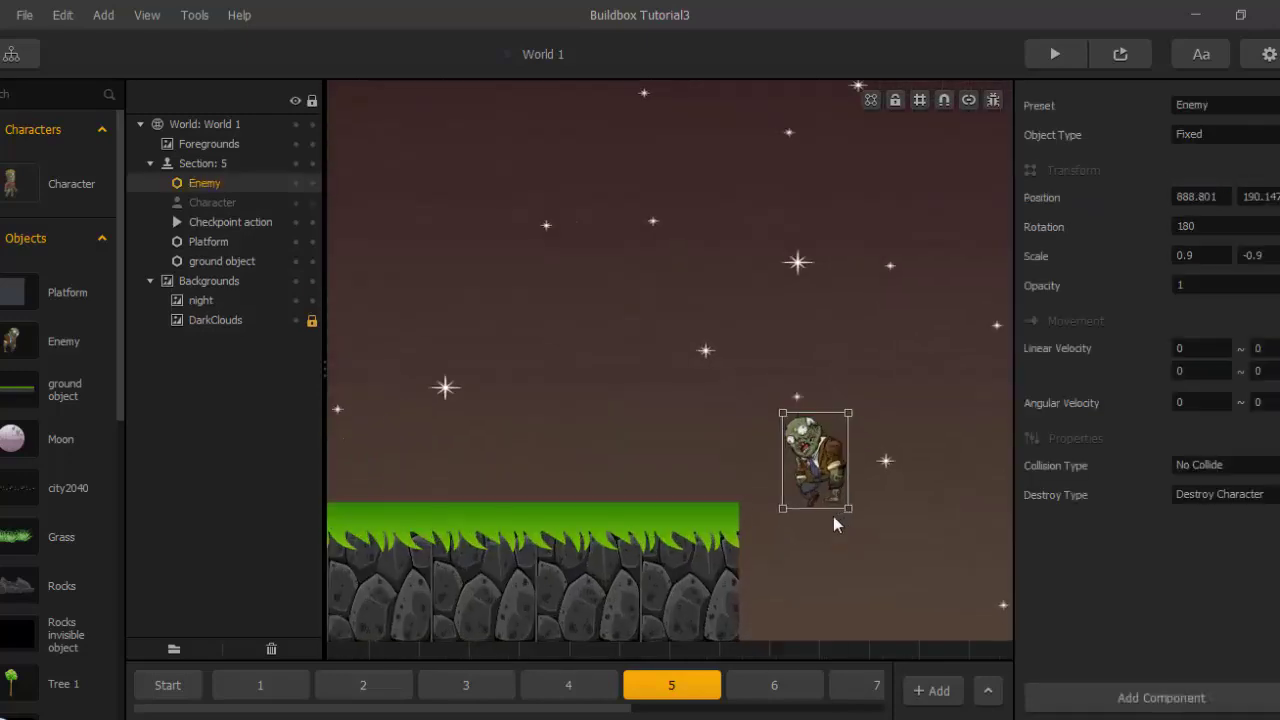
pyautogui.moveTo(724, 438); pyautogui.dragTo(634, 462)
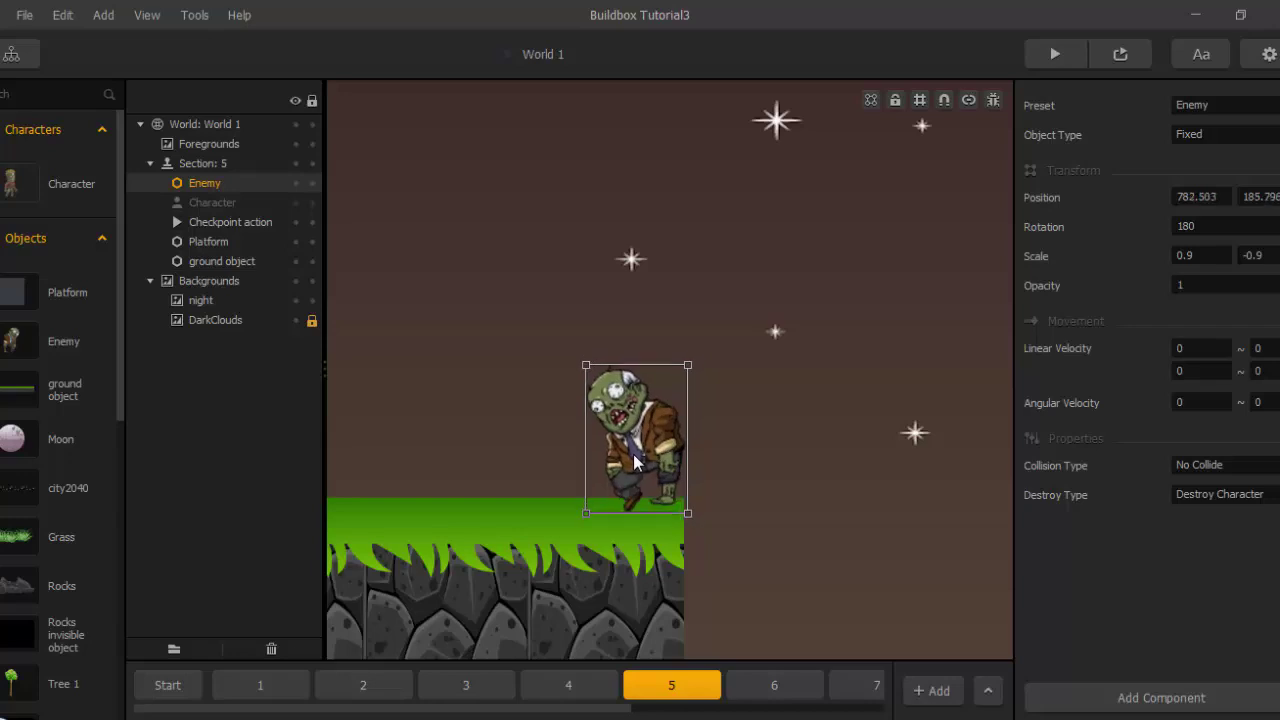
# Paste the Enemy into section 9 and leave it standing in front of the fence, at about X 889, Y 190.
pyautogui.scroll(-5, 668, 503)
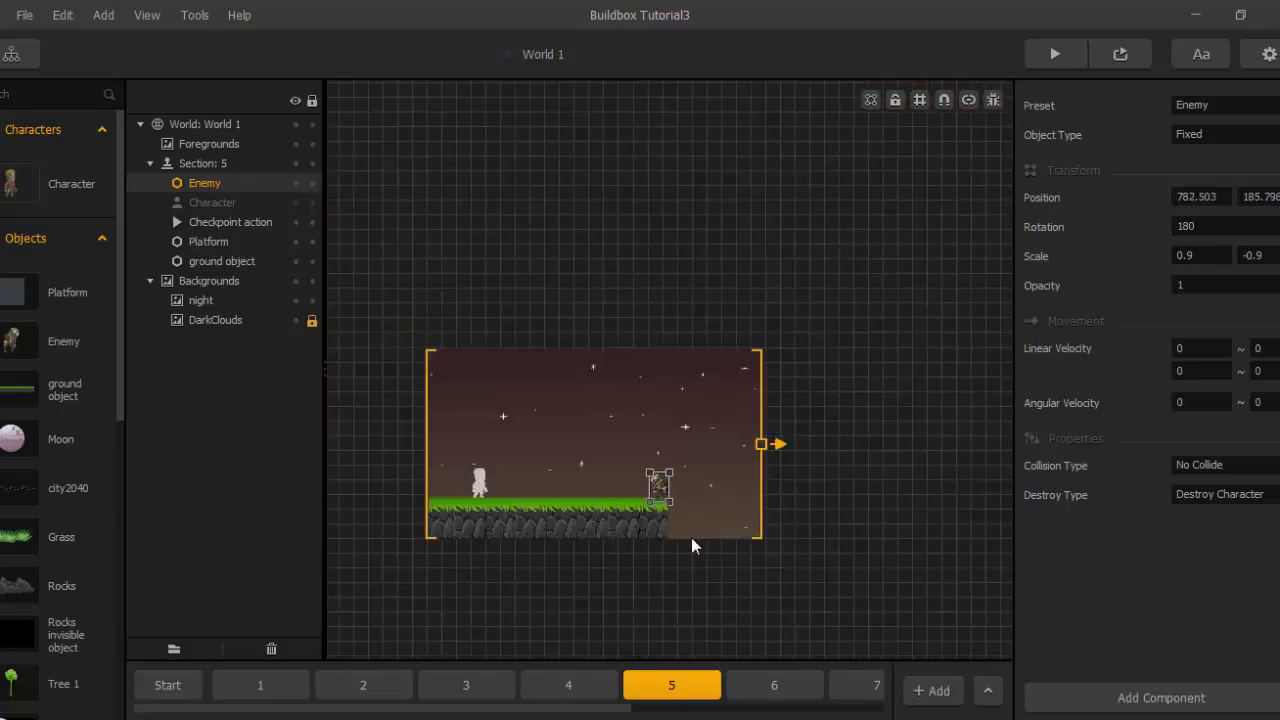
pyautogui.click(762, 684)
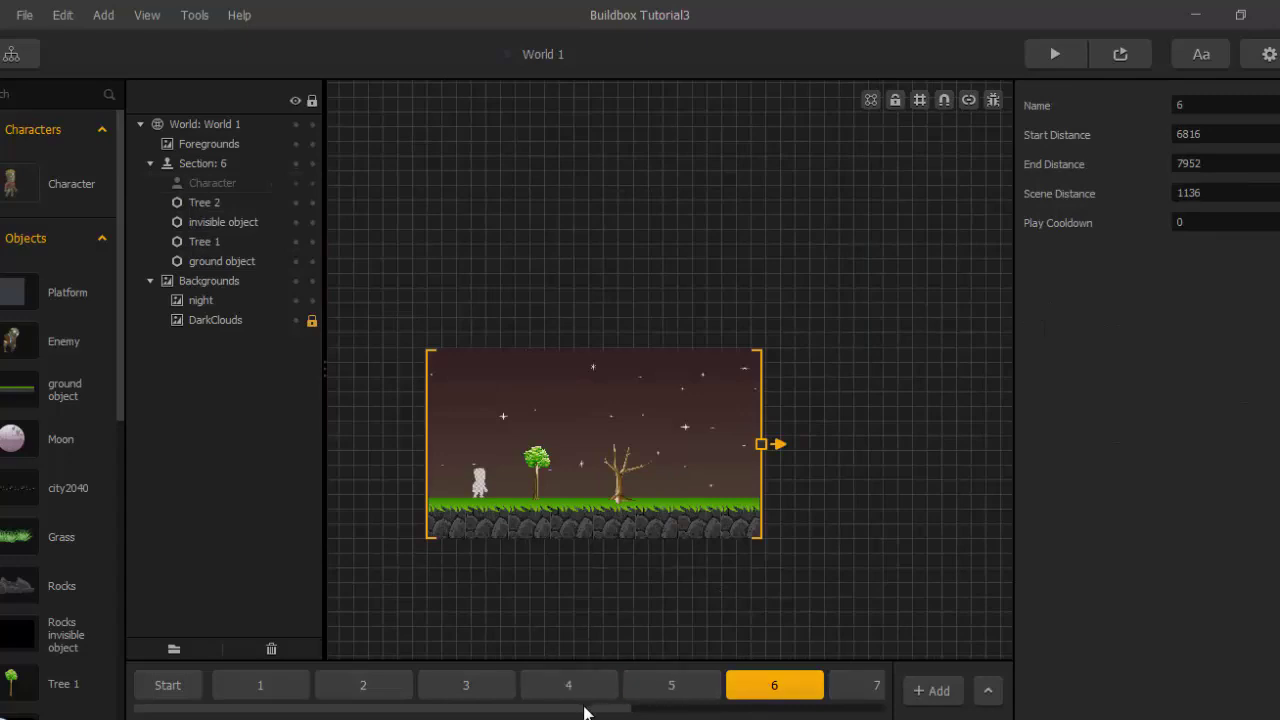
pyautogui.moveTo(603, 712); pyautogui.dragTo(717, 716)
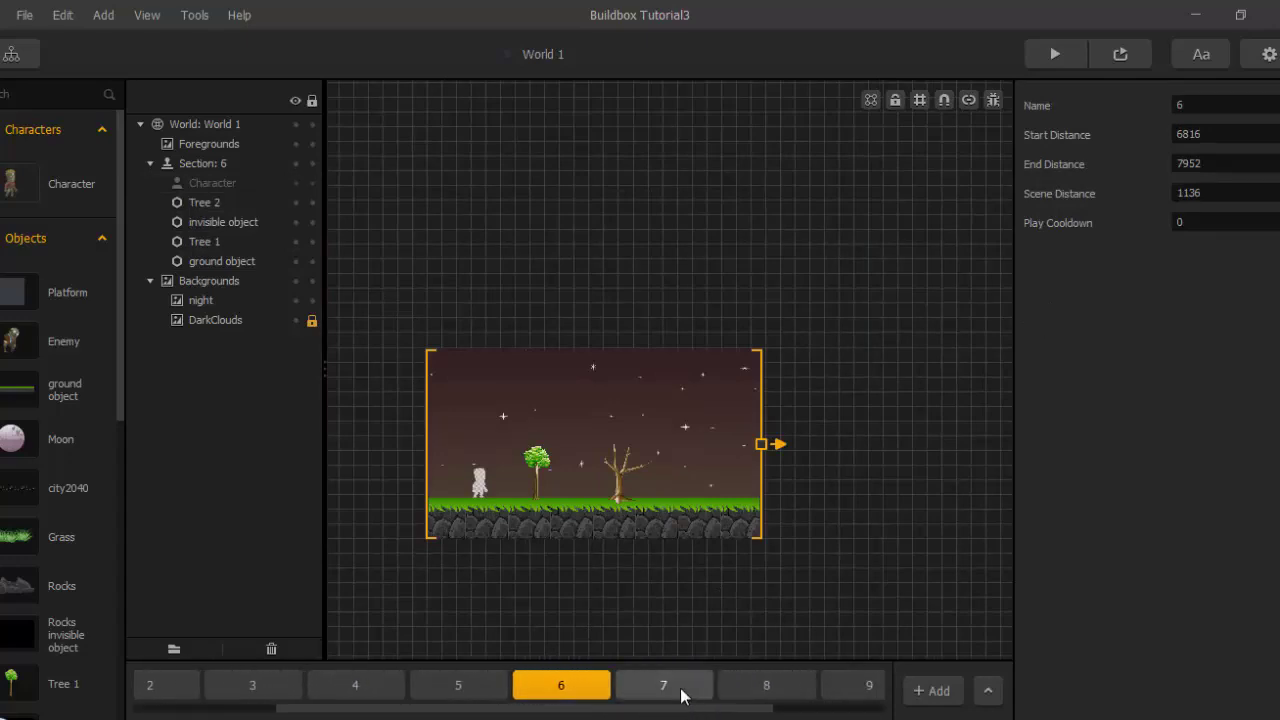
pyautogui.click(682, 695)
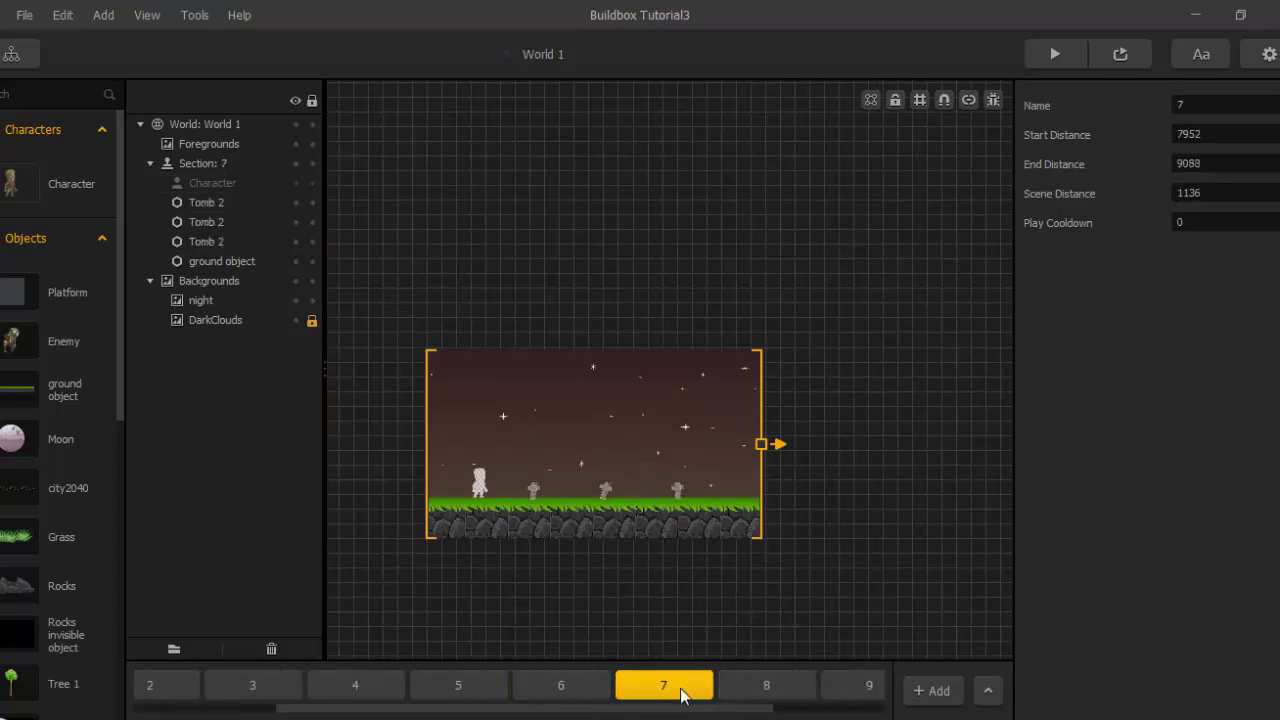
pyautogui.click(742, 692)
pyautogui.click(826, 694)
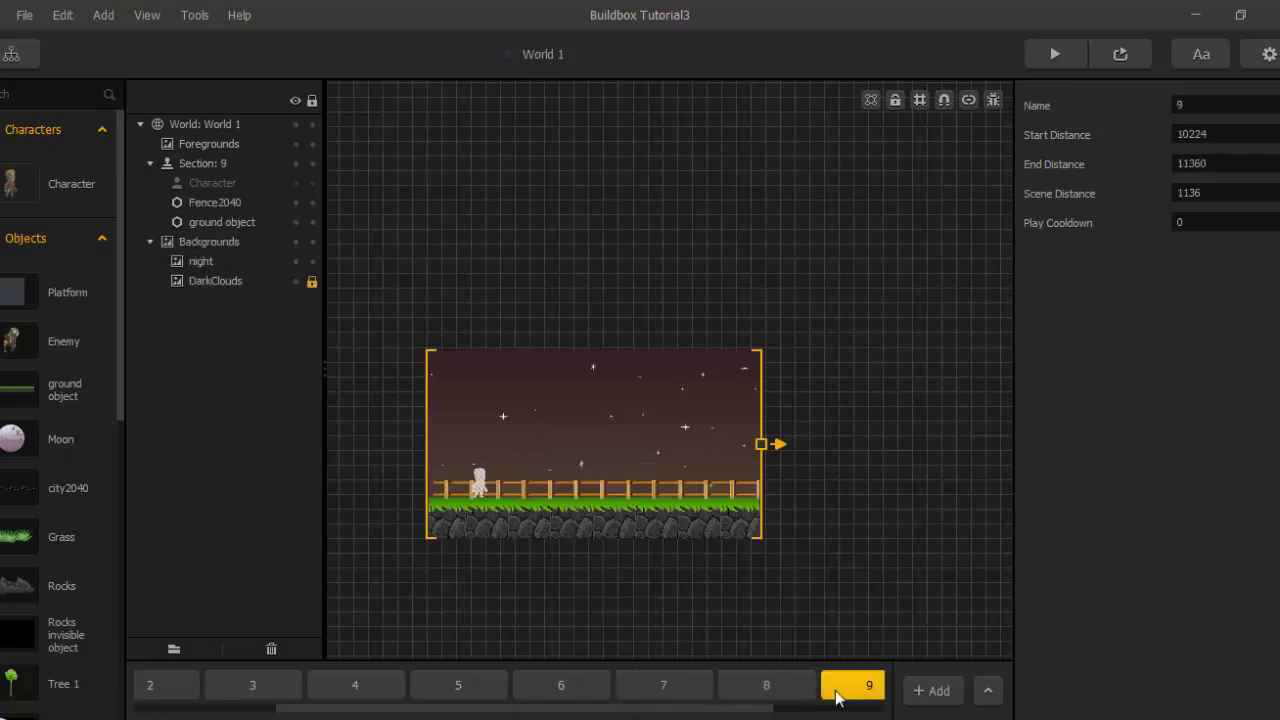
pyautogui.hotkey('ctrl', 'v')
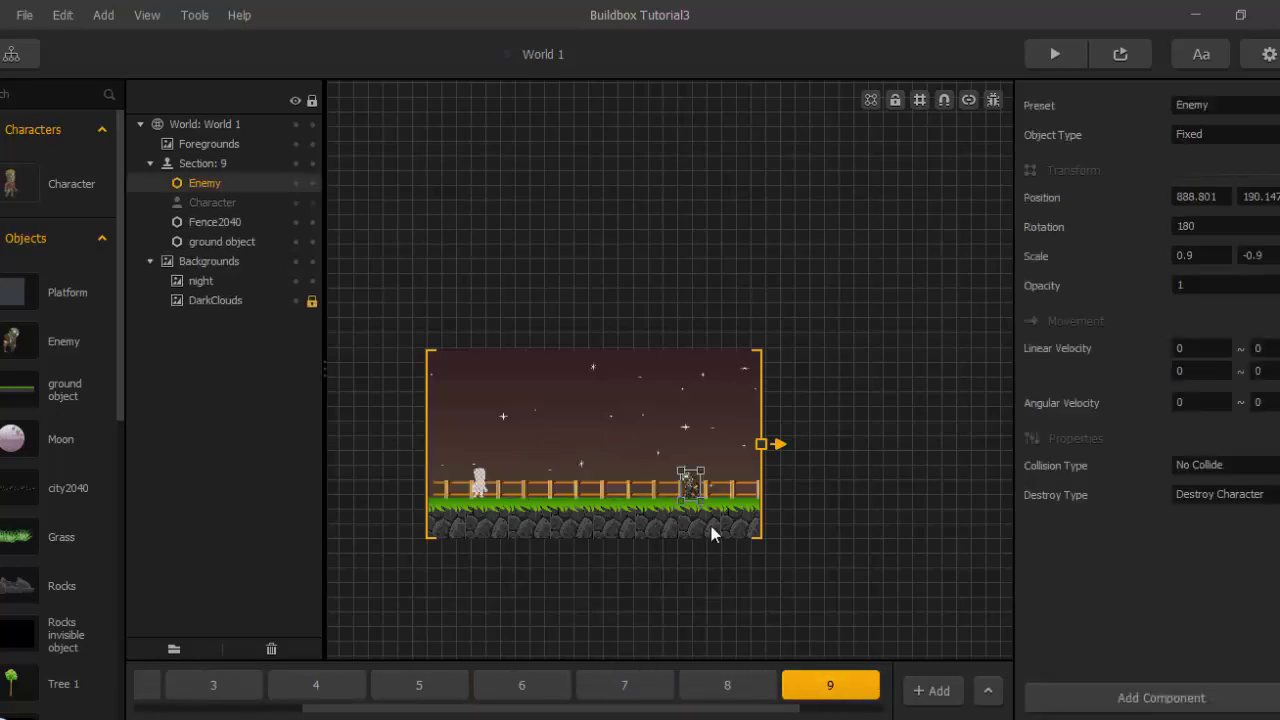
pyautogui.scroll(6, 721, 516)
# Open section 10 of World 1 and view the whole section with its building.
pyautogui.moveTo(750, 713); pyautogui.dragTo(836, 713)
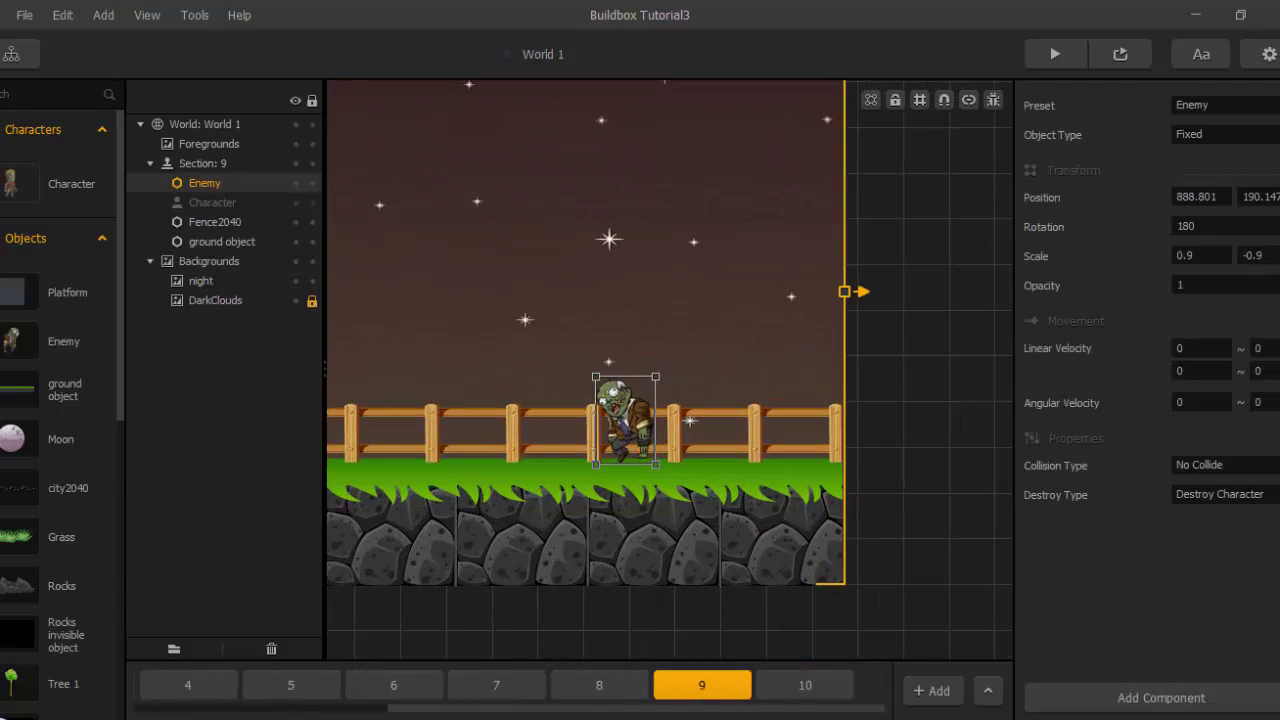
pyautogui.click(830, 690)
pyautogui.scroll(-5, 723, 546)
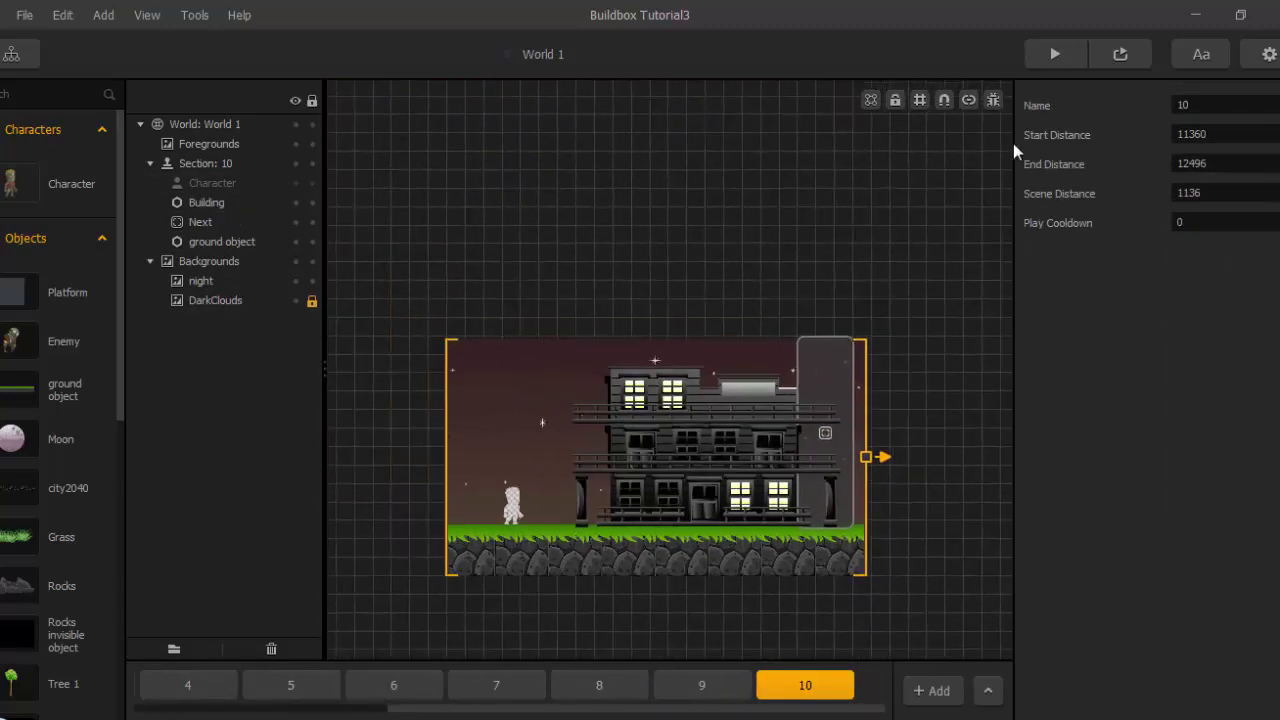
# Preview the game from World 1 and jump past the zombies in the opening sections up to the rocks.
pyautogui.click(1055, 45)
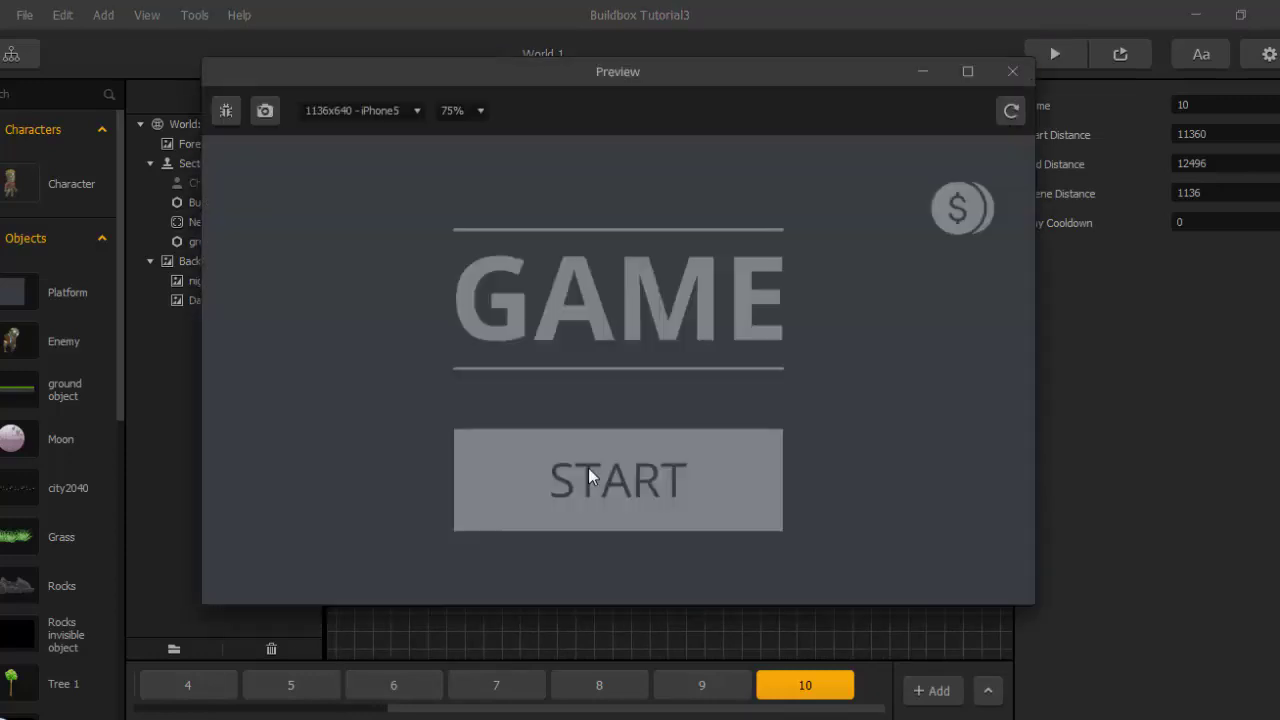
pyautogui.click(586, 474)
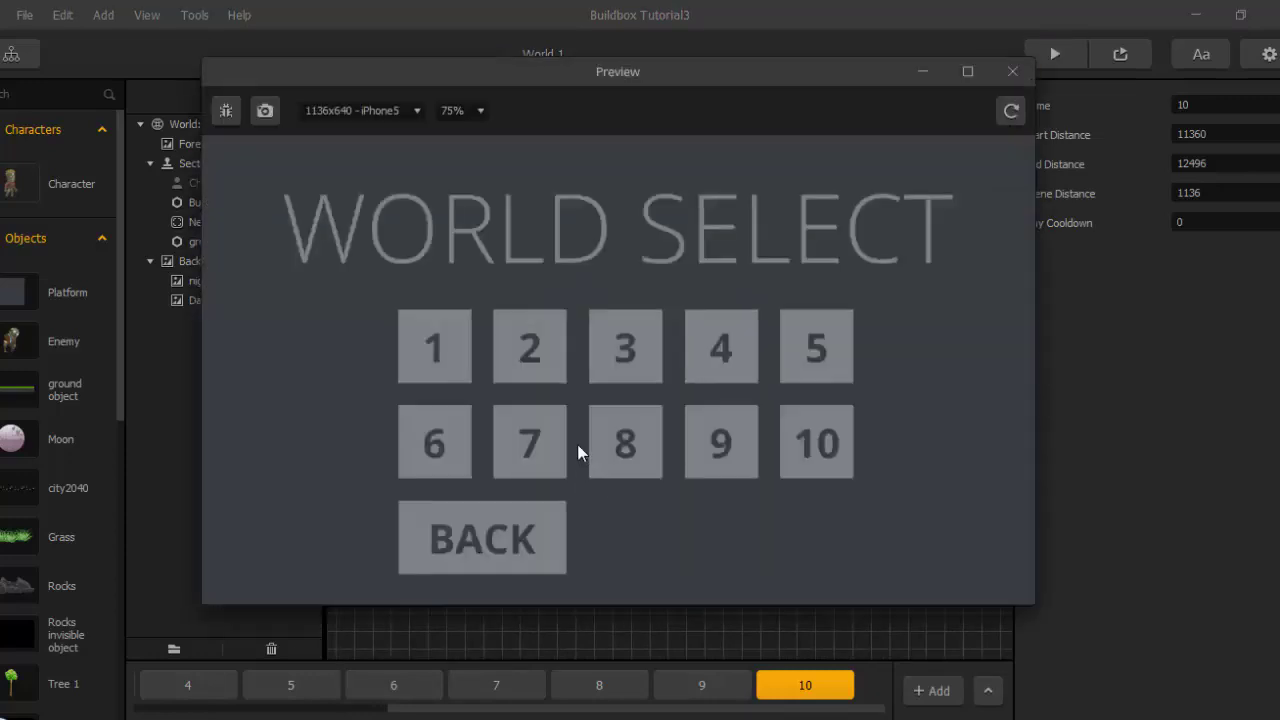
pyautogui.click(442, 338)
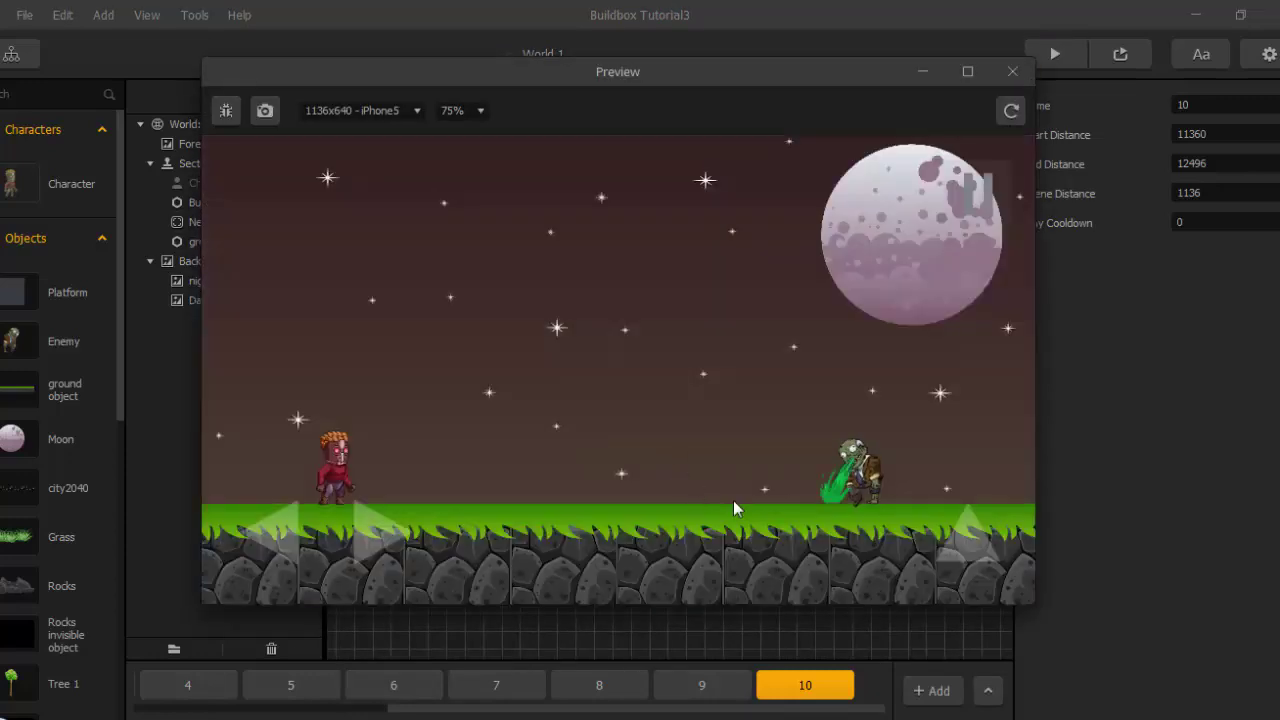
pyautogui.click(962, 550)
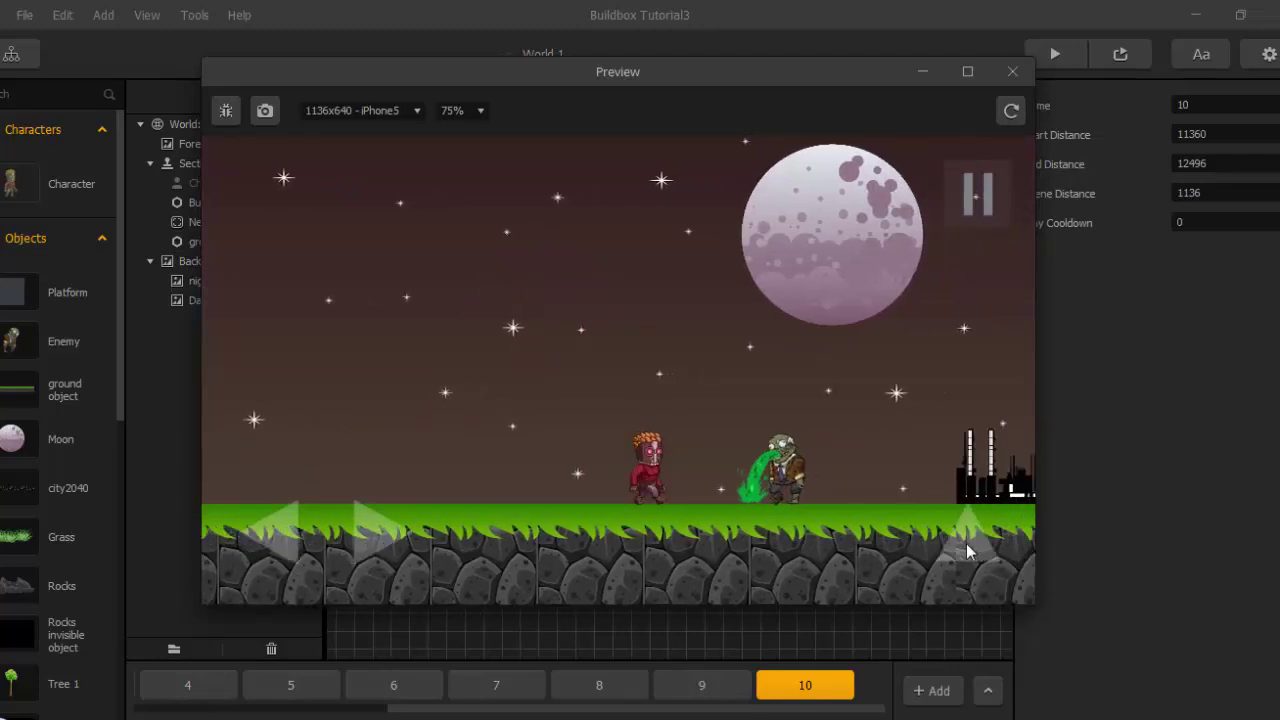
pyautogui.click(966, 543)
pyautogui.click(968, 550)
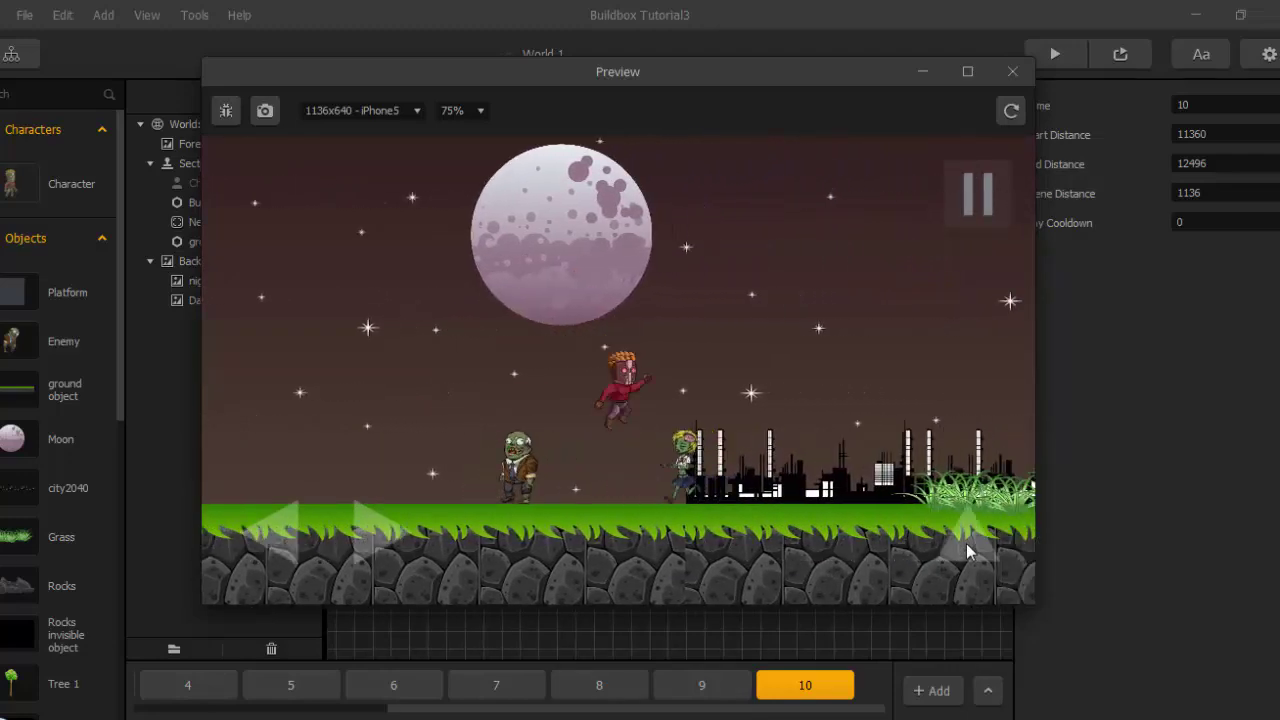
pyautogui.click(968, 550)
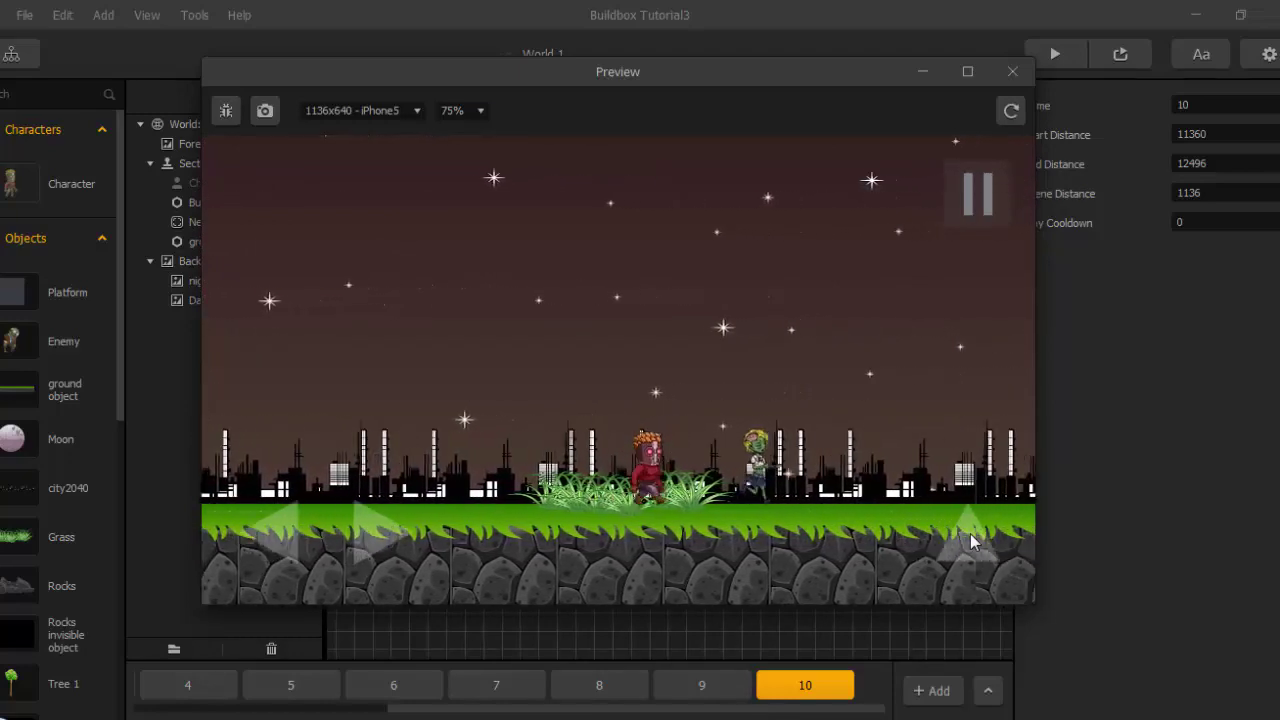
pyautogui.click(970, 540)
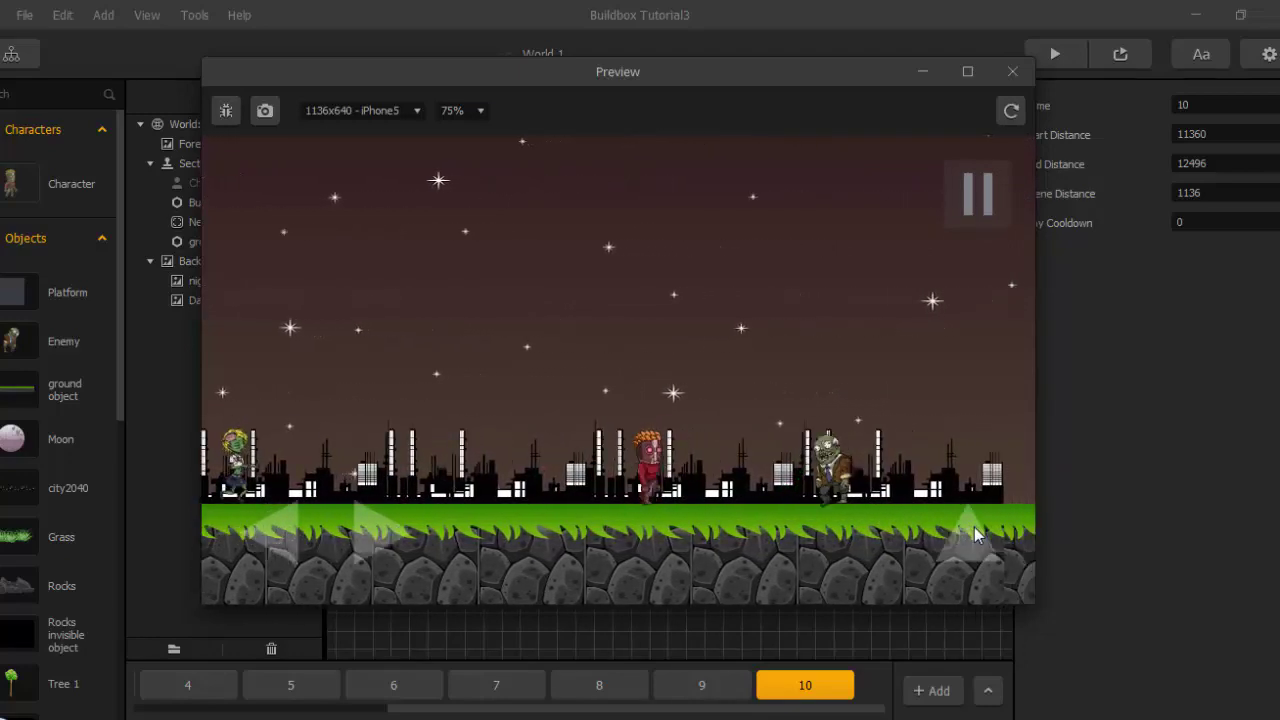
pyautogui.click(974, 530)
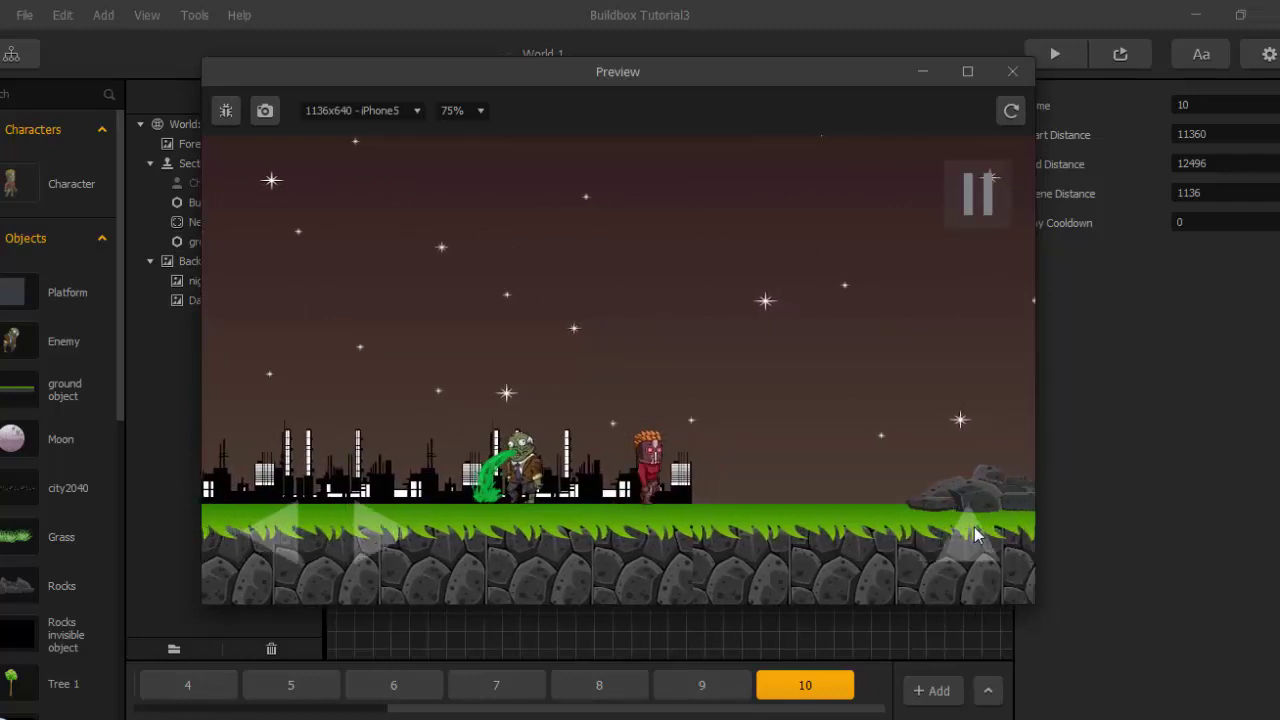
# Continue the play-test over the burning car, the zombies and the gap, walk back and forth at the trees, and close the preview.
pyautogui.click(974, 527)
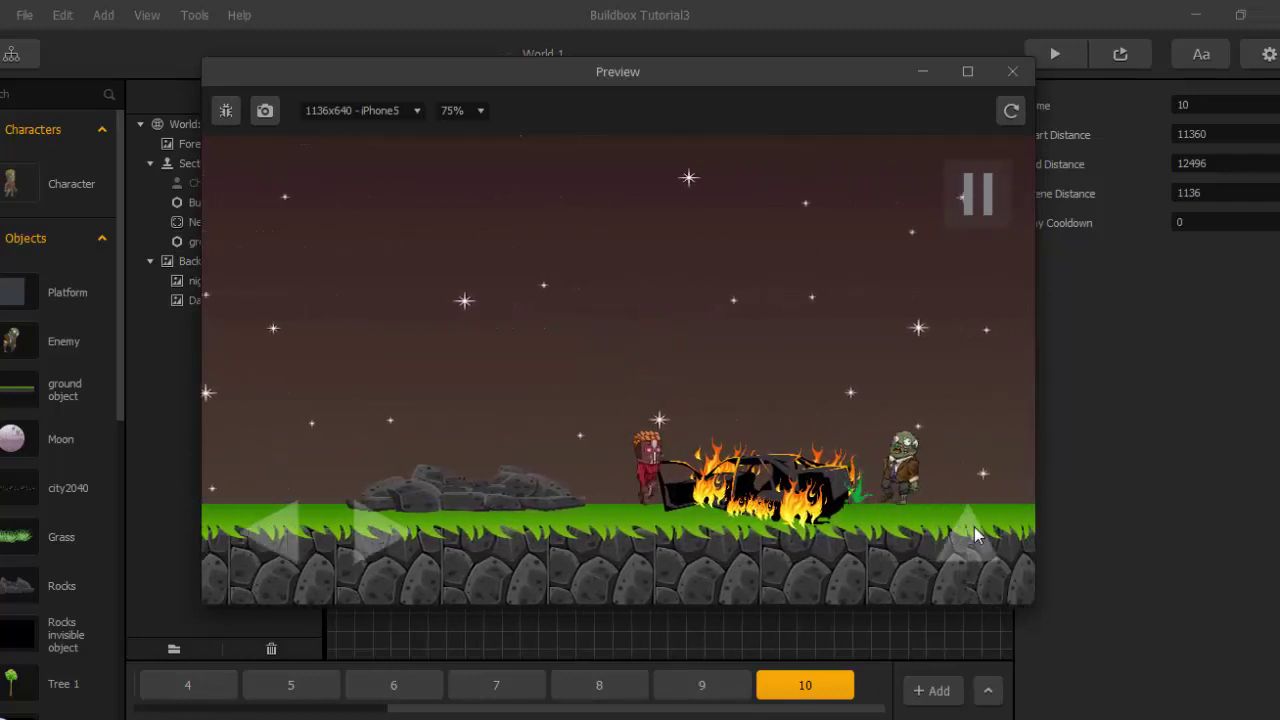
pyautogui.click(974, 527)
pyautogui.click(974, 527)
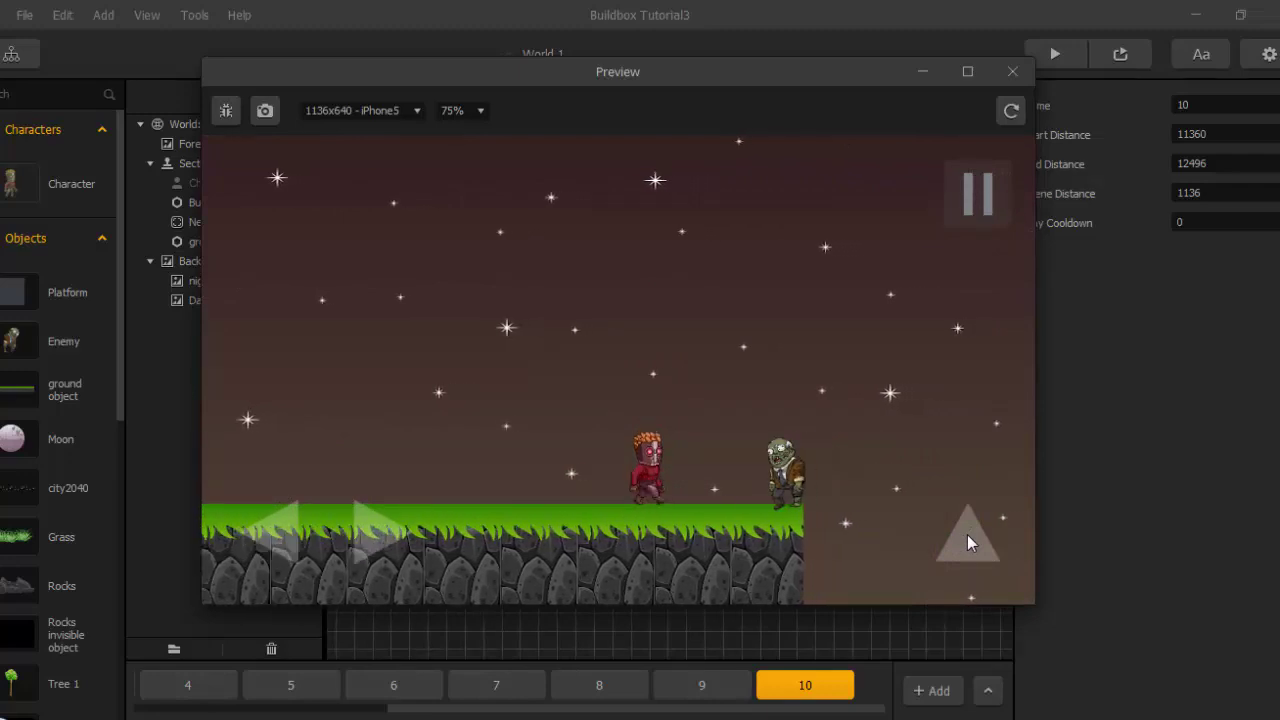
pyautogui.click(967, 536)
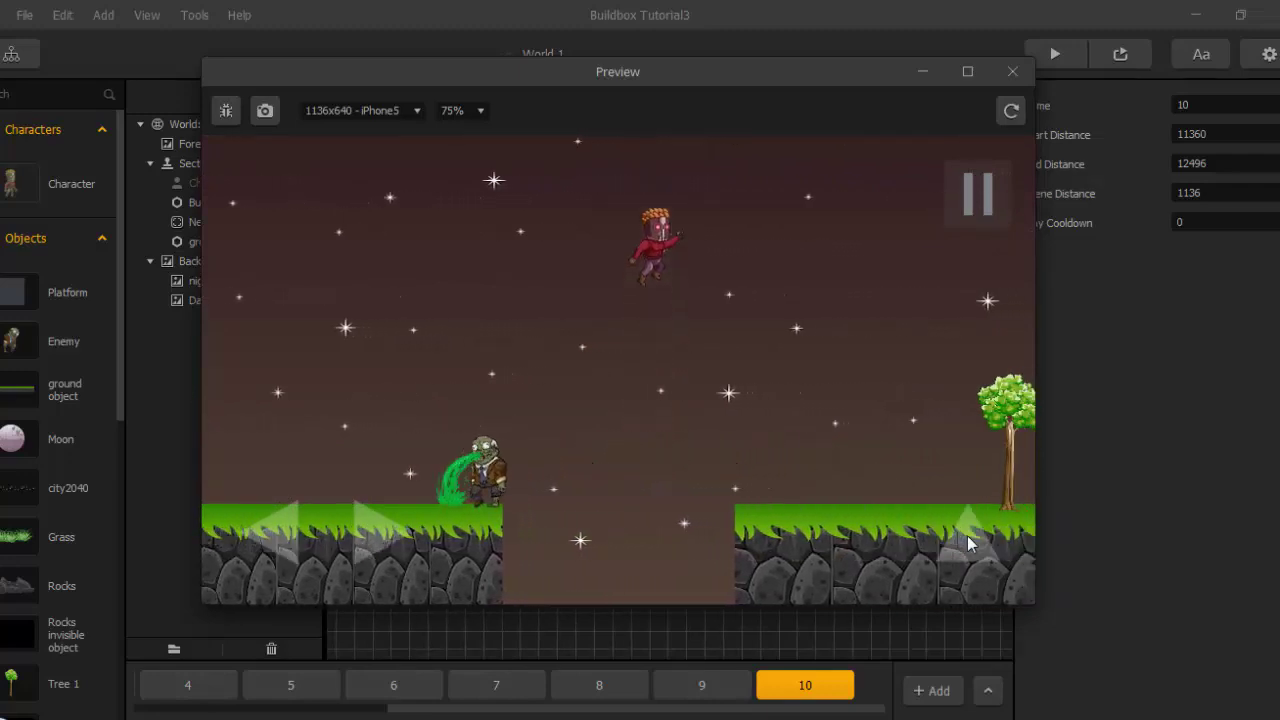
pyautogui.click(967, 541)
pyautogui.click(967, 541)
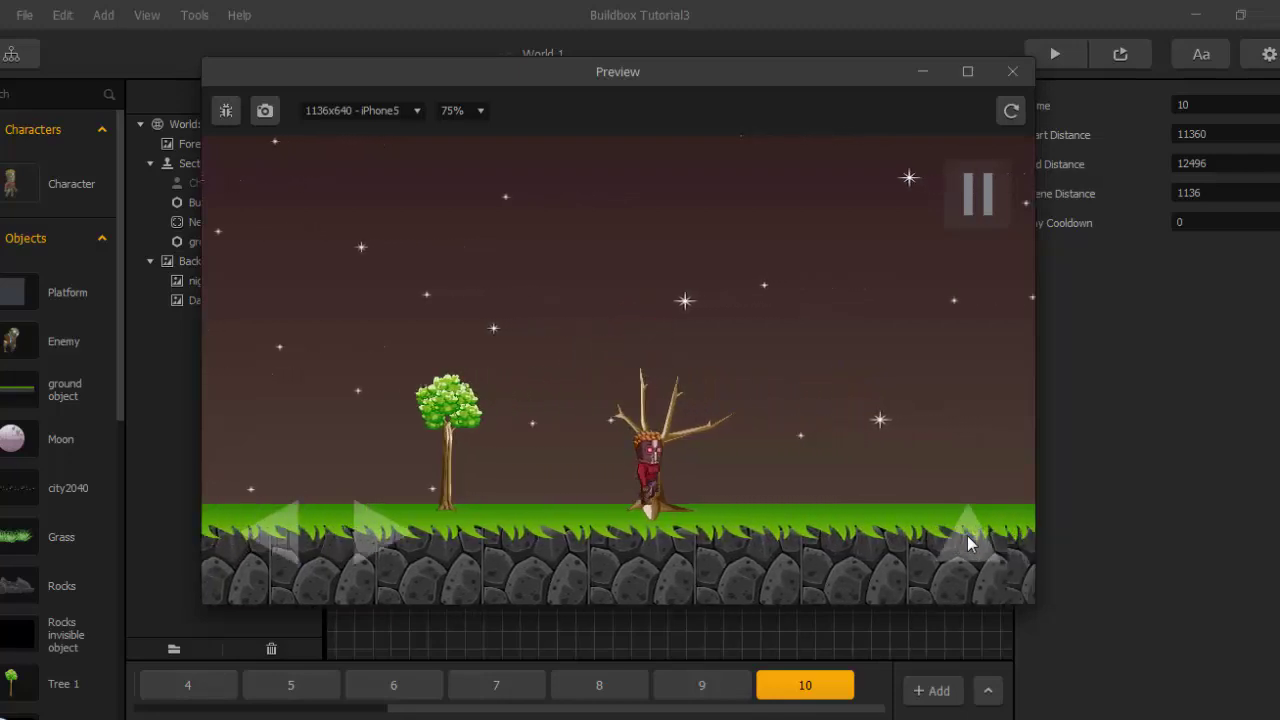
pyautogui.press('Left')
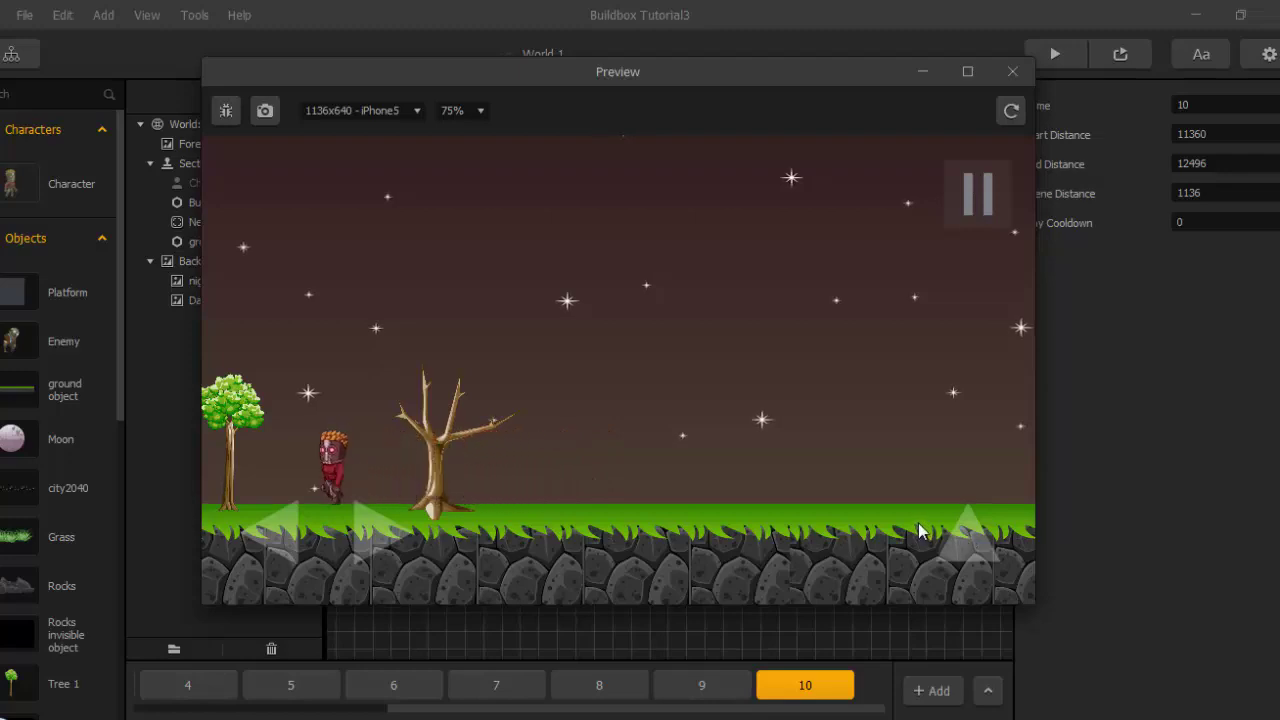
pyautogui.press('Right')
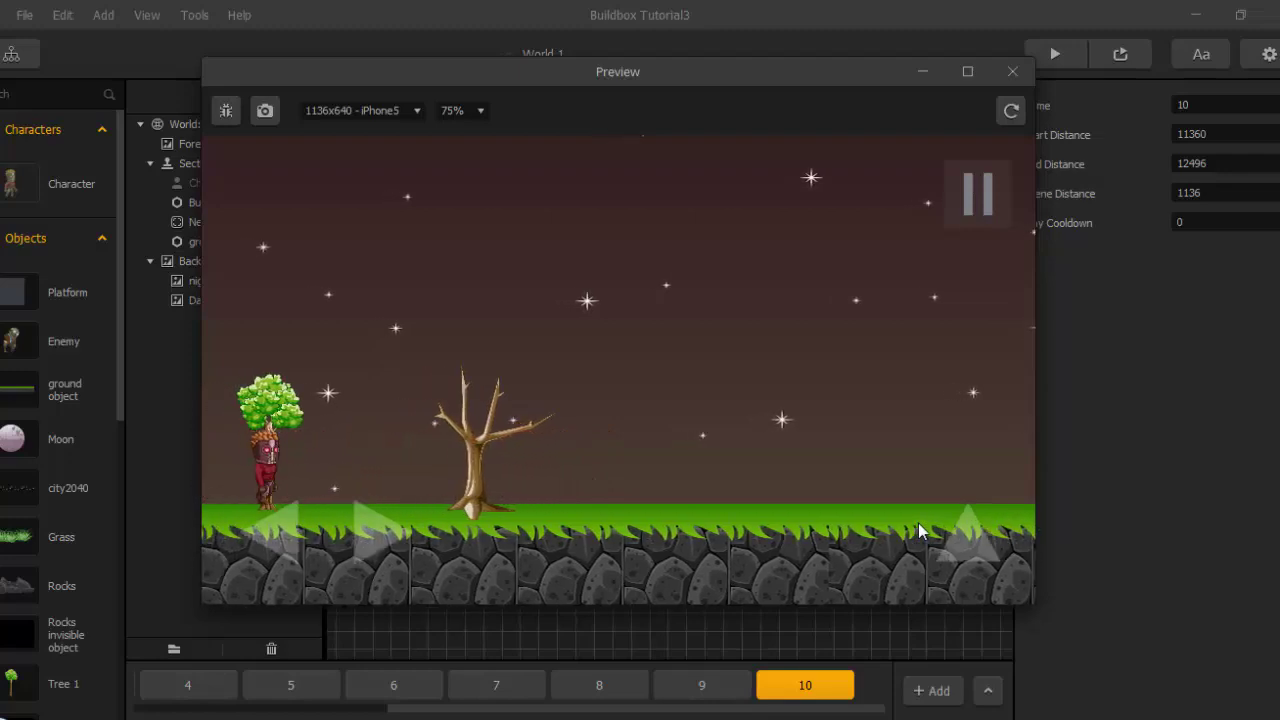
pyautogui.click(1012, 75)
# Return to the Start section and show the game frame to examine its boundaries around the character, then hide it again.
pyautogui.moveTo(411, 712); pyautogui.dragTo(145, 690)
pyautogui.click(160, 686)
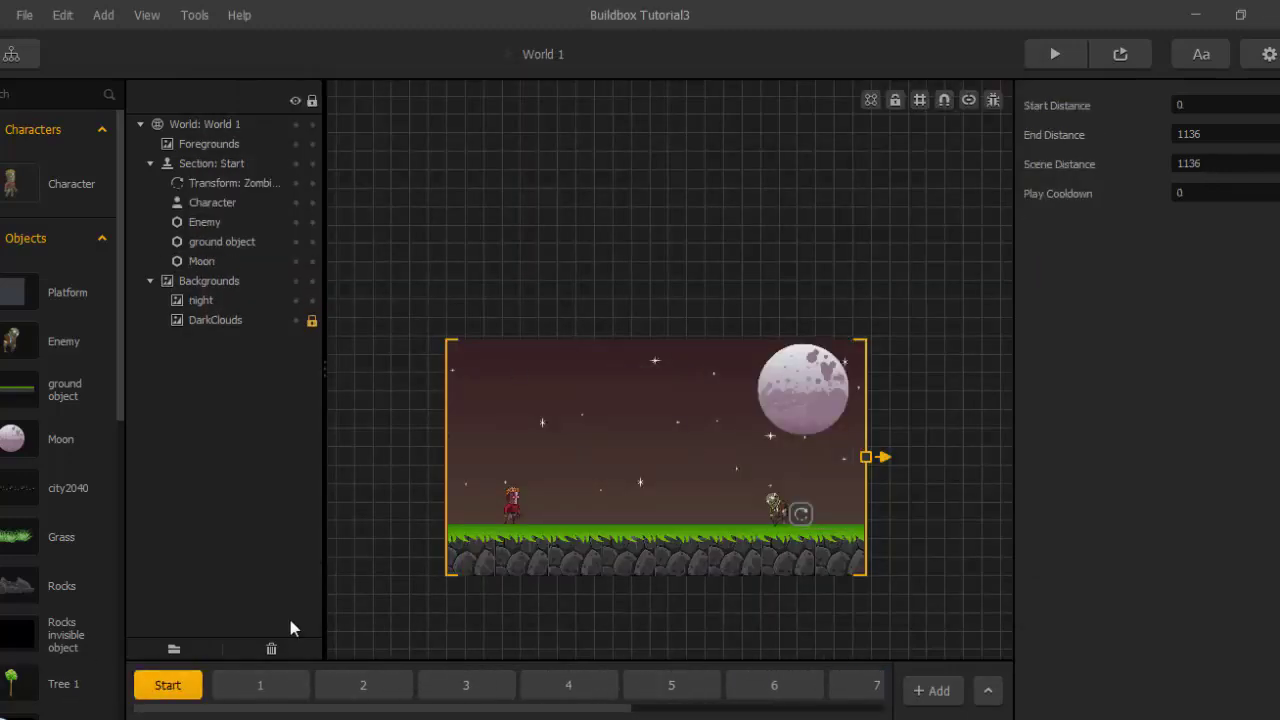
pyautogui.scroll(1, 930, 234)
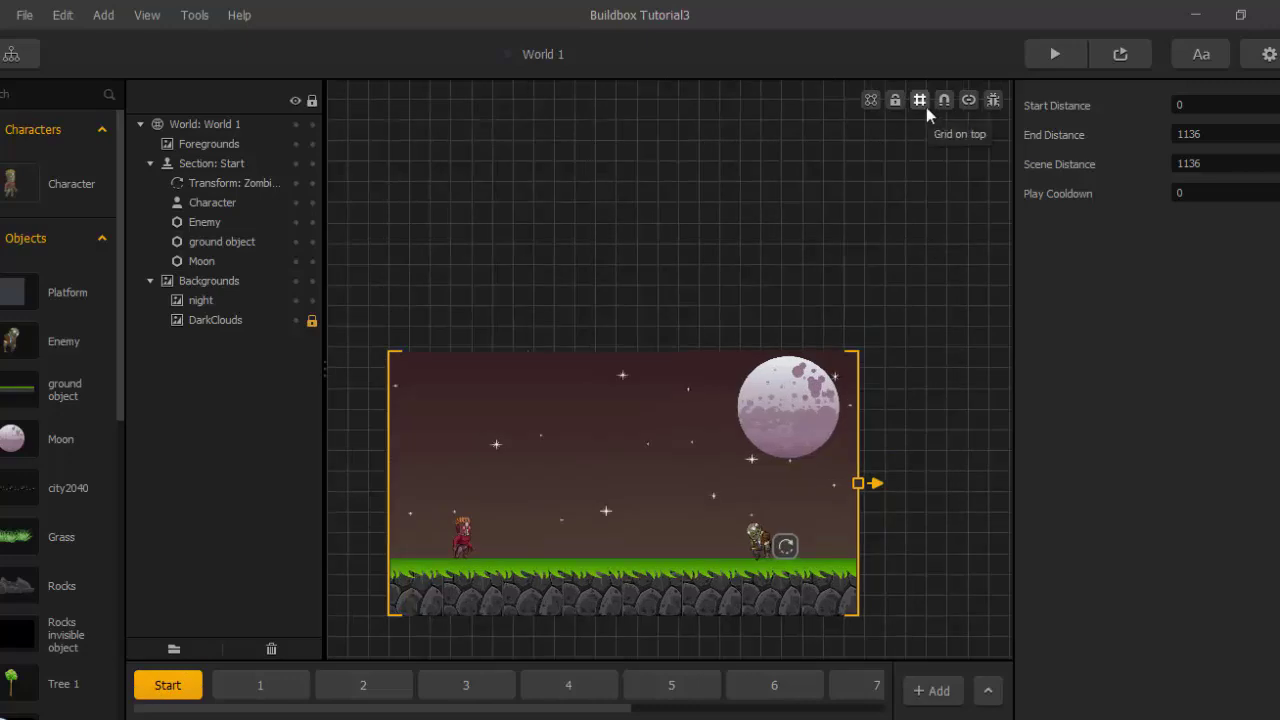
pyautogui.click(871, 100)
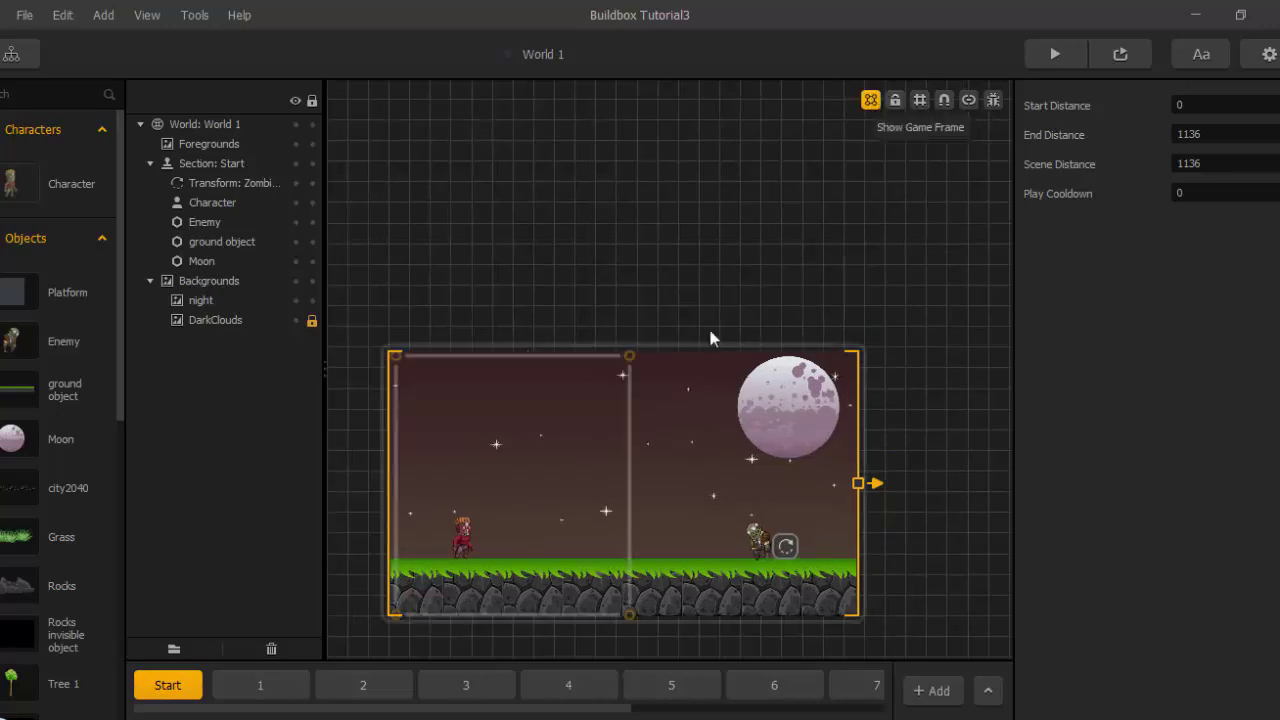
pyautogui.moveTo(527, 461); pyautogui.dragTo(655, 355)
pyautogui.scroll(2, 652, 348)
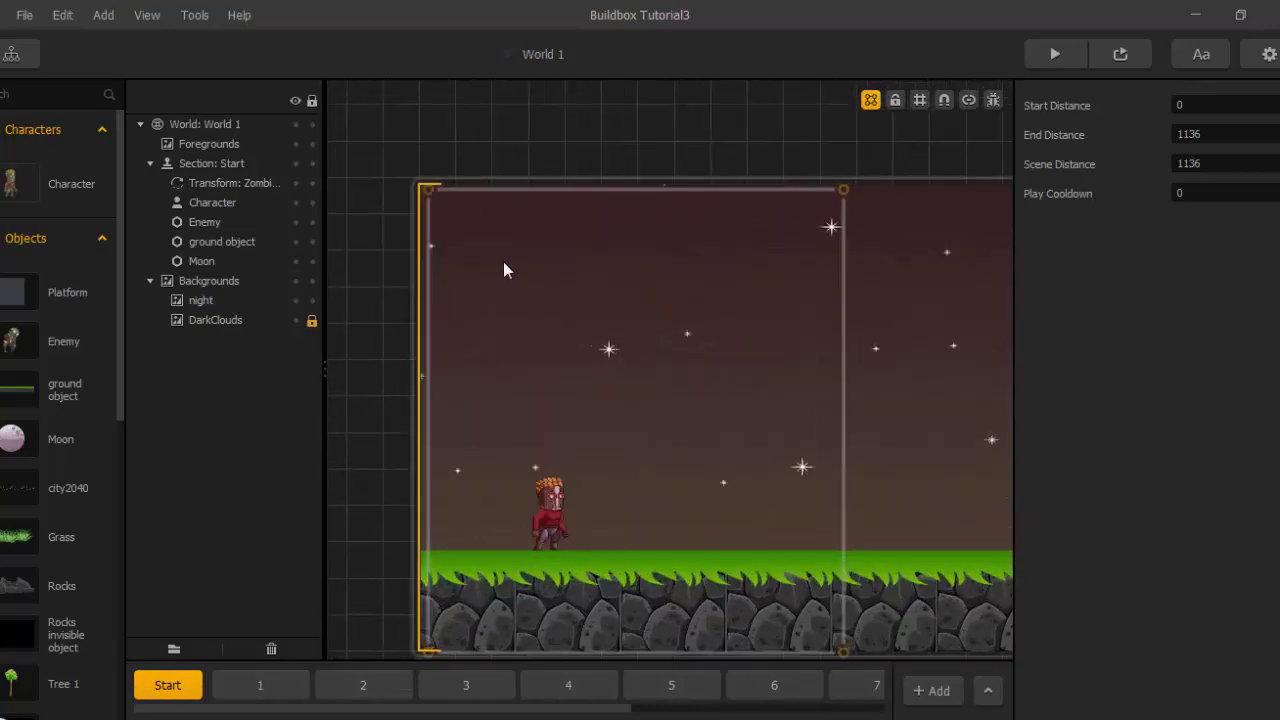
pyautogui.click(428, 268)
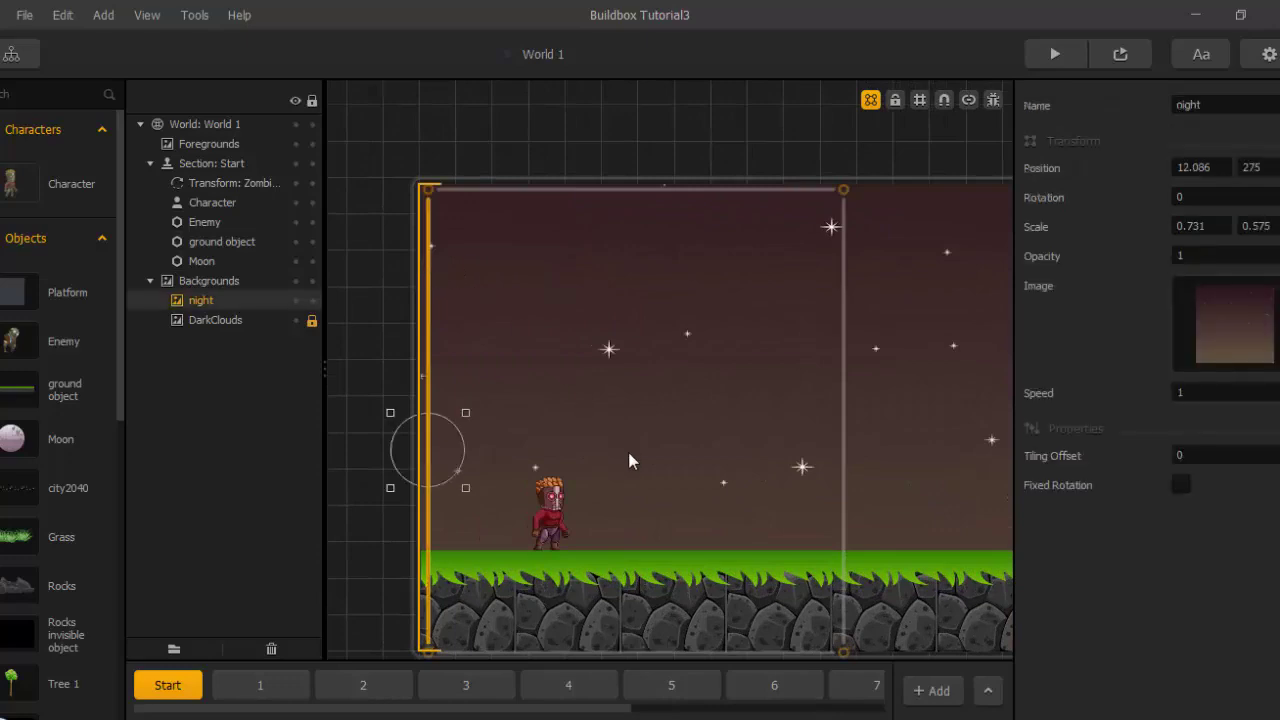
pyautogui.scroll(-2, 635, 460)
pyautogui.moveTo(784, 438); pyautogui.dragTo(716, 417)
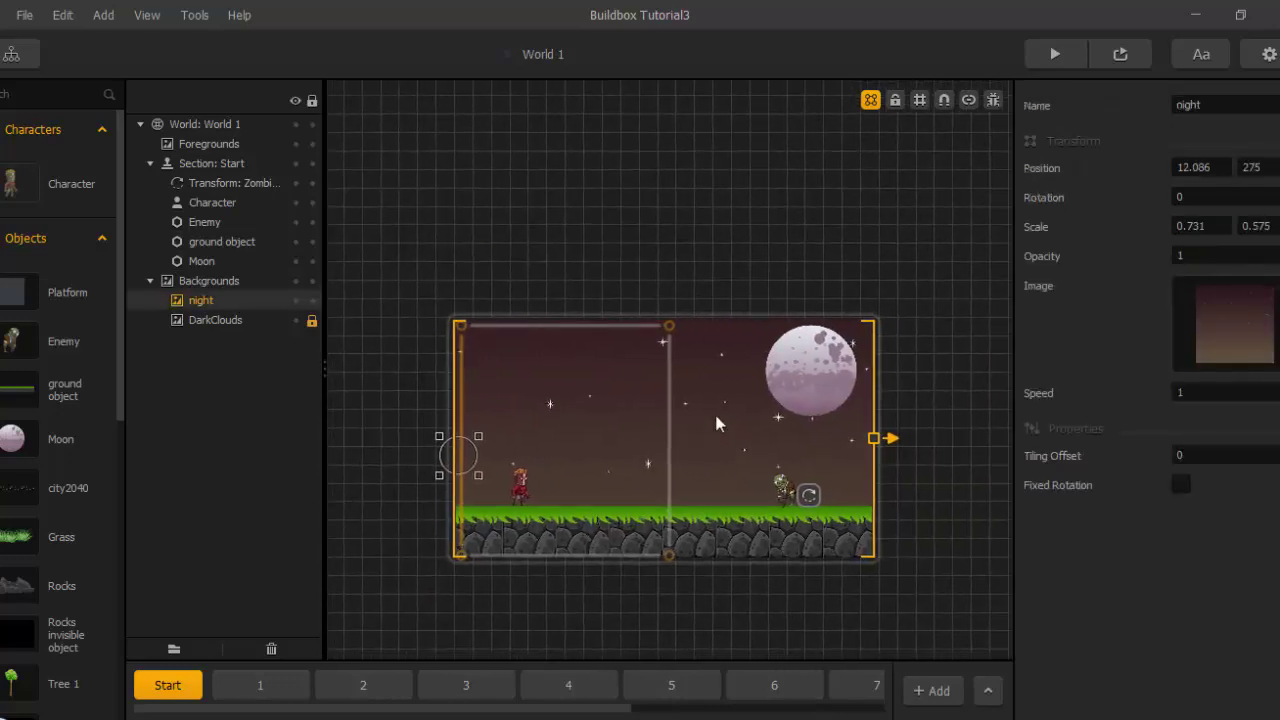
pyautogui.click(871, 100)
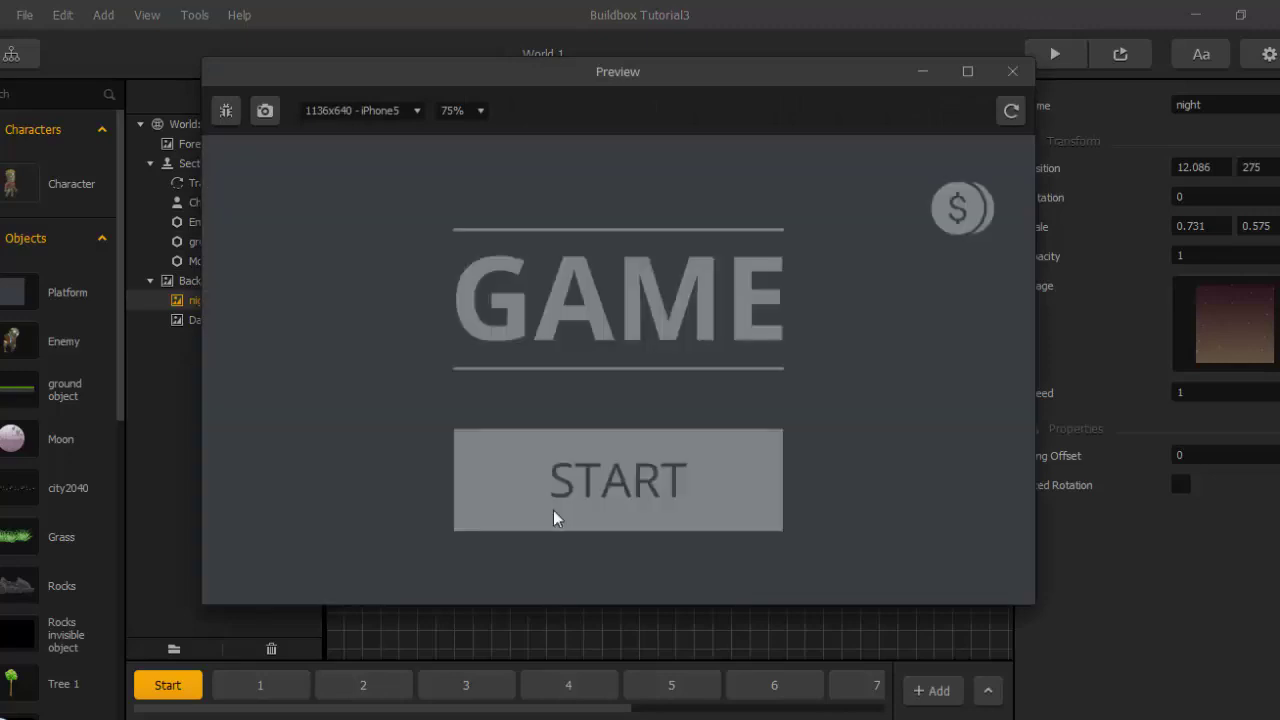
# Play-test World 1 from its beginning, jumping past the zombies and walking back and forth to check the camera framing, and close the preview.
pyautogui.click(555, 517)
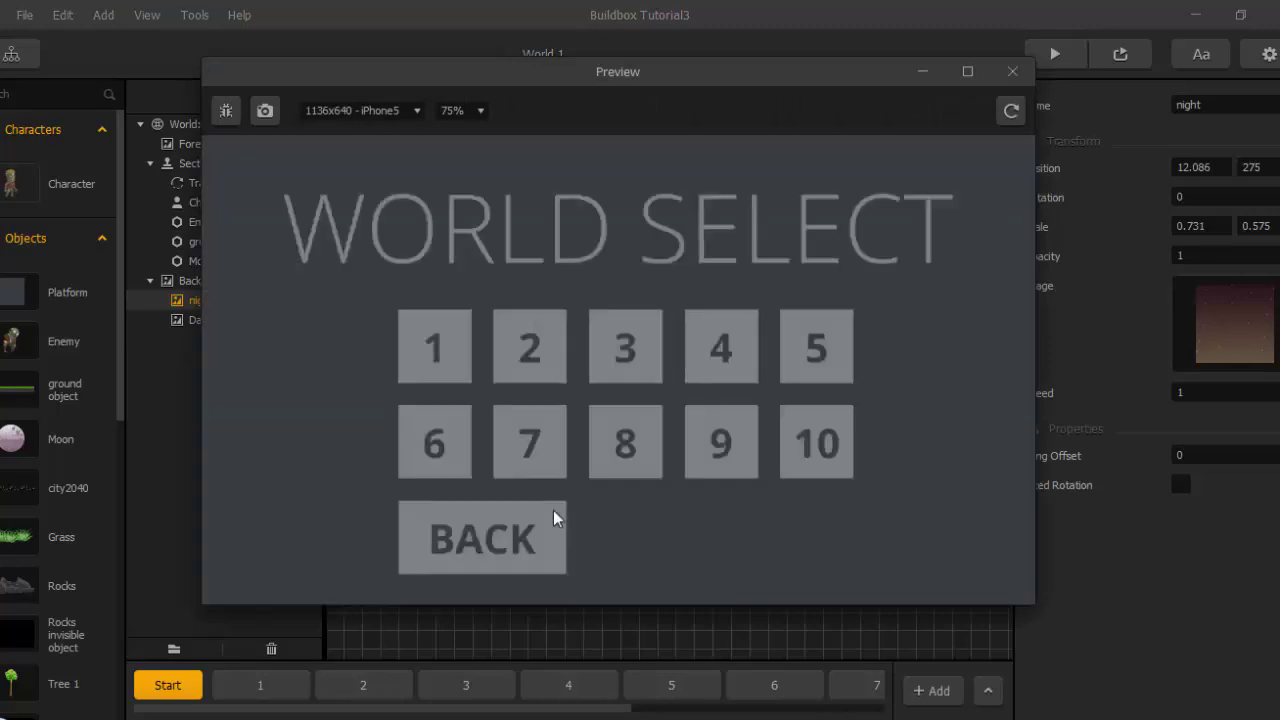
pyautogui.click(424, 341)
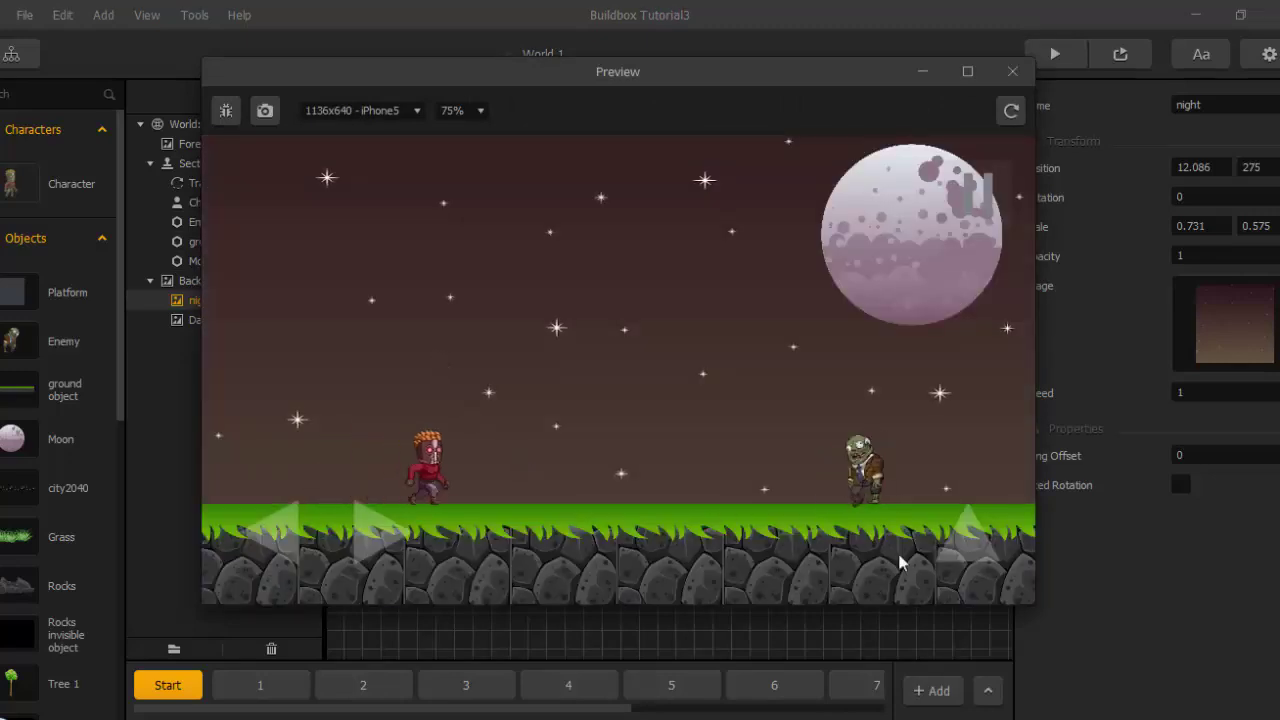
pyautogui.click(958, 560)
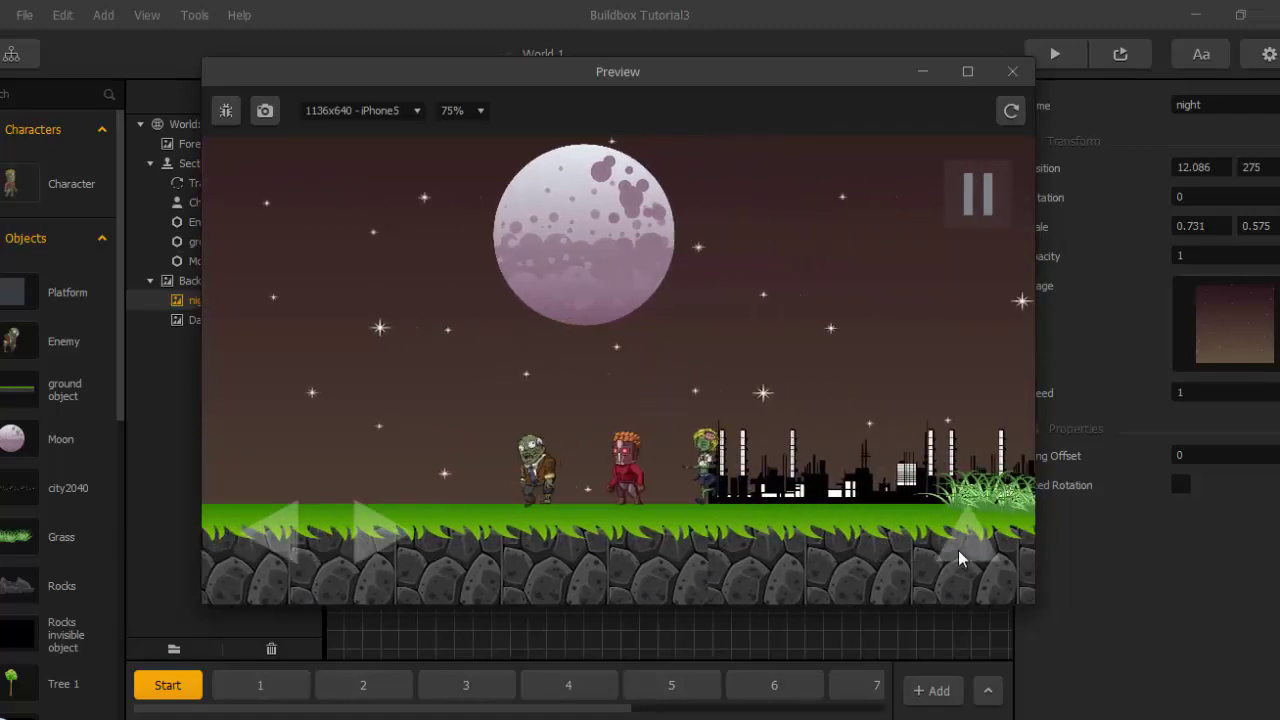
pyautogui.click(958, 552)
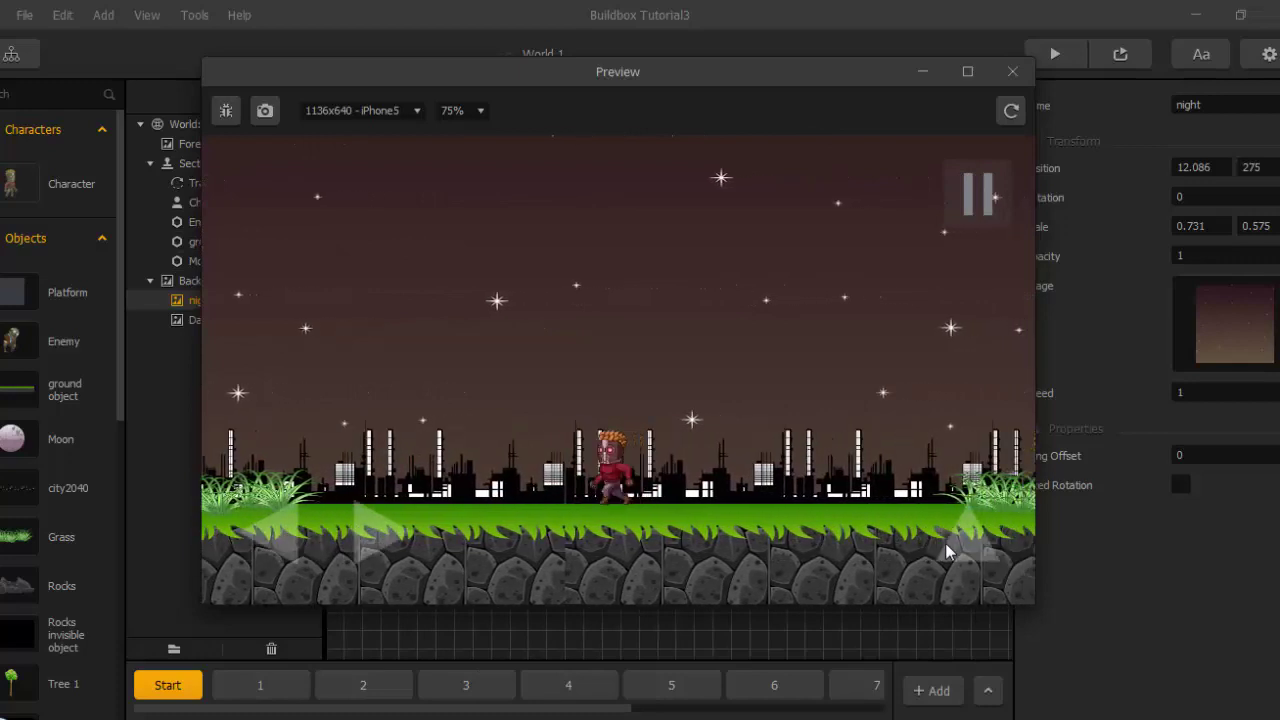
pyautogui.press('Left')
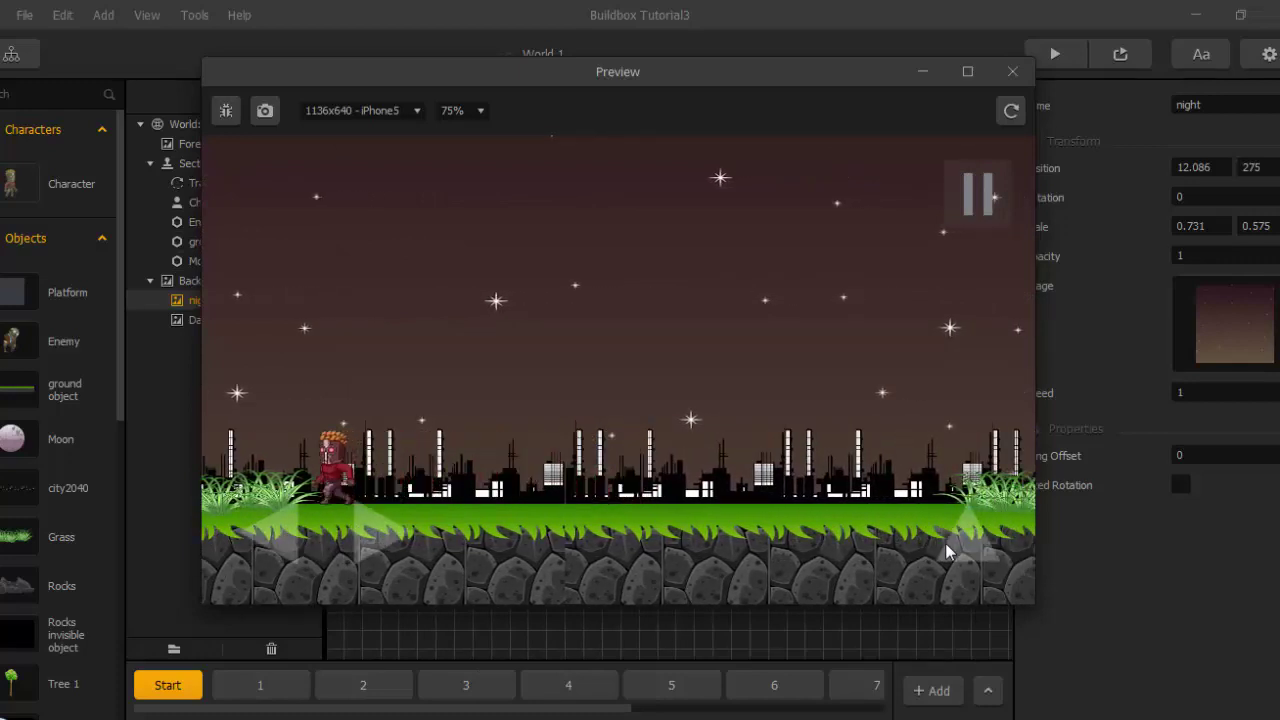
pyautogui.click(946, 551)
pyautogui.press('Right')
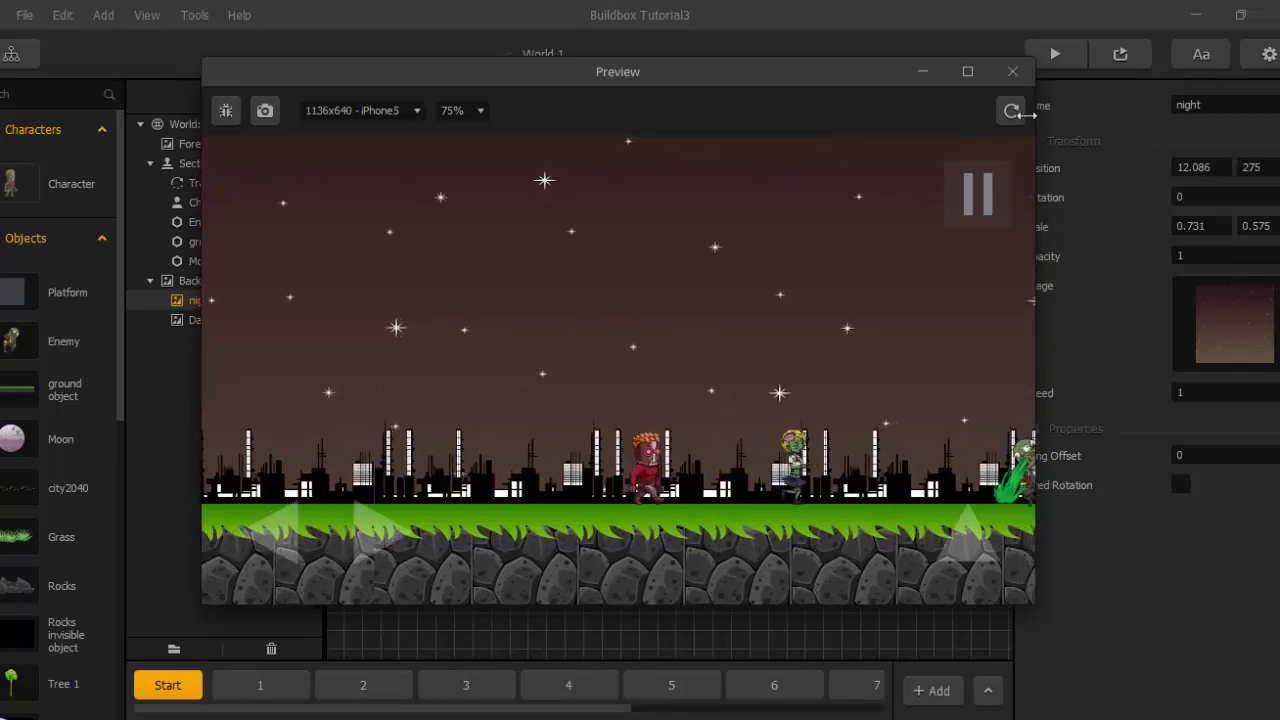
pyautogui.click(1013, 71)
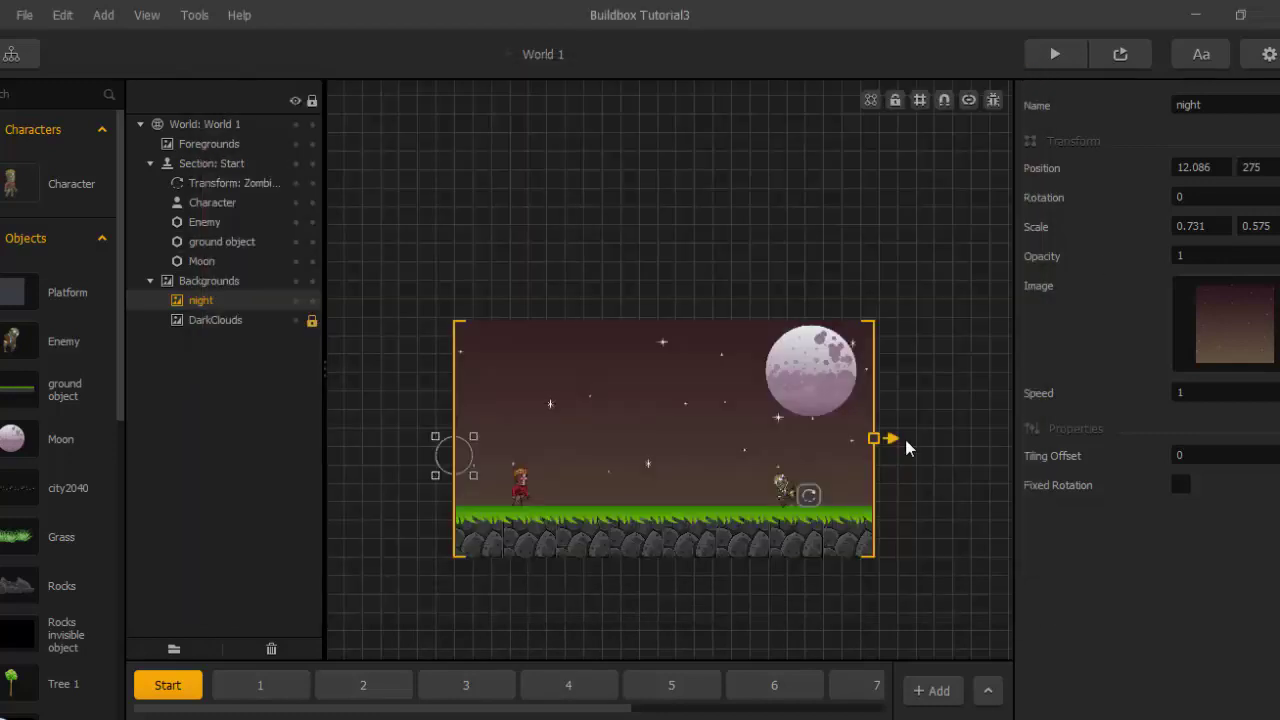
# Look through World 1's later sections, starting from section 6, and open section 10 with the building.
pyautogui.click(770, 686)
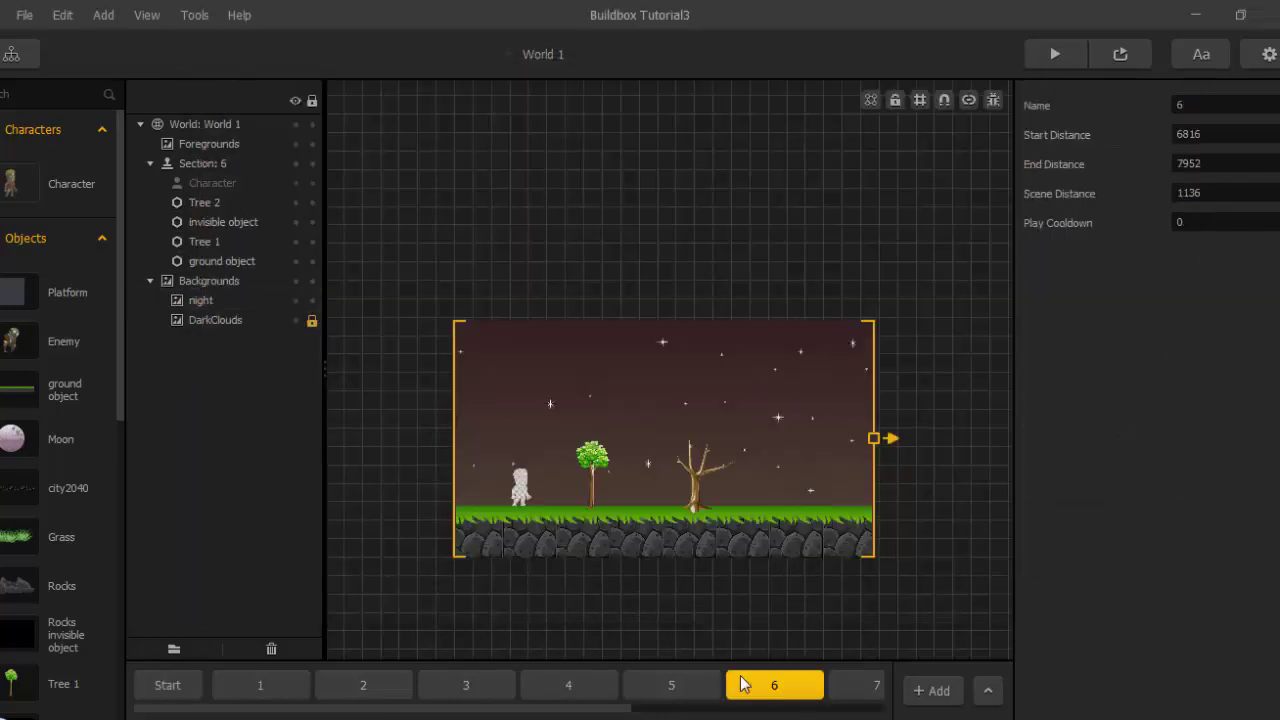
pyautogui.moveTo(622, 710); pyautogui.dragTo(768, 712)
pyautogui.click(720, 686)
pyautogui.click(740, 688)
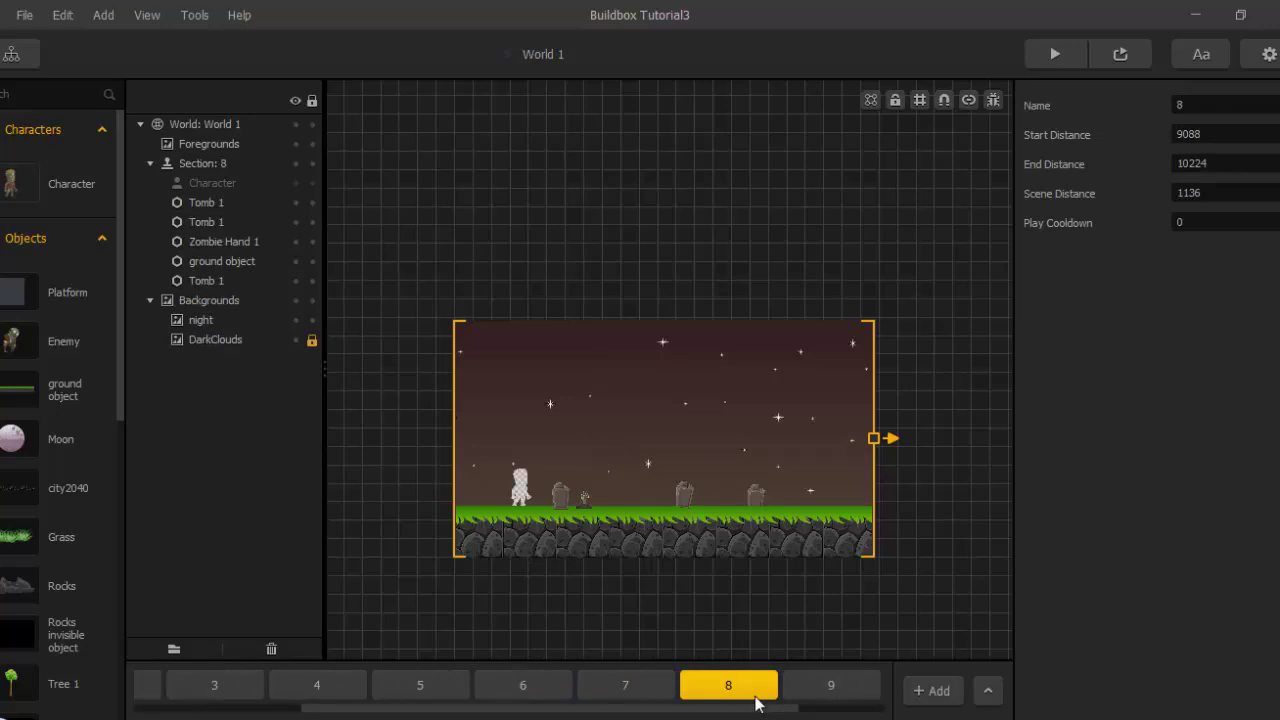
pyautogui.click(830, 686)
pyautogui.click(808, 686)
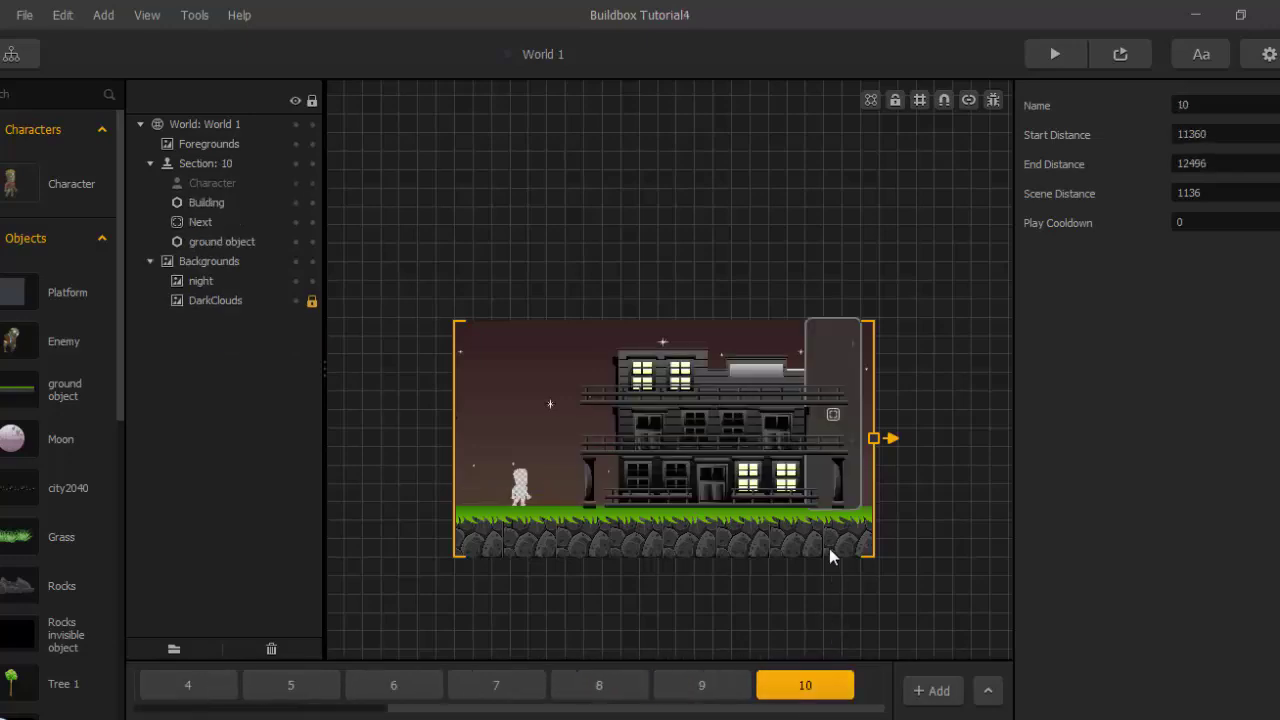
pyautogui.scroll(2, 829, 548)
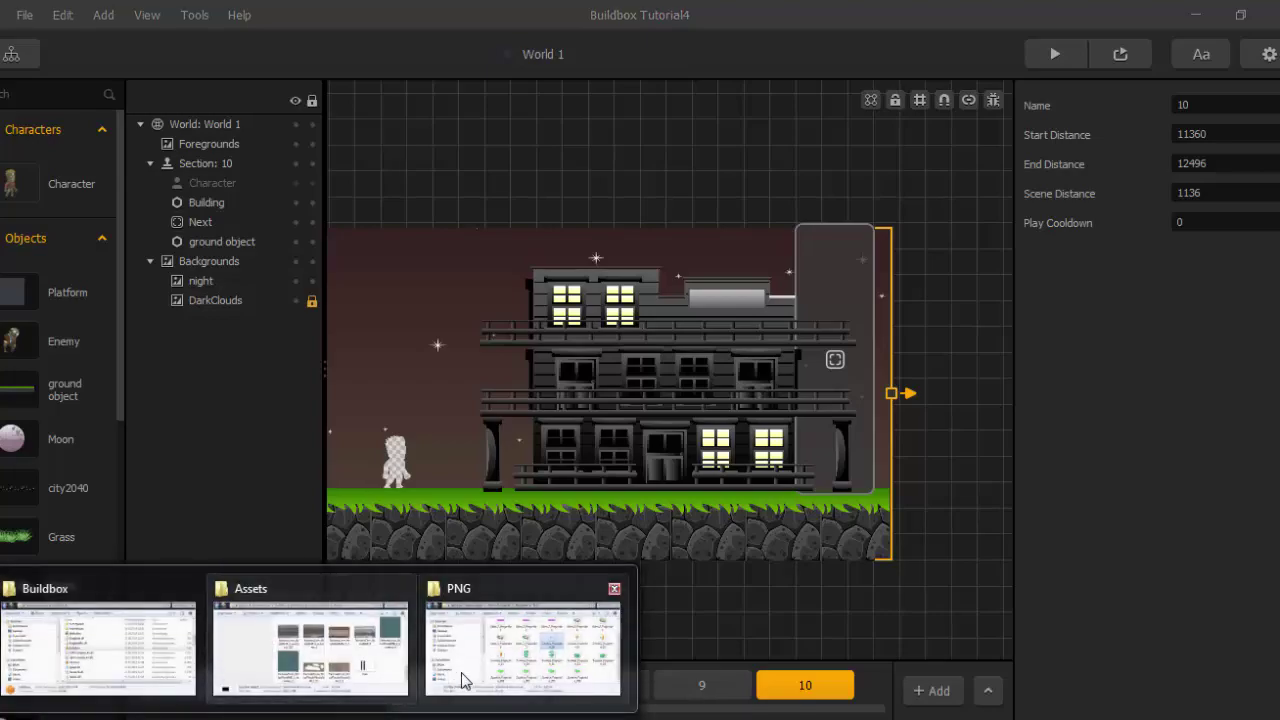
# Switch to the file explorer and open the PNG folder of Zombie_1 inside Aliens VS Zombies.
pyautogui.click(525, 640)
pyautogui.click(36, 231)
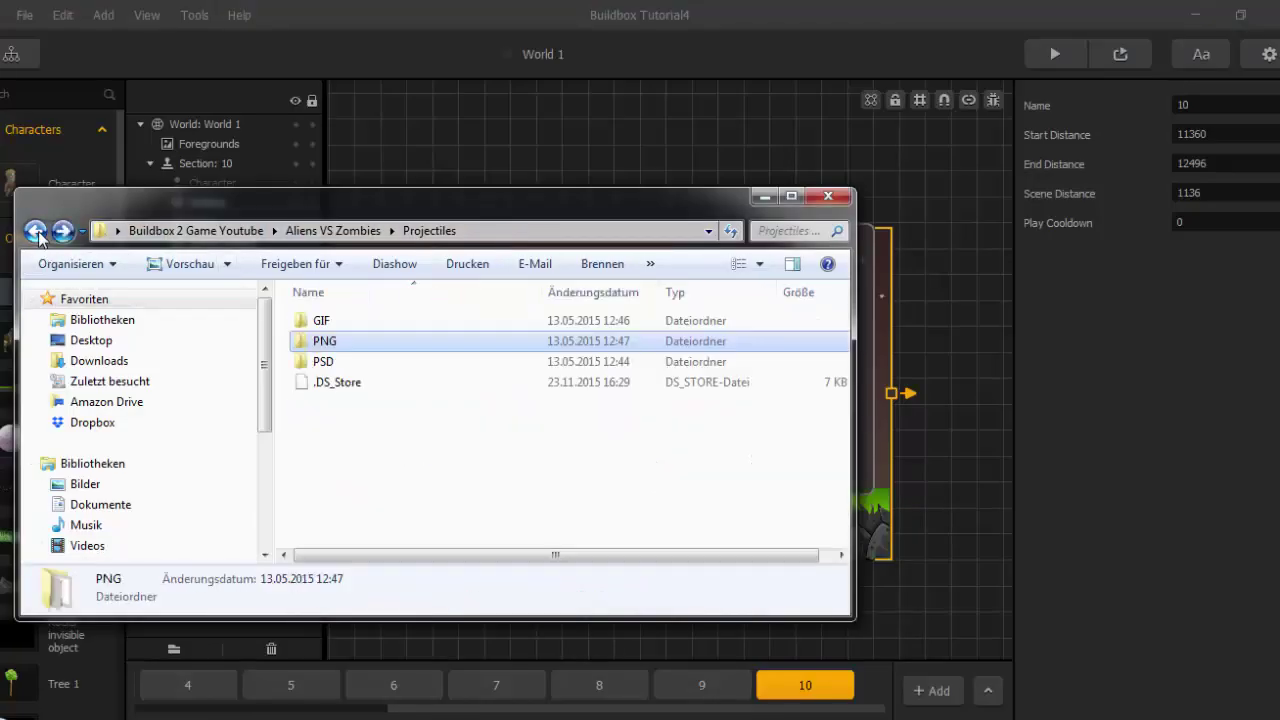
pyautogui.click(36, 231)
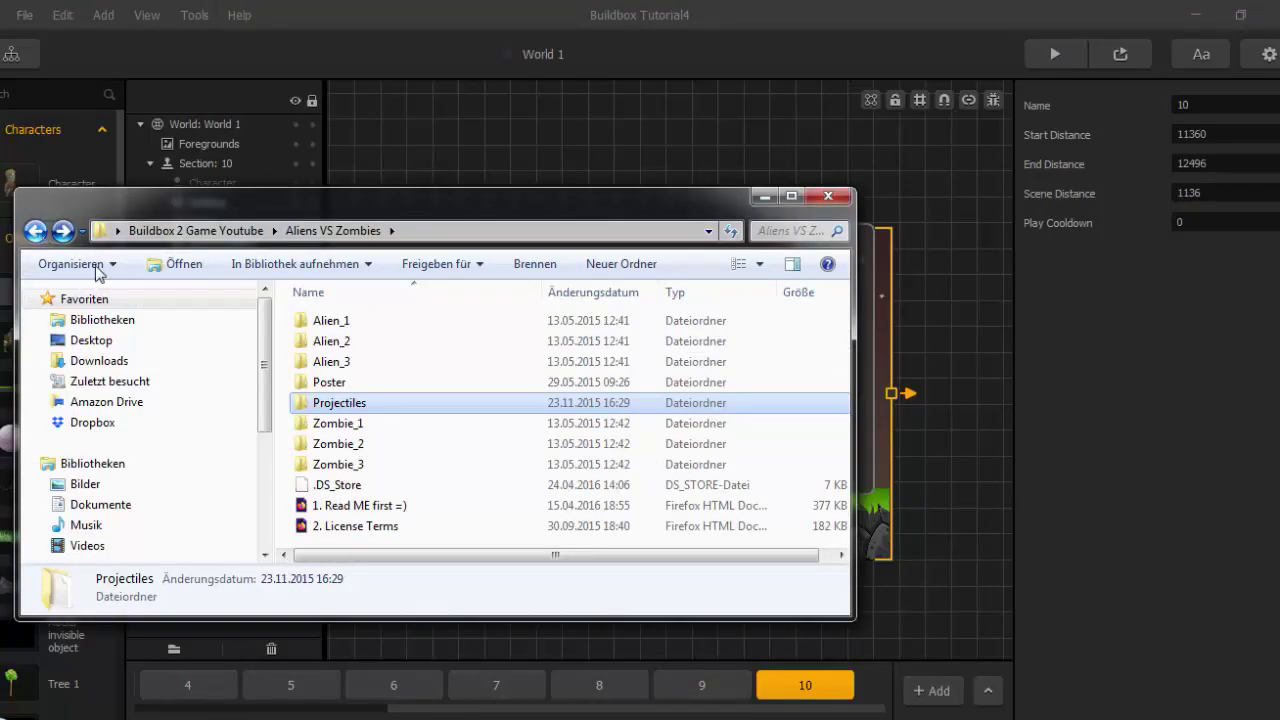
pyautogui.doubleClick(329, 422)
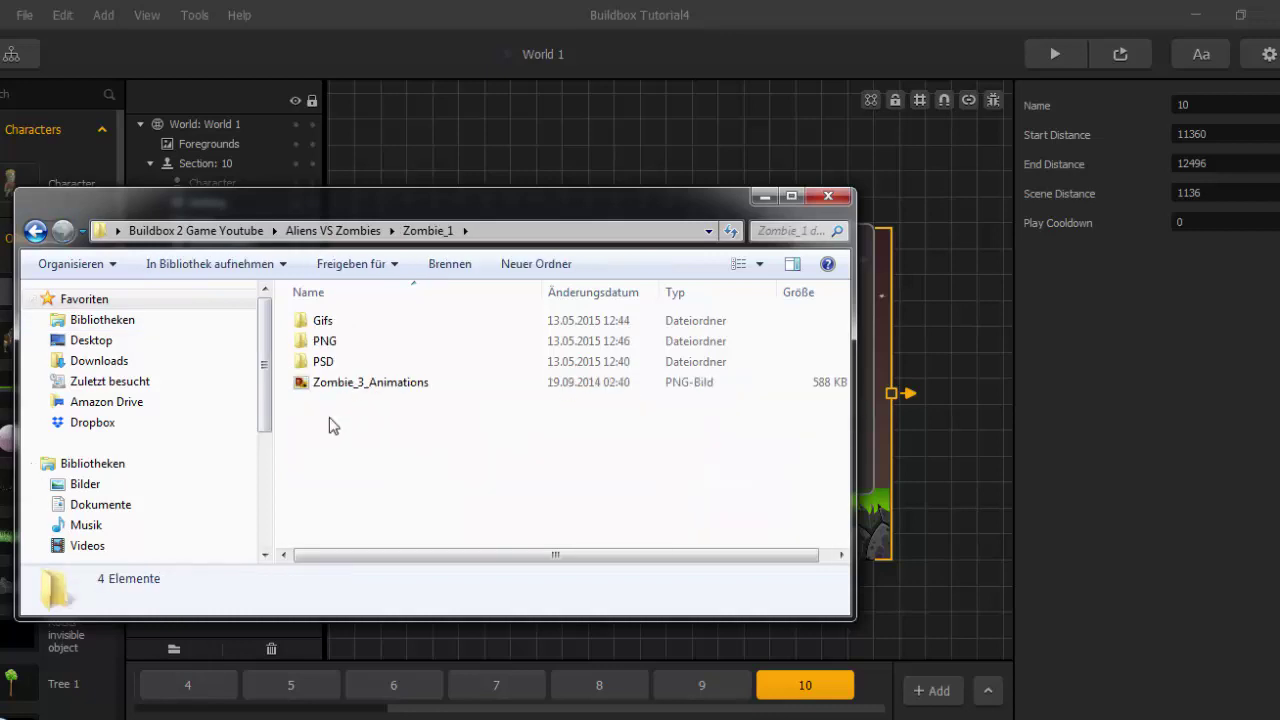
pyautogui.doubleClick(327, 343)
pyautogui.click(325, 350)
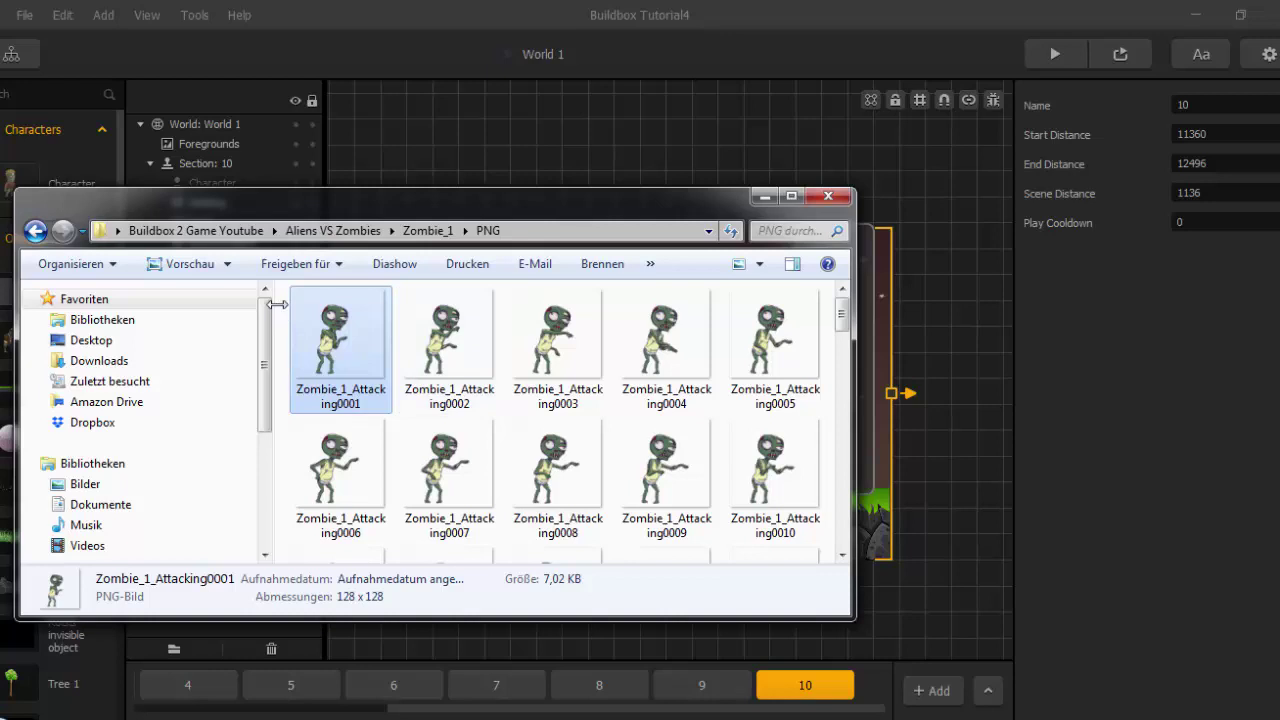
# Select the frames Zombie_1_Attacking0001 to Zombie_1_Attacking0012 and add them to section 10 as one animated object.
pyautogui.moveTo(277, 304); pyautogui.dragTo(770, 515)
pyautogui.scroll(-1, 758, 485)
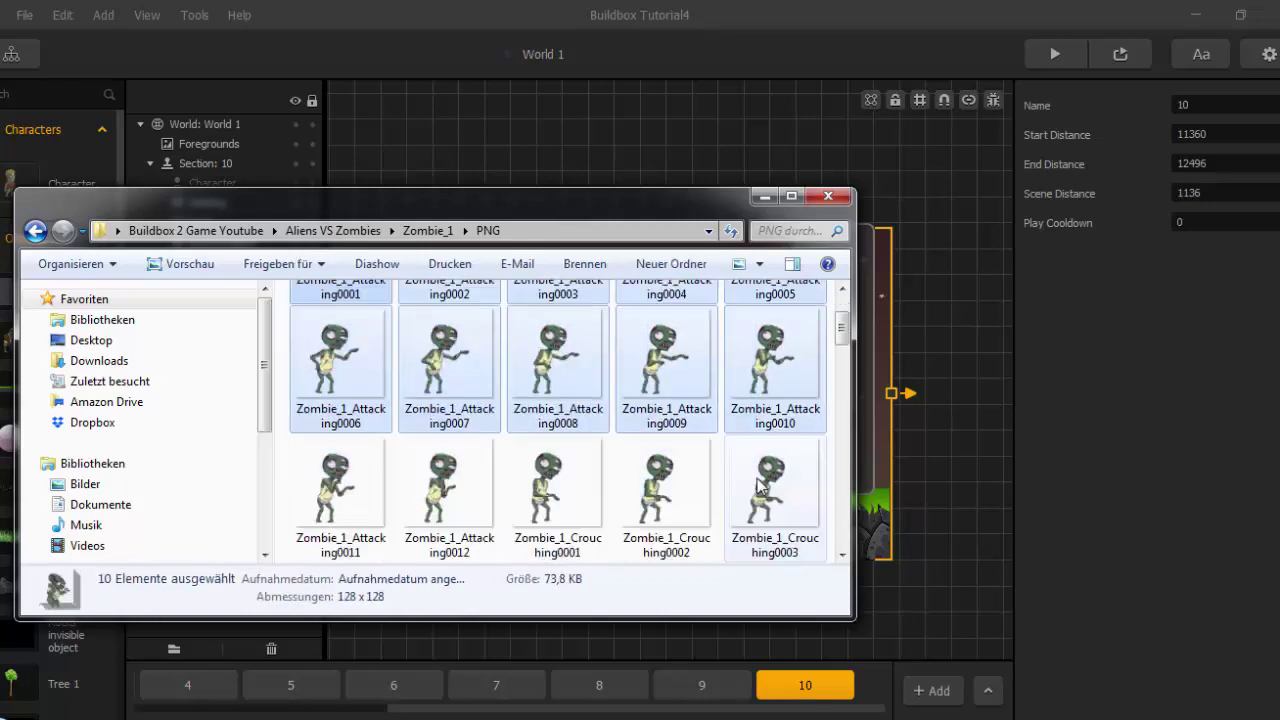
pyautogui.keyDown('ctrl'); pyautogui.click(366, 483); pyautogui.keyUp('ctrl')
pyautogui.keyDown('ctrl'); pyautogui.click(447, 485); pyautogui.keyUp('ctrl')
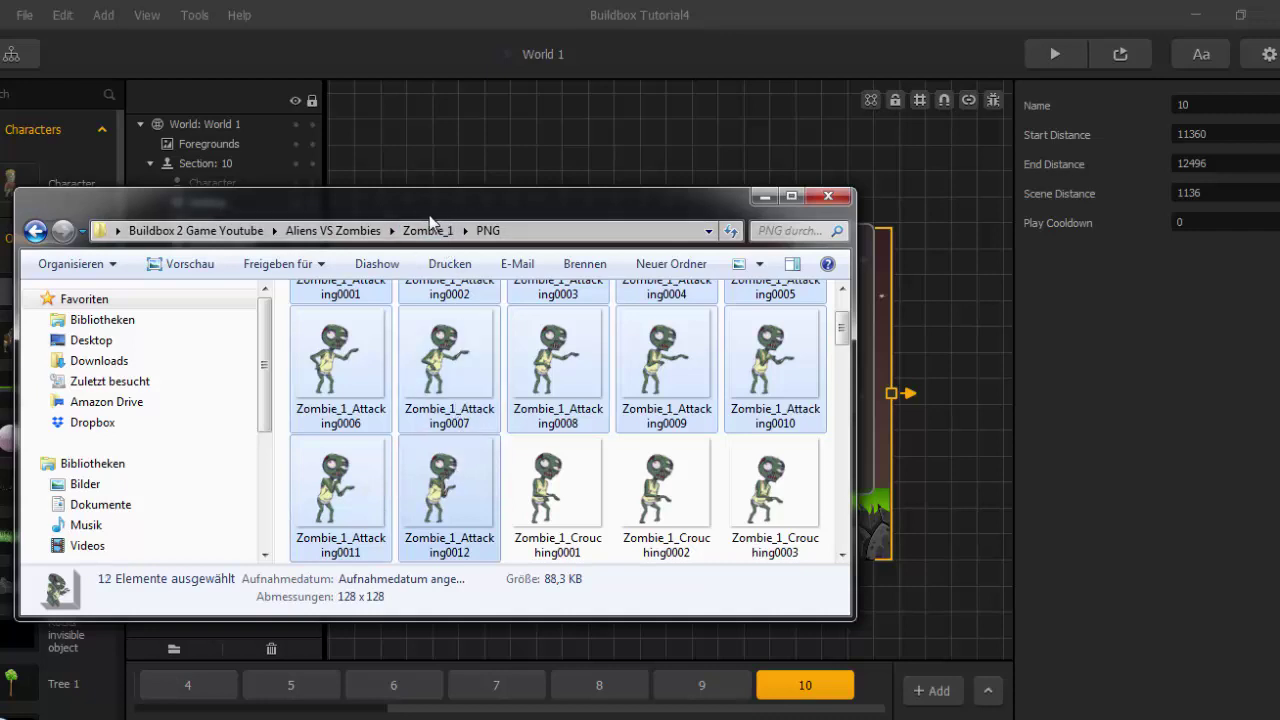
pyautogui.moveTo(429, 215); pyautogui.dragTo(253, 177)
pyautogui.moveTo(275, 320); pyautogui.dragTo(838, 243)
pyautogui.click(589, 158)
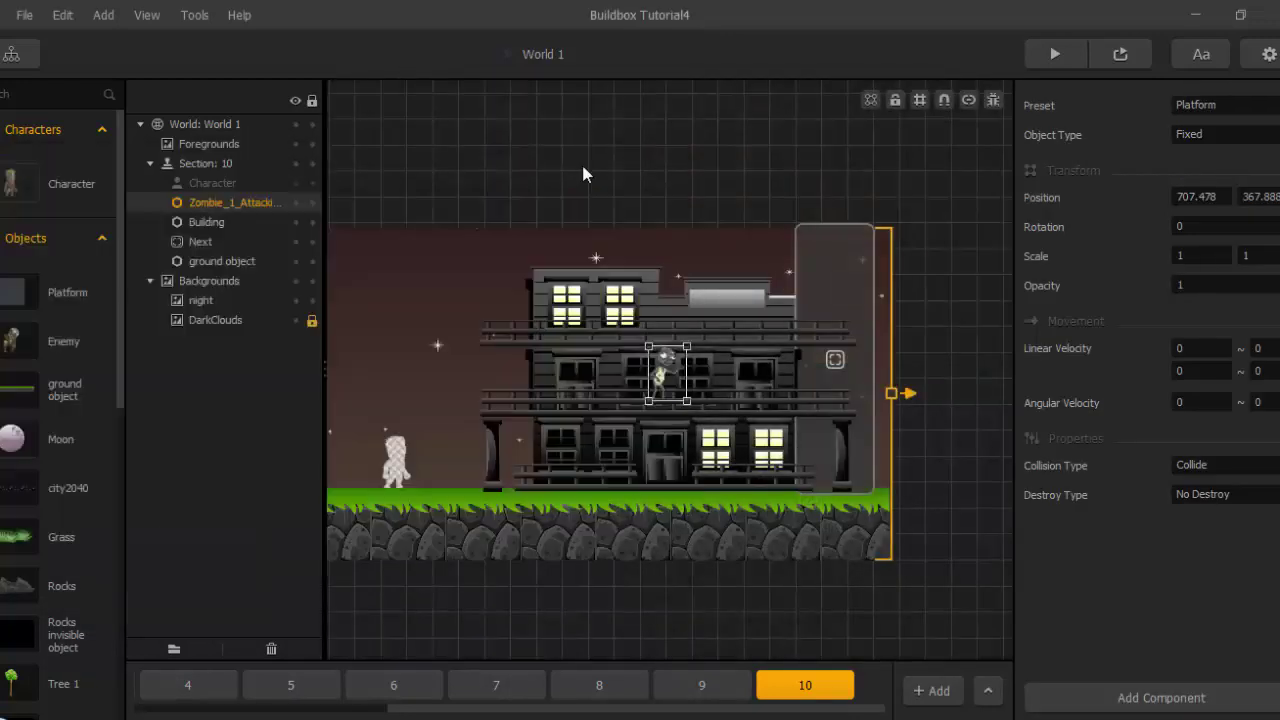
# Place the new zombie on the ground at the building's door and mirror it with a horizontal scale of -1.
pyautogui.scroll(2, 690, 436)
pyautogui.moveTo(662, 328); pyautogui.dragTo(676, 489)
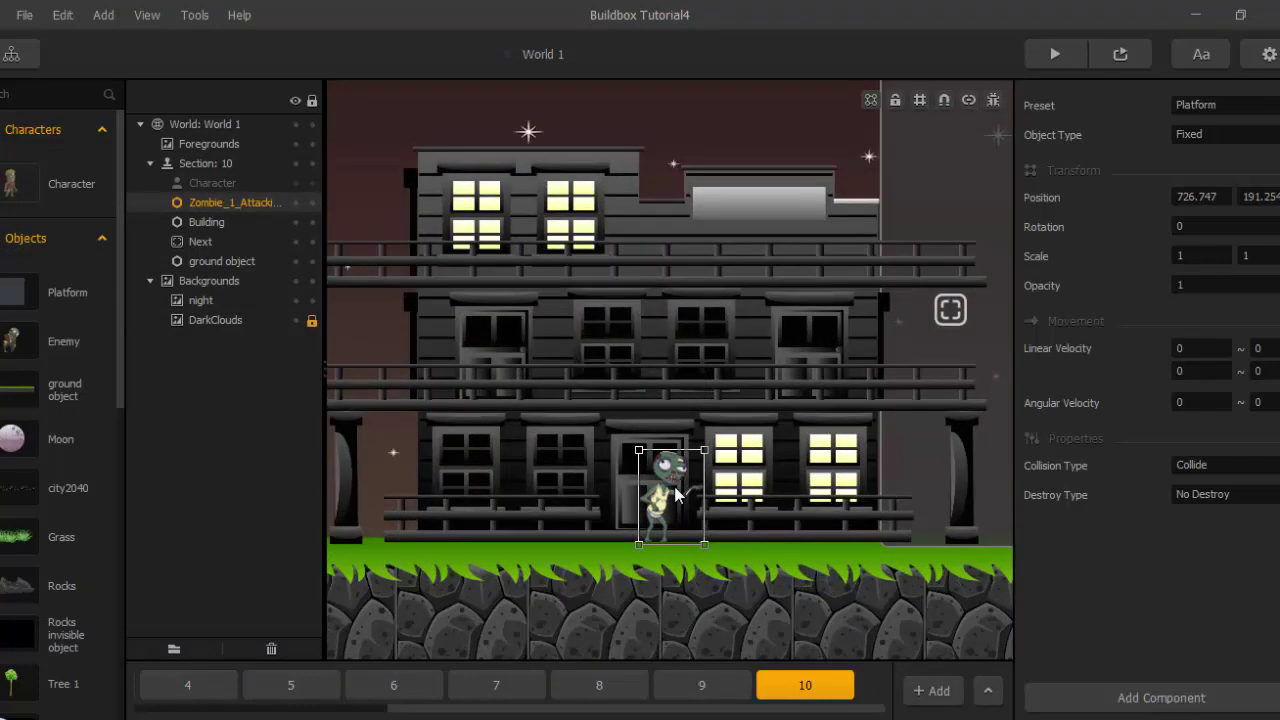
pyautogui.scroll(-4, 589, 514)
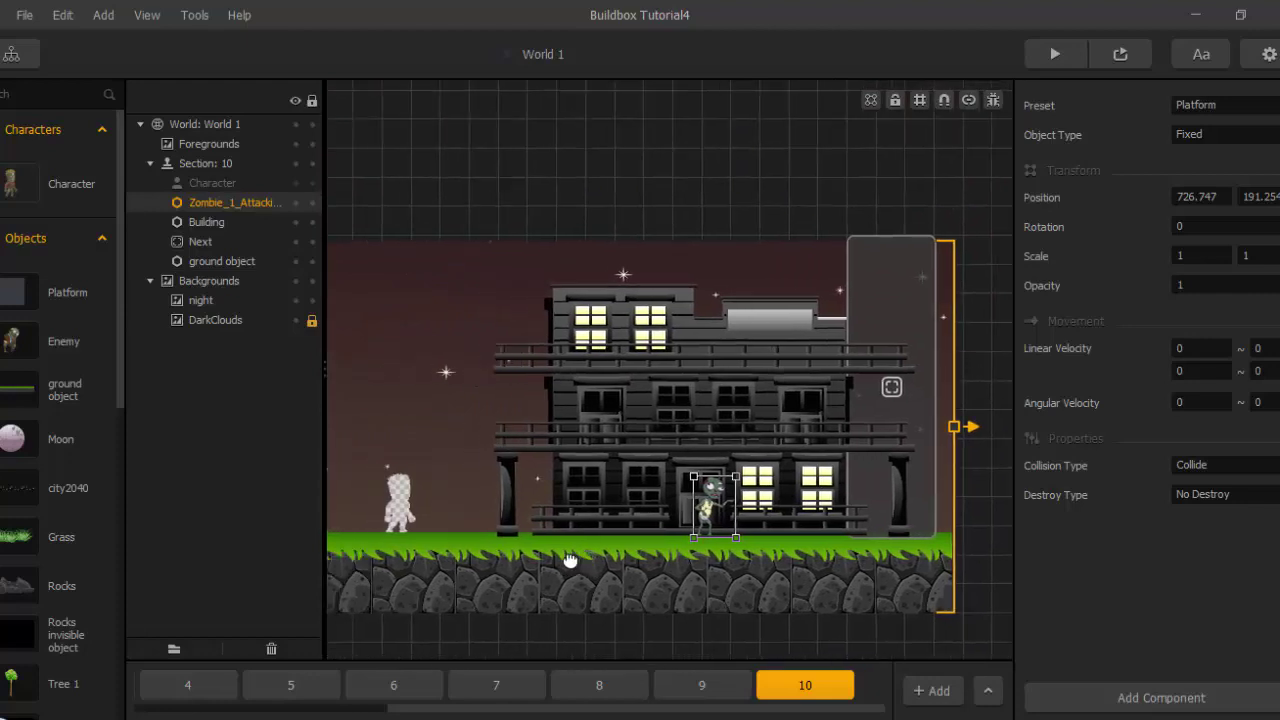
pyautogui.scroll(3, 599, 560)
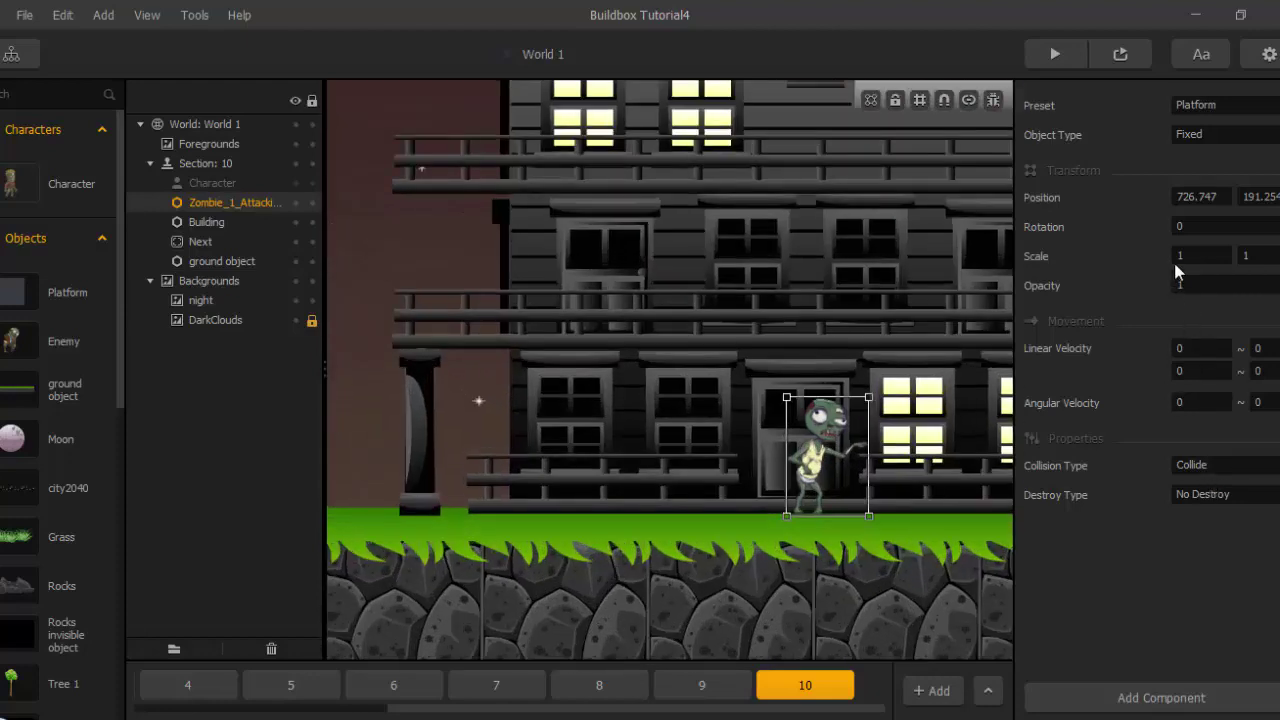
pyautogui.press('Return')
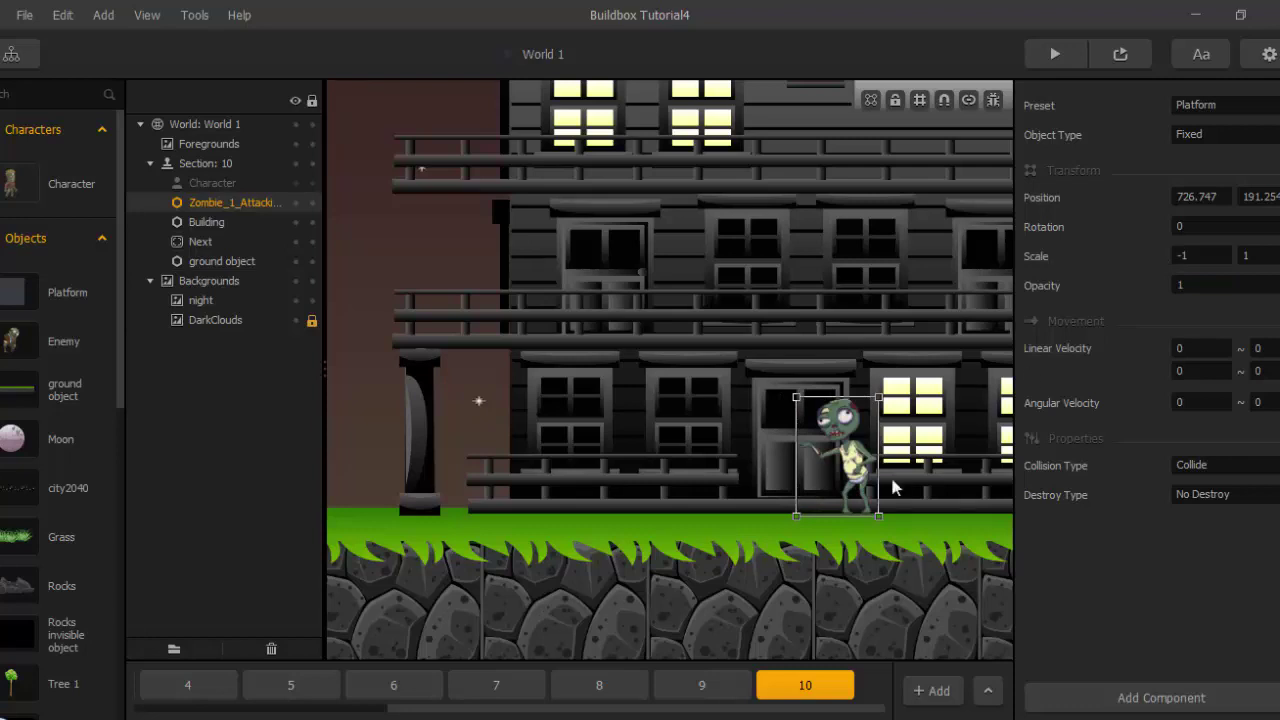
# Reshape the attacking zombie's collision polygon with additional points so it follows the head, body and feet more closely.
pyautogui.scroll(-5, 49, 499)
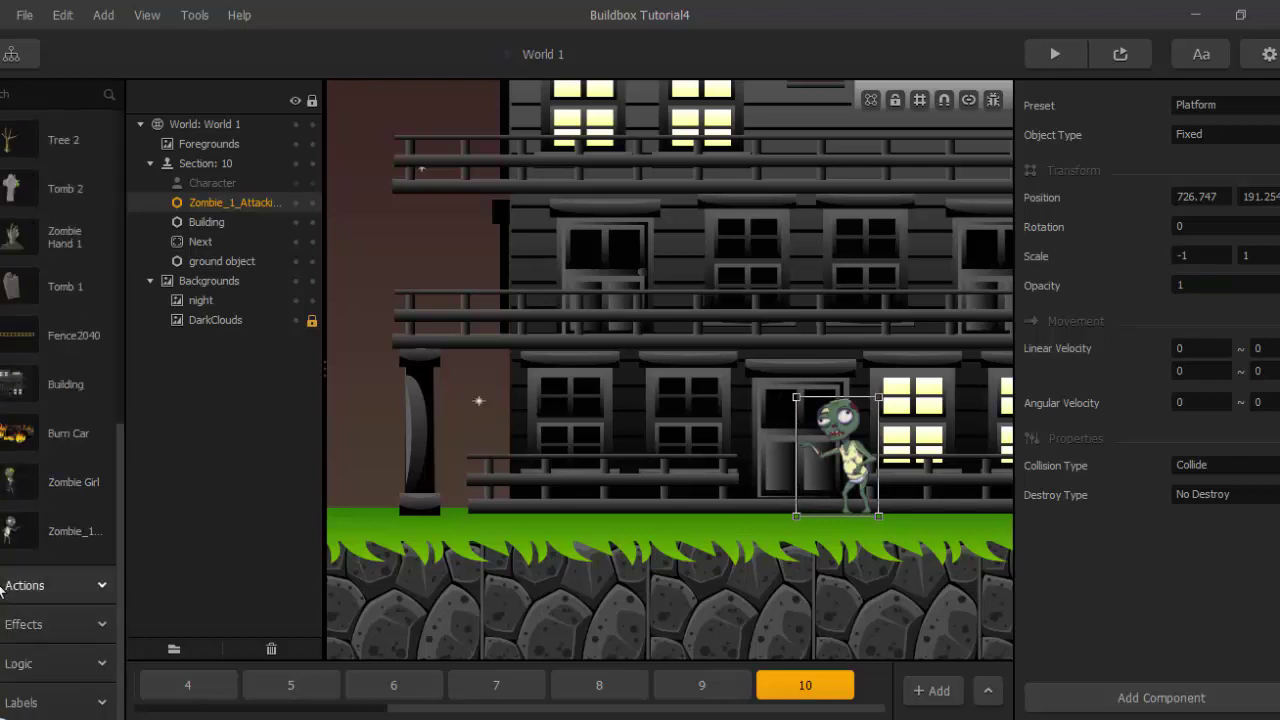
pyautogui.click(16, 537)
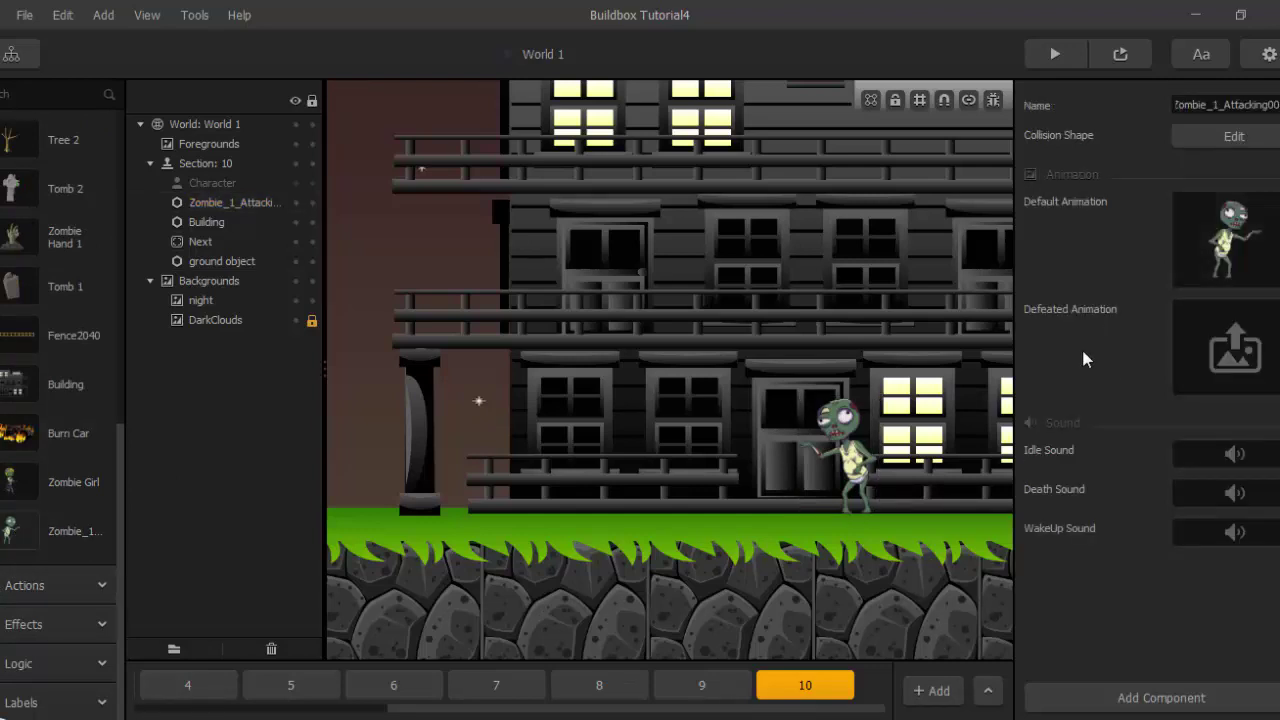
pyautogui.click(1231, 136)
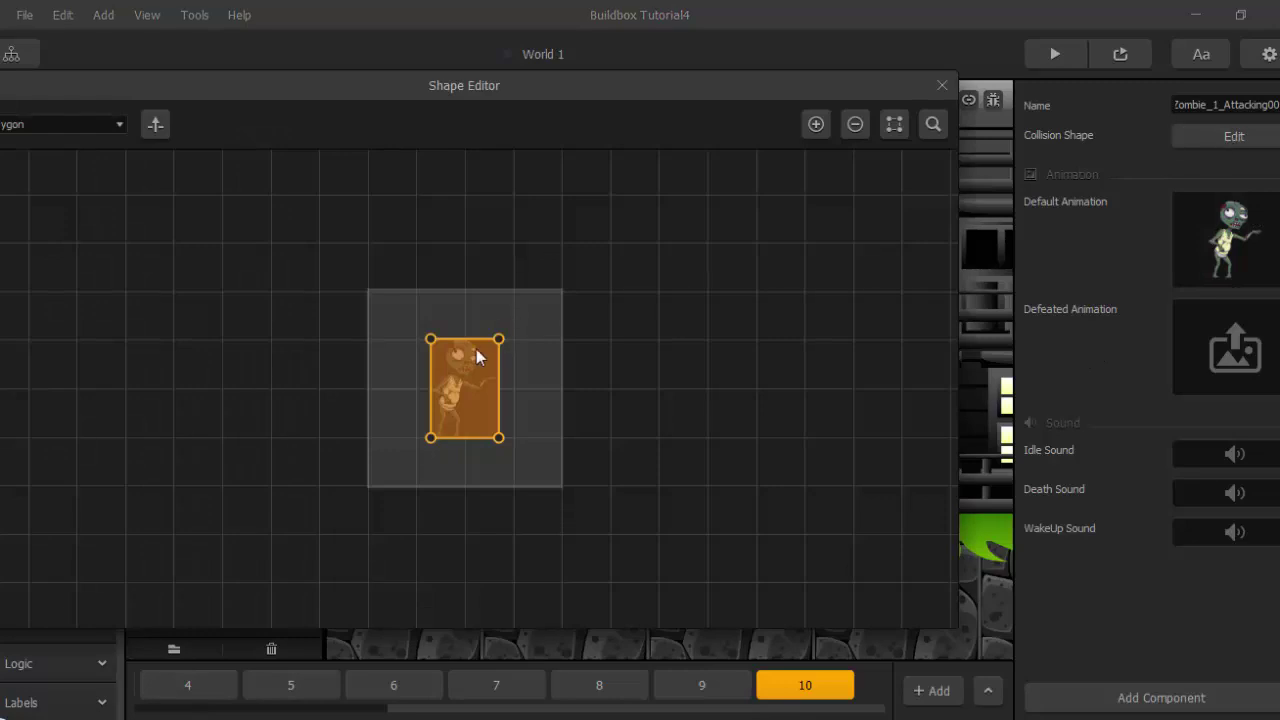
pyautogui.scroll(2, 476, 349)
pyautogui.click(816, 124)
pyautogui.scroll(1, 540, 375)
pyautogui.moveTo(522, 318); pyautogui.dragTo(486, 348)
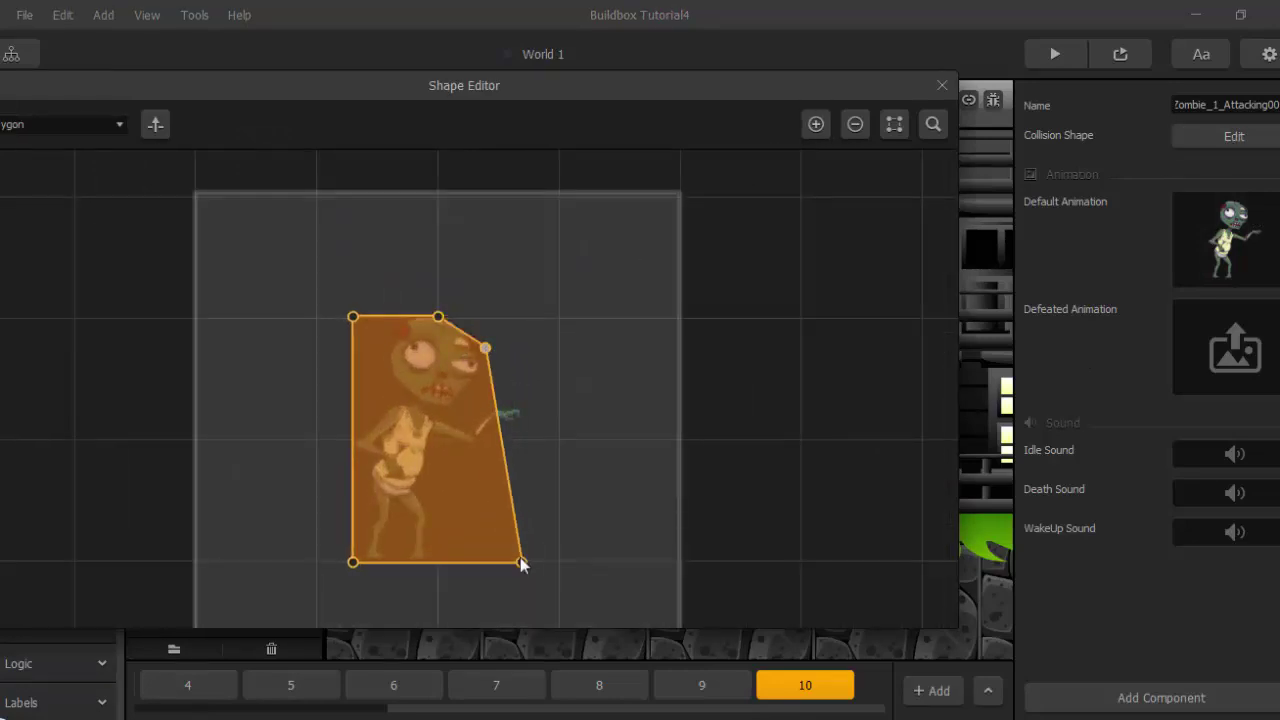
pyautogui.click(816, 124)
pyautogui.moveTo(353, 317); pyautogui.dragTo(353, 490)
pyautogui.moveTo(520, 562); pyautogui.dragTo(458, 557)
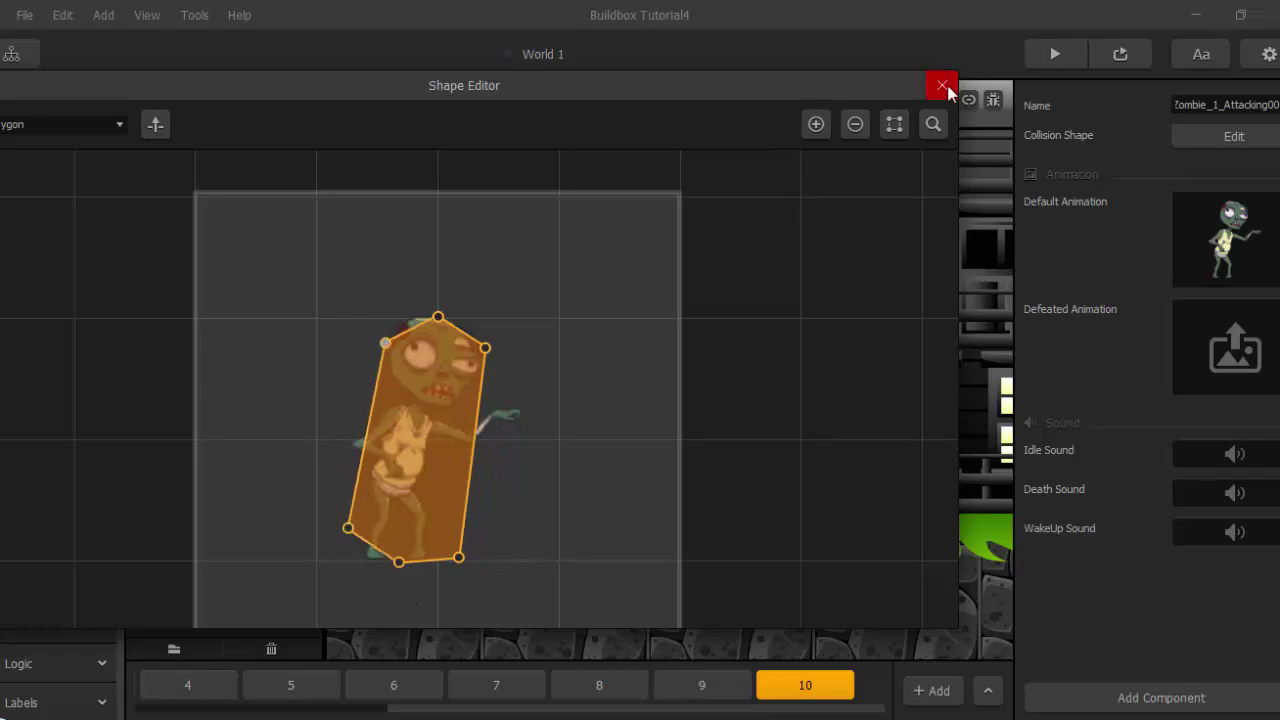
pyautogui.click(942, 85)
# Preview section 10, walk the character towards the attacking zombie at the building, and close the preview.
pyautogui.scroll(-1, 626, 404)
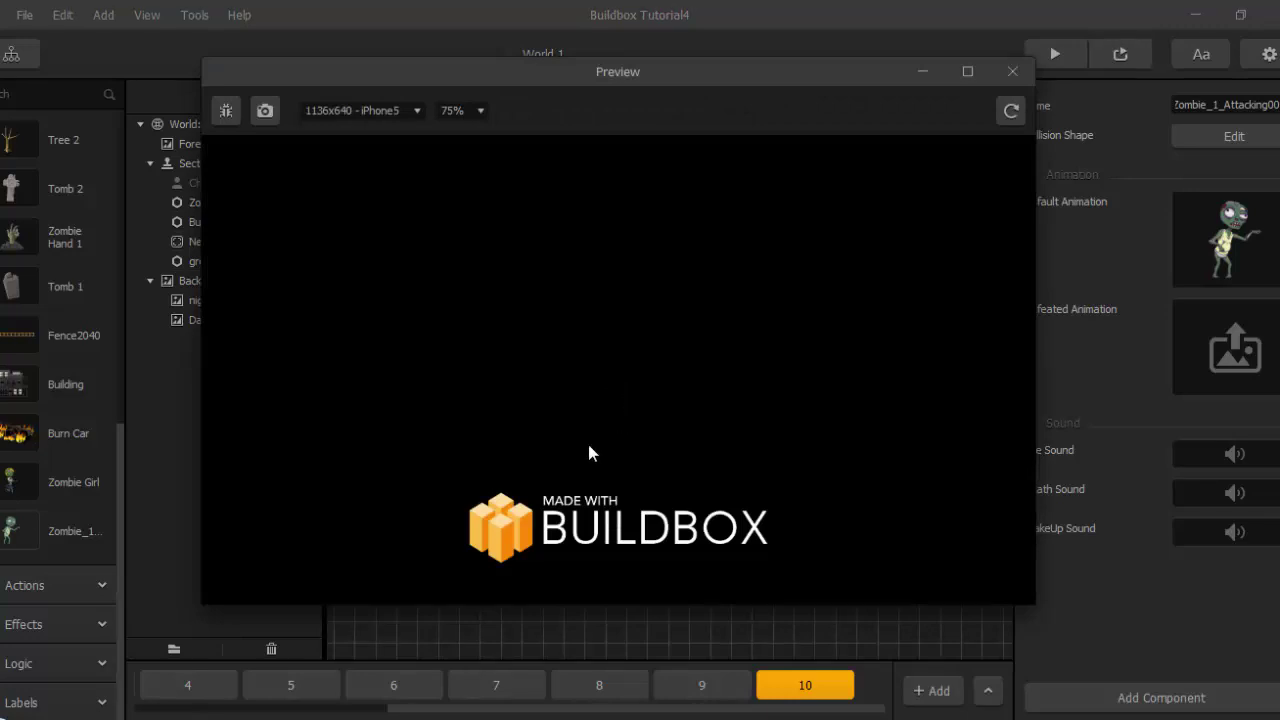
pyautogui.press('Right')
pyautogui.press('Right')
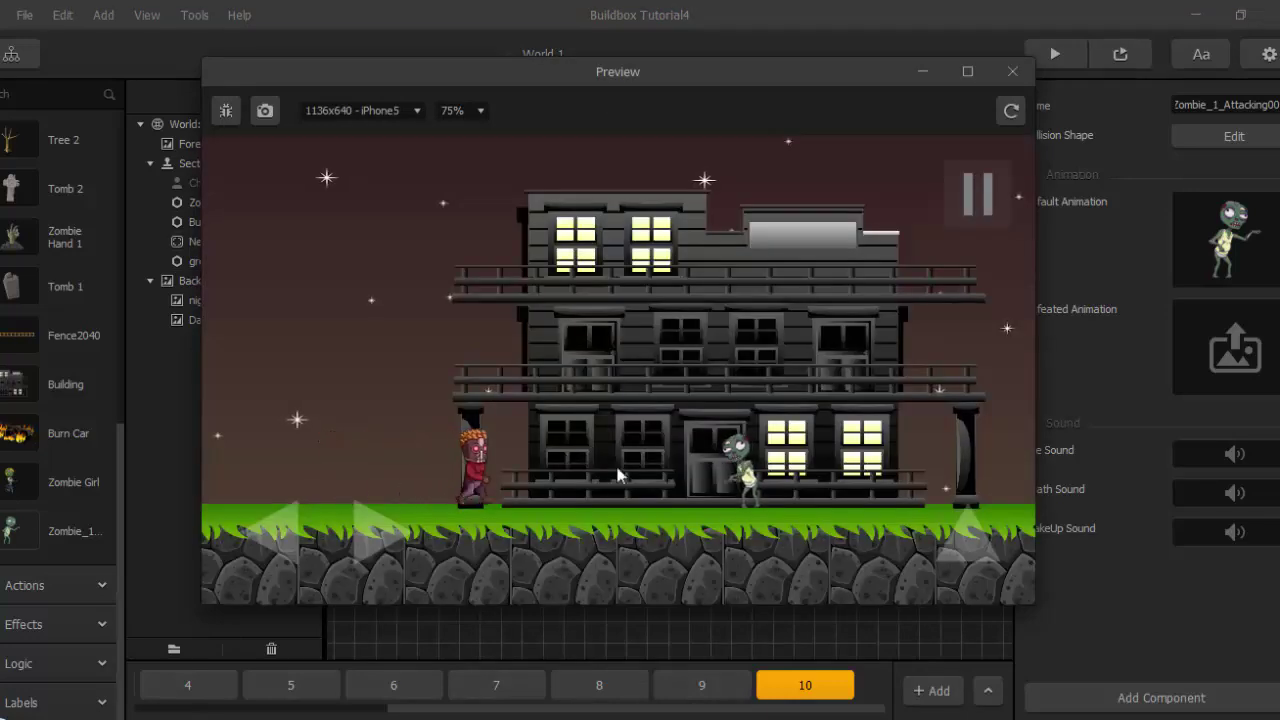
pyautogui.click(1013, 66)
# Set the attacking zombie's default animation speed to 0.5.
pyautogui.click(1257, 207)
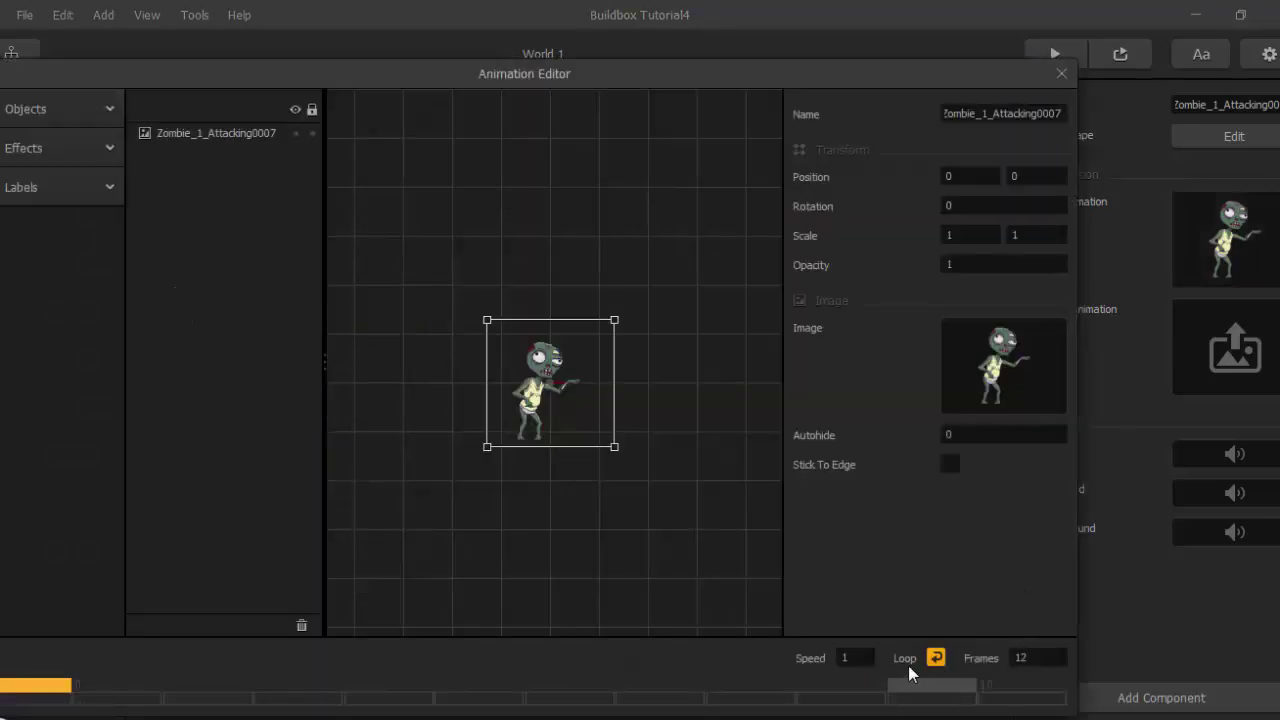
pyautogui.write('0.5')
pyautogui.click(1062, 73)
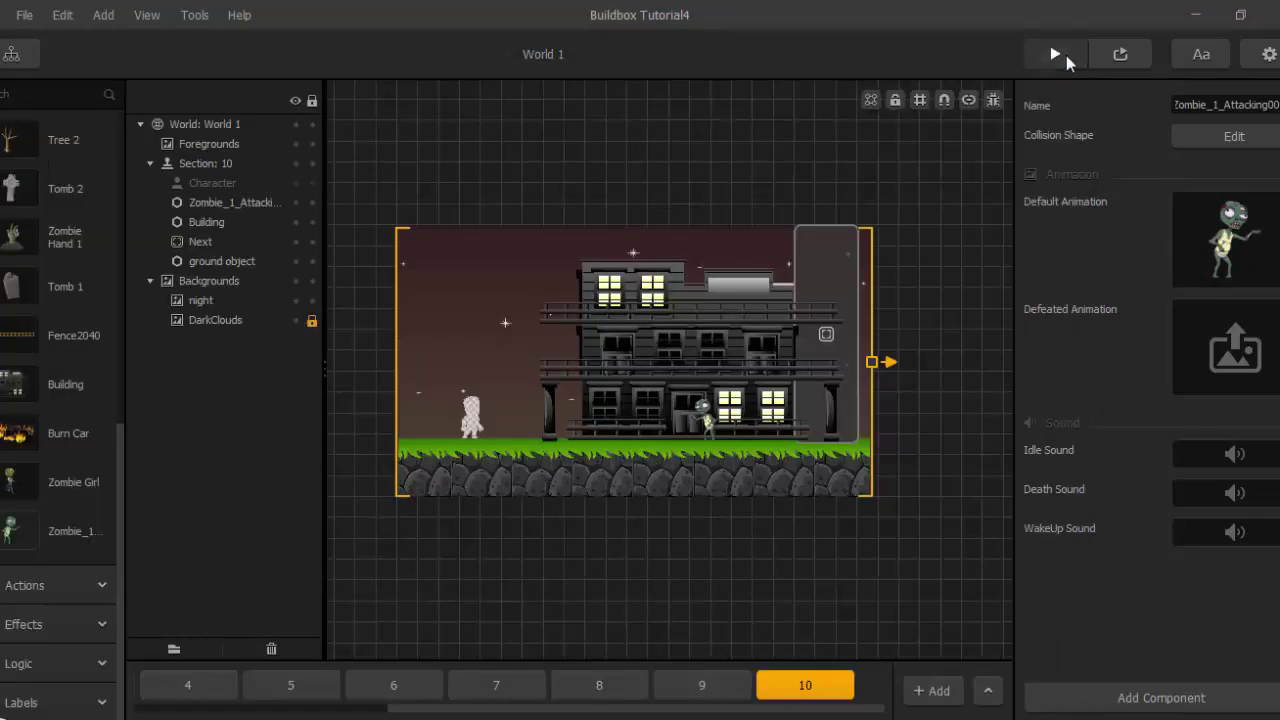
# Check the zombie's changed attack animation speed in a preview of section 10 and close the preview.
pyautogui.click(1066, 55)
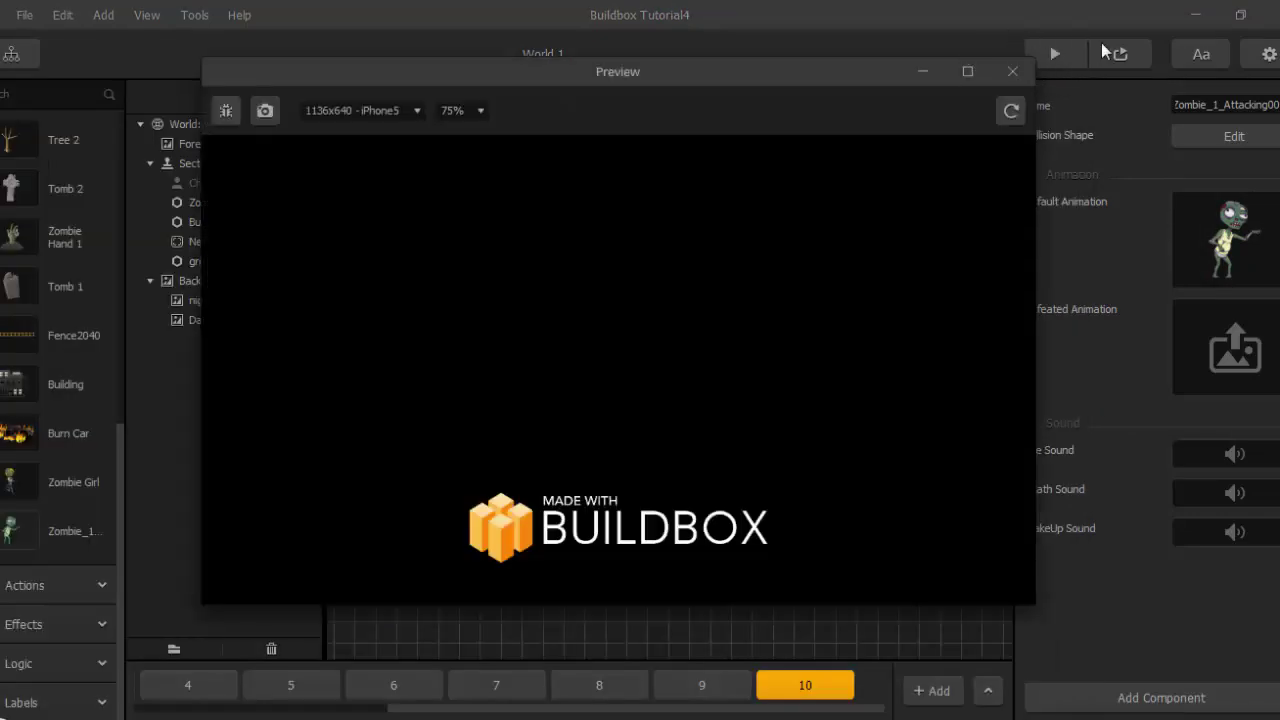
pyautogui.click(1128, 55)
pyautogui.press('Right')
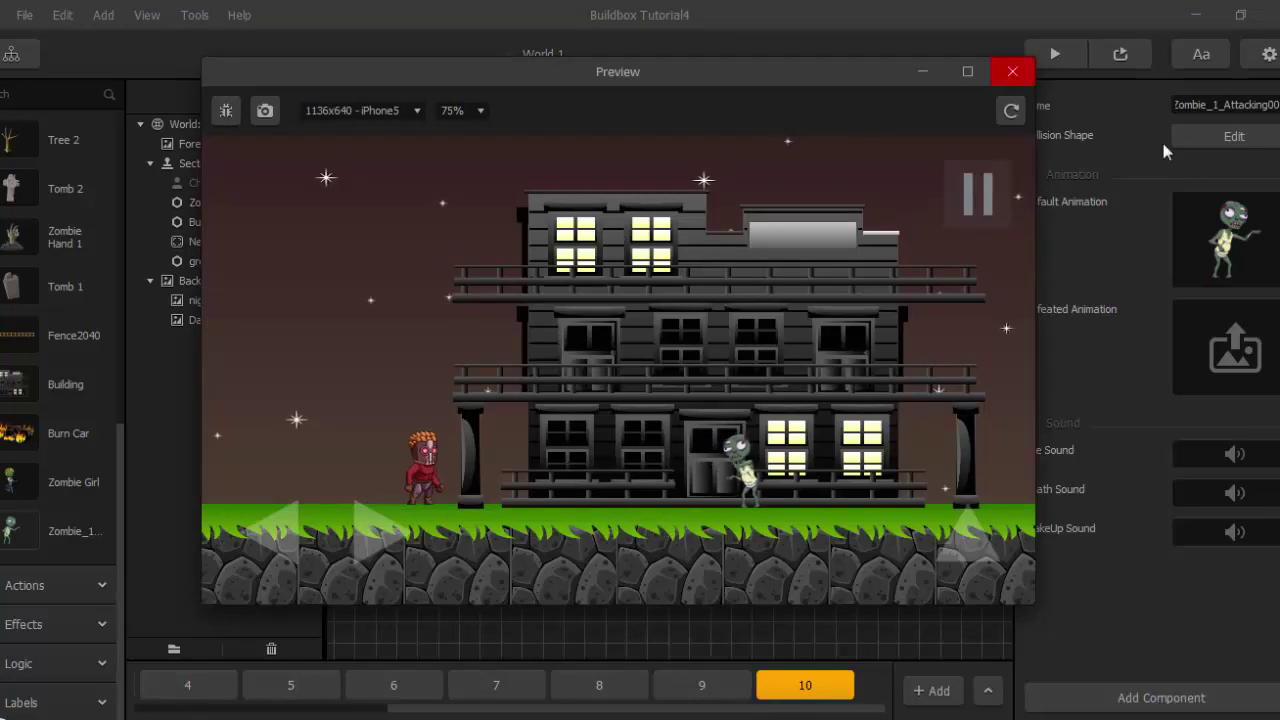
pyautogui.click(1013, 71)
# Set the attacking zombie's default animation speed to 0.2 and preview section 10 again.
pyautogui.click(1258, 207)
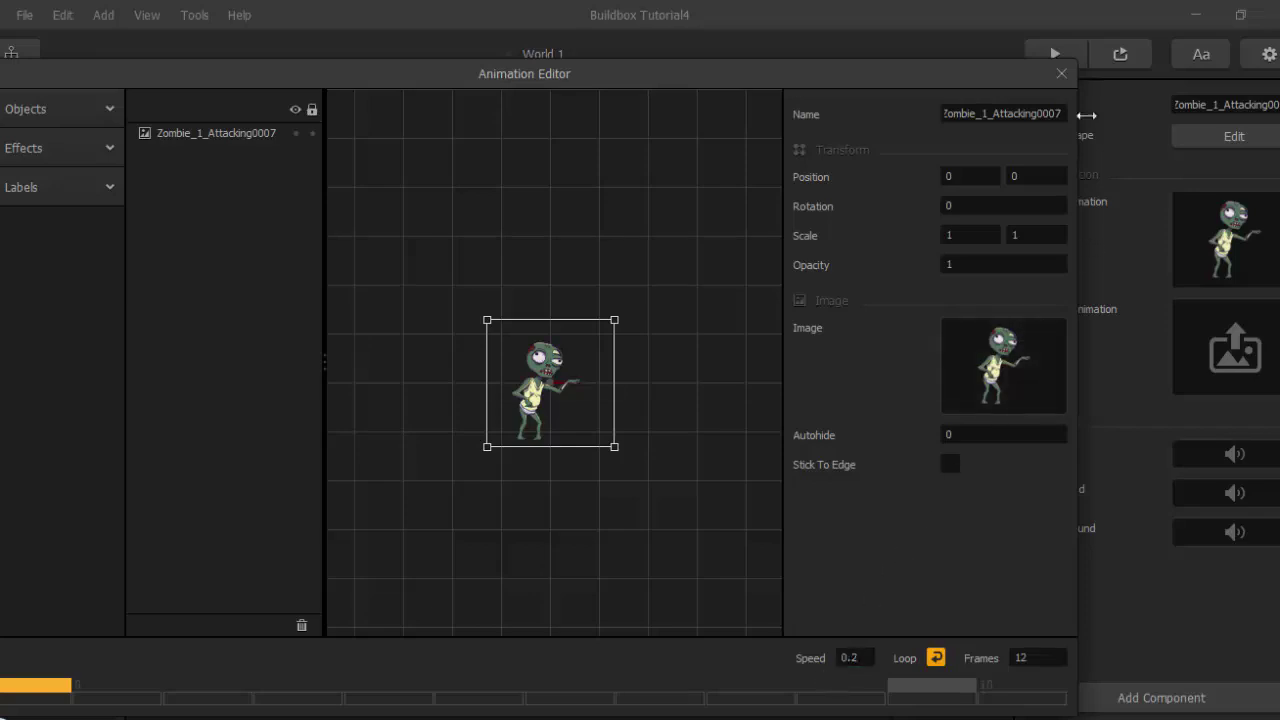
pyautogui.click(1060, 73)
pyautogui.click(1111, 67)
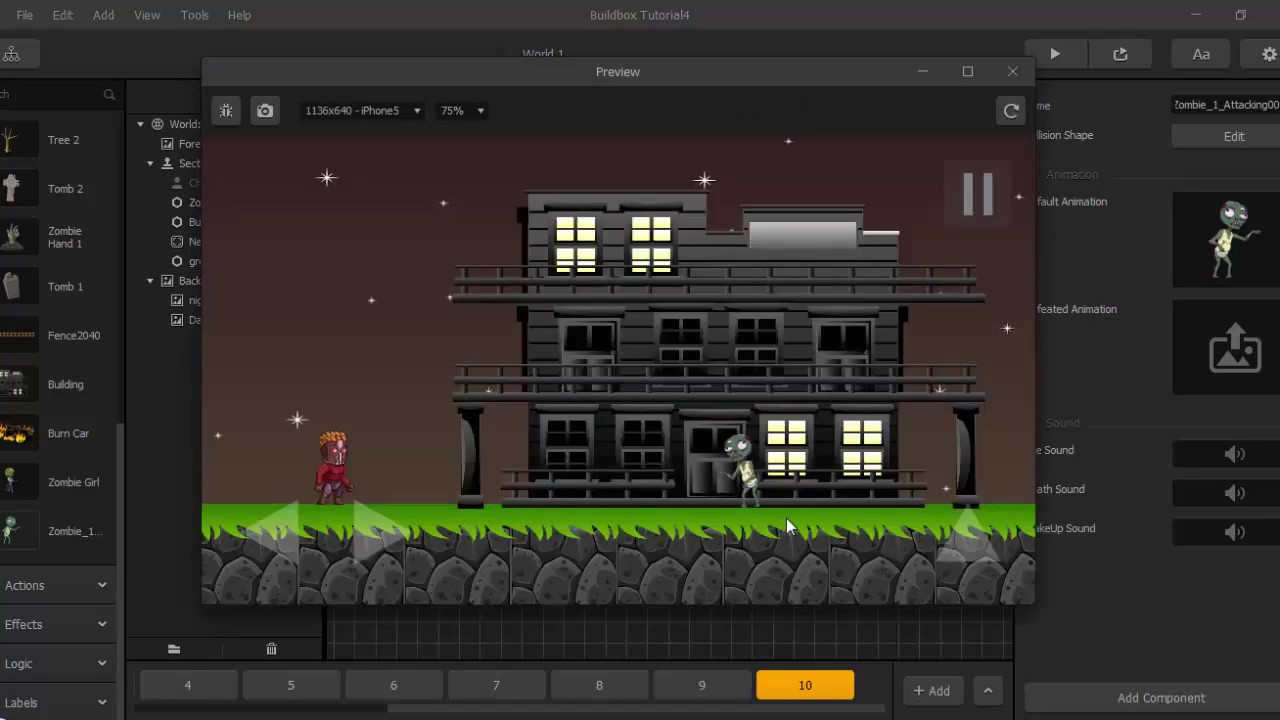
# Play-test section 10 by walking the character back and forth near the attacking zombie and jumping, and close the preview.
pyautogui.press('Right')
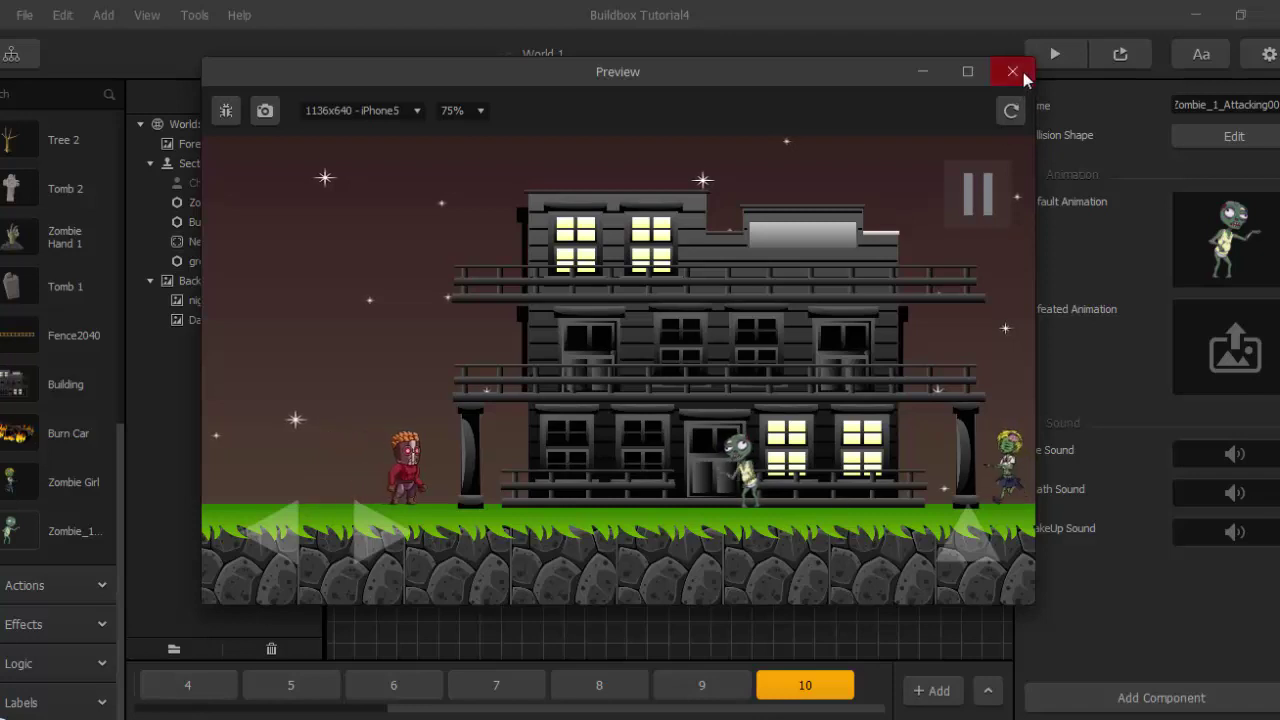
pyautogui.press('Right')
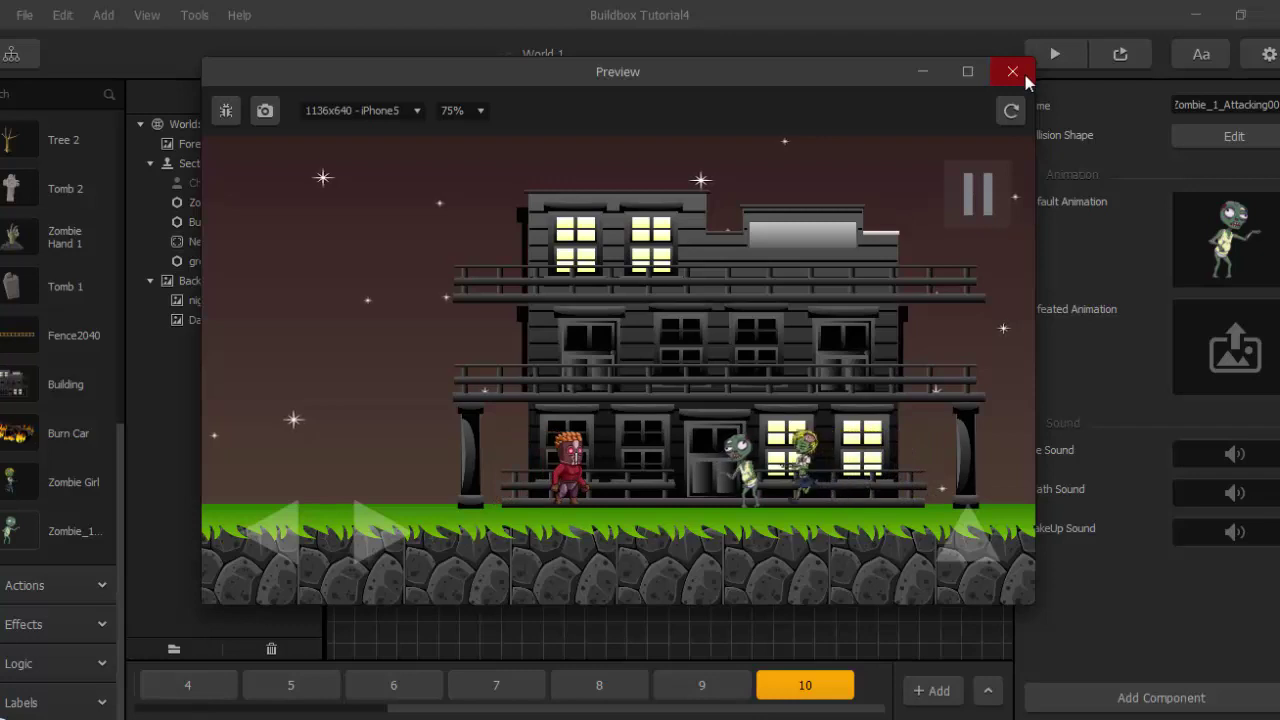
pyautogui.press('Right')
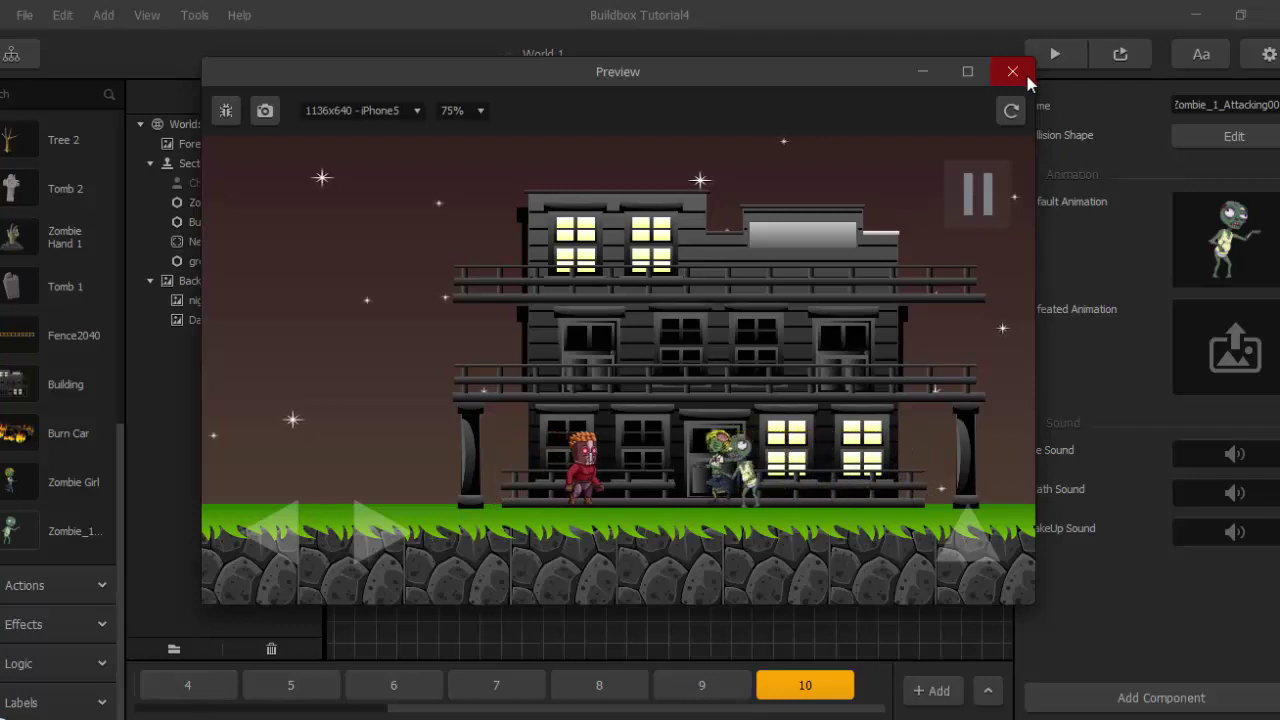
pyautogui.press('Left')
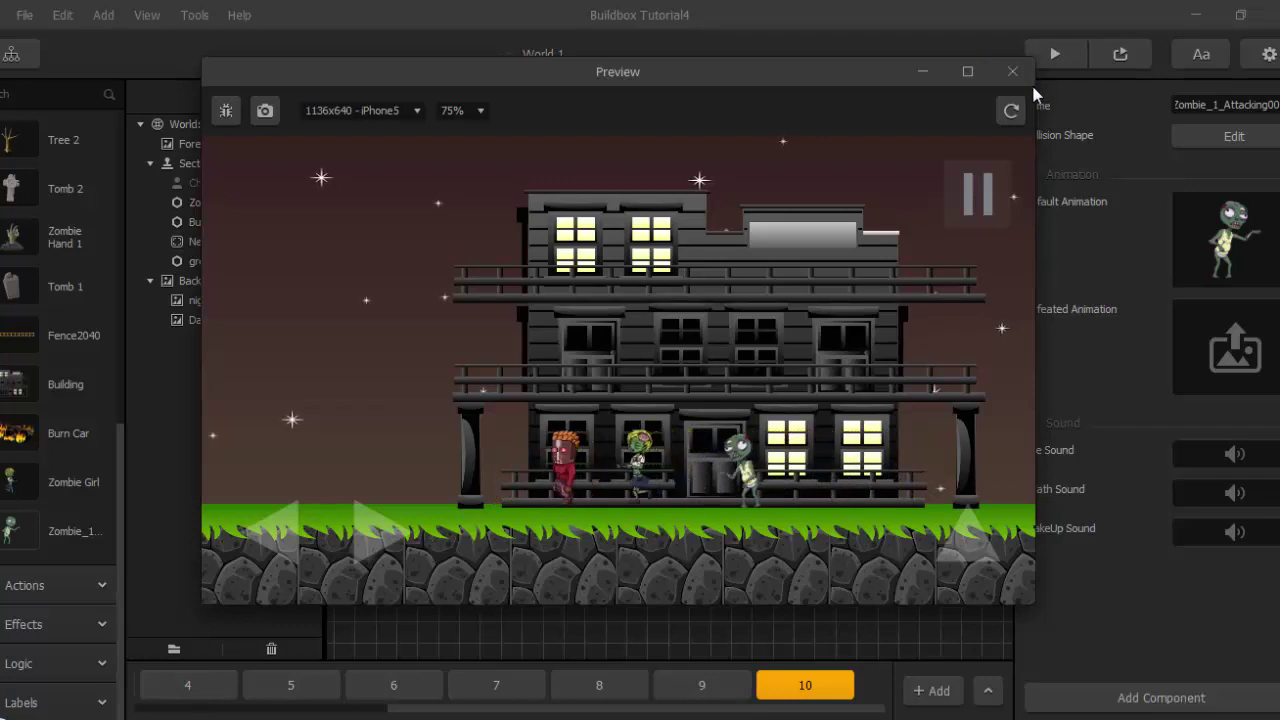
pyautogui.press('Left')
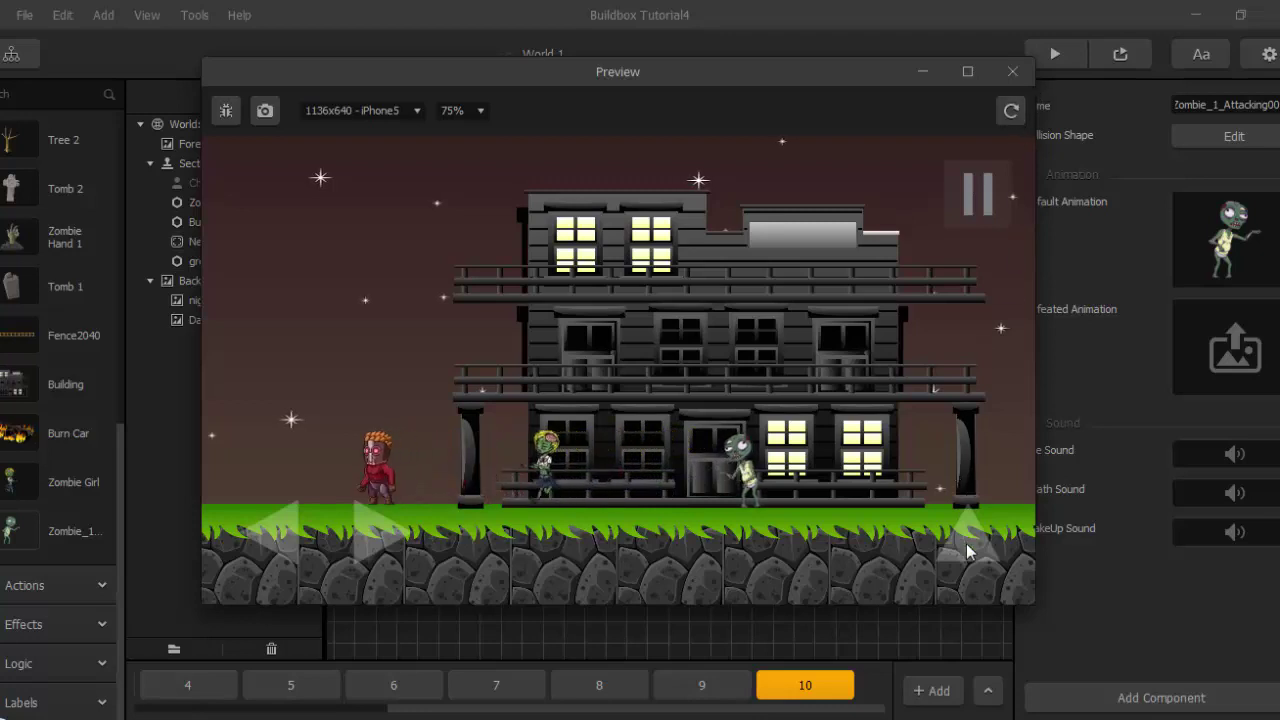
pyautogui.press('Right')
pyautogui.click(967, 545)
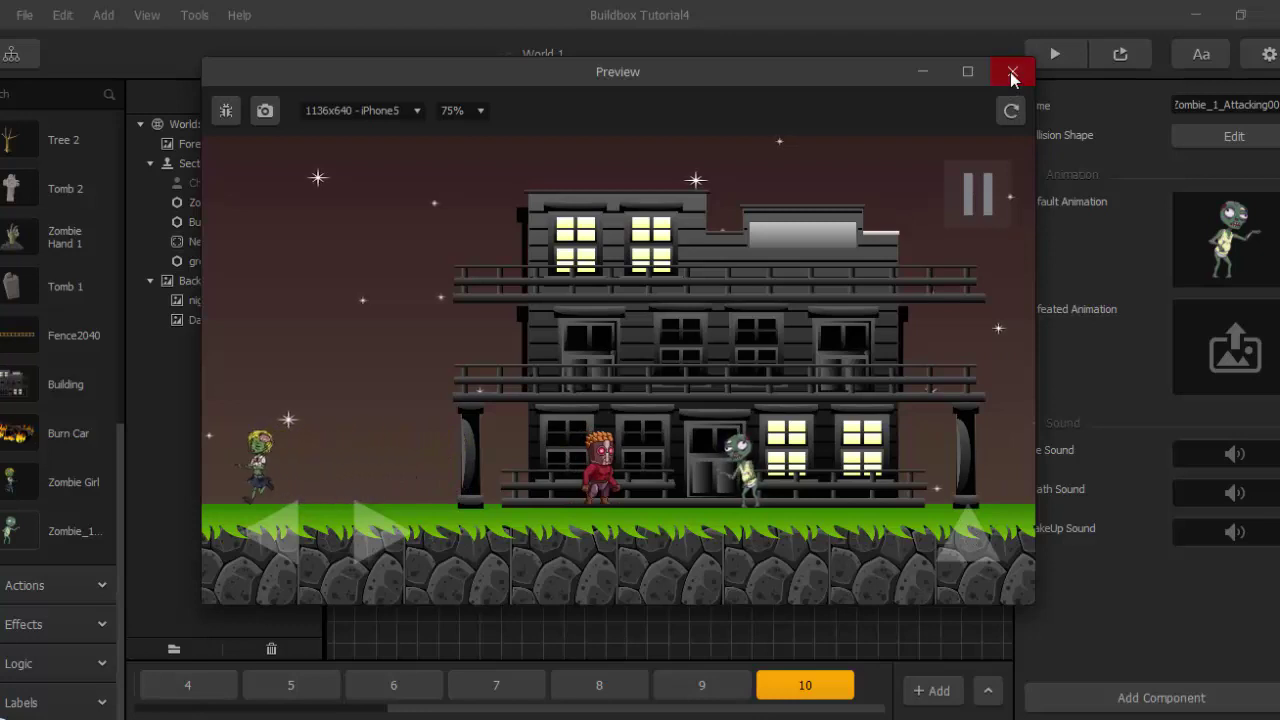
pyautogui.click(1012, 74)
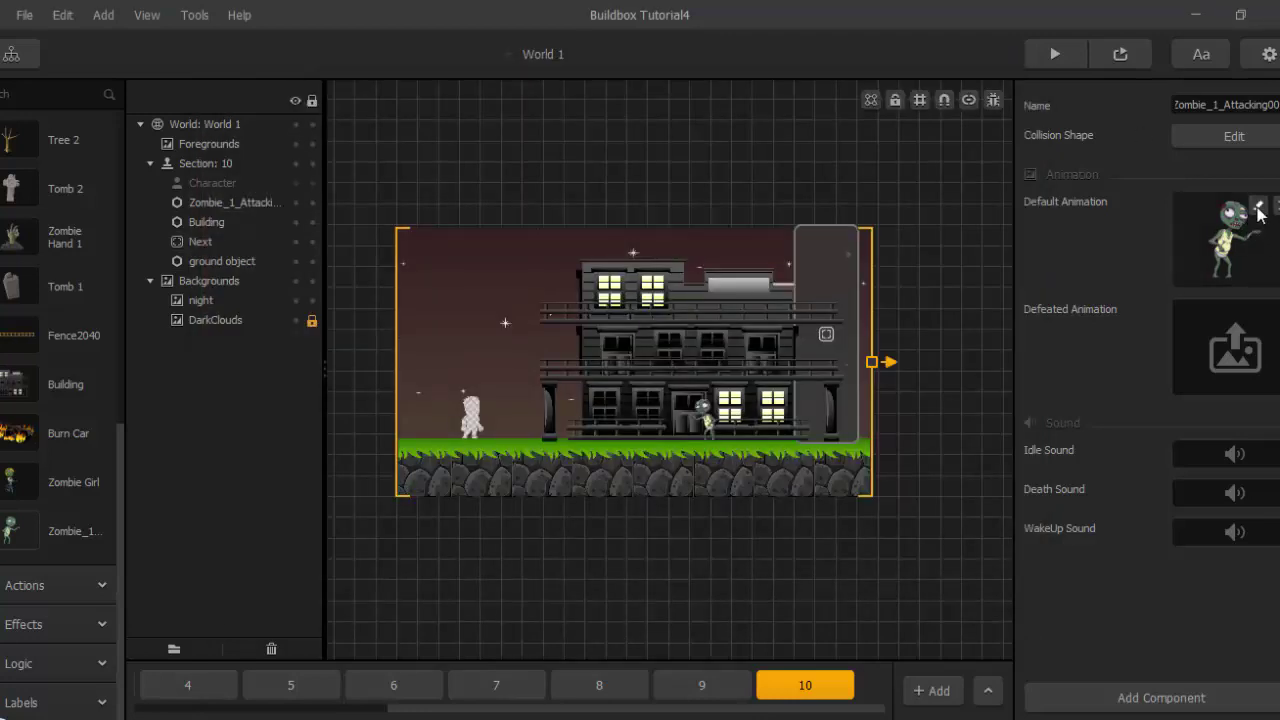
# Set the attacking zombie's default animation speed to 0.3 and check it in a preview of section 10.
pyautogui.click(1258, 207)
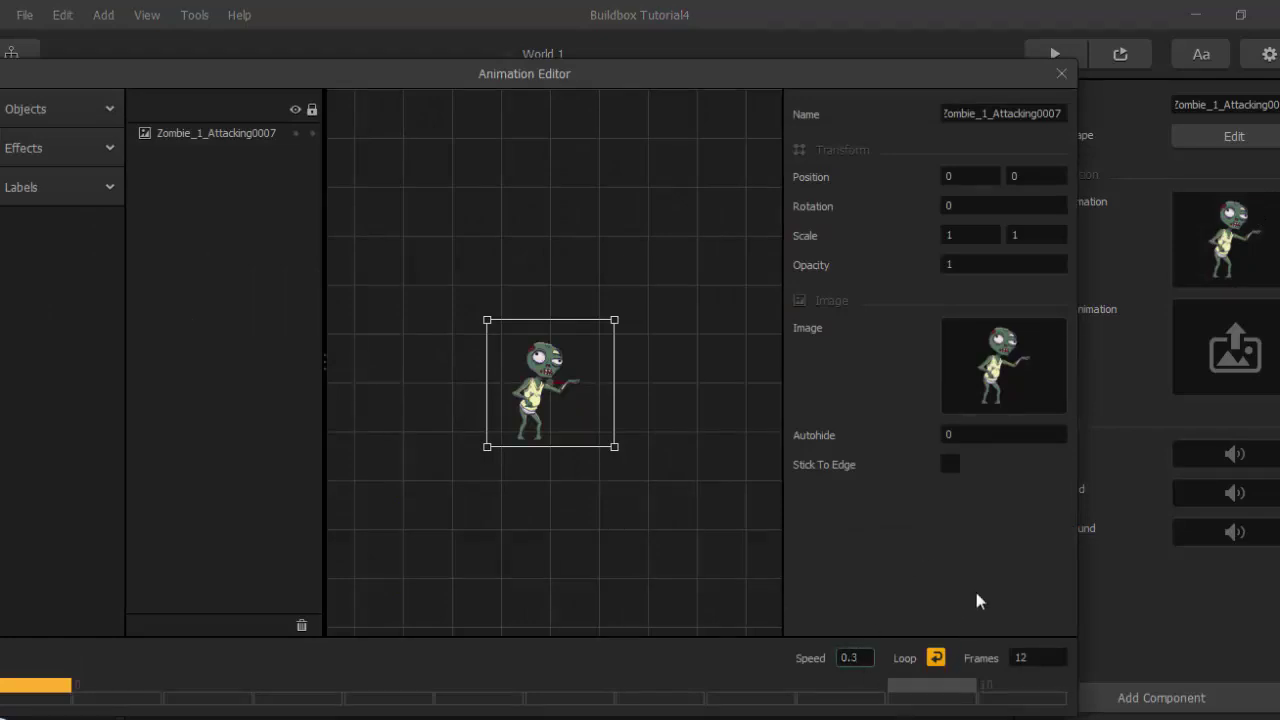
pyautogui.click(1062, 74)
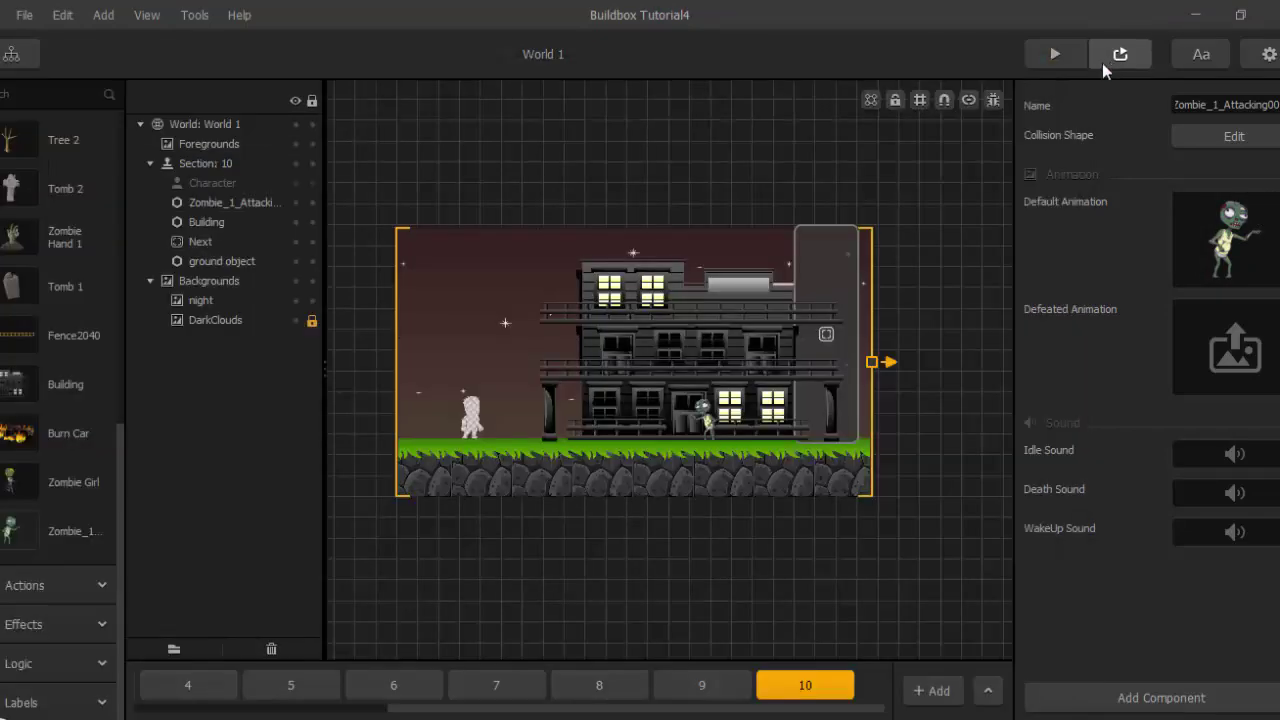
pyautogui.click(1104, 60)
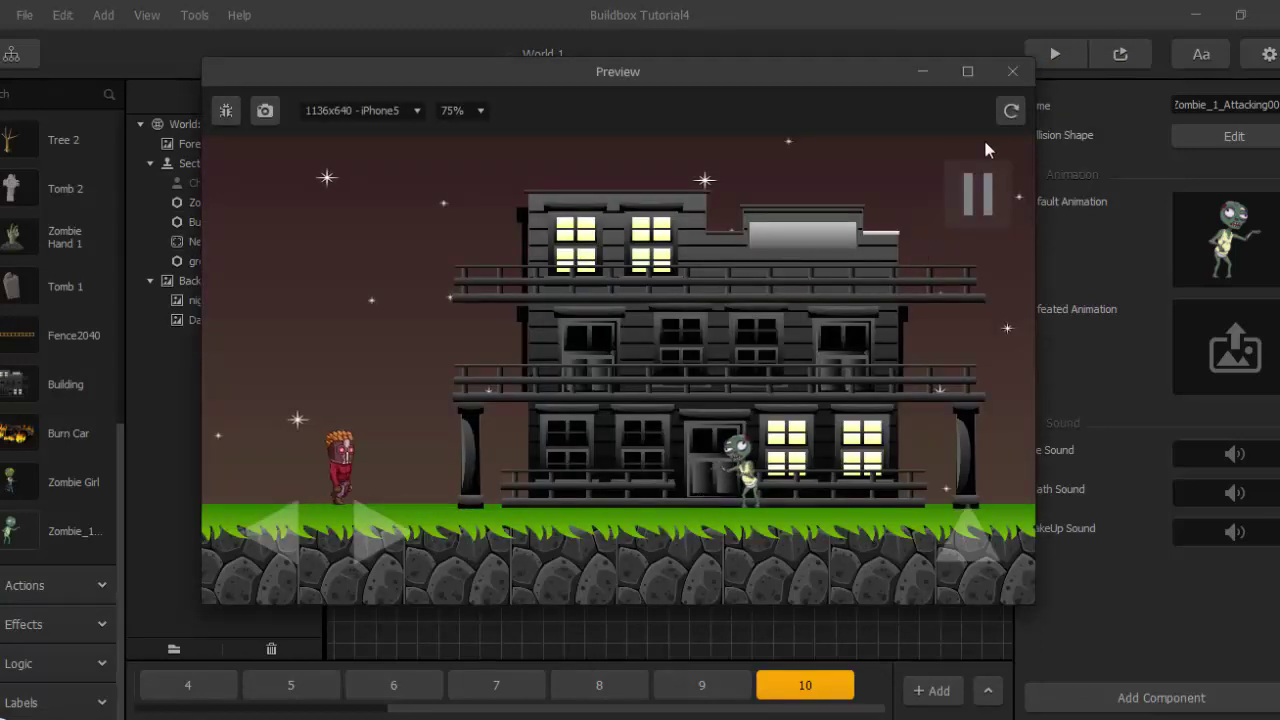
# Add a Health component to the attacking zombie and set its health to 10.
pyautogui.click(1139, 703)
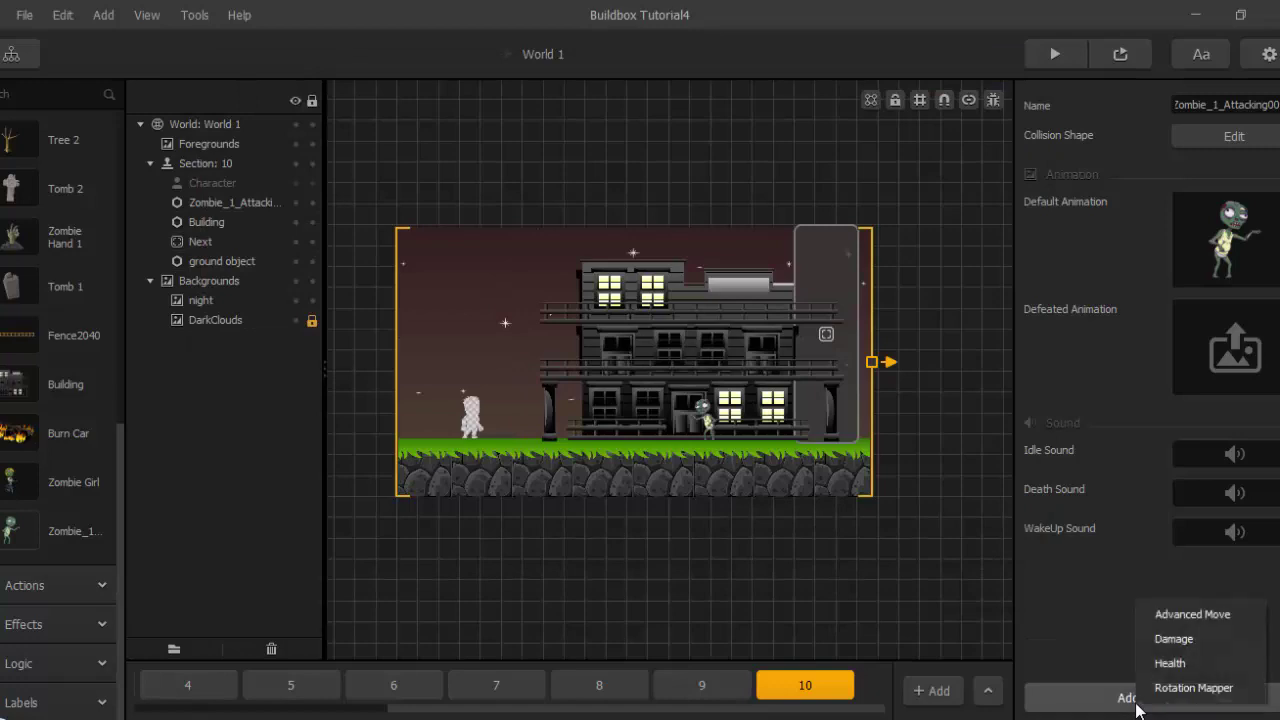
pyautogui.click(1170, 663)
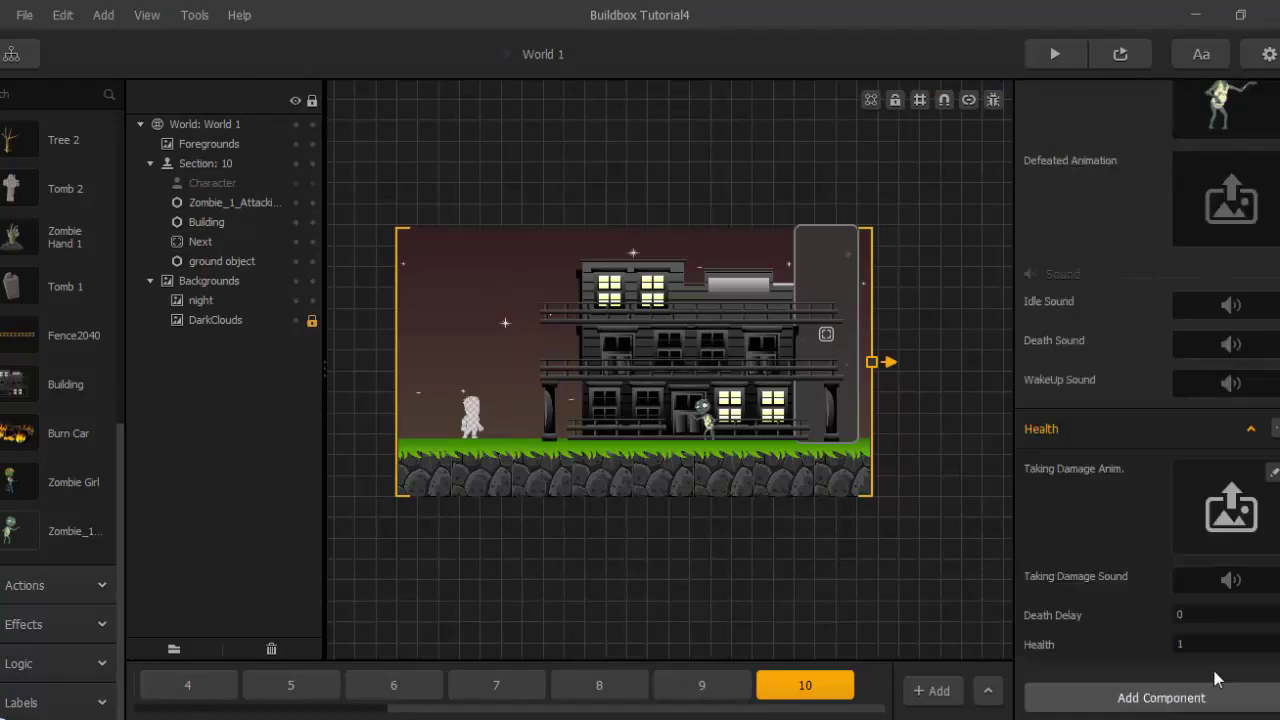
pyautogui.click(1205, 640)
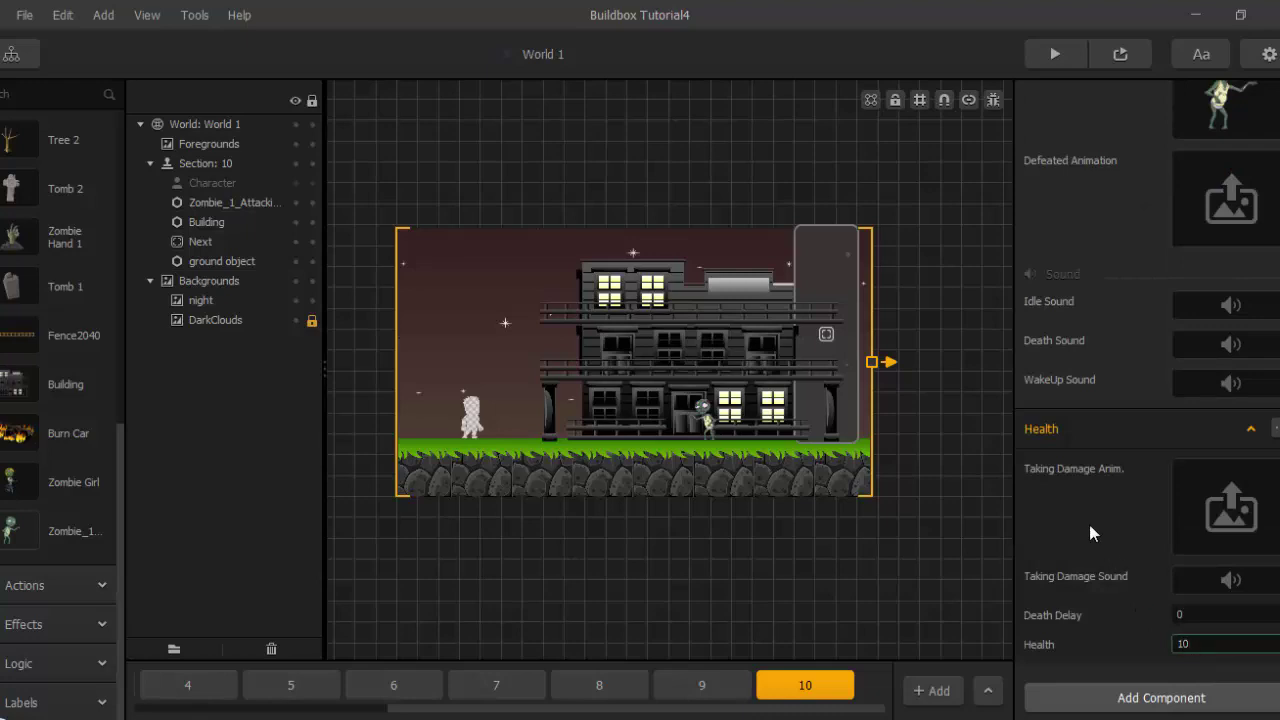
pyautogui.press('Return')
# Assign the frames Zombie_1_Dying0001 to Zombie_1_Dying0012 from Zombie_1's PNG folder as the Health component's taking-damage animation.
pyautogui.moveTo(142, 717)
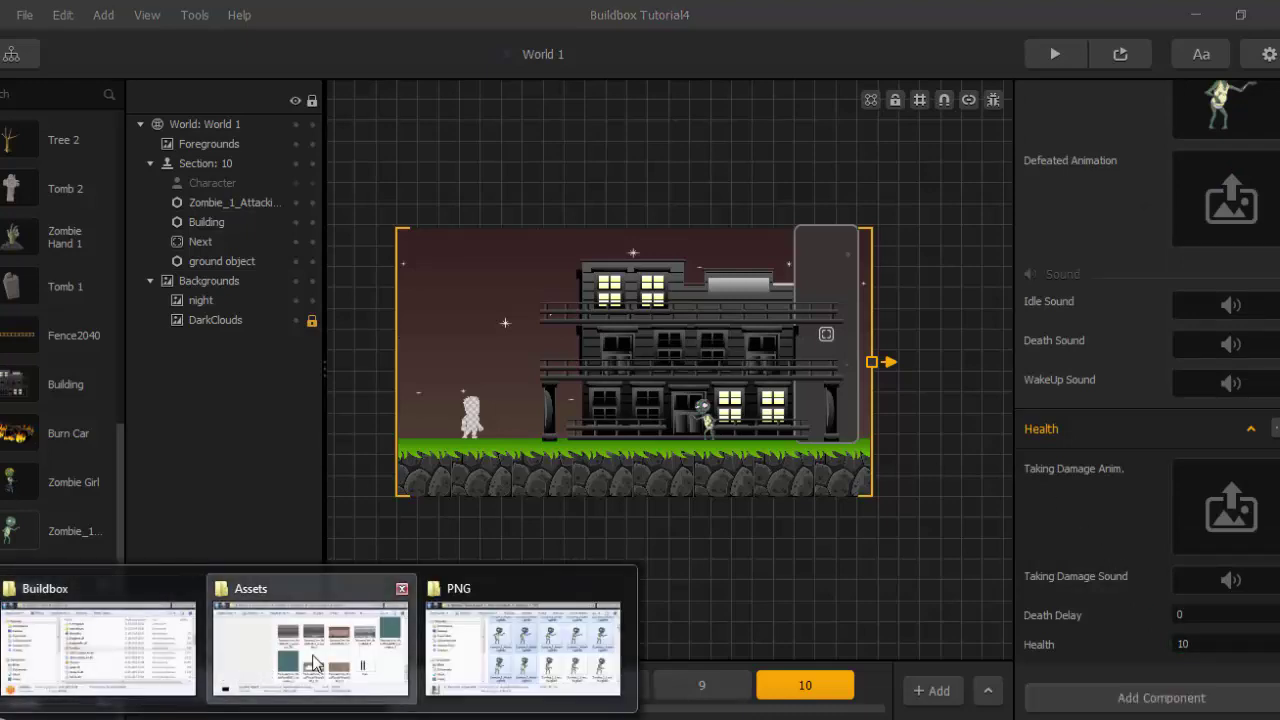
pyautogui.click(478, 672)
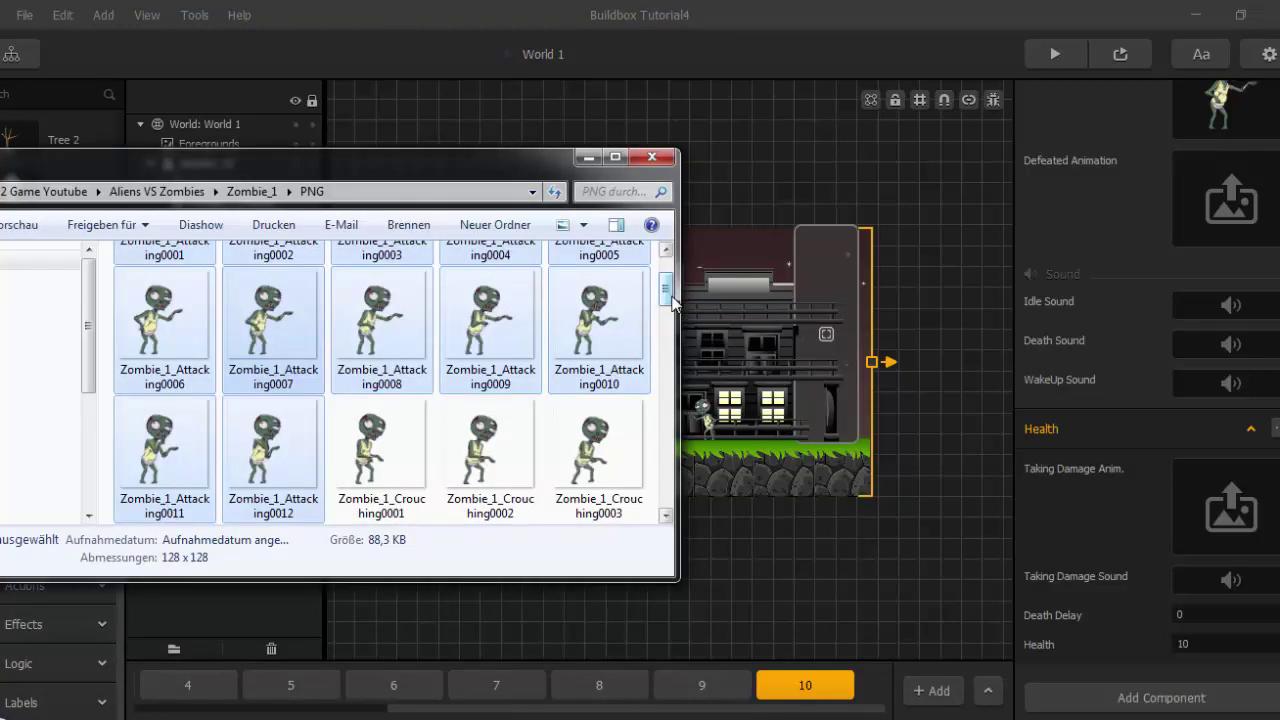
pyautogui.moveTo(669, 303); pyautogui.dragTo(687, 346)
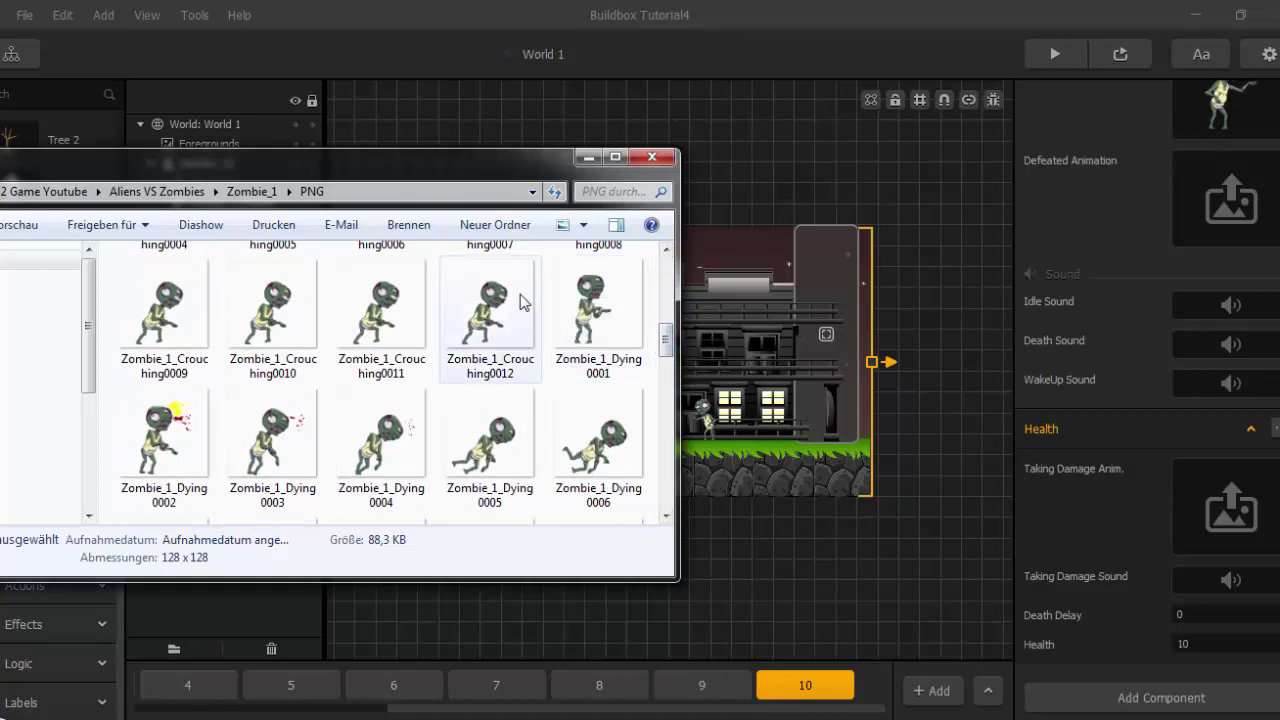
pyautogui.click(608, 335)
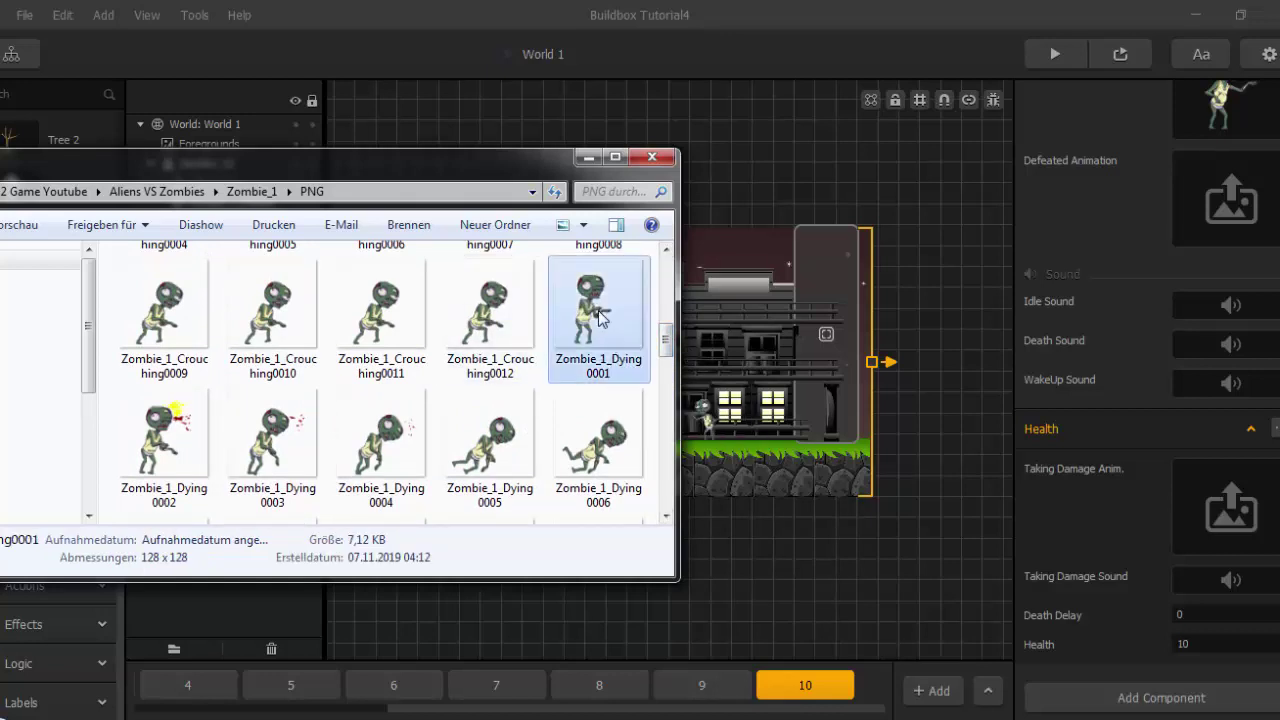
pyautogui.keyDown('shift'); pyautogui.click(158, 450); pyautogui.keyUp('shift')
pyautogui.keyDown('shift'); pyautogui.click(270, 460); pyautogui.keyUp('shift')
pyautogui.keyDown('shift'); pyautogui.click(382, 466); pyautogui.keyUp('shift')
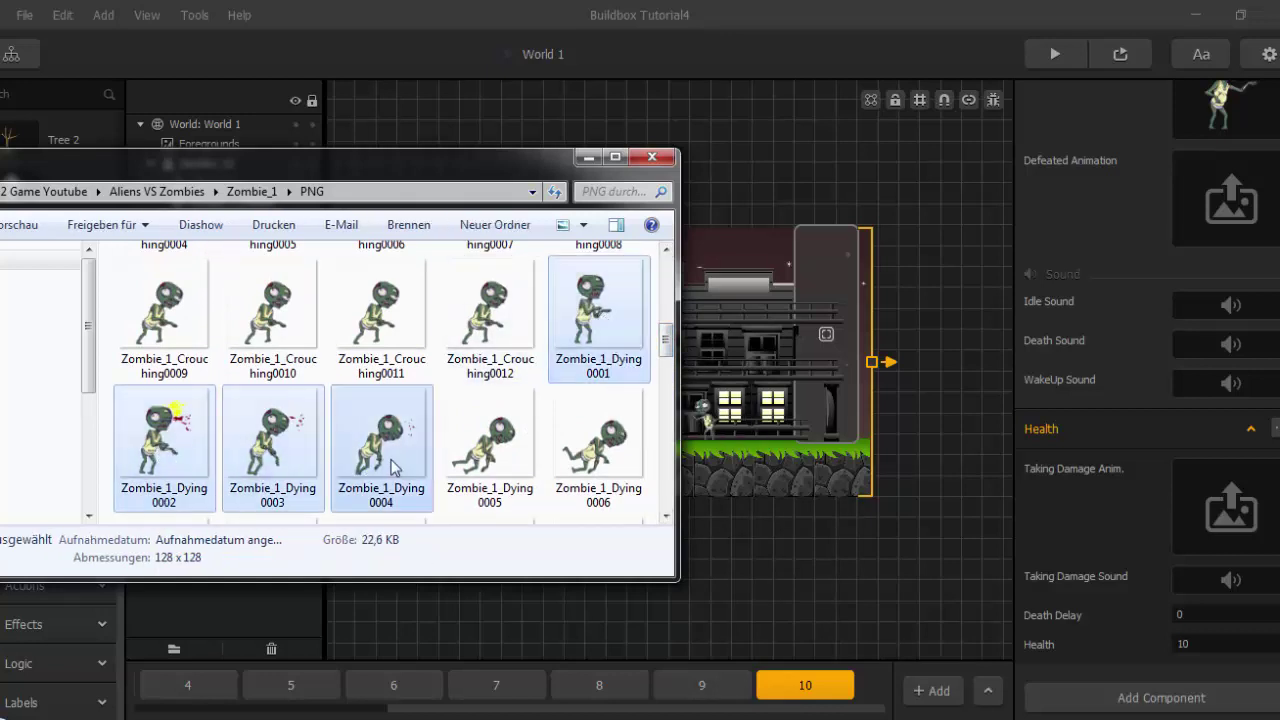
pyautogui.keyDown('shift'); pyautogui.click(482, 466); pyautogui.keyUp('shift')
pyautogui.keyDown('shift'); pyautogui.click(572, 462); pyautogui.keyUp('shift')
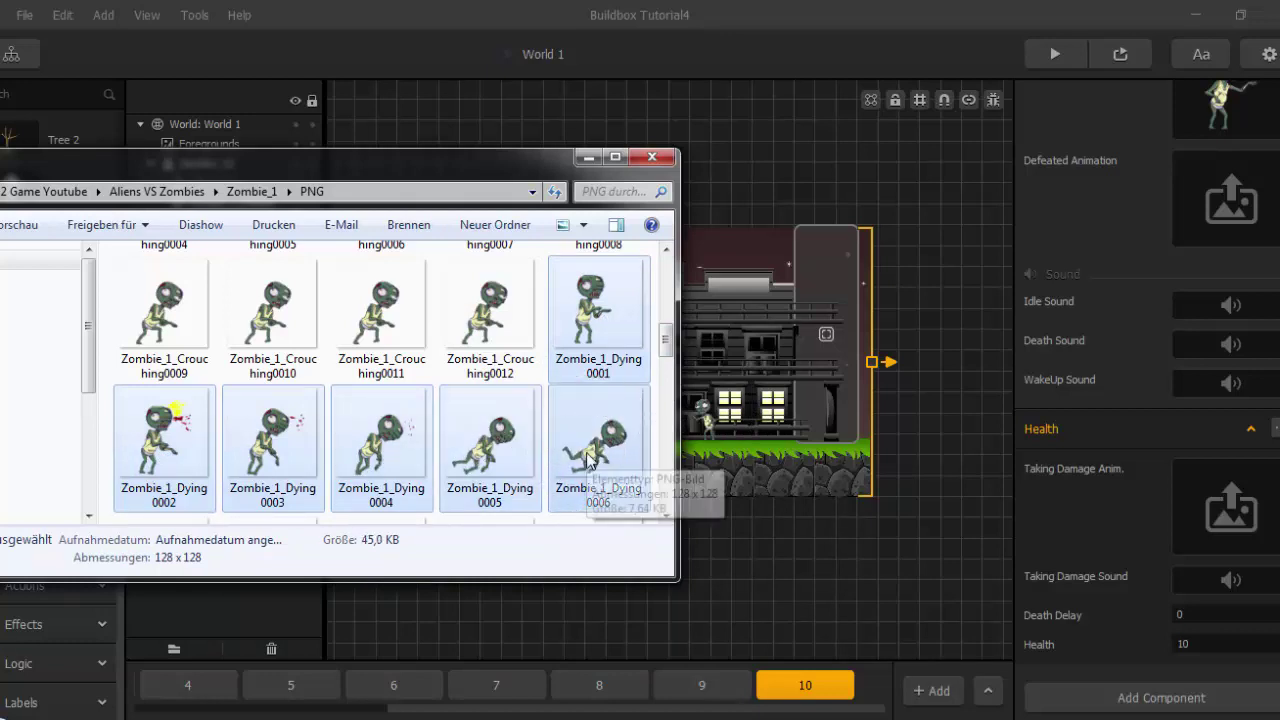
pyautogui.scroll(-1, 575, 465)
pyautogui.keyDown('shift'); pyautogui.click(170, 460); pyautogui.keyUp('shift')
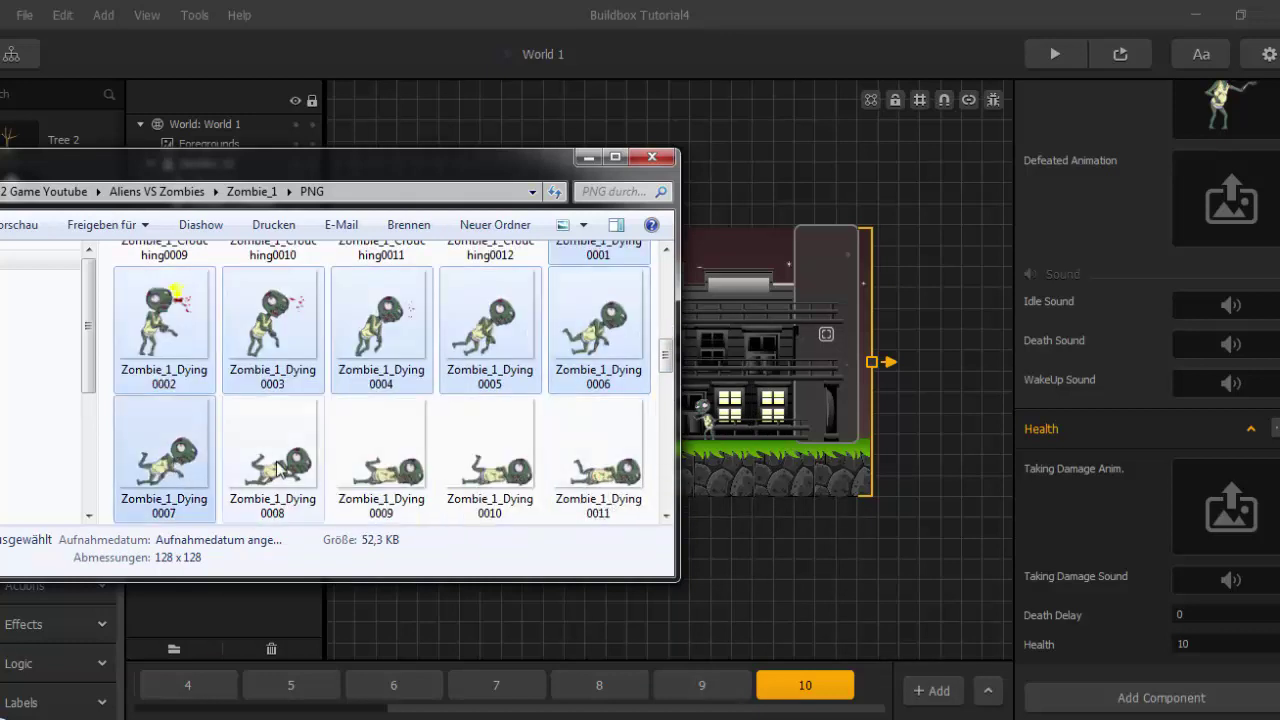
pyautogui.keyDown('shift'); pyautogui.click(275, 462); pyautogui.keyUp('shift')
pyautogui.keyDown('shift'); pyautogui.click(390, 465); pyautogui.keyUp('shift')
pyautogui.keyDown('shift'); pyautogui.click(485, 465); pyautogui.keyUp('shift')
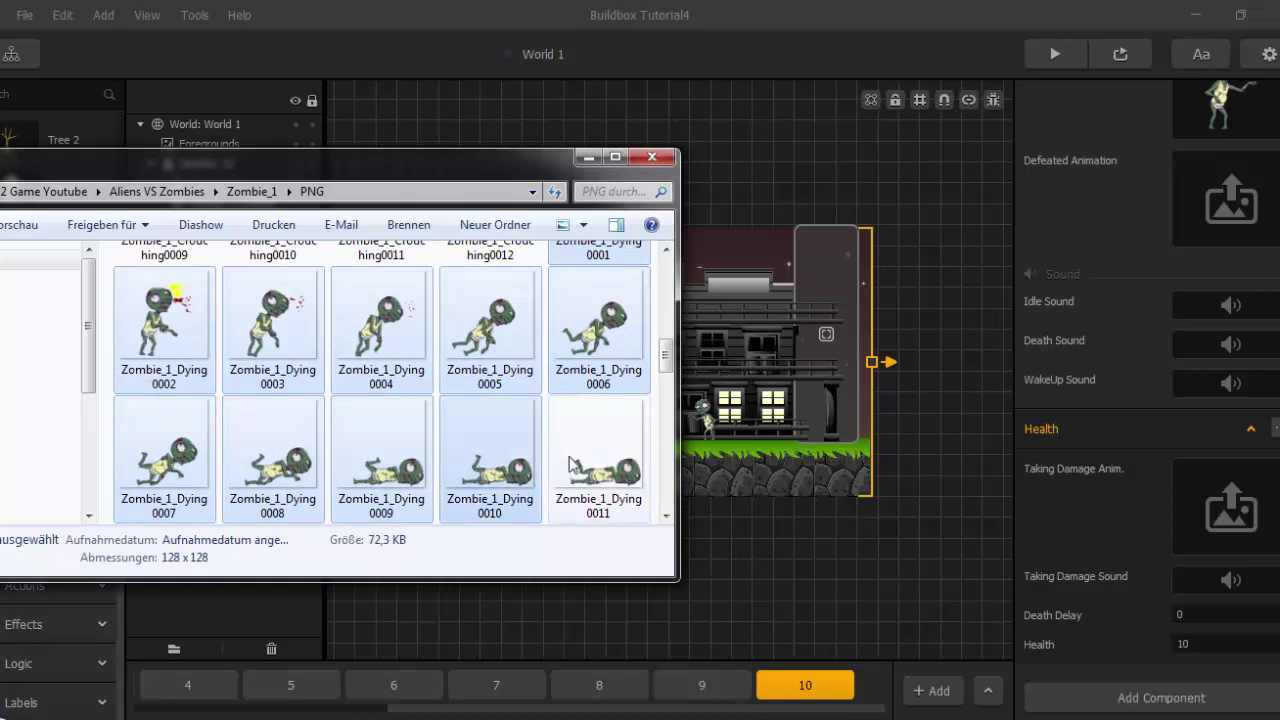
pyautogui.keyDown('shift'); pyautogui.click(578, 463); pyautogui.keyUp('shift')
pyautogui.scroll(-1, 578, 463)
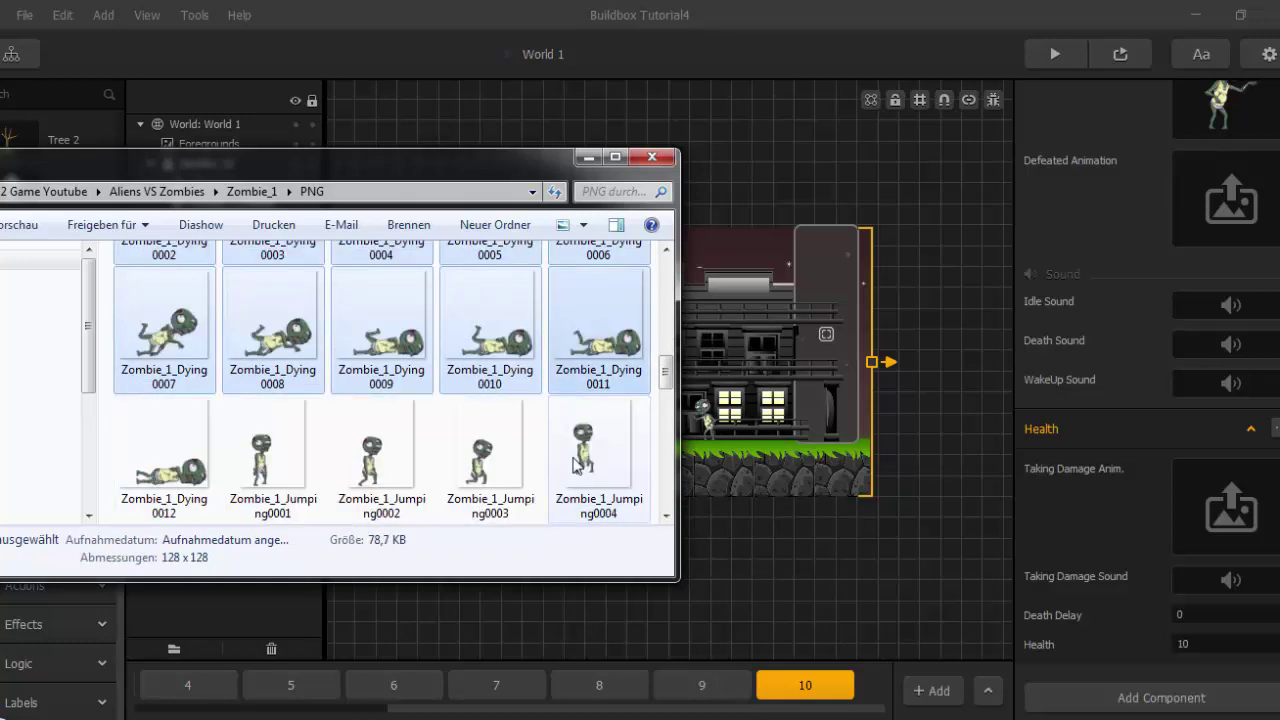
pyautogui.keyDown('shift'); pyautogui.click(170, 468); pyautogui.keyUp('shift')
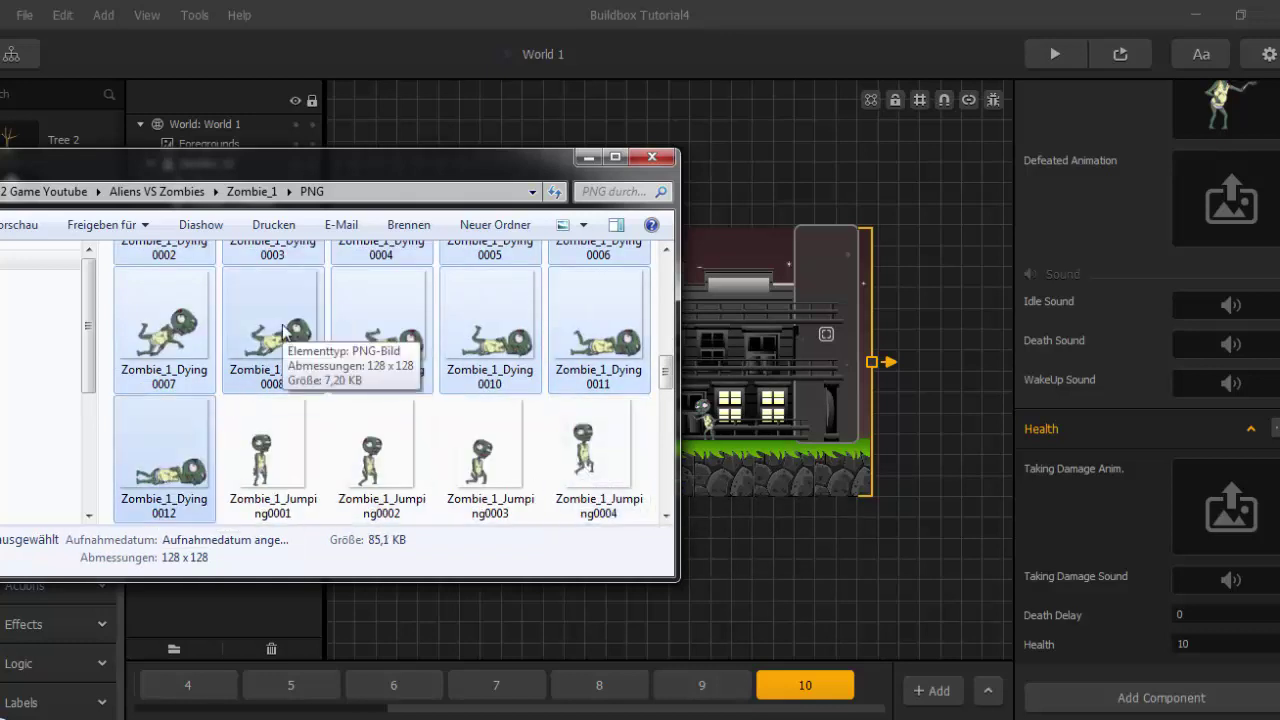
pyautogui.moveTo(280, 330); pyautogui.dragTo(1174, 516)
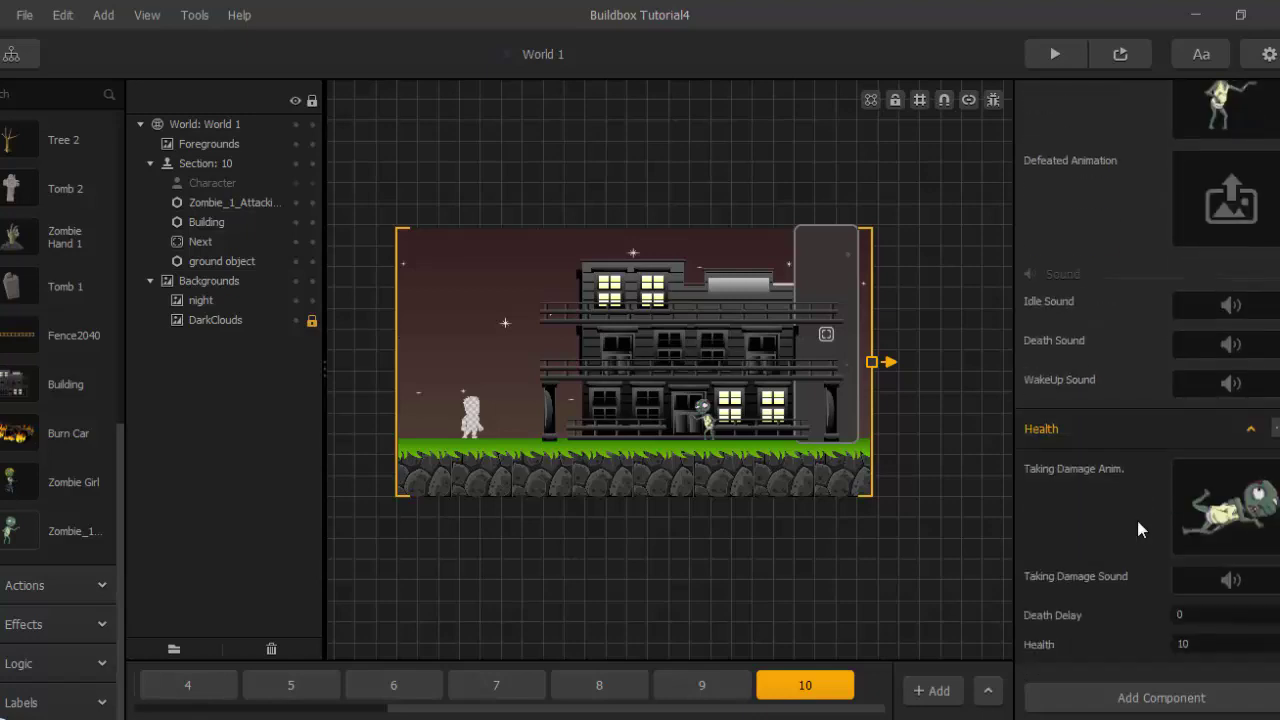
# Change the preset of the attacking zombie placed at section 10's building to Enemy.
pyautogui.scroll(5, 734, 462)
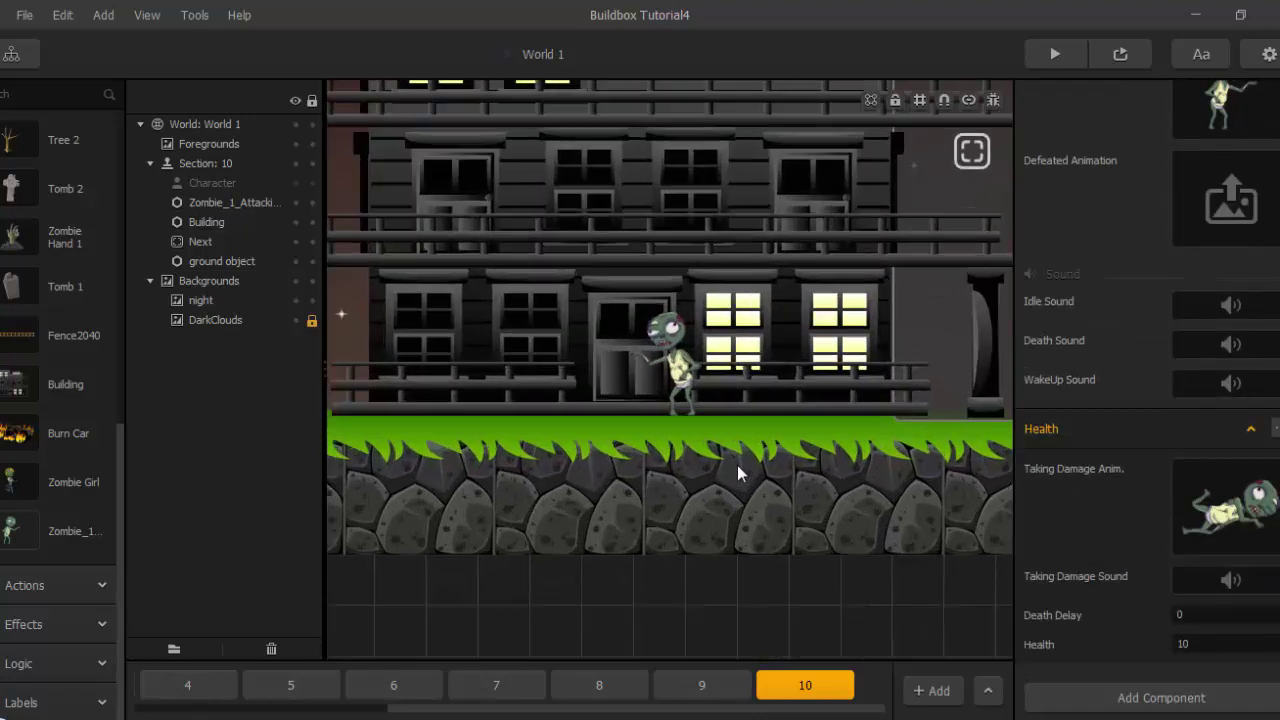
pyautogui.scroll(3, 737, 465)
pyautogui.scroll(2, 740, 350)
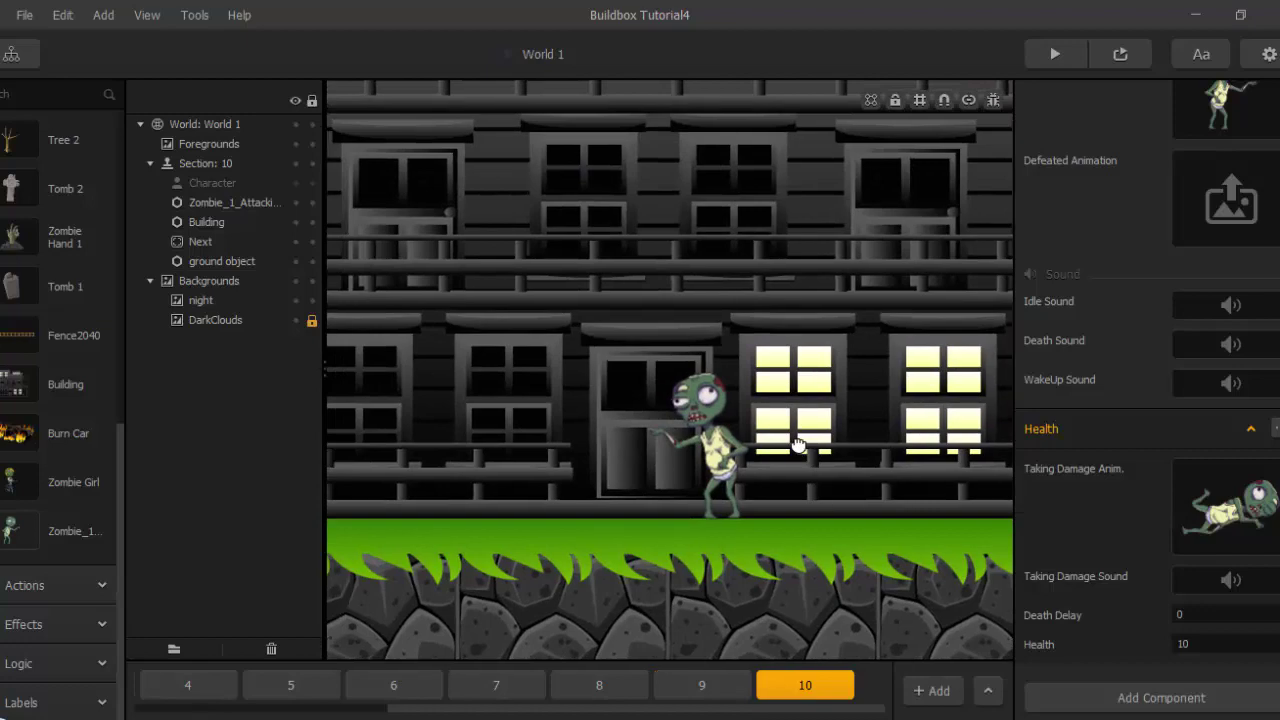
pyautogui.scroll(1, 795, 445)
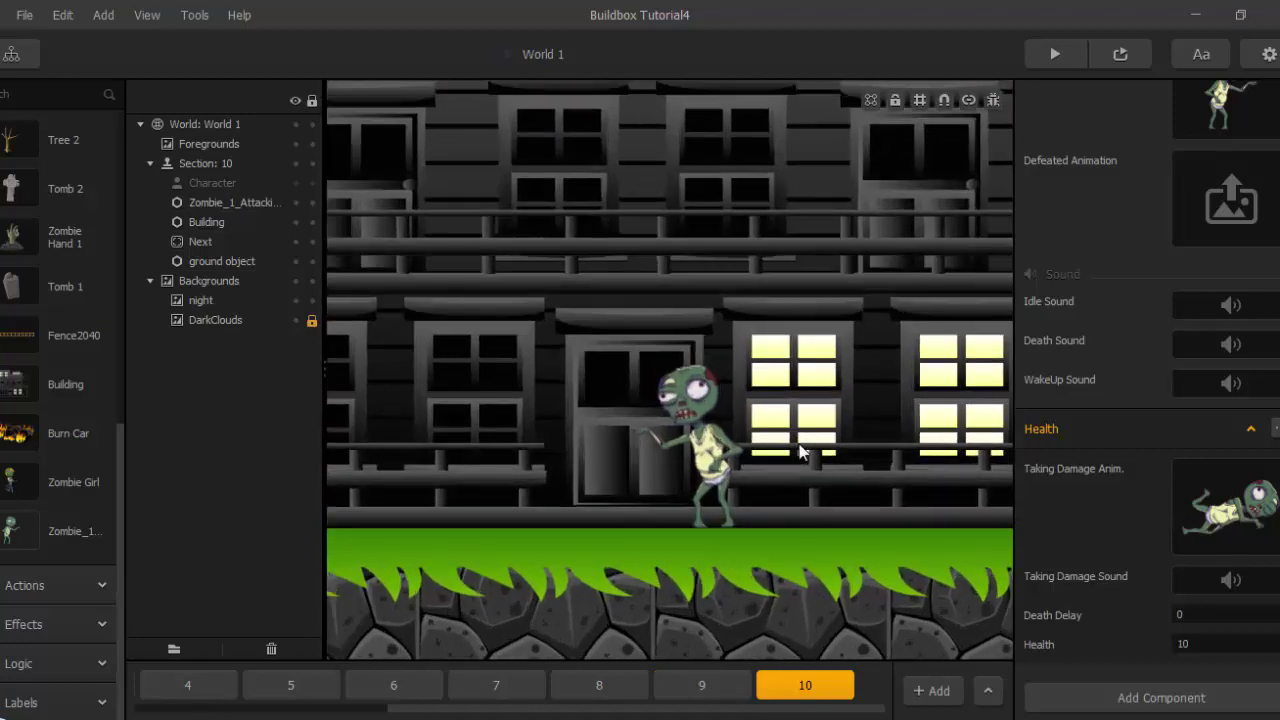
pyautogui.scroll(-3, 800, 452)
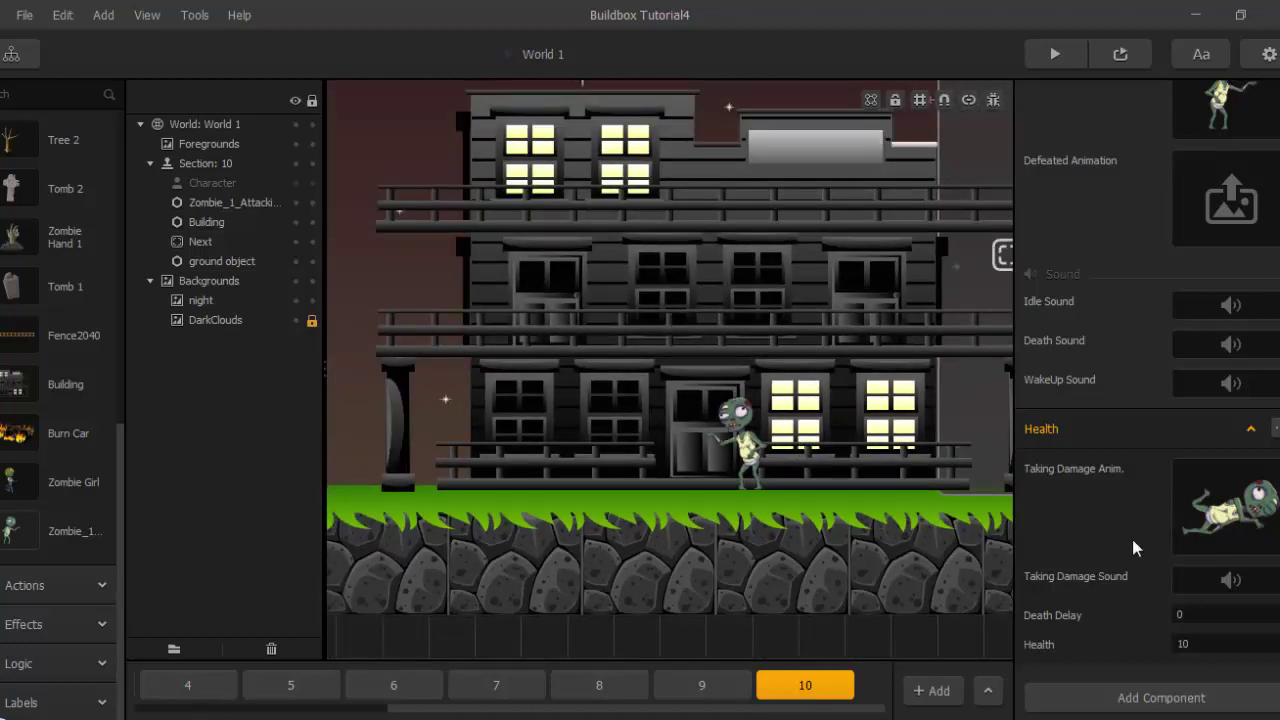
pyautogui.click(745, 432)
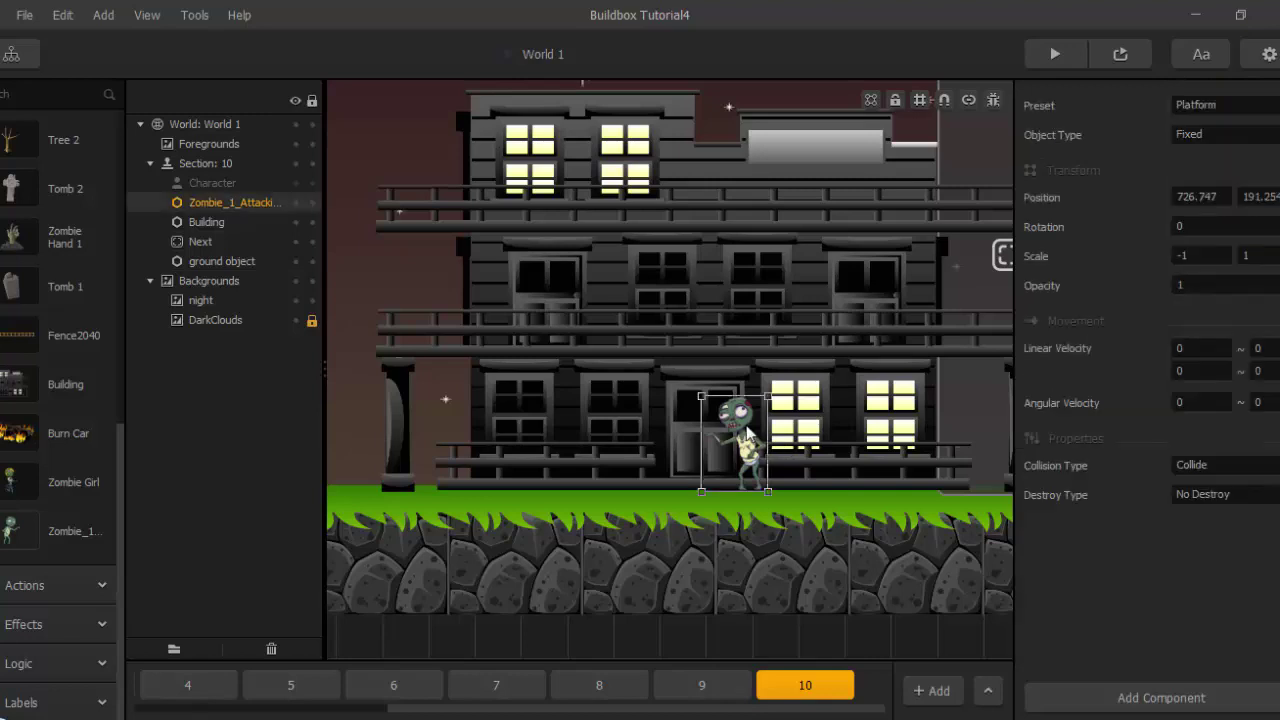
pyautogui.click(1212, 703)
pyautogui.click(1157, 622)
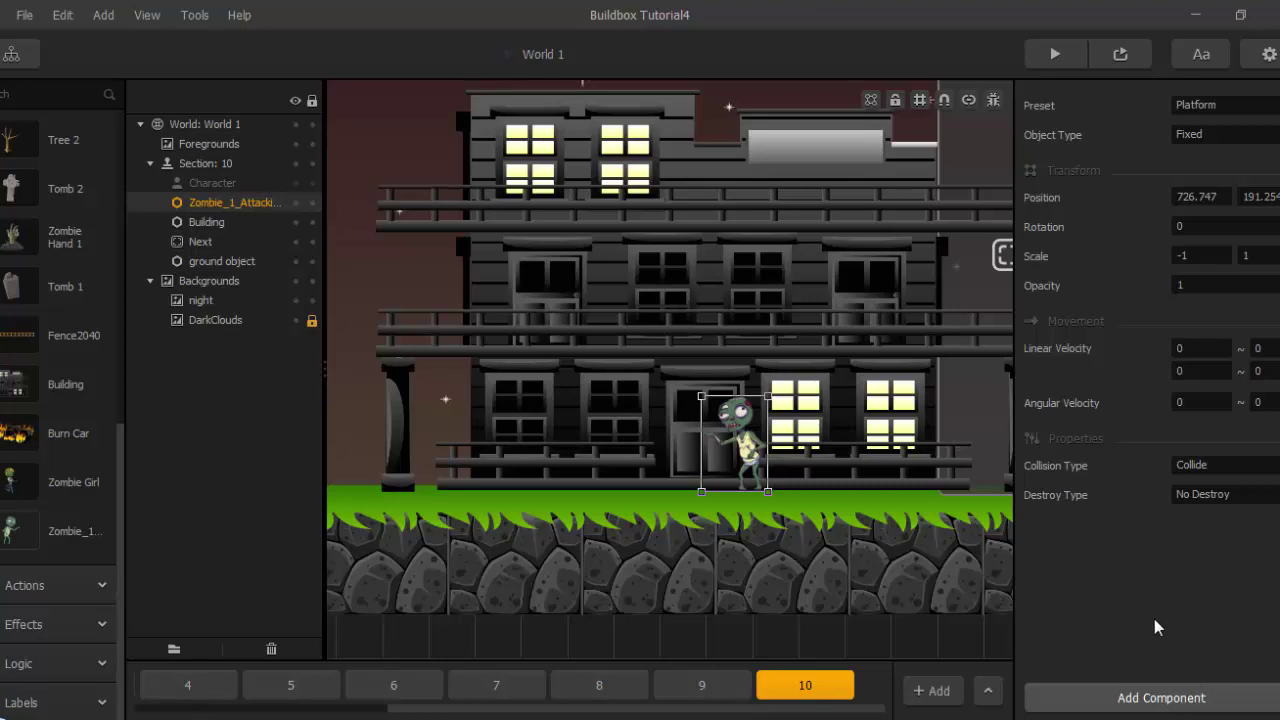
pyautogui.click(1214, 106)
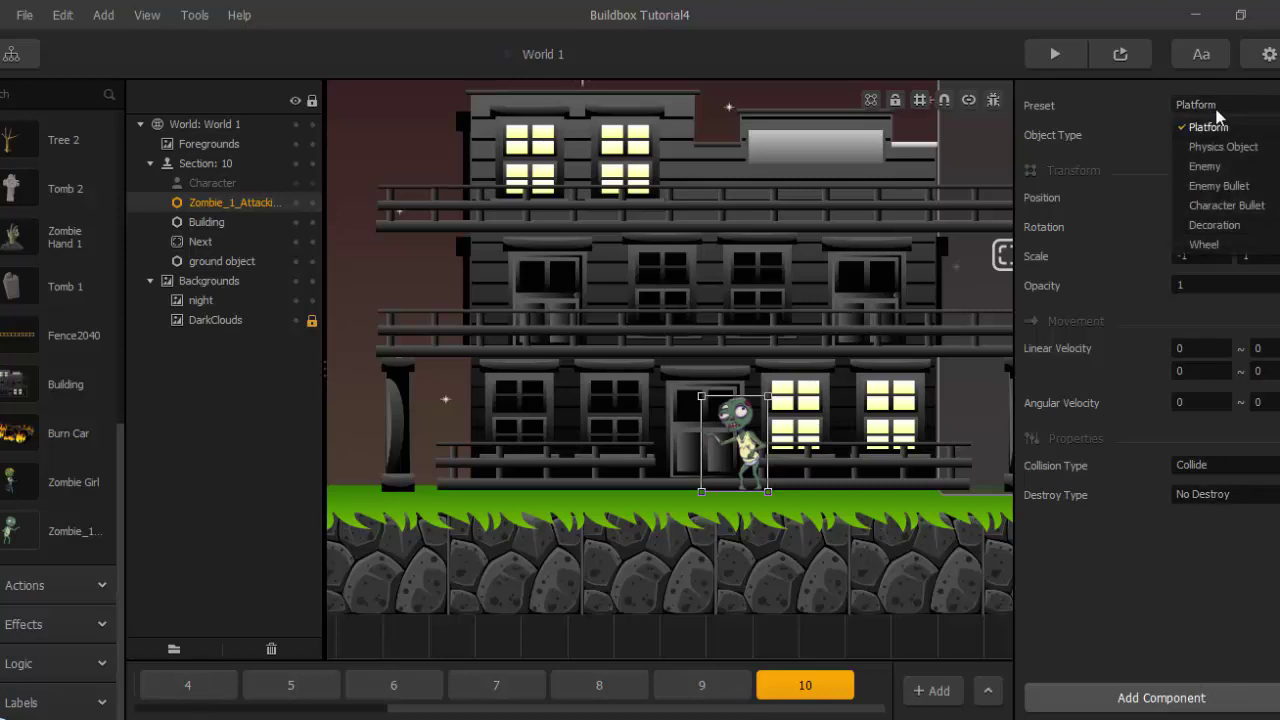
pyautogui.click(1205, 166)
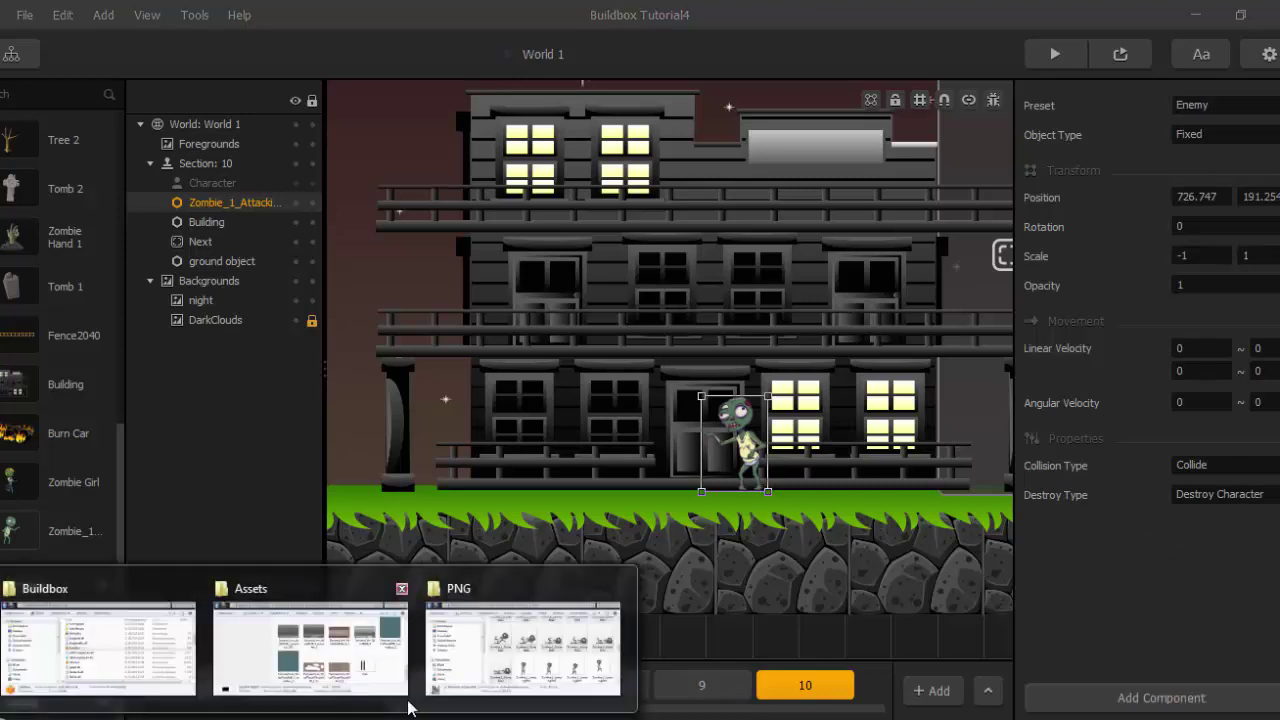
# Open the PNG folder of Projectiles in the Aliens VS Zombies assets and find the zombie projectile frames.
pyautogui.click(520, 640)
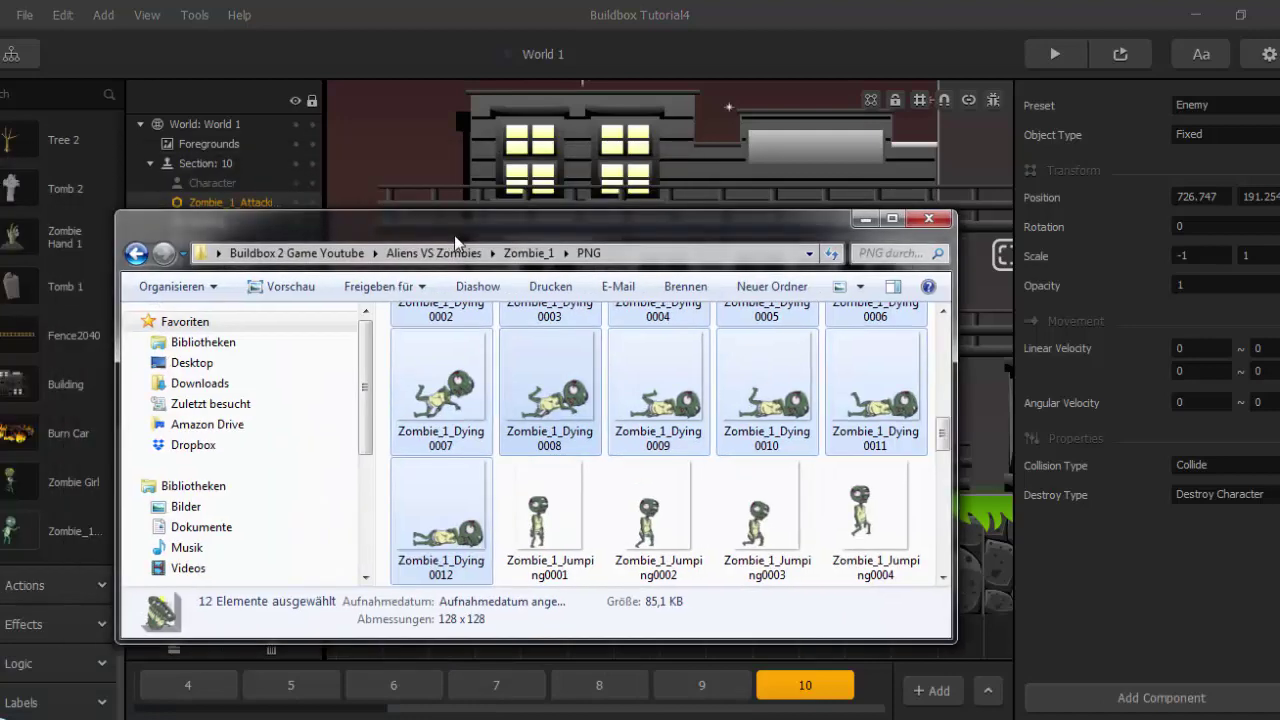
pyautogui.click(445, 261)
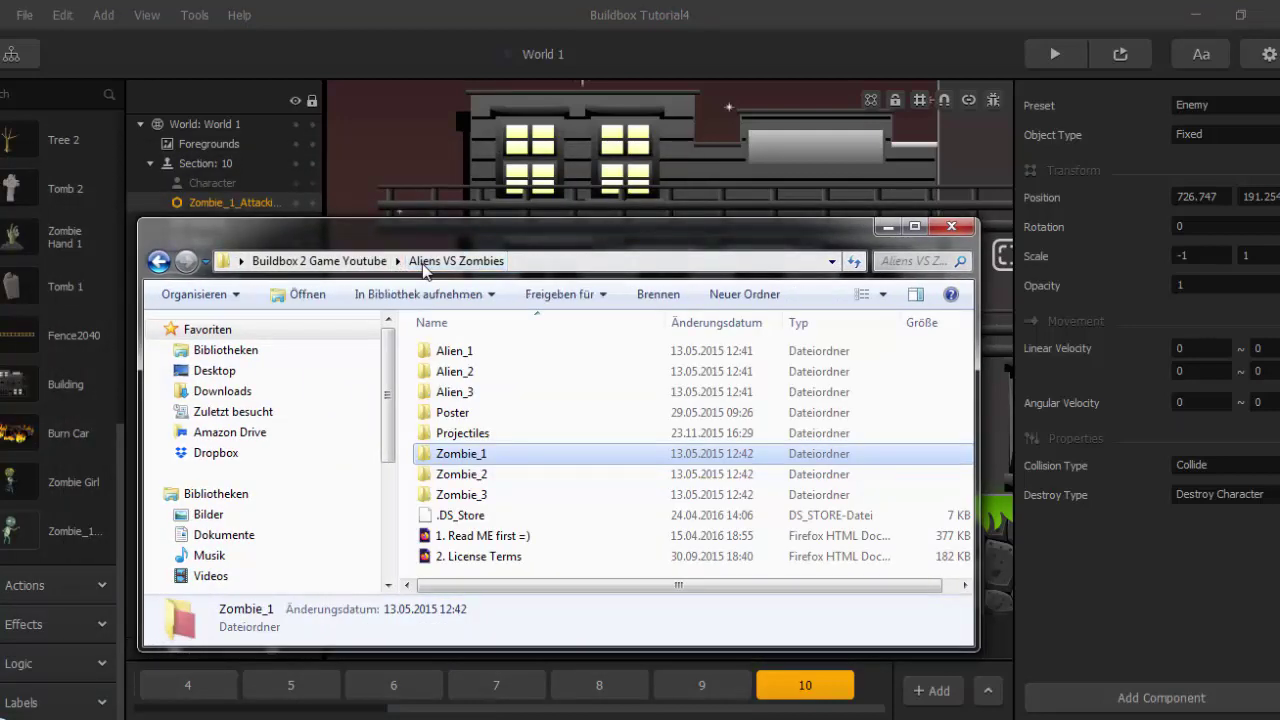
pyautogui.doubleClick(468, 436)
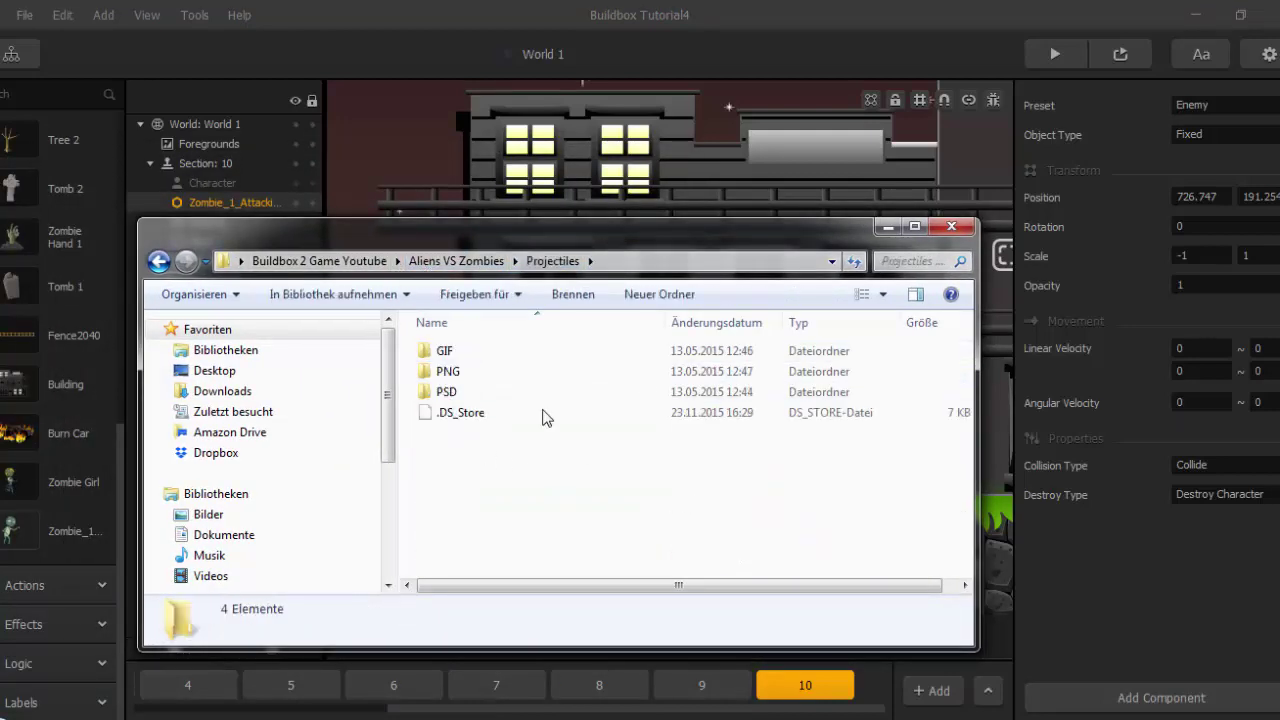
pyautogui.click(486, 376)
pyautogui.doubleClick(487, 377)
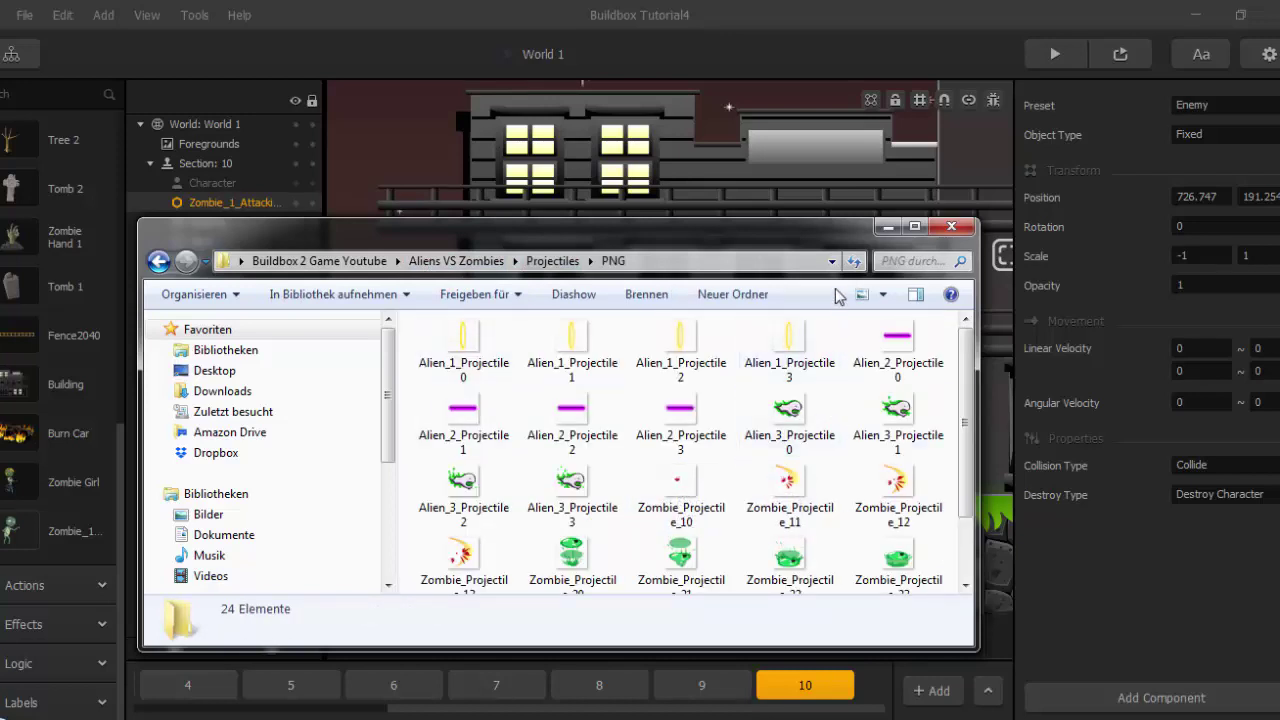
pyautogui.moveTo(817, 226); pyautogui.dragTo(722, 150)
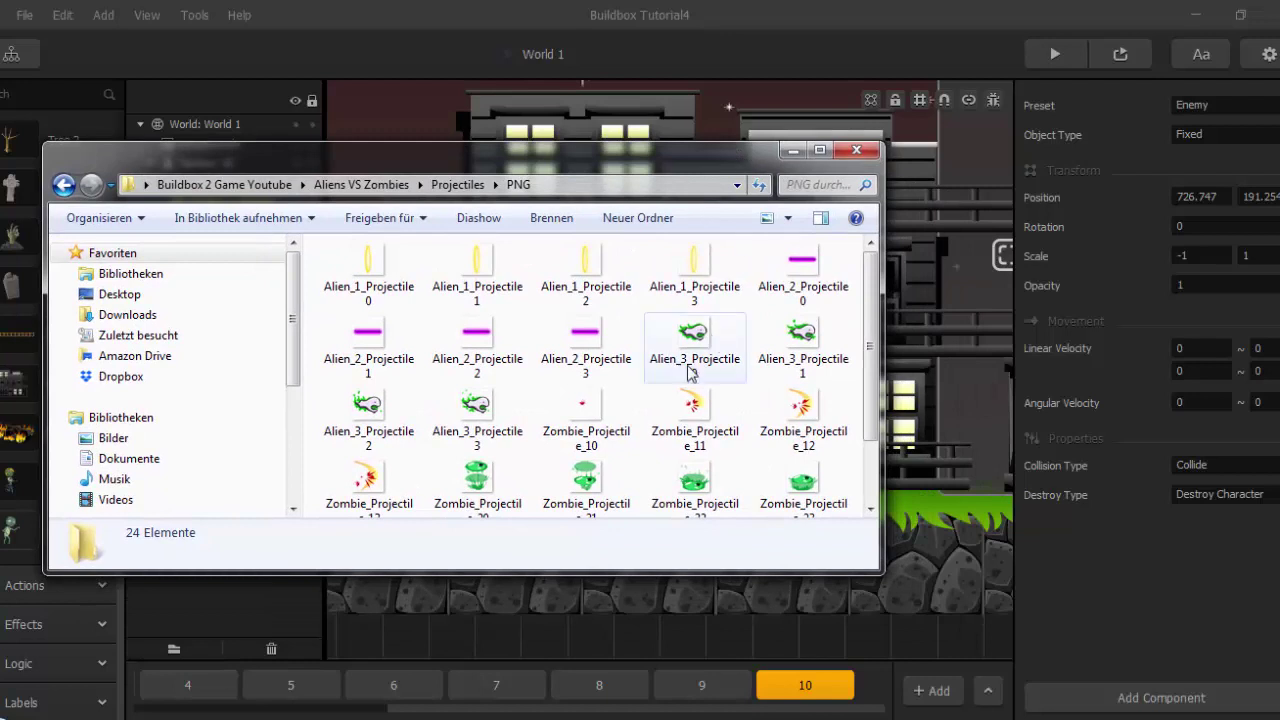
pyautogui.scroll(-1, 686, 340)
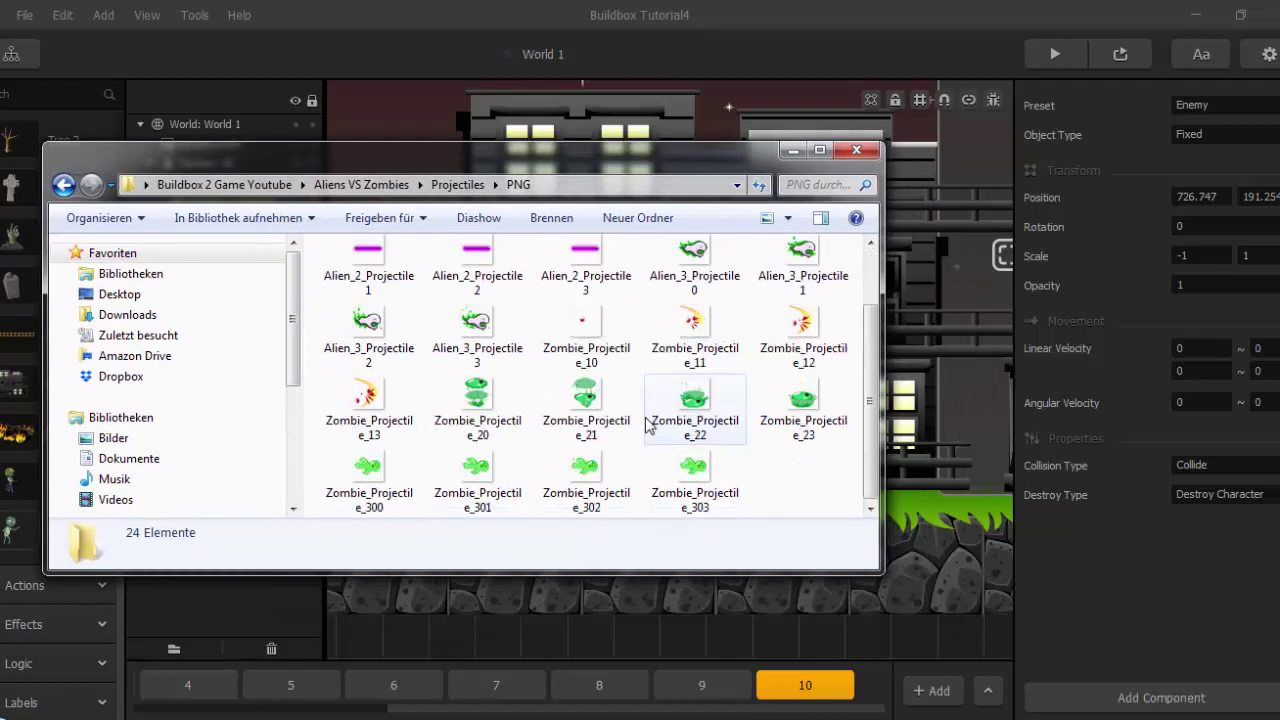
# Import the frames Zombie_Projectile_10 to Zombie_Projectile_13 into section 10 as one animated object.
pyautogui.click(584, 330)
pyautogui.keyDown('ctrl'); pyautogui.click(698, 330); pyautogui.keyUp('ctrl')
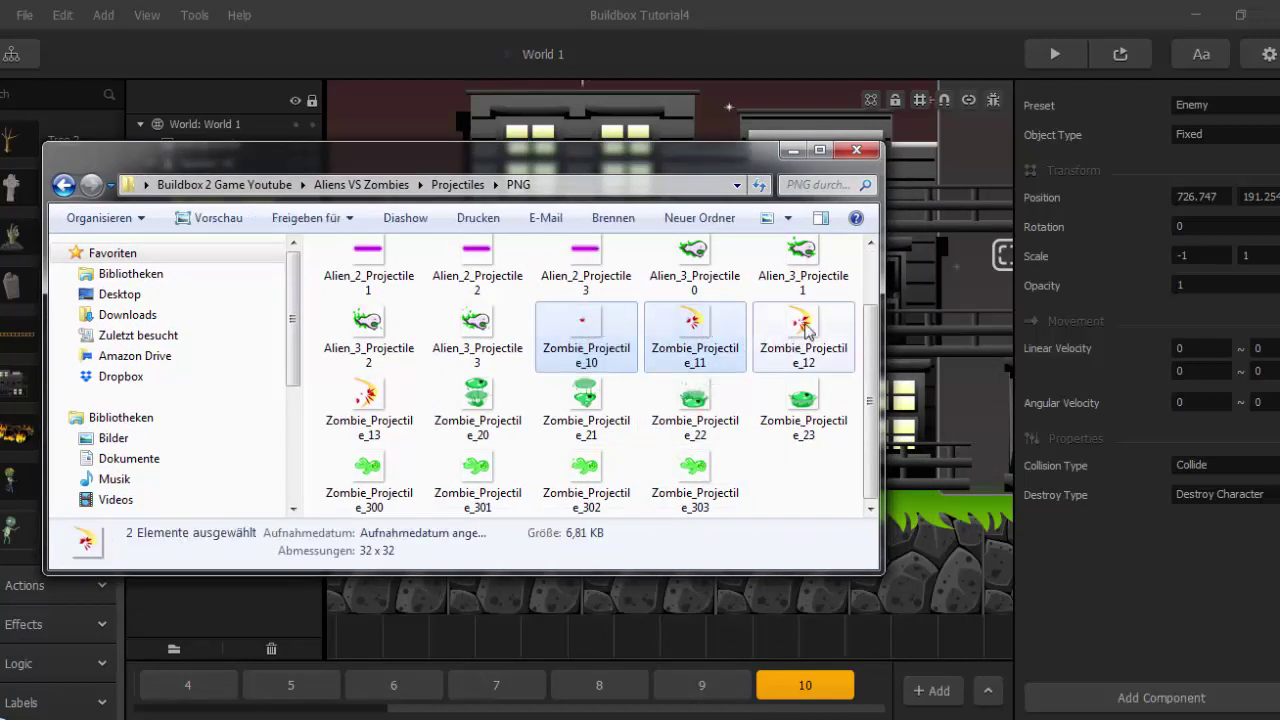
pyautogui.keyDown('ctrl'); pyautogui.click(800, 328); pyautogui.keyUp('ctrl')
pyautogui.keyDown('ctrl'); pyautogui.click(366, 410); pyautogui.keyUp('ctrl')
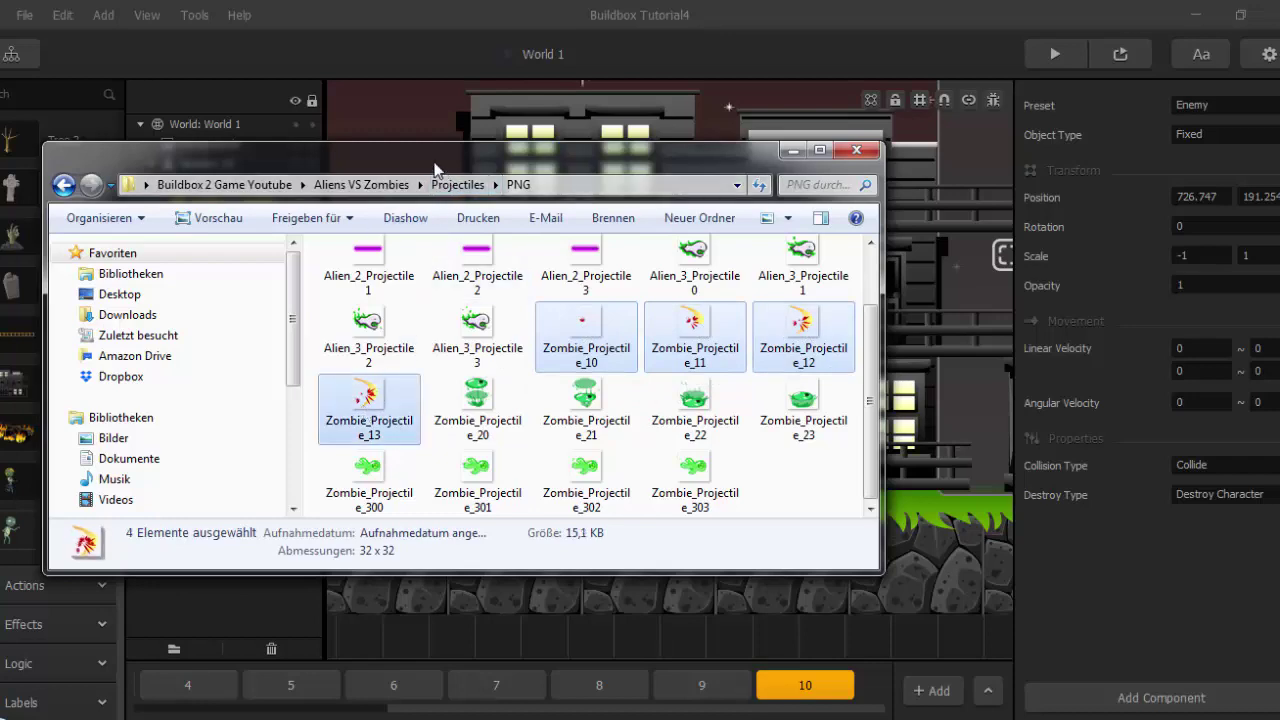
pyautogui.moveTo(428, 160); pyautogui.dragTo(222, 133)
pyautogui.moveTo(403, 286); pyautogui.dragTo(837, 279)
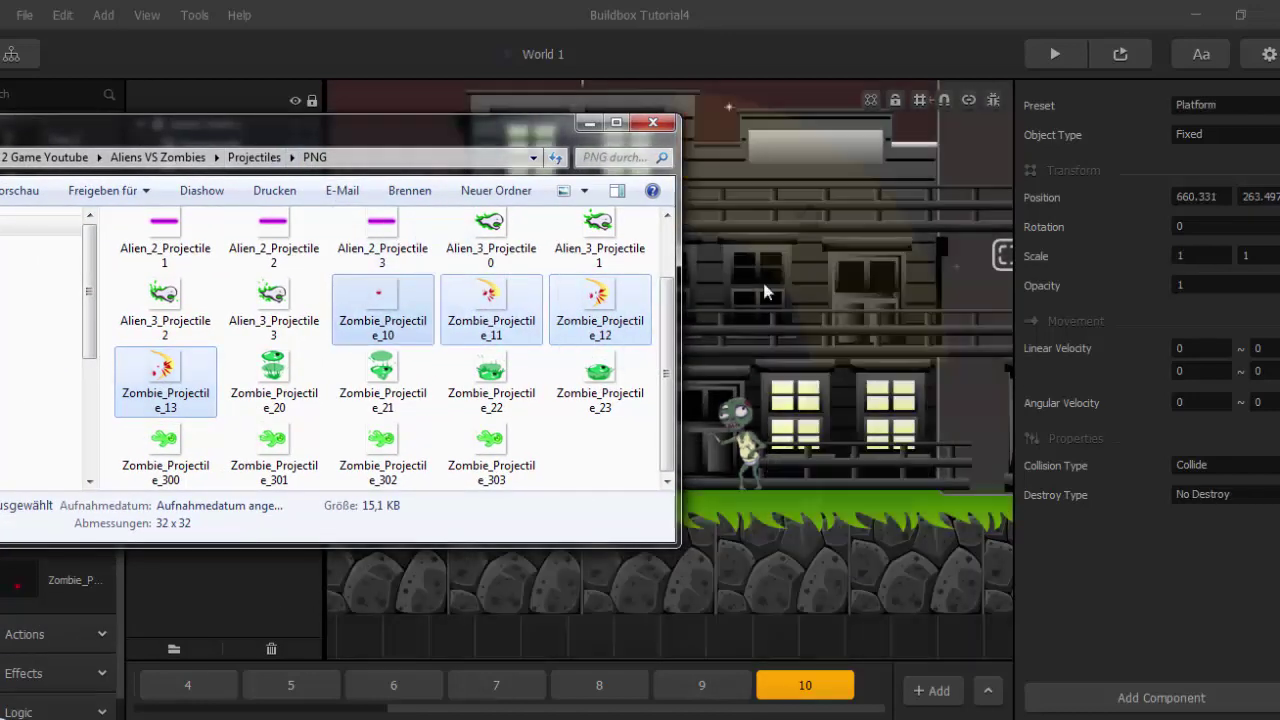
pyautogui.click(589, 122)
# Place the projectile at the outstretched hand of the attacking zombie in section 10.
pyautogui.scroll(-1, 722, 400)
pyautogui.scroll(5, 580, 316)
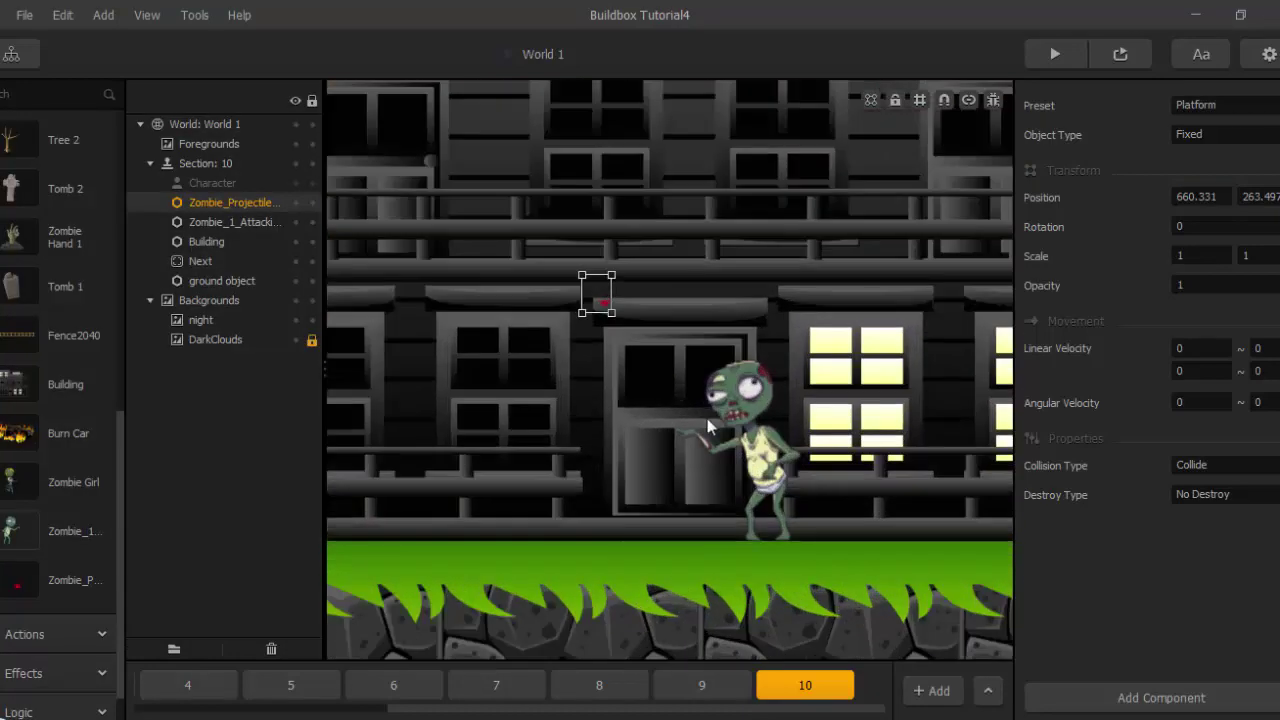
pyautogui.moveTo(545, 233); pyautogui.dragTo(625, 410)
pyautogui.scroll(2, 744, 533)
pyautogui.scroll(1, 744, 533)
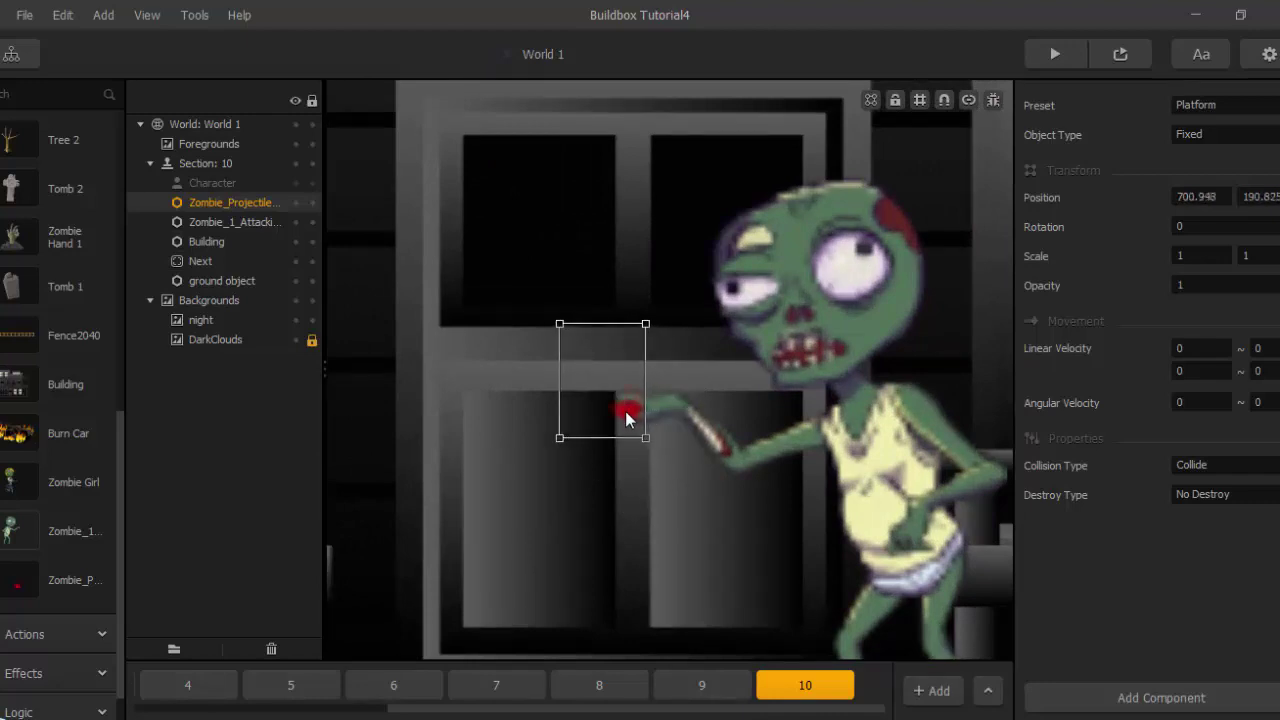
pyautogui.scroll(-4, 625, 411)
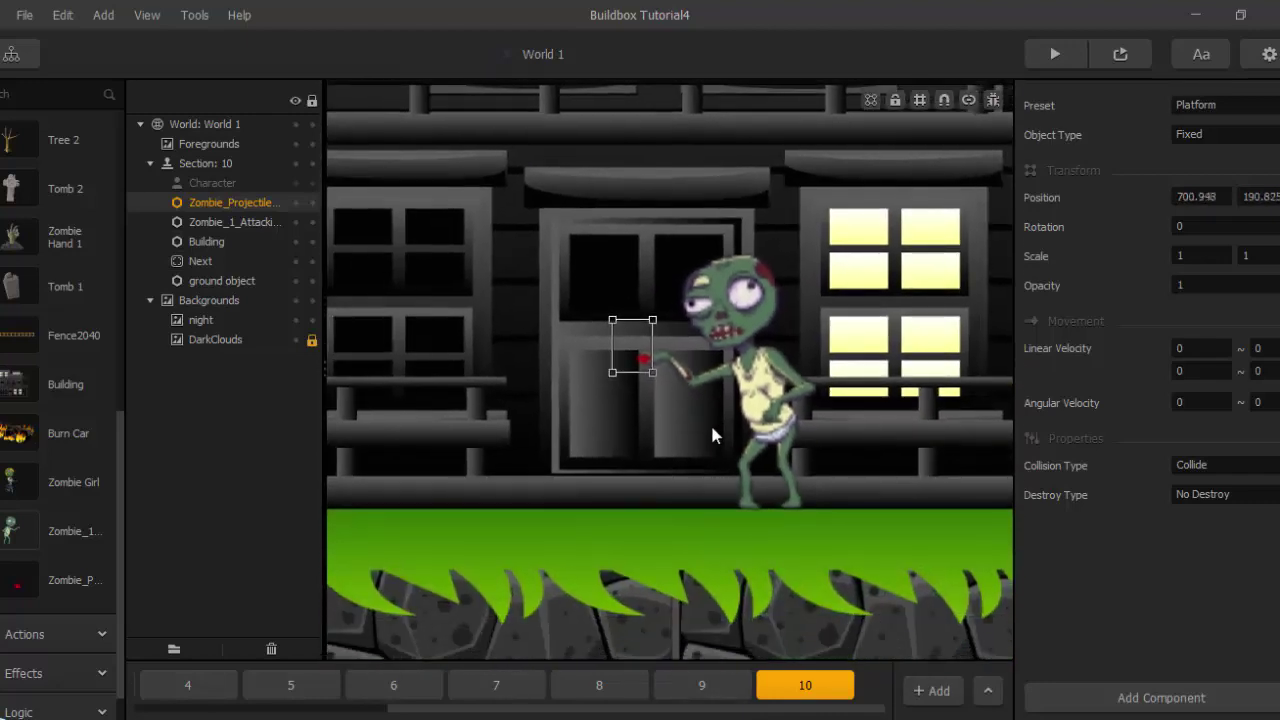
pyautogui.scroll(2, 706, 420)
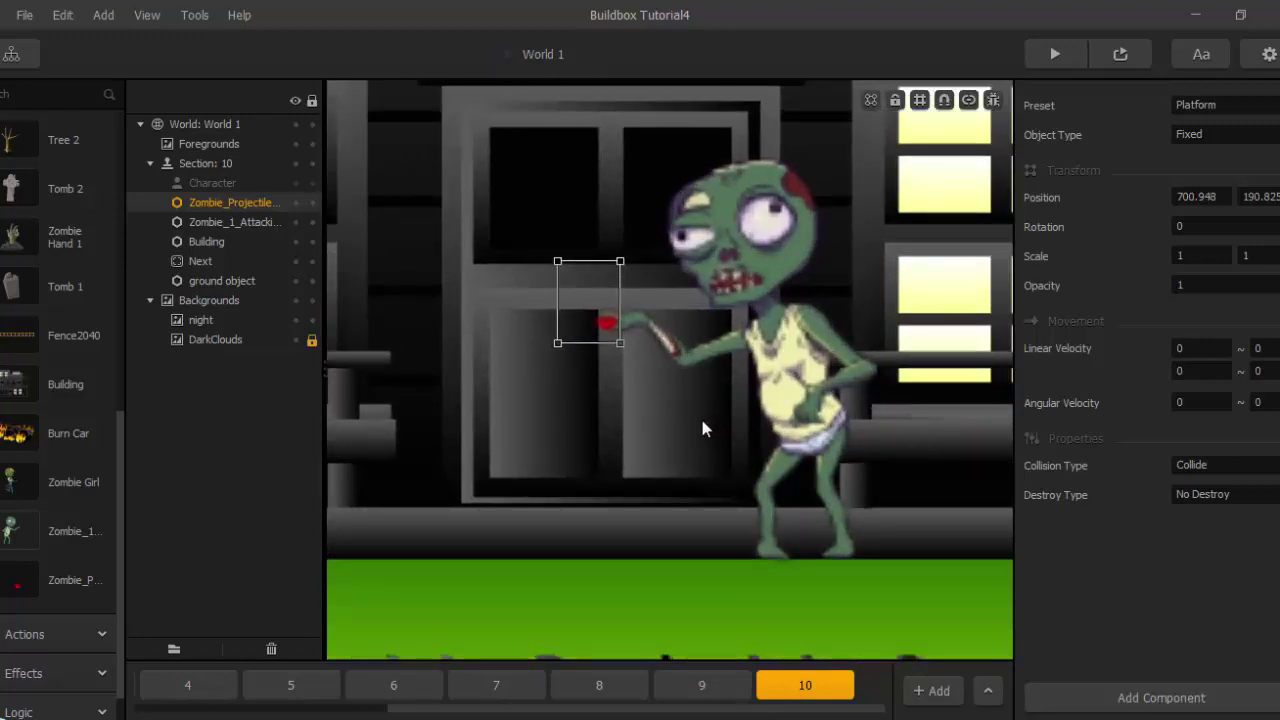
# Change the projectile's preset to Enemy Bullet and add a Spawner component, keeping its spawn action Permanent.
pyautogui.click(1186, 112)
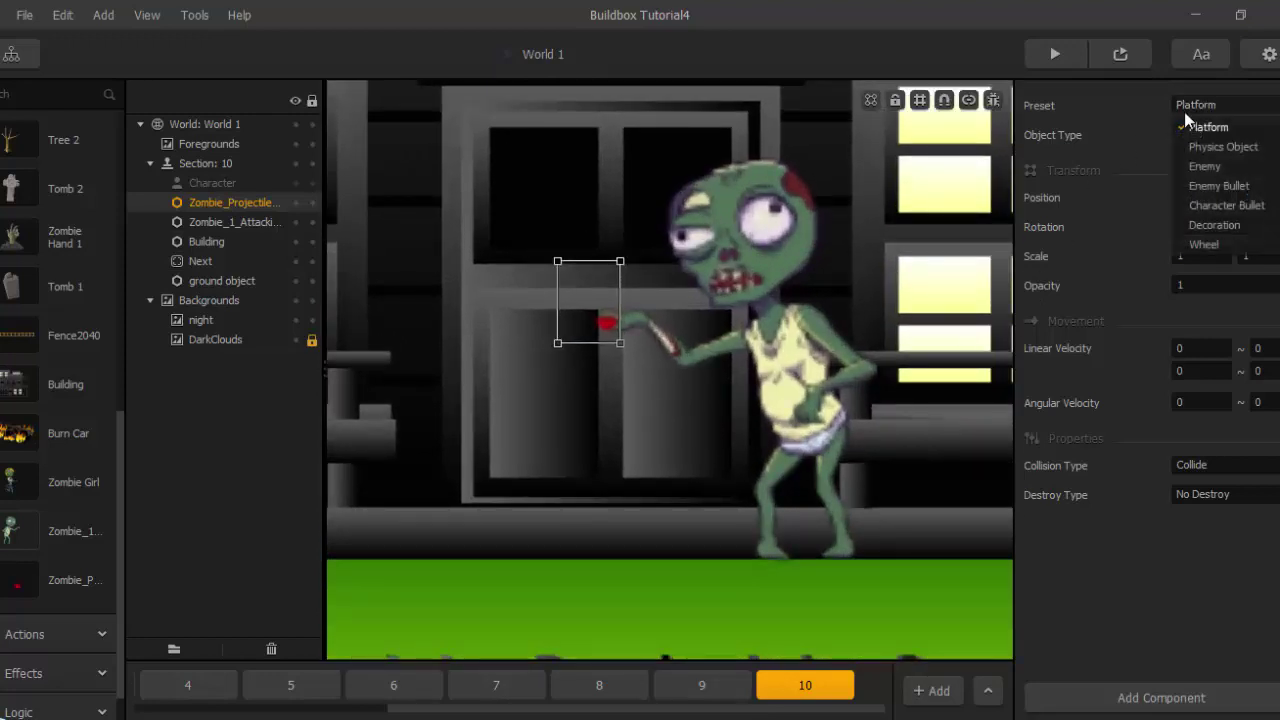
pyautogui.click(1218, 187)
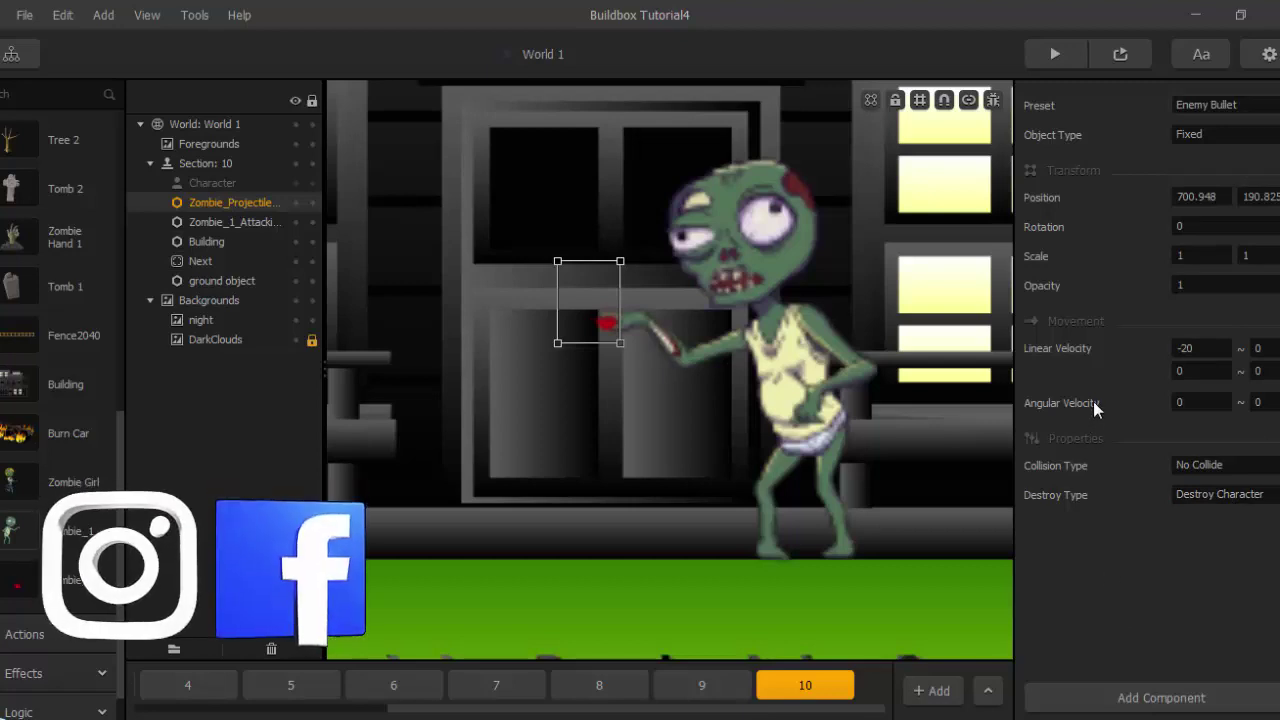
pyautogui.click(1152, 700)
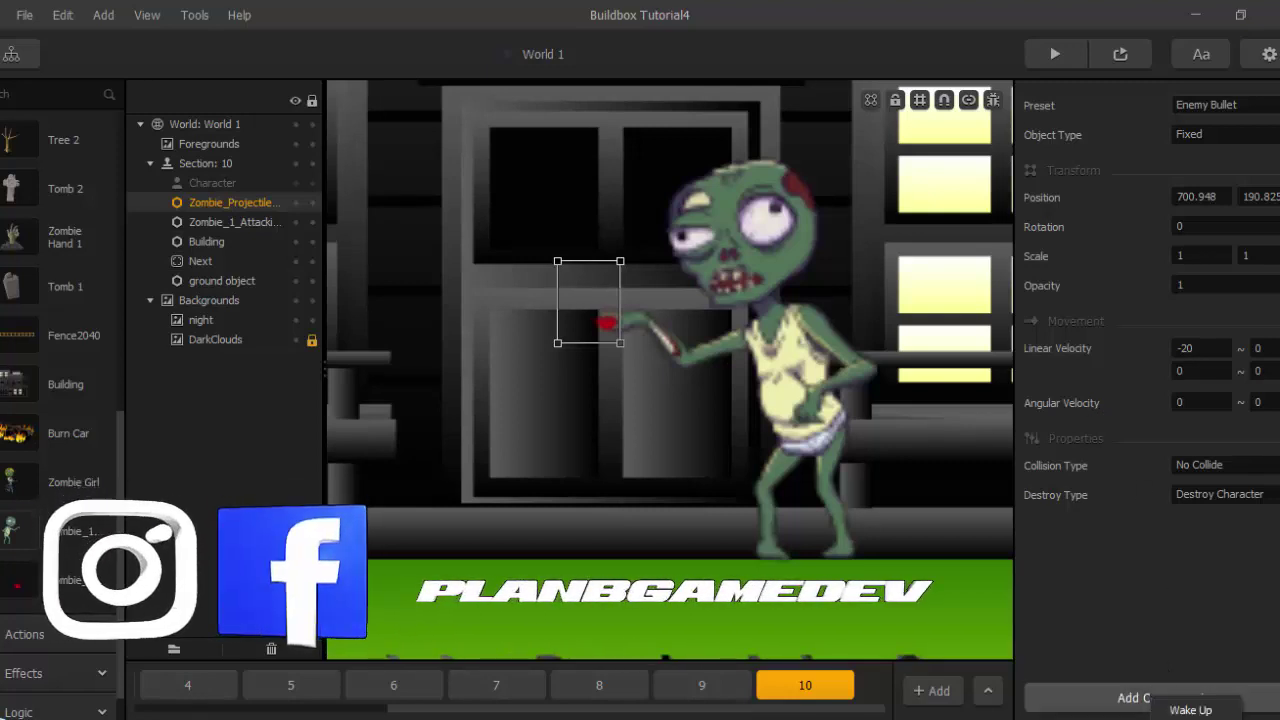
pyautogui.click(1188, 674)
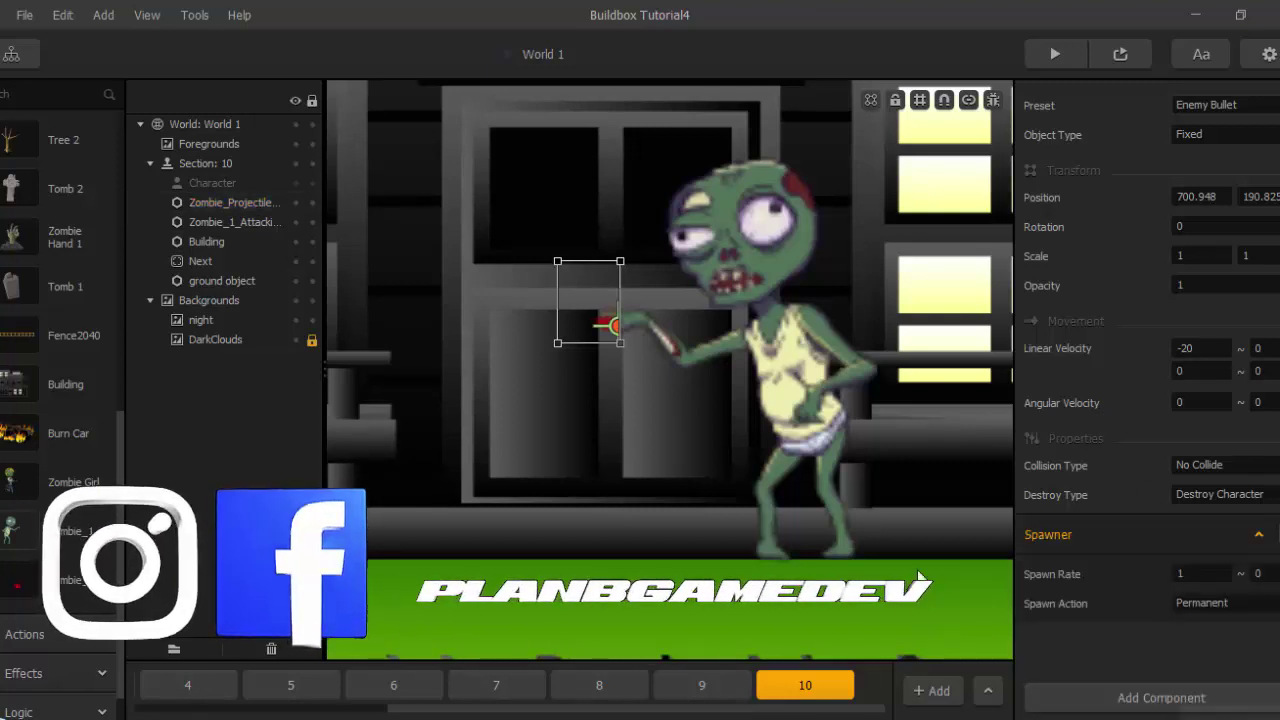
pyautogui.click(1192, 602)
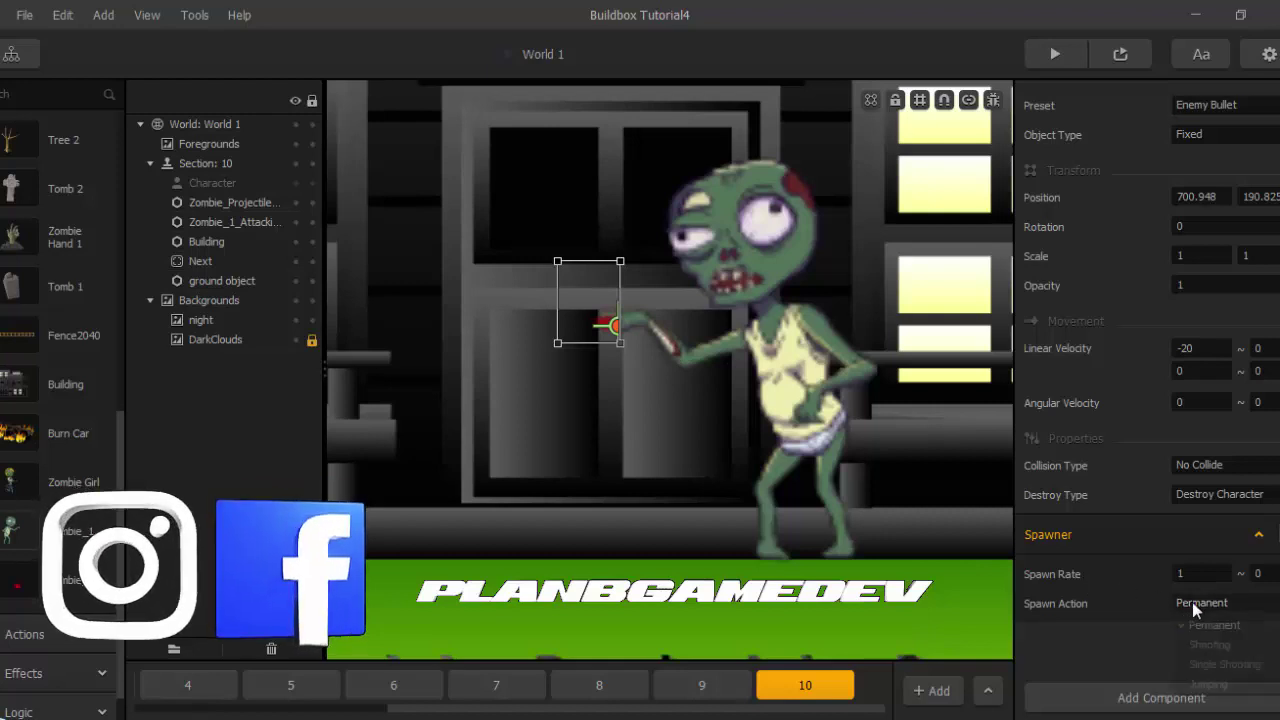
pyautogui.click(1134, 566)
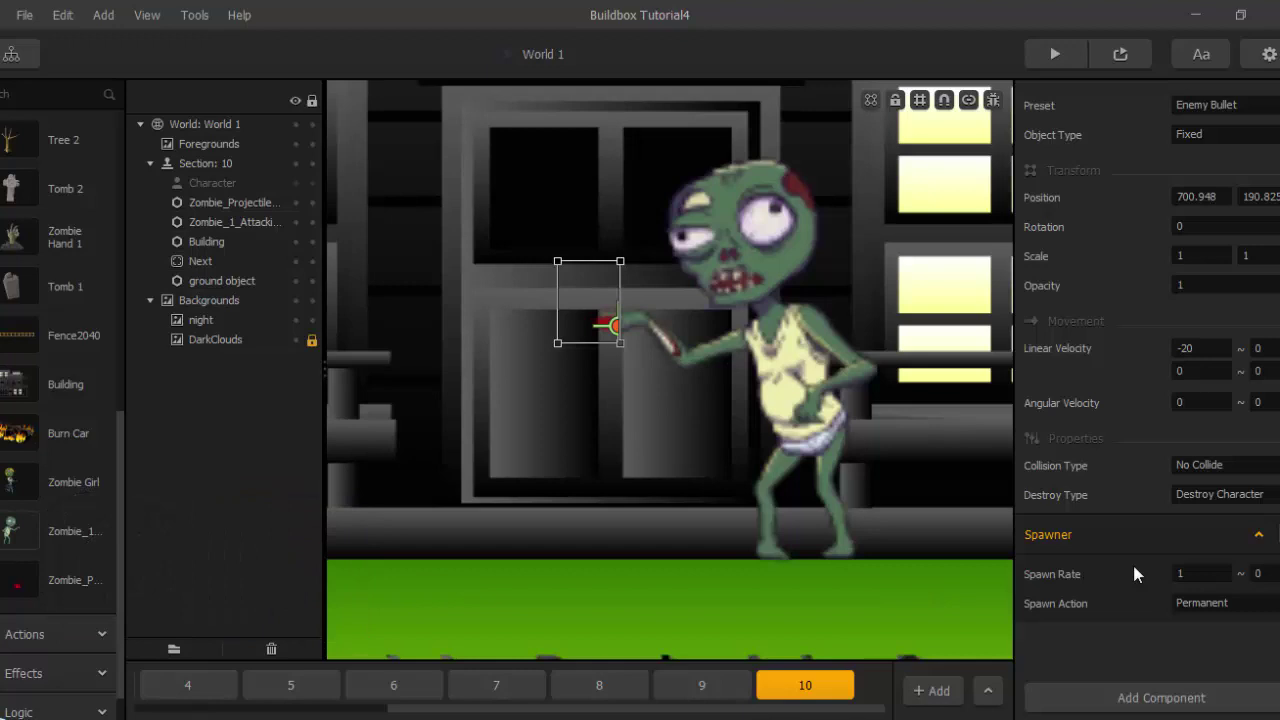
# Preview section 10 and move and jump the character around to test the zombie's spawned projectiles.
pyautogui.scroll(-2, 791, 418)
pyautogui.scroll(1, 839, 462)
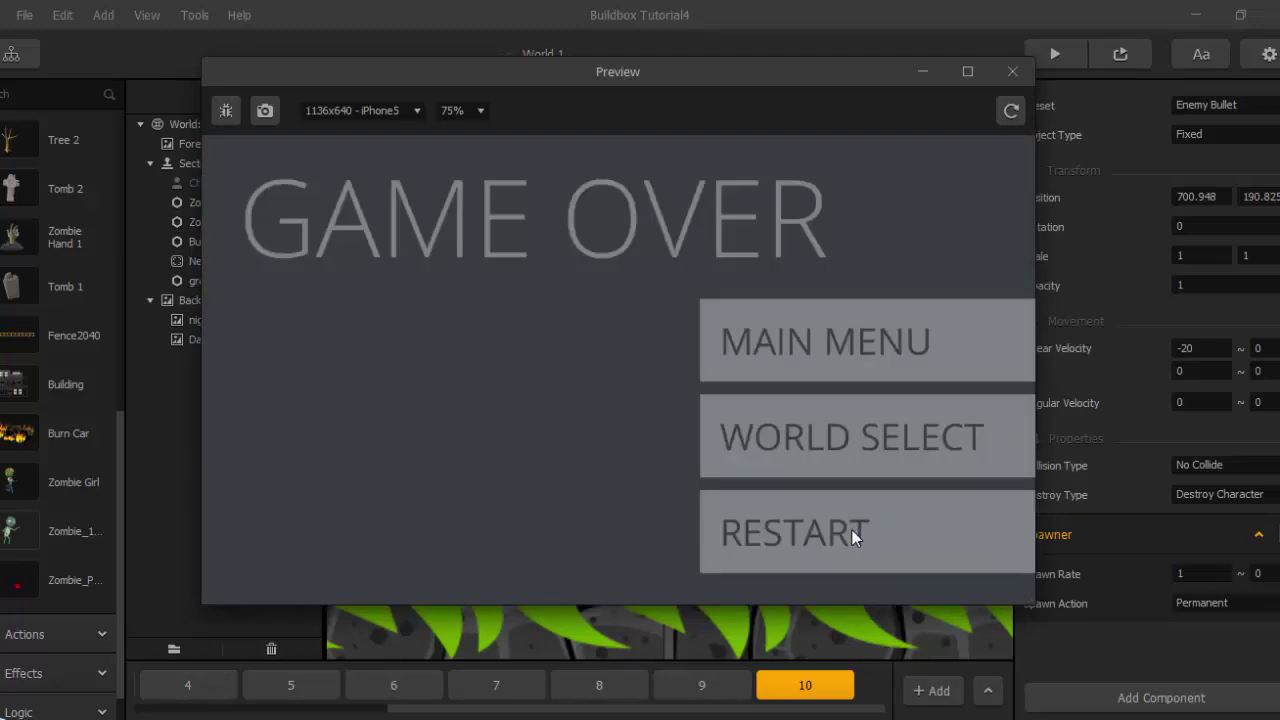
pyautogui.click(852, 530)
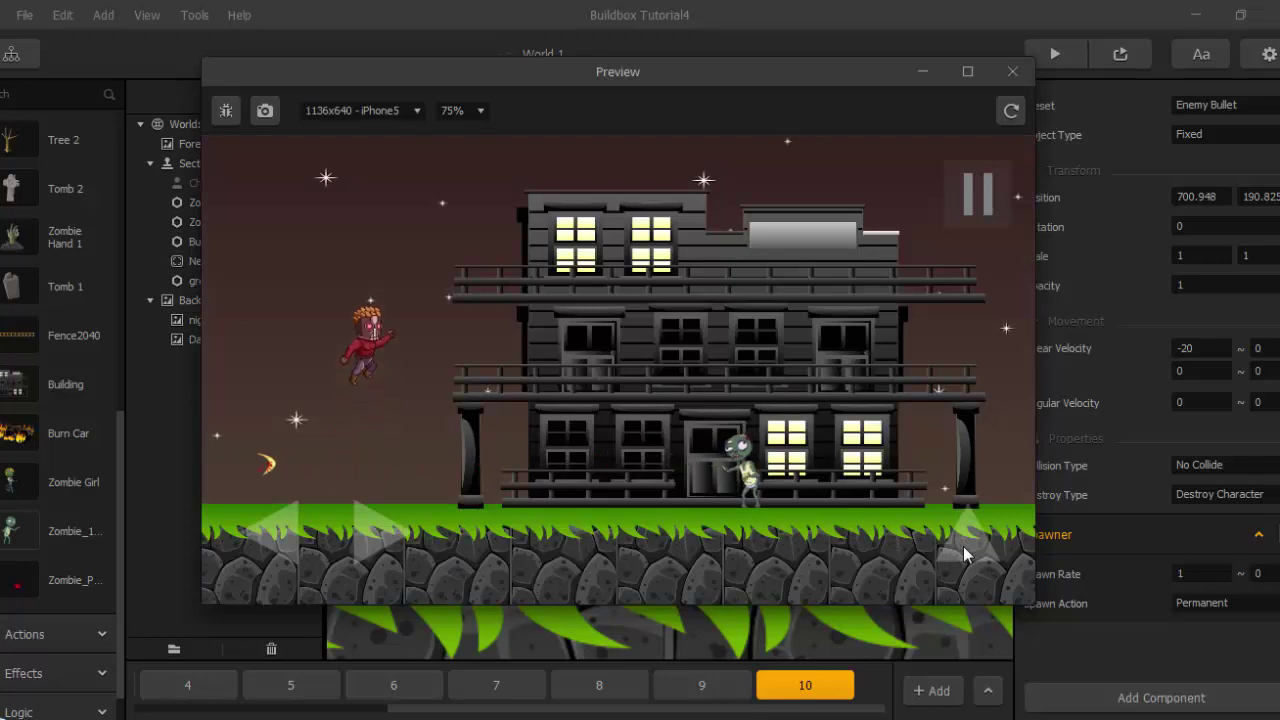
pyautogui.click(959, 552)
pyautogui.press('Right')
pyautogui.press('Left')
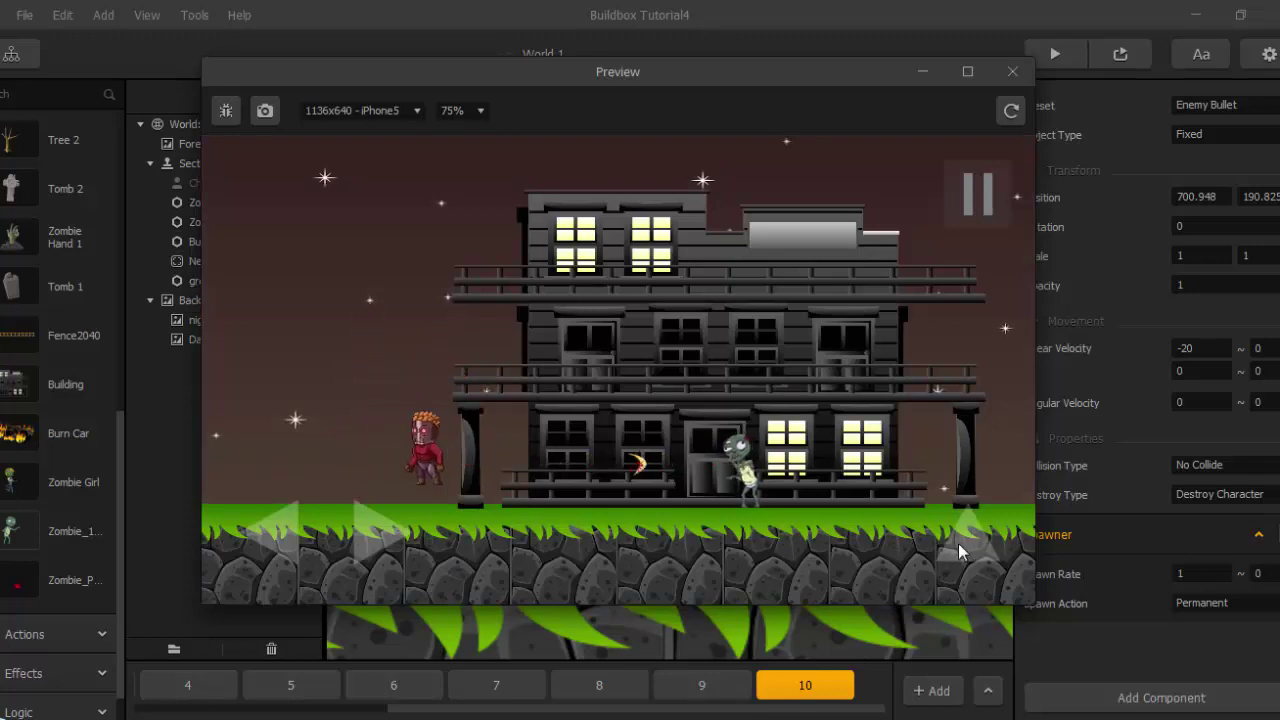
pyautogui.click(958, 544)
pyautogui.press('Right')
pyautogui.press('Left')
pyautogui.click(955, 542)
pyautogui.press('Right')
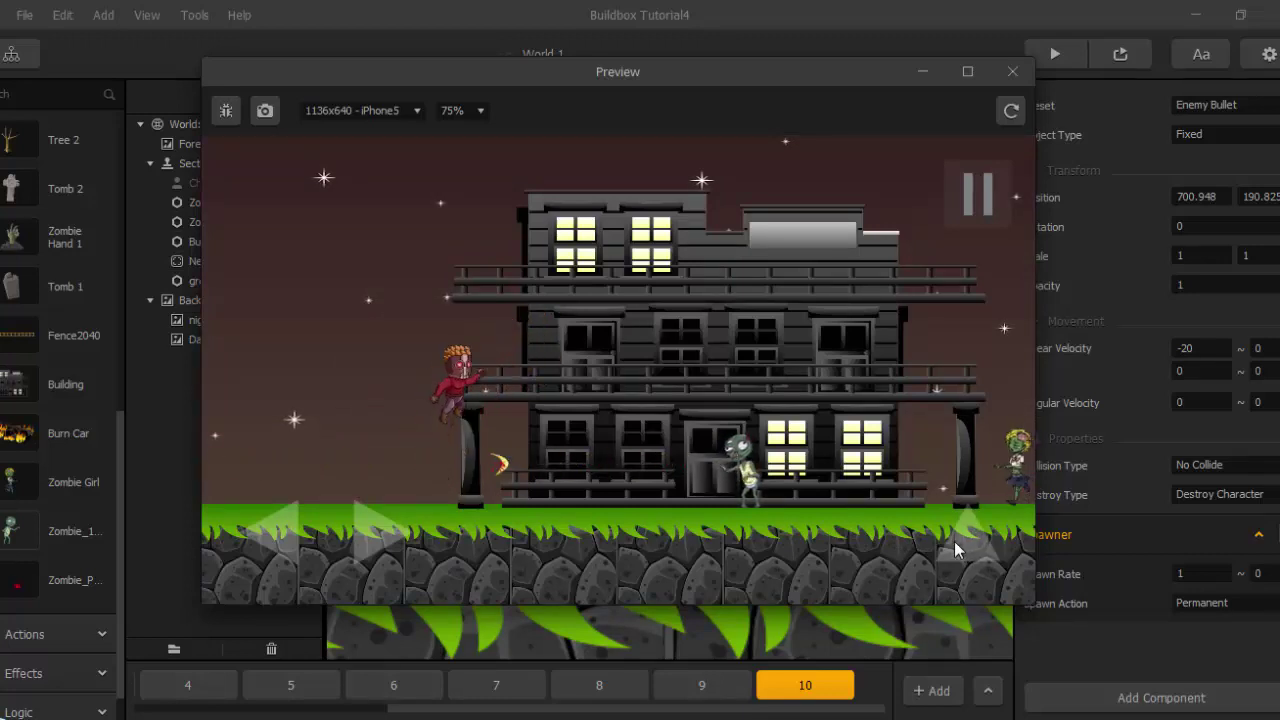
pyautogui.press('Left')
pyautogui.click(954, 541)
pyautogui.press('Right')
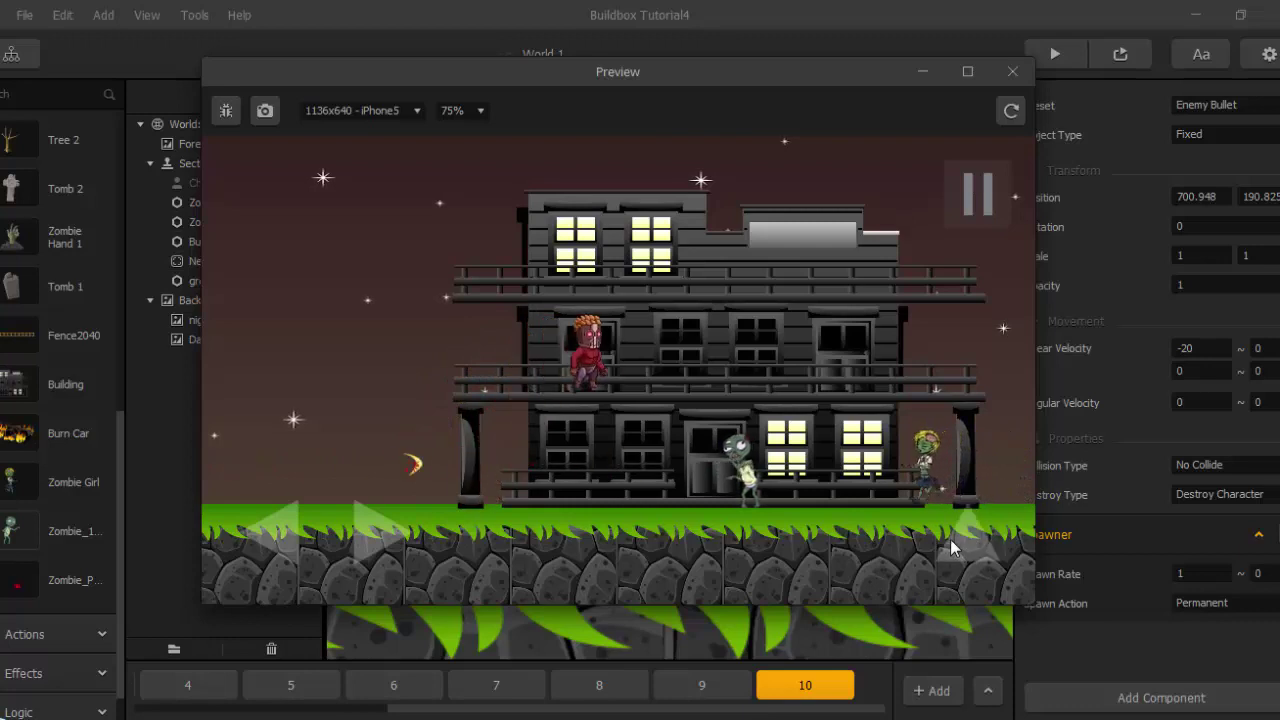
pyautogui.press('Left')
pyautogui.click(951, 539)
pyautogui.press('Right')
pyautogui.press('Left')
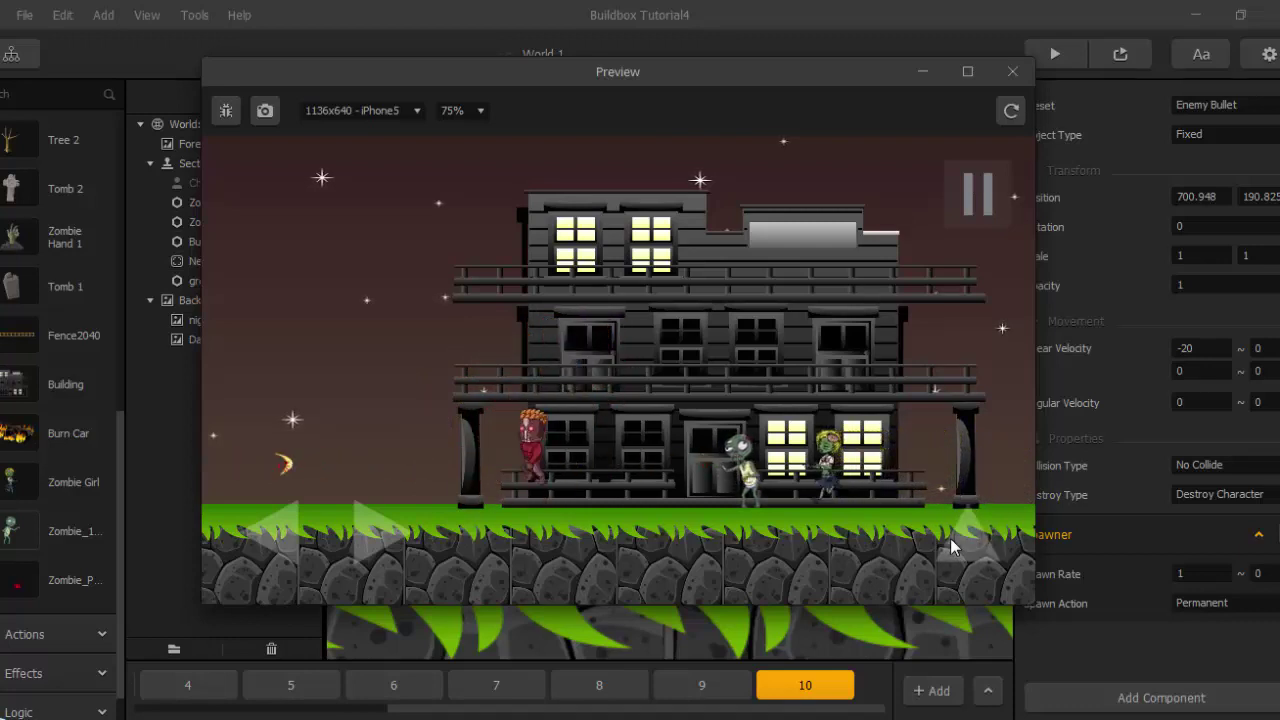
pyautogui.click(951, 539)
pyautogui.press('Right')
pyautogui.press('Left')
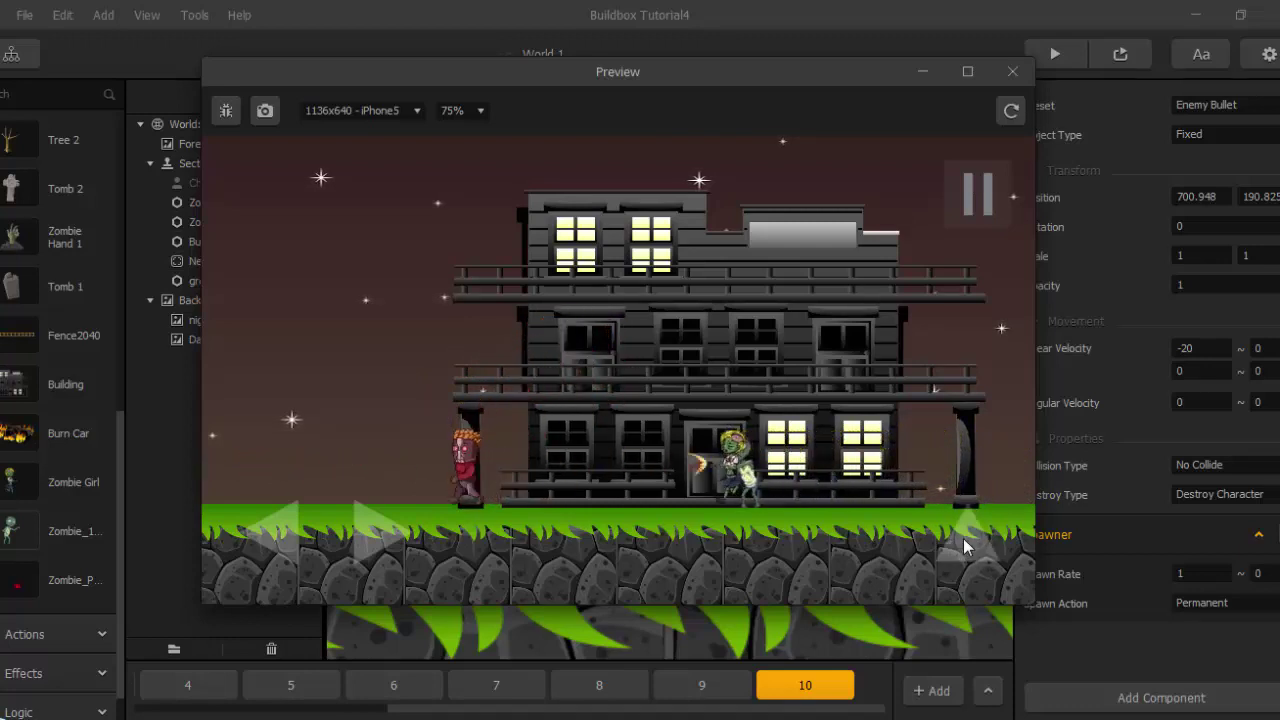
pyautogui.click(964, 539)
pyautogui.press('Right')
pyautogui.press('Left')
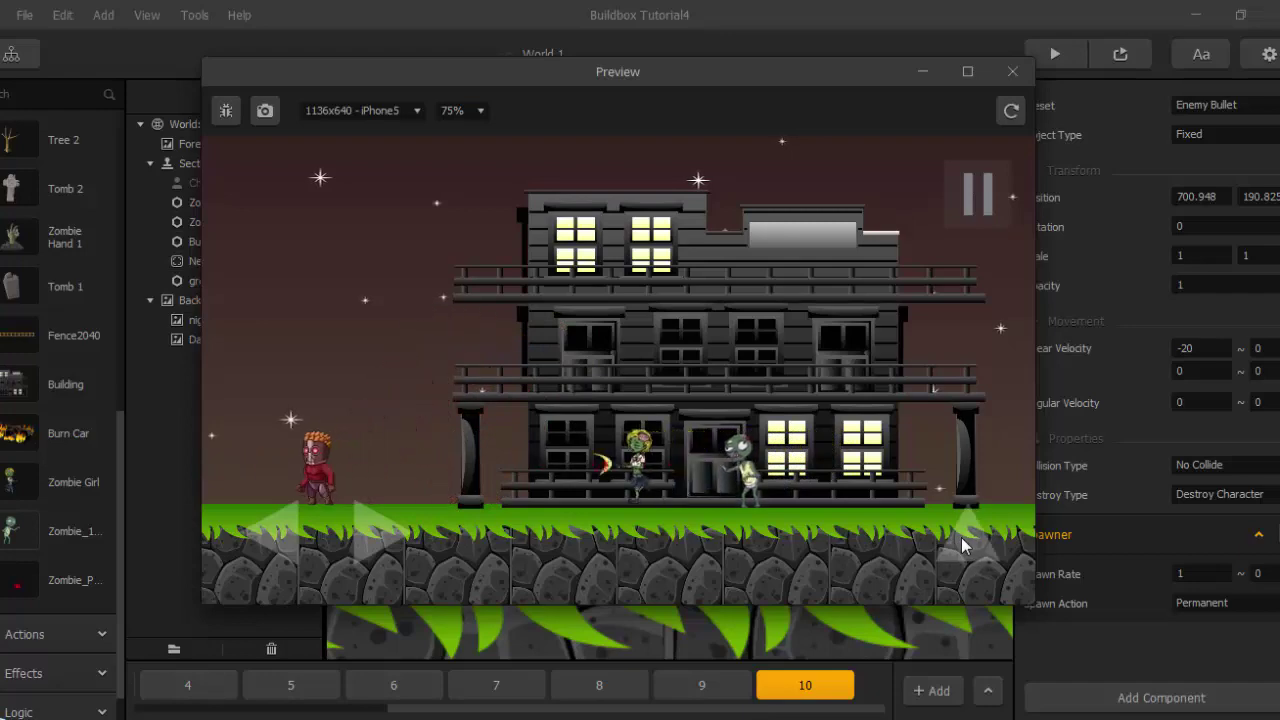
pyautogui.click(961, 537)
pyautogui.press('Right')
pyautogui.press('Left')
pyautogui.click(961, 537)
pyautogui.press('Right')
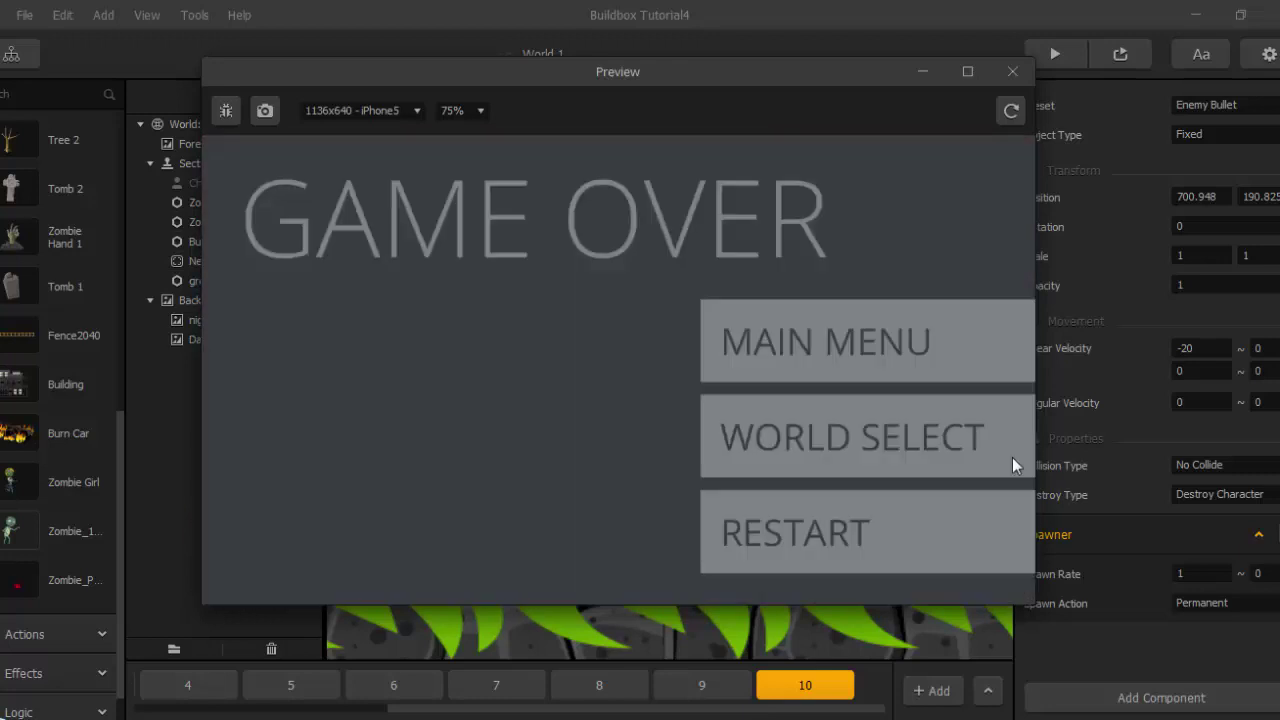
pyautogui.click(1013, 72)
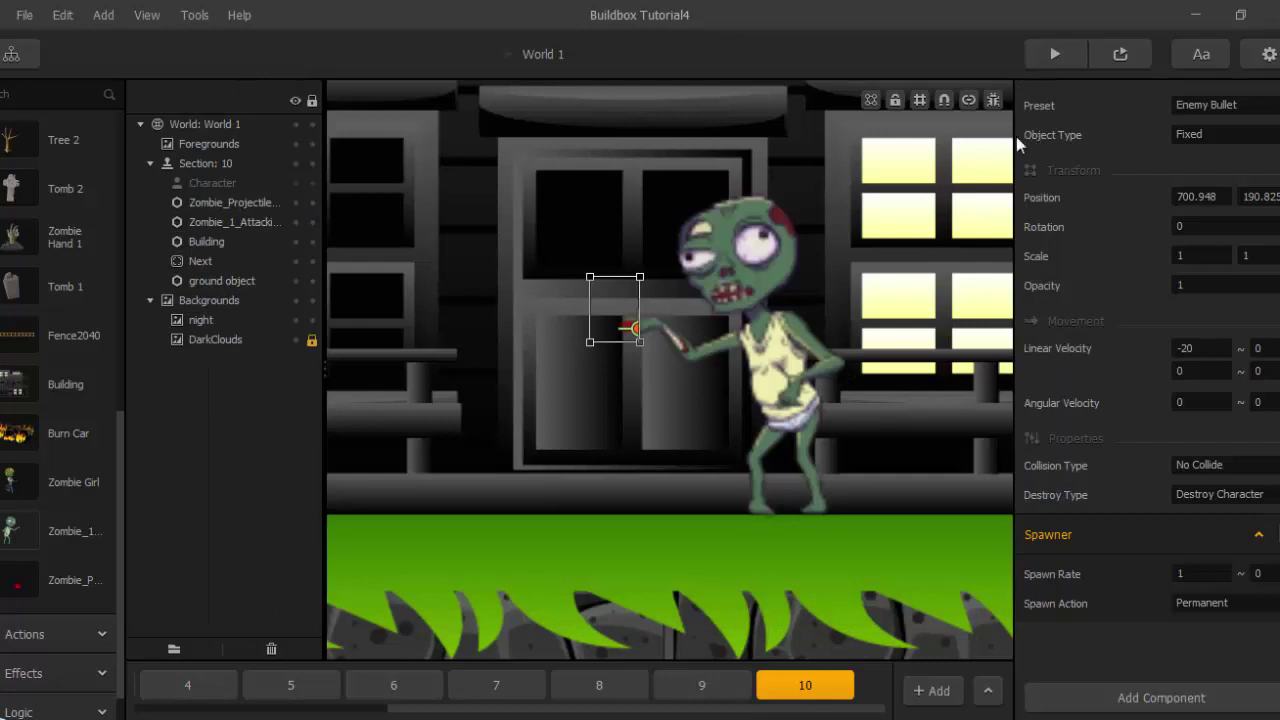
# Show the connection points and join the attacking zombie's connection point to the one on the projectile.
pyautogui.click(967, 101)
pyautogui.scroll(3, 703, 365)
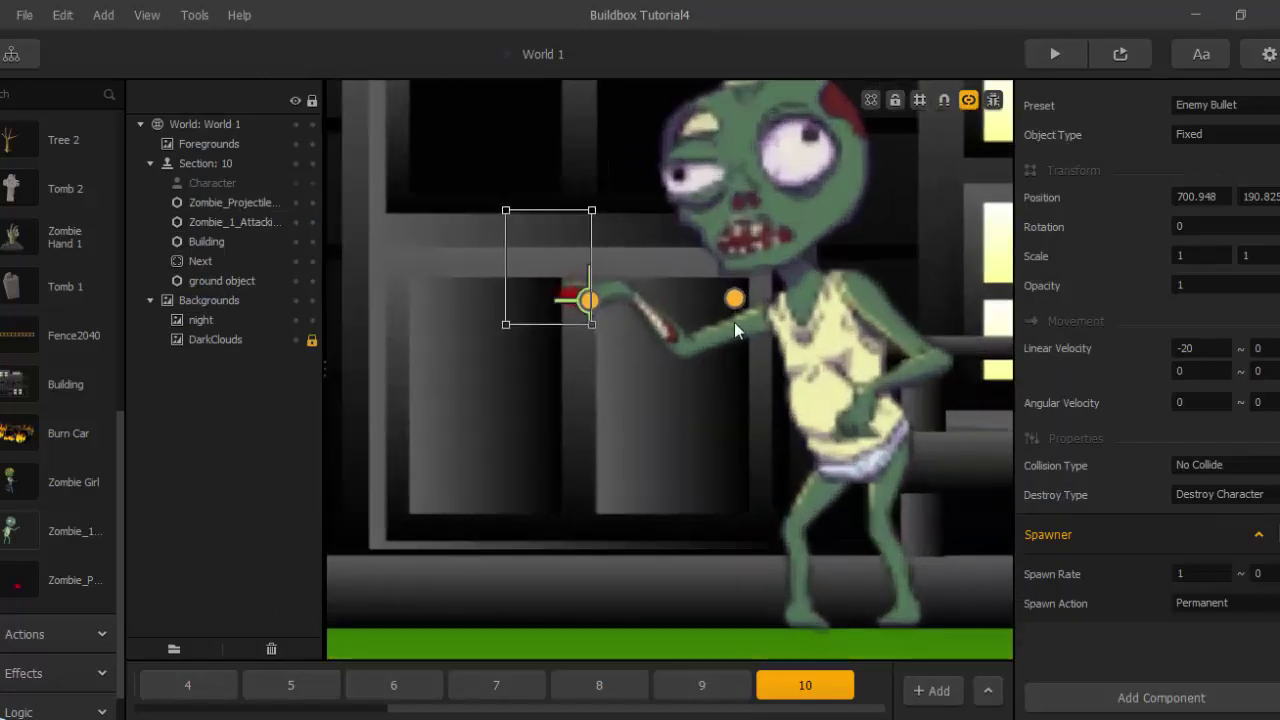
pyautogui.moveTo(734, 298)
pyautogui.mouseDown()
pyautogui.moveTo(648, 316)
pyautogui.moveTo(594, 308)
pyautogui.mouseUp()
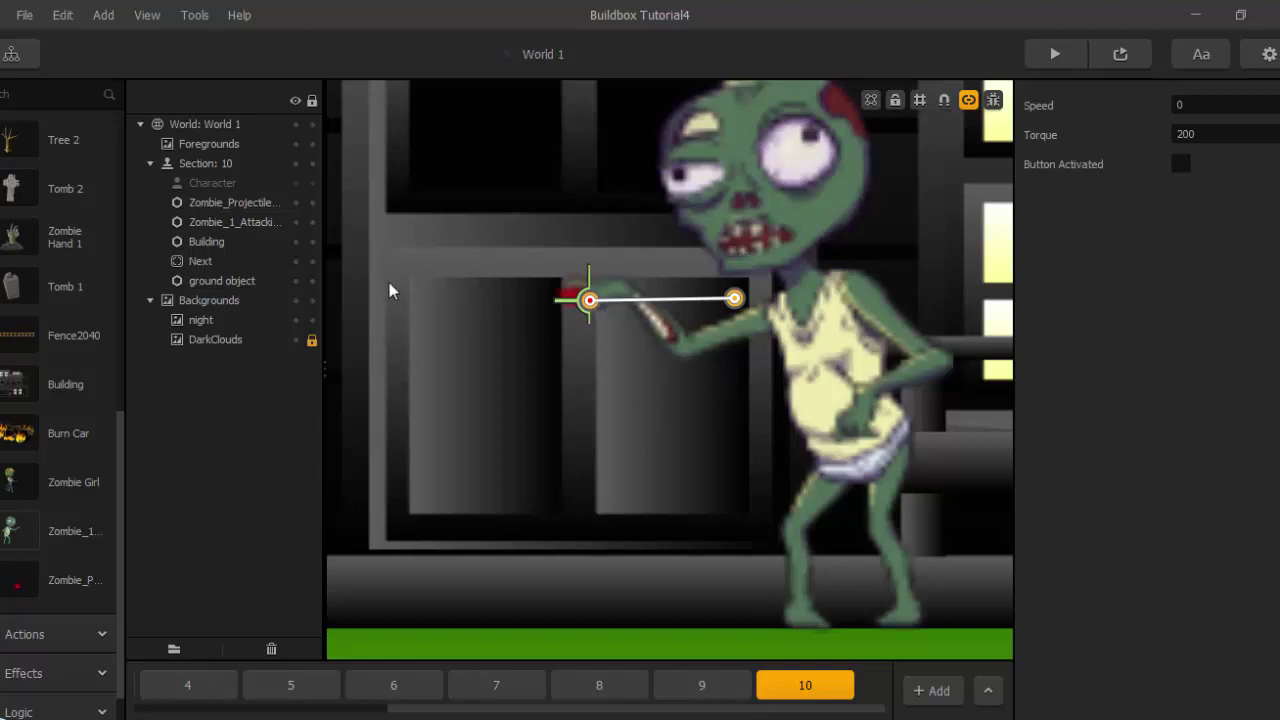
# Set the spawn rate of the projectile's Spawner component to 3.
pyautogui.click(243, 204)
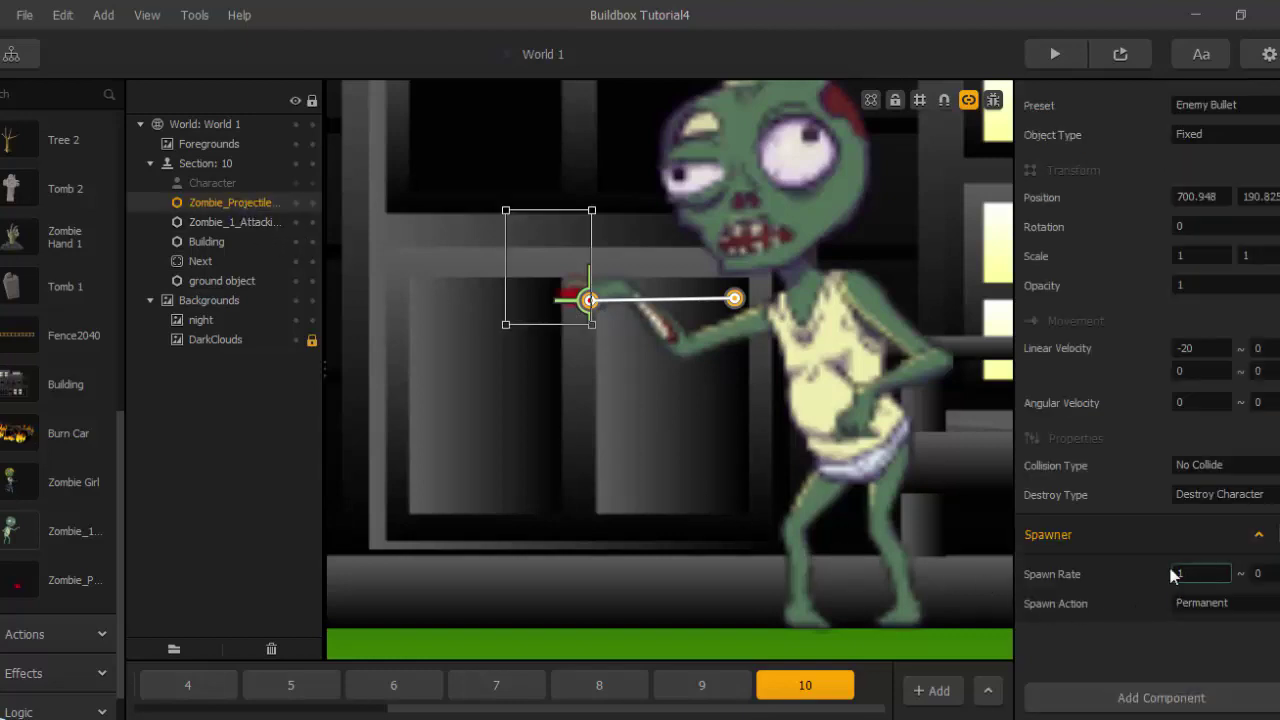
pyautogui.write('3')
pyautogui.press('Return')
# Preview section 10 again and restart the game to check how often the joined projectile spawns.
pyautogui.click(1117, 62)
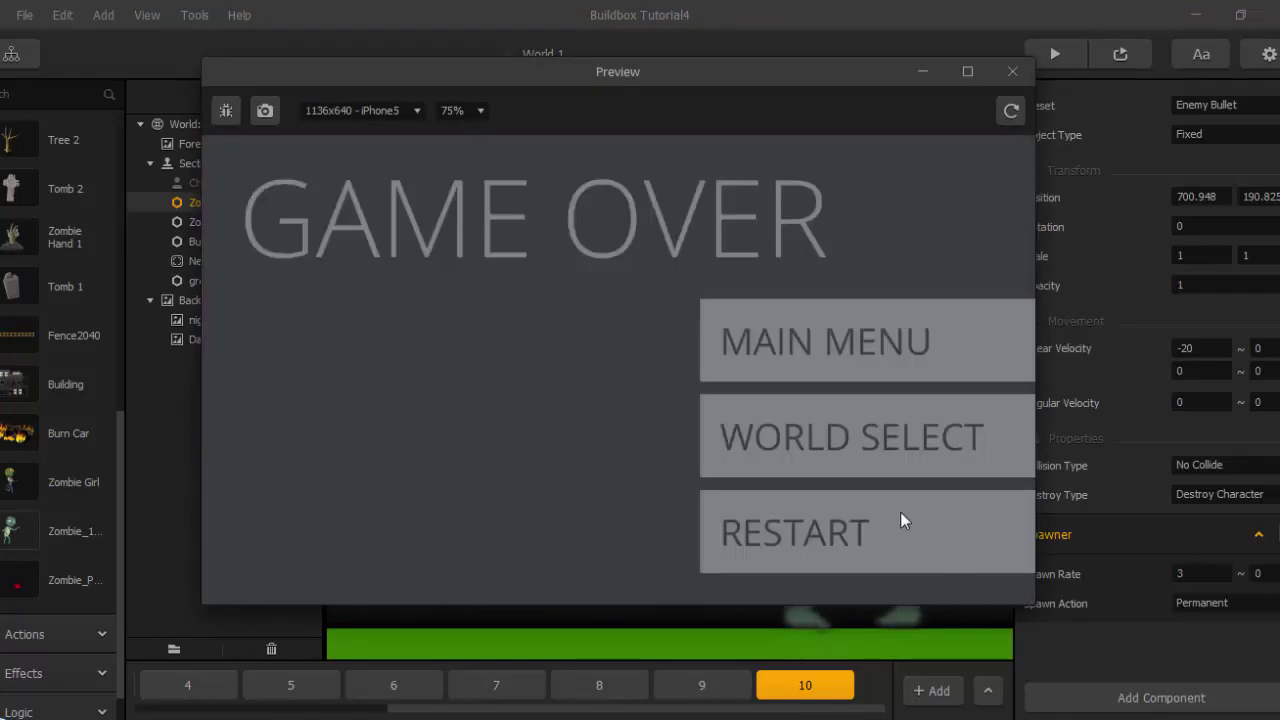
pyautogui.click(900, 519)
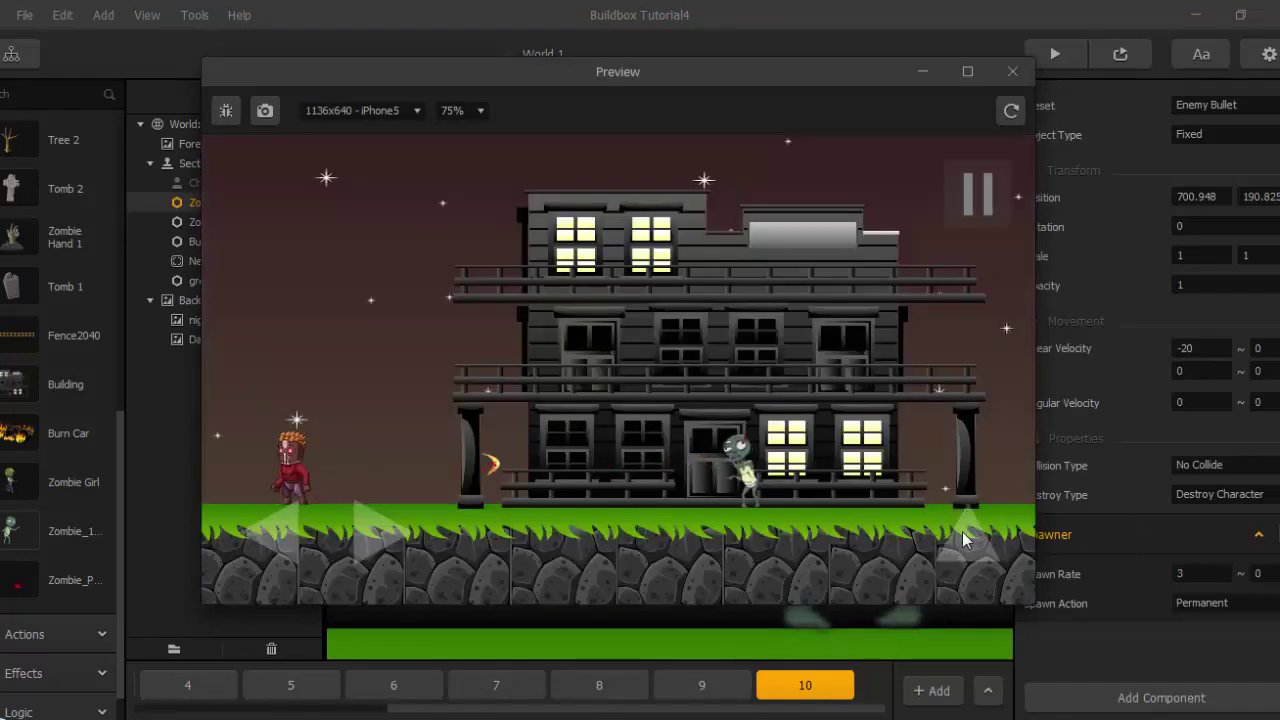
pyautogui.click(965, 533)
pyautogui.press('Right')
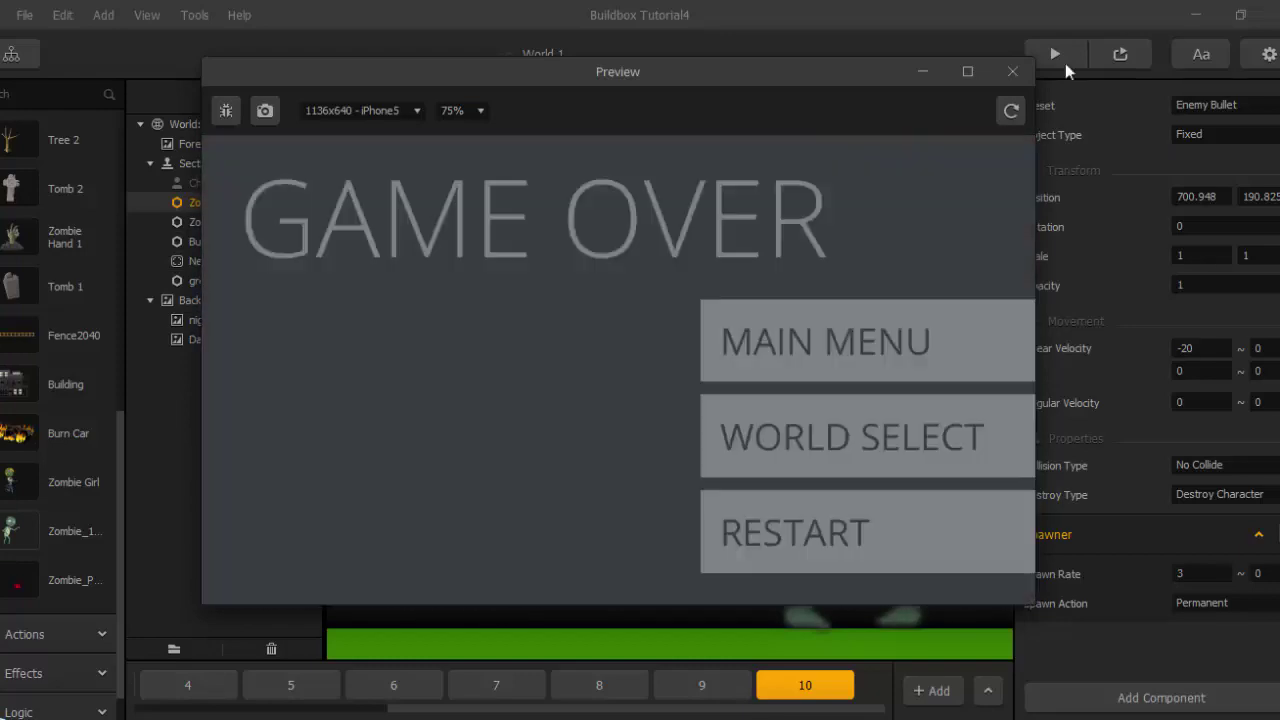
# Close the preview and set the spawn rate of the projectile's Spawner component to 0.2.
pyautogui.click(1012, 72)
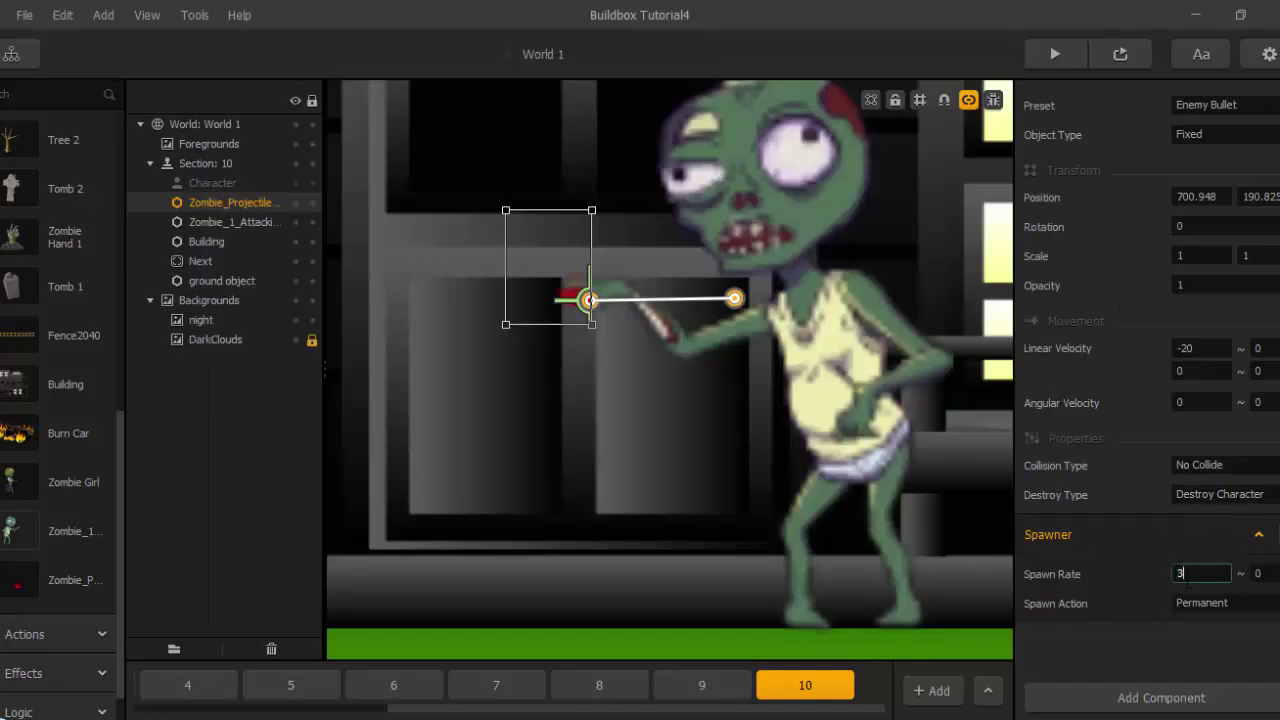
pyautogui.write('.2')
pyautogui.press('Return')
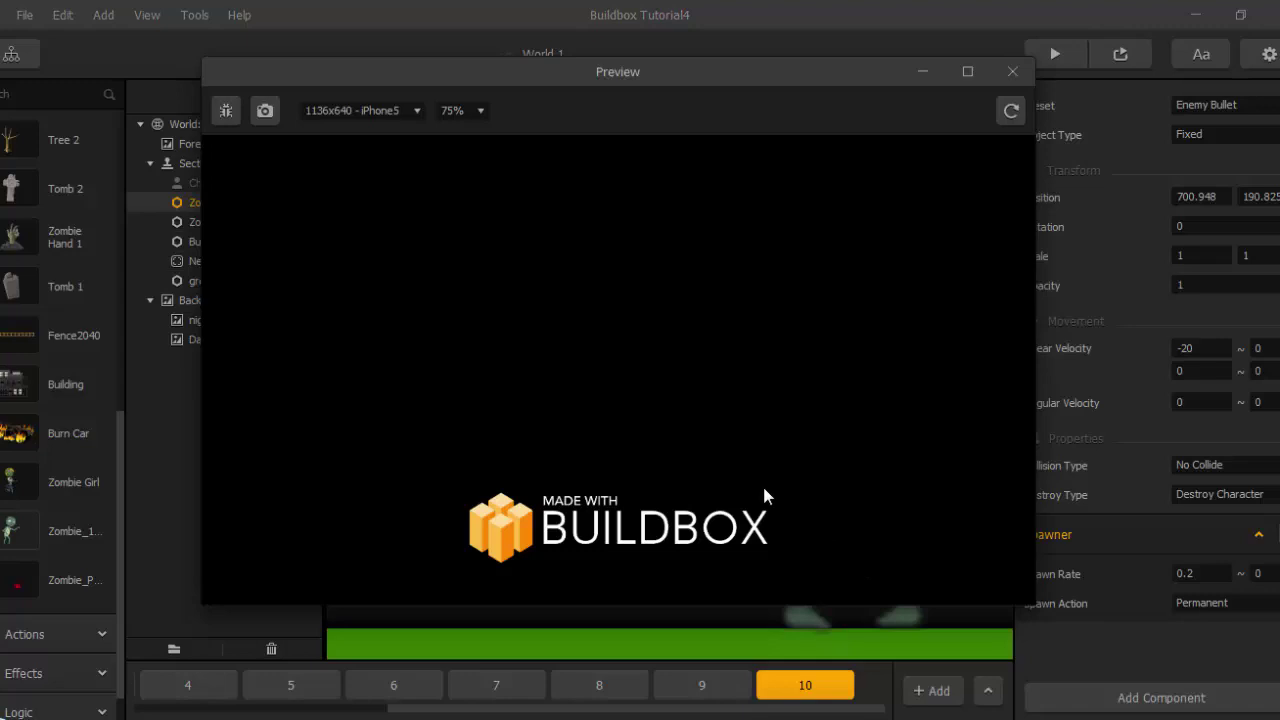
# Preview section 10 and move and jump the character around to test the projectile's 0.2 spawn rate.
pyautogui.press('Left')
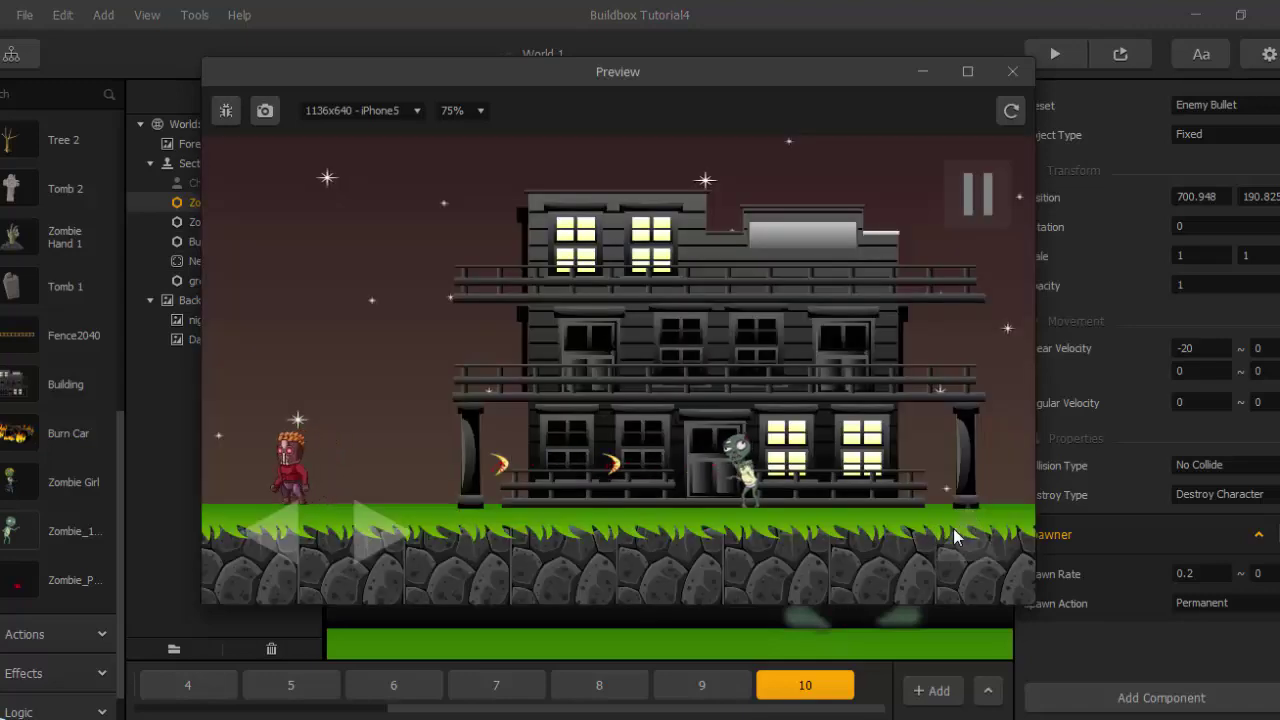
pyautogui.press('Right')
pyautogui.click(953, 528)
pyautogui.press('Left')
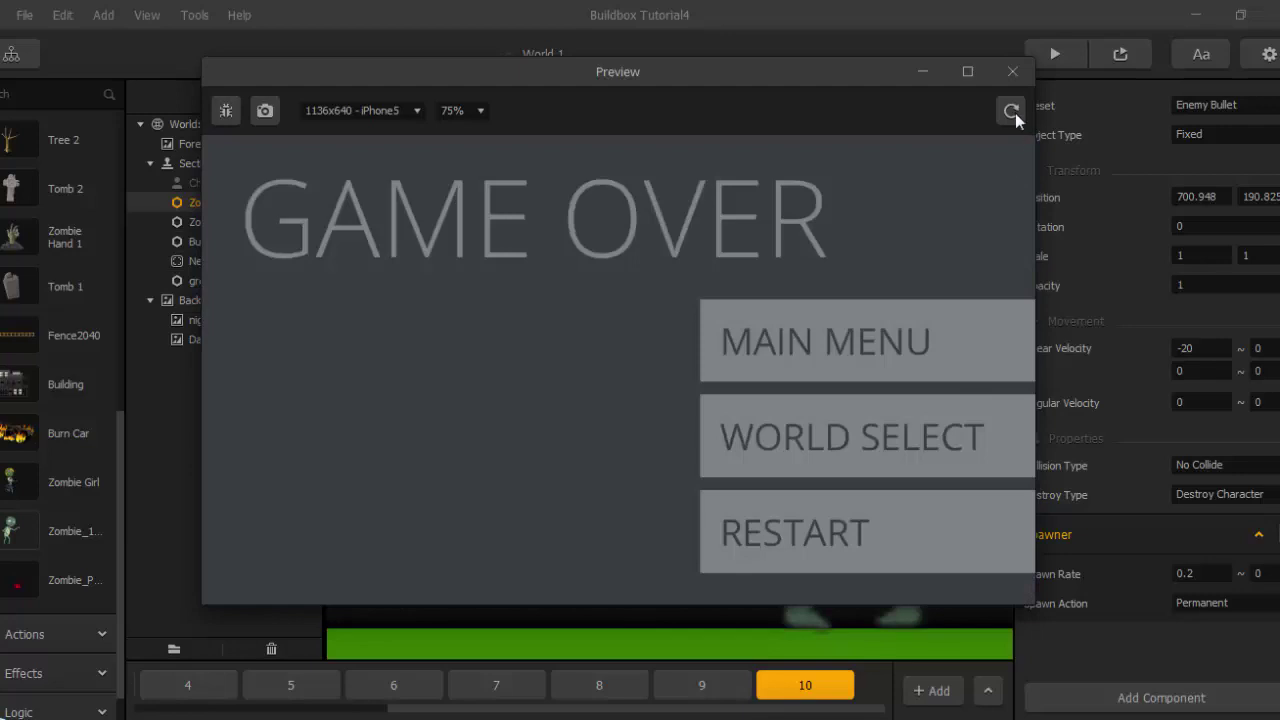
pyautogui.click(1016, 78)
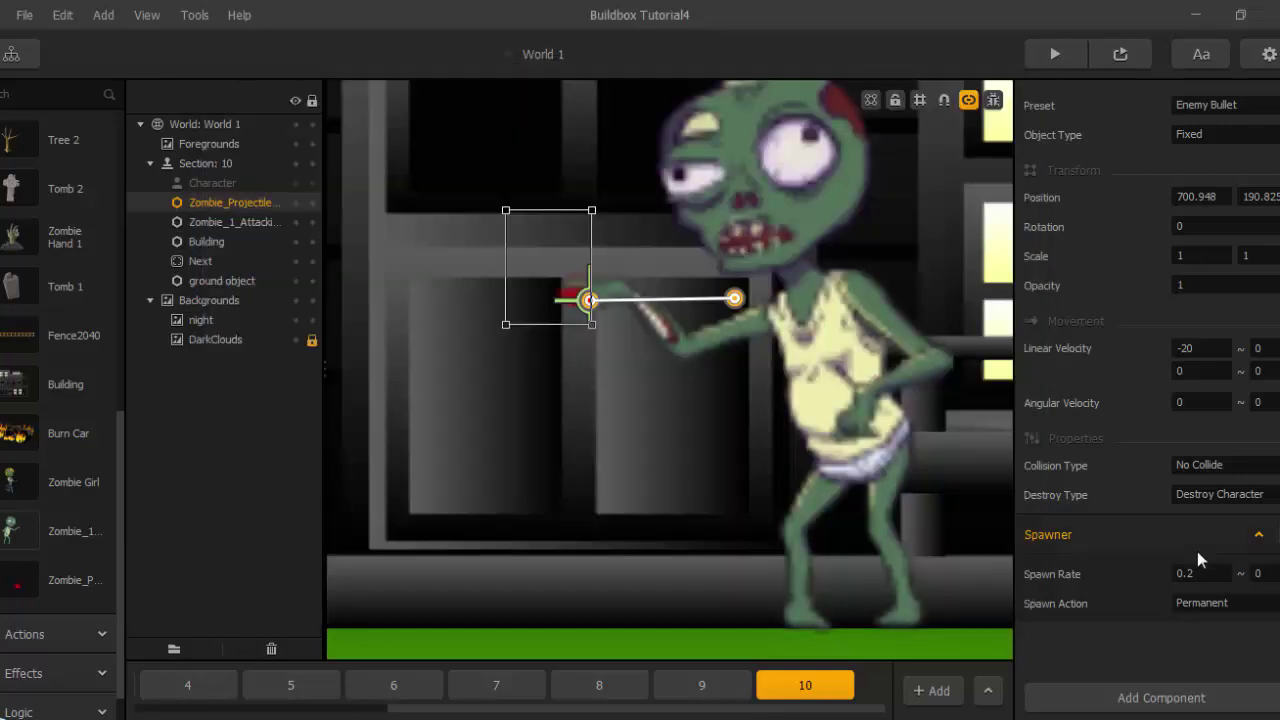
# Set the spawn rate of the projectile's Spawner component to 1.
pyautogui.moveTo(1196, 574); pyautogui.dragTo(1156, 585)
pyautogui.write('1')
pyautogui.press('Return')
# Preview section 10 and dodge the zombie's projectiles by moving and jumping to test the spawn rate of 1.
pyautogui.click(1118, 56)
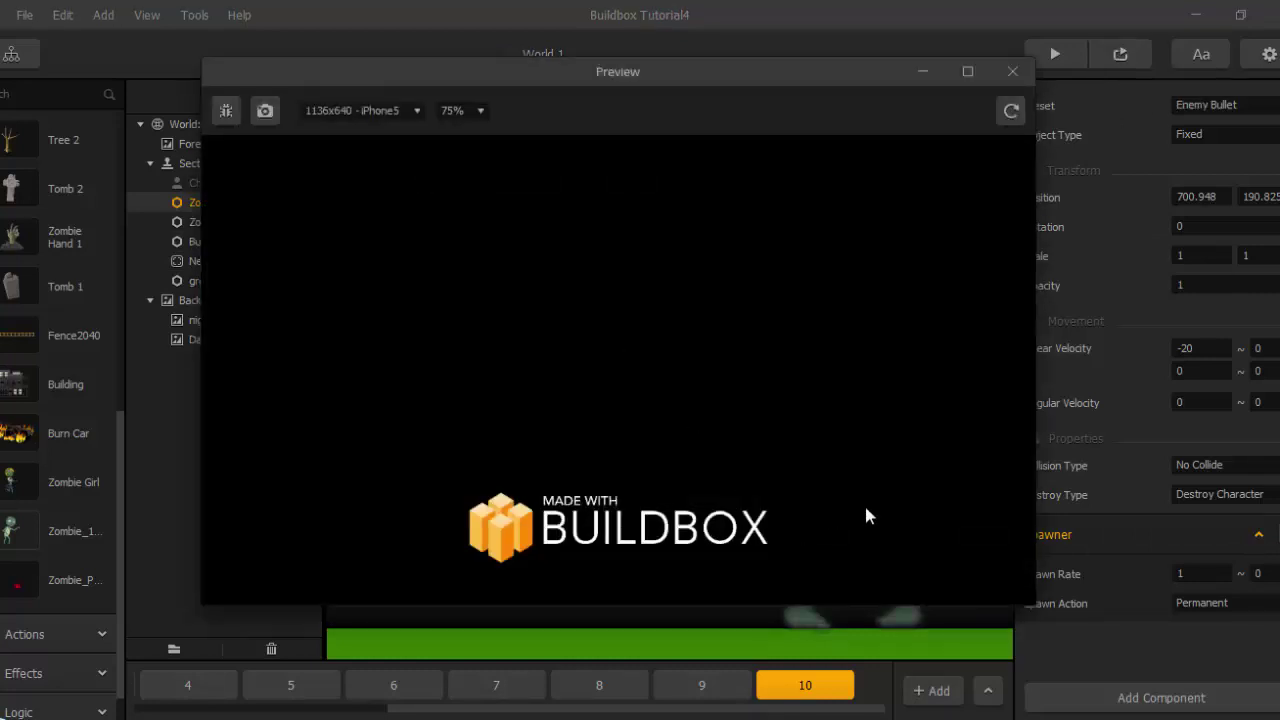
pyautogui.press('Right')
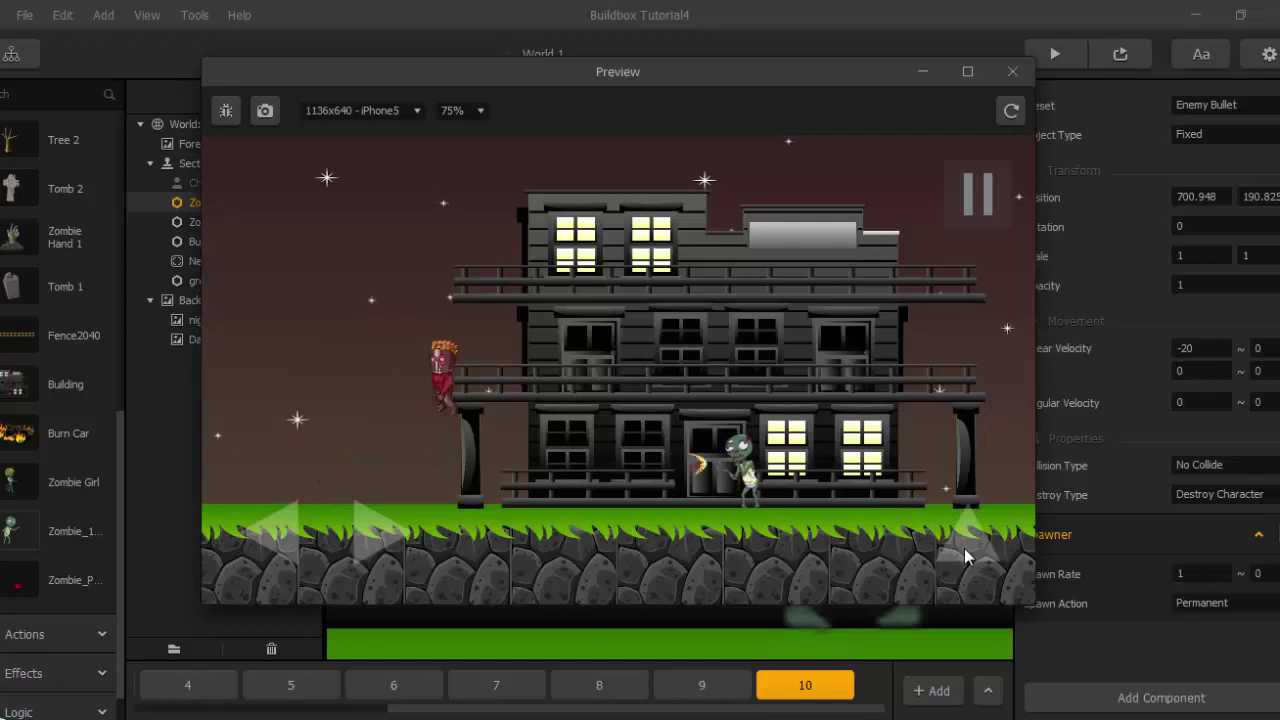
pyautogui.press('Left')
pyautogui.click(964, 549)
pyautogui.press('Right')
pyautogui.press('Left')
pyautogui.click(956, 546)
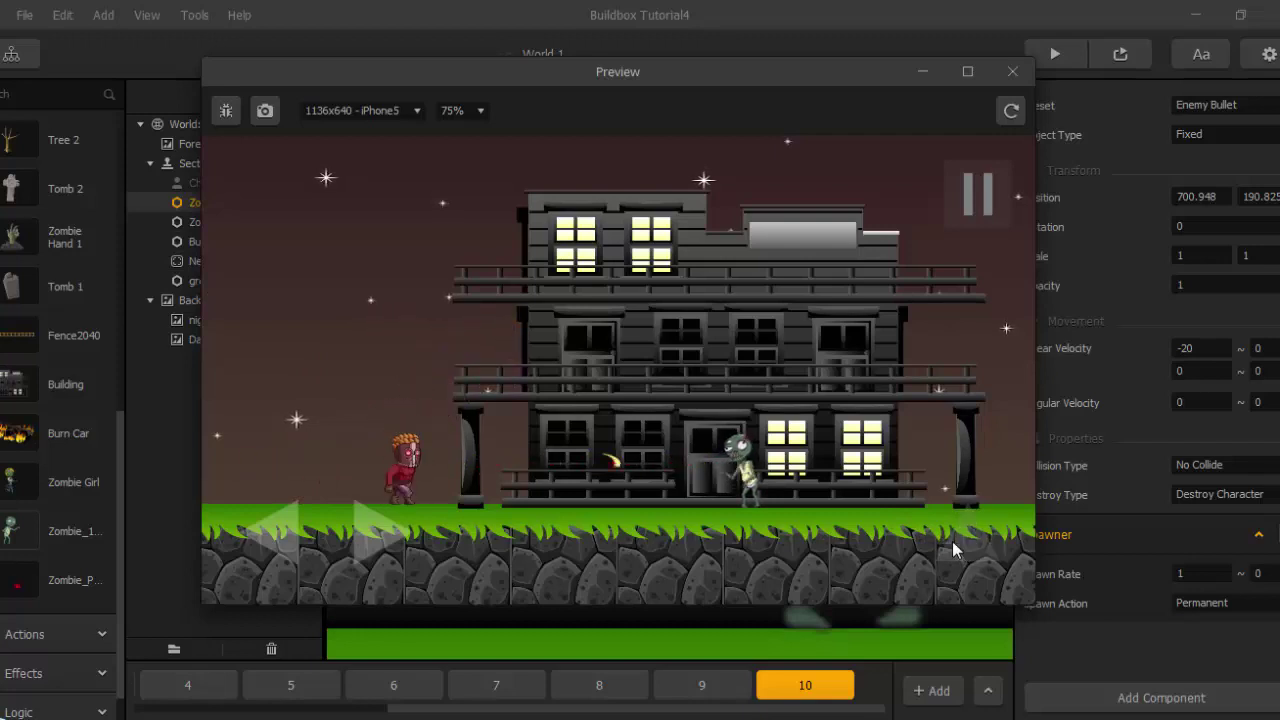
pyautogui.press('Right')
pyautogui.press('Left')
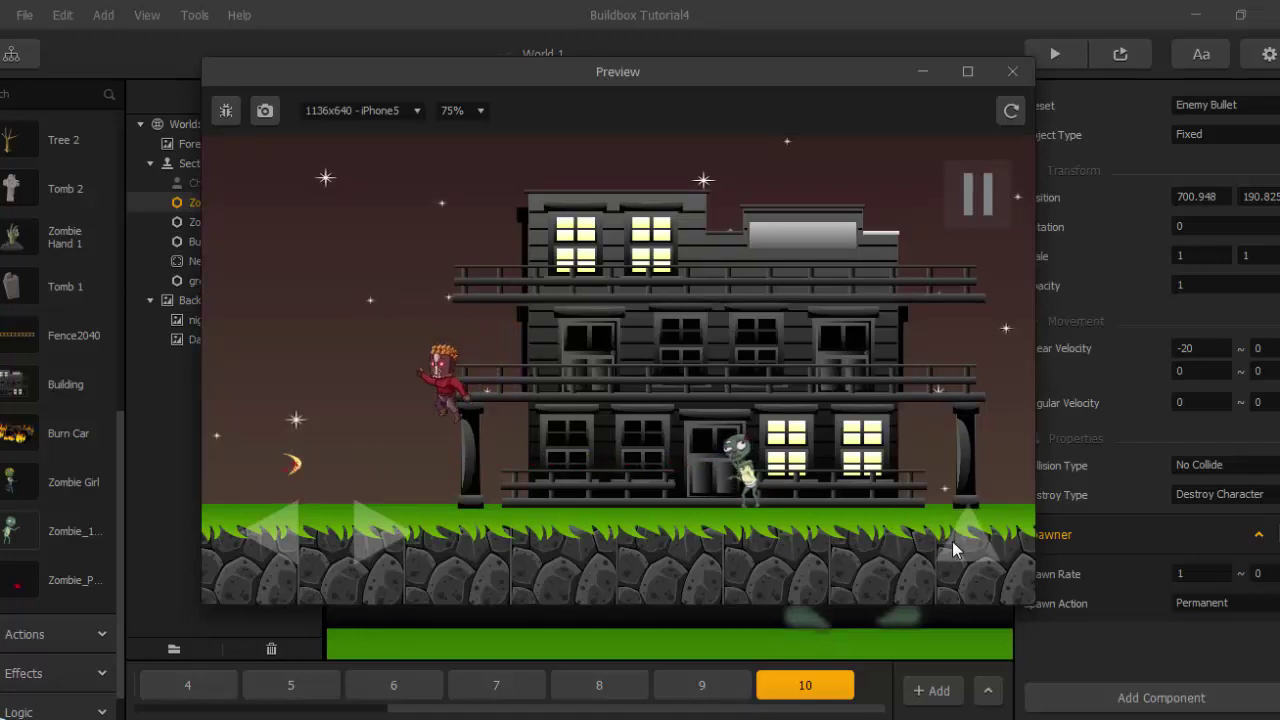
pyautogui.click(1012, 71)
# Return to the Game Mind Map and open the World UI scene for editing its movement controls.
pyautogui.scroll(-8, 720, 334)
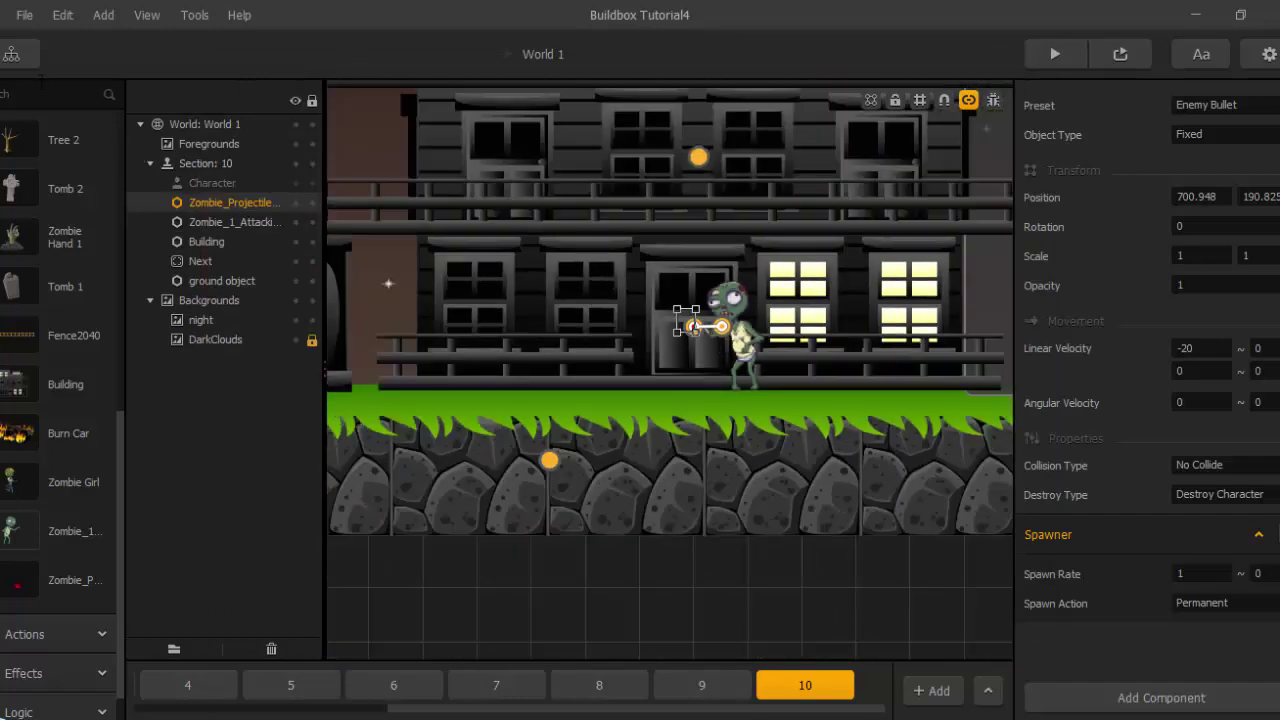
pyautogui.click(14, 58)
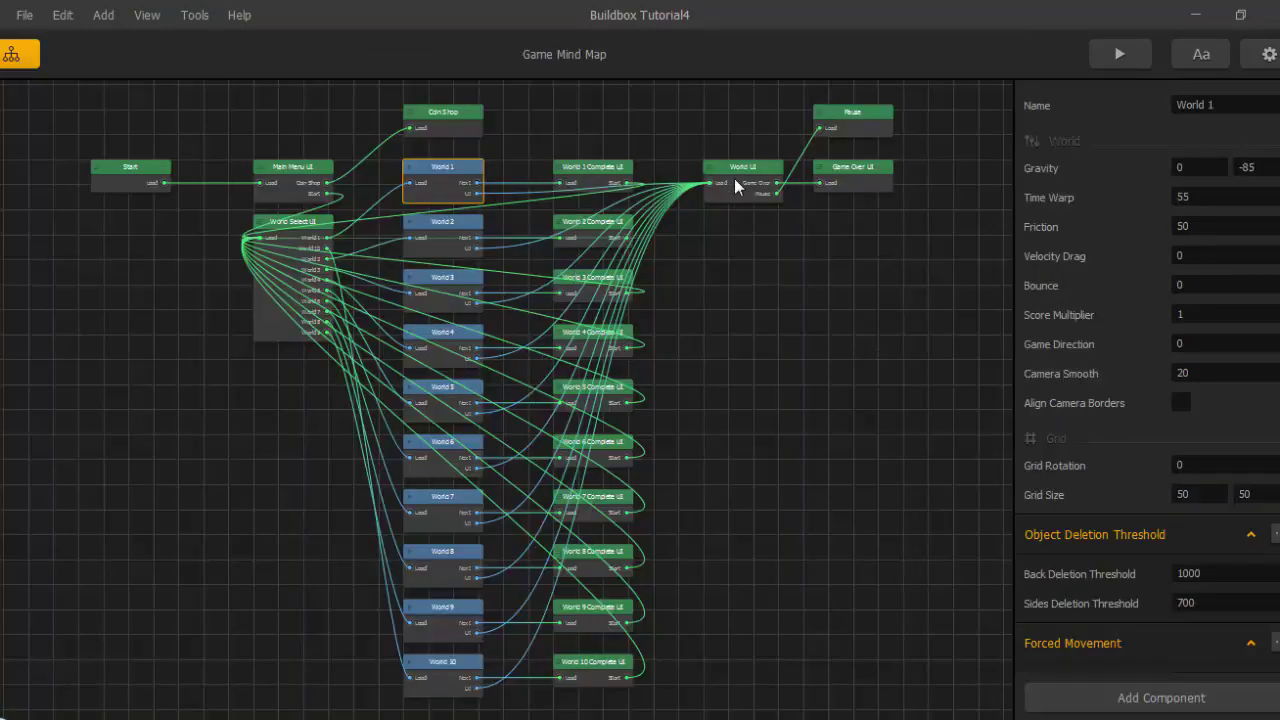
pyautogui.moveTo(751, 186); pyautogui.dragTo(752, 304, button='middle')
pyautogui.scroll(5, 752, 304)
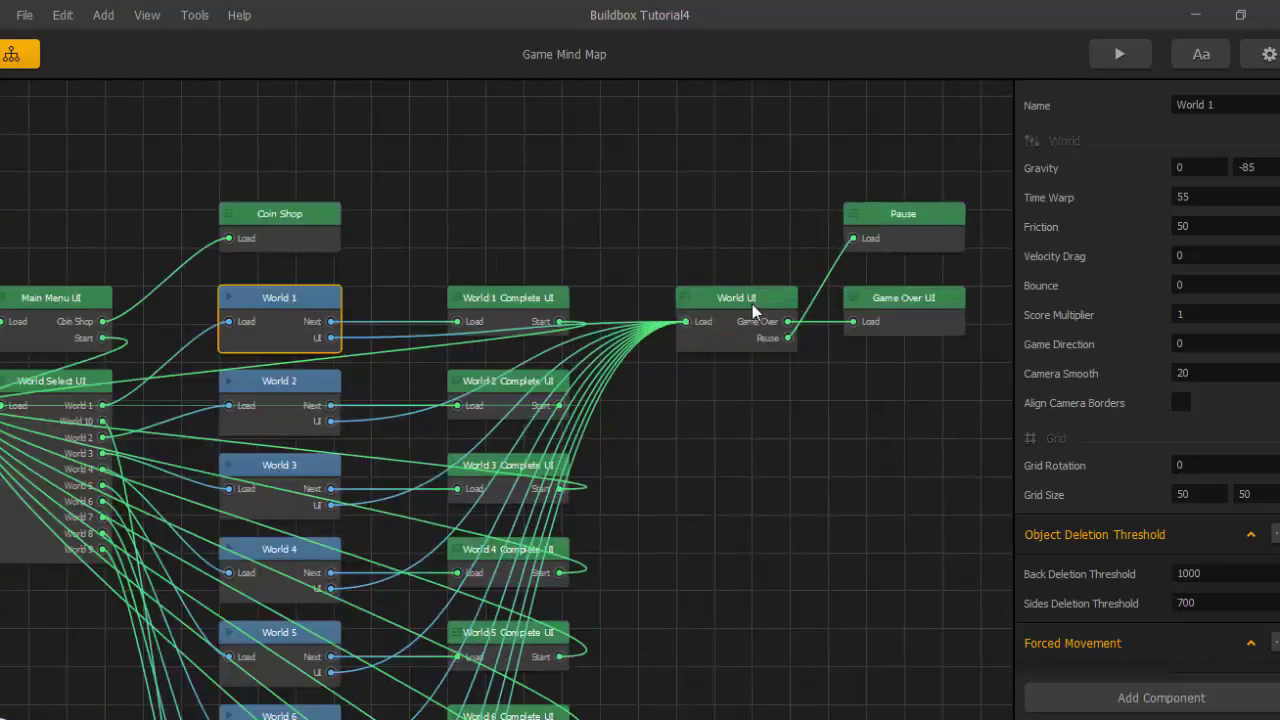
pyautogui.doubleClick(752, 304)
pyautogui.scroll(2, 622, 509)
pyautogui.moveTo(643, 508); pyautogui.dragTo(732, 535, button='middle')
pyautogui.scroll(1, 692, 553)
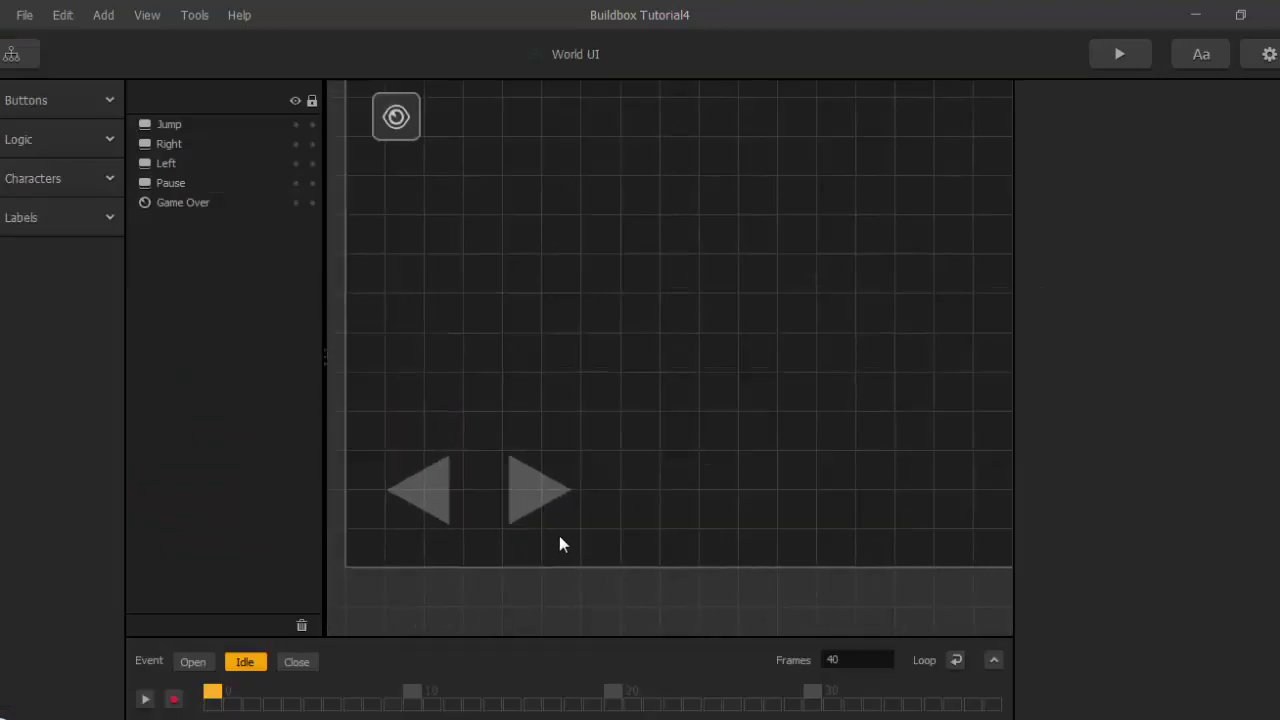
# Select the Right button and locate the "left right" image in the Buildbox 2 Game Youtube folder.
pyautogui.click(517, 488)
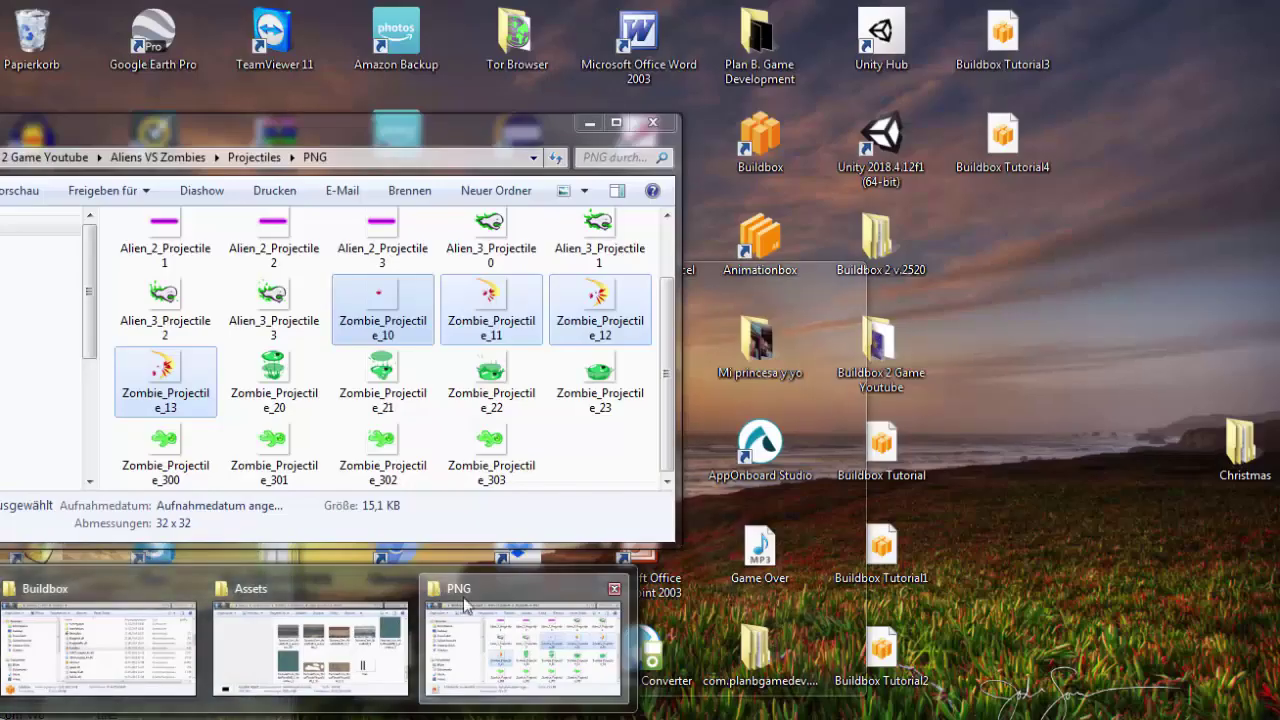
pyautogui.click(523, 645)
pyautogui.moveTo(378, 138); pyautogui.dragTo(618, 187)
pyautogui.click(319, 207)
pyautogui.scroll(-6, 686, 429)
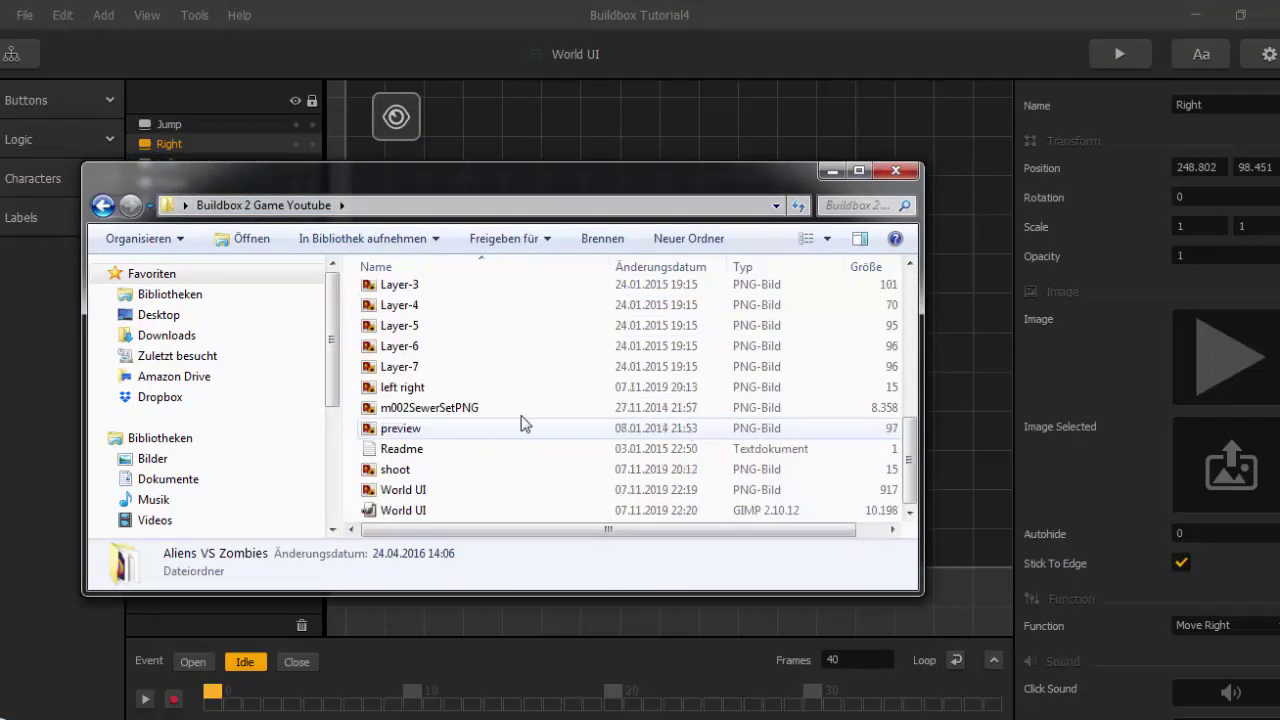
pyautogui.click(435, 390)
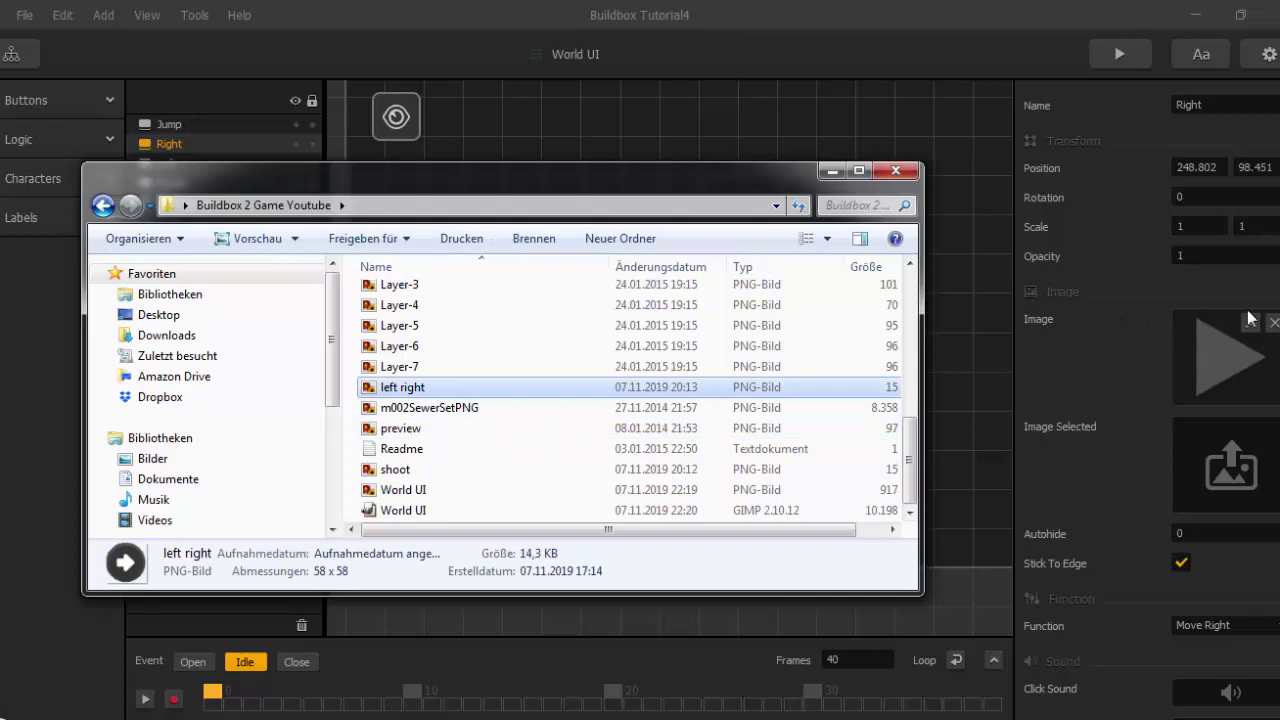
# Replace the Right button's image with the "left right" picture.
pyautogui.click(1273, 323)
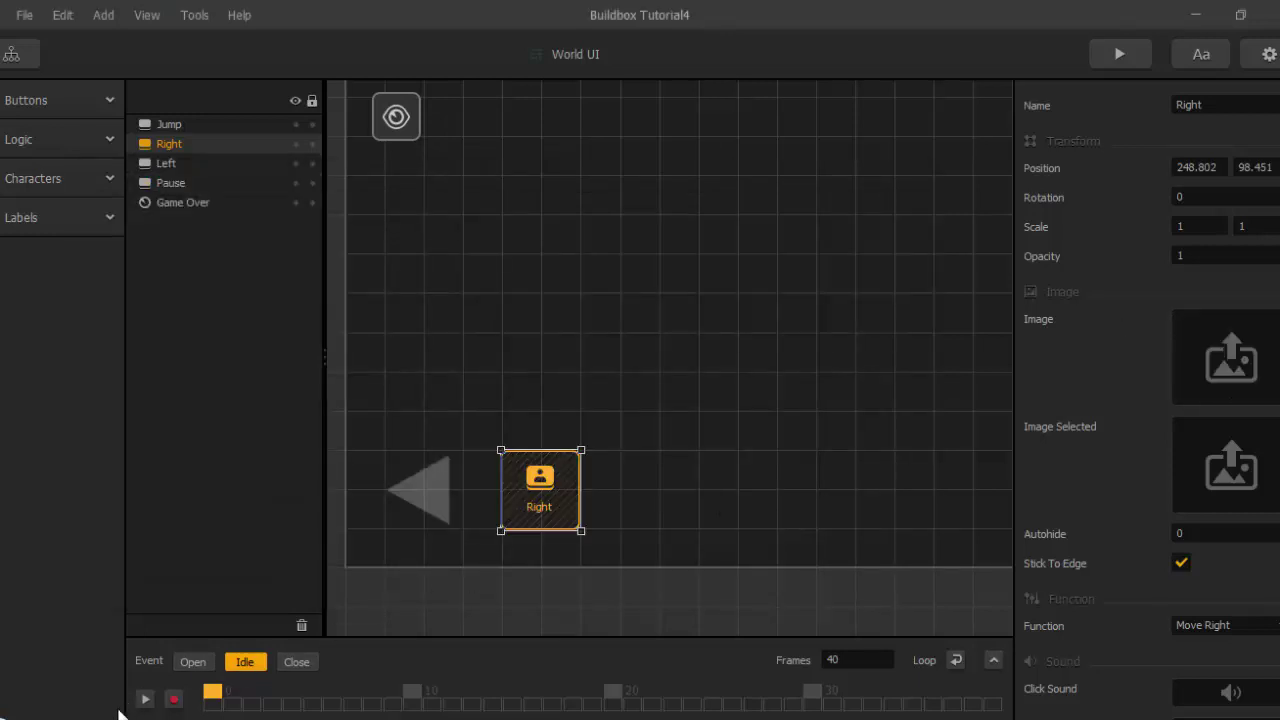
pyautogui.moveTo(330, 719)
pyautogui.click(527, 648)
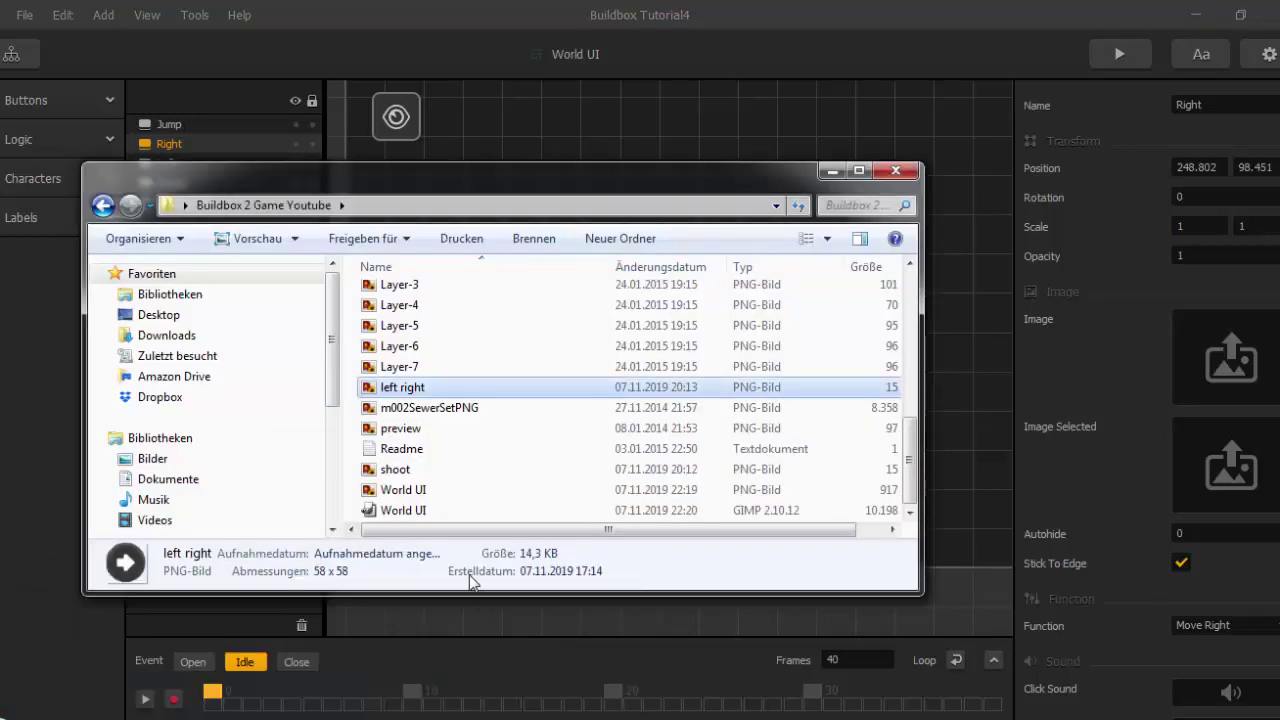
pyautogui.moveTo(414, 386); pyautogui.dragTo(1235, 360)
pyautogui.click(1085, 369)
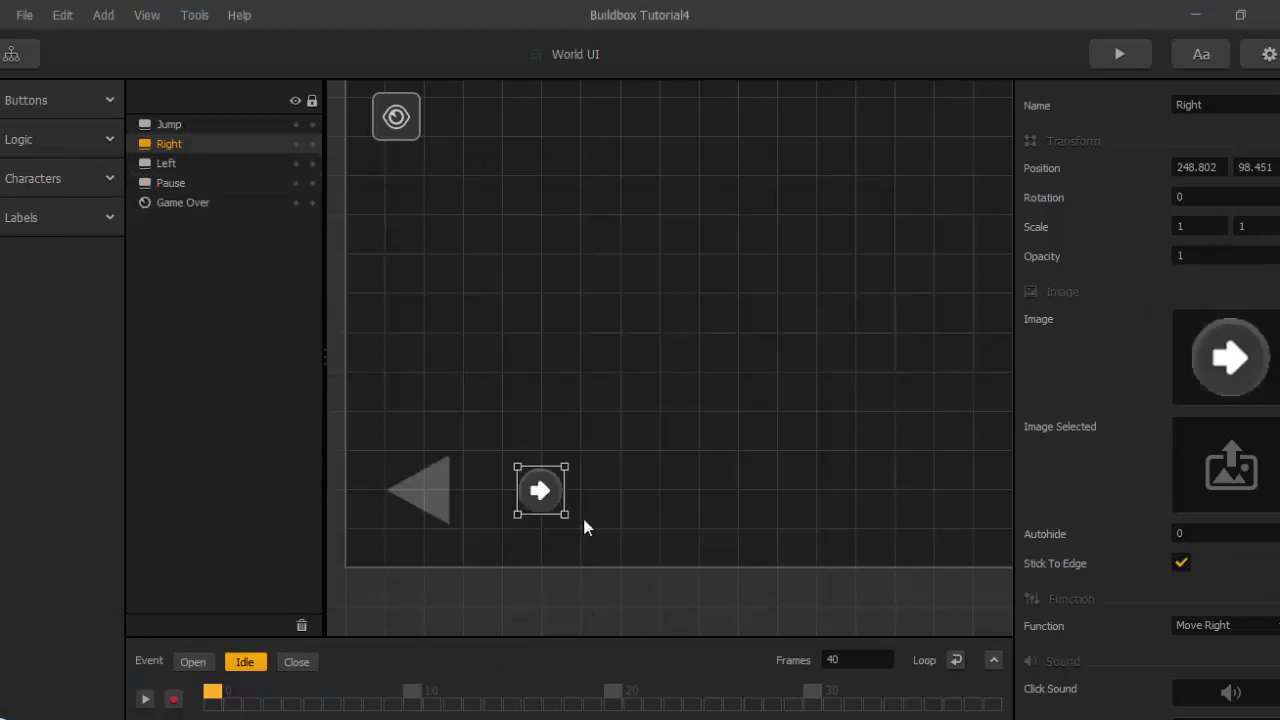
# Replace the Left button's image with the same "left right" picture from the Buildbox 2 Game Youtube folder.
pyautogui.click(434, 485)
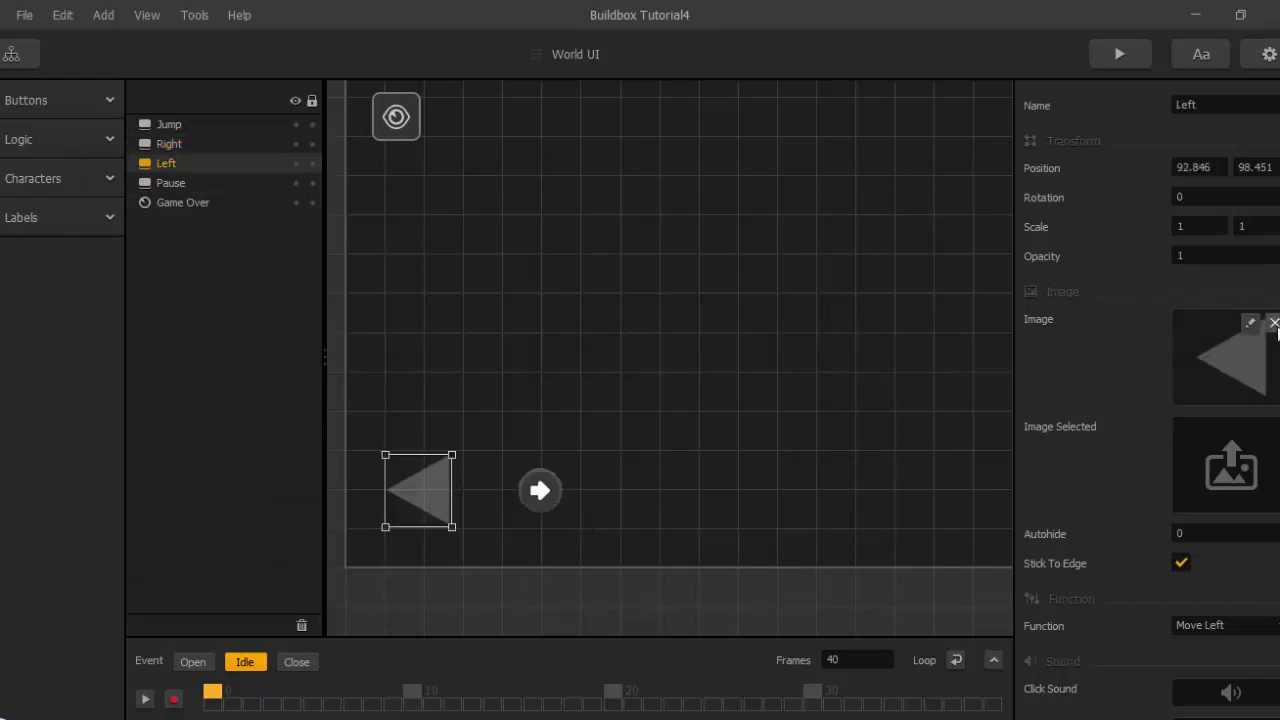
pyautogui.click(1268, 322)
pyautogui.moveTo(324, 715)
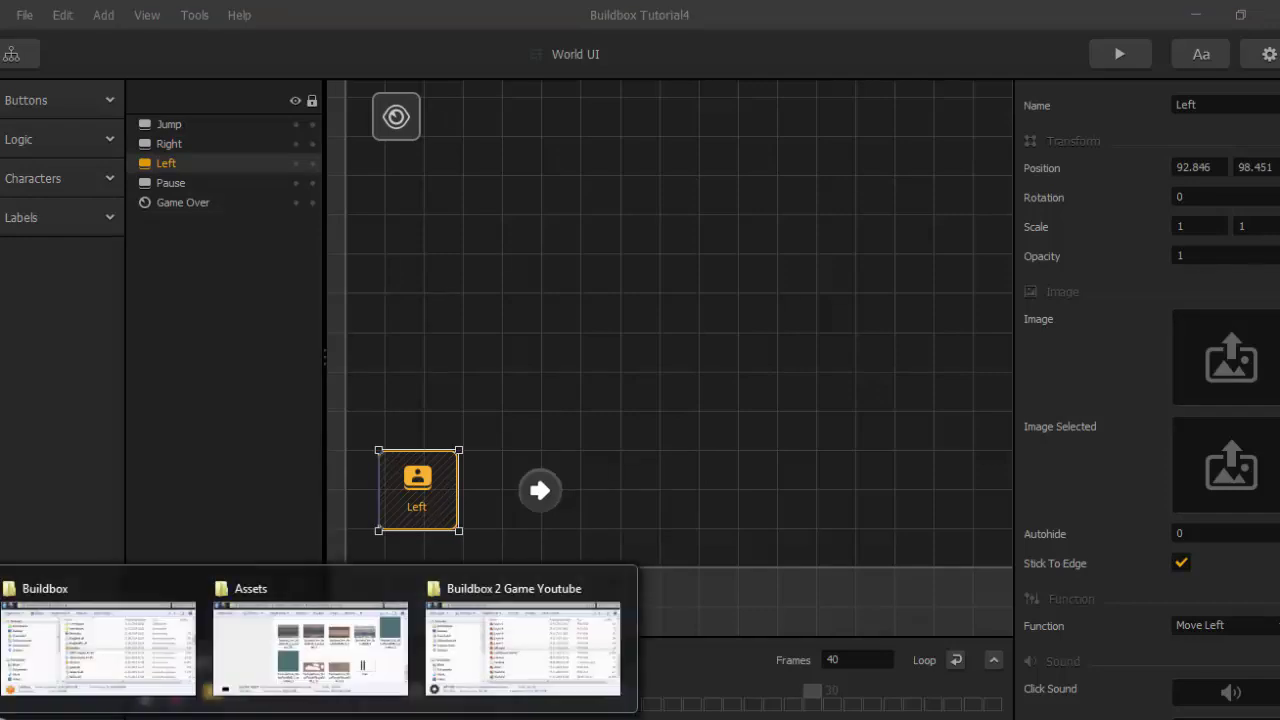
pyautogui.click(503, 603)
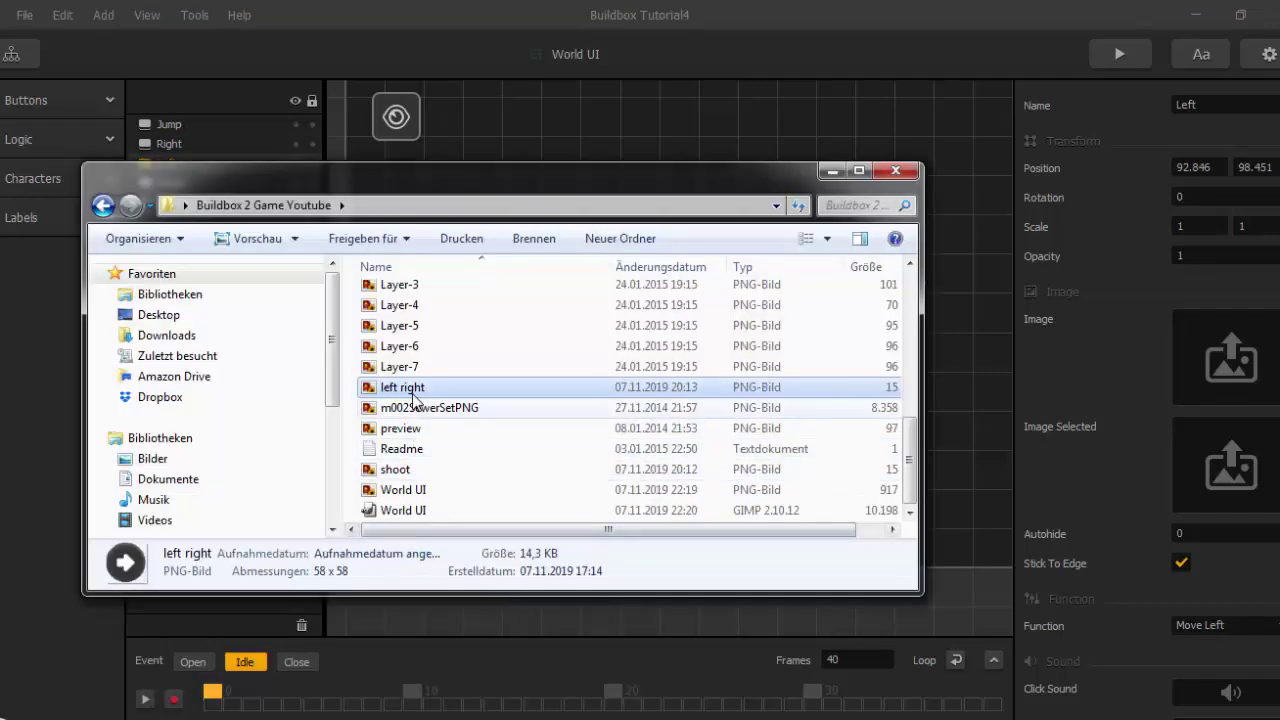
pyautogui.moveTo(402, 388); pyautogui.dragTo(1225, 352)
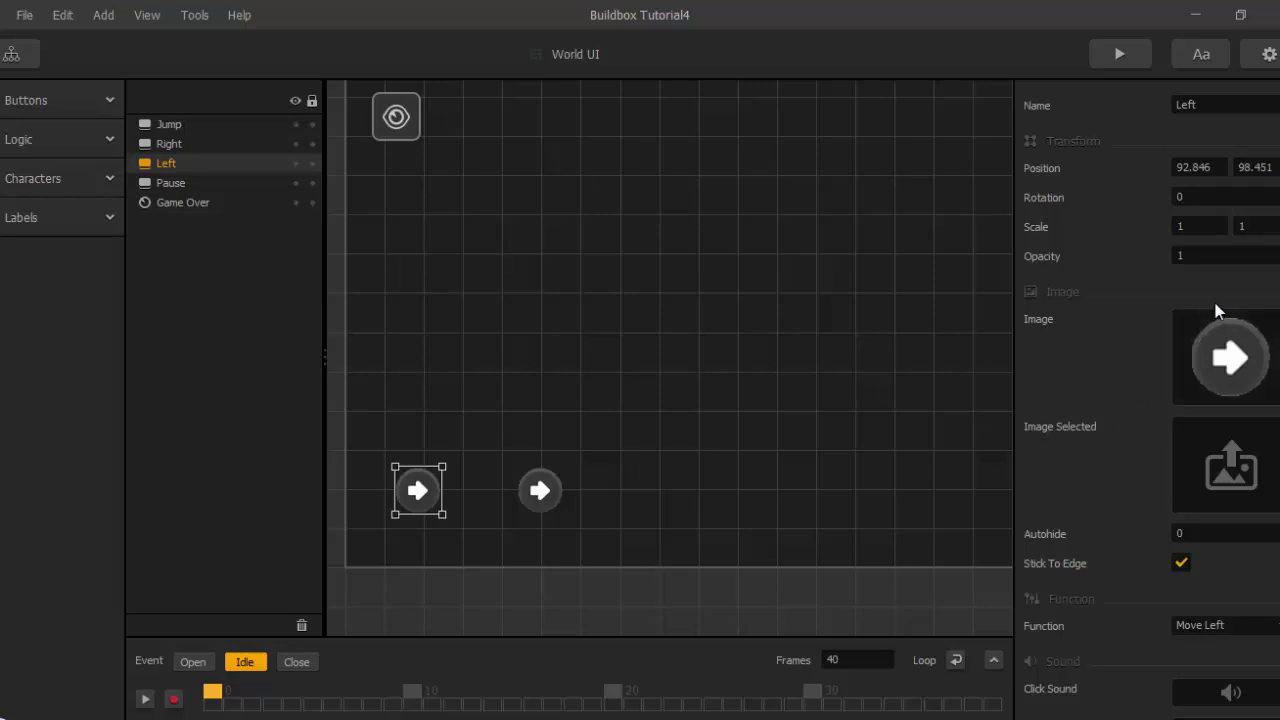
# Set the Left button's rotation to 180 so its arrow points left.
pyautogui.click(1190, 197)
pyautogui.write('1800')
pyautogui.press('Return')
pyautogui.click(1206, 197)
pyautogui.press('BackSpace')
pyautogui.press('Return')
pyautogui.click(808, 482)
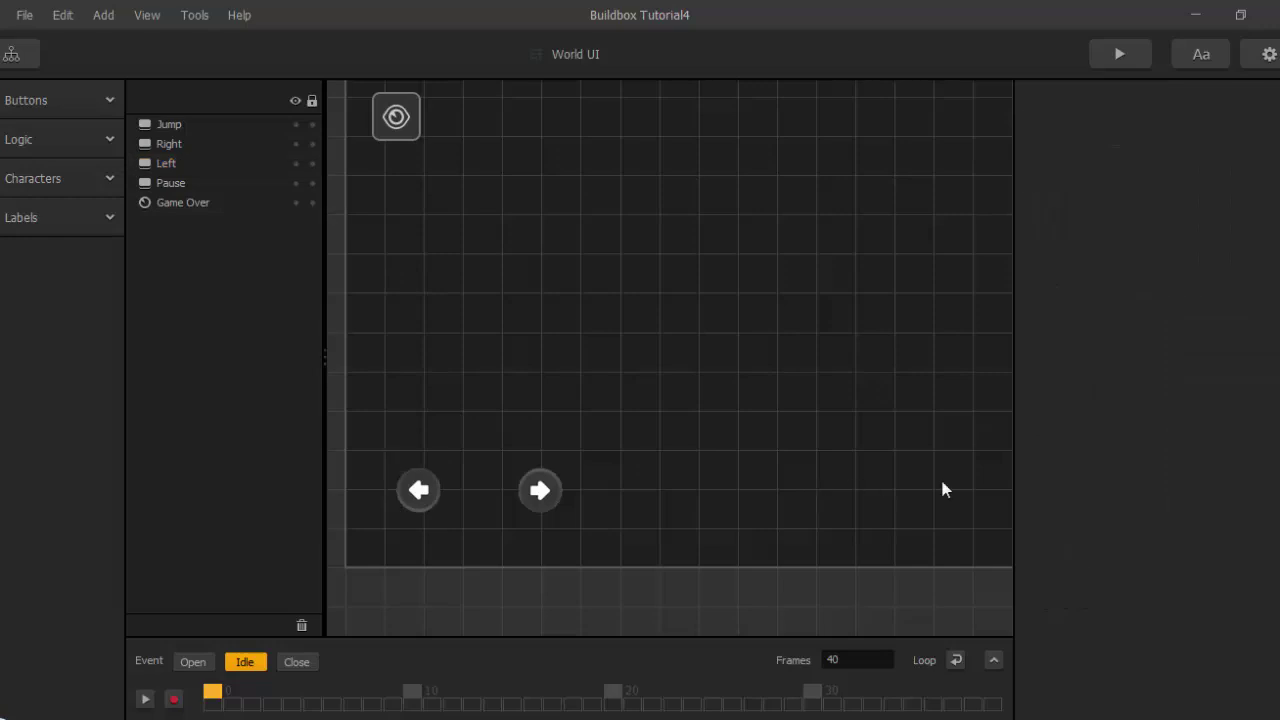
# Set the opacity of both the Left and the Right button to 0.5.
pyautogui.click(423, 502)
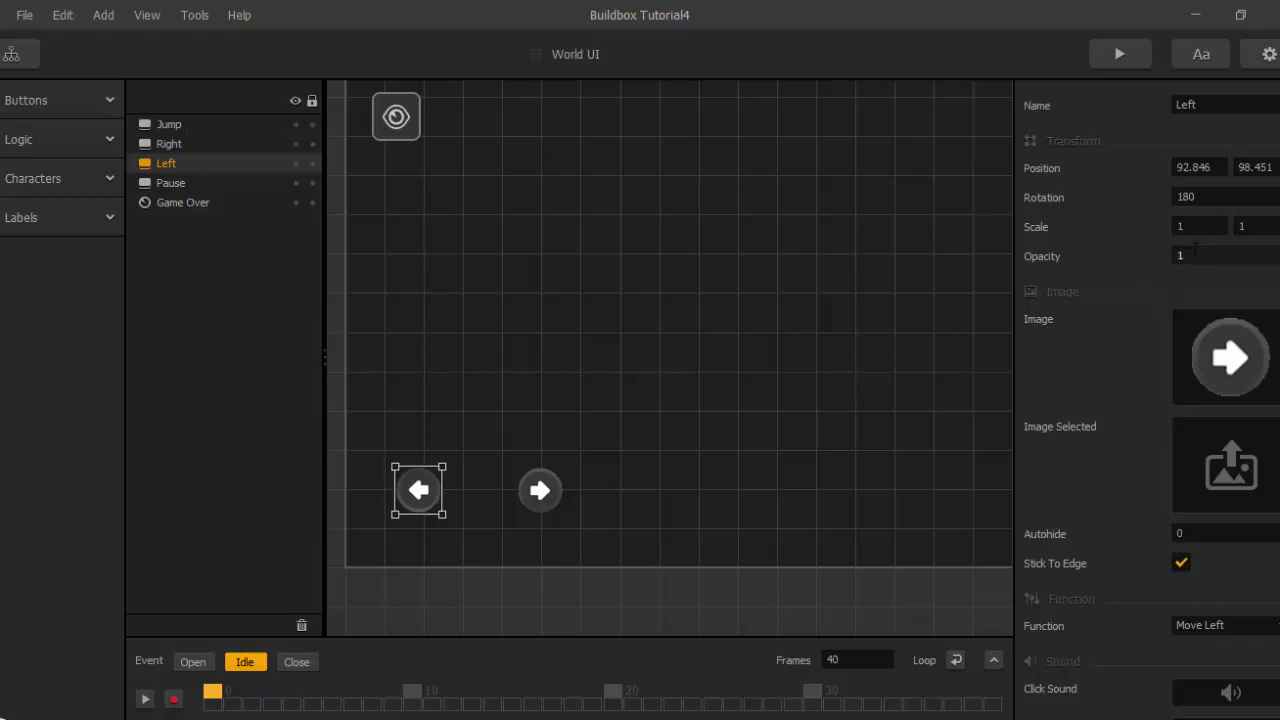
pyautogui.click(1168, 259)
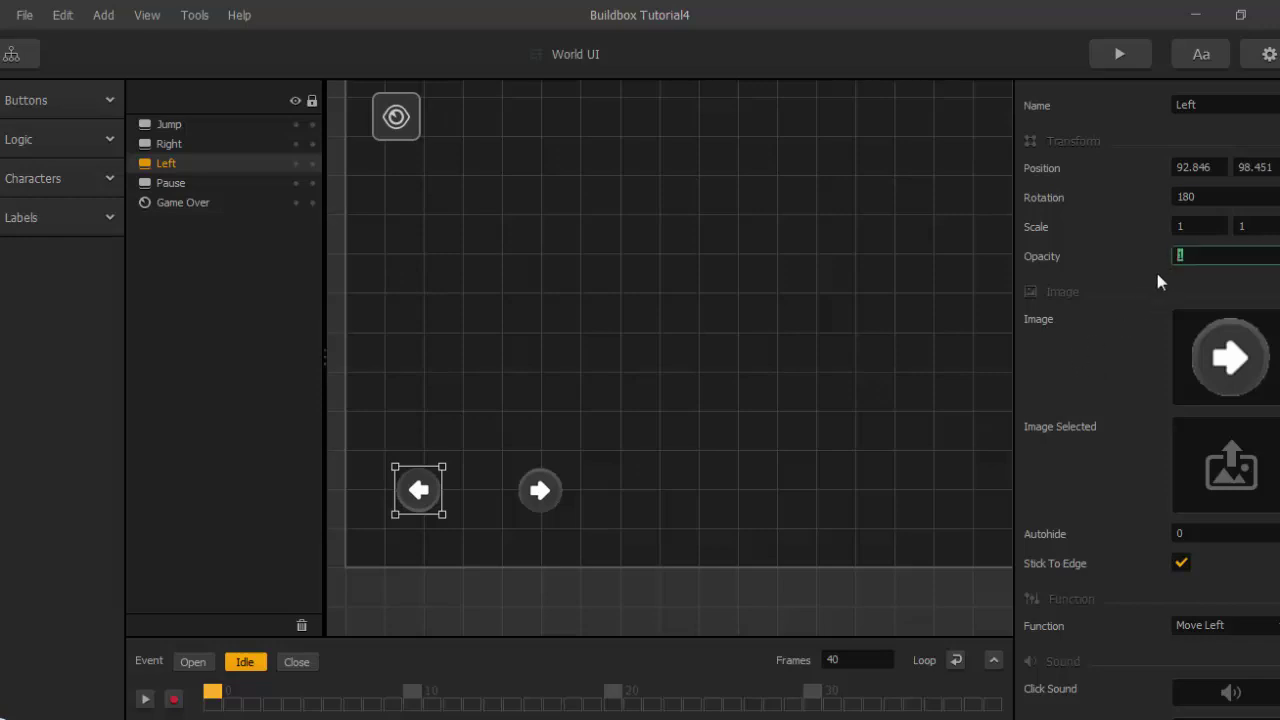
pyautogui.press('Return')
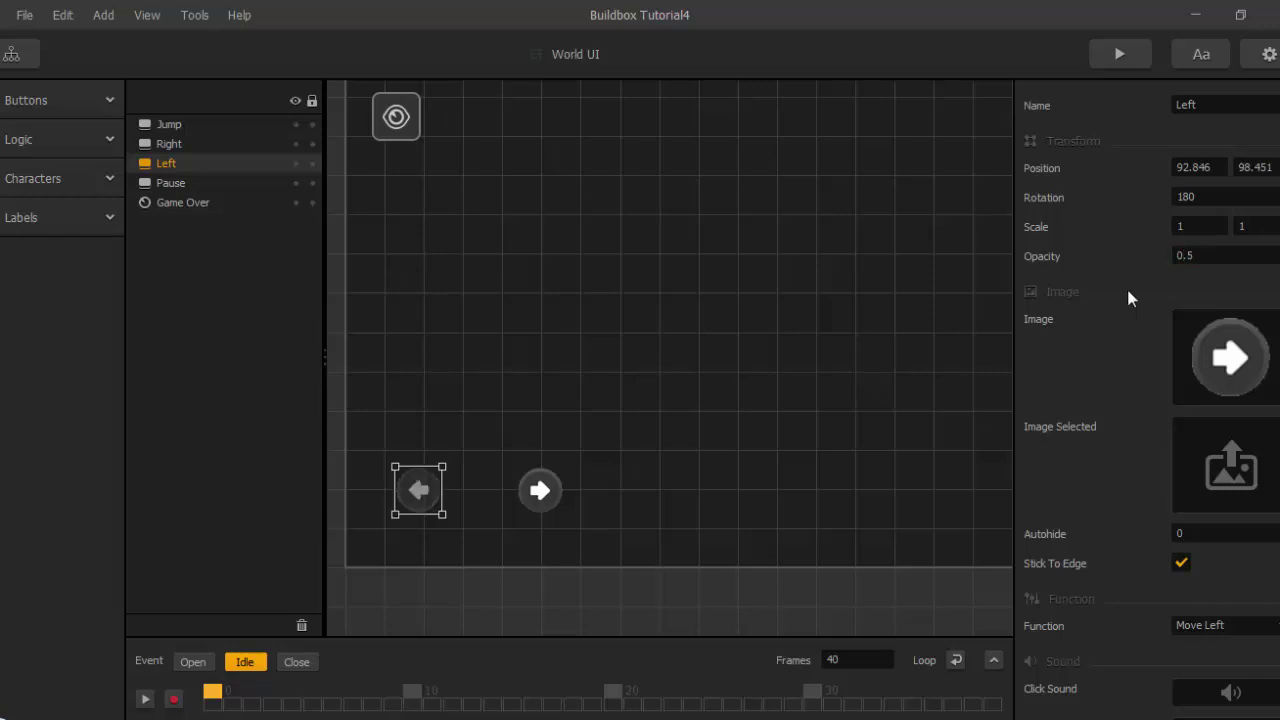
pyautogui.click(541, 496)
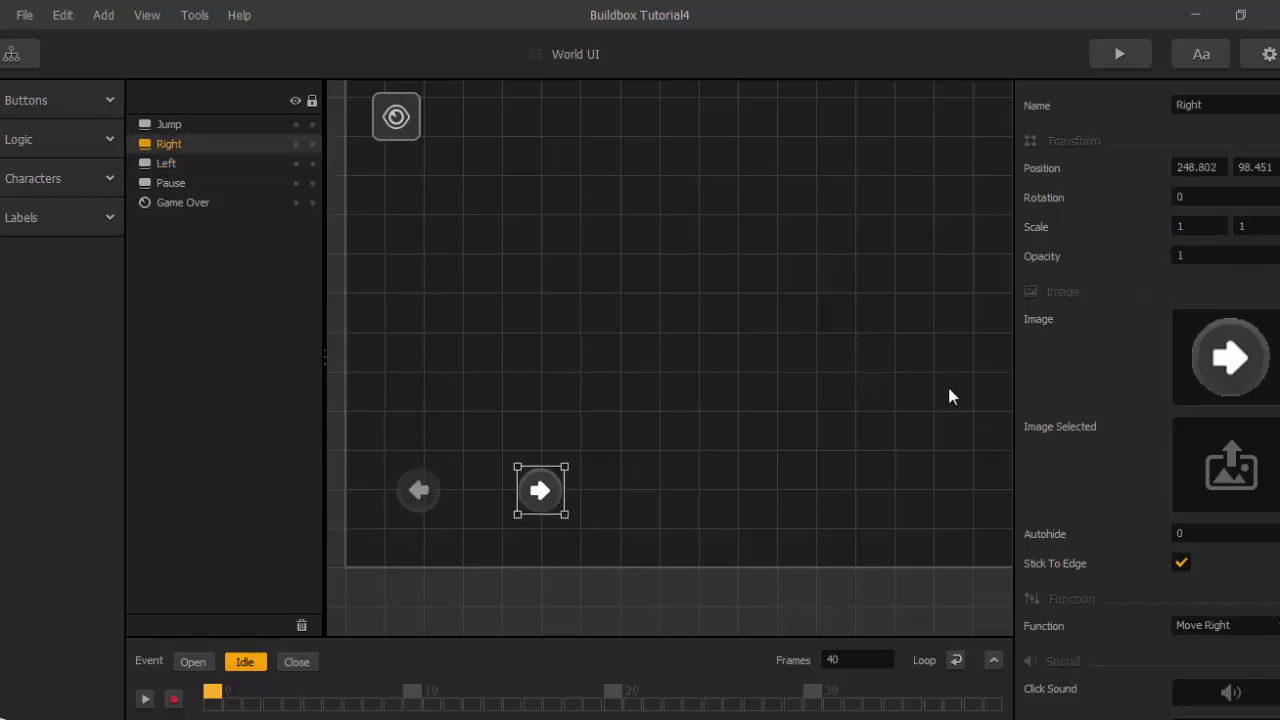
pyautogui.click(1164, 259)
pyautogui.write('0.5')
pyautogui.press('Return')
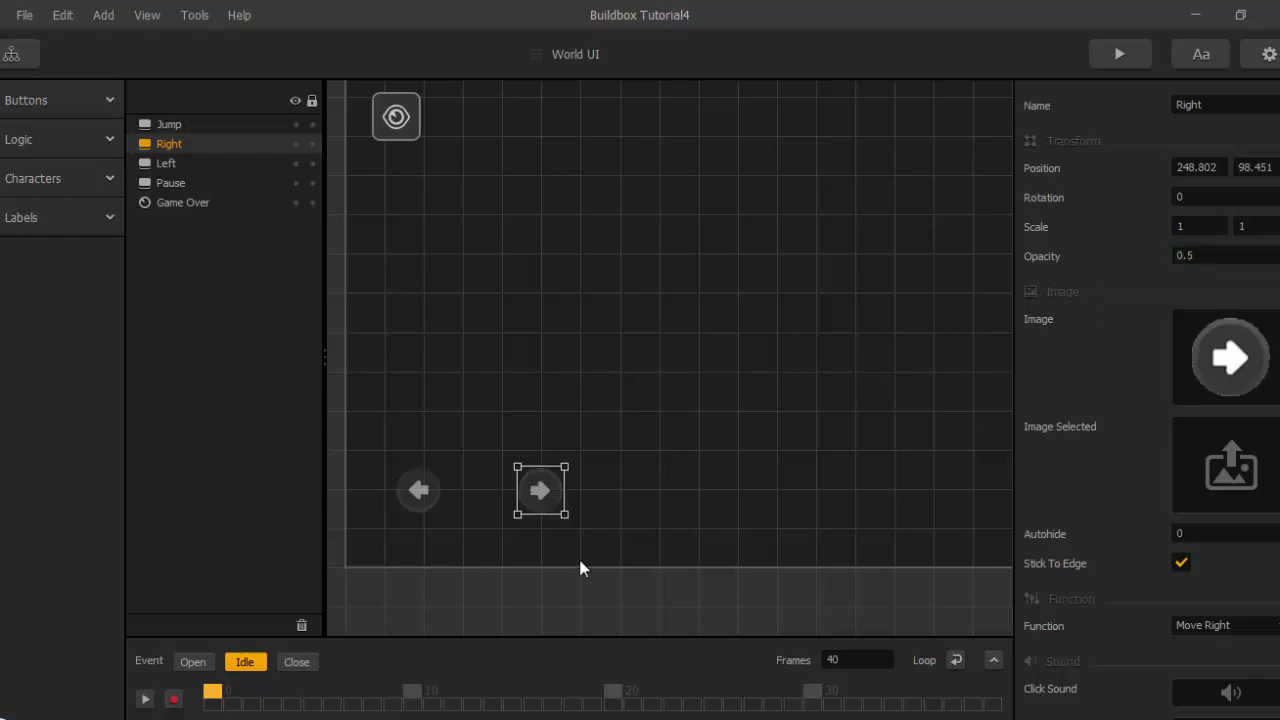
# Replace the Jump button's image with the "jump" picture from the Buildbox 2 Game Youtube folder.
pyautogui.scroll(-3, 1088, 493)
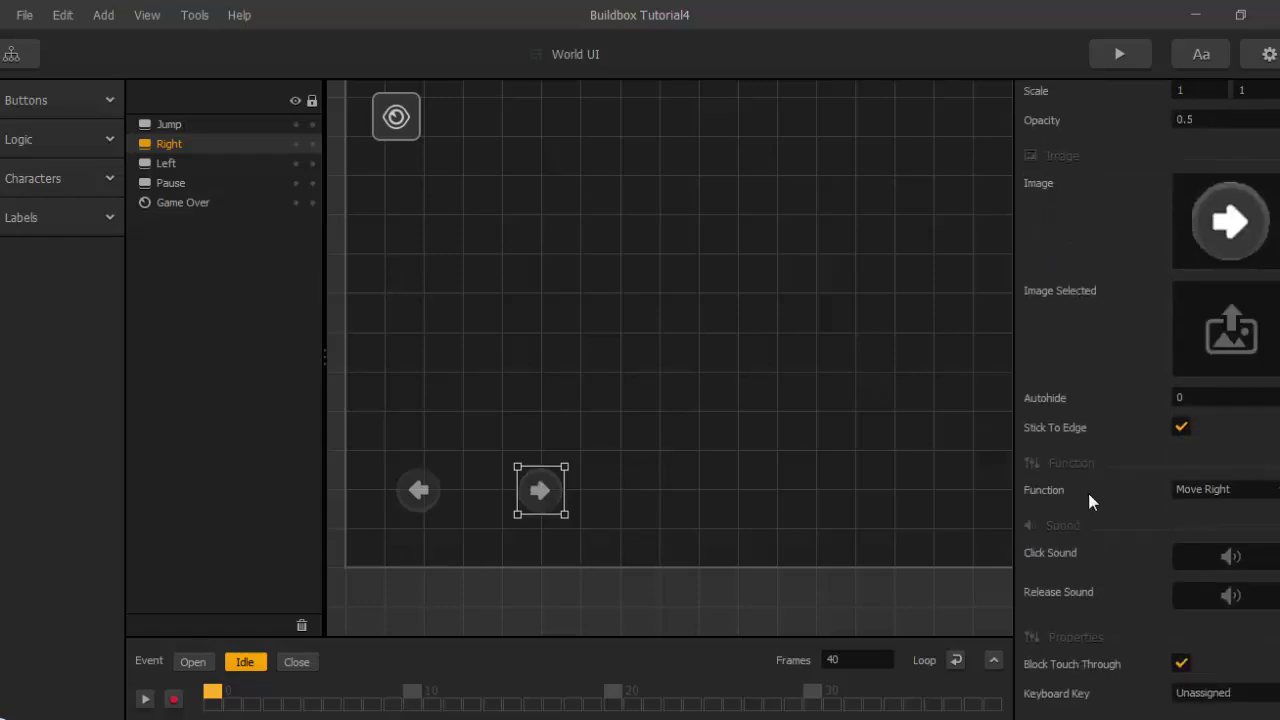
pyautogui.click(421, 499)
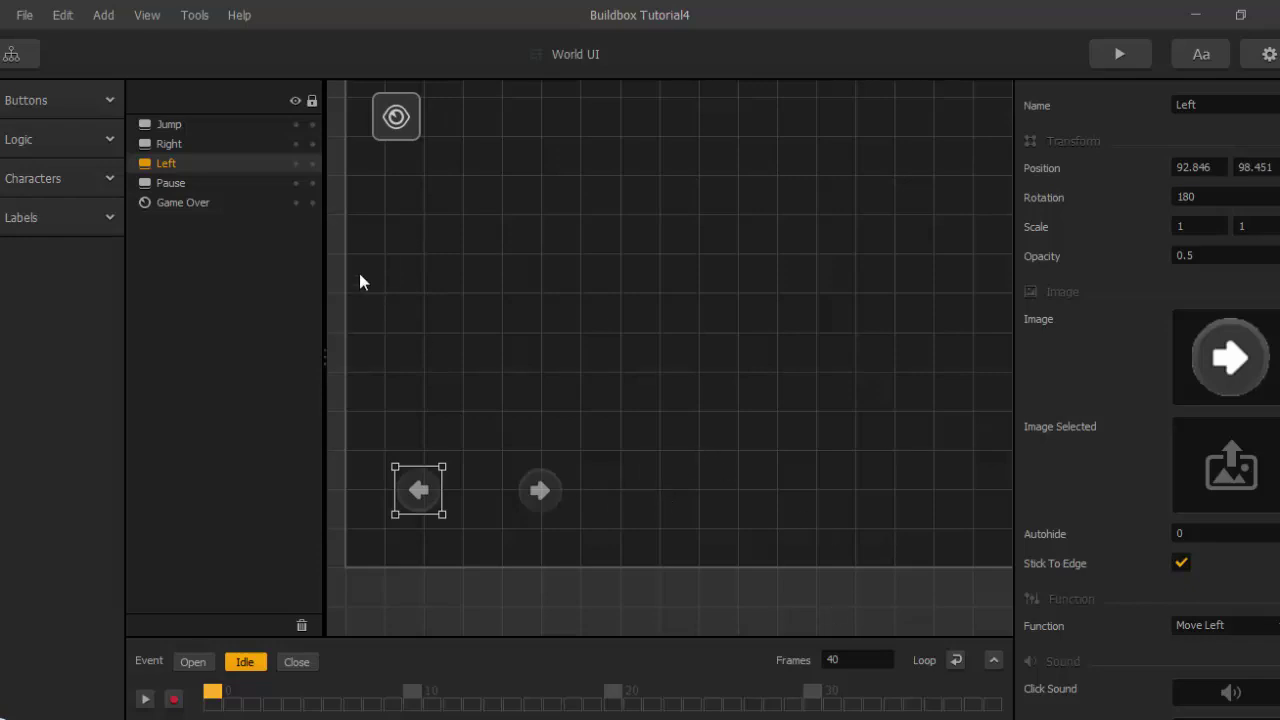
pyautogui.scroll(-4, 655, 515)
pyautogui.moveTo(738, 437); pyautogui.dragTo(572, 349, button='middle')
pyautogui.scroll(1, 701, 430)
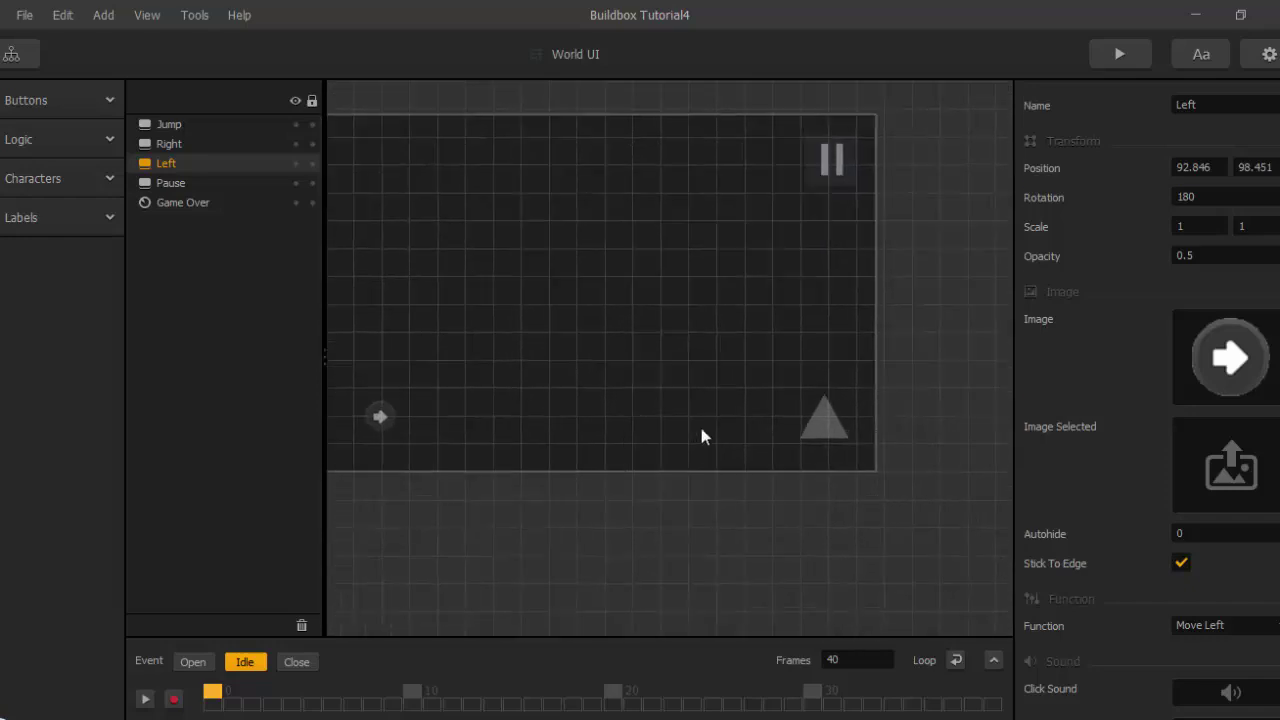
pyautogui.scroll(2, 701, 436)
pyautogui.click(873, 438)
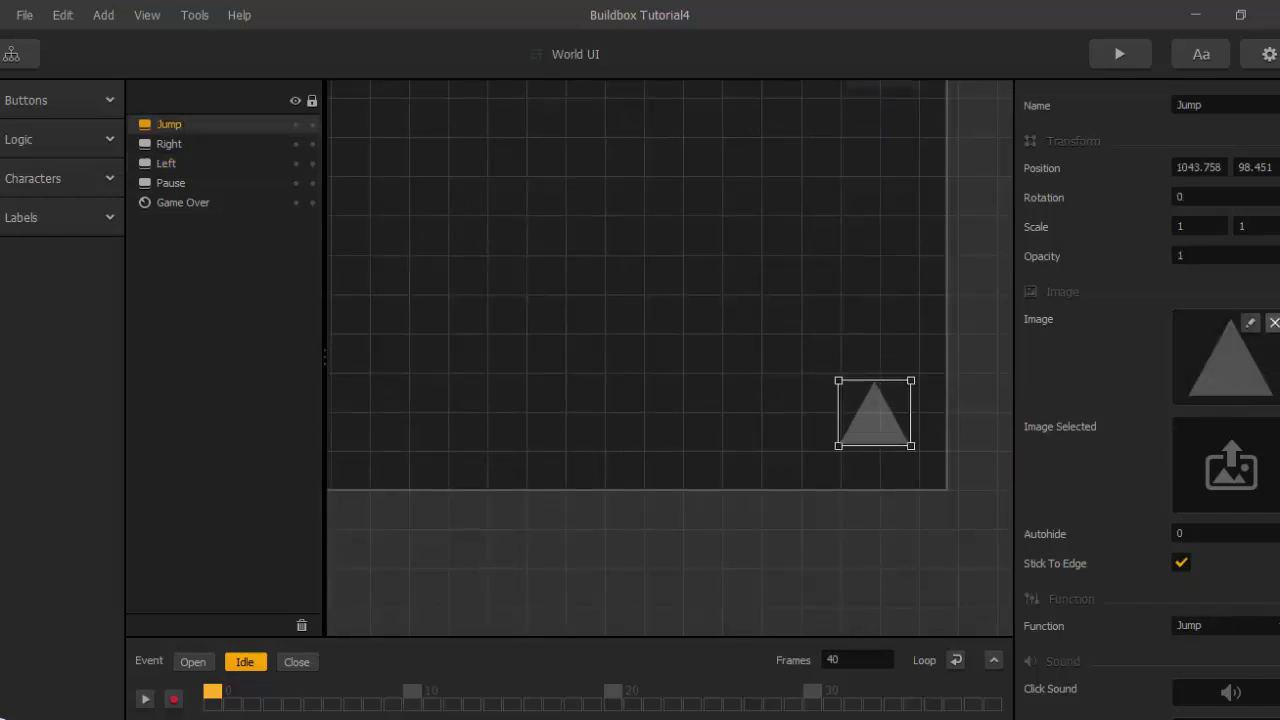
pyautogui.click(1270, 322)
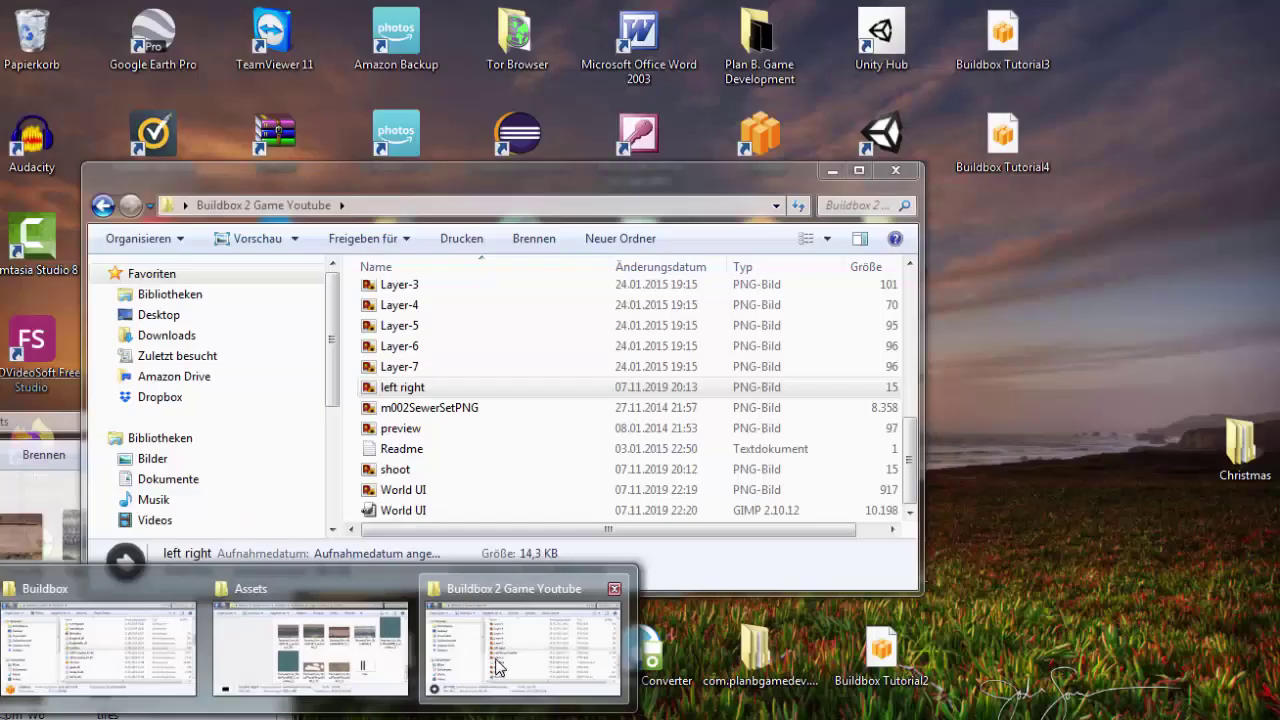
pyautogui.click(500, 663)
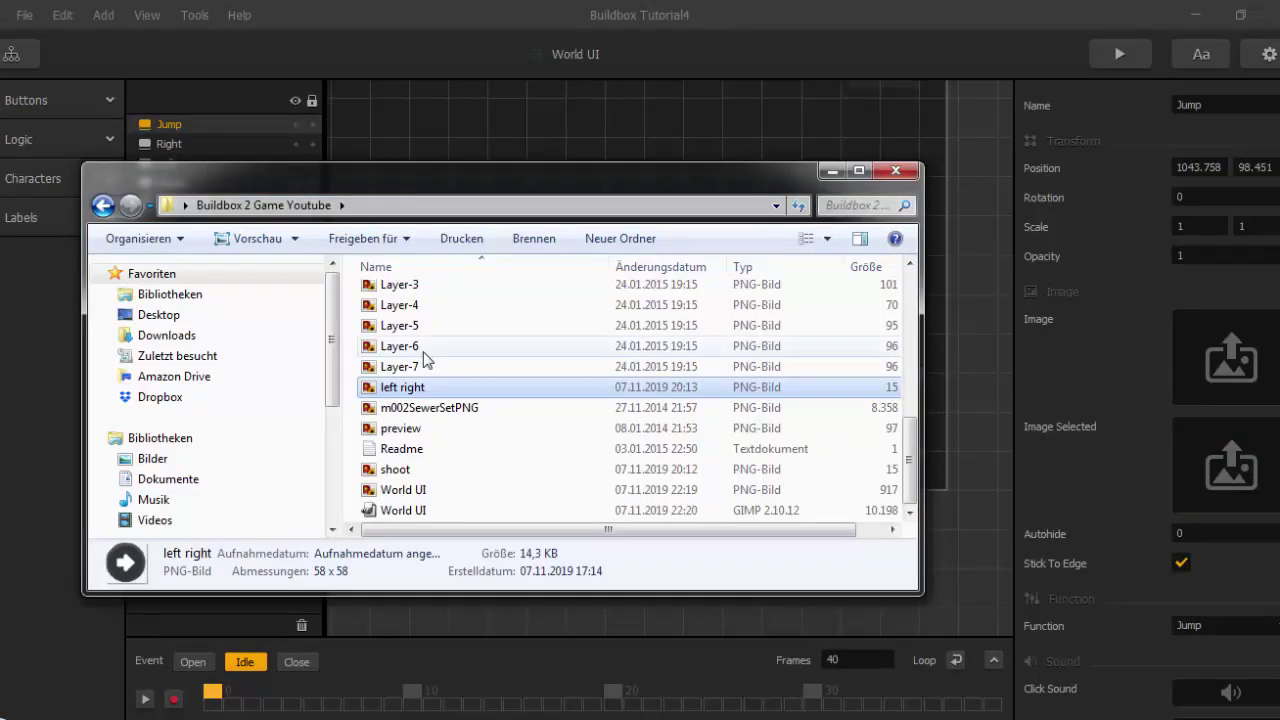
pyautogui.scroll(3, 428, 390)
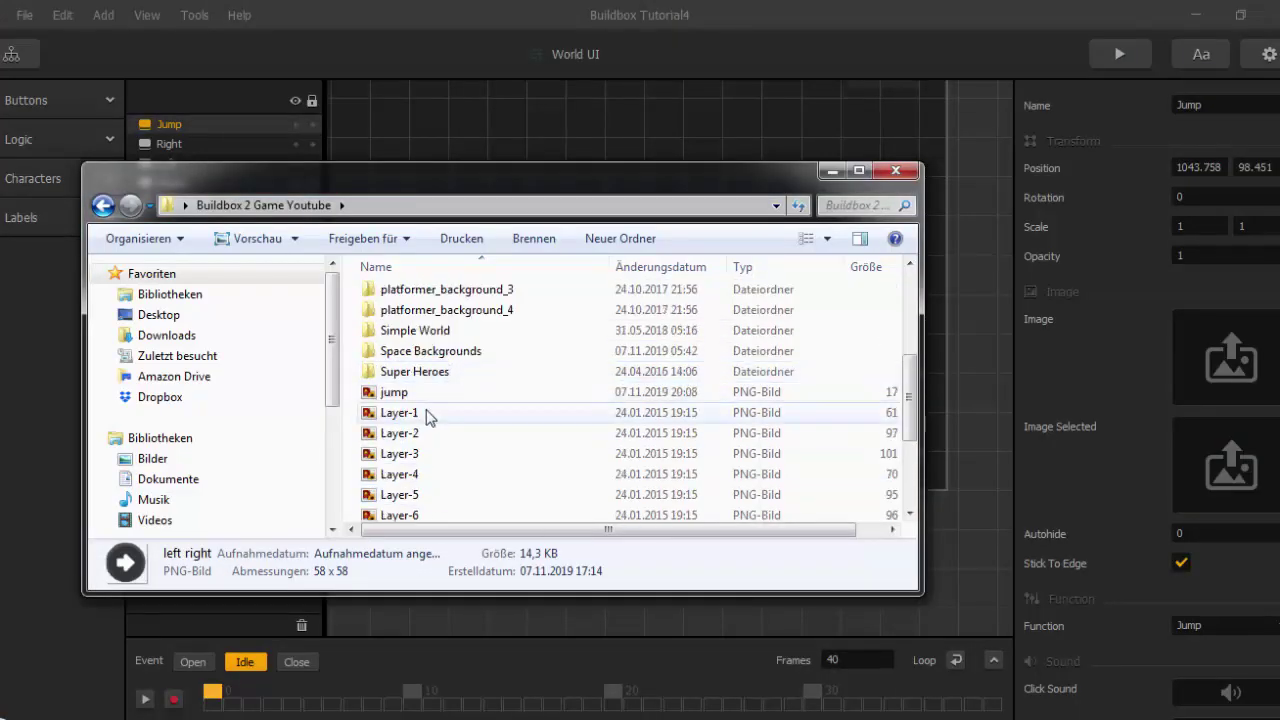
pyautogui.moveTo(392, 393); pyautogui.dragTo(1218, 378)
pyautogui.click(1110, 356)
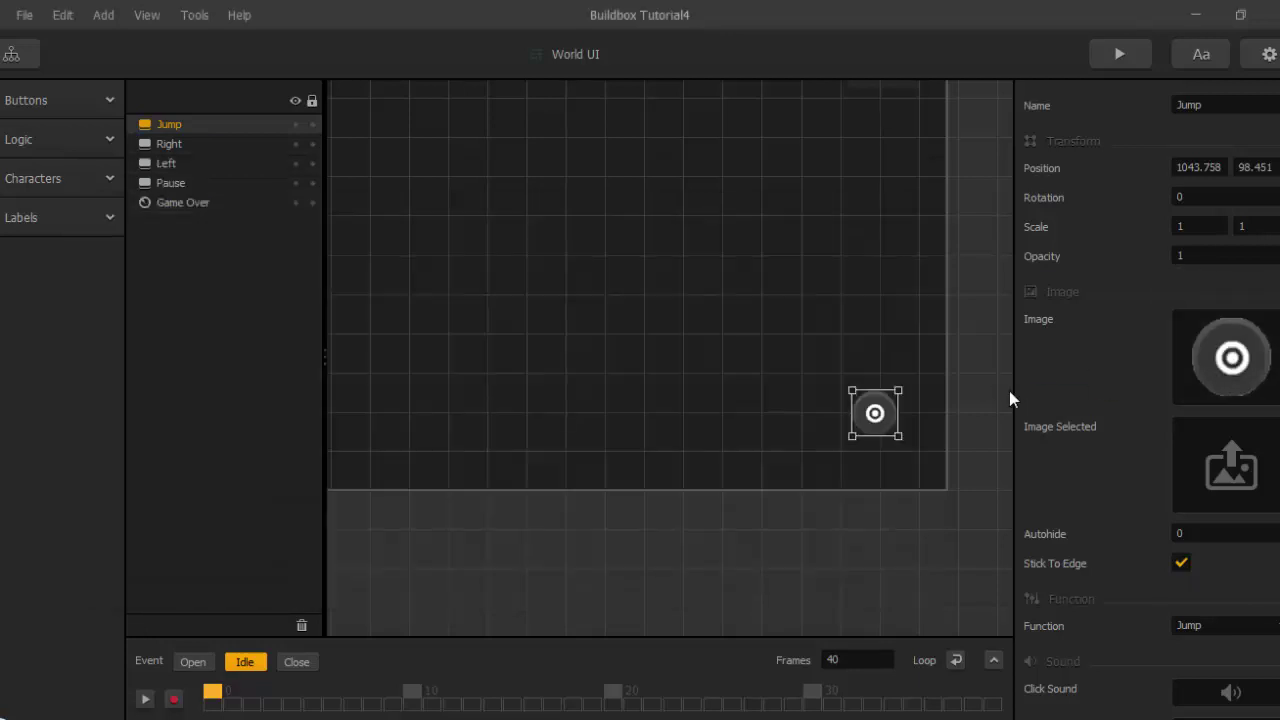
# Set the Jump button's opacity to 0.5 and move it up to about position 1033, 167.
pyautogui.scroll(-3, 774, 437)
pyautogui.click(1190, 255)
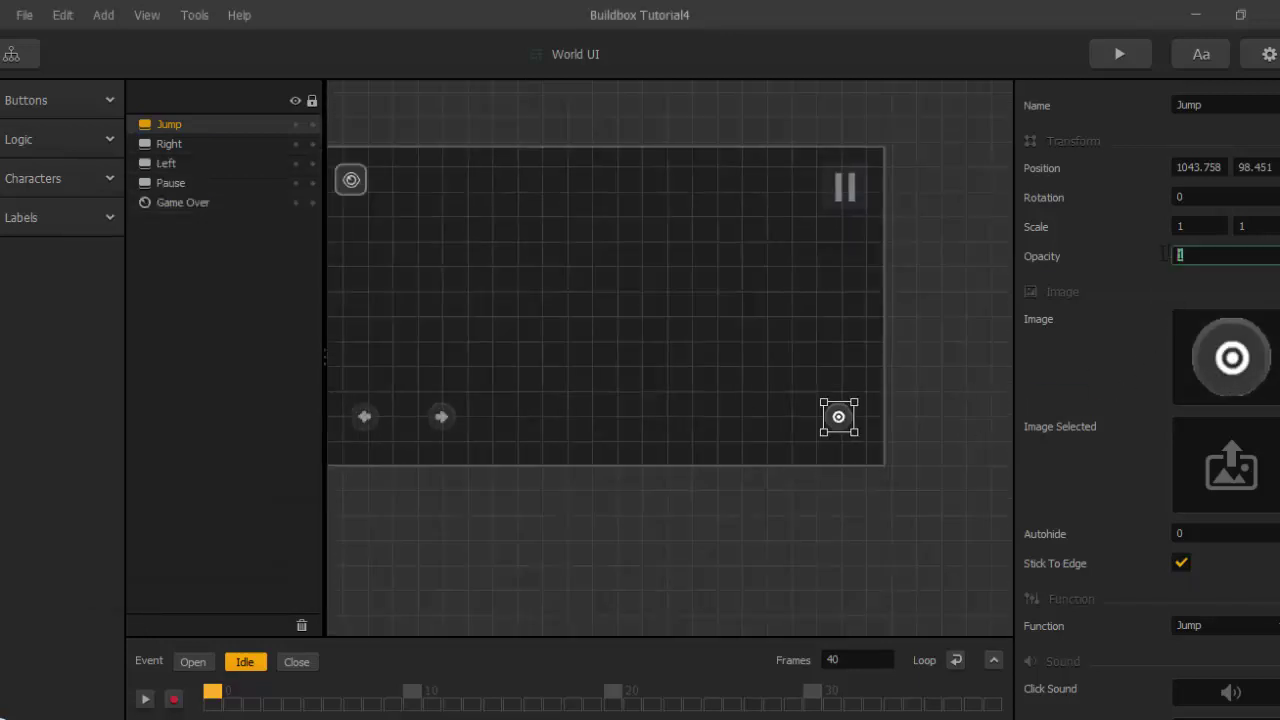
pyautogui.write('0.5')
pyautogui.press('Return')
pyautogui.scroll(1, 904, 428)
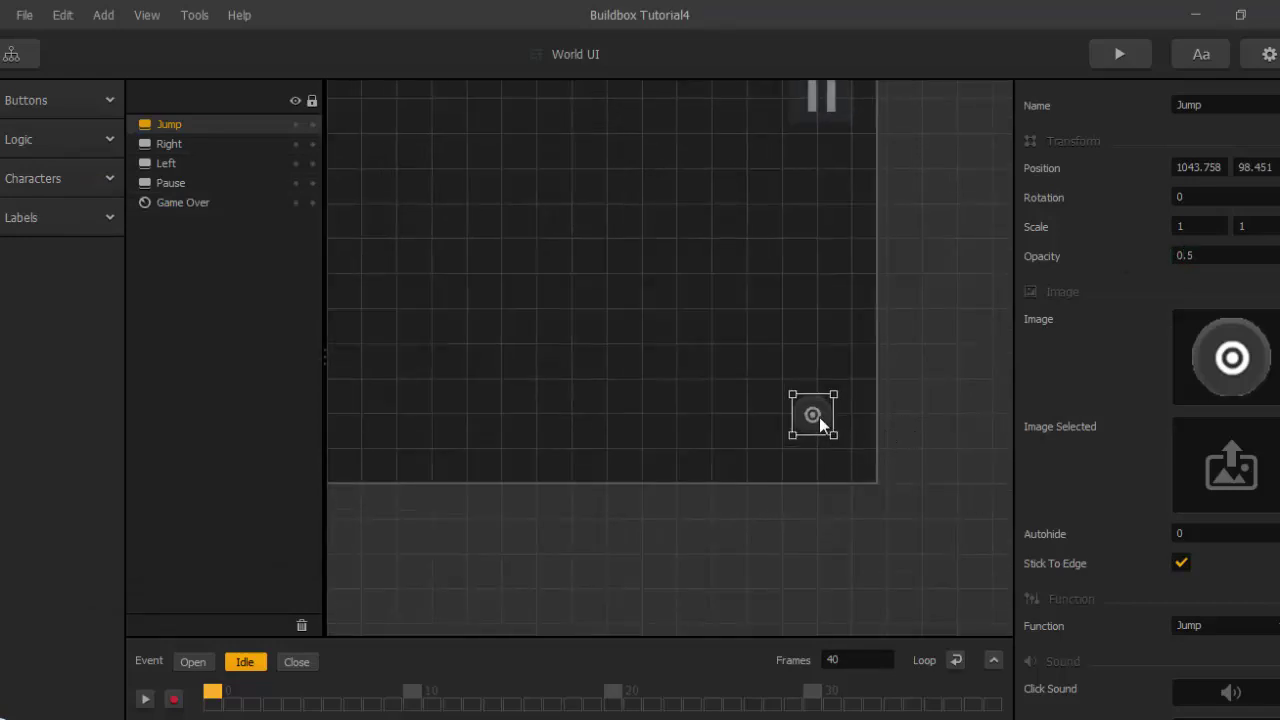
pyautogui.moveTo(819, 417); pyautogui.dragTo(811, 369)
pyautogui.scroll(-2, 626, 494)
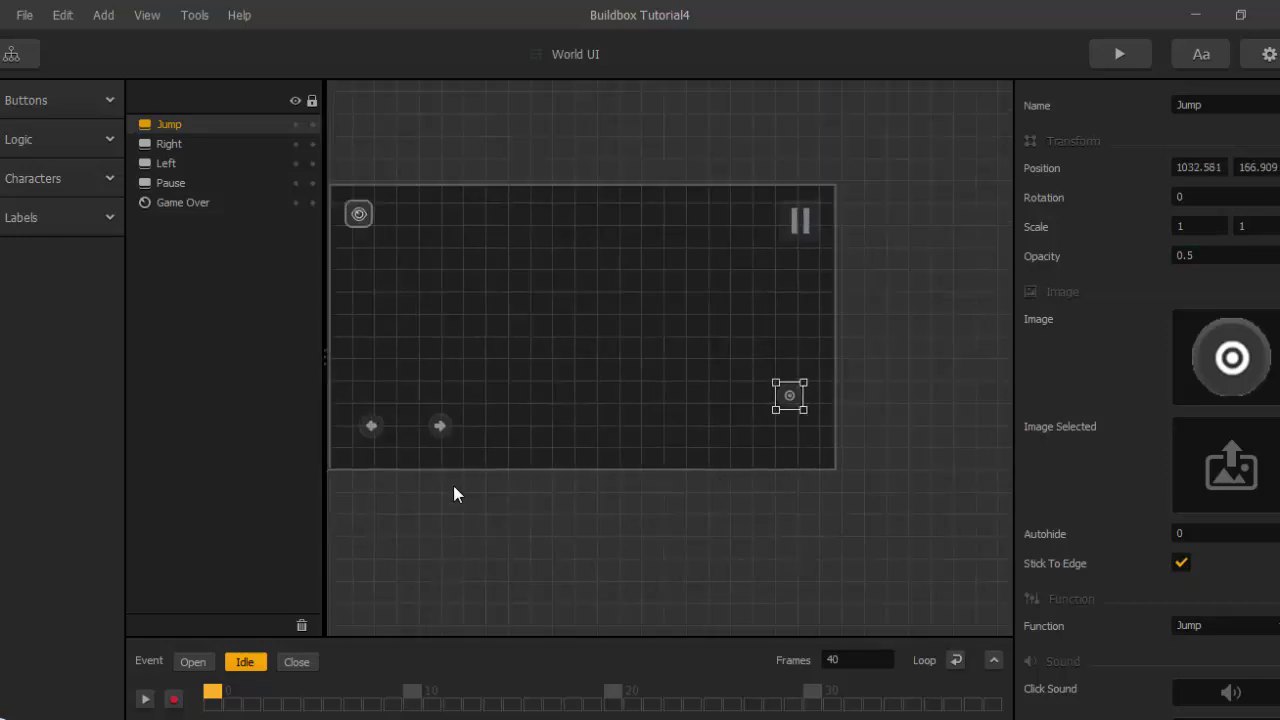
# Add a Character Button beside the Jump button at about 881, 118 and give it the "shoot" picture as its image.
pyautogui.scroll(1, 462, 491)
pyautogui.click(90, 178)
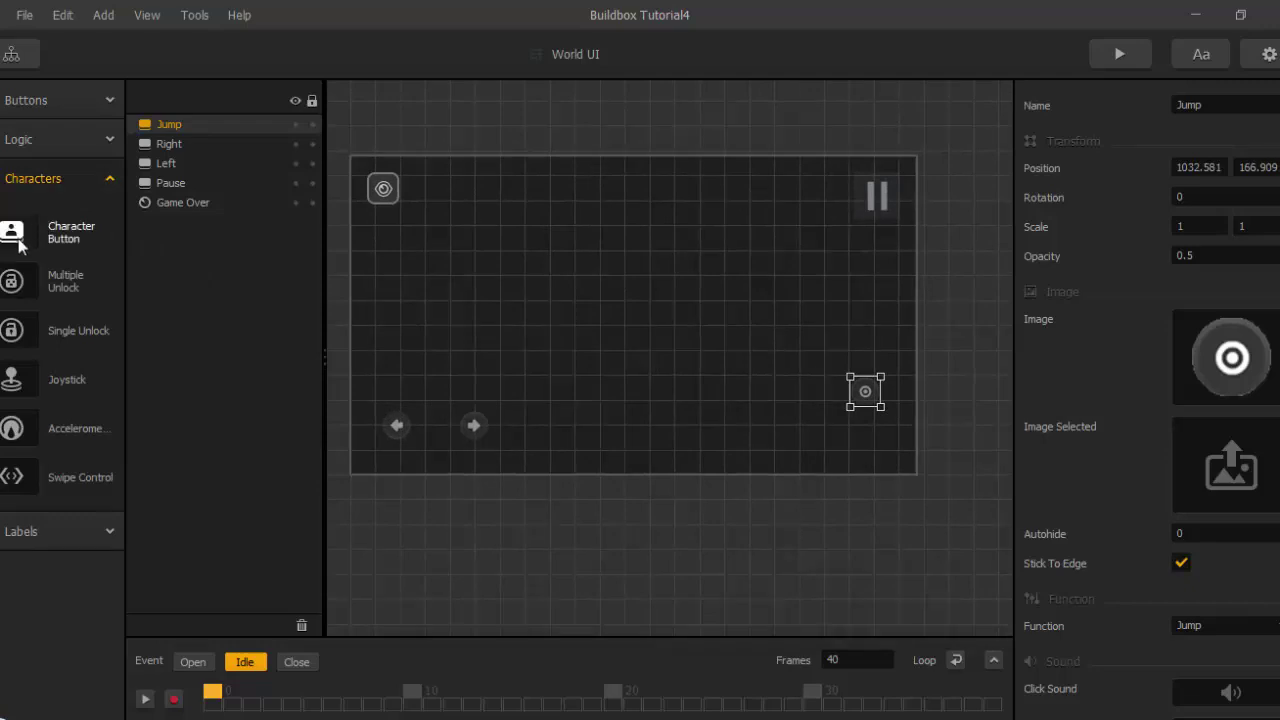
pyautogui.moveTo(8, 240); pyautogui.dragTo(790, 417)
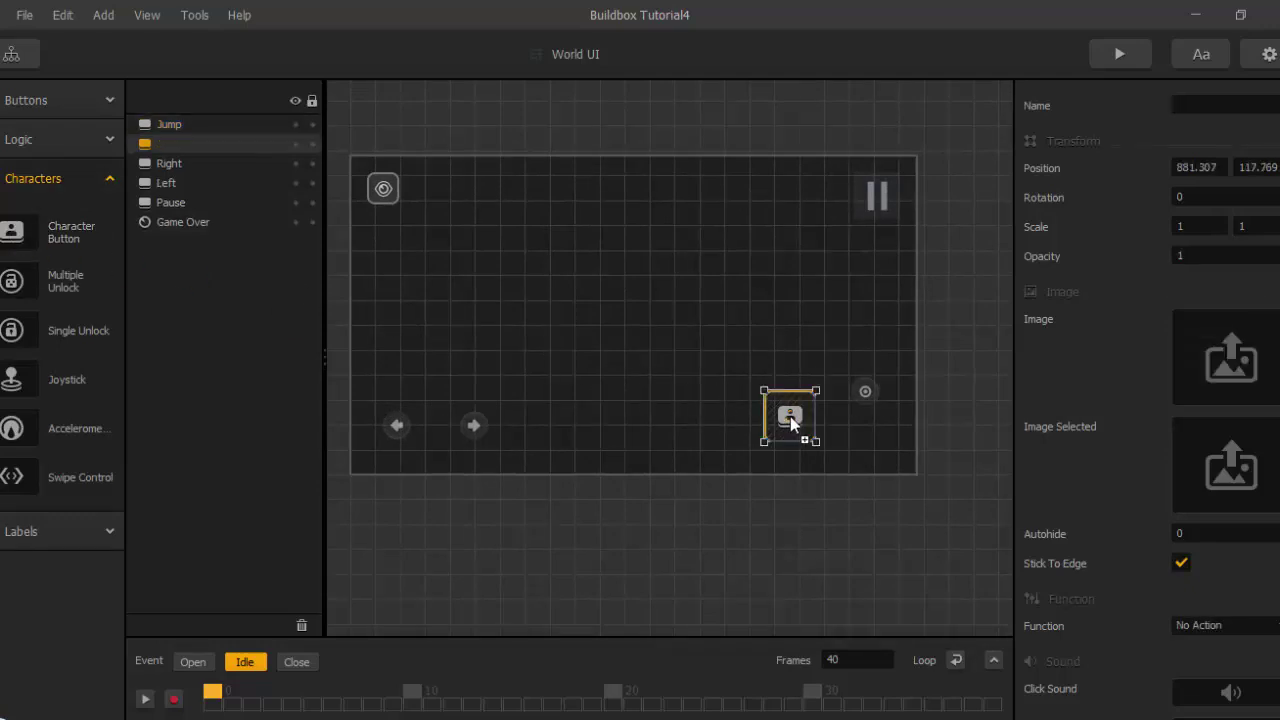
pyautogui.moveTo(222, 700)
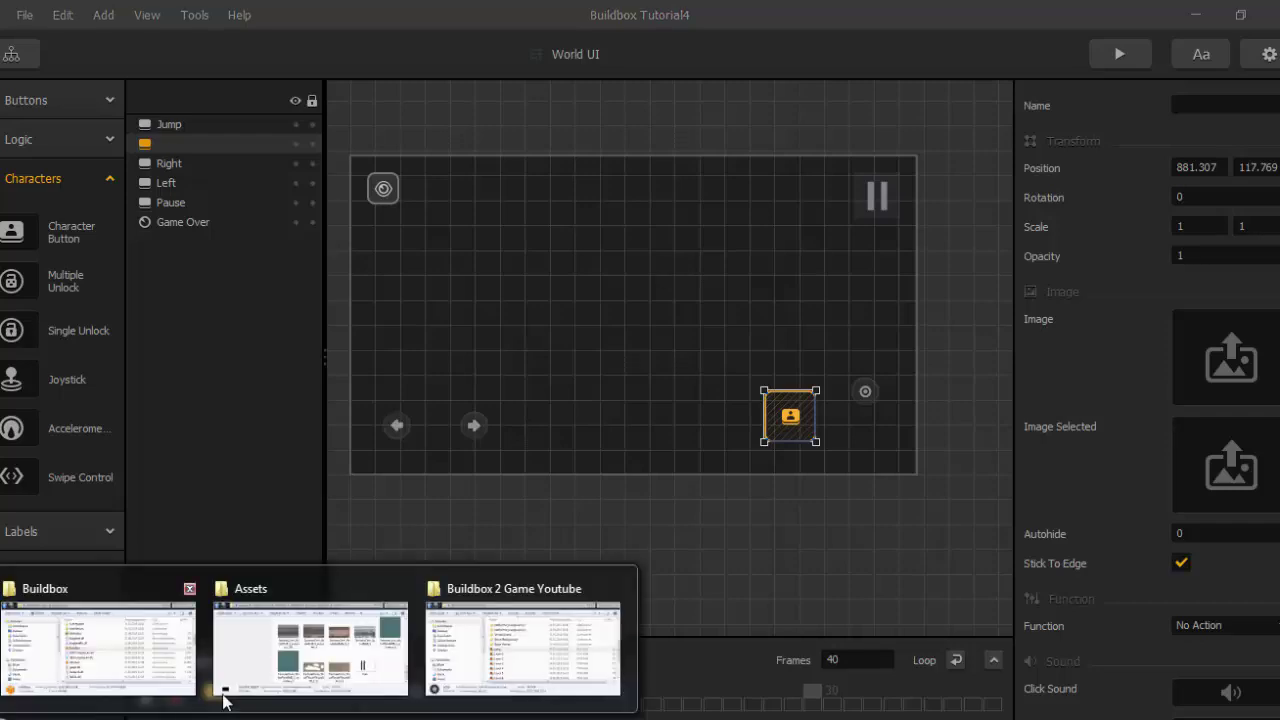
pyautogui.click(515, 646)
pyautogui.scroll(-2, 430, 450)
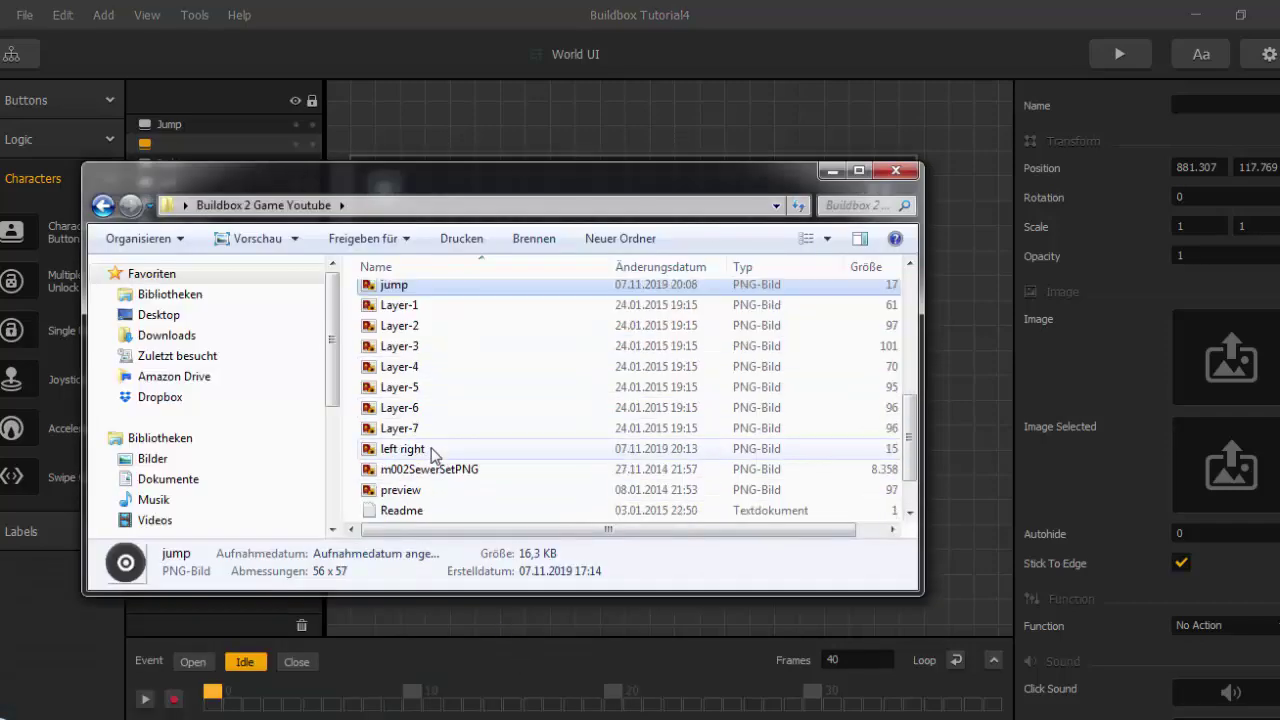
pyautogui.scroll(-1, 432, 455)
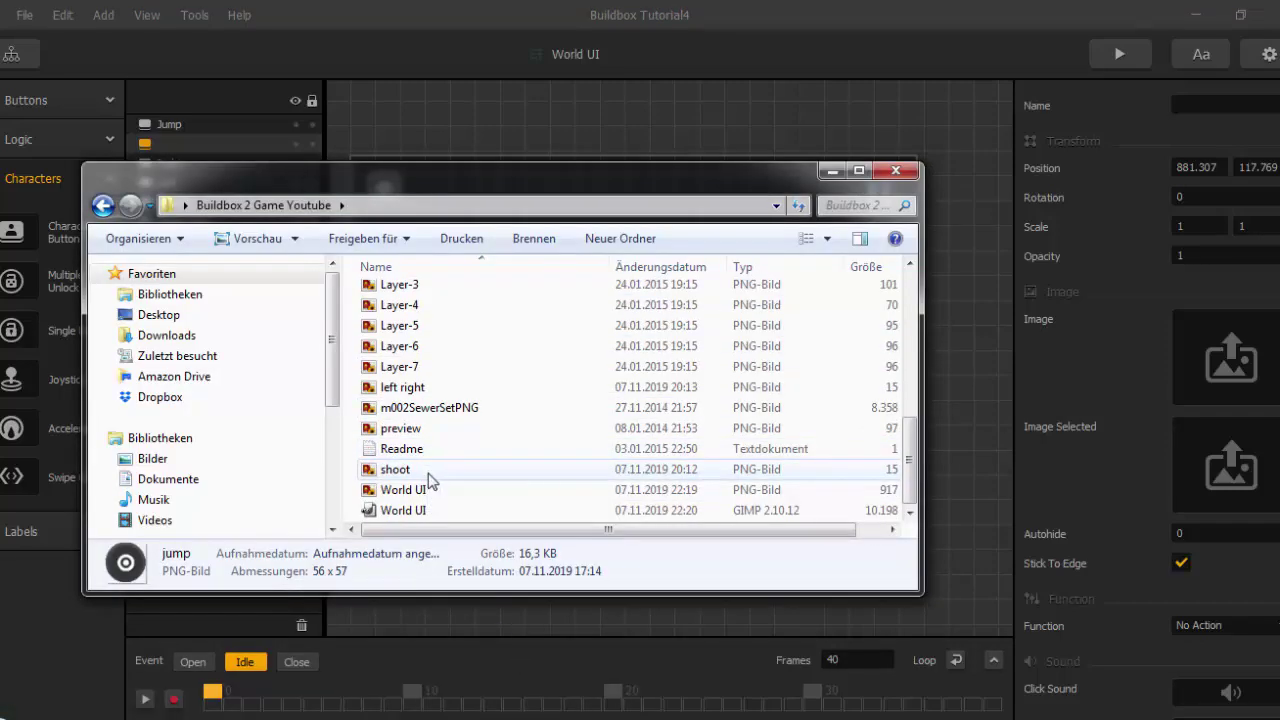
pyautogui.moveTo(430, 481); pyautogui.dragTo(1226, 363)
pyautogui.click(1076, 360)
# Move the new character button to about position 905, 120 and set its function to Shoot.
pyautogui.scroll(3, 821, 437)
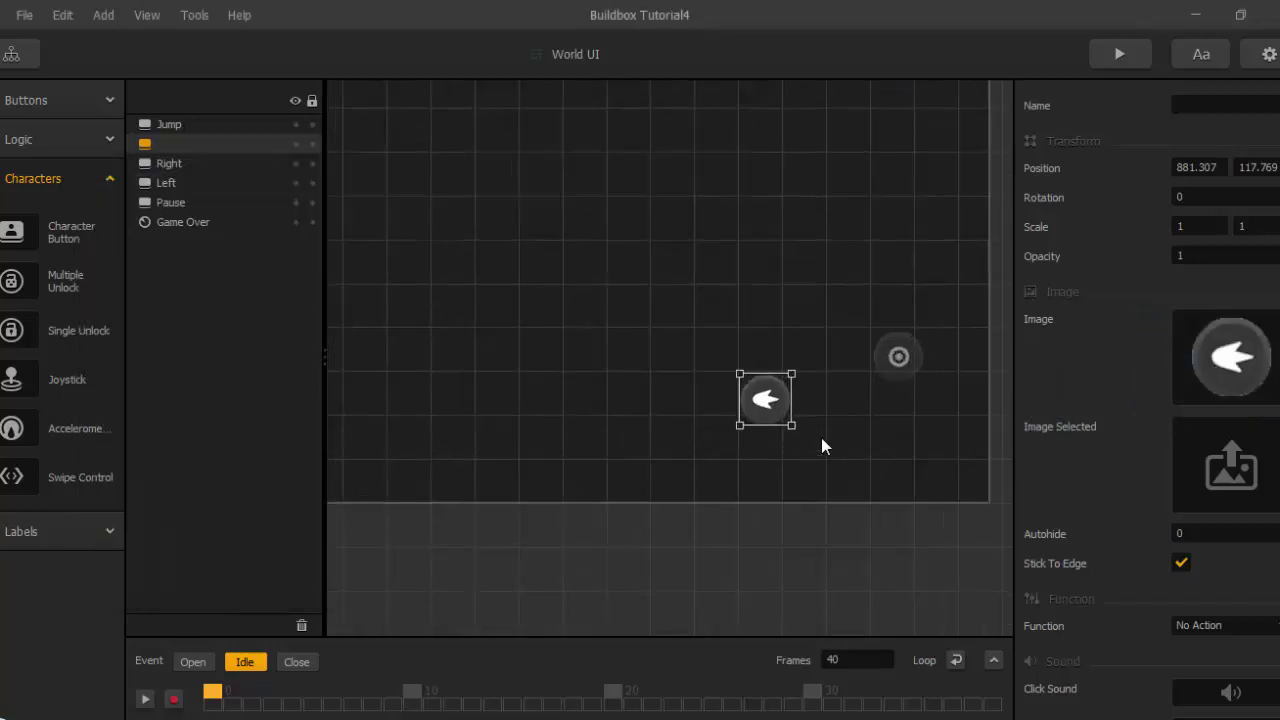
pyautogui.moveTo(773, 402); pyautogui.dragTo(794, 401)
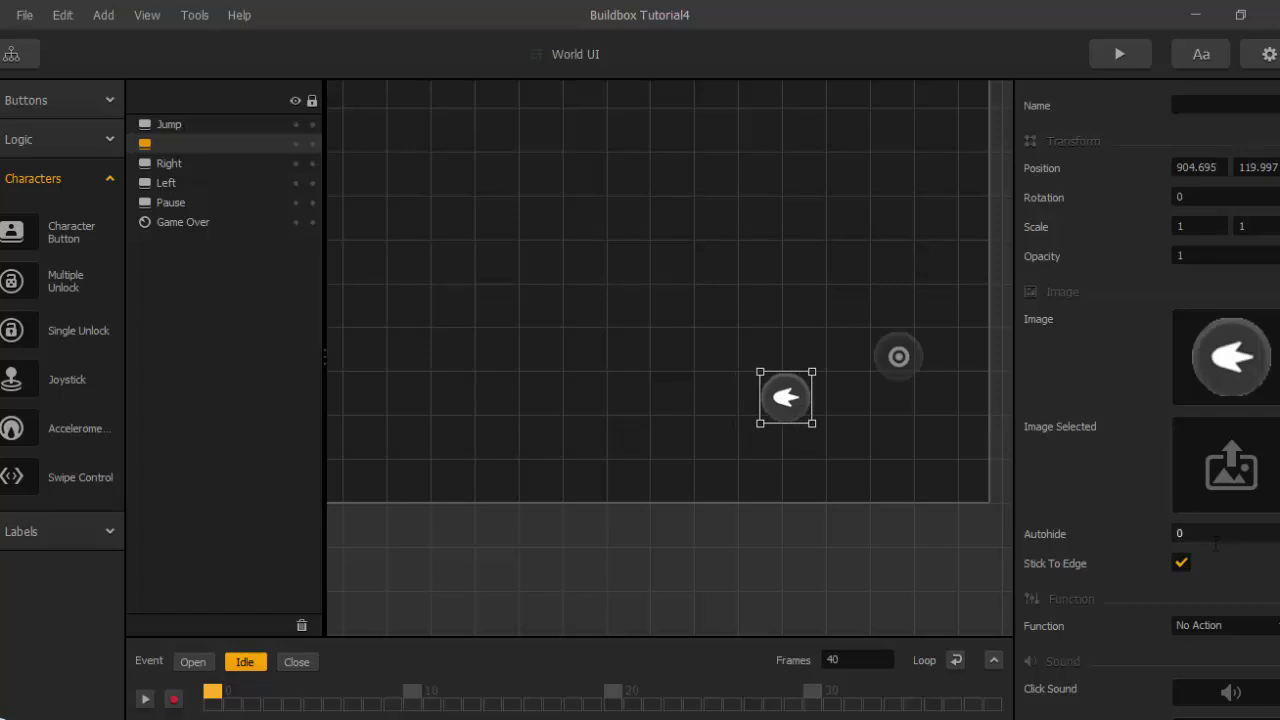
pyautogui.click(1217, 630)
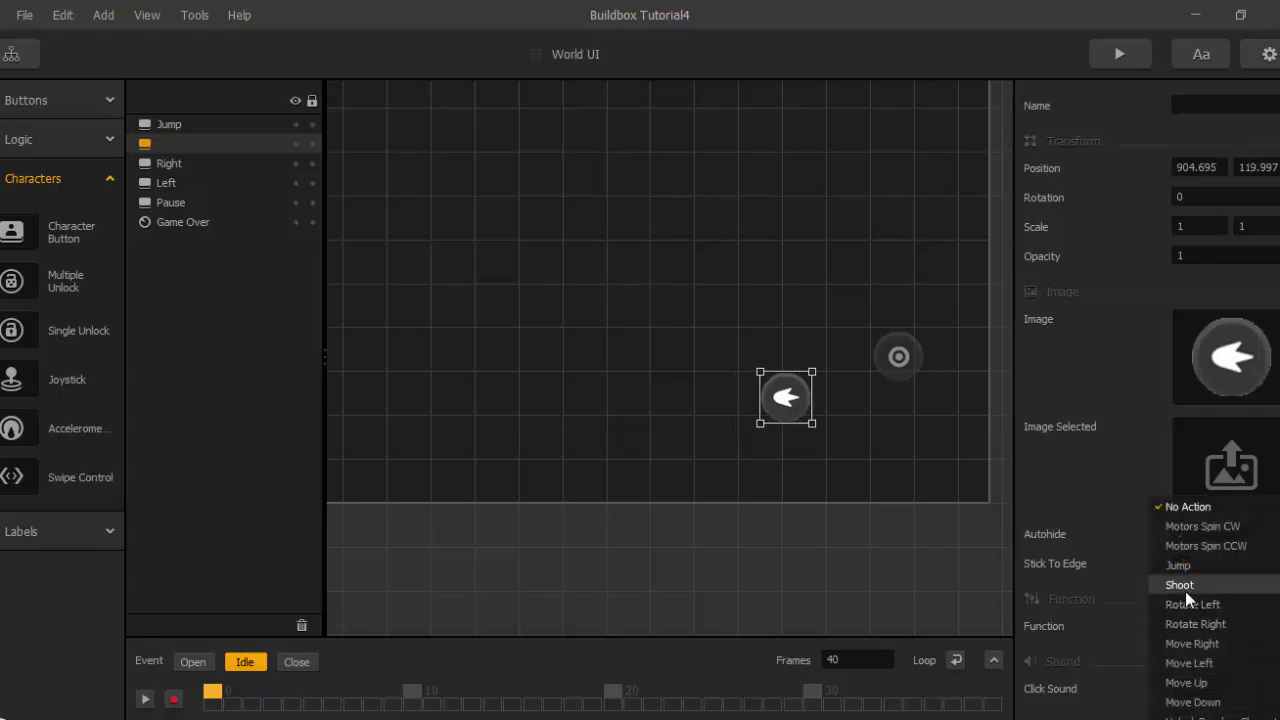
pyautogui.click(1185, 587)
pyautogui.scroll(-3, 974, 562)
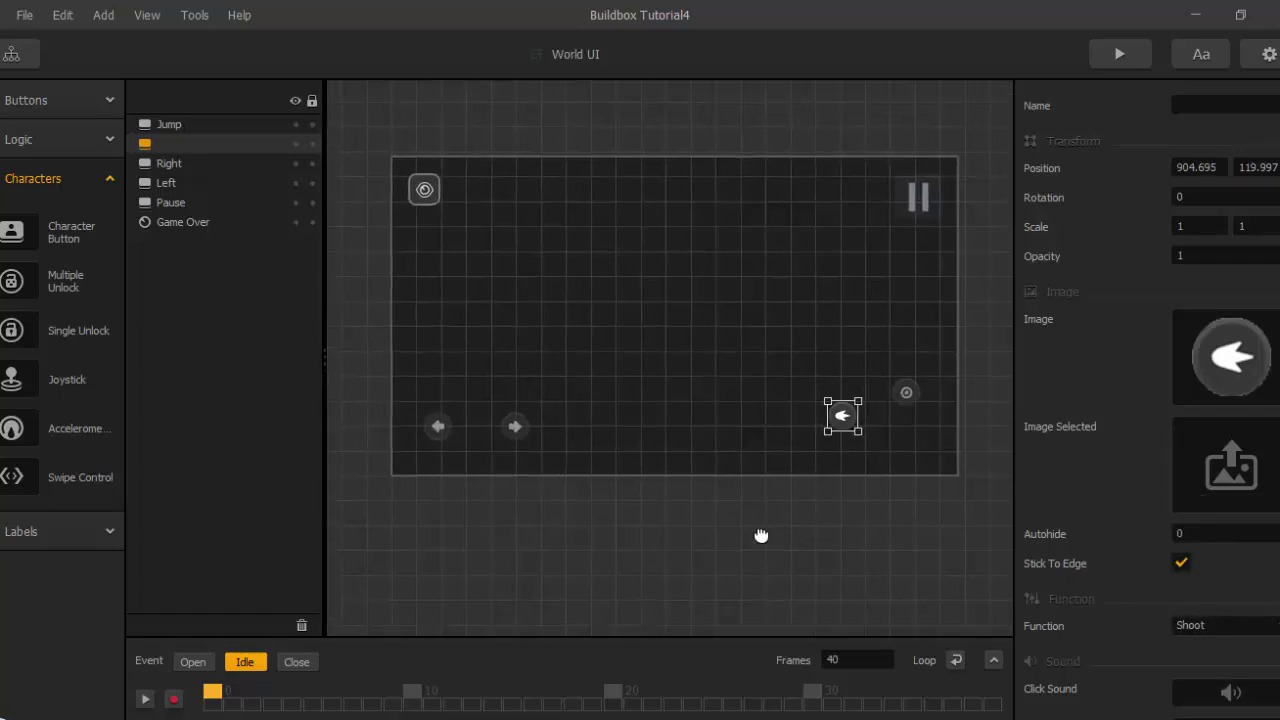
pyautogui.moveTo(806, 324); pyautogui.dragTo(782, 342, button='middle')
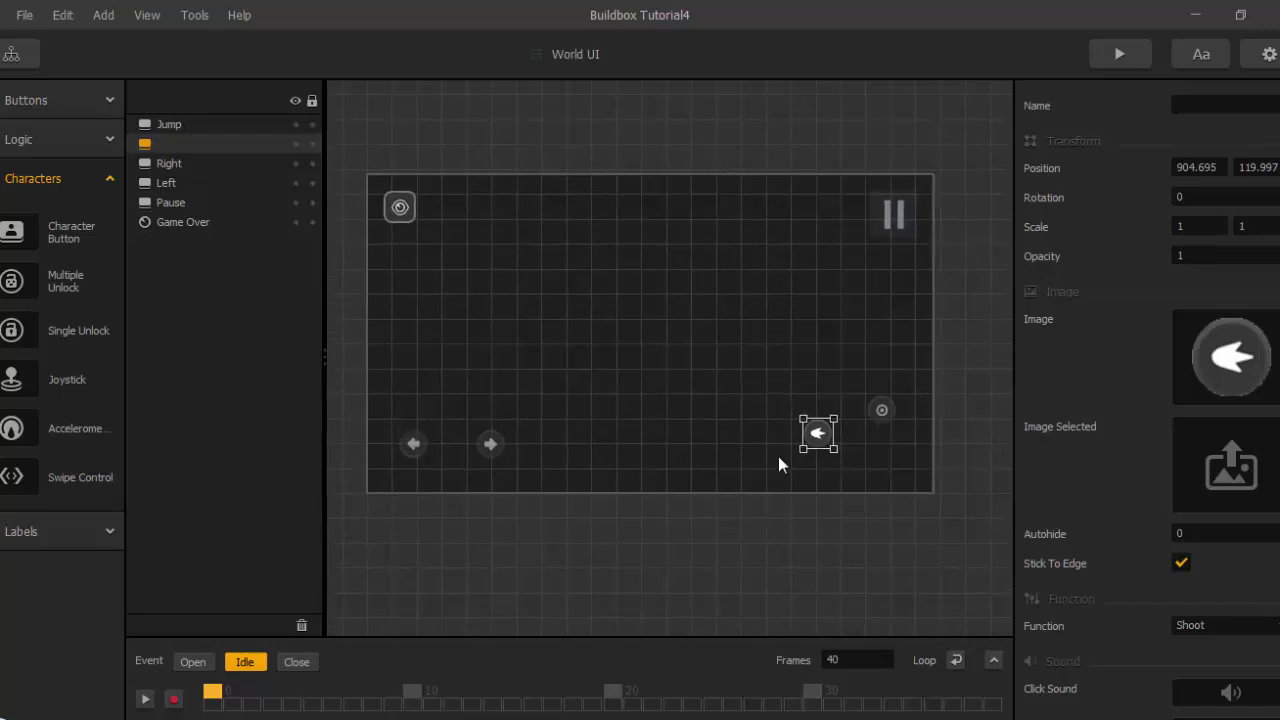
# Open World 1's Start section from the Game Mind Map and hide the orange link markers in the scene.
pyautogui.click(12, 54)
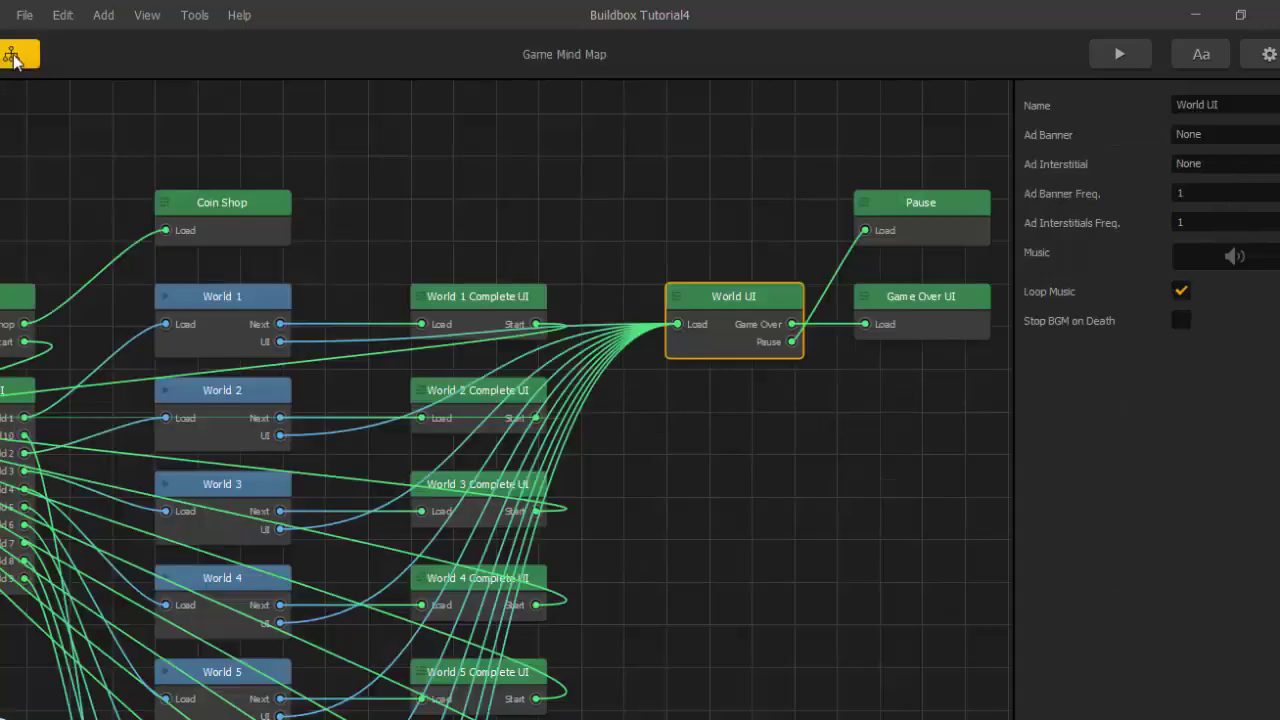
pyautogui.click(233, 306)
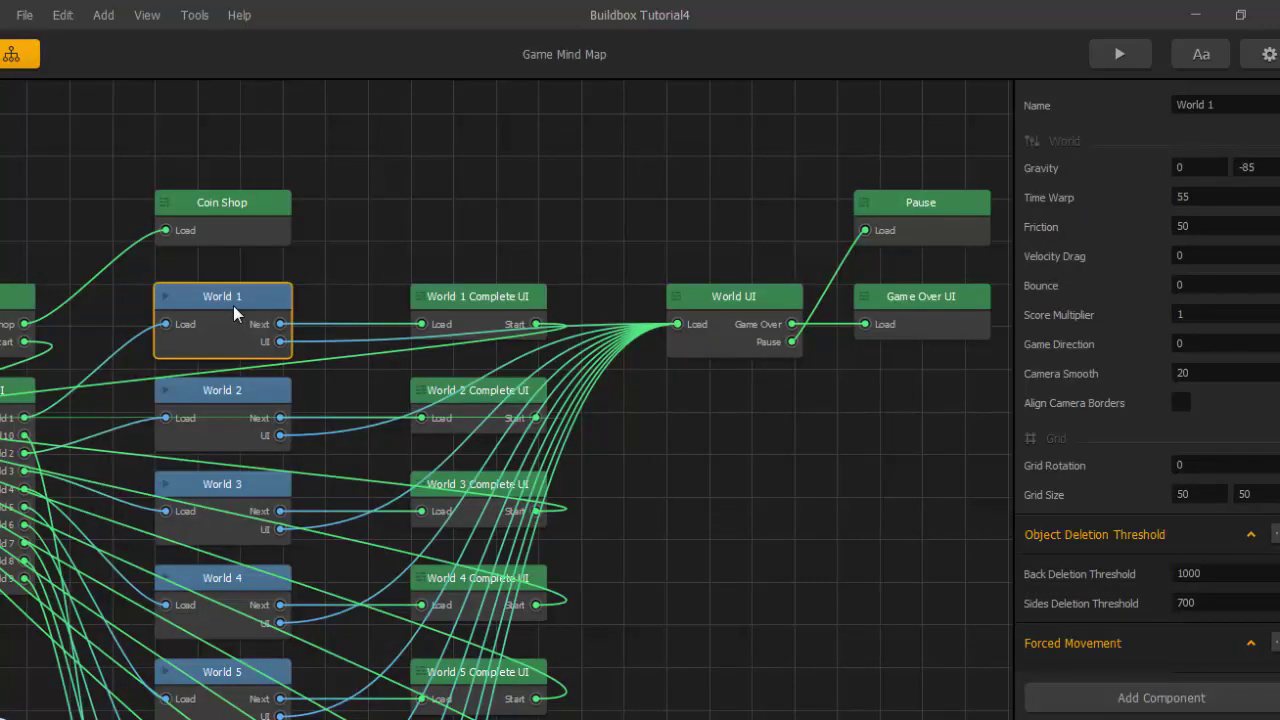
pyautogui.doubleClick(233, 305)
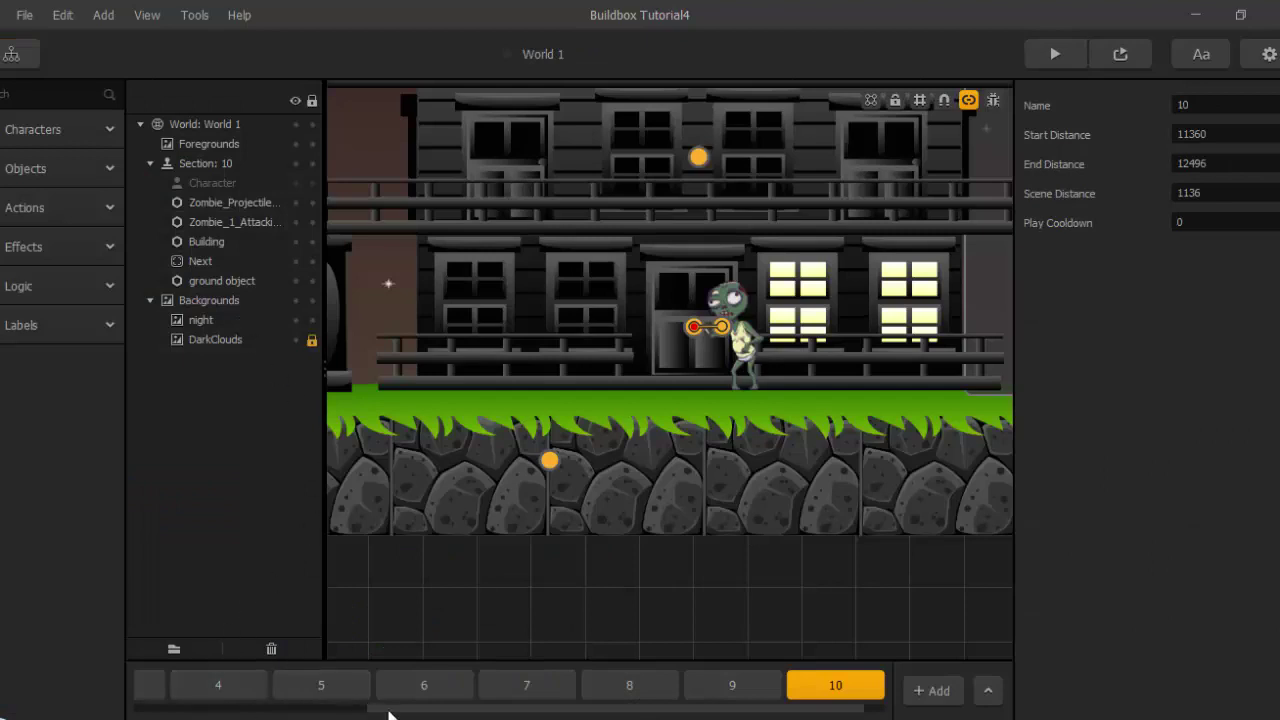
pyautogui.moveTo(391, 711); pyautogui.dragTo(126, 703)
pyautogui.click(167, 687)
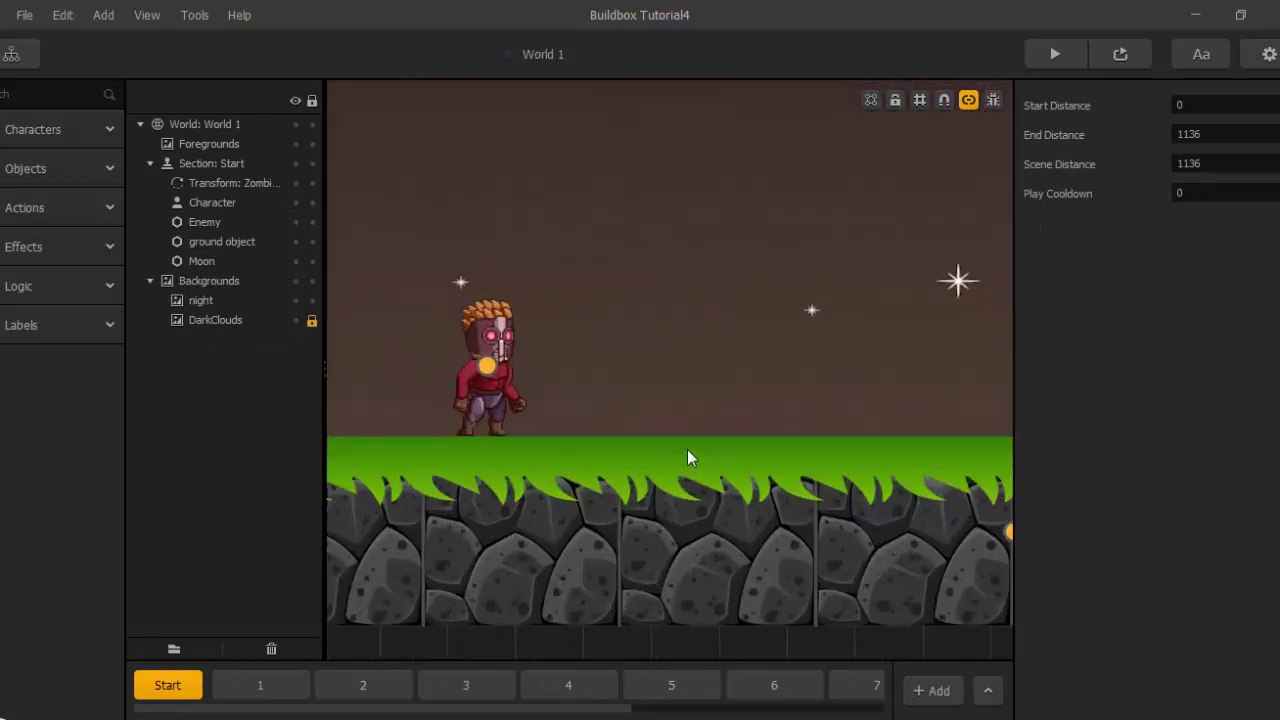
pyautogui.scroll(3, 687, 449)
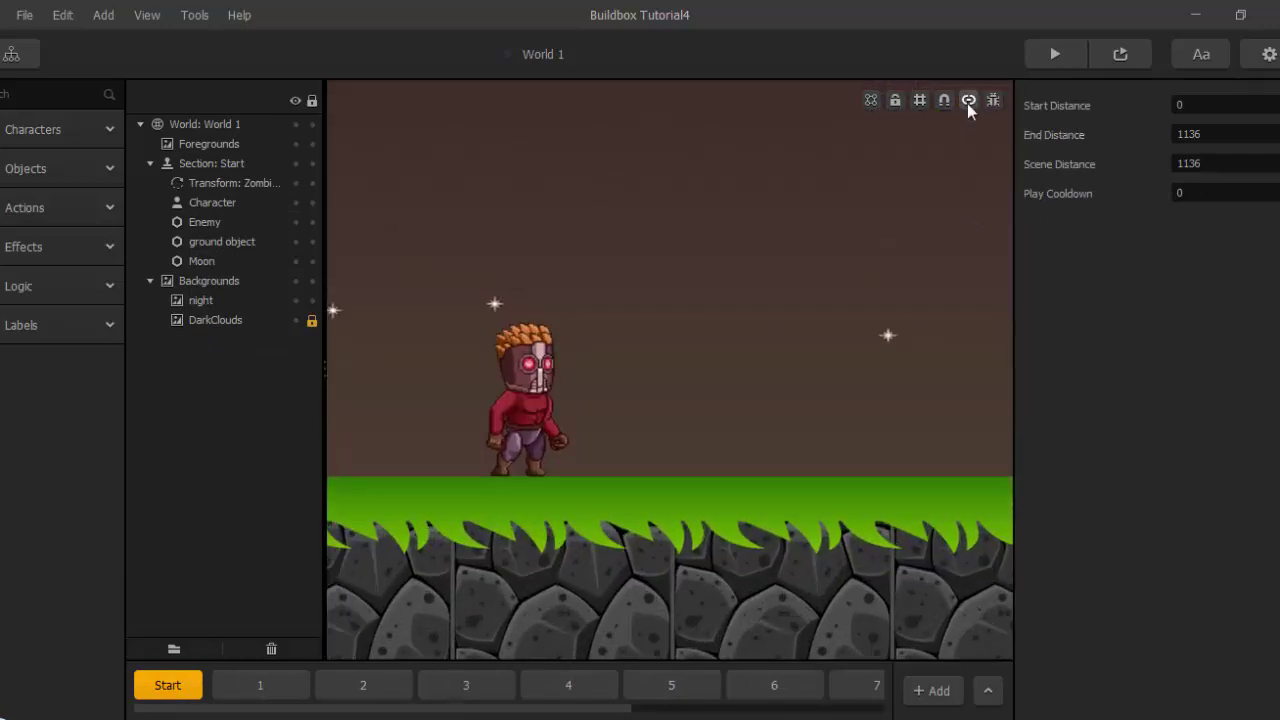
pyautogui.scroll(3, 709, 357)
pyautogui.scroll(-3, 735, 350)
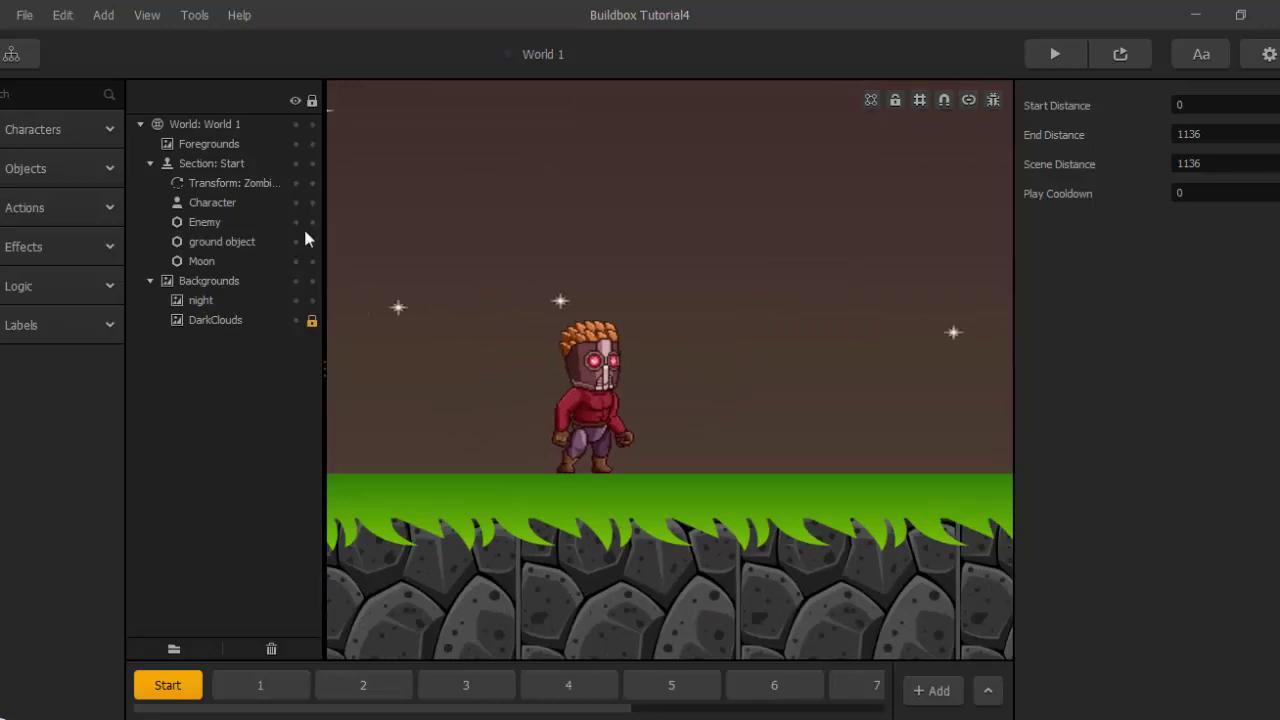
# Select the Character asset for editing and open the PNG folder of Star Lord inside the Super Heroes folder.
pyautogui.click(112, 129)
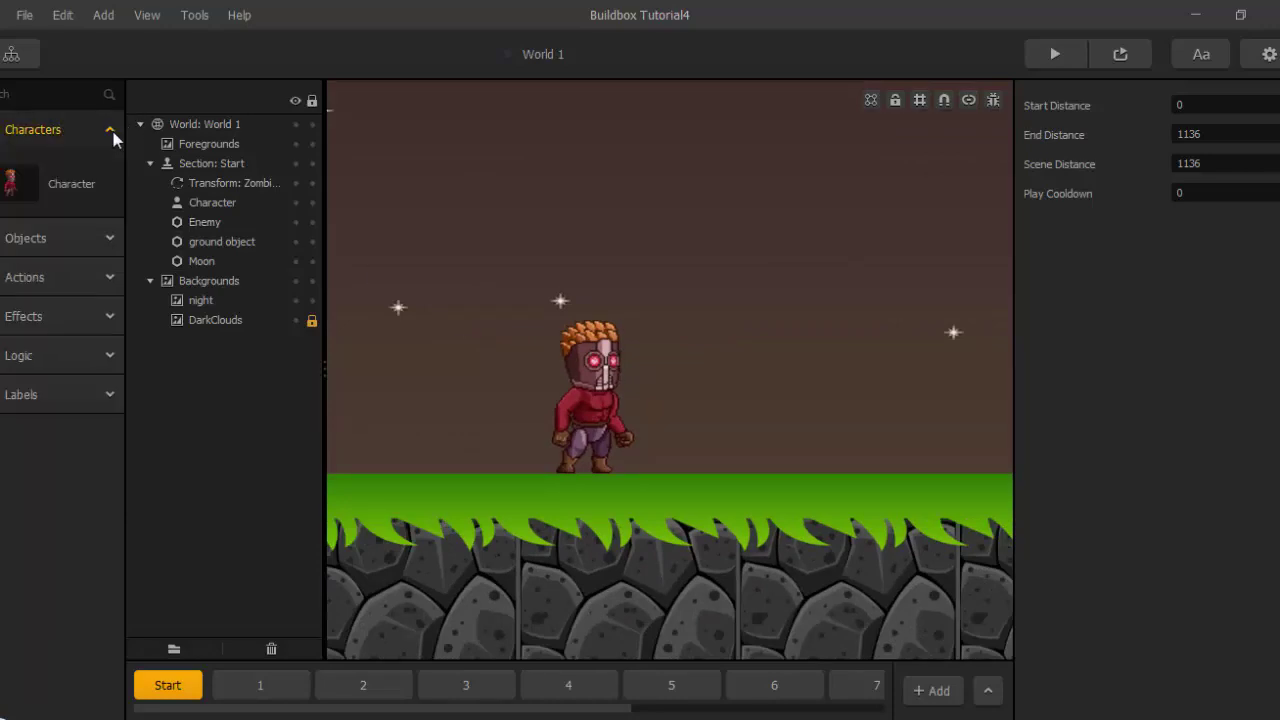
pyautogui.click(16, 188)
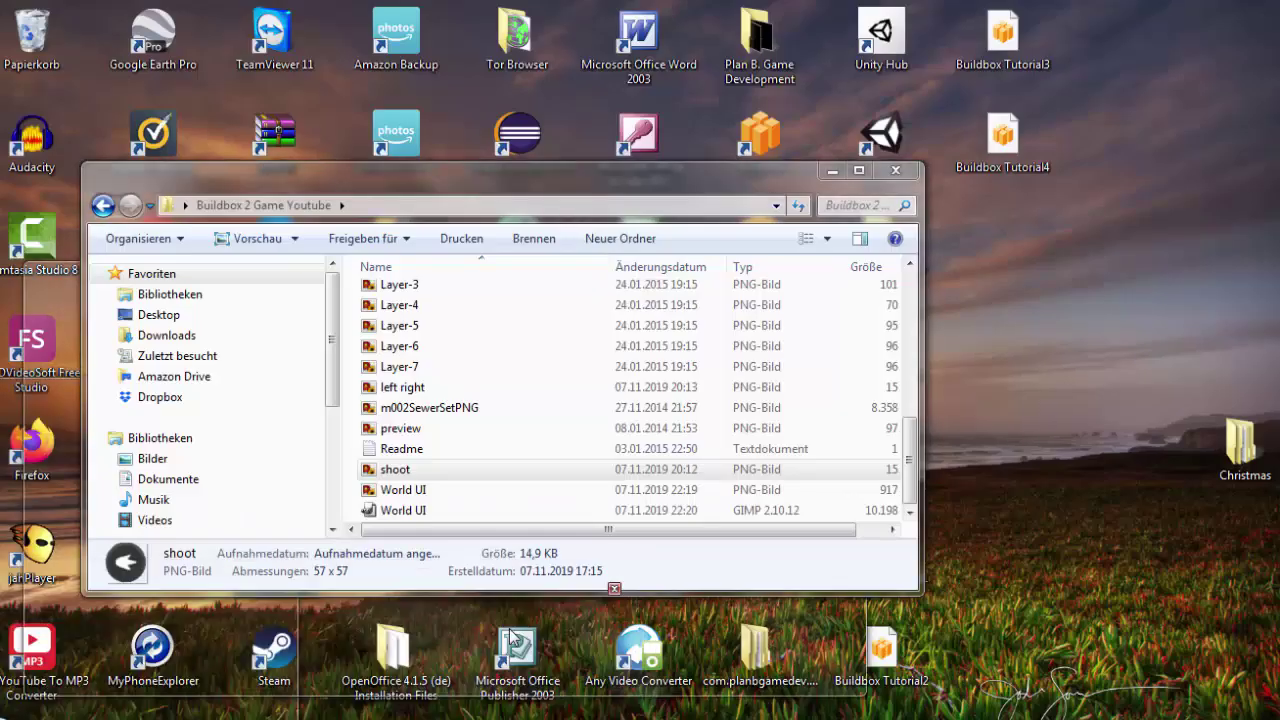
pyautogui.click(515, 640)
pyautogui.scroll(7, 700, 340)
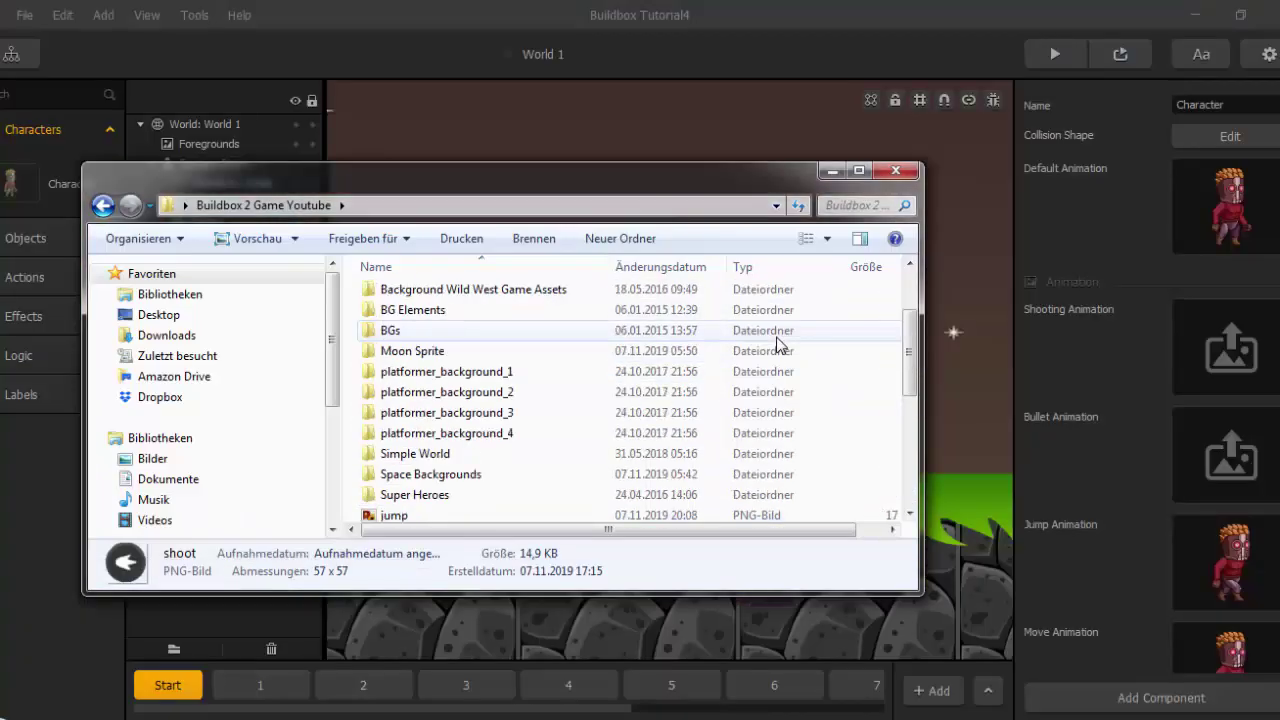
pyautogui.scroll(1, 428, 415)
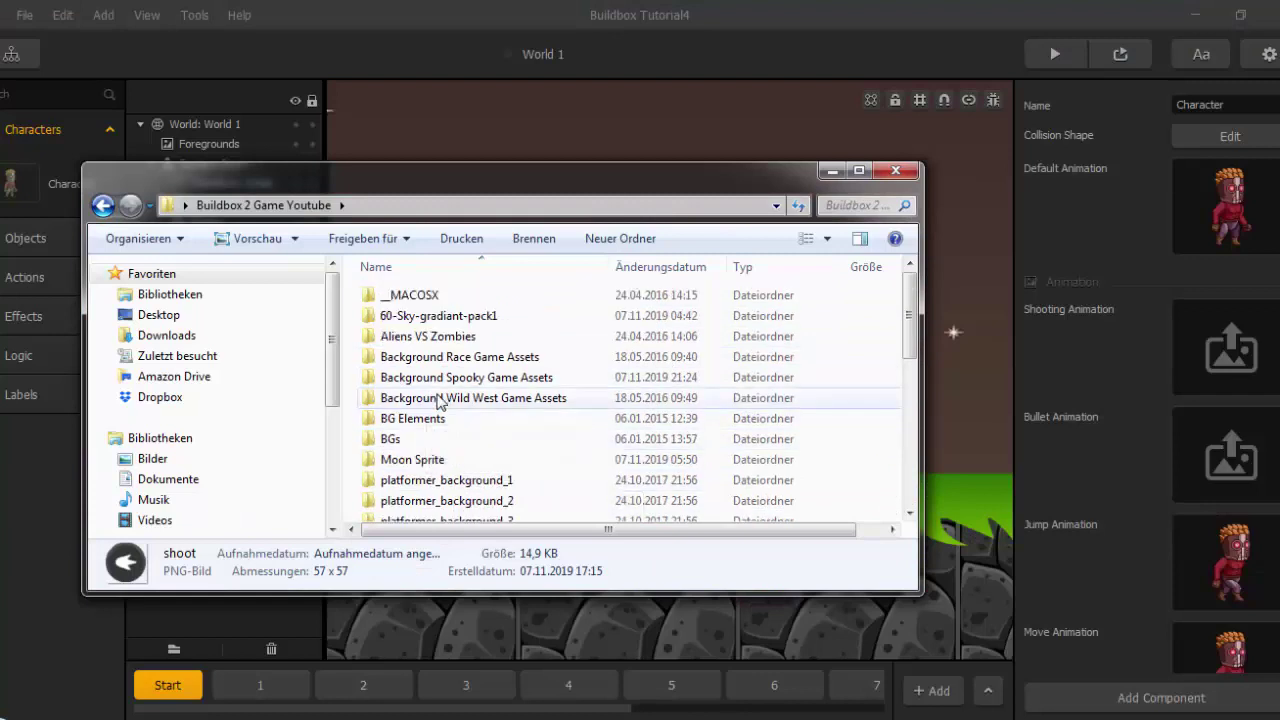
pyautogui.scroll(-3, 430, 425)
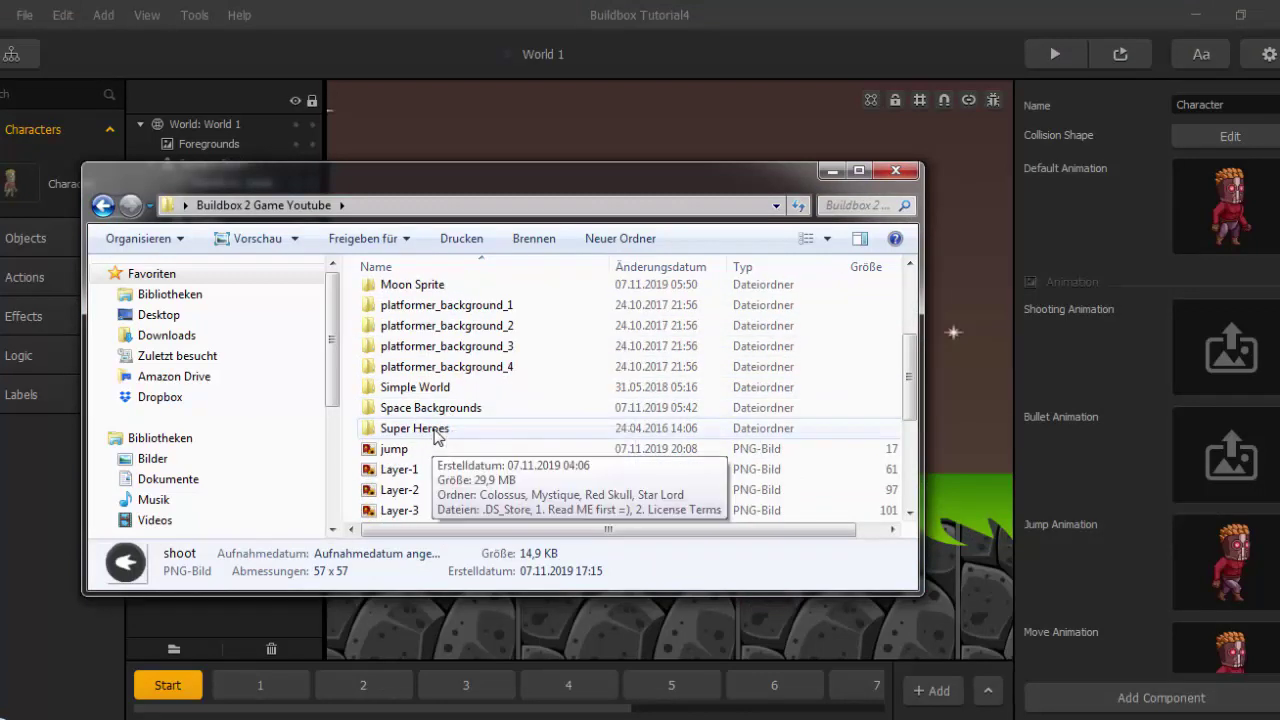
pyautogui.doubleClick(437, 430)
pyautogui.doubleClick(420, 358)
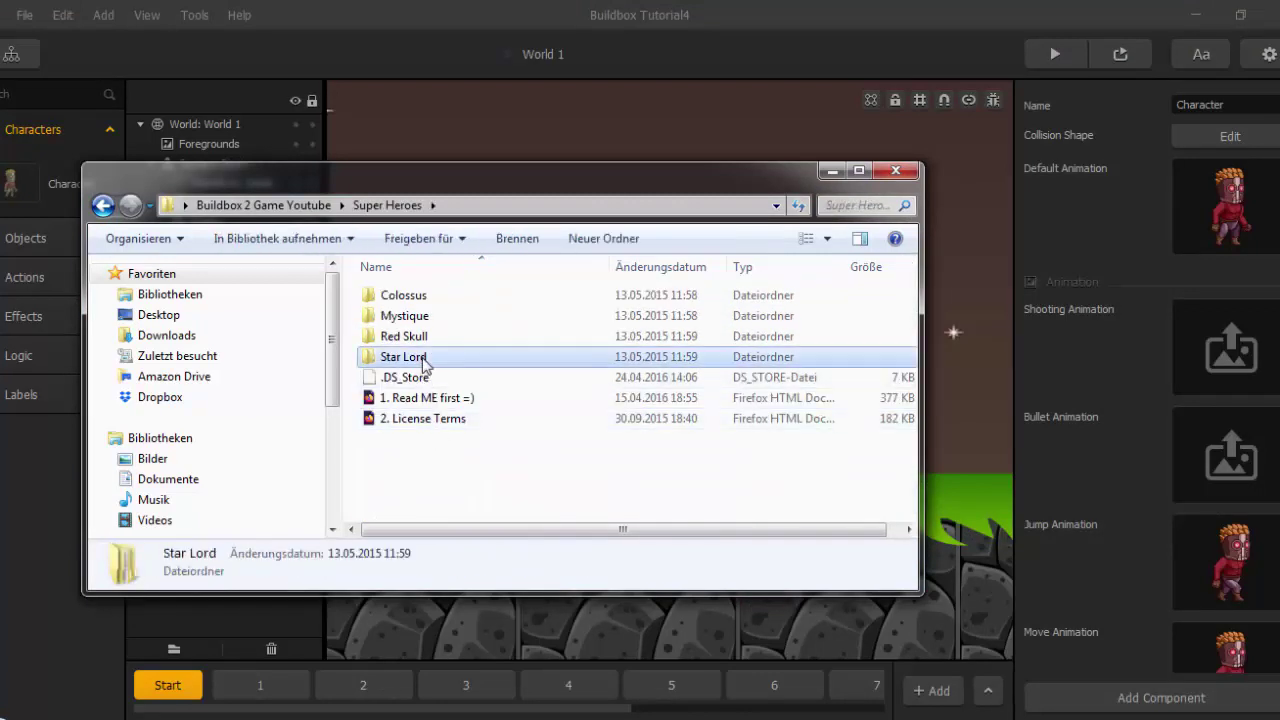
pyautogui.doubleClick(400, 316)
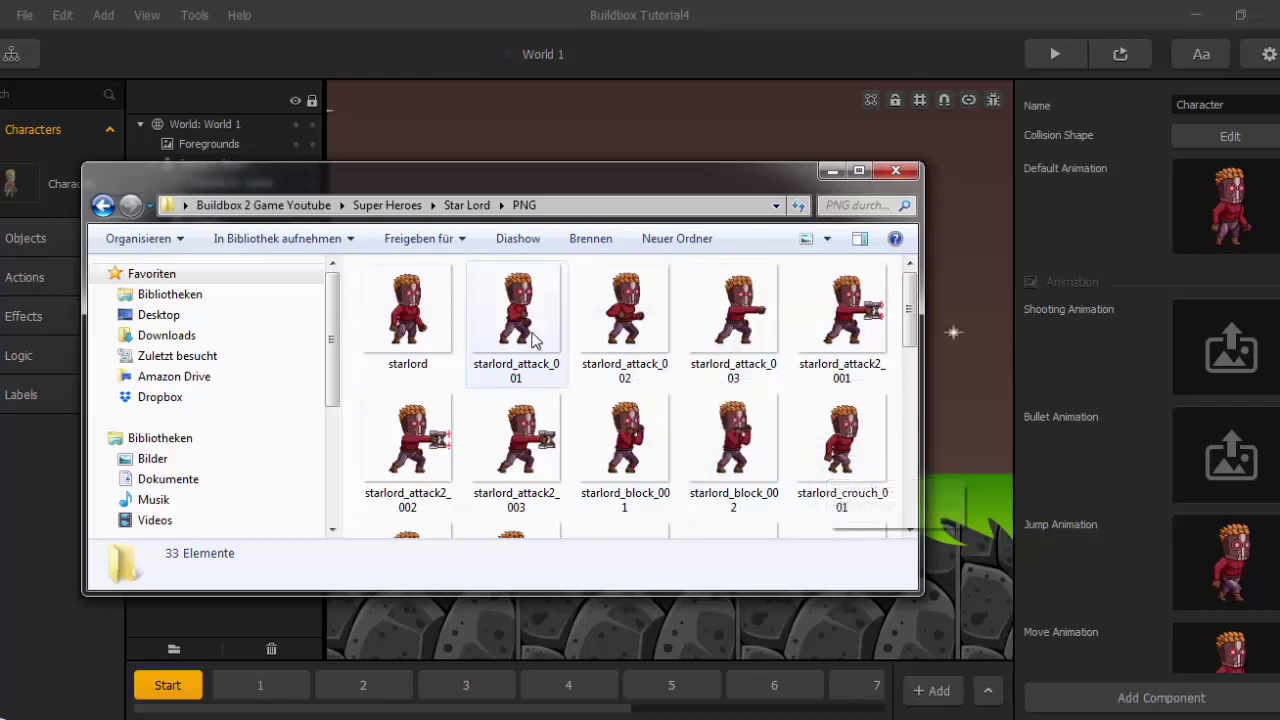
pyautogui.click(510, 305)
pyautogui.keyDown('ctrl'); pyautogui.click(625, 310); pyautogui.keyUp('ctrl')
pyautogui.keyDown('ctrl'); pyautogui.click(724, 333); pyautogui.keyUp('ctrl')
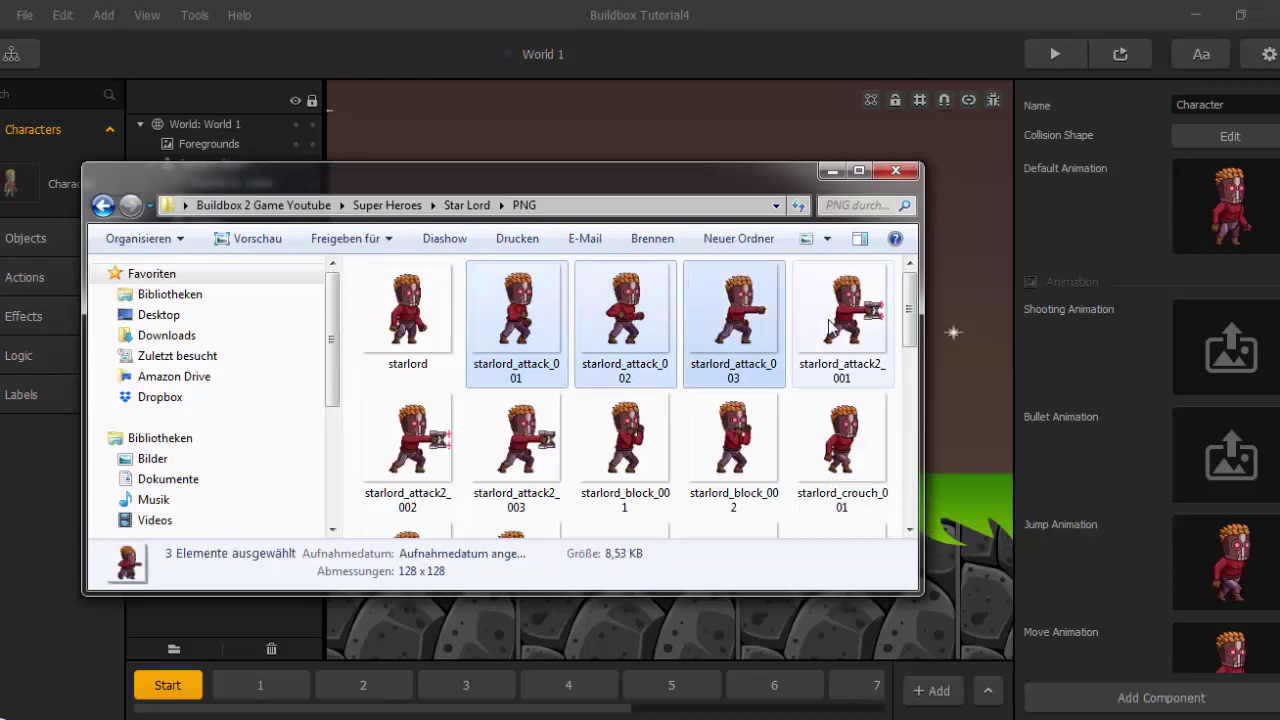
pyautogui.keyDown('ctrl'); pyautogui.click(848, 325); pyautogui.keyUp('ctrl')
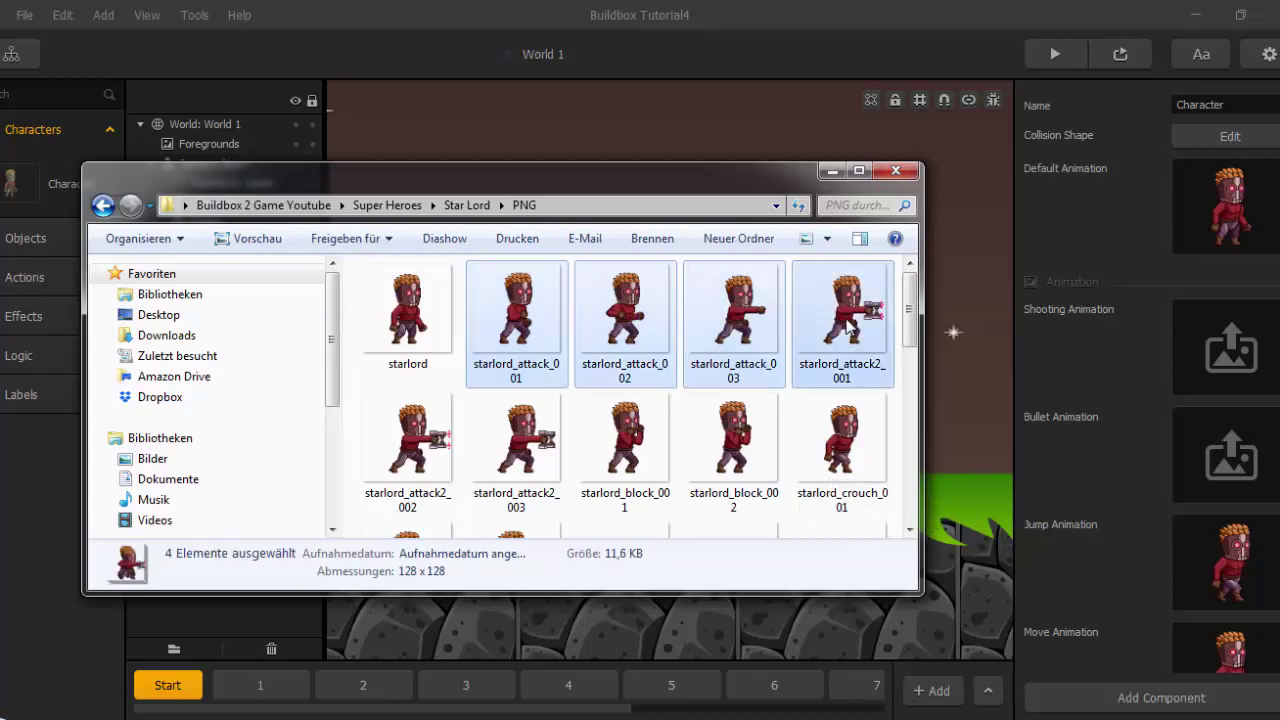
pyautogui.click(728, 445)
# Assign the pictures starlord_attack2_001, starlord_attack2_002 and starlord_attack2_003 as the character's Shooting Animation.
pyautogui.click(838, 335)
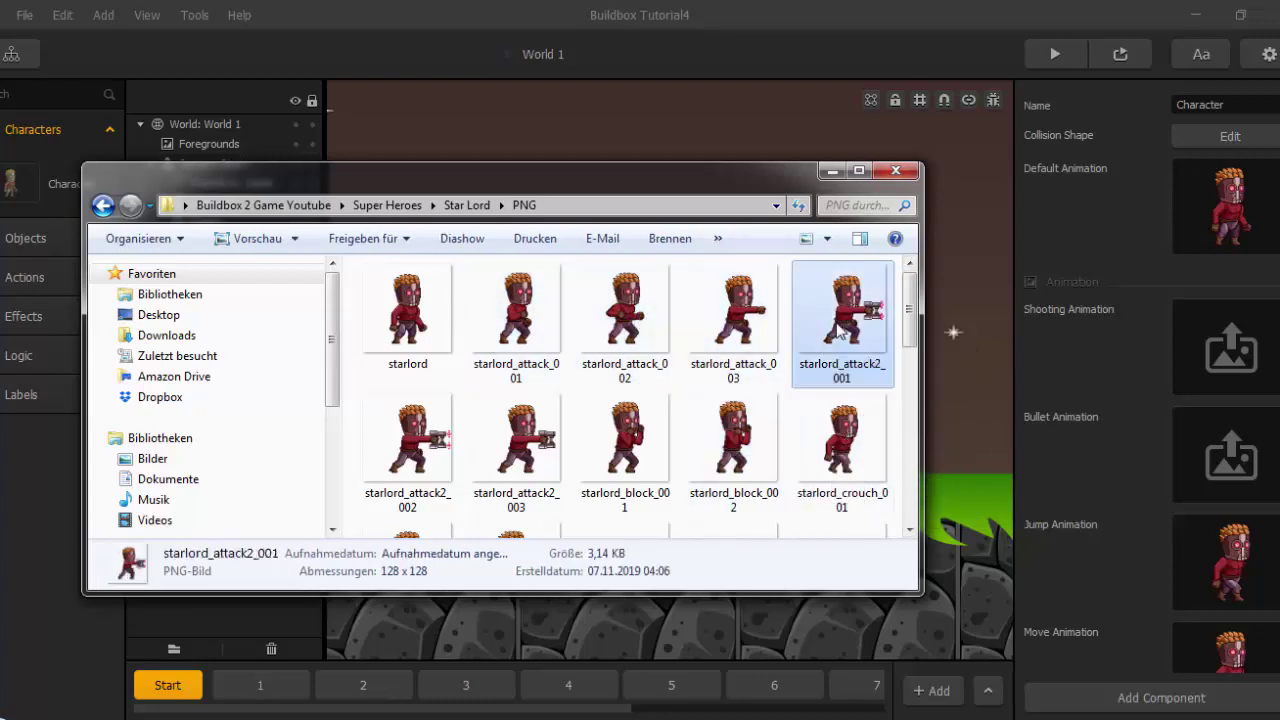
pyautogui.keyDown('ctrl'); pyautogui.click(412, 445); pyautogui.keyUp('ctrl')
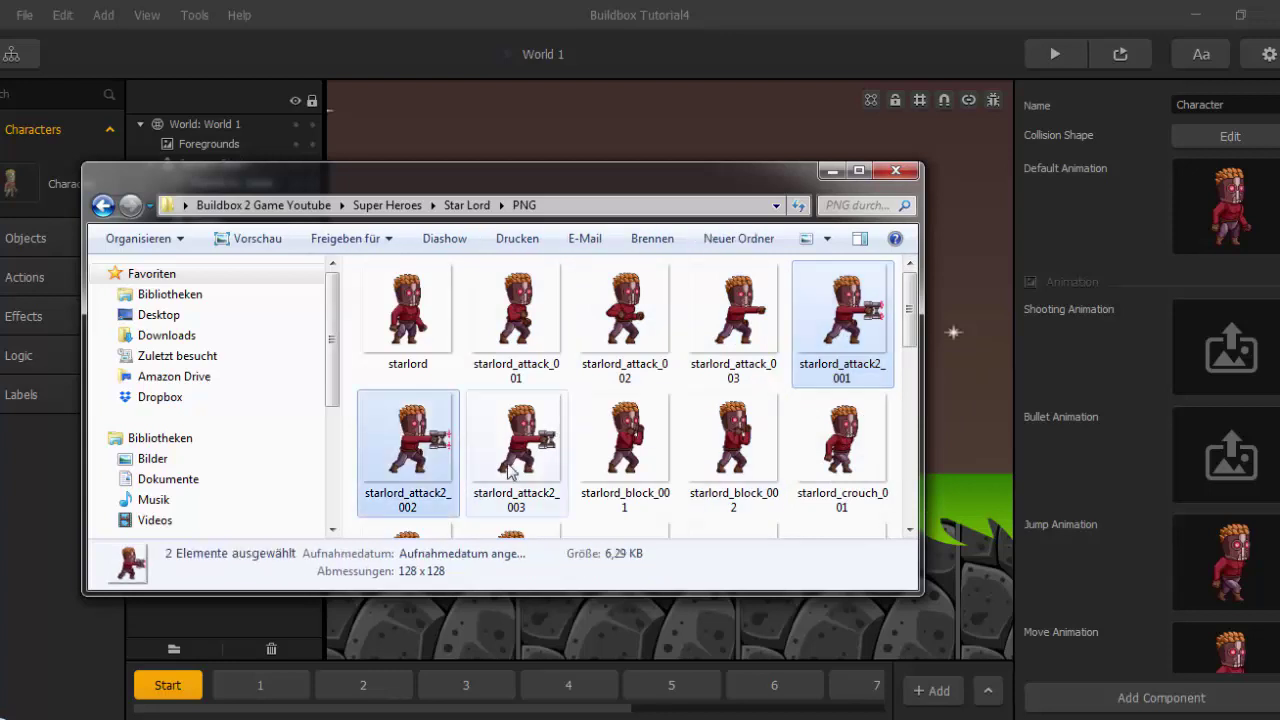
pyautogui.keyDown('ctrl'); pyautogui.click(522, 480); pyautogui.keyUp('ctrl')
pyautogui.scroll(-3, 540, 488)
pyautogui.scroll(3, 543, 490)
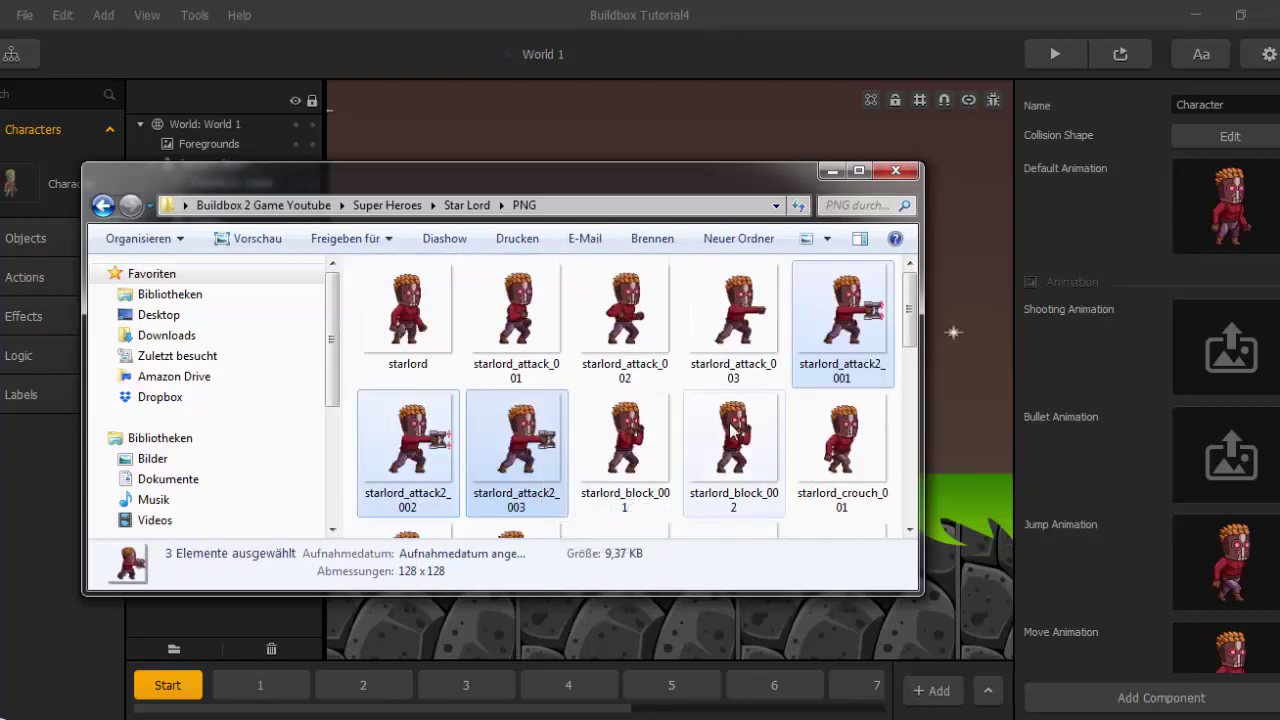
pyautogui.moveTo(848, 327); pyautogui.dragTo(1230, 345)
pyautogui.click(1066, 386)
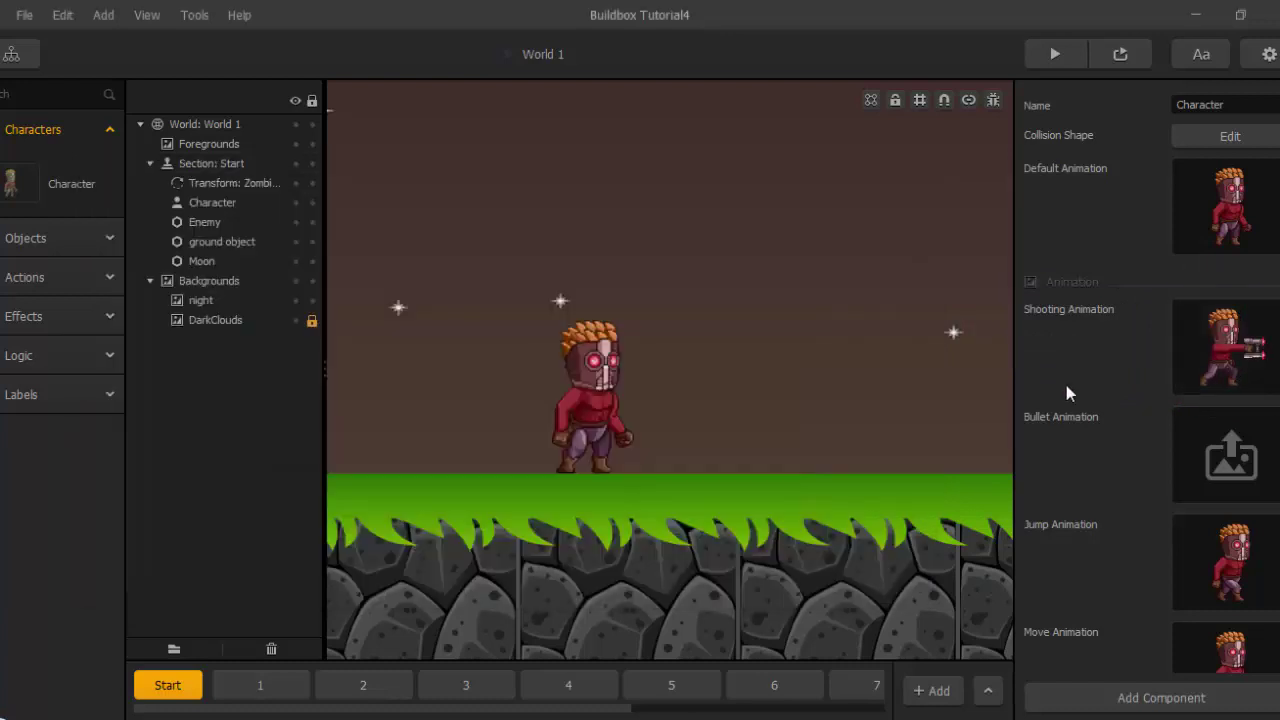
# Select the character in the scene and open the PNG folder of Projectiles inside the Aliens VS Zombies folder.
pyautogui.click(592, 385)
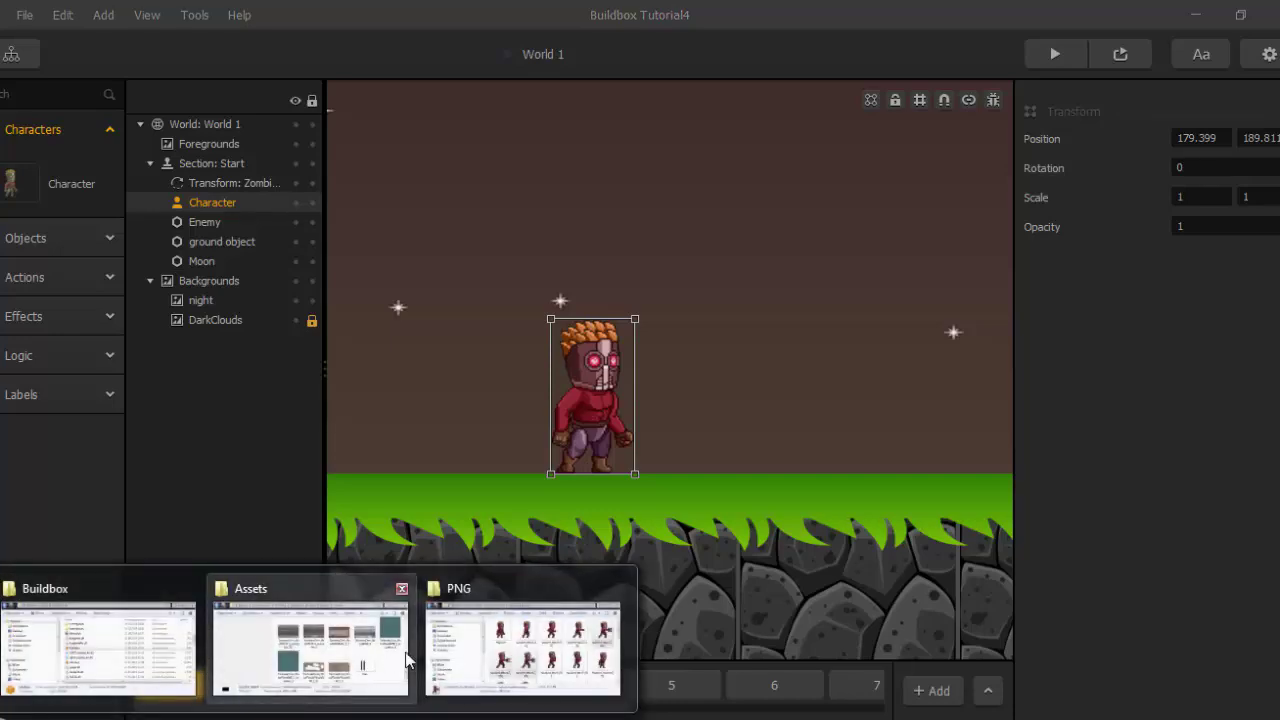
pyautogui.click(485, 640)
pyautogui.click(103, 206)
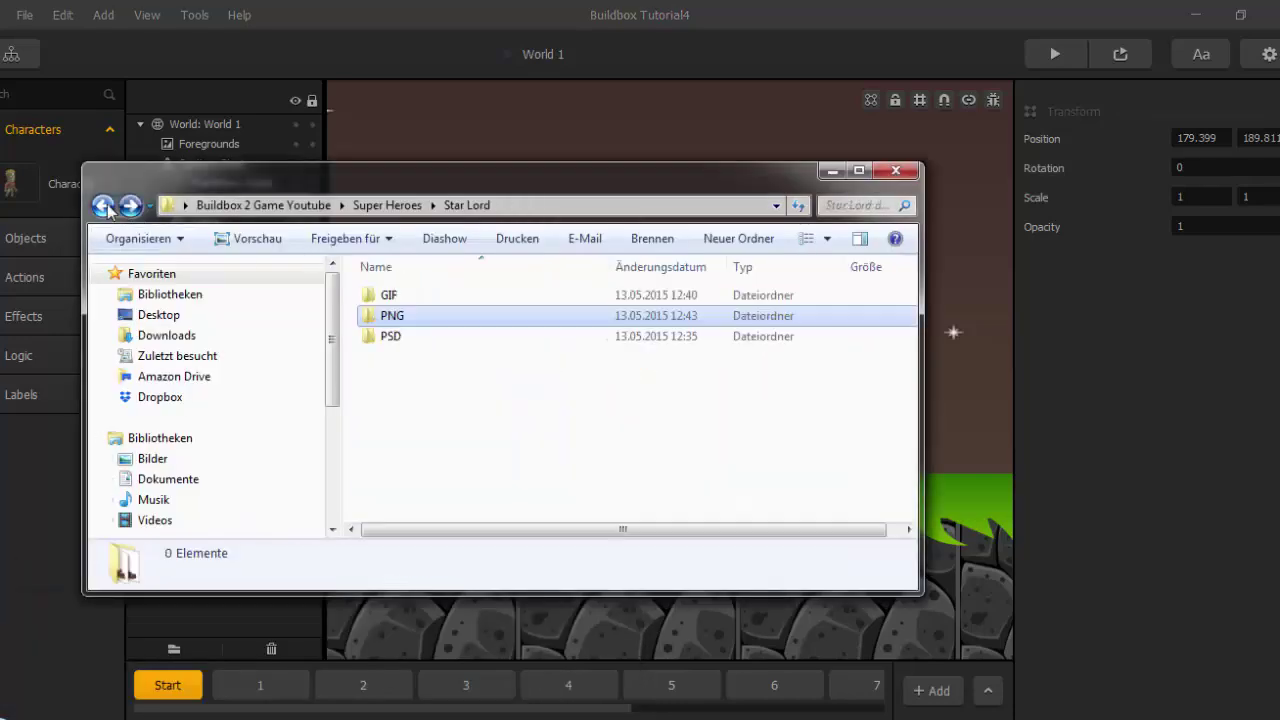
pyautogui.click(103, 206)
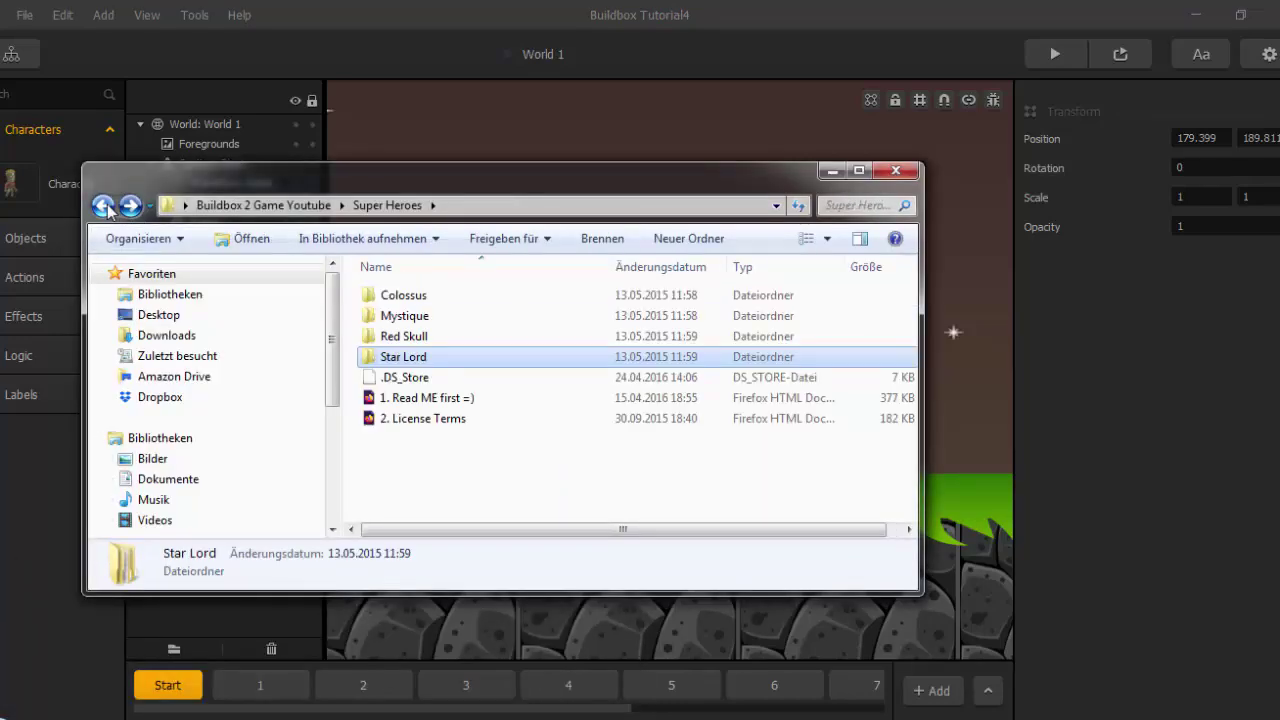
pyautogui.click(106, 206)
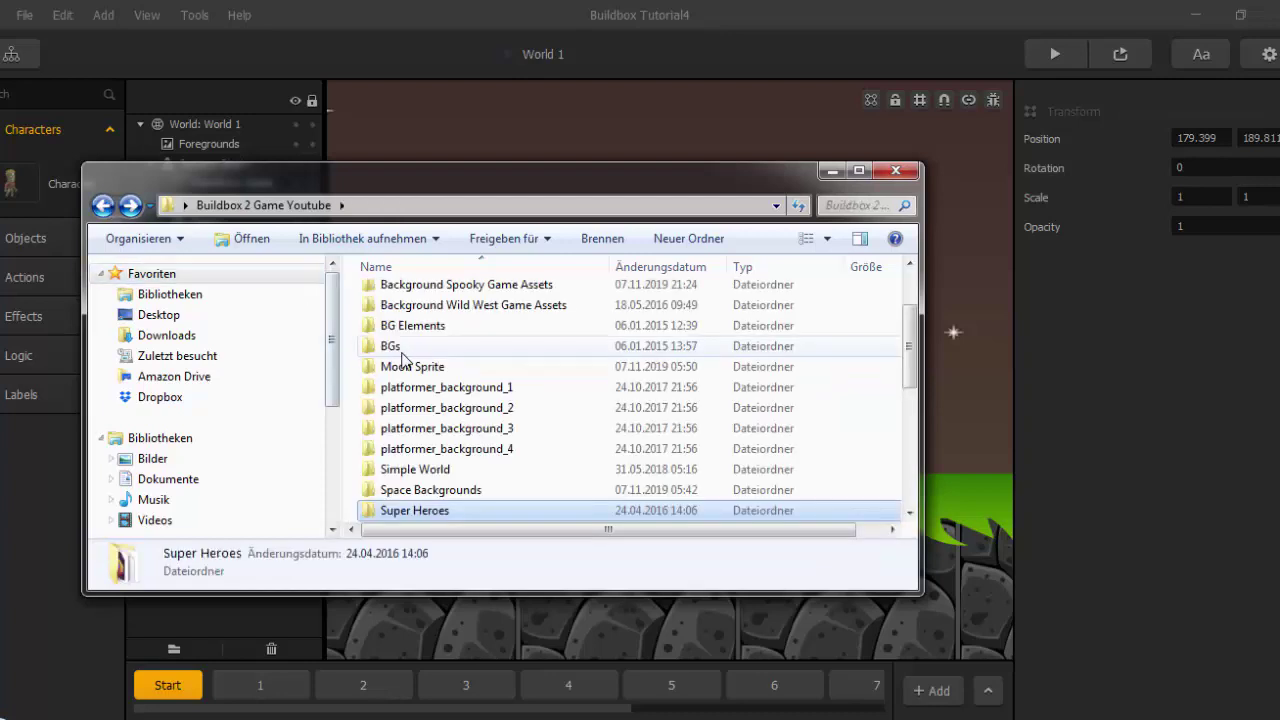
pyautogui.scroll(2, 435, 372)
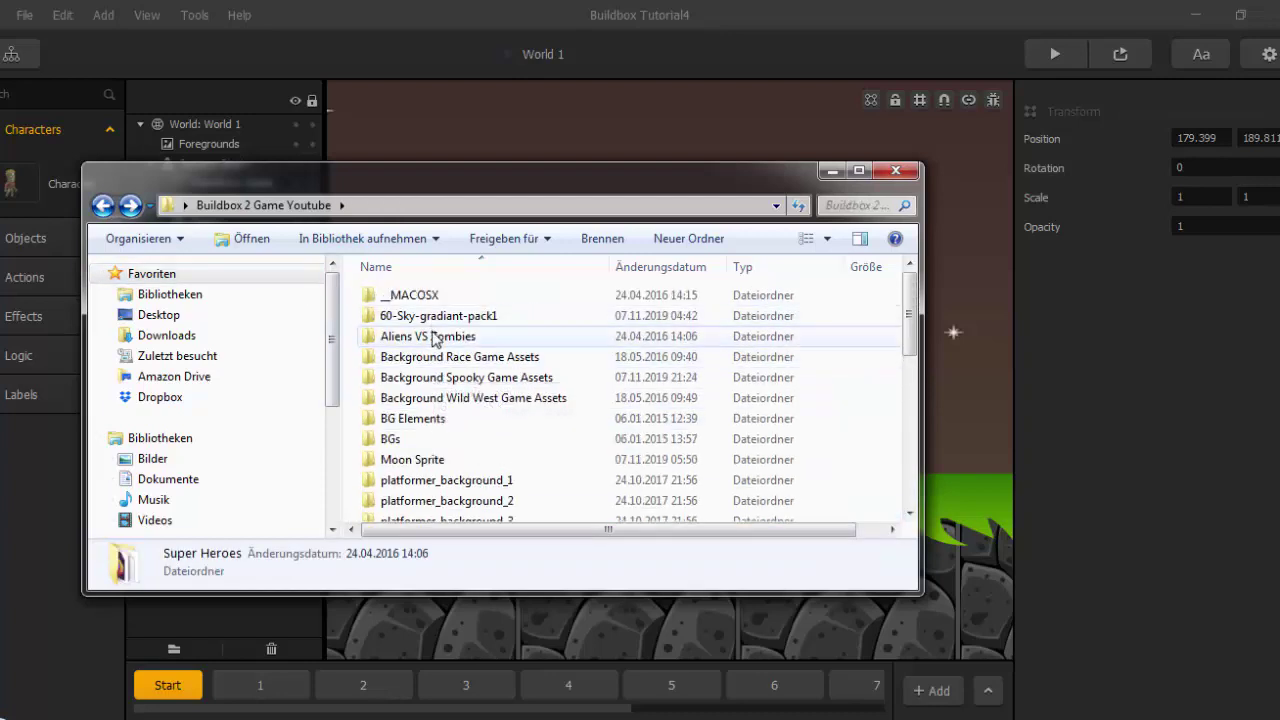
pyautogui.doubleClick(435, 338)
pyautogui.doubleClick(427, 372)
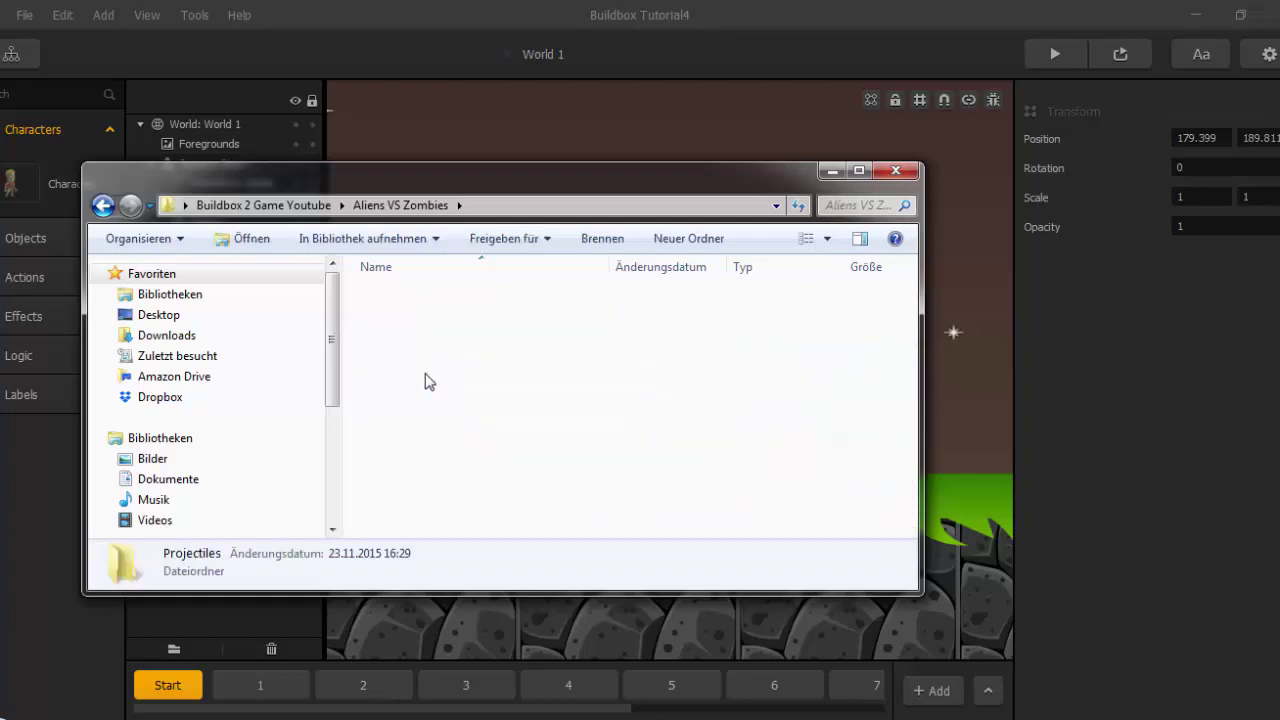
pyautogui.doubleClick(392, 317)
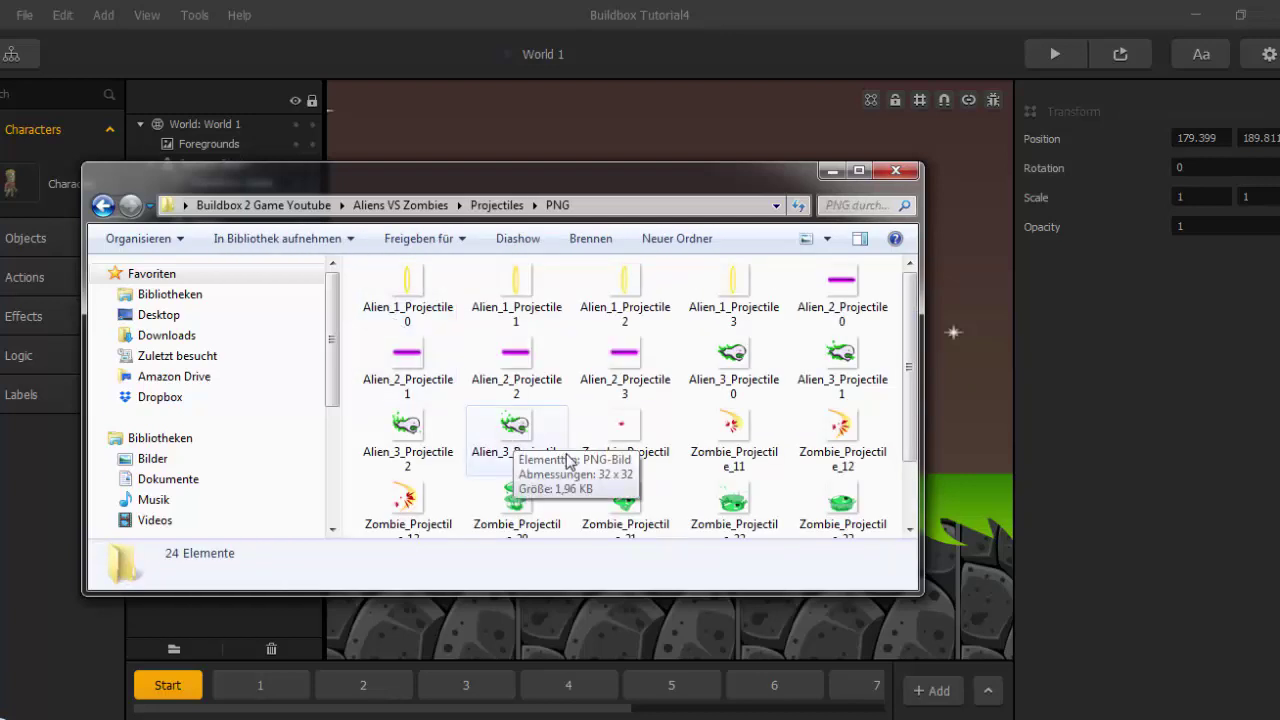
# Add Alien_2_Projectile0 through Alien_2_Projectile3 to the scene as one animated object in front of the character, at about 232, 207.
pyautogui.click(842, 292)
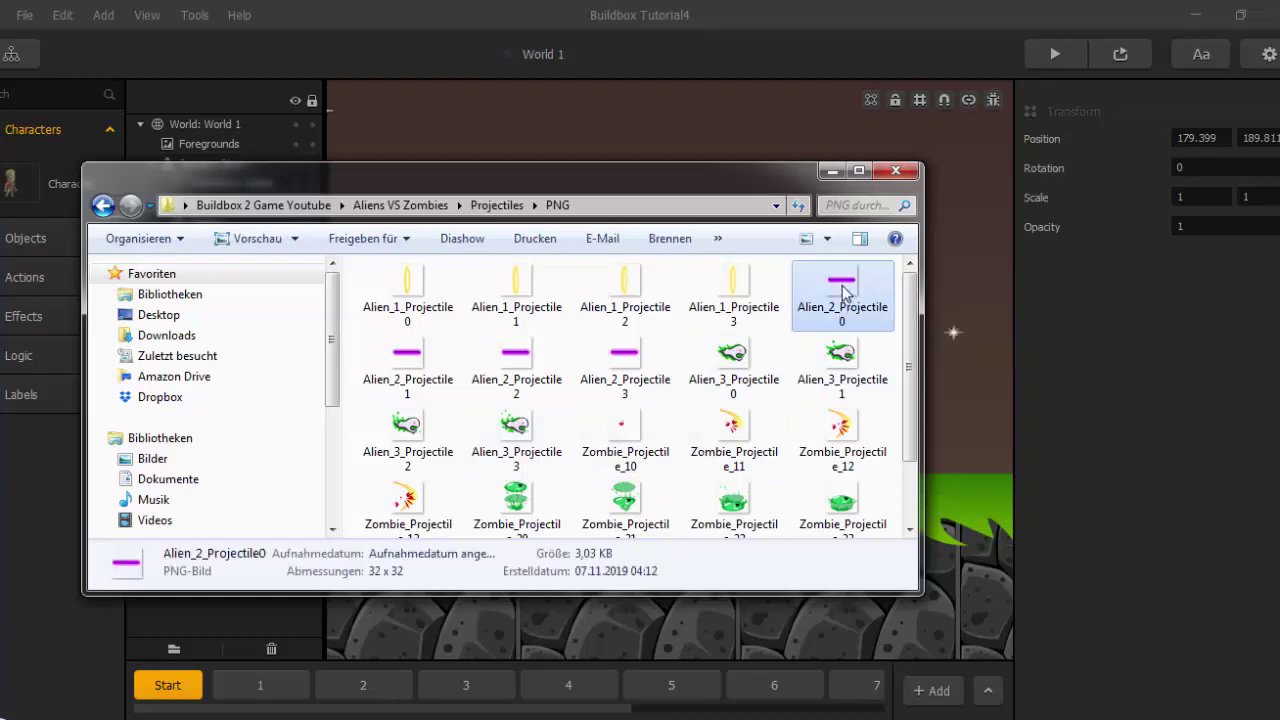
pyautogui.keyDown('ctrl'); pyautogui.click(407, 360); pyautogui.keyUp('ctrl')
pyautogui.keyDown('ctrl'); pyautogui.click(517, 358); pyautogui.keyUp('ctrl')
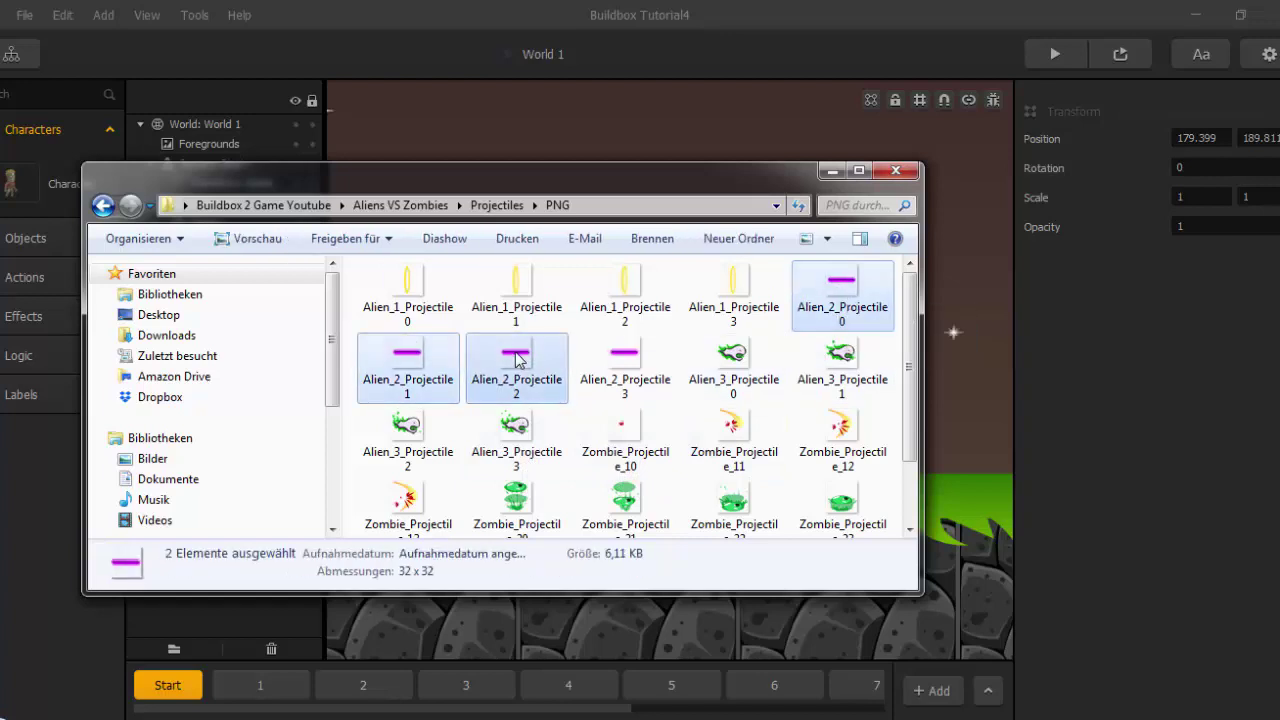
pyautogui.keyDown('ctrl'); pyautogui.click(600, 366); pyautogui.keyUp('ctrl')
pyautogui.moveTo(684, 175); pyautogui.dragTo(360, 245)
pyautogui.moveTo(300, 428); pyautogui.dragTo(845, 292)
pyautogui.click(507, 242)
# Move the projectile beside the character's hand at about 216, 178 and set its preset to Character Bullet.
pyautogui.scroll(4, 680, 375)
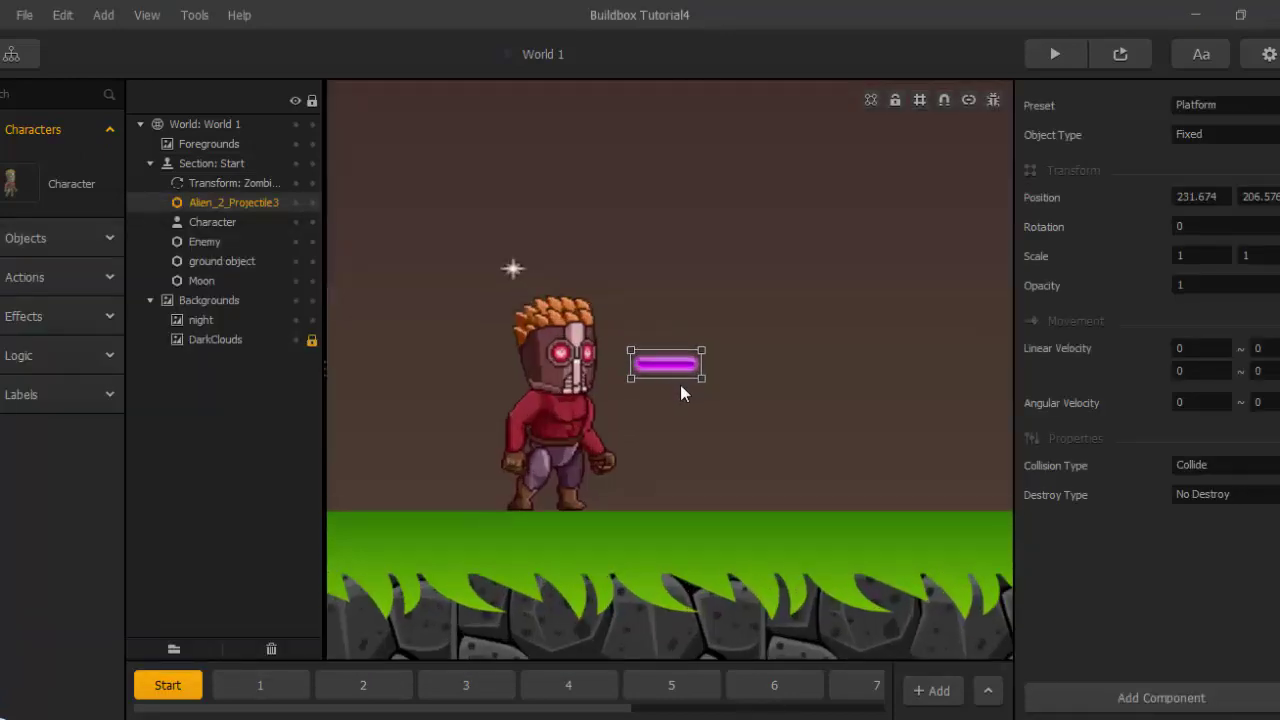
pyautogui.moveTo(681, 364); pyautogui.dragTo(642, 446)
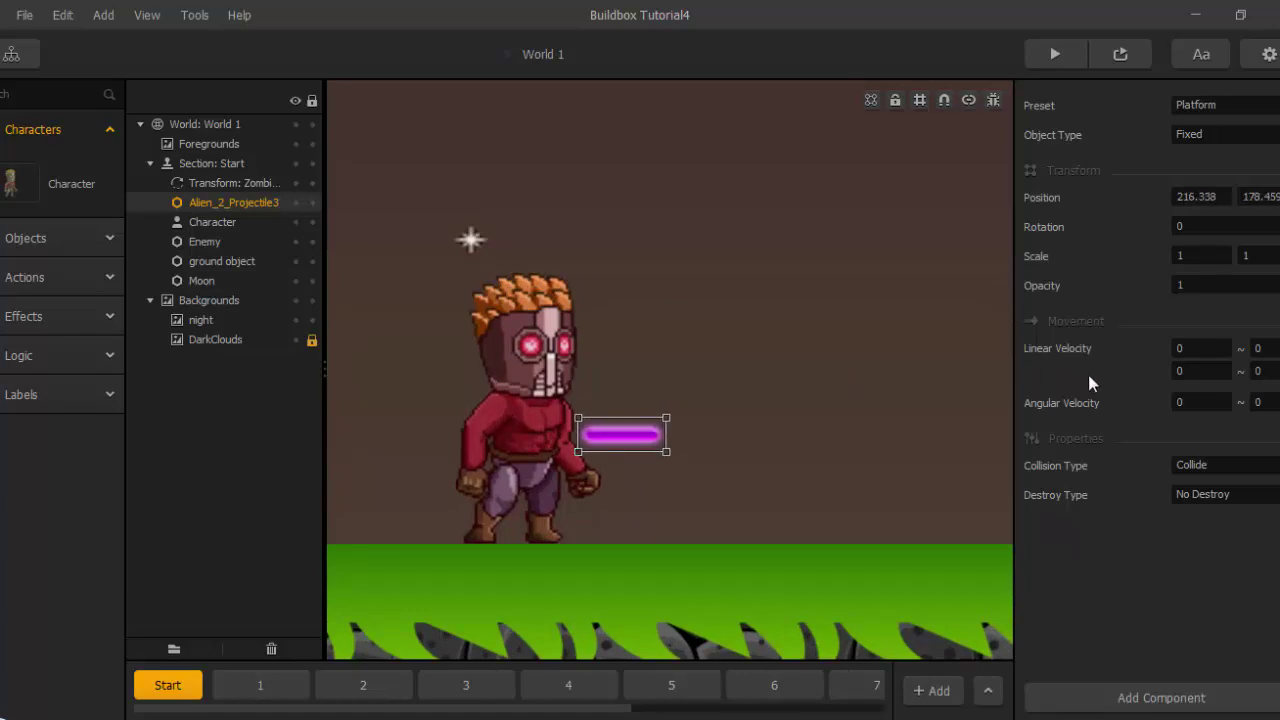
pyautogui.click(1195, 104)
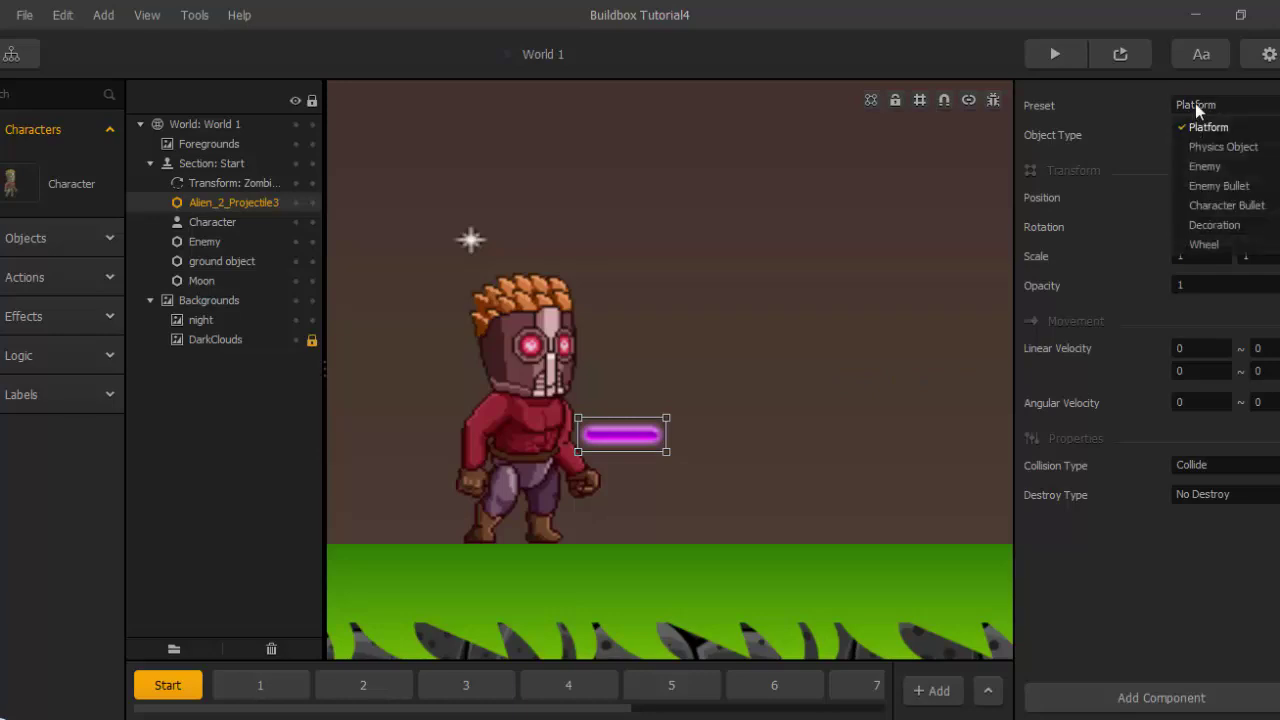
pyautogui.click(1226, 204)
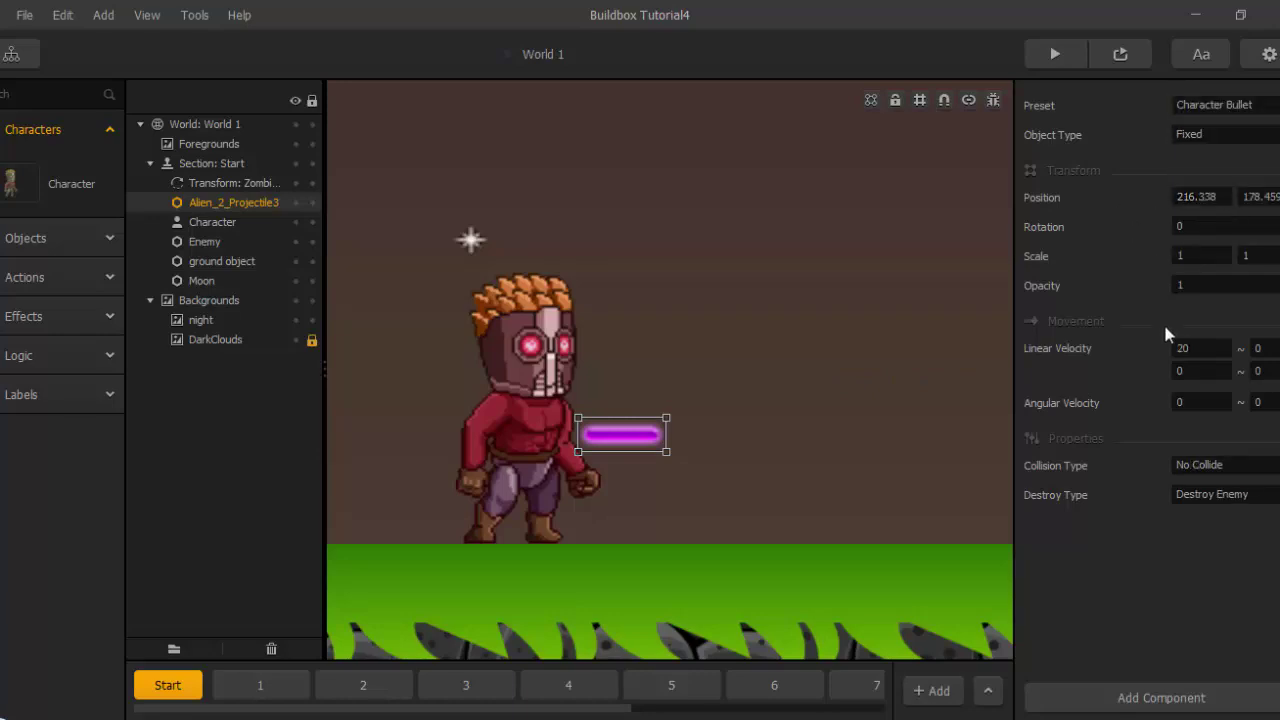
# Add a Spawner component to the projectile and set its Spawn Action to Shooting.
pyautogui.scroll(-3, 676, 463)
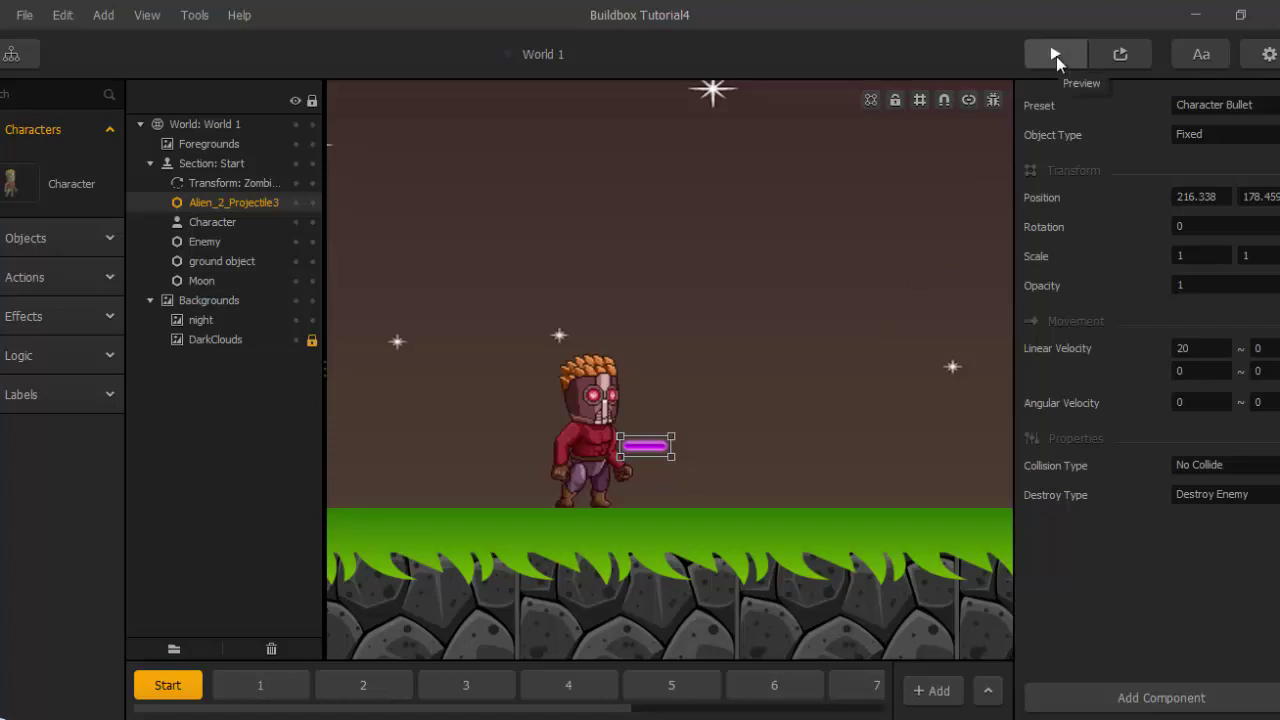
pyautogui.click(1145, 700)
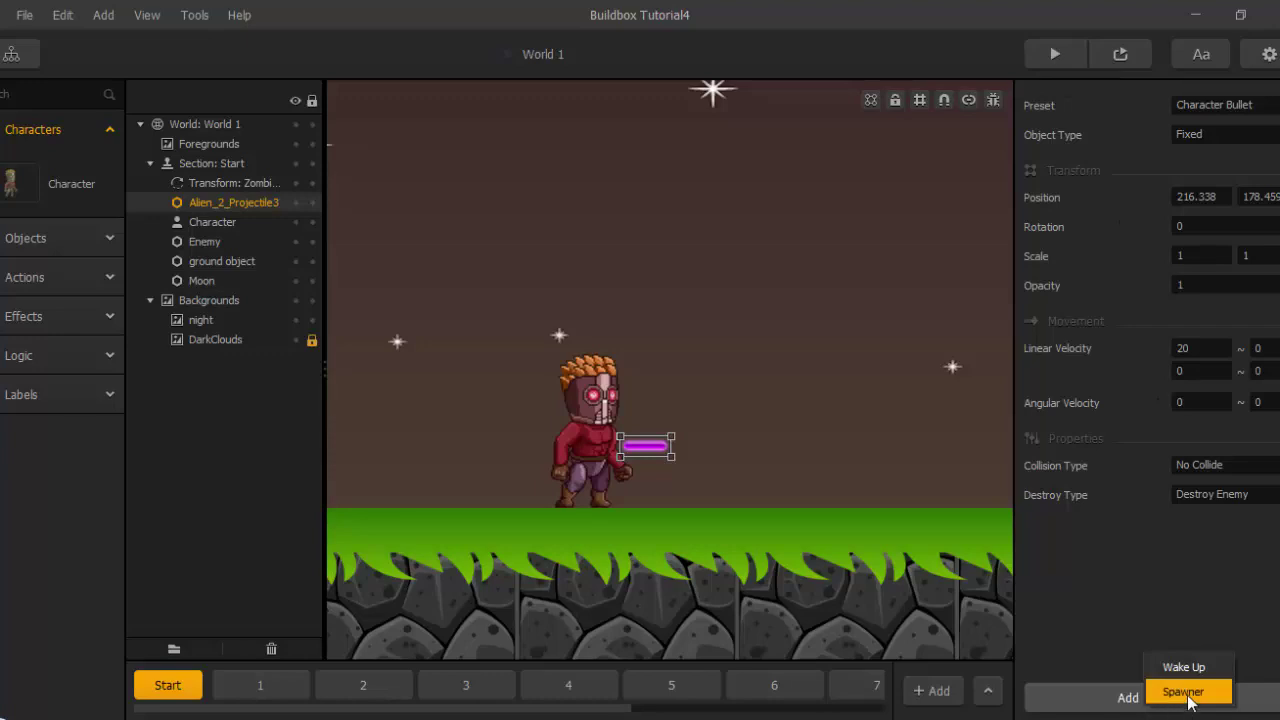
pyautogui.click(1185, 692)
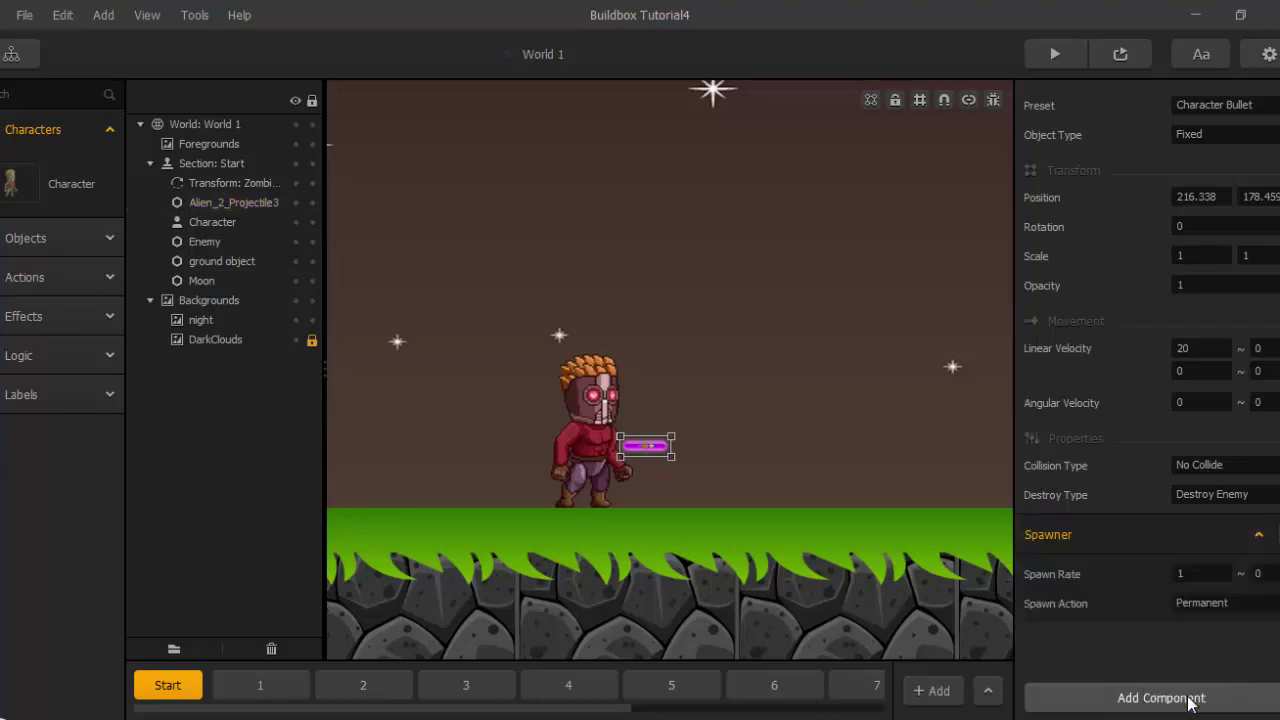
pyautogui.click(1210, 604)
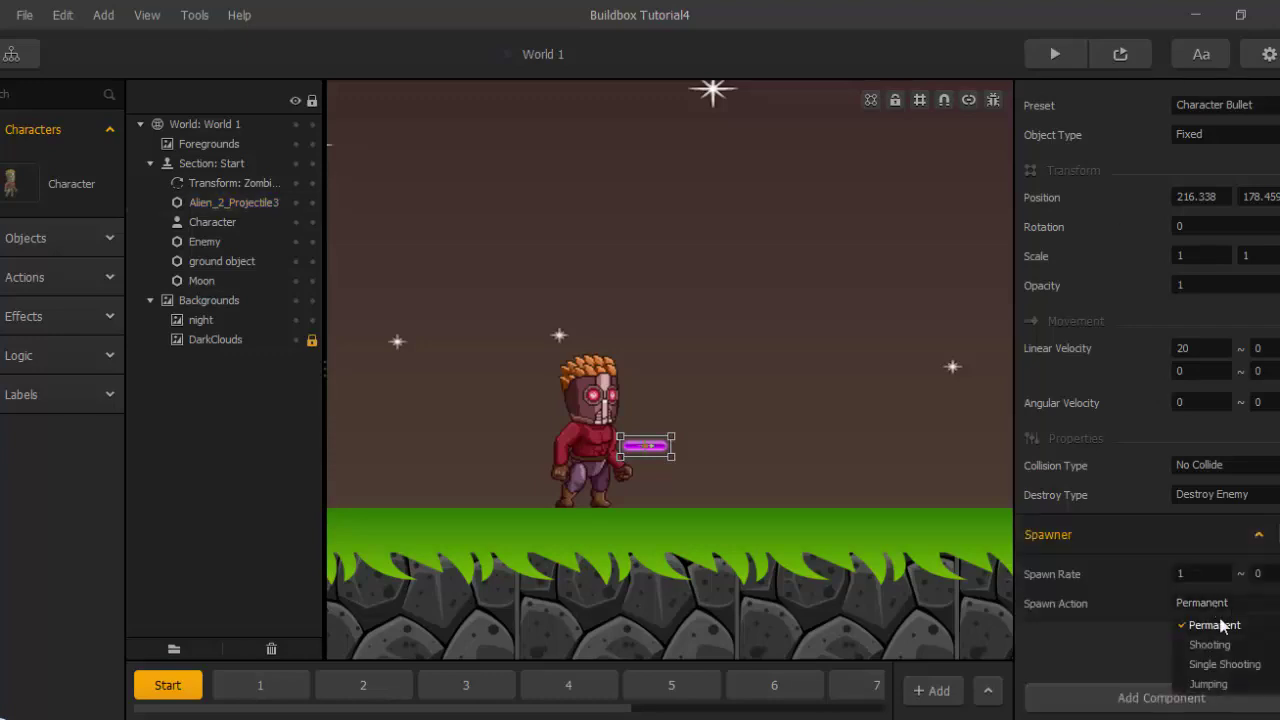
pyautogui.click(1212, 645)
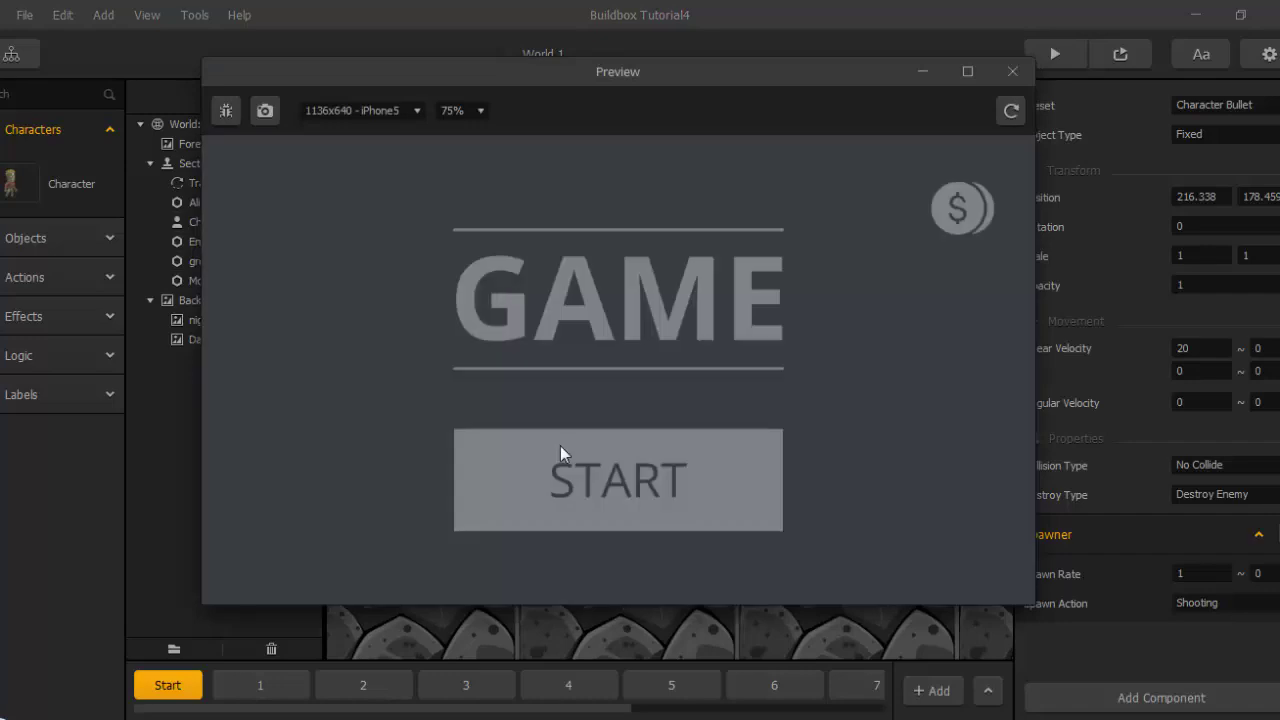
# Start the game in the preview and test the Shoot button against the first zombie while moving right.
pyautogui.click(562, 470)
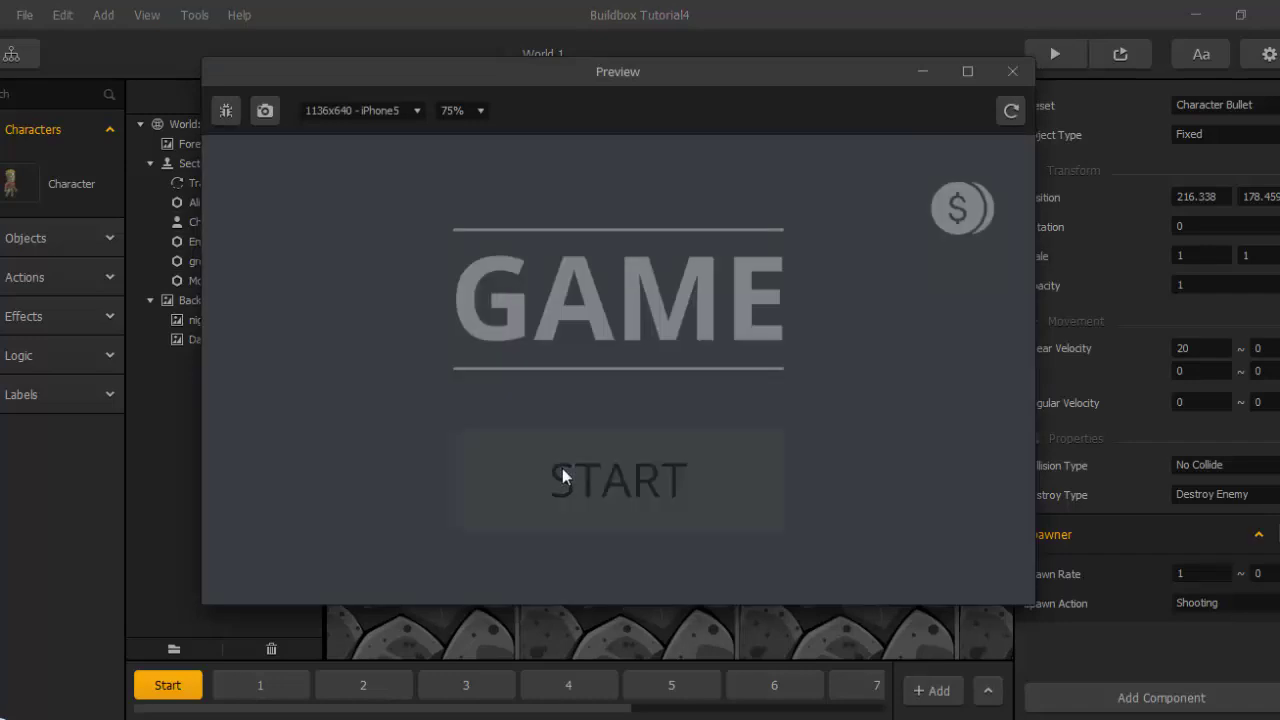
pyautogui.click(443, 362)
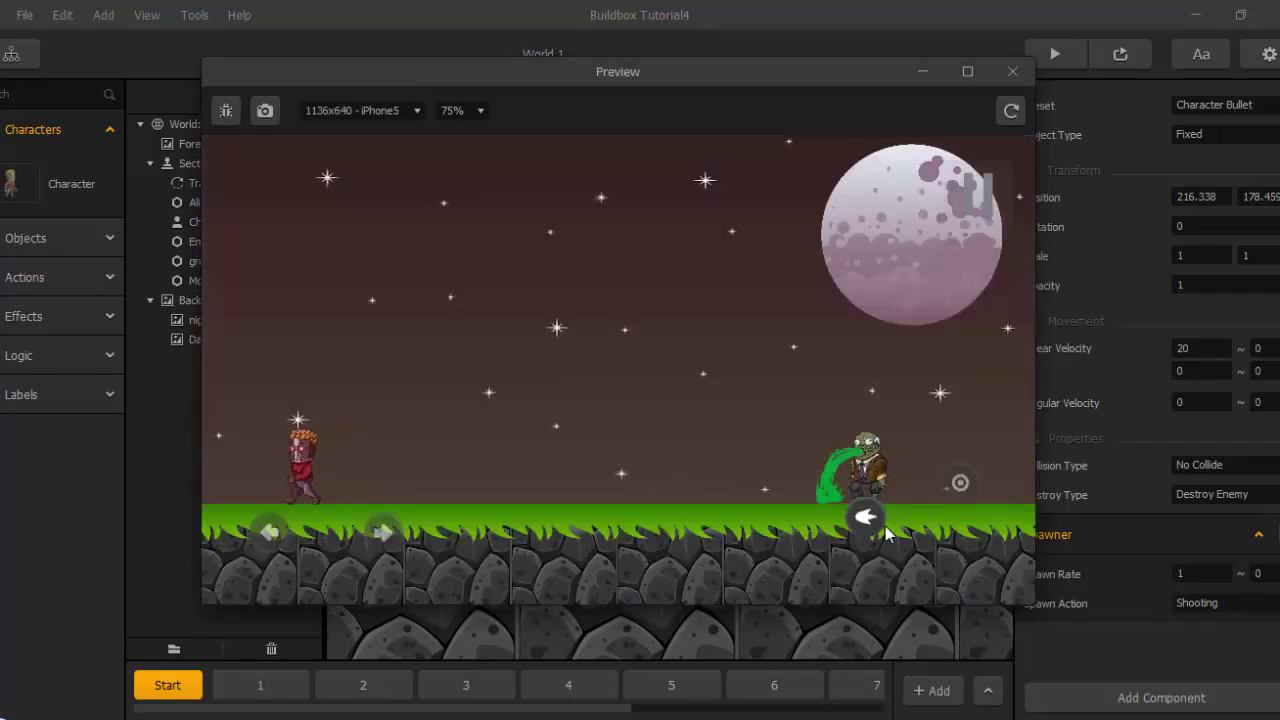
pyautogui.click(867, 520)
pyautogui.press('Right')
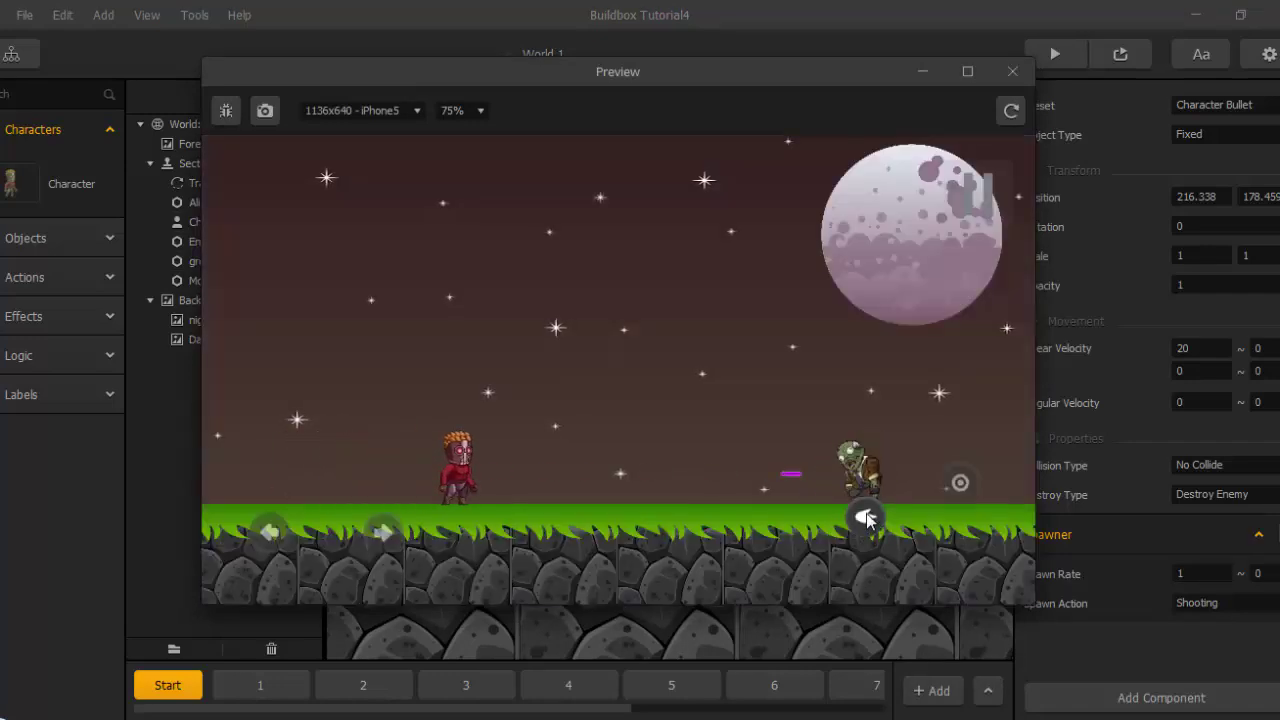
pyautogui.click(867, 520)
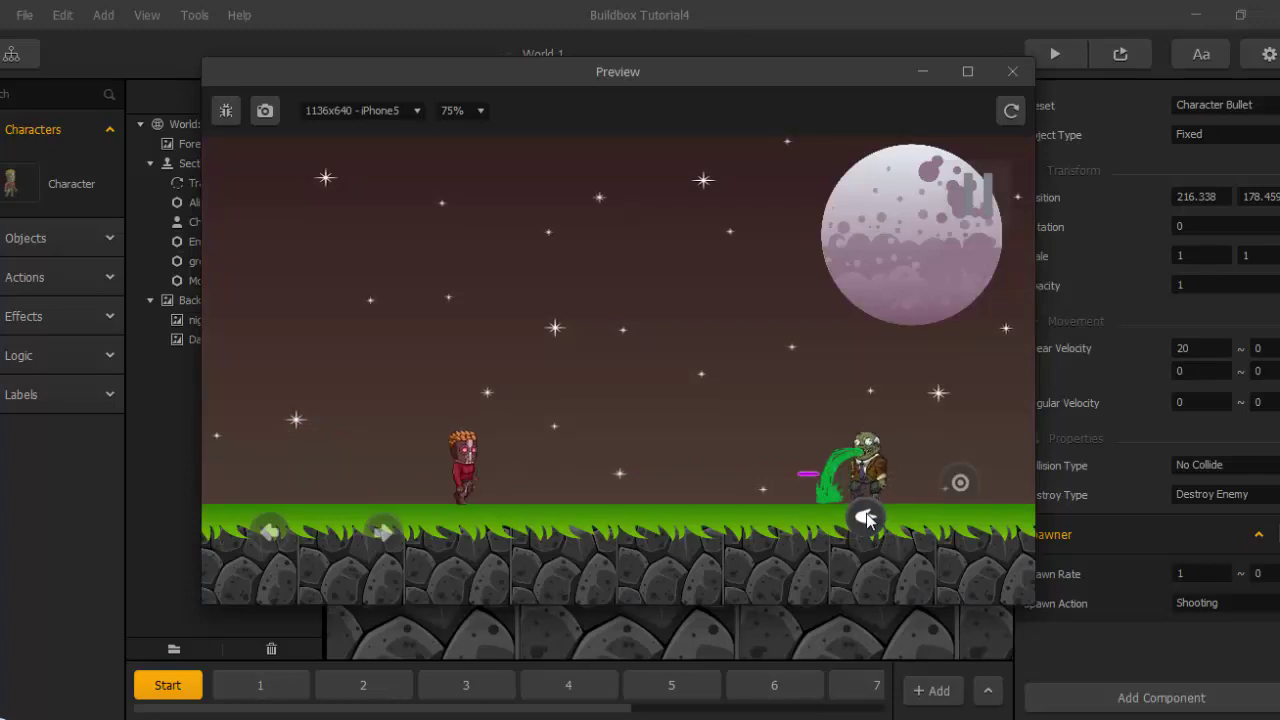
pyautogui.press('Right')
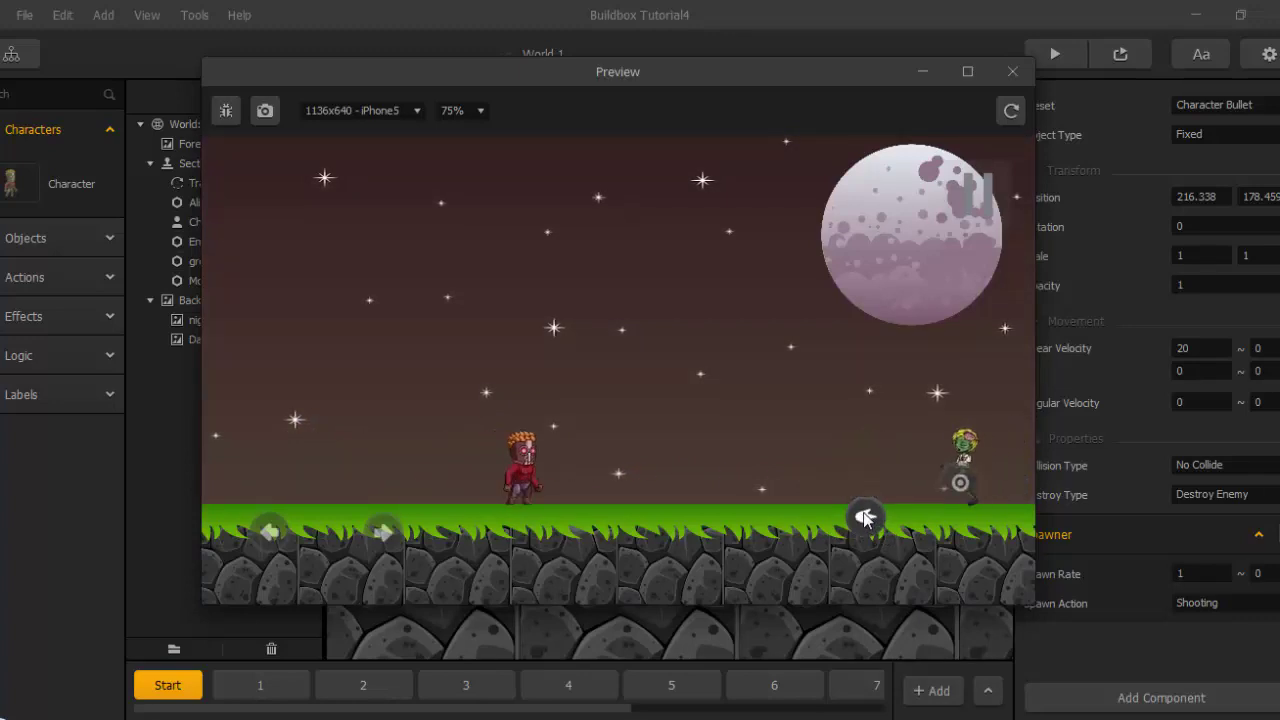
# Test firing bullets in both directions by turning the character left and right between shots.
pyautogui.press('Left')
pyautogui.press('Right')
pyautogui.press('Left')
pyautogui.click(867, 520)
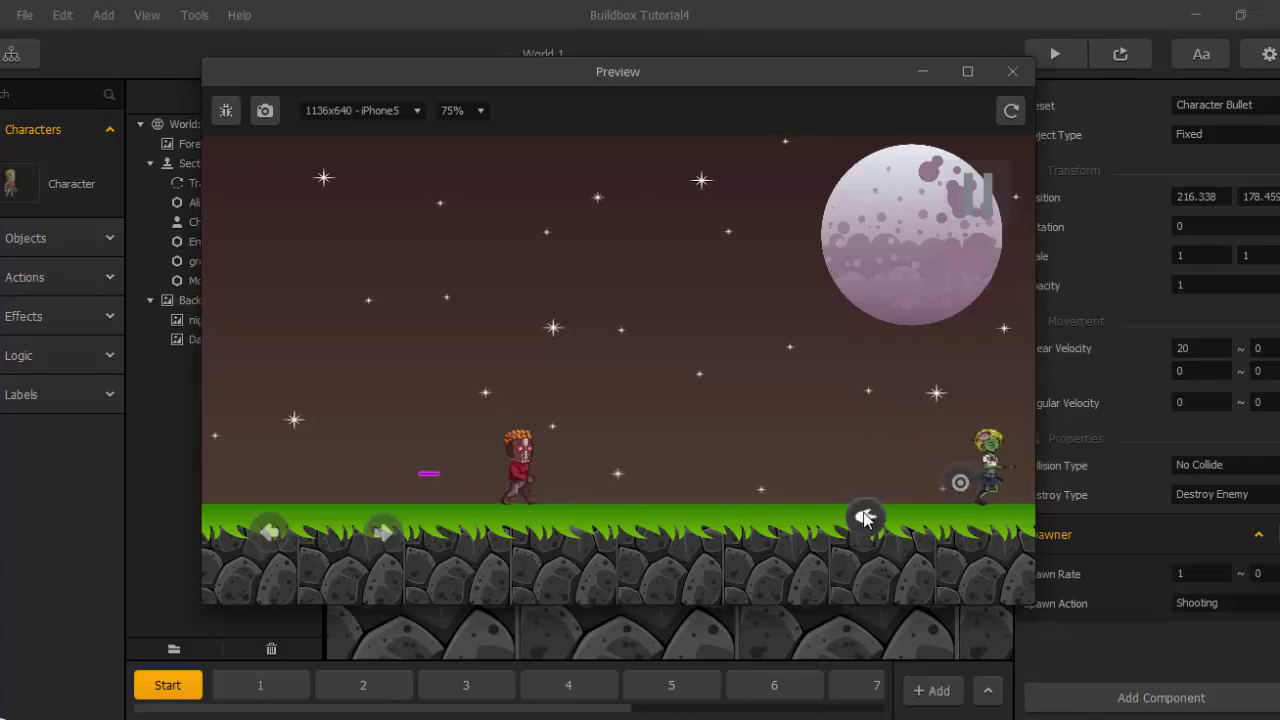
pyautogui.press('Right')
pyautogui.click(867, 520)
pyautogui.click(866, 519)
pyautogui.press('Left')
pyautogui.press('Right')
pyautogui.click(866, 519)
pyautogui.press('Left')
pyautogui.press('Right')
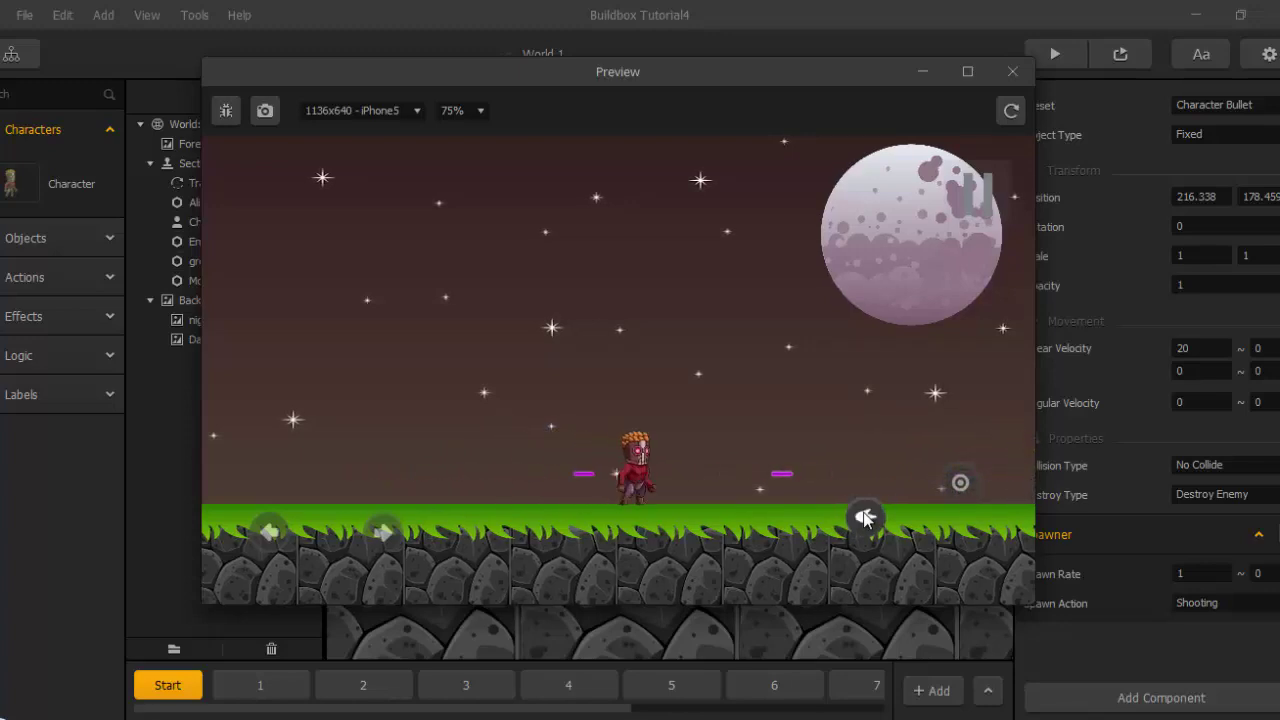
# Walk the character further through the level, turn back and close the preview.
pyautogui.press('Right')
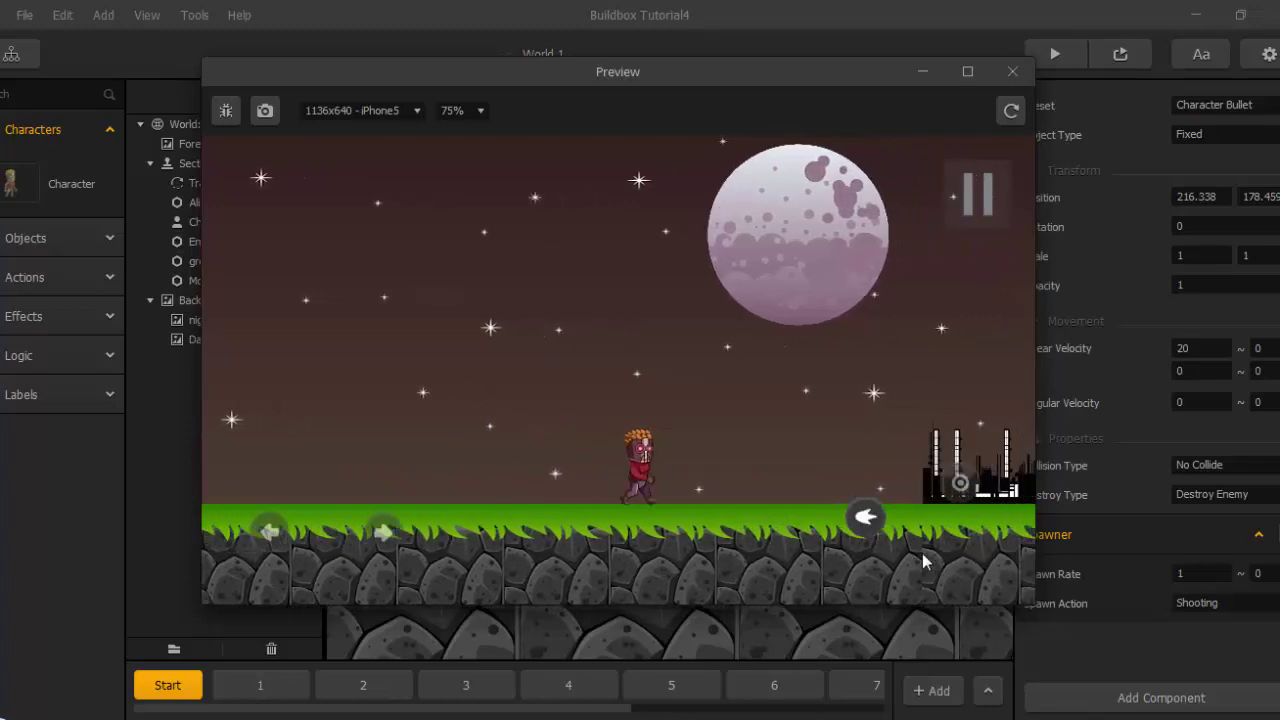
pyautogui.press('Right')
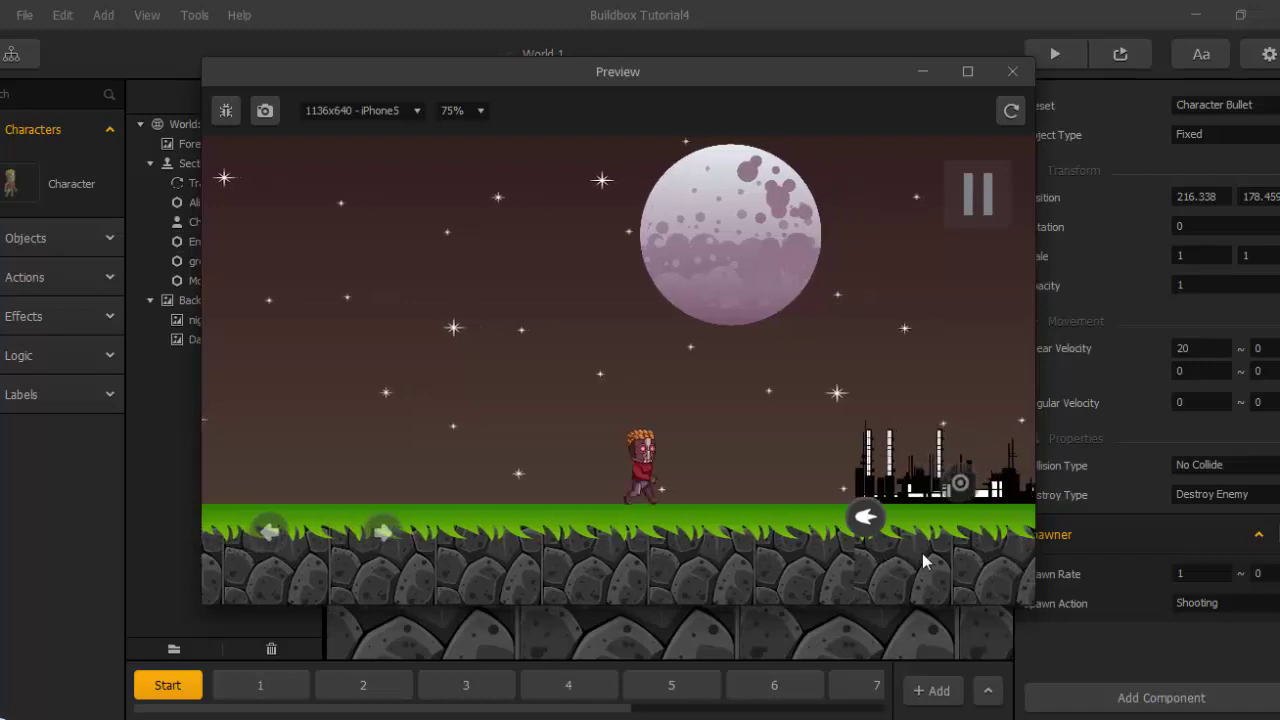
pyautogui.press('Left')
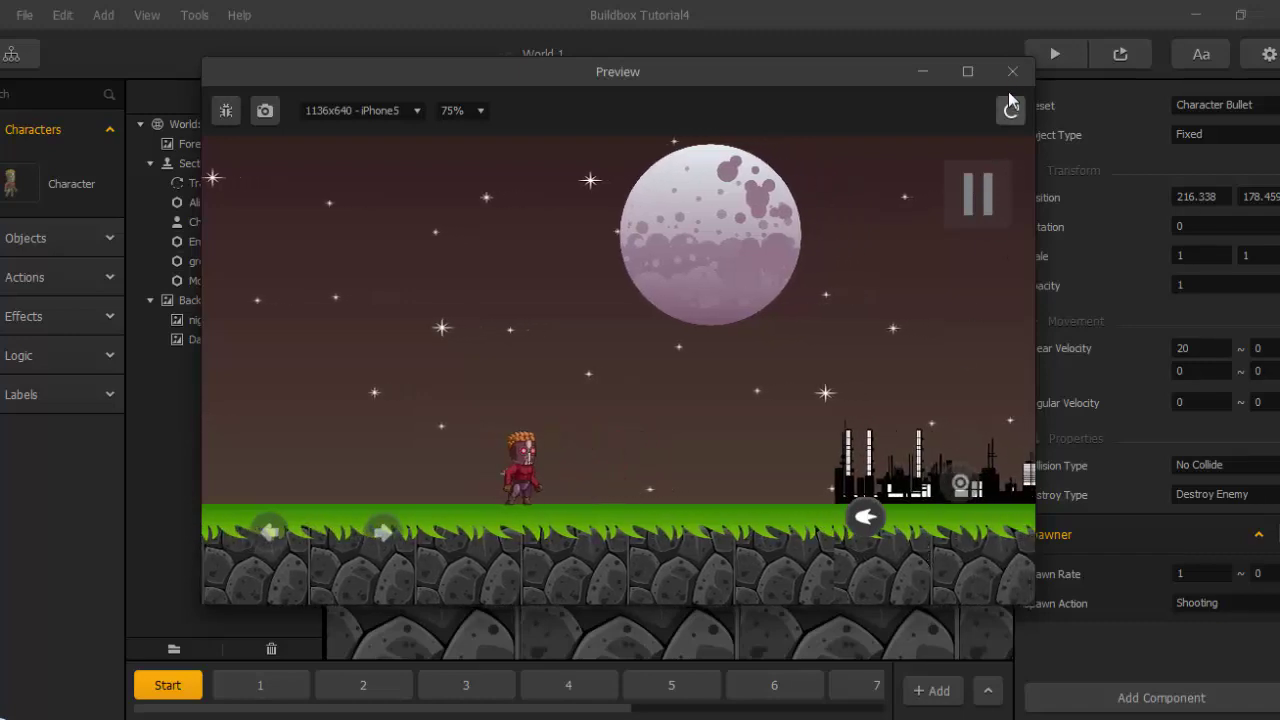
pyautogui.click(1012, 72)
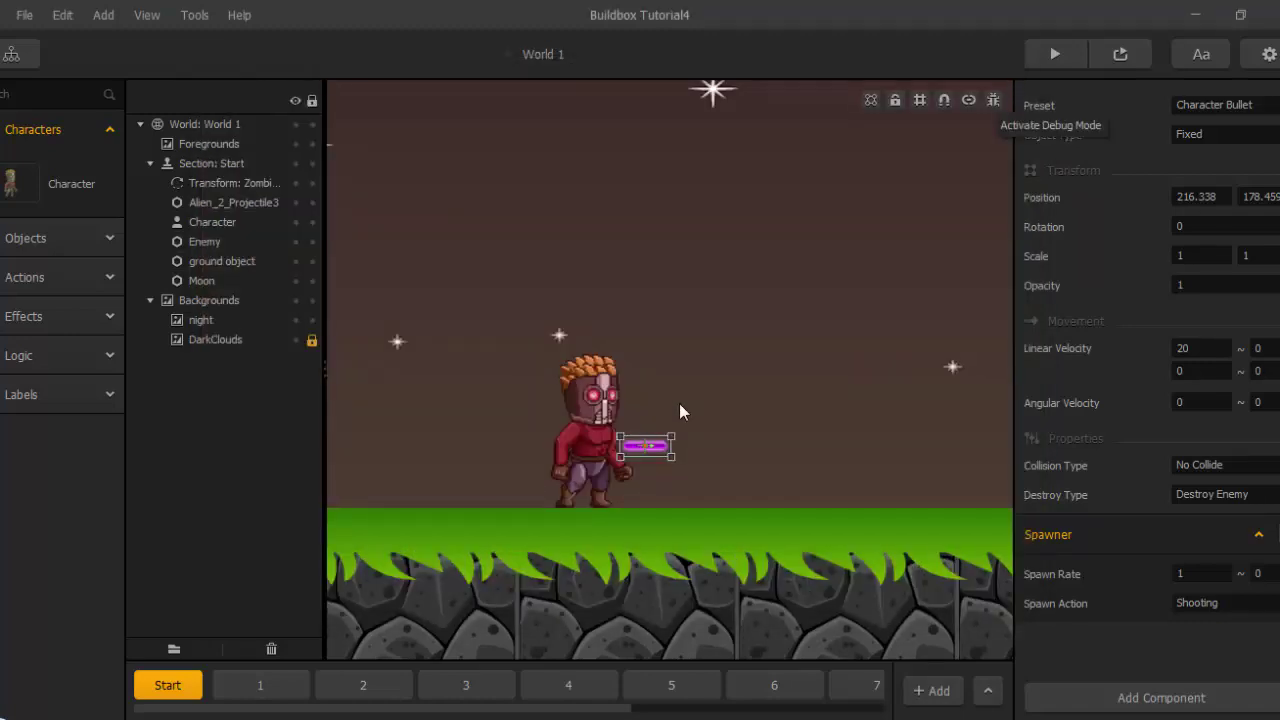
# Turn on connection mode and link the character's centre to the purple projectile's centre.
pyautogui.click(969, 100)
pyautogui.scroll(3, 727, 425)
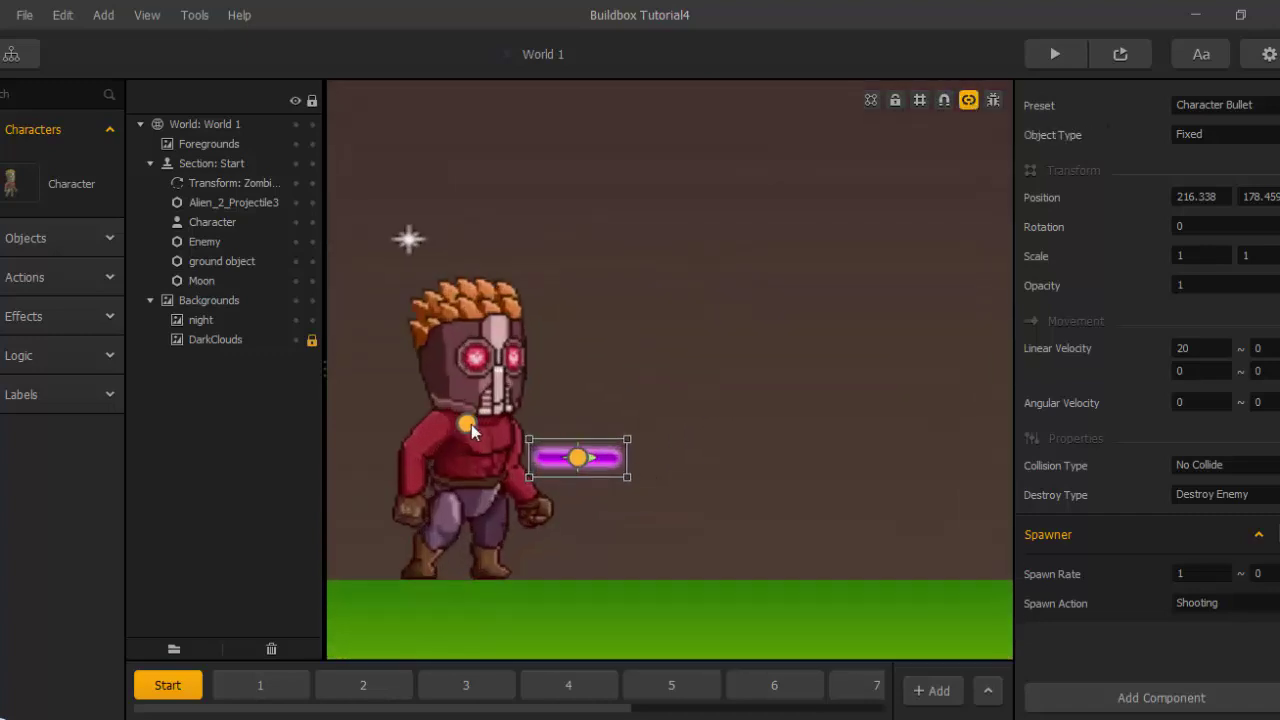
pyautogui.moveTo(469, 424); pyautogui.dragTo(577, 460)
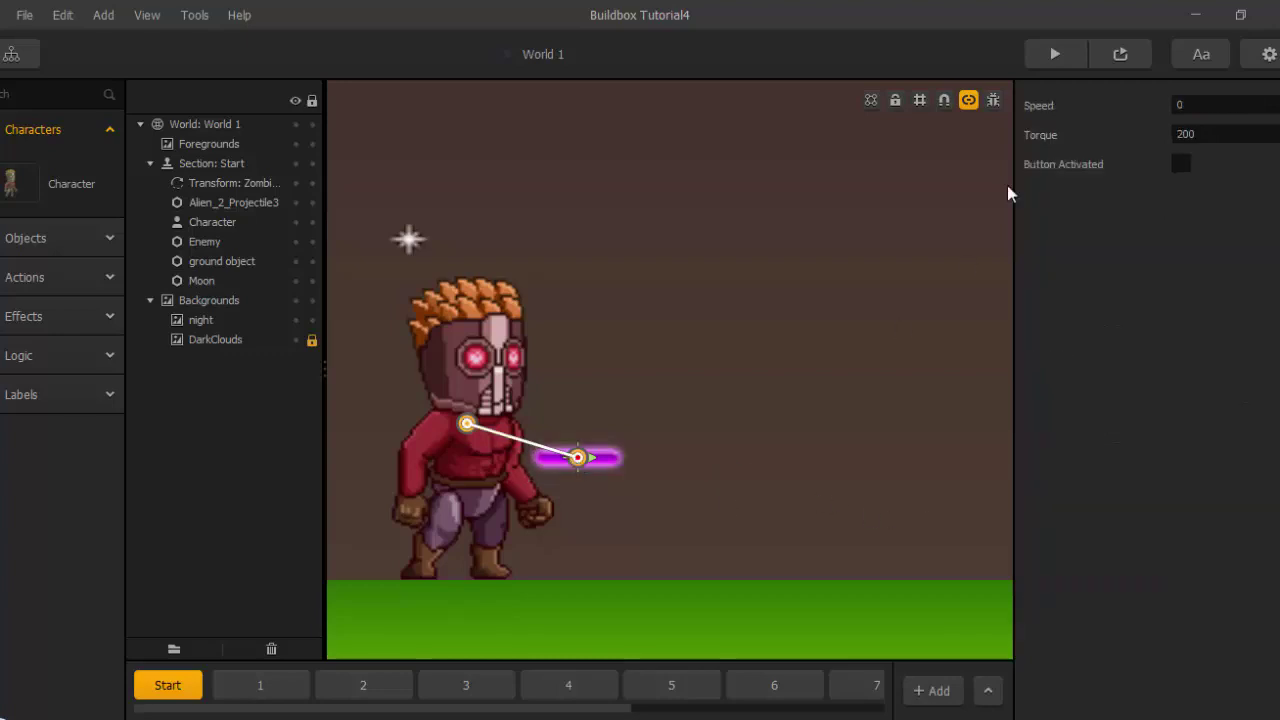
# Preview World 1 and test shooting the linked projectile at the first zombie while moving right.
pyautogui.click(1052, 54)
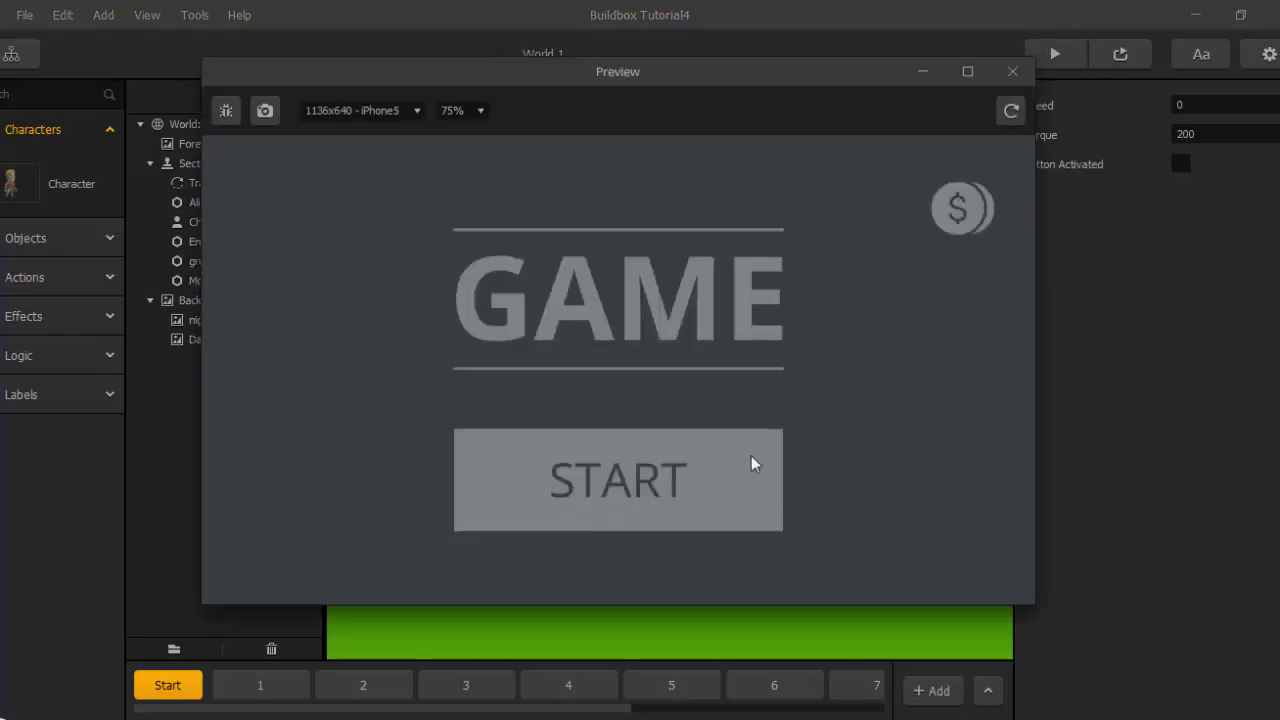
pyautogui.click(698, 481)
pyautogui.click(435, 350)
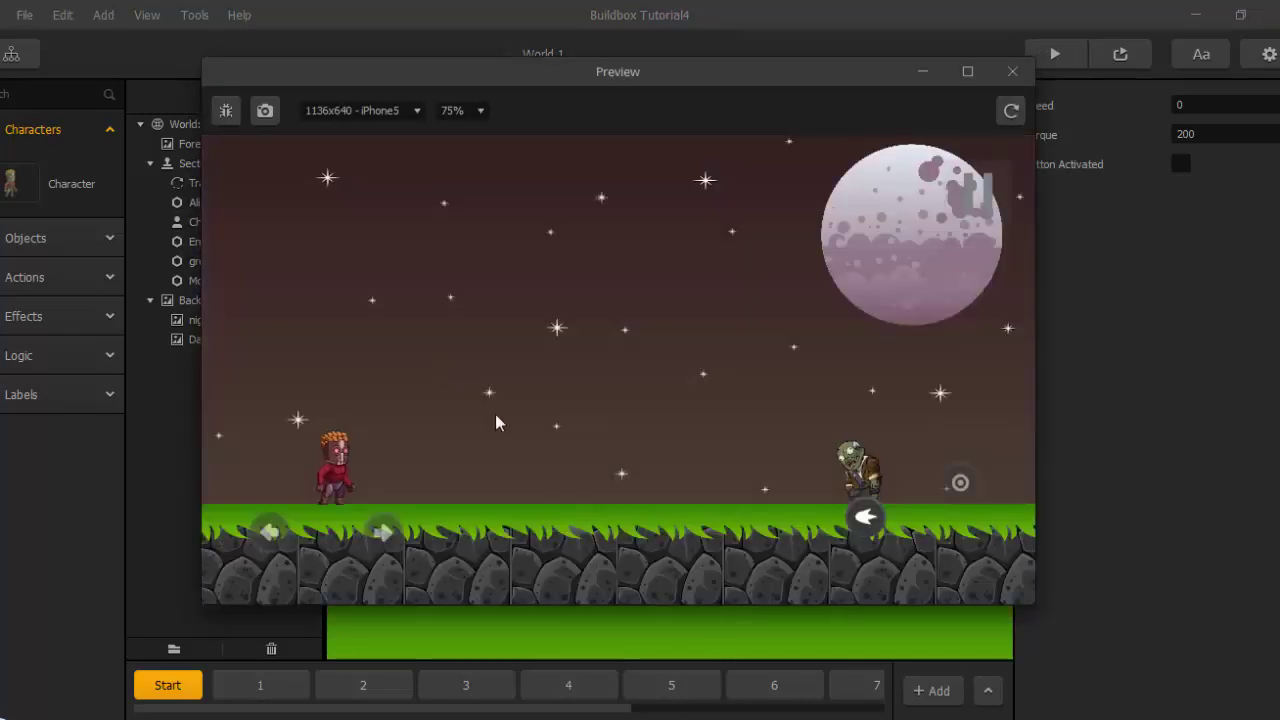
pyautogui.click(866, 518)
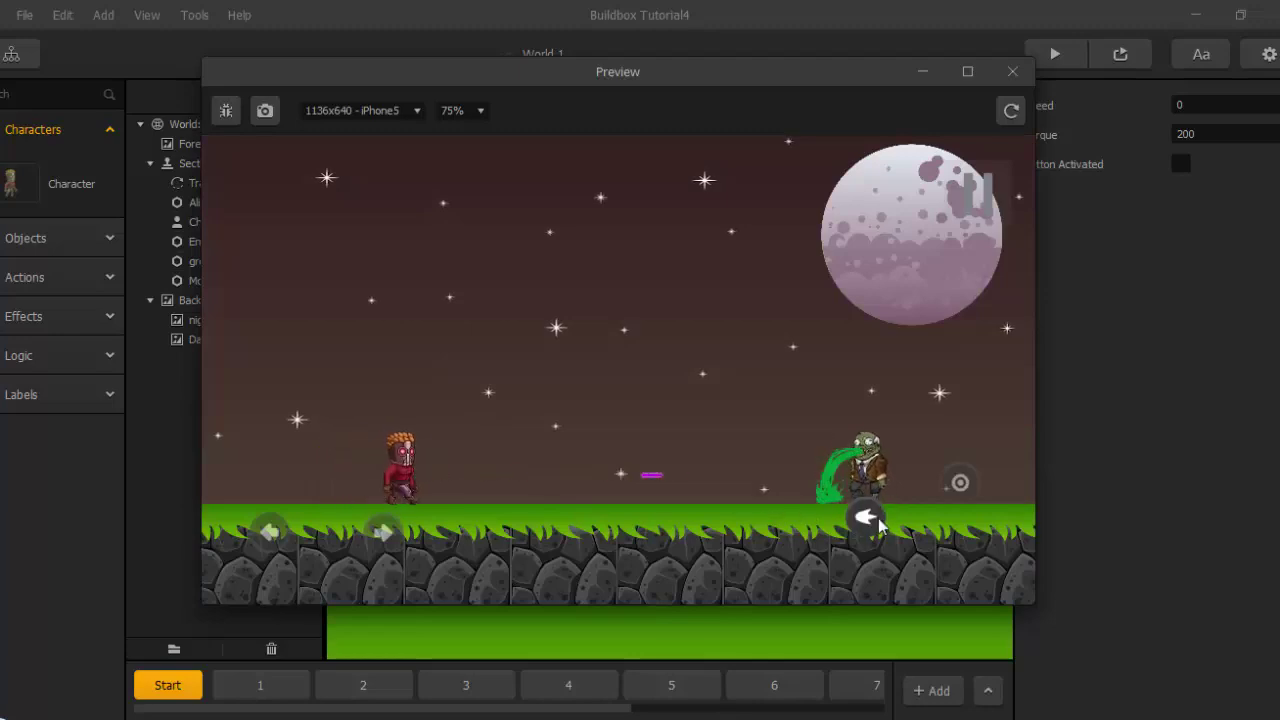
pyautogui.click(866, 518)
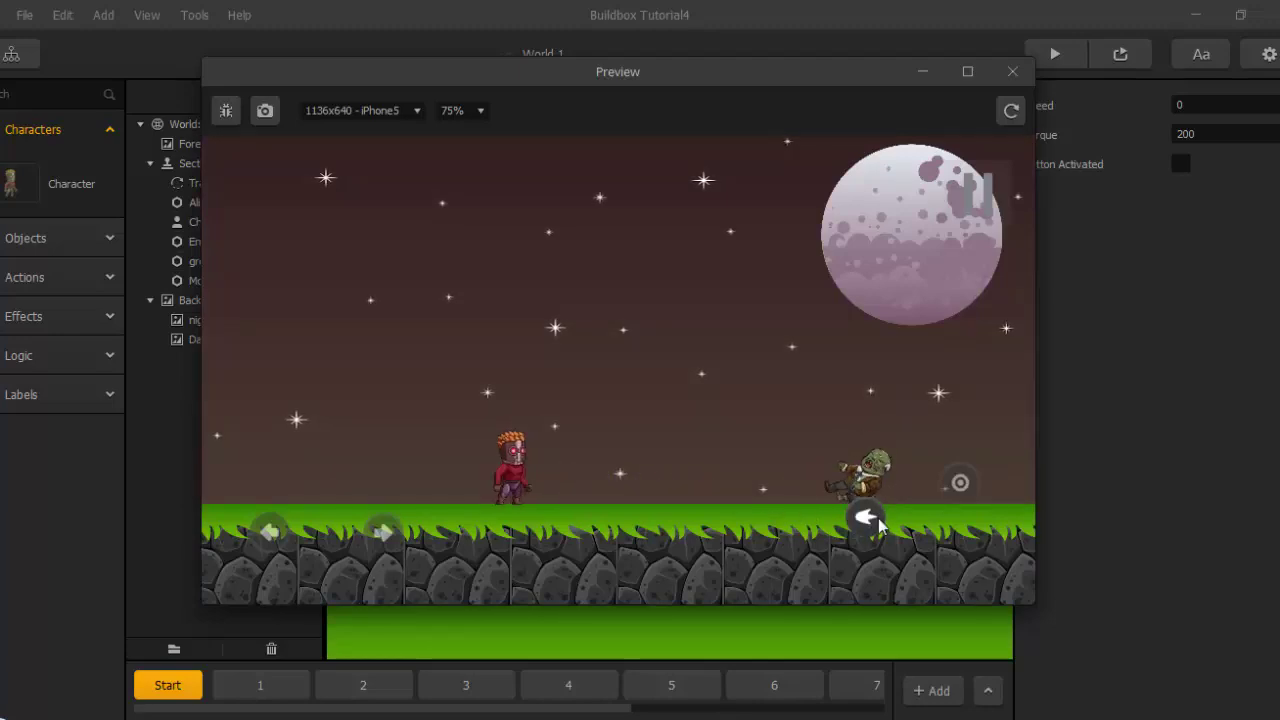
pyautogui.click(866, 518)
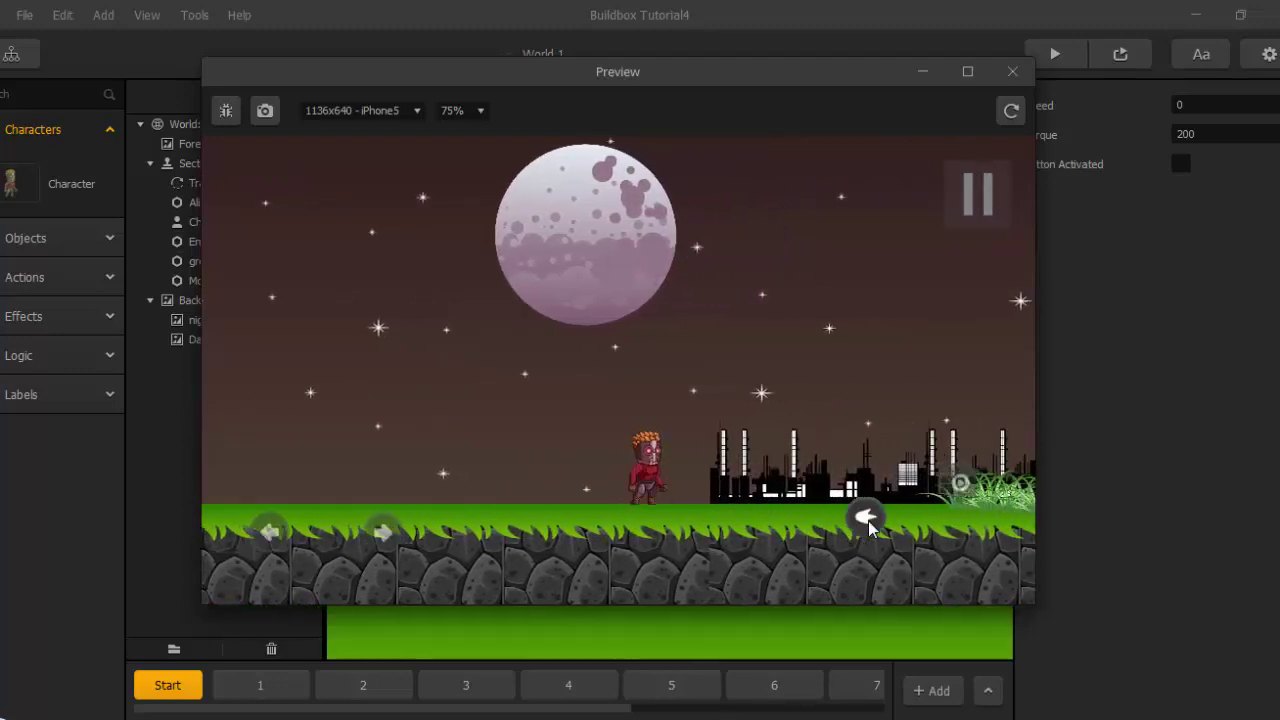
# Test shooting in mid-air by jumping and firing several bullets to the right.
pyautogui.click(958, 498)
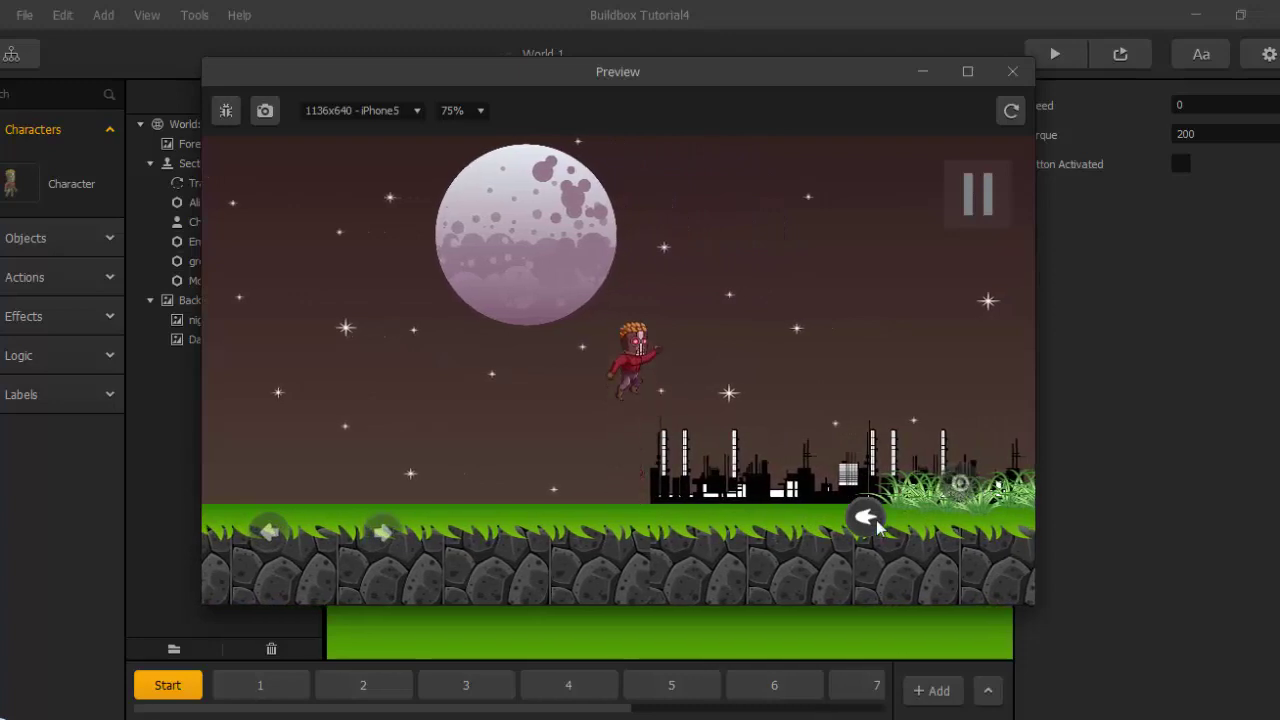
pyautogui.click(866, 518)
pyautogui.click(958, 484)
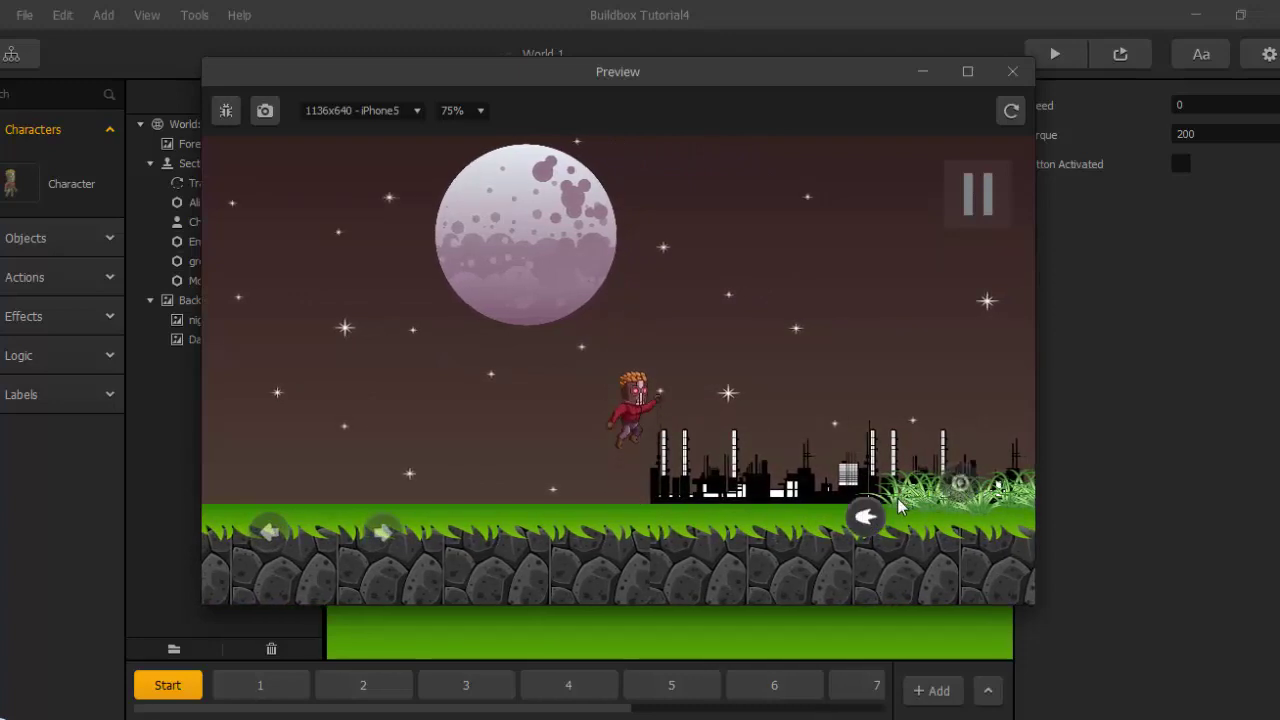
pyautogui.click(866, 517)
pyautogui.click(866, 517)
pyautogui.click(872, 518)
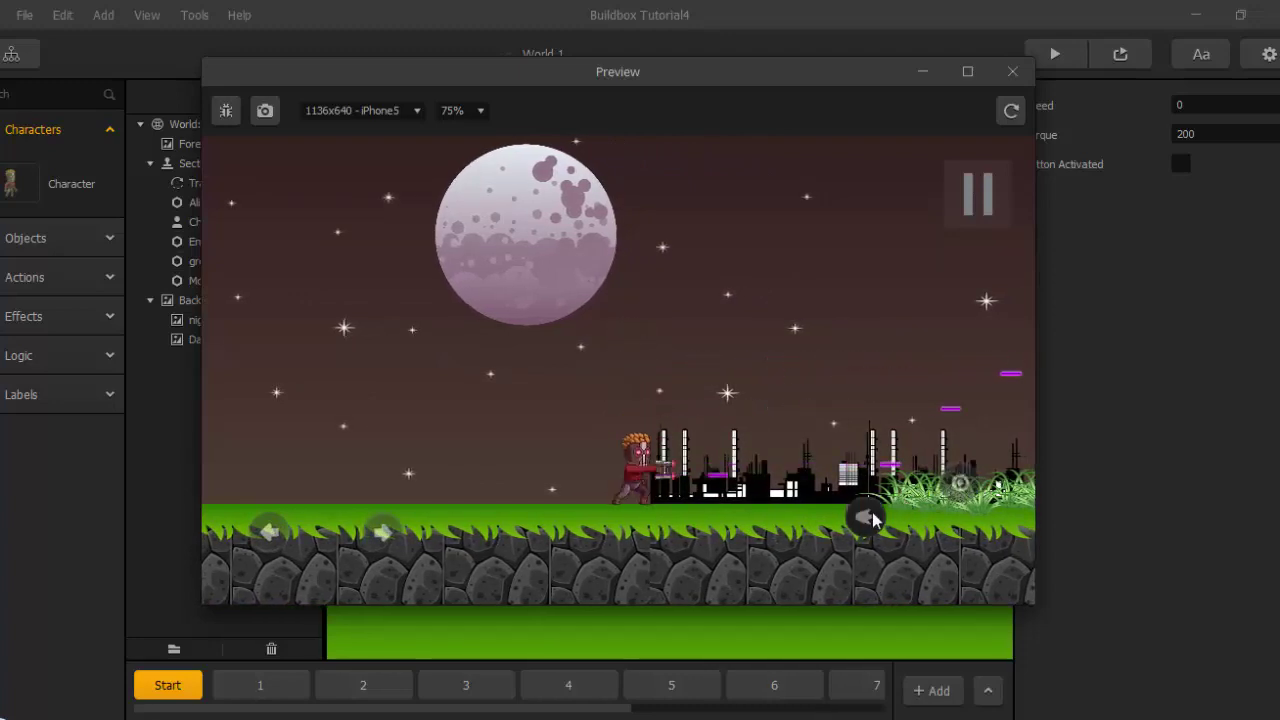
# Turn the character left, fire a series of bullets in that direction and close the preview.
pyautogui.press('Left')
pyautogui.click(873, 518)
pyautogui.click(868, 517)
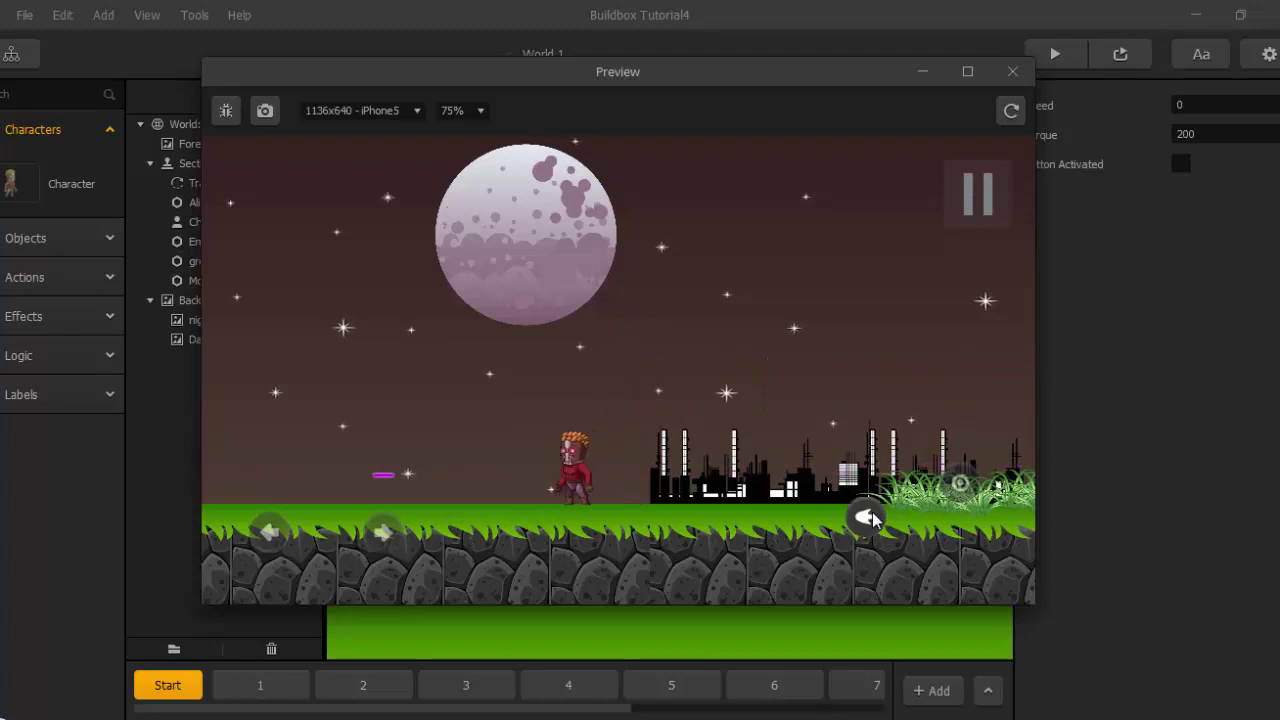
pyautogui.click(868, 517)
pyautogui.click(872, 517)
pyautogui.click(873, 518)
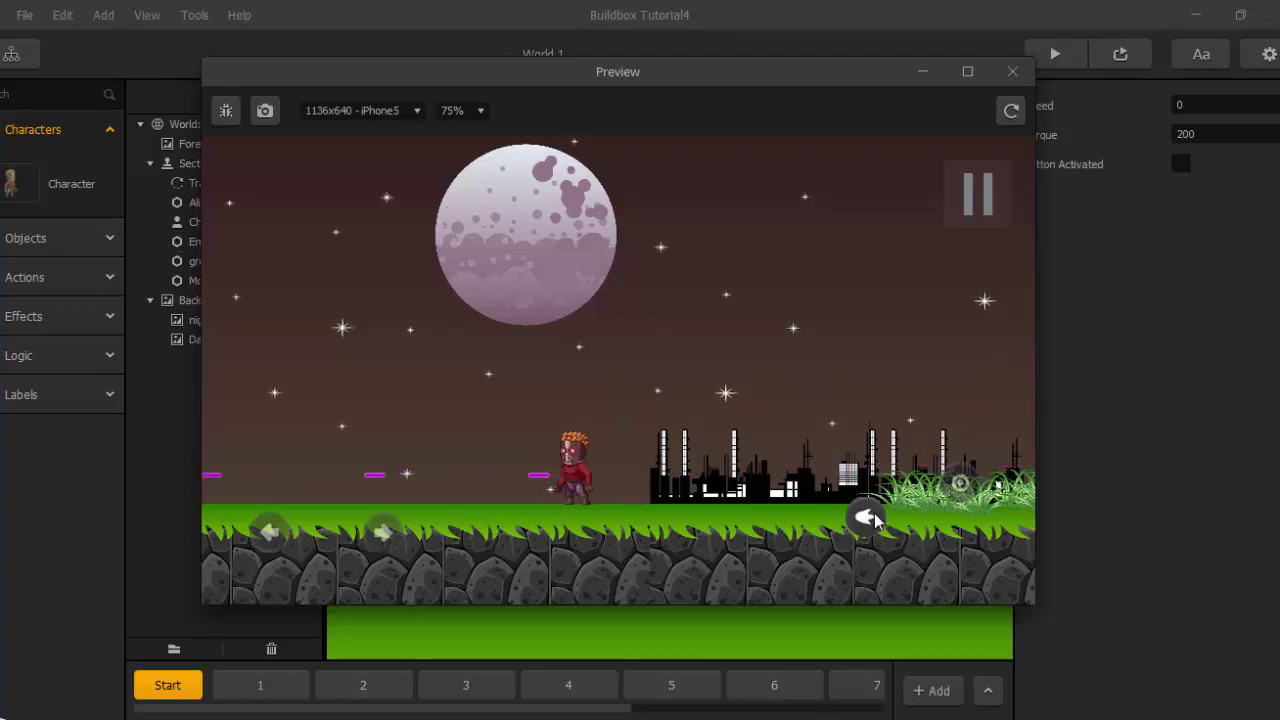
pyautogui.click(1018, 74)
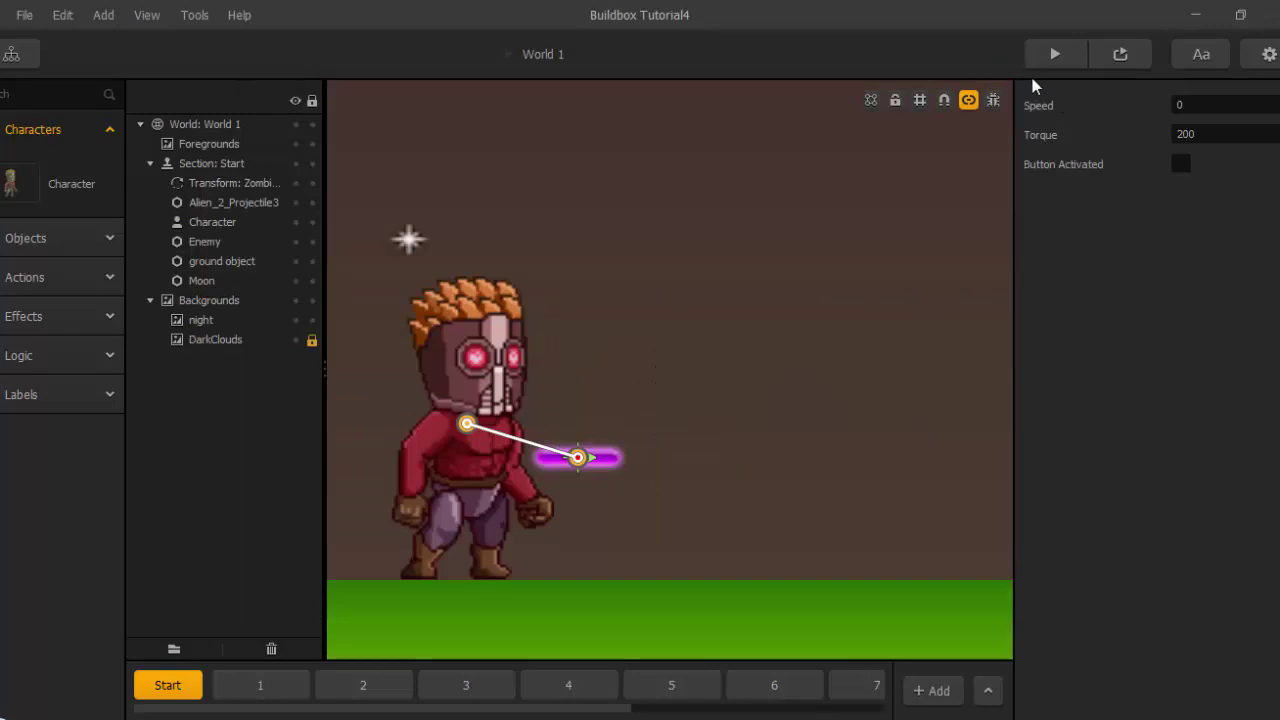
# Raise the projectile to about X 215, Y 185 beside the character's chest and select its link to the character.
pyautogui.click(533, 452)
pyautogui.scroll(5, 566, 486)
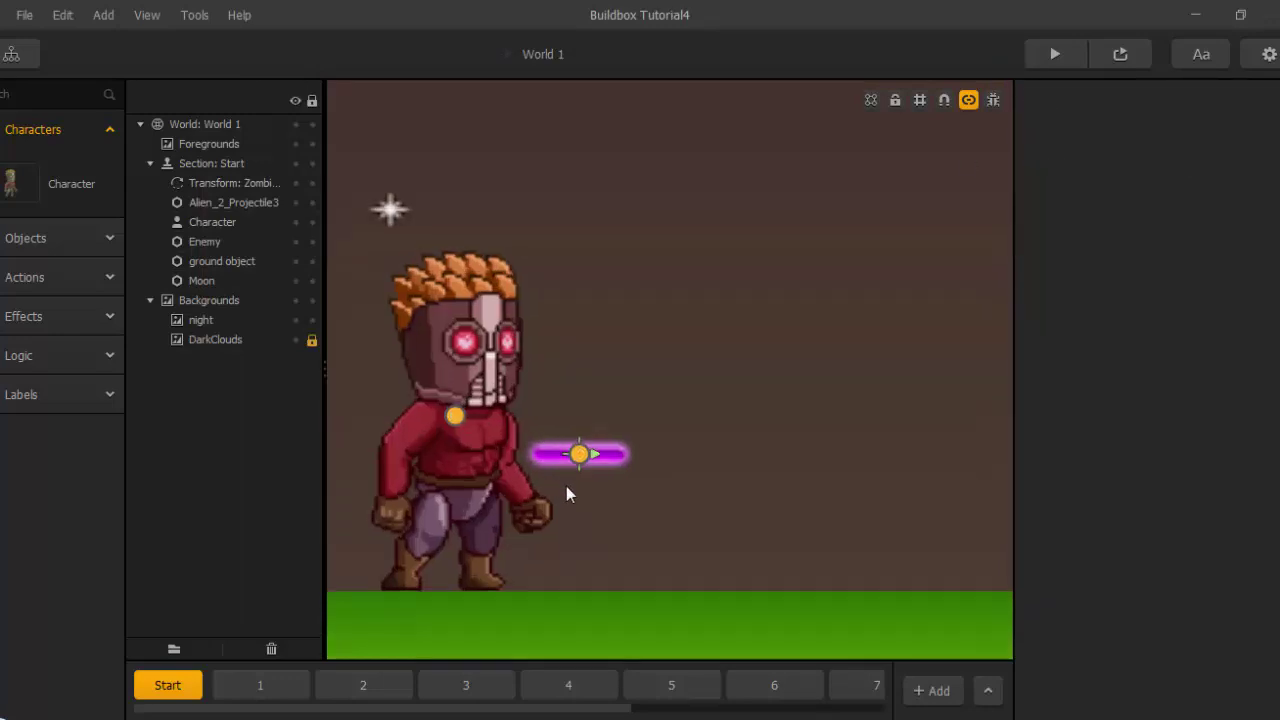
pyautogui.click(631, 441)
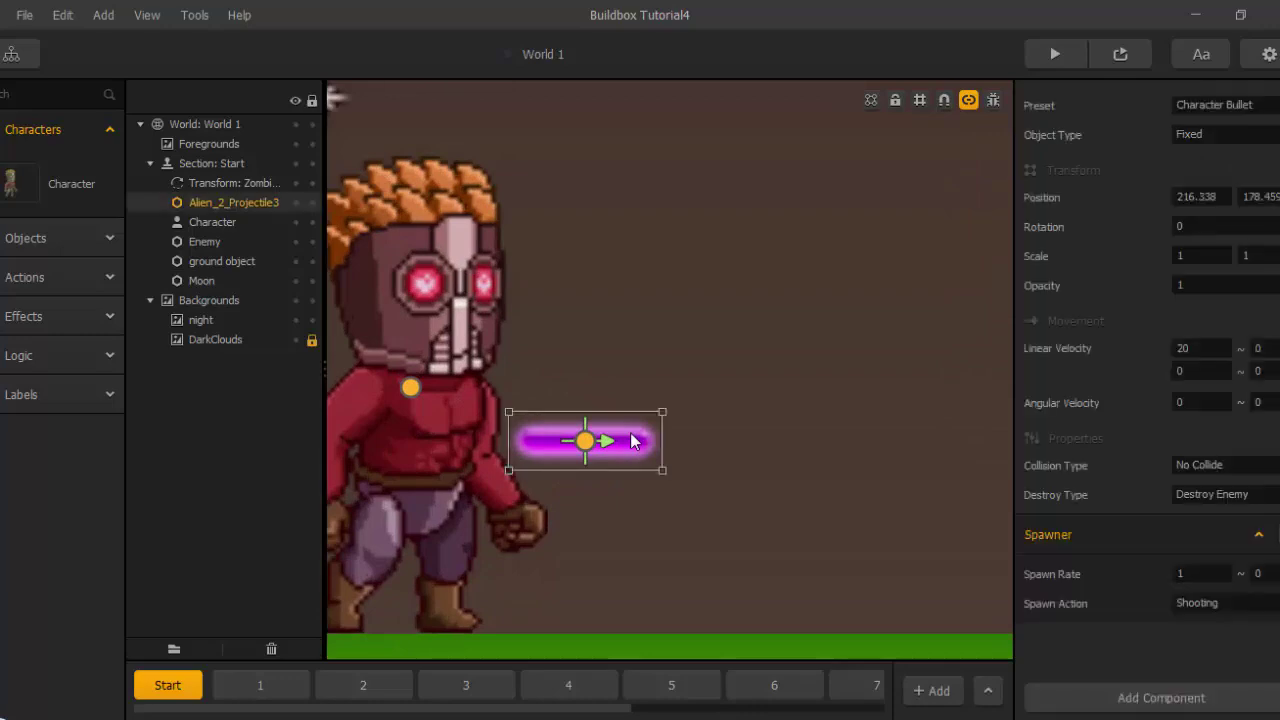
pyautogui.moveTo(631, 436); pyautogui.dragTo(627, 409)
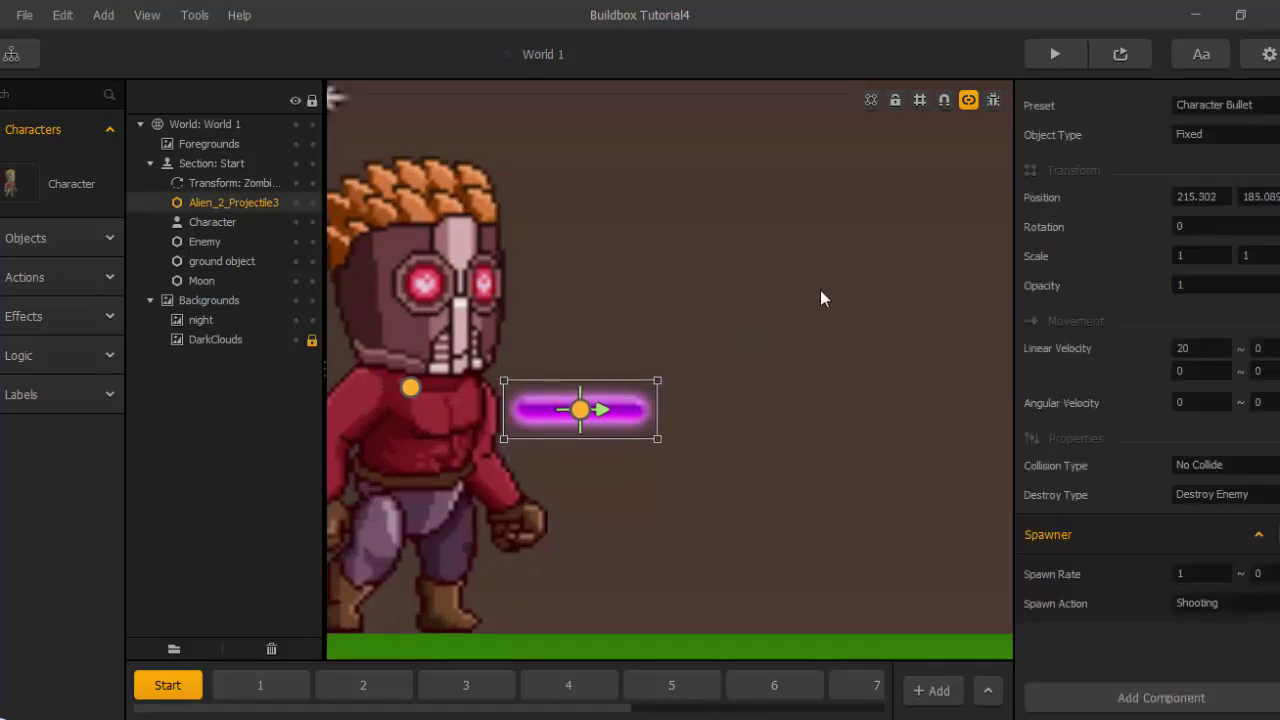
pyautogui.click(578, 420)
# Launch World 1 in the preview again and walk the character right toward the zombie.
pyautogui.click(1050, 57)
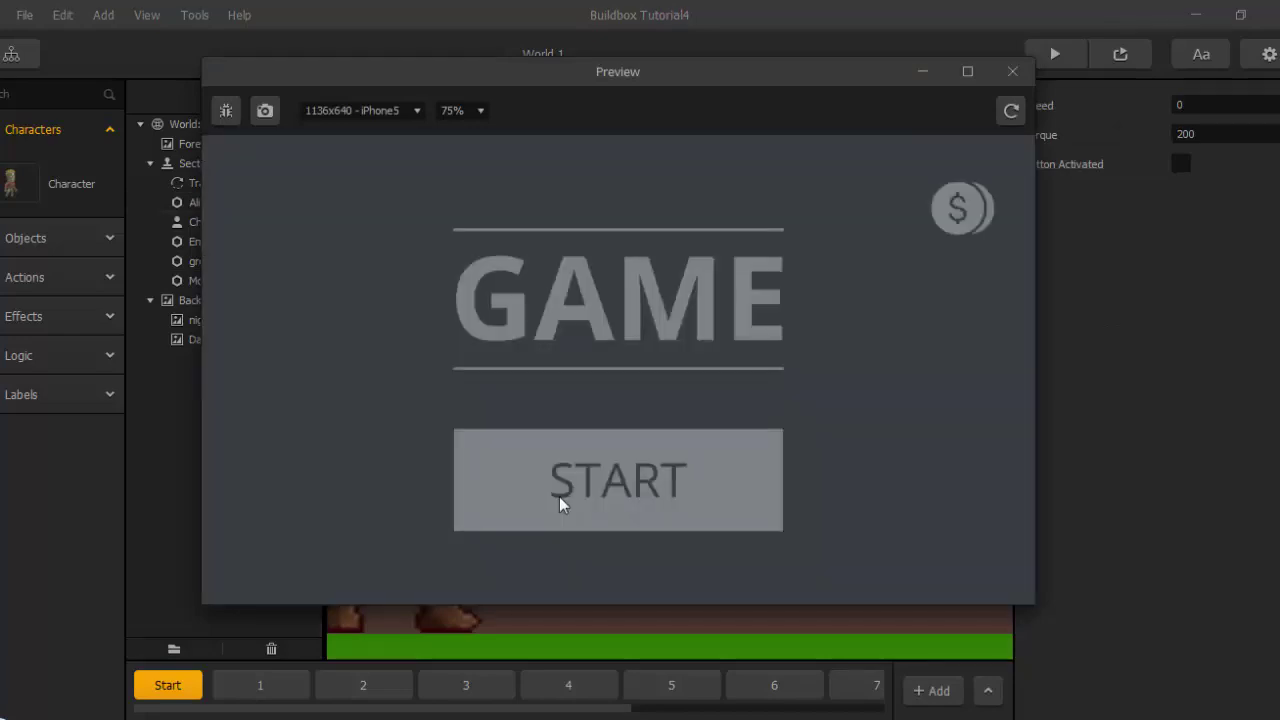
pyautogui.click(559, 496)
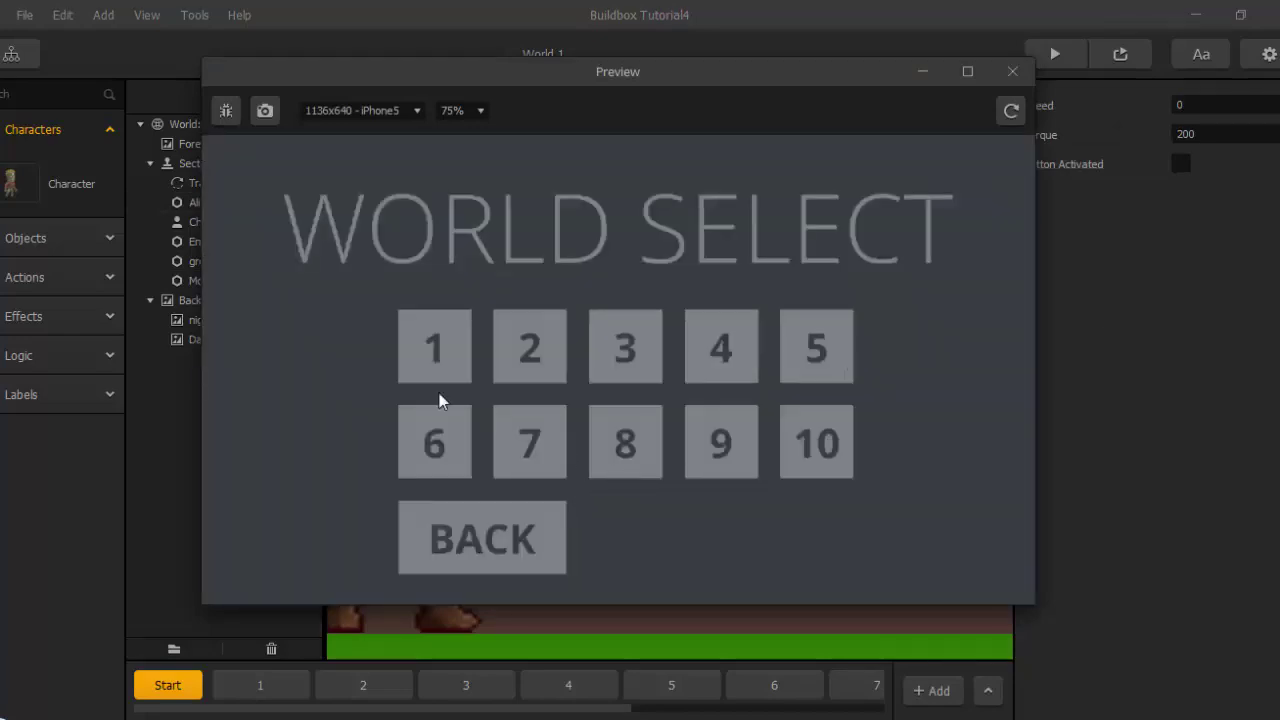
pyautogui.click(433, 351)
pyautogui.press('Right')
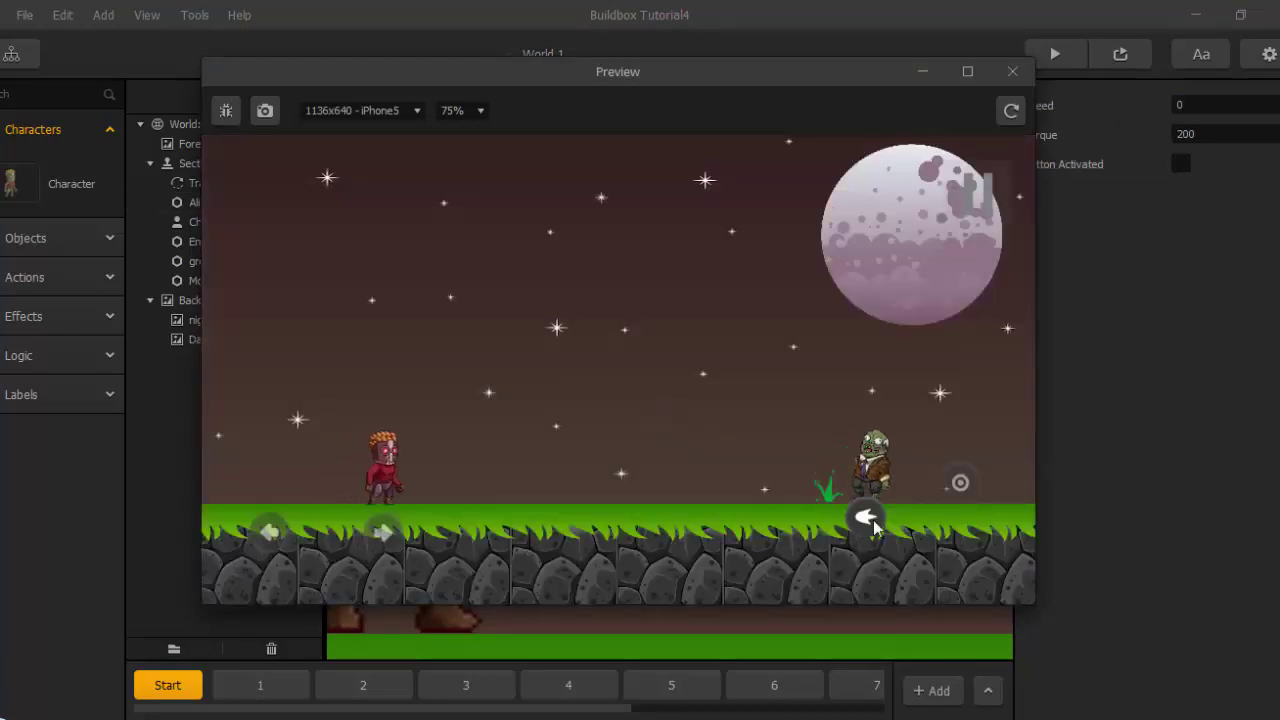
# Fire a rapid burst of bullets at the zombie to check the raised projectile against the shooting animation.
pyautogui.click(873, 521)
pyautogui.press('Right')
pyautogui.click(873, 526)
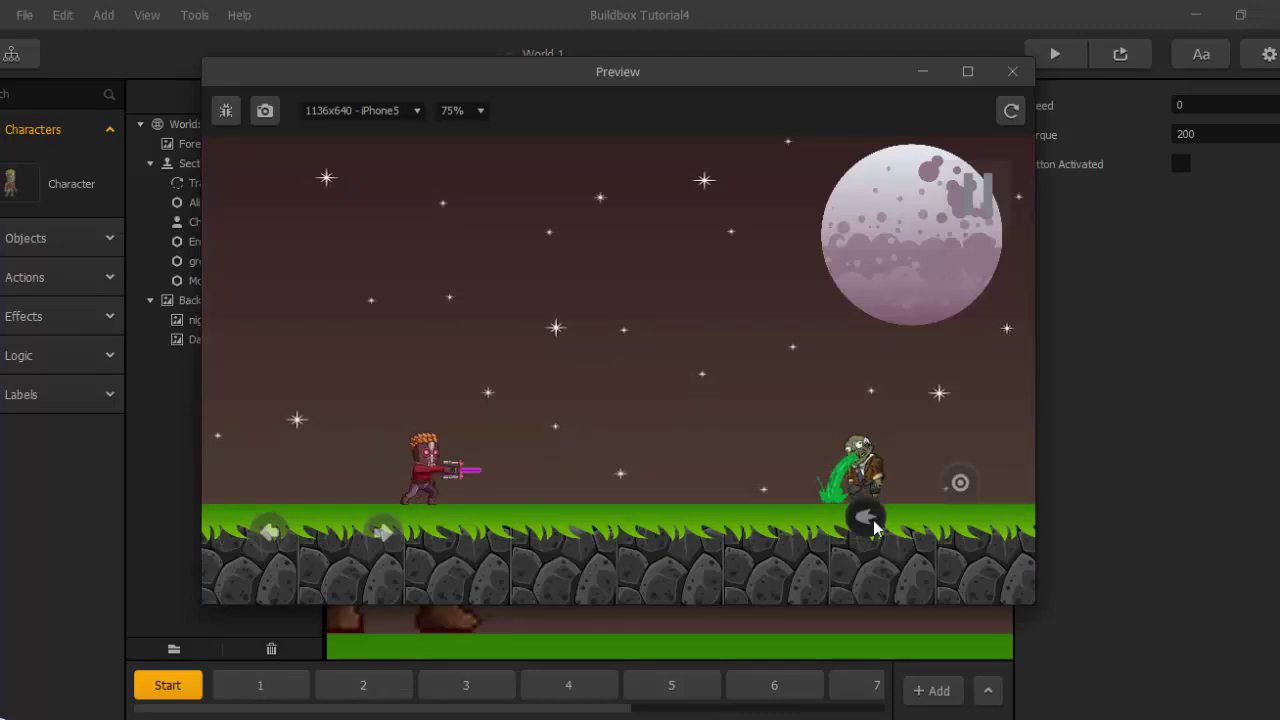
pyautogui.click(873, 526)
pyautogui.click(873, 526)
pyautogui.click(873, 526)
pyautogui.click(873, 521)
pyautogui.click(873, 521)
pyautogui.click(873, 521)
pyautogui.click(873, 521)
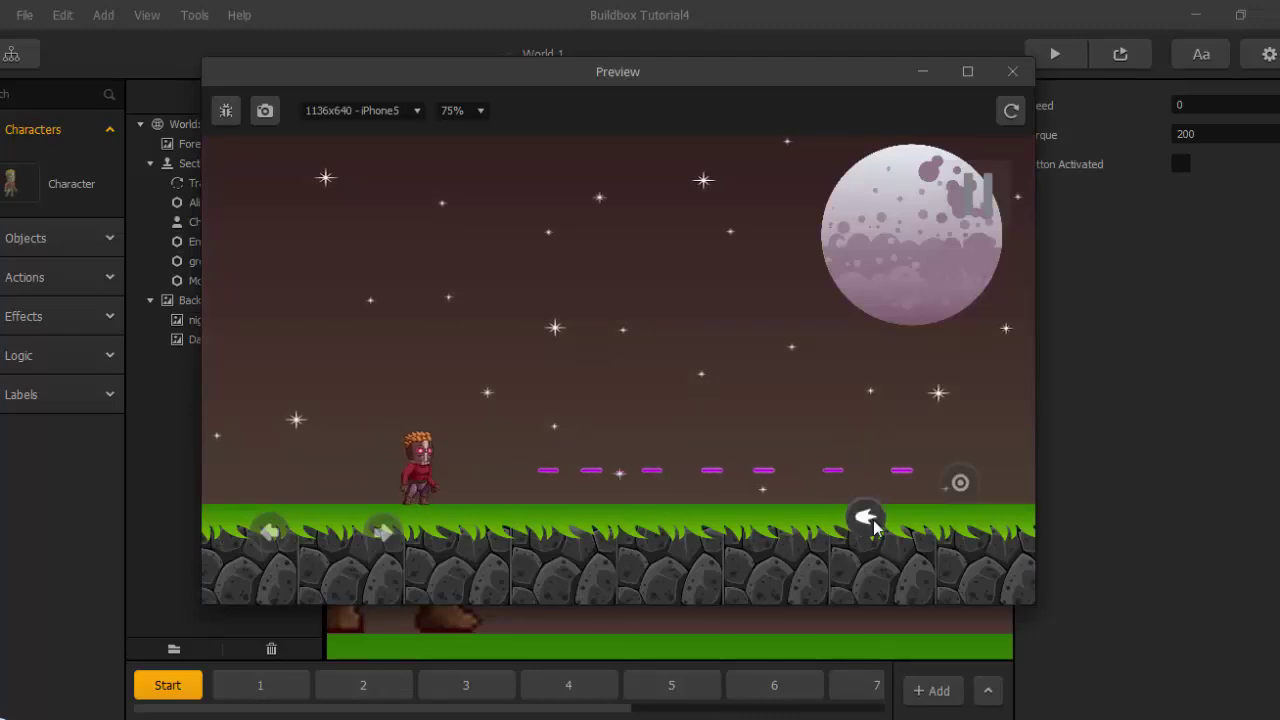
# Move right, jump and keep firing bullets through the jump and landing.
pyautogui.press('Right')
pyautogui.click(942, 488)
pyautogui.click(870, 518)
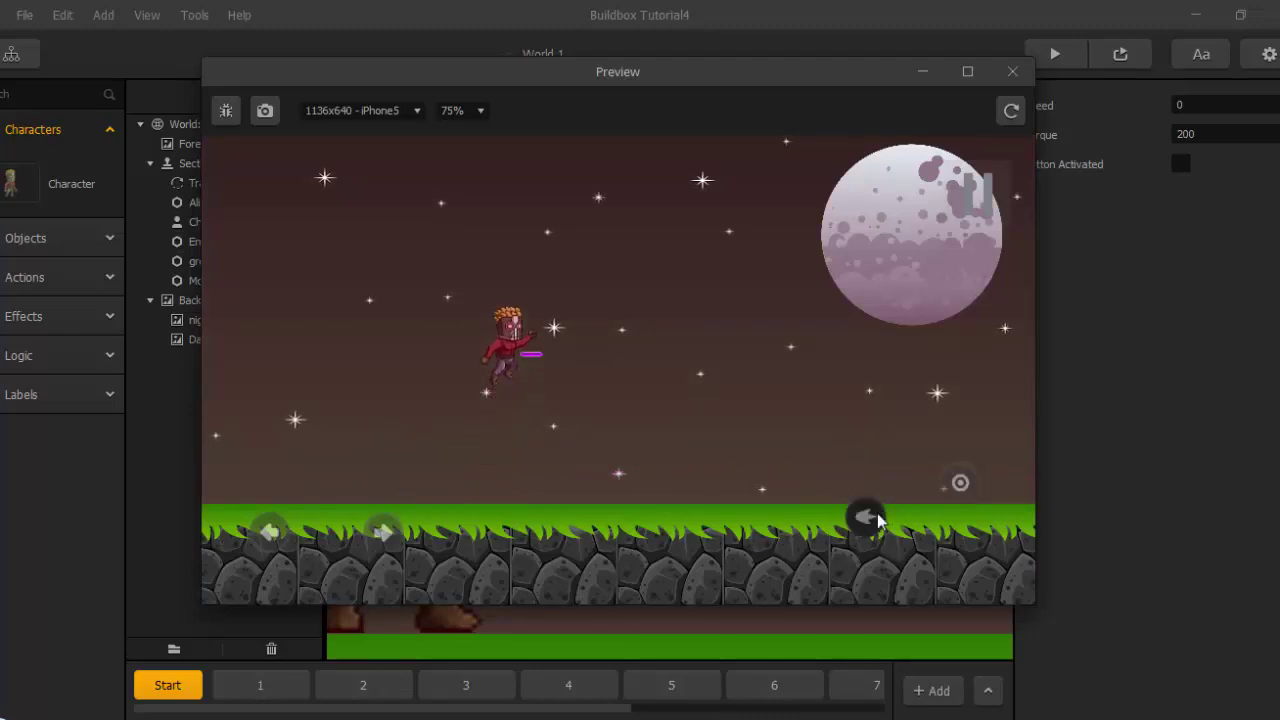
pyautogui.click(870, 518)
pyautogui.click(870, 518)
pyautogui.click(875, 519)
pyautogui.click(877, 519)
pyautogui.click(870, 519)
pyautogui.click(870, 519)
pyautogui.click(870, 519)
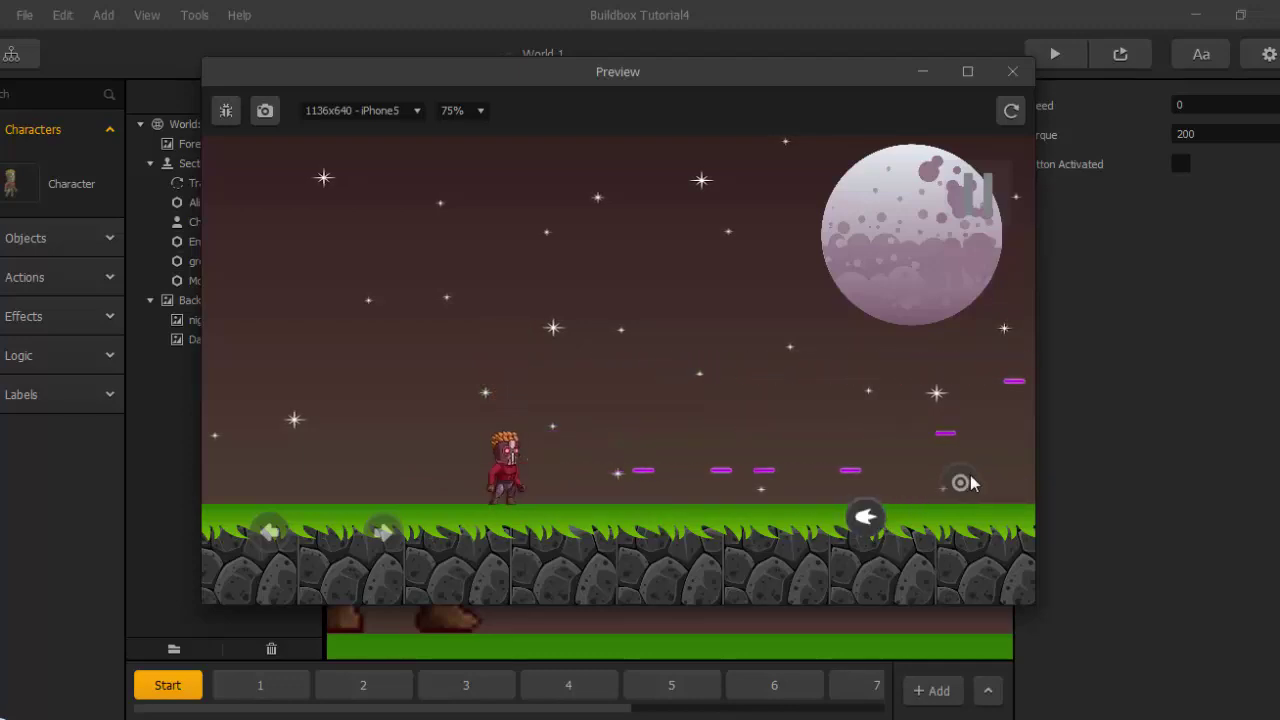
# Jump again and fire a few more bullets in the air and on the ground.
pyautogui.click(960, 483)
pyautogui.click(870, 519)
pyautogui.click(870, 519)
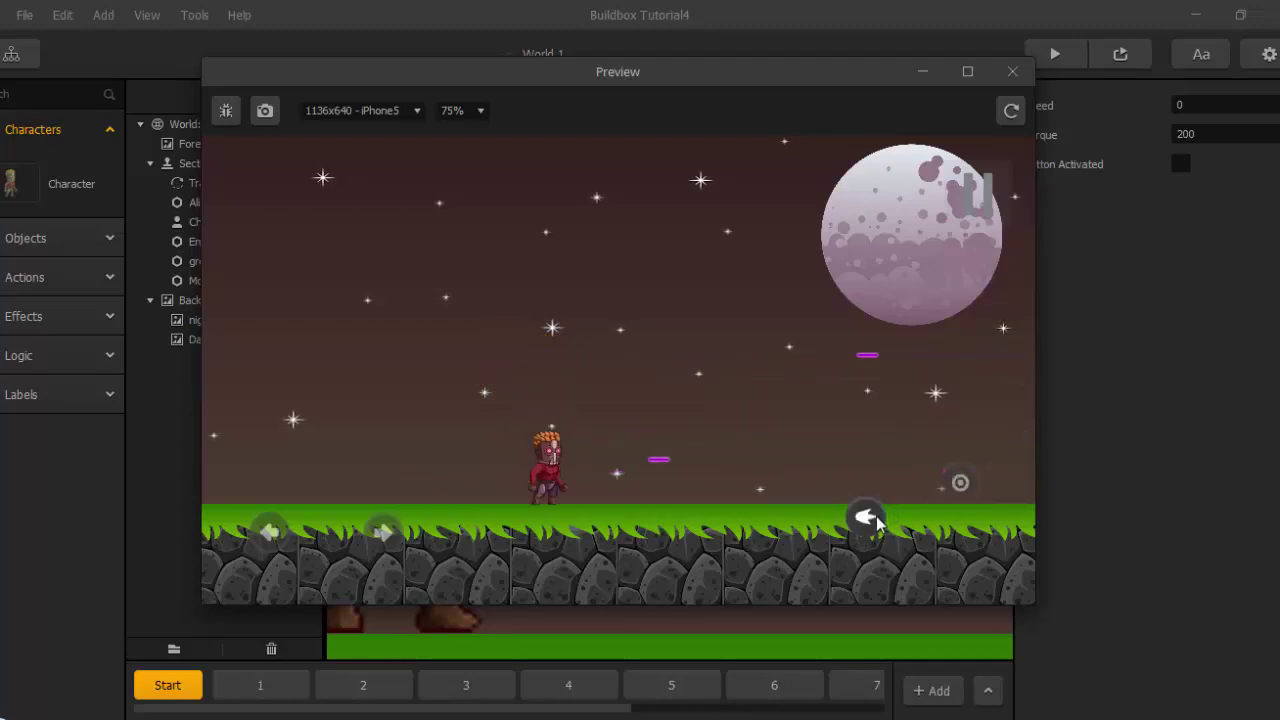
pyautogui.click(870, 519)
pyautogui.click(870, 519)
pyautogui.click(870, 519)
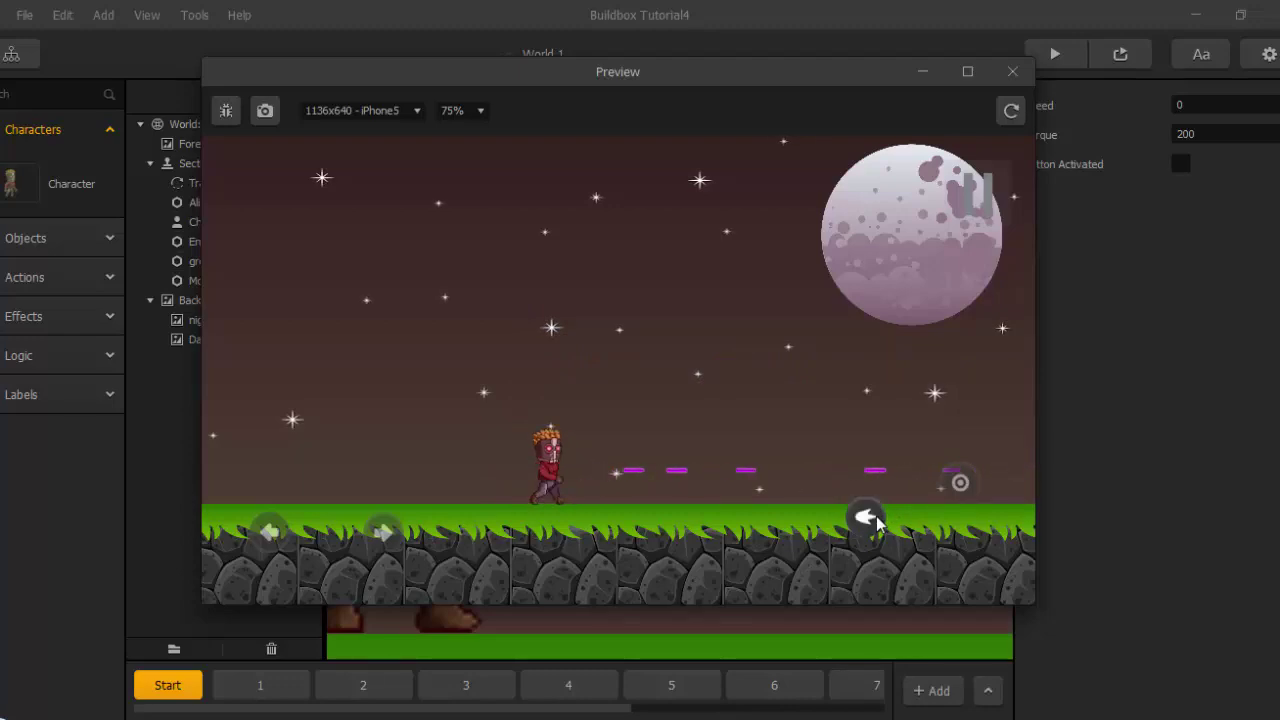
# Repeat the jump with continuous shooting, continuing to fire after landing while heading right.
pyautogui.click(958, 490)
pyautogui.click(866, 519)
pyautogui.click(866, 519)
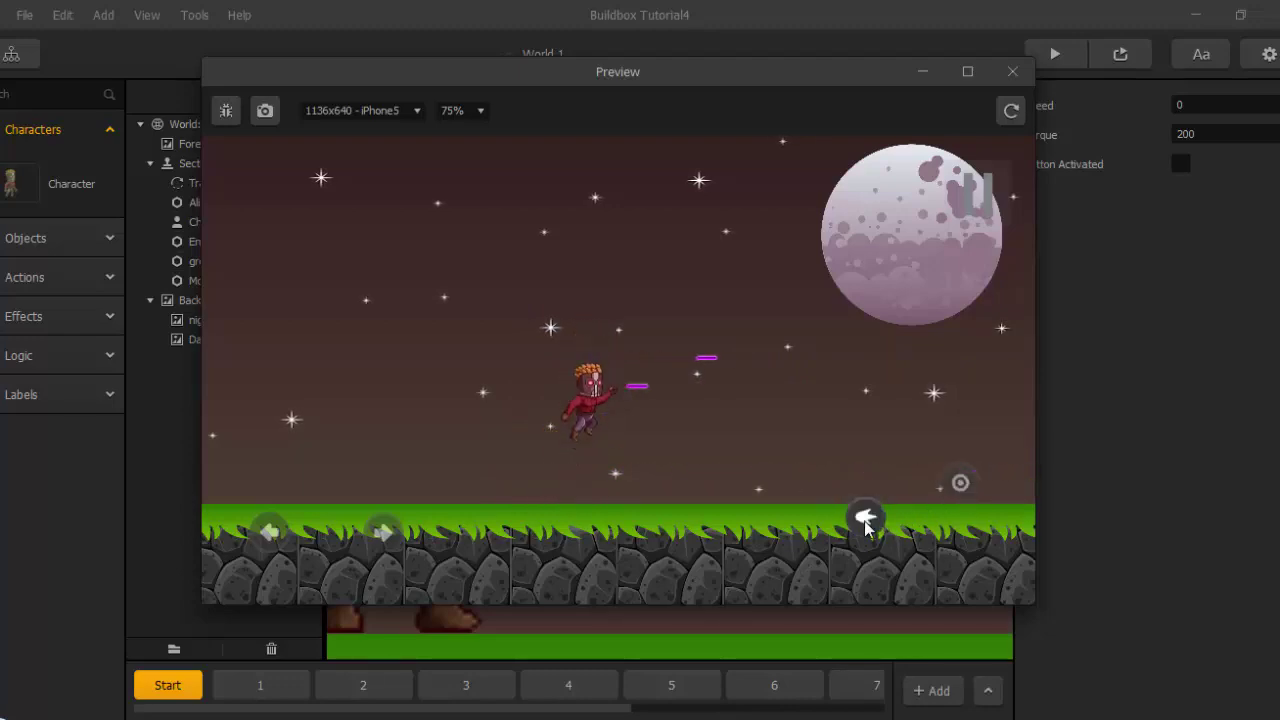
pyautogui.click(866, 519)
pyautogui.click(866, 519)
pyautogui.click(866, 519)
pyautogui.click(866, 519)
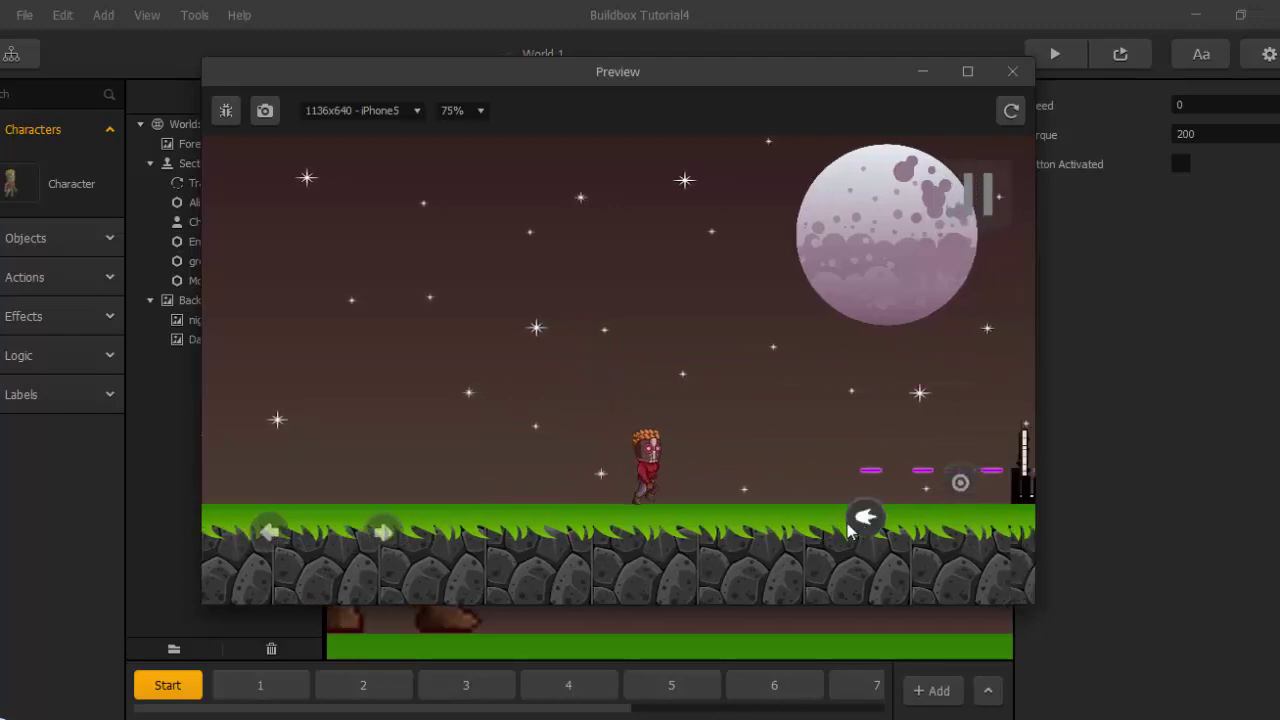
# Run right past the moon while firing more bullets, and close the preview.
pyautogui.click(865, 519)
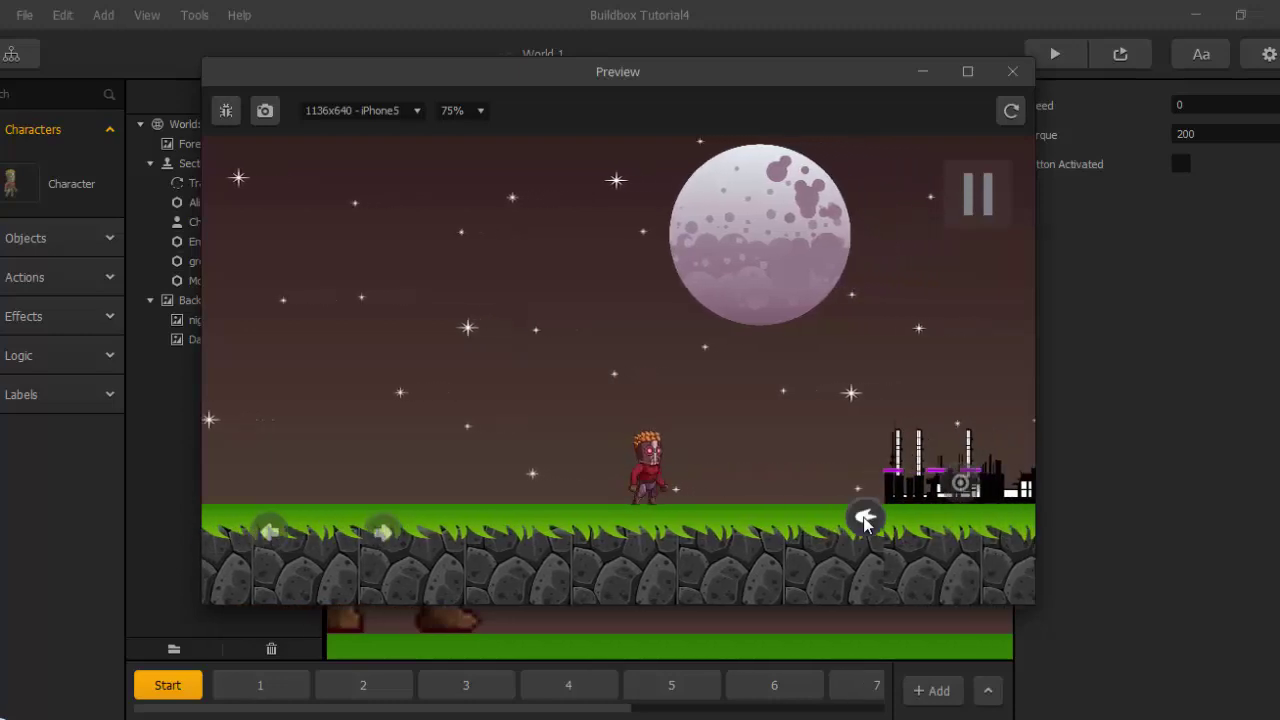
pyautogui.click(866, 521)
pyautogui.click(866, 521)
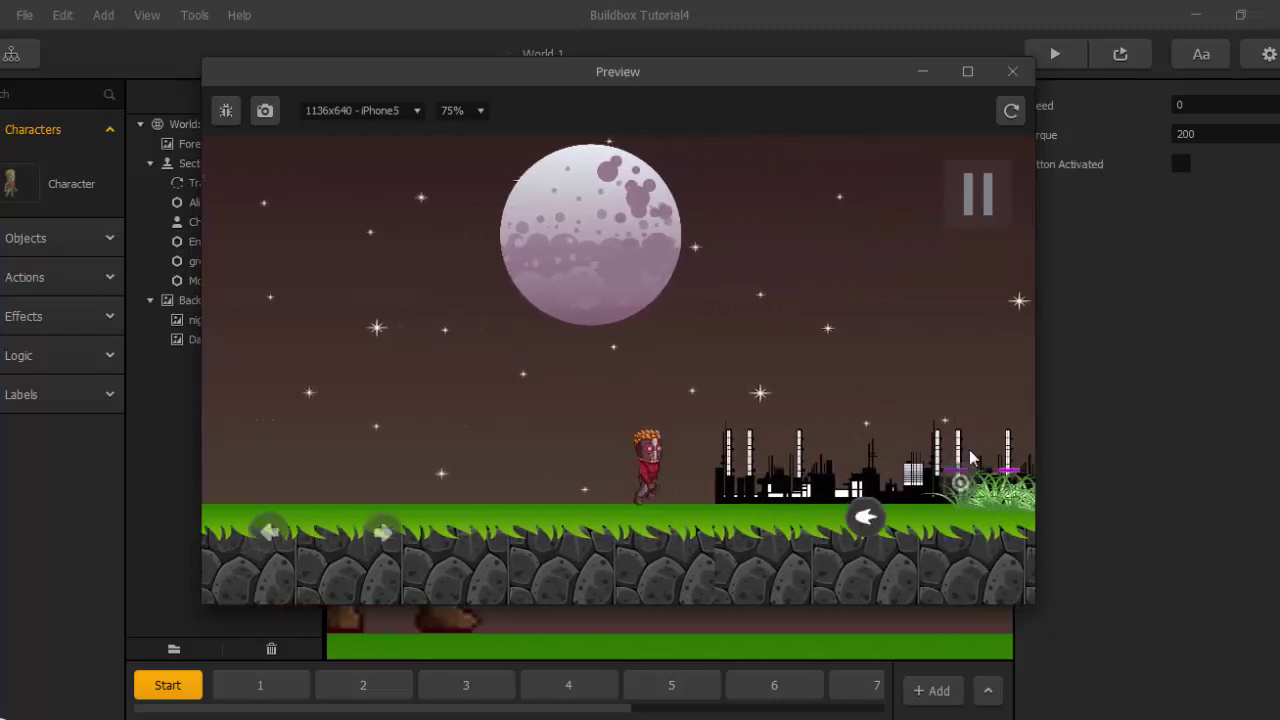
pyautogui.click(1012, 71)
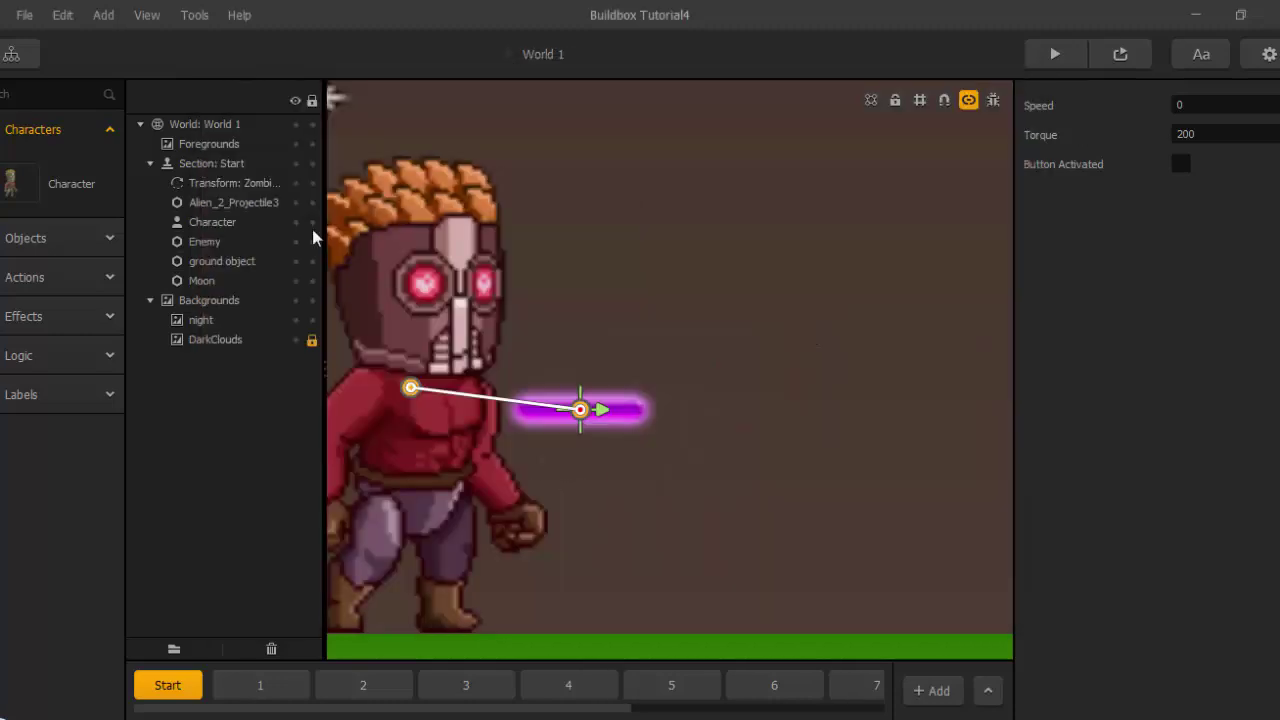
# Turn off looping for the Enemy object's defeated animation.
pyautogui.click(105, 238)
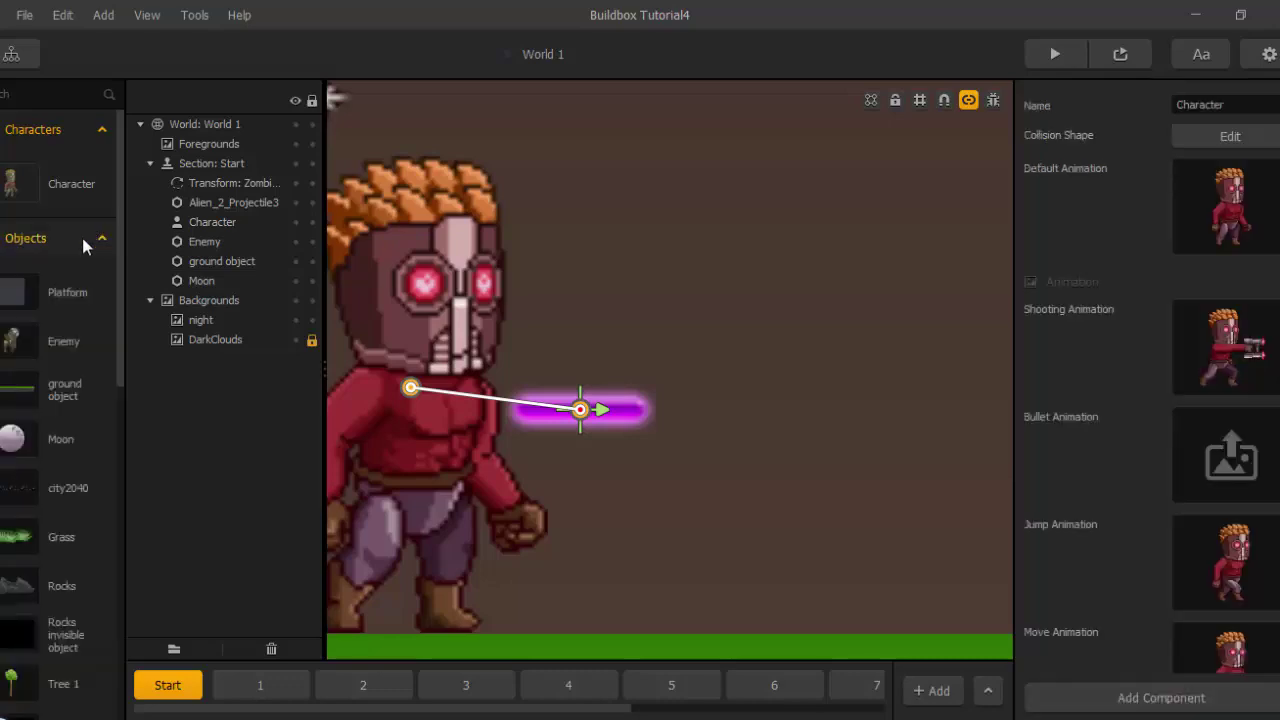
pyautogui.click(25, 340)
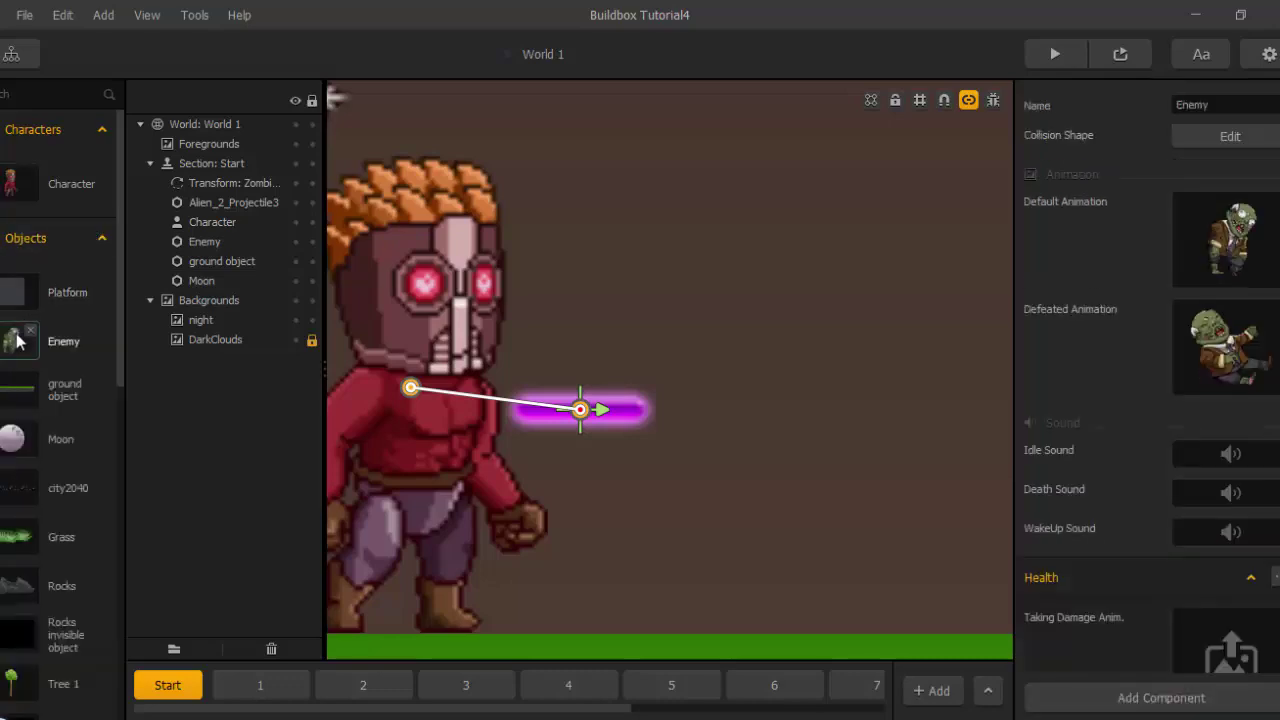
pyautogui.doubleClick(1249, 335)
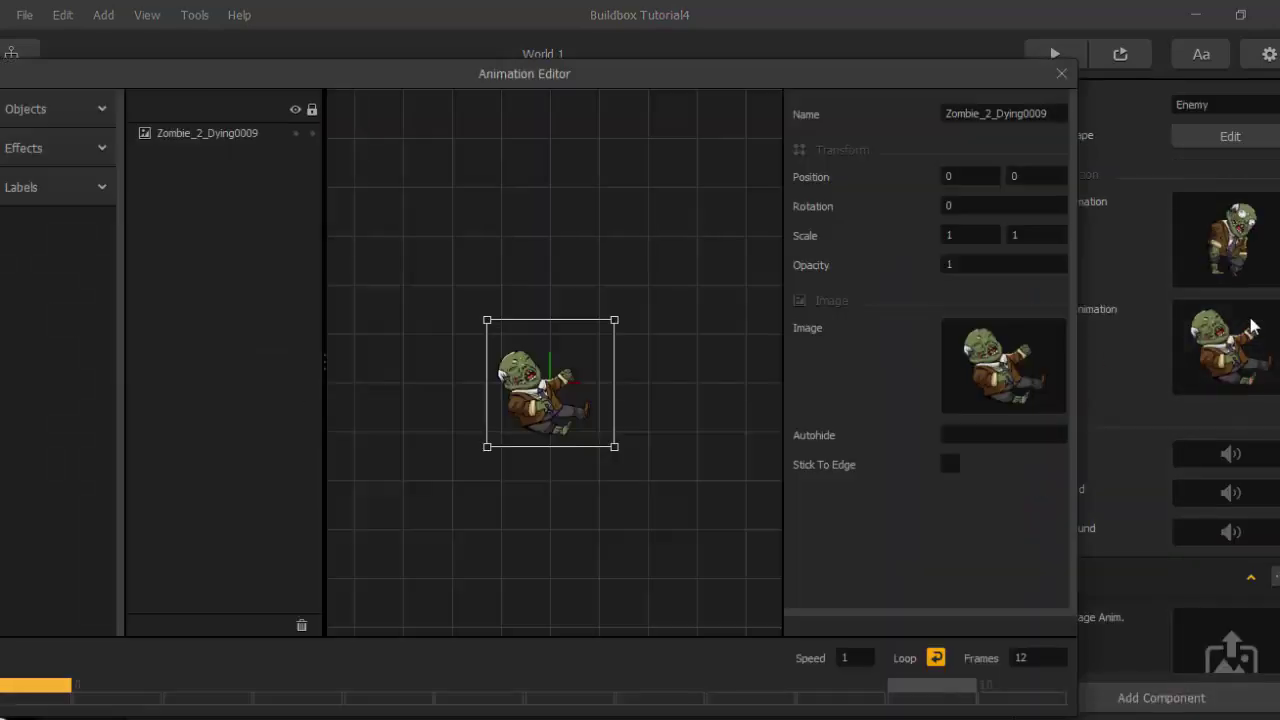
pyautogui.click(936, 657)
pyautogui.click(846, 658)
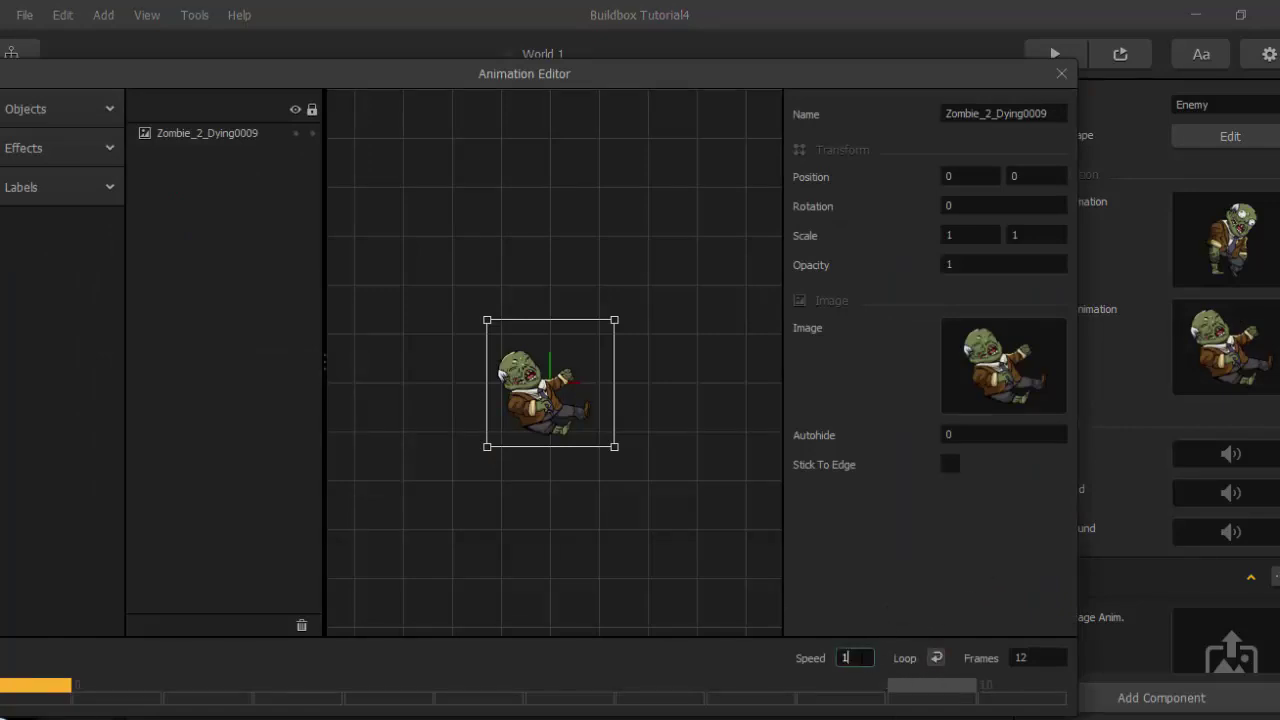
pyautogui.click(1062, 74)
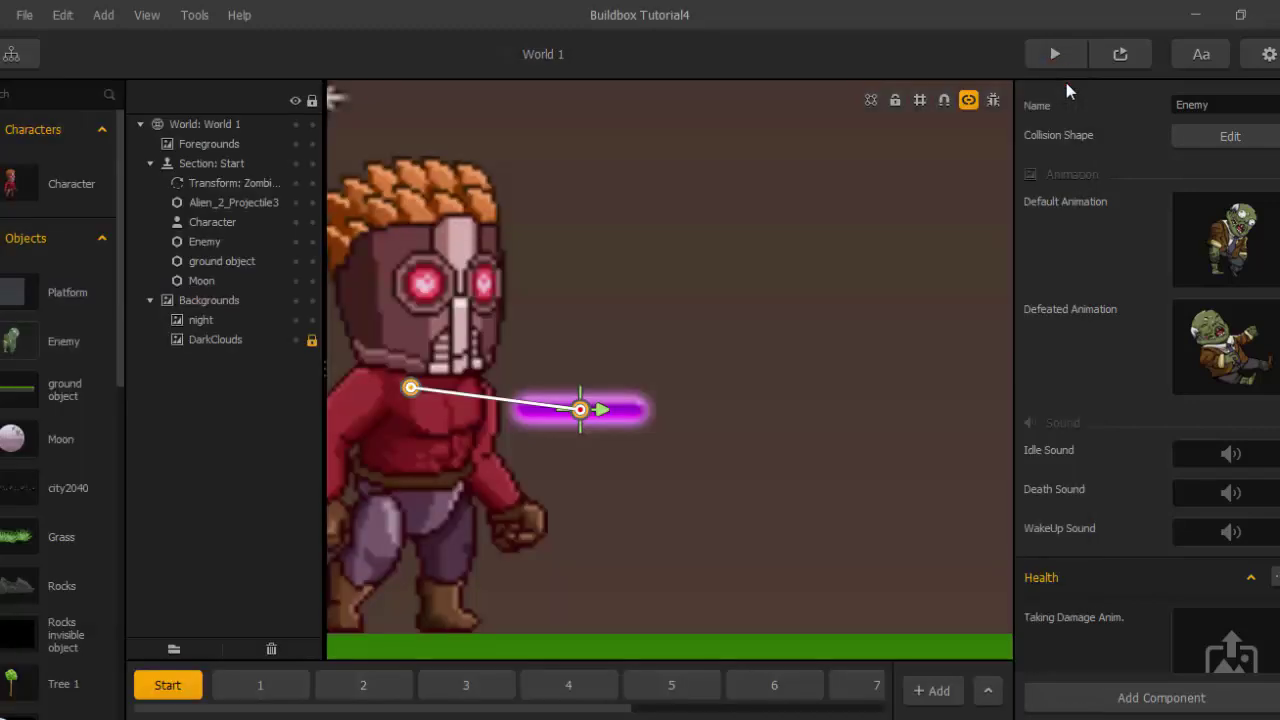
# Preview the game, start a round and shoot at the first zombie to check its defeated animation.
pyautogui.click(1056, 55)
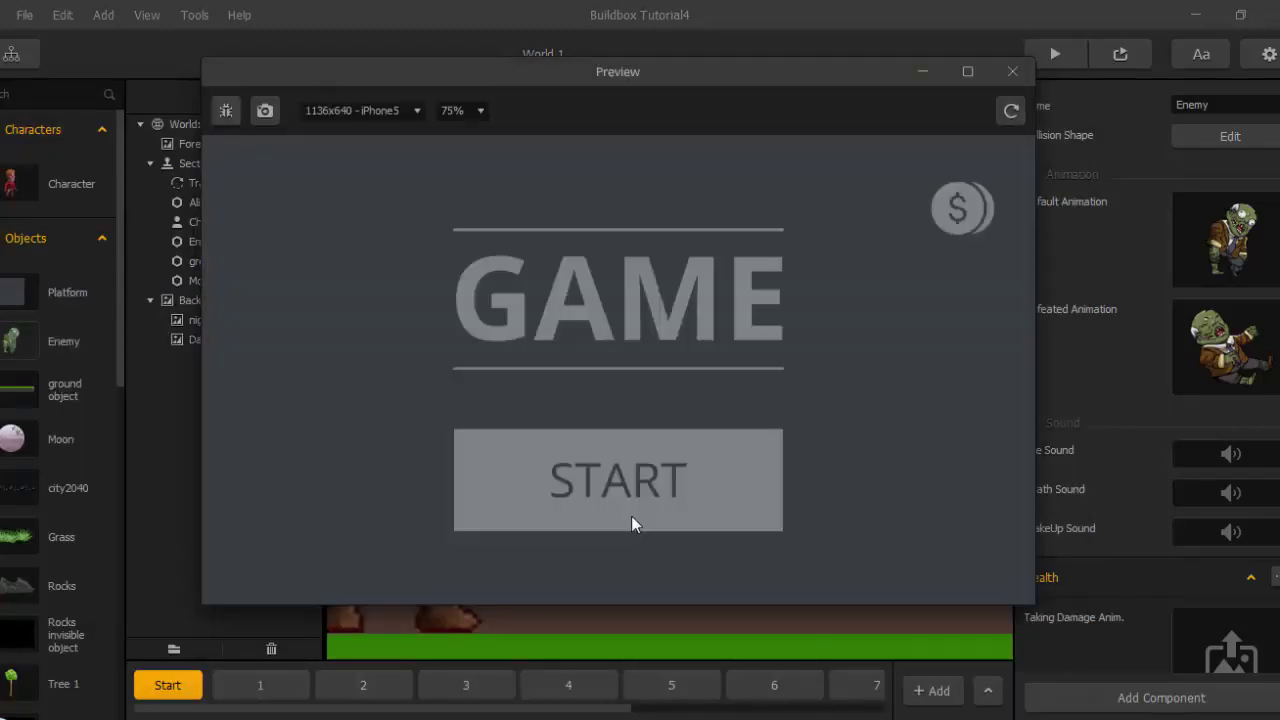
pyautogui.click(622, 507)
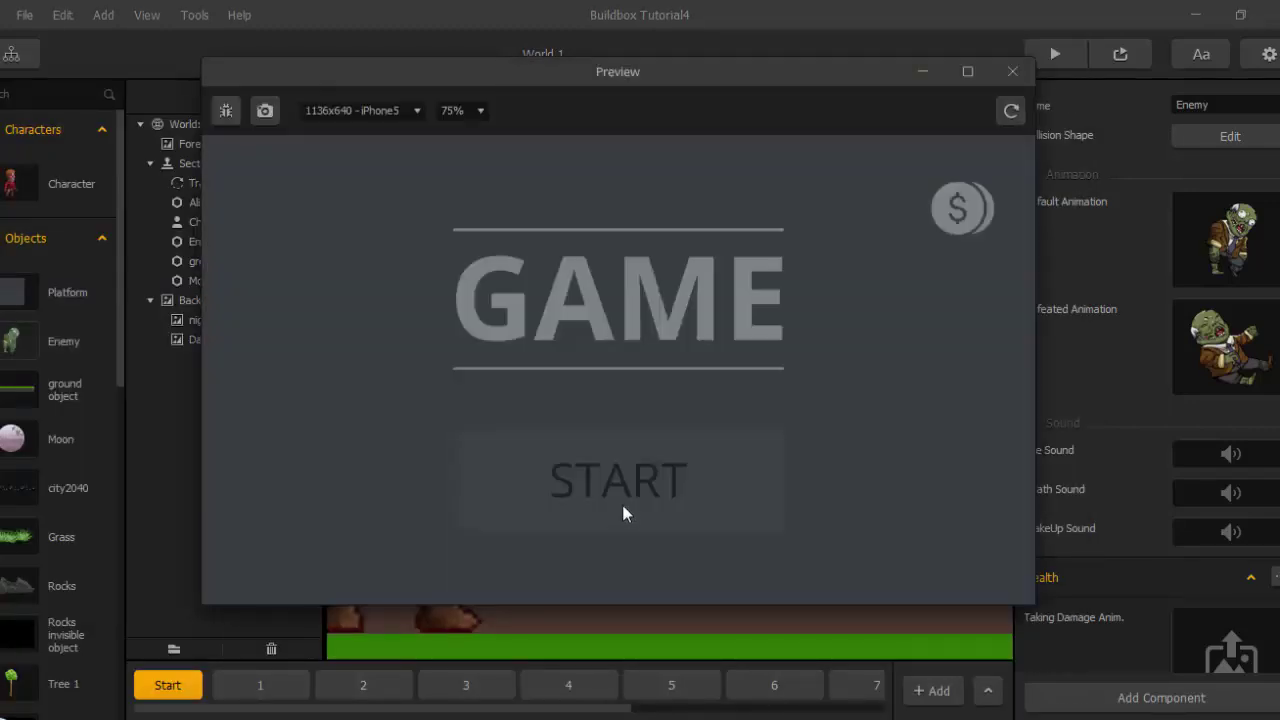
pyautogui.click(432, 342)
pyautogui.press('Right')
pyautogui.click(865, 523)
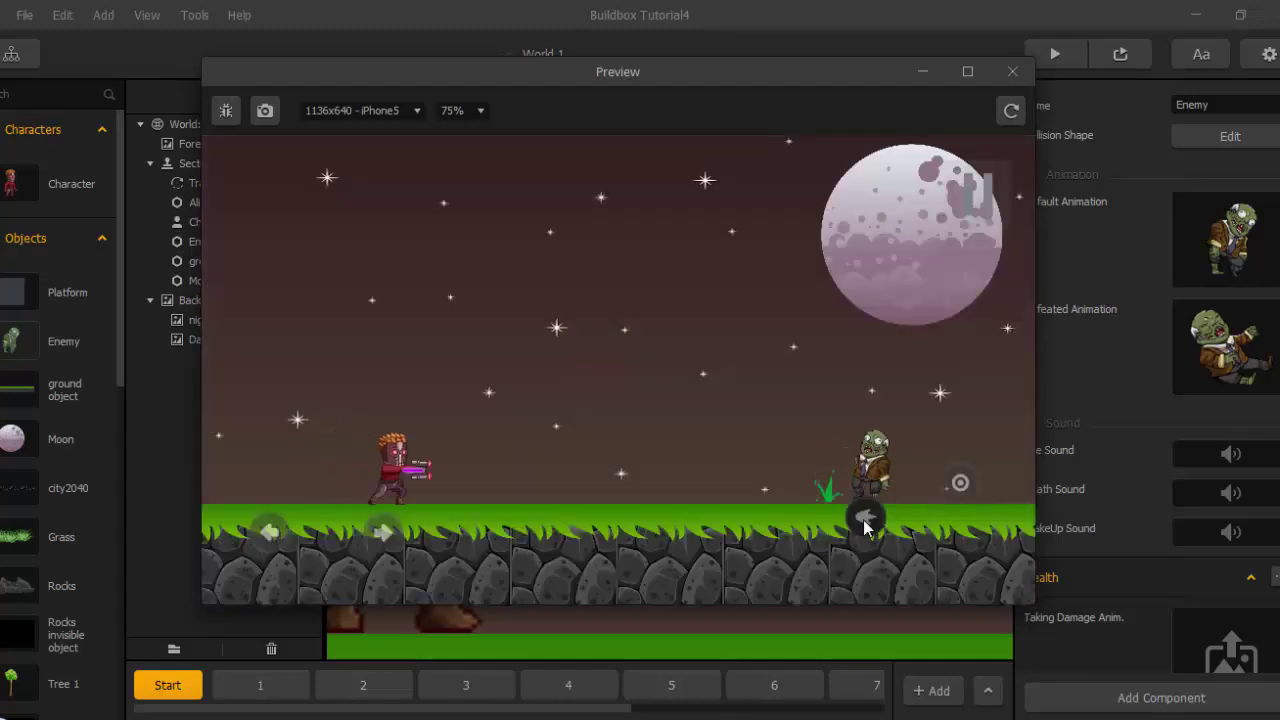
pyautogui.press('Right')
pyautogui.press('Right')
pyautogui.click(865, 523)
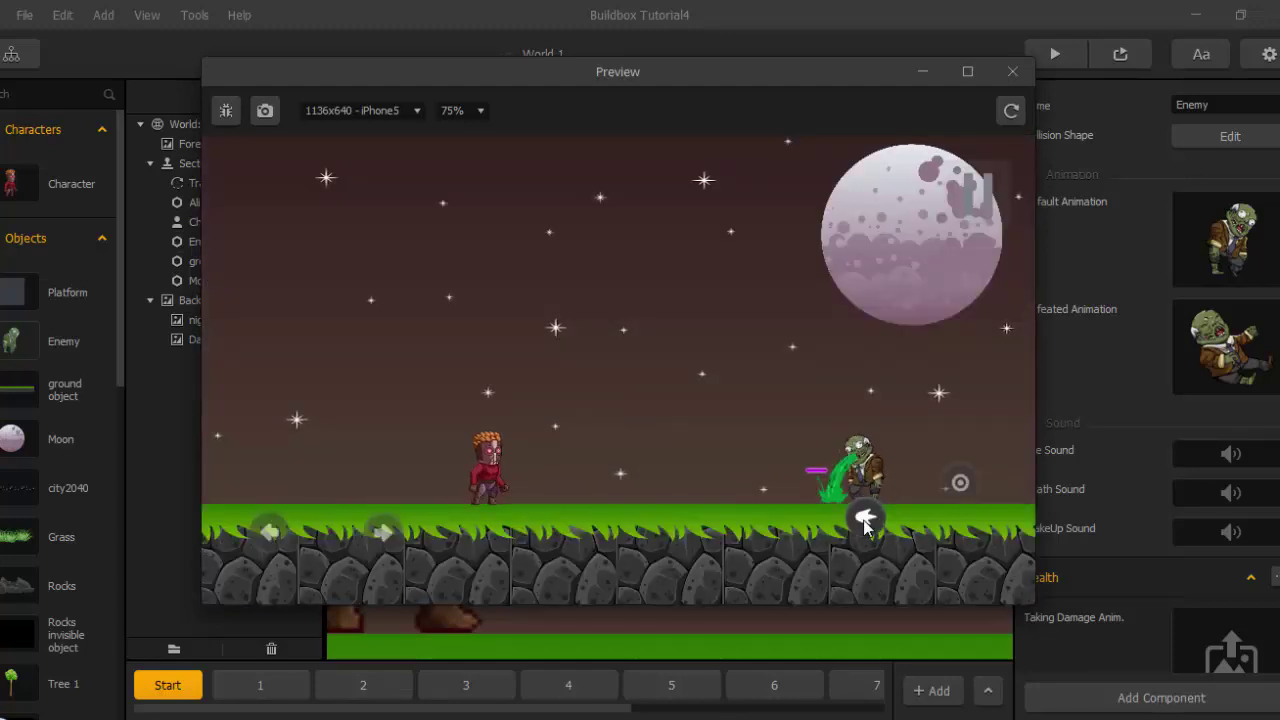
# Play on through the level, jumping and shooting at the next zombies, and close the preview.
pyautogui.press('Right')
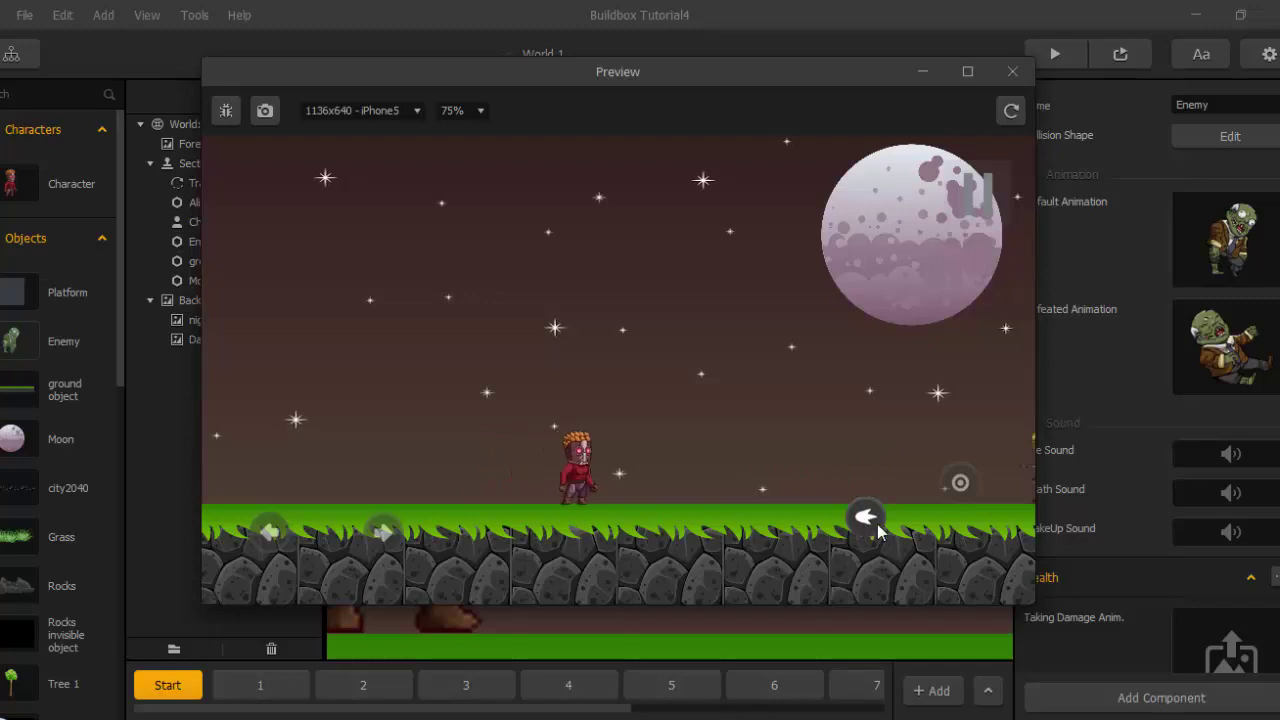
pyautogui.press('Right')
pyautogui.click(865, 518)
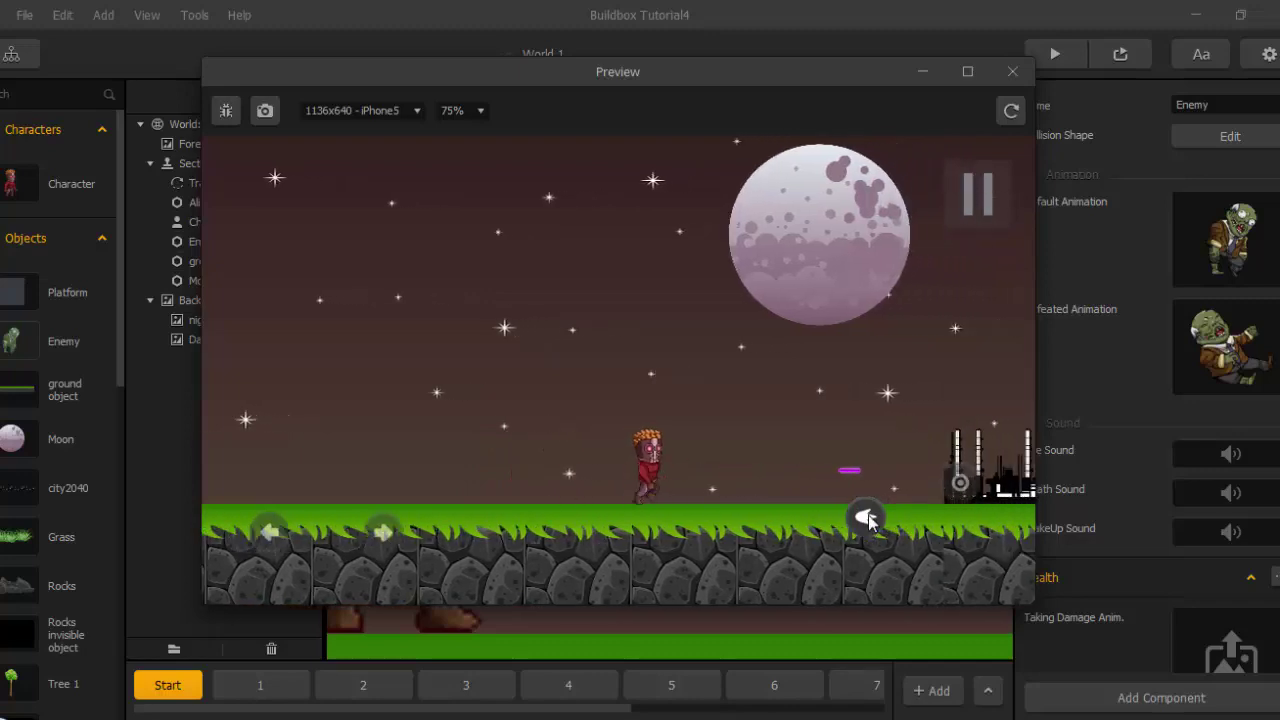
pyautogui.click(965, 480)
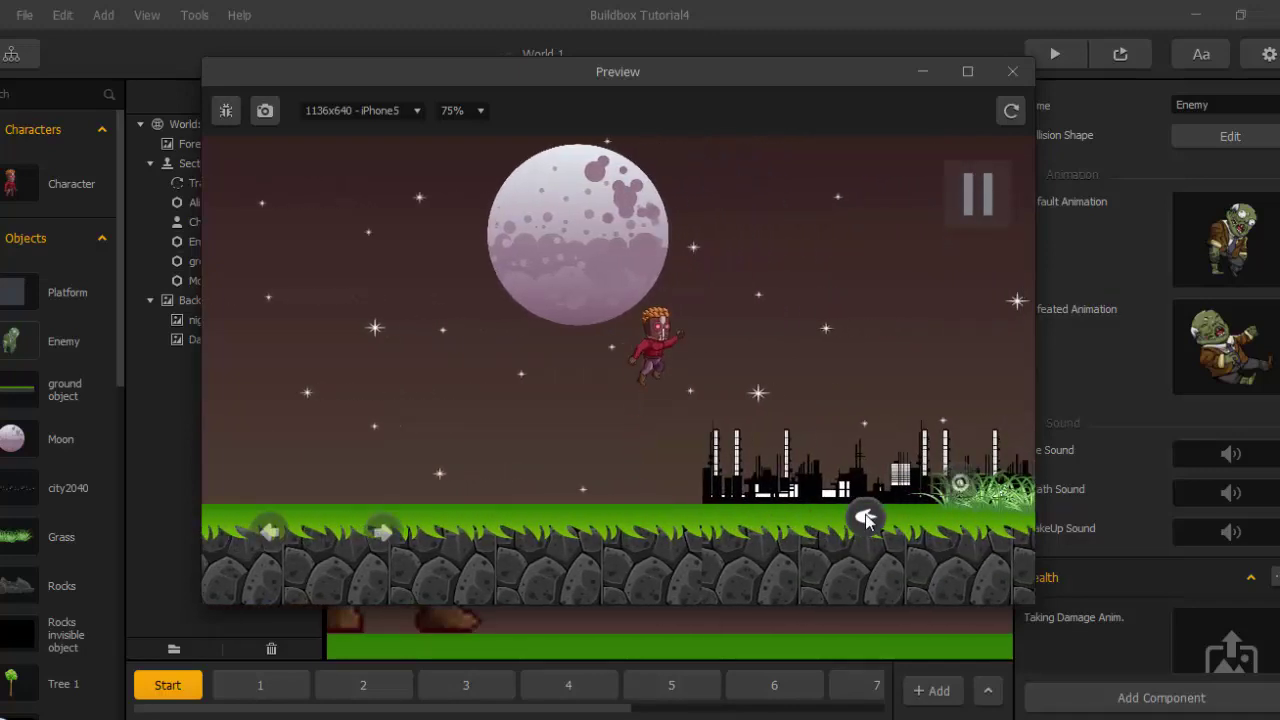
pyautogui.click(965, 484)
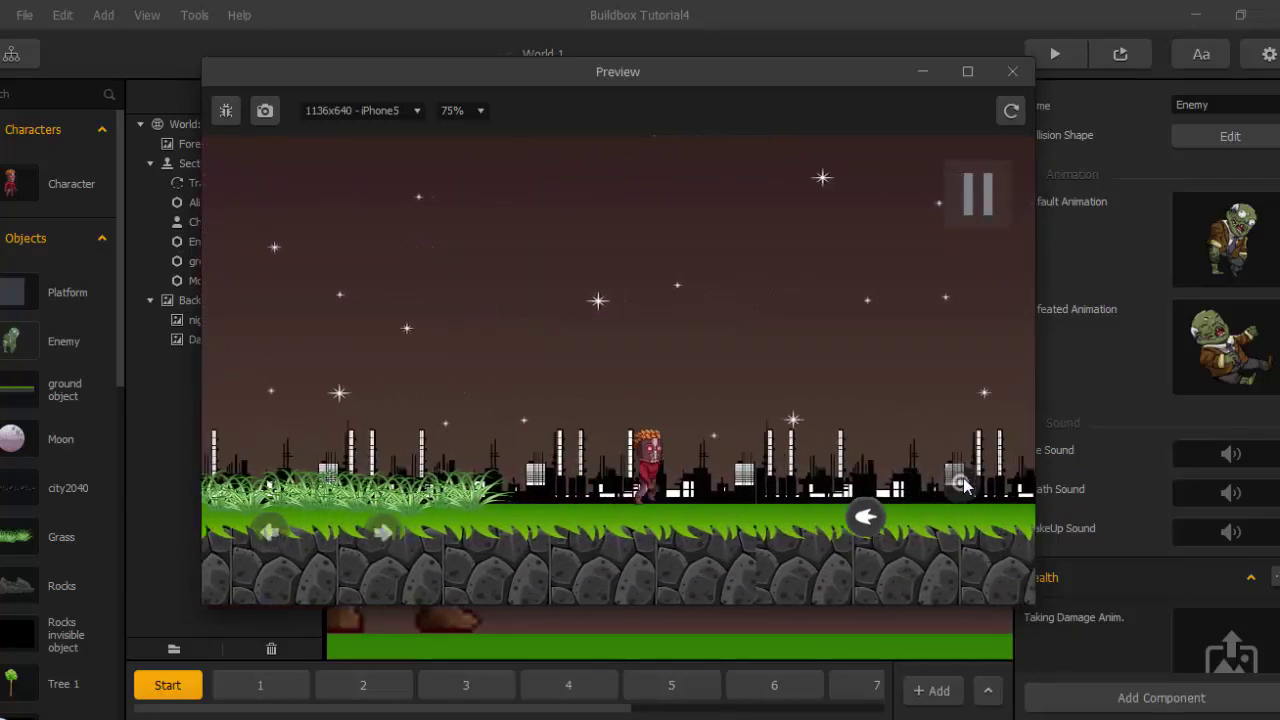
pyautogui.click(883, 528)
pyautogui.click(883, 528)
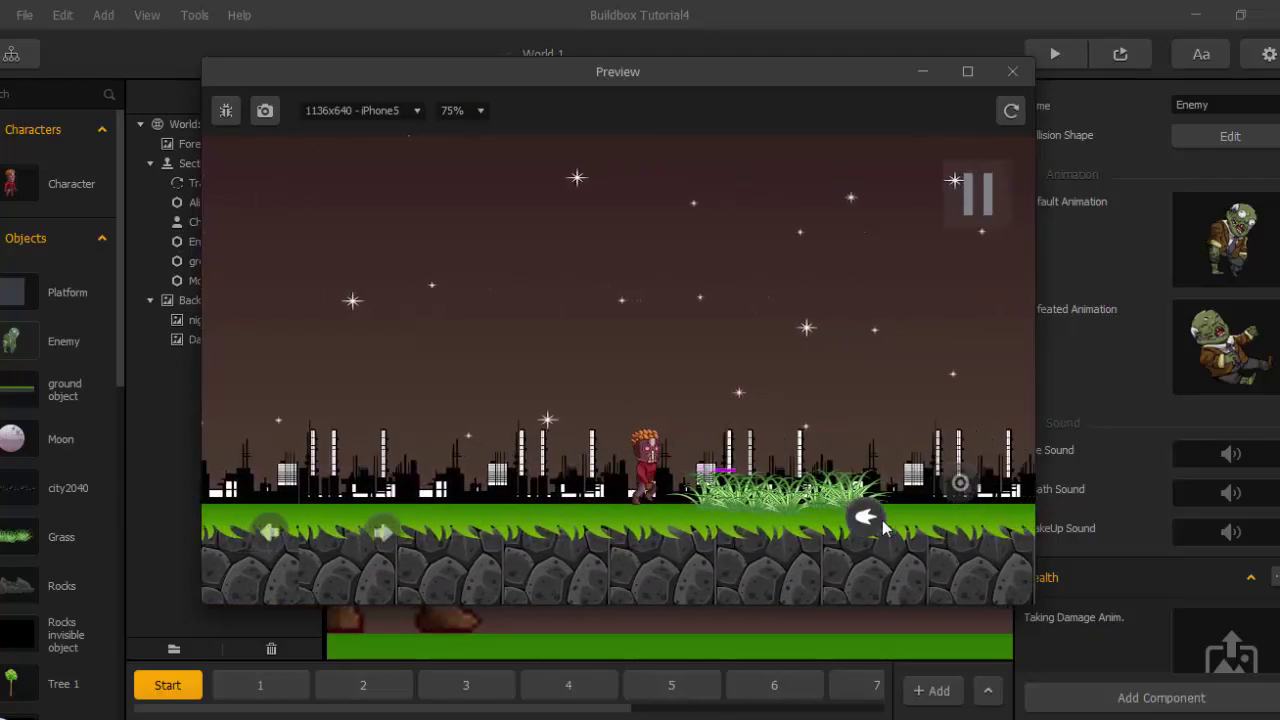
pyautogui.click(958, 485)
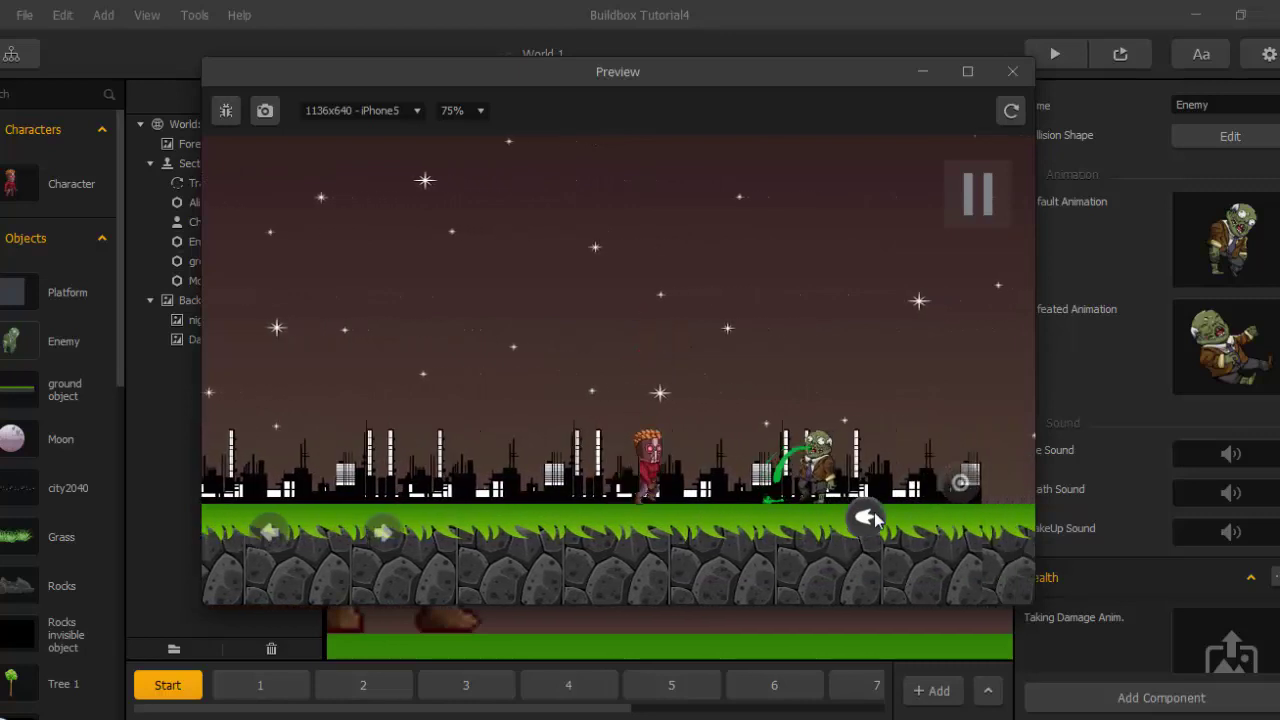
pyautogui.click(866, 517)
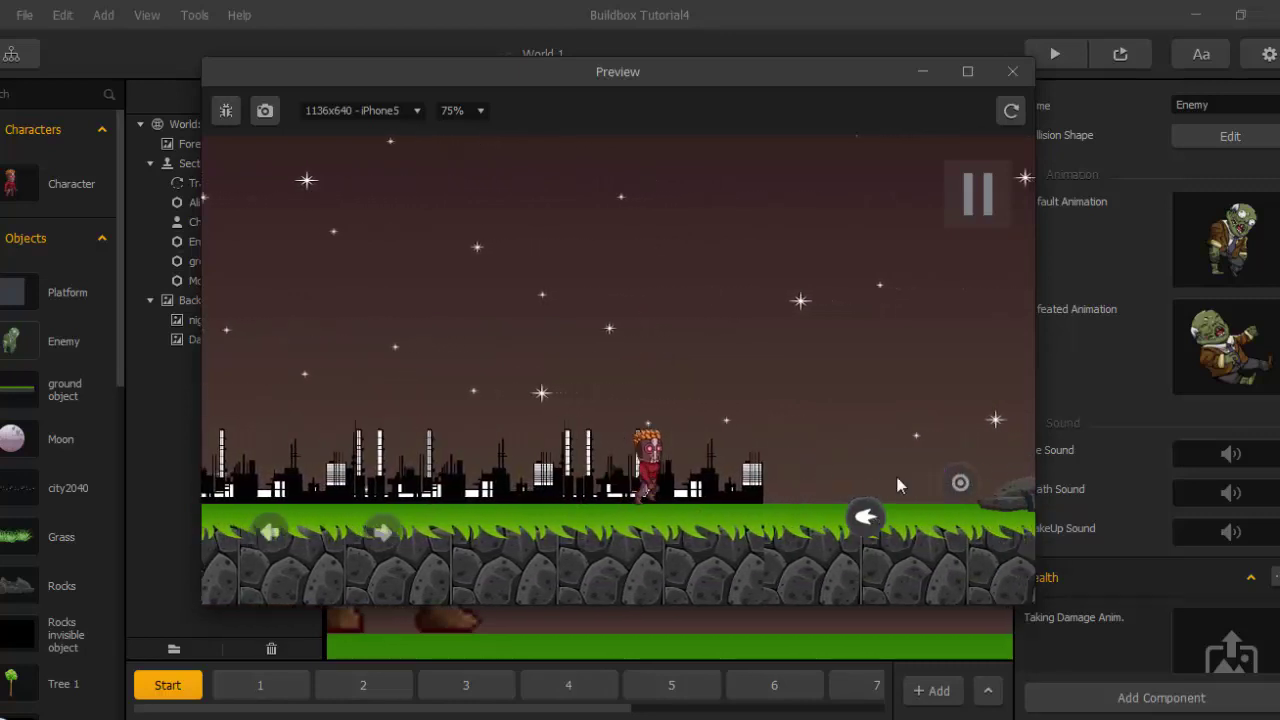
pyautogui.click(1013, 73)
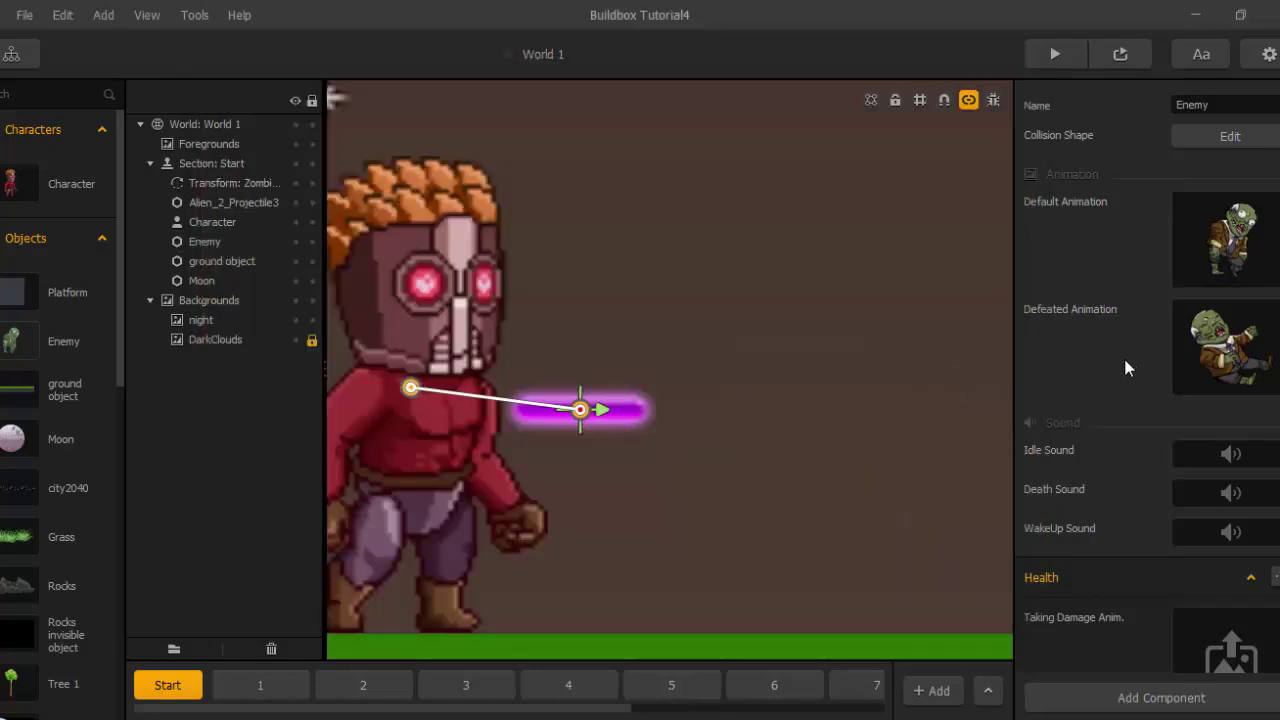
# Set the speed of the Enemy object's defeated animation to 0.5.
pyautogui.moveTo(1245, 318)
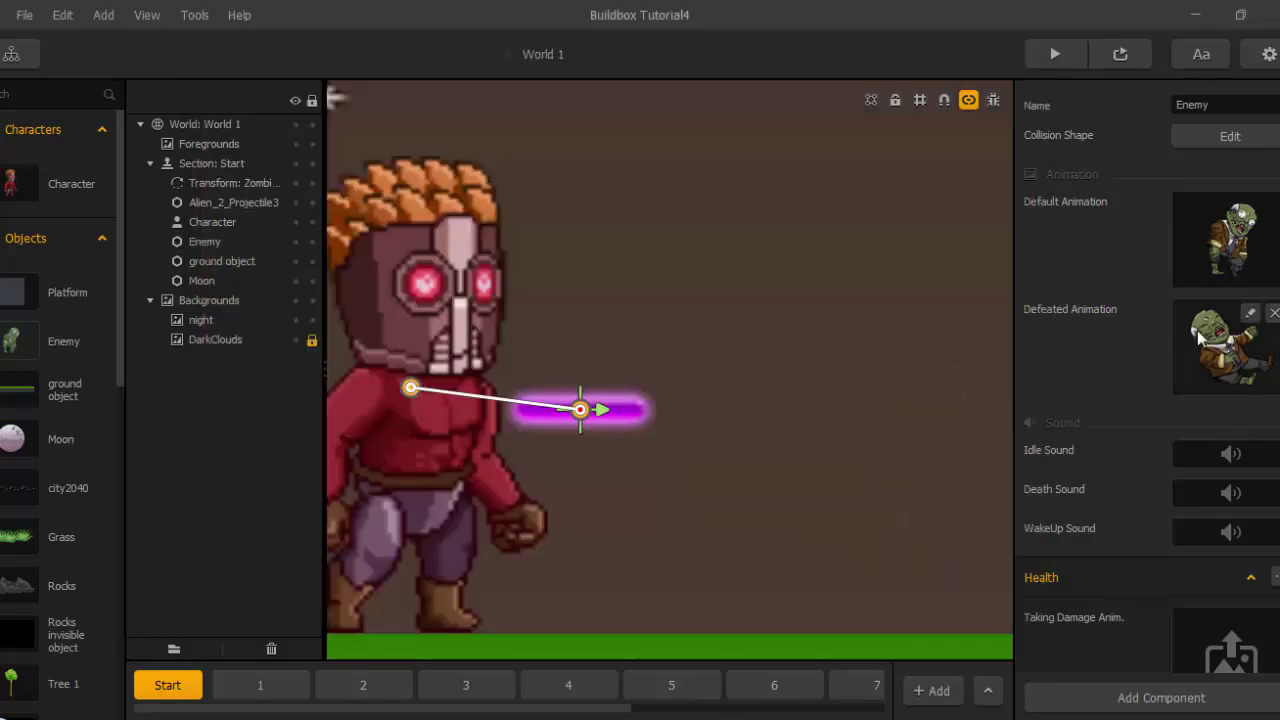
pyautogui.click(1250, 314)
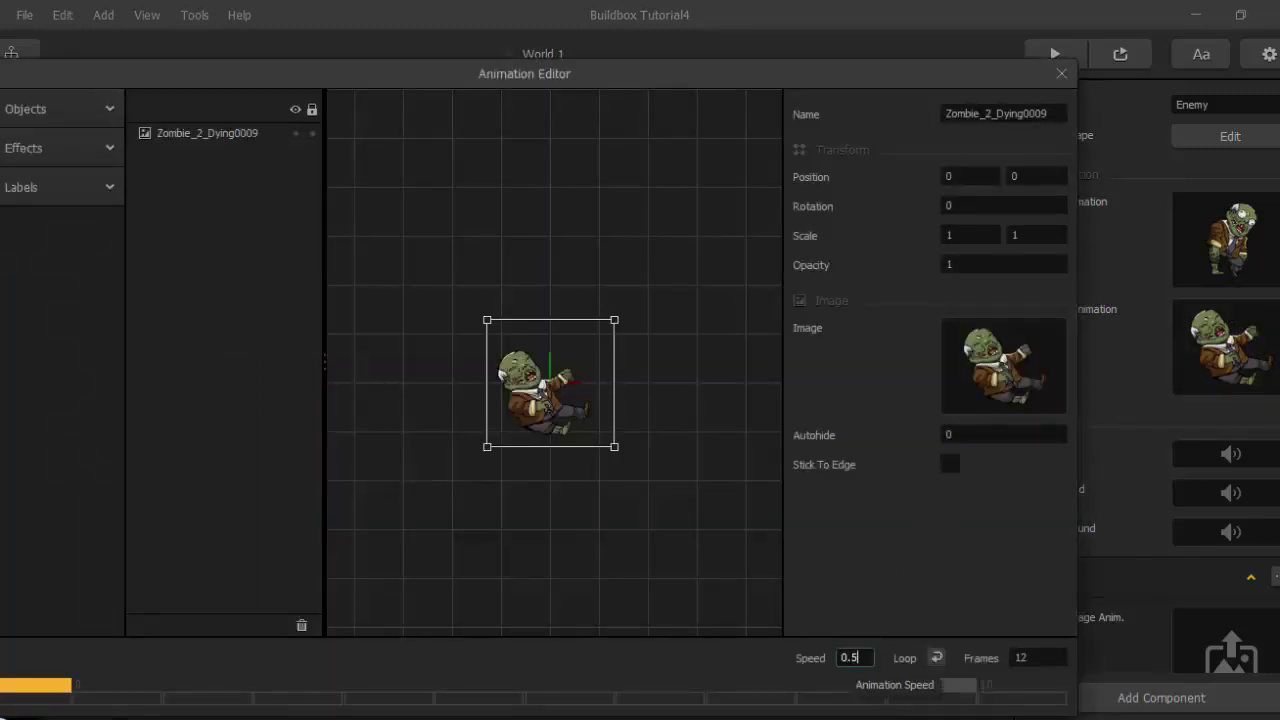
pyautogui.click(1061, 73)
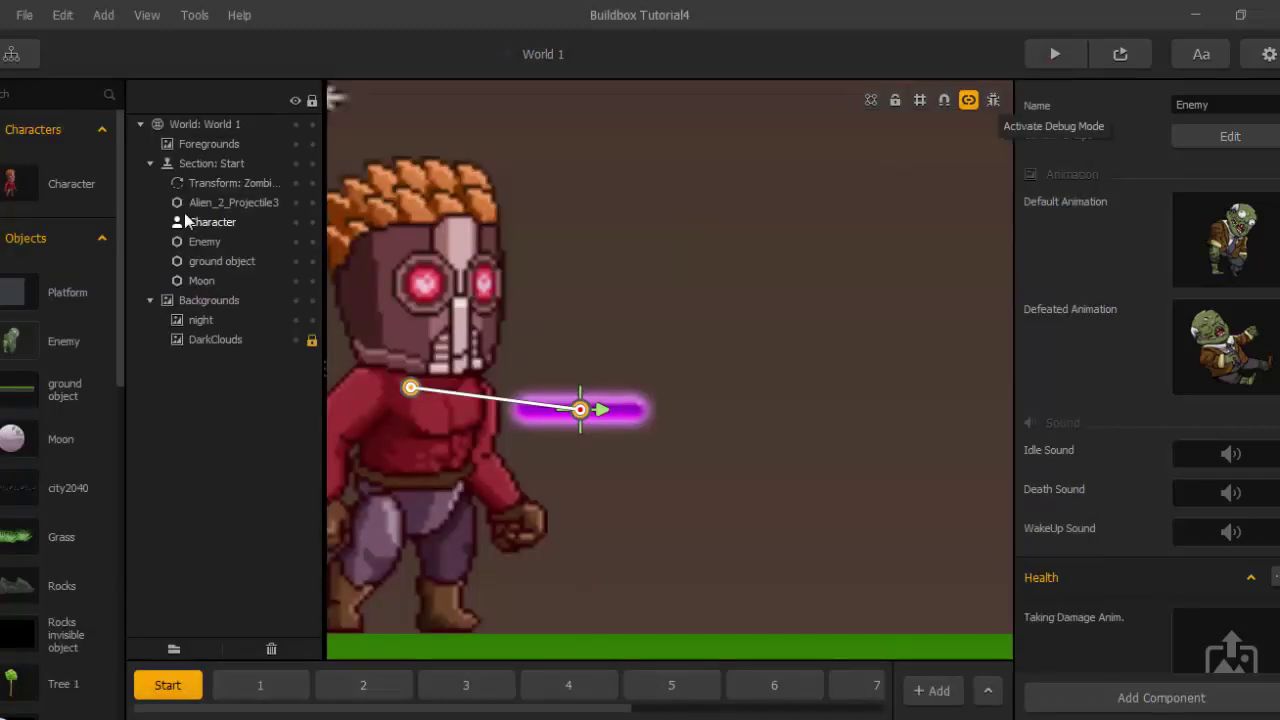
# Select the Zombie Girl object and open the PNG folder of Zombie_3 in the Aliens VS Zombies assets in Windows Explorer.
pyautogui.scroll(-10, 20, 586)
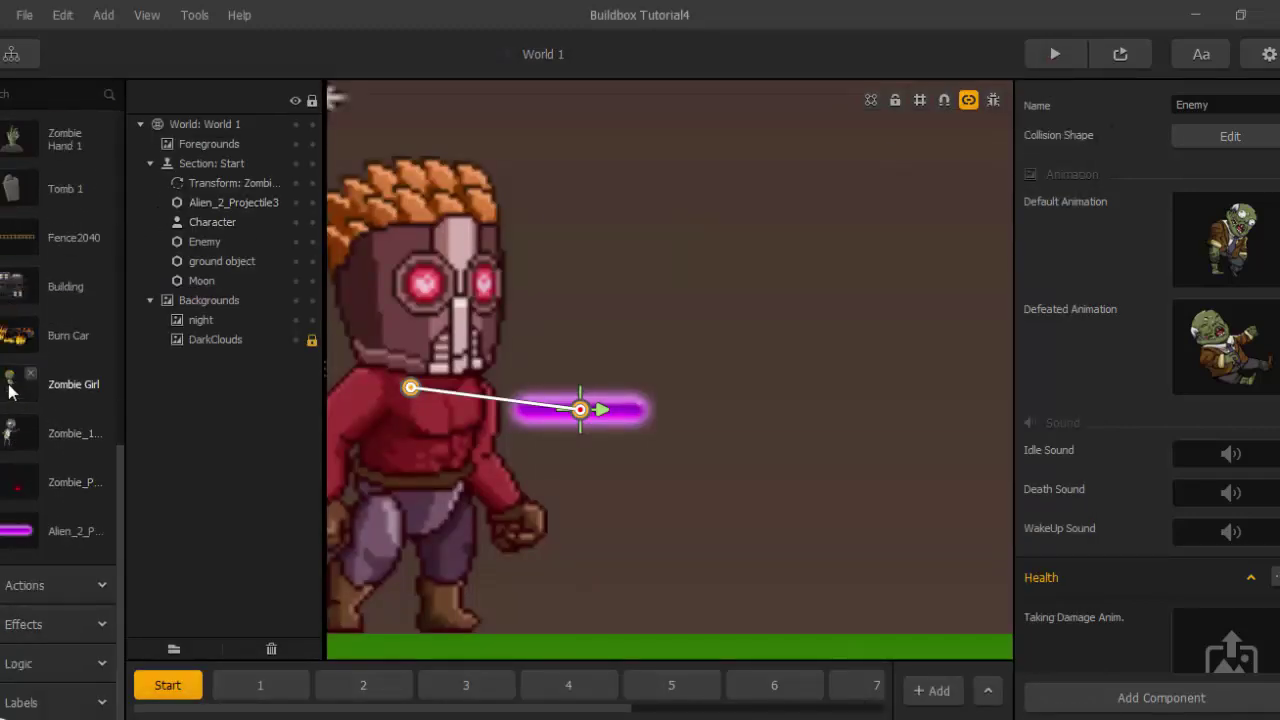
pyautogui.click(10, 392)
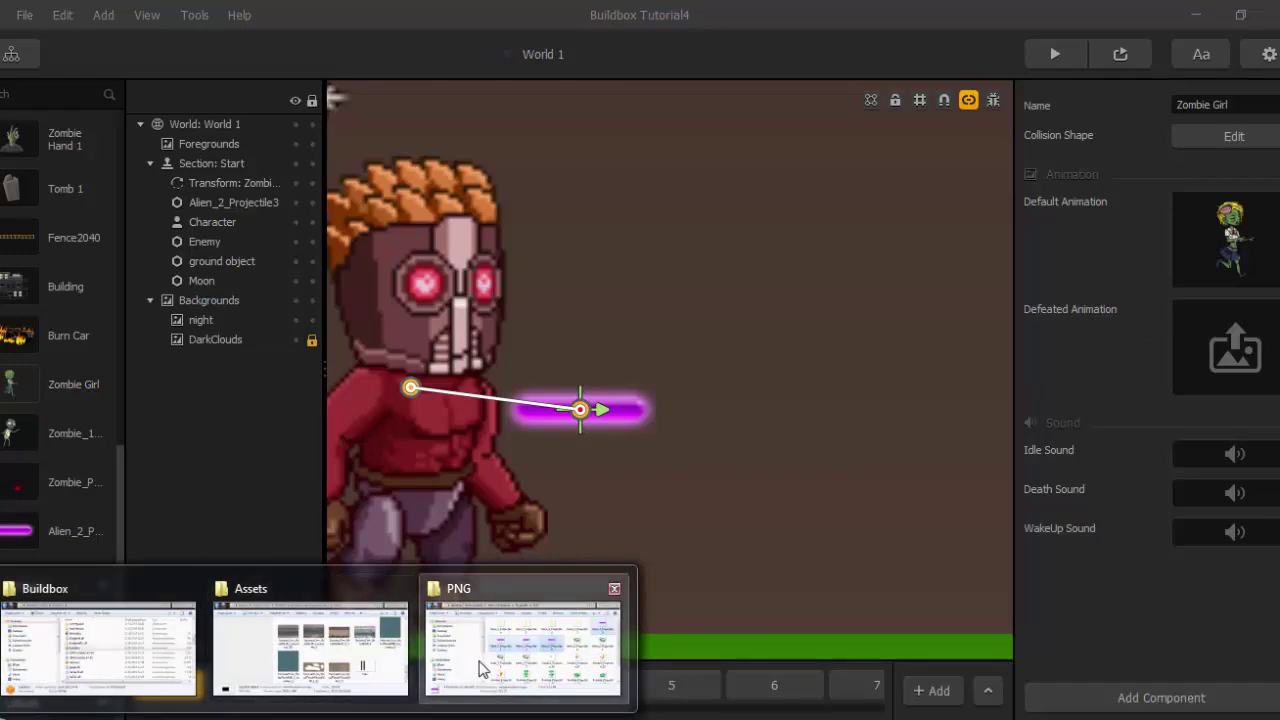
pyautogui.click(520, 640)
pyautogui.moveTo(349, 261); pyautogui.dragTo(797, 213)
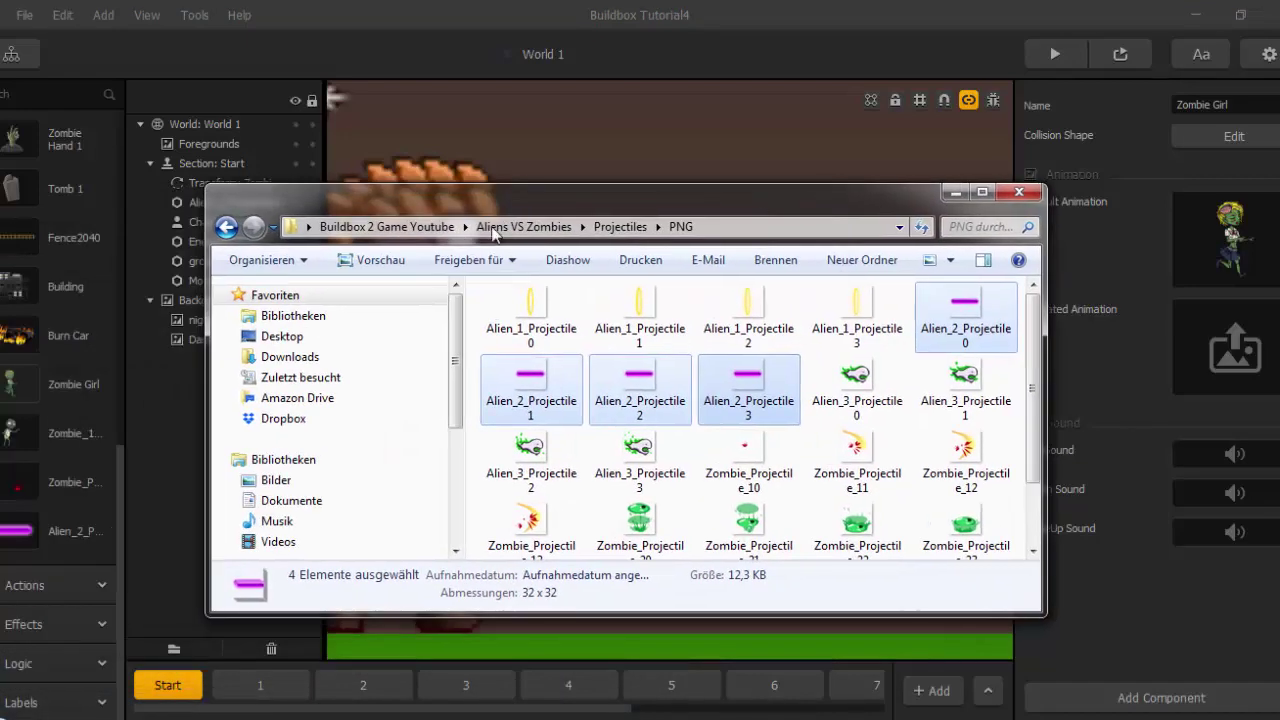
pyautogui.click(227, 228)
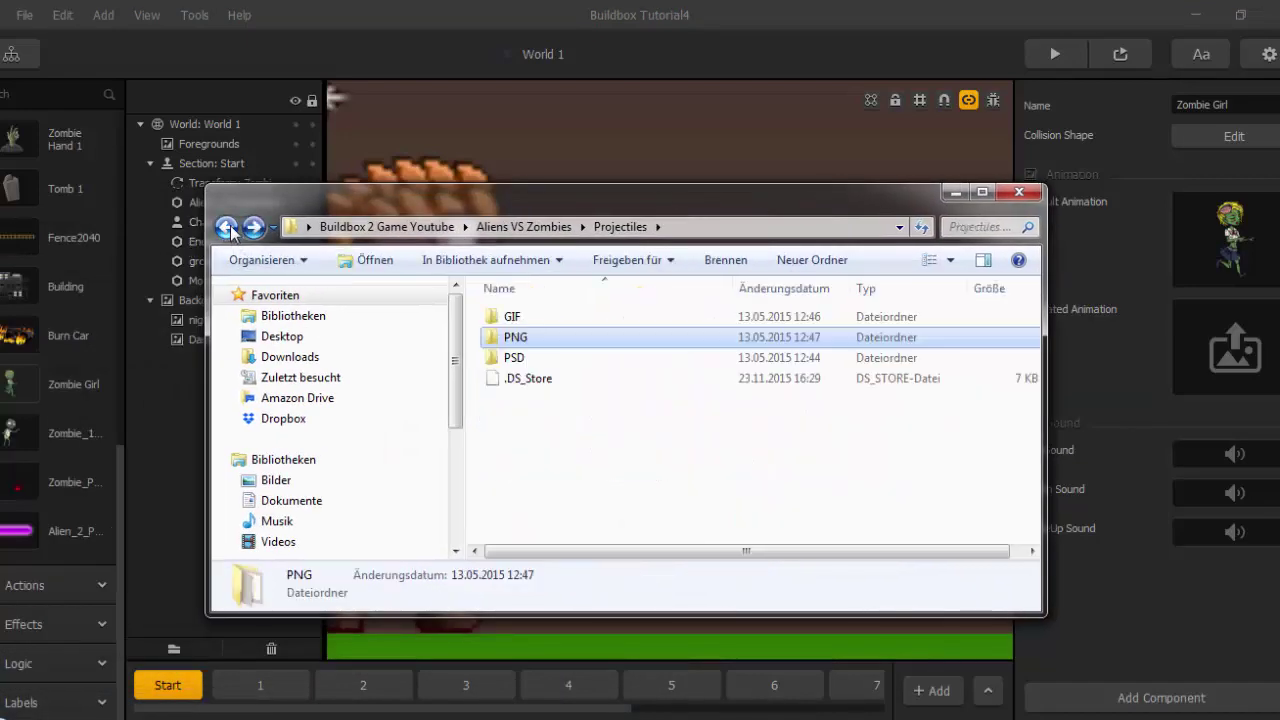
pyautogui.click(226, 228)
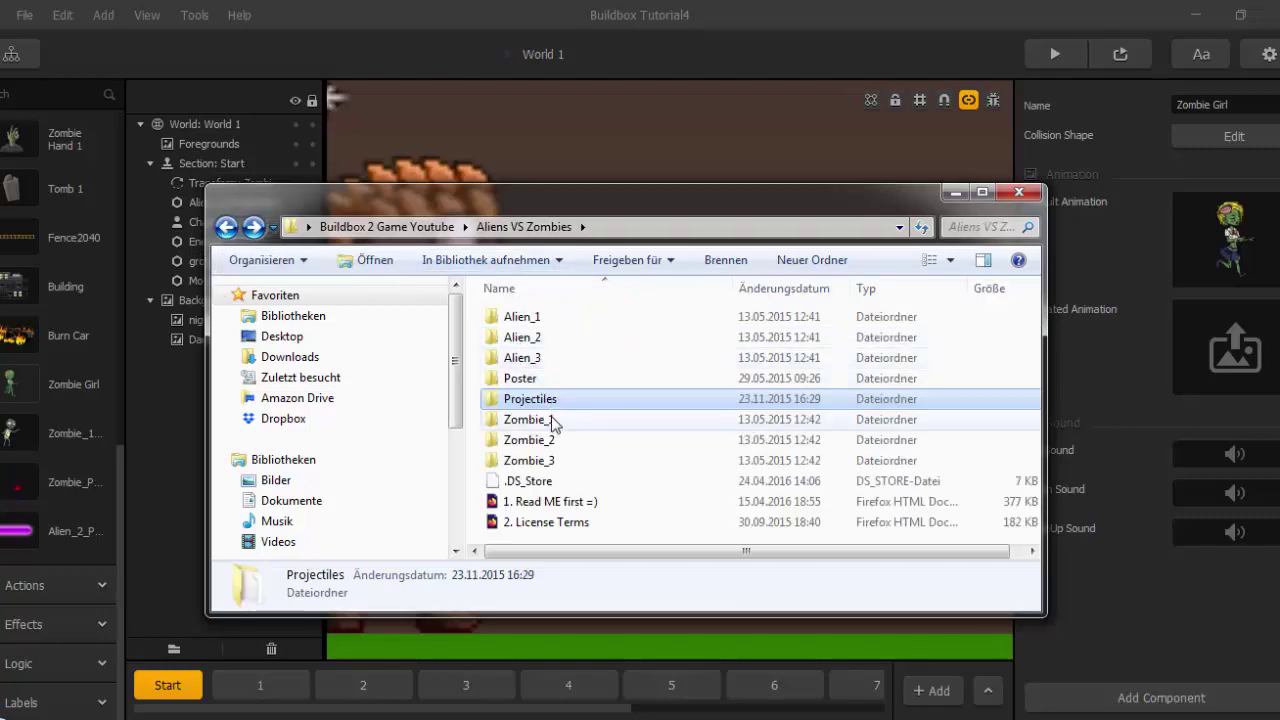
pyautogui.doubleClick(553, 461)
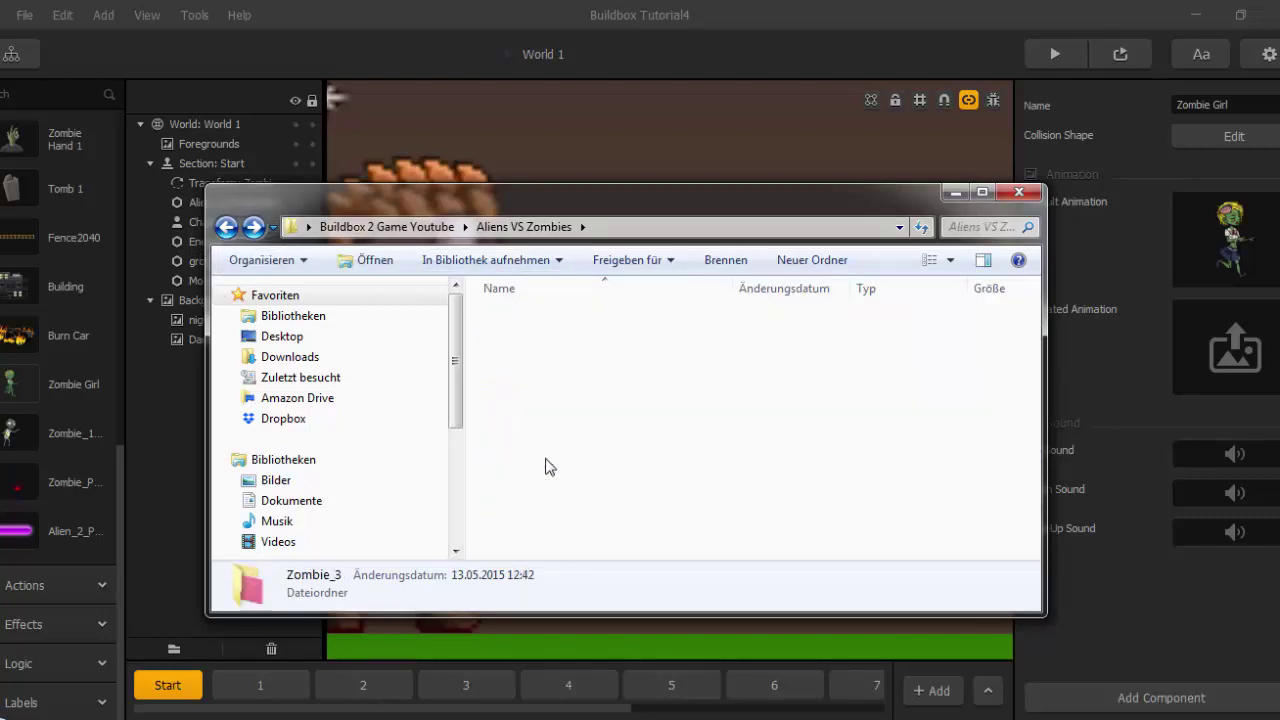
pyautogui.doubleClick(528, 341)
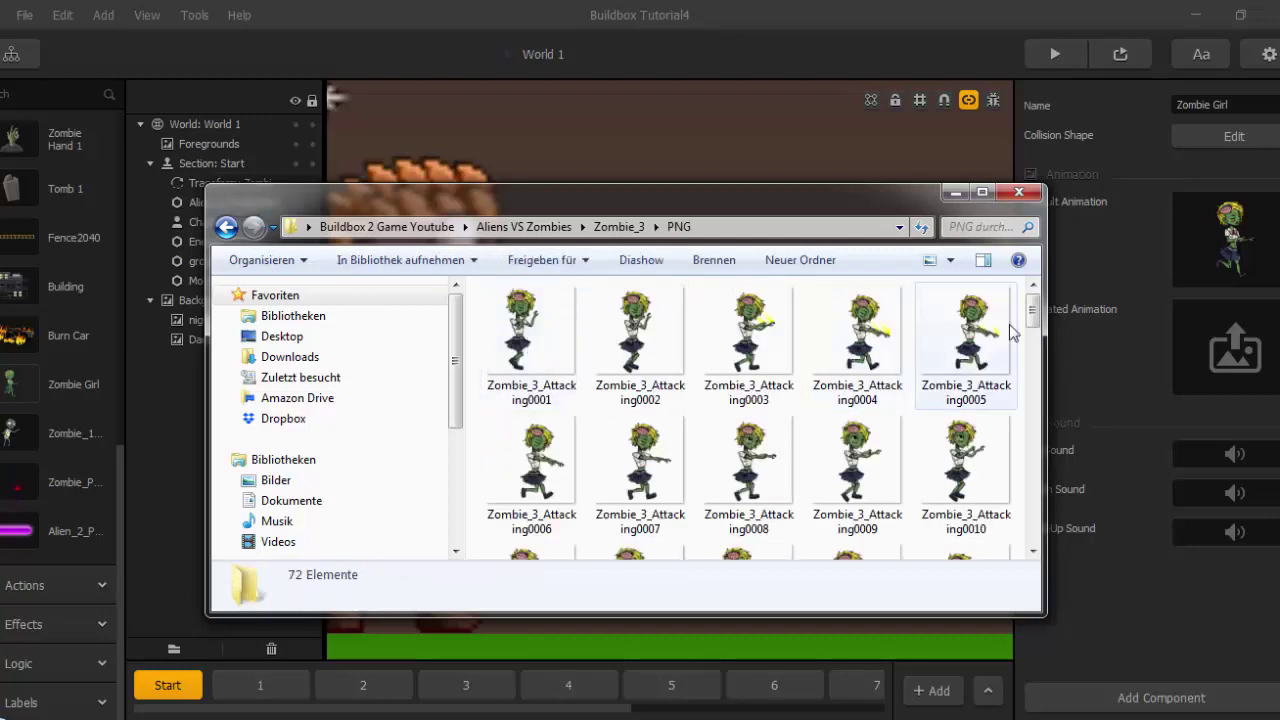
# Add the images Zombie_3_Dying0001 to Zombie_3_Dying0012 as the Zombie Girl object's defeated animation.
pyautogui.moveTo(1032, 309); pyautogui.dragTo(1013, 388)
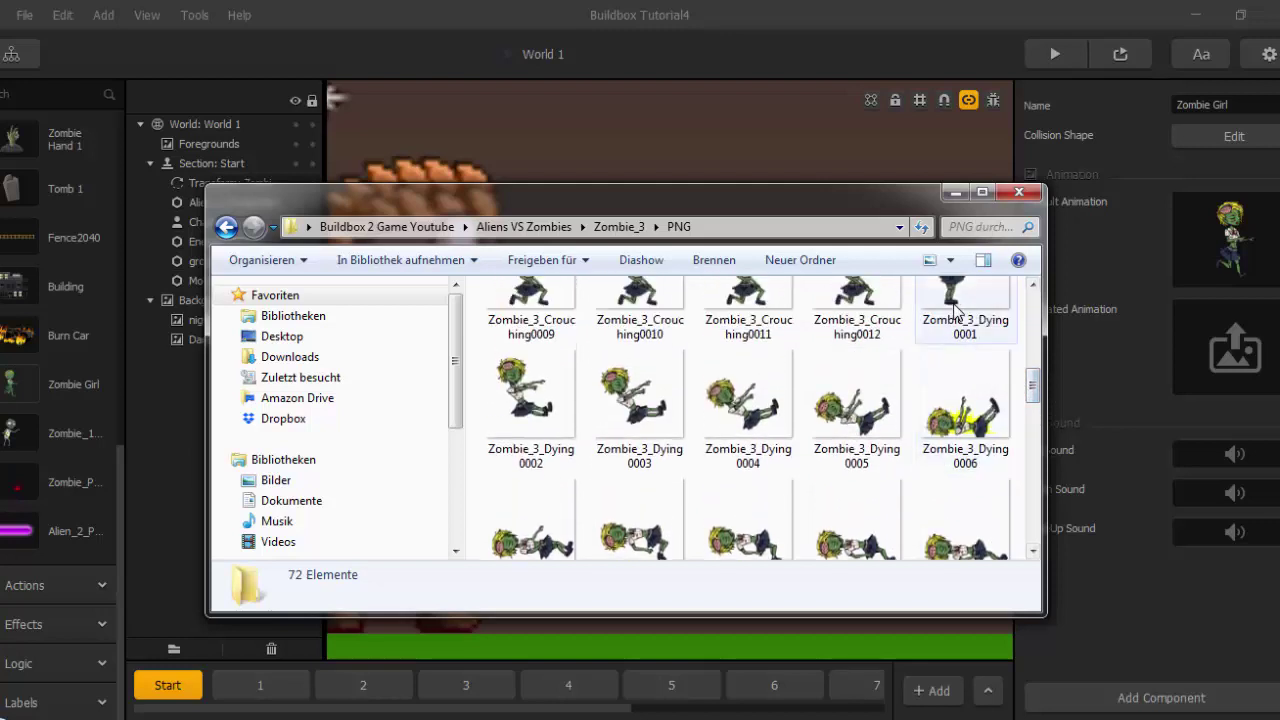
pyautogui.click(962, 312)
pyautogui.keyDown('ctrl'); pyautogui.click(556, 468); pyautogui.keyUp('ctrl')
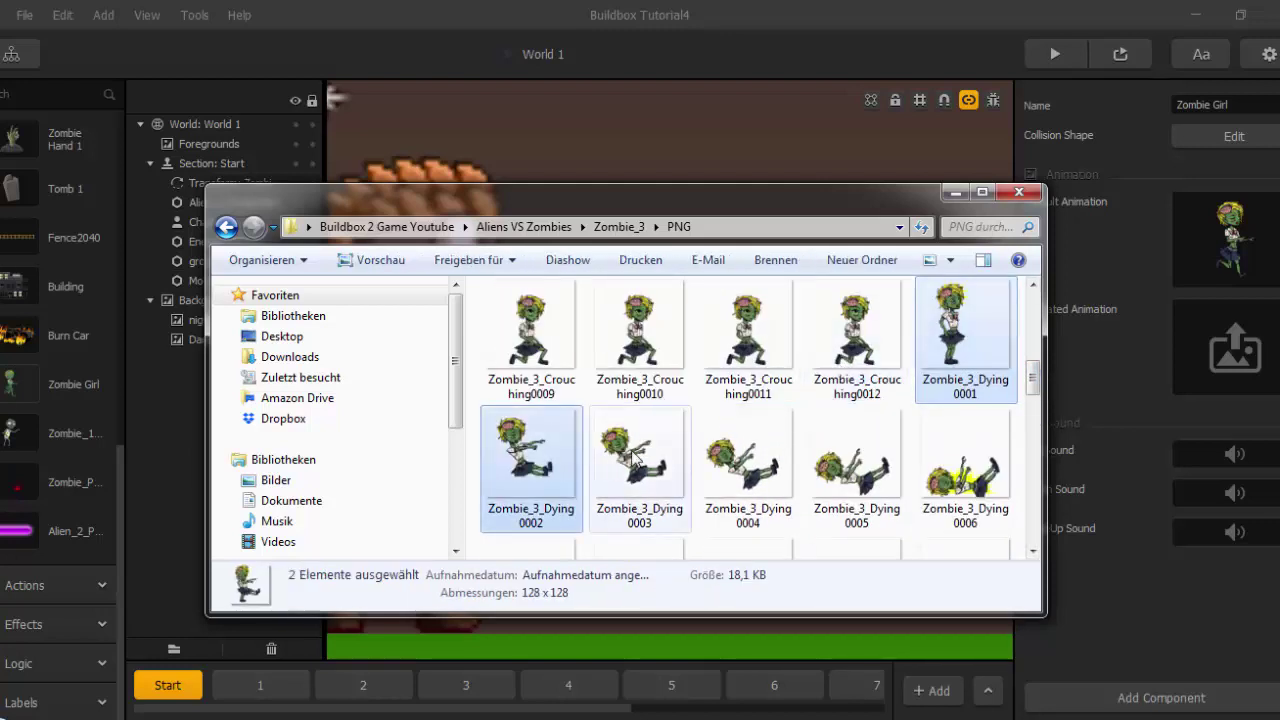
pyautogui.keyDown('ctrl'); pyautogui.click(640, 456); pyautogui.keyUp('ctrl')
pyautogui.keyDown('ctrl'); pyautogui.click(745, 455); pyautogui.keyUp('ctrl')
pyautogui.keyDown('ctrl'); pyautogui.click(850, 455); pyautogui.keyUp('ctrl')
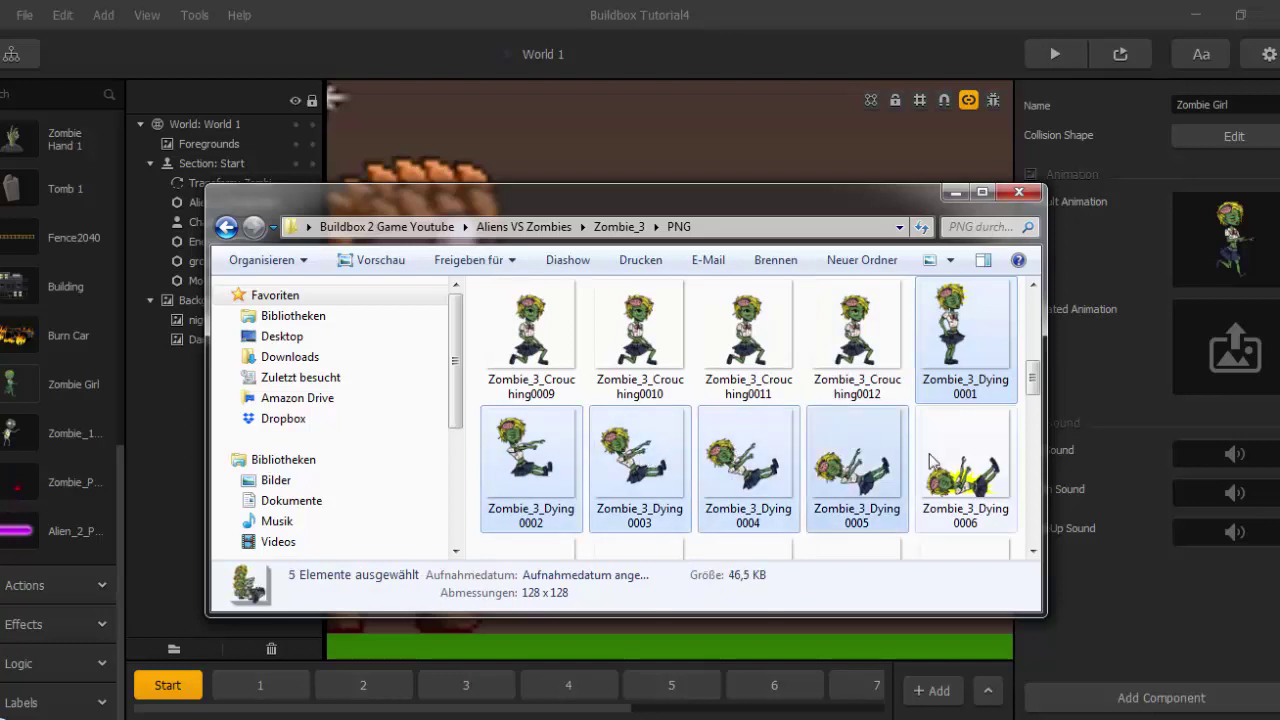
pyautogui.keyDown('ctrl'); pyautogui.click(950, 458); pyautogui.keyUp('ctrl')
pyautogui.scroll(-1, 940, 462)
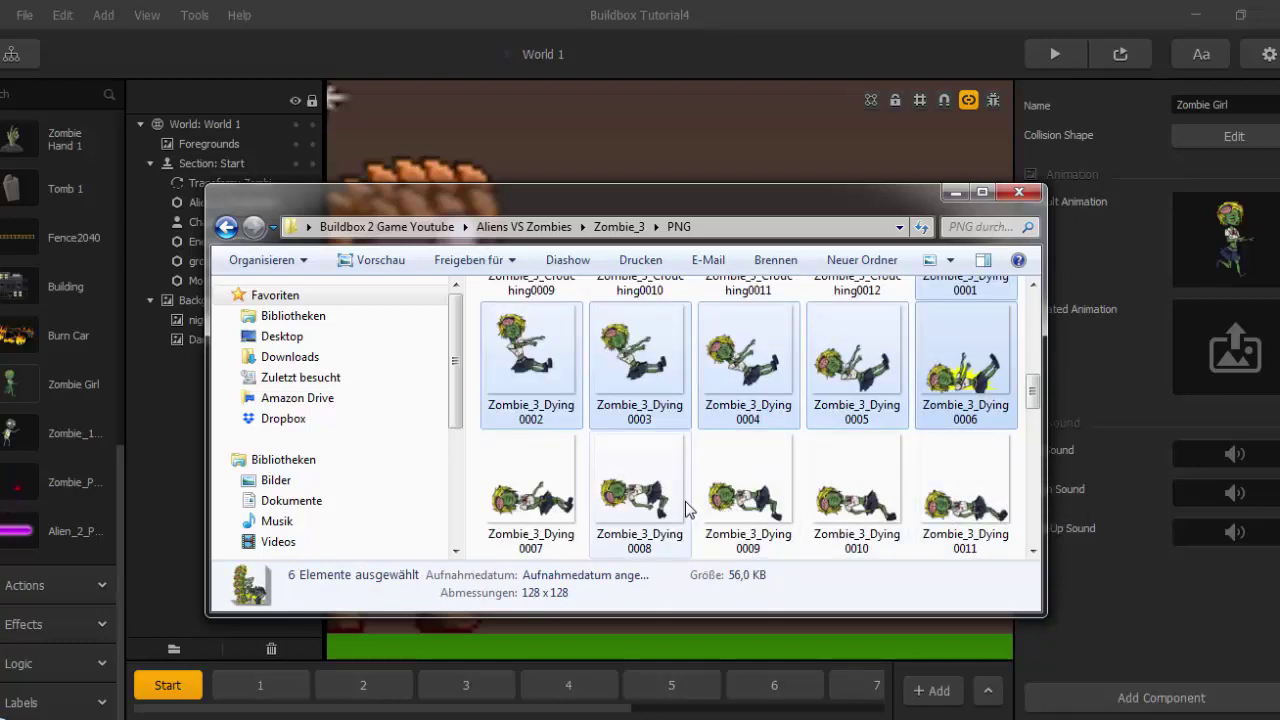
pyautogui.scroll(-1, 688, 508)
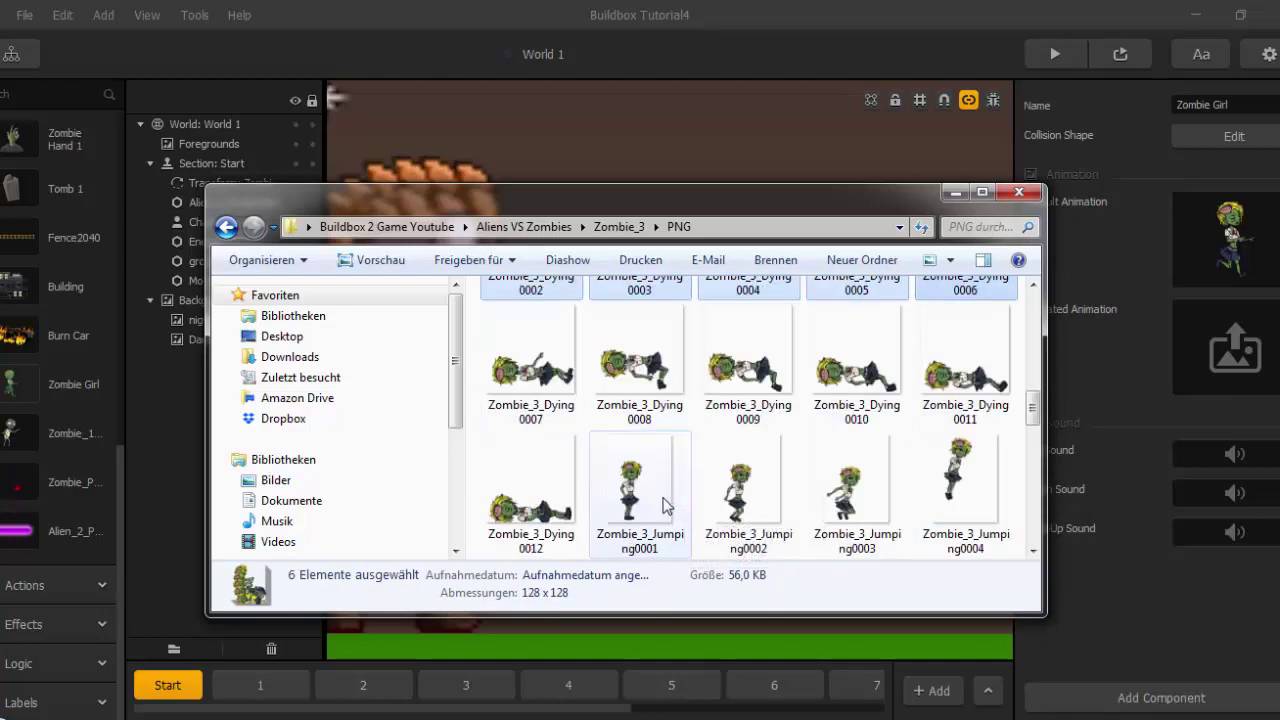
pyautogui.keyDown('ctrl'); pyautogui.click(515, 405); pyautogui.keyUp('ctrl')
pyautogui.keyDown('ctrl'); pyautogui.click(655, 355); pyautogui.keyUp('ctrl')
pyautogui.keyDown('ctrl'); pyautogui.click(740, 365); pyautogui.keyUp('ctrl')
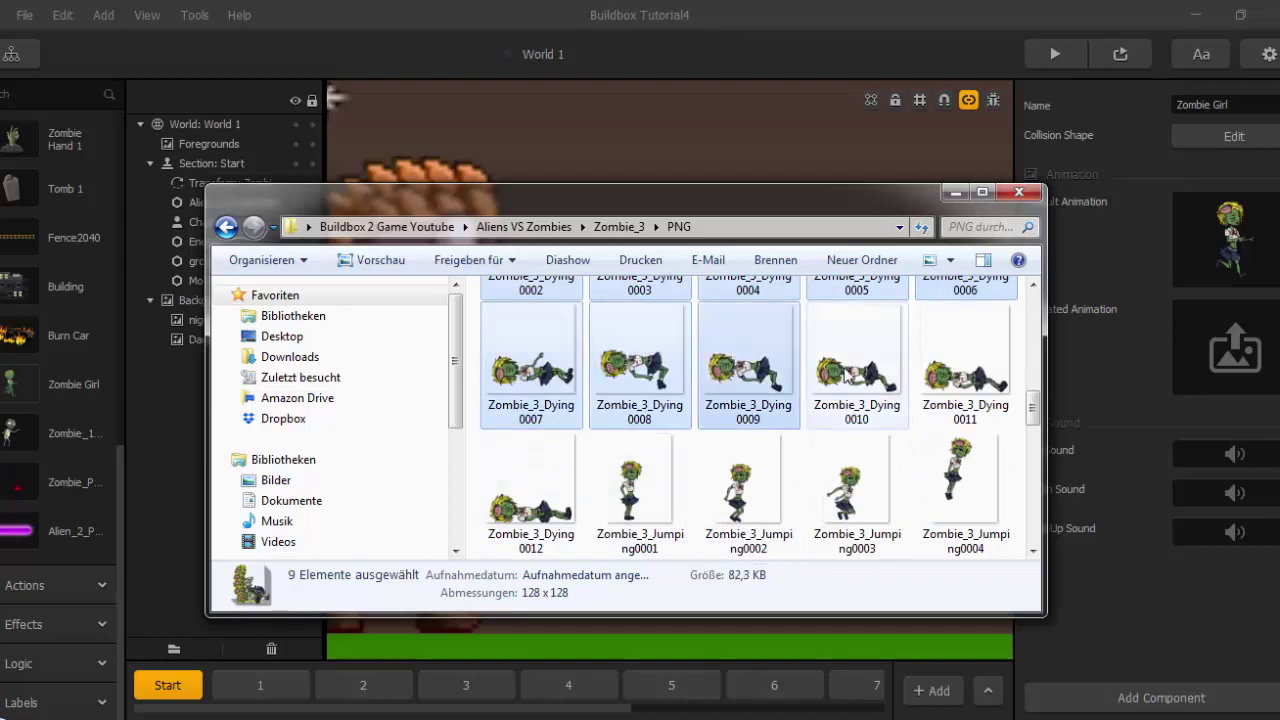
pyautogui.keyDown('ctrl'); pyautogui.click(848, 377); pyautogui.keyUp('ctrl')
pyautogui.keyDown('ctrl'); pyautogui.click(940, 365); pyautogui.keyUp('ctrl')
pyautogui.keyDown('ctrl'); pyautogui.click(530, 480); pyautogui.keyUp('ctrl')
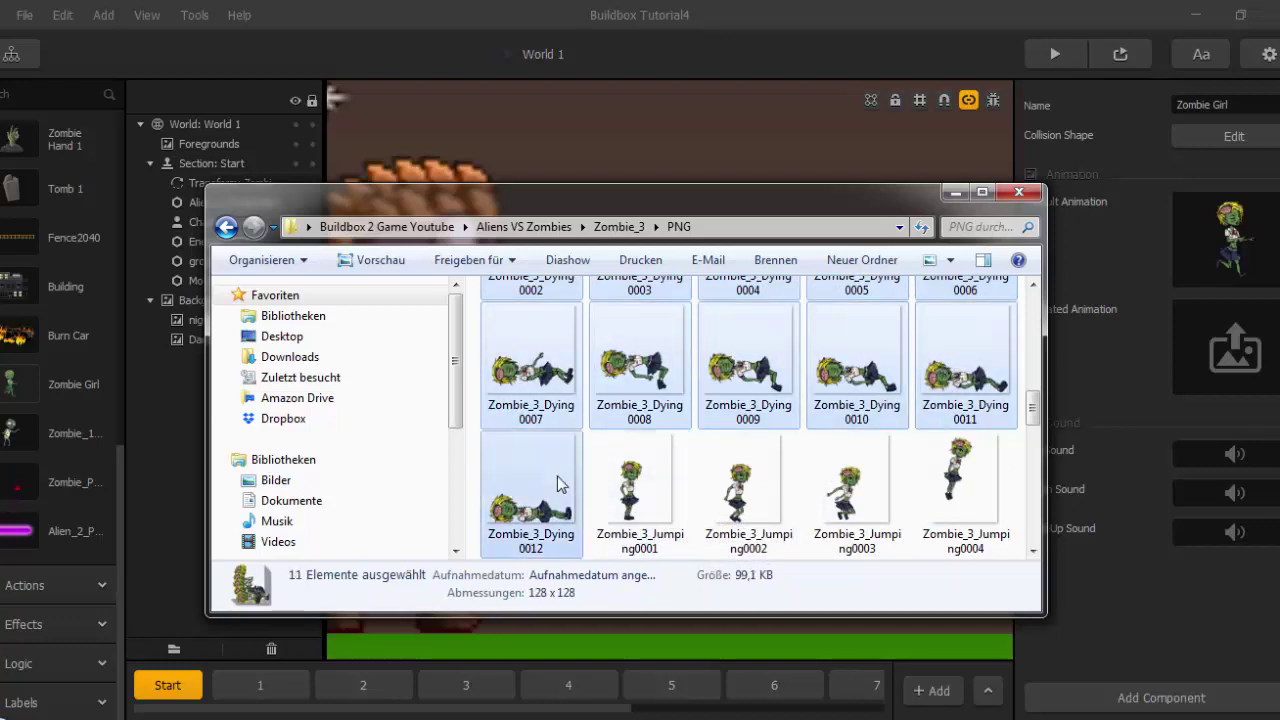
pyautogui.moveTo(752, 368); pyautogui.dragTo(1180, 376)
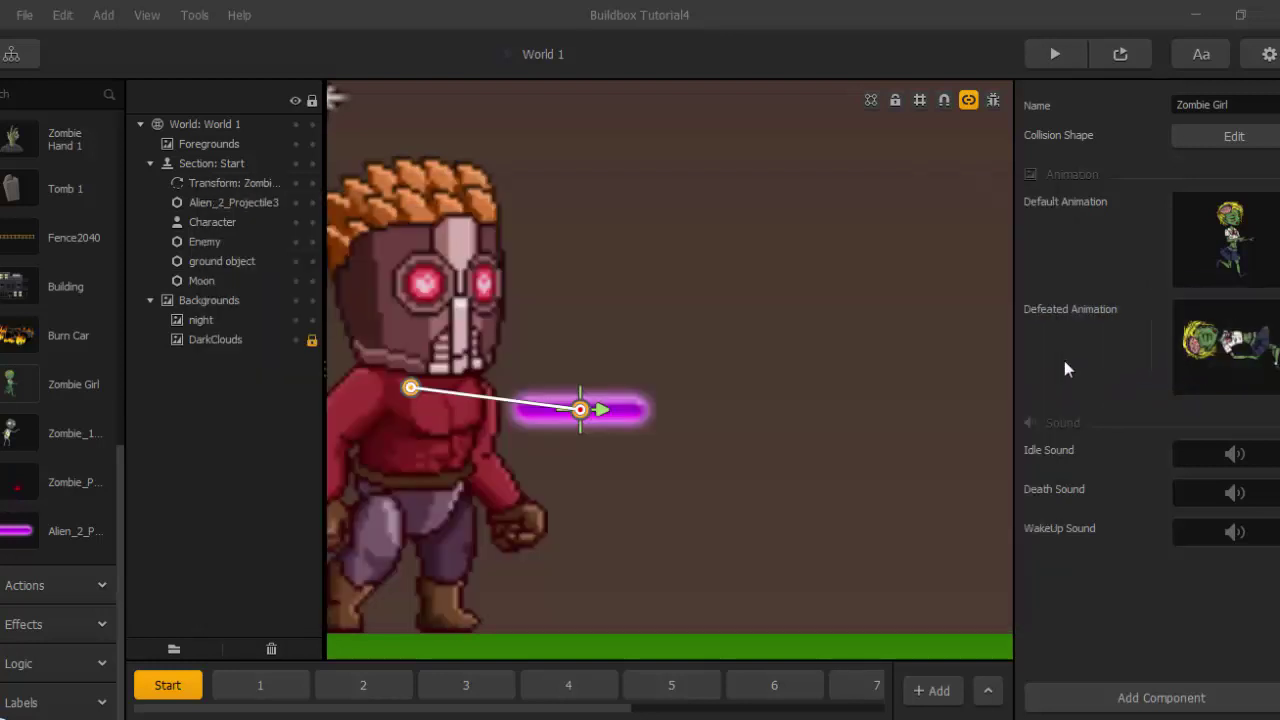
# Toggle looping for the Zombie Girl object's defeated animation and set its speed to 0.5.
pyautogui.click(1257, 320)
pyautogui.click(936, 658)
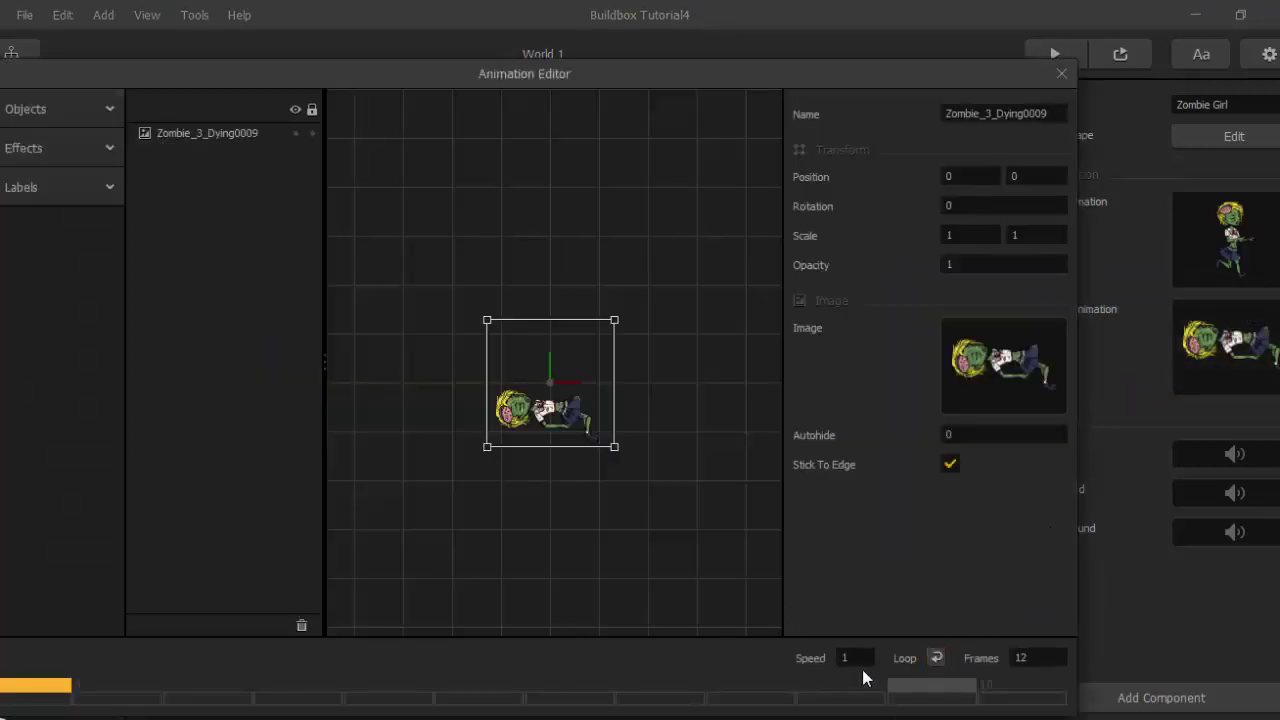
pyautogui.write('0.5')
pyautogui.click(857, 533)
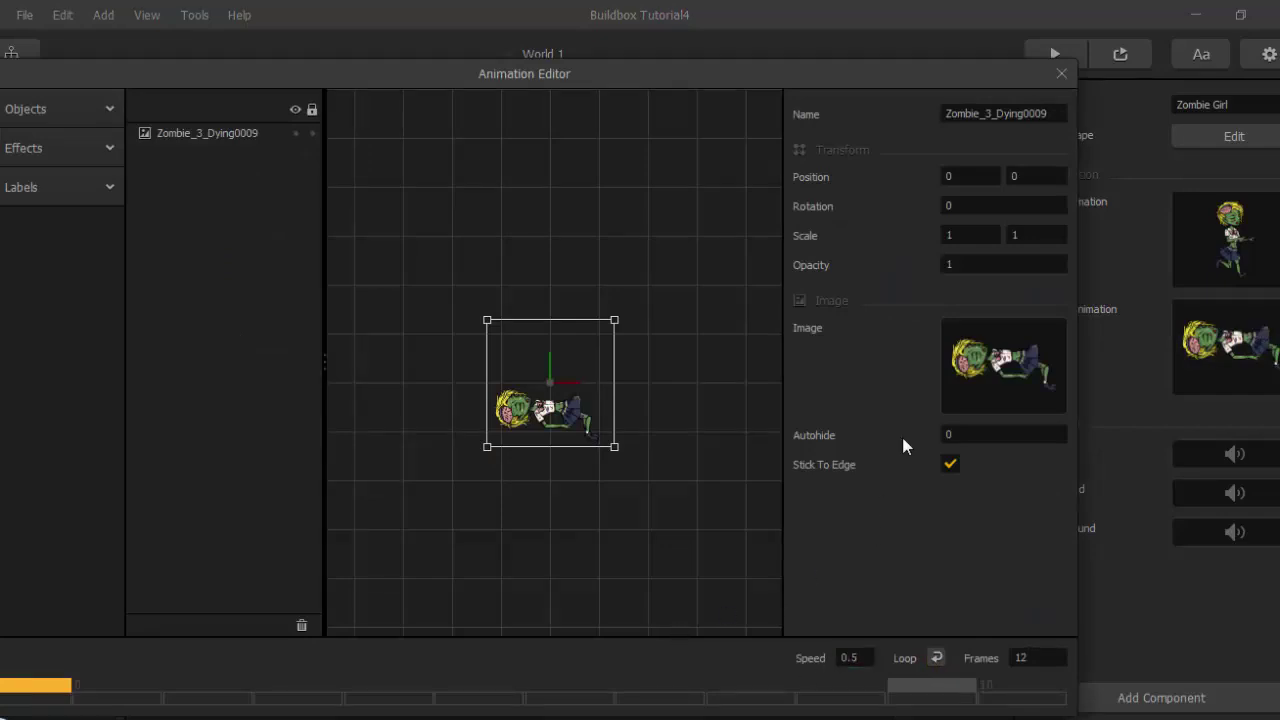
pyautogui.click(1062, 74)
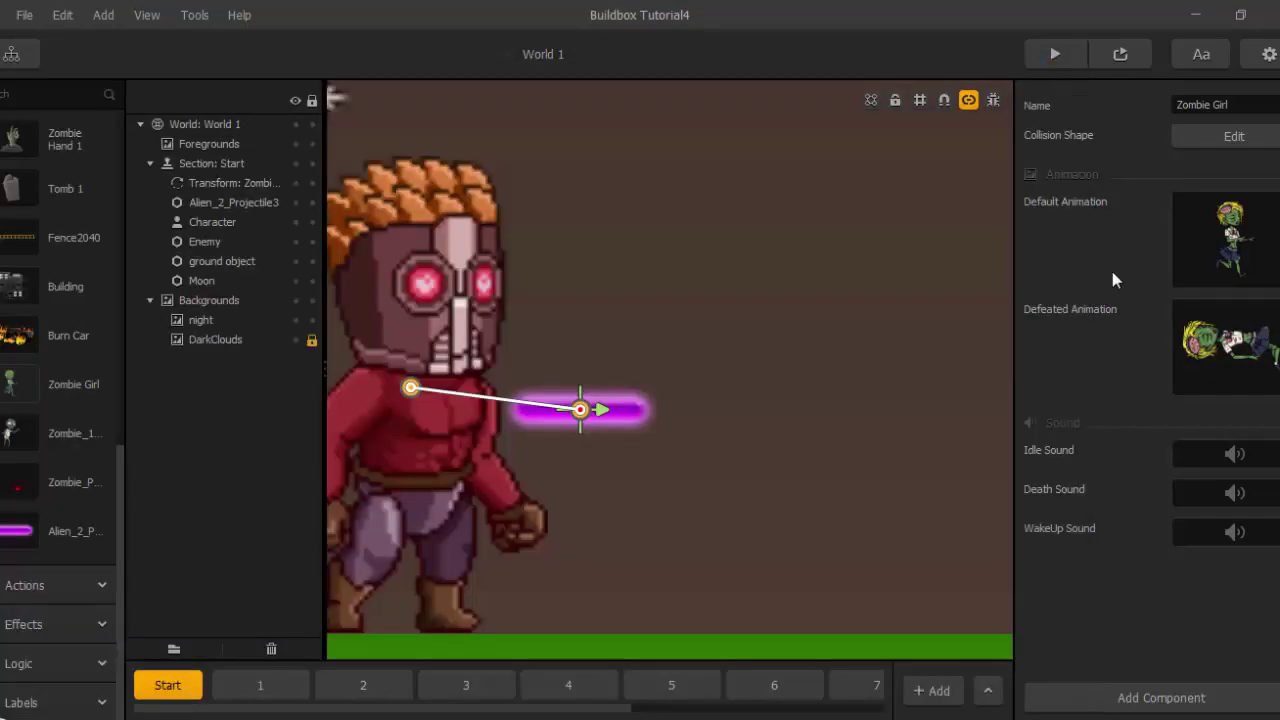
# Add a Health component to the Zombie Girl object and set its health to 2.
pyautogui.click(1175, 705)
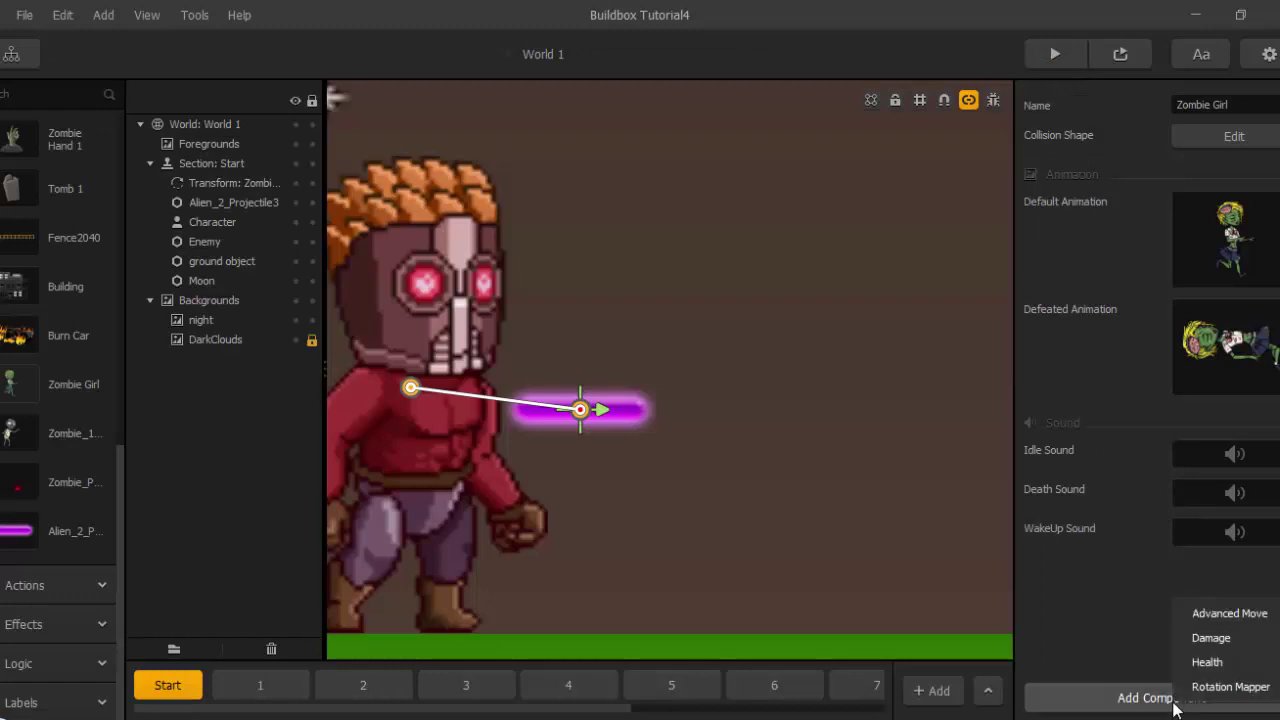
pyautogui.click(1206, 663)
pyautogui.doubleClick(1184, 645)
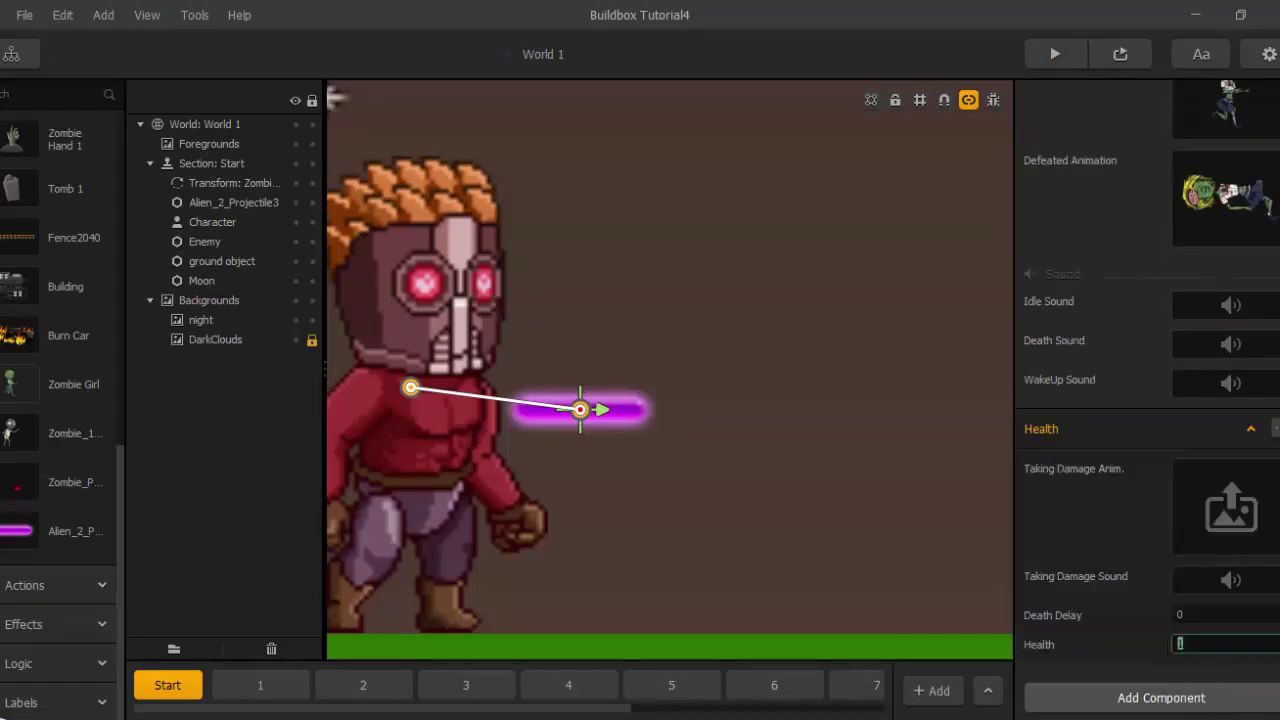
pyautogui.press('Return')
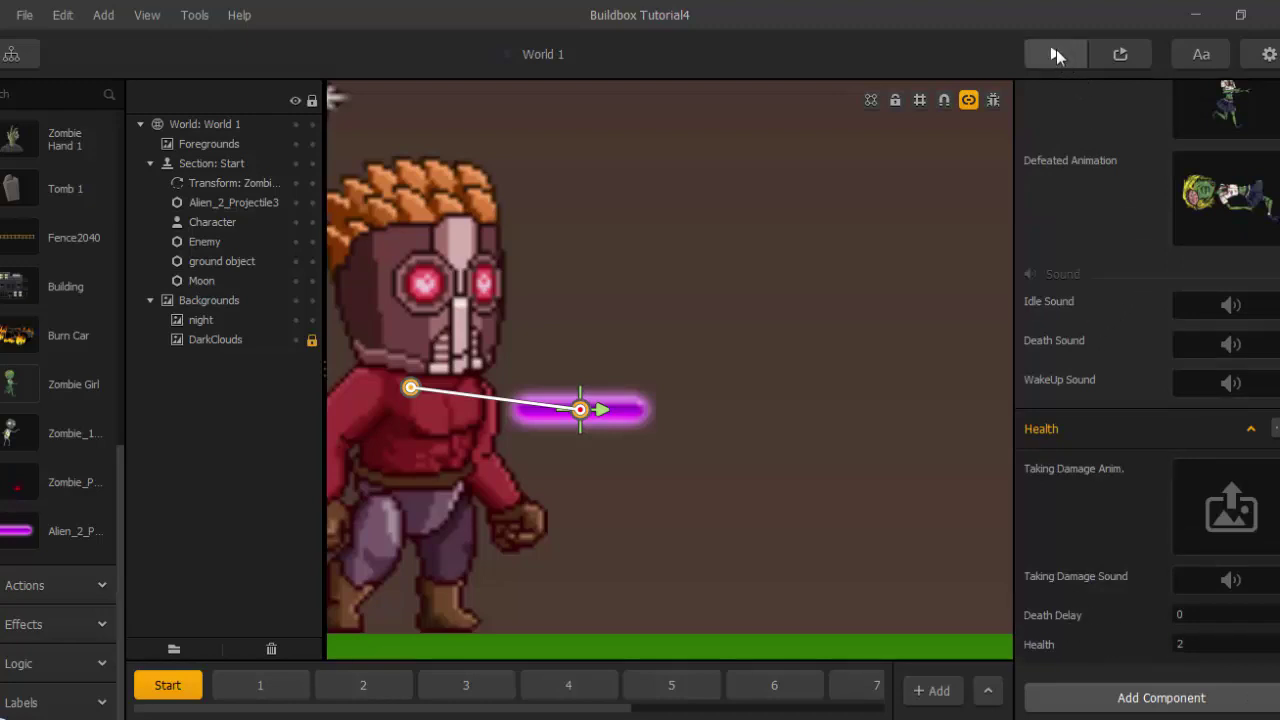
# Hide the connection lines in the scene and preview World 1, moving right and shooting at the zombies before closing the preview.
pyautogui.click(974, 99)
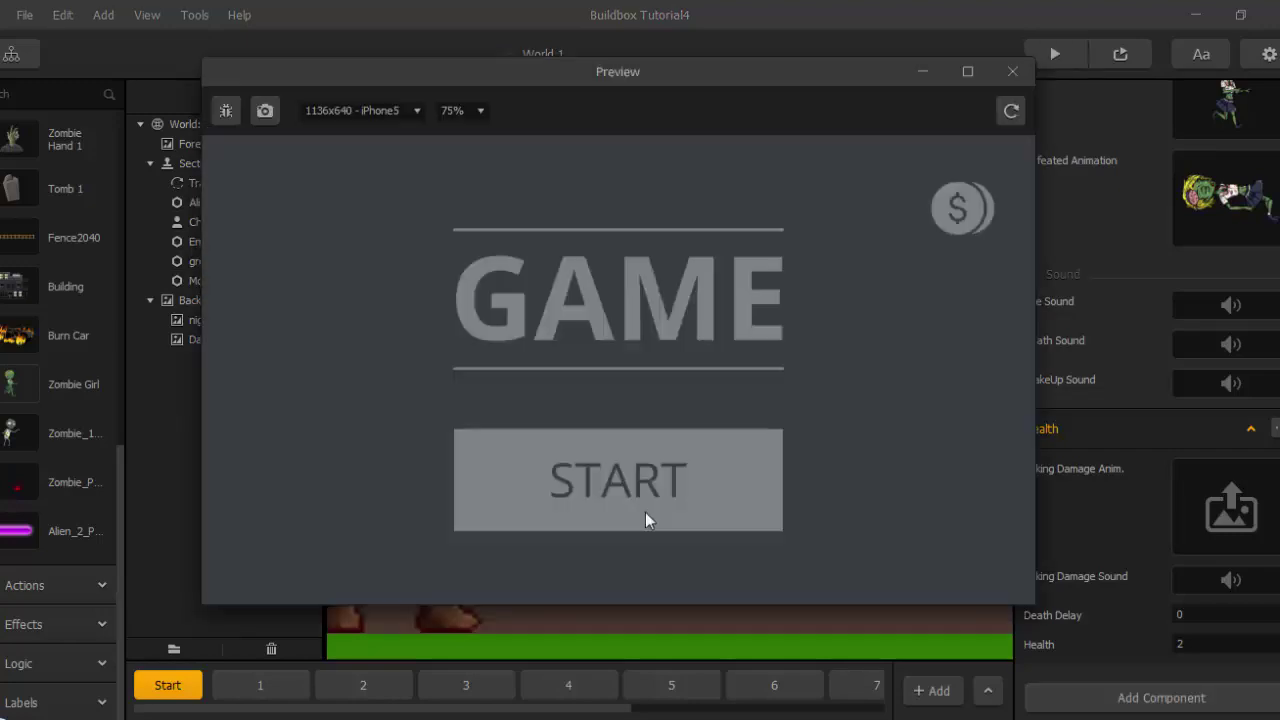
pyautogui.click(643, 512)
pyautogui.click(434, 346)
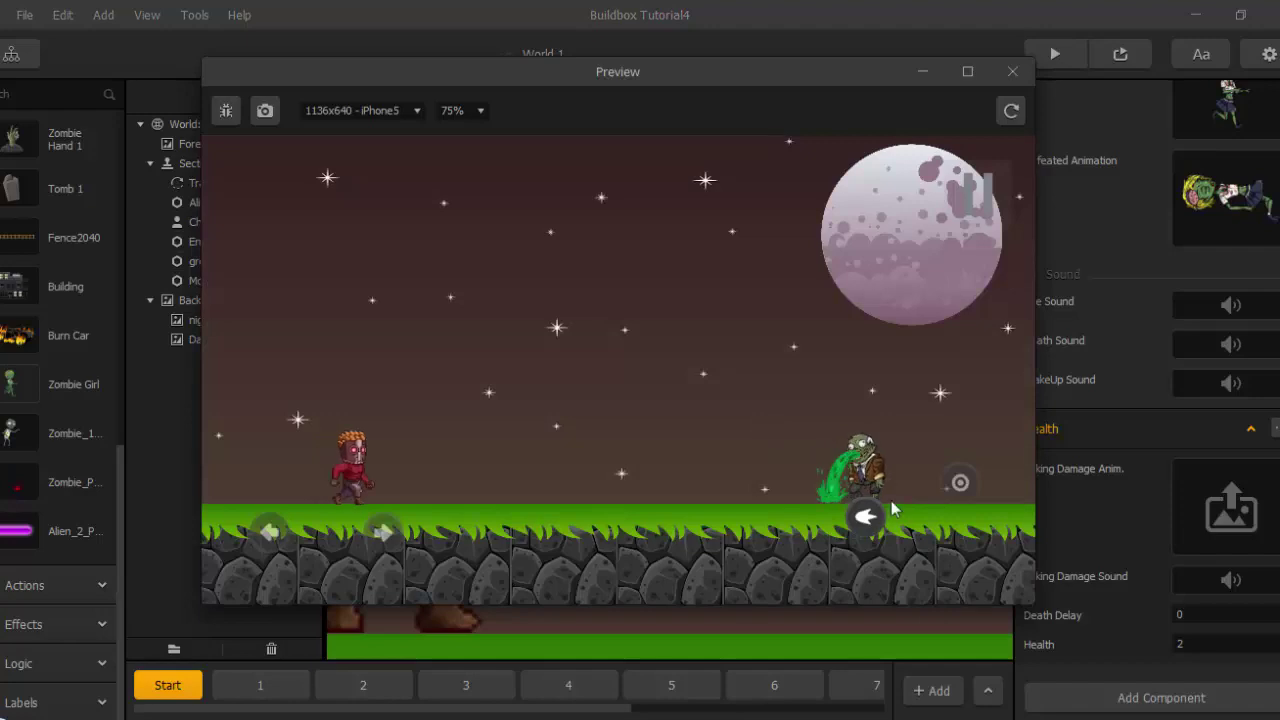
pyautogui.press('Right')
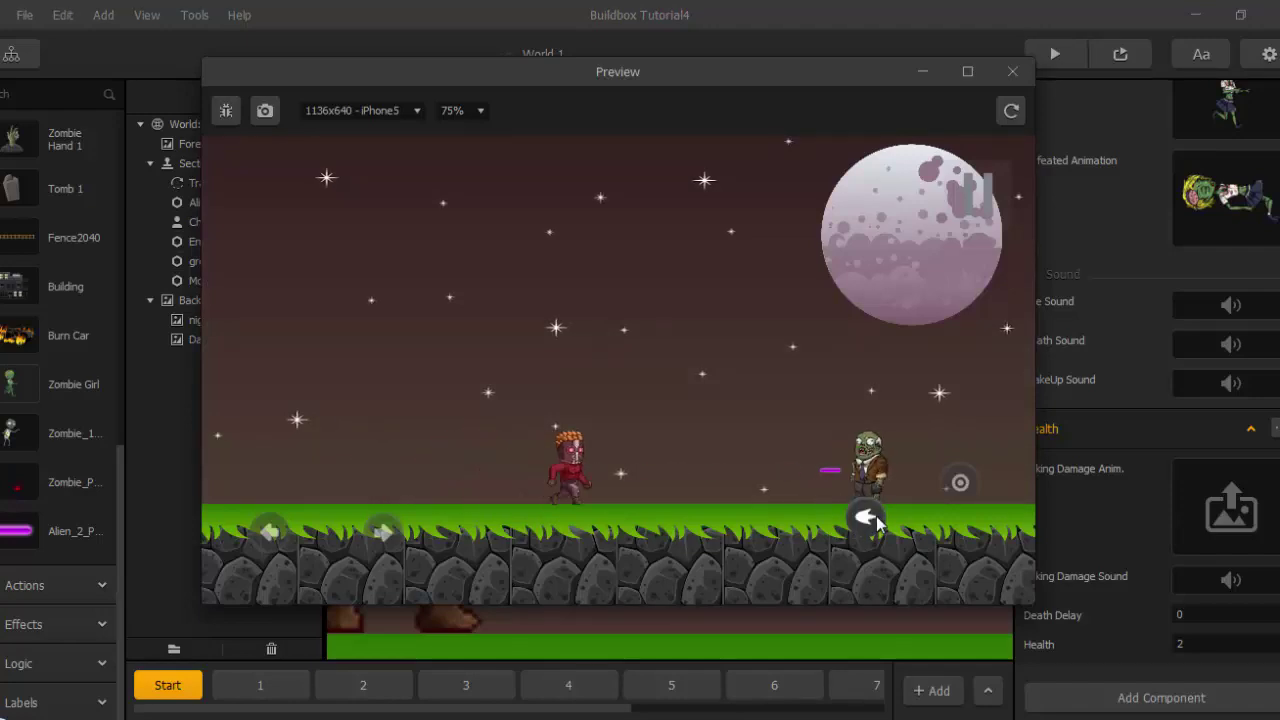
pyautogui.click(878, 524)
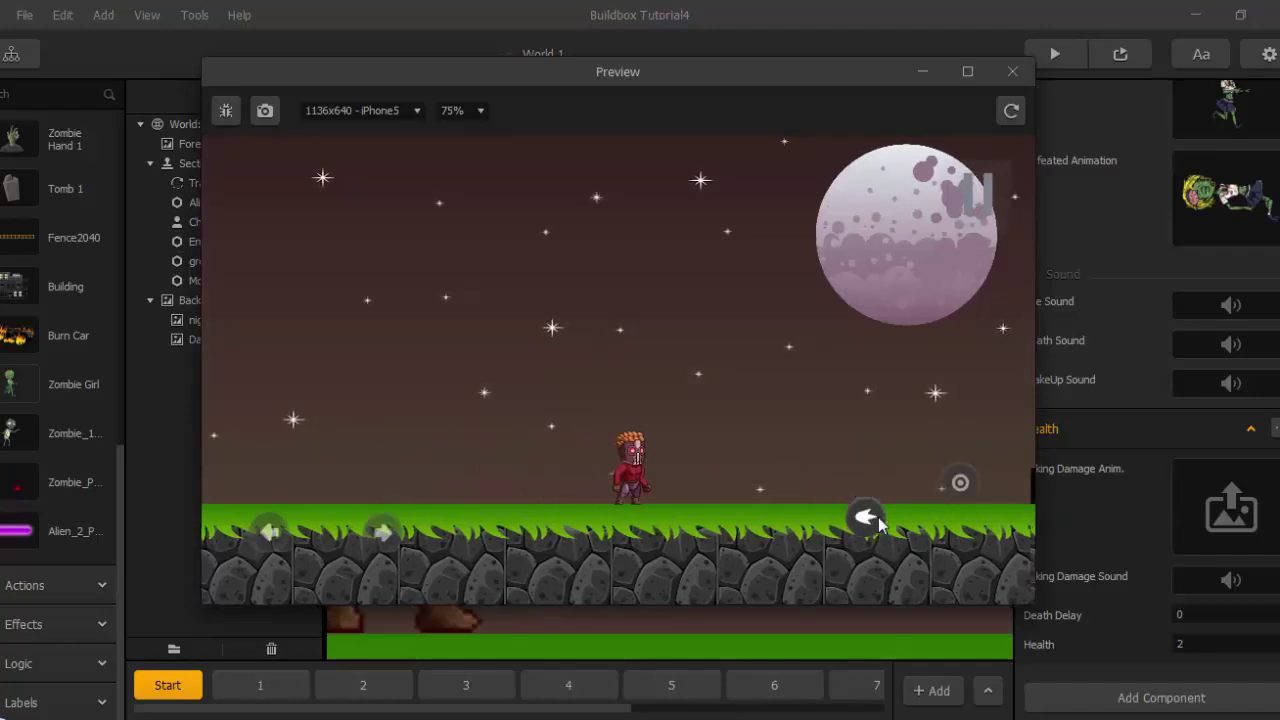
pyautogui.press('Right')
pyautogui.click(866, 518)
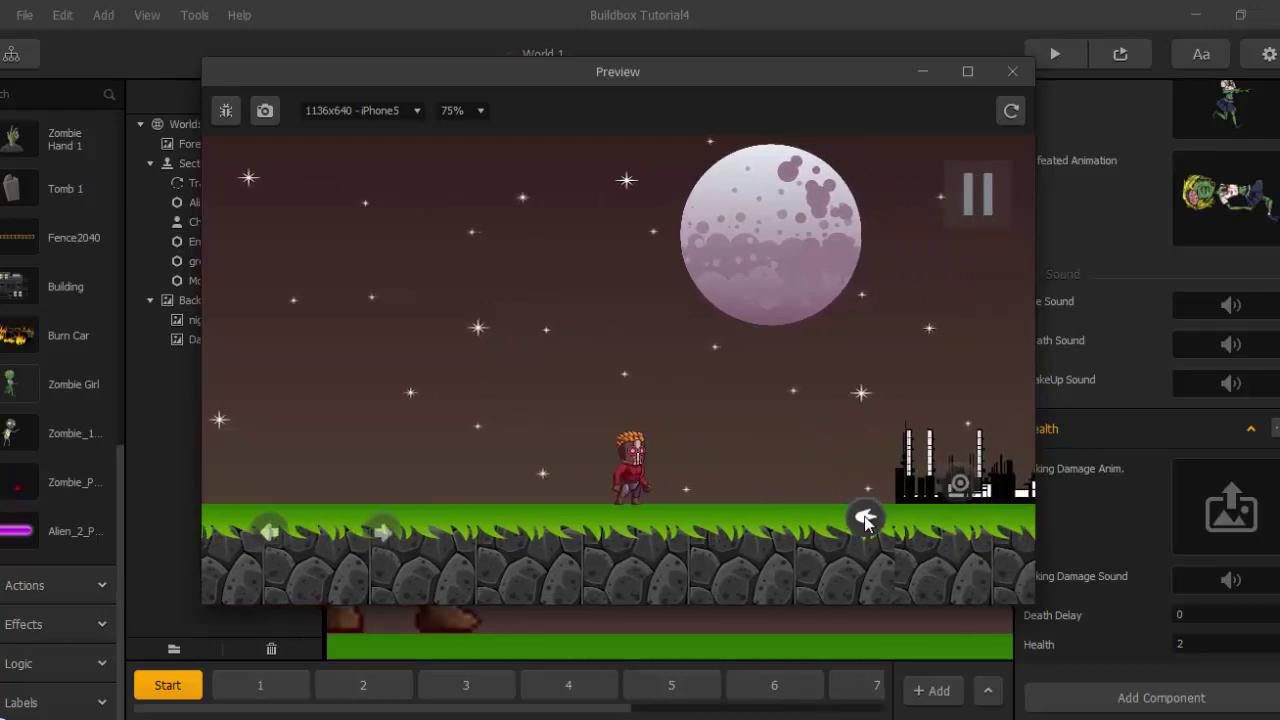
pyautogui.press('Right')
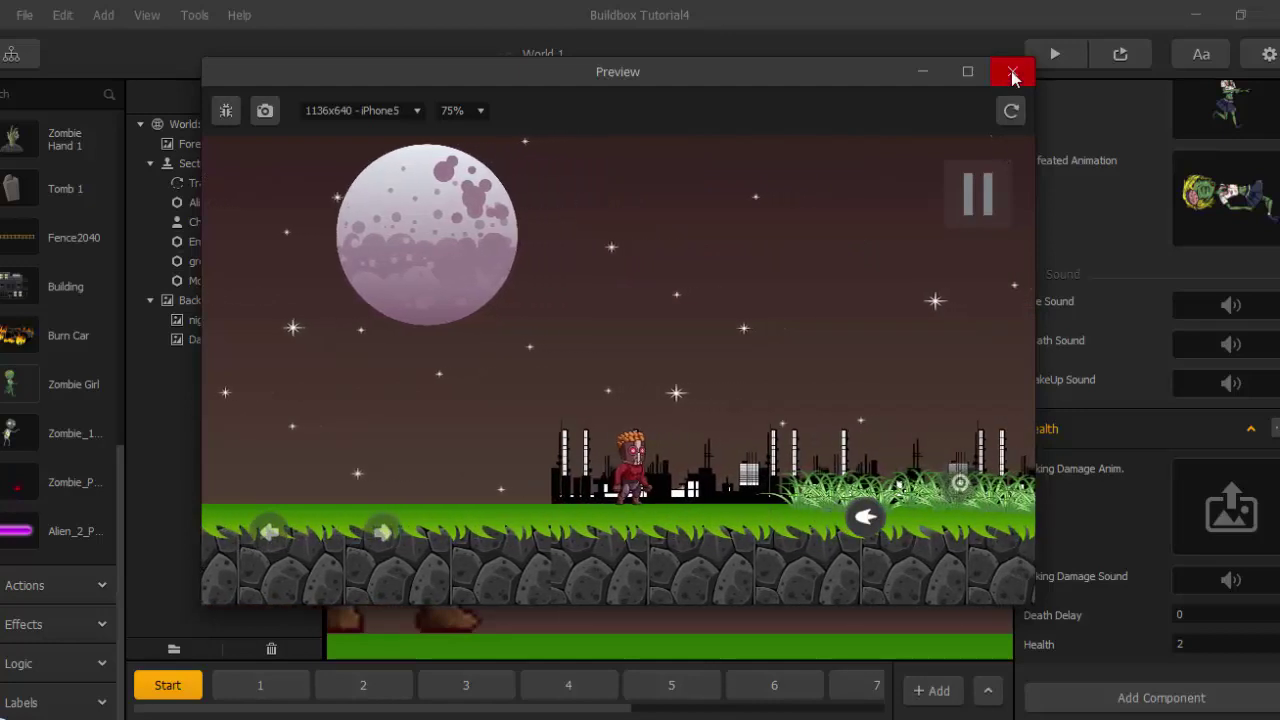
pyautogui.click(1012, 71)
# Adjust the speed of the Zombie Girl object's defeated animation and set the Enemy object's defeated animation speed to 0.8.
pyautogui.click(1251, 166)
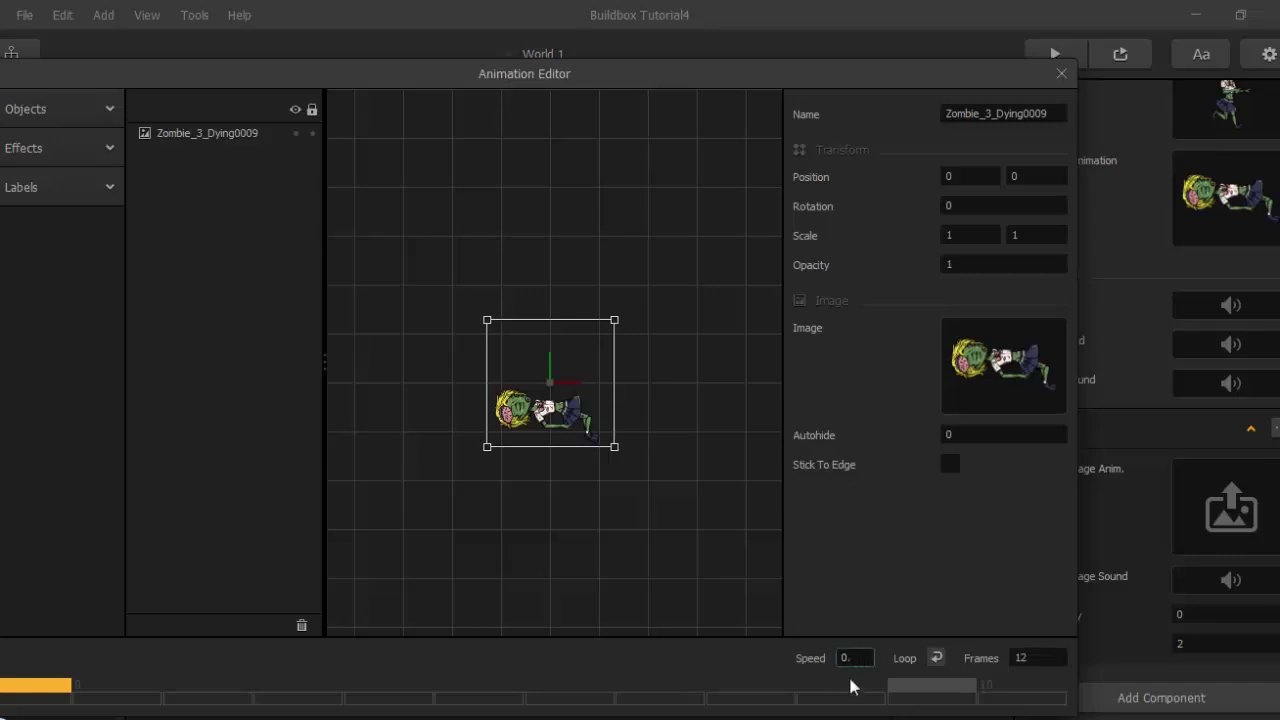
pyautogui.click(1062, 74)
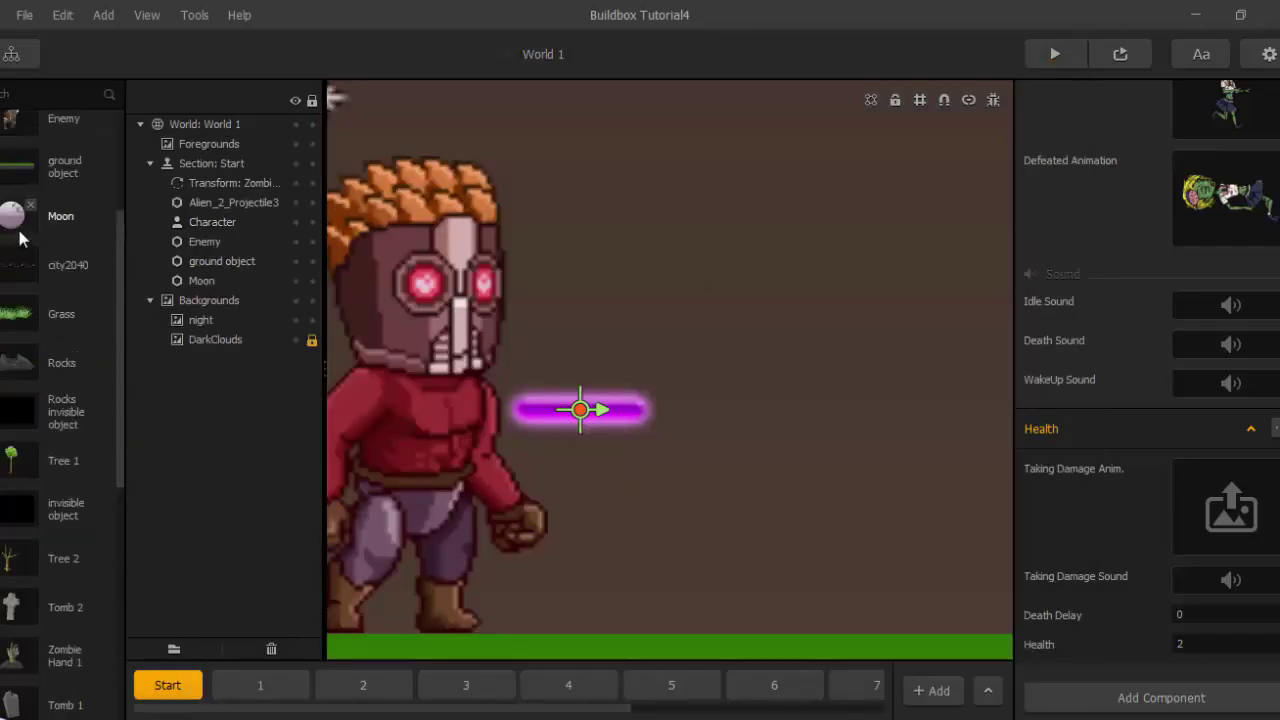
pyautogui.scroll(-1, 20, 265)
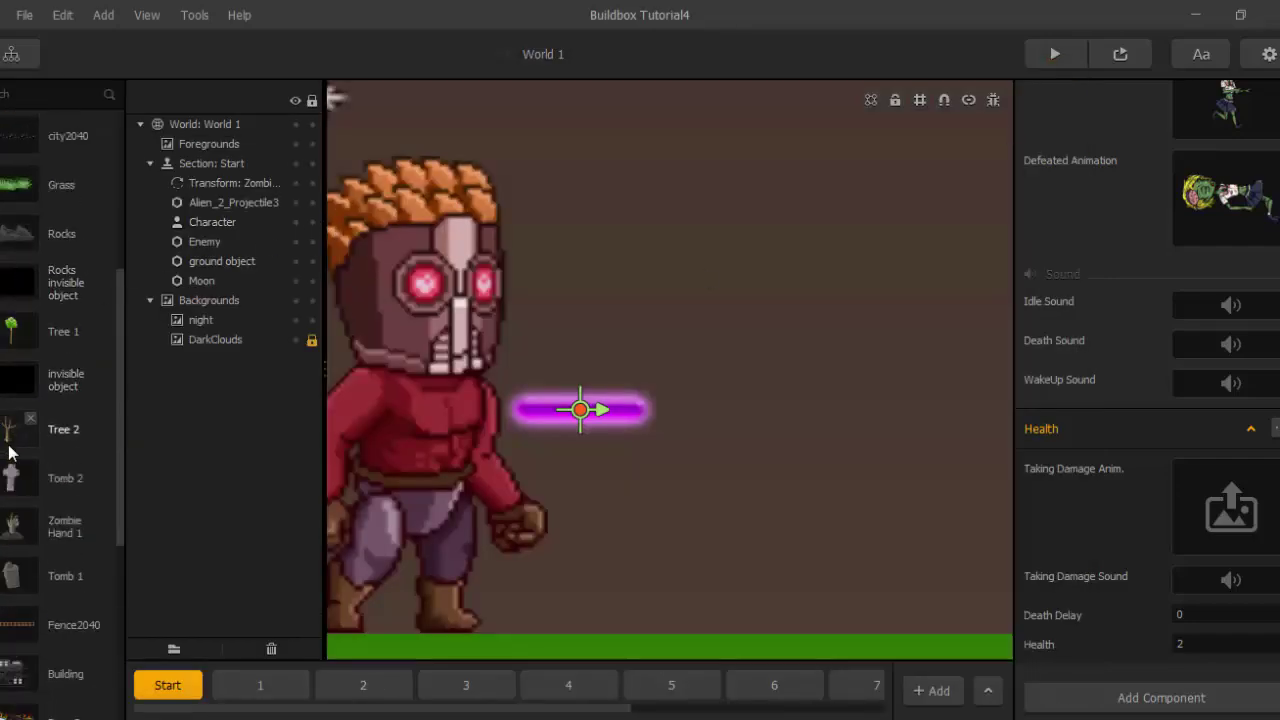
pyautogui.scroll(3, 8, 410)
pyautogui.click(12, 350)
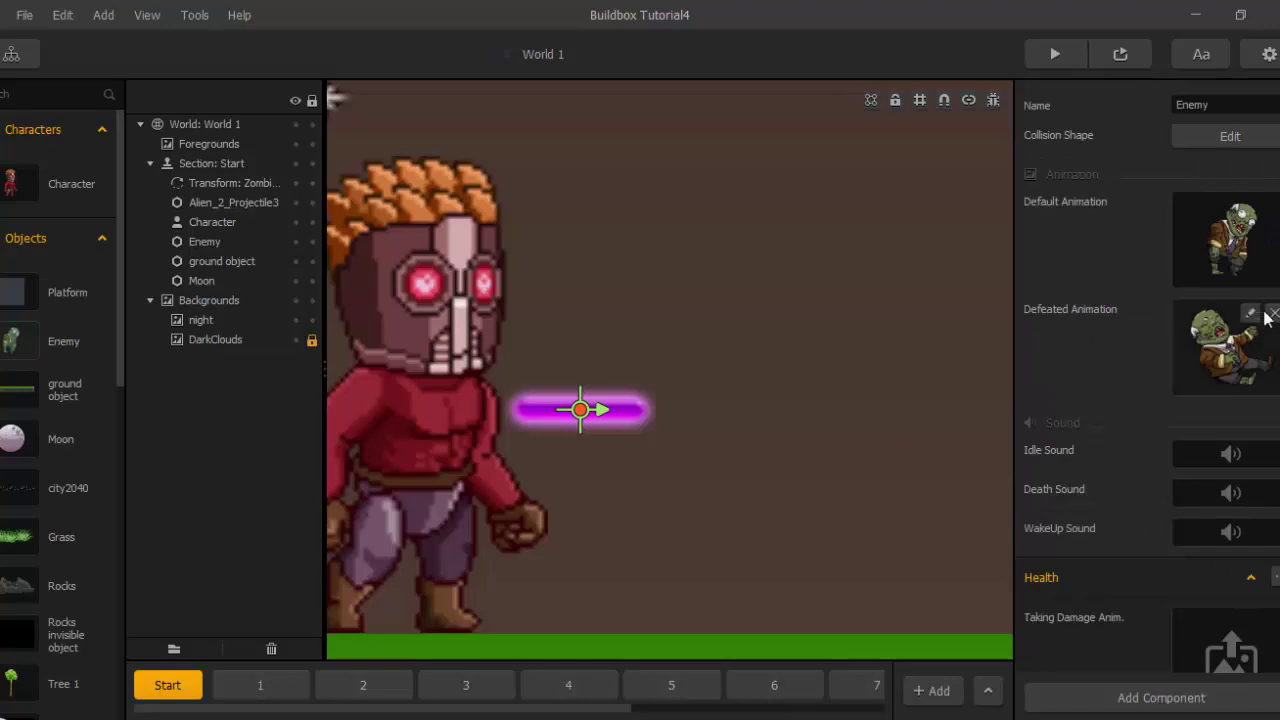
pyautogui.click(1251, 315)
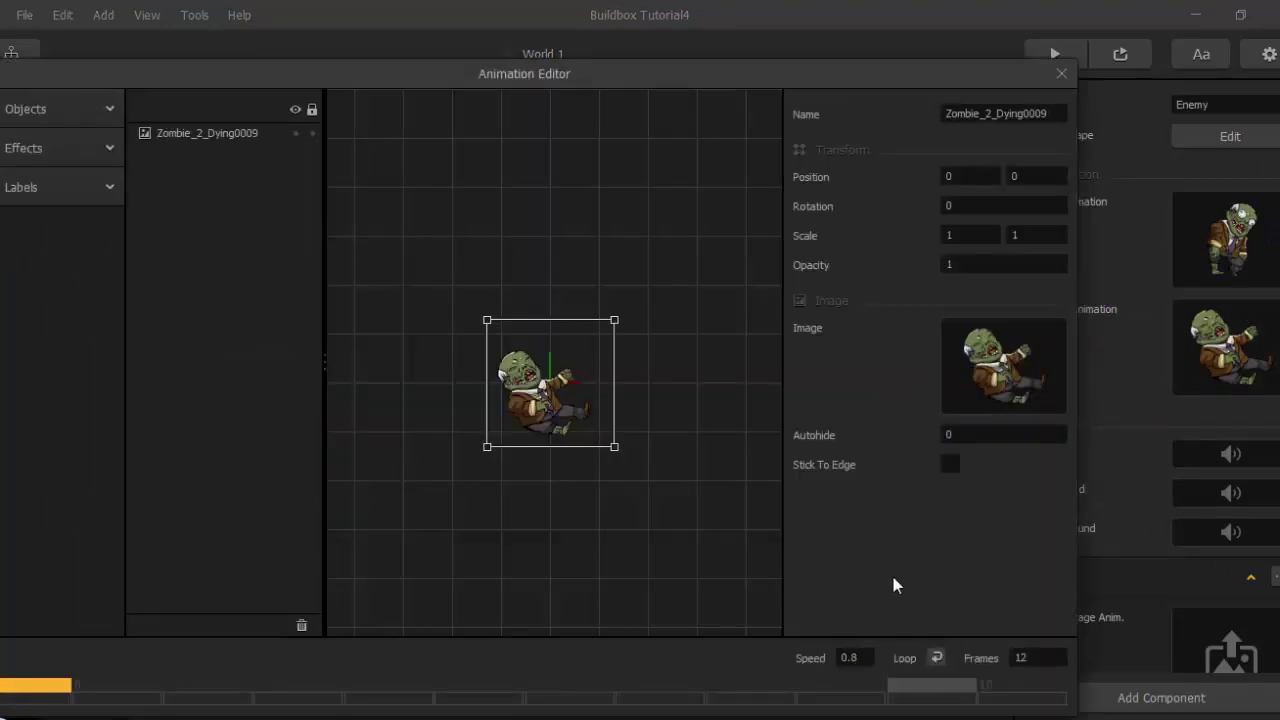
pyautogui.click(1061, 75)
# Open World UI from the Game Mind Map and make the Right and Left buttons fully opaque.
pyautogui.click(11, 53)
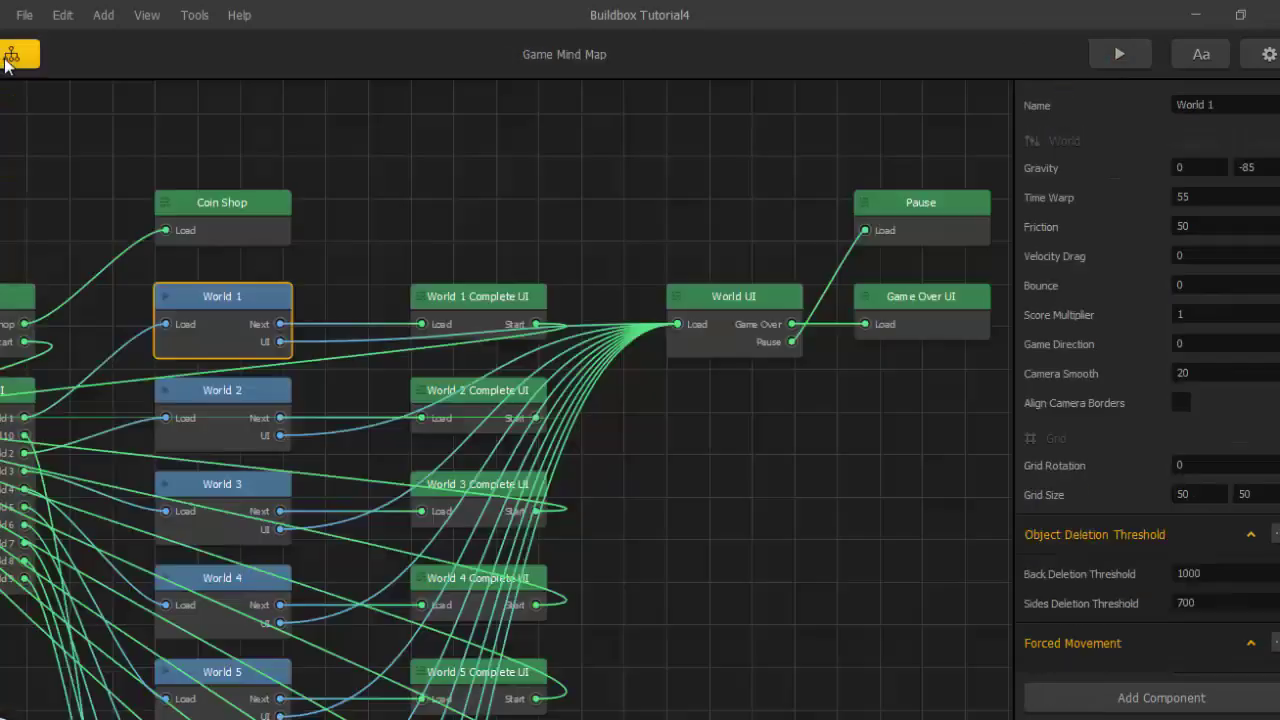
pyautogui.doubleClick(748, 317)
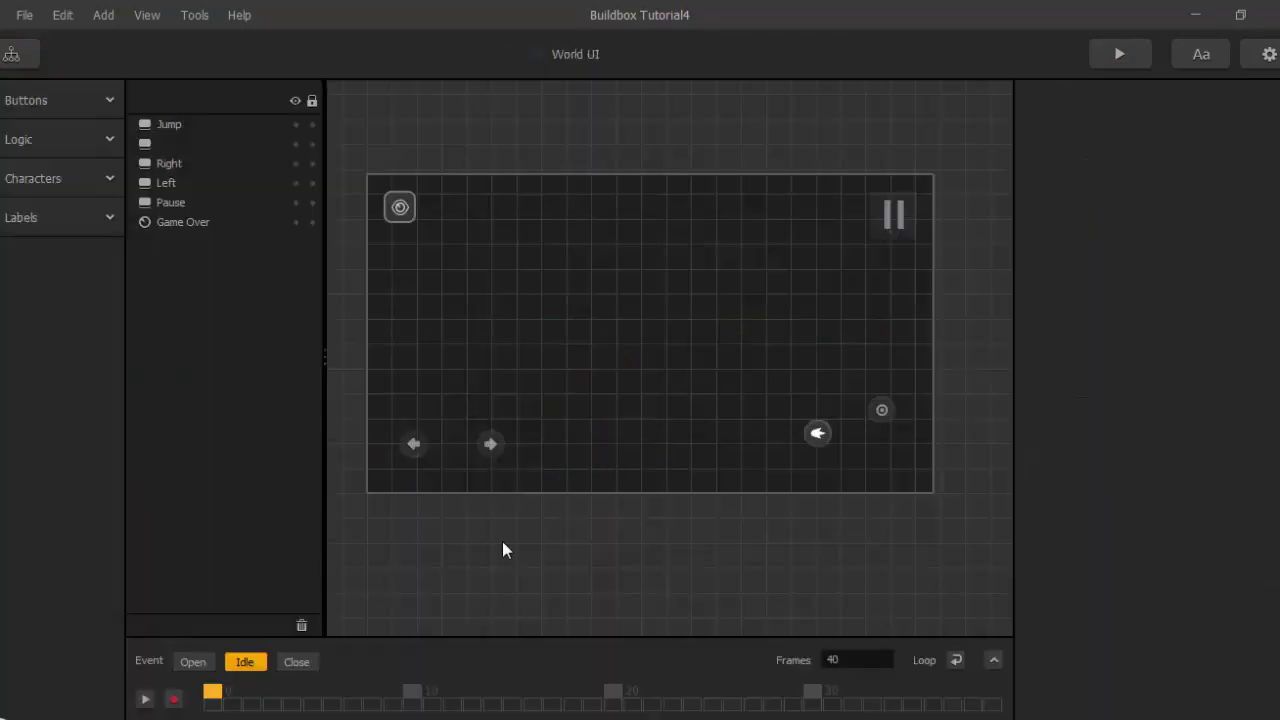
pyautogui.click(170, 164)
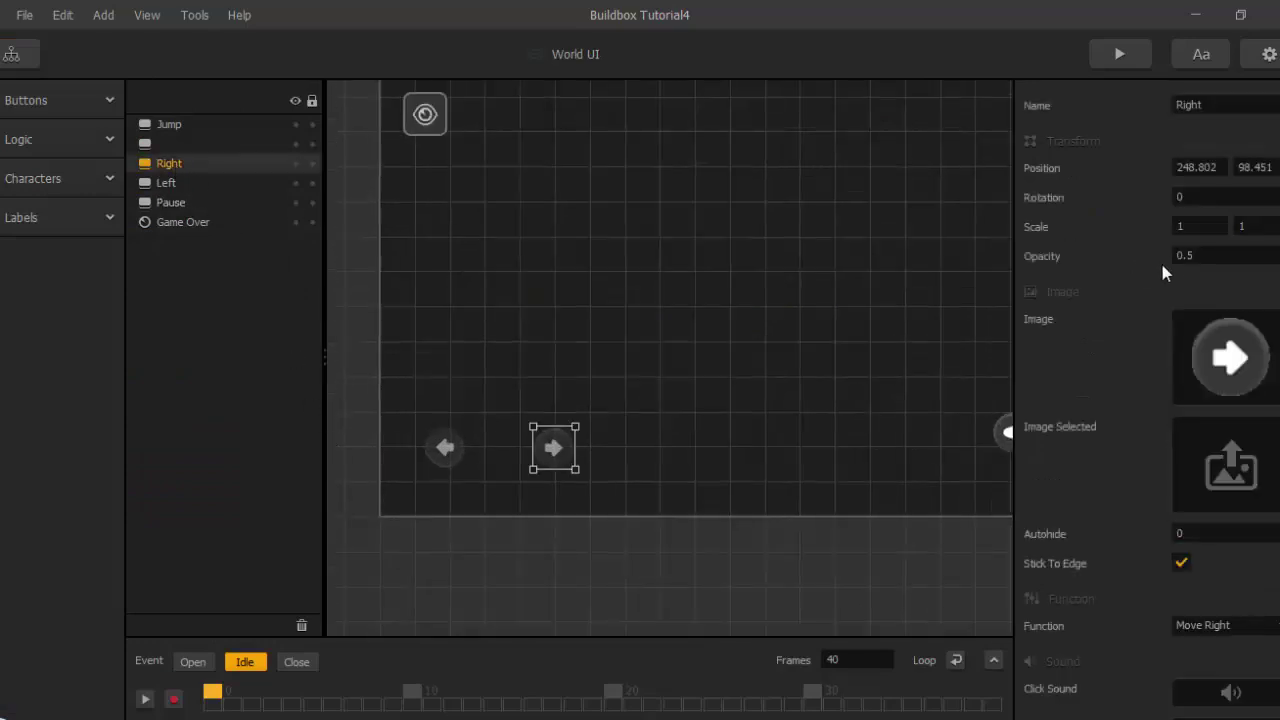
pyautogui.click(1192, 258)
pyautogui.press('Return')
pyautogui.click(214, 183)
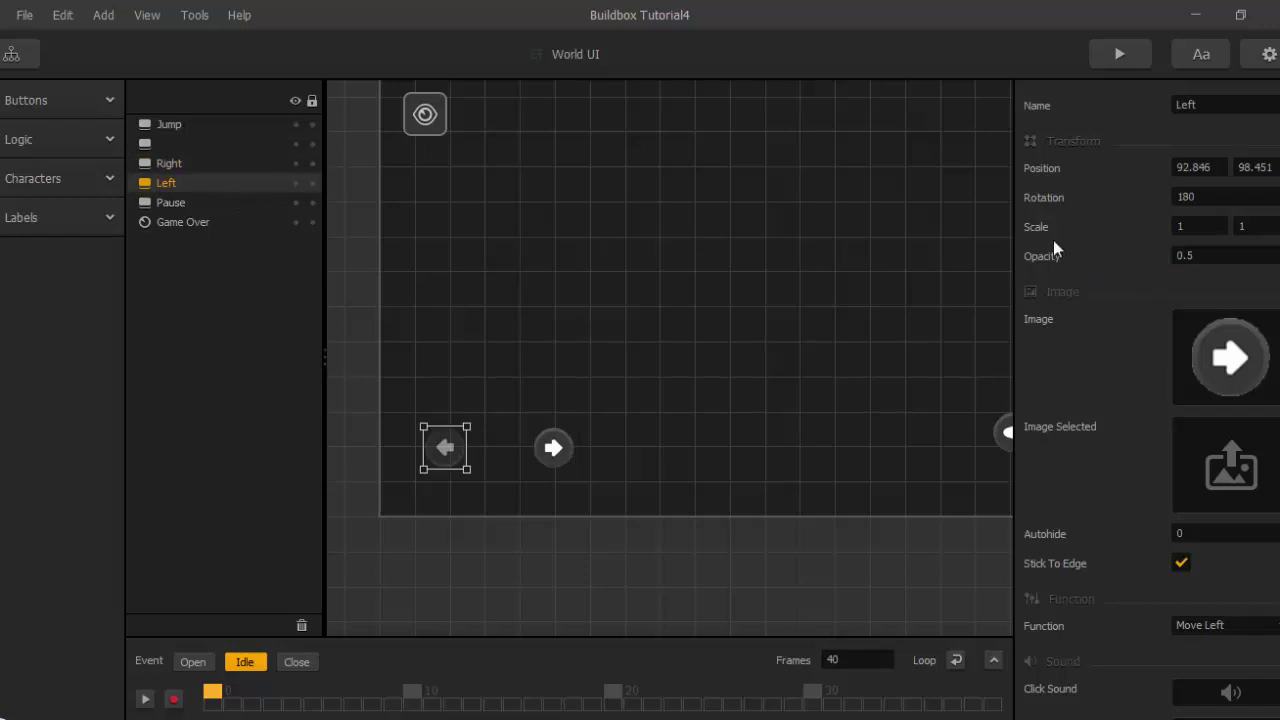
pyautogui.click(1195, 262)
pyautogui.press('Return')
# Set the Jump button's opacity in World UI to 1.
pyautogui.click(181, 126)
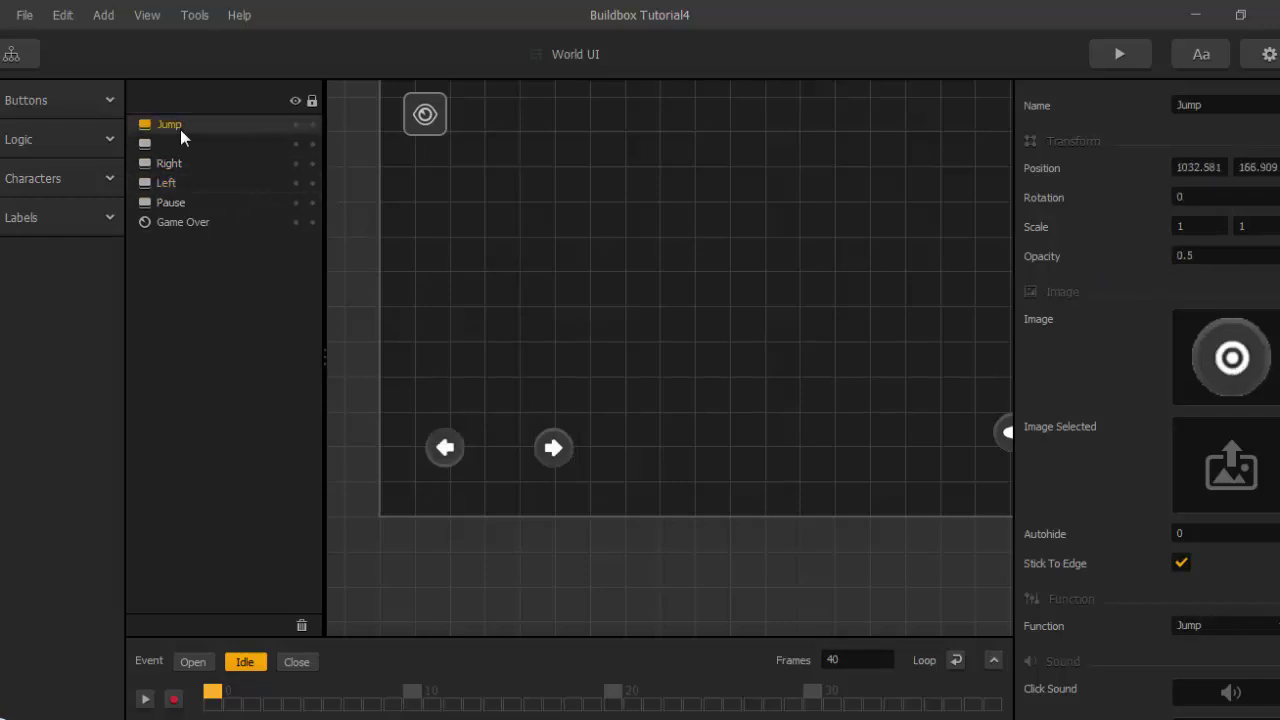
pyautogui.moveTo(1231, 261); pyautogui.dragTo(1143, 259)
pyautogui.write('1')
pyautogui.press('Return')
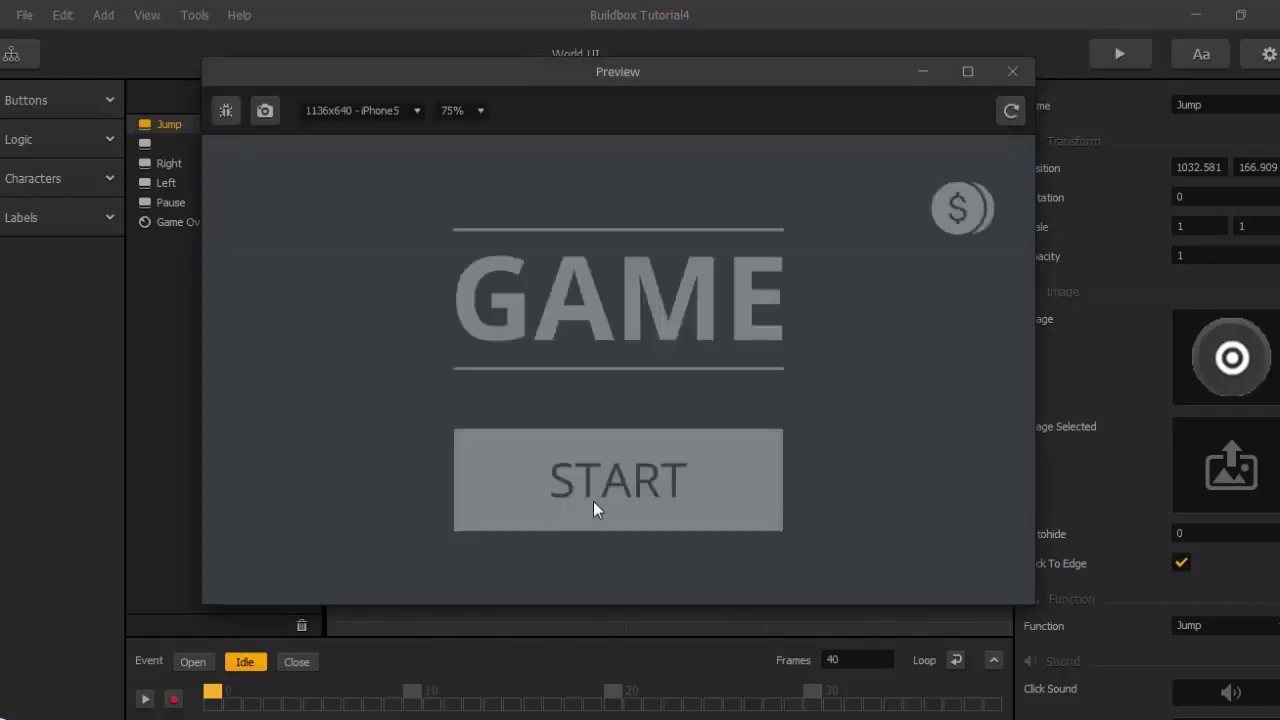
# Preview World 1 and test the on-screen controls by jumping and shooting at the first zombies.
pyautogui.click(593, 503)
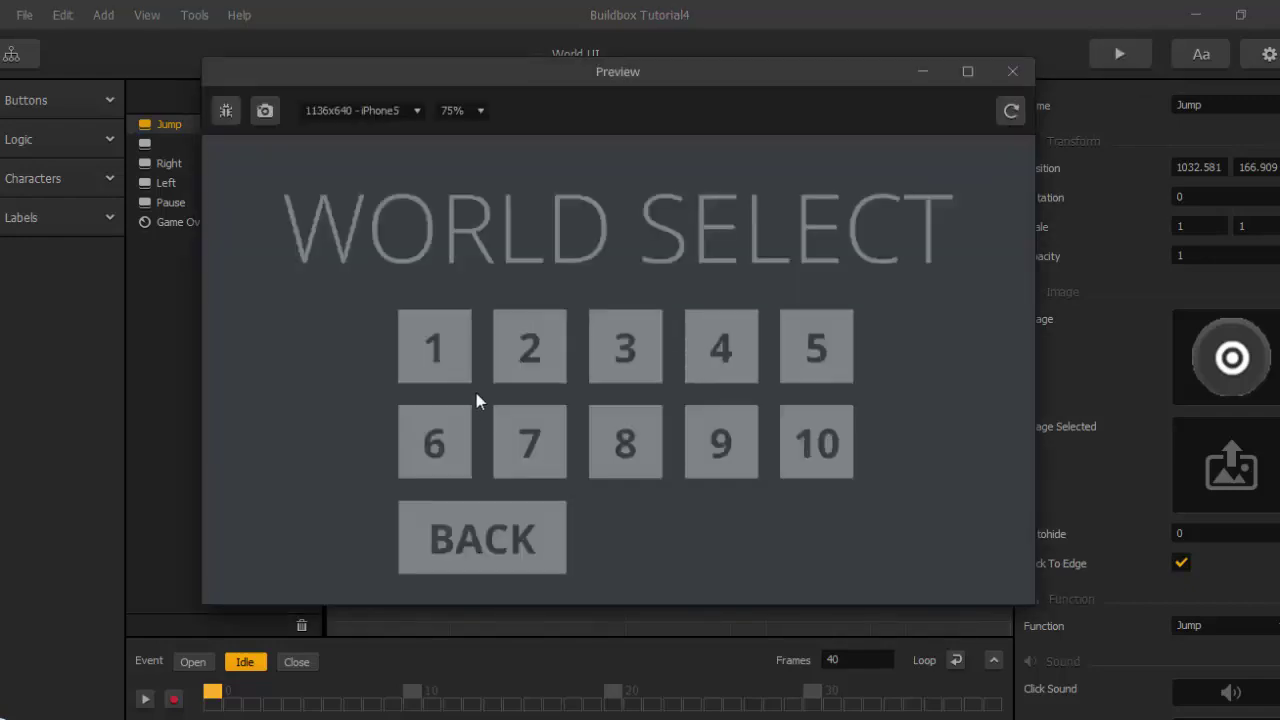
pyautogui.click(451, 350)
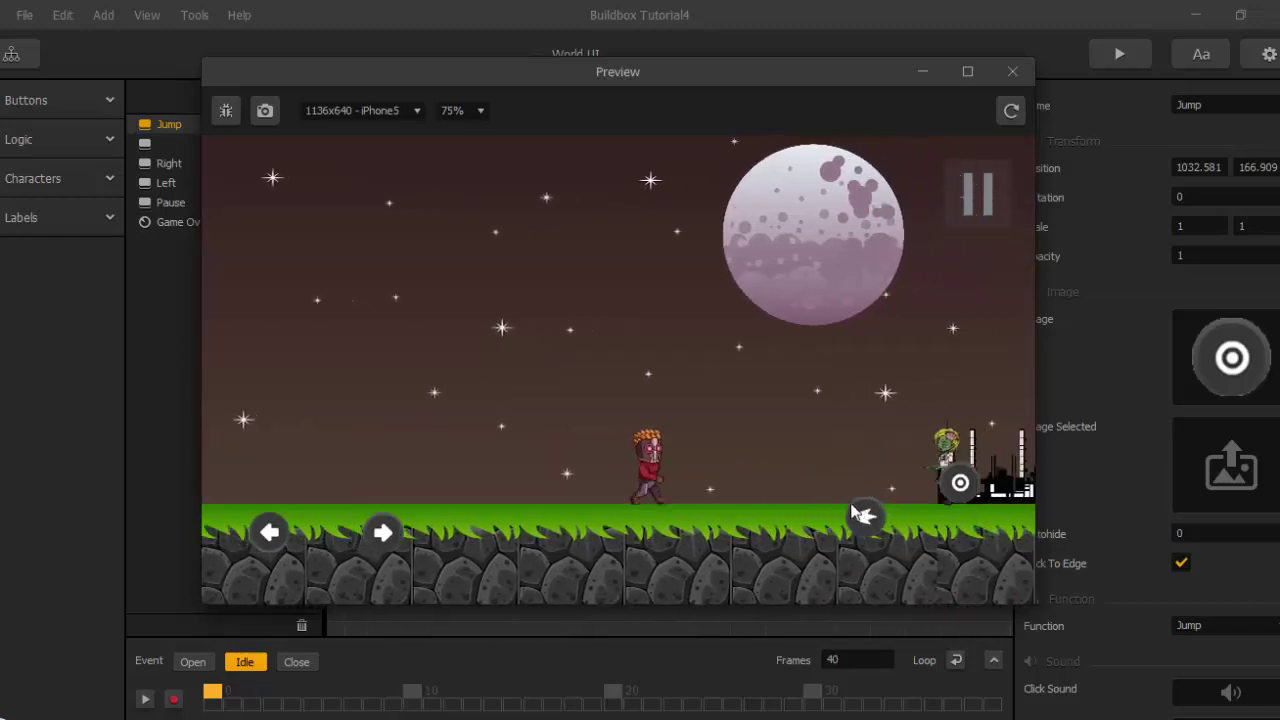
pyautogui.click(871, 521)
pyautogui.click(871, 521)
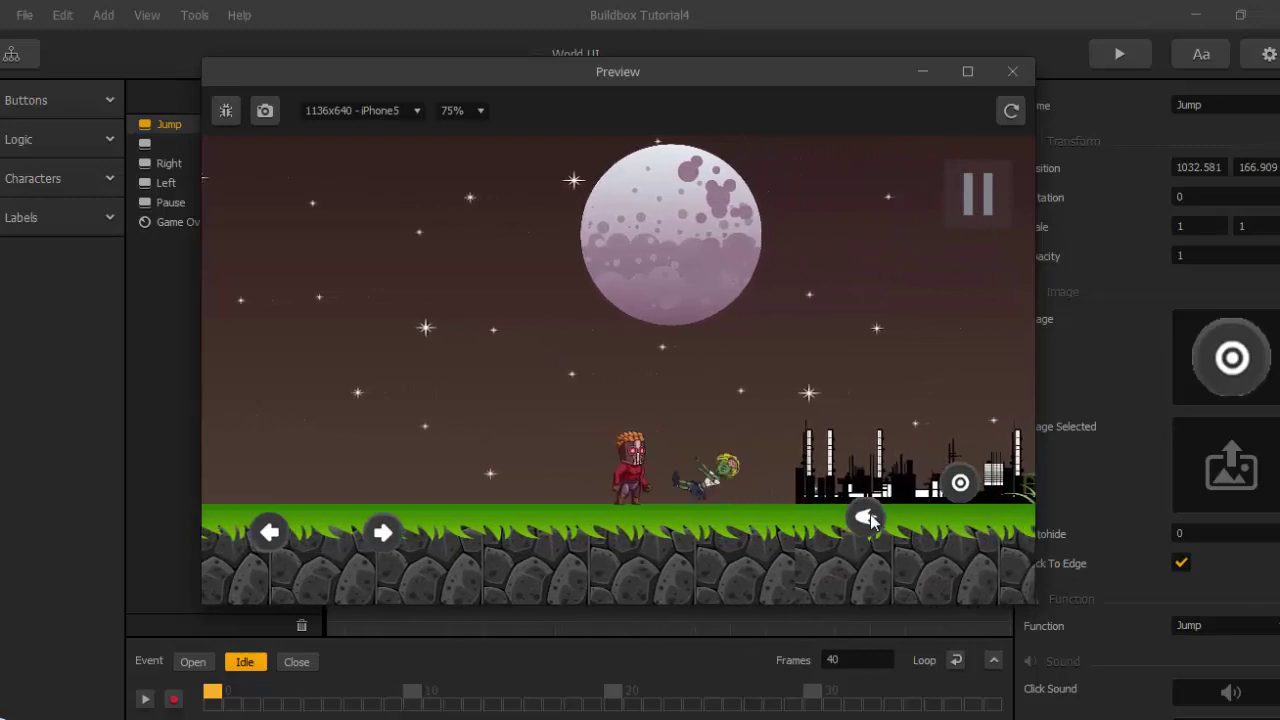
pyautogui.click(964, 480)
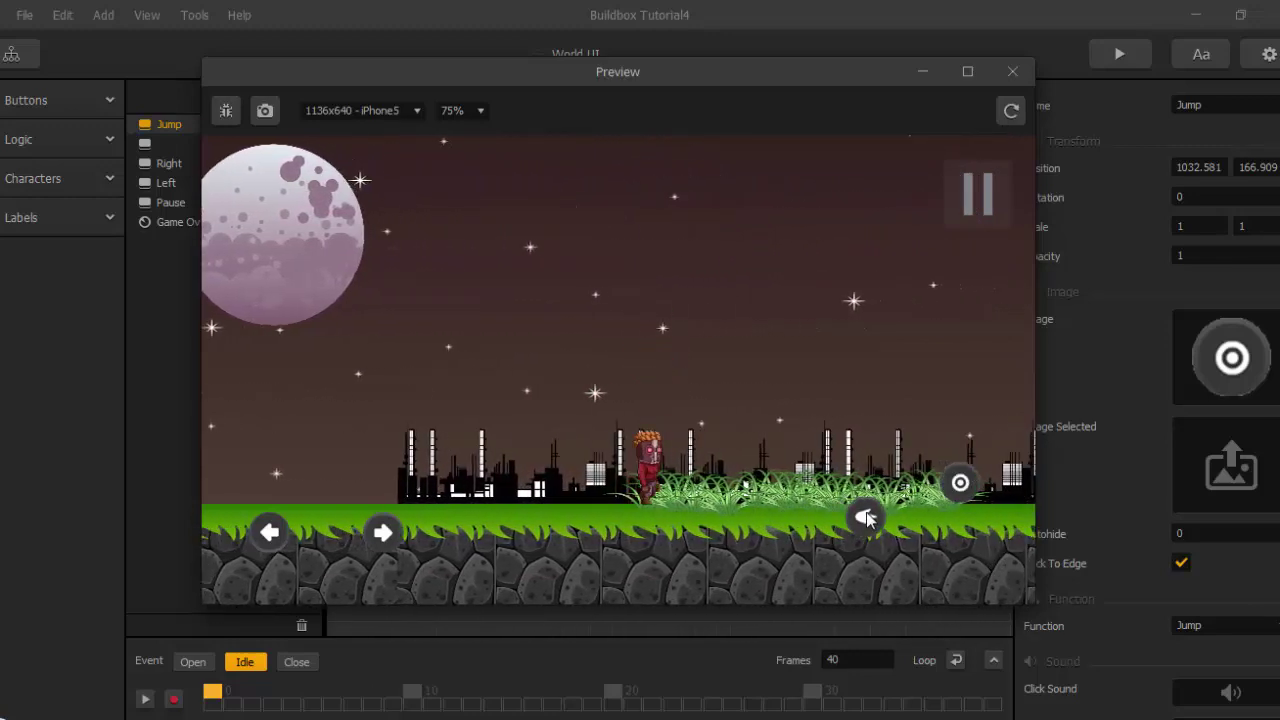
pyautogui.click(962, 484)
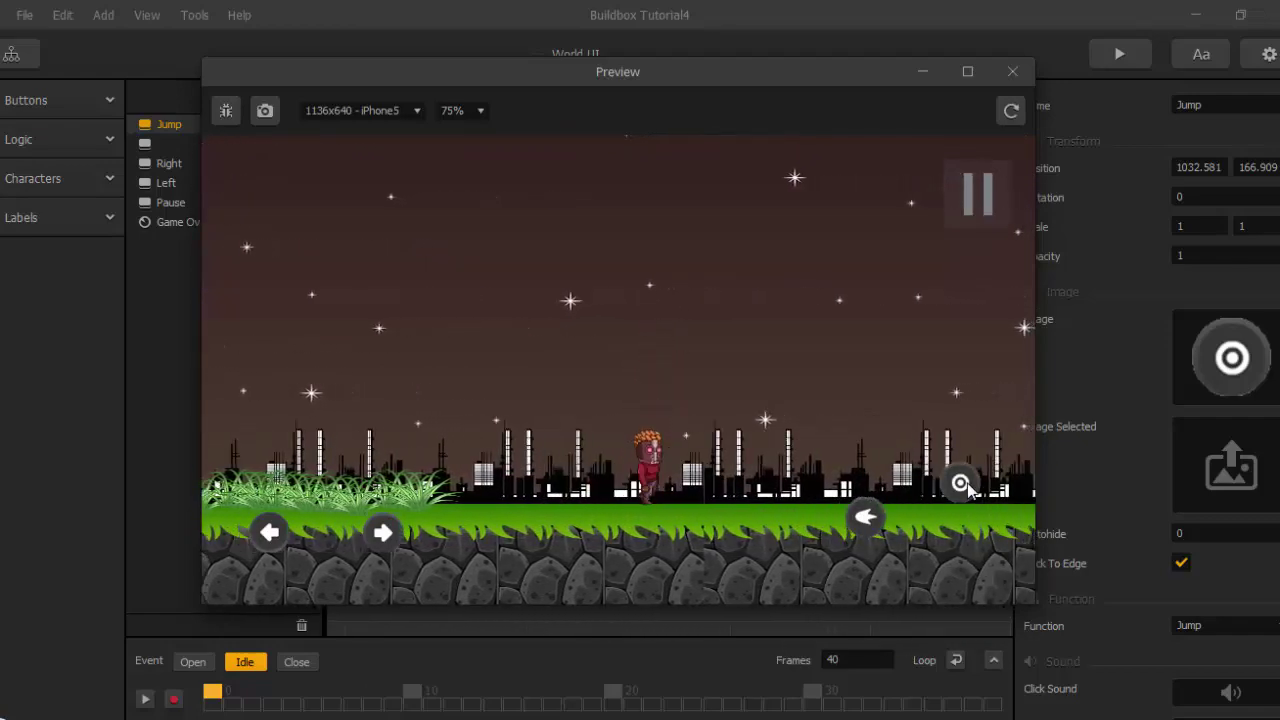
pyautogui.click(880, 516)
pyautogui.click(880, 519)
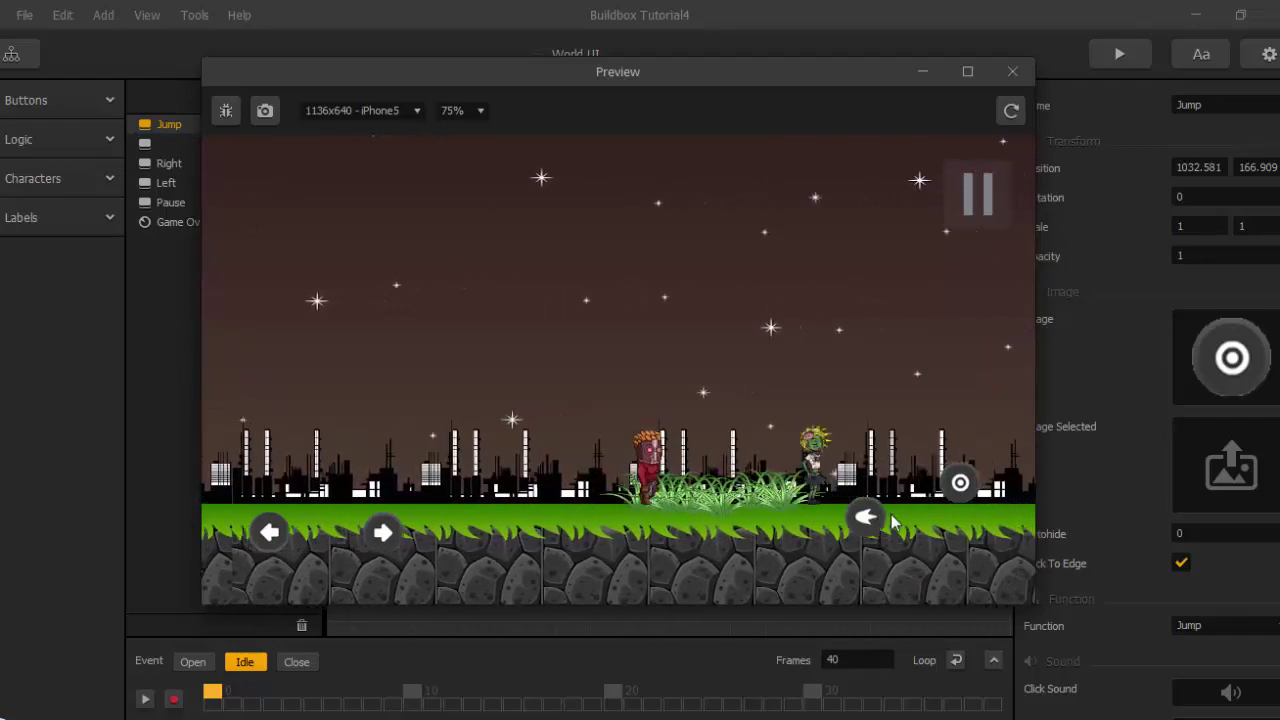
# Continue the World 1 preview past the grass, rocks and burning car, testing the jump and shoot controls against the zombies.
pyautogui.click(960, 484)
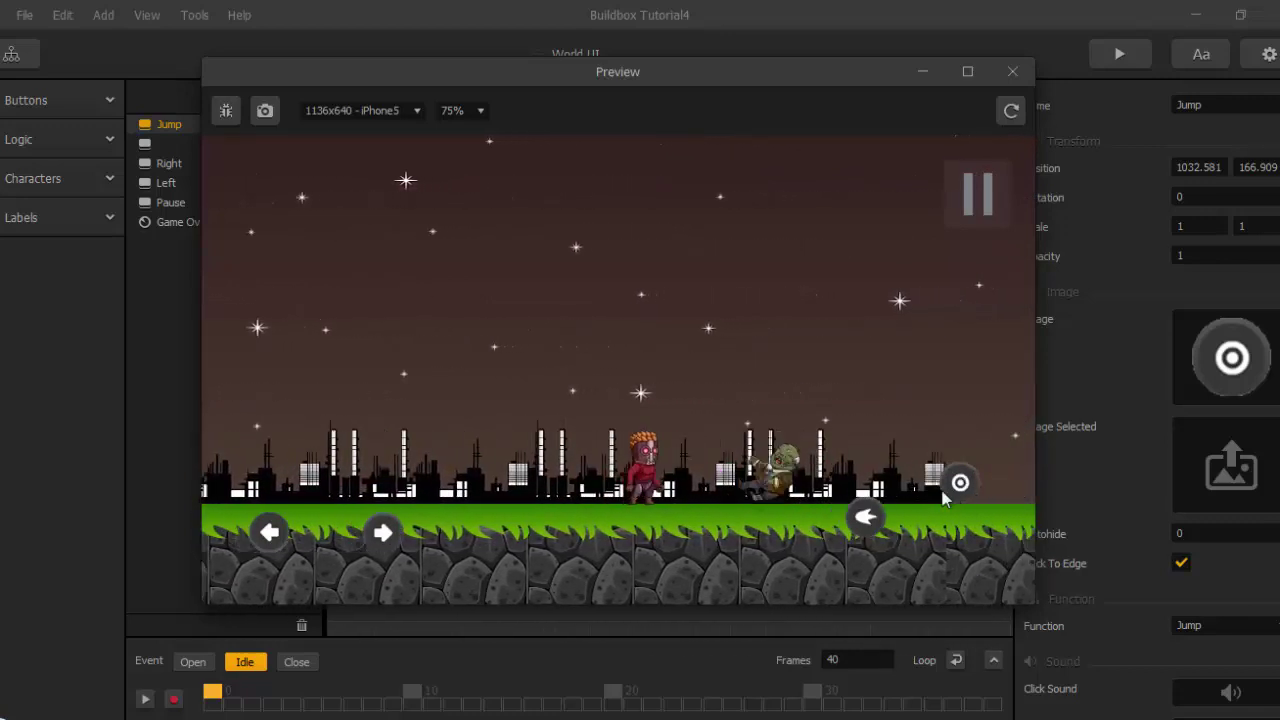
pyautogui.click(960, 483)
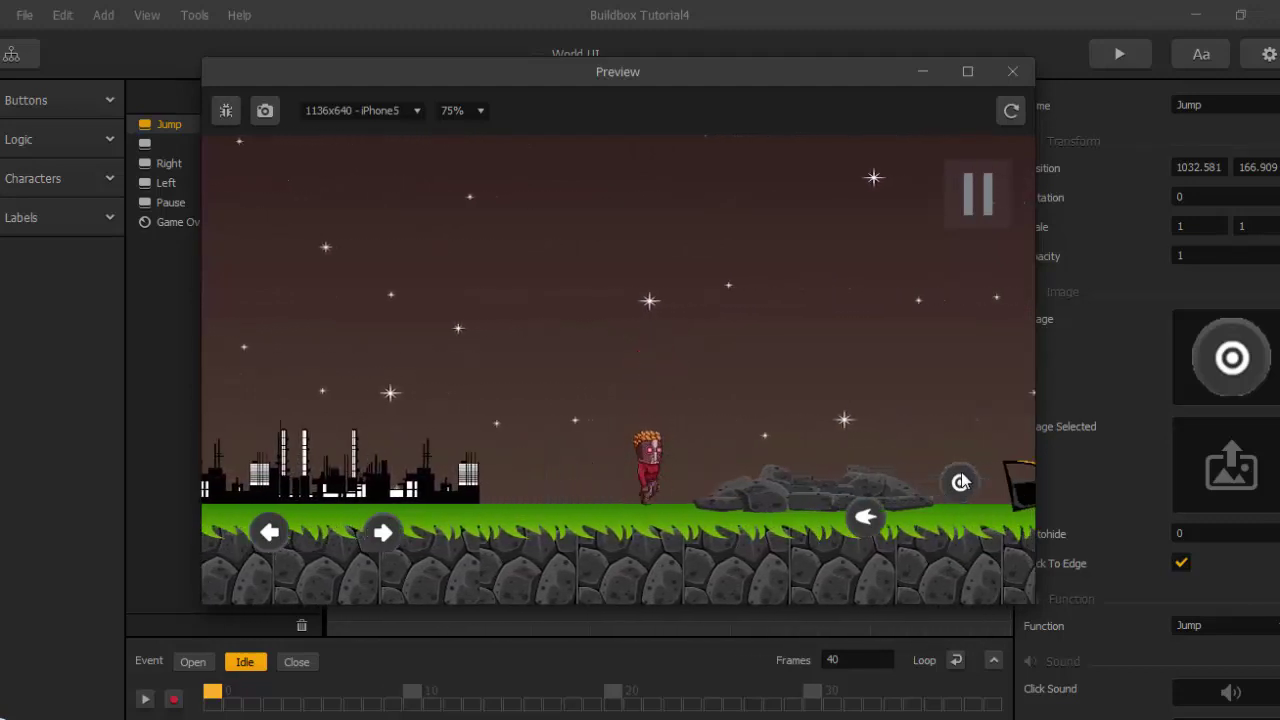
pyautogui.click(960, 483)
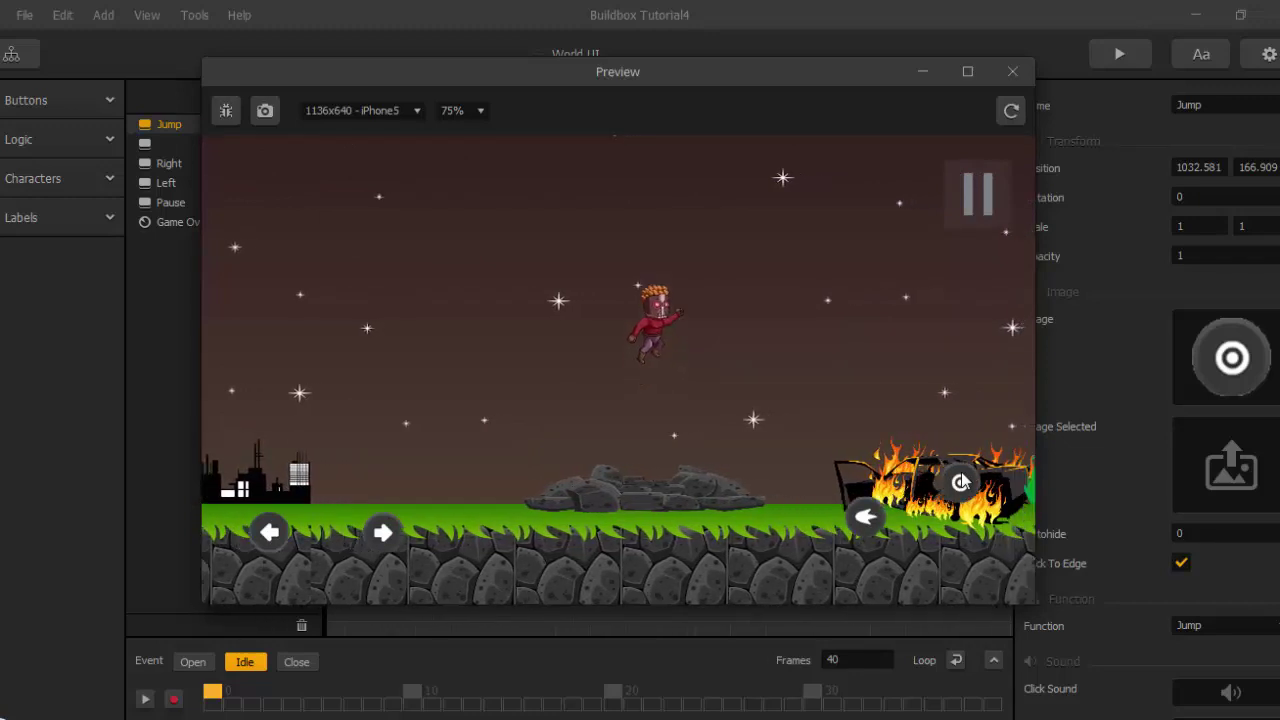
pyautogui.click(867, 517)
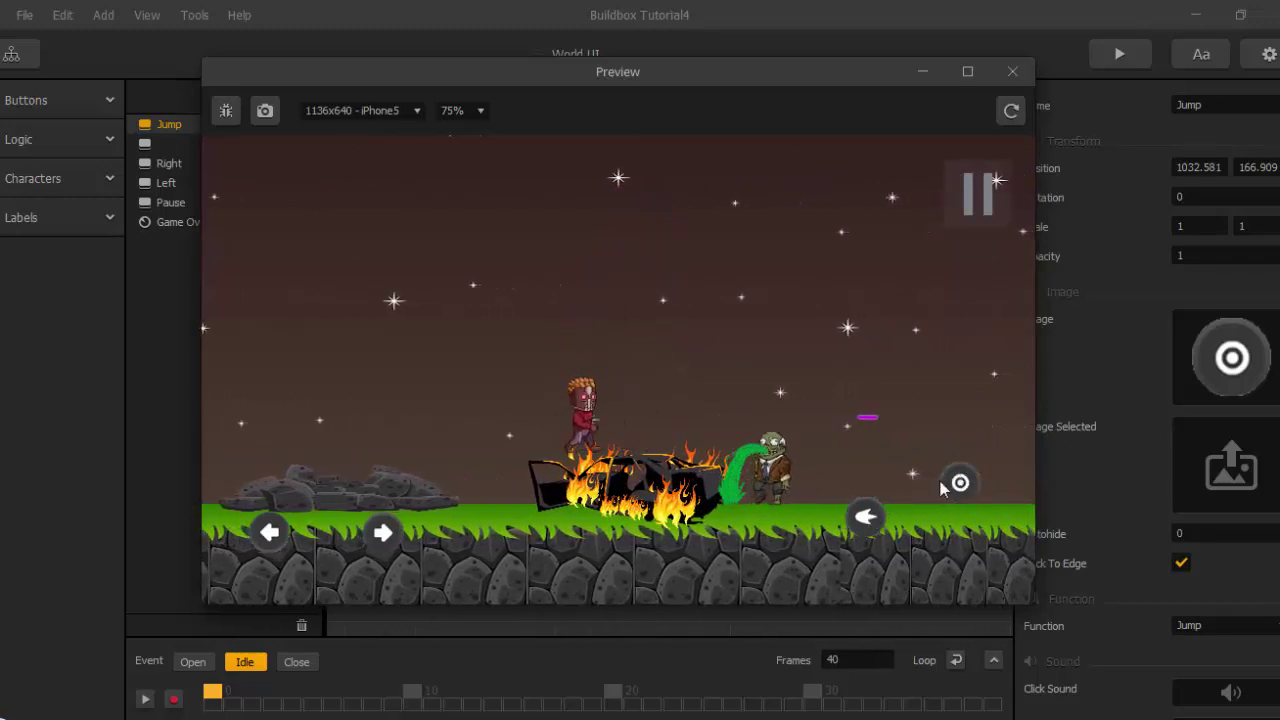
pyautogui.click(871, 521)
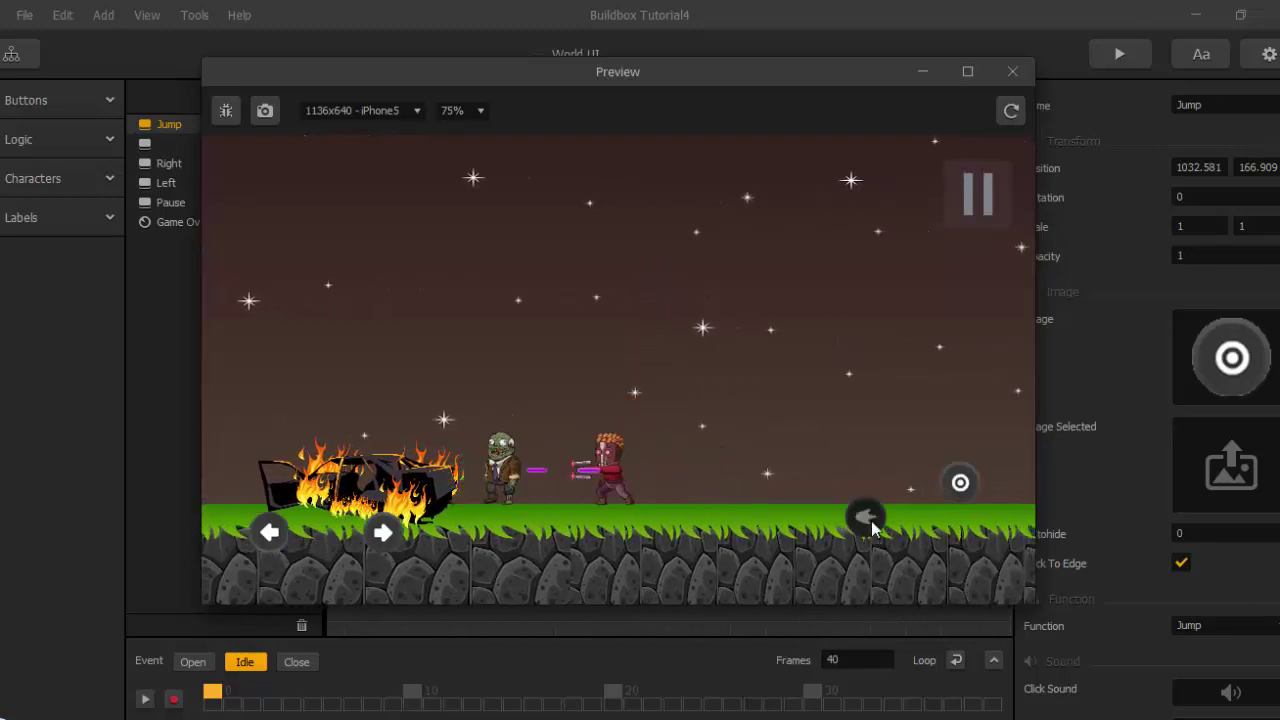
pyautogui.click(960, 486)
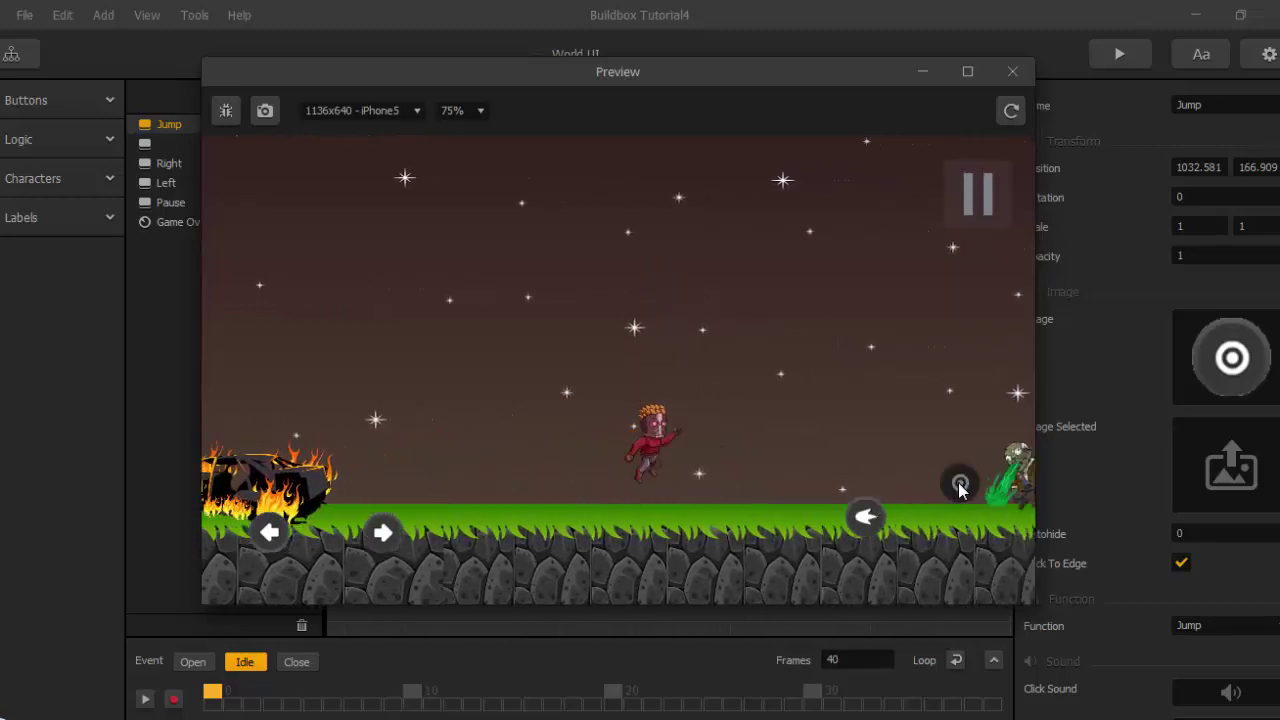
pyautogui.click(870, 522)
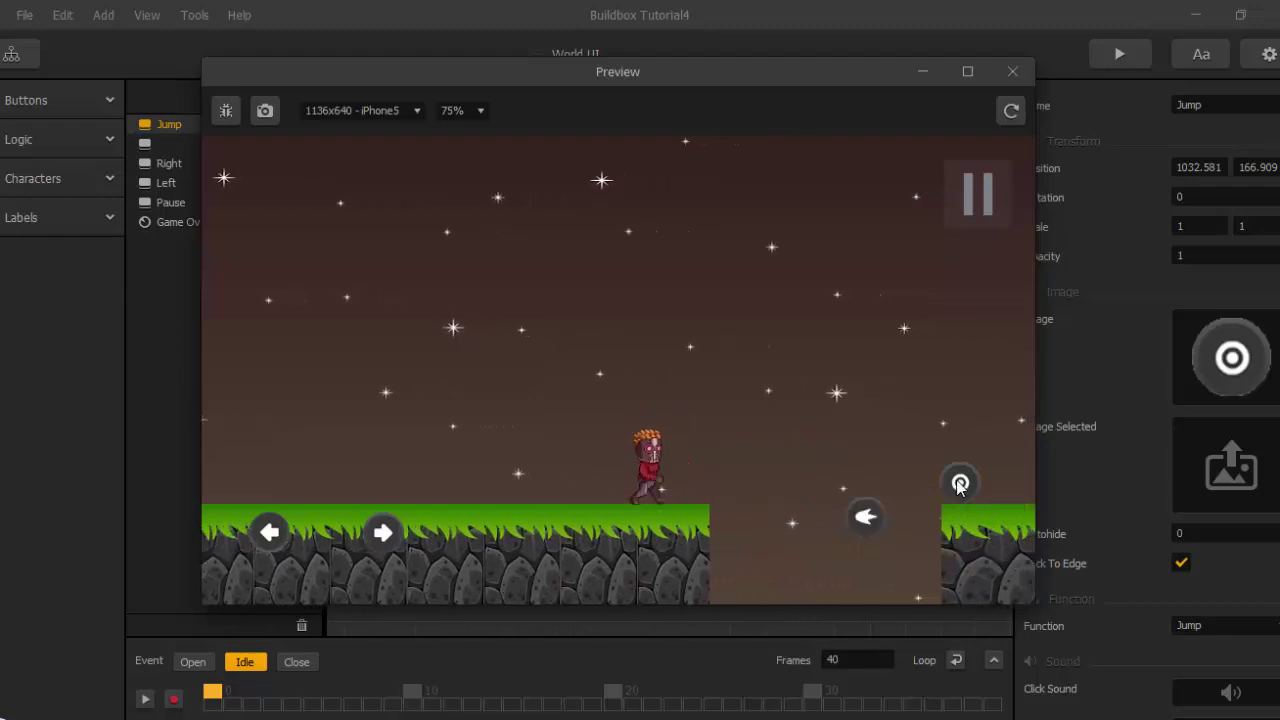
# Test jumping across the ground gap and play on past the trees and gravestones to the fence, jumping and shooting.
pyautogui.click(960, 486)
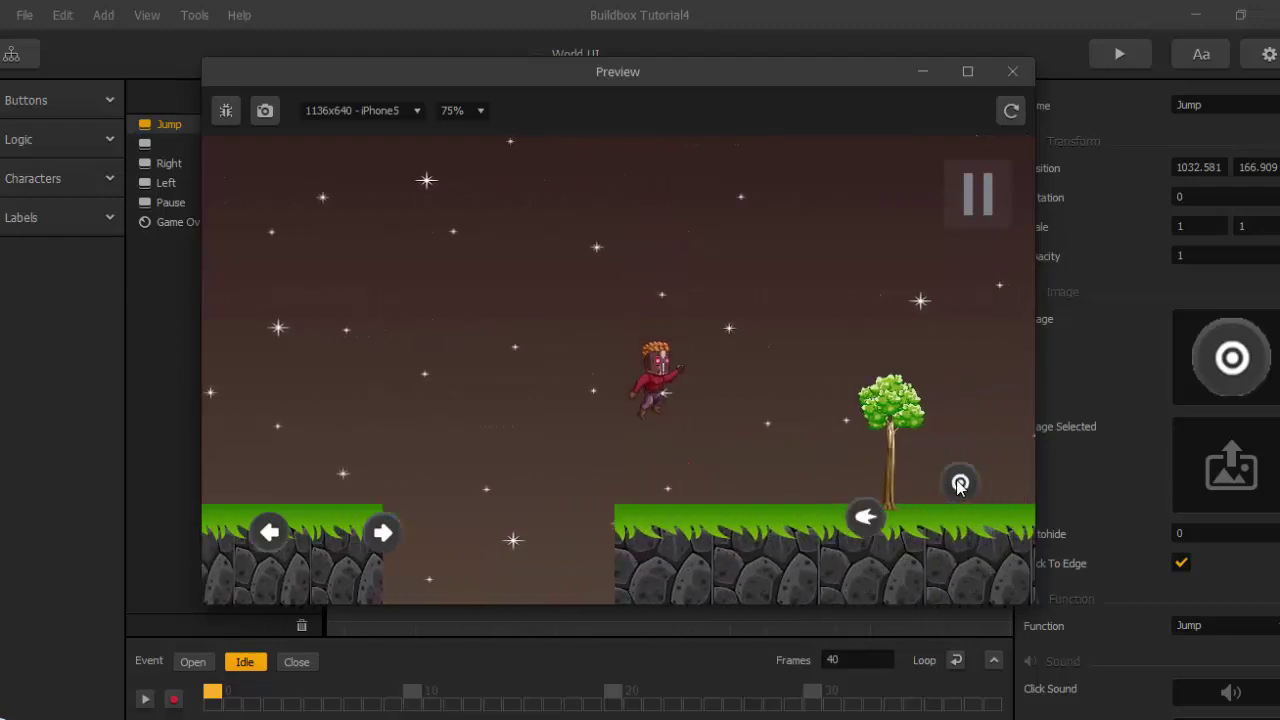
pyautogui.click(960, 486)
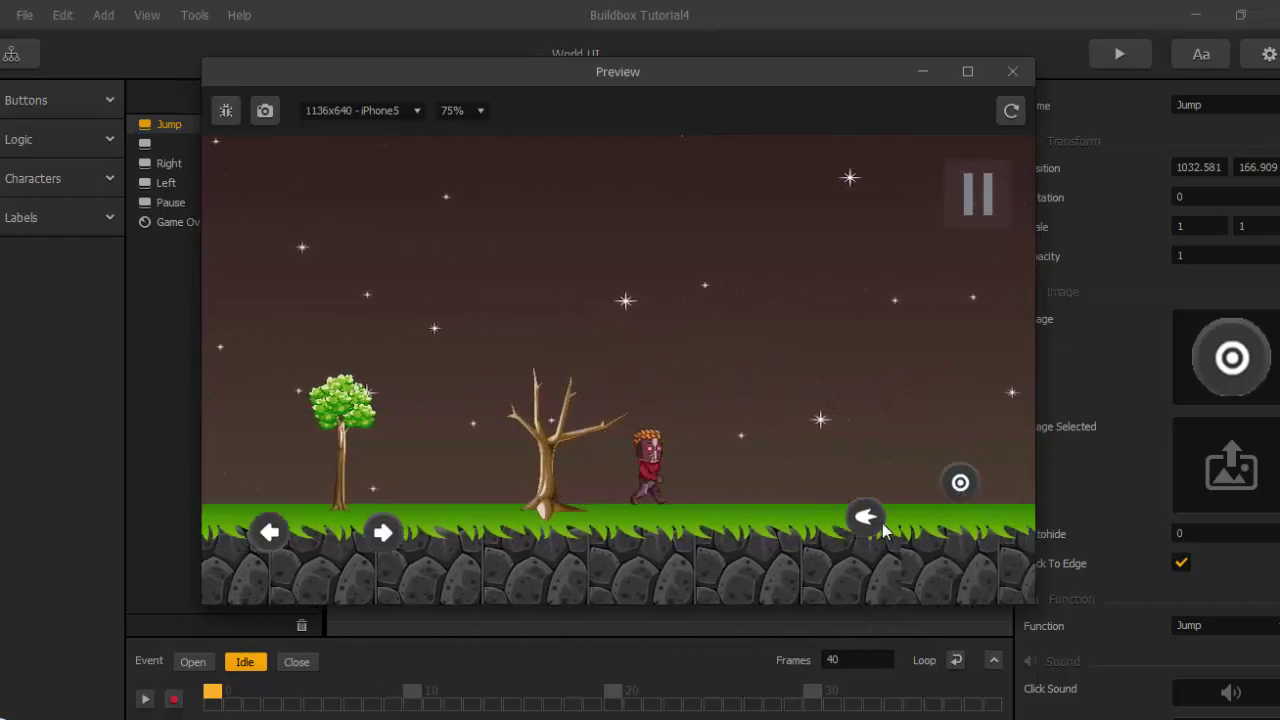
pyautogui.click(963, 484)
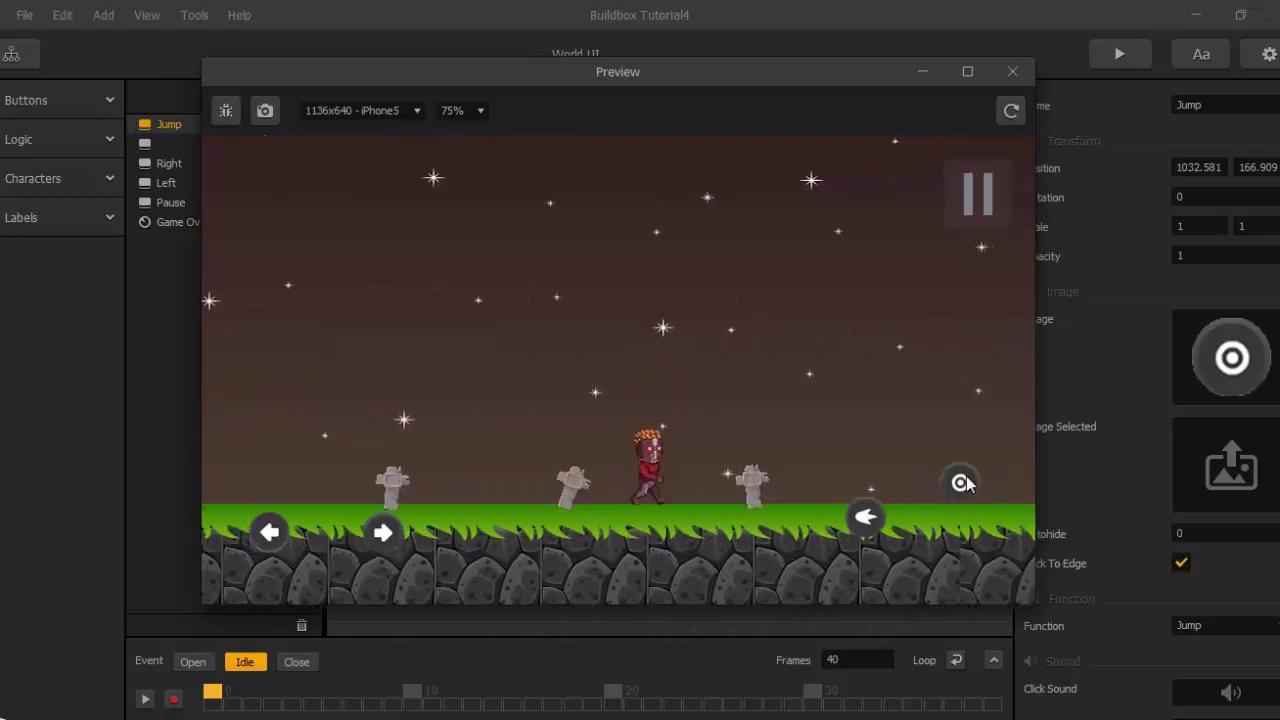
pyautogui.click(880, 517)
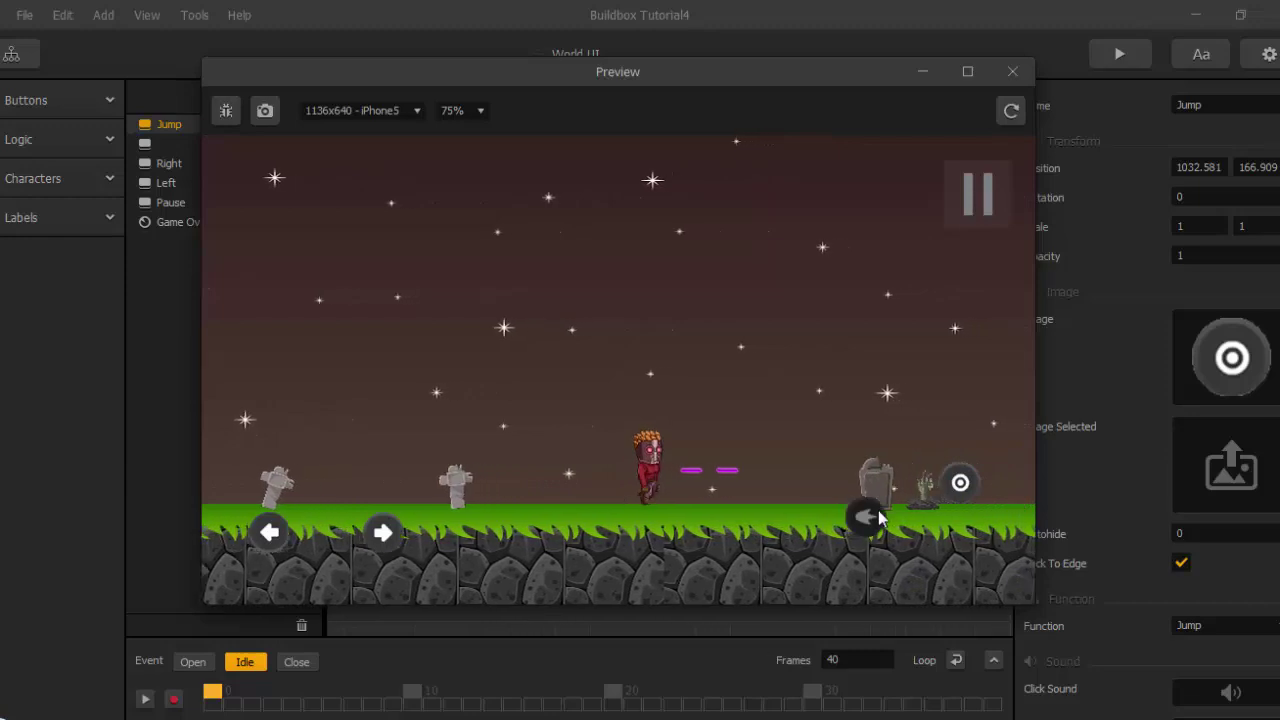
pyautogui.click(958, 486)
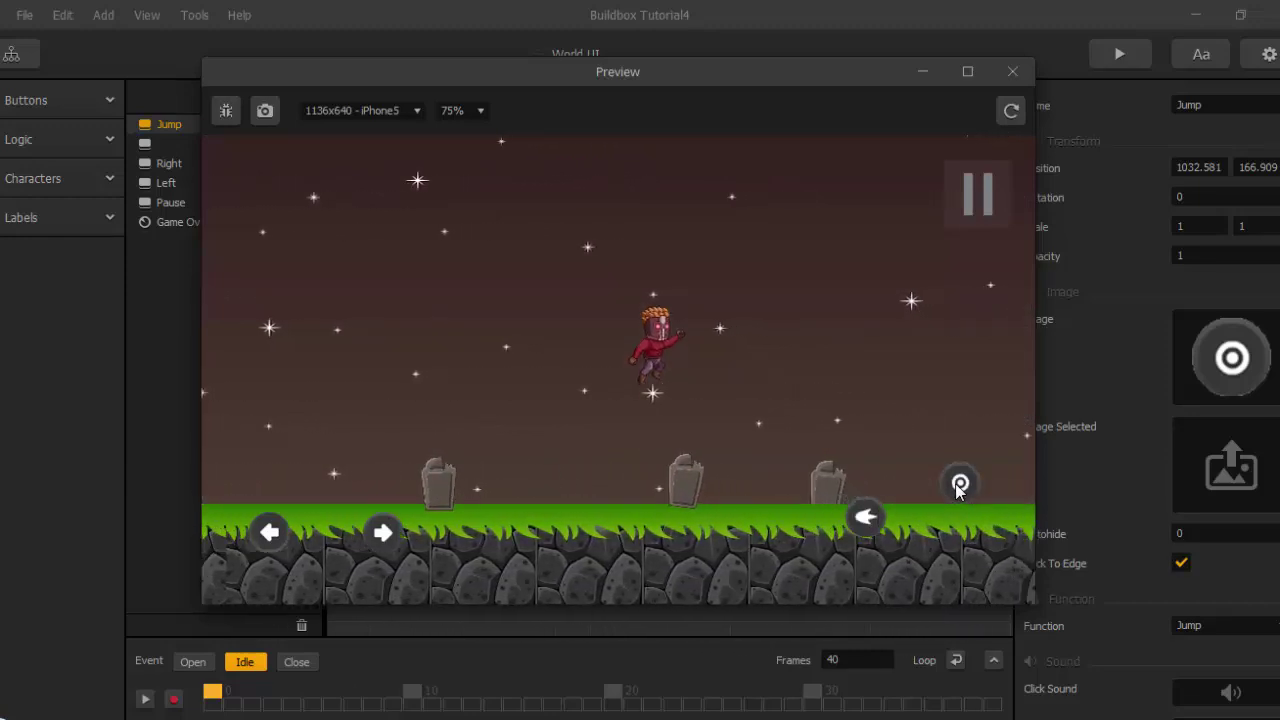
pyautogui.click(868, 519)
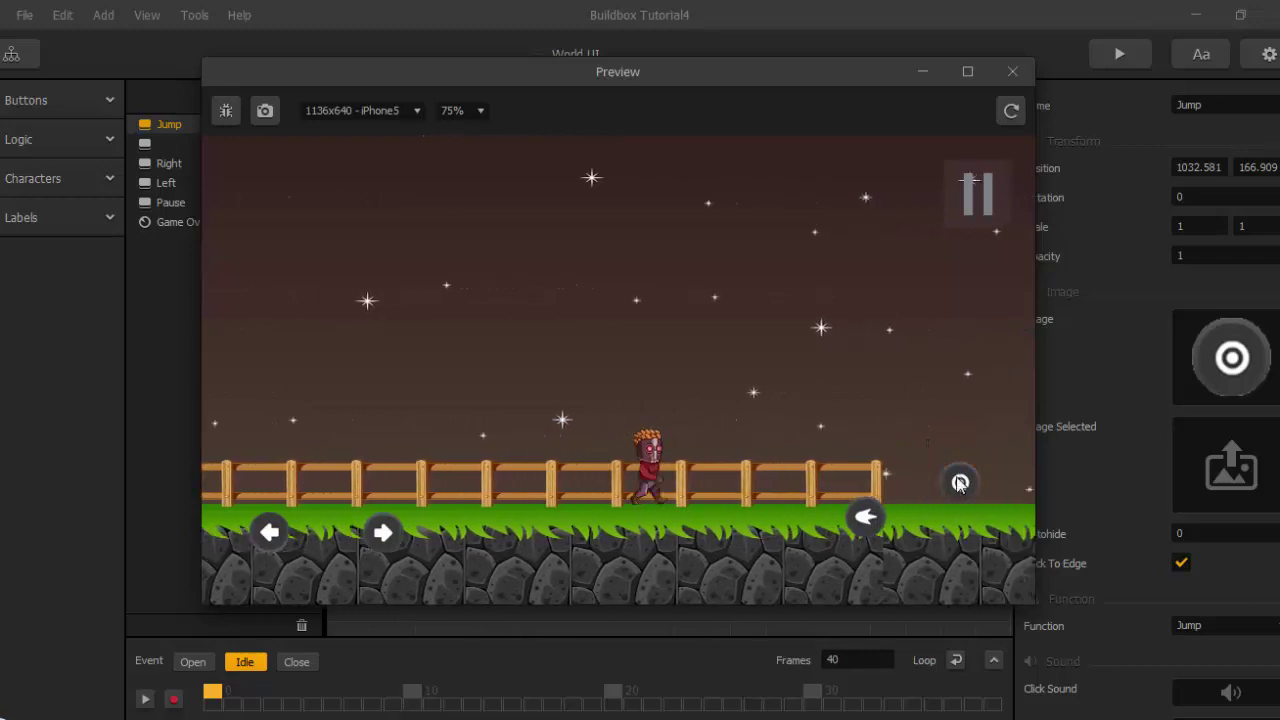
pyautogui.click(959, 483)
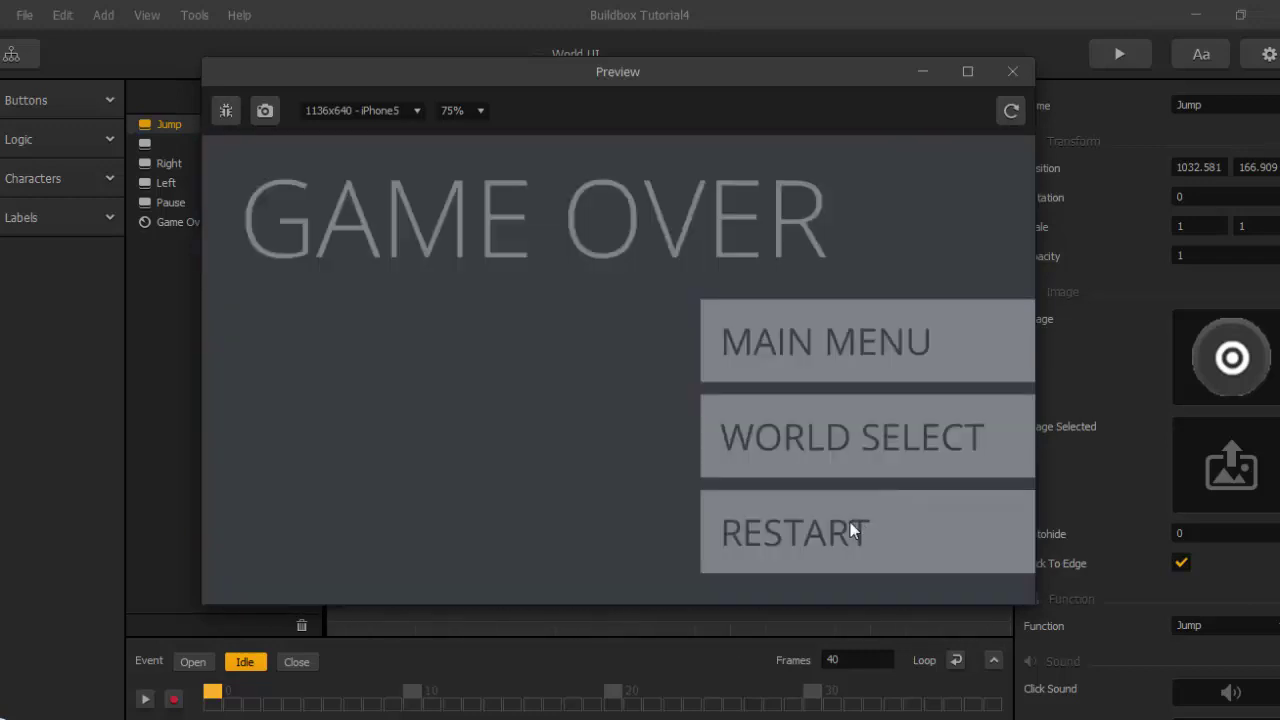
# Restart the level from the Game Over screen and replay the ground gap, trees and stone crosses with jumps and shots.
pyautogui.click(852, 531)
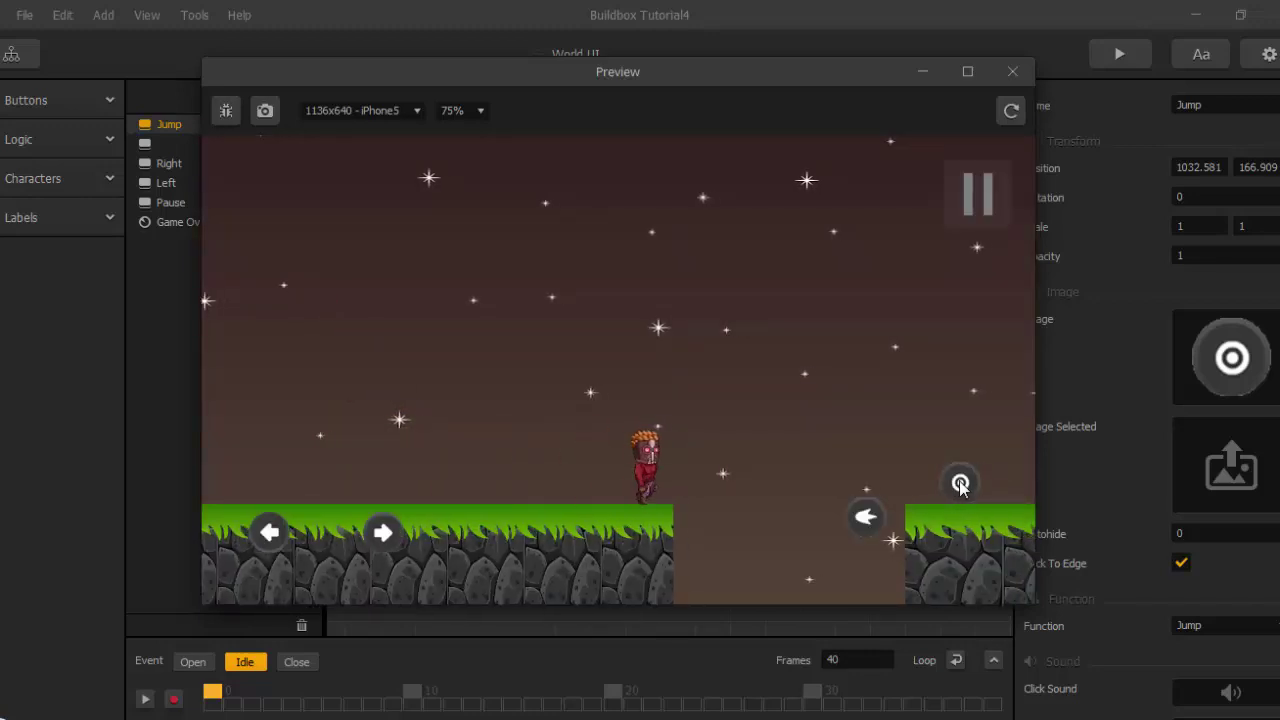
pyautogui.click(959, 483)
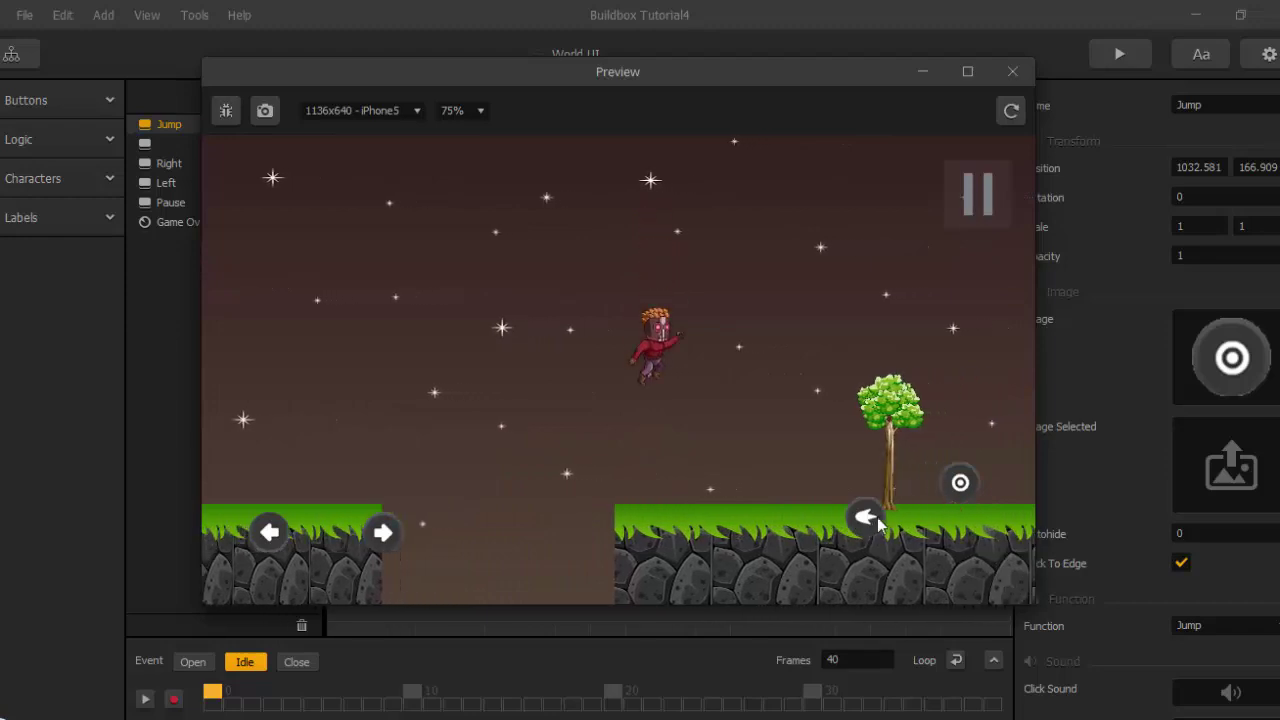
pyautogui.click(866, 517)
pyautogui.click(959, 485)
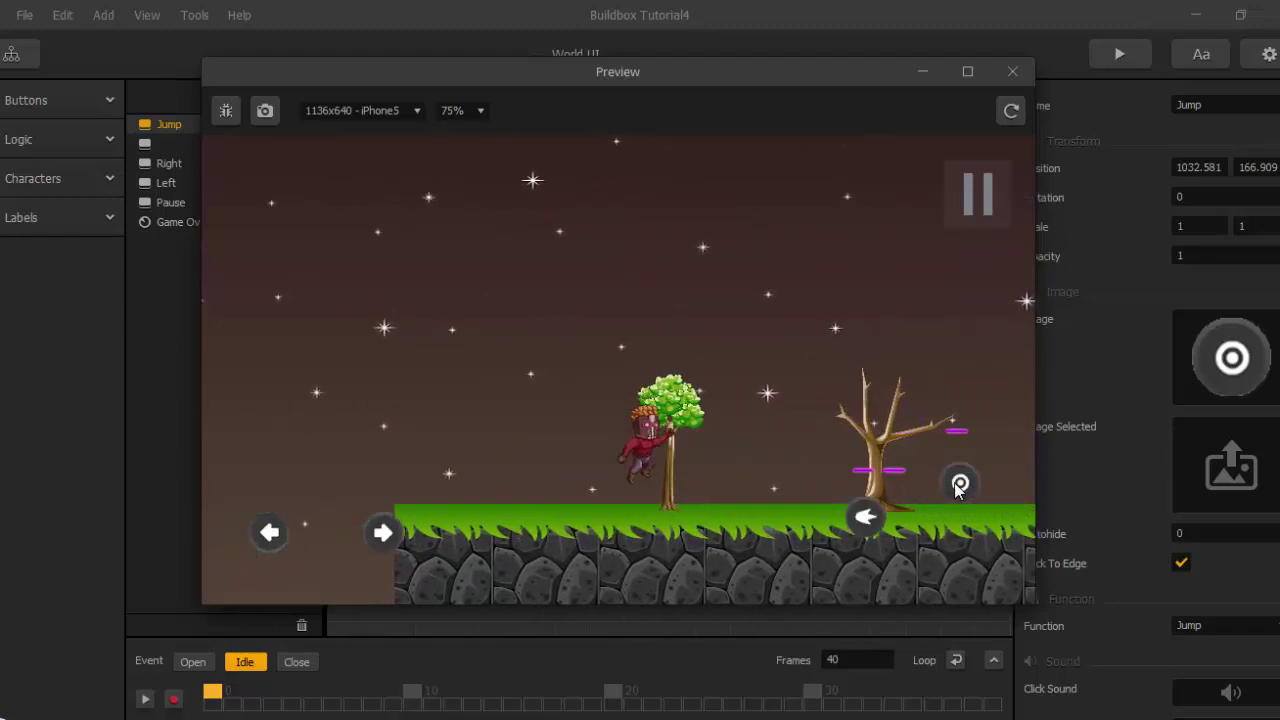
pyautogui.click(959, 486)
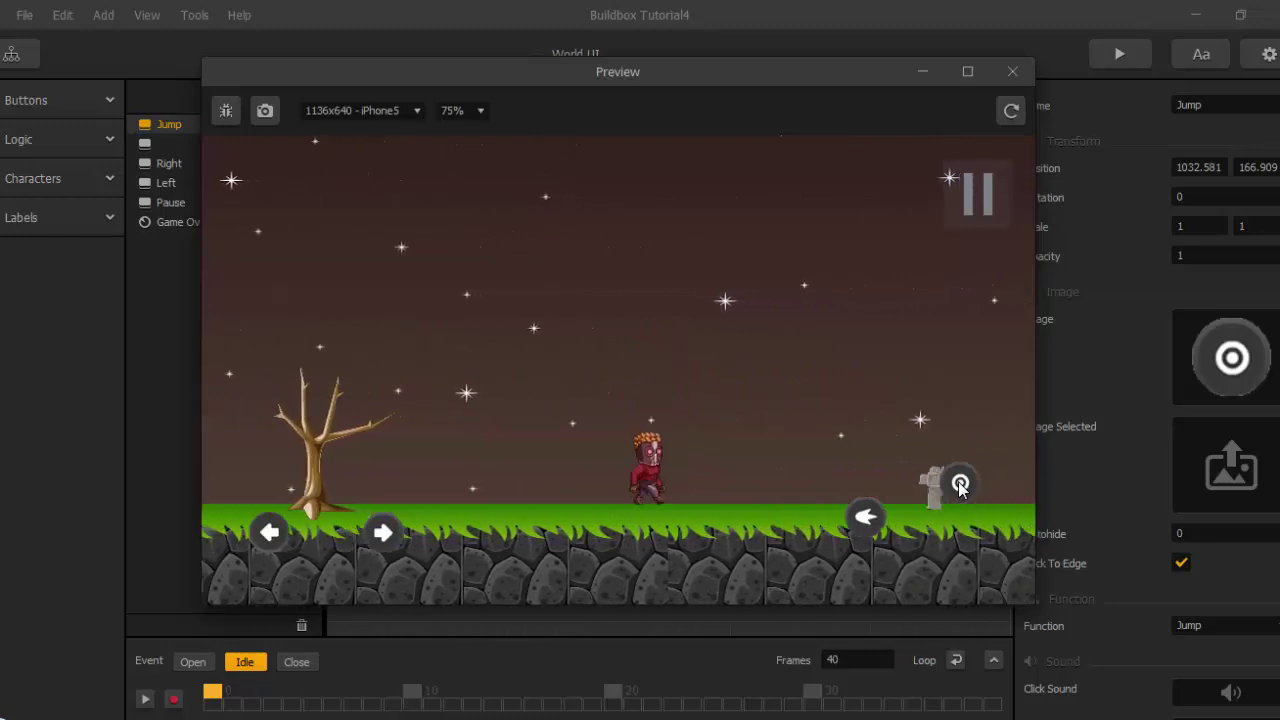
pyautogui.click(959, 485)
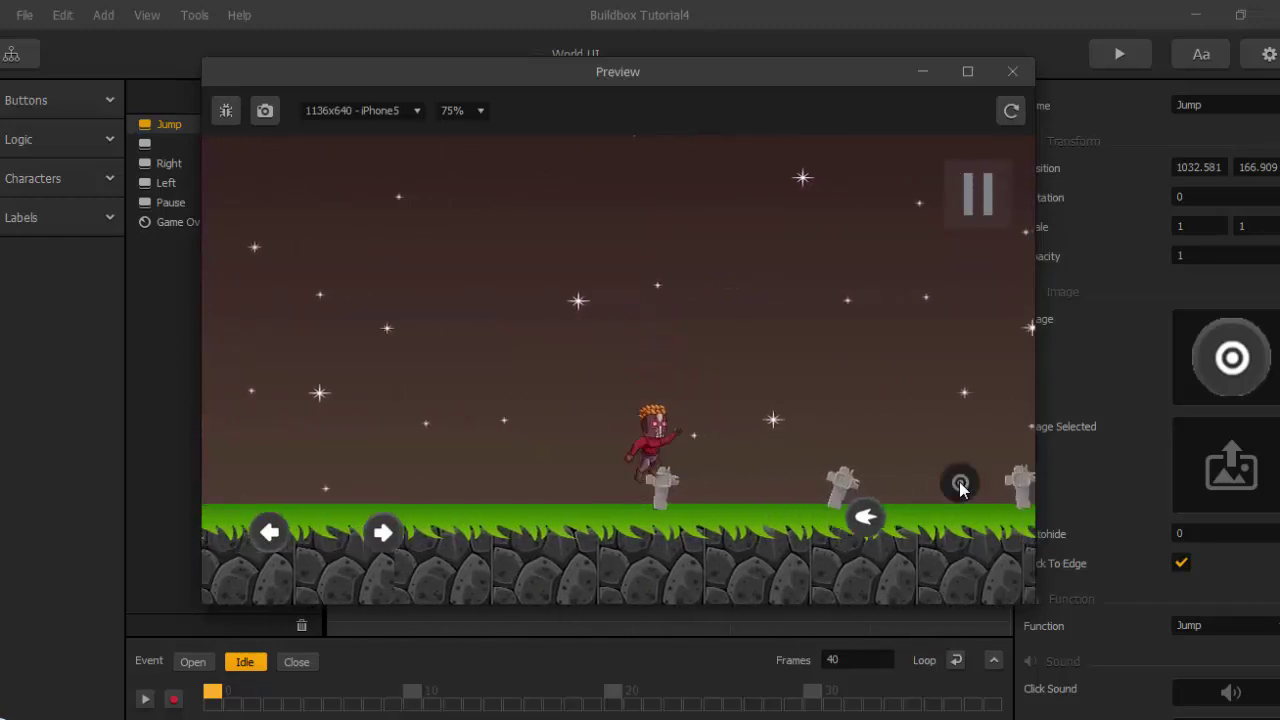
pyautogui.click(959, 485)
pyautogui.click(870, 520)
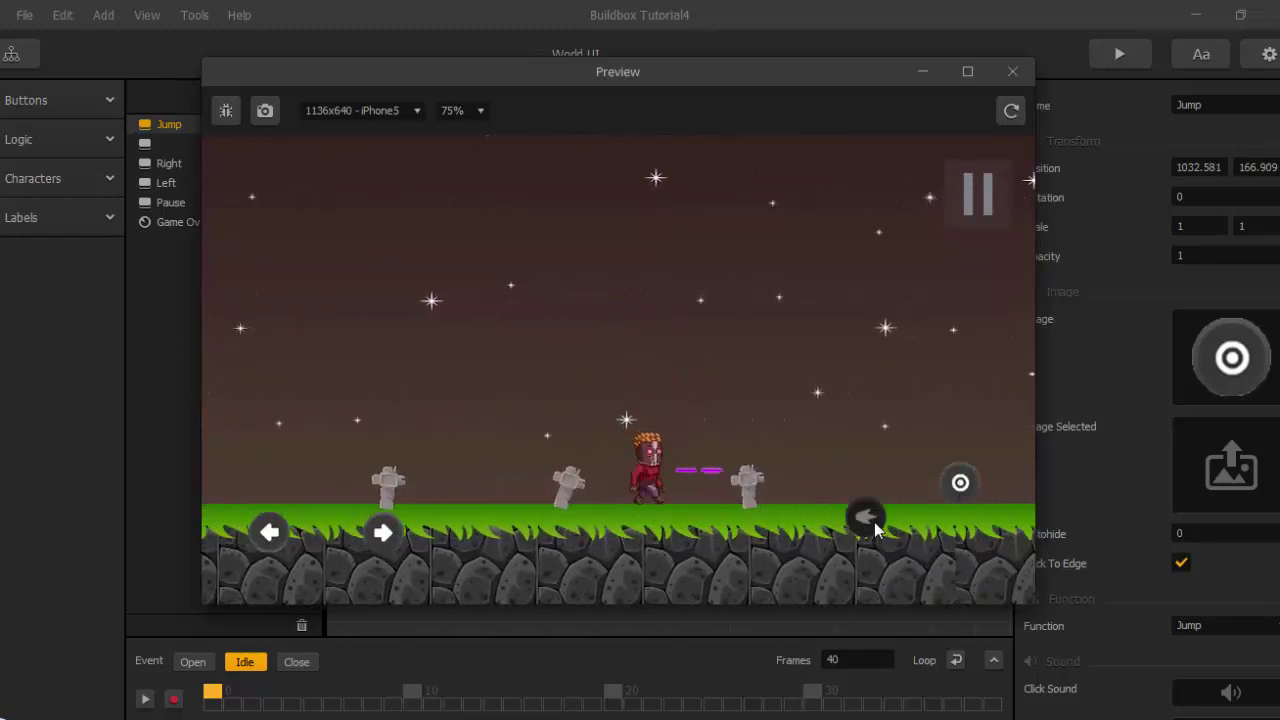
pyautogui.click(962, 480)
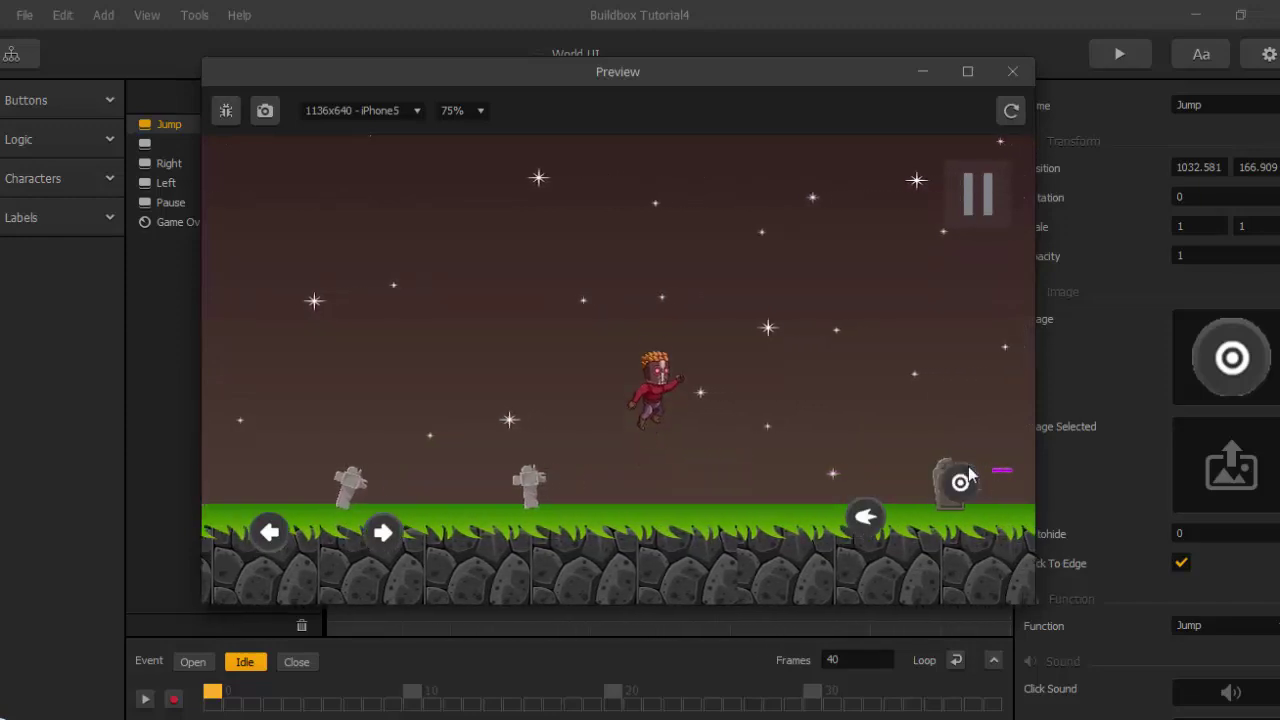
# Test jumping past the gravestones and along the fence, and shoot the zombie standing at the fence.
pyautogui.click(962, 482)
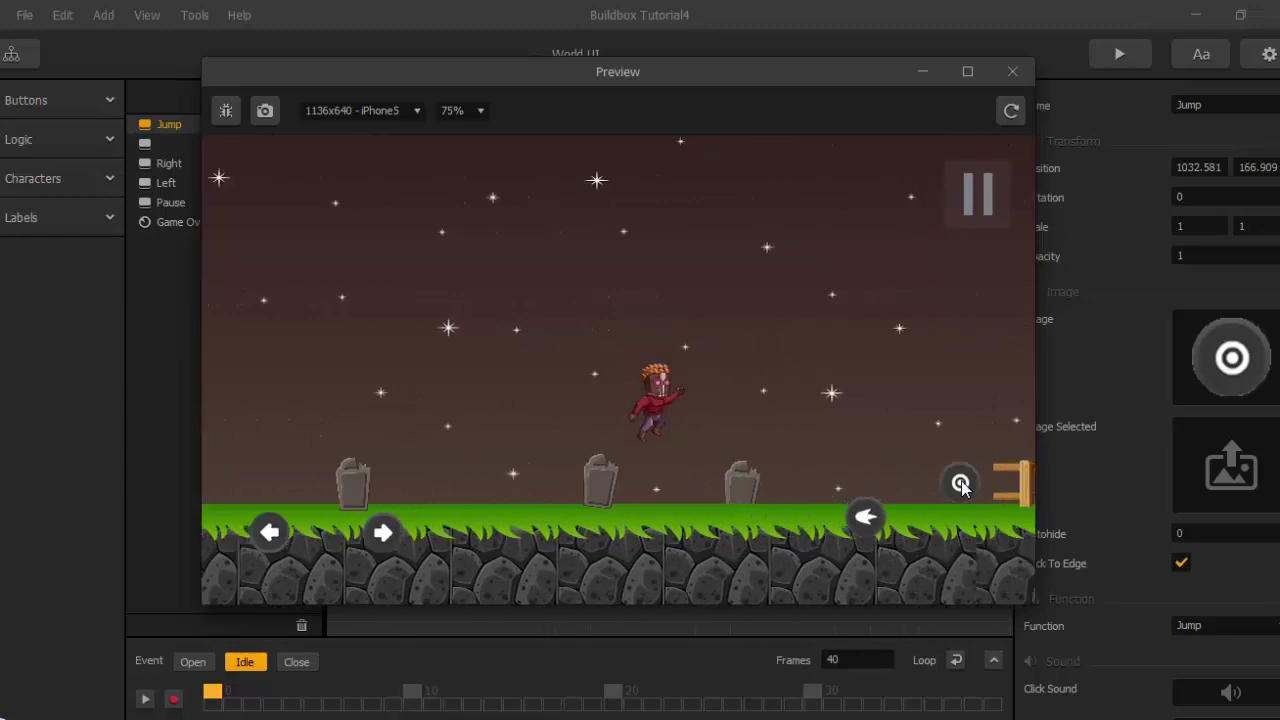
pyautogui.click(960, 484)
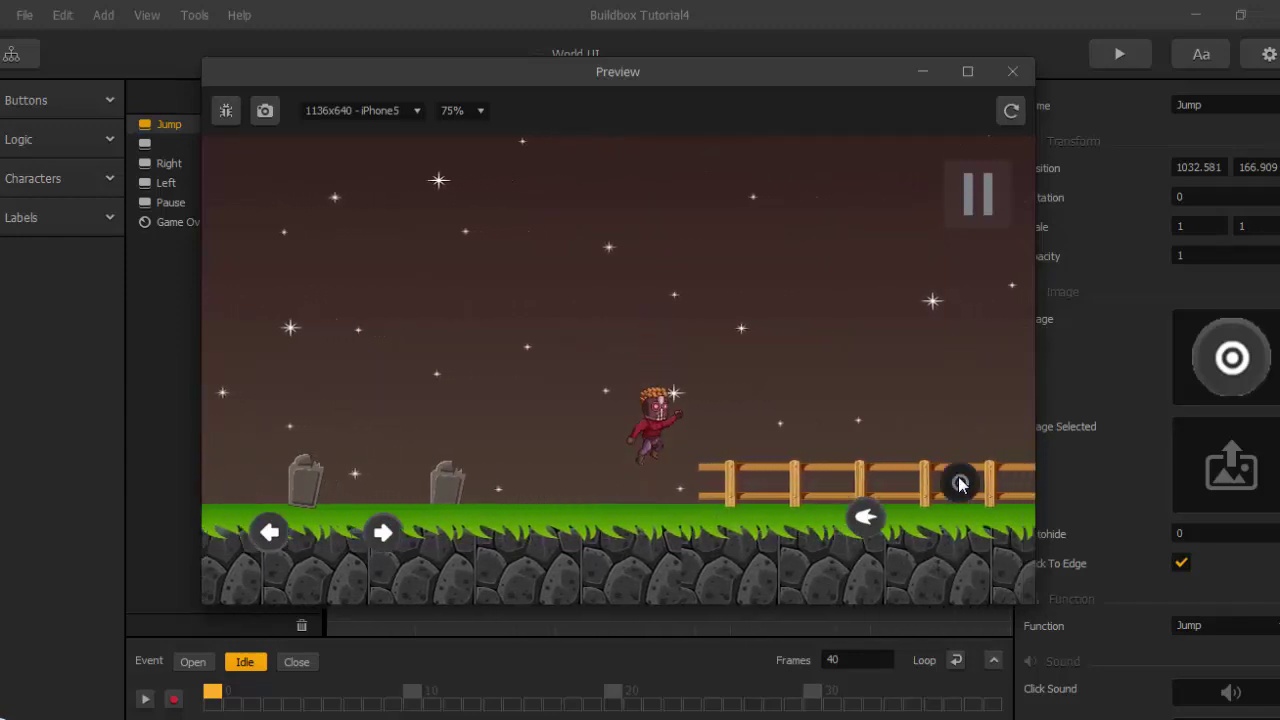
pyautogui.click(960, 484)
pyautogui.click(960, 484)
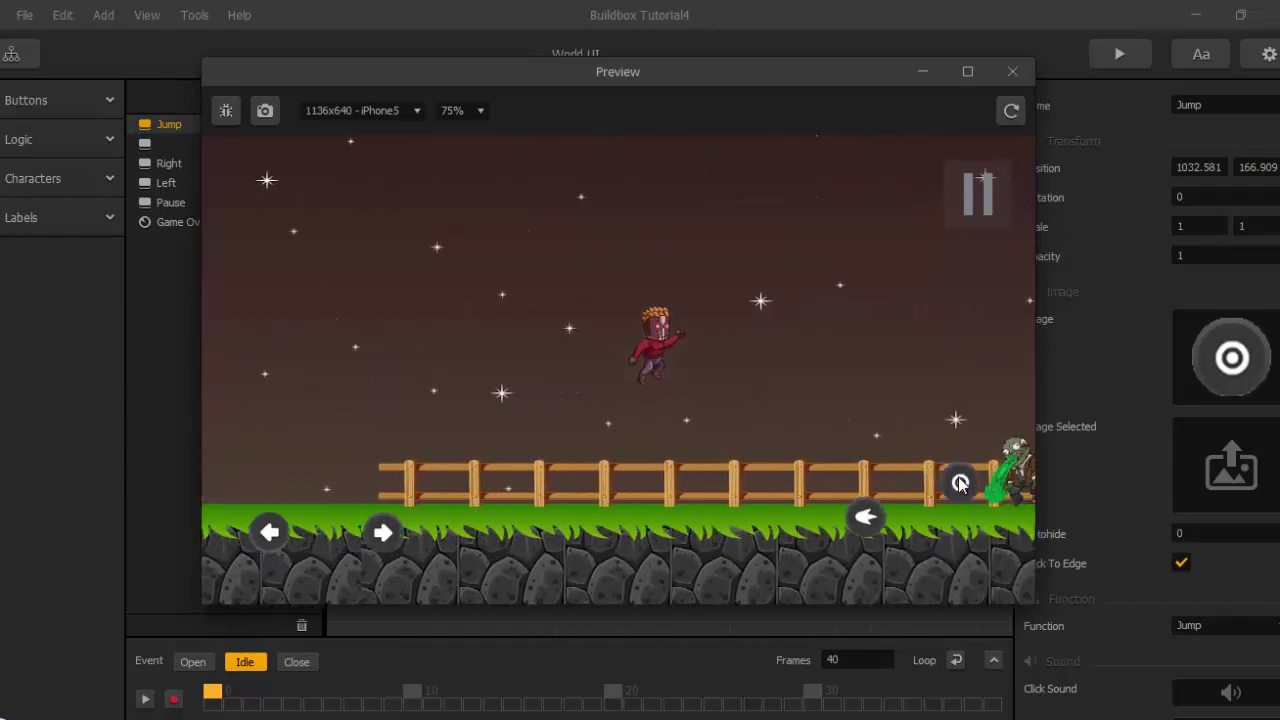
pyautogui.click(870, 519)
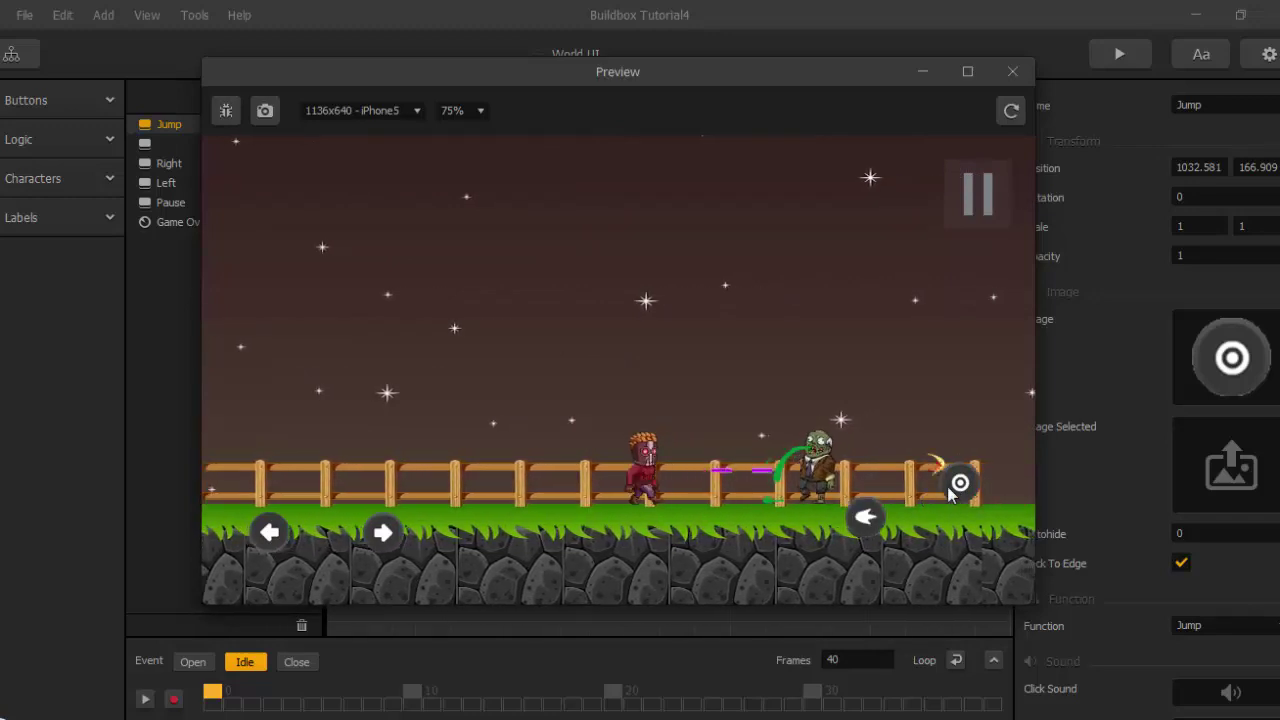
pyautogui.click(868, 517)
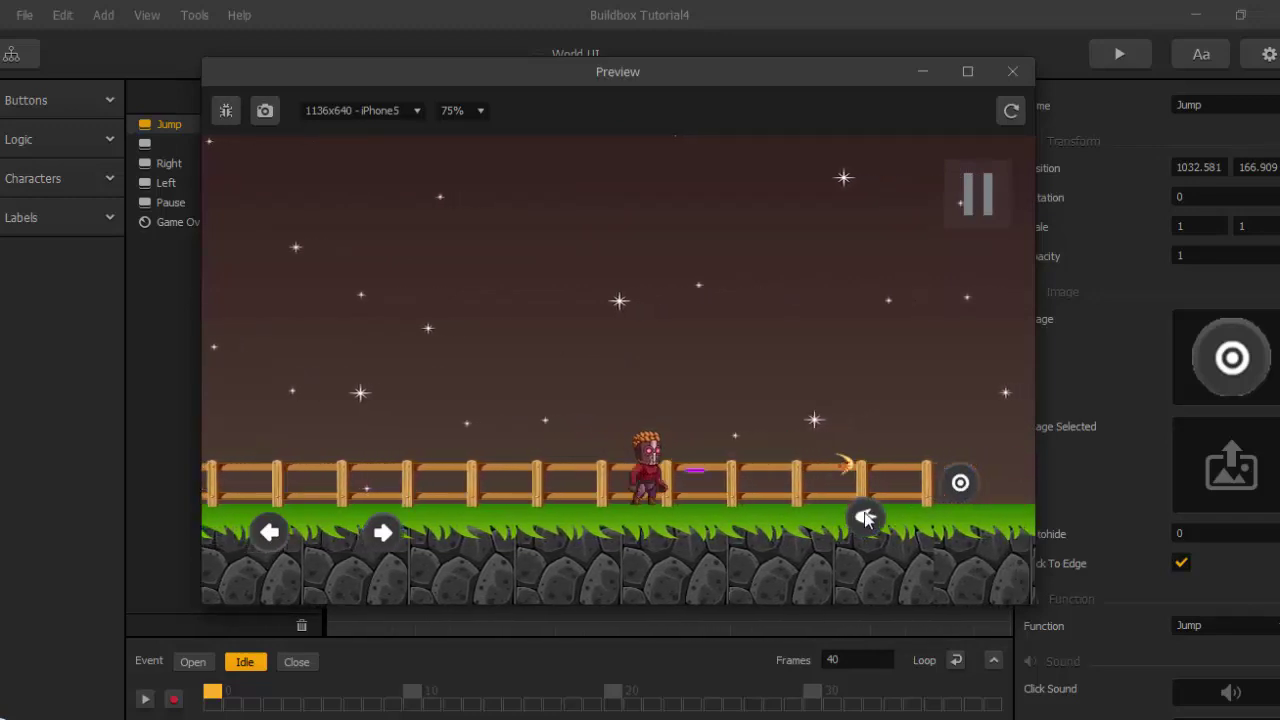
# Test rapid fire from the end of the fence to the dark house, finishing with a jump in front of the house.
pyautogui.click(868, 518)
pyautogui.click(868, 519)
pyautogui.click(868, 518)
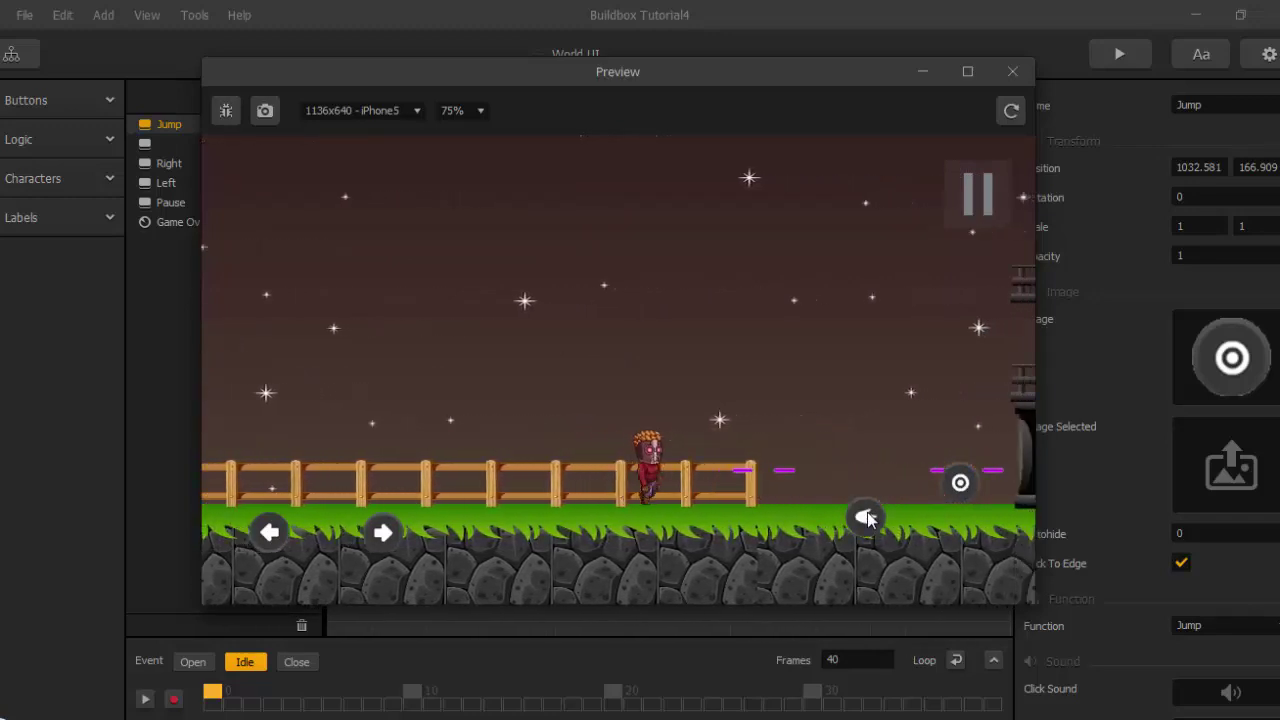
pyautogui.click(868, 518)
pyautogui.click(868, 518)
pyautogui.click(868, 518)
pyautogui.click(868, 519)
pyautogui.click(868, 519)
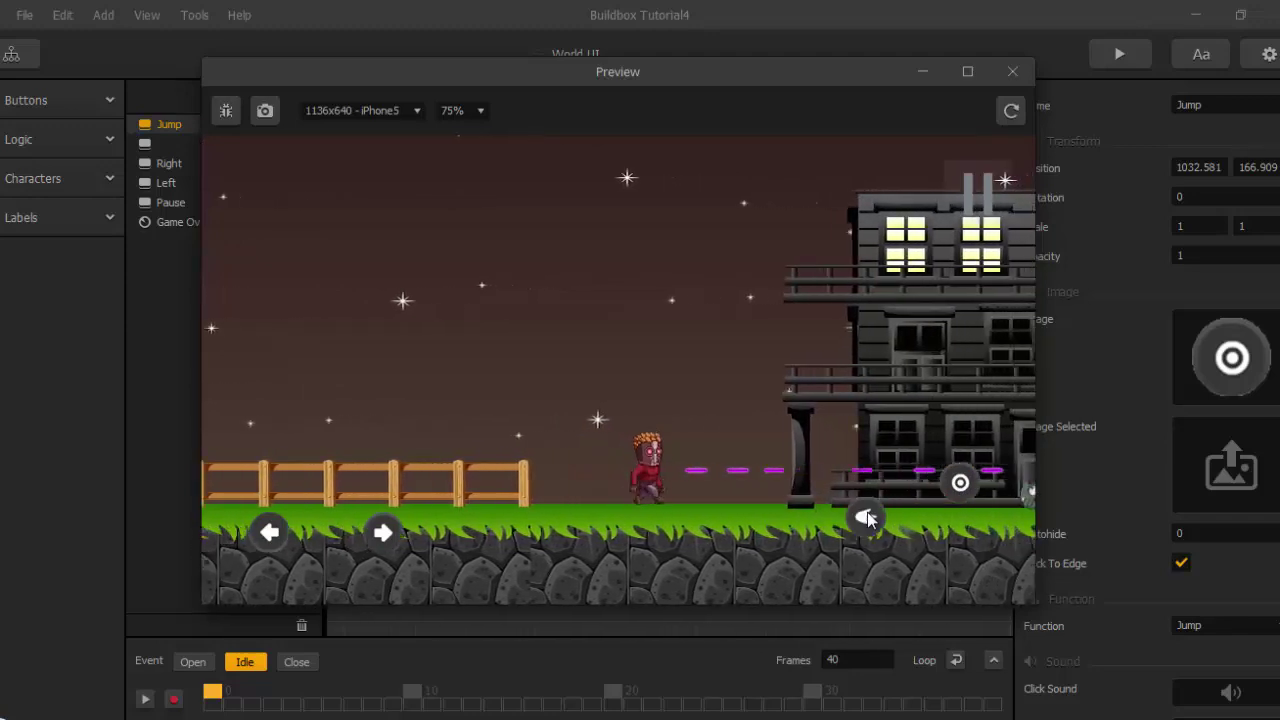
pyautogui.click(868, 519)
pyautogui.click(868, 519)
pyautogui.click(868, 519)
pyautogui.click(868, 519)
pyautogui.click(868, 519)
pyautogui.click(868, 519)
pyautogui.click(867, 519)
pyautogui.click(867, 519)
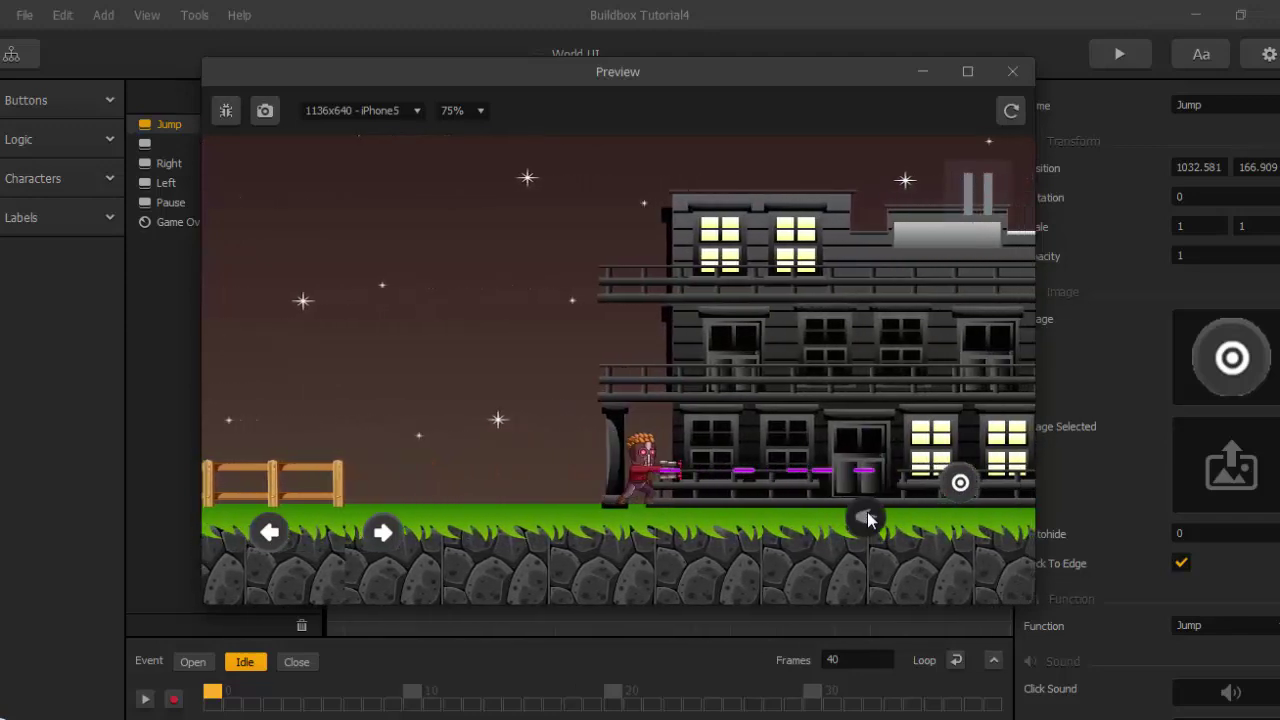
pyautogui.click(867, 519)
pyautogui.click(867, 519)
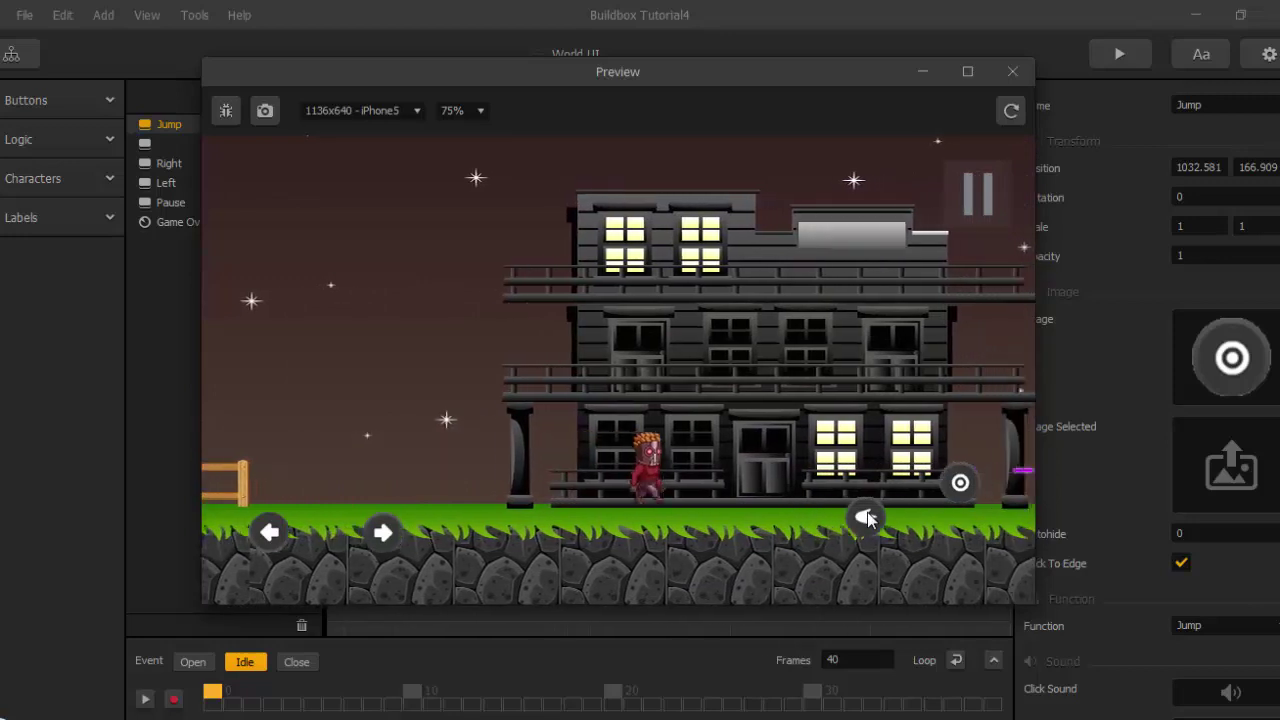
pyautogui.click(960, 483)
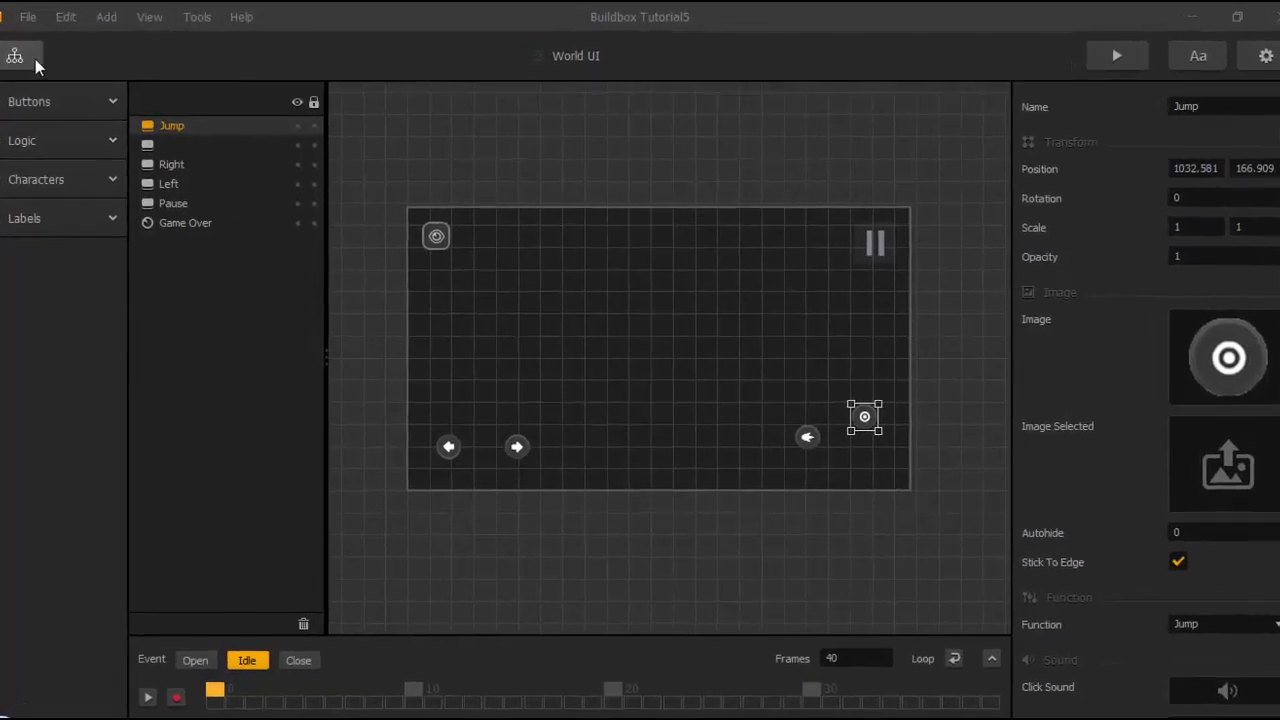
# Open World 1 from the Game Mind Map and show its section 1 in the scene editor.
pyautogui.click(31, 62)
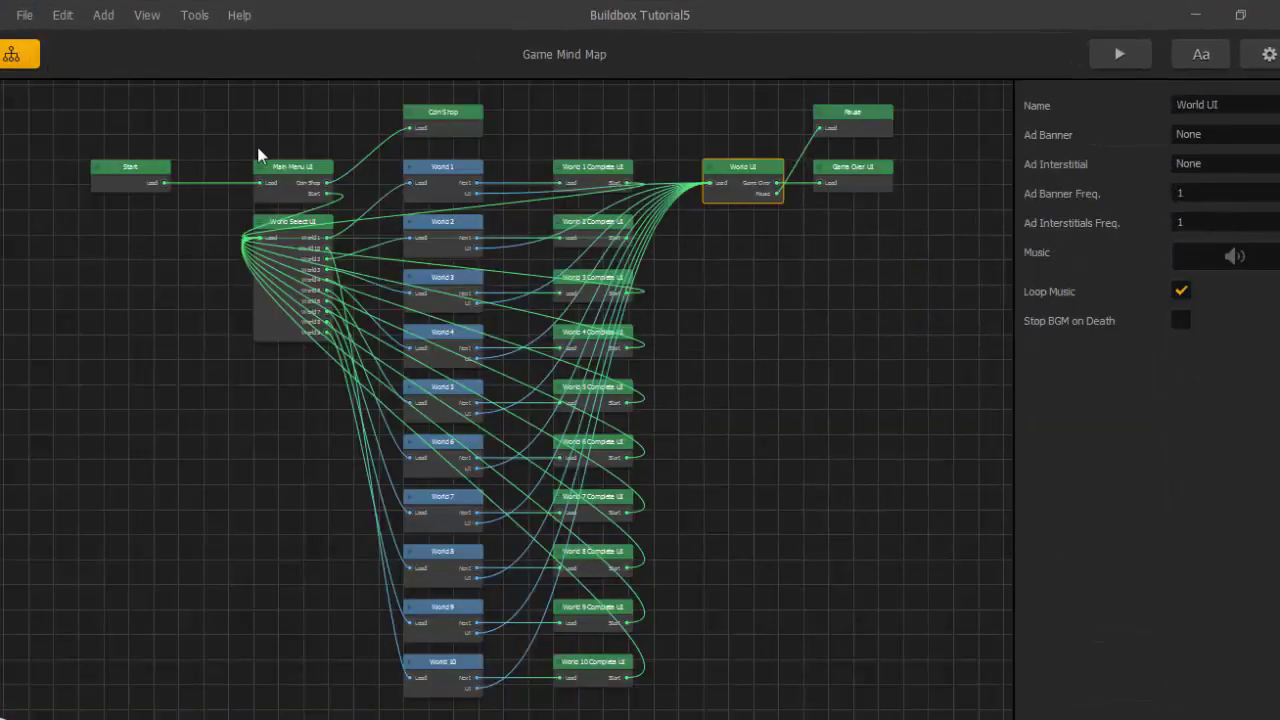
pyautogui.doubleClick(439, 169)
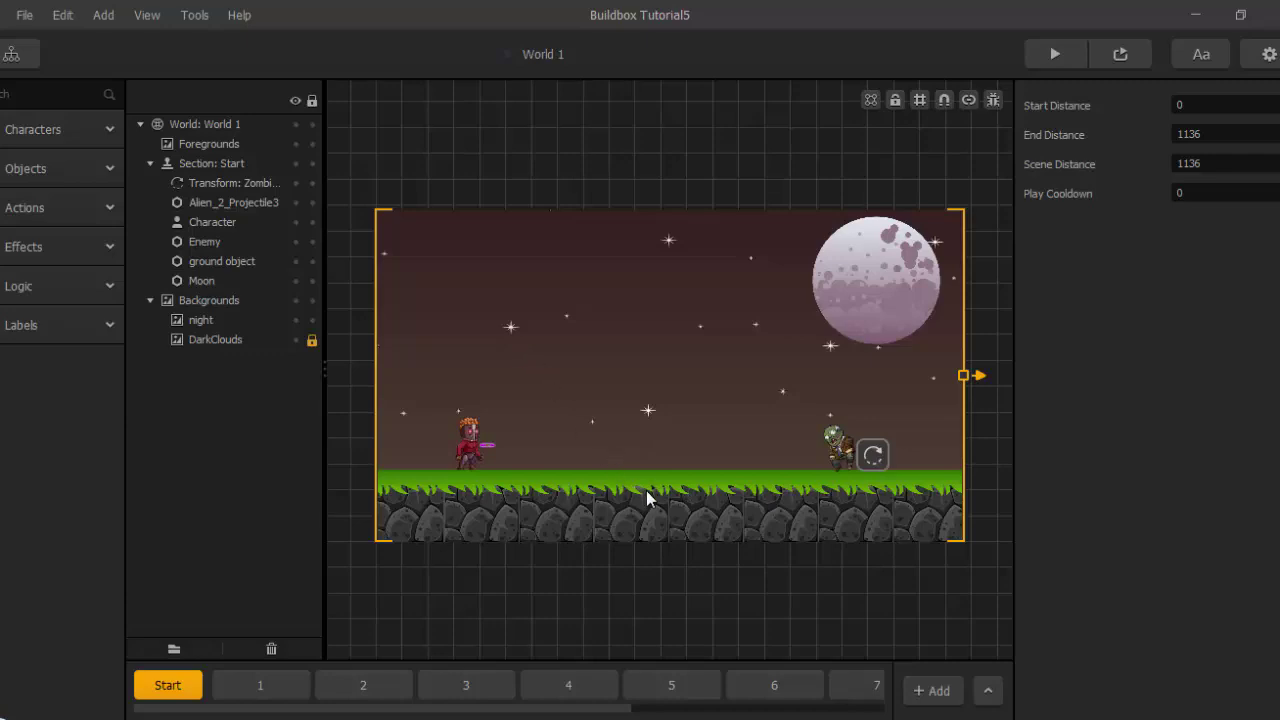
pyautogui.moveTo(646, 491); pyautogui.dragTo(633, 475, button='middle')
pyautogui.click(293, 699)
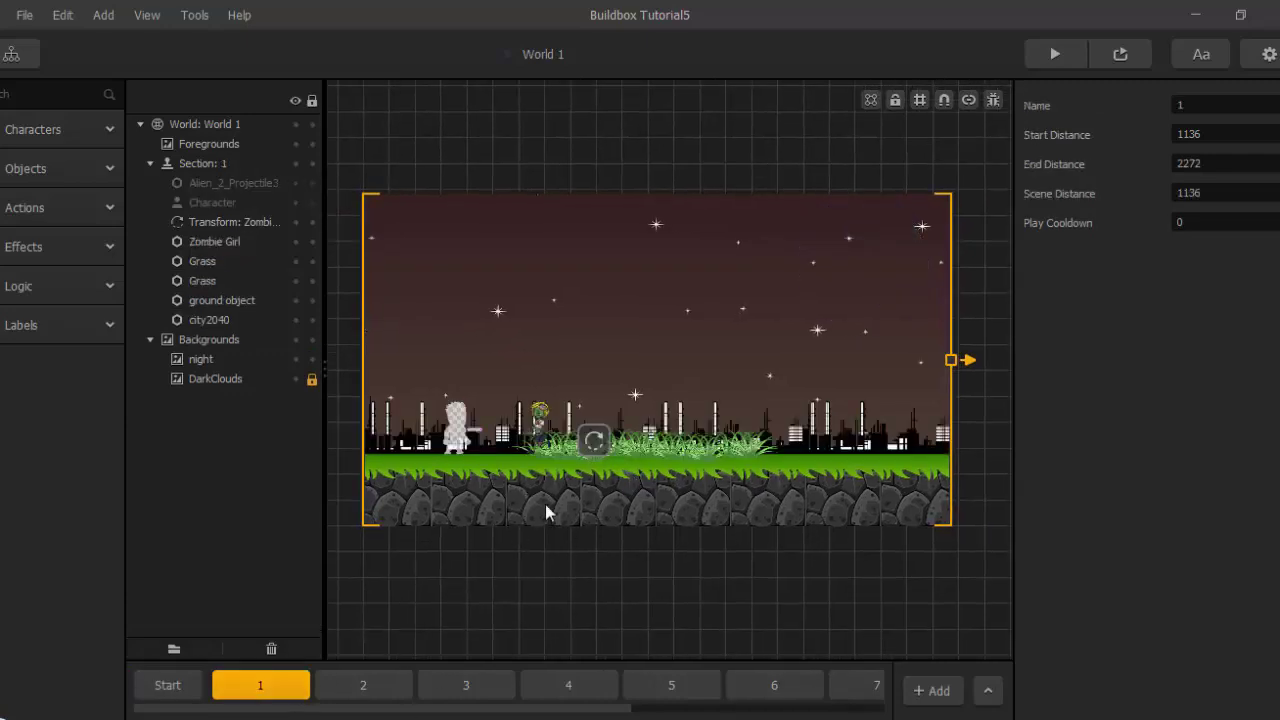
pyautogui.moveTo(545, 504); pyautogui.dragTo(609, 536, button='middle')
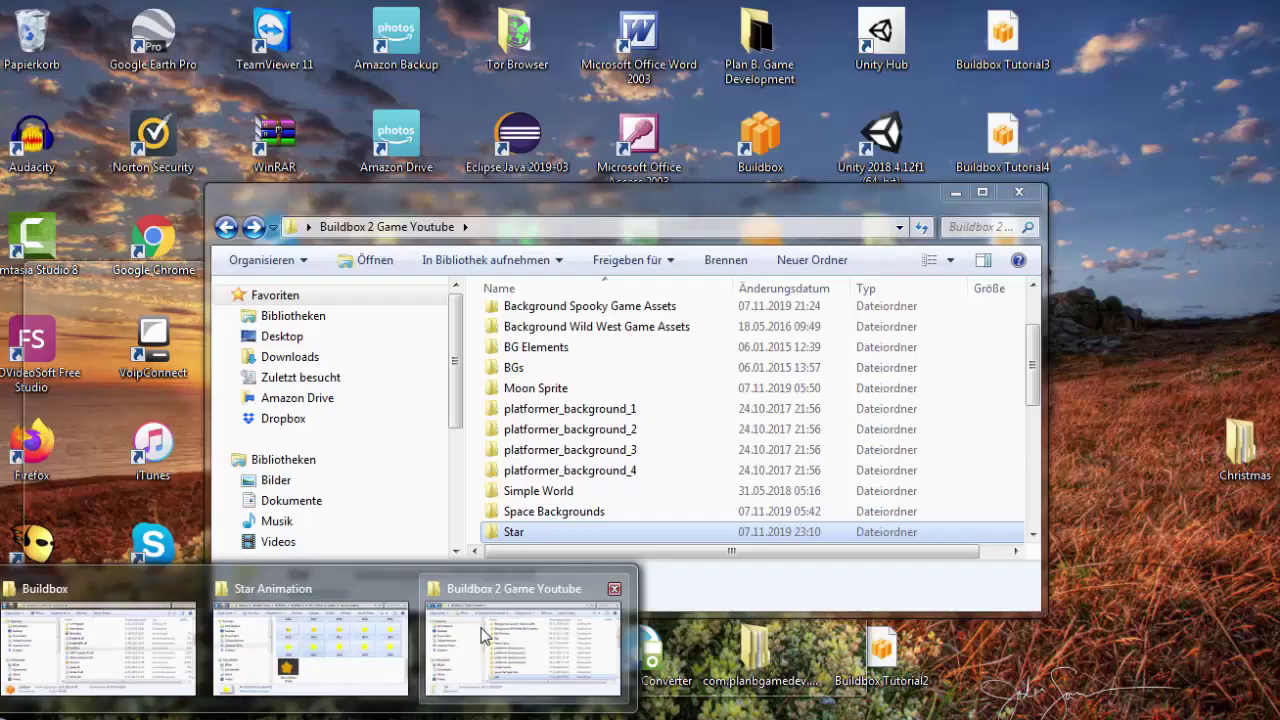
# Add the star animation frames 0001 to 0040 from the Star folder to the World 1 section 1 scene as an action.
pyautogui.click(488, 638)
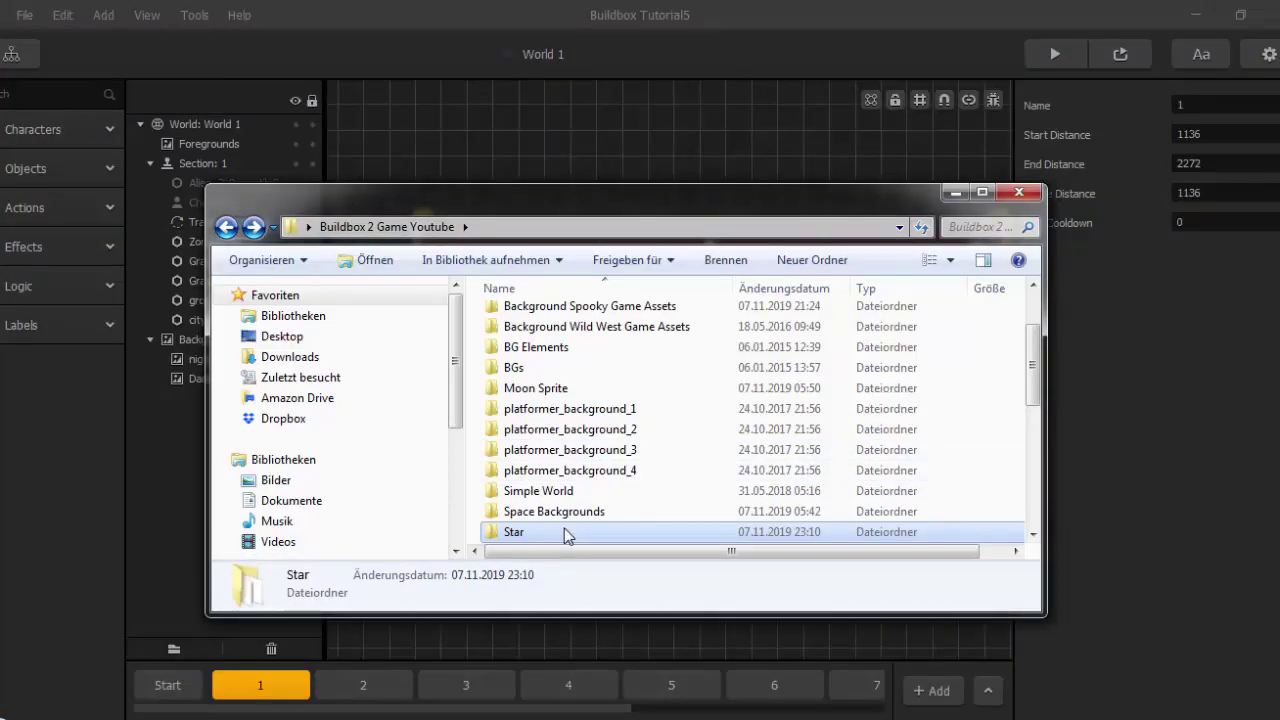
pyautogui.doubleClick(564, 532)
pyautogui.moveTo(561, 211); pyautogui.dragTo(361, 153)
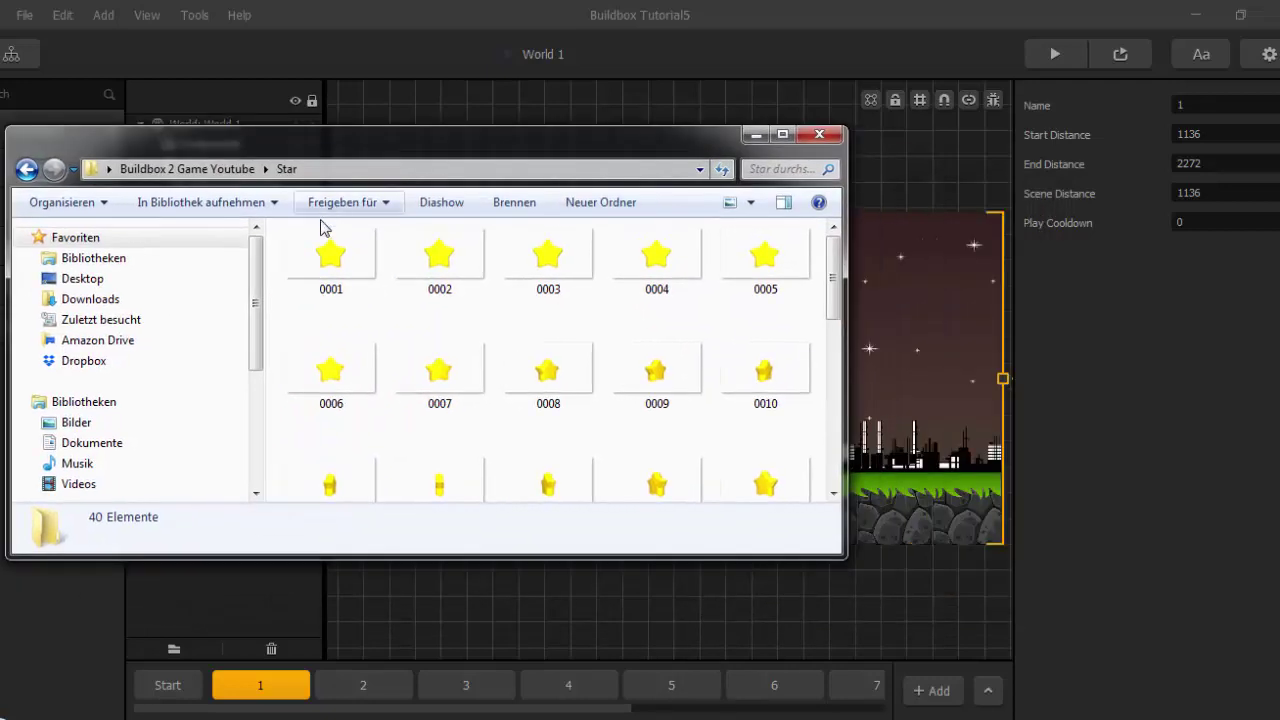
pyautogui.moveTo(311, 275); pyautogui.dragTo(850, 690)
pyautogui.moveTo(643, 162); pyautogui.dragTo(313, 250)
pyautogui.moveTo(489, 401); pyautogui.dragTo(606, 532)
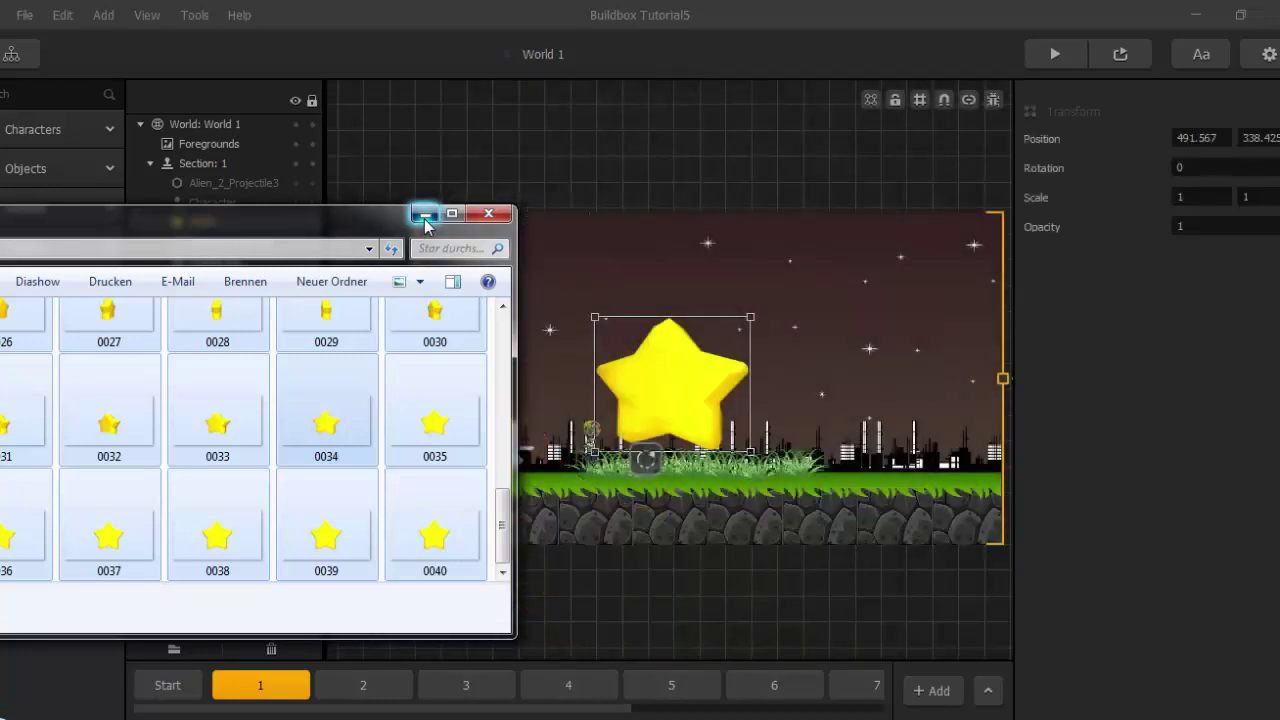
pyautogui.click(424, 219)
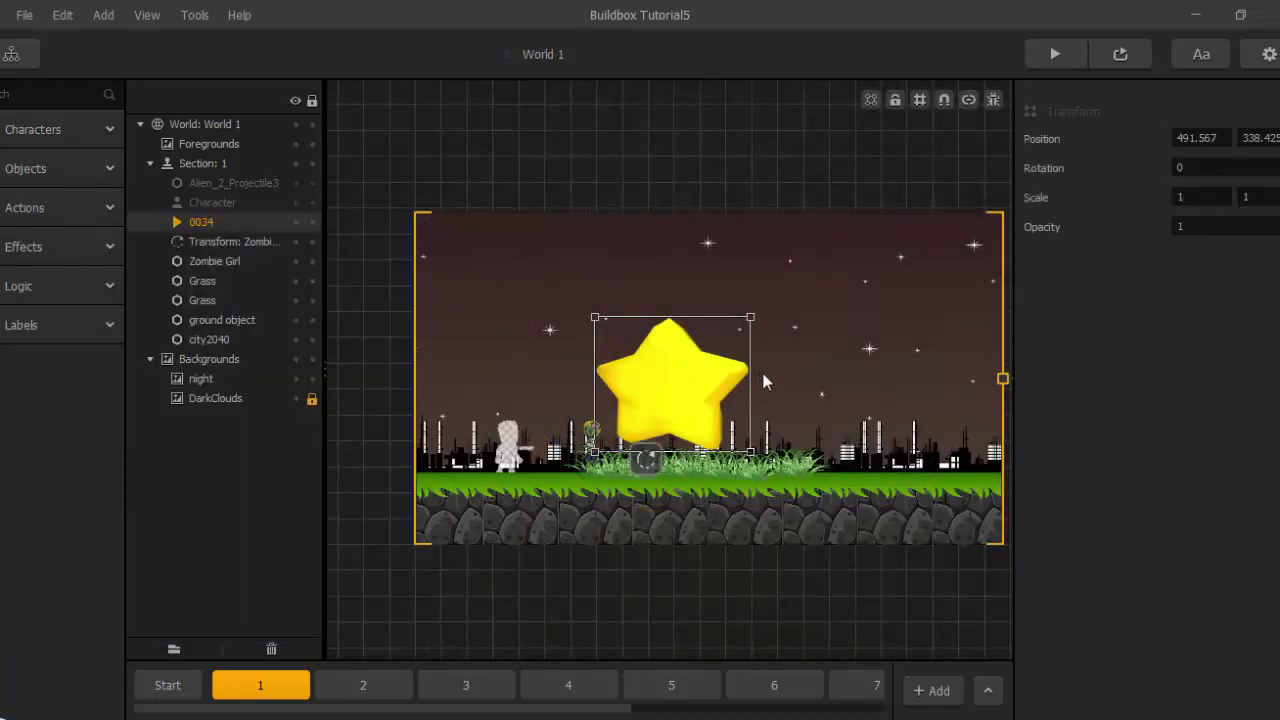
# Scale the star to 0.2 by 0.2 and place it above the grass at about 681, 278.
pyautogui.scroll(2, 763, 376)
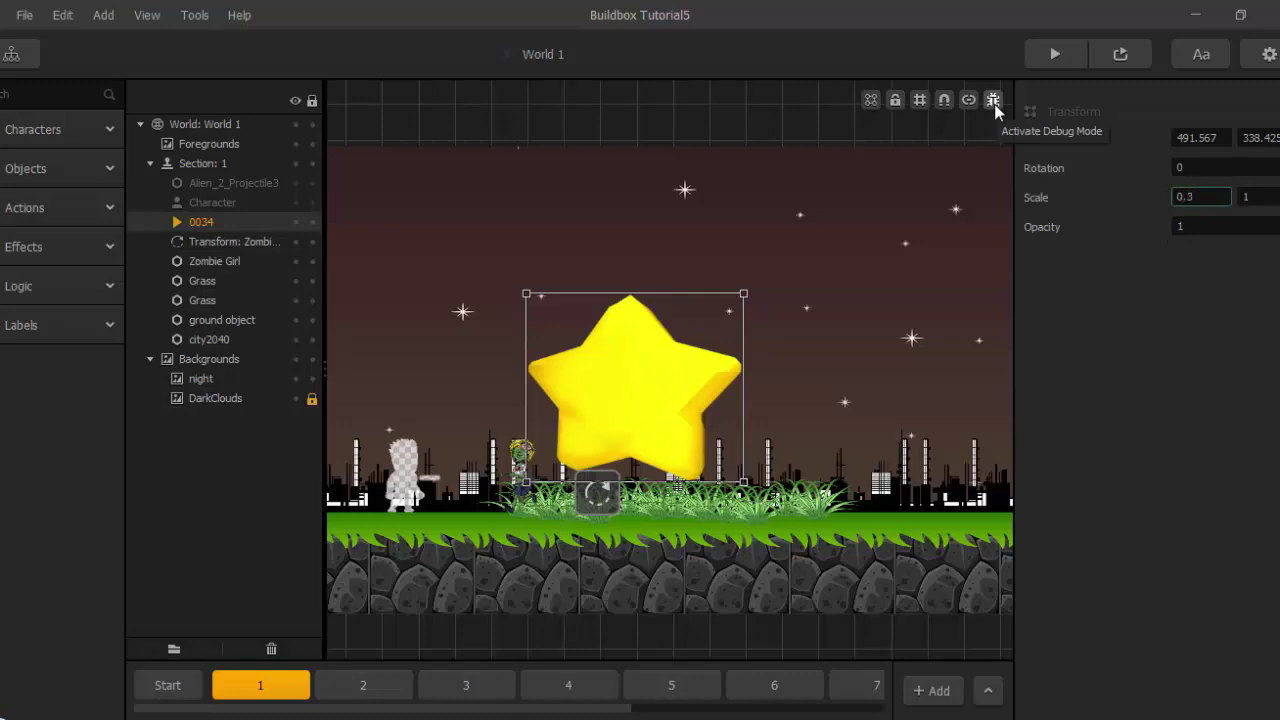
pyautogui.press('Tab')
pyautogui.write('0.3')
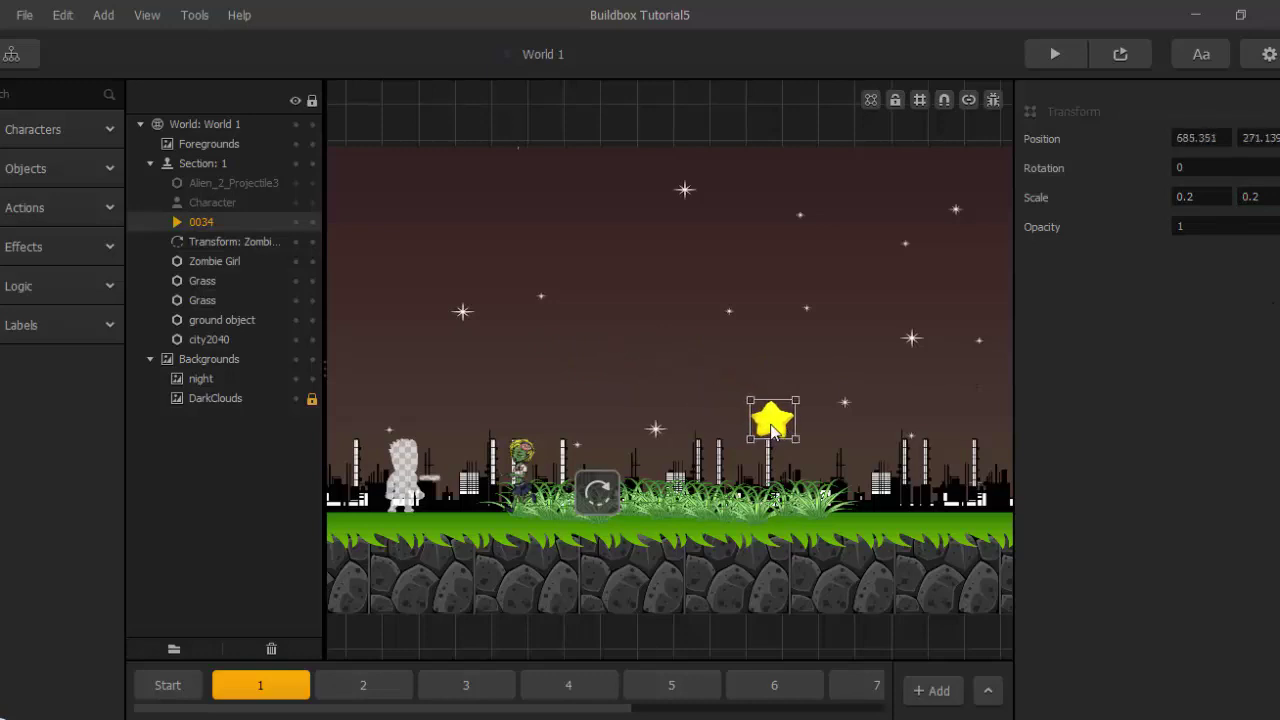
pyautogui.moveTo(810, 473); pyautogui.dragTo(736, 398)
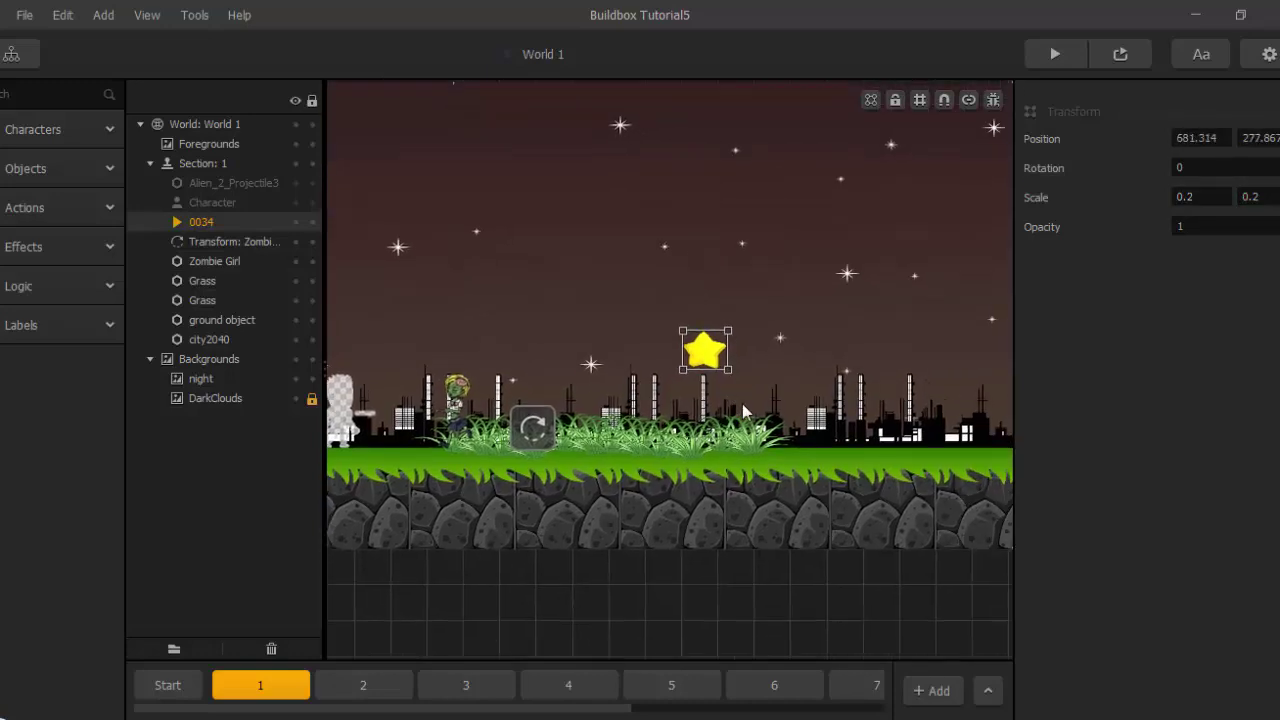
pyautogui.scroll(-2, 742, 410)
pyautogui.scroll(1, 700, 370)
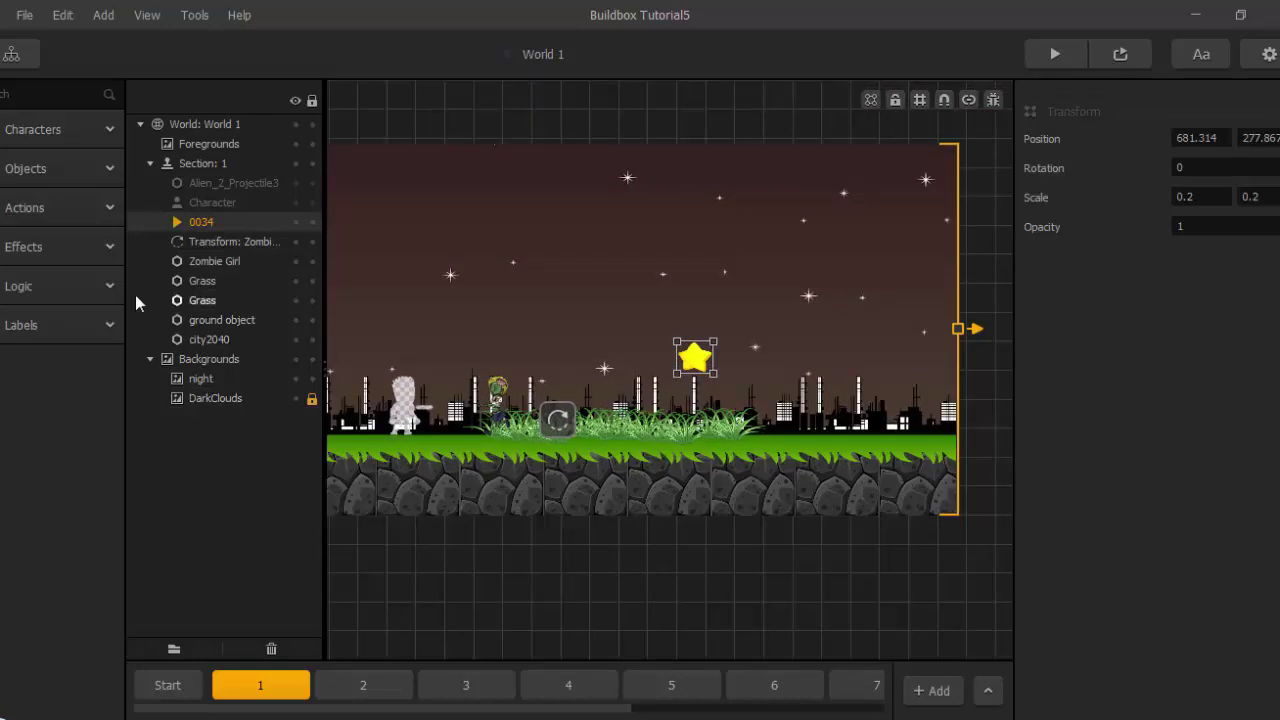
# Set the star asset's action type to Coin with 10 reward coins and disable its points reward display.
pyautogui.click(63, 209)
pyautogui.click(12, 312)
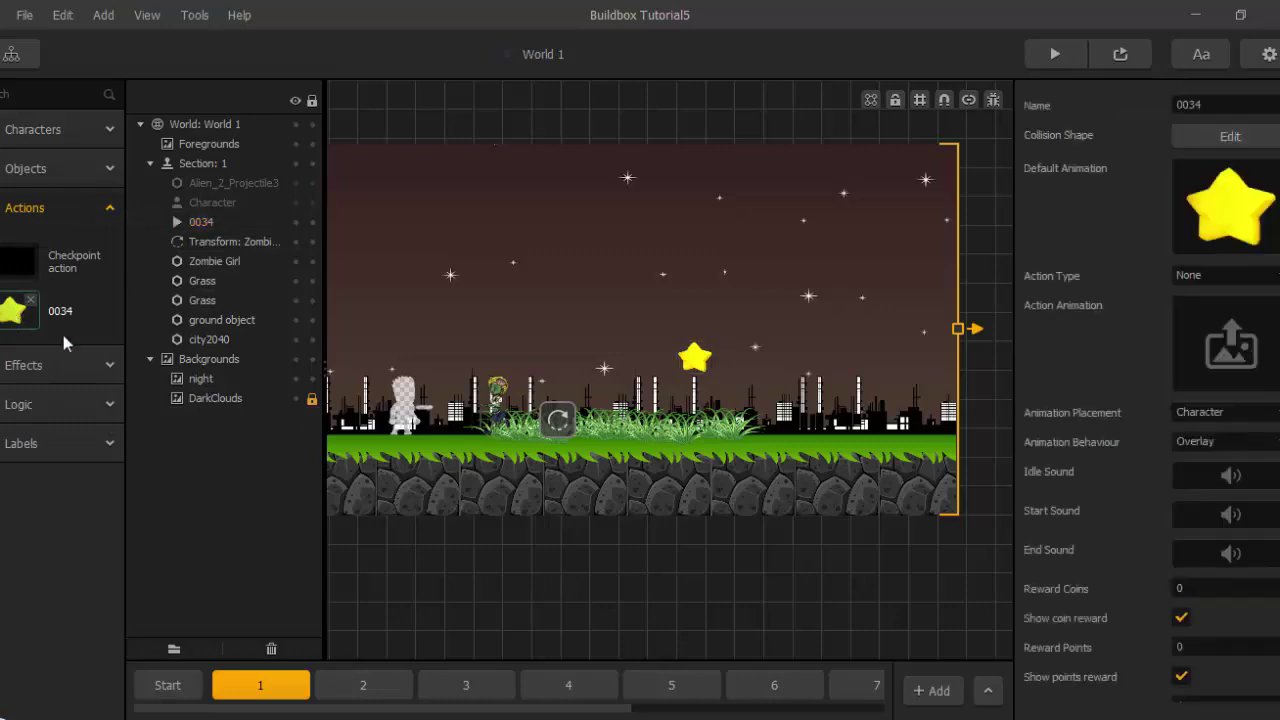
pyautogui.click(1194, 273)
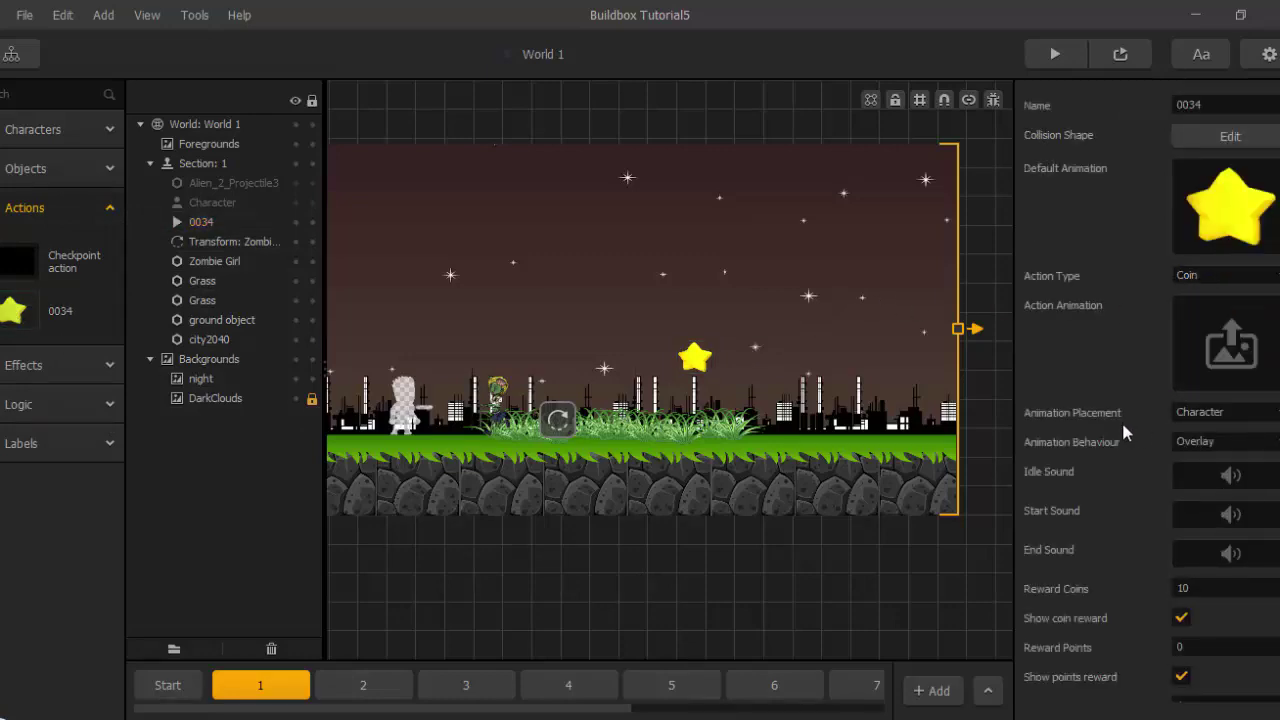
pyautogui.scroll(-3, 1118, 450)
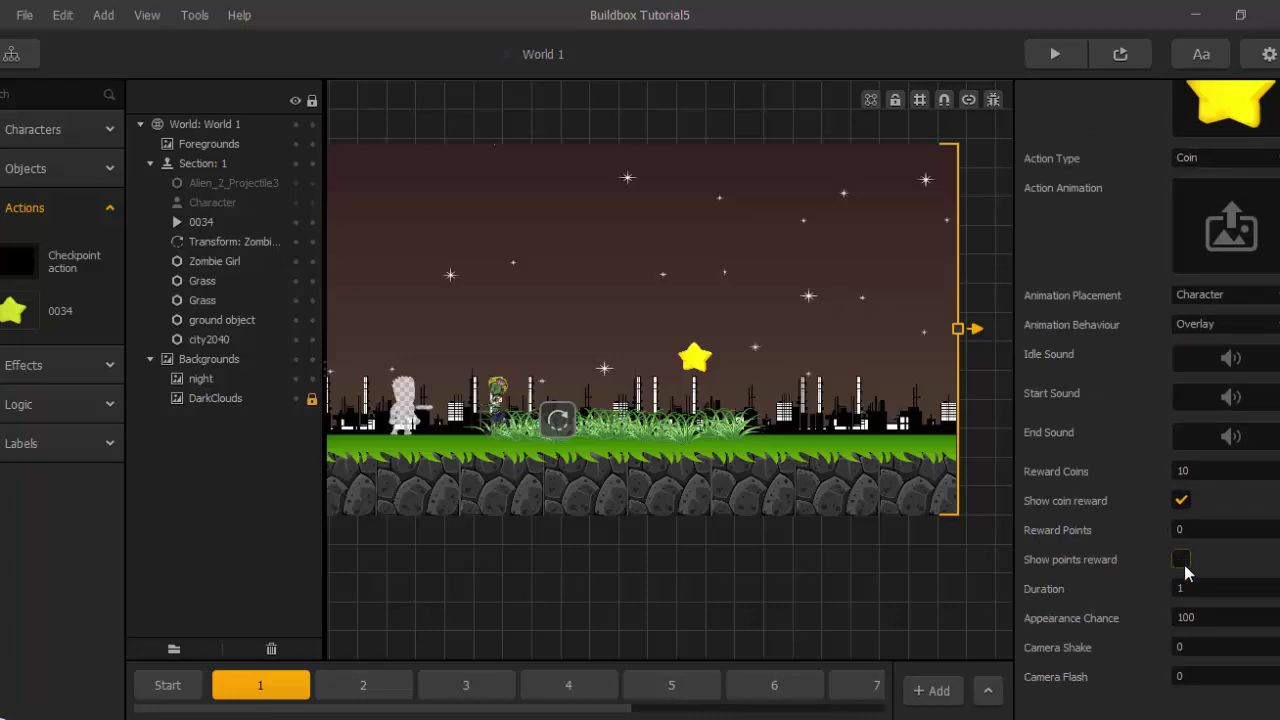
pyautogui.scroll(3, 1150, 549)
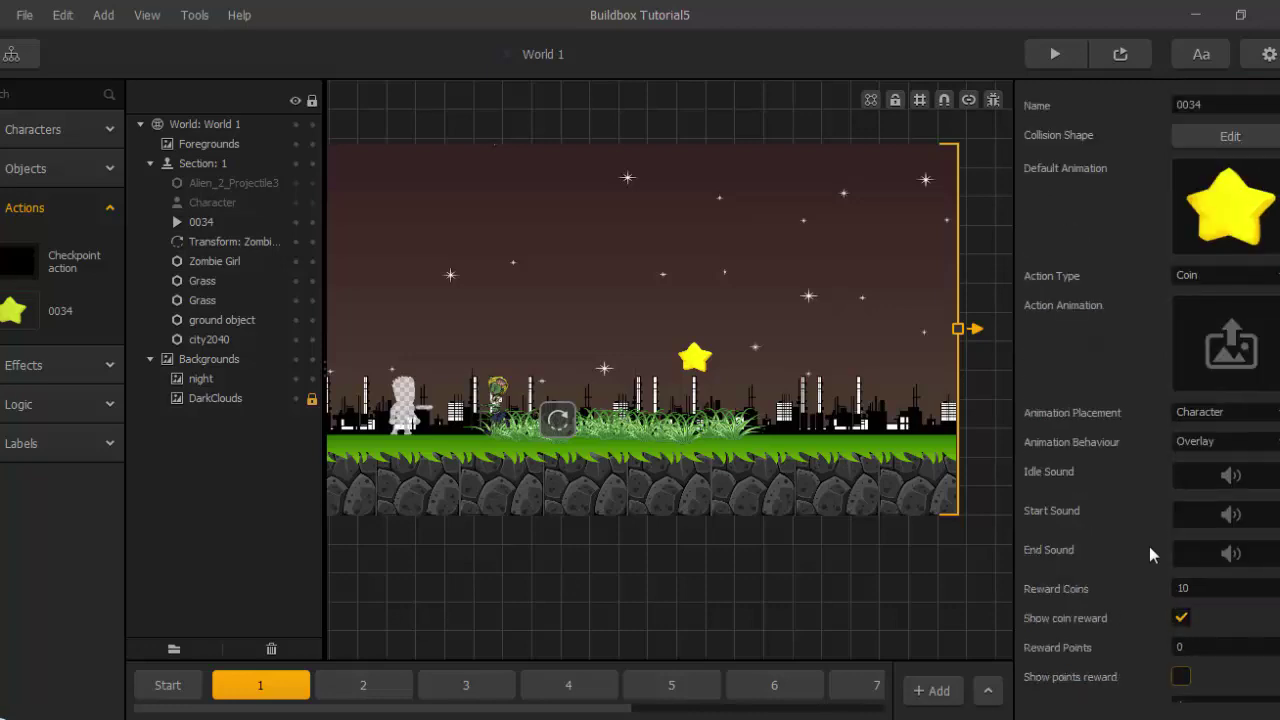
# Change the star's collision shape to a circle, enlarge it and shift it slightly to cover the star.
pyautogui.click(1222, 140)
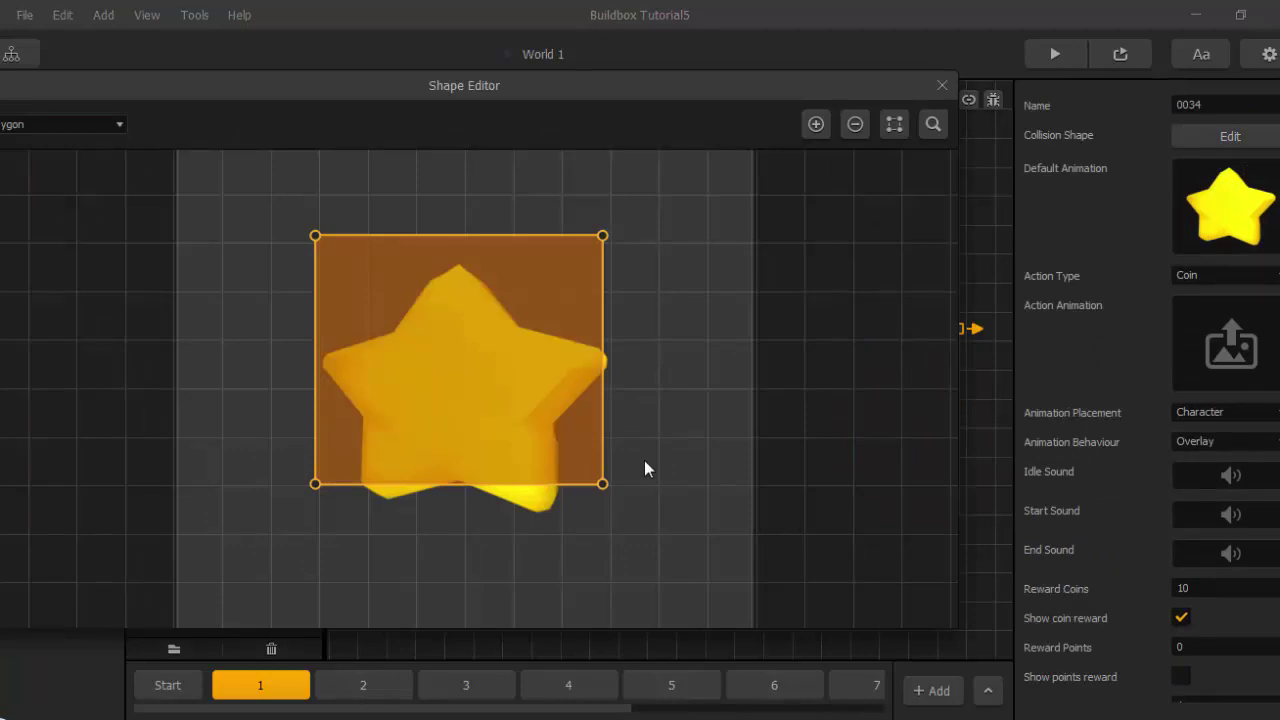
pyautogui.click(120, 126)
pyautogui.click(84, 166)
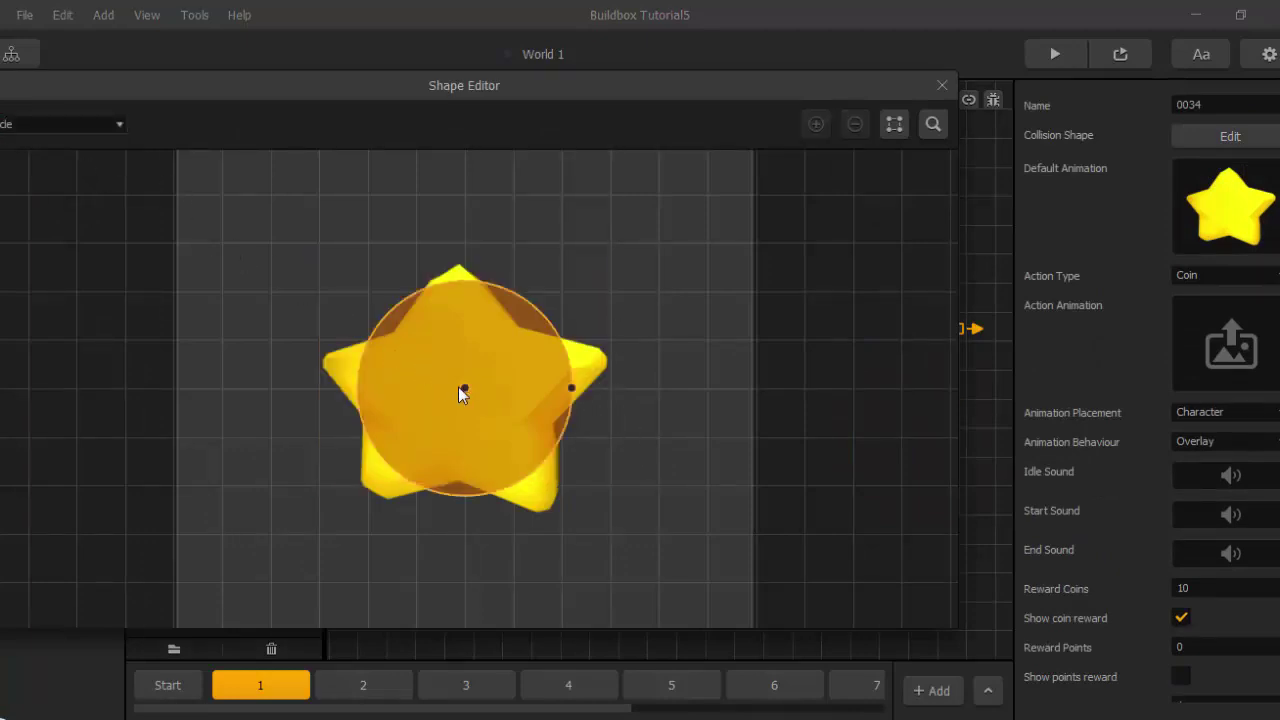
pyautogui.moveTo(573, 389); pyautogui.dragTo(594, 391)
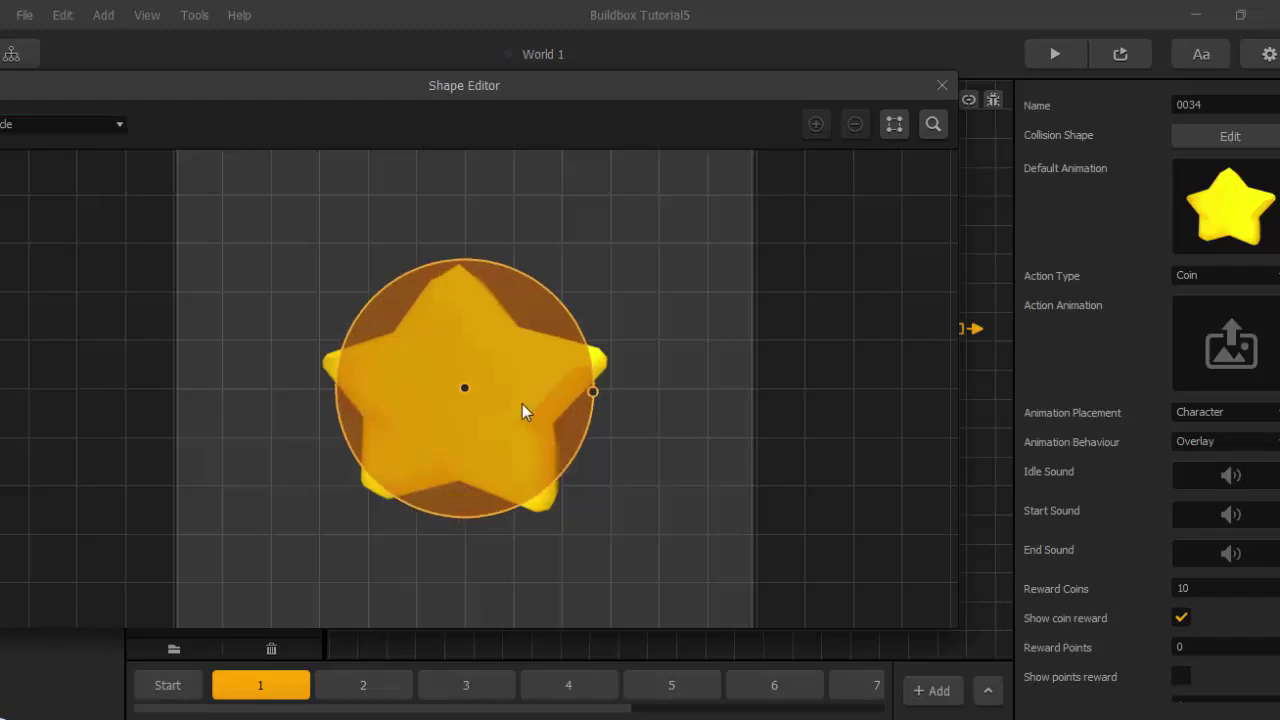
pyautogui.moveTo(462, 390); pyautogui.dragTo(467, 396)
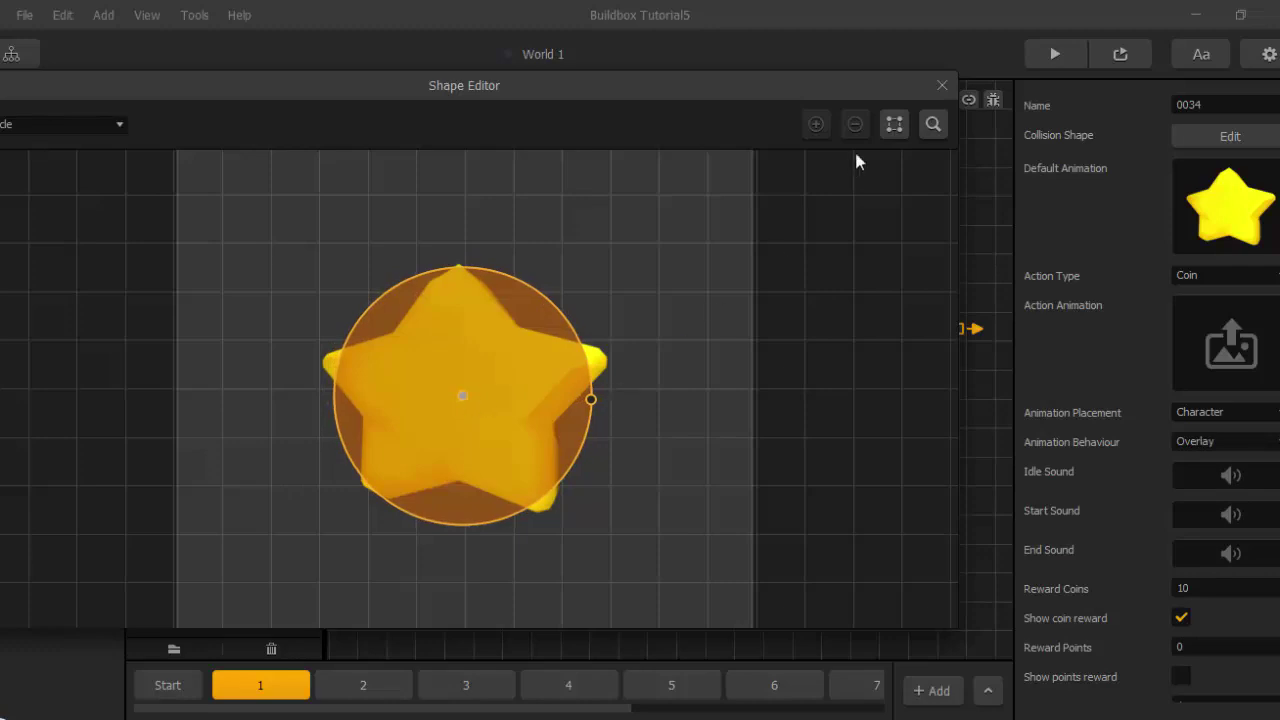
pyautogui.click(930, 84)
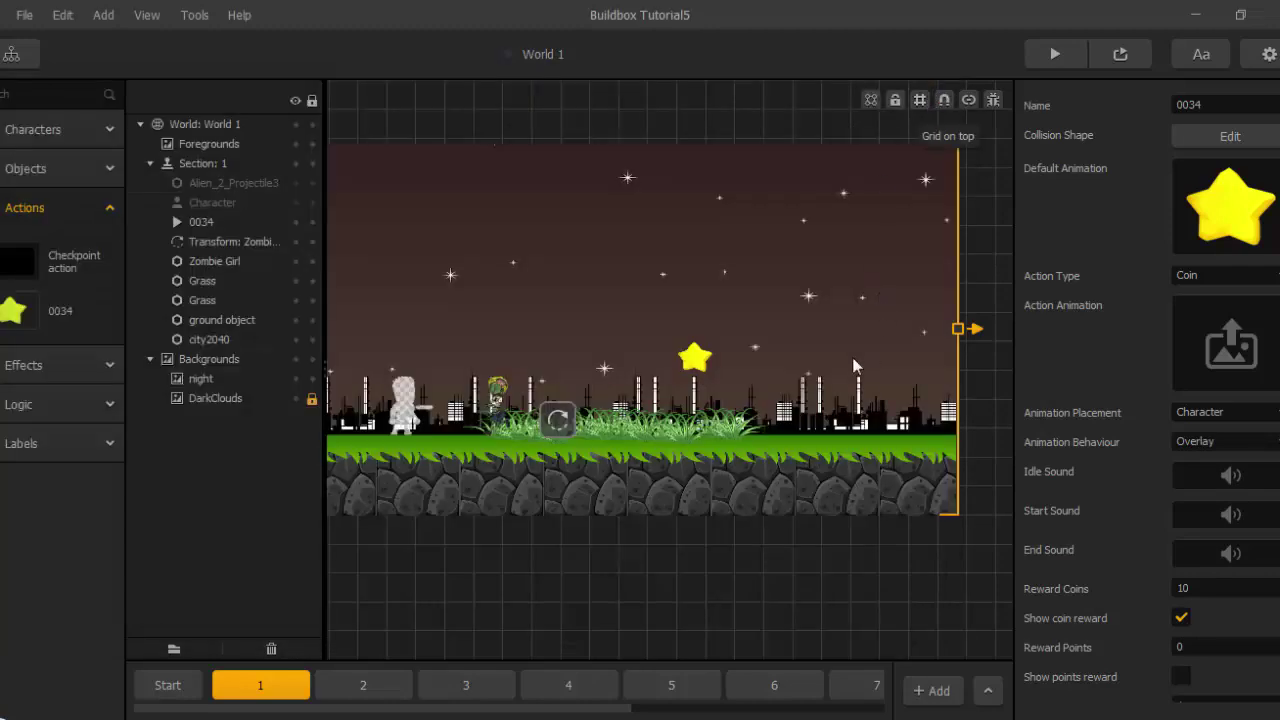
# Preview the game, jump past both zombies to test collecting the star, and close the preview.
pyautogui.click(1053, 56)
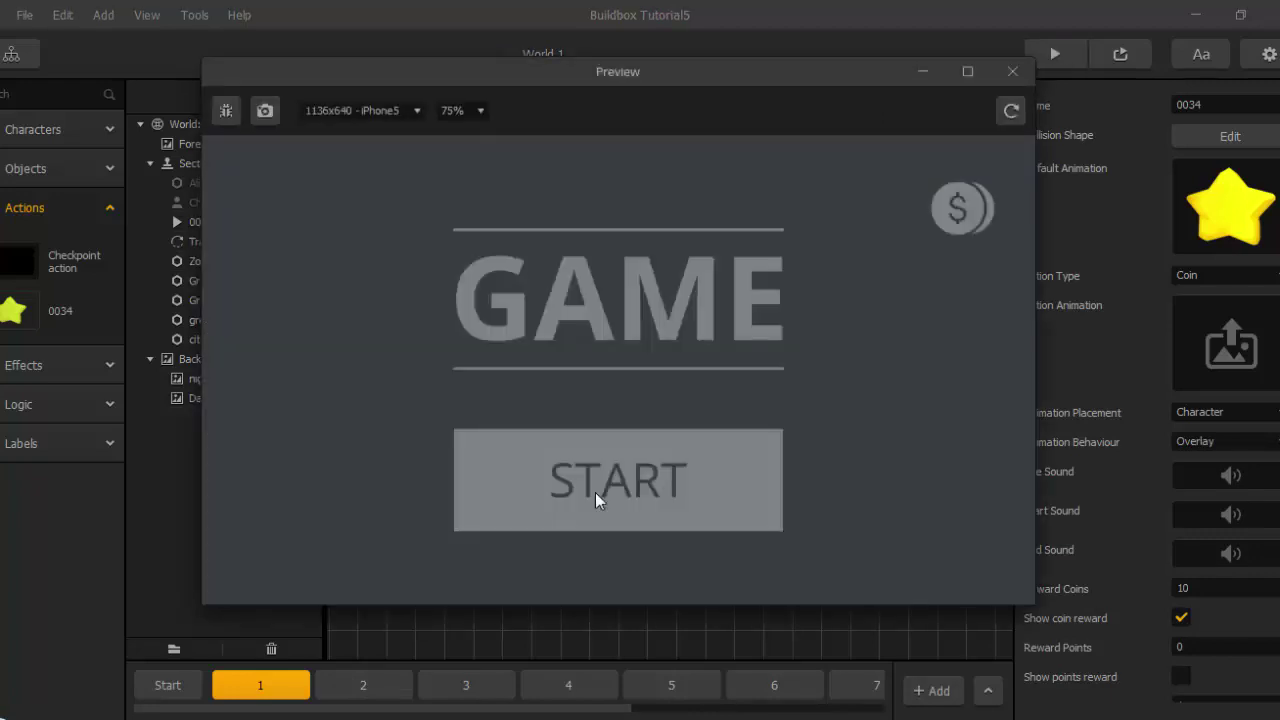
pyautogui.click(595, 494)
pyautogui.click(434, 340)
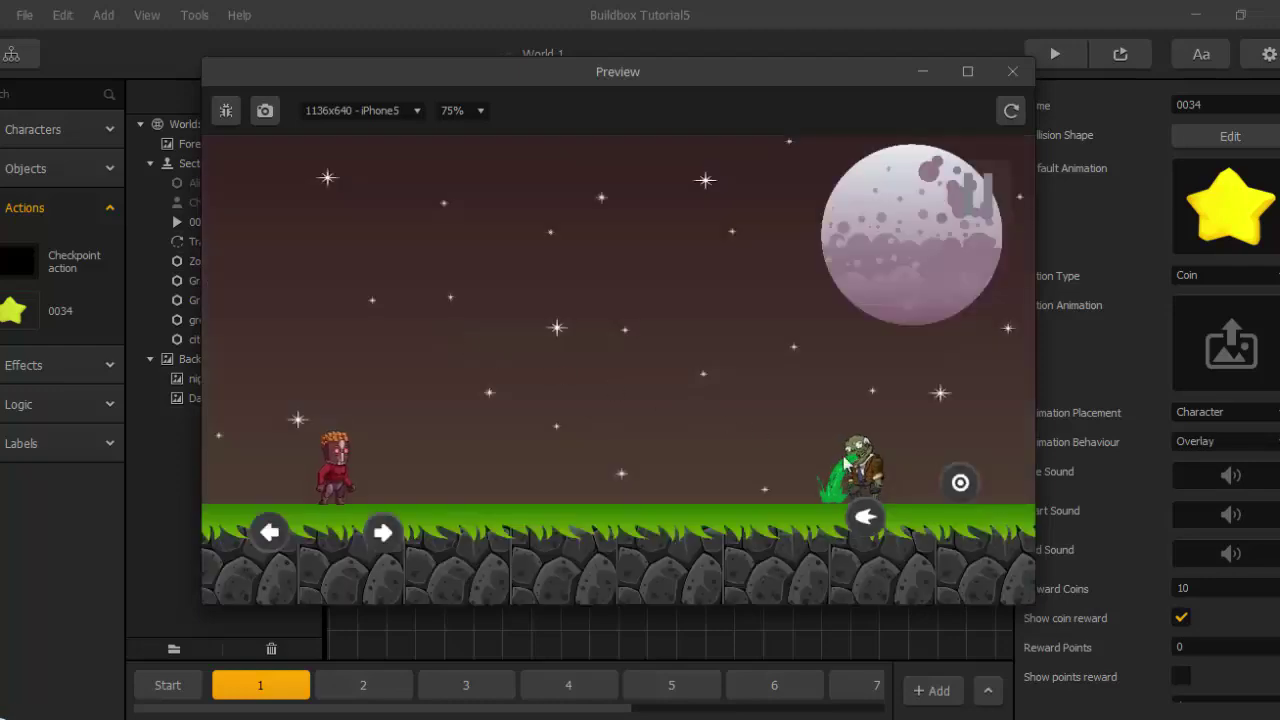
pyautogui.click(957, 490)
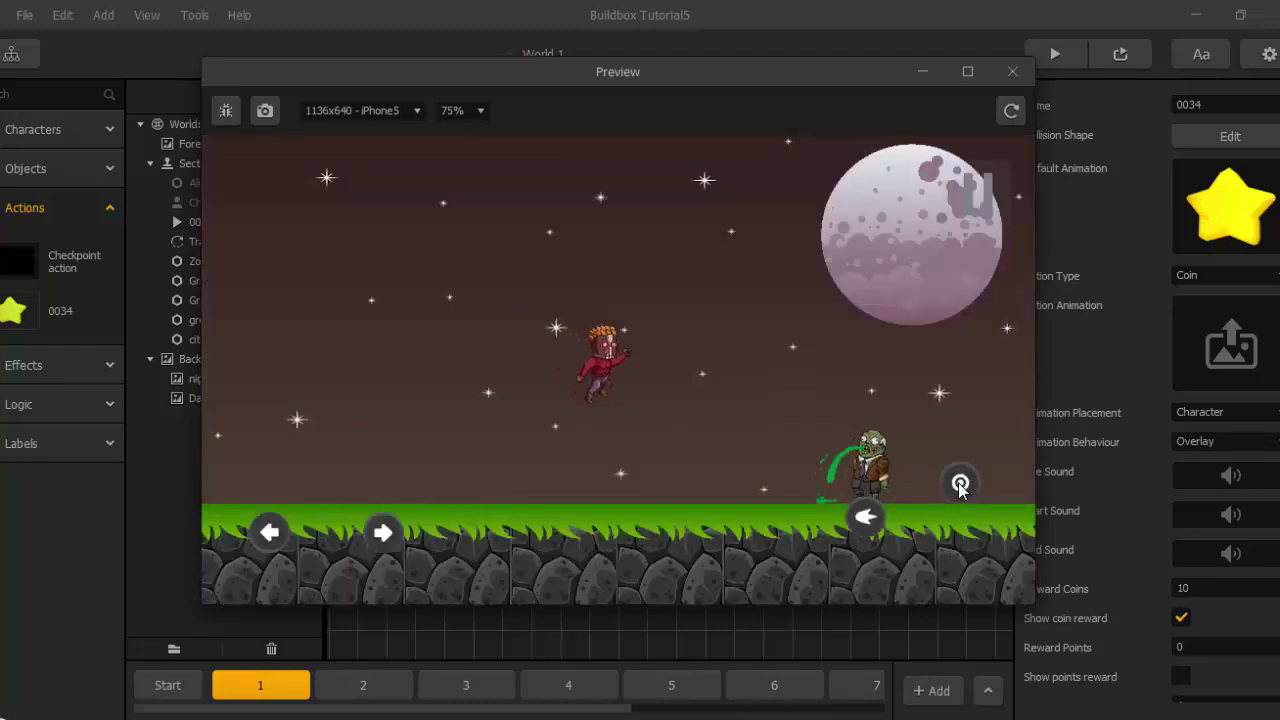
pyautogui.click(958, 487)
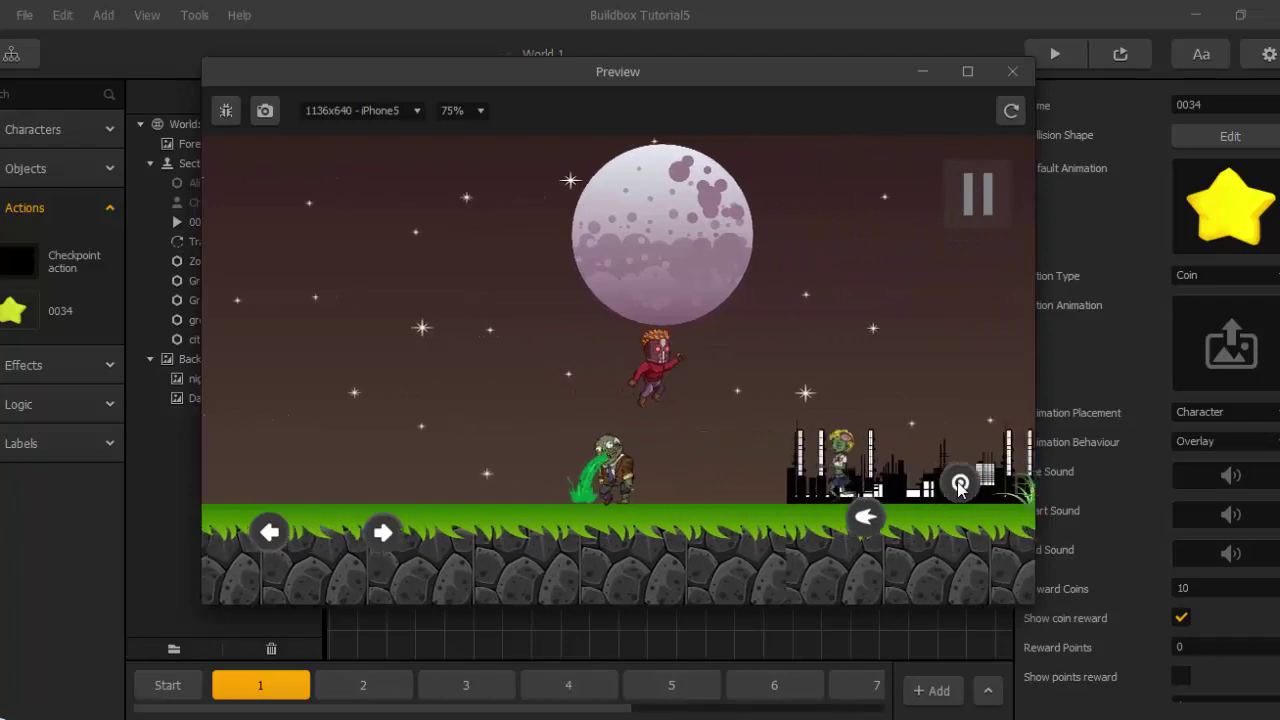
pyautogui.click(958, 487)
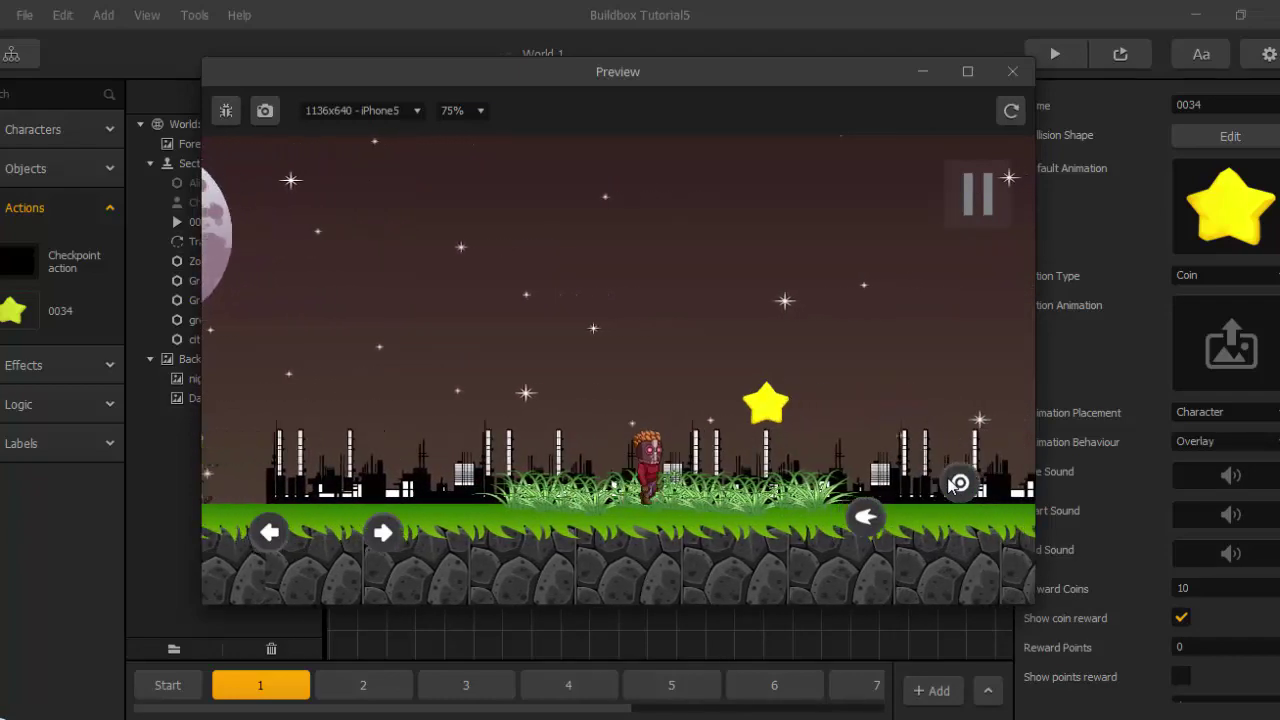
pyautogui.click(957, 486)
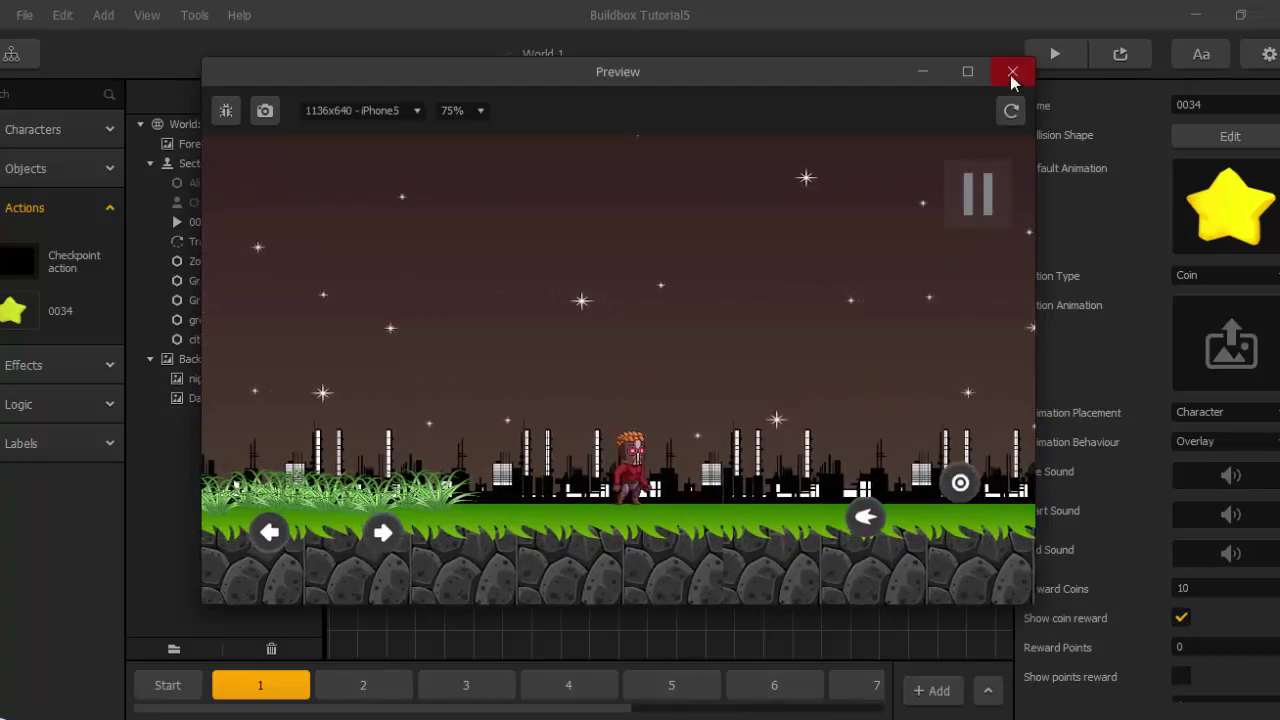
pyautogui.click(1012, 74)
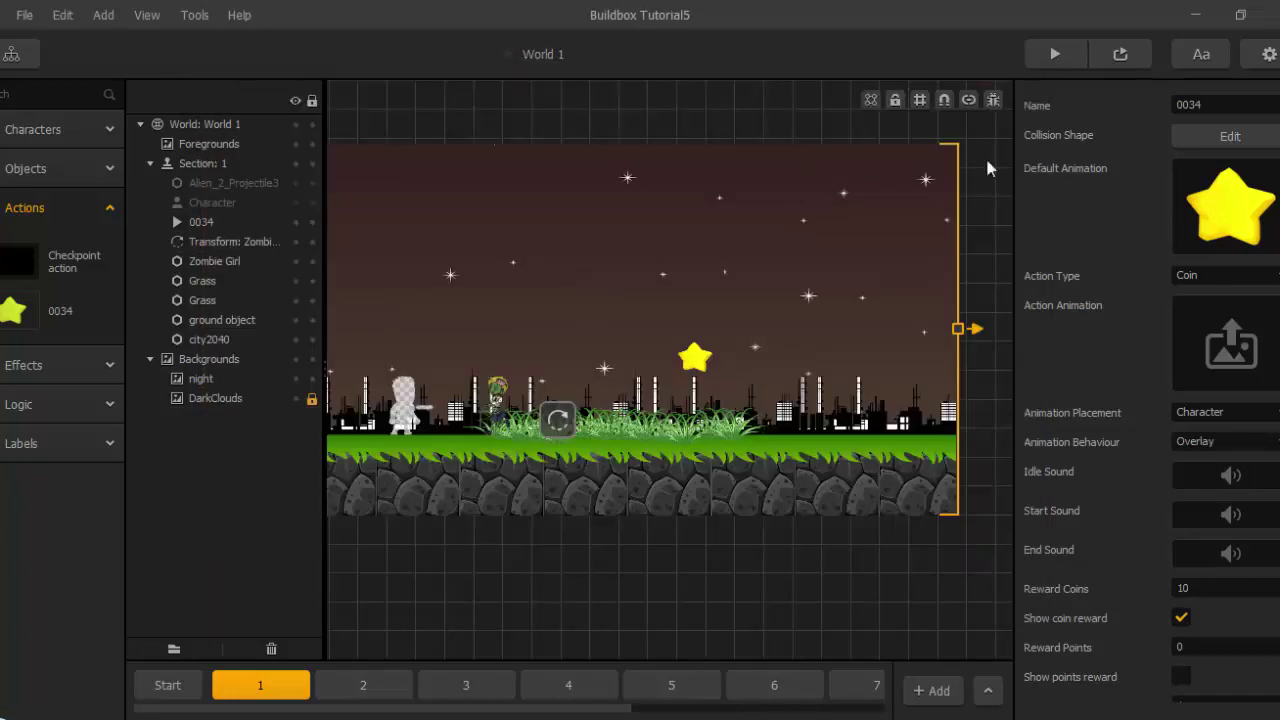
# Duplicate the star six times into a horizontal row extending to the right above the grass.
pyautogui.click(695, 357)
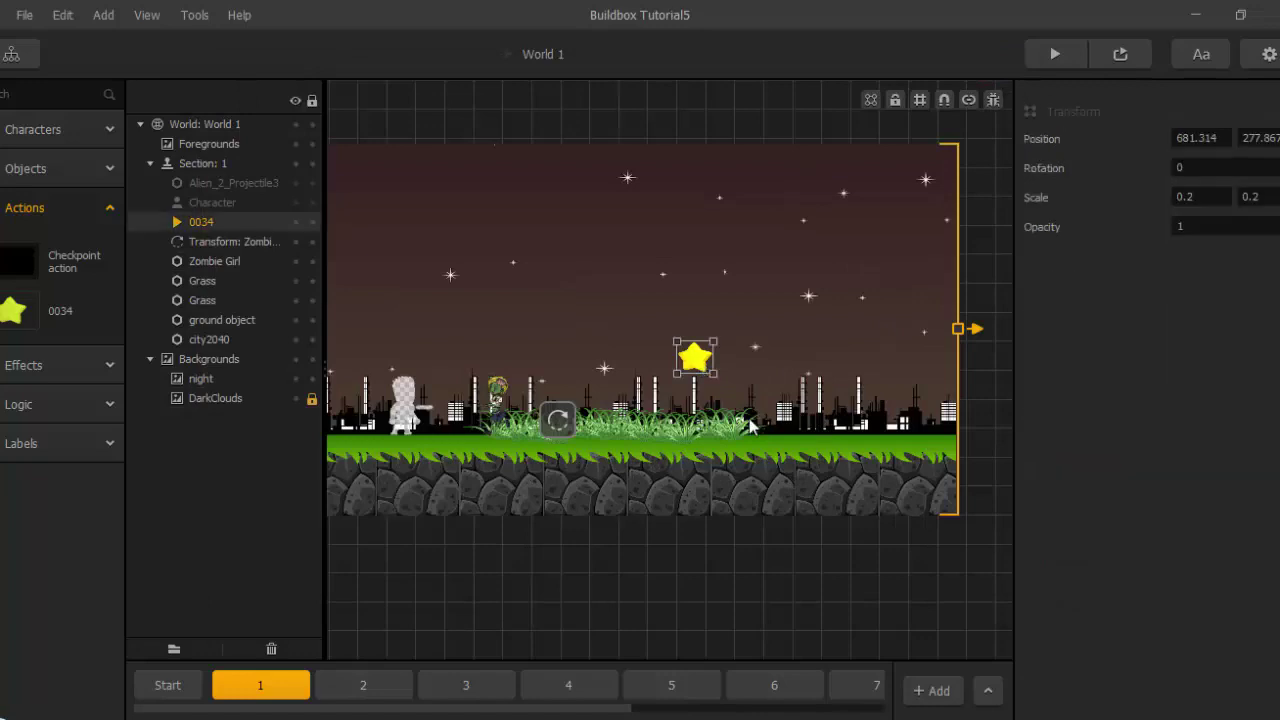
pyautogui.hotkey('ctrl', 'd')
pyautogui.hotkey('ctrl', 'd')
pyautogui.hotkey('ctrl', 'd')
pyautogui.hotkey('ctrl', 'd')
pyautogui.hotkey('ctrl', 'd')
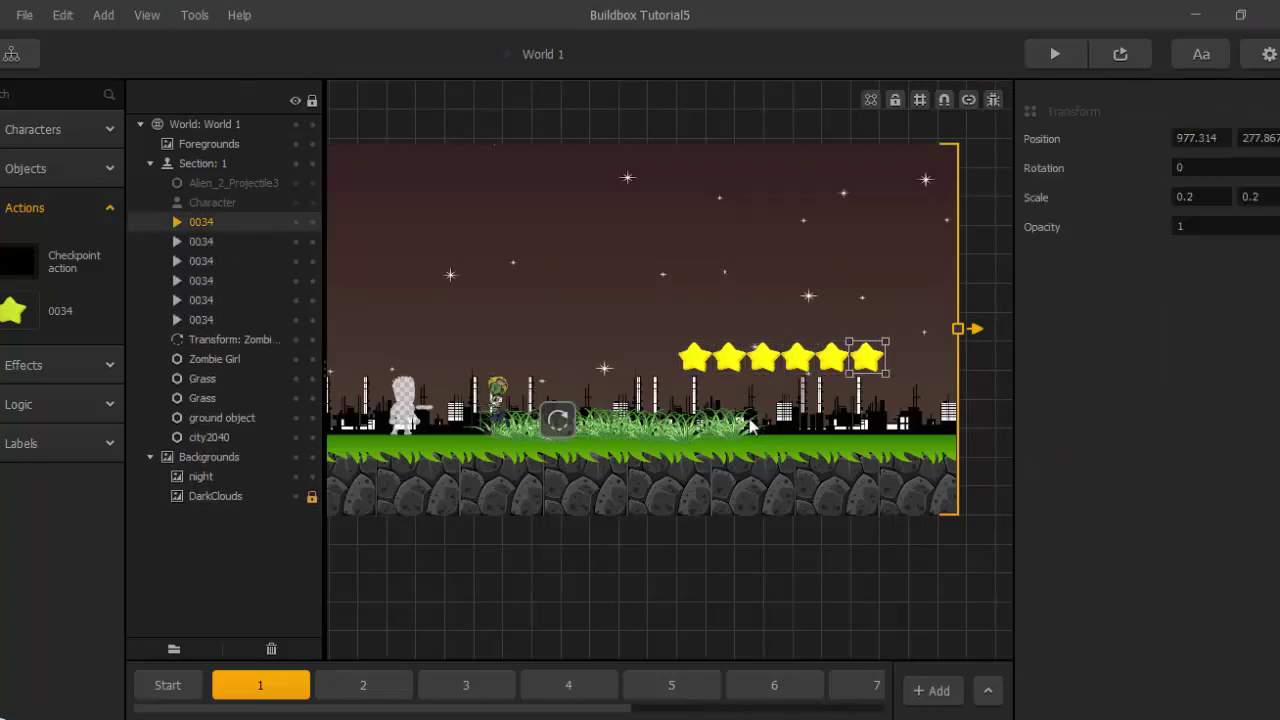
pyautogui.hotkey('ctrl', 'd')
# Delete the second, fourth and sixth stars to leave an evenly spaced upper row of four.
pyautogui.click(731, 370)
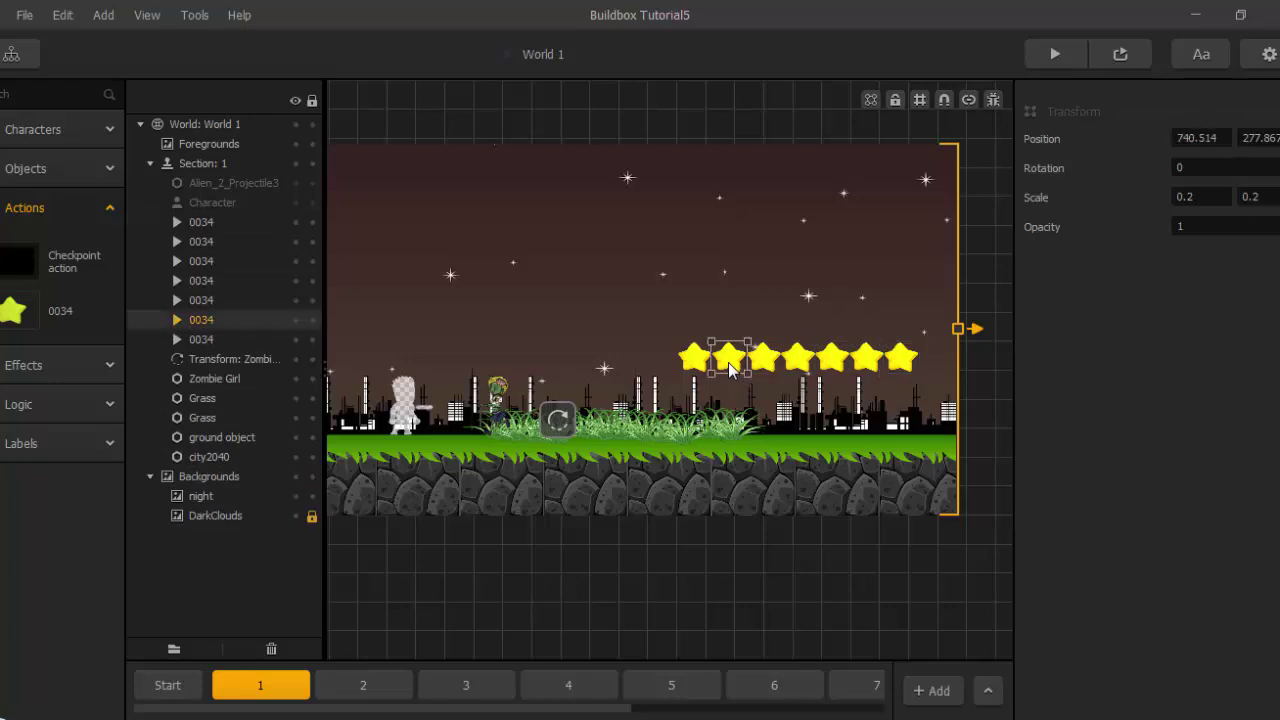
pyautogui.press('Delete')
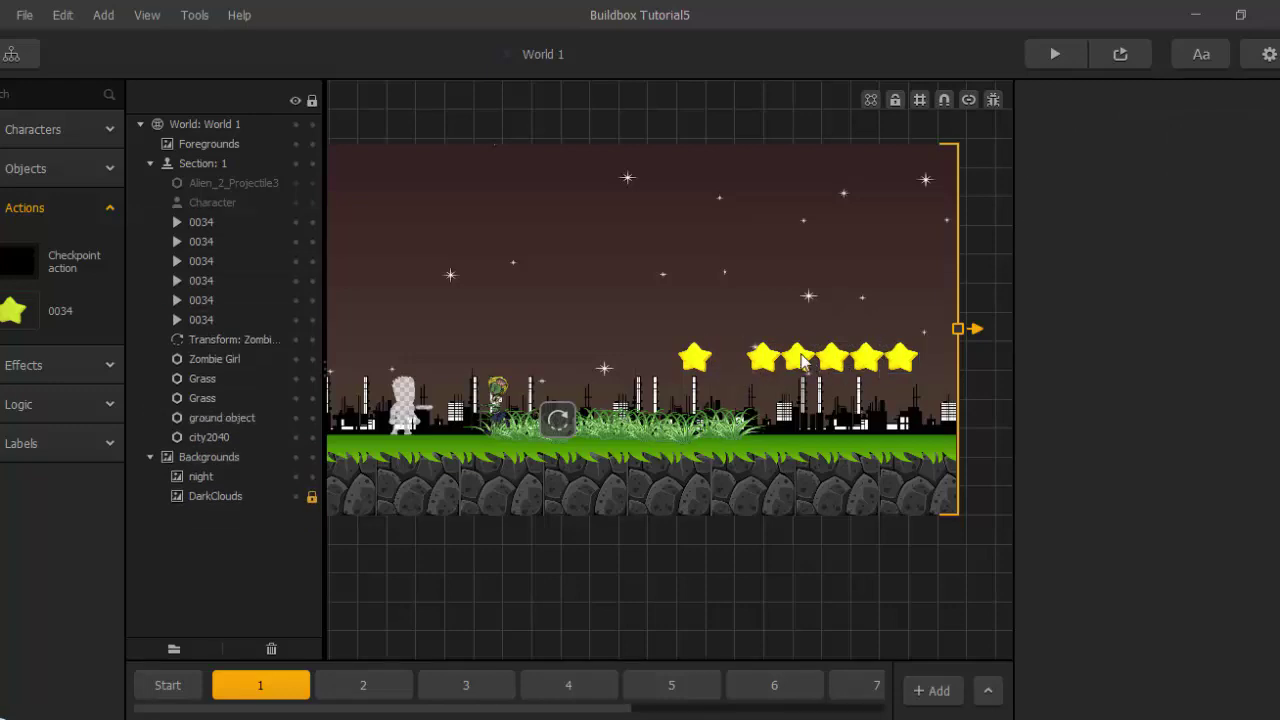
pyautogui.click(802, 362)
pyautogui.press('Delete')
pyautogui.click(866, 357)
pyautogui.press('Delete')
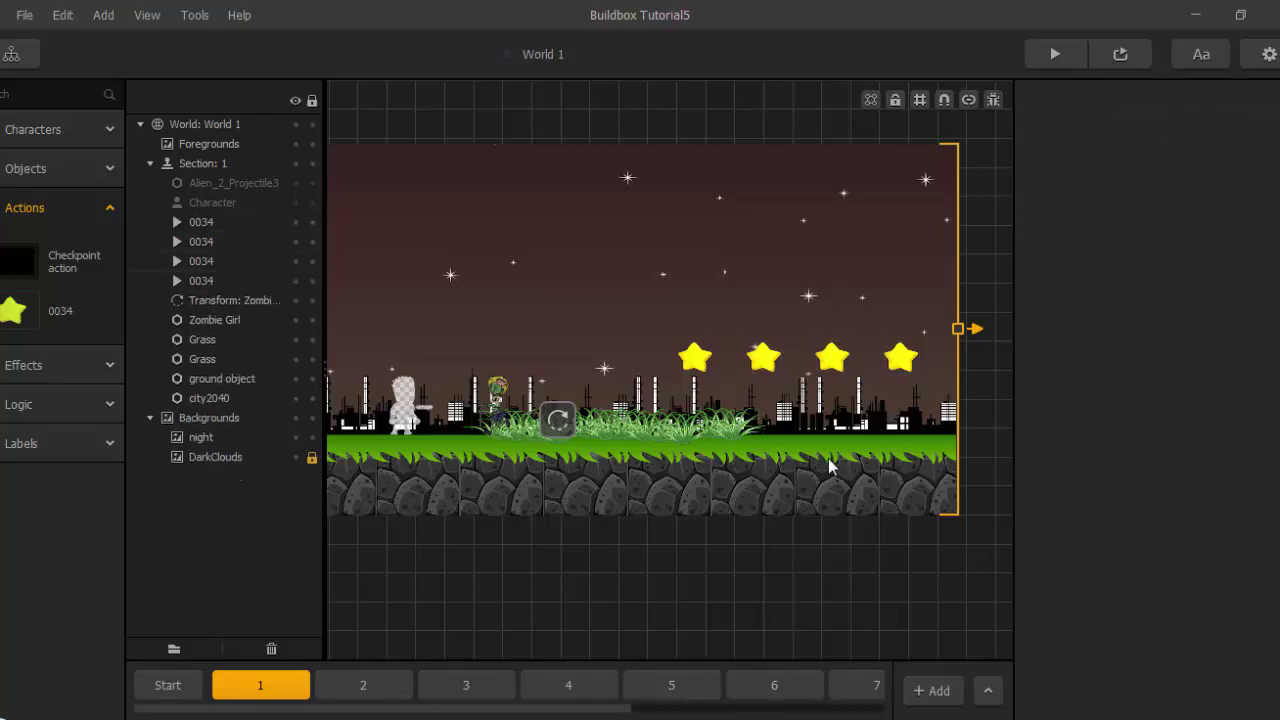
# Duplicate the first star twice downward and then six times to the right to form a lower row.
pyautogui.click(705, 368)
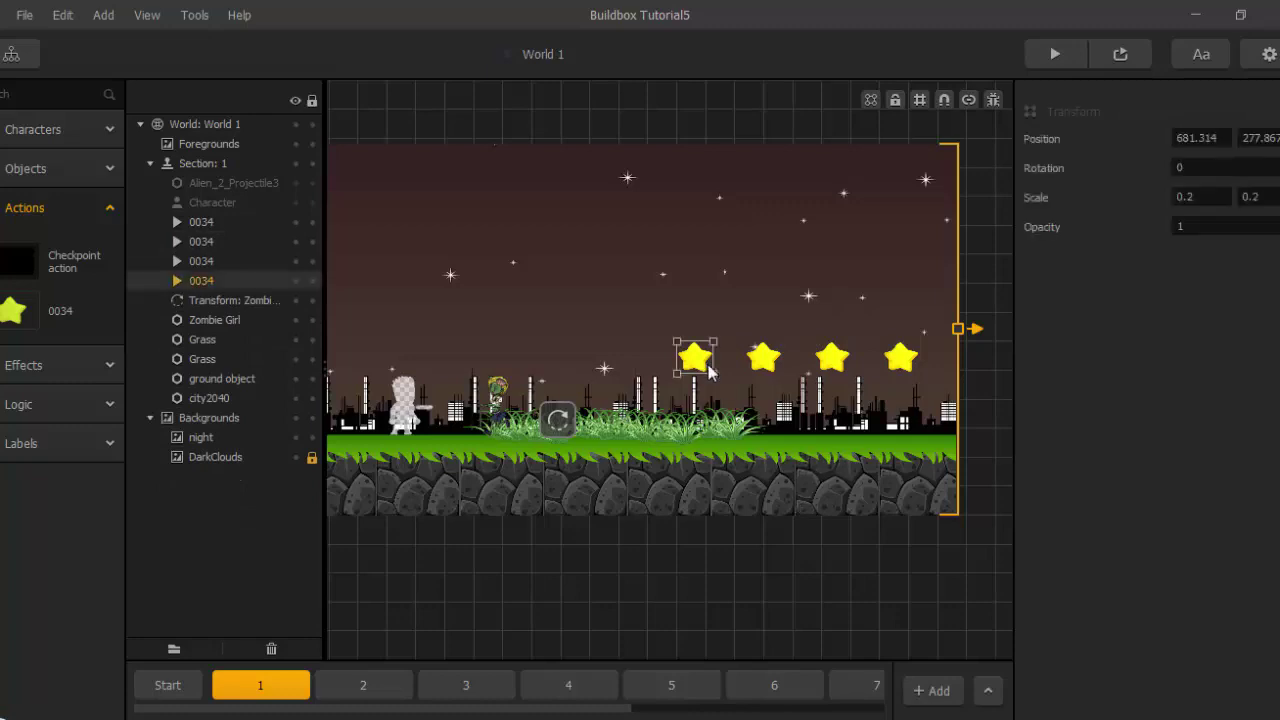
pyautogui.hotkey('alt', 'Down')
pyautogui.hotkey('alt', 'Down')
pyautogui.hotkey('alt', 'Right')
pyautogui.hotkey('alt', 'Right')
pyautogui.hotkey('alt', 'Right')
pyautogui.hotkey('alt', 'Right')
pyautogui.hotkey('alt', 'Right')
pyautogui.hotkey('alt', 'Right')
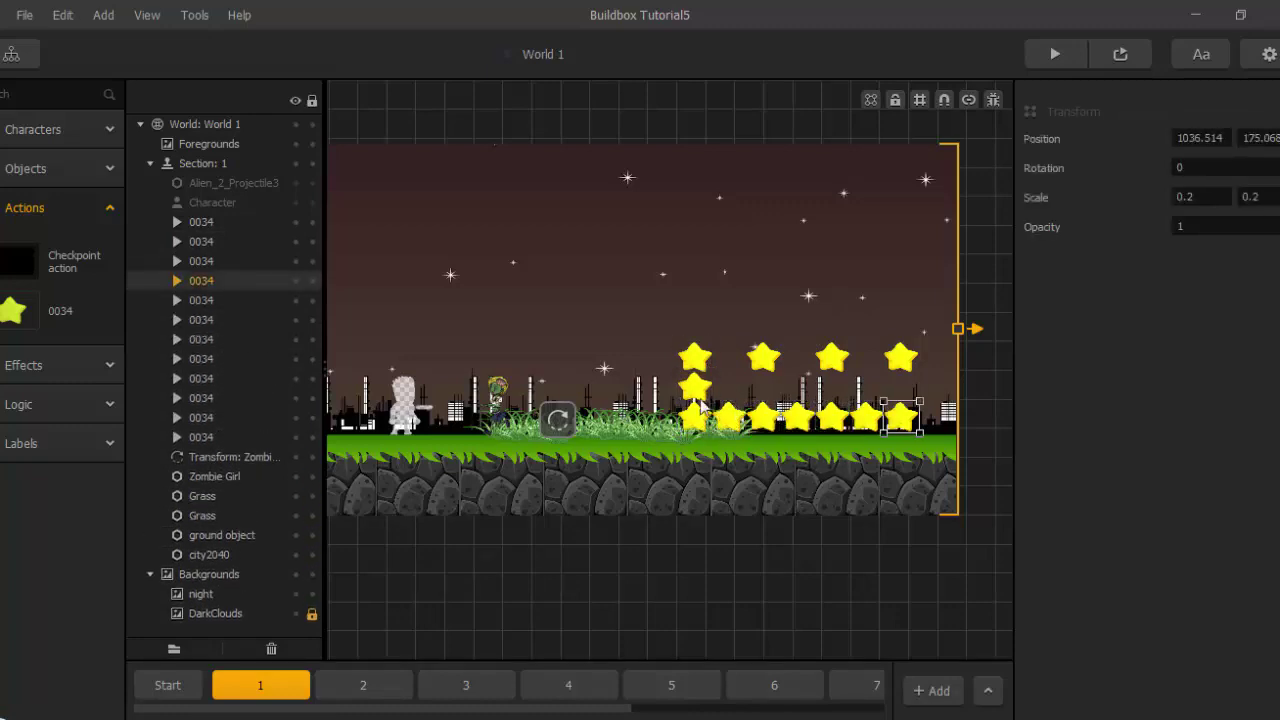
# Delete the star between the rows and every odd star of the lower row, leaving three stars staggered beneath the upper row.
pyautogui.click(701, 391)
pyautogui.press('Delete')
pyautogui.click(701, 419)
pyautogui.press('Delete')
pyautogui.click(768, 420)
pyautogui.press('Delete')
pyautogui.click(834, 420)
pyautogui.press('Delete')
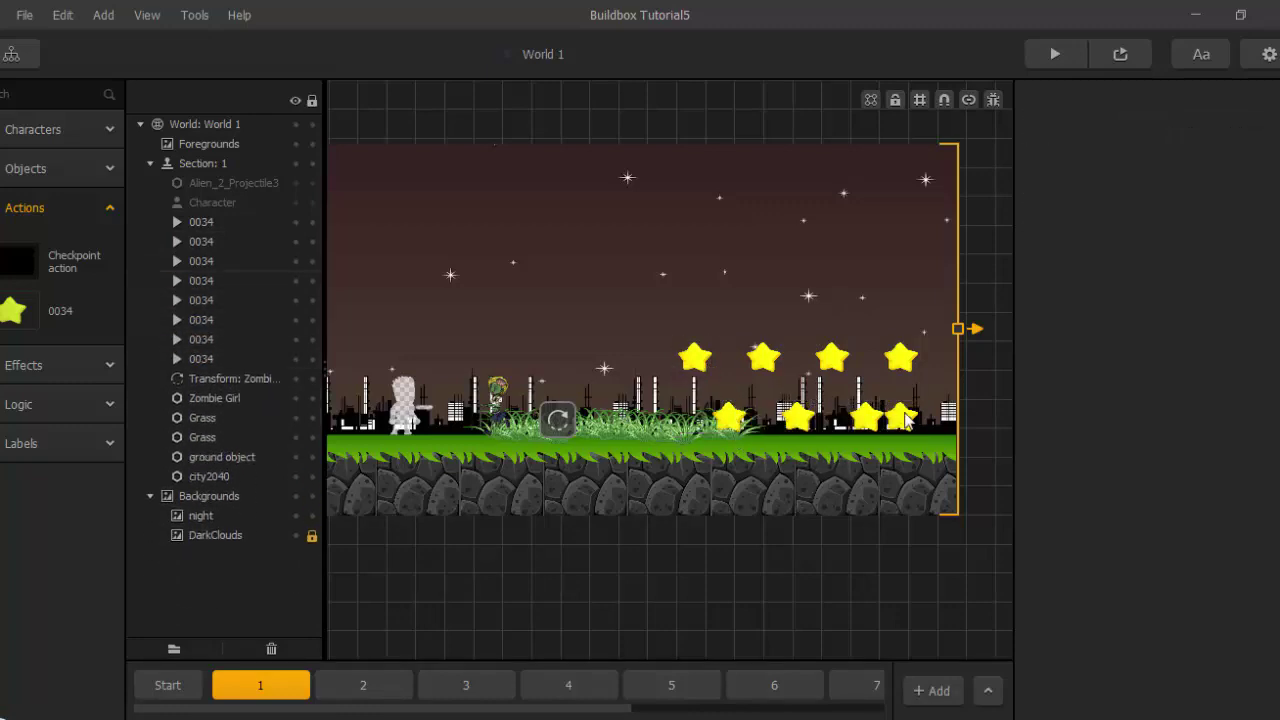
pyautogui.click(901, 419)
pyautogui.press('Delete')
pyautogui.scroll(-3, 582, 306)
pyautogui.scroll(1, 582, 306)
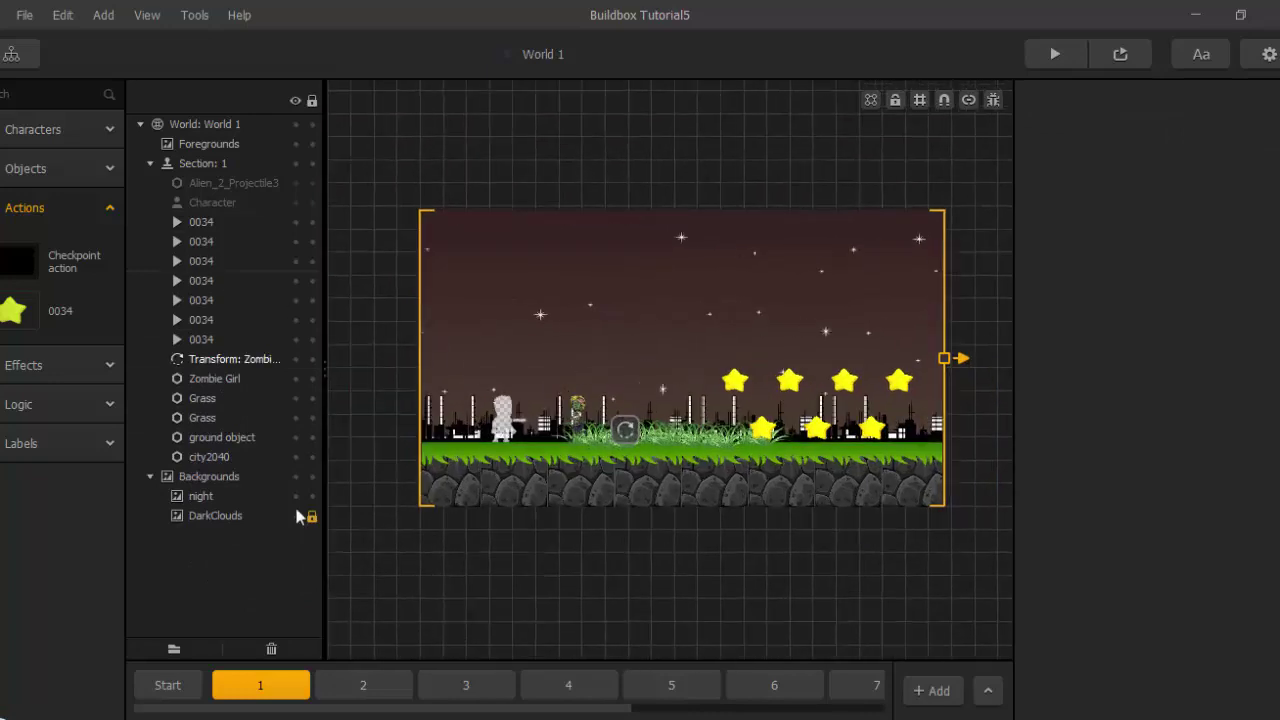
# Open the World UI screen from the Game Mind Map.
pyautogui.click(4, 61)
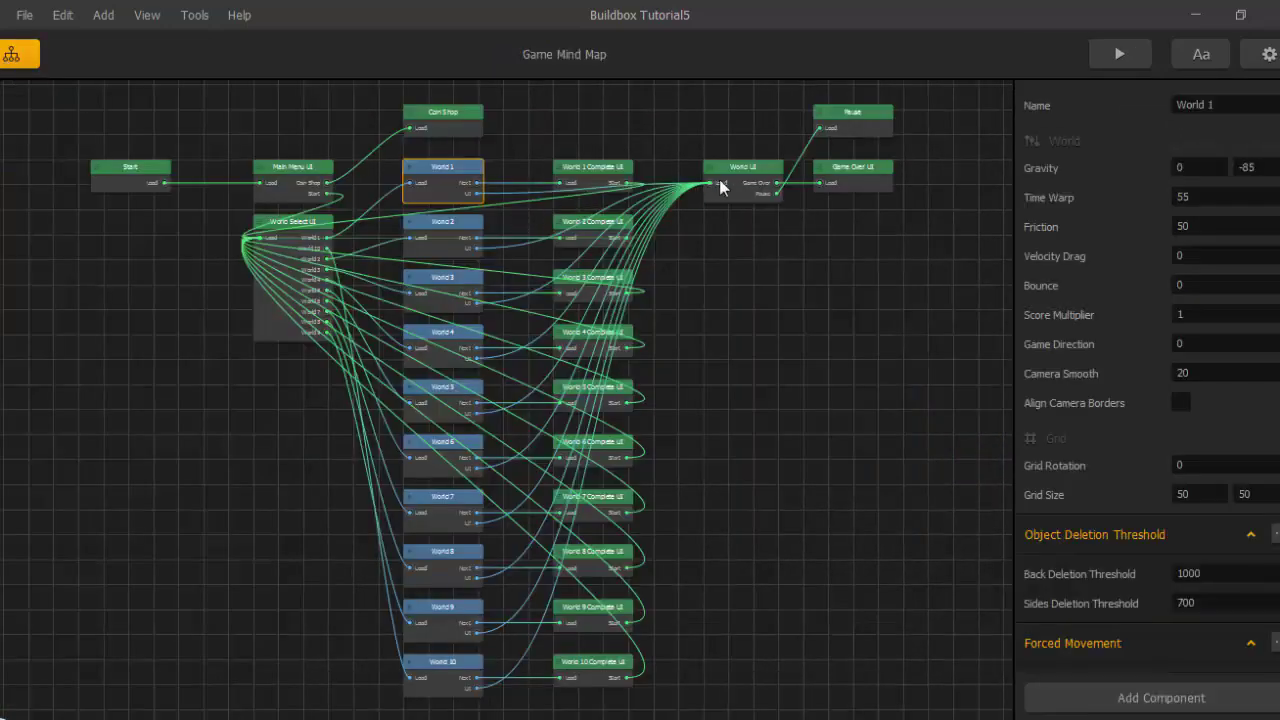
pyautogui.doubleClick(733, 180)
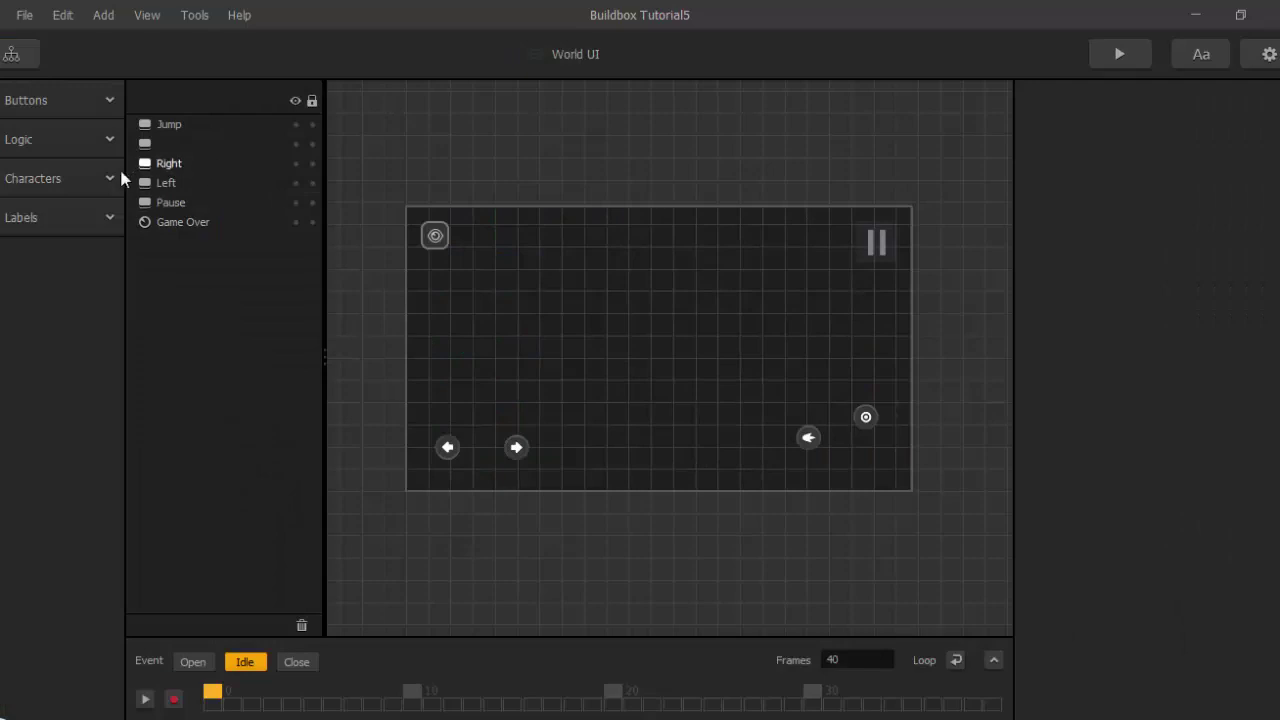
# Place a Default Font label in the World UI scene, just right of the icon in the scene's upper-left corner.
pyautogui.click(87, 185)
pyautogui.click(87, 188)
pyautogui.click(86, 215)
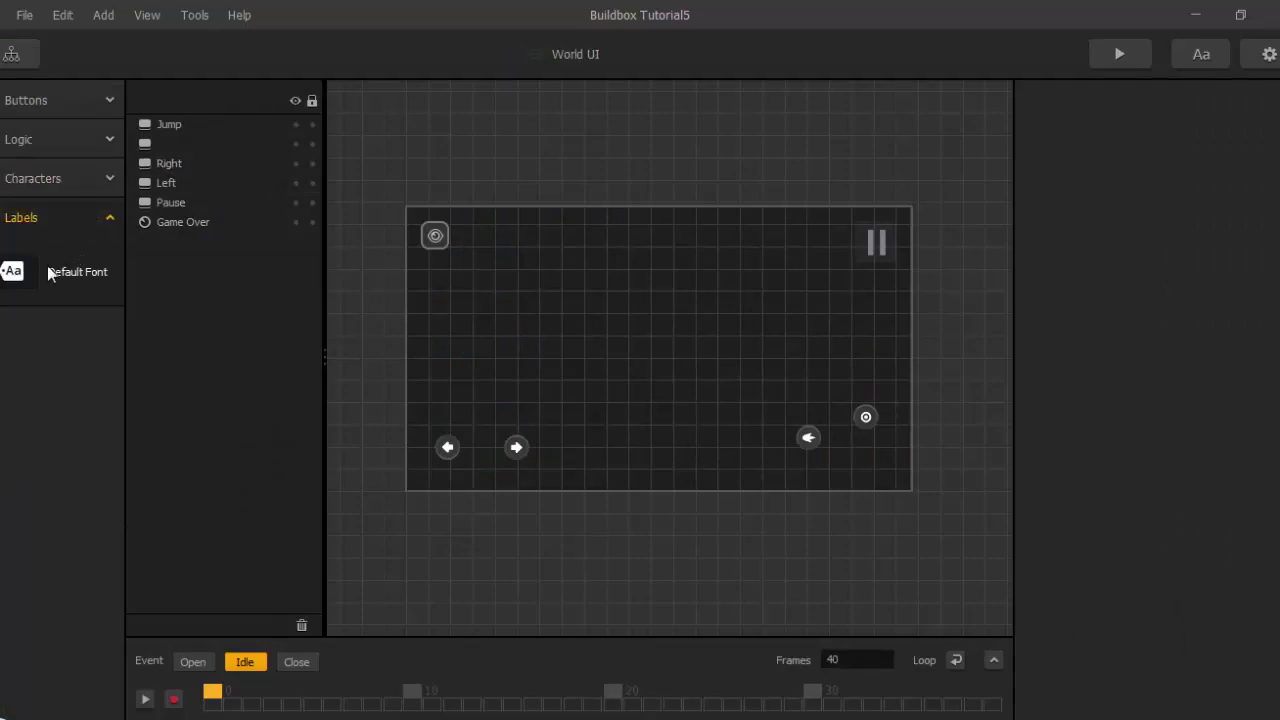
pyautogui.moveTo(20, 275); pyautogui.dragTo(478, 237)
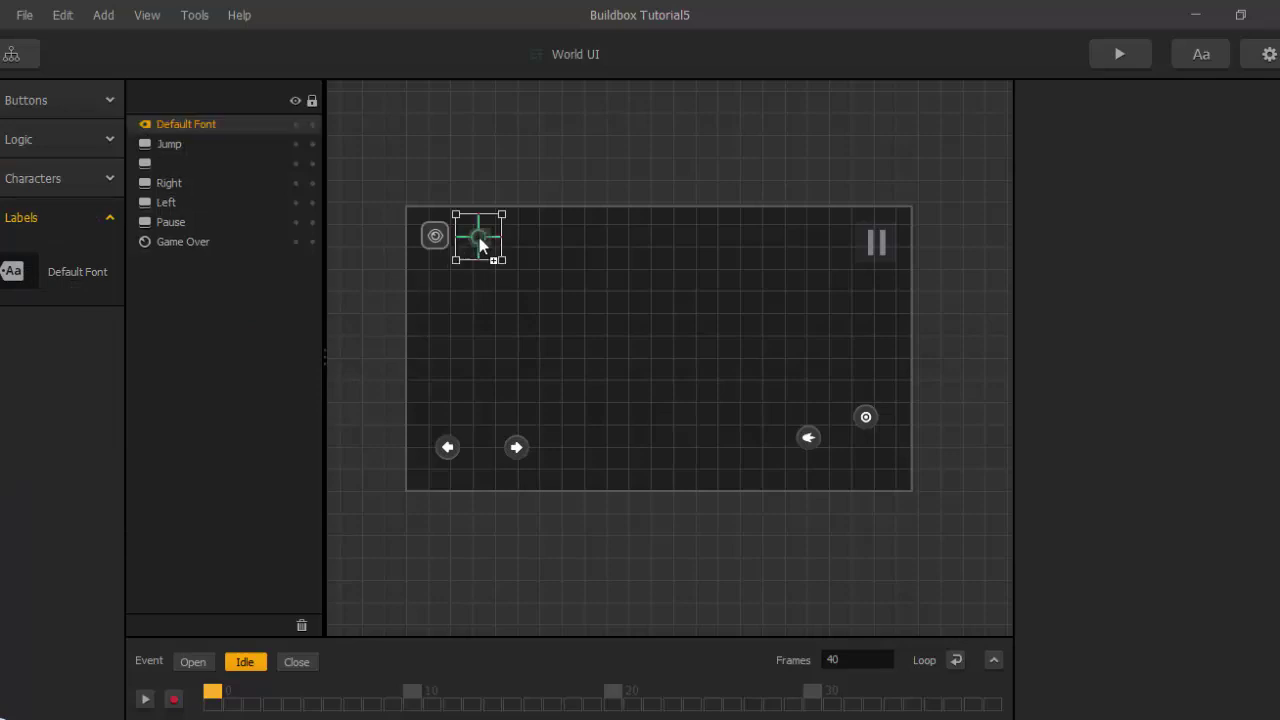
# Set the label's function to Score, with score type Coins and amount Current.
pyautogui.click(1194, 318)
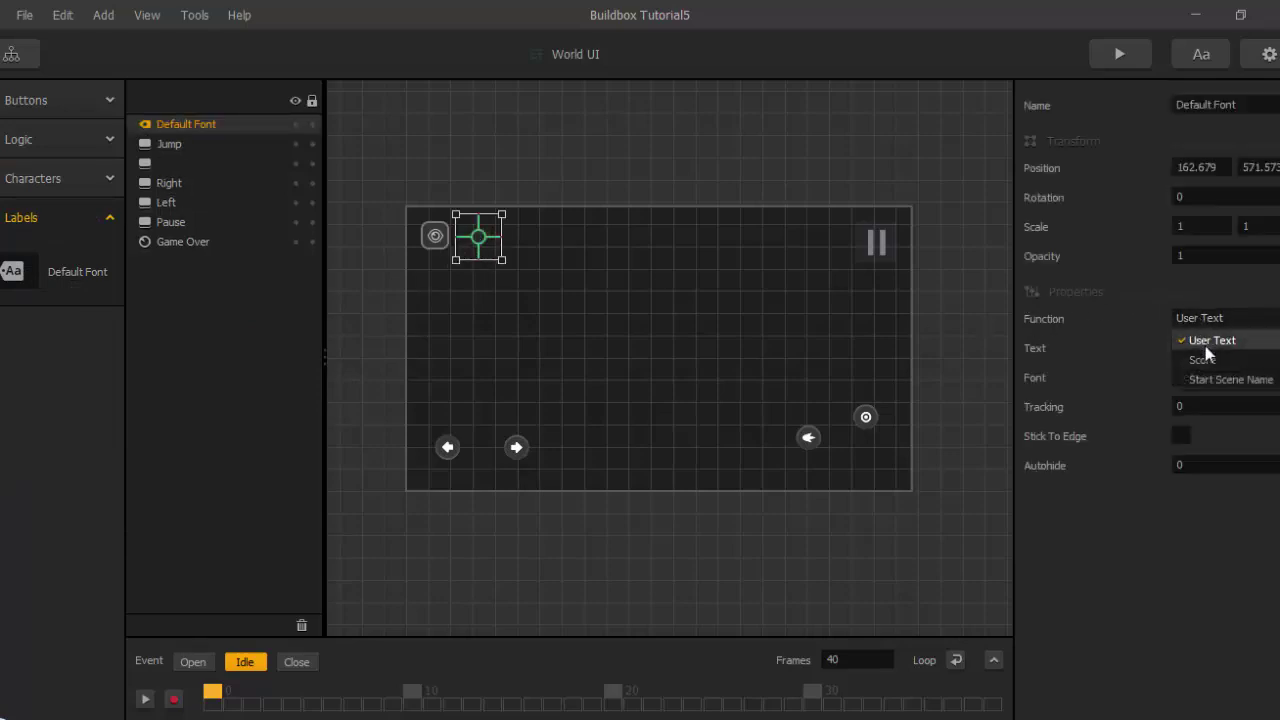
pyautogui.click(1203, 360)
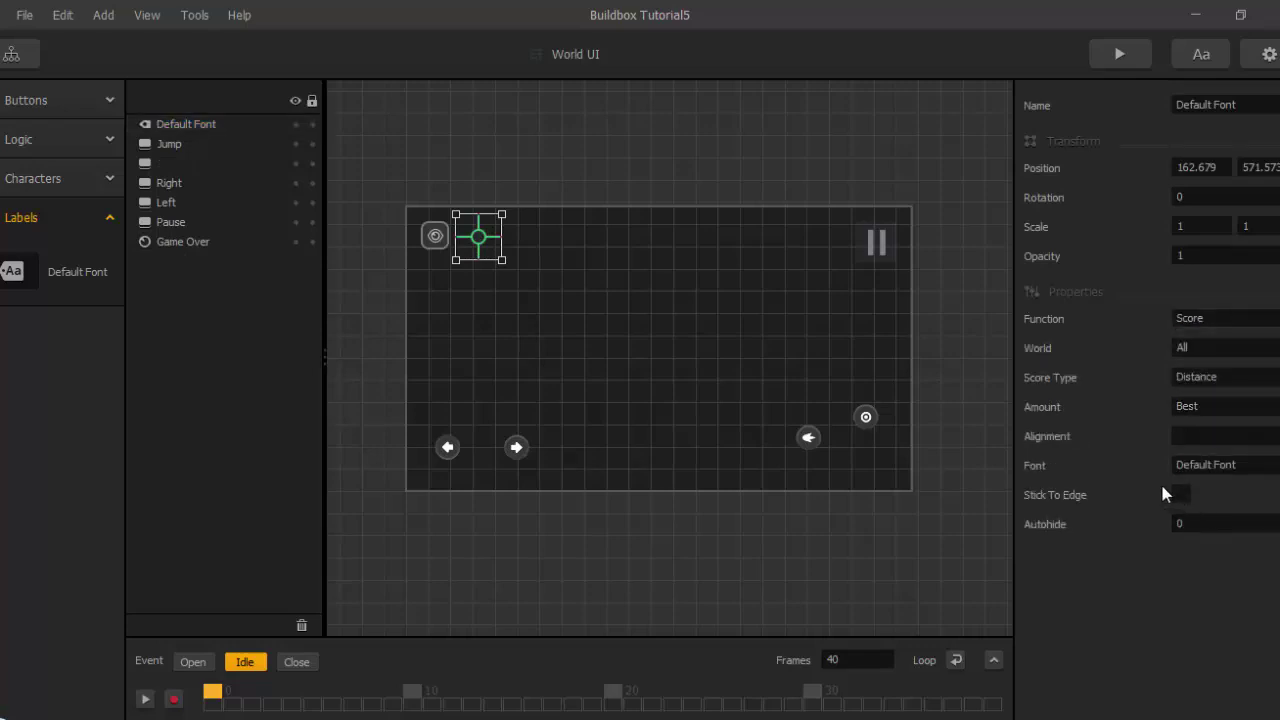
pyautogui.click(1204, 386)
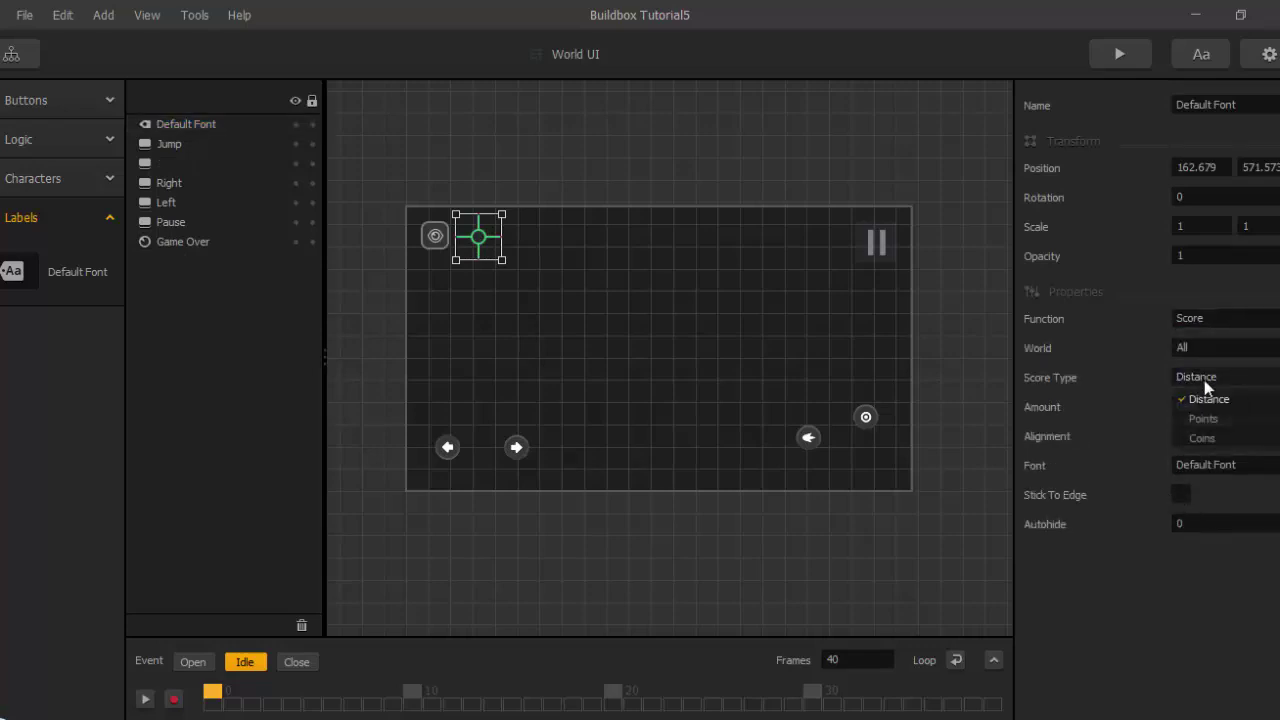
pyautogui.click(1203, 438)
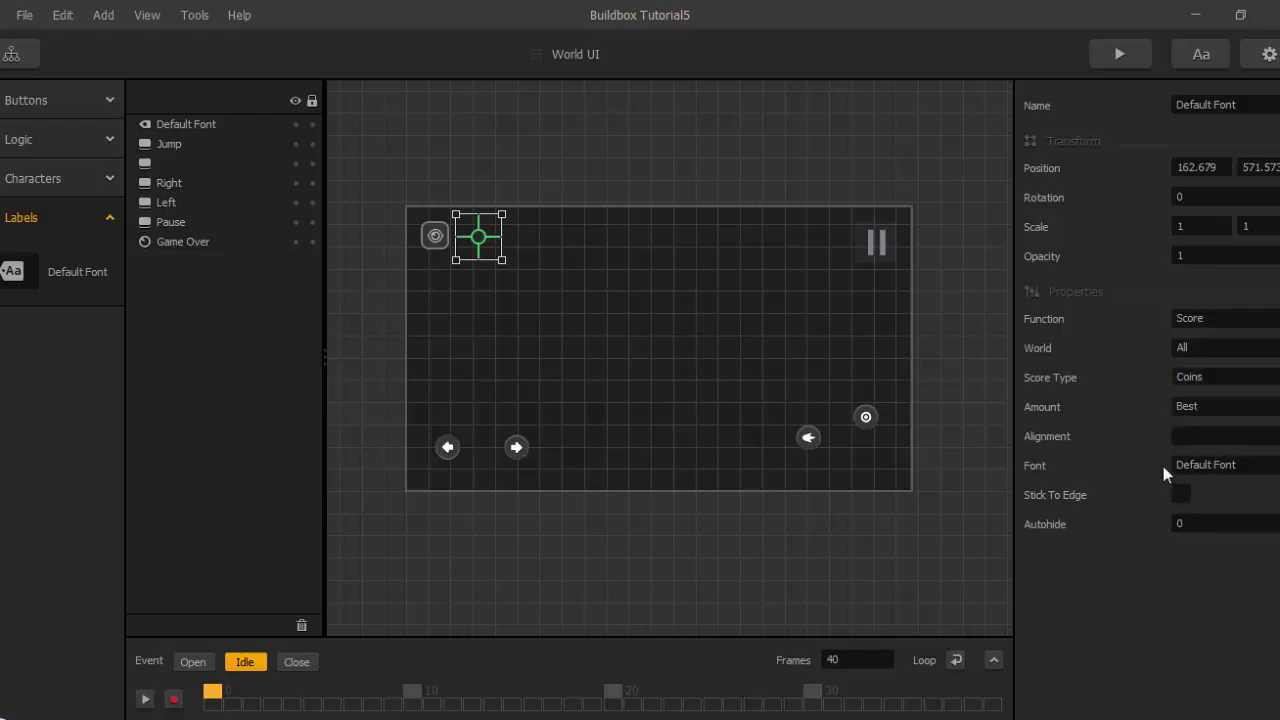
pyautogui.click(1199, 409)
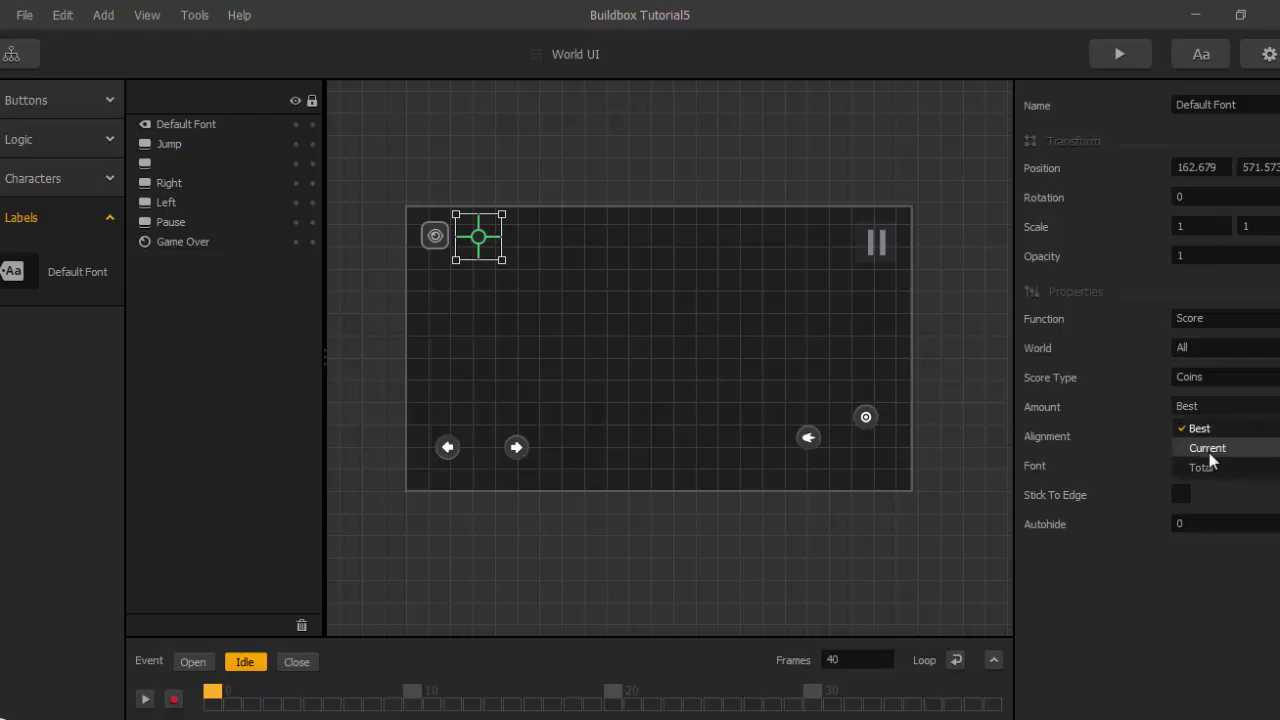
pyautogui.click(1207, 448)
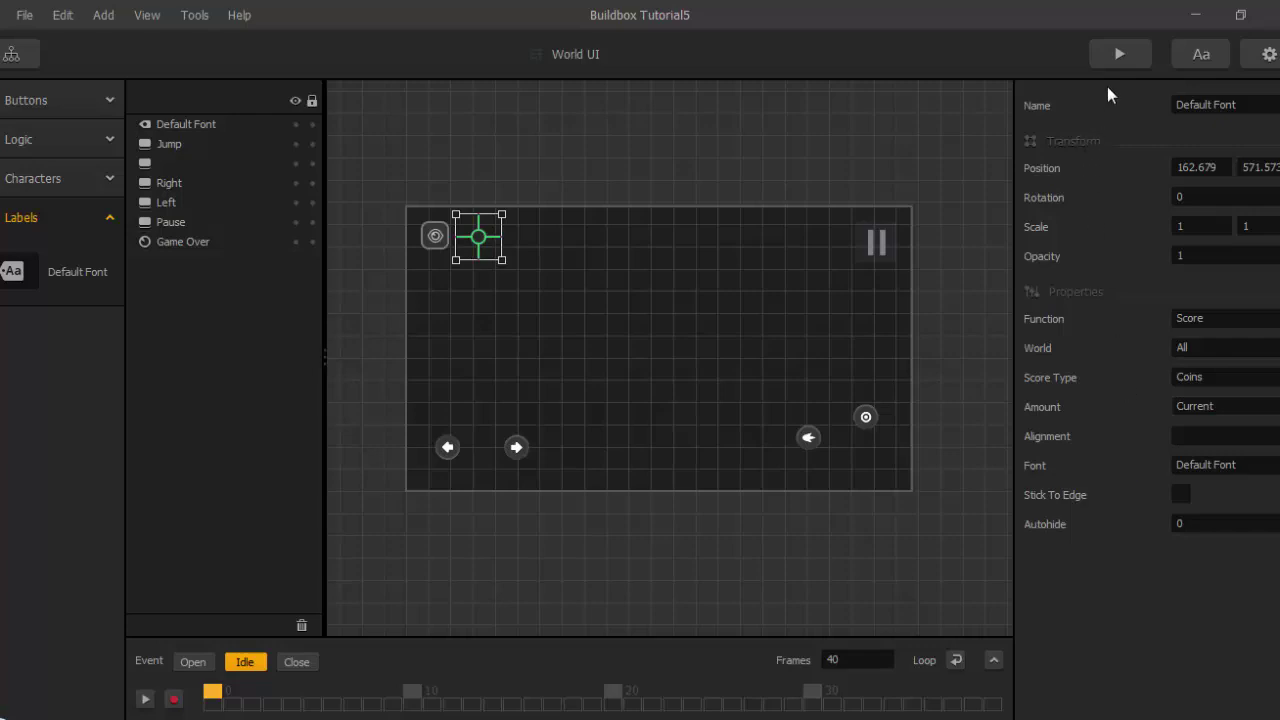
# Preview the game, jumping past the zombies to collect the star coins and check the coin counter.
pyautogui.click(1119, 60)
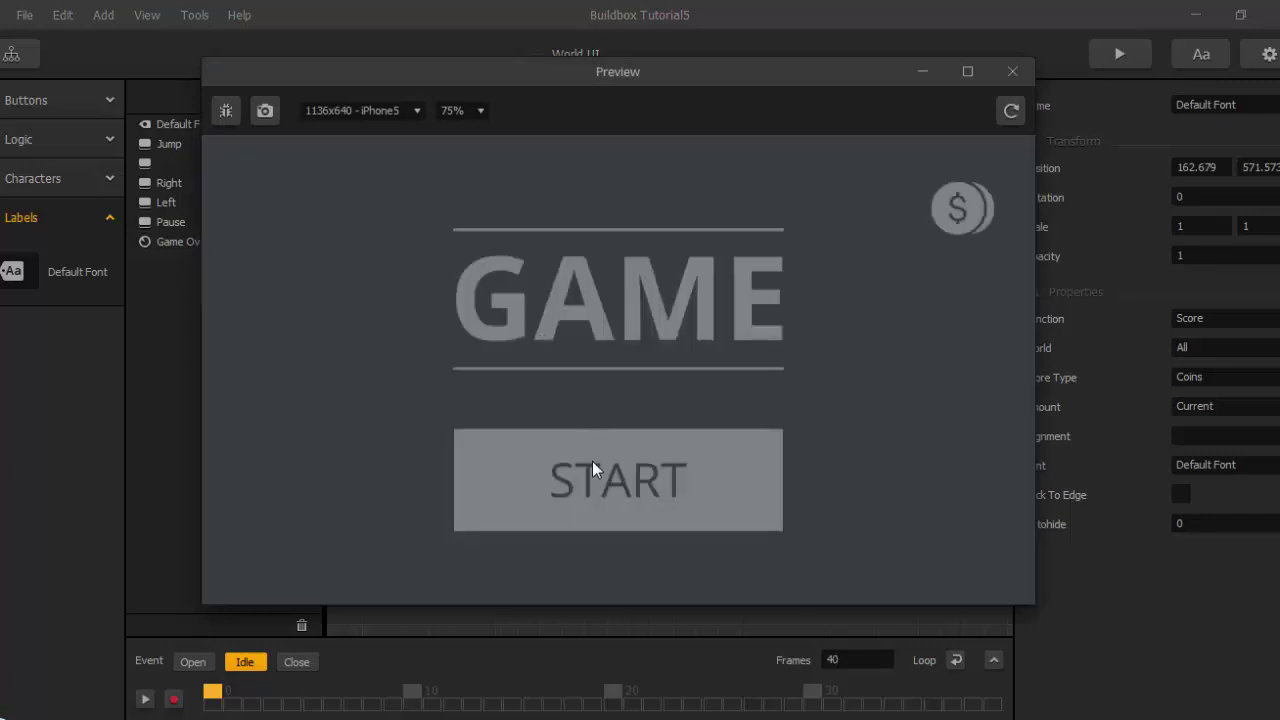
pyautogui.click(592, 463)
pyautogui.click(454, 345)
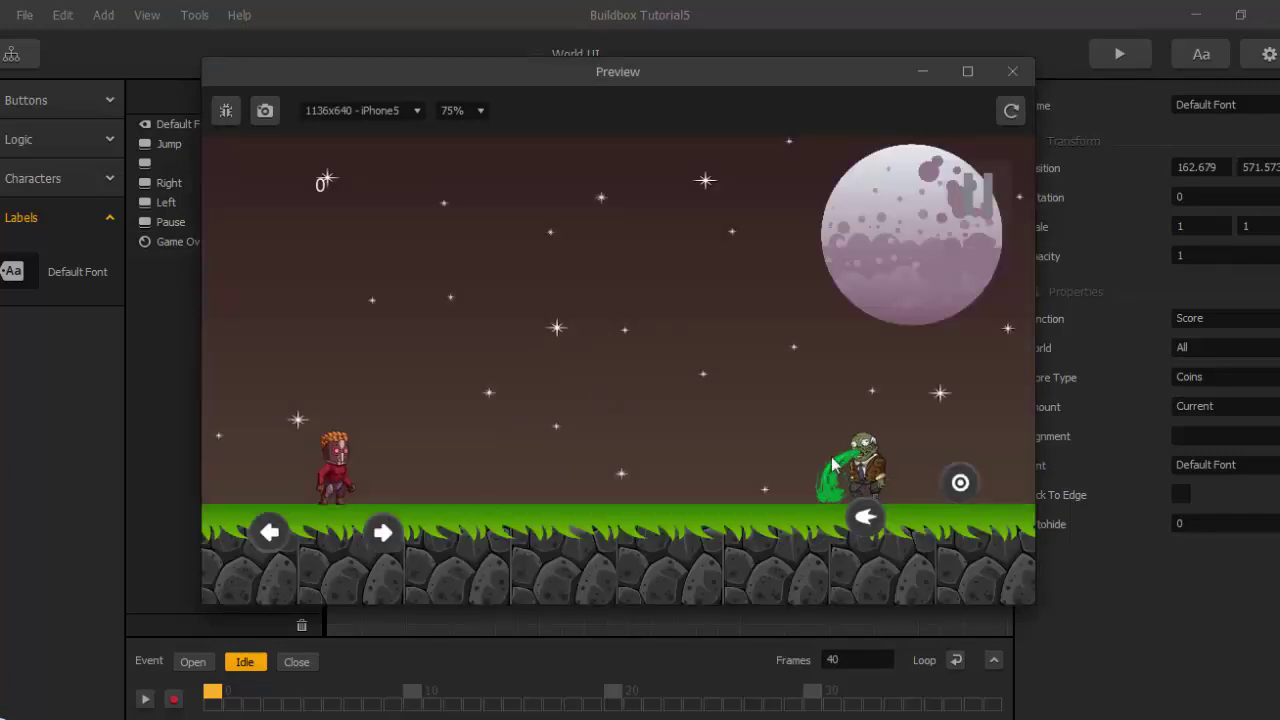
pyautogui.click(972, 486)
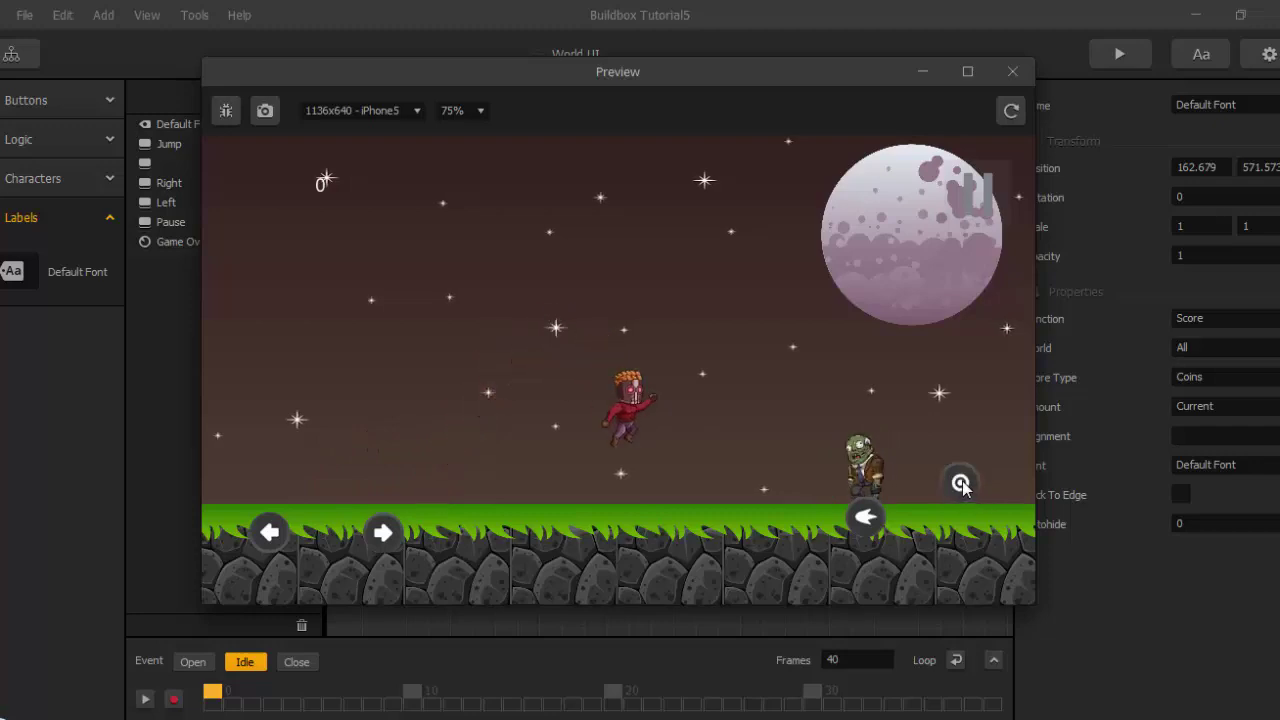
pyautogui.click(963, 481)
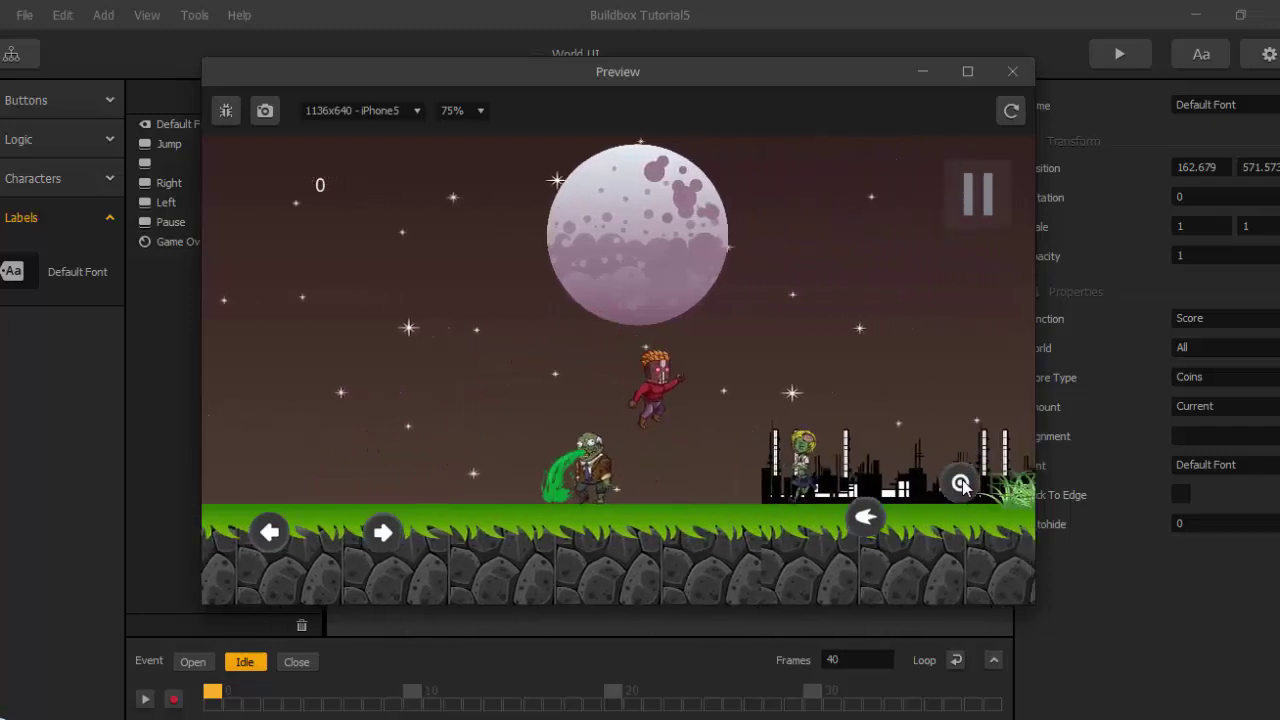
pyautogui.click(962, 485)
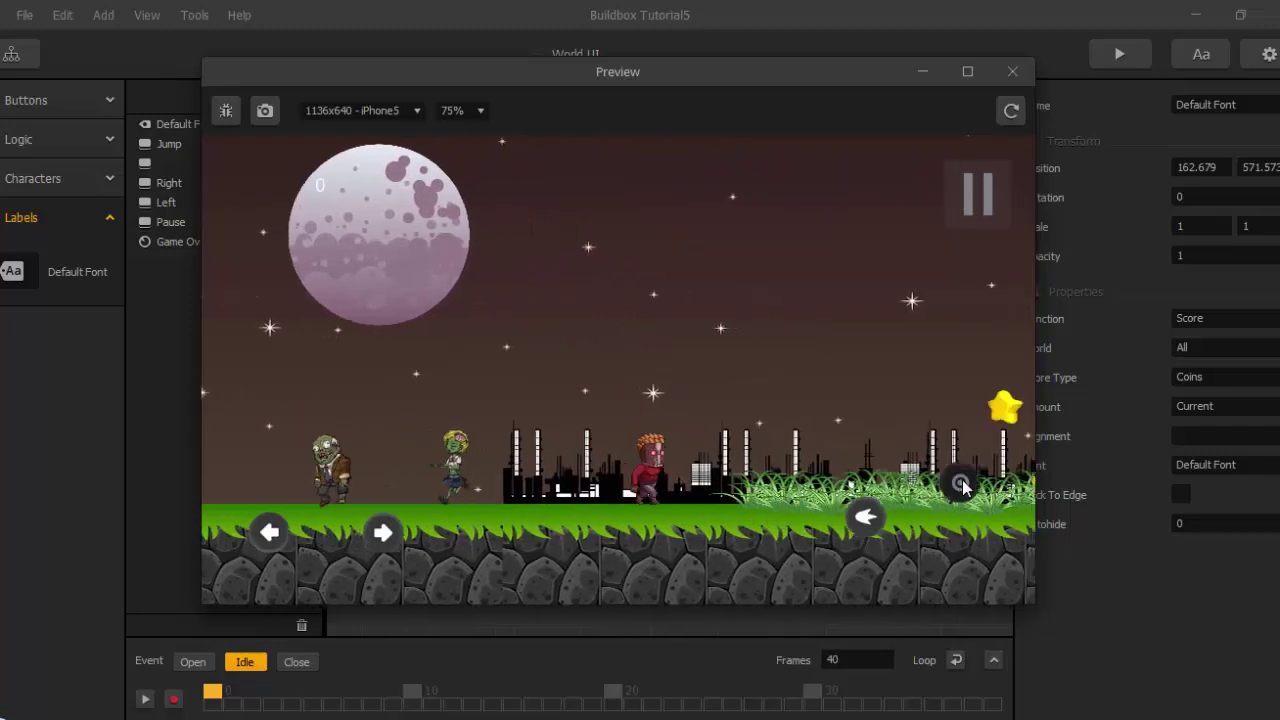
pyautogui.click(961, 485)
pyautogui.click(960, 484)
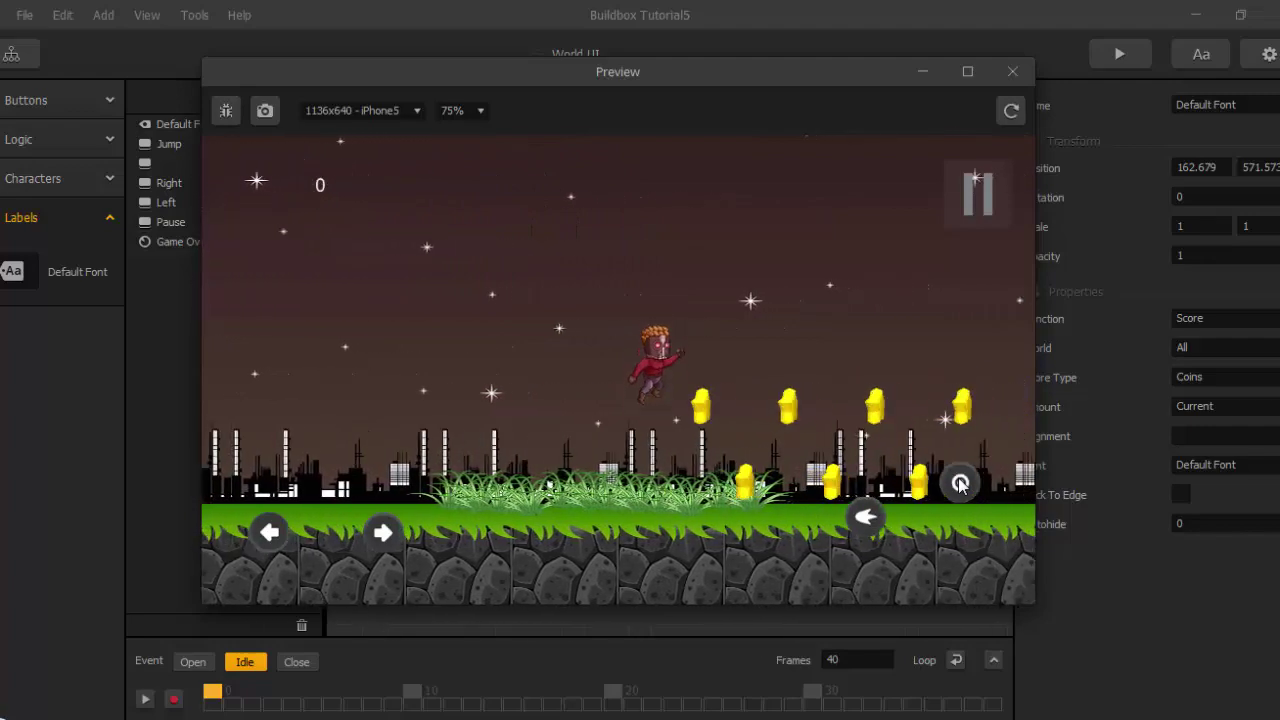
pyautogui.click(960, 484)
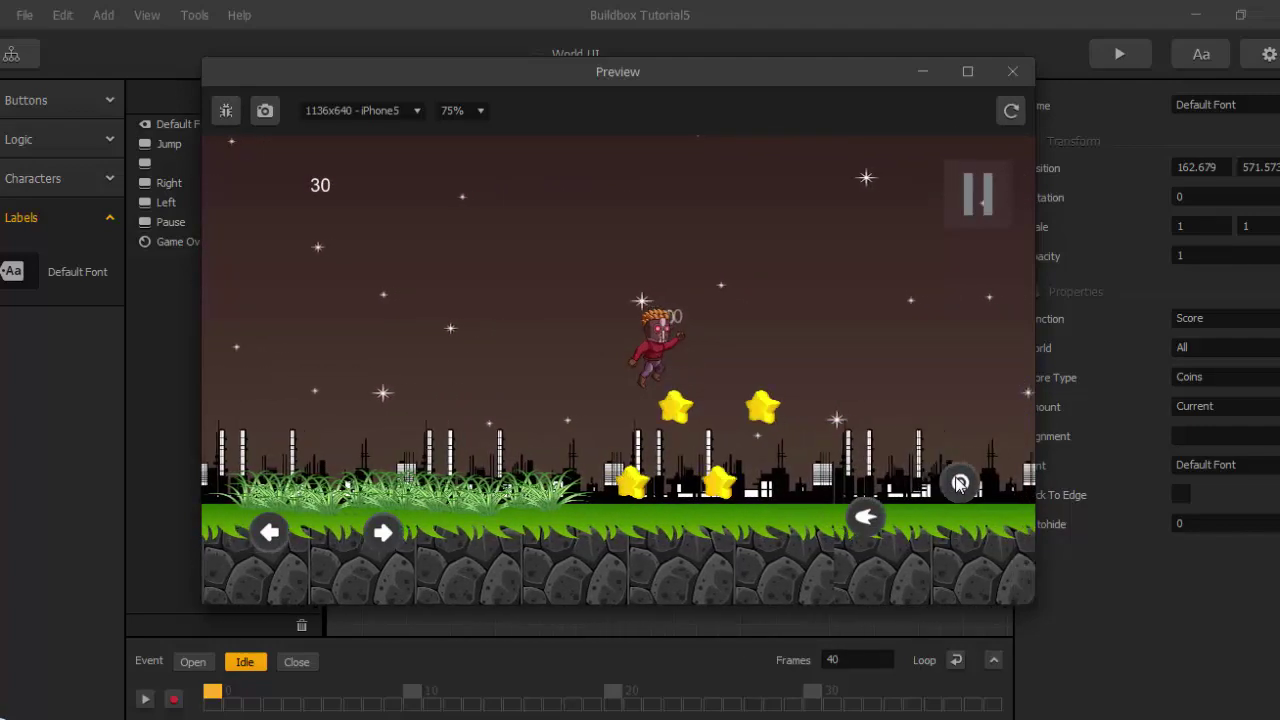
pyautogui.click(959, 484)
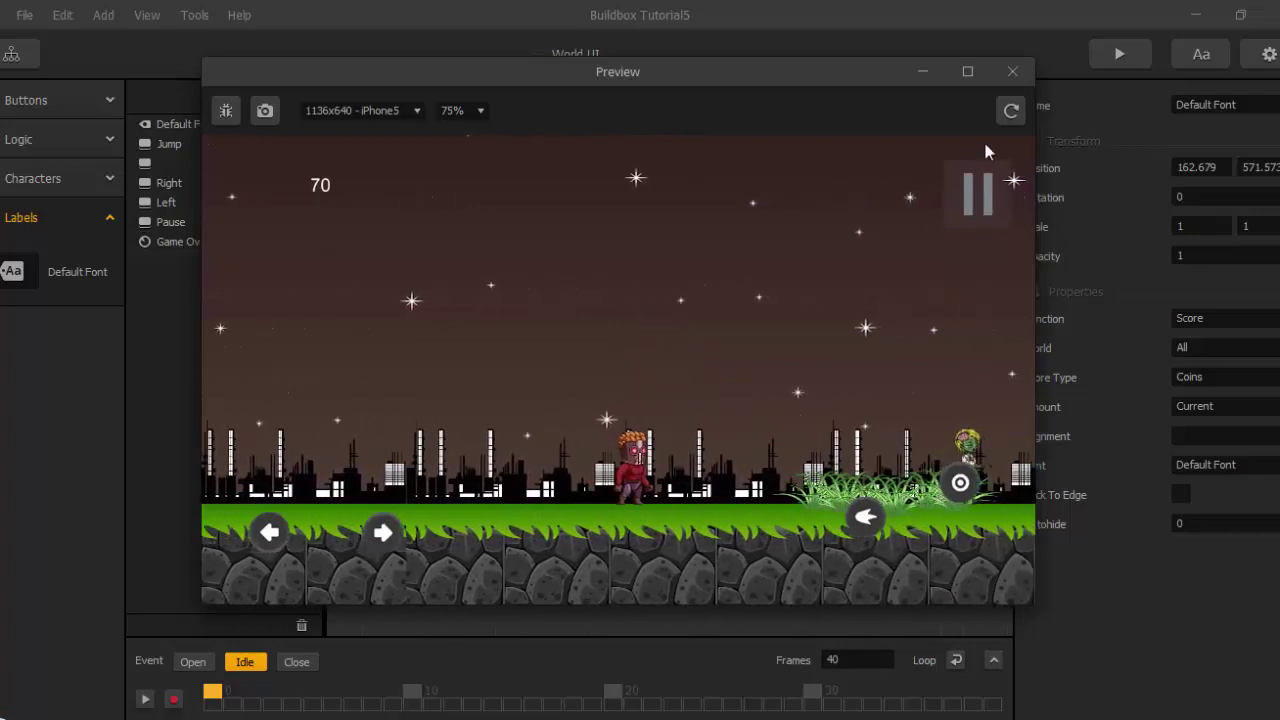
pyautogui.click(1013, 73)
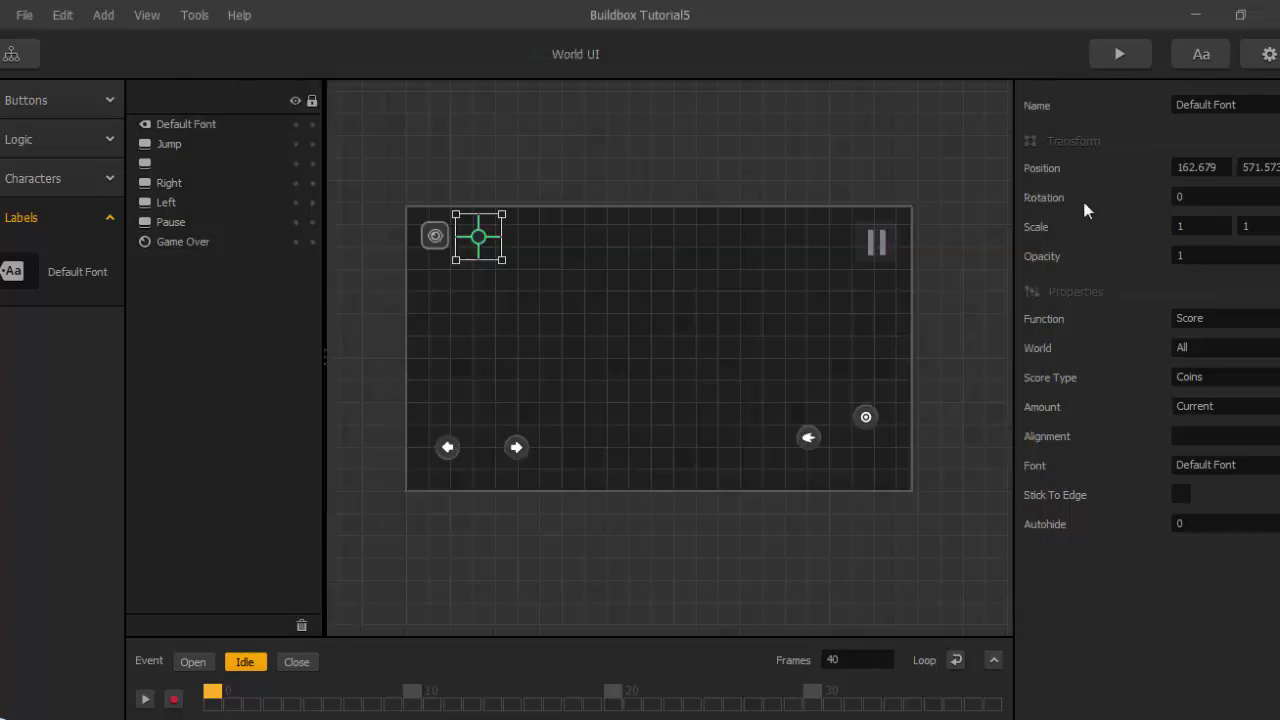
# Add a new font template in the Font Builder and choose Bad Coma as its typeface after comparing several fonts.
pyautogui.click(1203, 56)
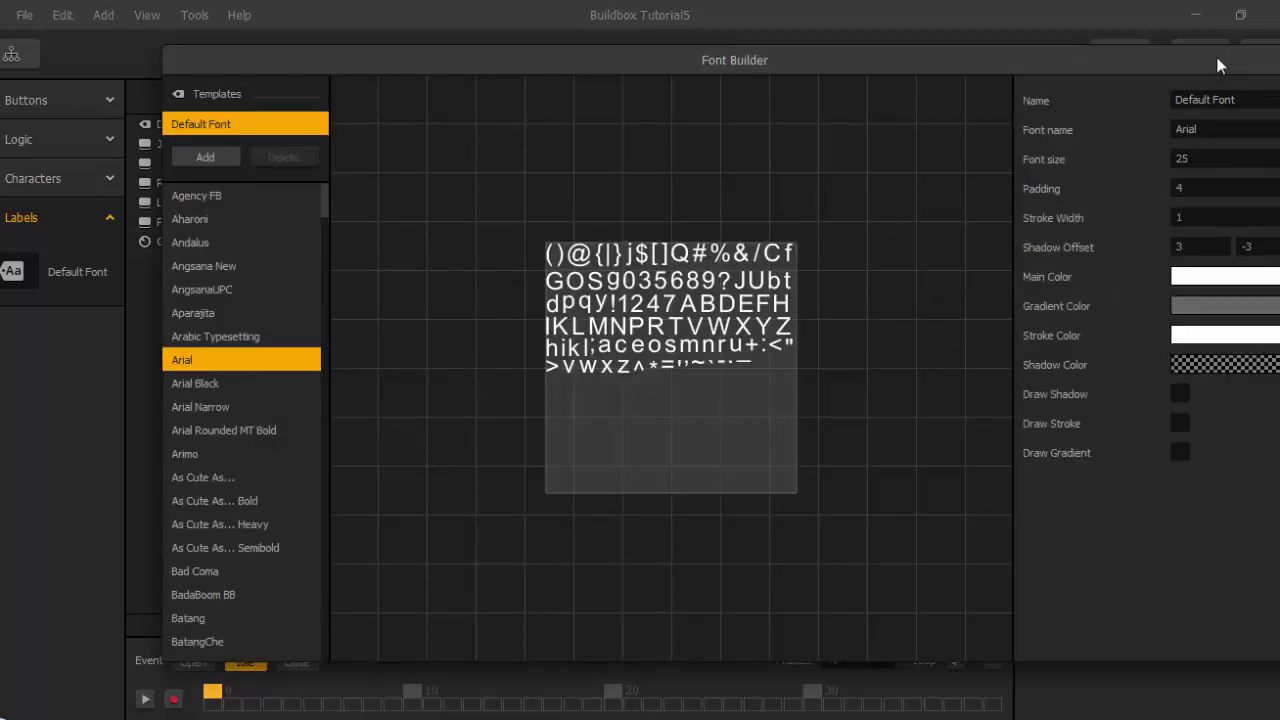
pyautogui.click(224, 158)
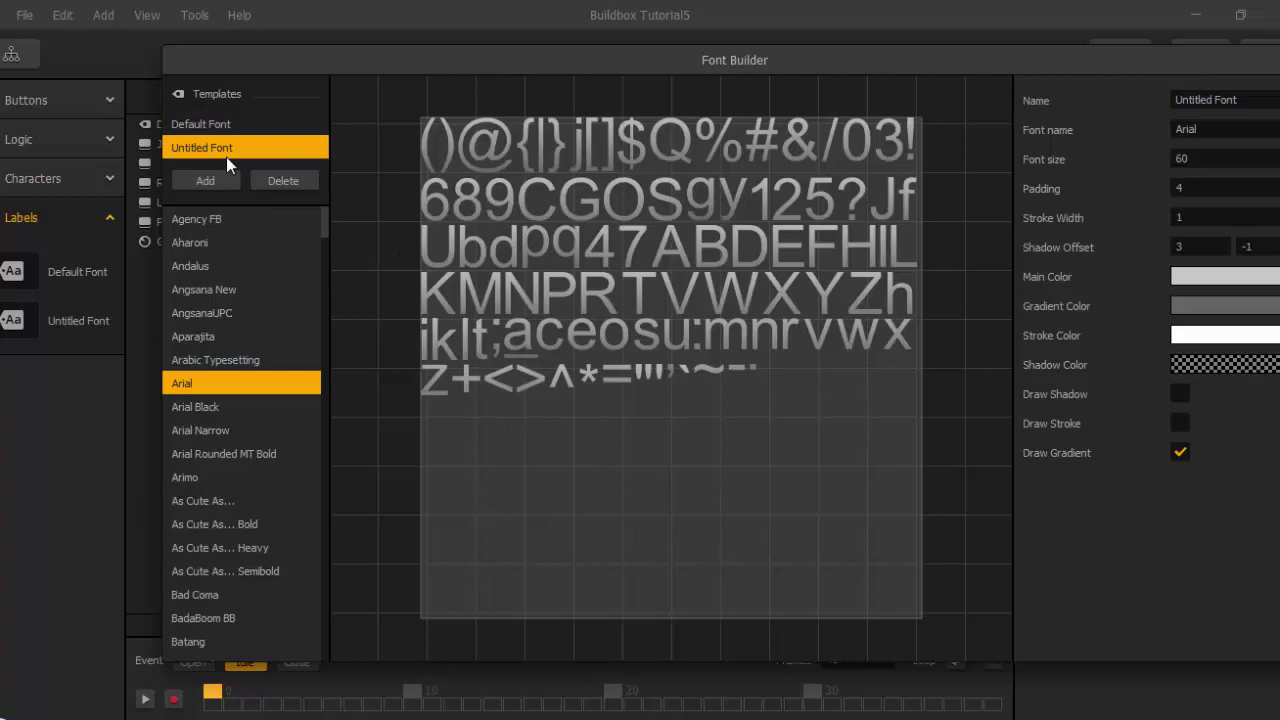
pyautogui.click(204, 413)
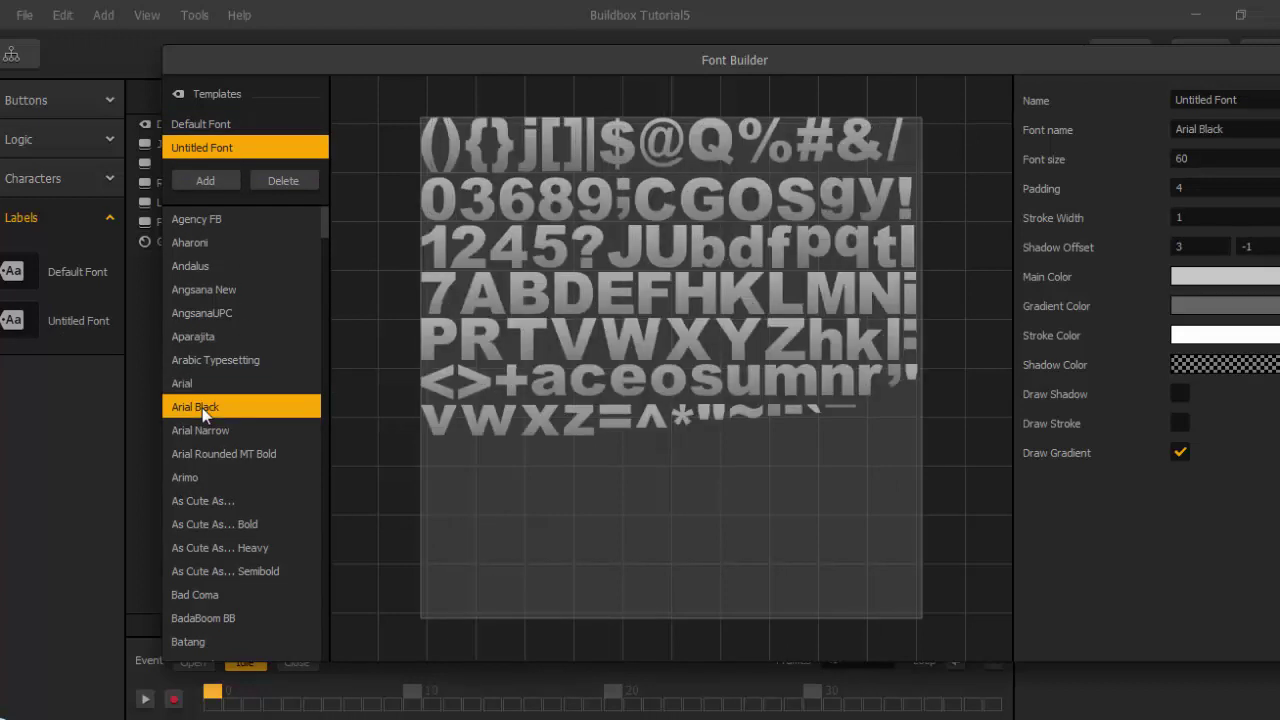
pyautogui.click(196, 502)
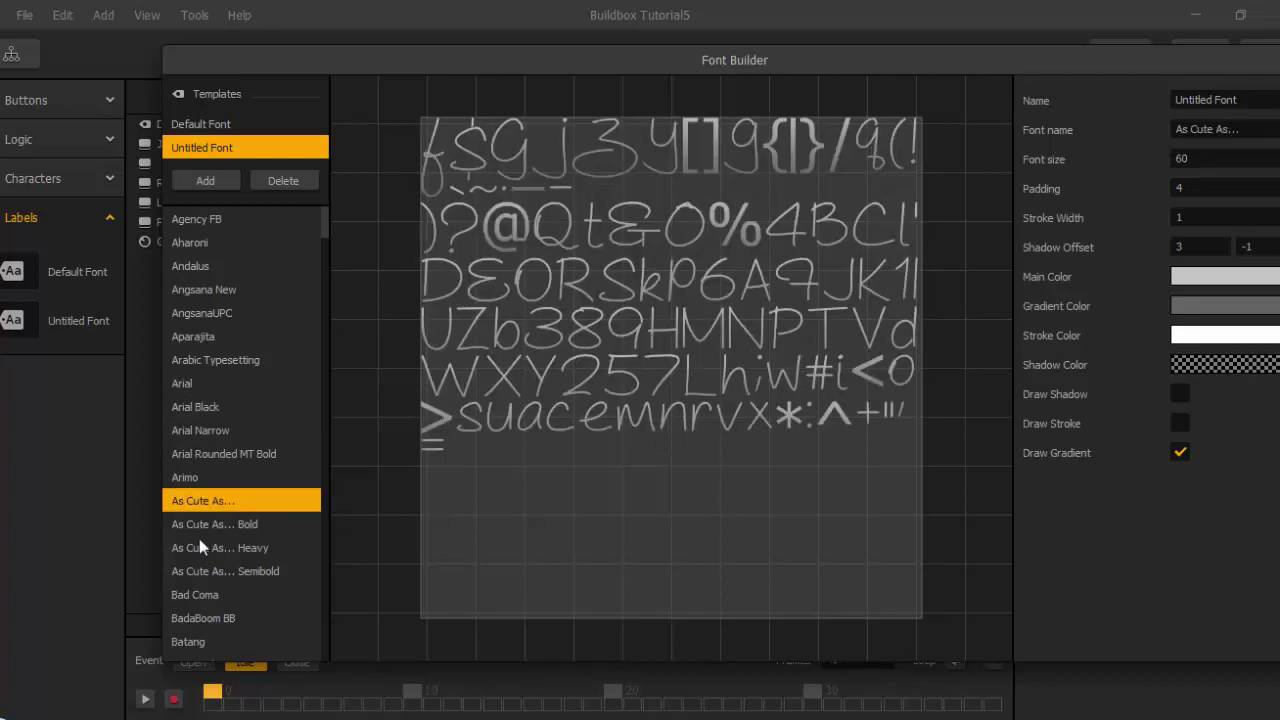
pyautogui.click(199, 545)
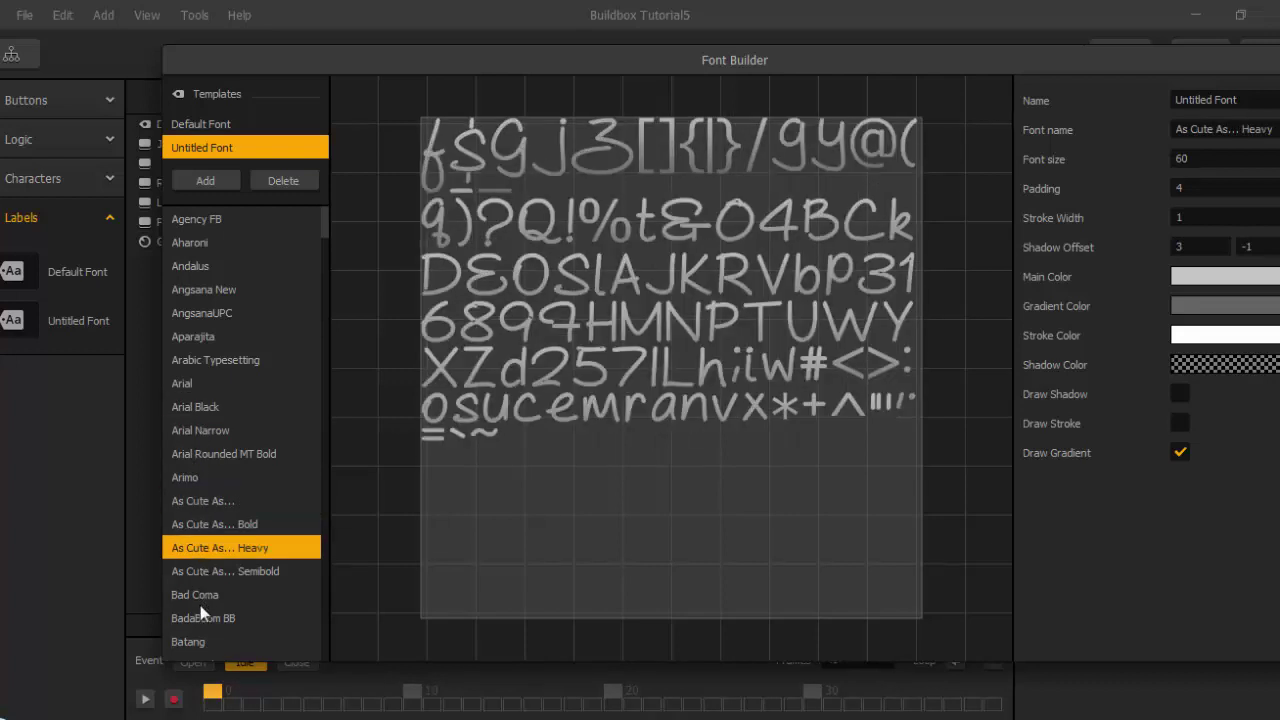
pyautogui.click(200, 597)
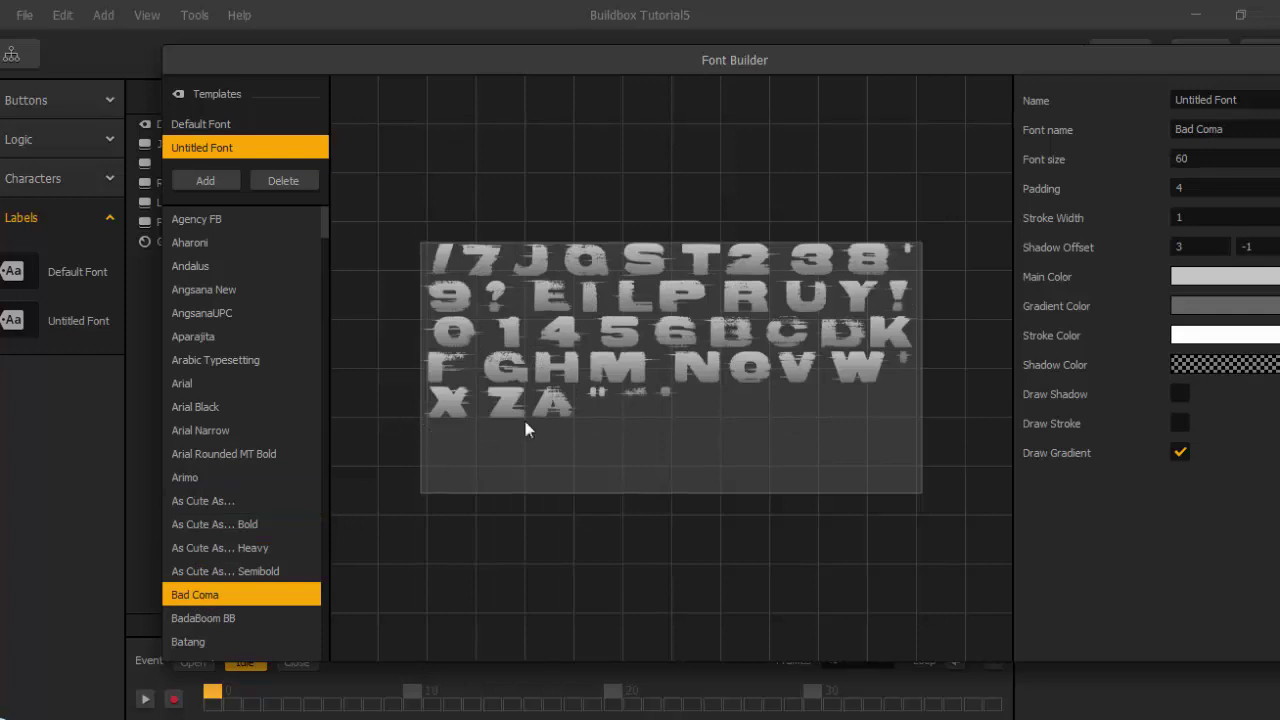
pyautogui.scroll(3, 554, 400)
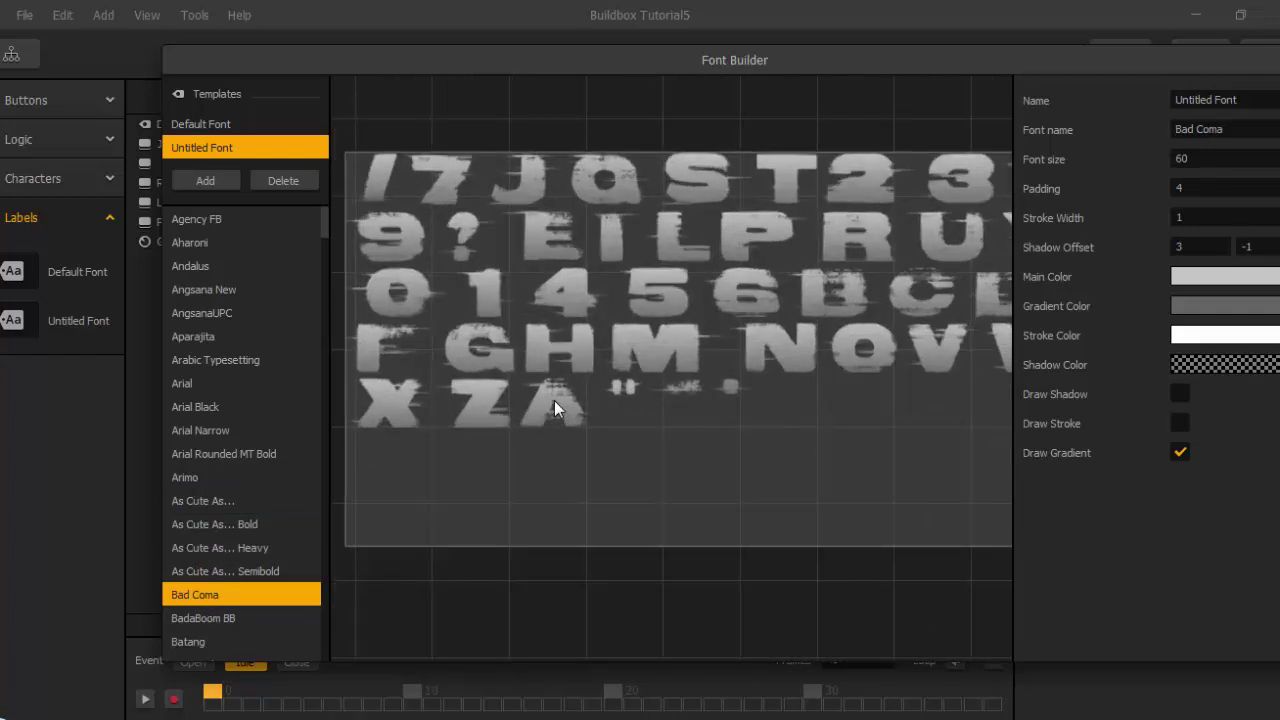
pyautogui.scroll(-2, 554, 400)
pyautogui.scroll(-3, 210, 604)
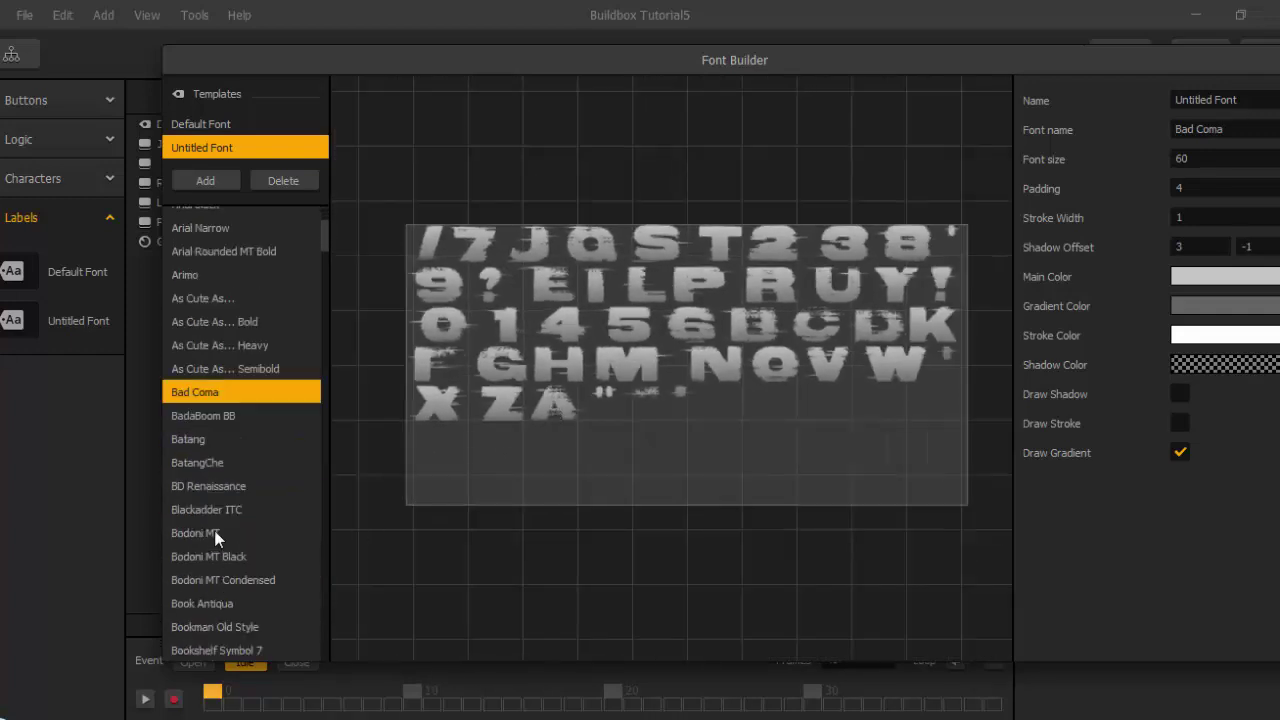
# Set the new font's main color to white.
pyautogui.click(1212, 285)
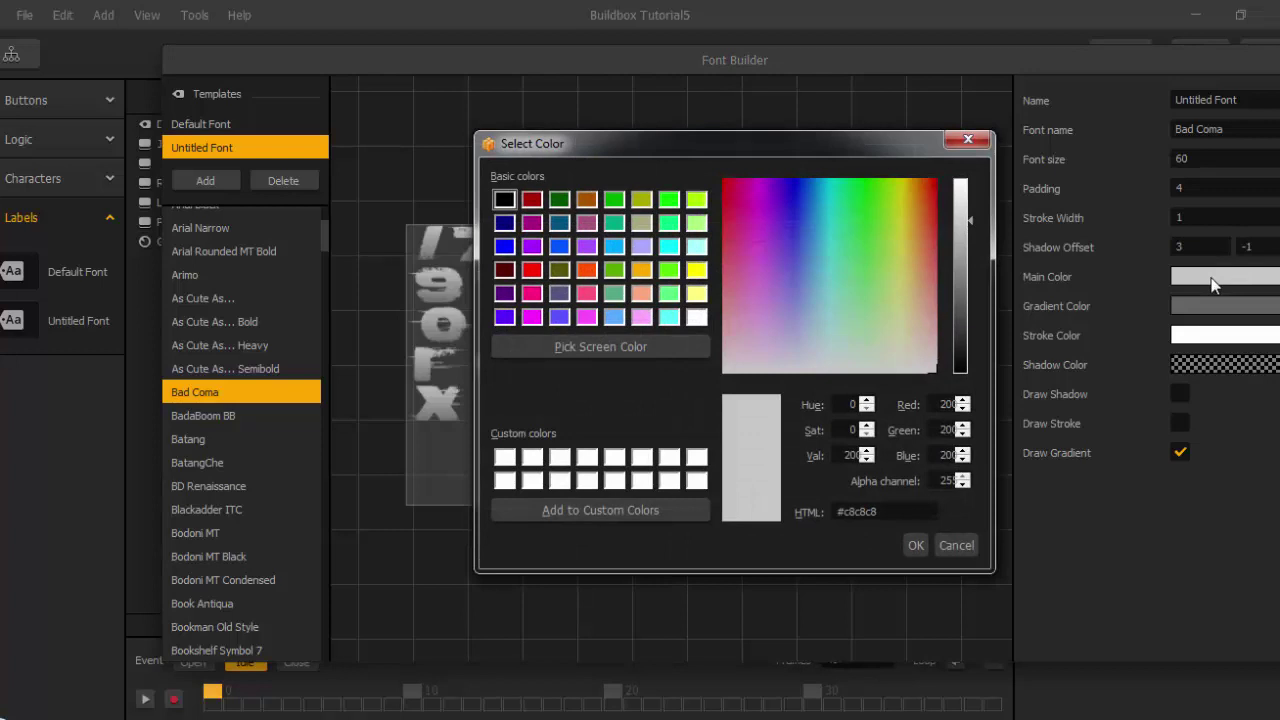
pyautogui.click(501, 465)
pyautogui.click(916, 544)
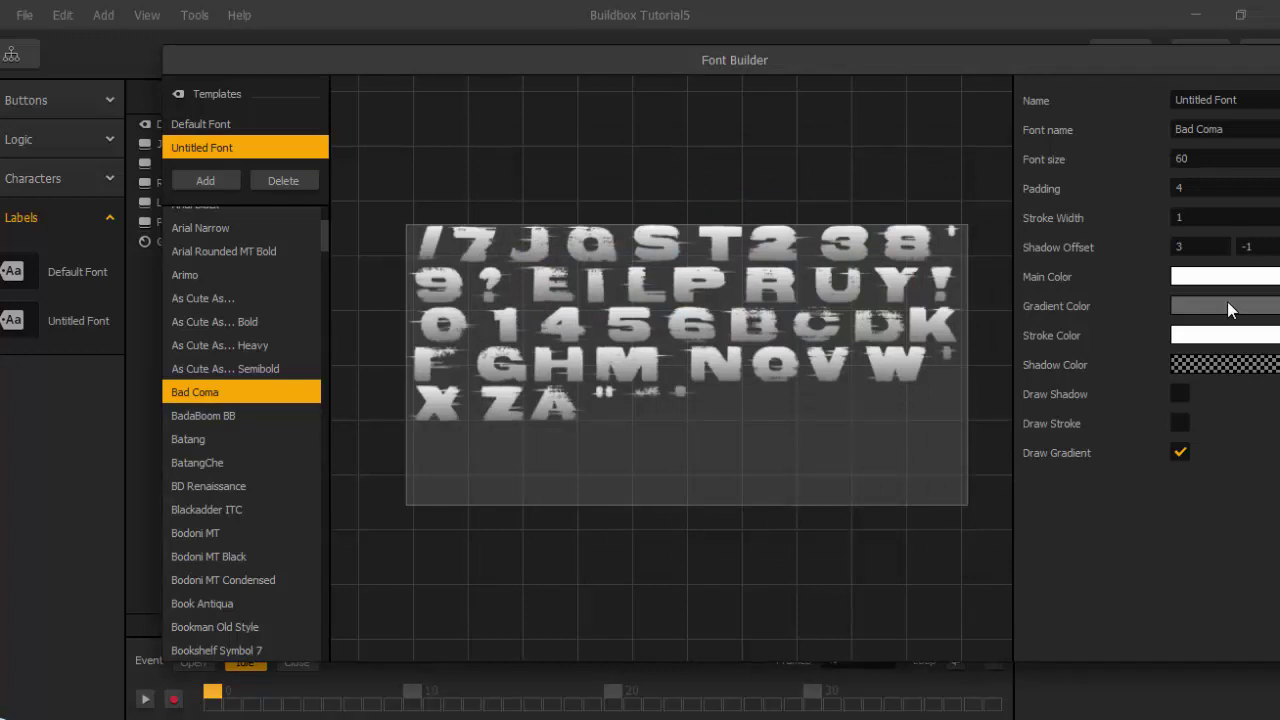
pyautogui.click(1227, 306)
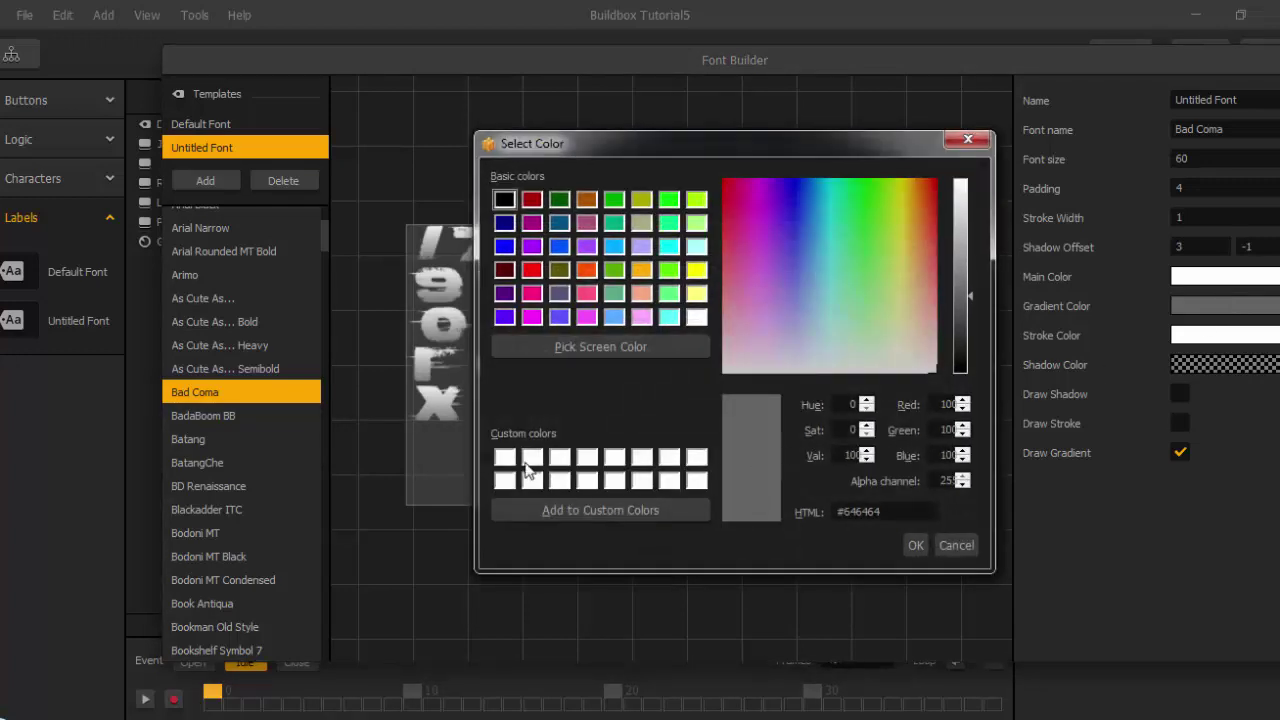
pyautogui.click(912, 545)
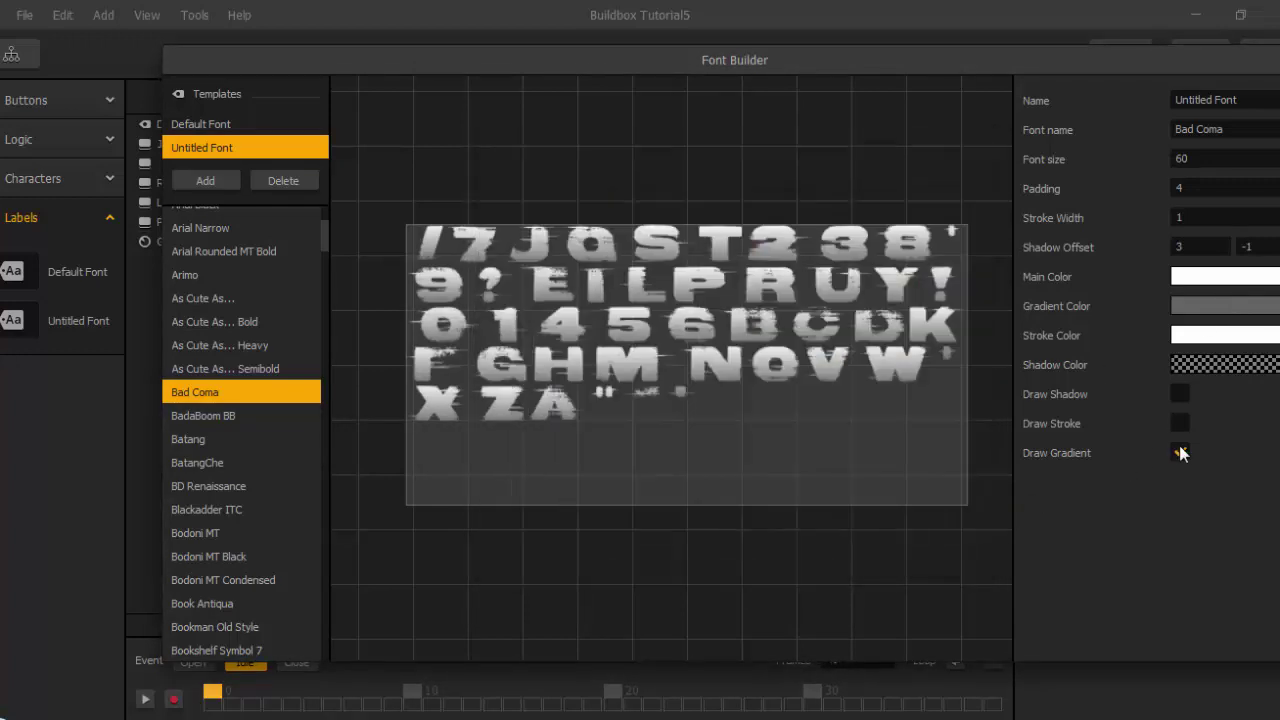
# Disable the new font's gradient and enable its shadow, leaving the stroke off.
pyautogui.click(1180, 452)
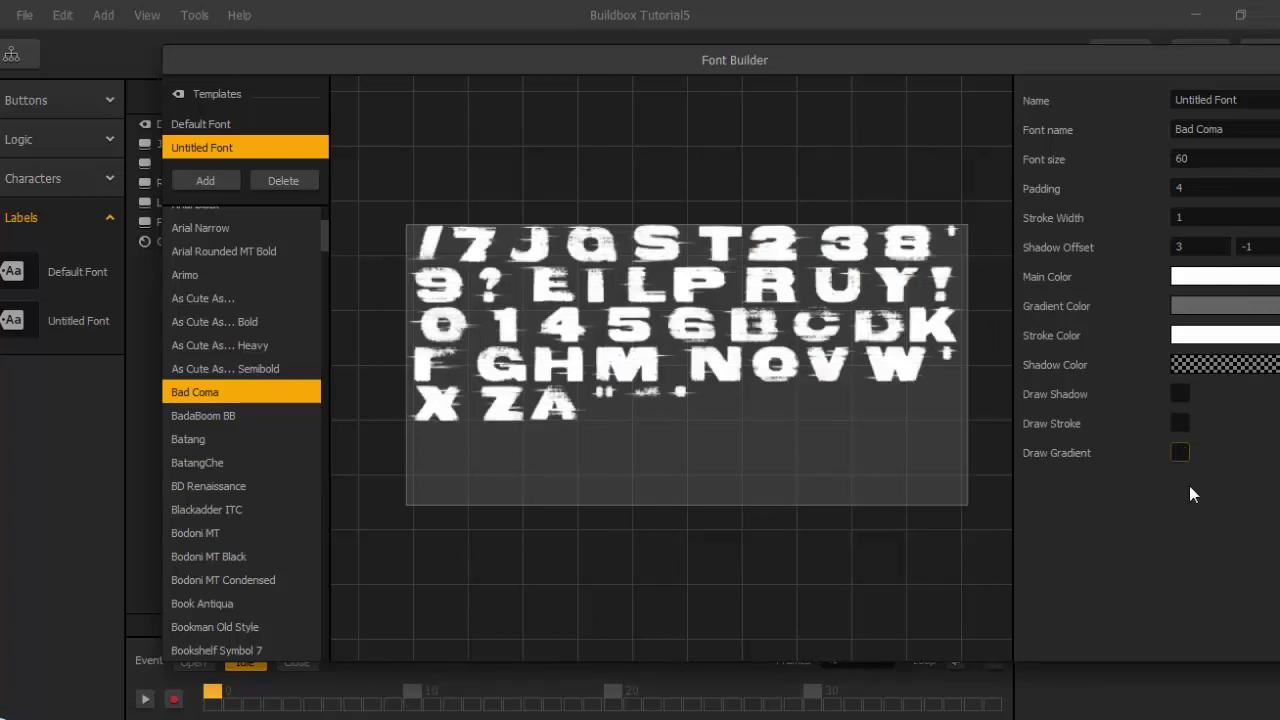
pyautogui.click(1181, 425)
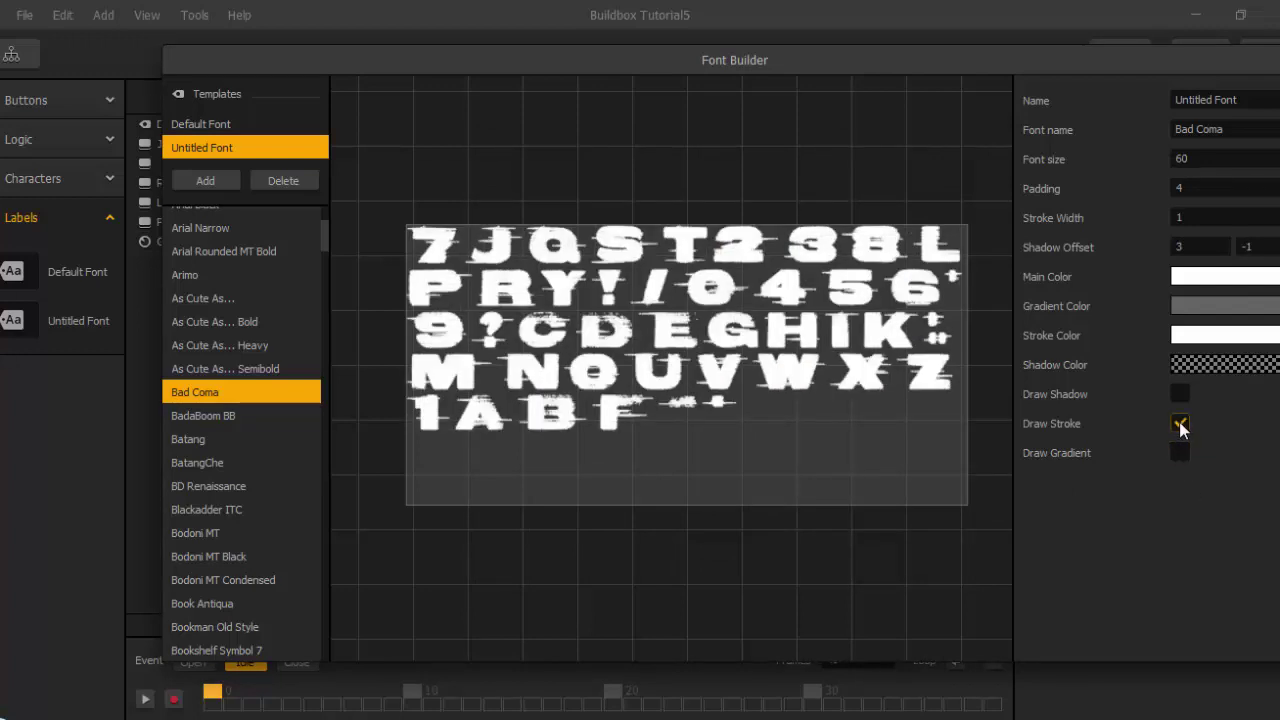
pyautogui.click(1180, 424)
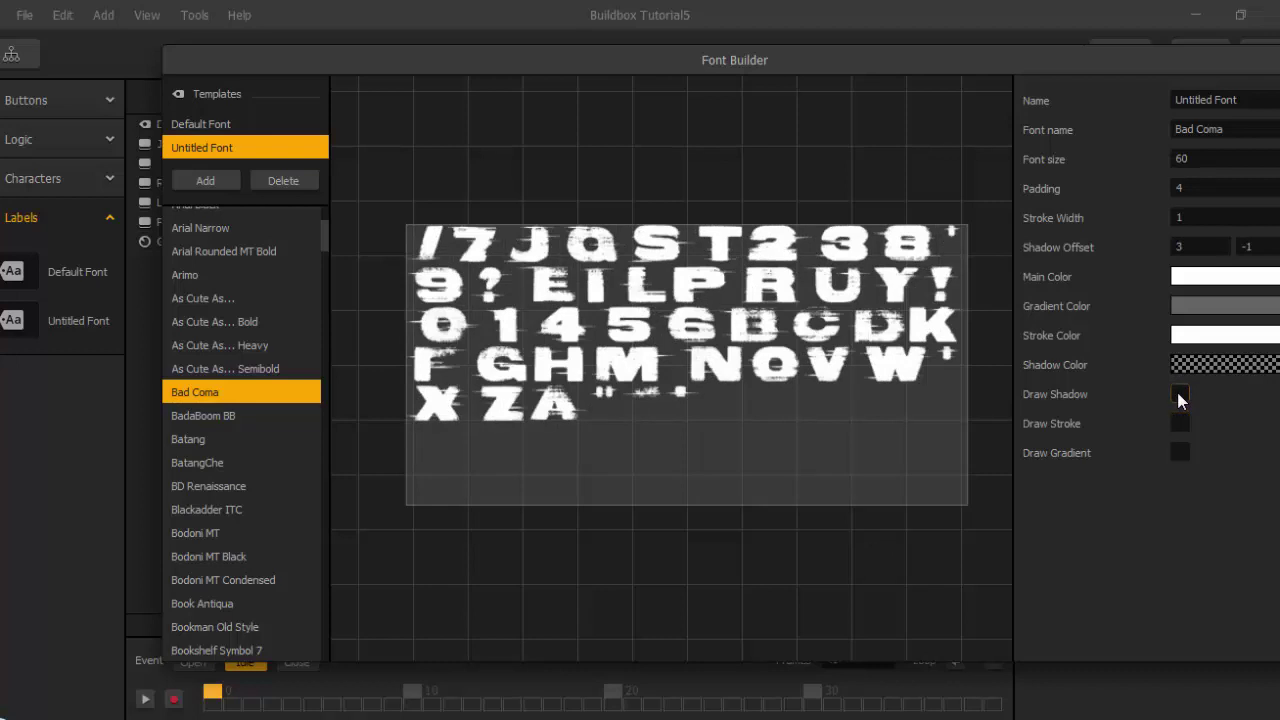
pyautogui.click(1180, 395)
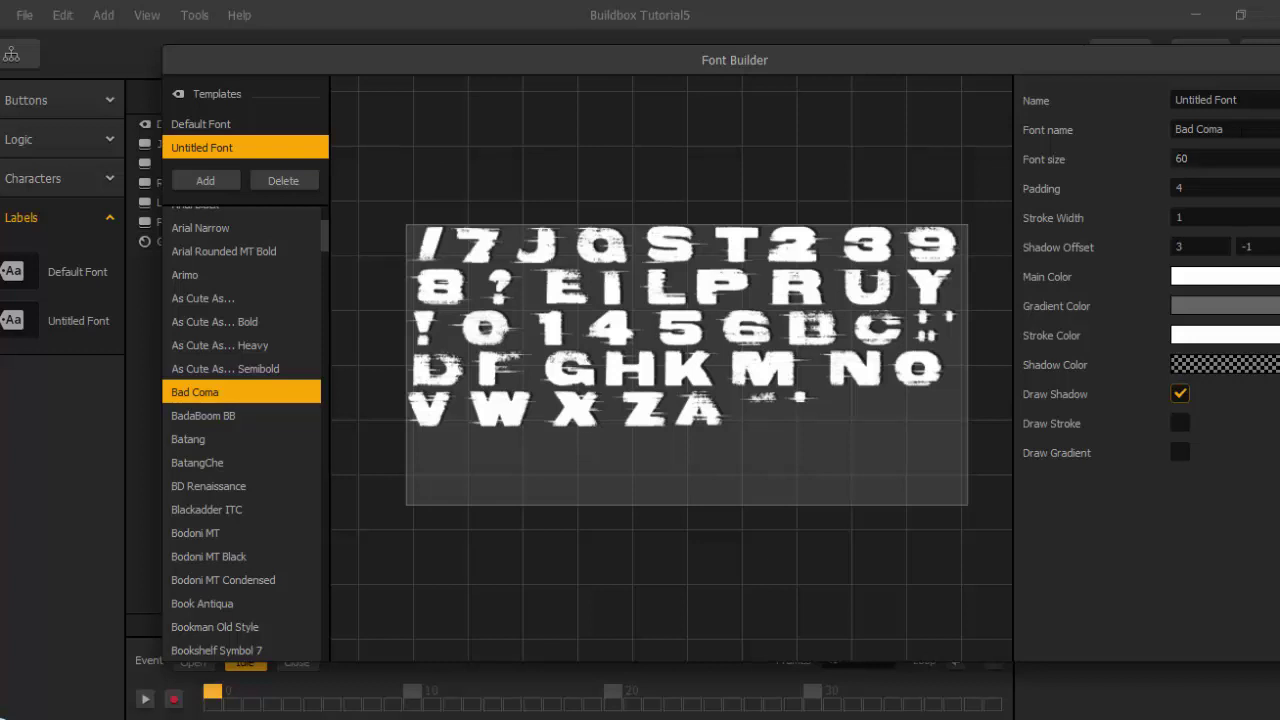
pyautogui.click(1279, 60)
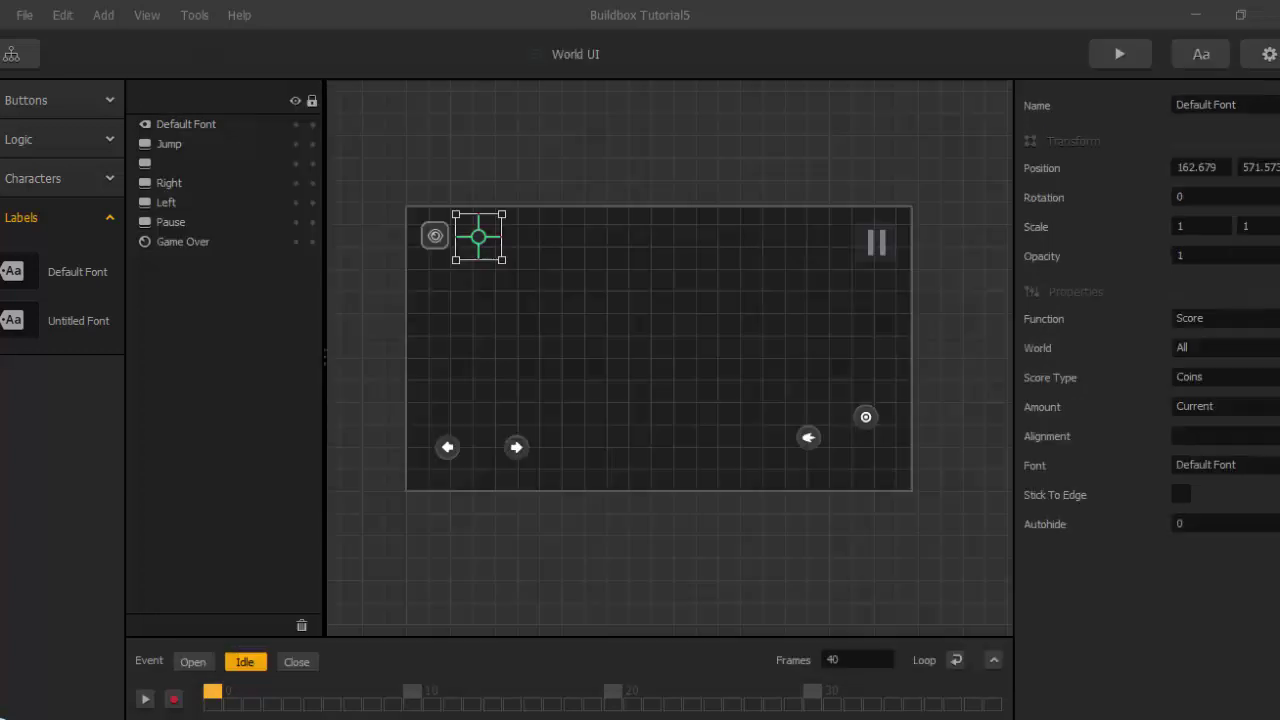
# Preview world 1 to check how the coin score label's font looks, and close the preview.
pyautogui.click(1119, 56)
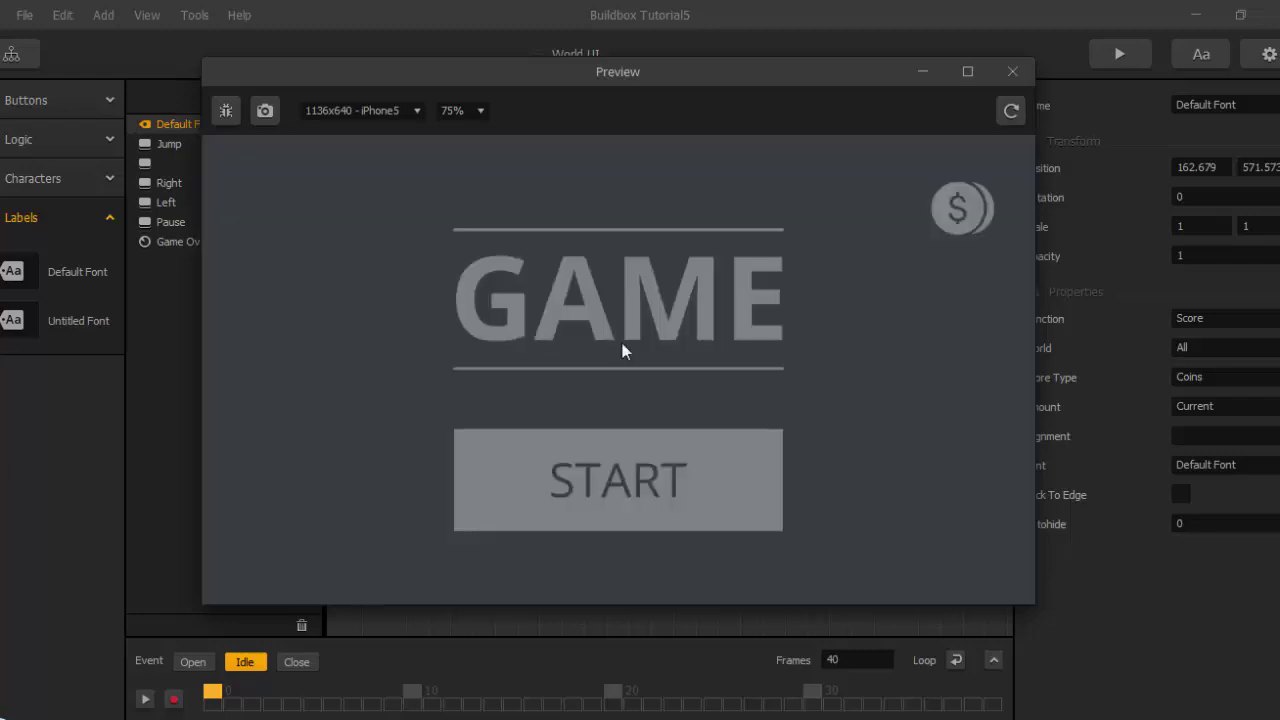
pyautogui.click(654, 463)
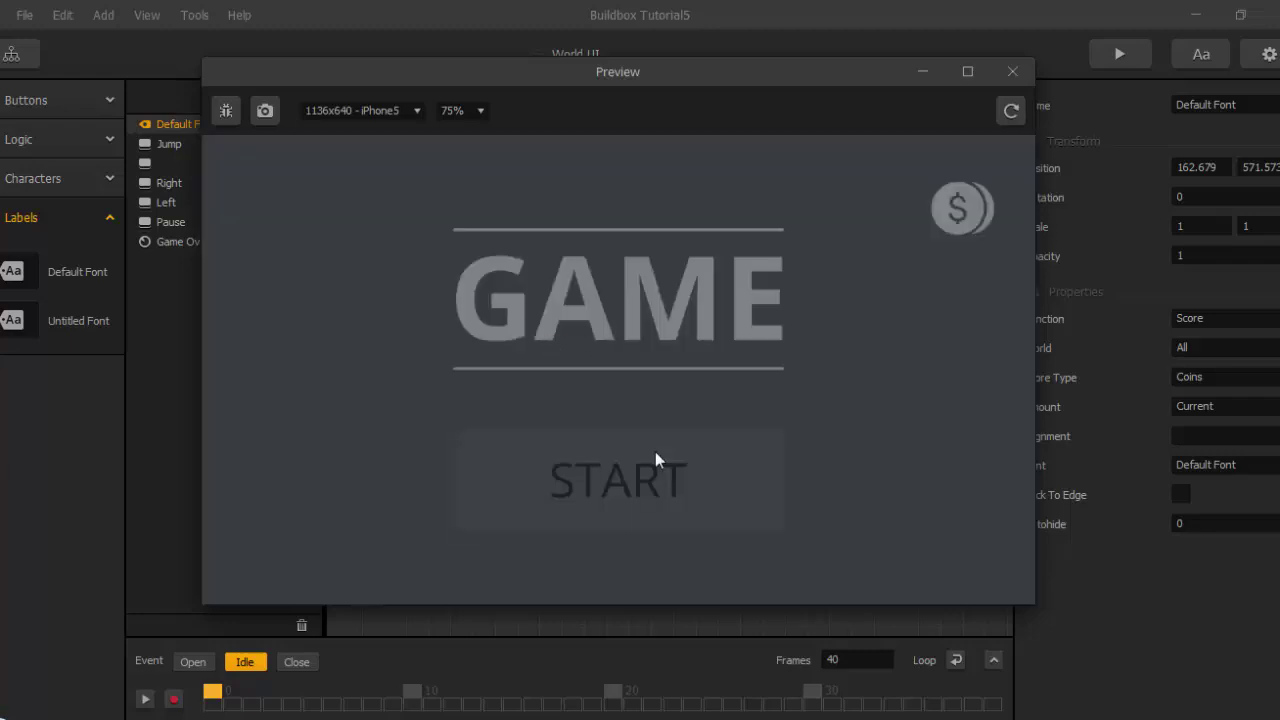
pyautogui.click(466, 358)
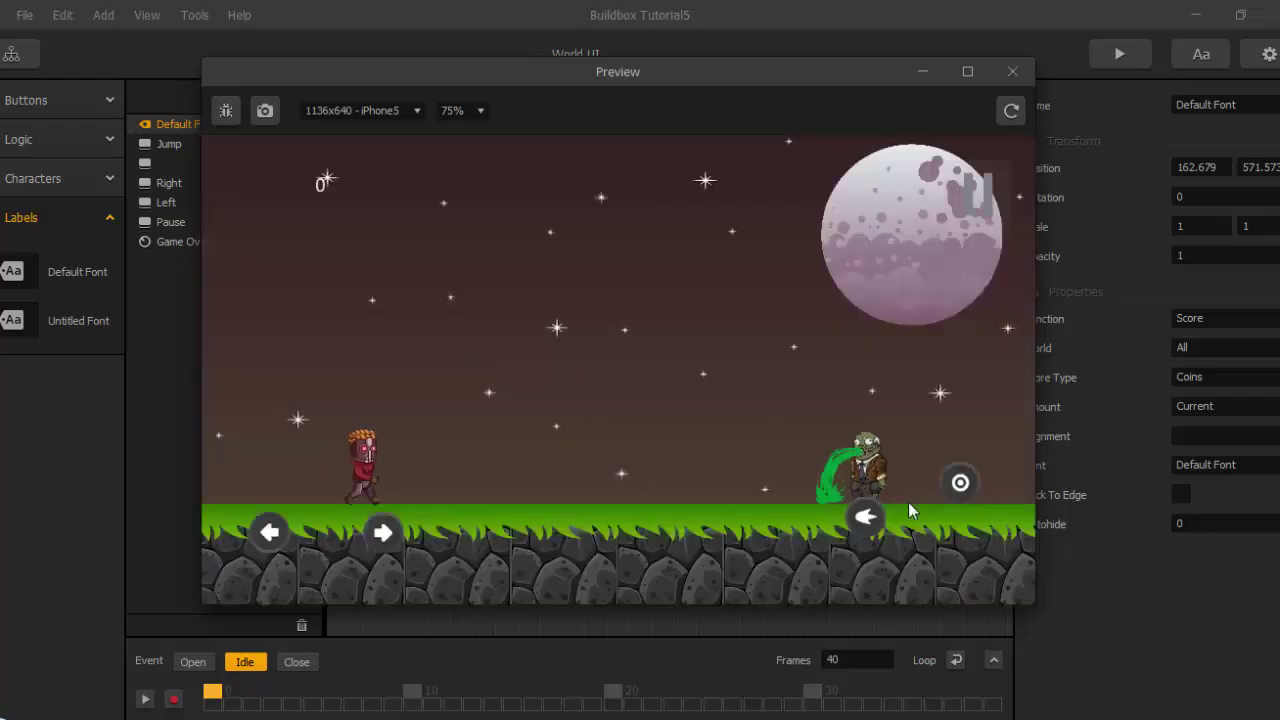
pyautogui.click(1012, 72)
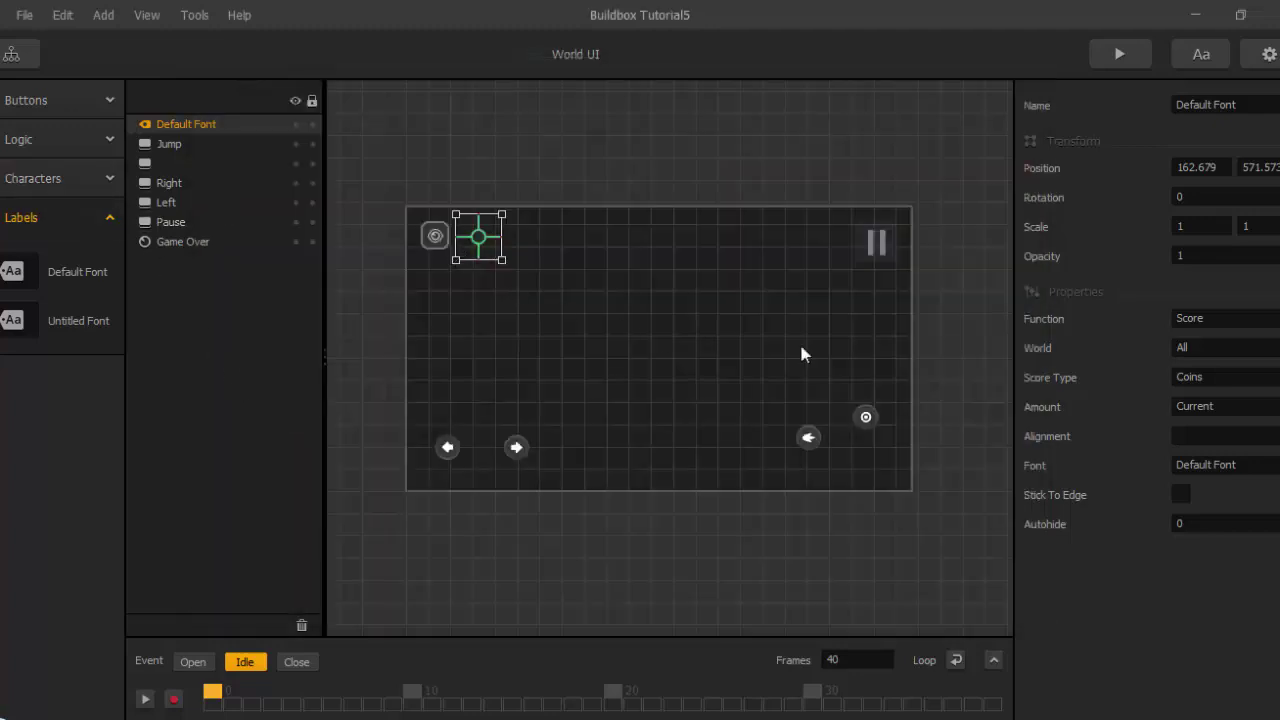
# Assign Untitled Font to the coin score label in the World UI.
pyautogui.click(1183, 465)
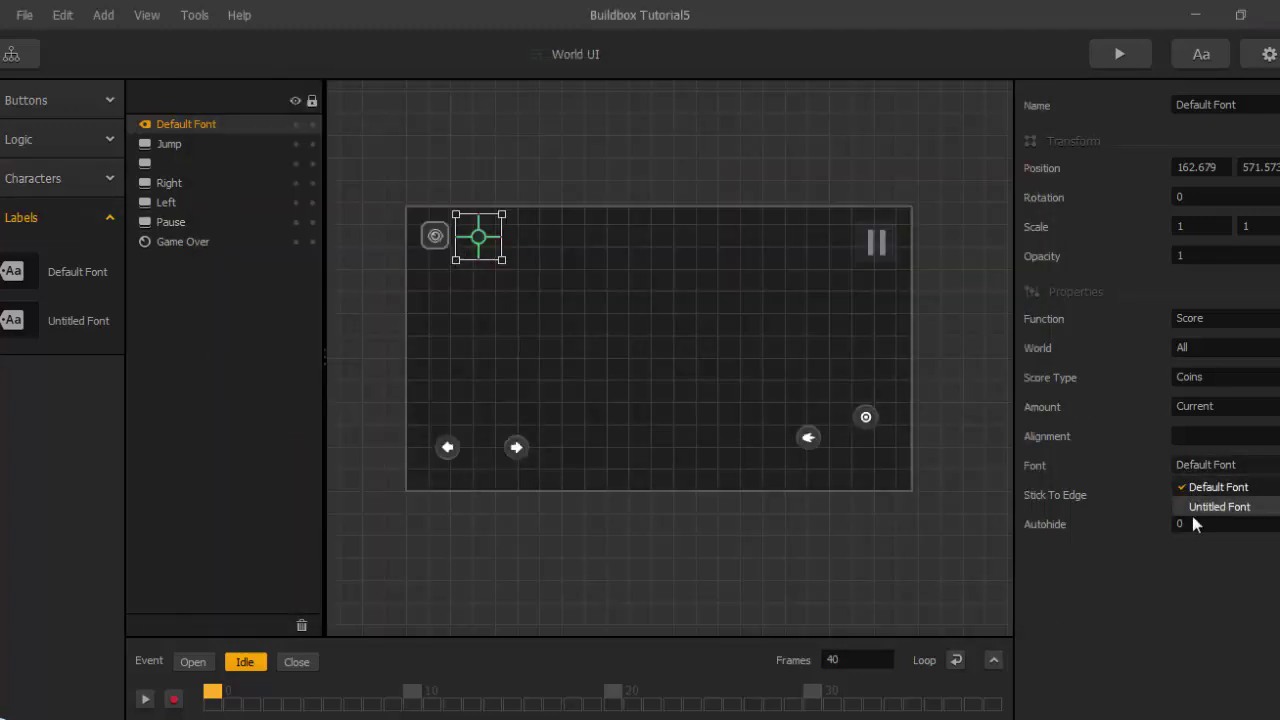
pyautogui.click(1188, 515)
pyautogui.click(1195, 466)
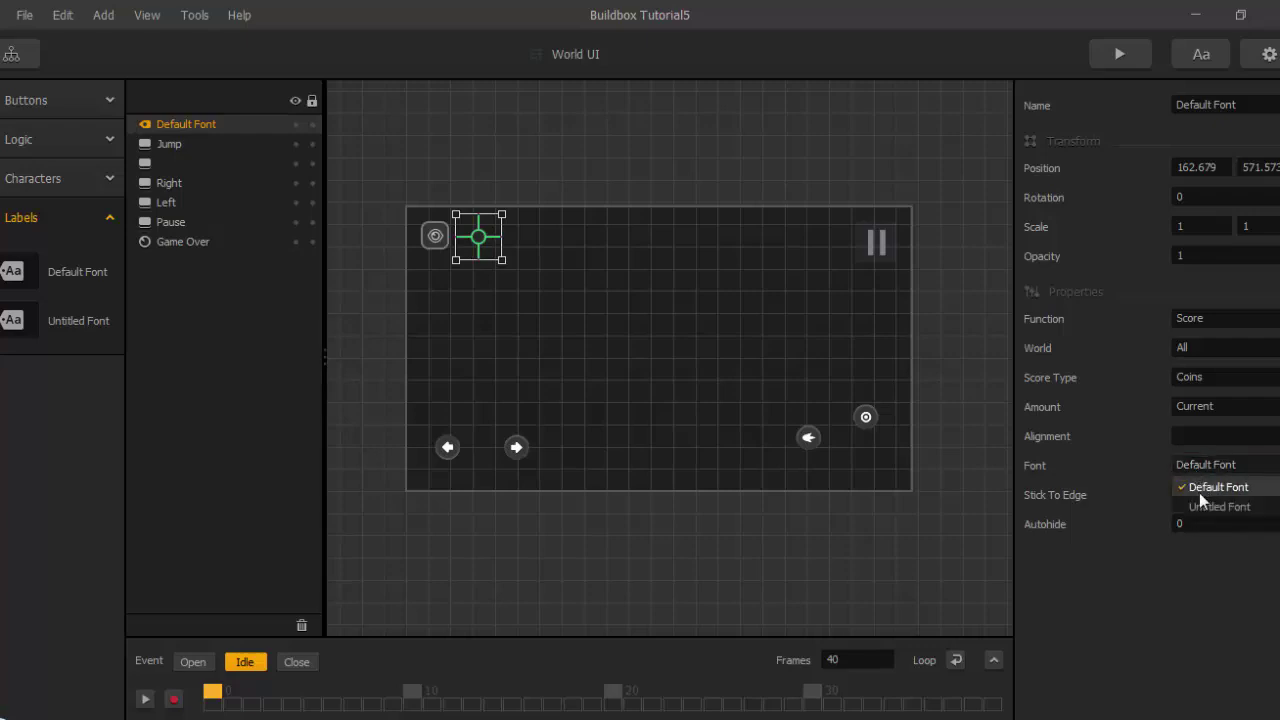
pyautogui.click(1200, 505)
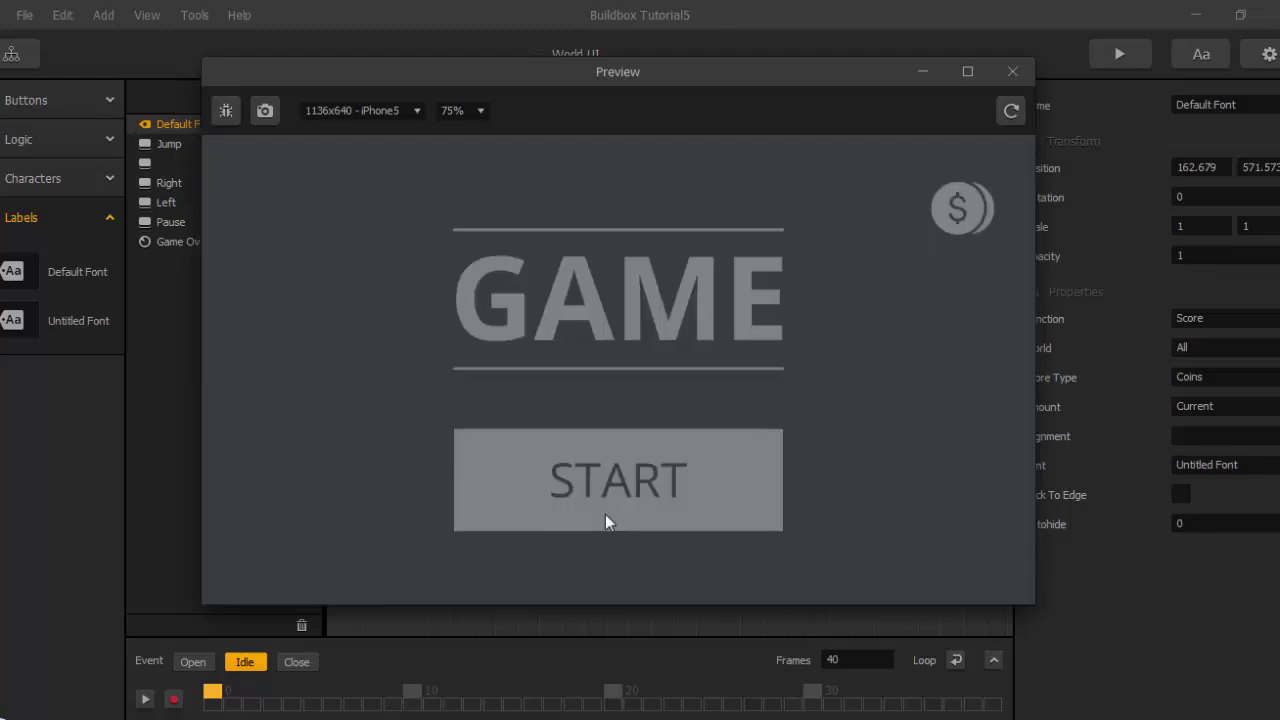
# Play world 1 in the preview, jumping over the zombies to collect star coins and check the counter in the custom font.
pyautogui.click(605, 514)
pyautogui.click(467, 361)
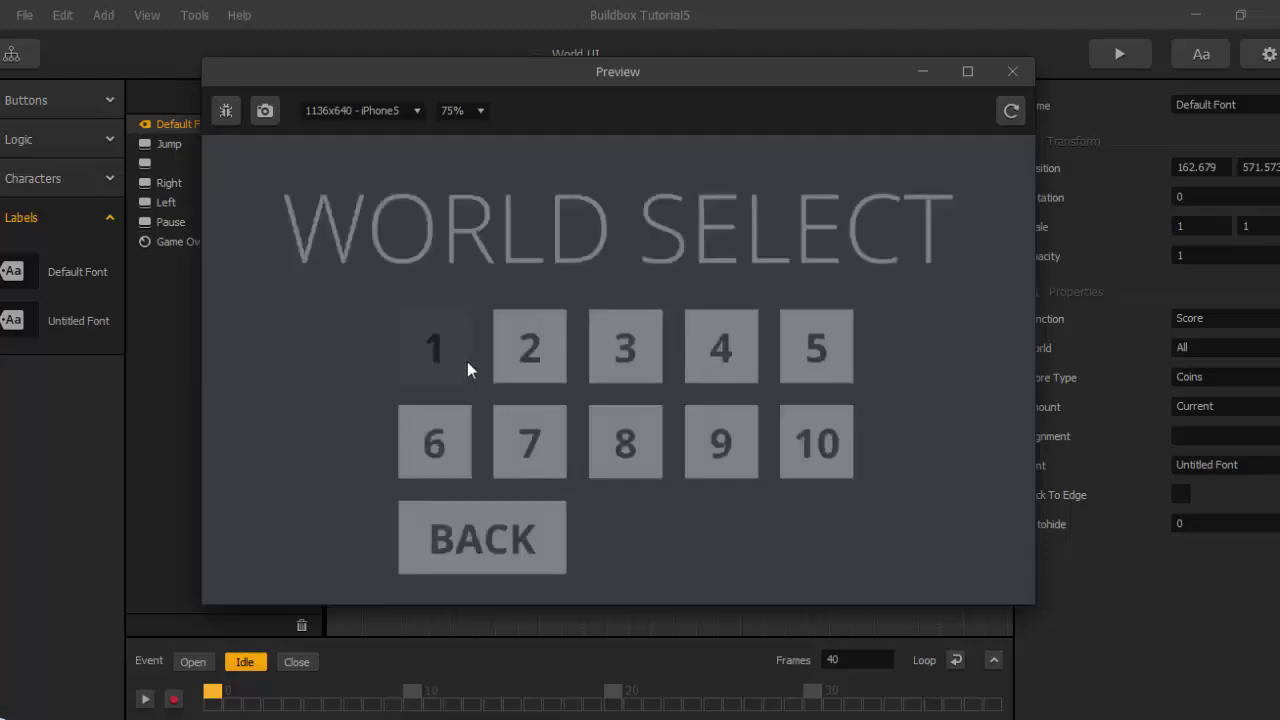
pyautogui.click(970, 481)
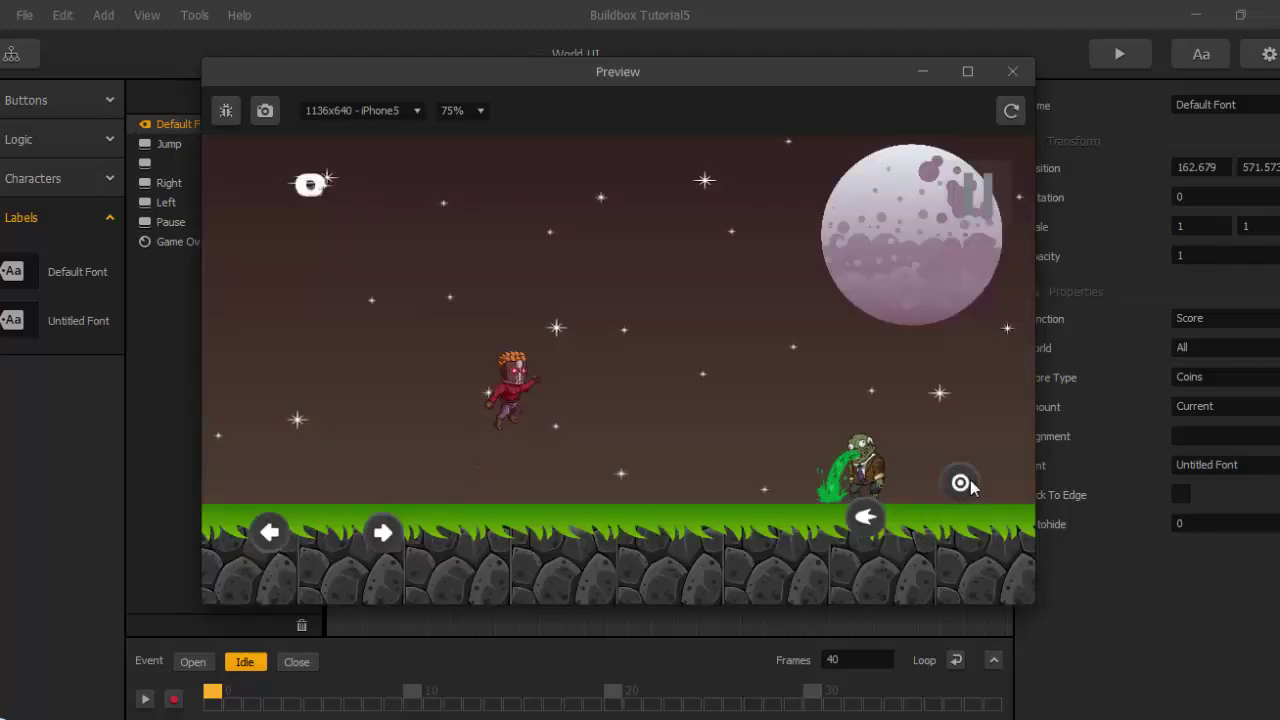
pyautogui.click(960, 483)
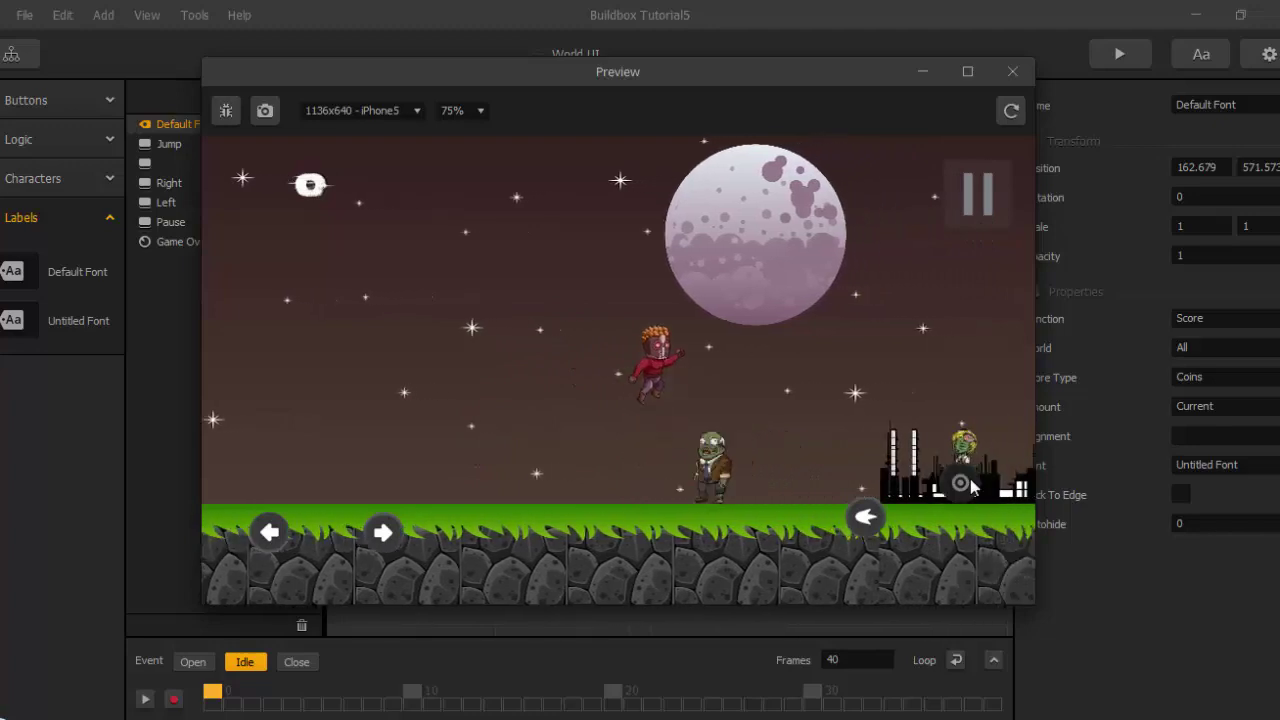
pyautogui.click(960, 483)
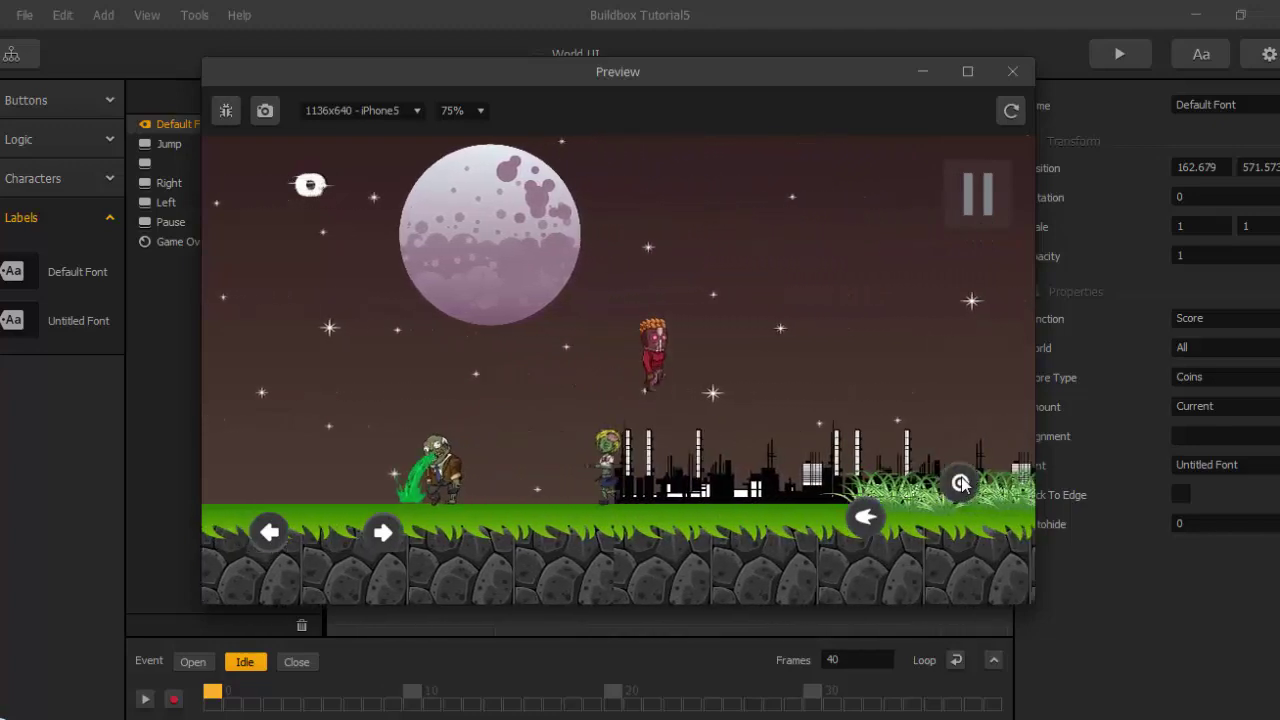
pyautogui.click(960, 483)
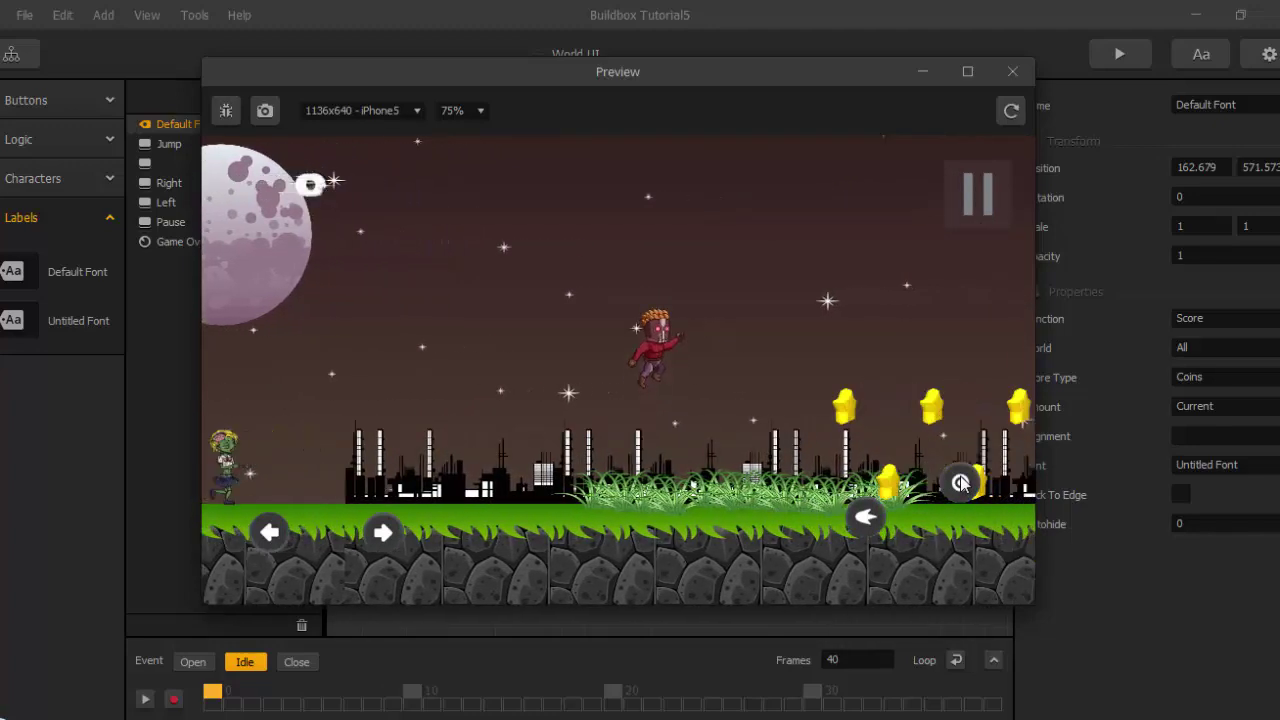
pyautogui.click(958, 483)
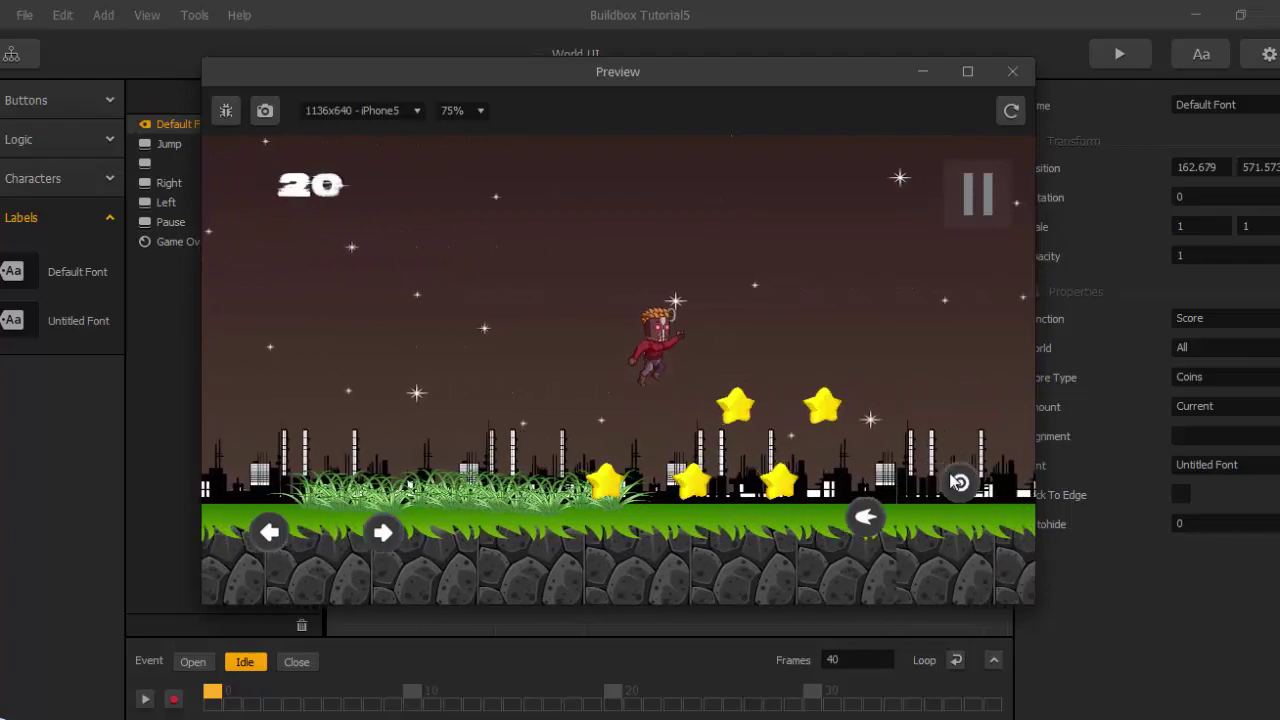
pyautogui.click(958, 483)
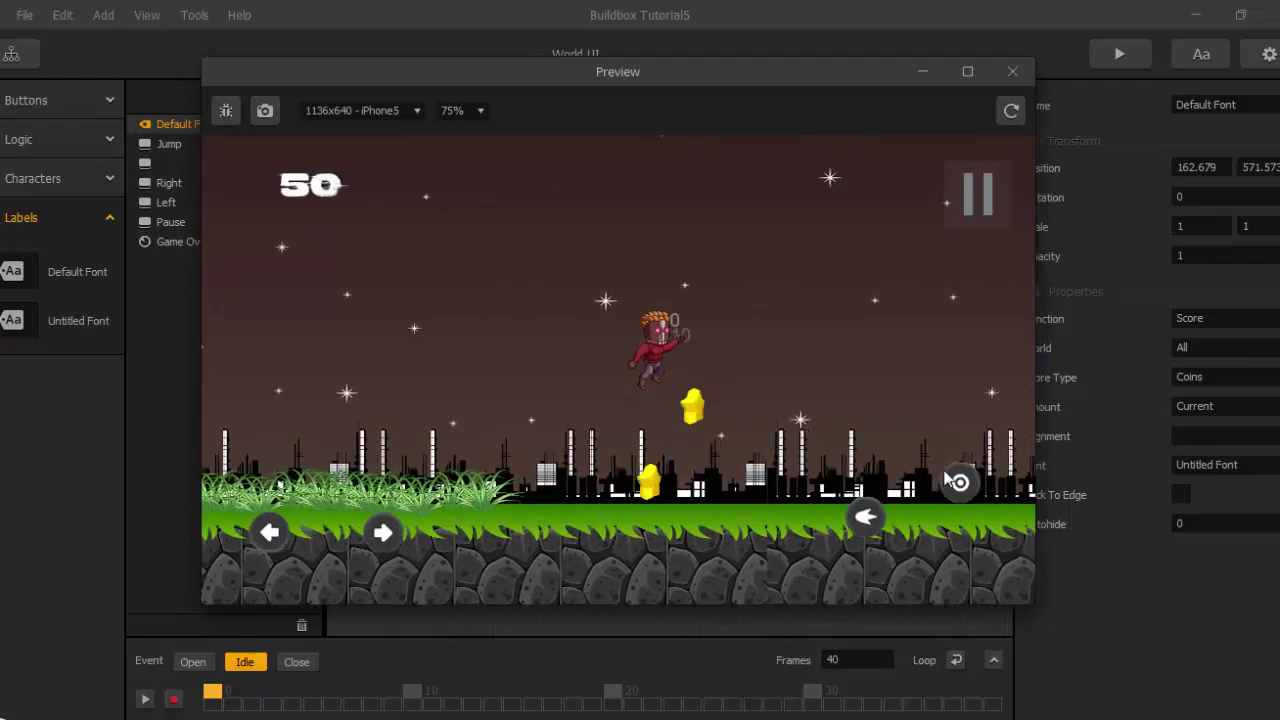
pyautogui.click(951, 481)
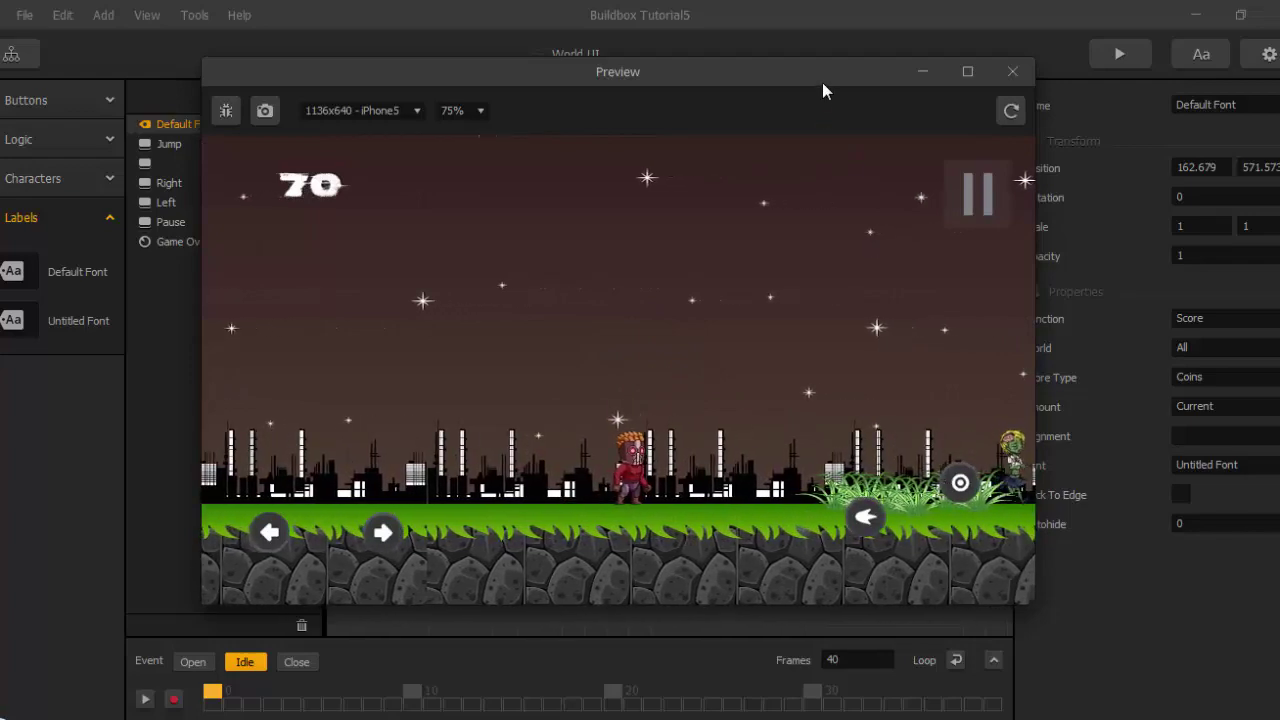
# Restore the editor window to a smaller size and move the game preview aside so both can be compared.
pyautogui.moveTo(820, 86); pyautogui.dragTo(700, 114)
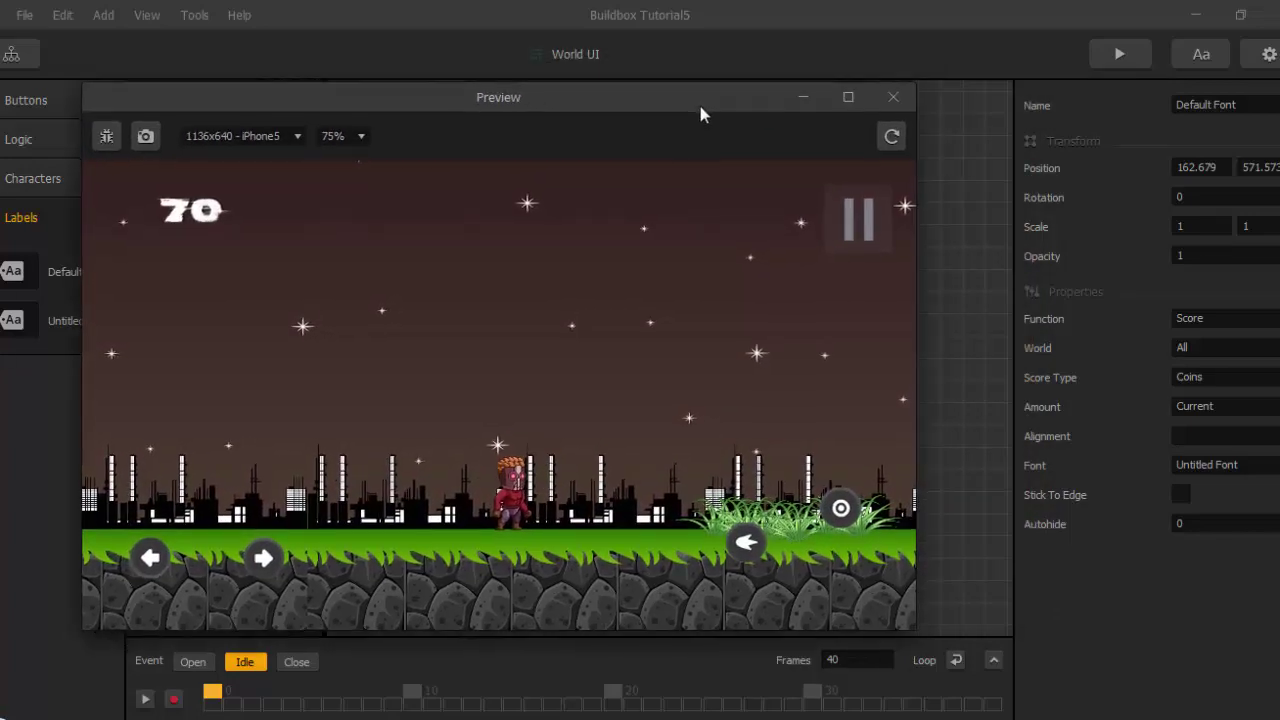
pyautogui.click(1240, 15)
pyautogui.moveTo(993, 63); pyautogui.dragTo(1064, 54)
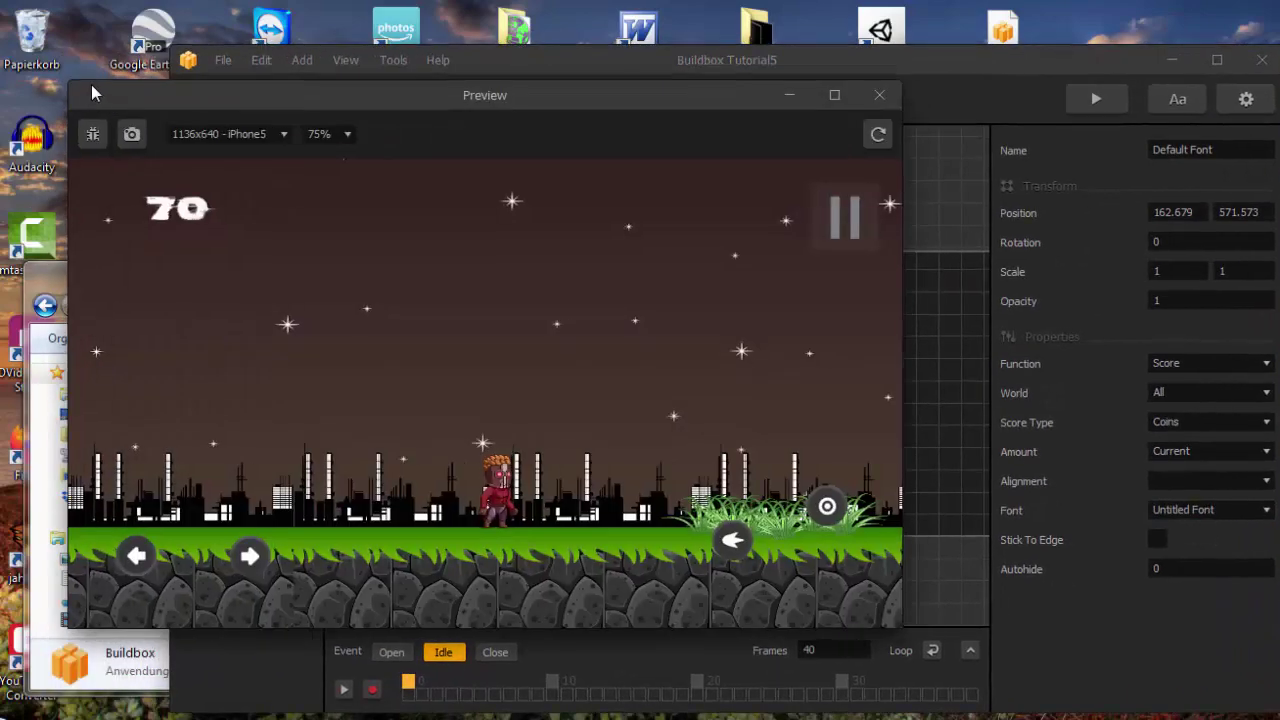
pyautogui.moveTo(91, 93); pyautogui.dragTo(35, 67)
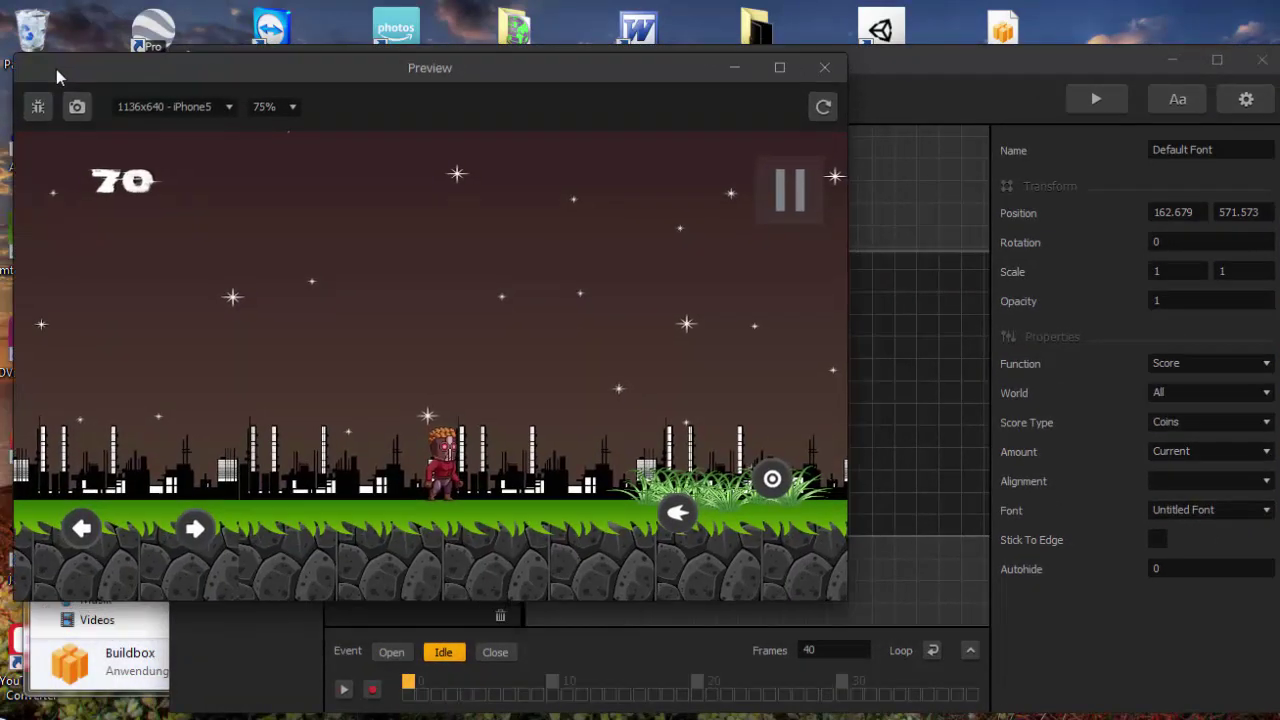
# Move the coin score label farther from the coin icon, to about position 222, 569.
pyautogui.click(938, 95)
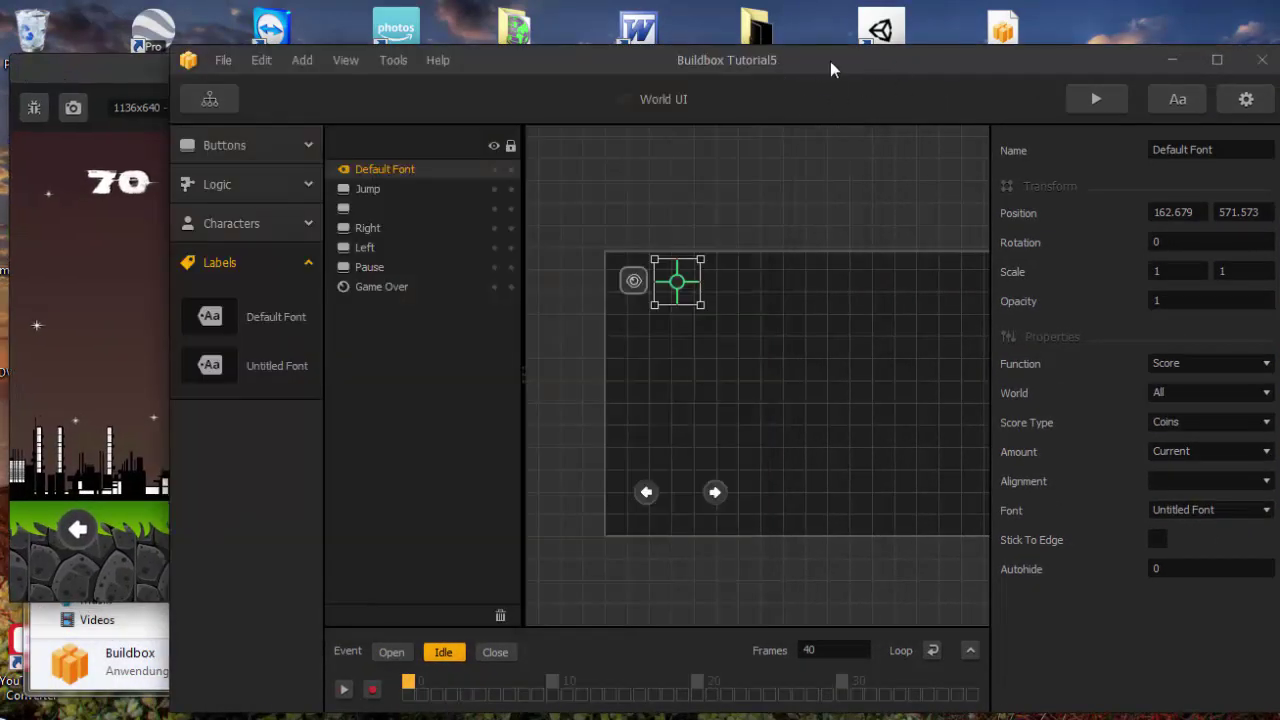
pyautogui.moveTo(830, 62); pyautogui.dragTo(897, 55)
pyautogui.moveTo(767, 270); pyautogui.dragTo(794, 274)
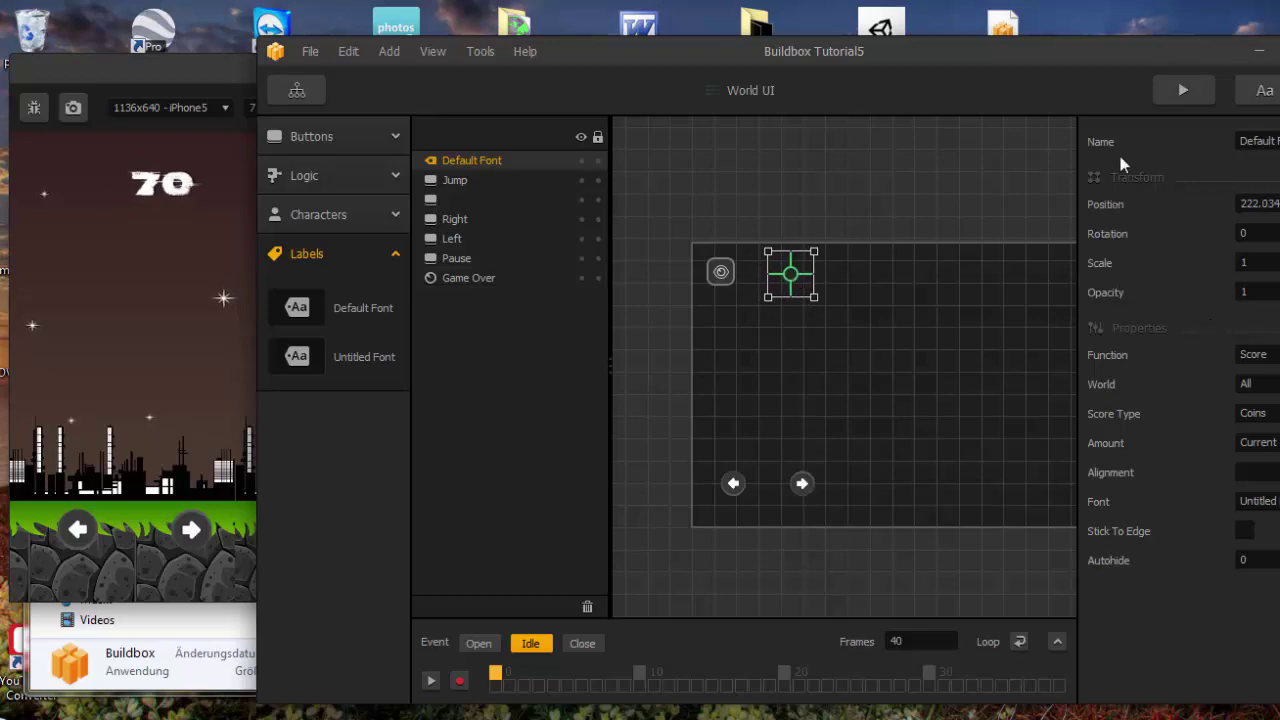
pyautogui.moveTo(1141, 54); pyautogui.dragTo(1057, 44)
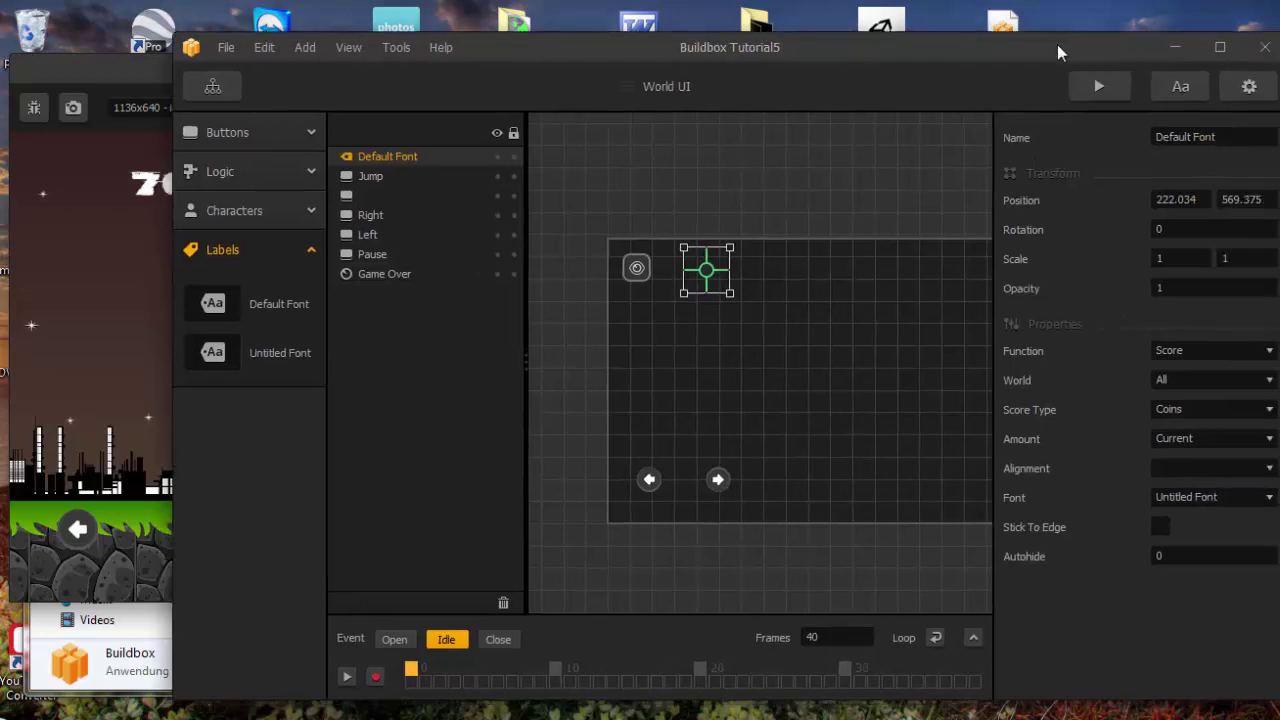
# Set the font size of the Untitled Font template to 30 in the Font Builder.
pyautogui.click(1250, 88)
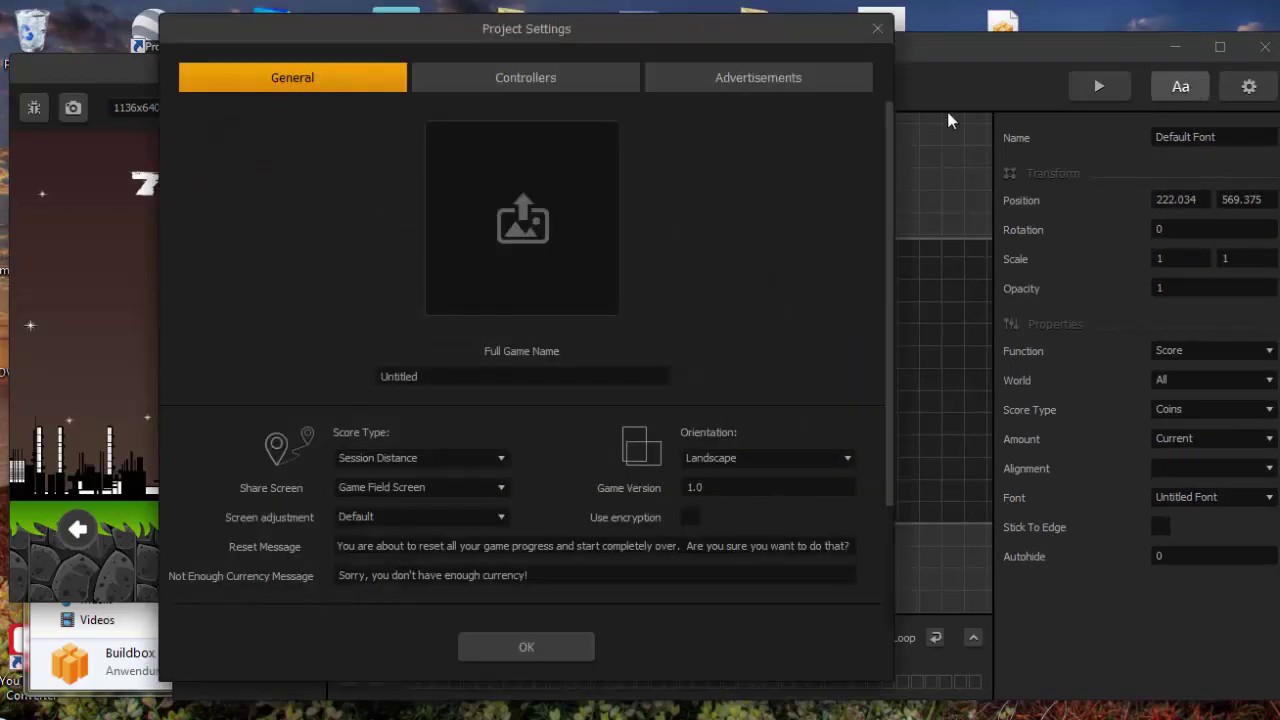
pyautogui.click(877, 29)
pyautogui.click(1180, 88)
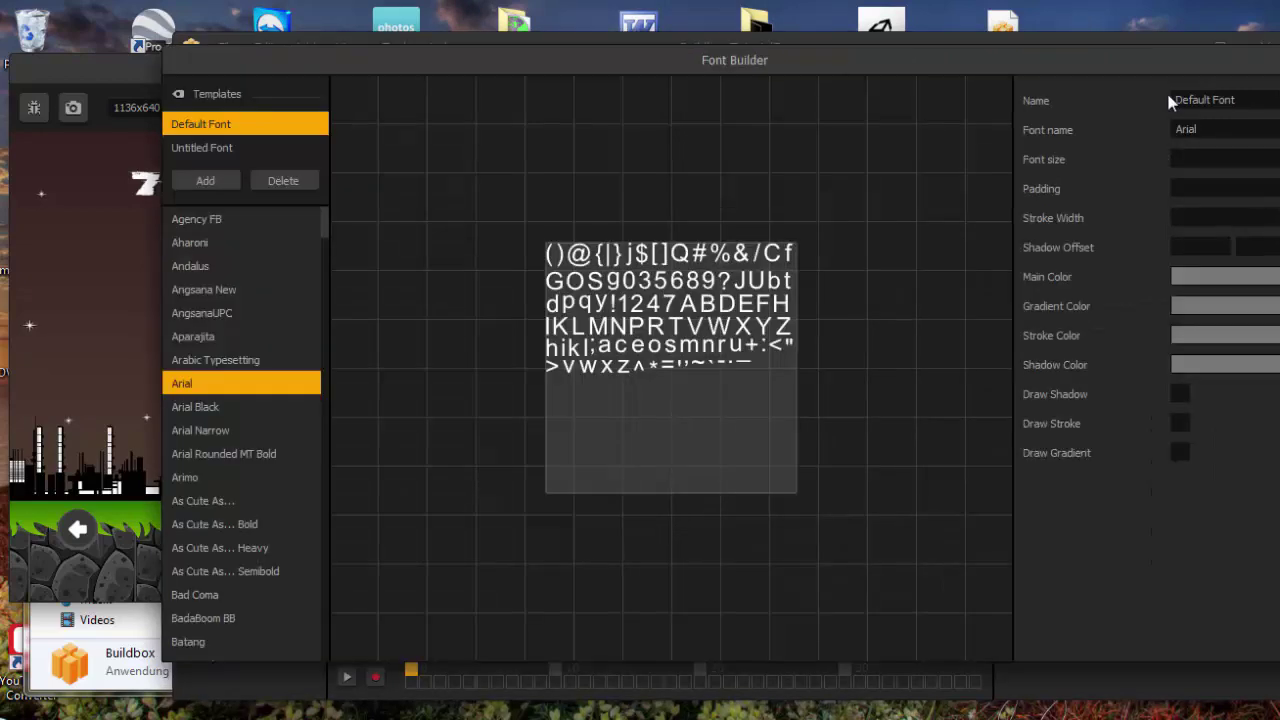
pyautogui.click(216, 155)
pyautogui.click(1193, 163)
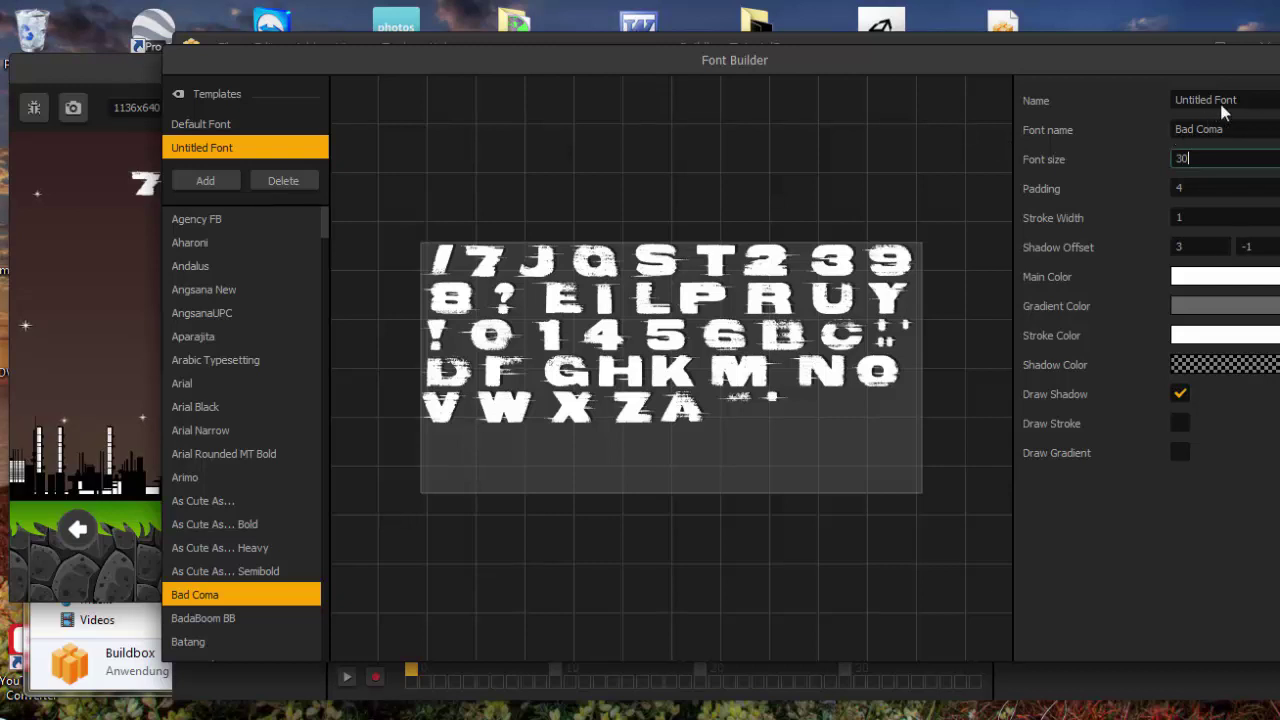
pyautogui.press('Return')
pyautogui.click(1277, 59)
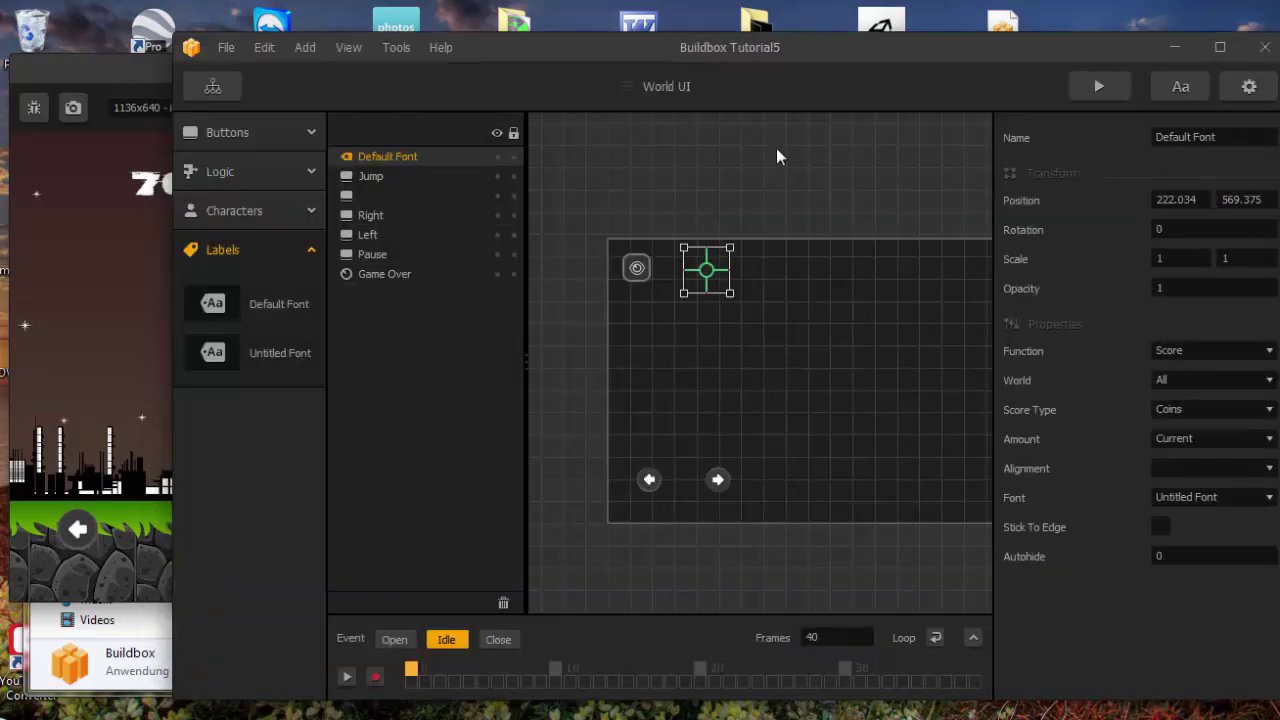
# Close the old preview and run world 1 again to check the resized coin counter.
pyautogui.click(134, 100)
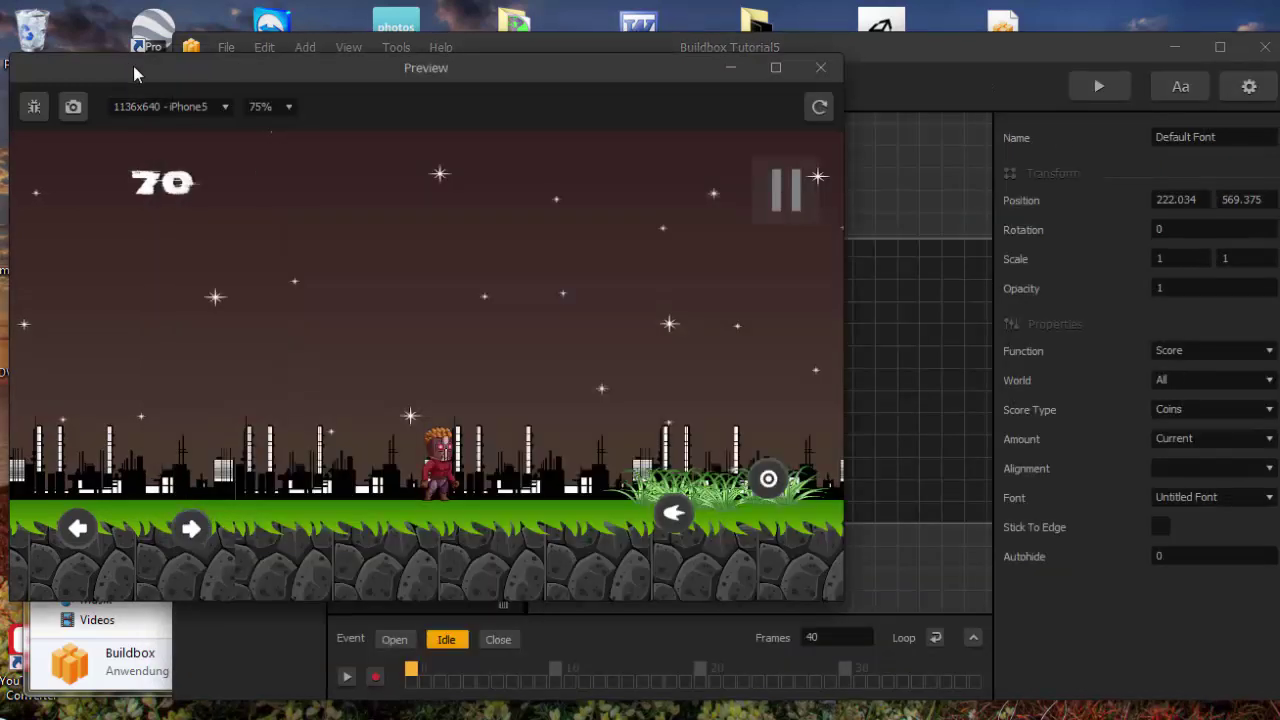
pyautogui.click(816, 68)
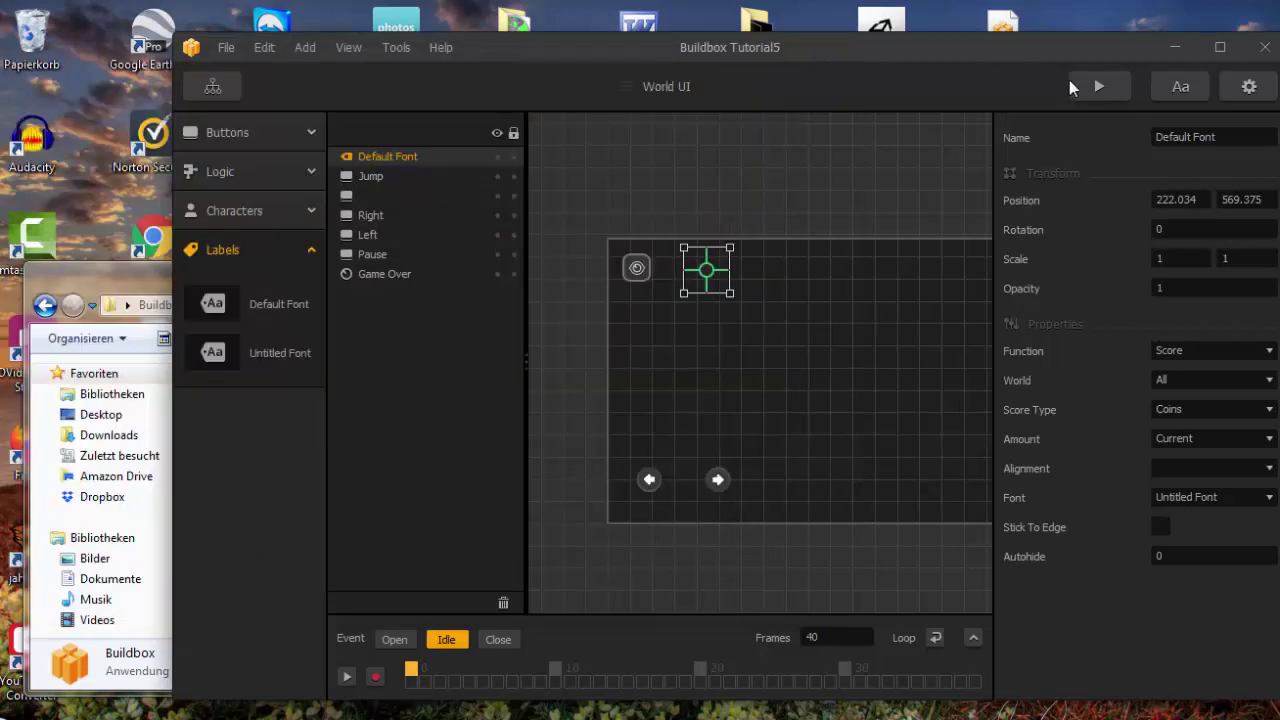
pyautogui.click(1089, 84)
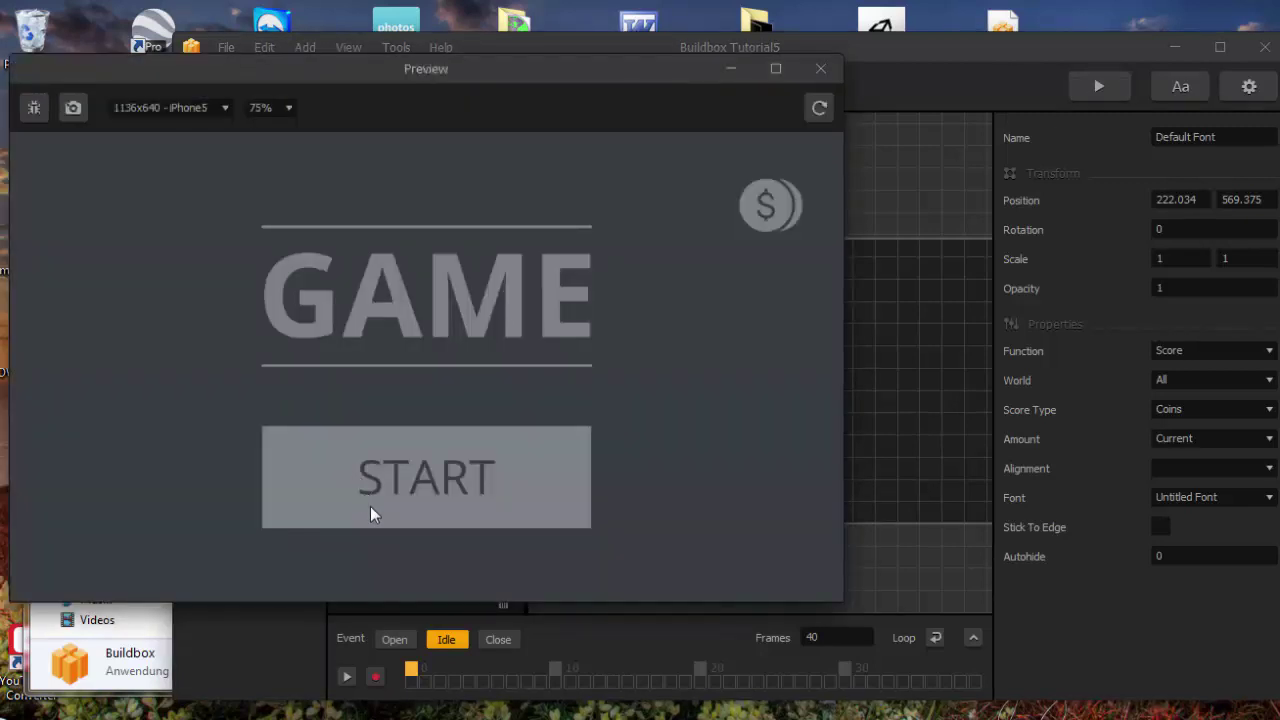
pyautogui.click(370, 508)
pyautogui.click(245, 328)
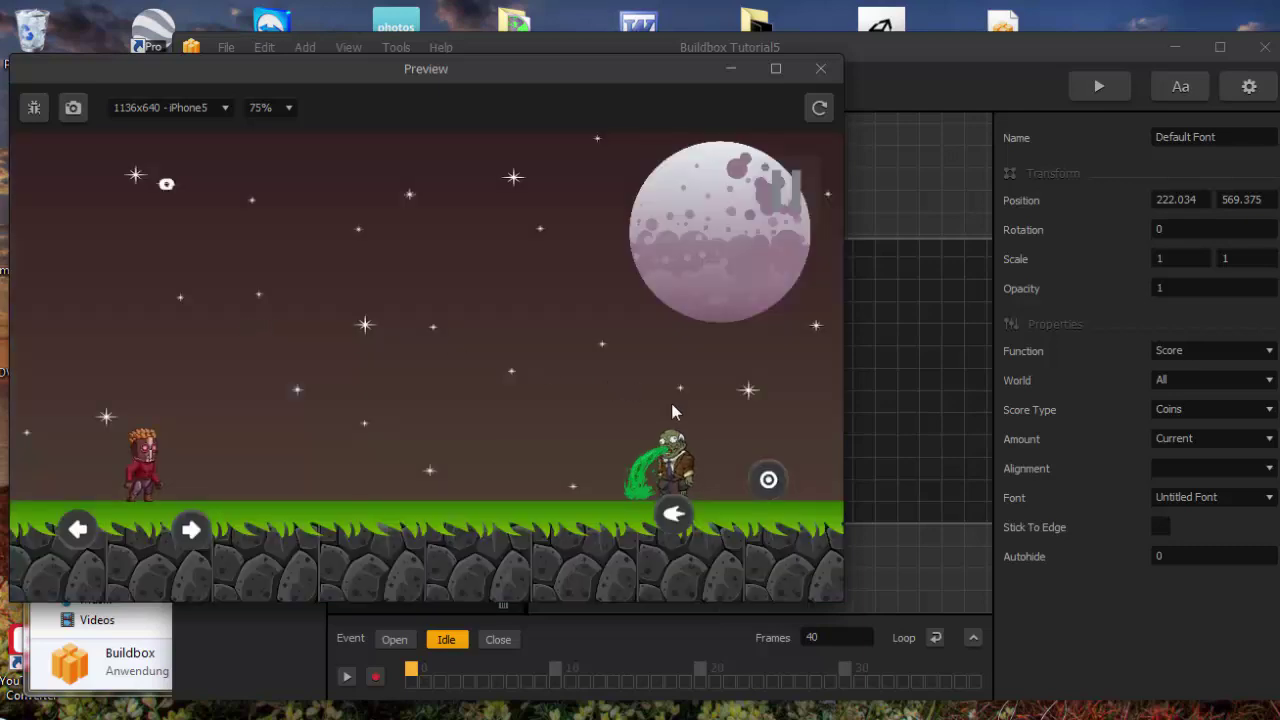
pyautogui.click(818, 72)
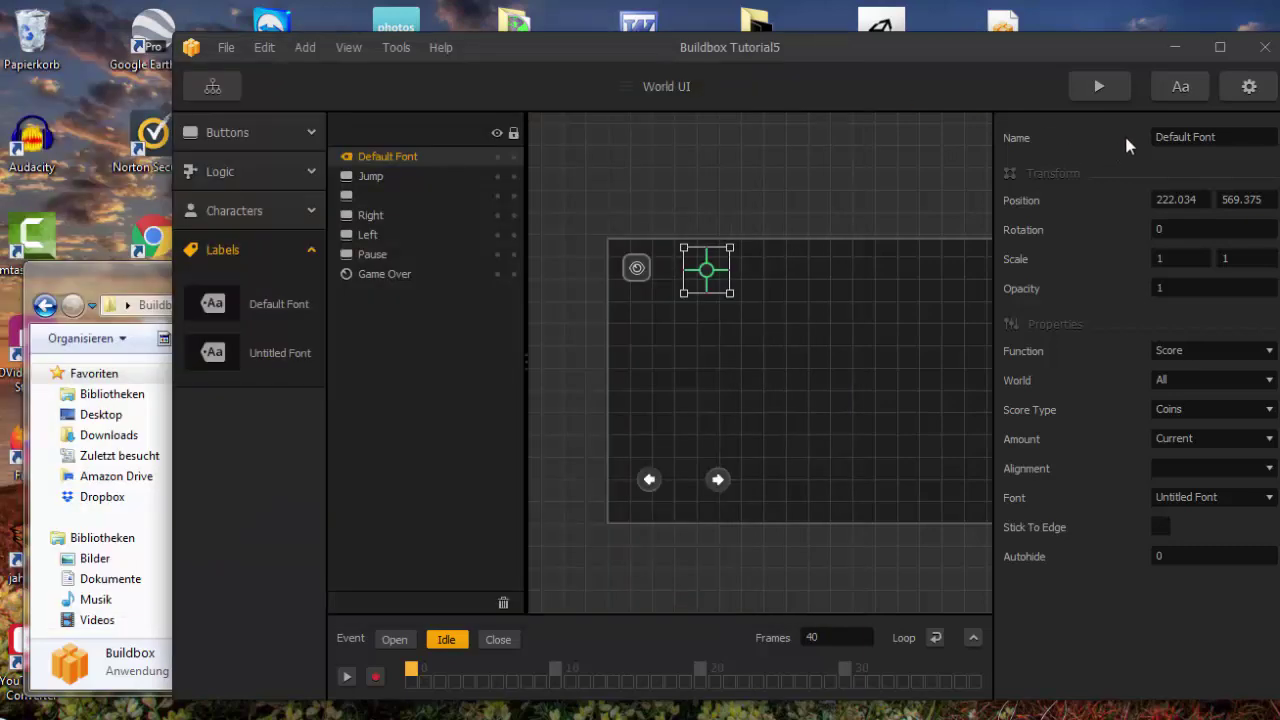
# Set the font size of the Untitled Font template to 40 in the Font Builder.
pyautogui.click(1176, 88)
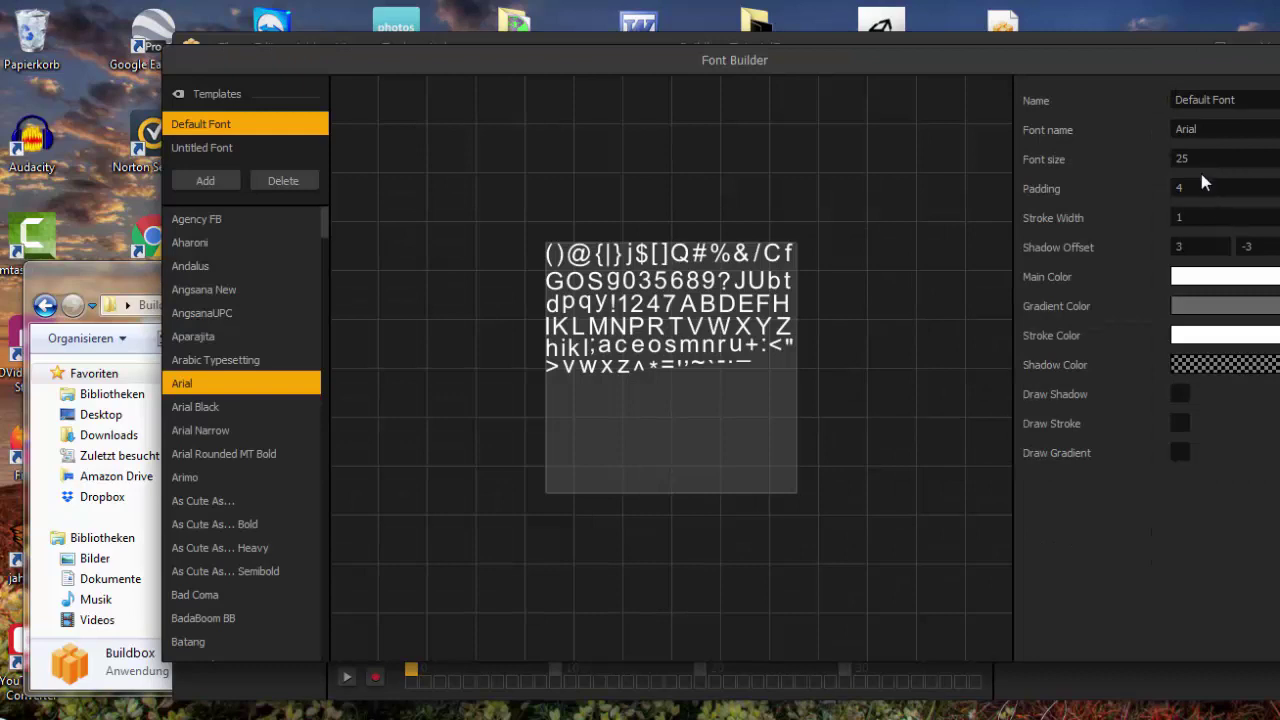
pyautogui.click(210, 150)
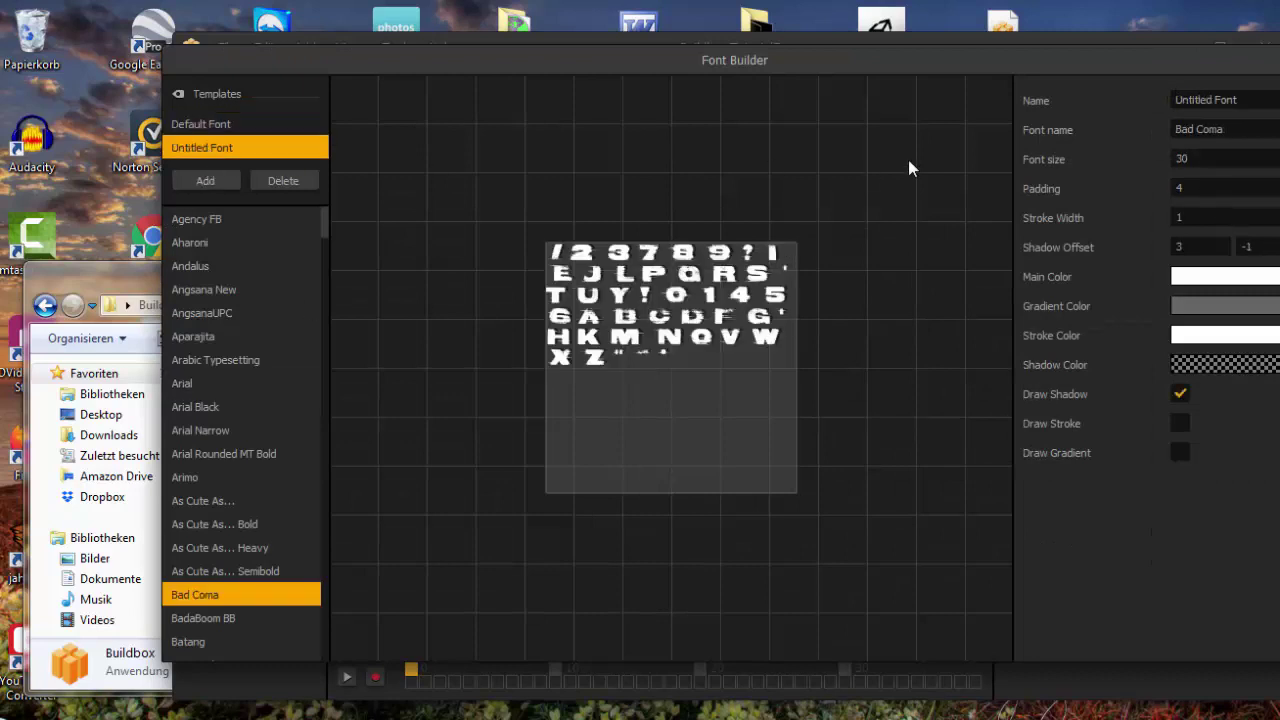
pyautogui.click(1202, 158)
pyautogui.moveTo(1202, 158); pyautogui.dragTo(1160, 172)
pyautogui.write('40')
pyautogui.press('Return')
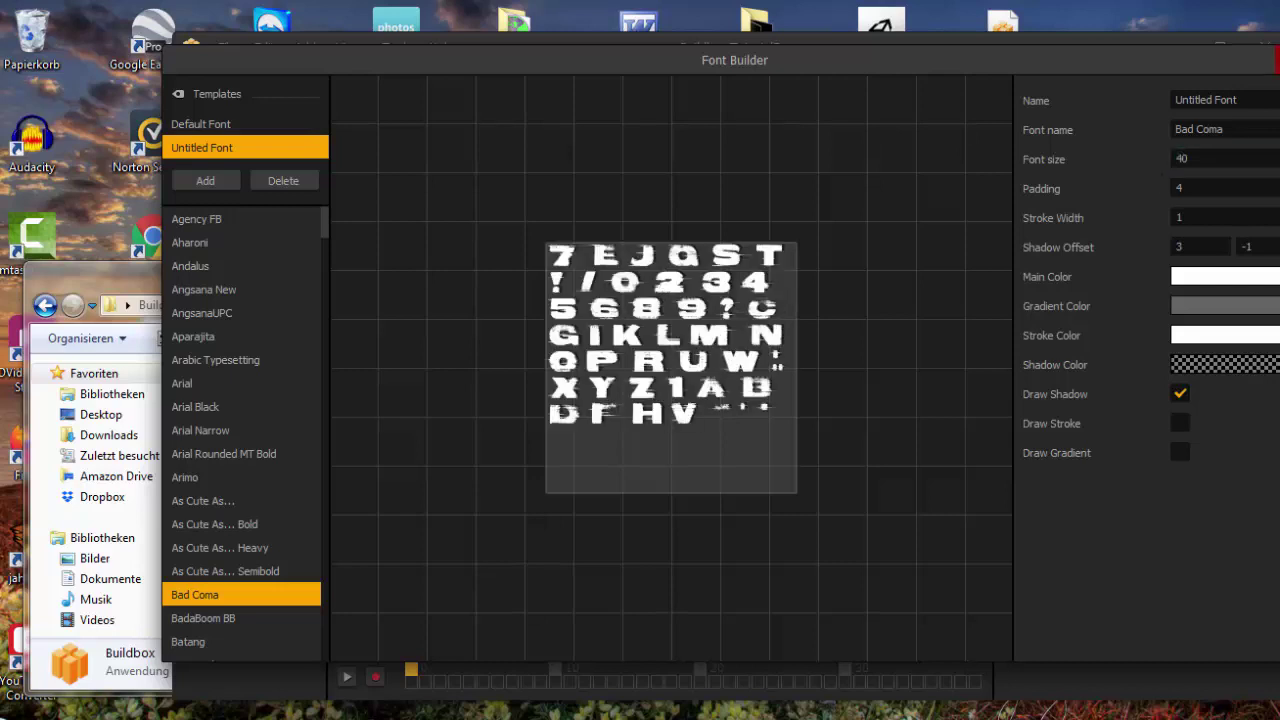
pyautogui.click(1278, 60)
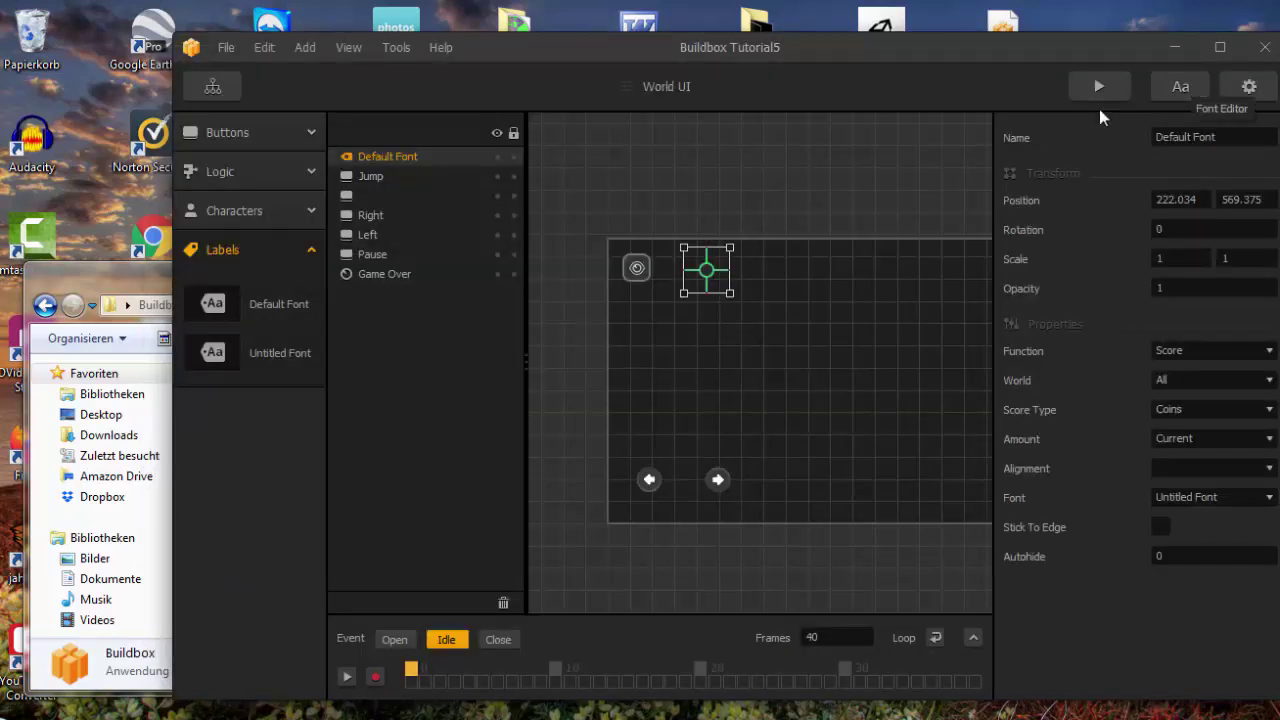
# Run world 1 in a new preview to check the enlarged coin counter, and close the preview.
pyautogui.click(1099, 87)
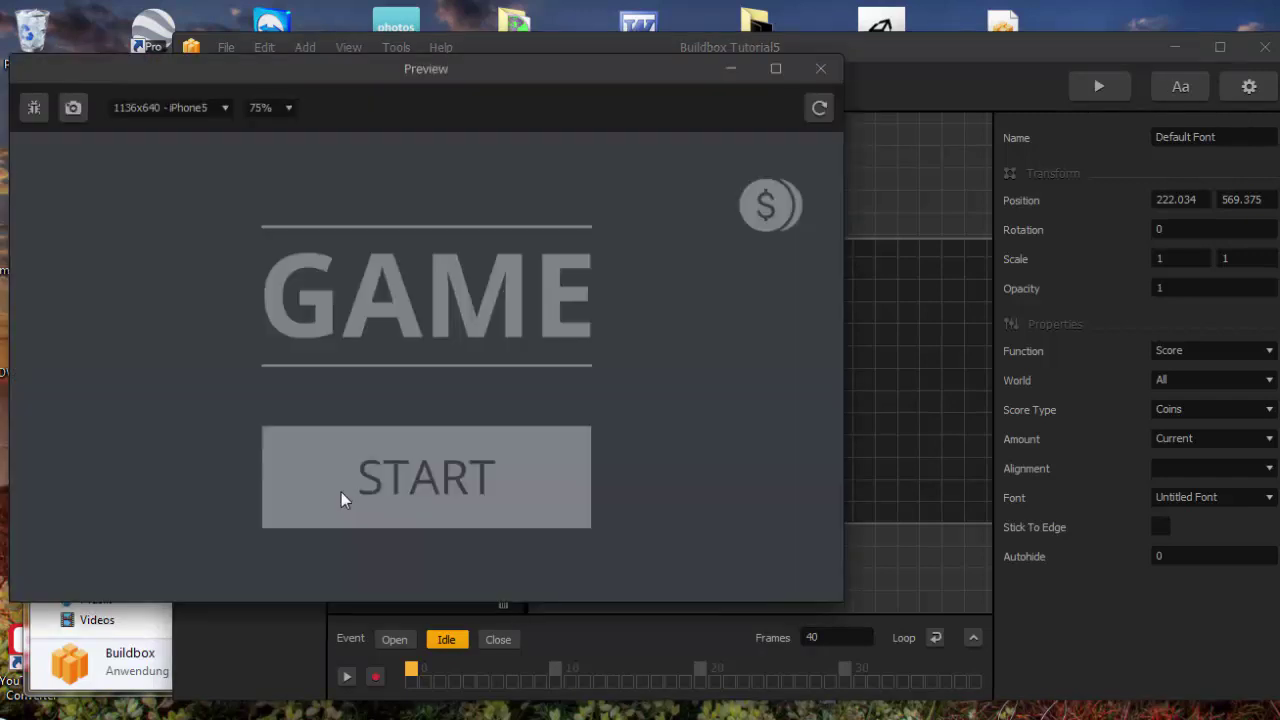
pyautogui.click(343, 500)
pyautogui.click(229, 338)
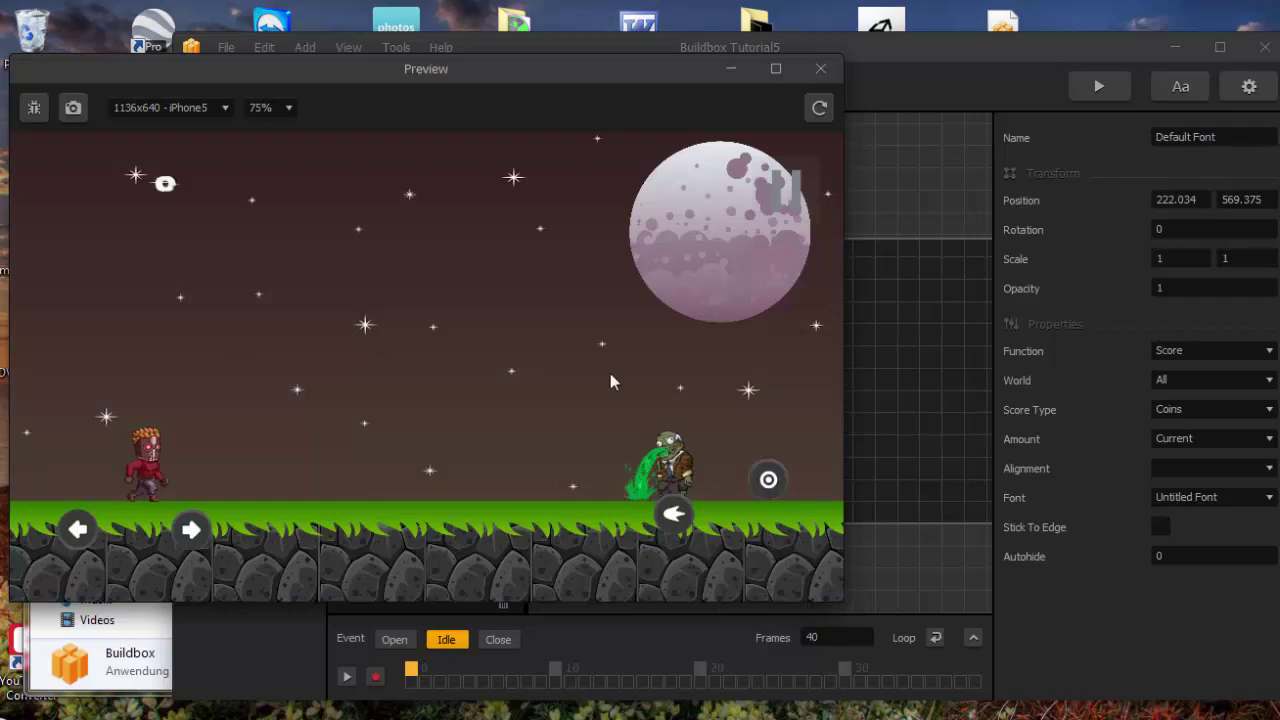
pyautogui.click(767, 481)
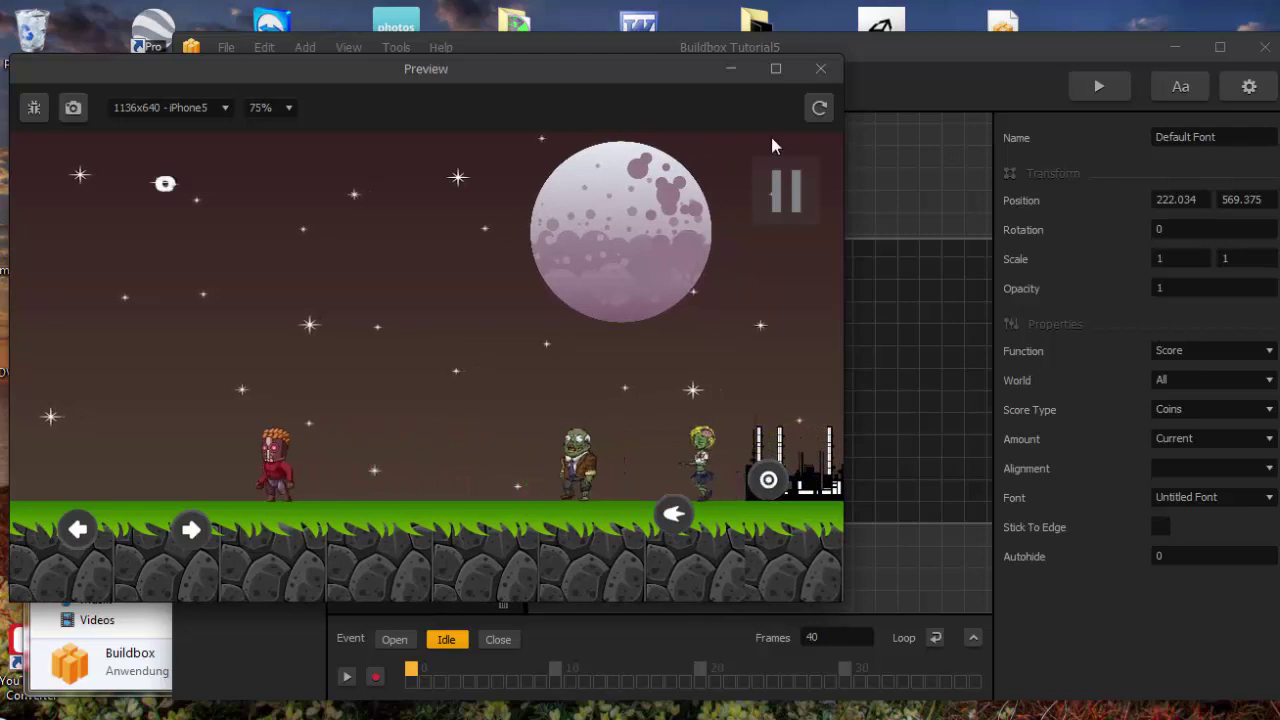
pyautogui.click(820, 68)
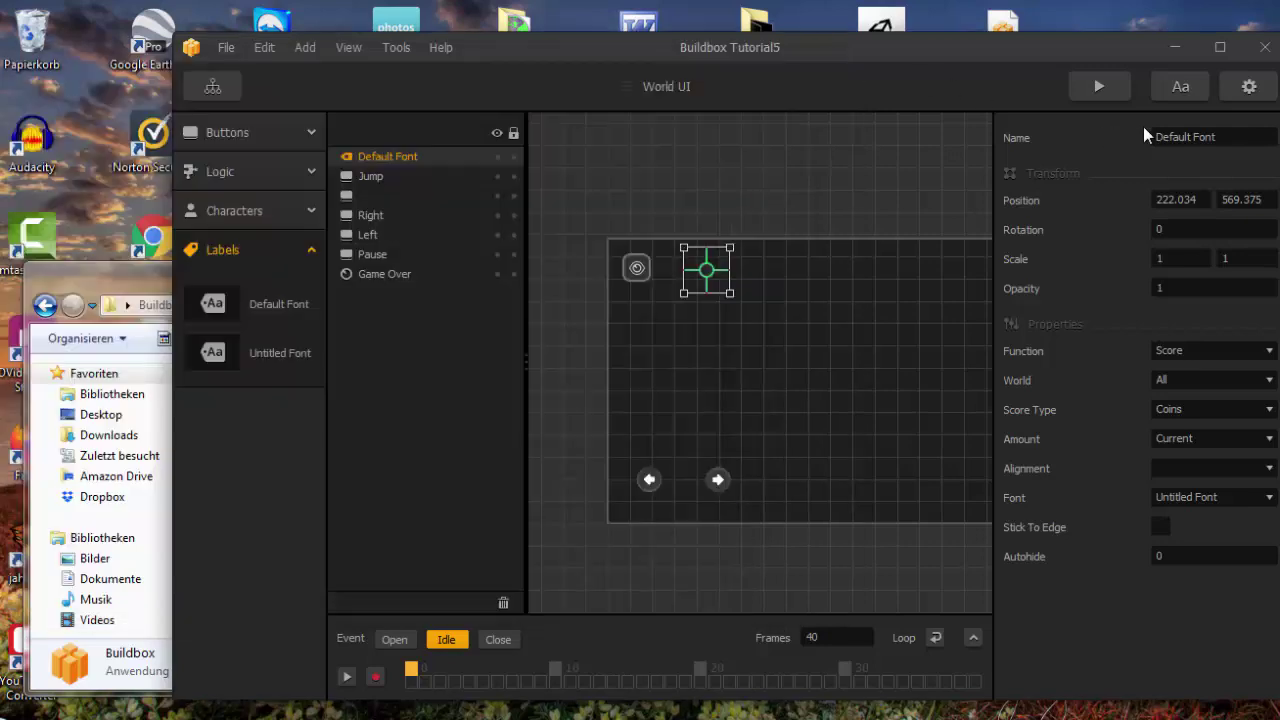
# Adjust the font size of the Untitled Font template in the Font Builder and close the builder.
pyautogui.click(1185, 87)
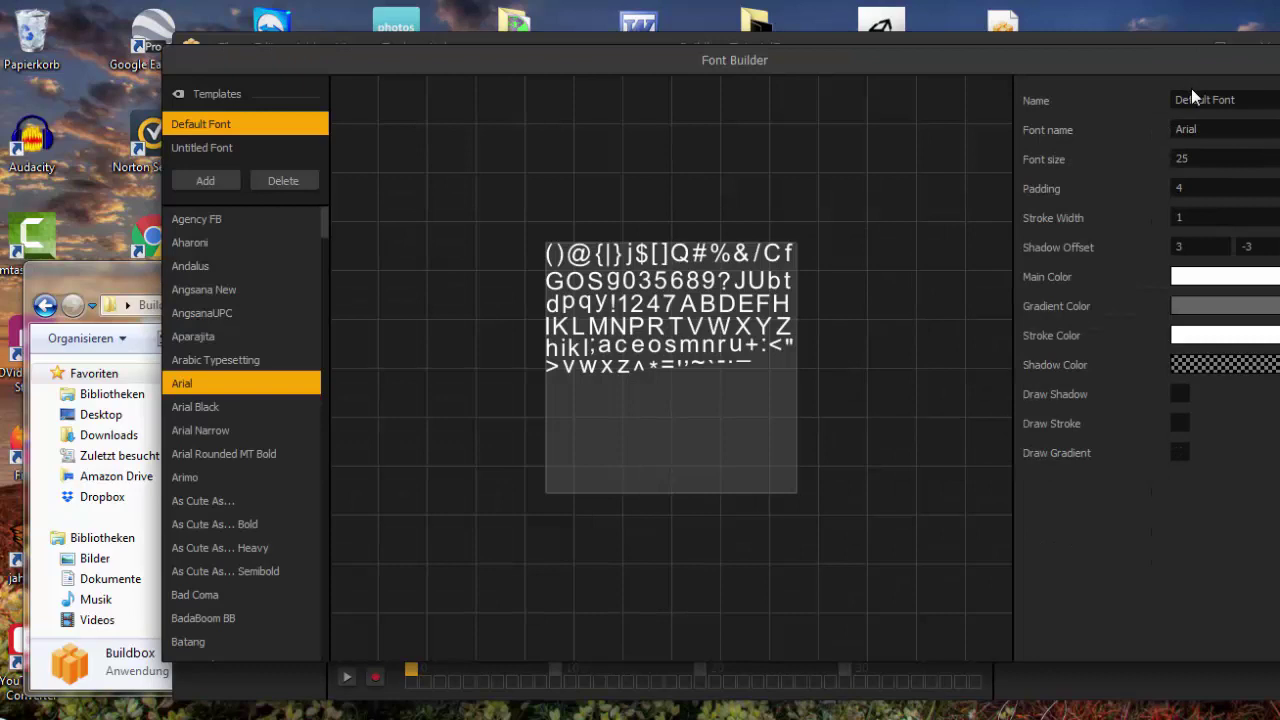
pyautogui.click(236, 148)
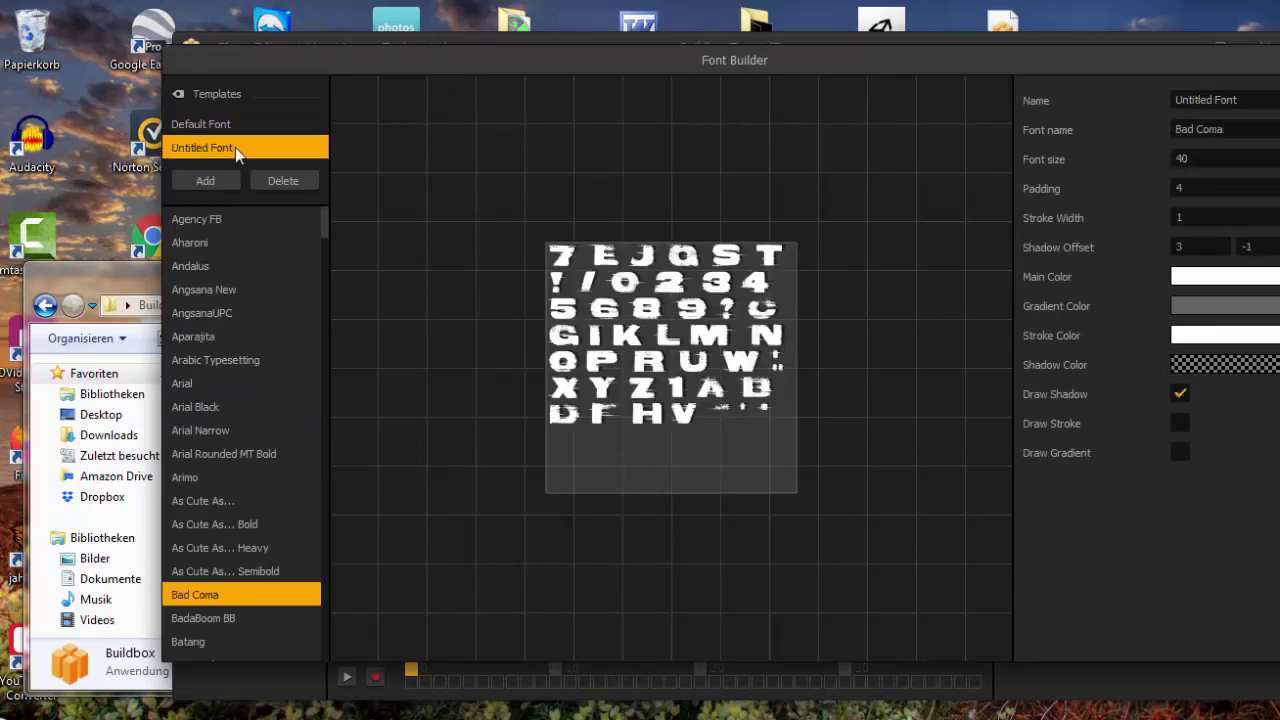
pyautogui.click(1193, 152)
pyautogui.press('Return')
pyautogui.click(1278, 60)
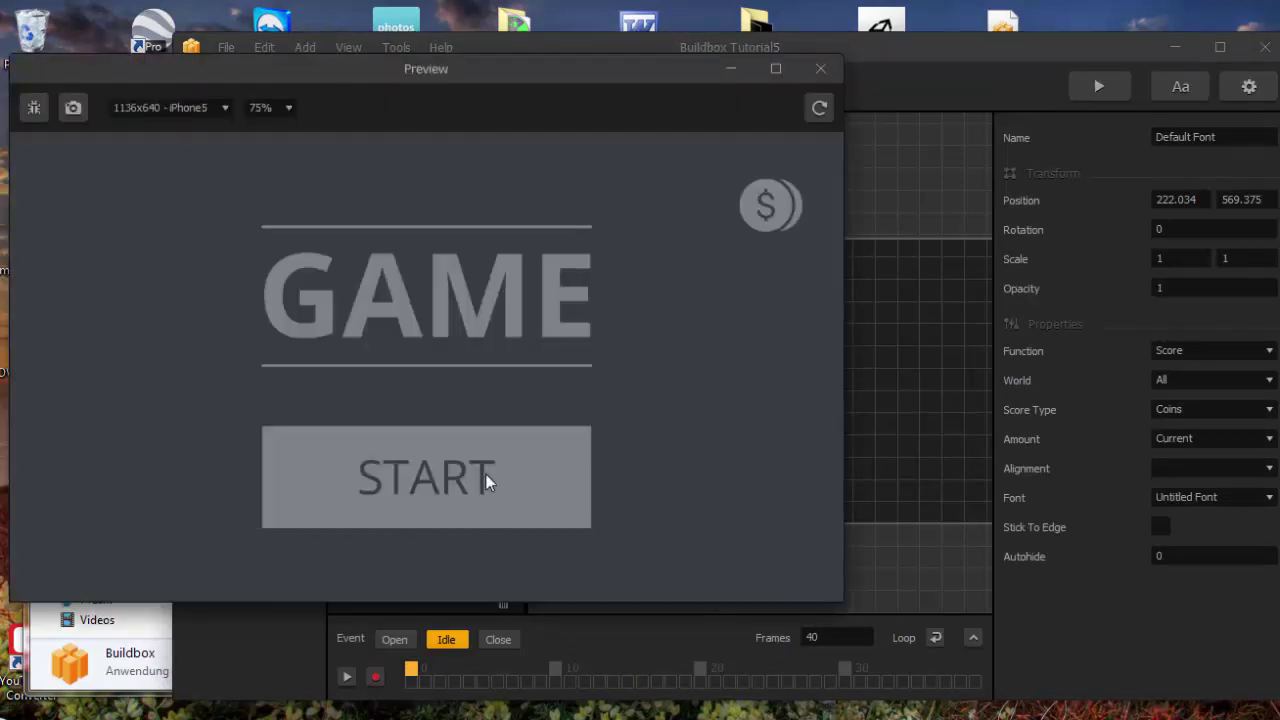
# Play world 1 in the preview to check the counter with the adjusted font, and close the preview.
pyautogui.click(487, 478)
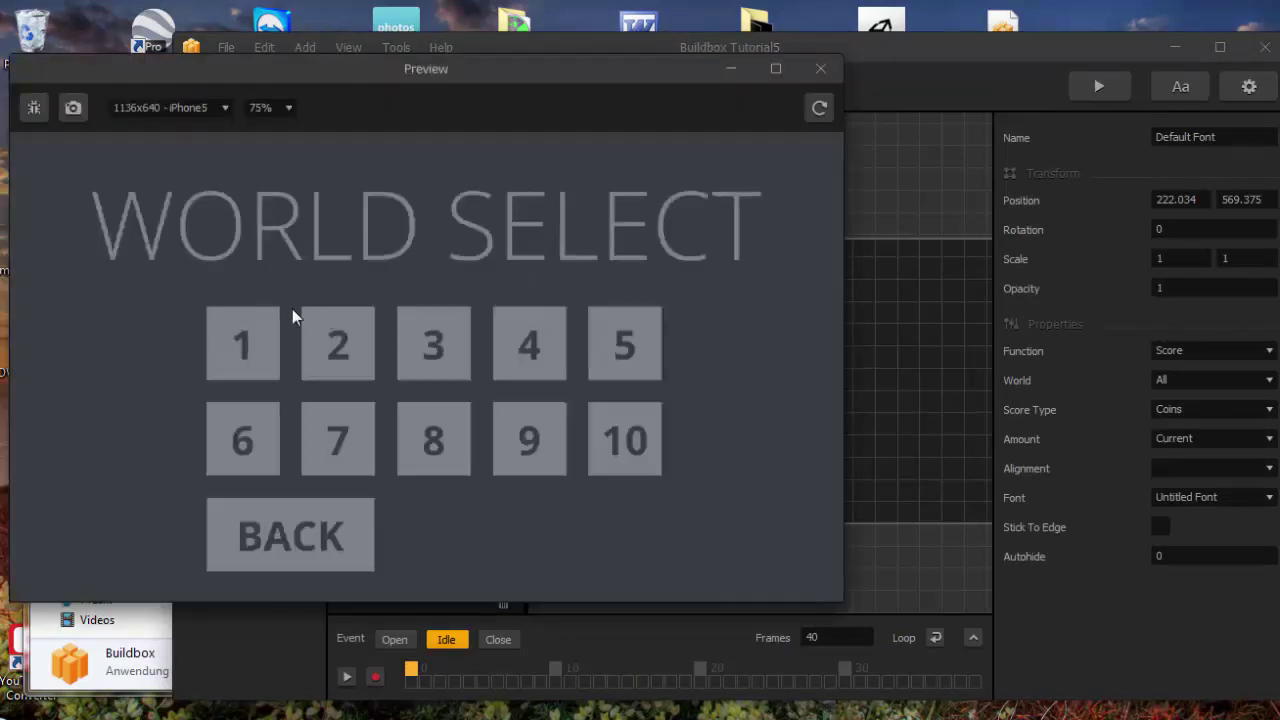
pyautogui.click(258, 353)
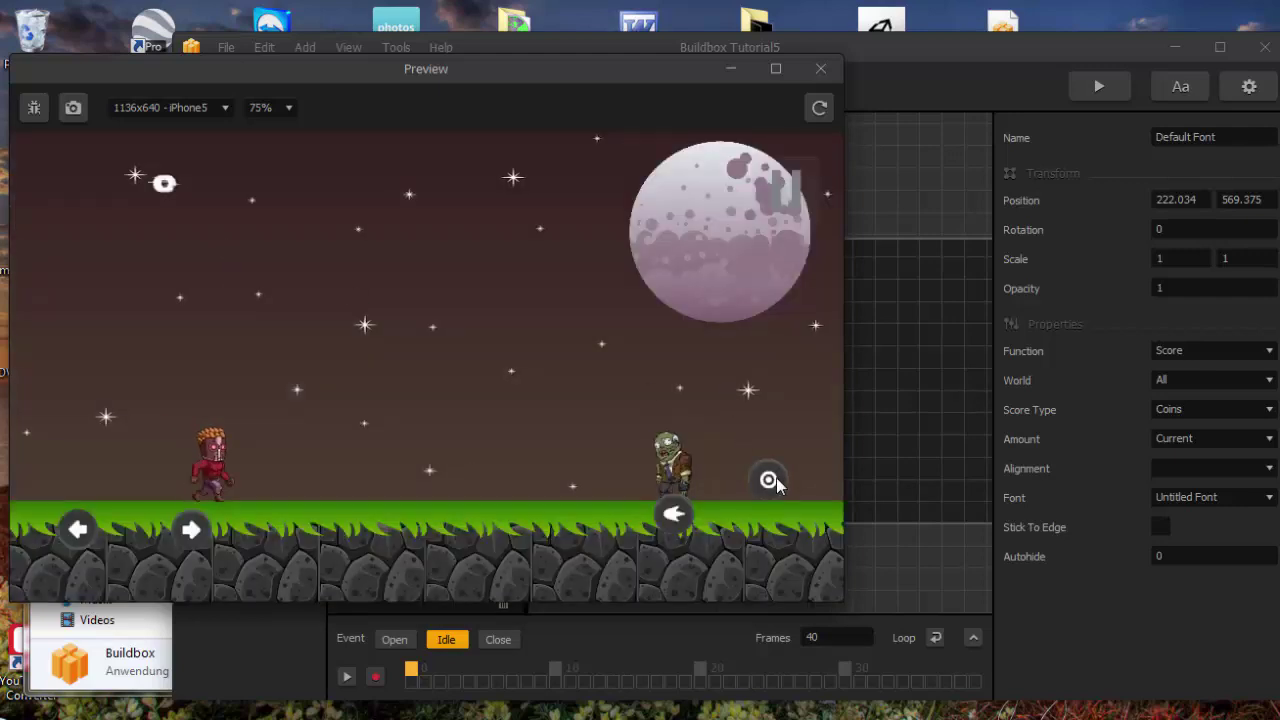
pyautogui.press('Right')
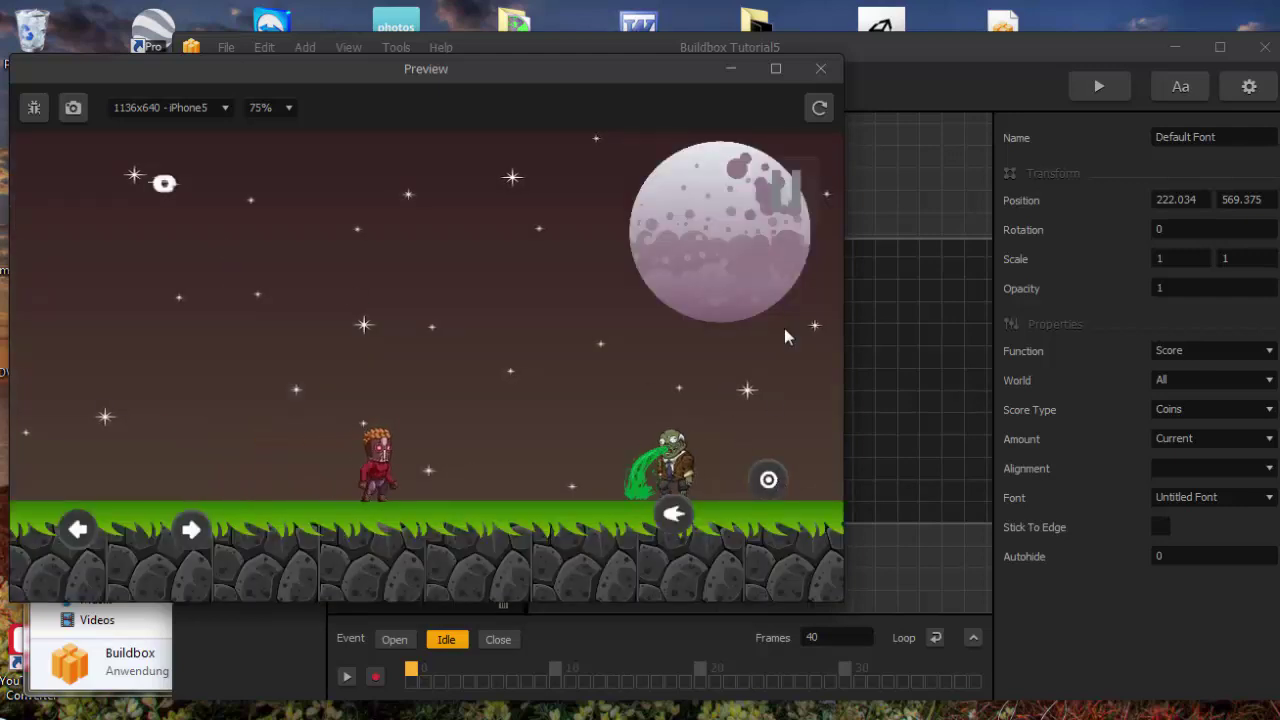
pyautogui.click(821, 70)
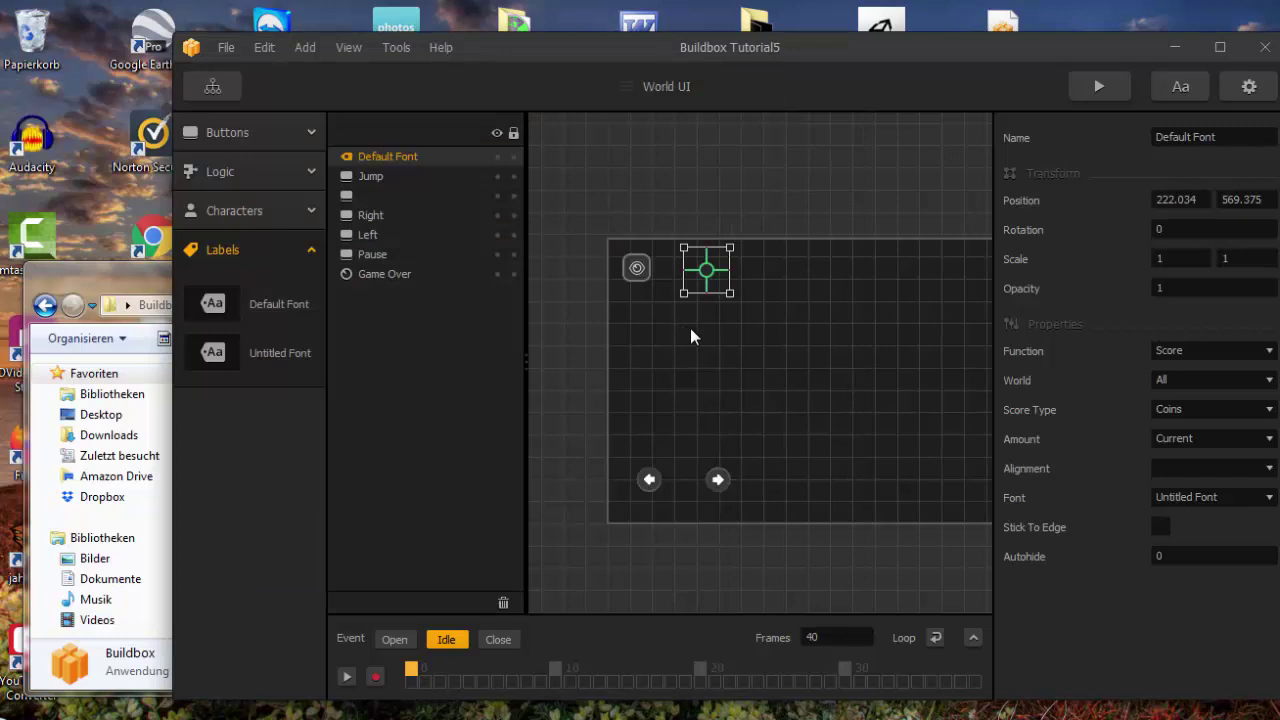
# Move the coin score label down to about 228, 445 and add the star frames from the Star folder to the World UI as an image.
pyautogui.scroll(1, 704, 344)
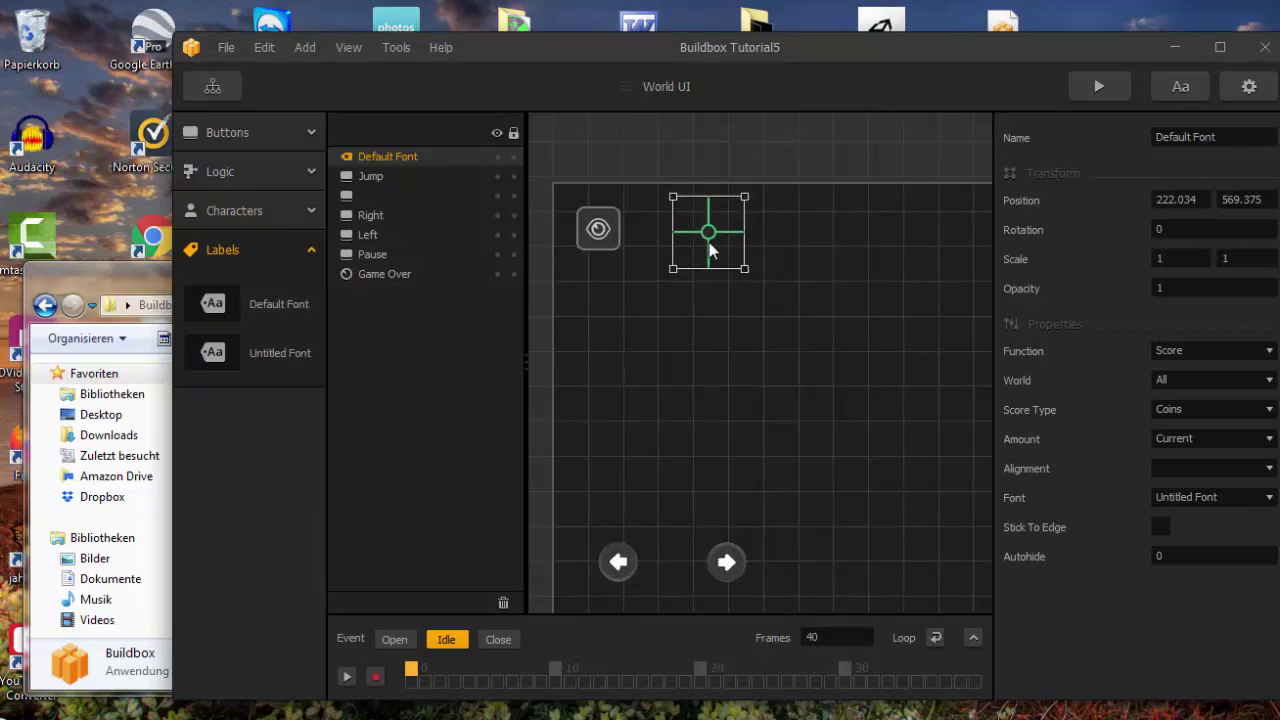
pyautogui.moveTo(710, 251); pyautogui.dragTo(714, 337)
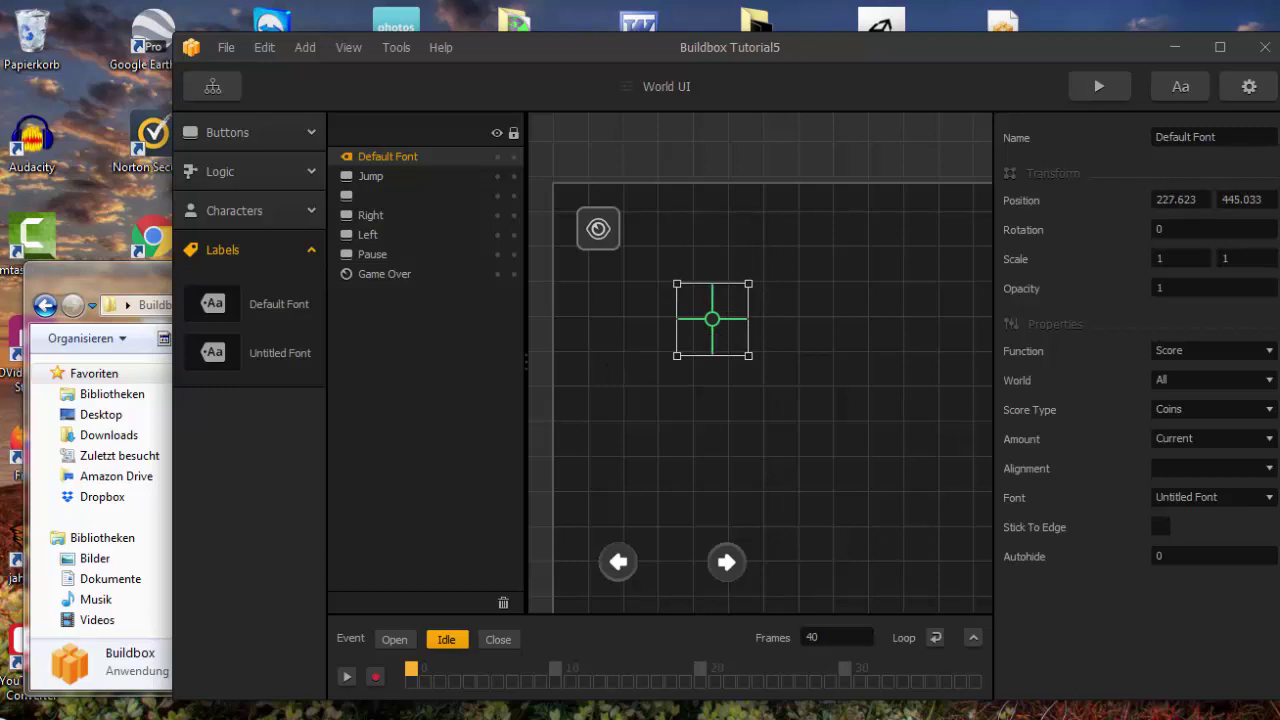
pyautogui.click(237, 718)
pyautogui.click(437, 675)
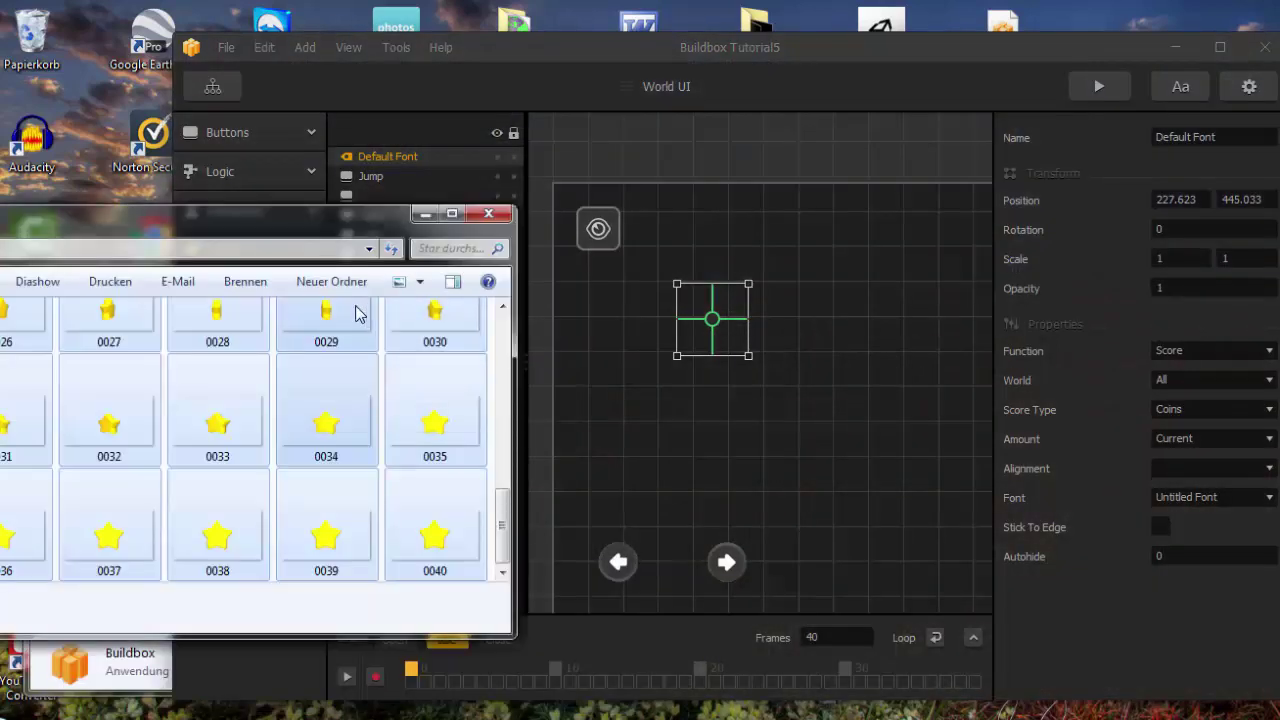
pyautogui.moveTo(358, 314); pyautogui.dragTo(874, 464)
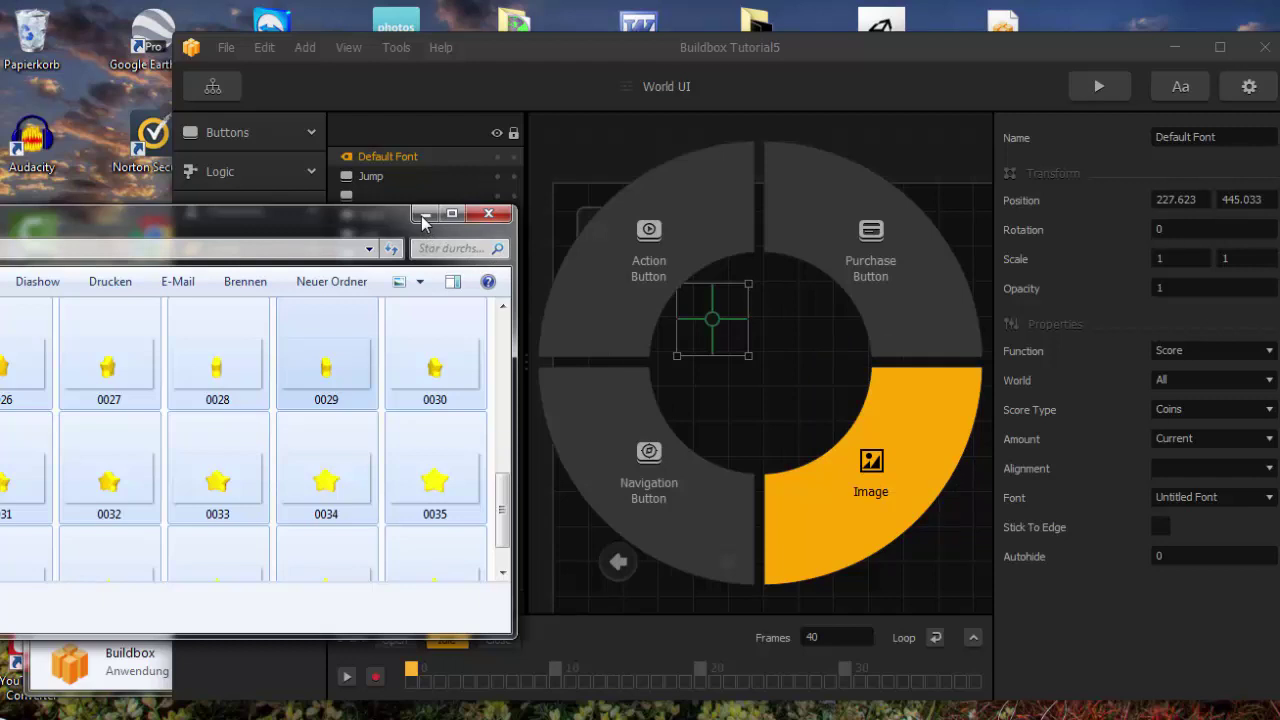
pyautogui.click(424, 214)
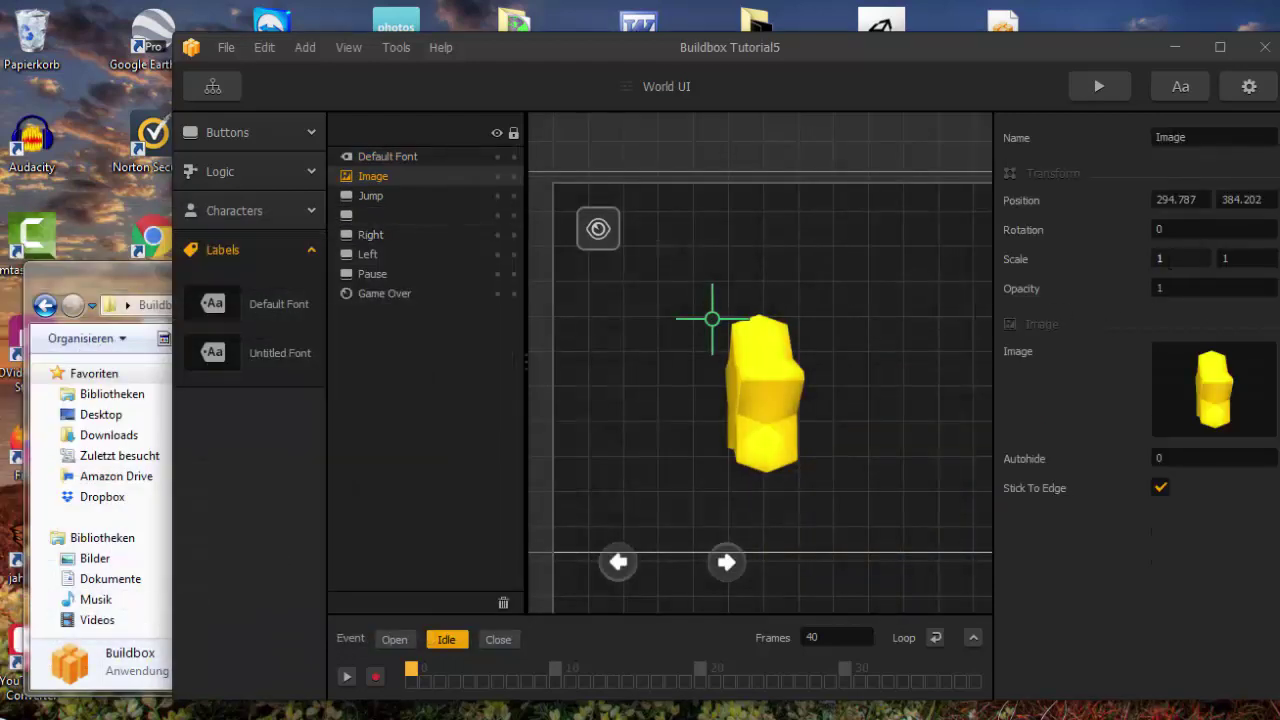
# Scale the star image to 0.3 by 0.3 and move it to about 229, 580 above the coin score label.
pyautogui.click(1171, 258)
pyautogui.write('0.3')
pyautogui.press('Tab')
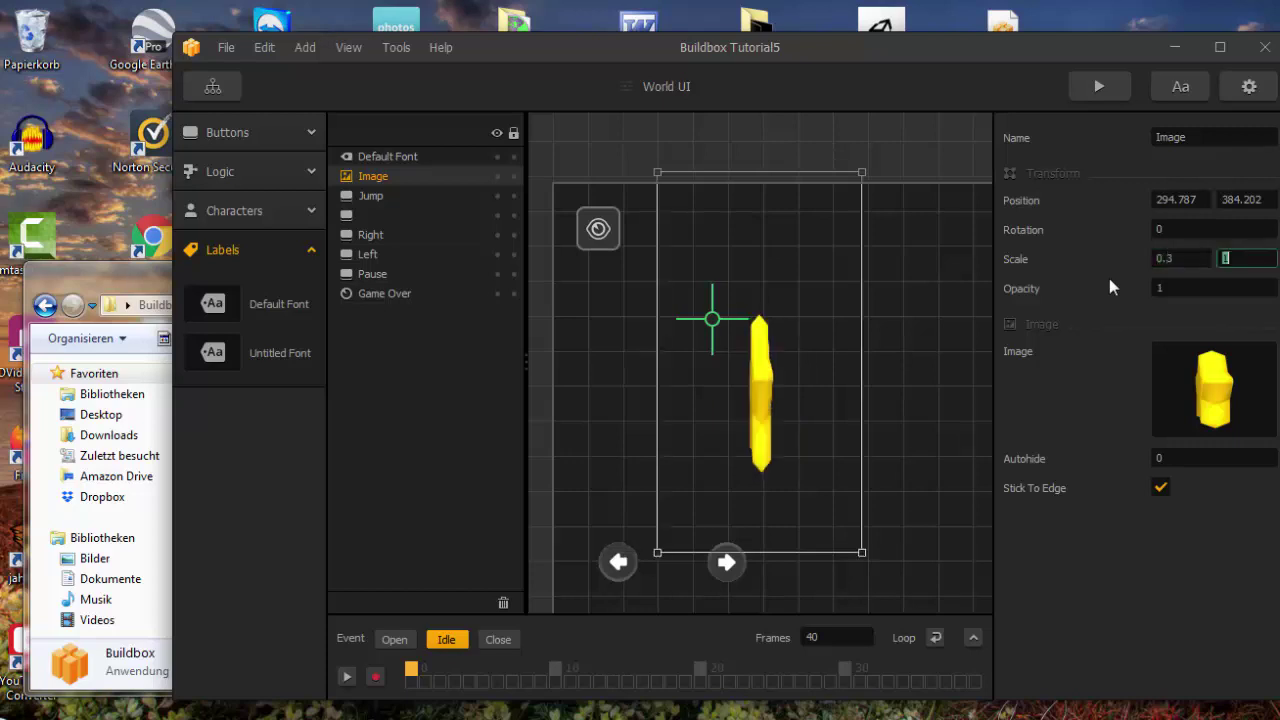
pyautogui.write('0.3')
pyautogui.press('Return')
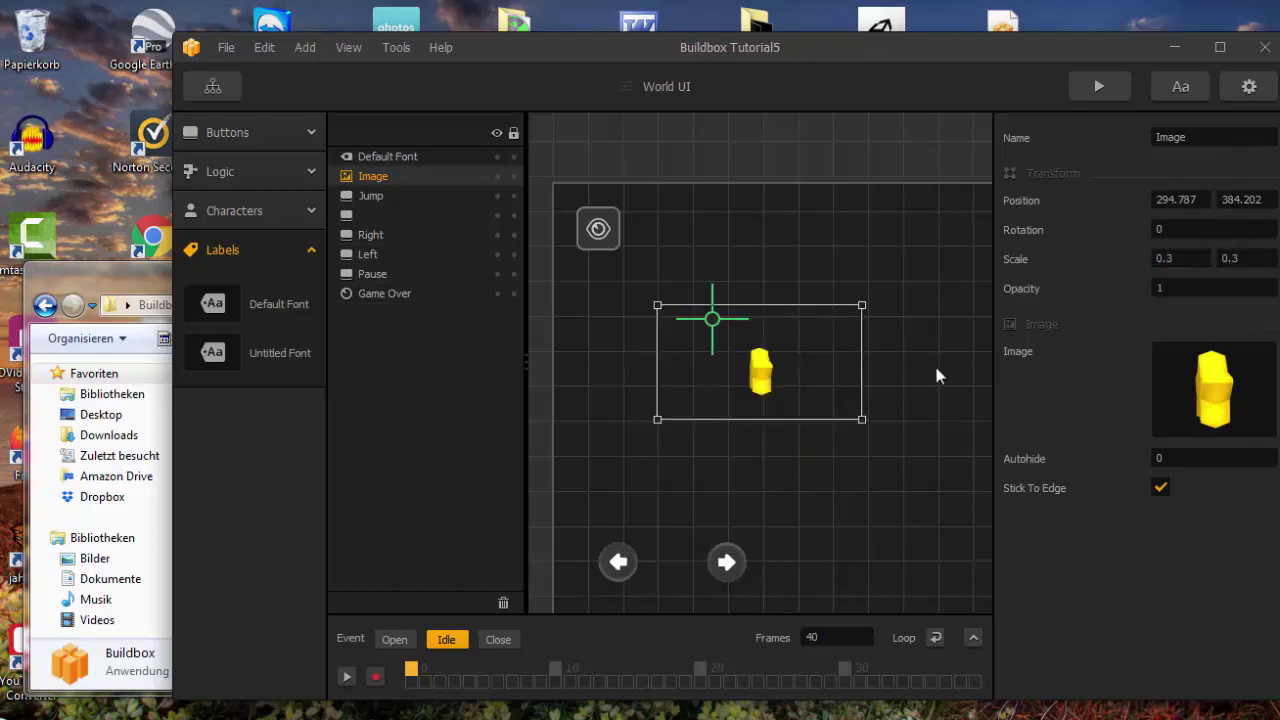
pyautogui.moveTo(768, 373); pyautogui.dragTo(722, 234)
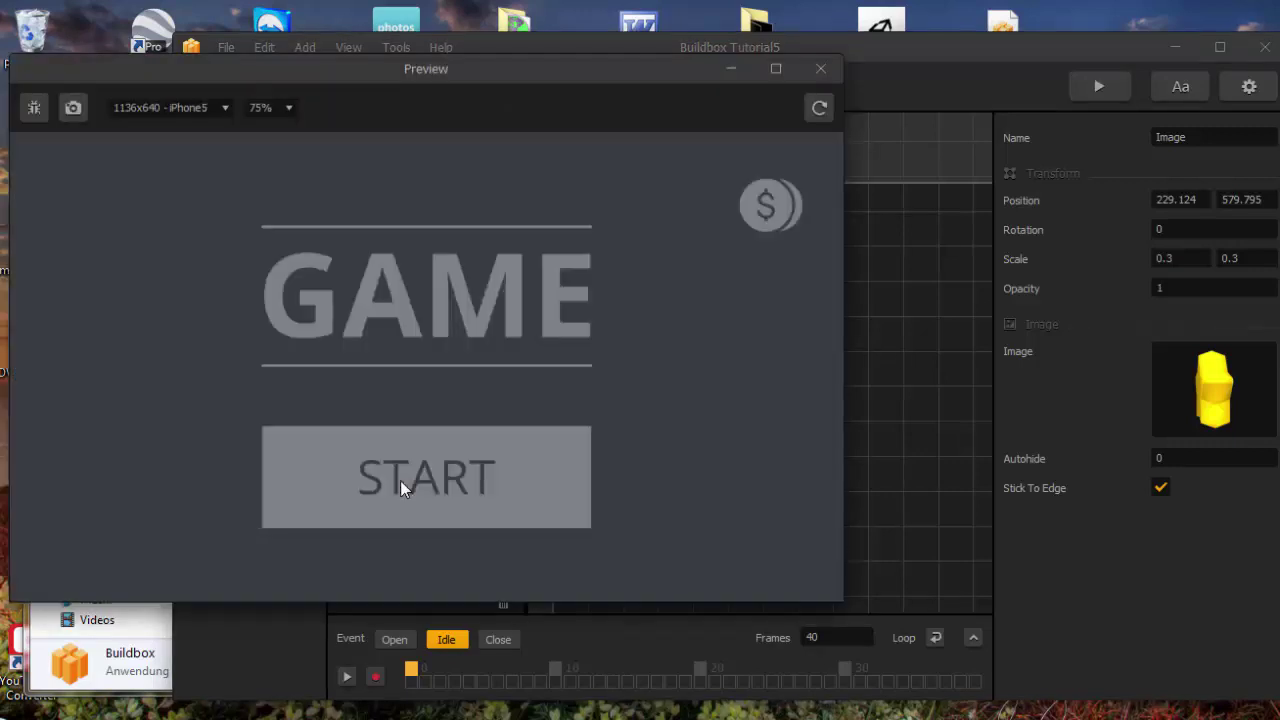
# Play world 1 in the preview to check the size and animation of the star image.
pyautogui.click(403, 483)
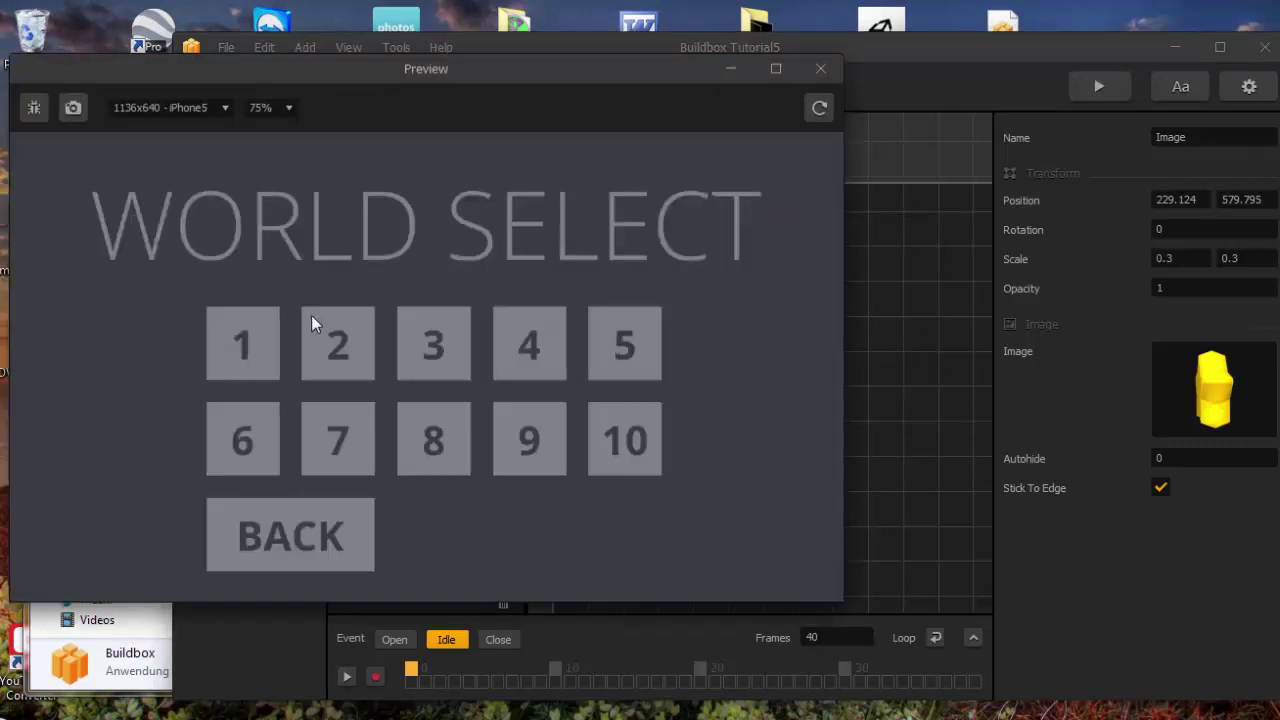
pyautogui.click(259, 342)
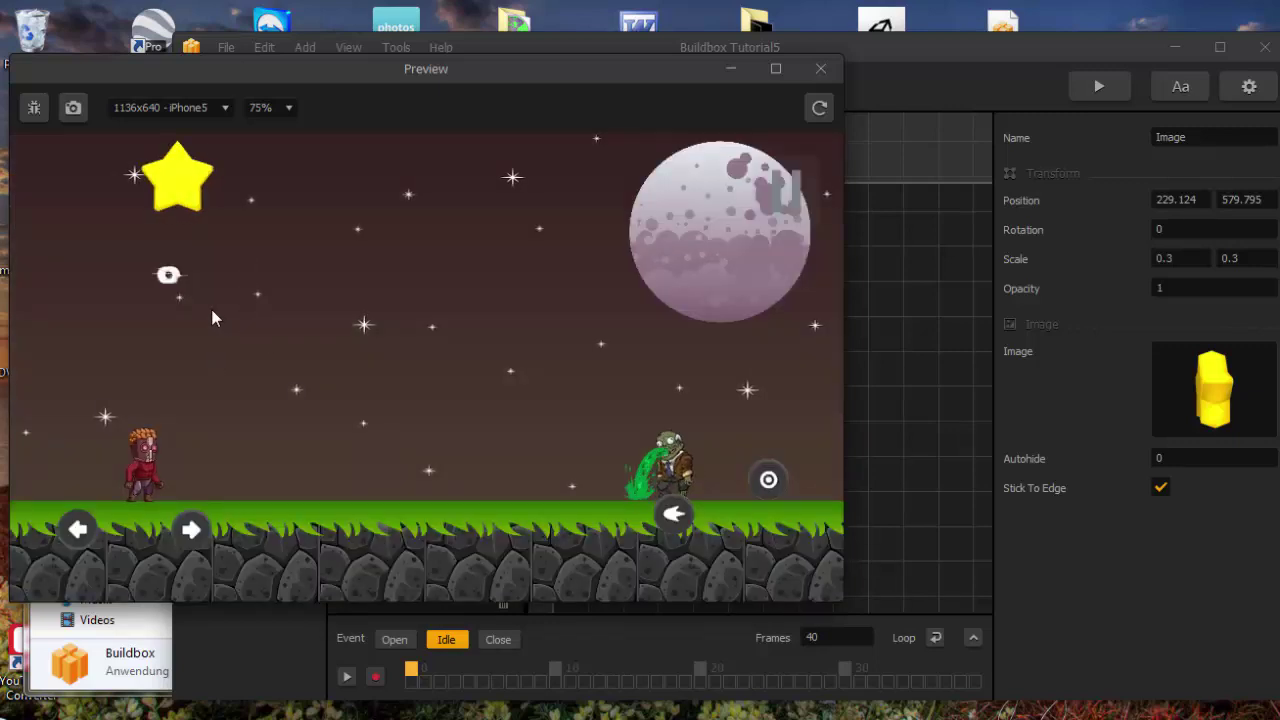
pyautogui.press('Right')
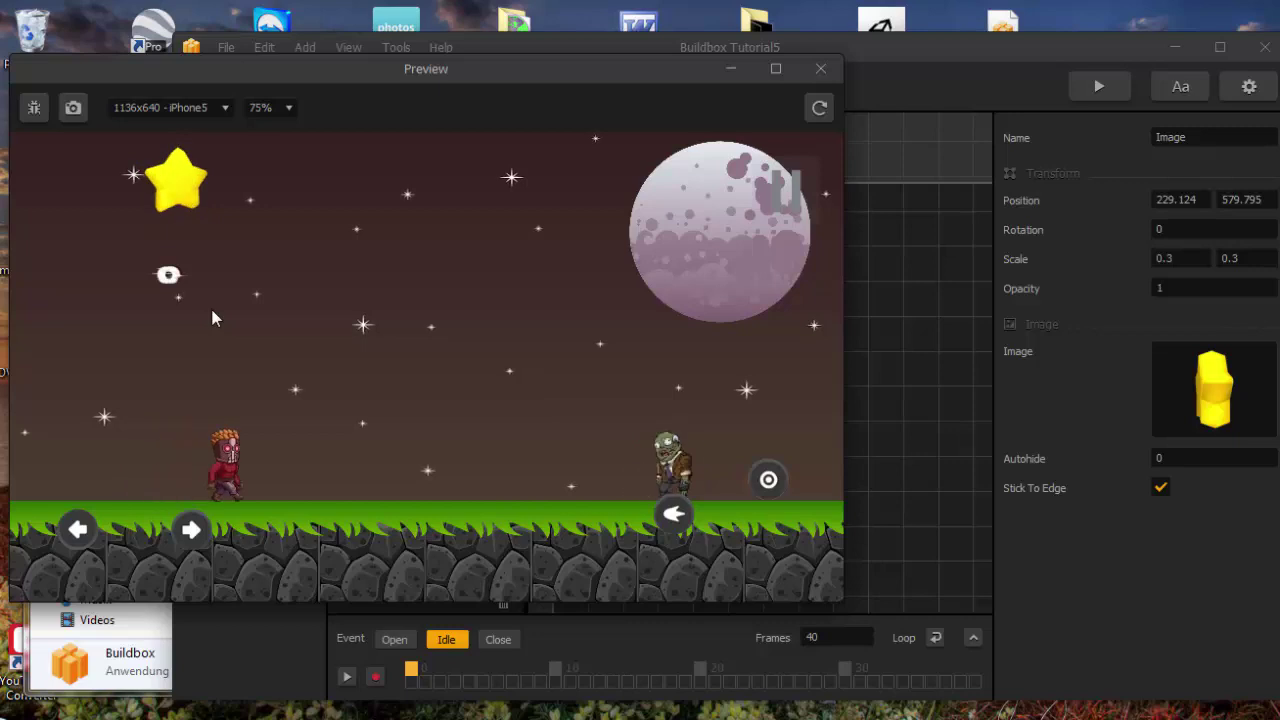
pyautogui.press('Right')
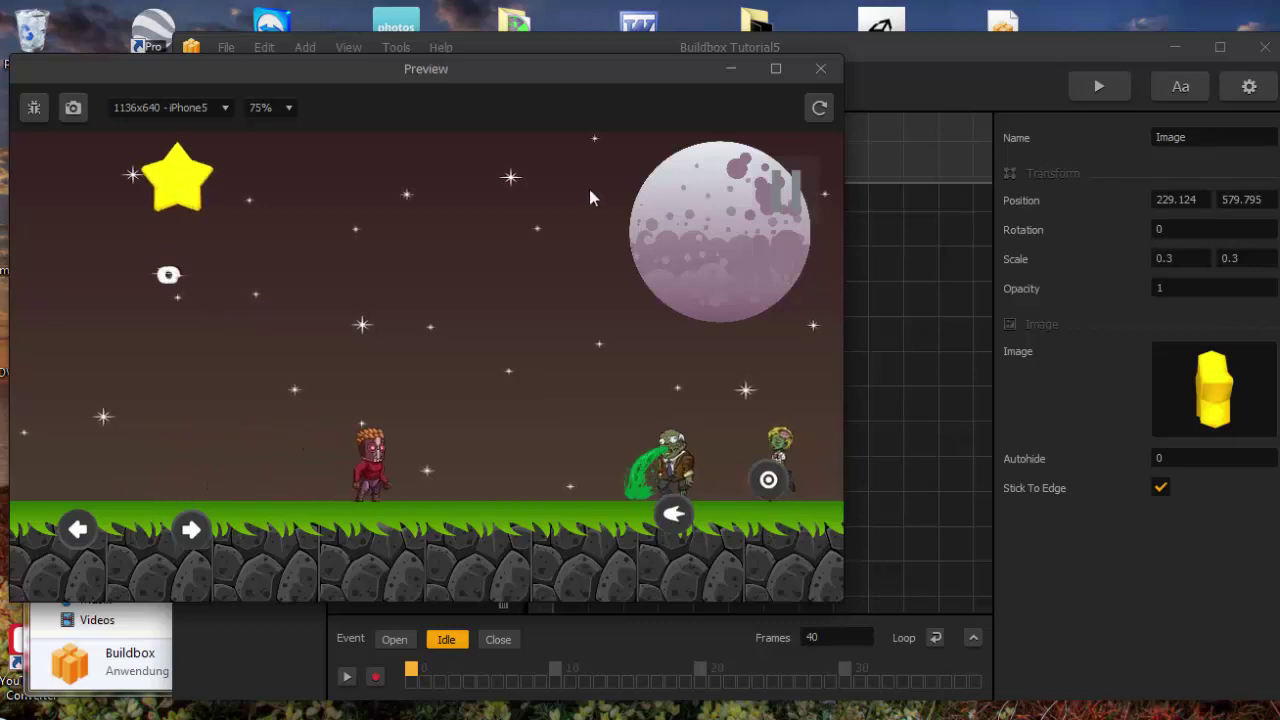
pyautogui.press('Left')
# Place the editor beside the running preview and move the coin score label up close beneath the star image.
pyautogui.click(961, 41)
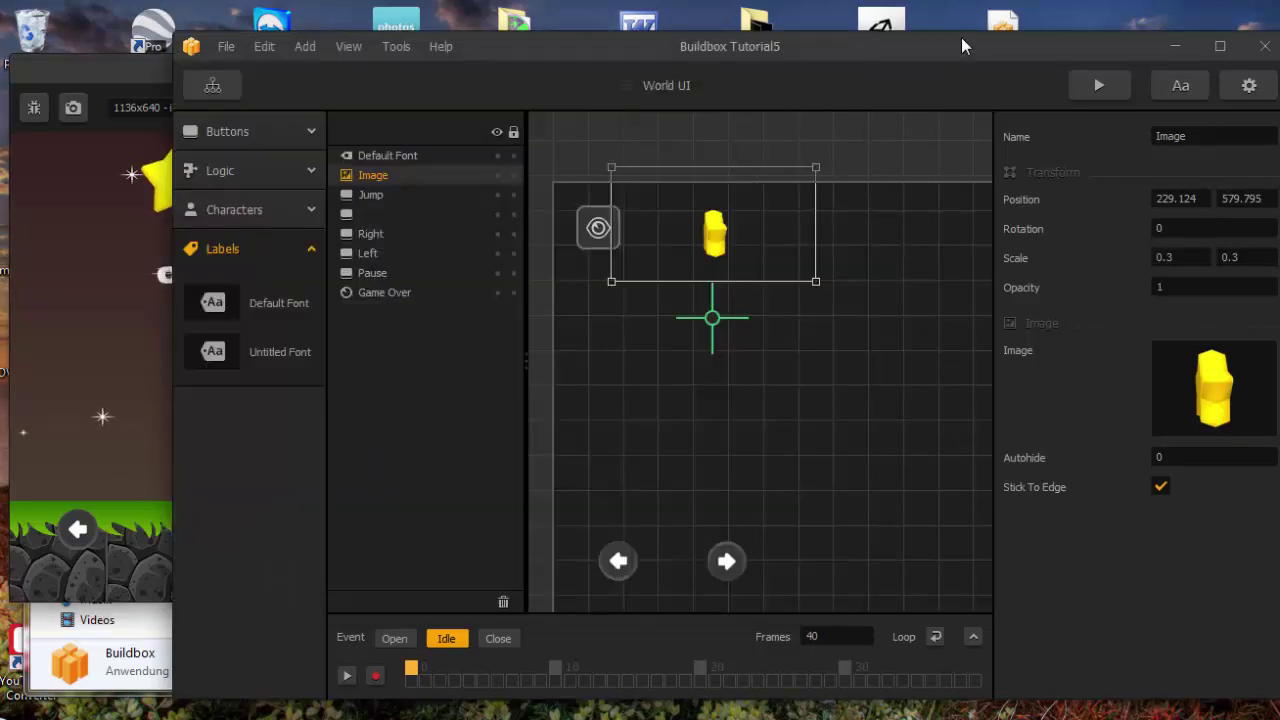
pyautogui.moveTo(961, 37); pyautogui.dragTo(1113, 23)
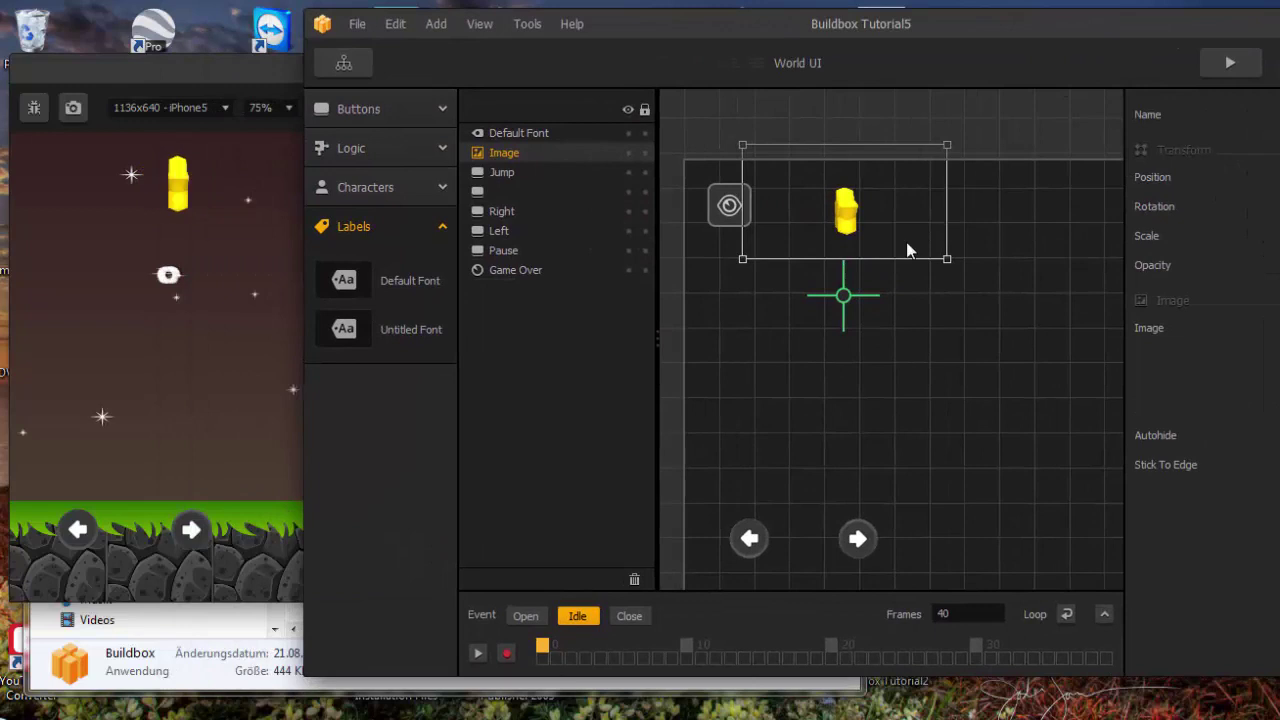
pyautogui.click(844, 298)
pyautogui.moveTo(845, 310); pyautogui.dragTo(852, 282)
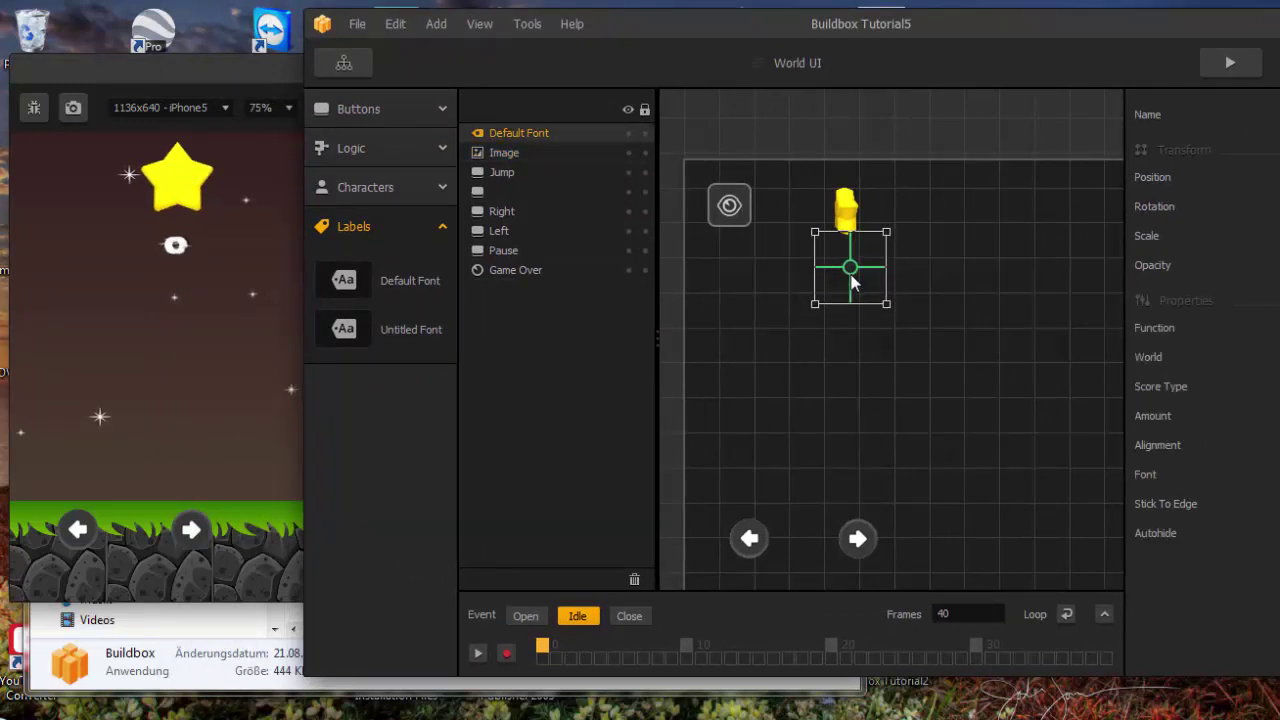
# Set the star image's scale to 0.2 by 0.2.
pyautogui.click(880, 205)
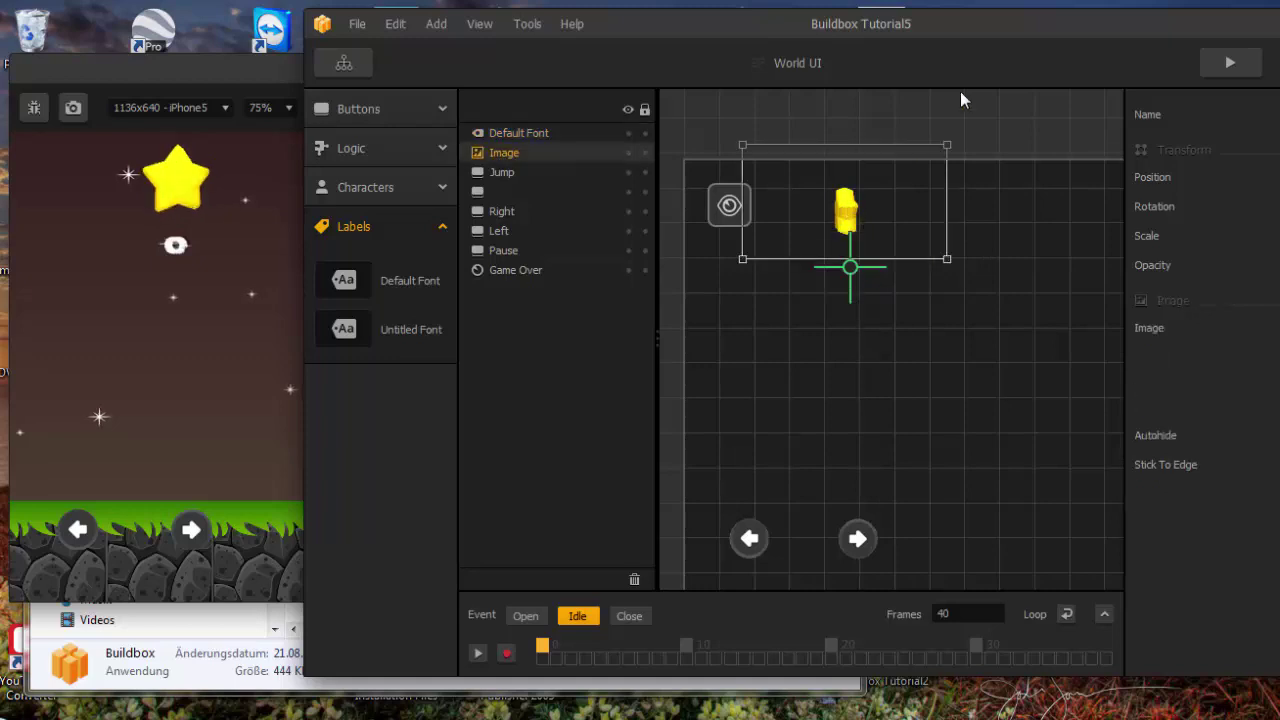
pyautogui.moveTo(972, 31); pyautogui.dragTo(871, 52)
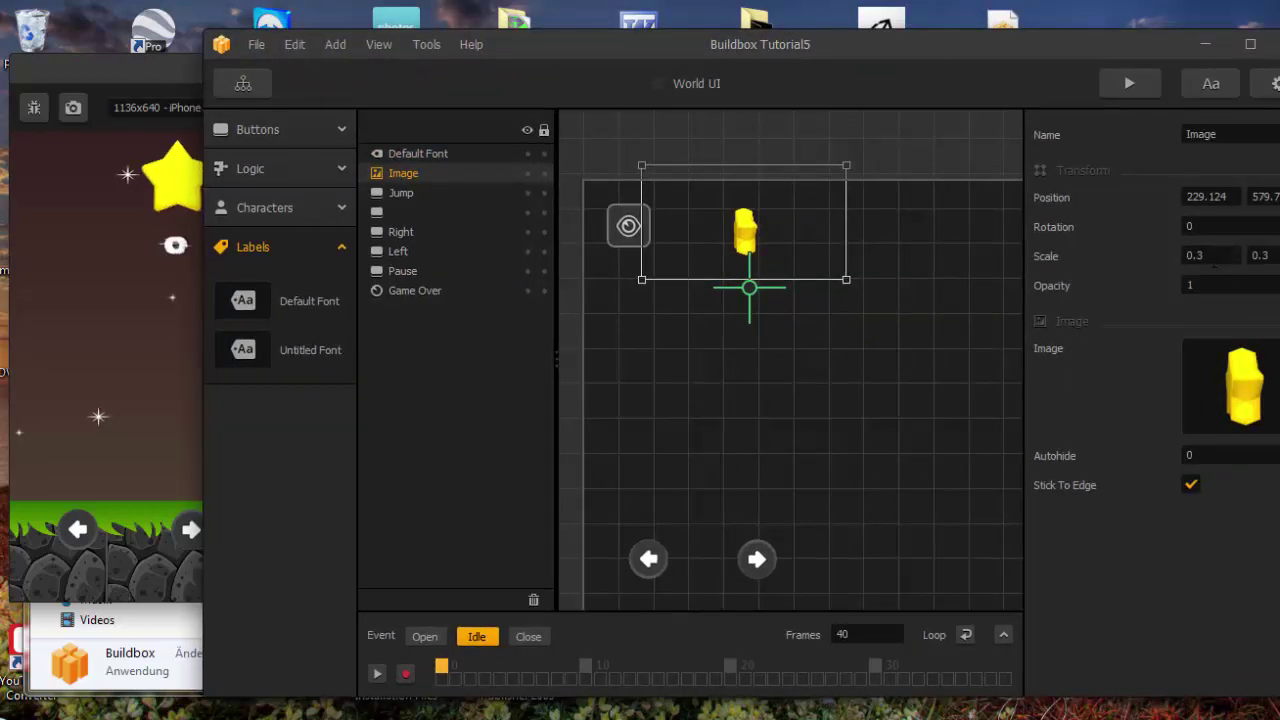
pyautogui.click(1213, 257)
pyautogui.press('BackSpace')
pyautogui.write('2')
pyautogui.press('Tab')
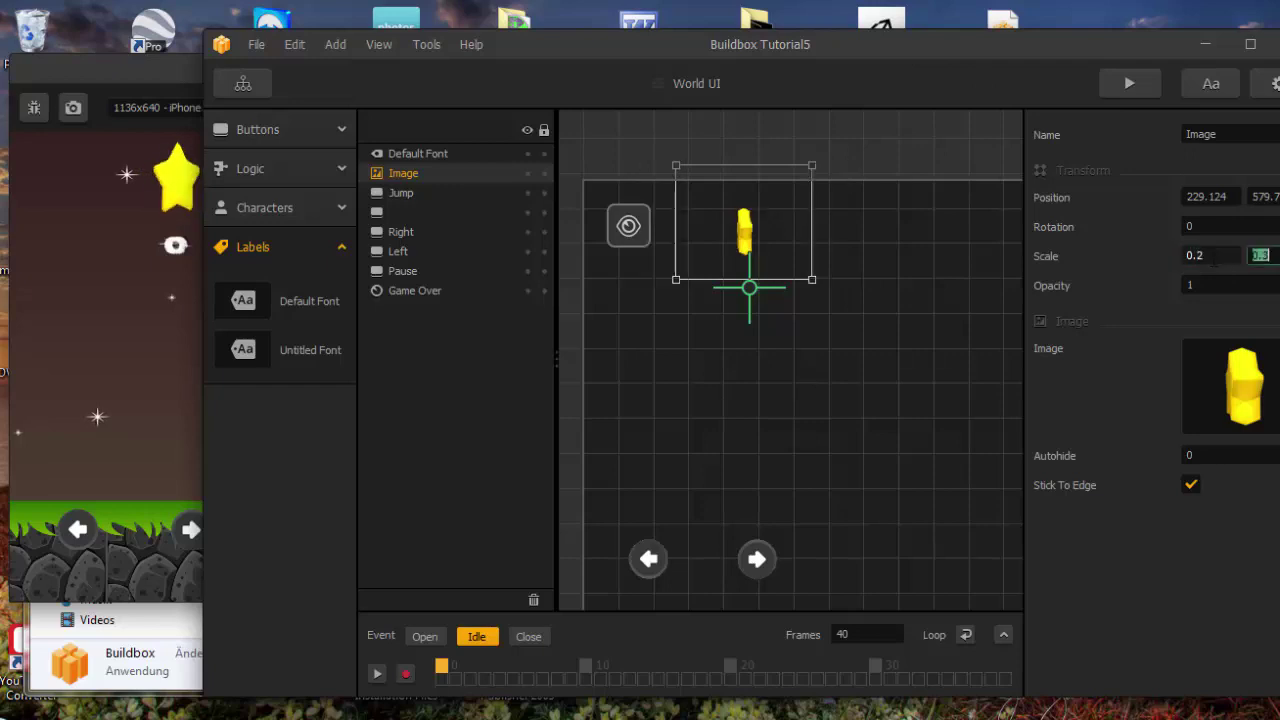
pyautogui.press('BackSpace')
pyautogui.write('2')
pyautogui.click(1116, 333)
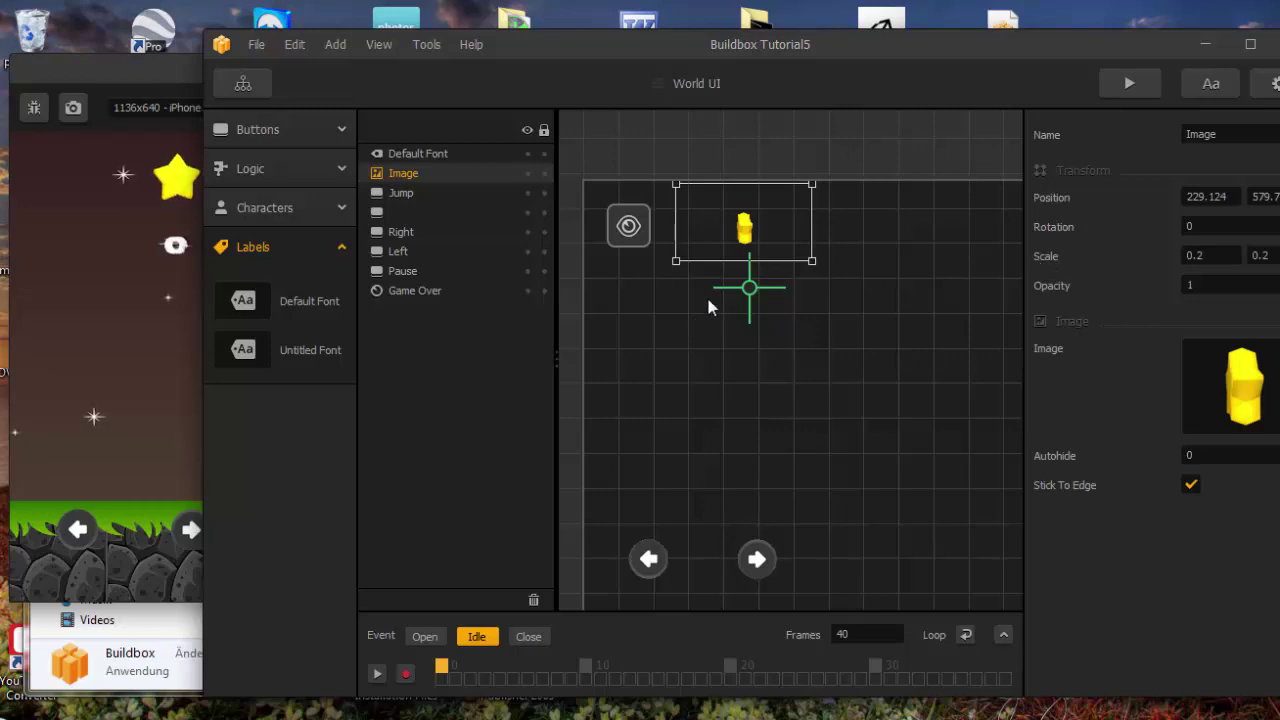
# Move the star image to about 316, 581 and arrange the preview and editor windows side by side.
pyautogui.moveTo(745, 237); pyautogui.dragTo(806, 234)
pyautogui.moveTo(185, 80); pyautogui.dragTo(111, 59)
pyautogui.click(169, 72)
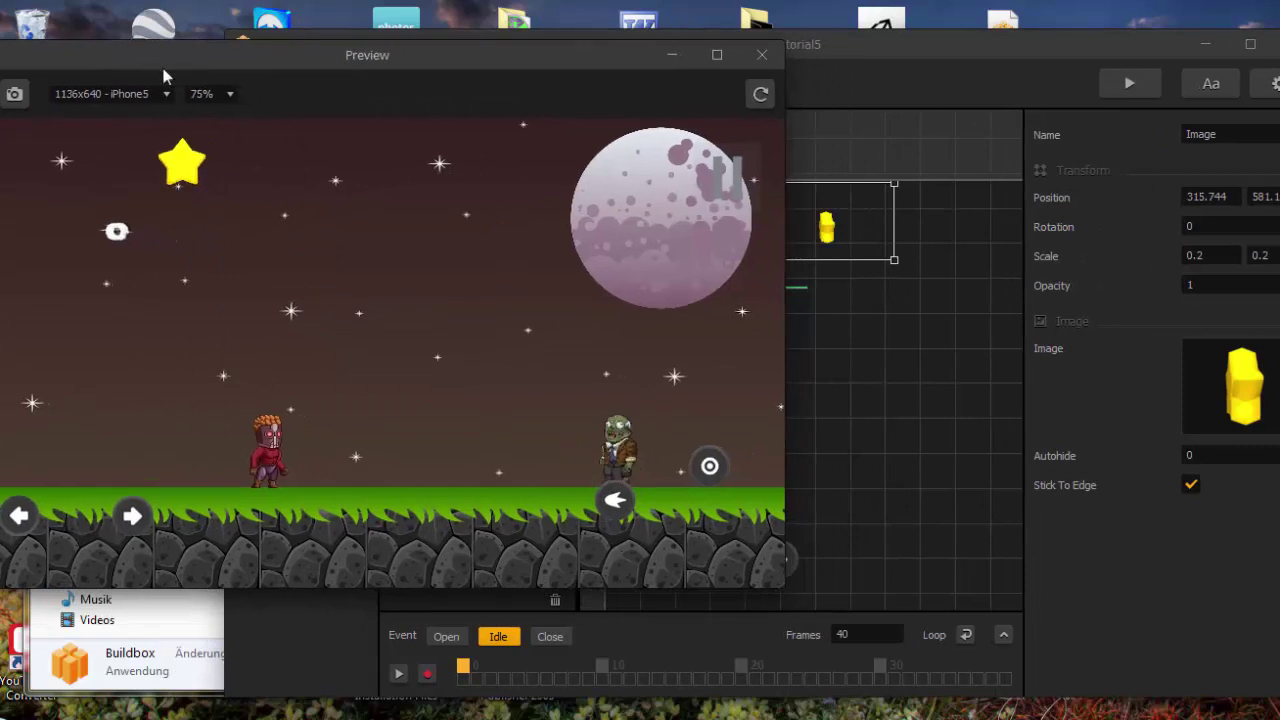
pyautogui.moveTo(932, 54); pyautogui.dragTo(1108, 45)
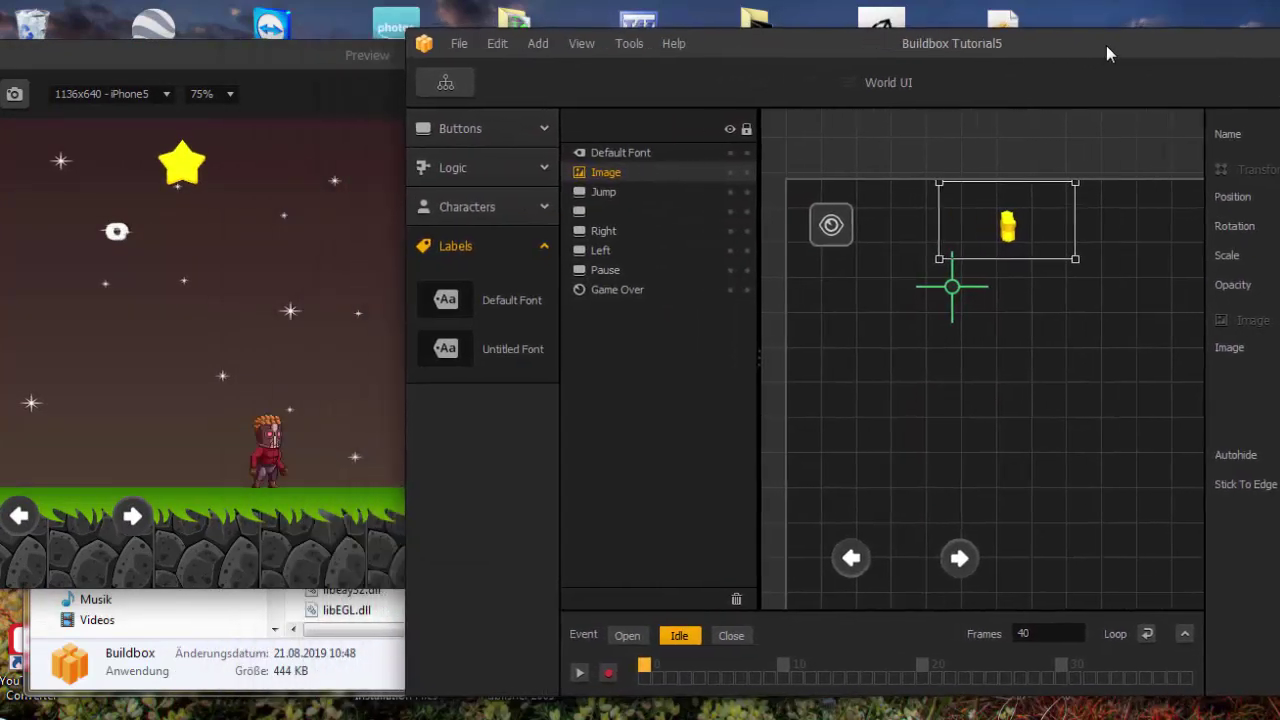
# Move the coin score label up beside the coin icon and place the star image directly above it.
pyautogui.click(957, 293)
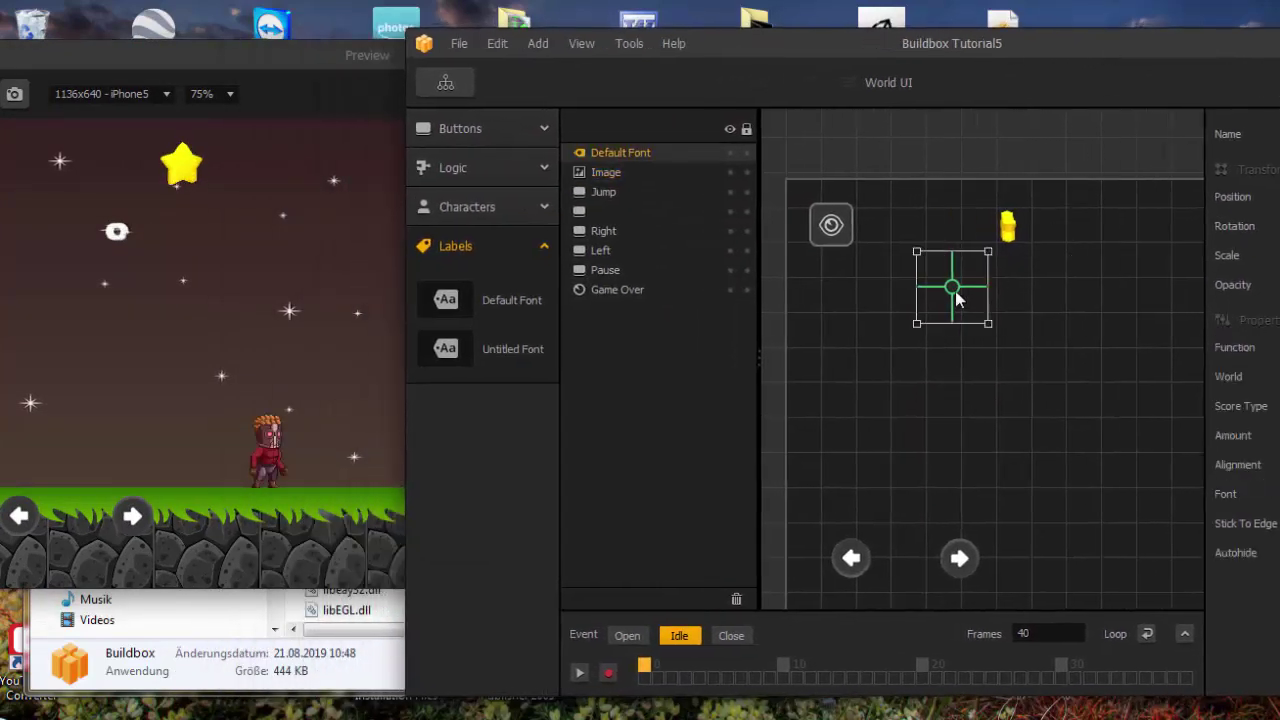
pyautogui.moveTo(957, 293)
pyautogui.mouseDown()
pyautogui.moveTo(977, 263)
pyautogui.moveTo(969, 247)
pyautogui.mouseUp()
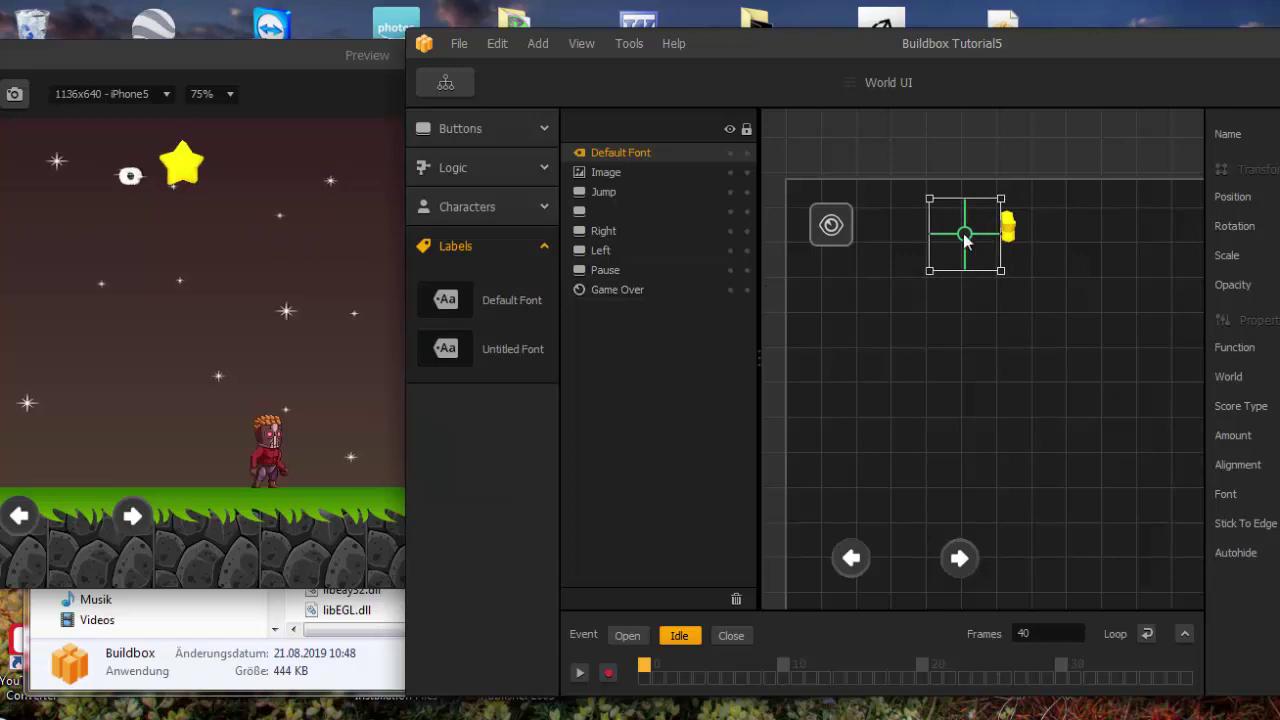
pyautogui.moveTo(965, 240)
pyautogui.mouseDown()
pyautogui.moveTo(966, 252)
pyautogui.moveTo(996, 228)
pyautogui.moveTo(964, 219)
pyautogui.mouseUp()
pyautogui.click(1012, 232)
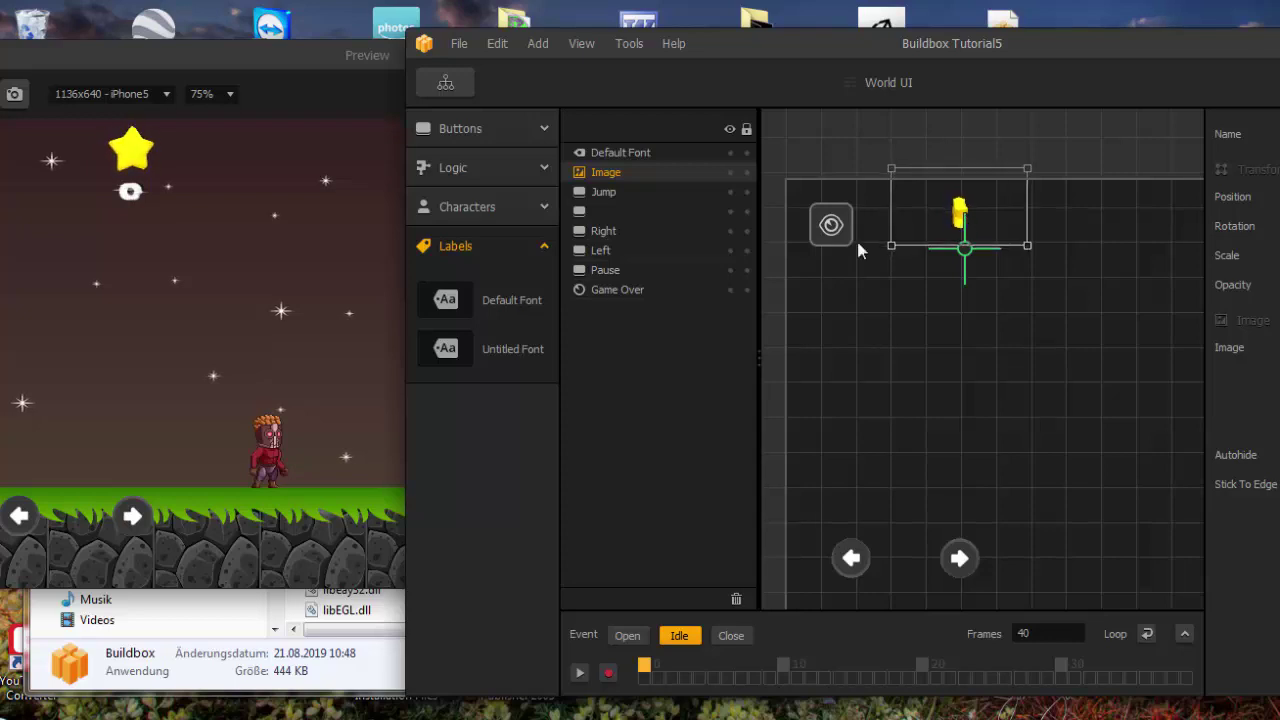
# Bring the running preview to the front and play World 1, moving right, jumping over the zombies and collecting star coins.
pyautogui.moveTo(1224, 52); pyautogui.dragTo(1062, 36)
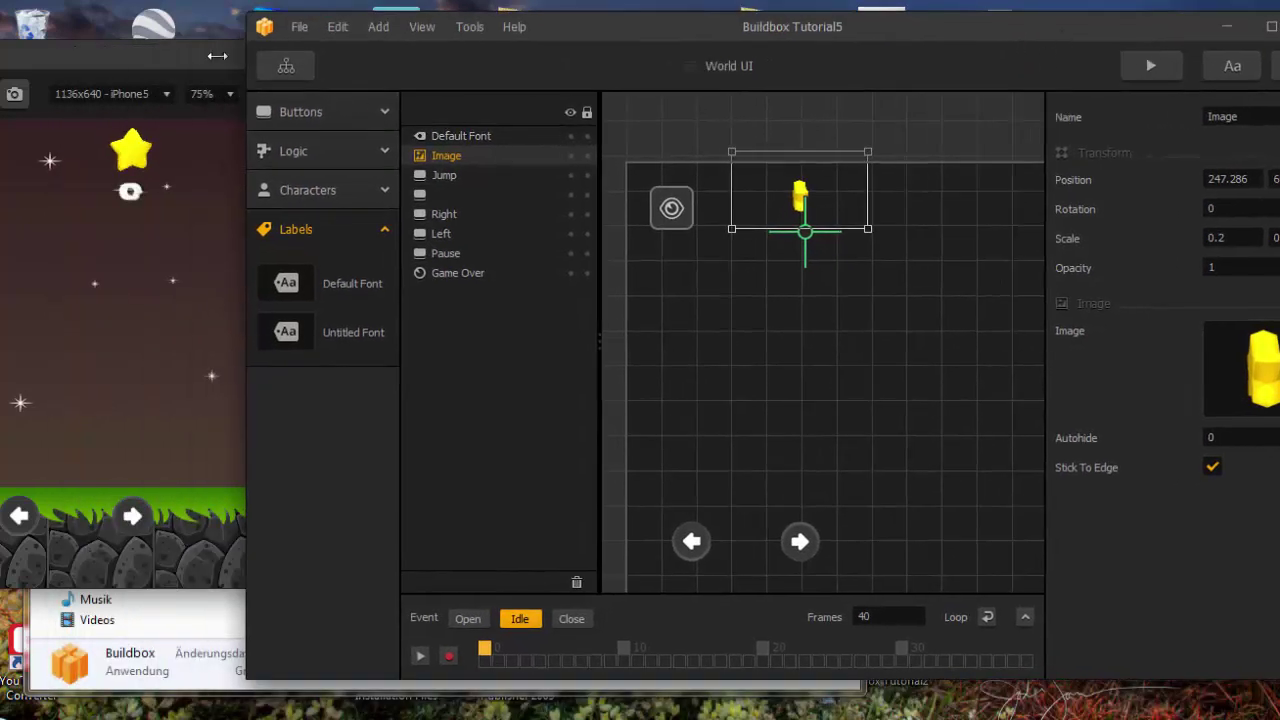
pyautogui.moveTo(217, 56); pyautogui.dragTo(367, 65)
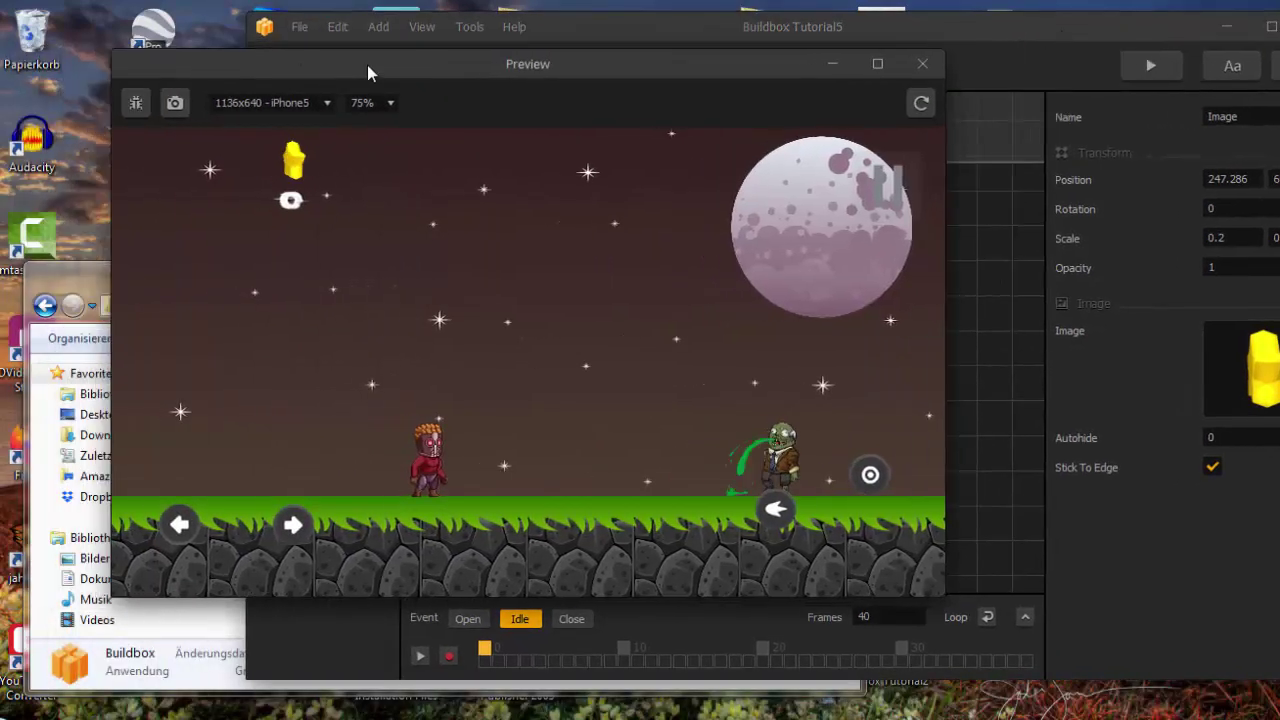
pyautogui.click(868, 485)
pyautogui.press('Right')
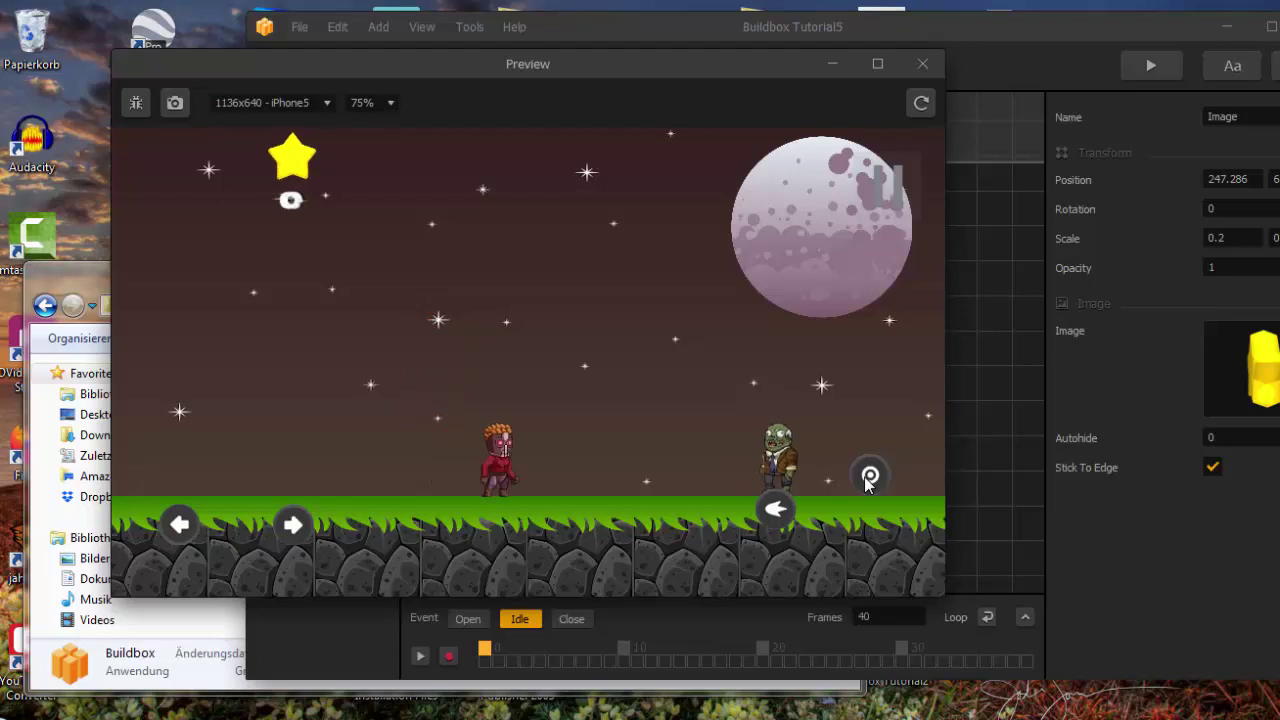
pyautogui.click(868, 482)
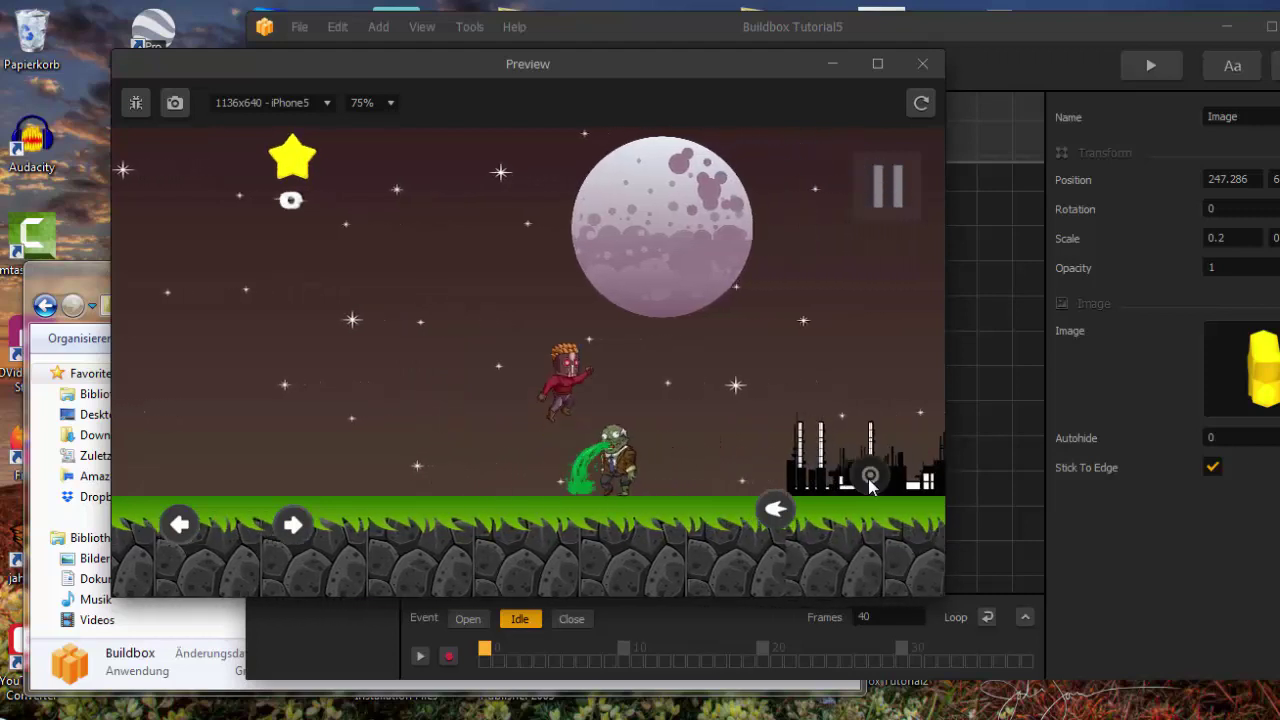
pyautogui.click(868, 485)
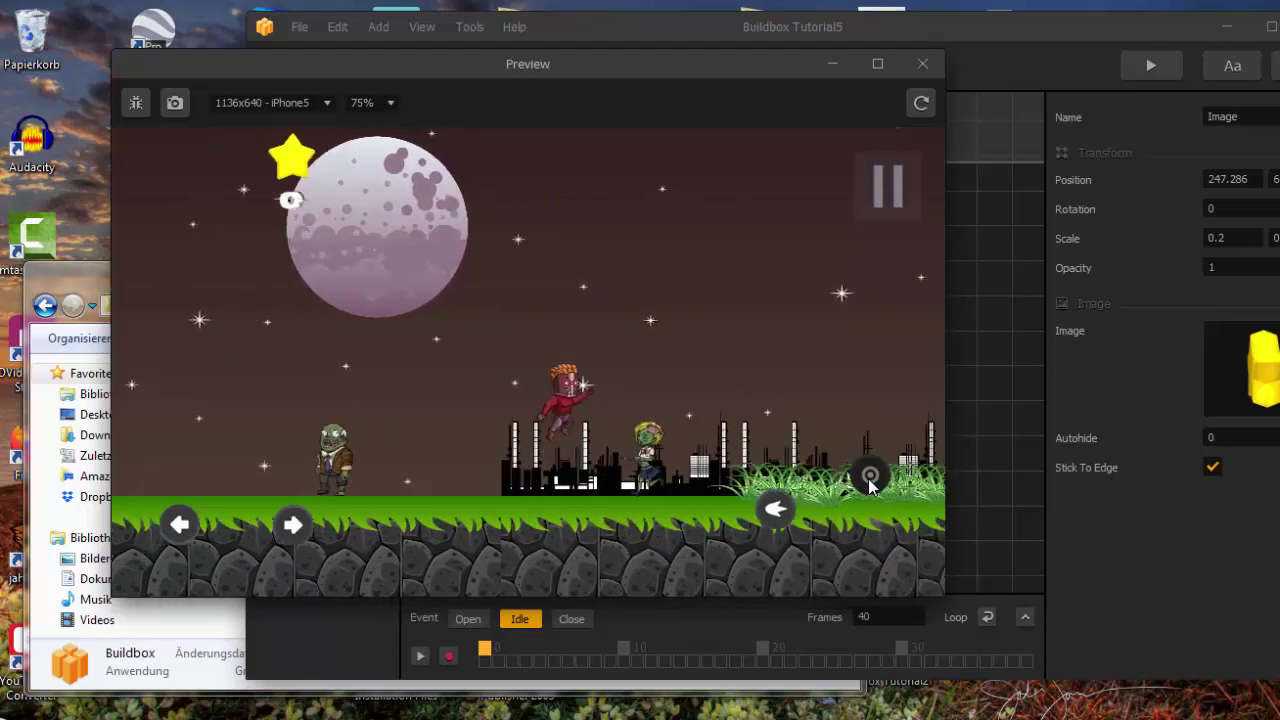
pyautogui.click(868, 485)
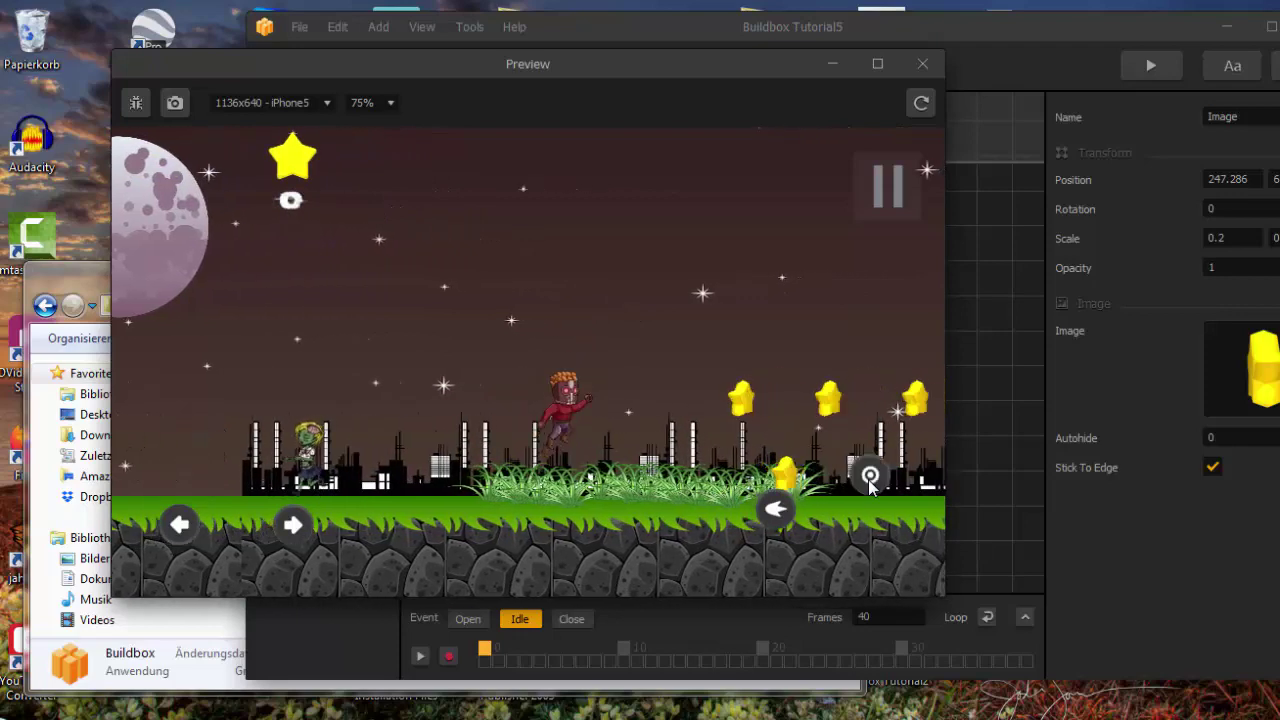
pyautogui.click(868, 479)
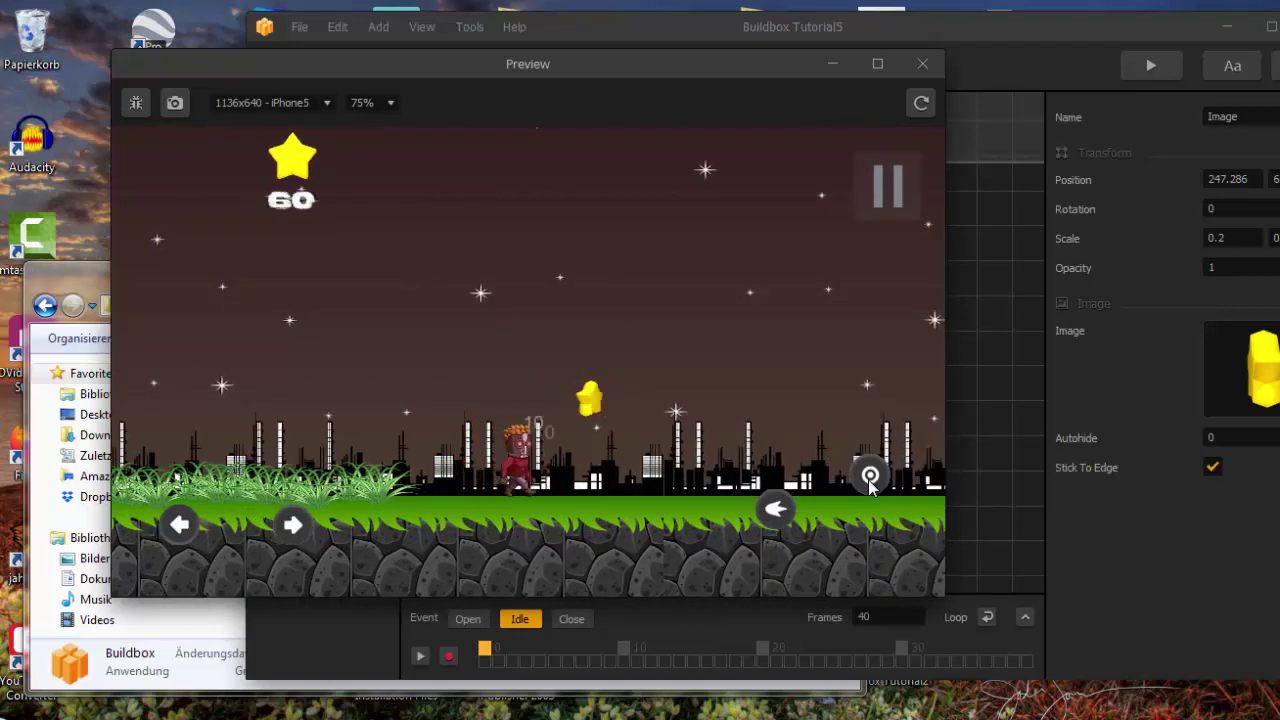
pyautogui.click(870, 483)
# Set the star image's scale to 0.1 by 0.1 and check its size in the running preview.
pyautogui.click(1149, 29)
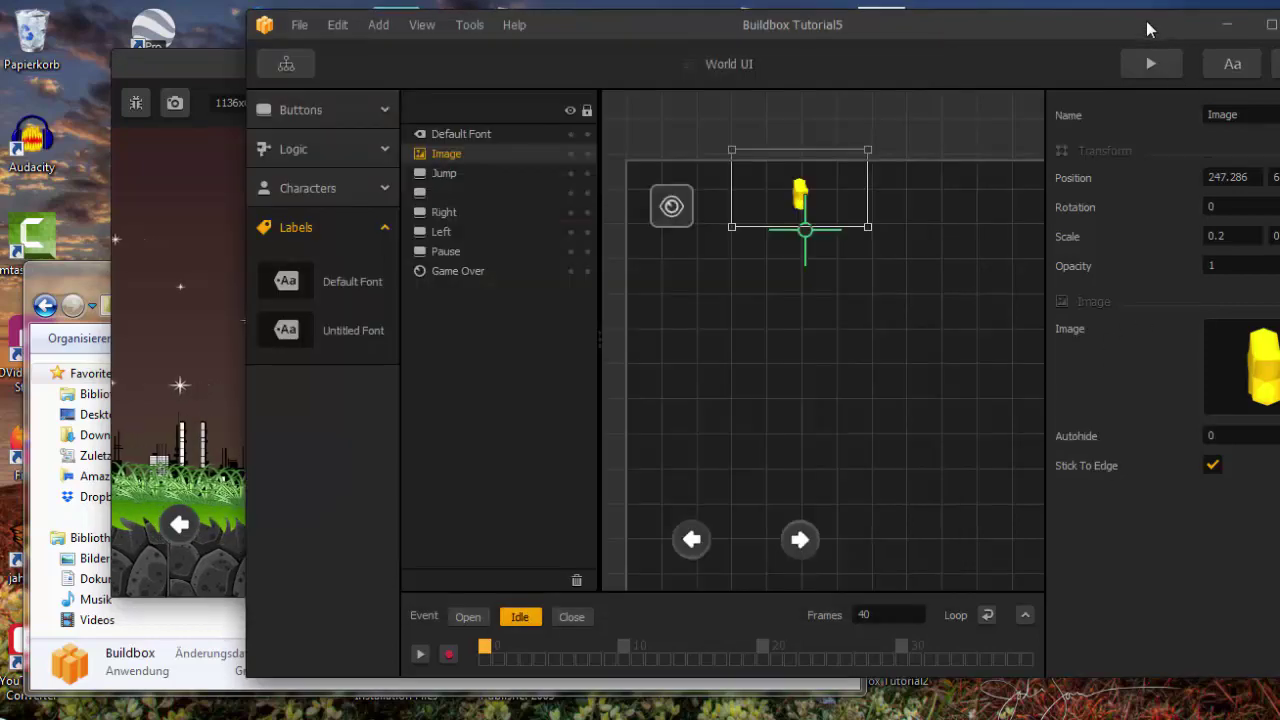
pyautogui.moveTo(931, 43); pyautogui.dragTo(844, 58)
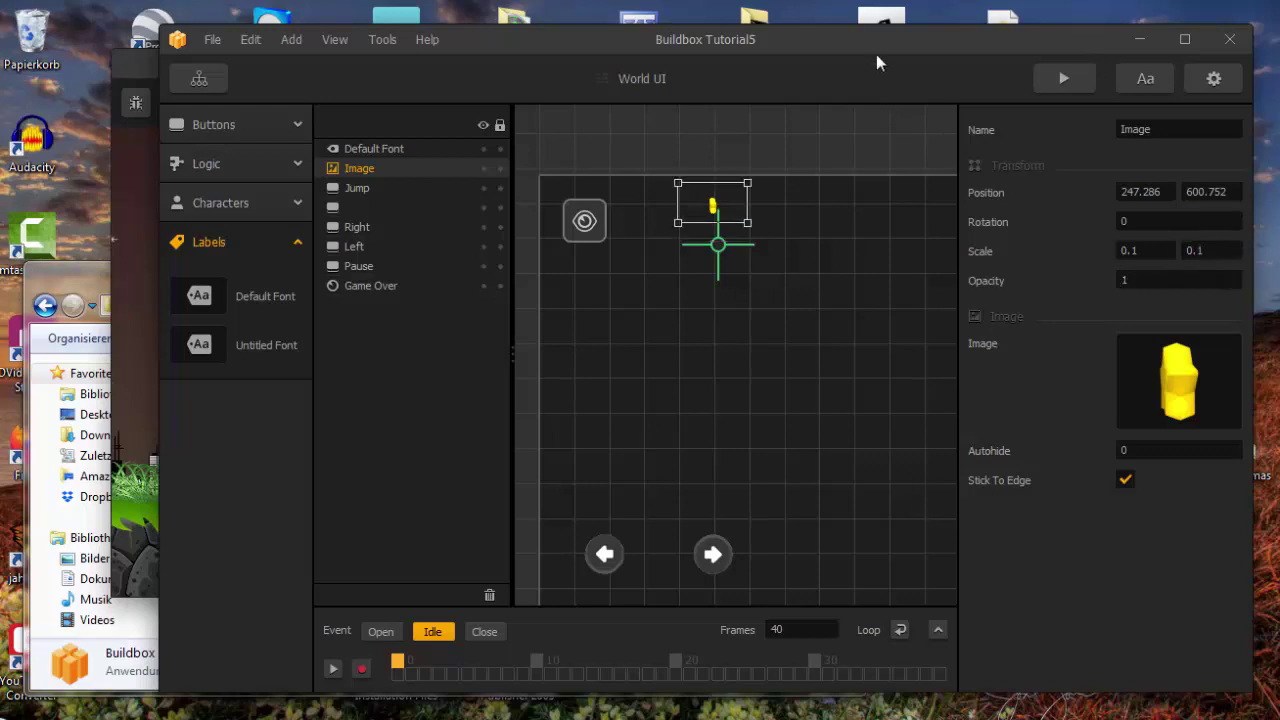
pyautogui.moveTo(876, 55); pyautogui.dragTo(937, 57)
pyautogui.click(172, 72)
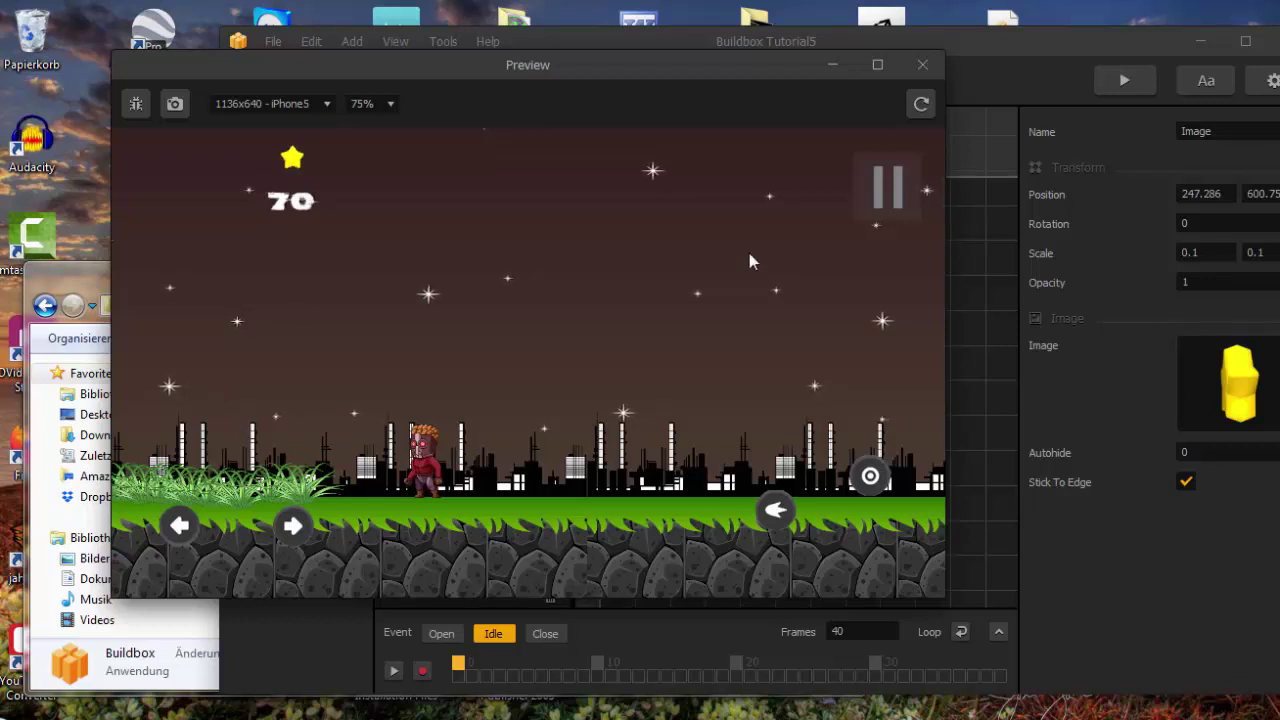
# Move the coin score label up near the upper edge and place the star image right beside it at about 307, 602.
pyautogui.click(996, 87)
pyautogui.moveTo(1014, 46); pyautogui.dragTo(1244, 12)
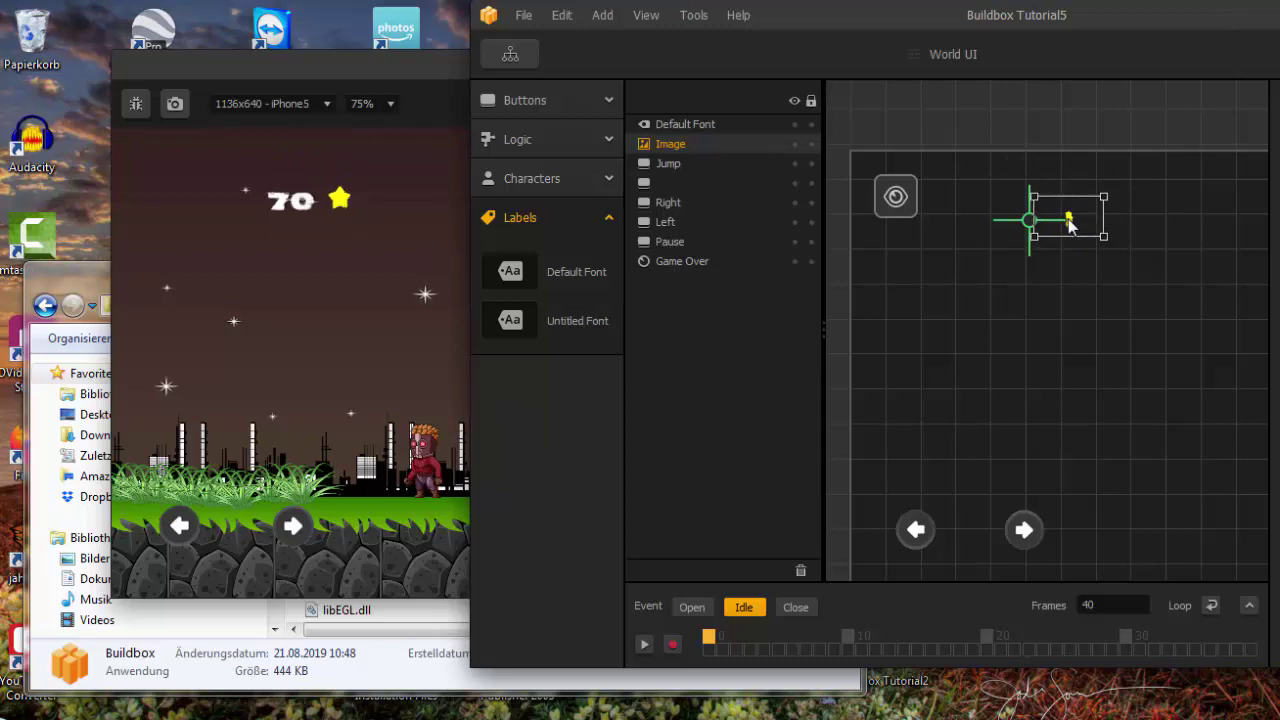
pyautogui.moveTo(1030, 226); pyautogui.dragTo(1017, 187)
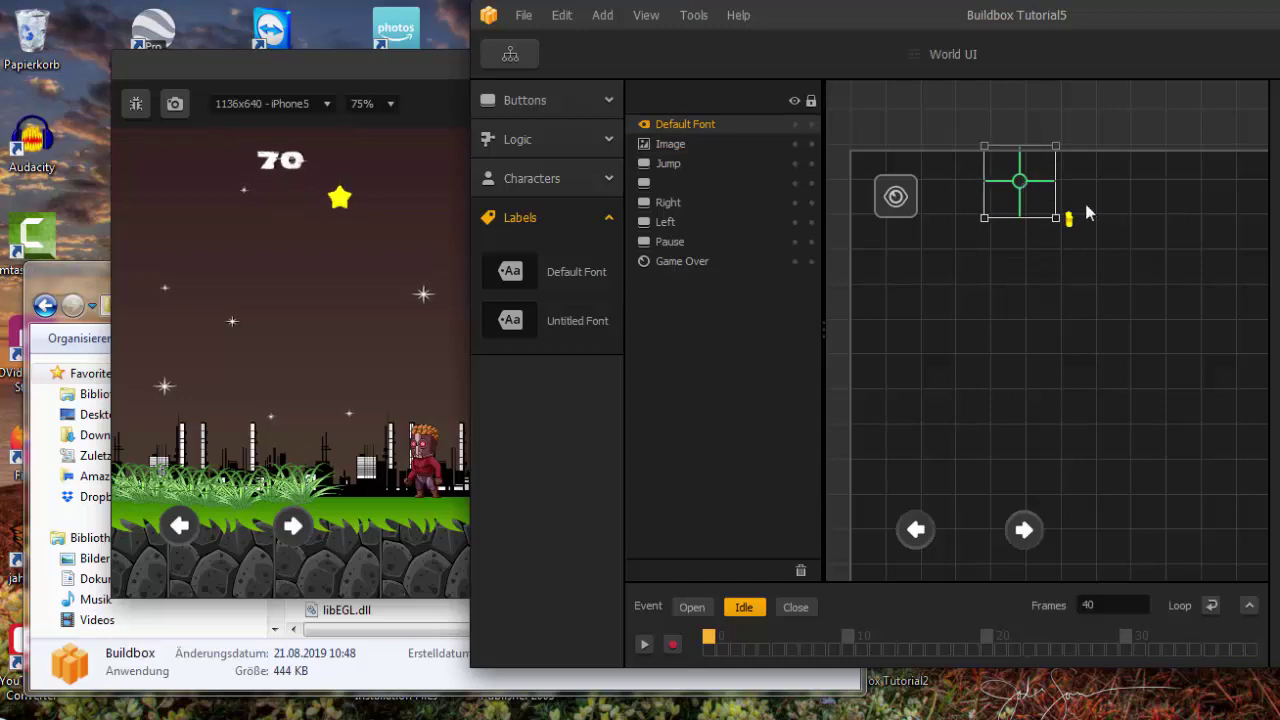
pyautogui.moveTo(1071, 224); pyautogui.dragTo(1070, 195)
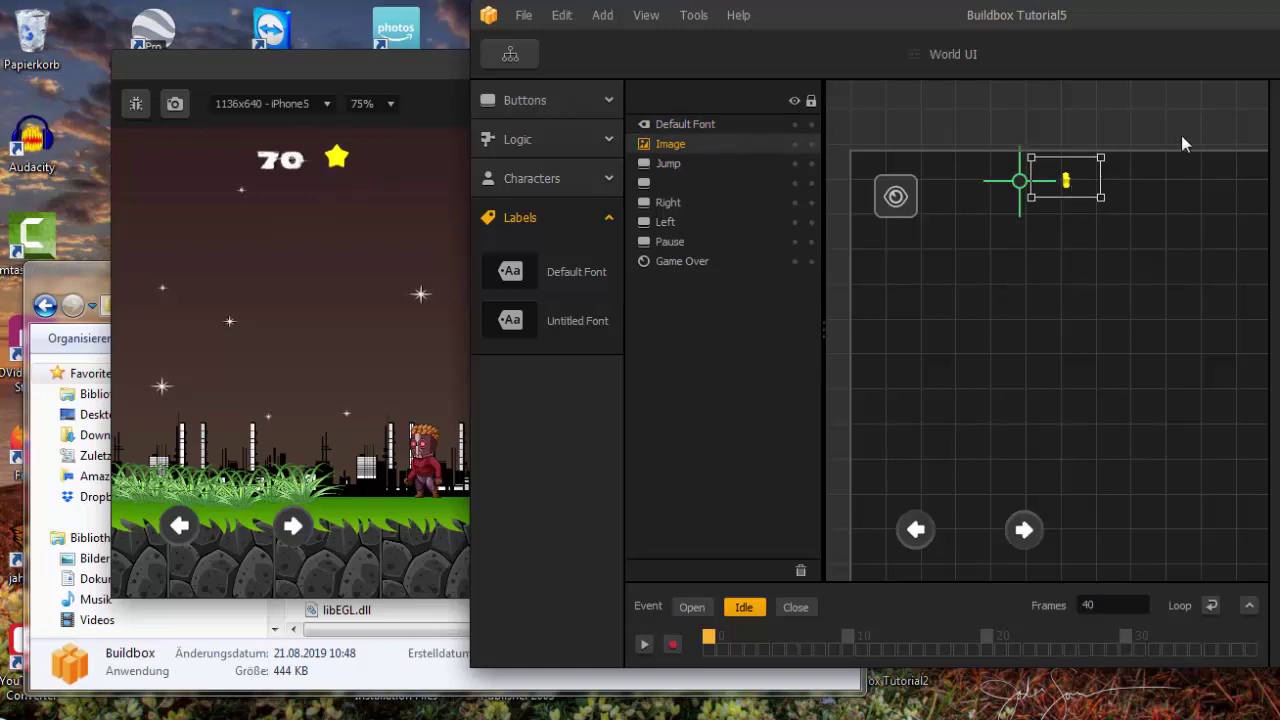
# Check the coin counter layout in the running preview, move the character a little, and close the preview.
pyautogui.moveTo(1126, 25); pyautogui.dragTo(826, 80)
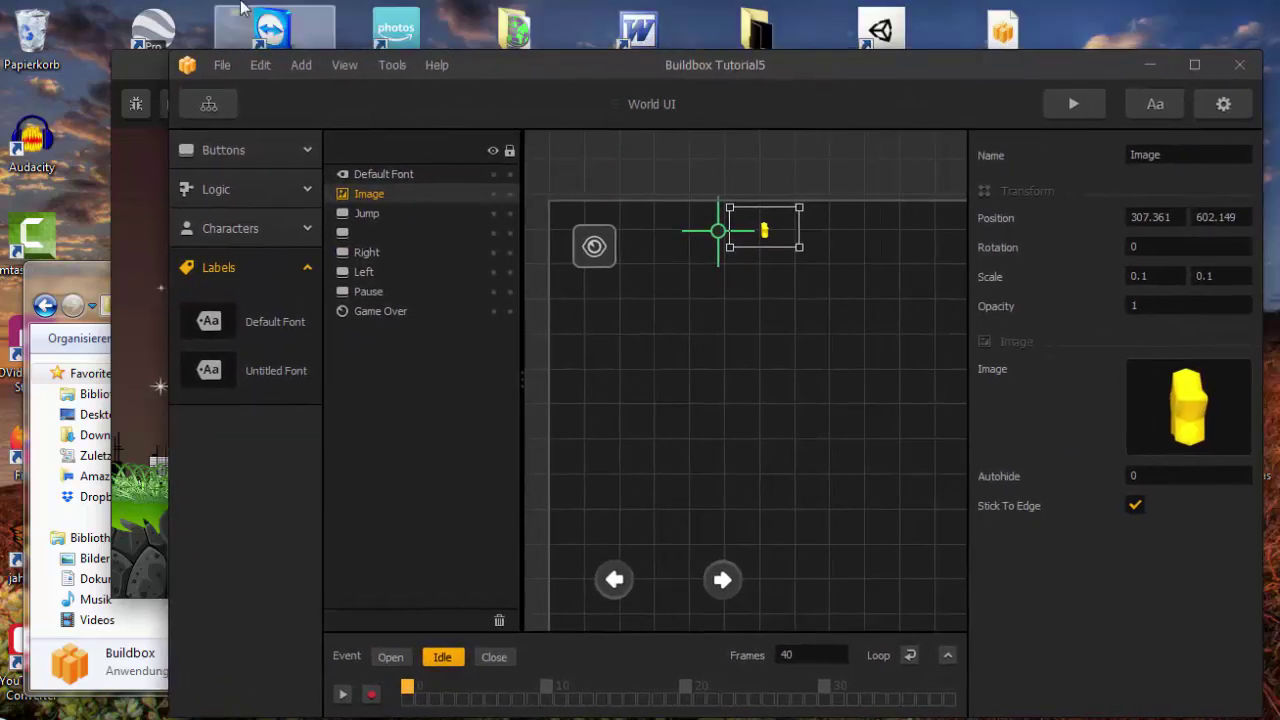
pyautogui.click(134, 67)
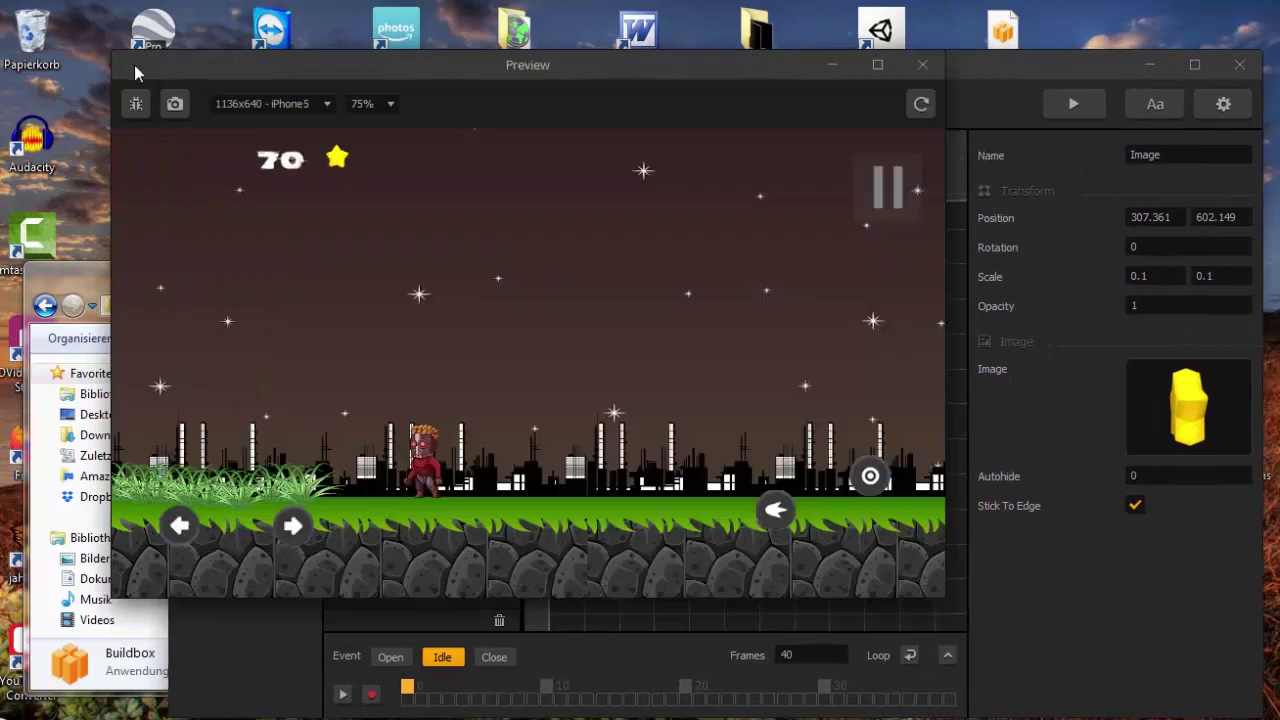
pyautogui.press('Right')
pyautogui.click(869, 472)
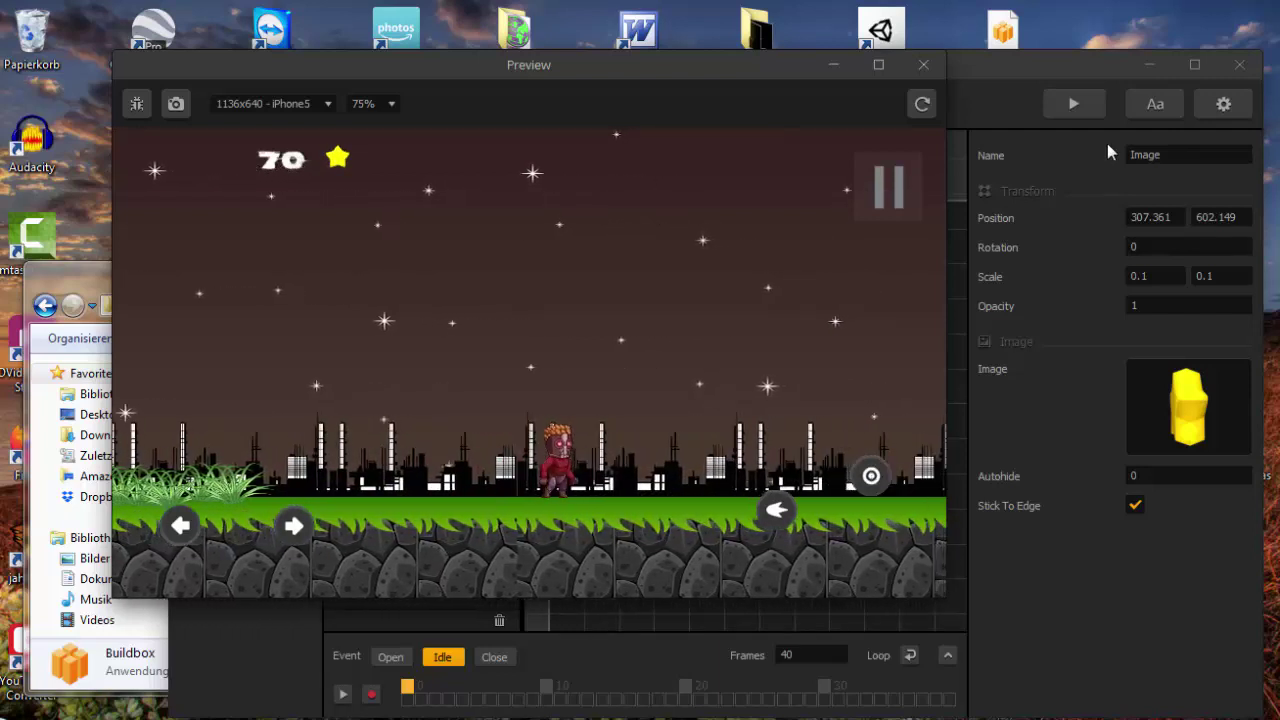
pyautogui.click(923, 64)
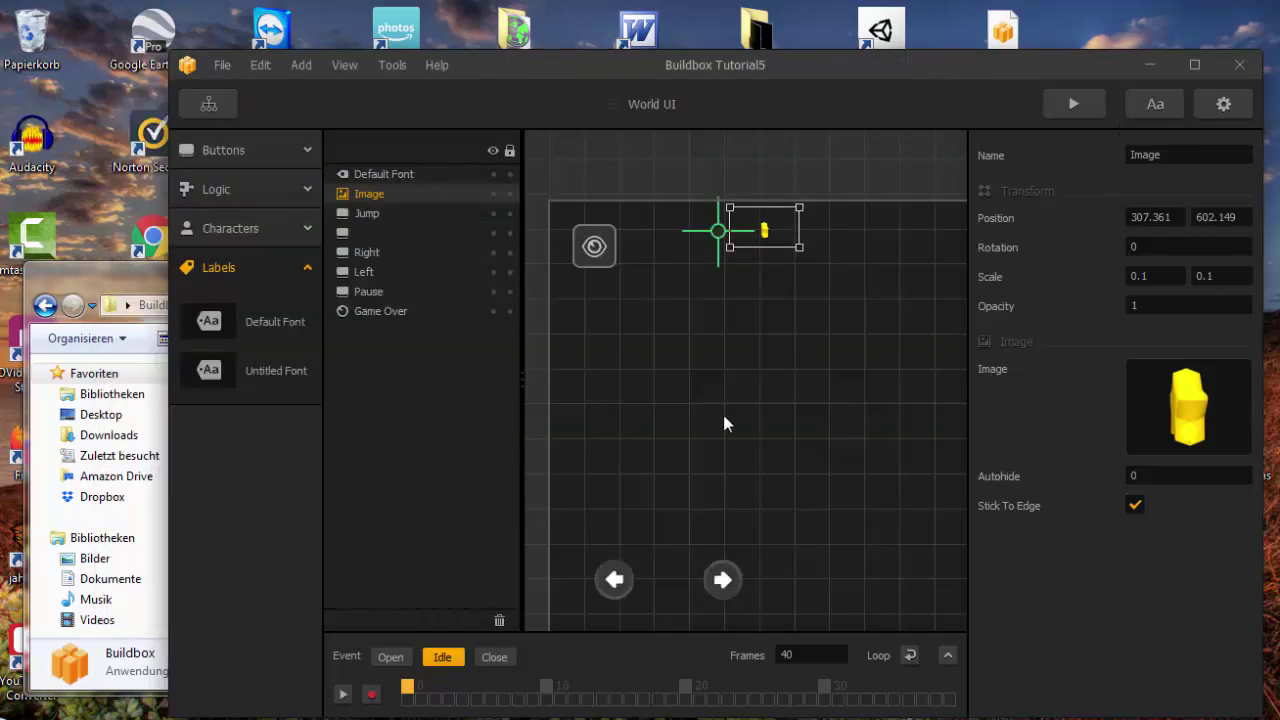
# Open World 1 from the mind map, copy the first upper star coin in section 1, and maximize the editor window.
pyautogui.click(207, 103)
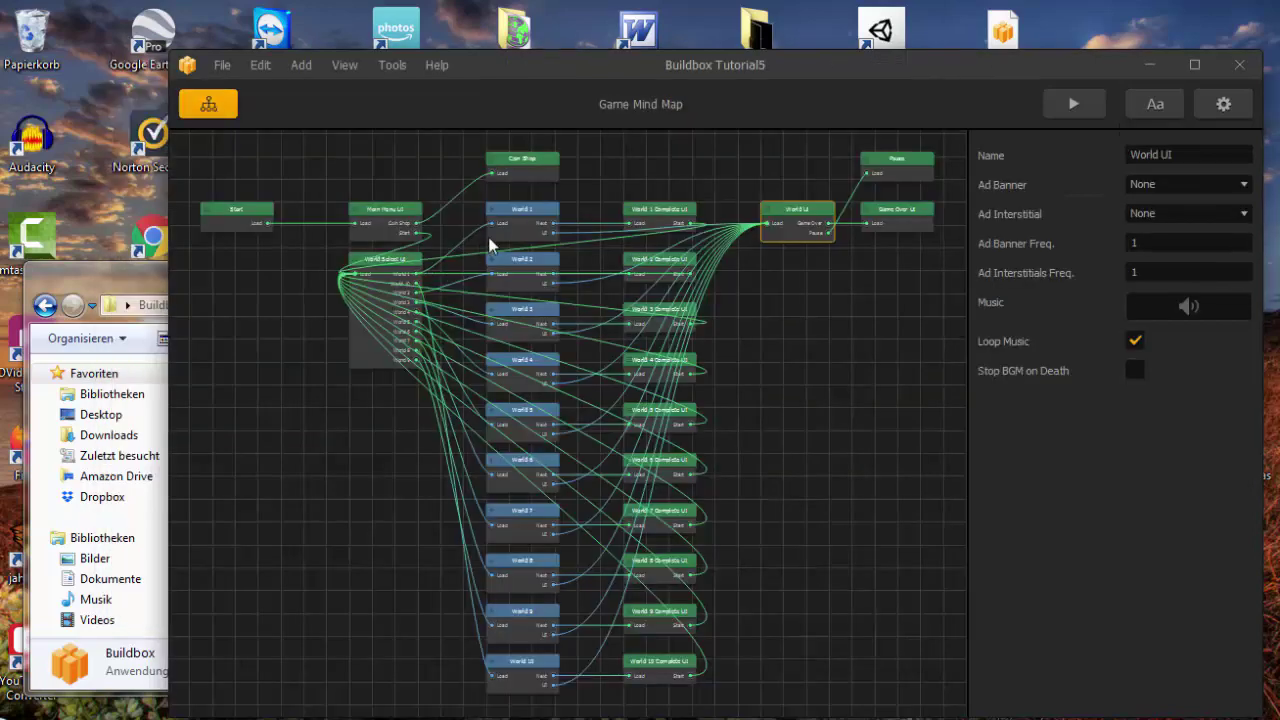
pyautogui.doubleClick(513, 214)
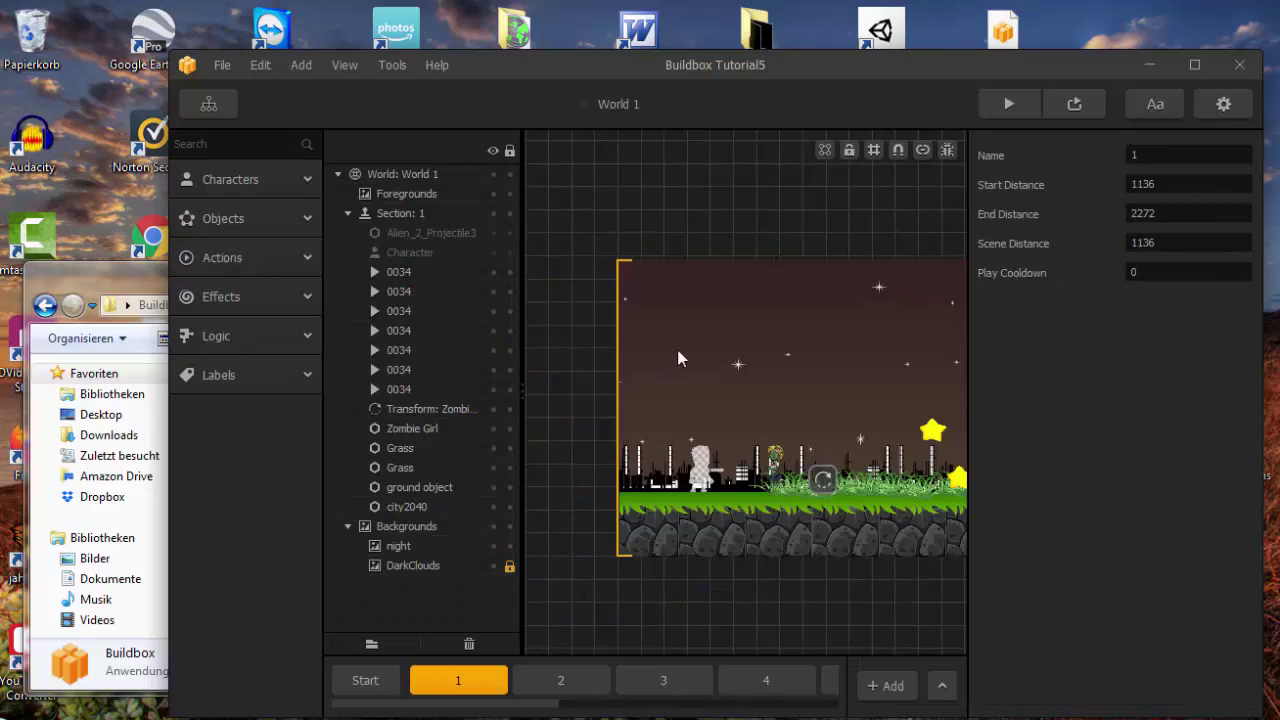
pyautogui.moveTo(677, 349); pyautogui.dragTo(462, 286)
pyautogui.scroll(2, 703, 420)
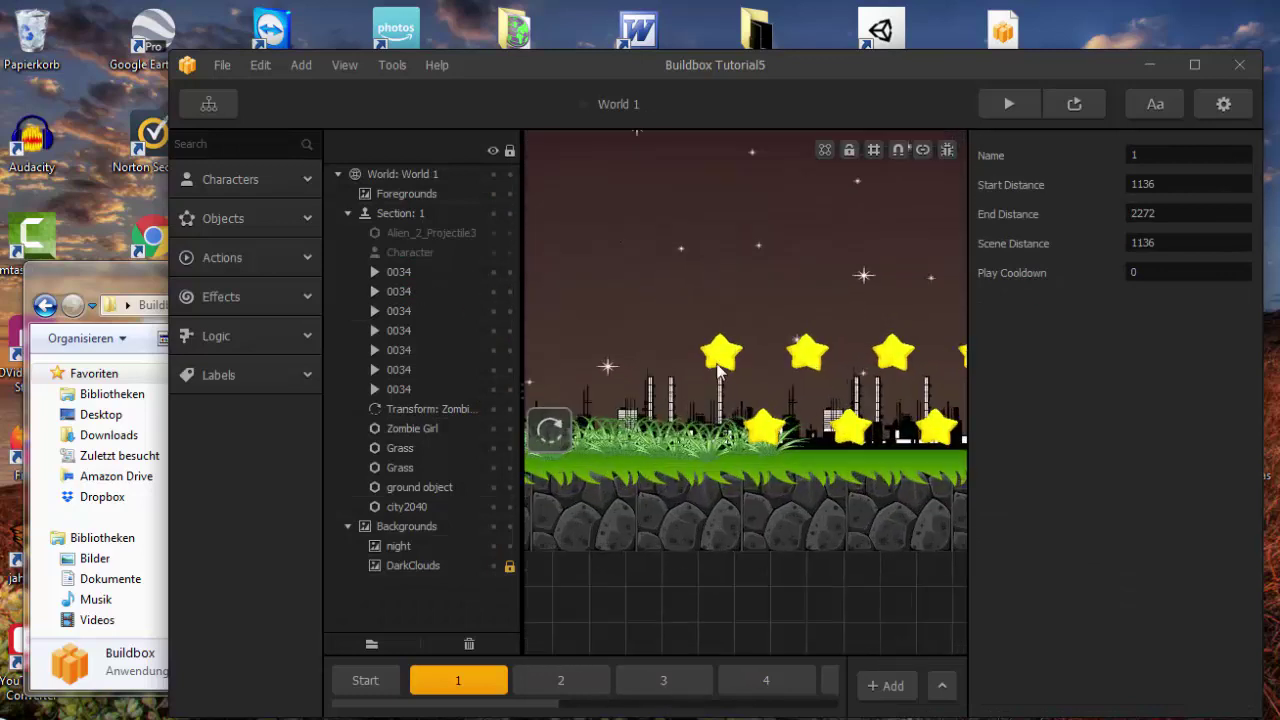
pyautogui.click(719, 368)
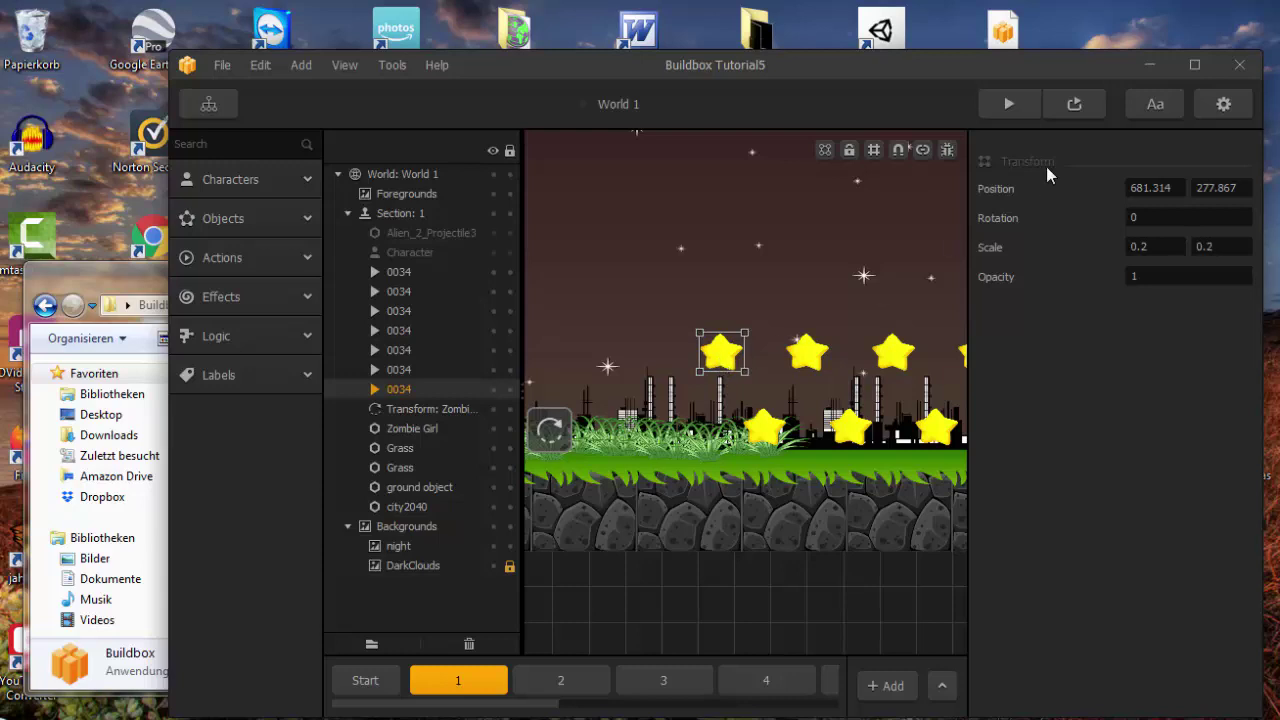
pyautogui.click(1185, 67)
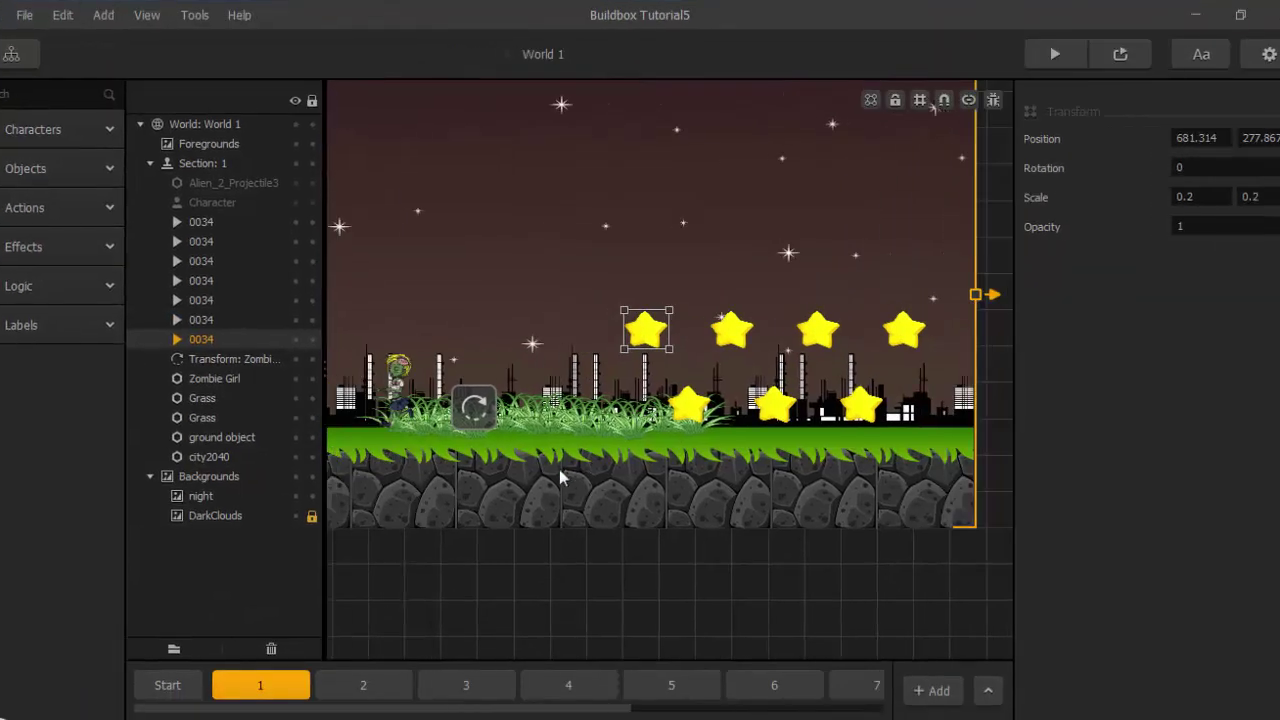
# Paste the star coin into section 2, duplicate it four times upward, and delete every second star to leave a spaced column of three.
pyautogui.click(396, 676)
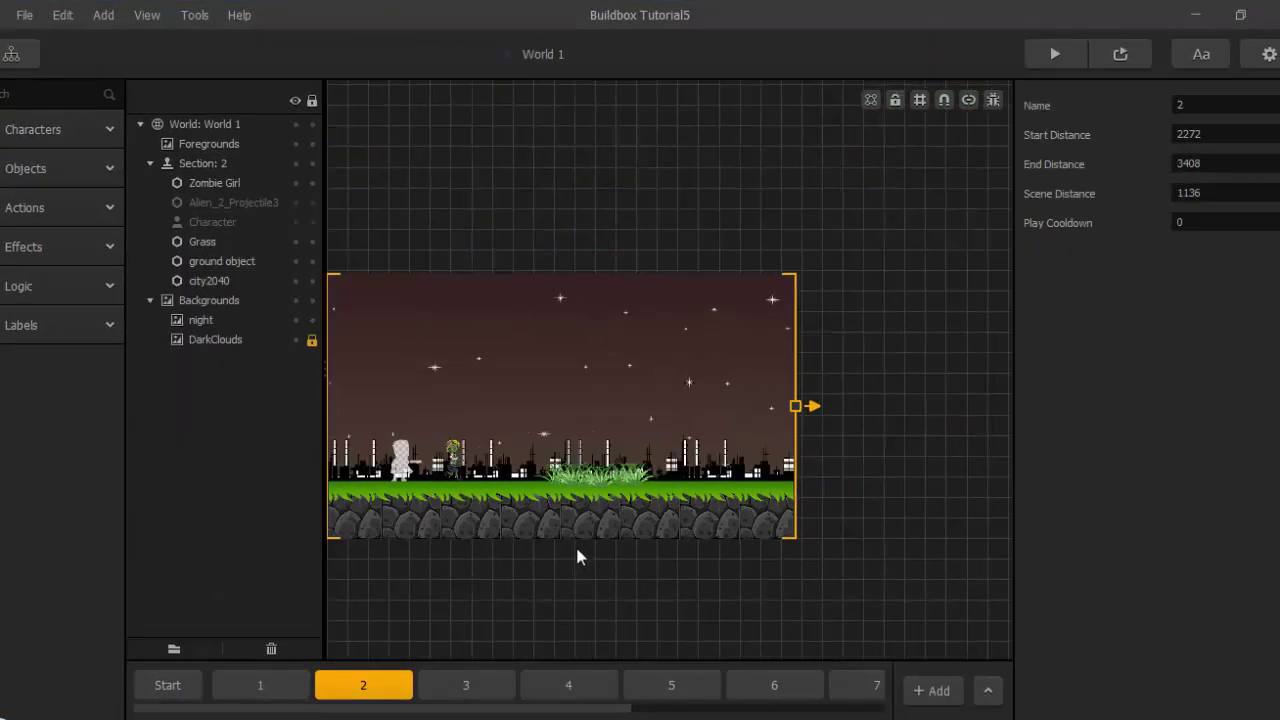
pyautogui.hotkey('ctrl', 'v')
pyautogui.scroll(1, 602, 530)
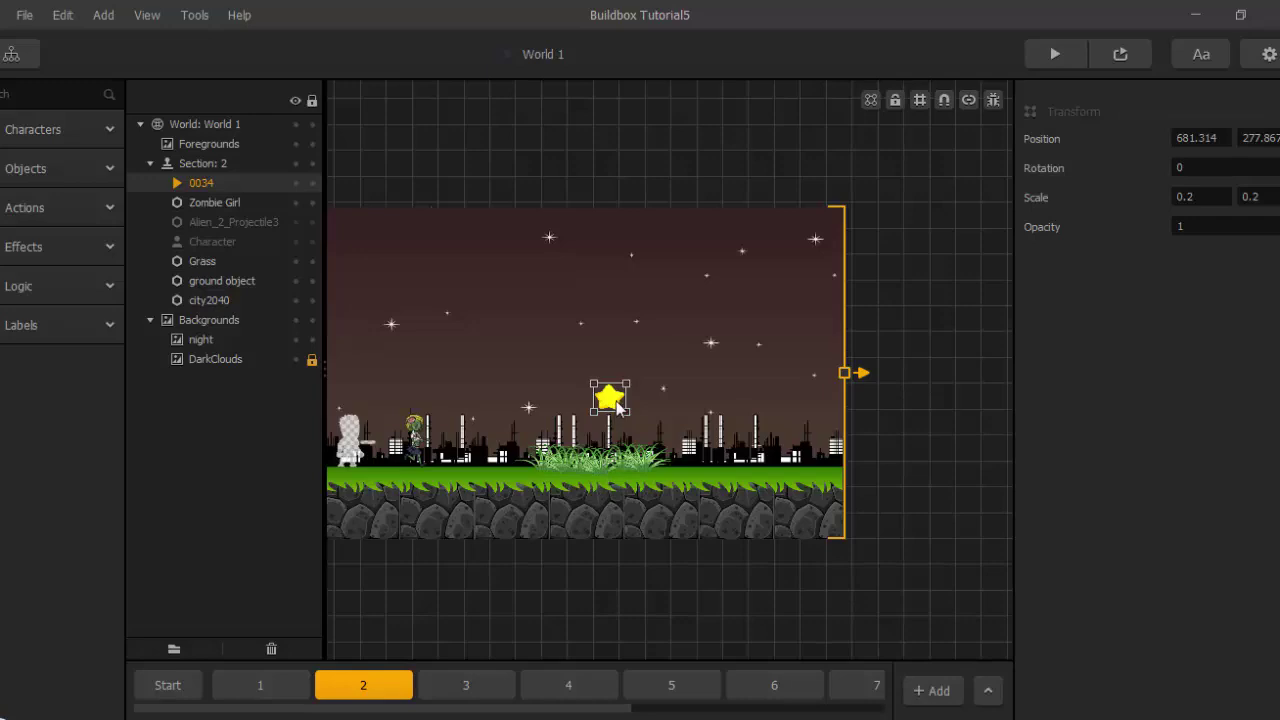
pyautogui.hotkey('ctrl', 'Up')
pyautogui.hotkey('ctrl', 'Up')
pyautogui.hotkey('ctrl', 'Up')
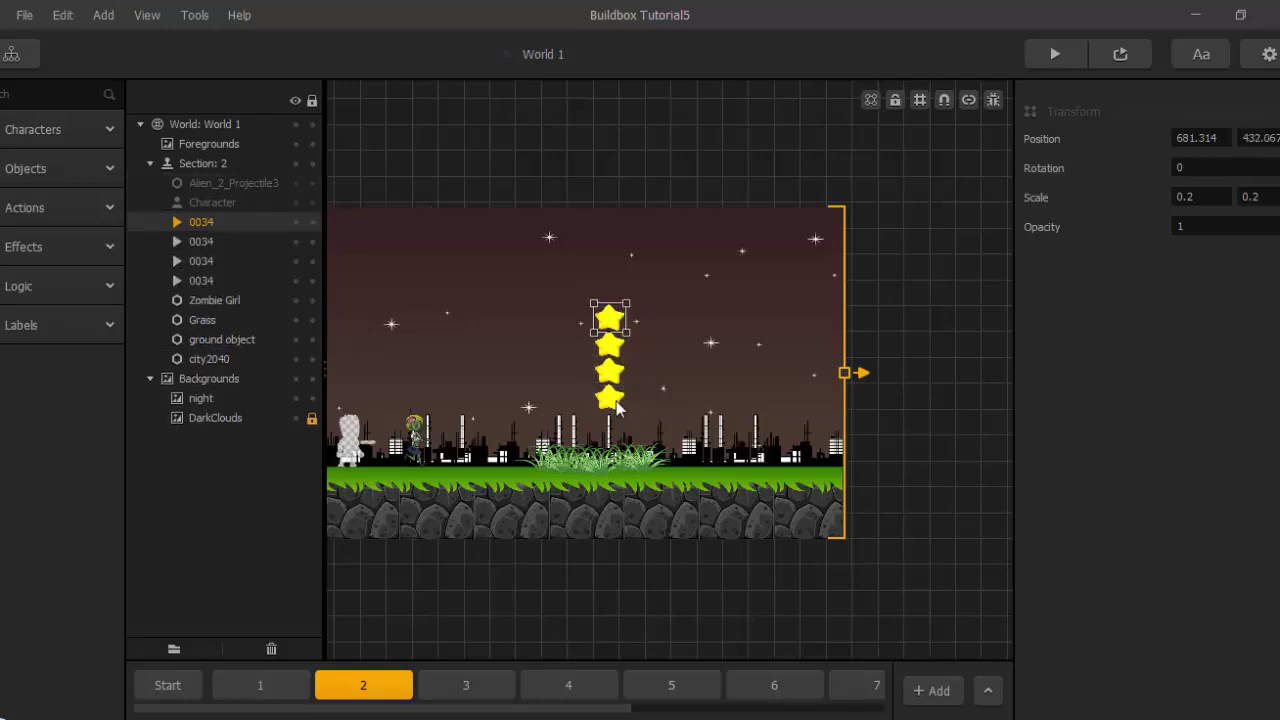
pyautogui.hotkey('ctrl', 'Up')
pyautogui.click(611, 372)
pyautogui.press('Delete')
pyautogui.click(614, 319)
pyautogui.press('Delete')
# Build a second spaced column of three stars in section 2 by duplicating the lowest star two places right and upward, deleting the in-between stars.
pyautogui.click(613, 397)
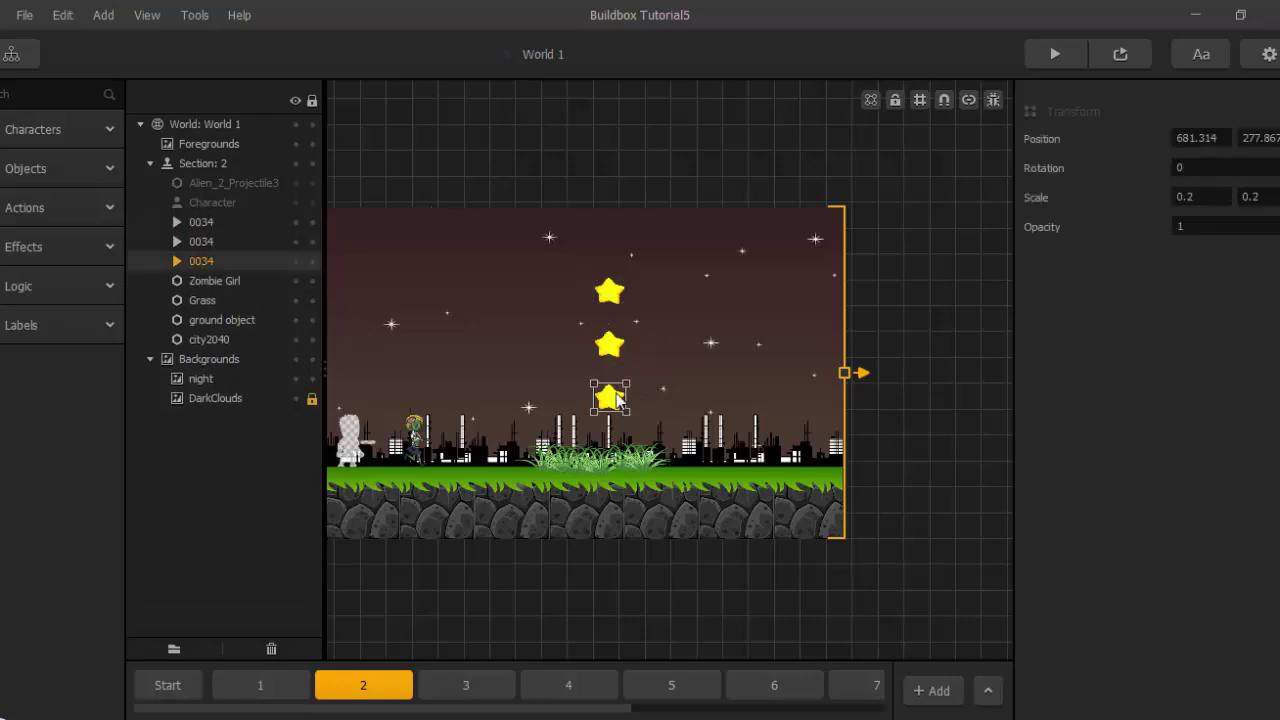
pyautogui.hotkey('ctrl', 'Right')
pyautogui.hotkey('ctrl', 'Right')
pyautogui.hotkey('ctrl', 'Up')
pyautogui.hotkey('ctrl', 'Up')
pyautogui.hotkey('ctrl', 'Up')
pyautogui.hotkey('ctrl', 'Up')
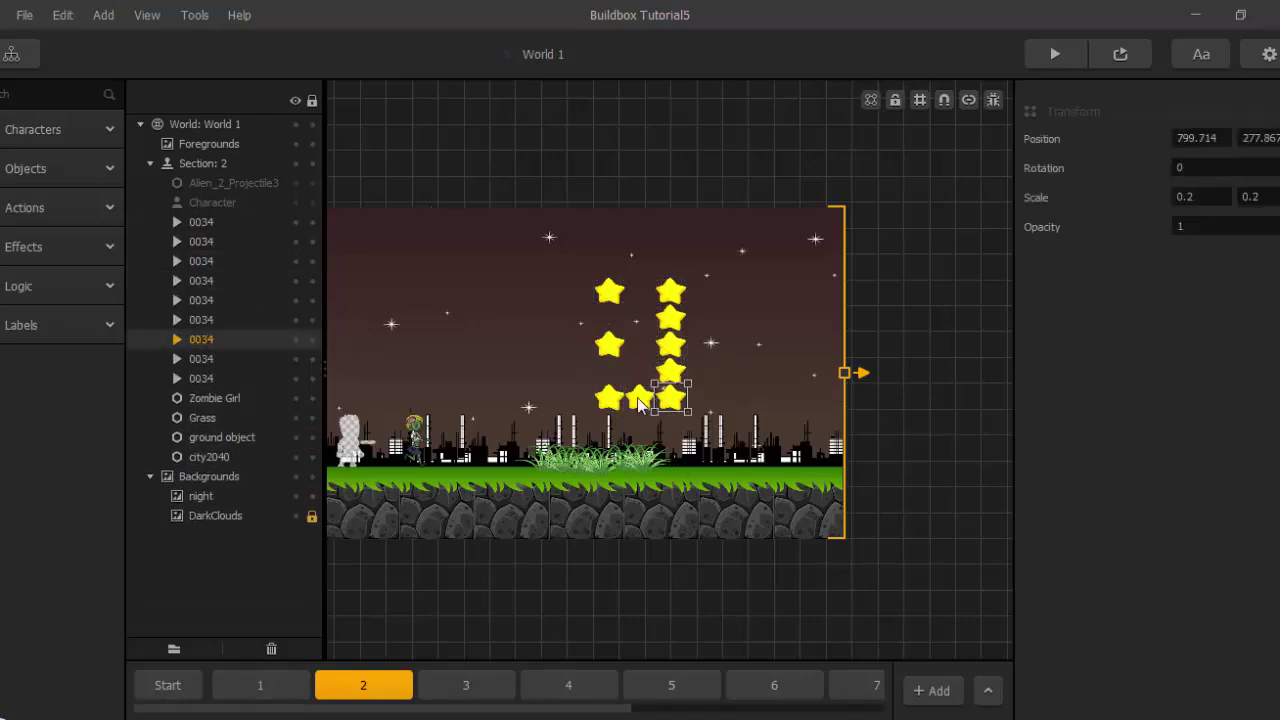
pyautogui.click(640, 400)
pyautogui.press('Delete')
pyautogui.click(674, 375)
pyautogui.press('Delete')
pyautogui.click(677, 330)
pyautogui.click(675, 320)
pyautogui.press('Delete')
# Duplicate the second column's lowest star twice to the right and four times upward to start a third column in section 2.
pyautogui.click(680, 400)
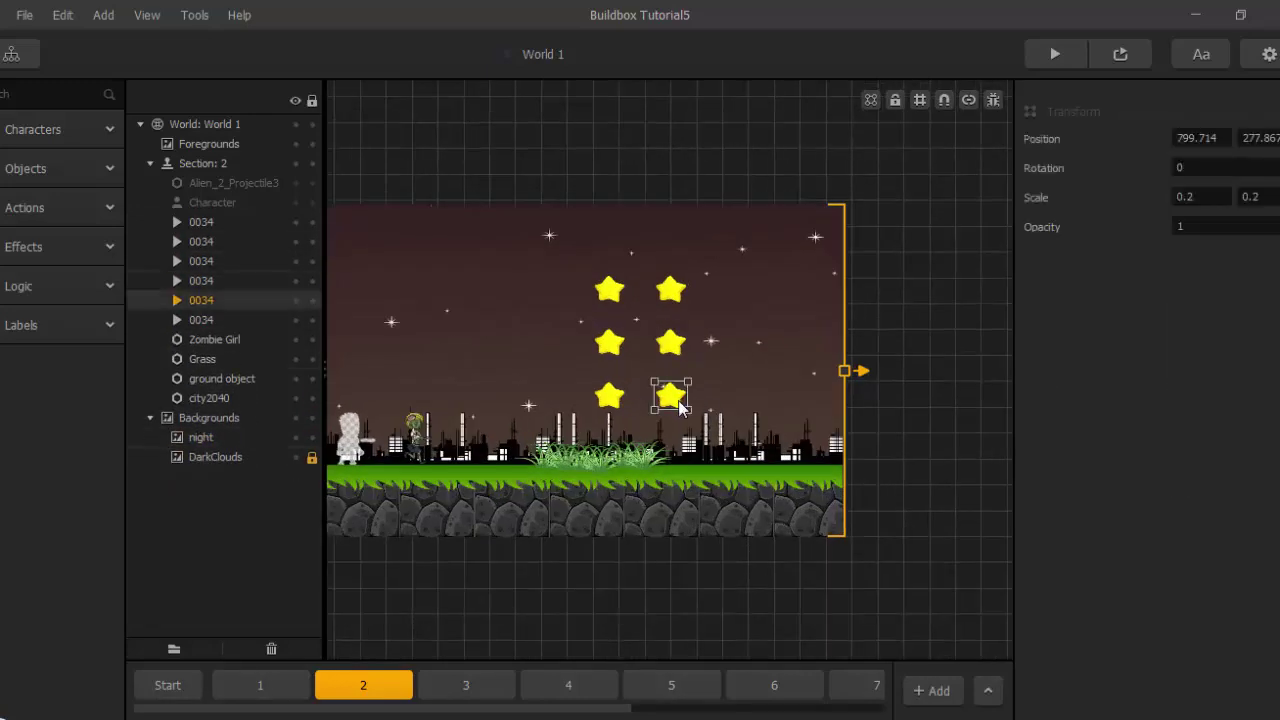
pyautogui.hotkey('ctrl', 'Right')
pyautogui.hotkey('ctrl', 'Right')
pyautogui.hotkey('ctrl', 'Up')
pyautogui.hotkey('ctrl', 'Up')
pyautogui.hotkey('ctrl', 'Up')
pyautogui.hotkey('ctrl', 'Up')
# Paste the star coin into section 3 and duplicate it repeatedly to the left into a continuous row.
pyautogui.scroll(-3, 691, 453)
pyautogui.click(466, 685)
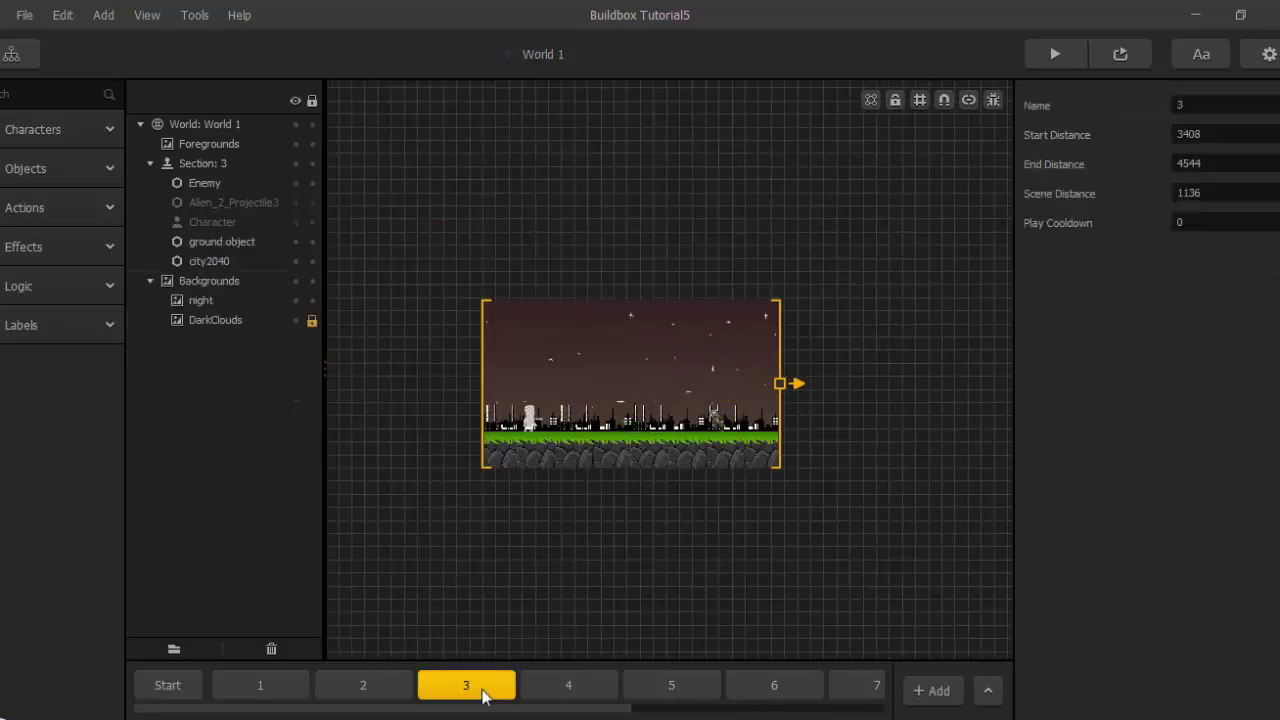
pyautogui.hotkey('ctrl', 'v')
pyautogui.scroll(2, 642, 460)
pyautogui.hotkey('ctrl', 'Left')
pyautogui.hotkey('ctrl', 'Left')
pyautogui.hotkey('ctrl', 'Left')
pyautogui.hotkey('ctrl', 'Left')
pyautogui.hotkey('ctrl', 'Left')
pyautogui.hotkey('ctrl', 'Left')
pyautogui.hotkey('ctrl', 'Left')
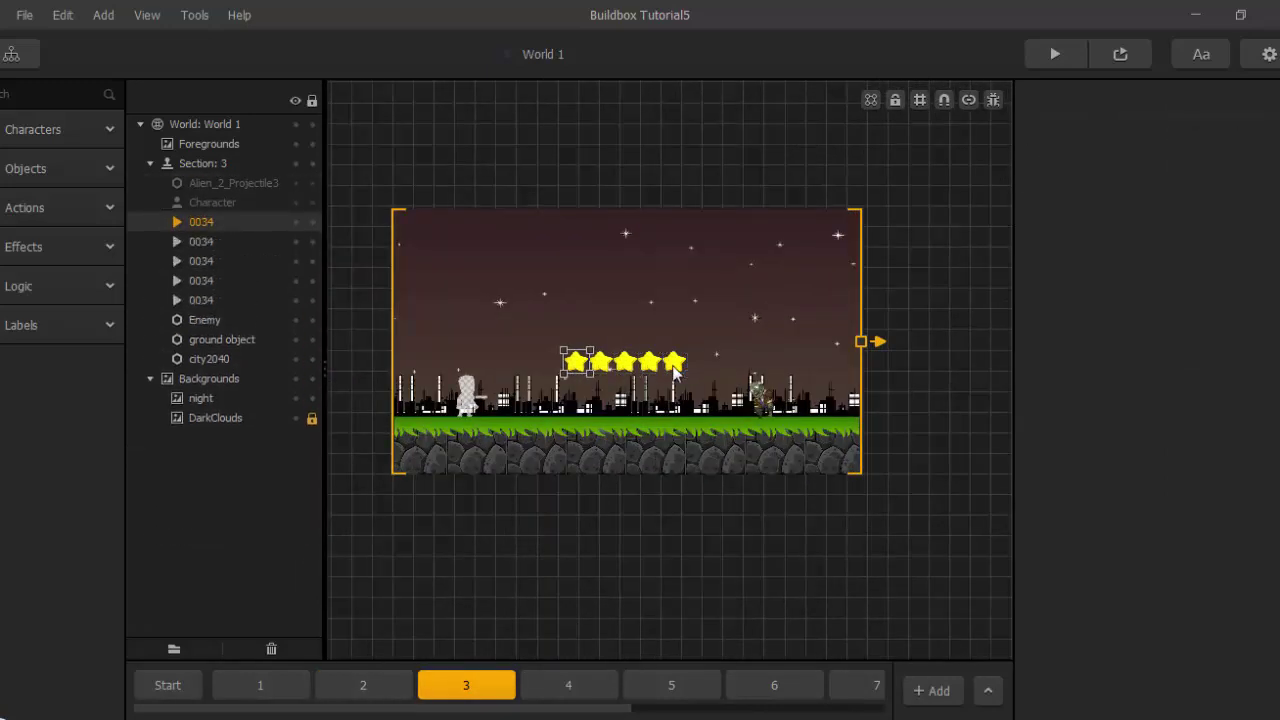
# Delete every second star in the section 3 row, leaving four evenly spaced stars.
pyautogui.scroll(2, 605, 407)
pyautogui.click(508, 354)
pyautogui.press('Delete')
pyautogui.click(571, 354)
pyautogui.press('Delete')
pyautogui.click(631, 355)
pyautogui.press('Delete')
pyautogui.press('Delete')
# Paste the star coin into section 4 and arrange it with two duplicates as a three-star arch above the rocks.
pyautogui.scroll(-4, 685, 405)
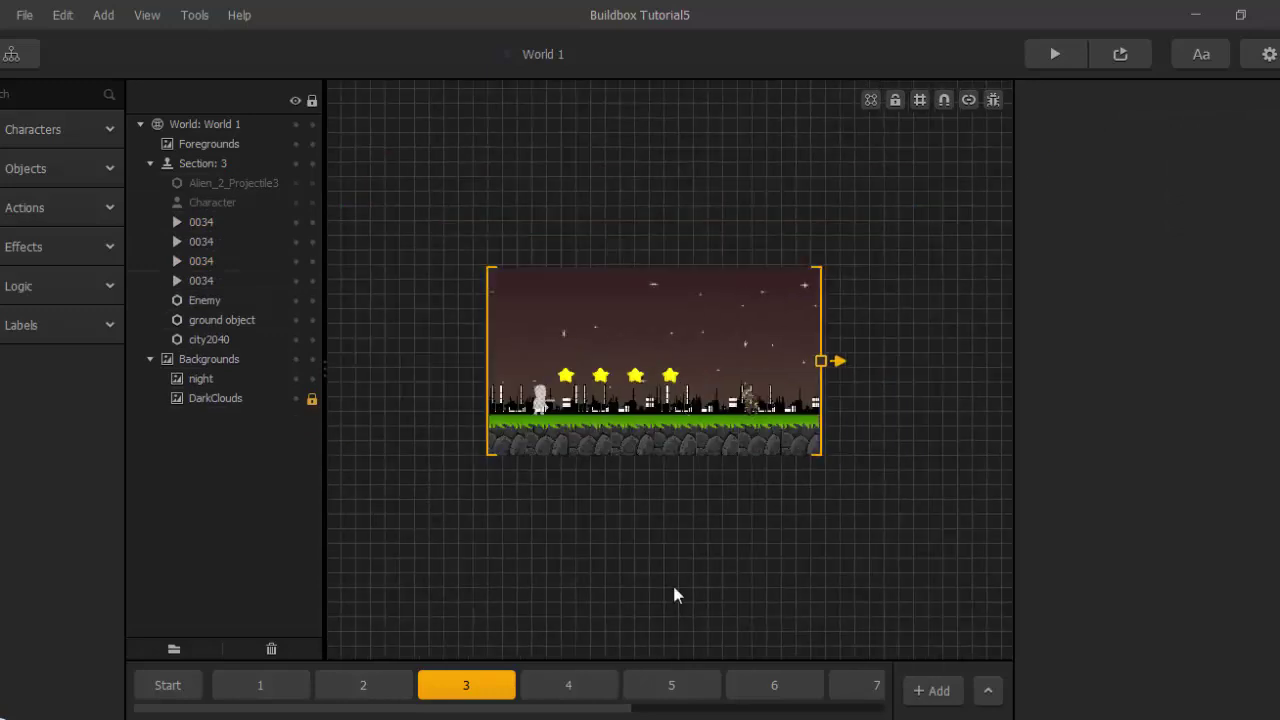
pyautogui.click(569, 685)
pyautogui.scroll(3, 650, 495)
pyautogui.hotkey('ctrl', 'v')
pyautogui.scroll(2, 675, 475)
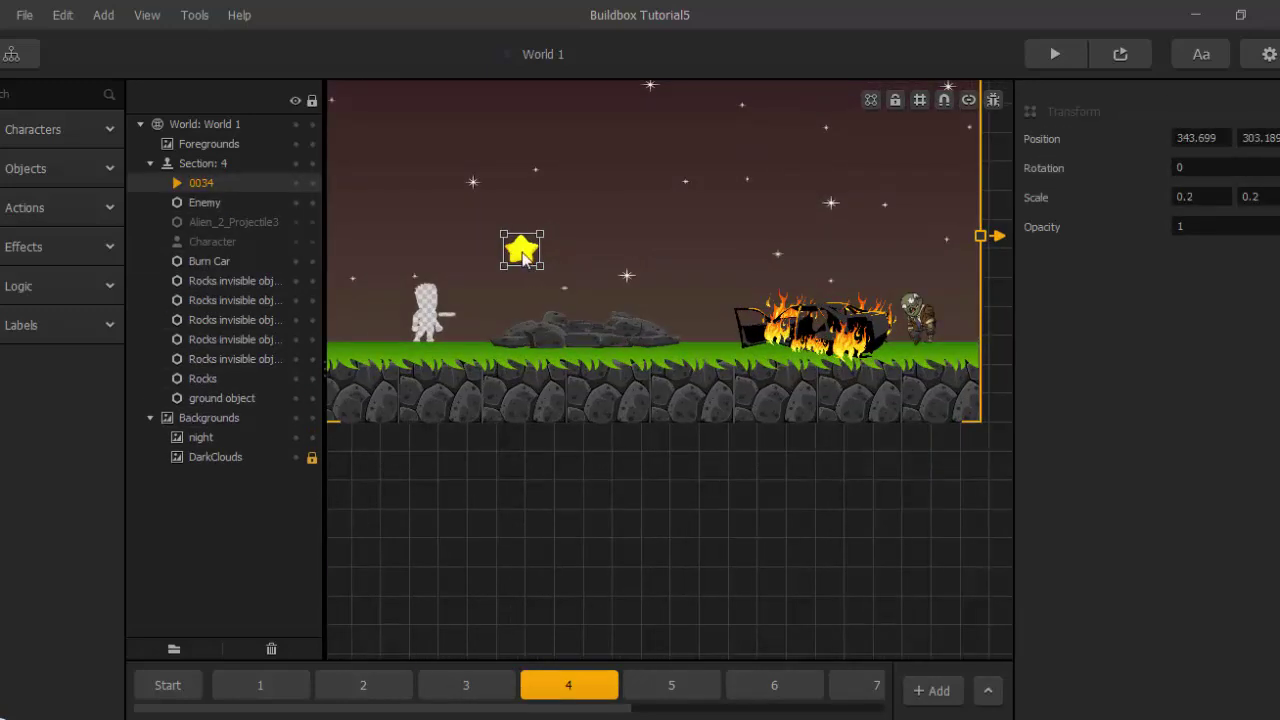
pyautogui.hotkey('ctrl', 'Up')
pyautogui.scroll(1, 524, 258)
pyautogui.moveTo(517, 201); pyautogui.dragTo(667, 249)
pyautogui.hotkey('ctrl', 'Right')
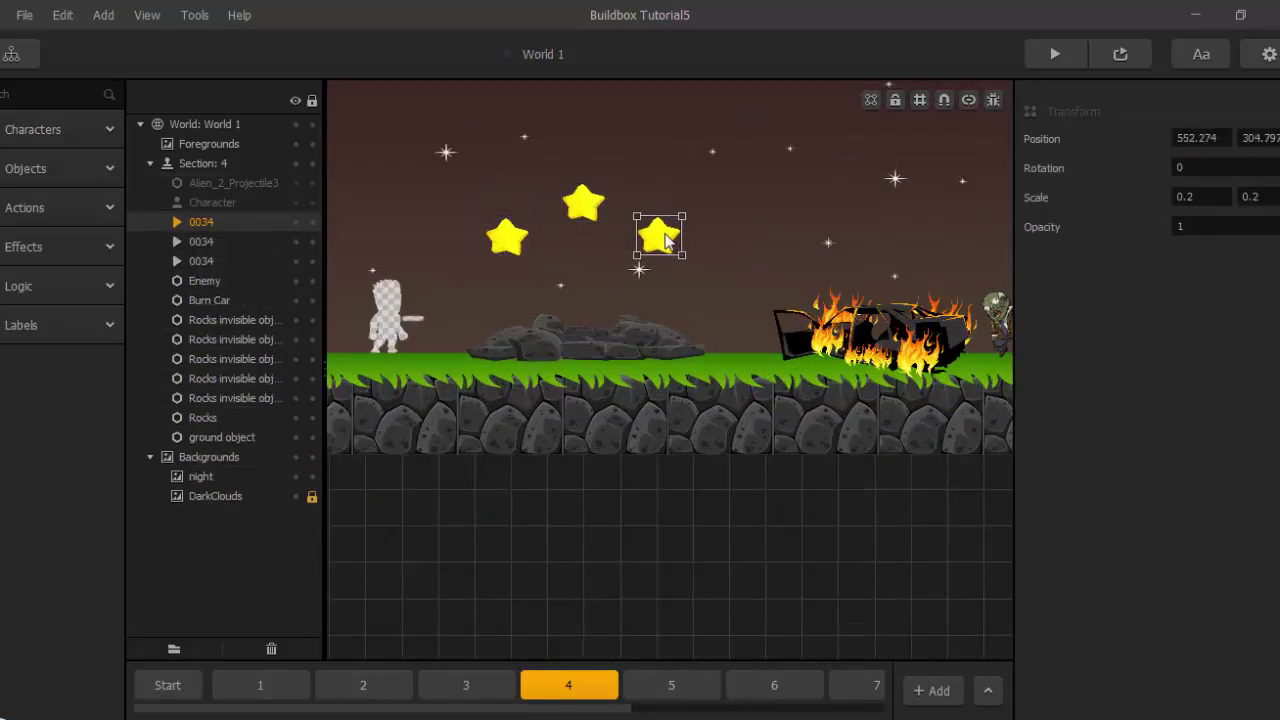
# Paste the star coin into section 5 and arrange it with two duplicates as a rising diagonal from the last zombie over the gap.
pyautogui.scroll(-3, 655, 365)
pyautogui.click(650, 683)
pyautogui.hotkey('ctrl', 'v')
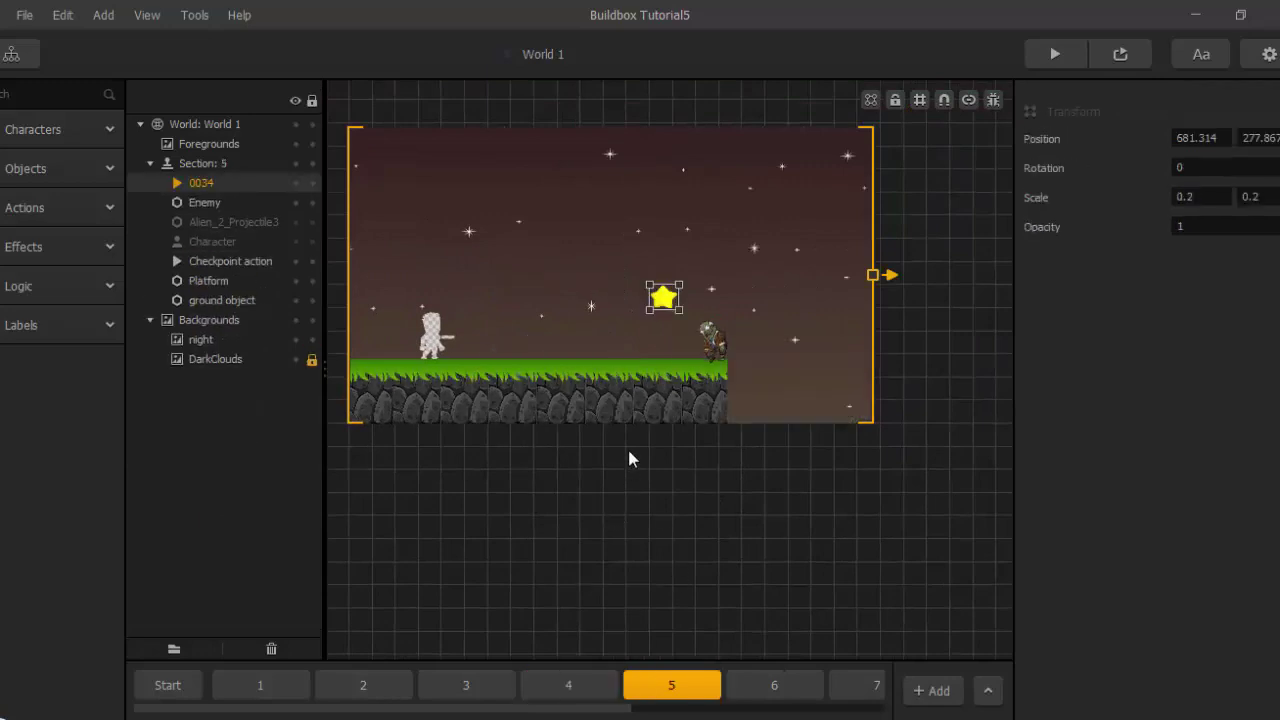
pyautogui.scroll(2, 628, 446)
pyautogui.moveTo(674, 260); pyautogui.dragTo(766, 207)
pyautogui.hotkey('ctrl', 'Right')
pyautogui.moveTo(802, 207); pyautogui.dragTo(831, 178)
pyautogui.hotkey('ctrl', 'Right')
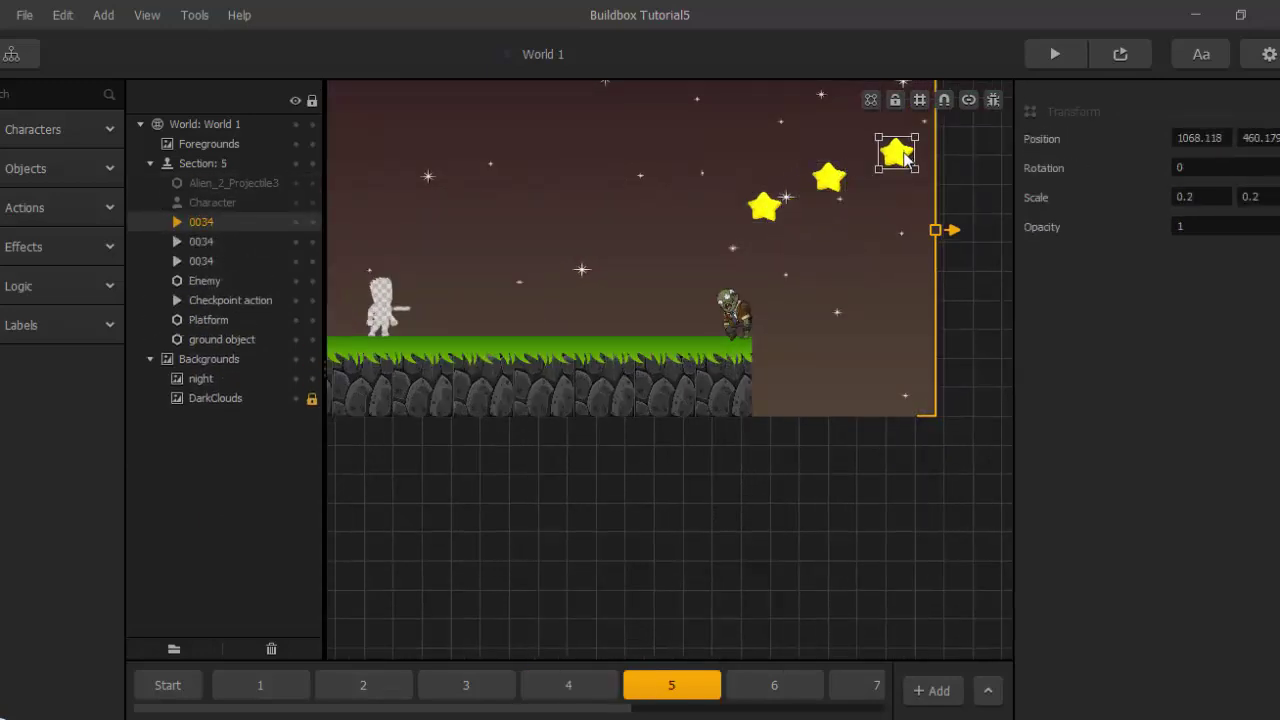
# Paste the star coin into section 6 above the green tree and duplicate it four times upward into a vertical column.
pyautogui.click(774, 685)
pyautogui.scroll(2, 780, 590)
pyautogui.hotkey('ctrl', 'v')
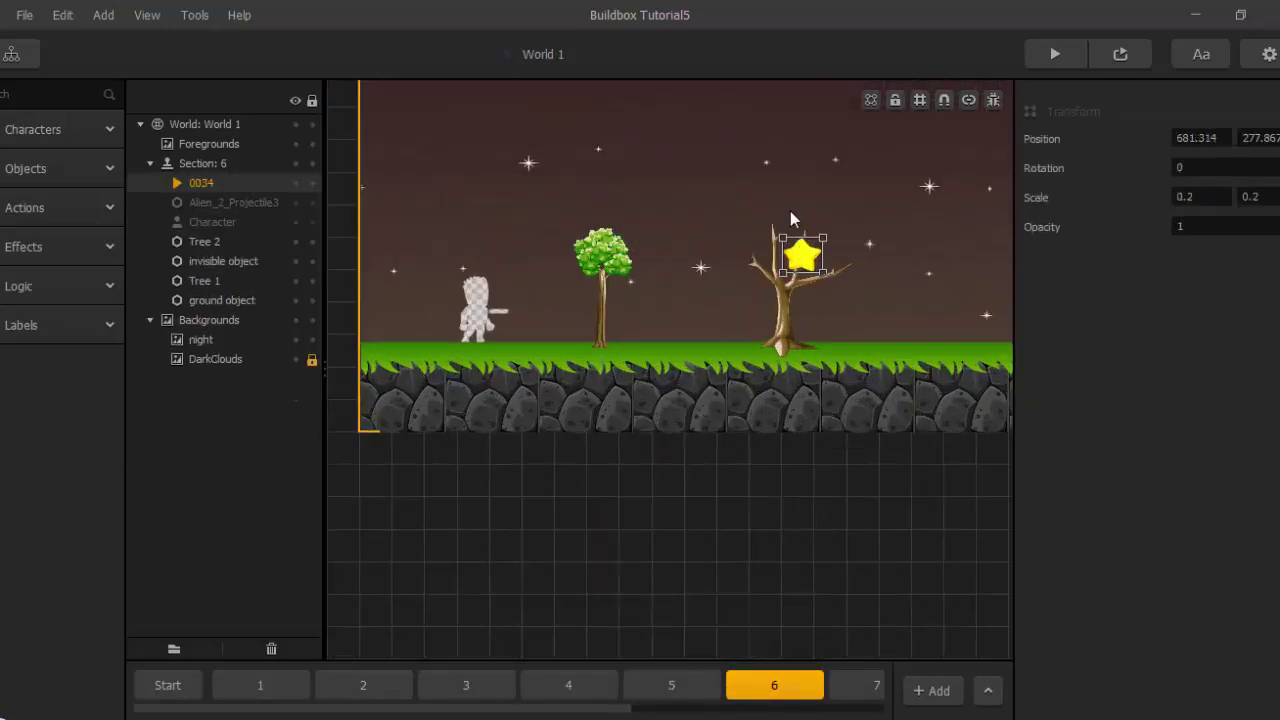
pyautogui.moveTo(790, 218); pyautogui.dragTo(831, 266, button='right')
pyautogui.moveTo(842, 300); pyautogui.dragTo(642, 205)
pyautogui.moveTo(642, 205); pyautogui.dragTo(725, 294, button='right')
pyautogui.hotkey('ctrl', 'Up')
pyautogui.hotkey('ctrl', 'Up')
pyautogui.hotkey('ctrl', 'Up')
pyautogui.hotkey('ctrl', 'Up')
# Delete the second and fourth stars in the section 6 column, leaving three evenly spaced stars.
pyautogui.click(734, 268)
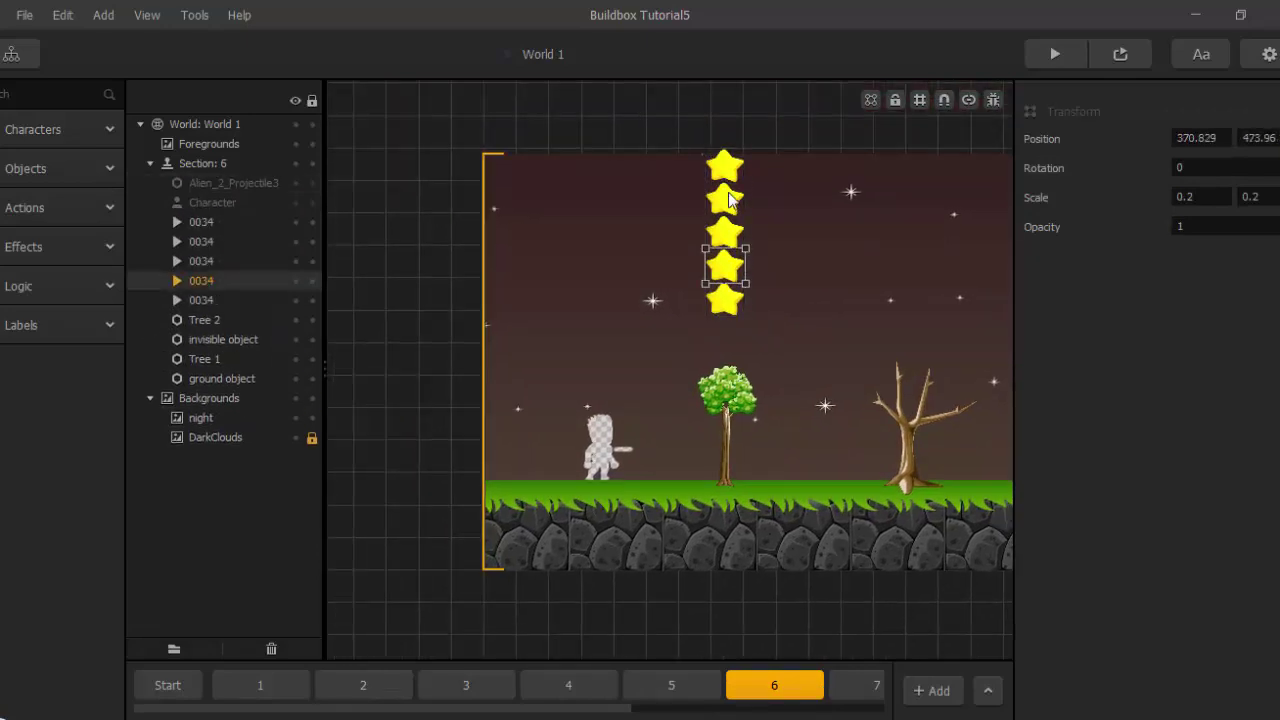
pyautogui.keyDown('shift'); pyautogui.click(730, 200); pyautogui.keyUp('shift')
pyautogui.press('Delete')
pyautogui.scroll(-4, 775, 264)
# Paste the star coin into section 8 and duplicate it three times upward and twice to the right.
pyautogui.click(848, 687)
pyautogui.scroll(2, 802, 547)
pyautogui.scroll(-3, 665, 686)
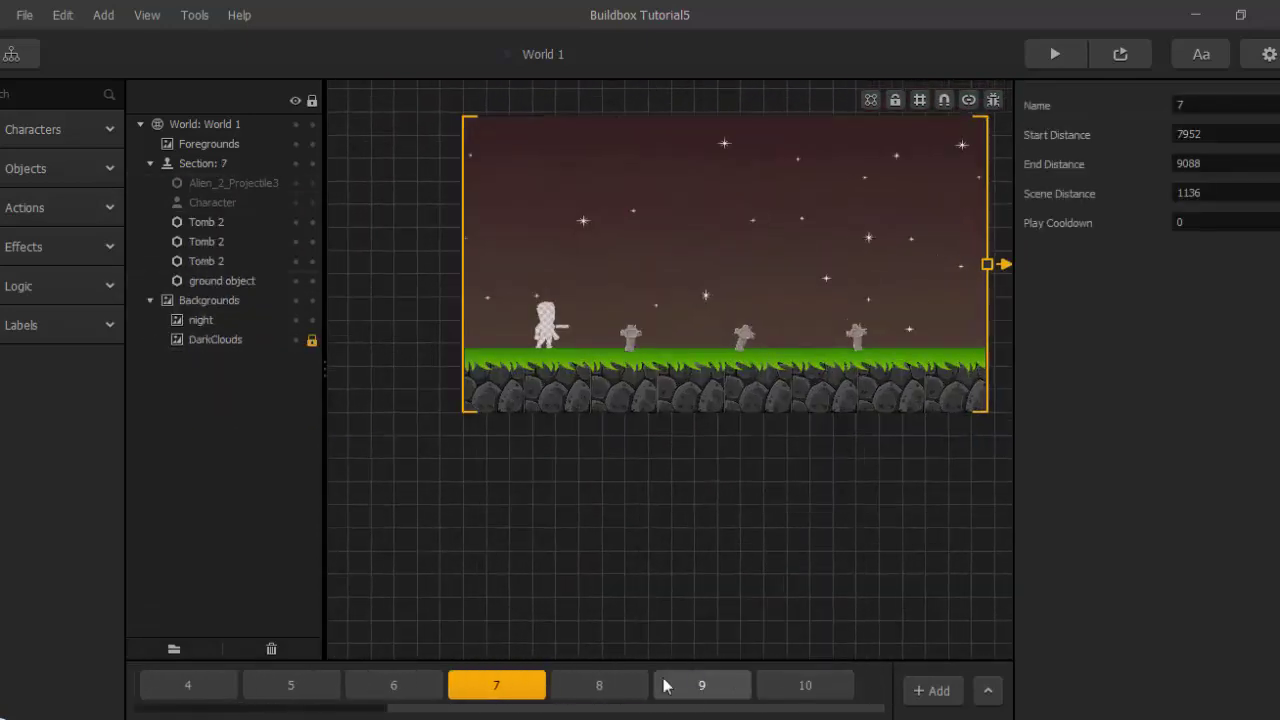
pyautogui.click(640, 685)
pyautogui.hotkey('ctrl', 'v')
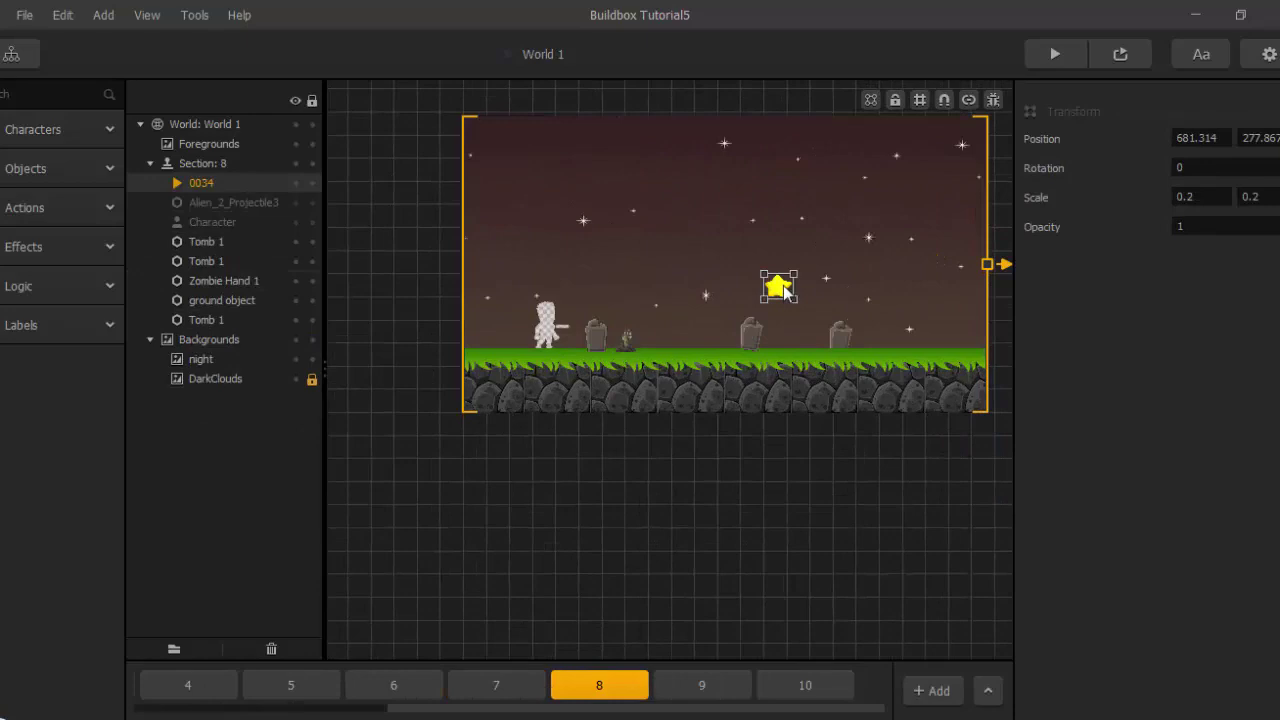
pyautogui.hotkey('ctrl', 'Up')
pyautogui.hotkey('ctrl', 'Up')
pyautogui.hotkey('ctrl', 'Up')
pyautogui.hotkey('ctrl', 'Right')
pyautogui.hotkey('ctrl', 'Right')
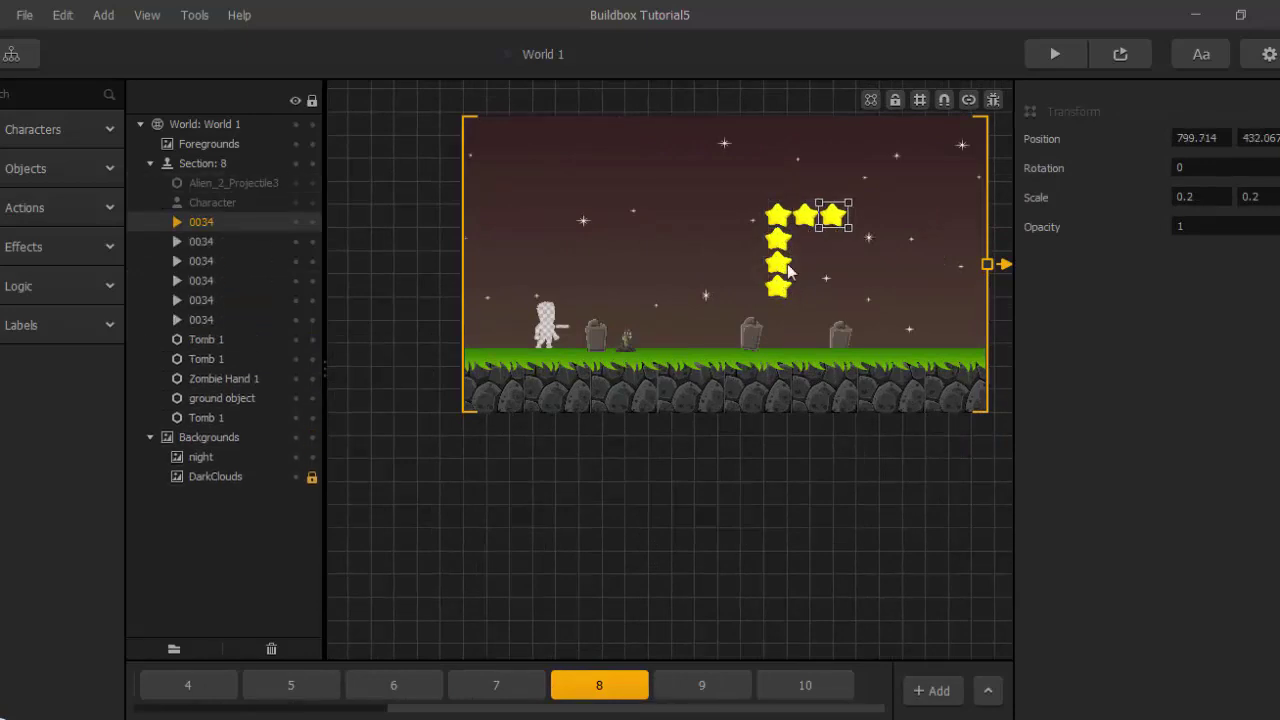
# Complete the section 8 stars into a solid block of three columns by four rows with further duplicates.
pyautogui.hotkey('ctrl', 'Down')
pyautogui.hotkey('ctrl', 'Down')
pyautogui.hotkey('ctrl', 'Down')
pyautogui.hotkey('ctrl', 'Left')
pyautogui.hotkey('ctrl', 'Up')
pyautogui.hotkey('ctrl', 'Up')
# Paste the star coin into section 9 and arrange it with five duplicates as a six-star arch above the fence.
pyautogui.click(702, 685)
pyautogui.scroll(1, 770, 444)
pyautogui.hotkey('ctrl', 'v')
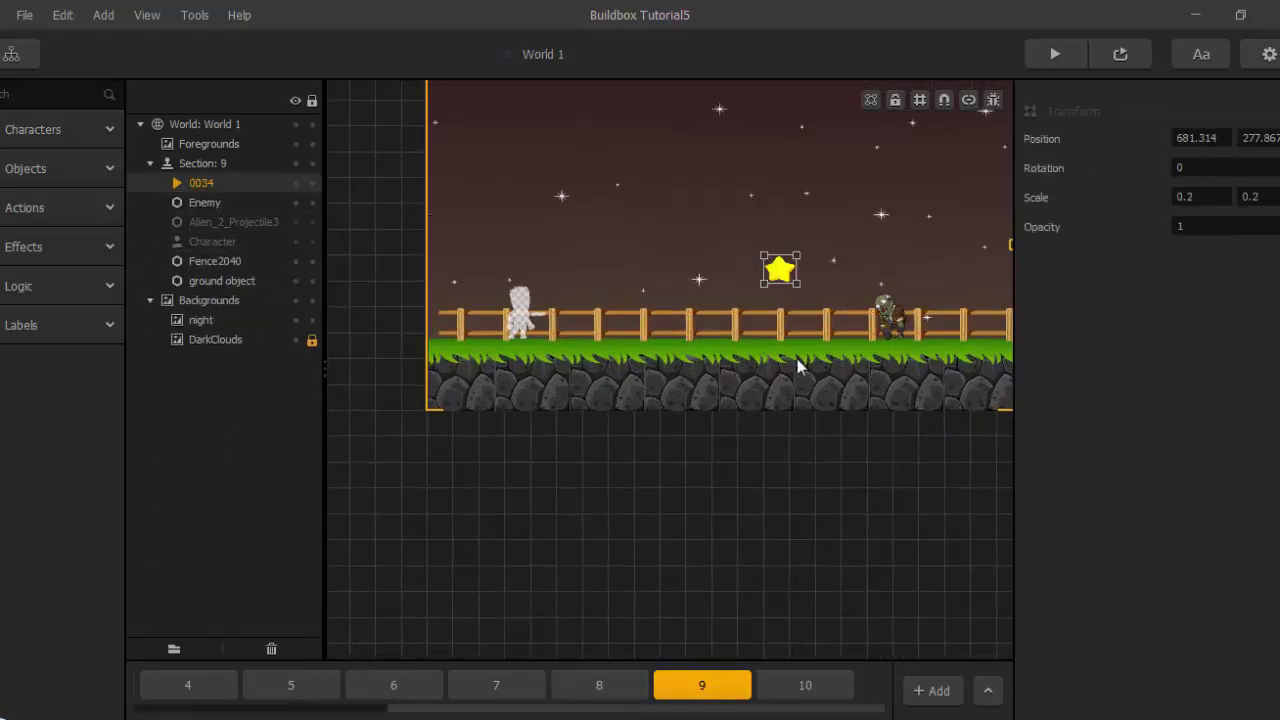
pyautogui.scroll(1, 800, 366)
pyautogui.moveTo(781, 264); pyautogui.dragTo(630, 226)
pyautogui.keyDown('alt'); pyautogui.moveTo(630, 226); pyautogui.dragTo(808, 220); pyautogui.keyUp('alt')
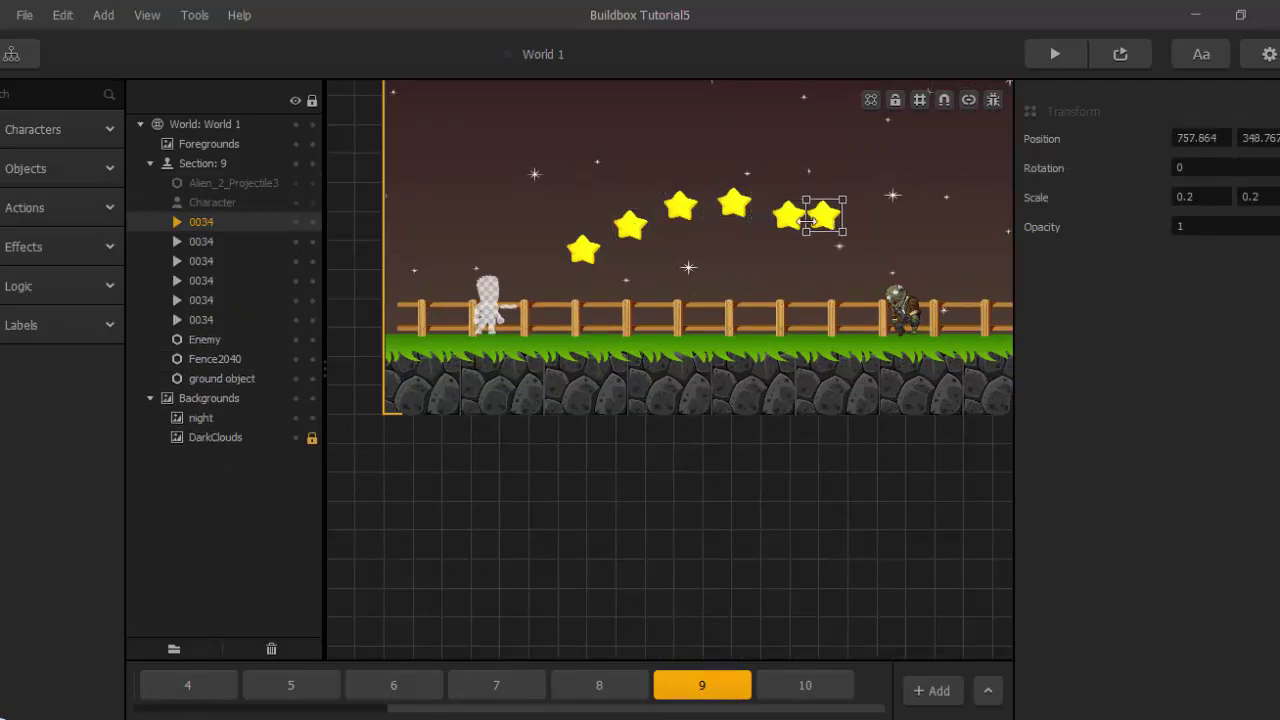
pyautogui.scroll(-2, 837, 240)
pyautogui.click(805, 685)
pyautogui.scroll(-2, 724, 505)
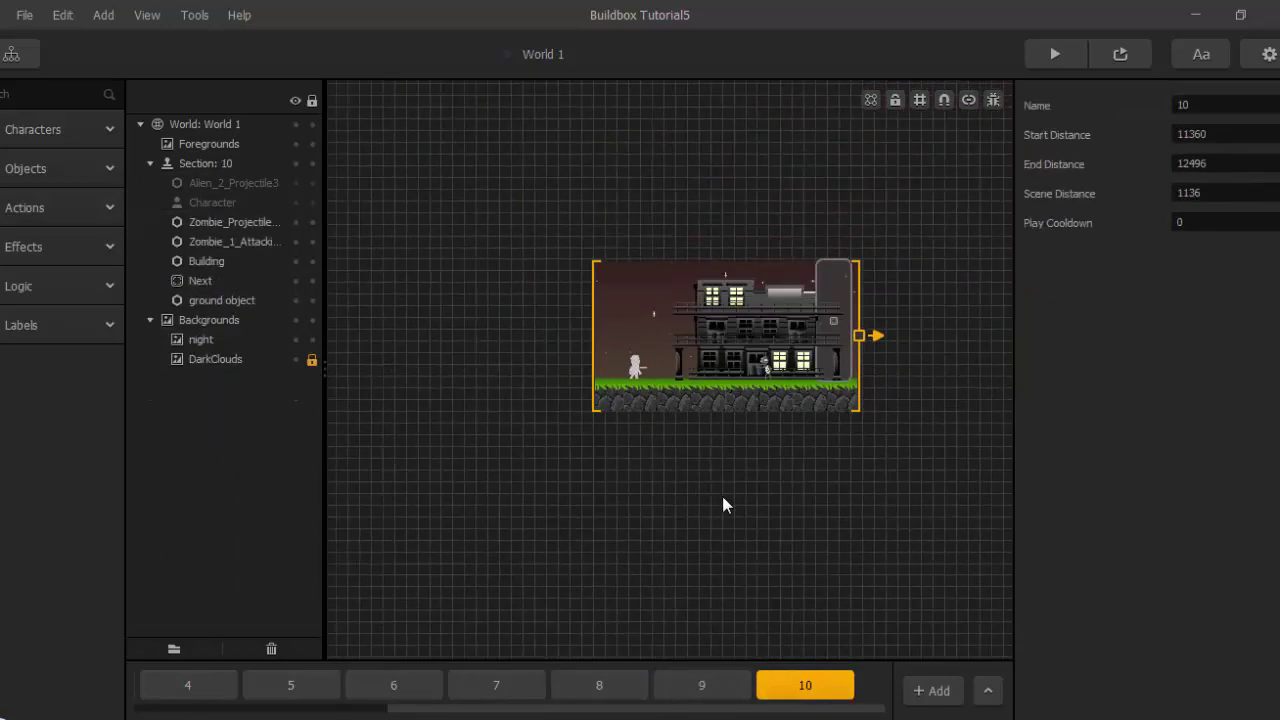
pyautogui.moveTo(509, 712); pyautogui.dragTo(256, 712)
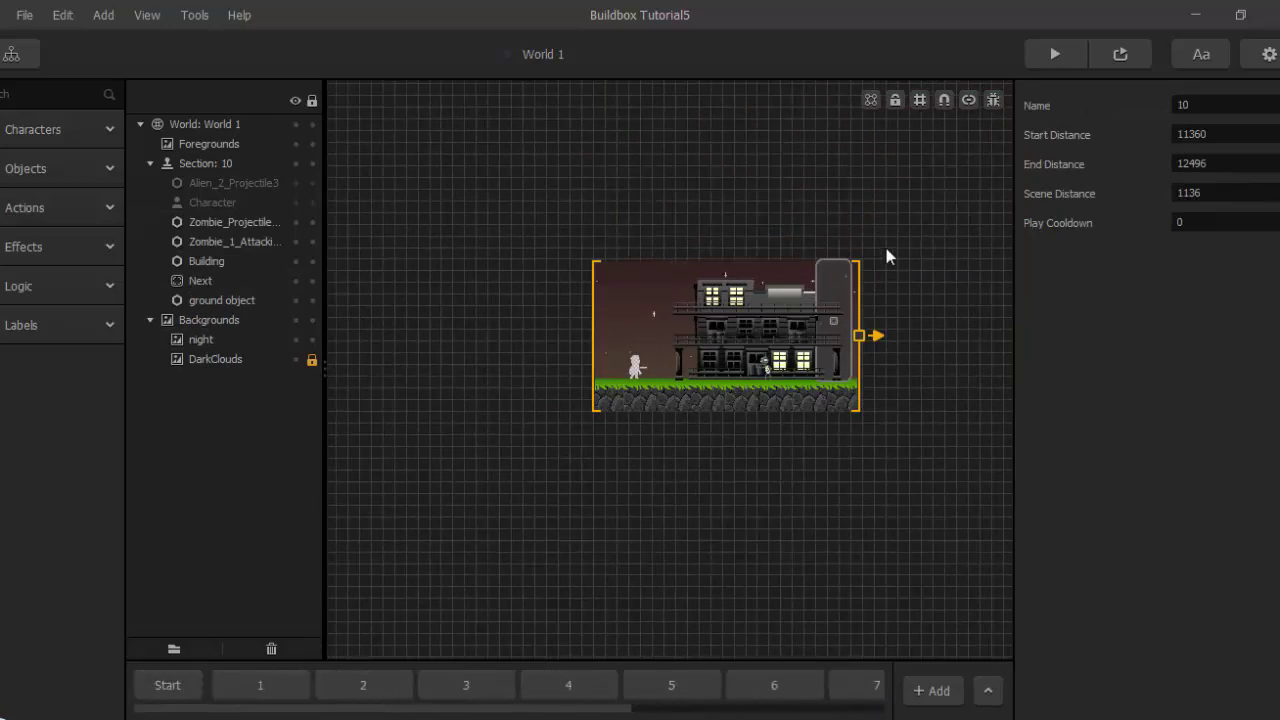
pyautogui.scroll(3, 866, 275)
pyautogui.moveTo(573, 568); pyautogui.dragTo(795, 468)
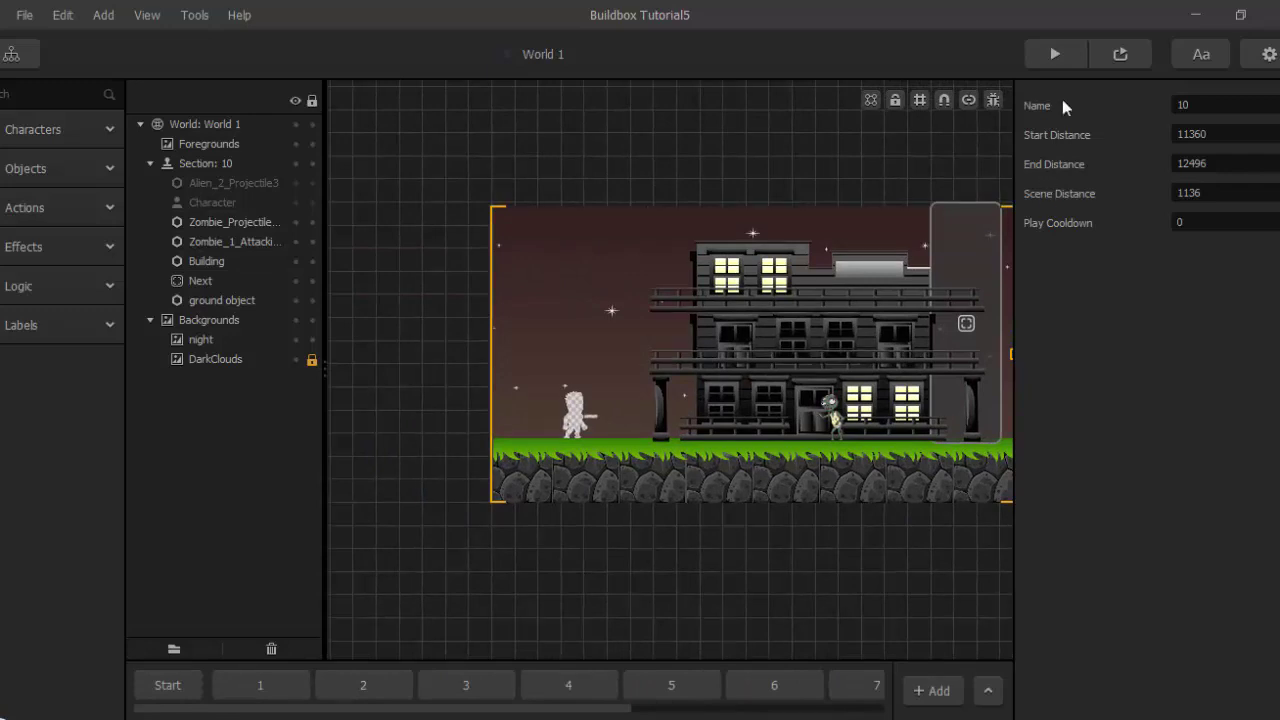
# Preview the game, start playing World 1 and shoot the first zombies.
pyautogui.click(1059, 56)
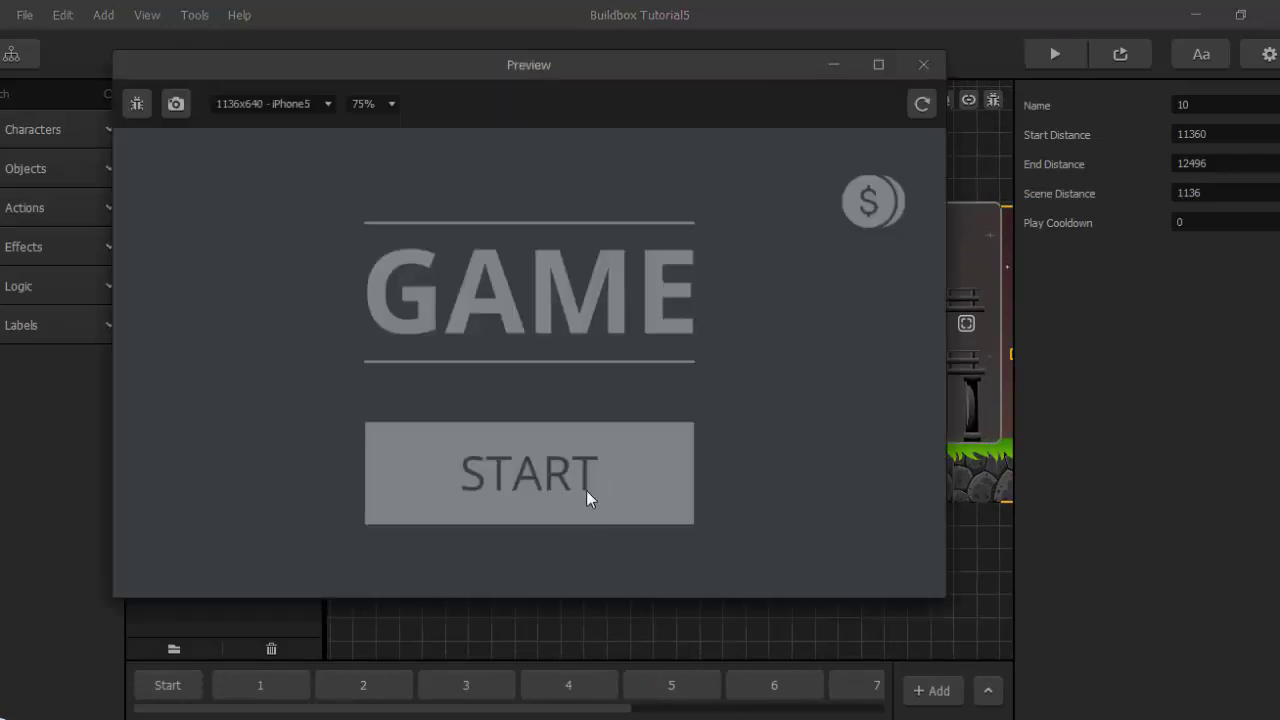
pyautogui.click(586, 490)
pyautogui.click(374, 347)
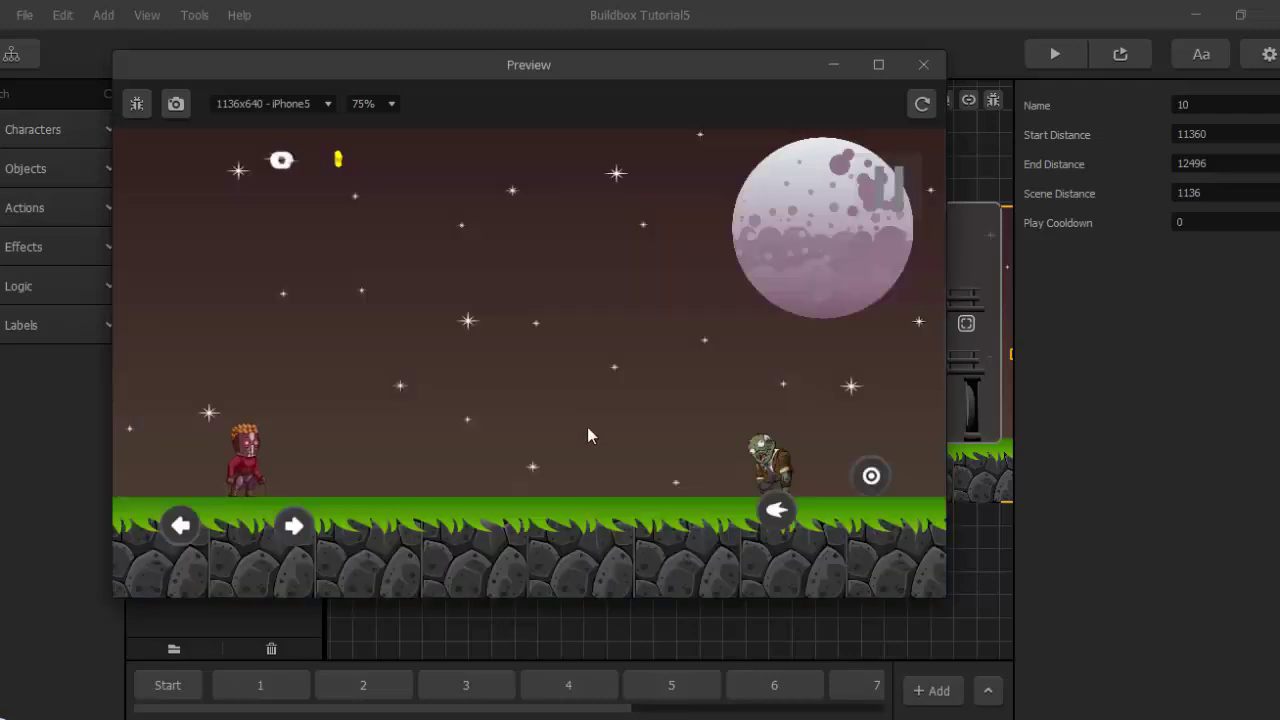
pyautogui.click(781, 516)
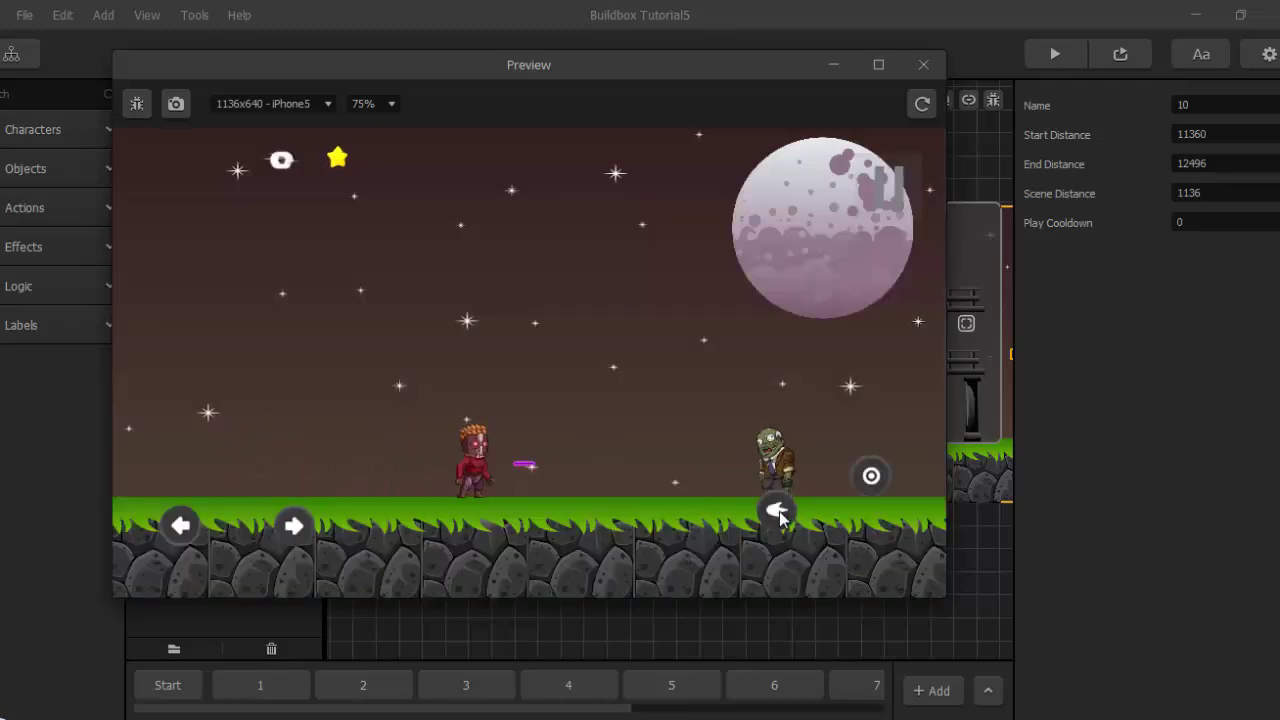
pyautogui.click(783, 518)
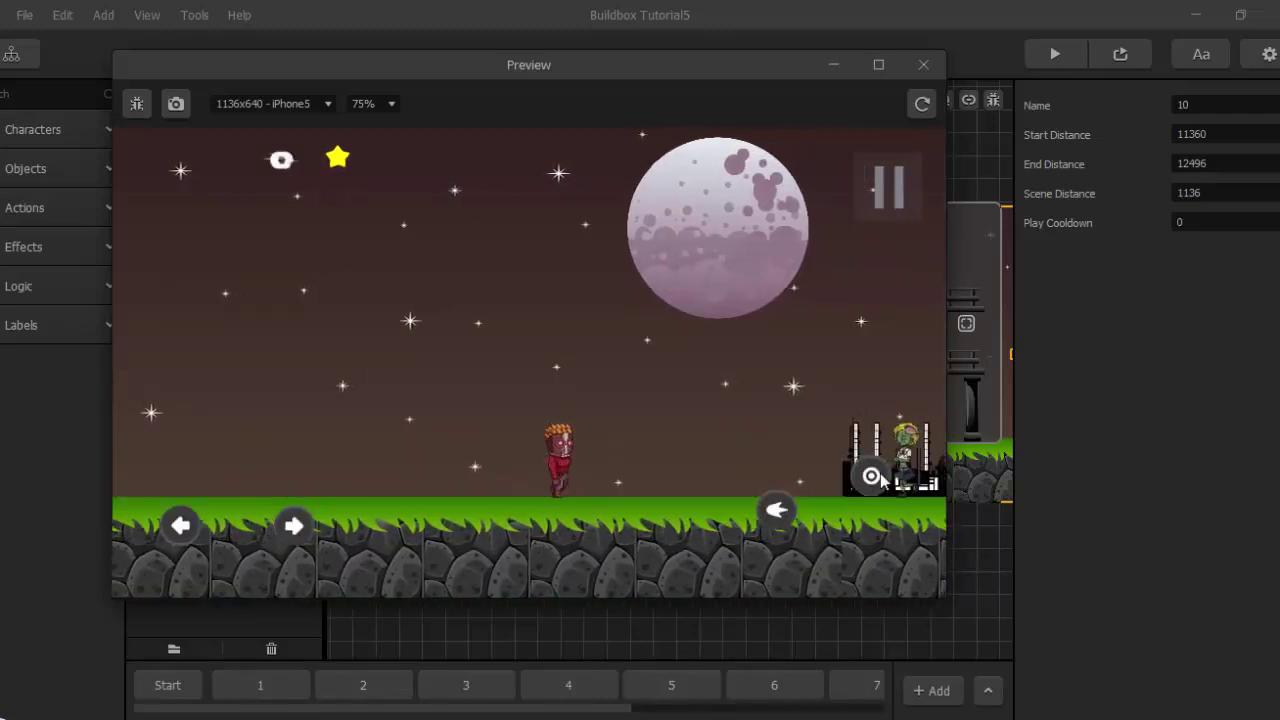
pyautogui.click(781, 516)
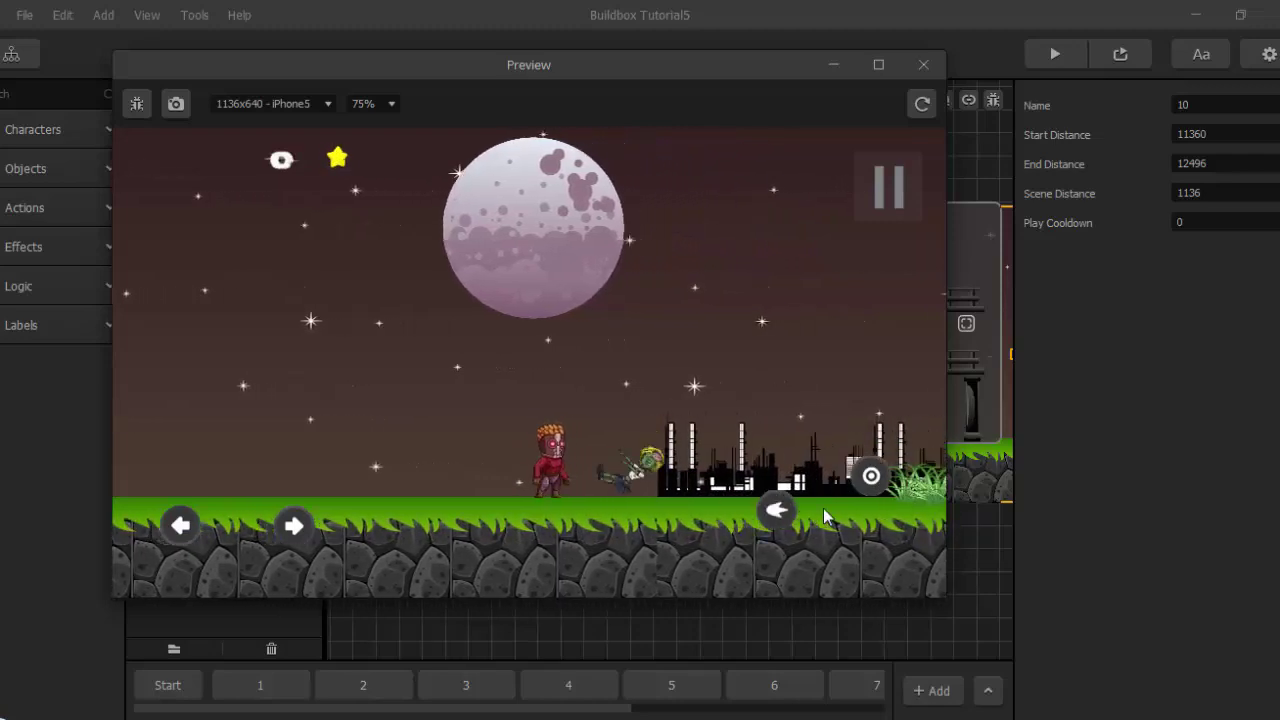
# Test collecting the zigzag stars after the first grass patch and the three-by-three star block by jumping through them.
pyautogui.click(873, 478)
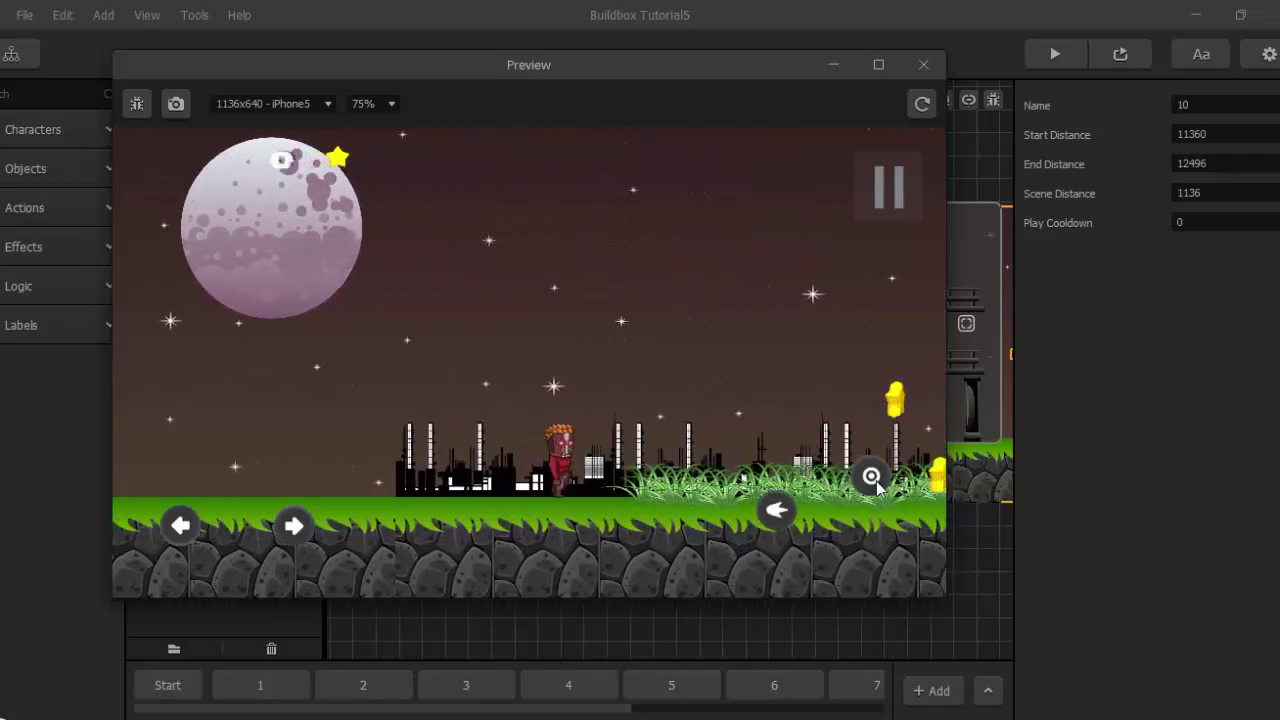
pyautogui.click(873, 478)
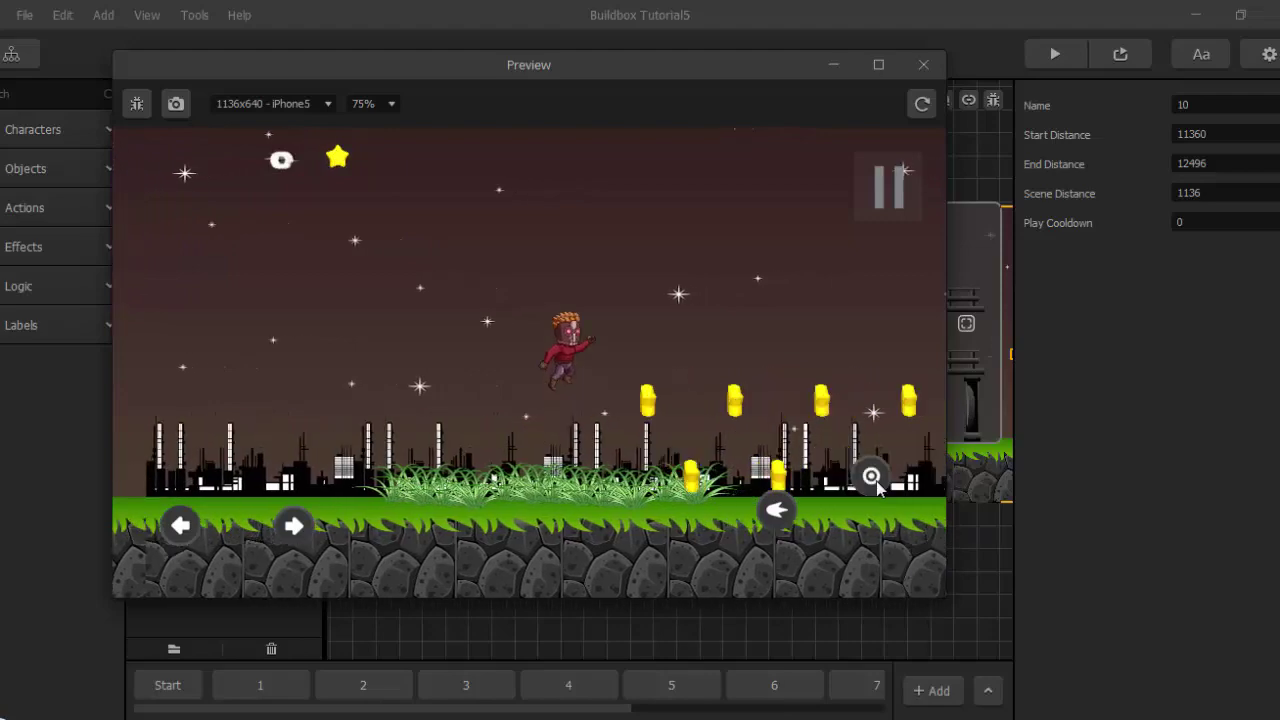
pyautogui.click(876, 481)
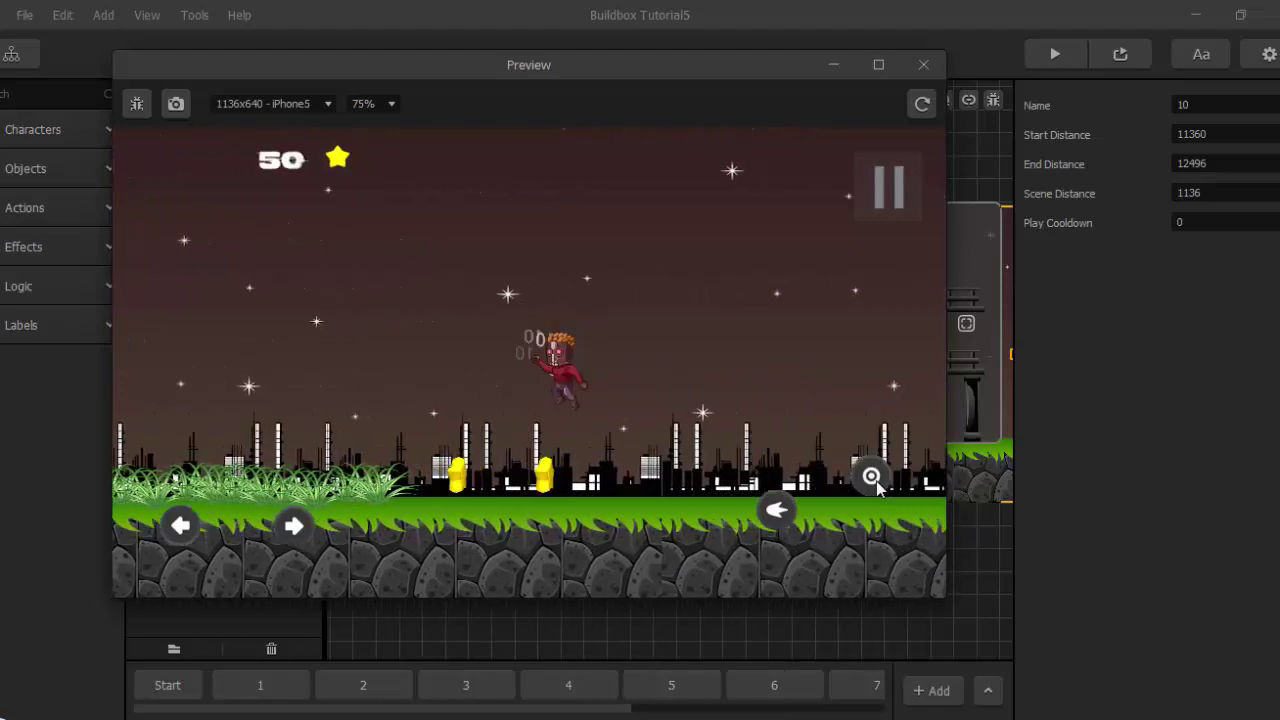
pyautogui.click(876, 481)
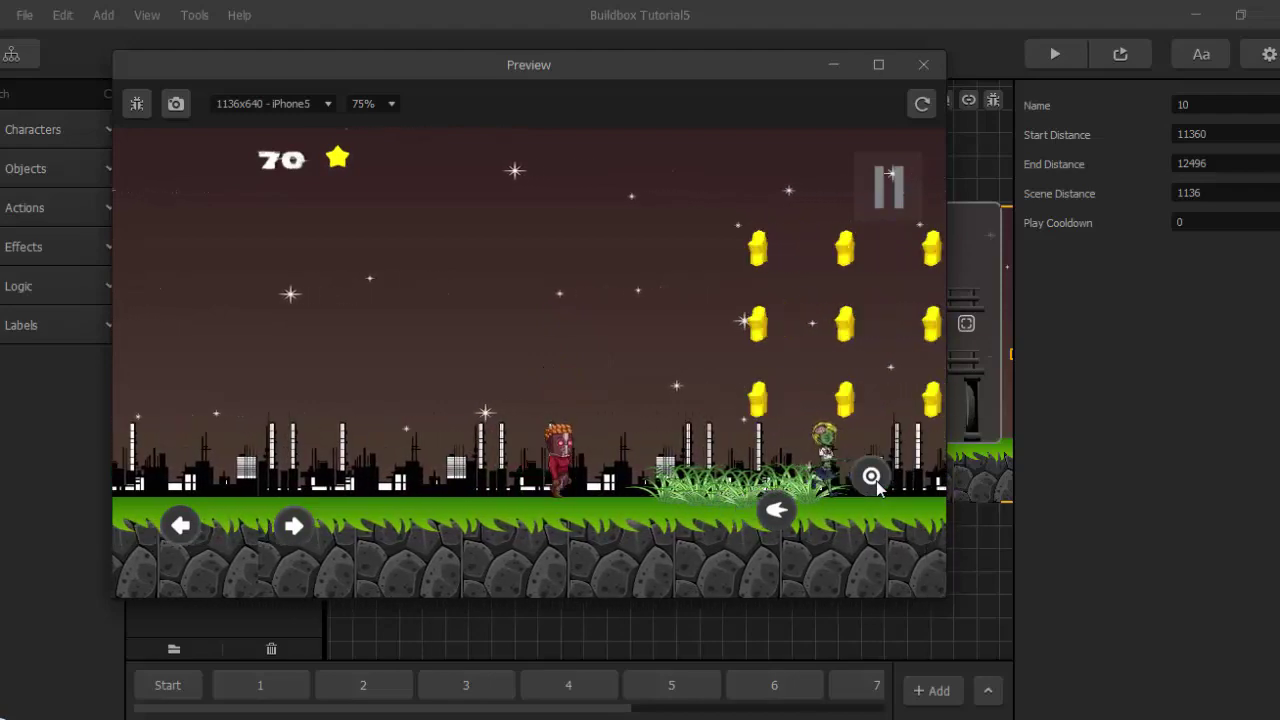
pyautogui.click(876, 481)
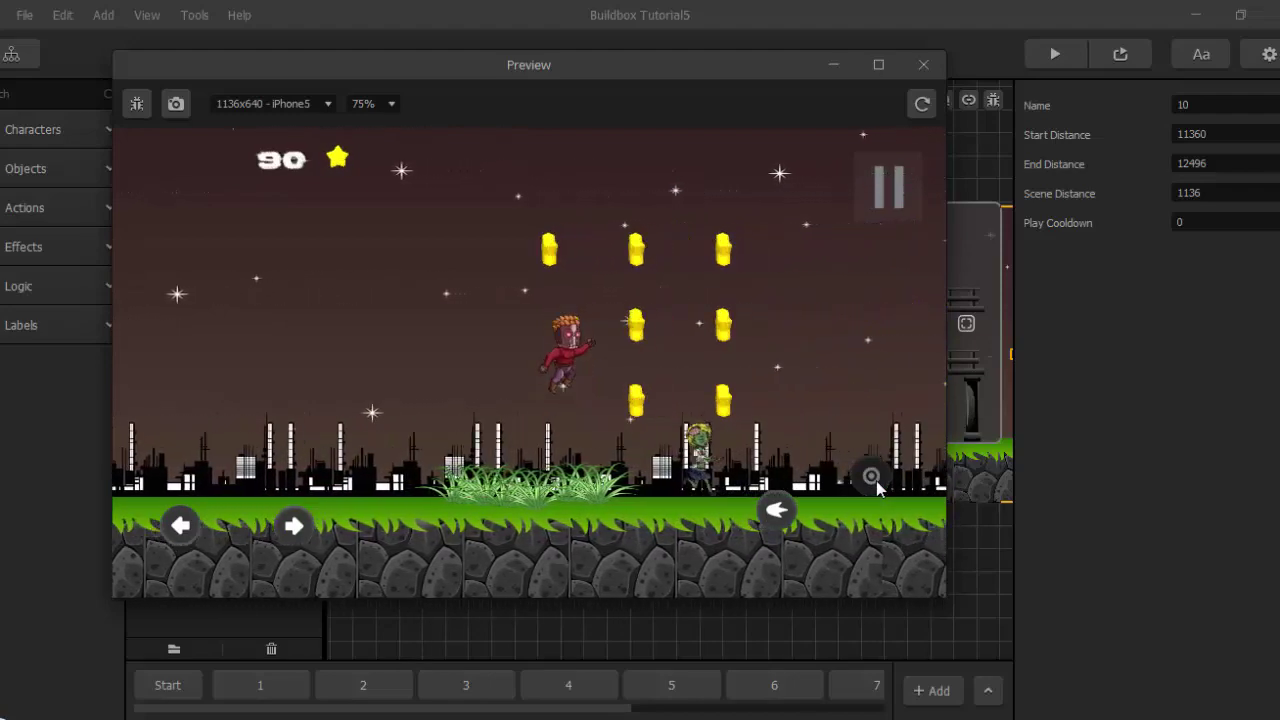
pyautogui.click(871, 477)
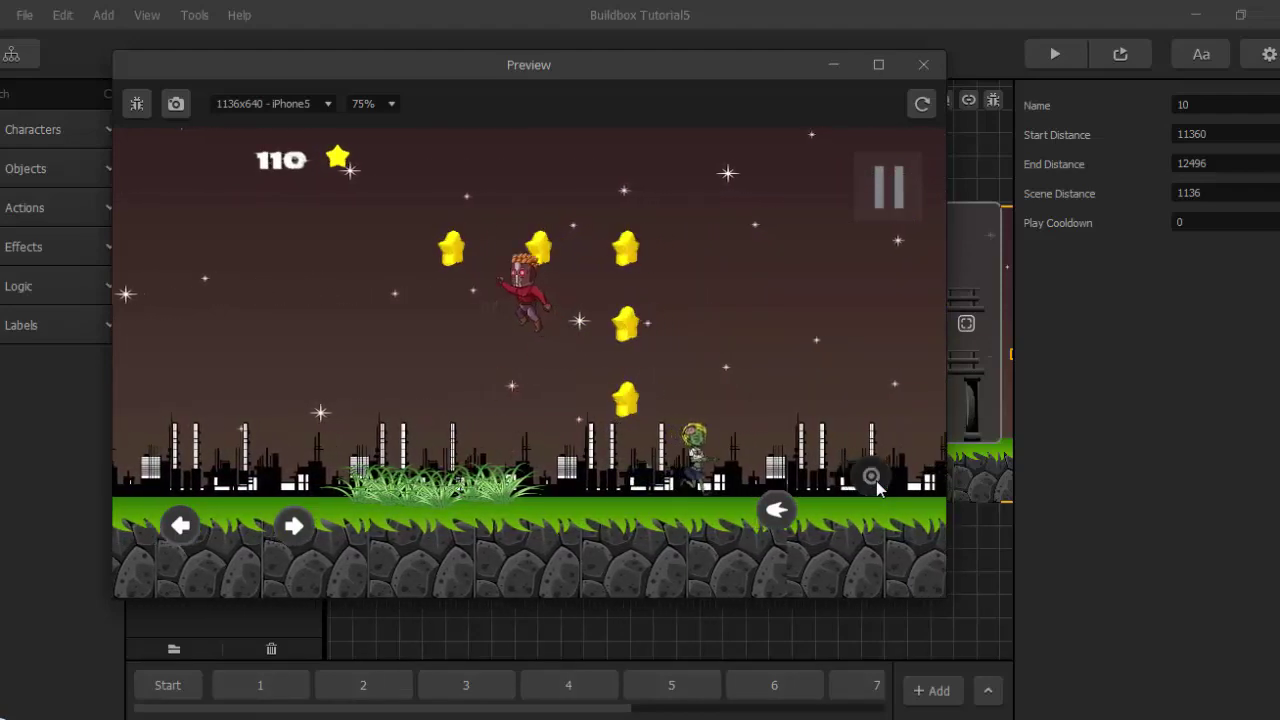
pyautogui.click(872, 477)
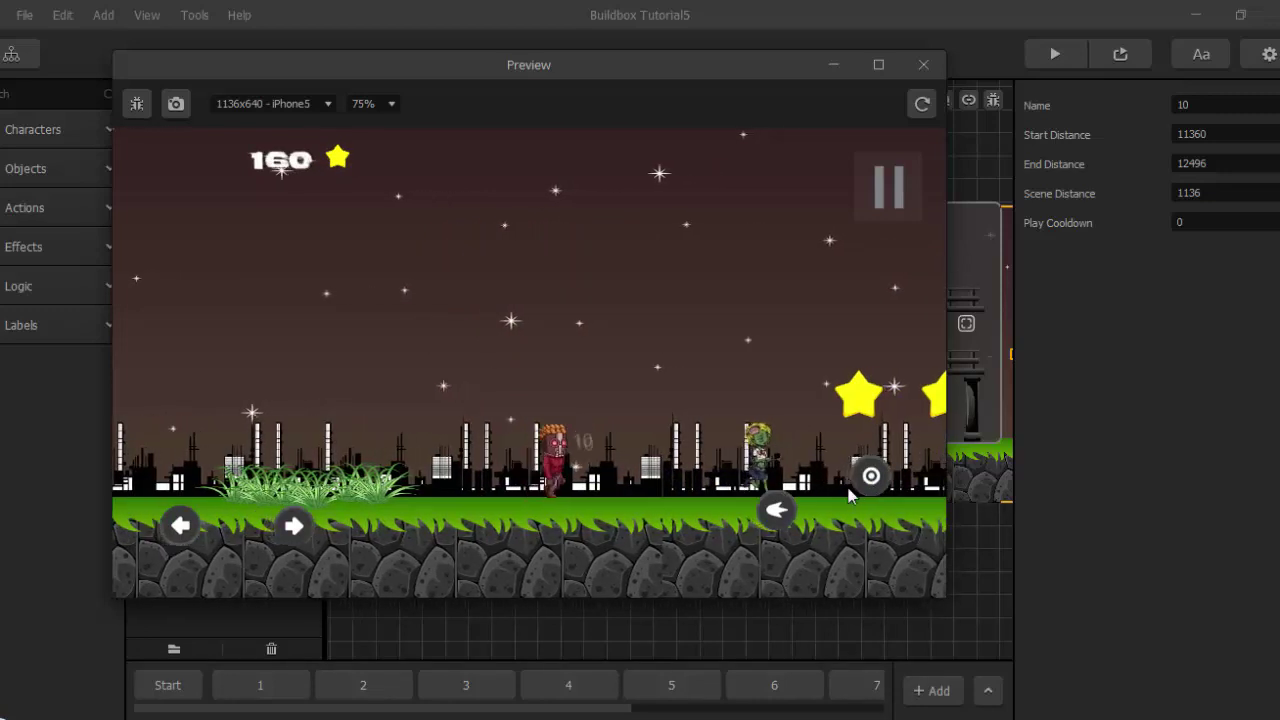
# Shoot the zombie ahead, collect the four-star row of section 3 and fire at the spitting zombie behind it.
pyautogui.click(786, 514)
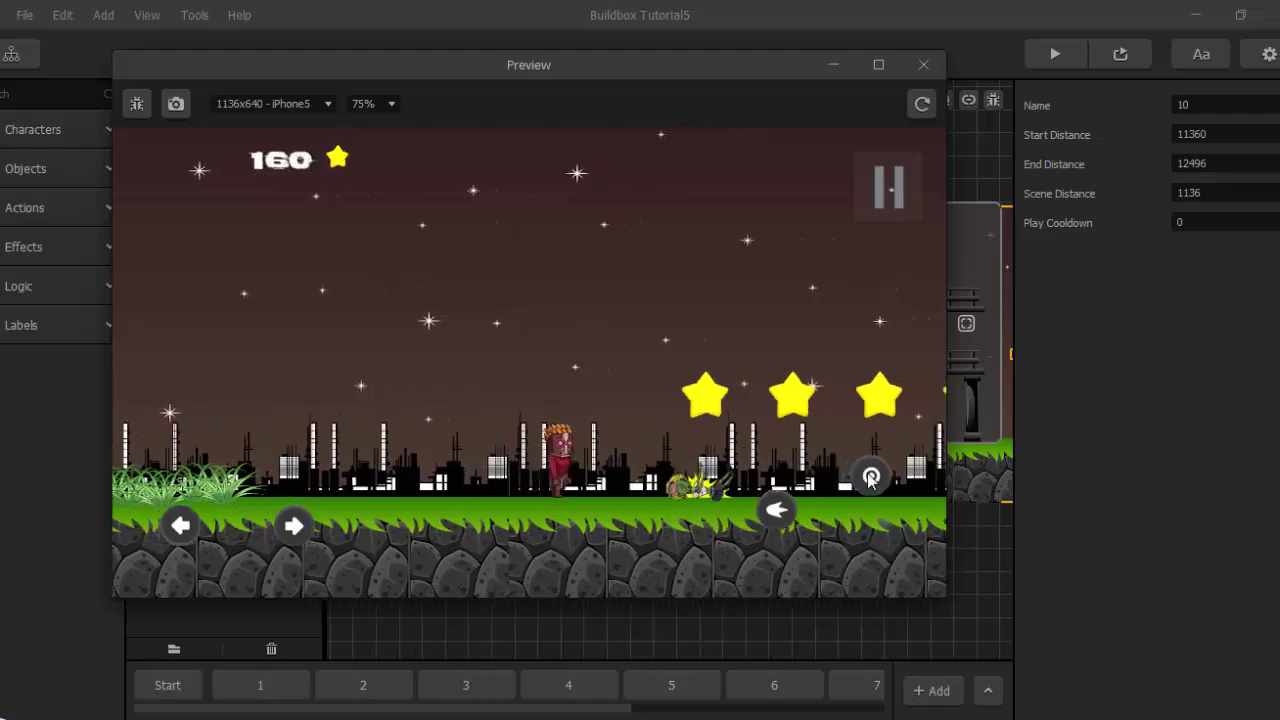
pyautogui.click(871, 477)
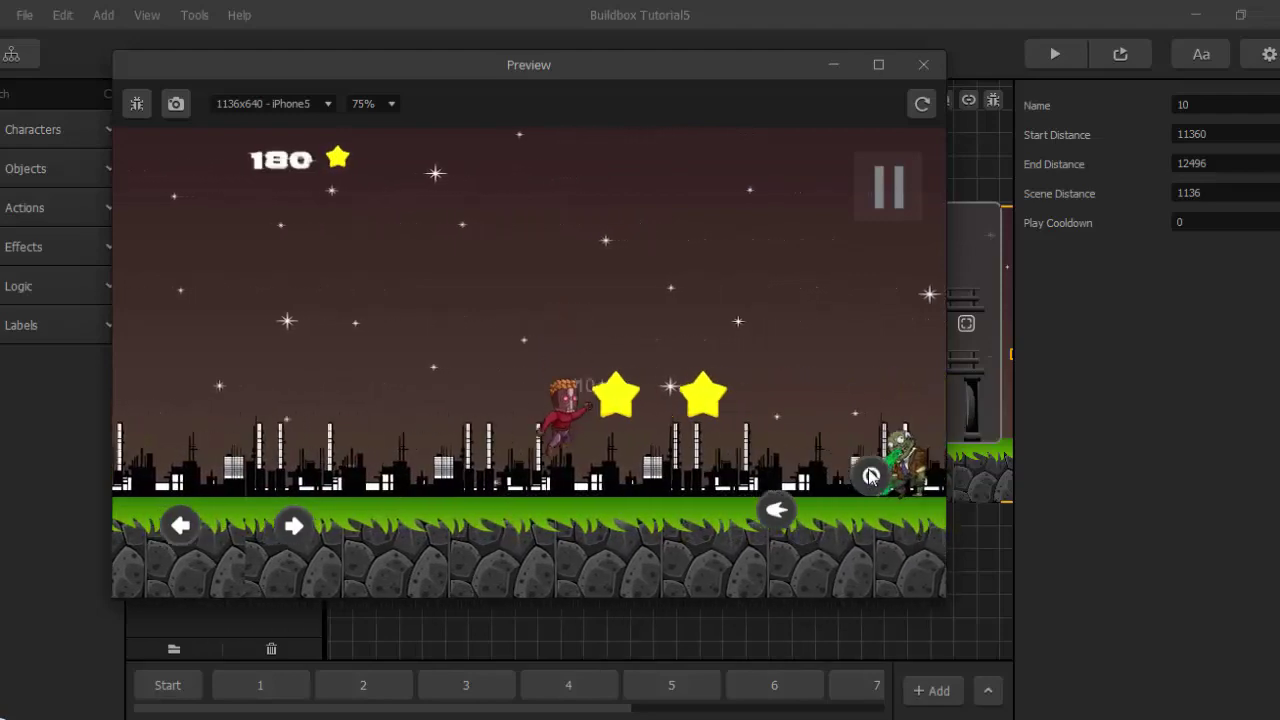
pyautogui.click(871, 477)
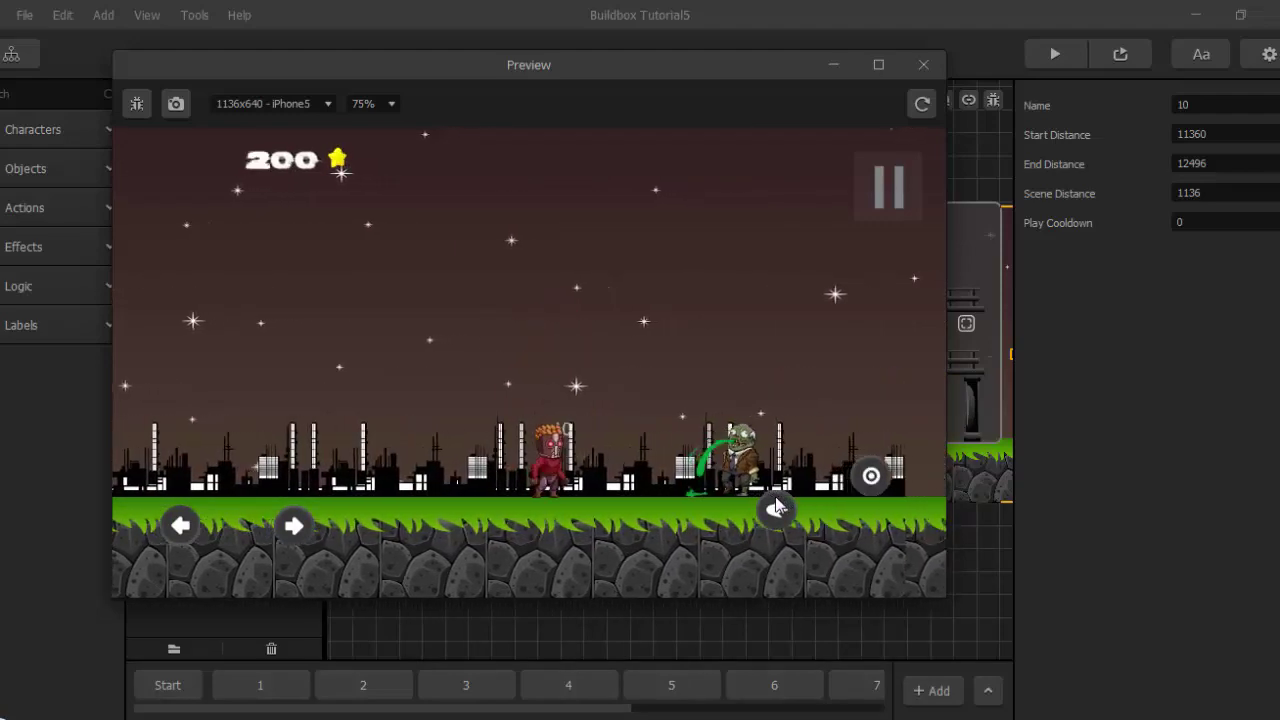
pyautogui.click(776, 510)
# Test the star arch over the rocks, jump the burning car, shoot the zombie and collect the diagonal stars over the gap.
pyautogui.click(871, 477)
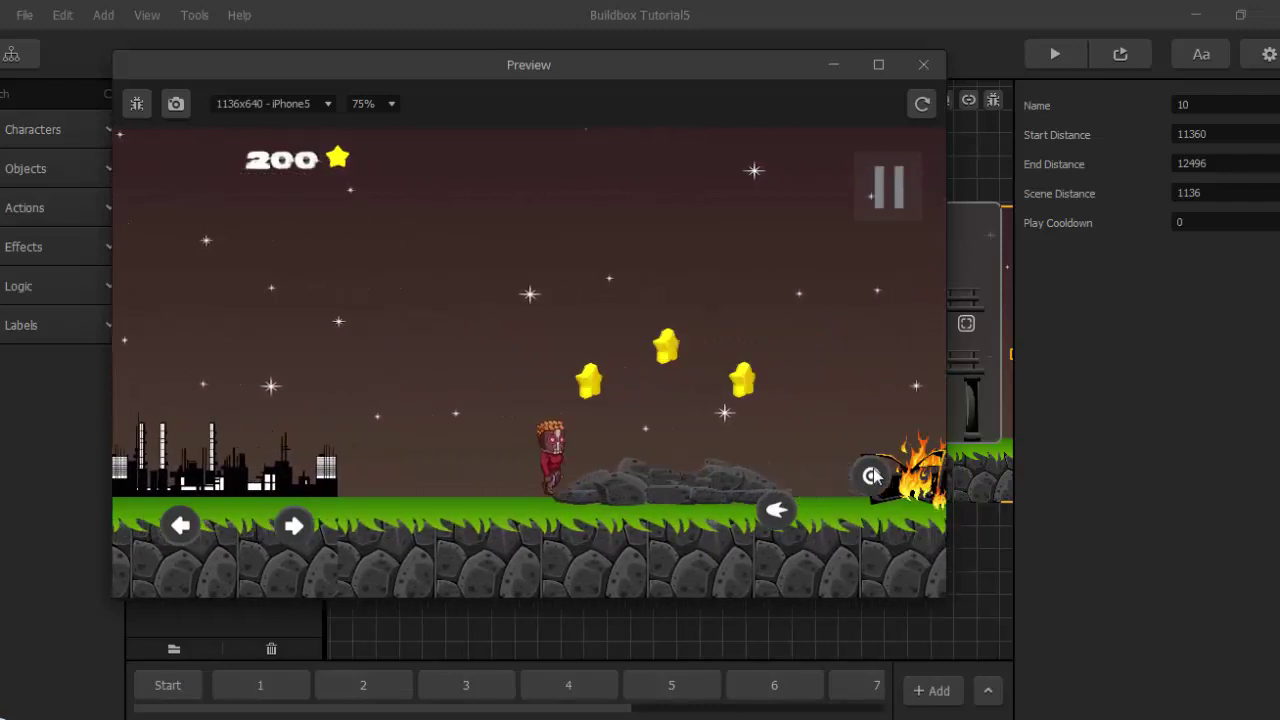
pyautogui.click(871, 477)
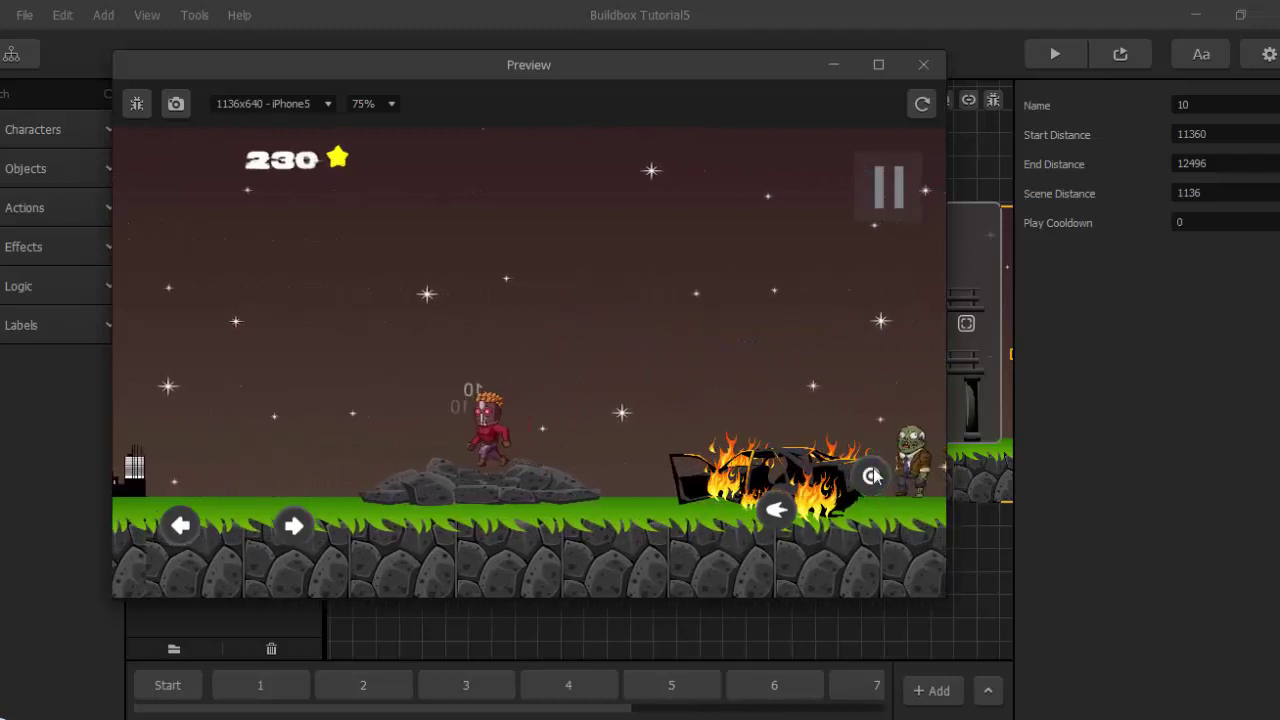
pyautogui.click(871, 477)
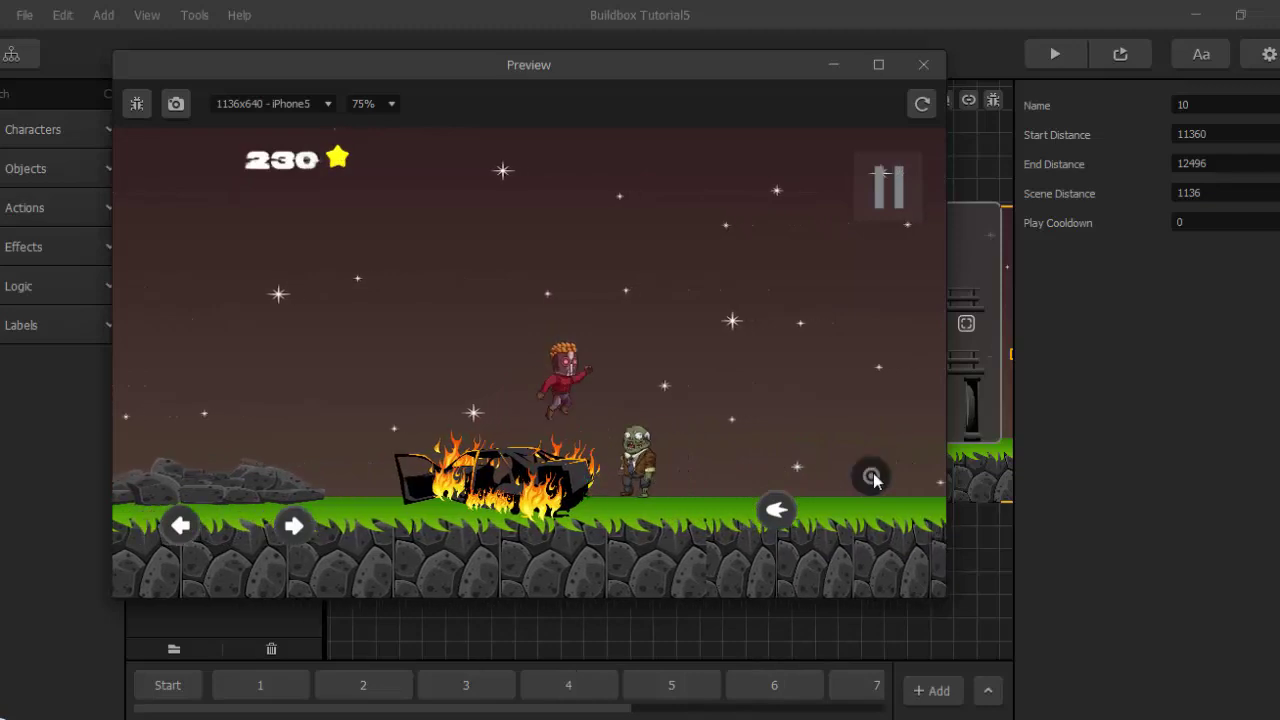
pyautogui.click(872, 478)
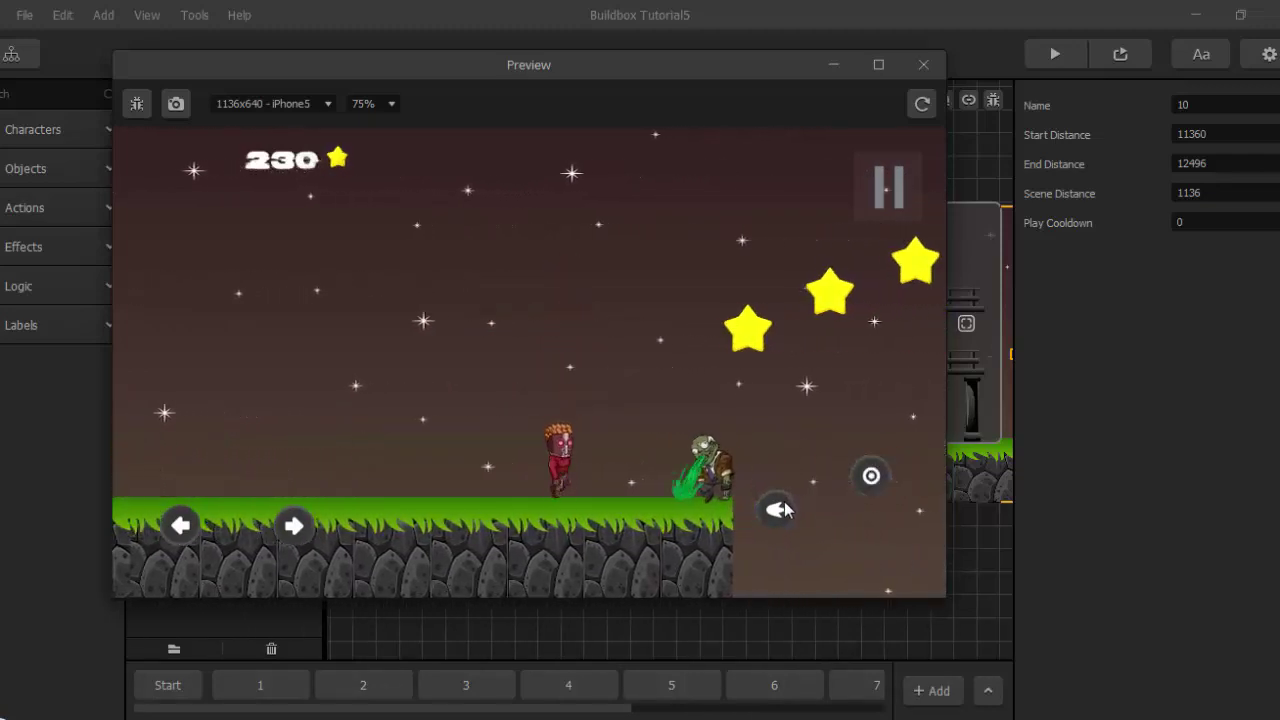
pyautogui.click(784, 510)
pyautogui.click(872, 476)
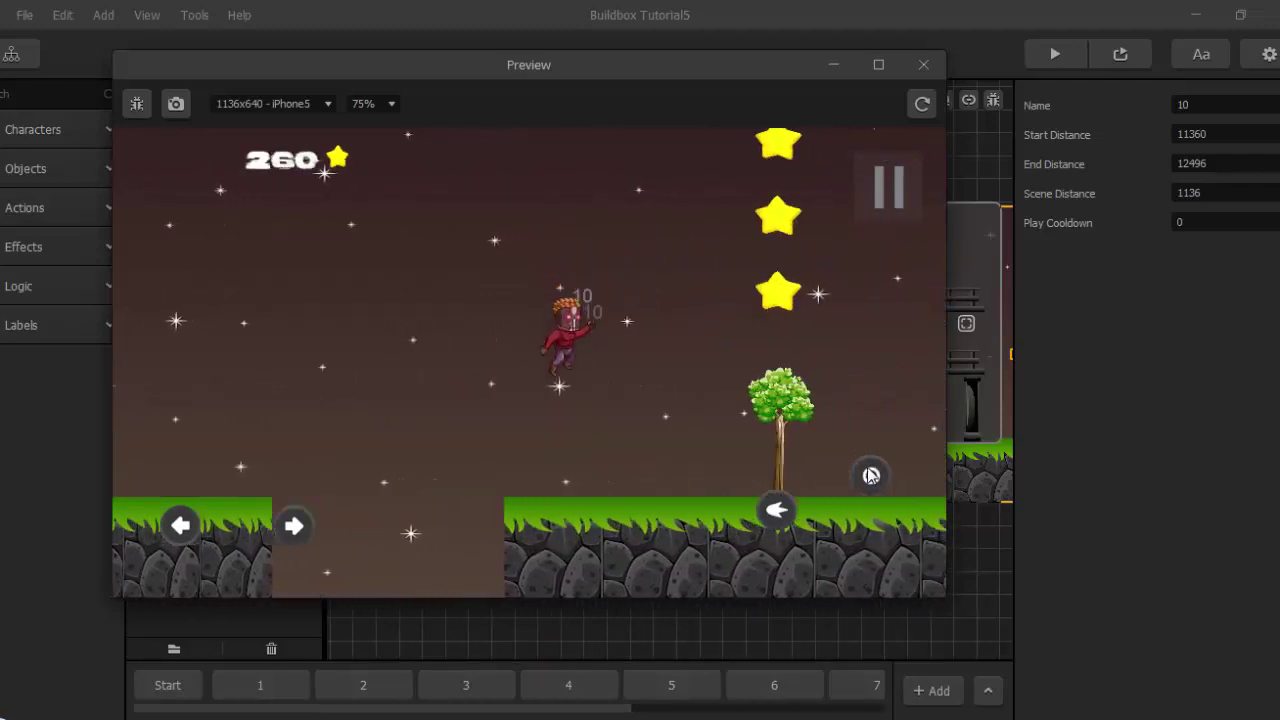
# Test collecting the stars above the tree, the tombstone section's star block and the star arch over the fence.
pyautogui.click(871, 476)
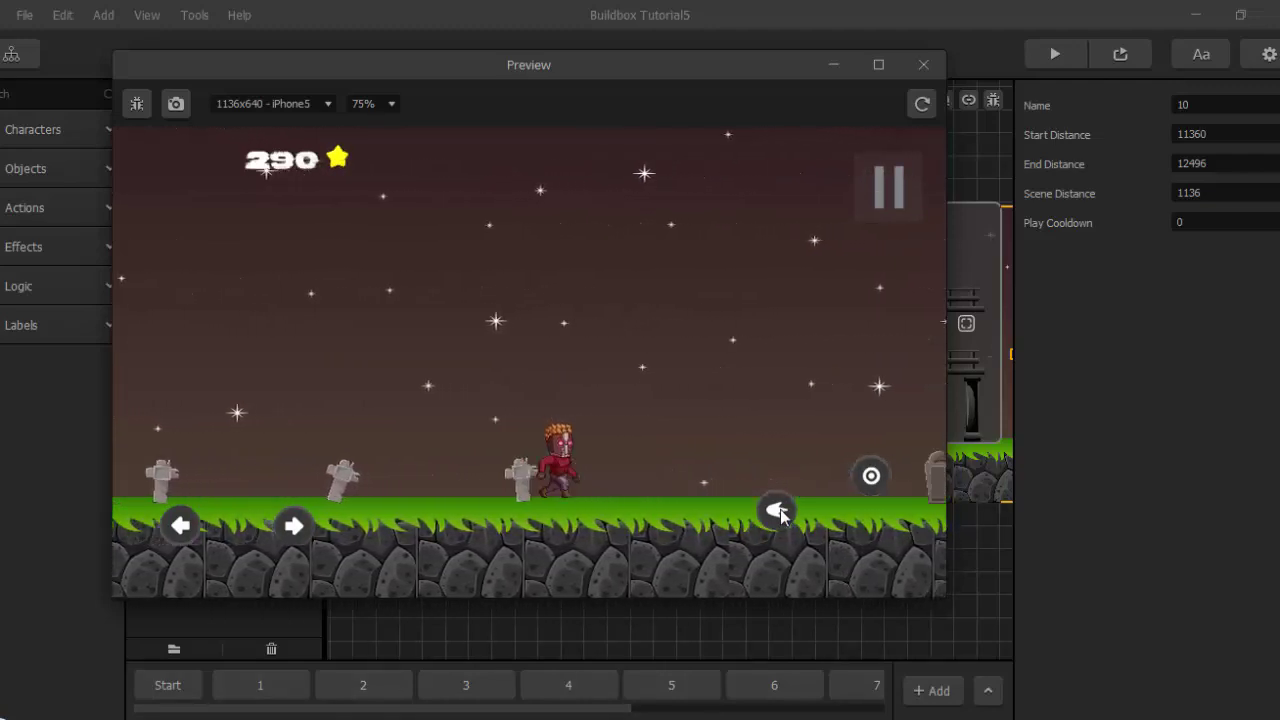
pyautogui.click(779, 513)
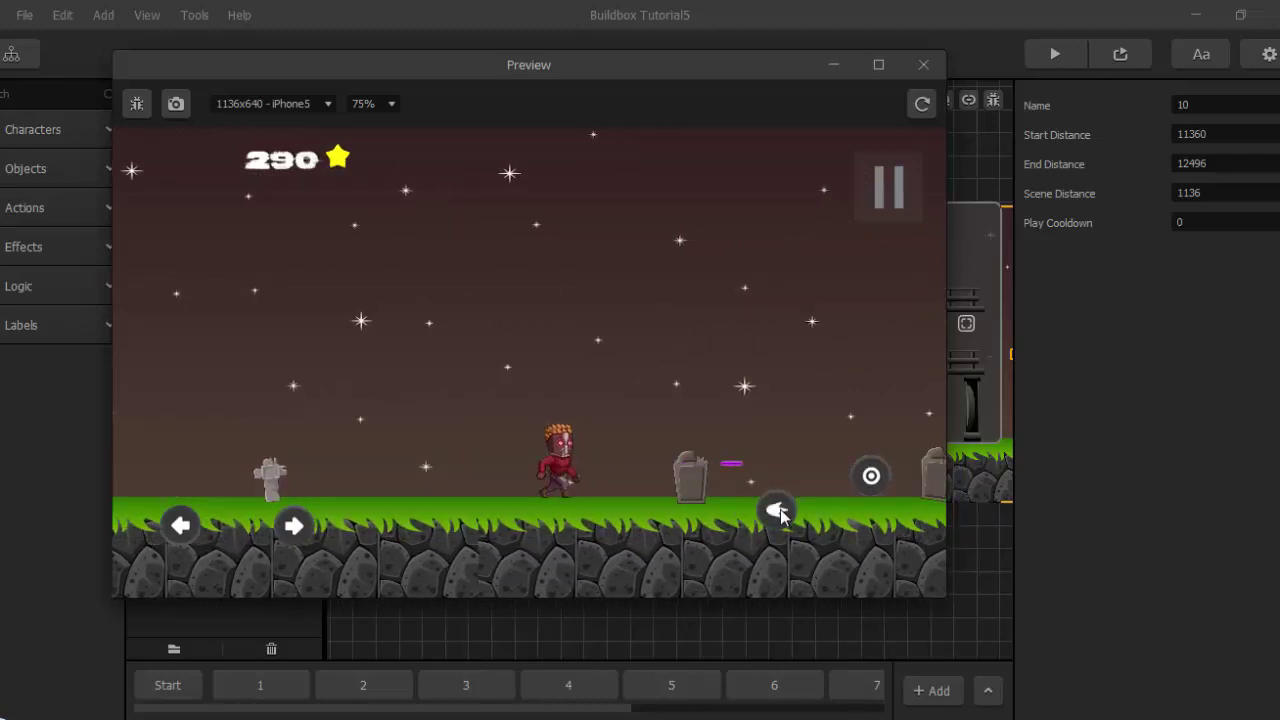
pyautogui.click(872, 477)
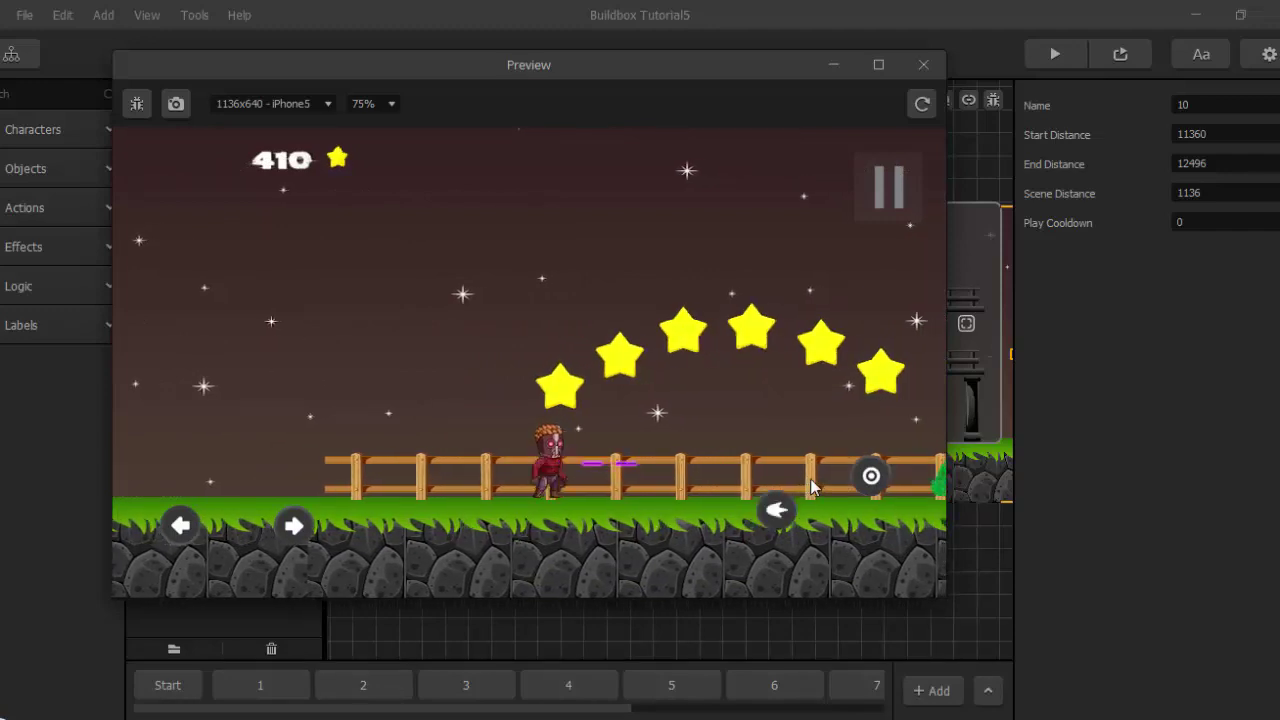
pyautogui.click(871, 476)
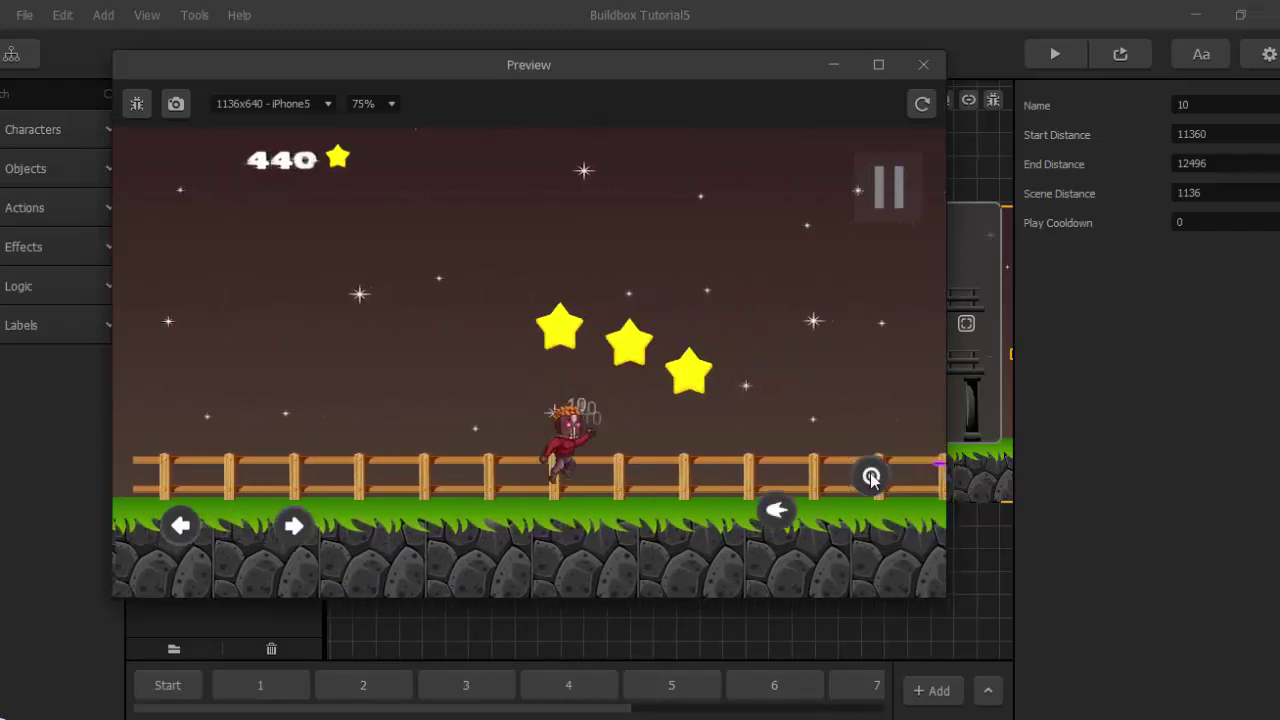
pyautogui.click(871, 476)
pyautogui.click(871, 476)
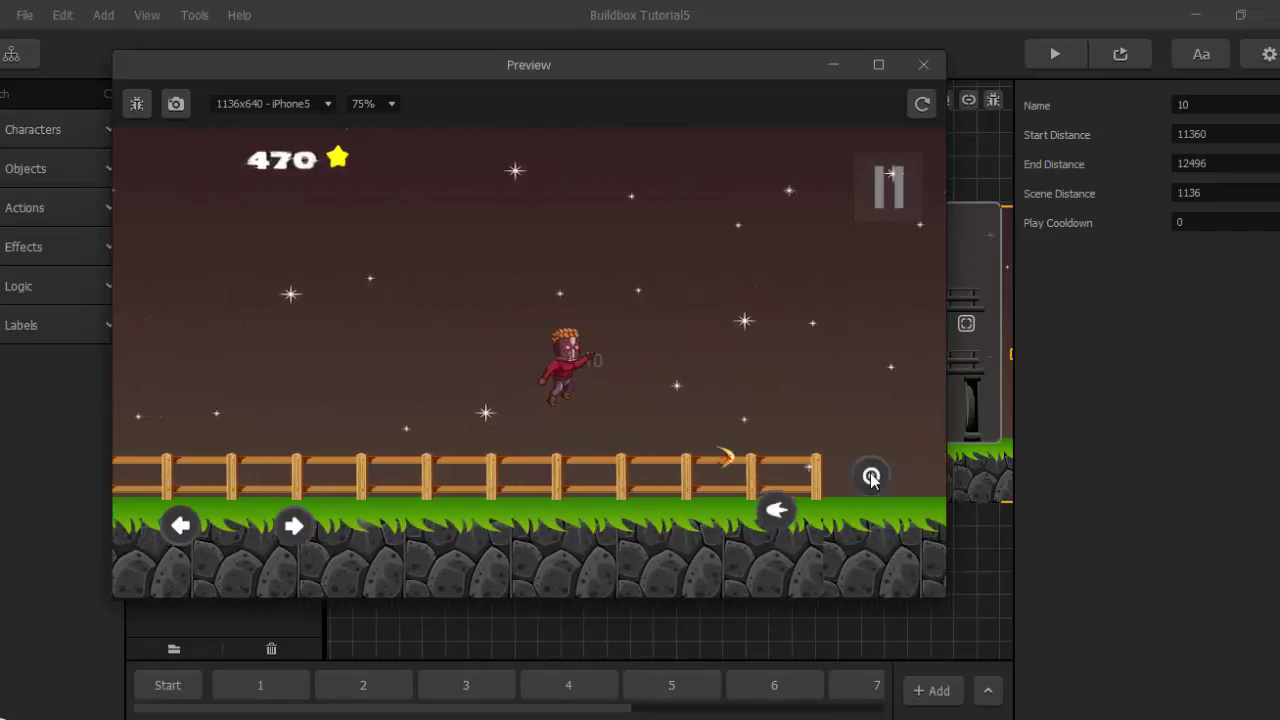
# Test shooting at the end of the fence ahead of the dark building, and close the preview.
pyautogui.click(780, 510)
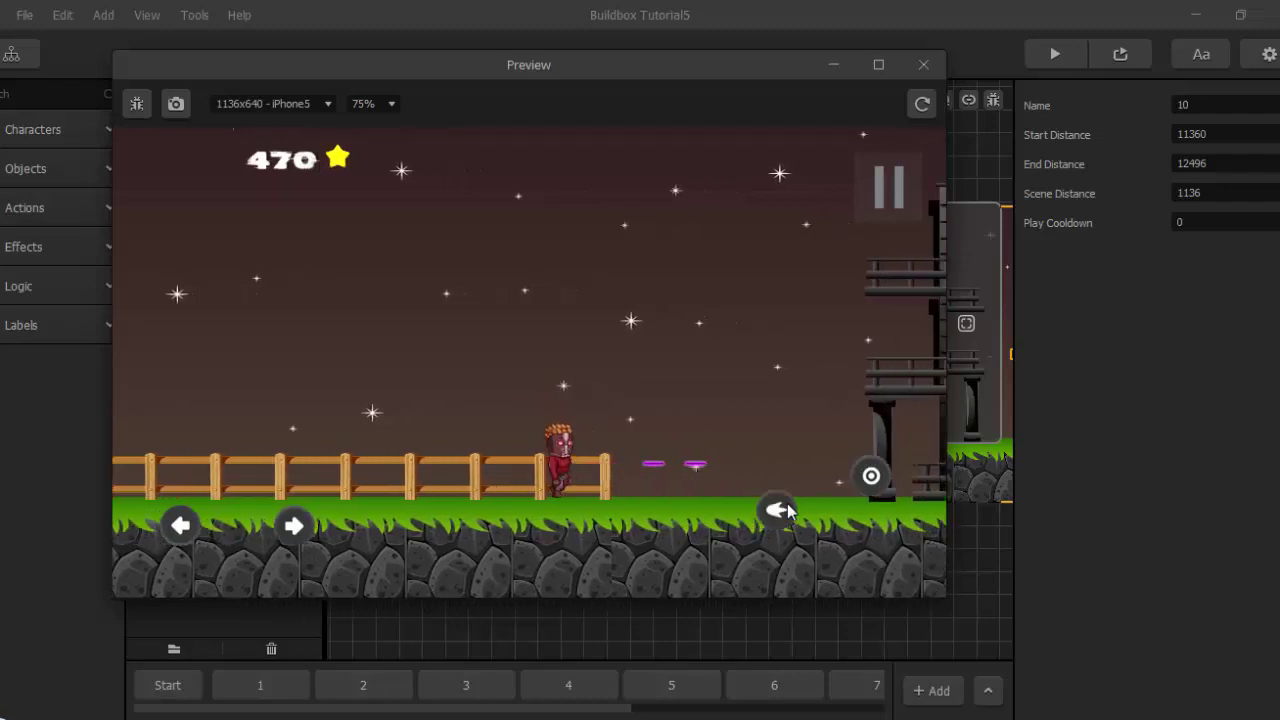
pyautogui.click(785, 510)
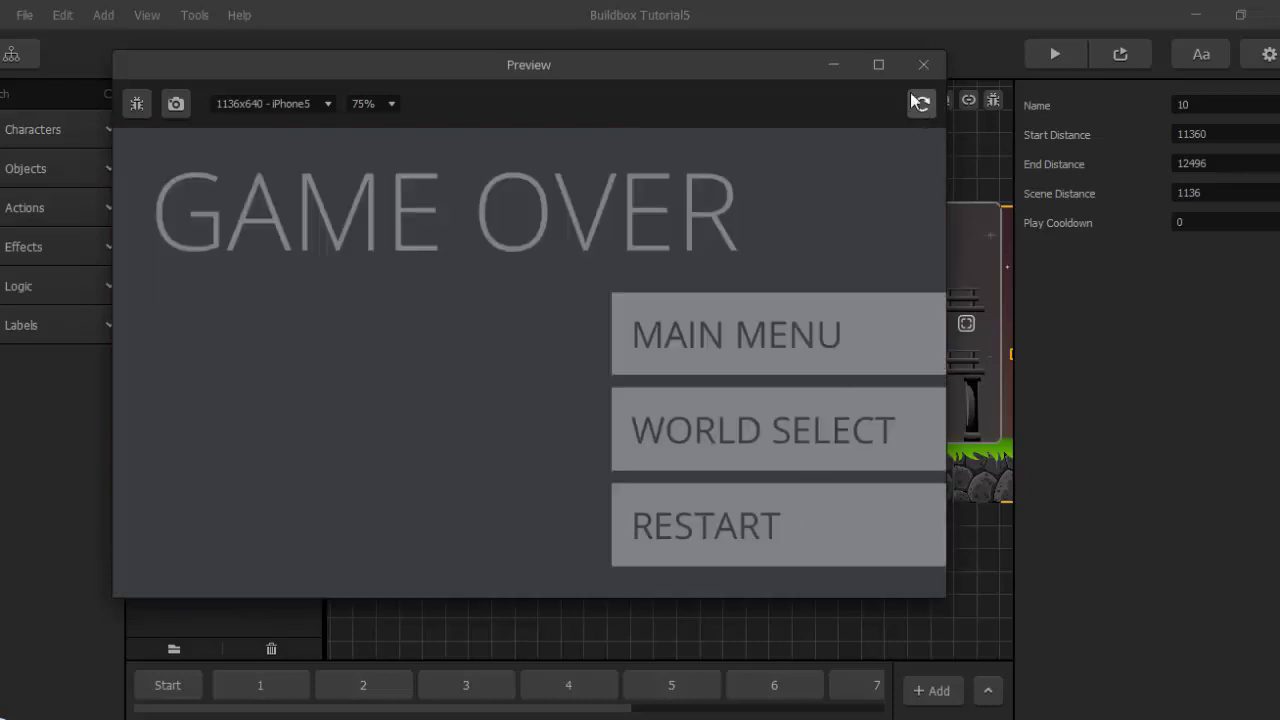
pyautogui.click(922, 65)
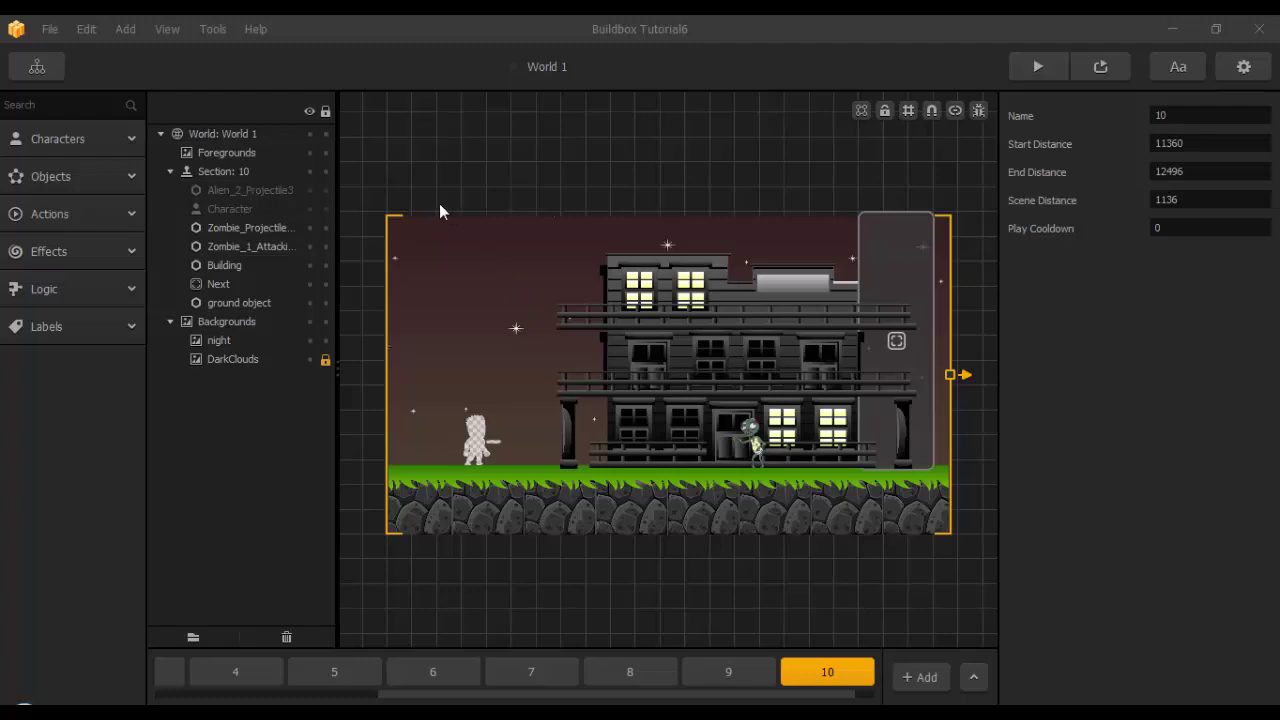
# Open the Start screen from the Game Mind Map and delete its Buildbox Logo.
pyautogui.click(36, 67)
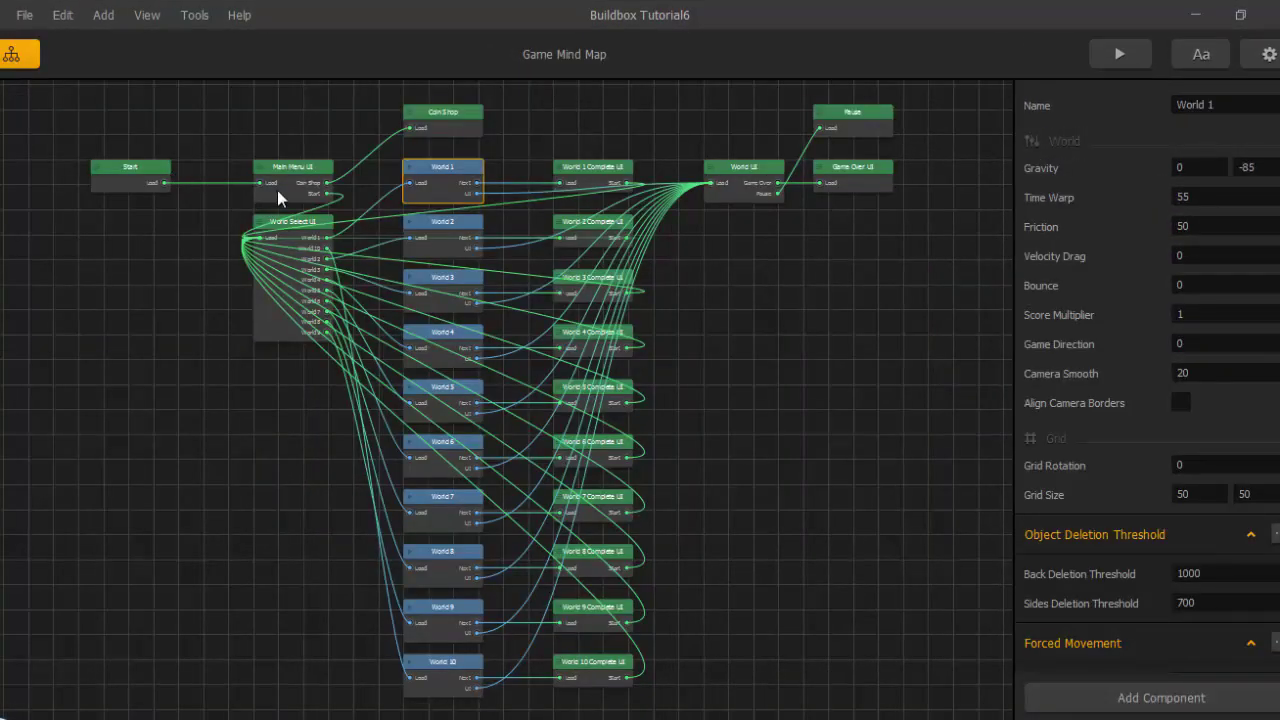
pyautogui.click(129, 191)
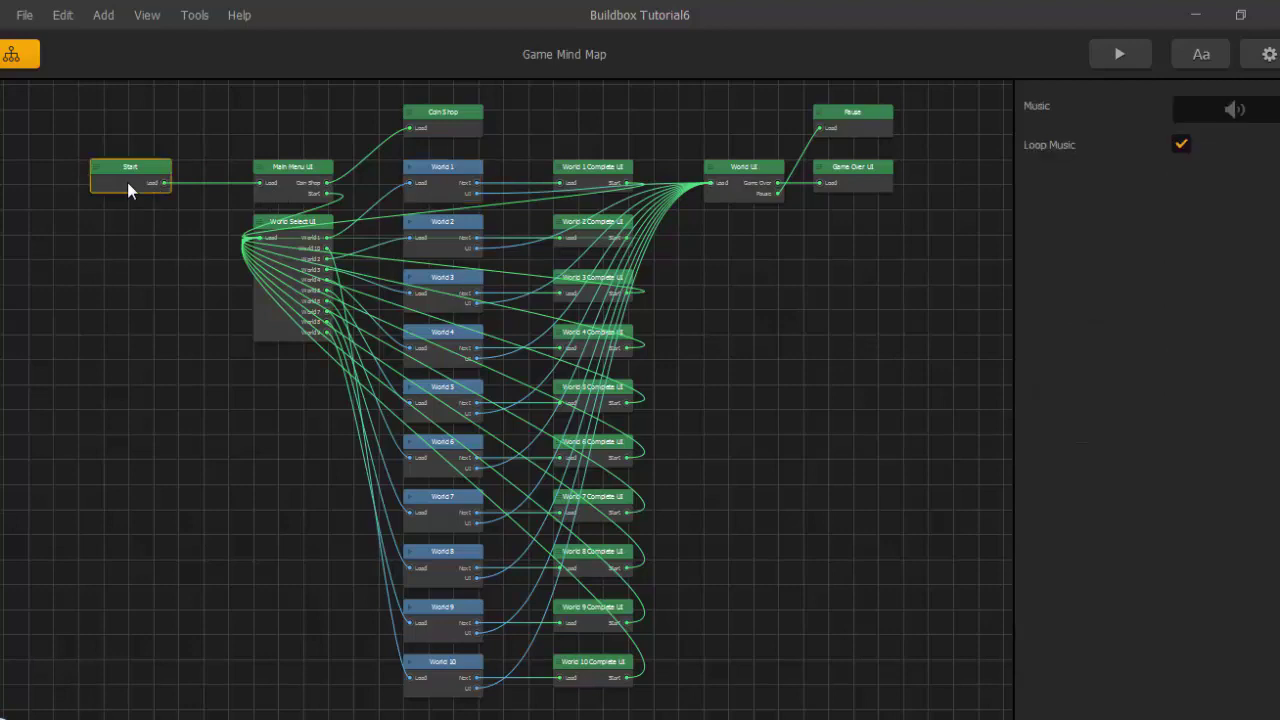
pyautogui.doubleClick(128, 190)
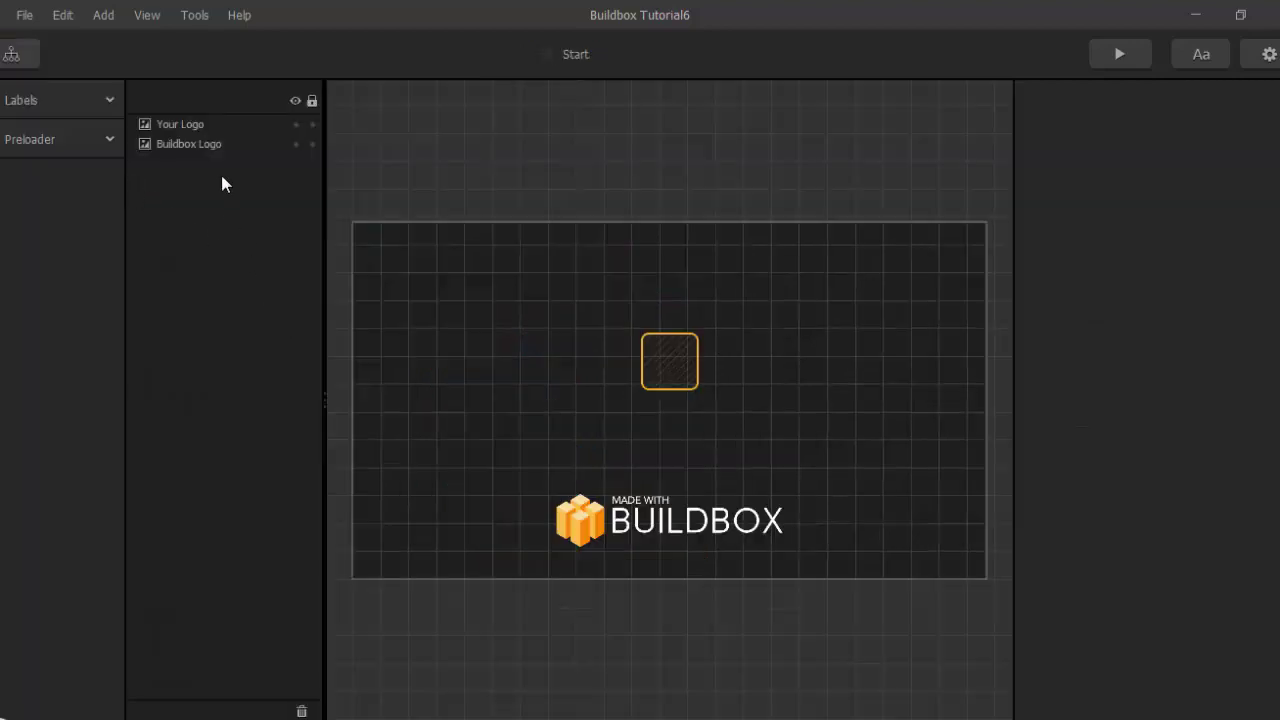
pyautogui.click(202, 148)
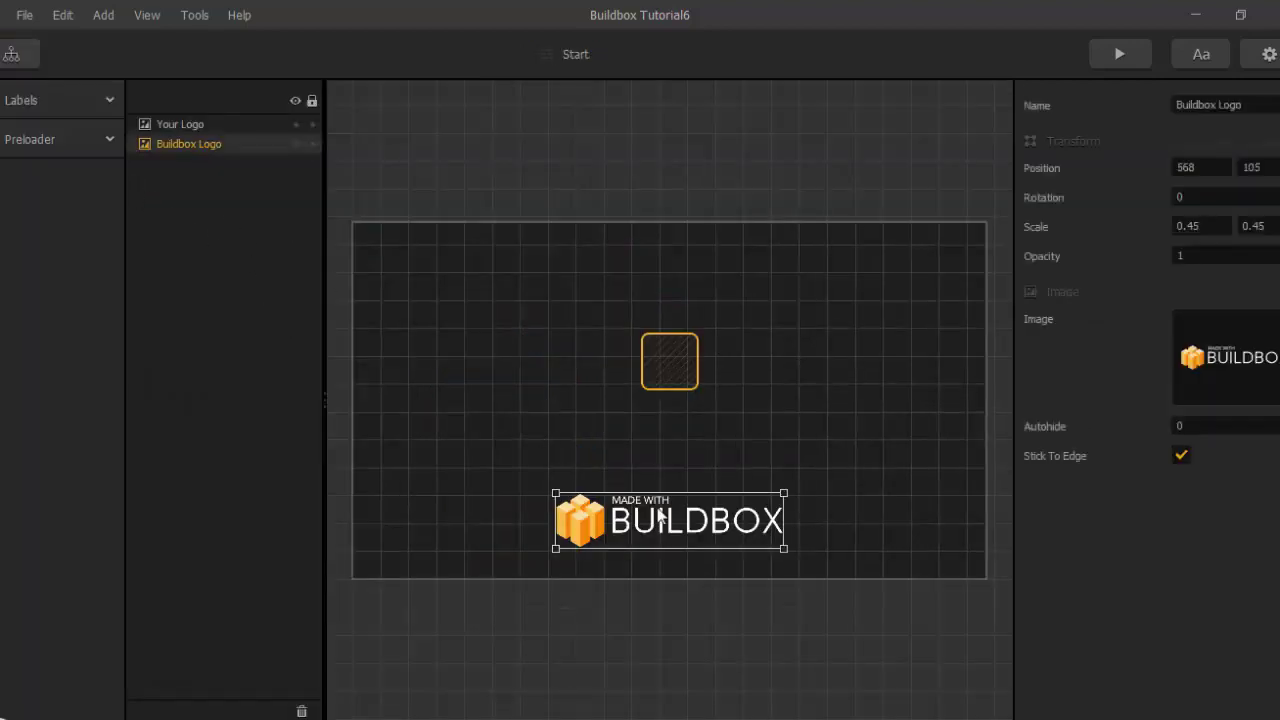
pyautogui.press('Delete')
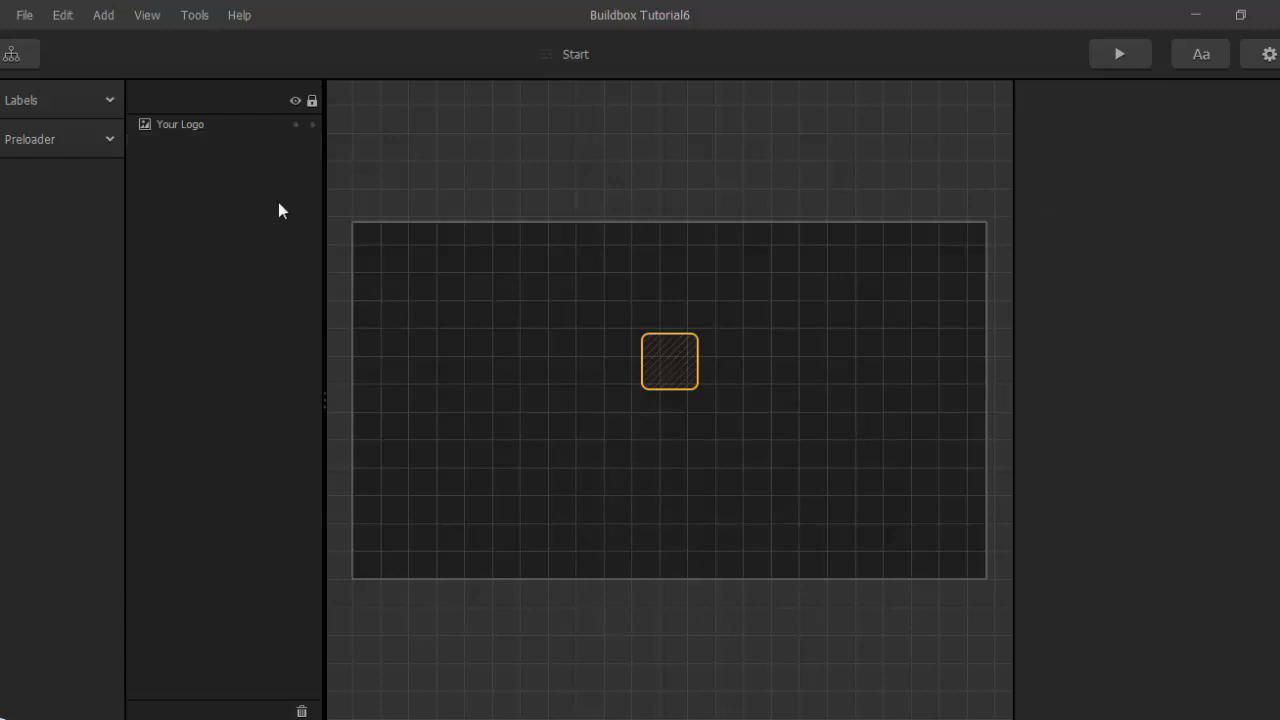
# Select the Your Logo placeholder and open the Plan B. Game Development folder on the desktop in the file explorer.
pyautogui.click(190, 124)
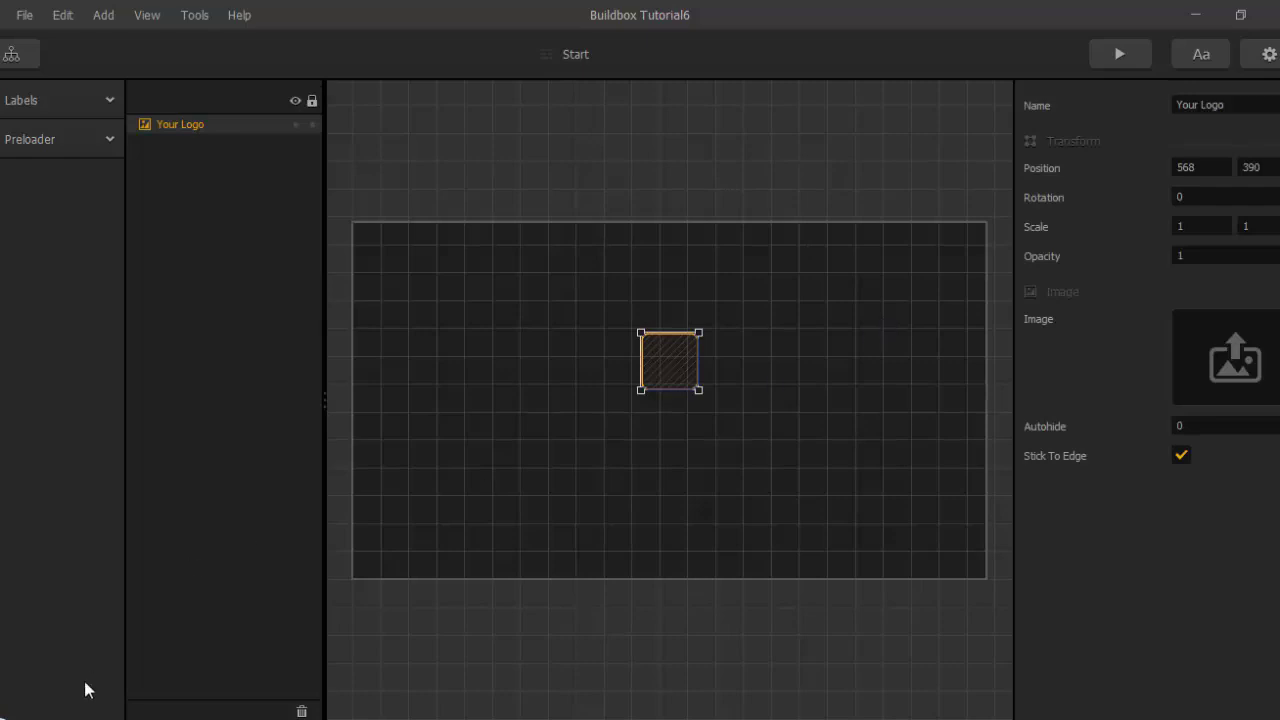
pyautogui.moveTo(300, 719)
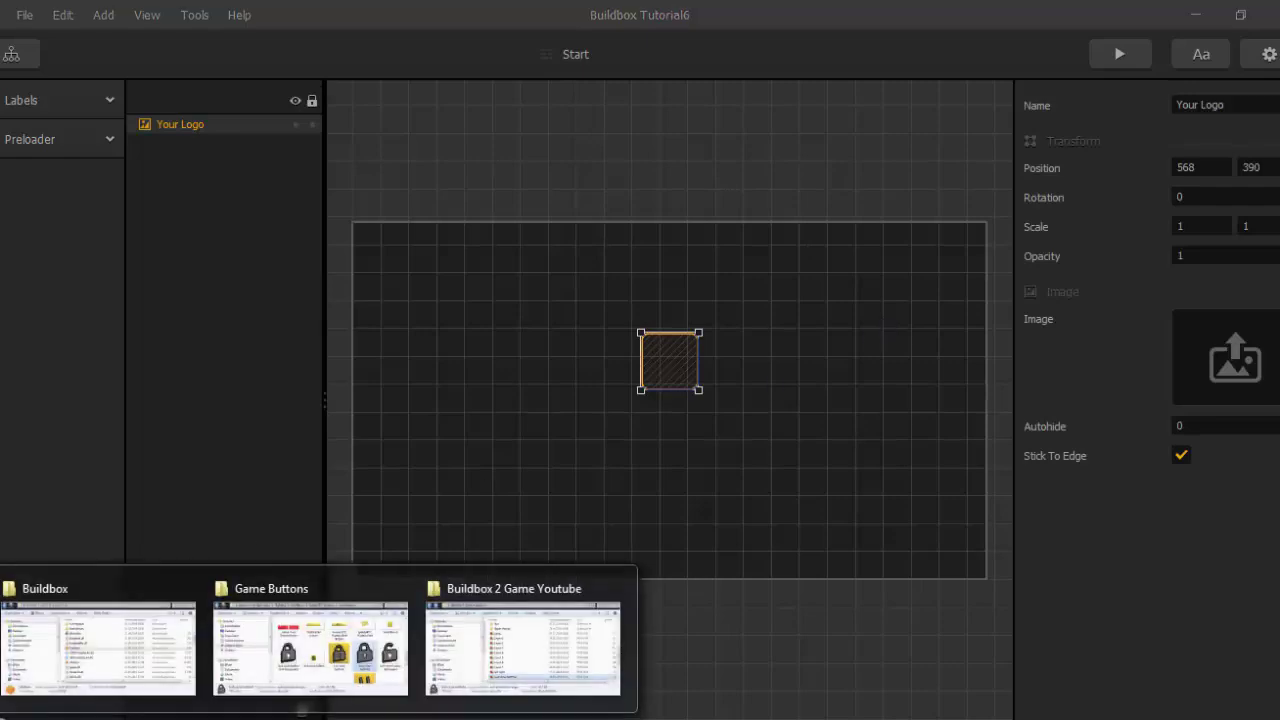
pyautogui.click(143, 630)
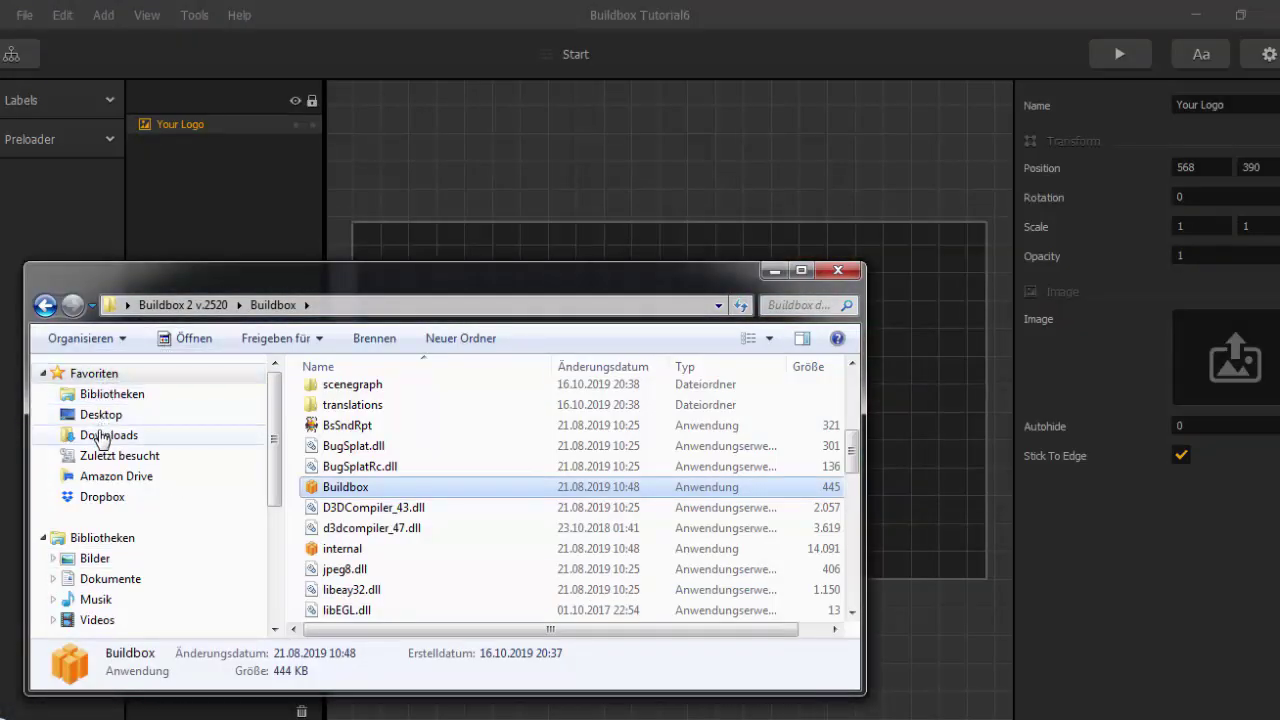
pyautogui.click(90, 416)
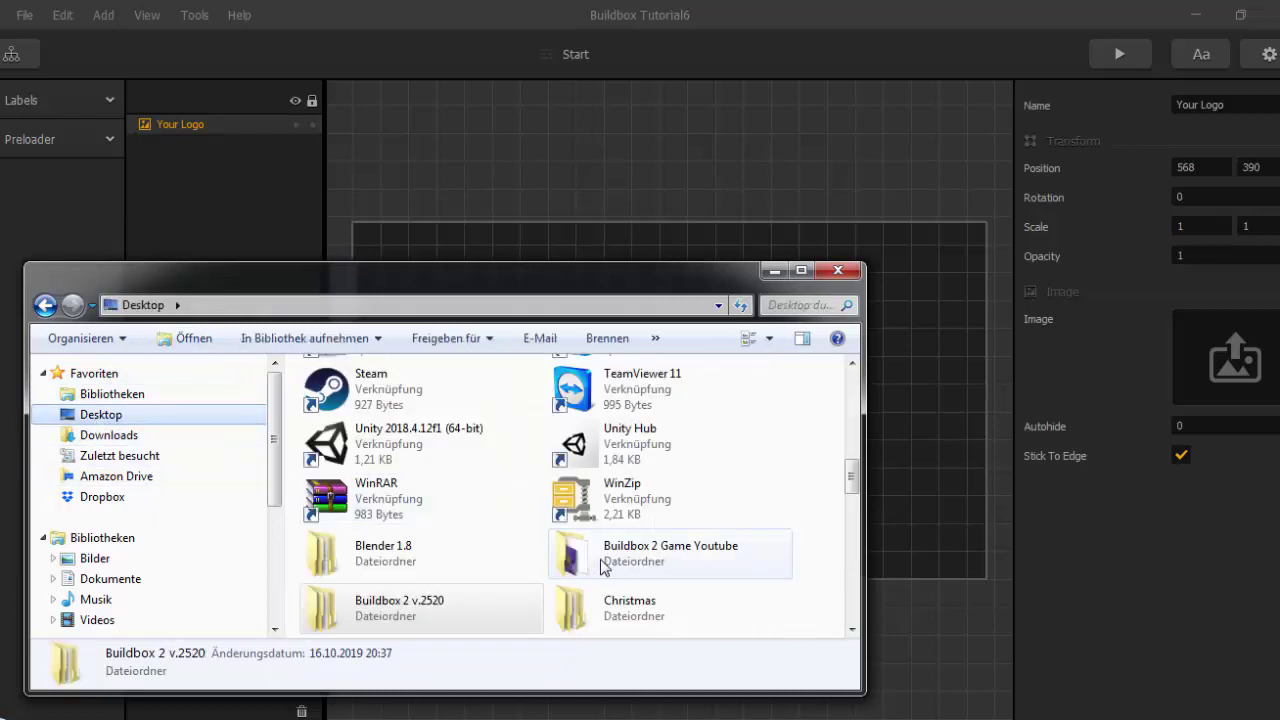
pyautogui.moveTo(852, 478)
pyautogui.mouseDown()
pyautogui.moveTo(852, 396)
pyautogui.moveTo(852, 497)
pyautogui.mouseUp()
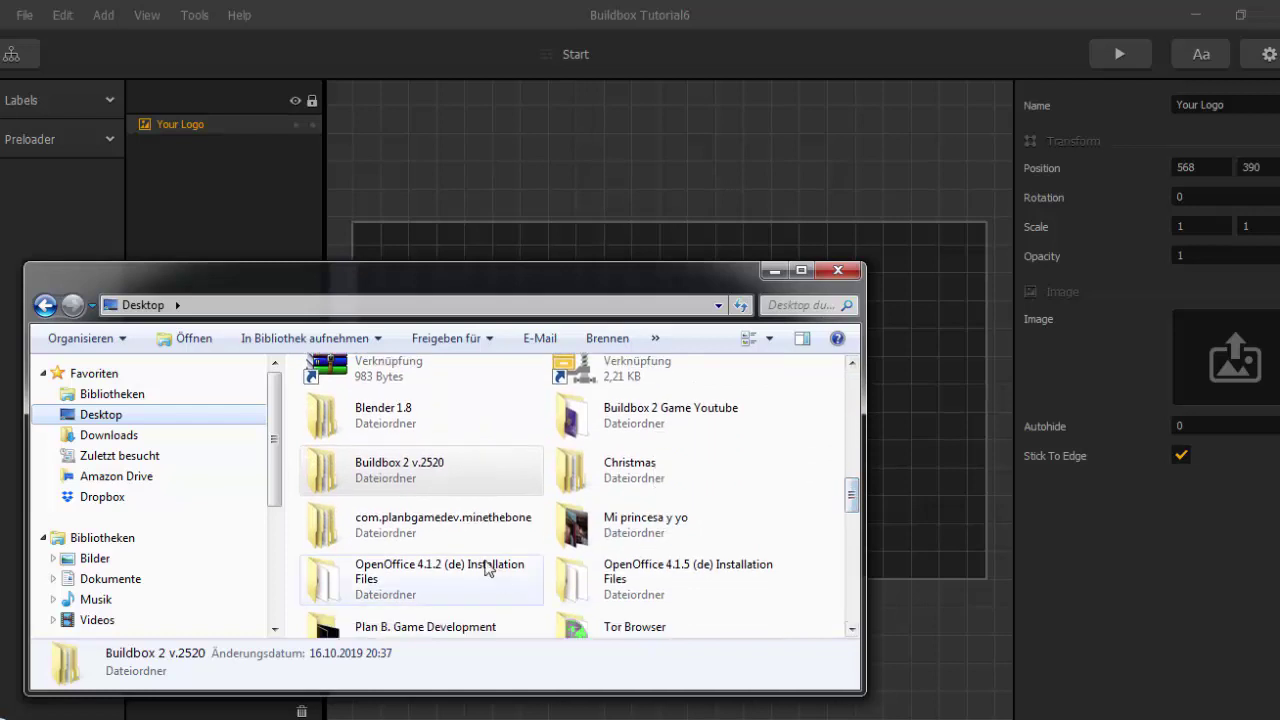
pyautogui.doubleClick(441, 625)
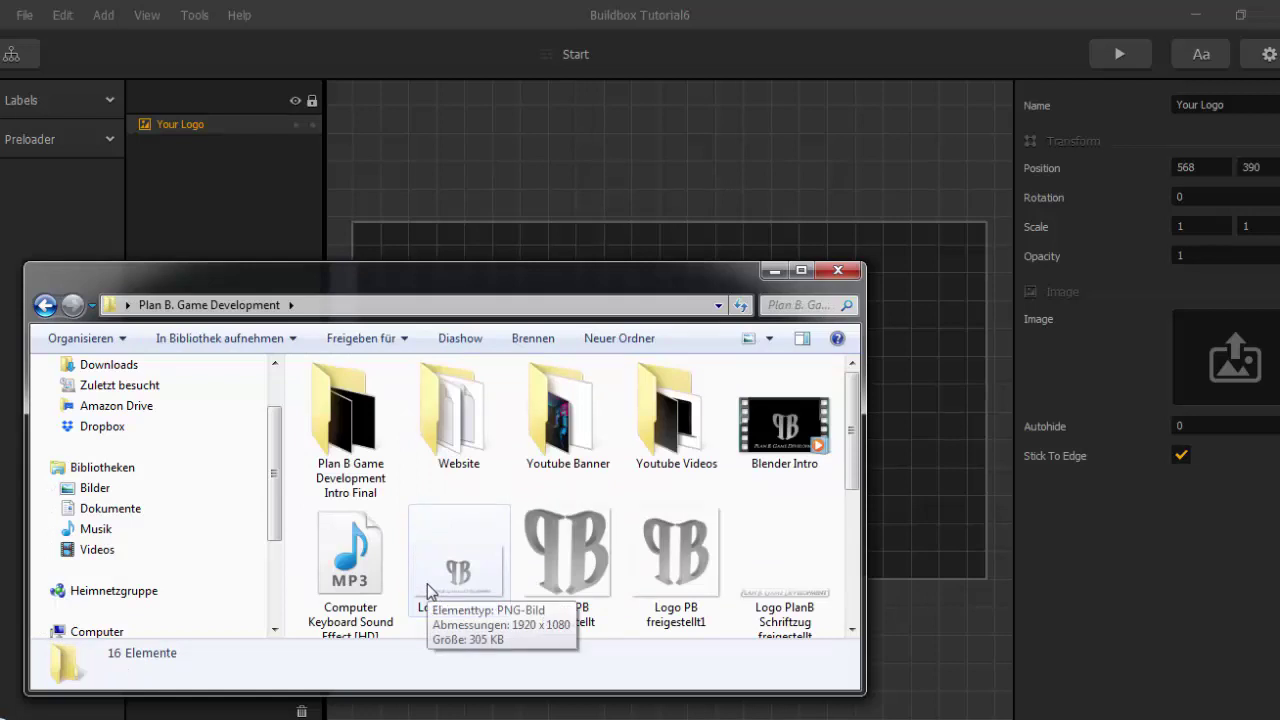
# Look through the folder's logo files, assign Logo freigestellt as the Your Logo image and put the file explorer away.
pyautogui.doubleClick(345, 425)
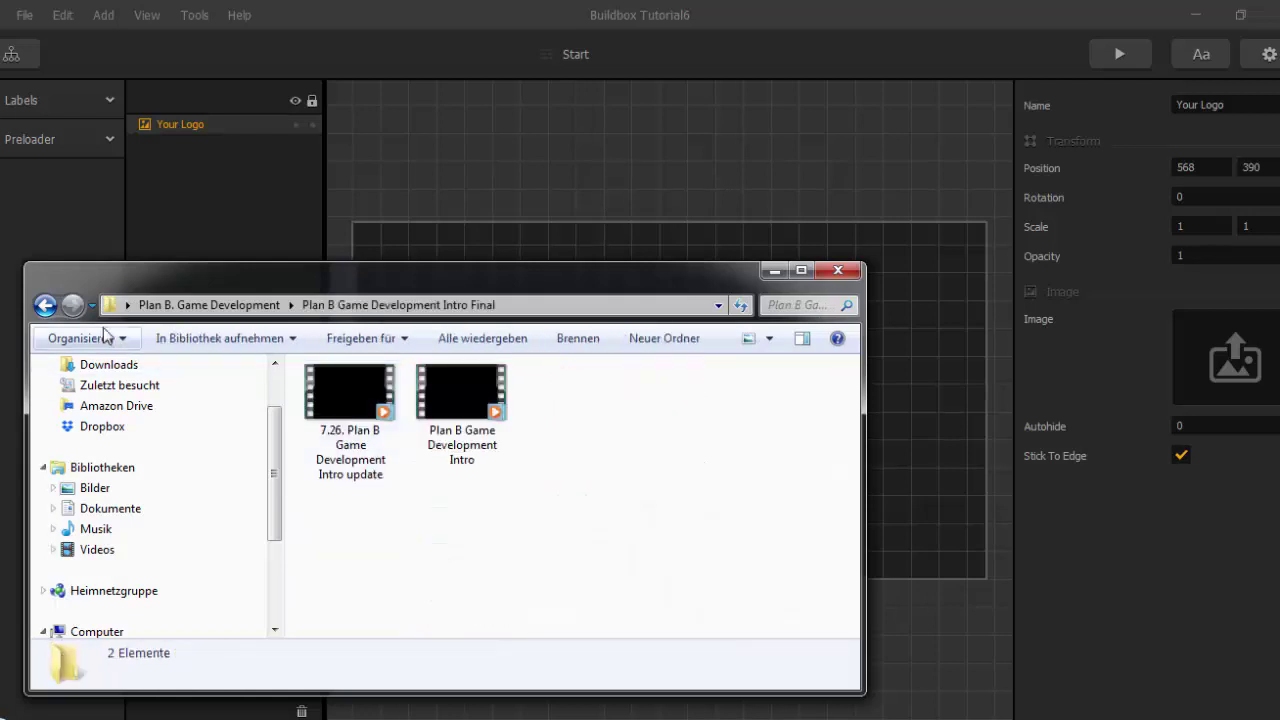
pyautogui.click(45, 305)
pyautogui.scroll(-2, 443, 450)
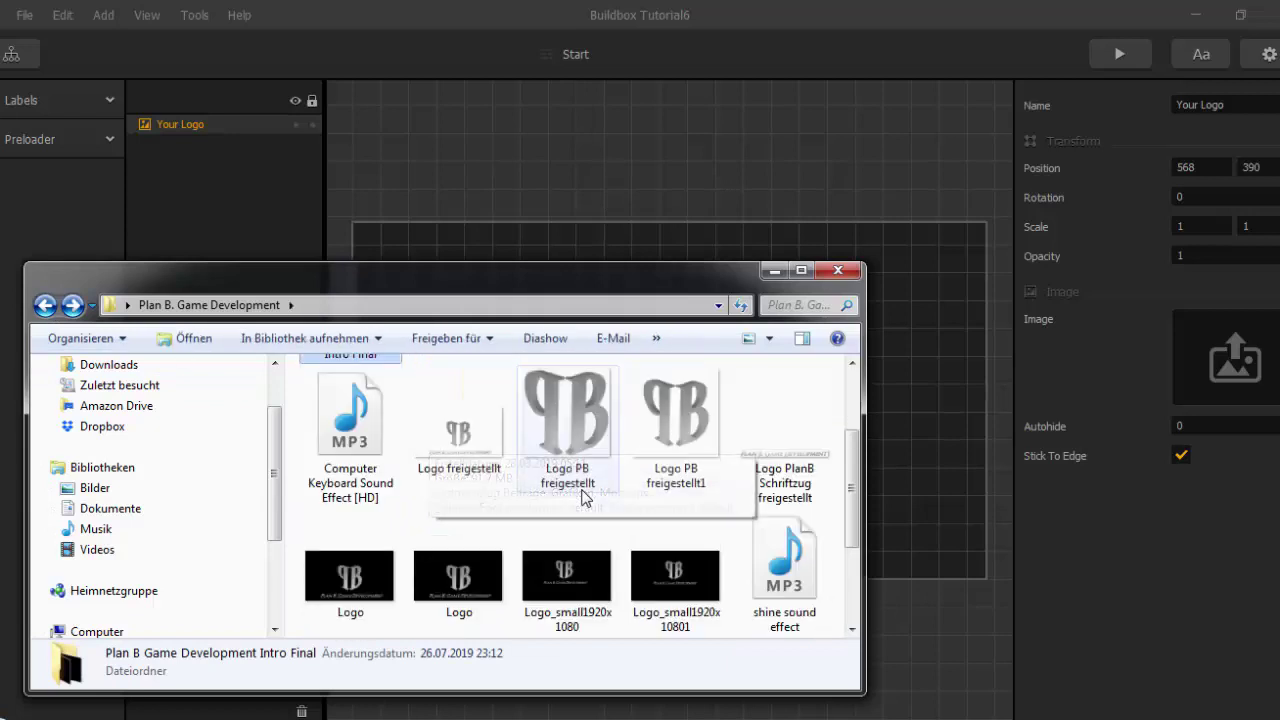
pyautogui.scroll(-2, 600, 470)
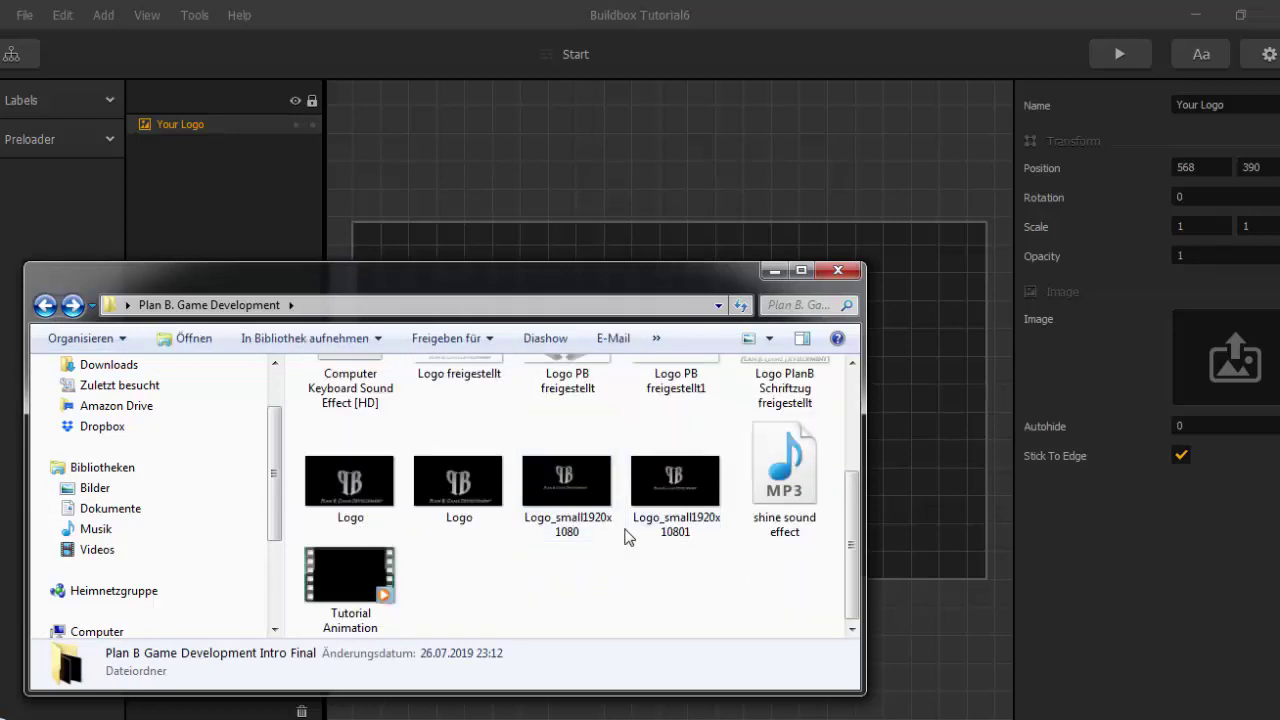
pyautogui.click(666, 490)
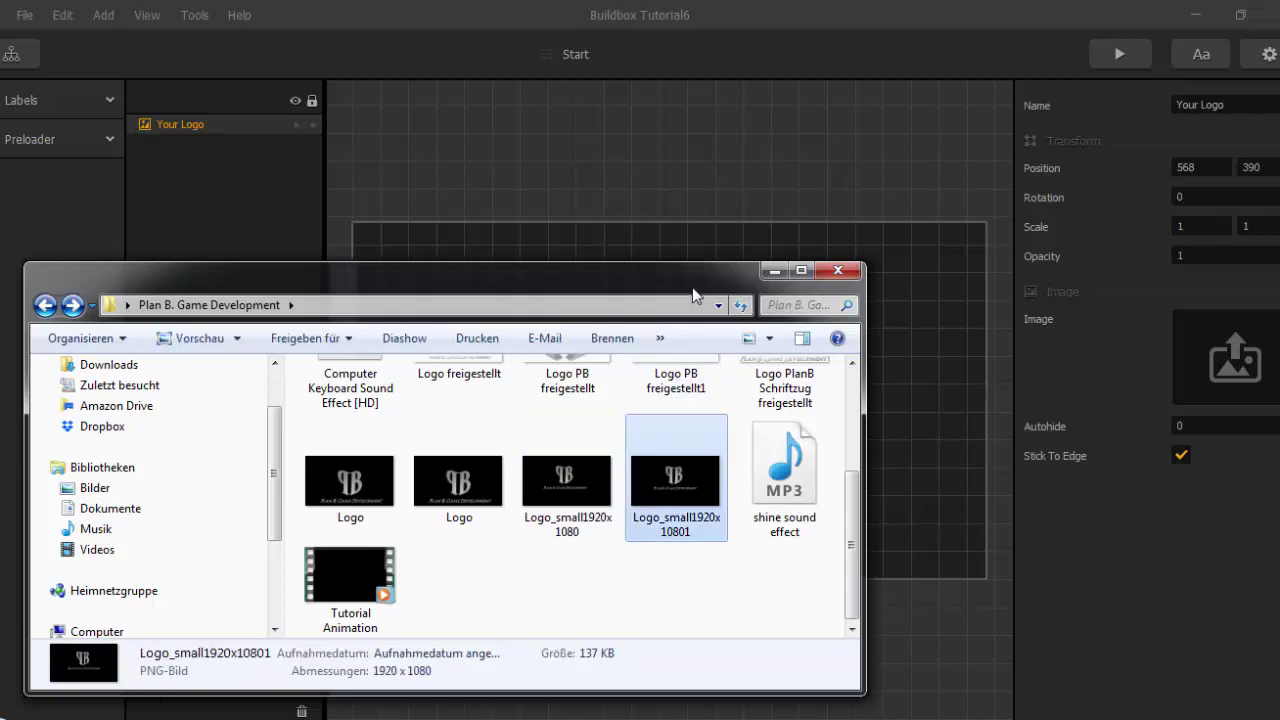
pyautogui.moveTo(694, 291); pyautogui.dragTo(383, 329)
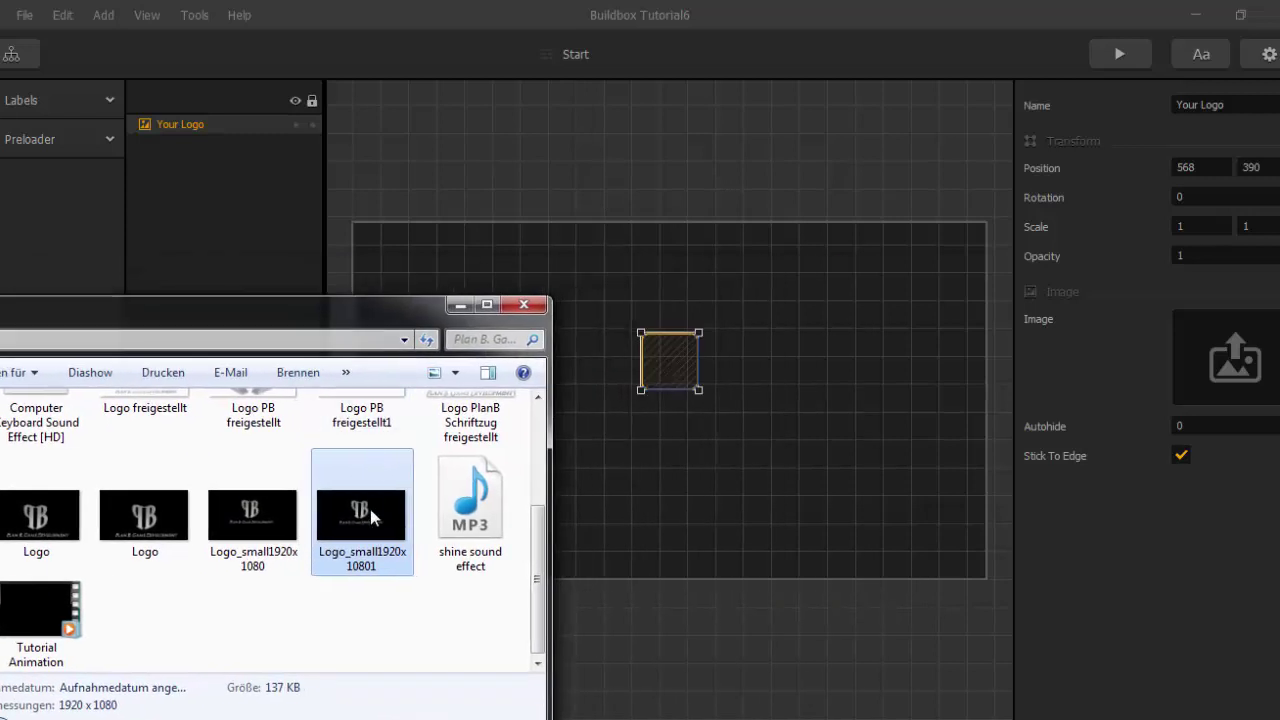
pyautogui.scroll(1, 380, 514)
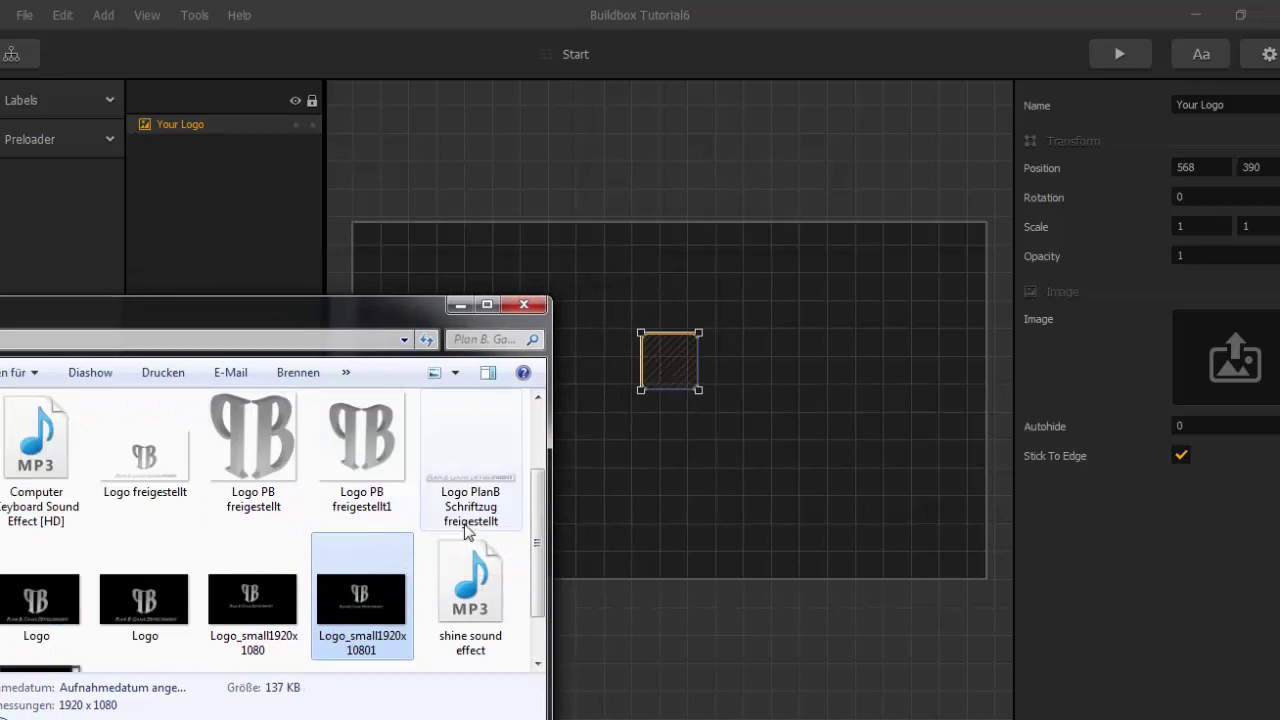
pyautogui.click(170, 472)
pyautogui.moveTo(170, 472); pyautogui.dragTo(1233, 360)
pyautogui.click(458, 305)
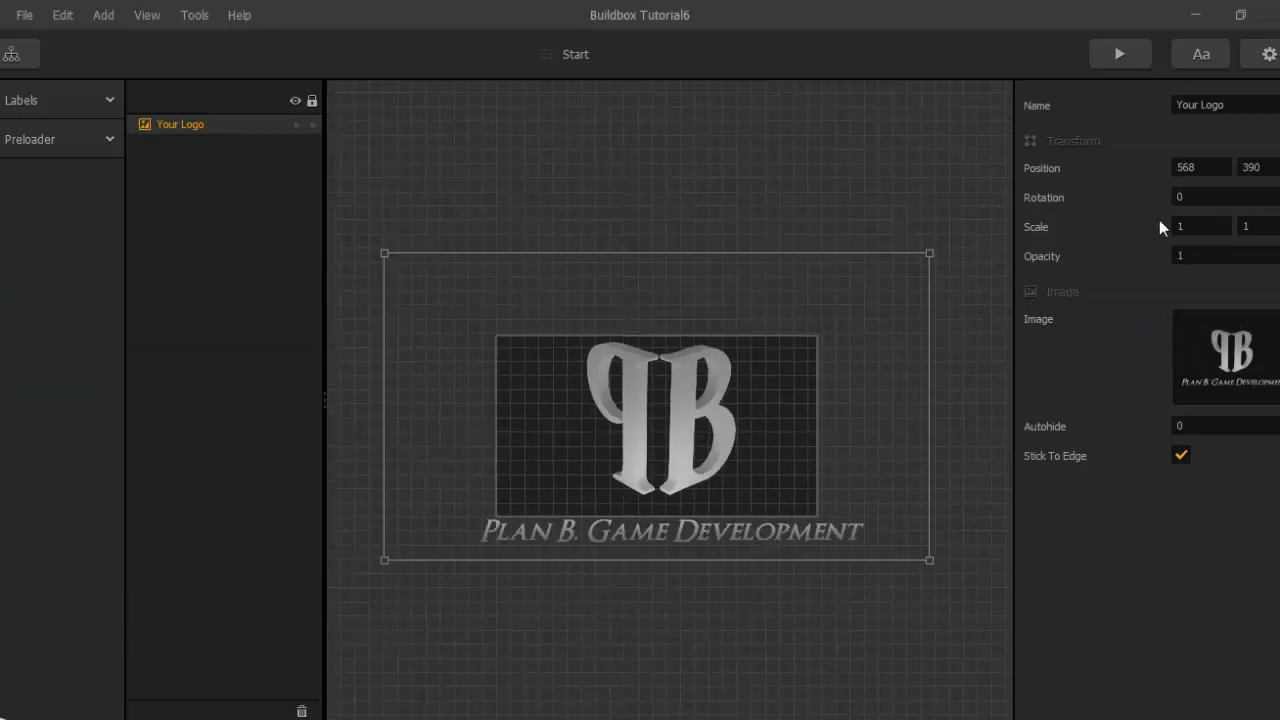
# Try scaling the logo to 0.6 both horizontally and vertically.
pyautogui.click(1195, 226)
pyautogui.press('Tab')
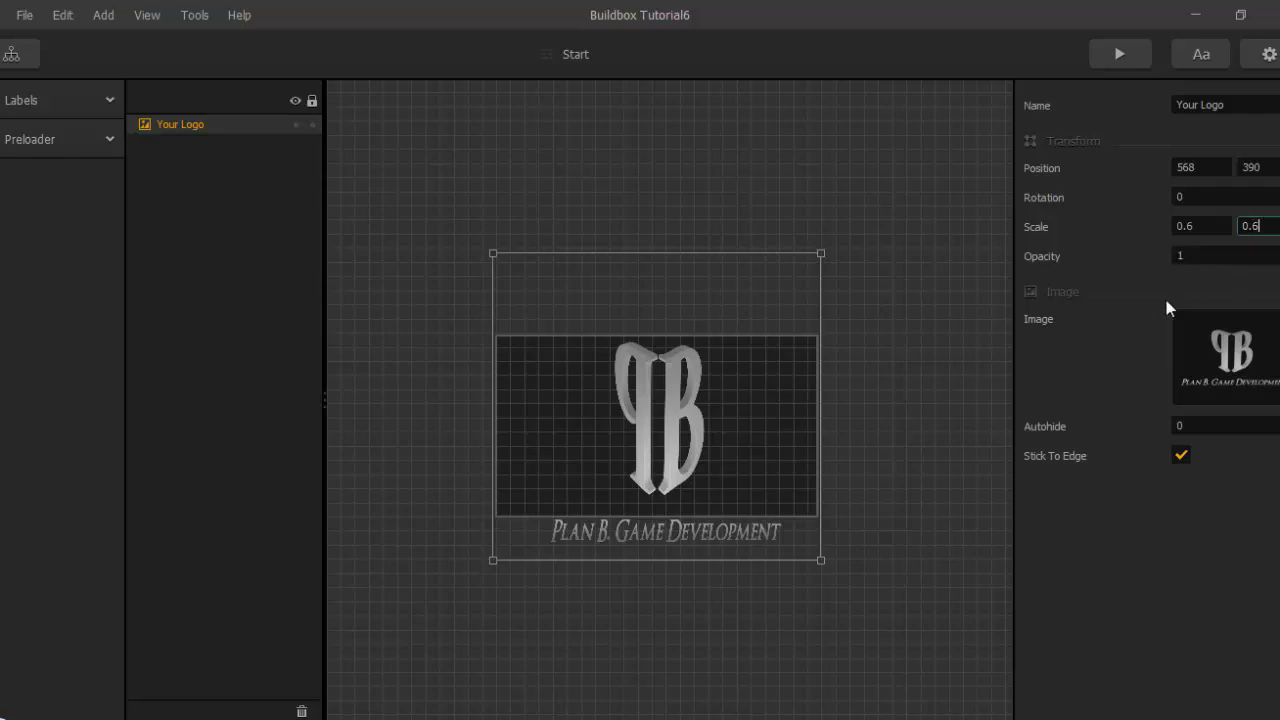
pyautogui.press('Return')
pyautogui.scroll(3, 638, 532)
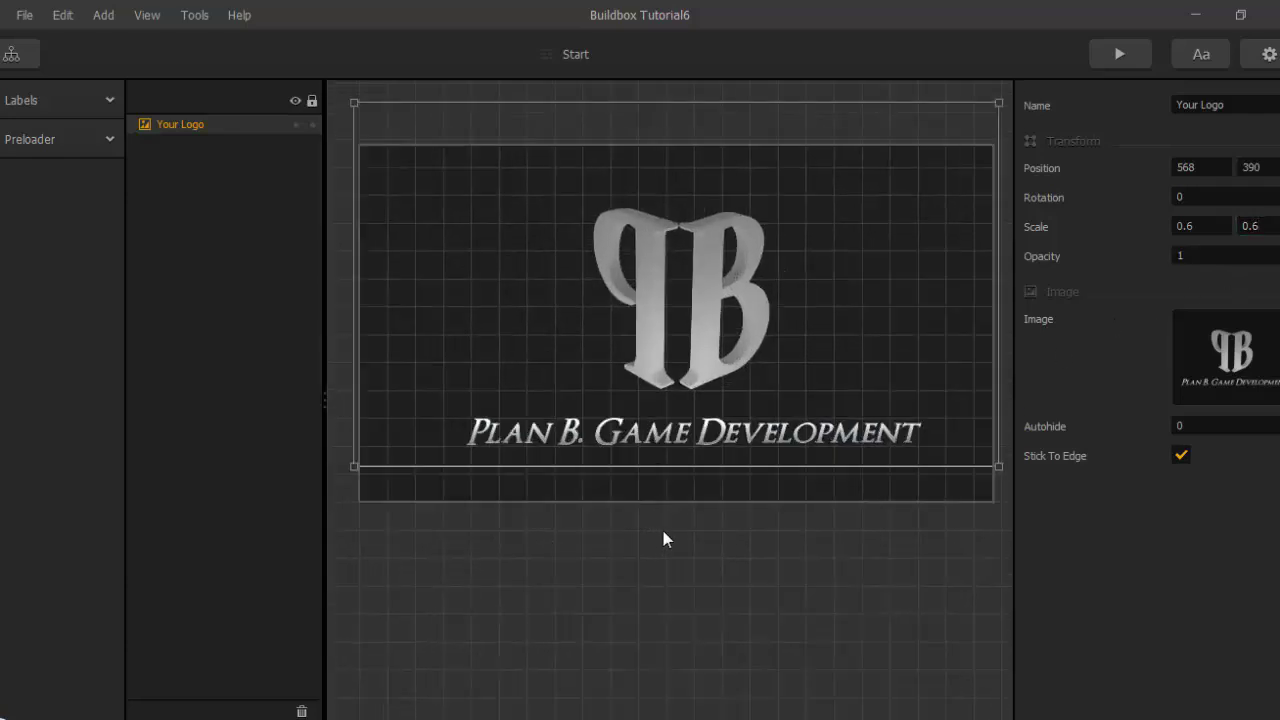
# Set the logo's scale to 0.4 both horizontally and vertically.
pyautogui.click(1198, 217)
pyautogui.write('4')
pyautogui.press('Tab')
pyautogui.write('0.4')
pyautogui.click(1107, 275)
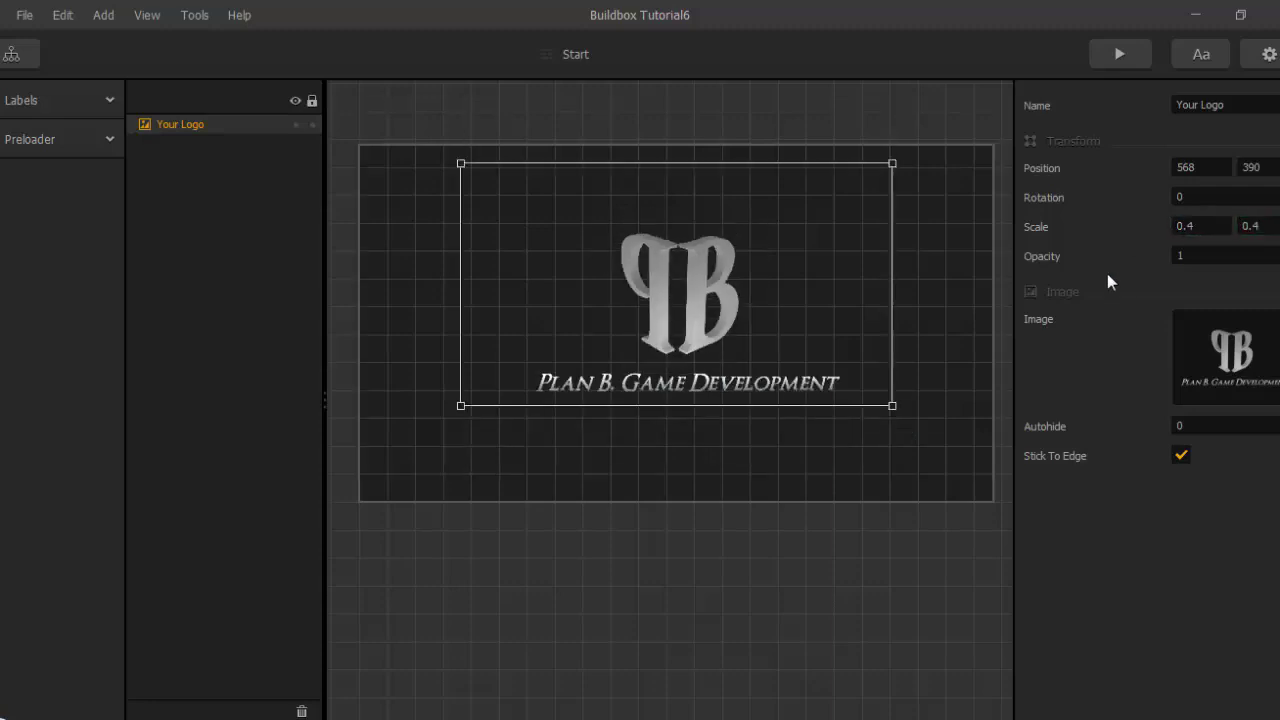
# Add a Loading Bar centred below the logo text at about 580, 105, and lock both it and Your Logo.
pyautogui.click(100, 139)
pyautogui.moveTo(20, 193); pyautogui.dragTo(639, 403)
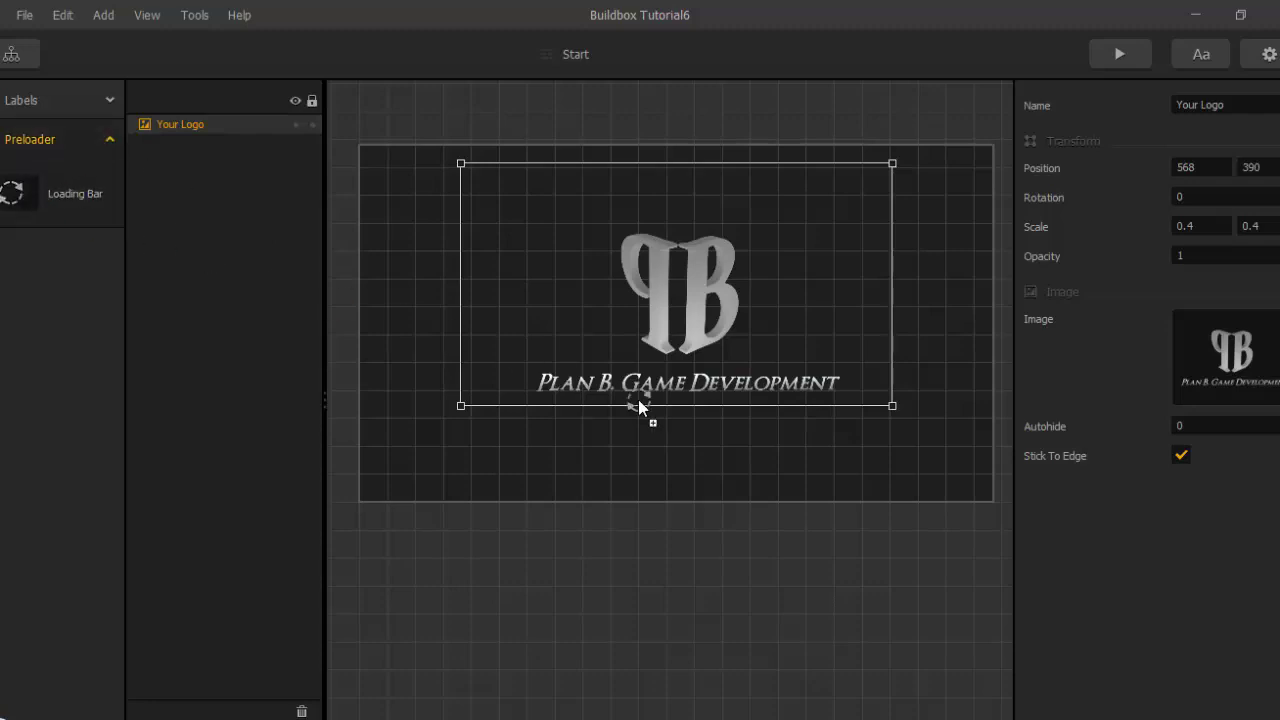
pyautogui.moveTo(683, 443); pyautogui.dragTo(683, 443)
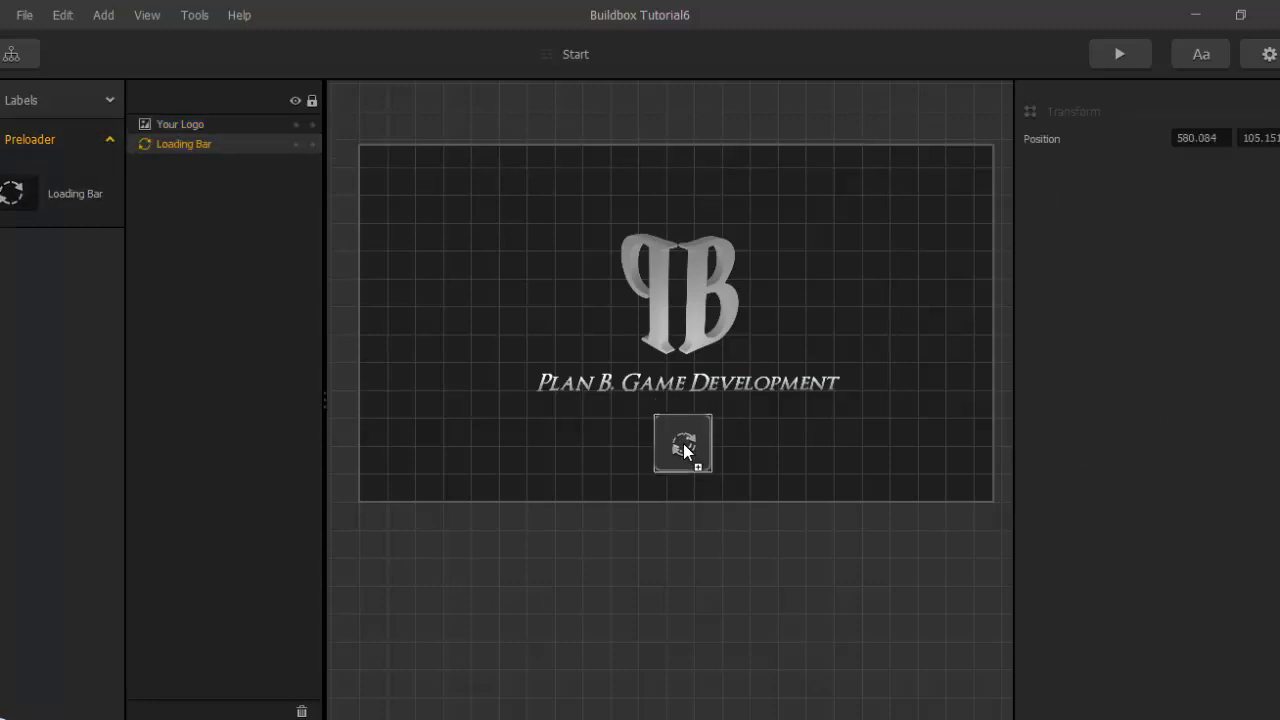
pyautogui.click(312, 146)
pyautogui.click(312, 124)
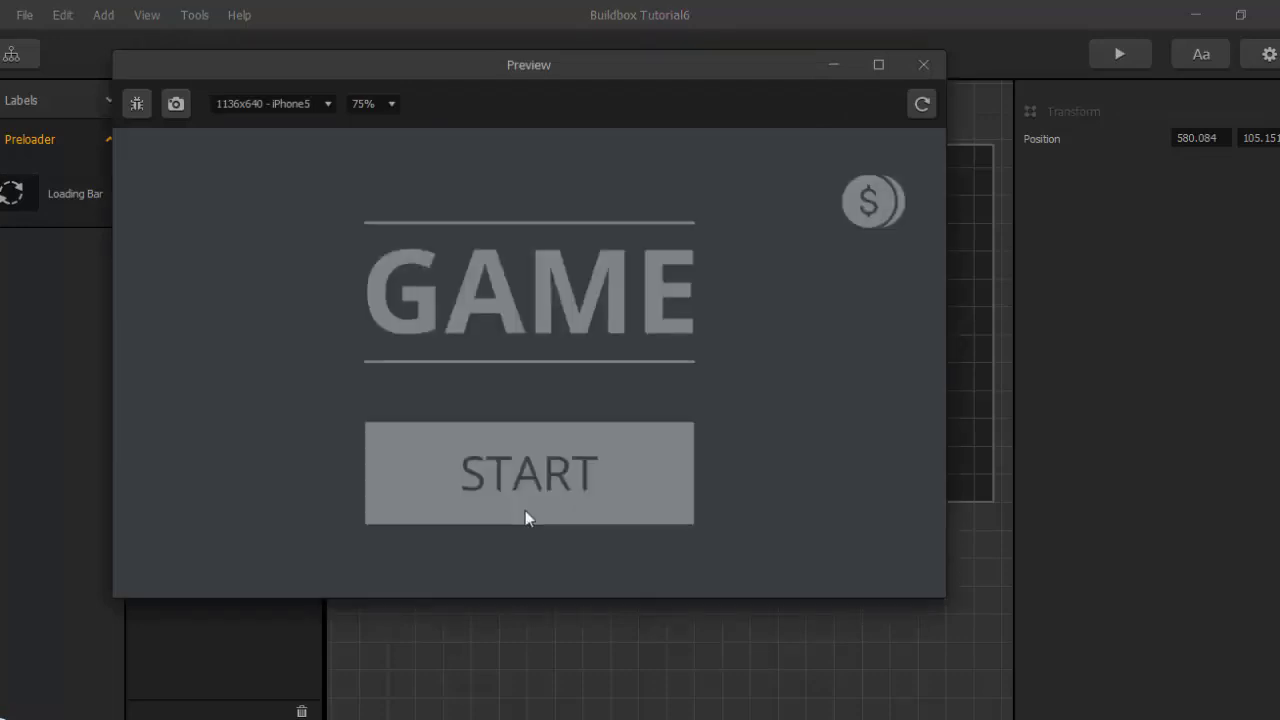
# Test the game's launch in the preview through to the World Select screen, and close the preview.
pyautogui.click(525, 512)
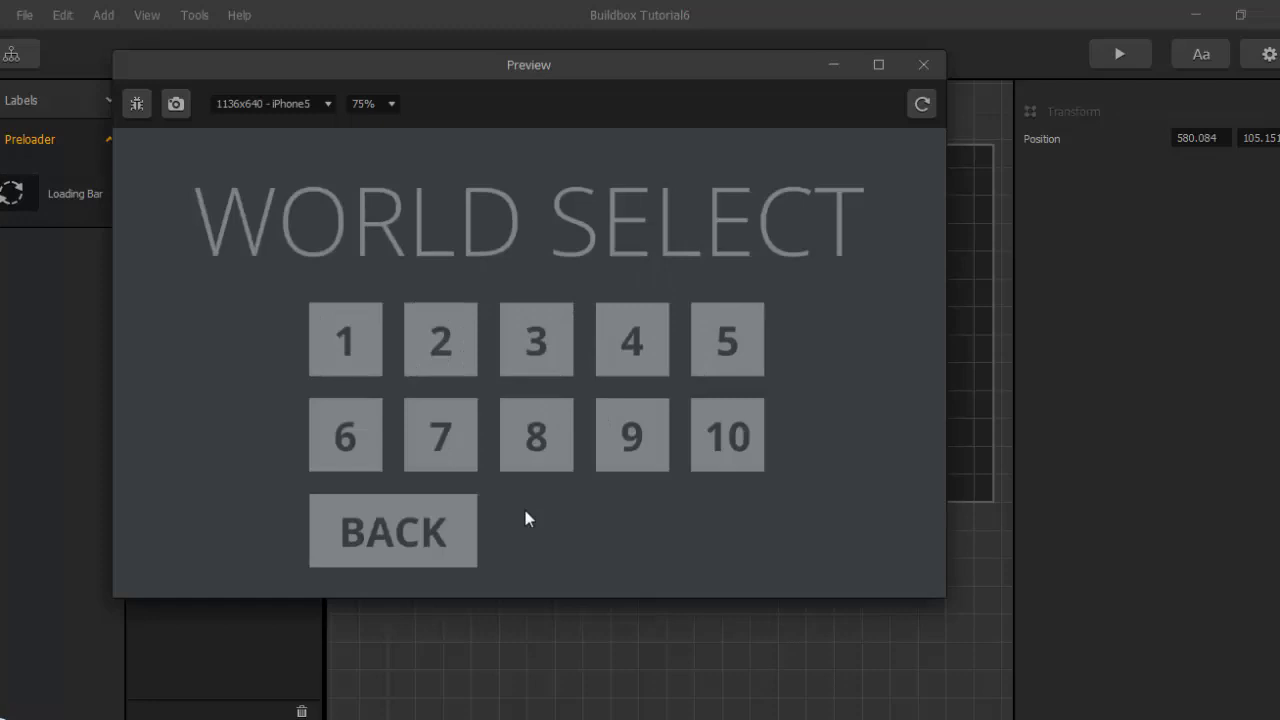
pyautogui.click(923, 65)
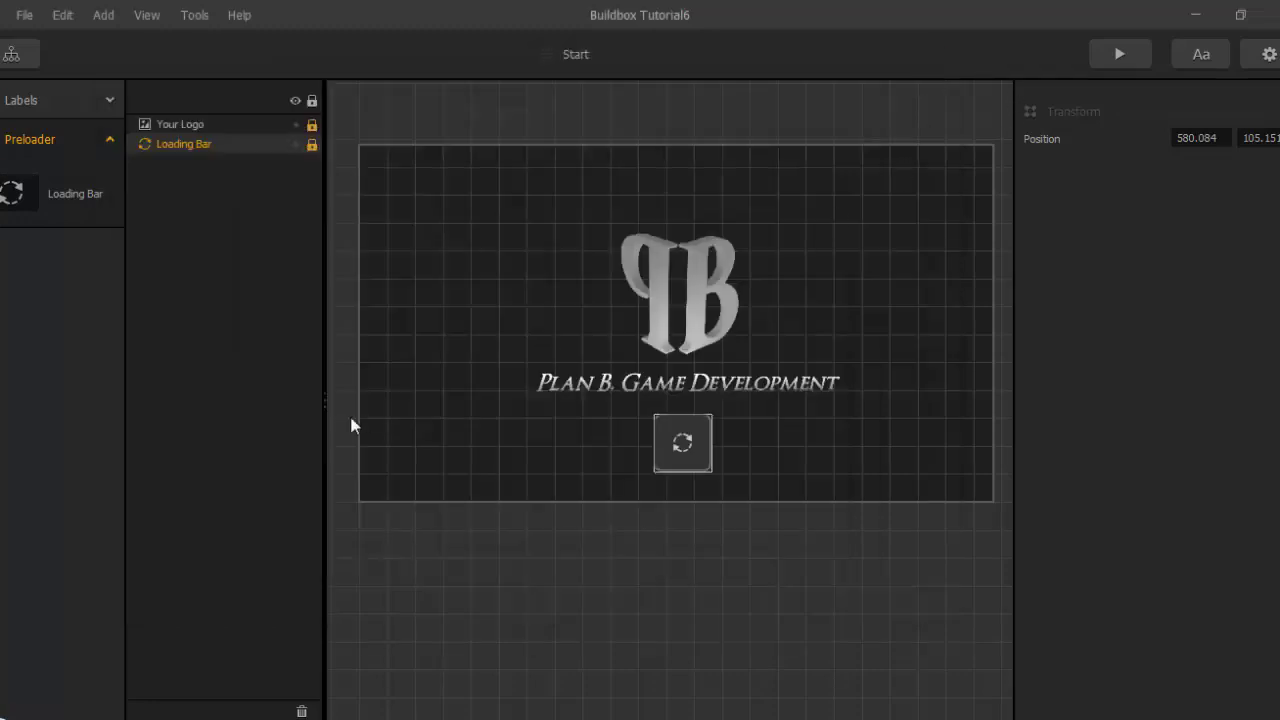
# Delete the World 2 through World 10 nodes from the Game Mind Map, keeping only World 1.
pyautogui.click(22, 57)
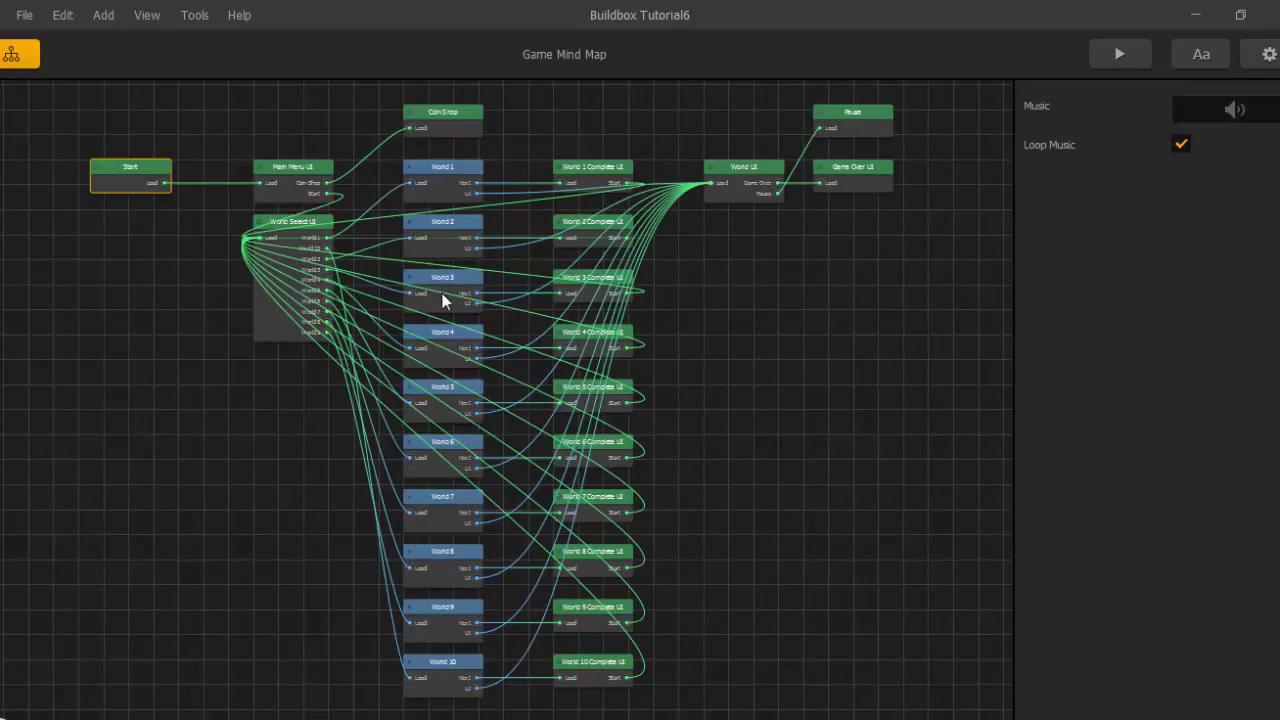
pyautogui.click(437, 233)
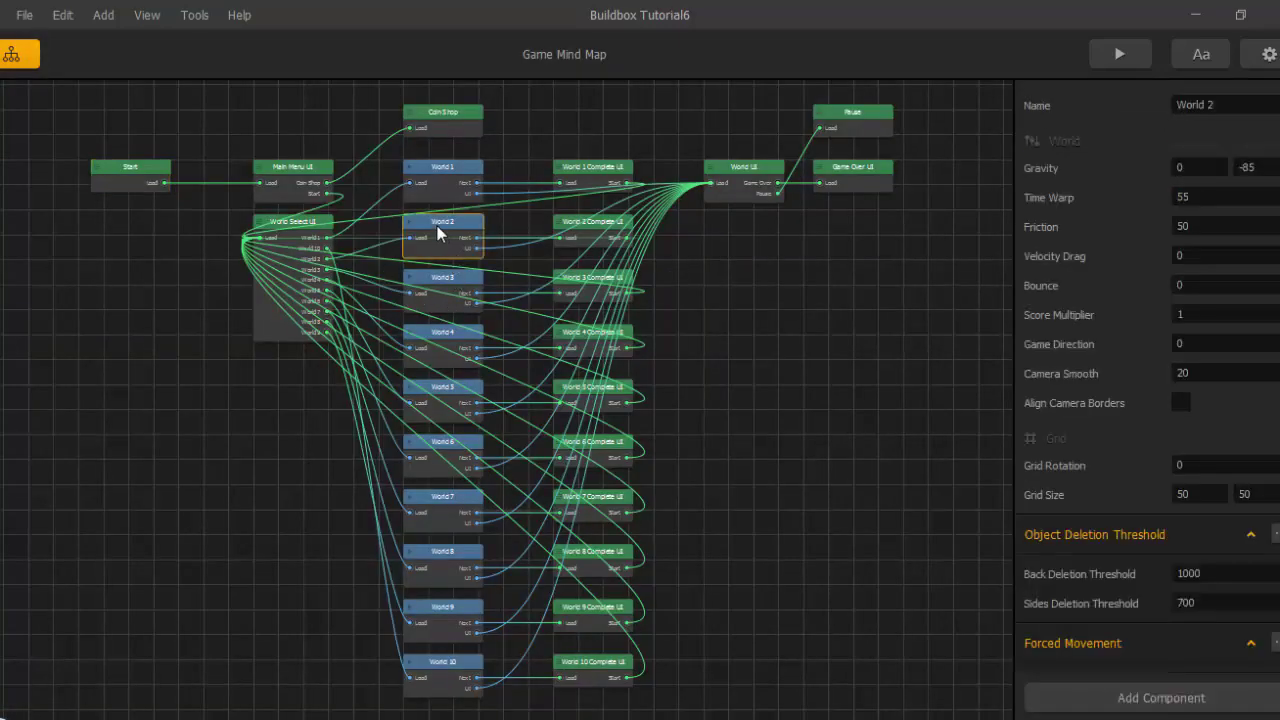
pyautogui.press('Delete')
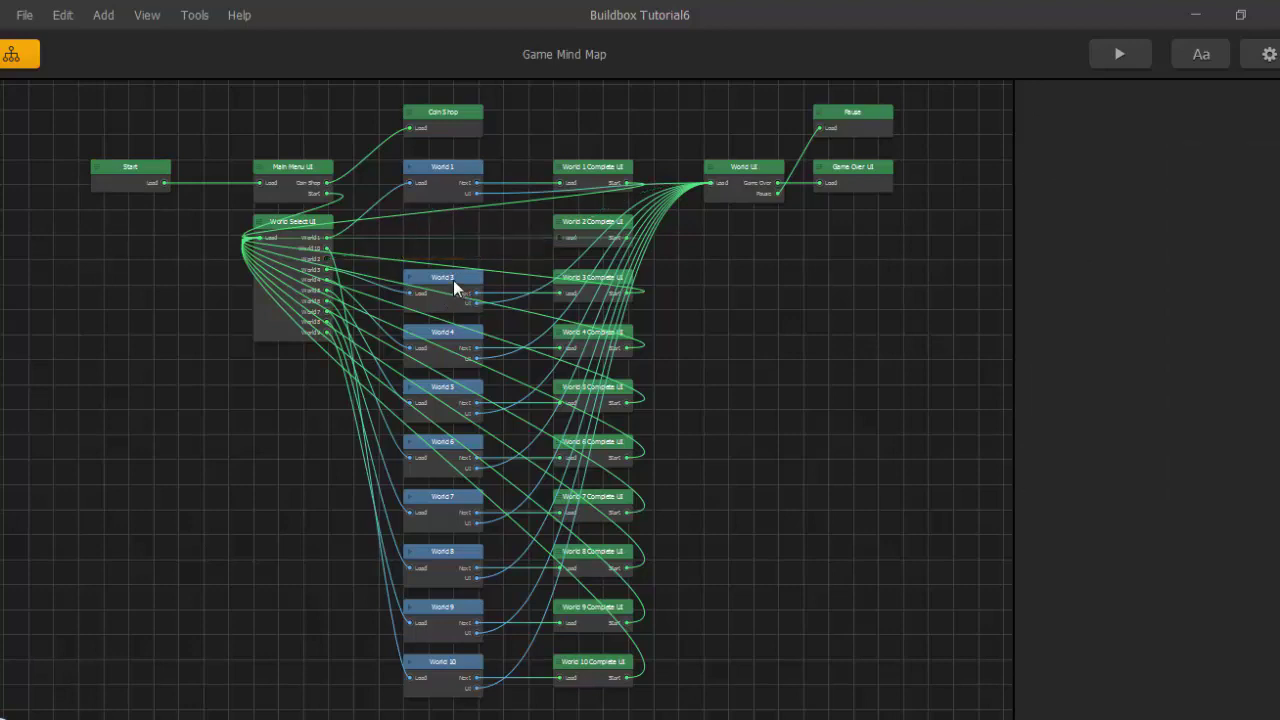
pyautogui.click(453, 280)
pyautogui.press('Delete')
pyautogui.click(452, 334)
pyautogui.press('Delete')
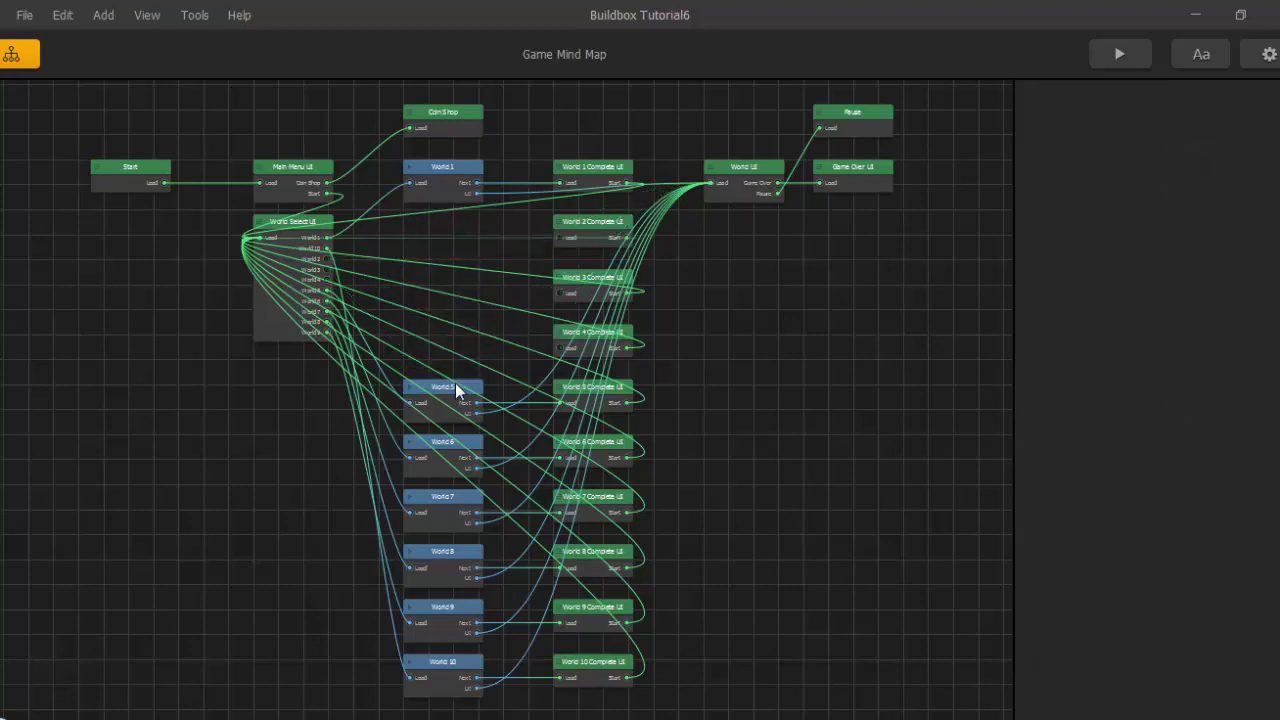
pyautogui.click(457, 391)
pyautogui.press('Delete')
pyautogui.click(443, 457)
pyautogui.press('Delete')
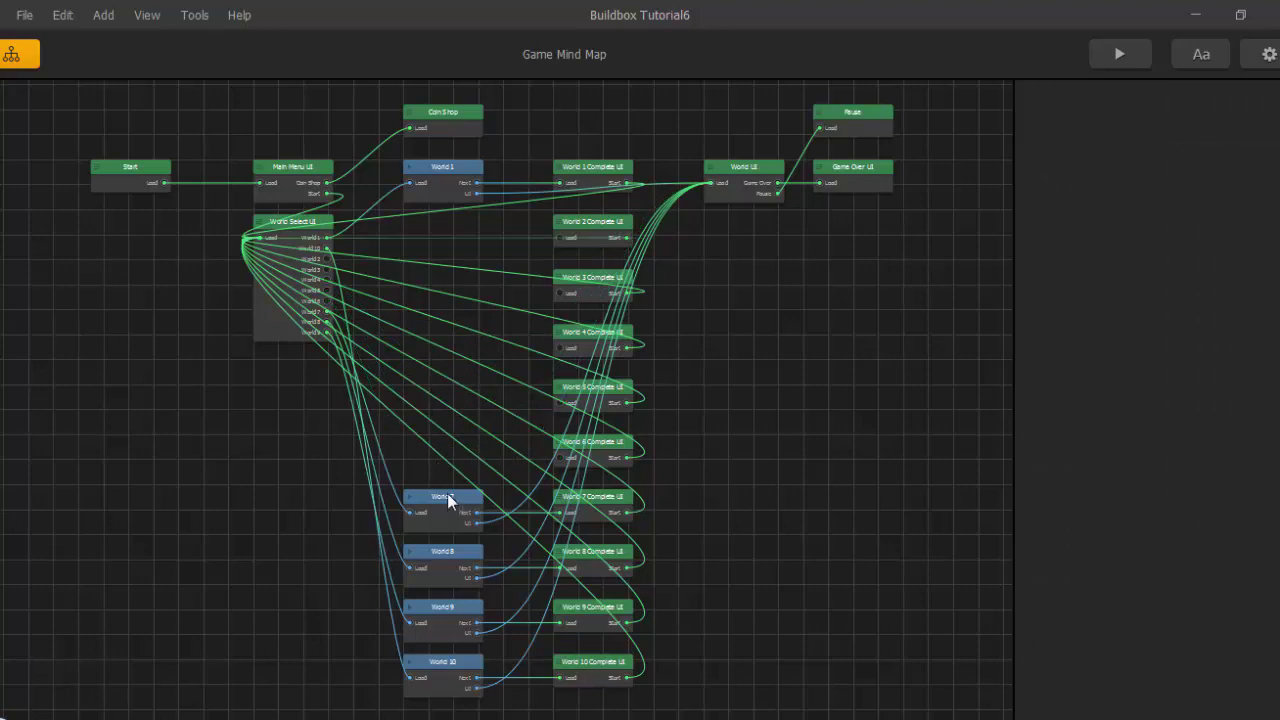
pyautogui.click(447, 498)
pyautogui.press('Delete')
pyautogui.click(443, 555)
pyautogui.press('Delete')
pyautogui.click(443, 612)
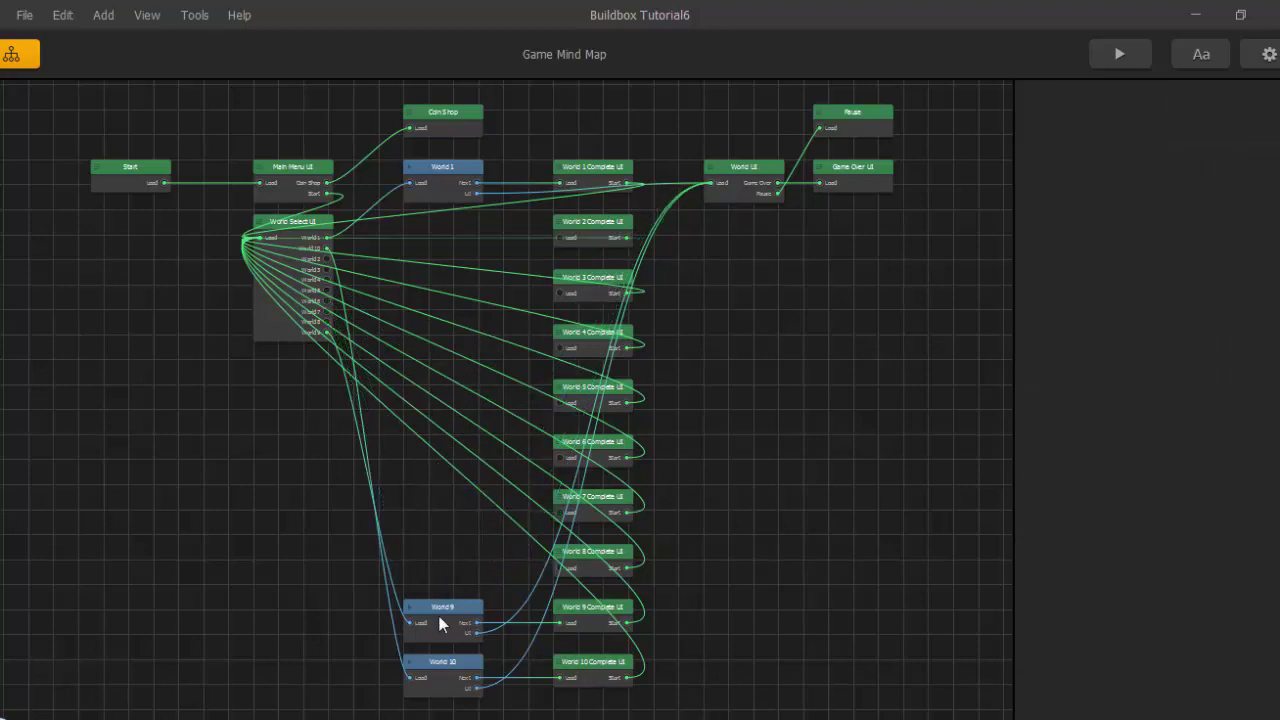
pyautogui.press('Delete')
pyautogui.click(443, 667)
pyautogui.press('Delete')
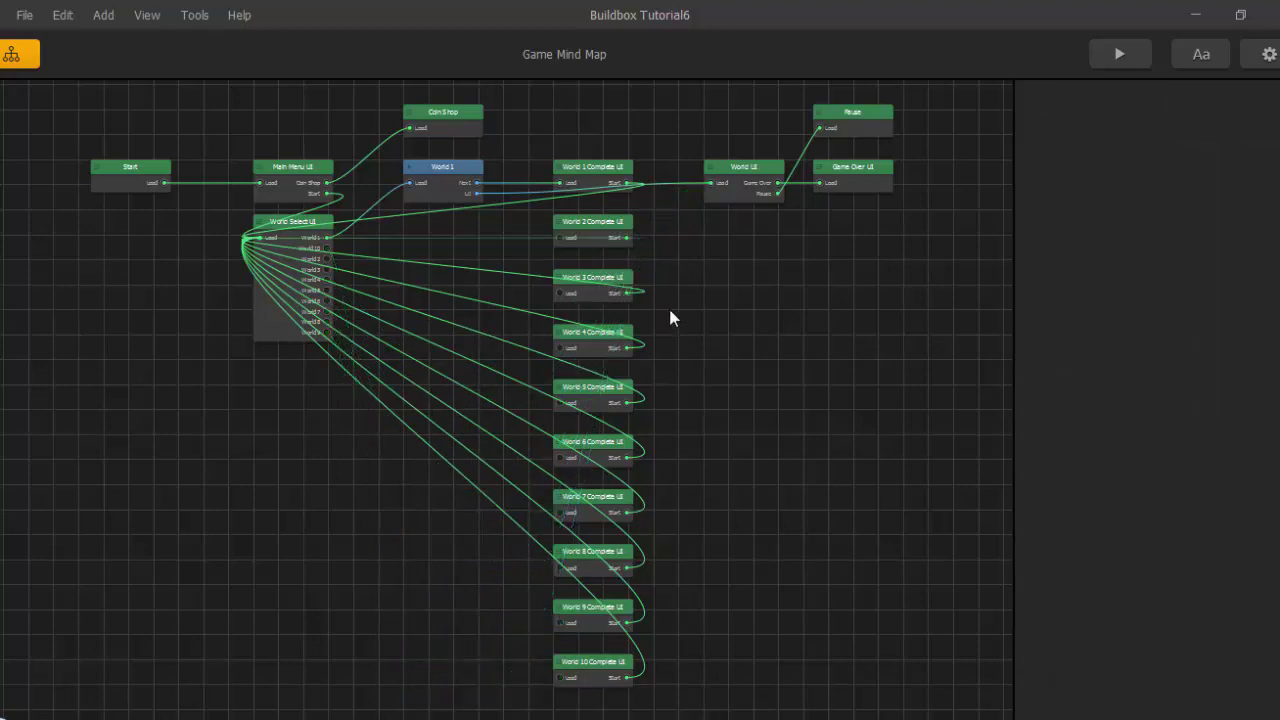
# Delete the World 2 Complete UI through World 10 Complete UI nodes from the mind map.
pyautogui.click(602, 233)
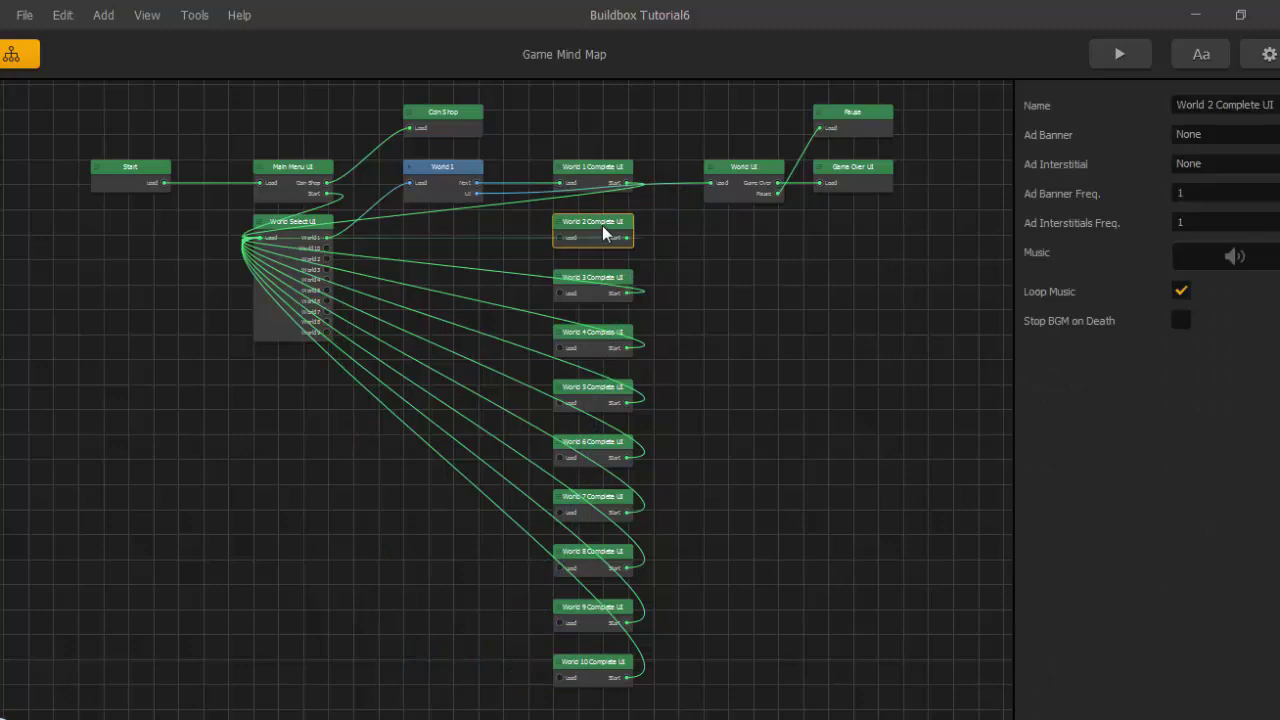
pyautogui.press('Delete')
pyautogui.click(606, 280)
pyautogui.press('Delete')
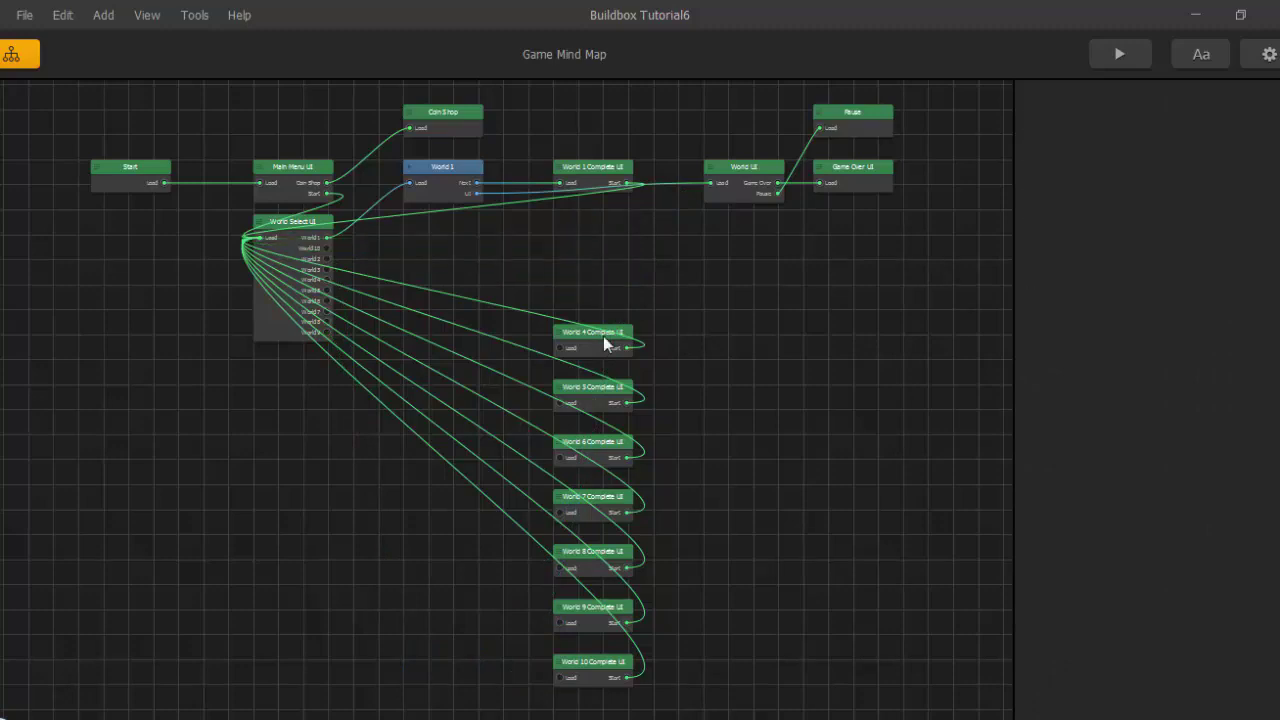
pyautogui.click(606, 340)
pyautogui.press('Delete')
pyautogui.click(587, 394)
pyautogui.press('Delete')
pyautogui.click(600, 447)
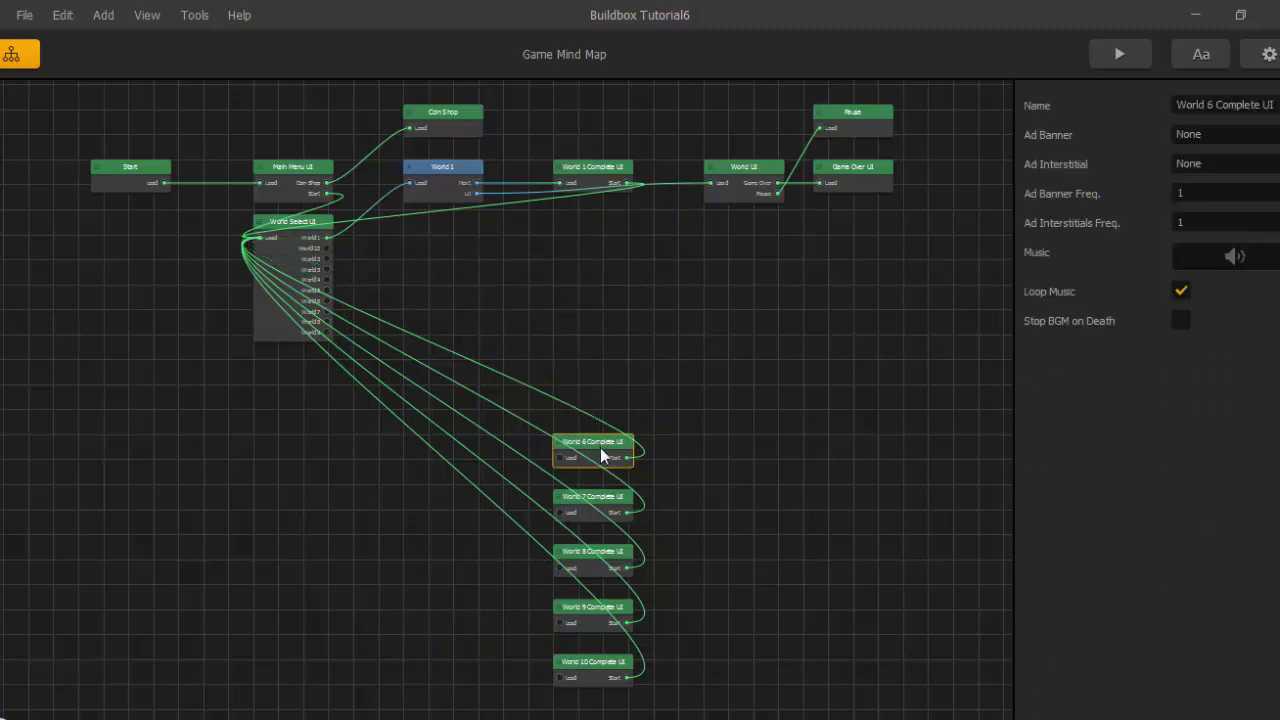
pyautogui.press('Delete')
pyautogui.click(605, 499)
pyautogui.press('Delete')
pyautogui.click(592, 561)
pyautogui.press('Delete')
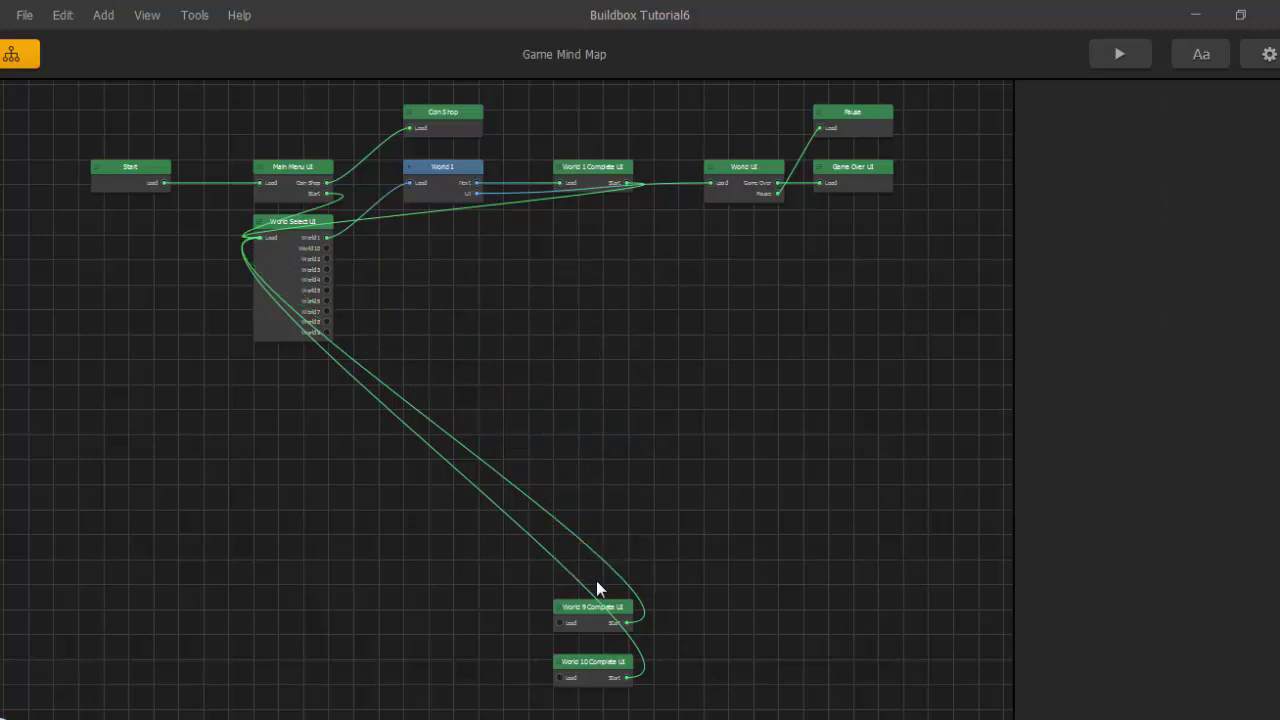
pyautogui.click(591, 627)
pyautogui.press('Delete')
pyautogui.click(594, 661)
pyautogui.press('Delete')
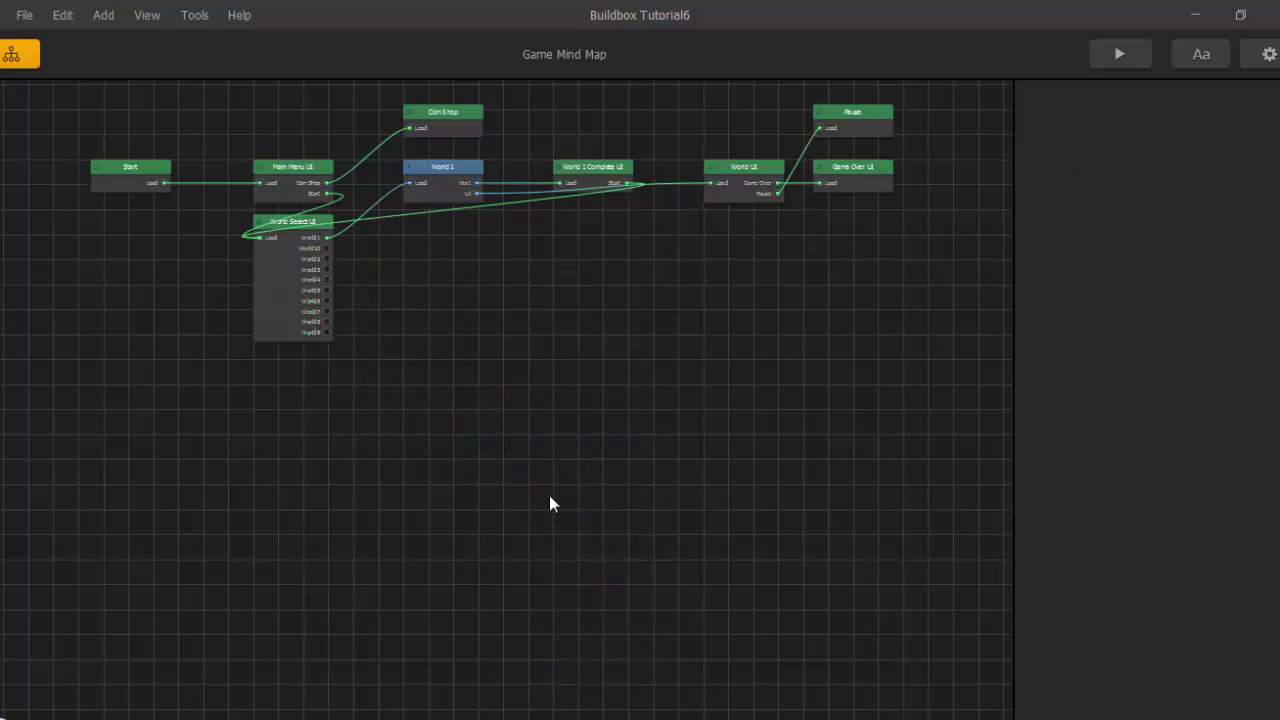
# Open the World Select UI and delete the buttons for worlds 4 through 10.
pyautogui.moveTo(532, 317); pyautogui.dragTo(540, 323)
pyautogui.scroll(4, 572, 339)
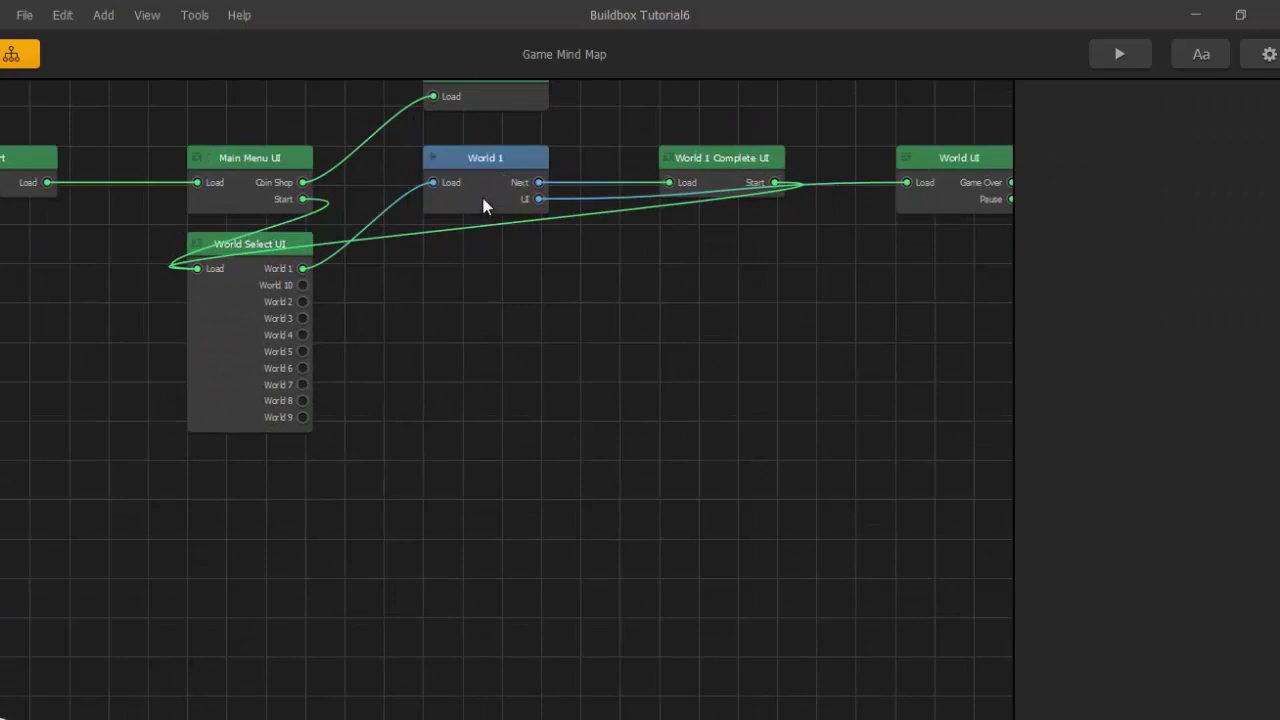
pyautogui.click(255, 342)
pyautogui.doubleClick(255, 342)
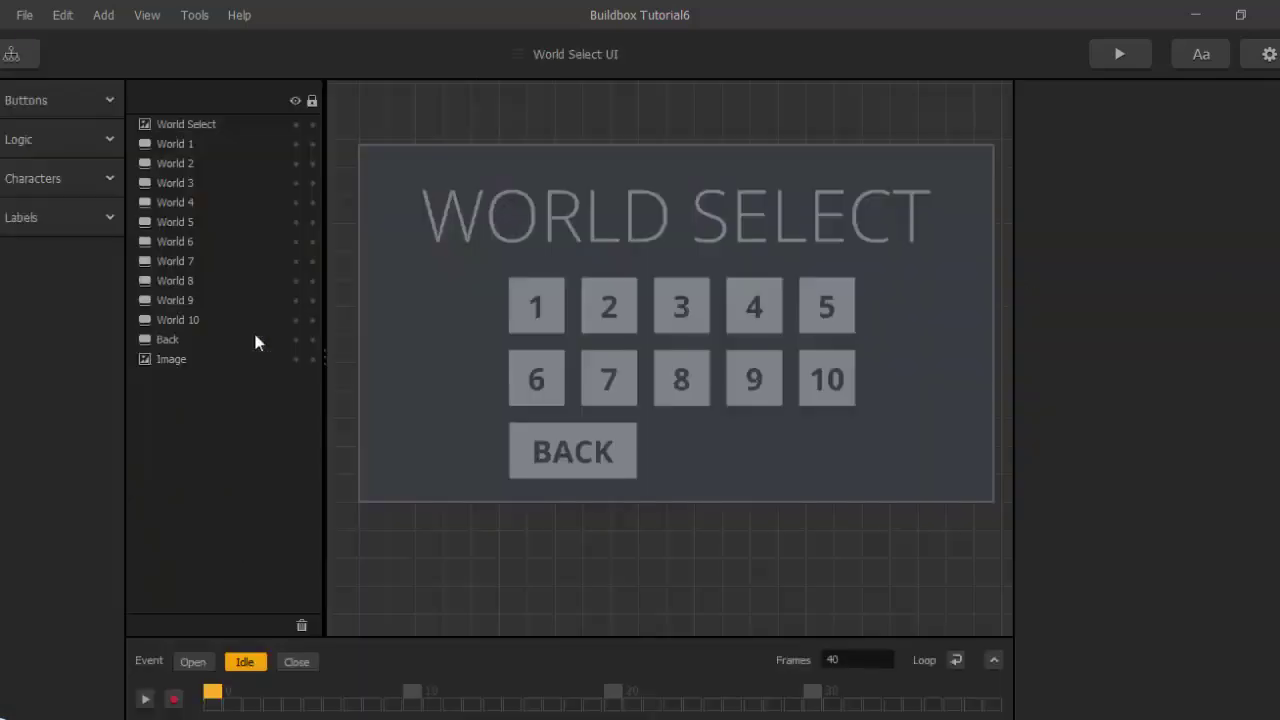
pyautogui.click(816, 366)
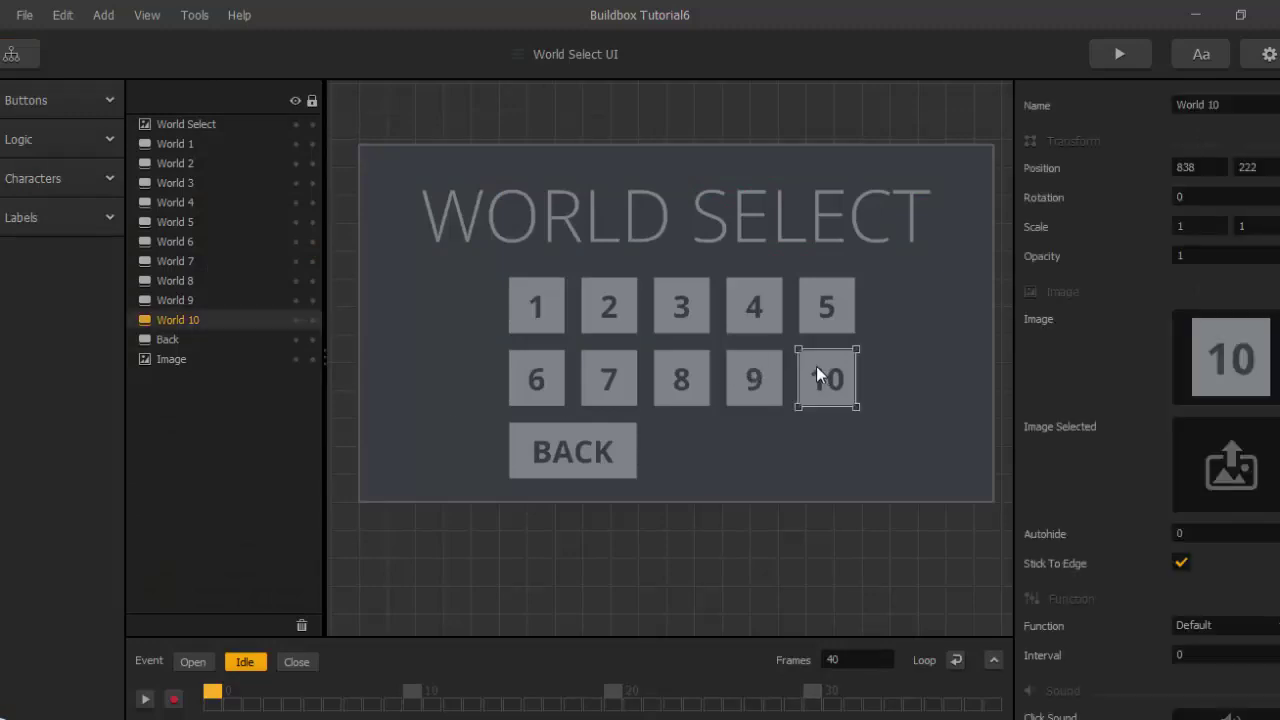
pyautogui.press('Delete')
pyautogui.click(757, 370)
pyautogui.press('Delete')
pyautogui.click(674, 380)
pyautogui.press('Delete')
pyautogui.click(624, 380)
pyautogui.press('Delete')
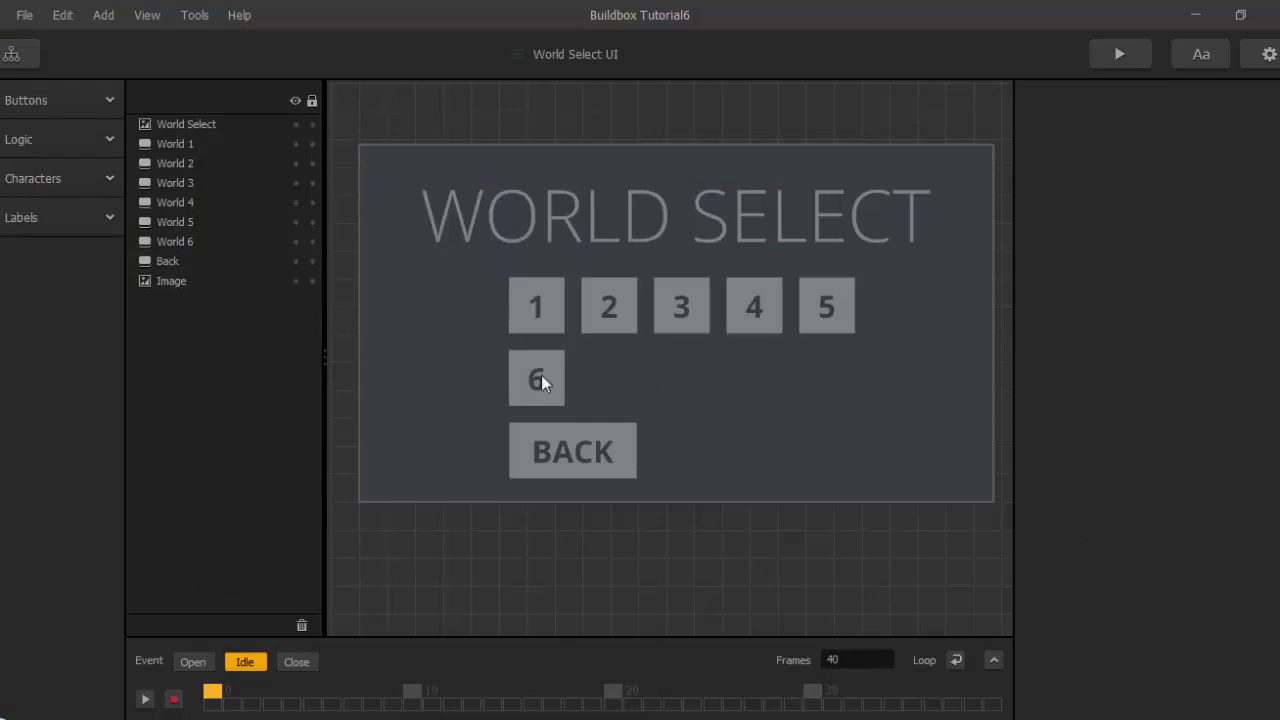
pyautogui.click(541, 375)
pyautogui.press('Delete')
pyautogui.click(811, 304)
pyautogui.press('Delete')
pyautogui.click(773, 300)
pyautogui.press('Delete')
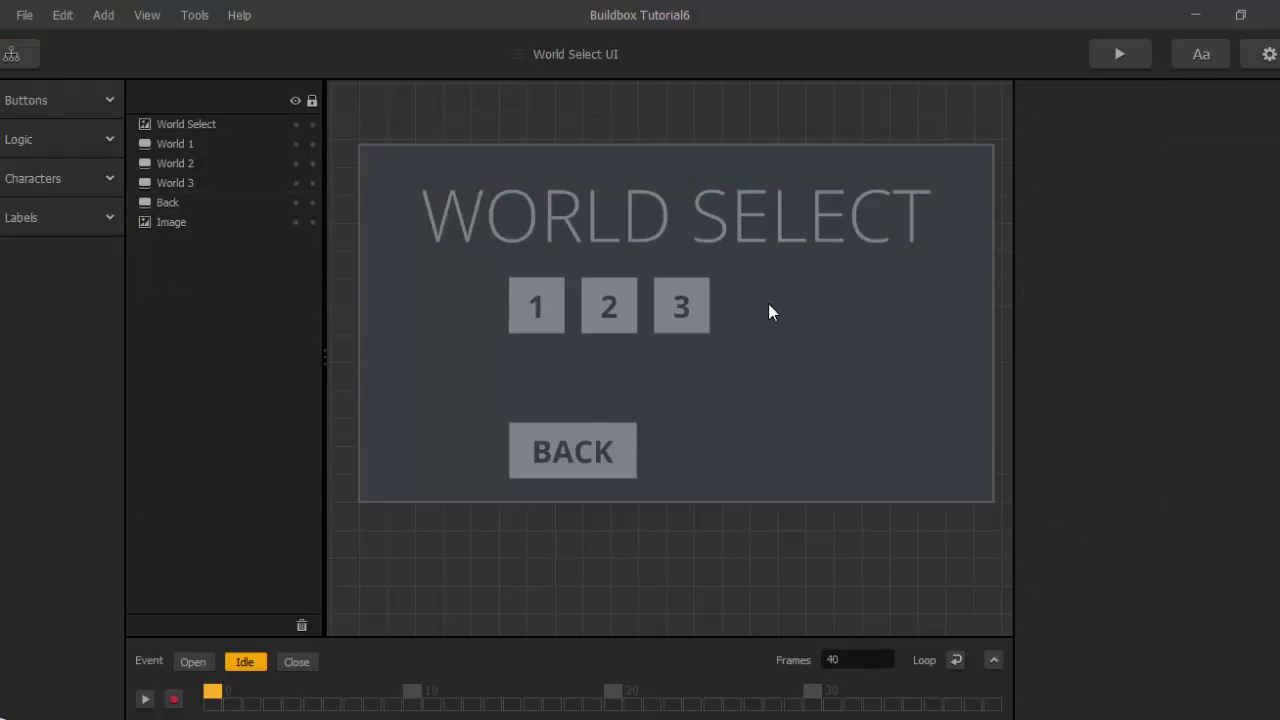
# Remove the picture from the World Select UI's full-screen background Image object.
pyautogui.click(773, 235)
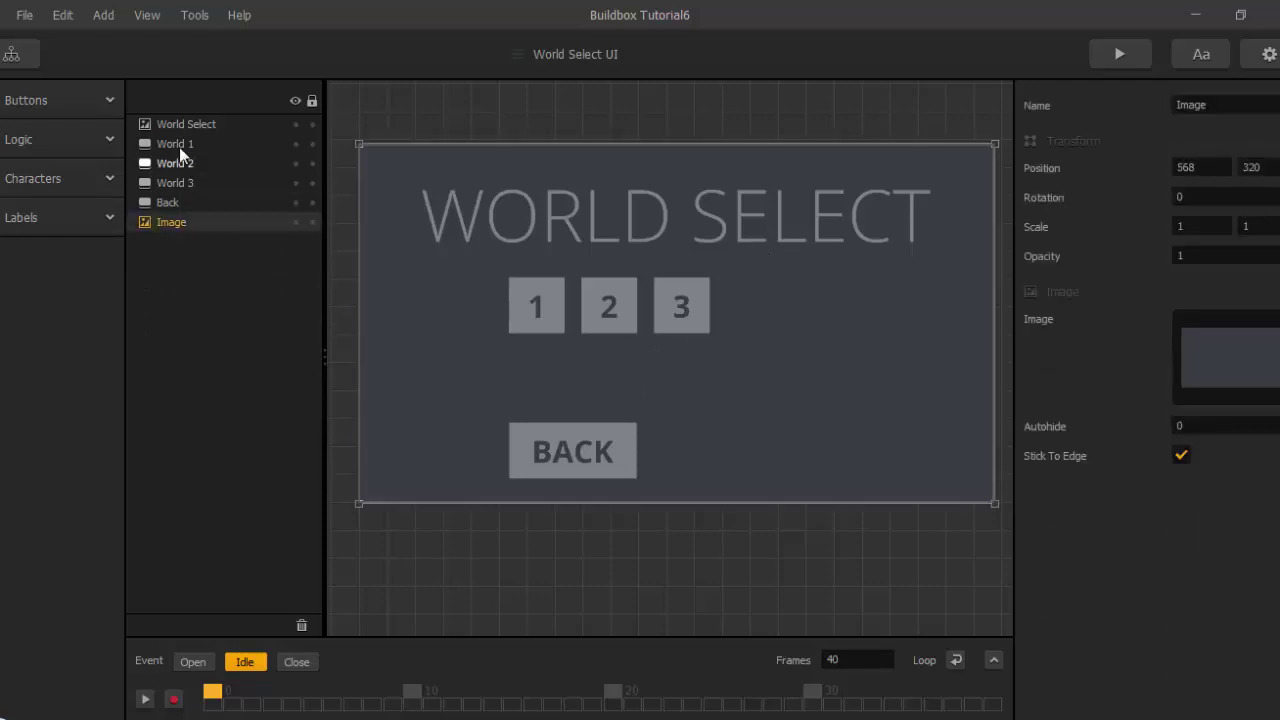
pyautogui.click(196, 124)
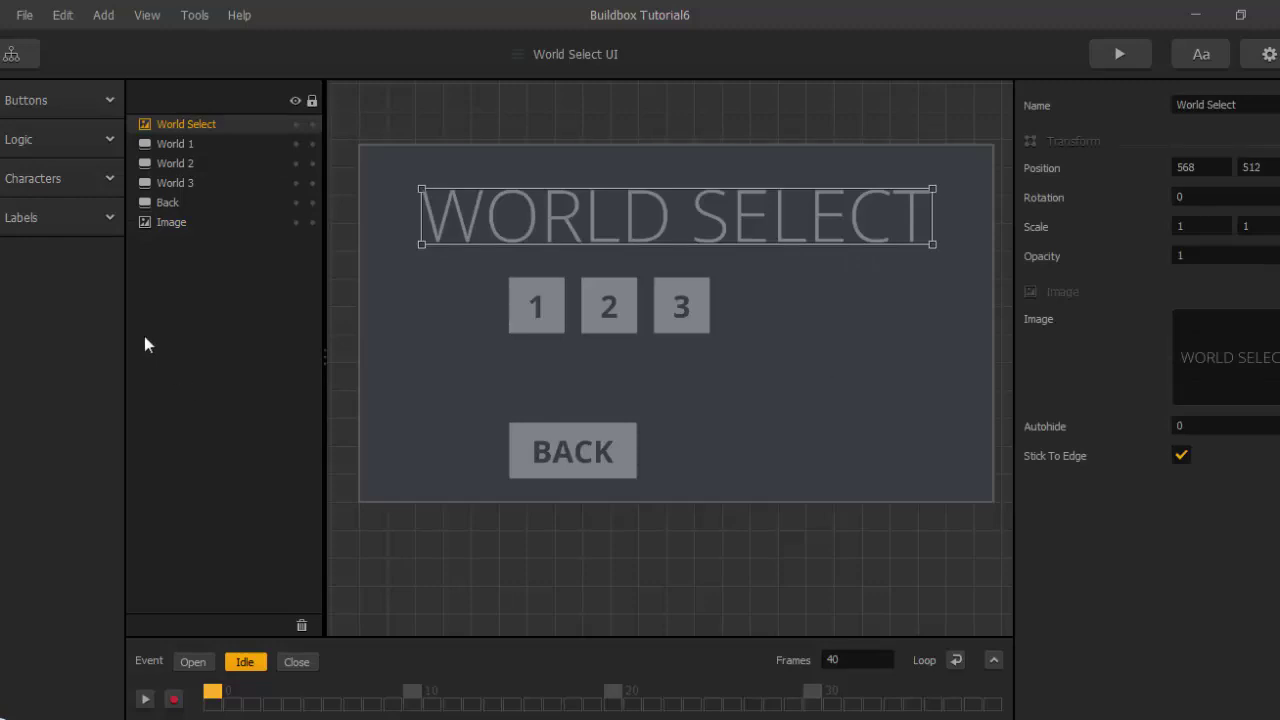
pyautogui.click(166, 224)
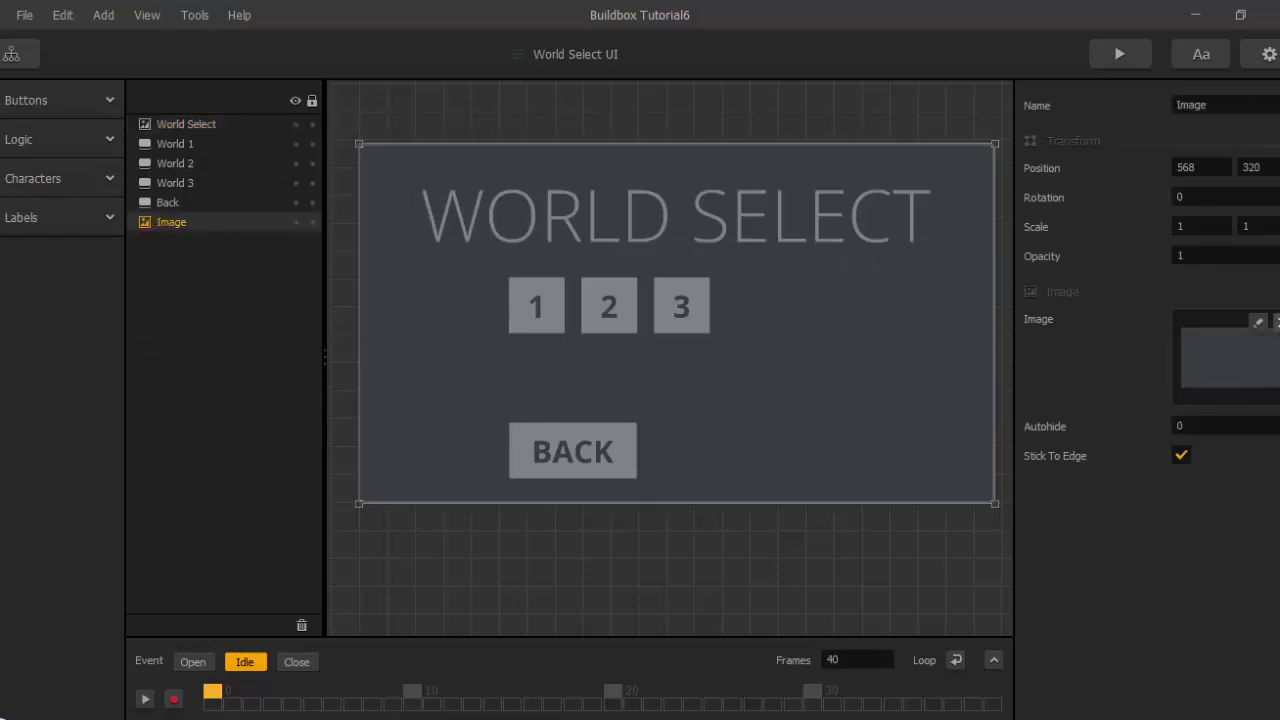
pyautogui.click(1276, 321)
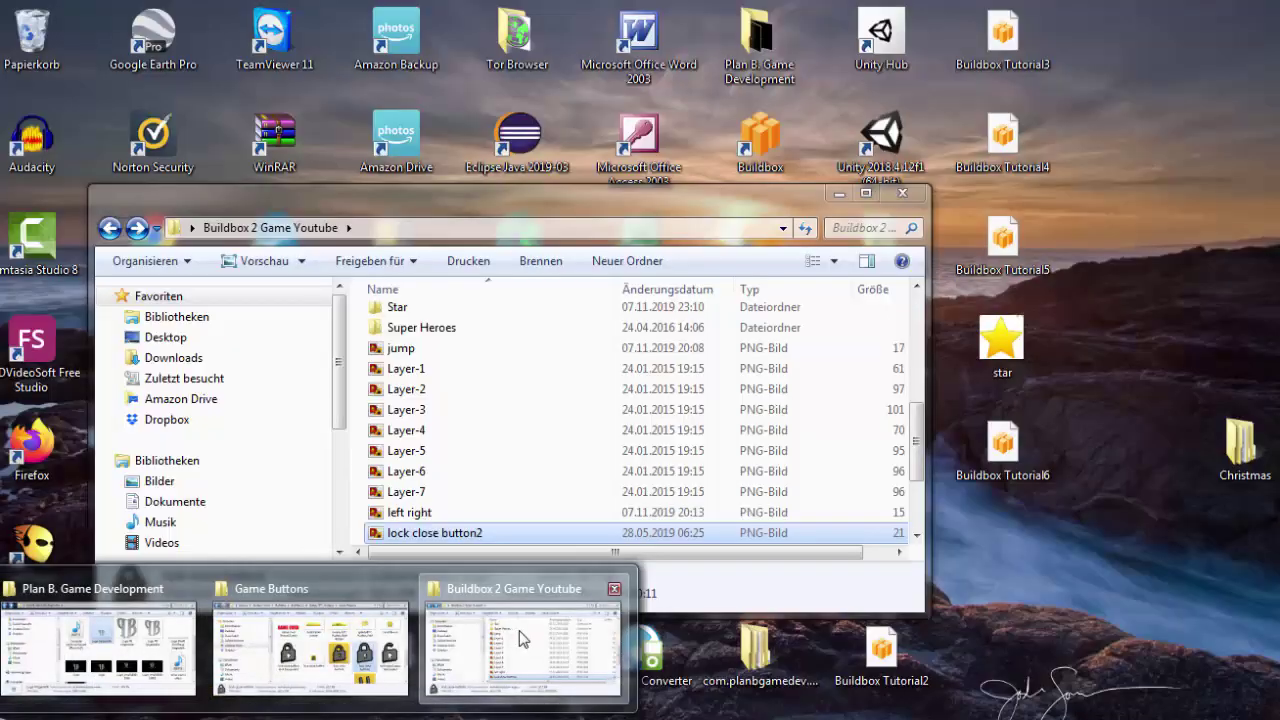
# Switch to Windows Explorer and select the World UI PNG in the Buildbox 2 Game Youtube folder as the new background picture.
pyautogui.click(470, 612)
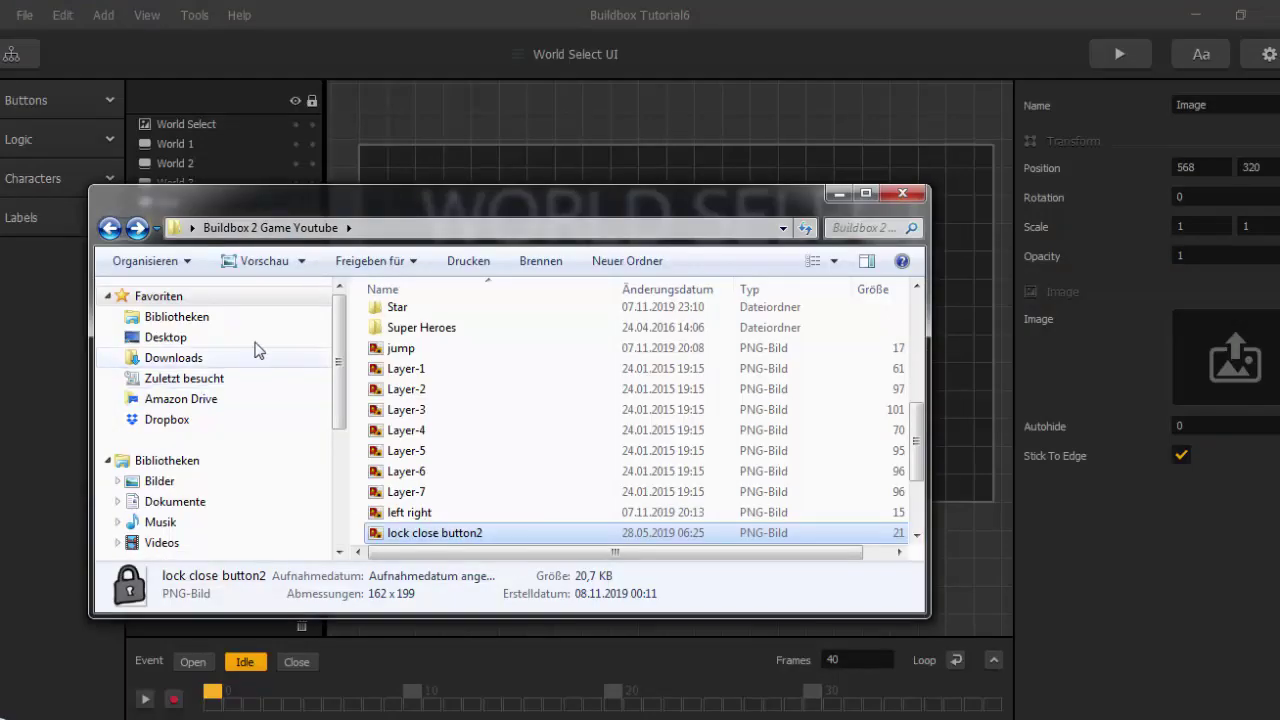
pyautogui.click(110, 227)
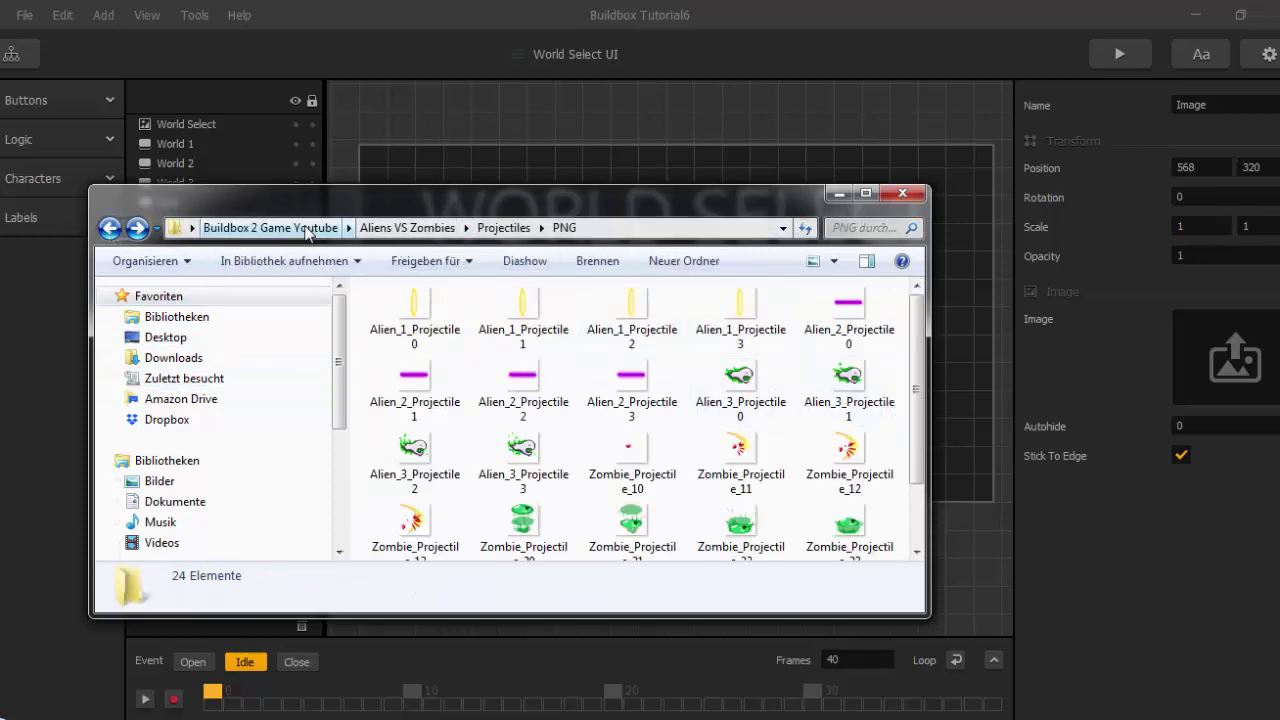
pyautogui.press('BackSpace')
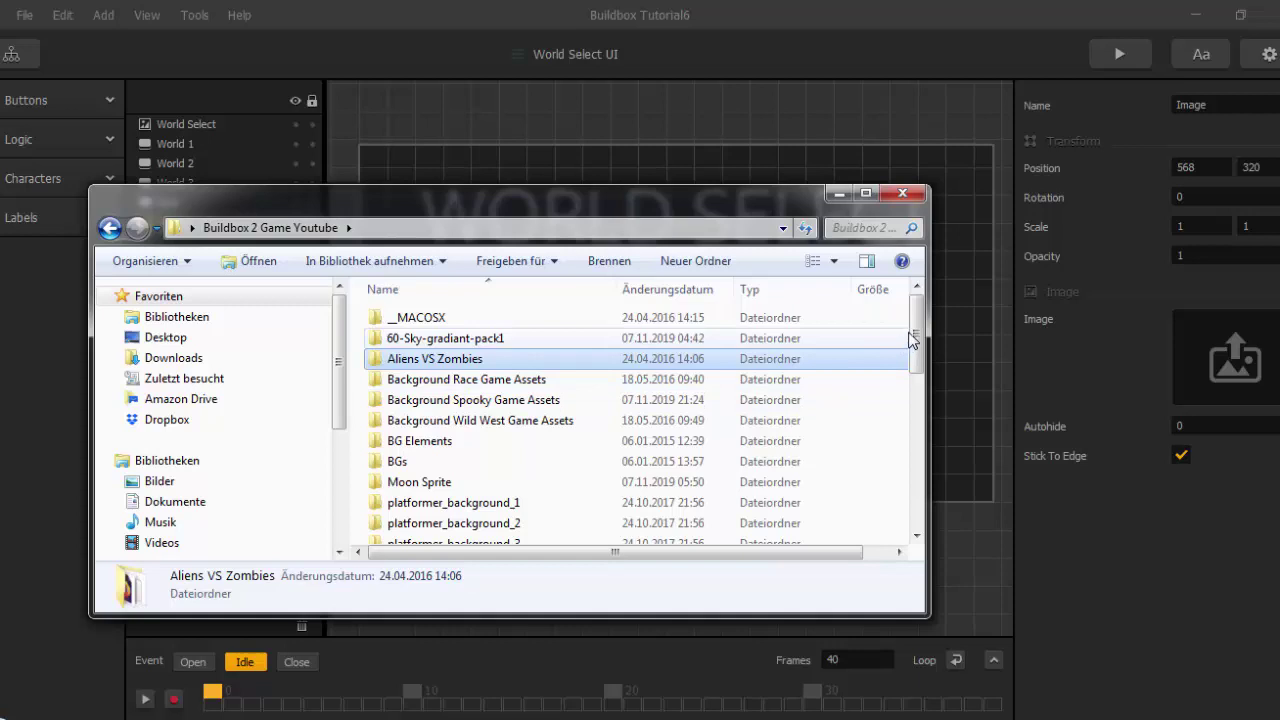
pyautogui.moveTo(915, 345); pyautogui.dragTo(960, 504)
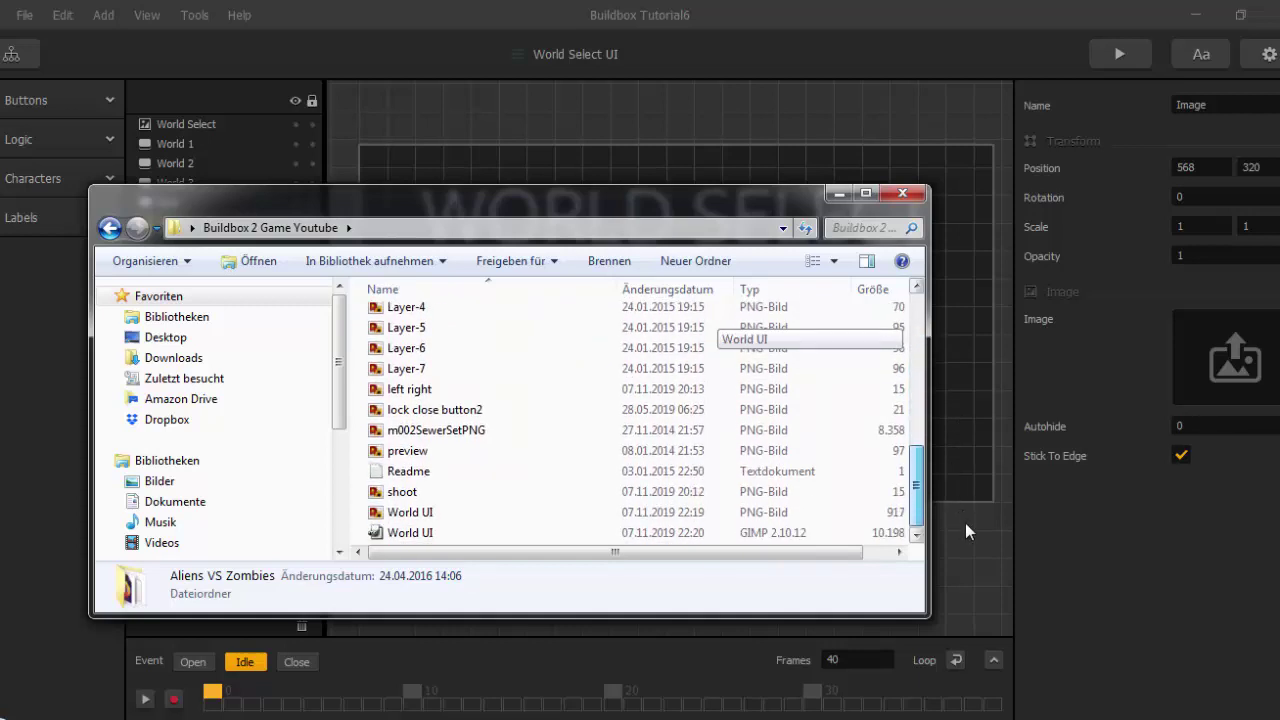
pyautogui.click(449, 513)
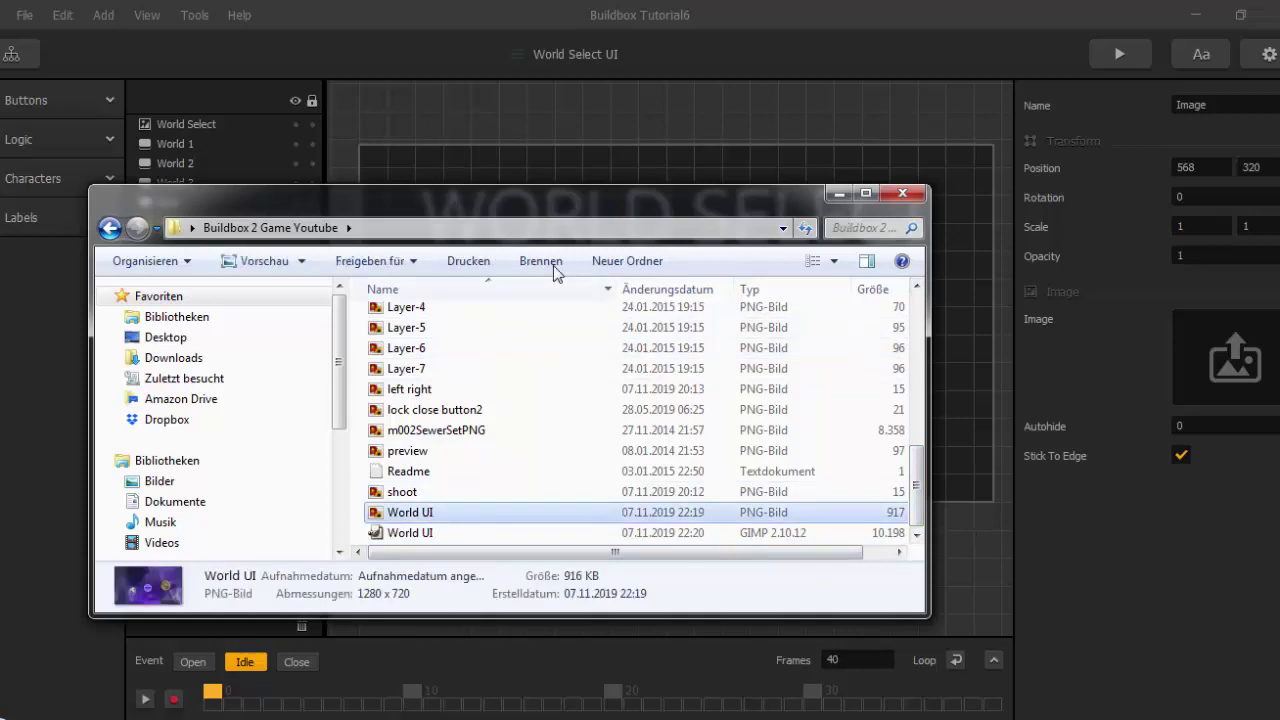
# Load the World UI PNG from the Buildbox 2 Game Youtube folder as the picture of the Image object.
pyautogui.moveTo(555, 198); pyautogui.dragTo(305, 239)
pyautogui.moveTo(224, 545); pyautogui.dragTo(1069, 388)
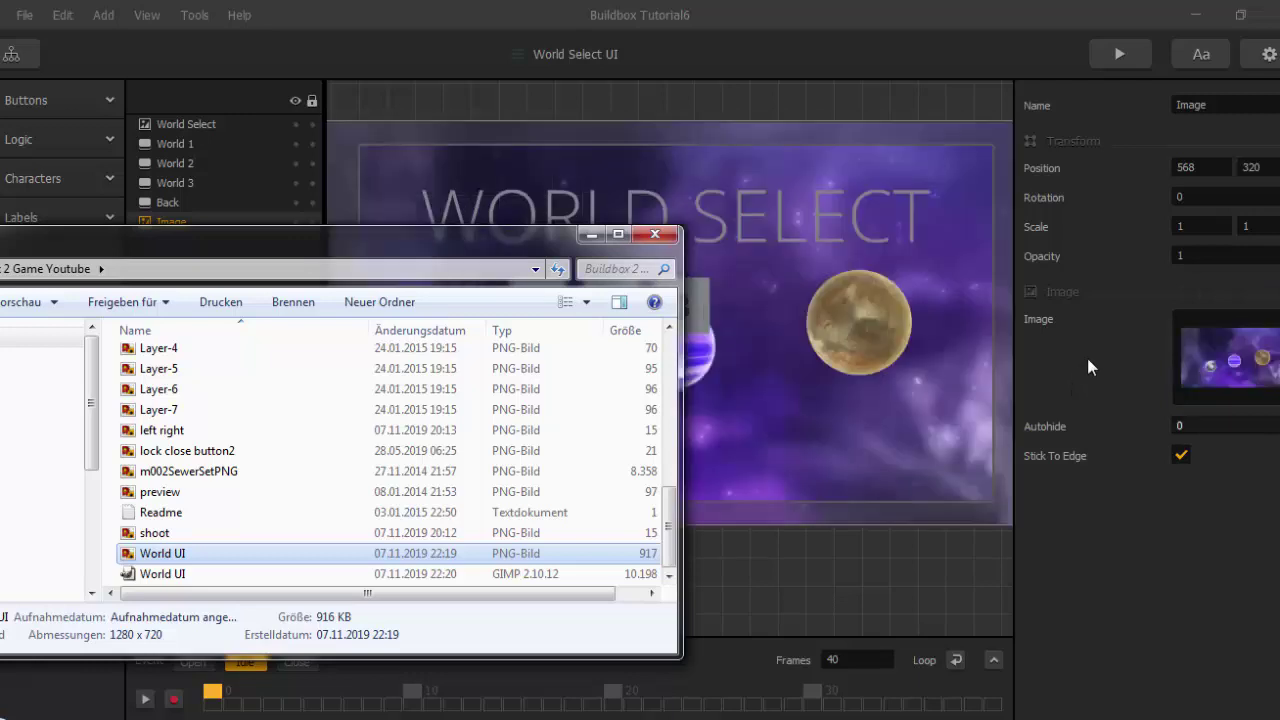
pyautogui.click(1082, 370)
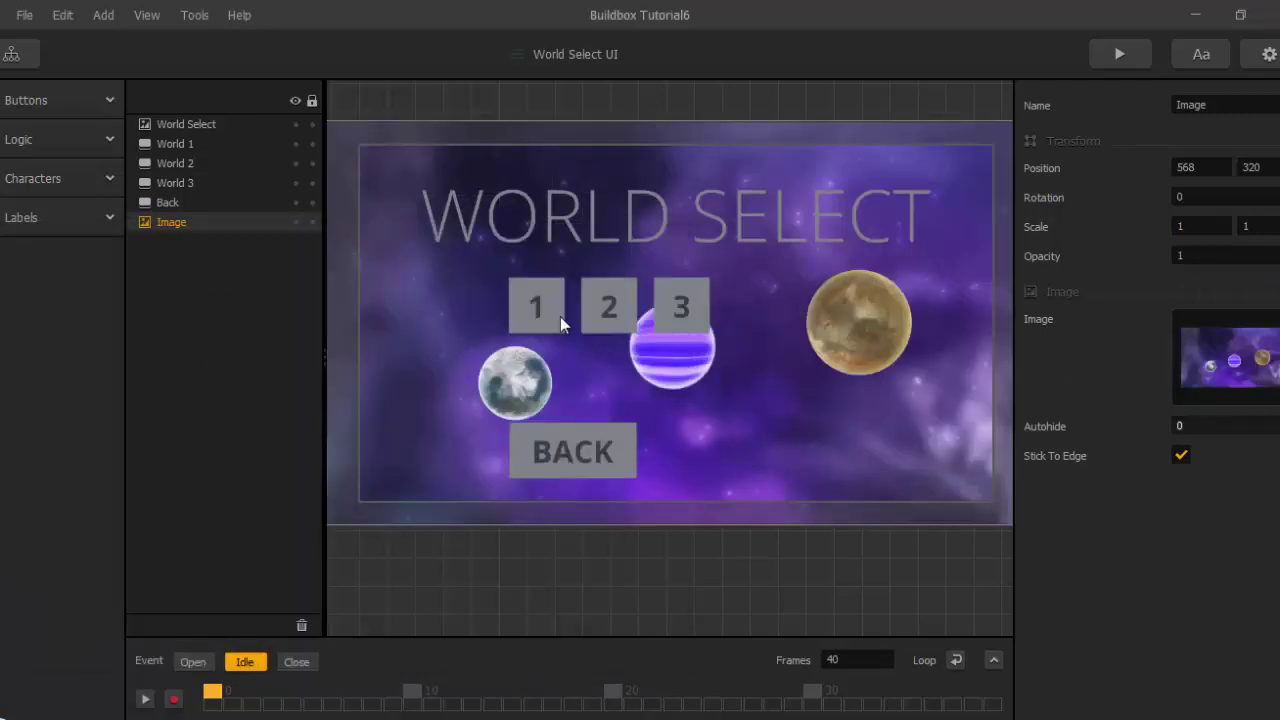
# Move the World 1 button onto the grey planet, to about position 280, 211.
pyautogui.click(187, 145)
pyautogui.scroll(2, 543, 358)
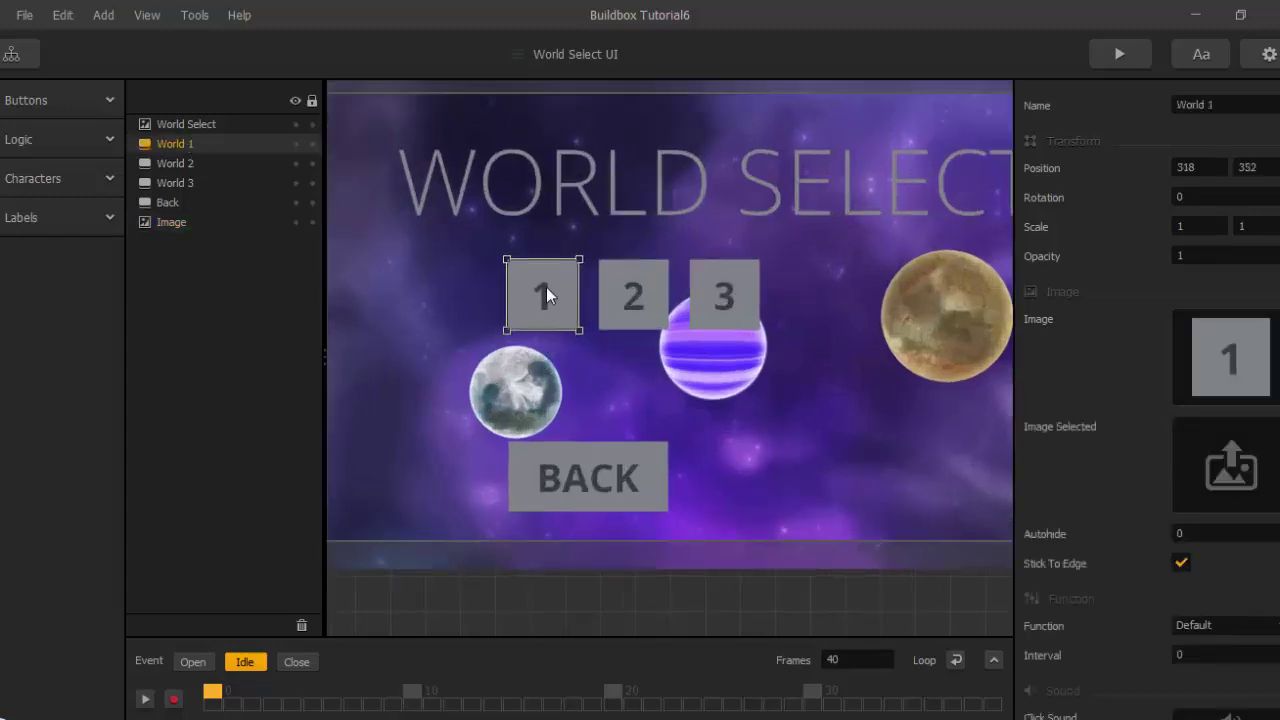
pyautogui.moveTo(546, 290); pyautogui.dragTo(517, 393)
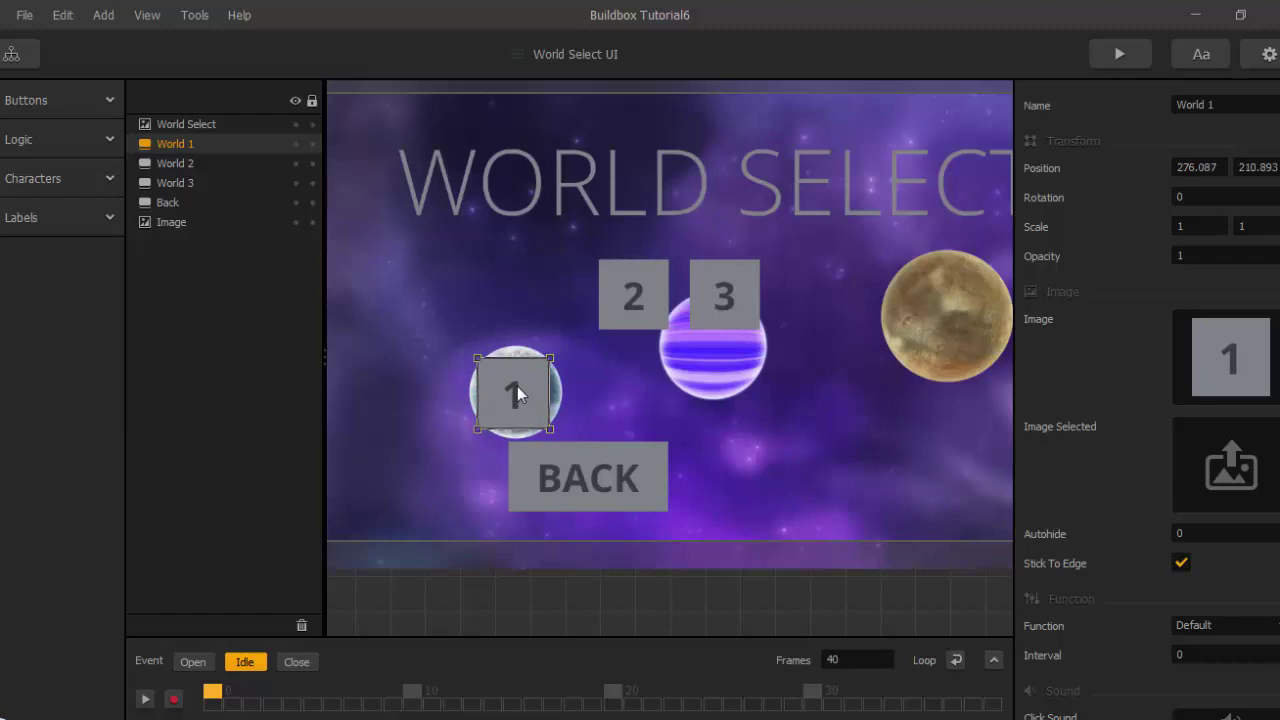
pyautogui.moveTo(517, 393); pyautogui.dragTo(521, 393)
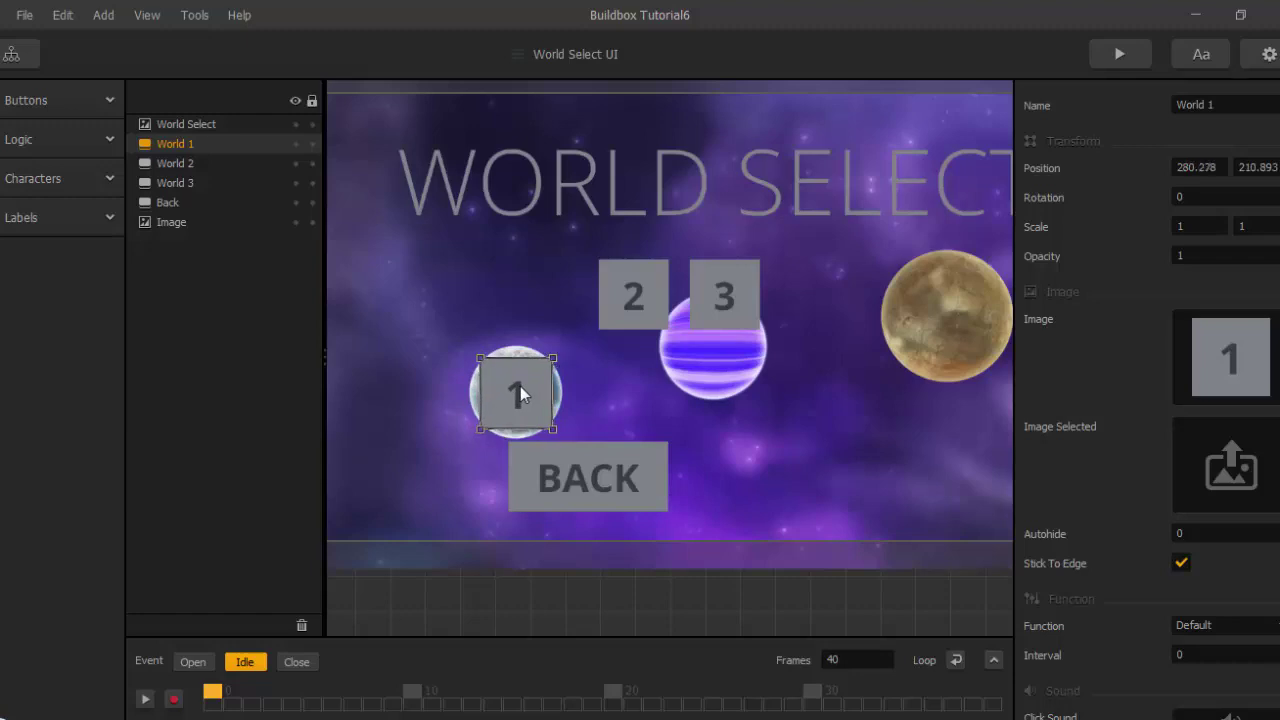
# Remove the default image from the World 1 button.
pyautogui.scroll(-3, 1142, 420)
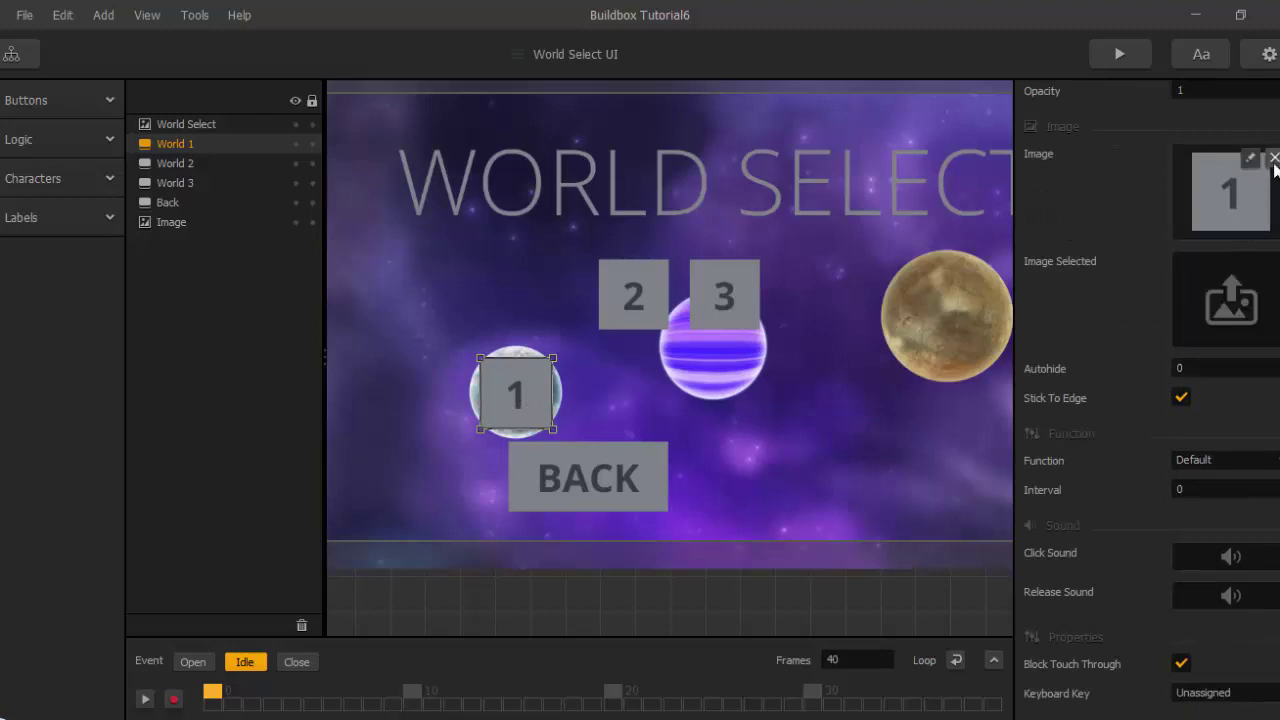
pyautogui.click(1274, 159)
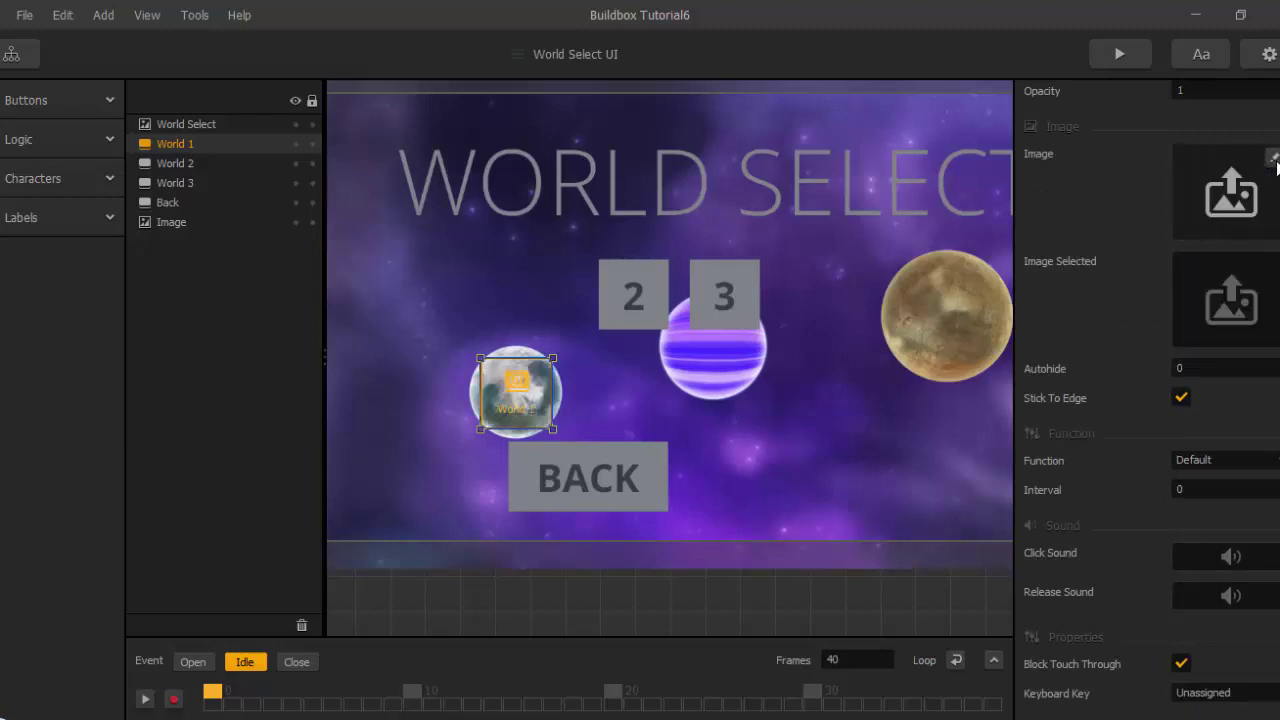
pyautogui.scroll(1, 679, 412)
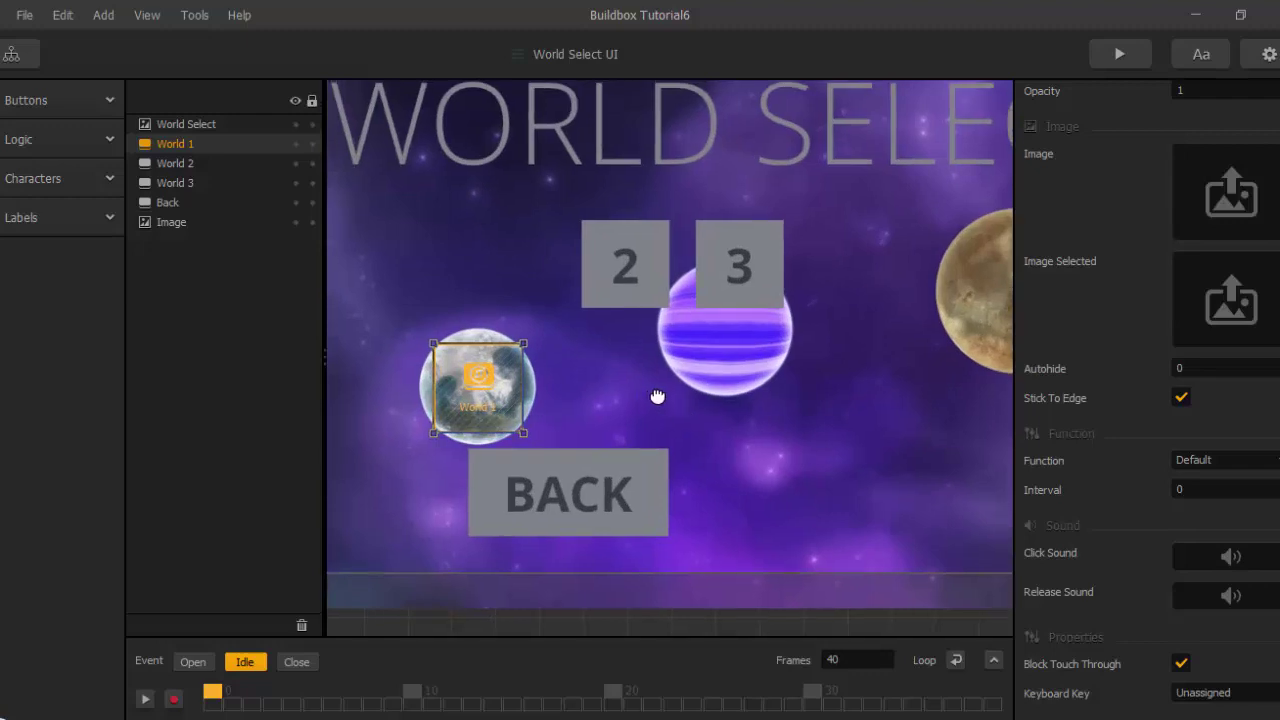
pyautogui.moveTo(657, 397); pyautogui.dragTo(754, 363, button='right')
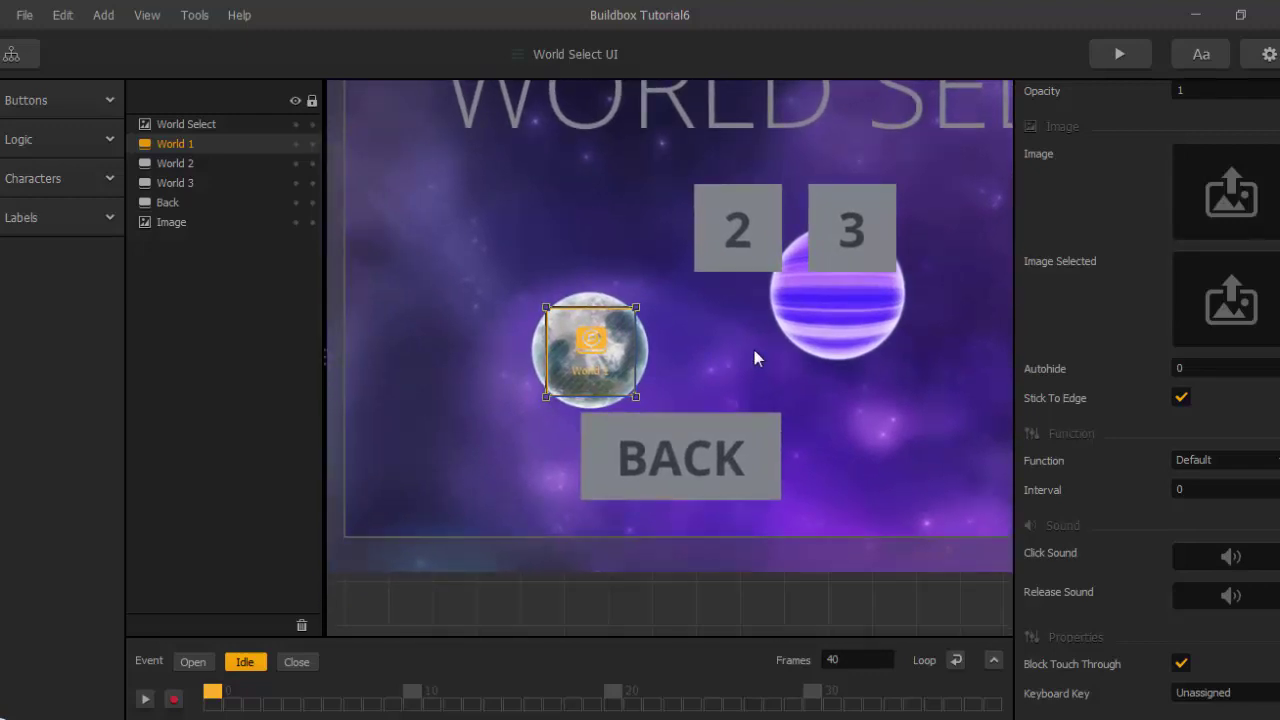
pyautogui.moveTo(789, 366); pyautogui.dragTo(740, 368, button='right')
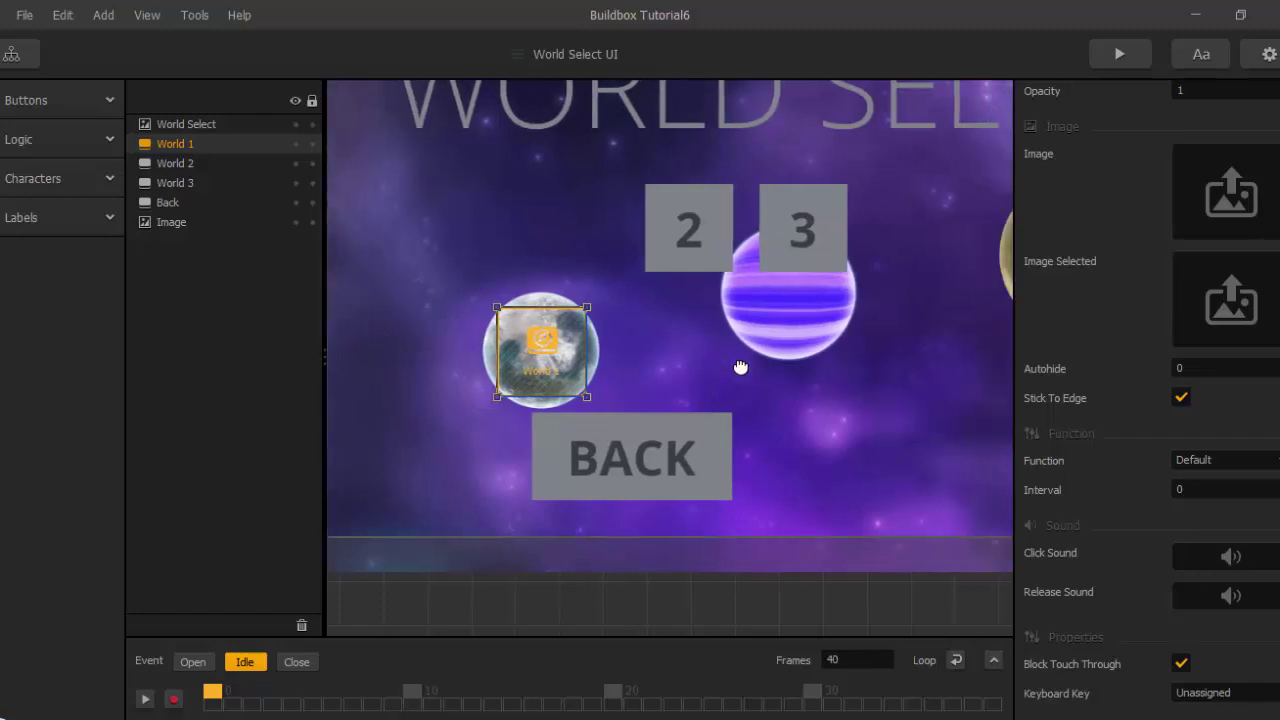
# Delete the World 2 and World 3 buttons from the World Select UI.
pyautogui.click(694, 250)
pyautogui.moveTo(771, 323); pyautogui.dragTo(664, 279, button='right')
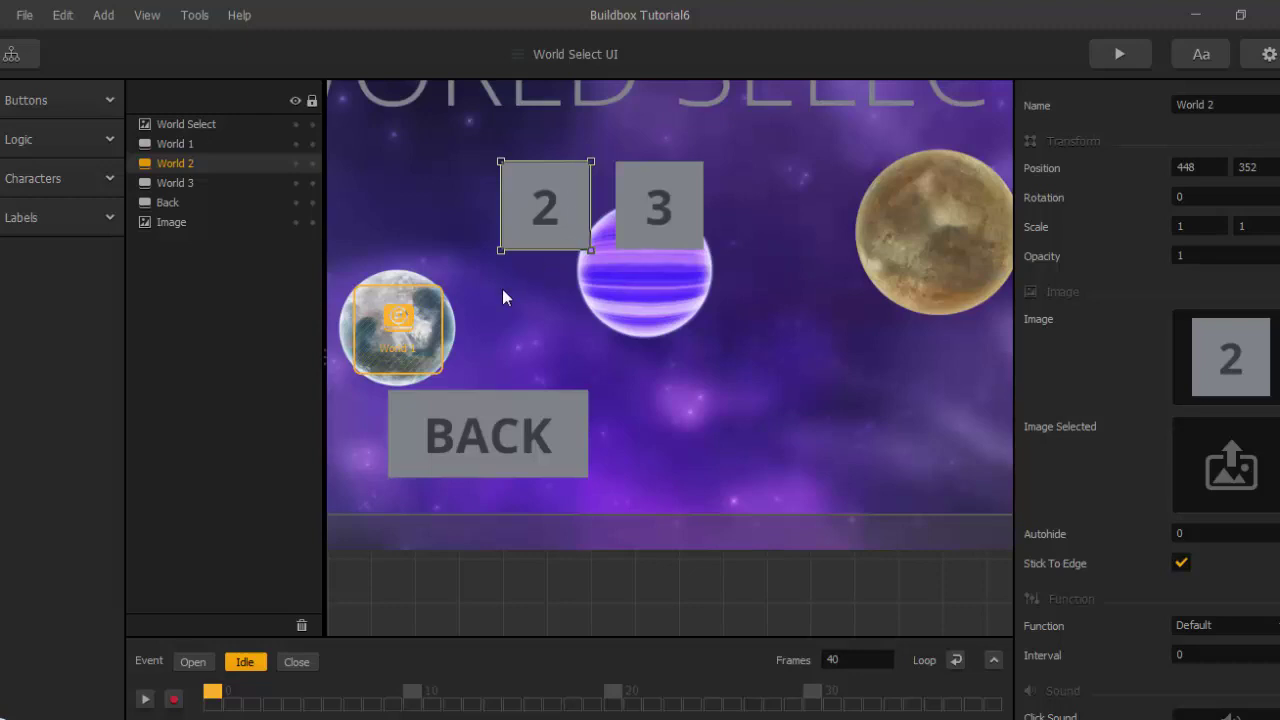
pyautogui.click(406, 324)
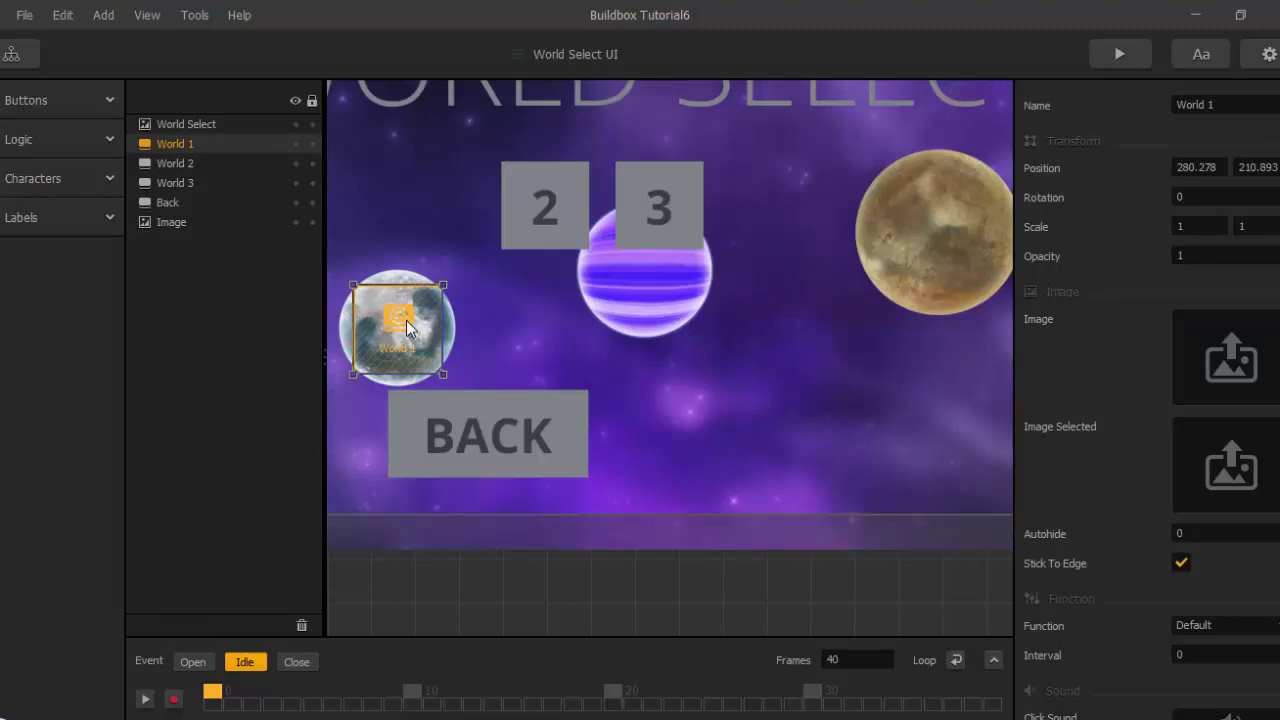
pyautogui.click(563, 221)
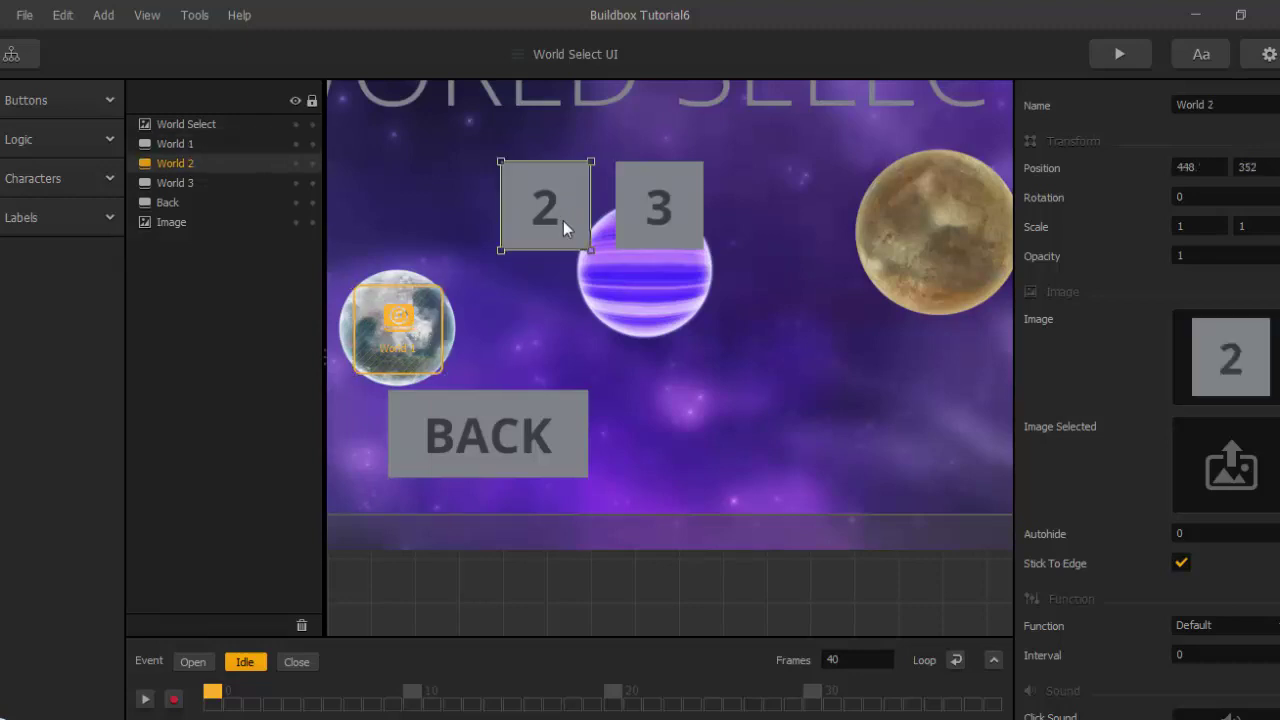
pyautogui.scroll(-2, 593, 286)
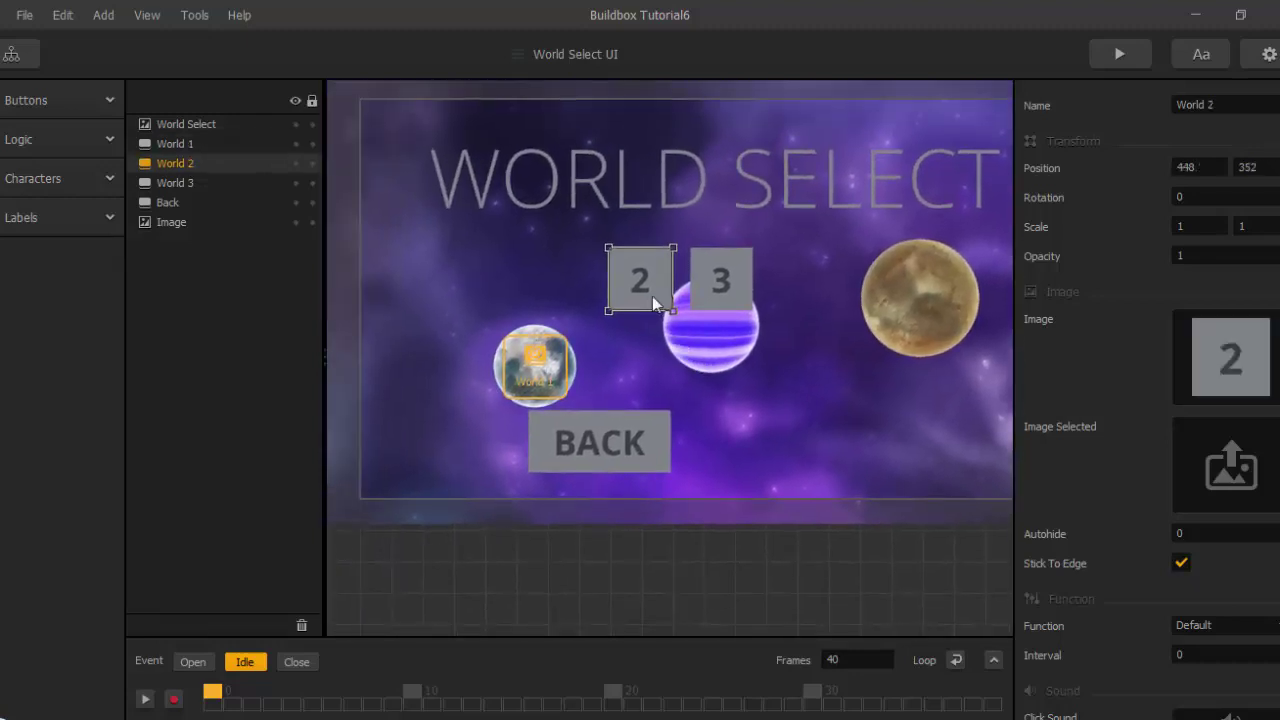
pyautogui.press('Delete')
pyautogui.click(718, 286)
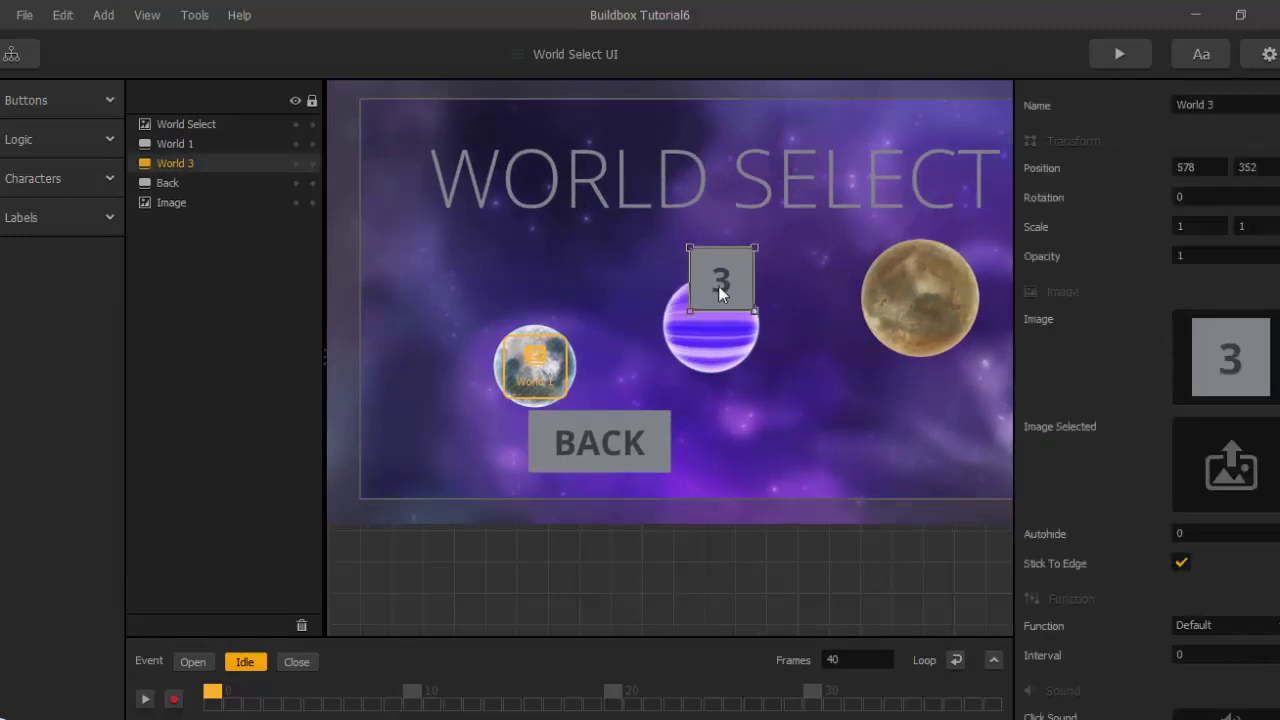
pyautogui.press('Delete')
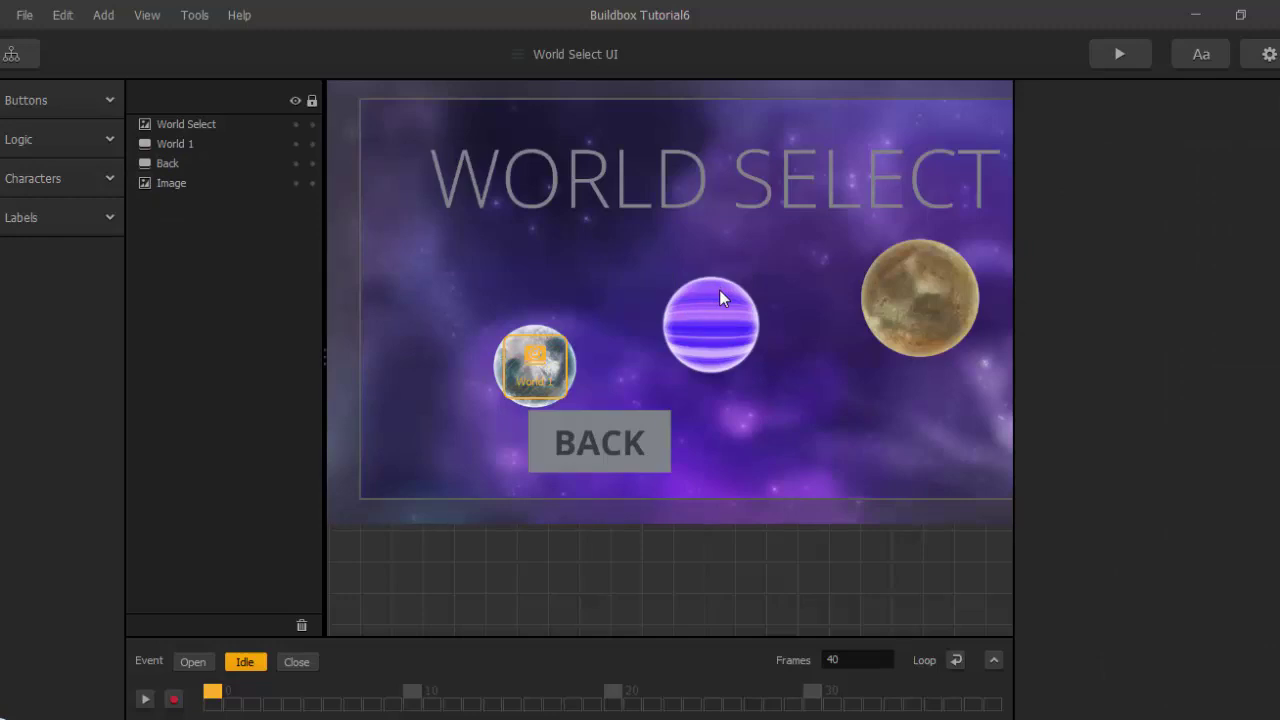
# Add a Lock Button onto the purple striped planet, at about position 563, 280.
pyautogui.click(109, 141)
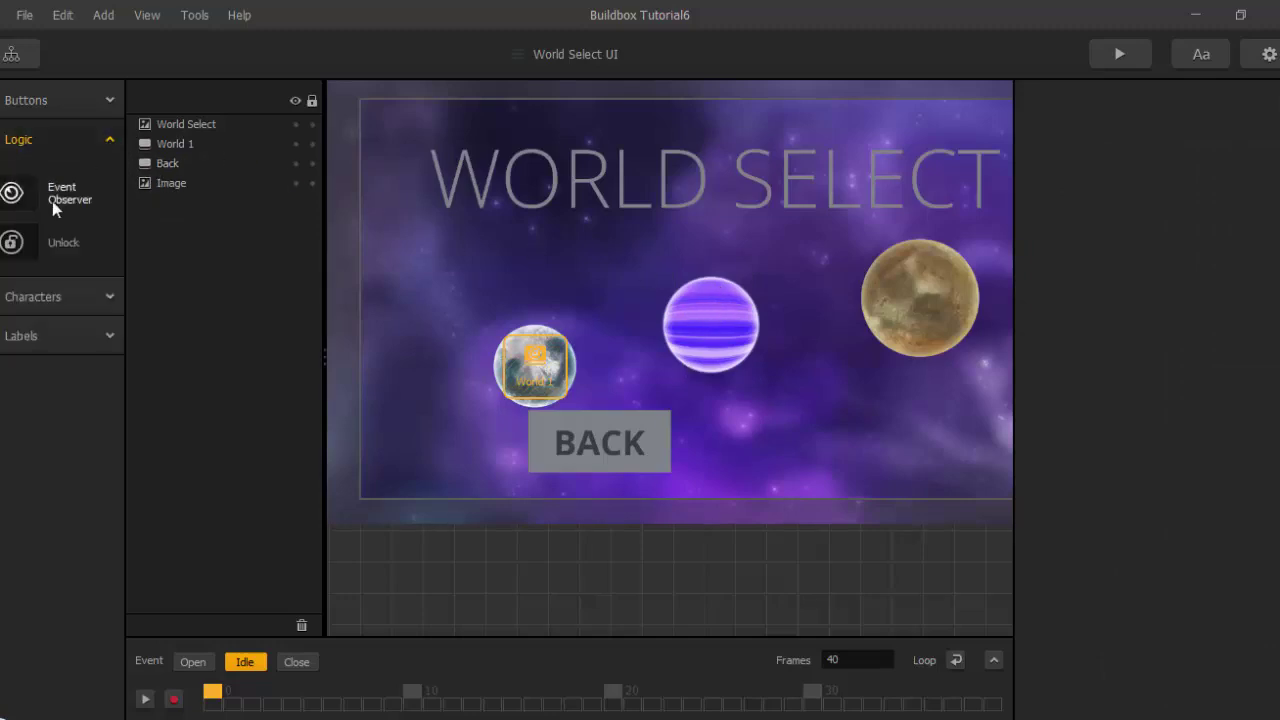
pyautogui.click(85, 108)
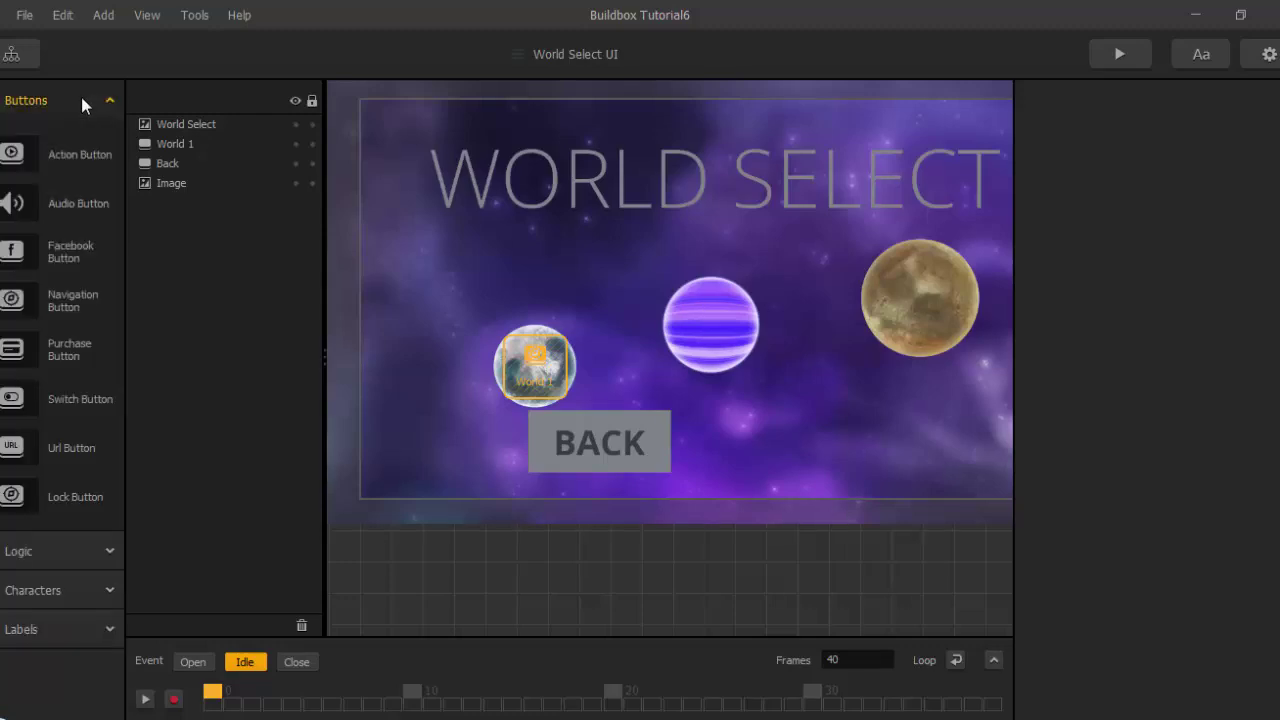
pyautogui.click(82, 99)
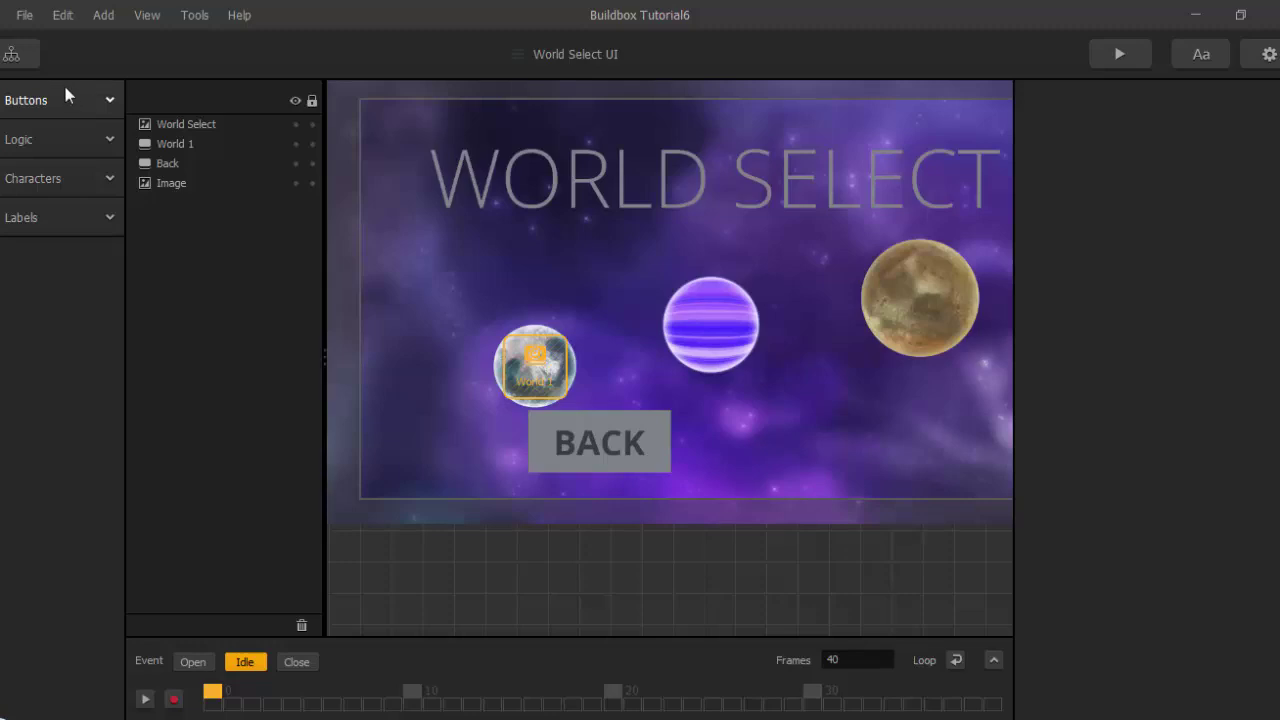
pyautogui.click(66, 89)
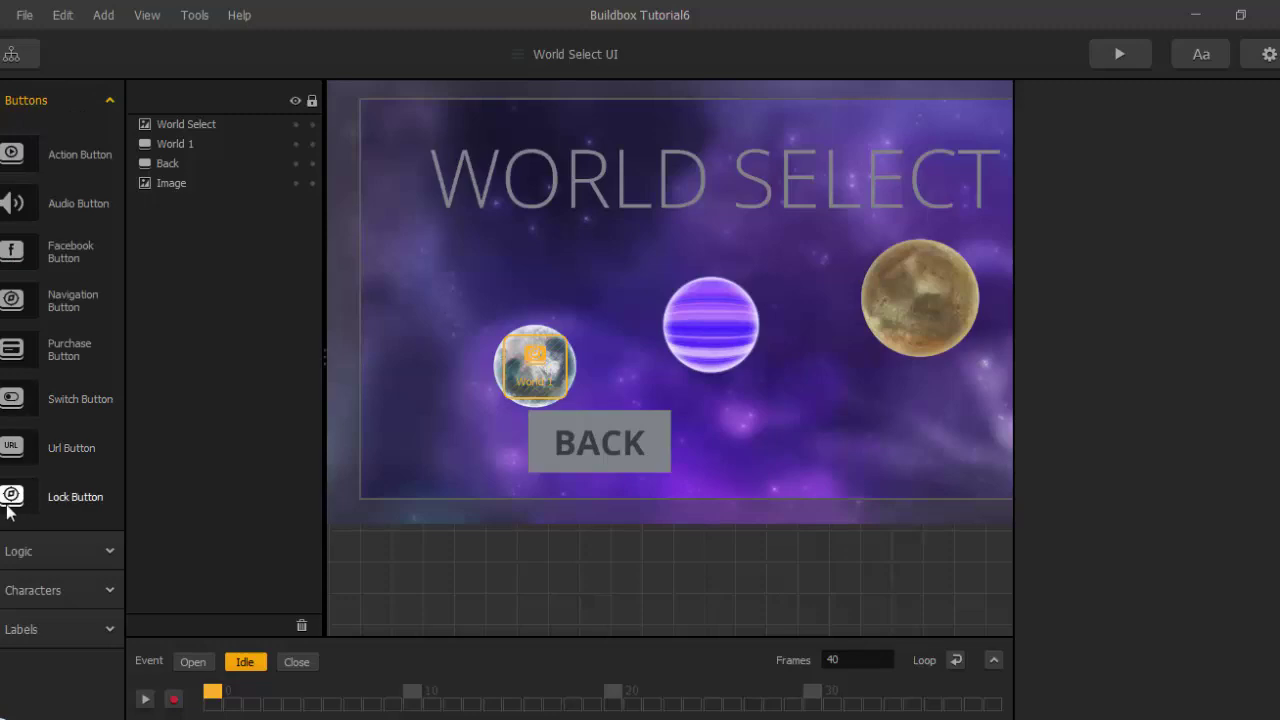
pyautogui.moveTo(8, 505); pyautogui.dragTo(712, 338)
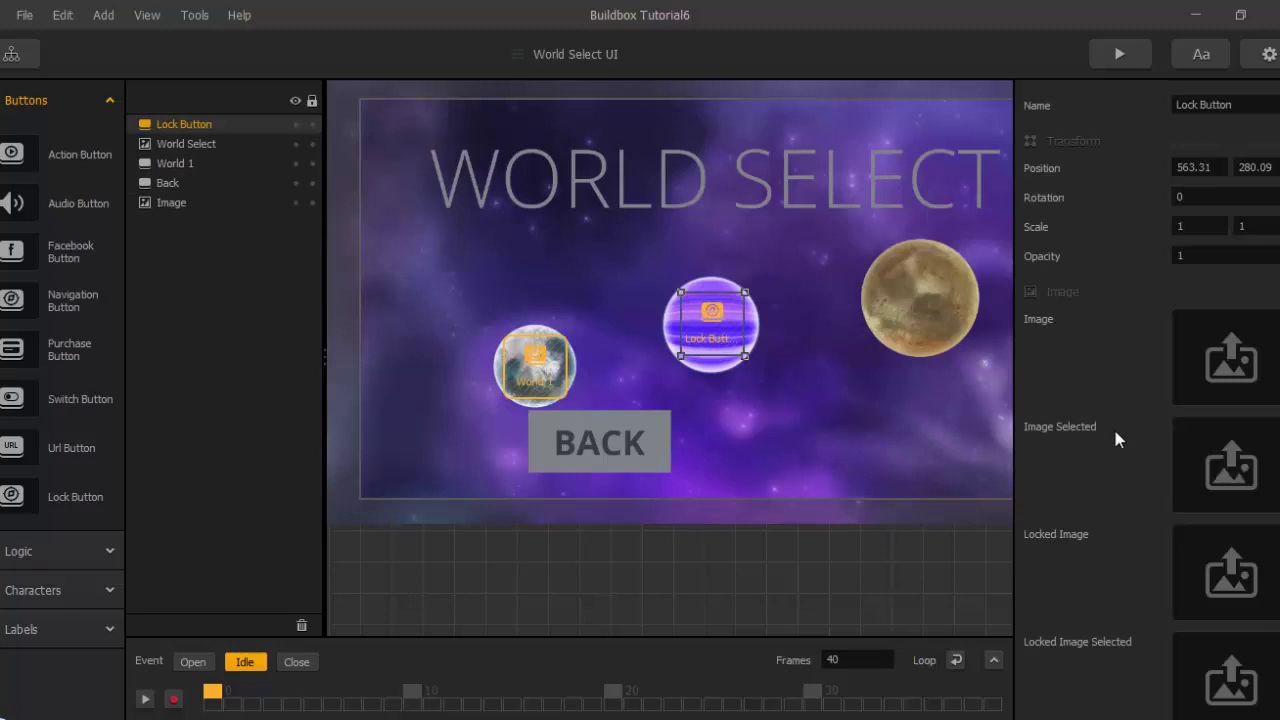
# Set the Lock Button's destination to Scene, keeping World 1 as its world.
pyautogui.scroll(-1, 1113, 428)
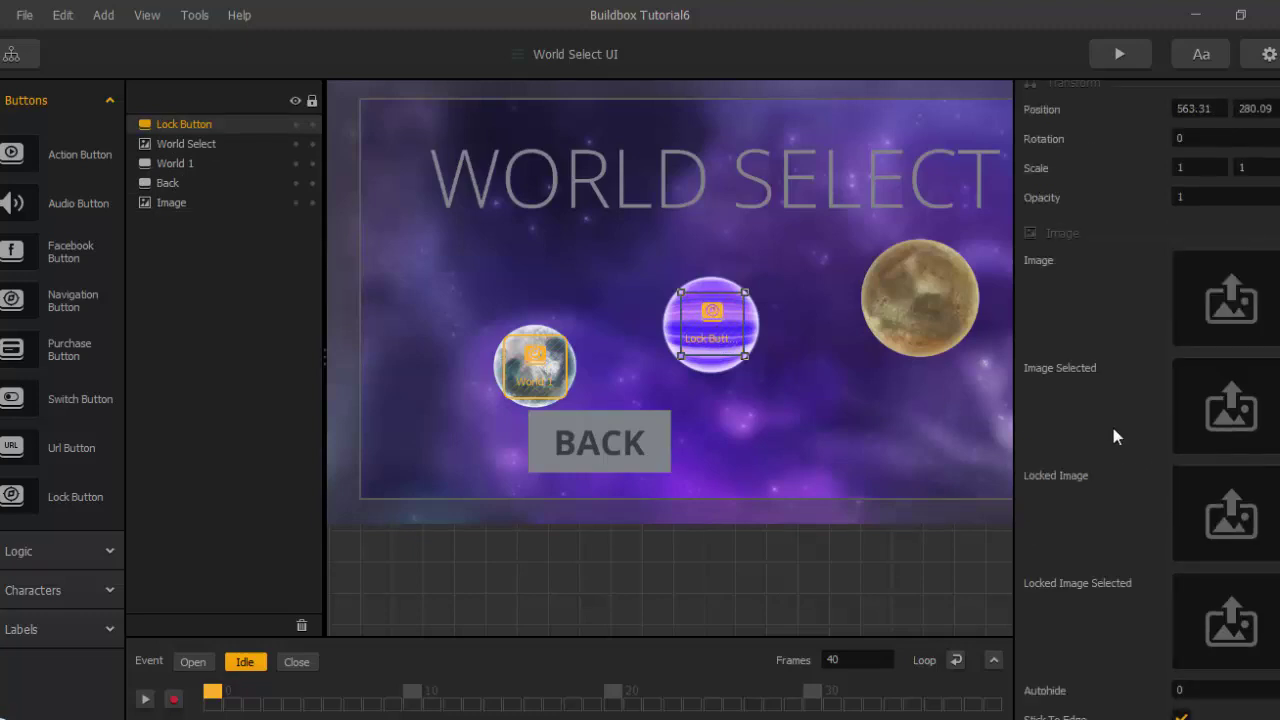
pyautogui.scroll(-3, 1113, 428)
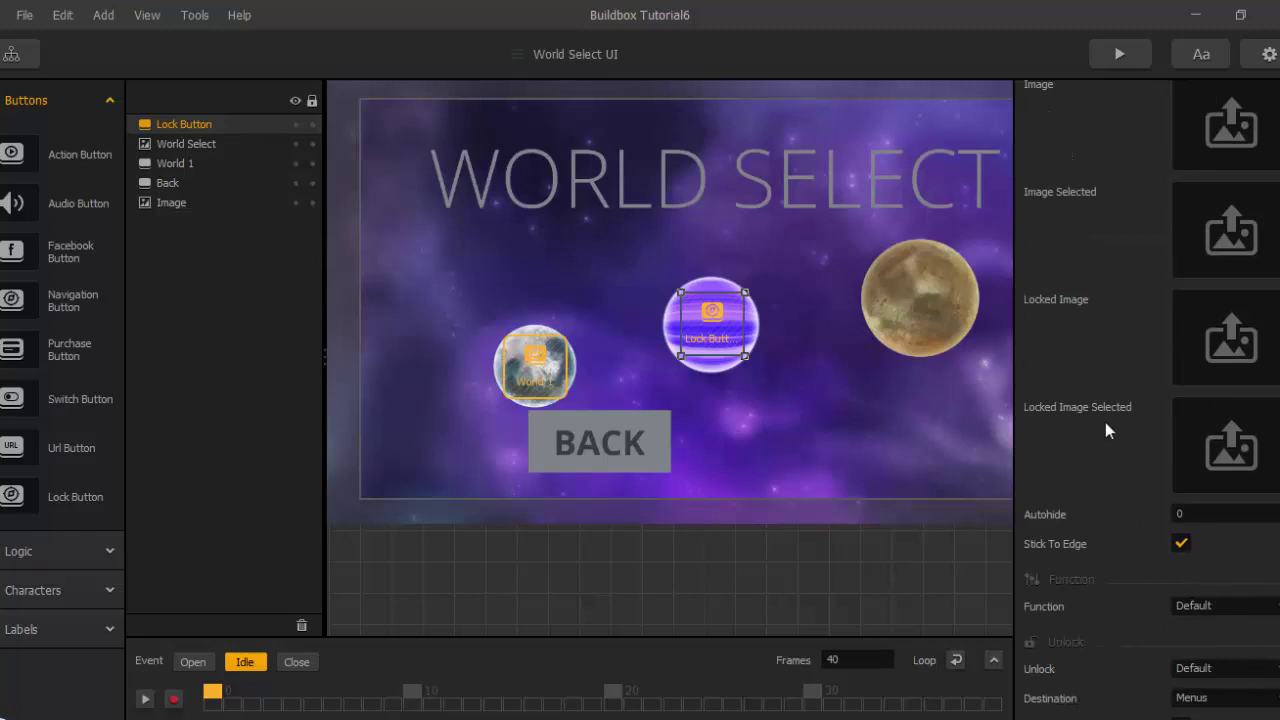
pyautogui.scroll(-2, 1105, 422)
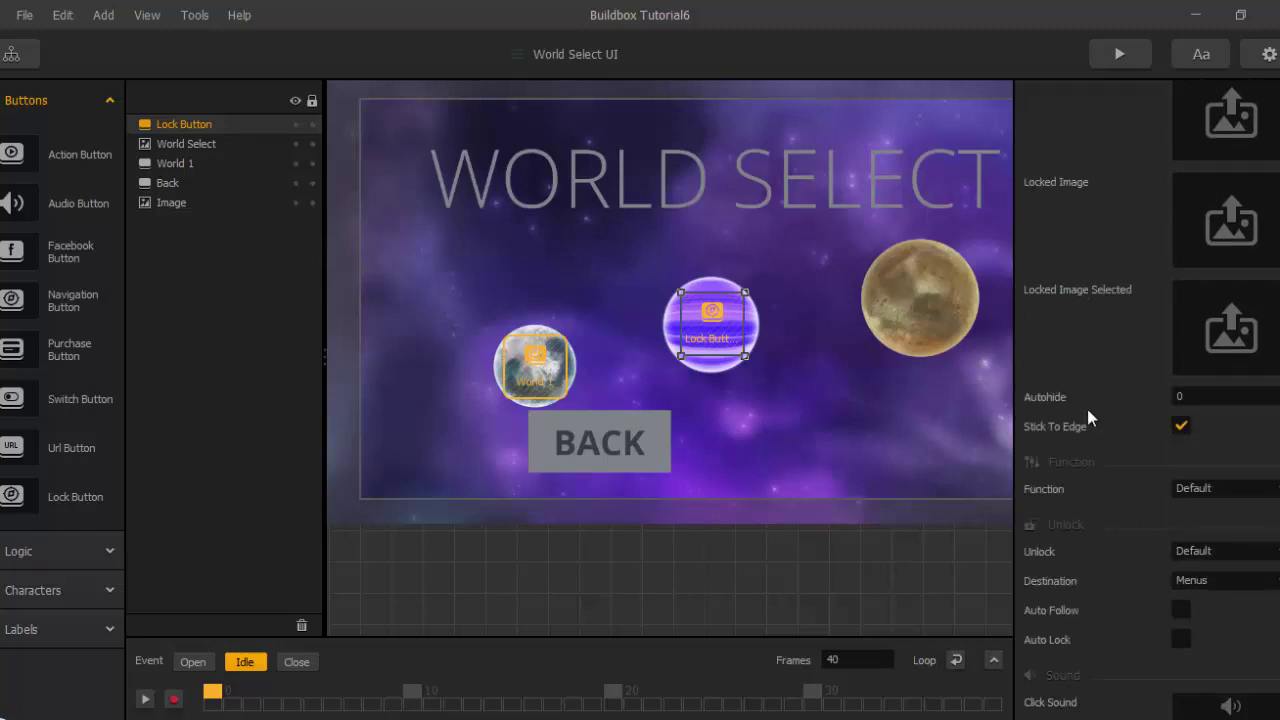
pyautogui.scroll(-1, 1087, 416)
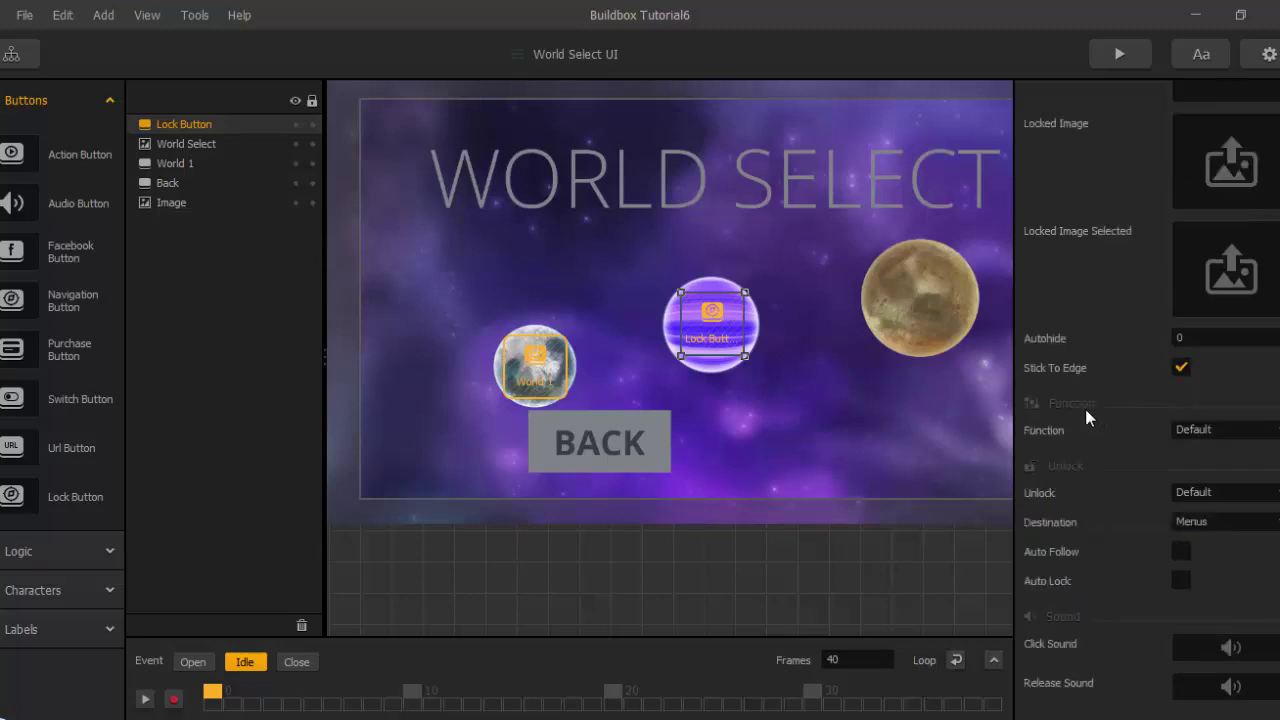
pyautogui.click(1194, 524)
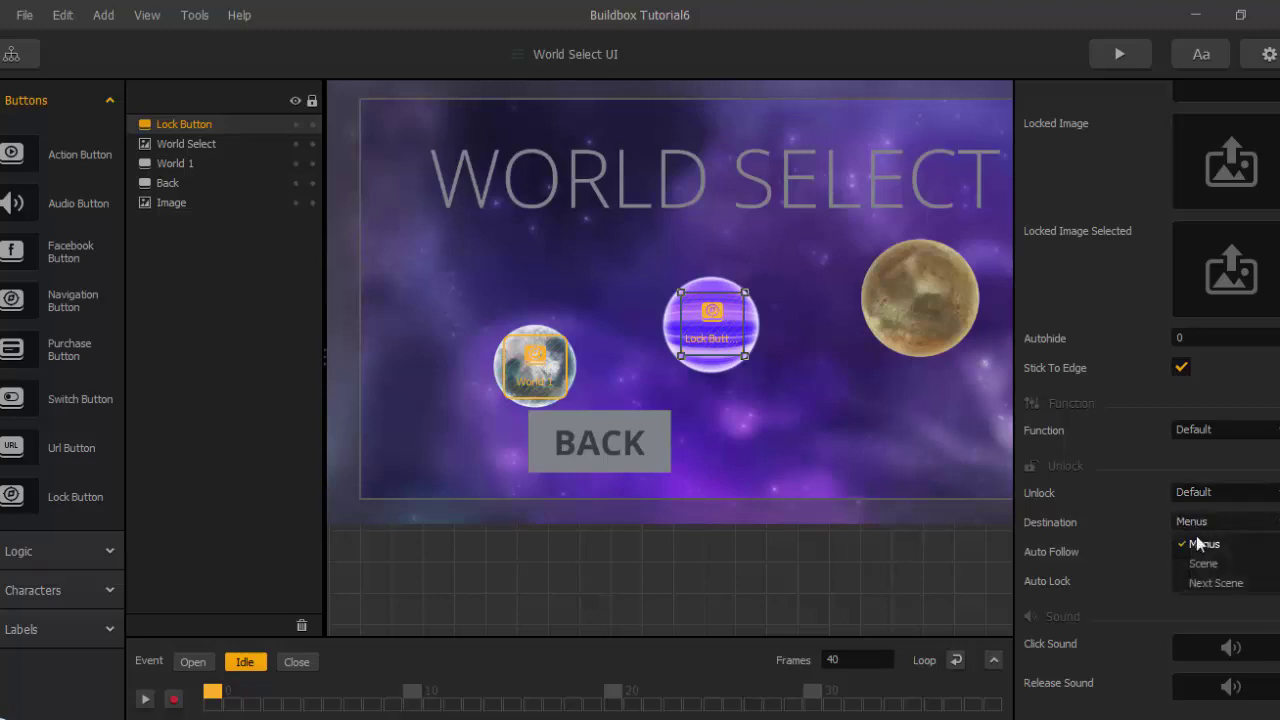
pyautogui.click(1200, 565)
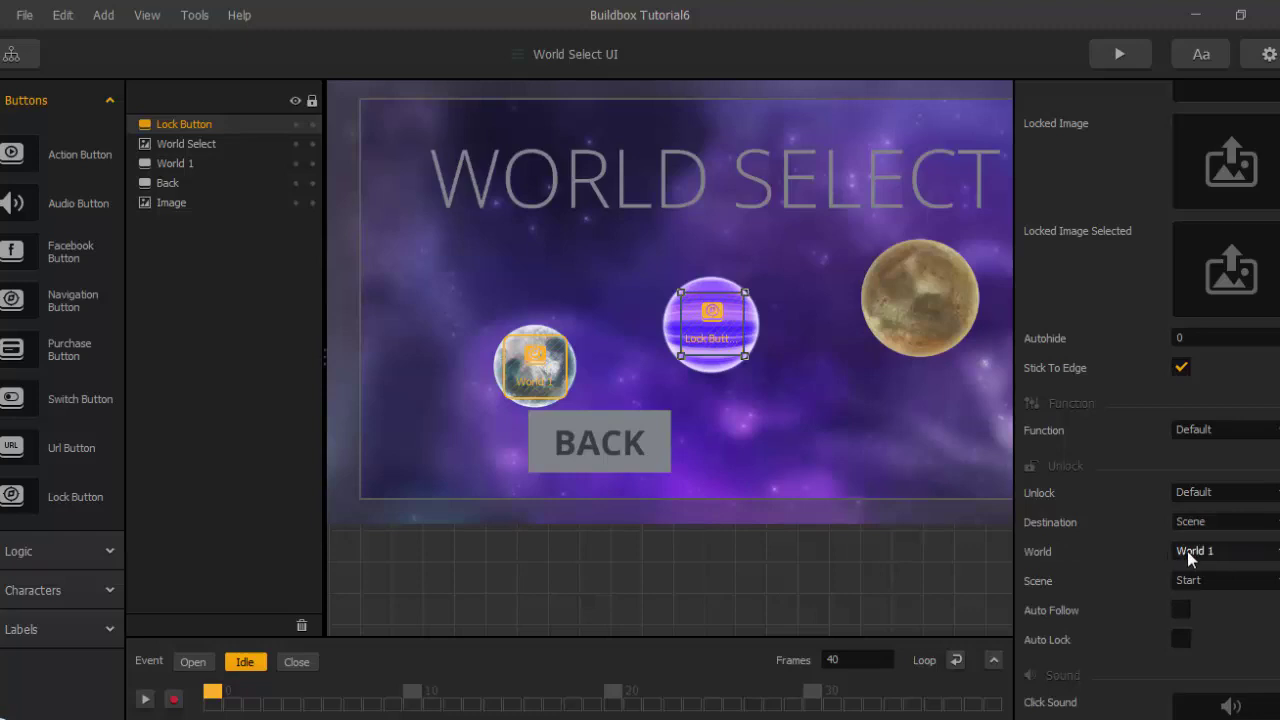
pyautogui.click(1187, 551)
pyautogui.click(1134, 535)
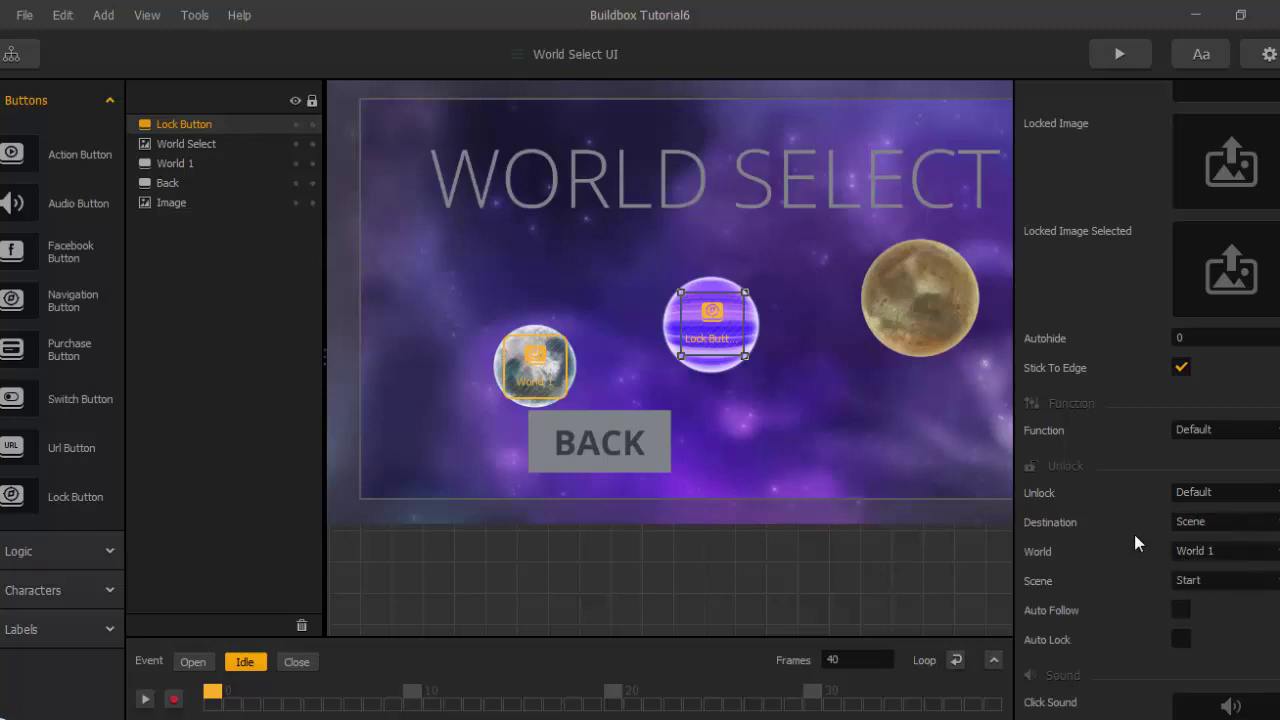
# Duplicate the World 1 node in the Game Mind Map and place the copy below the original.
pyautogui.click(12, 54)
pyautogui.moveTo(383, 281); pyautogui.dragTo(648, 511)
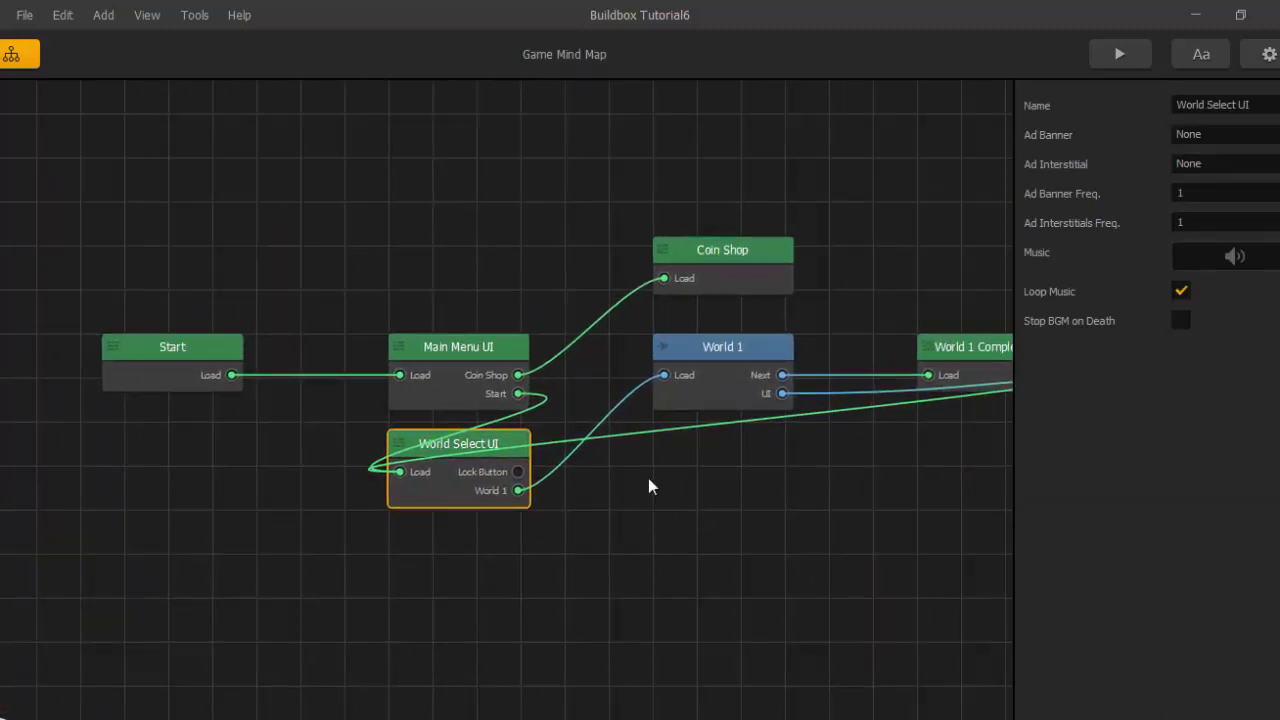
pyautogui.moveTo(718, 464); pyautogui.dragTo(601, 449)
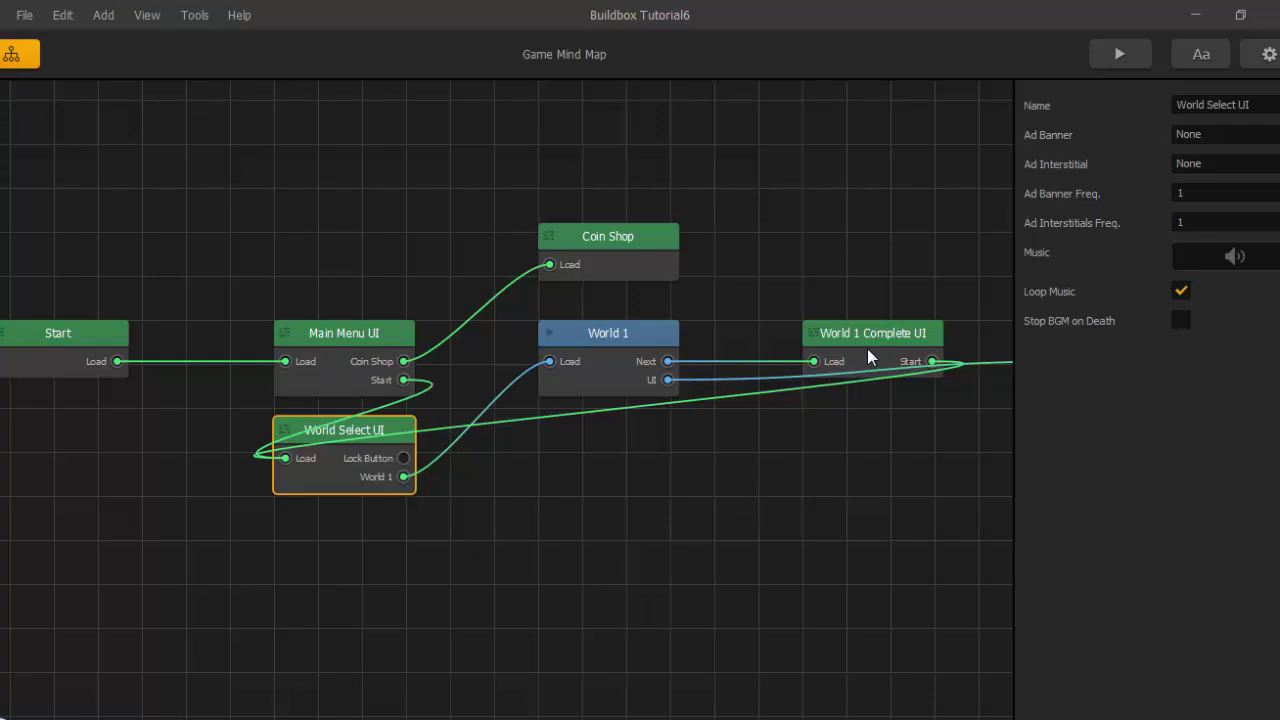
pyautogui.click(587, 348)
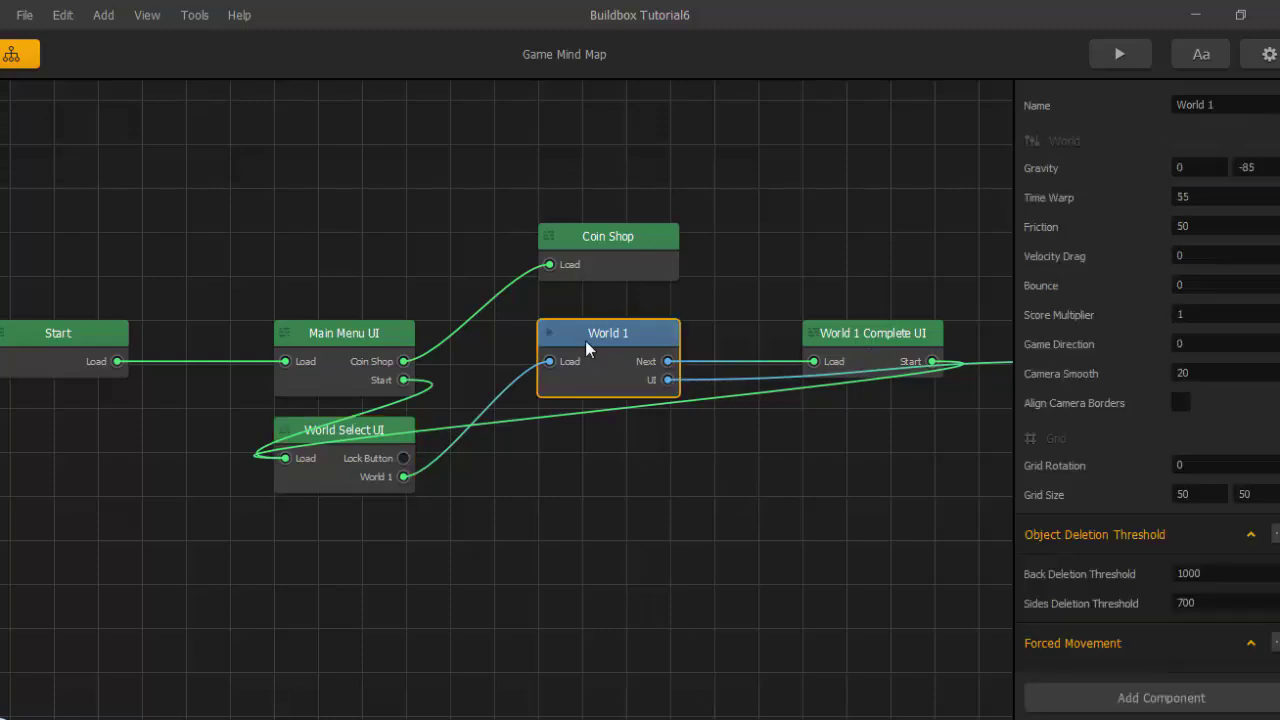
pyautogui.hotkey('ctrl', 'd')
pyautogui.moveTo(713, 348); pyautogui.dragTo(557, 465)
pyautogui.moveTo(673, 527); pyautogui.dragTo(648, 543)
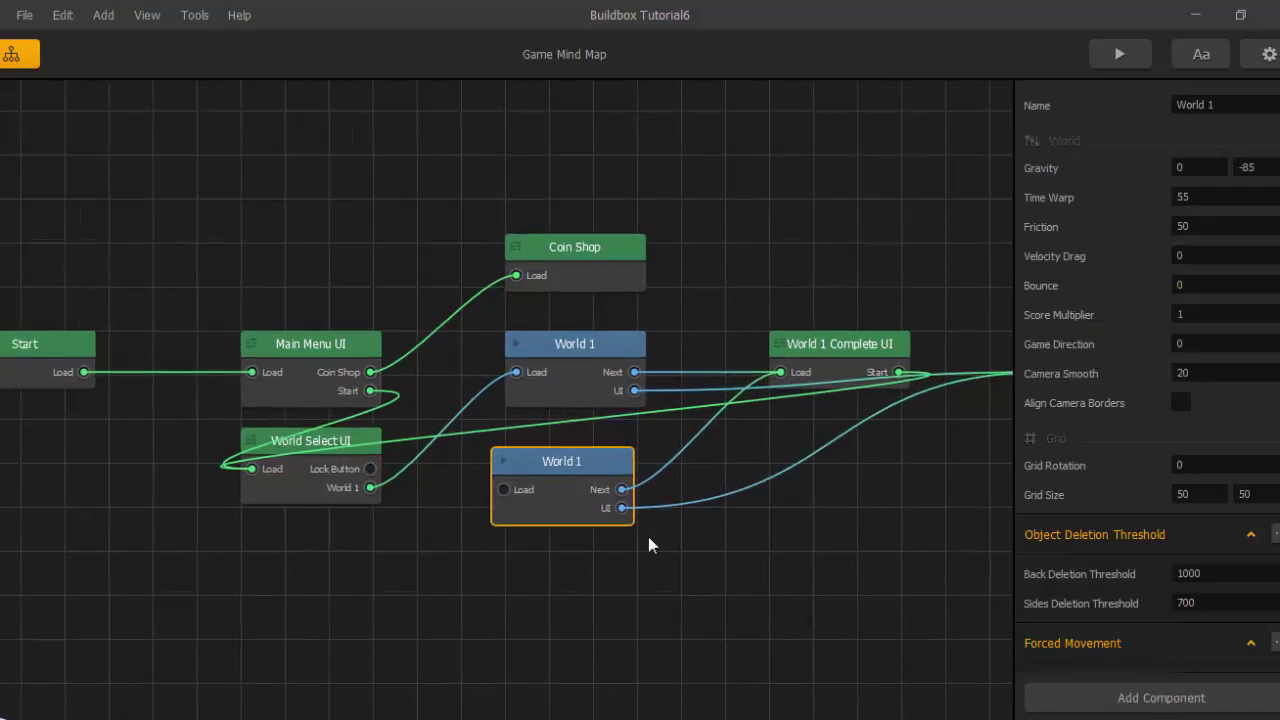
# Disconnect the duplicated world's Next output from World 1 Complete UI and link World Select UI's Lock Button output to the duplicate's Load input.
pyautogui.moveTo(622, 490); pyautogui.dragTo(687, 511)
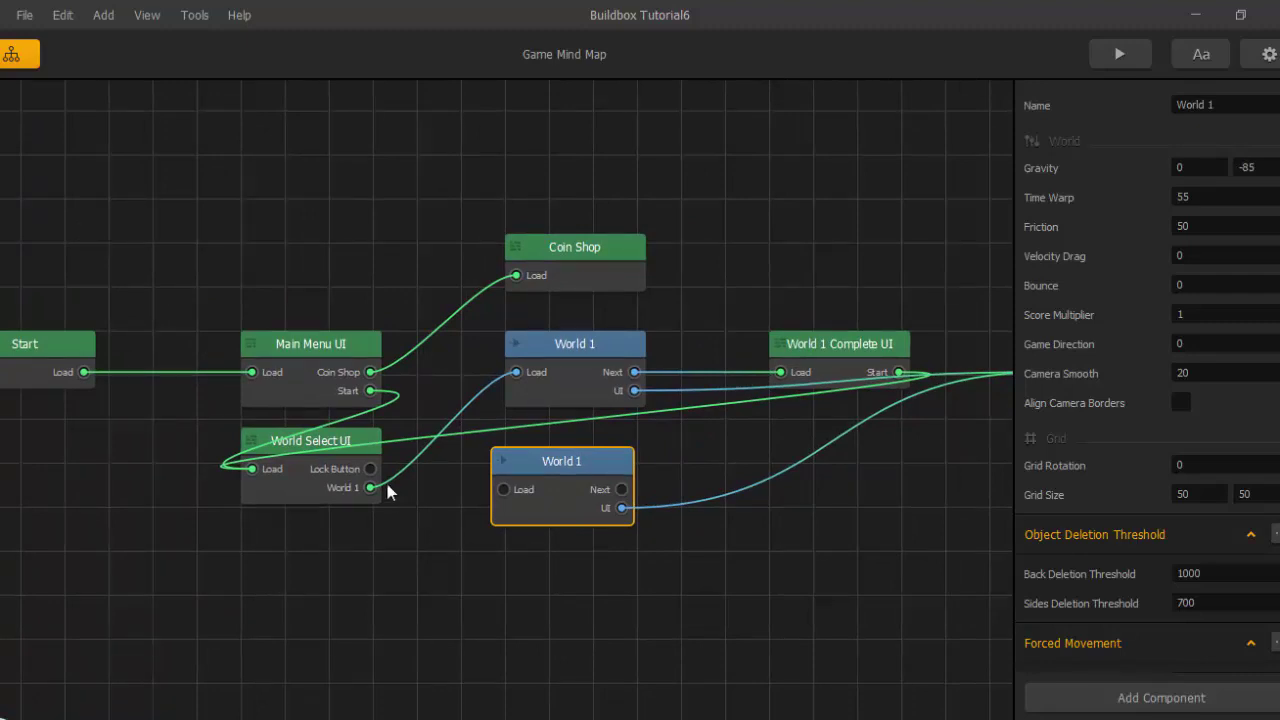
pyautogui.moveTo(370, 469); pyautogui.dragTo(584, 454)
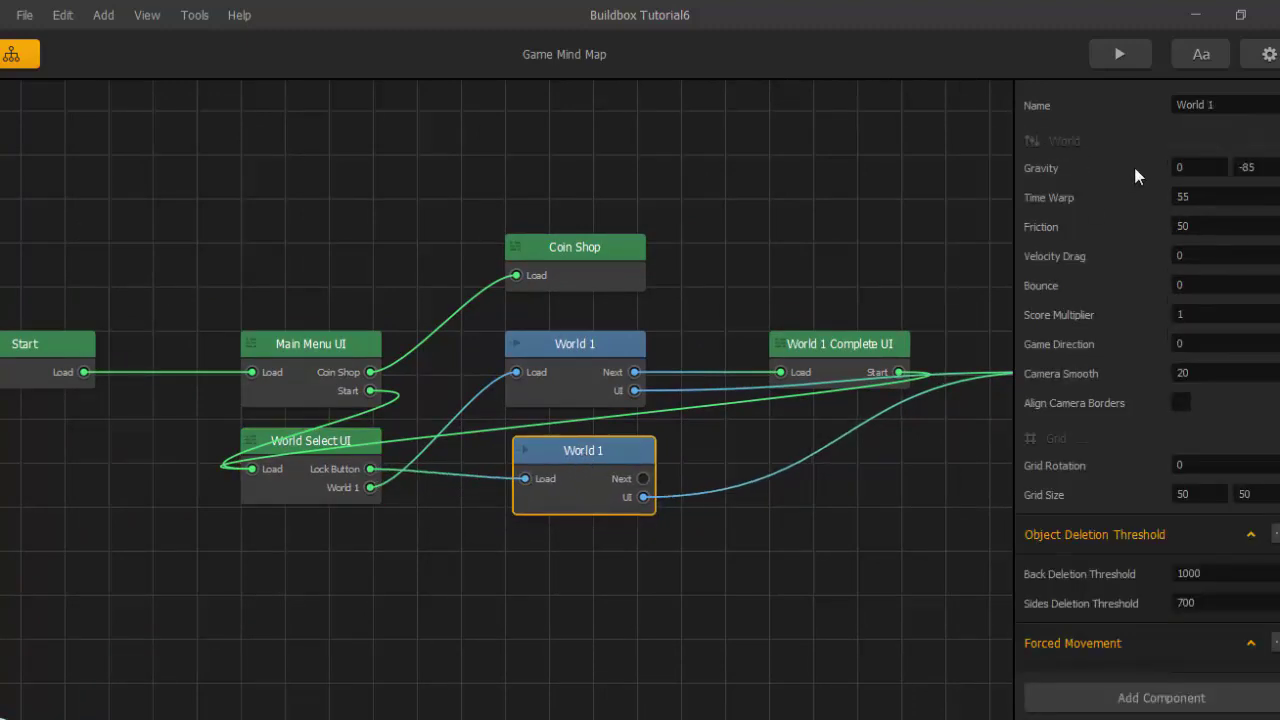
# Rename the duplicated World 1 node in the Game Mind Map as World 2.
pyautogui.click(1219, 105)
pyautogui.press('BackSpace')
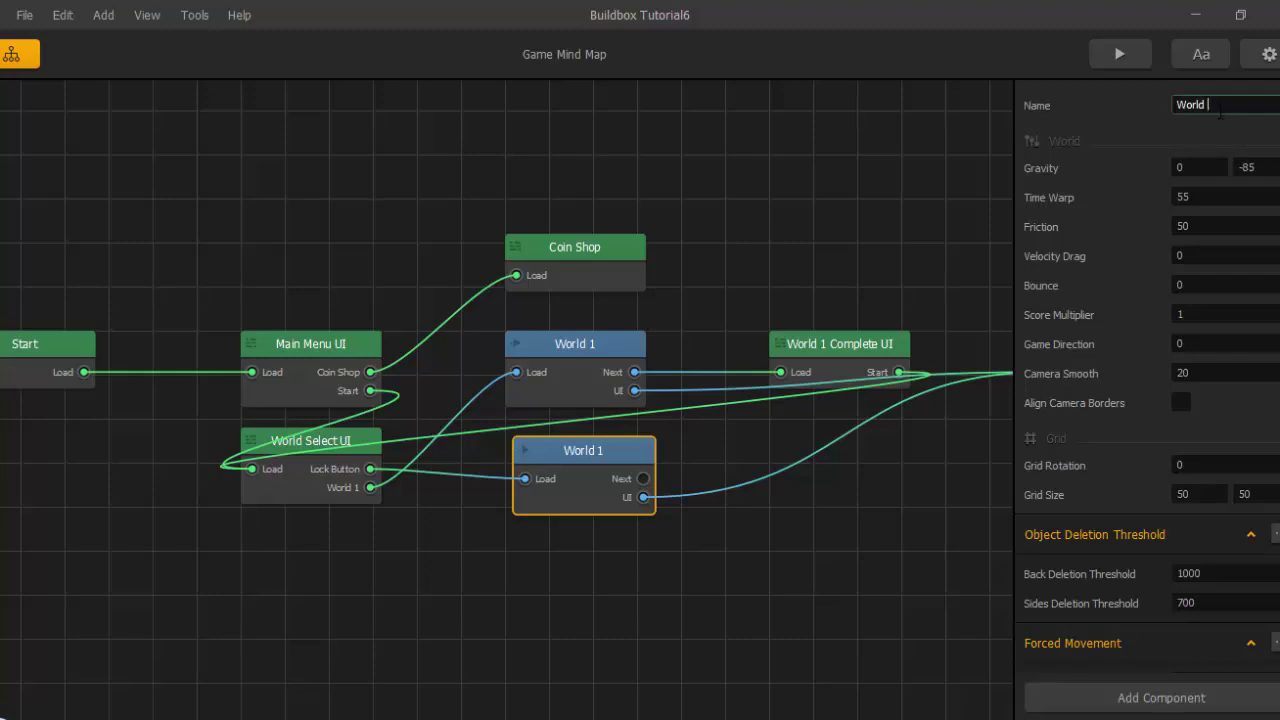
pyautogui.click(1131, 150)
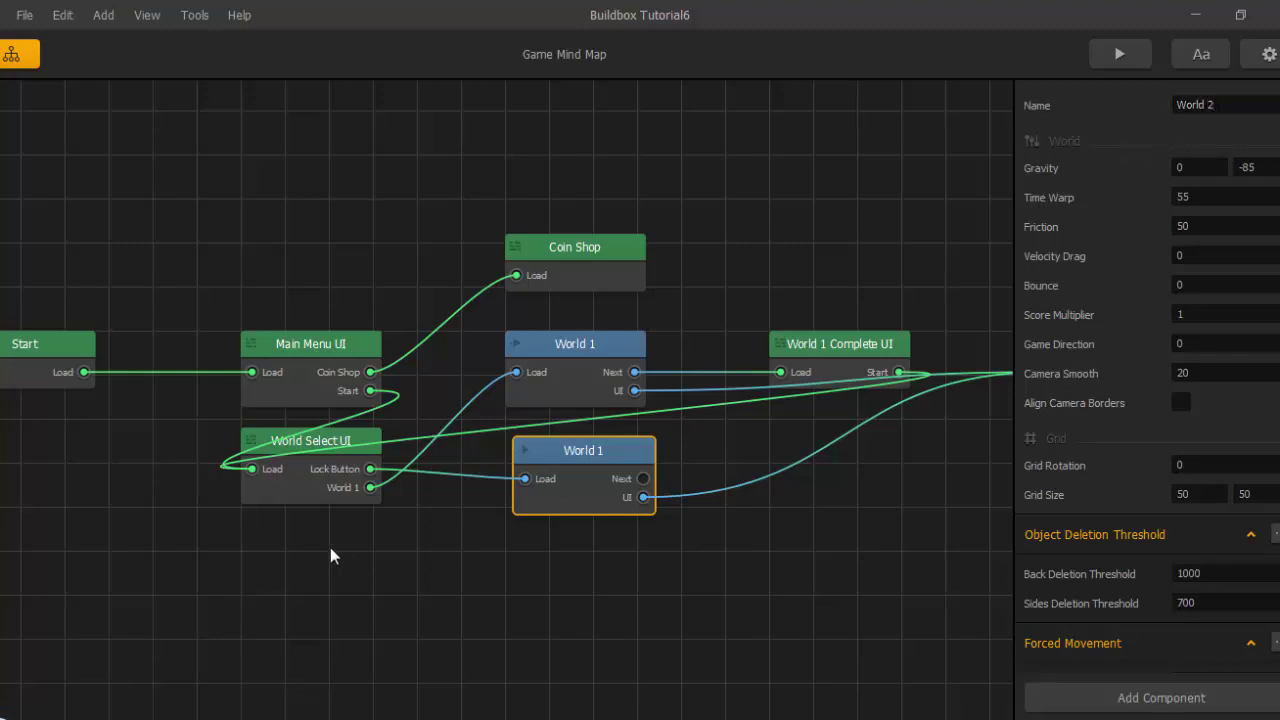
# Open the World Select UI and rename its Lock Button as World 2.
pyautogui.click(315, 500)
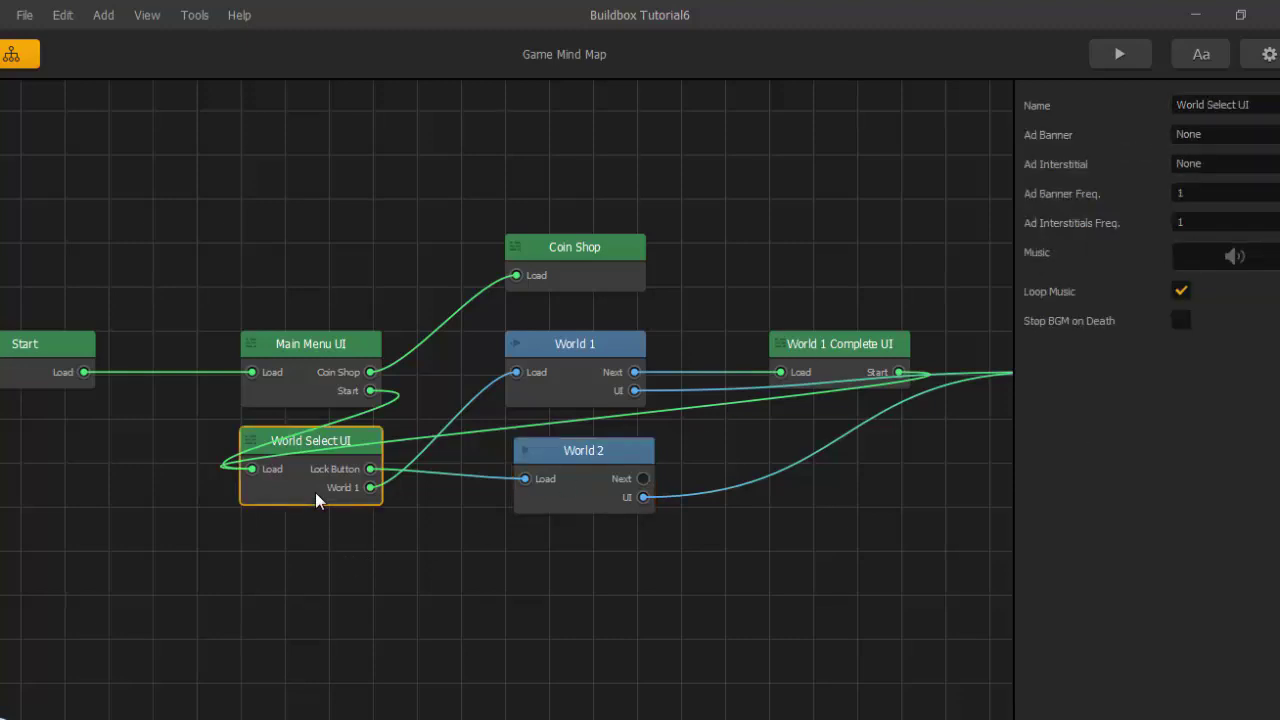
pyautogui.doubleClick(316, 494)
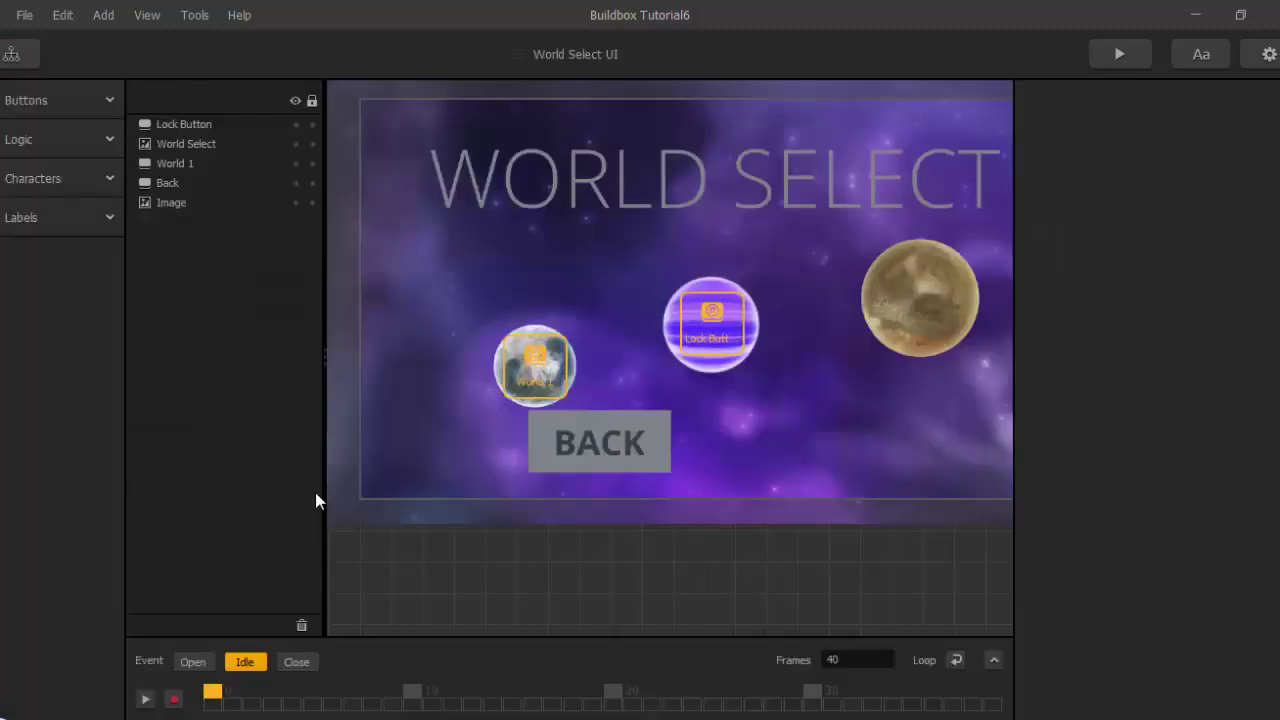
pyautogui.click(182, 145)
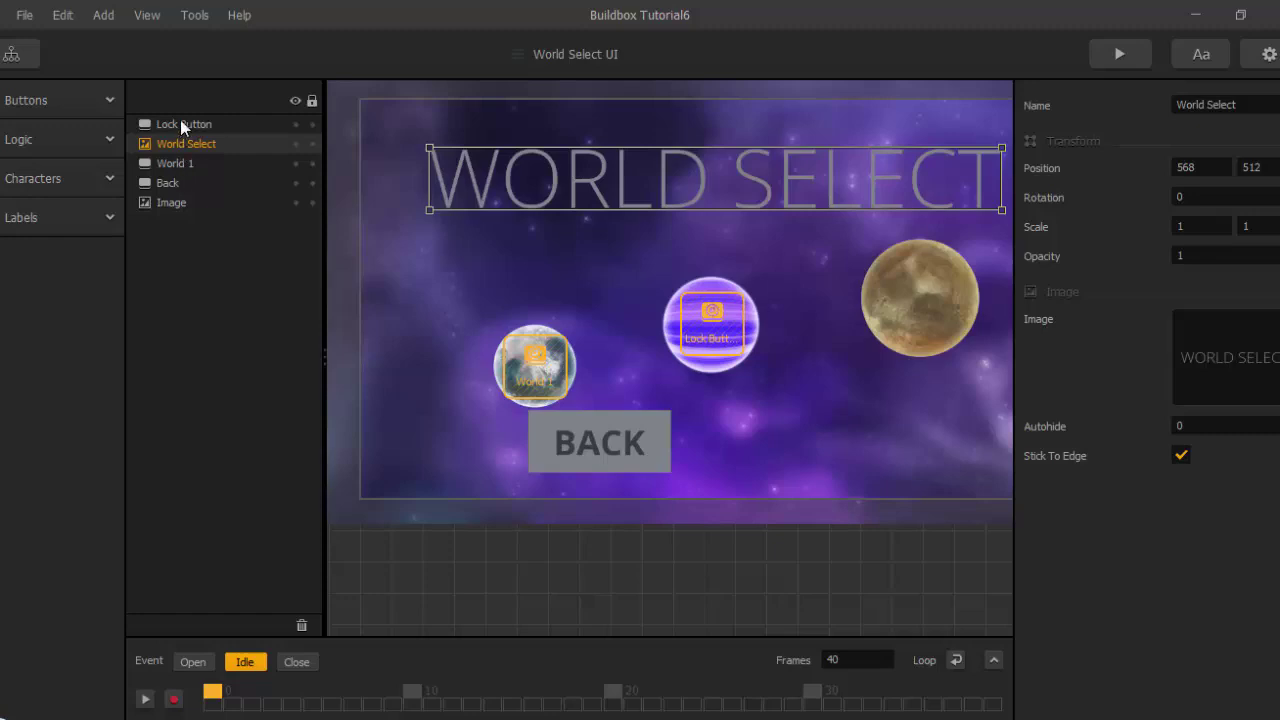
pyautogui.click(181, 122)
pyautogui.moveTo(1254, 105); pyautogui.dragTo(895, 3)
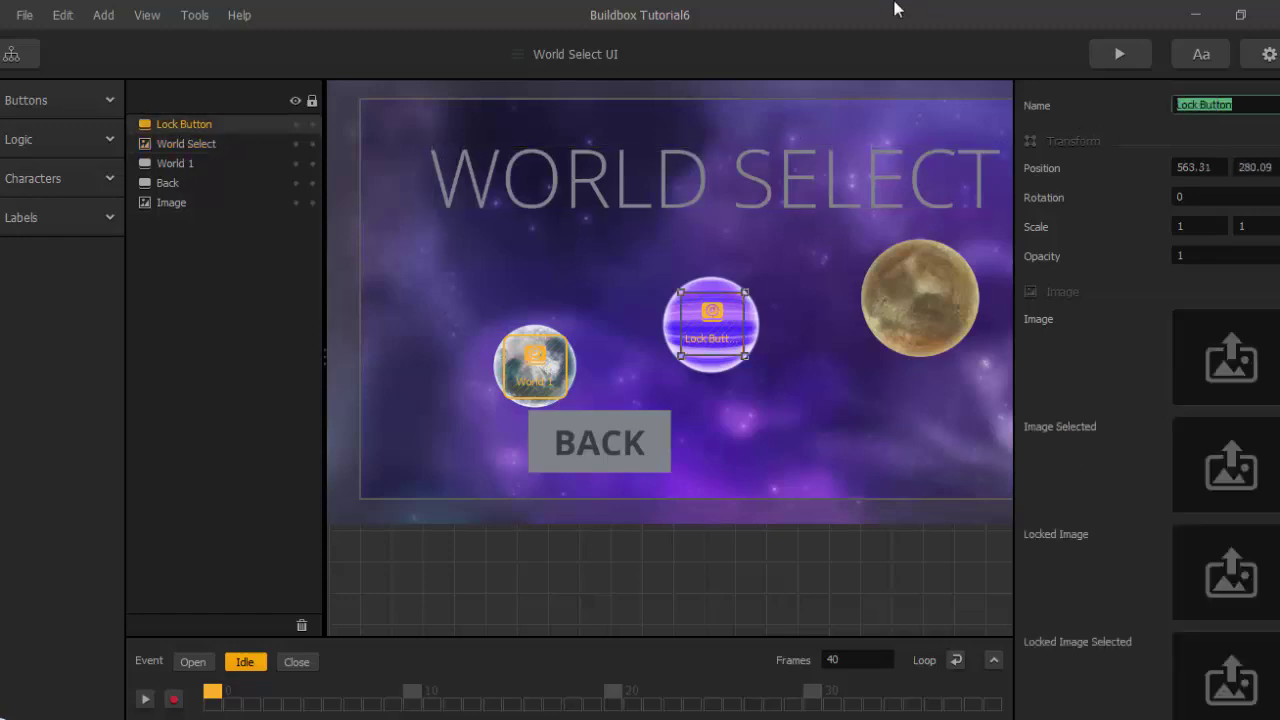
pyautogui.write('Woe')
pyautogui.press('BackSpace')
pyautogui.write('rld 2')
pyautogui.click(1097, 212)
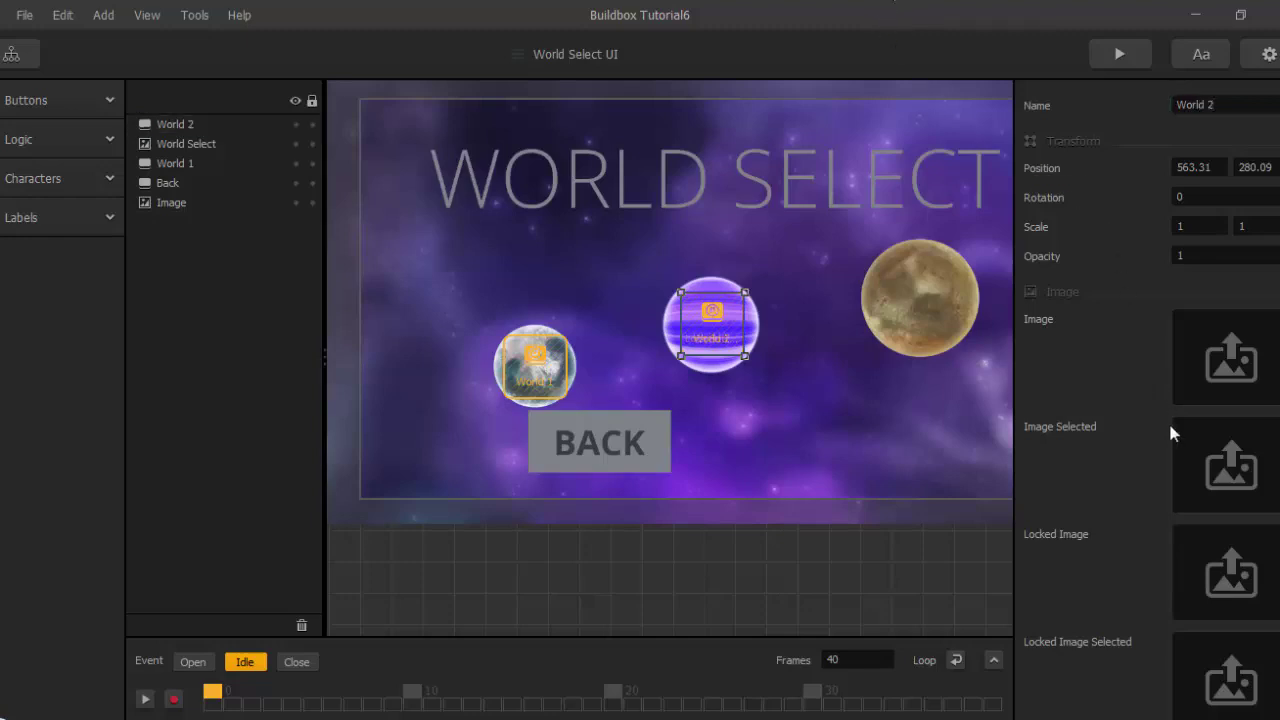
# Set the World 2 lock button's destination world to World 2.
pyautogui.scroll(-8, 1168, 425)
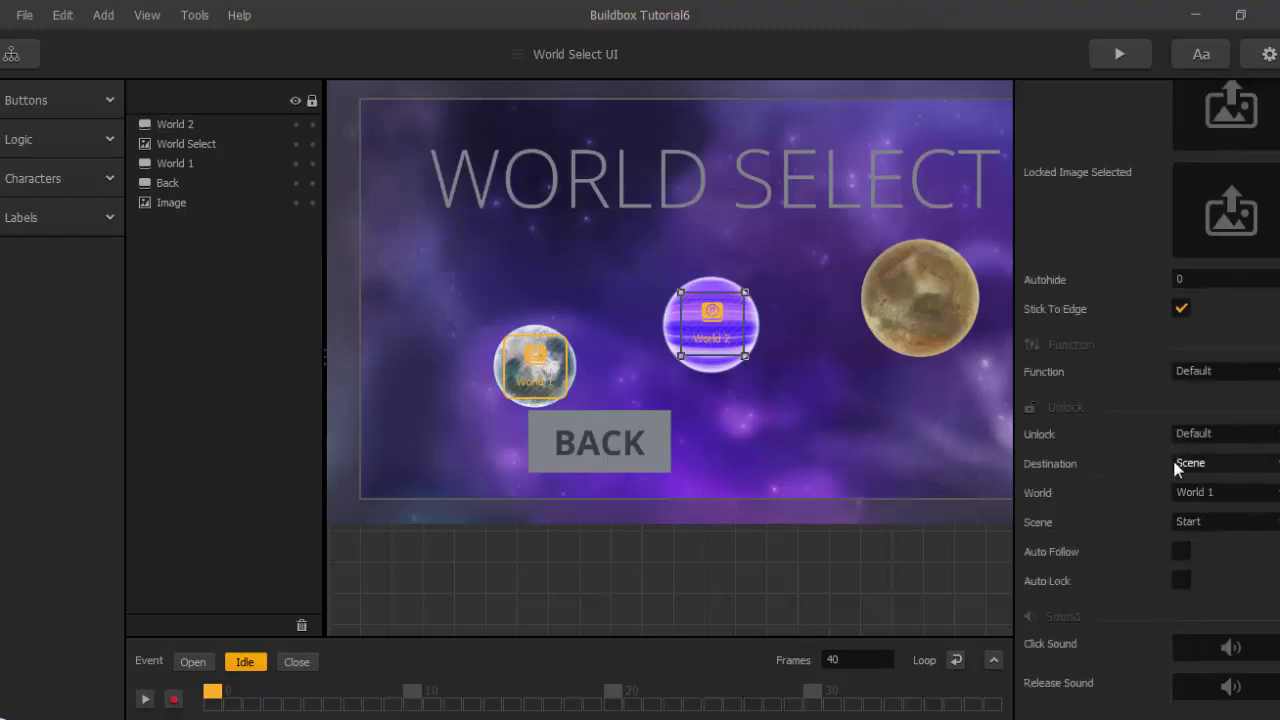
pyautogui.click(1195, 495)
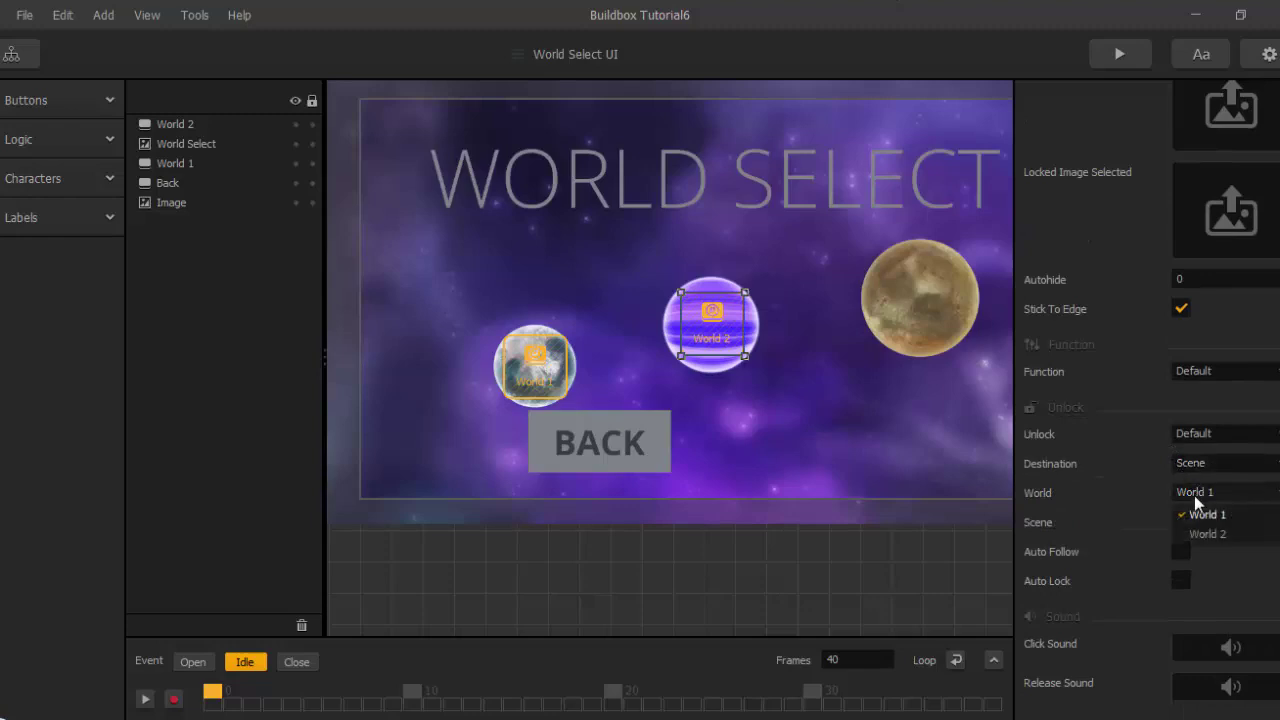
pyautogui.click(1207, 534)
pyautogui.scroll(-2, 1144, 550)
pyautogui.scroll(8, 1140, 535)
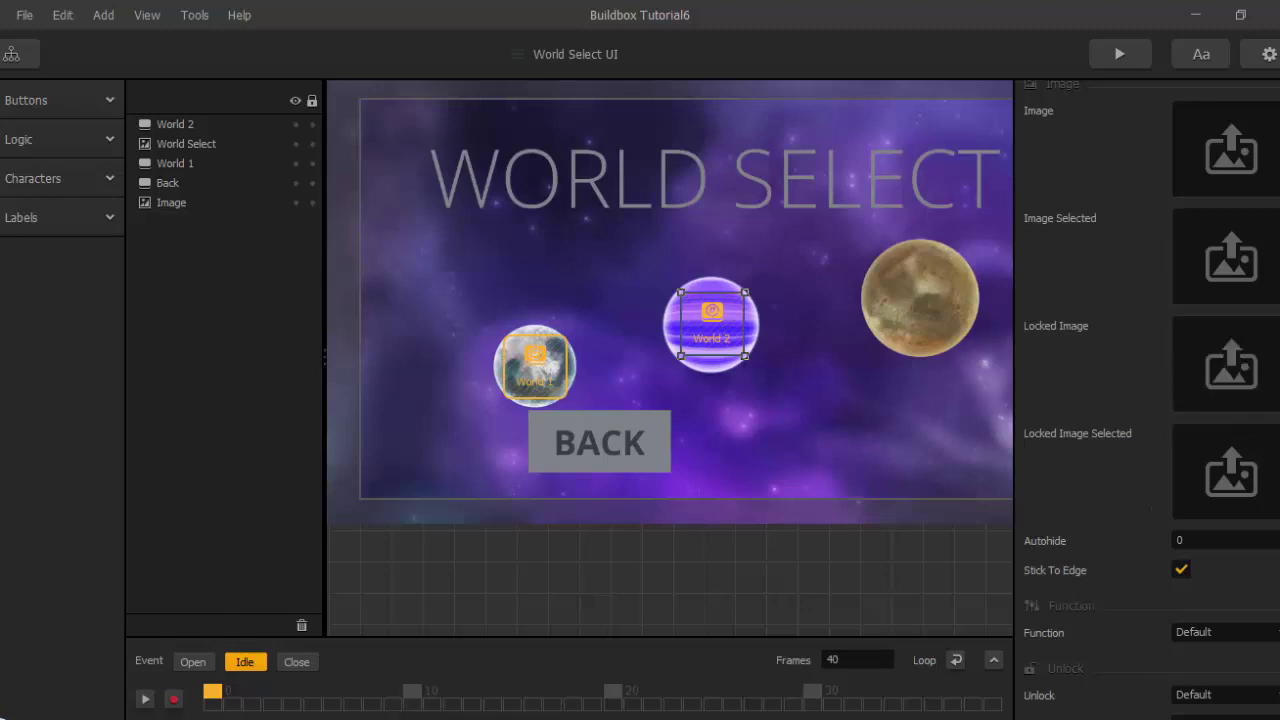
# Assign the lock close button2 PNG from the Buildbox 2 Game Youtube folder as the World 2 button's Locked Image.
pyautogui.click(215, 719)
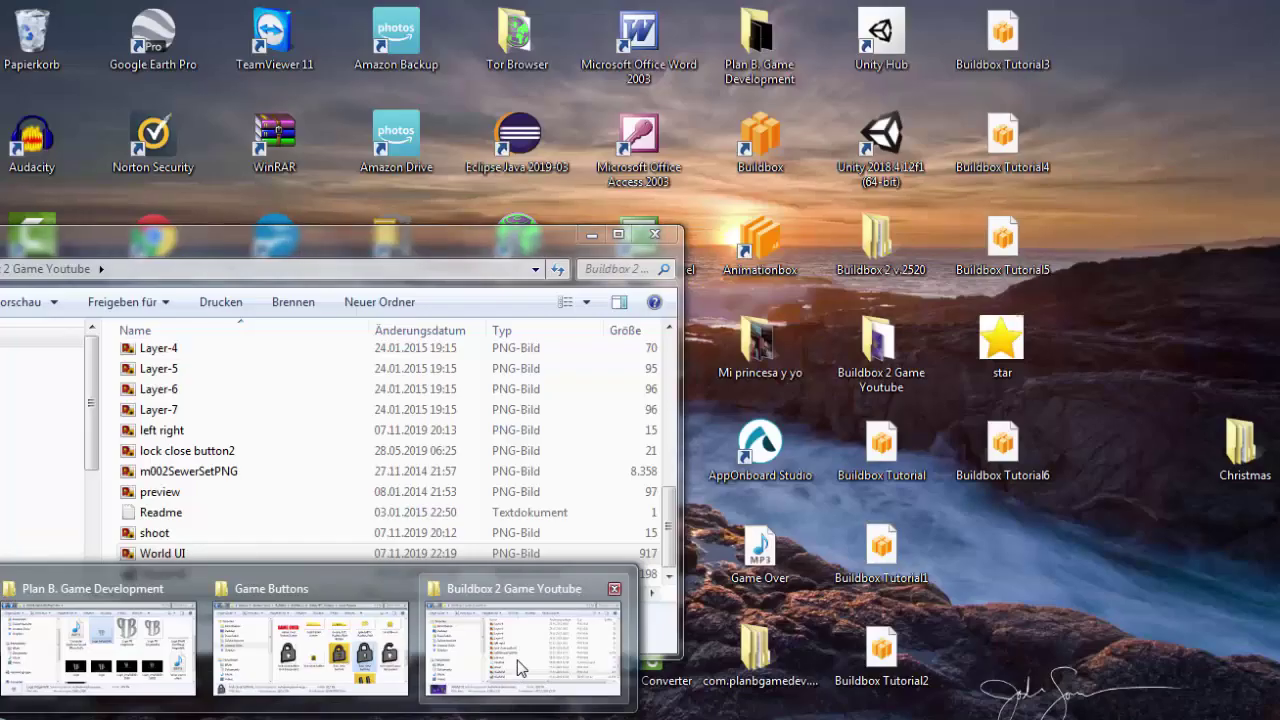
pyautogui.click(518, 668)
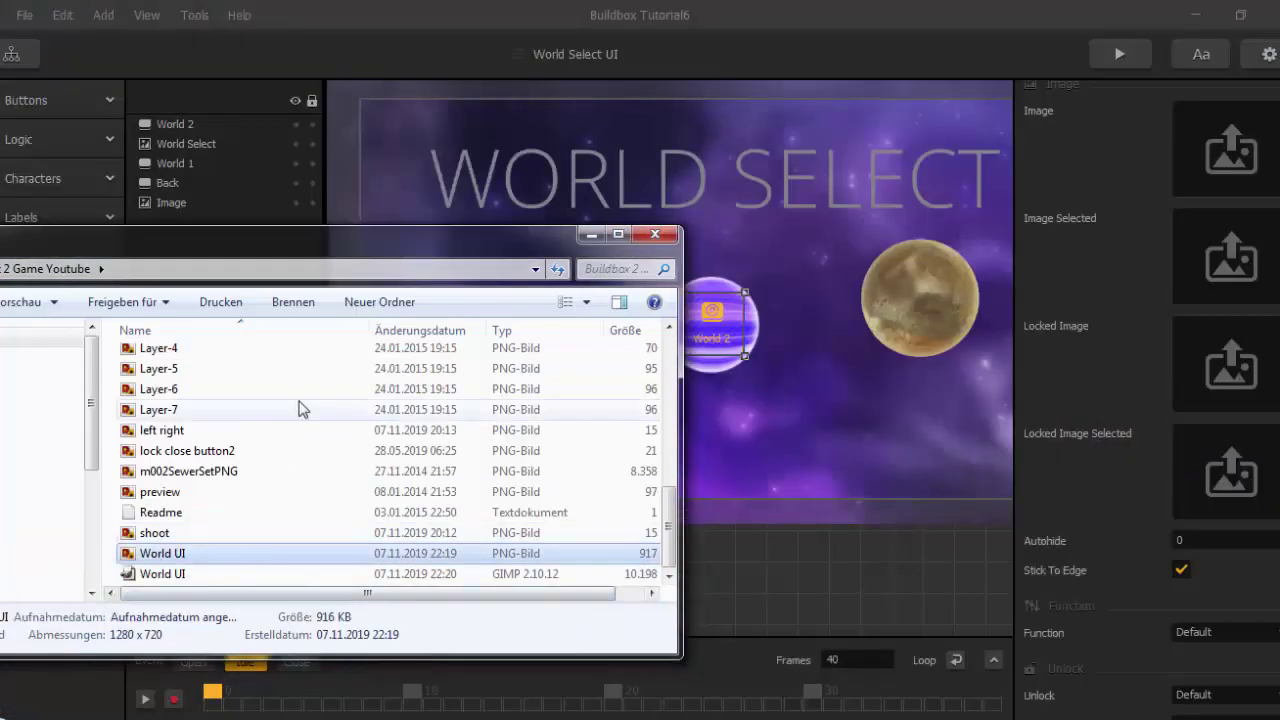
pyautogui.moveTo(368, 239); pyautogui.dragTo(453, 239)
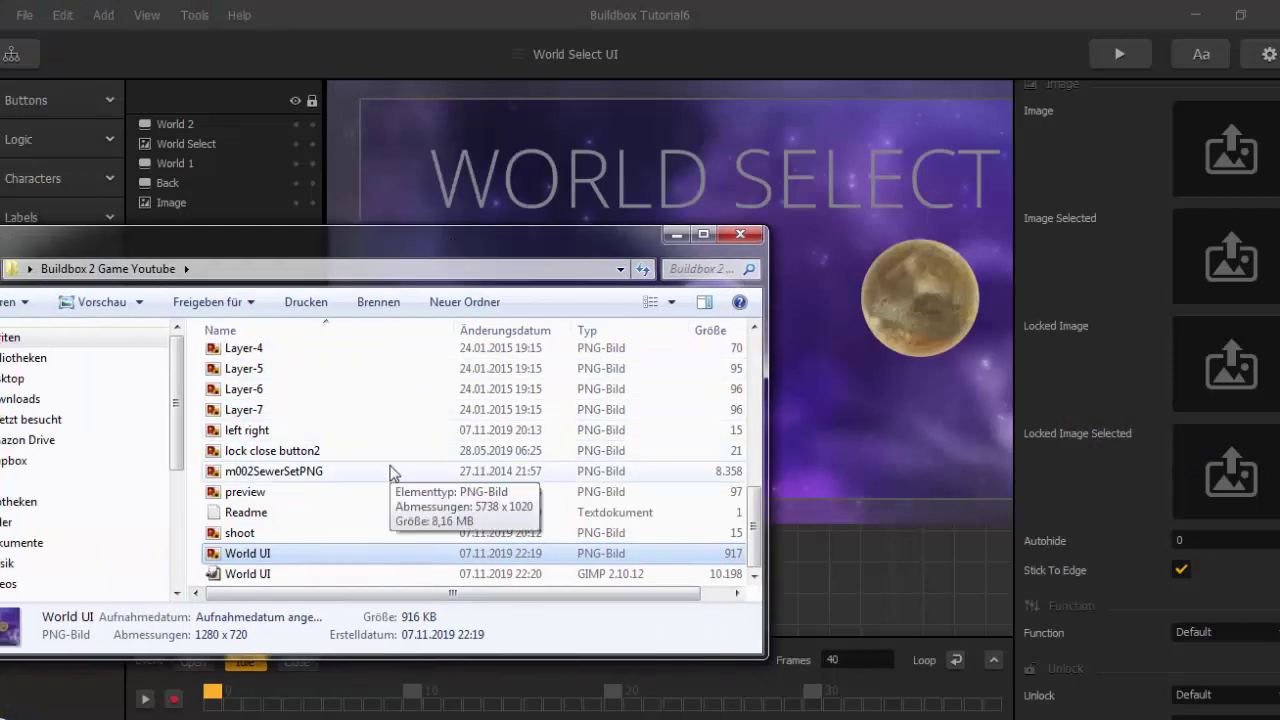
pyautogui.click(300, 455)
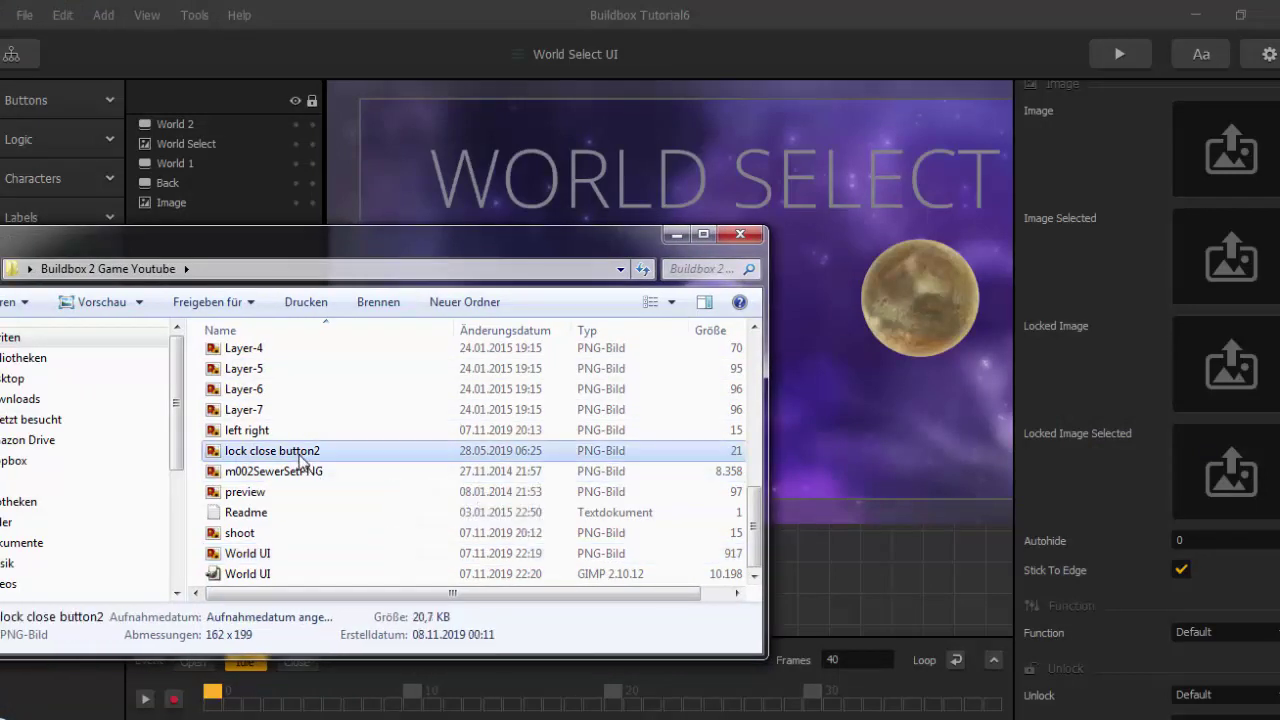
pyautogui.moveTo(300, 460); pyautogui.dragTo(1070, 405)
pyautogui.moveTo(1203, 360); pyautogui.dragTo(1229, 355)
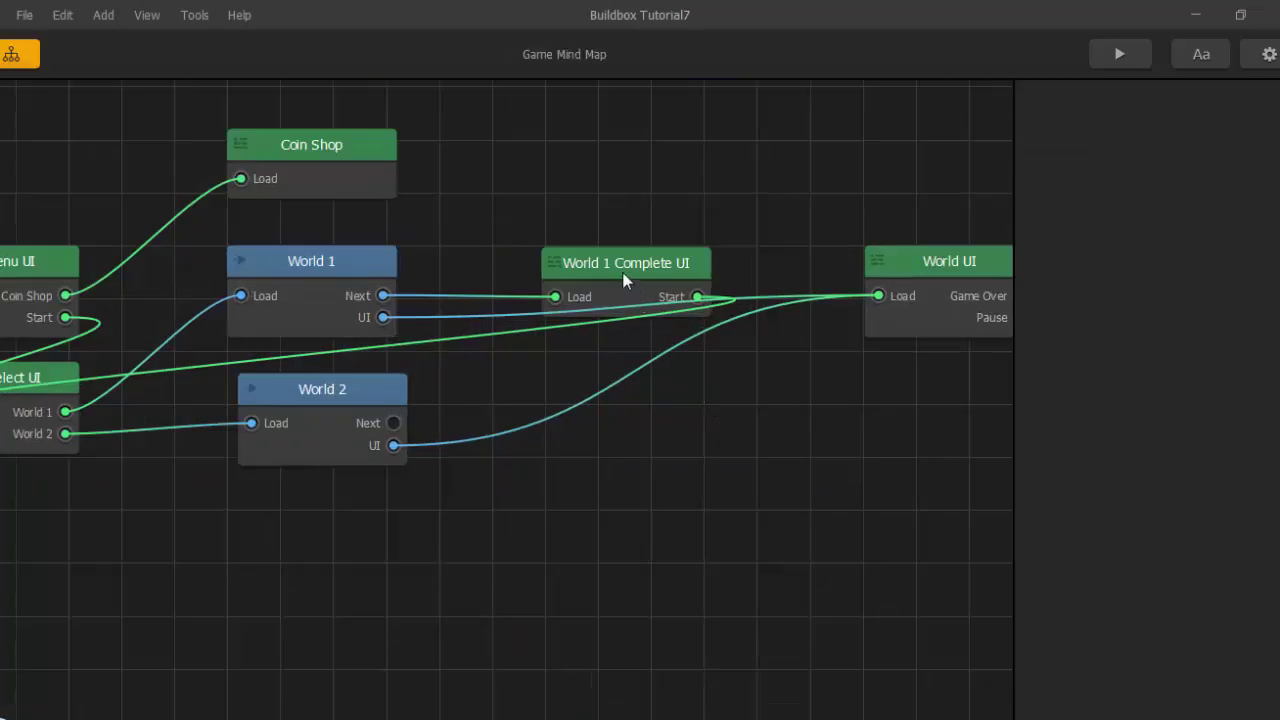
# Open the World 1 Complete UI and add an Unlock logic object at about position 124, 552.
pyautogui.click(624, 280)
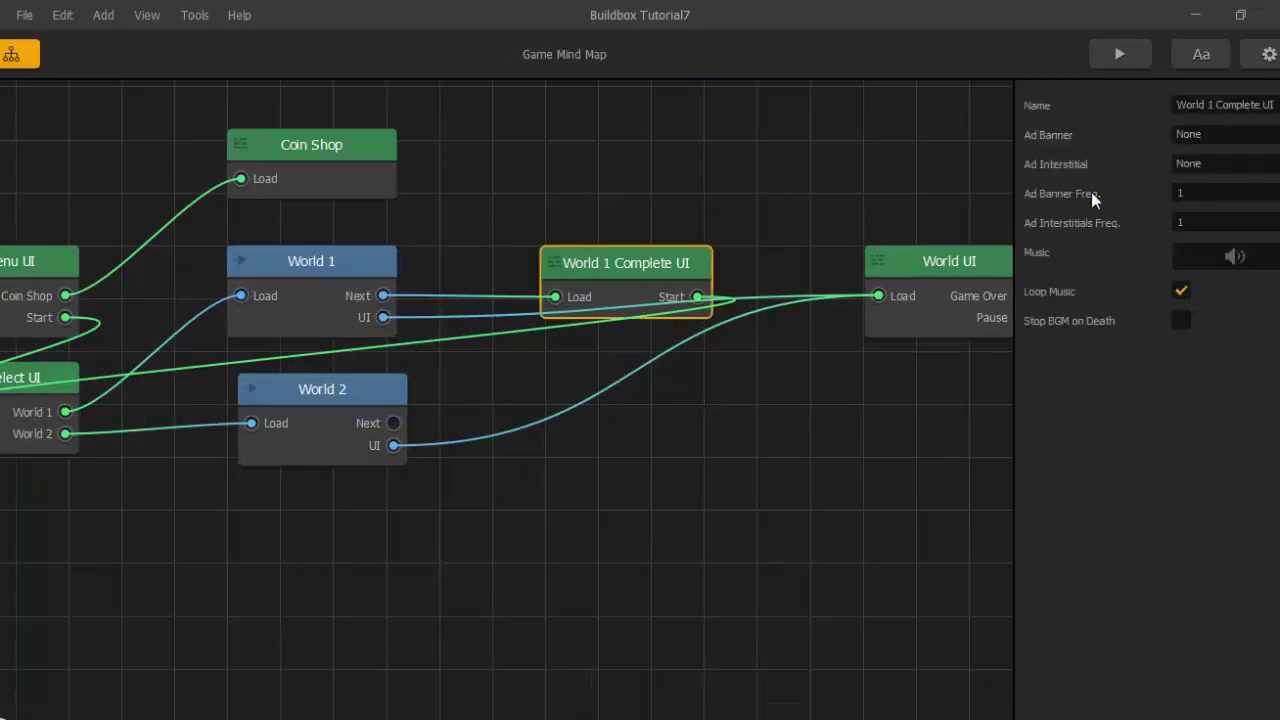
pyautogui.doubleClick(641, 275)
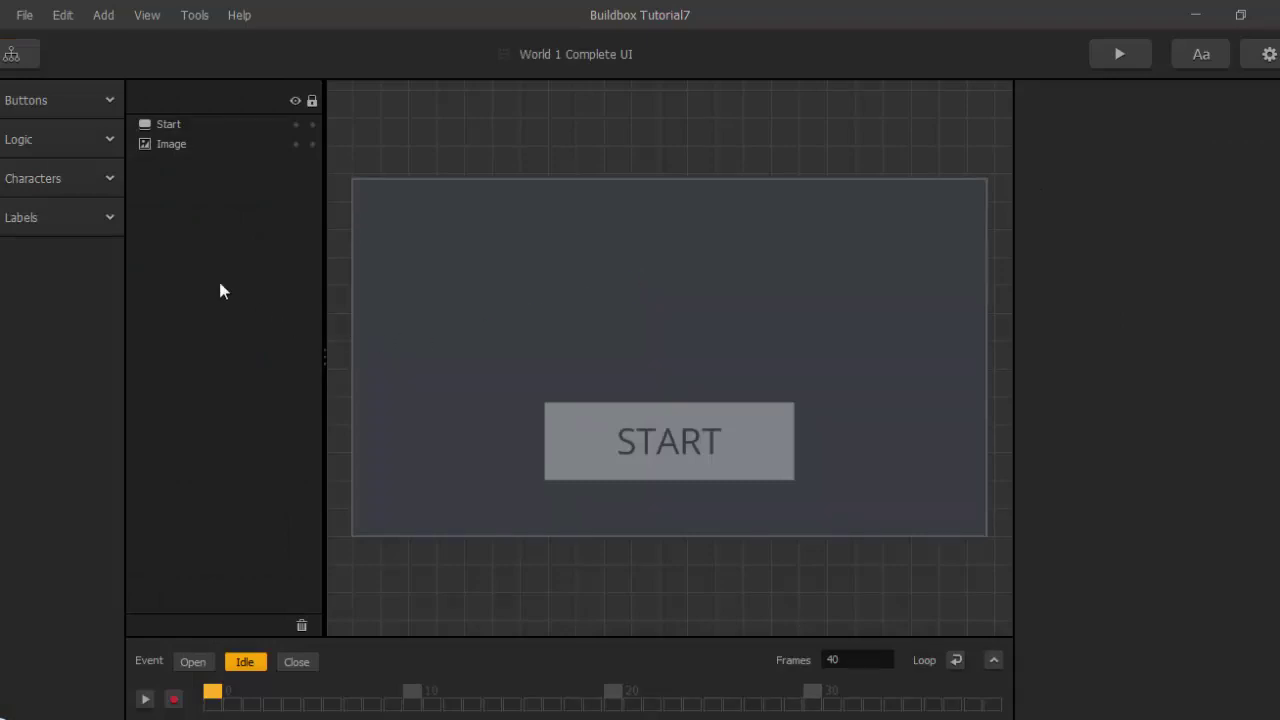
pyautogui.click(79, 139)
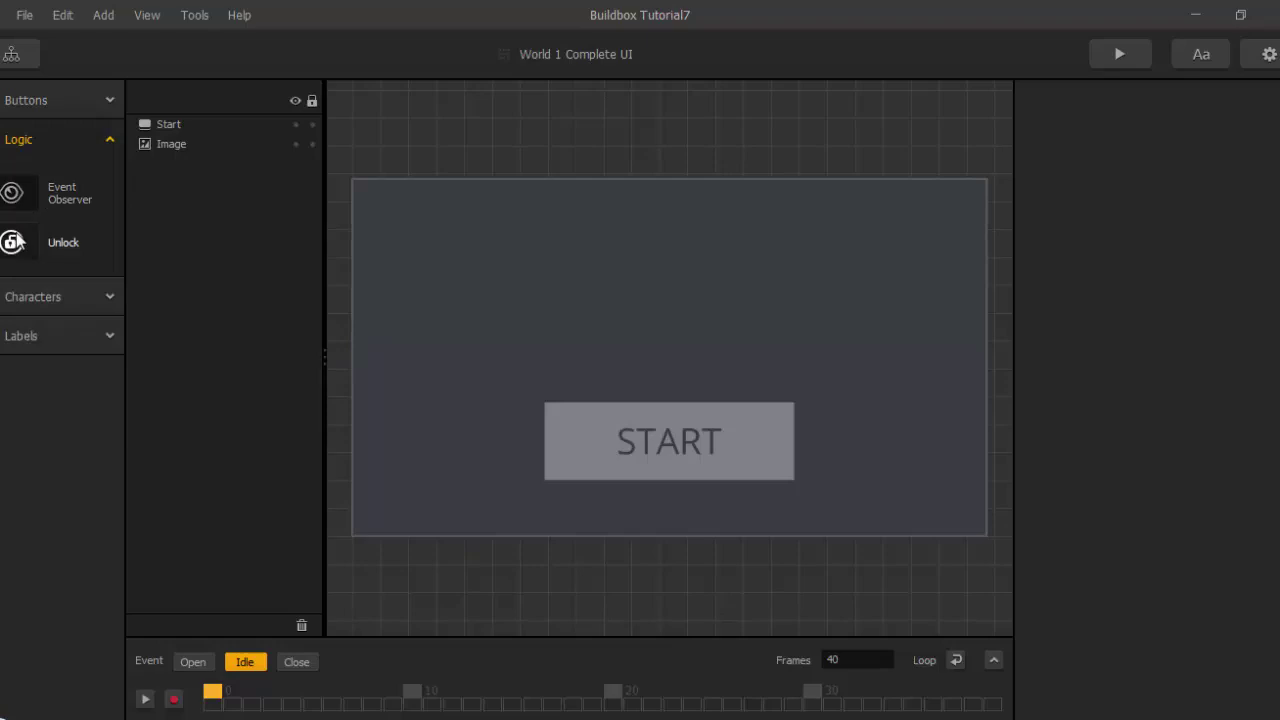
pyautogui.moveTo(16, 241); pyautogui.dragTo(430, 228)
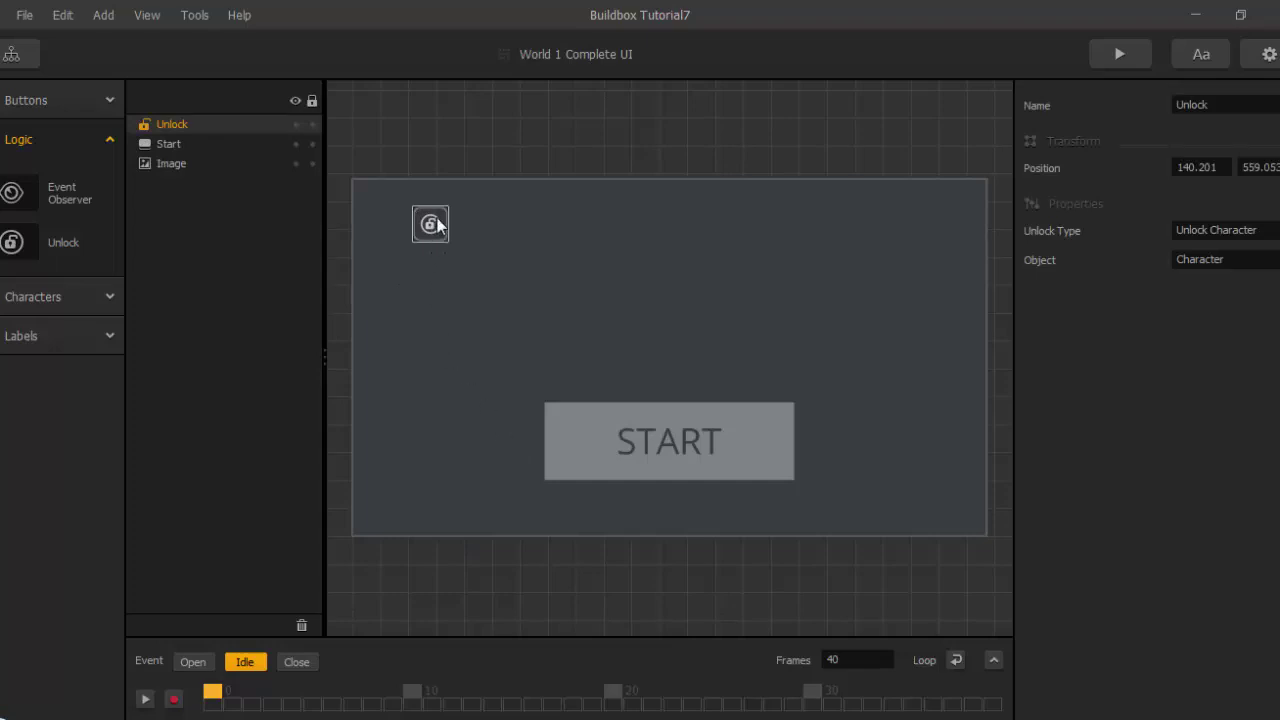
pyautogui.moveTo(437, 224); pyautogui.dragTo(428, 228)
# Set the Unlock object's Unlock Type to Unlock Button and its Object to World 2.
pyautogui.click(1206, 231)
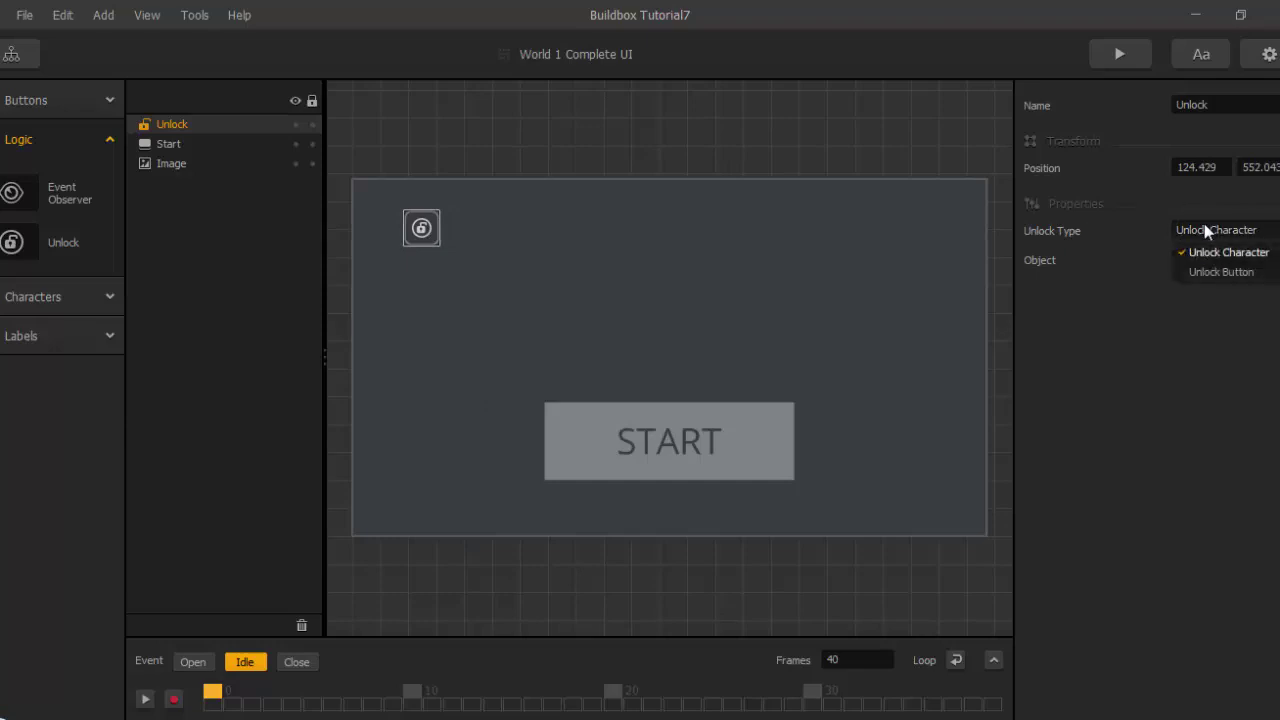
pyautogui.click(1196, 310)
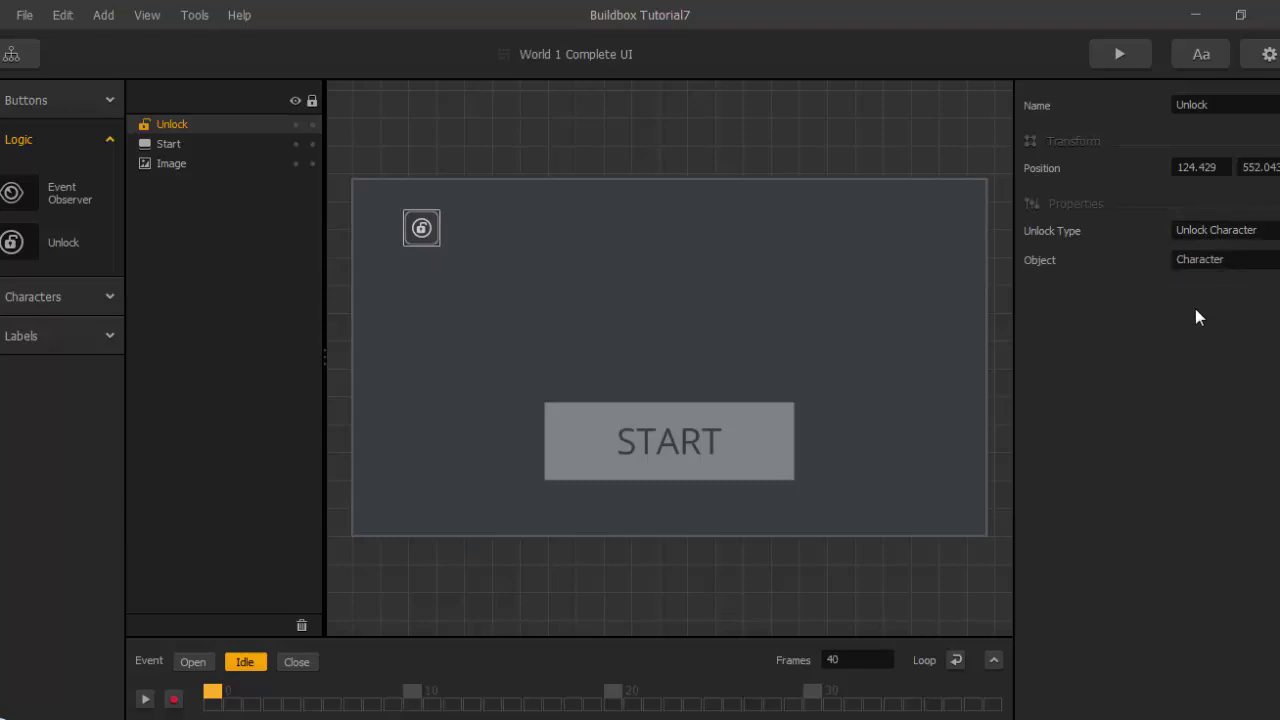
pyautogui.click(1200, 267)
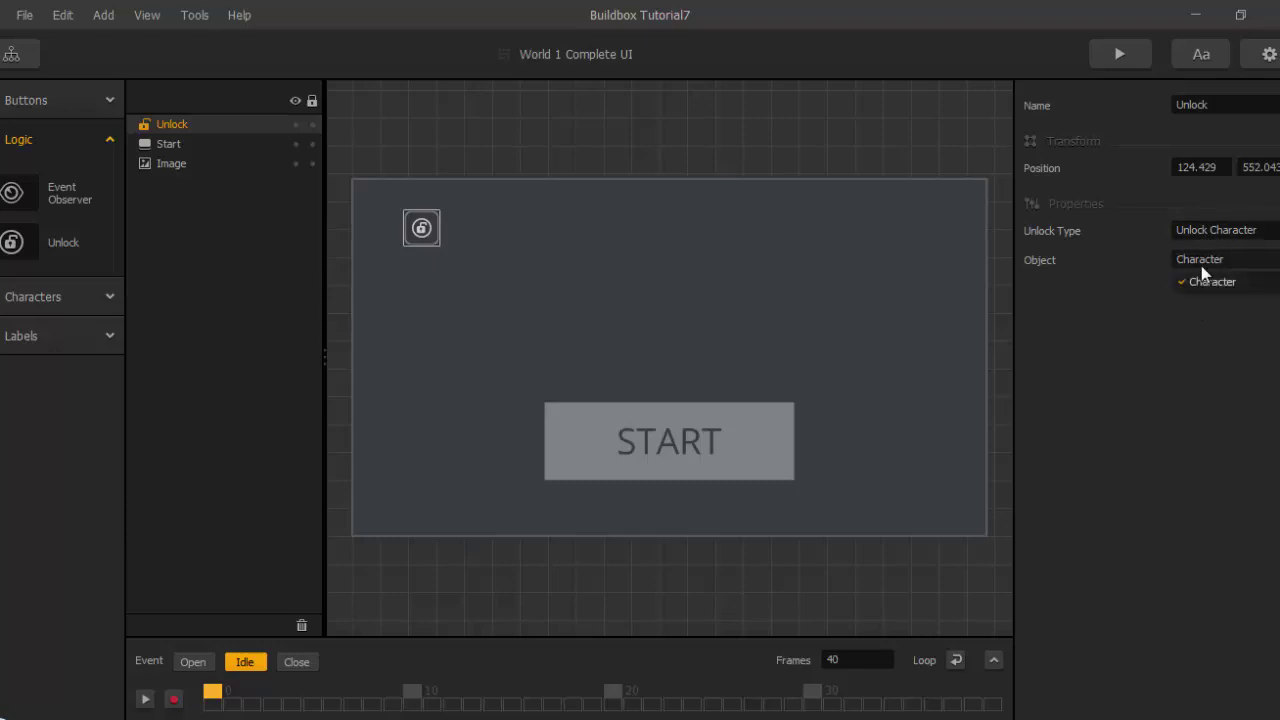
pyautogui.click(1177, 349)
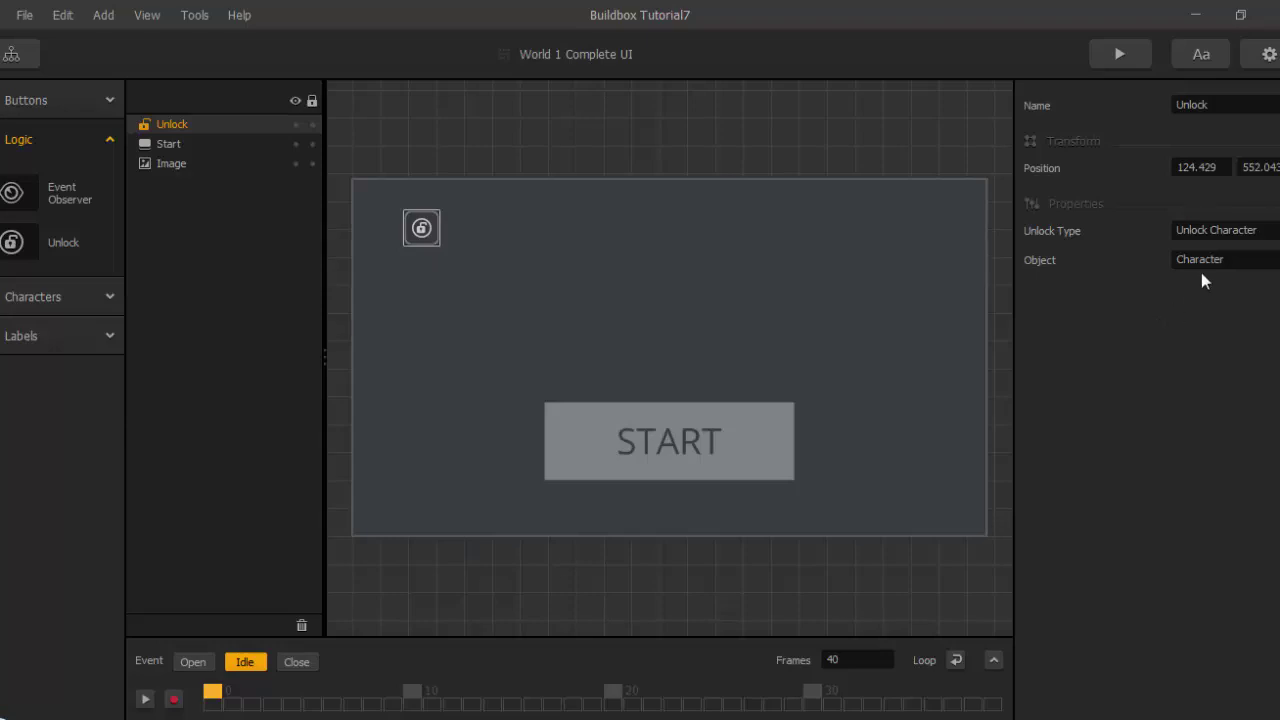
pyautogui.click(1210, 232)
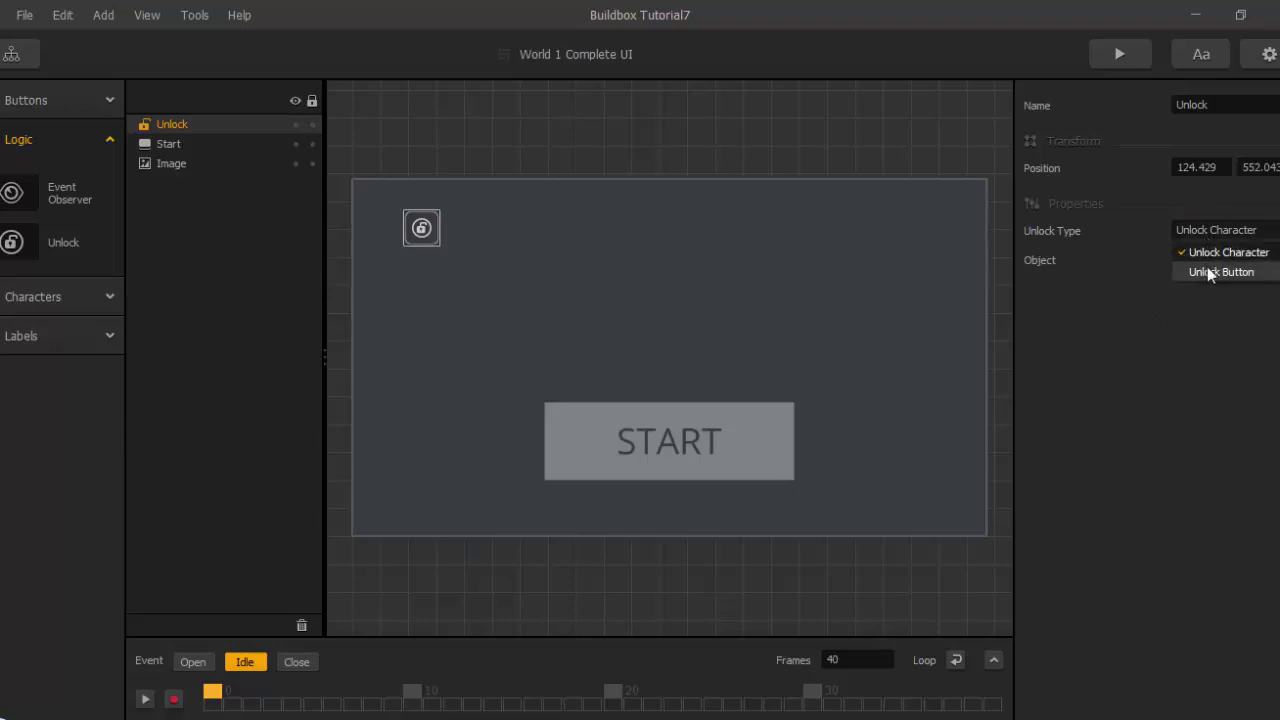
pyautogui.click(1212, 272)
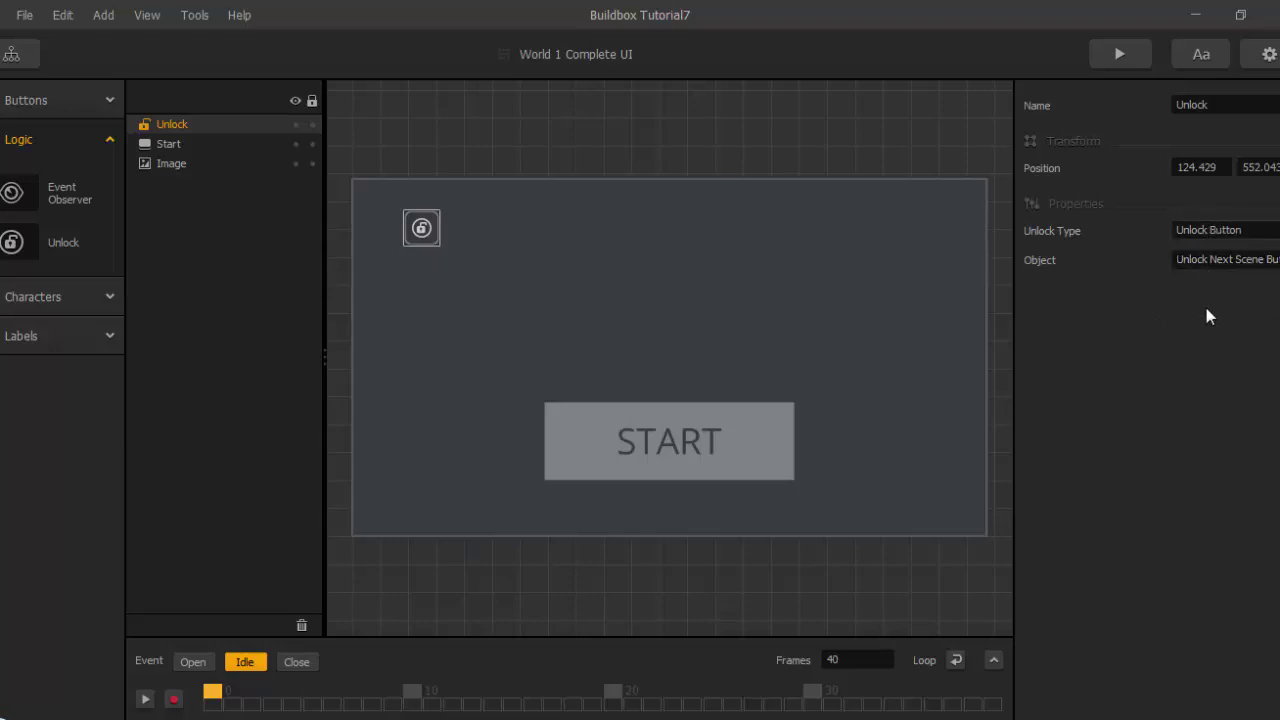
pyautogui.click(1226, 261)
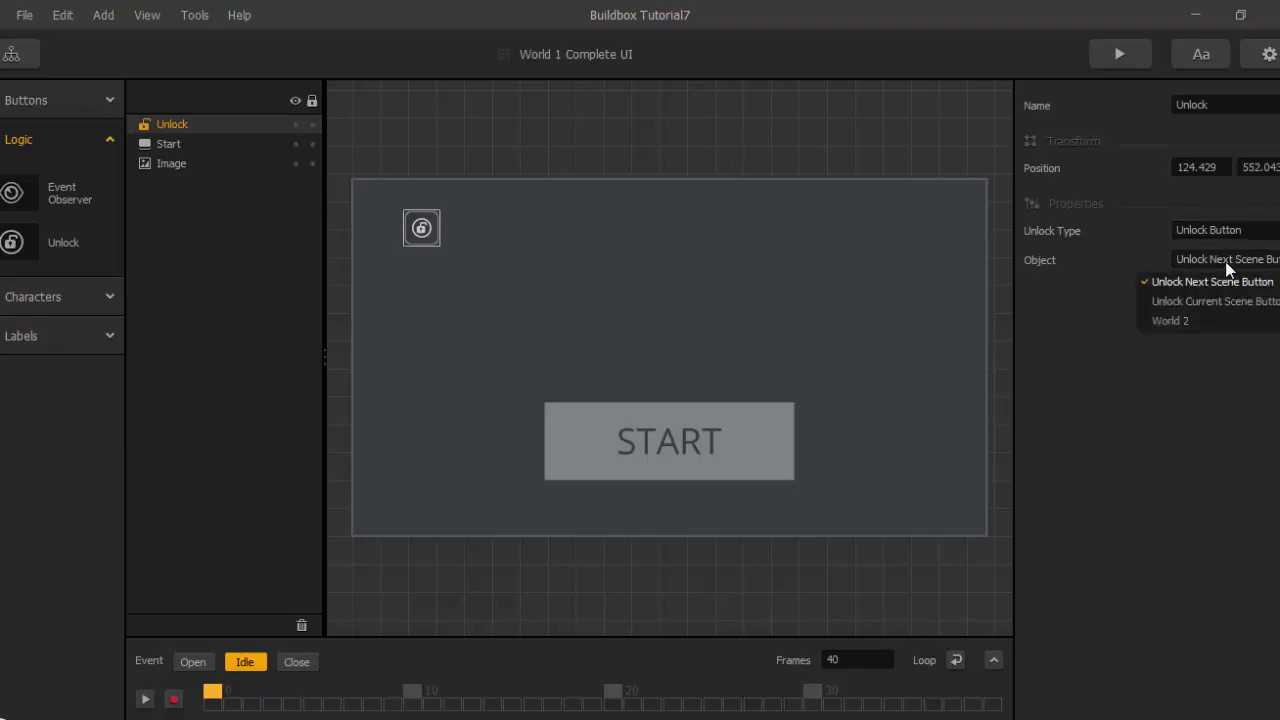
pyautogui.click(1204, 319)
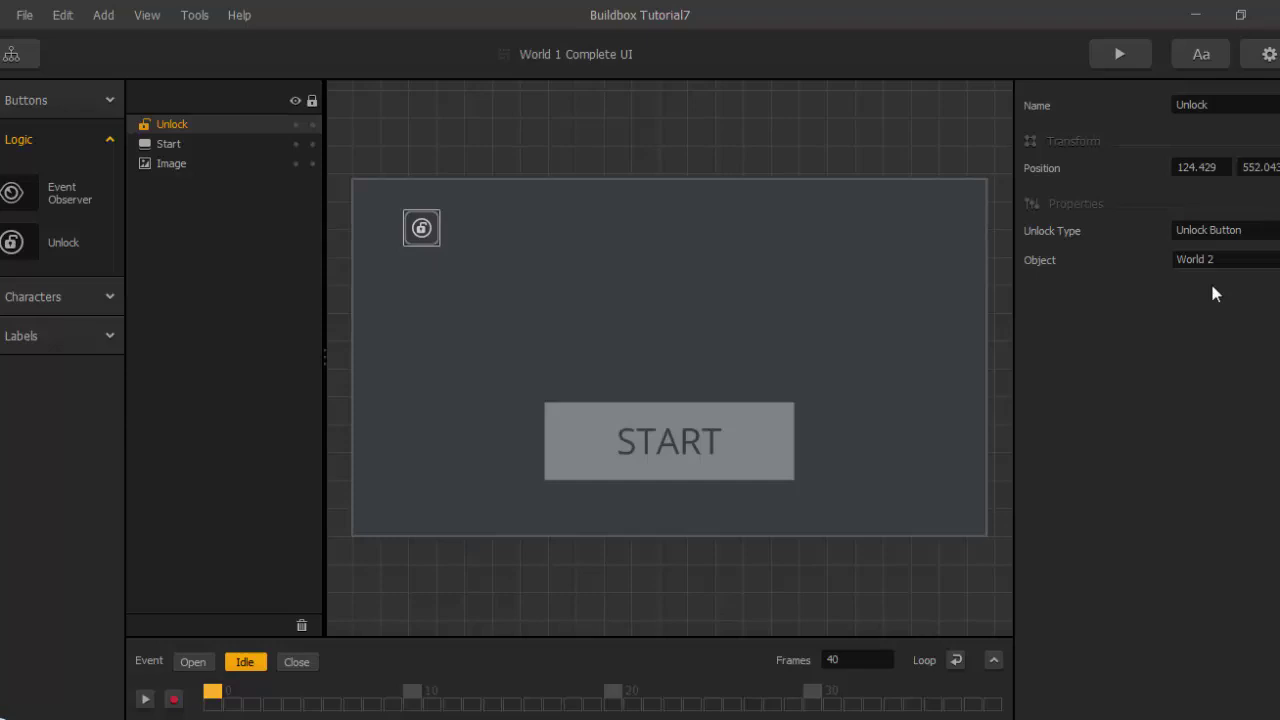
# Rename the Unlock object as Unlock World 2.
pyautogui.click(1217, 108)
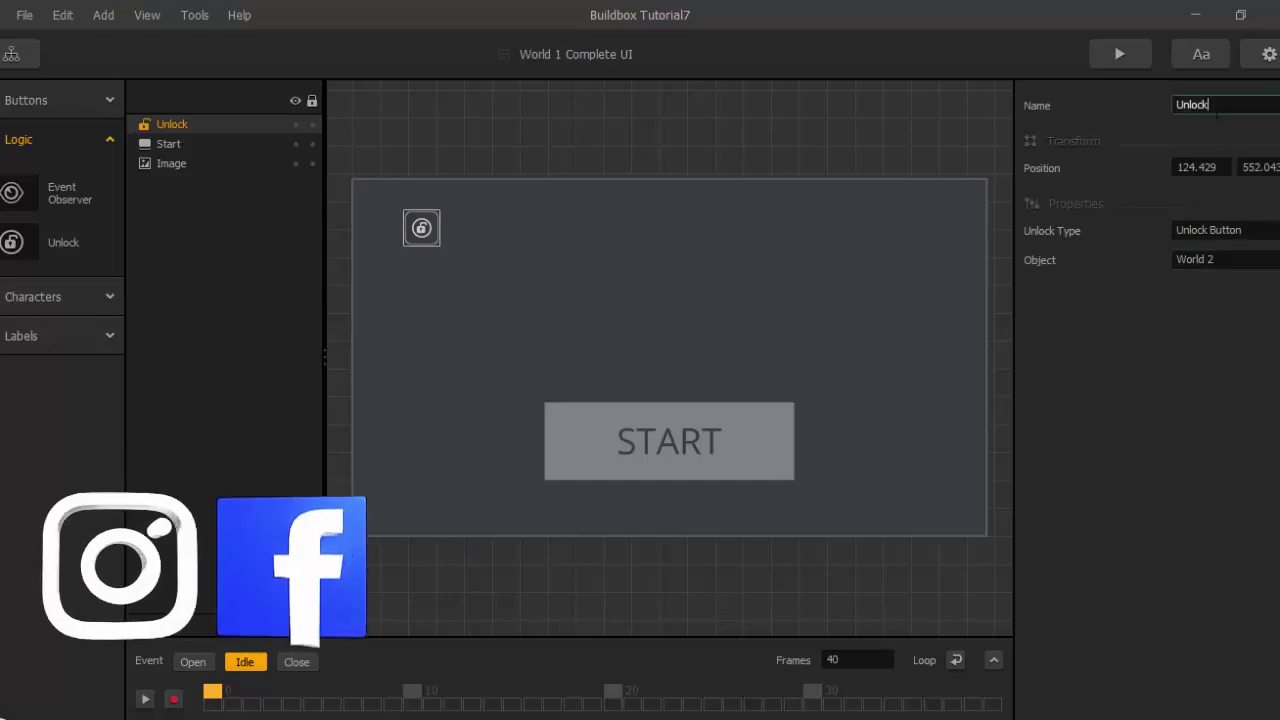
pyautogui.write('Wo')
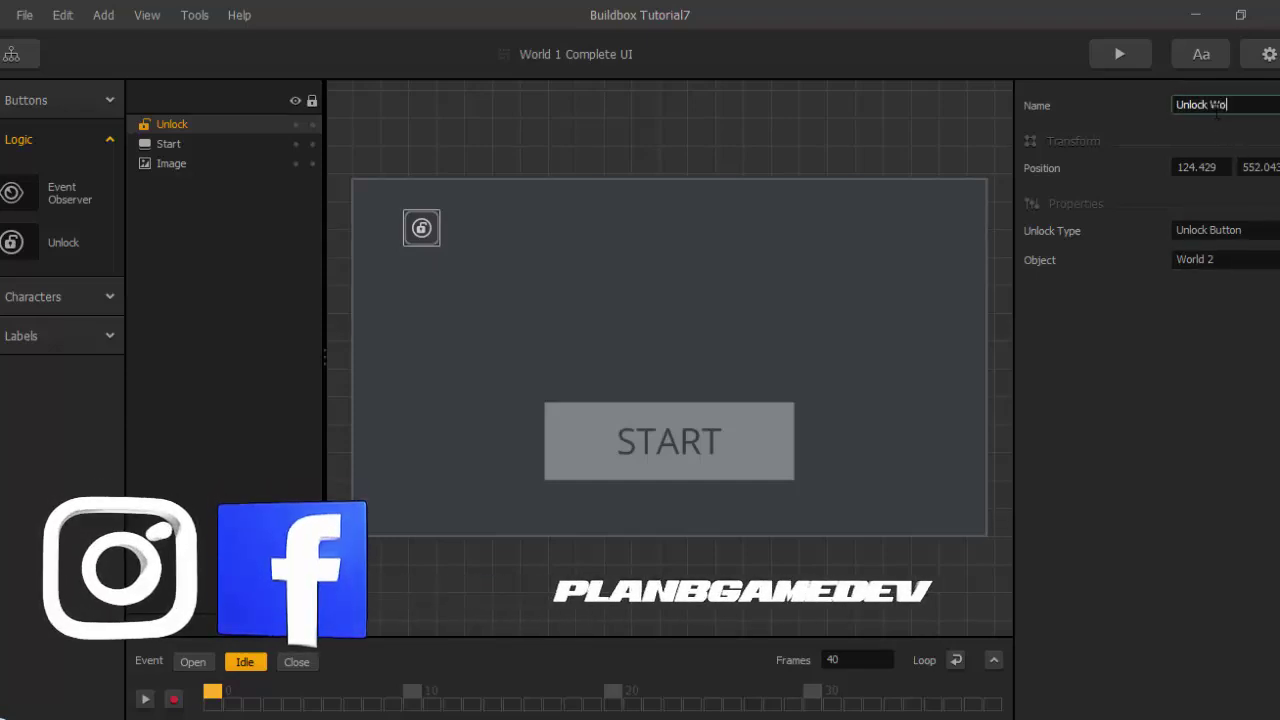
pyautogui.write('rld 2')
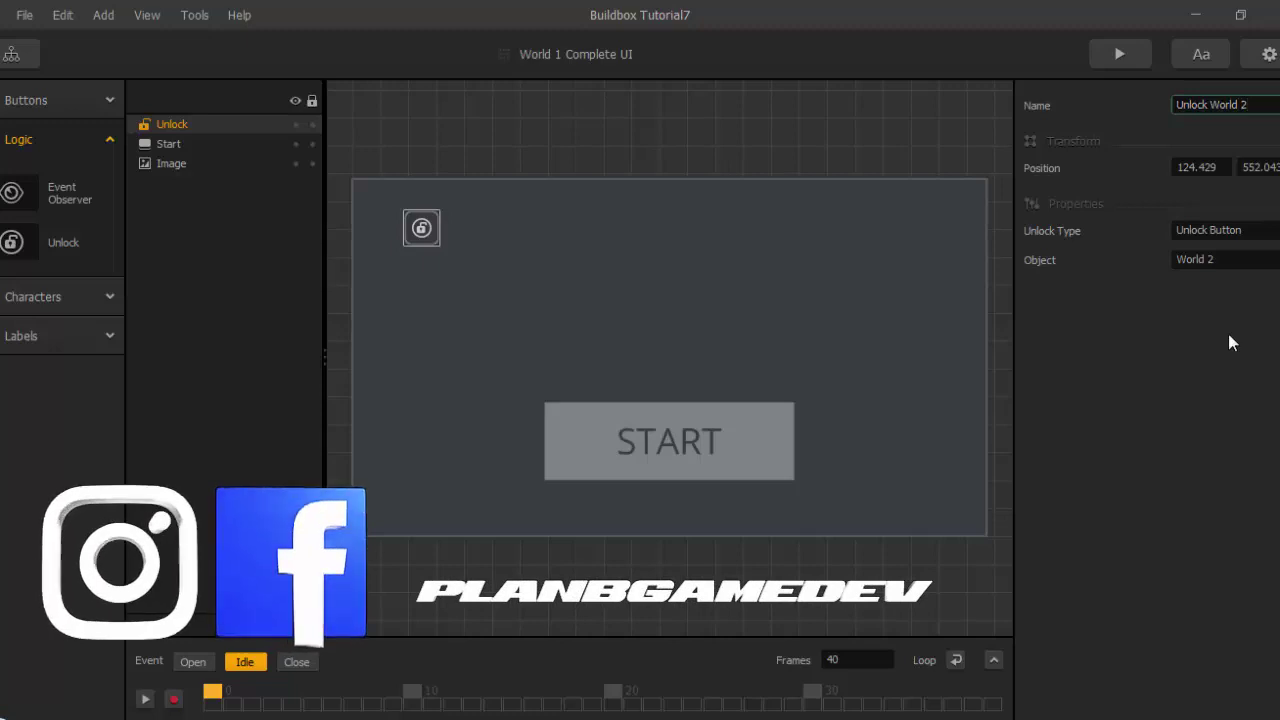
pyautogui.press('Return')
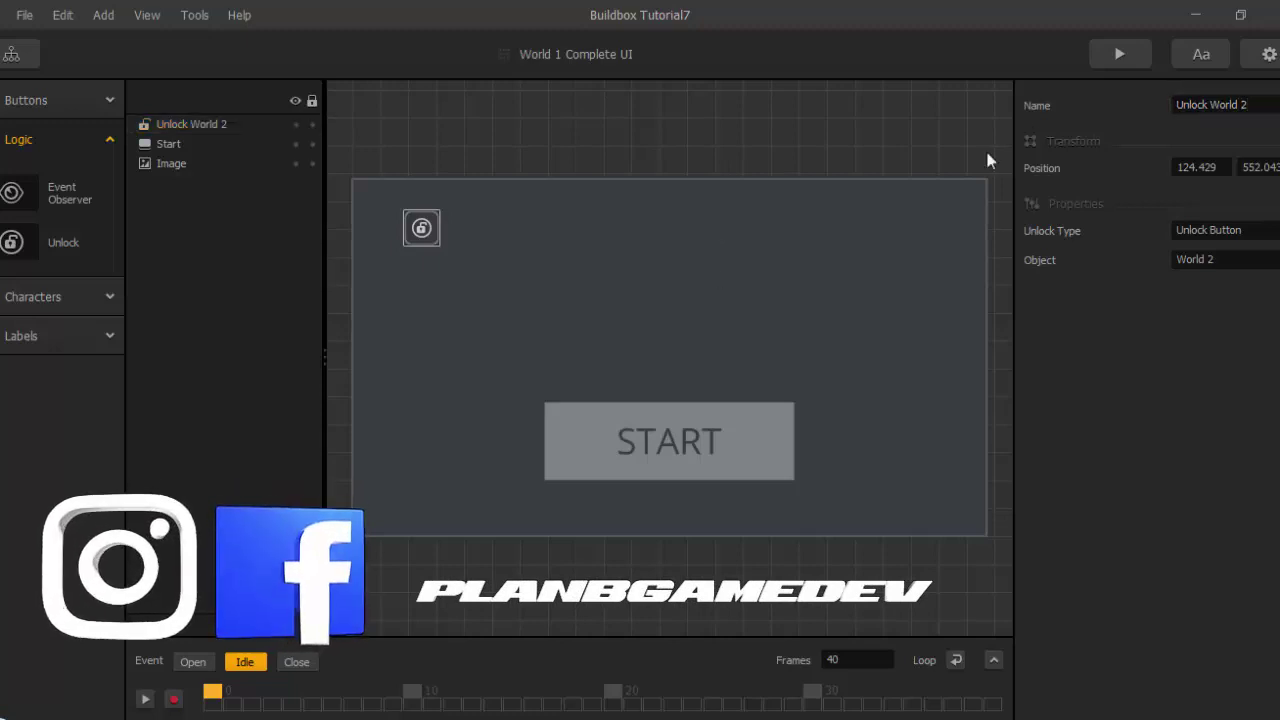
# Preview the game, testing the locked World 2 button on the world select screen and entering World 1.
pyautogui.click(1105, 50)
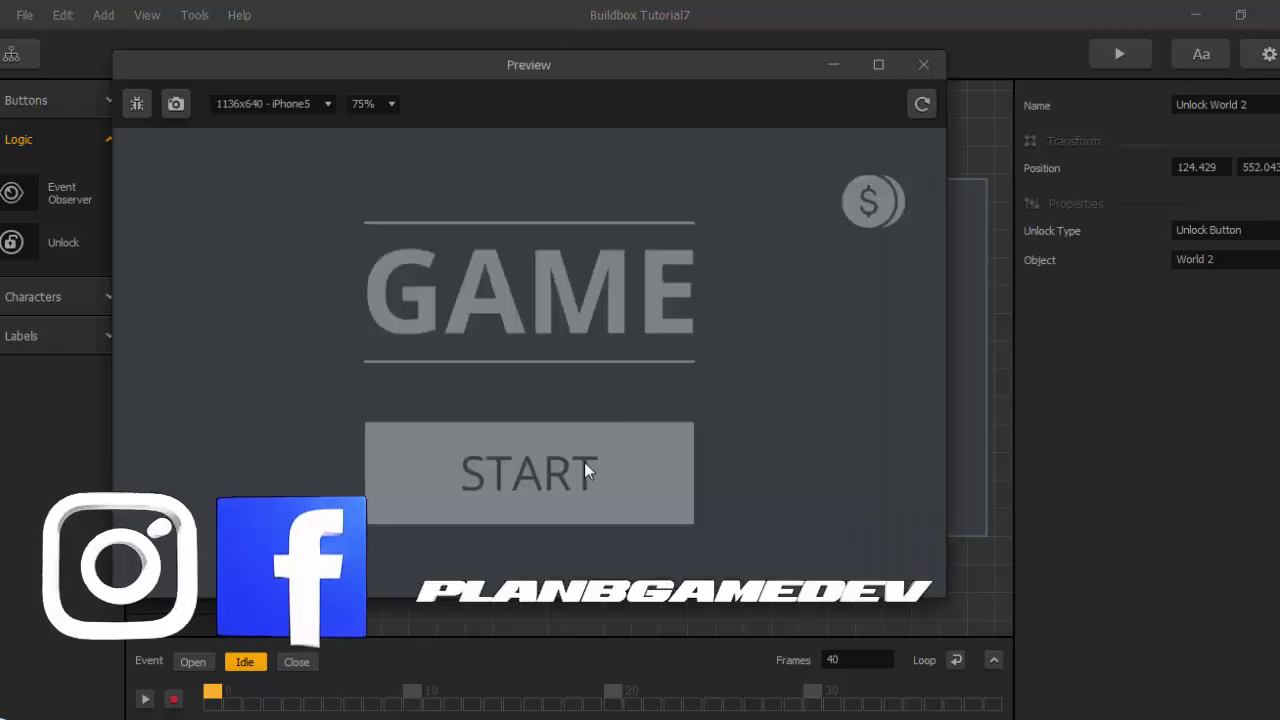
pyautogui.click(584, 471)
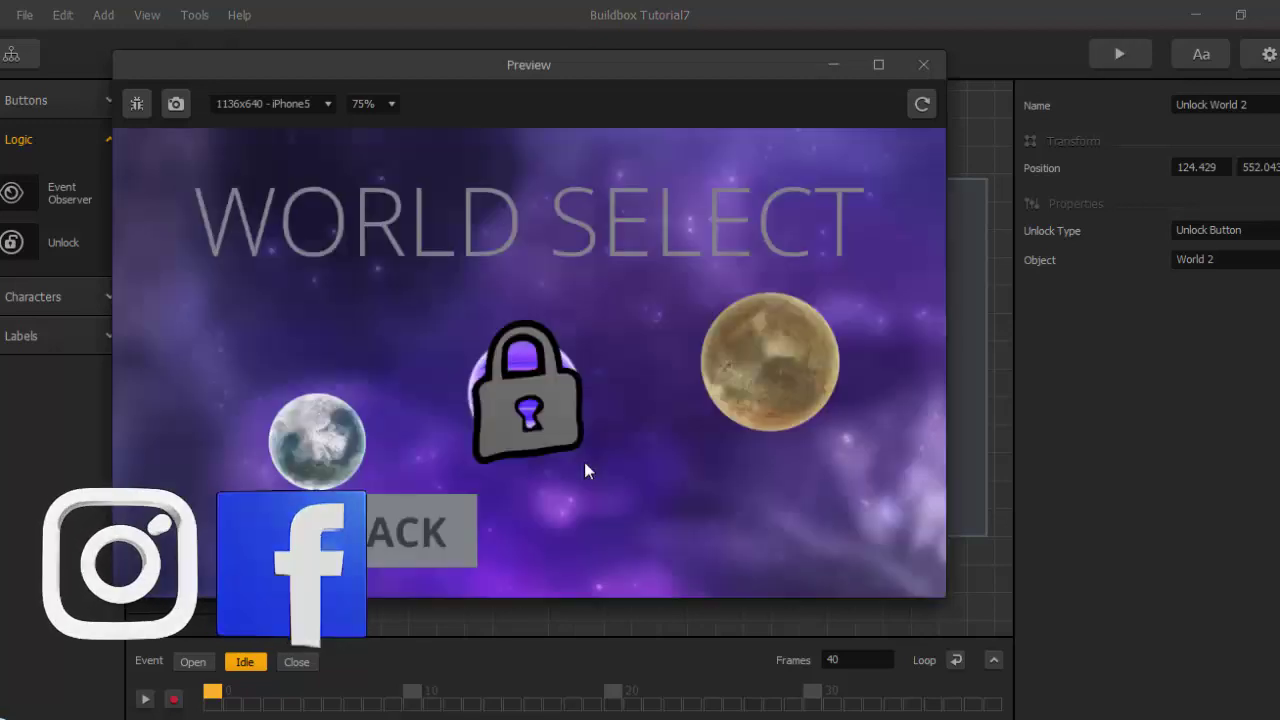
pyautogui.click(546, 415)
pyautogui.click(546, 415)
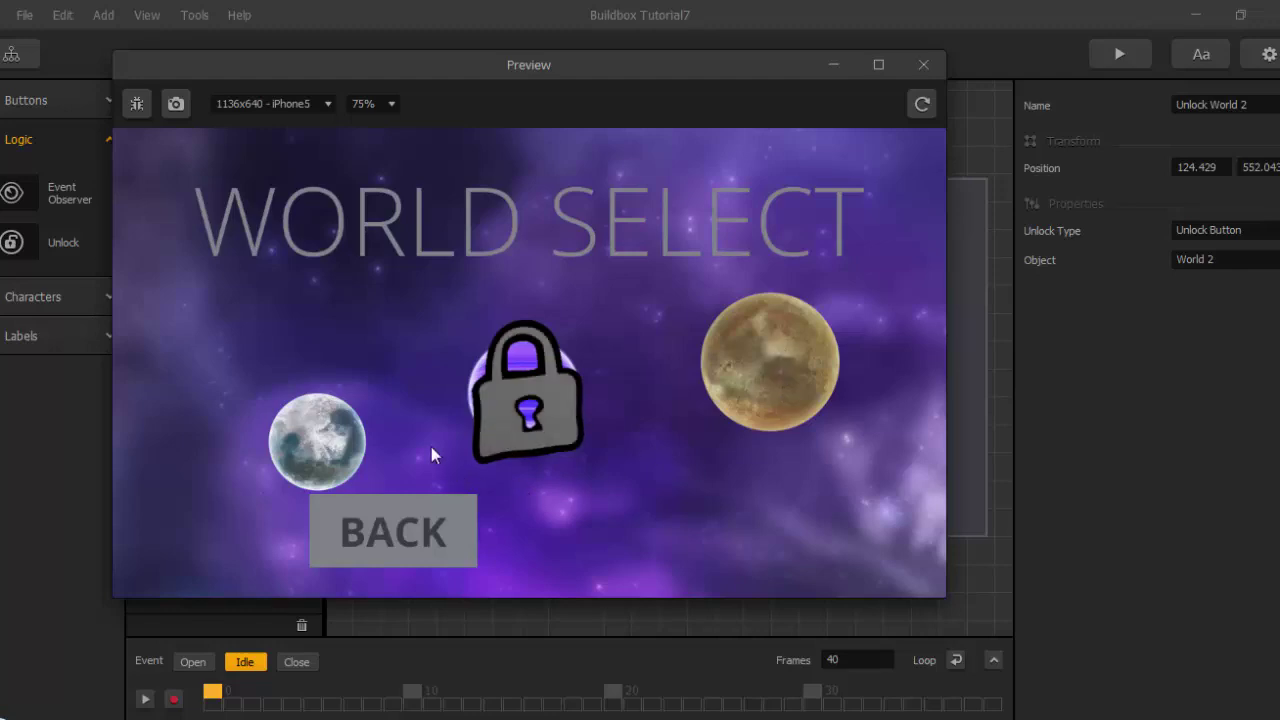
pyautogui.click(315, 437)
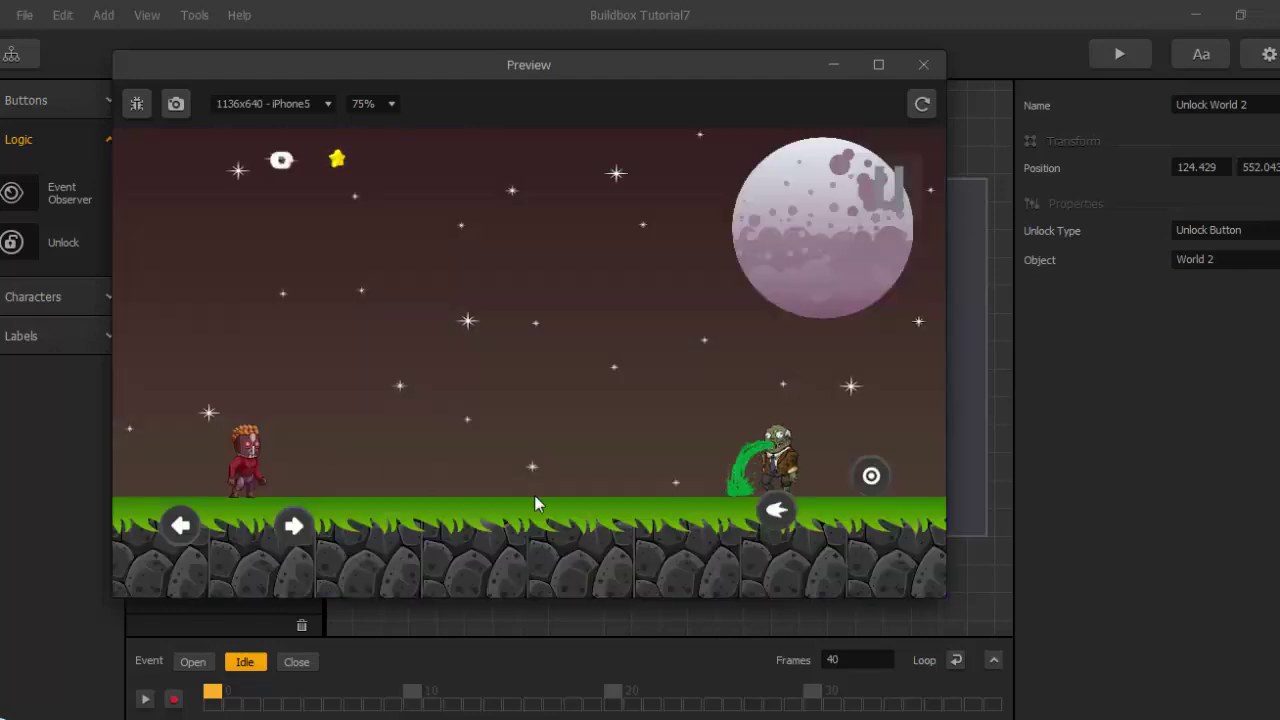
# Play World 1 in the preview by walking the character forward and jumping, and close the preview.
pyautogui.press('Right')
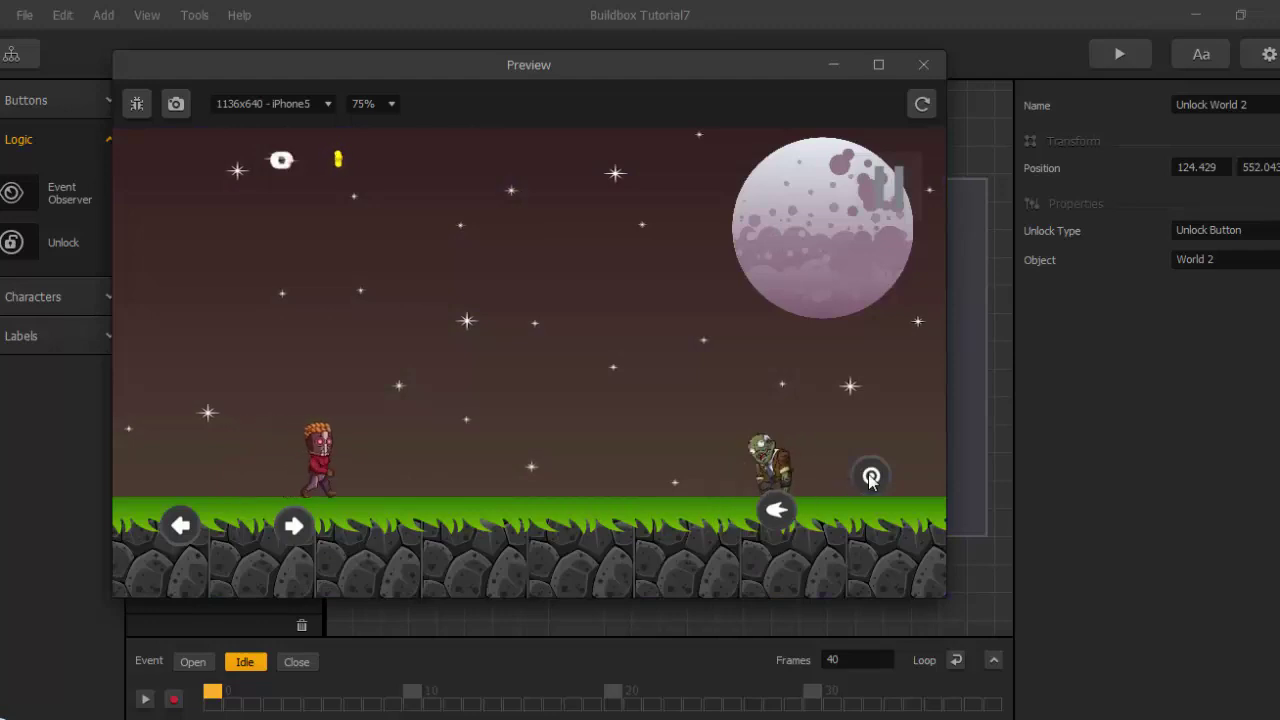
pyautogui.click(870, 473)
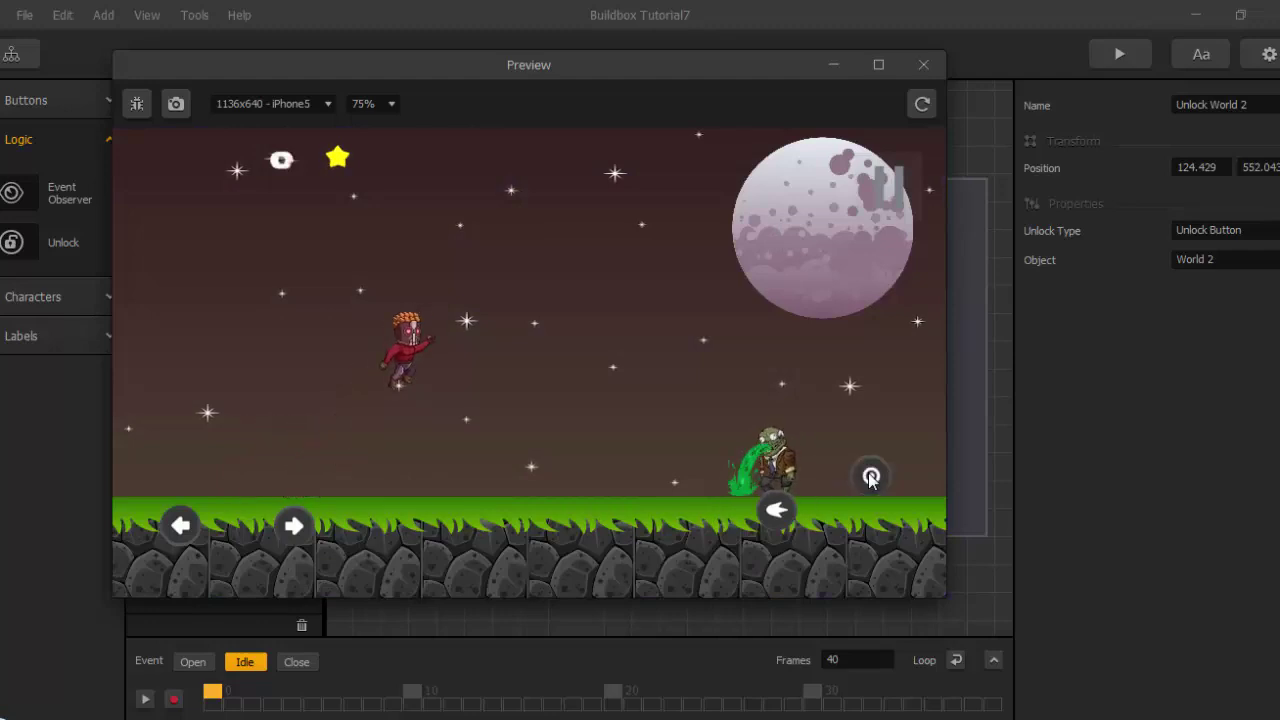
pyautogui.click(923, 66)
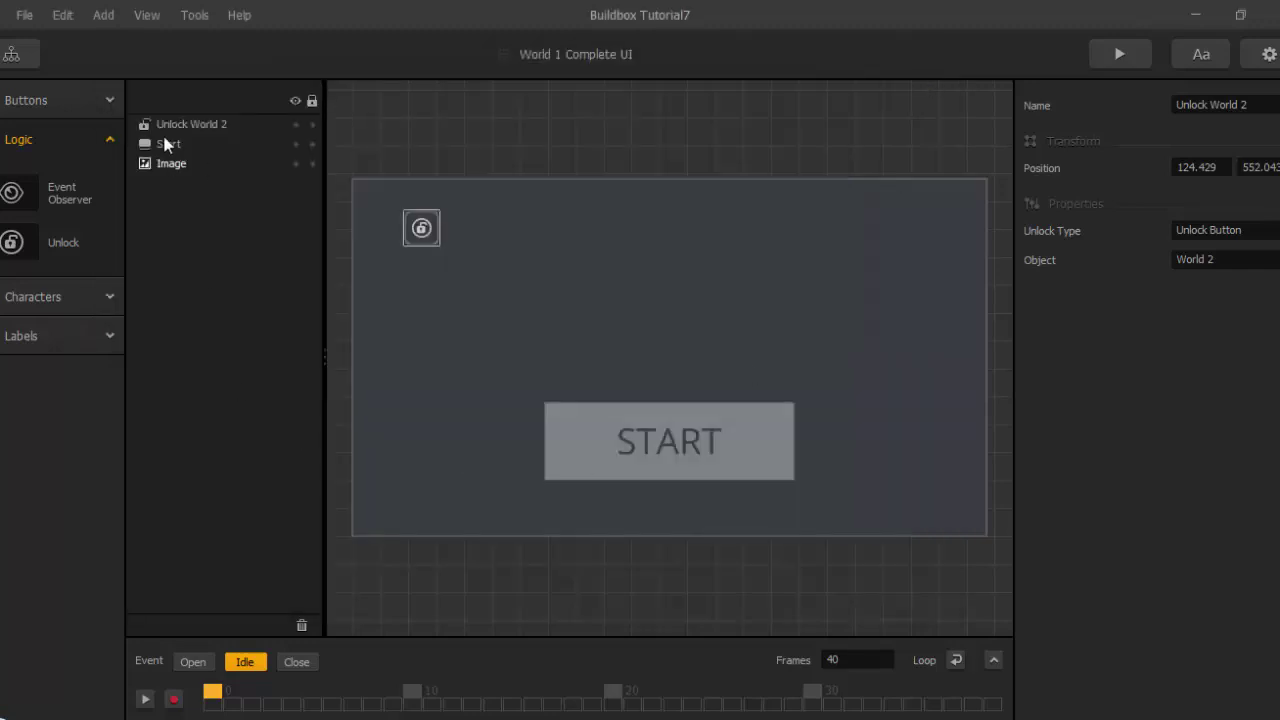
# Open the World Select UI from the Game Mind Map and move the Back button to about position 470, 72.
pyautogui.click(24, 54)
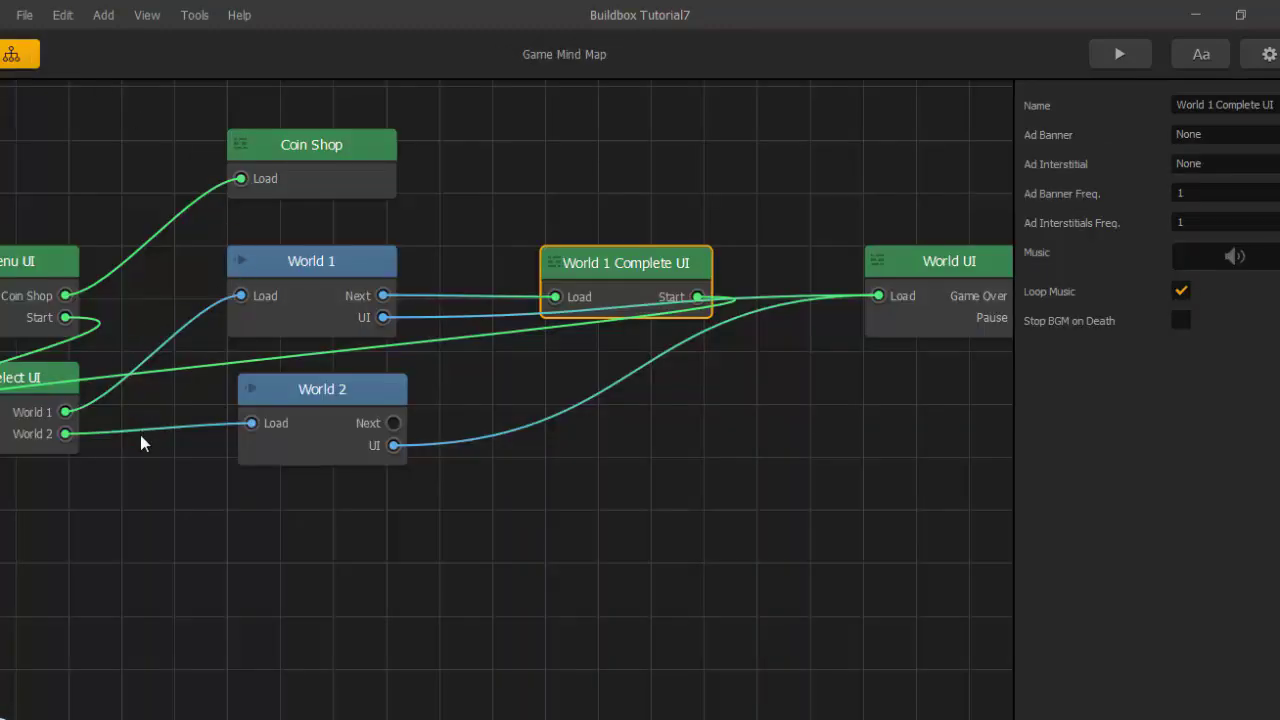
pyautogui.moveTo(192, 443); pyautogui.dragTo(476, 485, button='middle')
pyautogui.scroll(1, 316, 460)
pyautogui.doubleClick(307, 454)
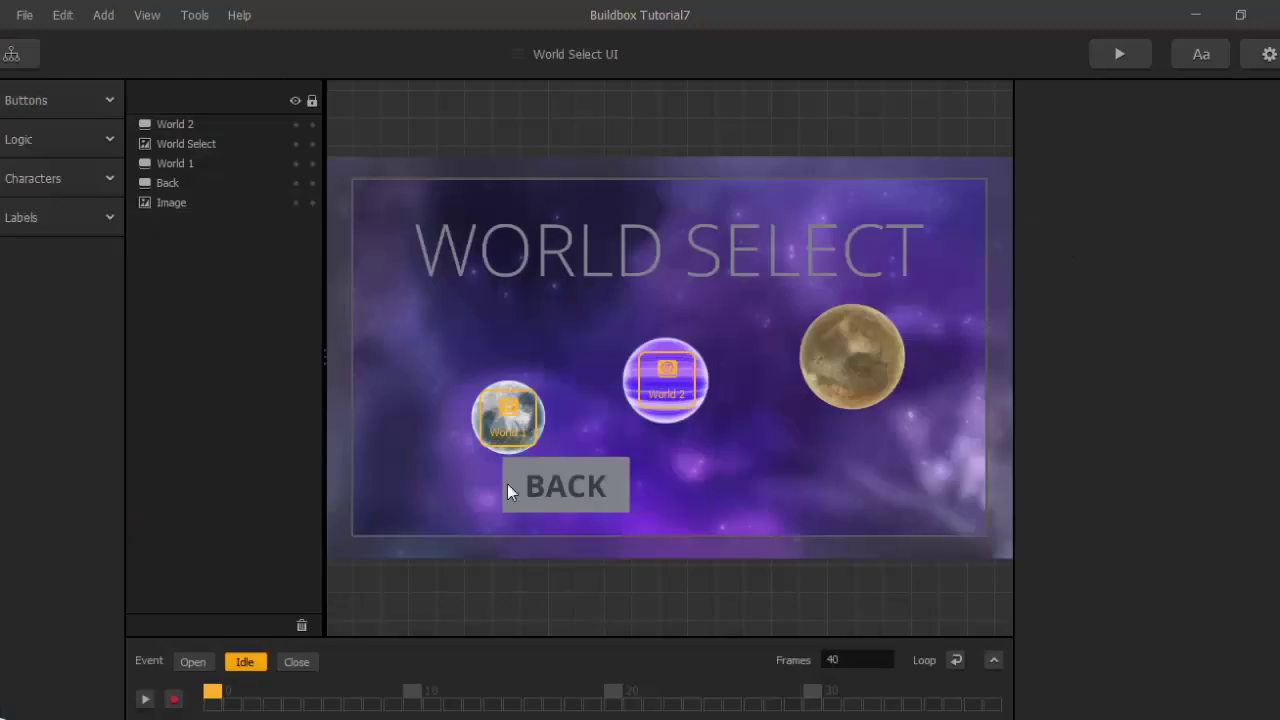
pyautogui.scroll(3, 560, 485)
pyautogui.click(573, 481)
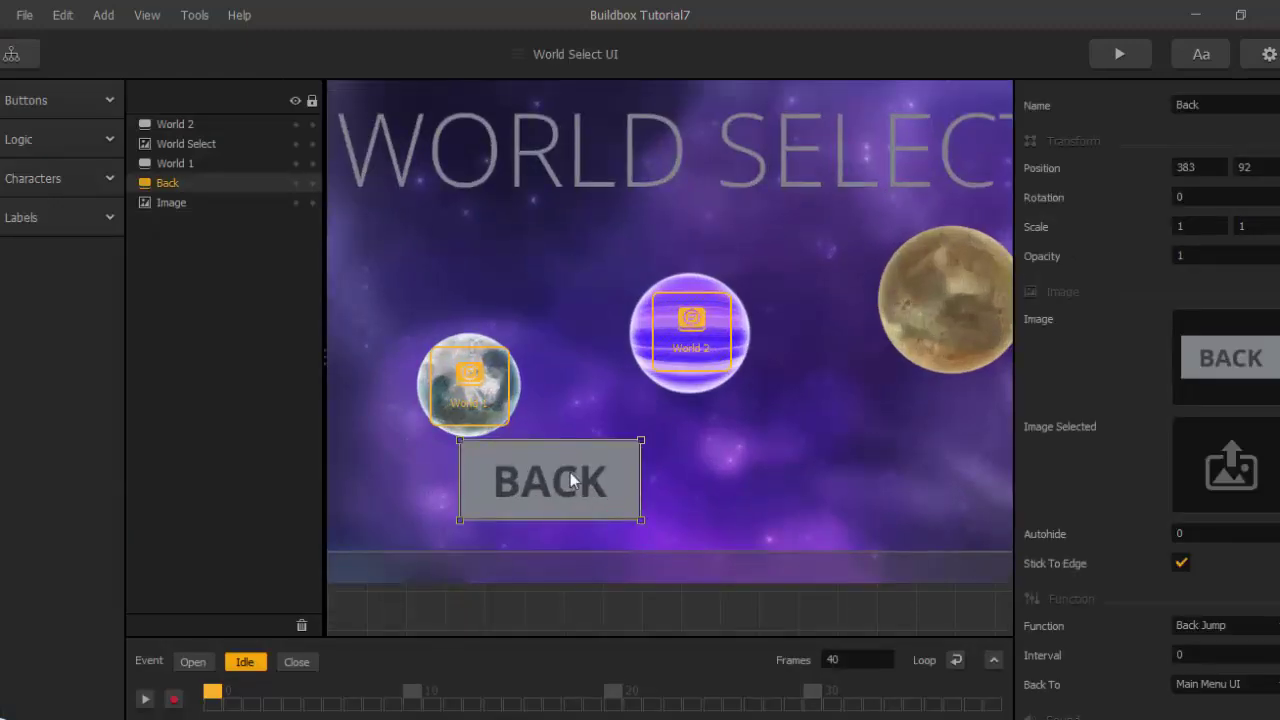
pyautogui.moveTo(573, 481); pyautogui.dragTo(640, 492)
pyautogui.scroll(-3, 743, 476)
pyautogui.moveTo(743, 476); pyautogui.dragTo(718, 450, button='middle')
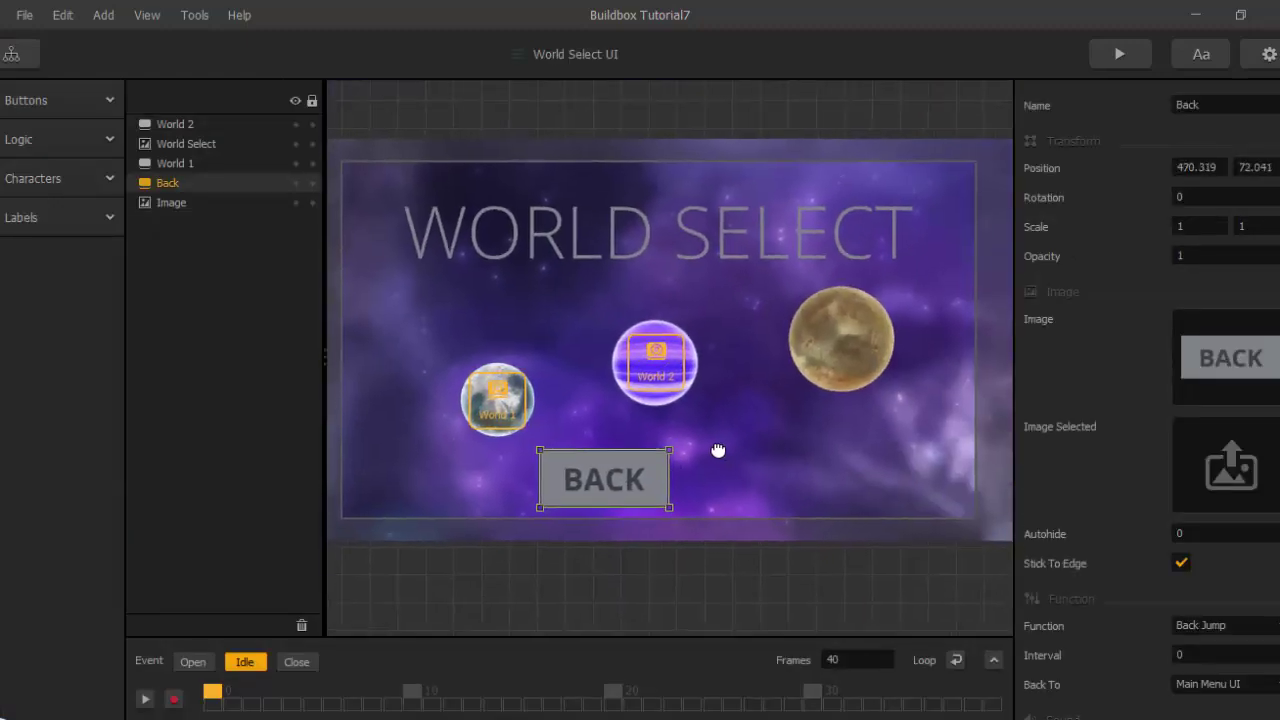
pyautogui.scroll(2, 716, 447)
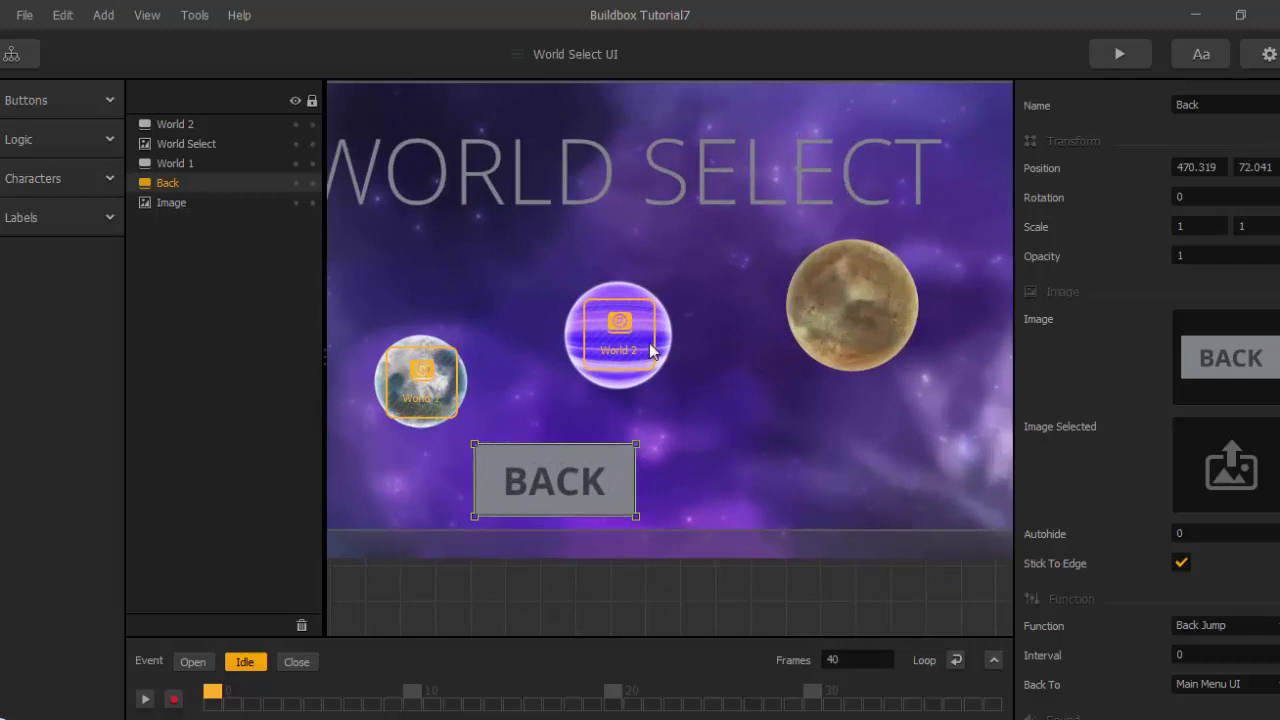
# Add a Lock Button over the brown third planet at about position 897, 321.
pyautogui.click(837, 295)
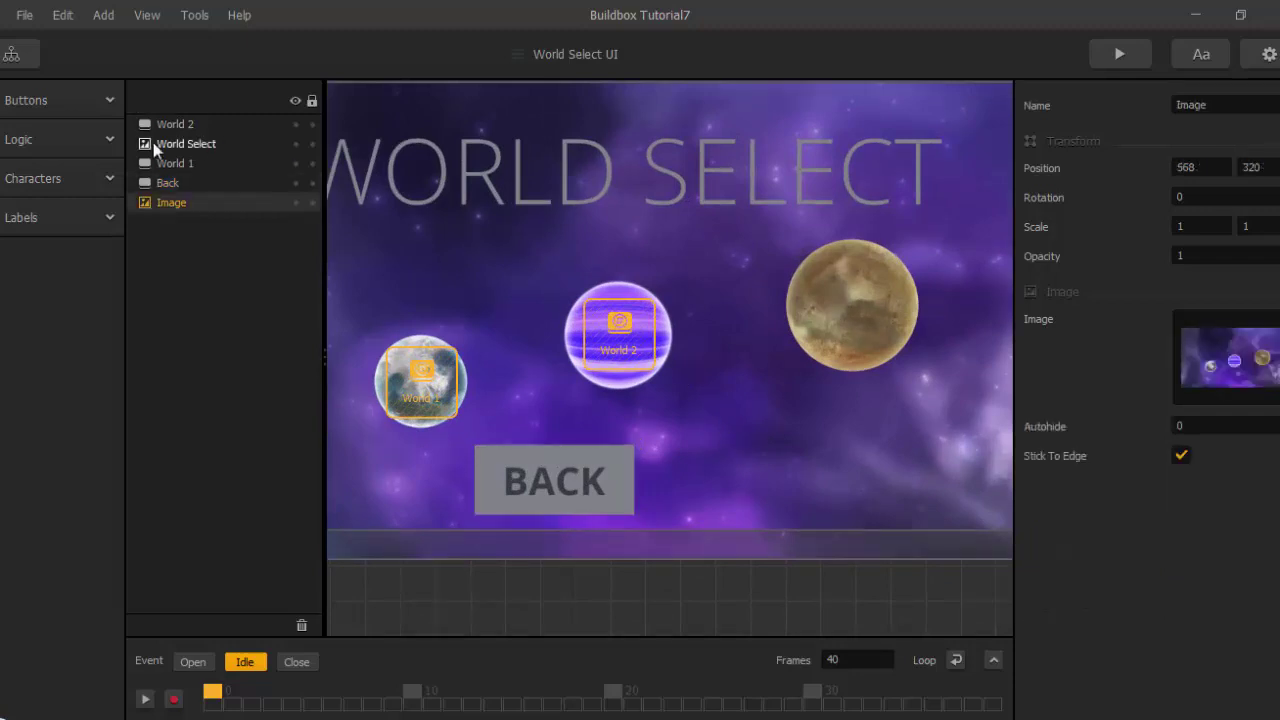
pyautogui.click(97, 141)
pyautogui.click(97, 141)
pyautogui.click(73, 91)
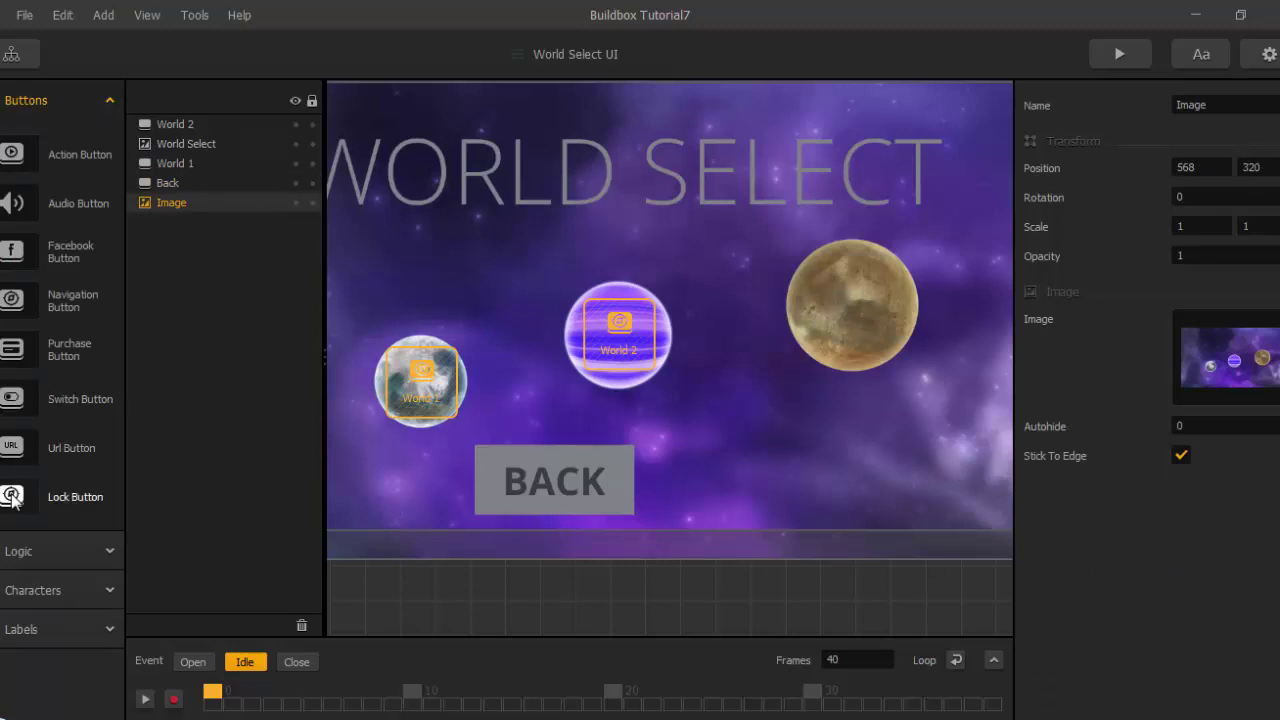
pyautogui.moveTo(12, 497); pyautogui.dragTo(855, 294)
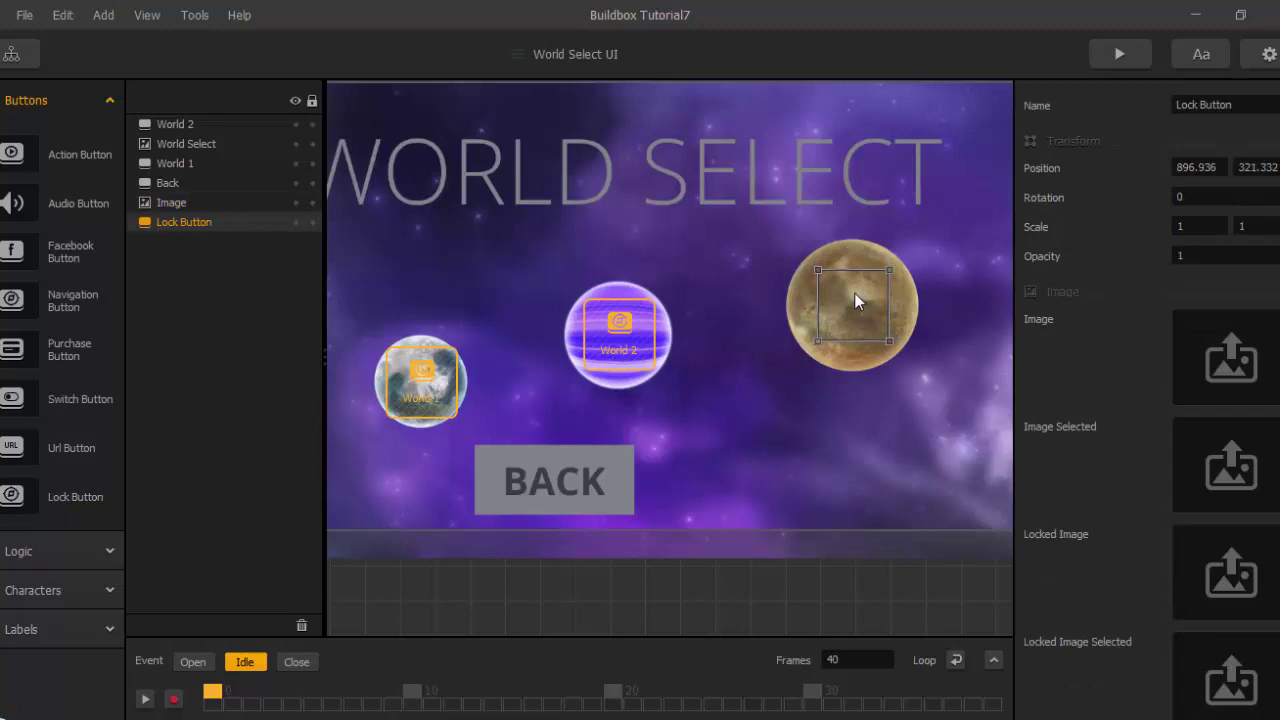
# Set the new Lock Button's unlock Destination to Scene.
pyautogui.scroll(-5, 1077, 397)
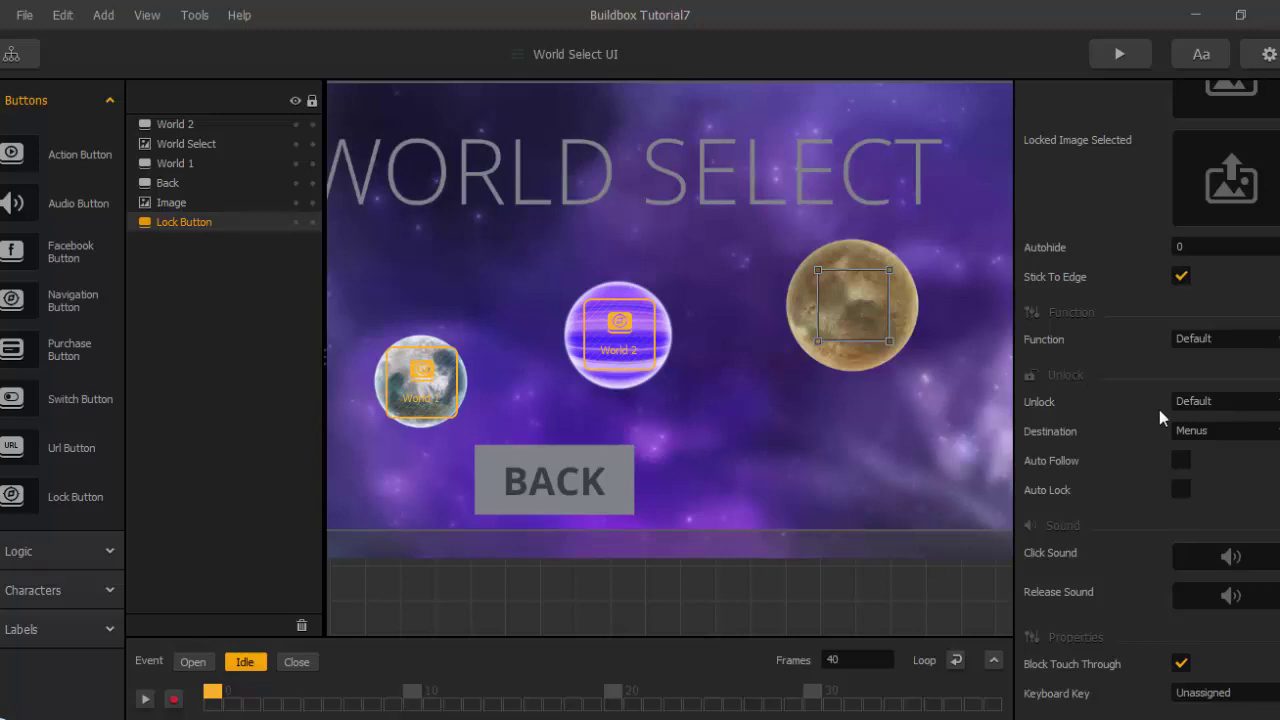
pyautogui.click(1195, 429)
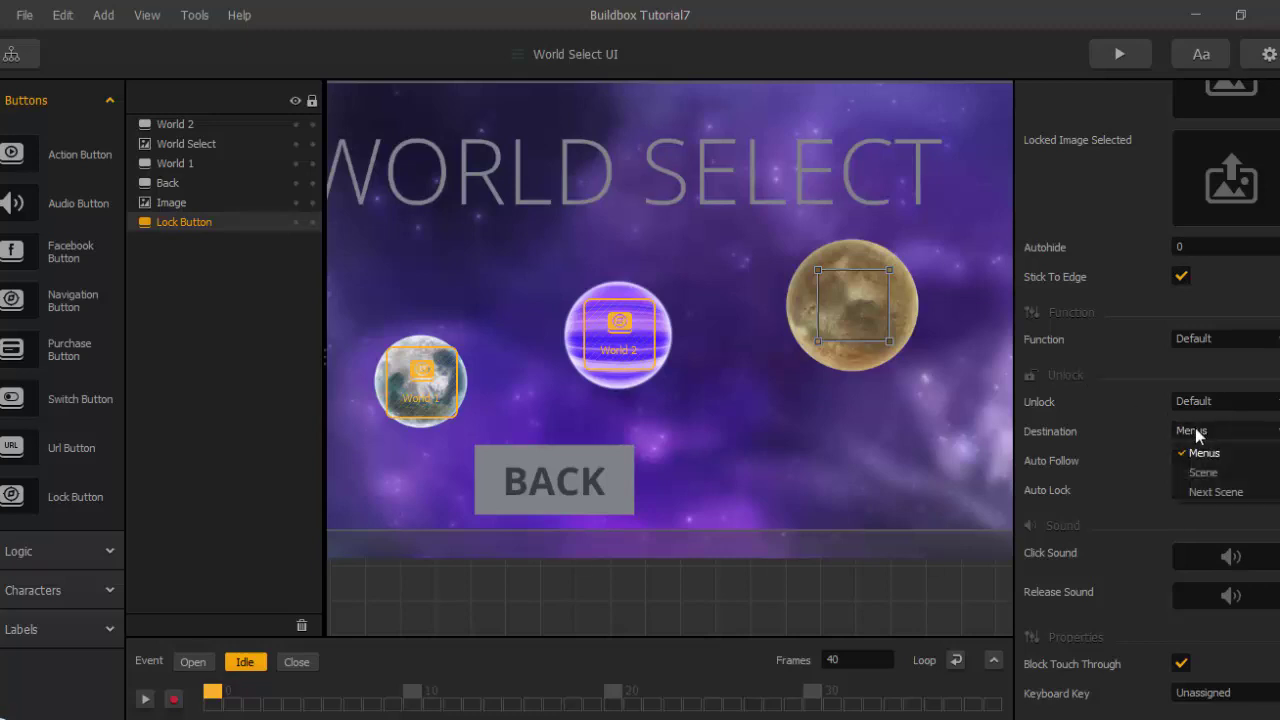
pyautogui.click(1205, 472)
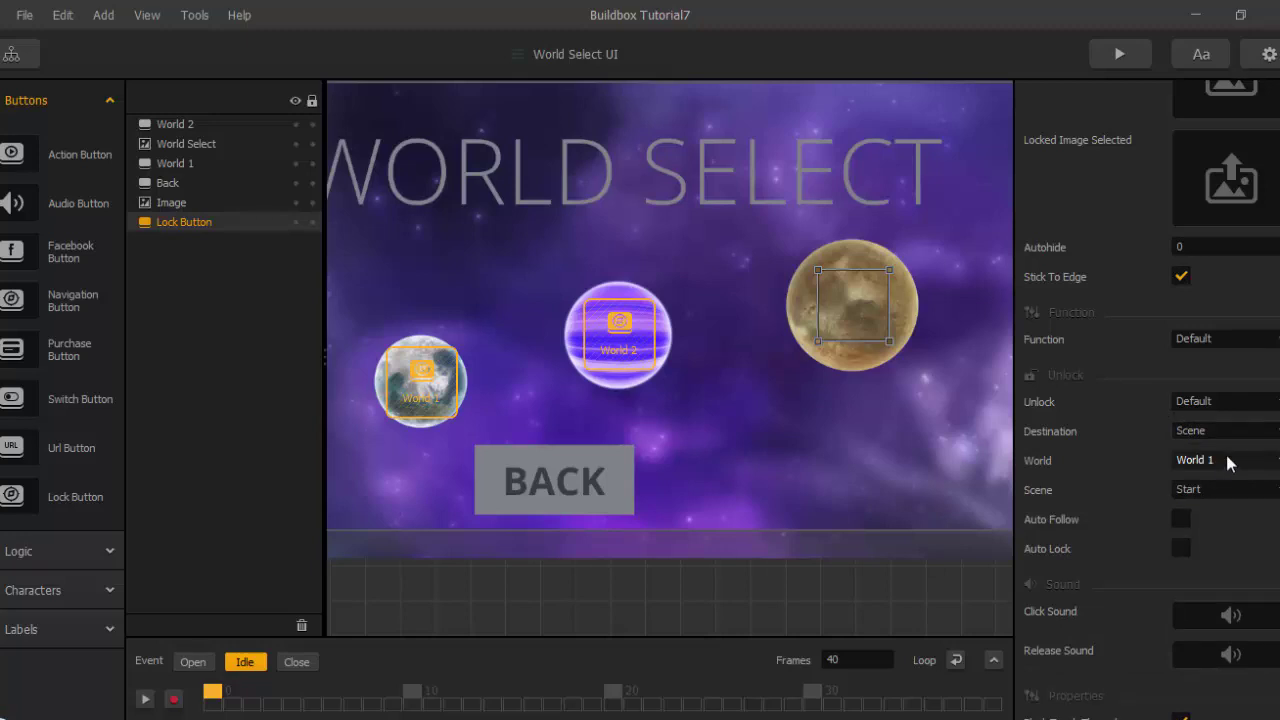
pyautogui.click(1228, 461)
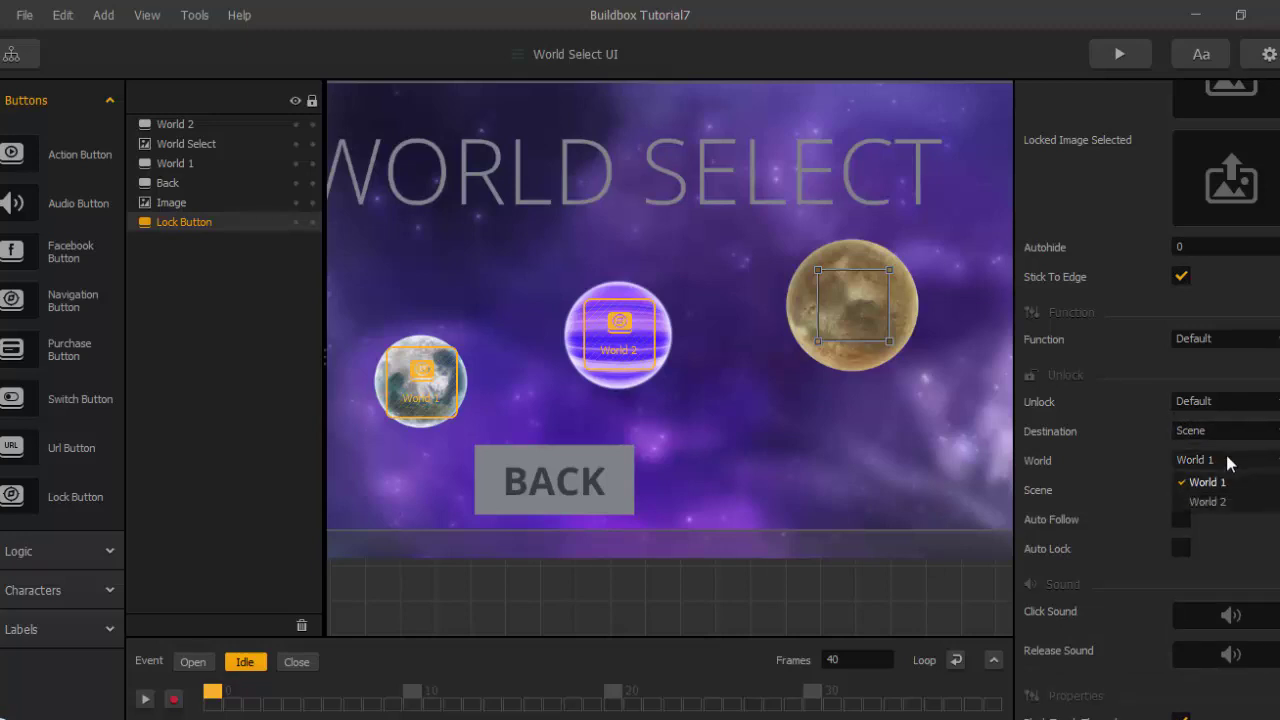
pyautogui.click(1137, 432)
# Duplicate the World 2 node in the Game Mind Map and place the copy directly below the original.
pyautogui.click(12, 55)
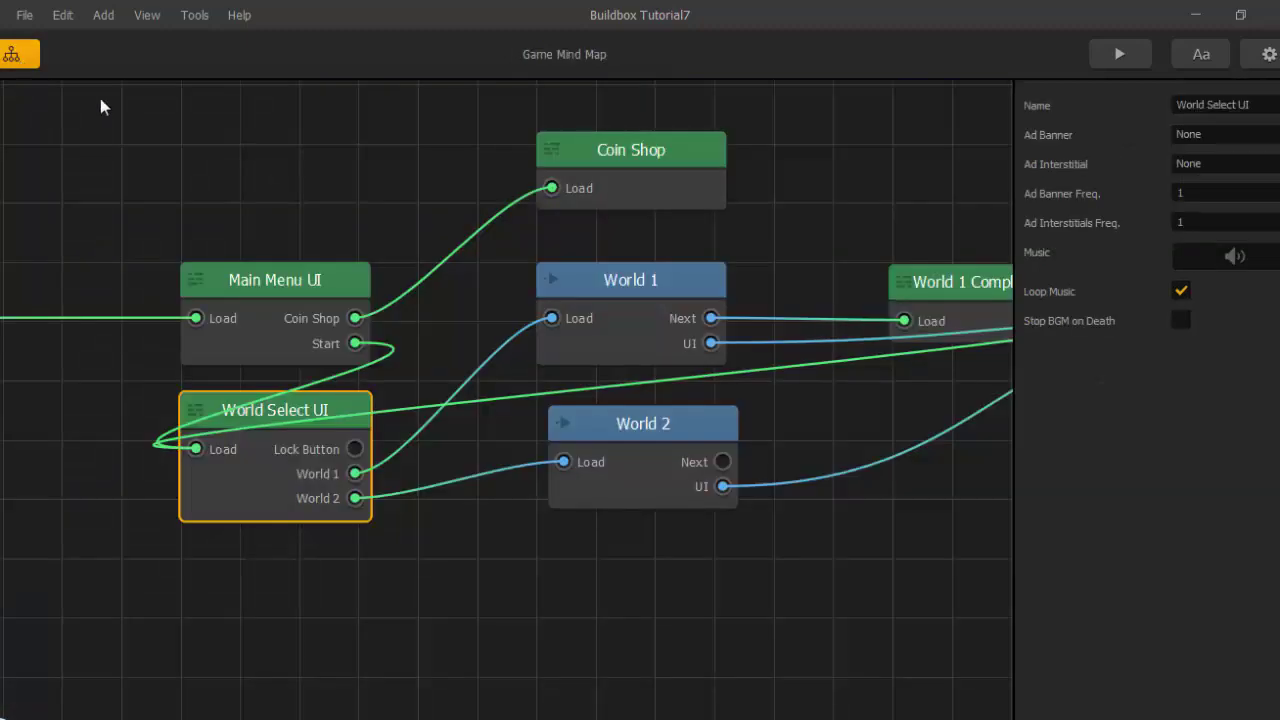
pyautogui.moveTo(716, 593); pyautogui.dragTo(692, 558)
pyautogui.click(628, 455)
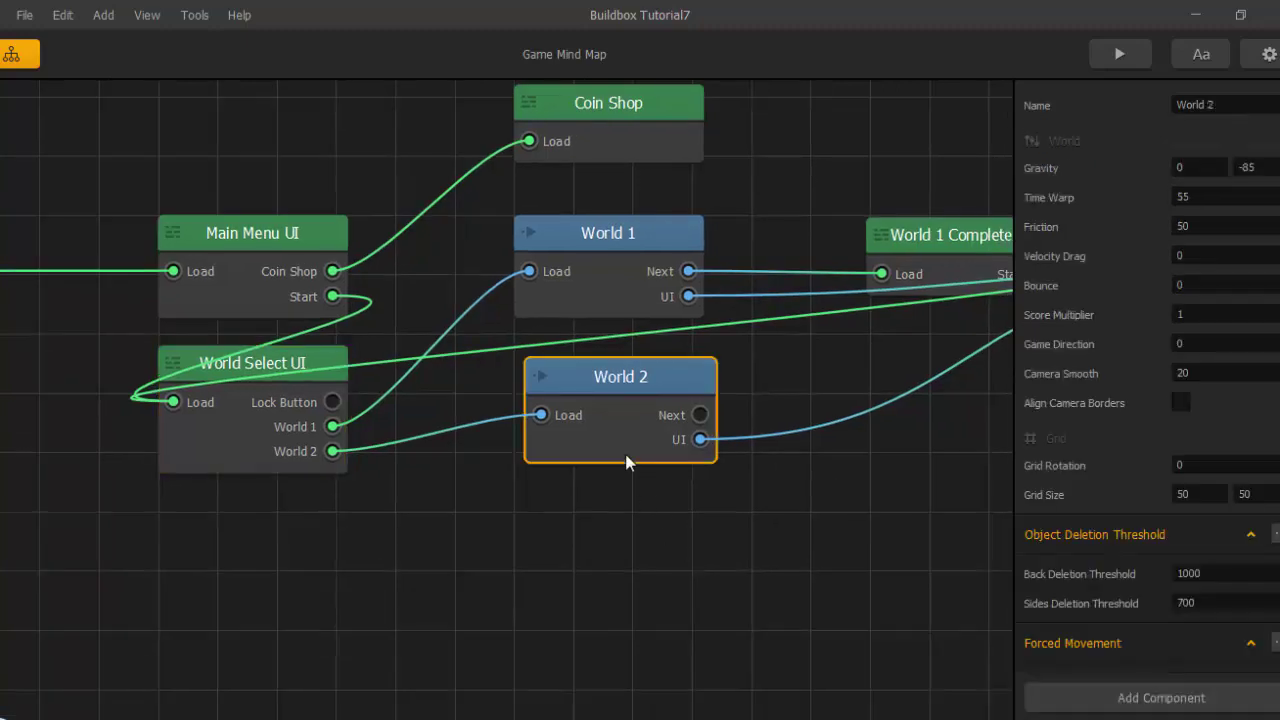
pyautogui.hotkey('ctrl', 'd')
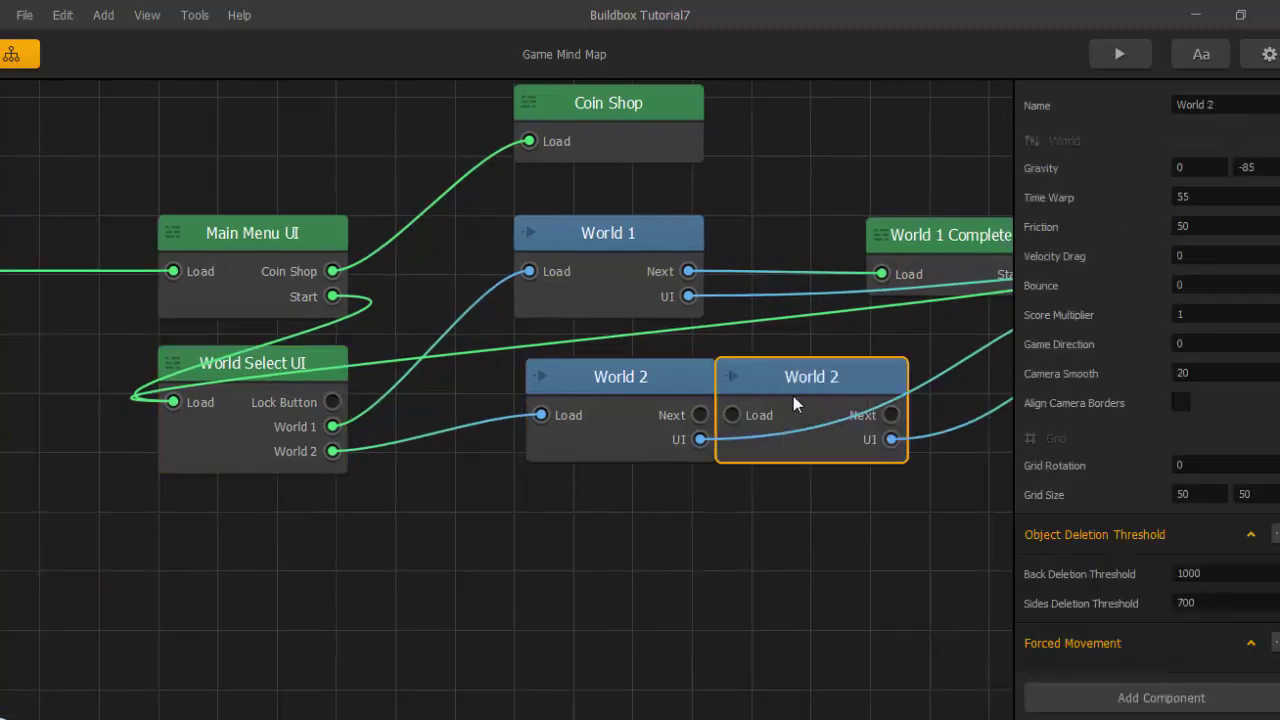
pyautogui.moveTo(786, 396); pyautogui.dragTo(563, 531)
pyautogui.scroll(-3, 666, 598)
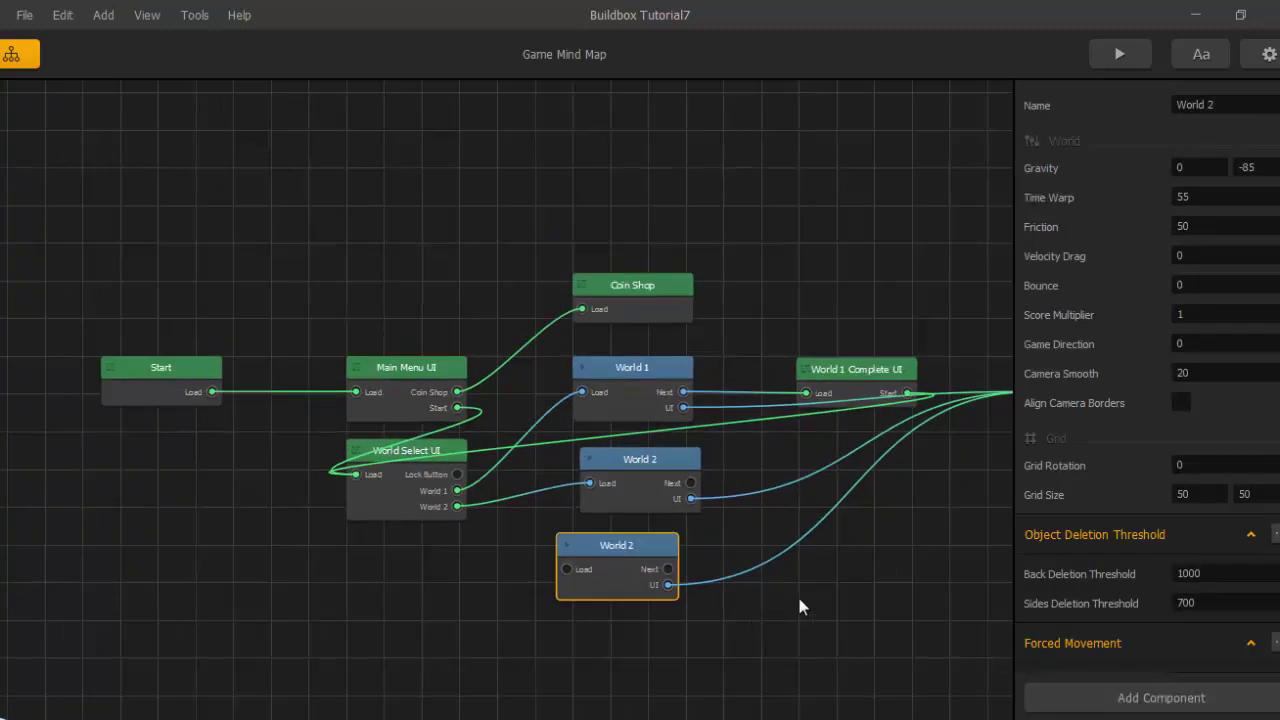
pyautogui.moveTo(800, 603); pyautogui.dragTo(628, 510)
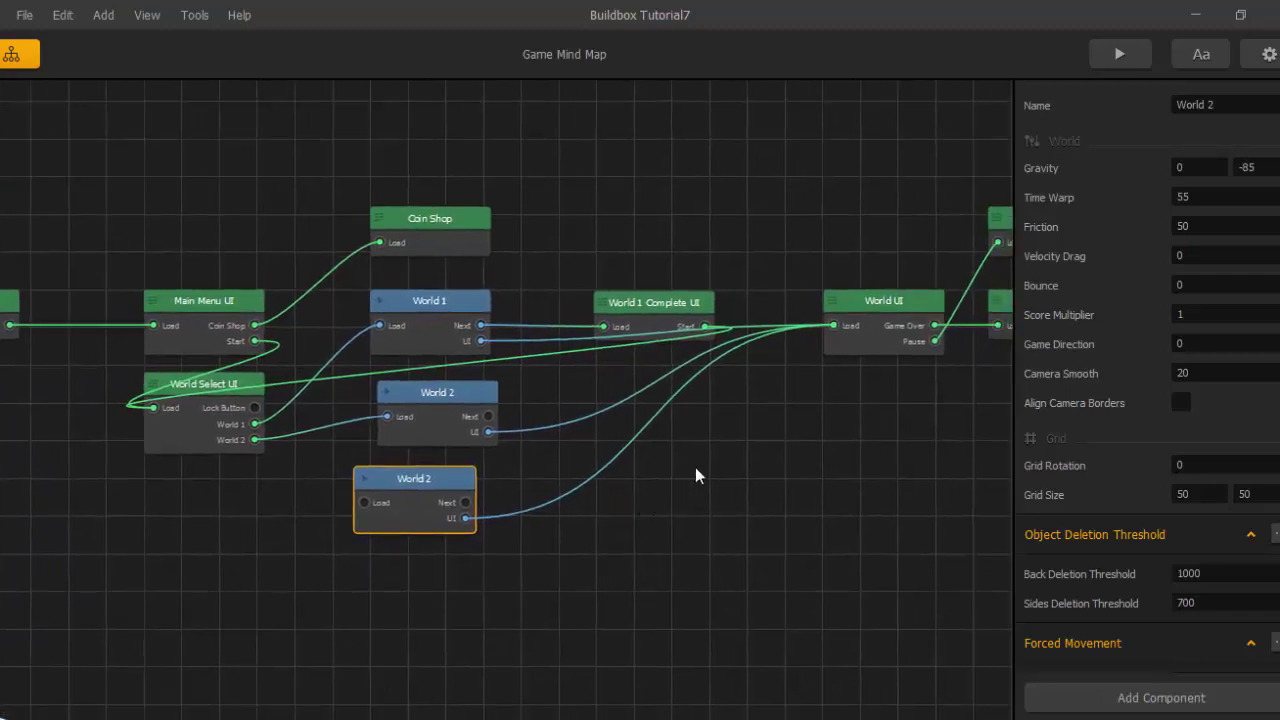
pyautogui.moveTo(695, 467); pyautogui.dragTo(860, 445)
pyautogui.scroll(3, 749, 435)
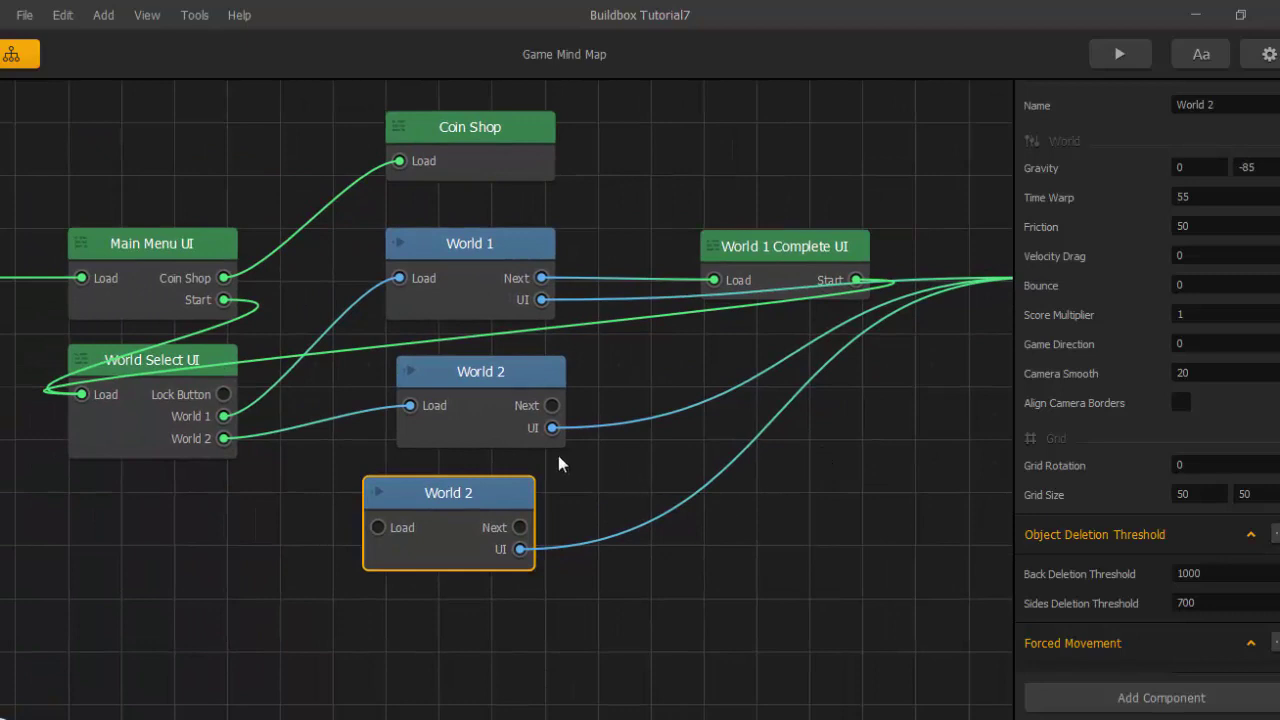
pyautogui.moveTo(481, 493); pyautogui.dragTo(522, 496)
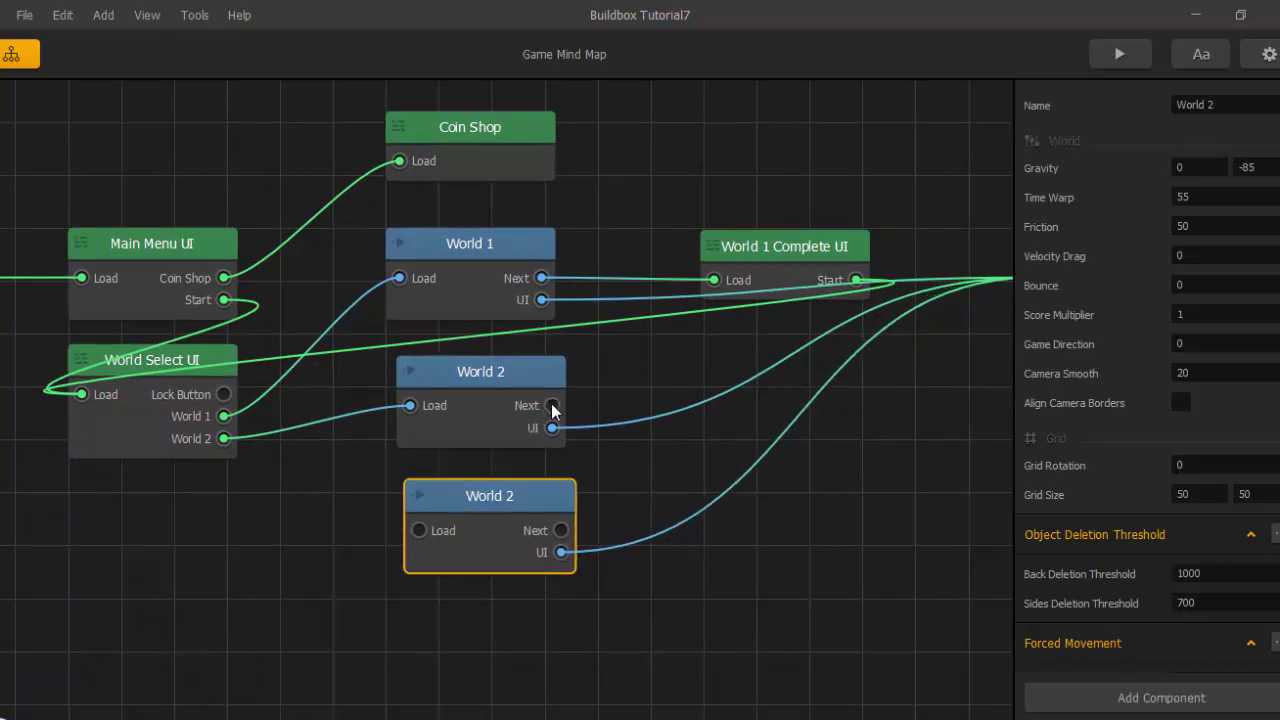
# Rename the duplicated world node as World 3.
pyautogui.moveTo(551, 405); pyautogui.dragTo(235, 400)
pyautogui.click(466, 515)
pyautogui.click(1195, 104)
pyautogui.press('BackSpace')
pyautogui.write('3')
pyautogui.press('Return')
# Connect the World 3 node's Load input to the Lock Button output of World Select UI.
pyautogui.moveTo(721, 539); pyautogui.dragTo(770, 475)
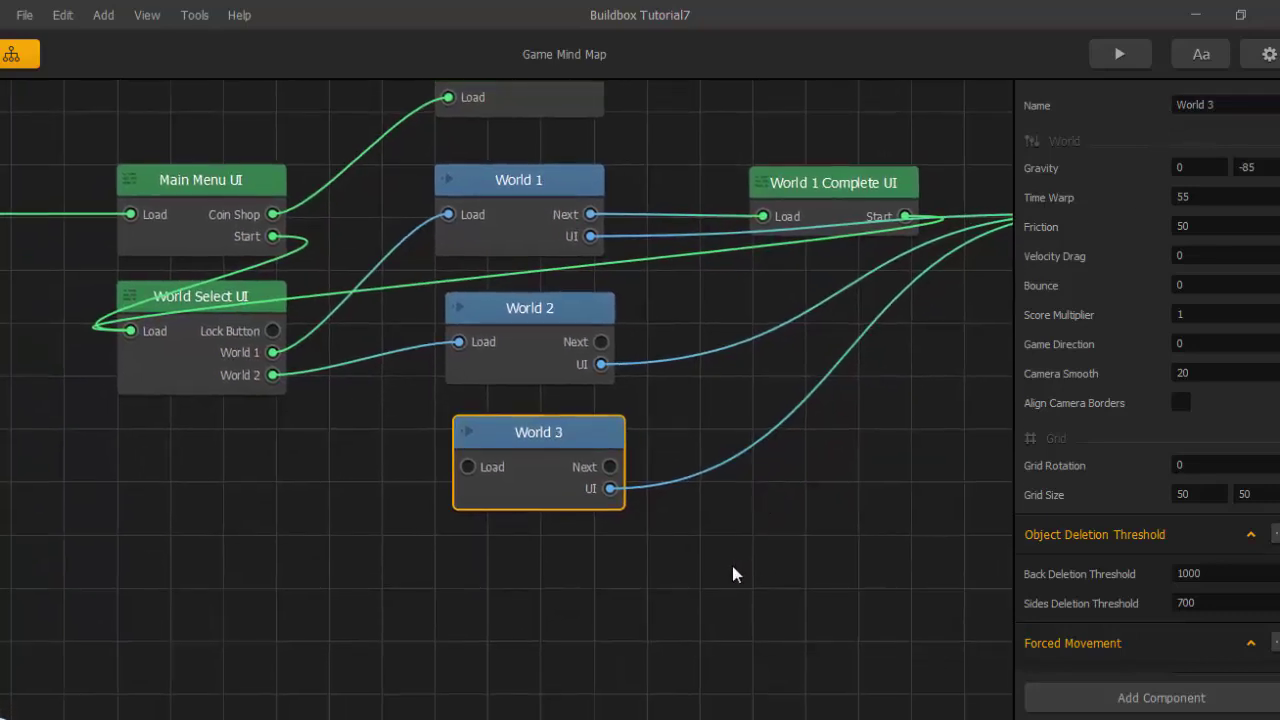
pyautogui.moveTo(468, 467); pyautogui.dragTo(277, 336)
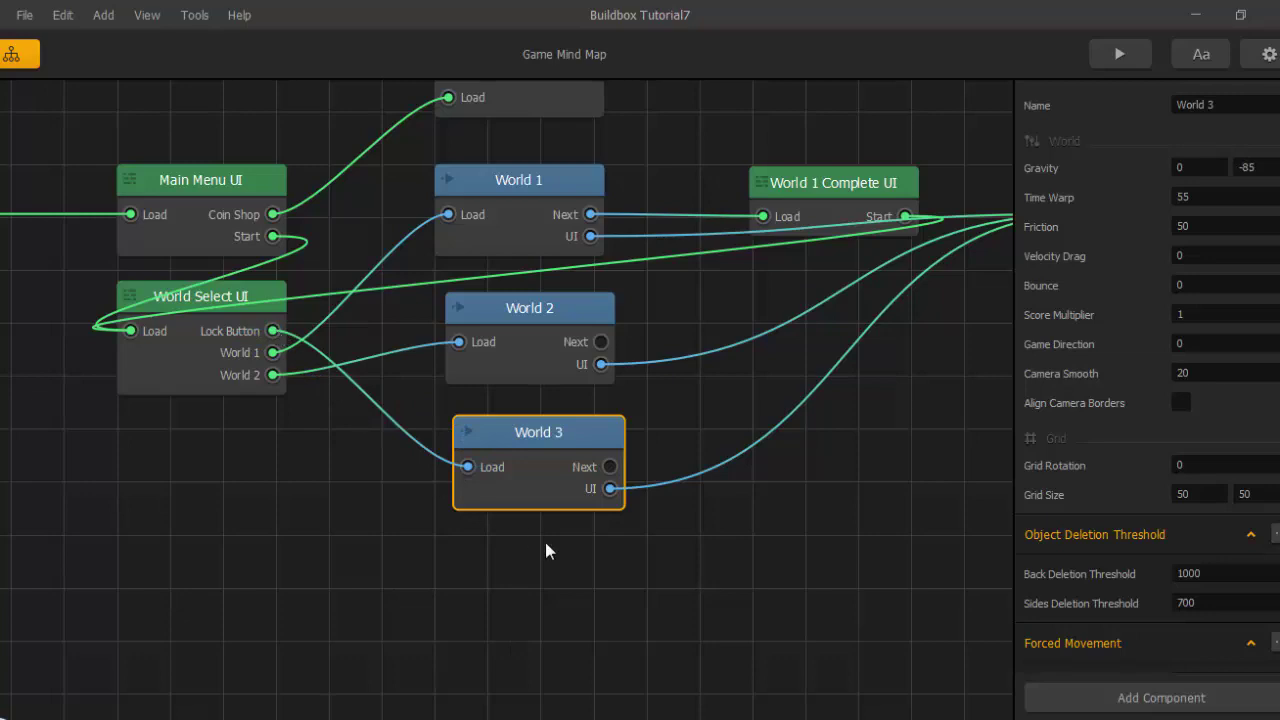
pyautogui.moveTo(556, 574); pyautogui.dragTo(689, 623)
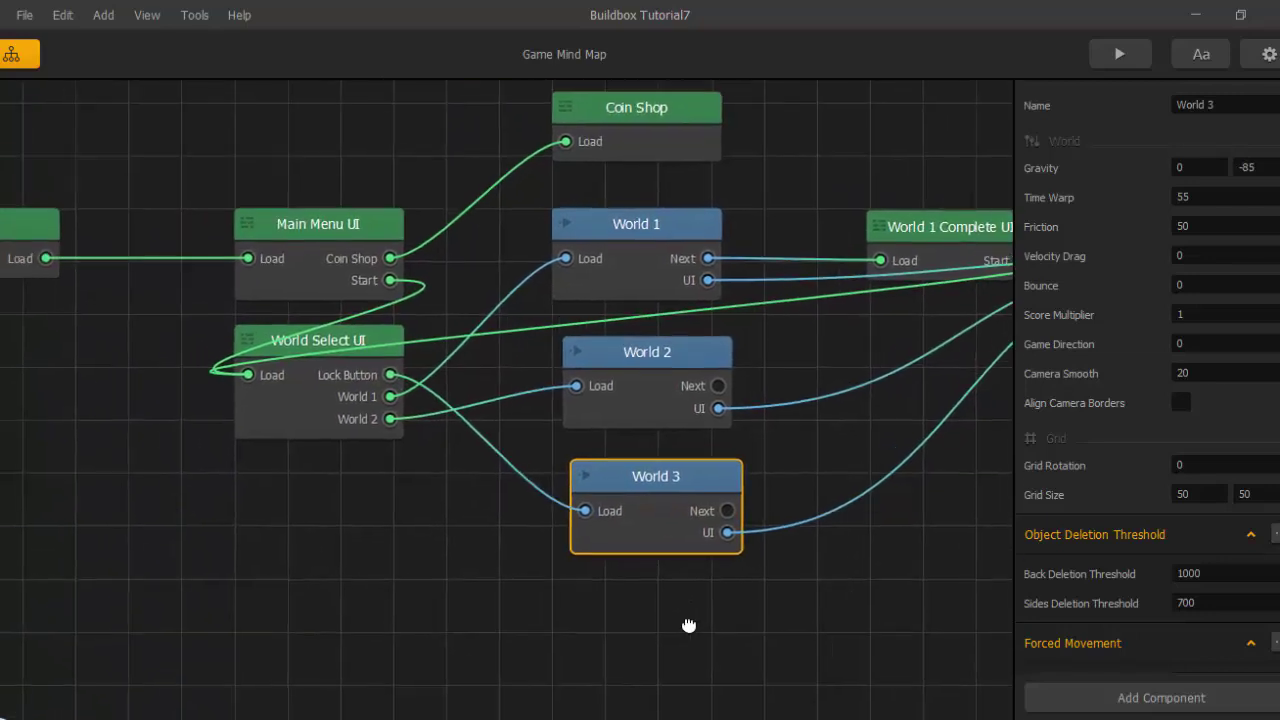
# Open the World Select UI and rename the Lock Button on the third planet as World 3.
pyautogui.click(331, 428)
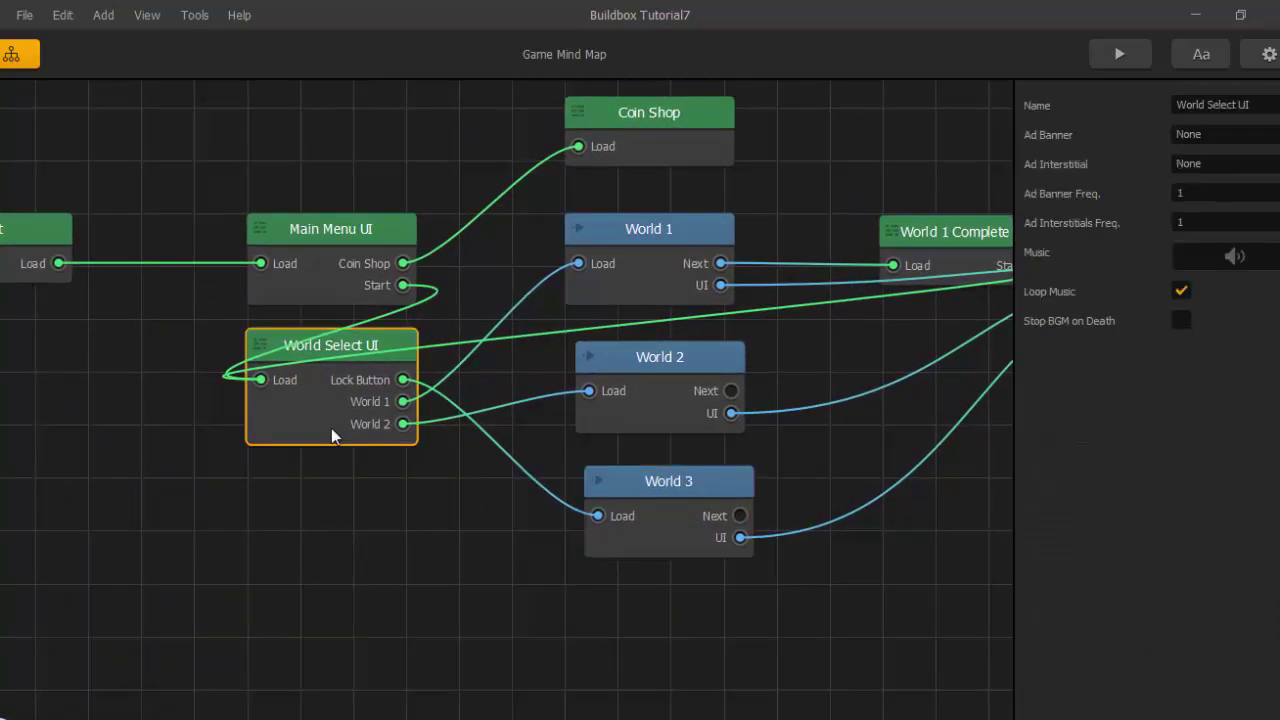
pyautogui.doubleClick(331, 428)
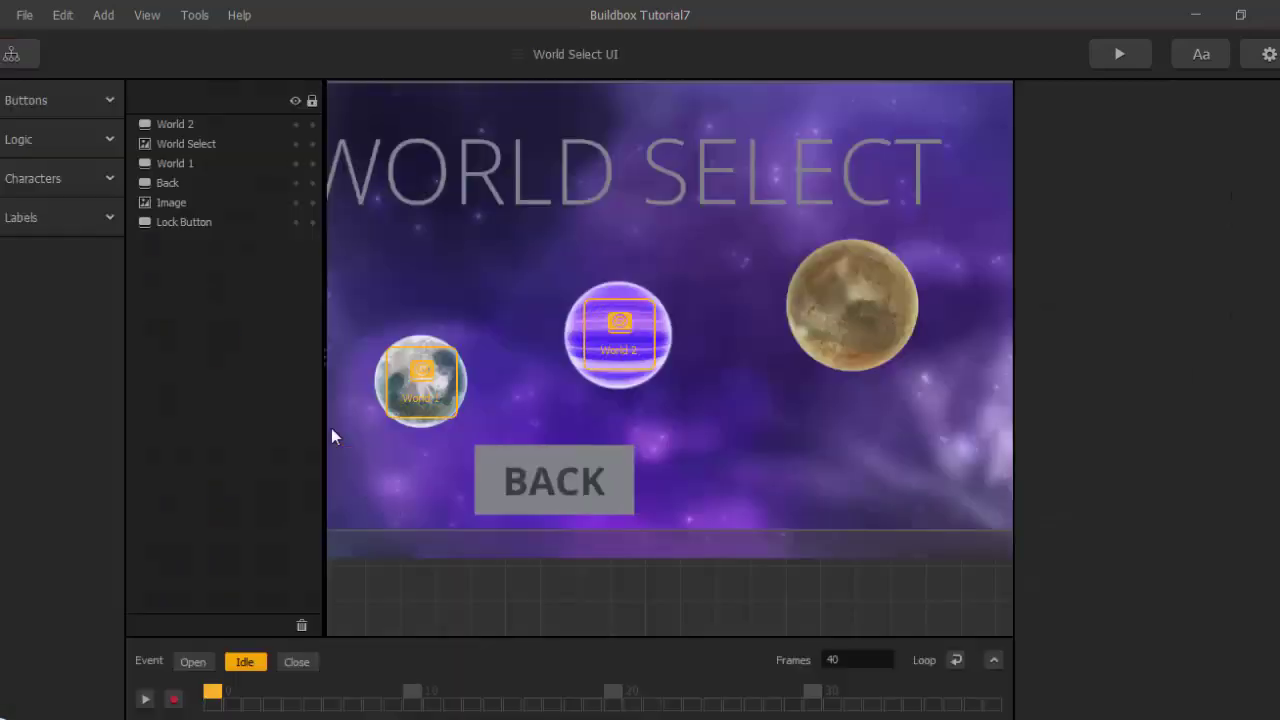
pyautogui.click(196, 169)
pyautogui.click(186, 145)
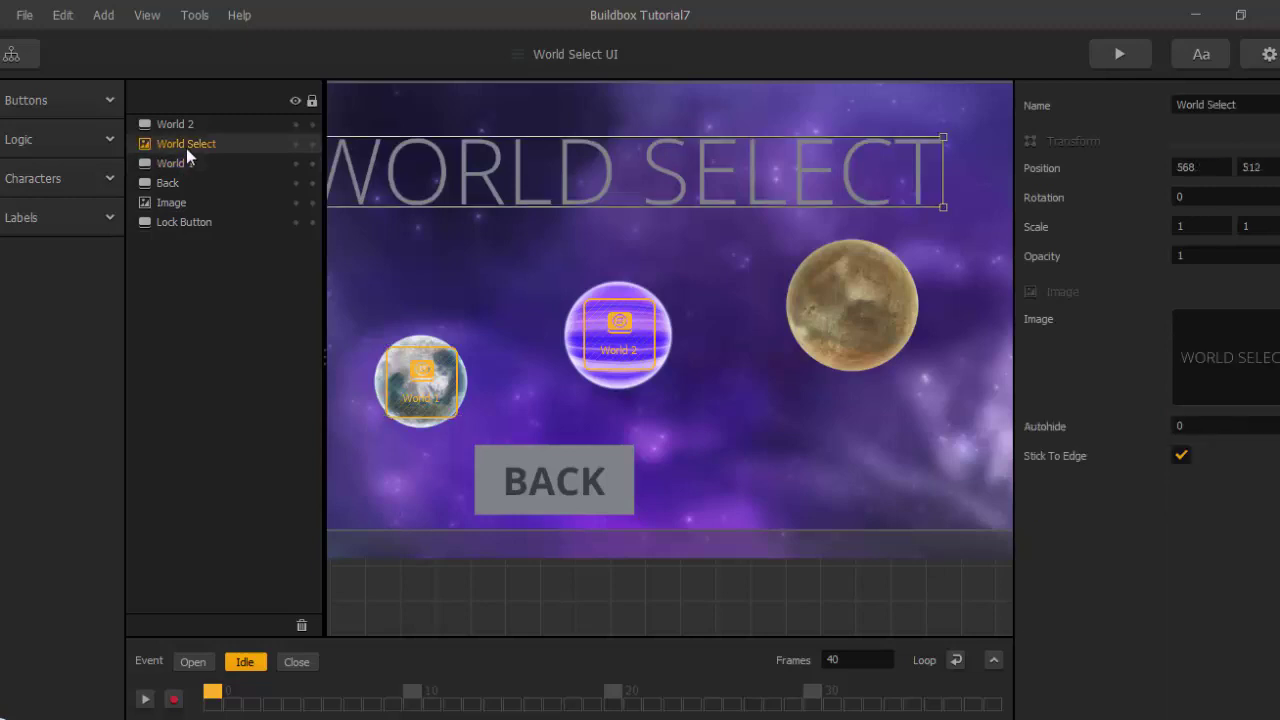
pyautogui.click(181, 224)
pyautogui.click(1205, 104)
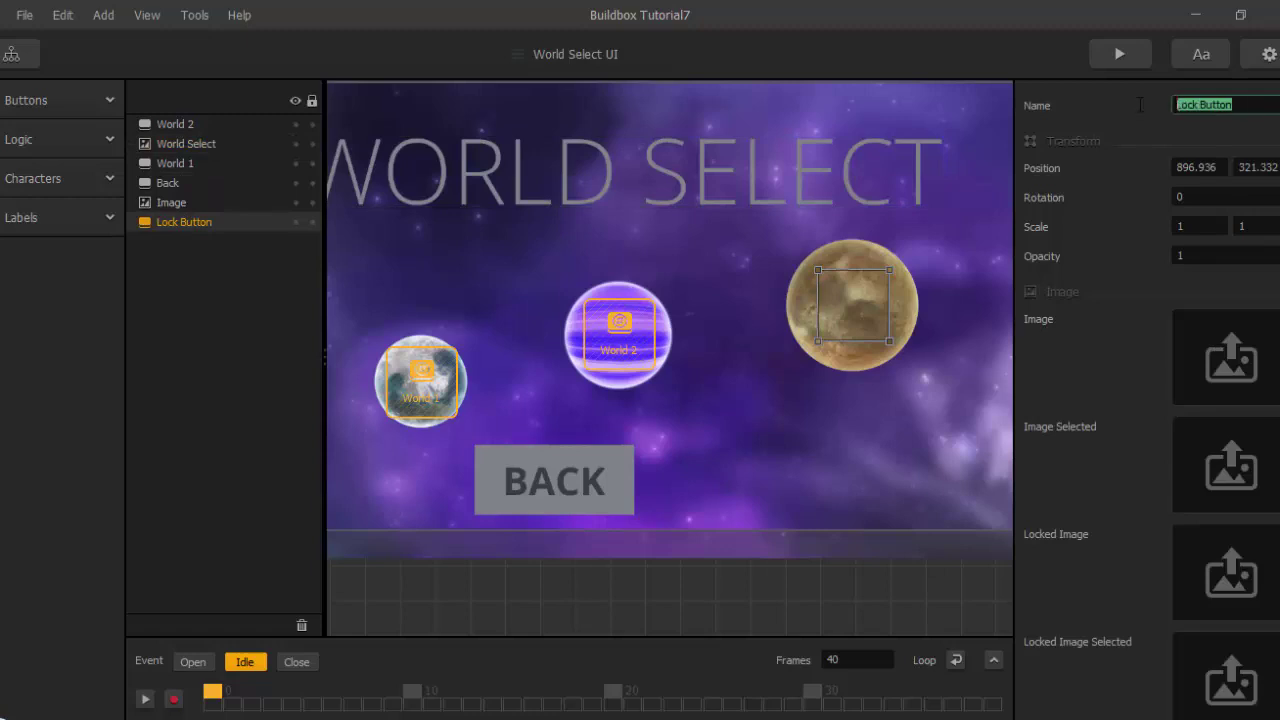
pyautogui.write('World 3')
pyautogui.press('Return')
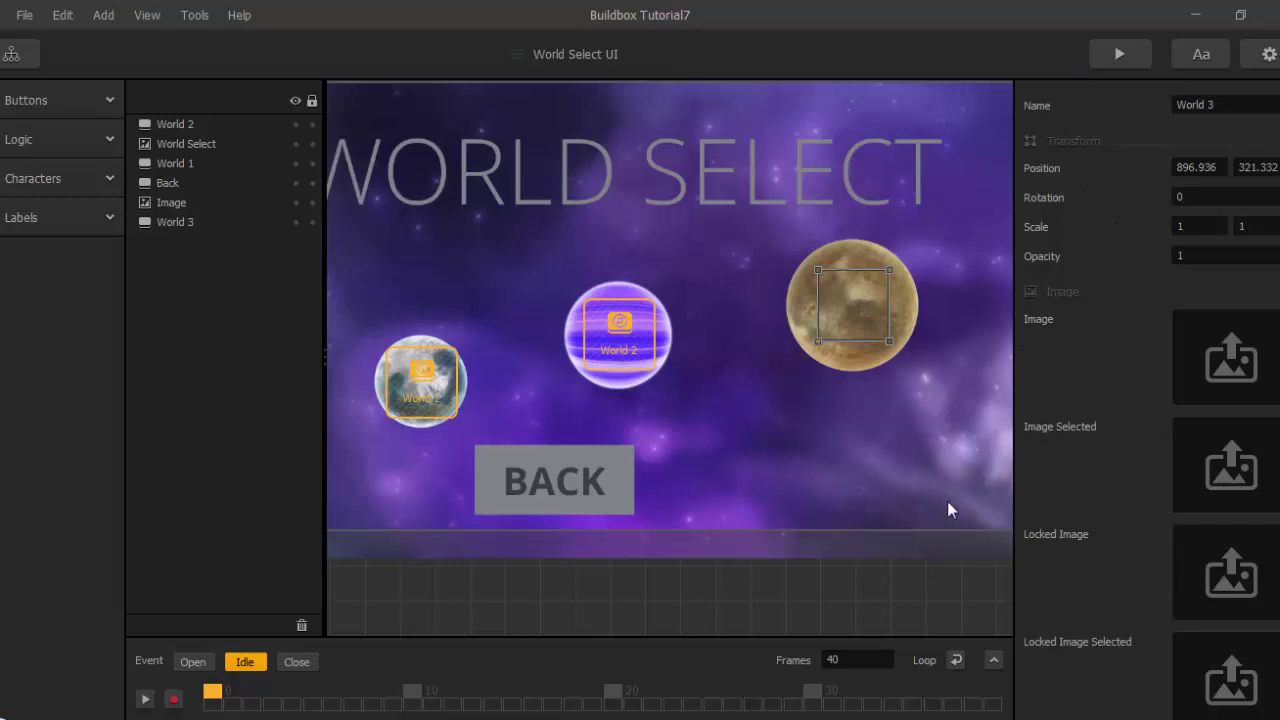
# Set the World 3 button's destination World to World 3.
pyautogui.scroll(-6, 1100, 454)
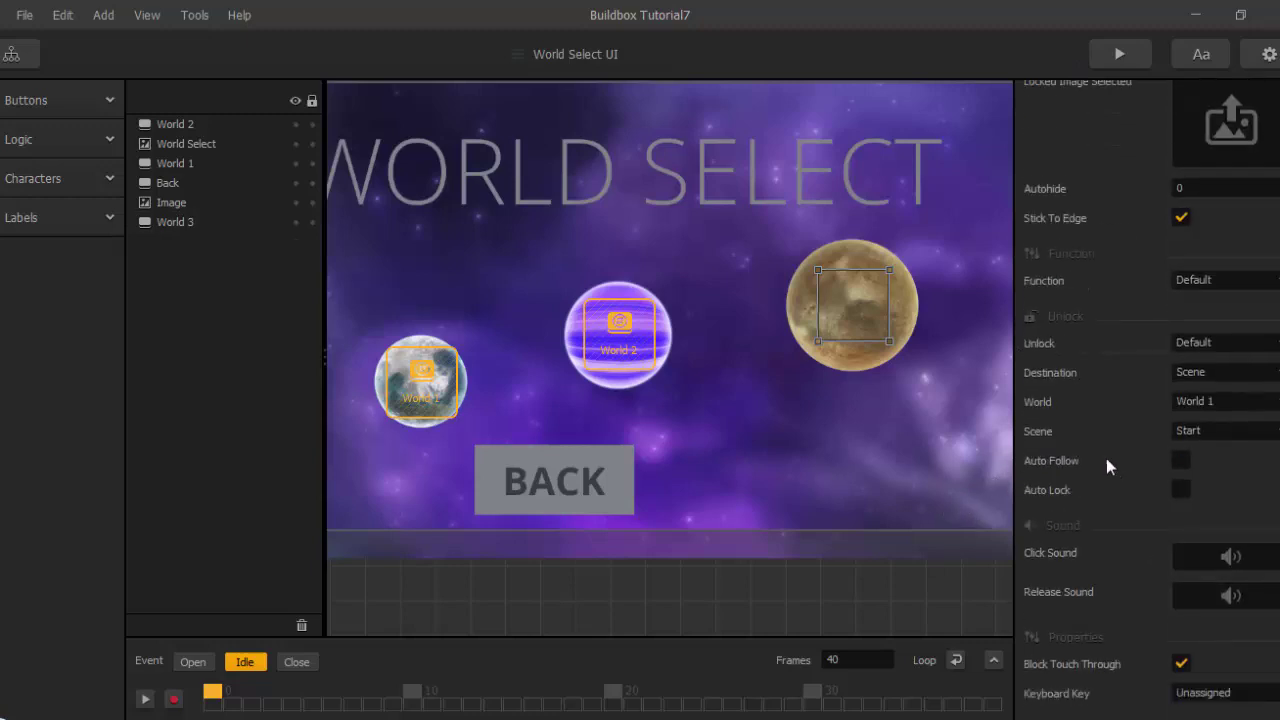
pyautogui.click(1215, 401)
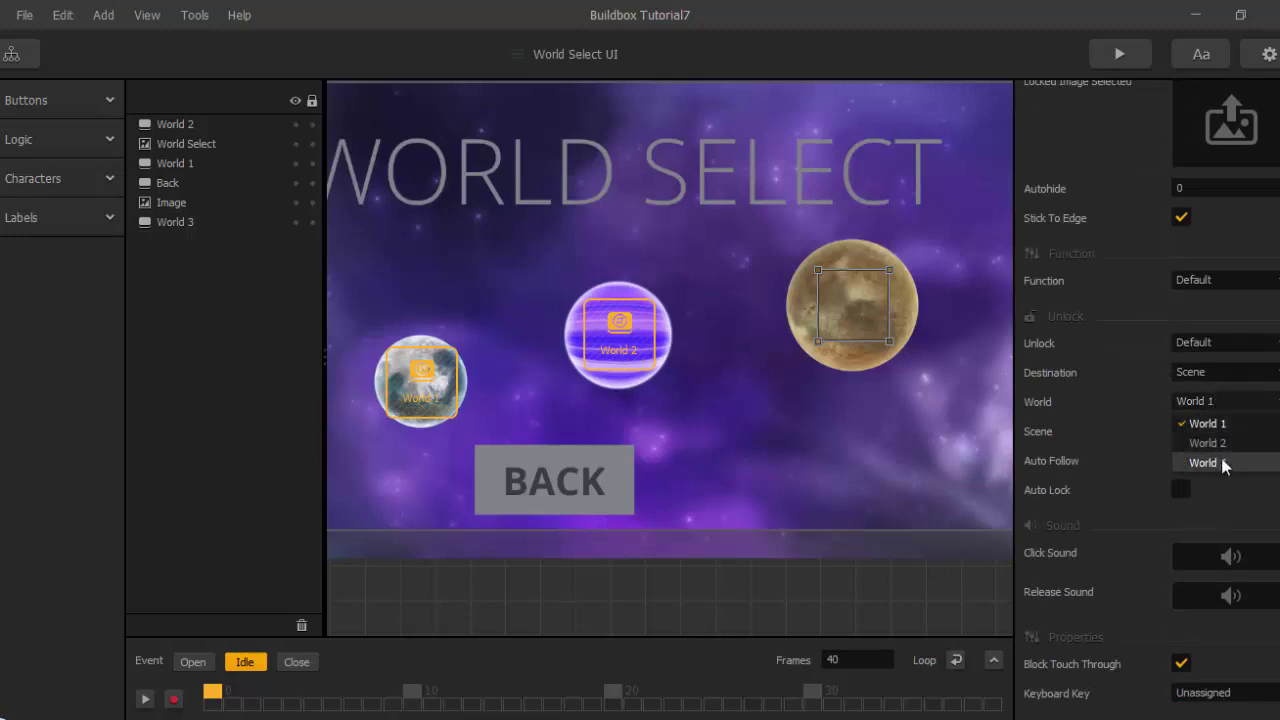
pyautogui.click(1205, 463)
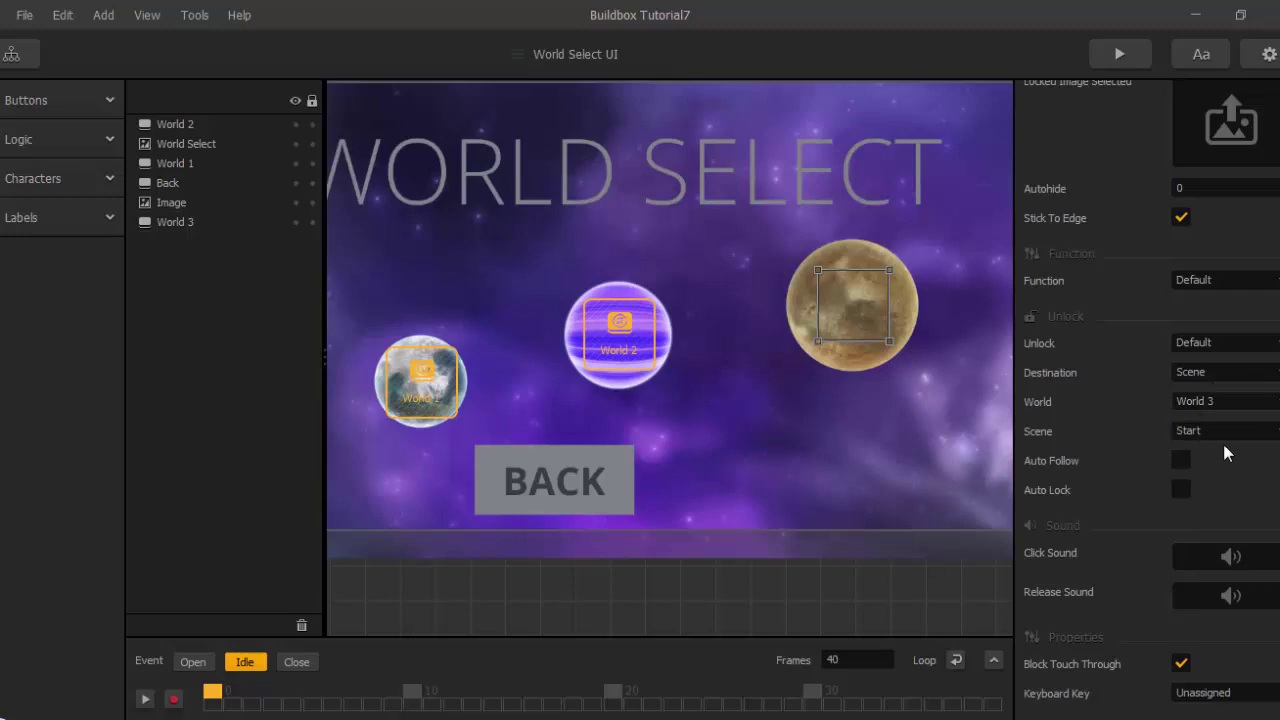
pyautogui.scroll(3, 1117, 452)
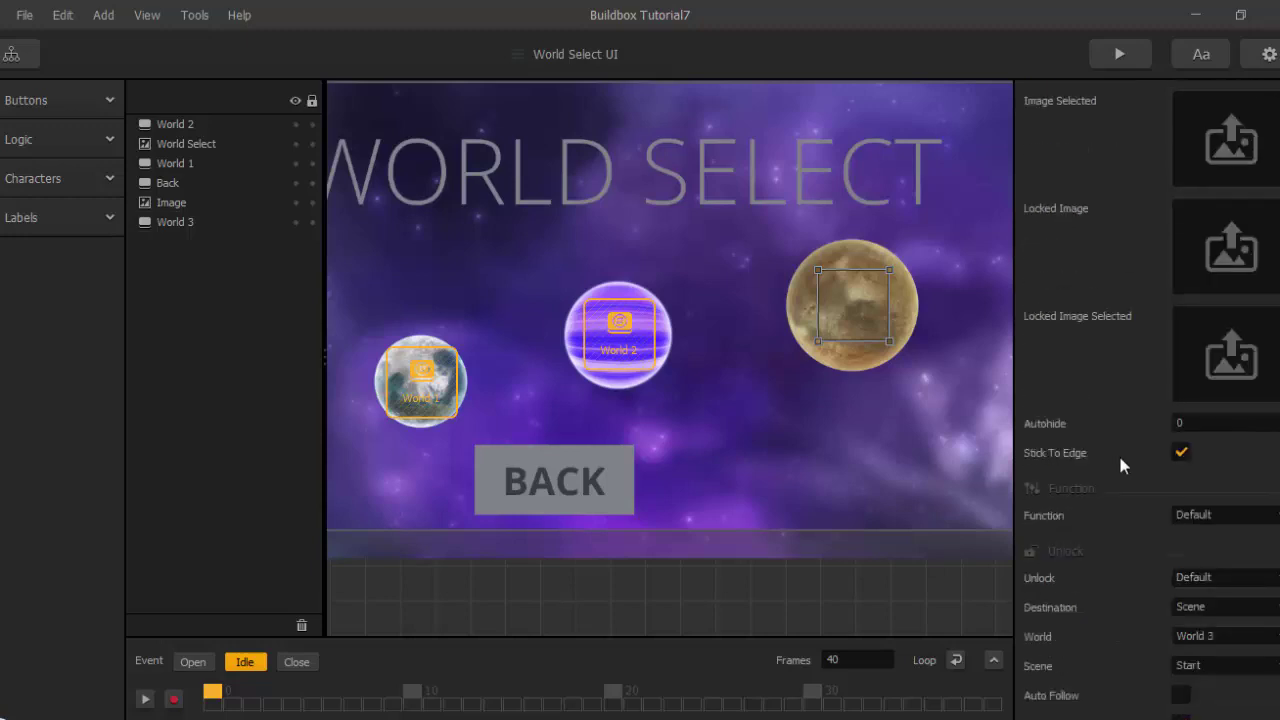
pyautogui.scroll(1, 1118, 464)
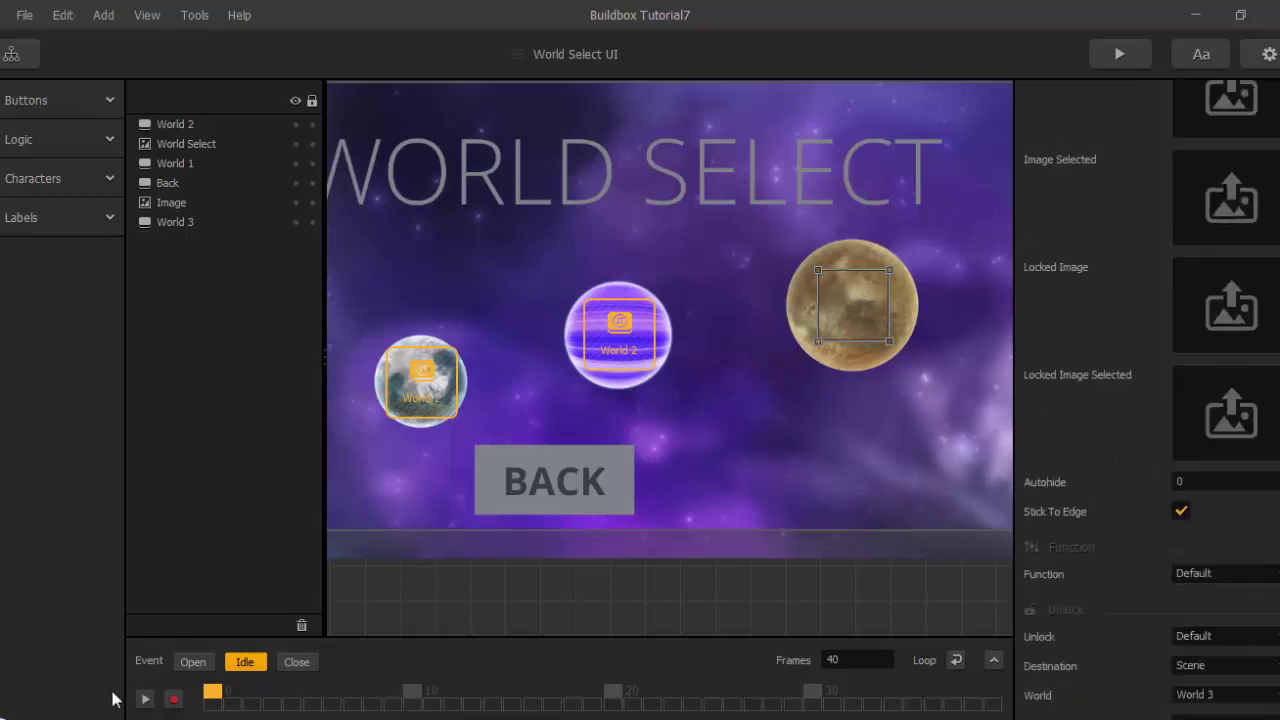
# Add the padlock picture as the World 3 button's Locked Image.
pyautogui.moveTo(115, 700)
pyautogui.click(473, 671)
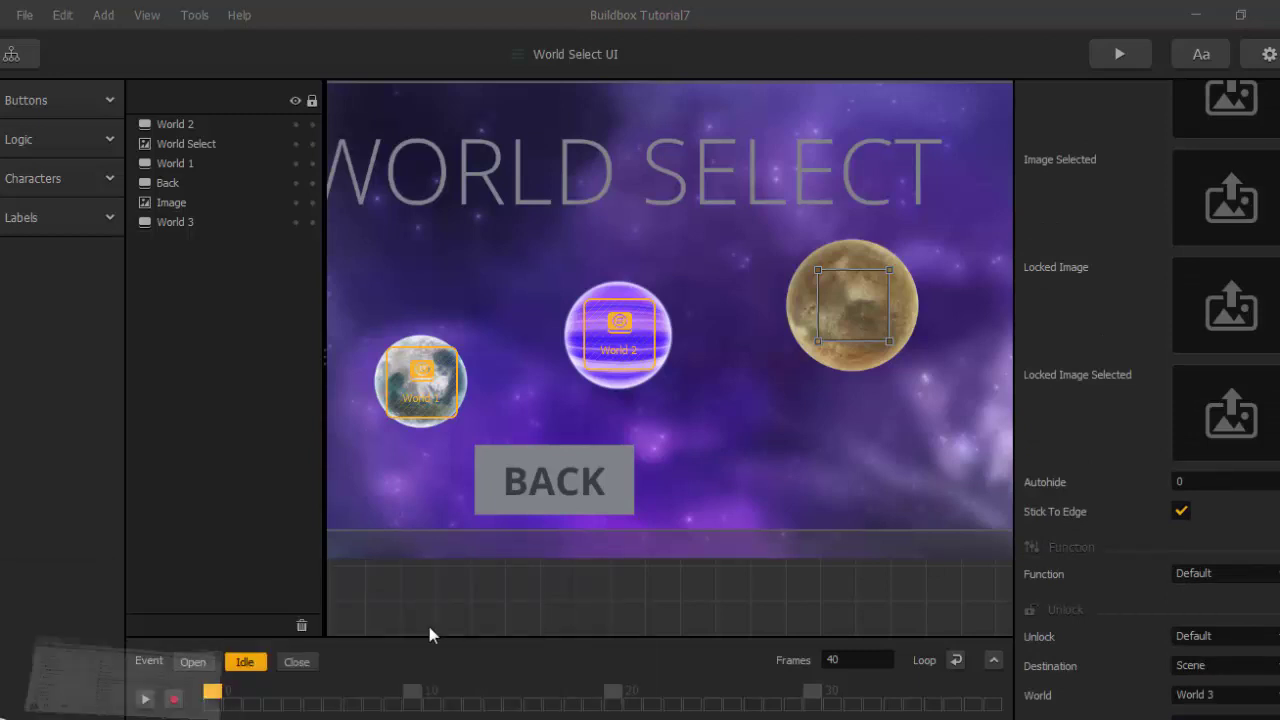
pyautogui.moveTo(276, 456); pyautogui.dragTo(1215, 328)
pyautogui.click(1109, 280)
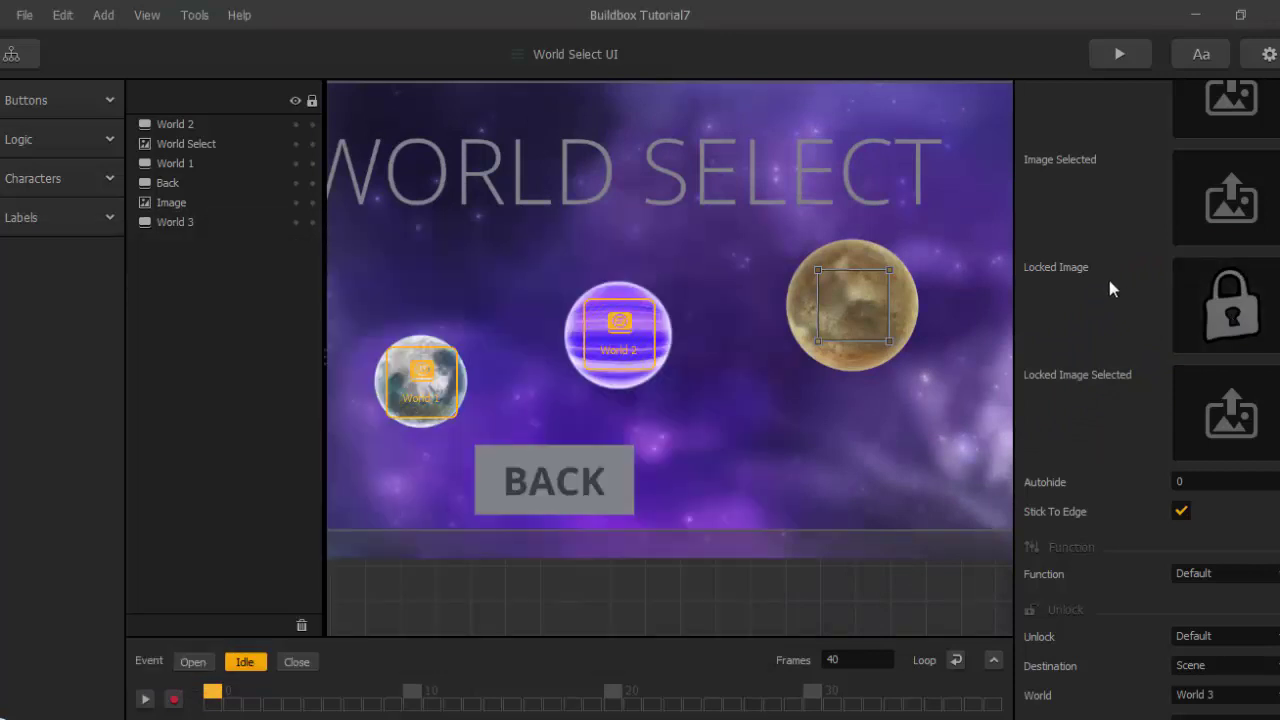
pyautogui.scroll(-2, 821, 410)
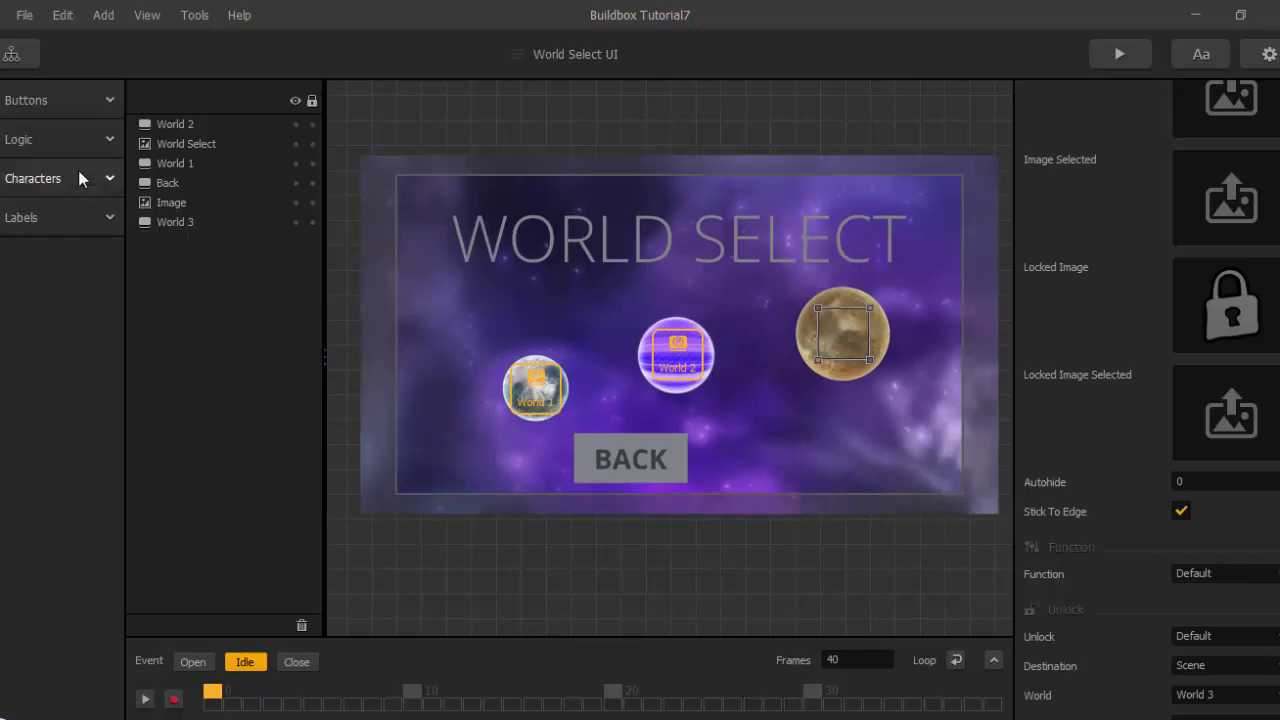
# In the Game Mind Map, duplicate World 1 Complete UI and connect World 2's Next output to the copy's Load input beside World 2.
pyautogui.click(11, 54)
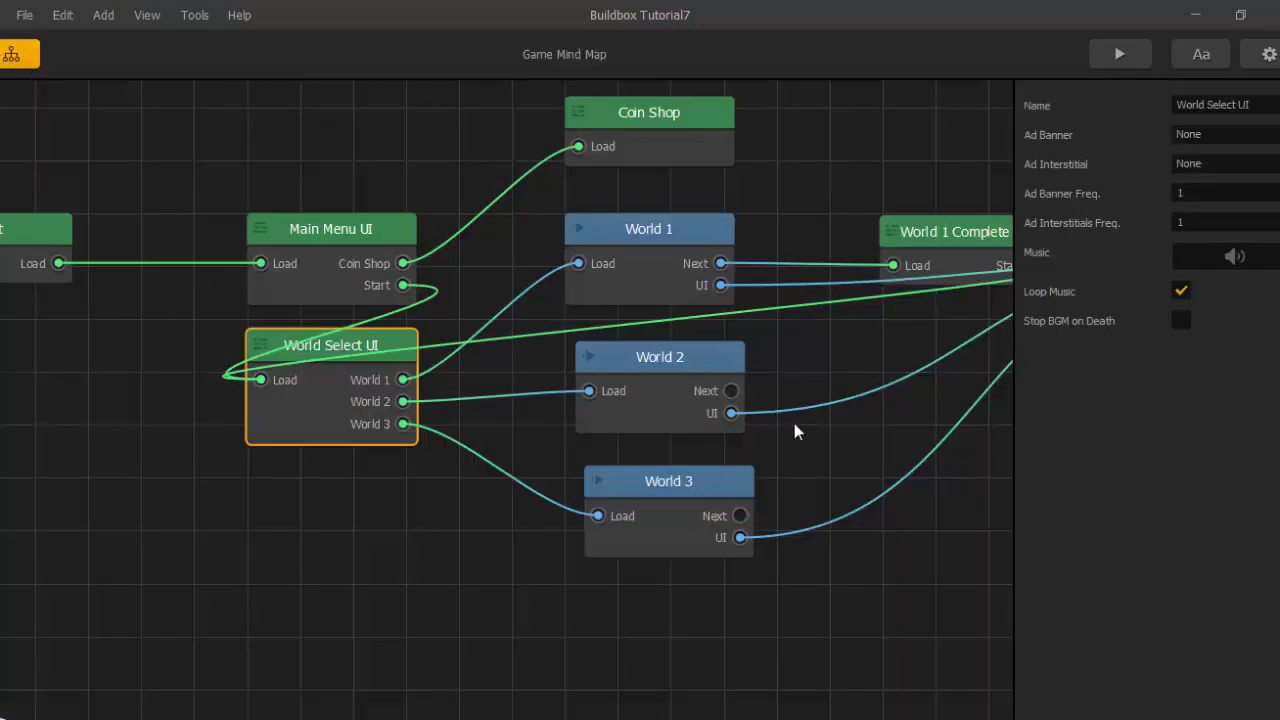
pyautogui.moveTo(794, 431); pyautogui.dragTo(640, 385)
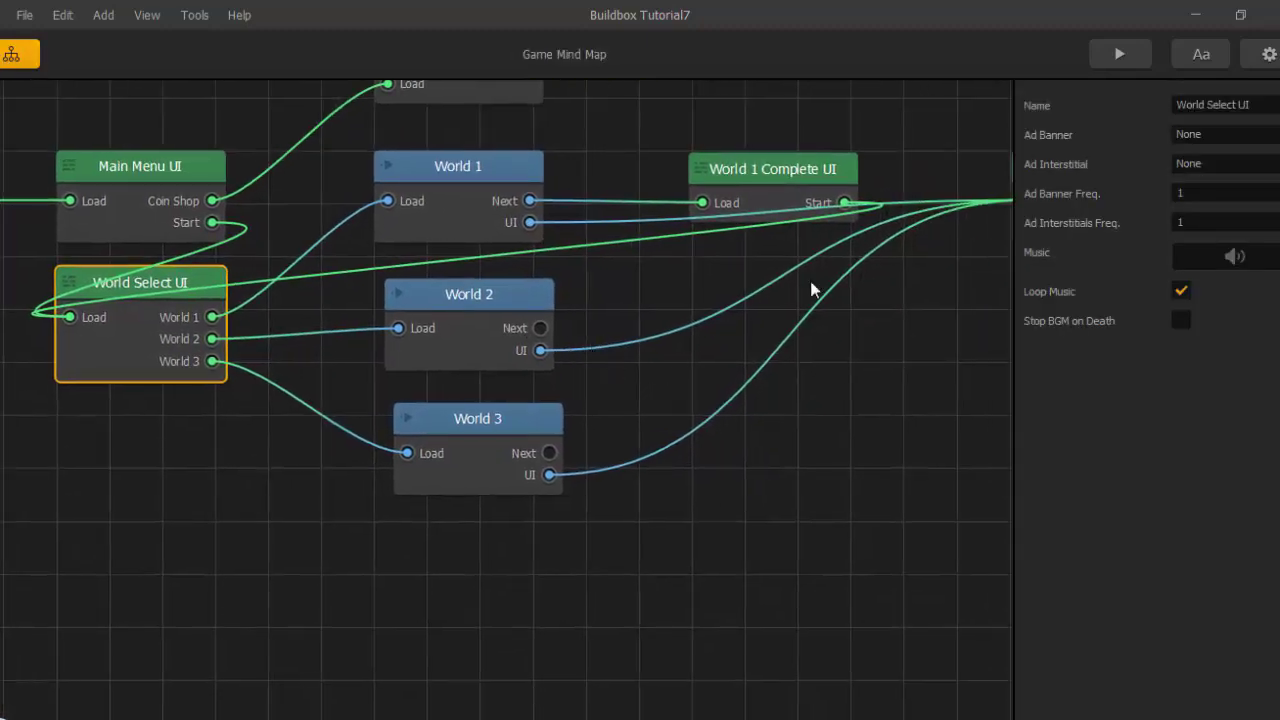
pyautogui.click(797, 180)
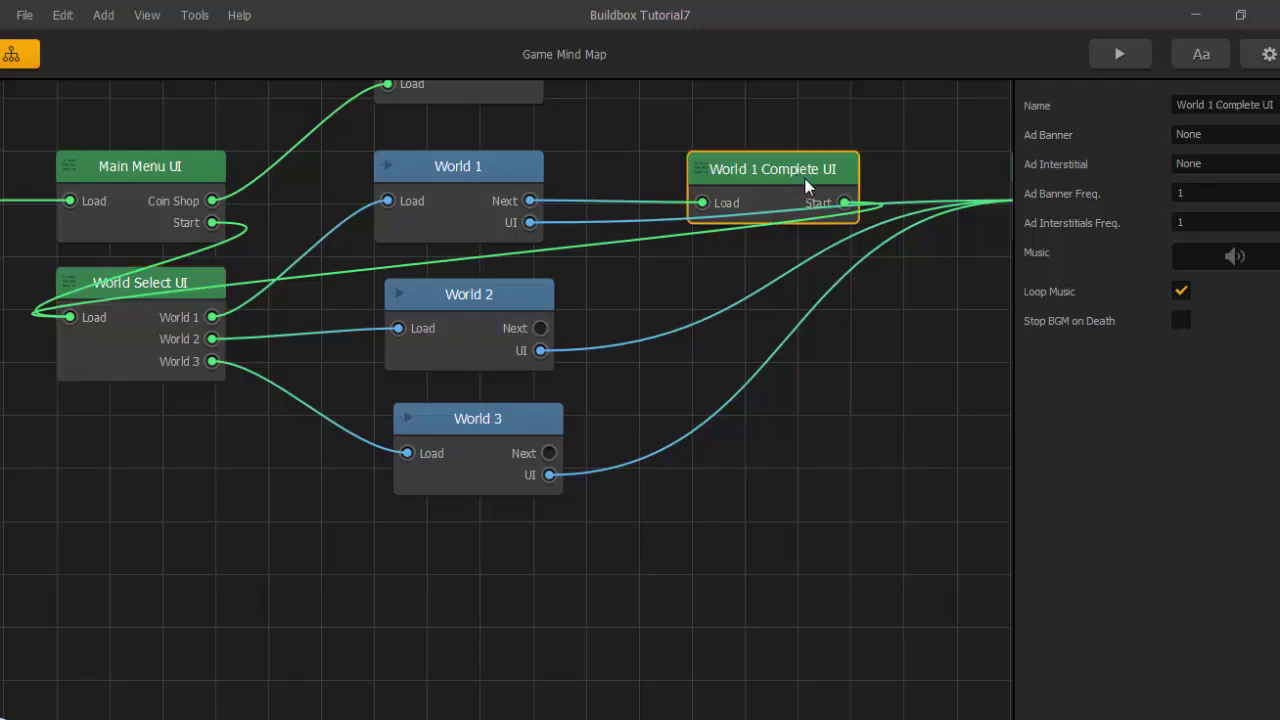
pyautogui.hotkey('ctrl', 'd')
pyautogui.moveTo(900, 185); pyautogui.dragTo(801, 489)
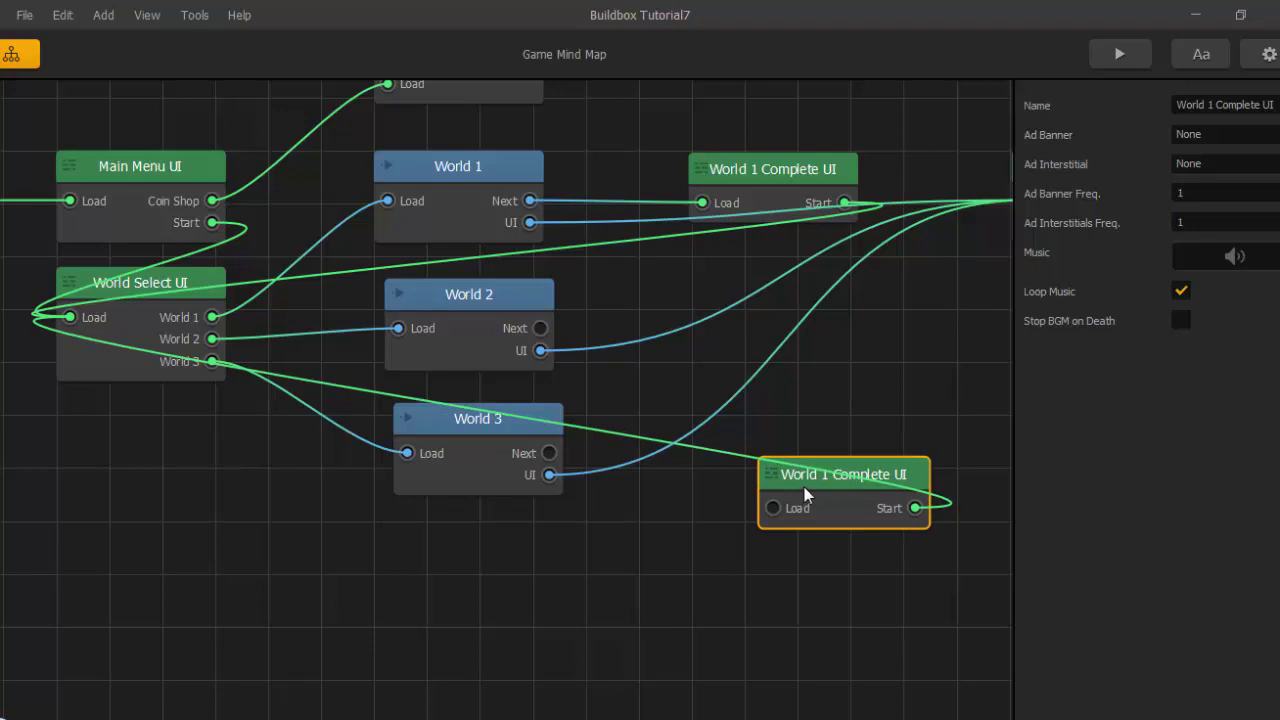
pyautogui.moveTo(819, 481); pyautogui.dragTo(817, 485)
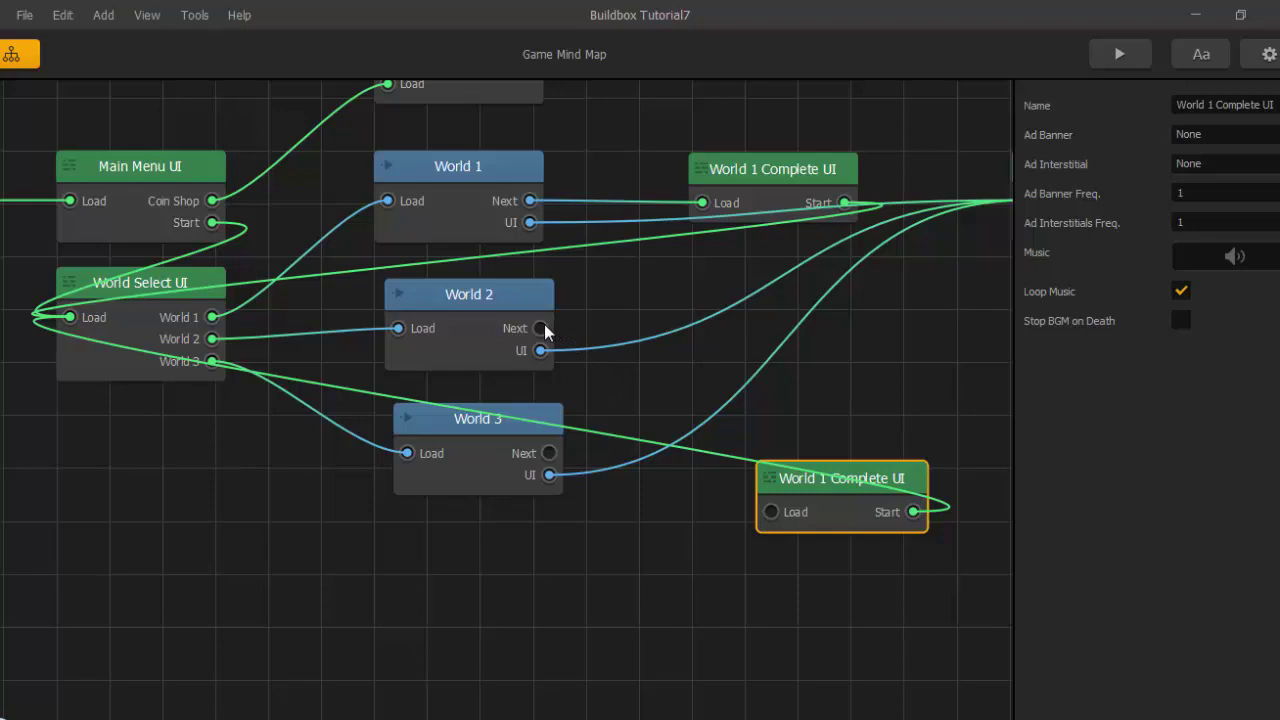
pyautogui.moveTo(541, 328); pyautogui.dragTo(723, 314)
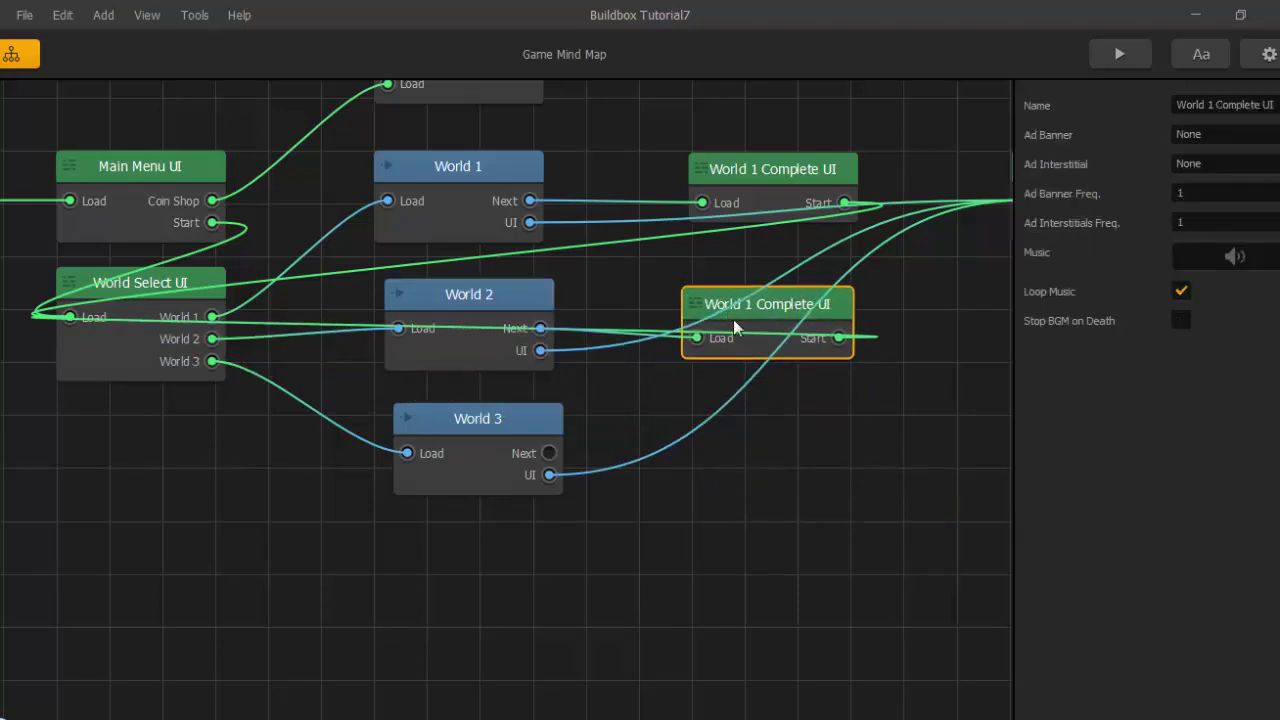
# Rename the duplicated completion screen node as World 2 Complete UI.
pyautogui.click(1208, 104)
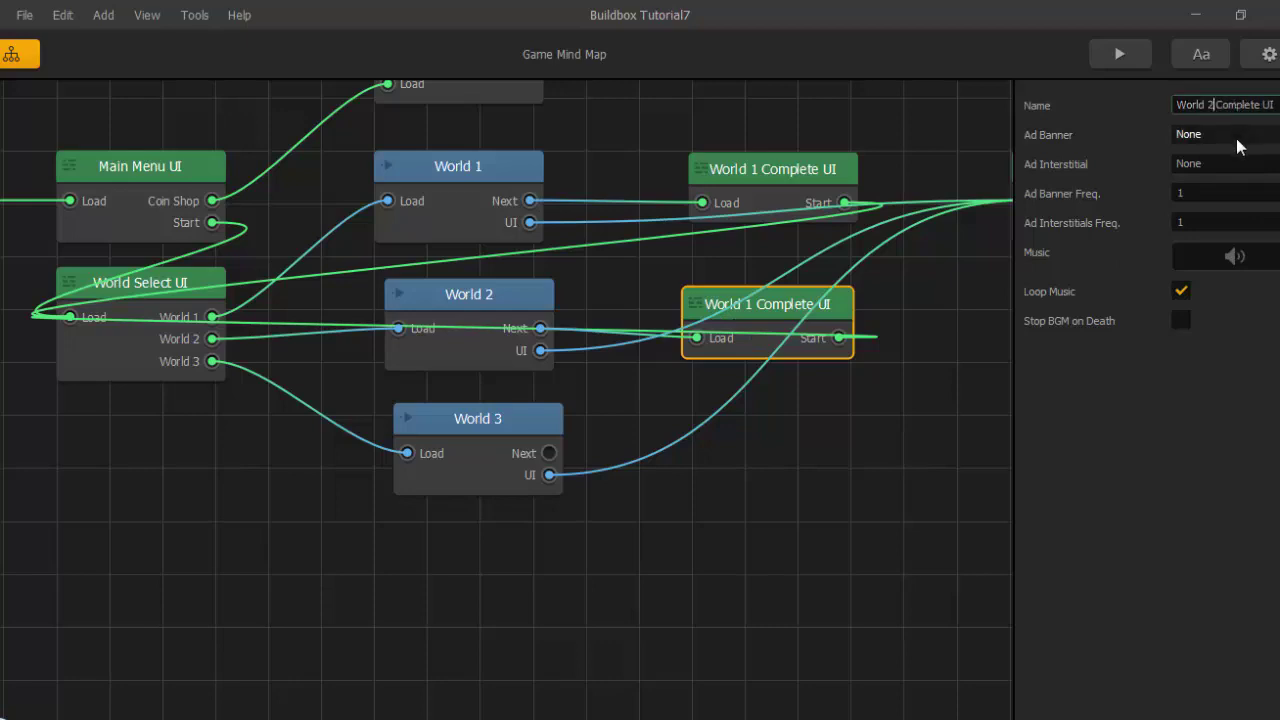
pyautogui.click(1121, 547)
pyautogui.click(766, 566)
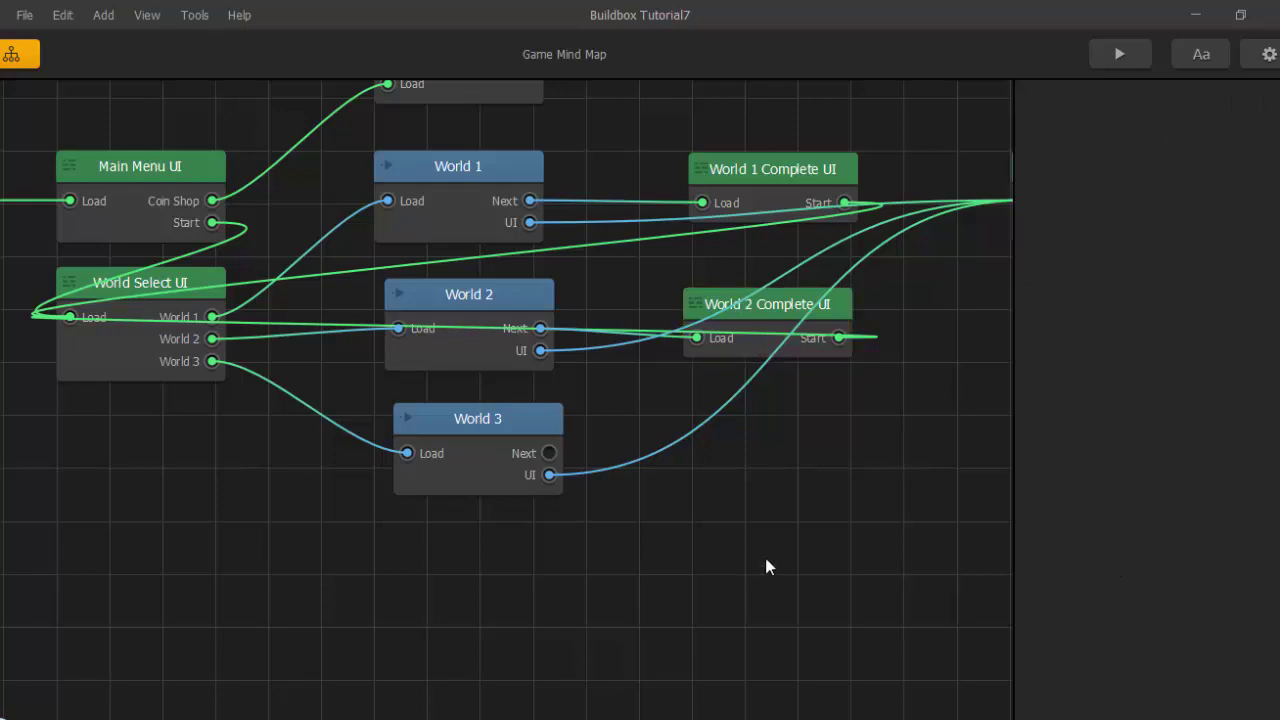
# Preview the game as far as the world select screen to check the planet locks, and close the preview.
pyautogui.scroll(1, 764, 553)
pyautogui.moveTo(754, 520); pyautogui.dragTo(872, 560)
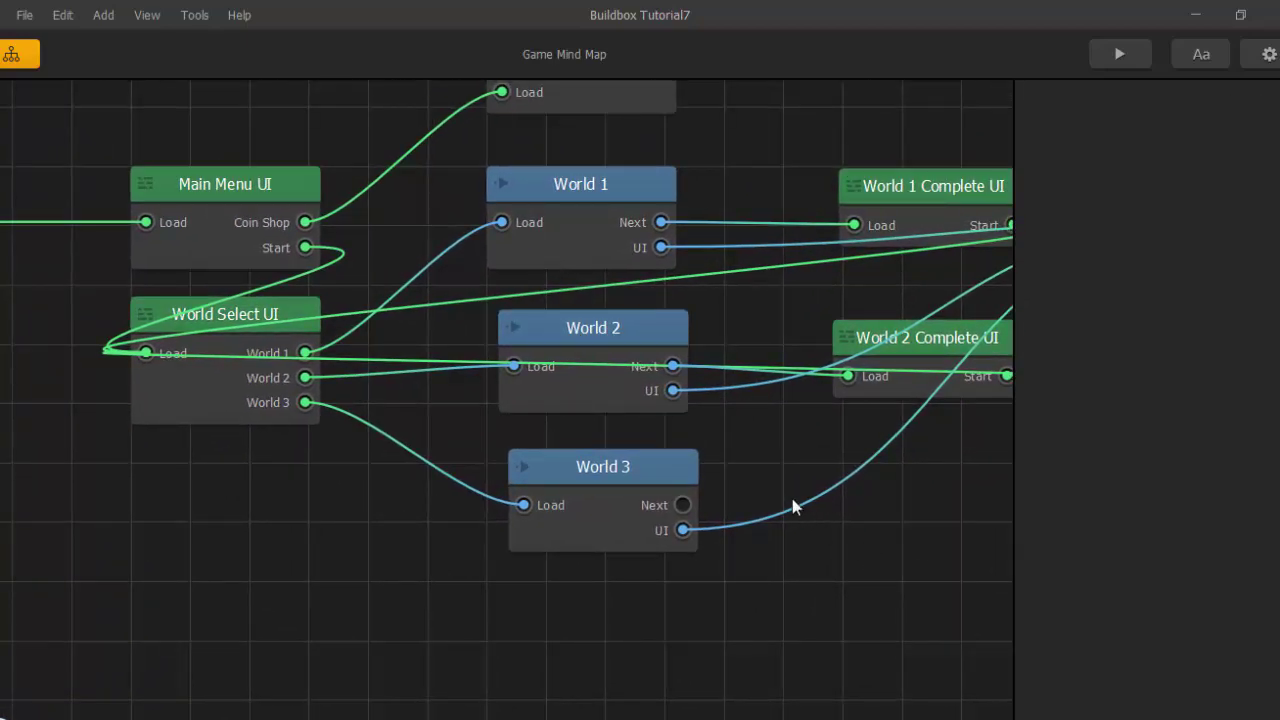
pyautogui.scroll(-3, 792, 500)
pyautogui.scroll(1, 832, 506)
pyautogui.moveTo(819, 508); pyautogui.dragTo(800, 505)
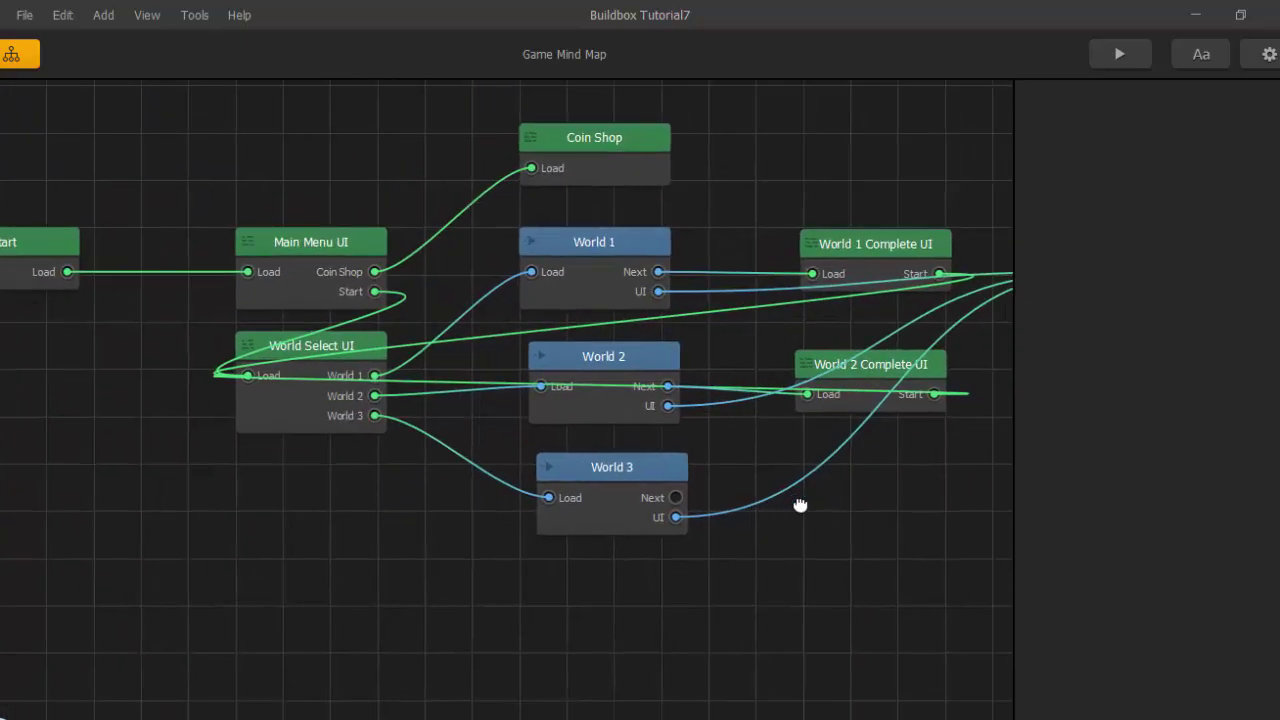
pyautogui.click(332, 404)
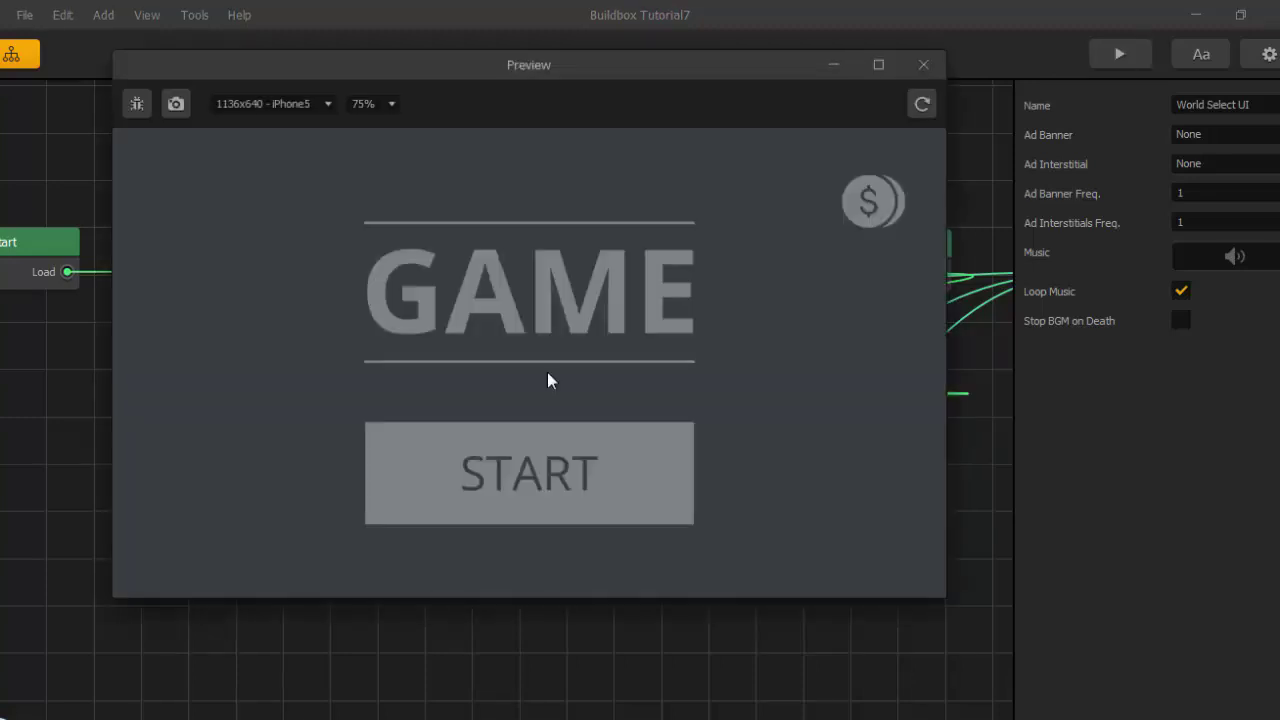
pyautogui.click(544, 478)
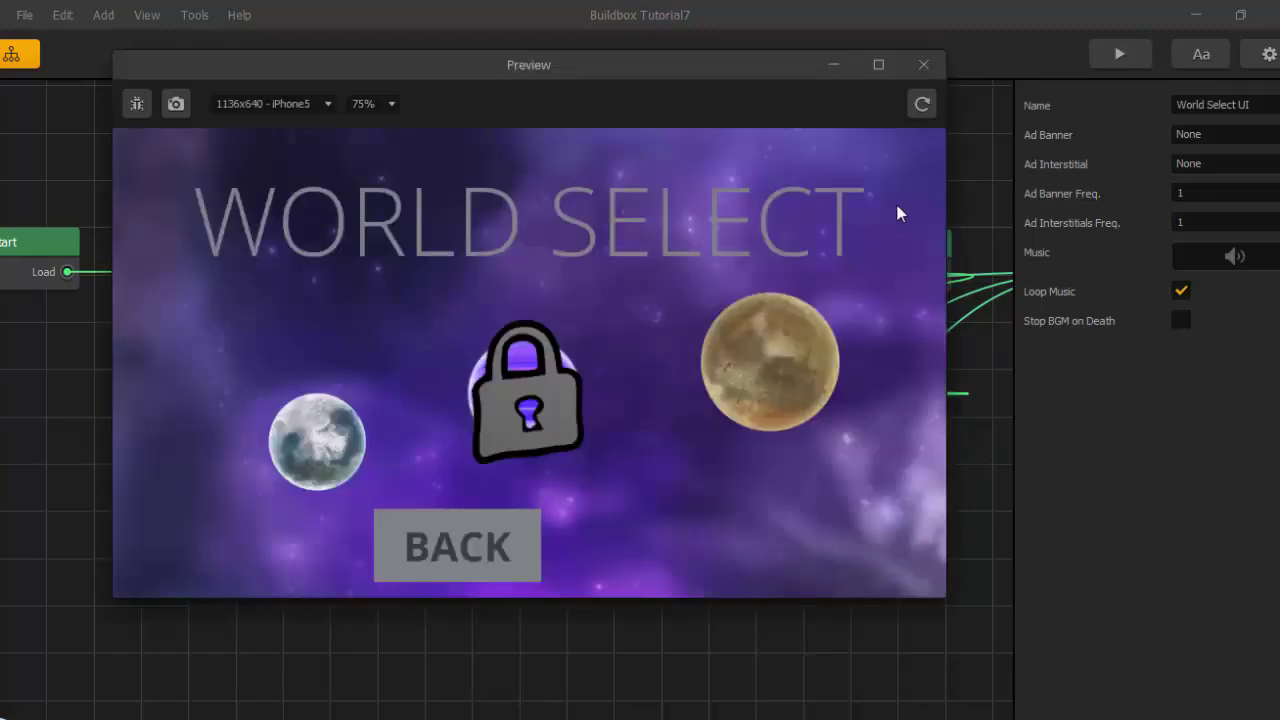
pyautogui.click(930, 77)
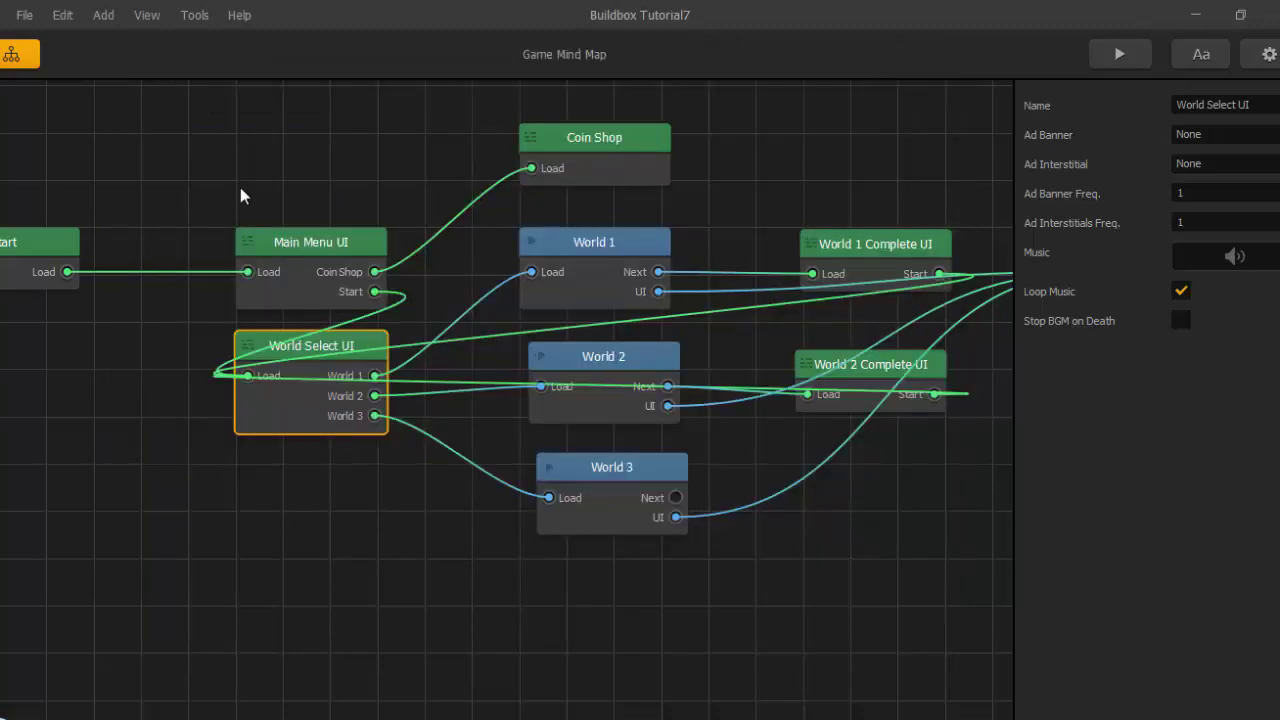
# Open World 2 Complete UI and set its unlock element's Object to World 3.
pyautogui.doubleClick(880, 344)
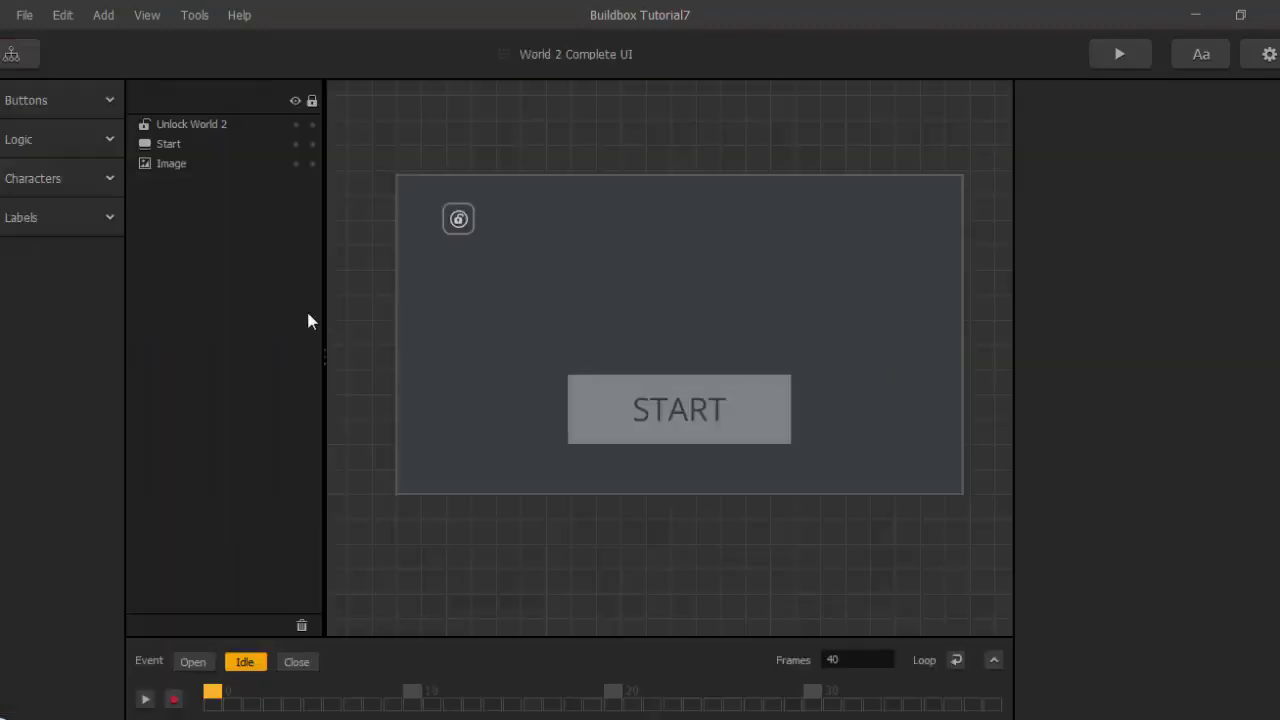
pyautogui.click(176, 126)
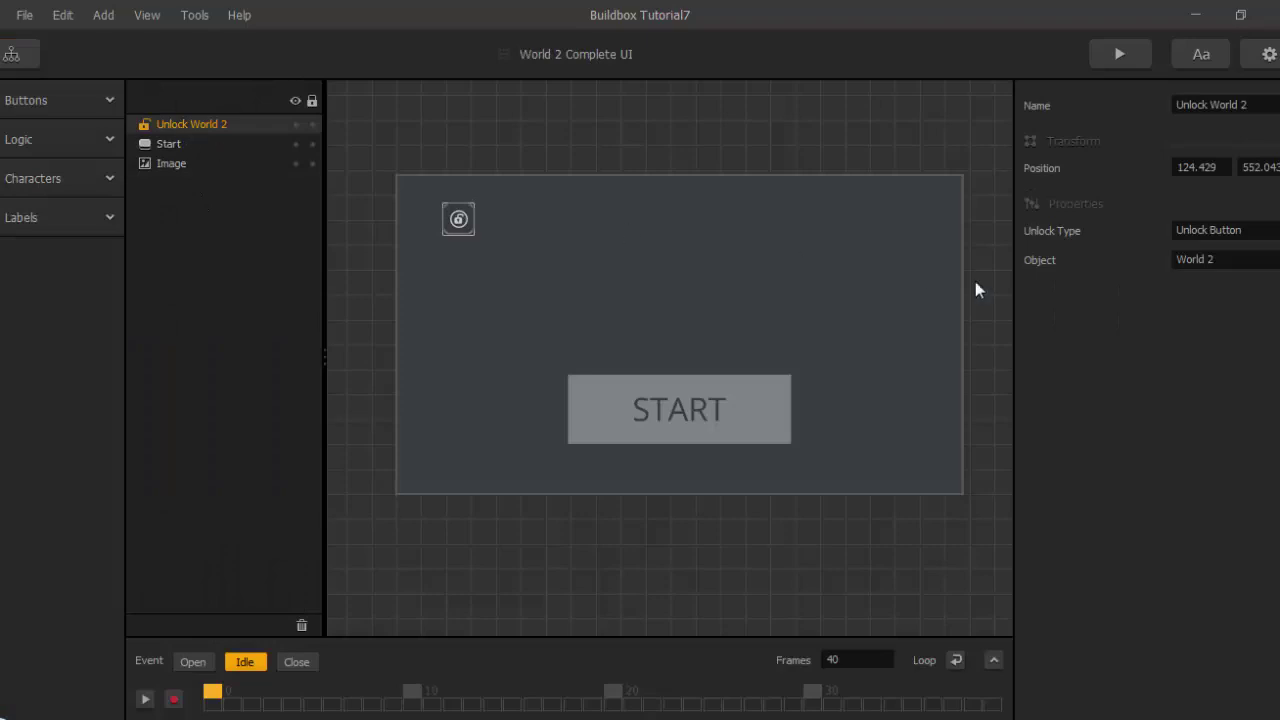
pyautogui.click(1208, 263)
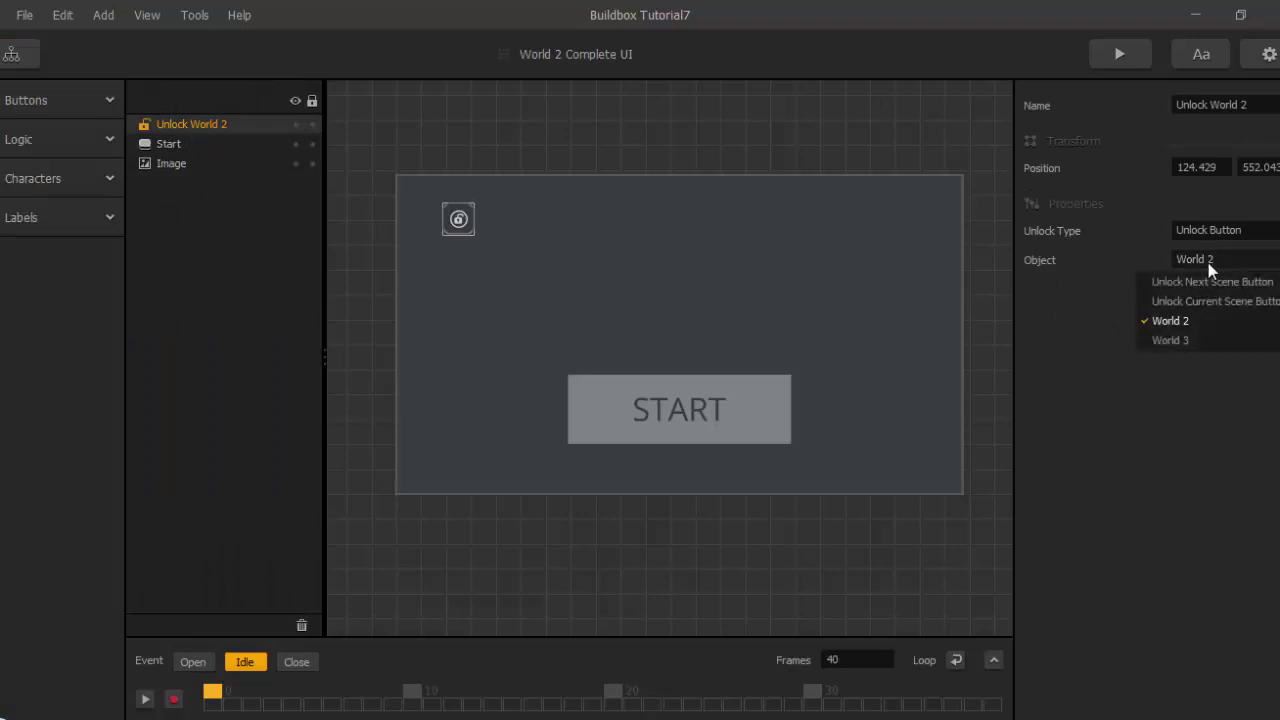
pyautogui.click(1201, 340)
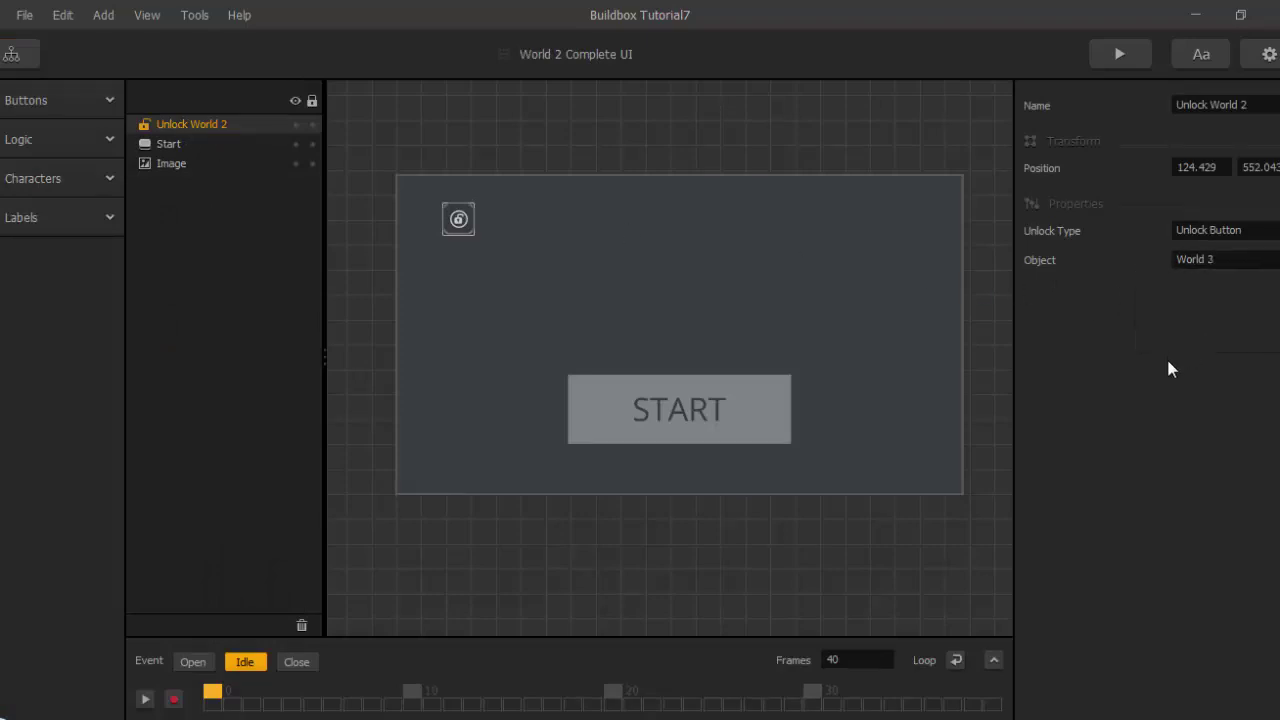
# Preview the game, test the planet buttons on the world select screen, and close the preview.
pyautogui.click(1115, 58)
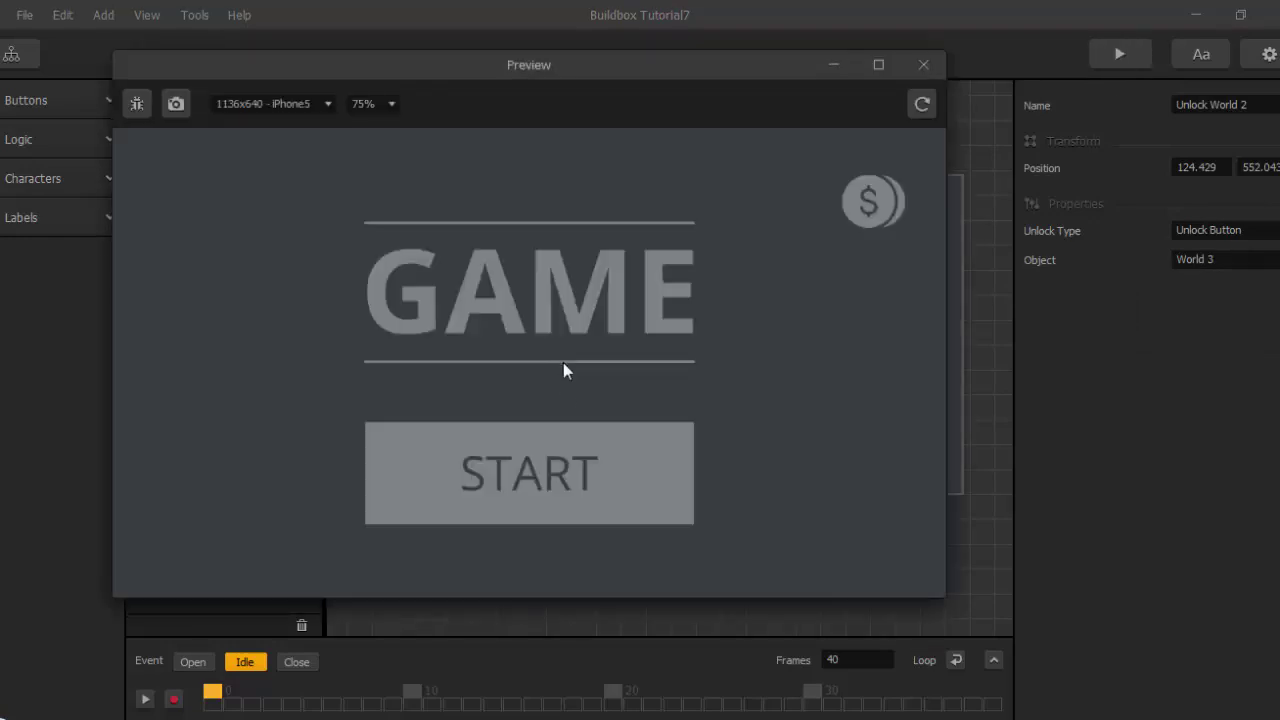
pyautogui.click(553, 462)
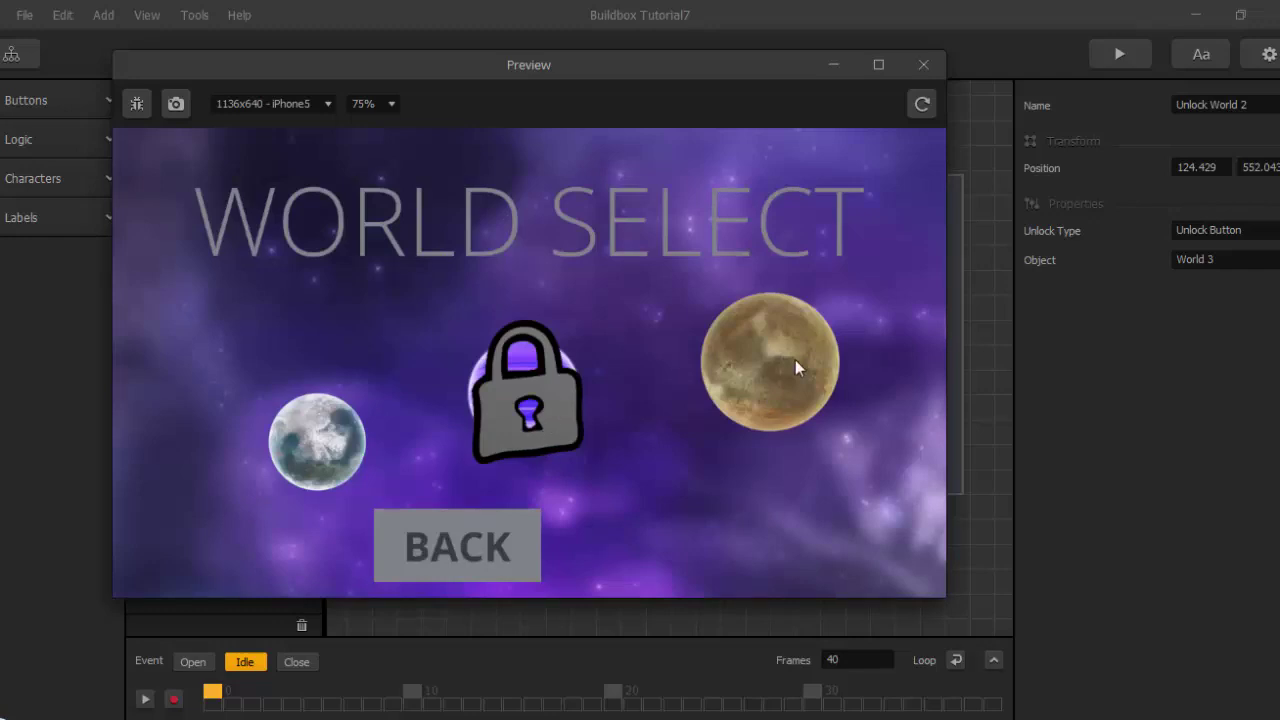
pyautogui.click(546, 408)
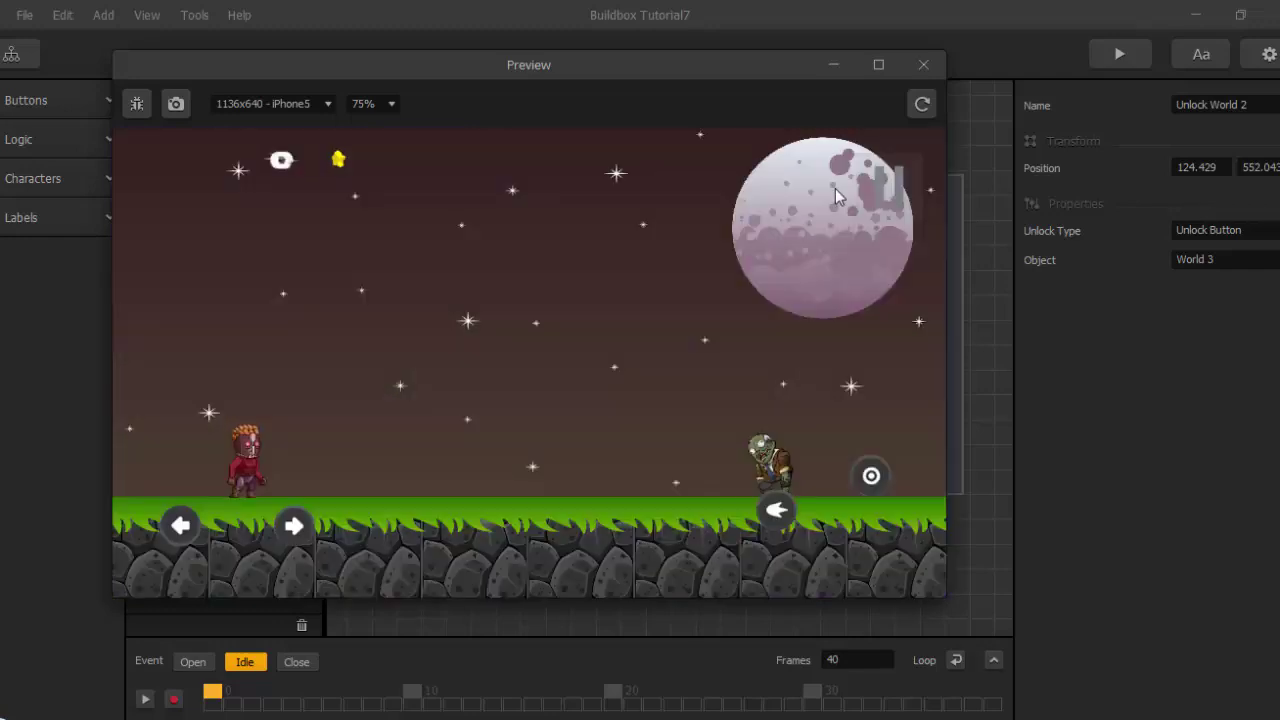
pyautogui.click(923, 66)
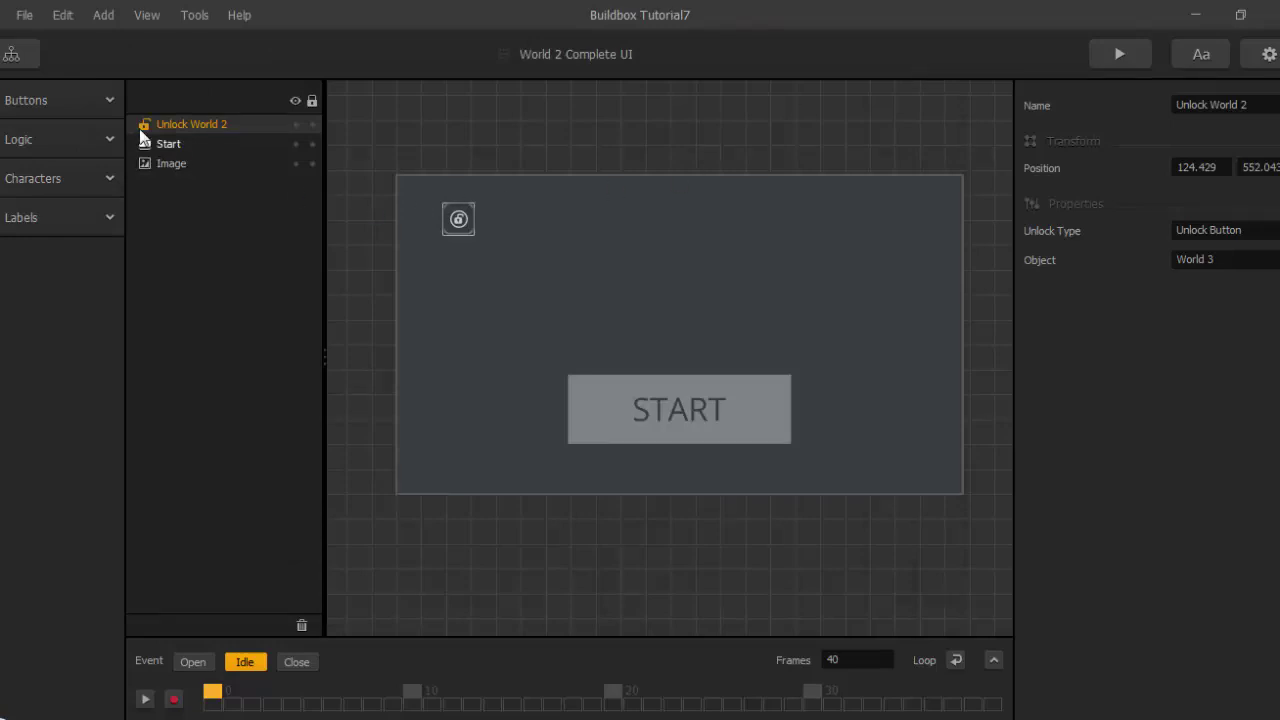
# Open World Select UI and move the World 3 button directly below World 2 in the layer order, above the background image.
pyautogui.click(29, 60)
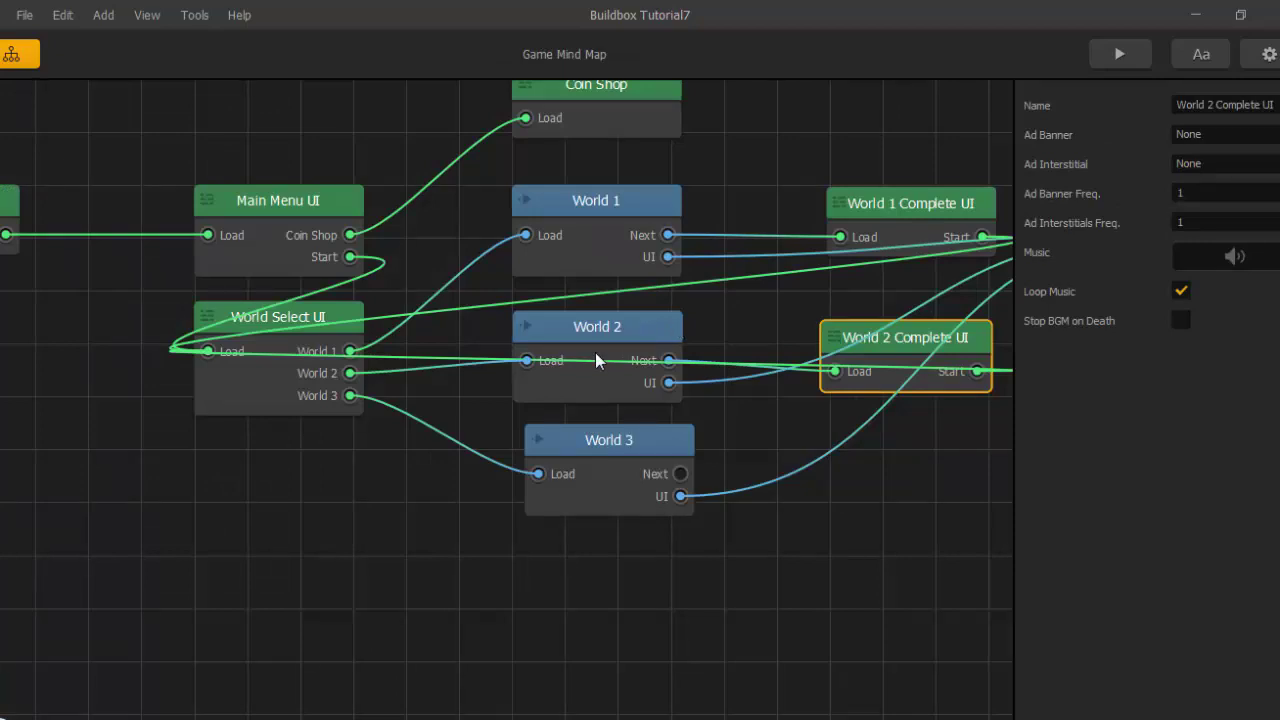
pyautogui.click(280, 377)
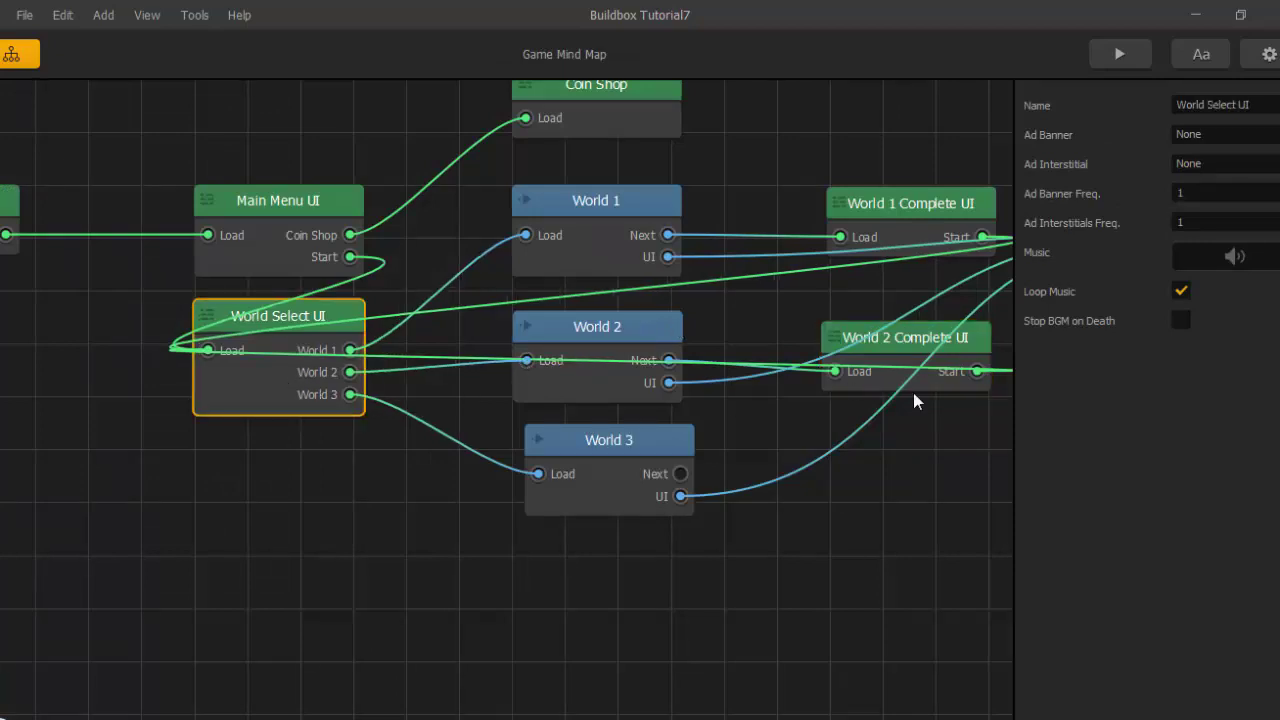
pyautogui.doubleClick(296, 383)
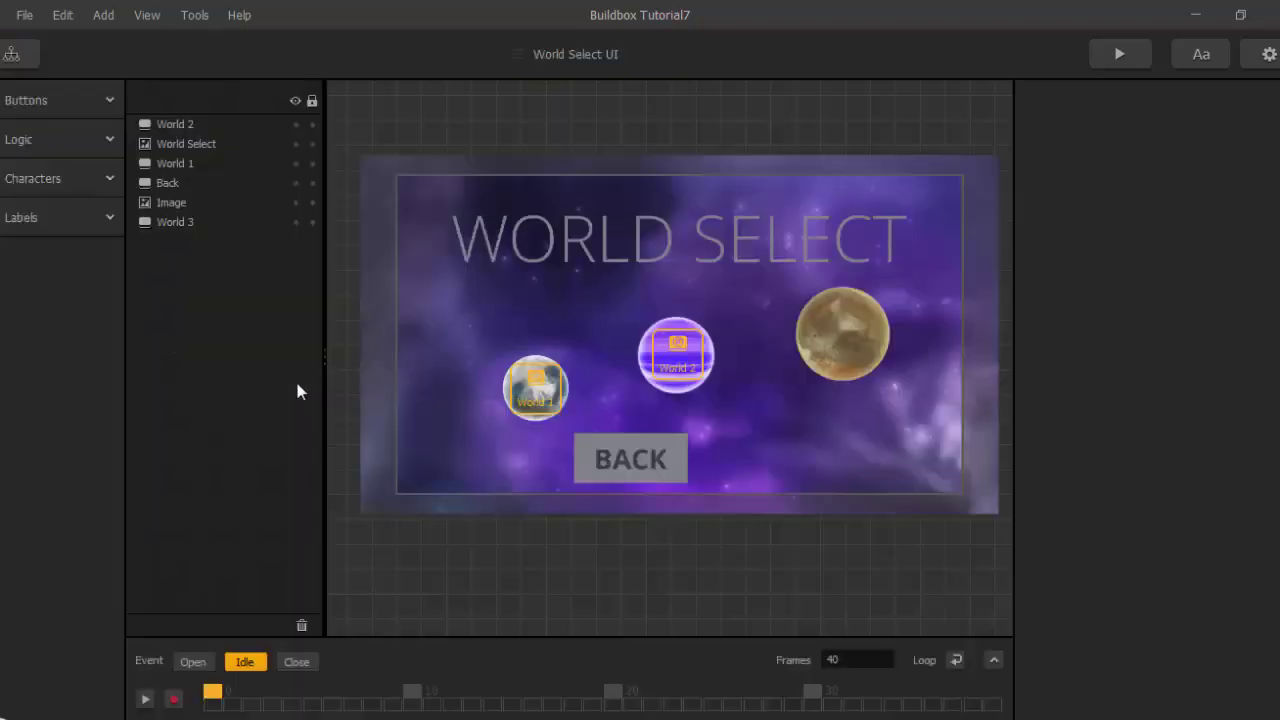
pyautogui.click(192, 227)
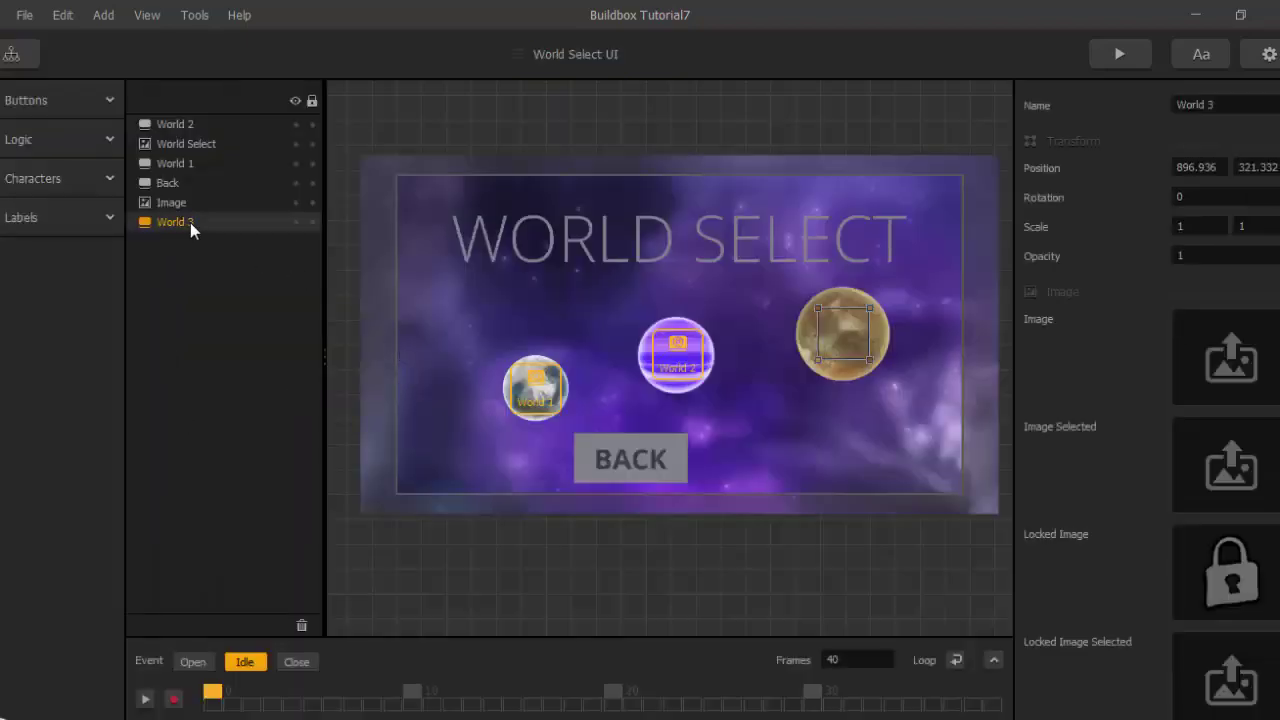
pyautogui.moveTo(190, 222); pyautogui.dragTo(177, 142)
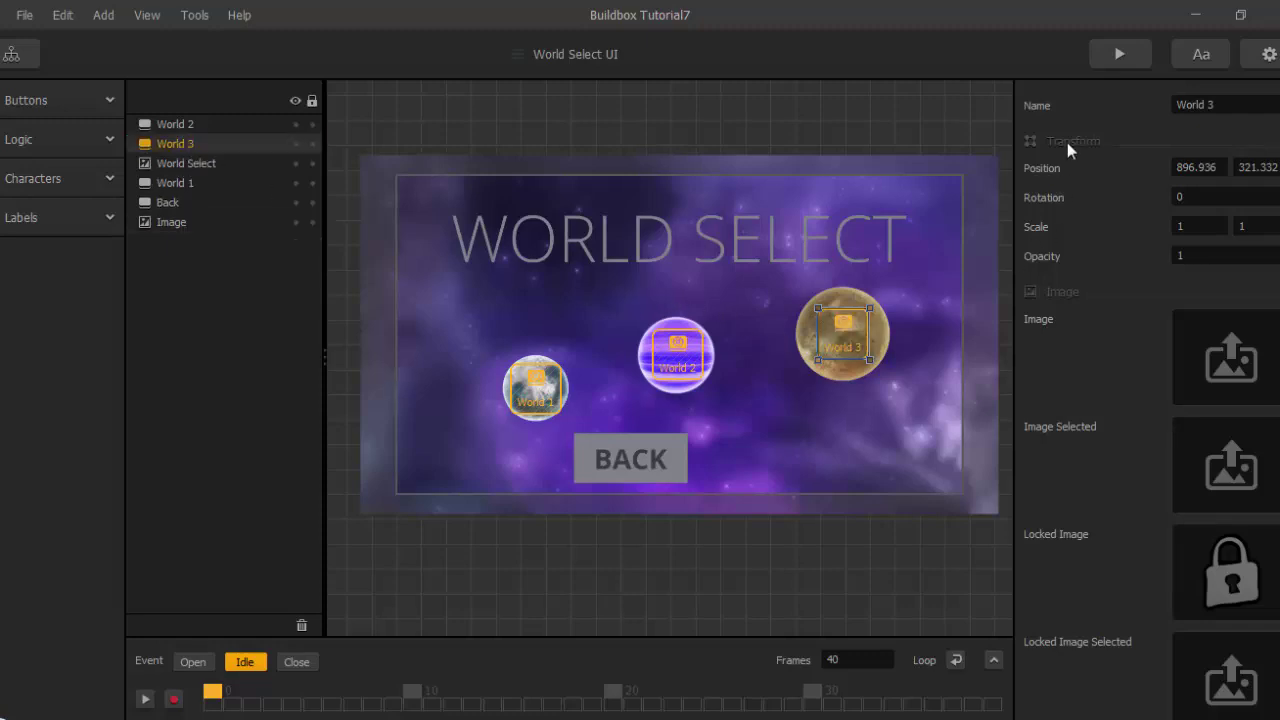
# Preview the game and test the locked World 3 and World 2 buttons on the world select screen.
pyautogui.click(1121, 55)
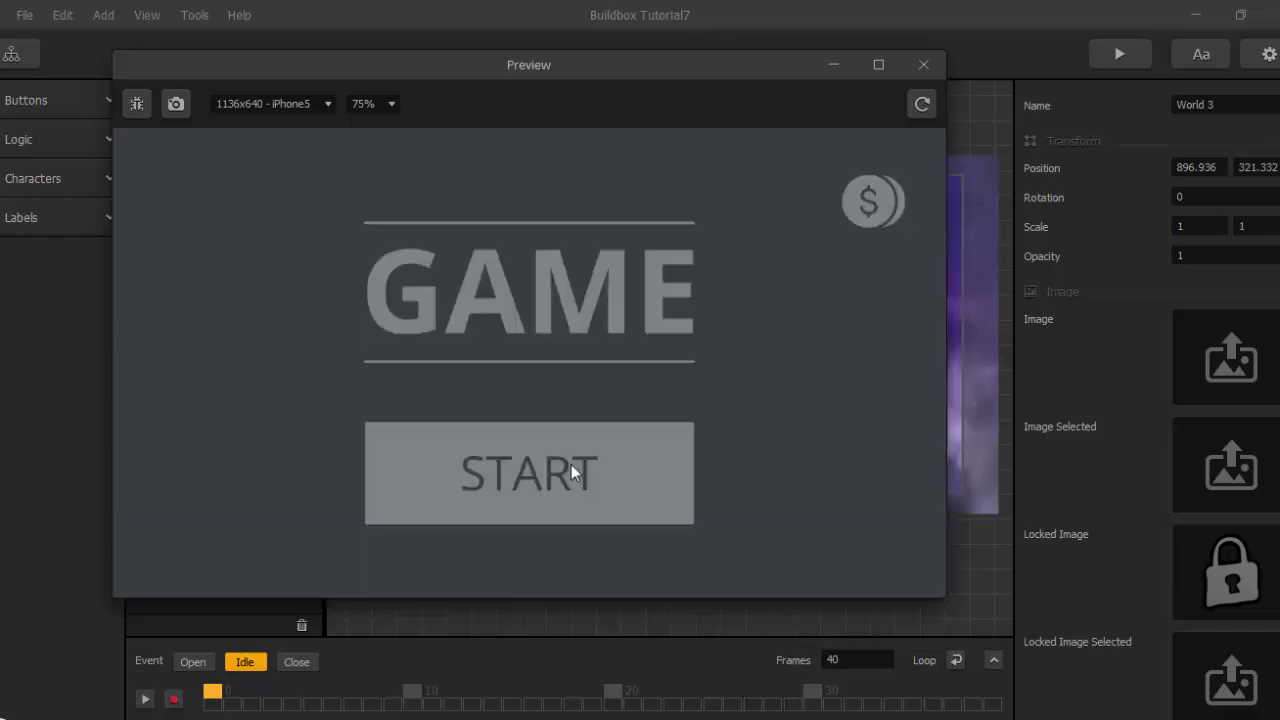
pyautogui.click(571, 466)
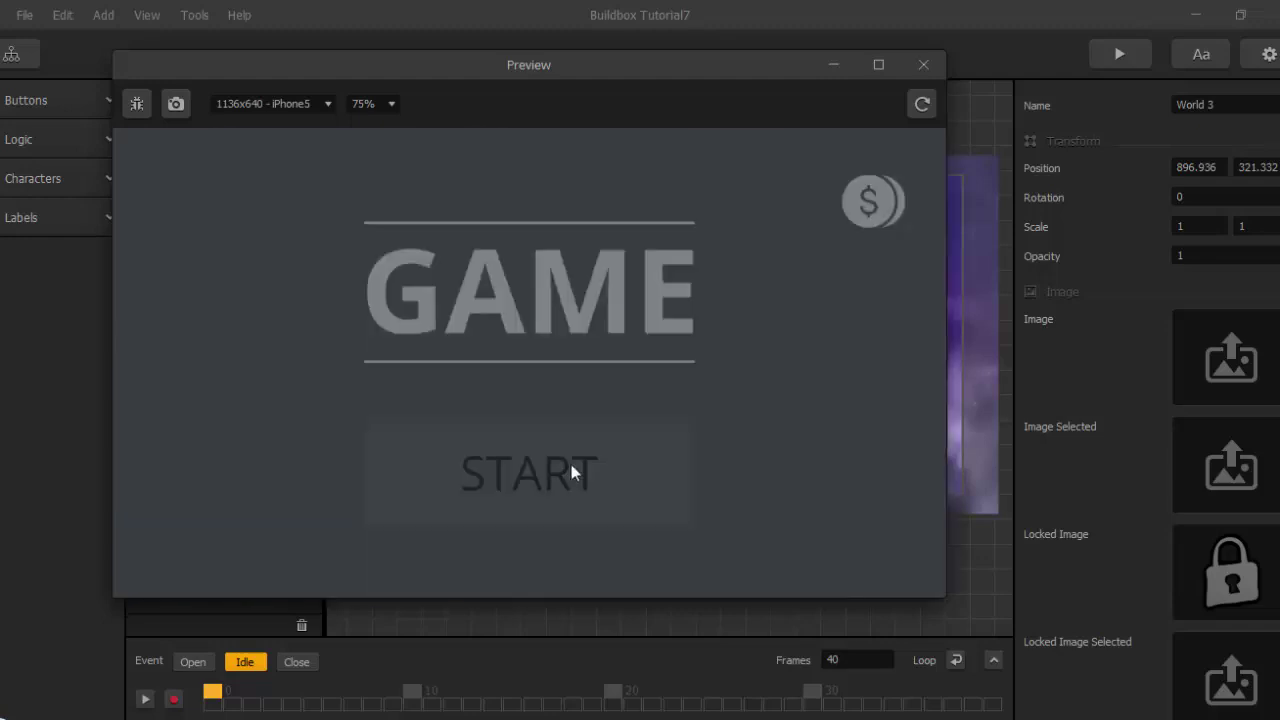
pyautogui.click(766, 388)
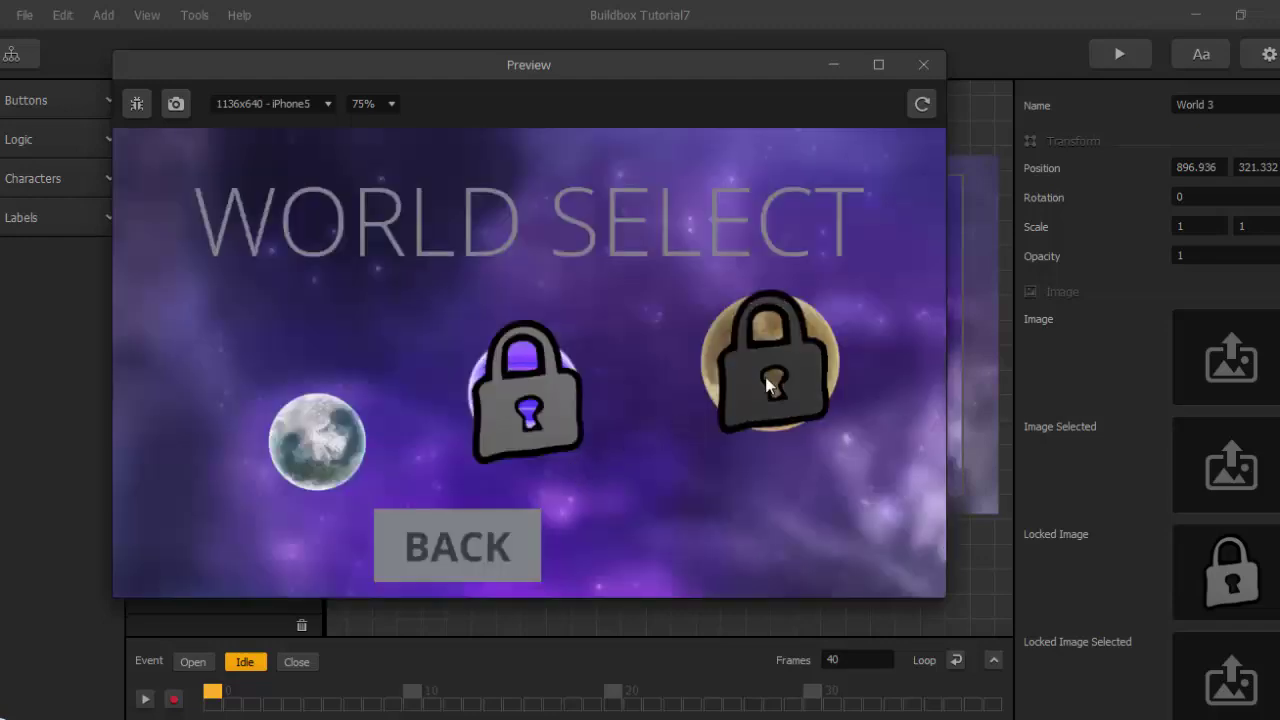
pyautogui.click(553, 414)
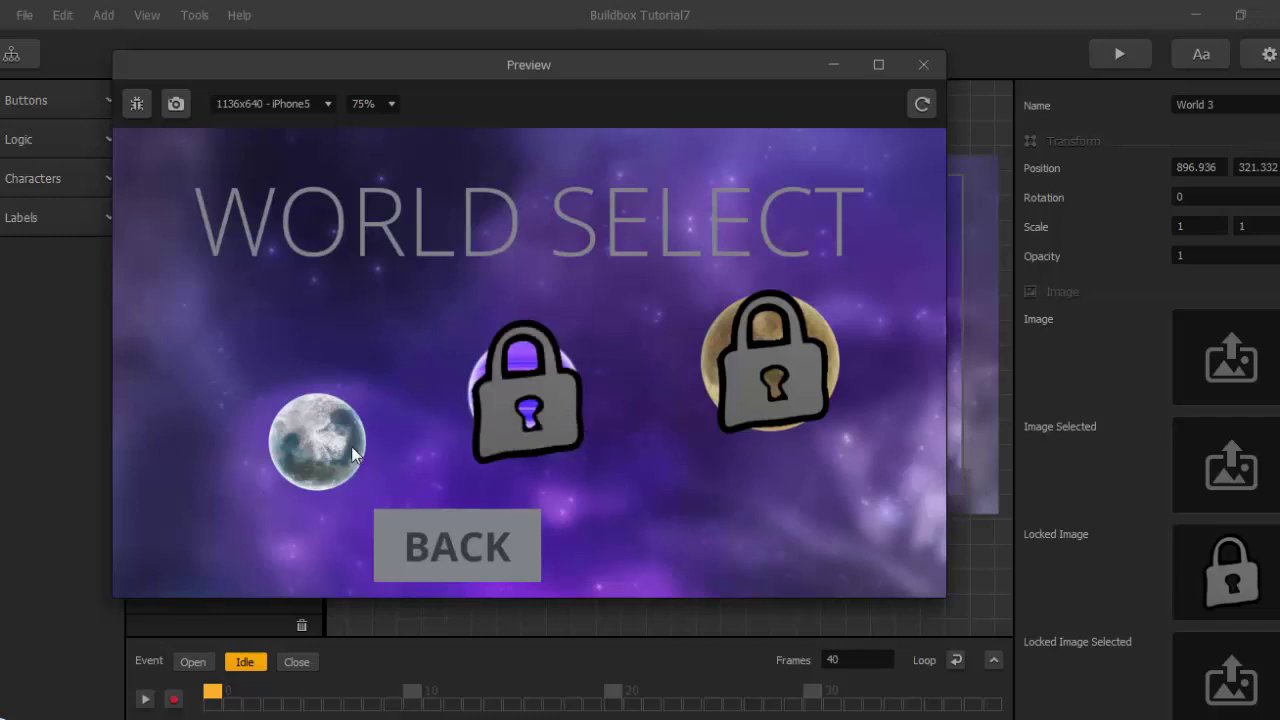
# Start World 1 from the previewed world select screen, test moving, shooting and jumping for stars, and close the preview.
pyautogui.click(321, 441)
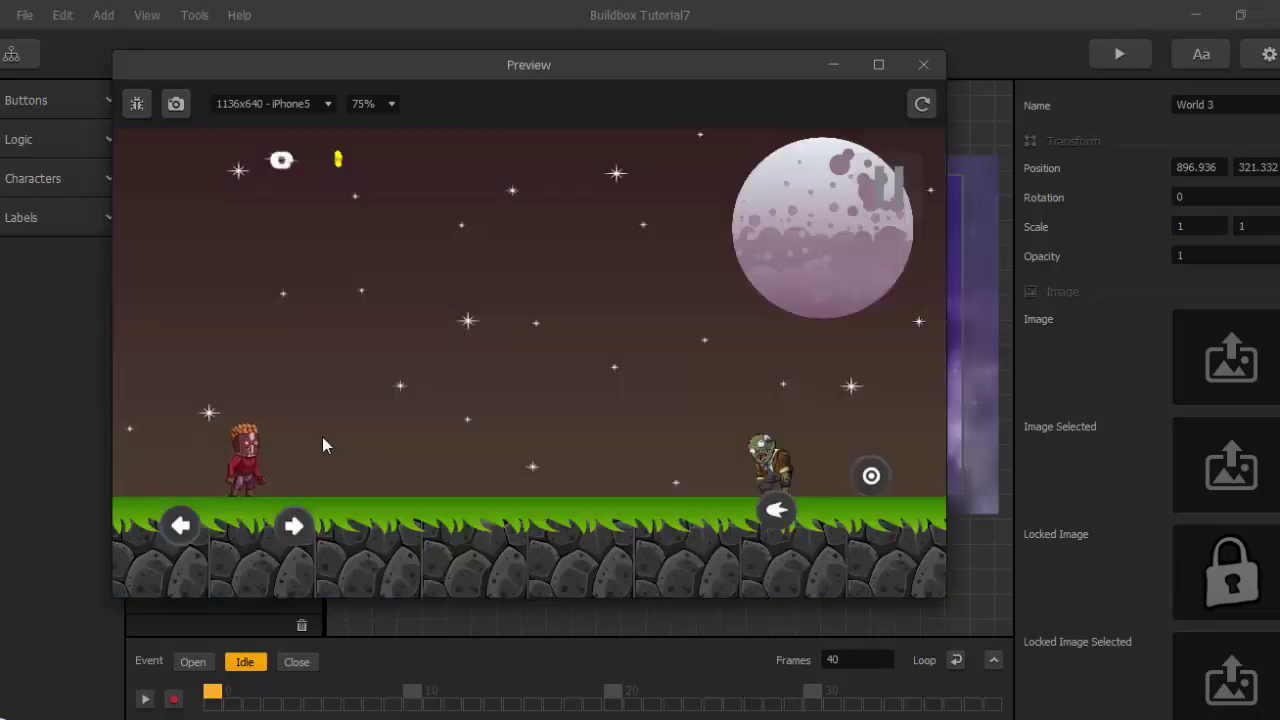
pyautogui.click(776, 512)
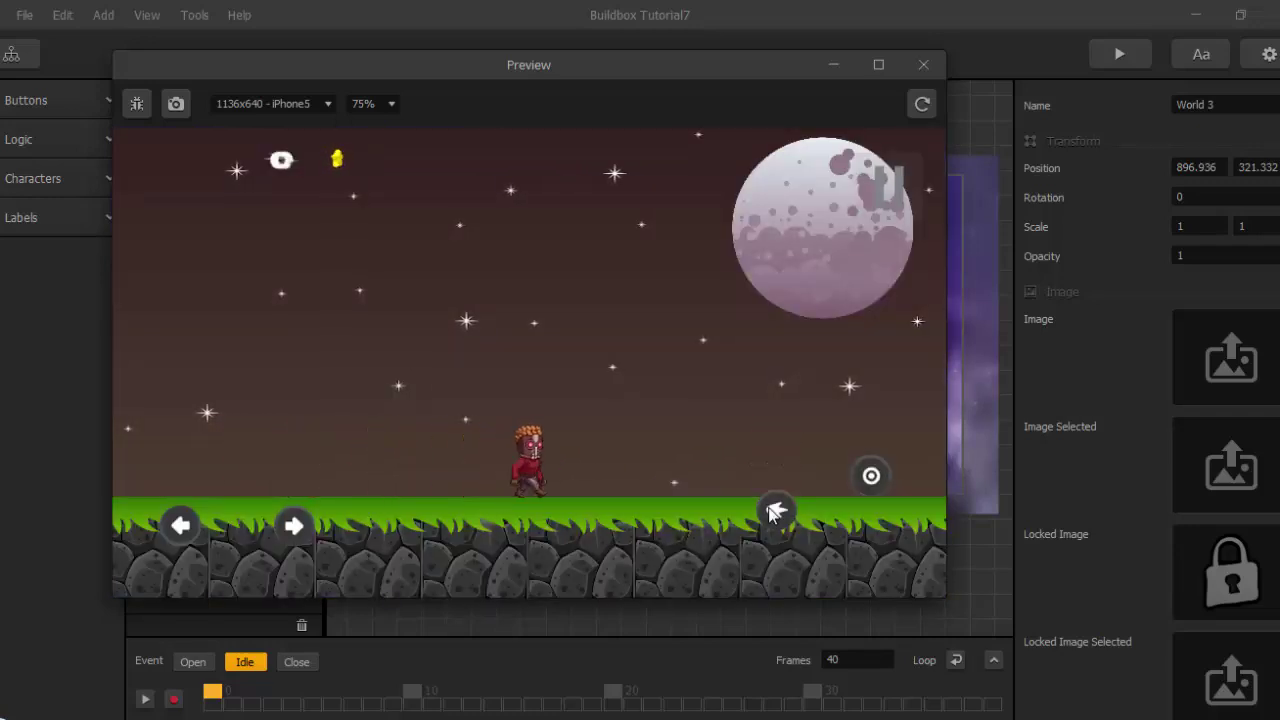
pyautogui.click(782, 521)
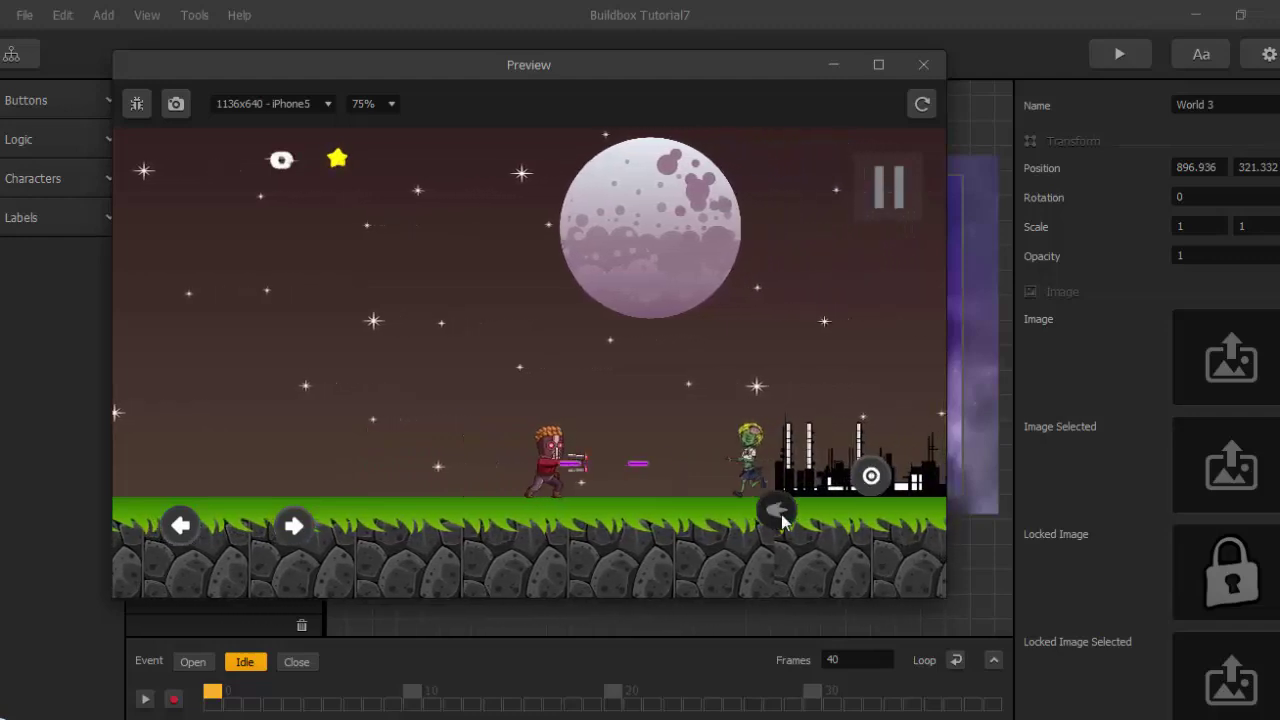
pyautogui.press('Right')
pyautogui.click(875, 484)
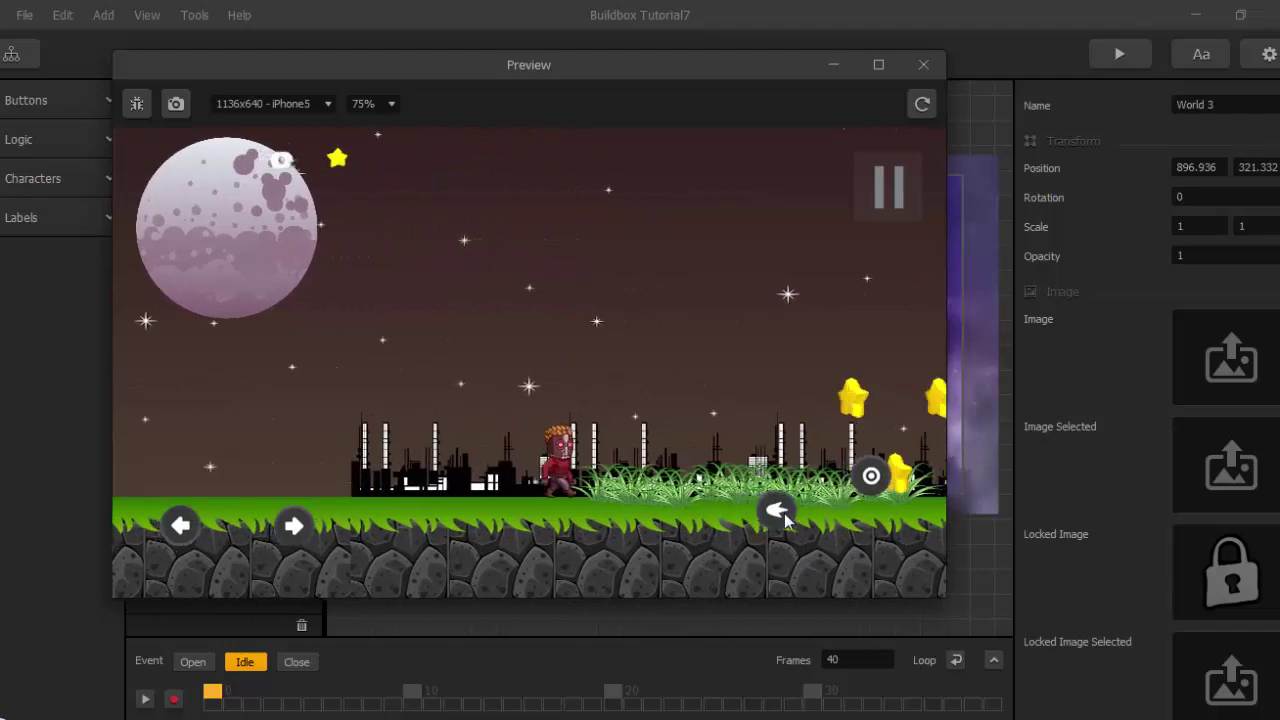
pyautogui.click(871, 477)
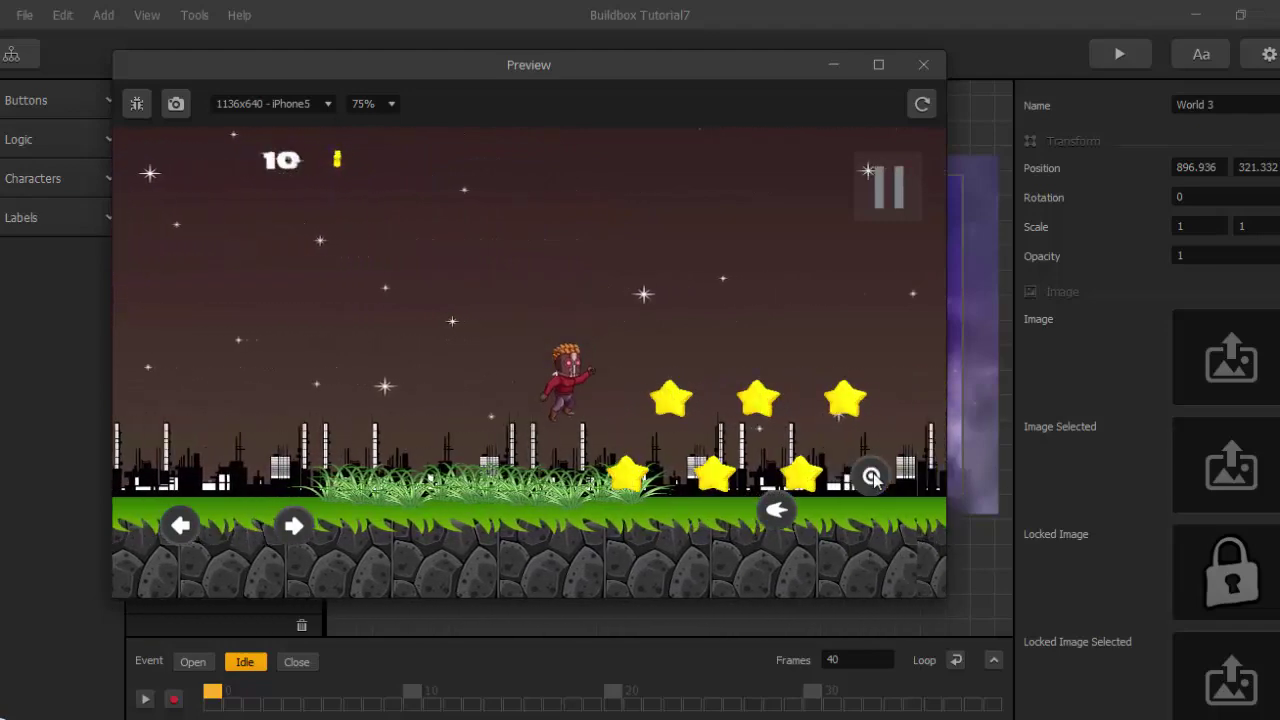
pyautogui.click(871, 477)
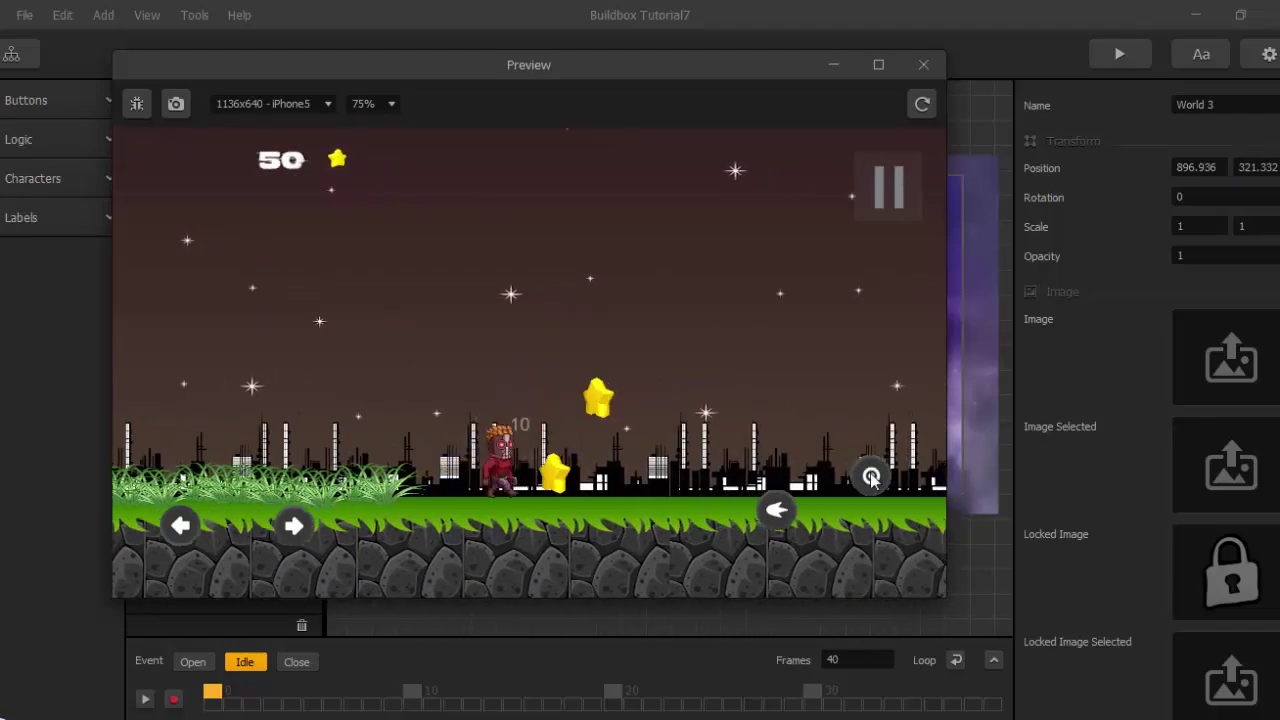
pyautogui.click(871, 477)
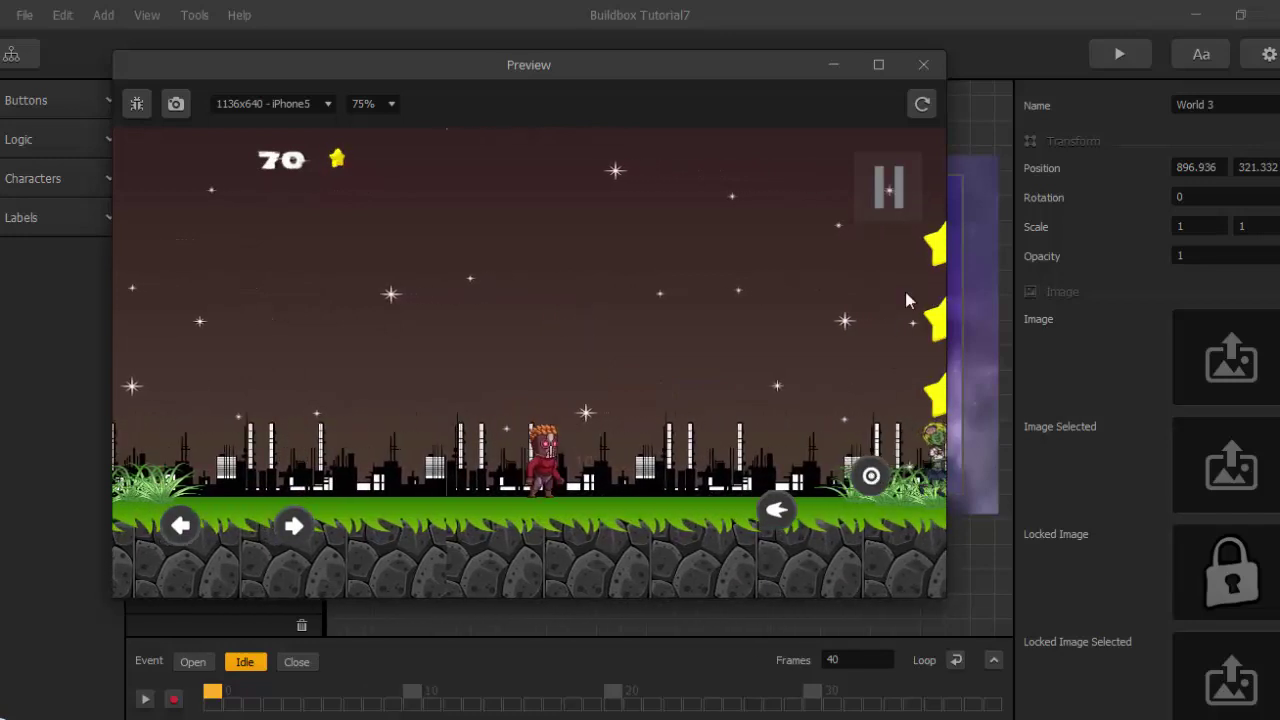
pyautogui.click(923, 64)
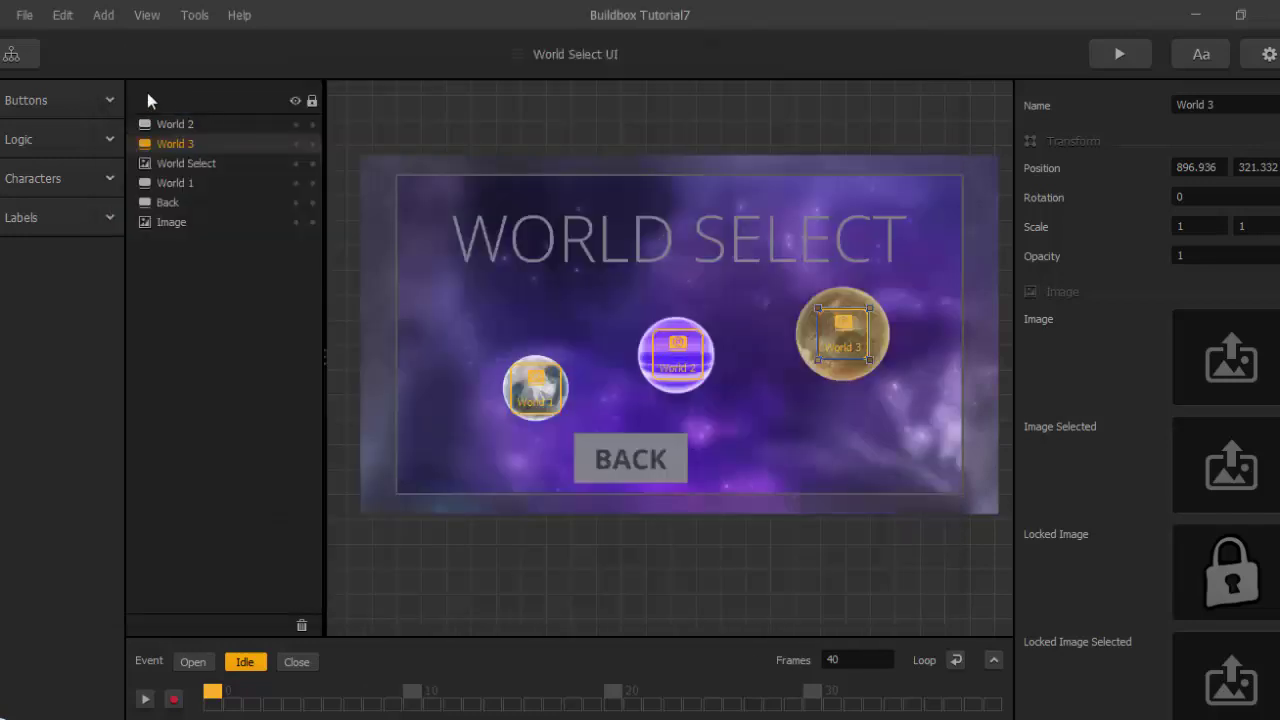
# Open World 1 from the game mind map and turn off Show coin reward for the star action 0034.
pyautogui.click(100, 139)
pyautogui.click(100, 140)
pyautogui.click(12, 54)
pyautogui.doubleClick(559, 221)
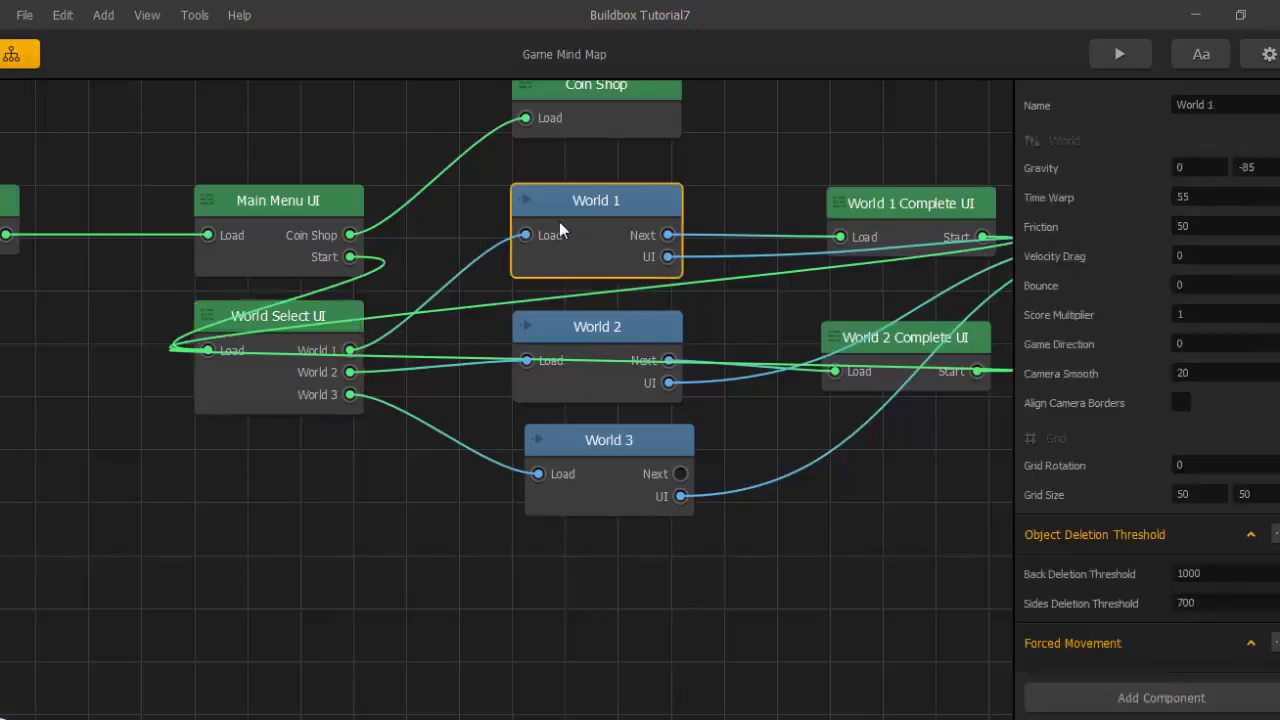
pyautogui.click(76, 206)
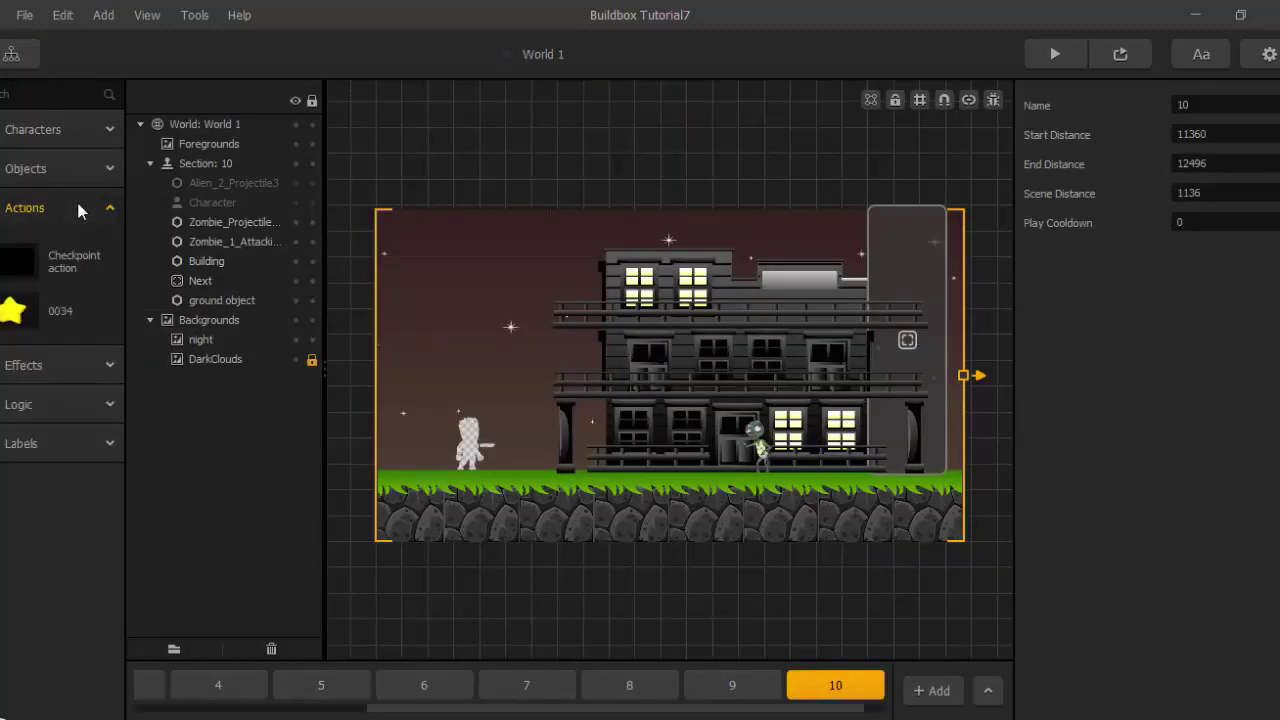
pyautogui.click(14, 310)
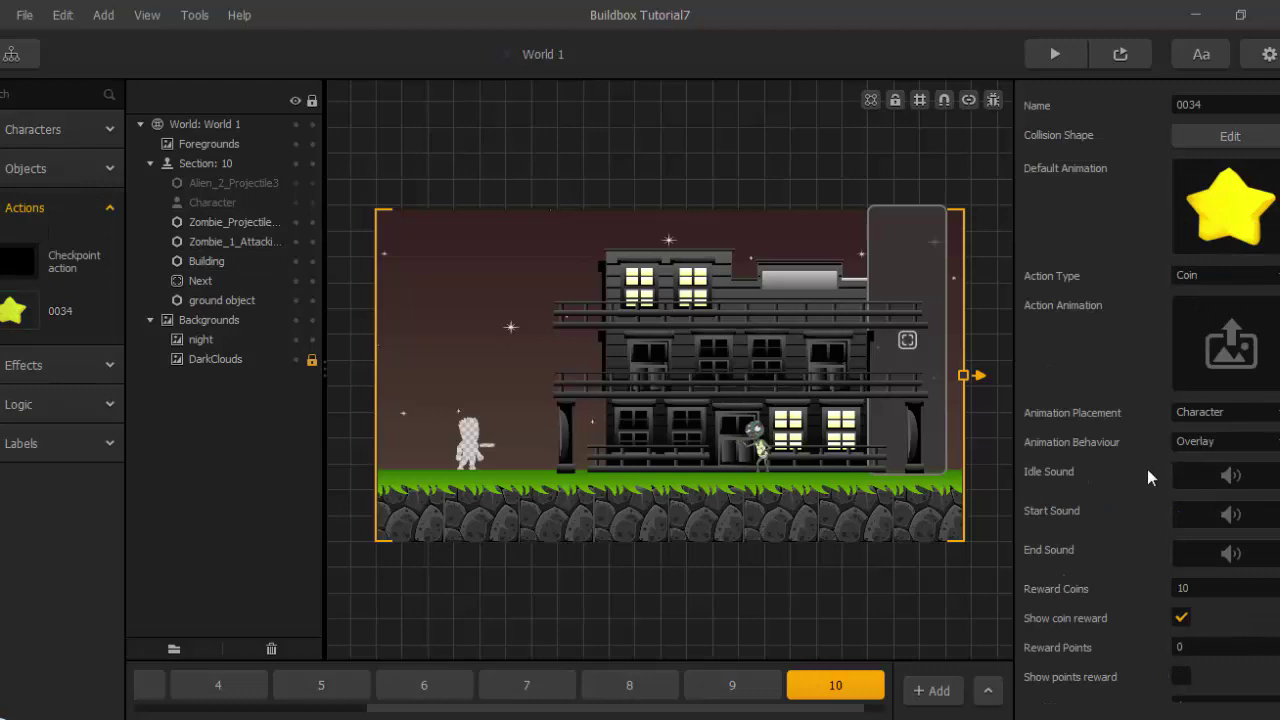
pyautogui.scroll(-2, 1160, 480)
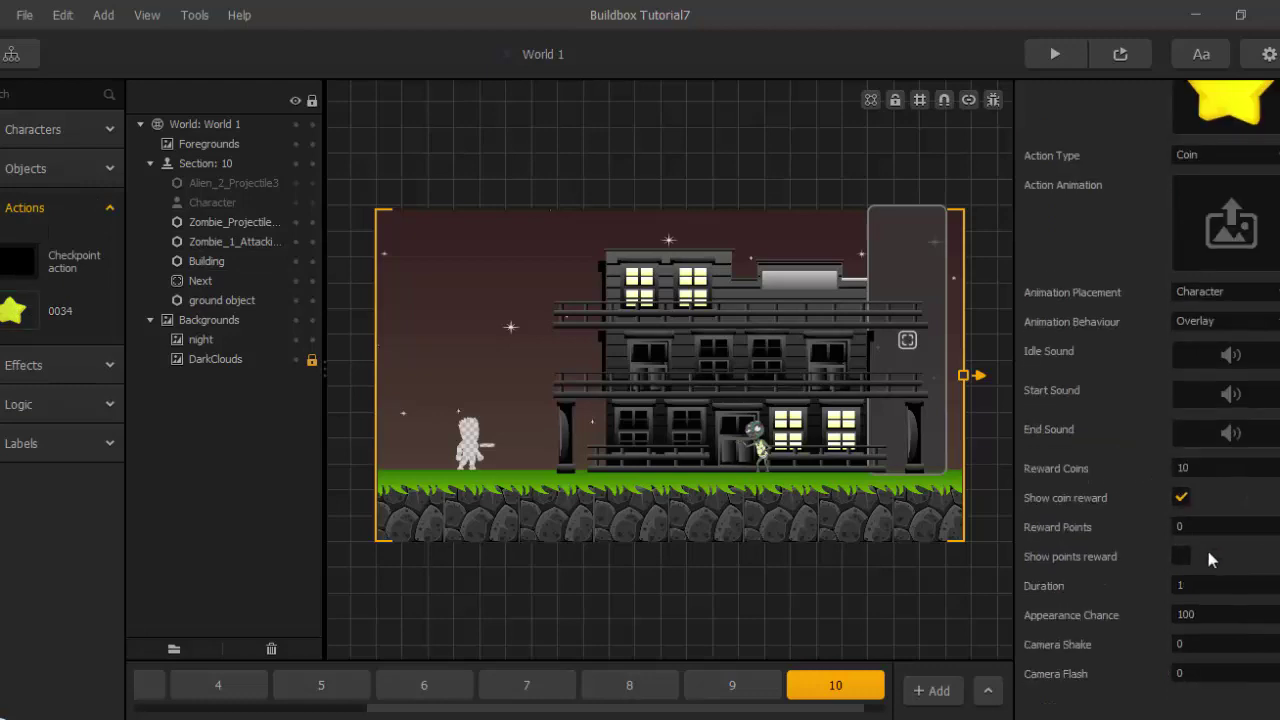
pyautogui.click(1181, 497)
# Preview the game and play World 1 through to its end, collecting stars and shooting zombies, and return to world select.
pyautogui.click(1054, 50)
pyautogui.click(566, 490)
pyautogui.click(348, 430)
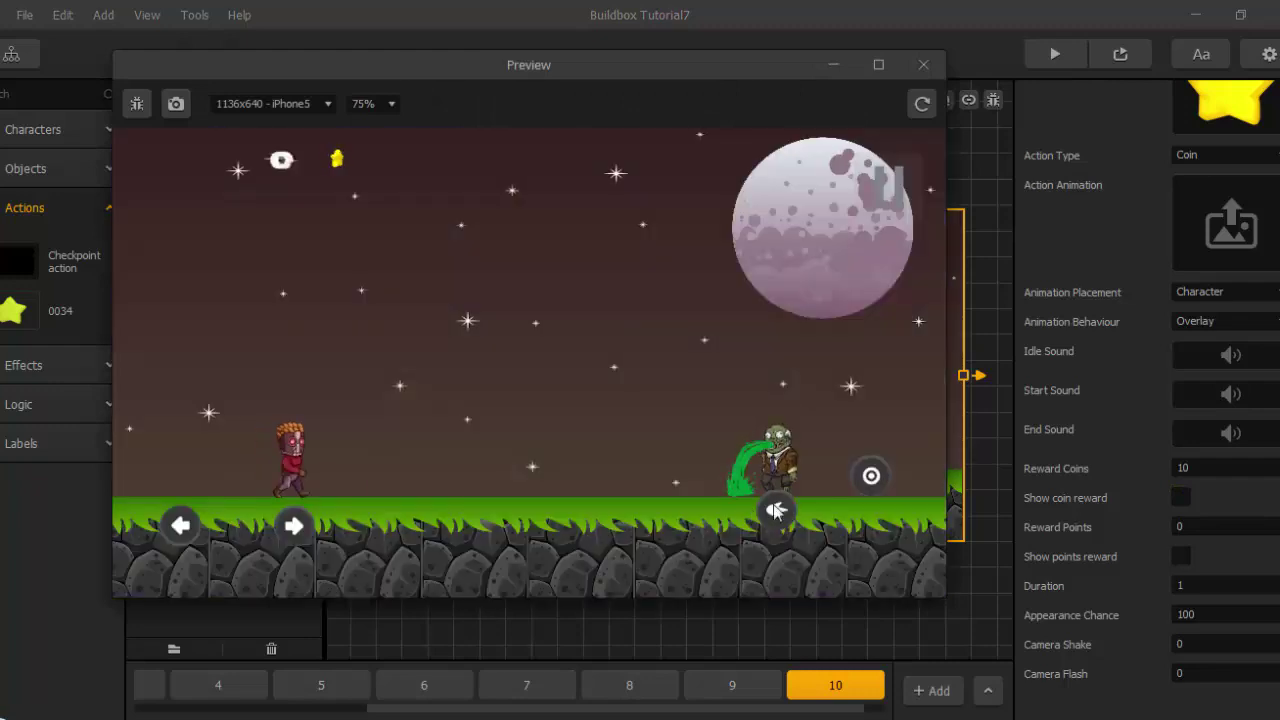
pyautogui.press('Right')
pyautogui.click(776, 512)
pyautogui.click(873, 481)
pyautogui.click(782, 518)
pyautogui.click(879, 482)
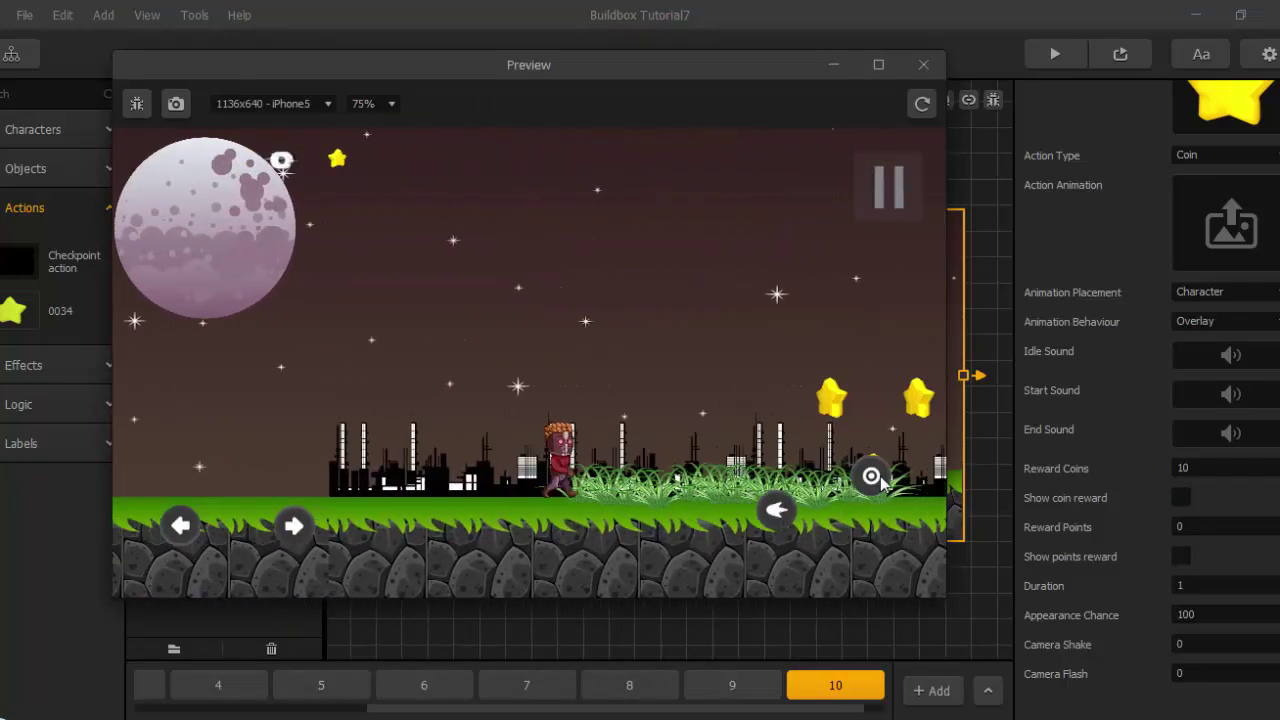
pyautogui.click(878, 480)
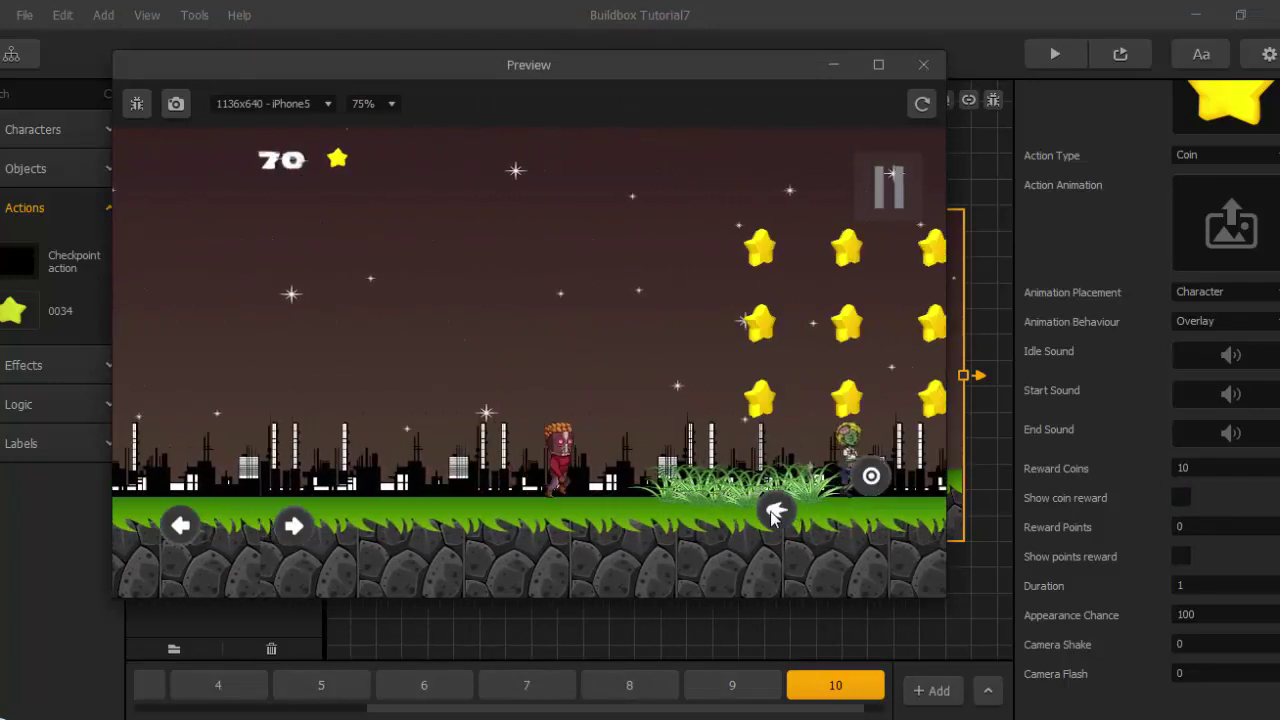
pyautogui.click(871, 481)
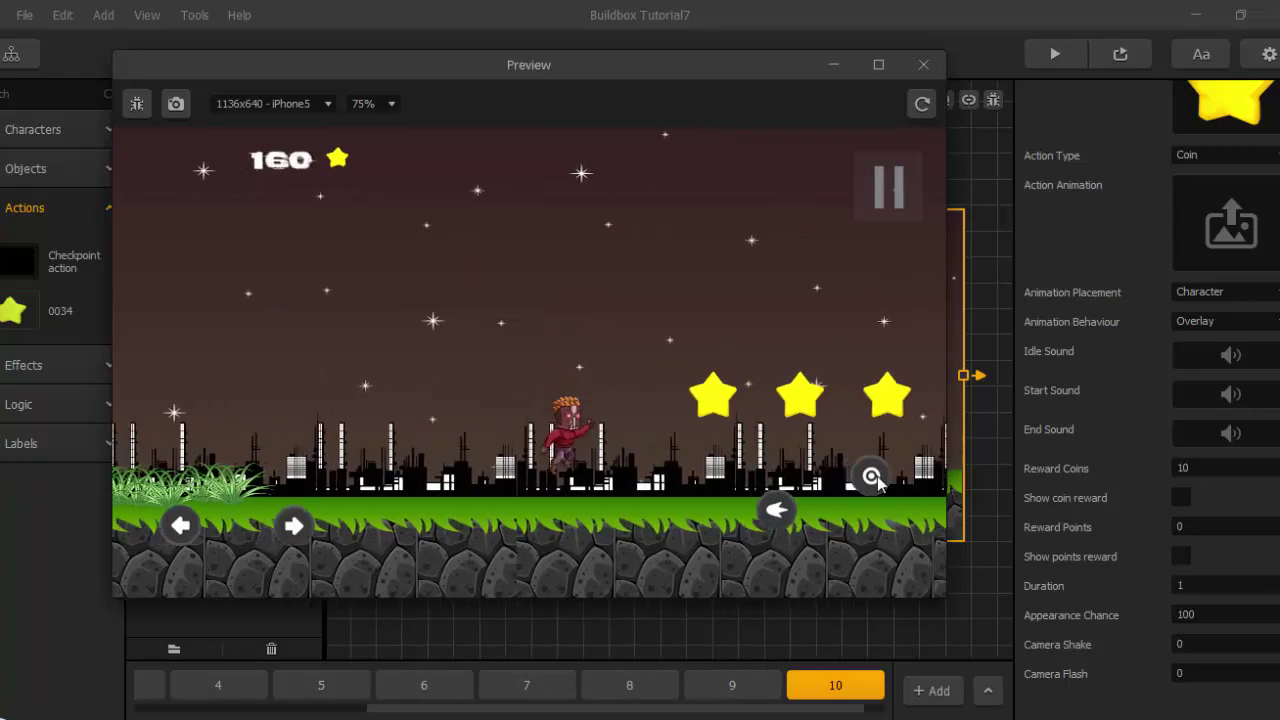
pyautogui.click(777, 512)
pyautogui.click(871, 480)
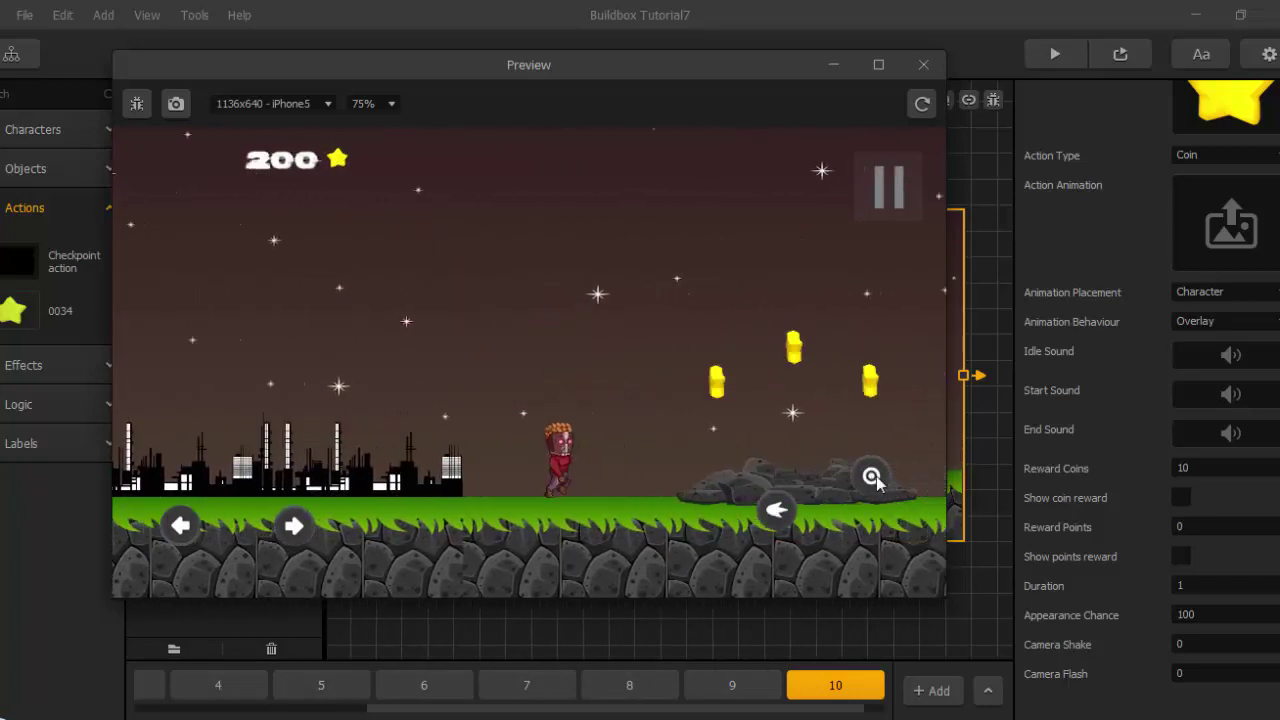
pyautogui.click(871, 480)
pyautogui.click(866, 484)
pyautogui.click(783, 511)
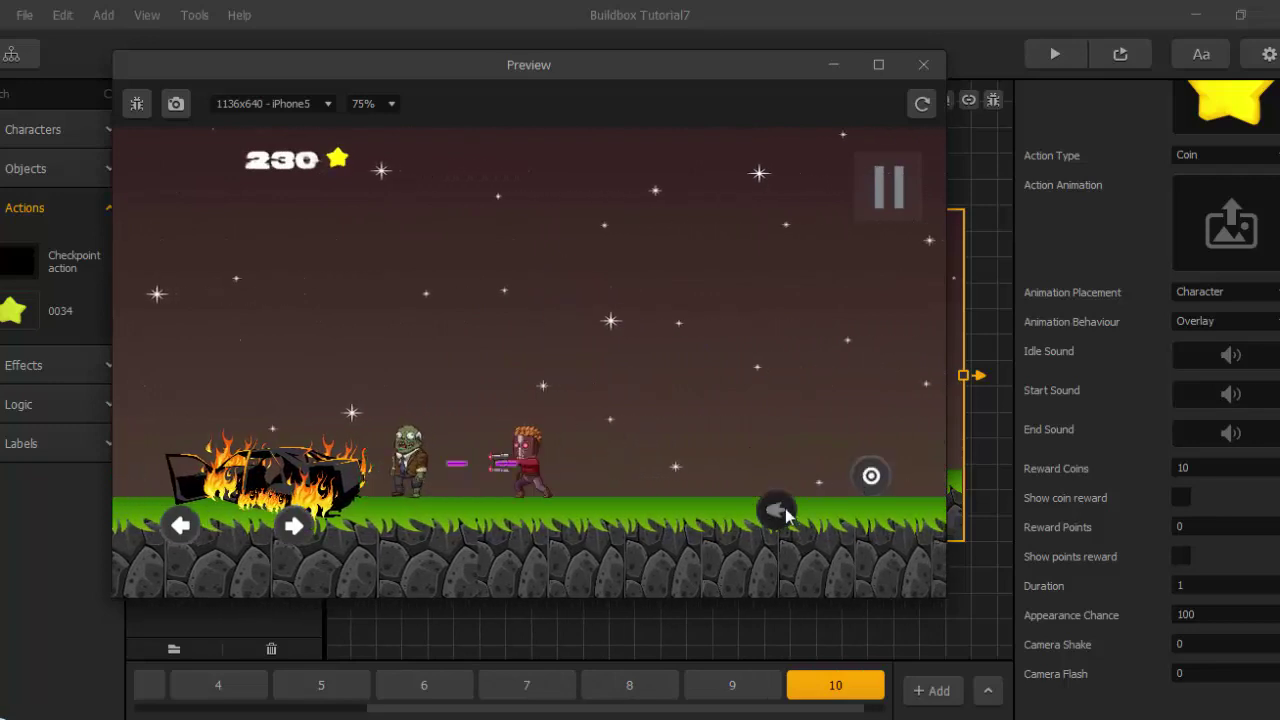
pyautogui.click(869, 475)
pyautogui.click(869, 475)
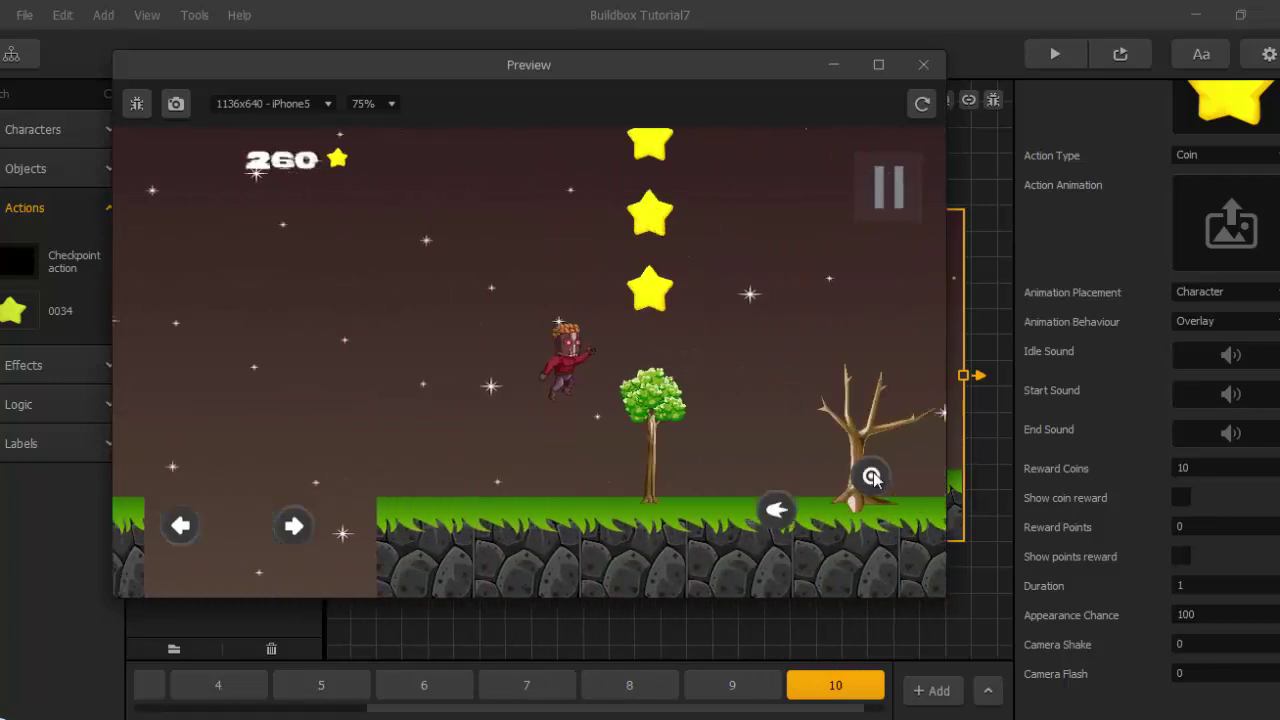
pyautogui.click(871, 473)
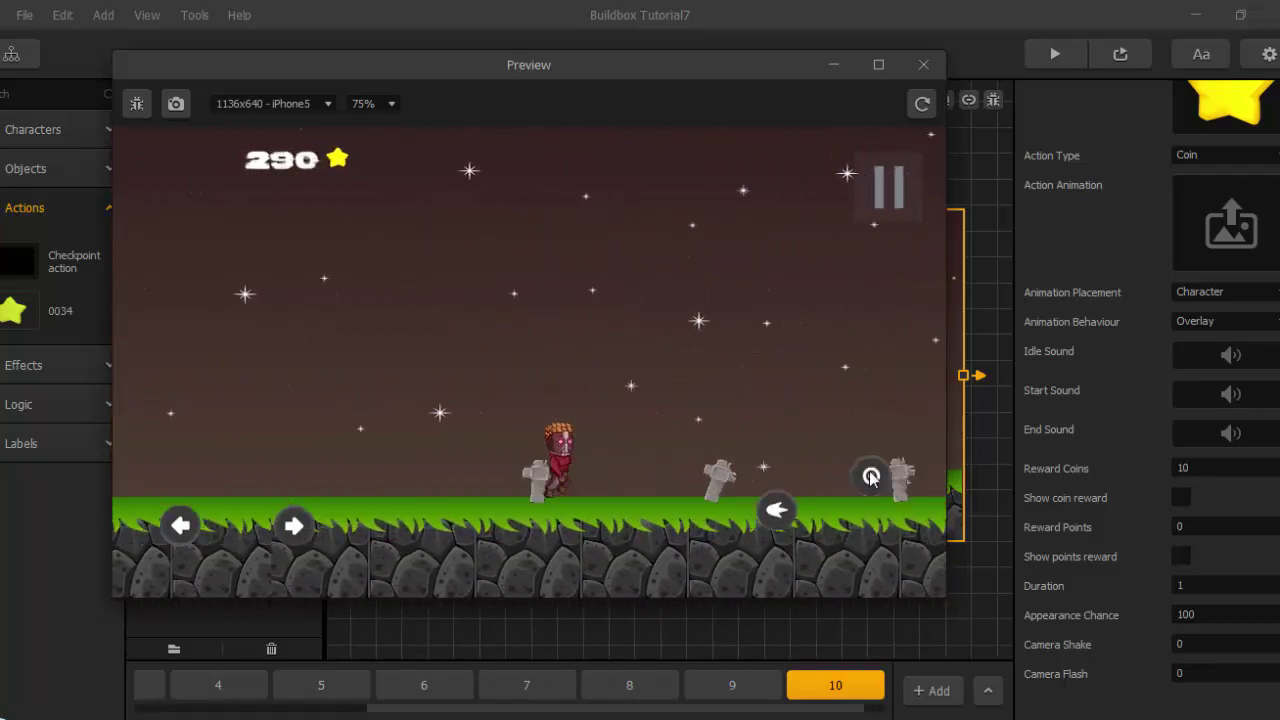
pyautogui.click(783, 511)
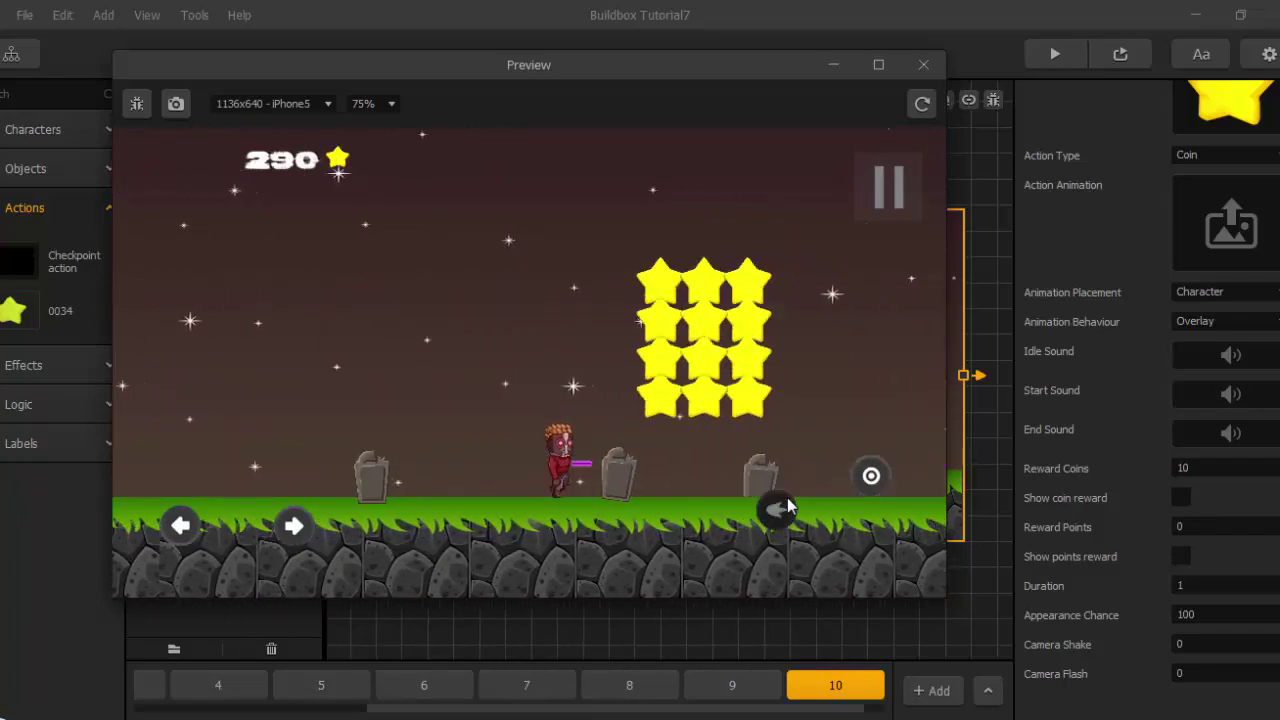
pyautogui.click(783, 516)
pyautogui.click(778, 514)
pyautogui.click(876, 483)
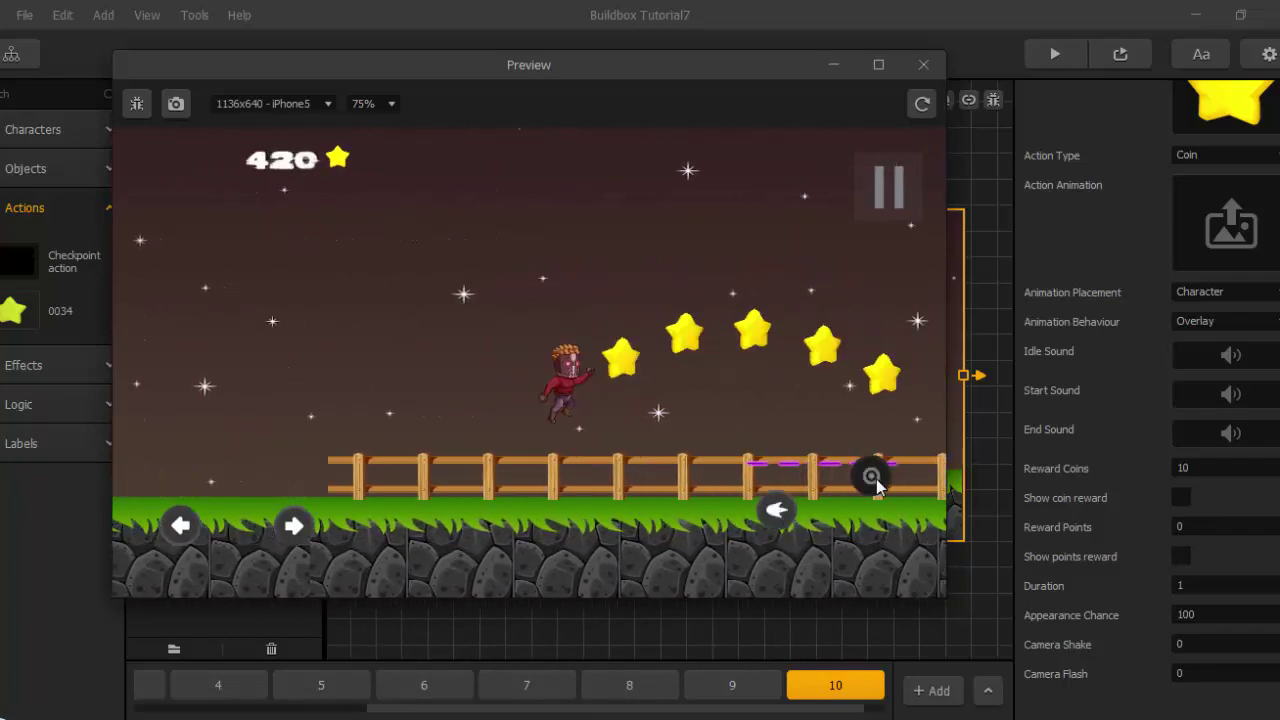
pyautogui.click(780, 511)
pyautogui.click(779, 511)
pyautogui.click(778, 512)
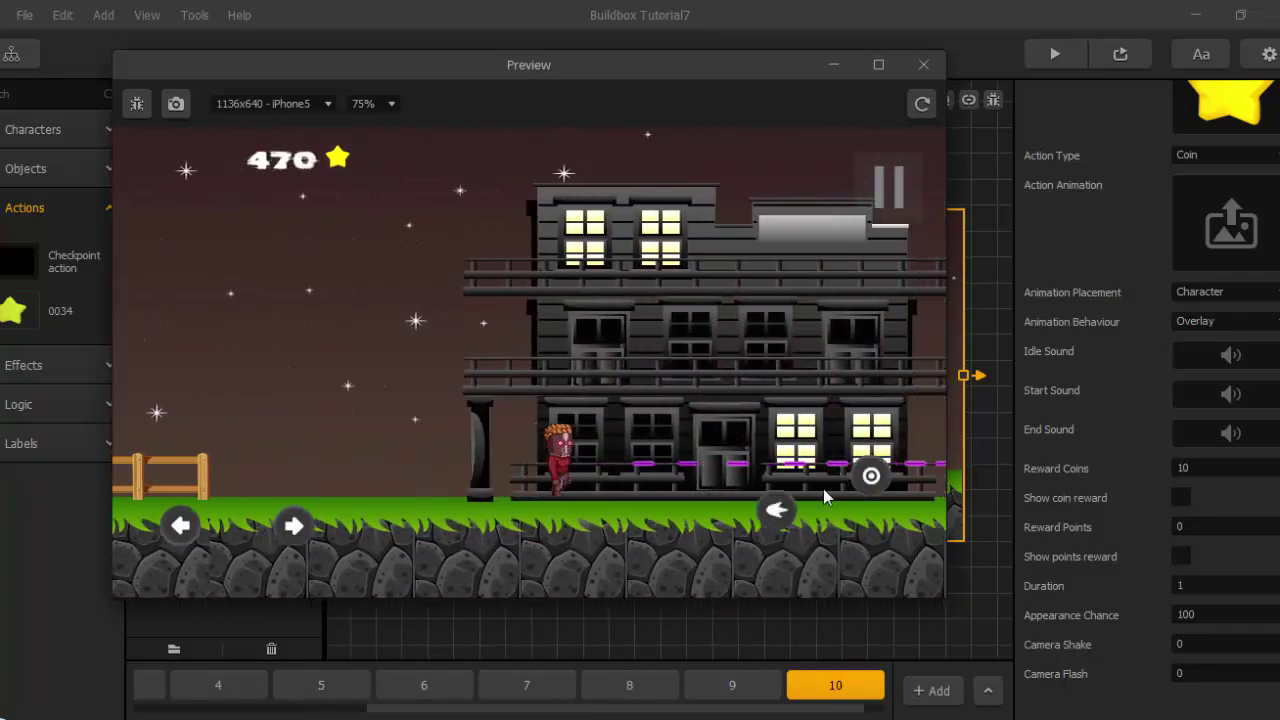
pyautogui.click(593, 497)
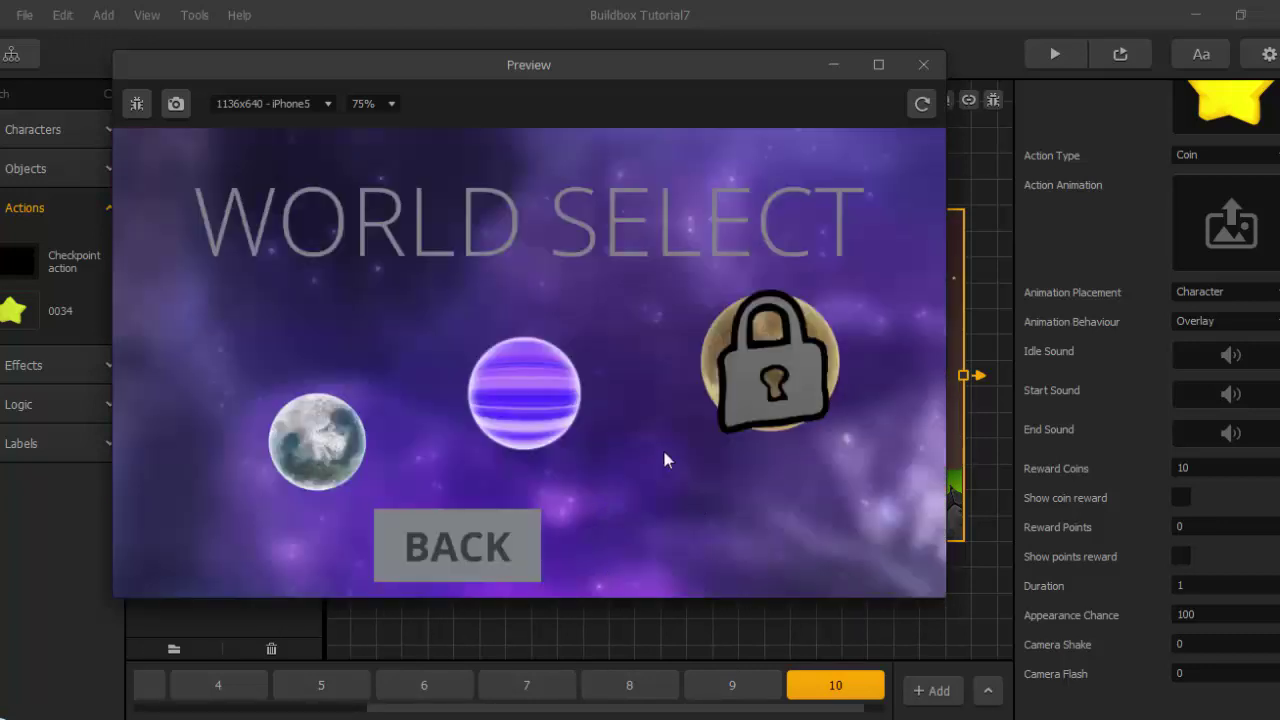
# Test the World 3 button, enter World 2 from the world select screen, move the character briefly, and close the preview.
pyautogui.click(797, 372)
pyautogui.click(530, 400)
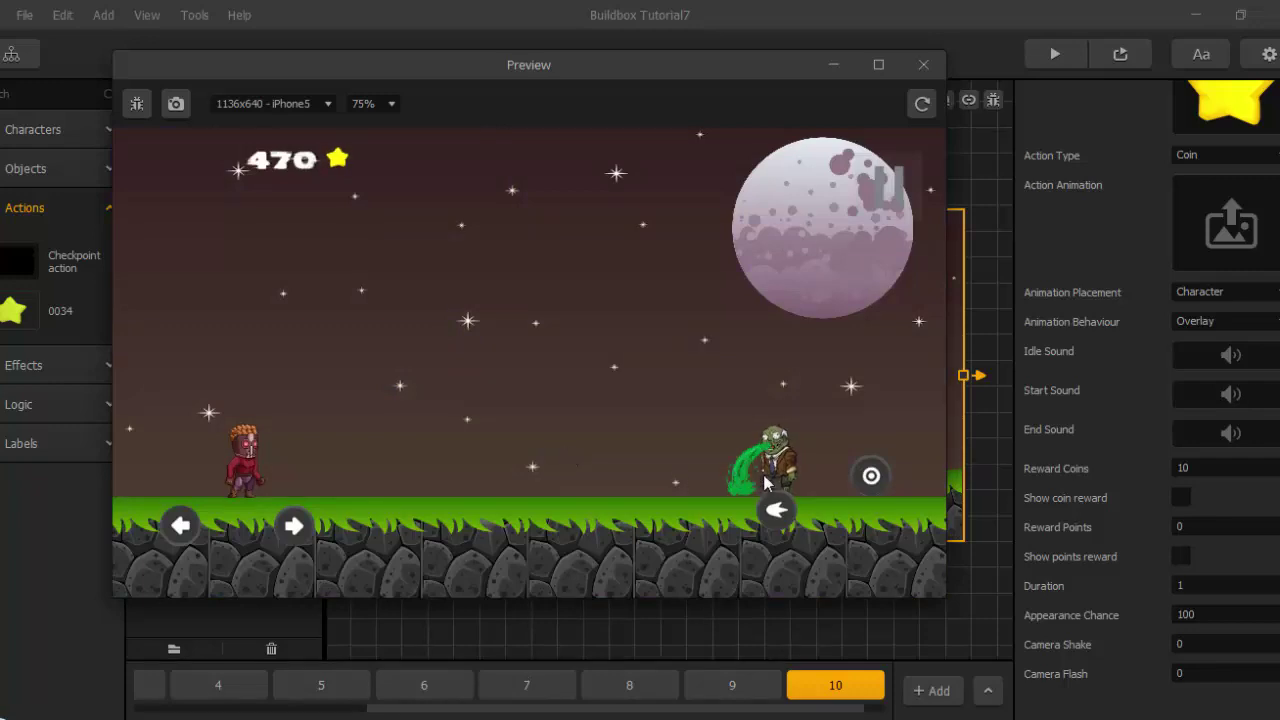
pyautogui.press('Left')
pyautogui.press('Right')
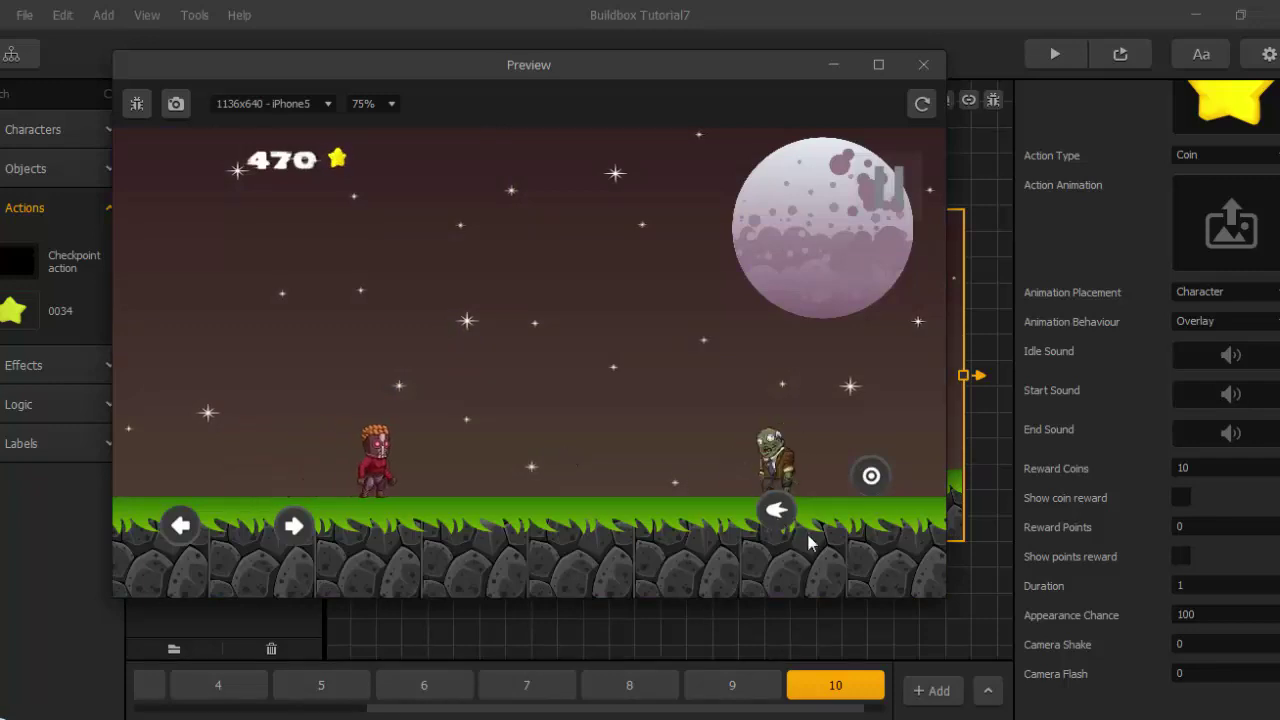
pyautogui.click(923, 64)
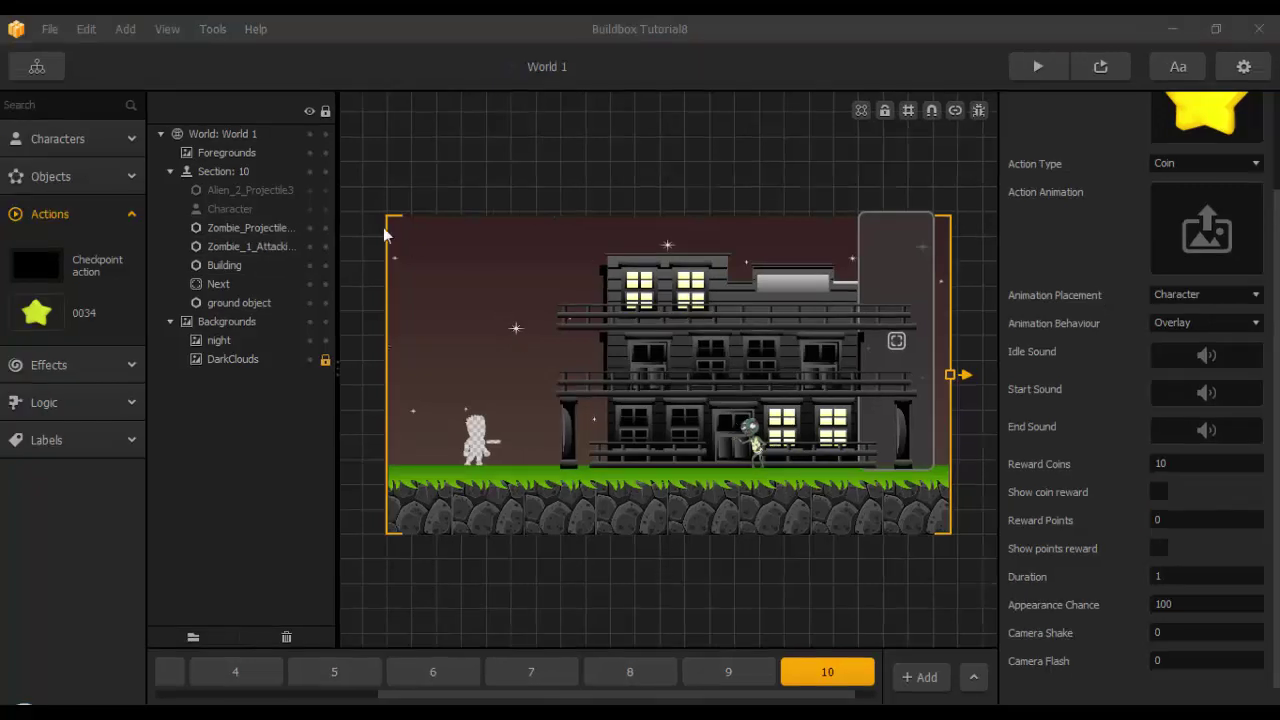
# Return to the game mind map and open World 2 for editing.
pyautogui.click(55, 70)
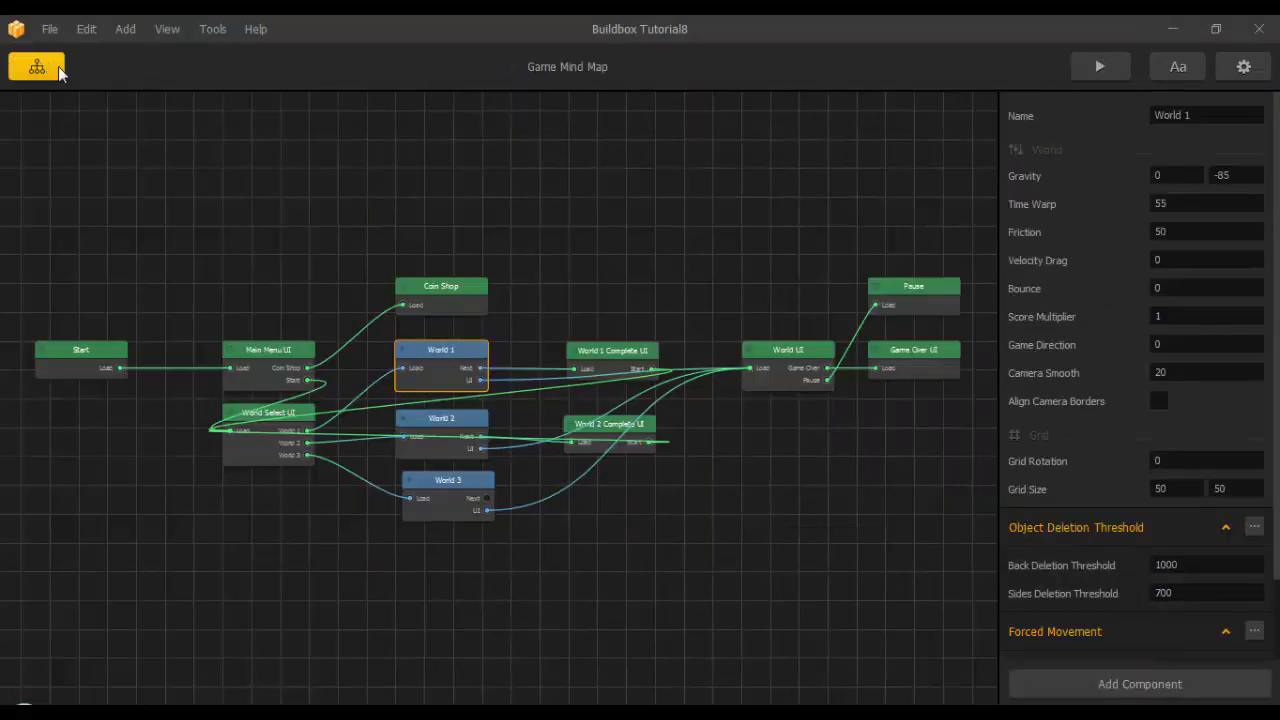
pyautogui.scroll(1, 369, 441)
pyautogui.click(461, 416)
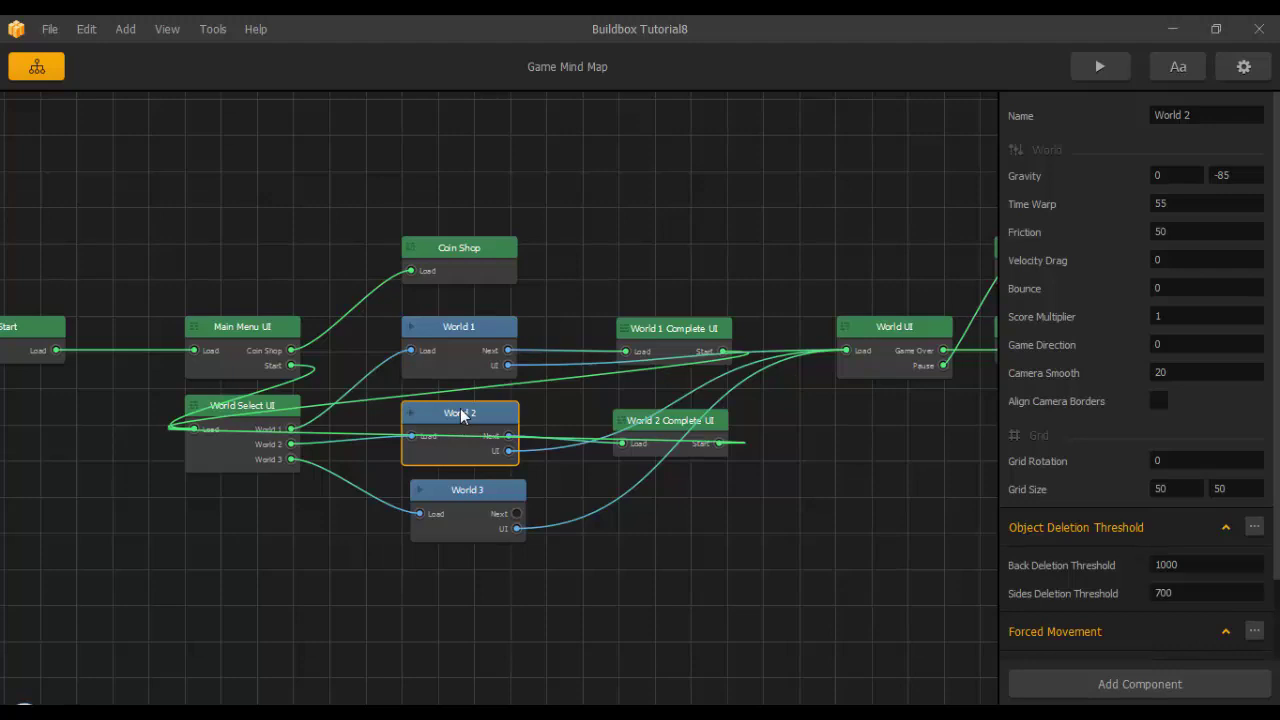
pyautogui.doubleClick(461, 416)
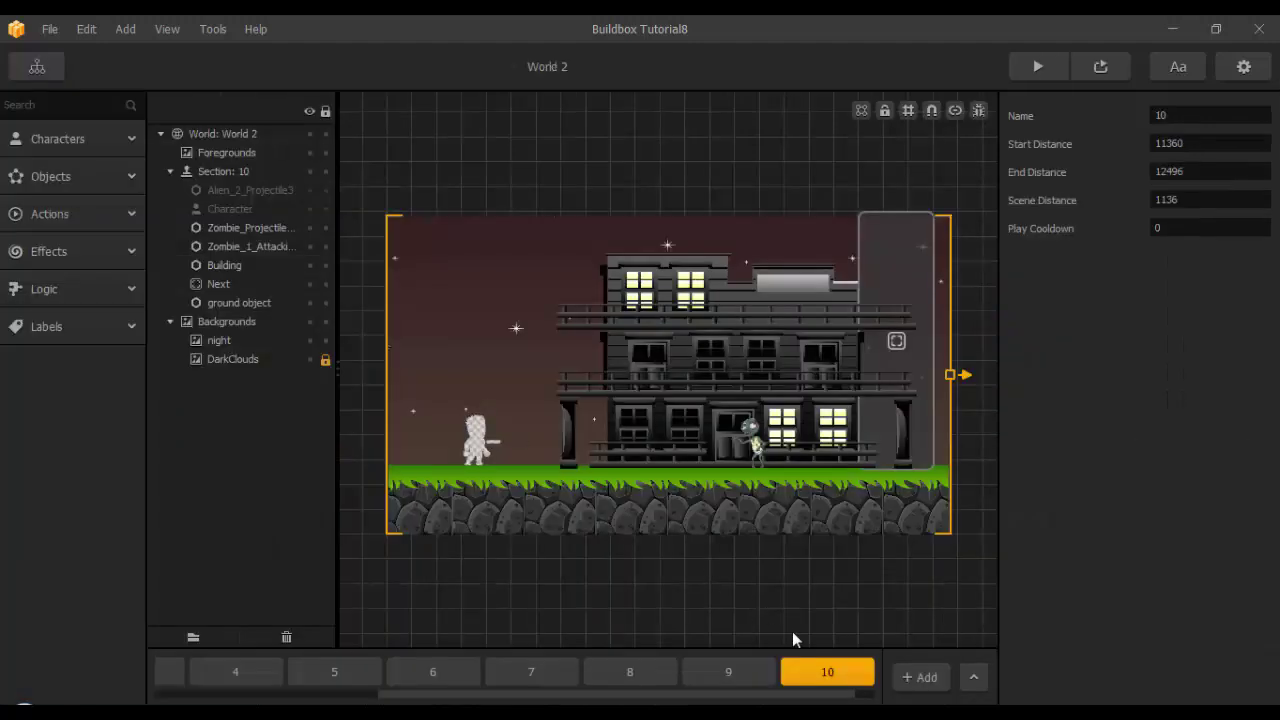
# Delete sections 10 through 1 from World 2, keeping only the Start section.
pyautogui.scroll(-1, 815, 676)
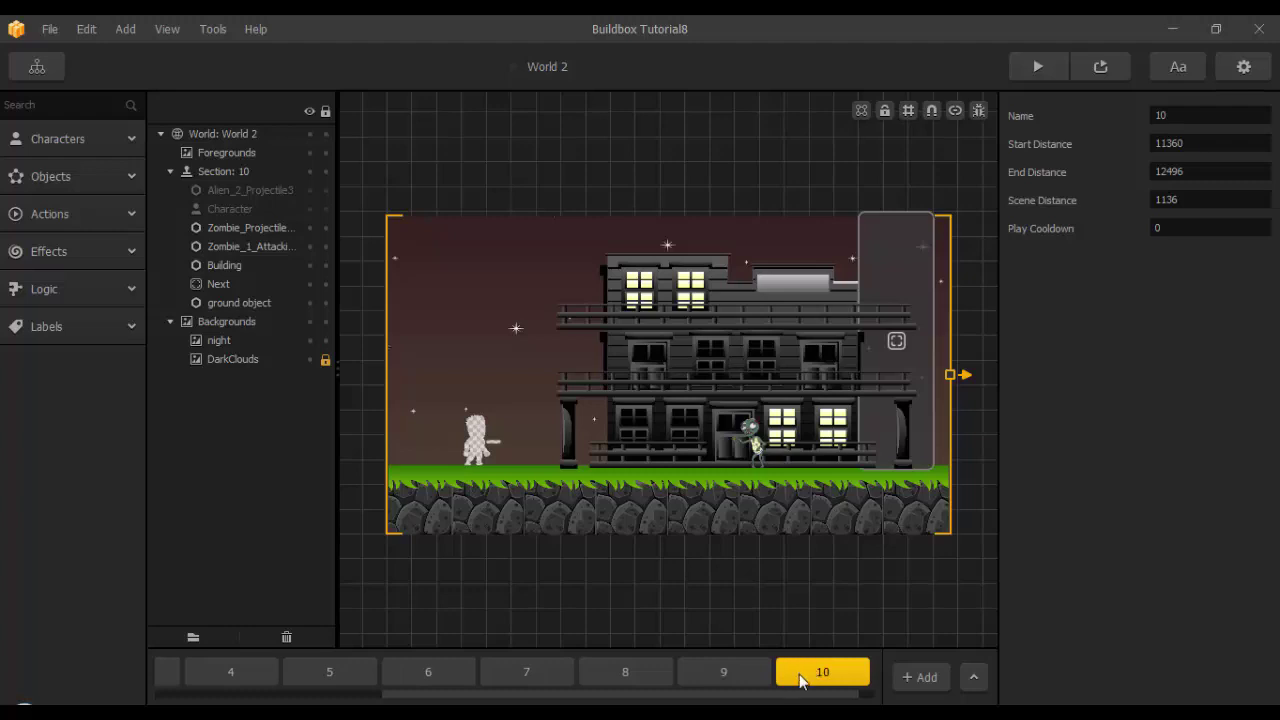
pyautogui.scroll(-2, 728, 533)
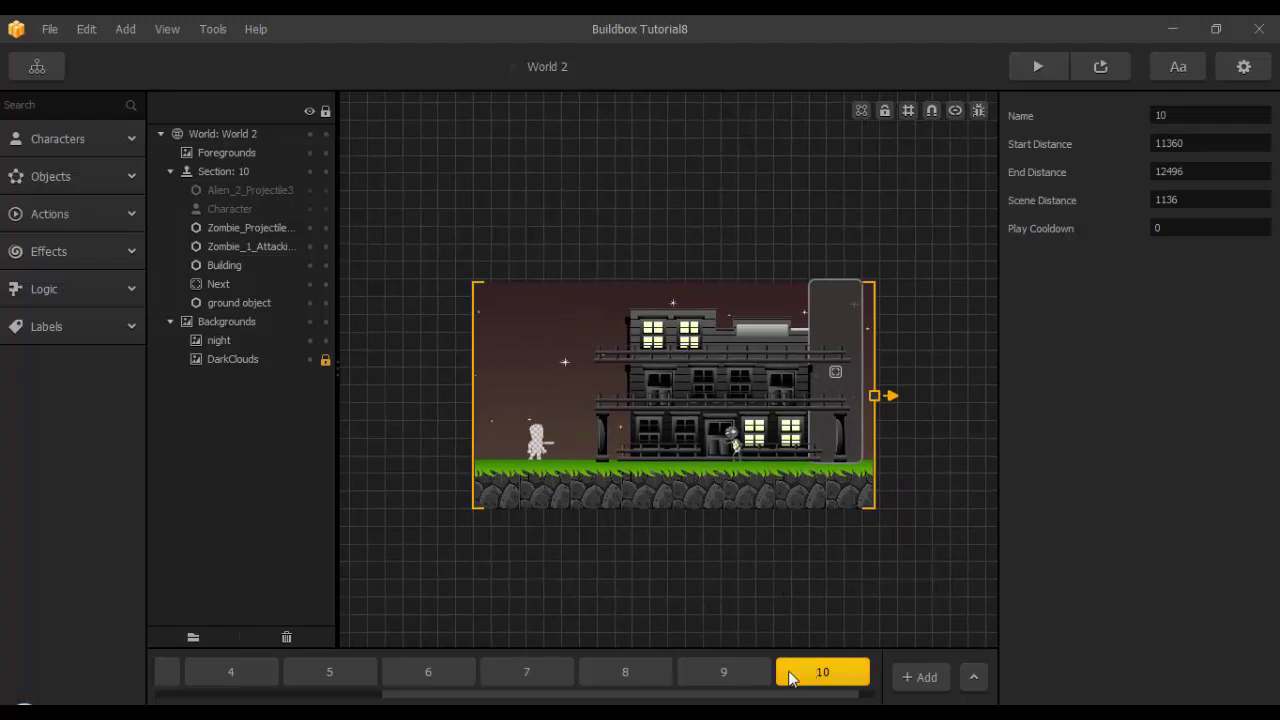
pyautogui.press('Delete')
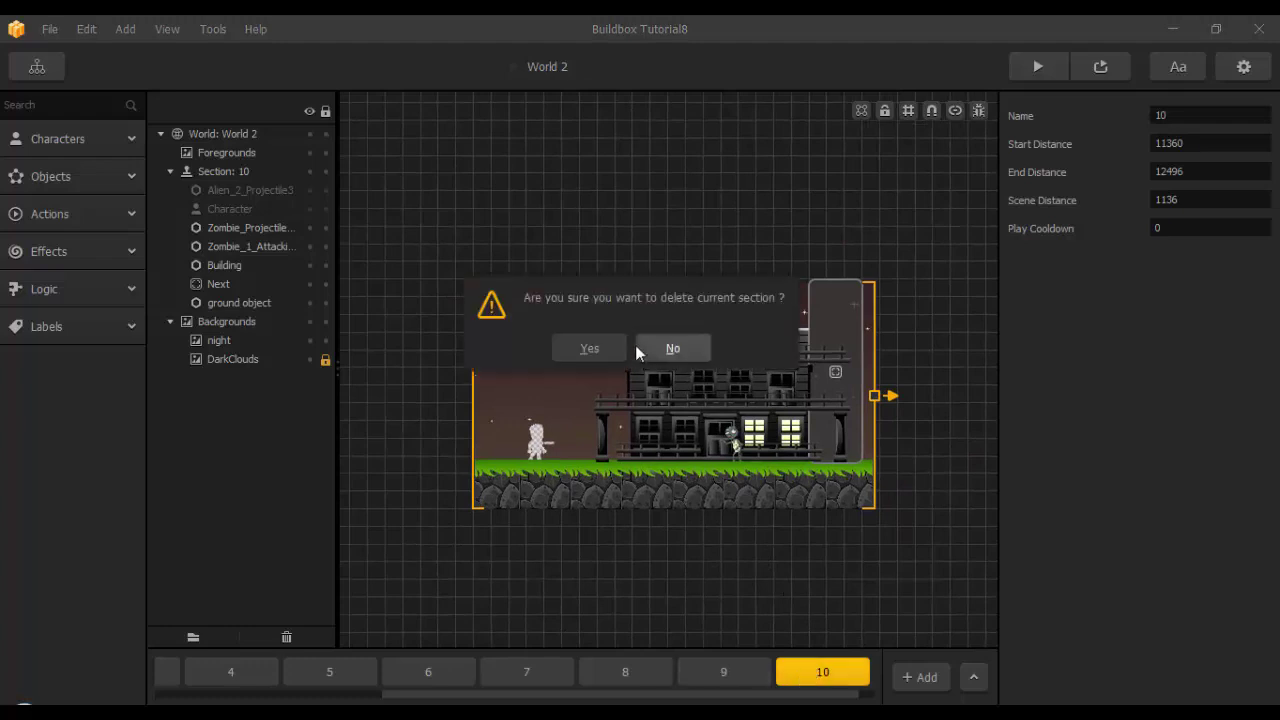
pyautogui.click(617, 347)
pyautogui.press('Delete')
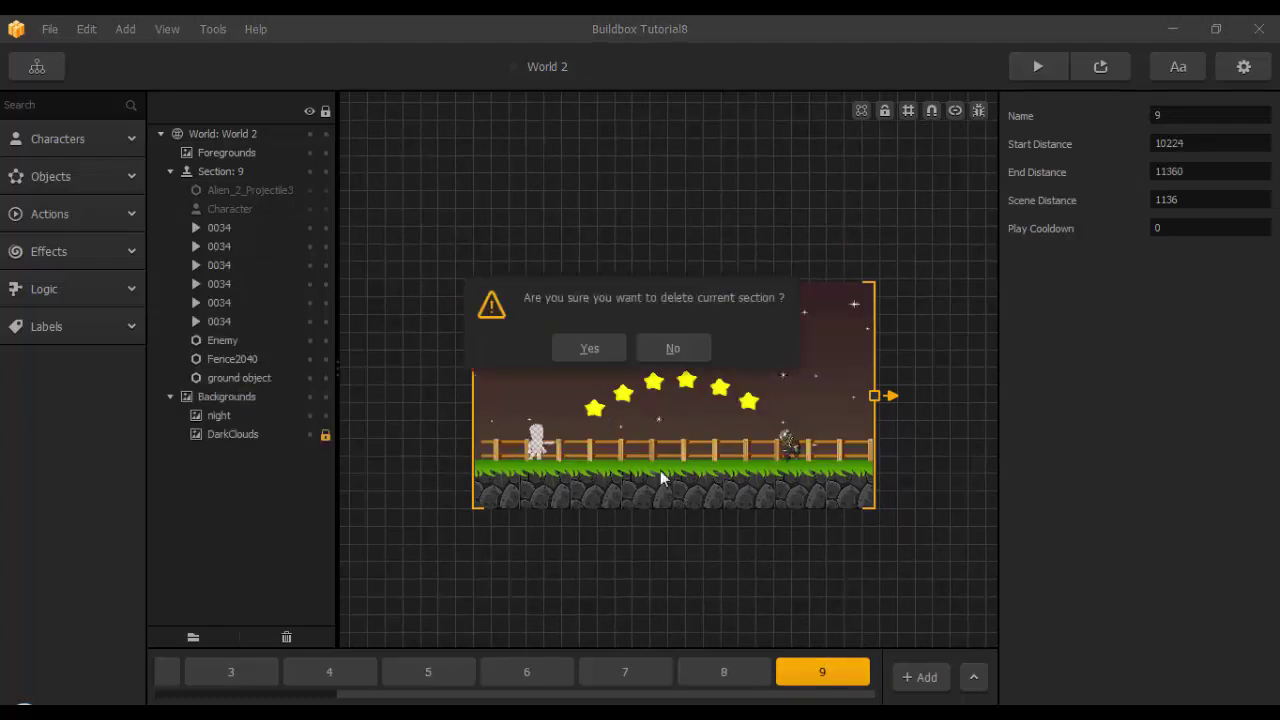
pyautogui.click(600, 350)
pyautogui.press('Delete')
pyautogui.click(600, 355)
pyautogui.press('Delete')
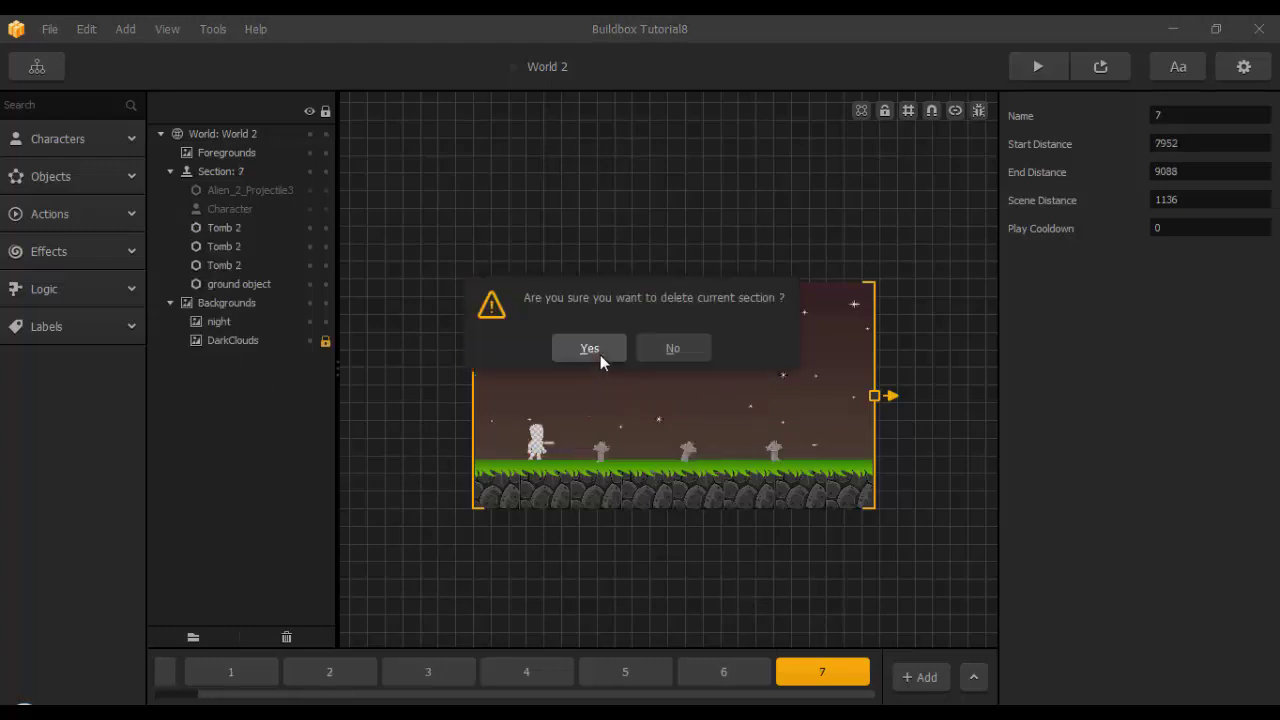
pyautogui.click(600, 355)
pyautogui.press('Delete')
pyautogui.click(600, 355)
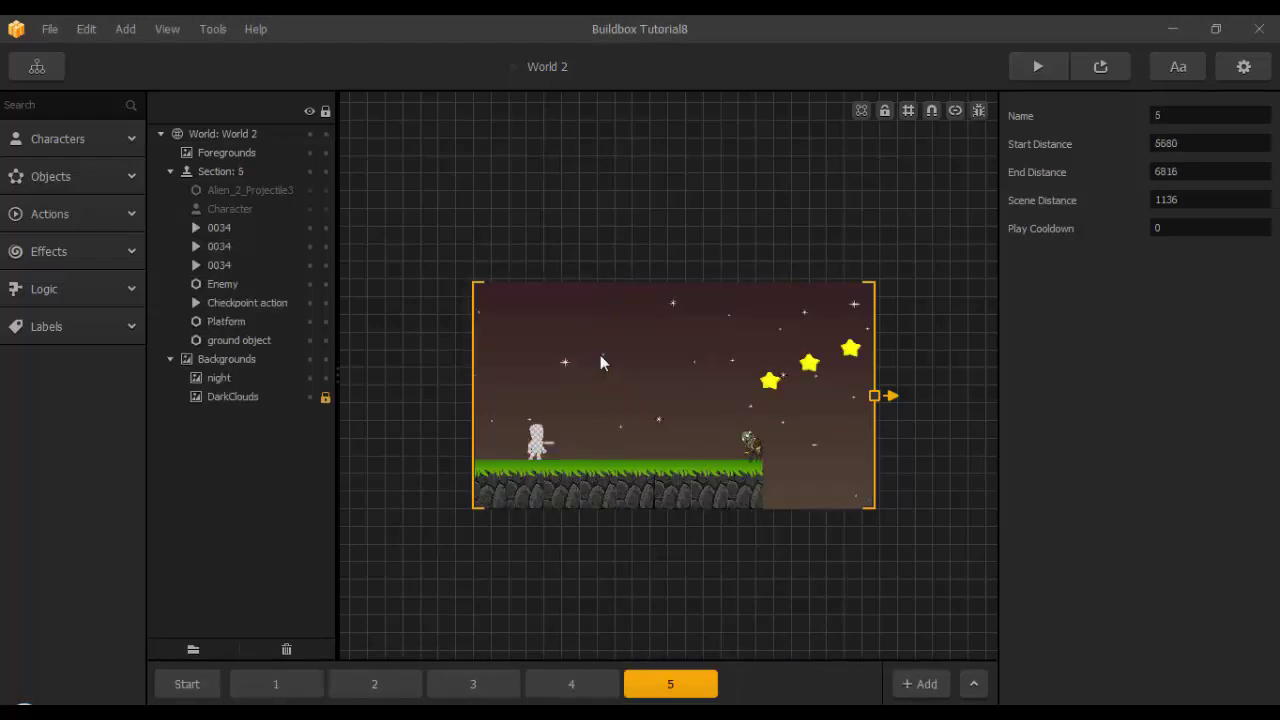
pyautogui.press('Delete')
pyautogui.click(600, 355)
pyautogui.press('Delete')
pyautogui.click(600, 355)
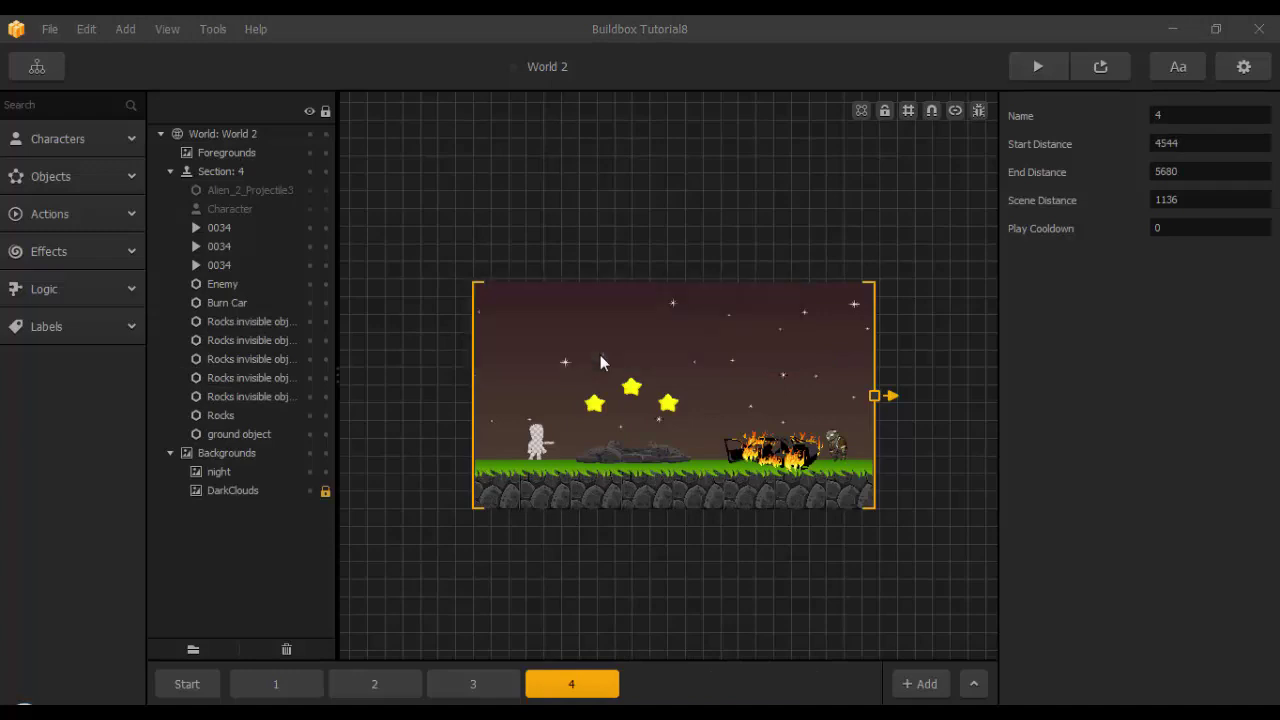
pyautogui.press('Delete')
pyautogui.click(600, 355)
pyautogui.press('Delete')
pyautogui.click(600, 355)
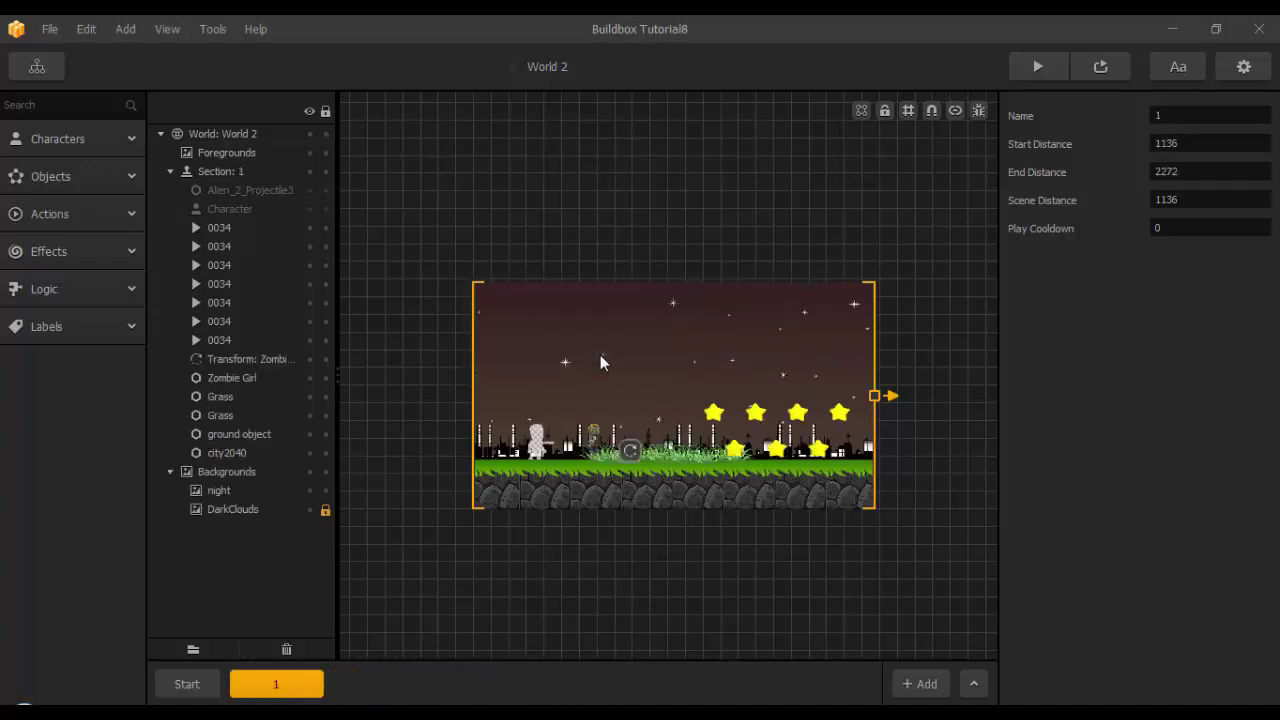
pyautogui.press('Delete')
pyautogui.click(600, 355)
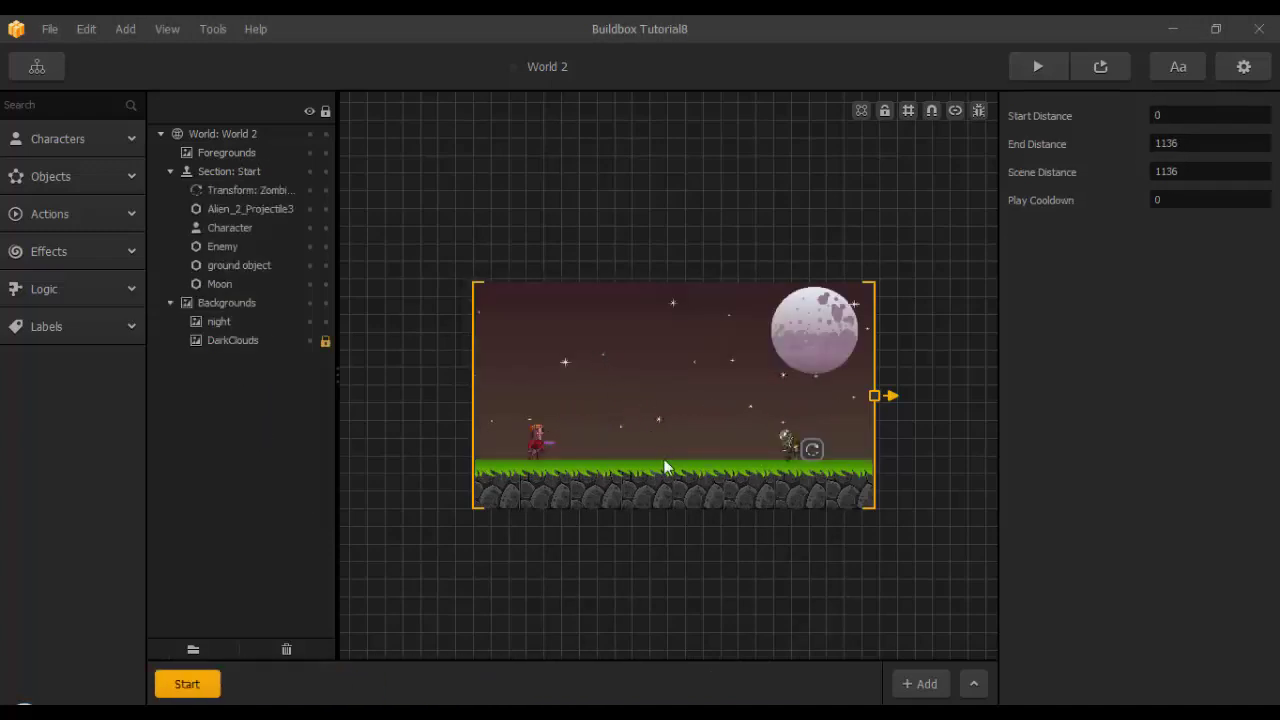
# Move the Zombie Girl Transform above the Start scene's upper edge, to about 1079, 740.
pyautogui.scroll(2, 740, 510)
pyautogui.moveTo(829, 455); pyautogui.dragTo(745, 535, button='middle')
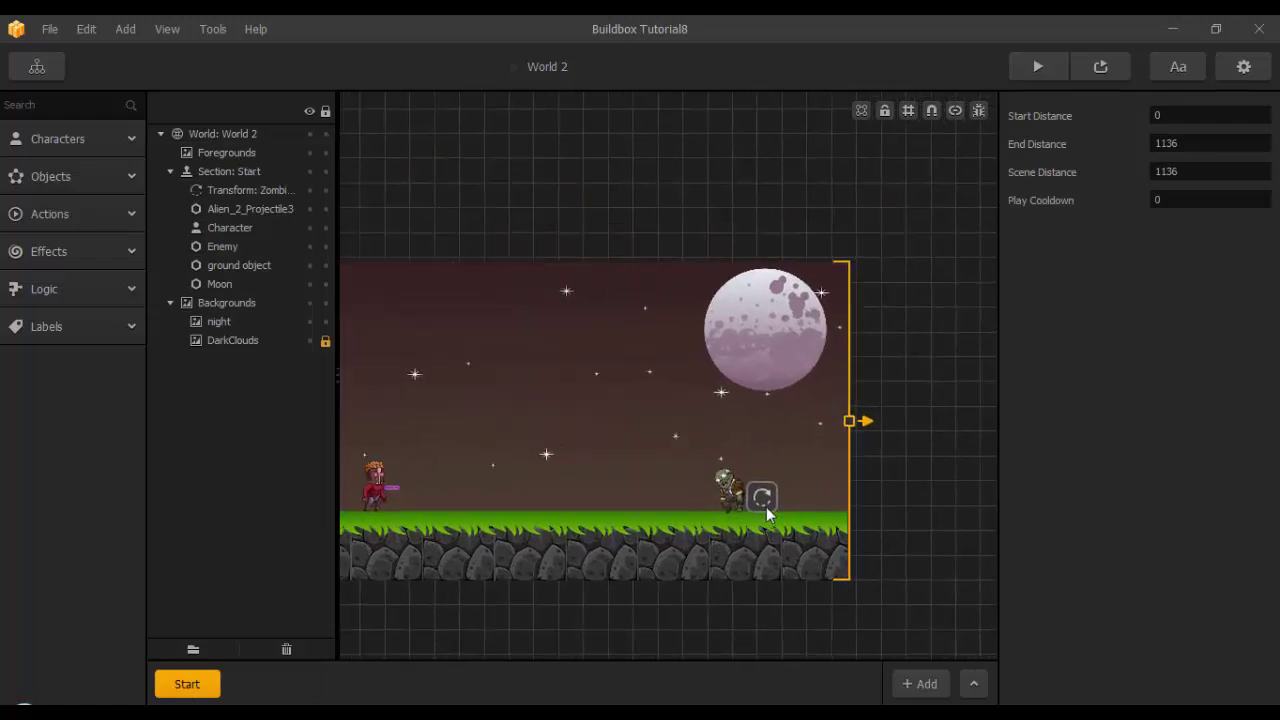
pyautogui.click(763, 494)
pyautogui.moveTo(763, 494); pyautogui.dragTo(821, 208)
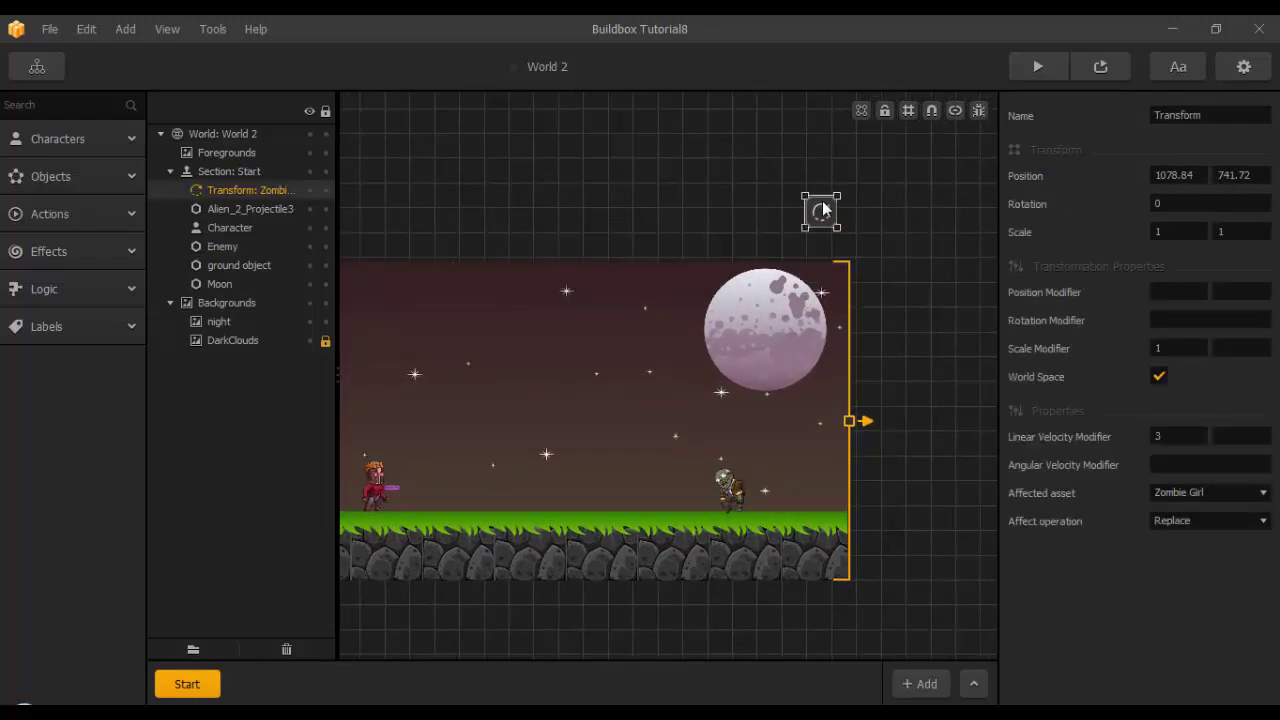
pyautogui.scroll(-3, 695, 410)
pyautogui.moveTo(648, 472); pyautogui.dragTo(684, 479, button='middle')
pyautogui.scroll(2, 723, 487)
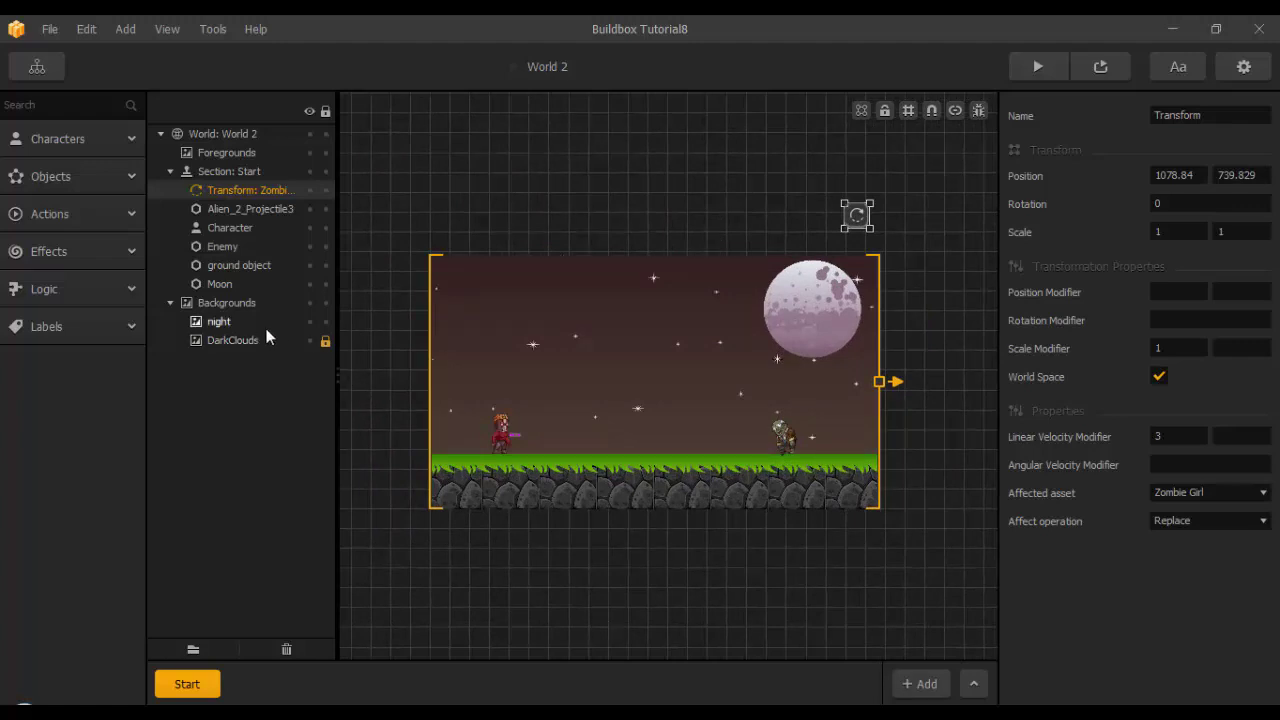
# Delete the night background, the ground object and the Moon from World 2's Start section.
pyautogui.click(236, 328)
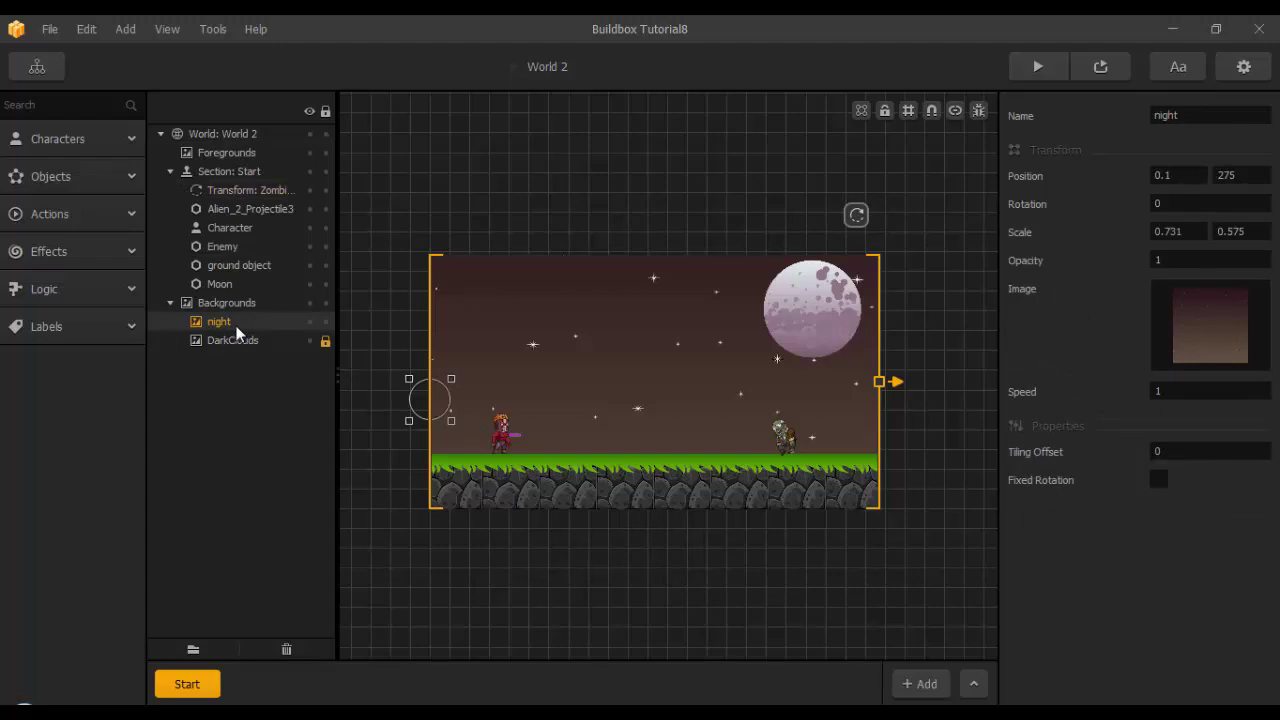
pyautogui.press('Delete')
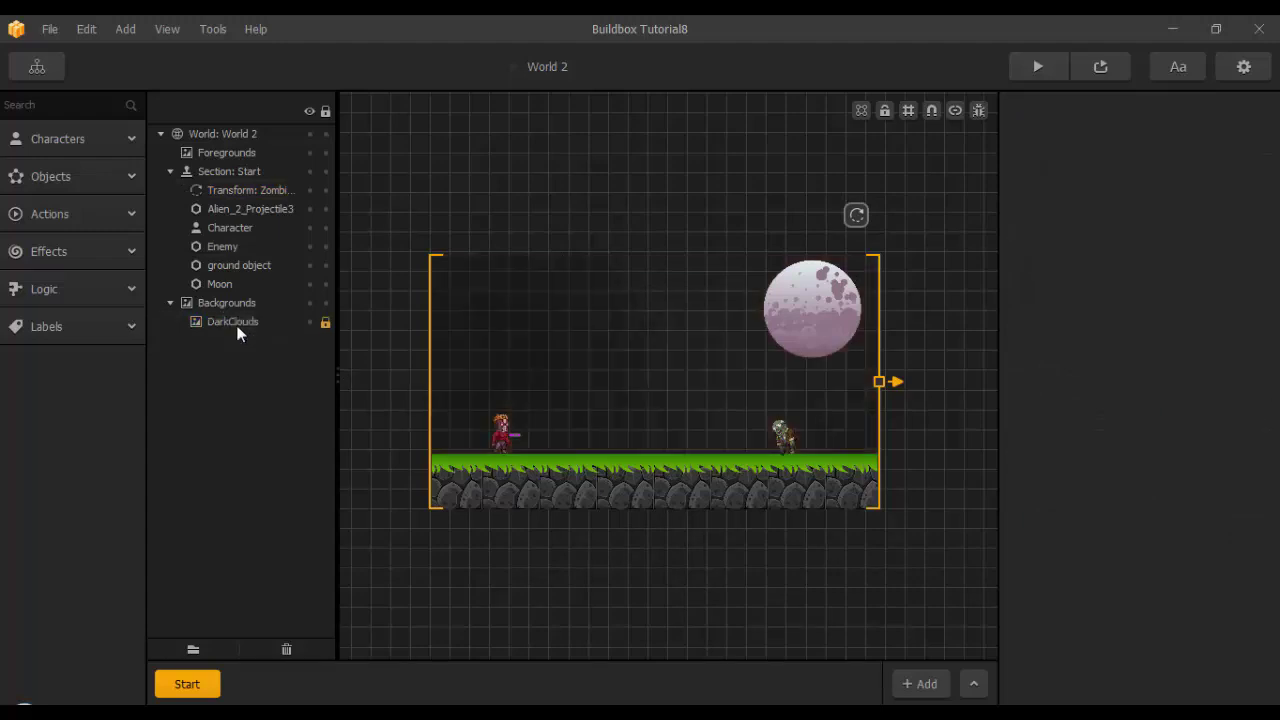
pyautogui.click(677, 471)
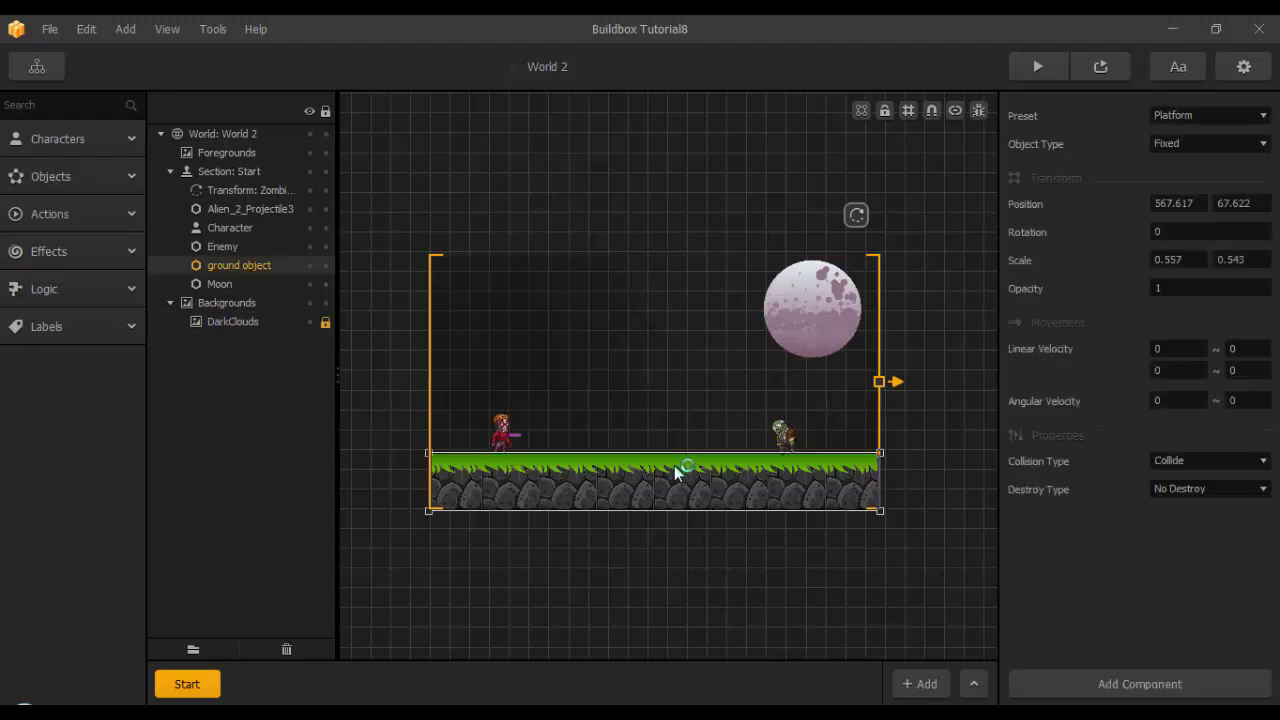
pyautogui.press('Delete')
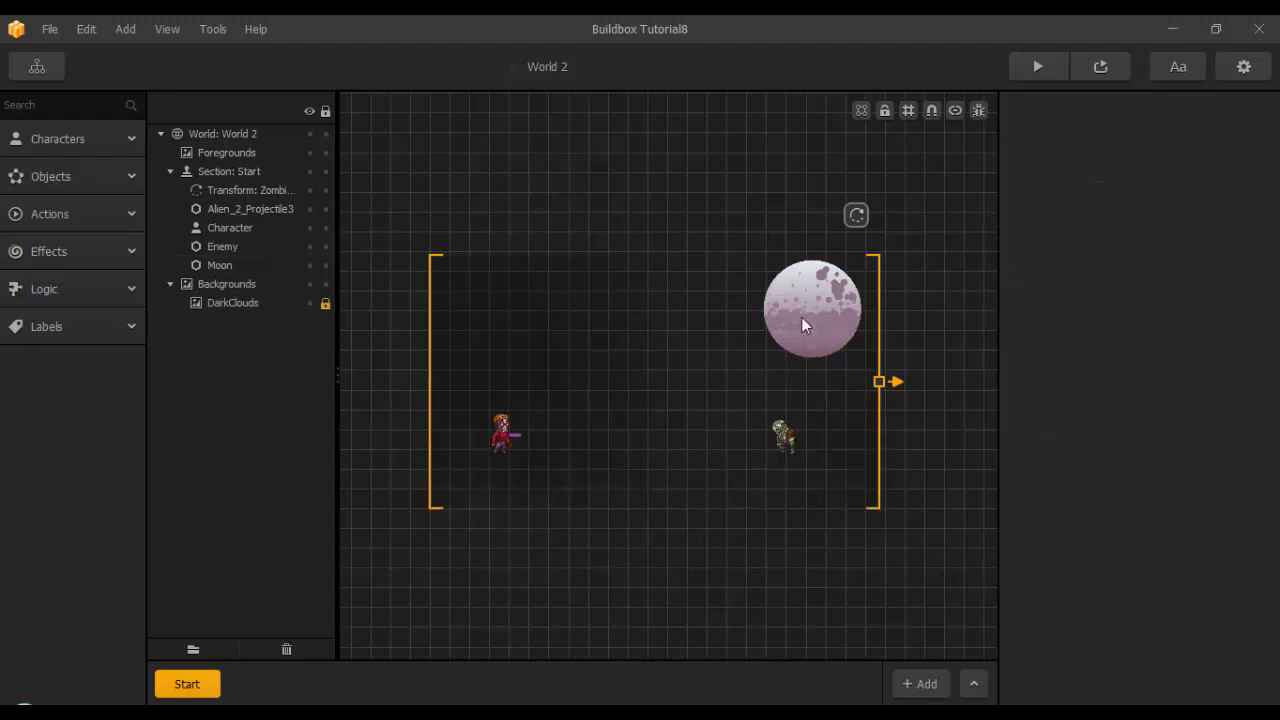
pyautogui.click(803, 316)
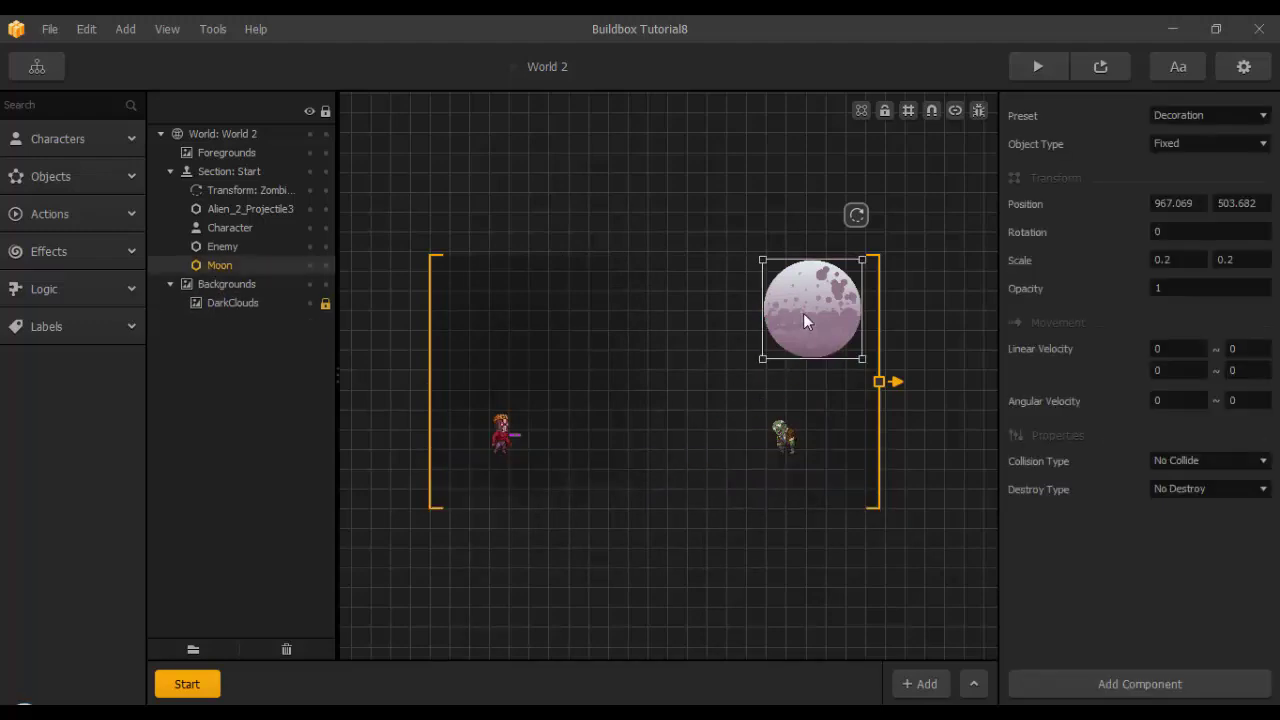
pyautogui.press('Delete')
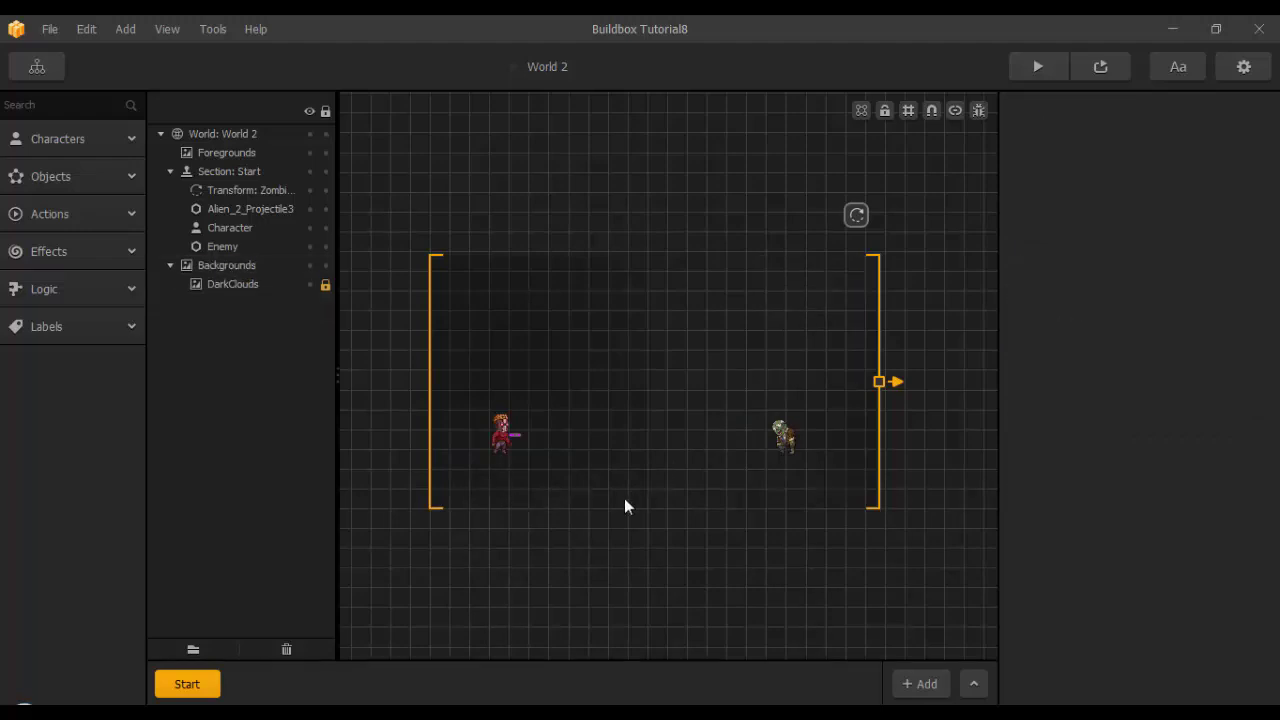
pyautogui.moveTo(626, 506); pyautogui.dragTo(635, 442, button='middle')
# Switch to the file explorer and open Desktop > Buildbox 2 Game Youtube > platformer_background_1 > Layers.
pyautogui.click(137, 712)
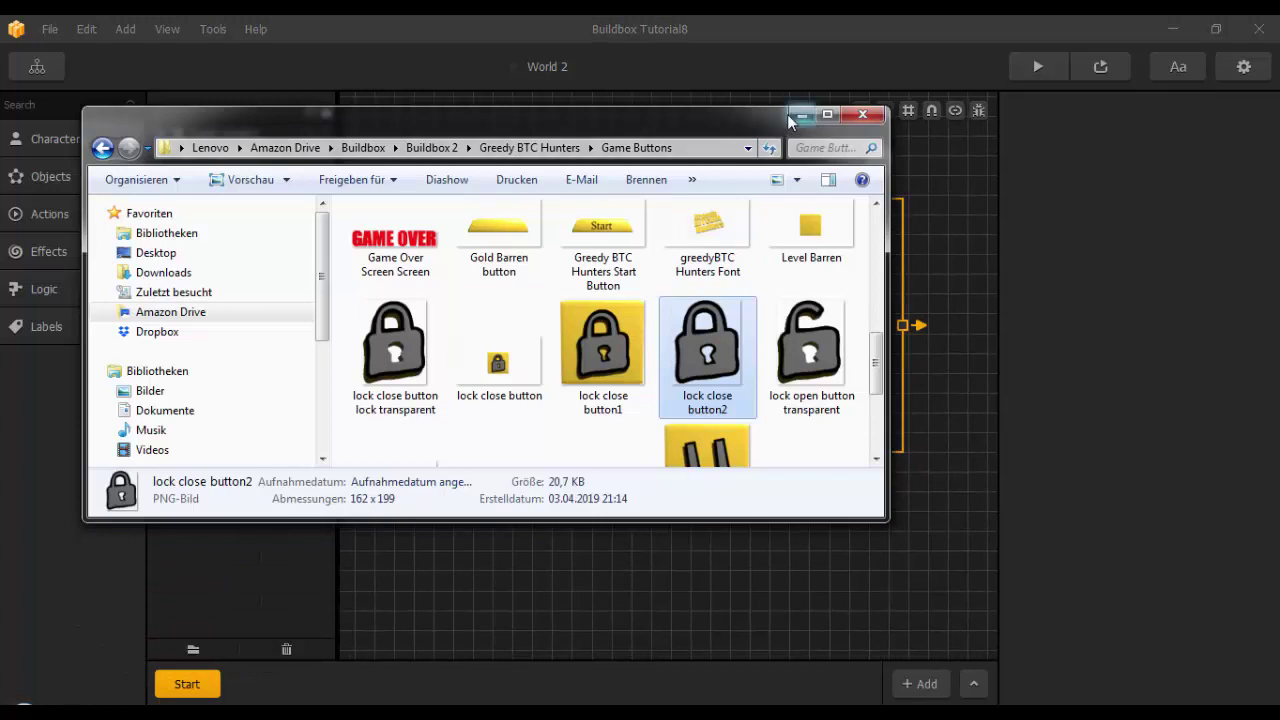
pyautogui.click(792, 114)
pyautogui.moveTo(121, 712)
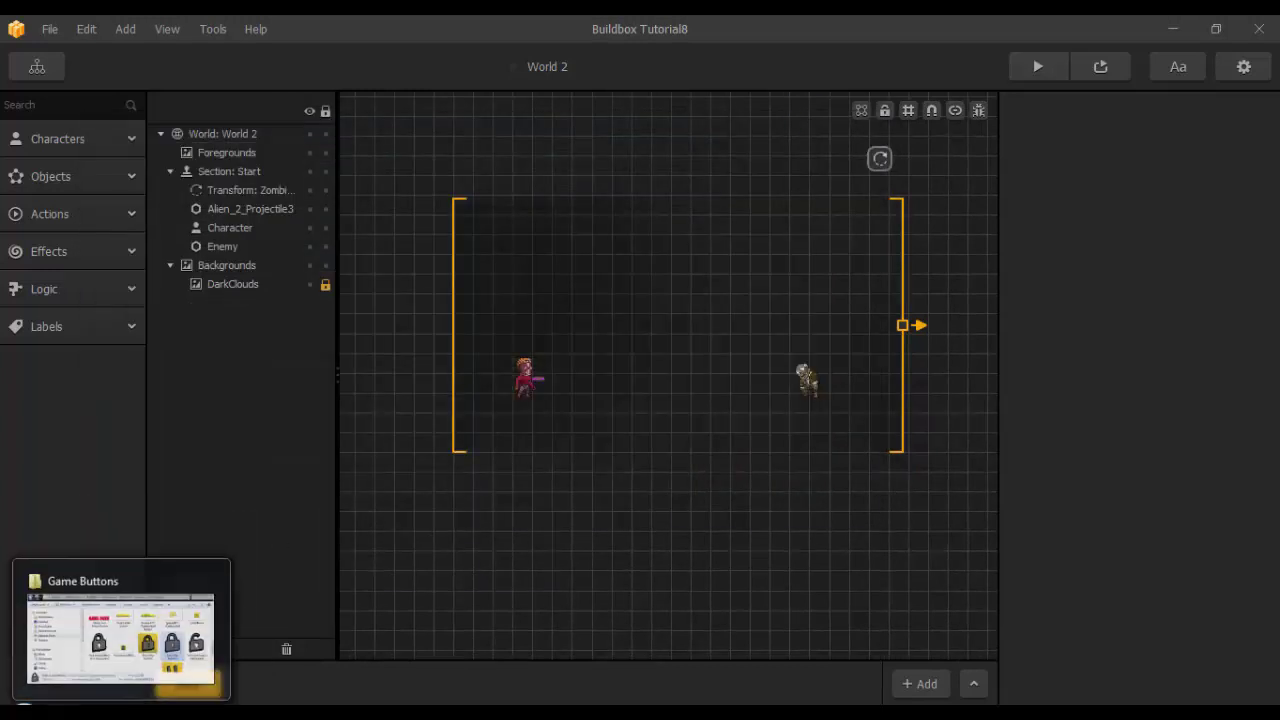
pyautogui.click(120, 625)
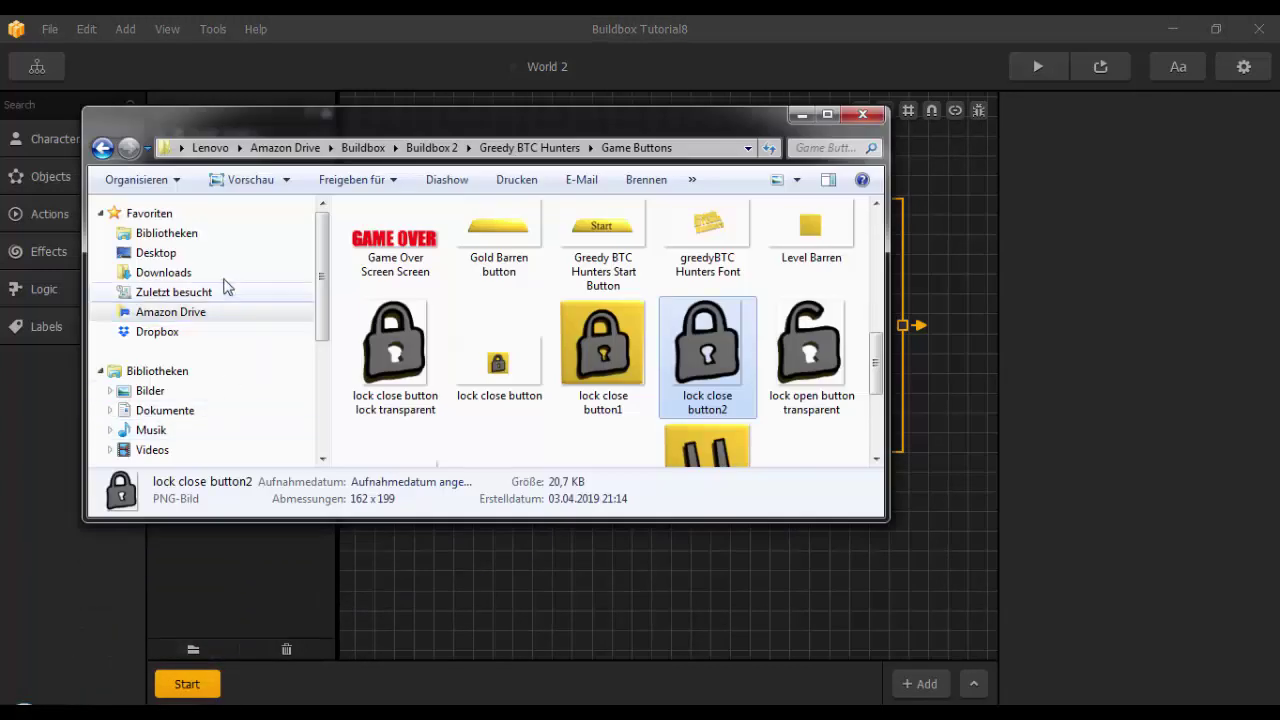
pyautogui.click(156, 253)
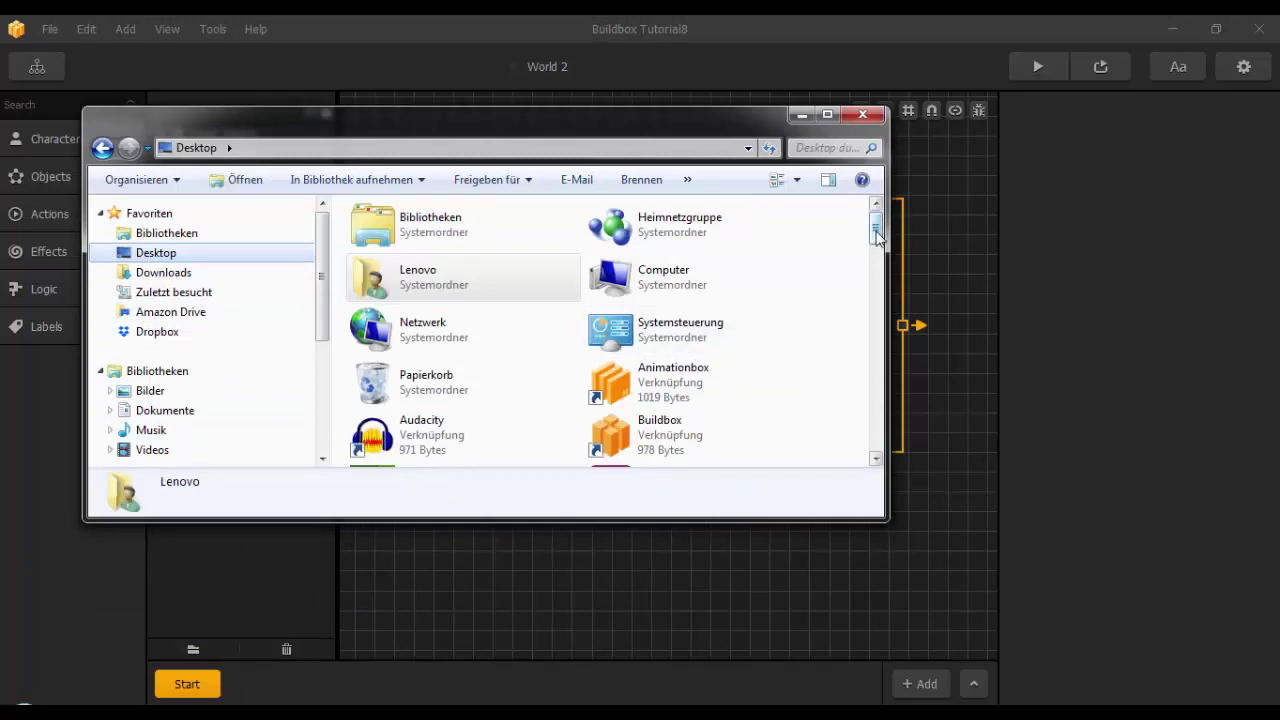
pyautogui.moveTo(875, 229); pyautogui.dragTo(855, 333)
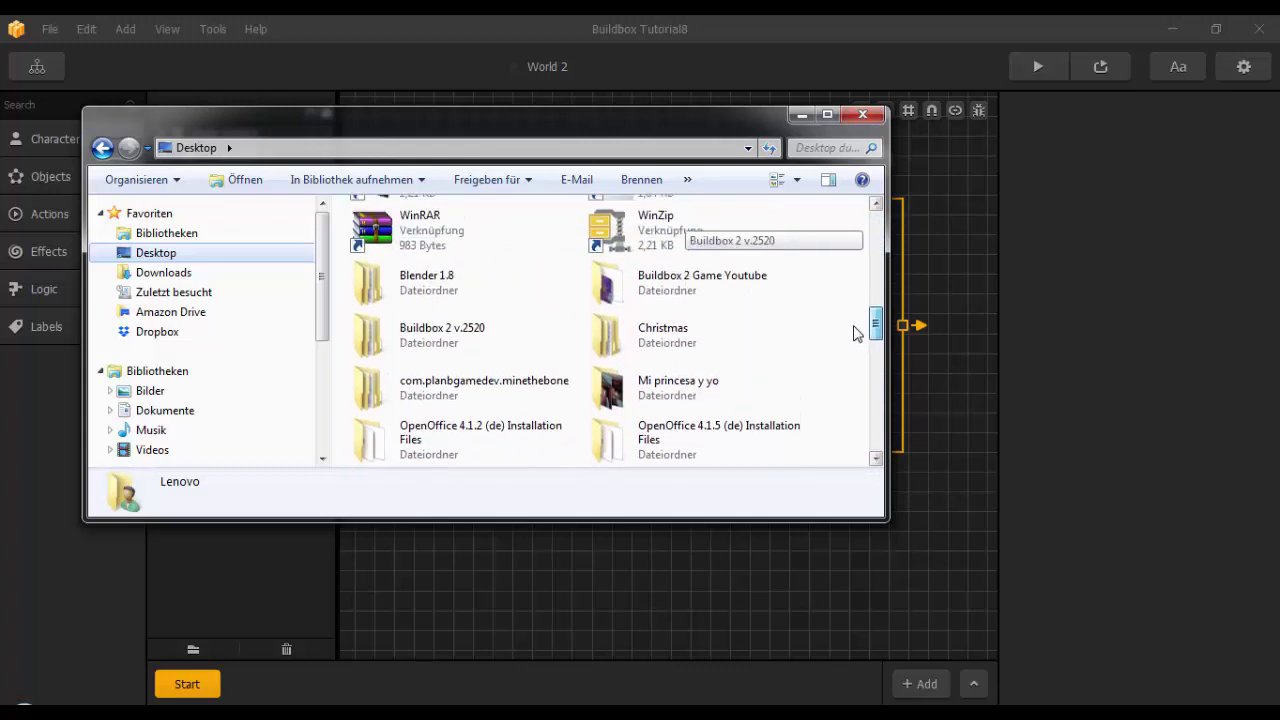
pyautogui.doubleClick(737, 292)
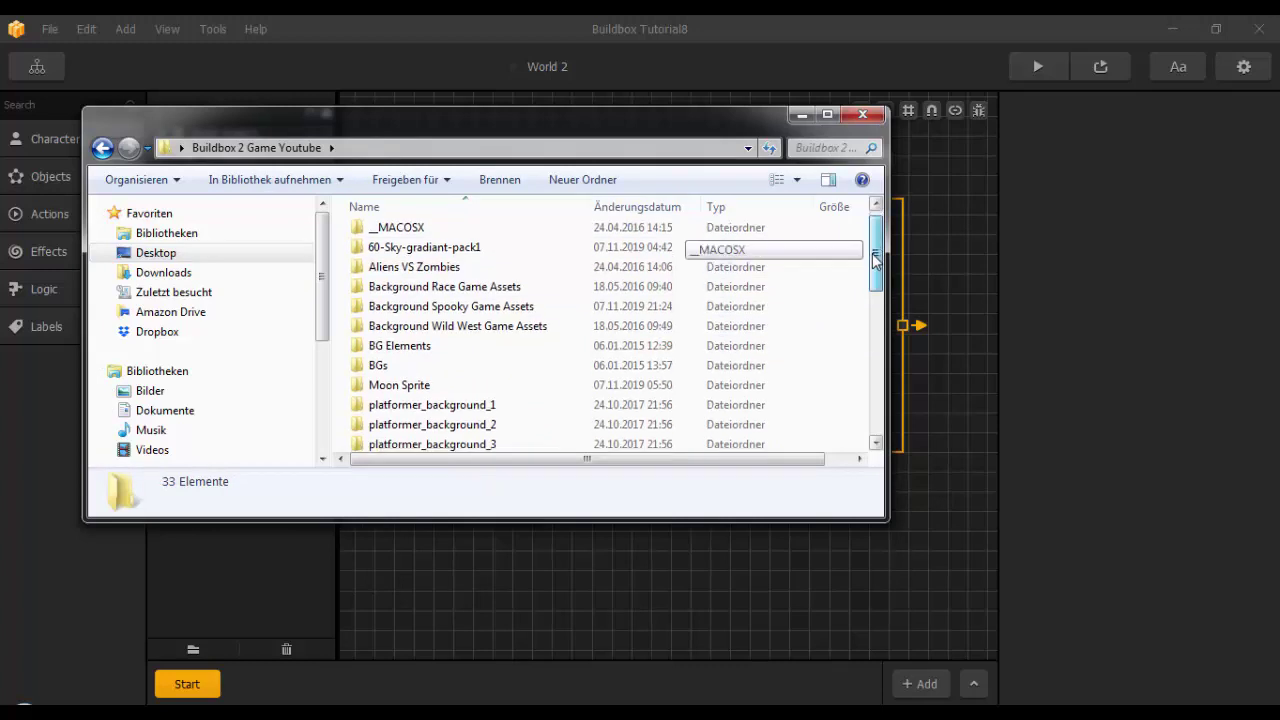
pyautogui.scroll(-2, 715, 300)
pyautogui.click(463, 316)
pyautogui.doubleClick(463, 316)
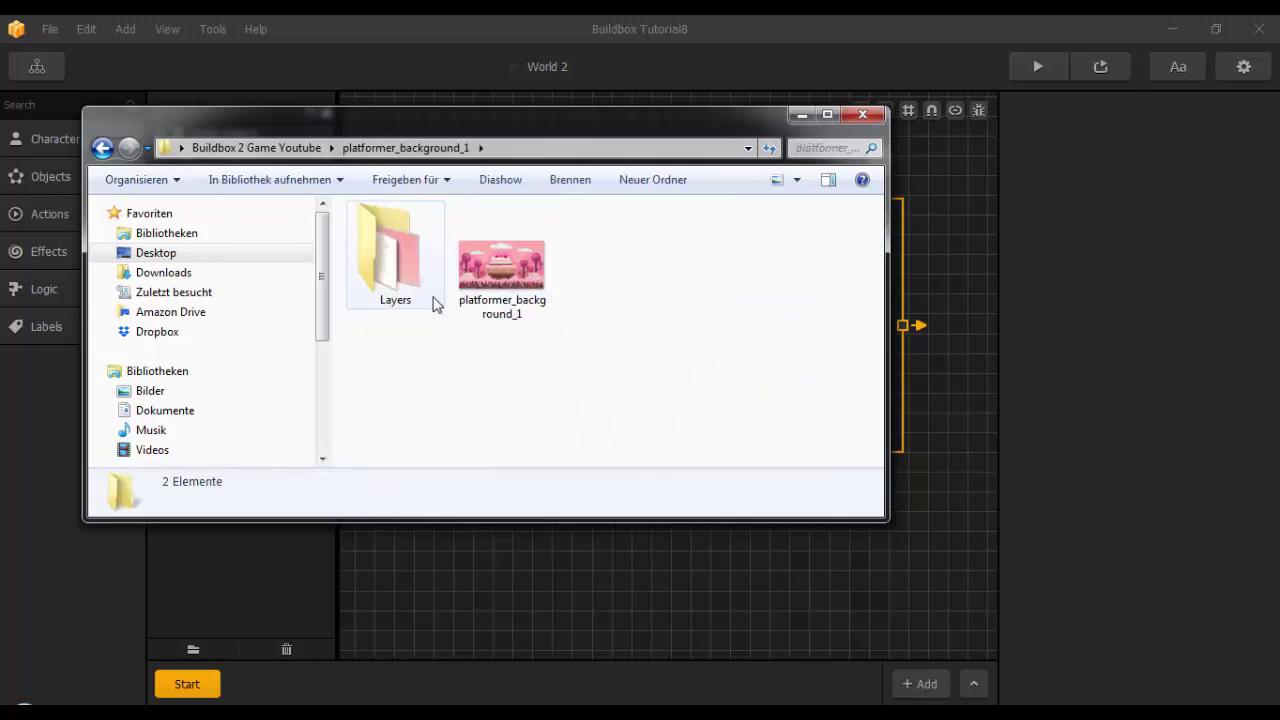
pyautogui.doubleClick(397, 266)
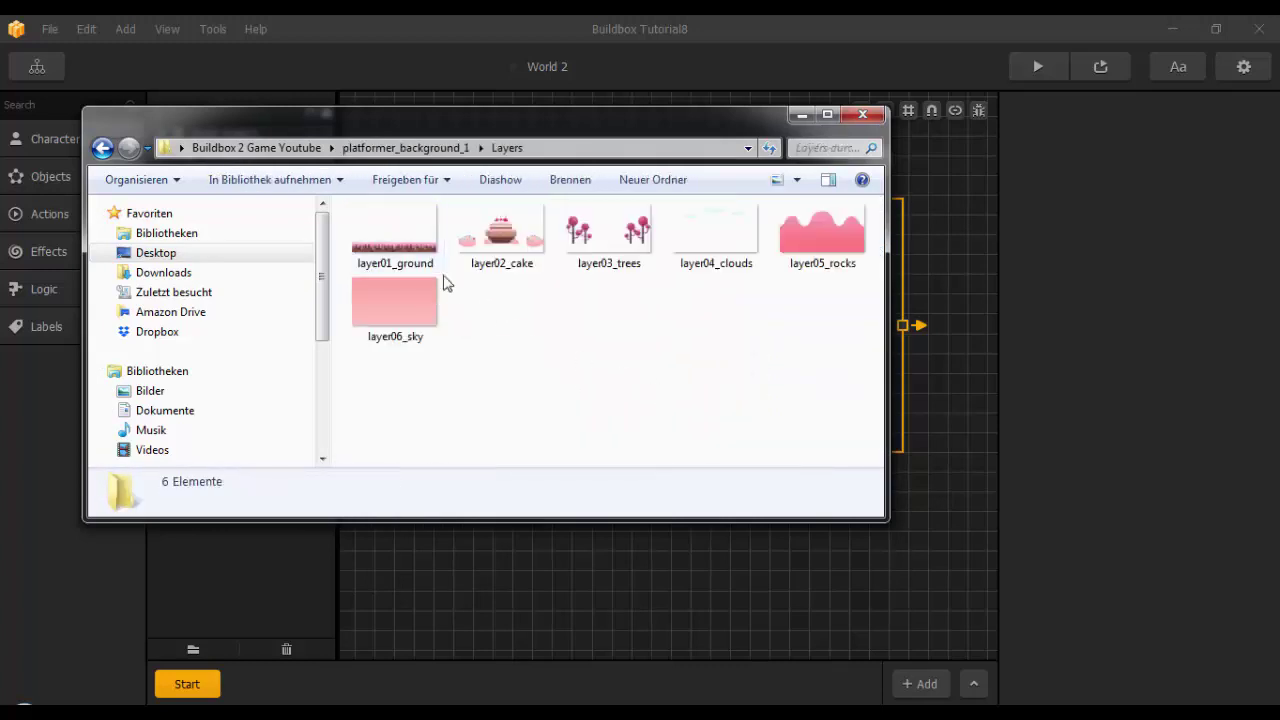
# Import layer01_ground into the Start section as an object and place it under the character and enemy, at about 723, 494.
pyautogui.click(401, 233)
pyautogui.moveTo(399, 127); pyautogui.dragTo(150, 159)
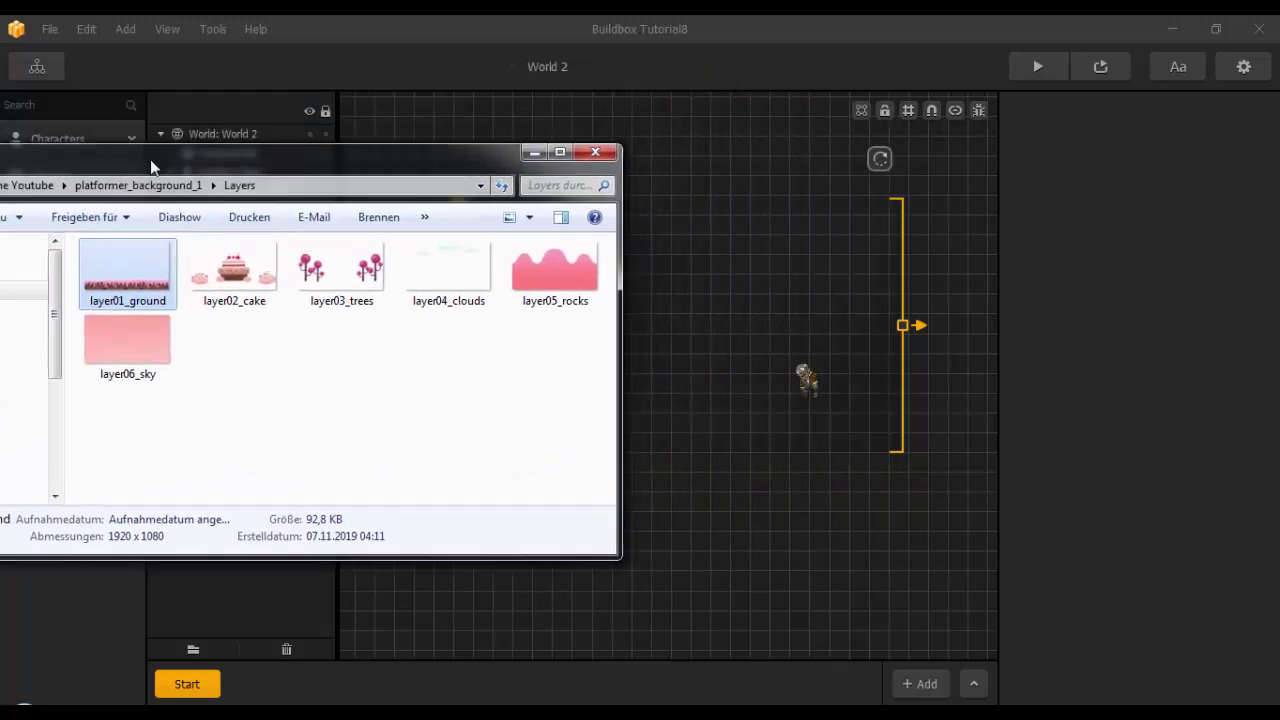
pyautogui.moveTo(138, 263); pyautogui.dragTo(816, 305)
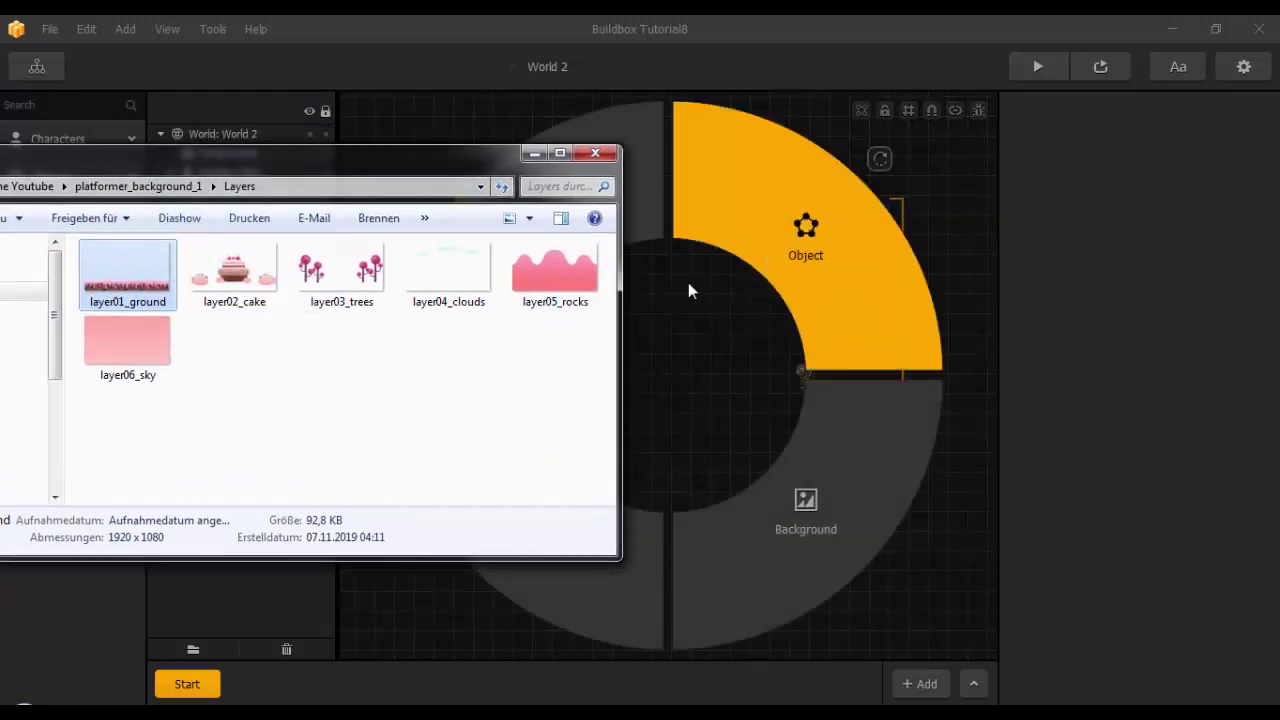
pyautogui.click(534, 153)
pyautogui.scroll(-3, 563, 443)
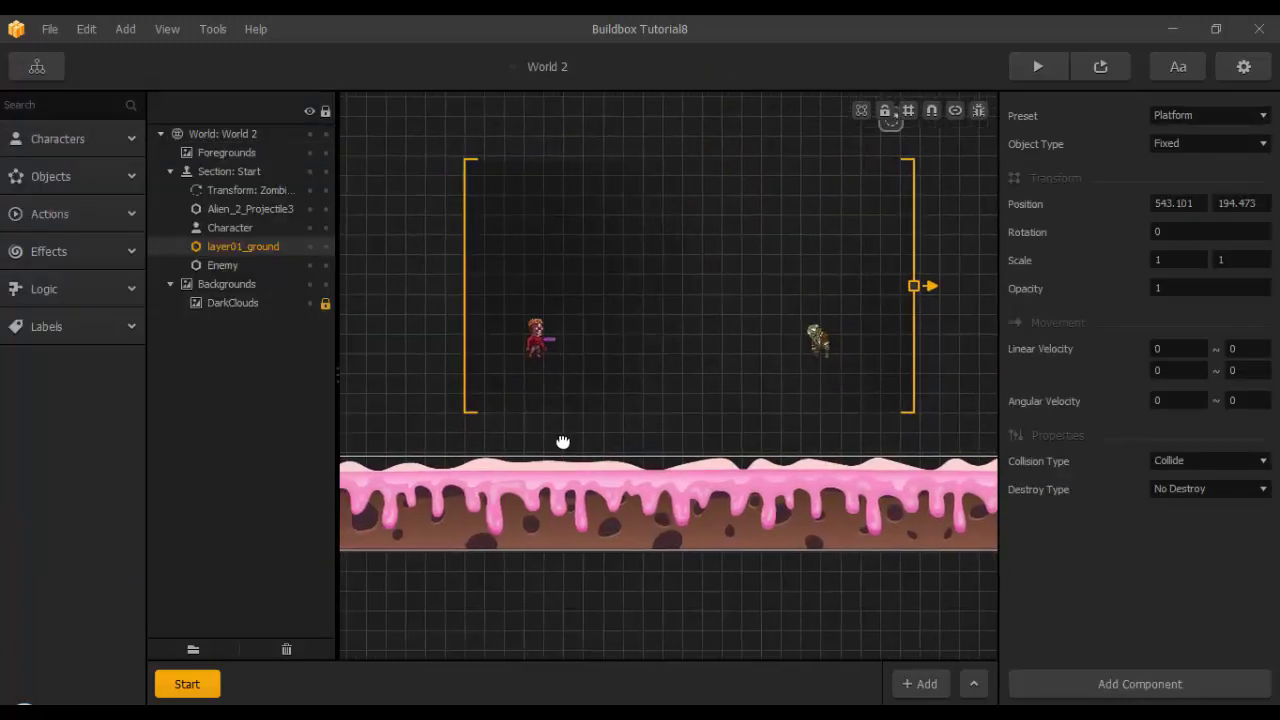
pyautogui.moveTo(588, 463); pyautogui.dragTo(633, 373)
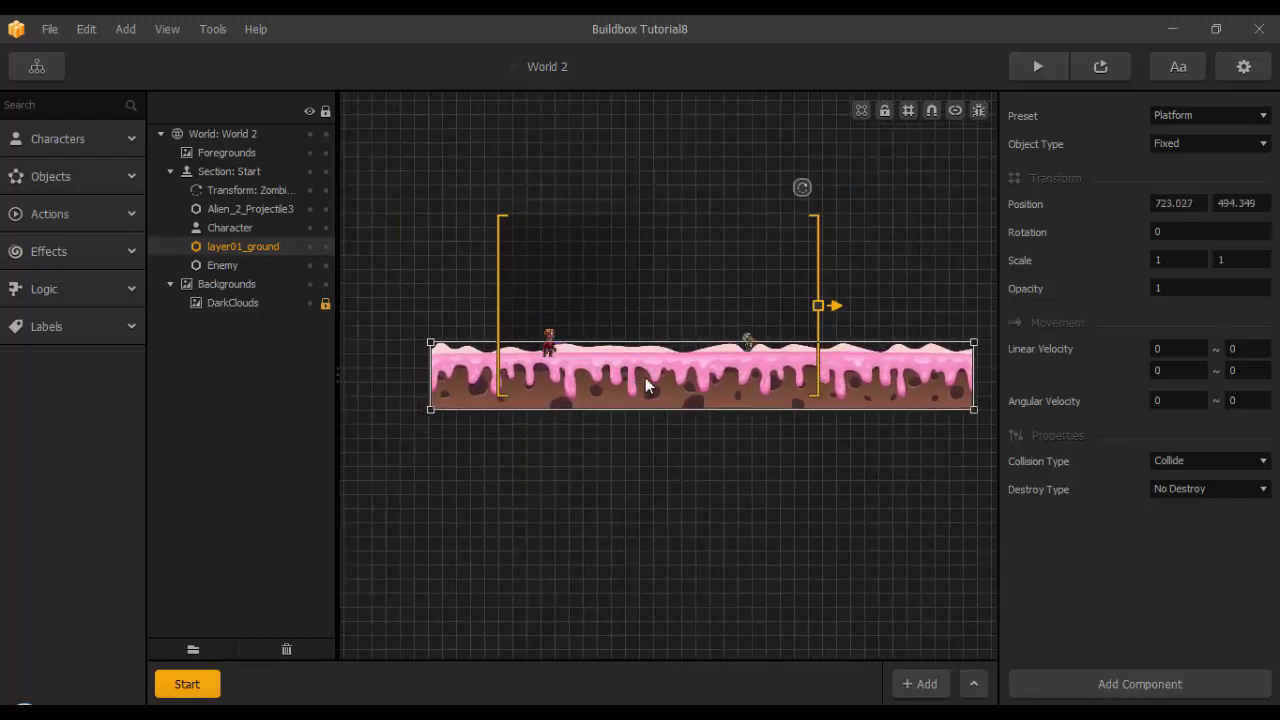
# Shrink layer01_ground to about 0.603 by 0.897 scale, bringing its ends to the section borders and its surface down to the character's feet.
pyautogui.scroll(3, 786, 408)
pyautogui.moveTo(796, 431); pyautogui.dragTo(594, 504, button='middle')
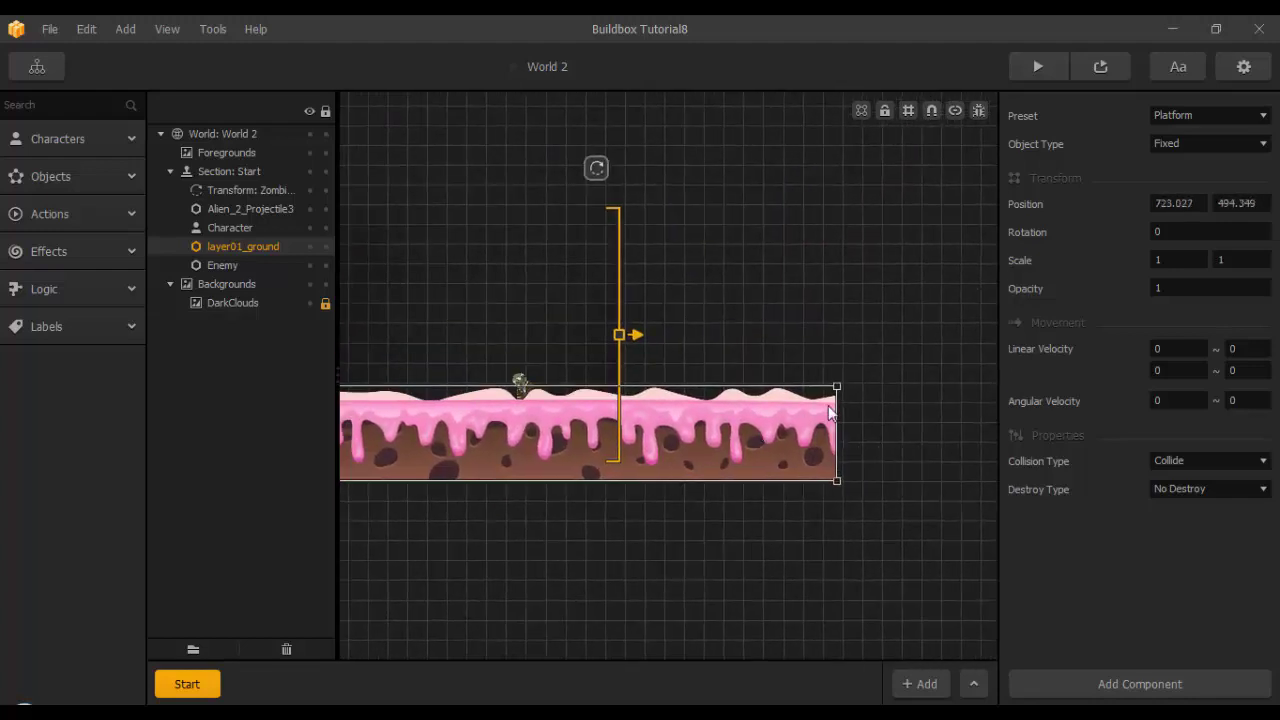
pyautogui.moveTo(840, 413); pyautogui.dragTo(620, 413)
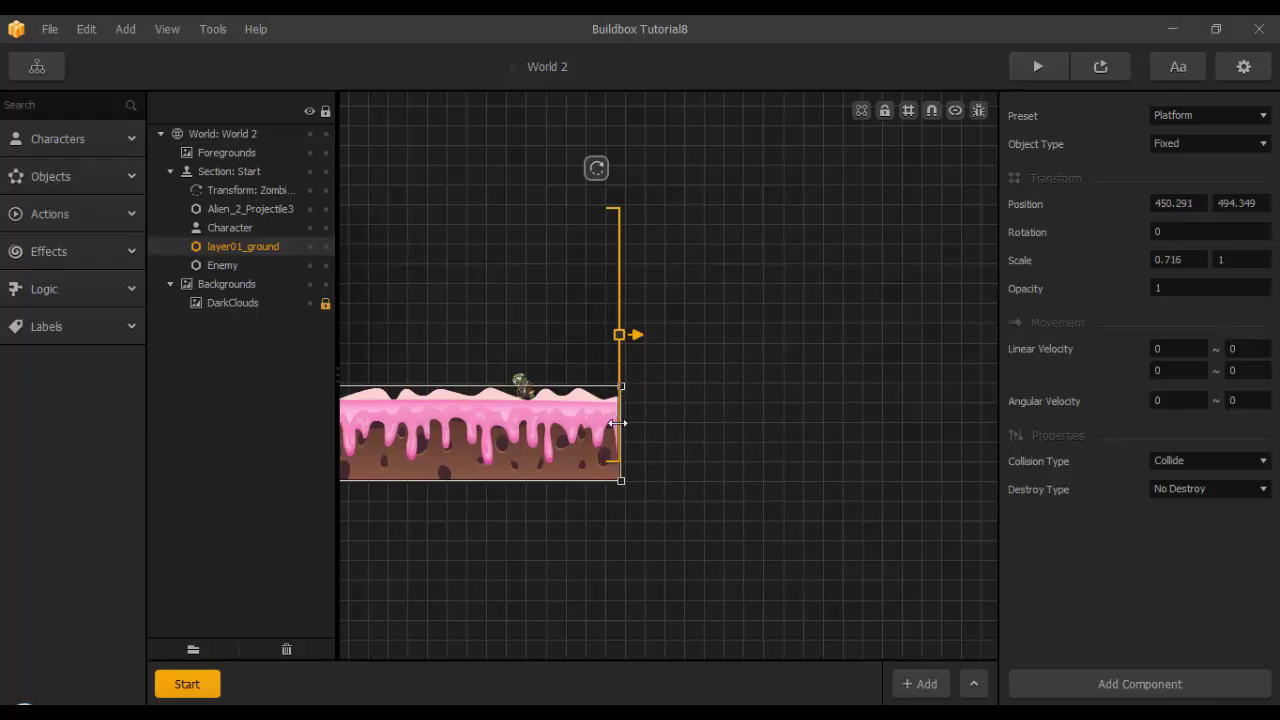
pyautogui.moveTo(607, 426); pyautogui.dragTo(900, 437, button='middle')
pyautogui.scroll(2, 695, 447)
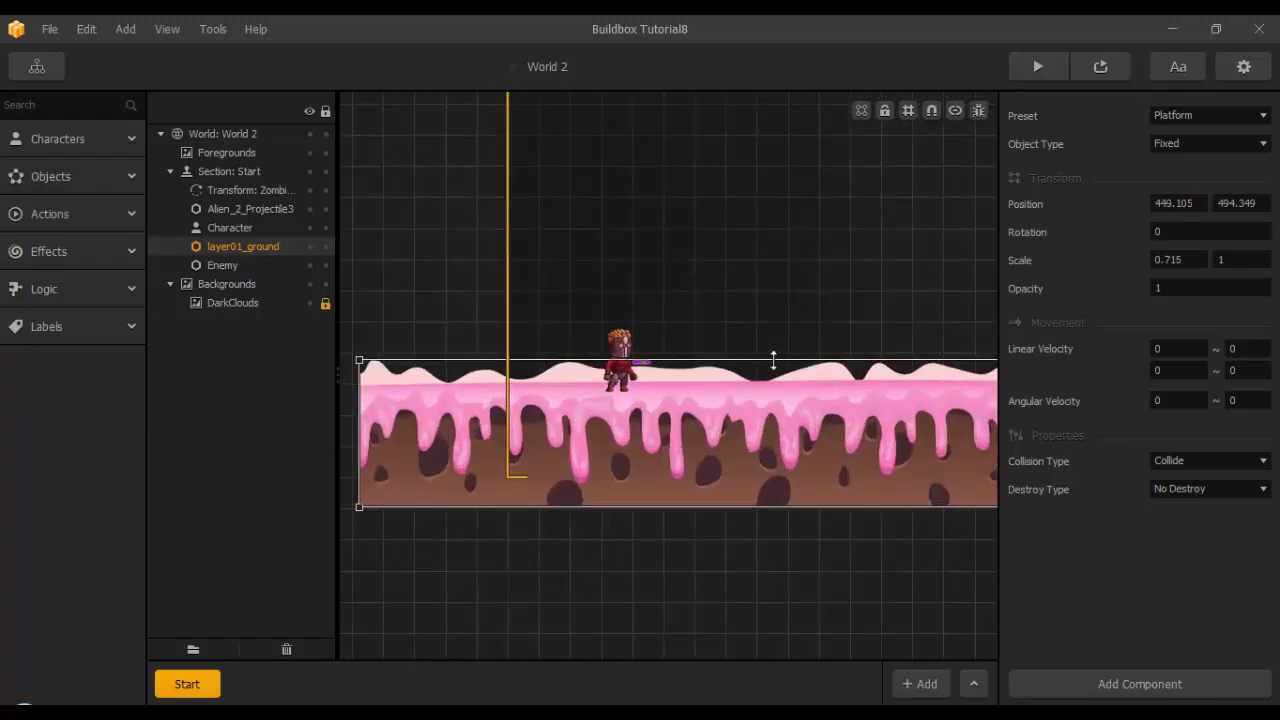
pyautogui.moveTo(773, 360)
pyautogui.mouseDown()
pyautogui.moveTo(777, 397)
pyautogui.moveTo(777, 376)
pyautogui.mouseUp()
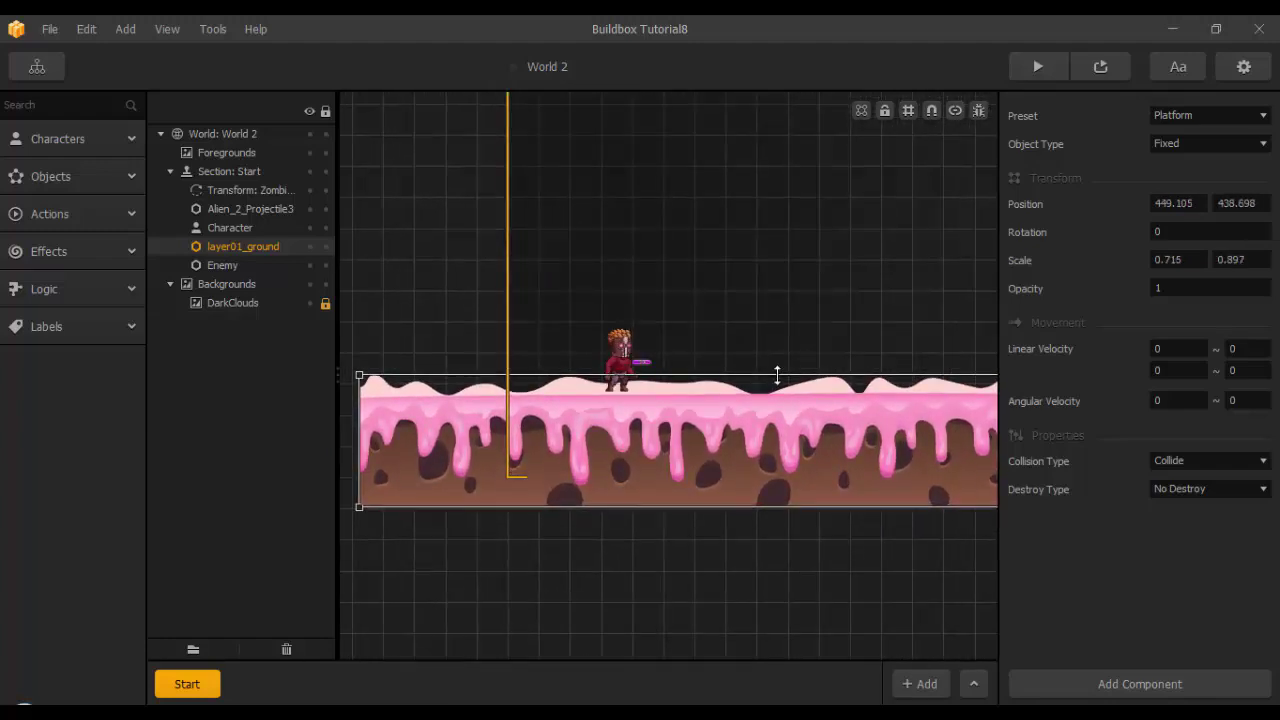
pyautogui.moveTo(359, 412); pyautogui.dragTo(492, 412)
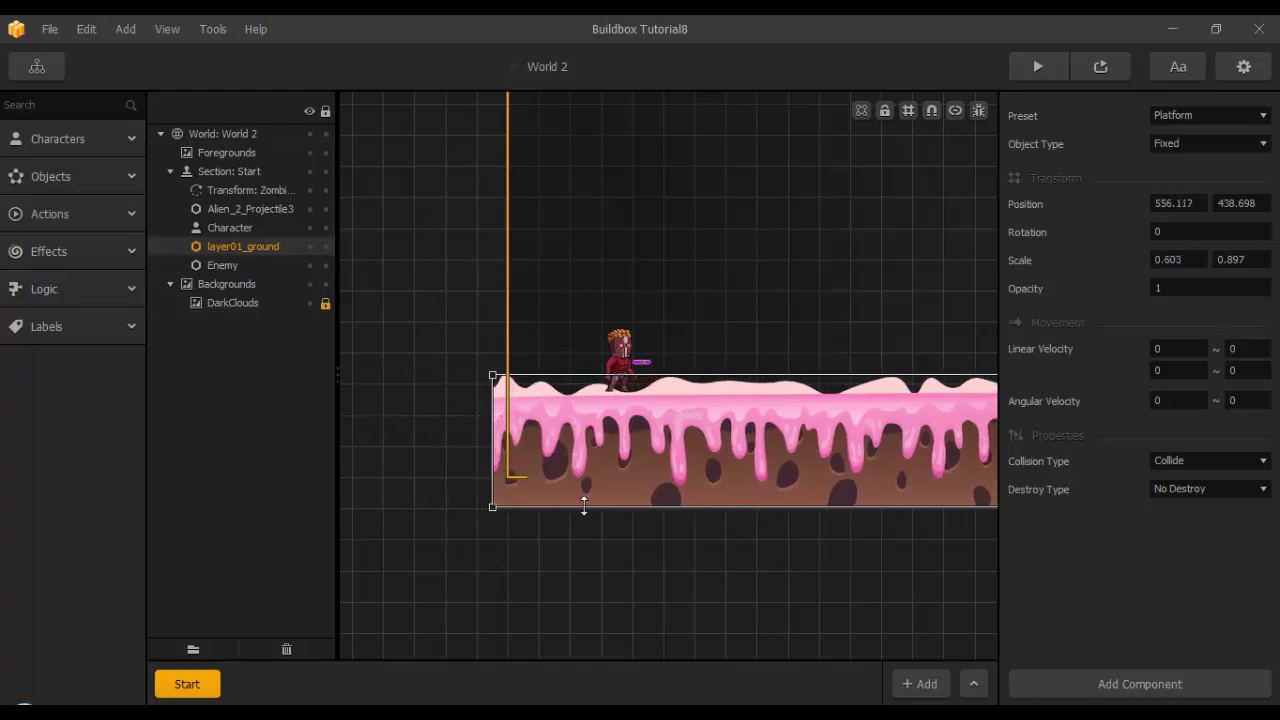
# Reduce layer01_ground's vertical scale to about 0.691, raising its lower edge to the section border, and place it below Enemy in the layer order.
pyautogui.moveTo(584, 507); pyautogui.dragTo(592, 477)
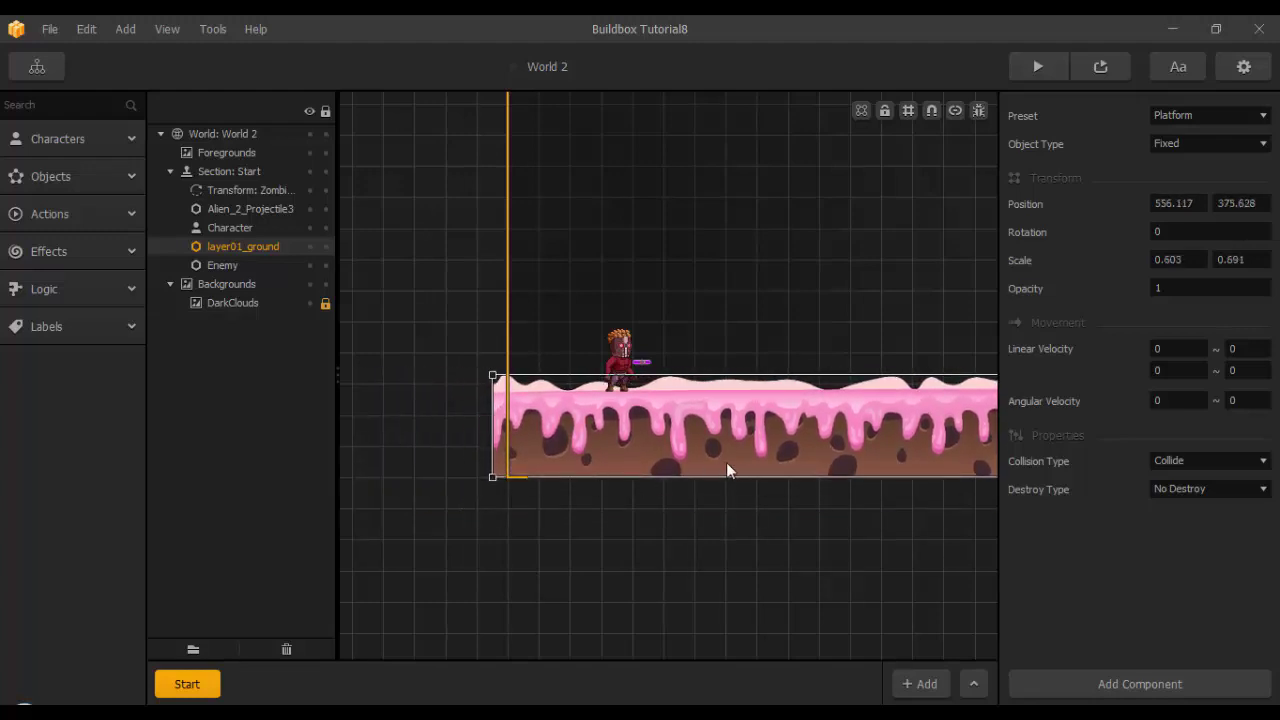
pyautogui.moveTo(912, 473); pyautogui.dragTo(611, 439, button='middle')
pyautogui.scroll(3, 724, 357)
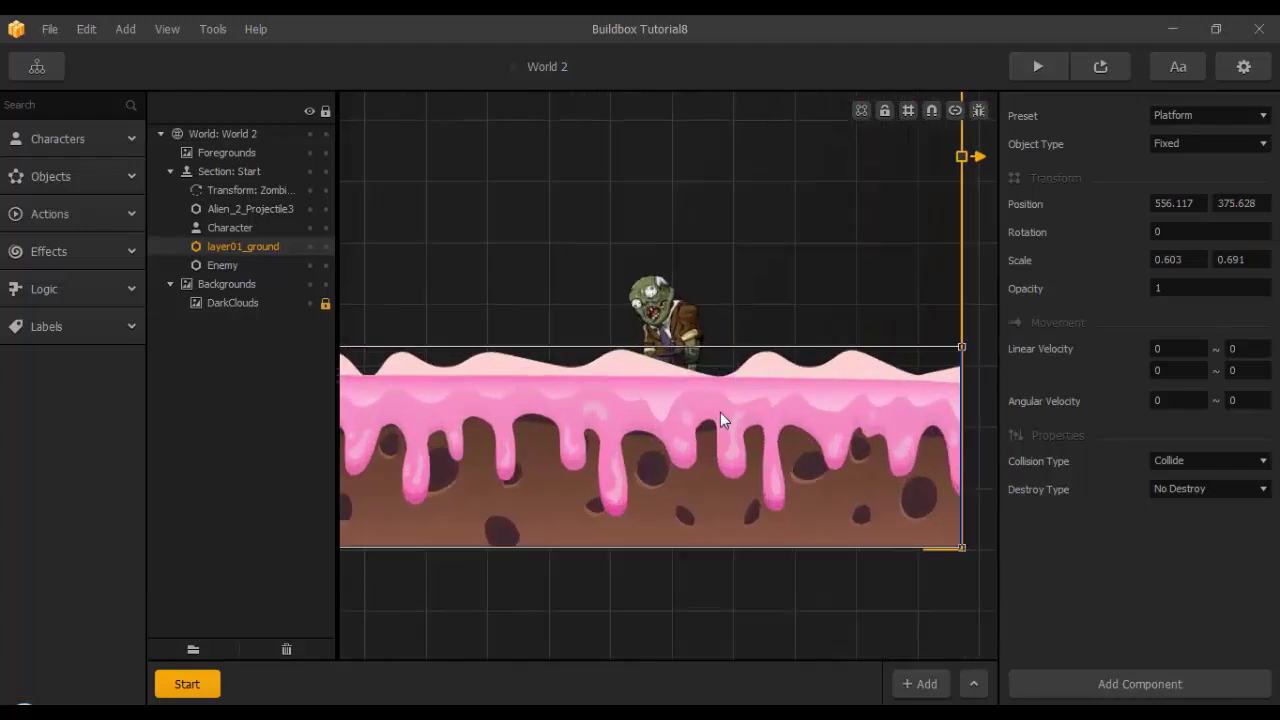
pyautogui.moveTo(253, 246); pyautogui.dragTo(253, 277)
# Turn on snapping and fit layer01_ground's starting end to the Start section's first border, at about 0.591 horizontal scale.
pyautogui.moveTo(477, 403); pyautogui.dragTo(811, 373, button='middle')
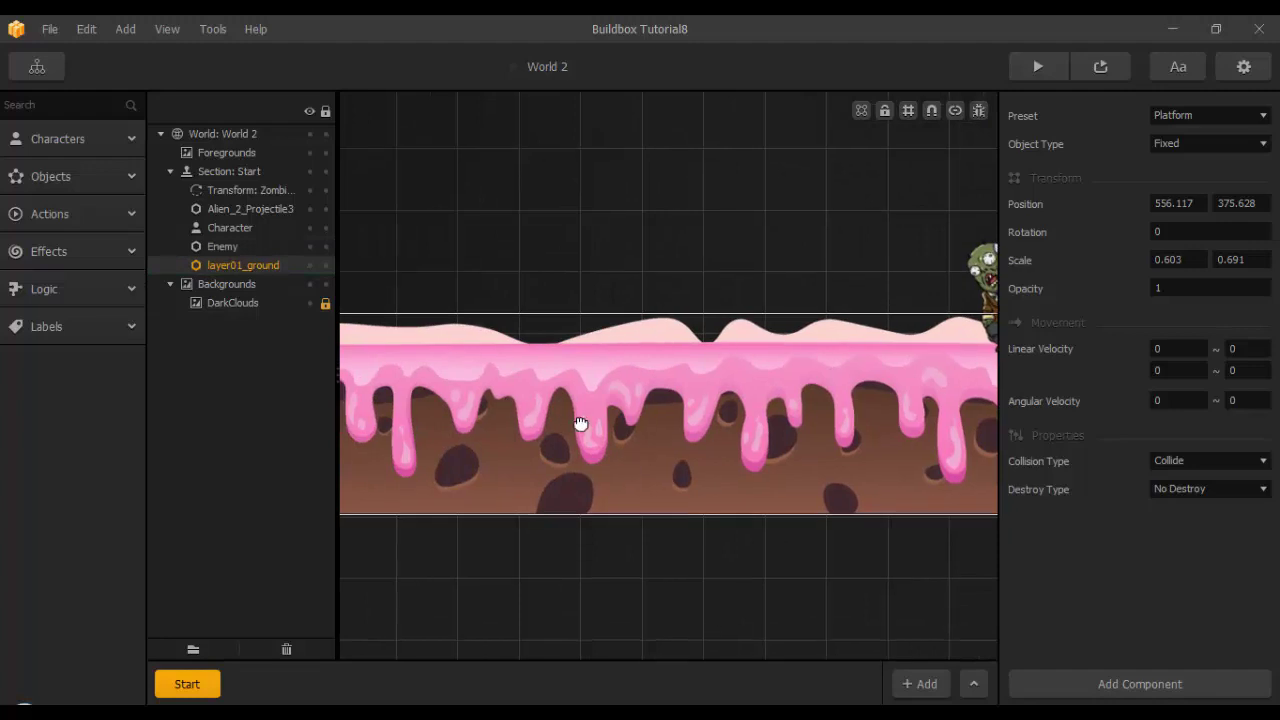
pyautogui.moveTo(580, 426); pyautogui.dragTo(866, 475, button='middle')
pyautogui.moveTo(545, 437); pyautogui.dragTo(551, 377, button='middle')
pyautogui.scroll(3, 729, 346)
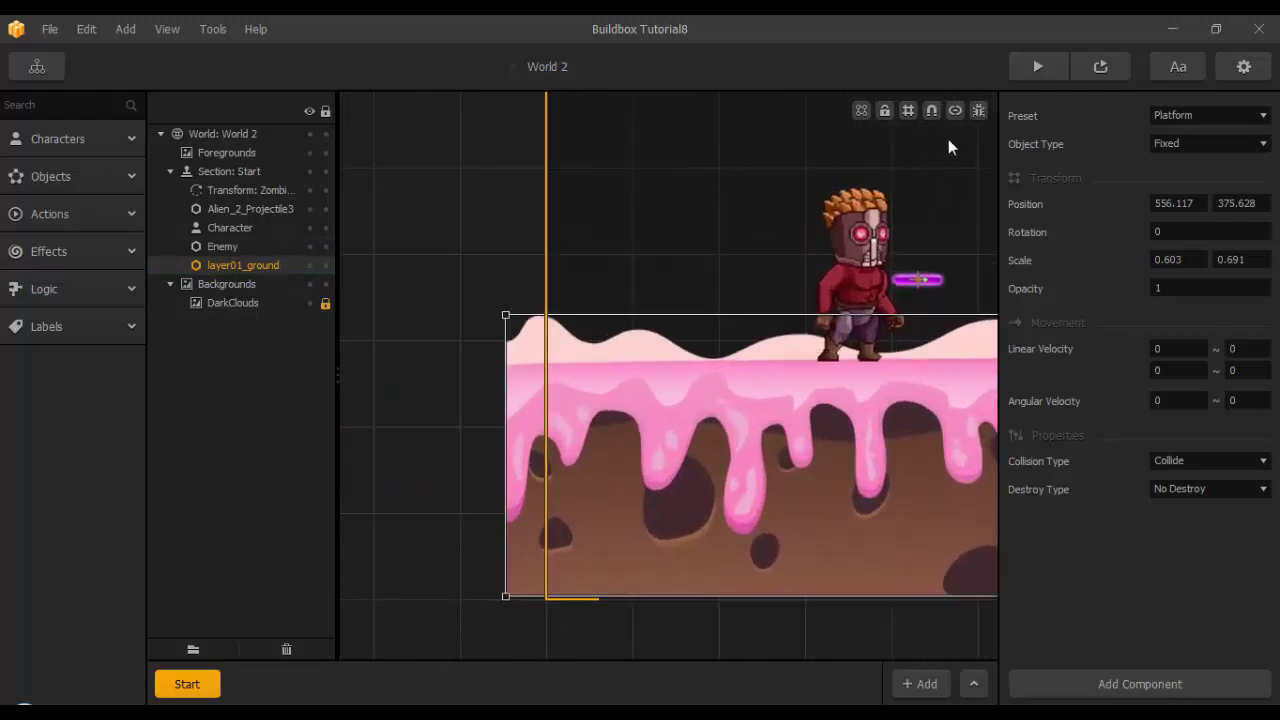
pyautogui.click(930, 116)
pyautogui.scroll(2, 519, 381)
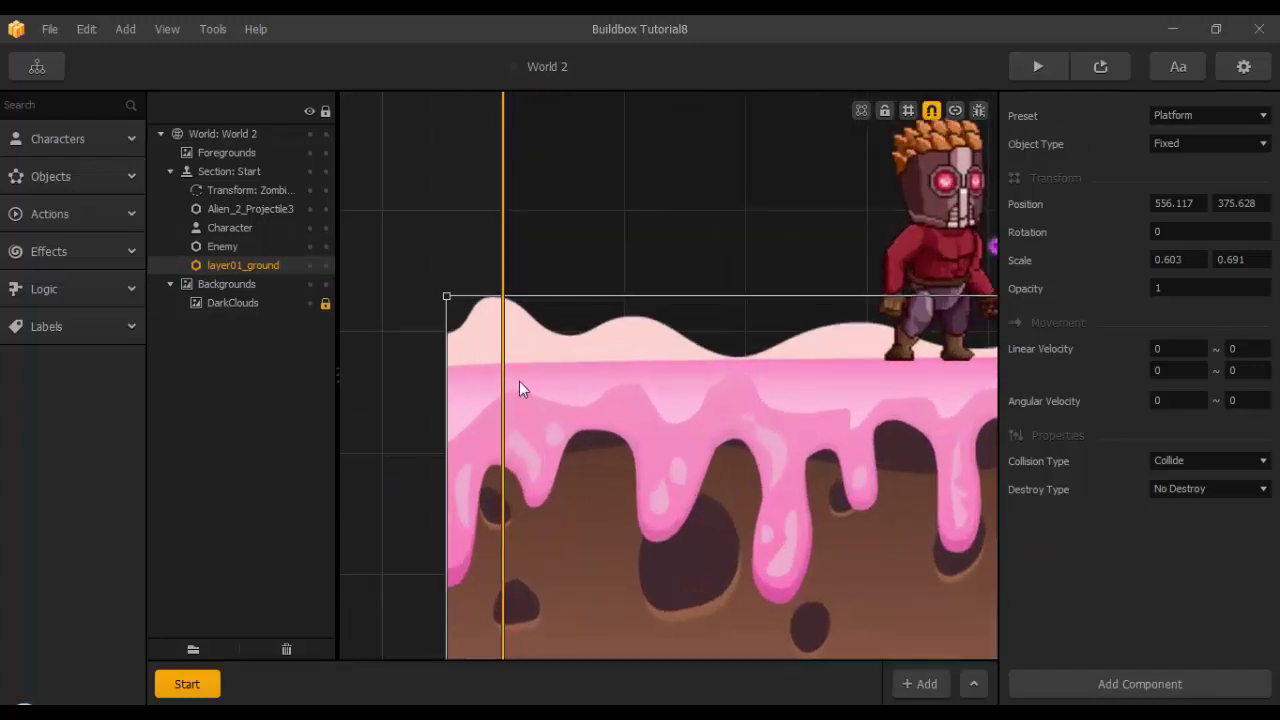
pyautogui.moveTo(447, 351); pyautogui.dragTo(503, 351)
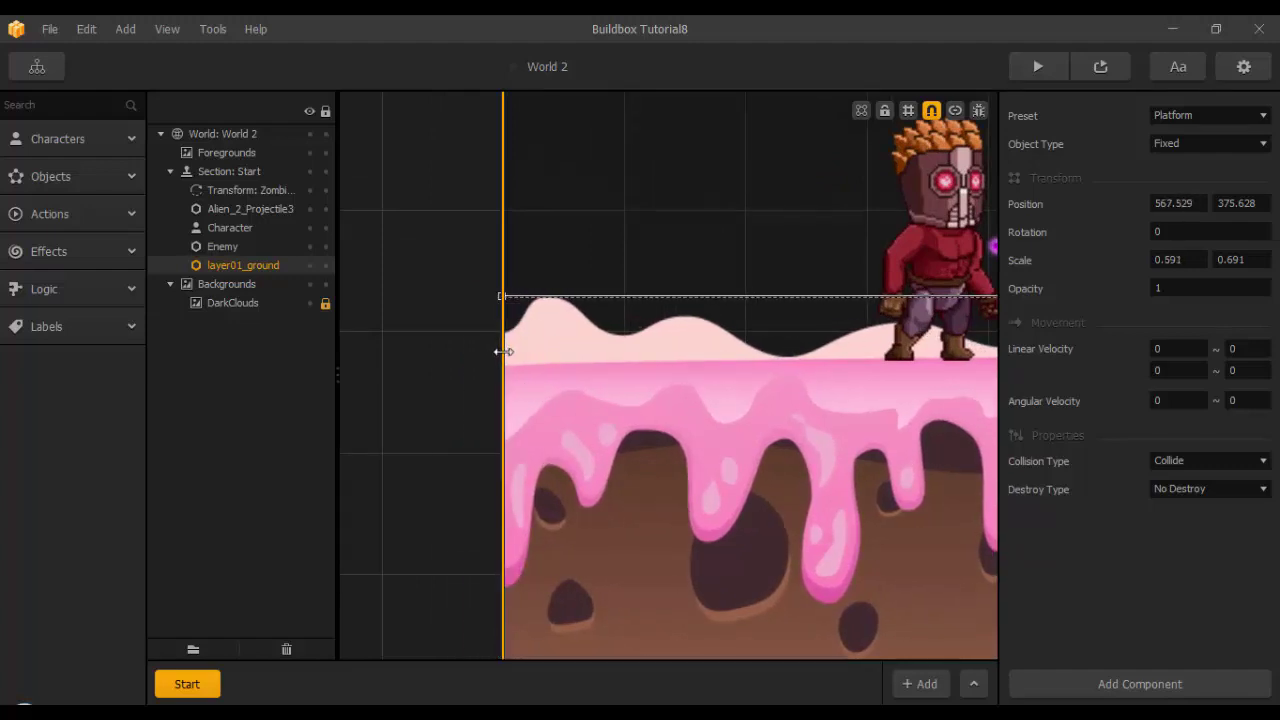
# Snap layer01_ground's far end to the Start section's end border, centring the ground at about 567.968, 375.628.
pyautogui.scroll(-3, 590, 395)
pyautogui.hscroll(10, 785, 481)
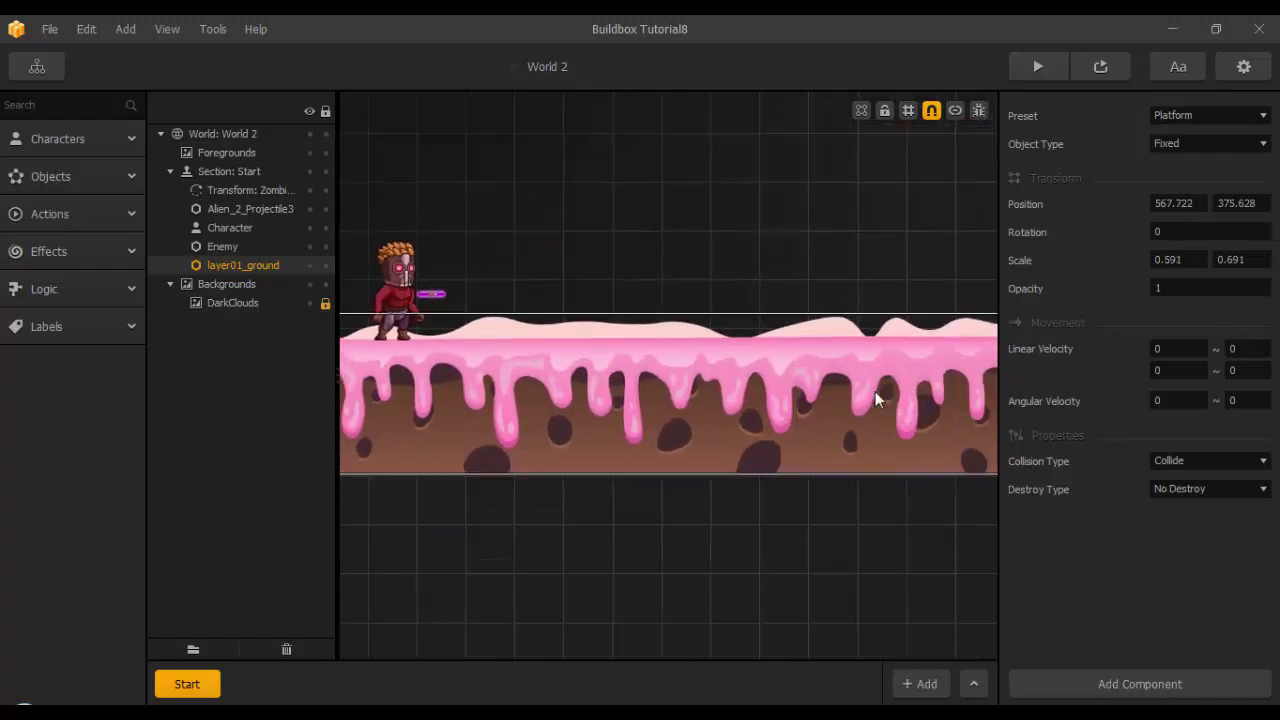
pyautogui.scroll(3, 877, 449)
pyautogui.scroll(3, 745, 432)
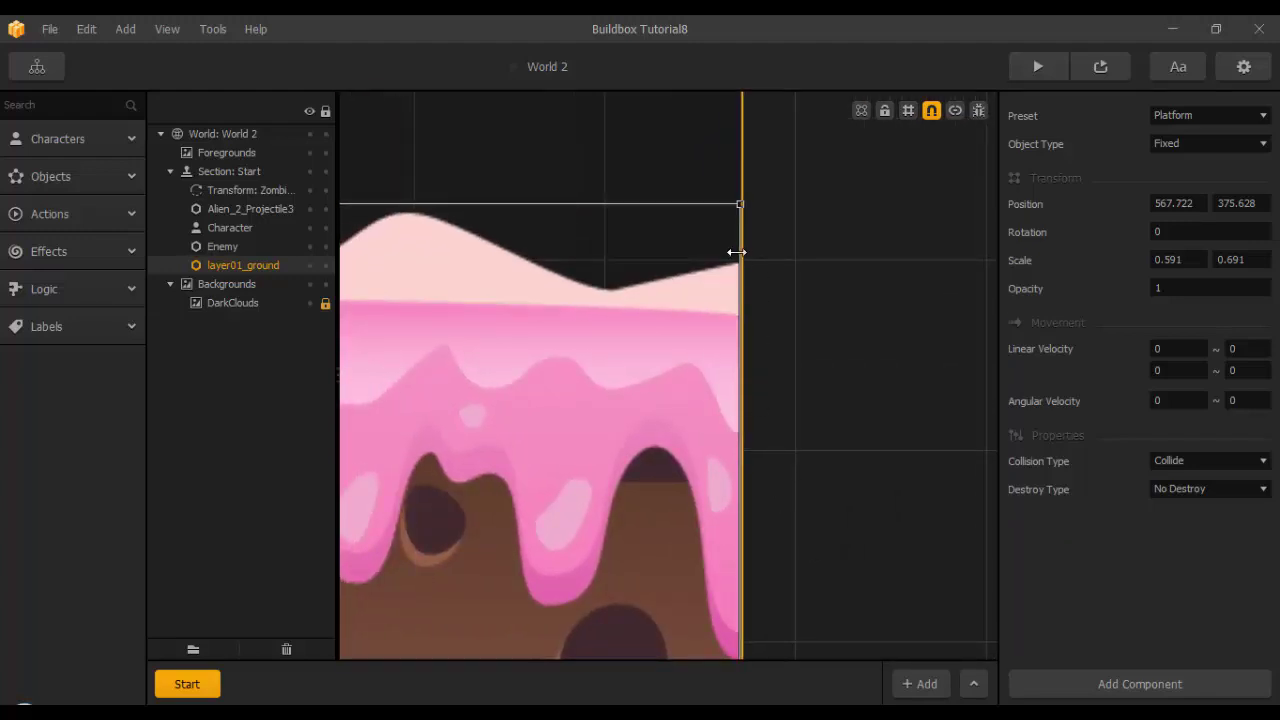
pyautogui.moveTo(742, 252)
pyautogui.mouseDown()
pyautogui.moveTo(757, 251)
pyautogui.moveTo(738, 254)
pyautogui.mouseUp()
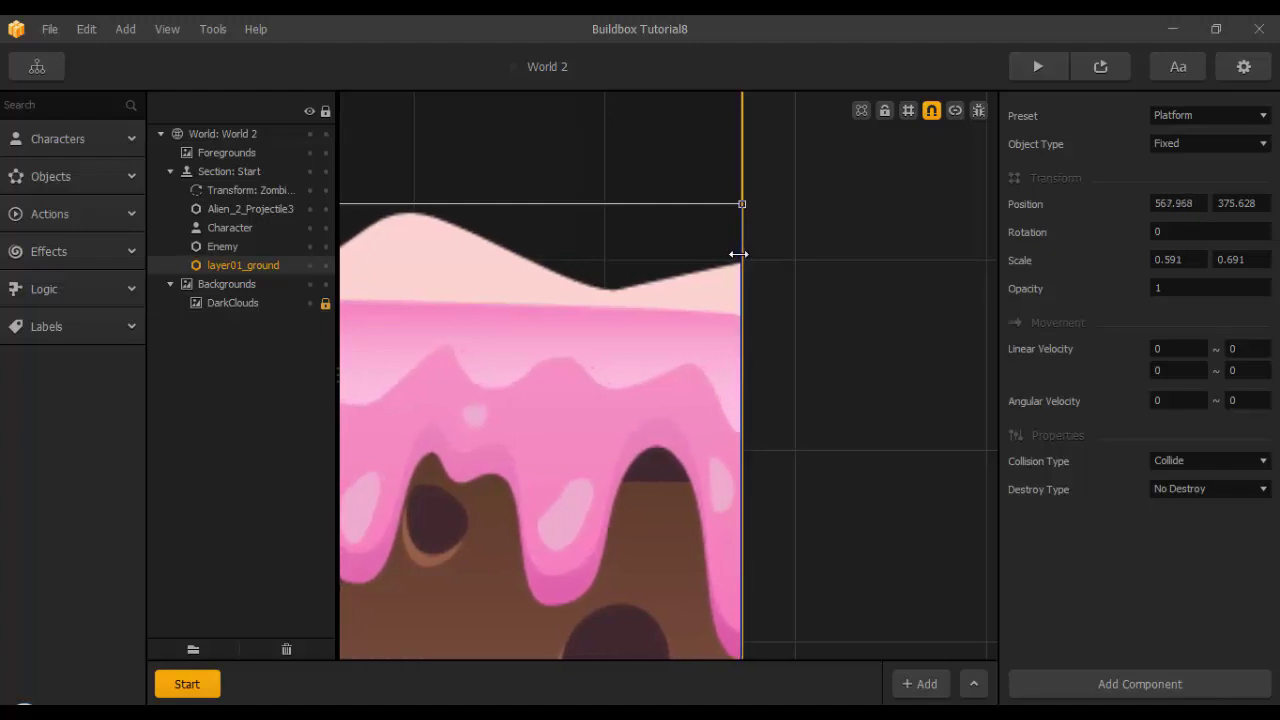
pyautogui.scroll(-8, 645, 341)
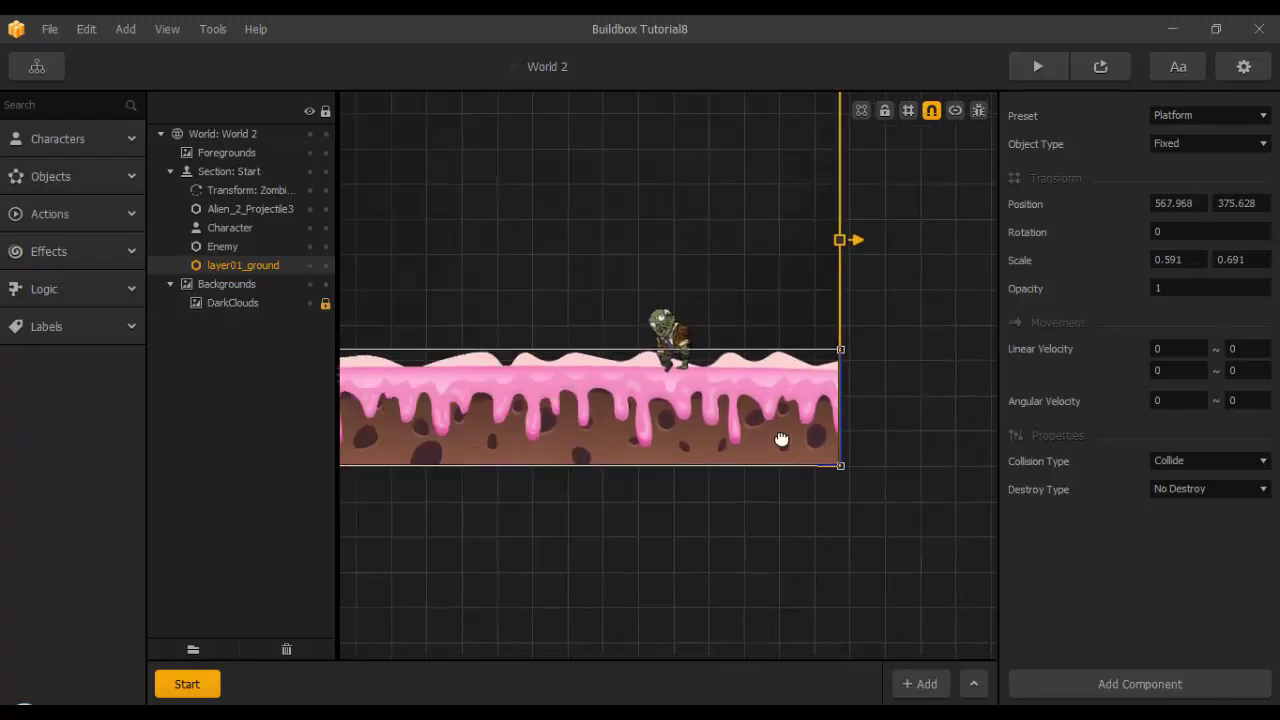
pyautogui.moveTo(546, 521); pyautogui.dragTo(591, 538, button='right')
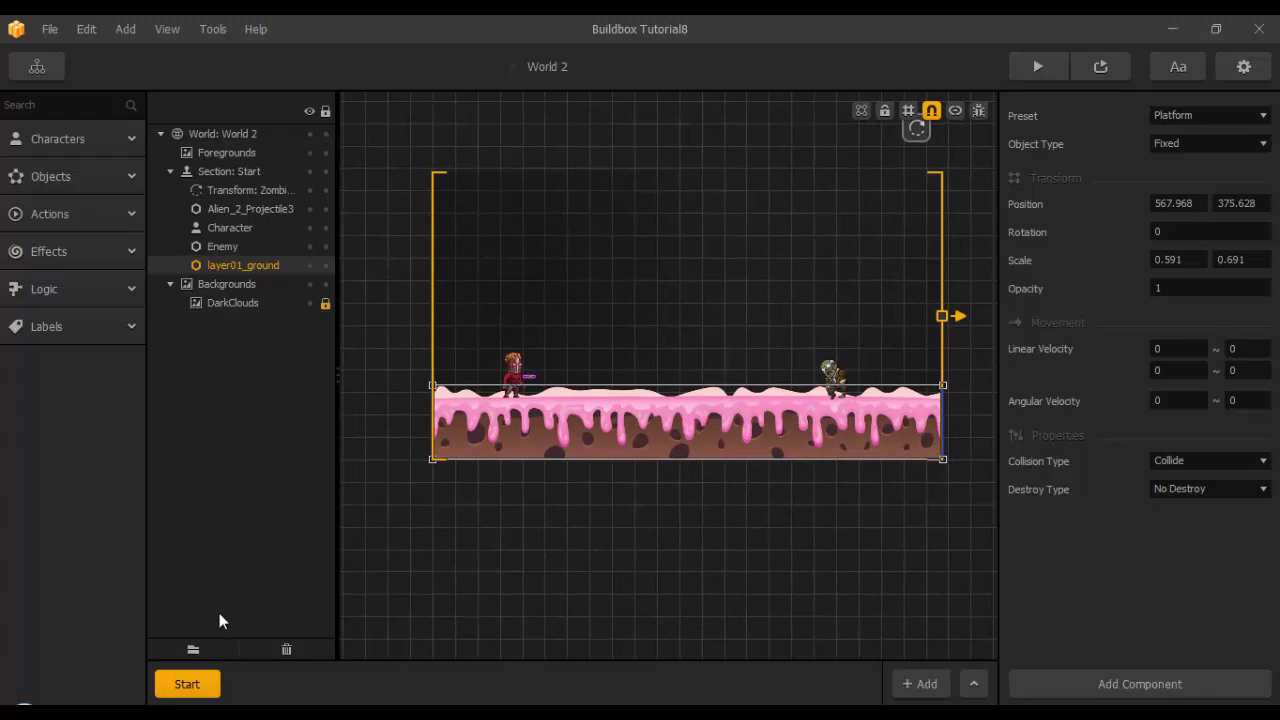
# Edit layer01_ground's collision shape, lowering its upper-left corner point to the top of the pink icing.
pyautogui.click(93, 179)
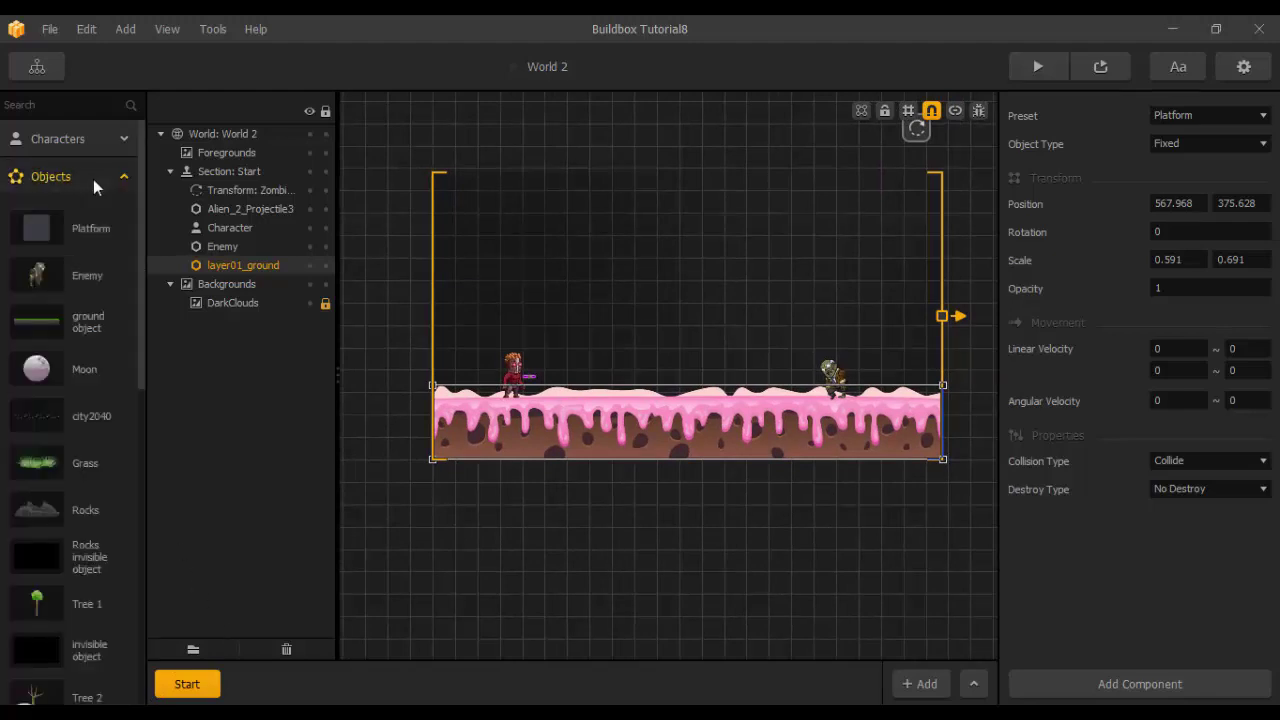
pyautogui.scroll(-5, 72, 343)
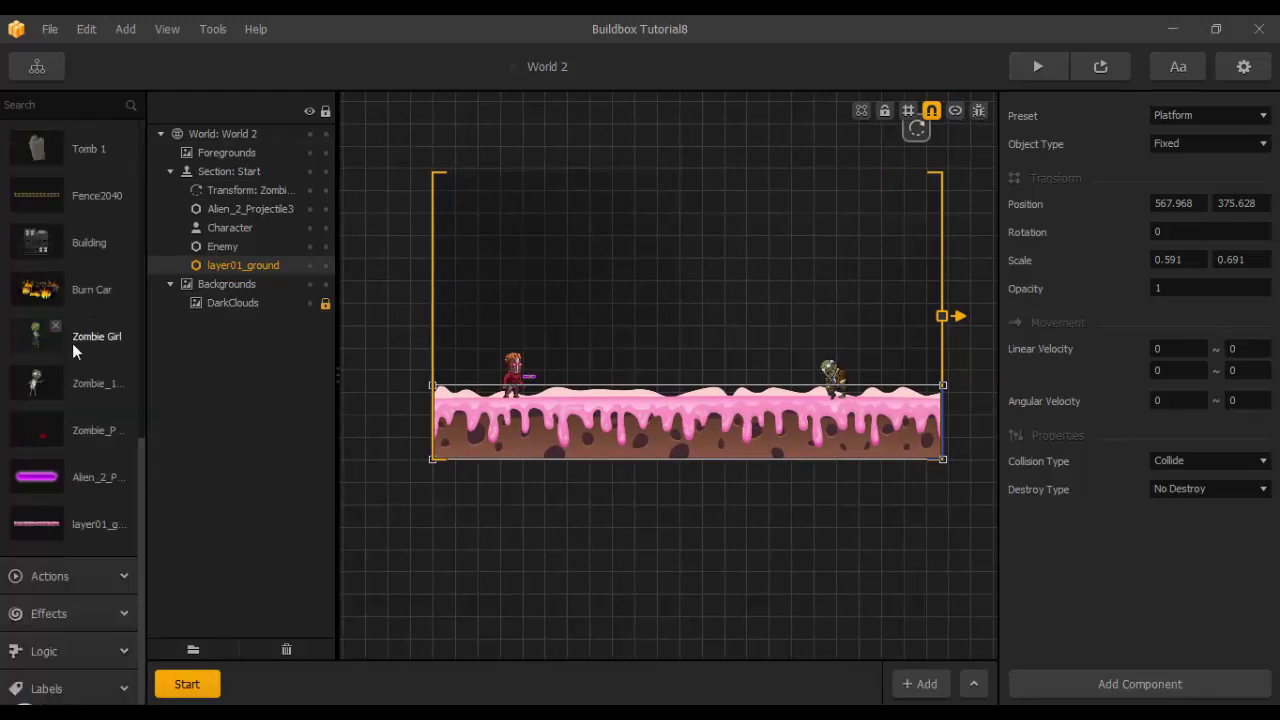
pyautogui.click(36, 523)
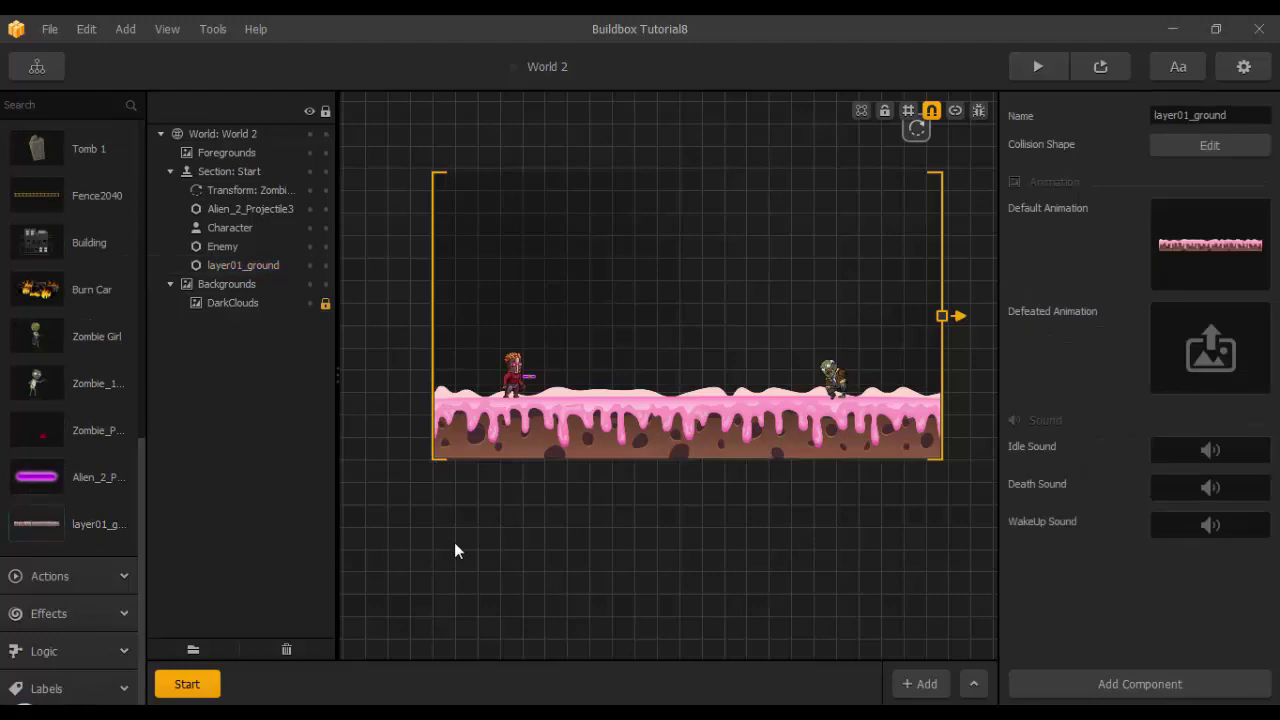
pyautogui.click(1210, 145)
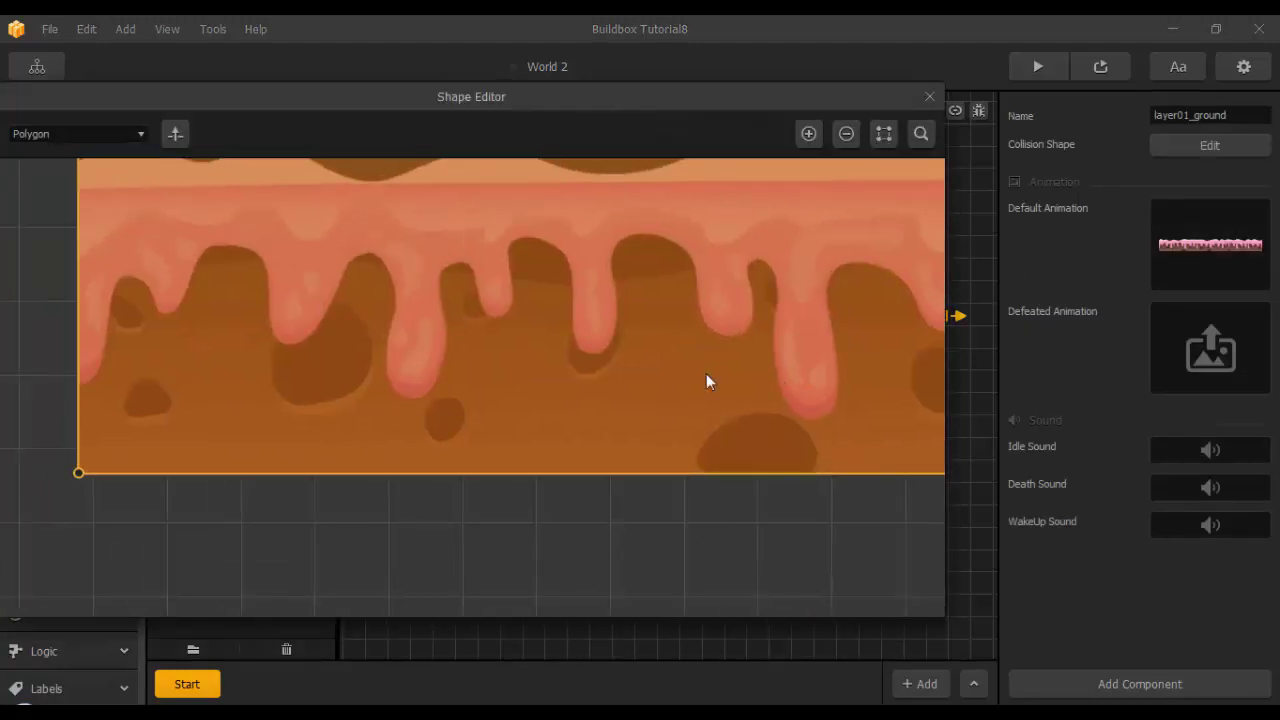
pyautogui.scroll(3, 537, 316)
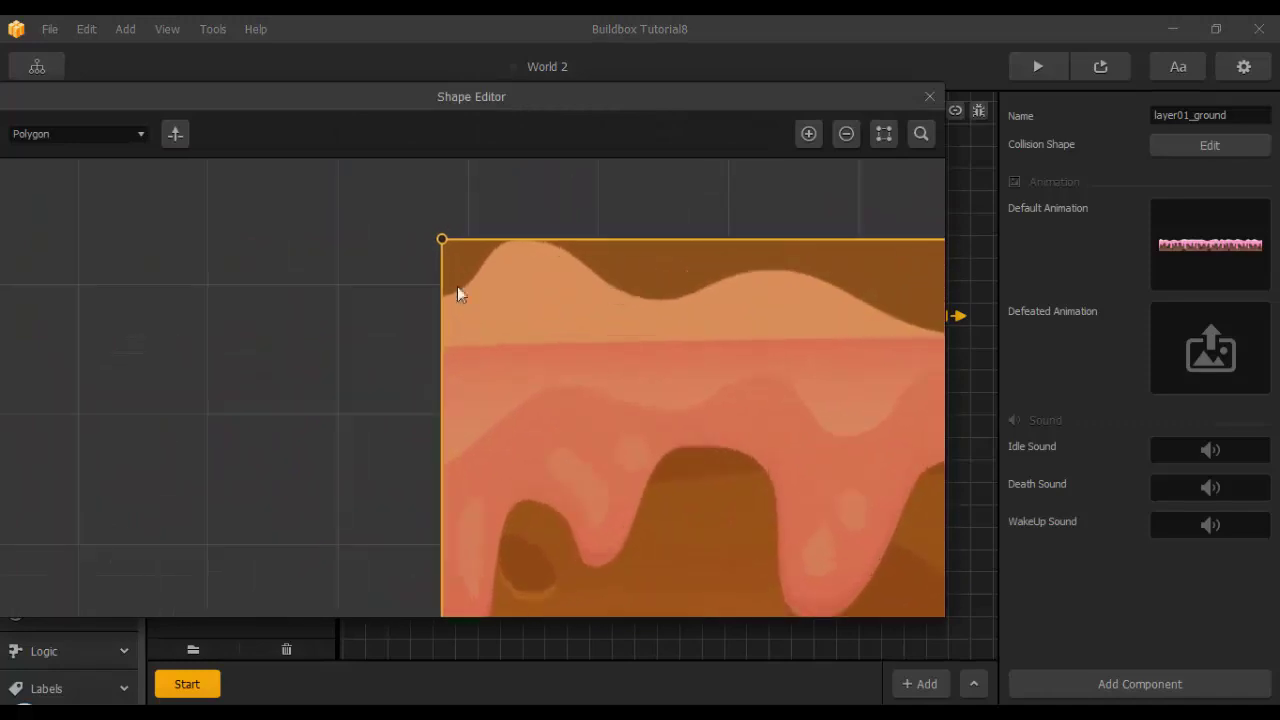
pyautogui.moveTo(441, 241); pyautogui.dragTo(439, 346)
# Lower the collision shape's upper-right corner point to the top of the pink icing and close the Shape Editor.
pyautogui.scroll(-5, 578, 452)
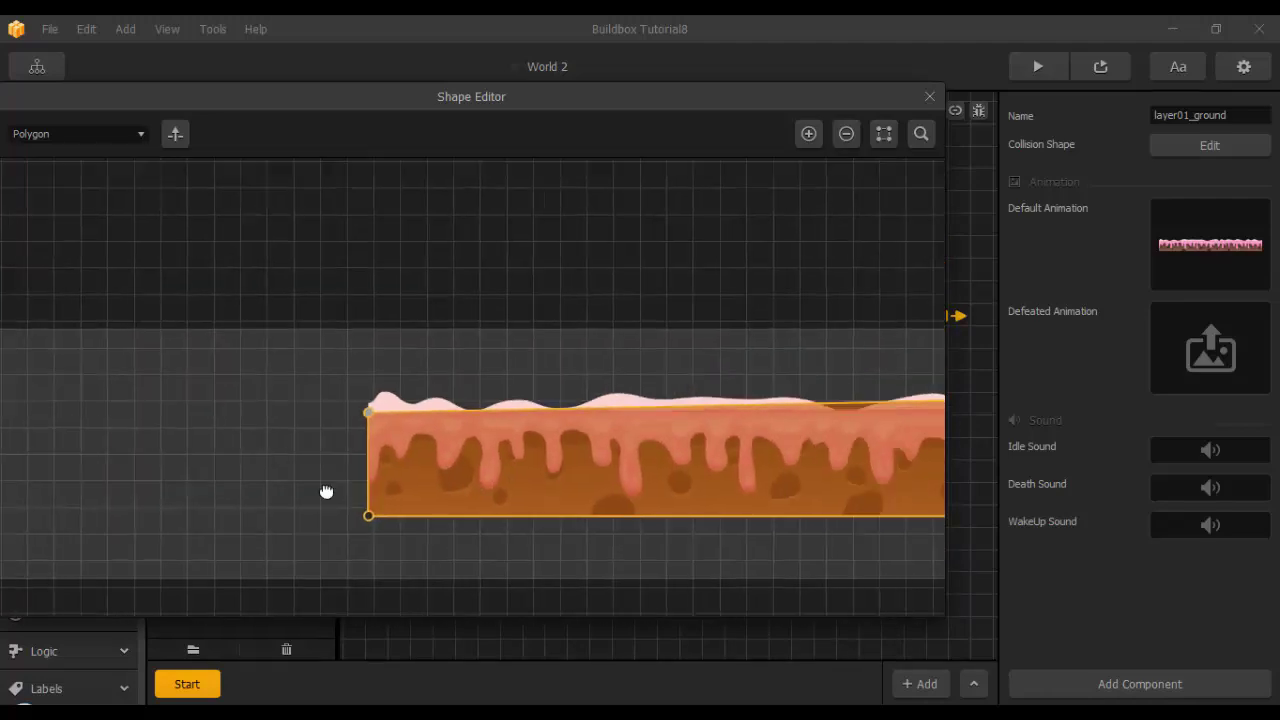
pyautogui.scroll(5, 459, 426)
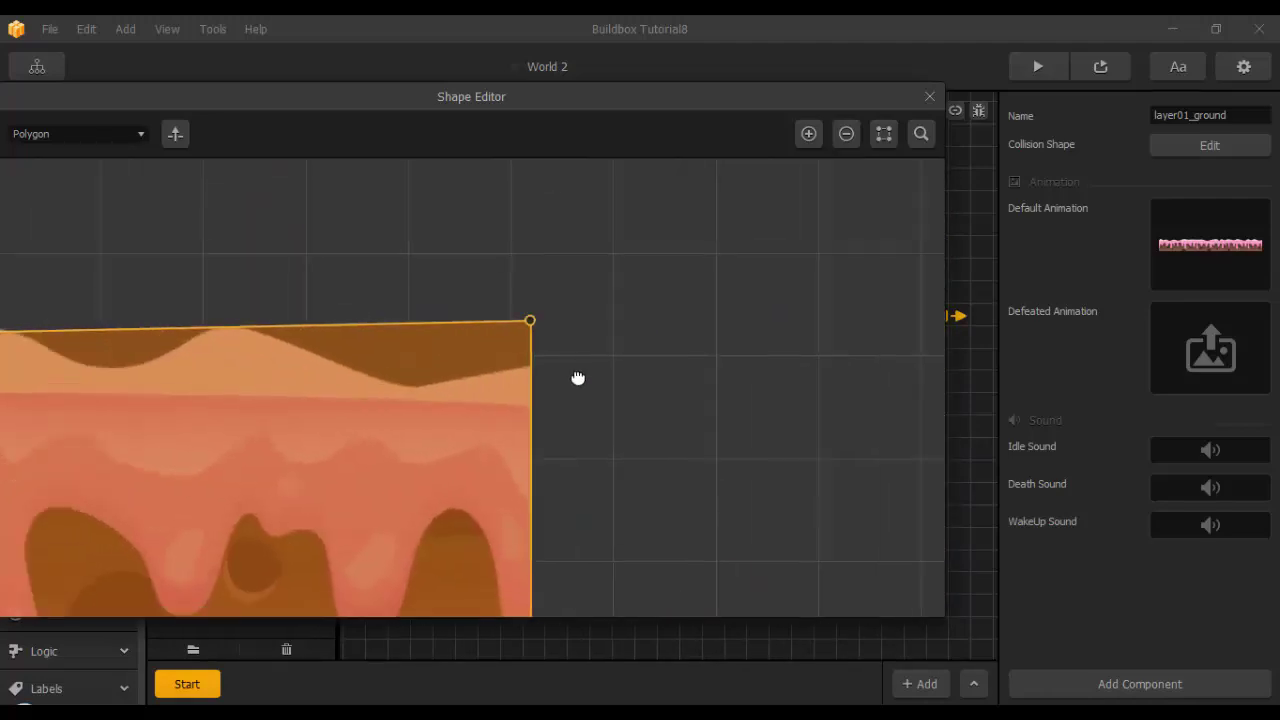
pyautogui.scroll(3, 655, 367)
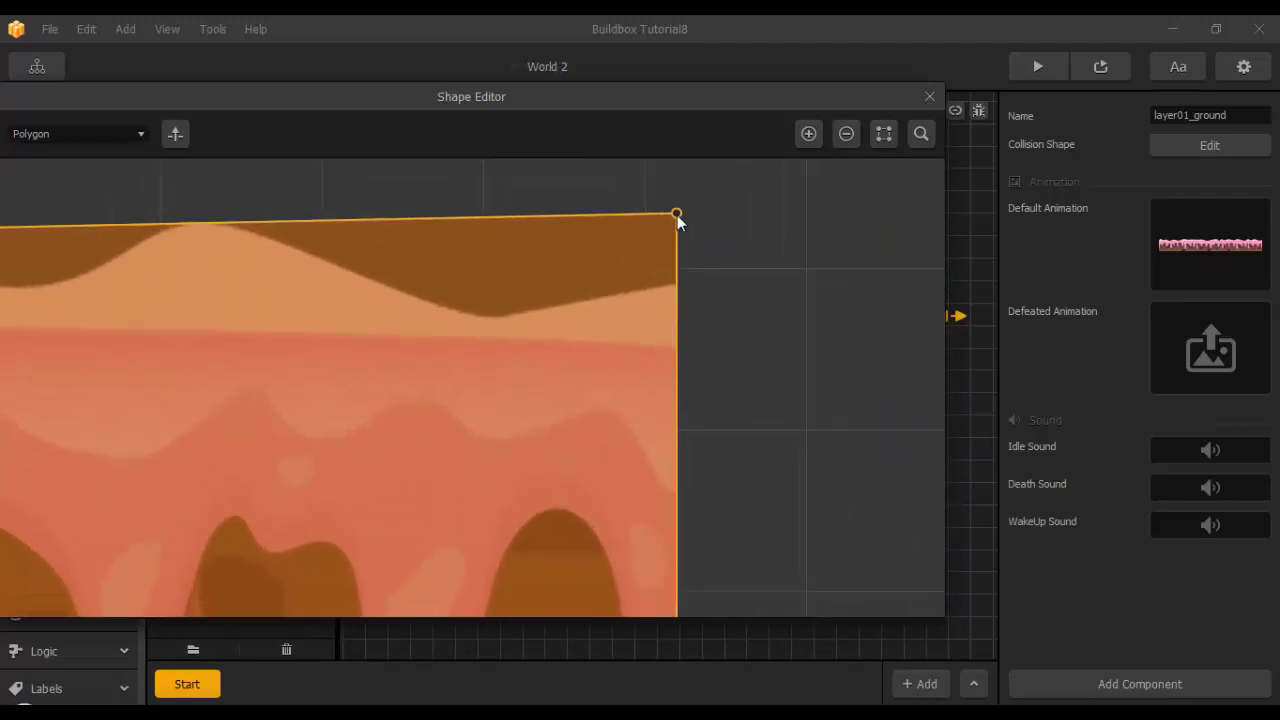
pyautogui.moveTo(677, 215); pyautogui.dragTo(672, 349)
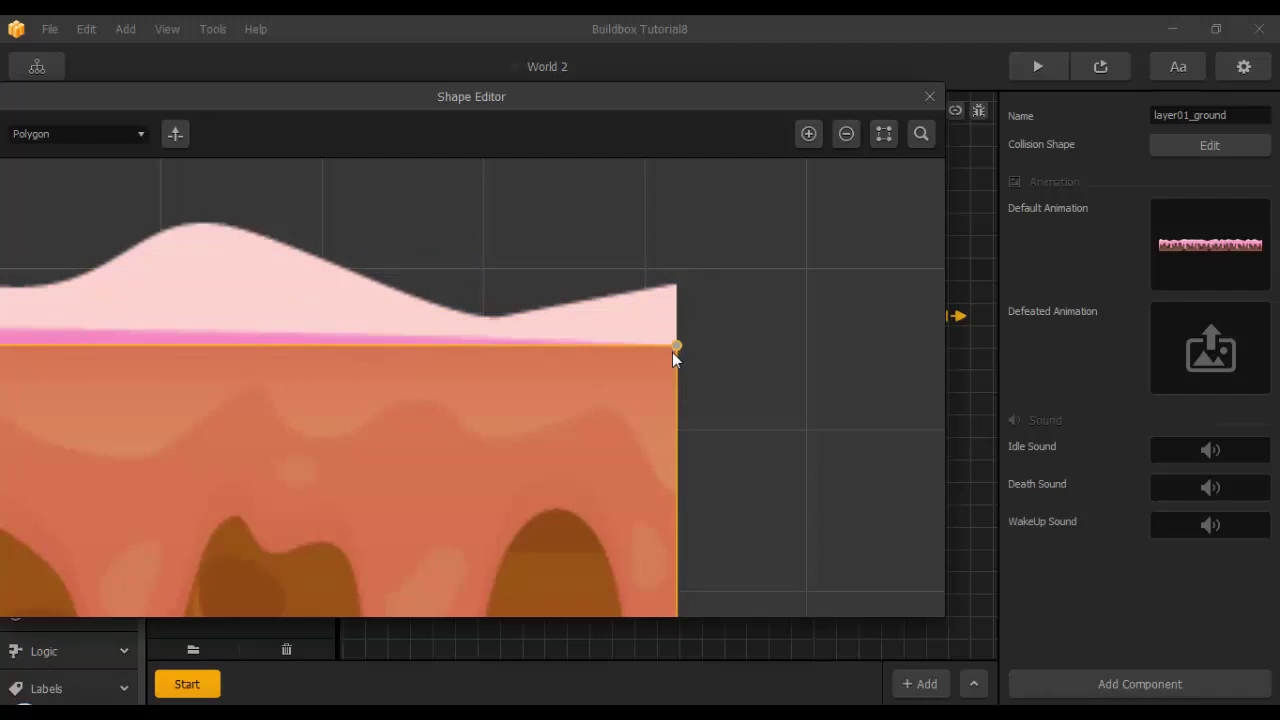
pyautogui.scroll(-5, 589, 450)
pyautogui.scroll(-4, 436, 529)
pyautogui.moveTo(485, 492); pyautogui.dragTo(748, 385, button='middle')
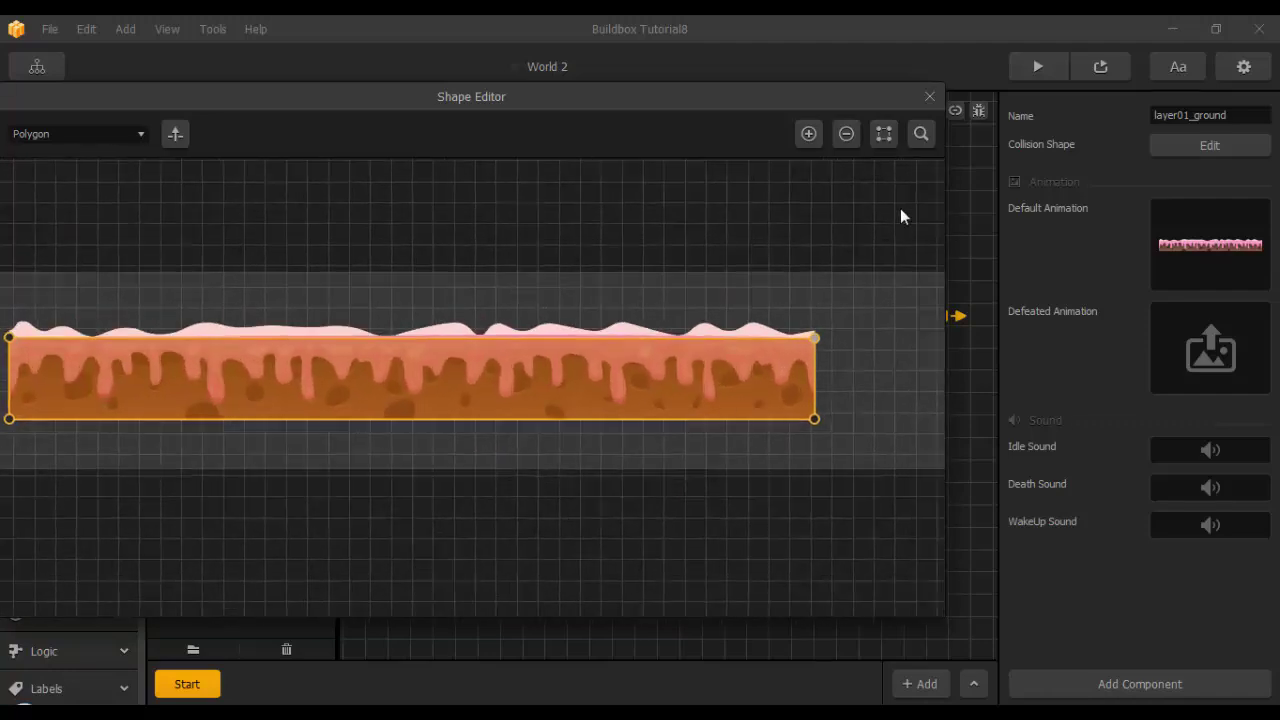
pyautogui.click(929, 97)
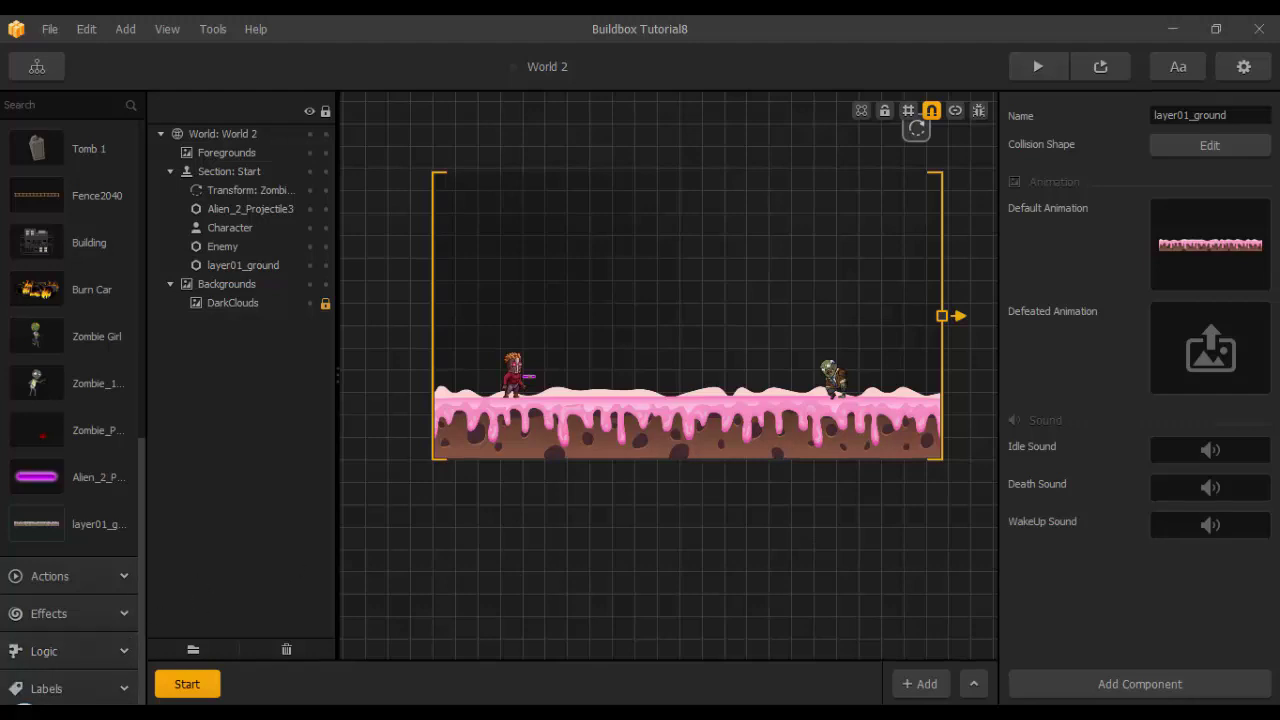
# Import layer06_sky from the Layers folder into World 2 as a background.
pyautogui.click(95, 714)
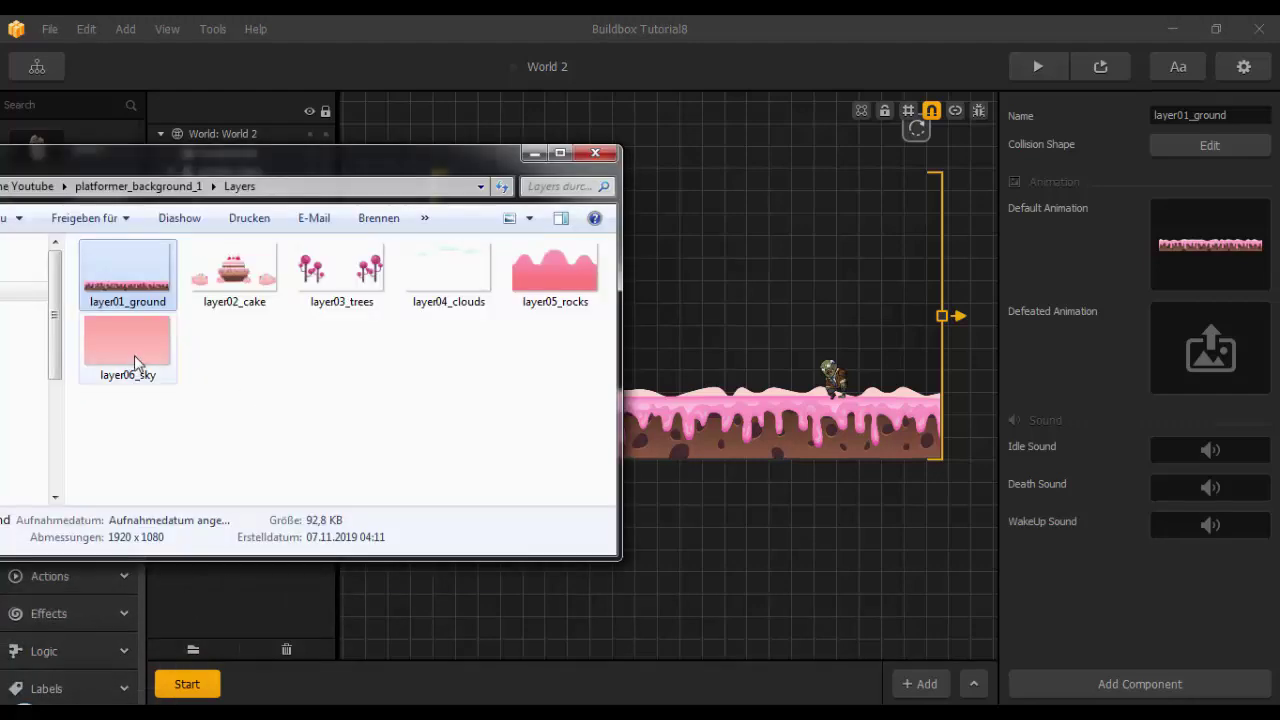
pyautogui.moveTo(134, 355); pyautogui.dragTo(820, 494)
pyautogui.click(530, 153)
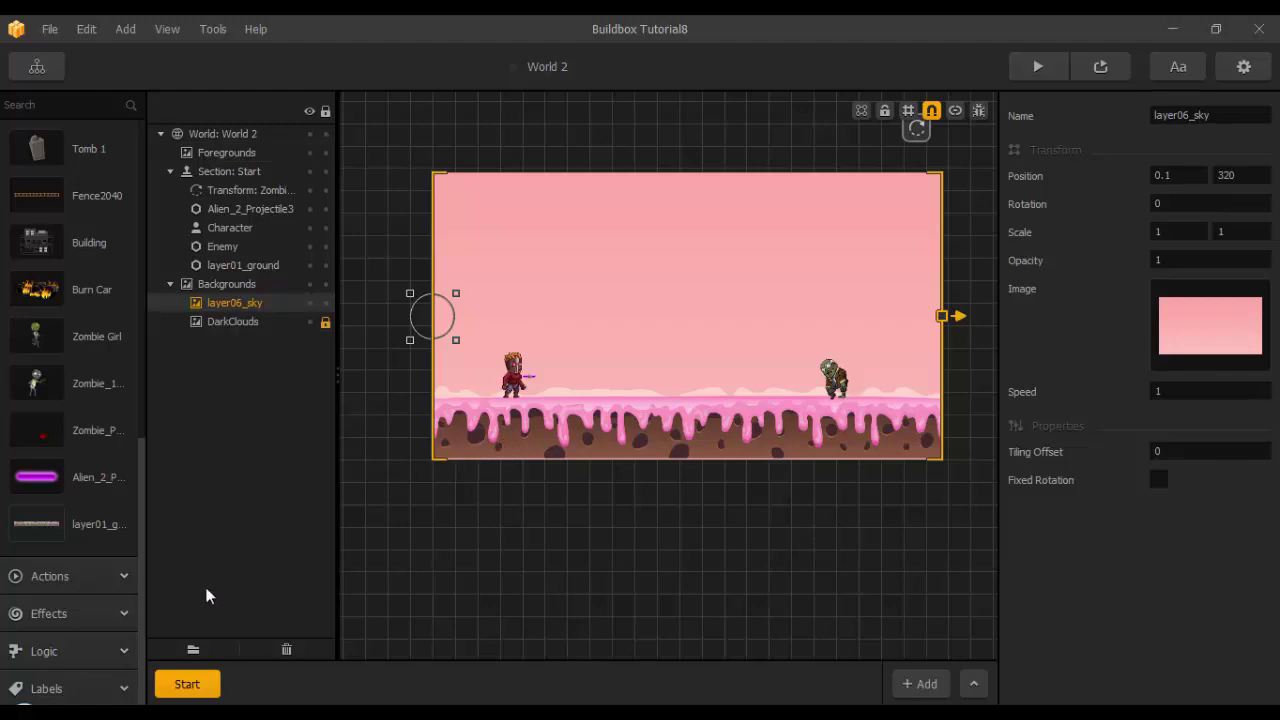
pyautogui.click(112, 712)
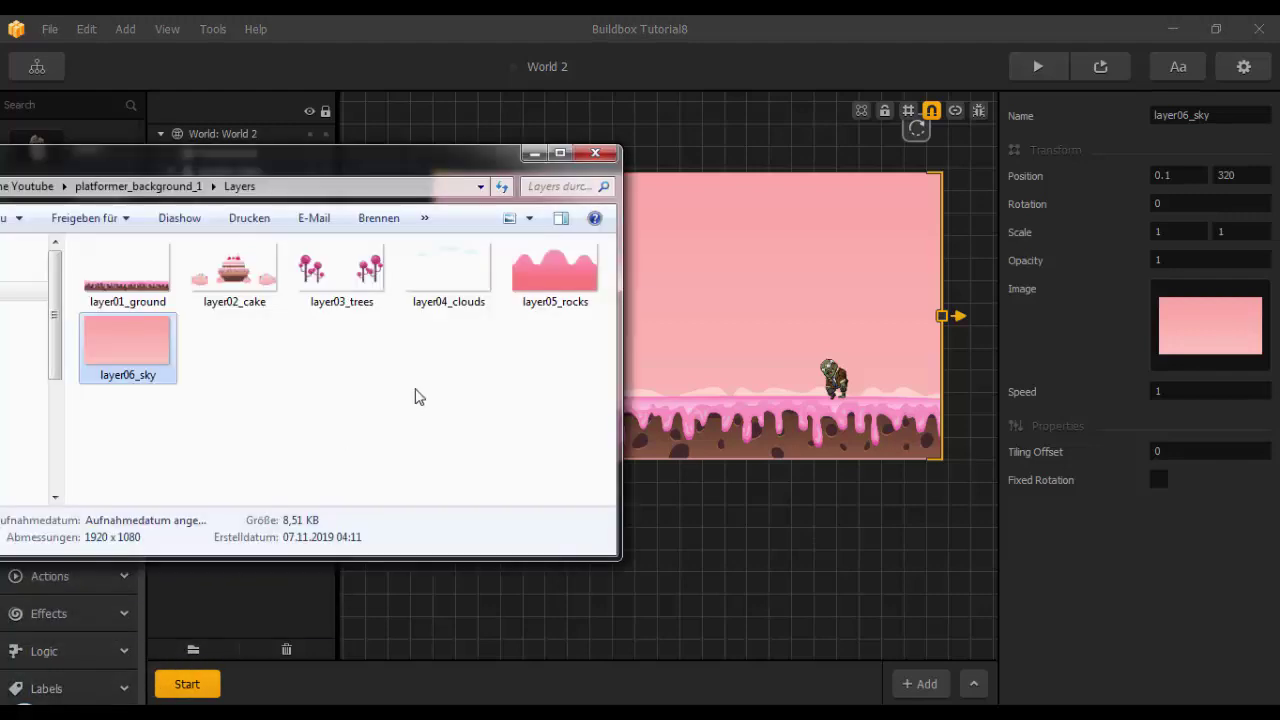
pyautogui.click(557, 294)
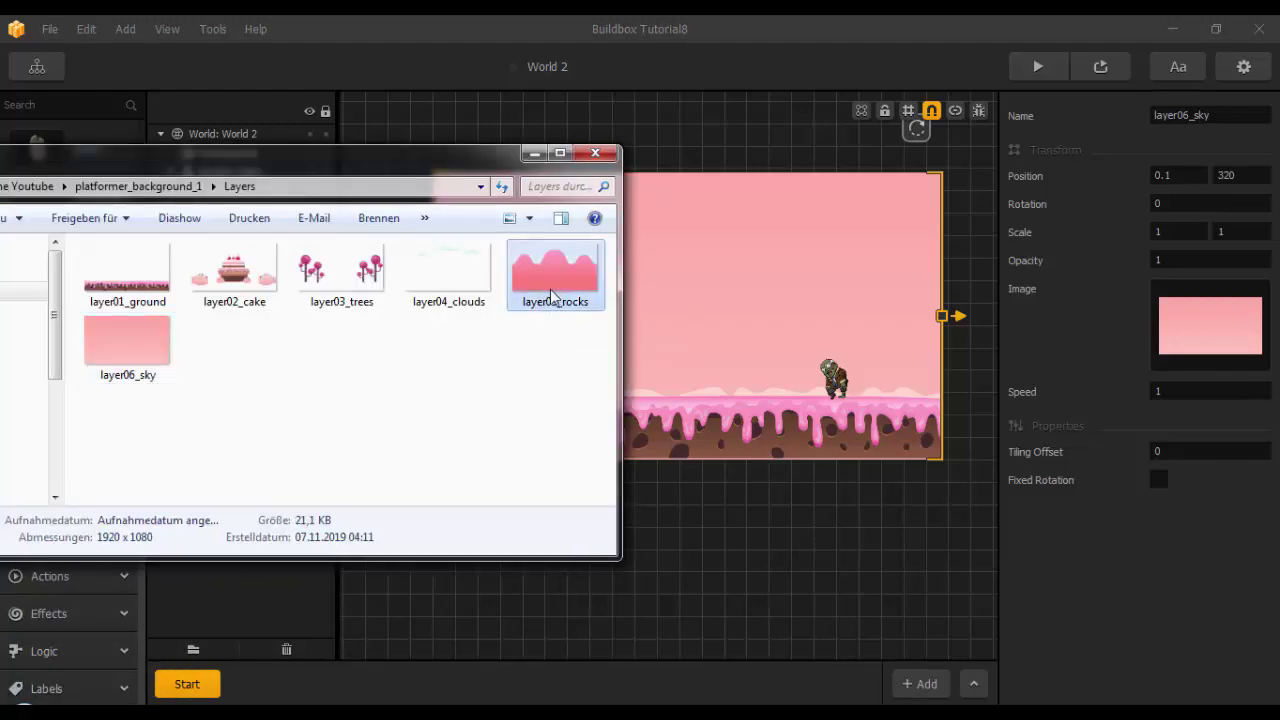
pyautogui.moveTo(548, 292); pyautogui.dragTo(803, 267)
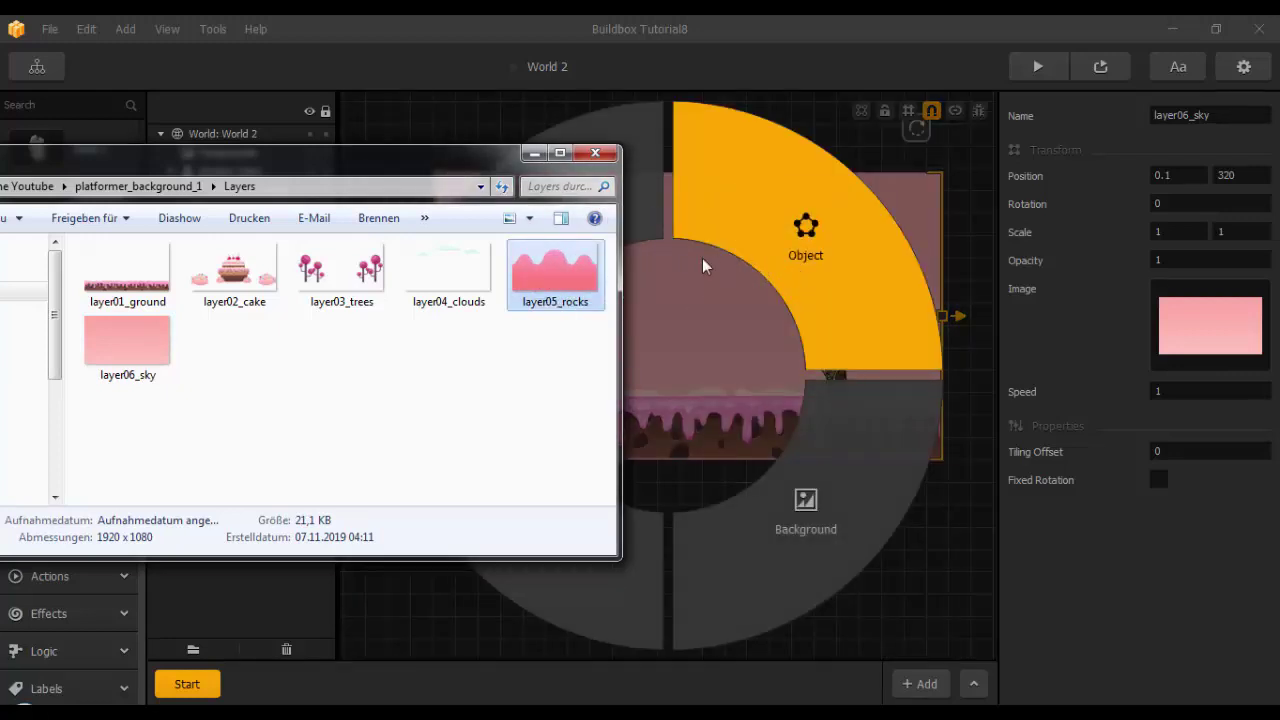
pyautogui.click(535, 154)
pyautogui.scroll(-5, 611, 310)
pyautogui.scroll(2, 611, 350)
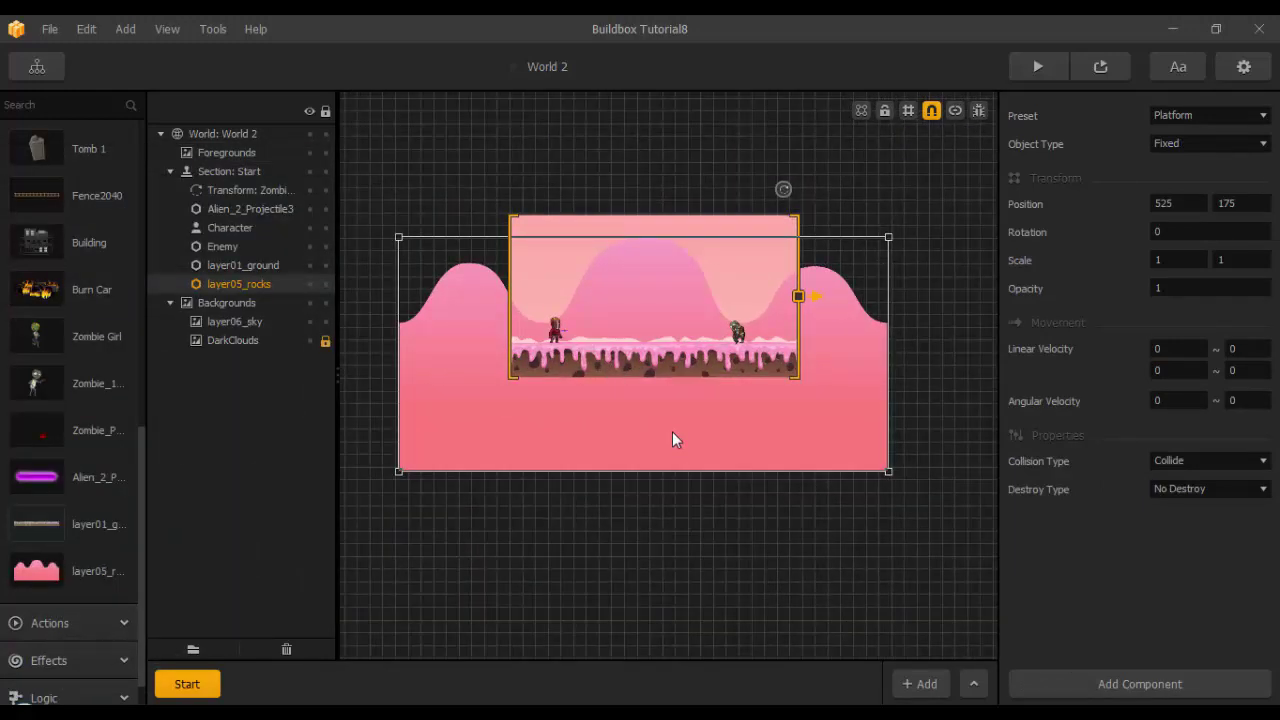
pyautogui.press('Delete')
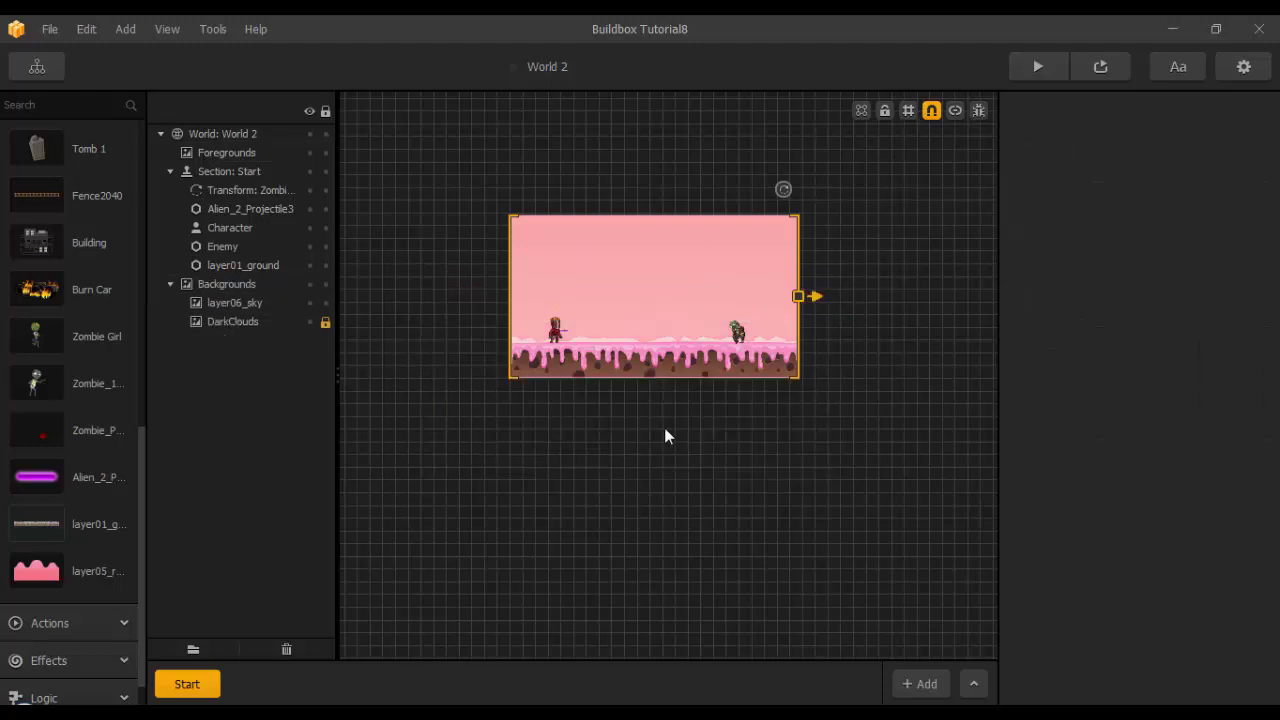
# Import layer05_rocks as a background and reshape it to about 1.314 by 0.581 scale at 0.1, 299.068.
pyautogui.click(115, 713)
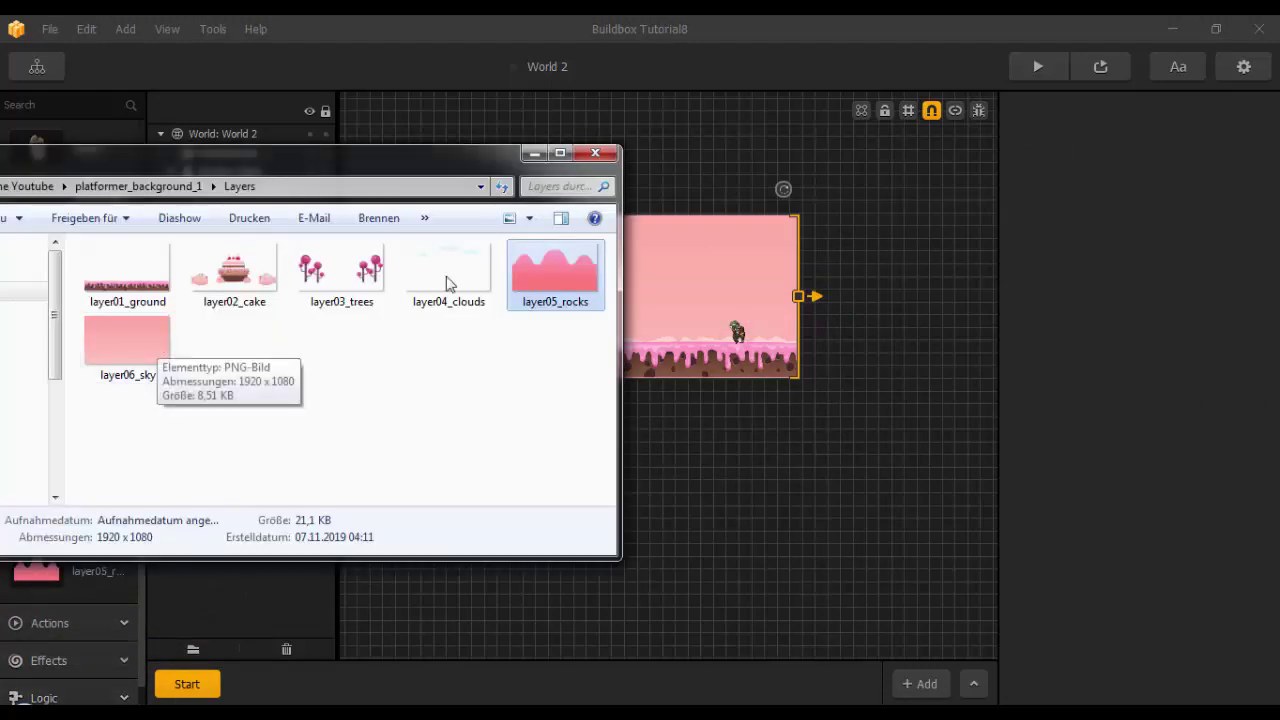
pyautogui.moveTo(533, 276); pyautogui.dragTo(743, 449)
pyautogui.click(533, 153)
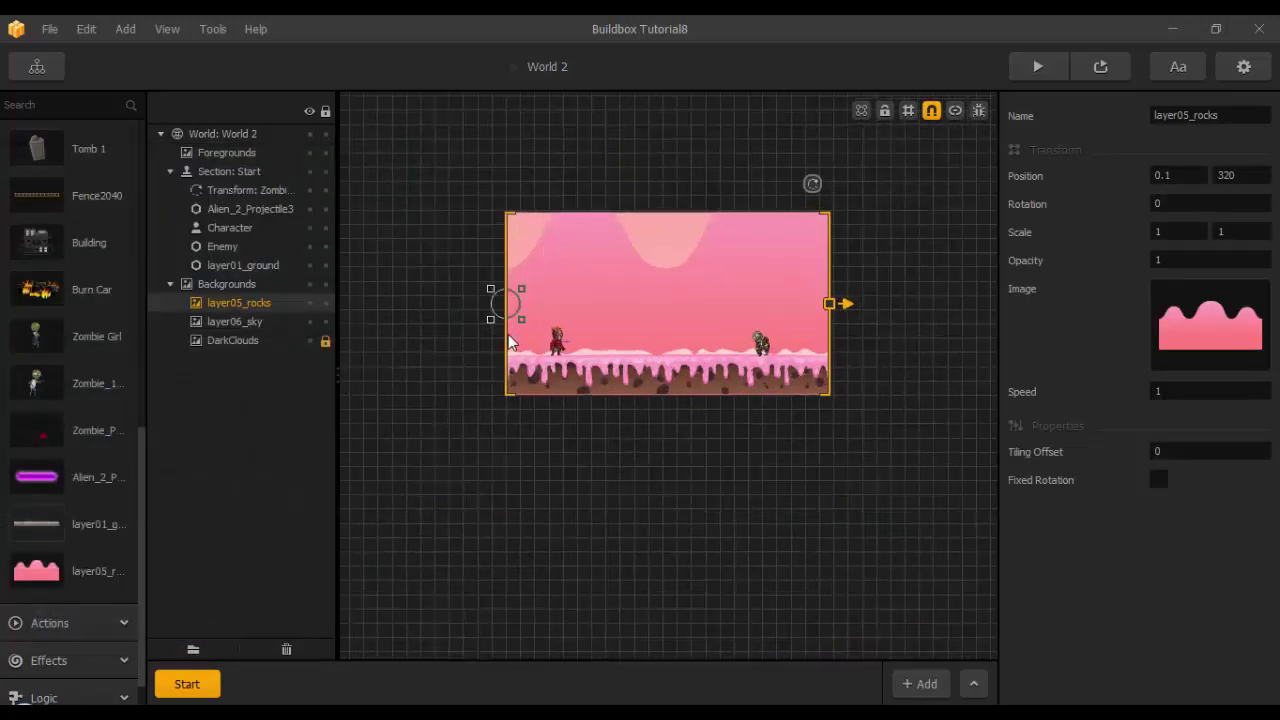
pyautogui.scroll(2, 508, 343)
pyautogui.moveTo(477, 249); pyautogui.dragTo(468, 273)
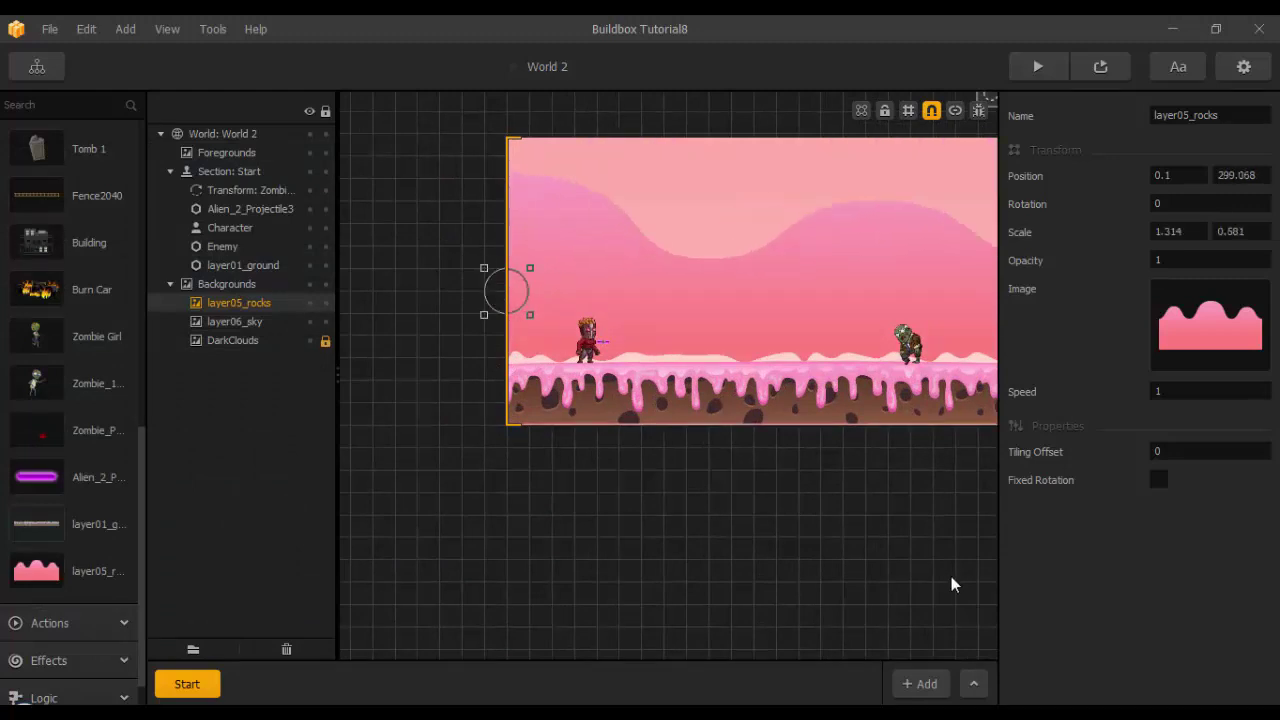
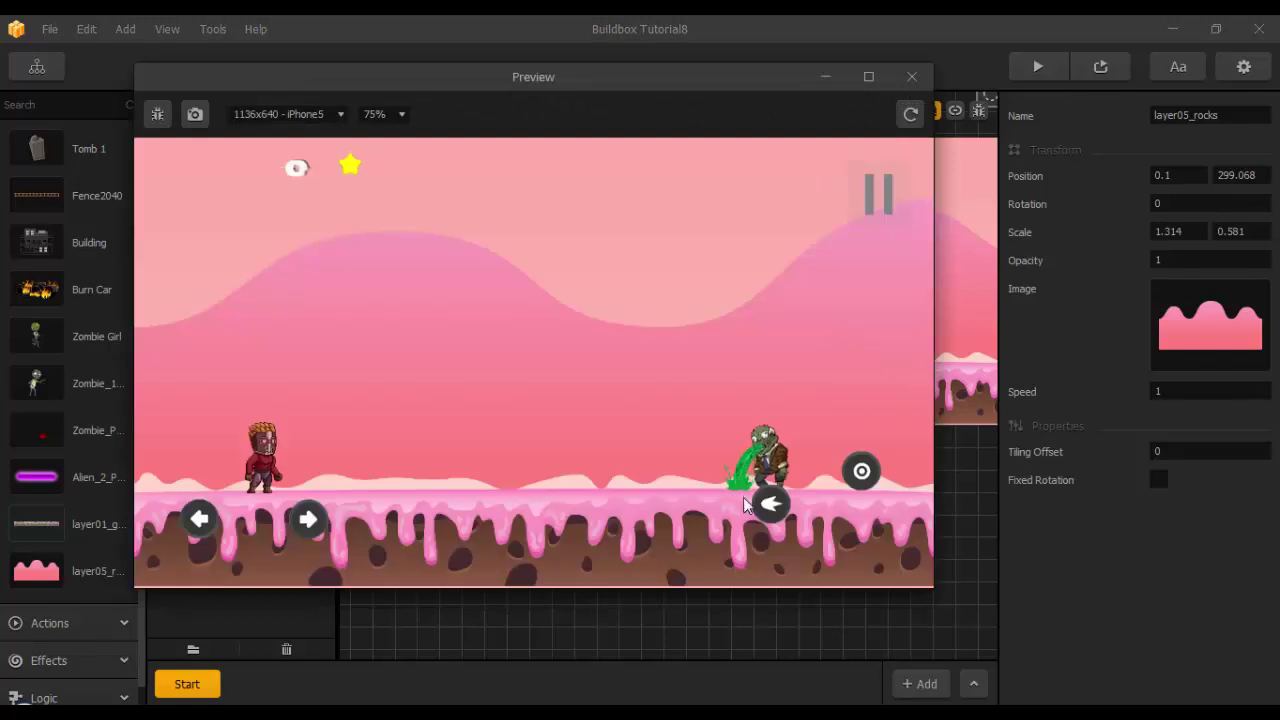
# Test World 2 in the preview by moving the character right past the zombie and using the target-icon control.
pyautogui.press('Right')
pyautogui.click(872, 466)
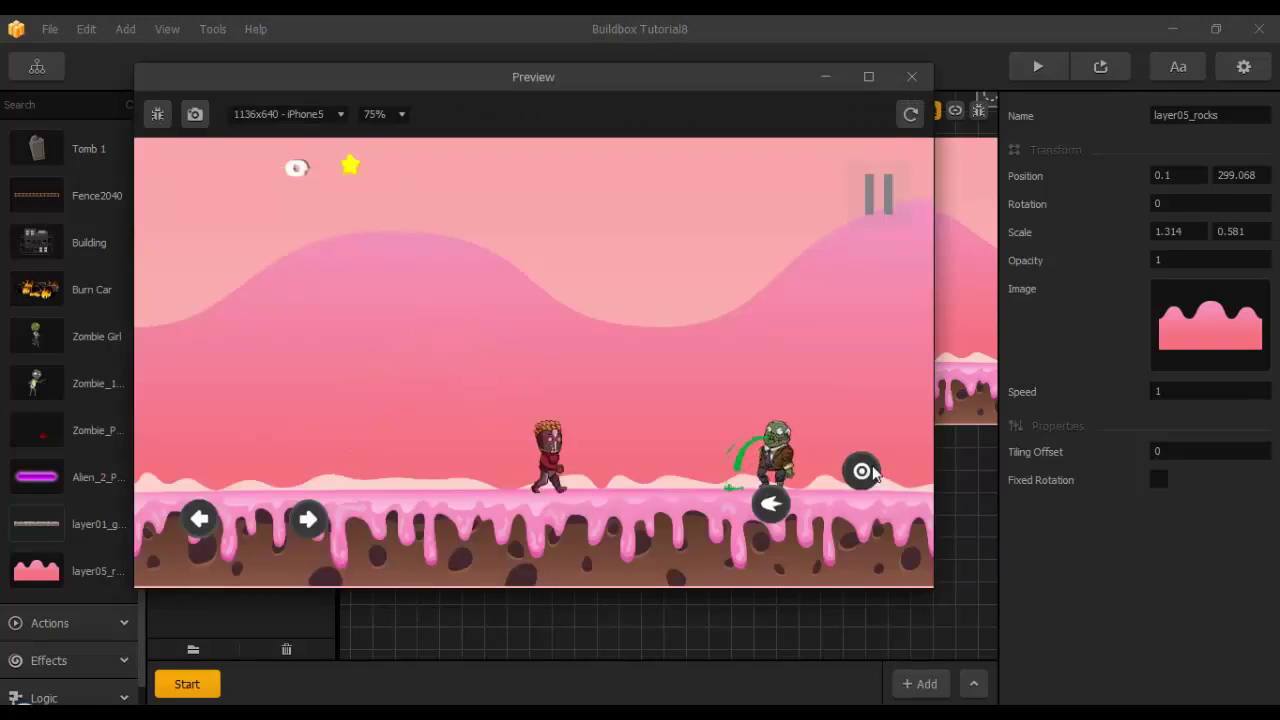
pyautogui.click(870, 469)
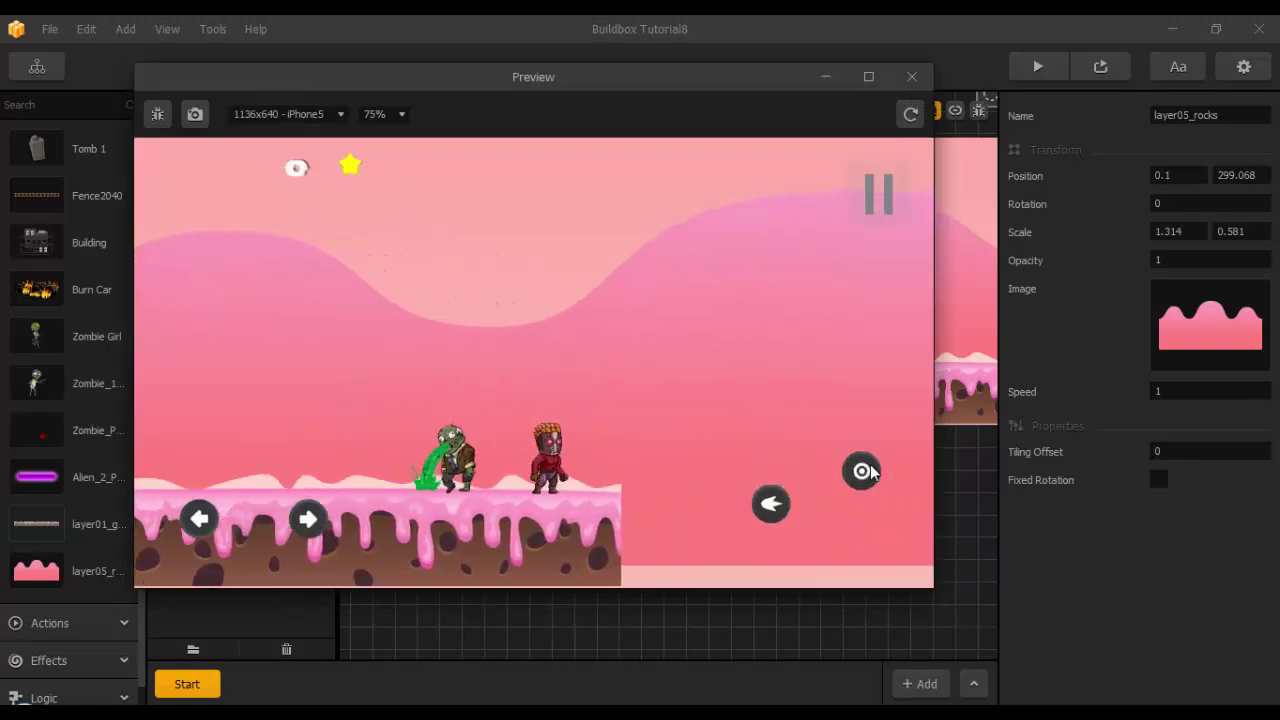
# Close the preview and duplicate World 2's Start scene as scene 1.
pyautogui.click(911, 77)
pyautogui.click(212, 684)
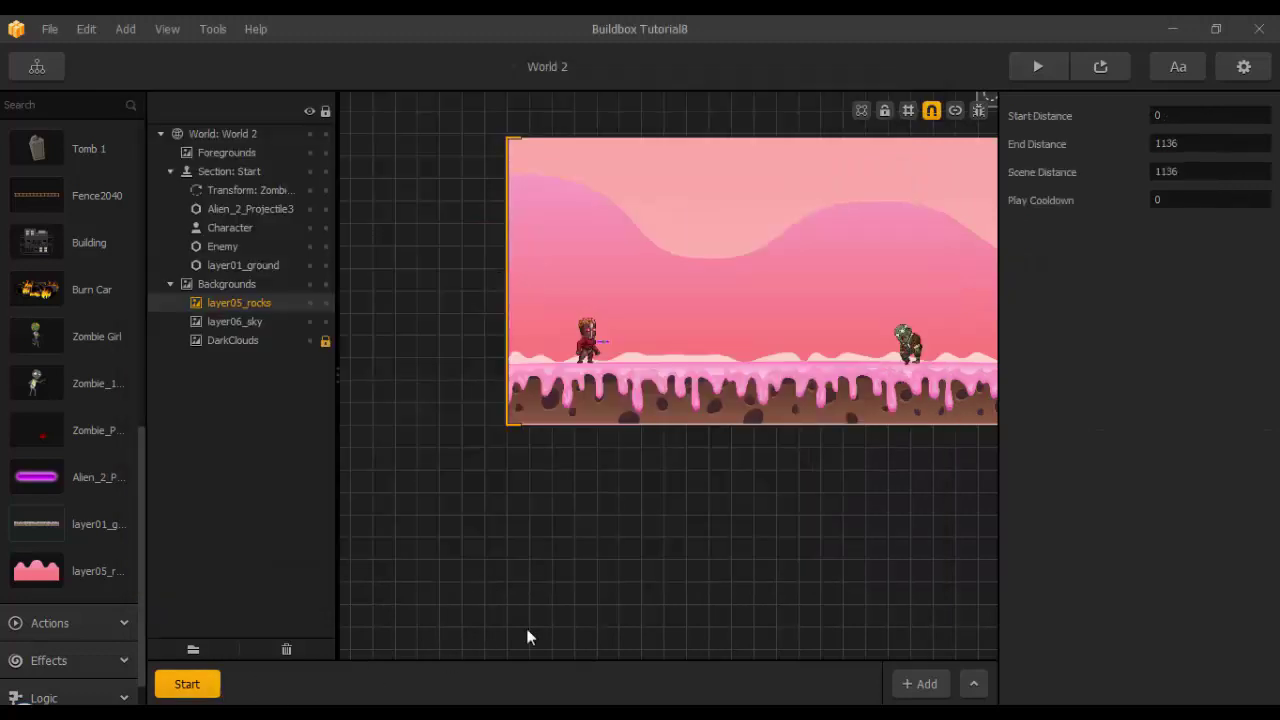
pyautogui.scroll(-4, 540, 622)
pyautogui.moveTo(701, 537); pyautogui.dragTo(589, 542, button='middle')
pyautogui.scroll(2, 589, 548)
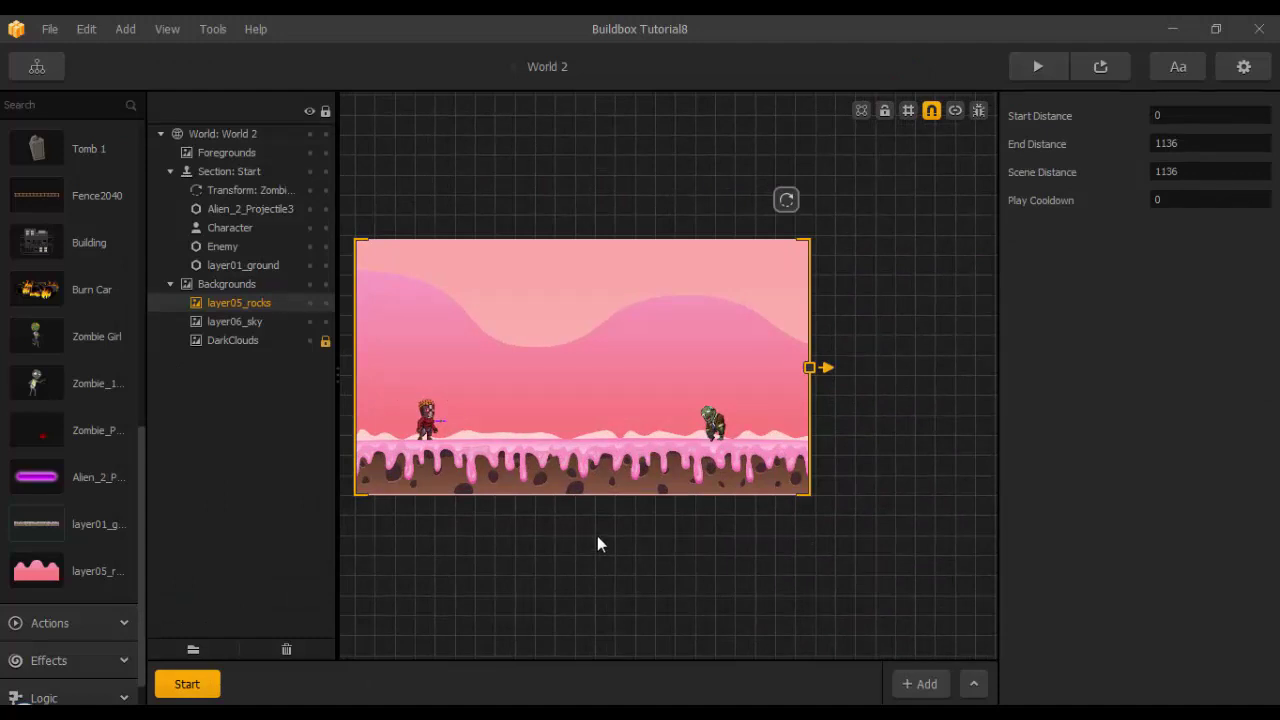
pyautogui.click(261, 688)
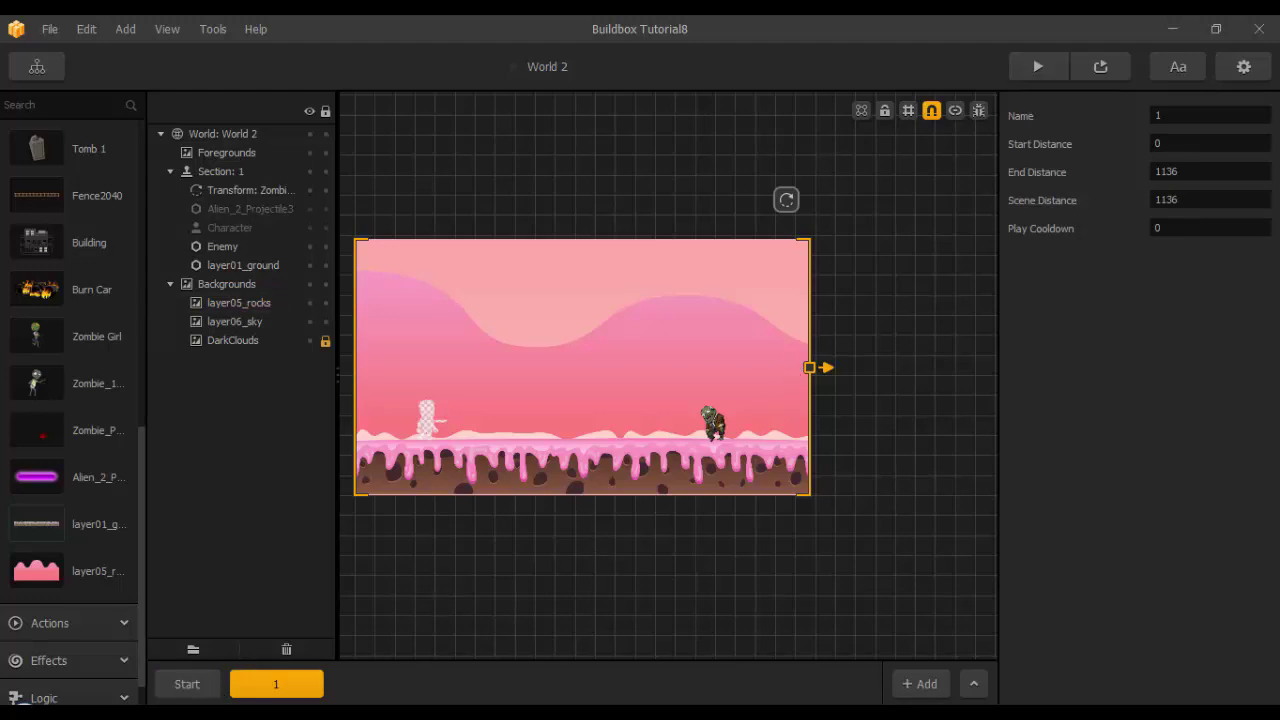
# Delete the zombie Transform object from scene 1 and duplicate the scene as scene 2.
pyautogui.click(788, 202)
pyautogui.press('Delete')
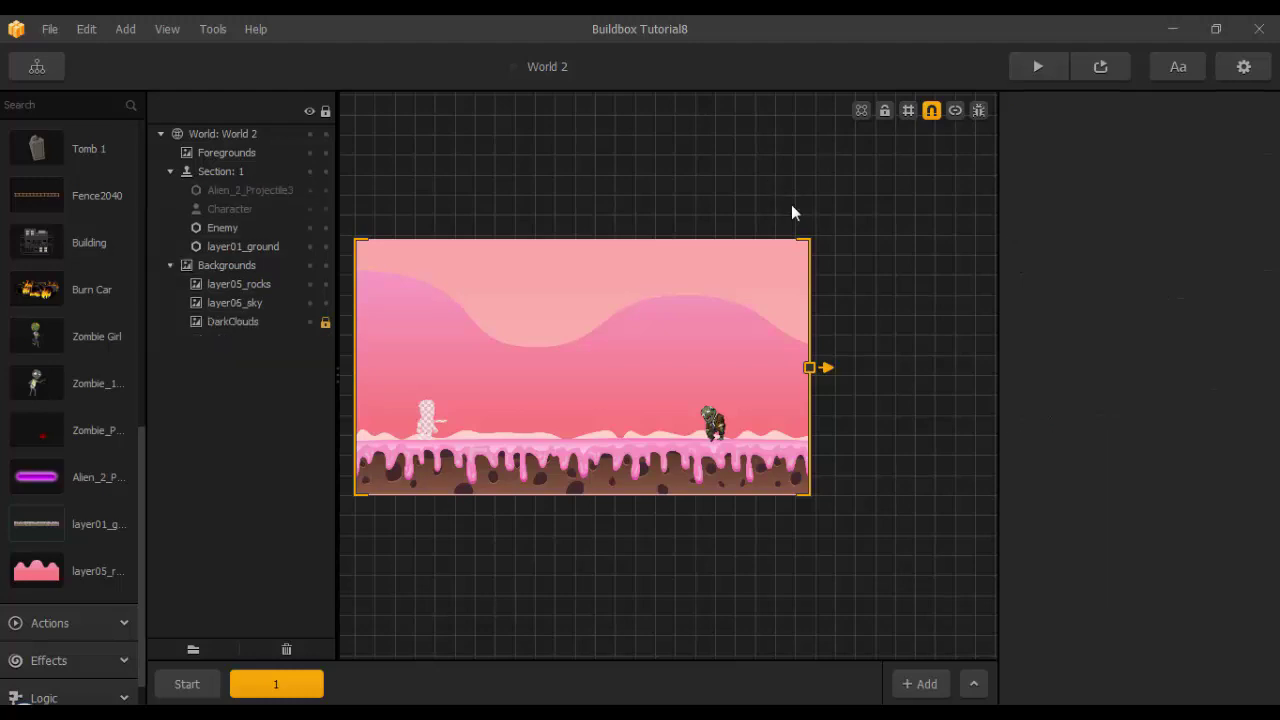
pyautogui.click(287, 690)
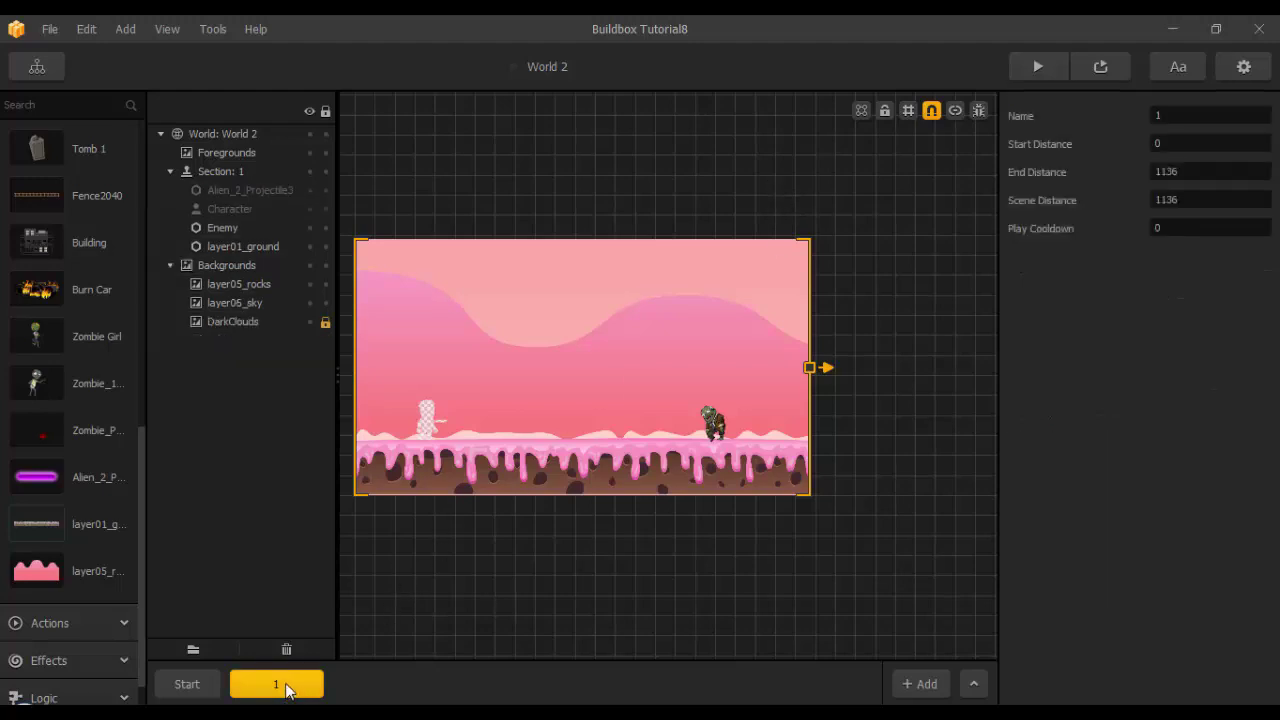
pyautogui.hotkey('ctrl', 'd')
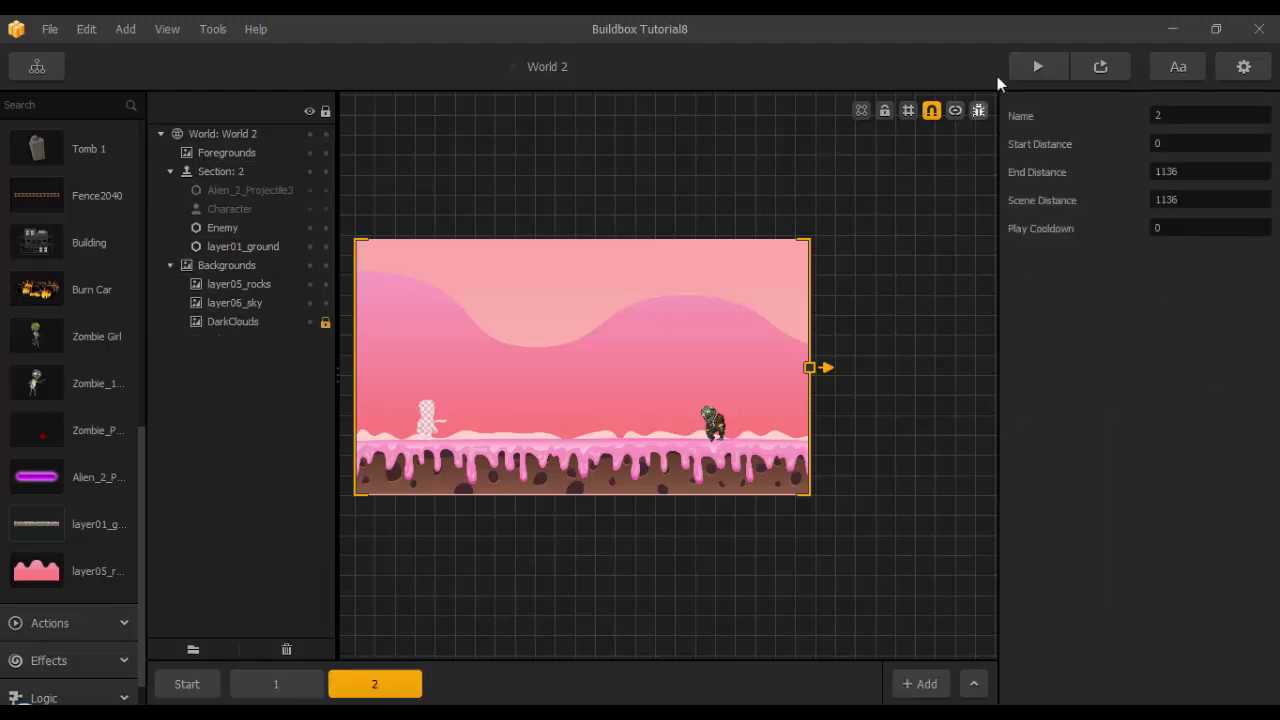
# Test World 2 from the Start scene in the preview by running right, shooting and jumping over the zombie, and close the preview.
pyautogui.click(212, 686)
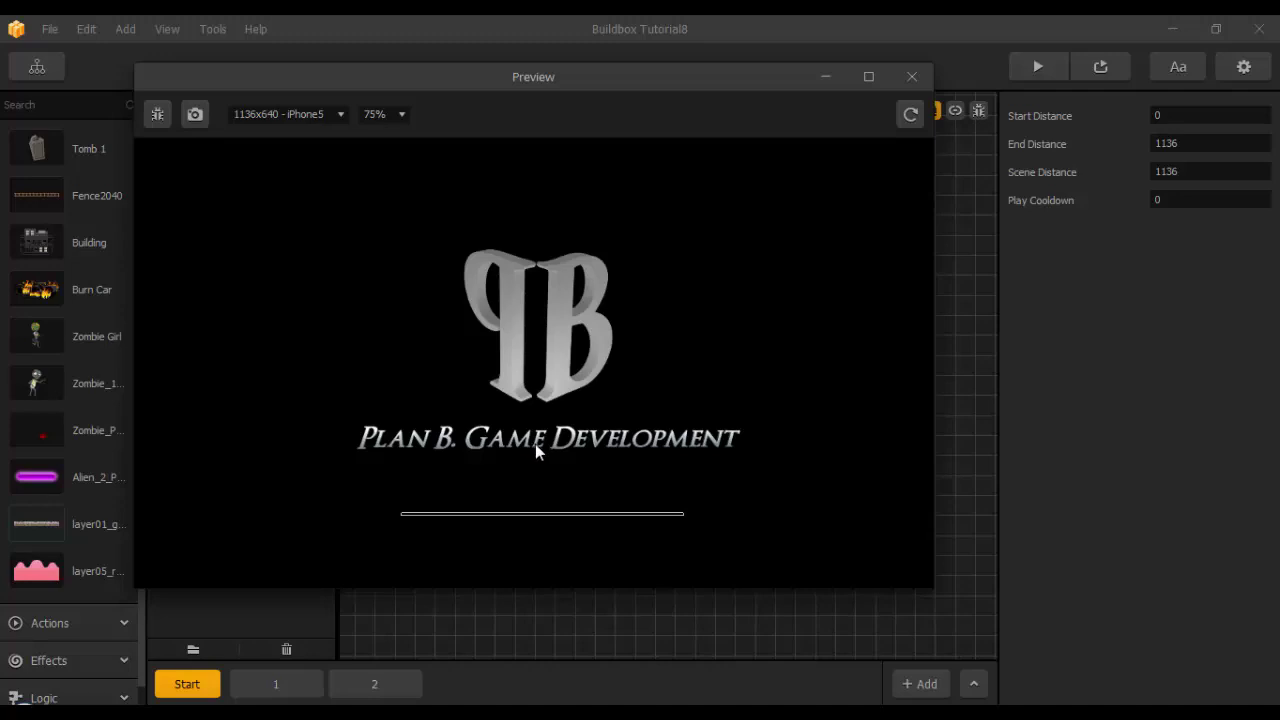
pyautogui.press('Right')
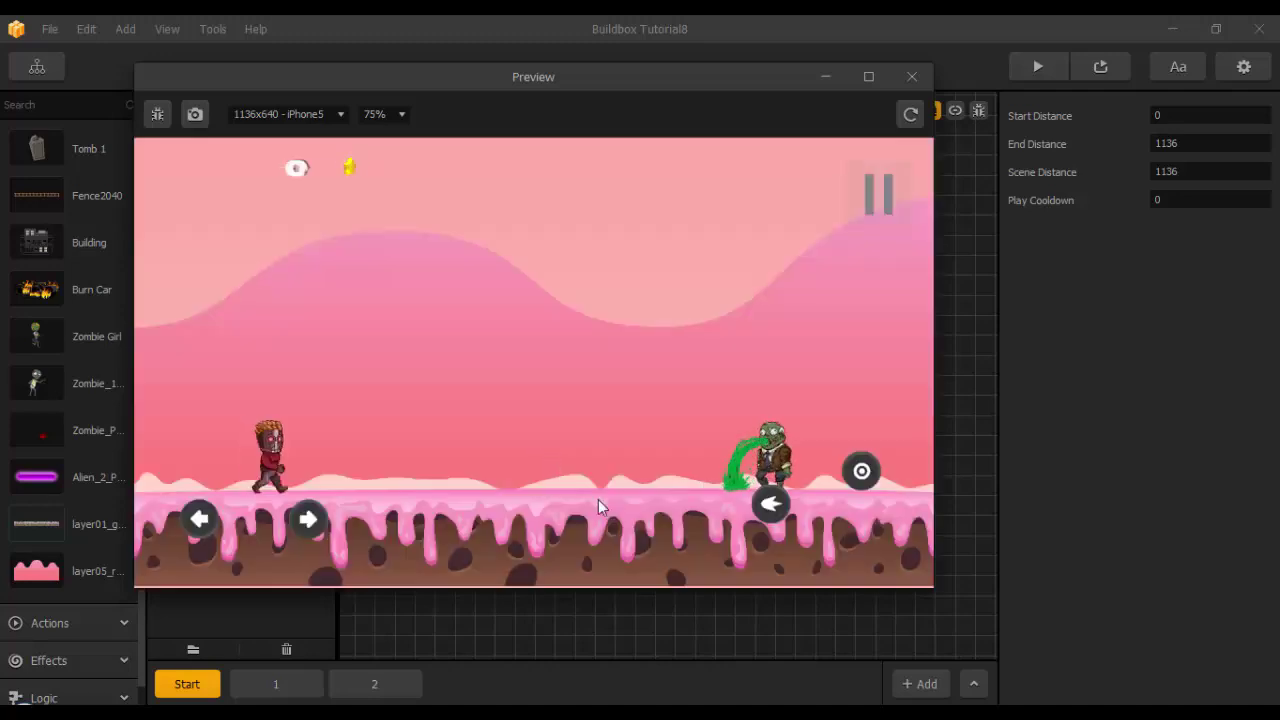
pyautogui.click(768, 510)
pyautogui.press('Right')
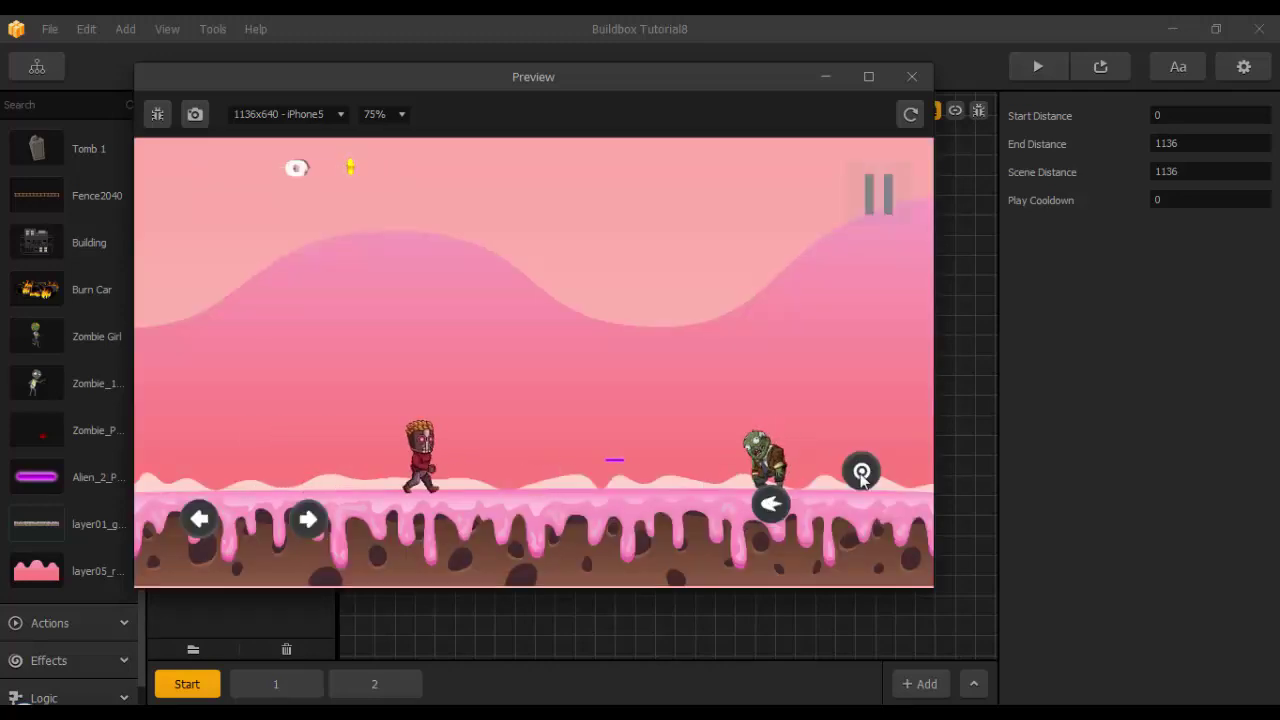
pyautogui.click(862, 472)
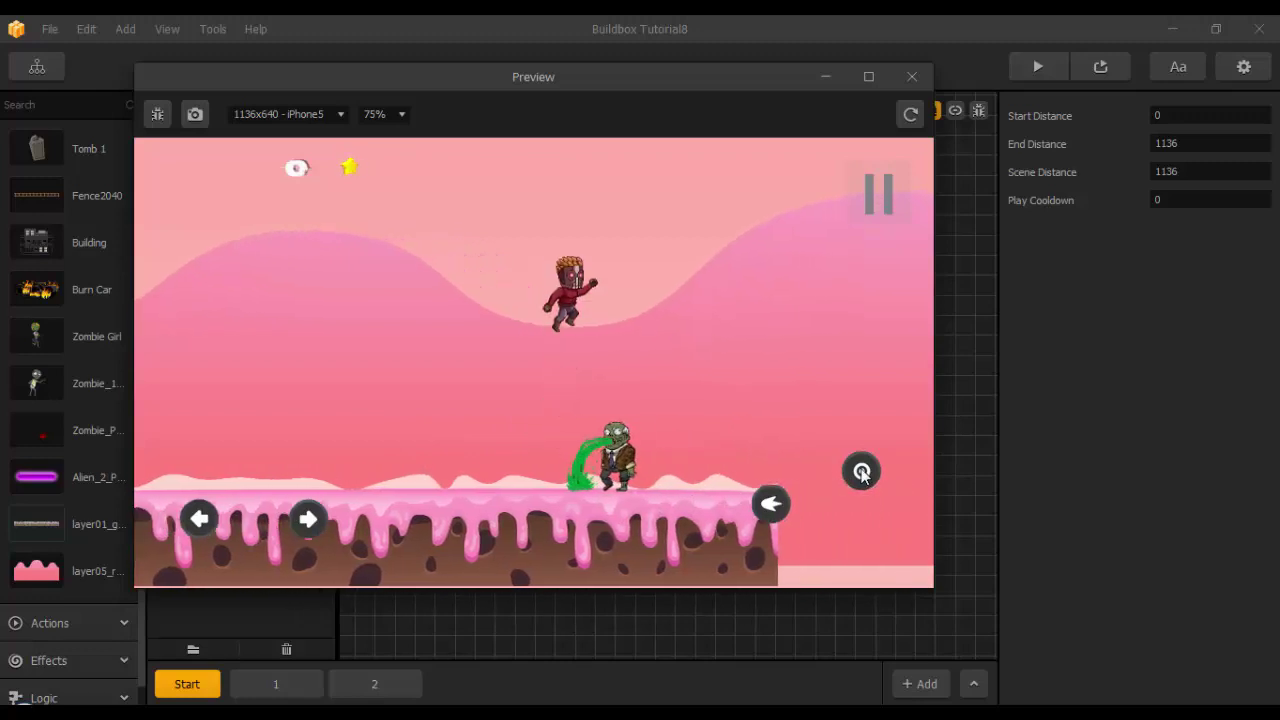
pyautogui.click(912, 77)
# Align World 2's scenes so they follow one another in distance.
pyautogui.click(87, 29)
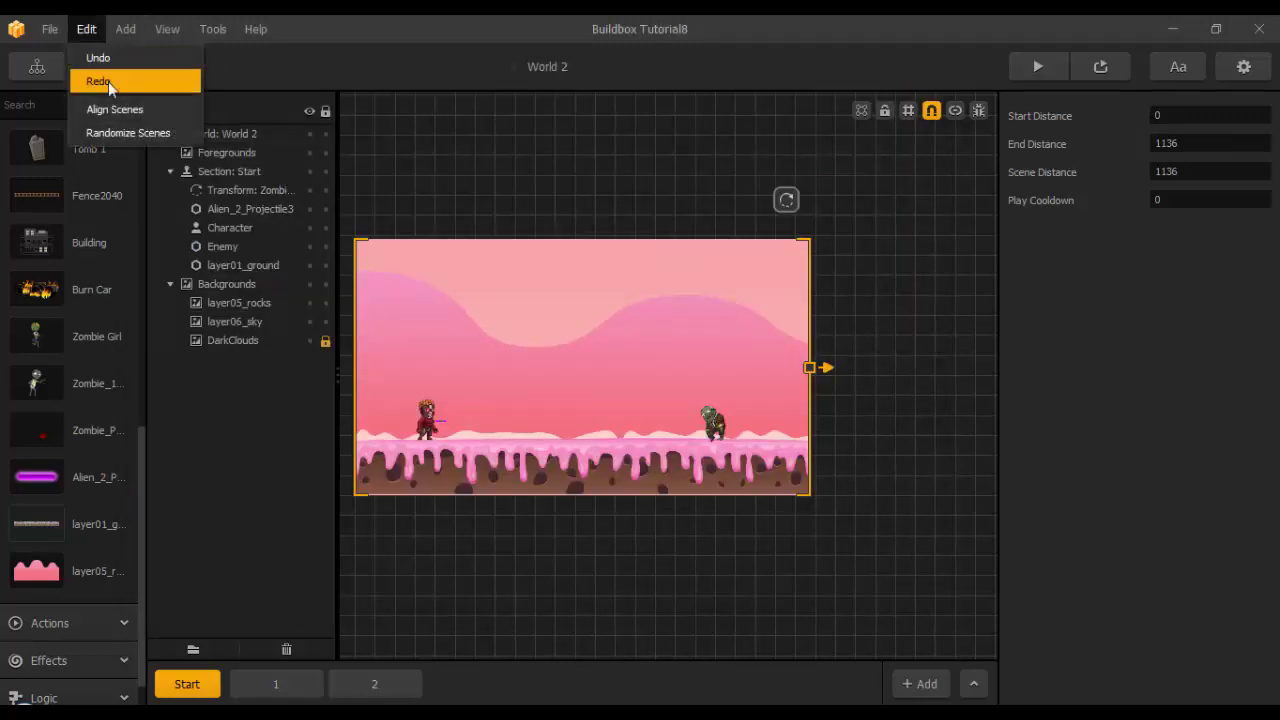
pyautogui.click(109, 108)
pyautogui.click(590, 360)
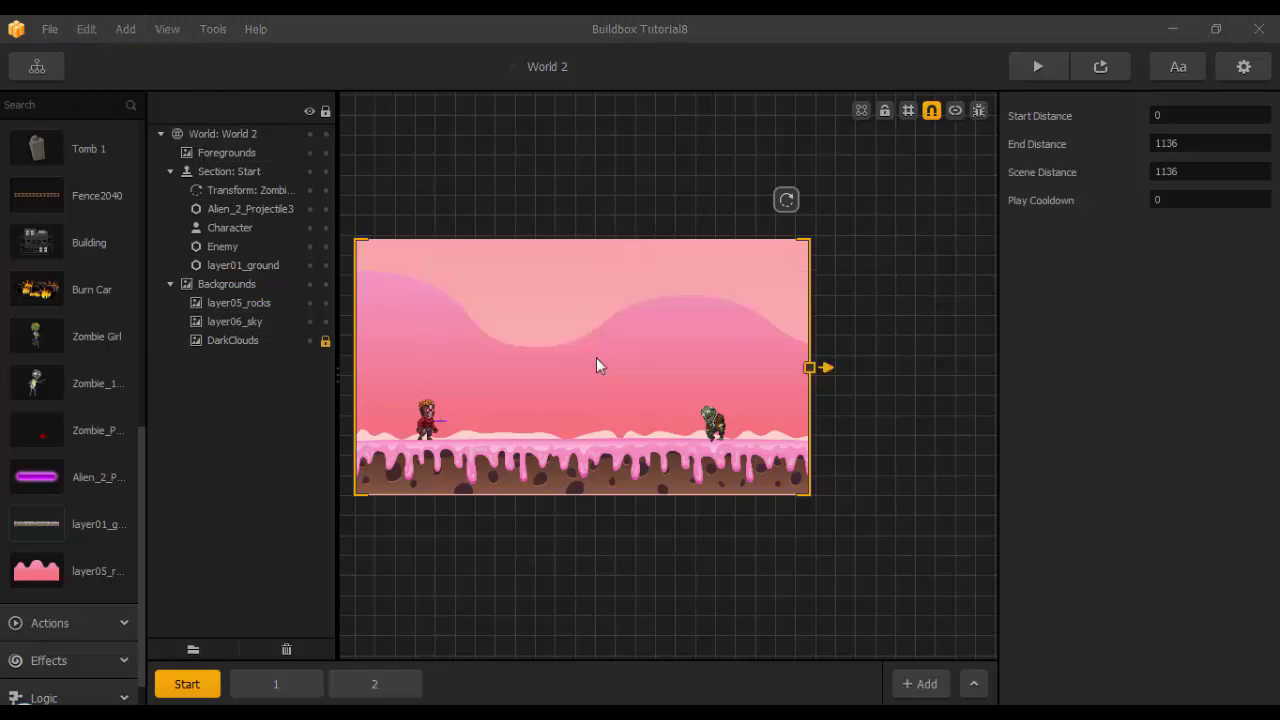
# Test the aligned scenes in the preview by running right and jumping over the zombies, and close the preview.
pyautogui.click(1038, 67)
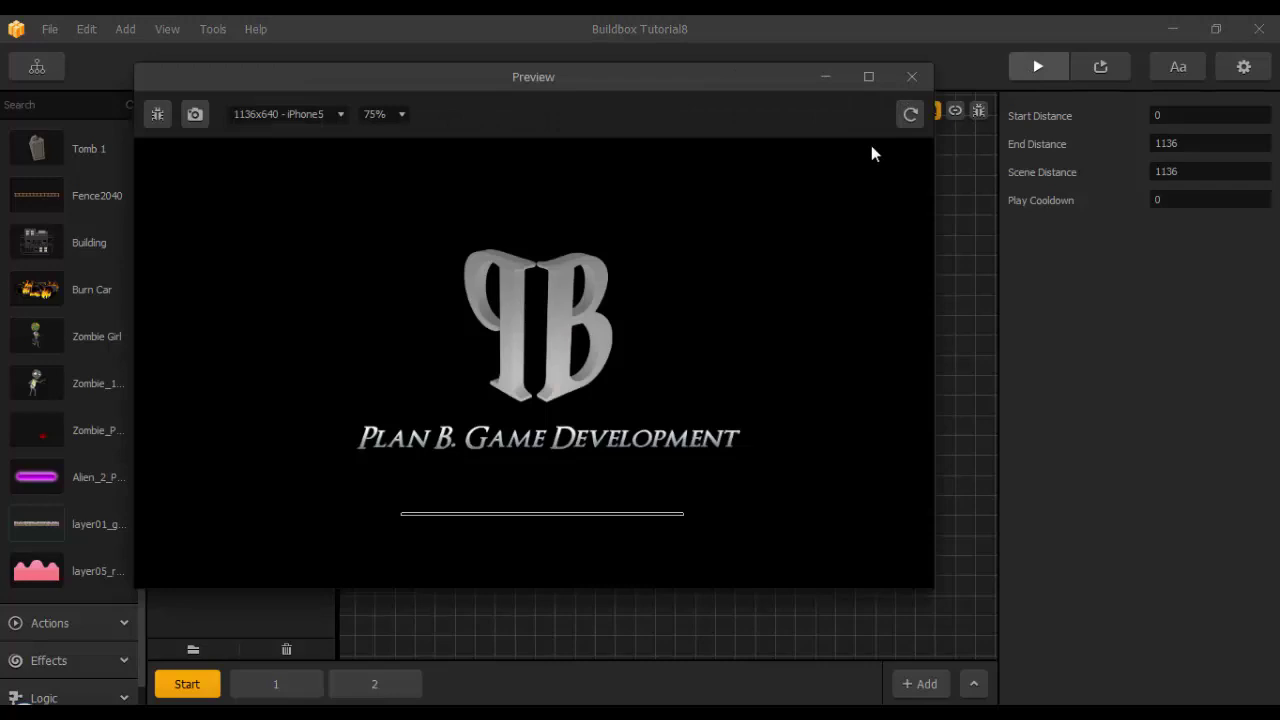
pyautogui.click(913, 77)
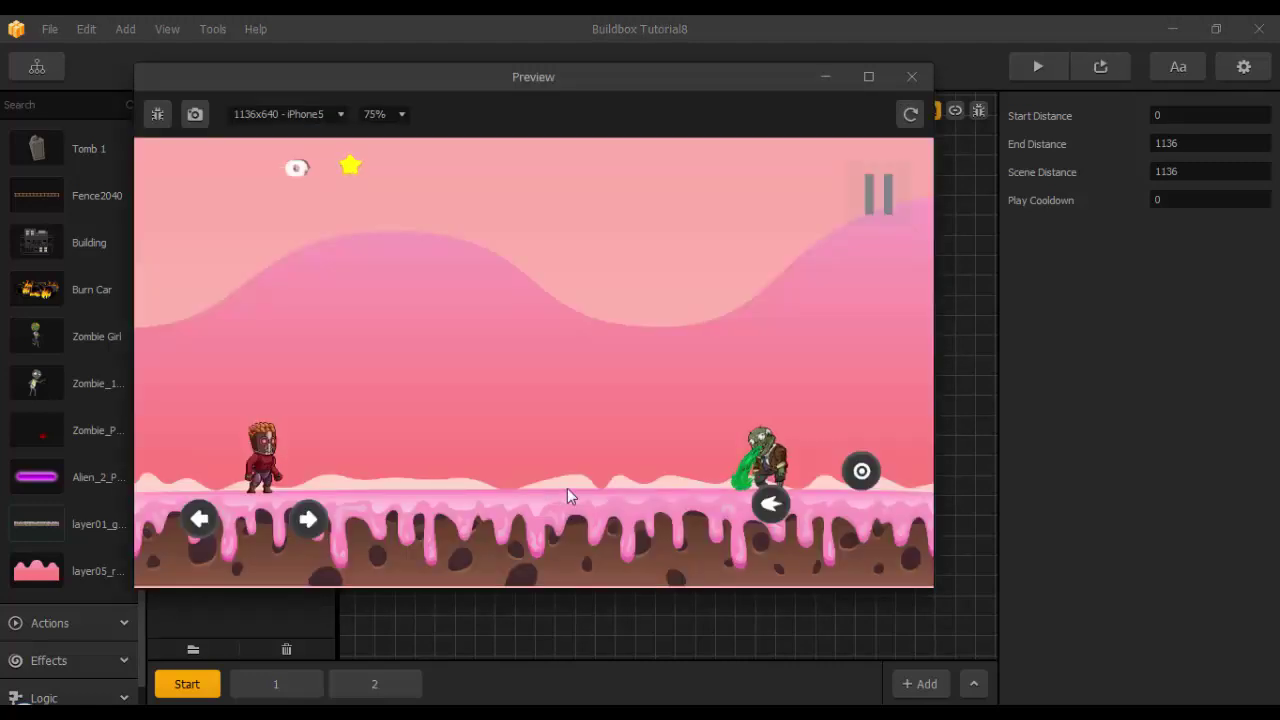
pyautogui.click(867, 457)
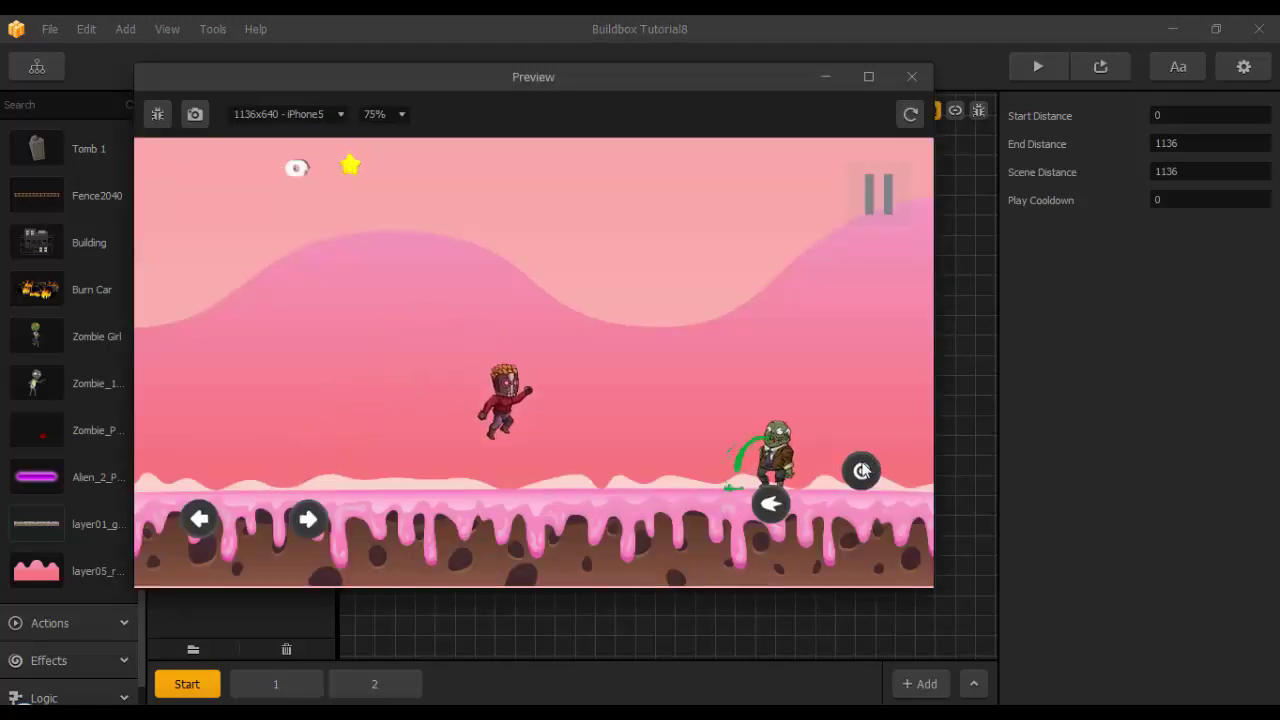
pyautogui.click(862, 470)
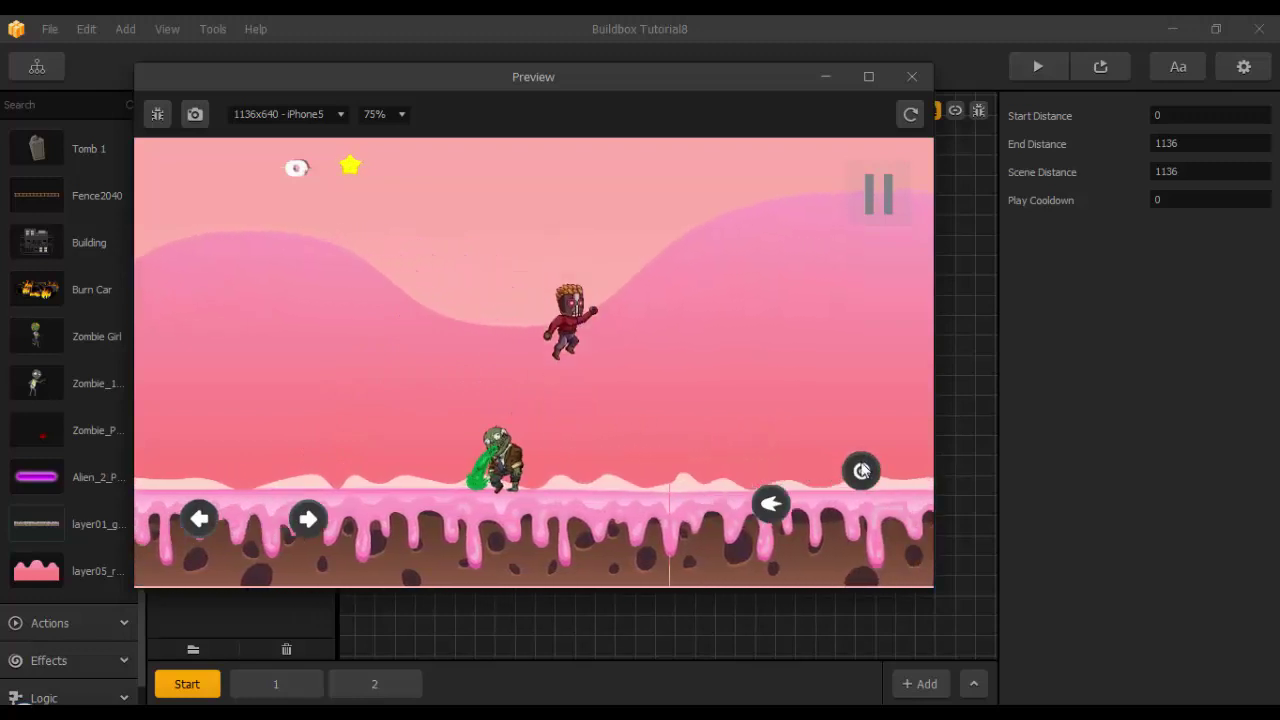
pyautogui.click(862, 470)
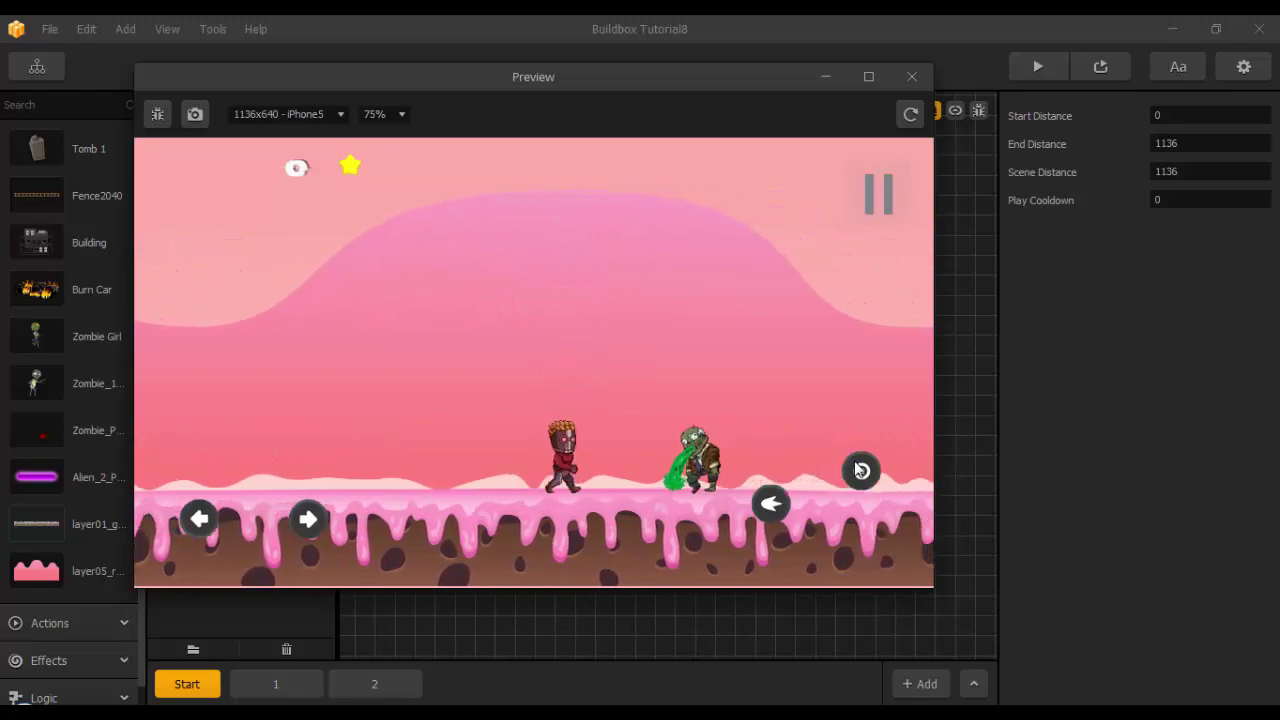
pyautogui.click(860, 470)
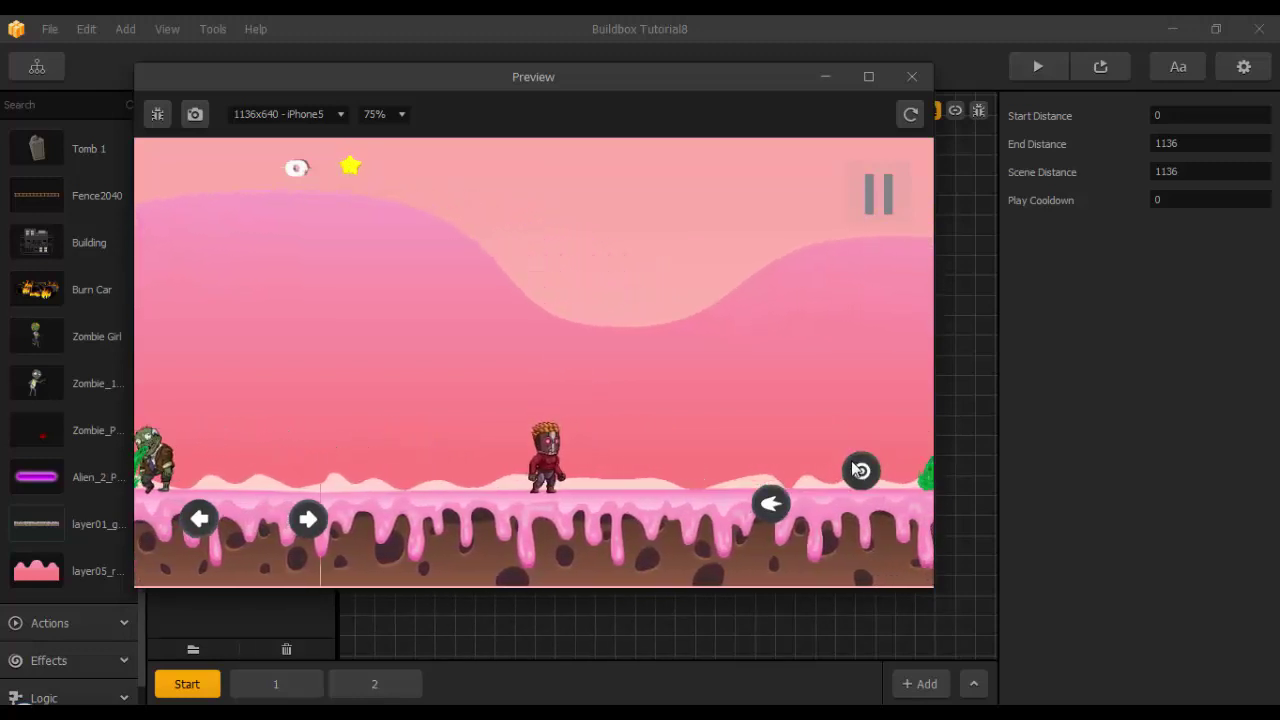
pyautogui.click(910, 78)
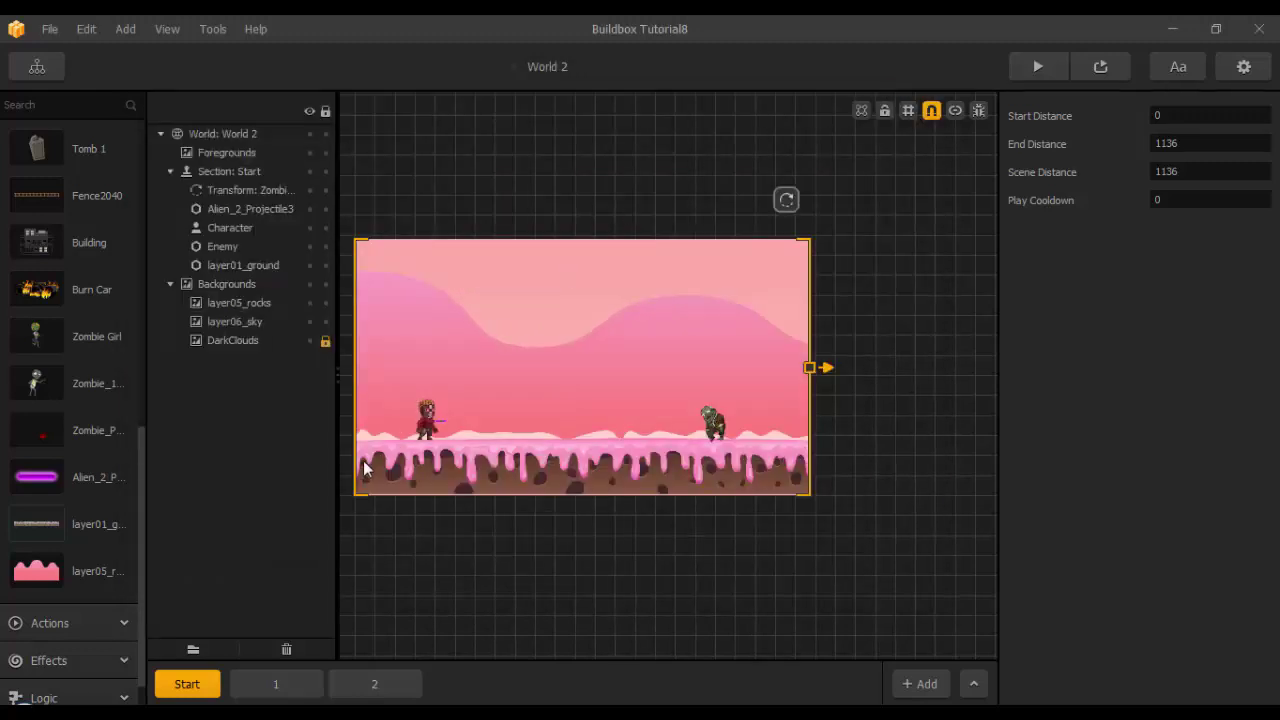
pyautogui.click(240, 340)
pyautogui.click(230, 320)
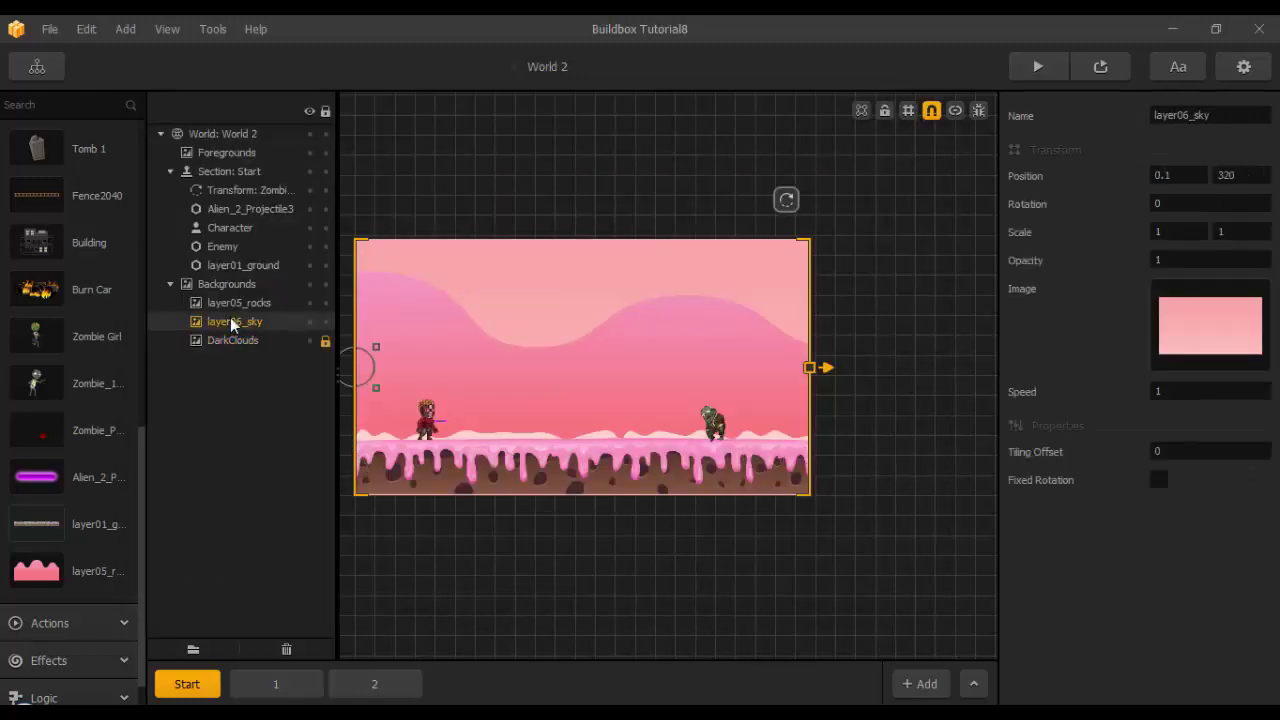
pyautogui.click(228, 305)
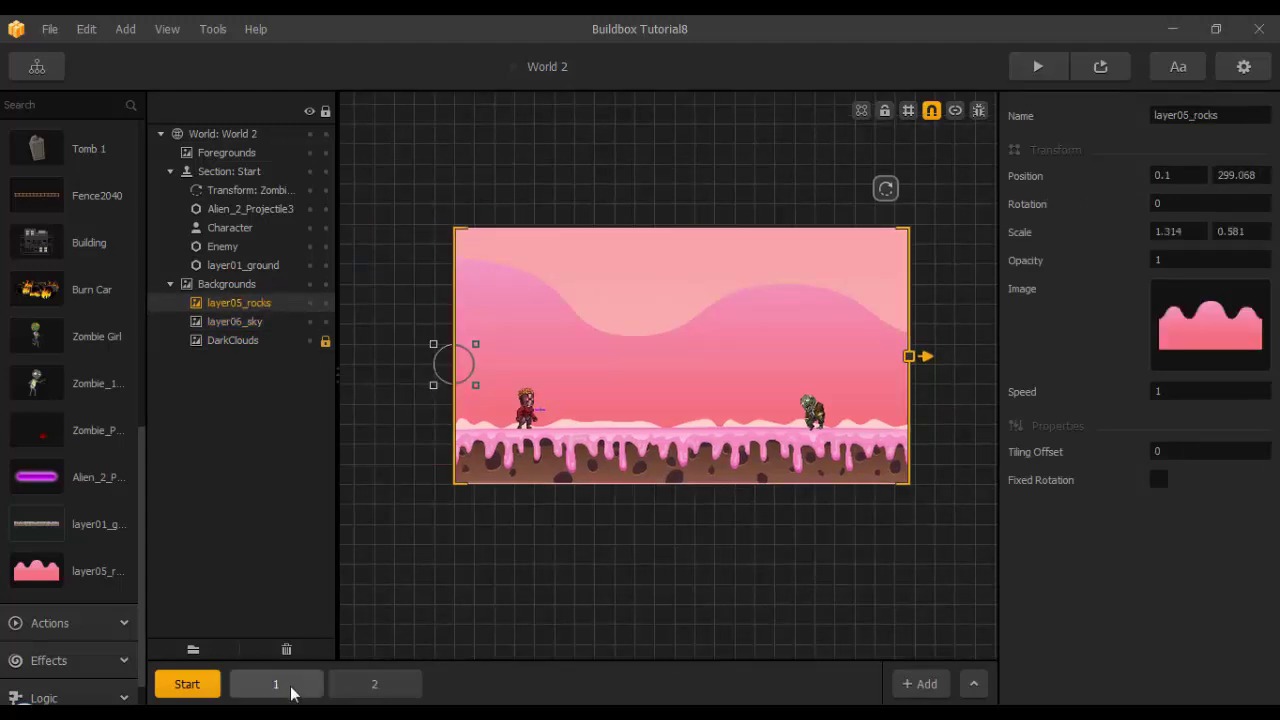
# Delete the zombie Enemy from scene 1 of World 2.
pyautogui.click(289, 686)
pyautogui.scroll(2, 615, 548)
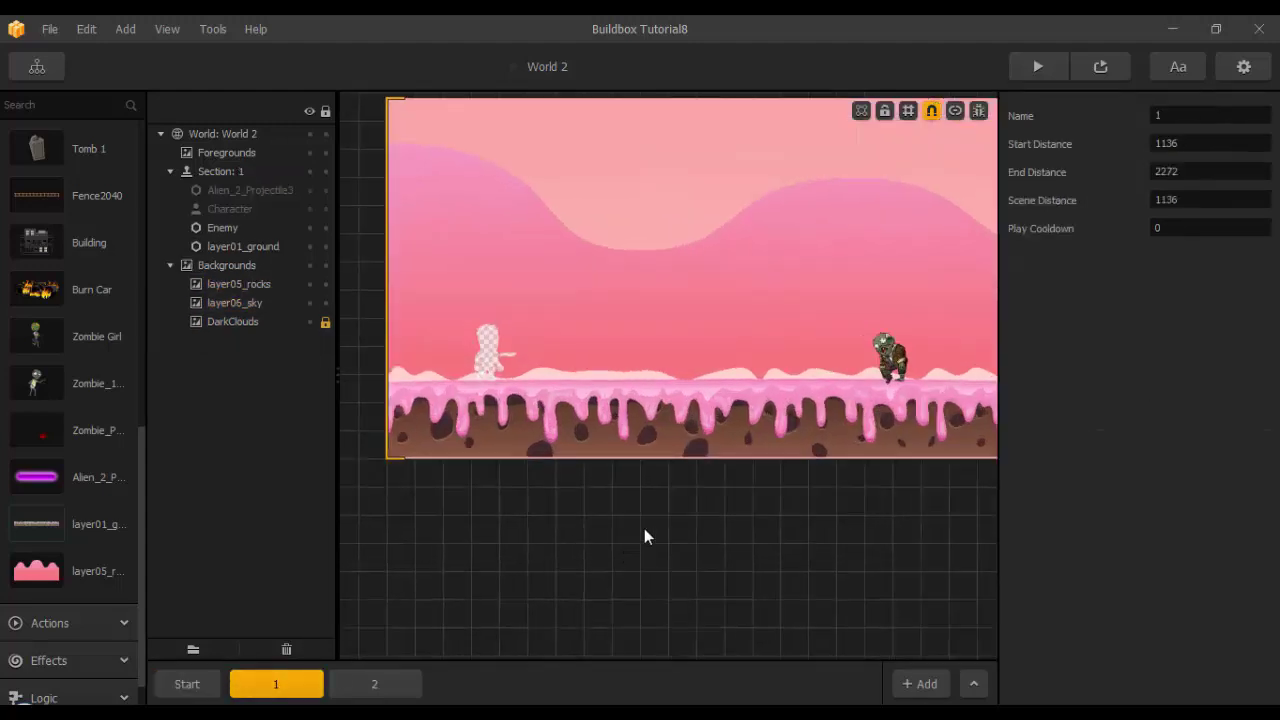
pyautogui.click(893, 354)
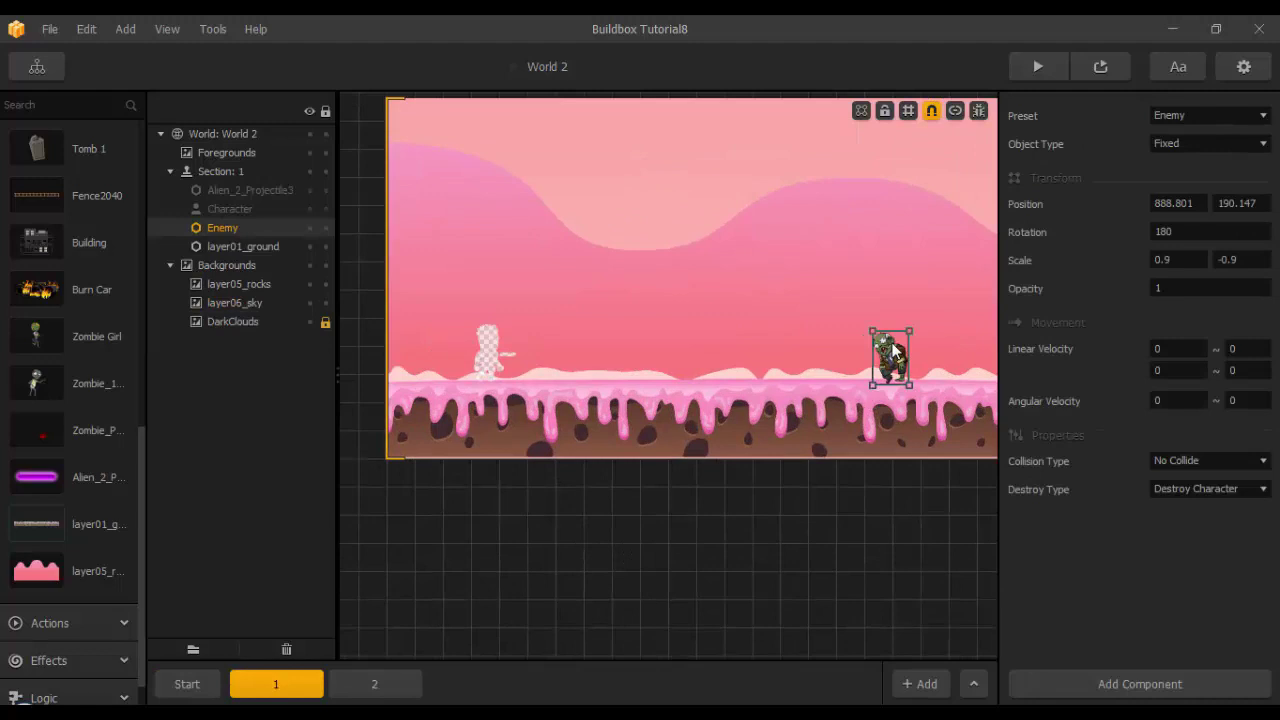
pyautogui.press('Delete')
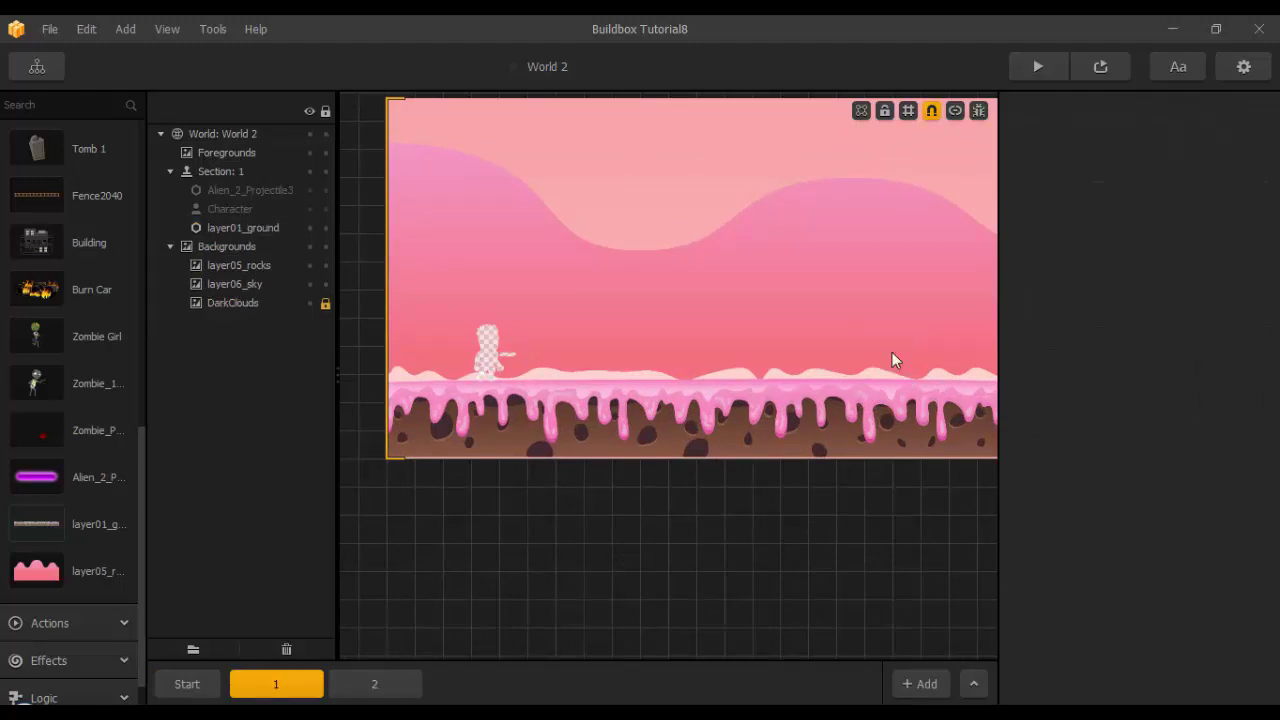
pyautogui.scroll(-2, 680, 427)
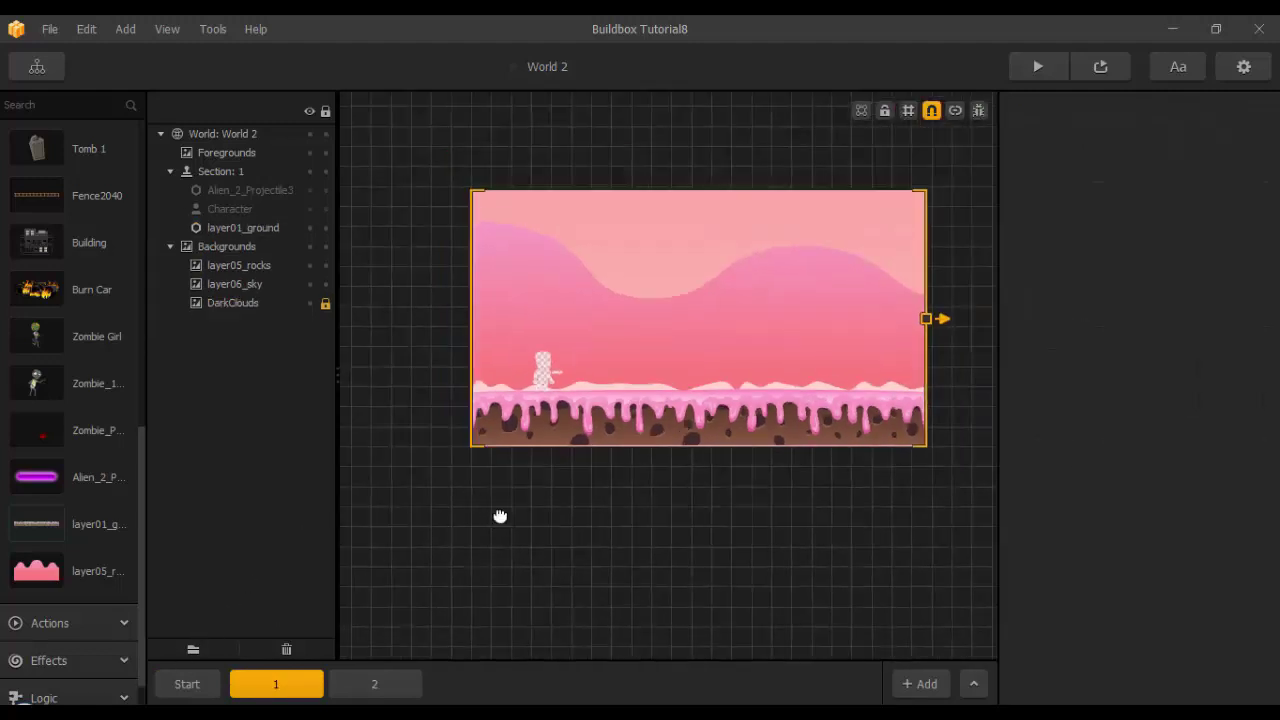
pyautogui.moveTo(500, 516); pyautogui.dragTo(535, 543)
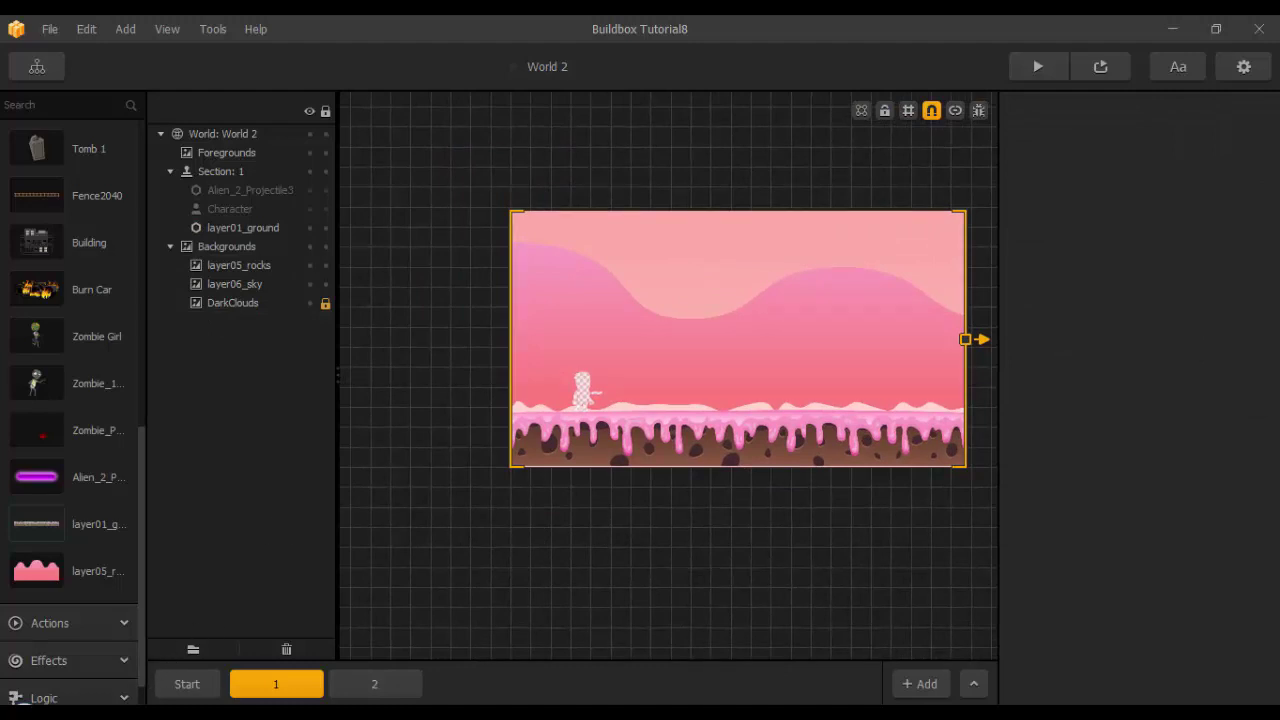
# Import layer03_trees from the Layers folder into scene 1 as an Object.
pyautogui.click(125, 715)
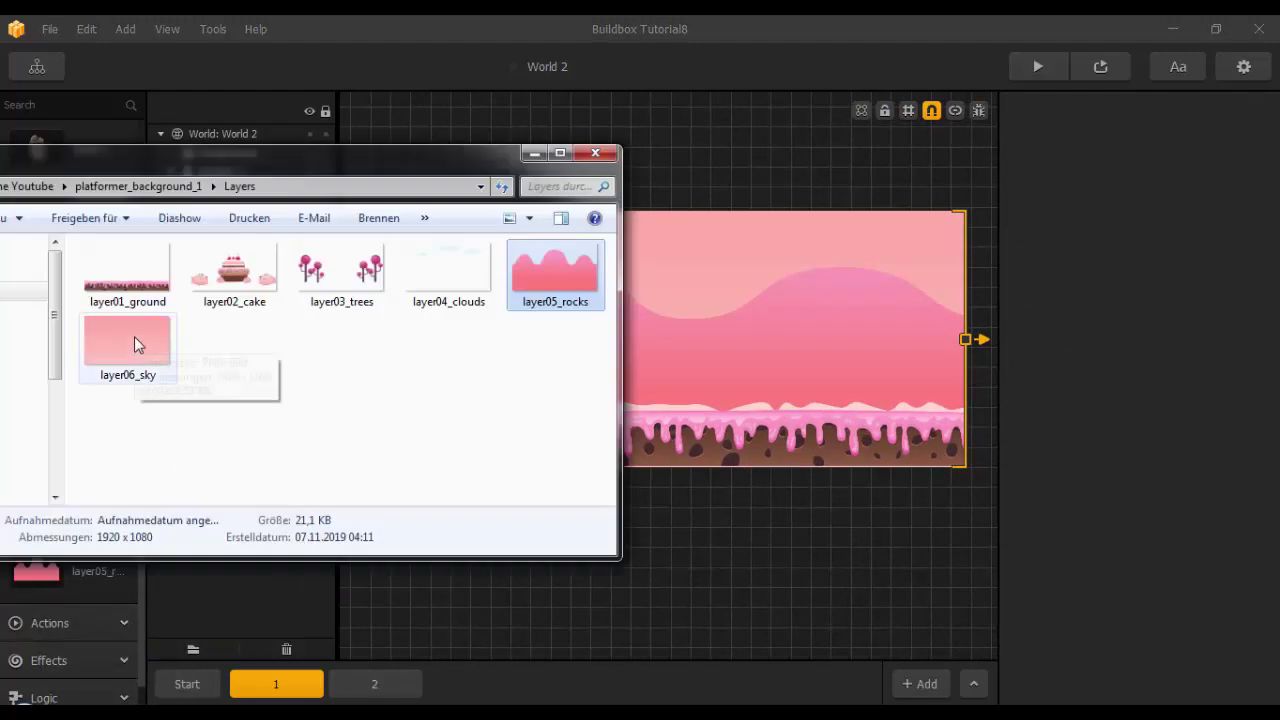
pyautogui.click(333, 287)
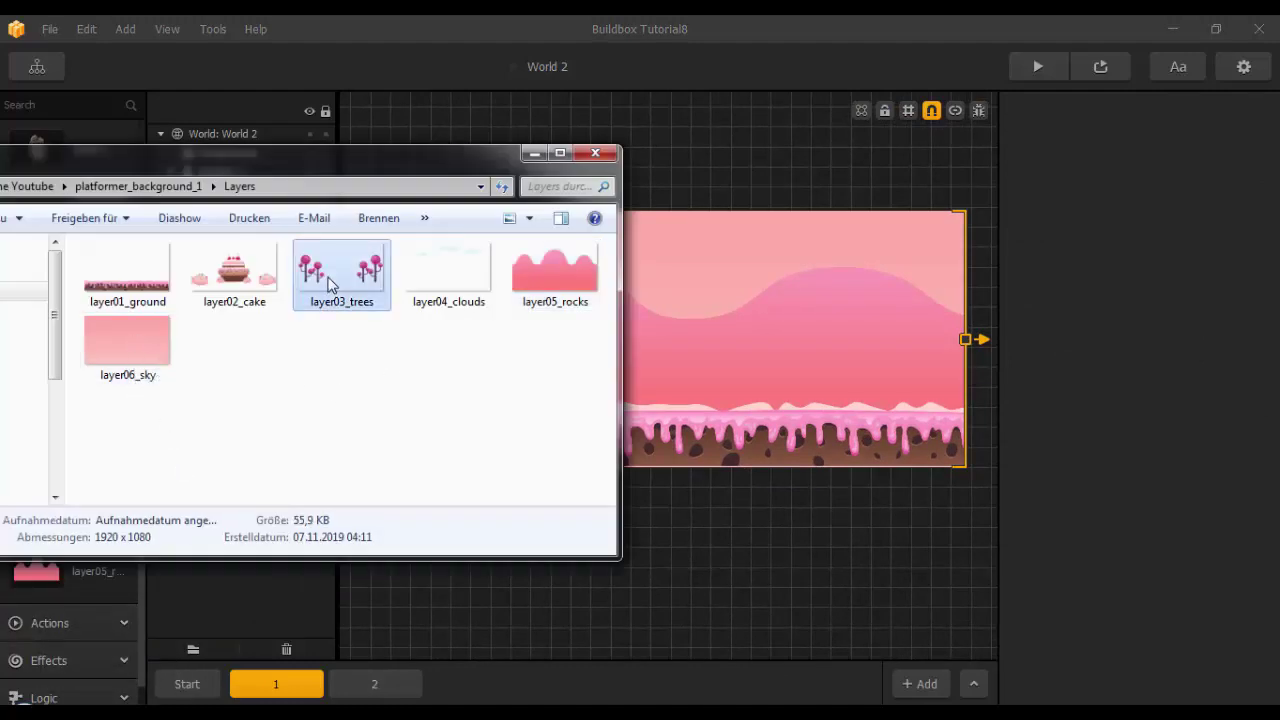
pyautogui.moveTo(328, 285); pyautogui.dragTo(831, 300)
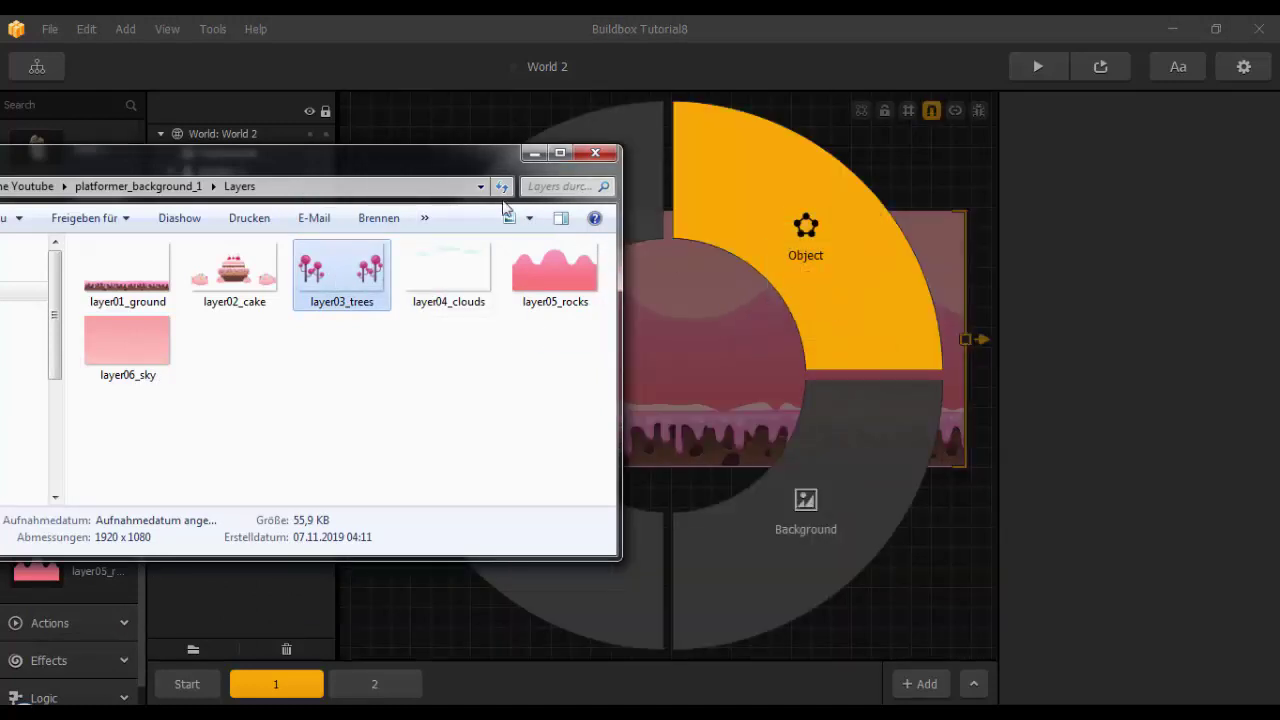
pyautogui.click(806, 235)
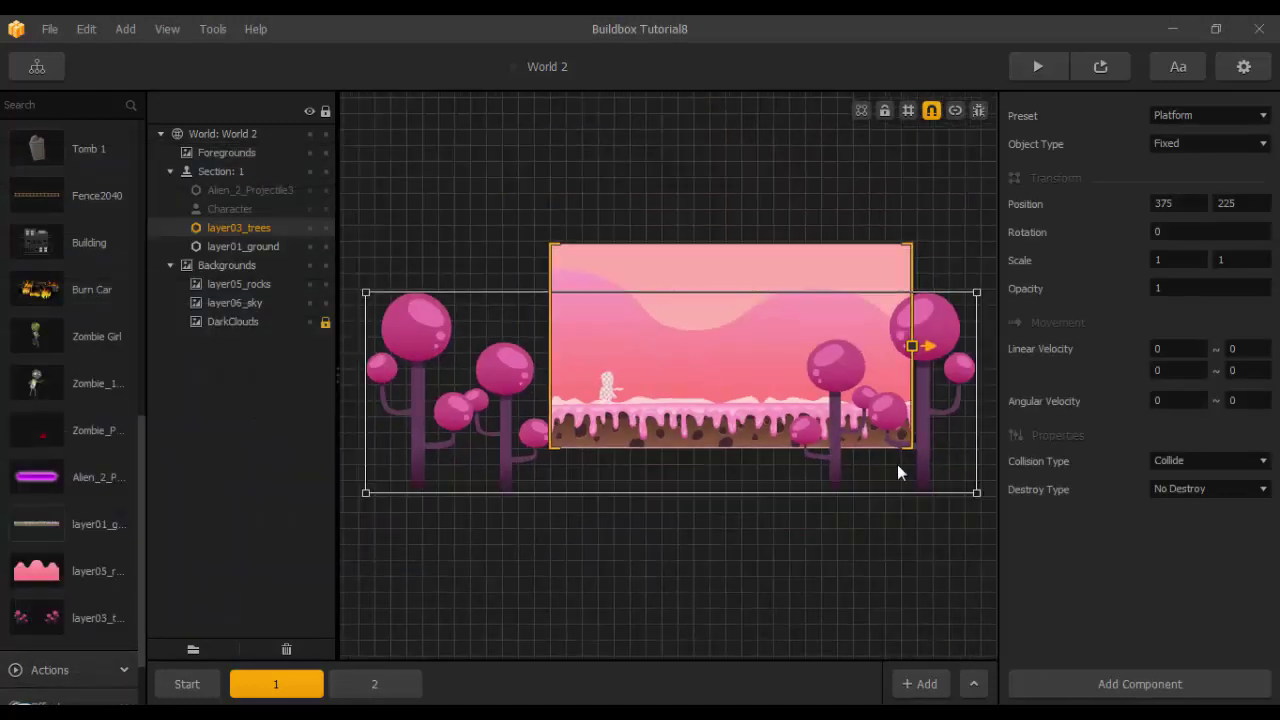
# Shrink layer03_trees to about 0.263 by 0.315 scale, turn off snapping and stand the trees on the ground at about 620.53, 247.349.
pyautogui.moveTo(975, 491); pyautogui.dragTo(780, 417)
pyautogui.scroll(4, 809, 385)
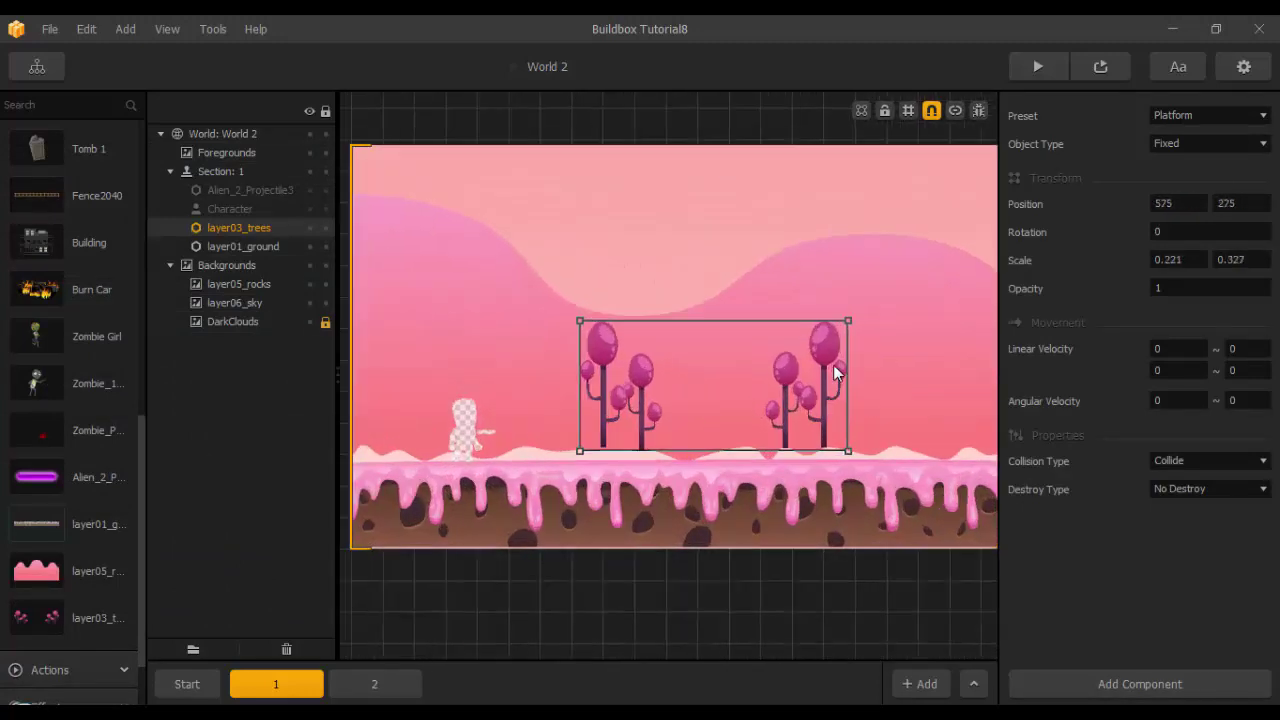
pyautogui.moveTo(846, 320); pyautogui.dragTo(897, 325)
pyautogui.moveTo(834, 368)
pyautogui.mouseDown()
pyautogui.moveTo(811, 381)
pyautogui.moveTo(826, 396)
pyautogui.moveTo(830, 377)
pyautogui.mouseUp()
pyautogui.click(931, 111)
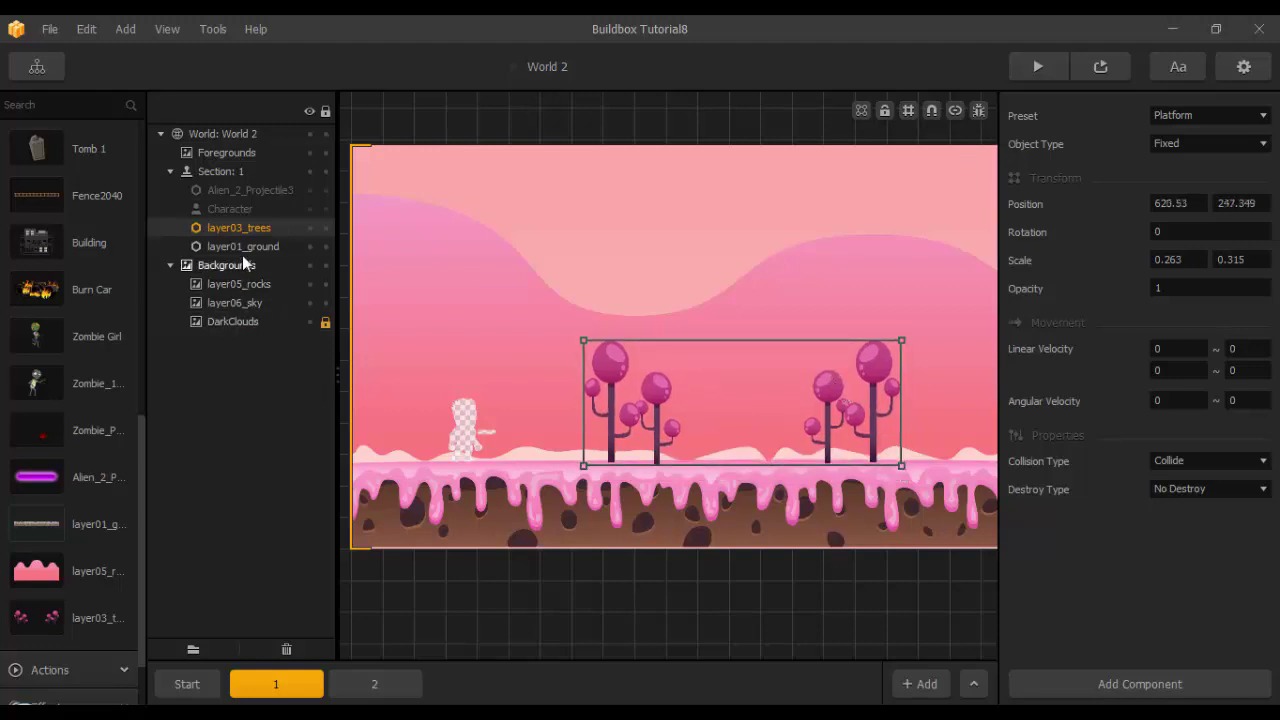
# Reorder scene 1's objects so that layer03_trees sits behind layer01_ground.
pyautogui.moveTo(235, 233); pyautogui.dragTo(241, 257)
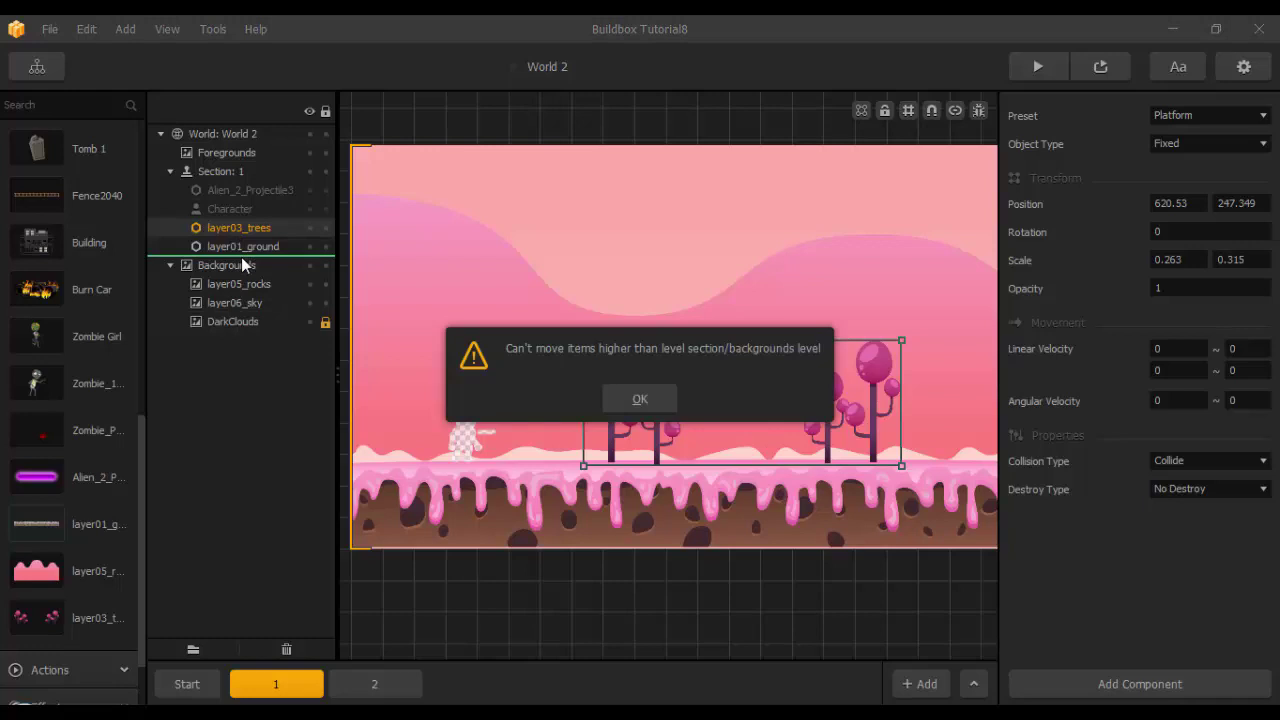
pyautogui.click(645, 400)
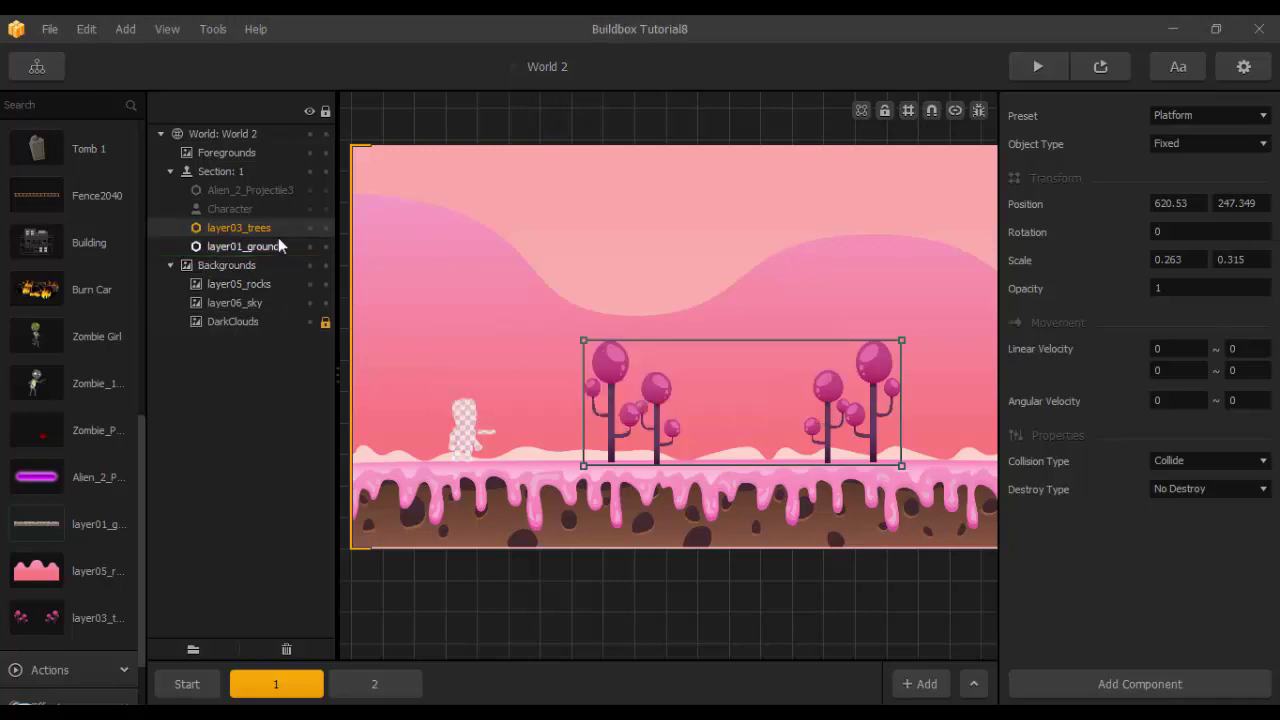
pyautogui.moveTo(262, 230); pyautogui.dragTo(242, 253)
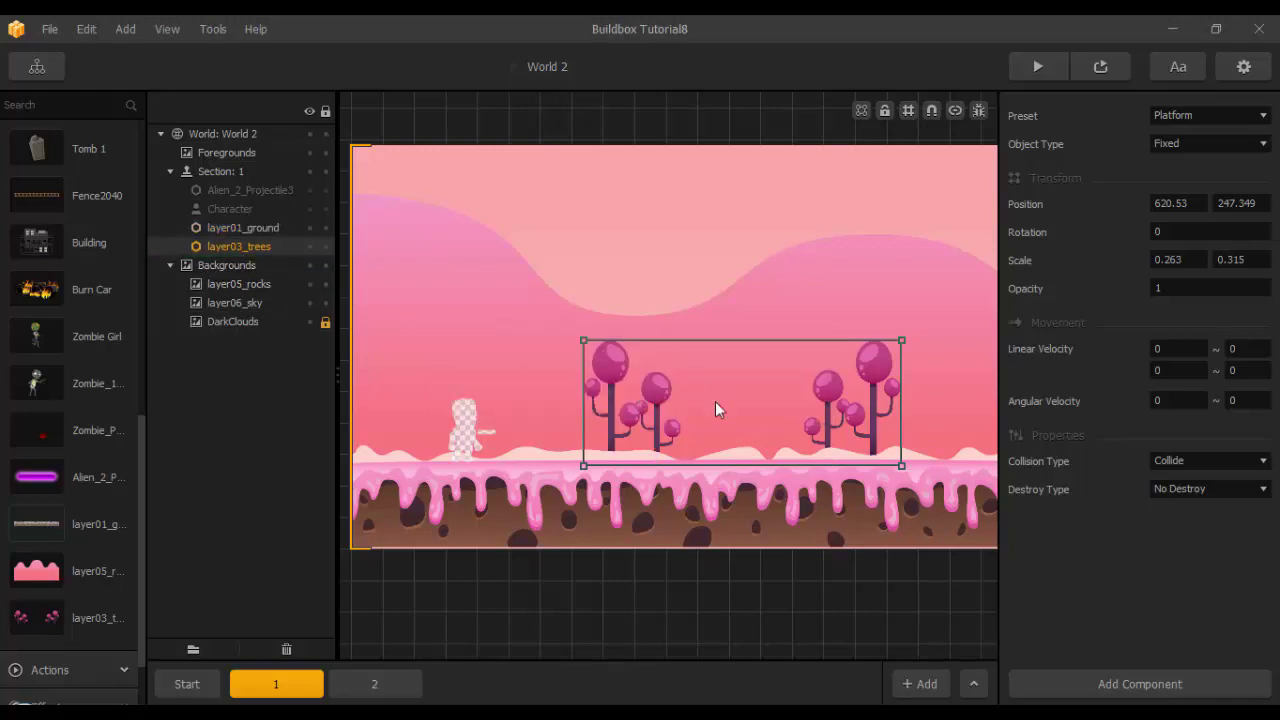
# Change the preset of layer03_trees in scene 1 to Decoration.
pyautogui.scroll(-5, 759, 455)
pyautogui.scroll(5, 759, 454)
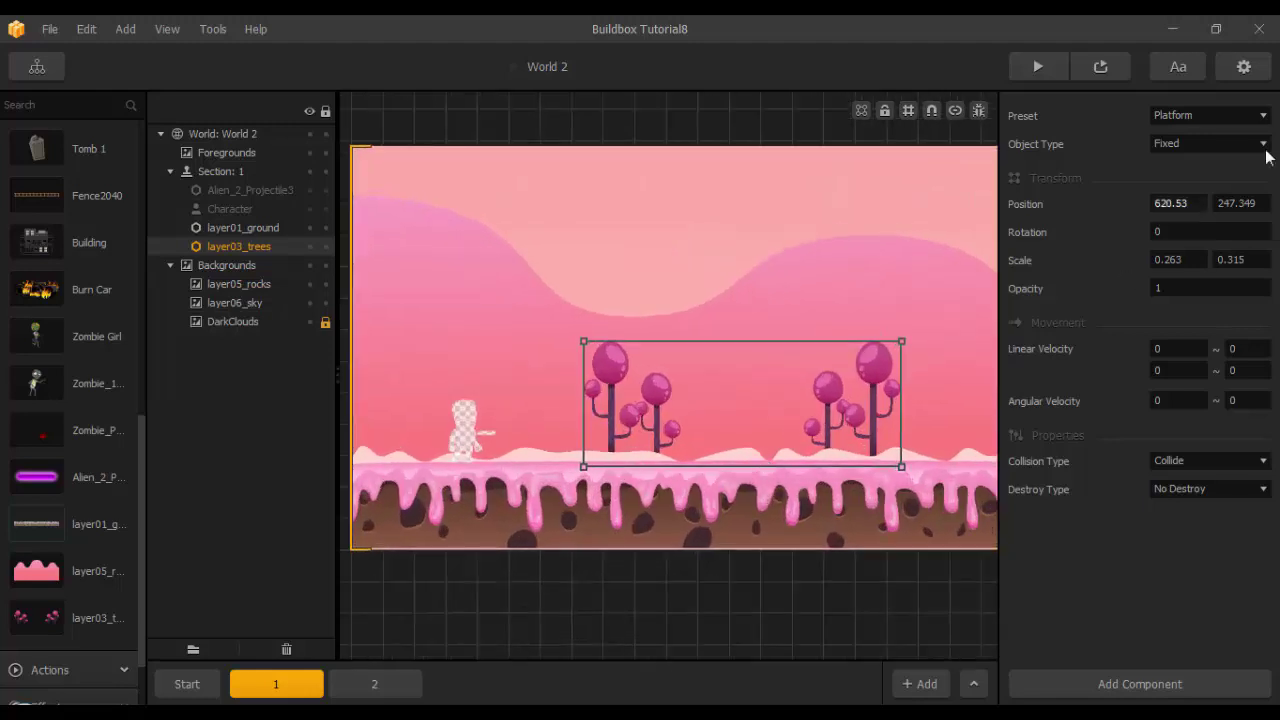
pyautogui.click(1245, 118)
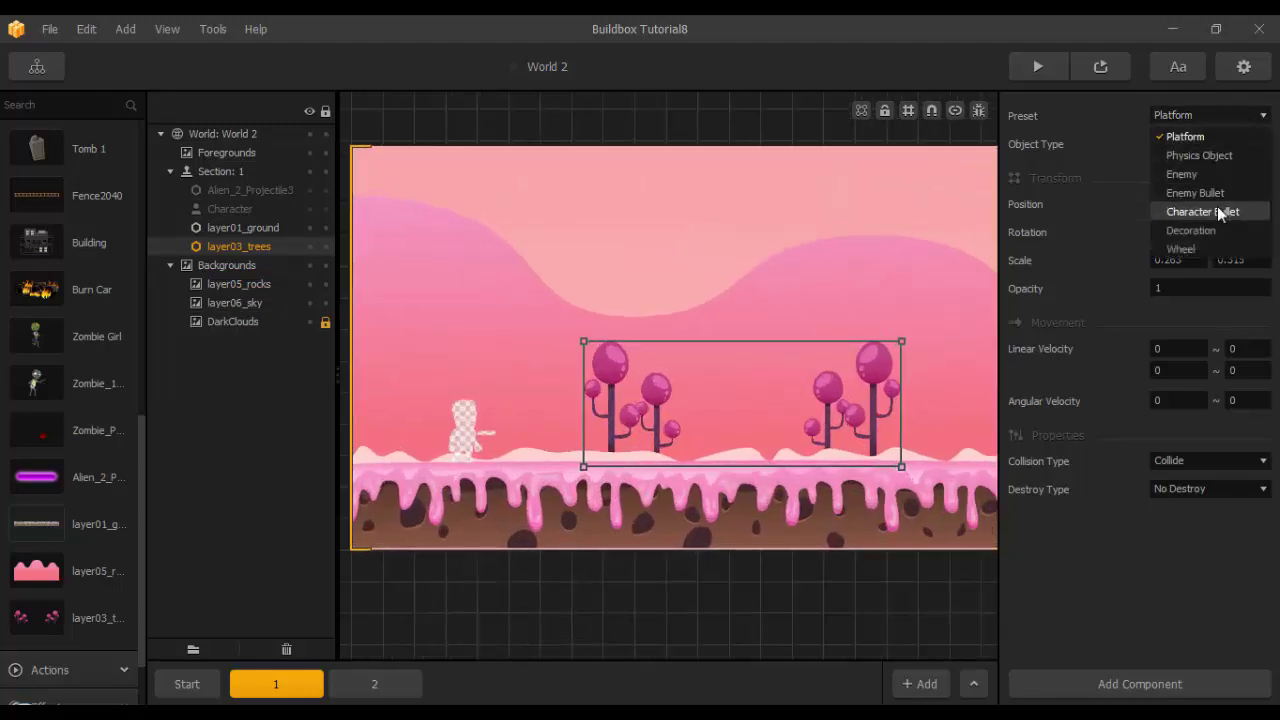
pyautogui.click(1190, 231)
# Widen layer03_trees towards the character to a horizontal scale of about 0.29.
pyautogui.scroll(-3, 652, 390)
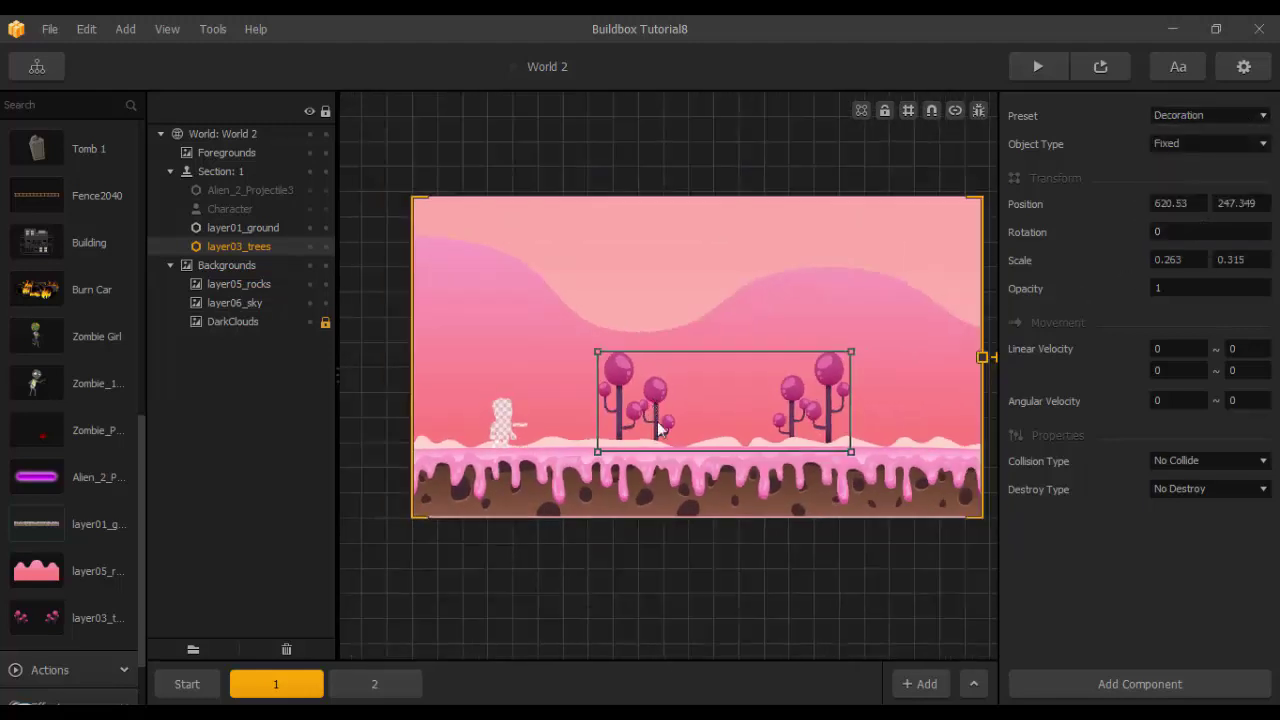
pyautogui.scroll(4, 661, 441)
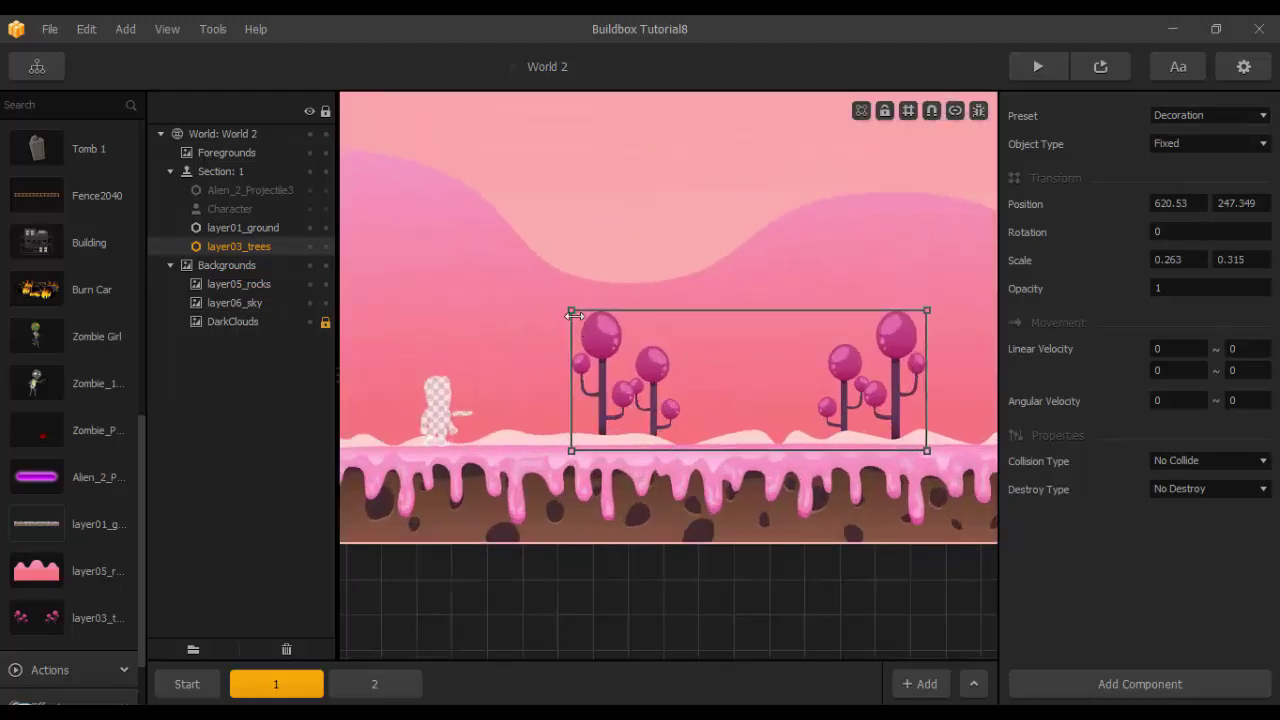
pyautogui.moveTo(570, 311); pyautogui.dragTo(528, 310)
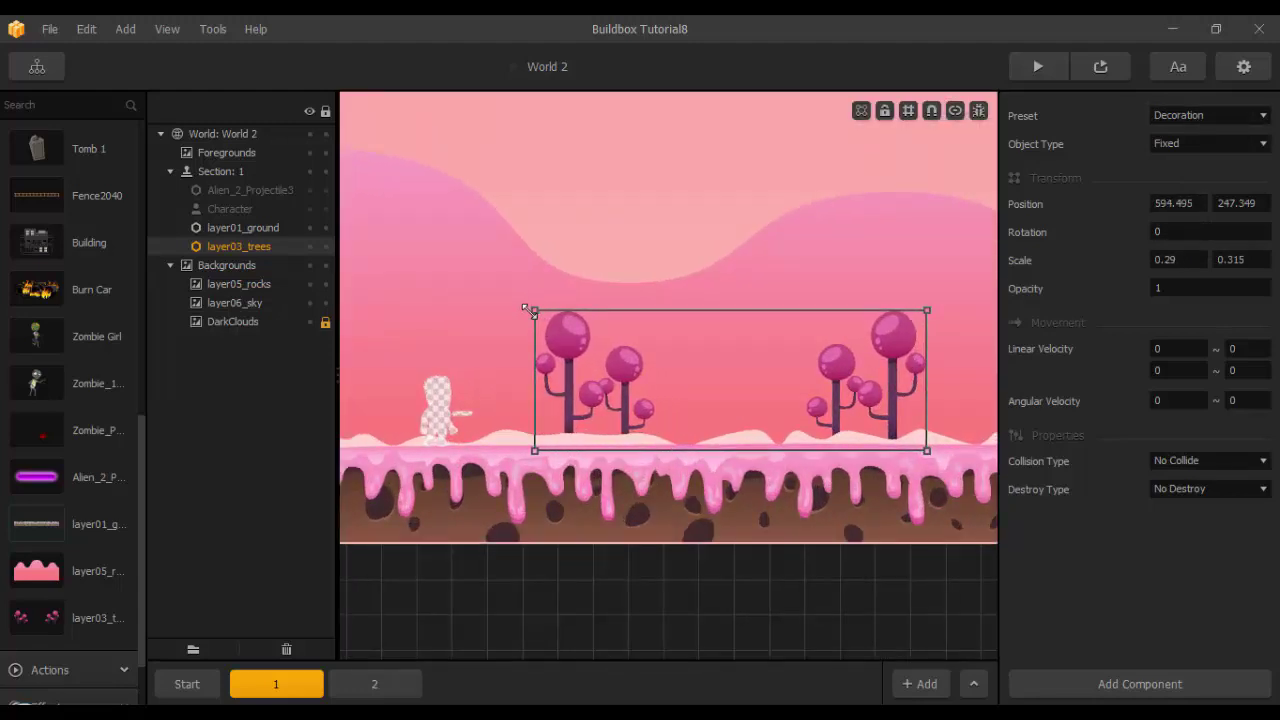
pyautogui.scroll(-3, 636, 397)
pyautogui.moveTo(711, 483); pyautogui.dragTo(685, 463, button='middle')
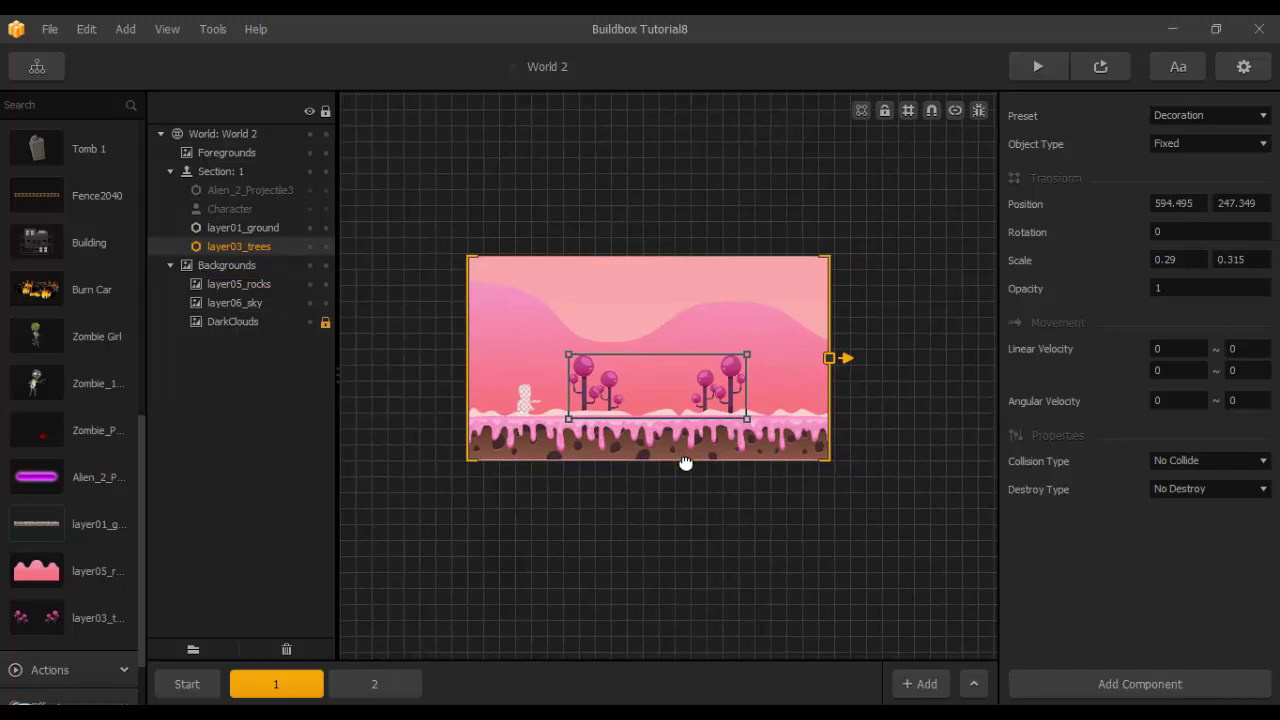
# Open scene 2 of World 2, switch to the file explorer and browse to the Objects folder inside Simple World.
pyautogui.click(410, 680)
pyautogui.scroll(3, 608, 514)
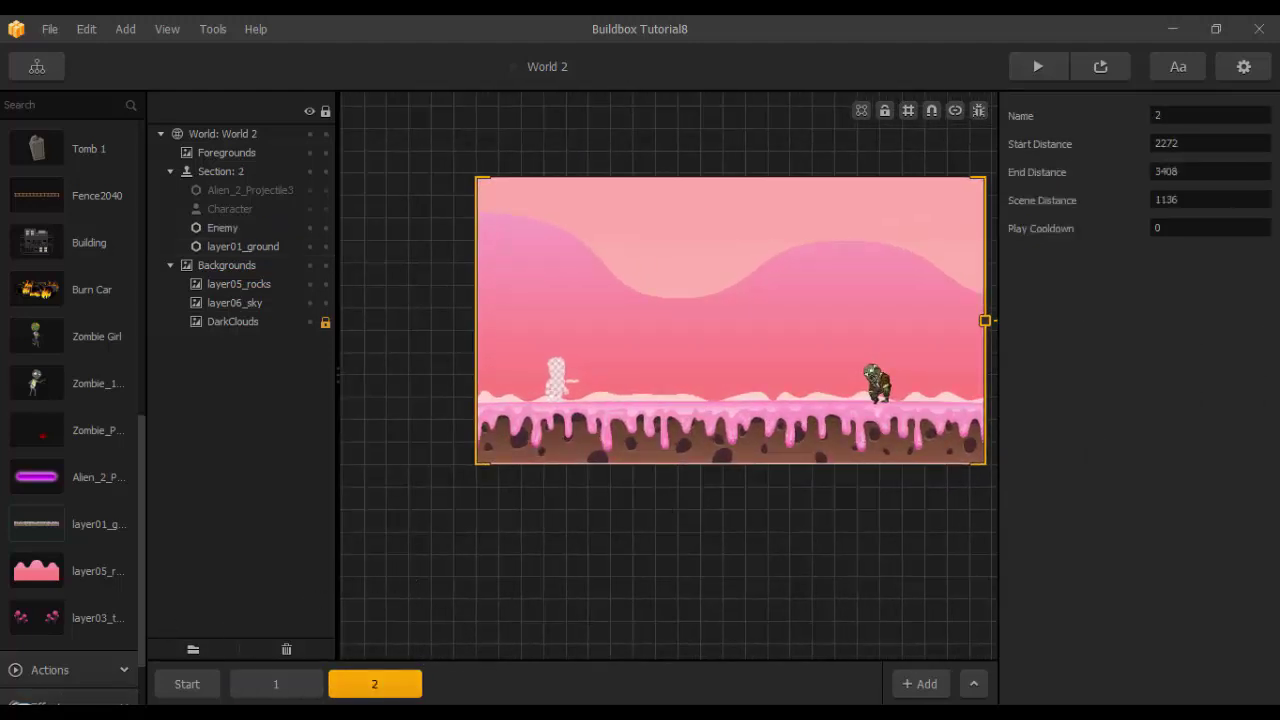
pyautogui.hotkey('alt', 'Tab')
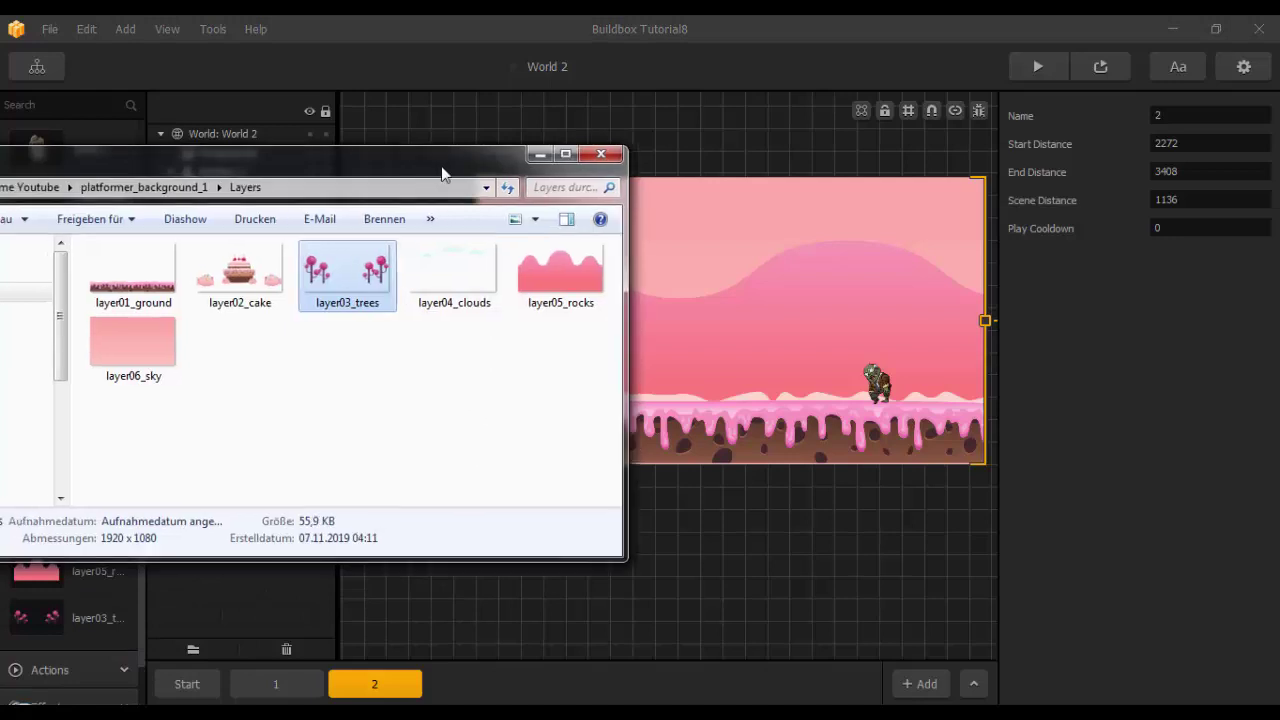
pyautogui.moveTo(443, 174); pyautogui.dragTo(620, 208)
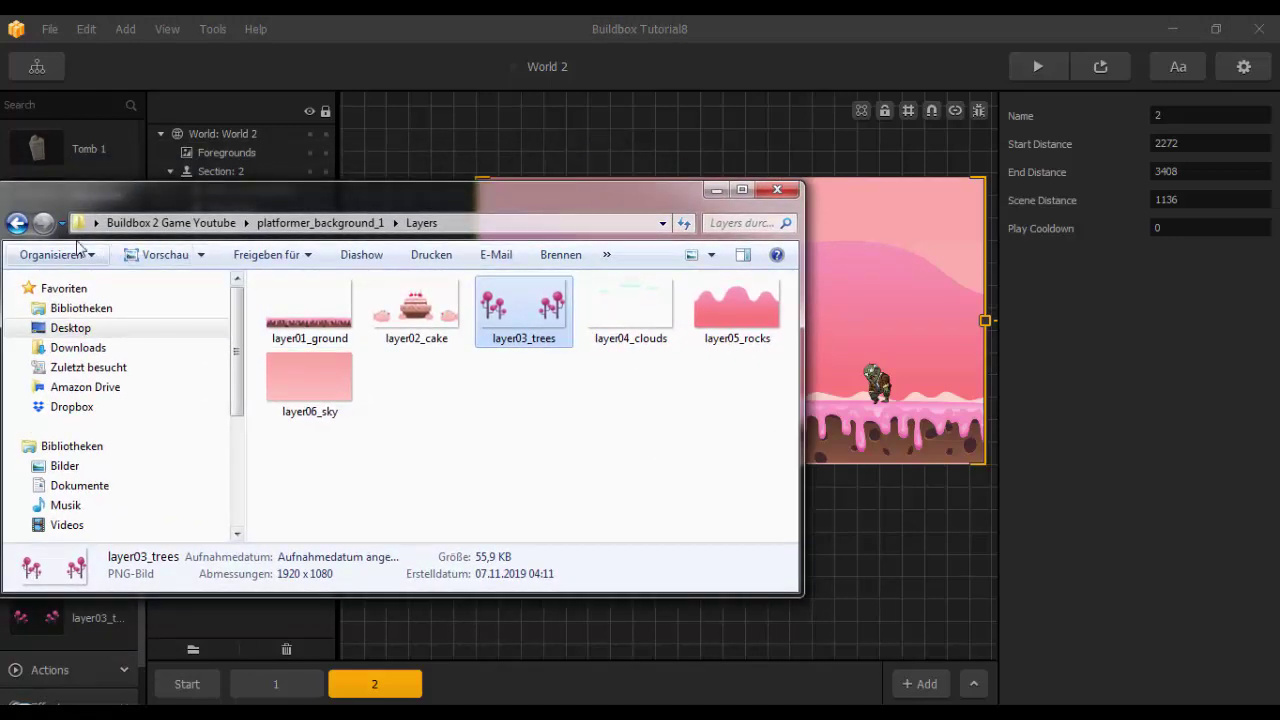
pyautogui.click(20, 222)
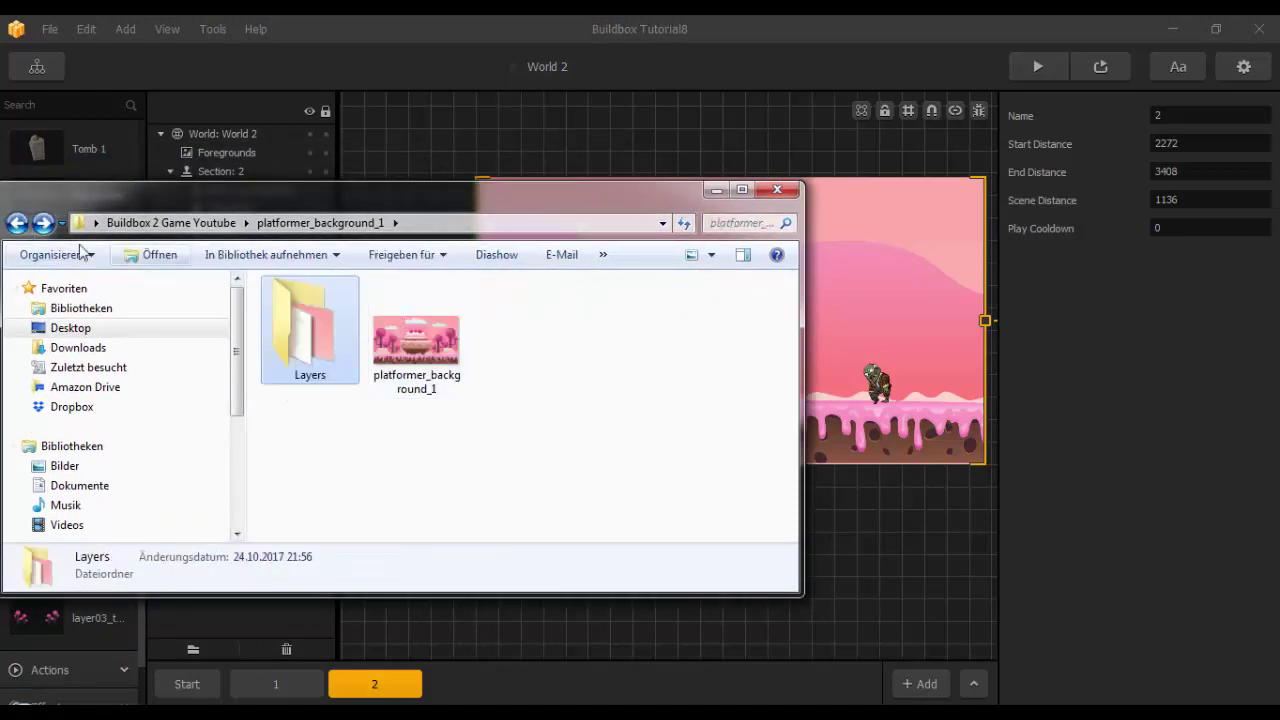
pyautogui.click(29, 223)
pyautogui.scroll(-3, 330, 410)
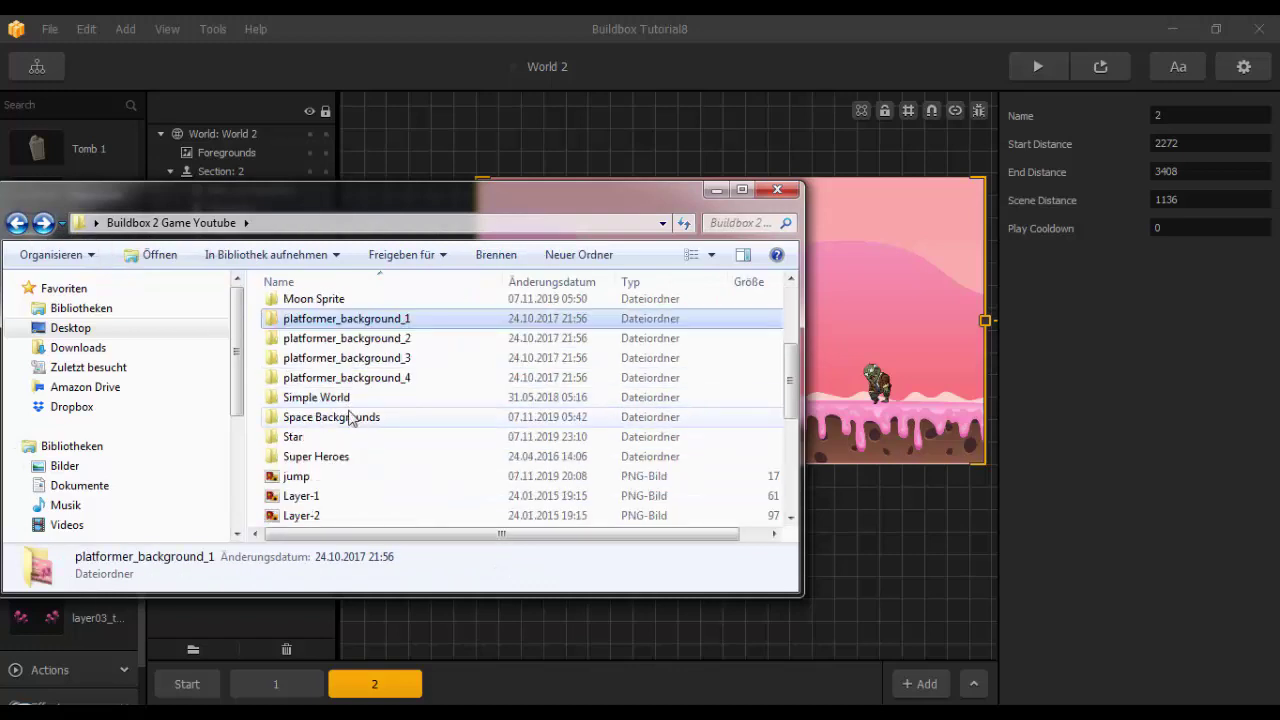
pyautogui.doubleClick(343, 399)
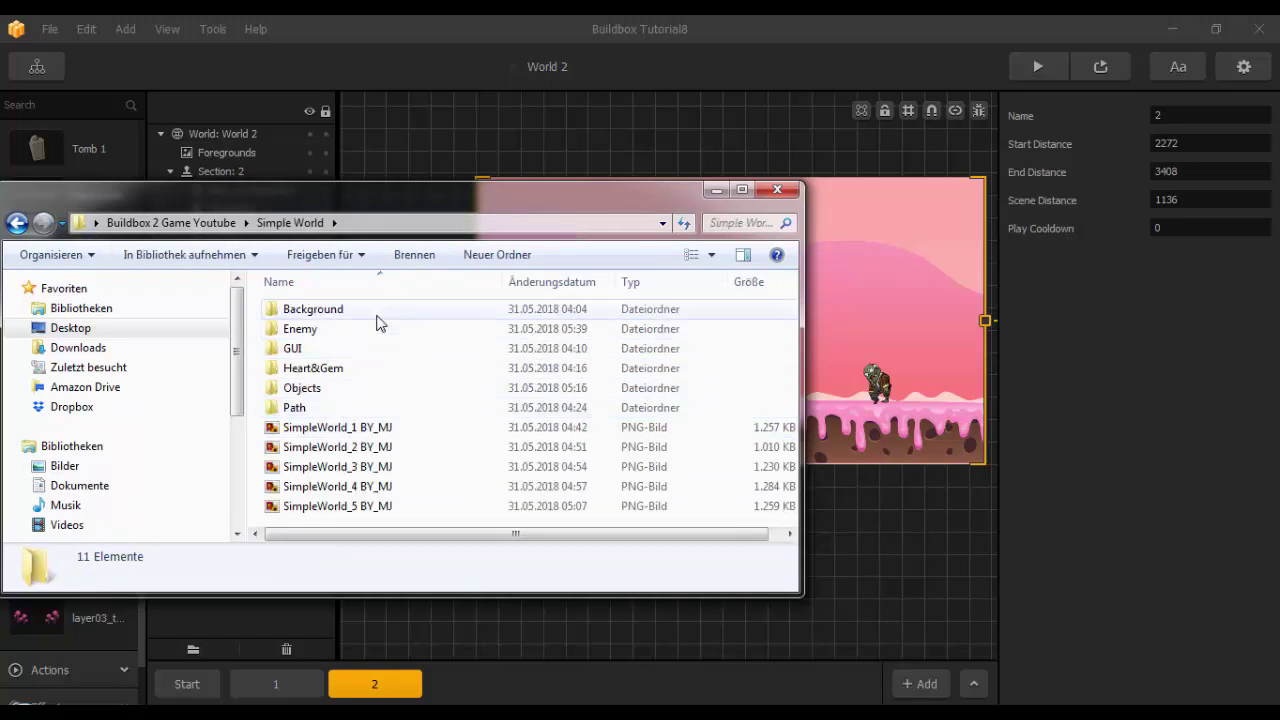
pyautogui.doubleClick(348, 392)
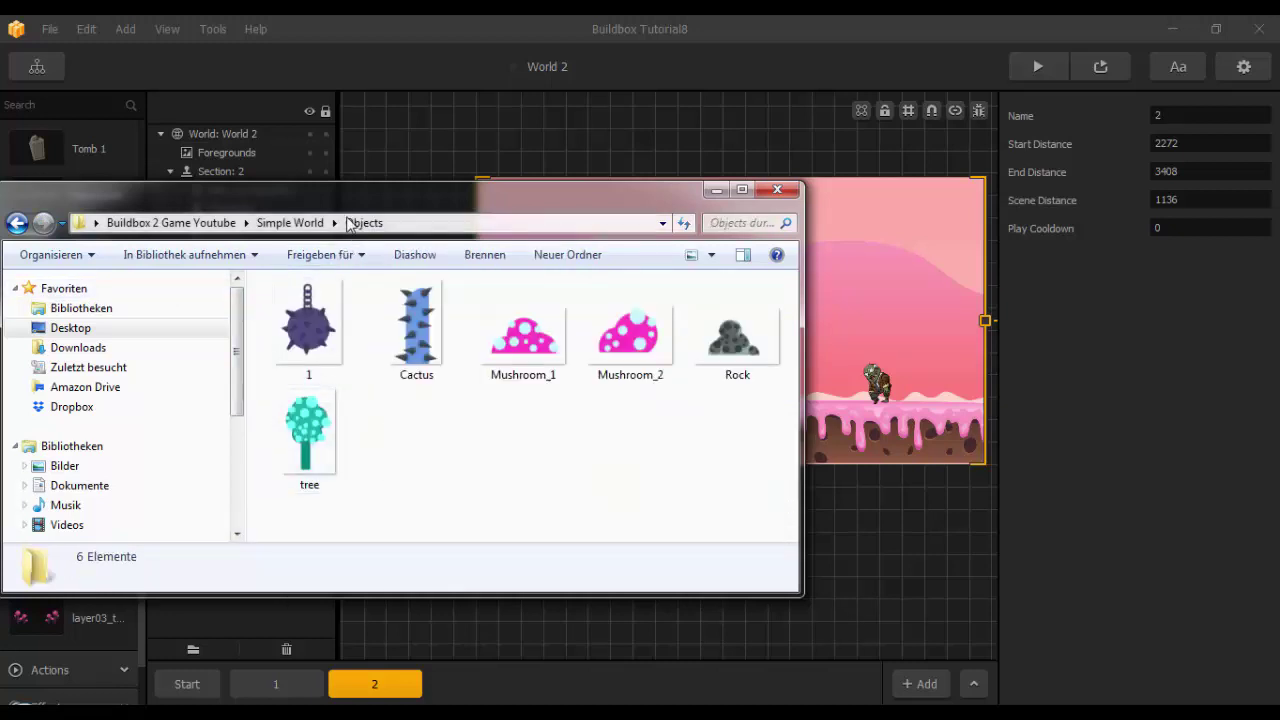
# Import the tree image from the Objects folder into scene 2 as an Object and minimize the file explorer.
pyautogui.moveTo(314, 204); pyautogui.dragTo(125, 196)
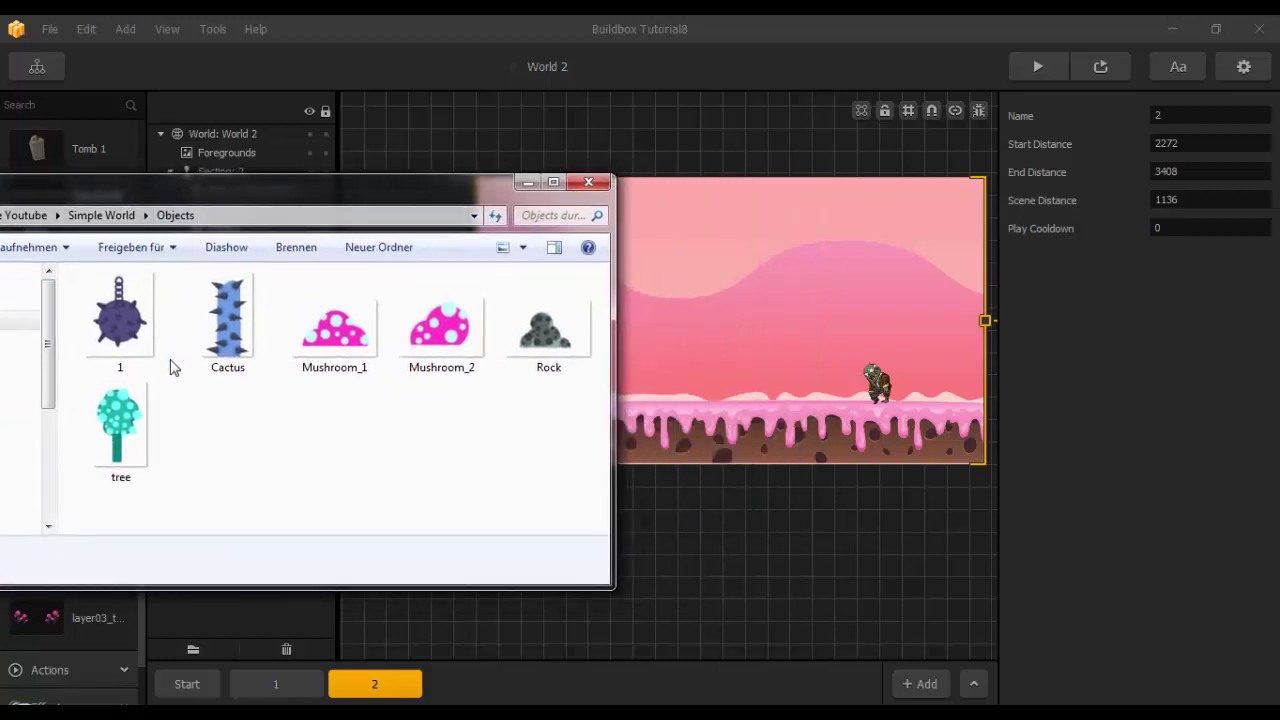
pyautogui.moveTo(355, 203); pyautogui.dragTo(306, 200)
pyautogui.moveTo(88, 414); pyautogui.dragTo(802, 262)
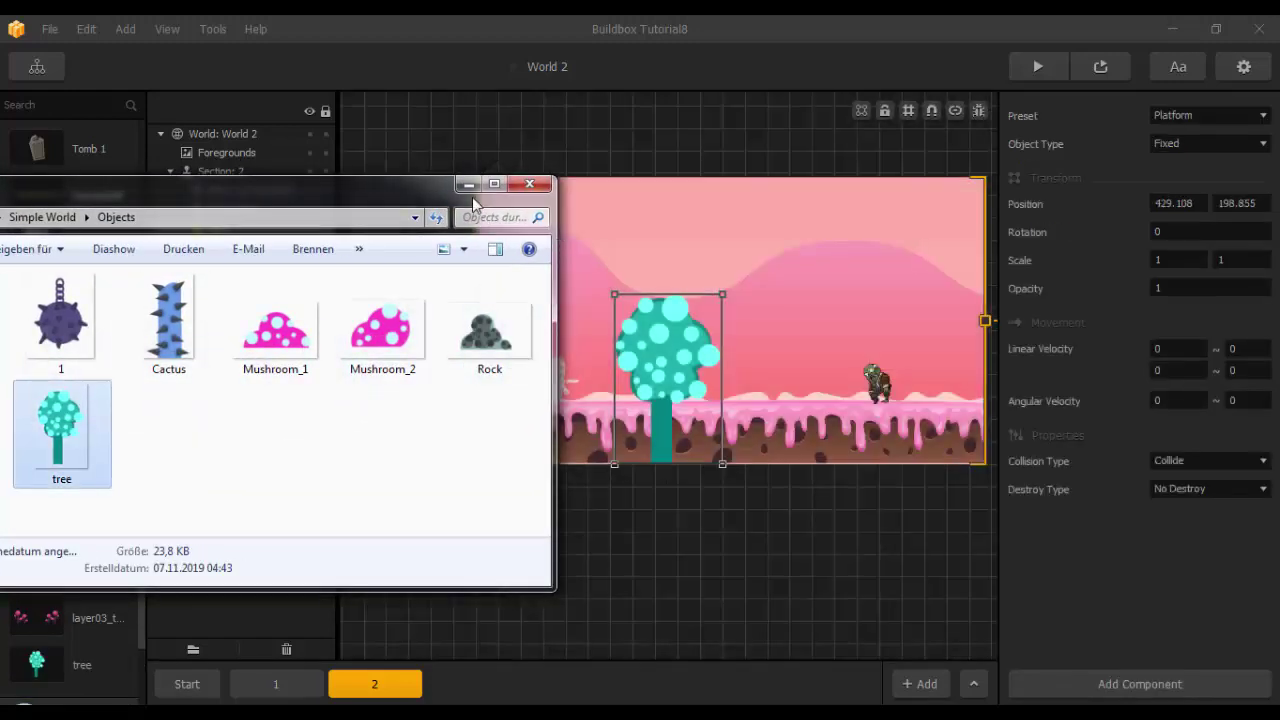
pyautogui.click(469, 185)
# Shrink the teal tree to about 0.61 by 0.699 scale and stand it on the ground at about 415.504, 275.26.
pyautogui.scroll(2, 745, 375)
pyautogui.moveTo(716, 353); pyautogui.dragTo(724, 246)
pyautogui.moveTo(773, 178); pyautogui.dragTo(715, 250)
pyautogui.moveTo(675, 298); pyautogui.dragTo(682, 318)
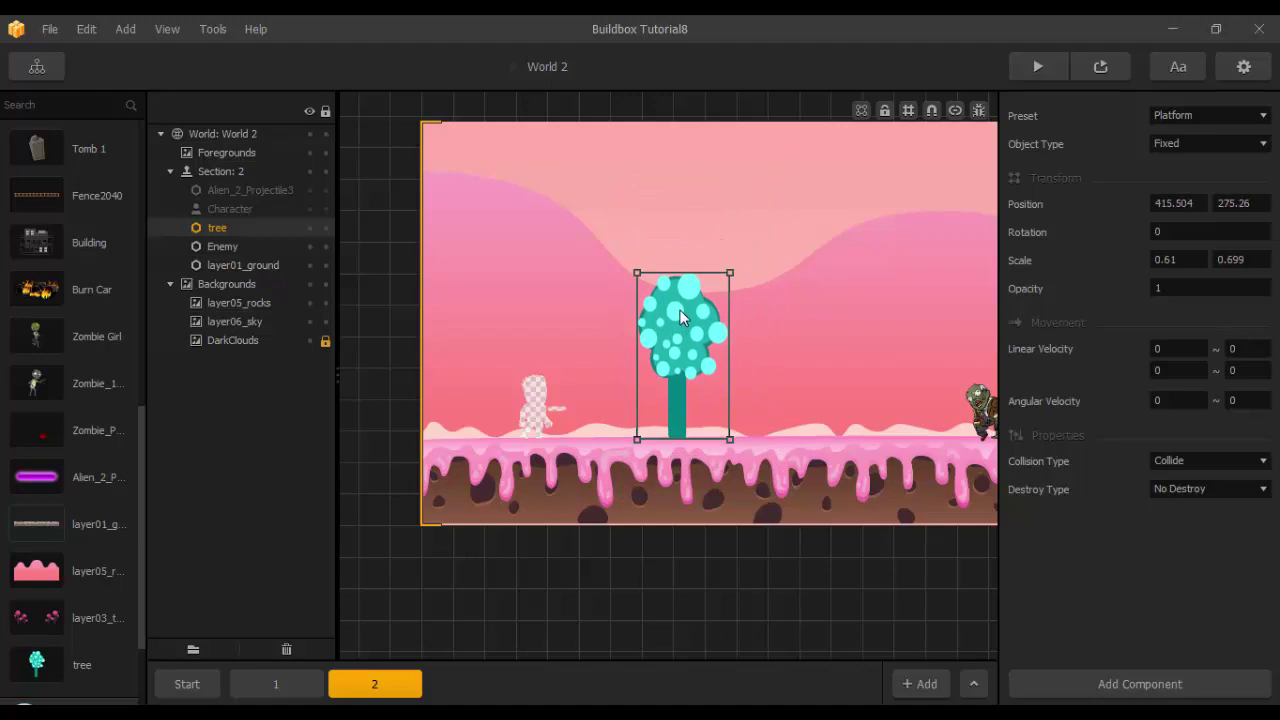
# Move the tree behind layer01_ground in scene 2's object order and change its preset to Decoration.
pyautogui.moveTo(245, 226); pyautogui.dragTo(241, 279)
pyautogui.scroll(-1, 761, 333)
pyautogui.scroll(1, 784, 305)
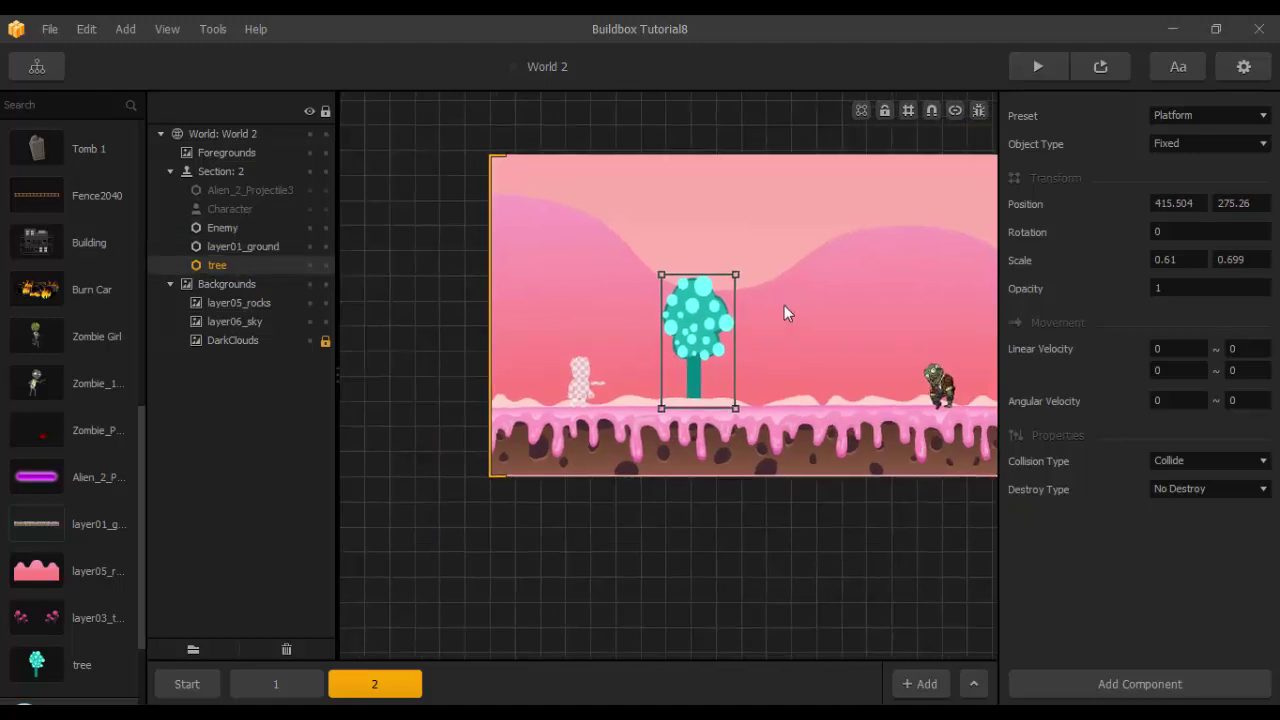
pyautogui.click(1187, 119)
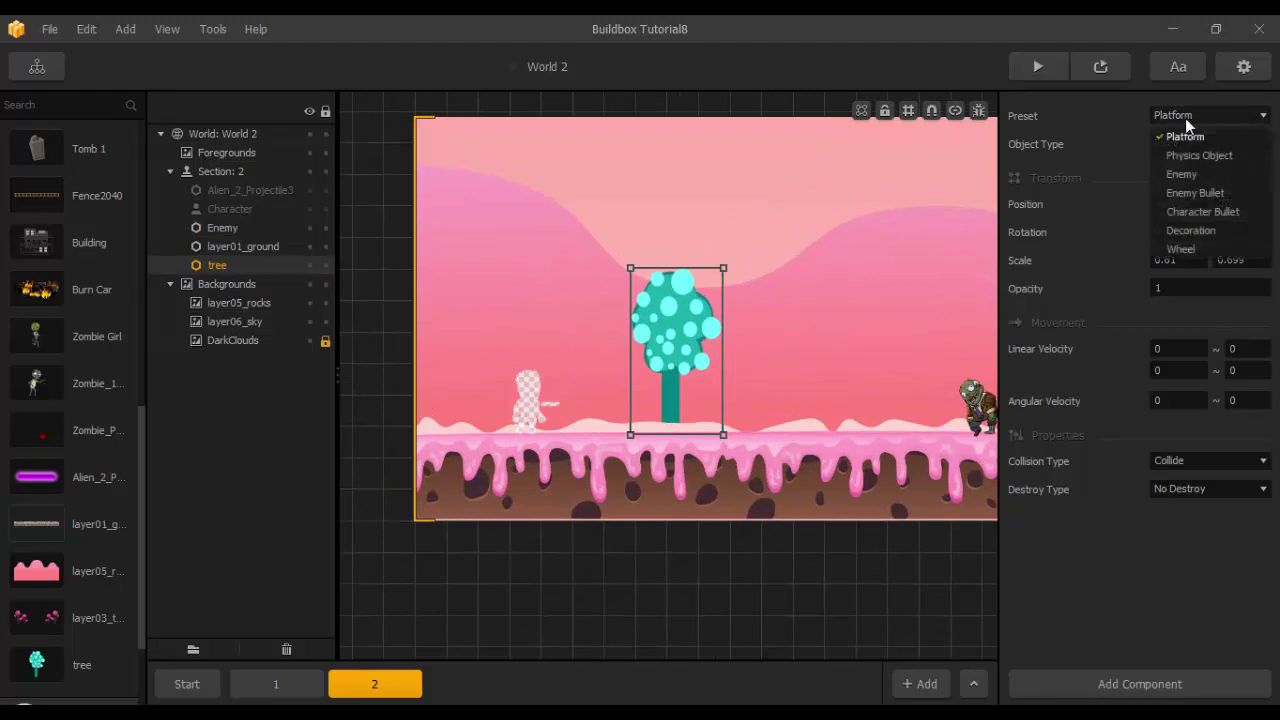
pyautogui.click(1193, 228)
pyautogui.scroll(1, 757, 372)
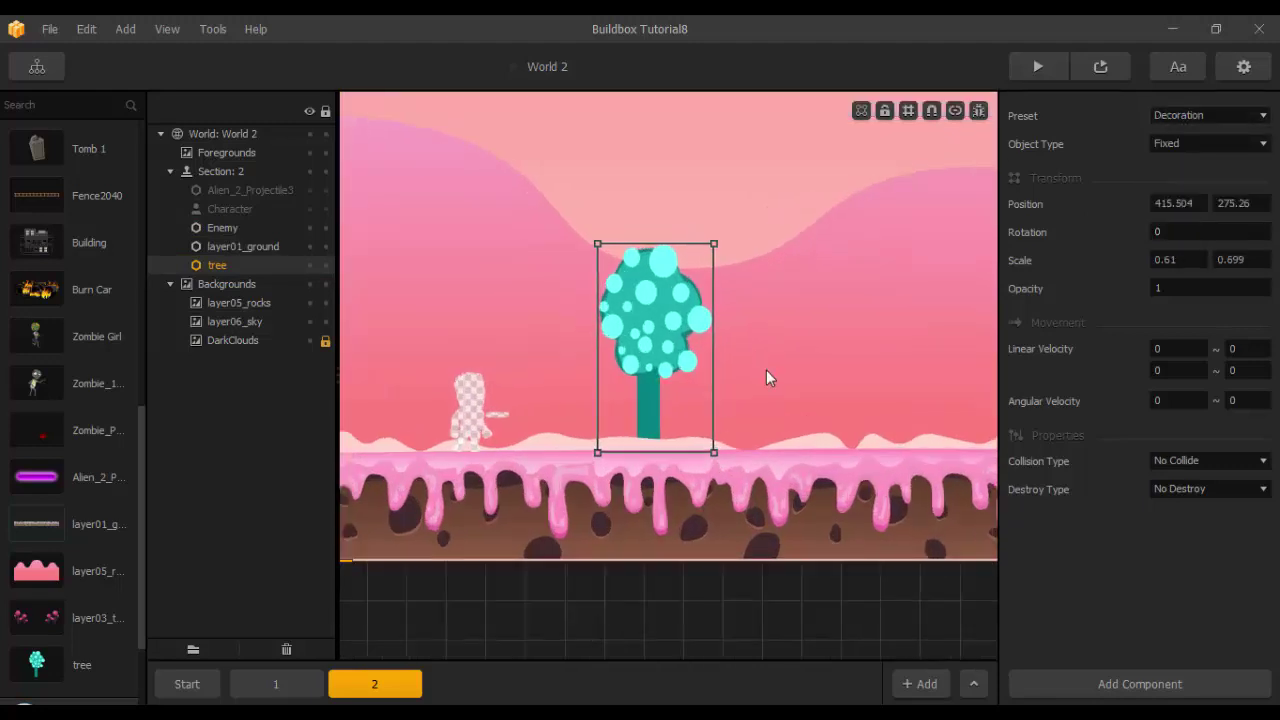
# Add the Rocks invisible object asset to scene 2 over the tree and shrink it to about 0.173 by 0.238 scale.
pyautogui.scroll(-3, 88, 462)
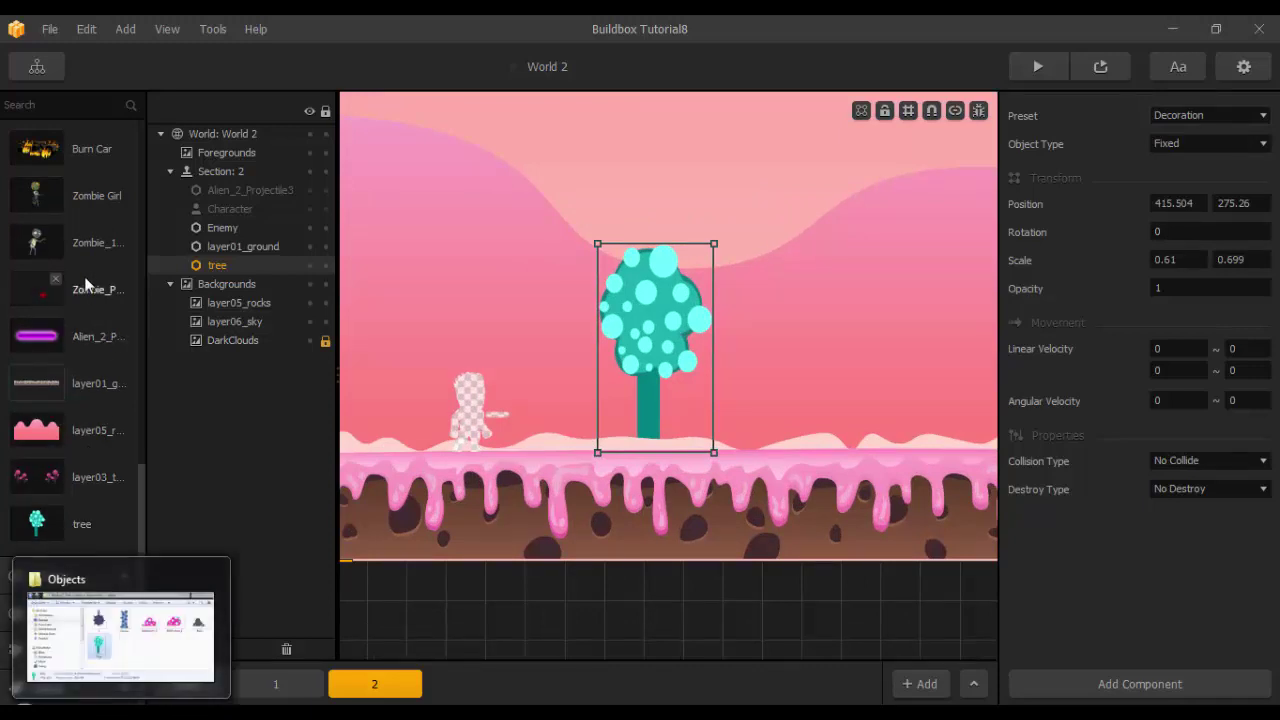
pyautogui.scroll(5, 103, 297)
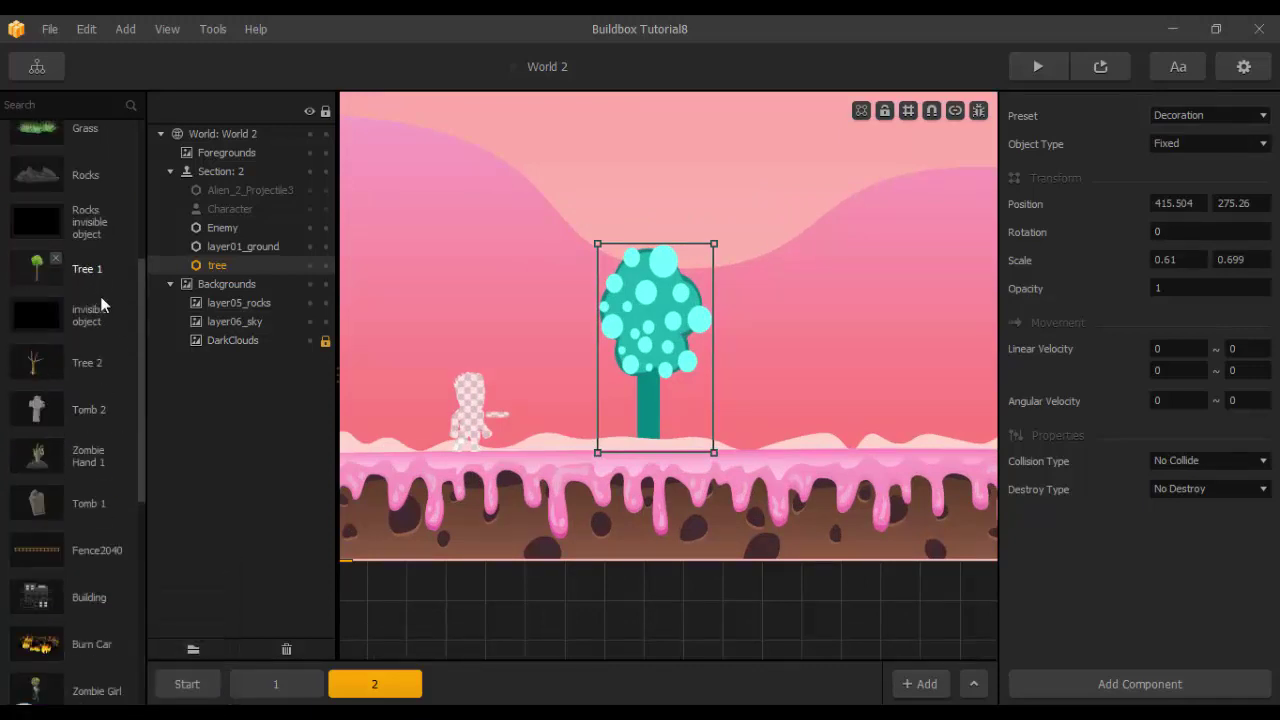
pyautogui.moveTo(37, 218); pyautogui.dragTo(655, 310)
pyautogui.scroll(-3, 690, 307)
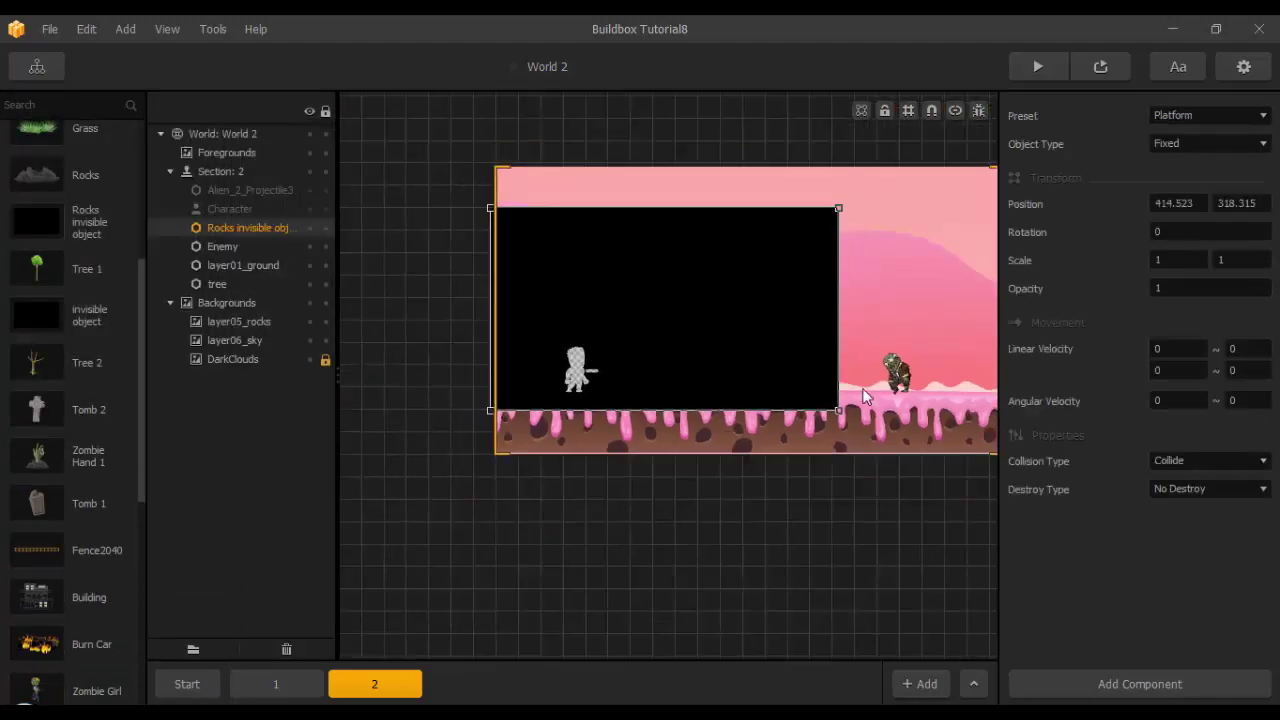
pyautogui.moveTo(840, 408); pyautogui.dragTo(638, 290)
pyautogui.scroll(3, 698, 314)
pyautogui.scroll(2, 698, 315)
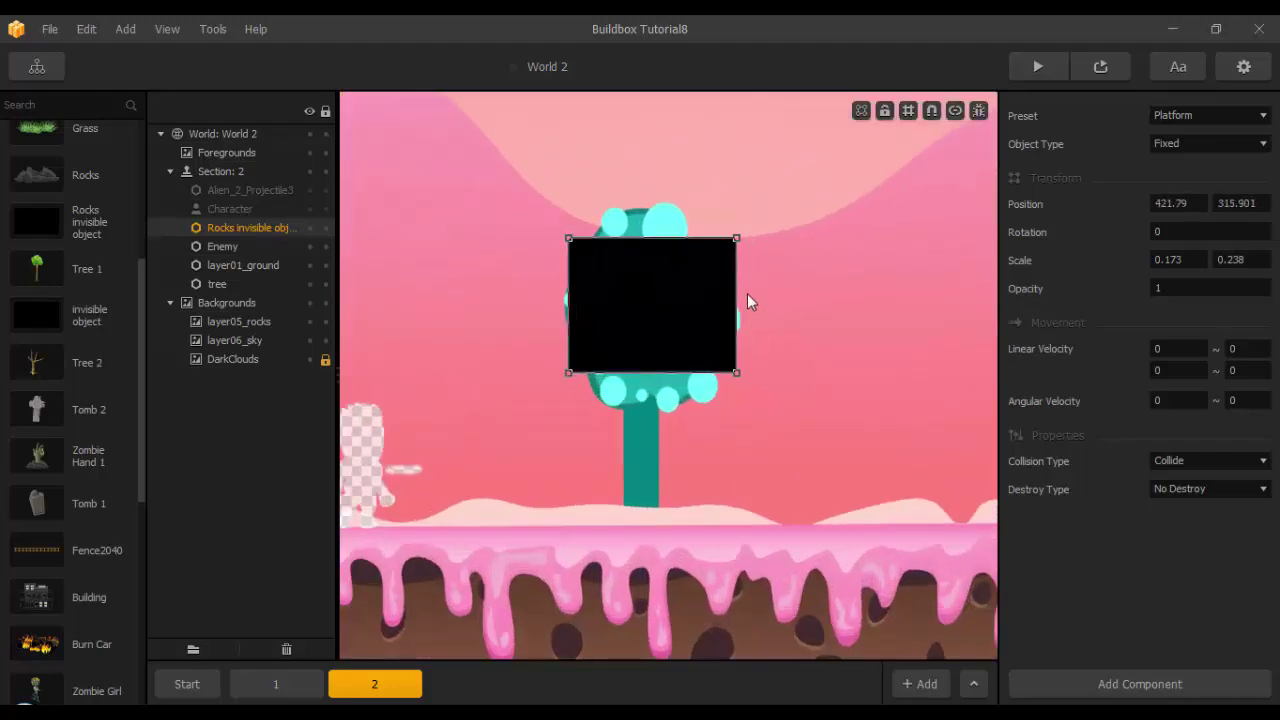
# Shrink the invisible object to about 0.074 by 0.082 scale and place it on the tree's crown at about 408.602, 367.793.
pyautogui.moveTo(735, 262); pyautogui.dragTo(694, 260)
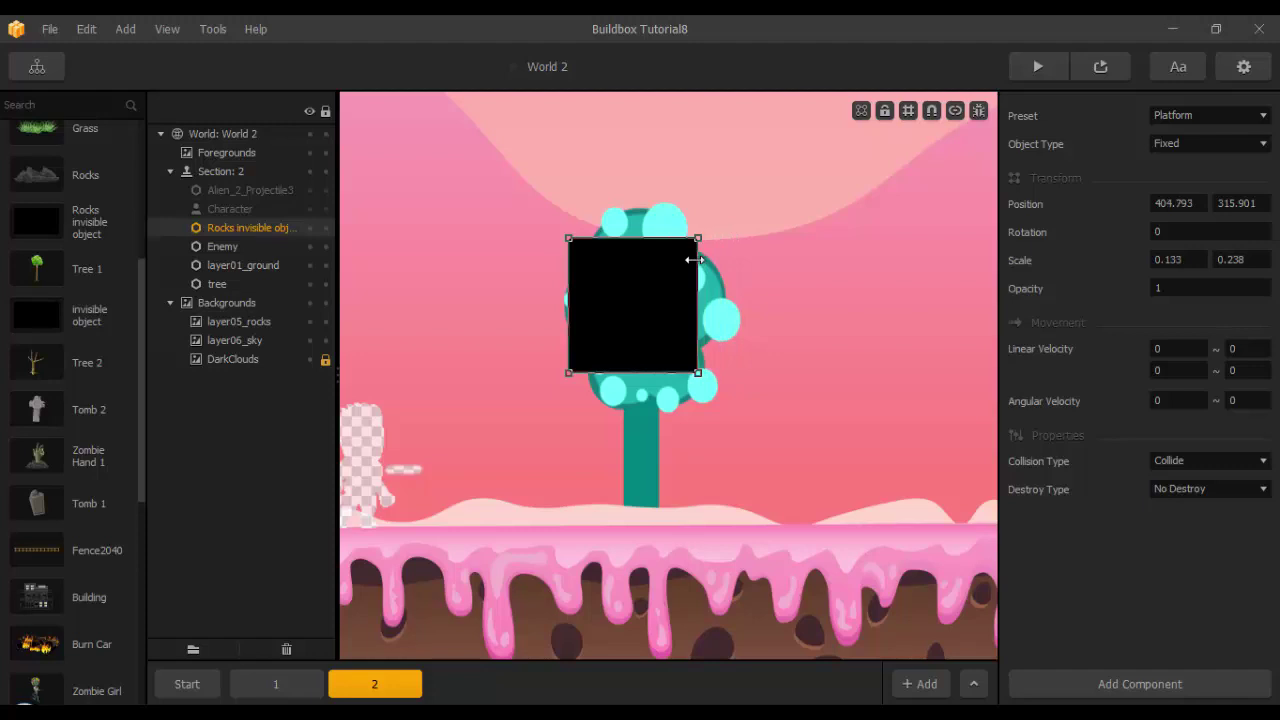
pyautogui.click(578, 280)
pyautogui.click(664, 256)
pyautogui.moveTo(656, 346); pyautogui.dragTo(656, 285)
pyautogui.moveTo(662, 241)
pyautogui.mouseDown()
pyautogui.moveTo(662, 226)
pyautogui.moveTo(678, 228)
pyautogui.mouseUp()
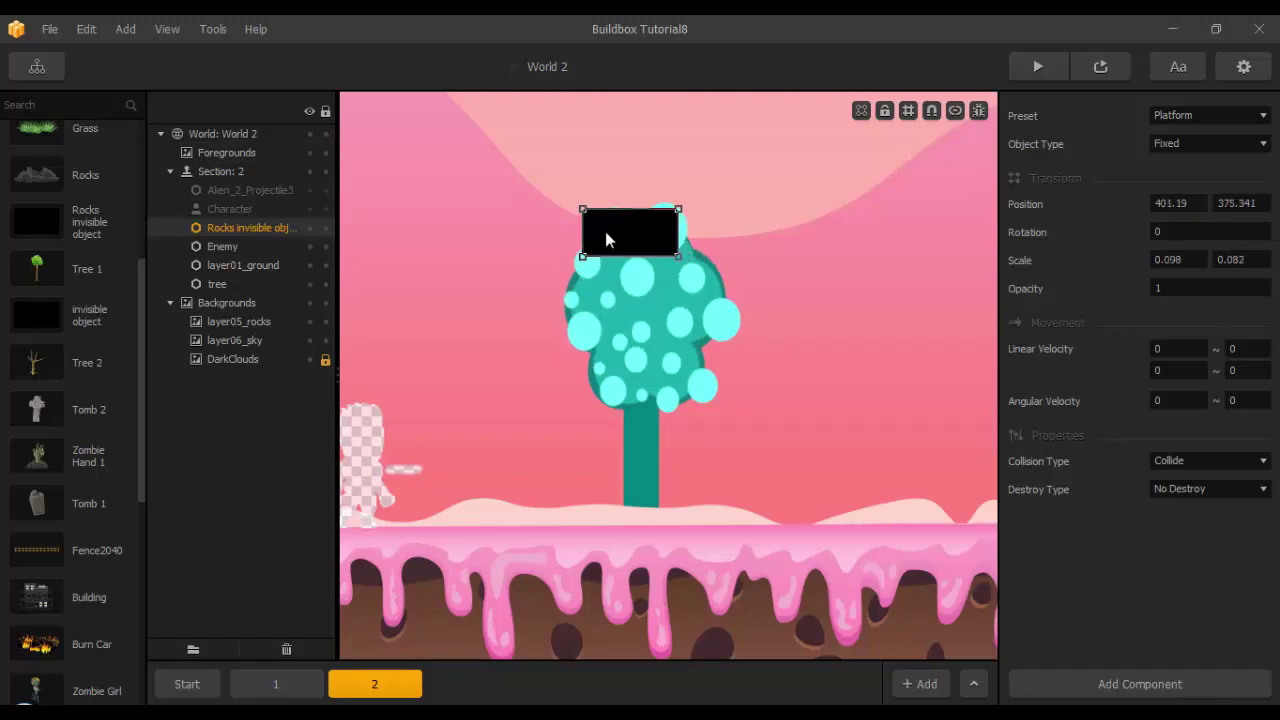
pyautogui.moveTo(583, 228); pyautogui.dragTo(628, 246)
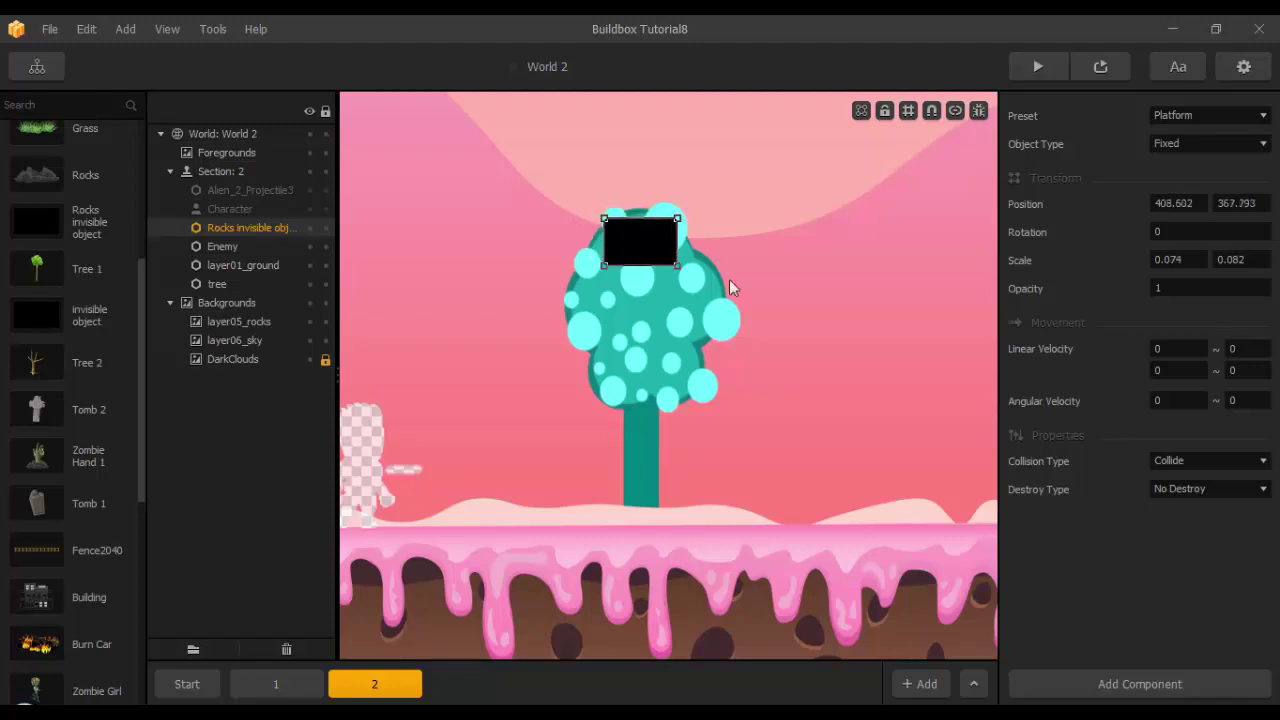
# Set the opacity of the Rocks invisible object on the tree's crown to 0.
pyautogui.click(1176, 287)
pyautogui.write('0')
pyautogui.press('Return')
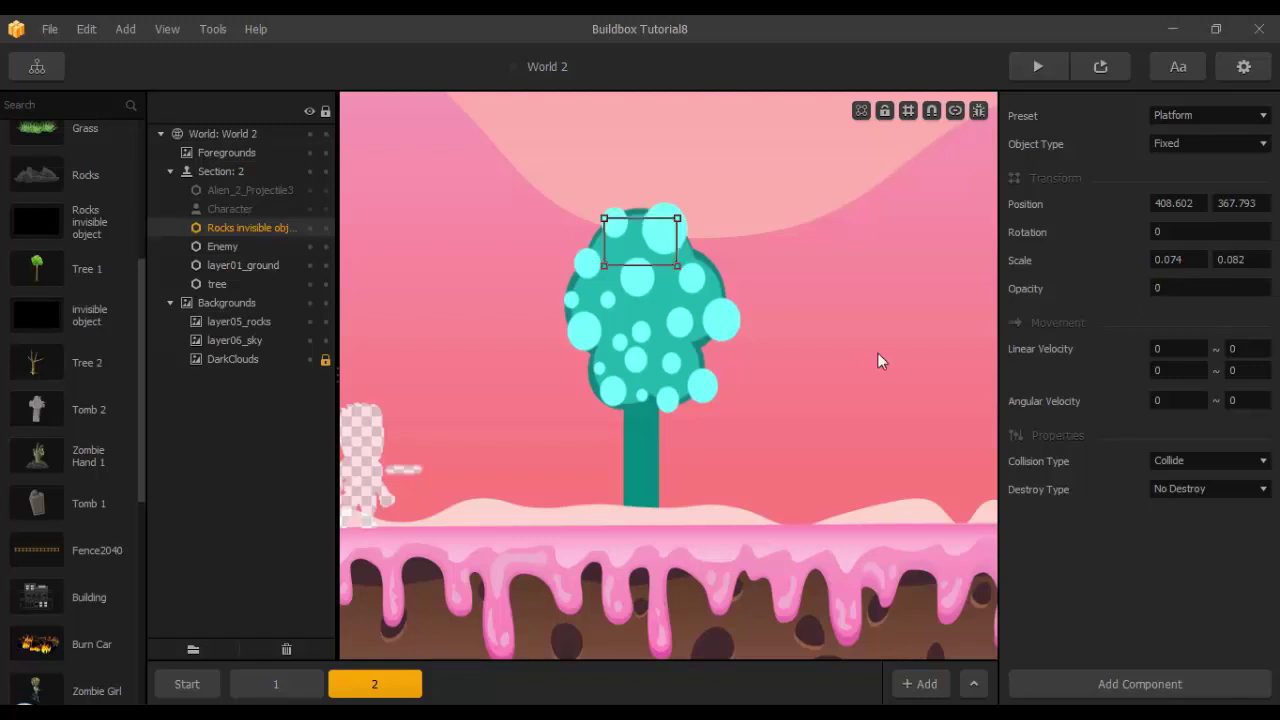
pyautogui.click(688, 336)
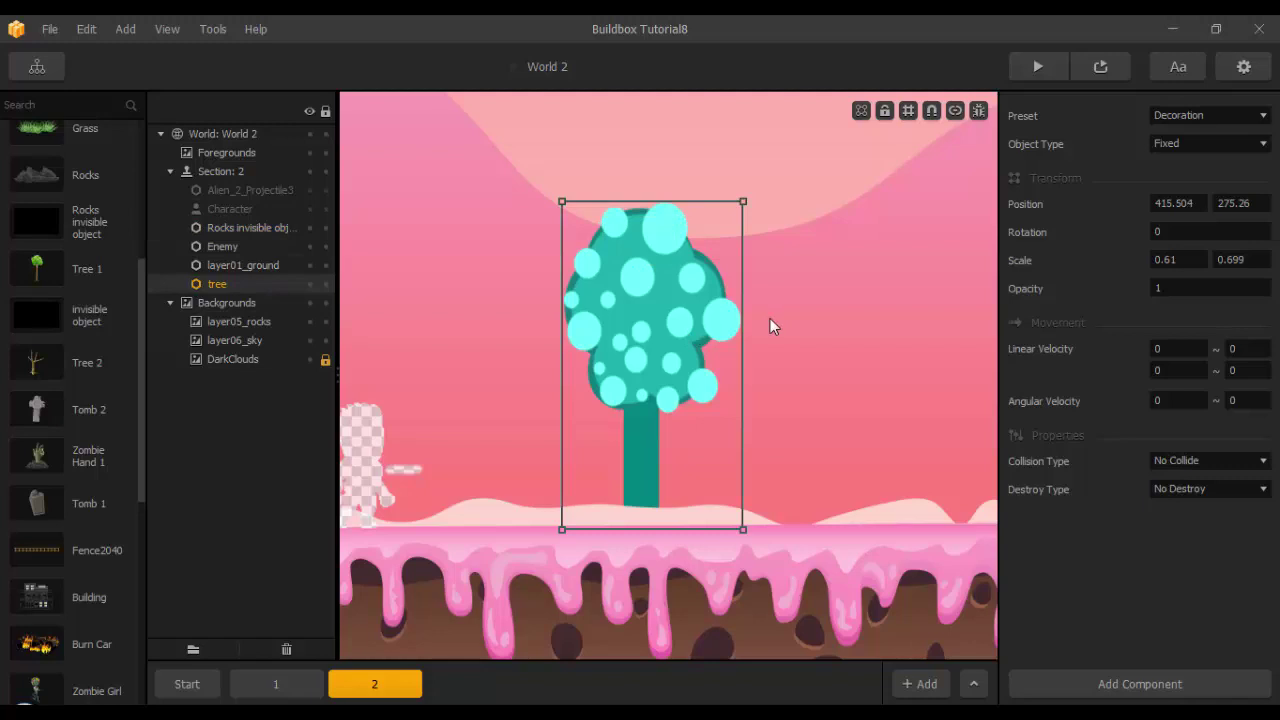
pyautogui.scroll(-4, 651, 414)
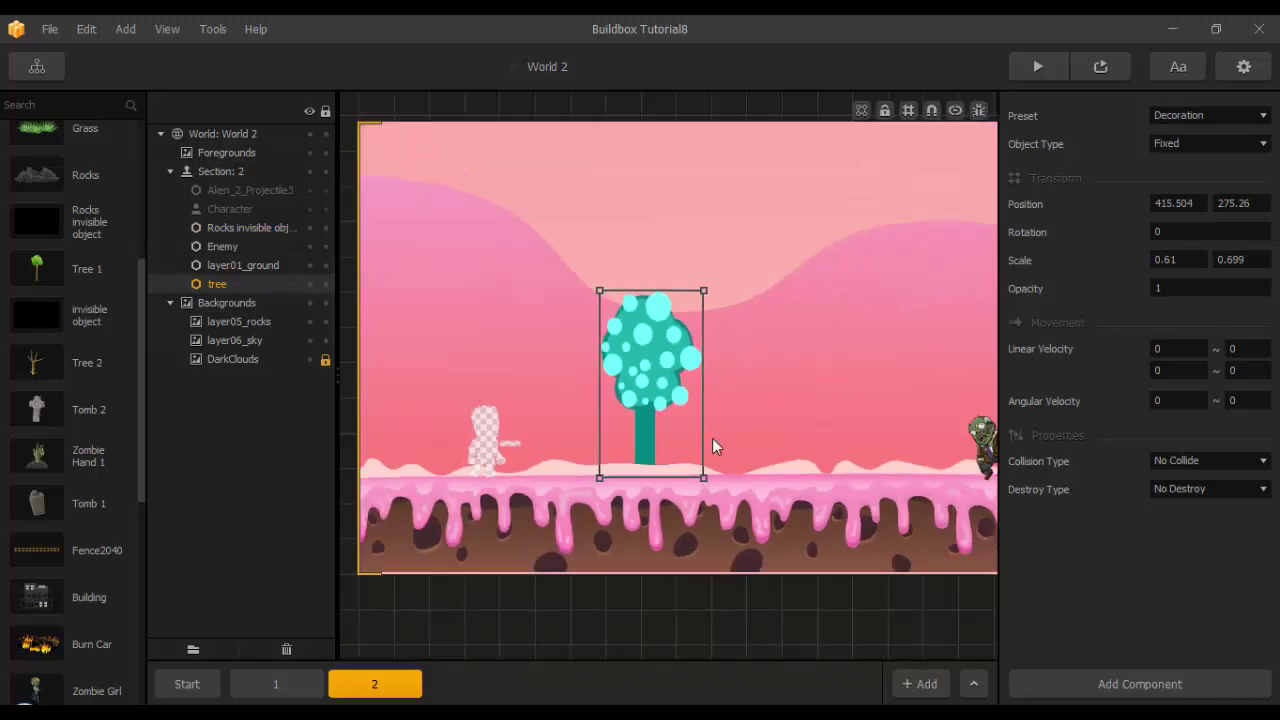
pyautogui.moveTo(738, 417); pyautogui.dragTo(640, 386, button='middle')
pyautogui.scroll(2, 681, 443)
pyautogui.scroll(-1, 557, 488)
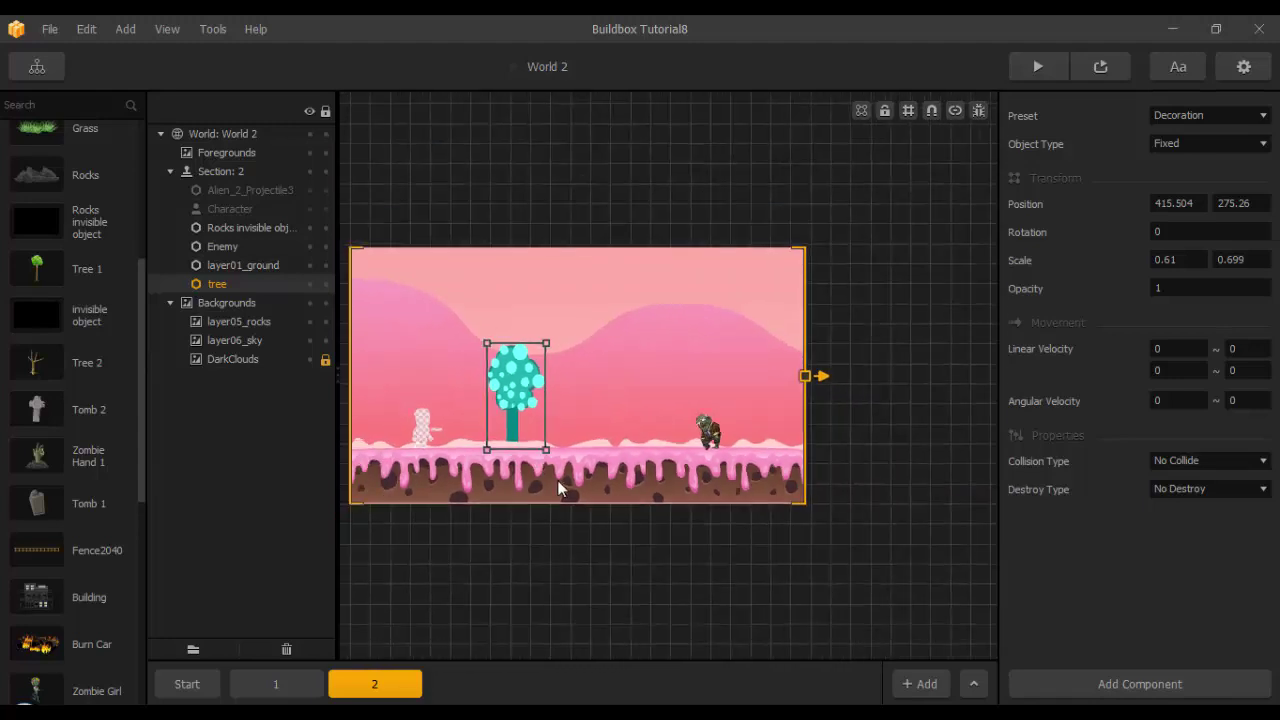
# Preview World 2 from its Start scene, playing through the scenes to test shooting, jumping and the invisible object on the tree.
pyautogui.click(207, 676)
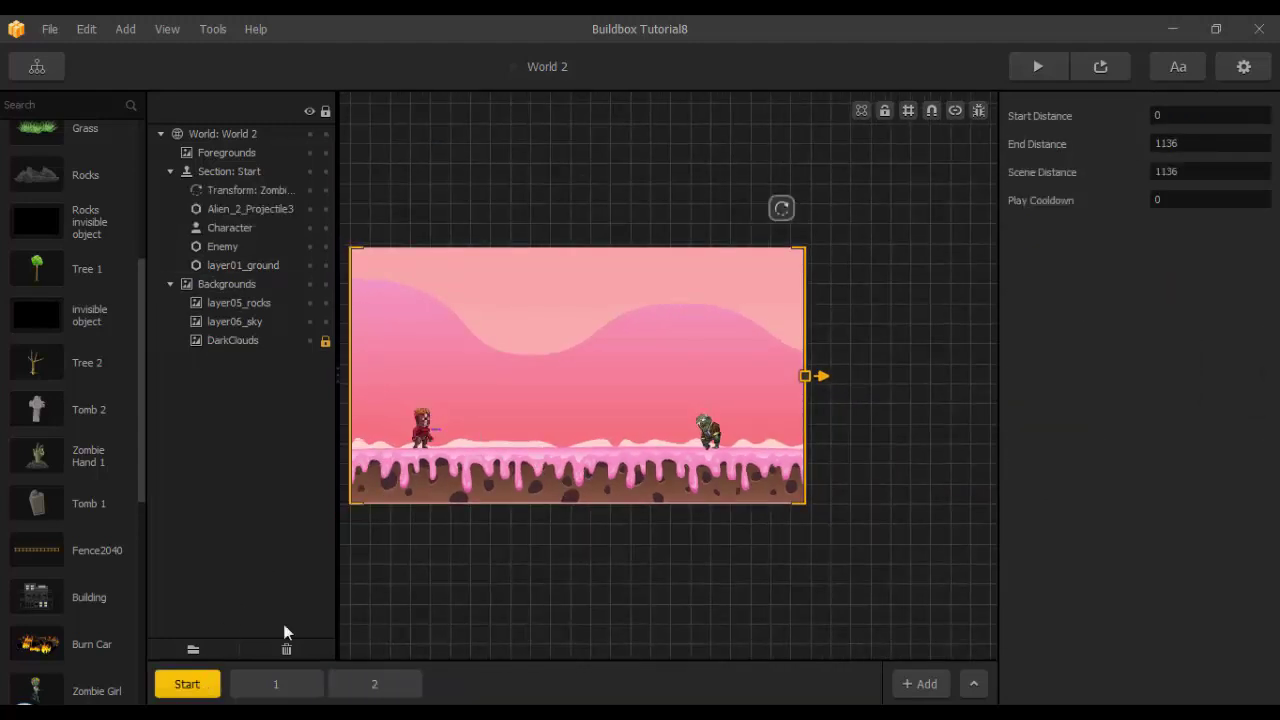
pyautogui.click(1104, 71)
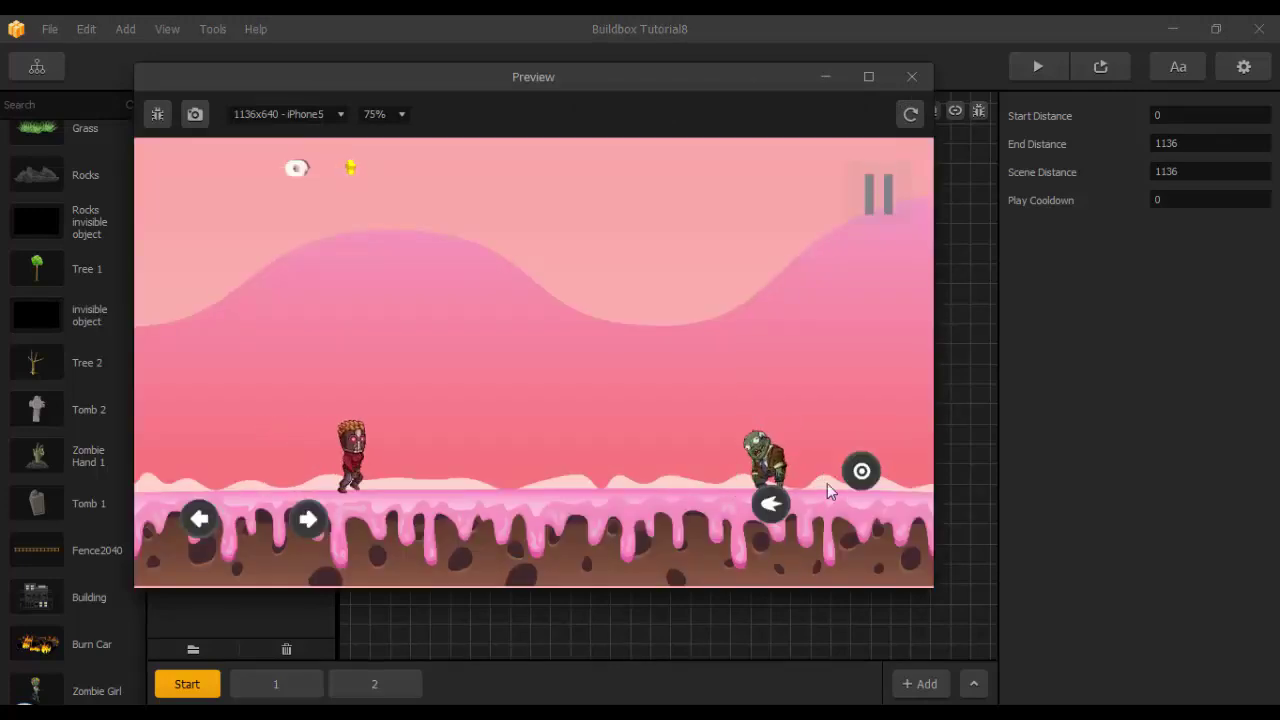
pyautogui.click(769, 509)
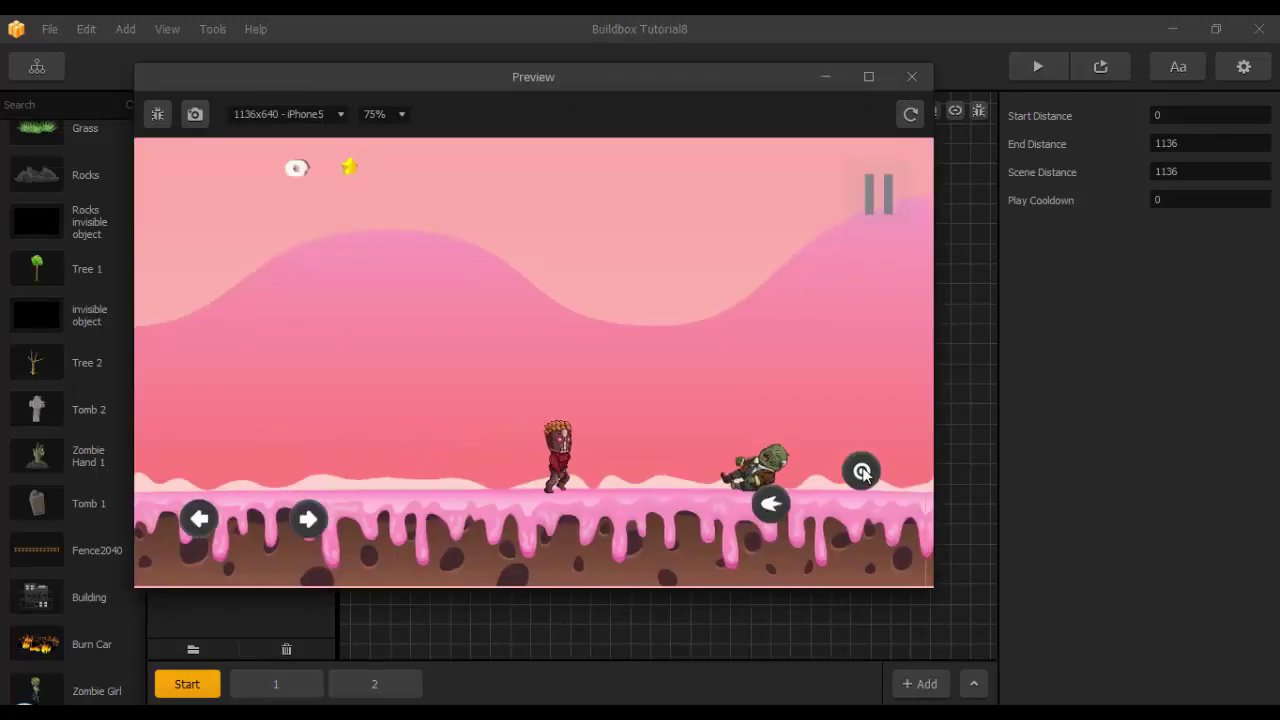
pyautogui.click(862, 472)
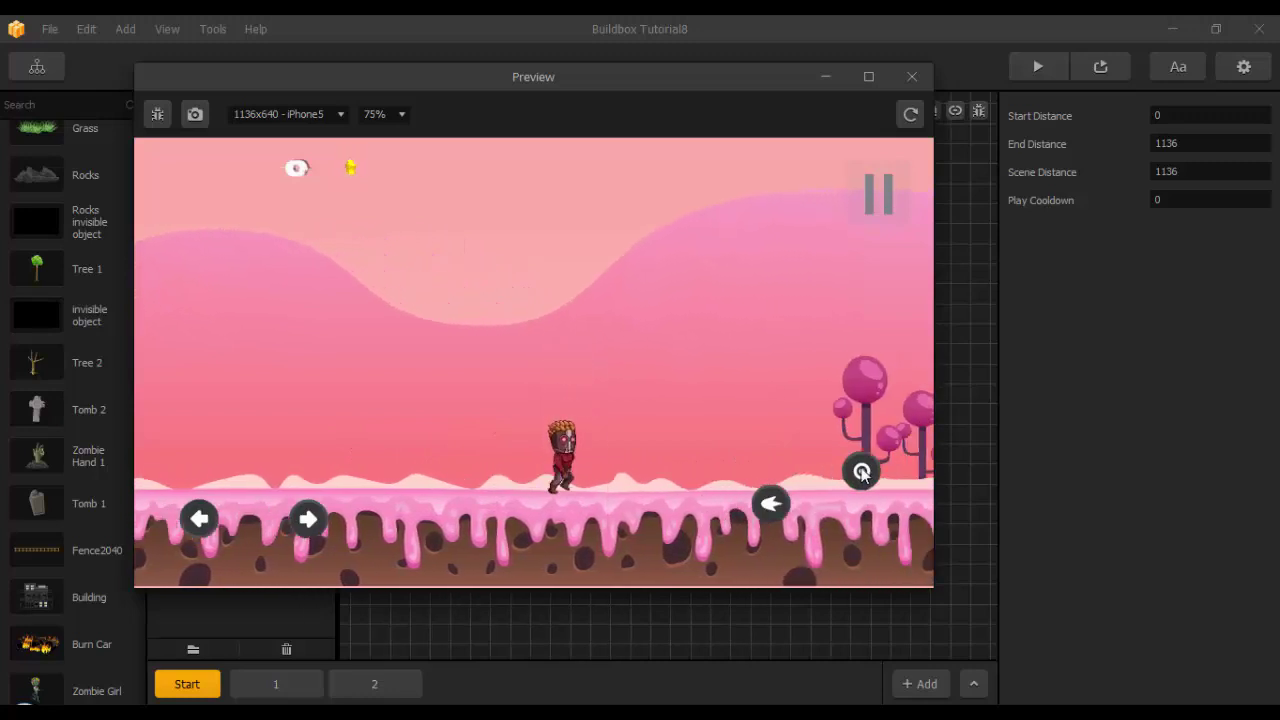
pyautogui.click(862, 472)
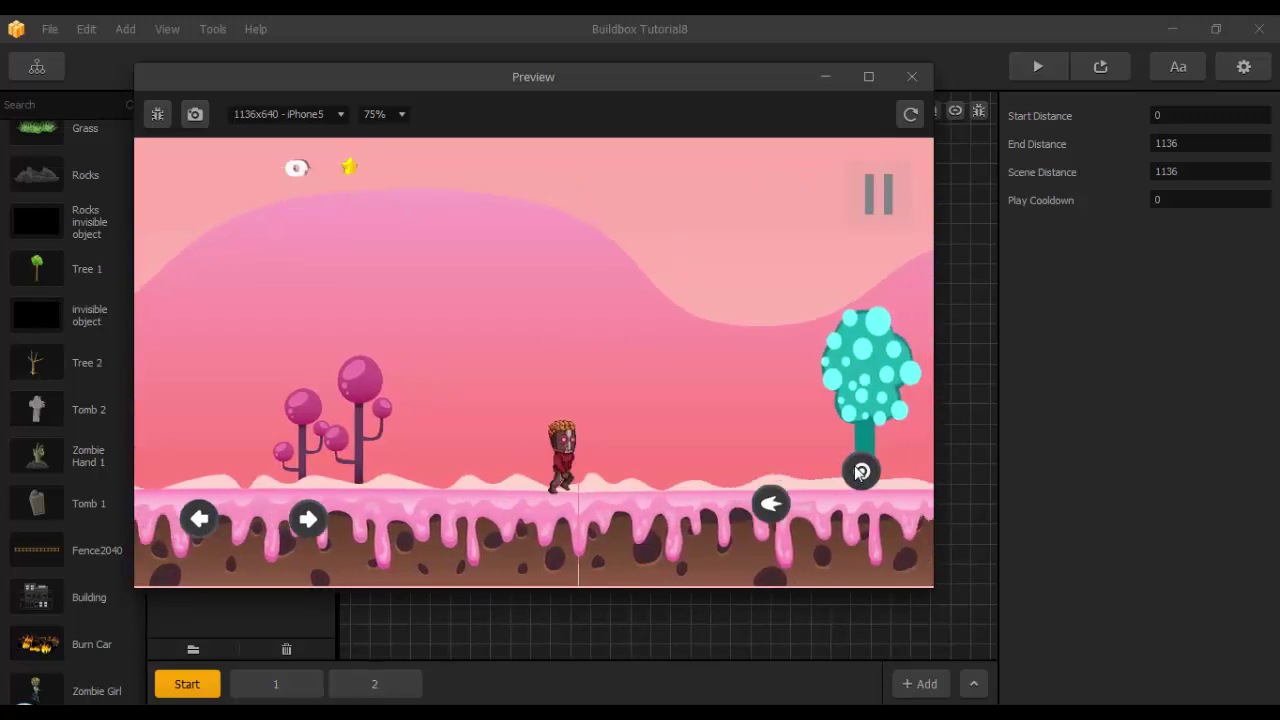
pyautogui.click(862, 472)
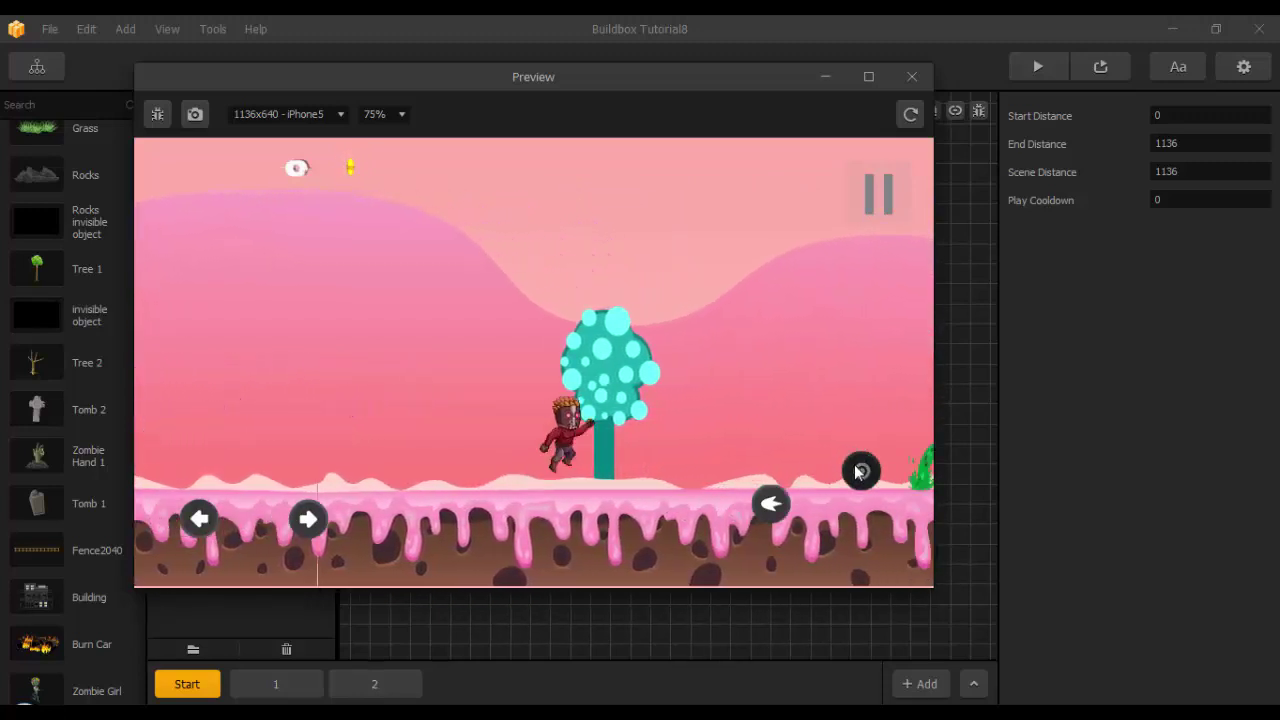
pyautogui.click(860, 471)
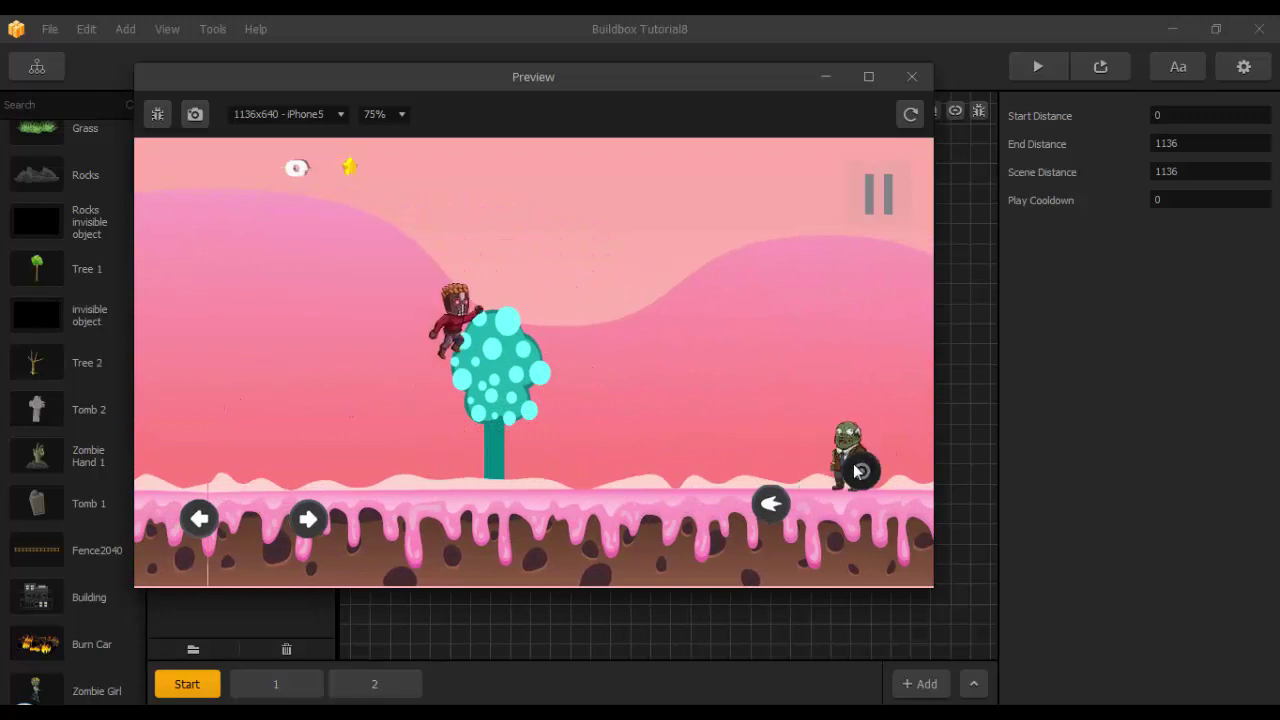
pyautogui.click(770, 504)
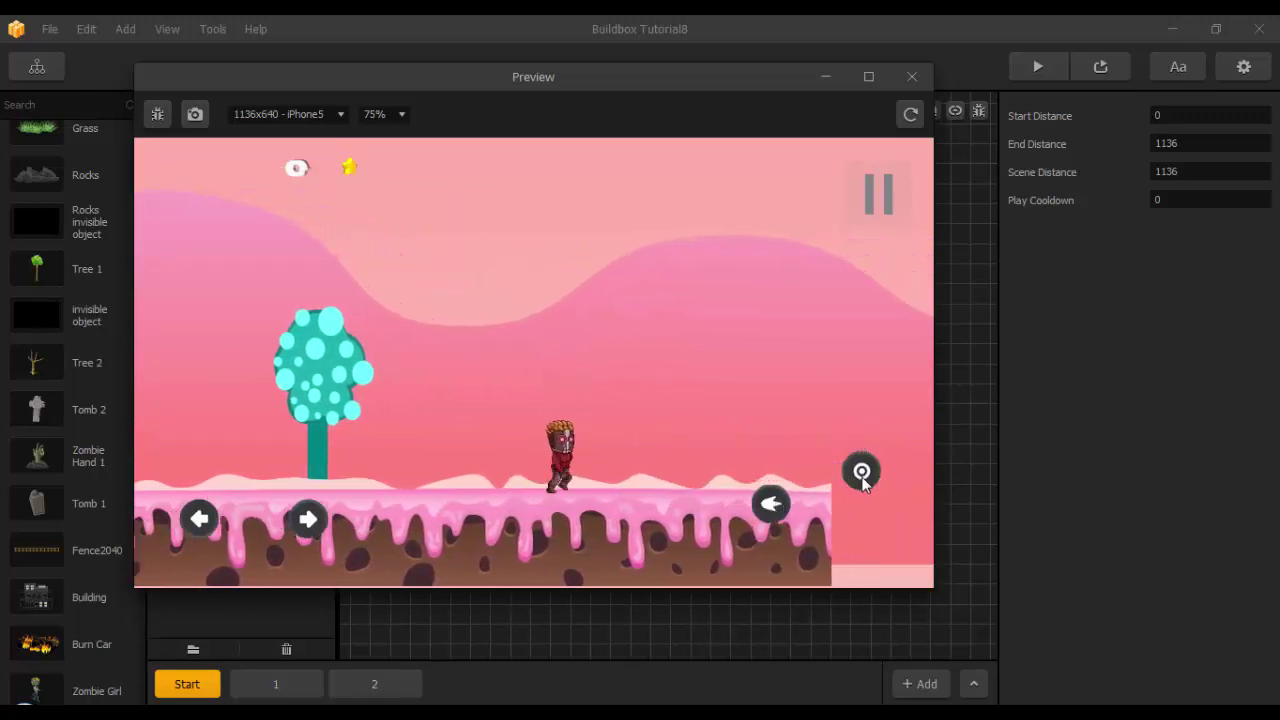
pyautogui.click(861, 471)
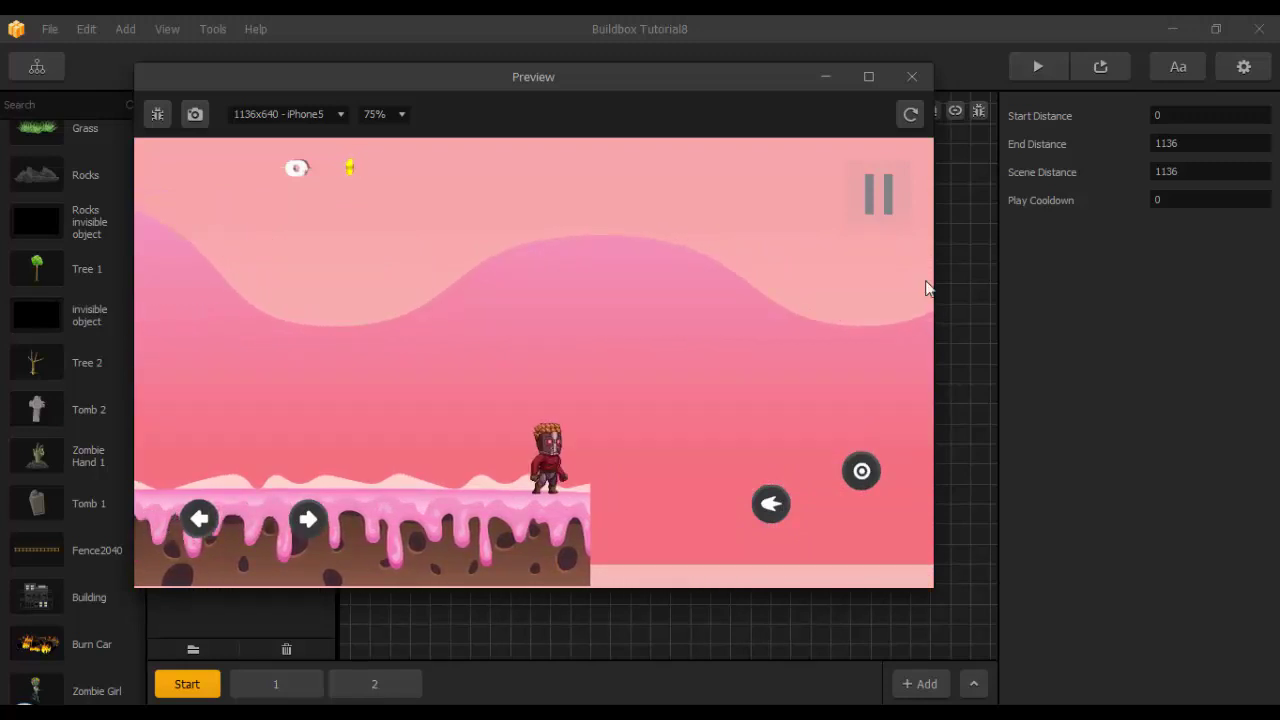
pyautogui.click(911, 77)
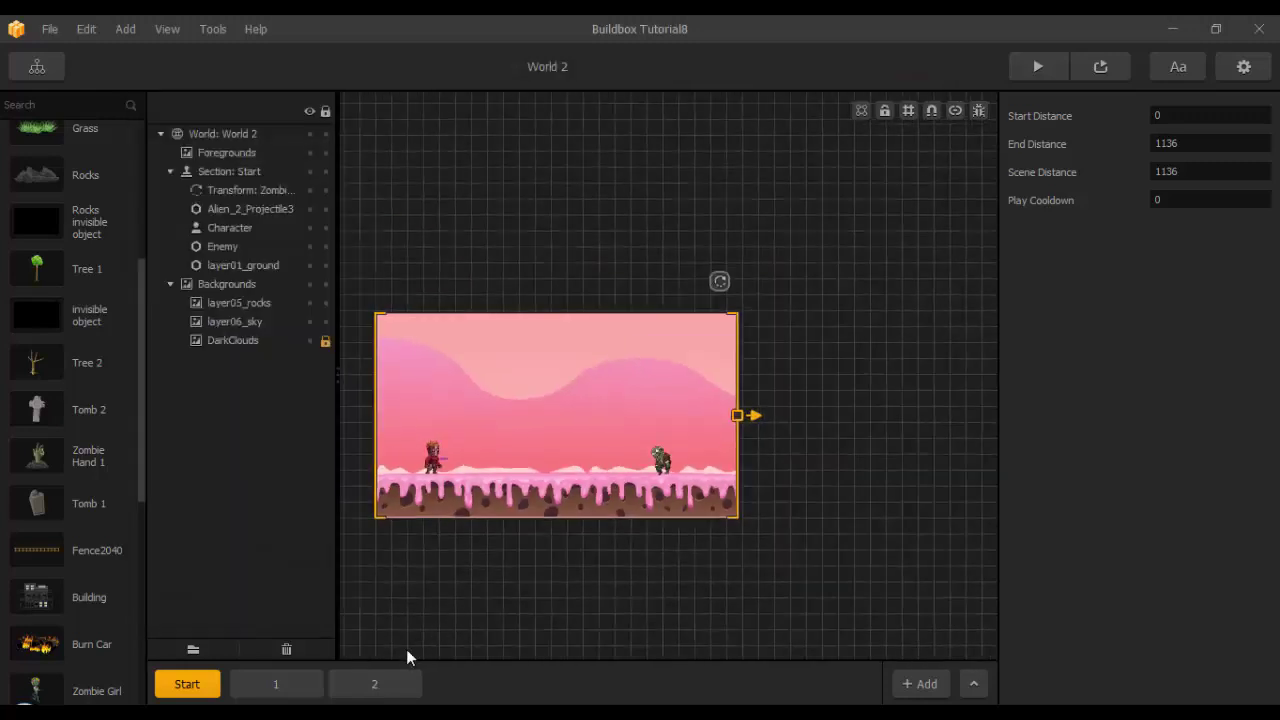
# Duplicate World 2's scene 2 as scene 3.
pyautogui.click(375, 683)
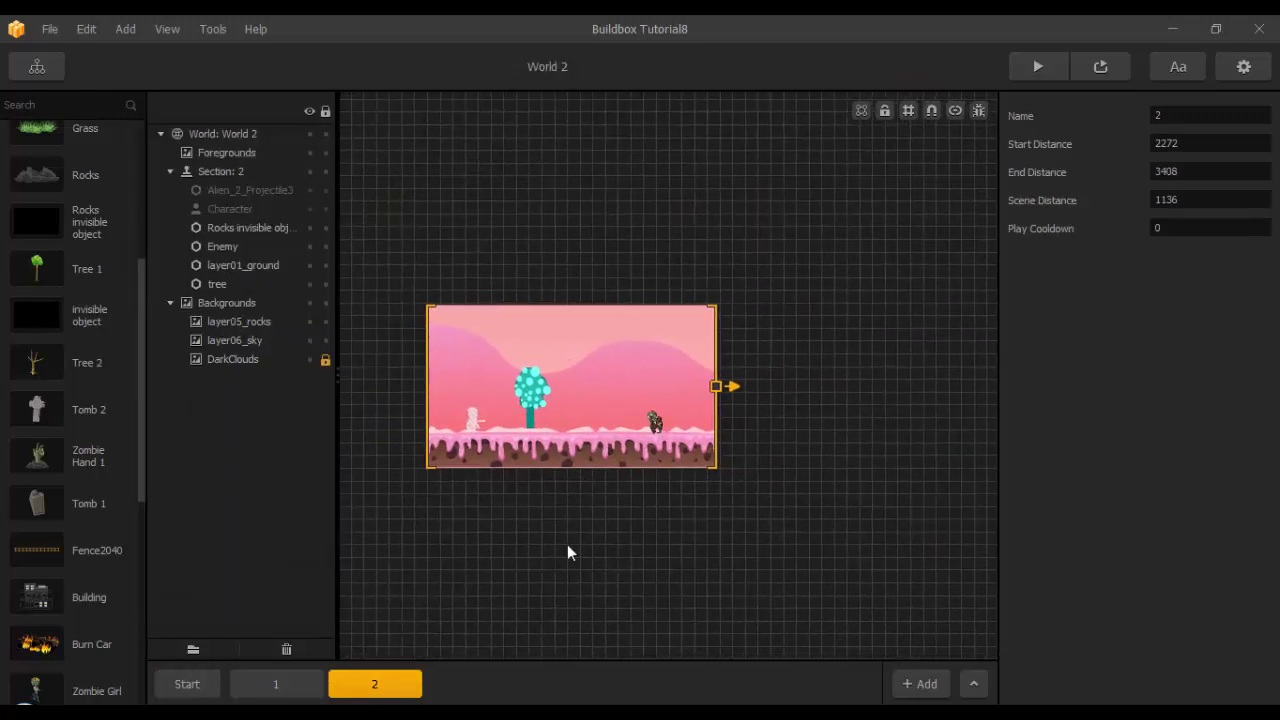
pyautogui.click(408, 688)
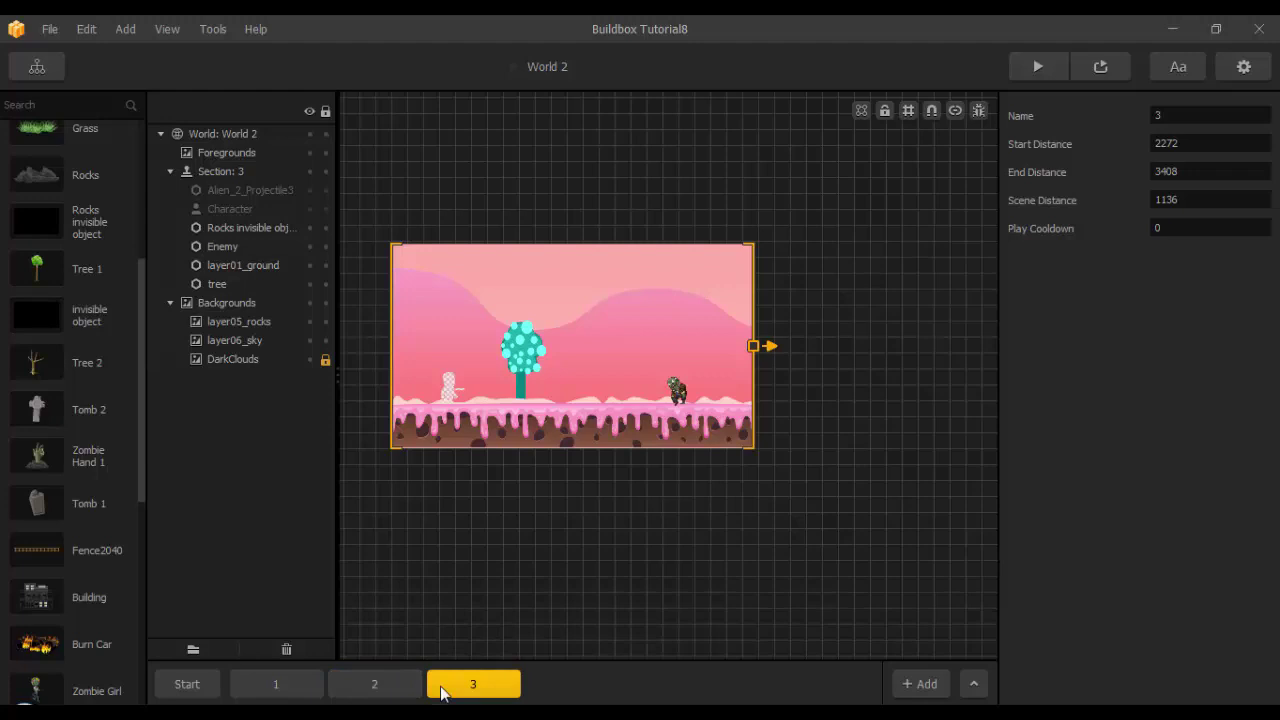
pyautogui.click(378, 689)
pyautogui.click(448, 689)
# Turn on the debug collision display in scene 3 and duplicate the tree with its invisible object, placing the copy just before the enemy.
pyautogui.scroll(5, 513, 540)
pyautogui.scroll(5, 634, 514)
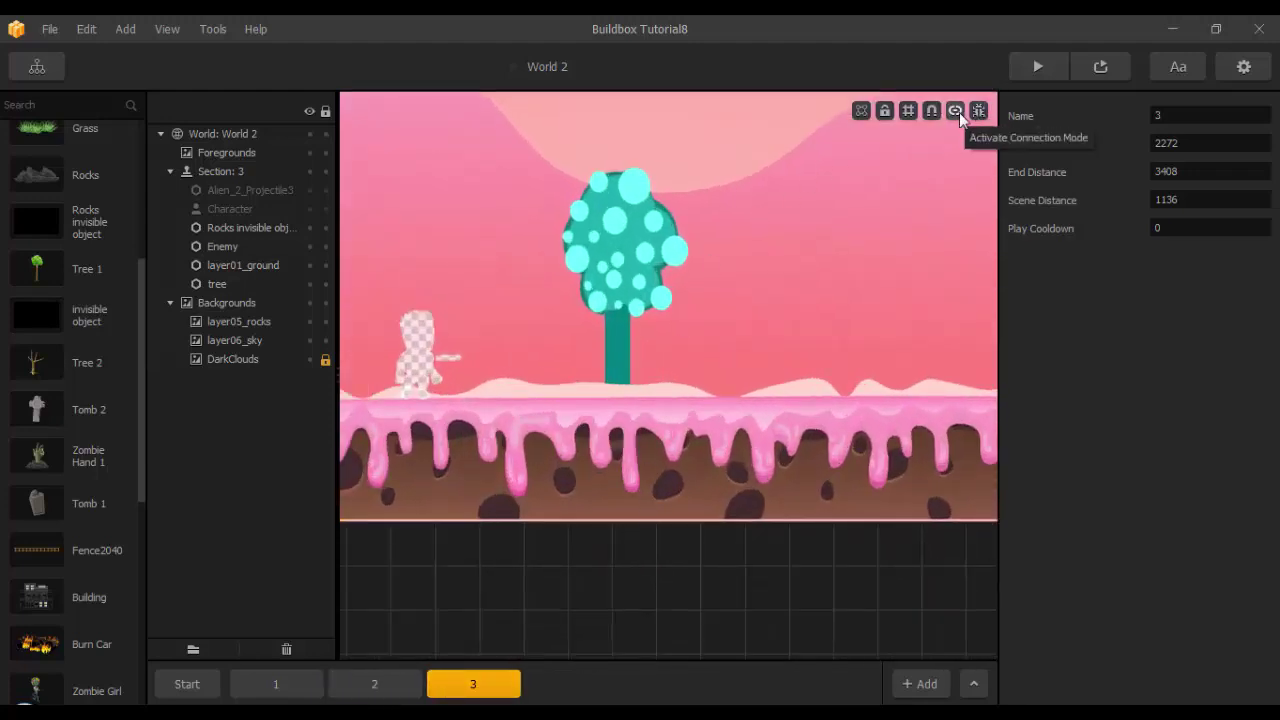
pyautogui.click(978, 110)
pyautogui.scroll(2, 720, 232)
pyautogui.click(589, 200)
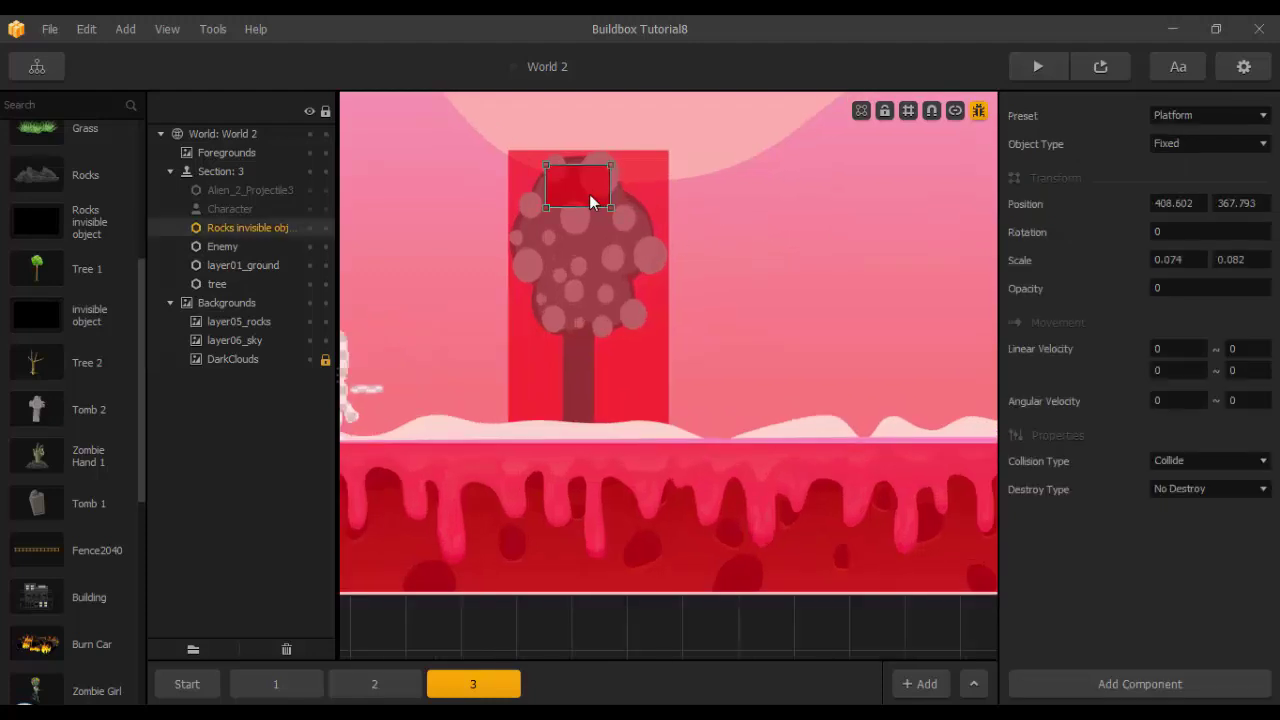
pyautogui.keyDown('shift'); pyautogui.click(609, 252); pyautogui.keyUp('shift')
pyautogui.scroll(-4, 690, 341)
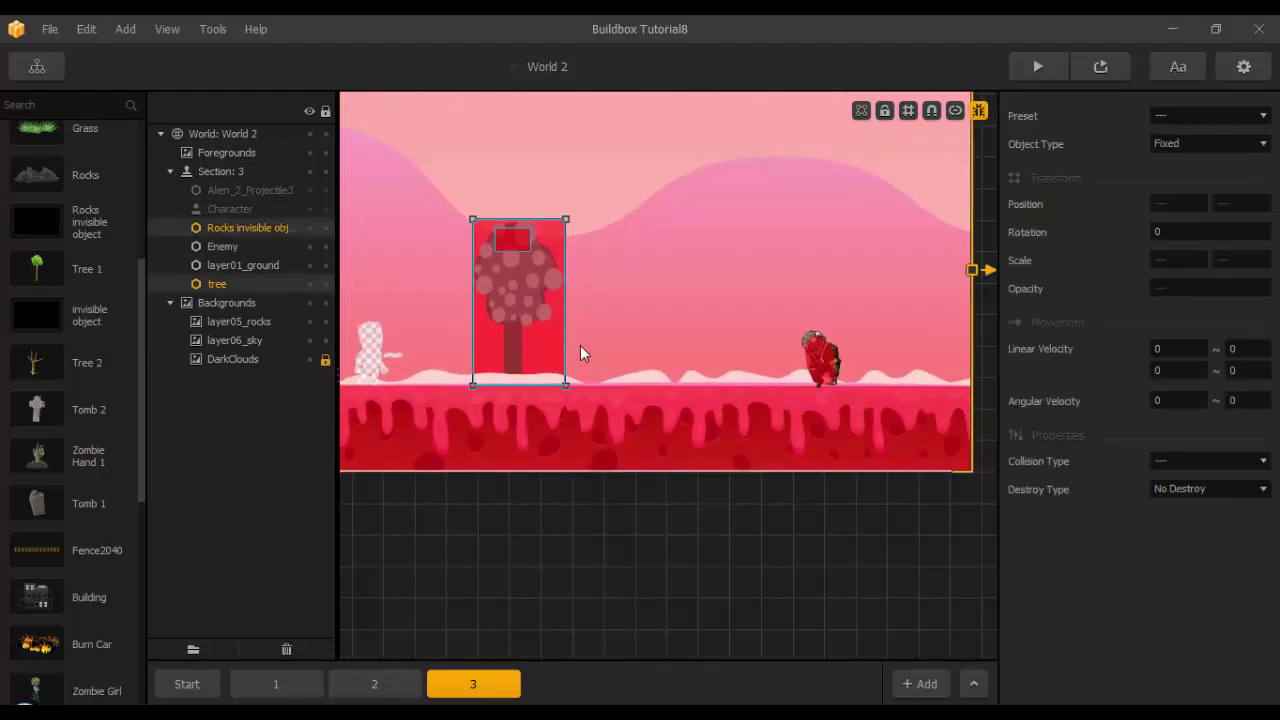
pyautogui.hotkey('ctrl', 'd')
pyautogui.scroll(3, 597, 323)
pyautogui.moveTo(619, 293); pyautogui.dragTo(800, 295)
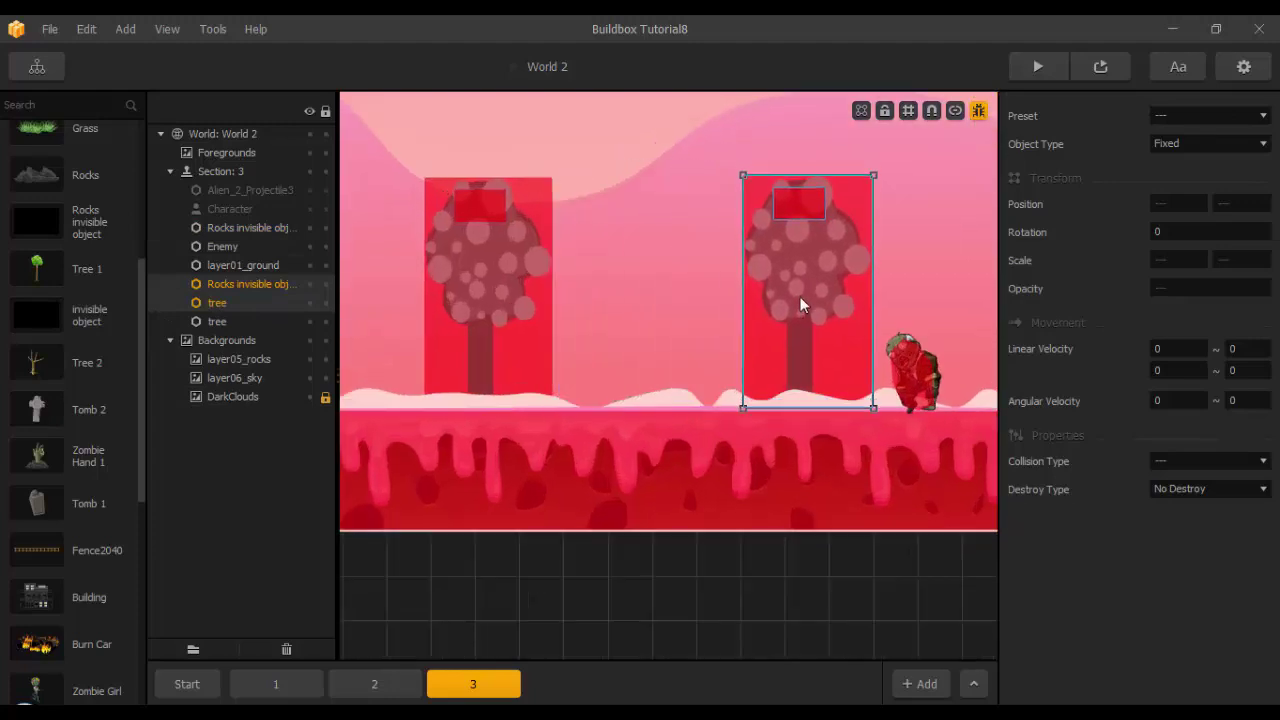
pyautogui.scroll(-2, 799, 320)
pyautogui.scroll(2, 670, 345)
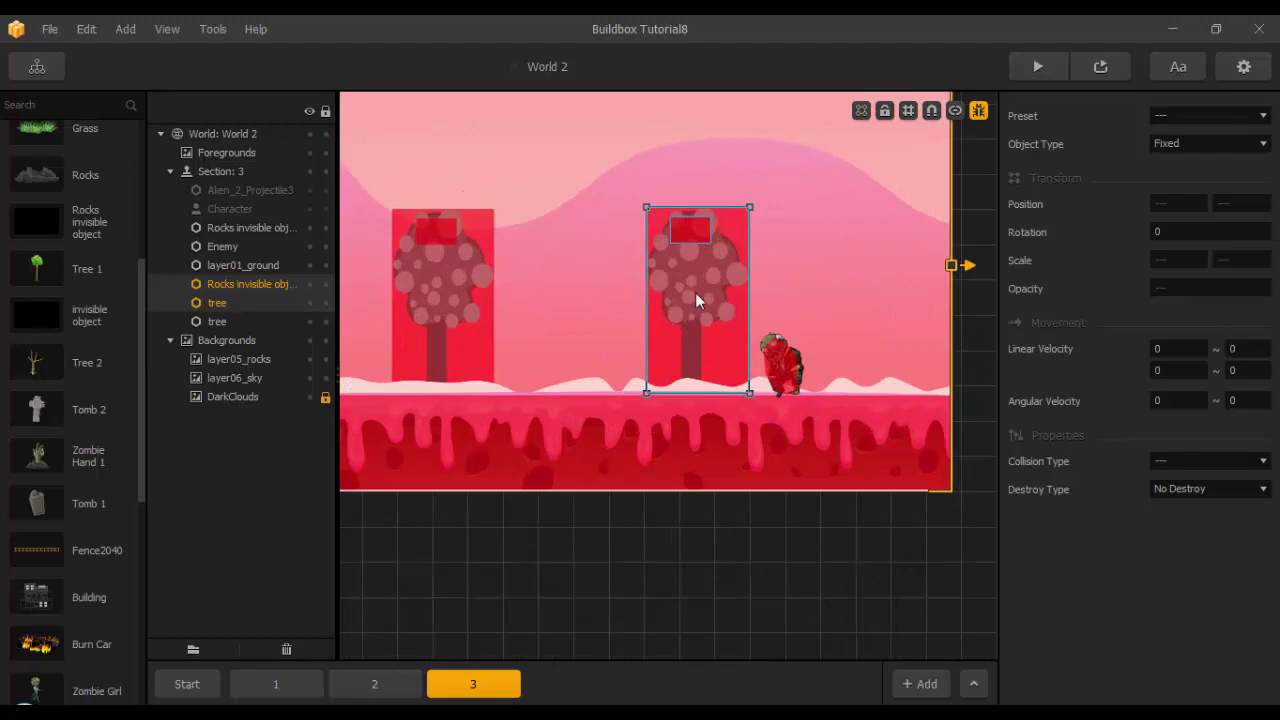
pyautogui.moveTo(695, 292); pyautogui.dragTo(707, 293)
# Delete the Enemy standing beside the second tree in scene 3.
pyautogui.click(787, 365)
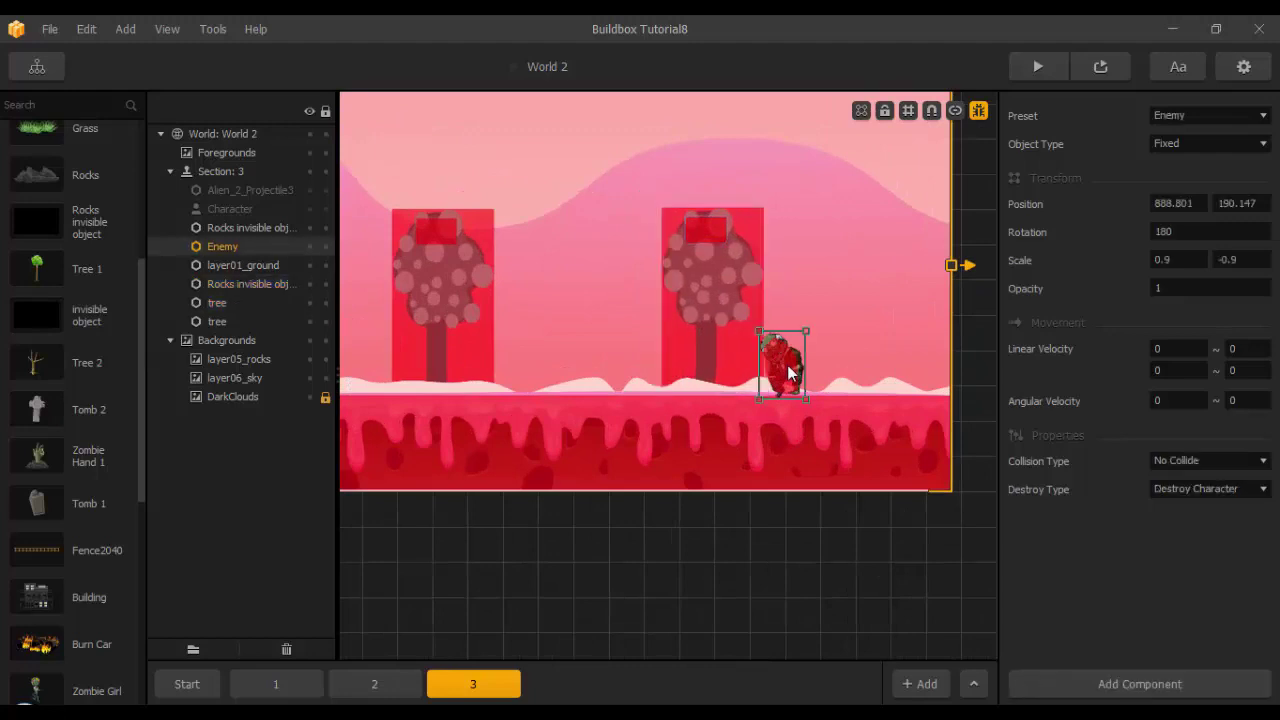
pyautogui.press('Delete')
pyautogui.scroll(-1, 773, 337)
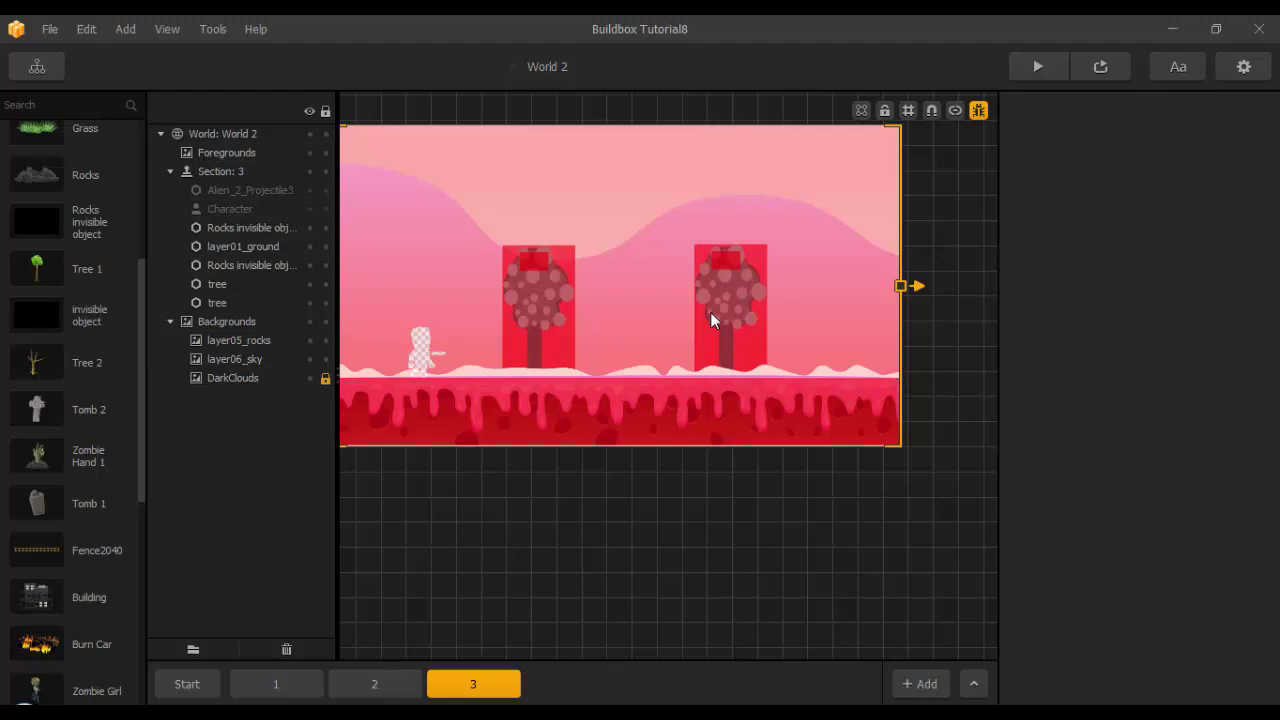
pyautogui.scroll(-1, 770, 436)
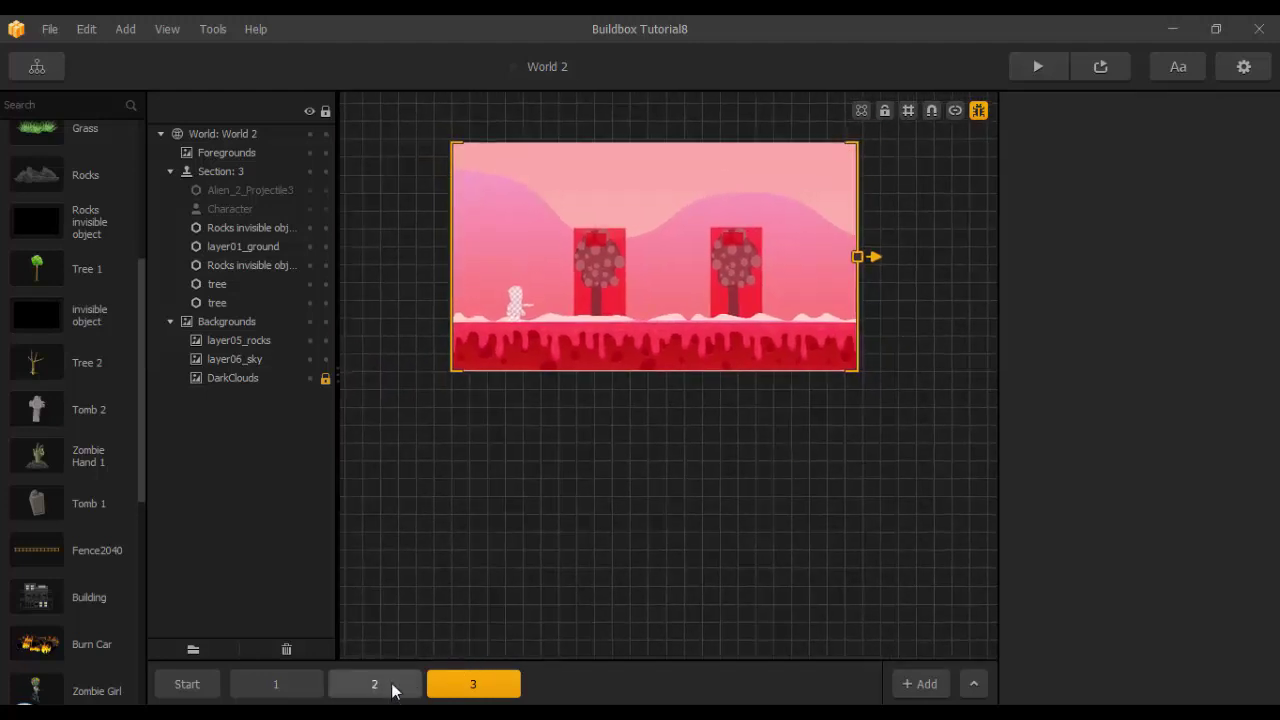
# Duplicate scene 1 with the layer03_trees and place the copy after scene 3.
pyautogui.click(392, 688)
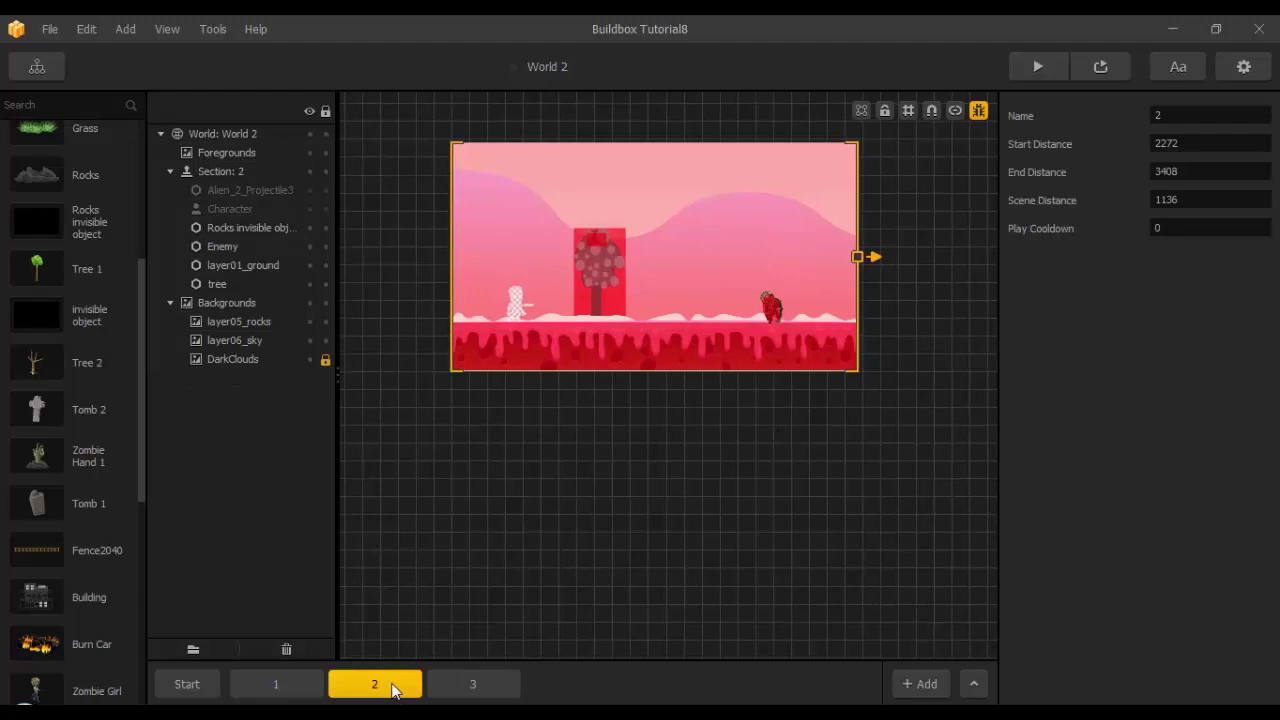
pyautogui.click(290, 686)
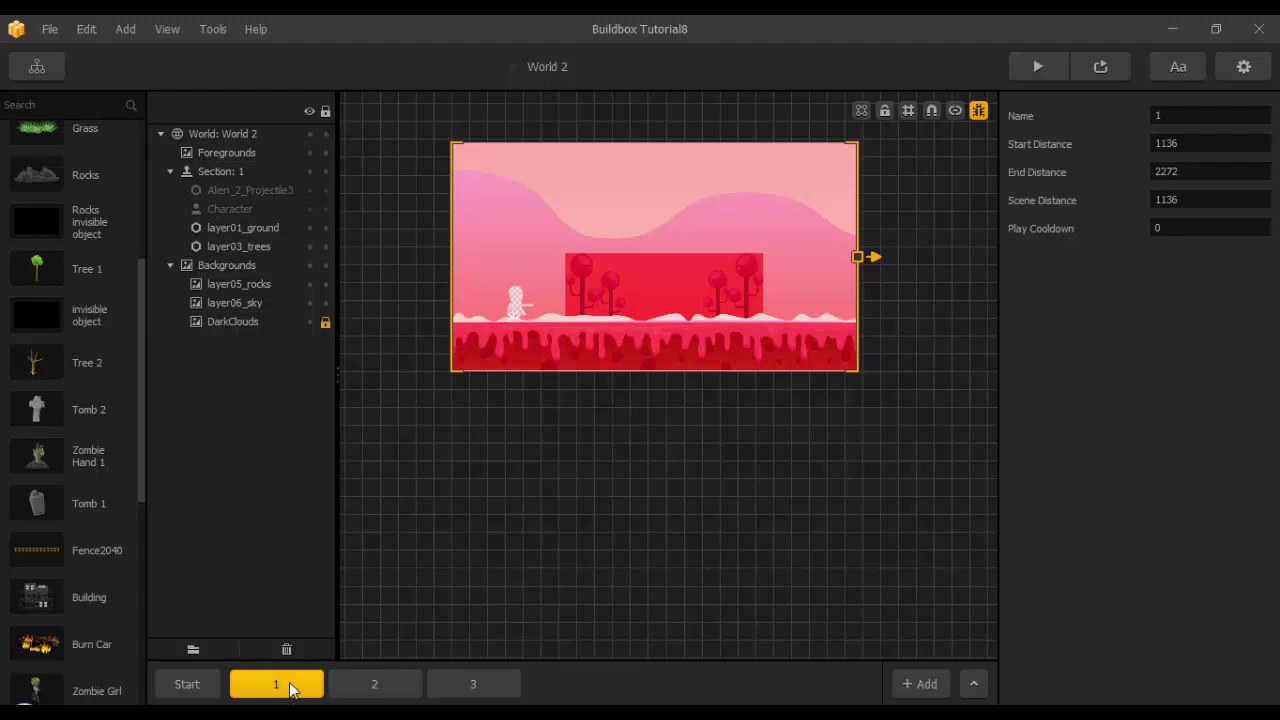
pyautogui.click(332, 688)
pyautogui.moveTo(363, 686); pyautogui.dragTo(672, 692)
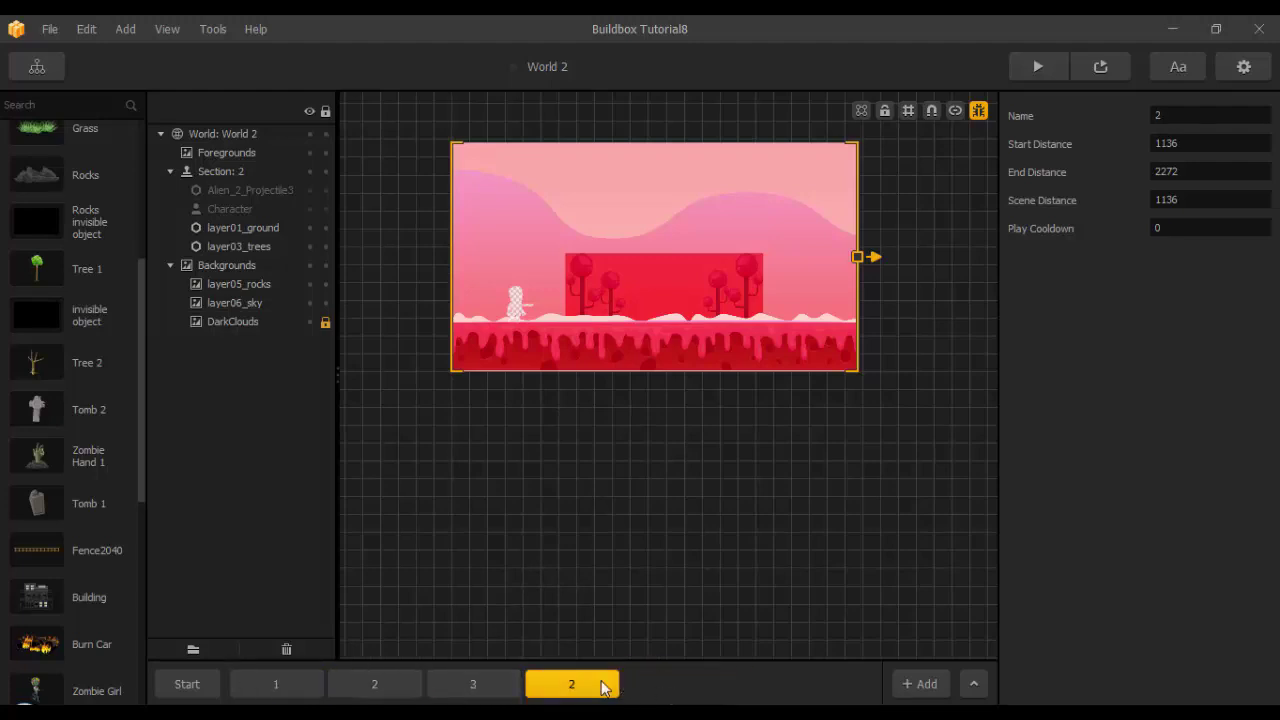
pyautogui.click(505, 687)
pyautogui.click(549, 690)
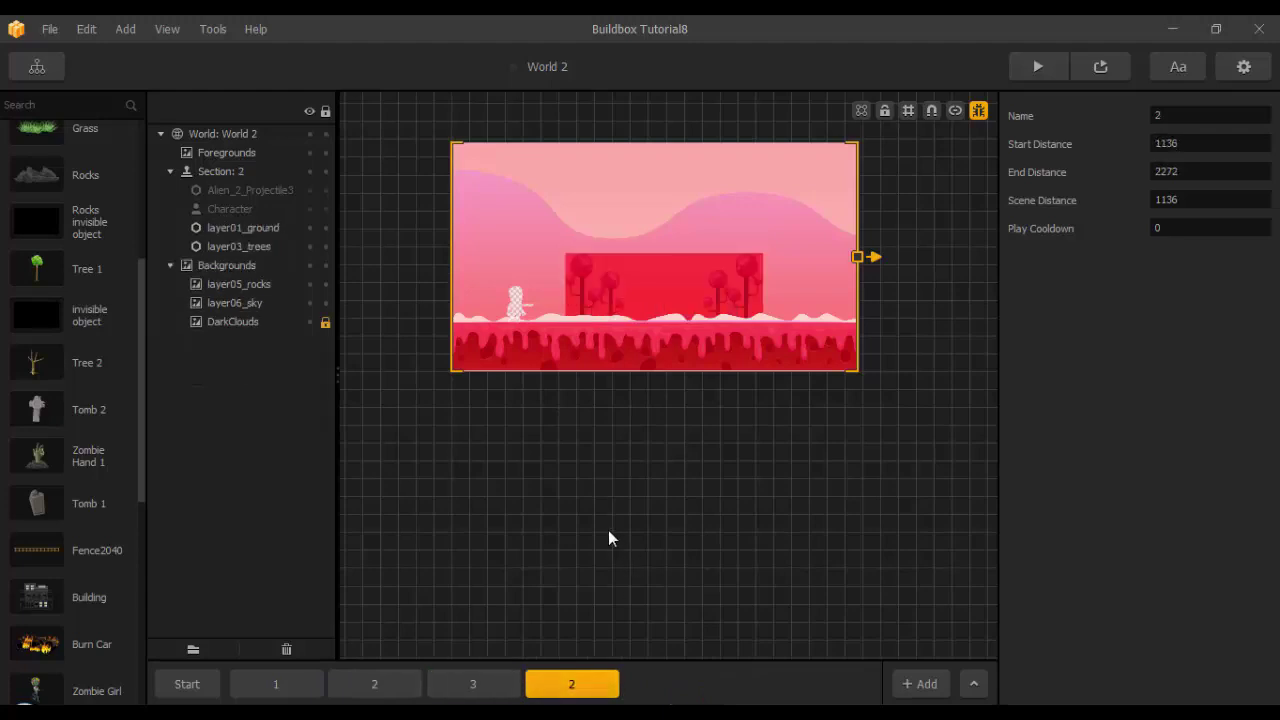
# Rename the copied scene as 4 and turn off the debug collision display.
pyautogui.doubleClick(1189, 118)
pyautogui.write('4')
pyautogui.press('Return')
pyautogui.scroll(2, 772, 383)
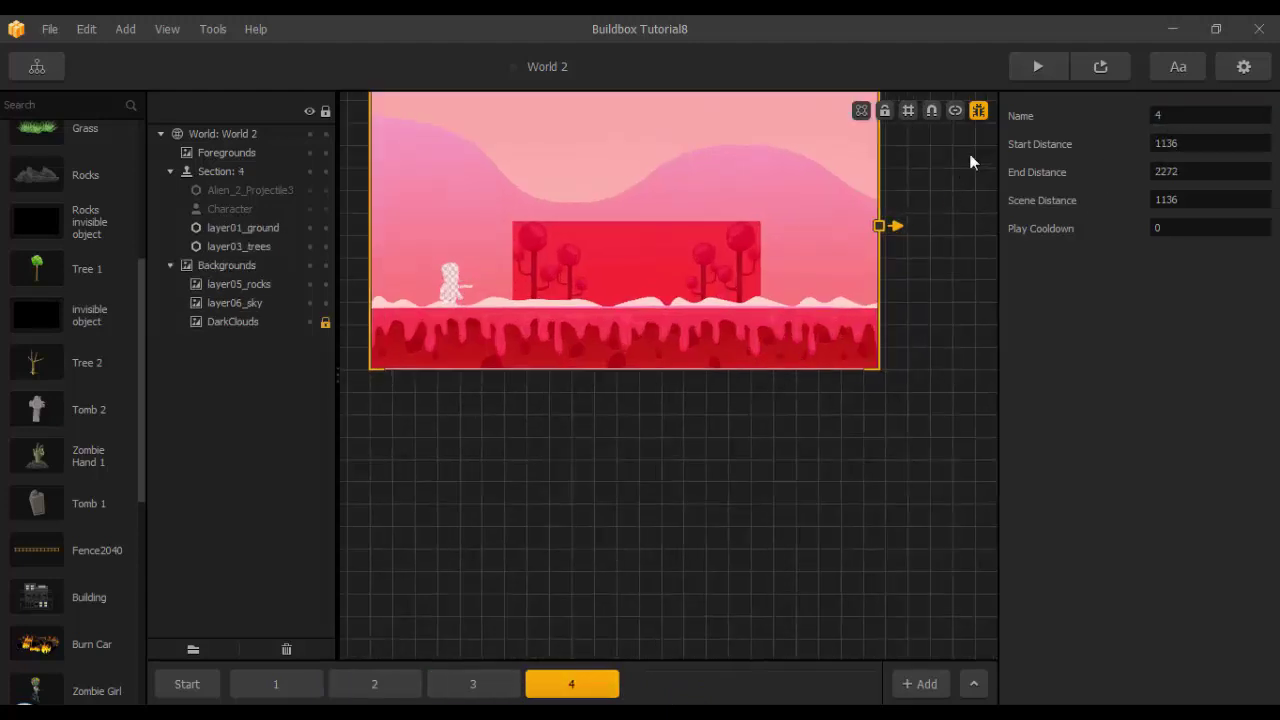
pyautogui.click(981, 118)
pyautogui.moveTo(685, 393); pyautogui.dragTo(752, 479, button='middle')
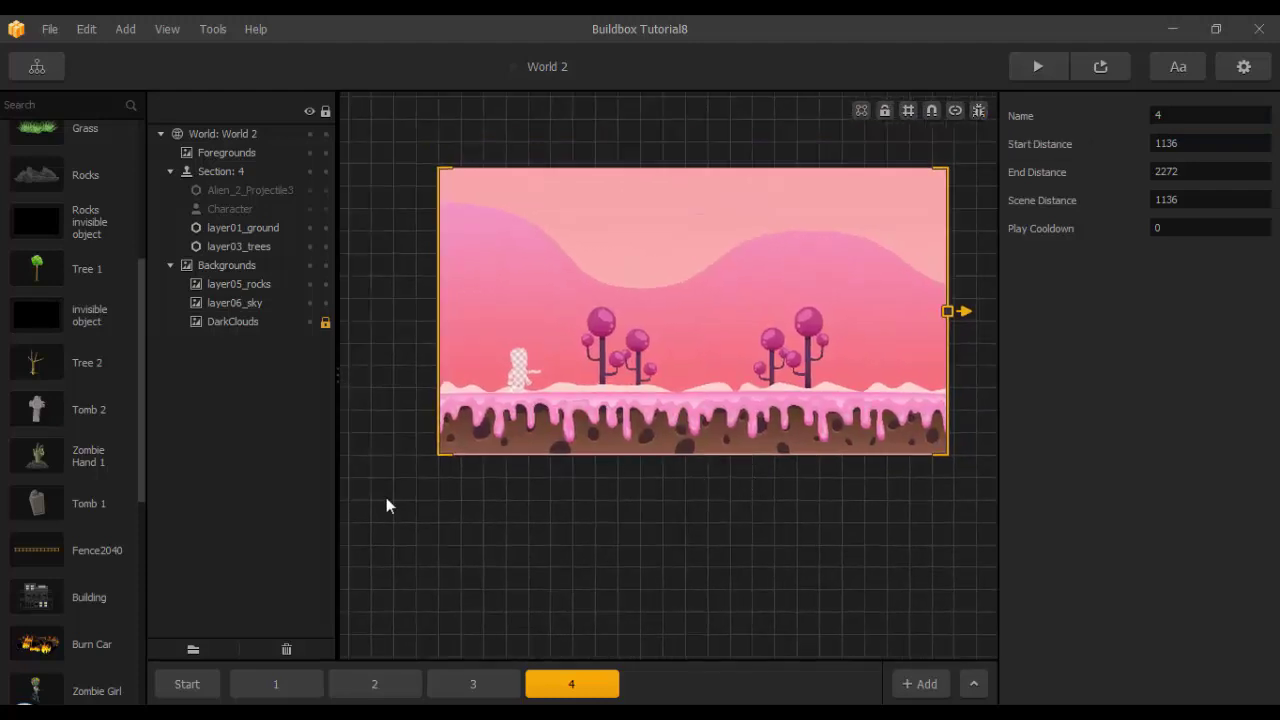
# Add the image 2 from the Simple World Path folder in the file explorer to scene 4 as a Platform object.
pyautogui.click(90, 715)
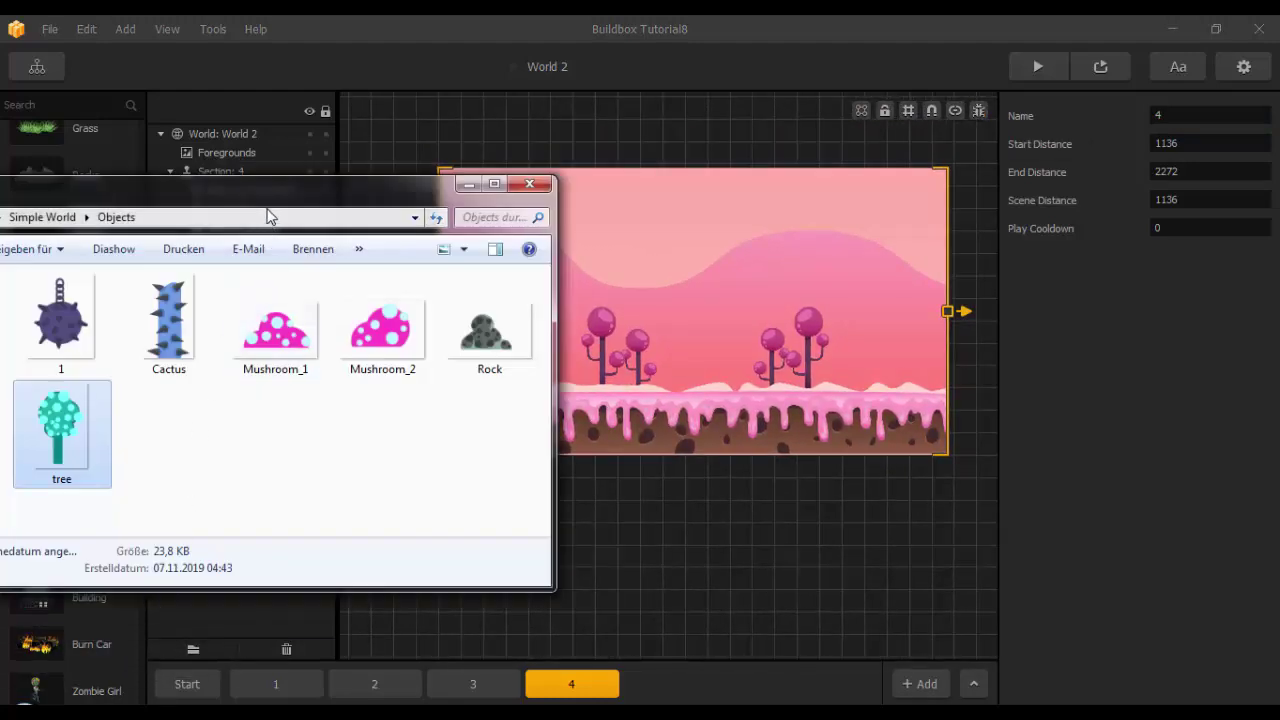
pyautogui.moveTo(297, 188); pyautogui.dragTo(550, 194)
pyautogui.click(20, 218)
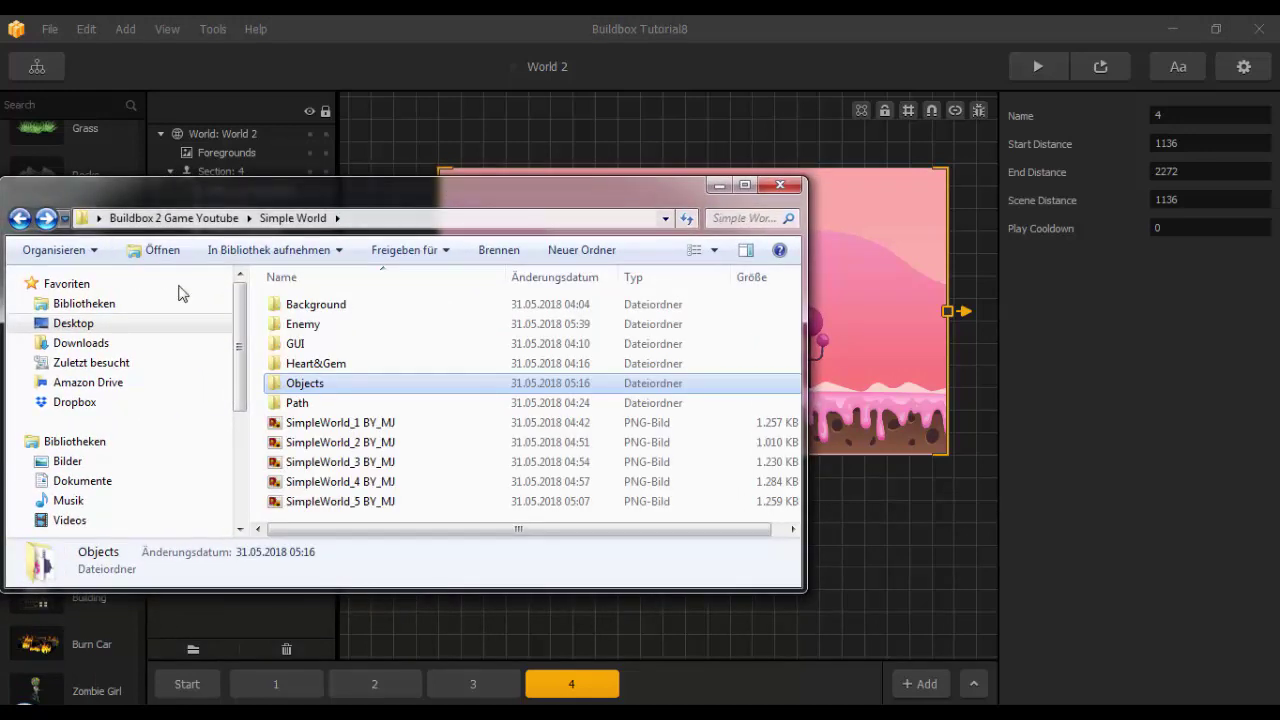
pyautogui.doubleClick(310, 404)
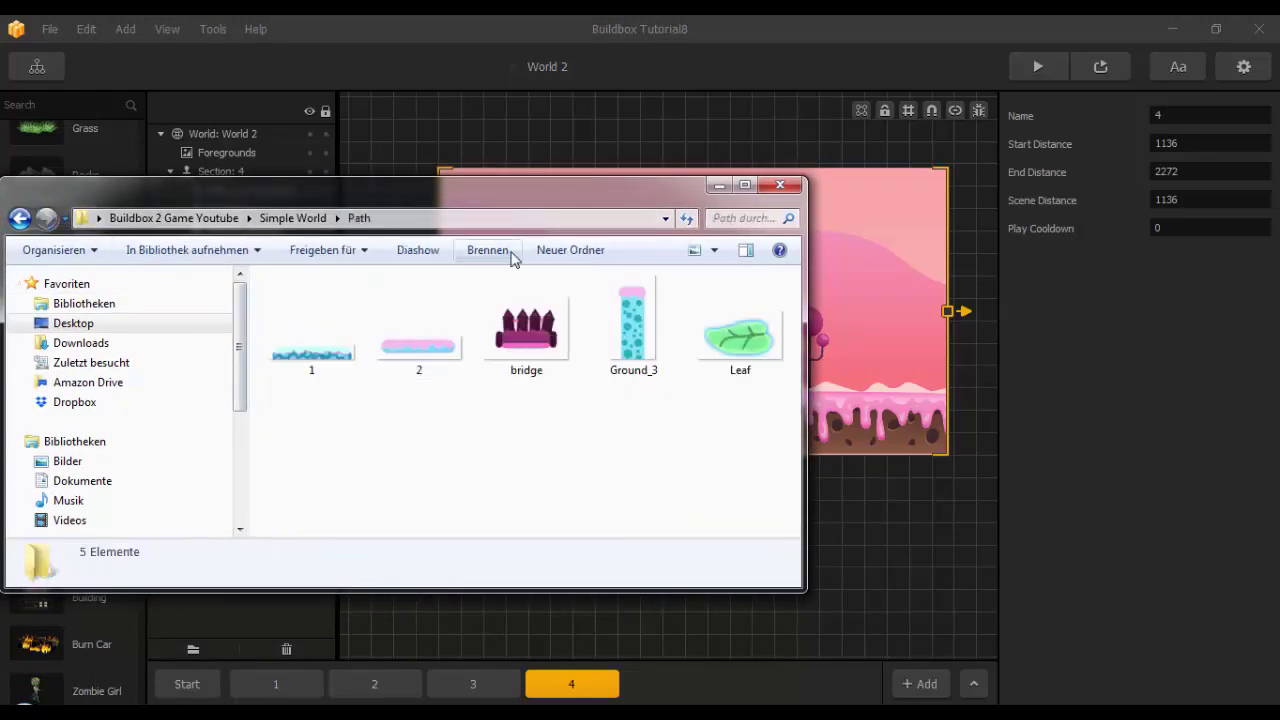
pyautogui.moveTo(537, 192); pyautogui.dragTo(281, 238)
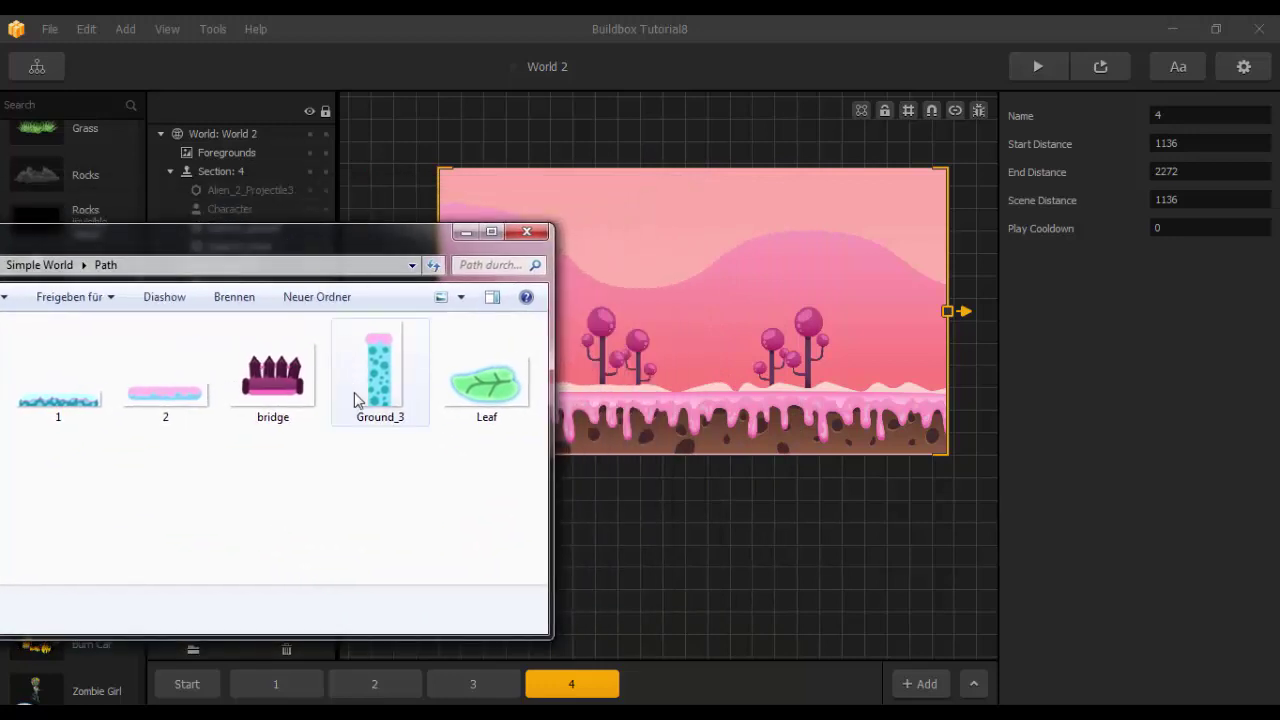
pyautogui.click(167, 406)
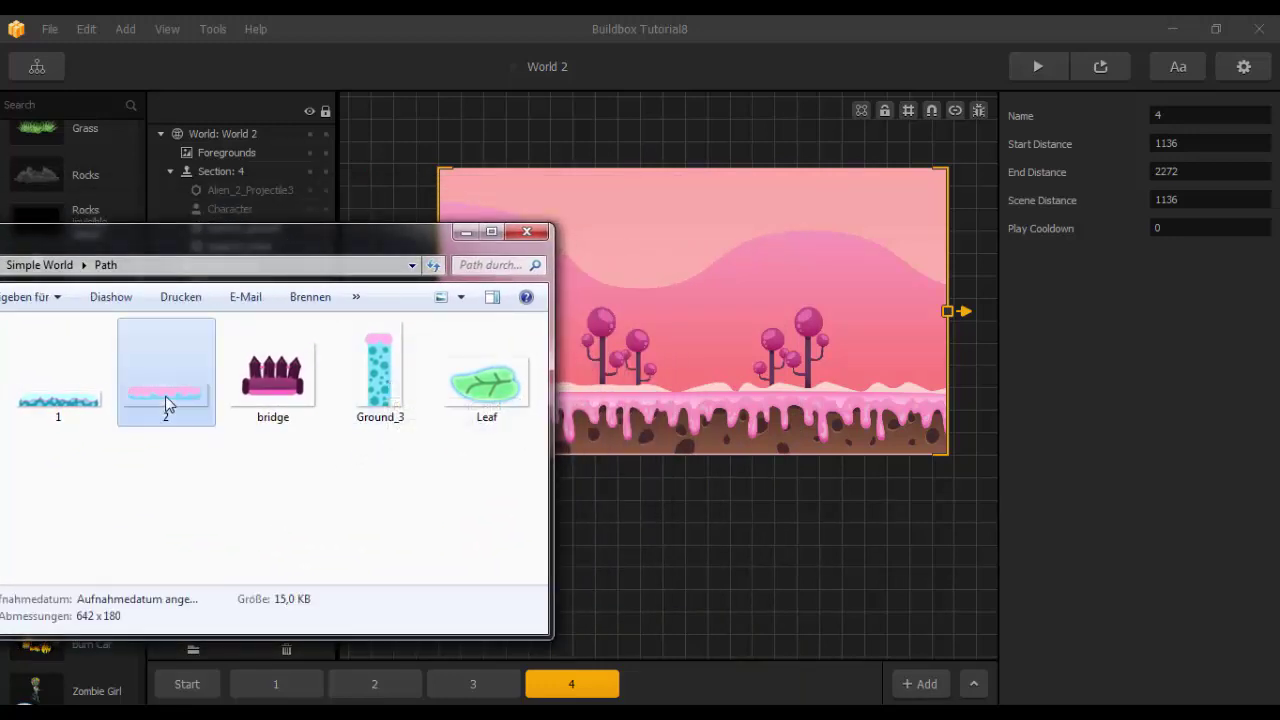
pyautogui.moveTo(164, 394); pyautogui.dragTo(814, 290)
pyautogui.click(466, 232)
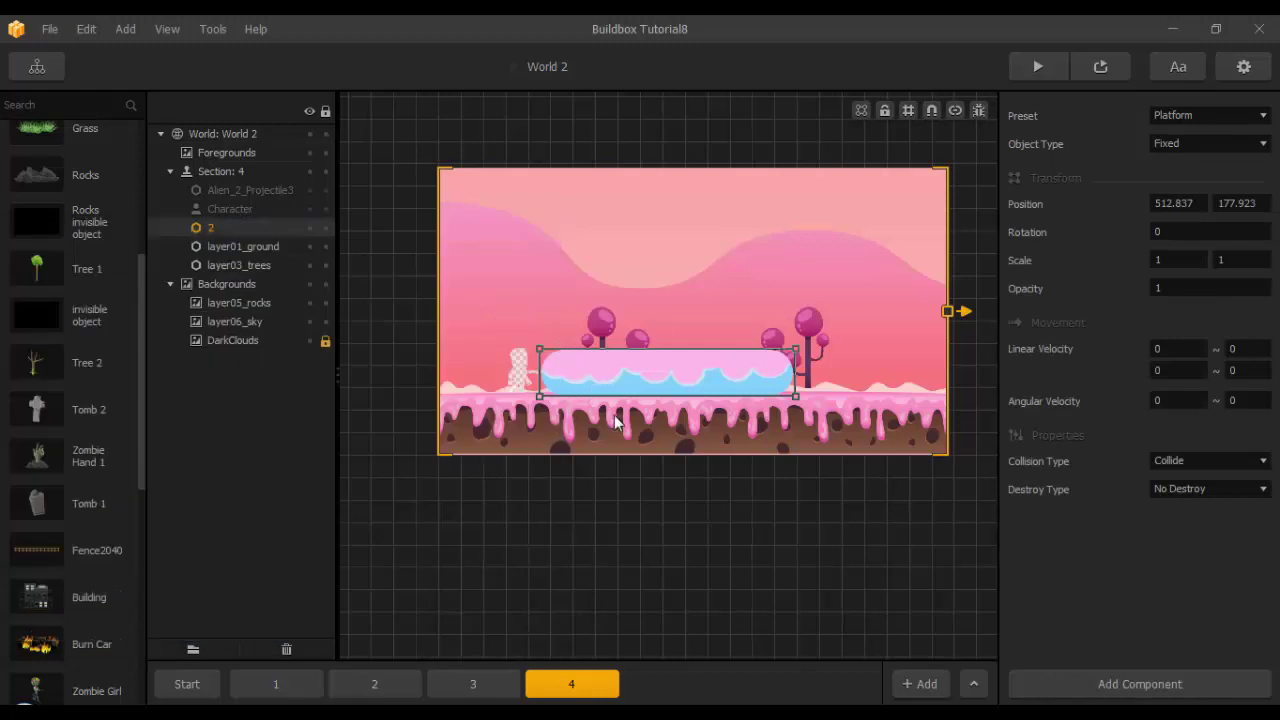
# Shrink platform 2 to about 0.203 by 0.25 scale and place it between the tree groups at about 608.272, 230.843.
pyautogui.scroll(1, 609, 417)
pyautogui.moveTo(523, 348); pyautogui.dragTo(745, 322)
pyautogui.moveTo(829, 322); pyautogui.dragTo(769, 341)
pyautogui.scroll(2, 727, 318)
pyautogui.scroll(-1, 731, 362)
pyautogui.scroll(-1, 763, 350)
pyautogui.scroll(1, 764, 377)
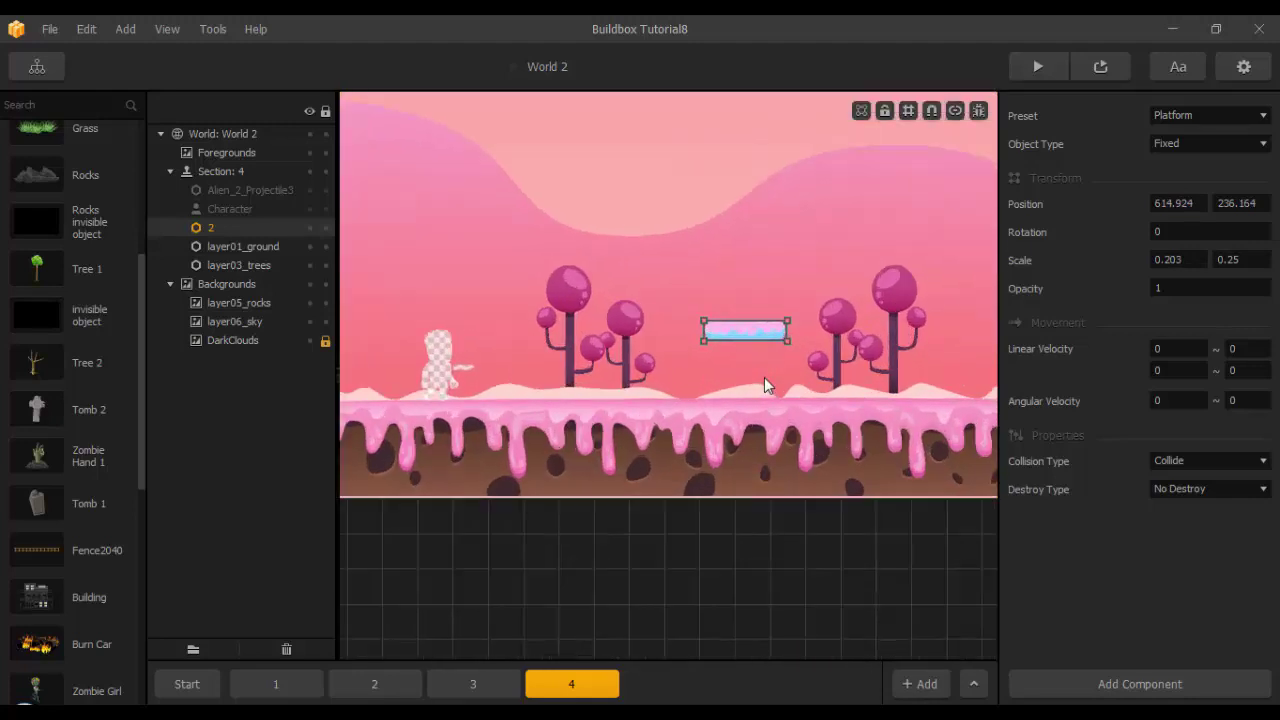
pyautogui.moveTo(747, 332); pyautogui.dragTo(739, 333)
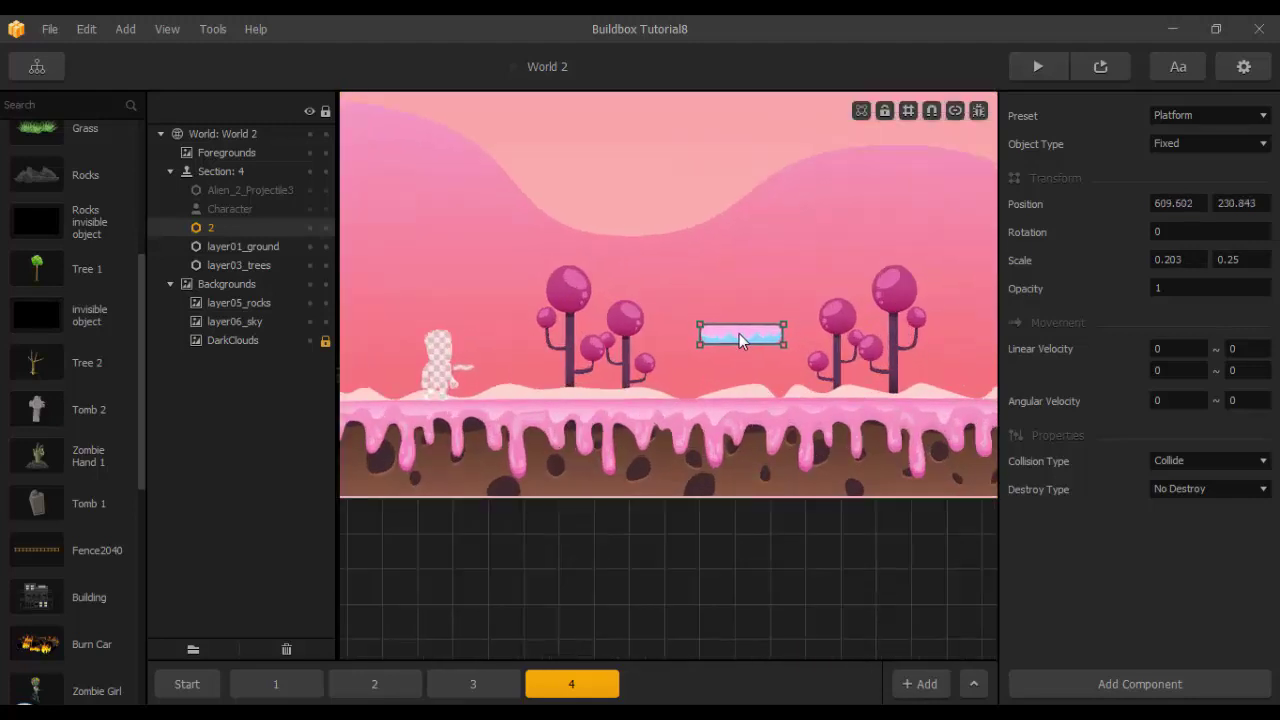
pyautogui.scroll(1, 745, 333)
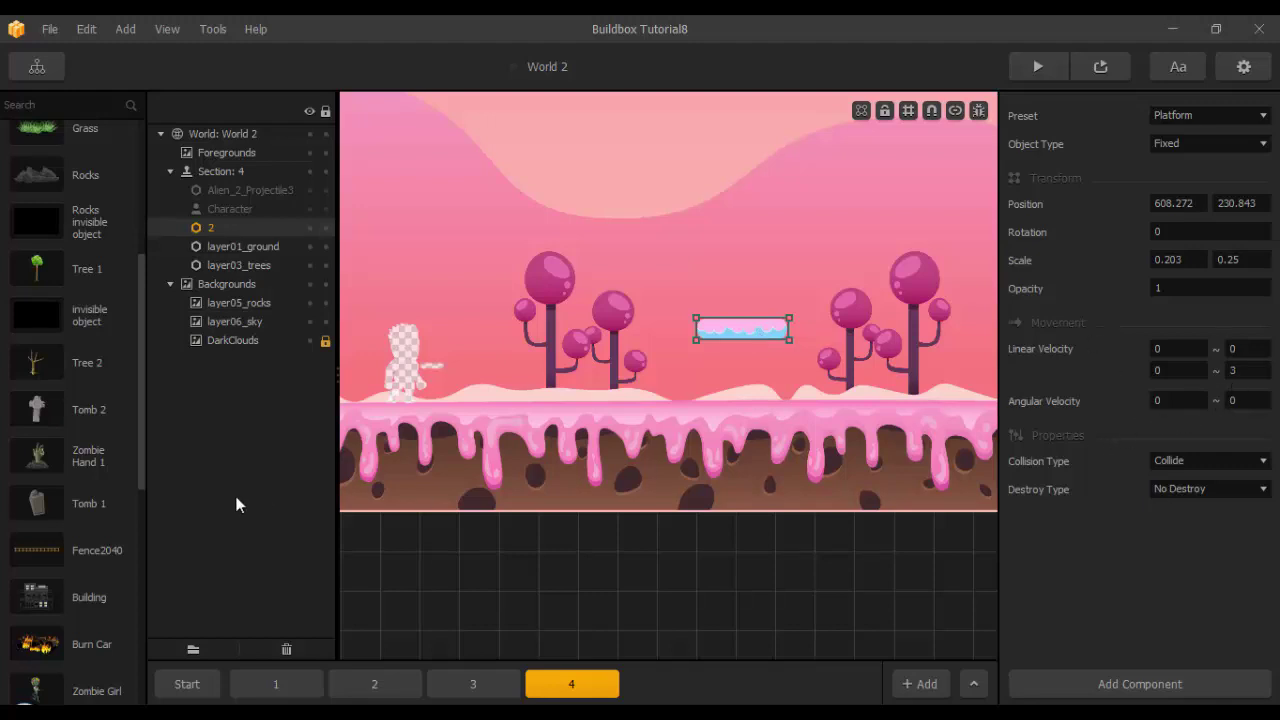
# Add a Transform logic object to scene 4 directly below platform 2, at about 605.75, 117.587 on the ground.
pyautogui.scroll(-5, 101, 516)
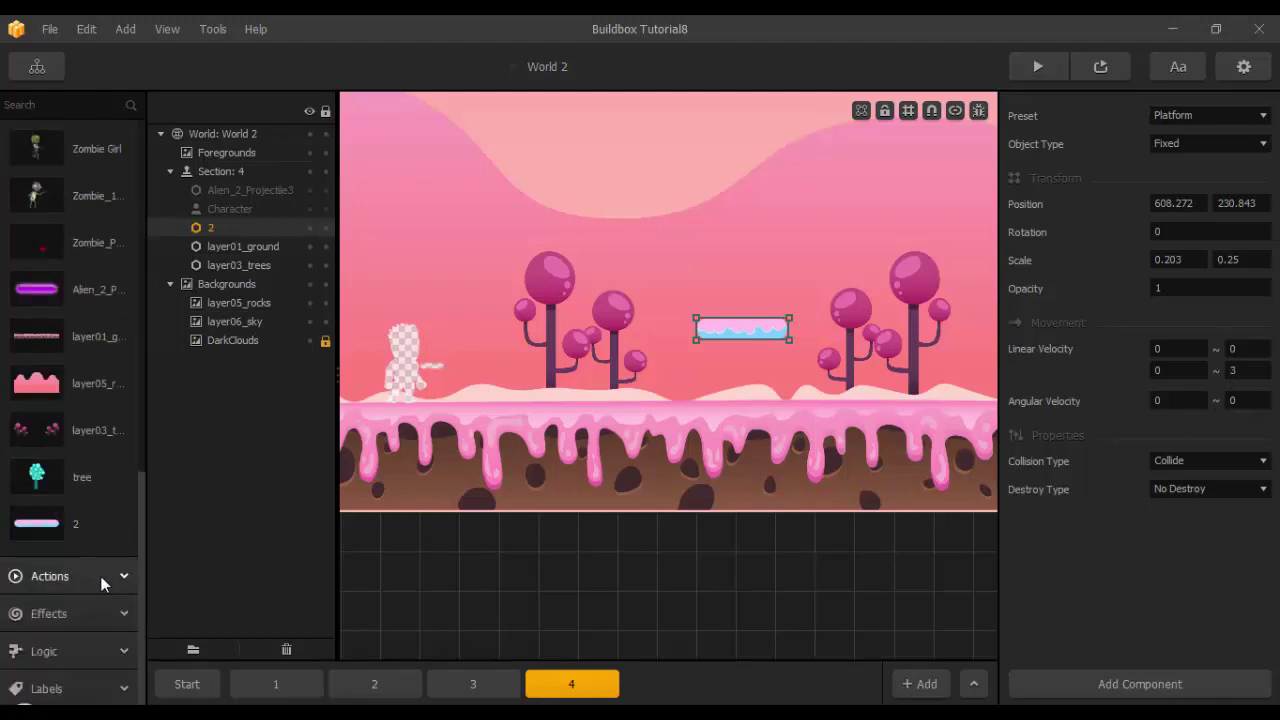
pyautogui.click(73, 646)
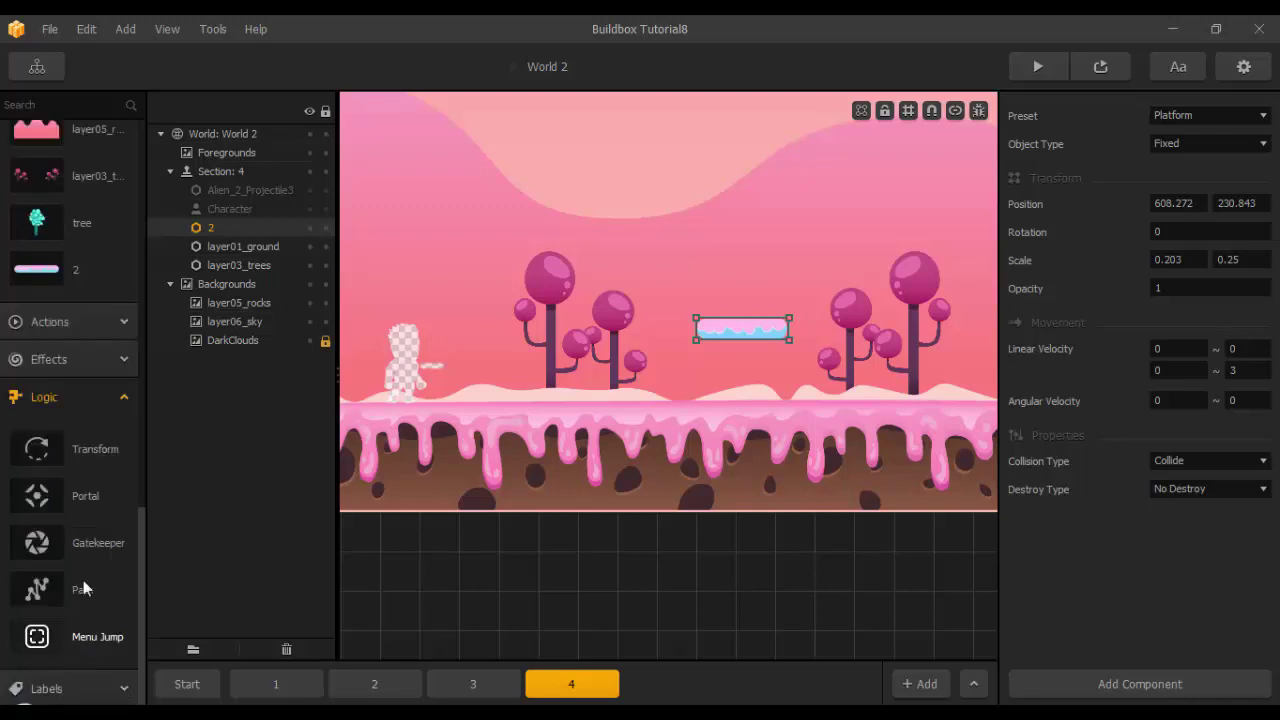
pyautogui.moveTo(40, 458); pyautogui.dragTo(619, 425)
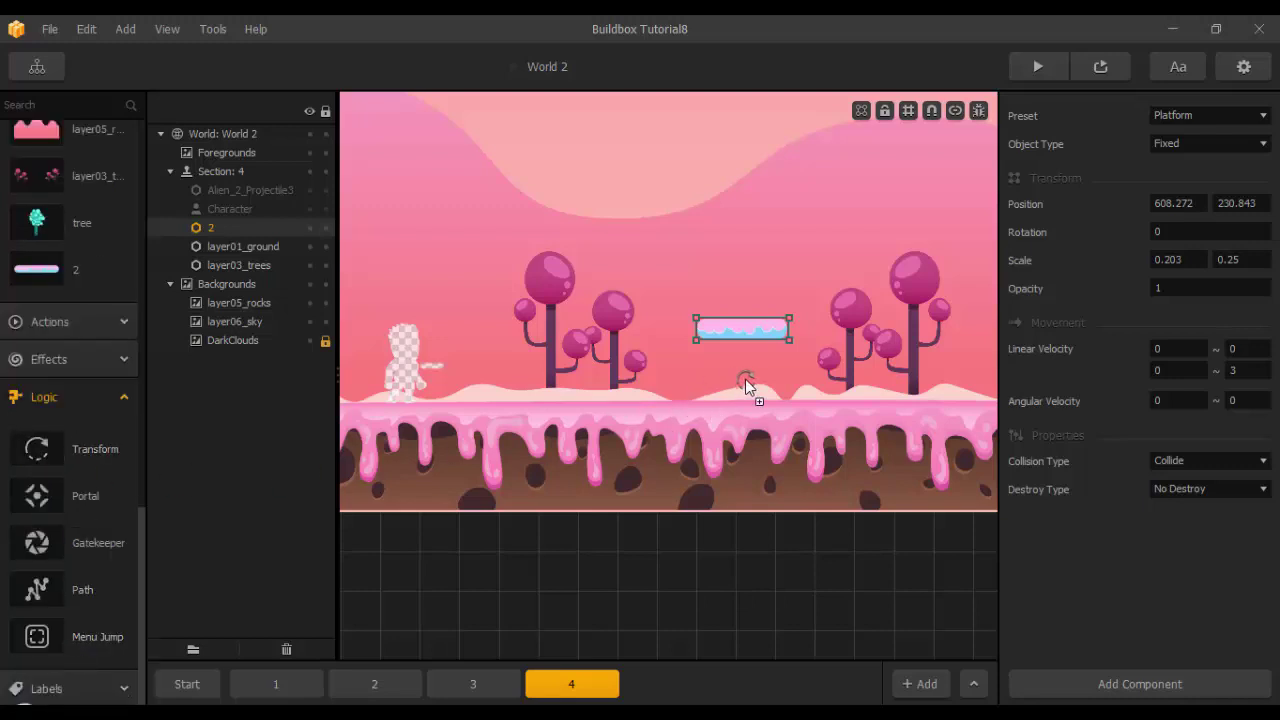
pyautogui.moveTo(745, 379); pyautogui.dragTo(743, 428)
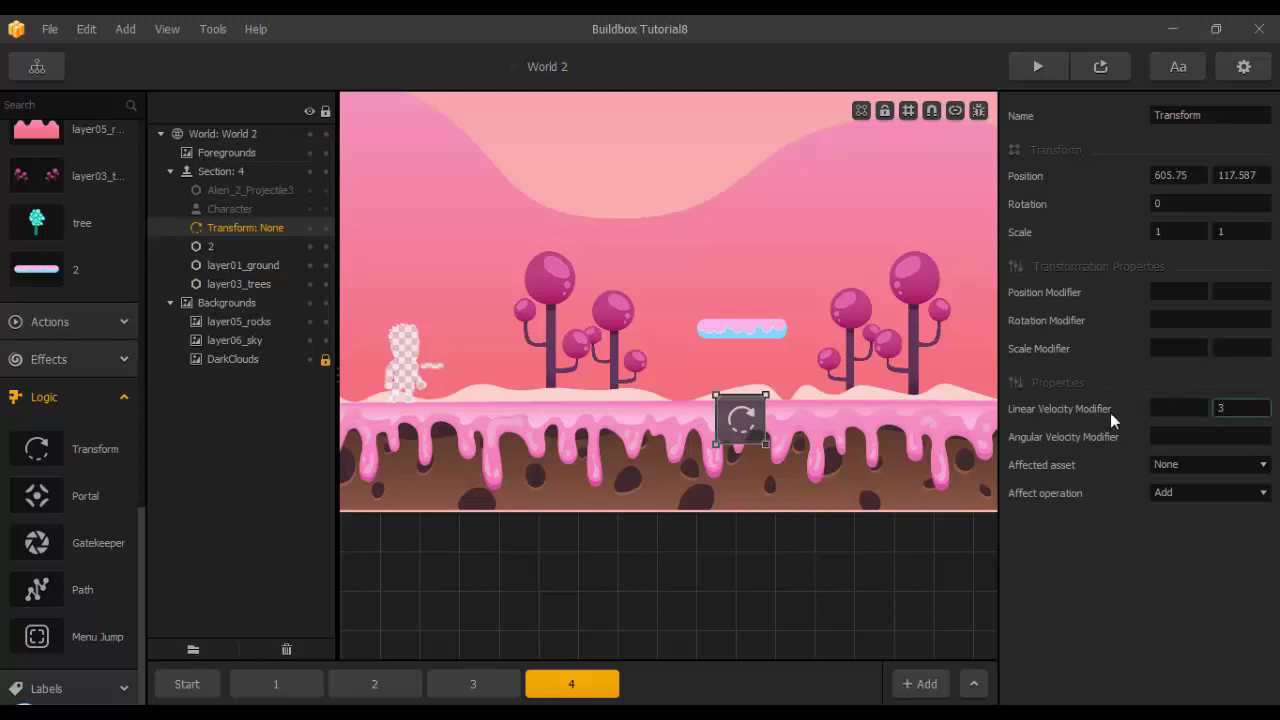
# Set the lower Transform's vertical linear velocity modifier to 3, with asset 2 as the affected asset and Replace as the operation.
pyautogui.press('Return')
pyautogui.click(1193, 467)
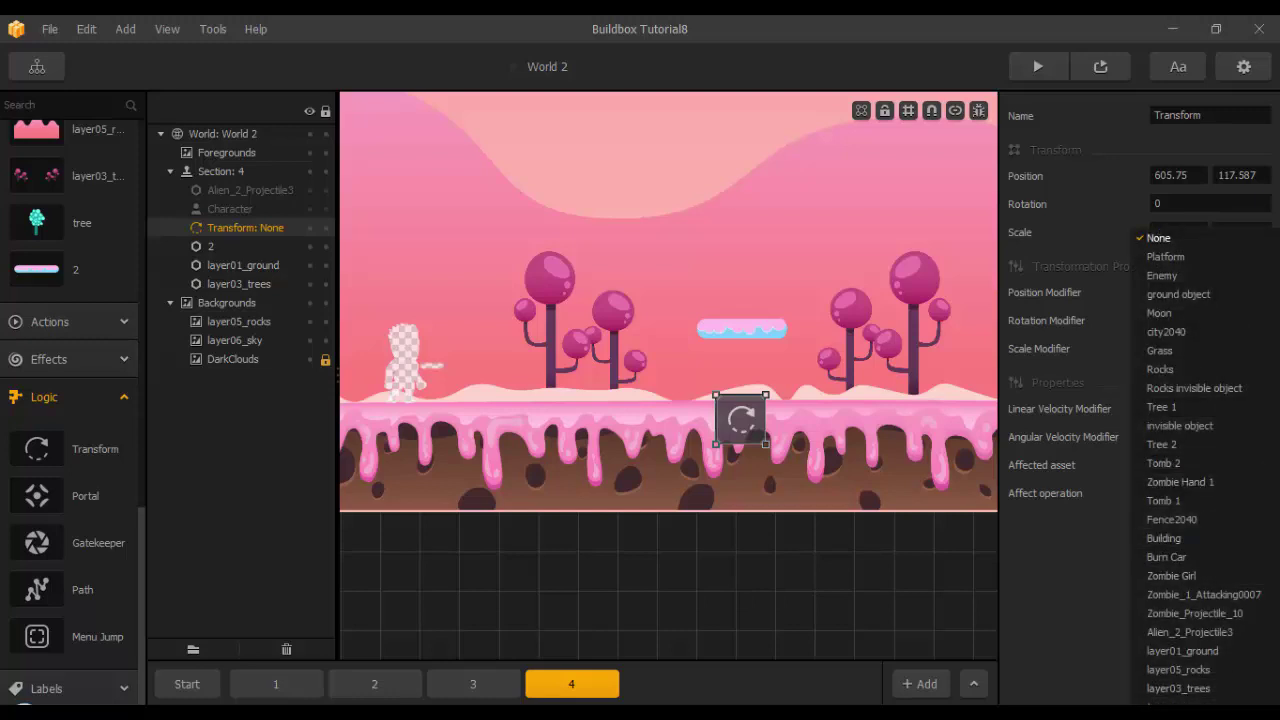
pyautogui.click(1170, 707)
pyautogui.click(1198, 491)
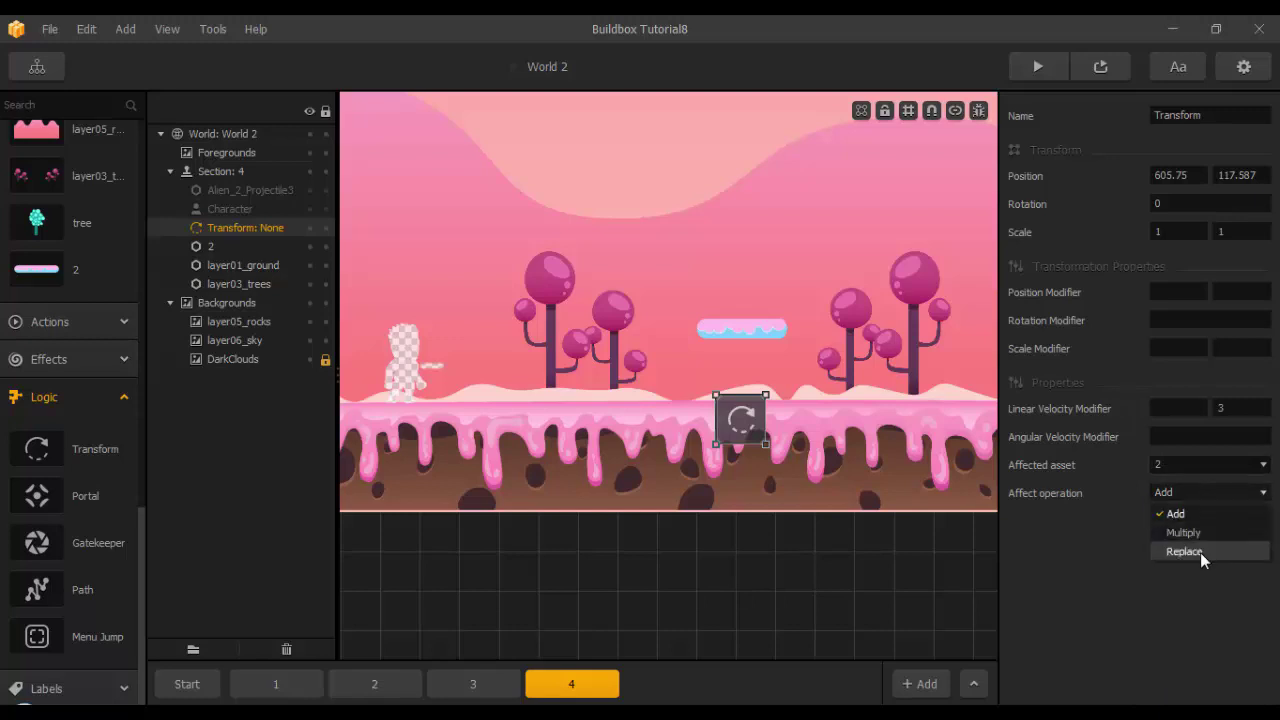
pyautogui.click(1190, 551)
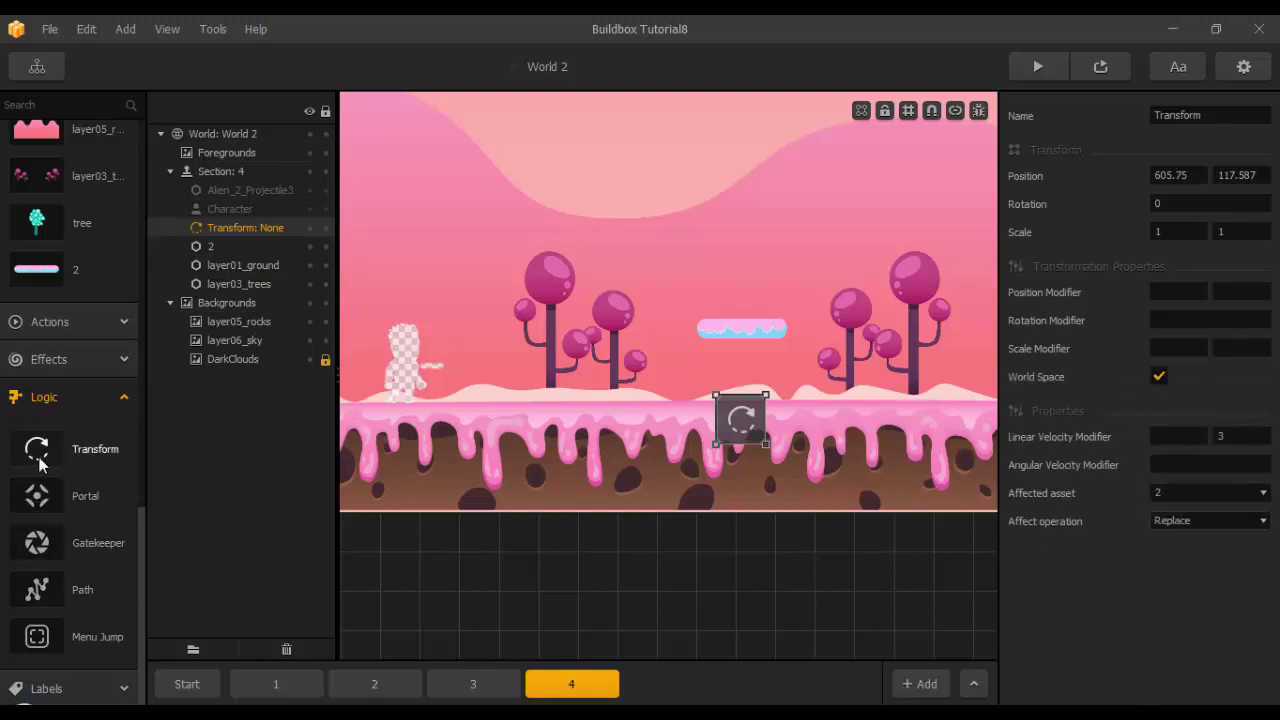
# Place a second Transform above platform 2 at about 603.374, 520.232, replacing asset 2's vertical linear velocity with -3.
pyautogui.moveTo(40, 455); pyautogui.dragTo(401, 374)
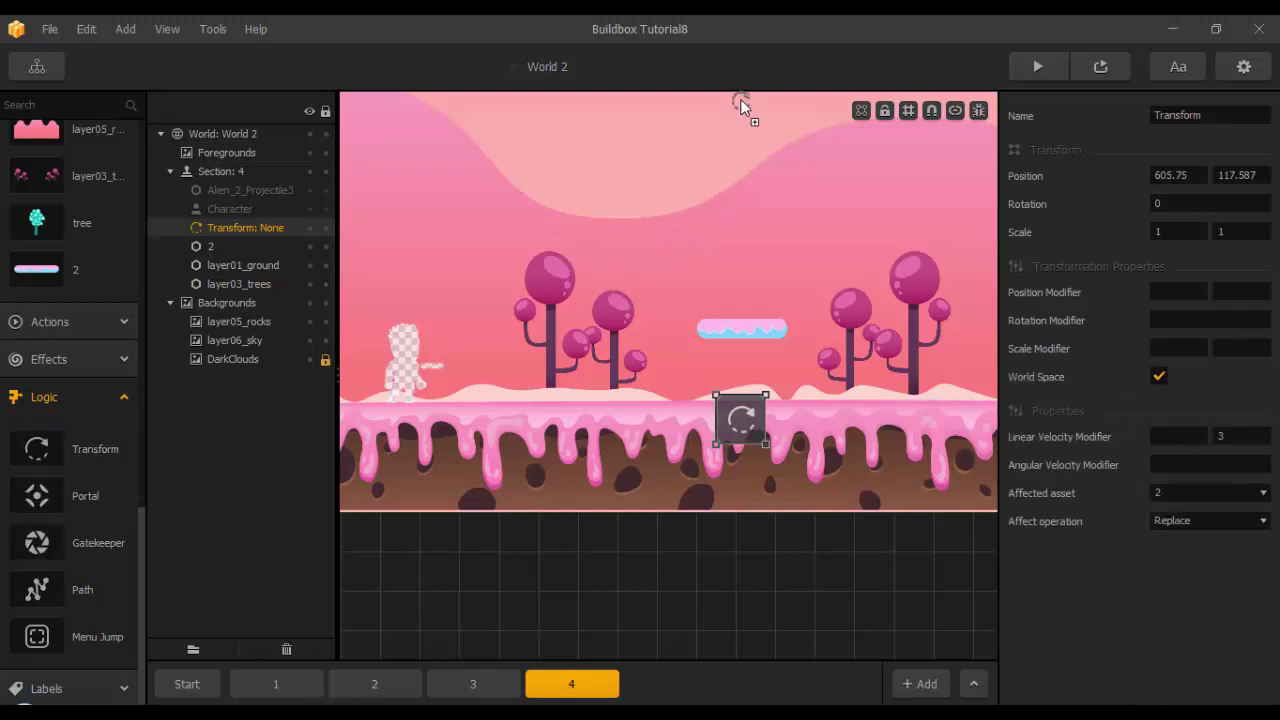
pyautogui.moveTo(739, 103); pyautogui.dragTo(739, 106)
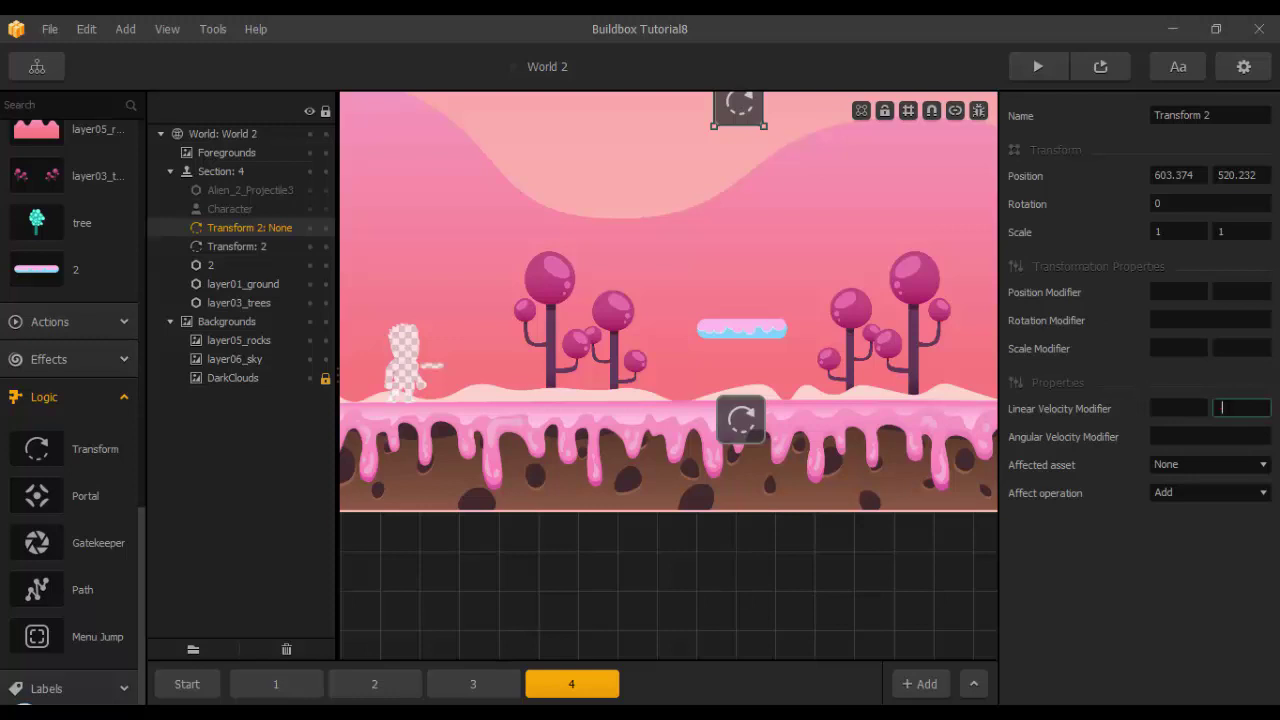
pyautogui.click(1180, 461)
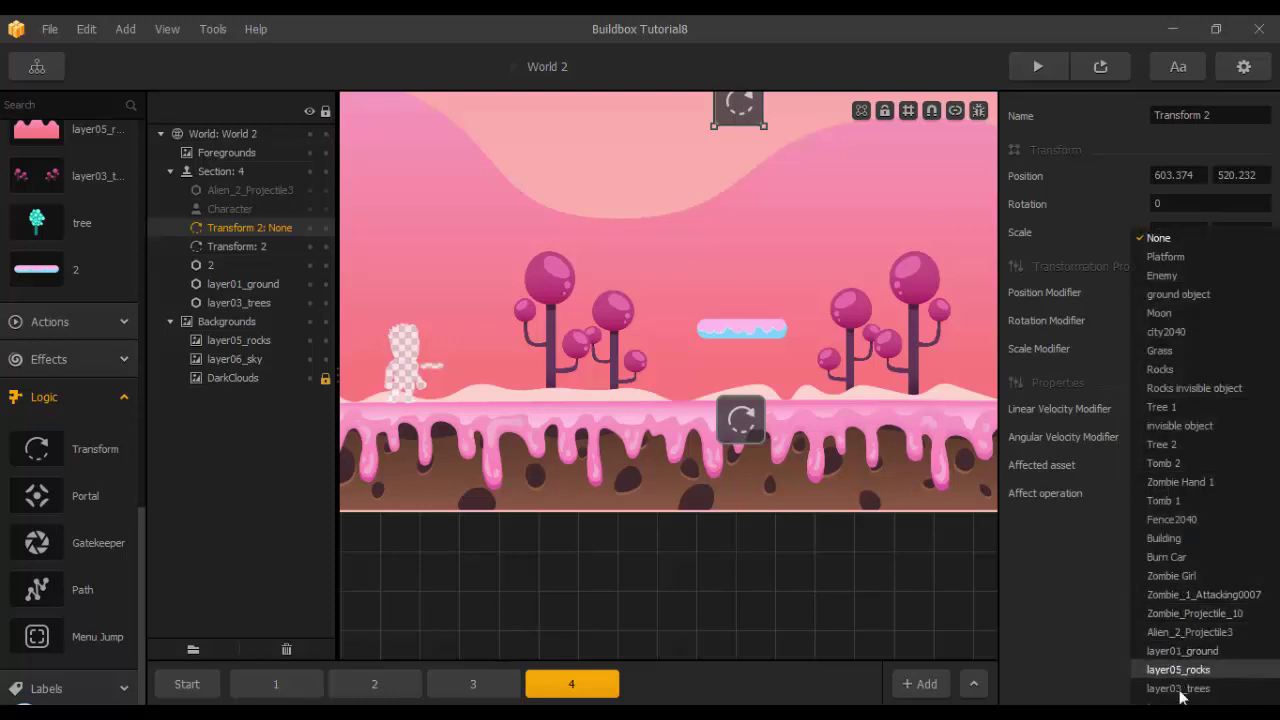
pyautogui.click(1185, 714)
pyautogui.click(1189, 491)
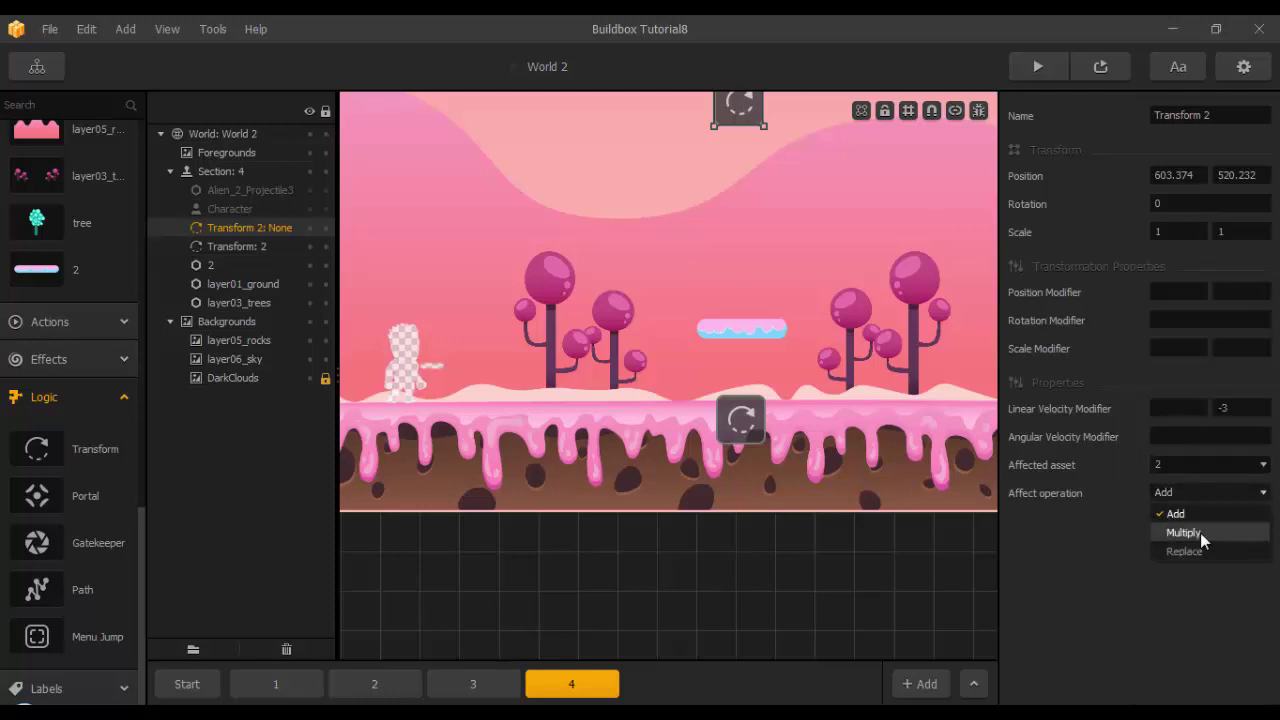
pyautogui.press('Escape')
pyautogui.click(1198, 550)
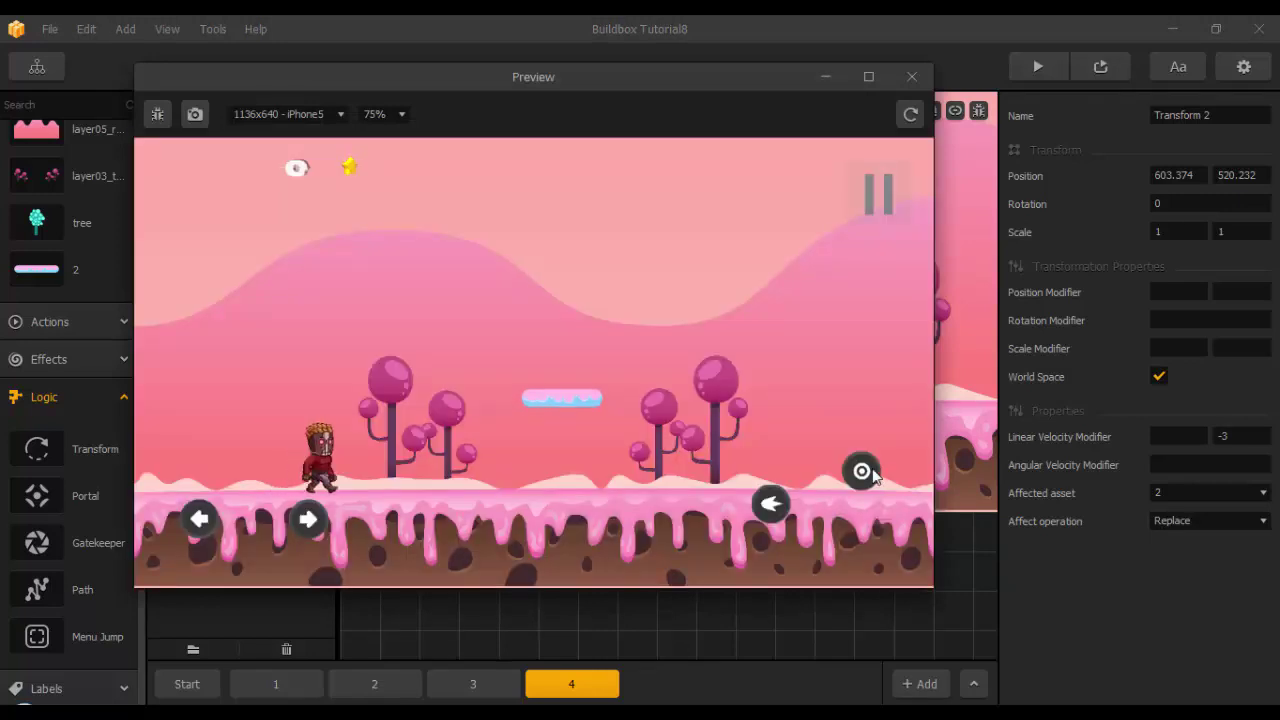
# Playtest scene 4 in the preview by jumping onto the moving platform and walking past it, and close the preview.
pyautogui.click(860, 470)
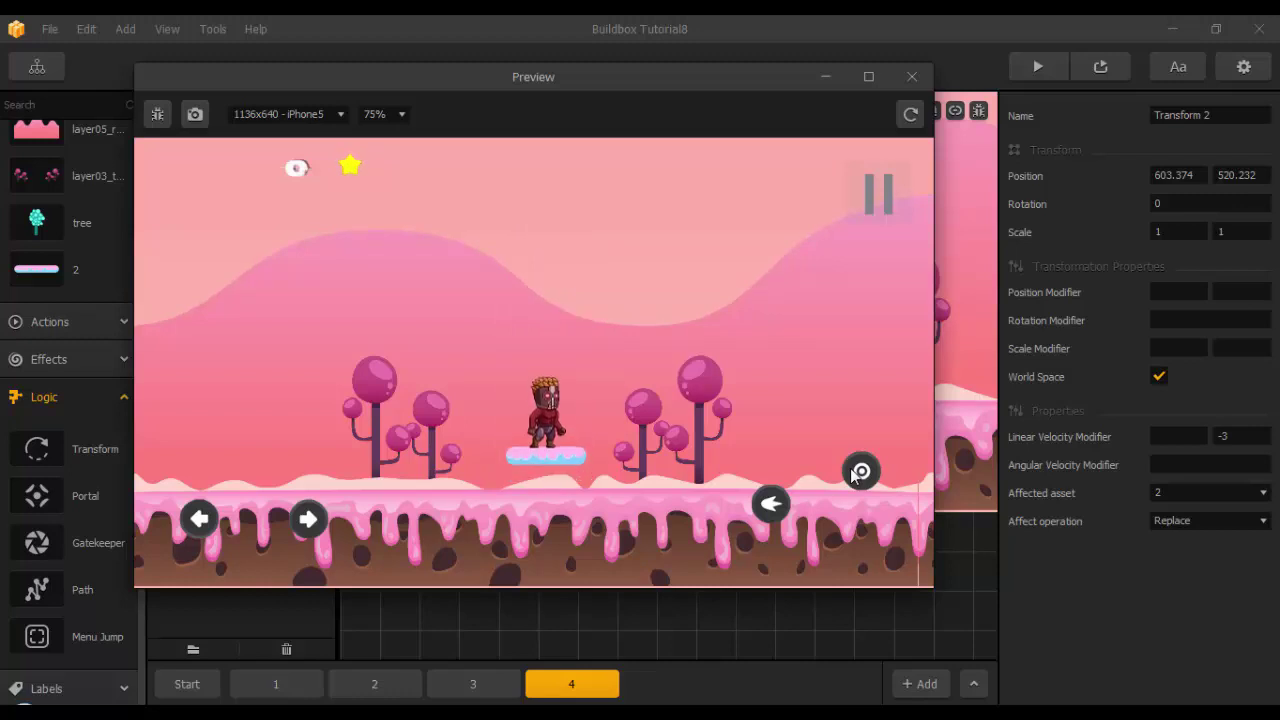
pyautogui.press('Left')
pyautogui.press('Right')
pyautogui.click(850, 468)
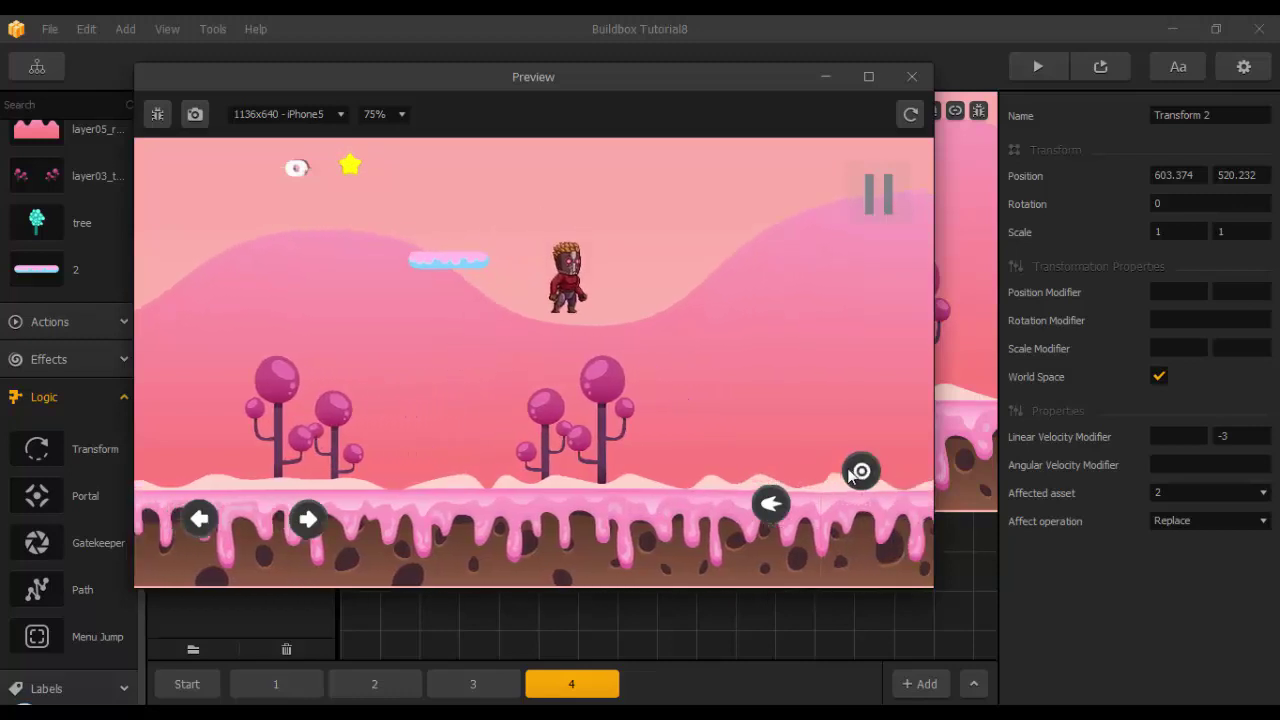
pyautogui.press('Left')
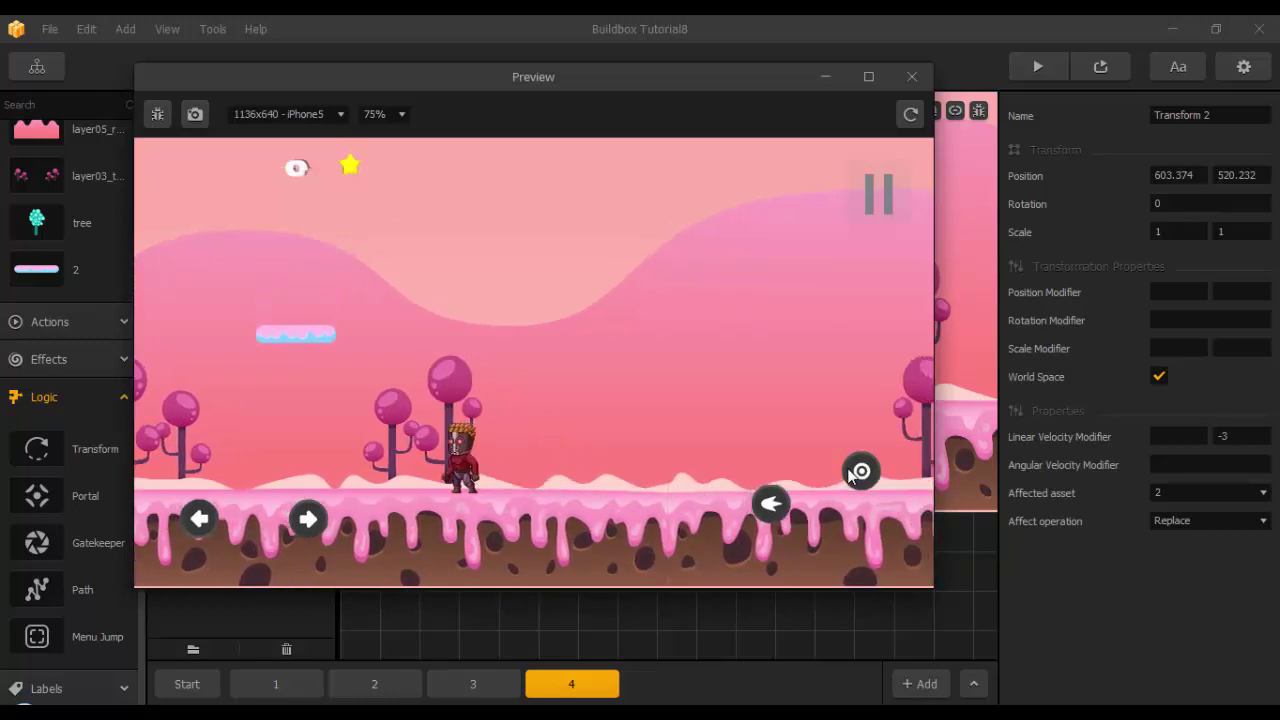
pyautogui.press('Left')
pyautogui.click(849, 476)
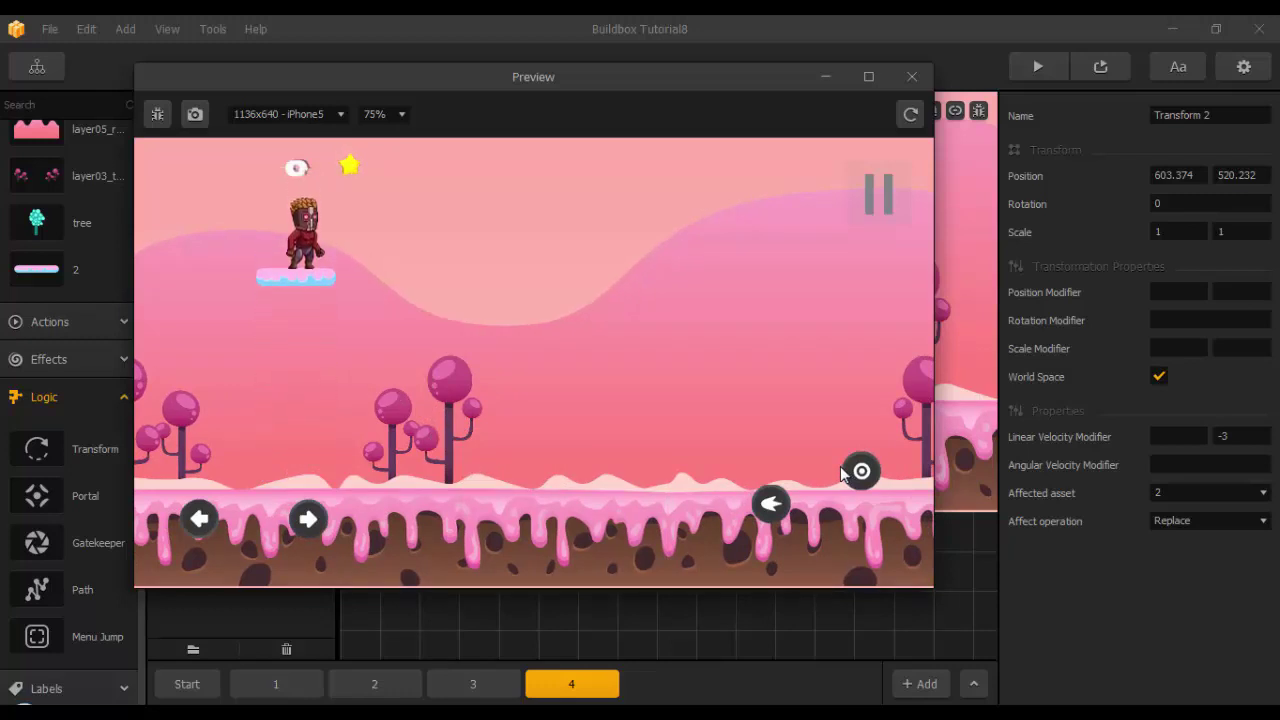
pyautogui.press('Right')
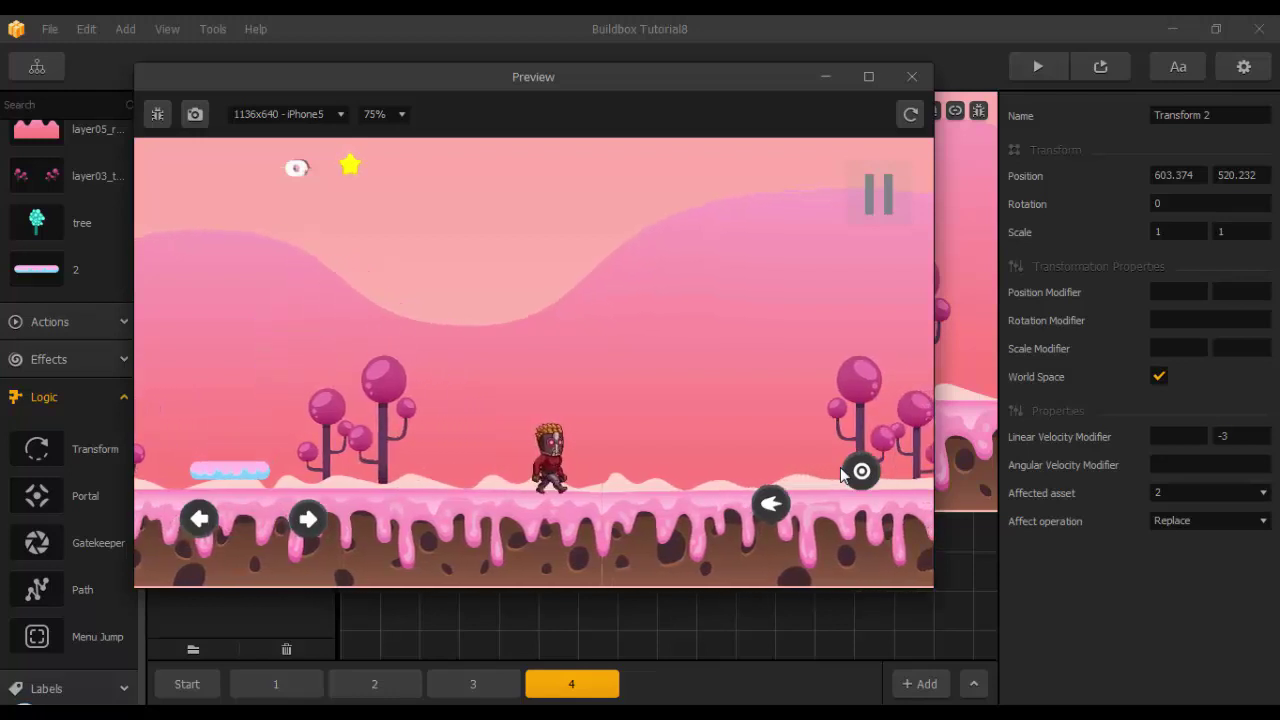
pyautogui.press('Right')
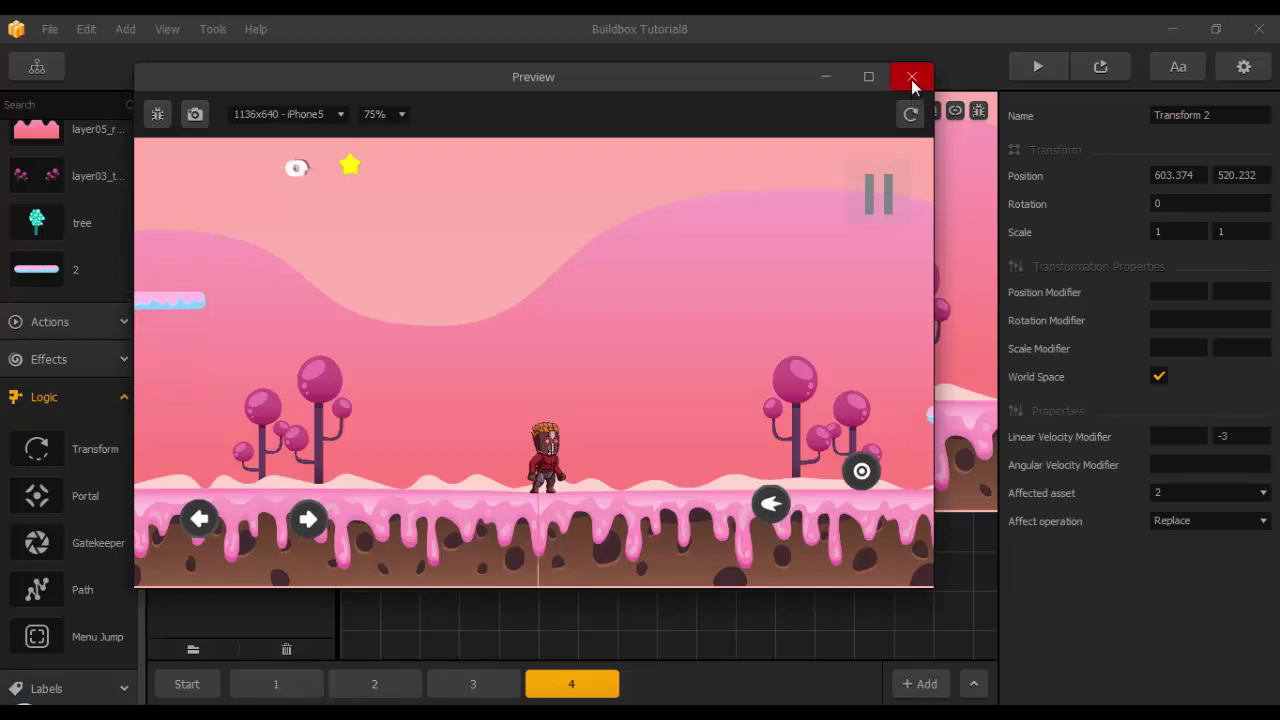
pyautogui.click(911, 84)
# Examine the layout of scene 4 with both Transforms, and the contents of scenes 3 and 2.
pyautogui.scroll(-1, 843, 443)
pyautogui.moveTo(821, 458); pyautogui.dragTo(680, 507, button='middle')
pyautogui.scroll(1, 696, 500)
pyautogui.scroll(-1, 745, 530)
pyautogui.scroll(-1, 746, 538)
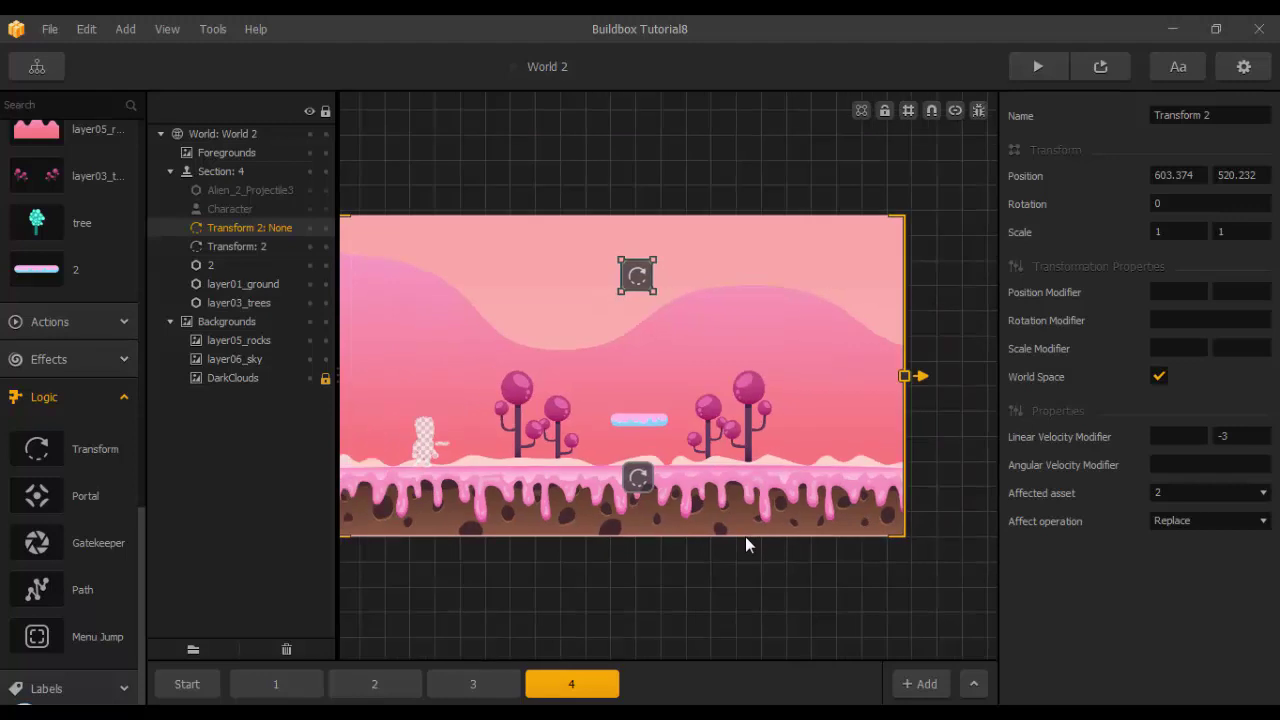
pyautogui.moveTo(731, 520); pyautogui.dragTo(722, 495, button='middle')
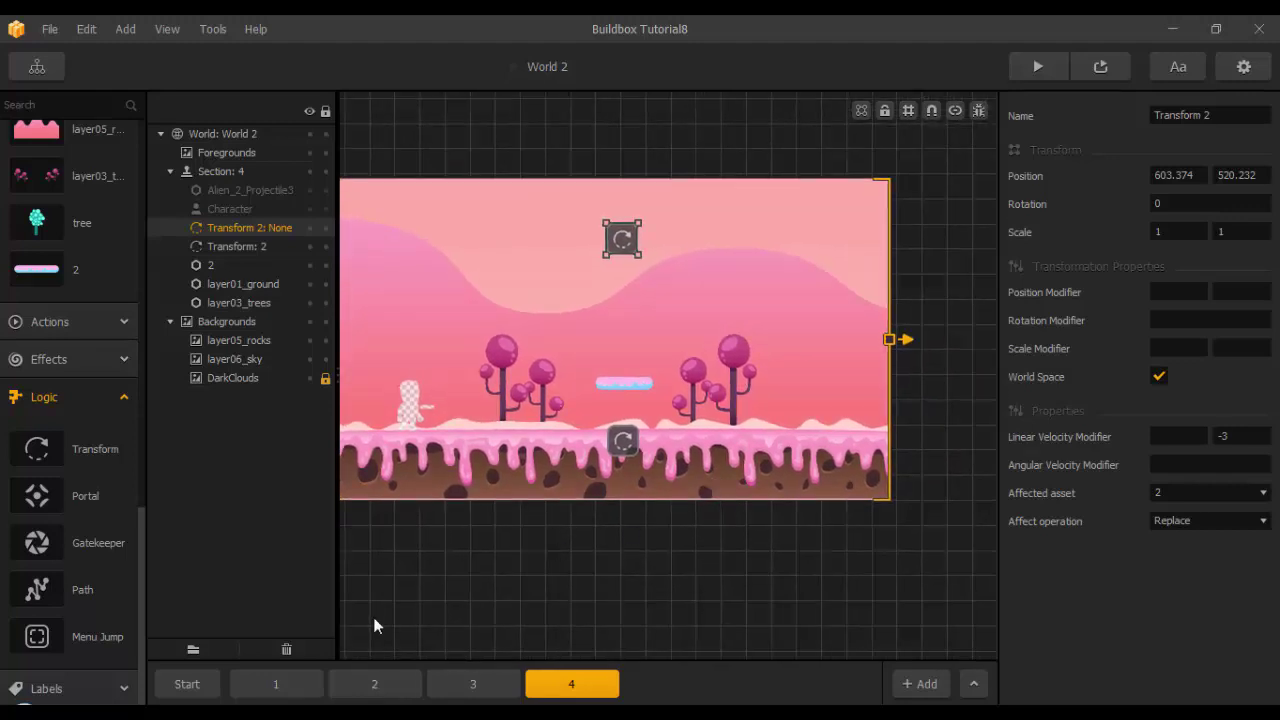
pyautogui.click(503, 686)
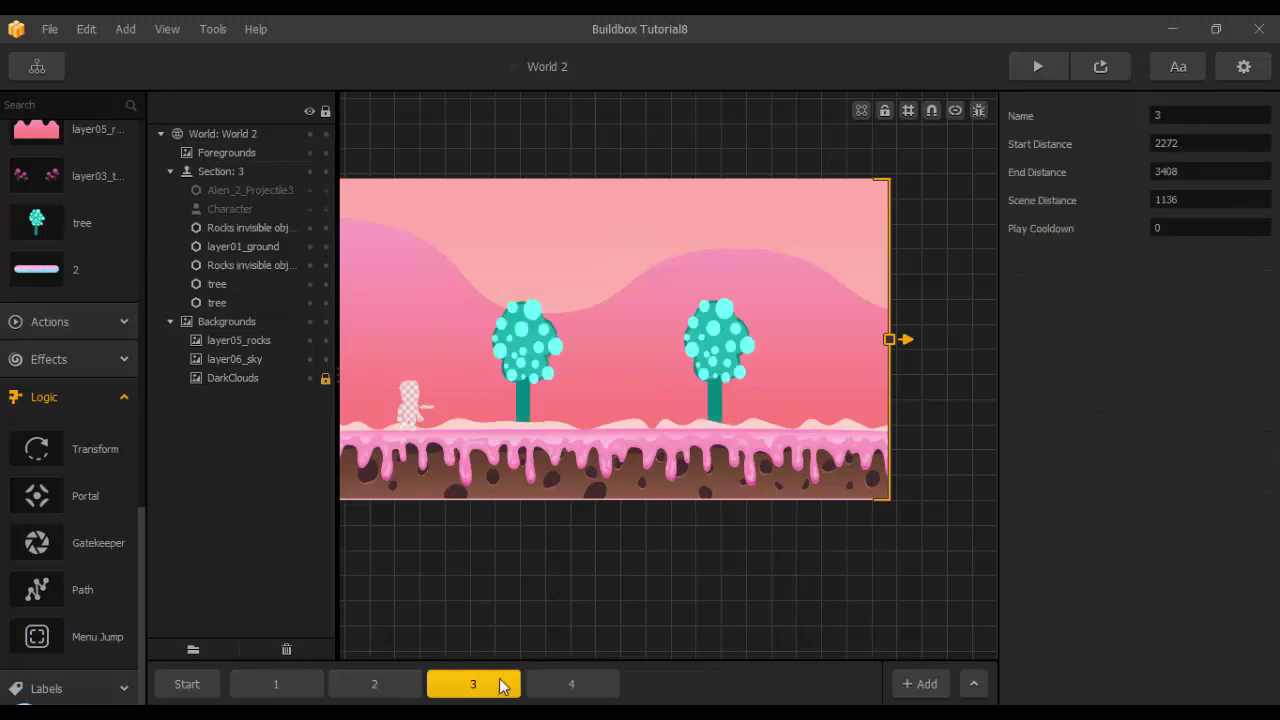
pyautogui.click(366, 689)
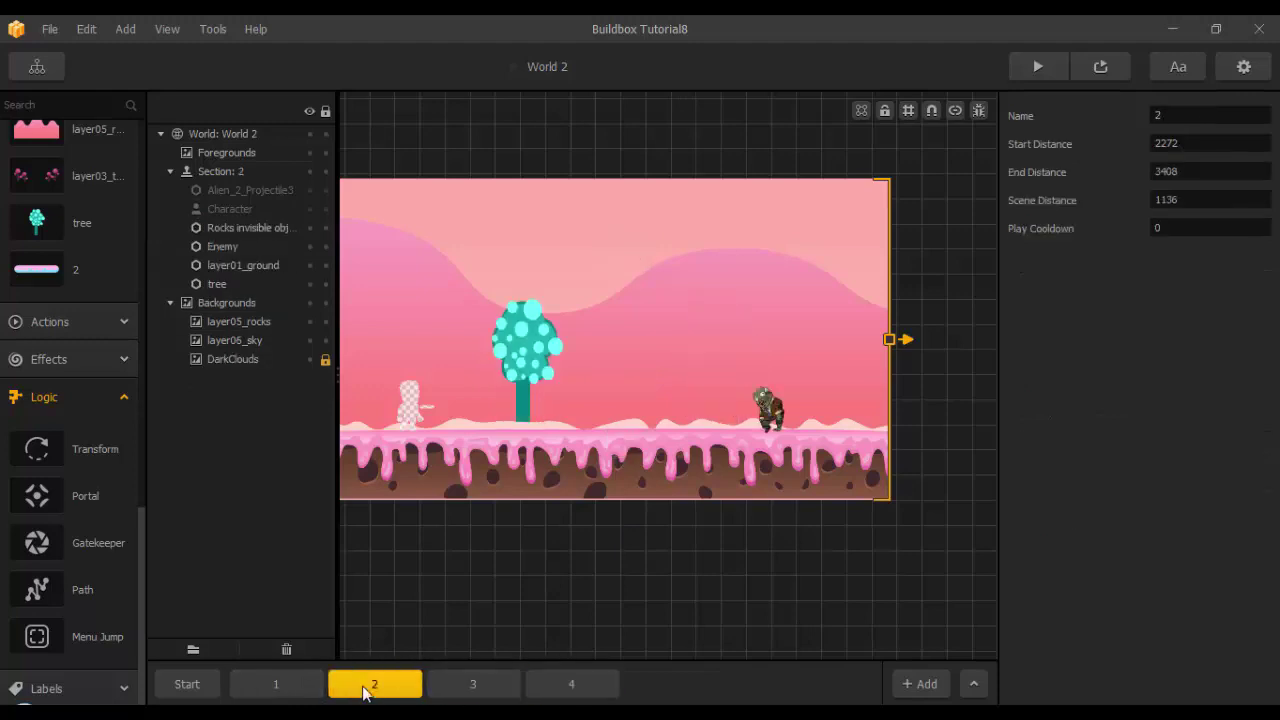
# Duplicate scene 1, place the copy after scene 4 and rename it as 5.
pyautogui.click(304, 689)
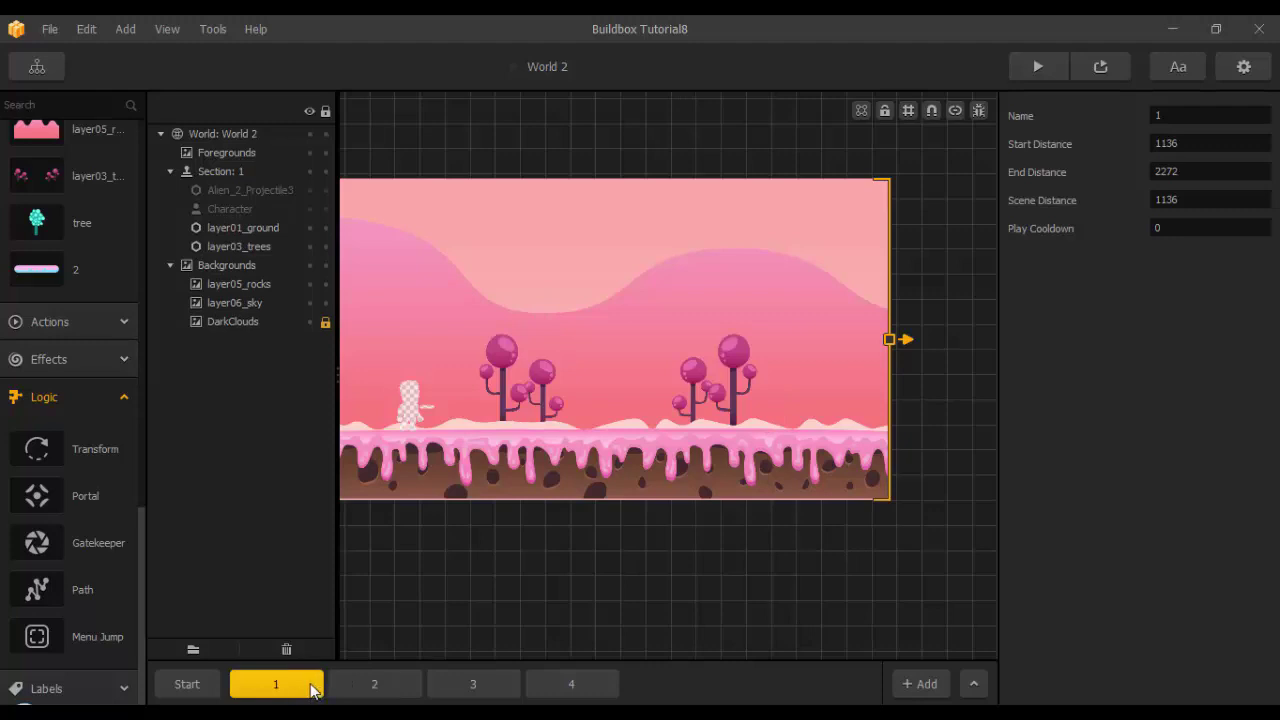
pyautogui.keyDown('alt'); pyautogui.moveTo(310, 687); pyautogui.dragTo(728, 695); pyautogui.keyUp('alt')
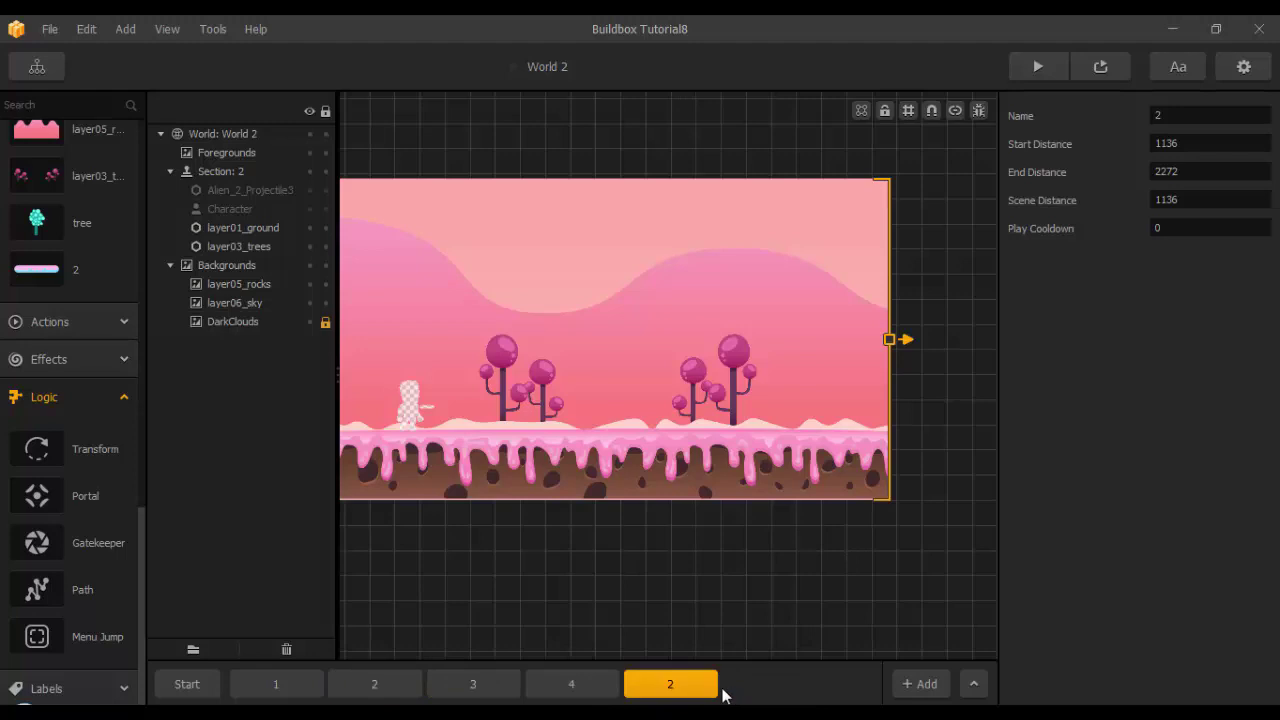
pyautogui.doubleClick(1175, 113)
pyautogui.write('5')
pyautogui.press('Return')
# Select the layer03_trees decoration in scene 5.
pyautogui.click(739, 348)
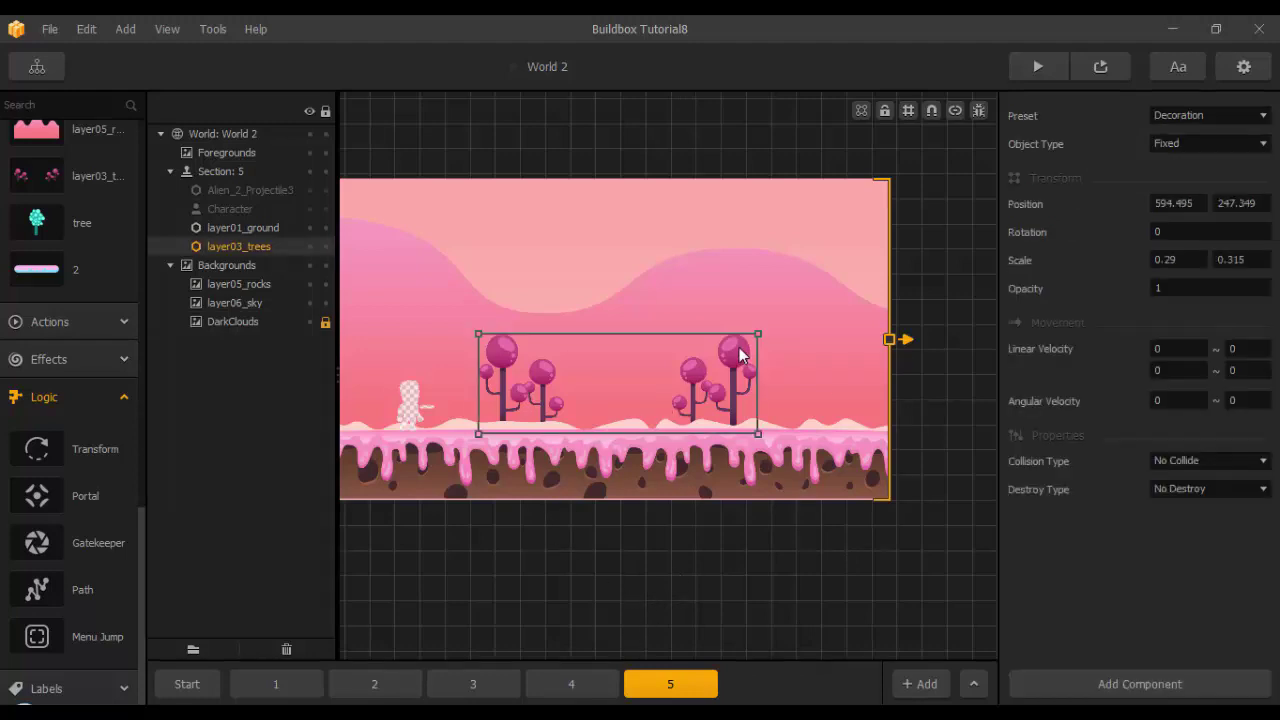
# Delete the layer03_trees object from section 5 and import the Ground_3 image into the scene as an object.
pyautogui.press('Delete')
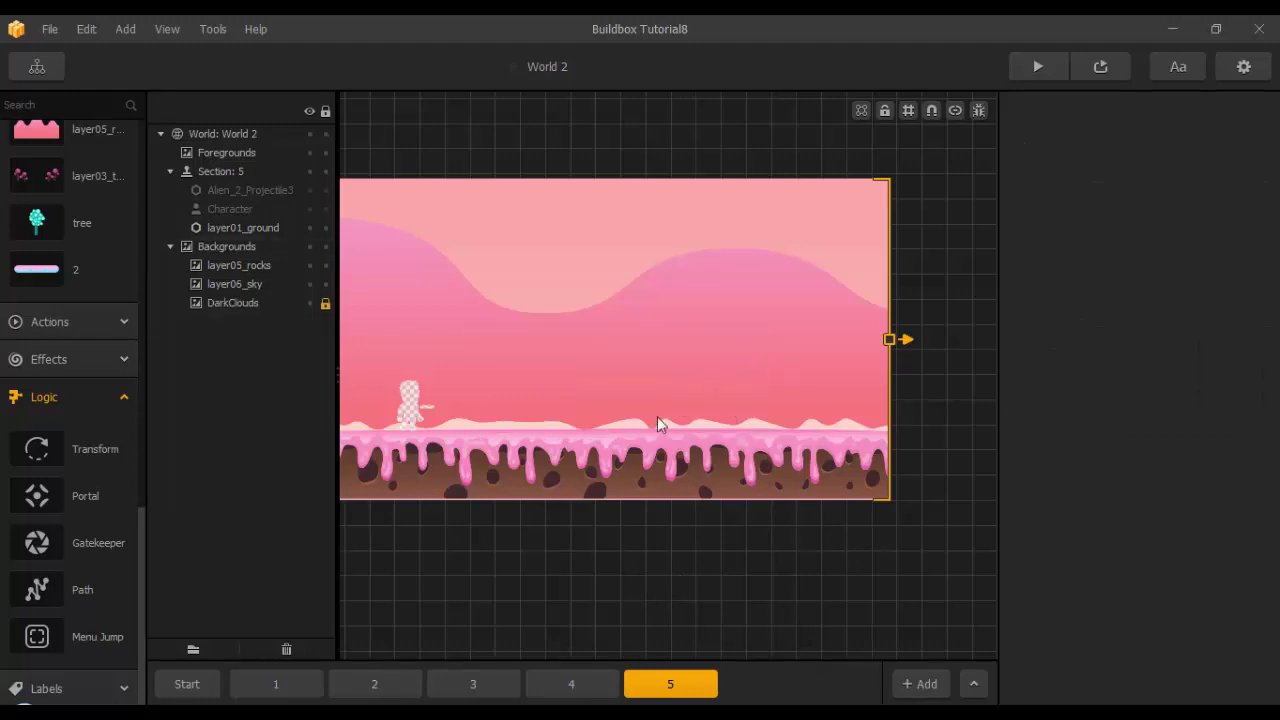
pyautogui.click(108, 712)
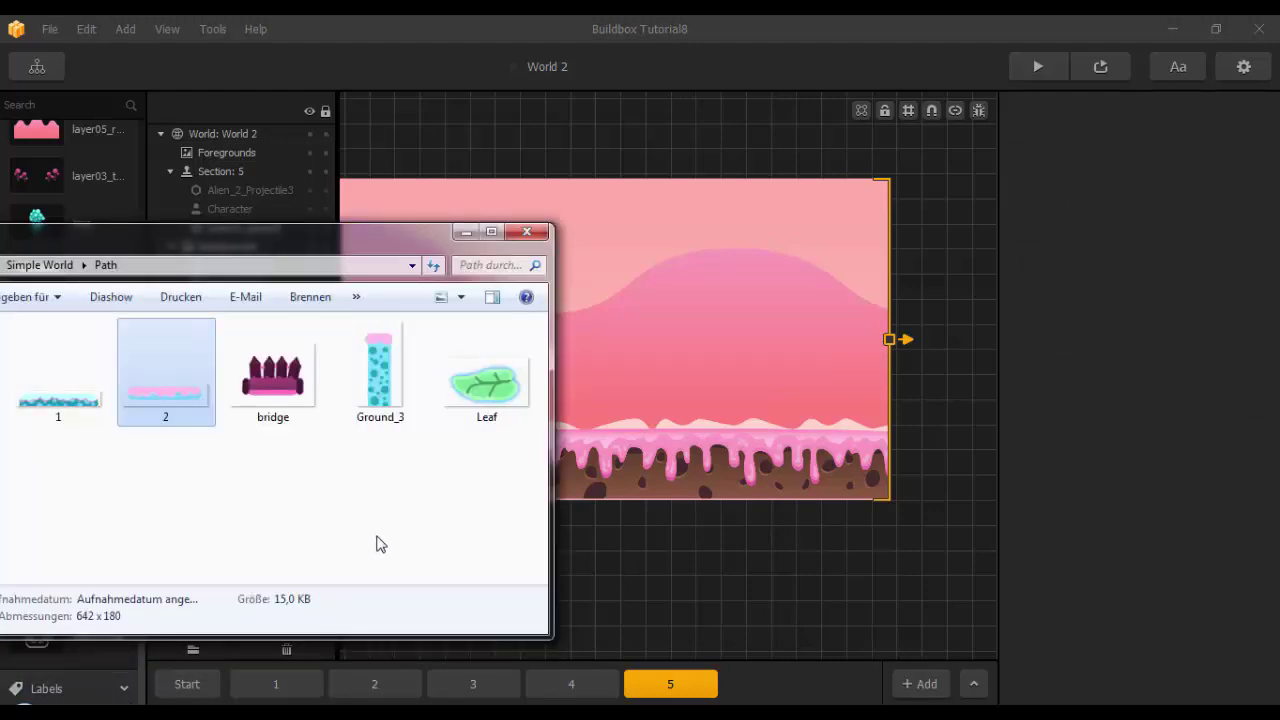
pyautogui.click(380, 378)
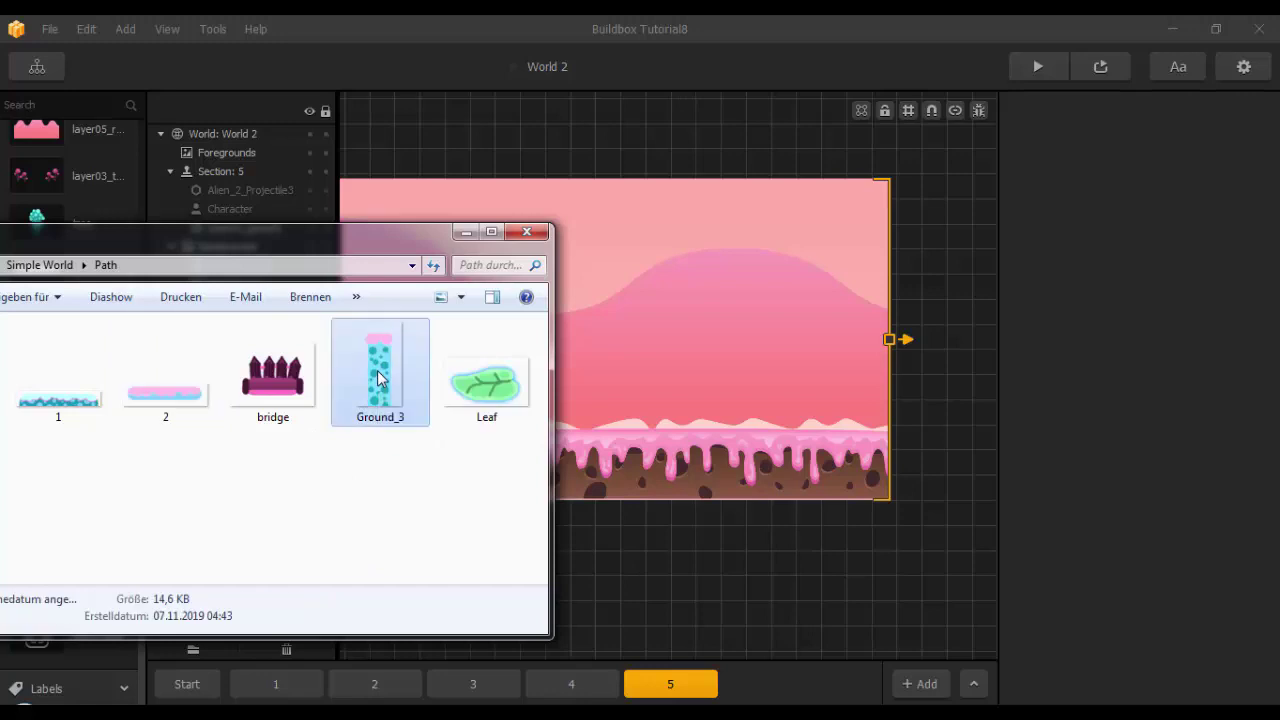
pyautogui.moveTo(380, 378); pyautogui.dragTo(787, 267)
pyautogui.click(466, 232)
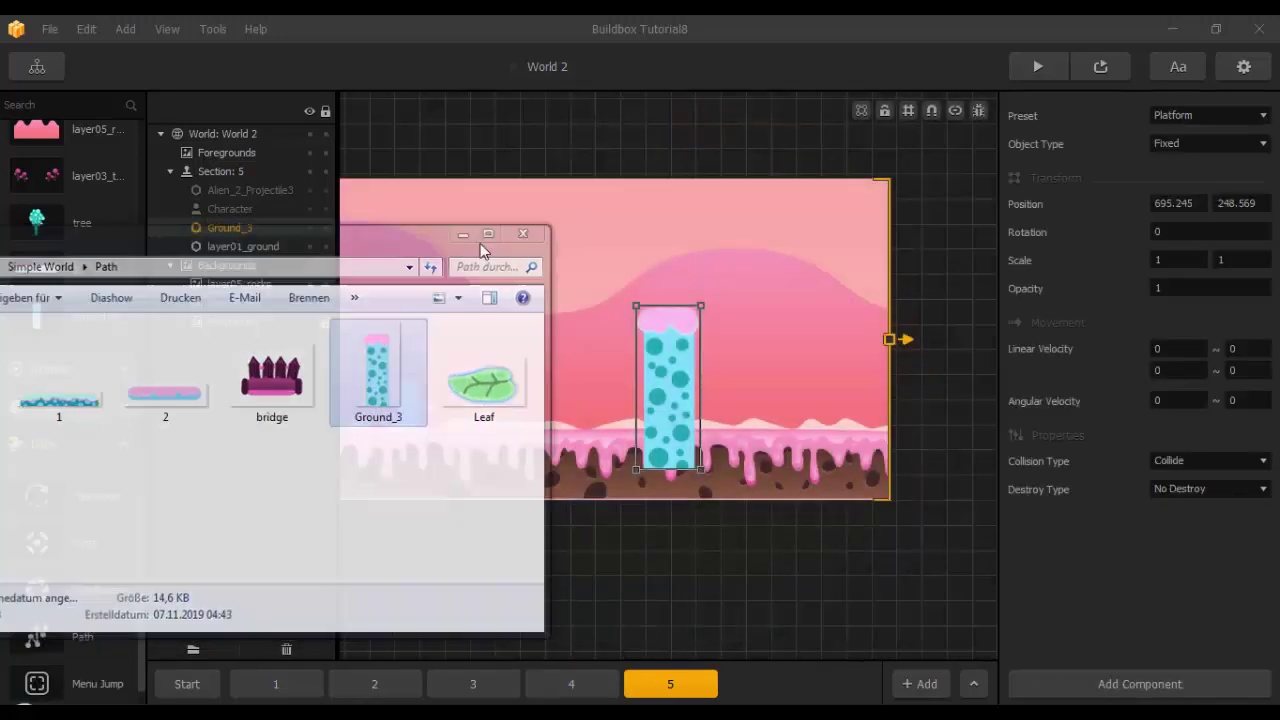
# Place the Ground_3 pillar behind layer01_ground at about 282, 310 and set its preset to Decoration.
pyautogui.moveTo(657, 367); pyautogui.dragTo(638, 359)
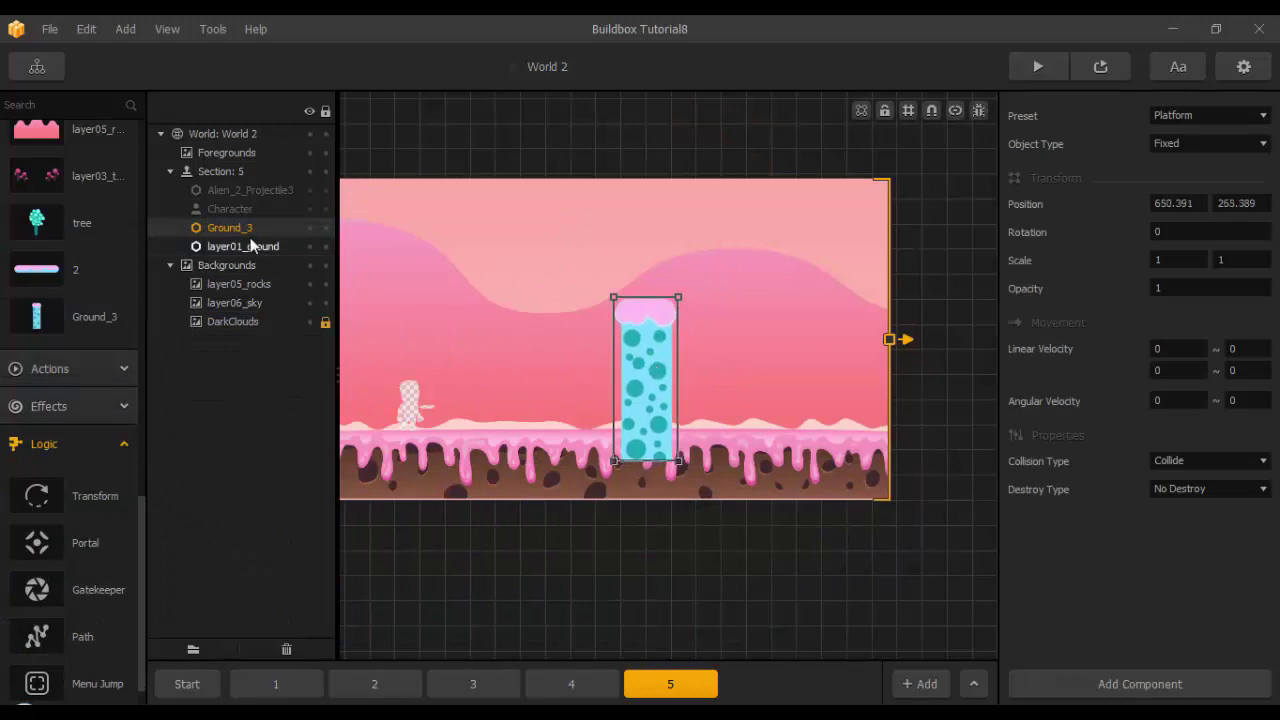
pyautogui.moveTo(249, 230); pyautogui.dragTo(250, 258)
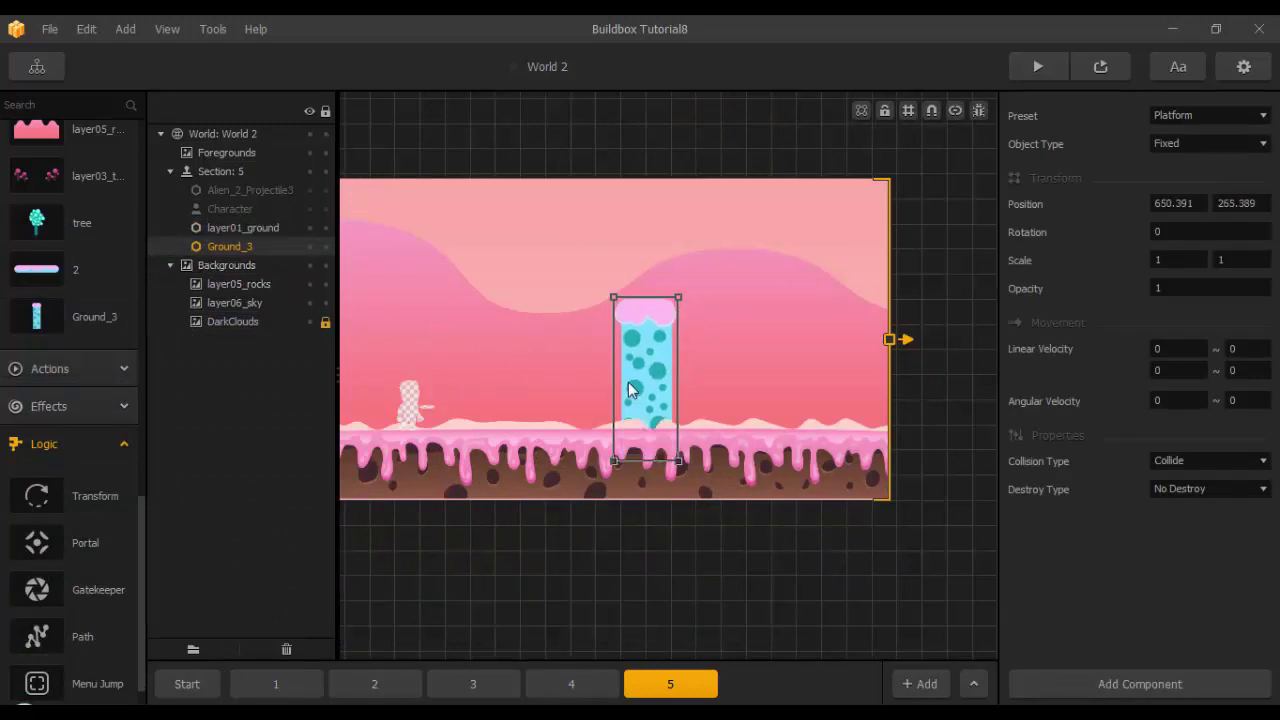
pyautogui.moveTo(628, 382); pyautogui.dragTo(443, 367)
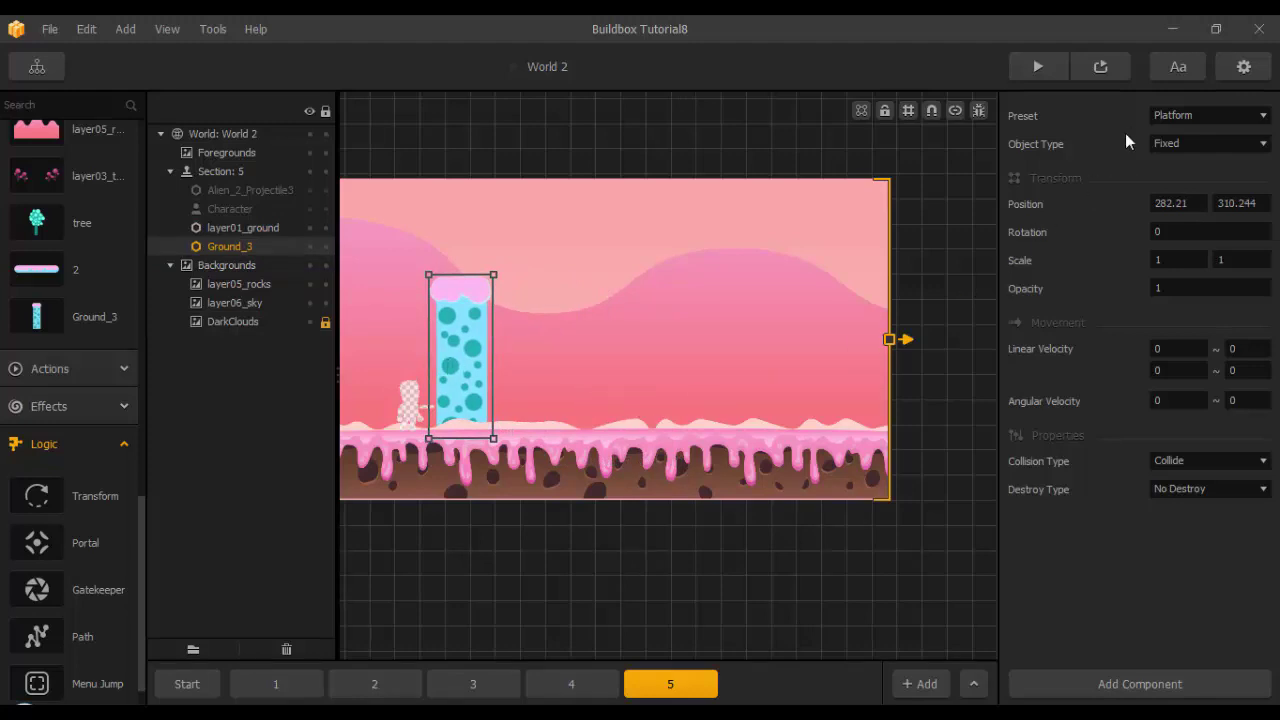
pyautogui.click(1161, 117)
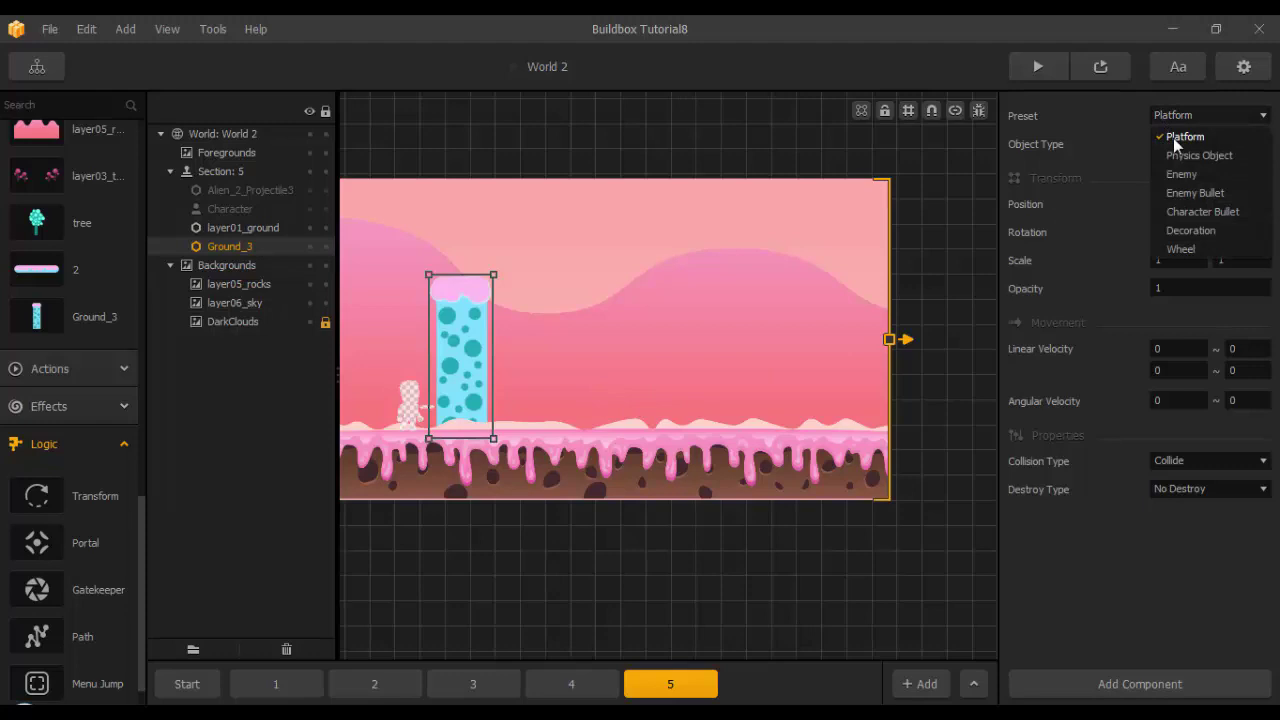
pyautogui.click(1185, 230)
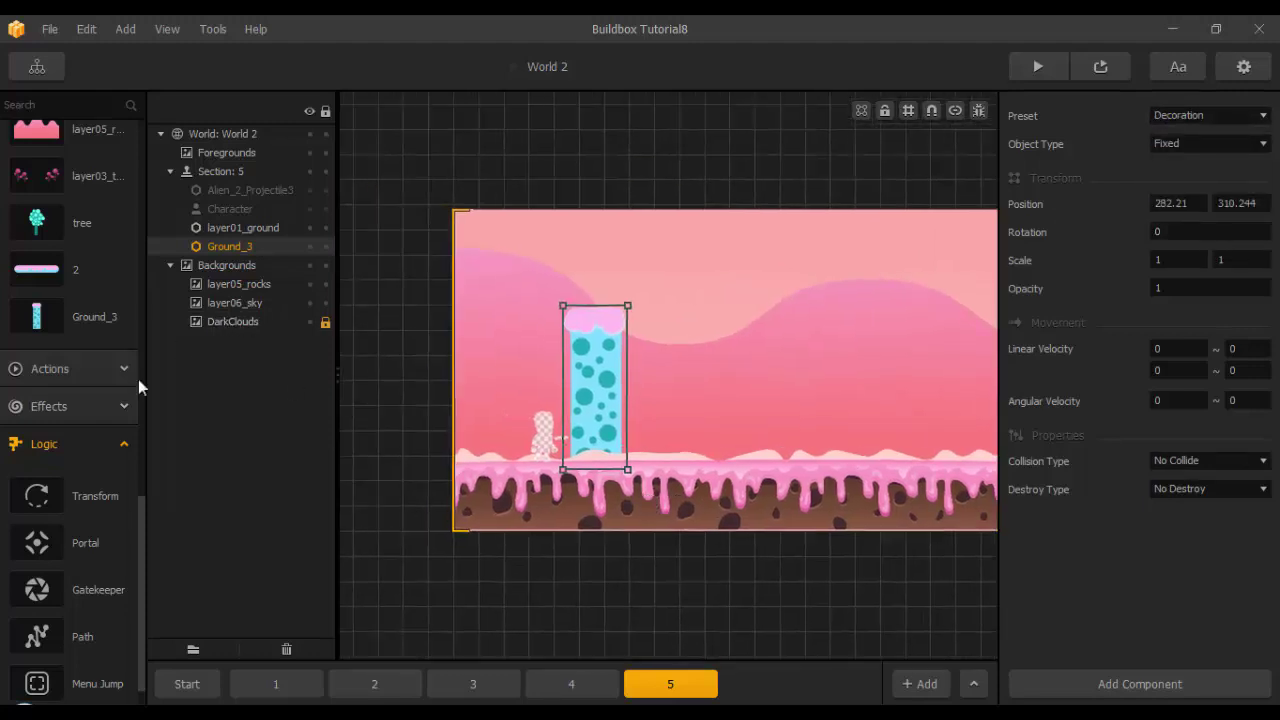
# Add the invisible object asset to the scene, scale it down to about 0.69 by 0.44, and set its opacity to 0.5.
pyautogui.scroll(15, 88, 343)
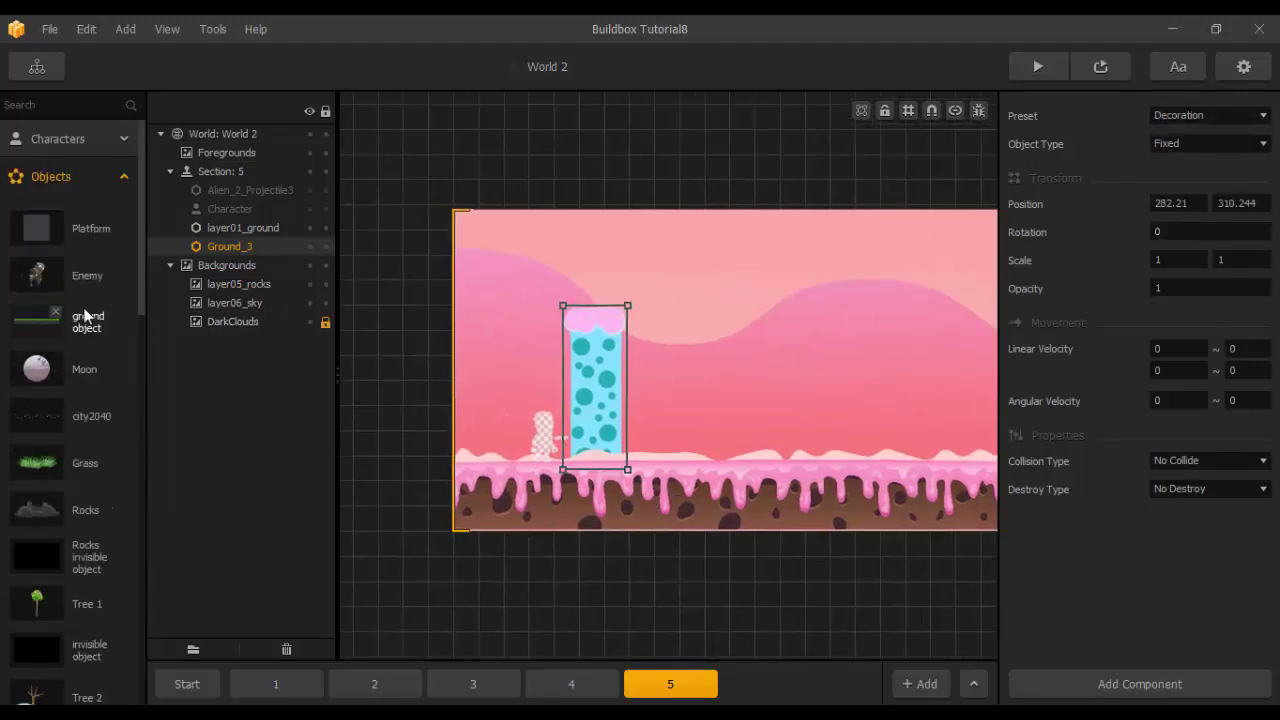
pyautogui.scroll(-5, 72, 280)
pyautogui.moveTo(75, 383); pyautogui.dragTo(591, 342)
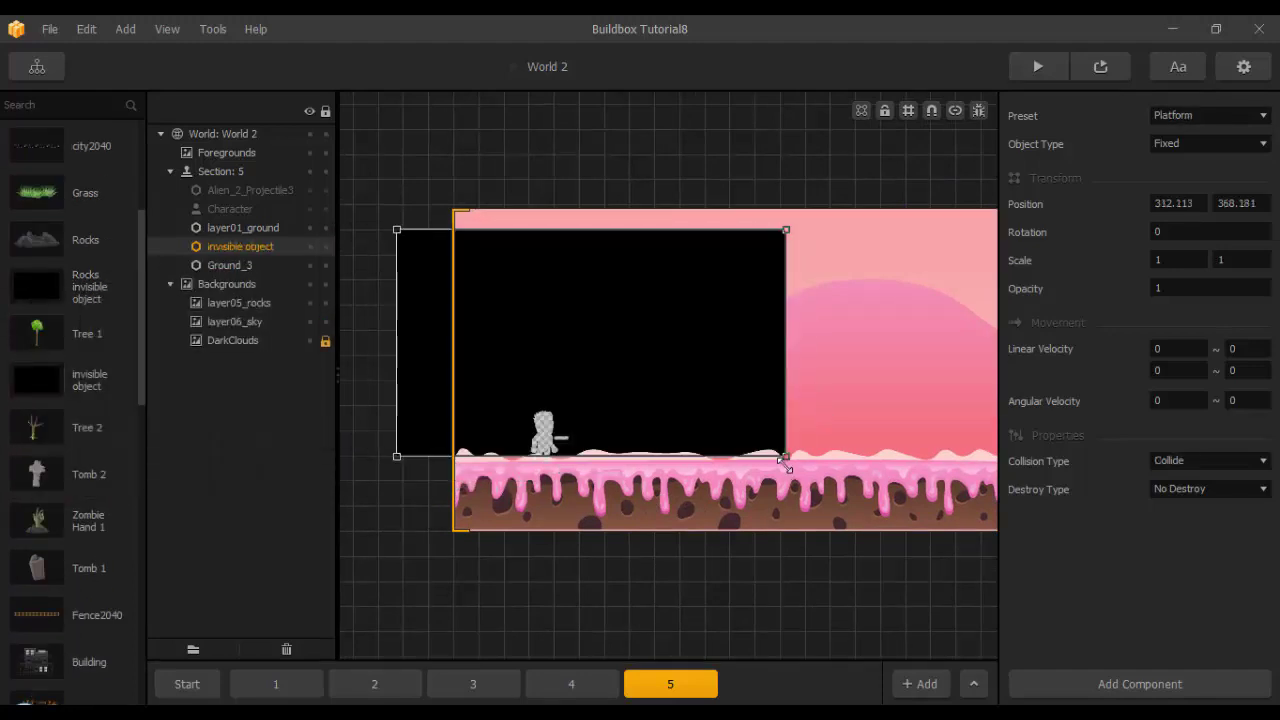
pyautogui.moveTo(784, 458); pyautogui.dragTo(667, 330)
pyautogui.click(1150, 288)
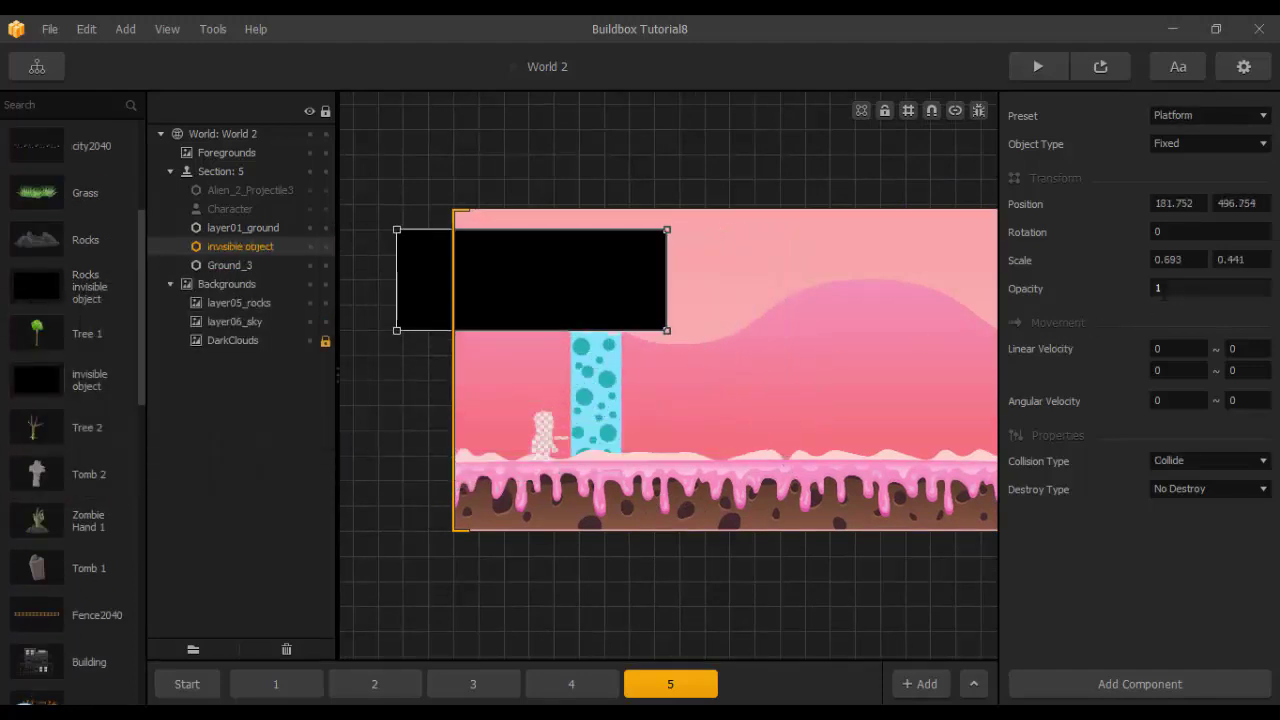
pyautogui.write('0.5')
pyautogui.press('Return')
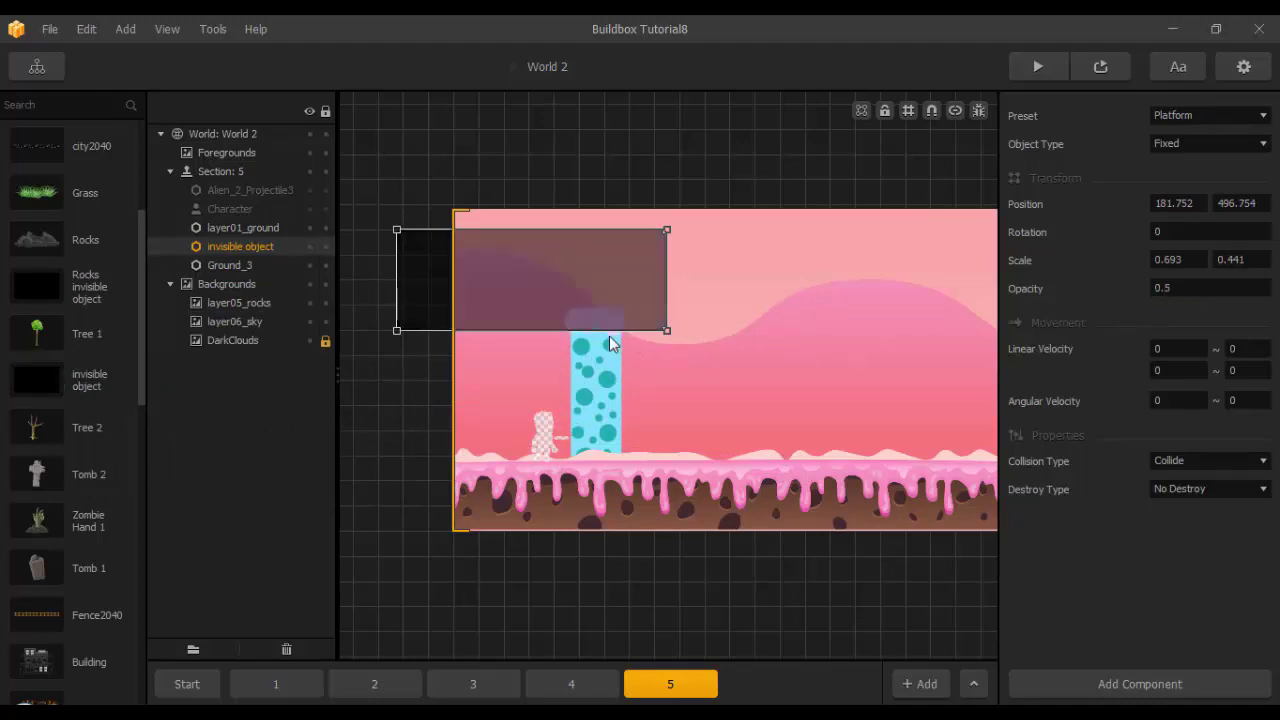
# Shrink the invisible object to a scale of about 0.133 by 0.084 and fit it over the pillar's pink cap.
pyautogui.scroll(1, 609, 336)
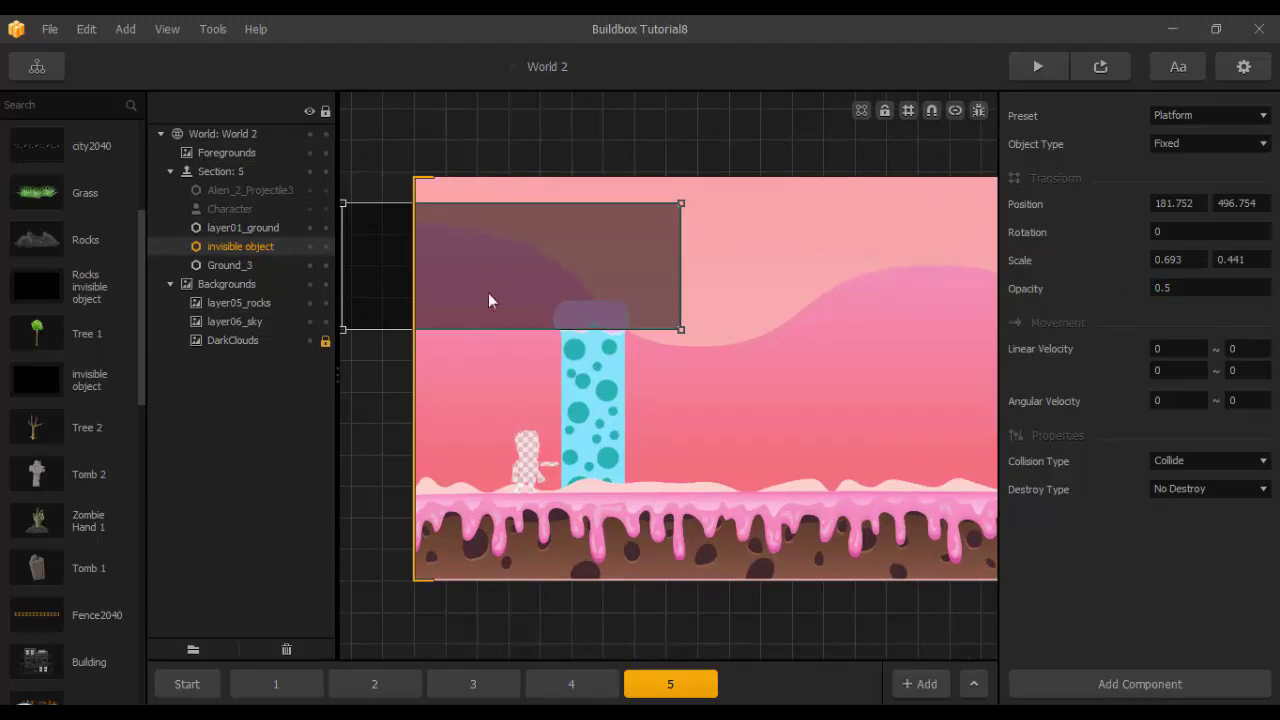
pyautogui.moveTo(488, 300); pyautogui.dragTo(697, 388)
pyautogui.scroll(1, 657, 384)
pyautogui.scroll(-2, 677, 400)
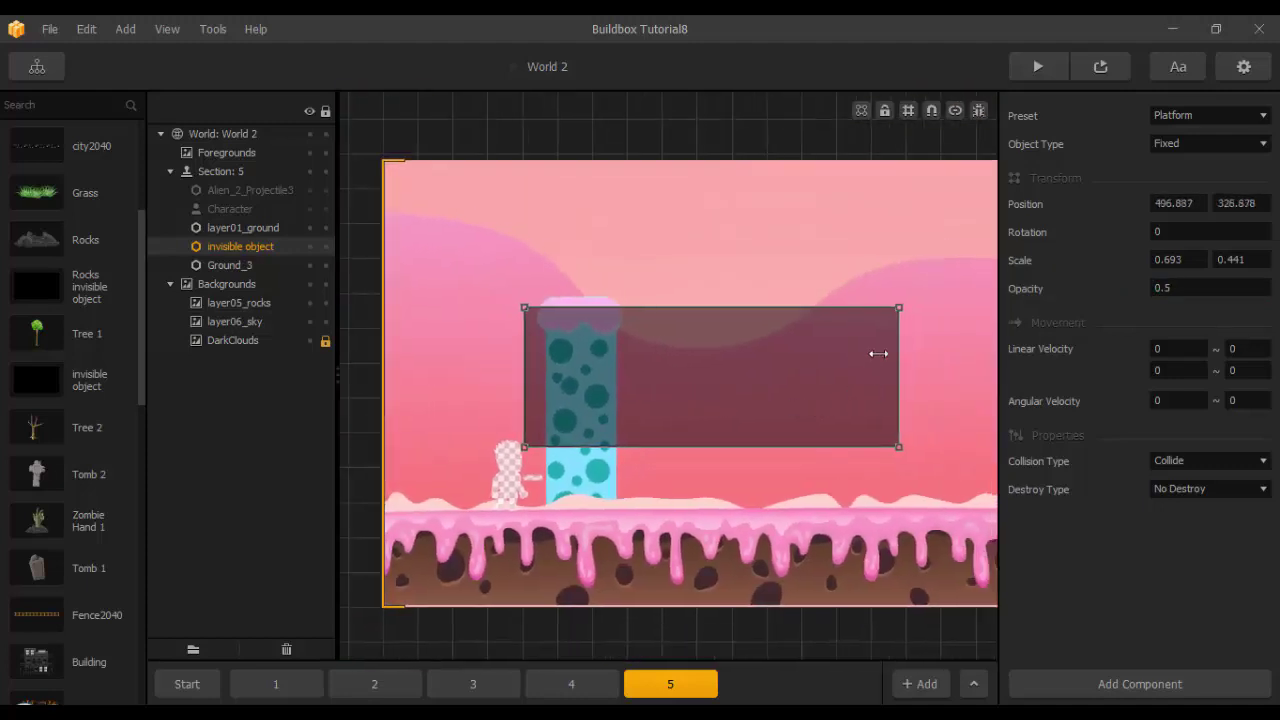
pyautogui.moveTo(878, 353); pyautogui.dragTo(586, 353)
pyautogui.scroll(2, 586, 375)
pyautogui.moveTo(545, 432); pyautogui.dragTo(630, 280)
pyautogui.scroll(2, 606, 316)
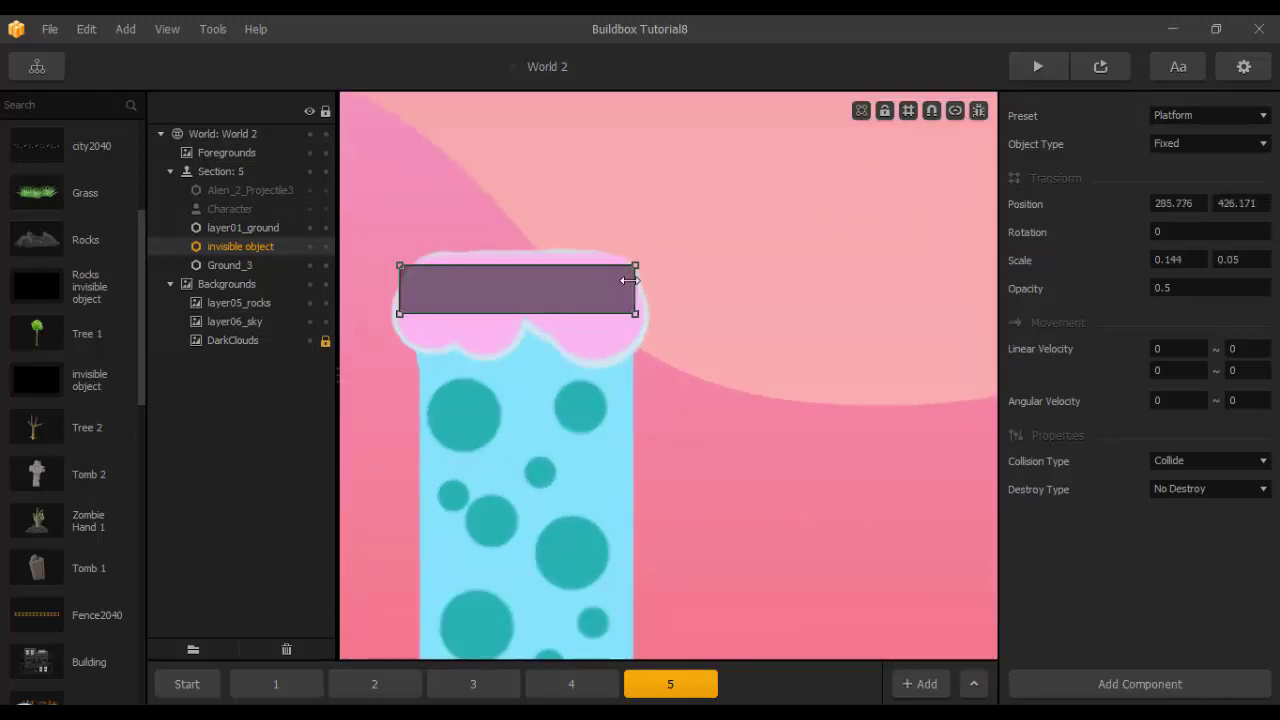
pyautogui.moveTo(401, 287); pyautogui.dragTo(480, 337)
pyautogui.scroll(-4, 553, 453)
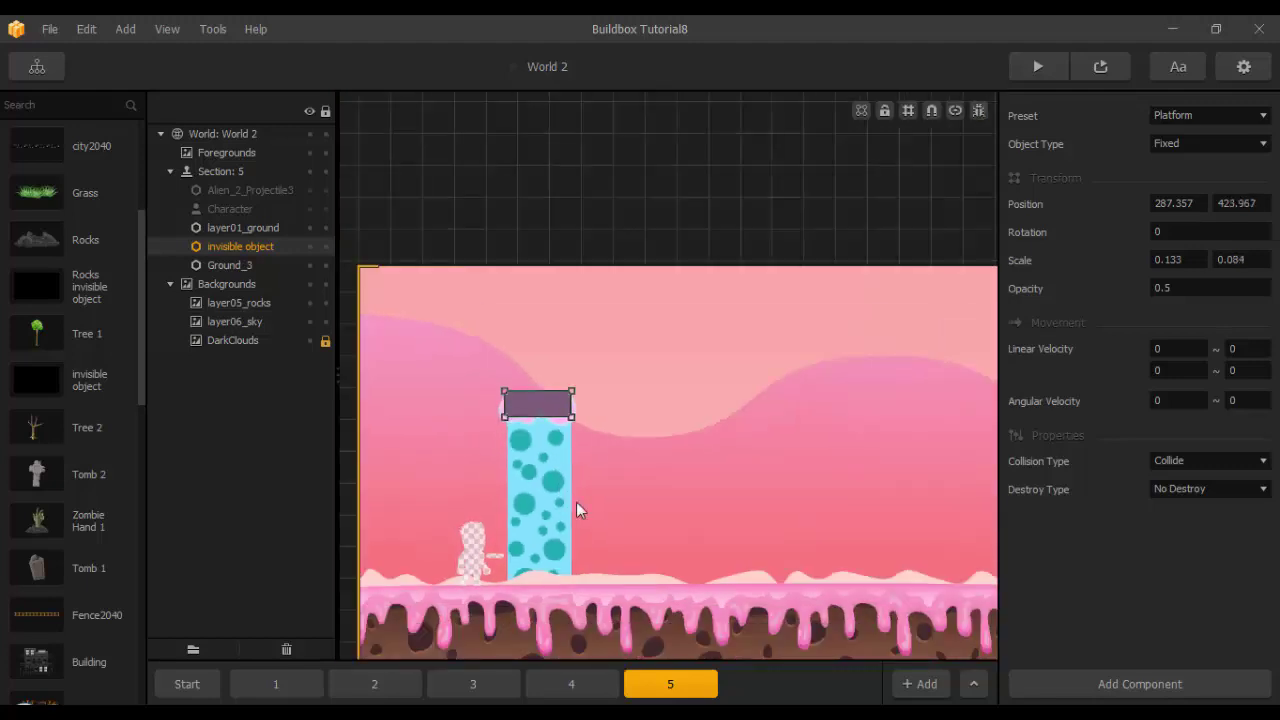
# Duplicate the Ground_3 pillar together with its invisible object, placing the copy directly beside the original pillar.
pyautogui.scroll(1, 577, 502)
pyautogui.moveTo(577, 502); pyautogui.dragTo(597, 498, button='middle')
pyautogui.scroll(-3, 597, 498)
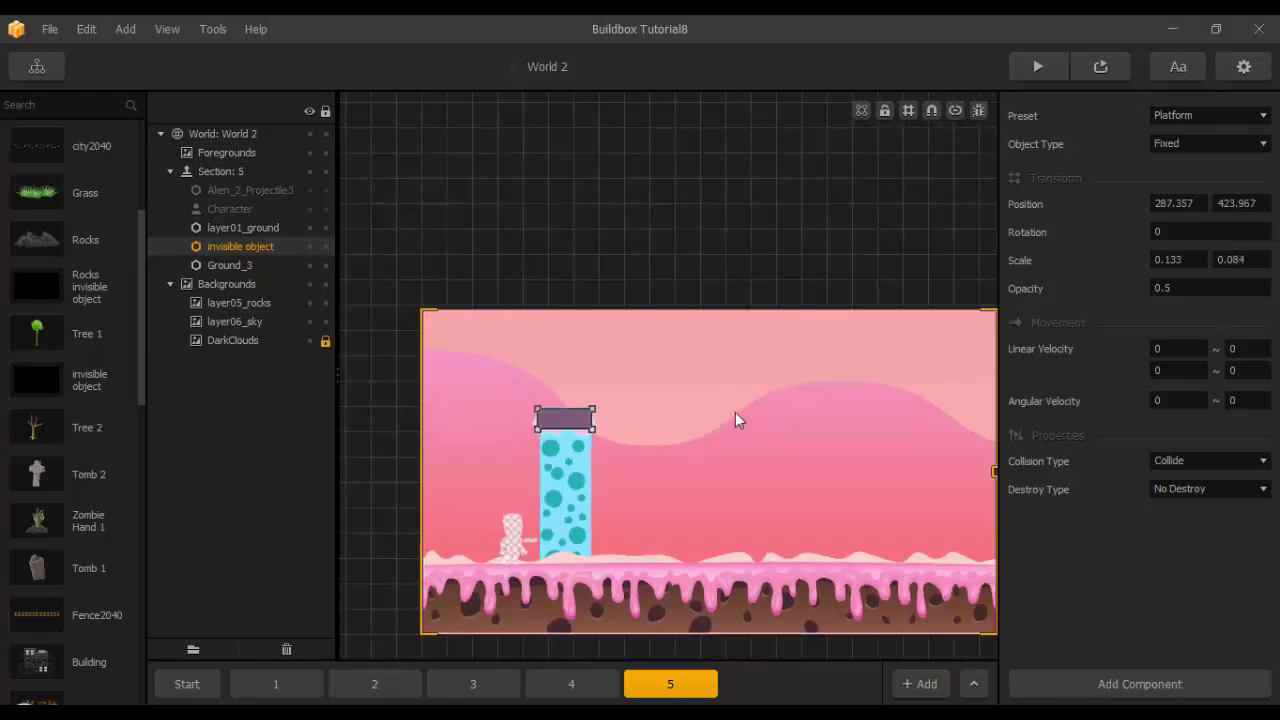
pyautogui.scroll(1, 735, 412)
pyautogui.moveTo(668, 455); pyautogui.dragTo(622, 467, button='middle')
pyautogui.click(501, 498)
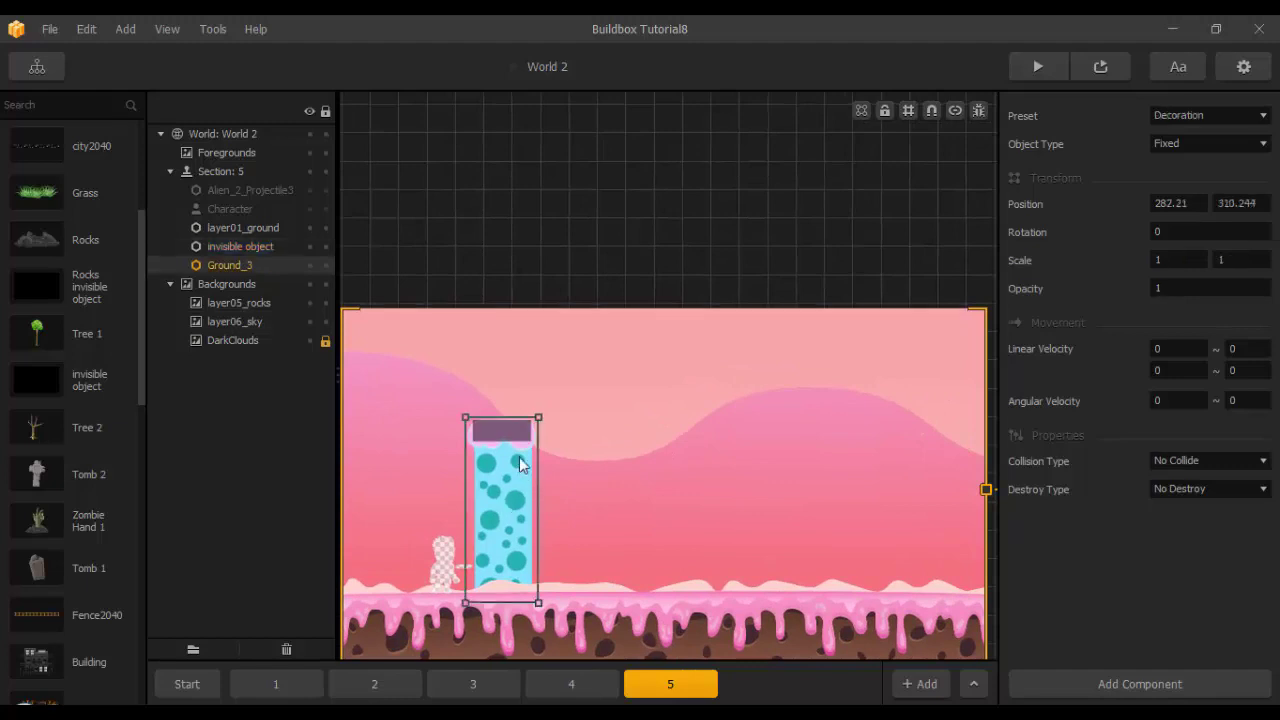
pyautogui.scroll(1, 612, 450)
pyautogui.click(500, 408)
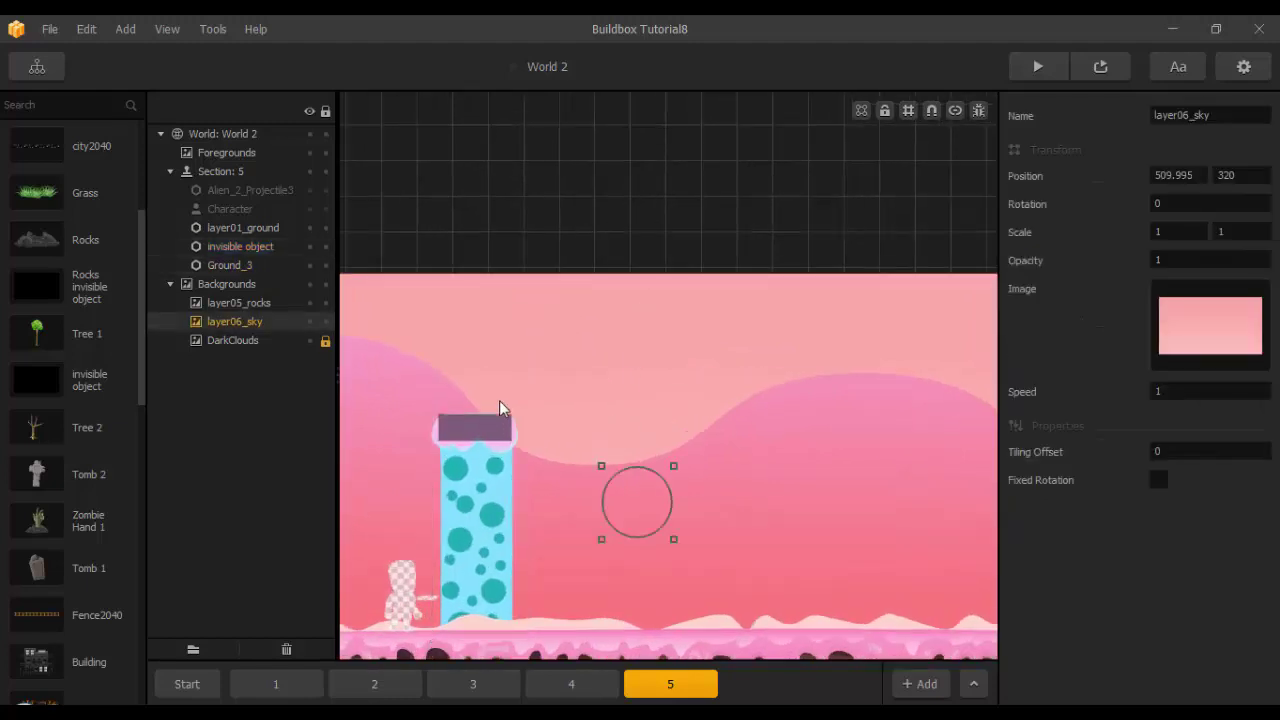
pyautogui.click(480, 440)
pyautogui.keyDown('ctrl'); pyautogui.click(491, 484); pyautogui.keyUp('ctrl')
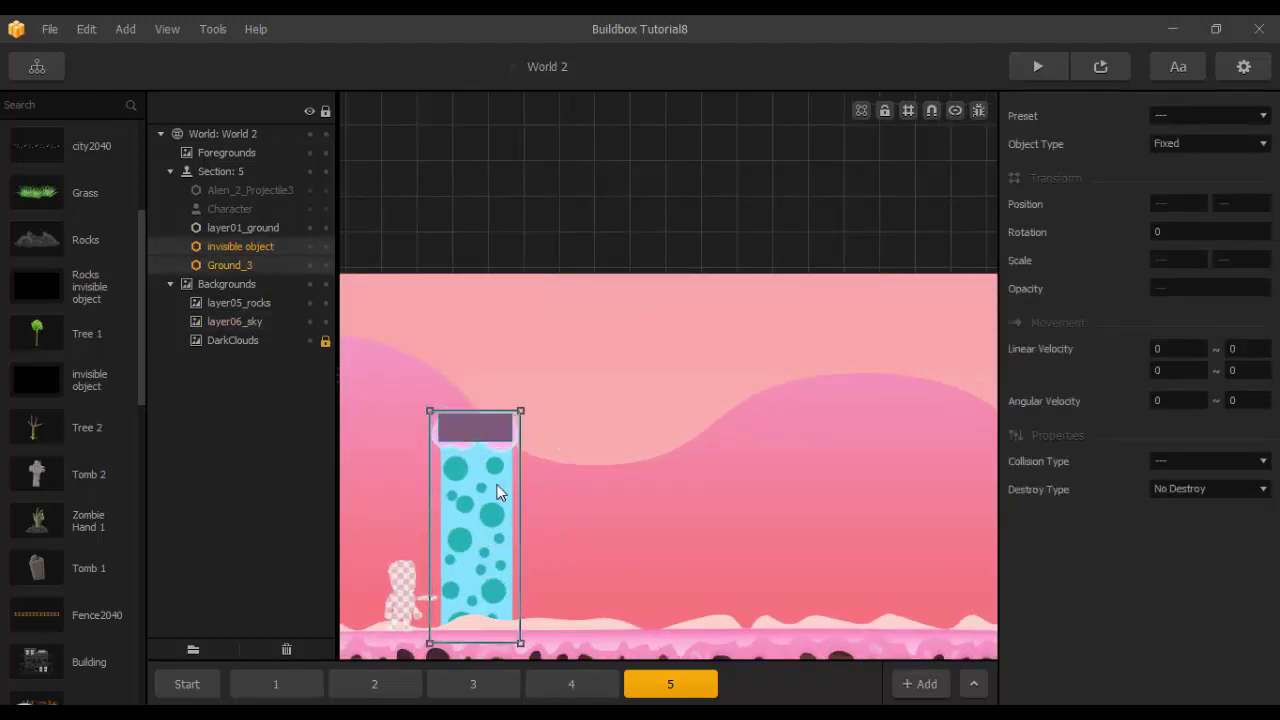
pyautogui.keyDown('alt'); pyautogui.moveTo(493, 486); pyautogui.dragTo(579, 498); pyautogui.keyUp('alt')
pyautogui.moveTo(695, 402); pyautogui.dragTo(650, 239, button='middle')
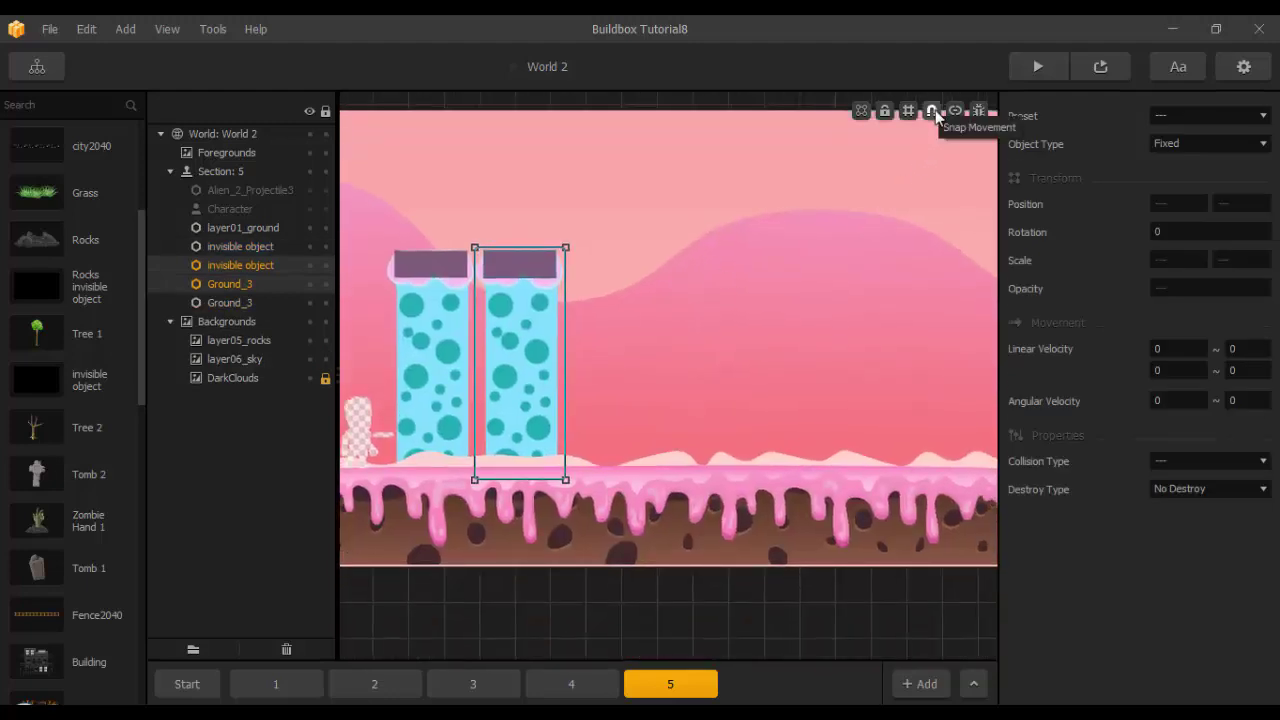
# Enable Snap Movement and move the duplicated pillar and its invisible object to X position 975.
pyautogui.click(931, 110)
pyautogui.moveTo(546, 335); pyautogui.dragTo(938, 341)
pyautogui.scroll(-2, 905, 343)
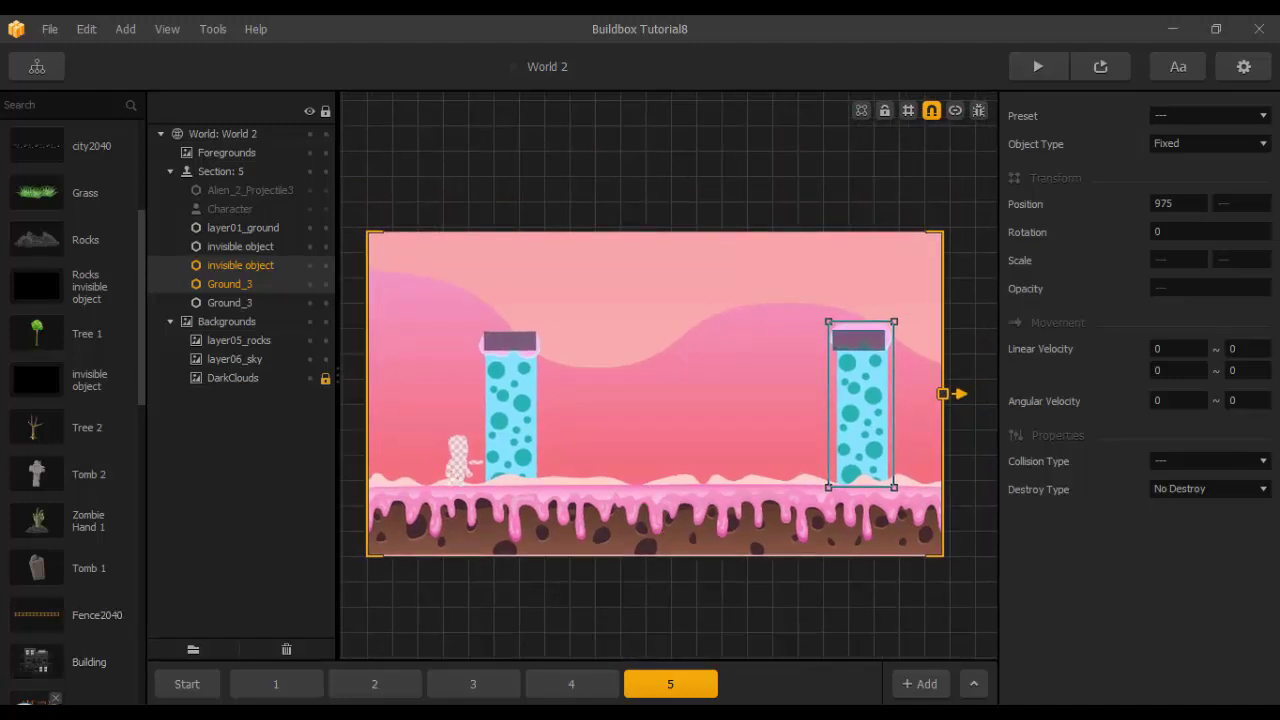
# Import the bridge image from the Path folder as an object and place it between the pillars at 475, 425.
pyautogui.click(195, 686)
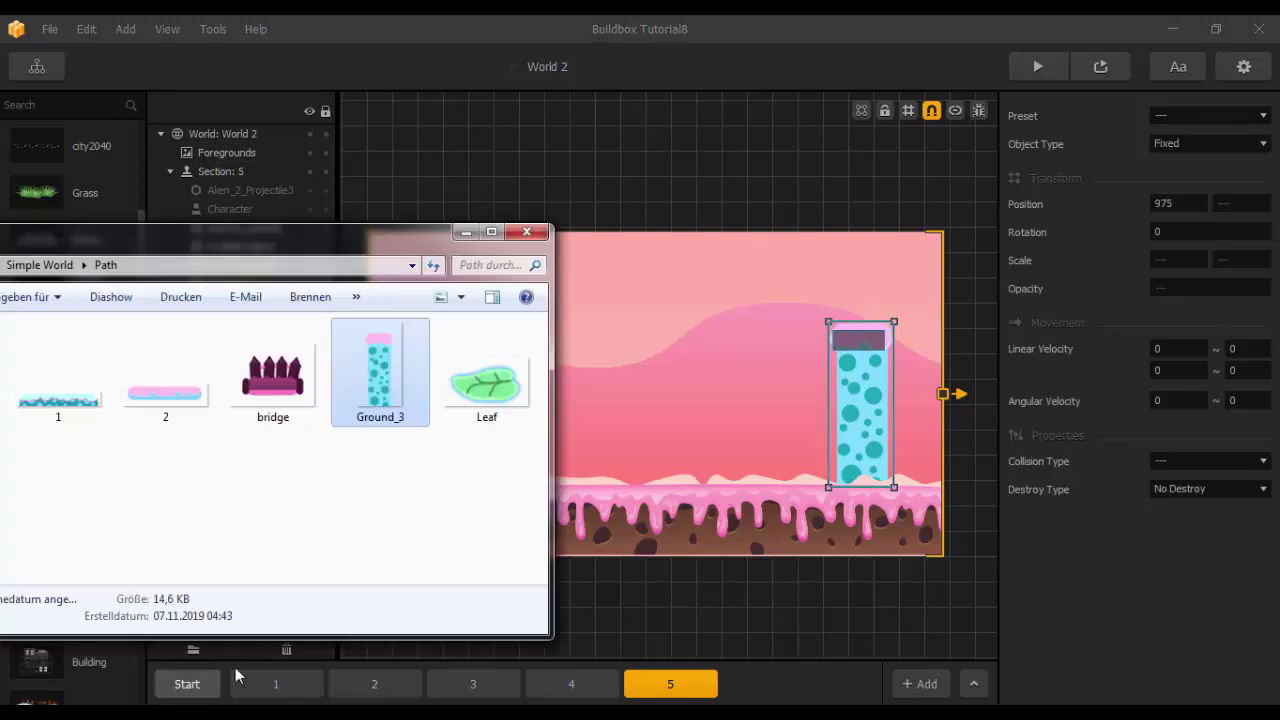
pyautogui.click(266, 388)
pyautogui.moveTo(270, 255); pyautogui.dragTo(118, 291)
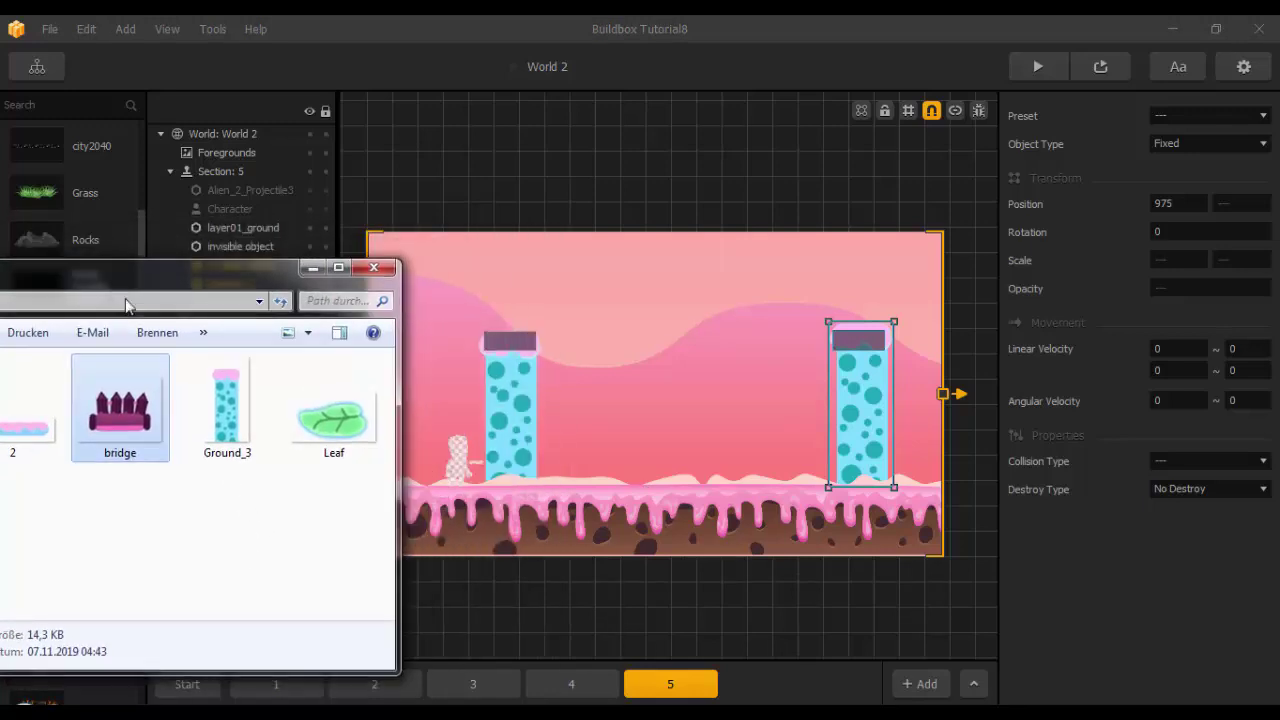
pyautogui.moveTo(127, 410); pyautogui.dragTo(777, 257)
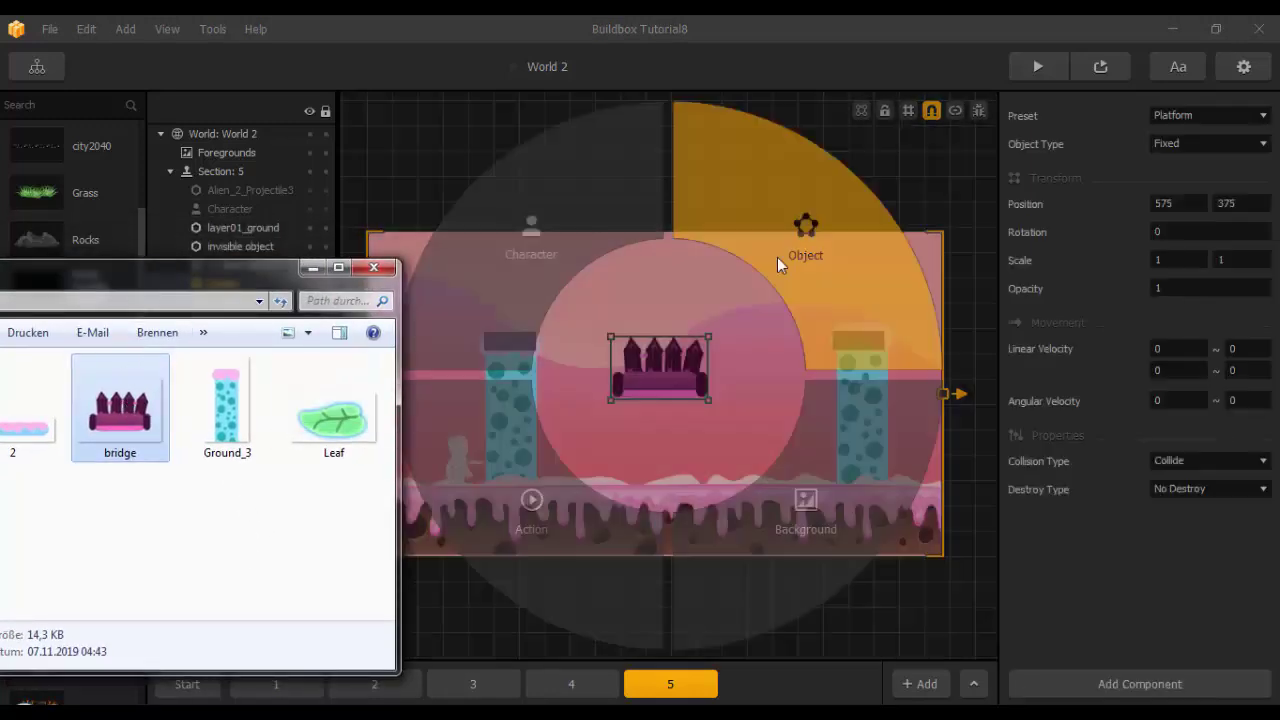
pyautogui.moveTo(672, 360); pyautogui.dragTo(618, 325)
# Disable Snap Movement and place the bridge against the first pillar's cap at about 431.5, 460.6.
pyautogui.click(931, 110)
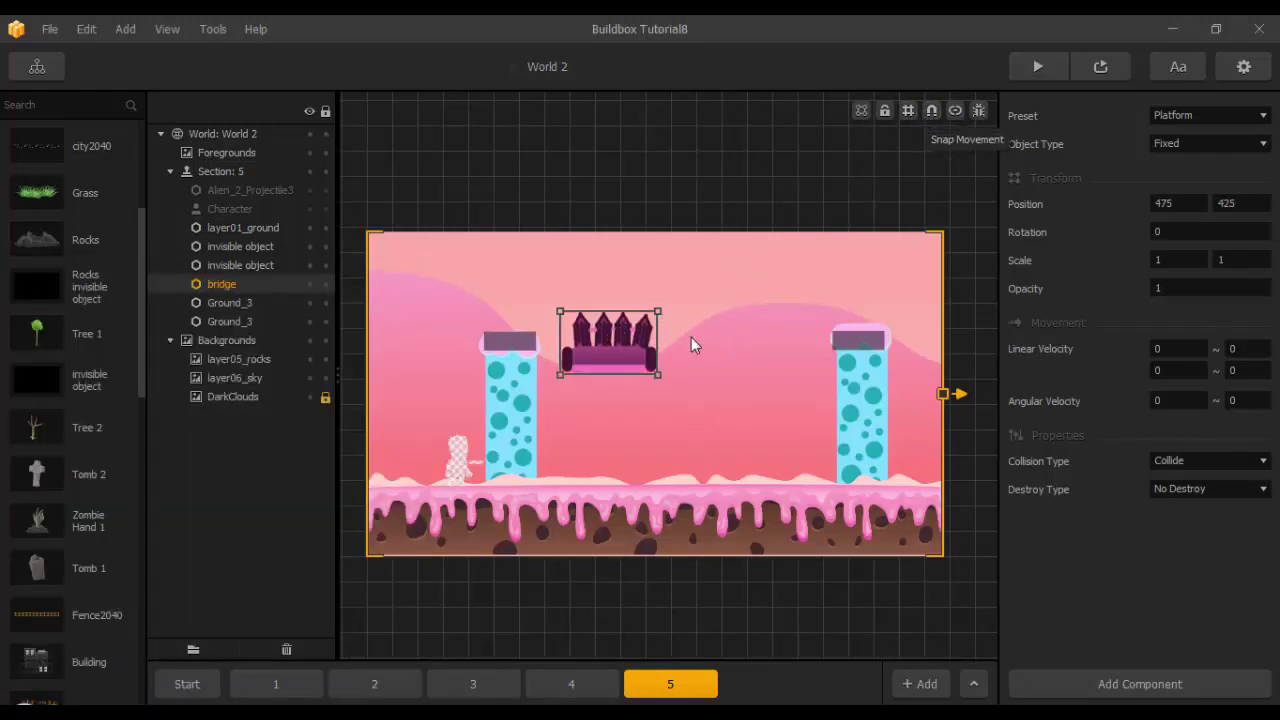
pyautogui.scroll(2, 691, 337)
pyautogui.moveTo(642, 340); pyautogui.dragTo(704, 331, button='middle')
pyautogui.moveTo(640, 338); pyautogui.dragTo(628, 299)
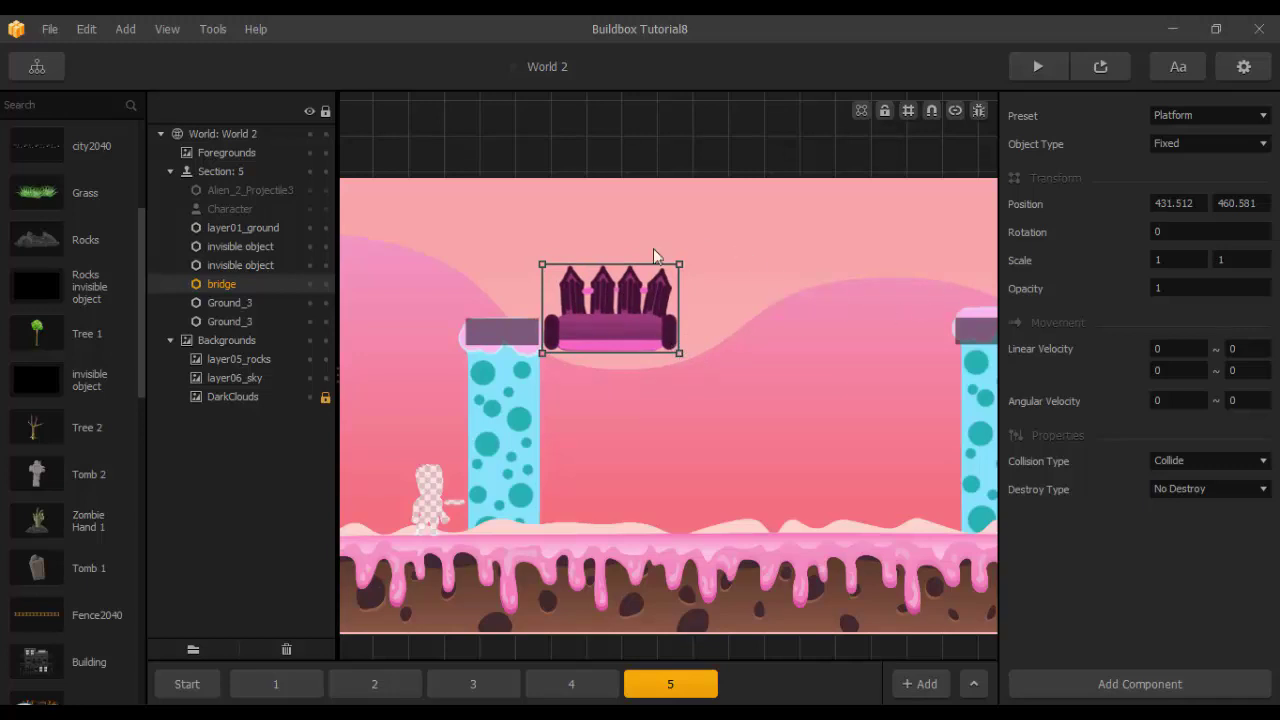
# Enable Snap Movement and edit the bridge asset's collision shape, lowering both upper corners to the deck below the fence posts.
pyautogui.scroll(-10, 48, 431)
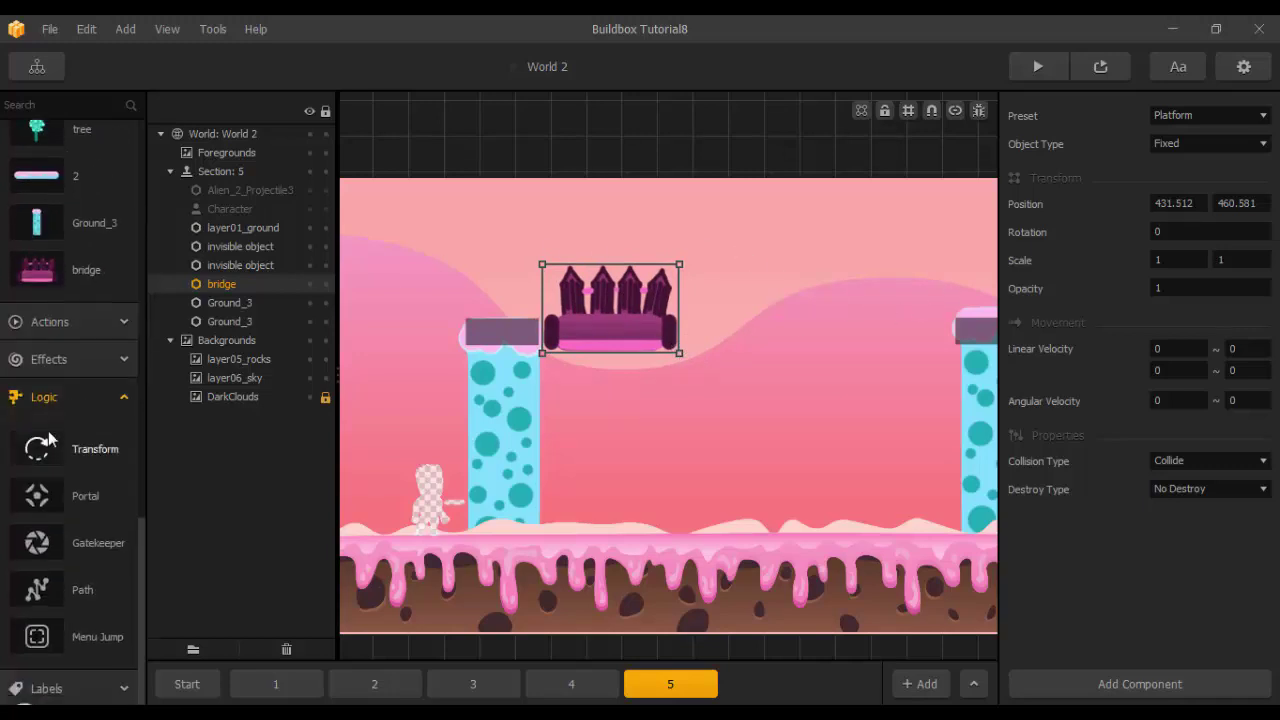
pyautogui.click(47, 272)
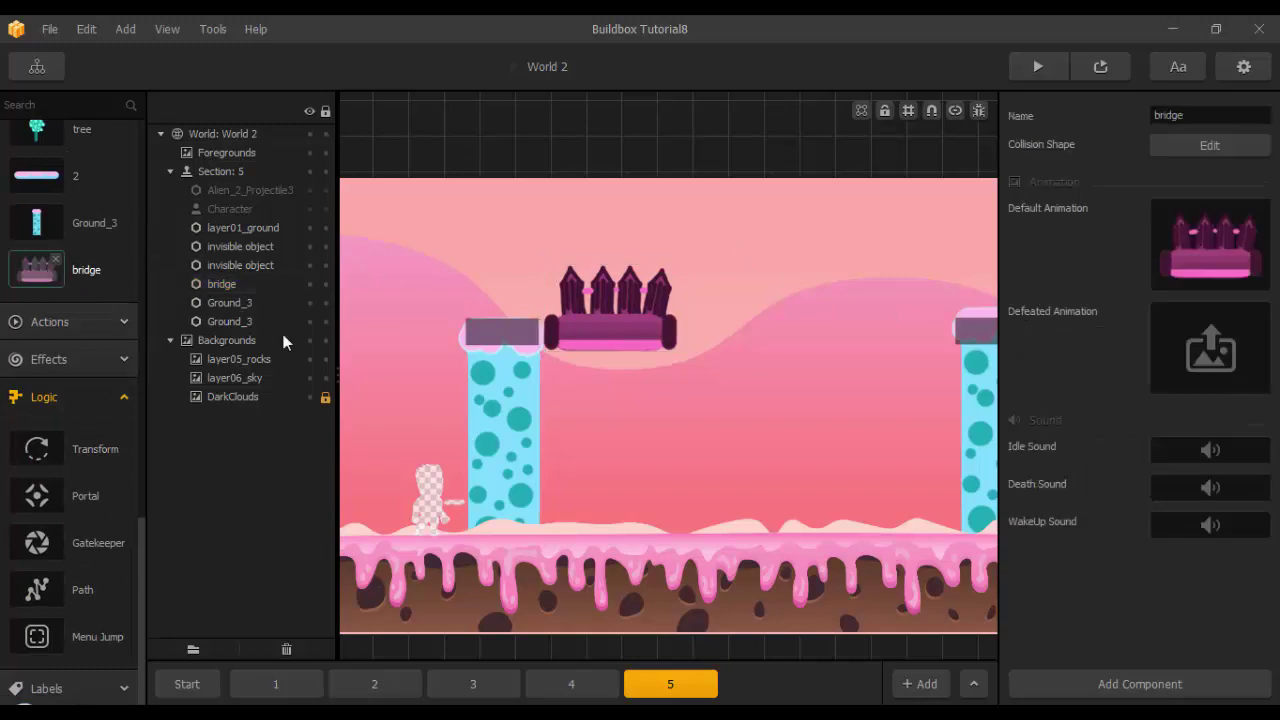
pyautogui.click(1209, 145)
pyautogui.scroll(4, 482, 423)
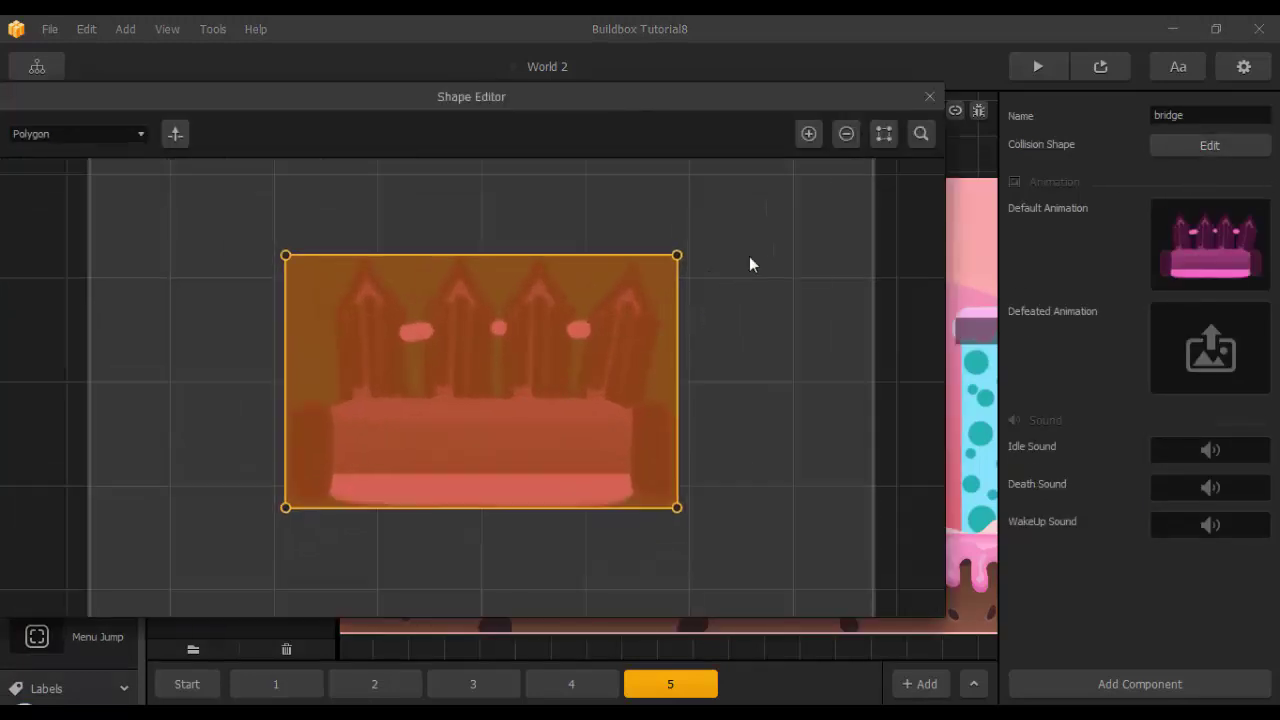
pyautogui.moveTo(891, 101); pyautogui.dragTo(795, 162)
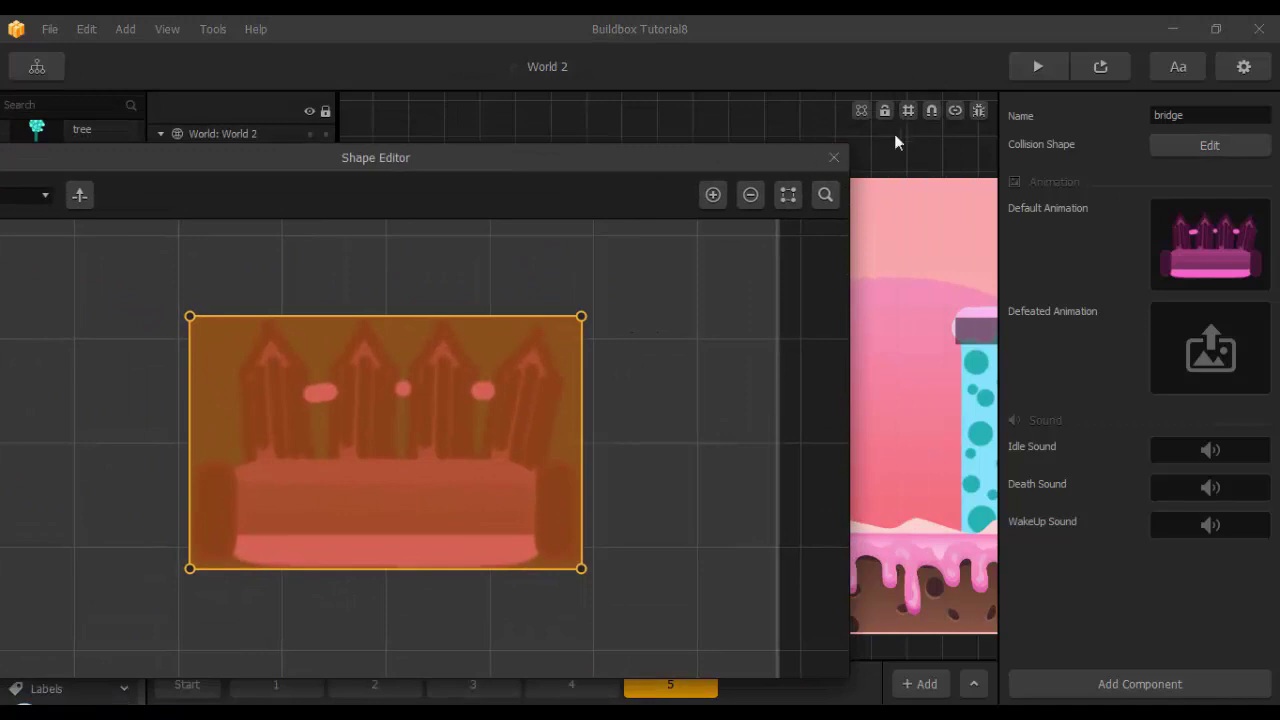
pyautogui.click(834, 157)
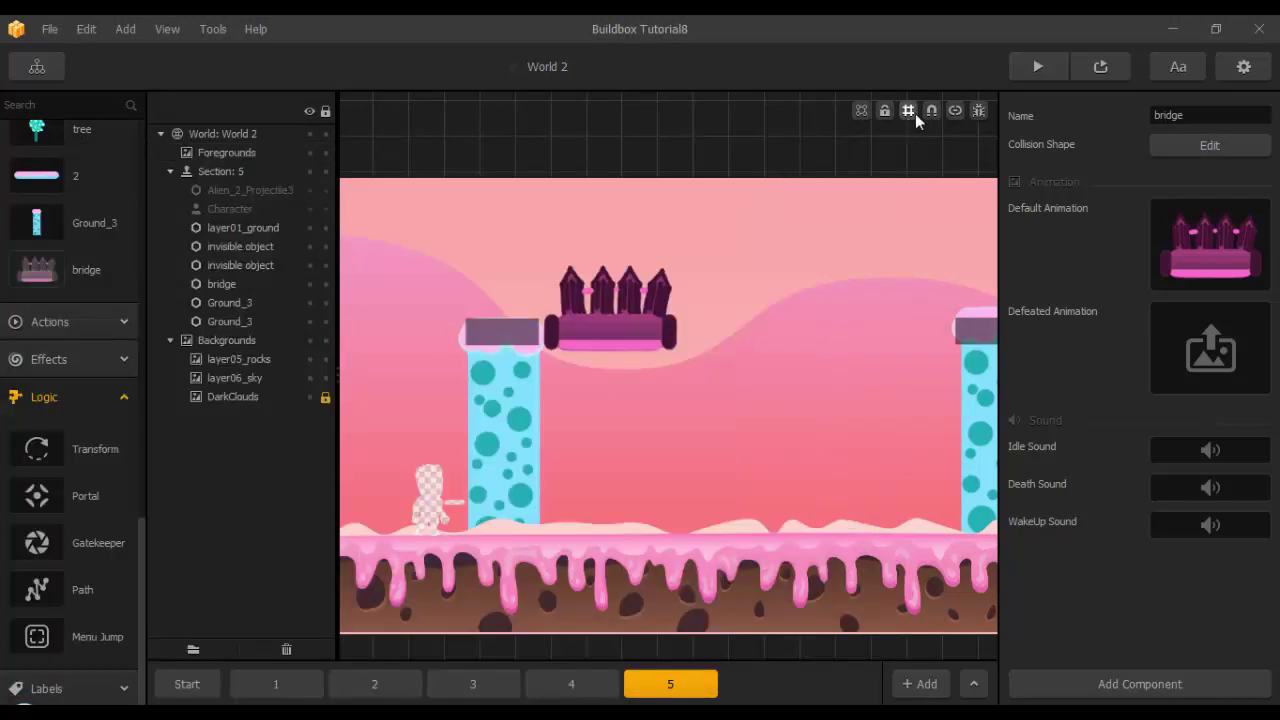
pyautogui.click(1207, 146)
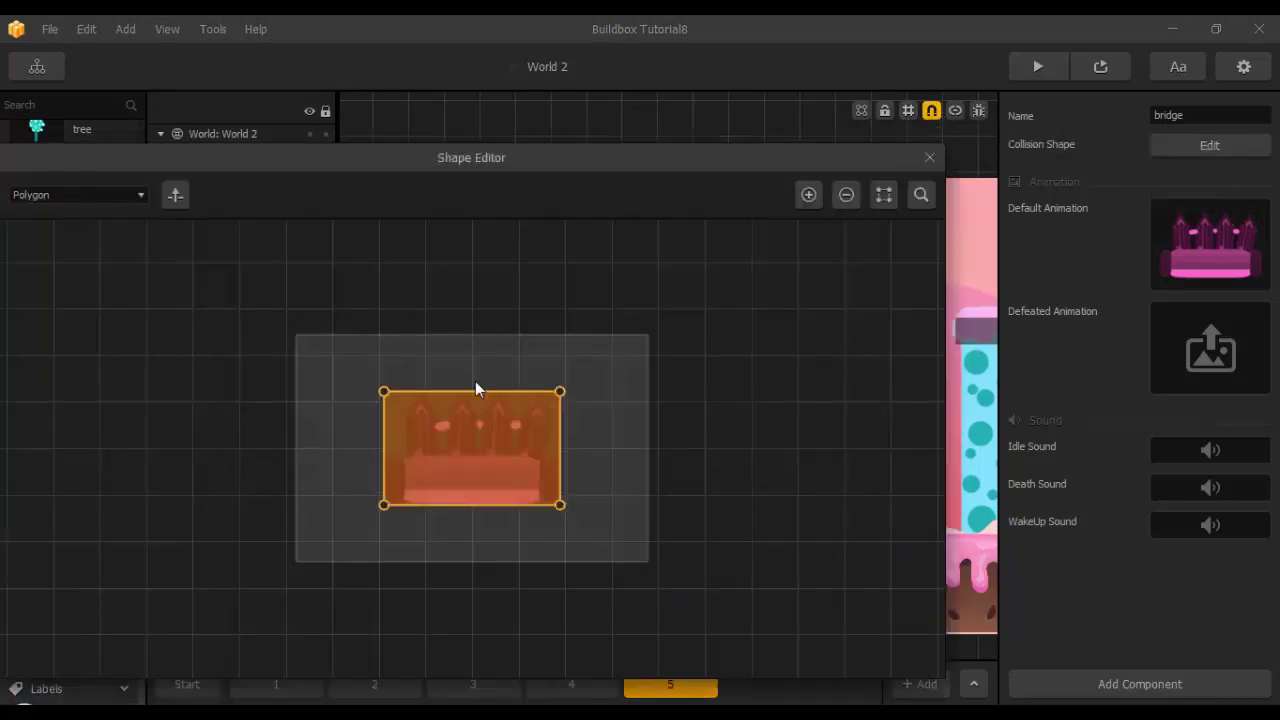
pyautogui.scroll(5, 590, 285)
pyautogui.moveTo(597, 312); pyautogui.dragTo(624, 236, button='middle')
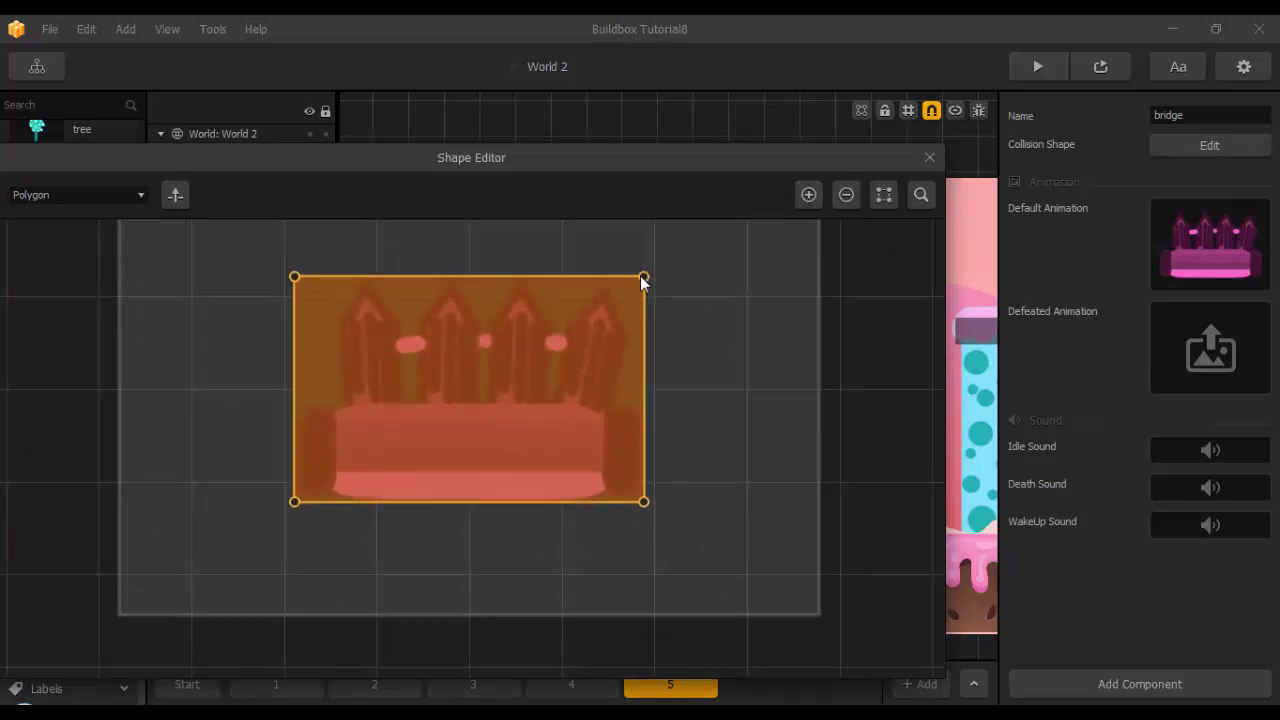
pyautogui.moveTo(642, 284); pyautogui.dragTo(639, 411)
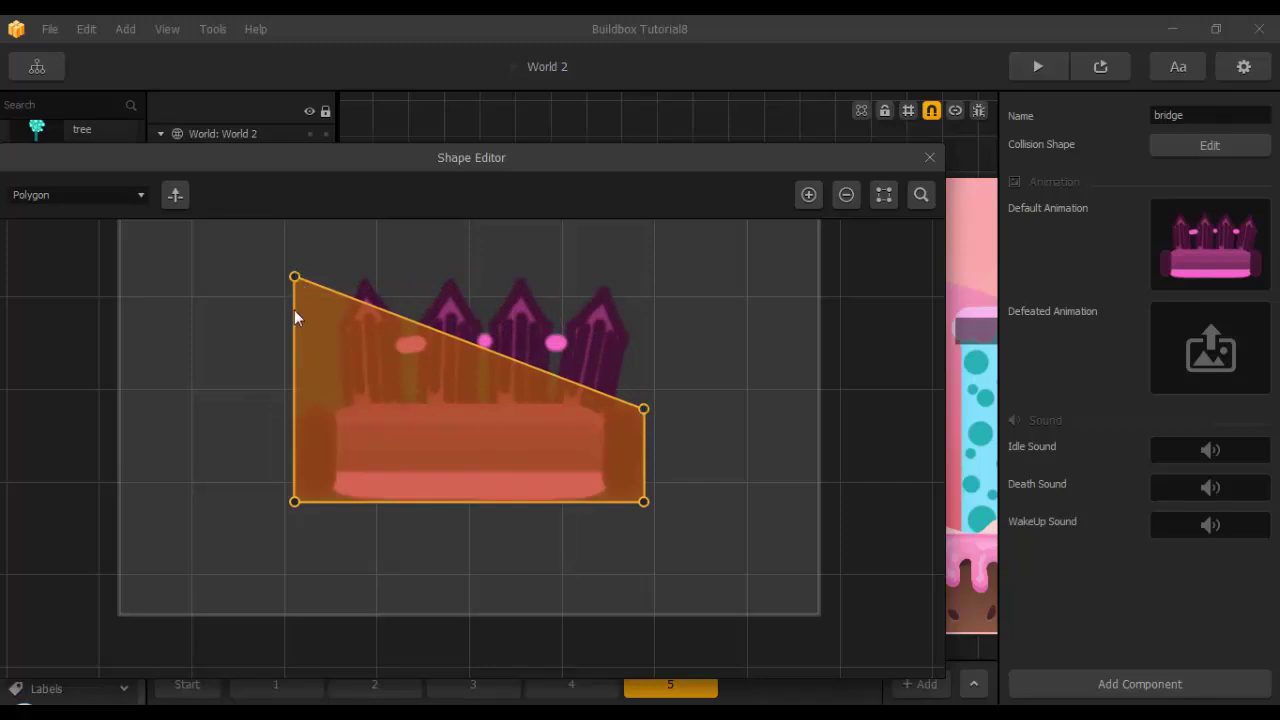
pyautogui.moveTo(294, 282); pyautogui.dragTo(293, 413)
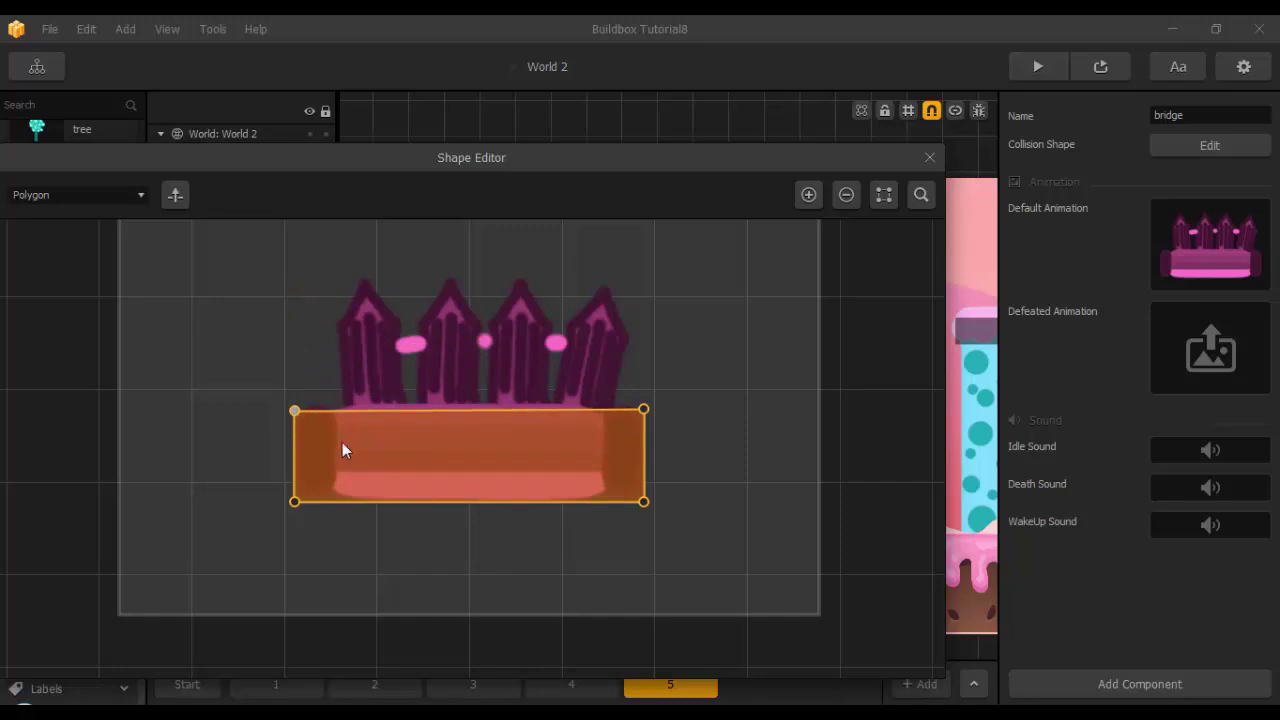
pyautogui.click(929, 157)
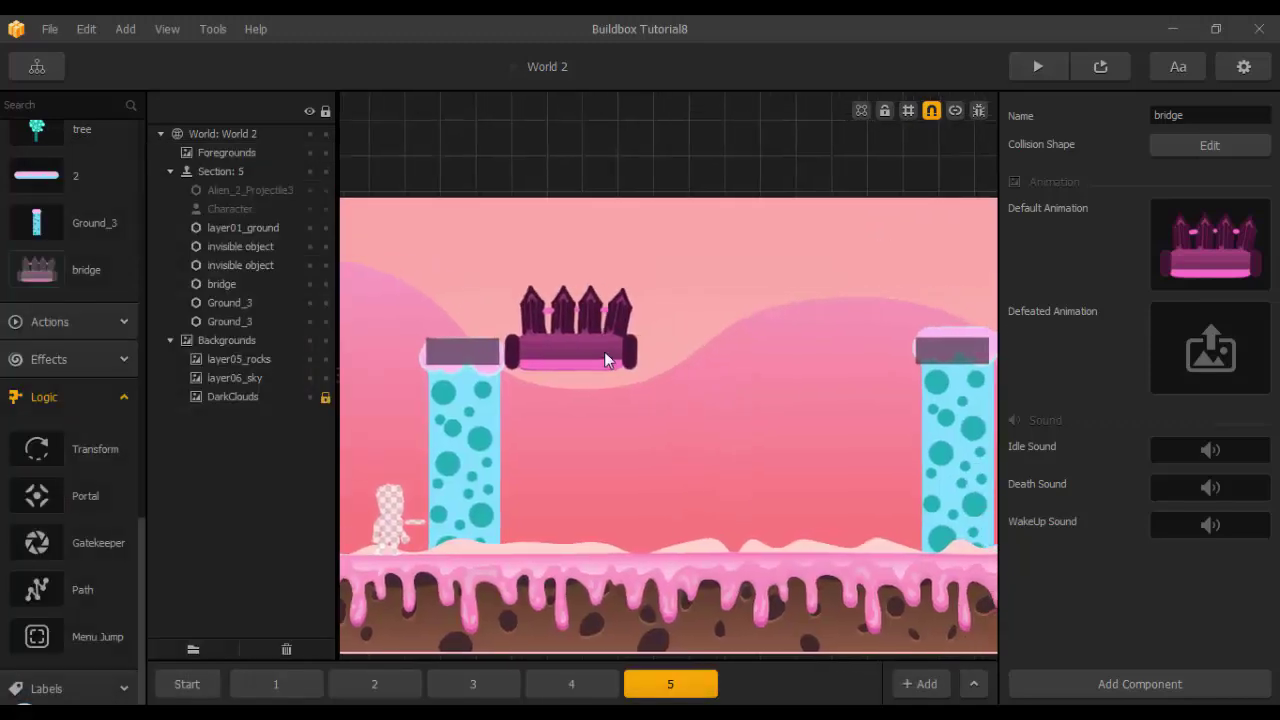
# Disable Snap Movement and tilt the placed bridge to about 14.3° against the first pillar's cap, at about 428.3, 433.5.
pyautogui.click(604, 351)
pyautogui.scroll(2, 645, 380)
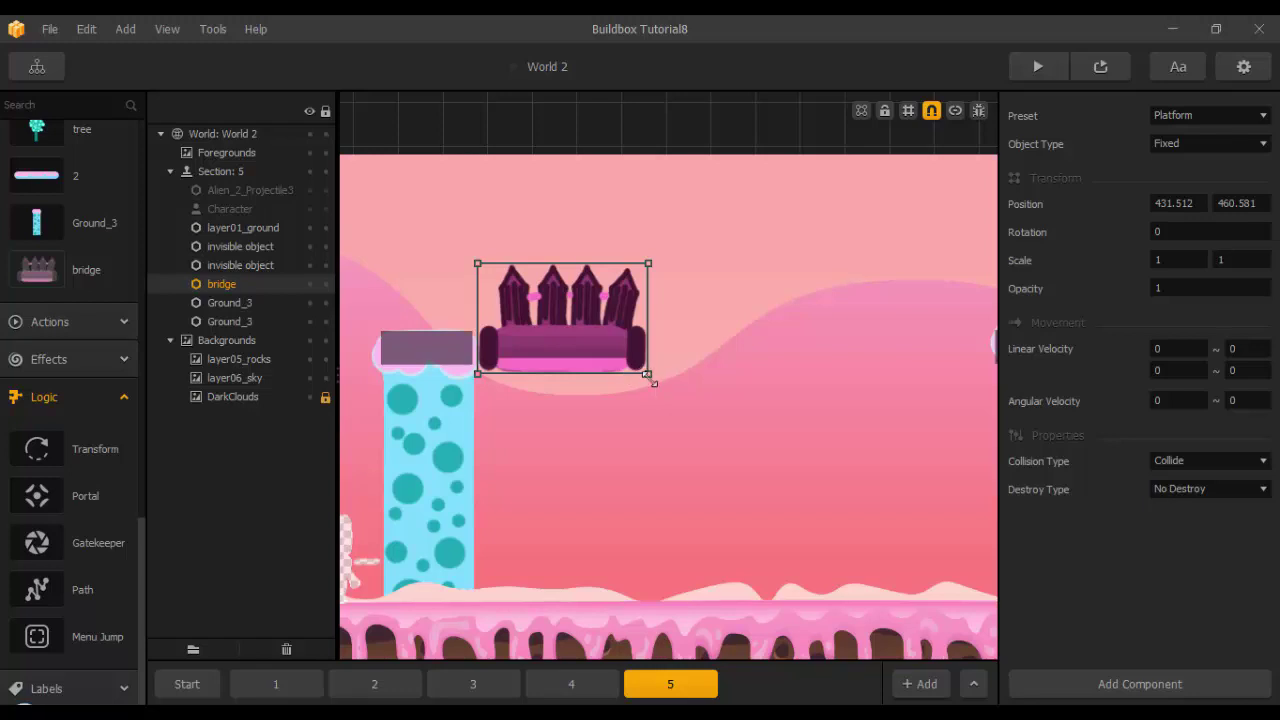
pyautogui.moveTo(653, 382); pyautogui.dragTo(550, 359)
pyautogui.click(931, 111)
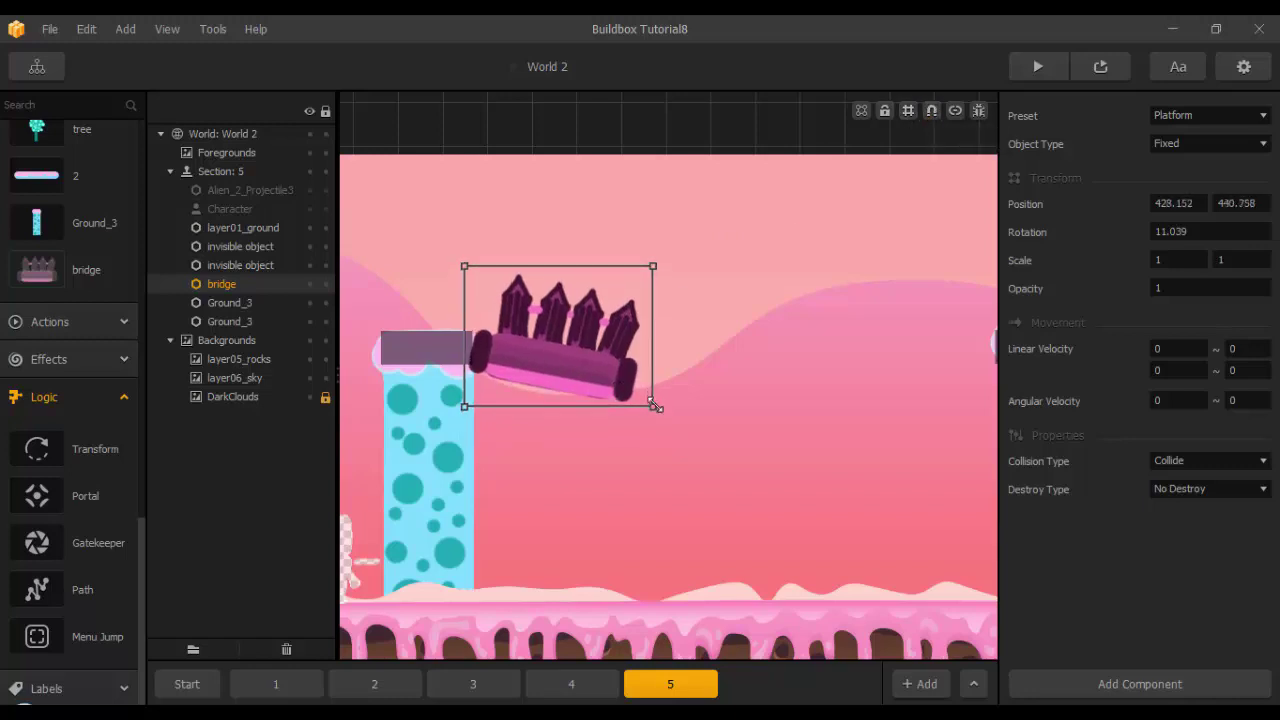
pyautogui.moveTo(653, 405); pyautogui.dragTo(649, 418)
pyautogui.moveTo(591, 358); pyautogui.dragTo(591, 359)
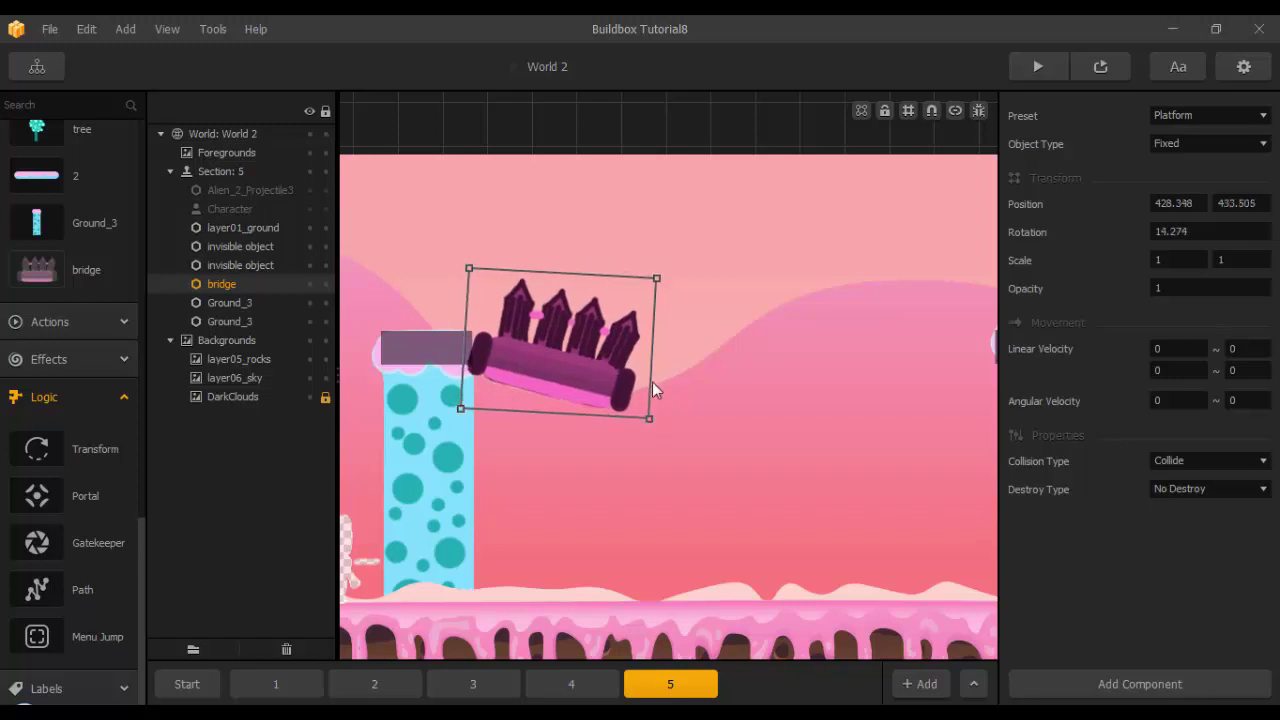
# Duplicate the tilted bridge piece and join the copy to its free end, rotated about 5.5° at about 606.2, 404.3.
pyautogui.hotkey('ctrl', 'd')
pyautogui.click(1206, 232)
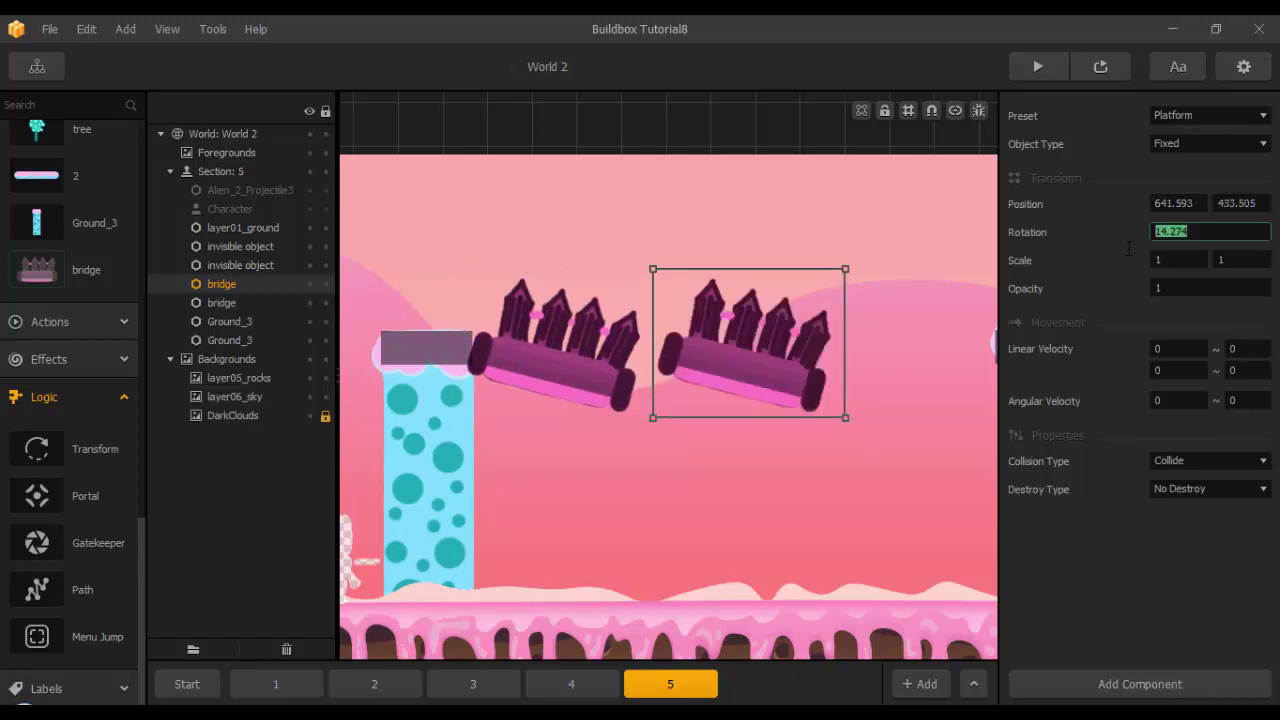
pyautogui.write('0')
pyautogui.press('Return')
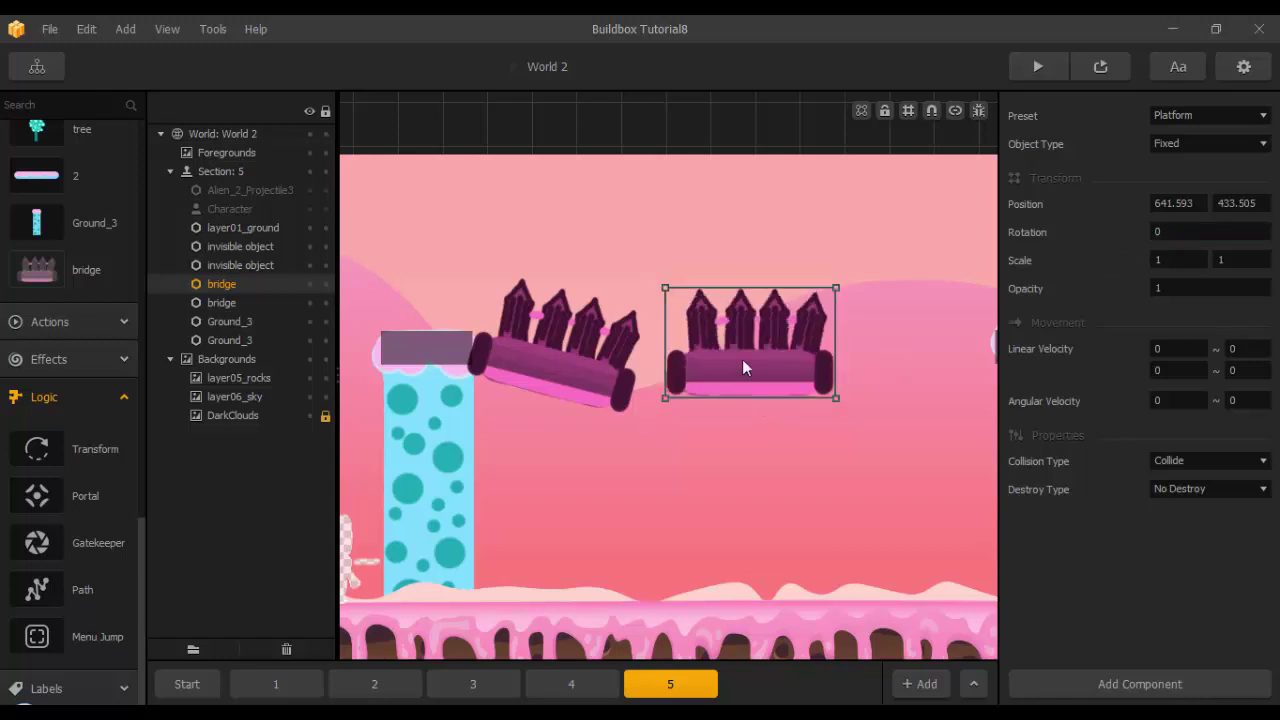
pyautogui.moveTo(743, 361); pyautogui.dragTo(710, 381)
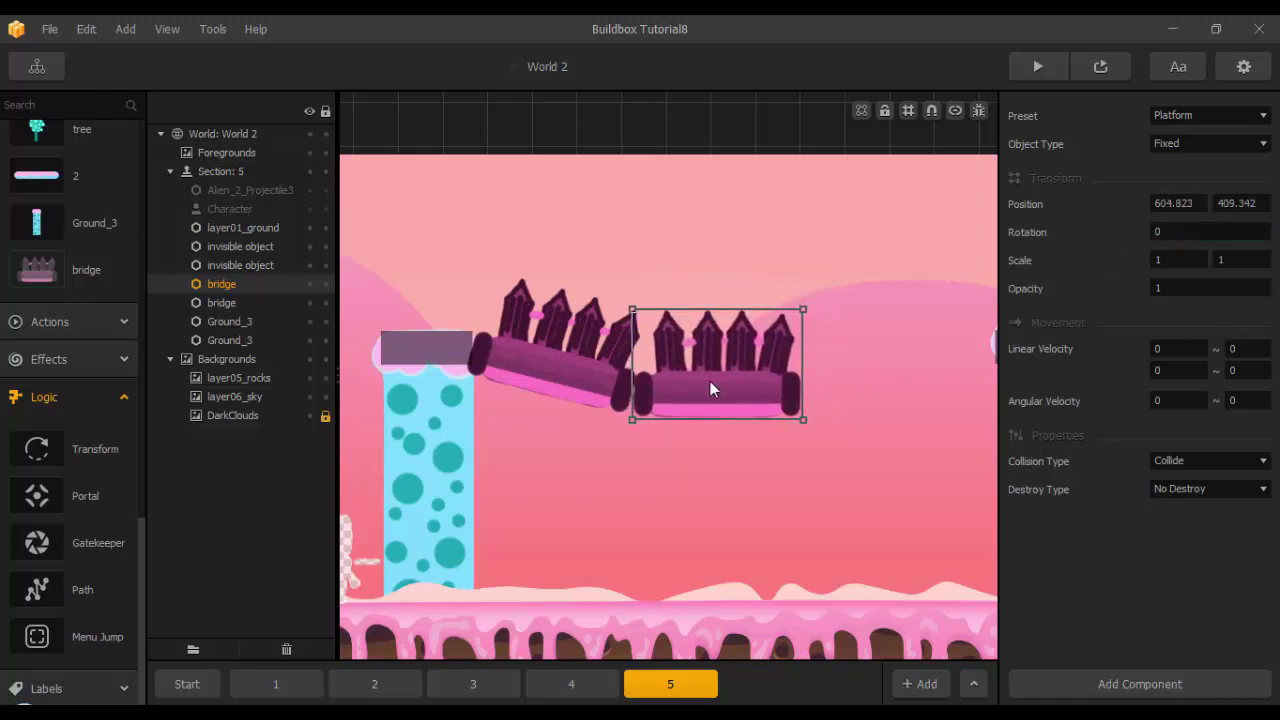
pyautogui.moveTo(806, 423); pyautogui.dragTo(811, 441)
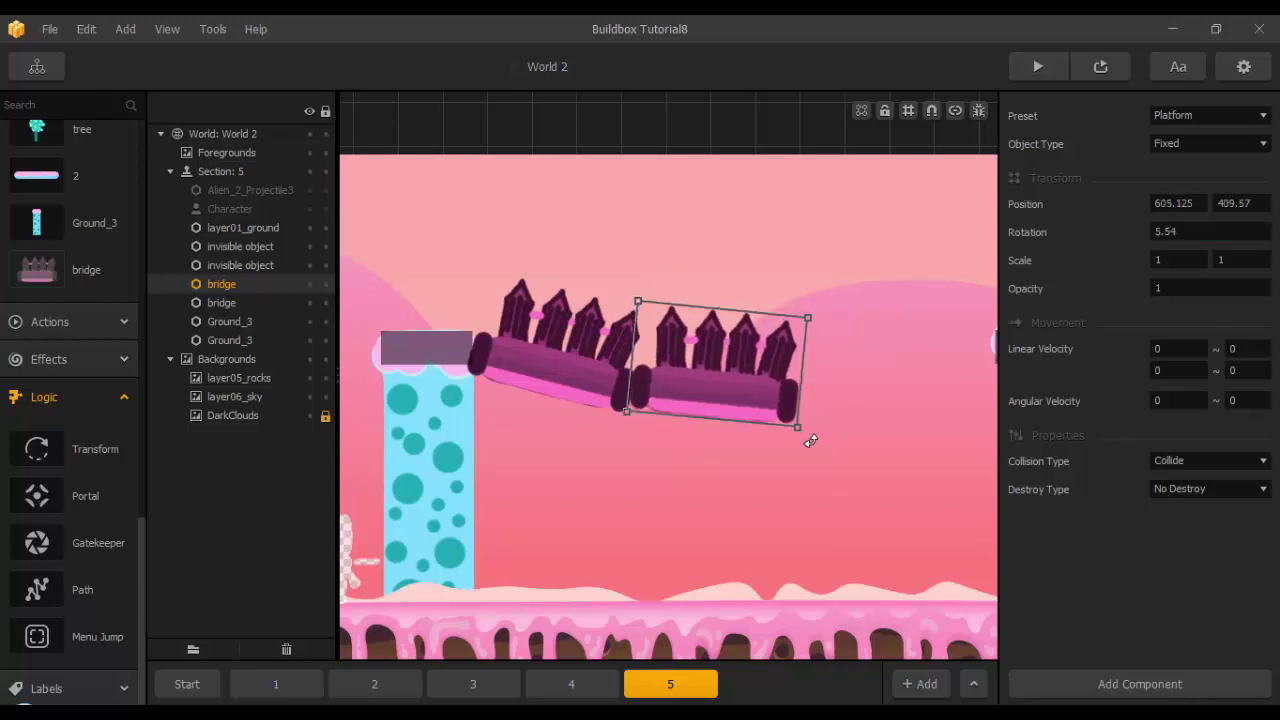
pyautogui.moveTo(712, 385); pyautogui.dragTo(713, 390)
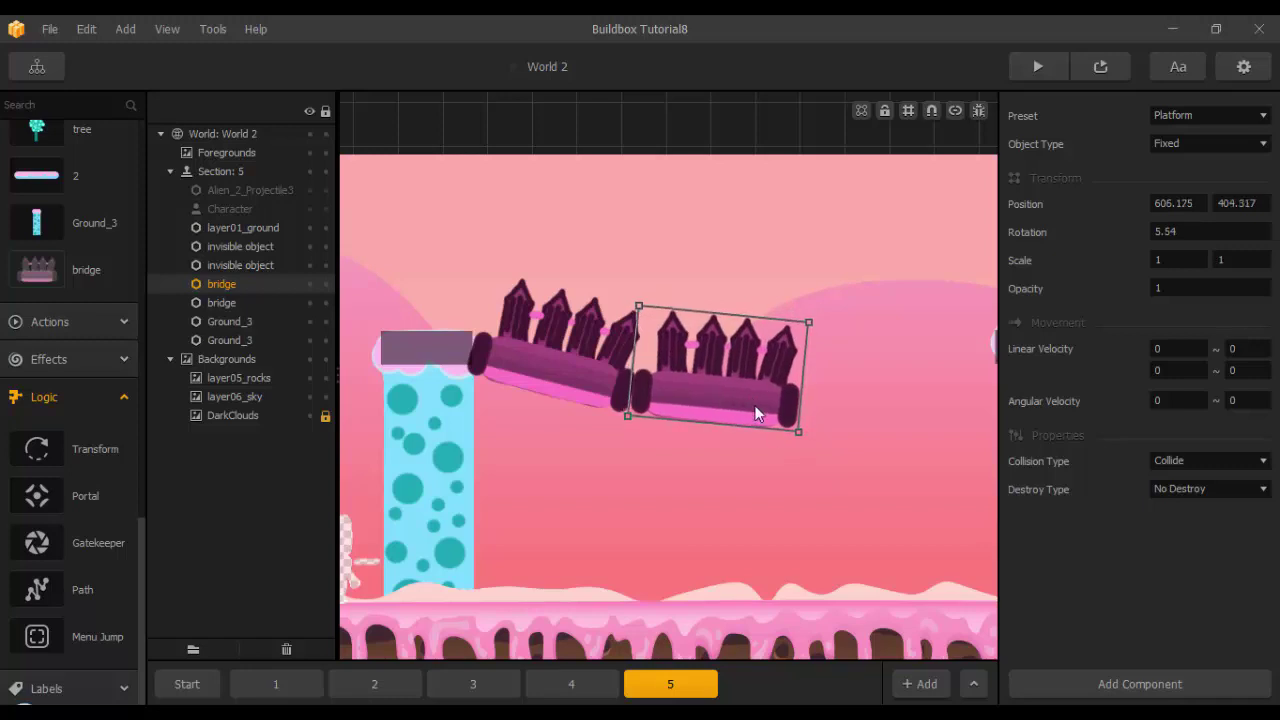
# Duplicate the second bridge piece, set the copy's rotation to 0 and join it to the chain at about 789.3, 394.9.
pyautogui.scroll(-3, 716, 395)
pyautogui.scroll(5, 716, 395)
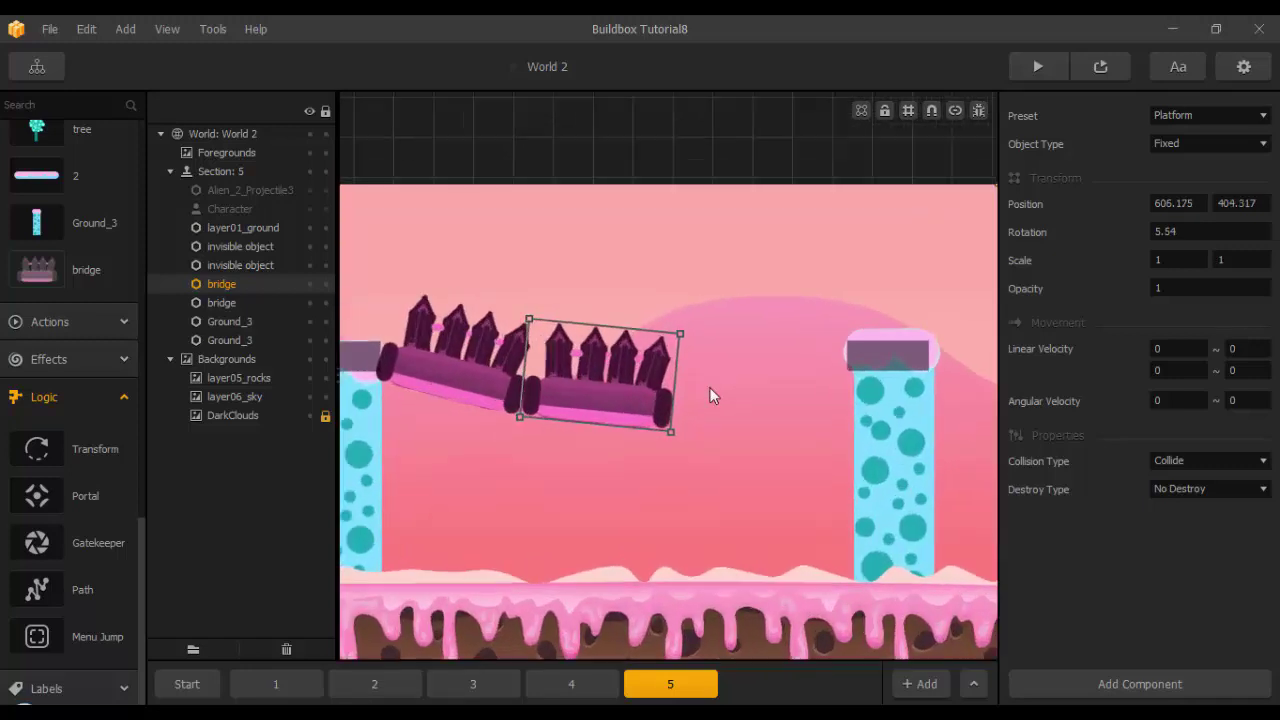
pyautogui.hotkey('ctrl', 'd')
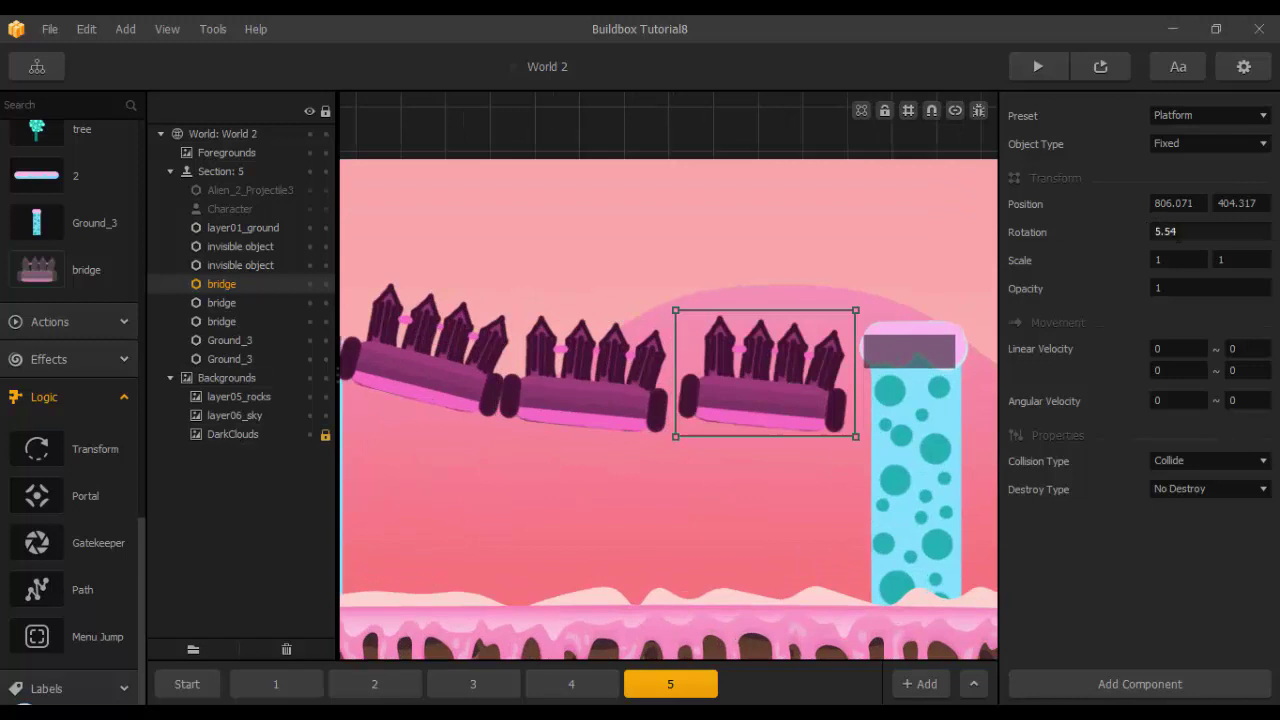
pyautogui.moveTo(1180, 234); pyautogui.dragTo(1117, 252)
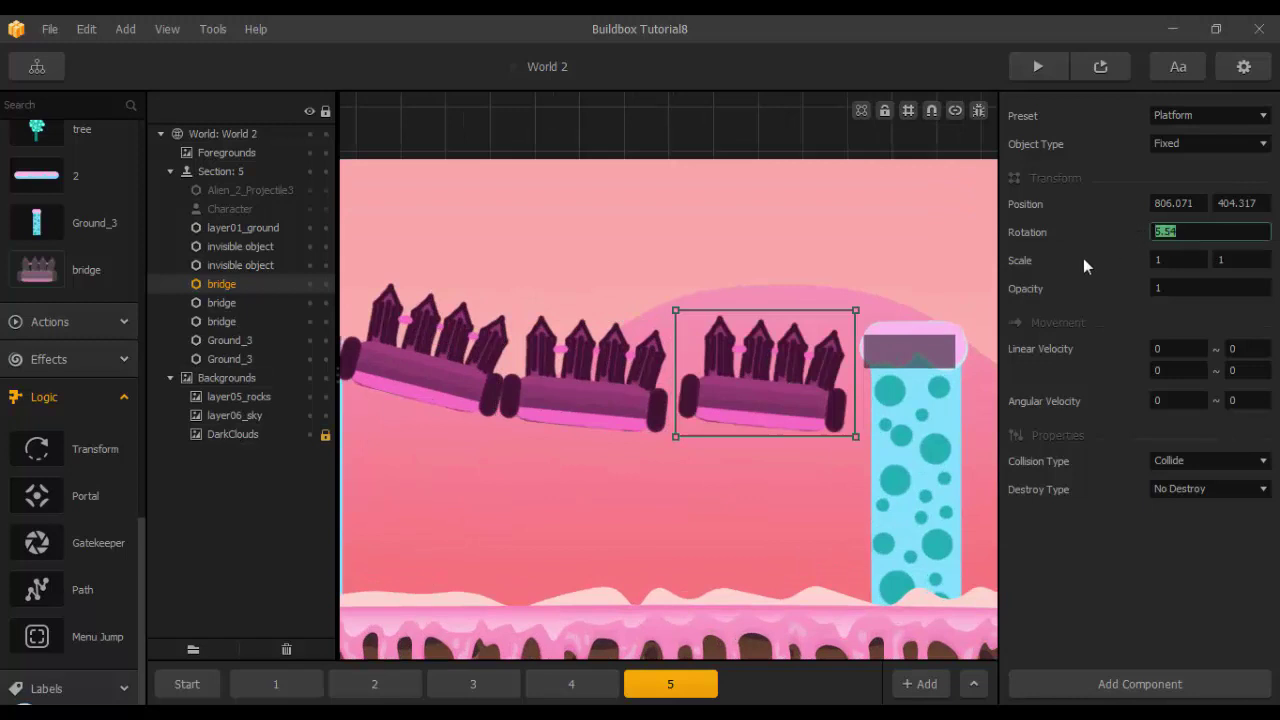
pyautogui.write('0')
pyautogui.press('Return')
pyautogui.moveTo(786, 398)
pyautogui.mouseDown()
pyautogui.moveTo(773, 415)
pyautogui.moveTo(773, 404)
pyautogui.mouseUp()
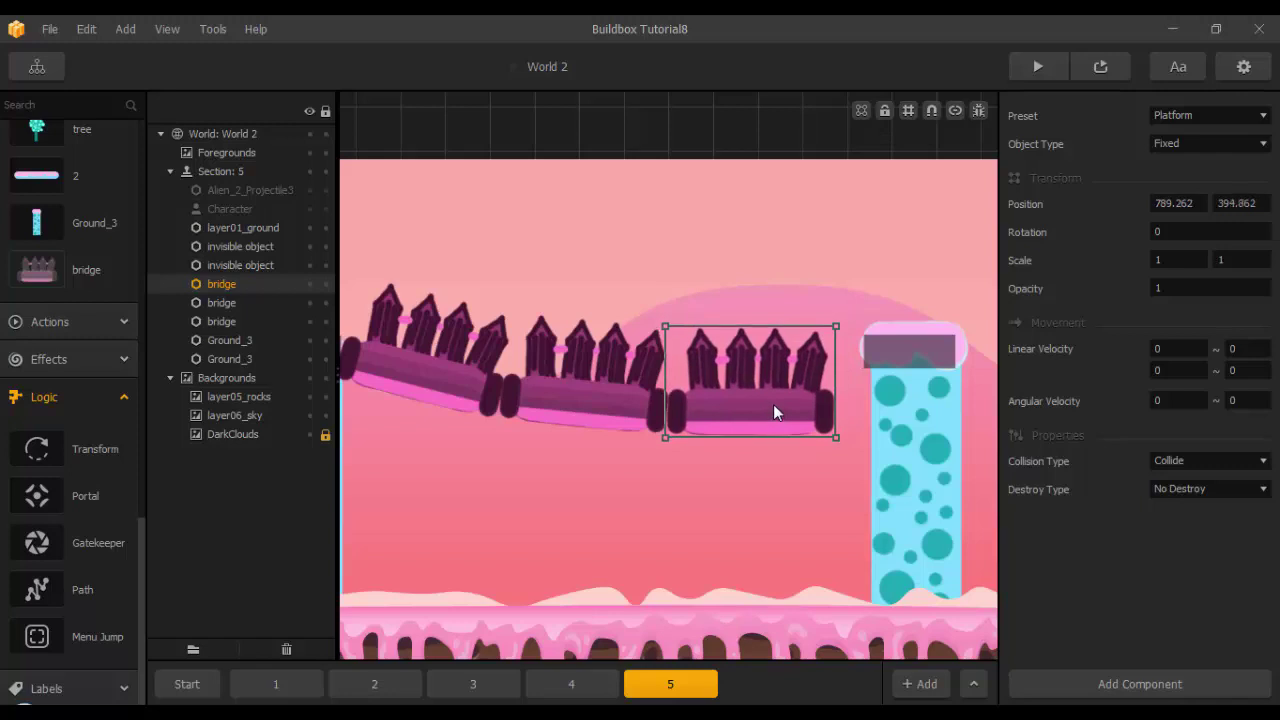
# Enable Snap Movement and move the second Ground_3 pillar together with its invisible object to X position 1075.
pyautogui.moveTo(857, 388); pyautogui.dragTo(757, 339)
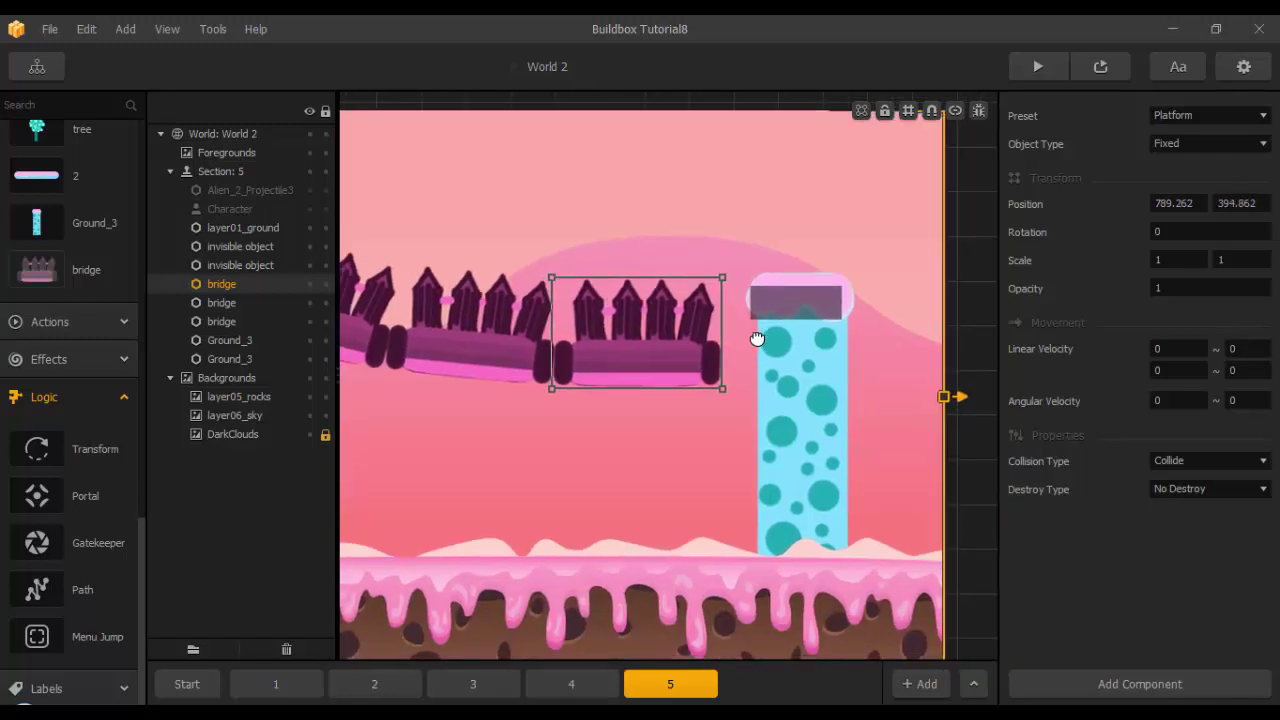
pyautogui.click(826, 375)
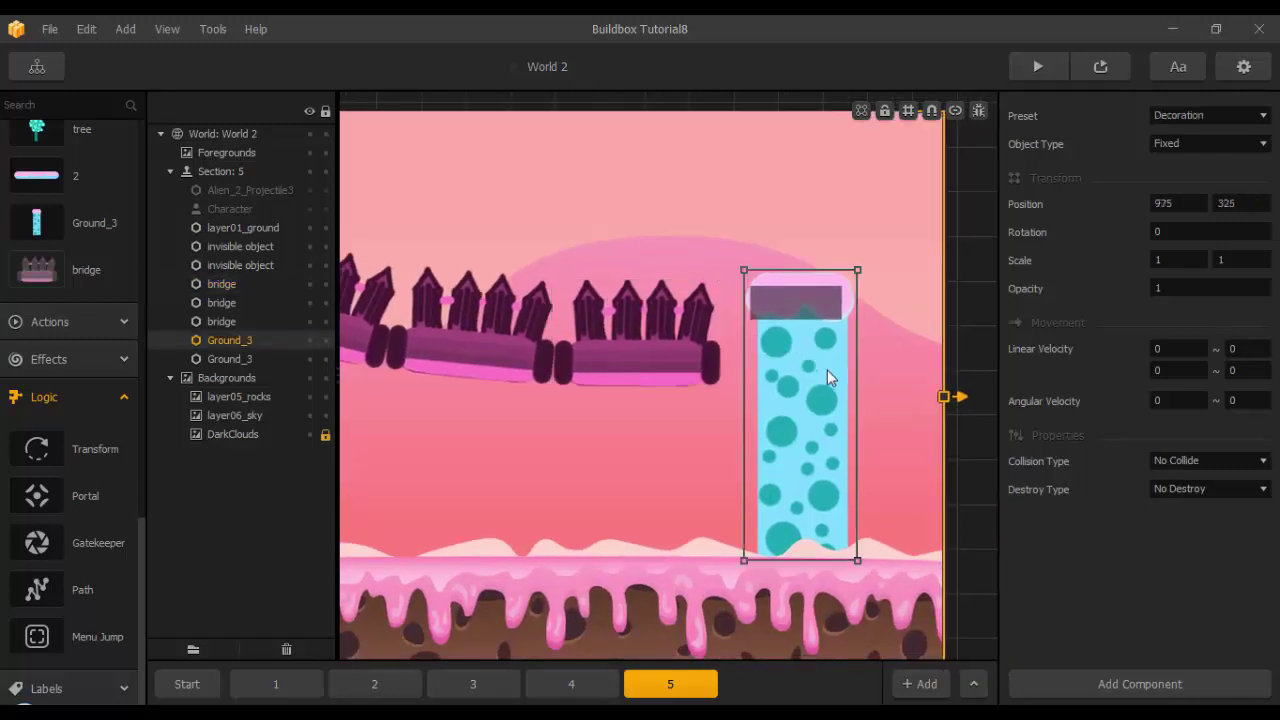
pyautogui.click(977, 201)
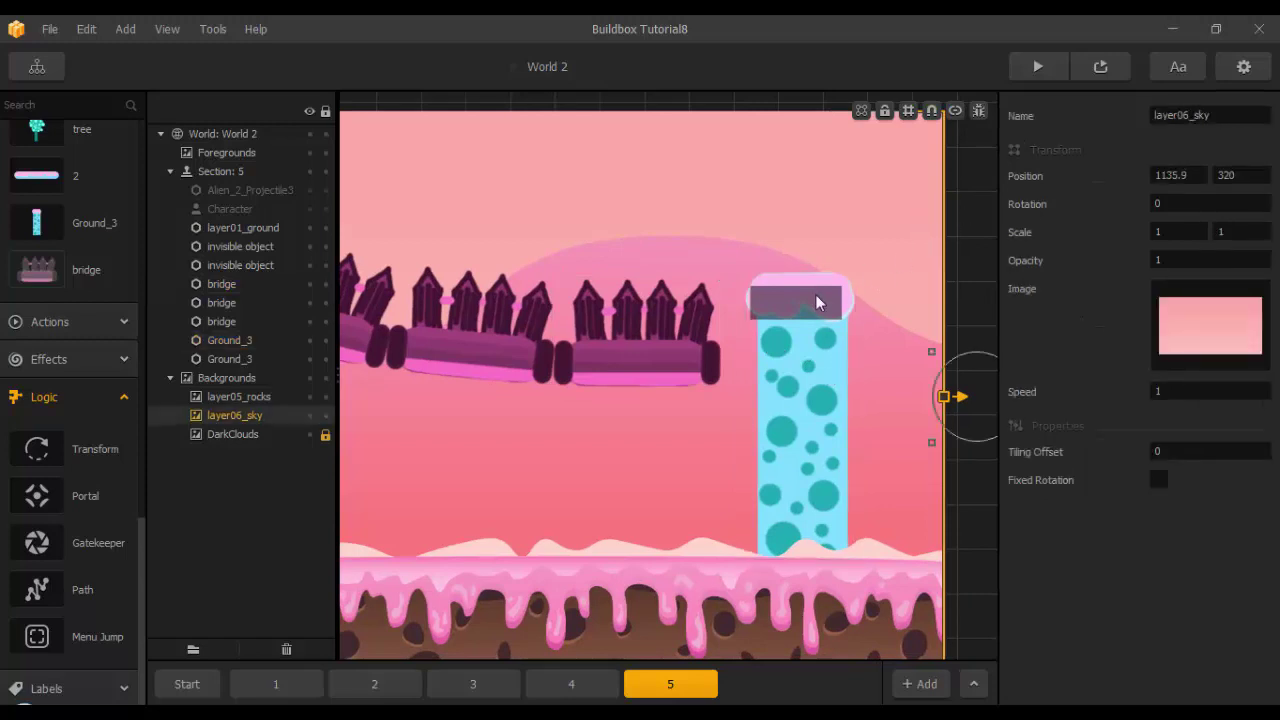
pyautogui.click(815, 294)
pyautogui.keyDown('shift'); pyautogui.click(818, 285); pyautogui.keyUp('shift')
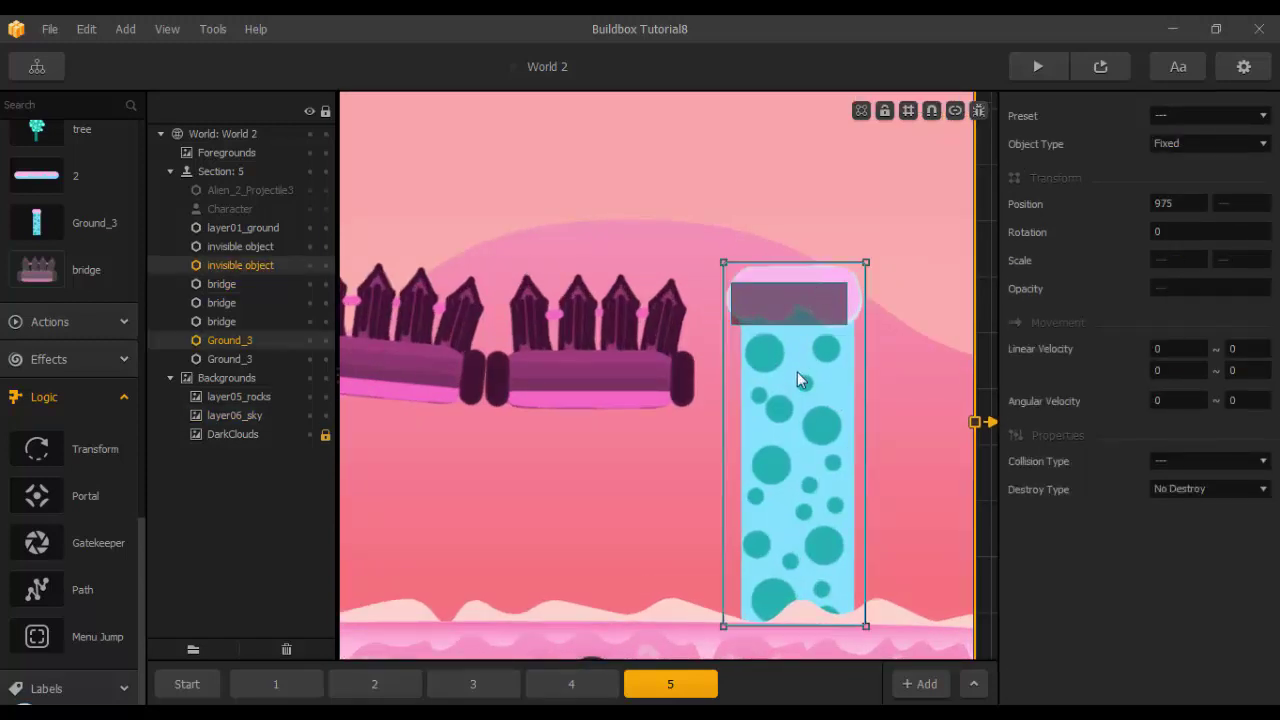
pyautogui.click(931, 111)
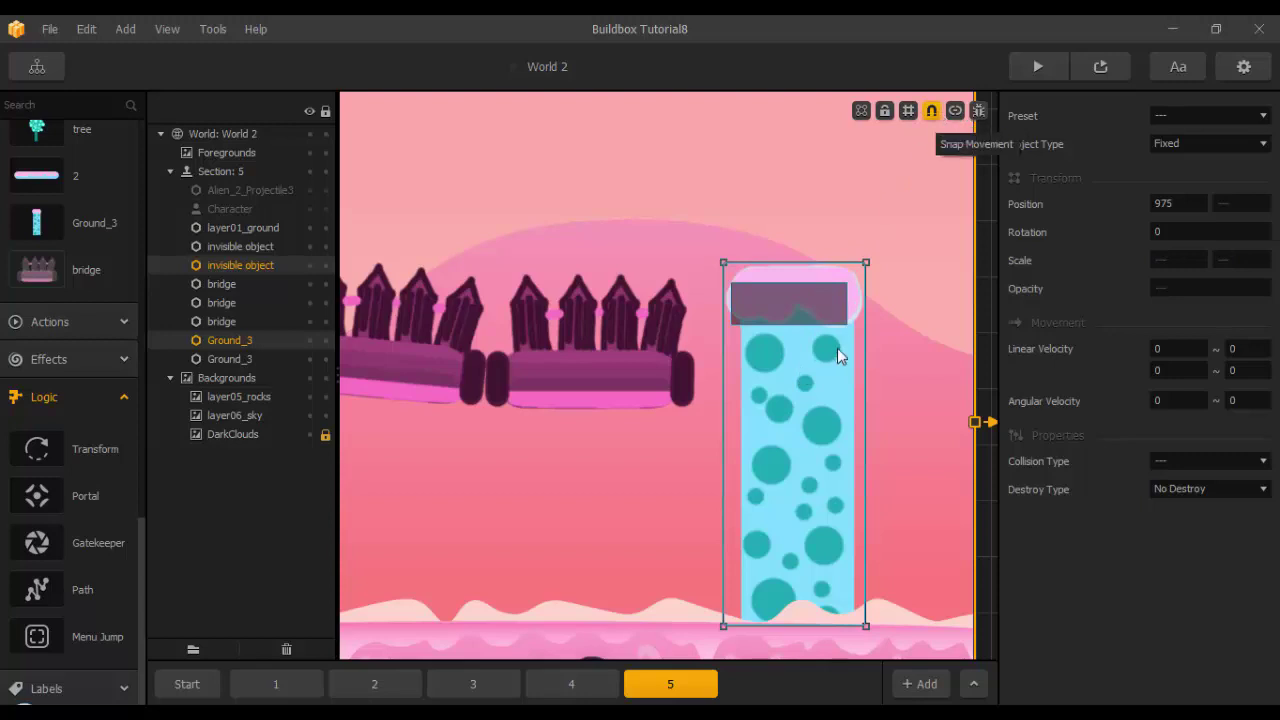
pyautogui.moveTo(834, 373); pyautogui.dragTo(901, 374)
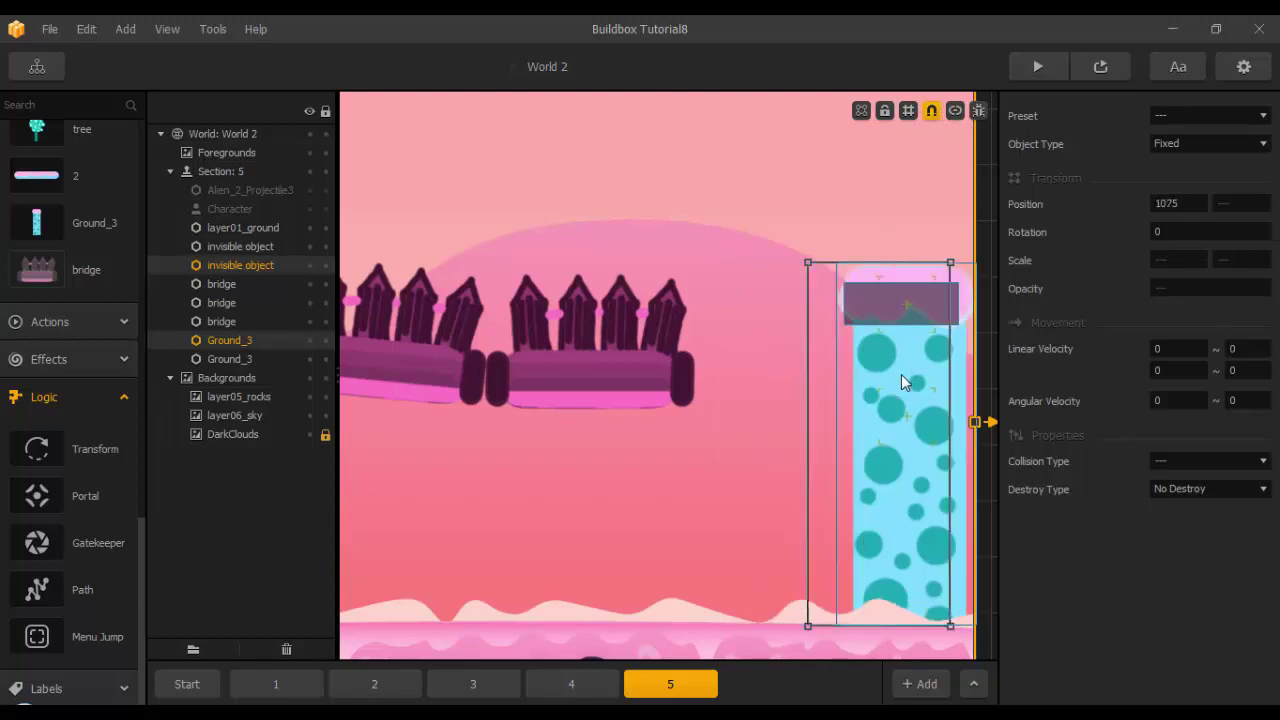
# Duplicate the level bridge piece toward the second pillar, placing the copy at X position 975 with the same height.
pyautogui.click(677, 377)
pyautogui.hotkey('ctrl', 'Right')
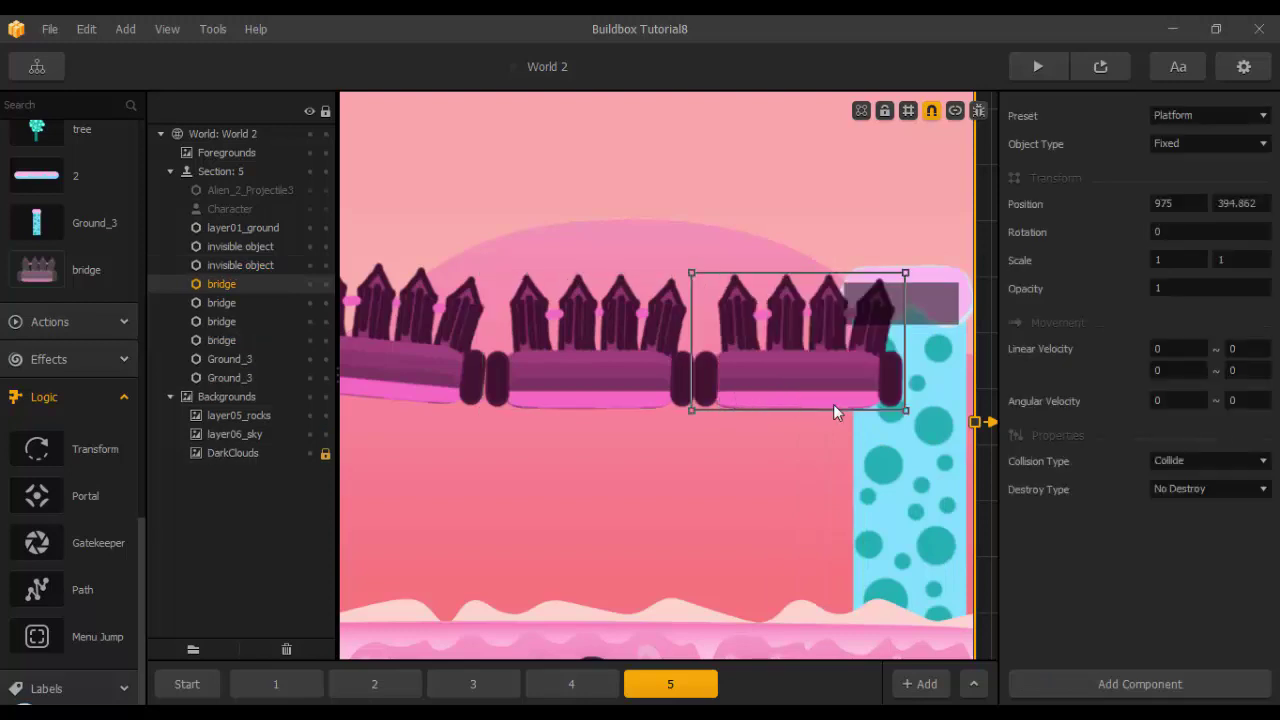
pyautogui.scroll(-5, 765, 440)
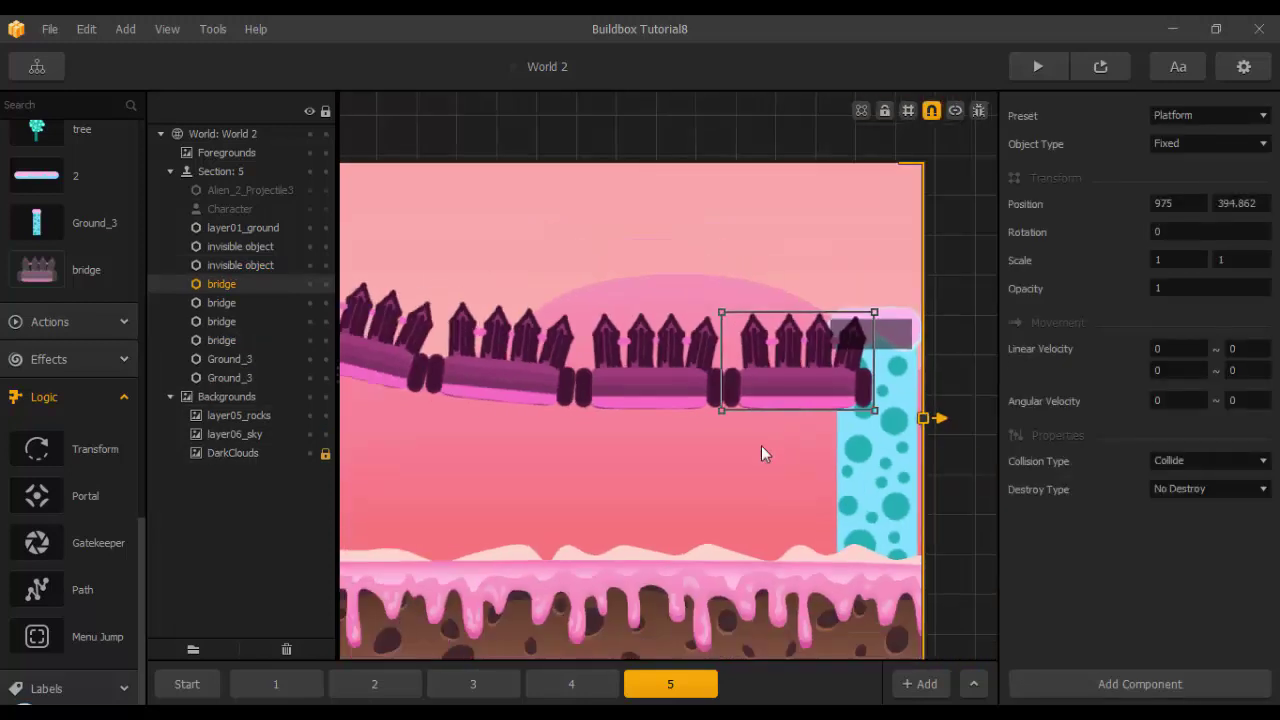
# Move the first Ground_3 pillar together with its invisible object away from the bridge to X position 175.
pyautogui.moveTo(551, 499); pyautogui.dragTo(726, 443, button='middle')
pyautogui.moveTo(628, 398); pyautogui.dragTo(673, 427, button='middle')
pyautogui.scroll(4, 660, 418)
pyautogui.click(551, 292)
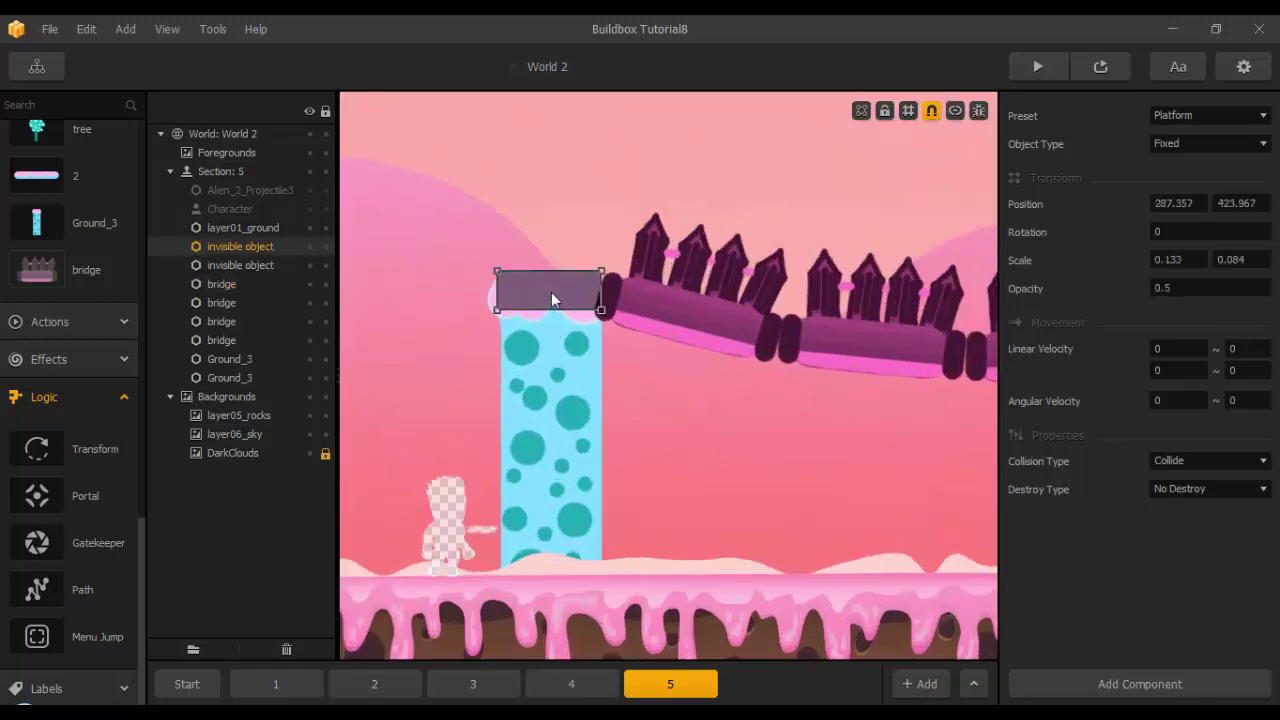
pyautogui.keyDown('shift'); pyautogui.click(535, 365); pyautogui.keyUp('shift')
pyautogui.moveTo(556, 398); pyautogui.dragTo(460, 390)
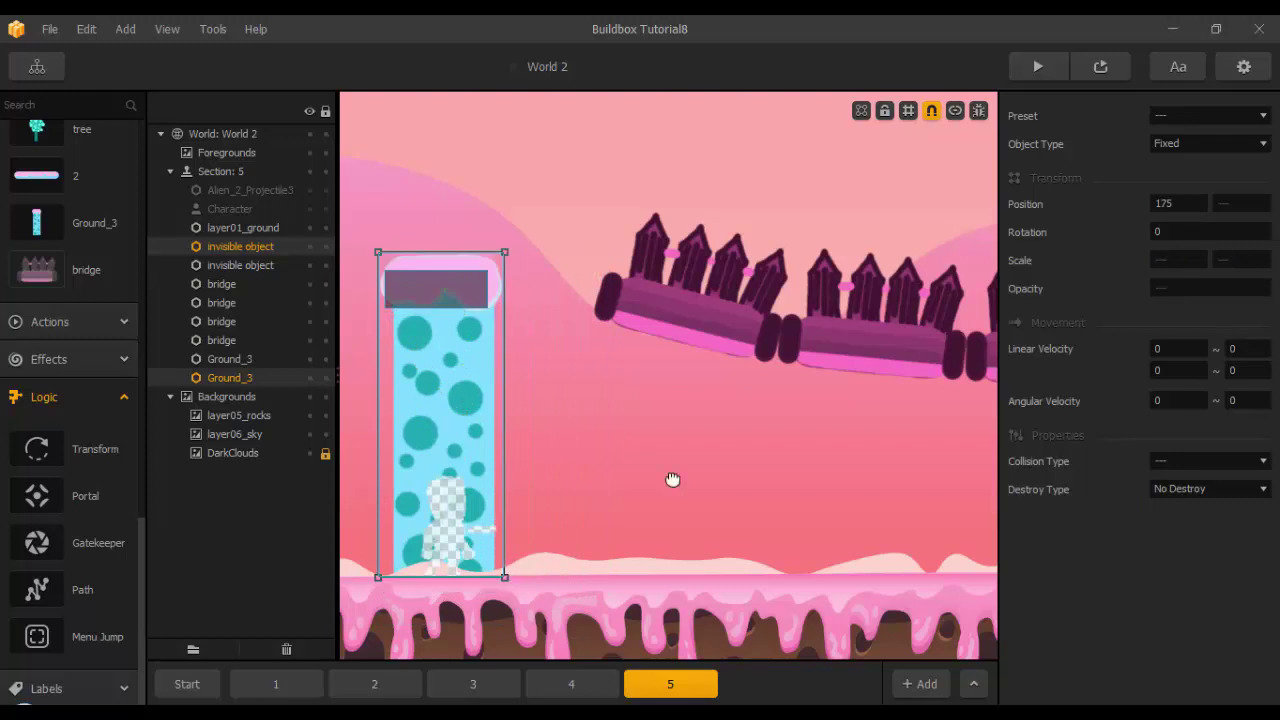
# Disable Snap Movement and shift the two tilted bridge pieces to the first pillar, at about 328.9, 438.2 and 507.7, 410.9.
pyautogui.moveTo(672, 480); pyautogui.dragTo(640, 476, button='middle')
pyautogui.click(653, 320)
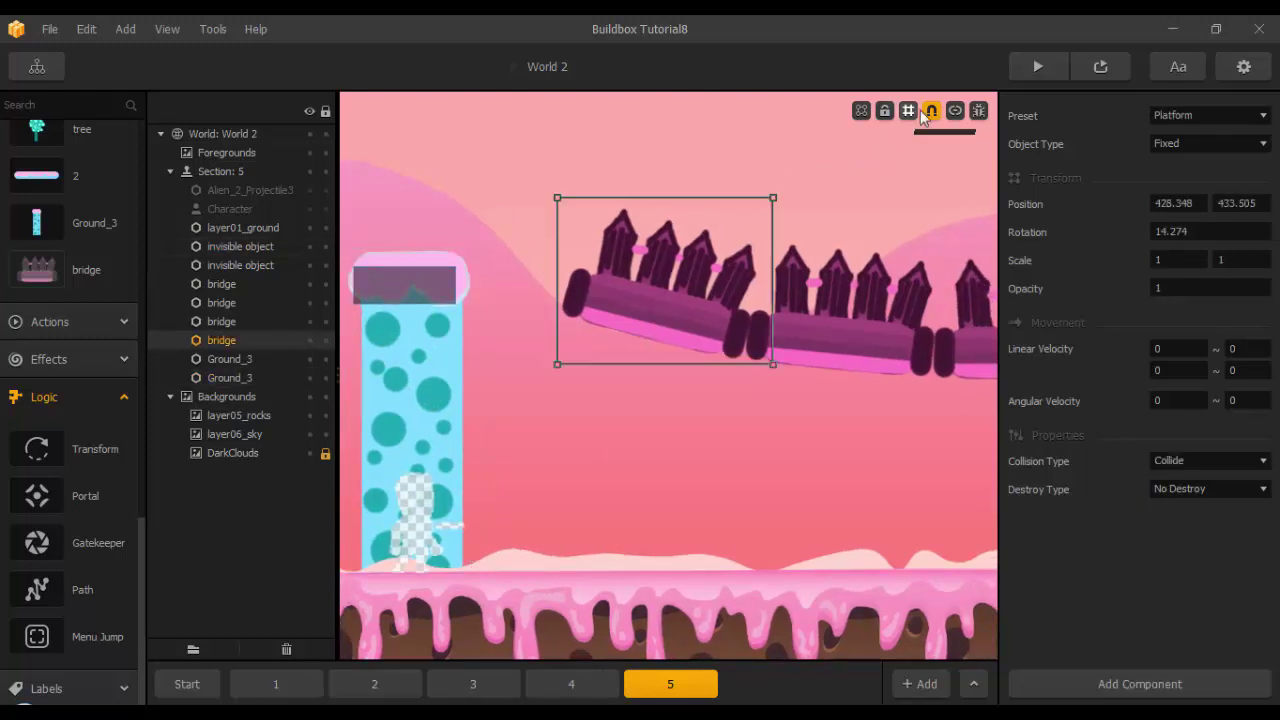
pyautogui.moveTo(691, 320); pyautogui.dragTo(585, 313)
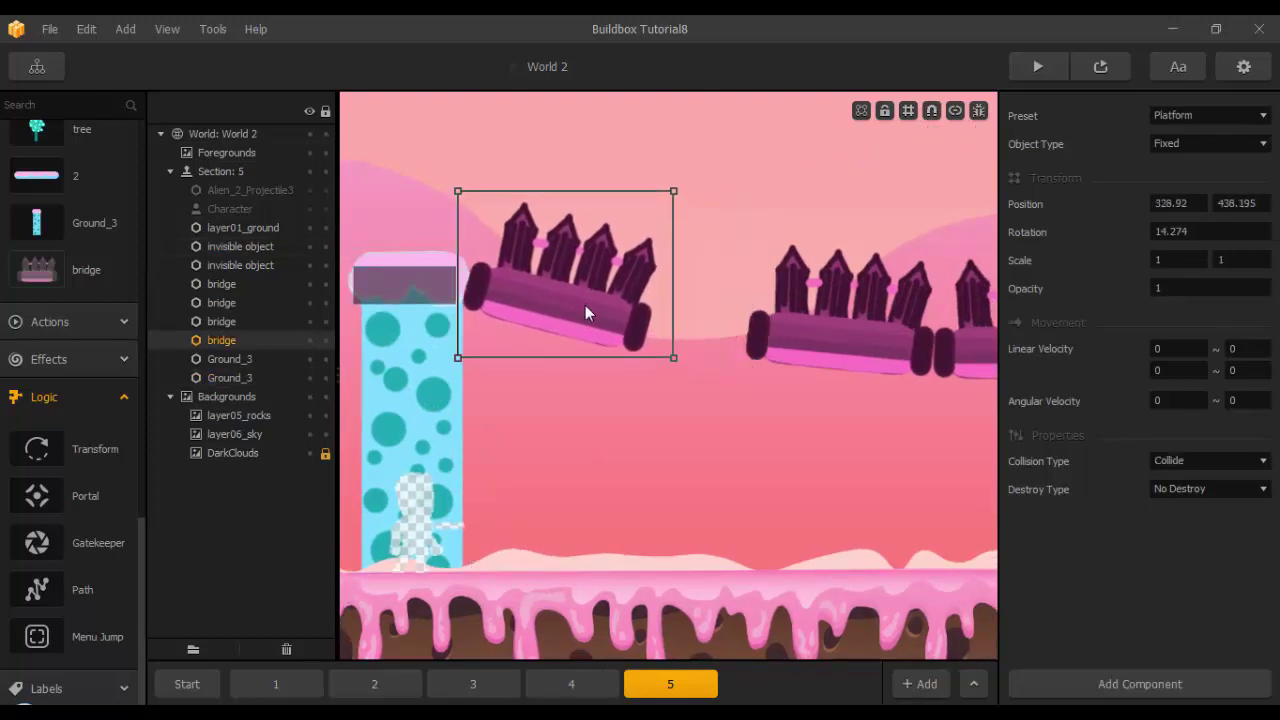
pyautogui.moveTo(812, 336); pyautogui.dragTo(710, 326)
pyautogui.scroll(-3, 686, 426)
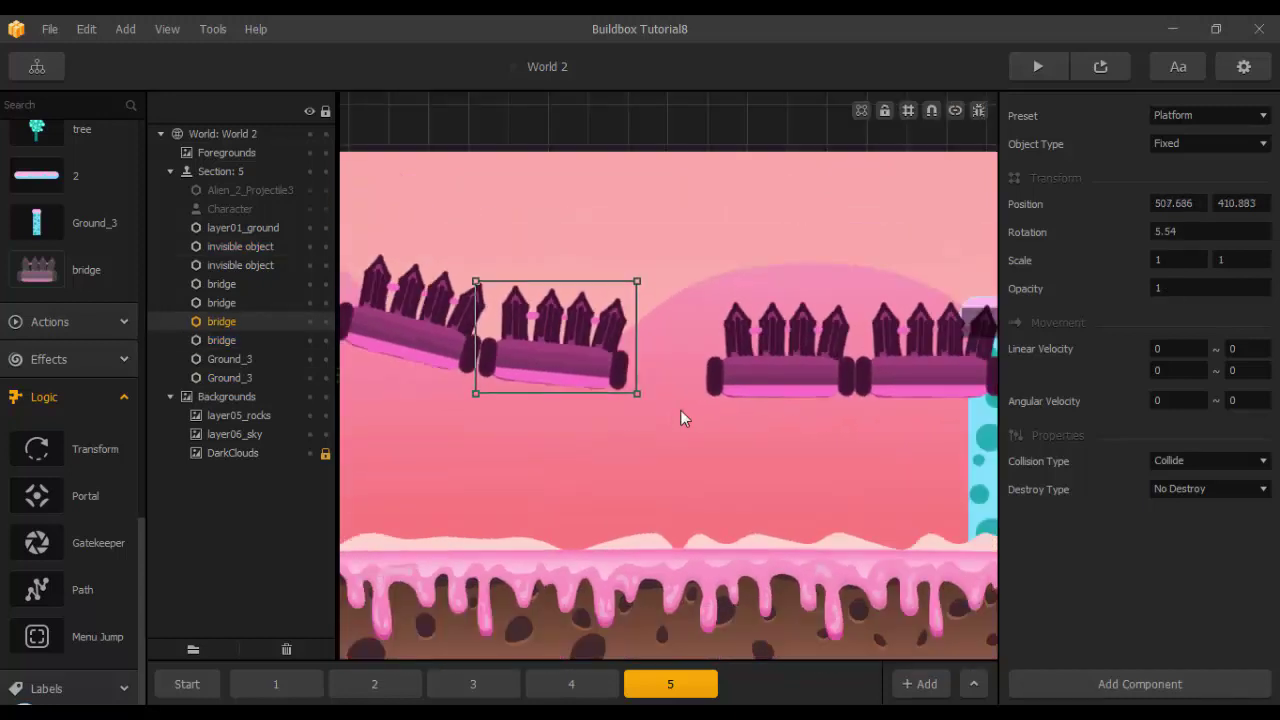
# Join the two level bridge pieces to the tilted ones, placing them at about 690.4, 401.9 and 875.7, 402.3.
pyautogui.moveTo(745, 378); pyautogui.dragTo(666, 368)
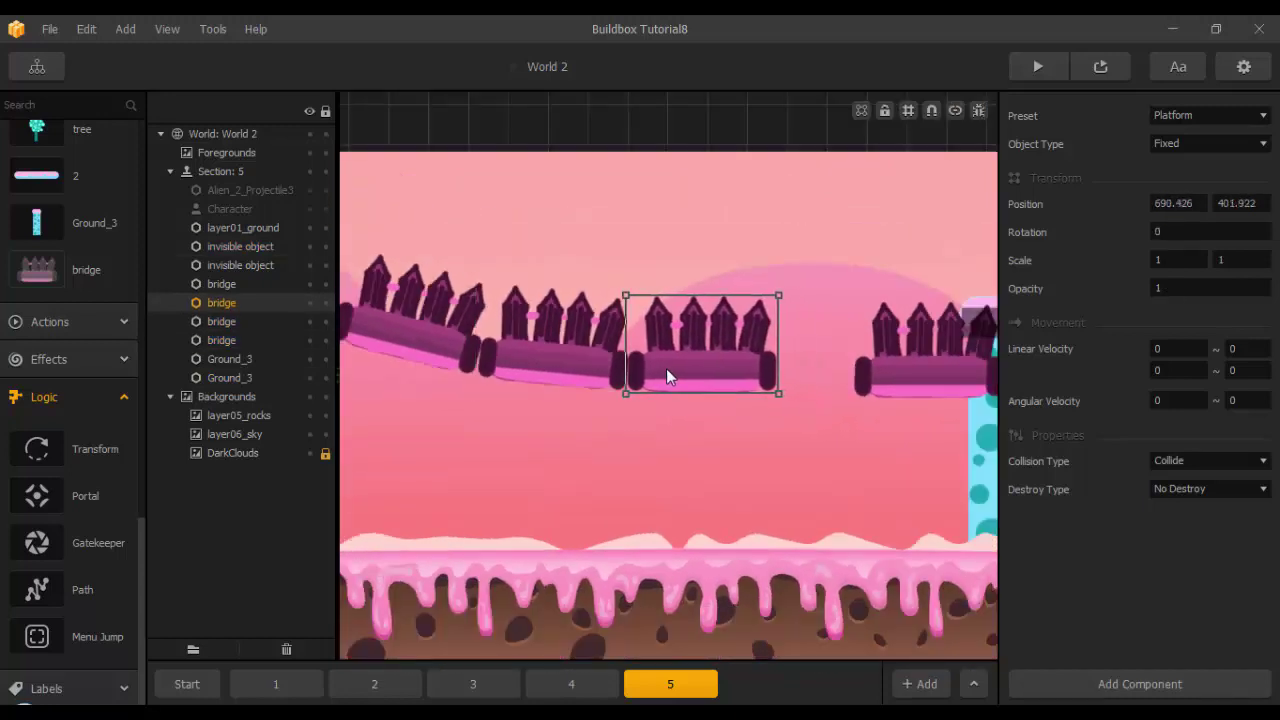
pyautogui.scroll(3, 667, 372)
pyautogui.scroll(1, 667, 372)
pyautogui.moveTo(738, 412); pyautogui.dragTo(480, 437, button='middle')
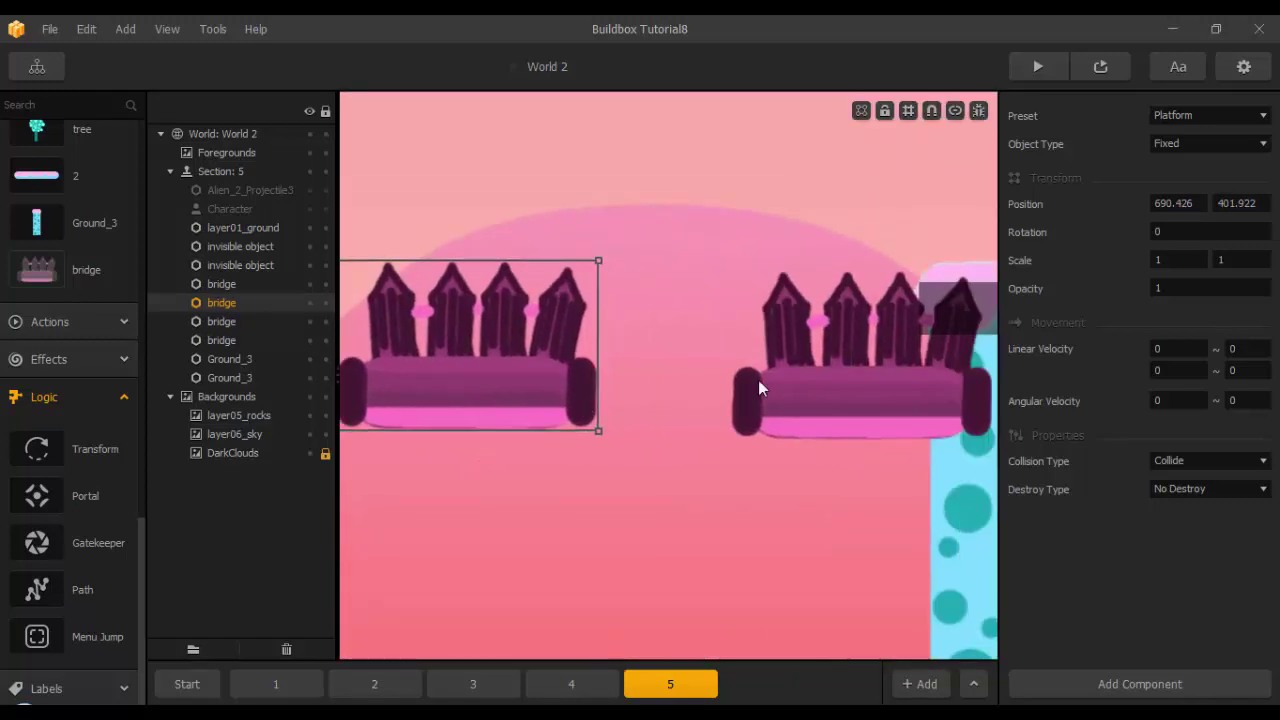
pyautogui.moveTo(752, 364); pyautogui.dragTo(656, 363)
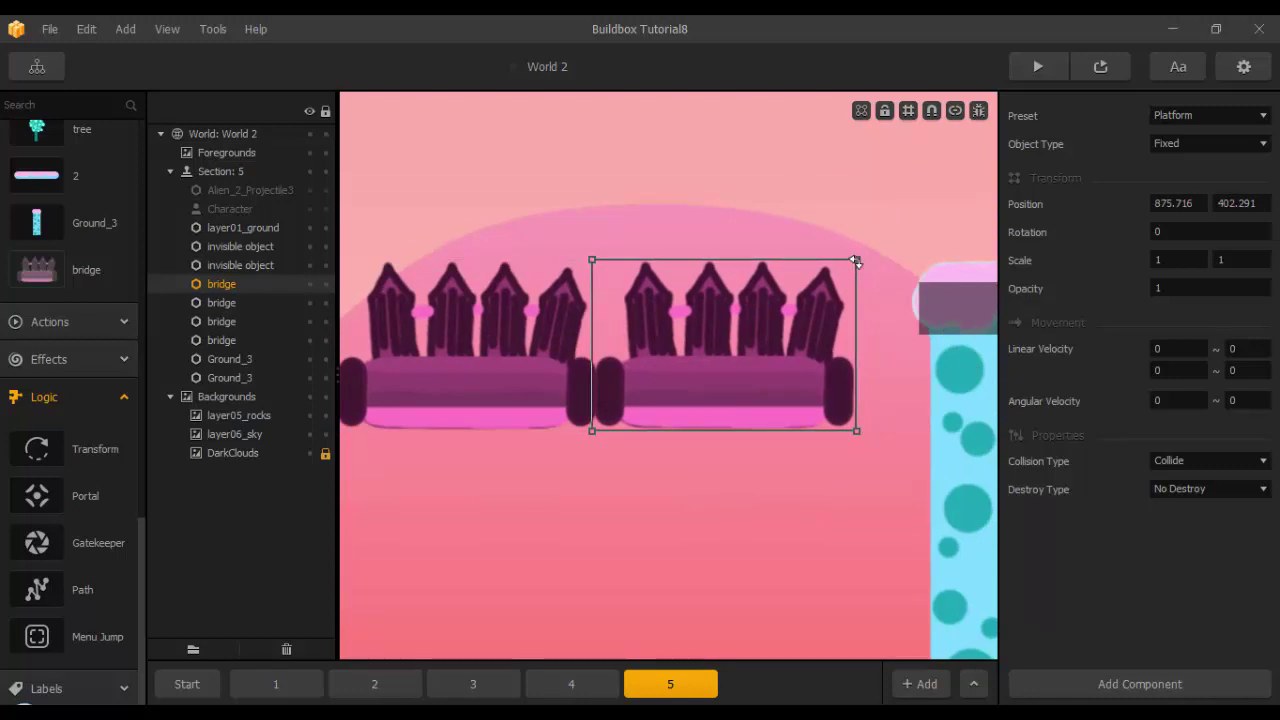
# Tilt the last bridge piece up toward the second pillar to a rotation of about -8.16 and move it to about 869.2, 417.4.
pyautogui.moveTo(852, 261); pyautogui.dragTo(860, 243)
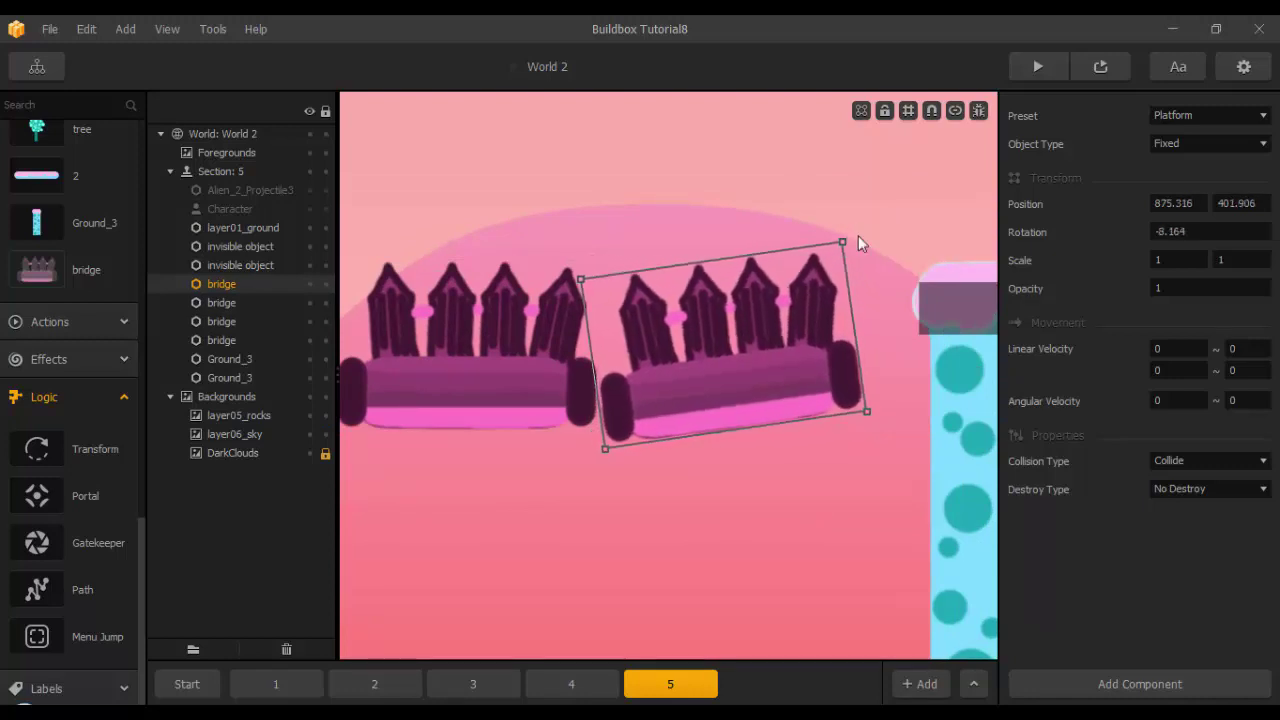
pyautogui.moveTo(771, 373); pyautogui.dragTo(766, 357)
pyautogui.scroll(-4, 785, 417)
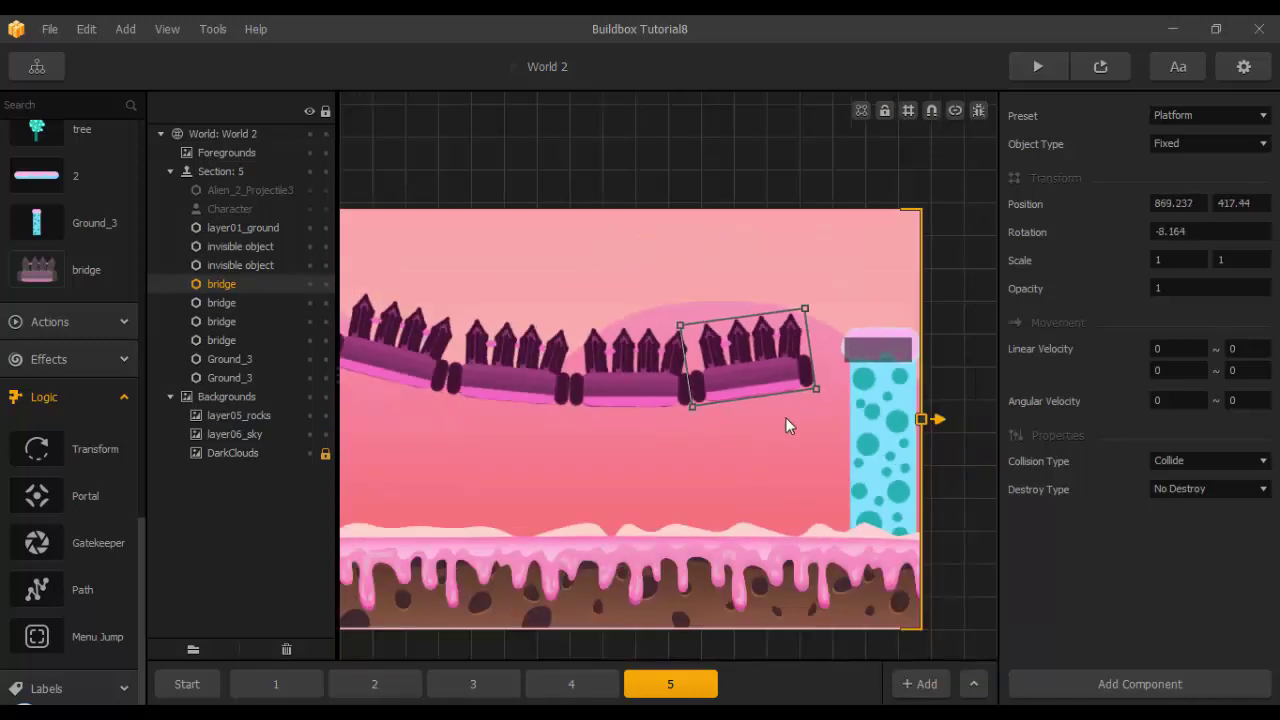
# Enable Snap Movement and move the second Ground_3 pillar together with its invisible object to X position 1025.
pyautogui.scroll(6, 862, 480)
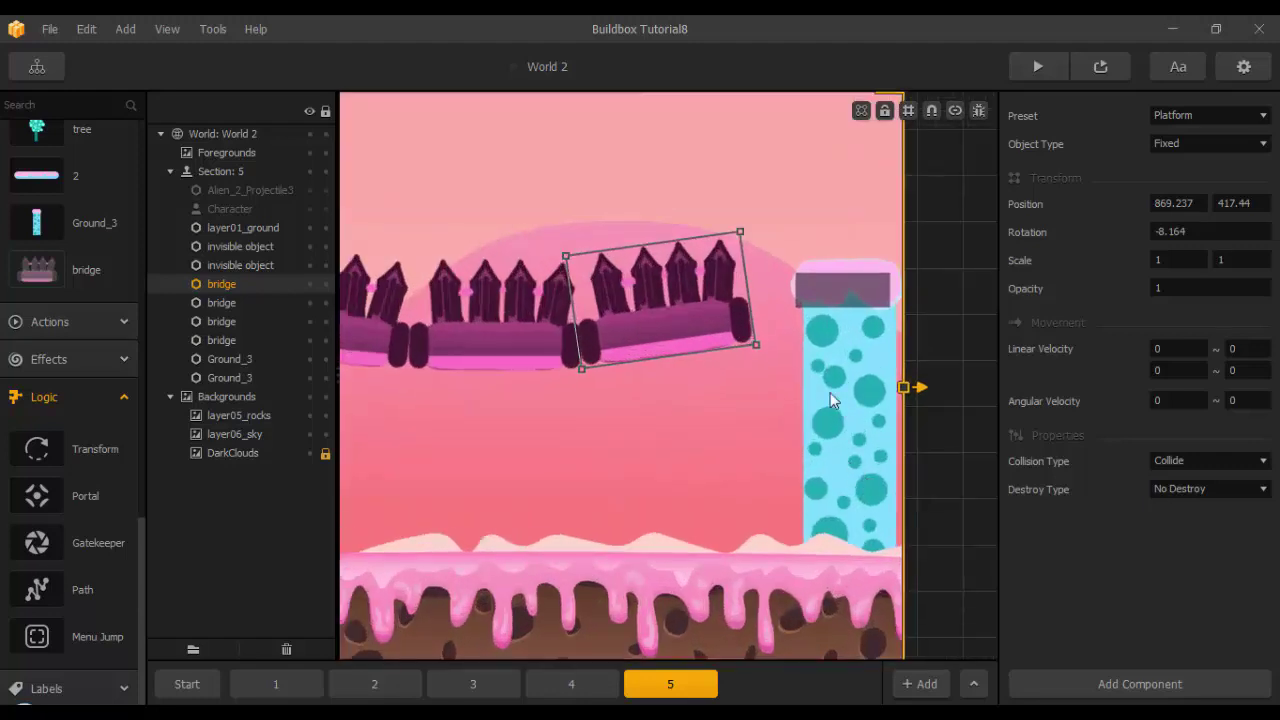
pyautogui.click(855, 238)
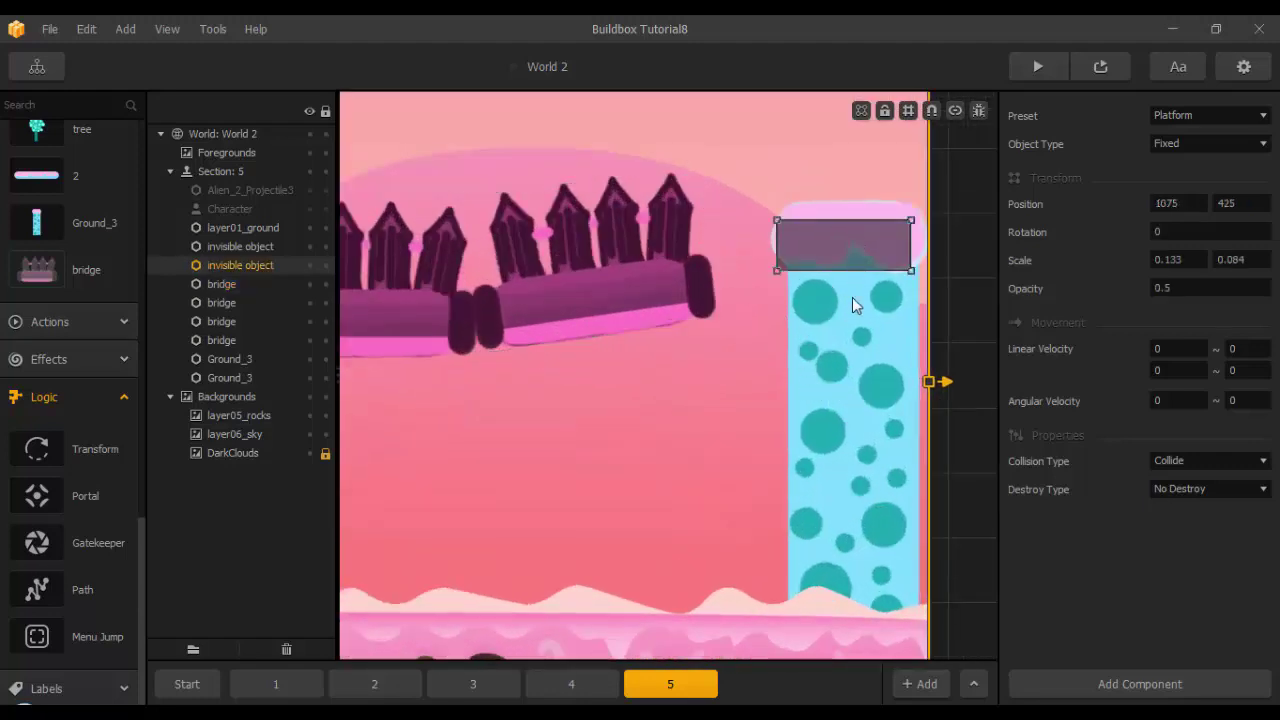
pyautogui.keyDown('shift'); pyautogui.click(848, 311); pyautogui.keyUp('shift')
pyautogui.click(931, 111)
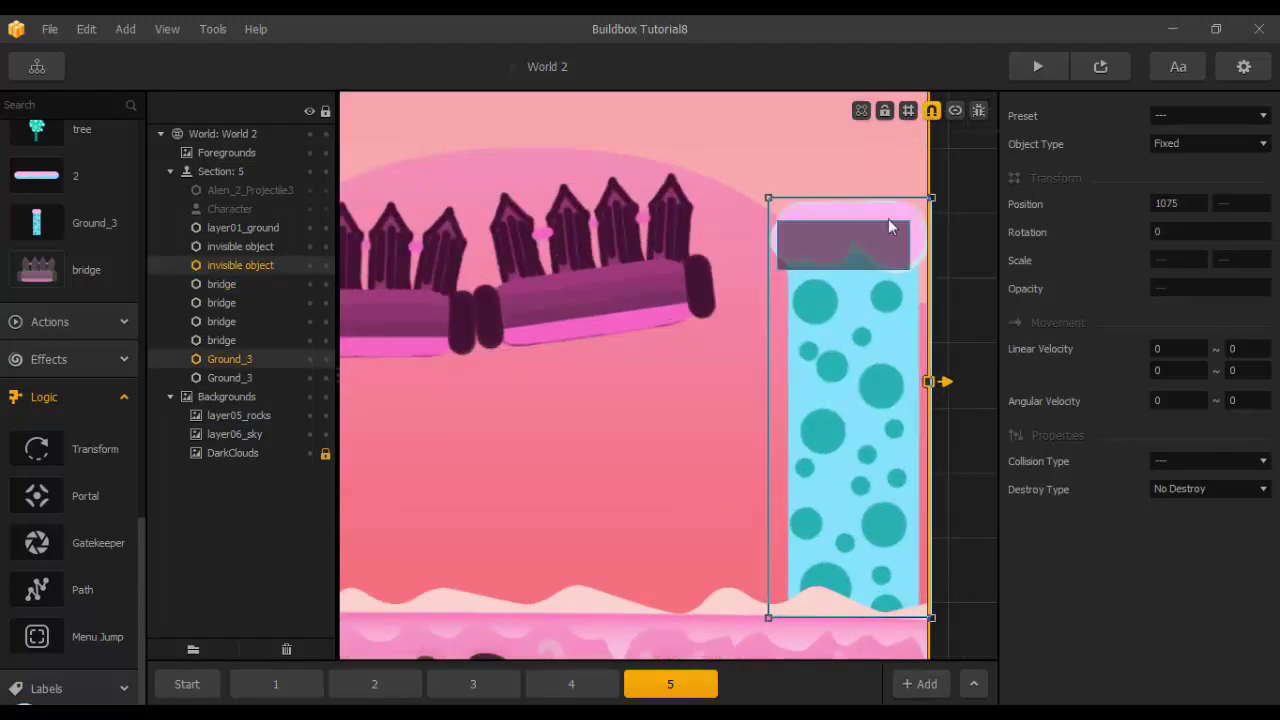
pyautogui.moveTo(861, 239); pyautogui.dragTo(792, 239)
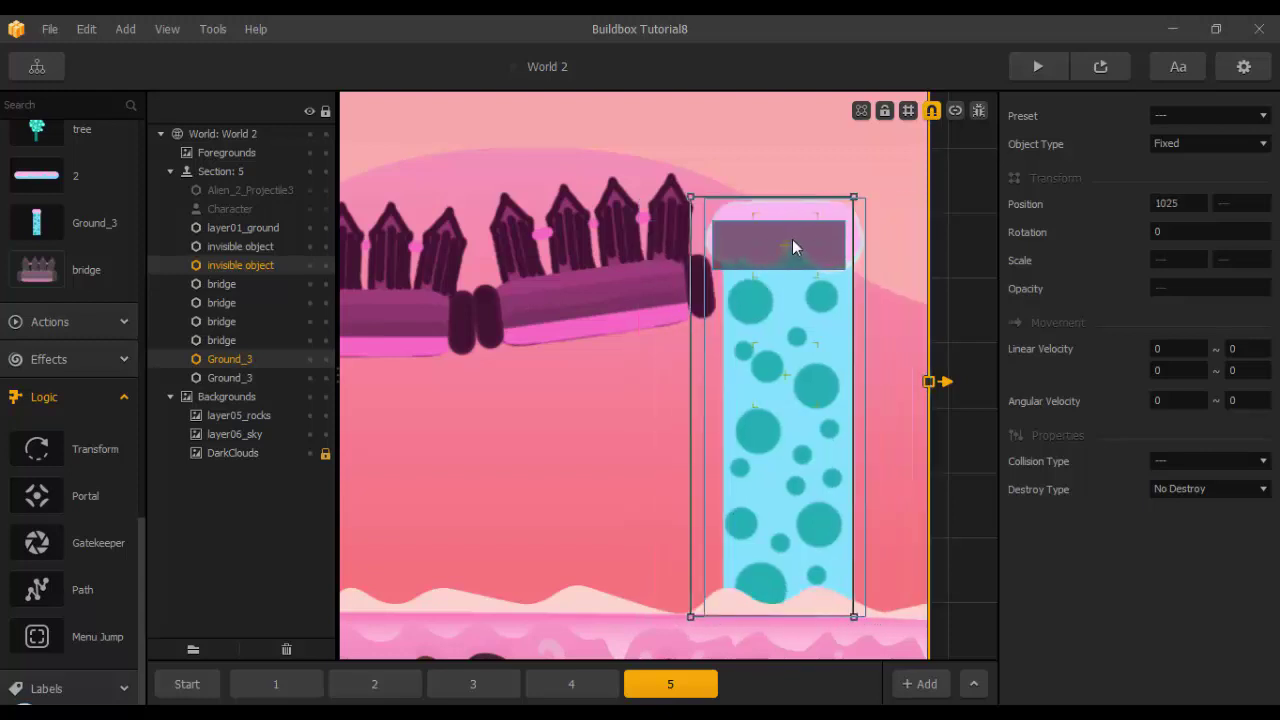
# Disable Snap Movement and shift the second pillar with its invisible object against the bridge end, at about X position 1017.3.
pyautogui.scroll(-3, 778, 335)
pyautogui.scroll(-2, 735, 393)
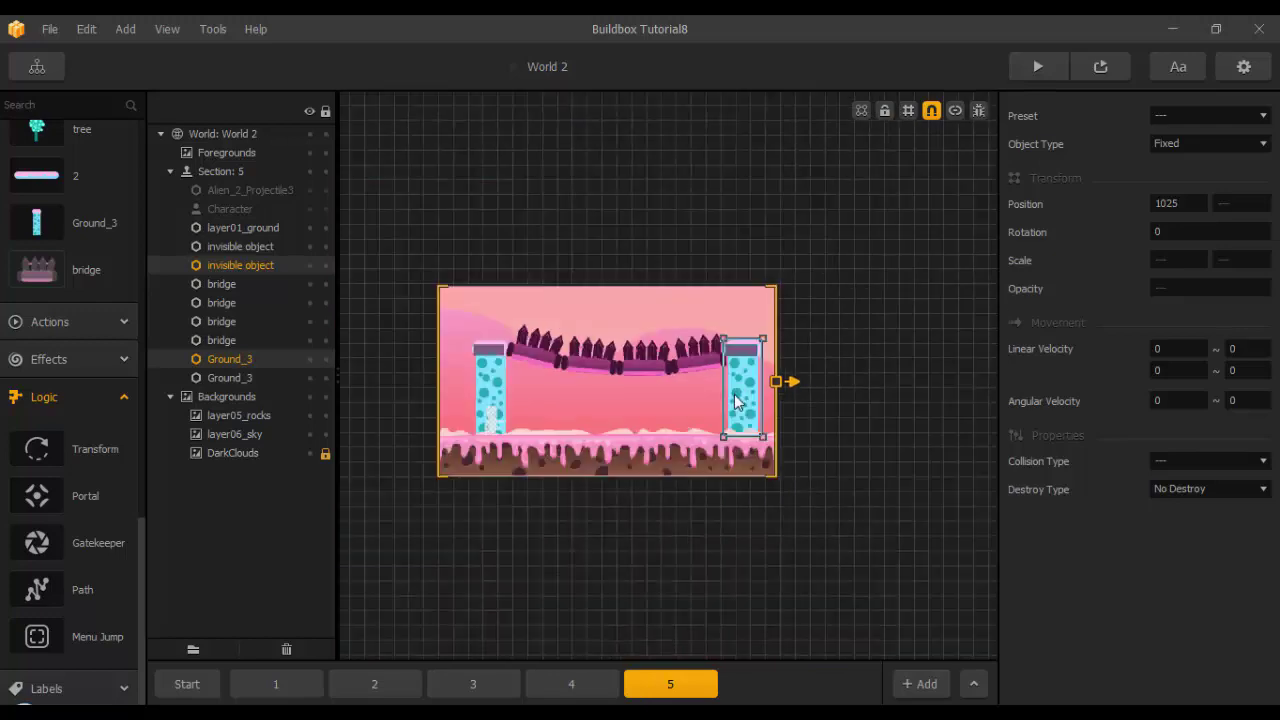
pyautogui.scroll(-2, 678, 420)
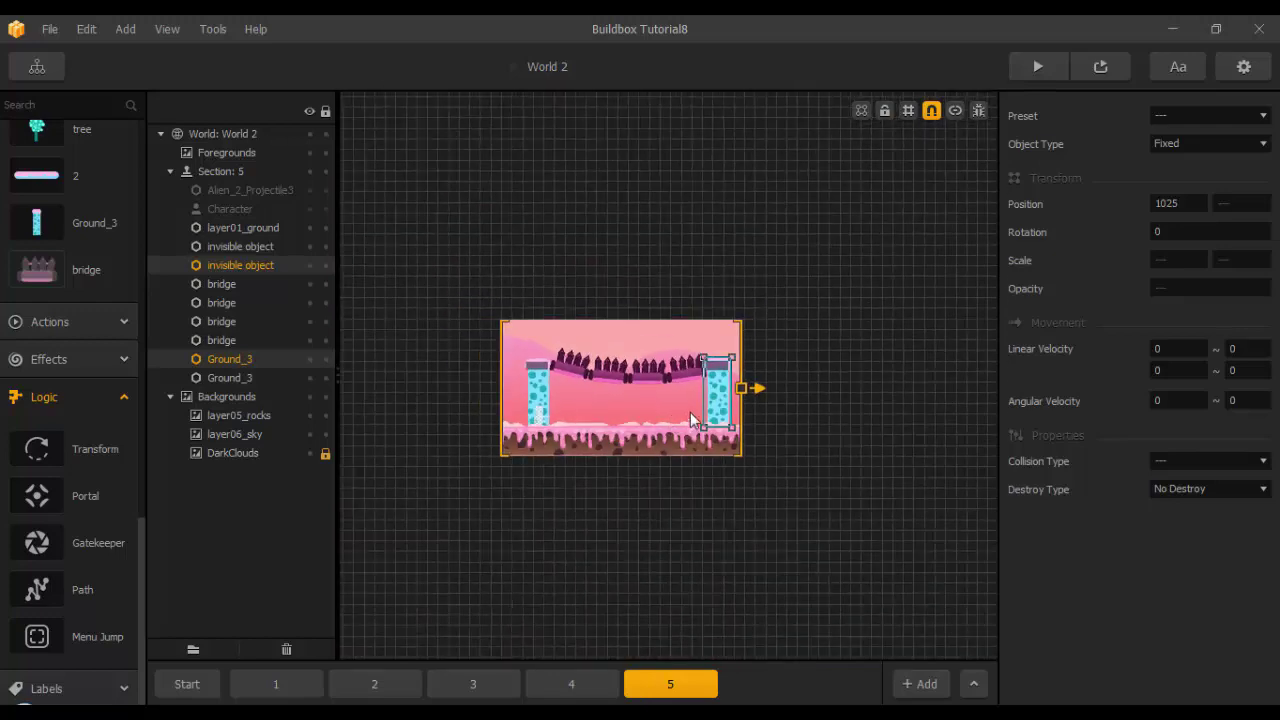
pyautogui.scroll(6, 748, 390)
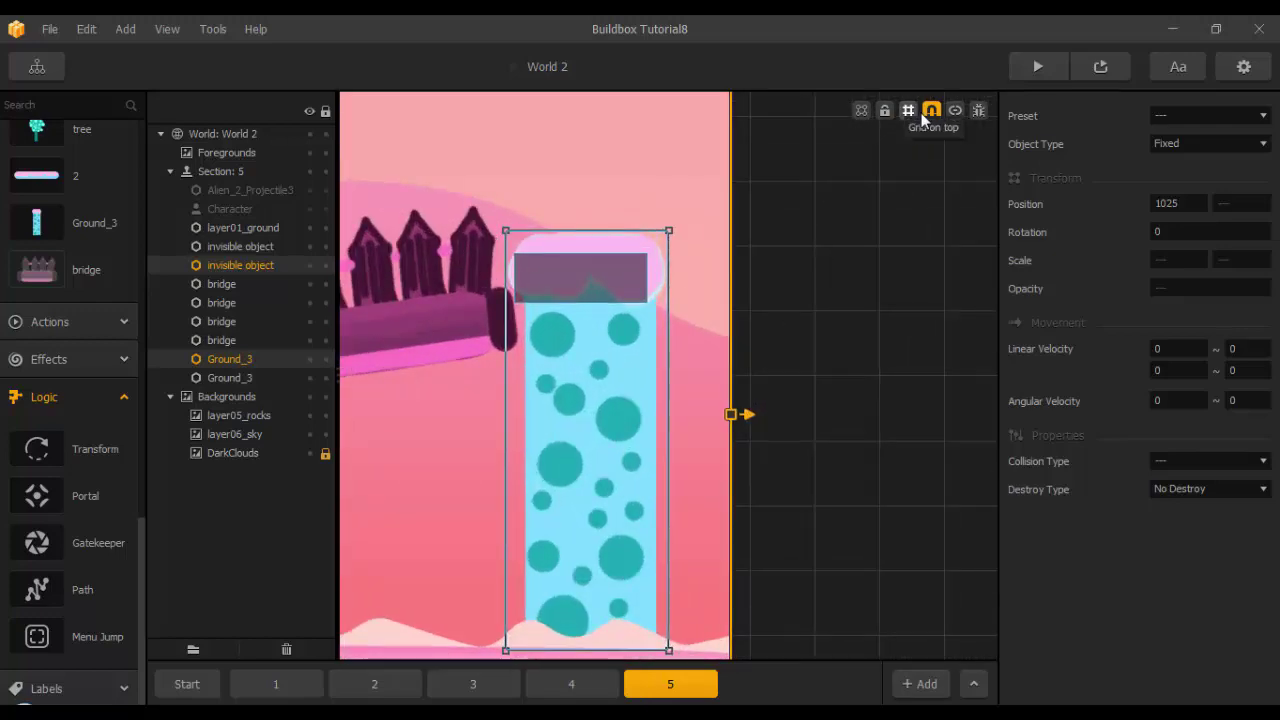
pyautogui.scroll(4, 694, 400)
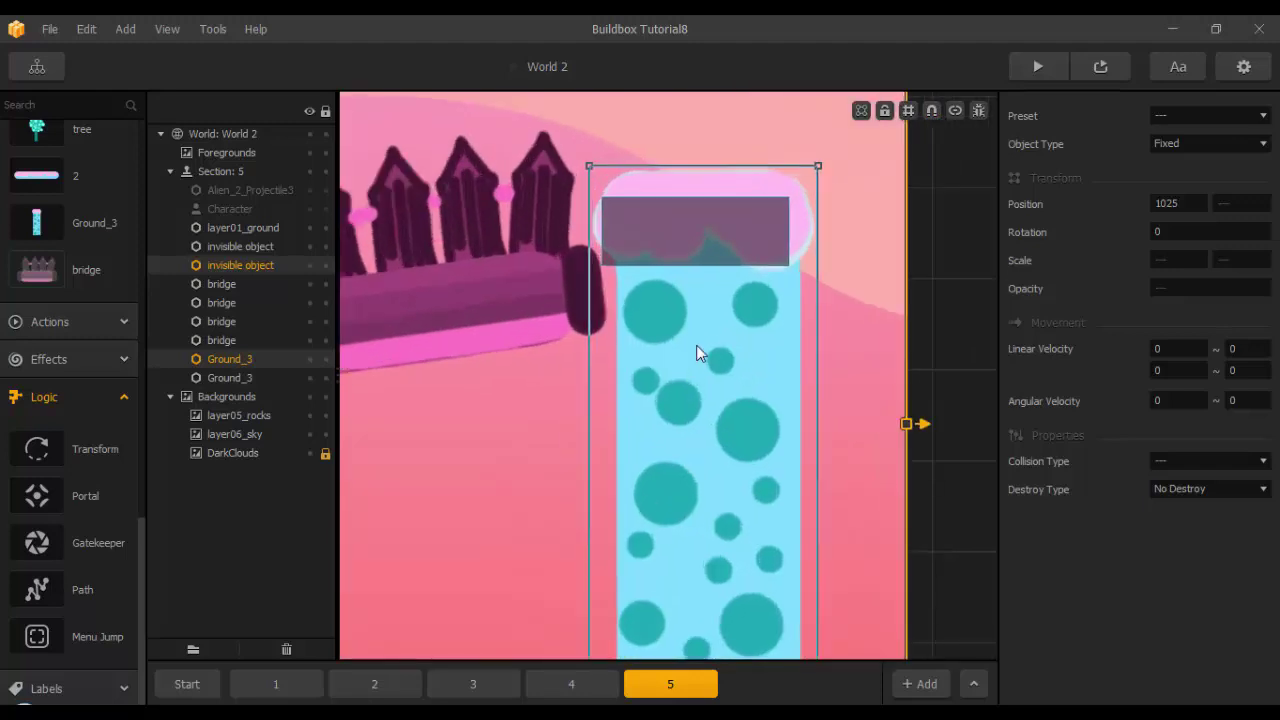
pyautogui.moveTo(696, 345); pyautogui.dragTo(682, 345)
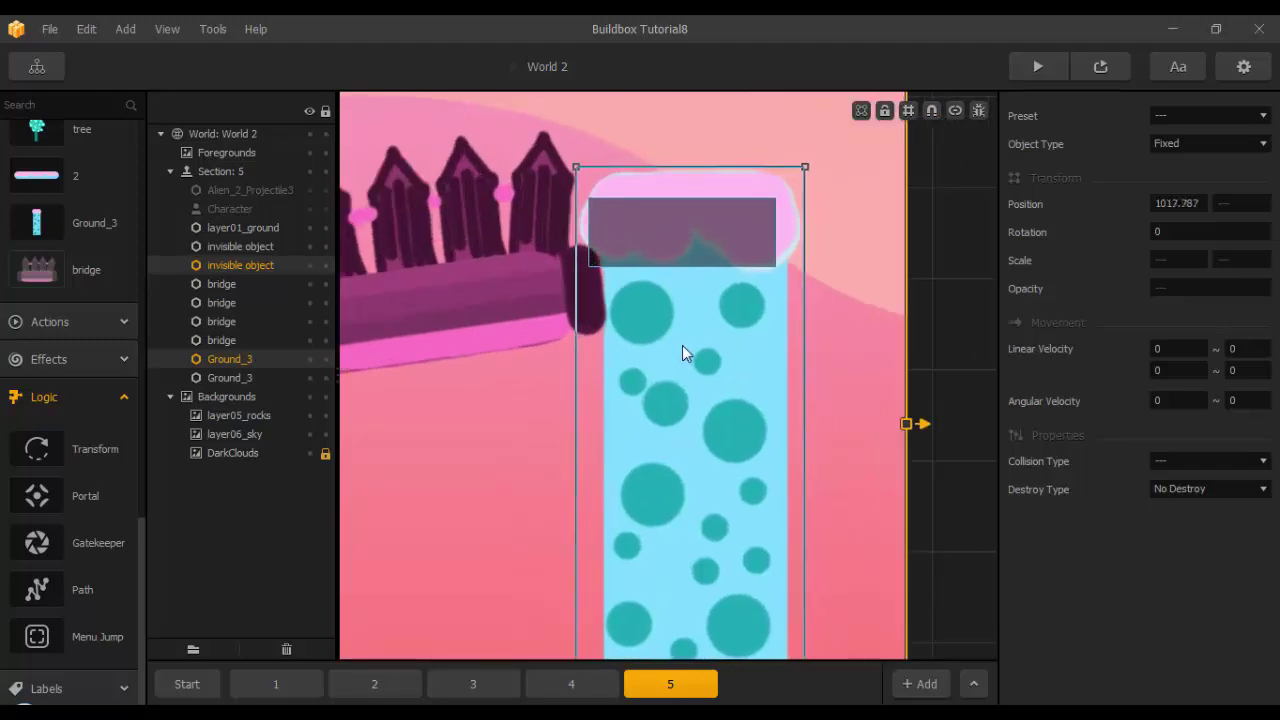
pyautogui.scroll(-8, 660, 365)
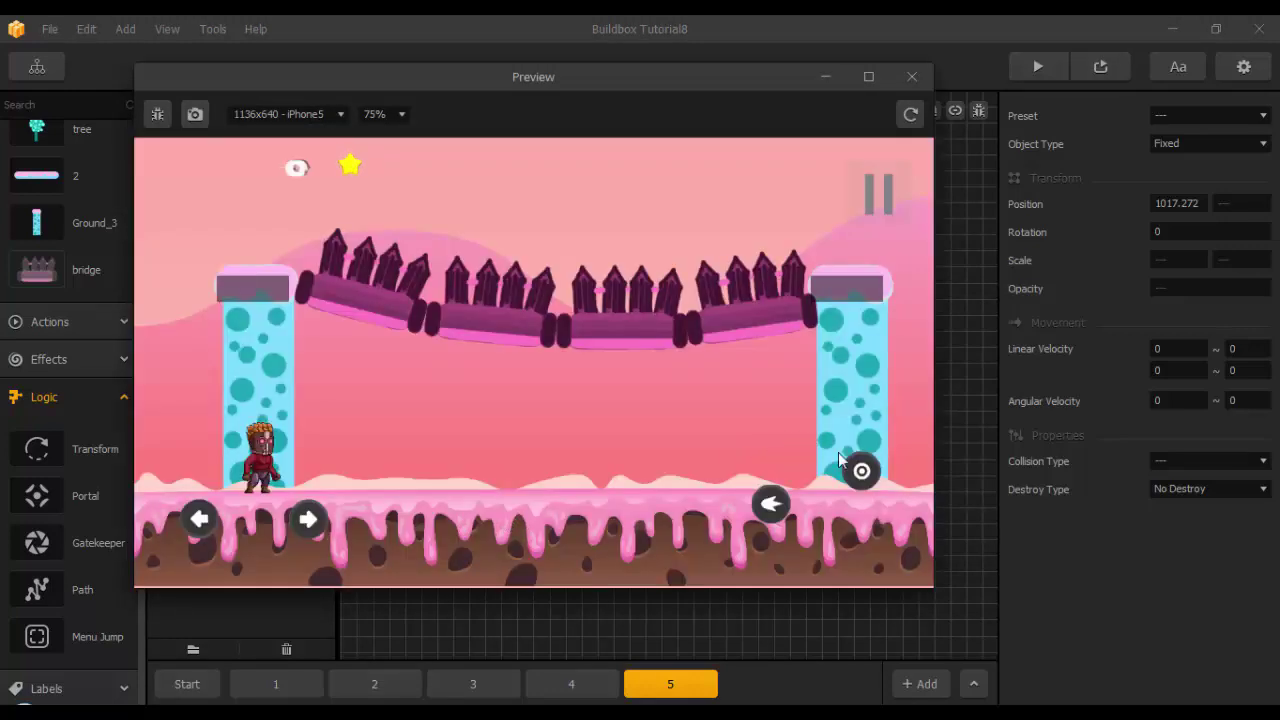
# Play-test section 5 in the preview by jumping onto the first pillar and crossing the bridges, and close the preview.
pyautogui.click(860, 471)
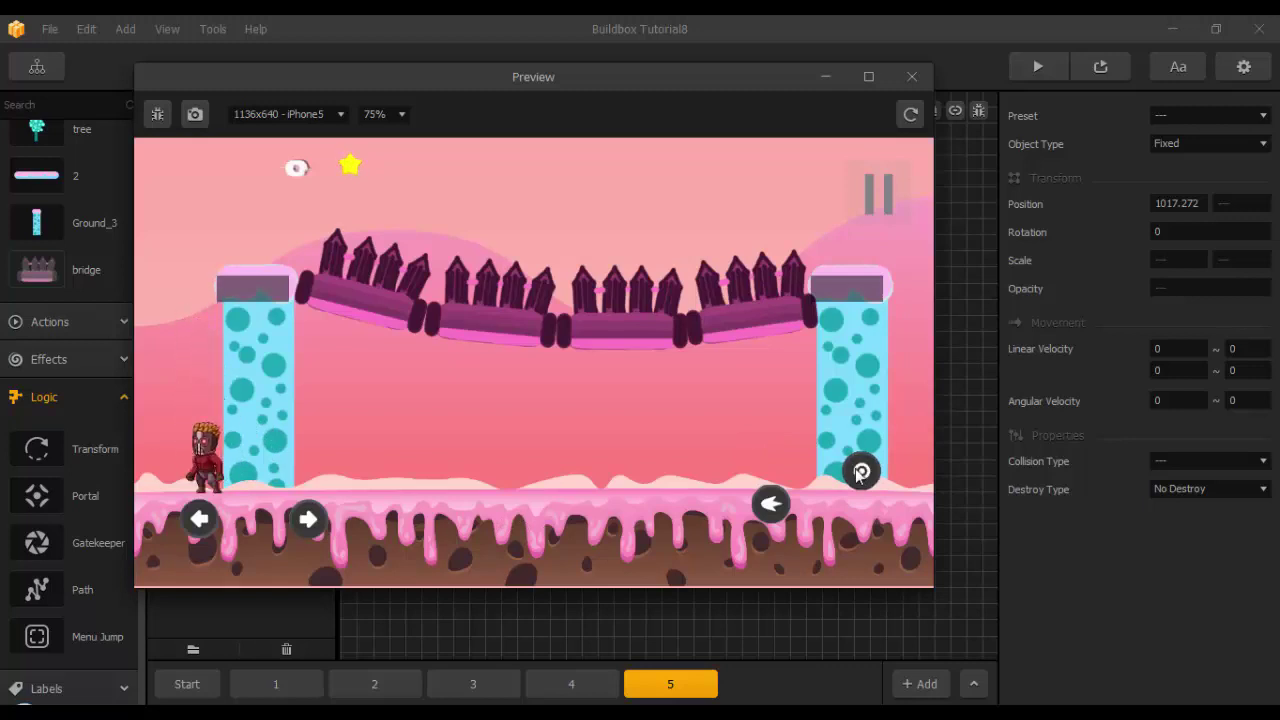
pyautogui.click(860, 471)
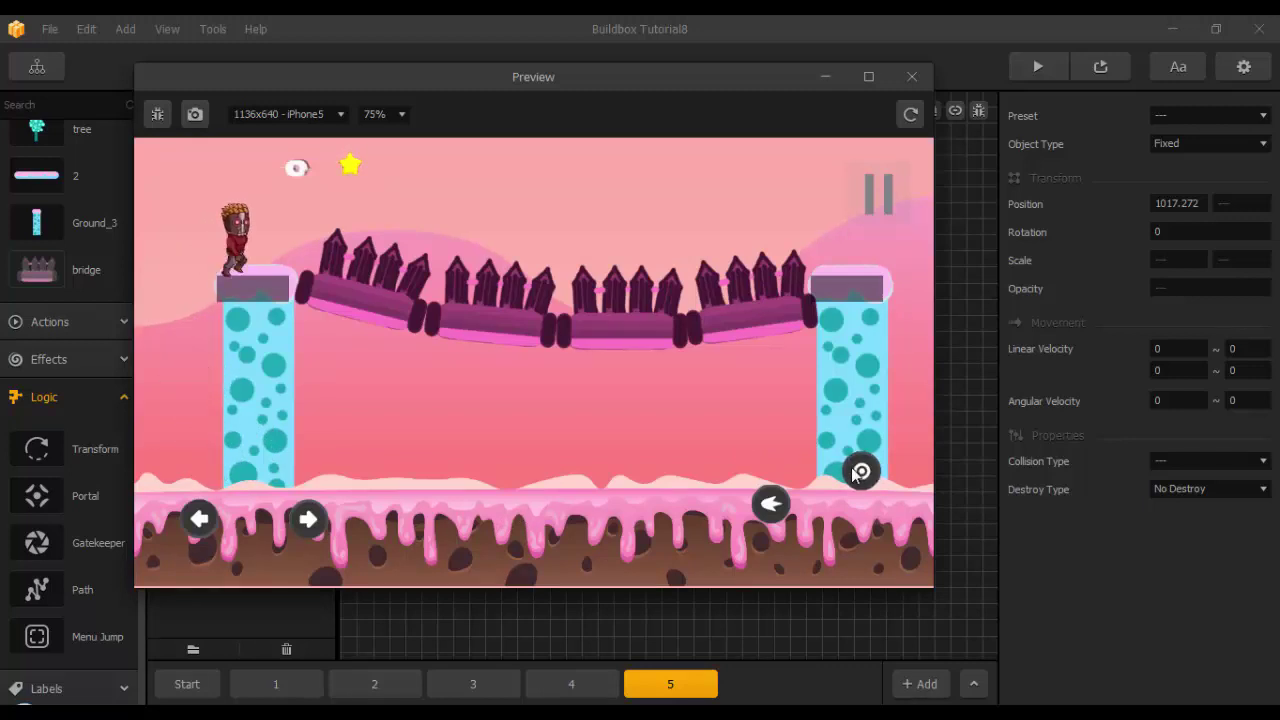
pyautogui.press('Right')
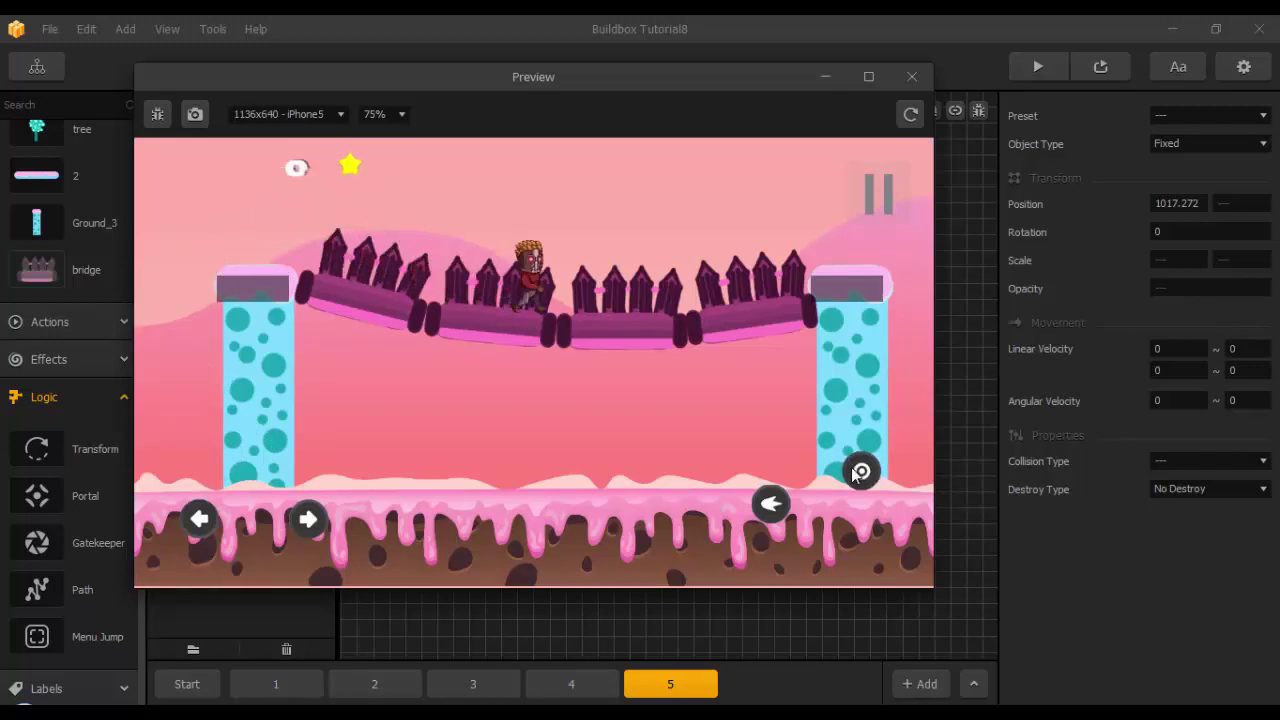
pyautogui.press('Right')
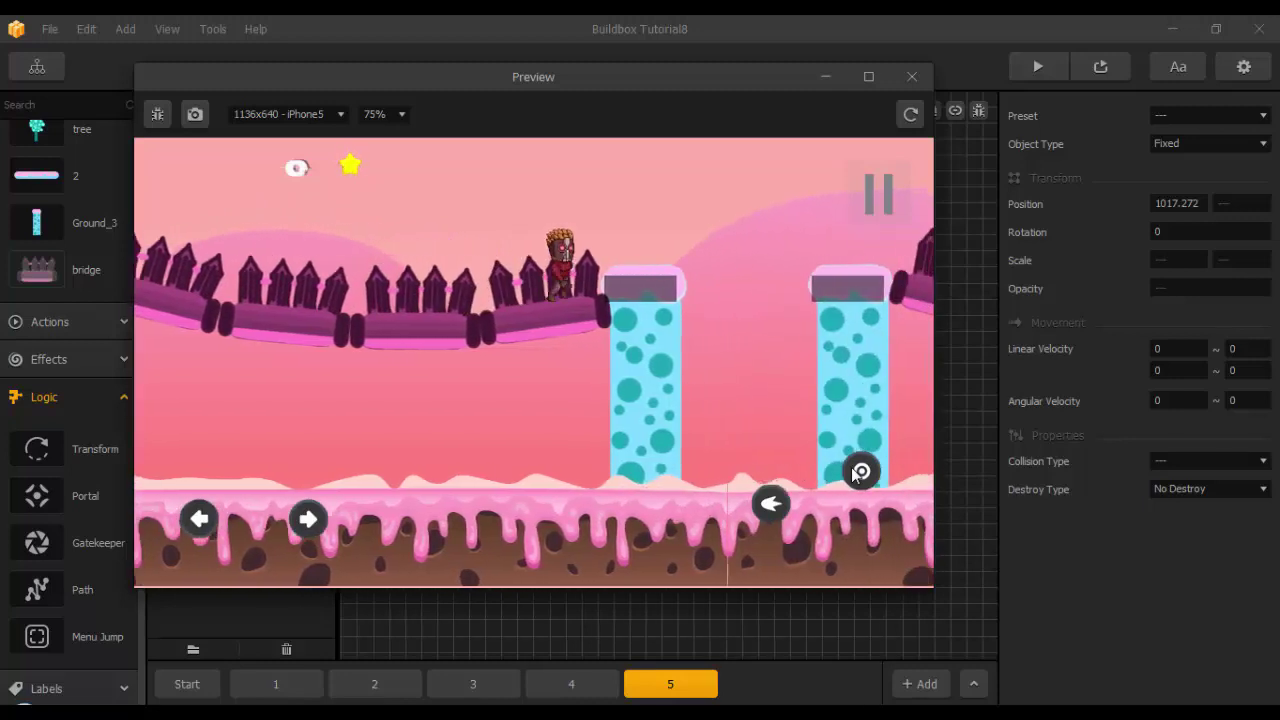
pyautogui.press('Right')
pyautogui.click(860, 471)
pyautogui.click(860, 471)
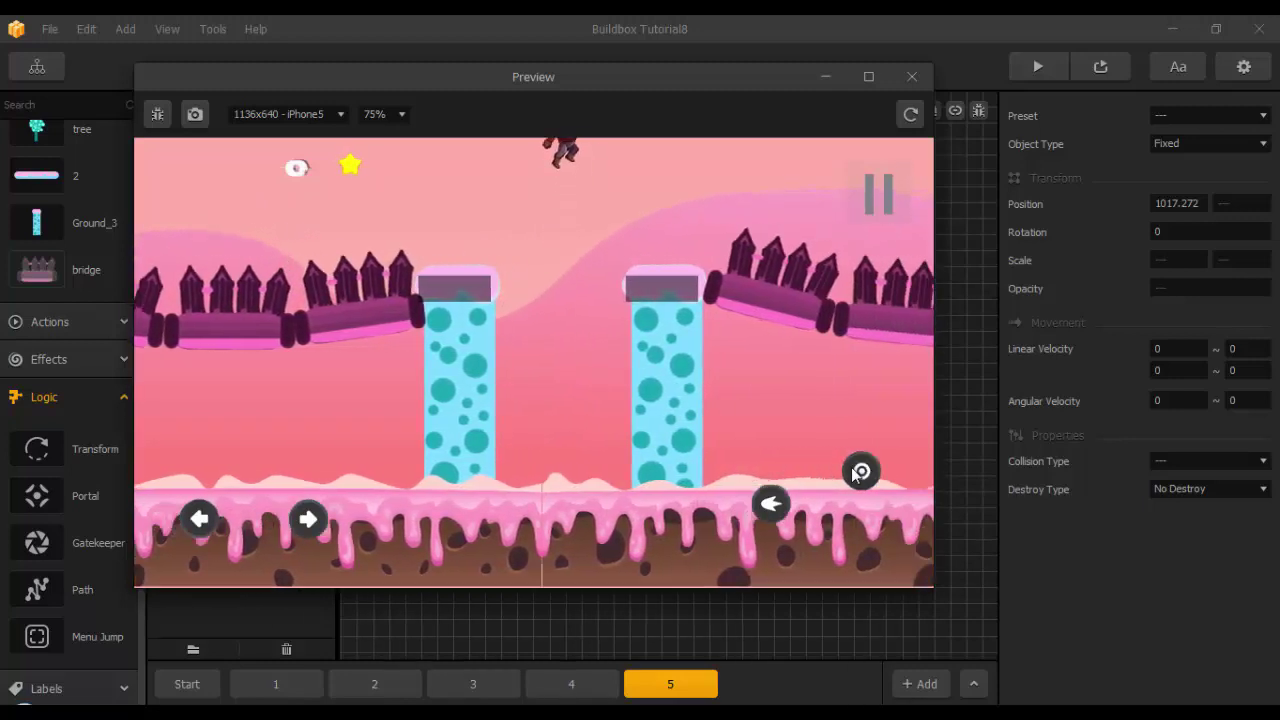
pyautogui.press('Right')
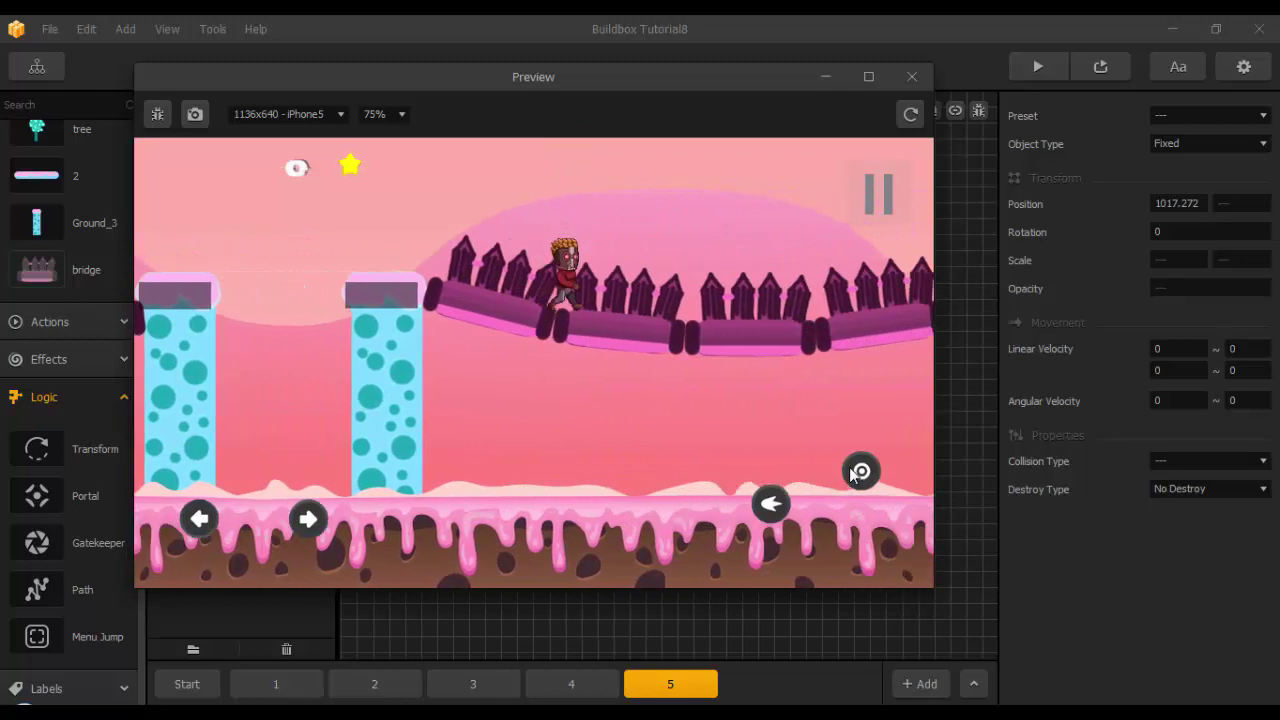
pyautogui.press('Right')
pyautogui.click(850, 468)
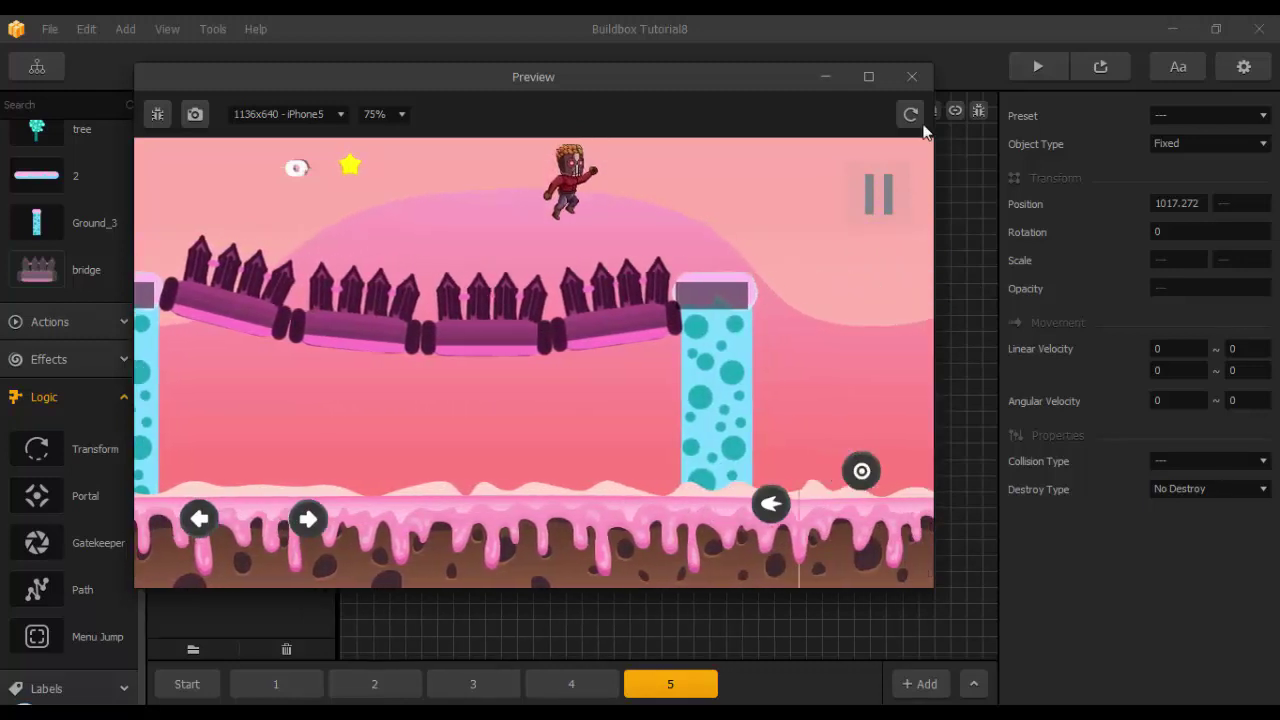
pyautogui.click(911, 76)
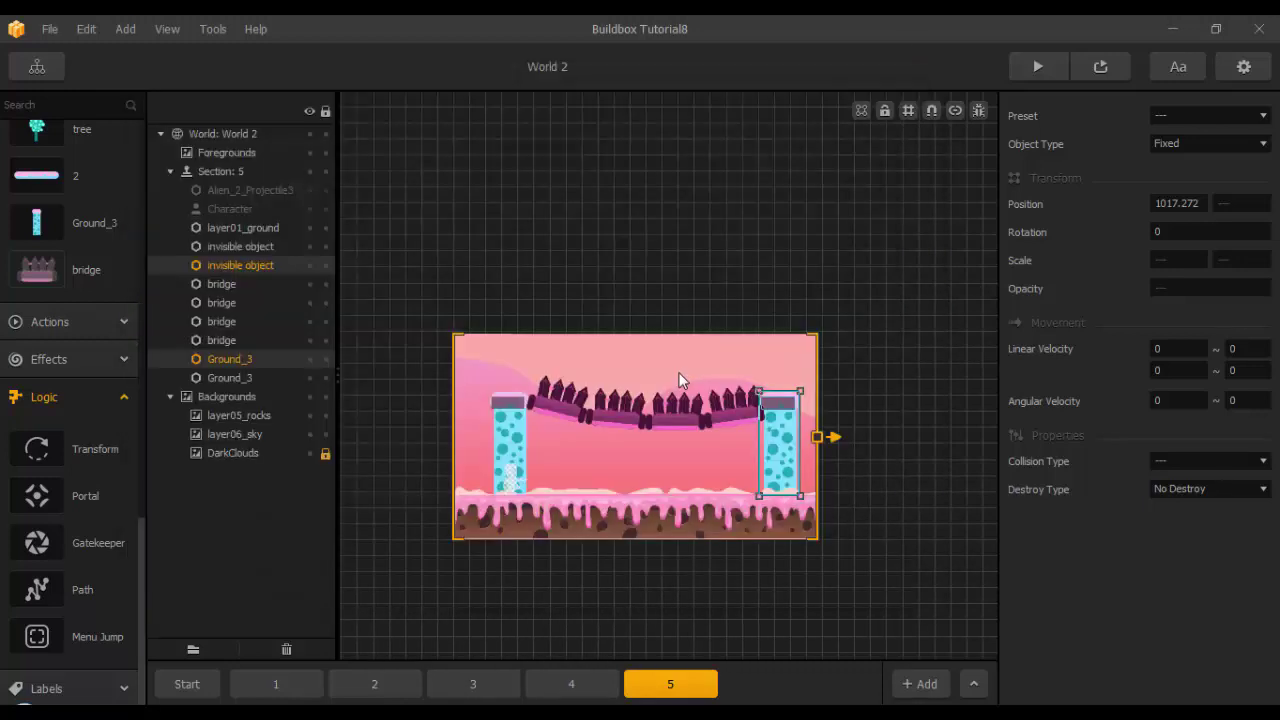
# Duplicate section 2 to the end of the section row and rename the copy 6.
pyautogui.scroll(2, 726, 579)
pyautogui.scroll(-1, 727, 579)
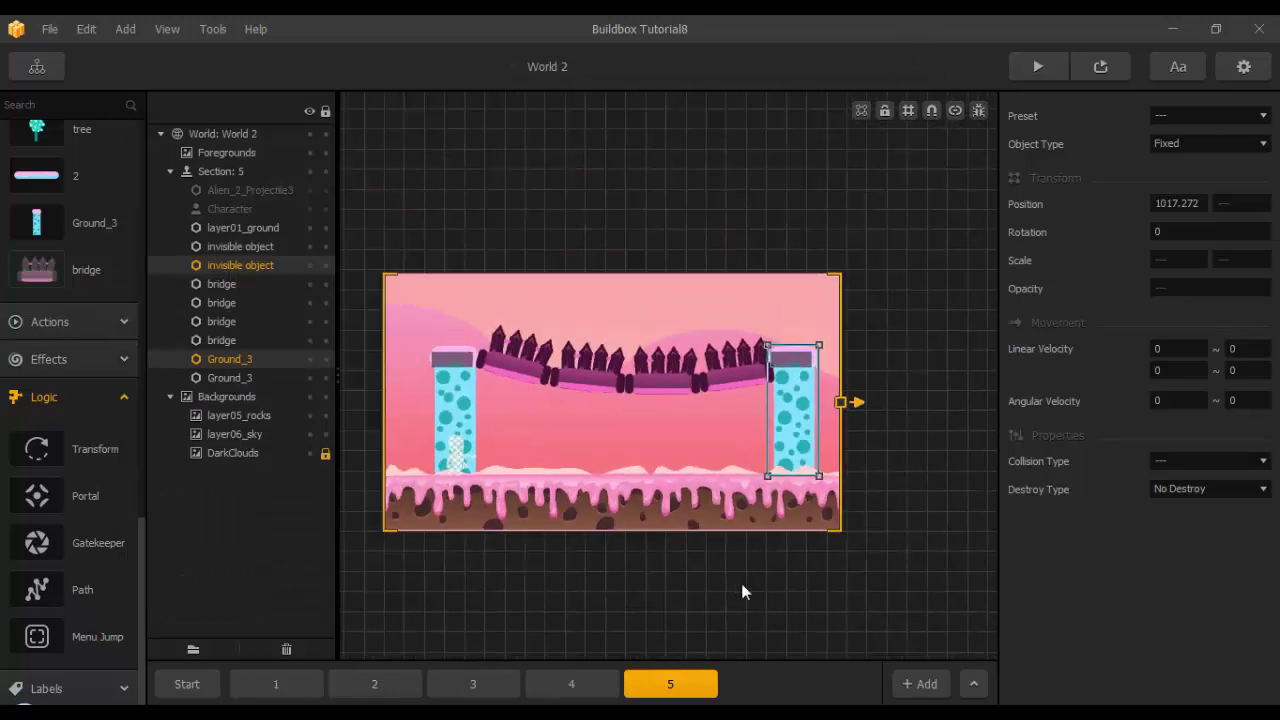
pyautogui.moveTo(741, 584); pyautogui.dragTo(755, 568, button='middle')
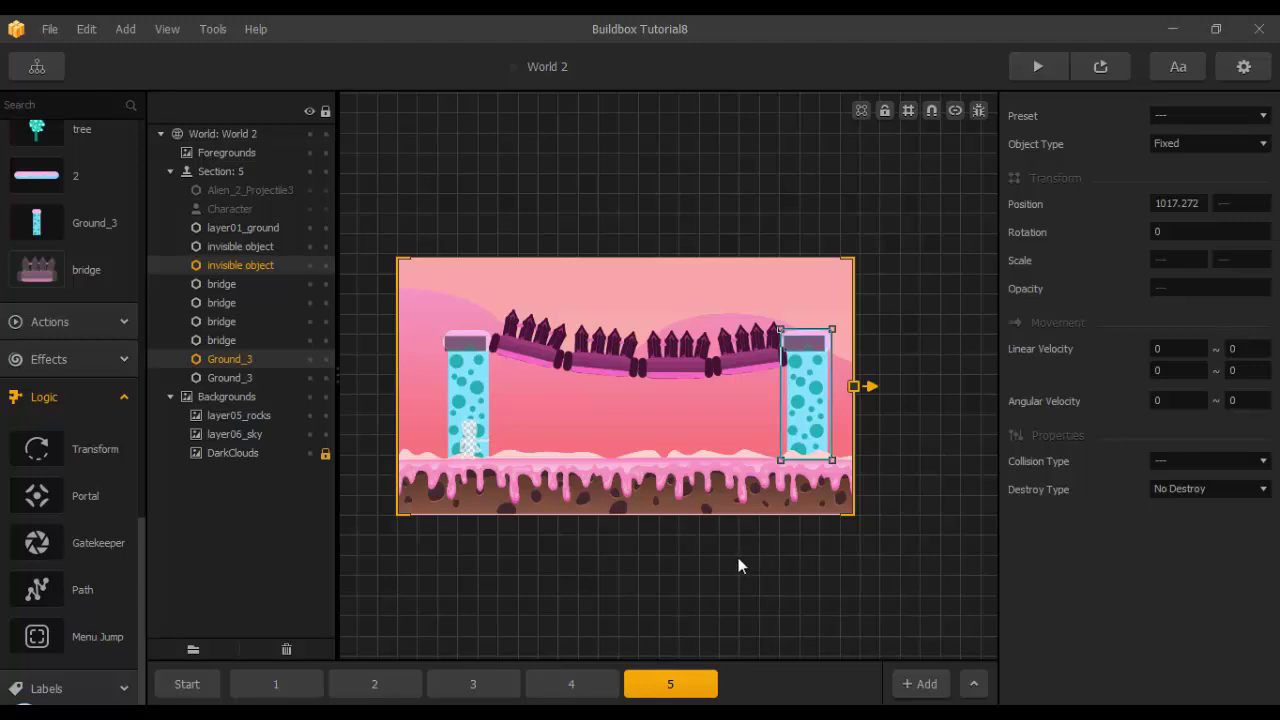
pyautogui.click(393, 686)
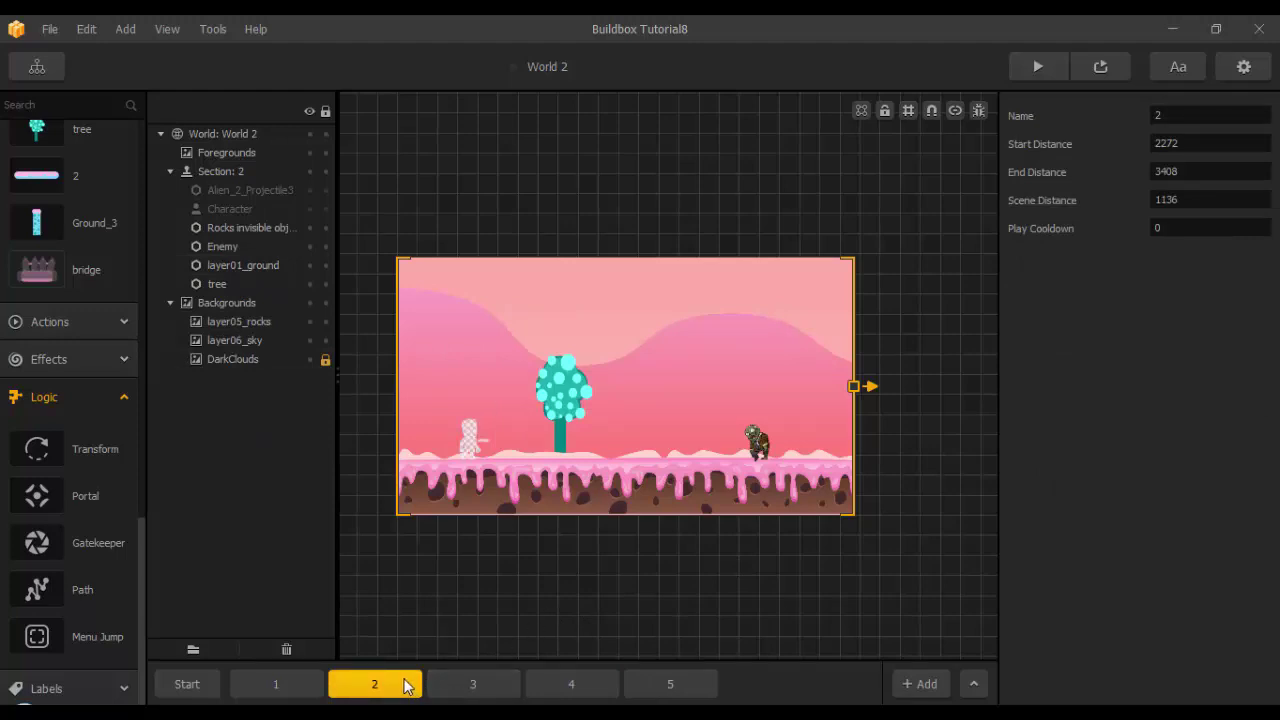
pyautogui.moveTo(405, 686); pyautogui.dragTo(849, 690)
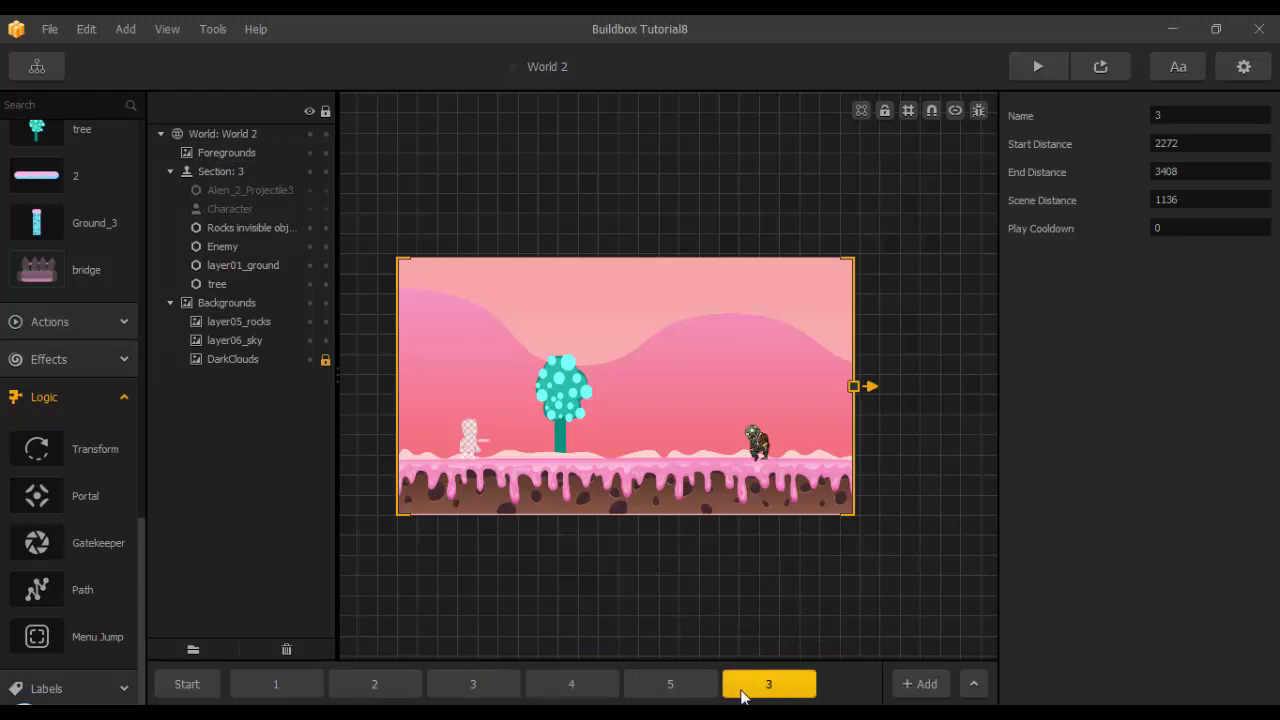
pyautogui.click(689, 689)
pyautogui.click(746, 689)
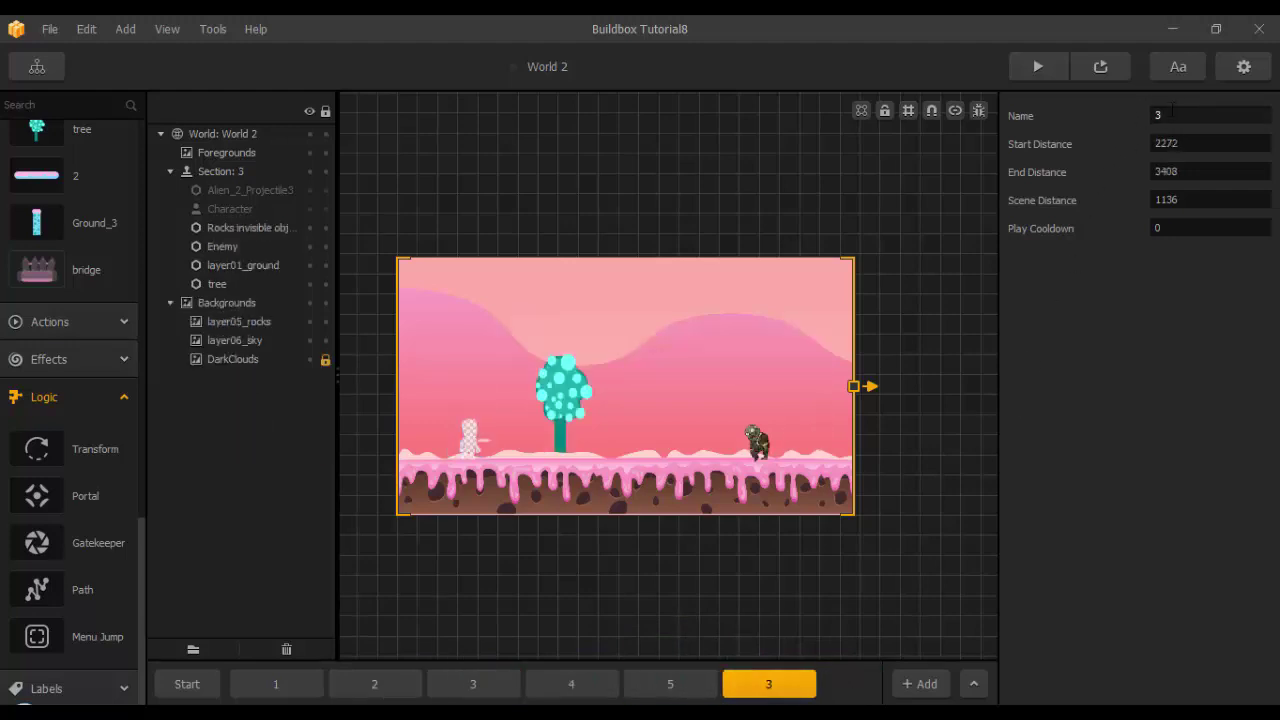
pyautogui.doubleClick(1172, 115)
pyautogui.write('6')
pyautogui.press('Return')
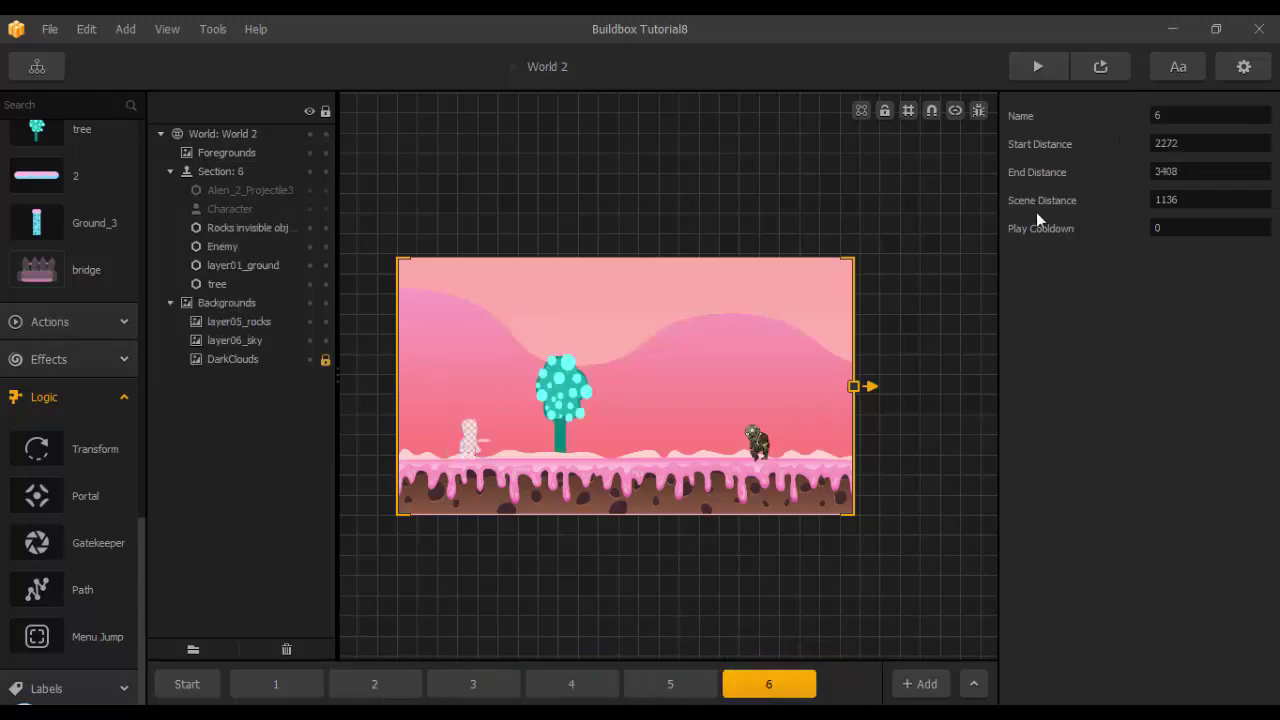
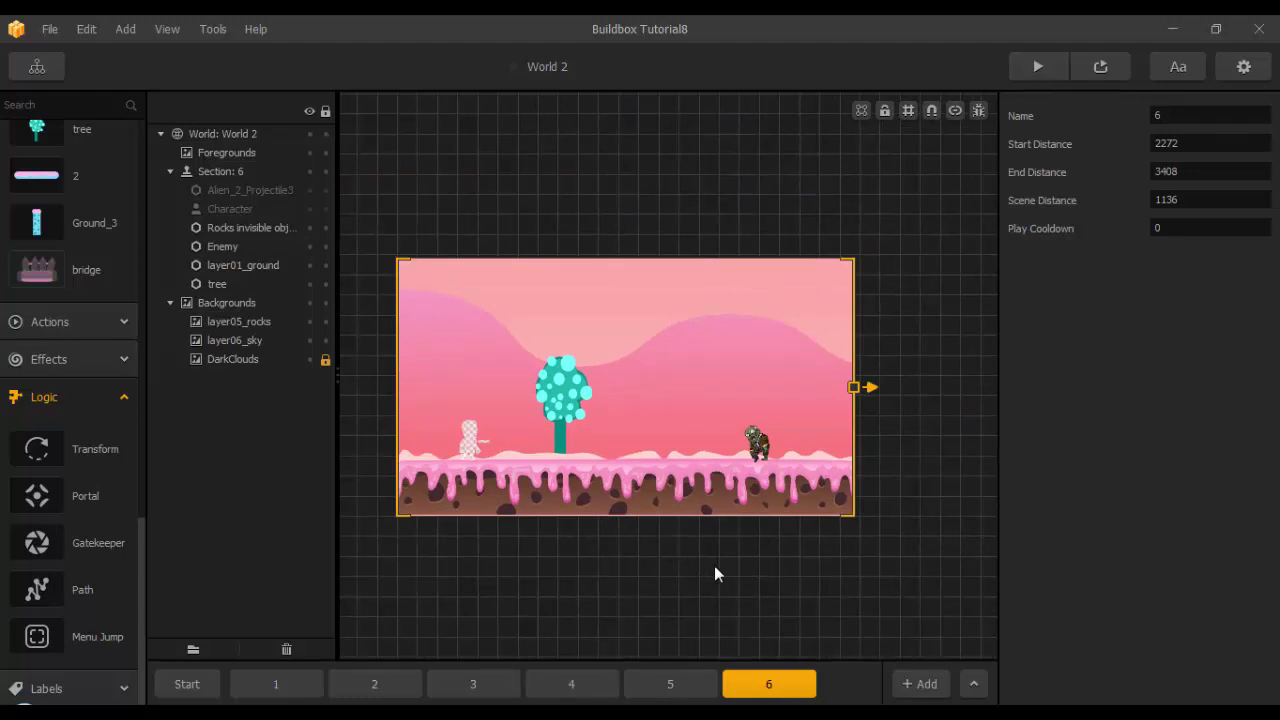
# Look through sections 5 and 4, and duplicate section 6 at the end of the section row.
pyautogui.click(667, 684)
pyautogui.click(573, 688)
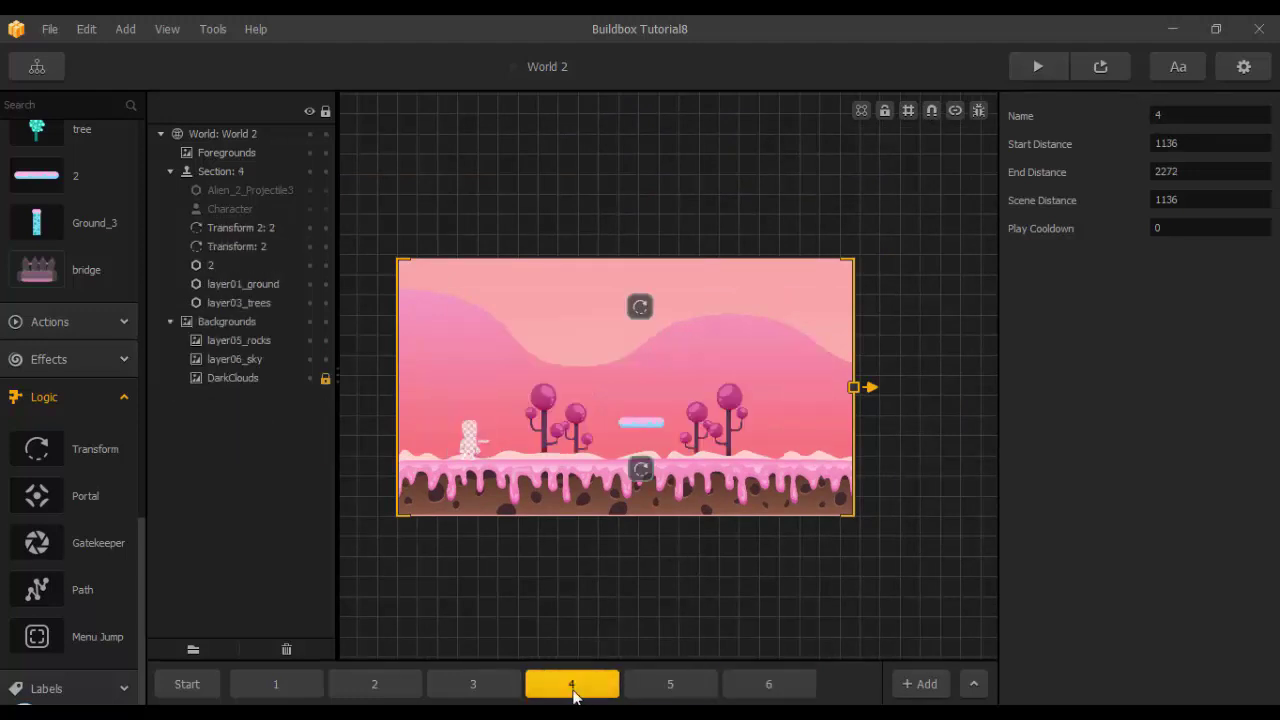
pyautogui.click(765, 686)
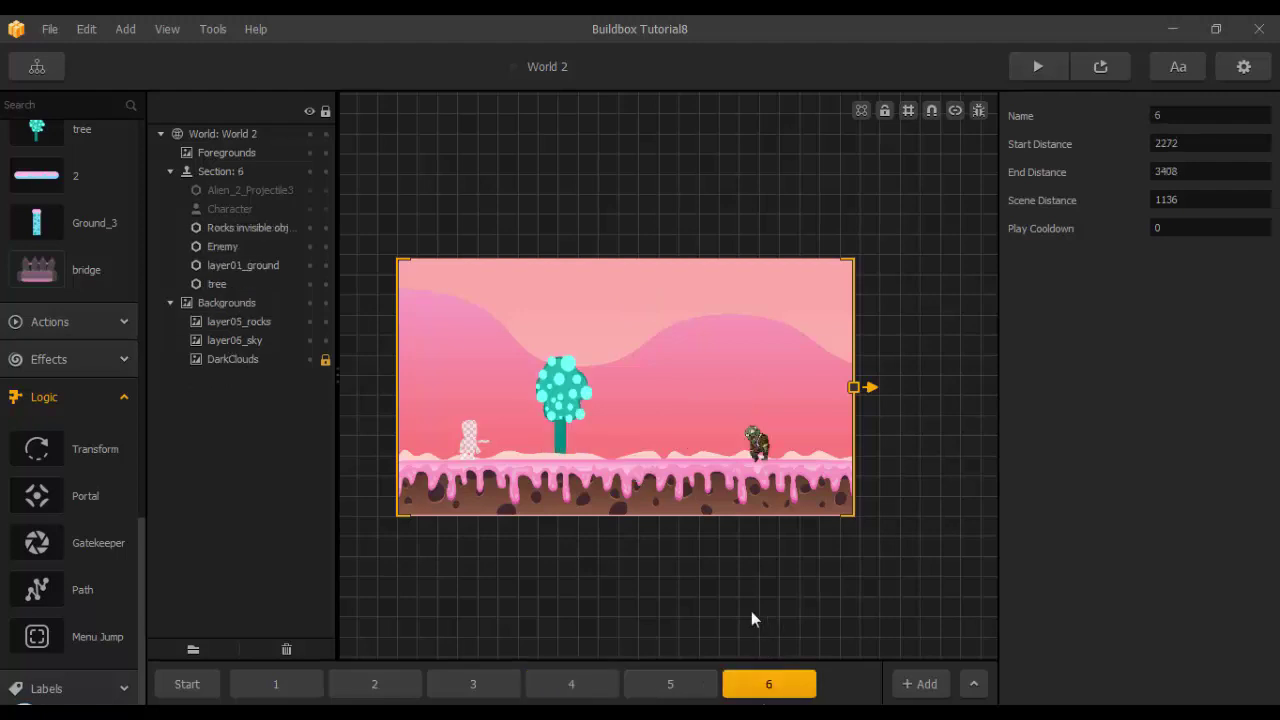
pyautogui.moveTo(751, 612); pyautogui.dragTo(714, 549)
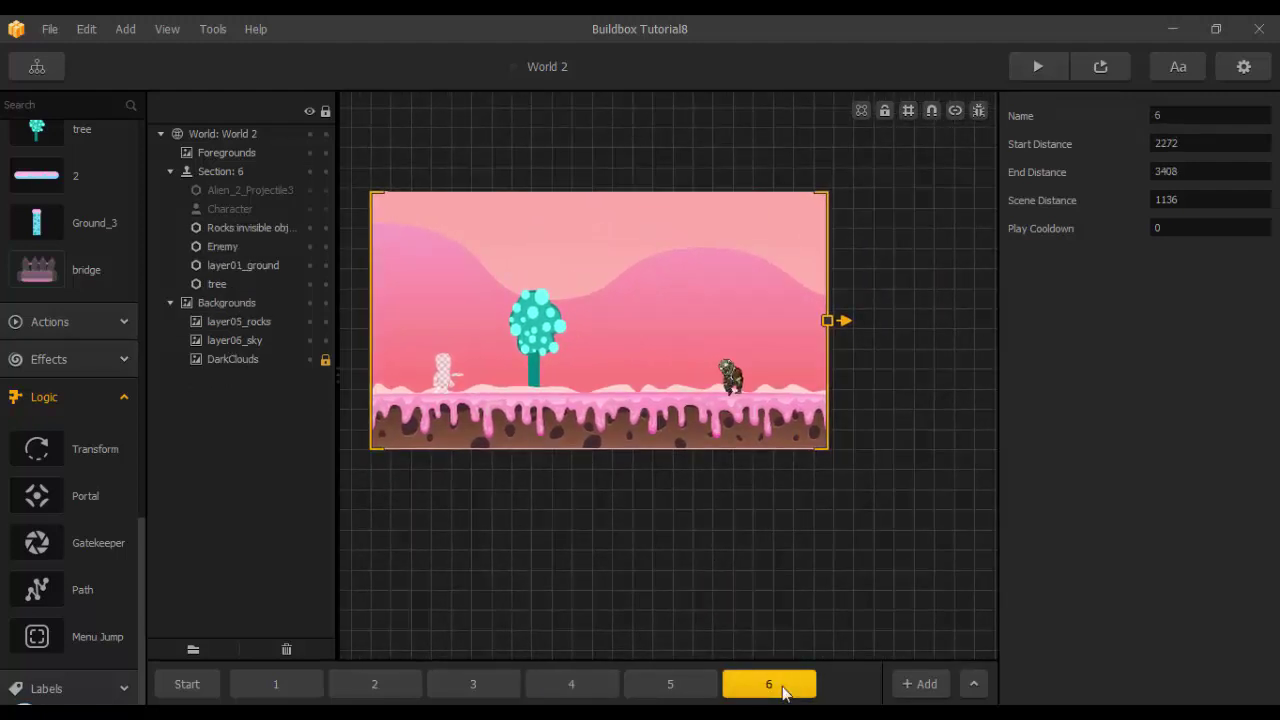
pyautogui.hotkey('ctrl', 'v')
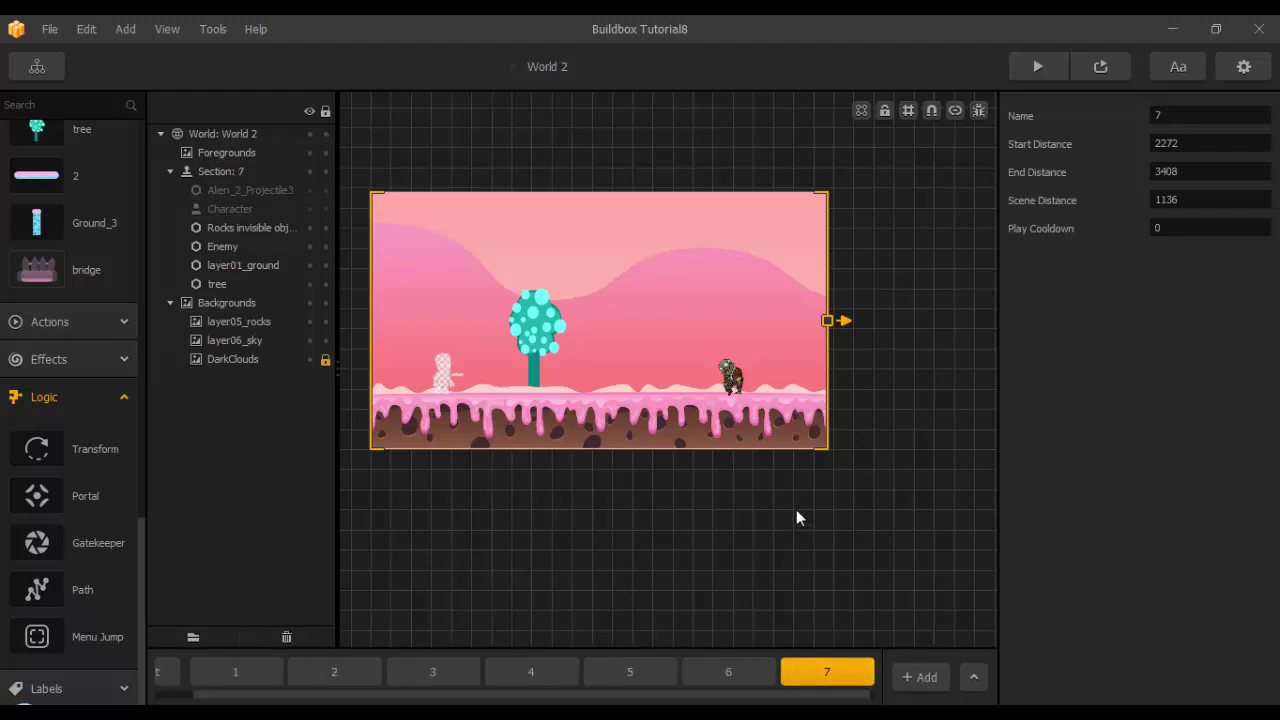
# Delete the enemy from section 7, and switch to the file explorer to open the Objects folder of Simple World.
pyautogui.click(735, 374)
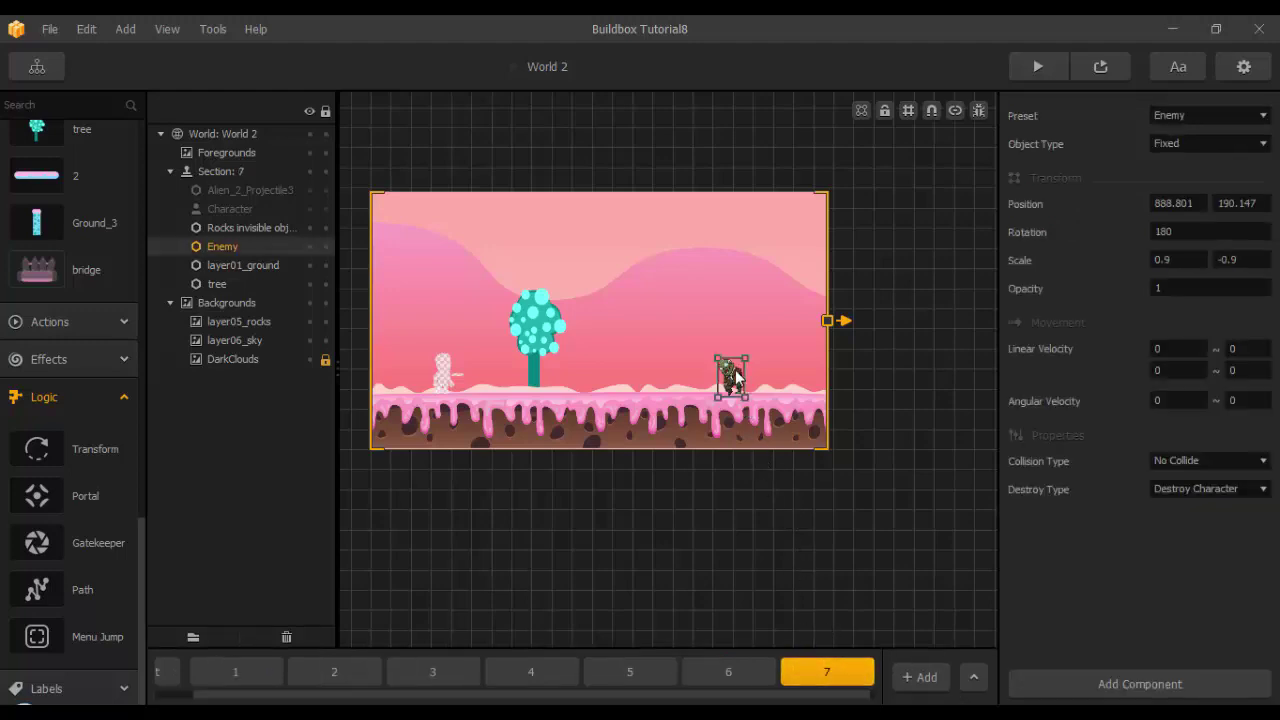
pyautogui.press('Delete')
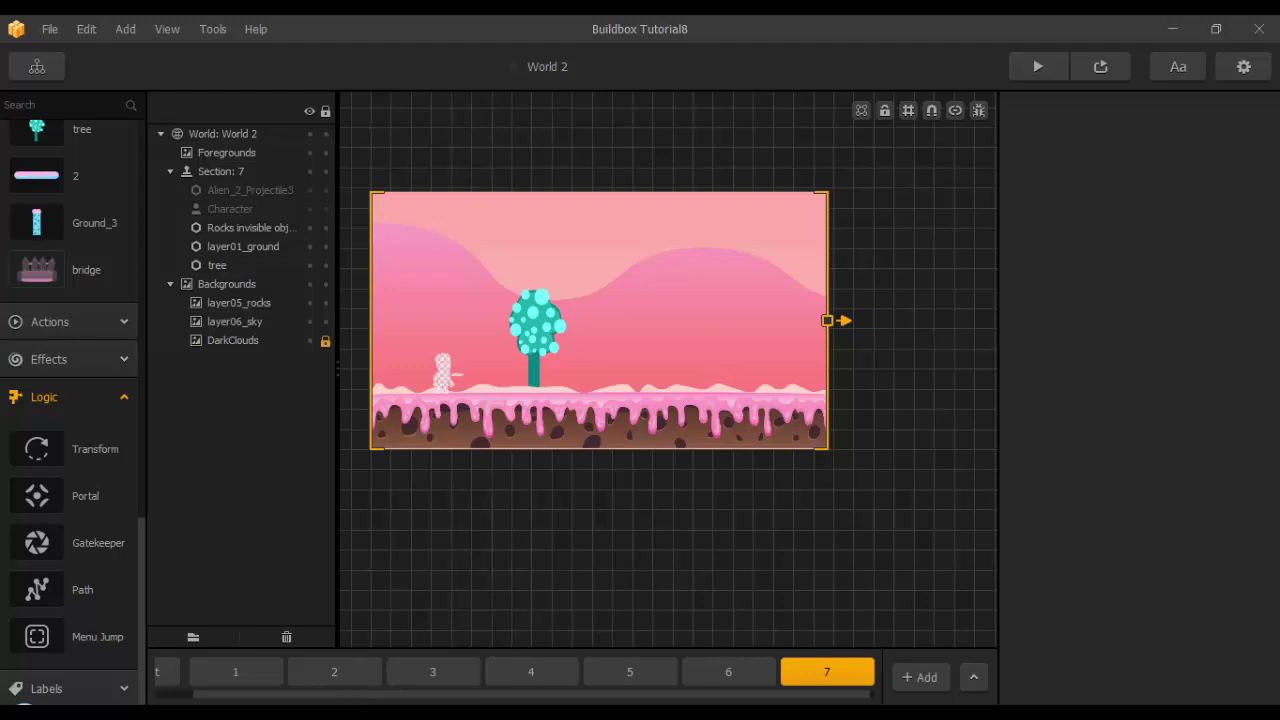
pyautogui.hotkey('alt', 'Tab')
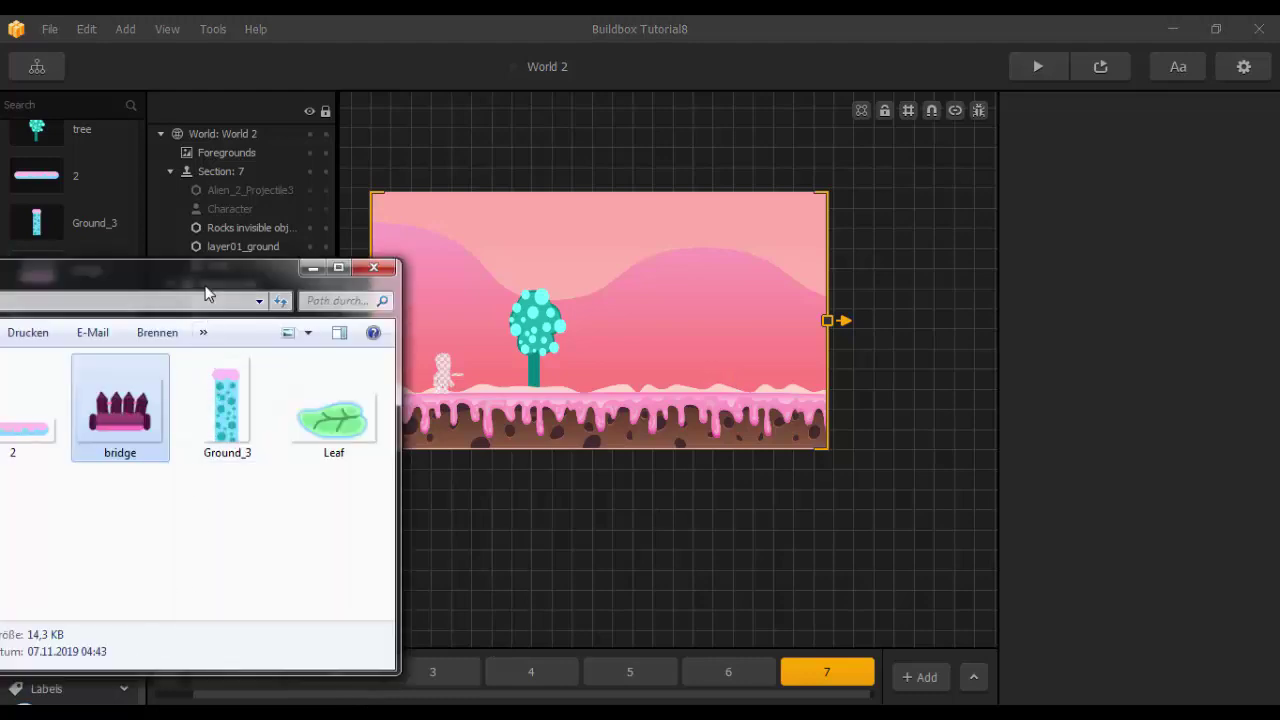
pyautogui.moveTo(205, 284); pyautogui.dragTo(716, 233)
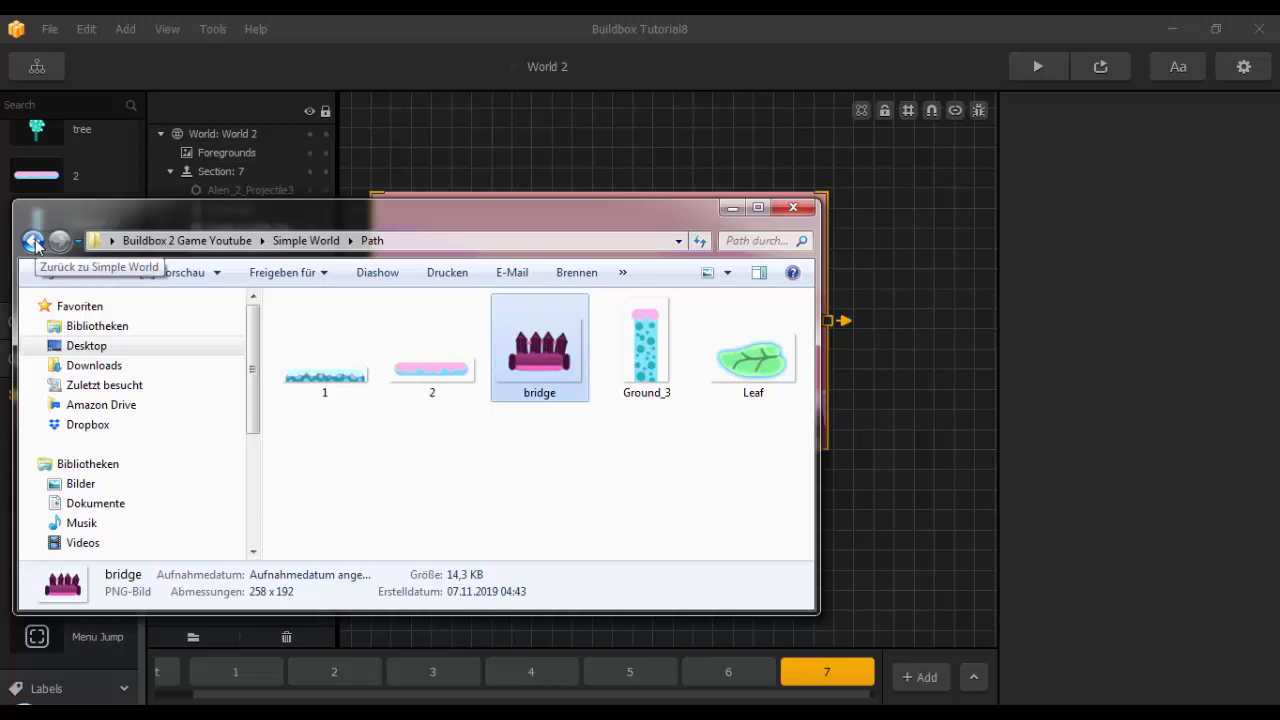
pyautogui.click(33, 241)
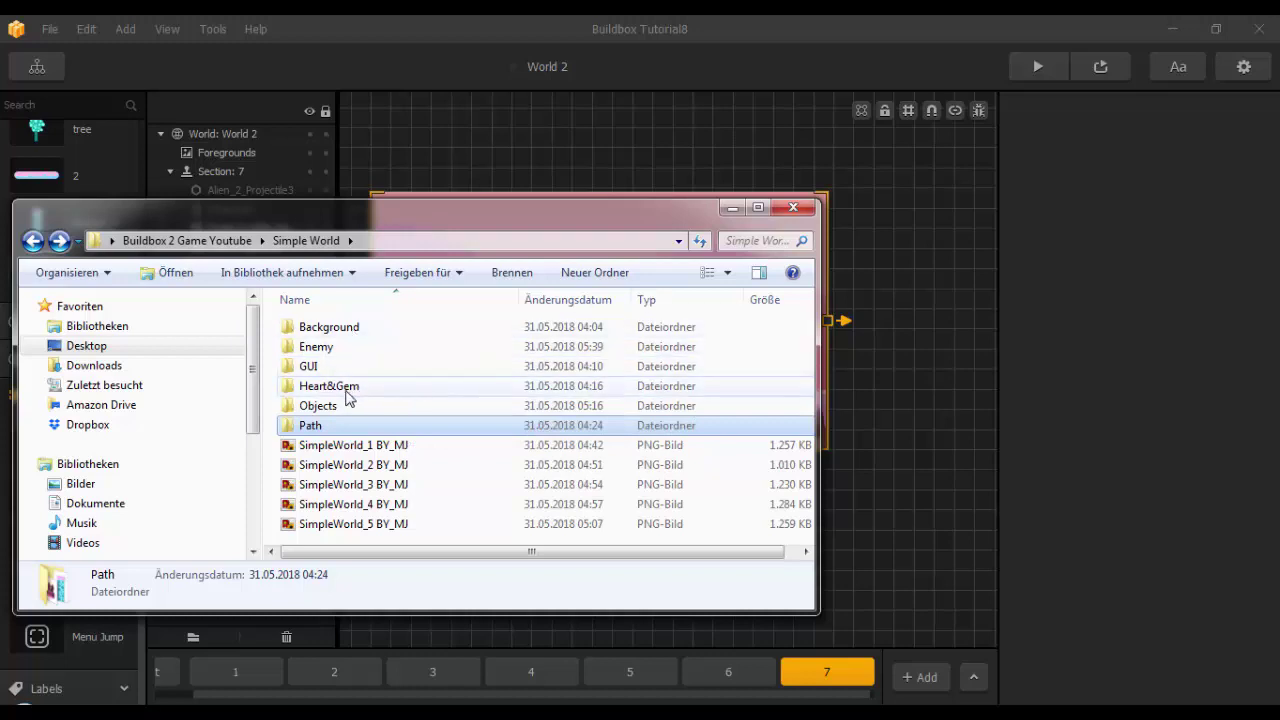
pyautogui.doubleClick(330, 405)
pyautogui.moveTo(459, 236); pyautogui.dragTo(167, 229)
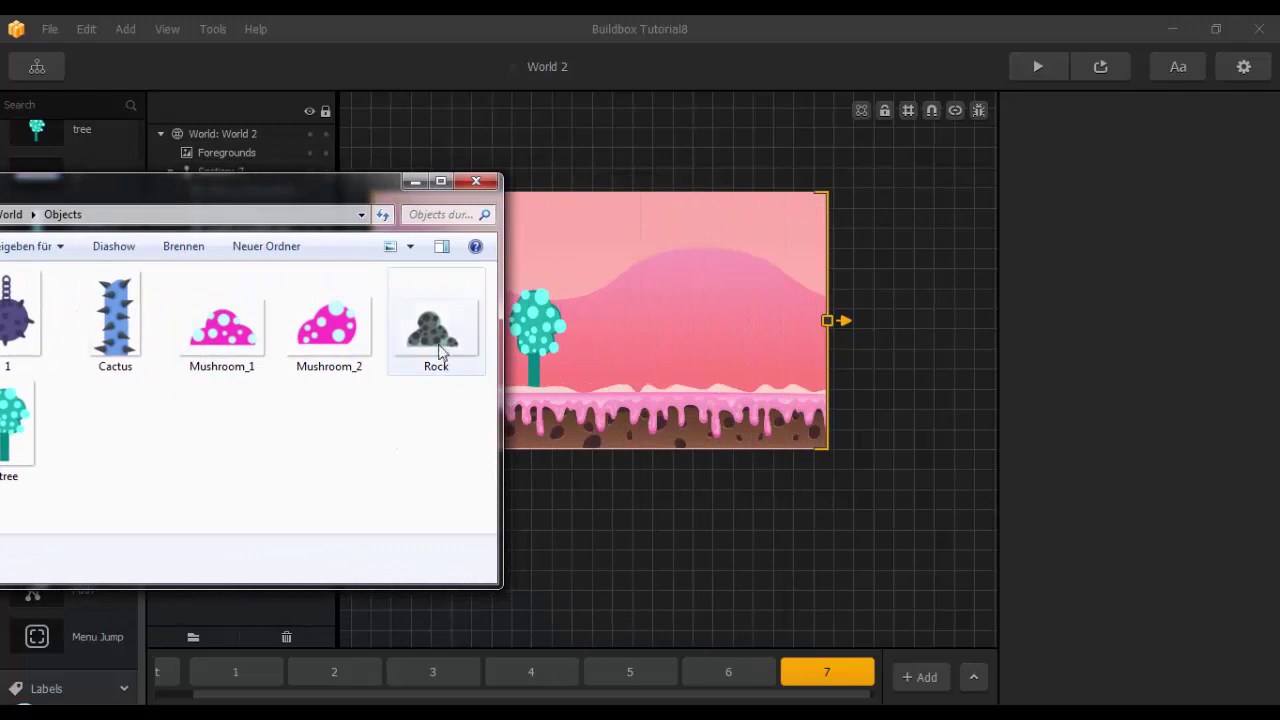
# Bring the Rock image into section 7 and stand it on the ground right of the tree, at about position 917.4, 194.0.
pyautogui.click(433, 343)
pyautogui.moveTo(433, 343); pyautogui.dragTo(811, 316)
pyautogui.click(422, 183)
pyautogui.scroll(5, 686, 436)
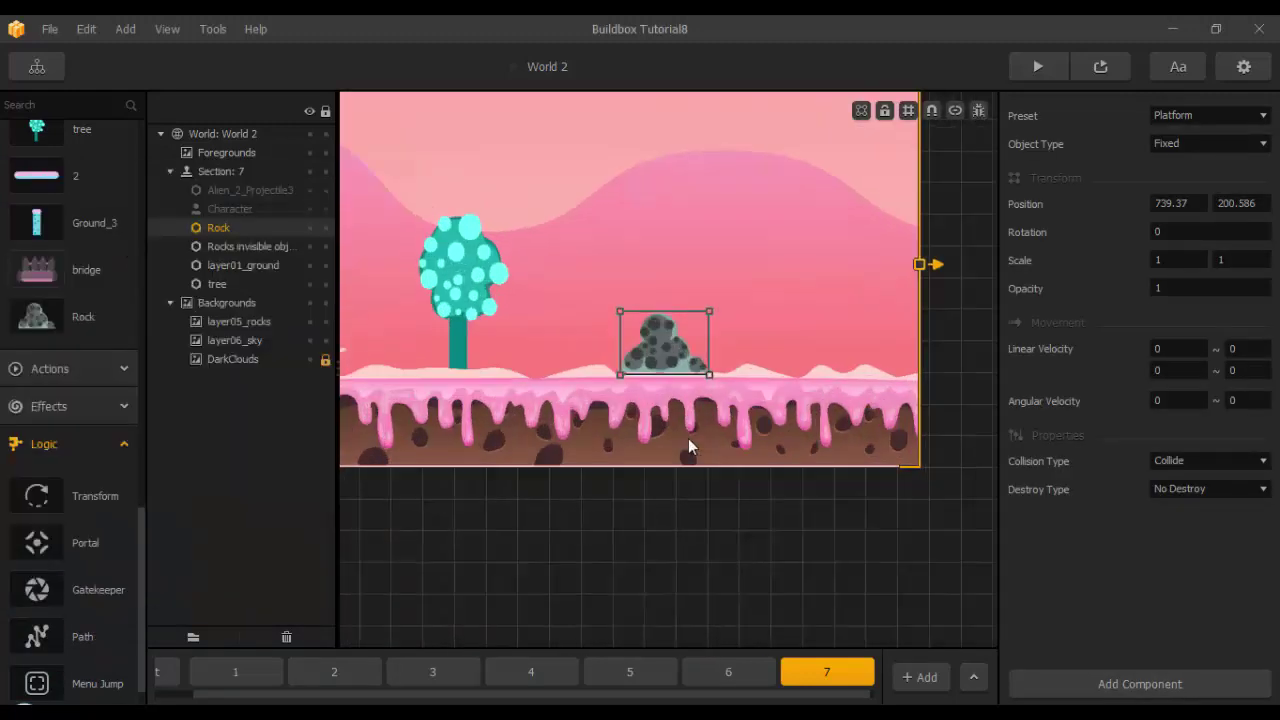
pyautogui.moveTo(669, 308); pyautogui.dragTo(832, 312)
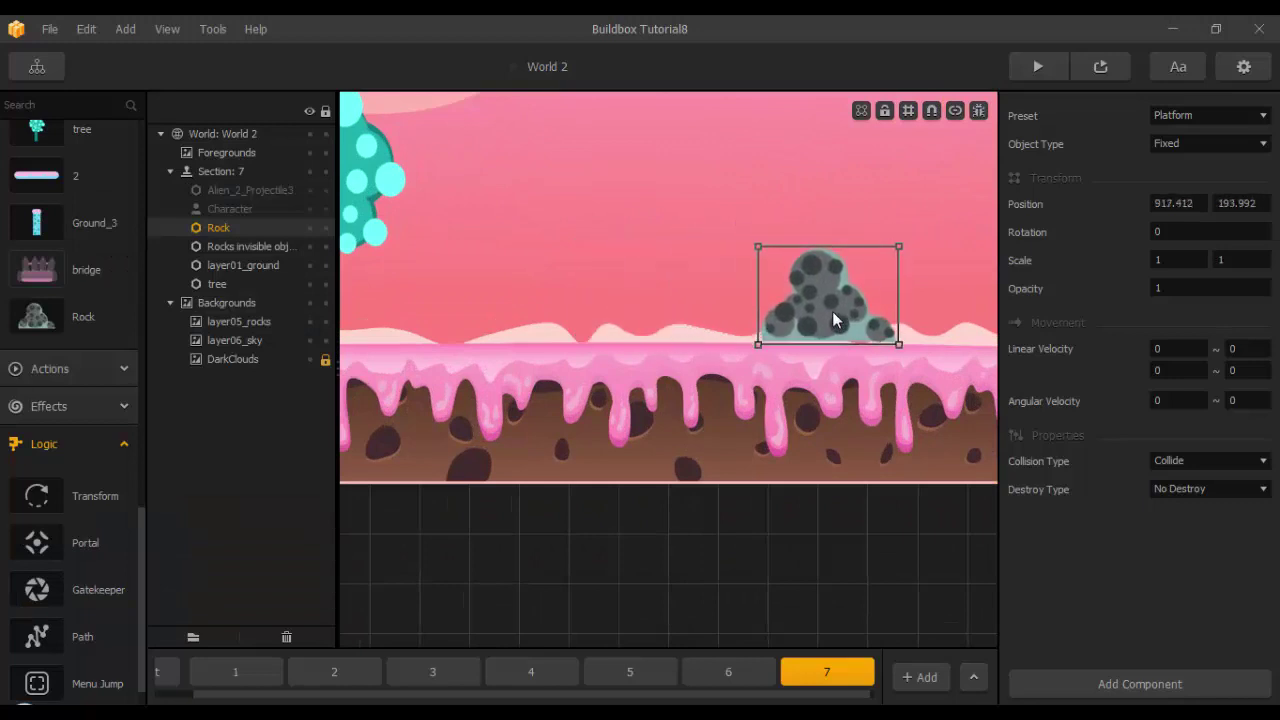
# Move the Rock below the tree in the section's layer order and enlarge it to a scale of about 1.47 by 1.07.
pyautogui.moveTo(213, 228); pyautogui.dragTo(215, 289)
pyautogui.scroll(-5, 738, 422)
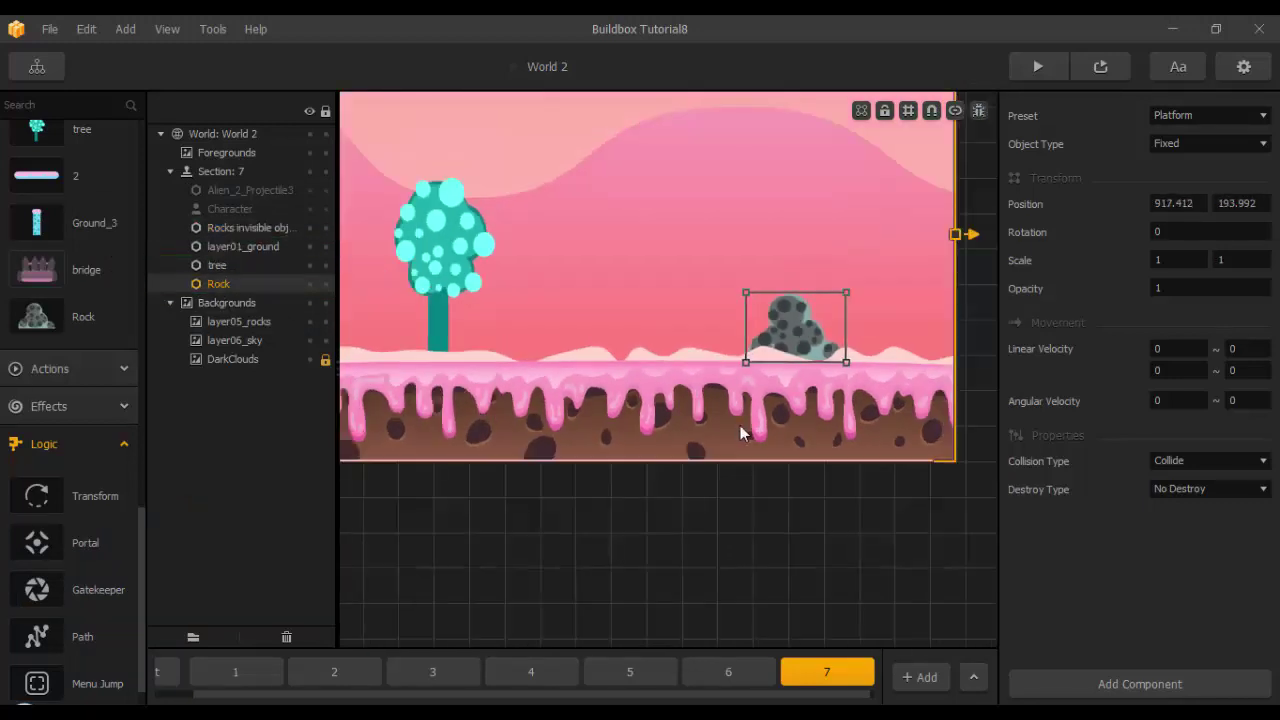
pyautogui.moveTo(705, 434); pyautogui.dragTo(512, 466, button='middle')
pyautogui.scroll(5, 588, 480)
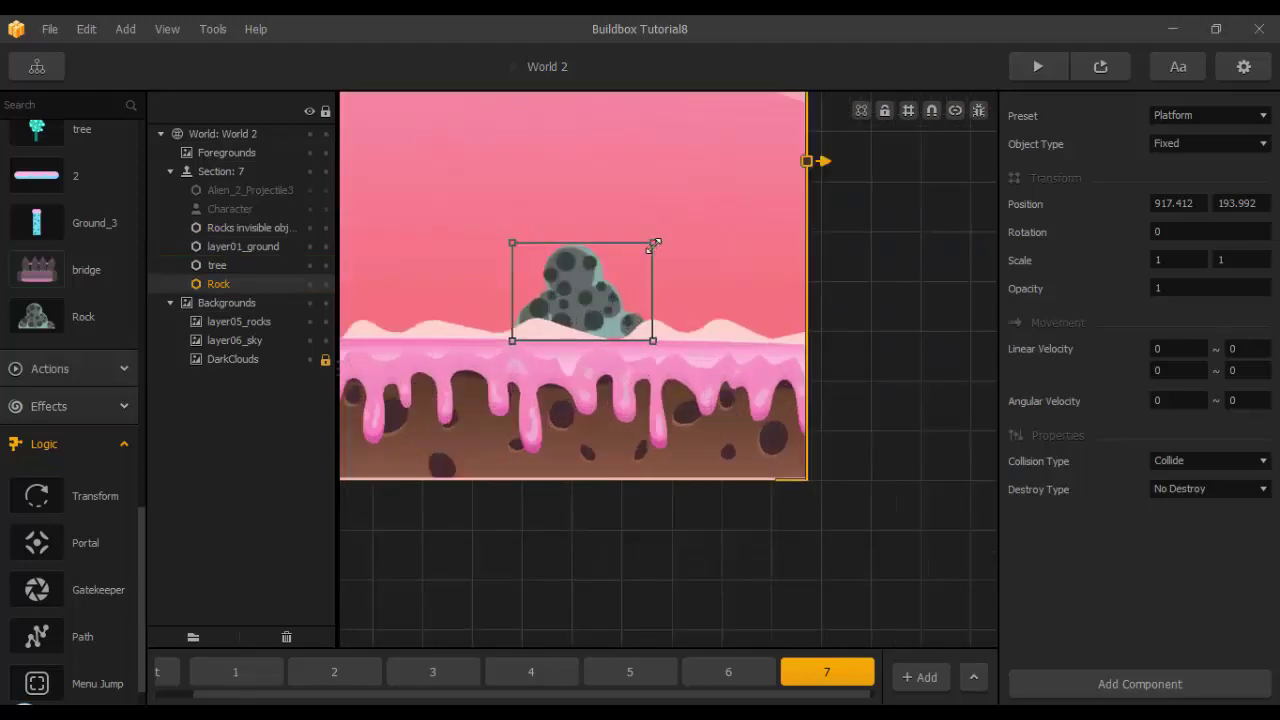
pyautogui.moveTo(652, 242); pyautogui.dragTo(718, 234)
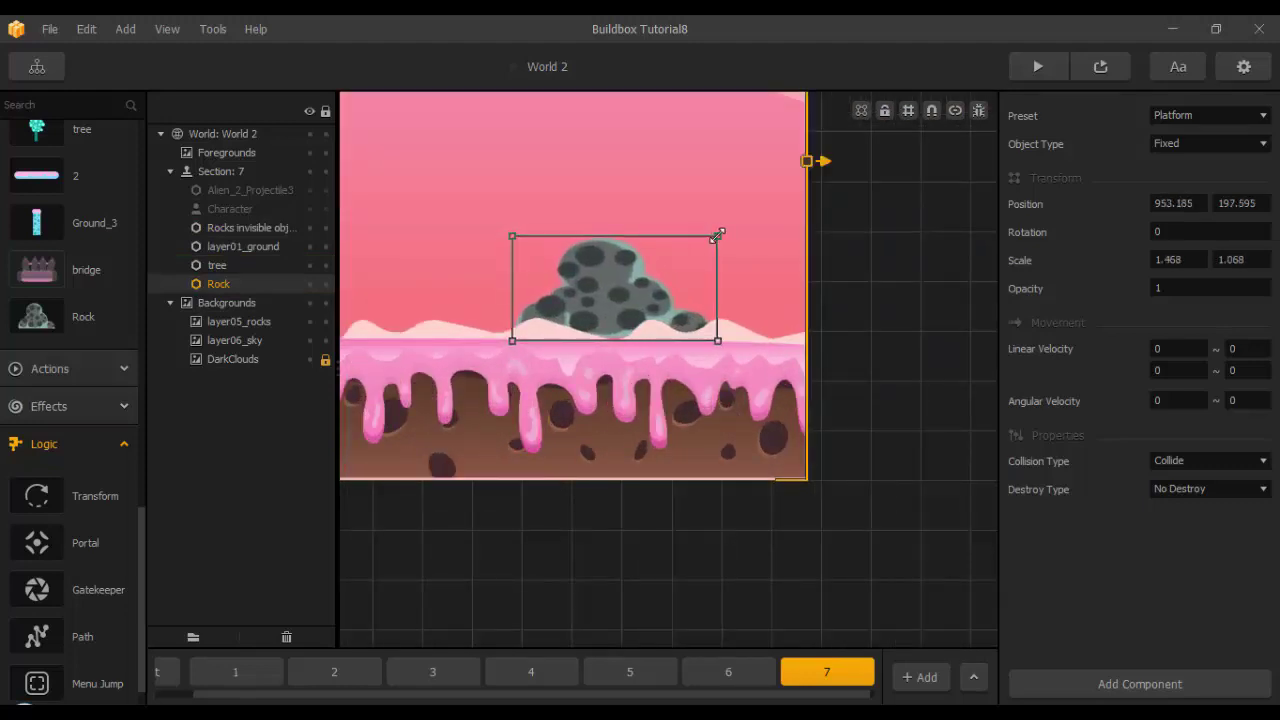
# Set the Rock's preset to Decoration.
pyautogui.scroll(-3, 665, 383)
pyautogui.scroll(-2, 617, 441)
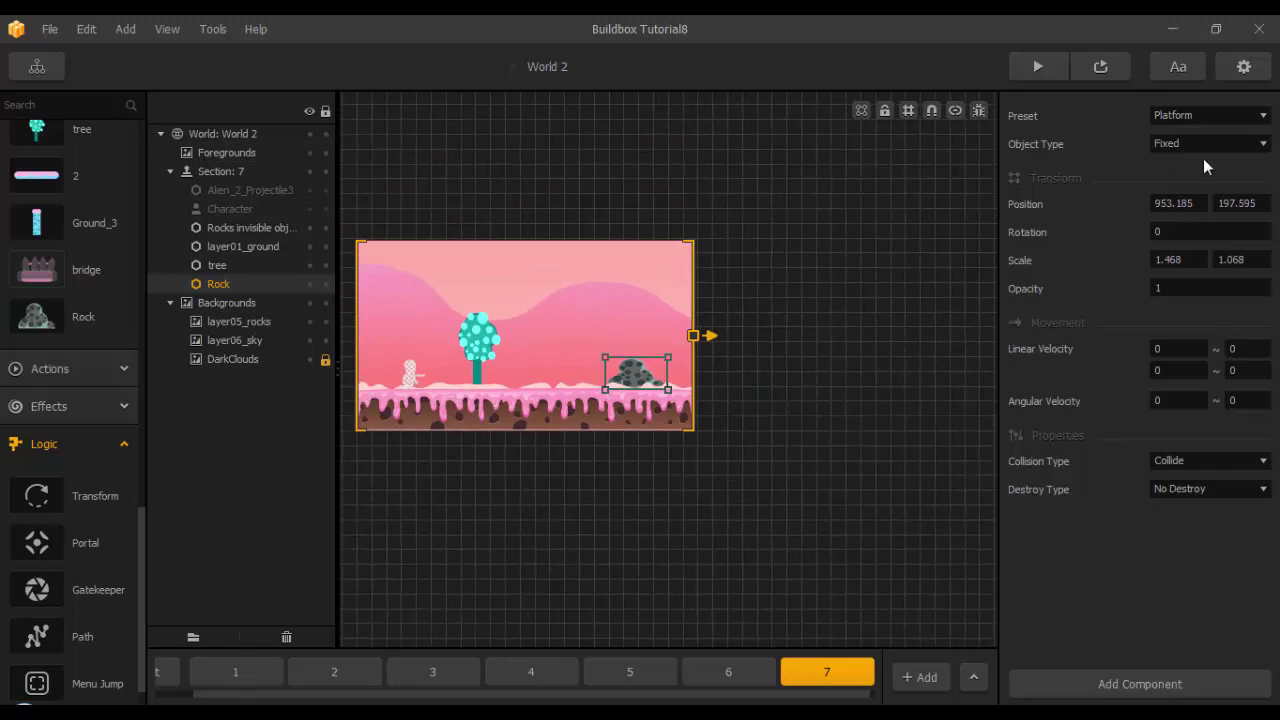
pyautogui.click(1216, 112)
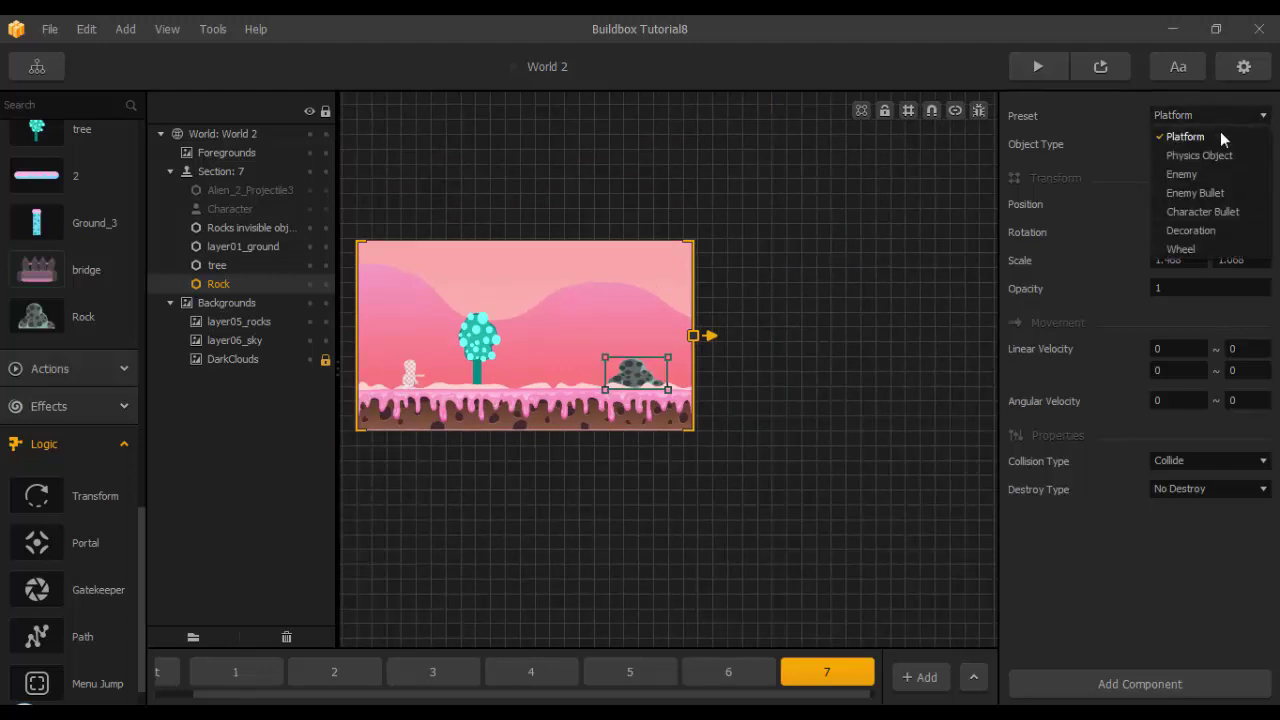
pyautogui.click(1214, 228)
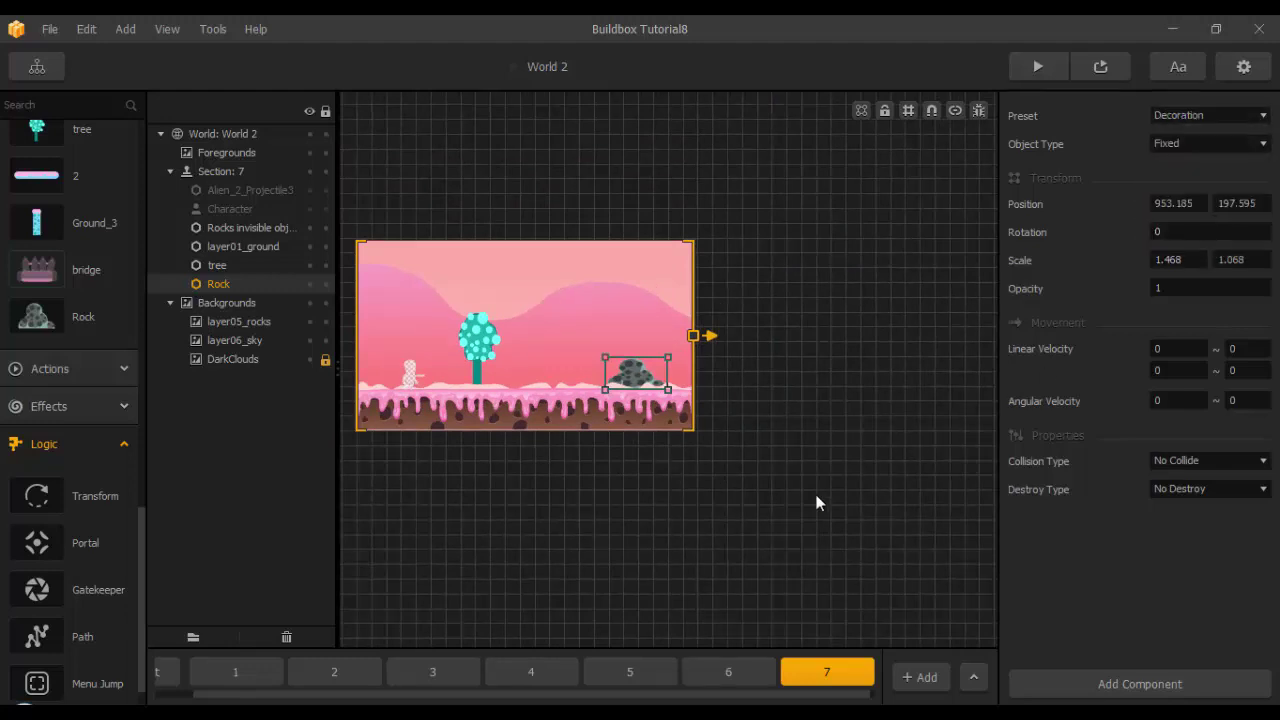
# Duplicate section 7 at the end of the section row and delete the tree from the copy.
pyautogui.moveTo(815, 488); pyautogui.dragTo(826, 432, button='middle')
pyautogui.moveTo(788, 693); pyautogui.dragTo(838, 685)
pyautogui.click(836, 676)
pyautogui.hotkey('ctrl', 'd')
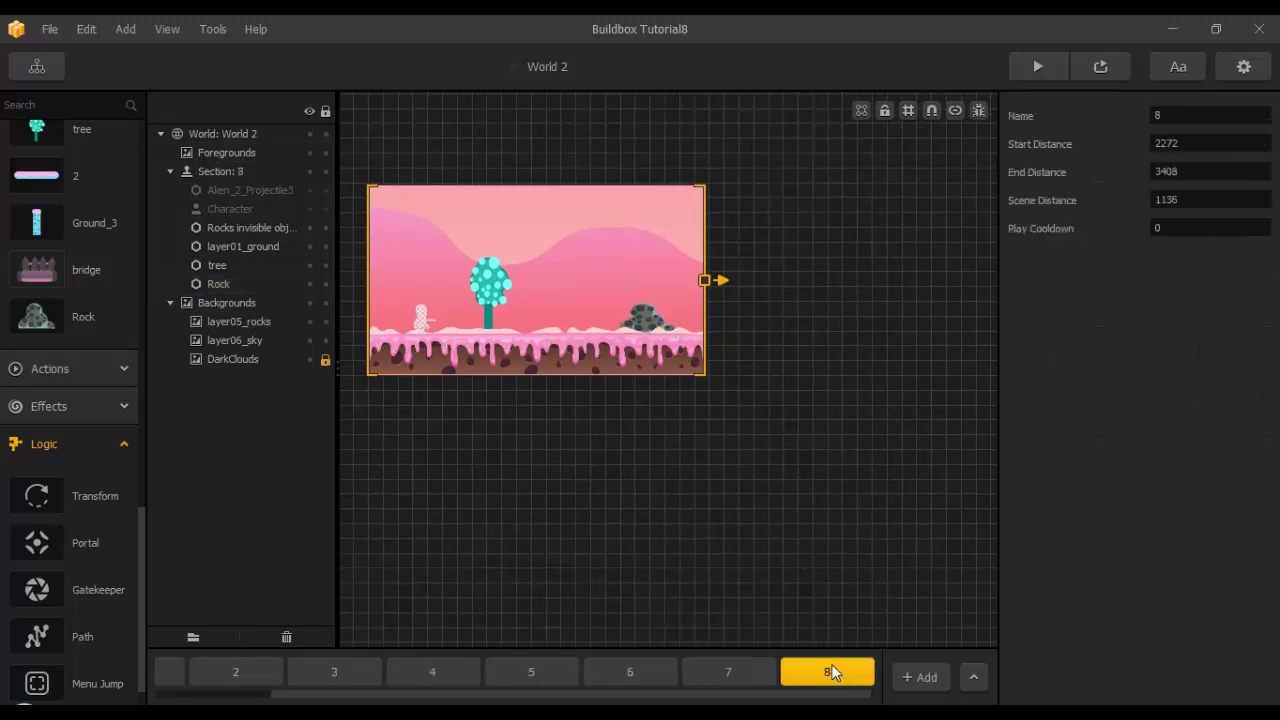
pyautogui.click(489, 286)
pyautogui.press('Delete')
# Duplicate the rock in section 8, place the copy left of the original and enlarge it to a scale of about 2.28 by 1.40.
pyautogui.scroll(3, 644, 326)
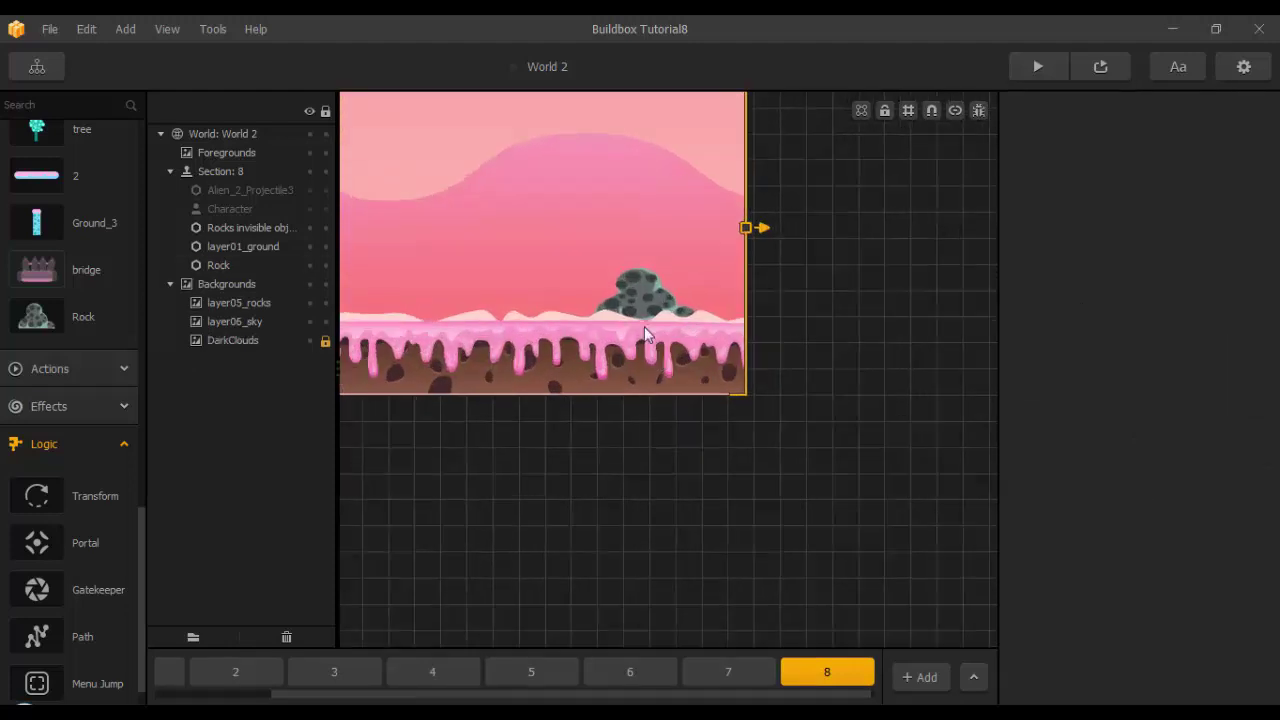
pyautogui.click(642, 308)
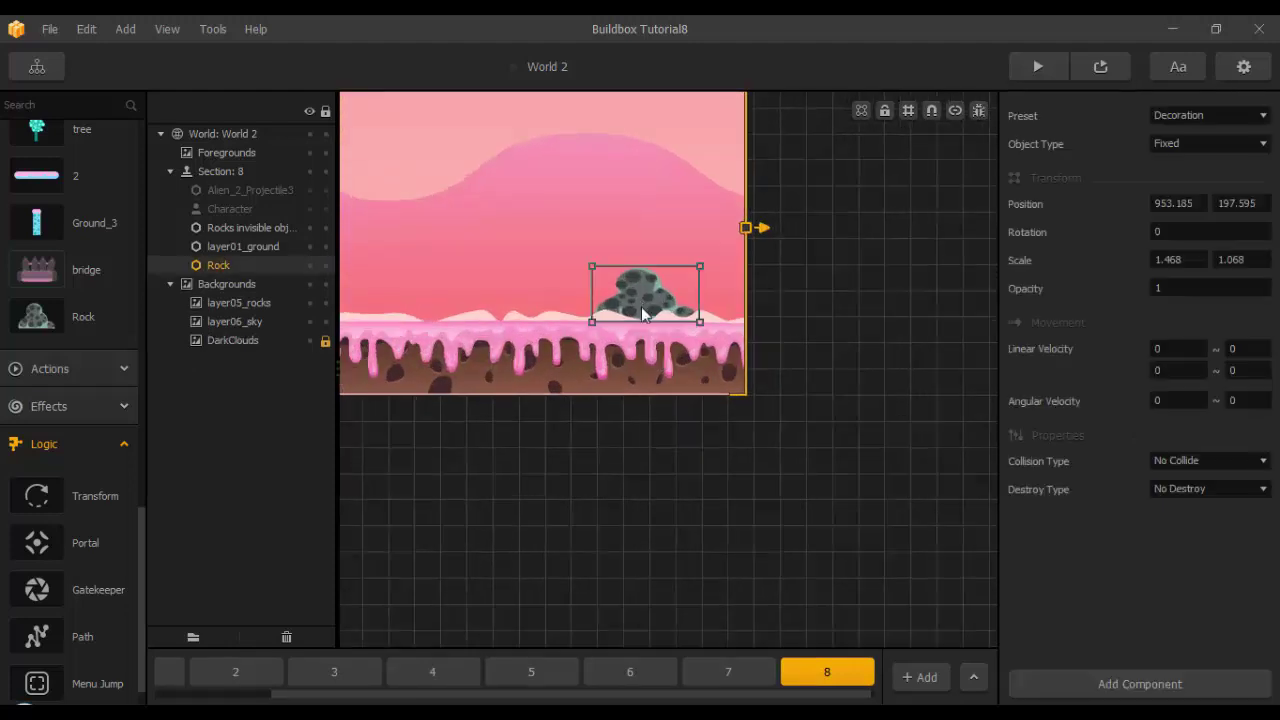
pyautogui.hotkey('ctrl', 'Right')
pyautogui.scroll(3, 631, 381)
pyautogui.moveTo(704, 366); pyautogui.dragTo(776, 424, button='middle')
pyautogui.moveTo(911, 309); pyautogui.dragTo(650, 300)
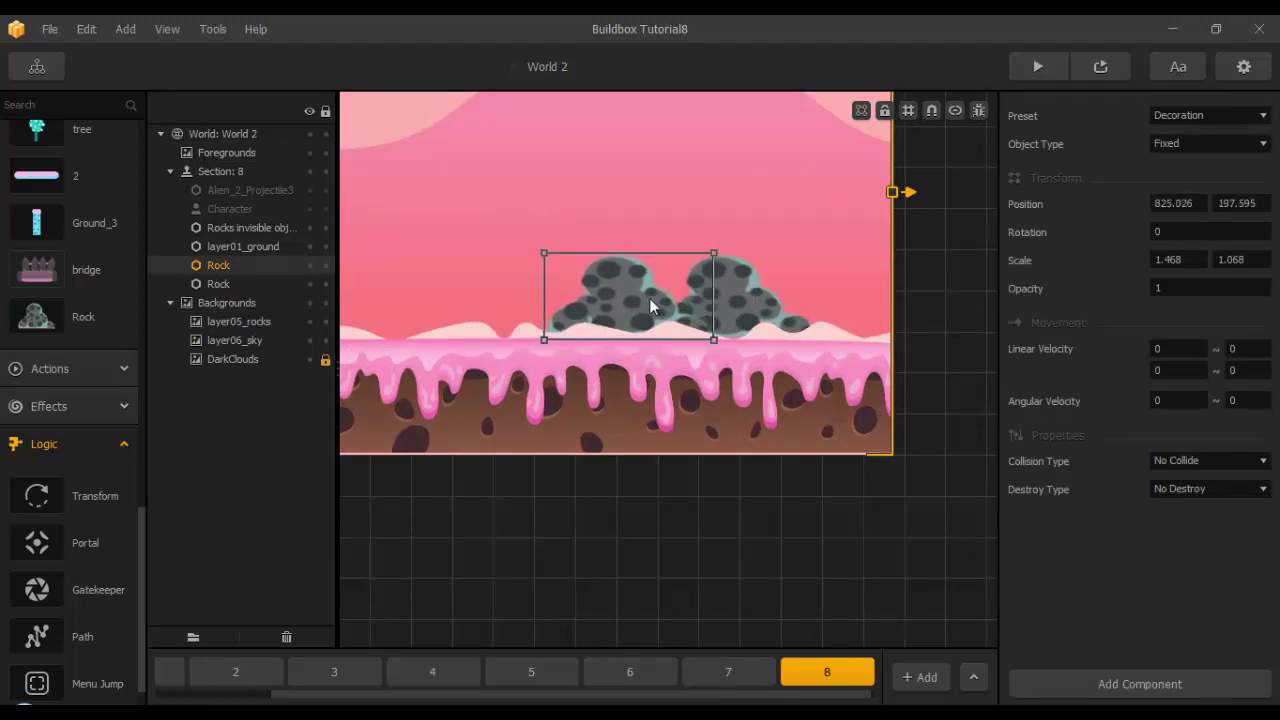
pyautogui.moveTo(539, 245); pyautogui.dragTo(449, 221)
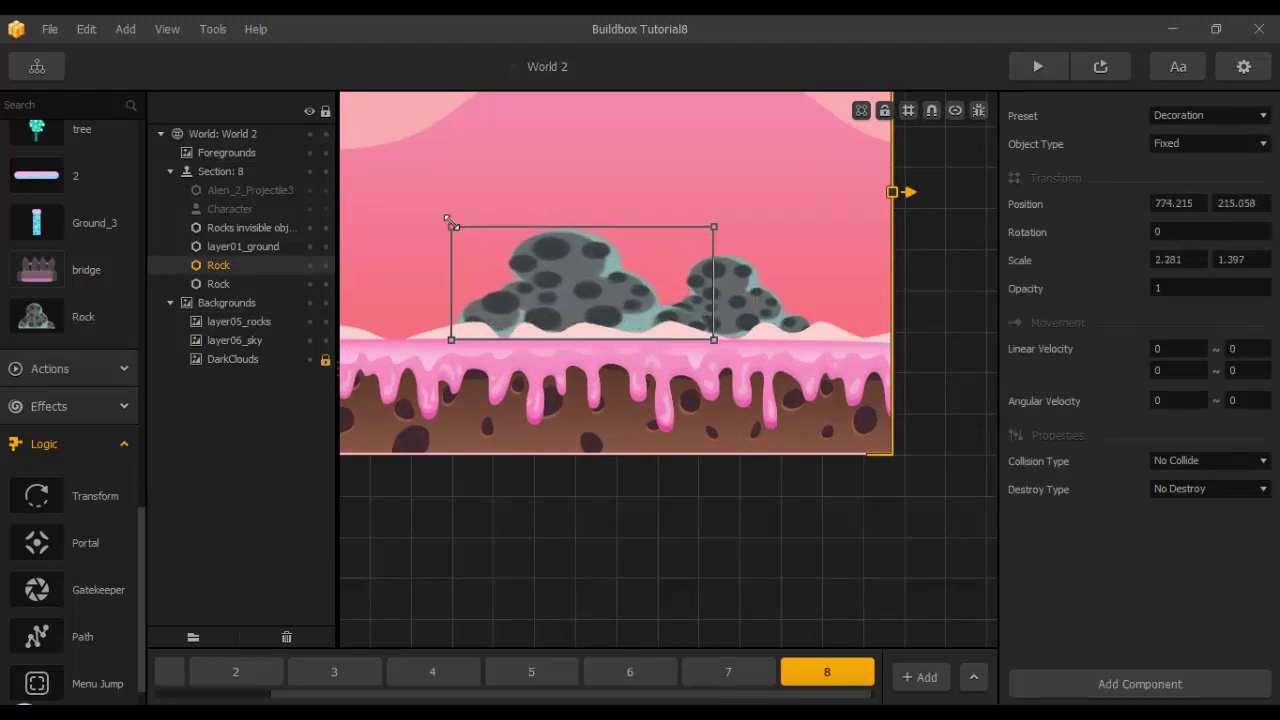
pyautogui.moveTo(531, 287); pyautogui.dragTo(521, 292)
# Duplicate the smaller rock and place the copy left of the large one, at about position 540.3, 195.3.
pyautogui.click(751, 312)
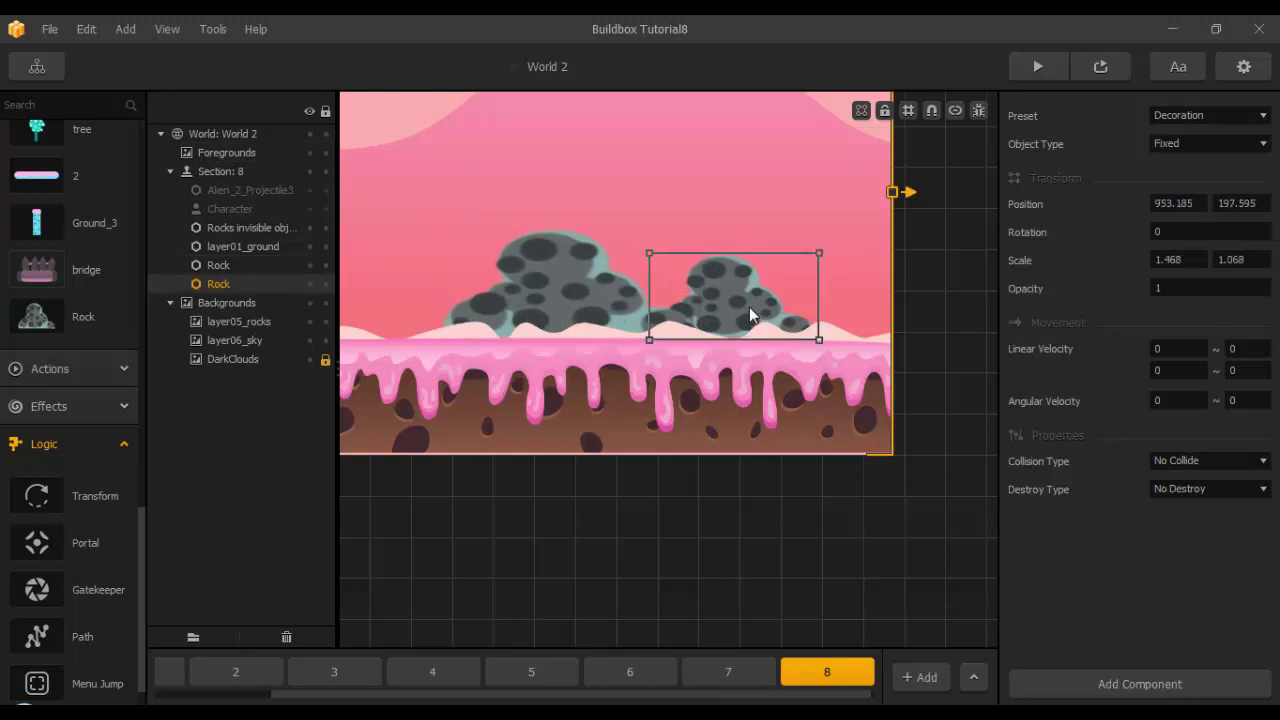
pyautogui.hotkey('ctrl', 'Left')
pyautogui.moveTo(635, 375); pyautogui.dragTo(743, 376, button='right')
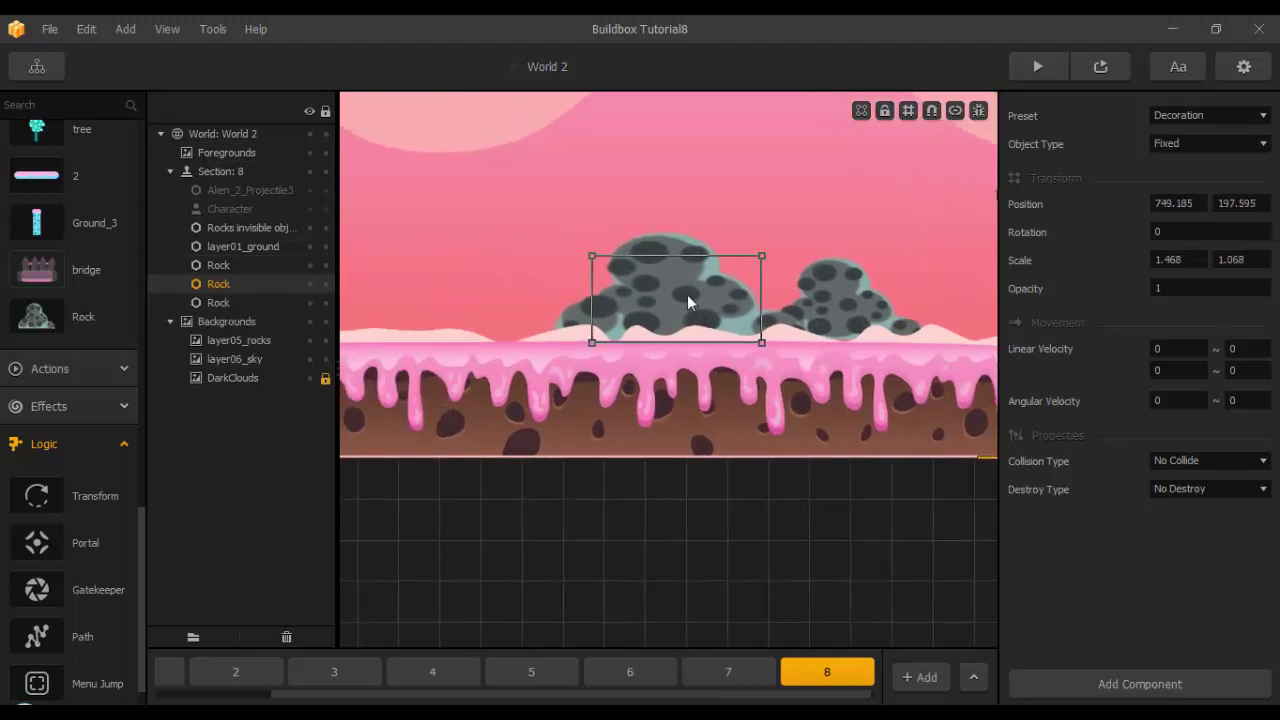
pyautogui.moveTo(687, 294); pyautogui.dragTo(513, 296)
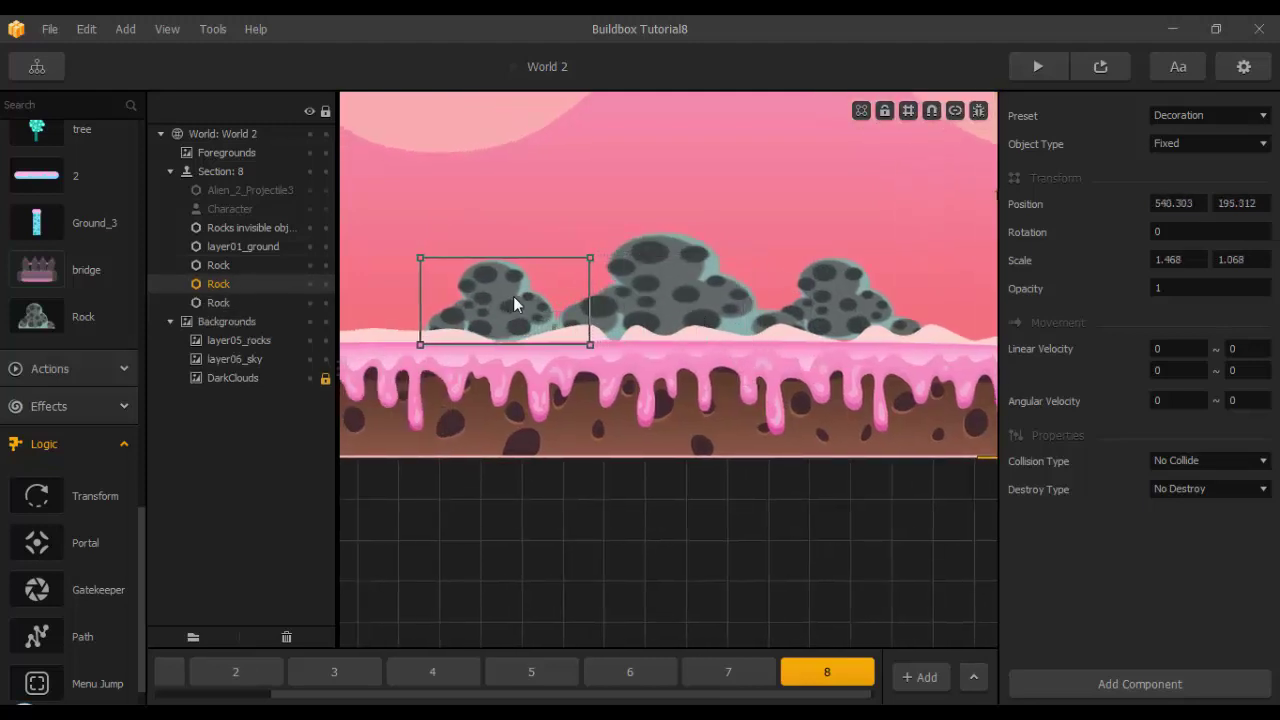
# Duplicate section 8 with its three rocks at the end of the section row.
pyautogui.scroll(-8, 520, 305)
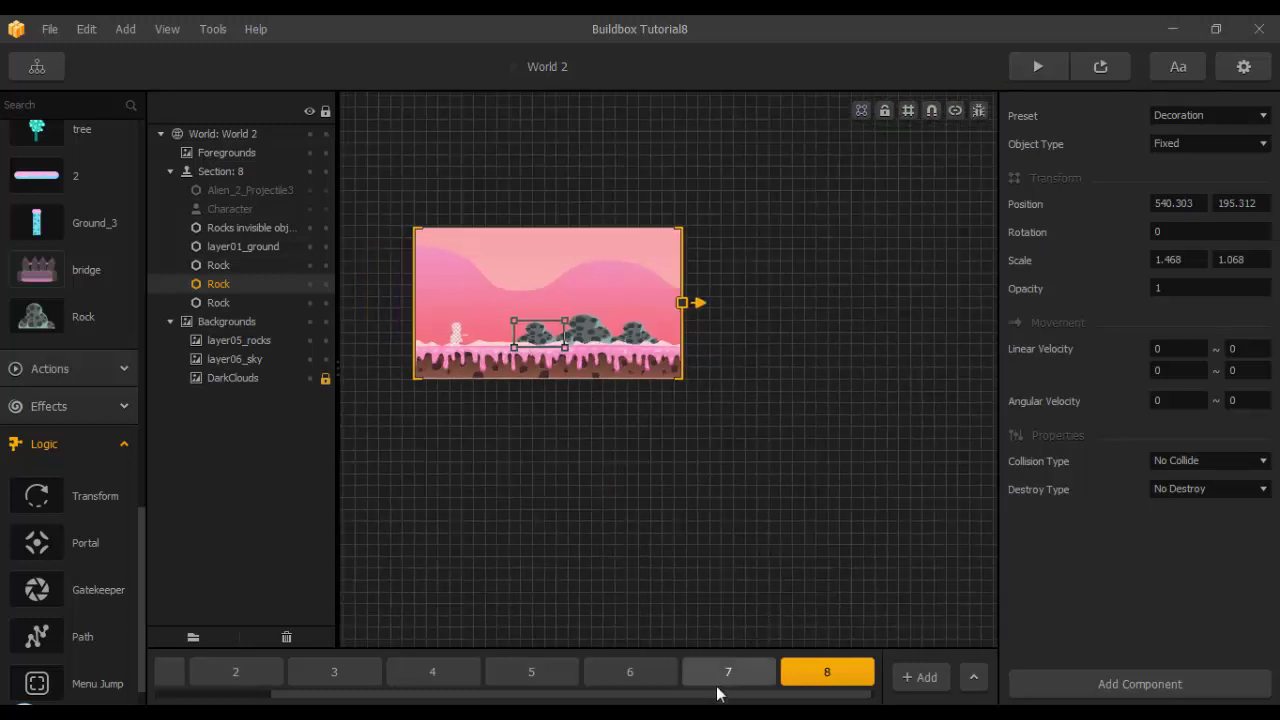
pyautogui.moveTo(717, 693); pyautogui.dragTo(756, 700)
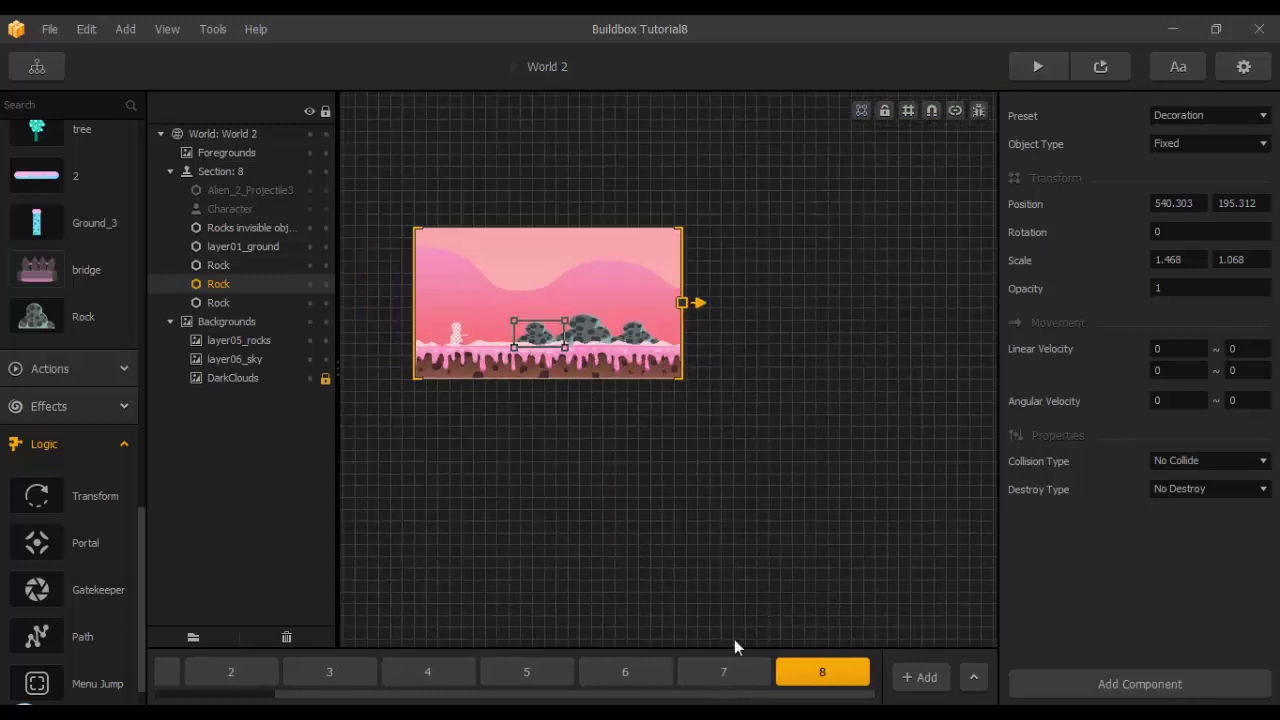
pyautogui.click(822, 674)
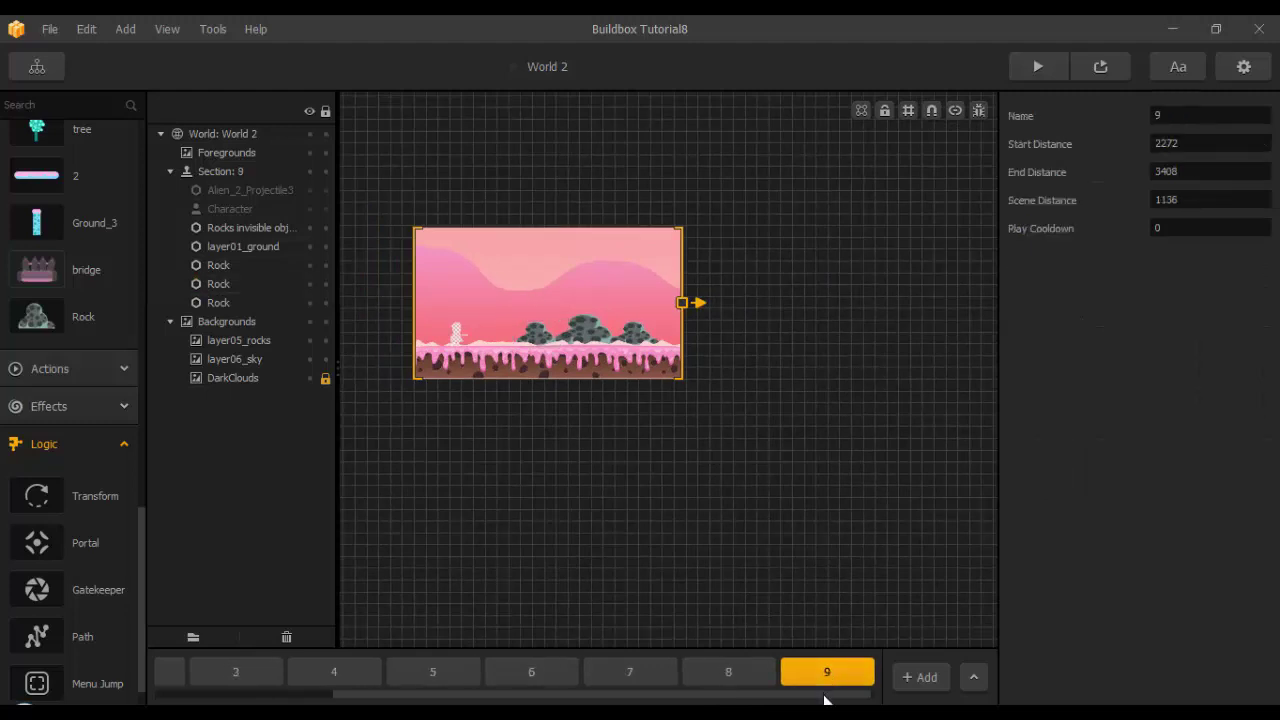
pyautogui.moveTo(828, 697); pyautogui.dragTo(848, 703)
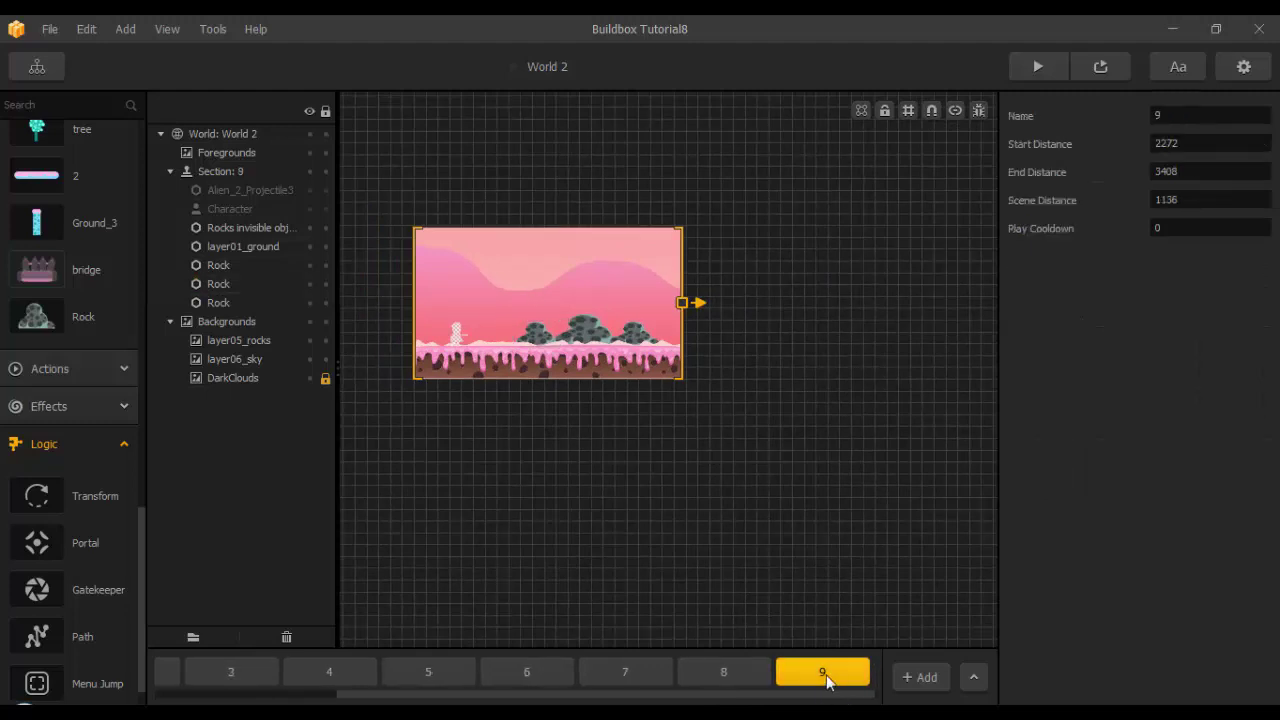
# Delete all three rocks from section 9 and duplicate the section at the end of the section row.
pyautogui.scroll(4, 633, 429)
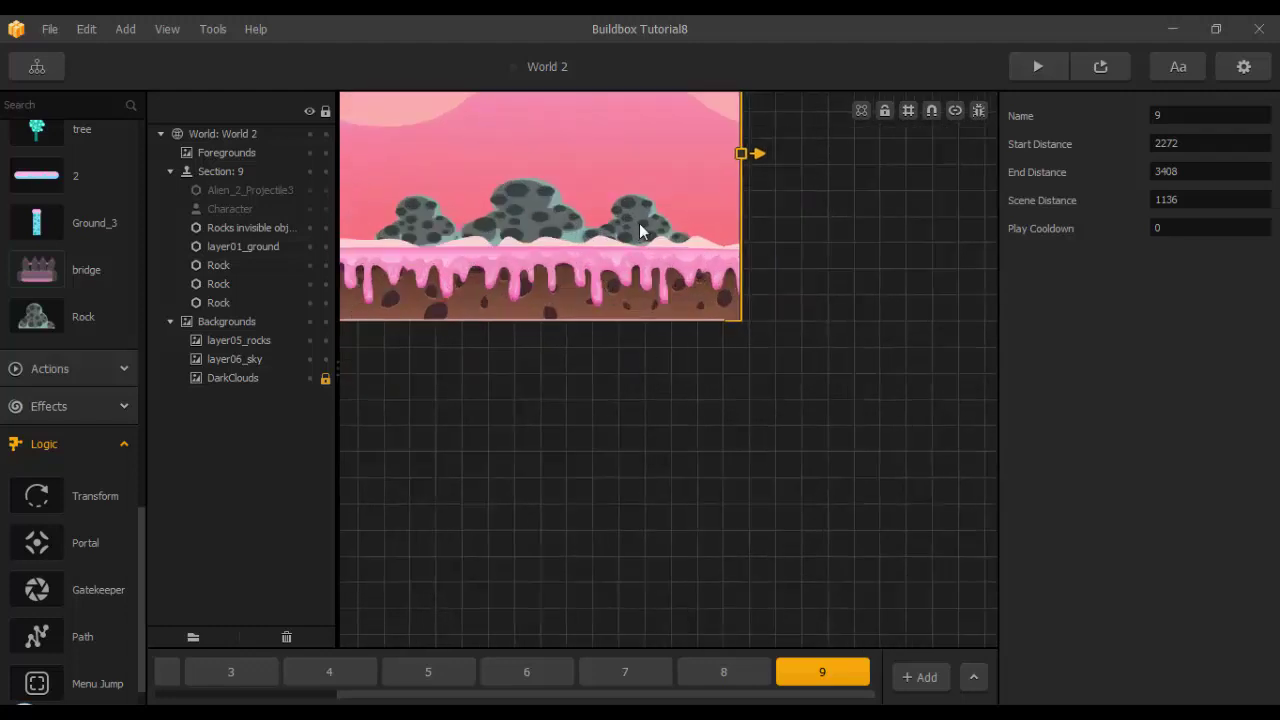
pyautogui.click(641, 232)
pyautogui.press('Delete')
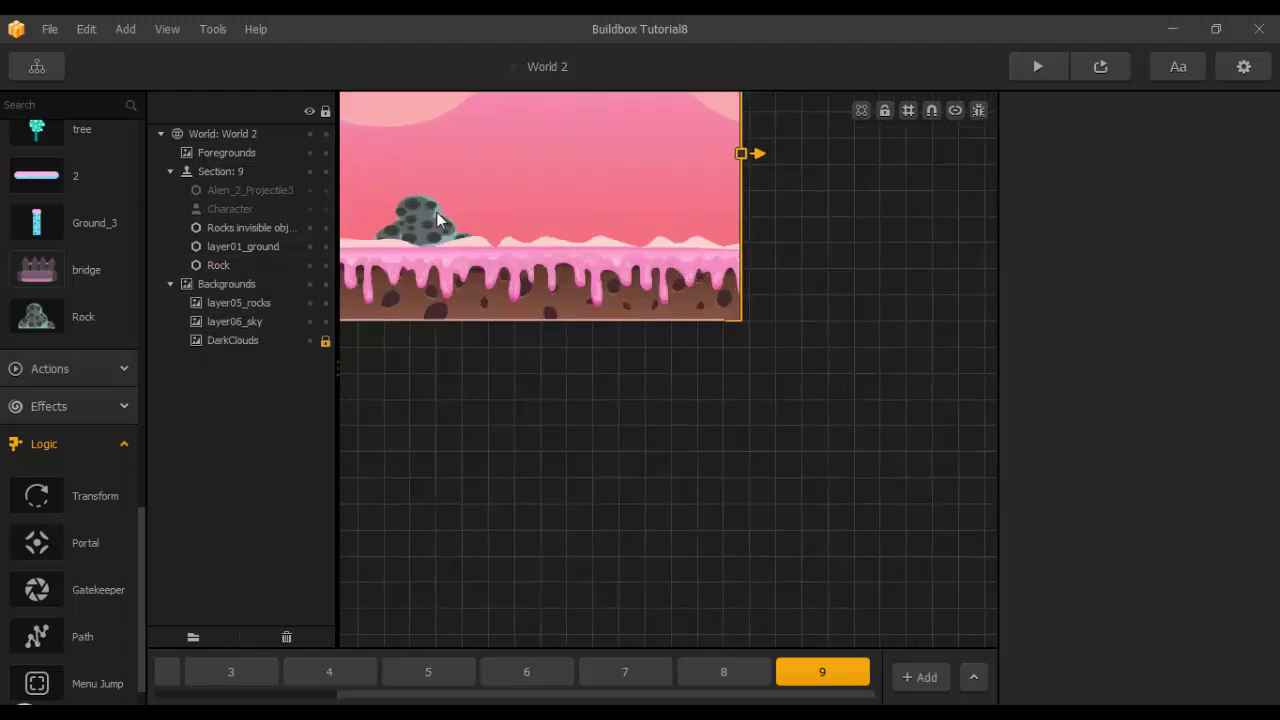
pyautogui.click(430, 220)
pyautogui.press('Delete')
pyautogui.scroll(-3, 688, 483)
pyautogui.click(813, 680)
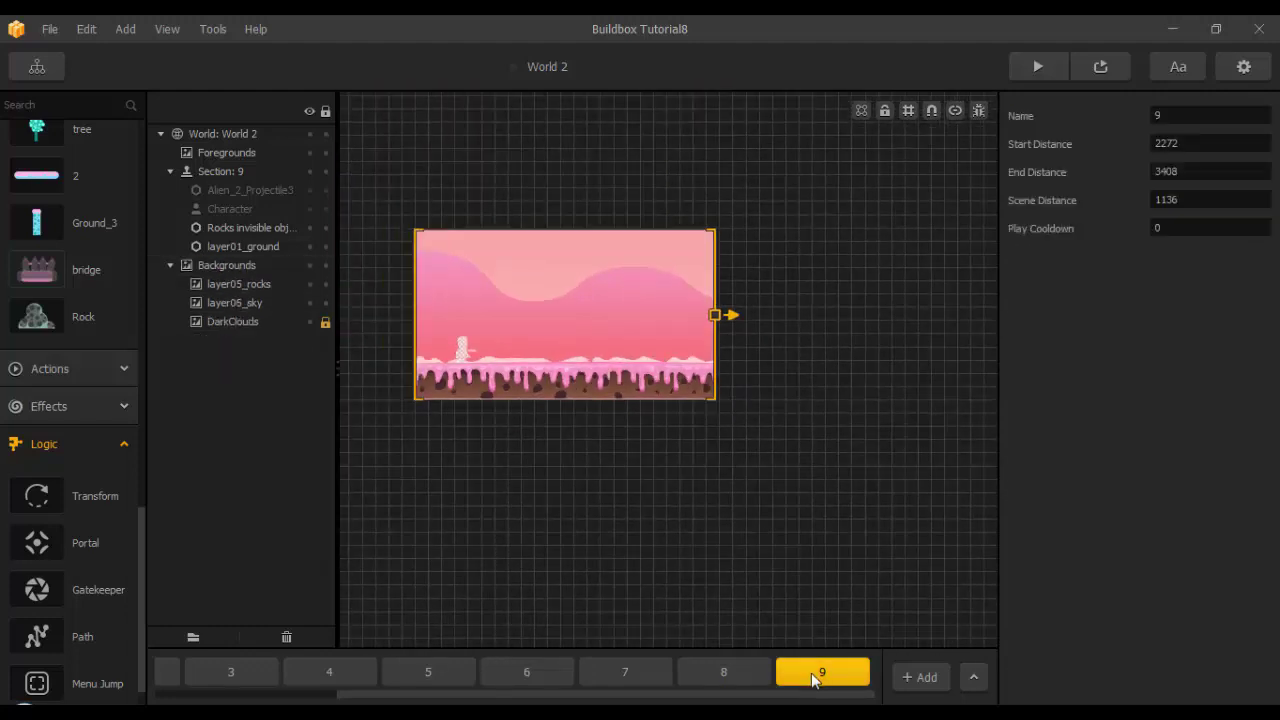
pyautogui.hotkey('ctrl', 'd')
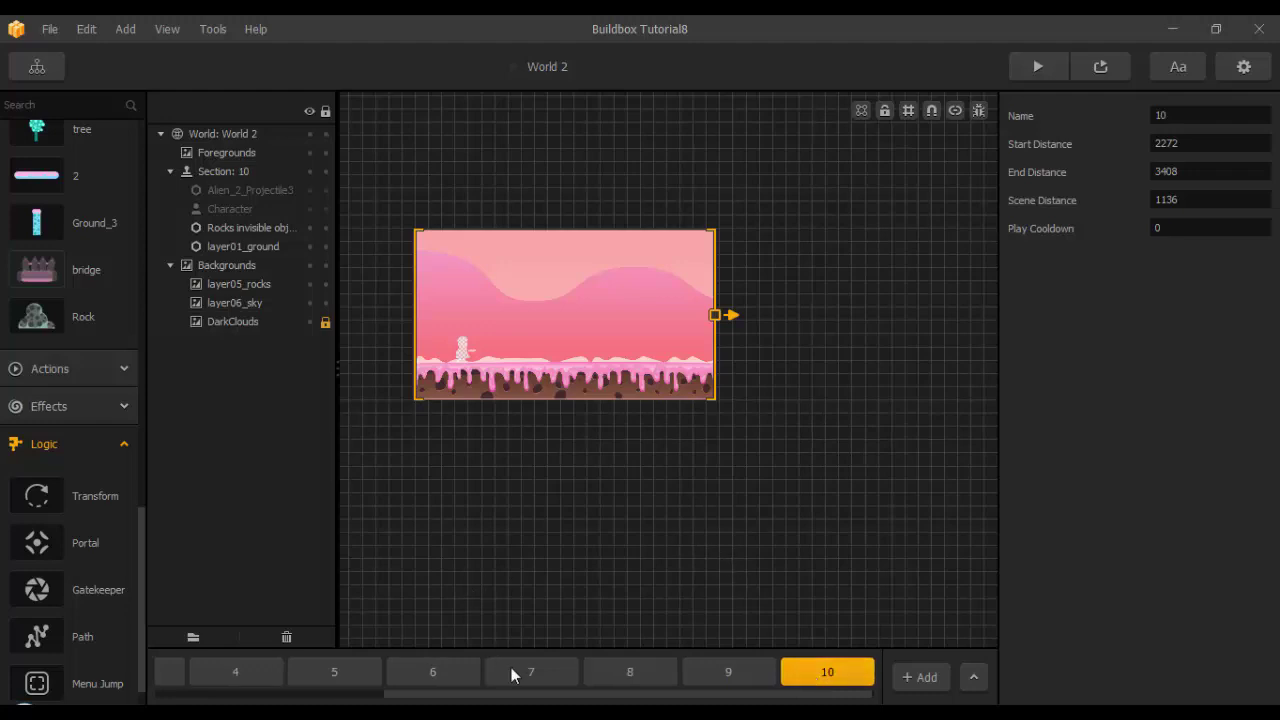
# Open the Start section and remove the Zombie Girl Transform object located above the scene.
pyautogui.moveTo(515, 698); pyautogui.dragTo(287, 696)
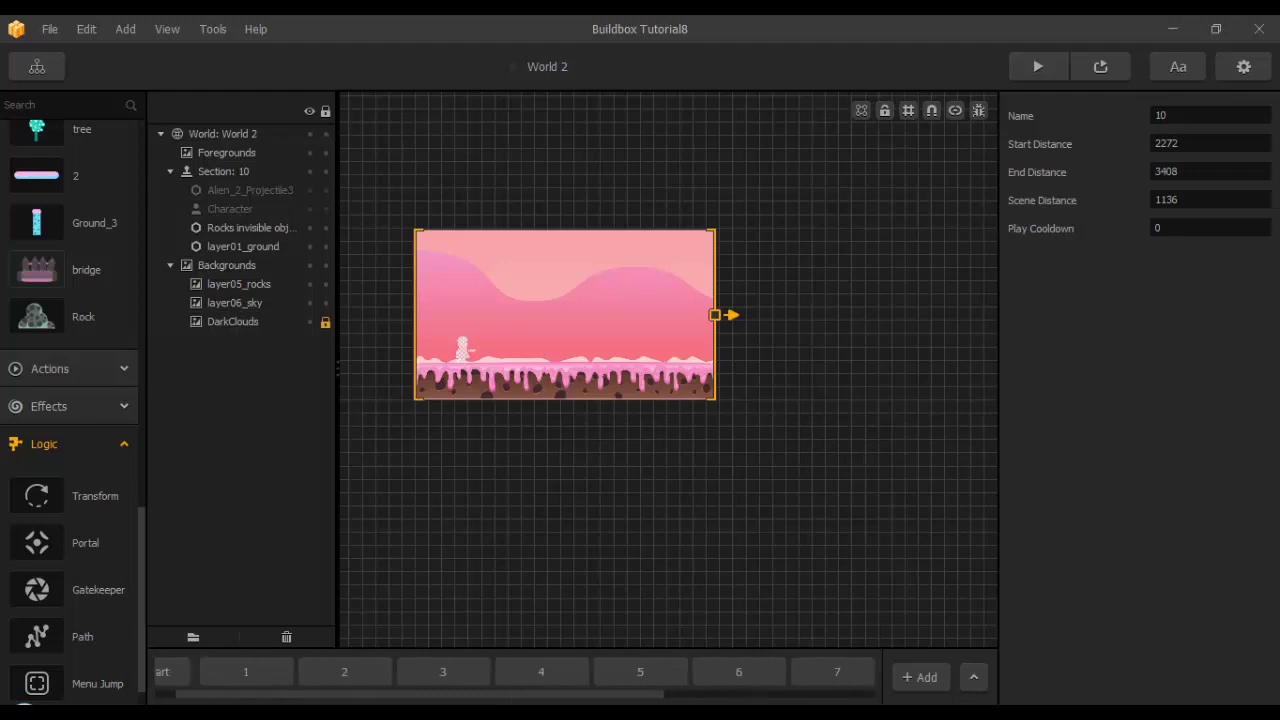
pyautogui.click(187, 672)
pyautogui.scroll(3, 700, 352)
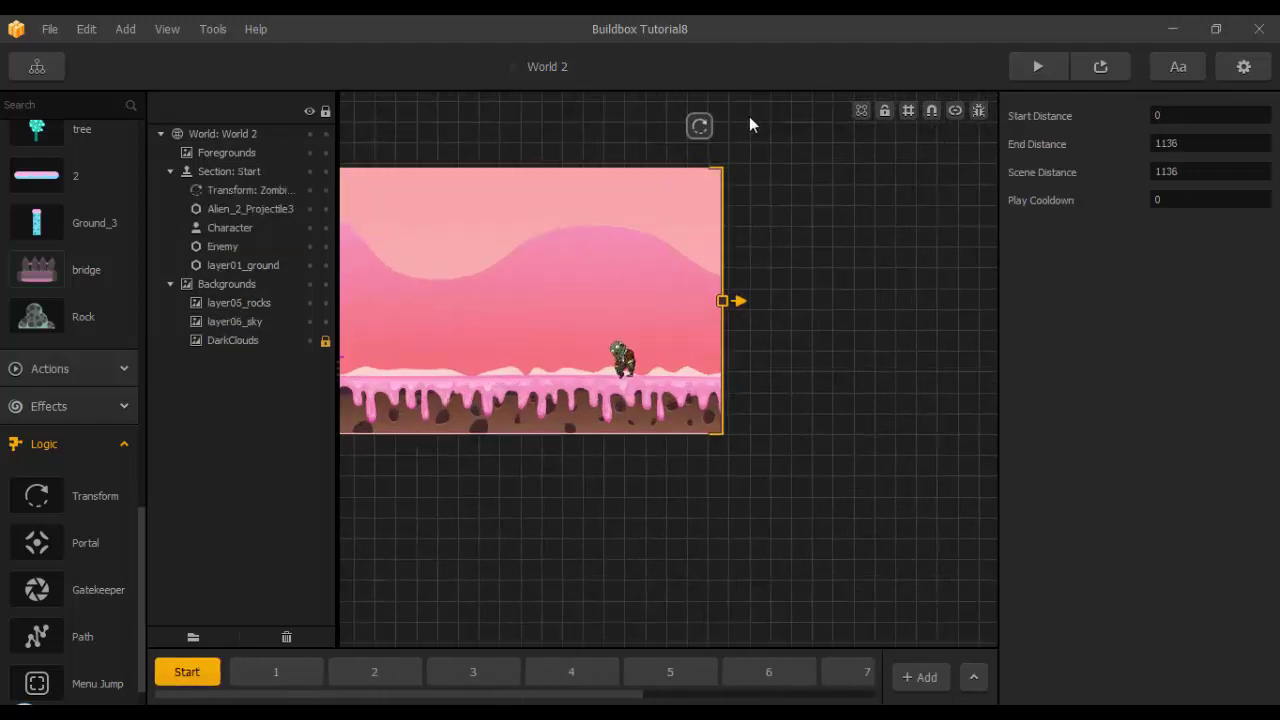
pyautogui.click(700, 122)
pyautogui.moveTo(793, 212); pyautogui.dragTo(825, 272, button='middle')
pyautogui.scroll(-3, 825, 272)
pyautogui.moveTo(543, 534); pyautogui.dragTo(580, 560, button='middle')
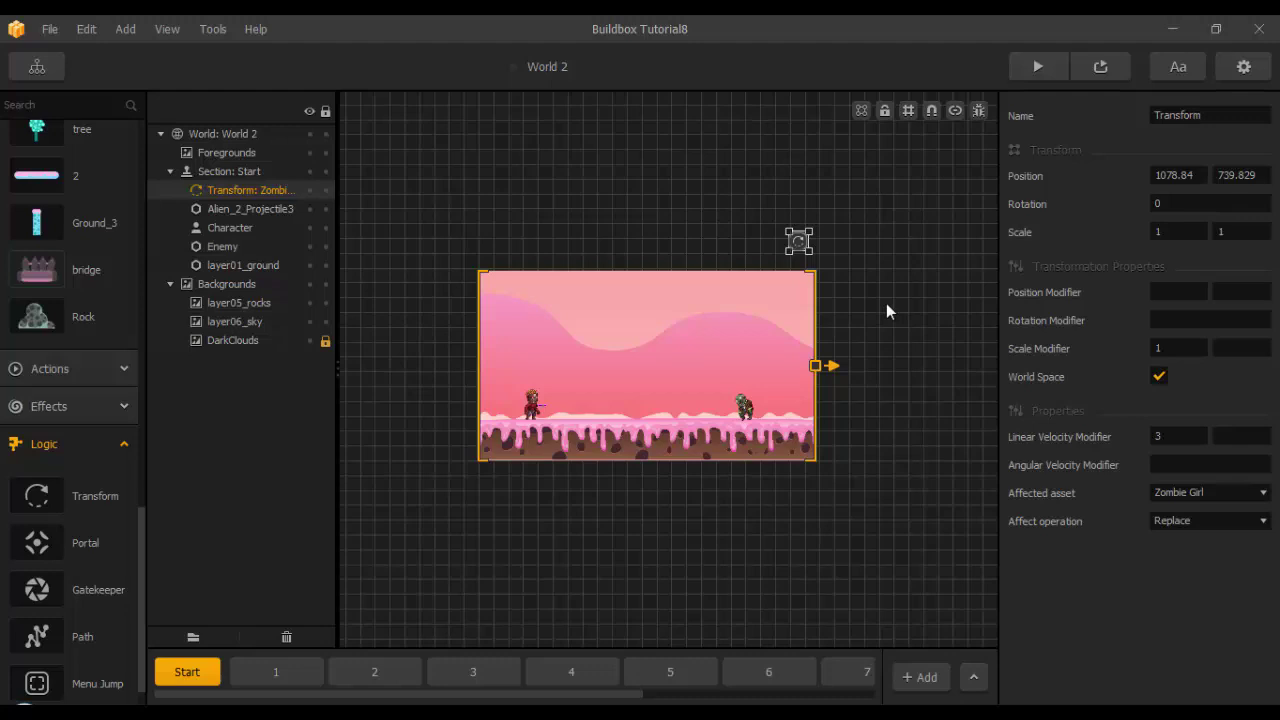
pyautogui.scroll(2, 886, 303)
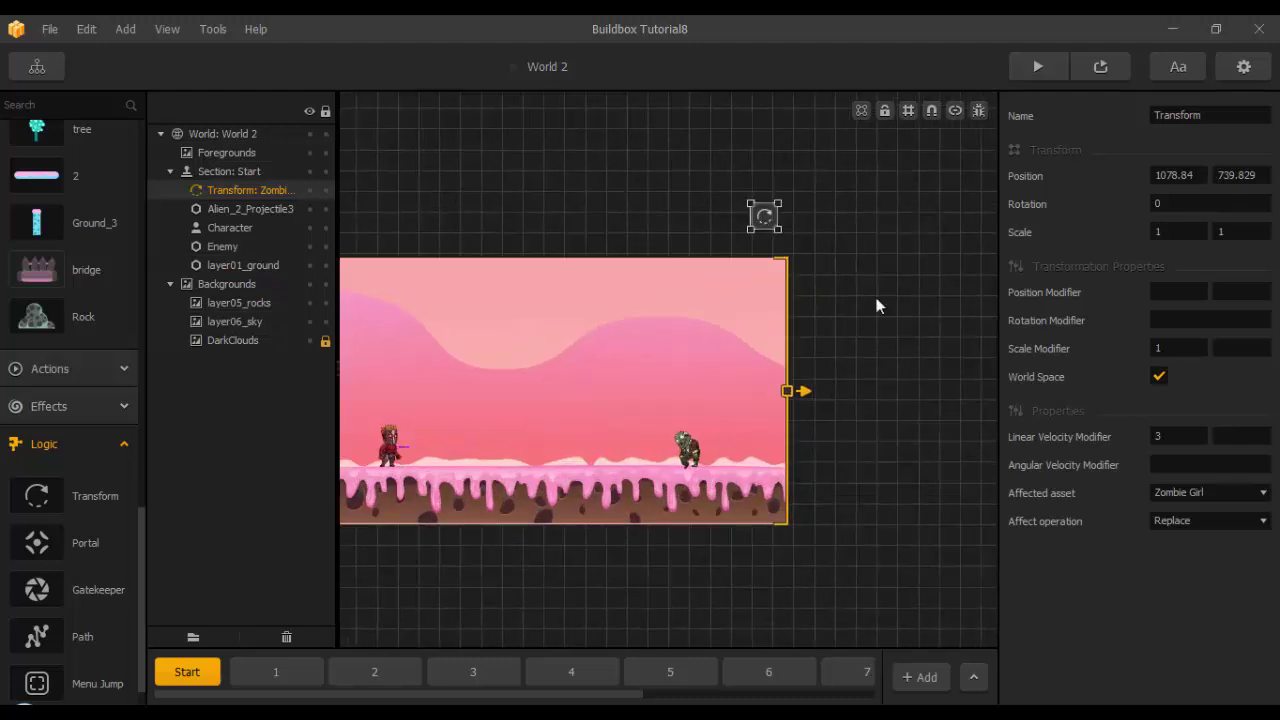
pyautogui.click(777, 234)
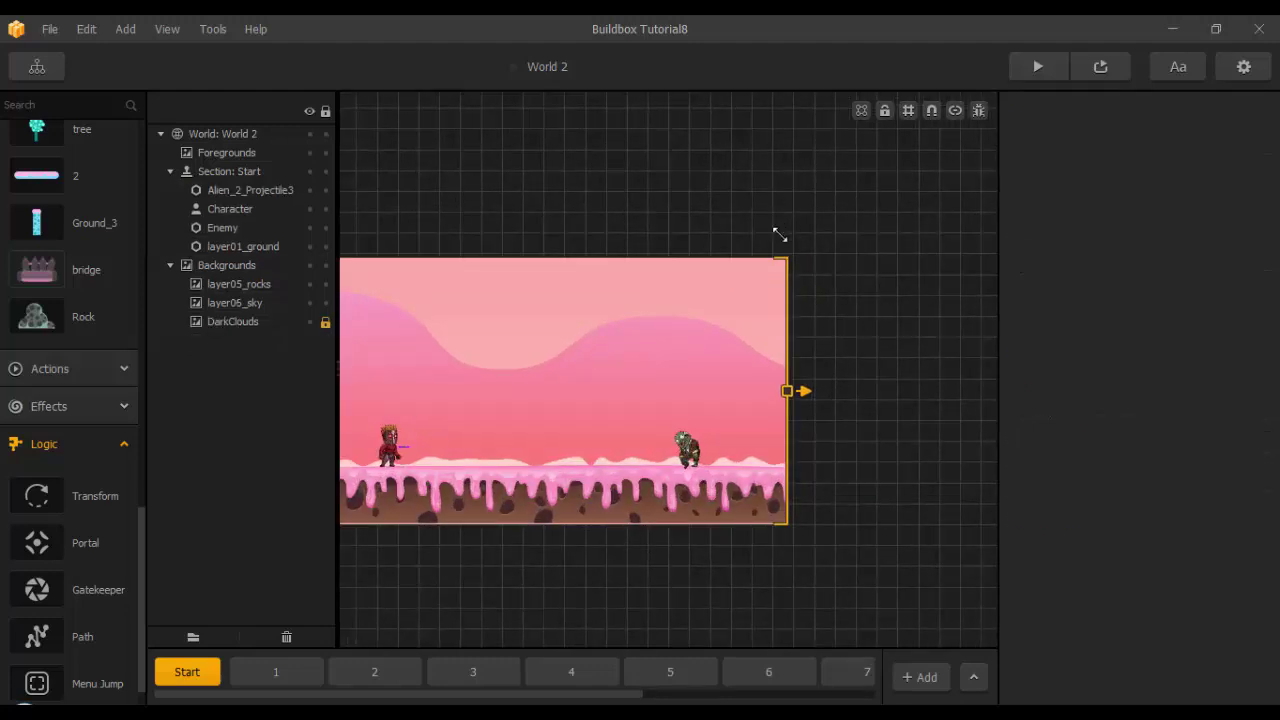
pyautogui.click(290, 678)
pyautogui.click(186, 676)
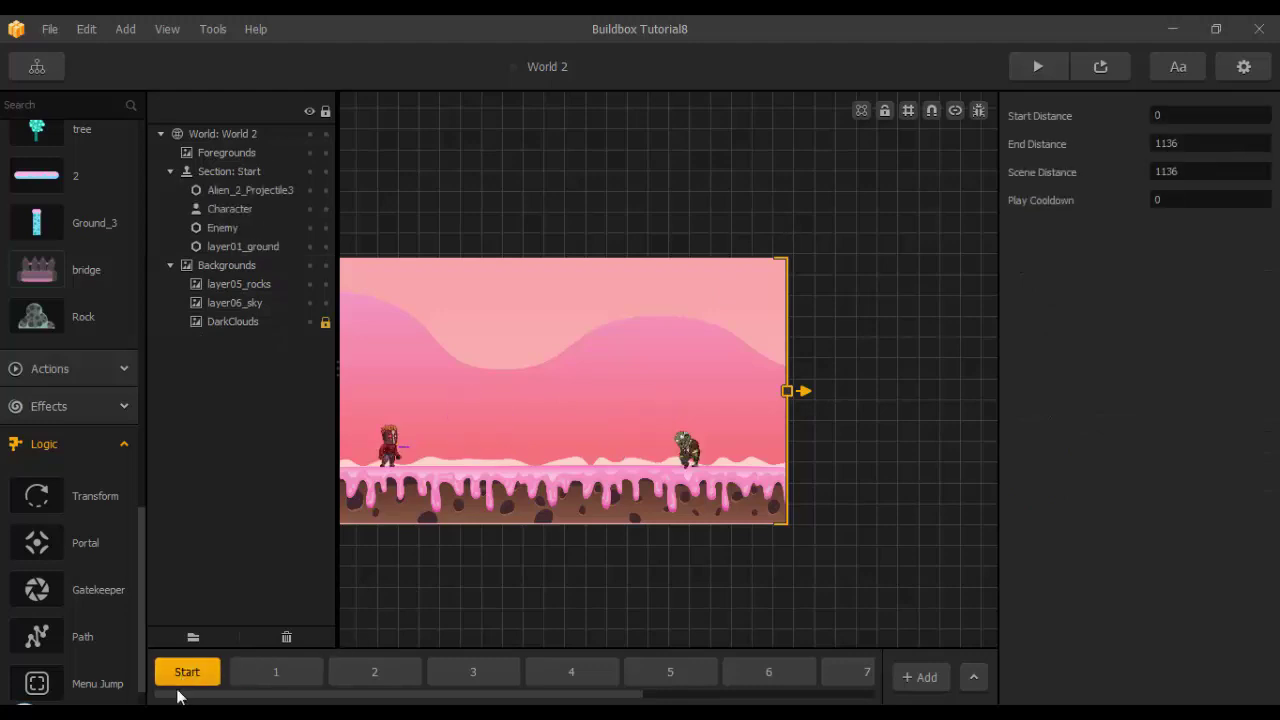
pyautogui.click(106, 408)
pyautogui.click(126, 406)
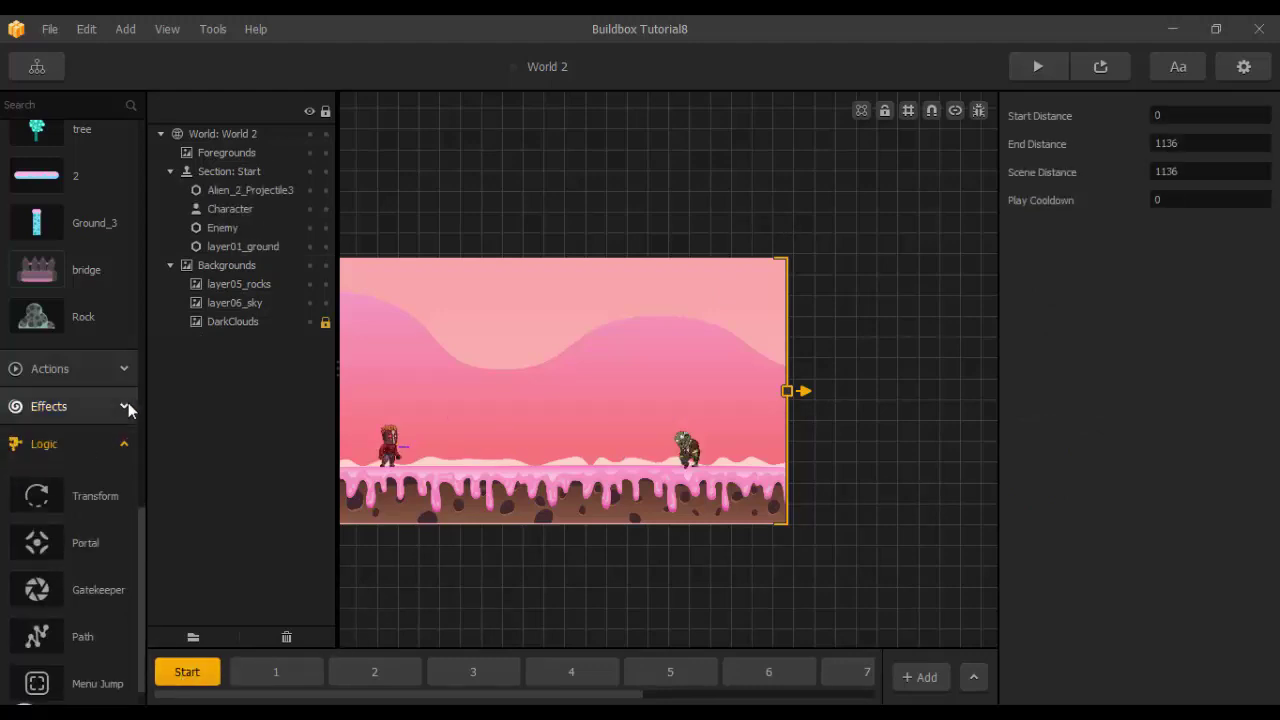
pyautogui.click(124, 443)
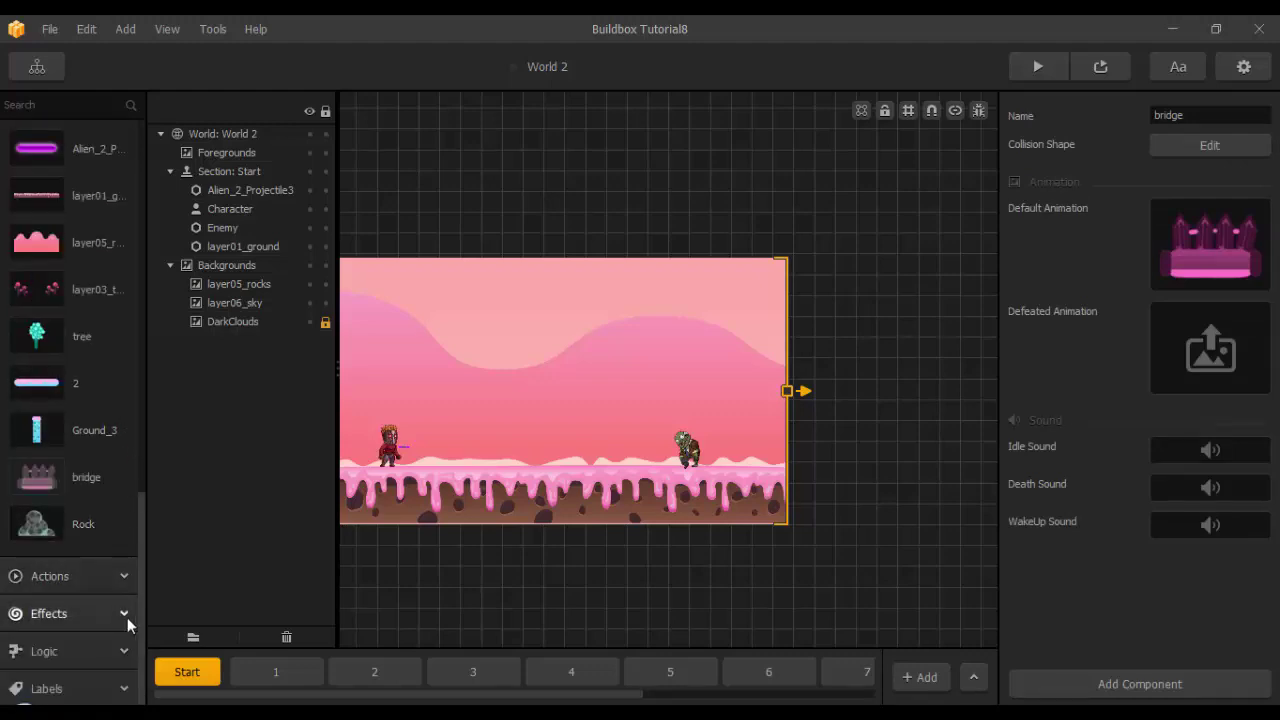
# Add a Menu Jump object at the end of section 10 and stretch it to a scale of about 2.877 by 9.561.
pyautogui.click(120, 648)
pyautogui.scroll(-3, 118, 641)
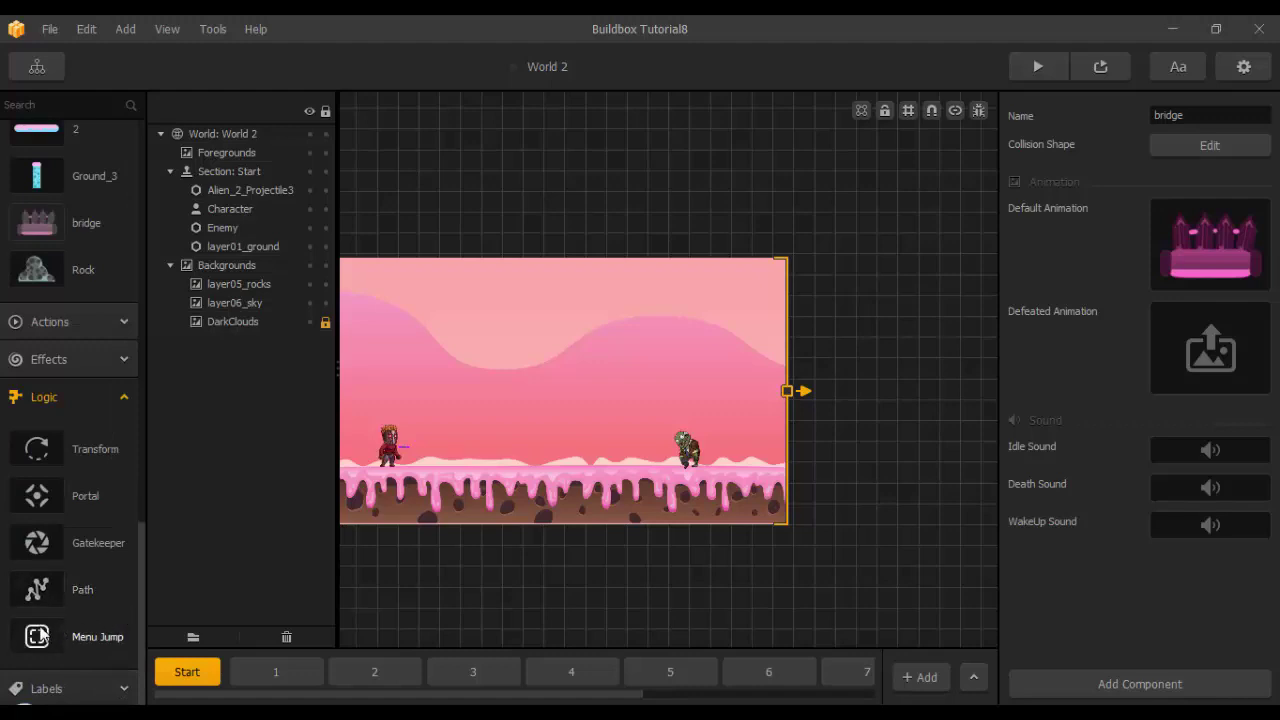
pyautogui.moveTo(338, 696); pyautogui.dragTo(570, 696)
pyautogui.click(800, 672)
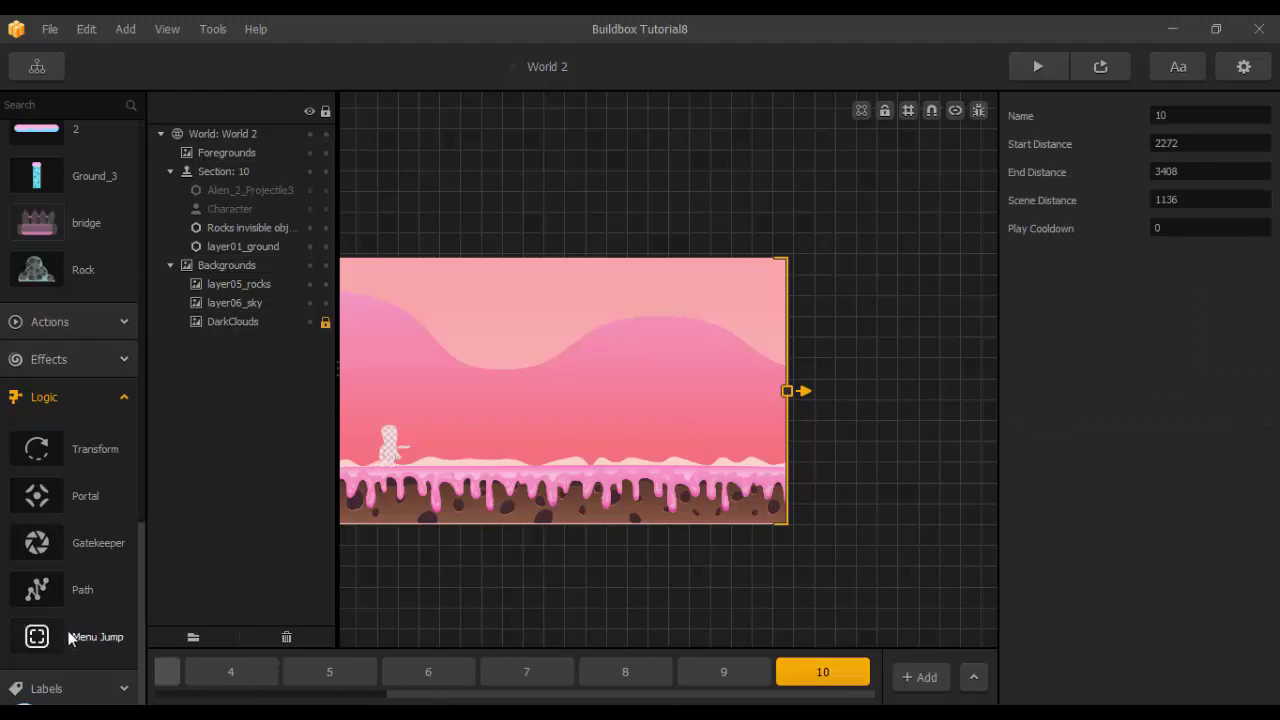
pyautogui.moveTo(43, 640); pyautogui.dragTo(734, 482)
pyautogui.moveTo(731, 287); pyautogui.dragTo(731, 238)
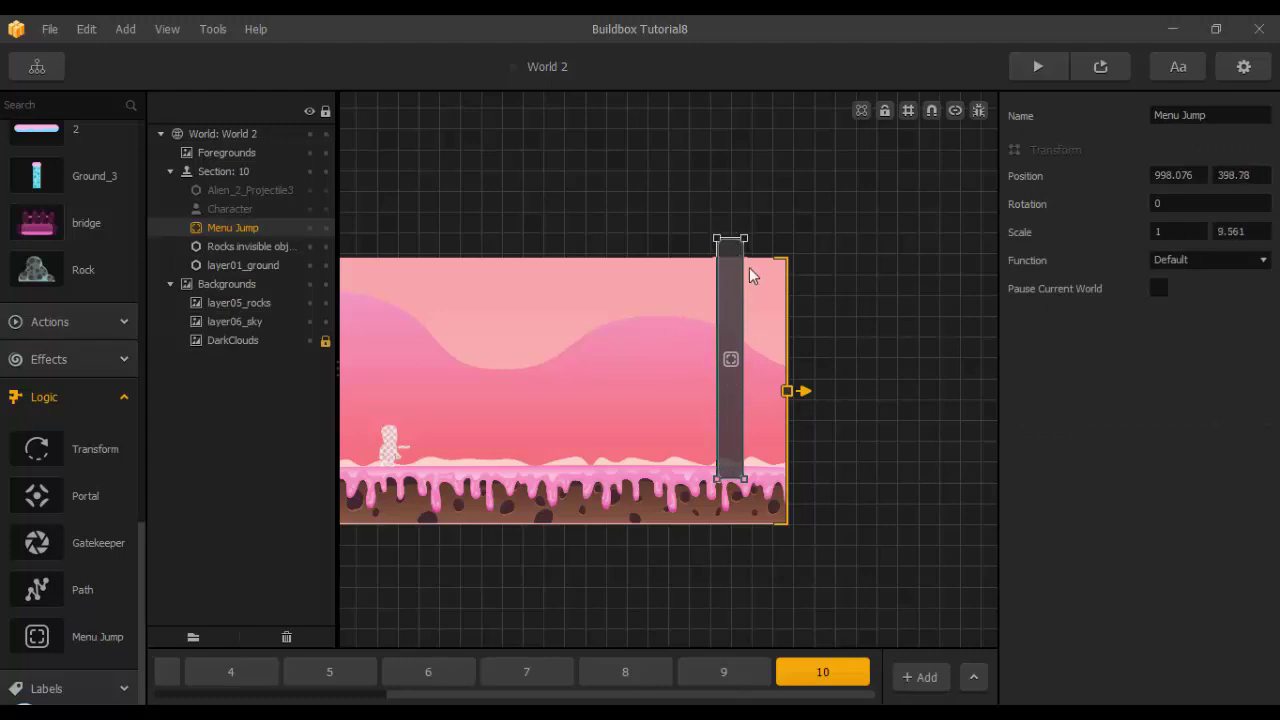
pyautogui.moveTo(744, 284); pyautogui.dragTo(790, 289)
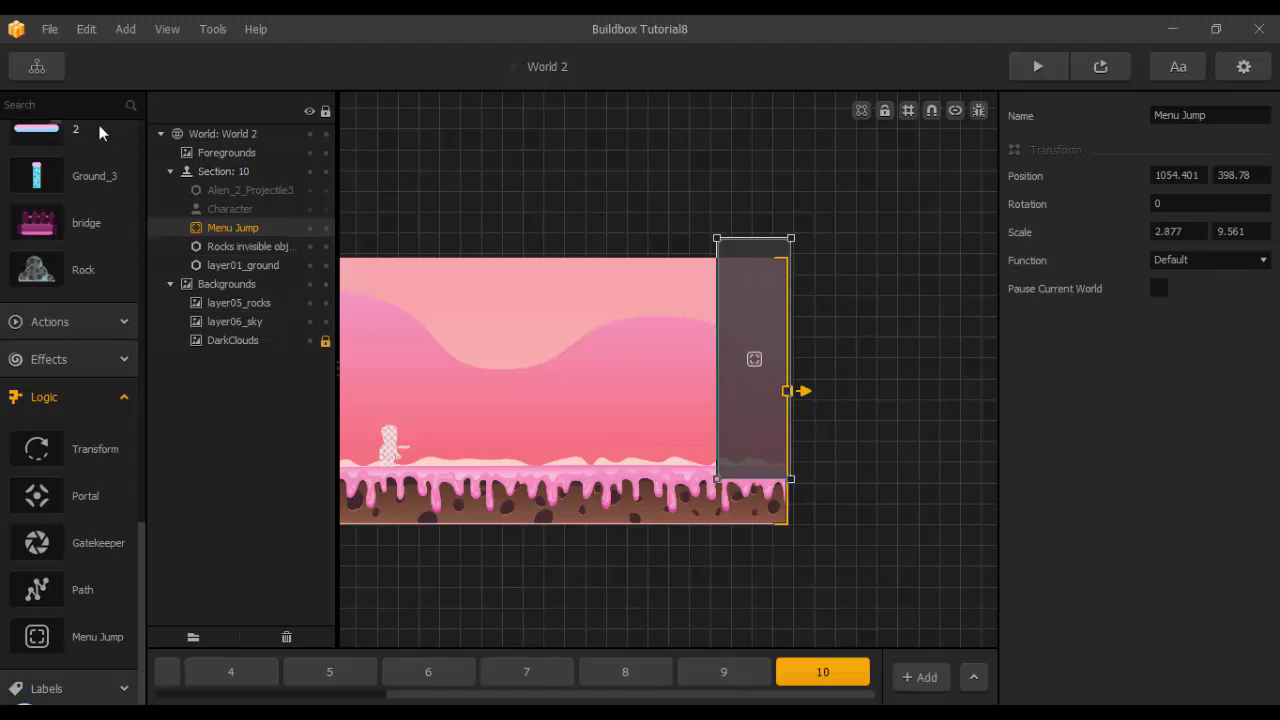
# In the Game Mind Map, connect World 2's Menu Jump output to the Load input of World 2 Complete UI.
pyautogui.click(37, 66)
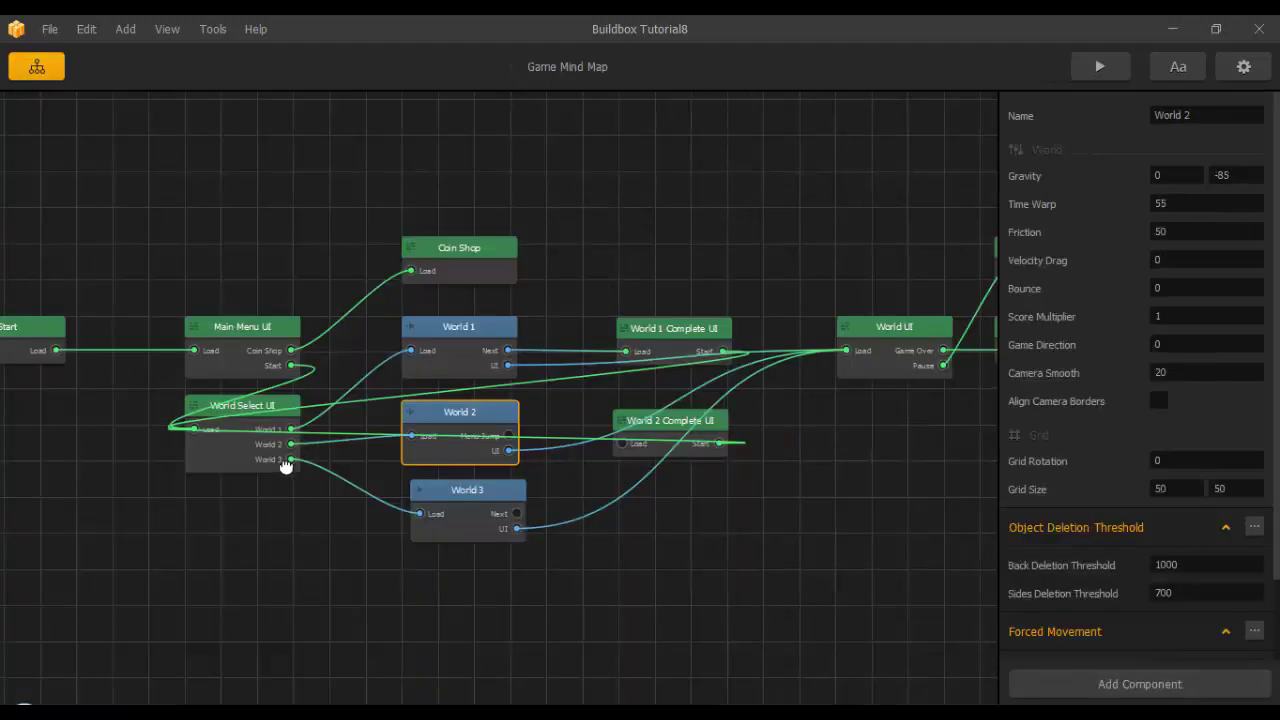
pyautogui.moveTo(286, 467); pyautogui.dragTo(286, 461, button='middle')
pyautogui.scroll(3, 357, 503)
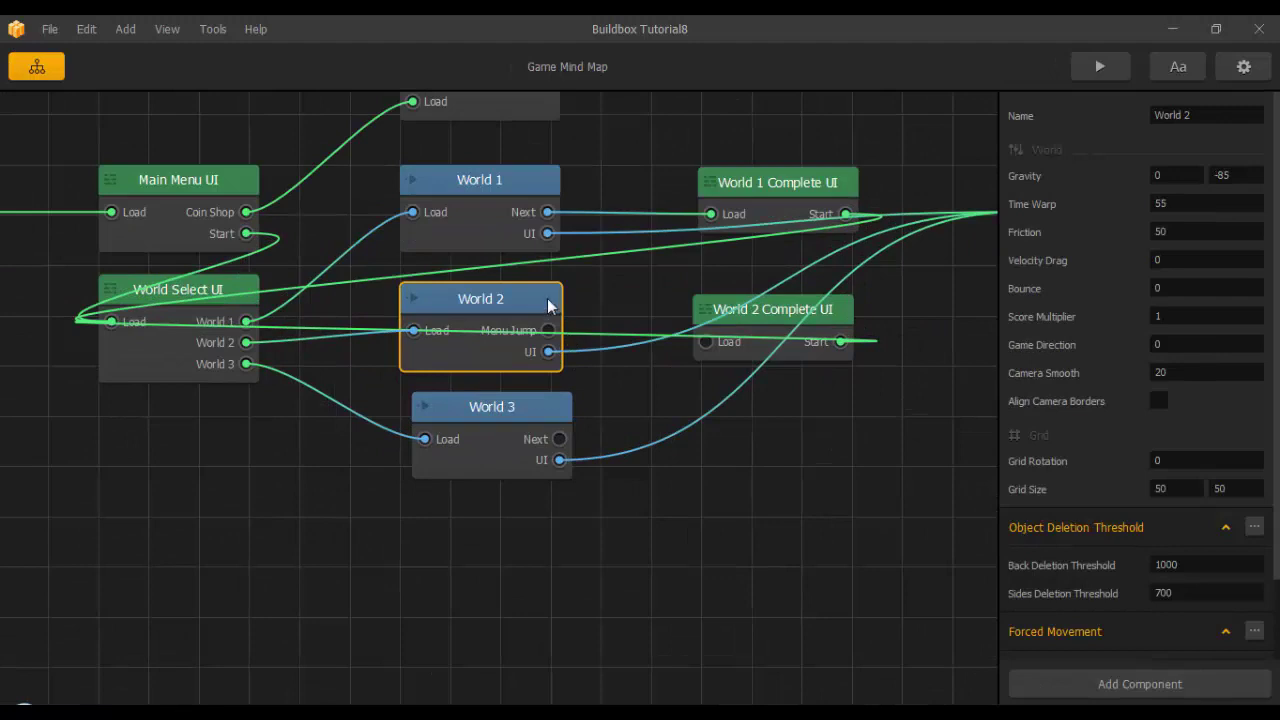
pyautogui.moveTo(543, 331); pyautogui.dragTo(707, 352)
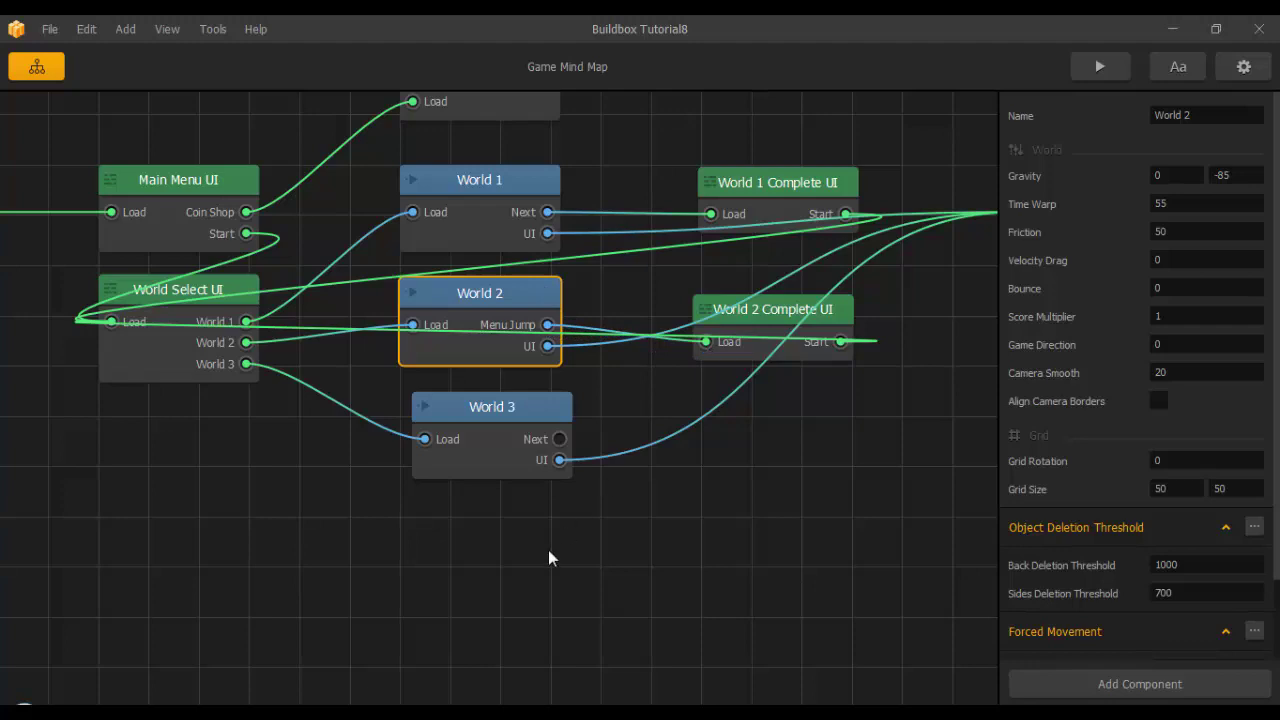
pyautogui.scroll(-4, 549, 556)
pyautogui.moveTo(362, 557); pyautogui.dragTo(479, 564)
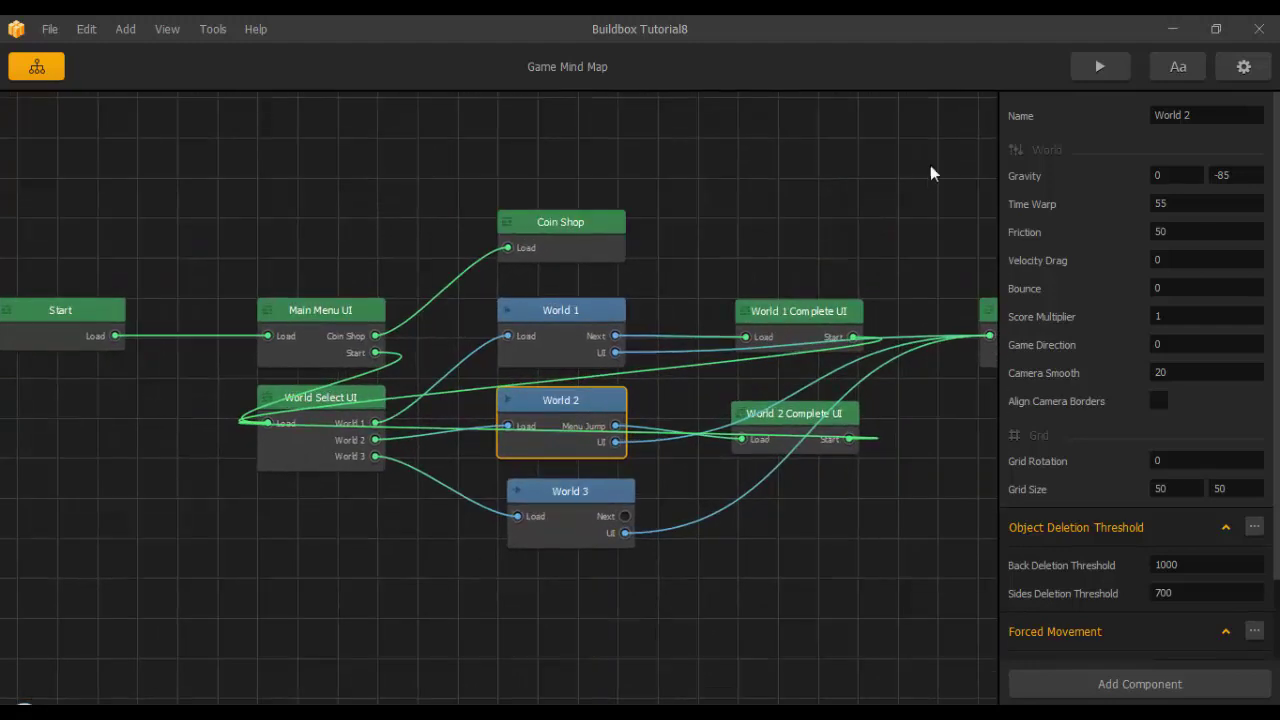
# Reopen World 2, review its Start, 1 and 2 sections, and return to section 1.
pyautogui.doubleClick(575, 410)
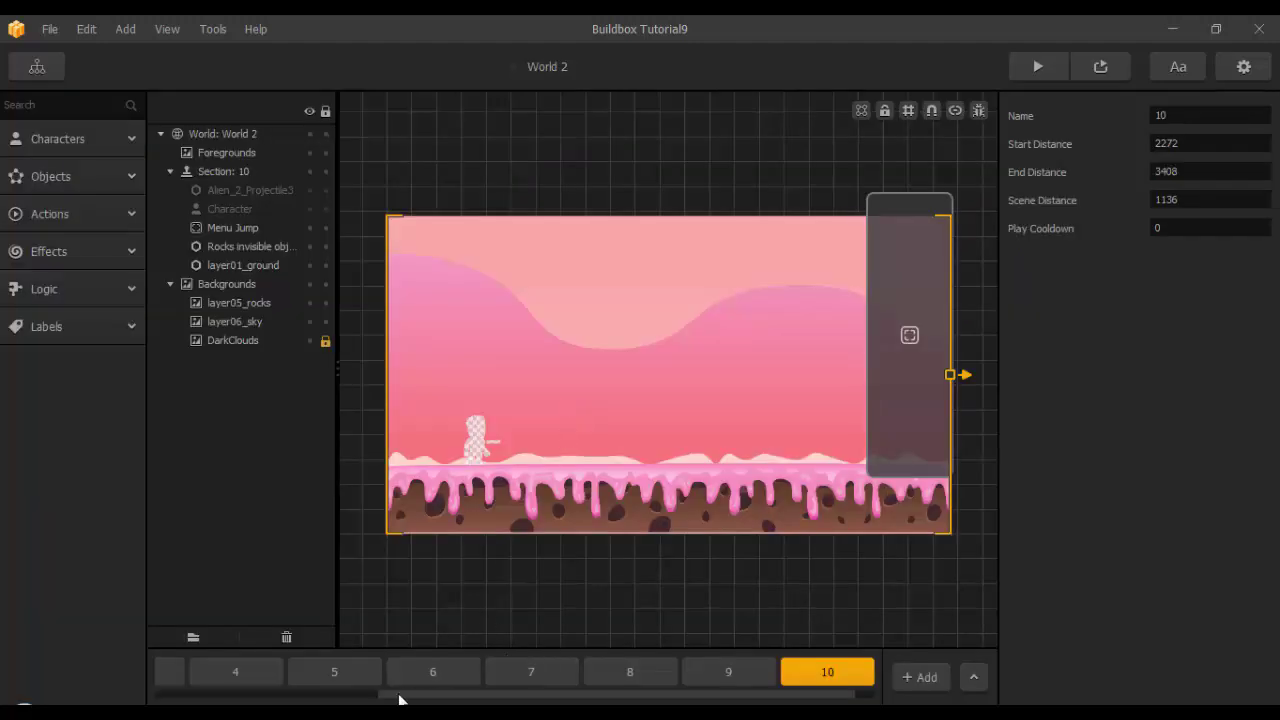
pyautogui.moveTo(435, 697); pyautogui.dragTo(211, 697)
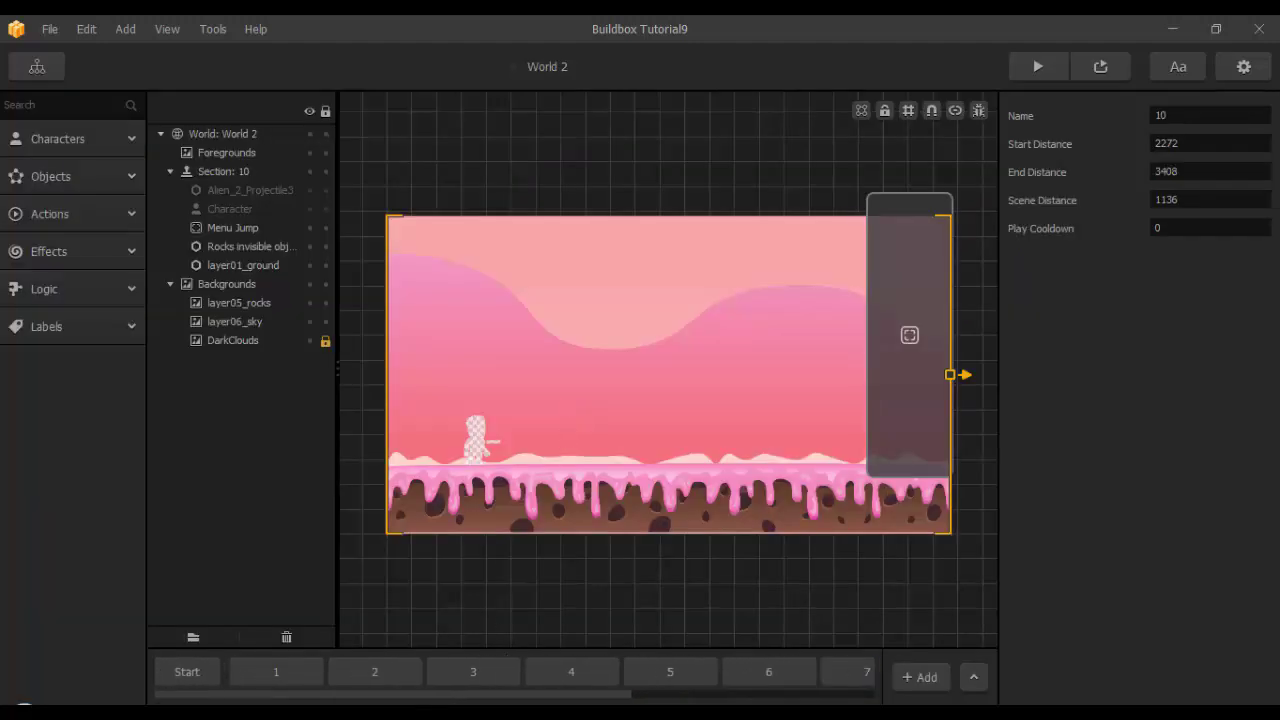
pyautogui.click(207, 674)
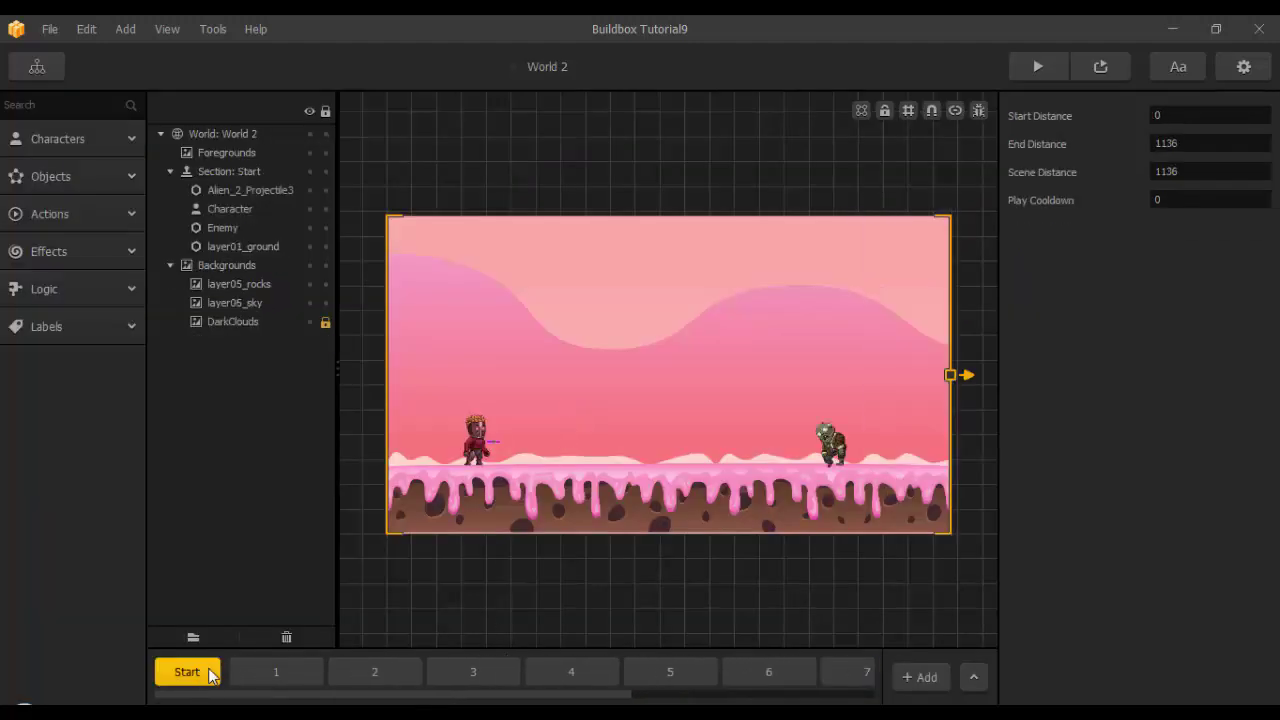
pyautogui.click(298, 669)
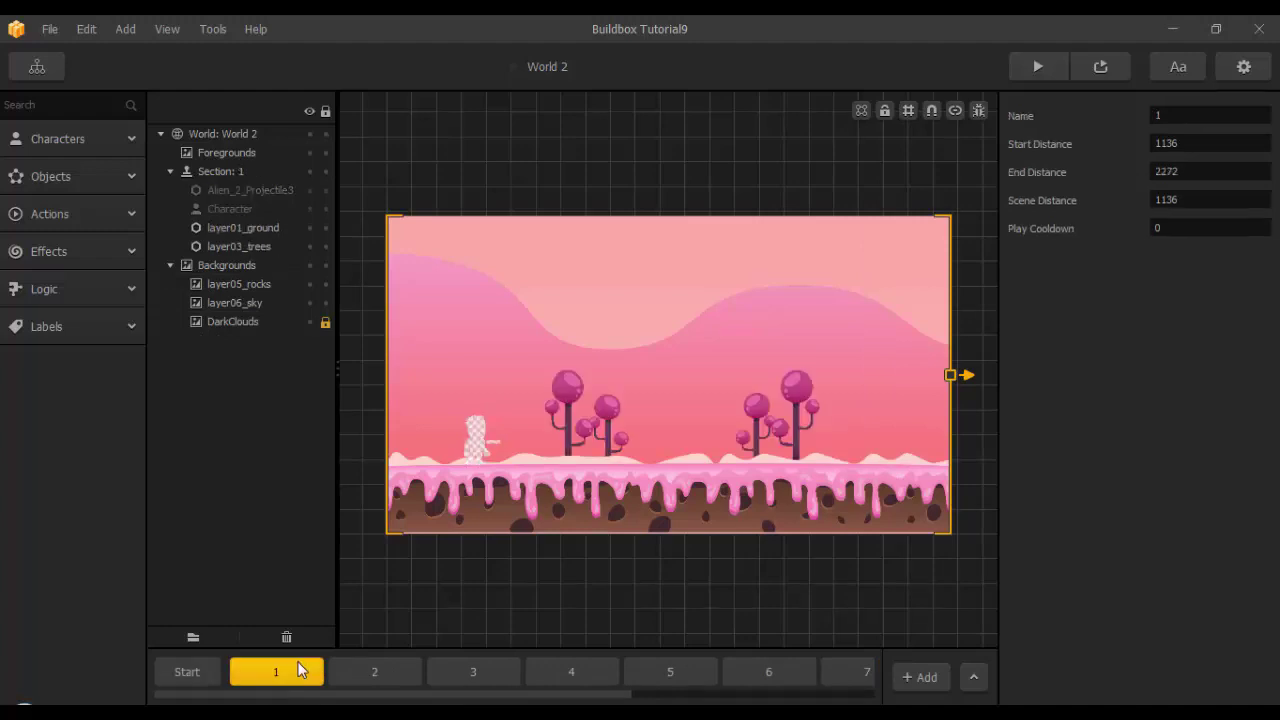
pyautogui.click(360, 672)
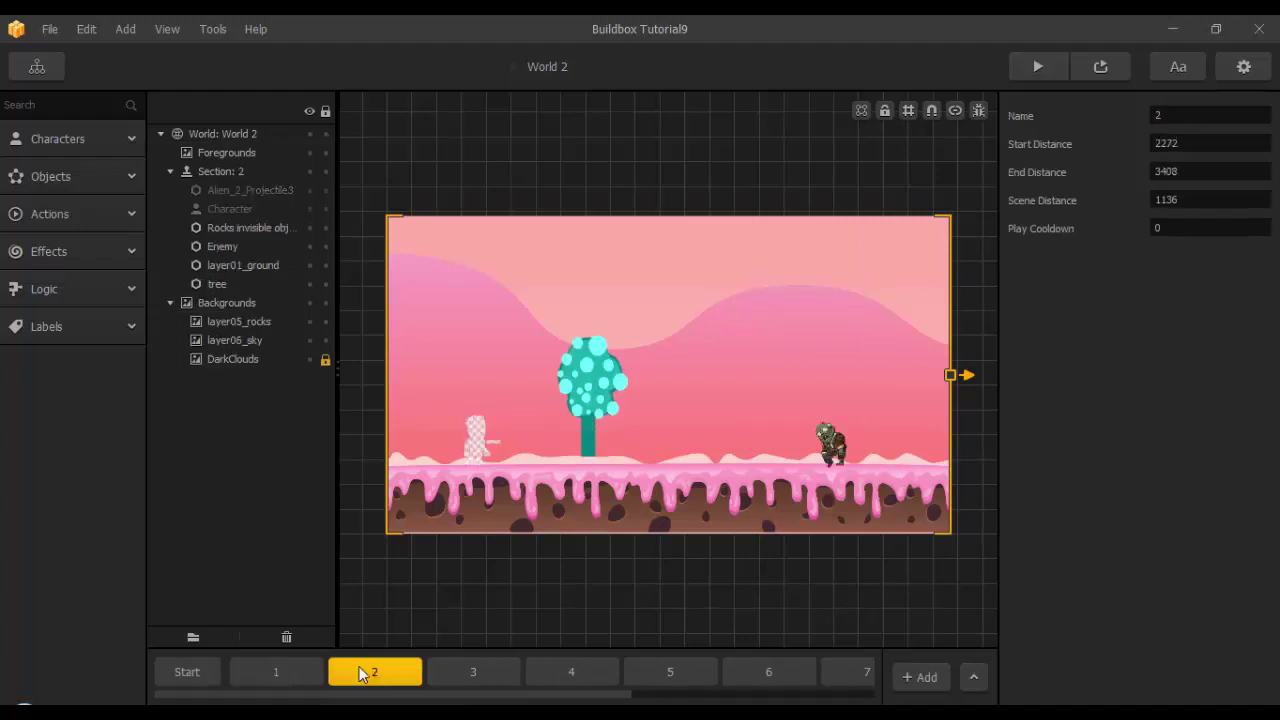
pyautogui.click(300, 672)
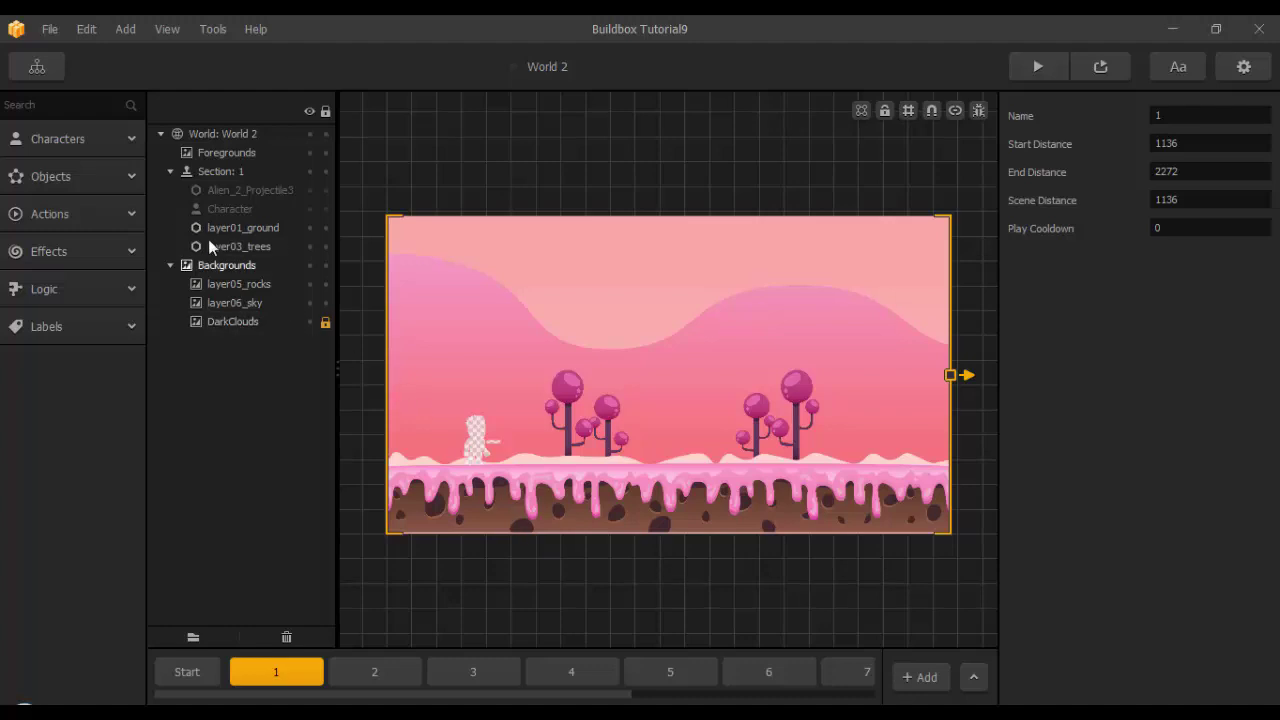
# Place a Zombie Girl object on the ground between the two tree groups in section 1, at about position 654.6, 197.2.
pyautogui.click(129, 182)
pyautogui.scroll(-10, 55, 320)
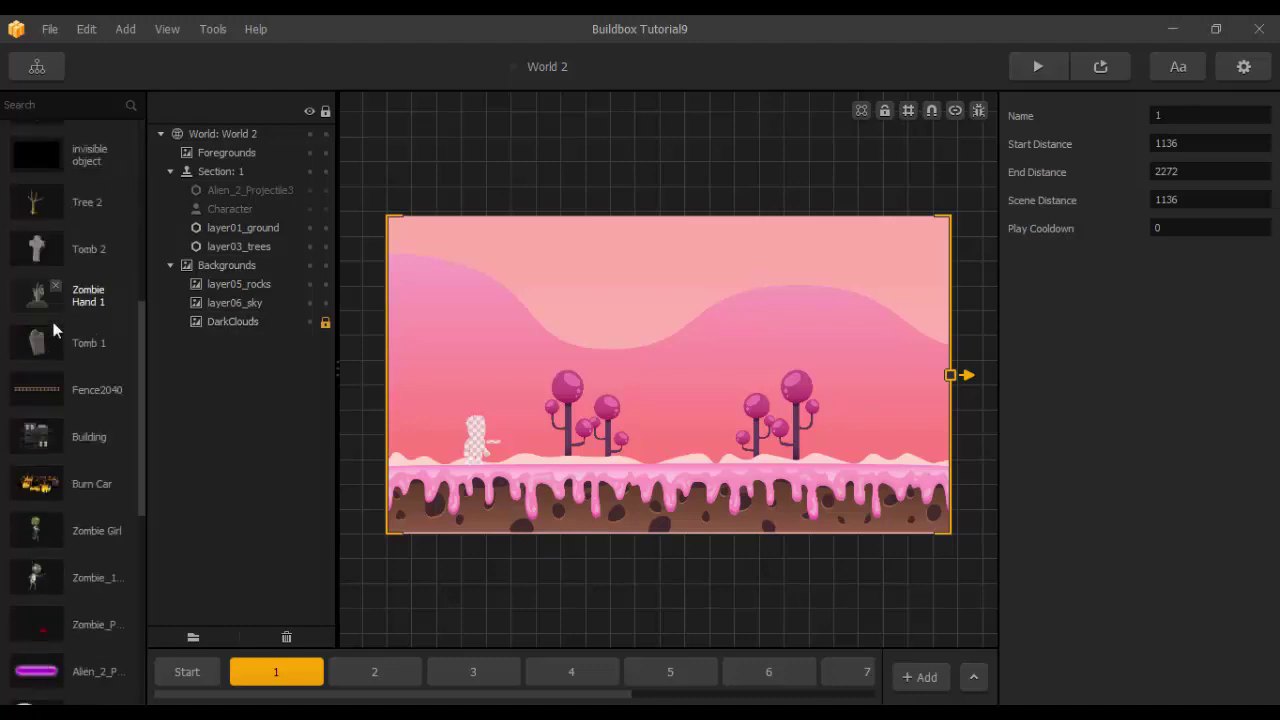
pyautogui.scroll(10, 55, 402)
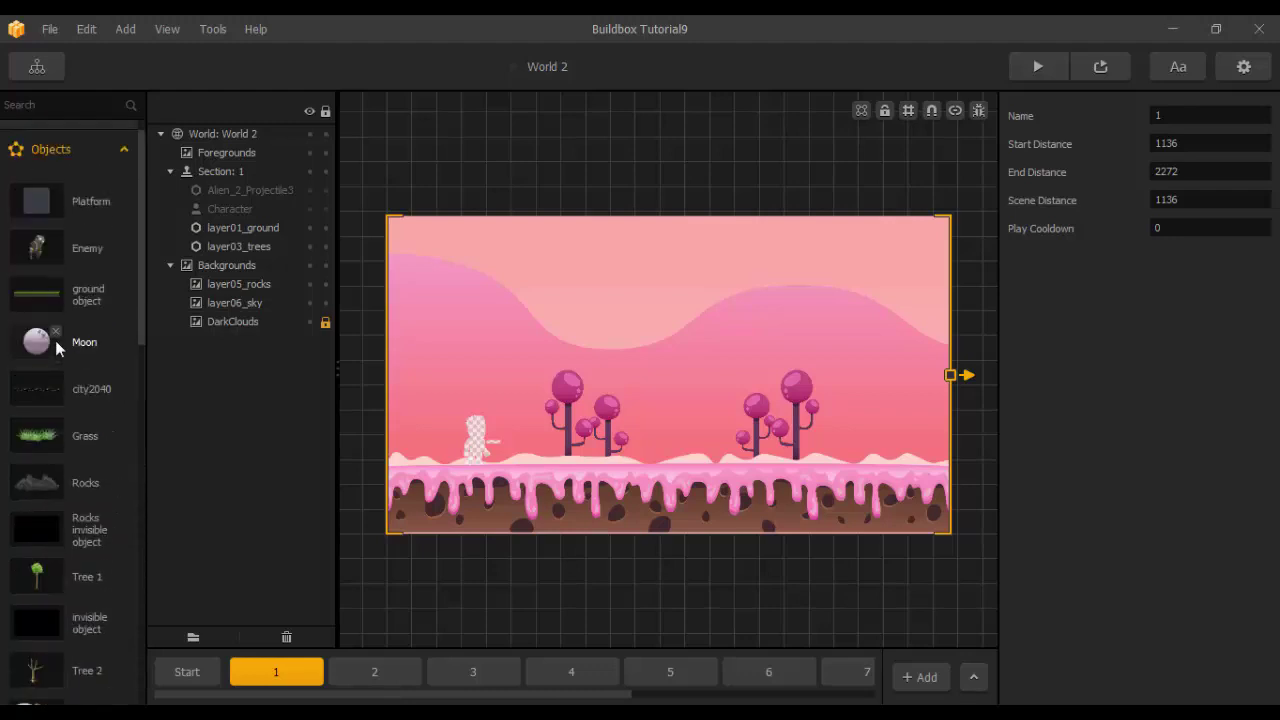
pyautogui.scroll(1, 55, 345)
pyautogui.scroll(-5, 55, 345)
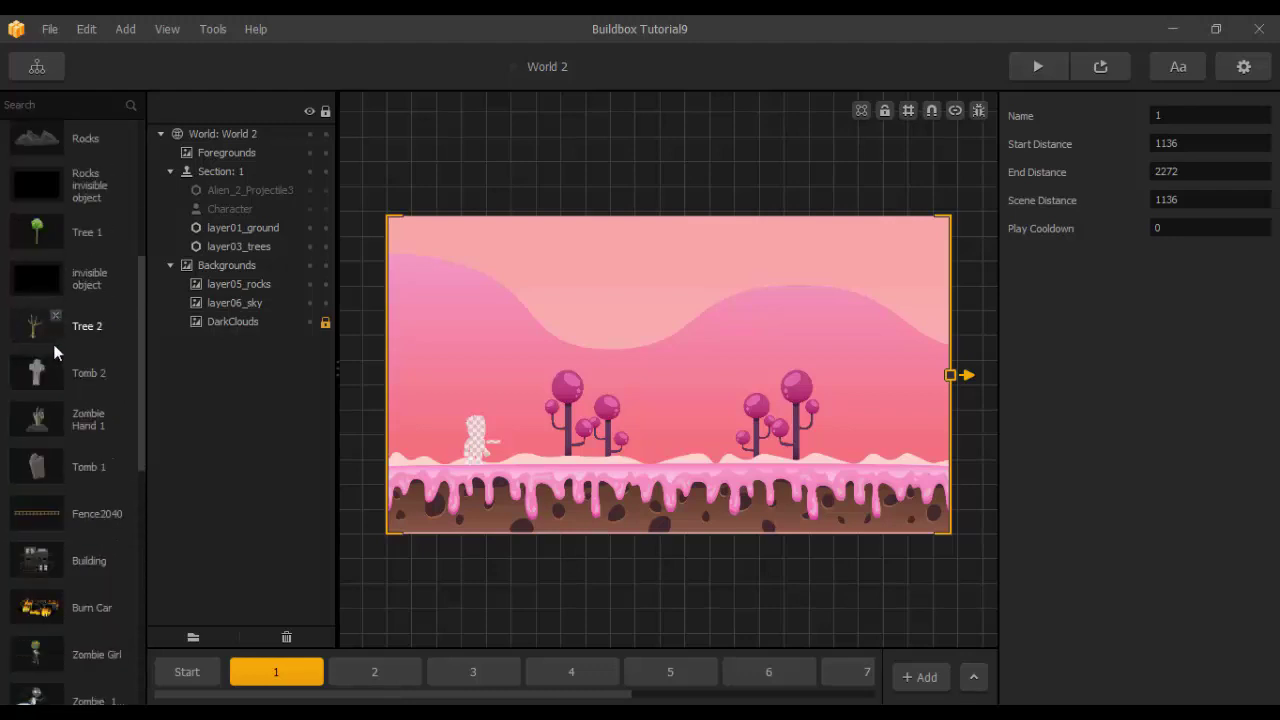
pyautogui.scroll(-3, 54, 345)
pyautogui.scroll(-3, 54, 365)
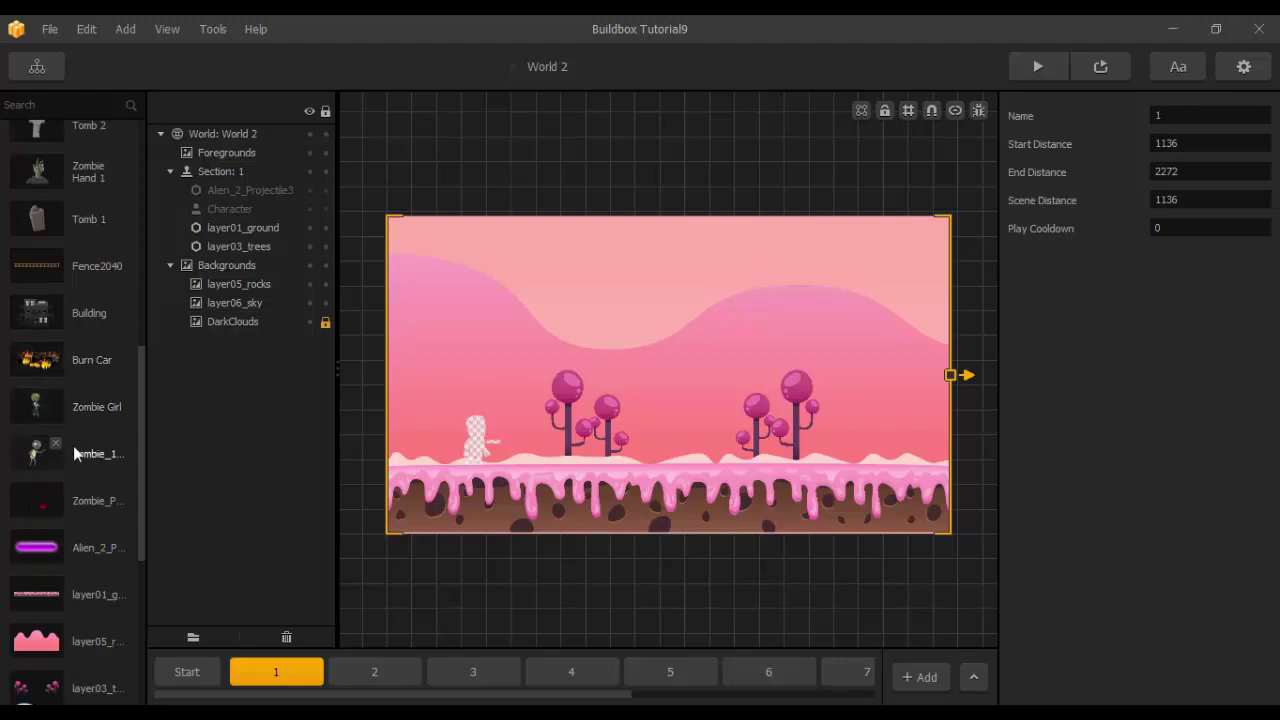
pyautogui.moveTo(37, 410); pyautogui.dragTo(615, 431)
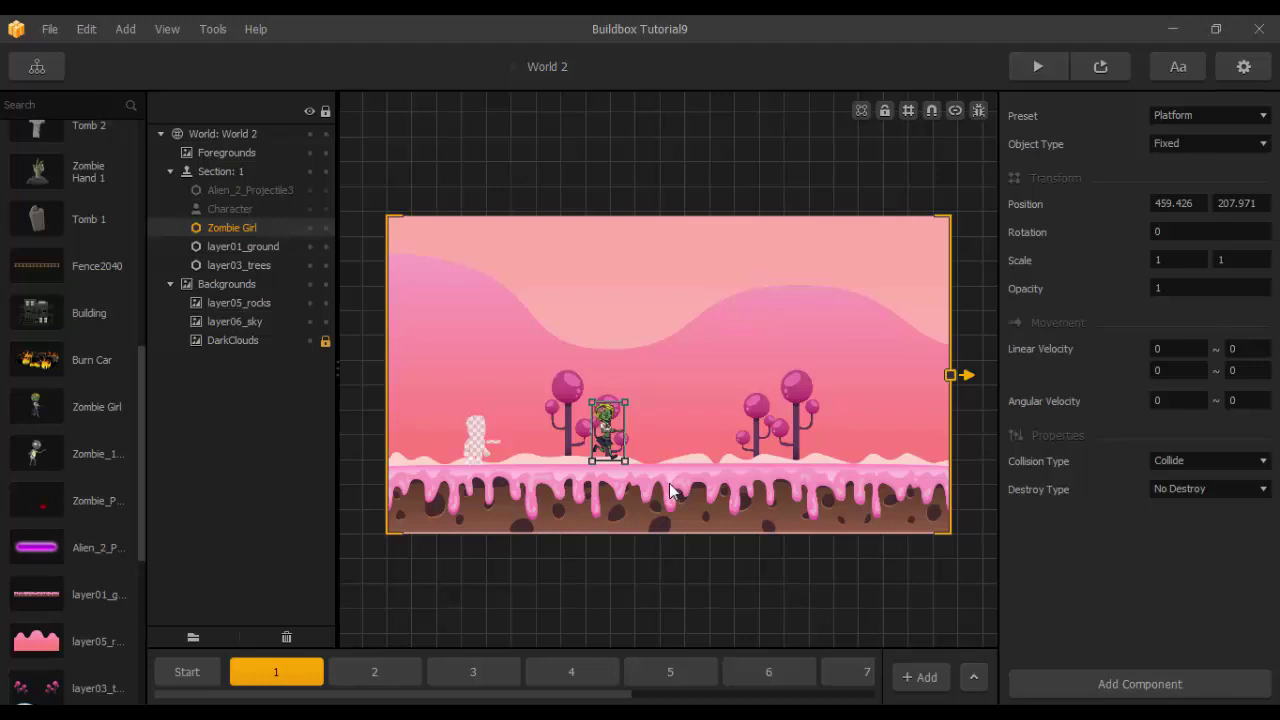
pyautogui.scroll(3, 670, 490)
pyautogui.moveTo(587, 398); pyautogui.dragTo(718, 400)
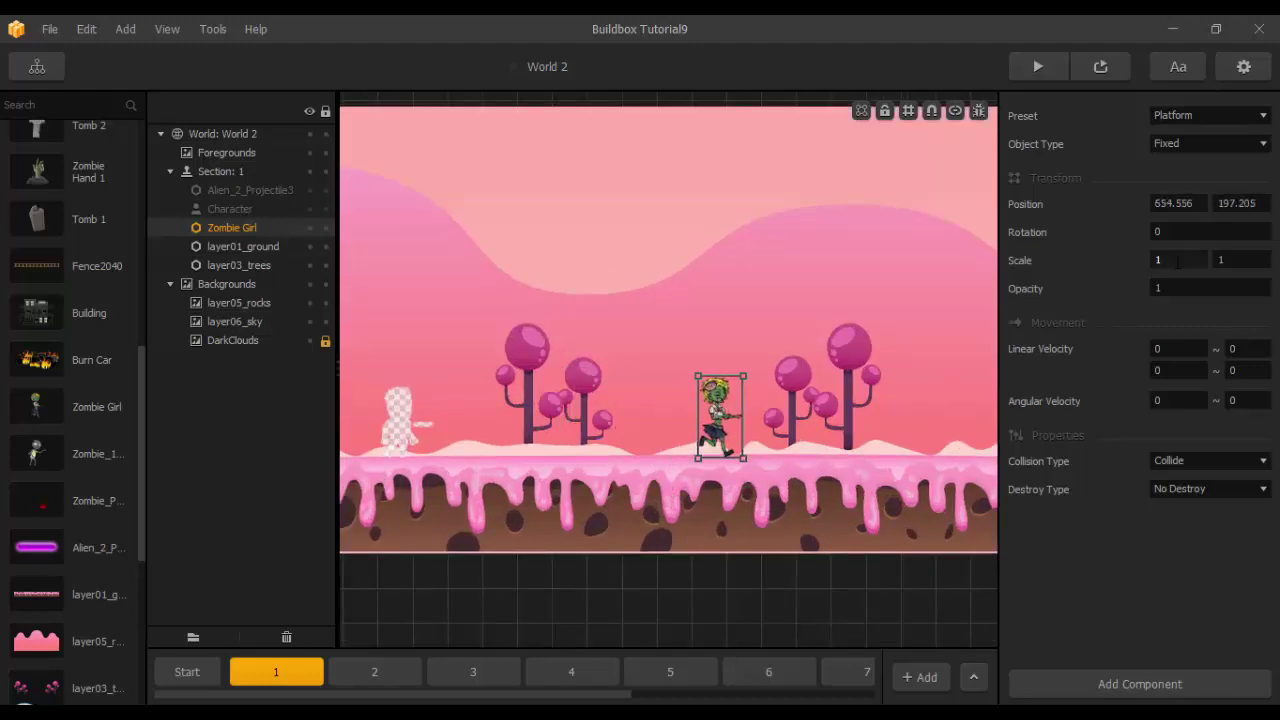
# Scale the Zombie Girl to 0.9 by 0.9 and set its first linear velocity value to 3.
pyautogui.click(1177, 260)
pyautogui.write('0.9')
pyautogui.press('Tab')
pyautogui.write('0.9')
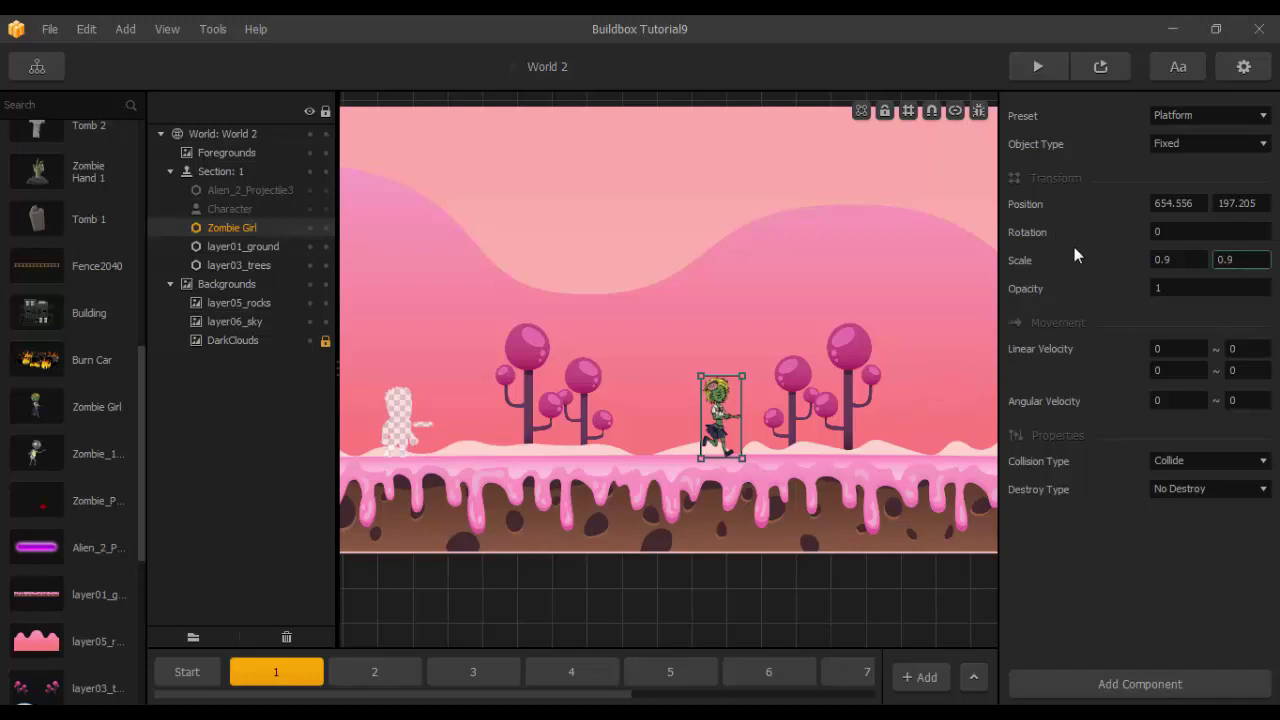
pyautogui.press('Return')
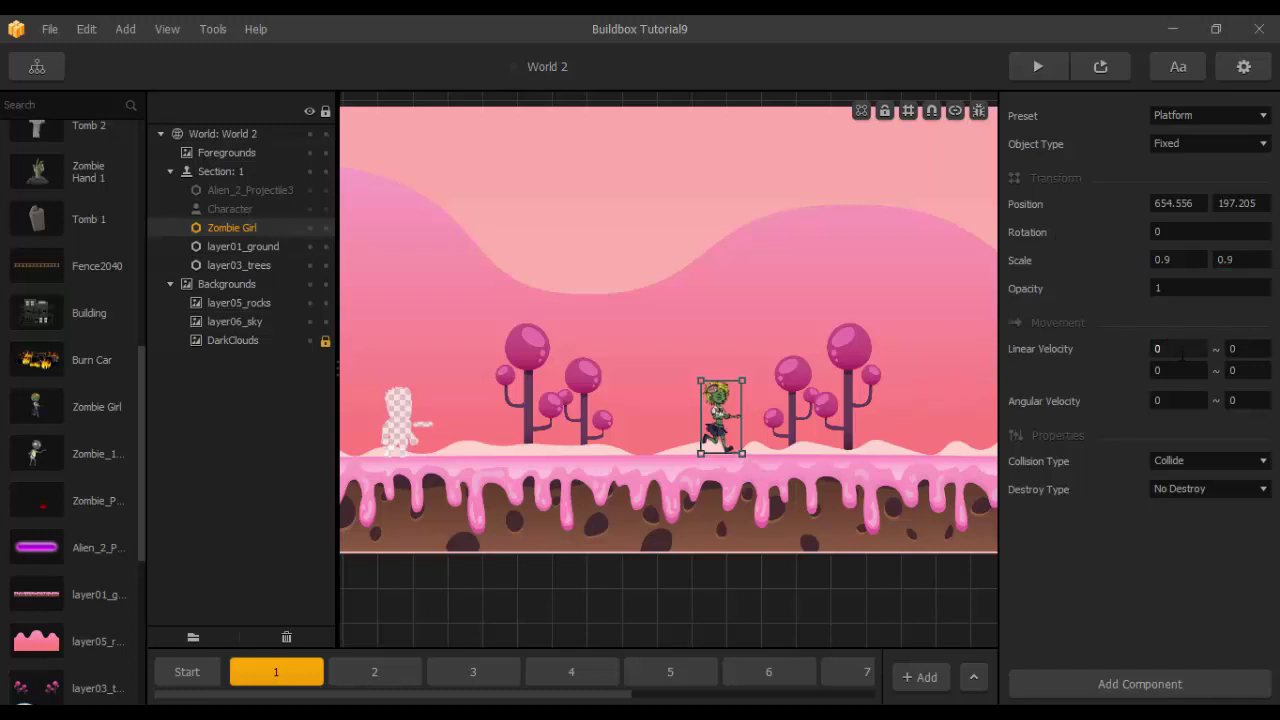
pyautogui.click(1180, 350)
pyautogui.write('3')
pyautogui.press('Return')
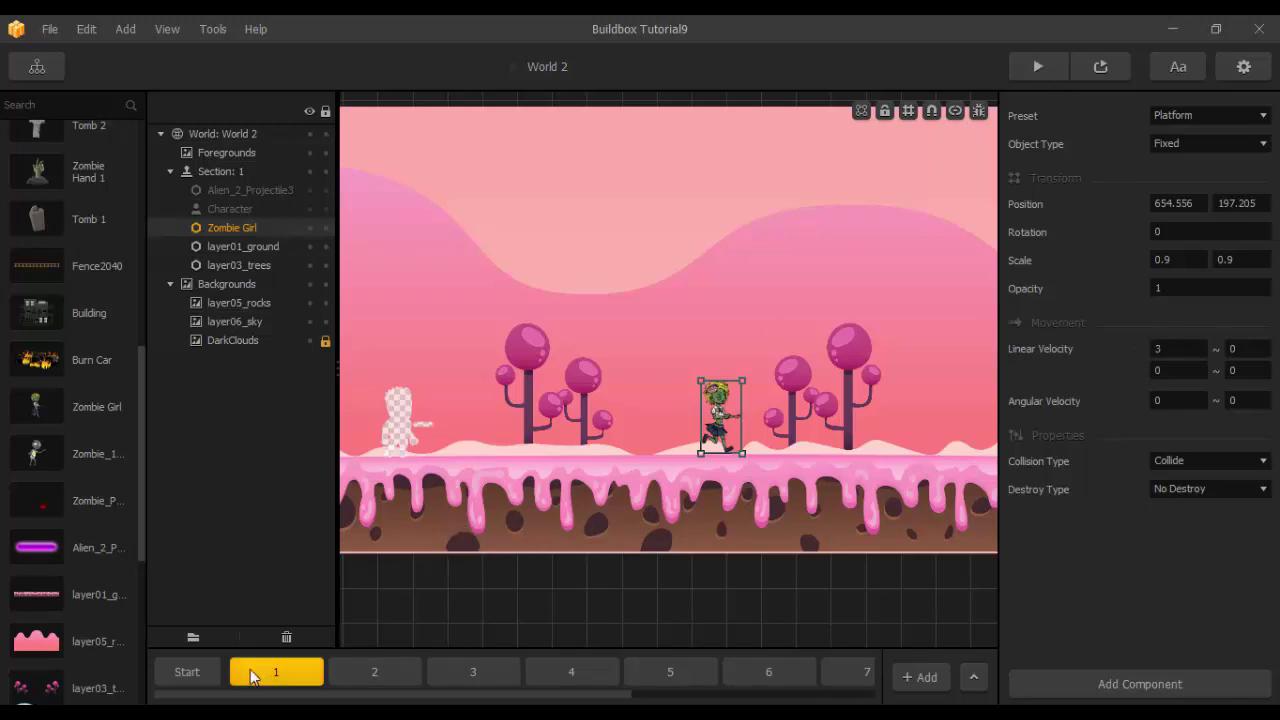
# Preview World 2 from the Start section, test walking, shooting and jumping against the zombies, and close the preview.
pyautogui.click(187, 672)
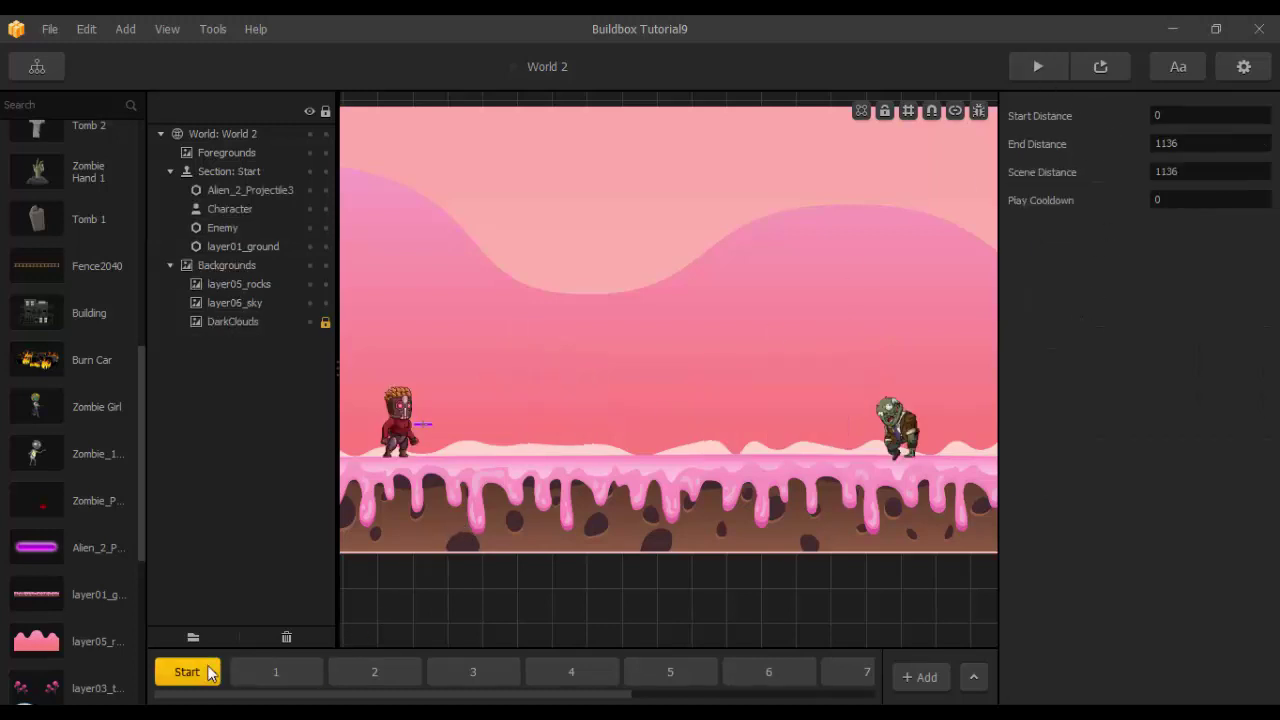
pyautogui.click(1094, 74)
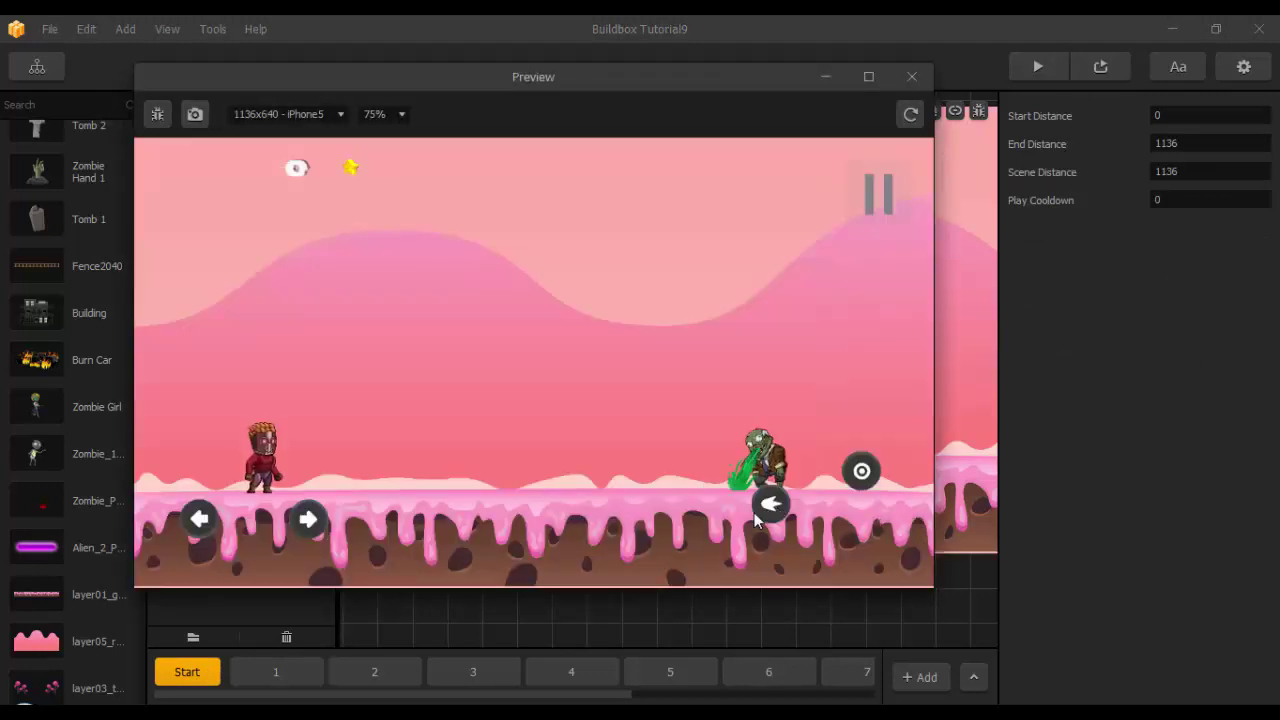
pyautogui.press('Right')
pyautogui.click(771, 508)
pyautogui.click(771, 508)
pyautogui.click(771, 508)
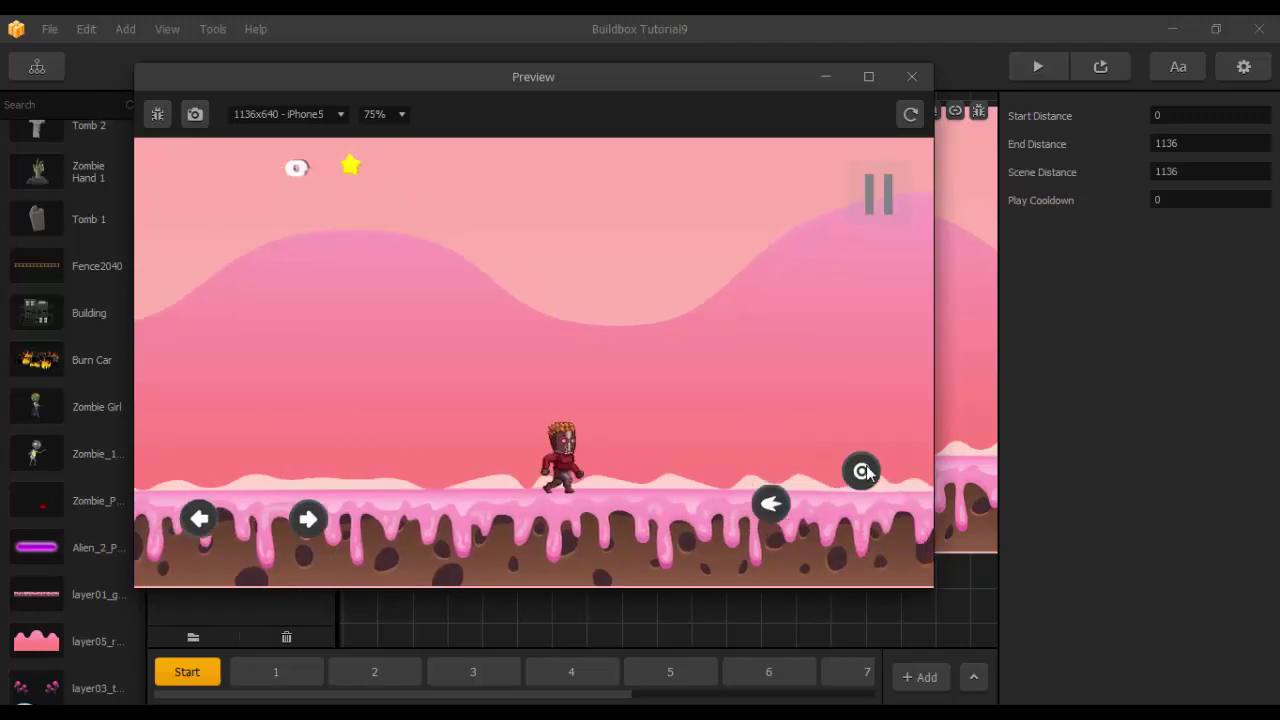
pyautogui.click(864, 471)
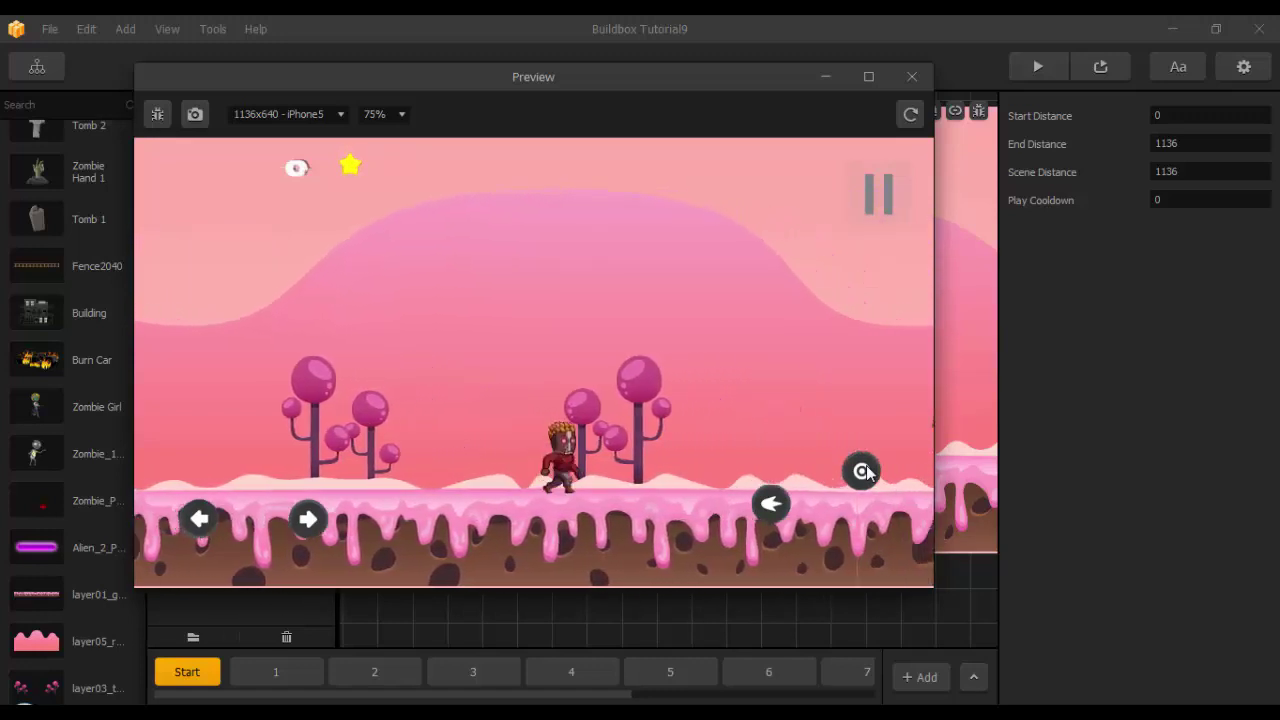
pyautogui.click(773, 505)
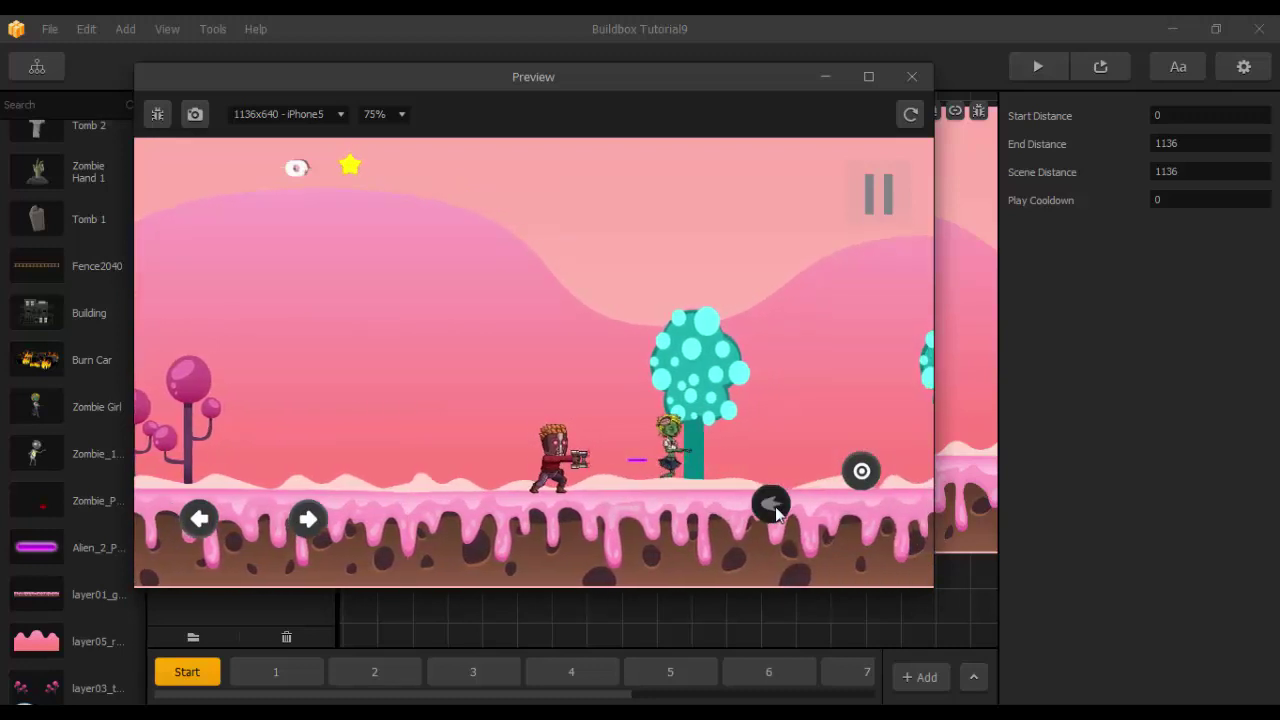
pyautogui.click(862, 472)
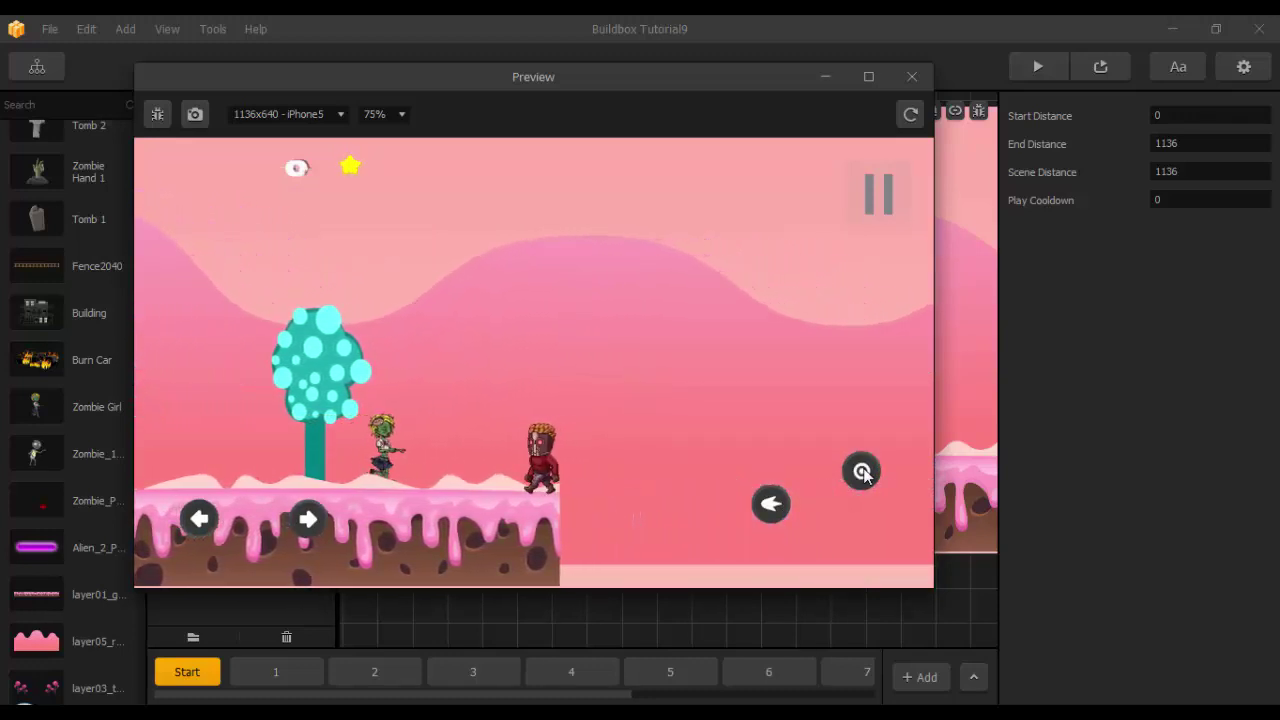
pyautogui.click(862, 472)
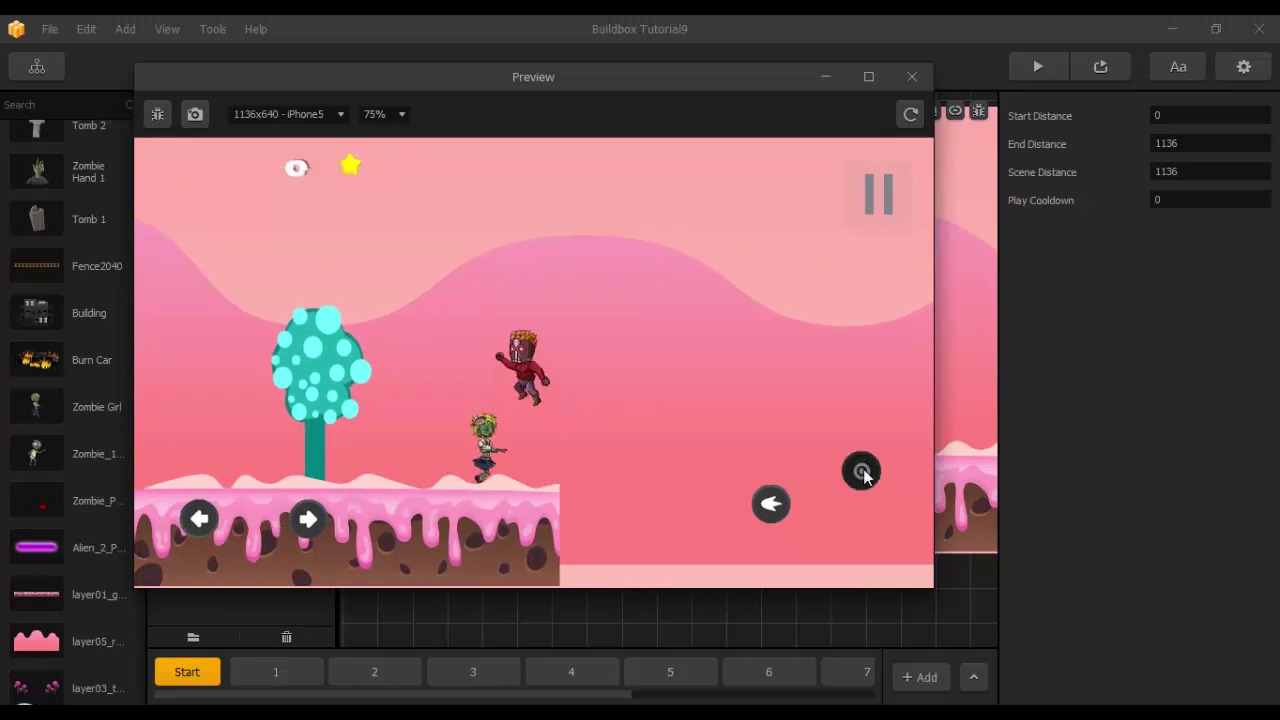
pyautogui.click(911, 77)
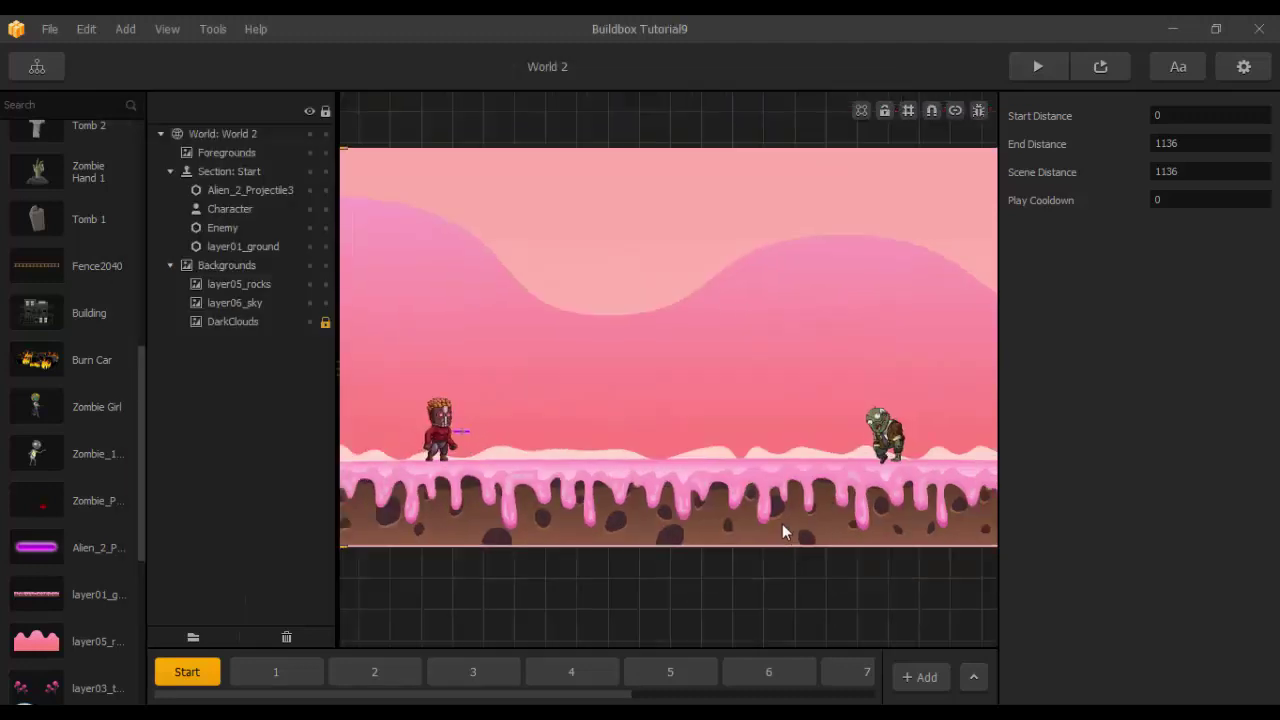
pyautogui.scroll(-5, 782, 523)
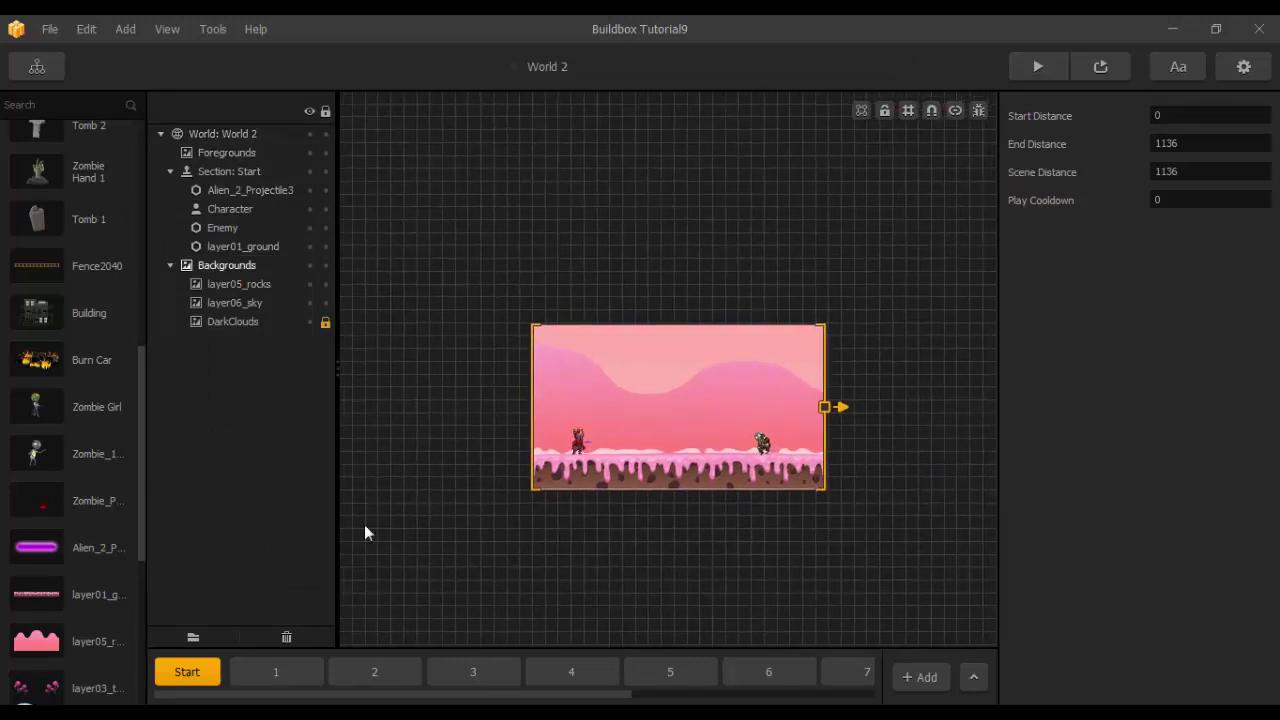
# Check World 2's sections up to 5 and run Align Scenes, accepting the change to all section start and end values.
pyautogui.click(395, 670)
pyautogui.click(475, 672)
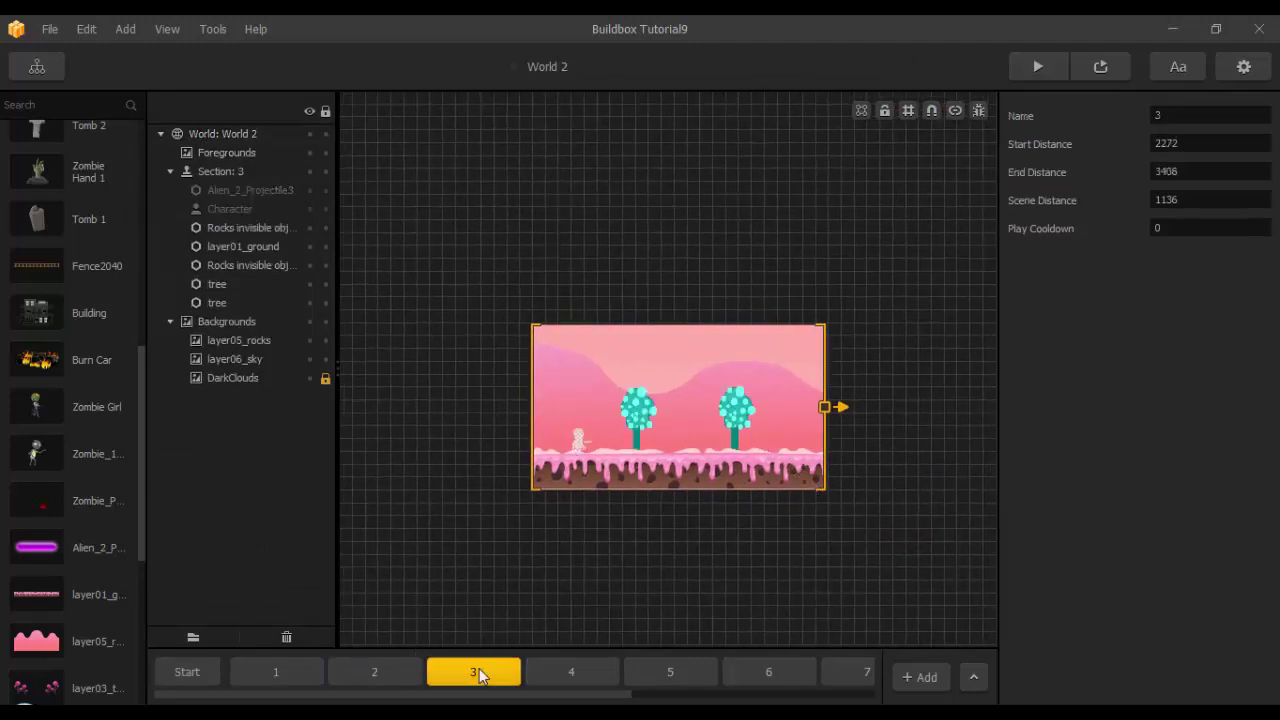
pyautogui.click(558, 677)
pyautogui.click(652, 671)
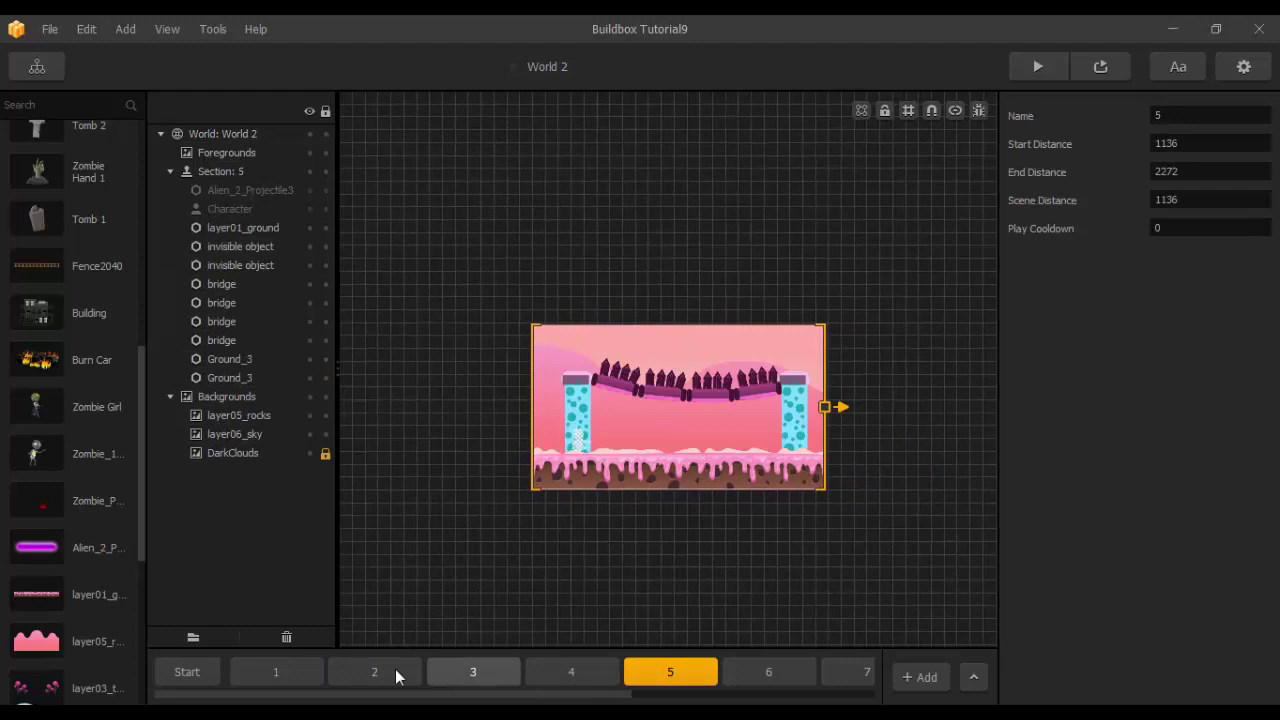
pyautogui.click(189, 672)
pyautogui.click(49, 29)
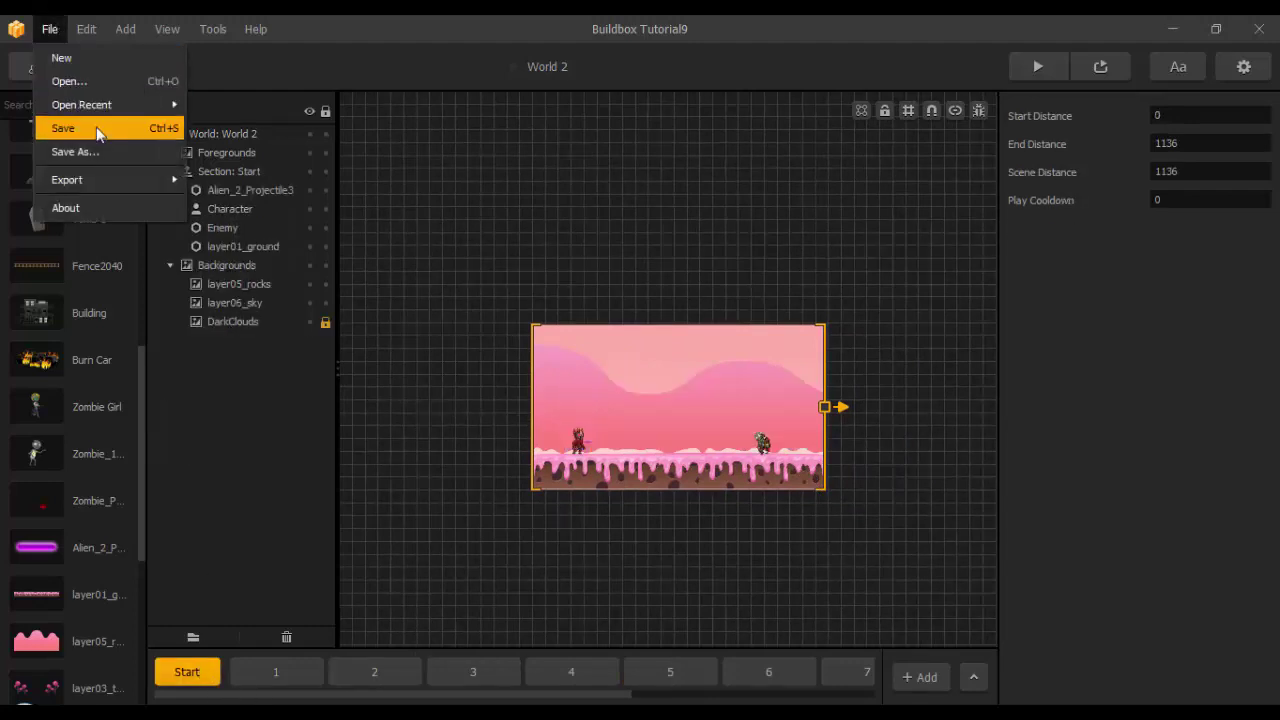
pyautogui.moveTo(108, 116)
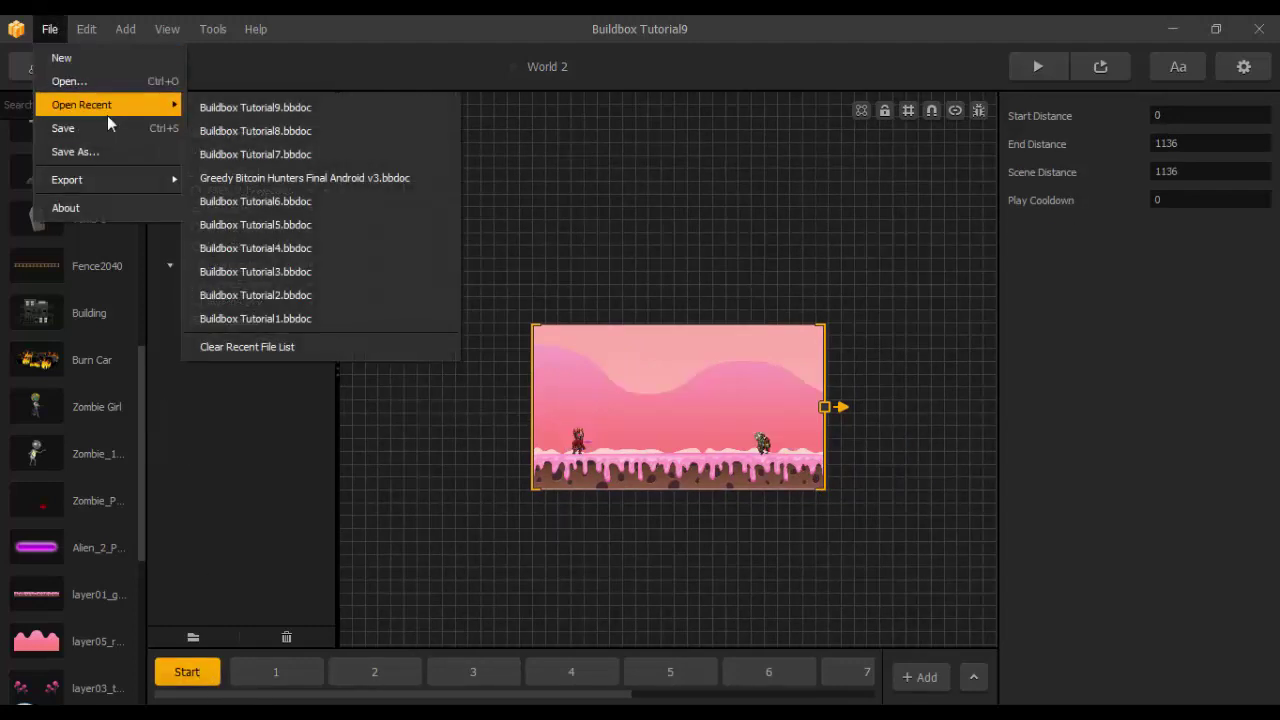
pyautogui.moveTo(86, 29)
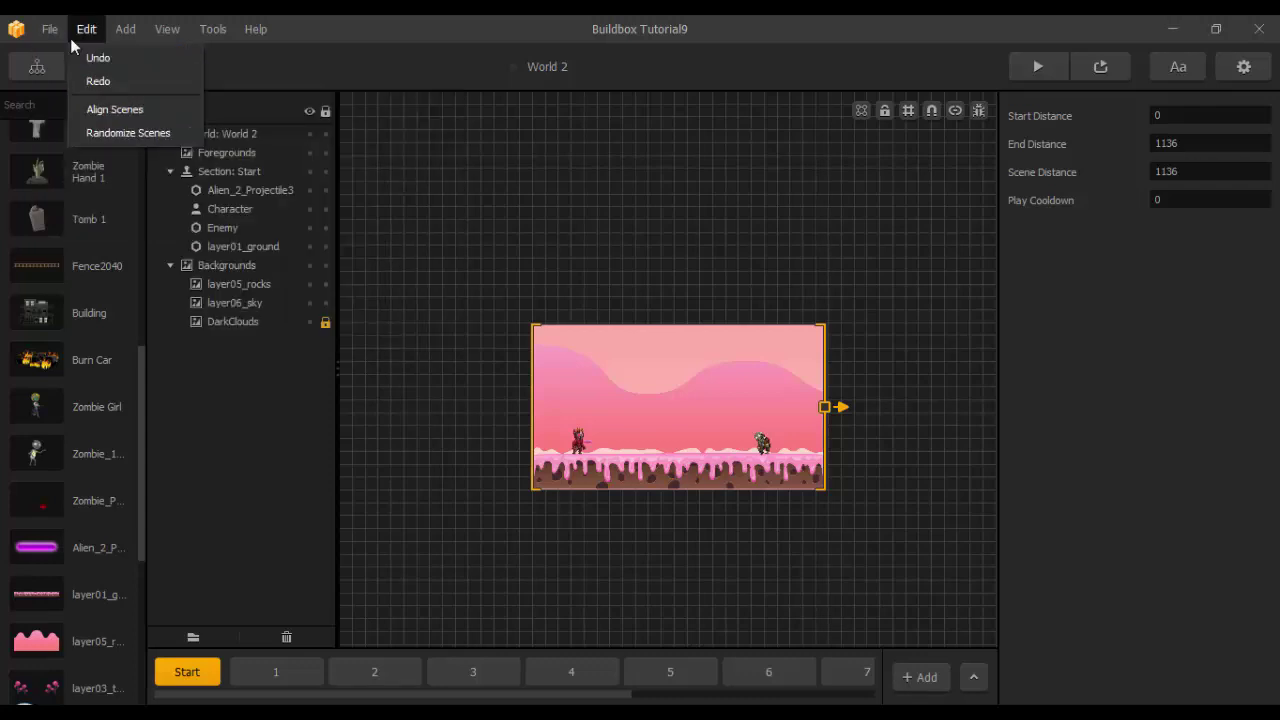
pyautogui.click(107, 109)
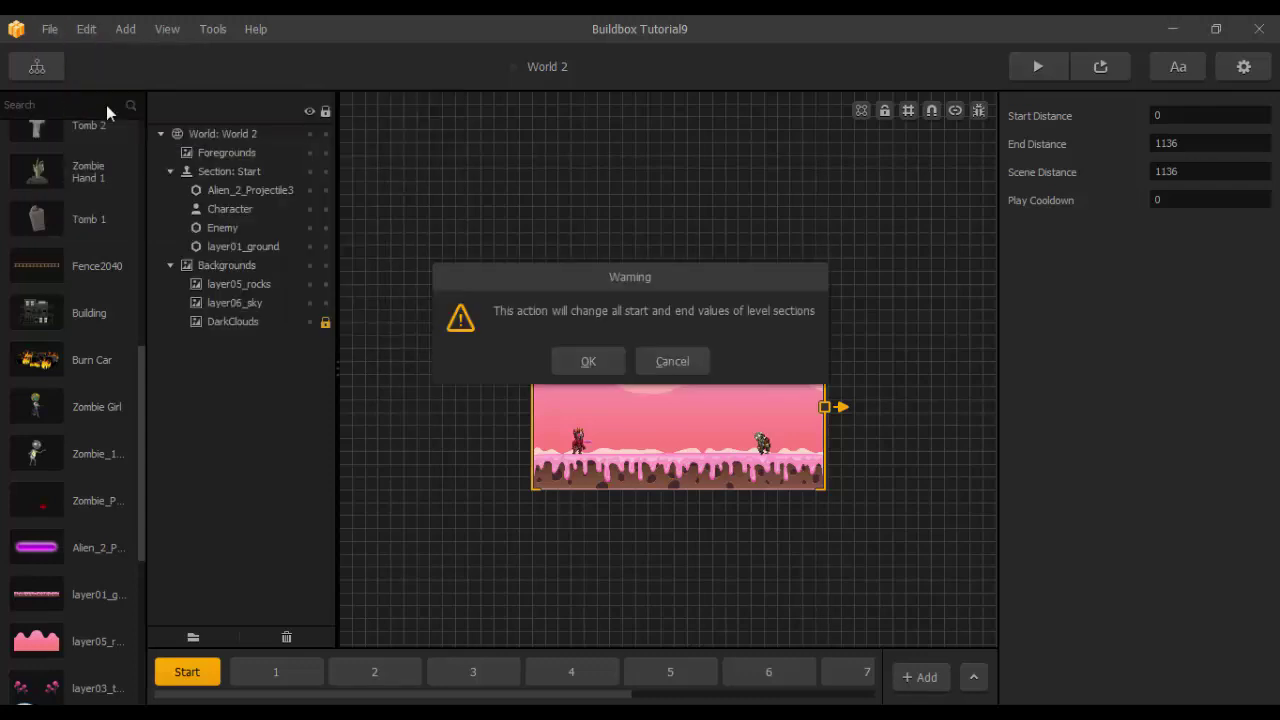
pyautogui.click(592, 360)
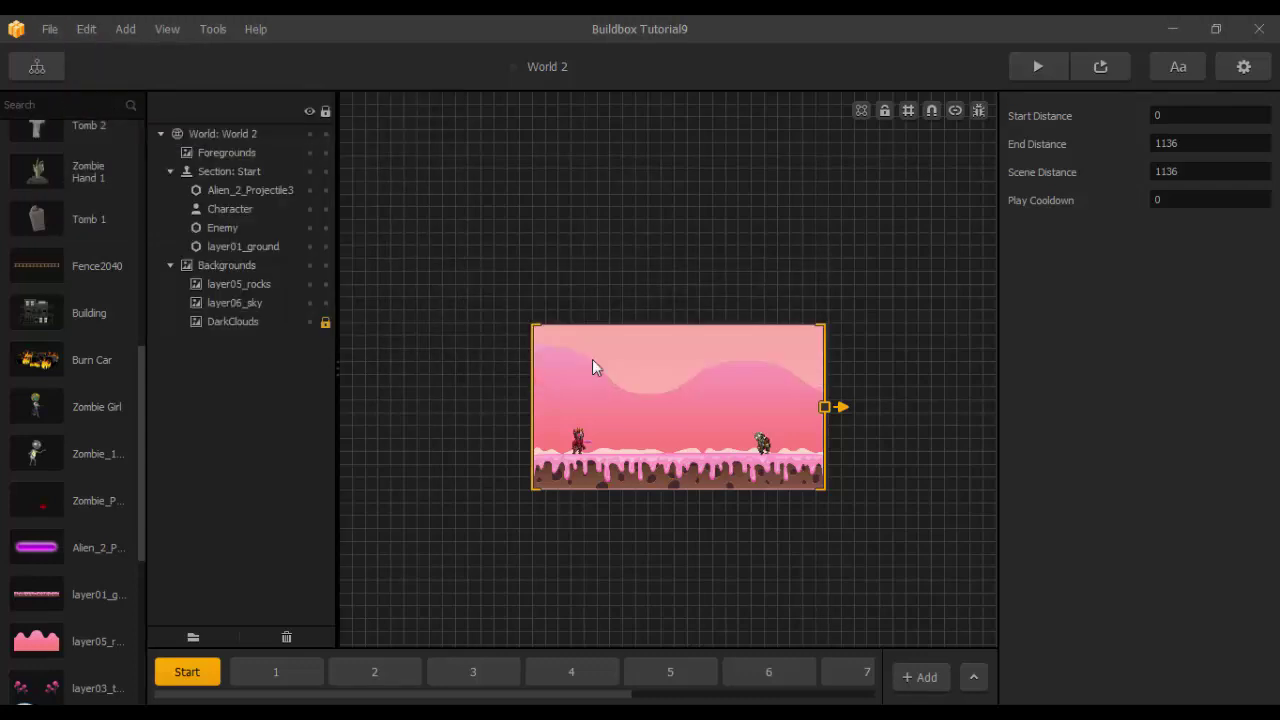
# Examine the distances and enemy placement in sections 1, 2 and 3 of World 2, returning to section 1.
pyautogui.scroll(4, 855, 293)
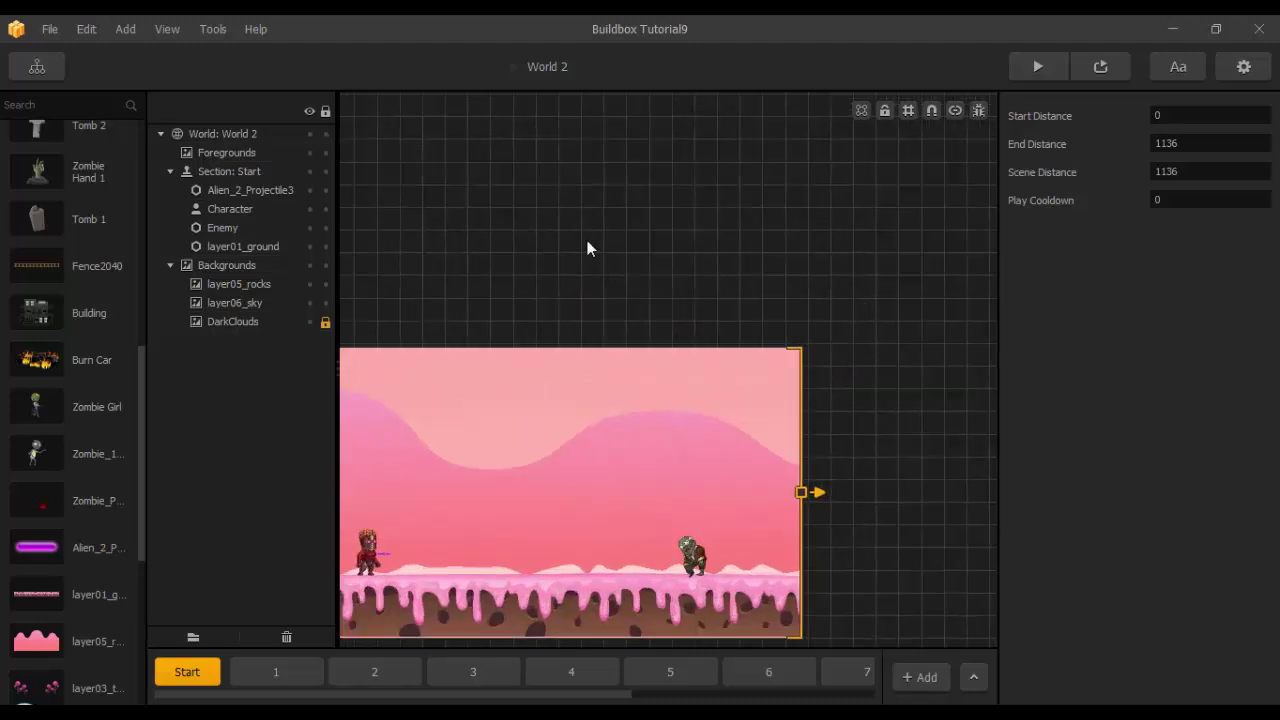
pyautogui.moveTo(587, 242); pyautogui.dragTo(730, 169, button='right')
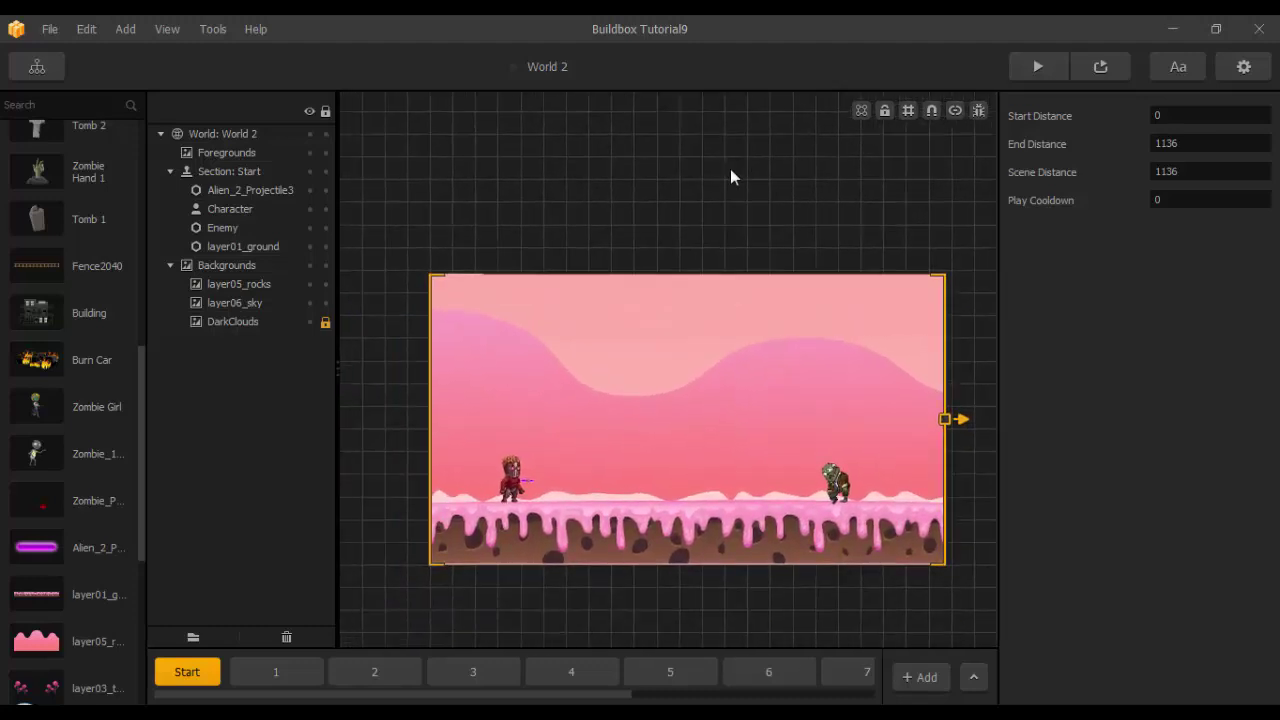
pyautogui.click(370, 676)
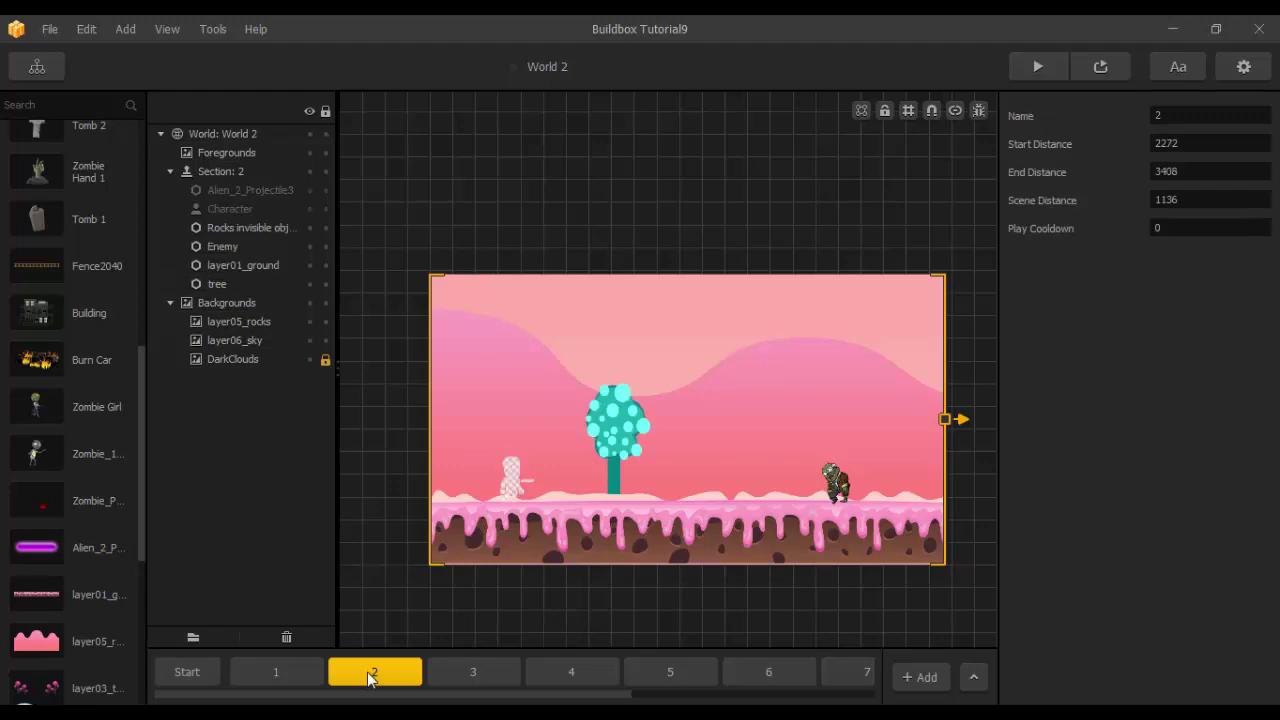
pyautogui.click(291, 677)
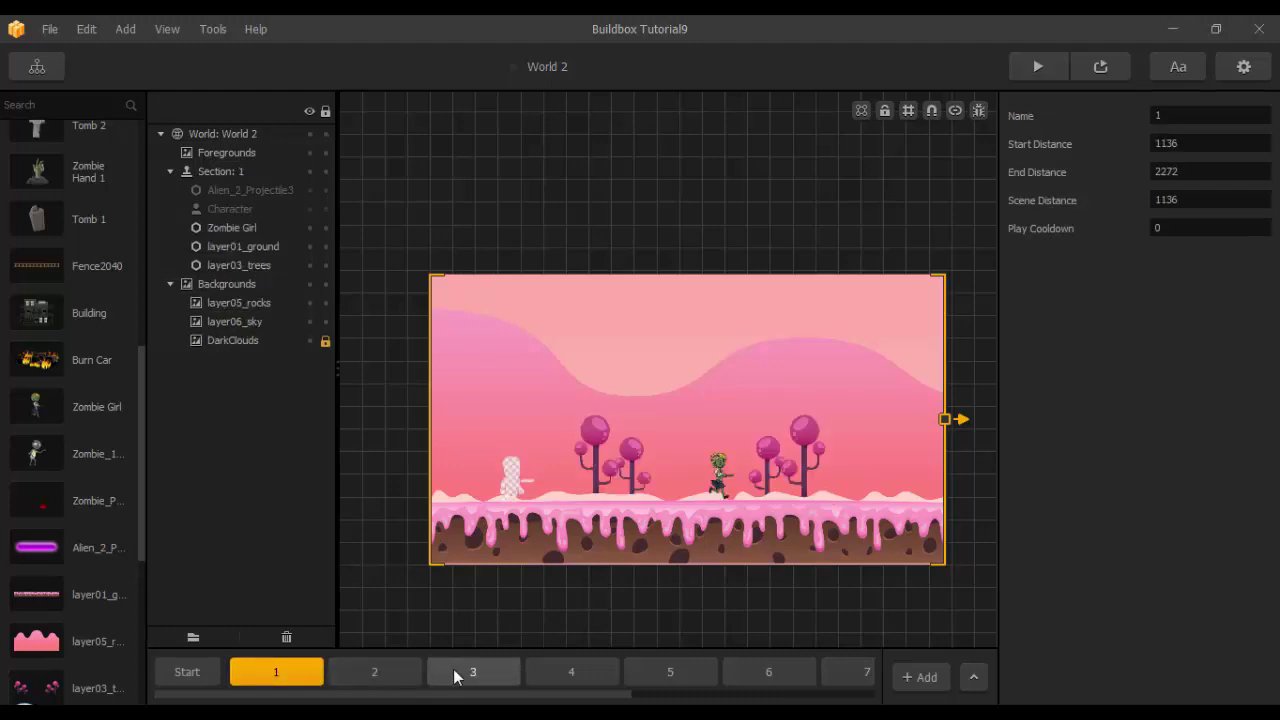
pyautogui.click(453, 669)
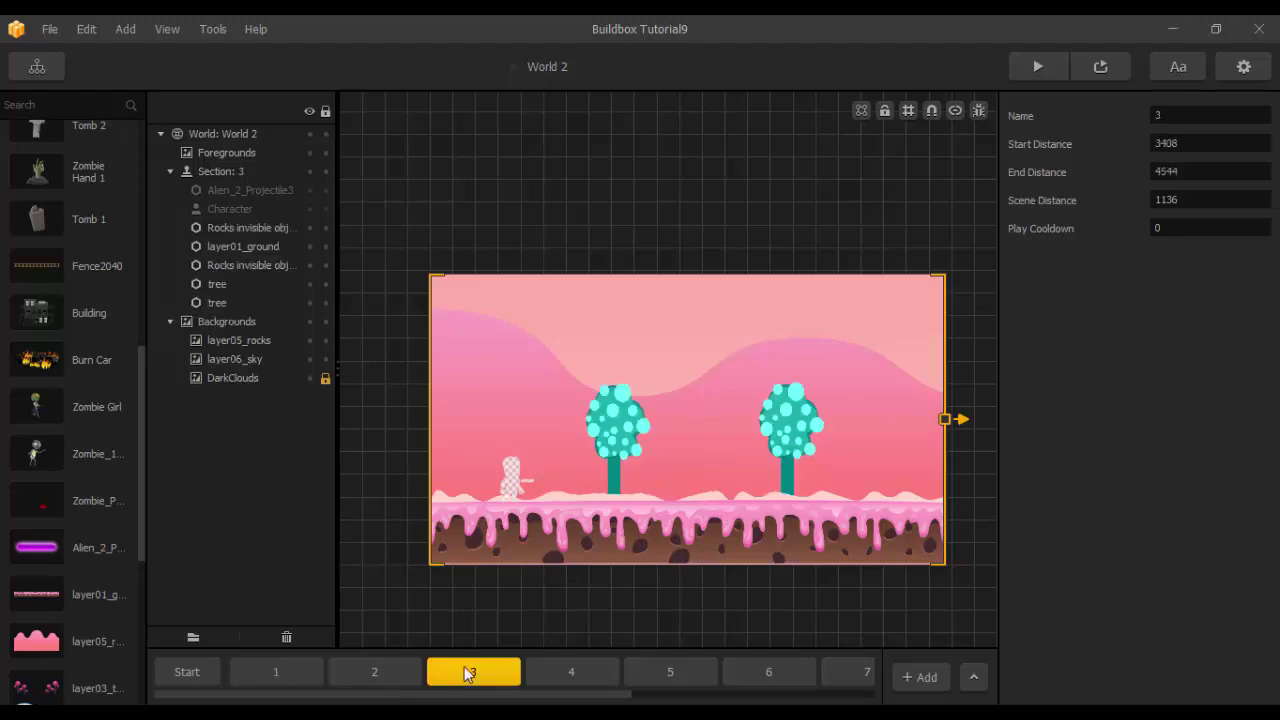
pyautogui.moveTo(806, 469); pyautogui.dragTo(763, 452, button='right')
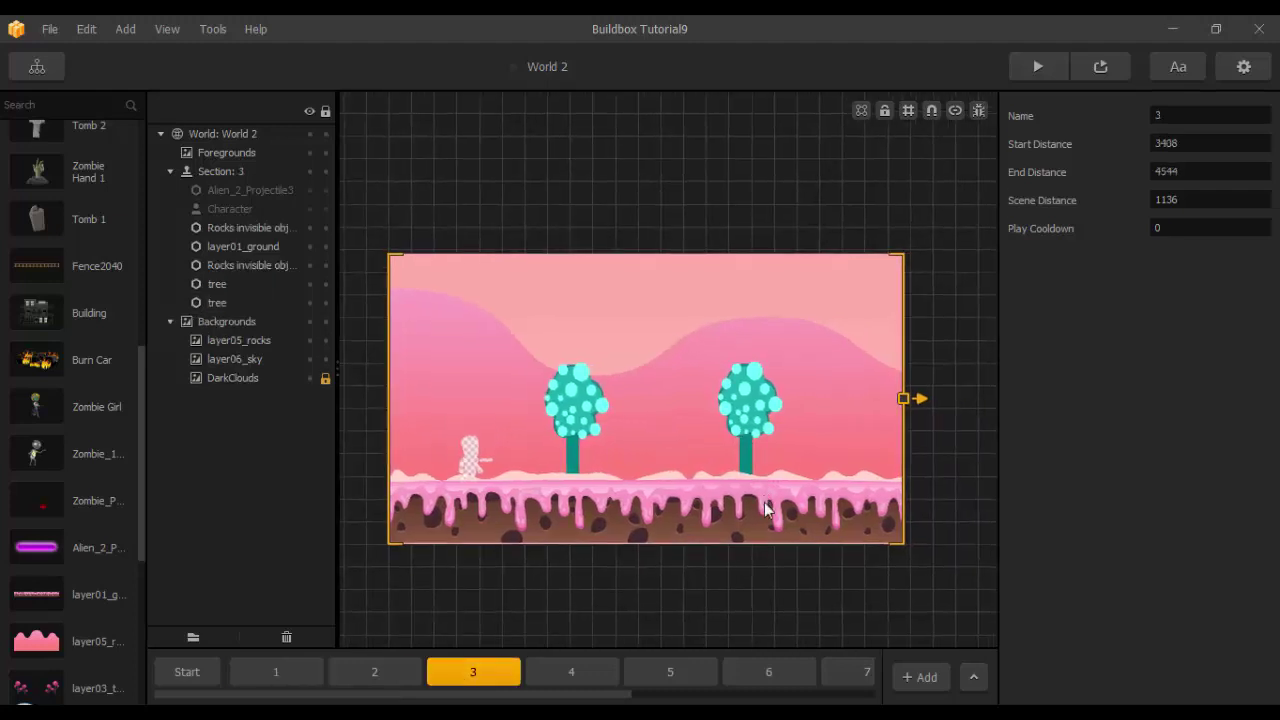
pyautogui.click(358, 676)
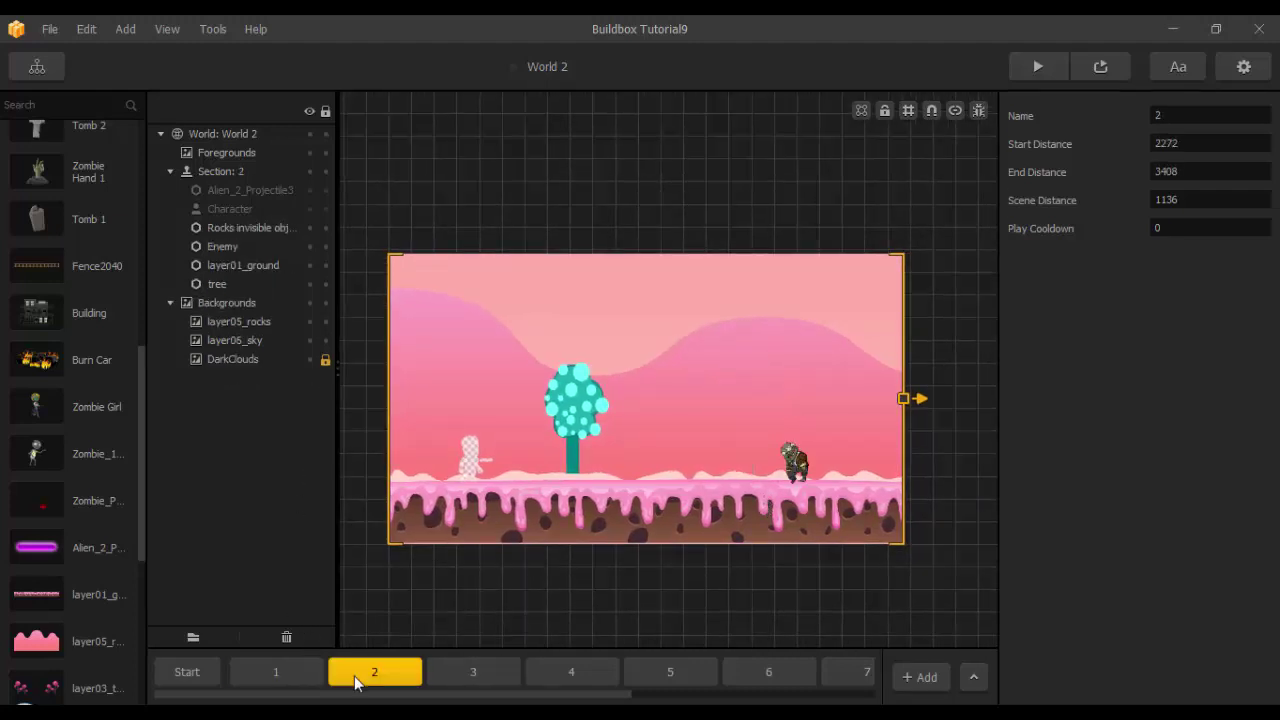
pyautogui.click(297, 678)
# Copy the Zombie Girl from section 1 and paste it between the two trees in section 3.
pyautogui.scroll(5, 680, 445)
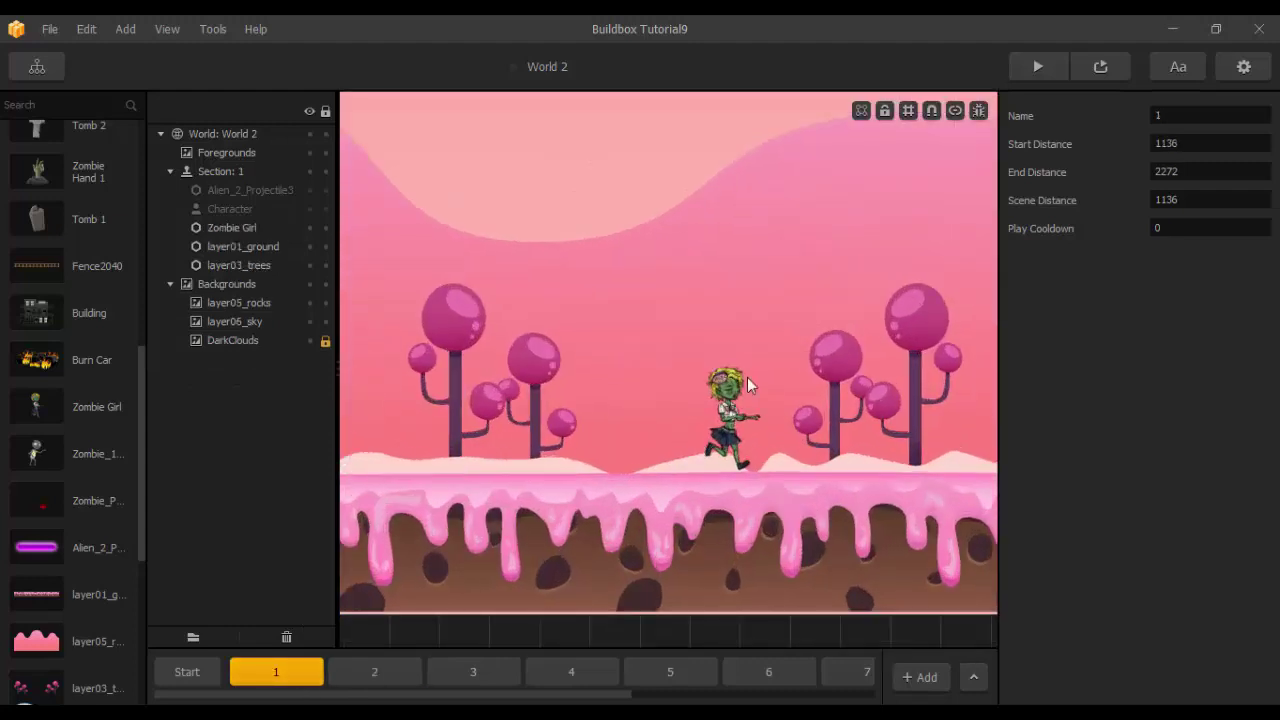
pyautogui.click(738, 388)
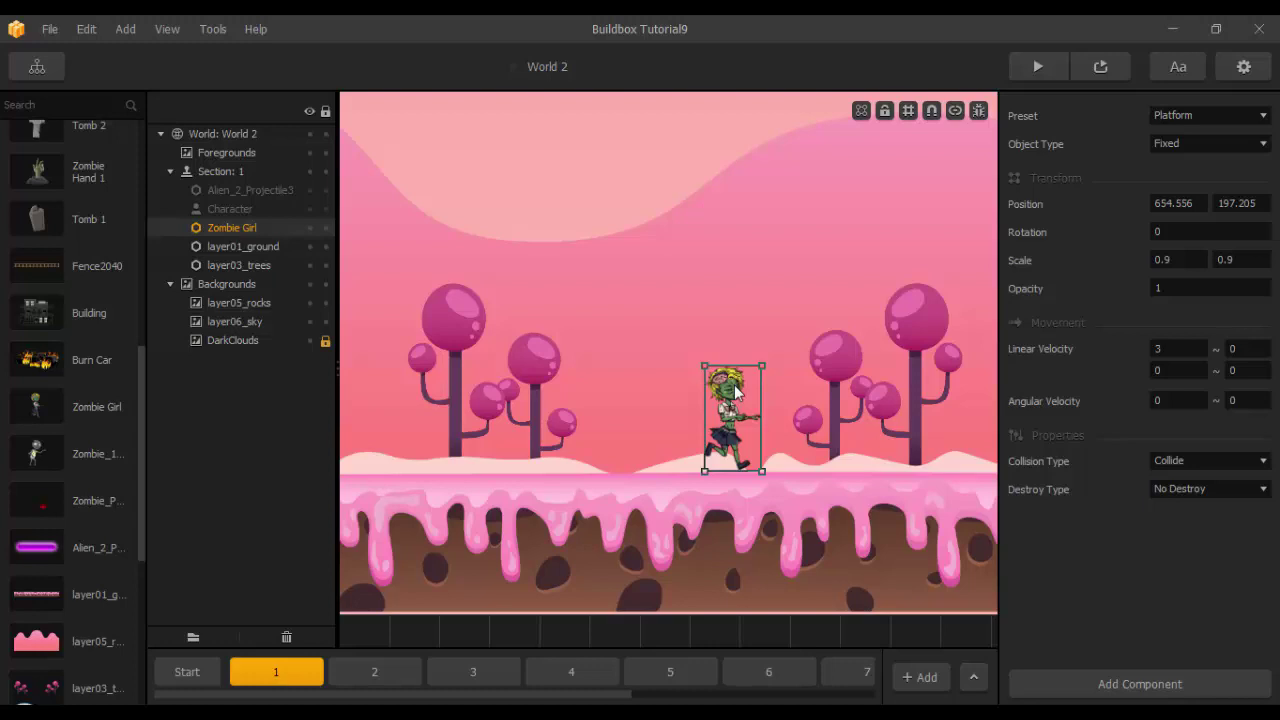
pyautogui.click(470, 676)
pyautogui.scroll(-5, 681, 460)
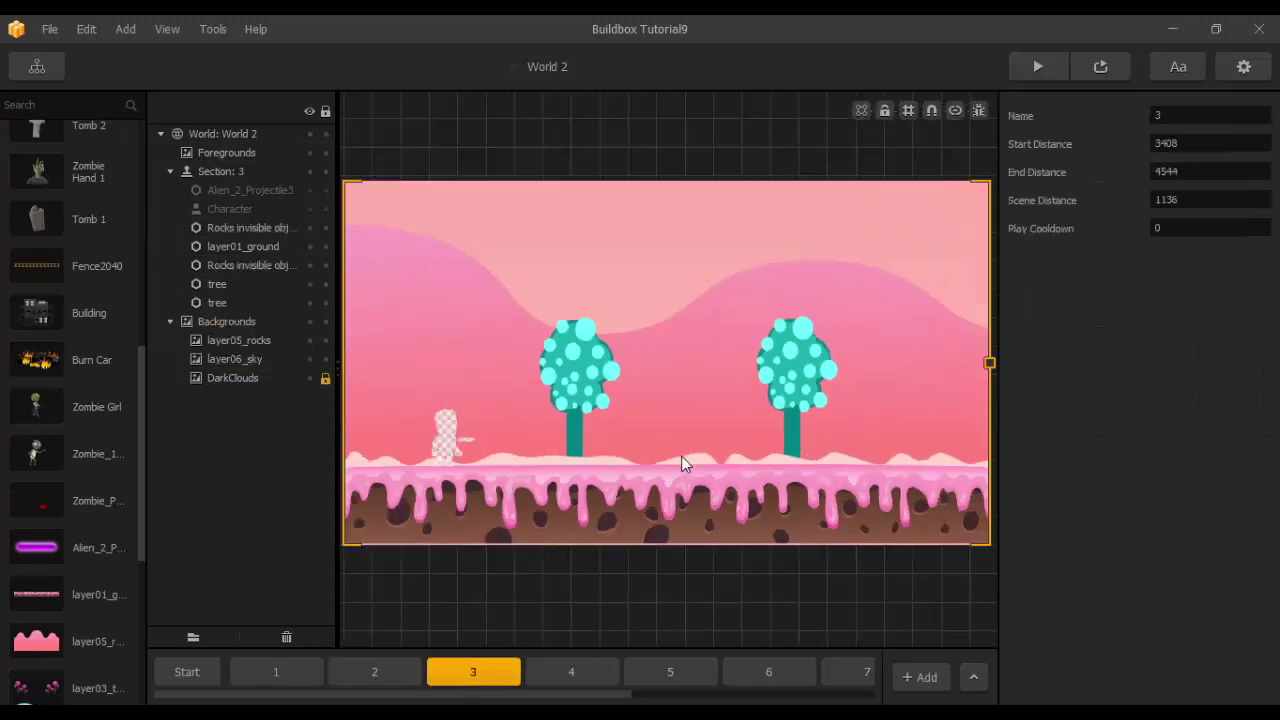
pyautogui.click(682, 457)
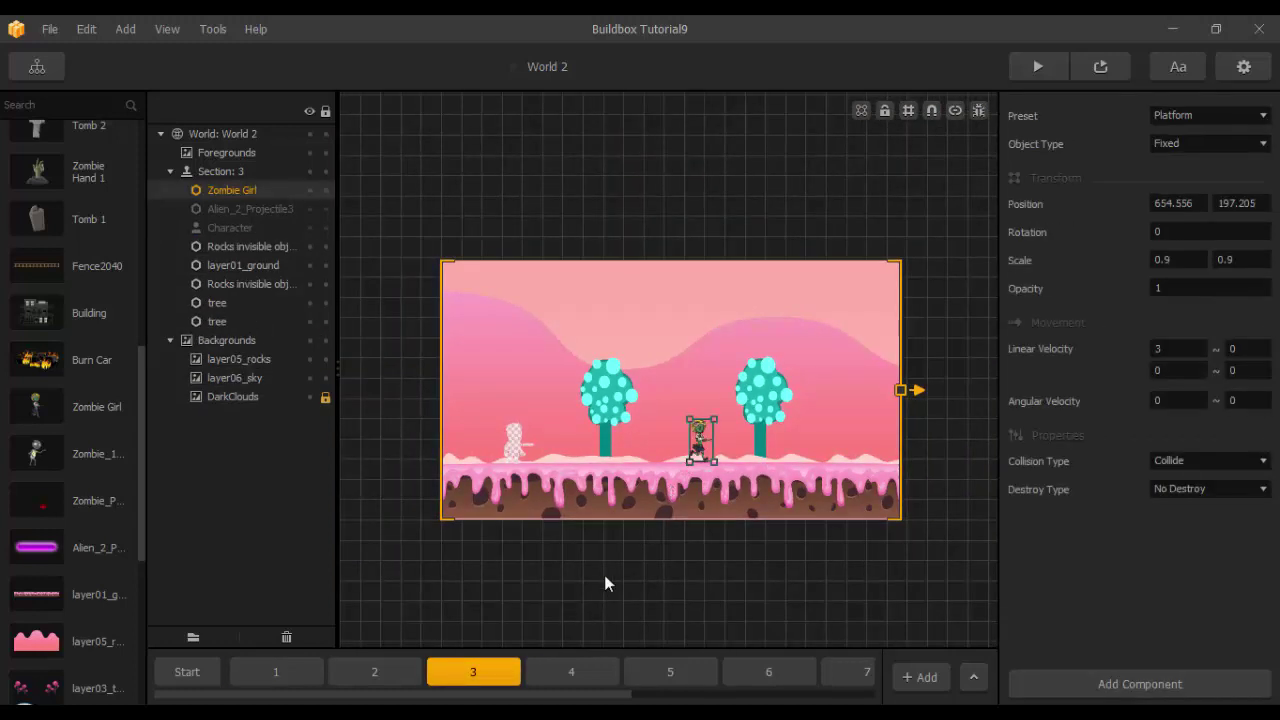
# Paste the Zombie Girl into section 4 and move it beside the second tree group, at about position 763.7, 190.2.
pyautogui.click(582, 671)
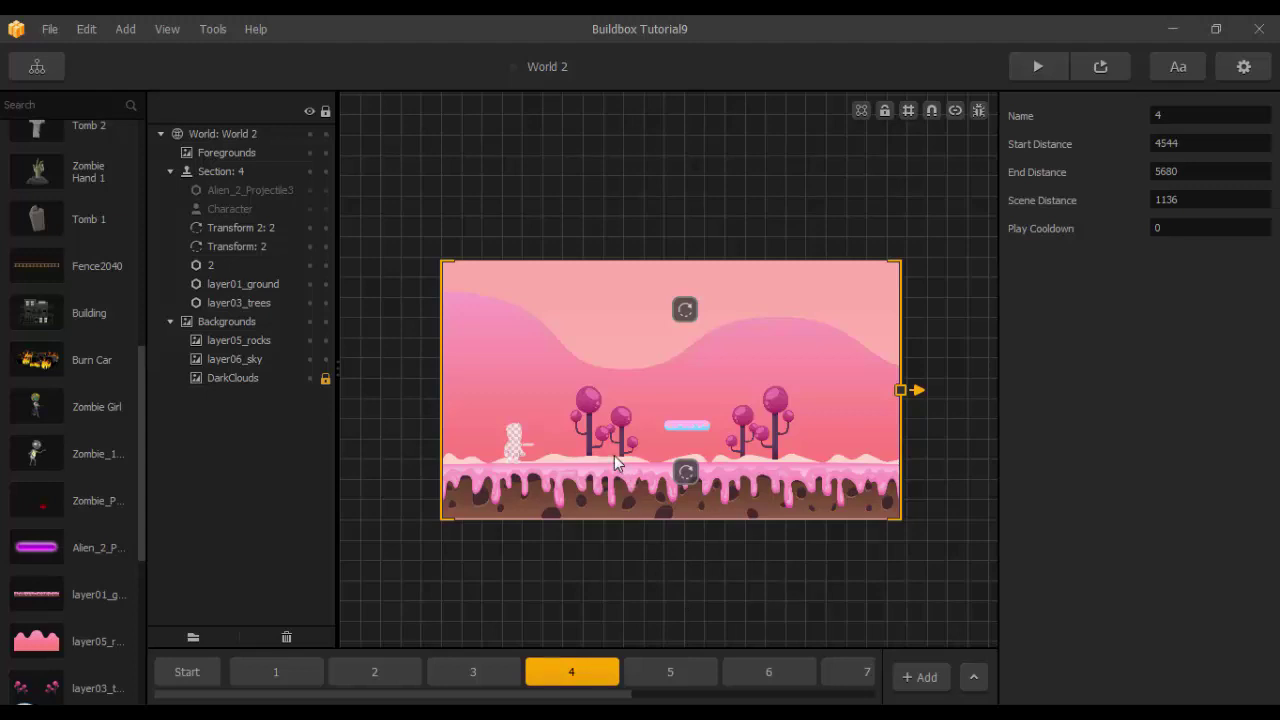
pyautogui.hotkey('ctrl', 'v')
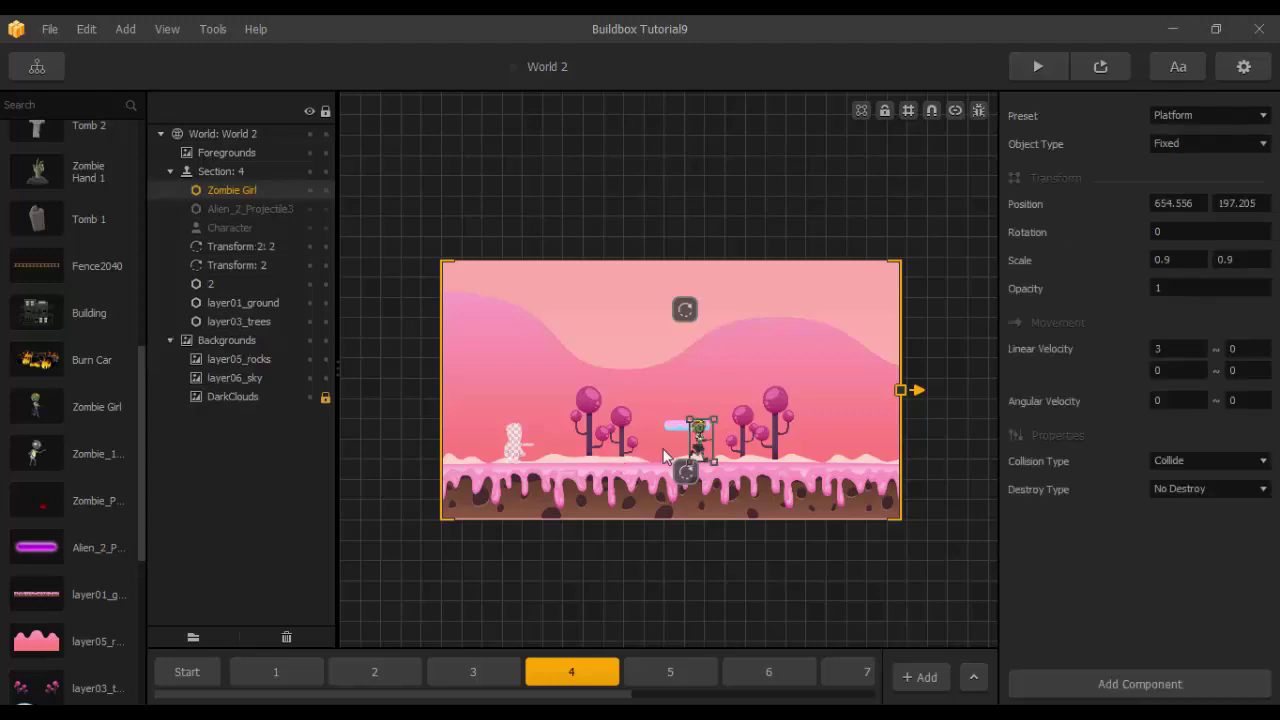
pyautogui.scroll(5, 704, 477)
pyautogui.moveTo(717, 403); pyautogui.dragTo(786, 423)
pyautogui.scroll(-3, 780, 430)
pyautogui.scroll(3, 780, 430)
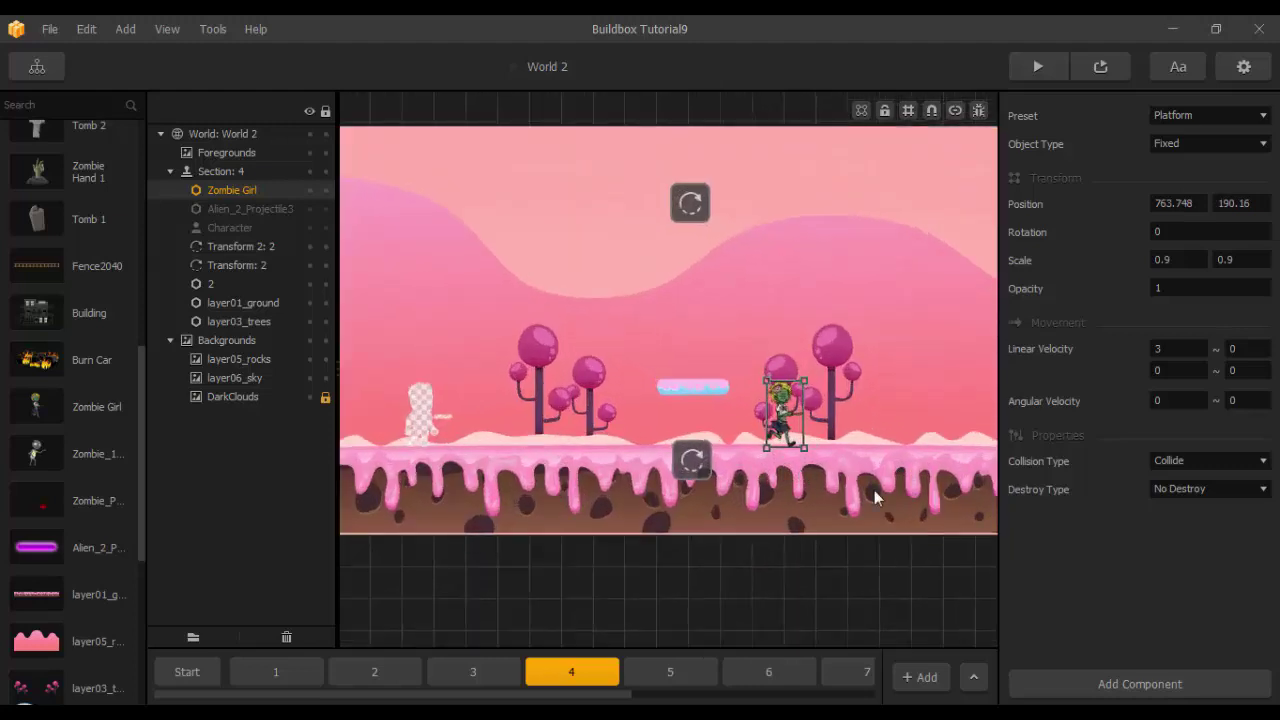
pyautogui.scroll(1, 860, 485)
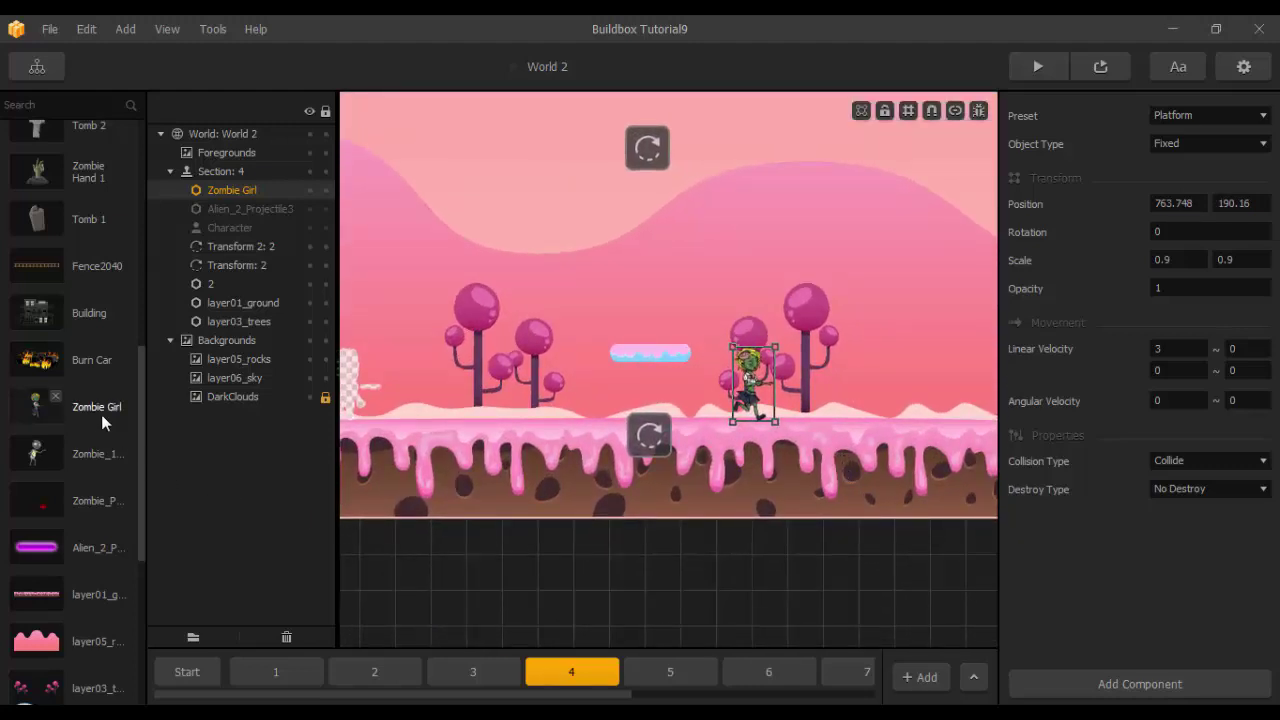
# Add a Transform before section 4's first tree group at about 301.1, 167.0, with linear velocity modifier 3, affected asset Zombie Girl and operation Replace.
pyautogui.scroll(-5, 82, 568)
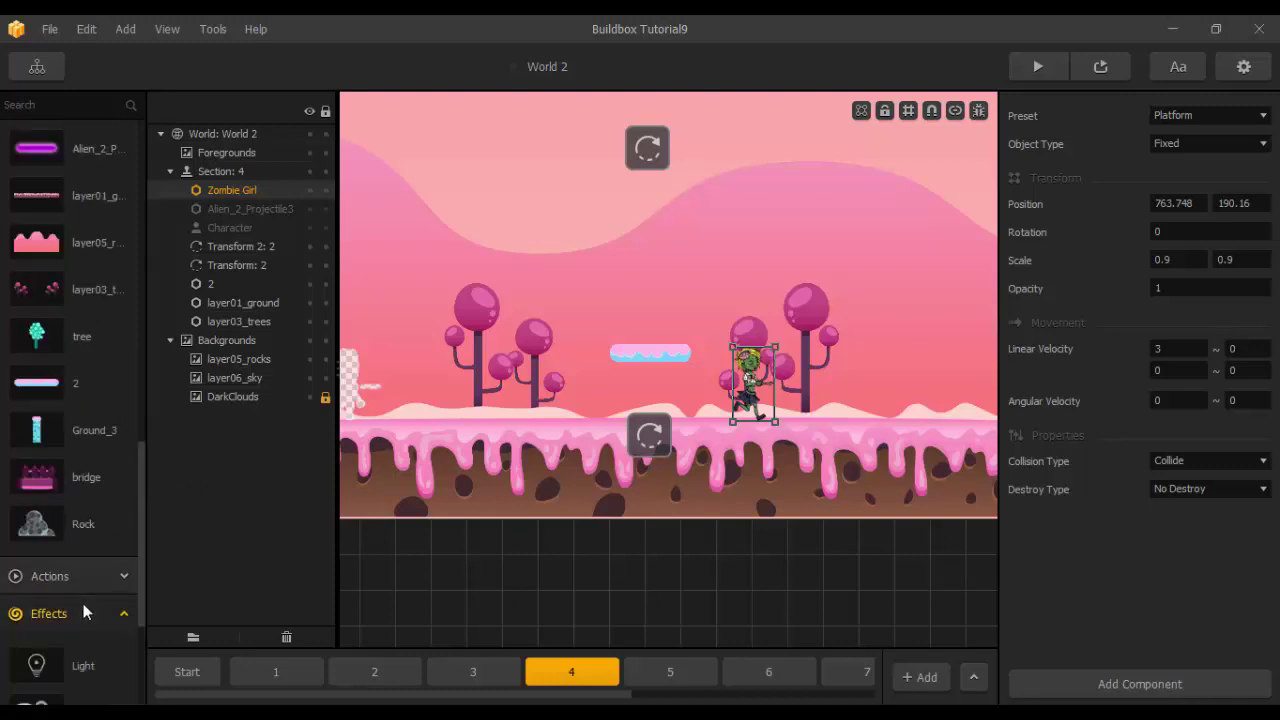
pyautogui.click(82, 652)
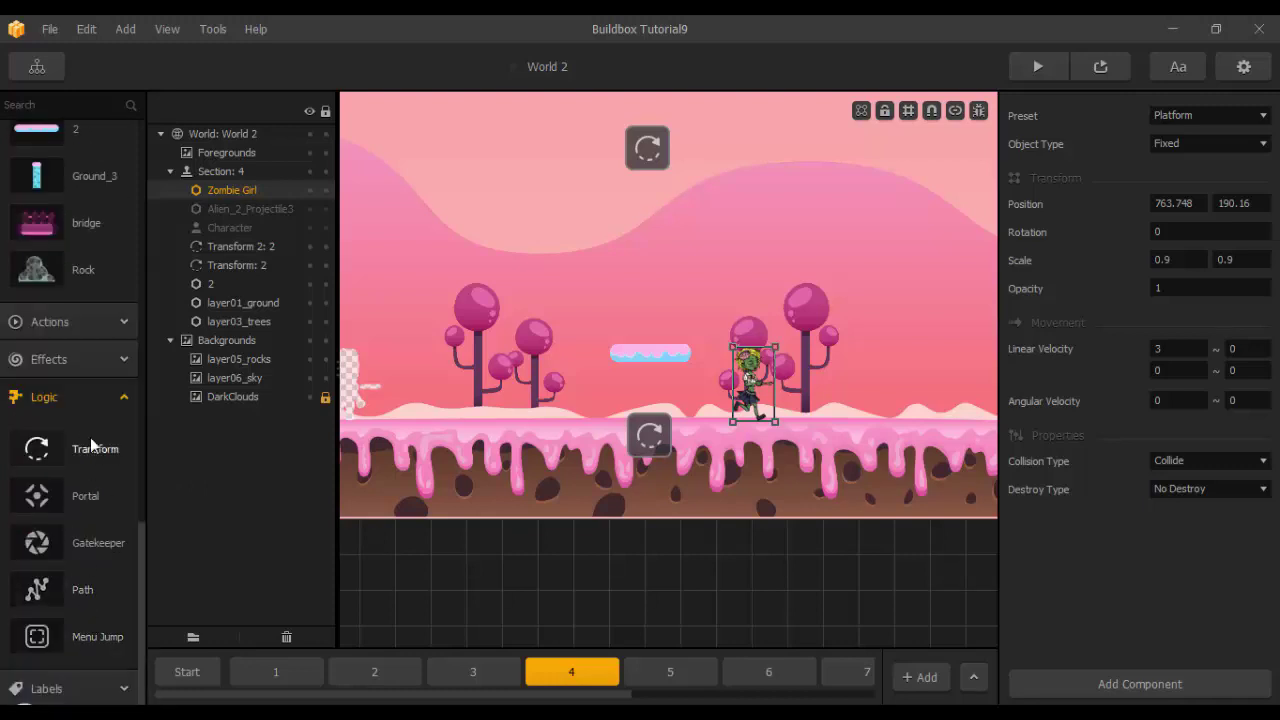
pyautogui.moveTo(42, 457); pyautogui.dragTo(433, 409)
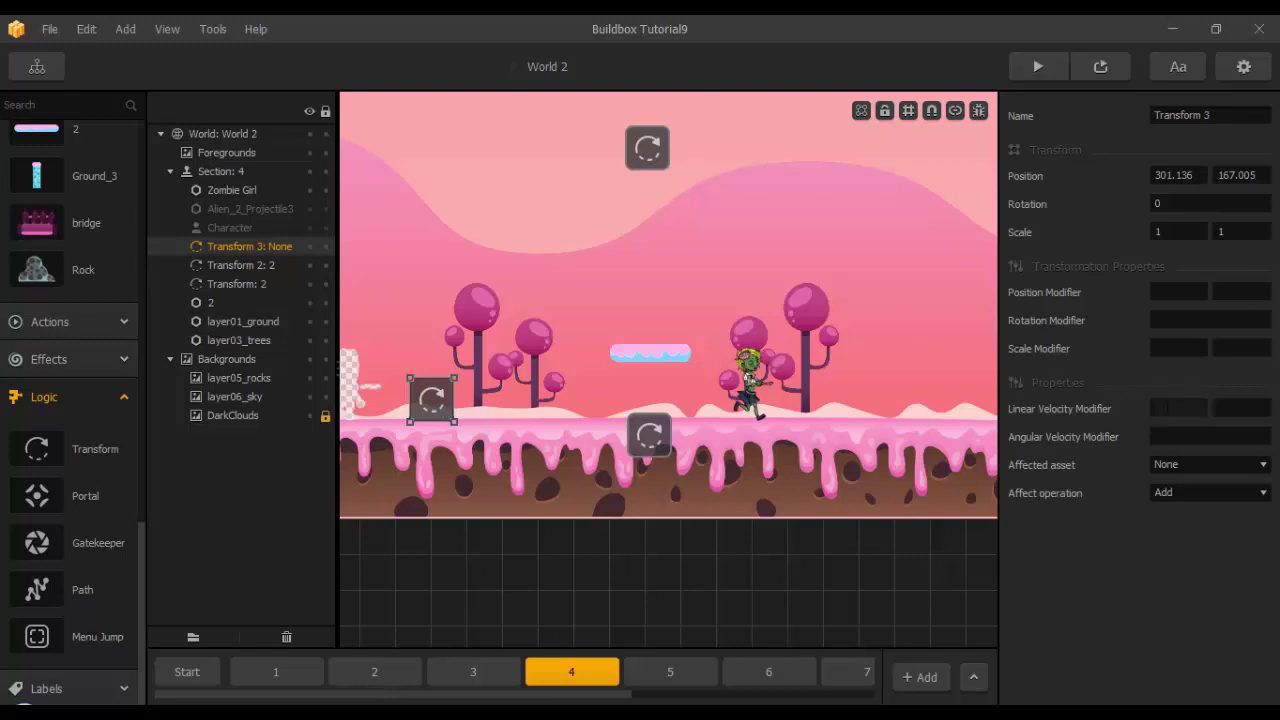
pyautogui.click(1167, 407)
pyautogui.write('3')
pyautogui.click(1192, 464)
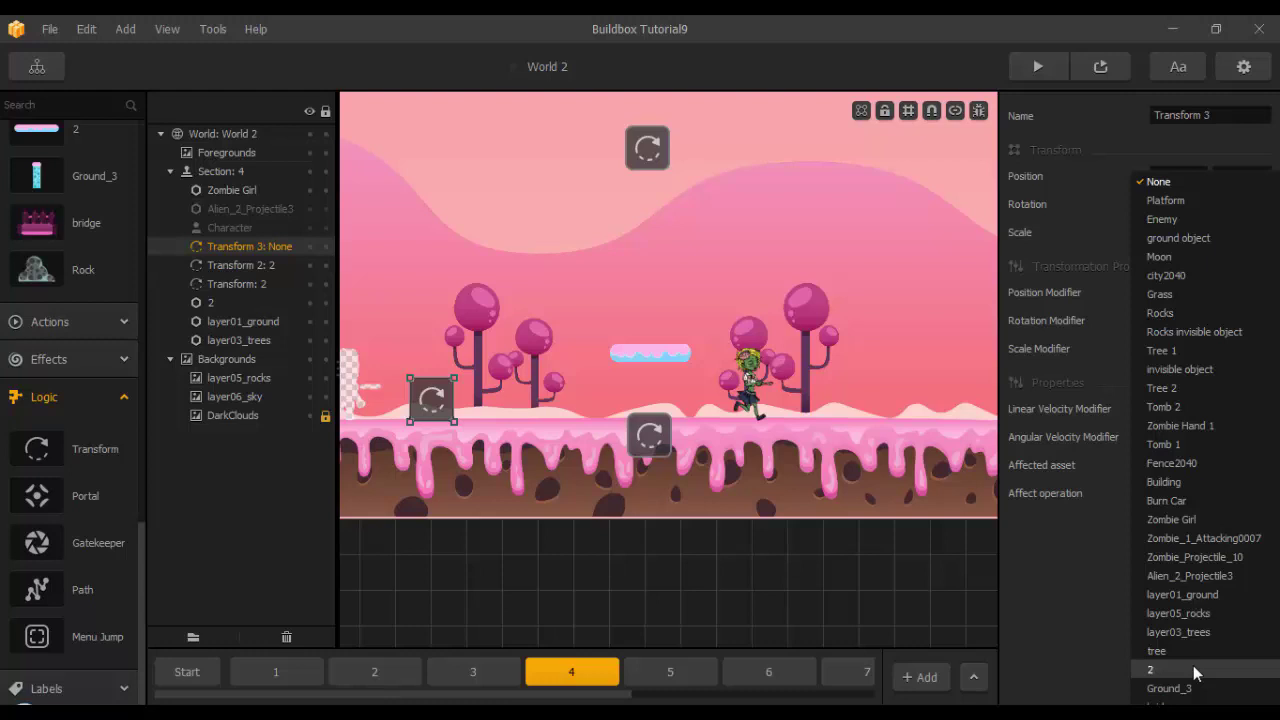
pyautogui.click(1170, 519)
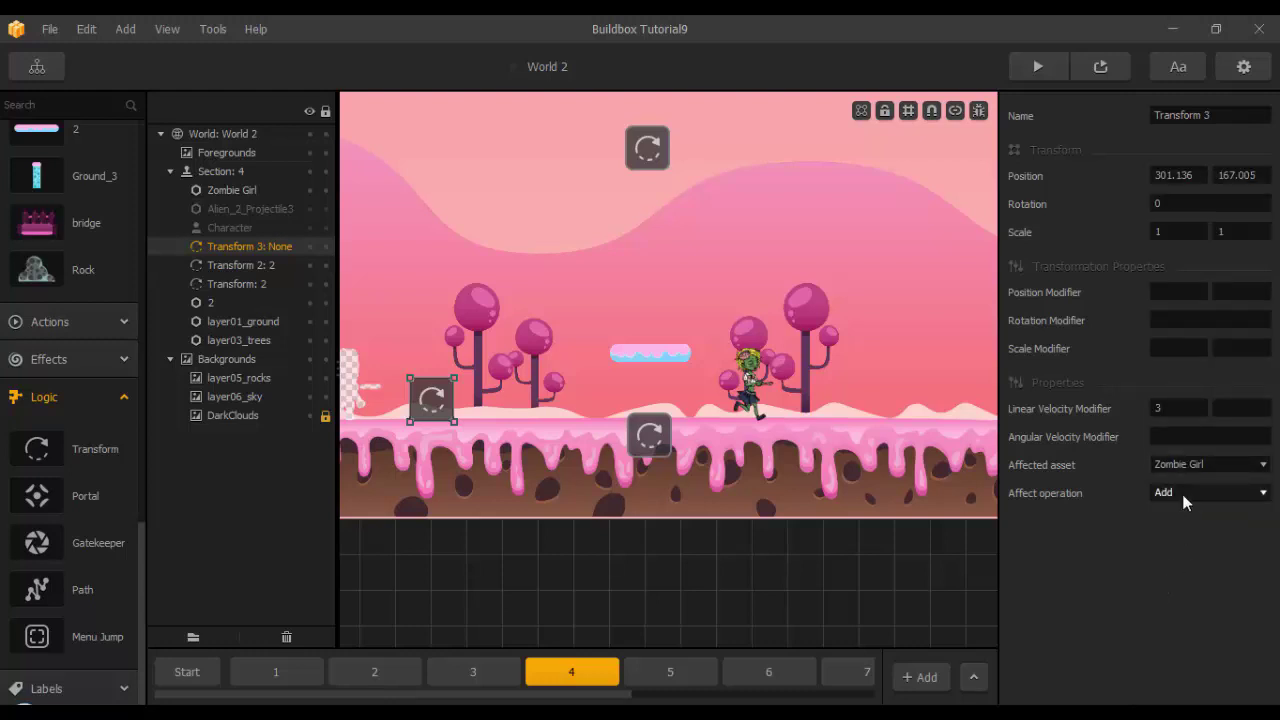
pyautogui.click(1182, 494)
pyautogui.click(1184, 552)
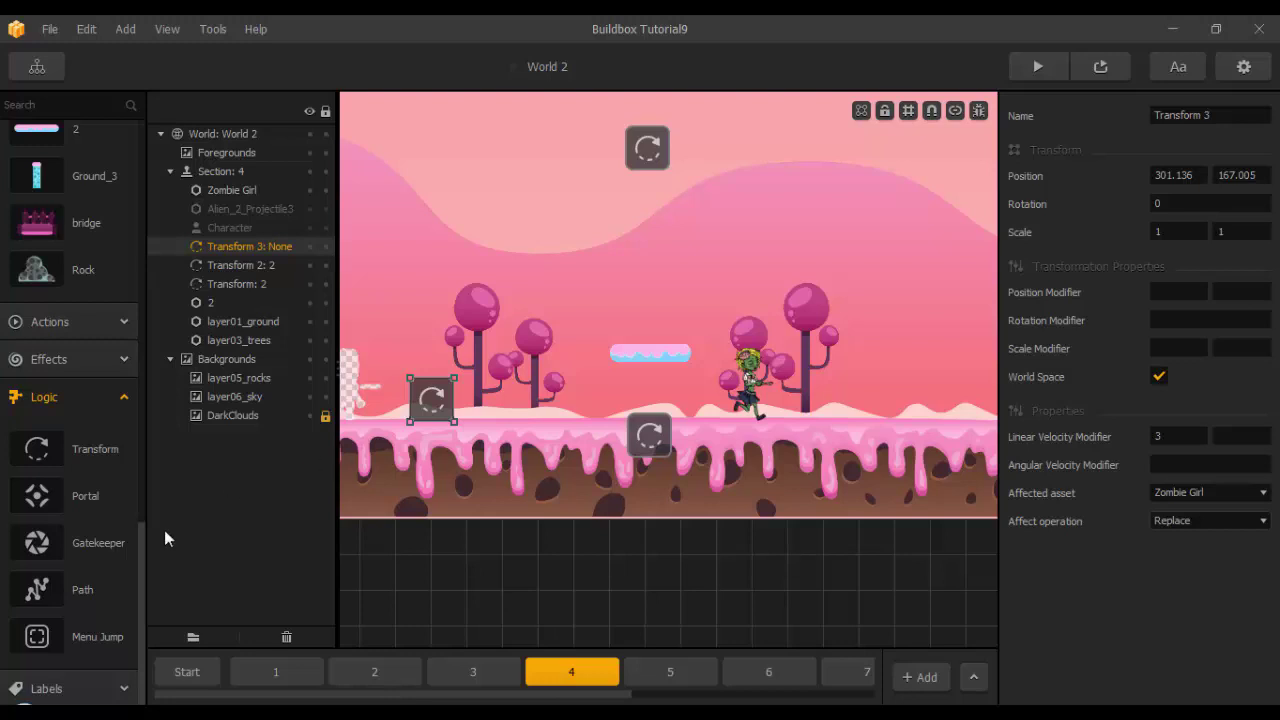
# Add a Transform past section 4's second tree group at about 1011.2, 169.6, with linear velocity modifier -3, affected asset Zombie Girl and operation Replace.
pyautogui.moveTo(30, 452); pyautogui.dragTo(564, 487)
pyautogui.moveTo(924, 397); pyautogui.dragTo(938, 398)
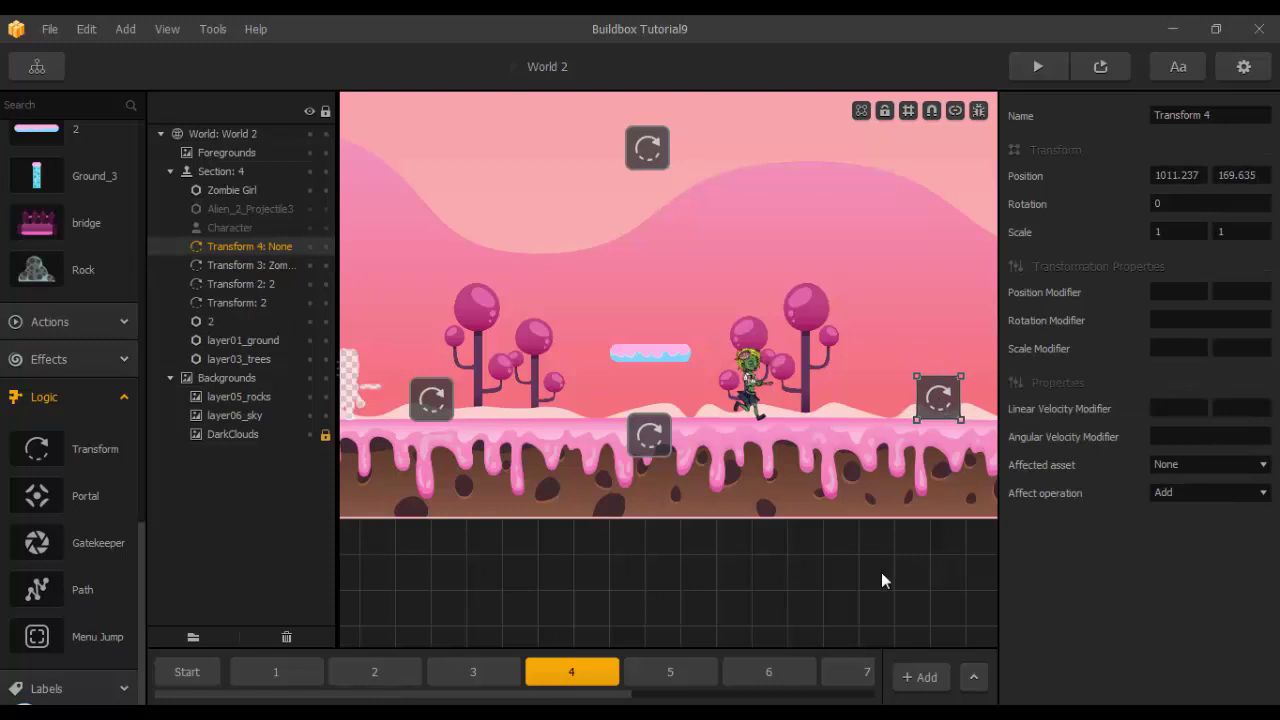
pyautogui.click(1190, 411)
pyautogui.write('-3')
pyautogui.click(1142, 566)
pyautogui.click(1195, 466)
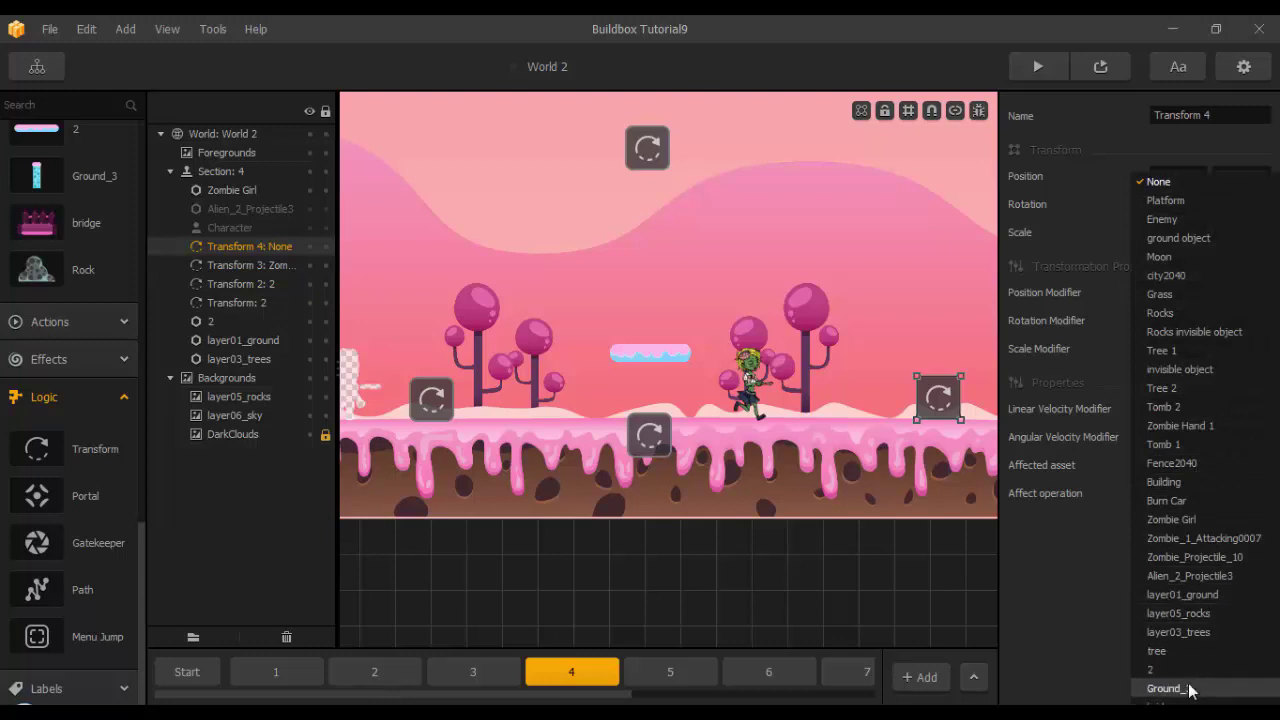
pyautogui.click(1212, 519)
pyautogui.click(1208, 492)
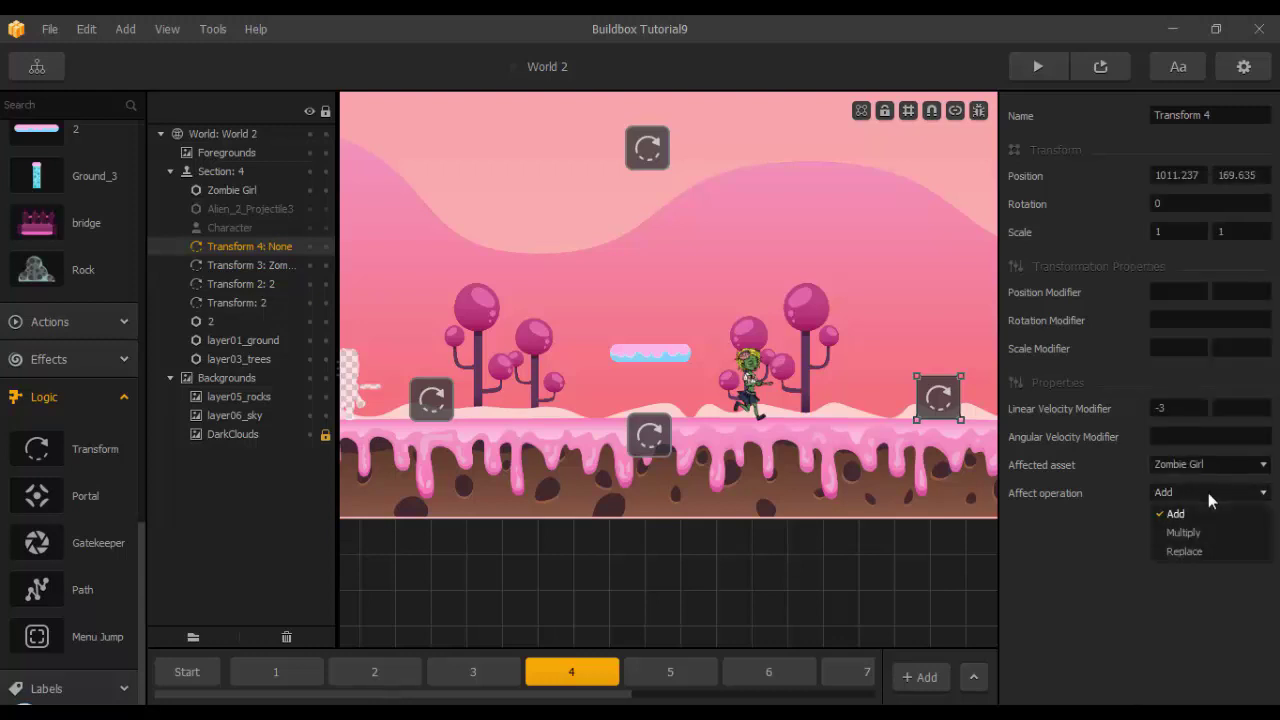
pyautogui.click(1195, 551)
pyautogui.scroll(-2, 793, 572)
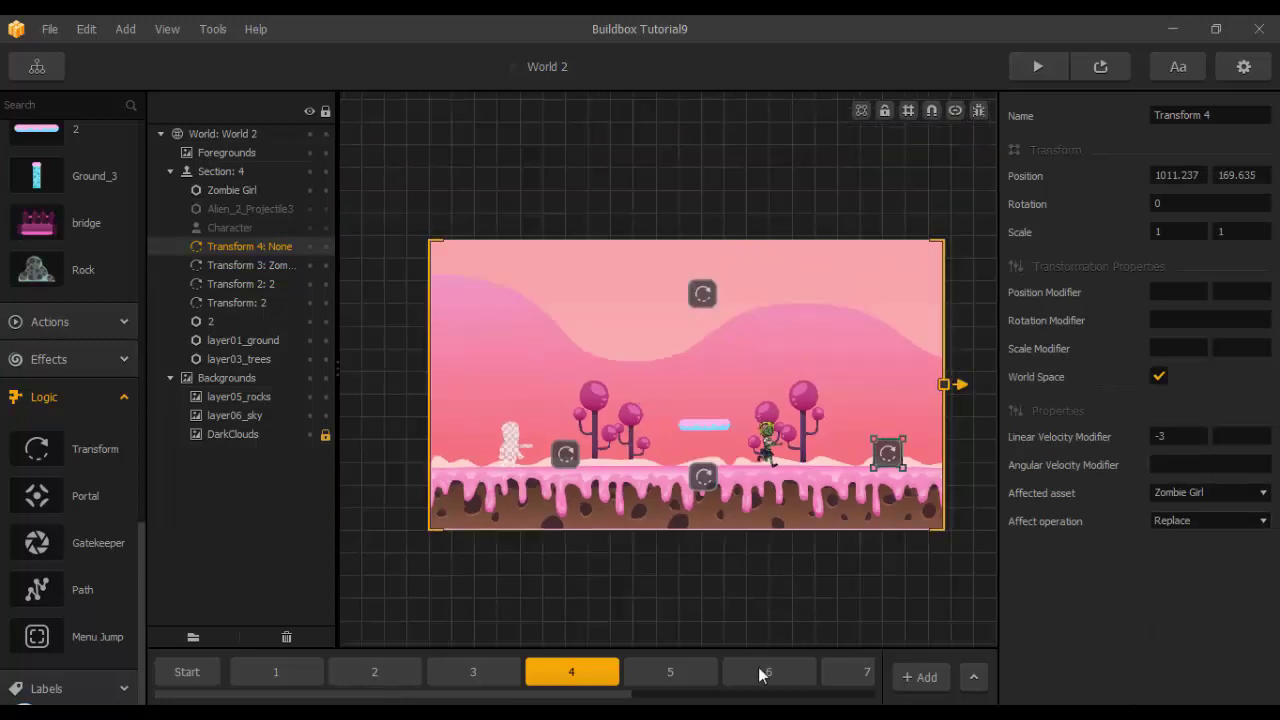
# Paste the Zombie Girl under the bridge in section 5 and flip it horizontally with an X scale of -0.9.
pyautogui.click(694, 671)
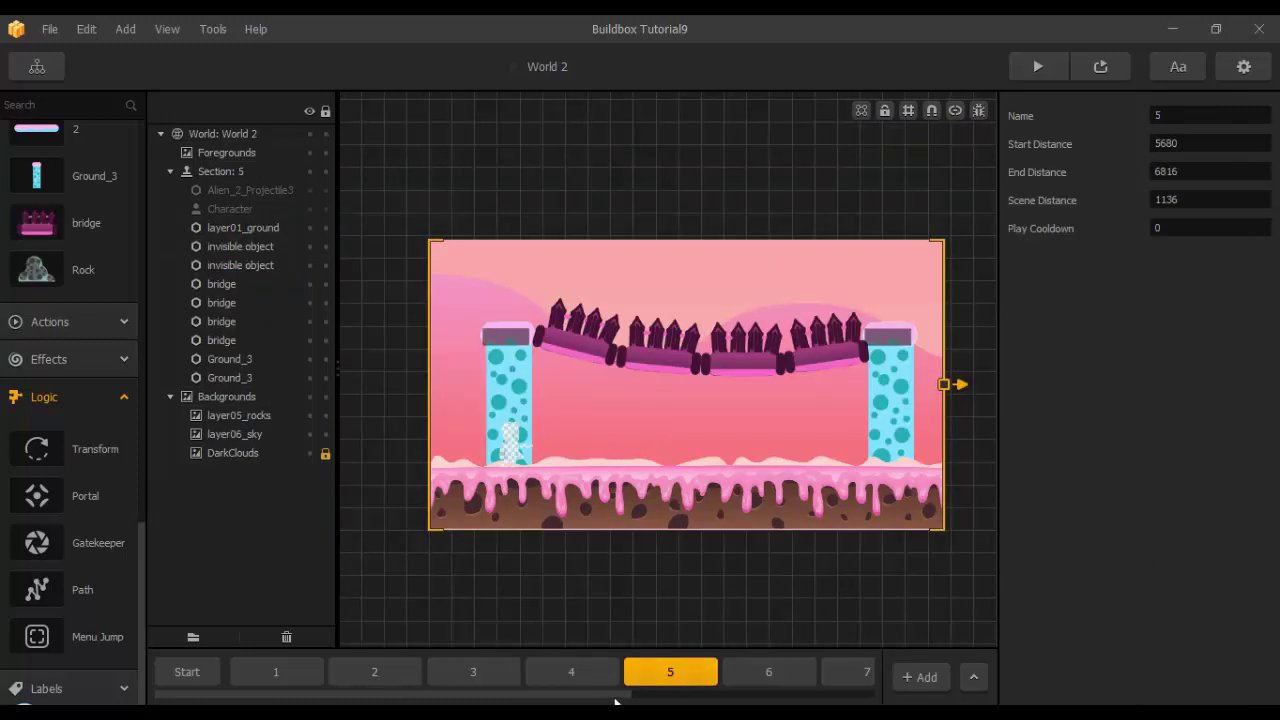
pyautogui.moveTo(616, 697); pyautogui.dragTo(677, 703)
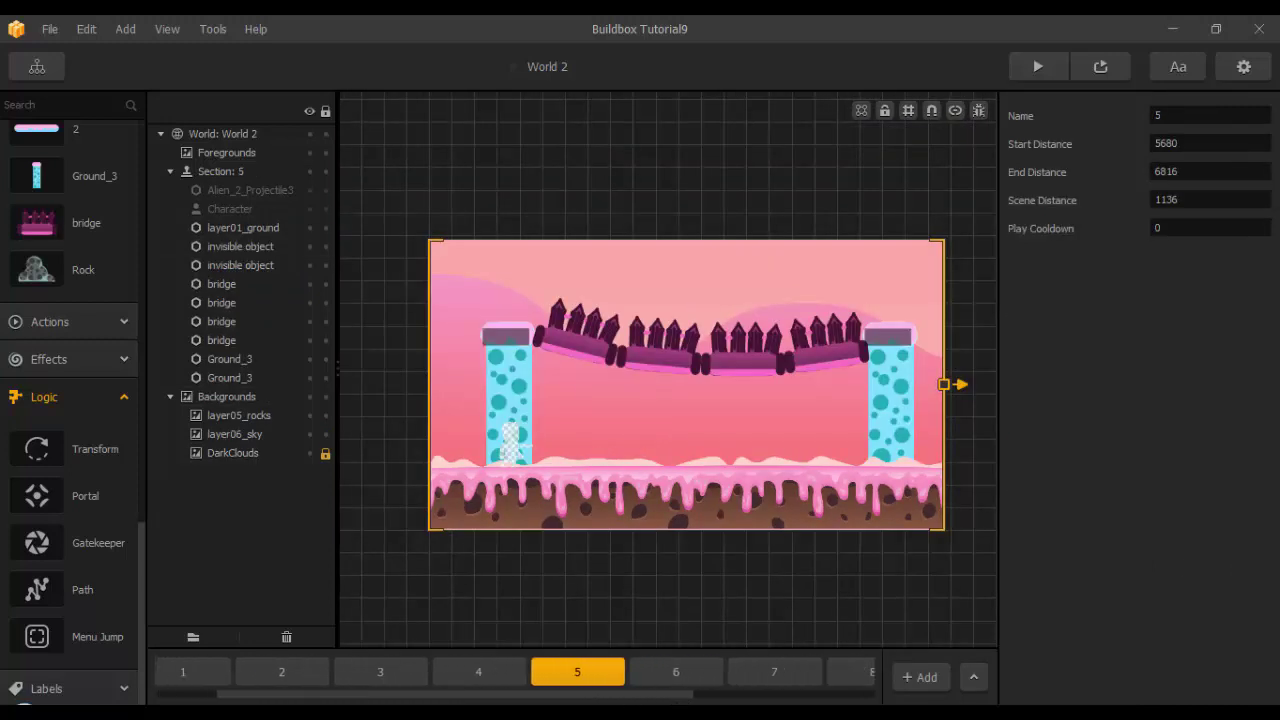
pyautogui.click(698, 681)
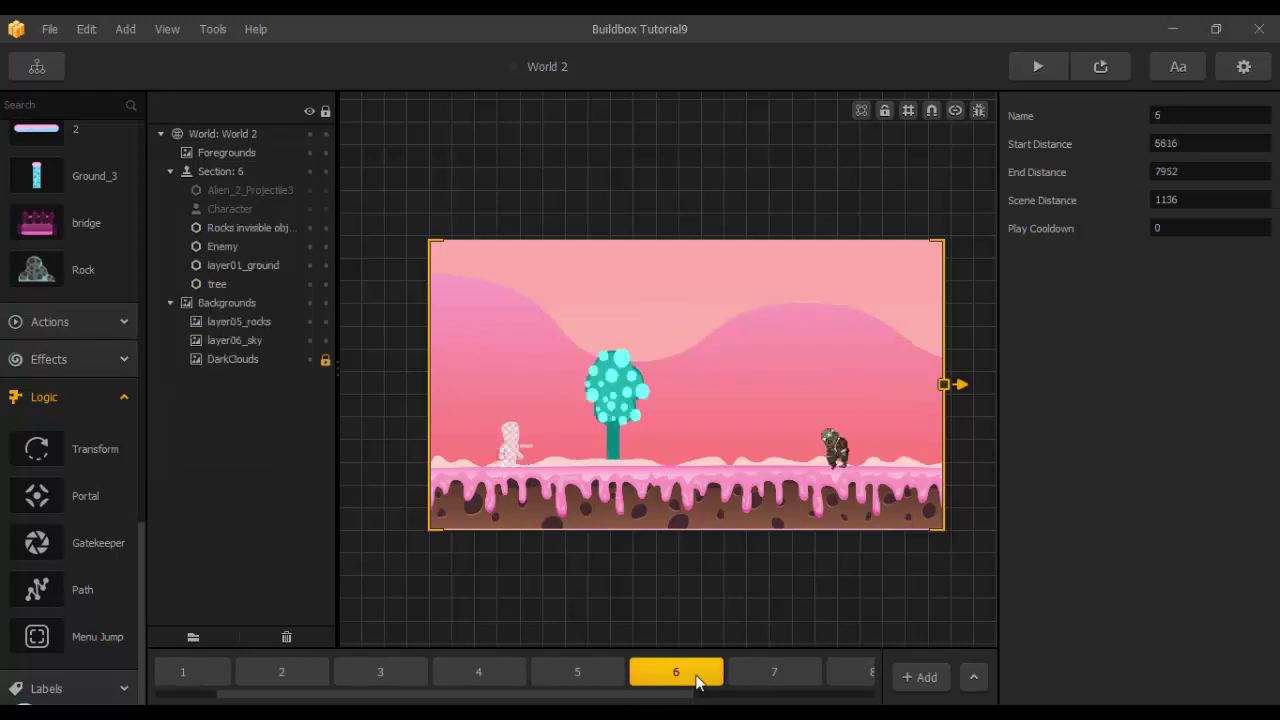
pyautogui.click(580, 672)
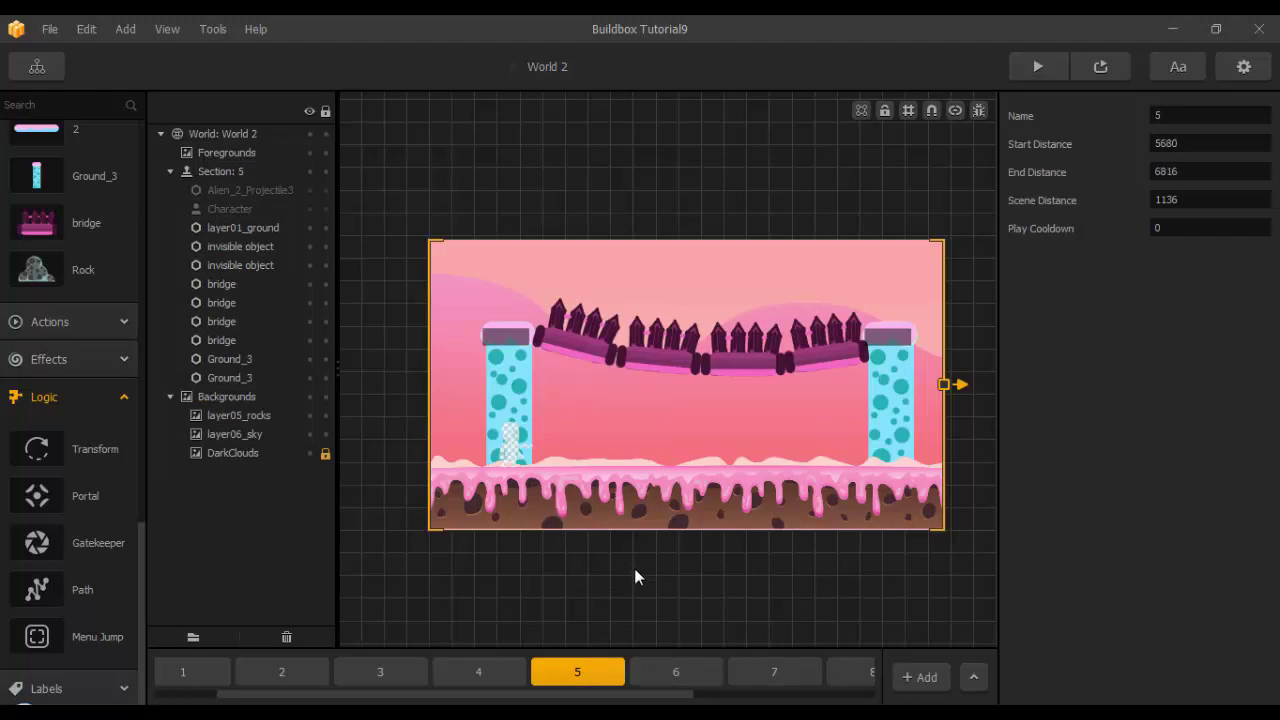
pyautogui.hotkey('ctrl', 'v')
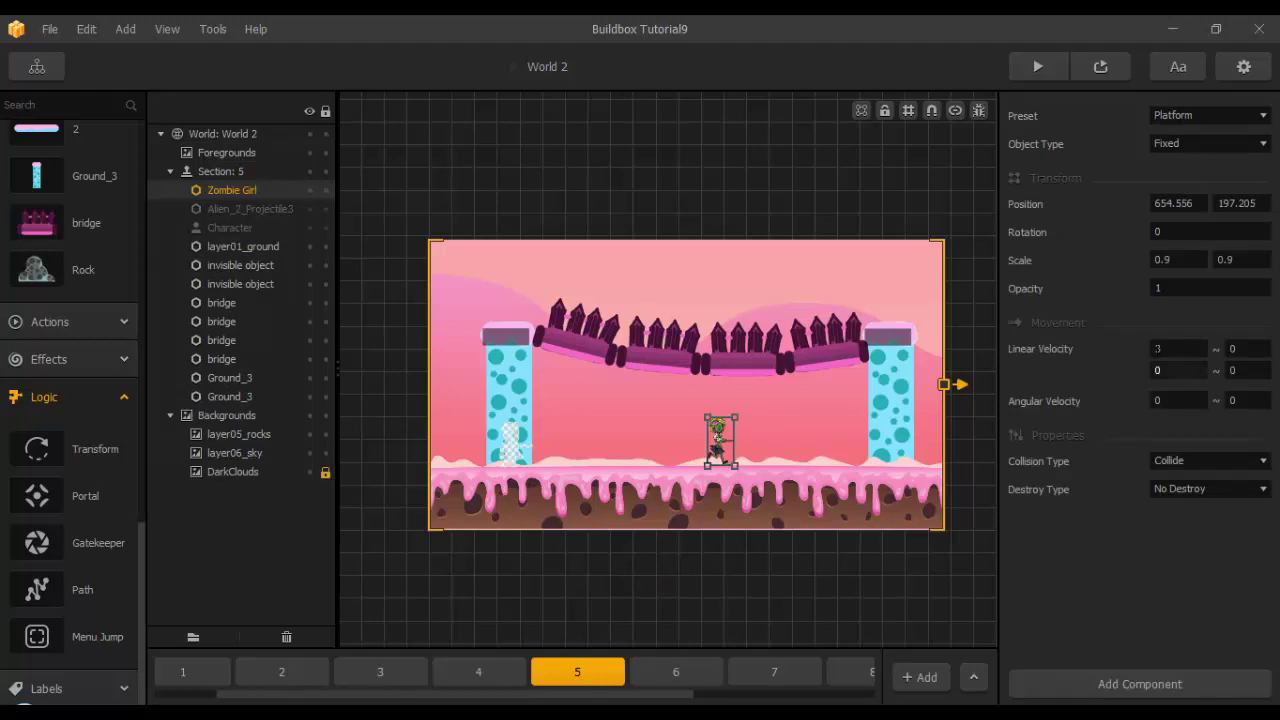
pyautogui.click(1158, 260)
pyautogui.click(1156, 259)
pyautogui.write('-')
pyautogui.press('Return')
# Paste the Zombie Girl between the tree and the rock in section 7 and flip it horizontally.
pyautogui.click(708, 671)
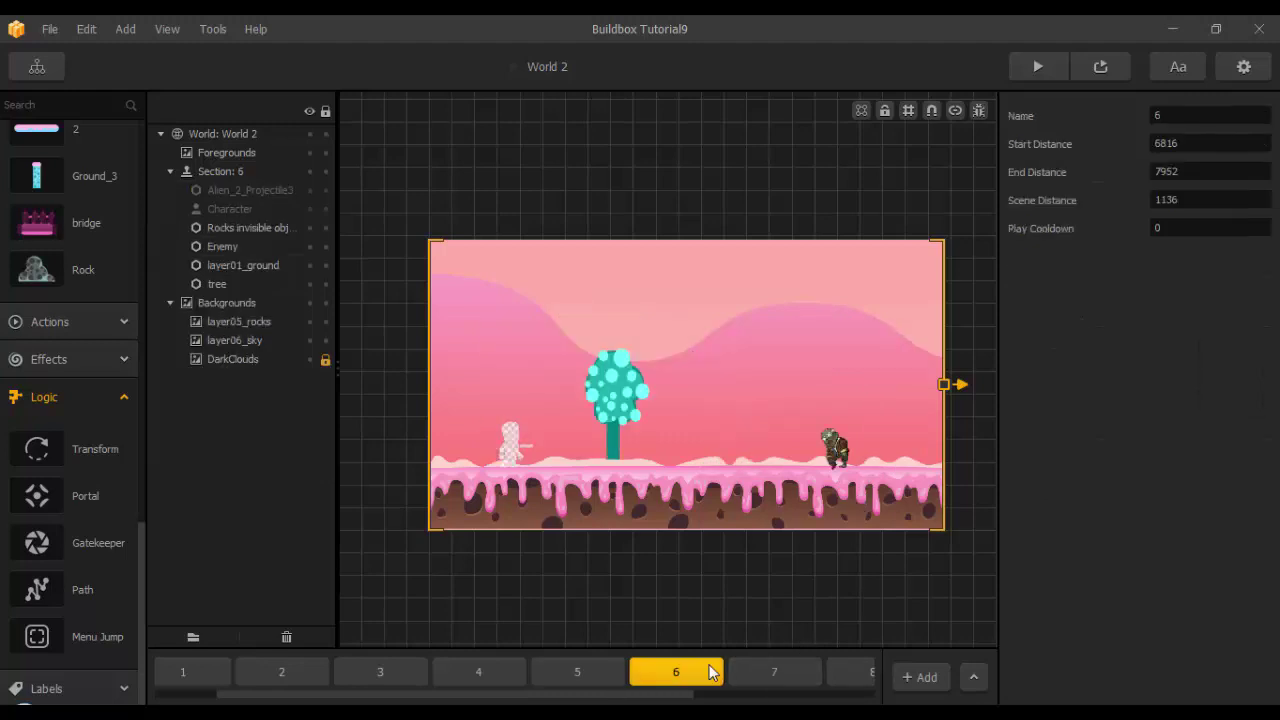
pyautogui.click(760, 676)
pyautogui.moveTo(680, 697); pyautogui.dragTo(755, 697)
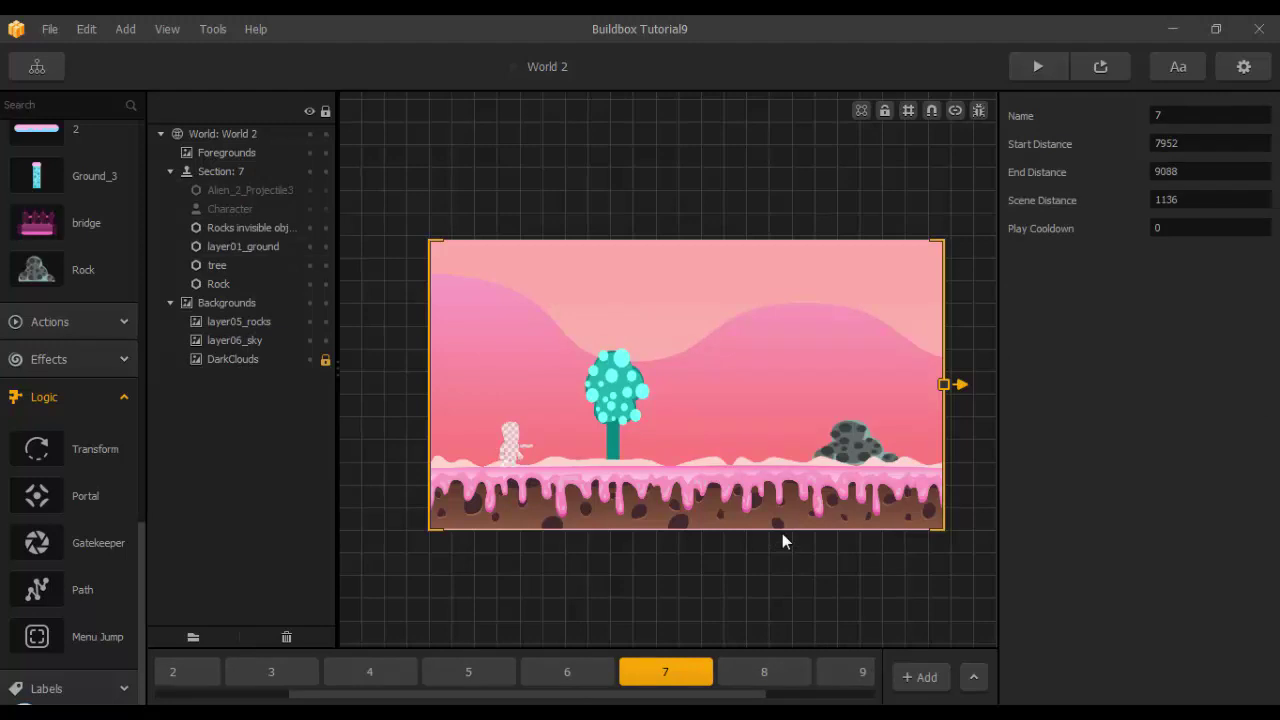
pyautogui.hotkey('ctrl', 'v')
pyautogui.click(1156, 259)
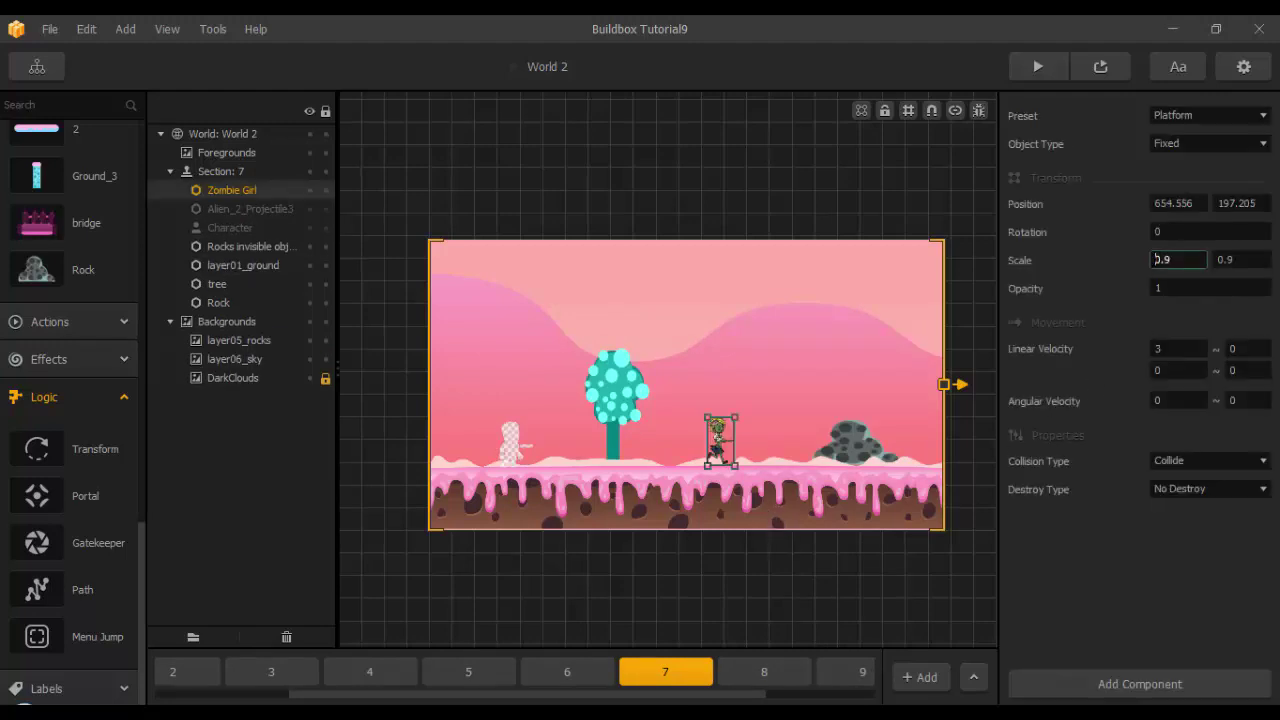
pyautogui.click(764, 676)
pyautogui.moveTo(750, 694); pyautogui.dragTo(823, 696)
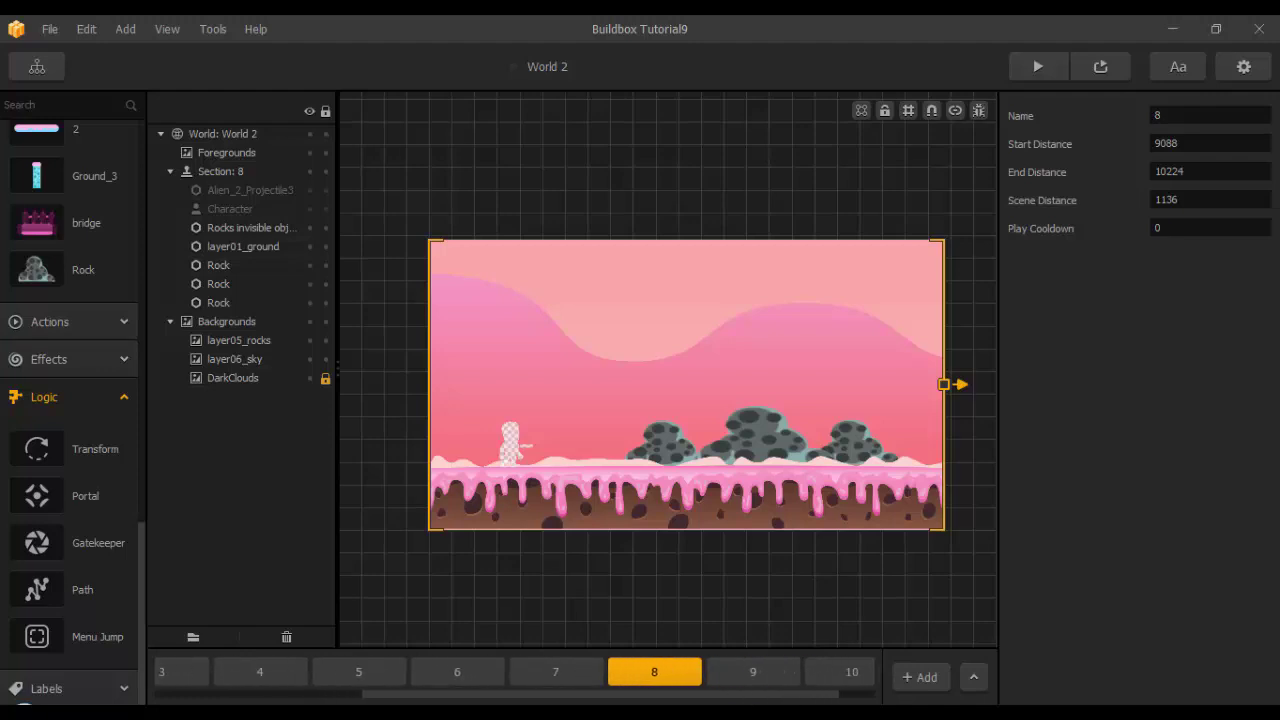
pyautogui.click(763, 674)
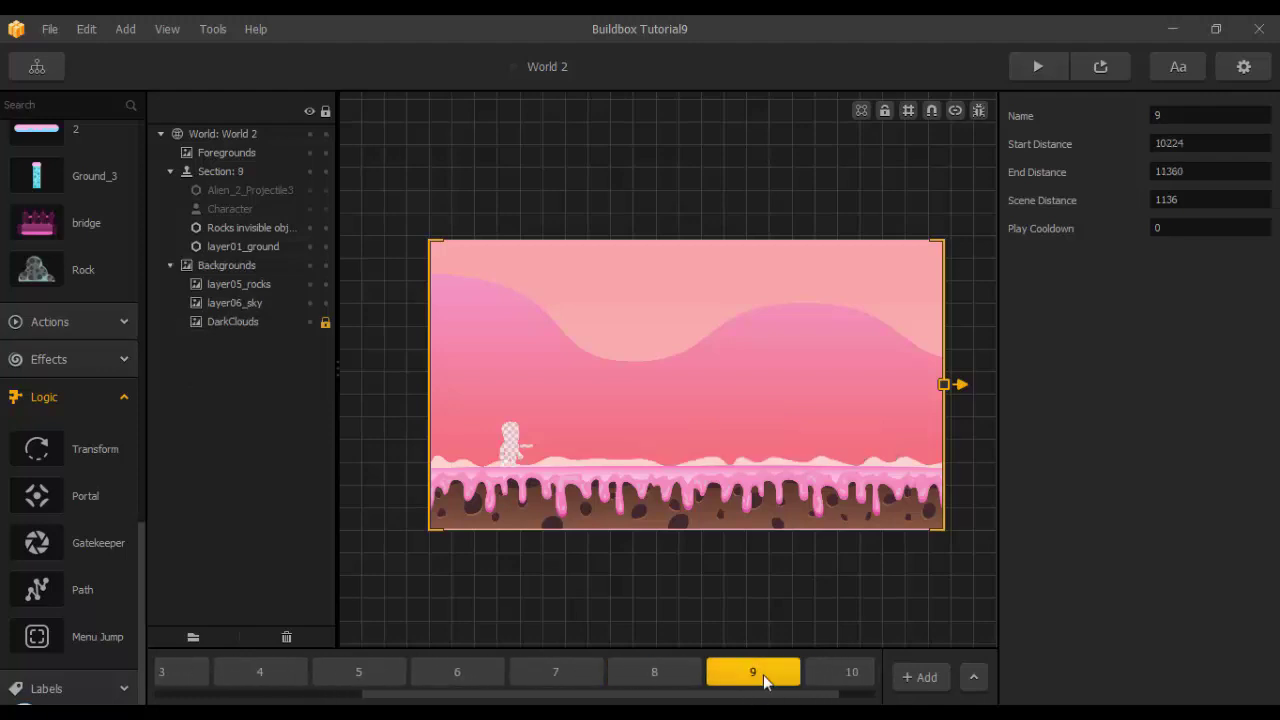
pyautogui.click(463, 672)
pyautogui.click(836, 447)
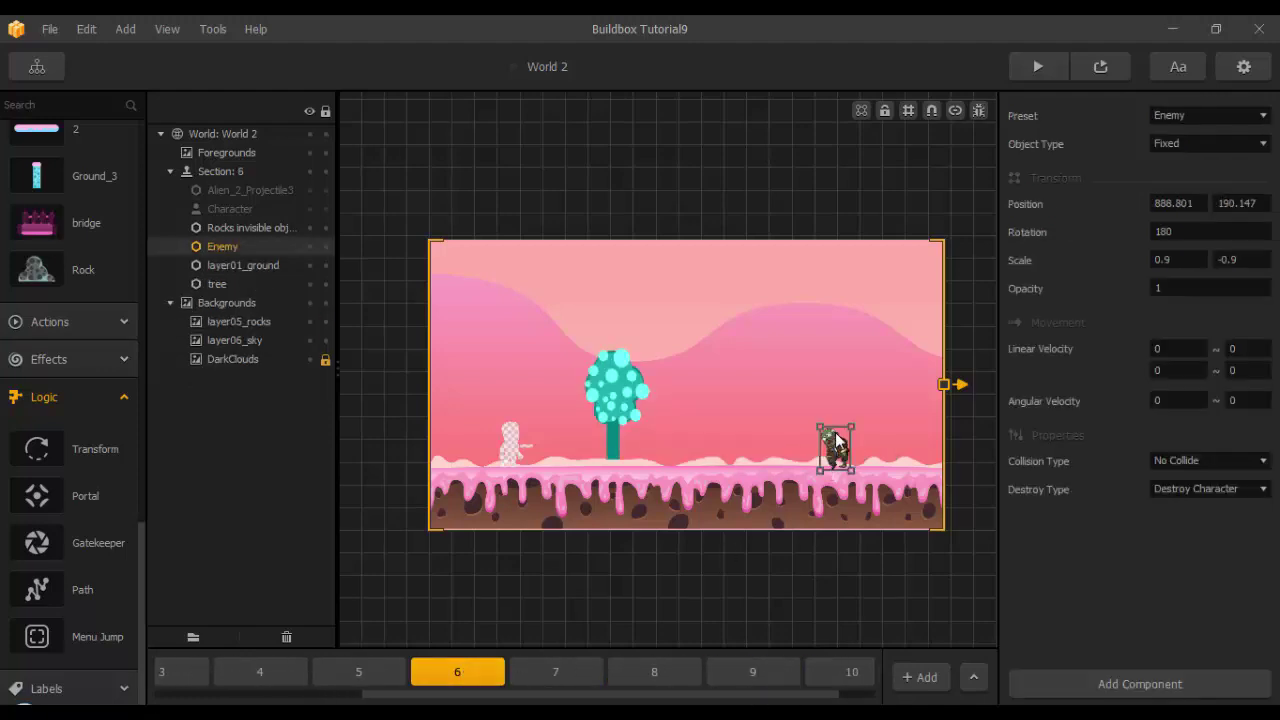
pyautogui.hotkey('ctrl', 'v')
pyautogui.hotkey('ctrl', 'v')
pyautogui.hotkey('ctrl', 'v')
pyautogui.hotkey('ctrl', 'v')
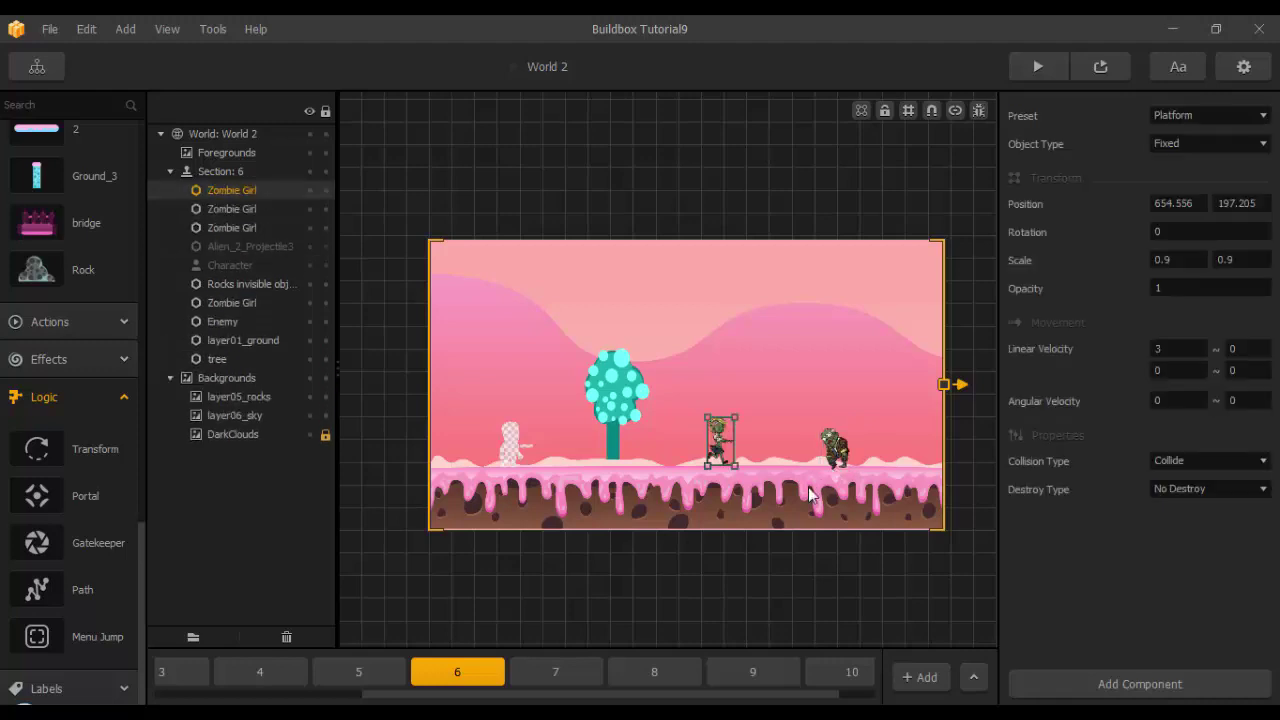
pyautogui.scroll(2, 815, 478)
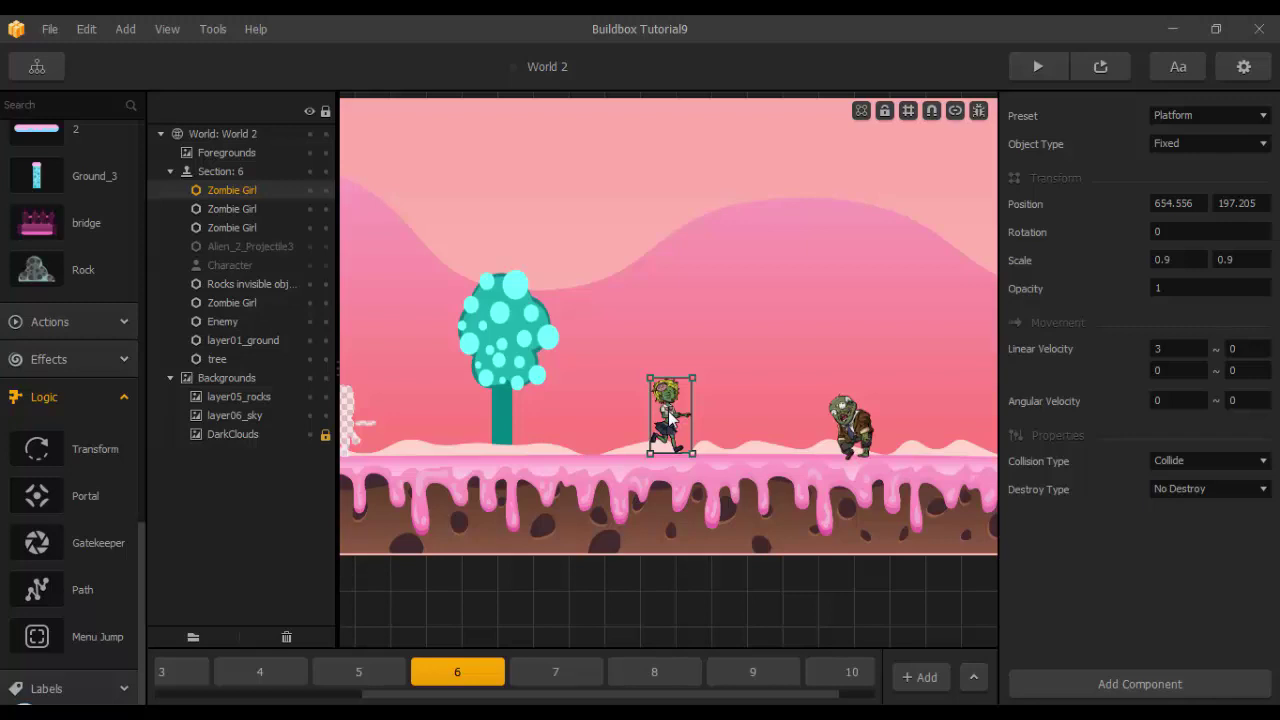
pyautogui.press('Delete')
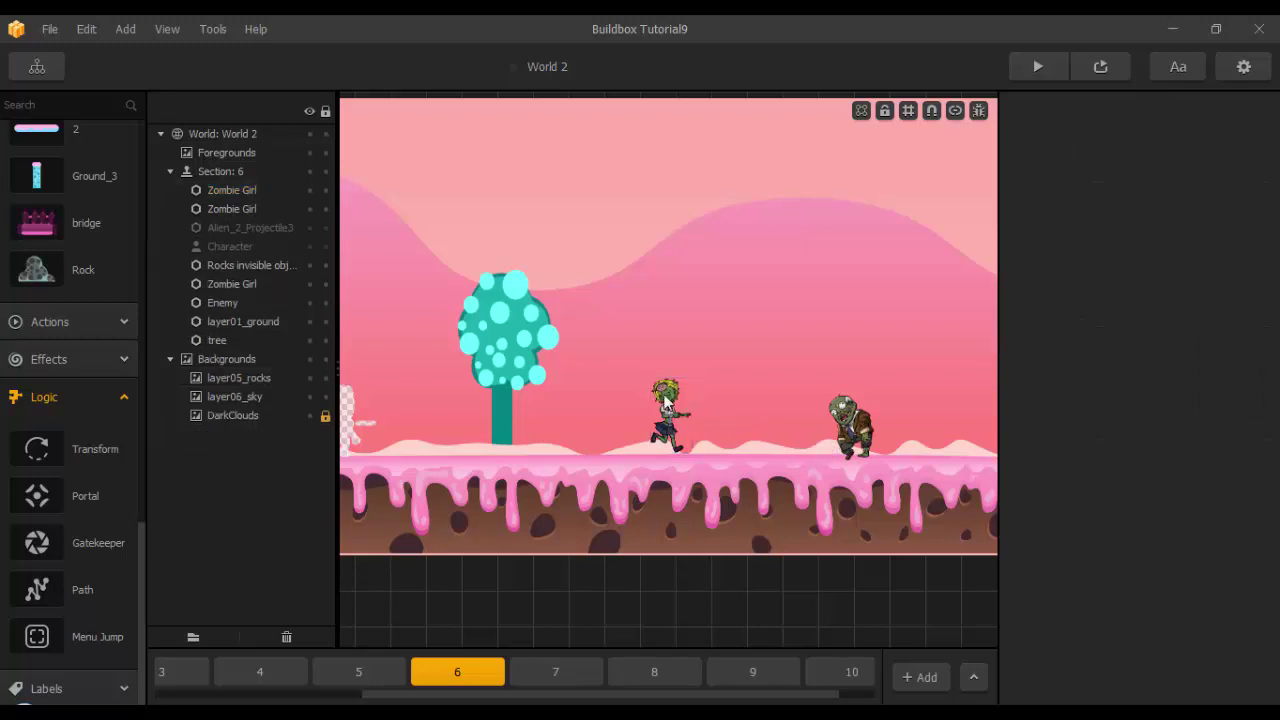
pyautogui.press('Delete')
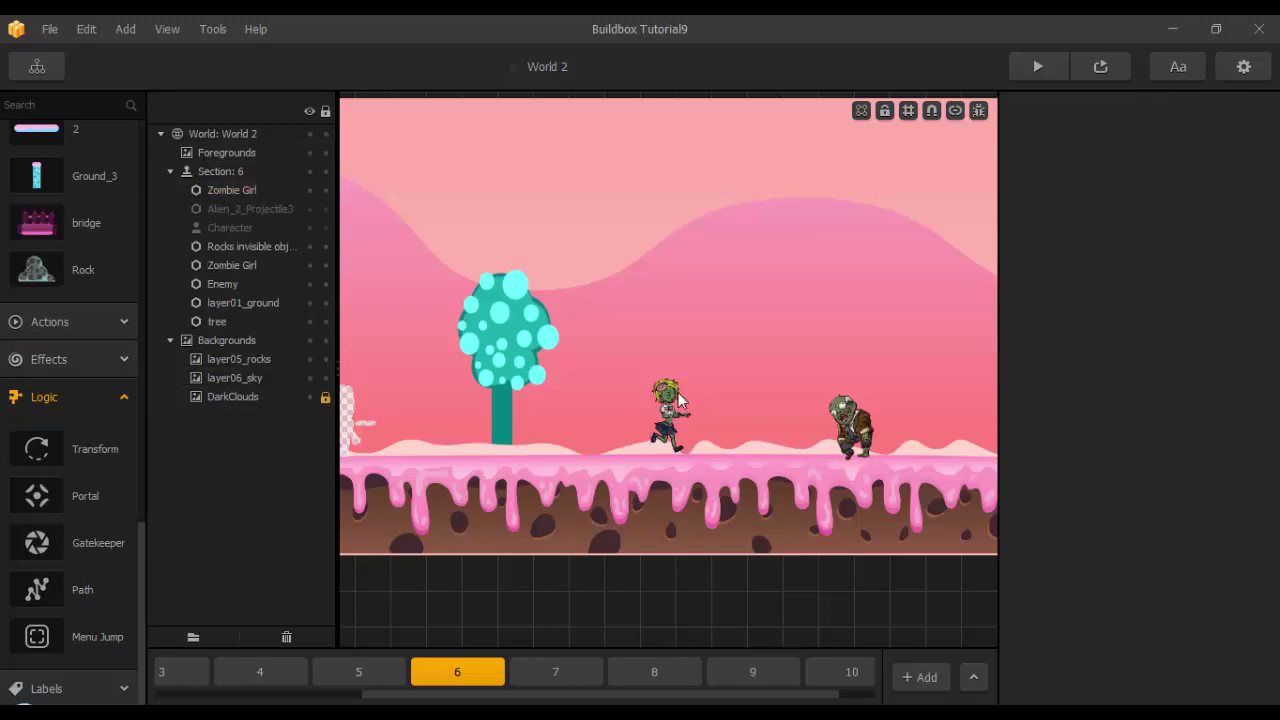
pyautogui.click(680, 400)
pyautogui.press('Delete')
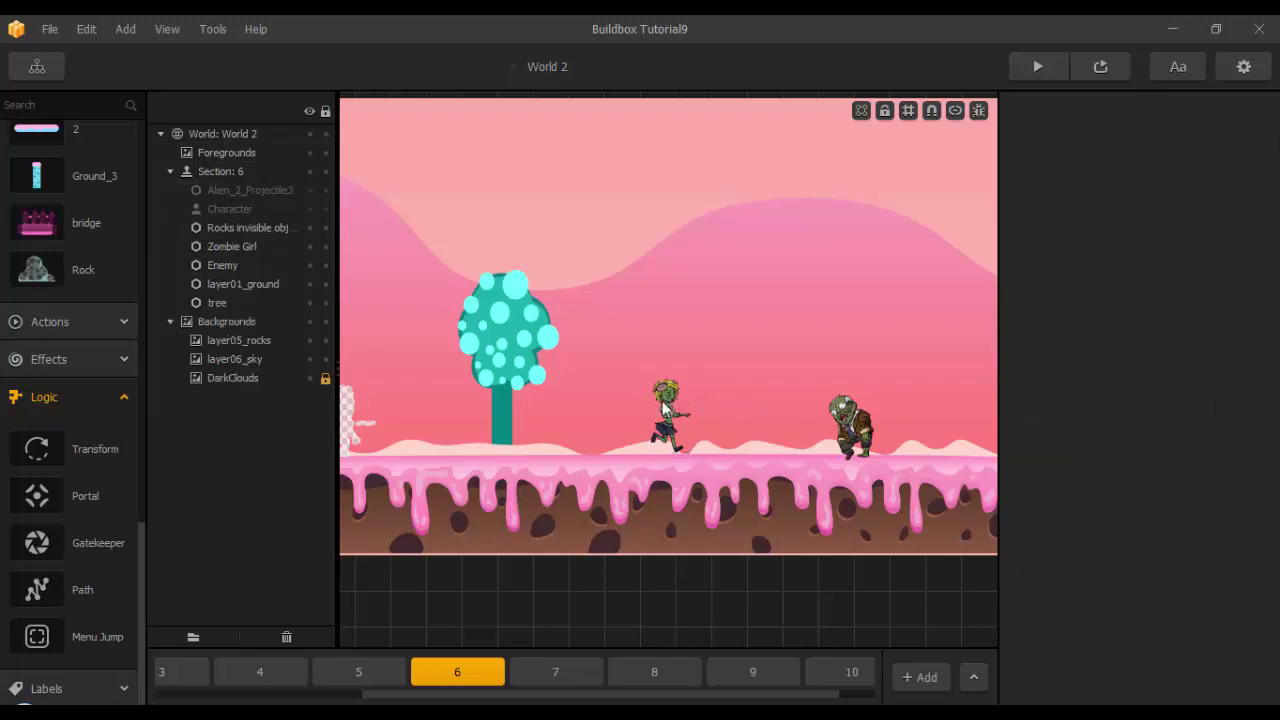
pyautogui.click(665, 410)
pyautogui.press('Delete')
# Copy the Enemy from section 6 and paste it in front of the rocks in section 8.
pyautogui.click(857, 426)
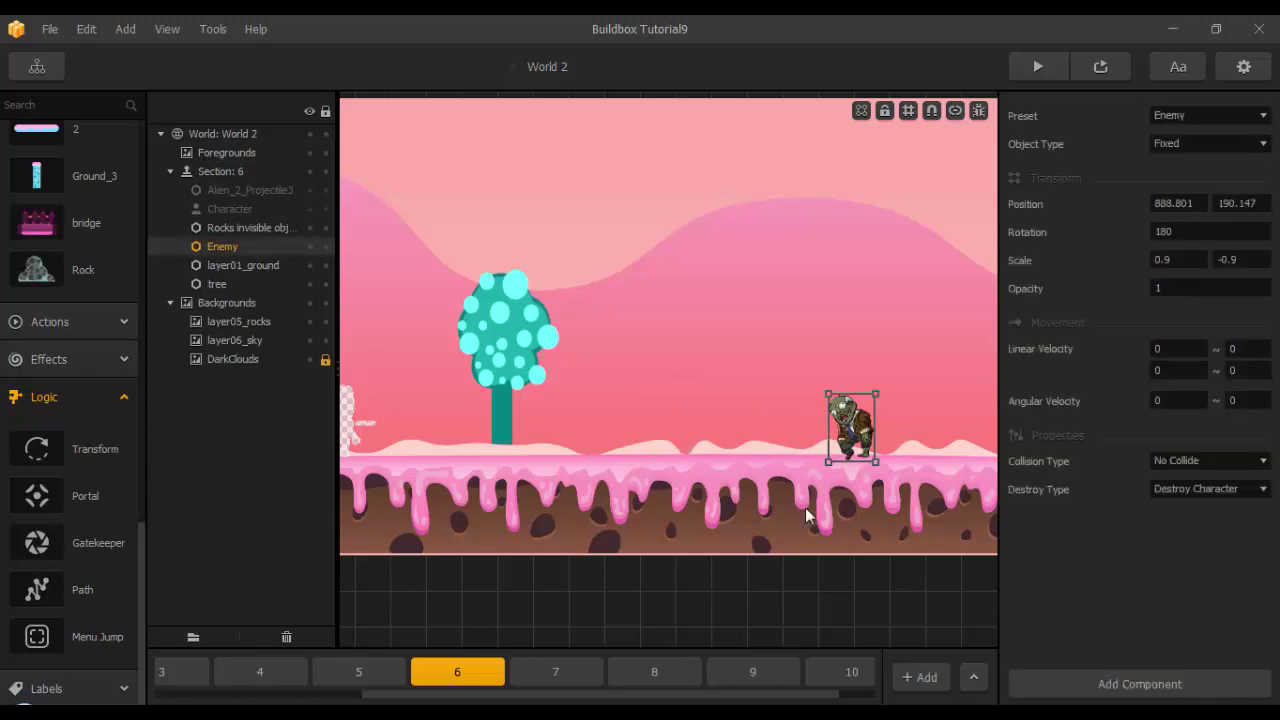
pyautogui.click(588, 672)
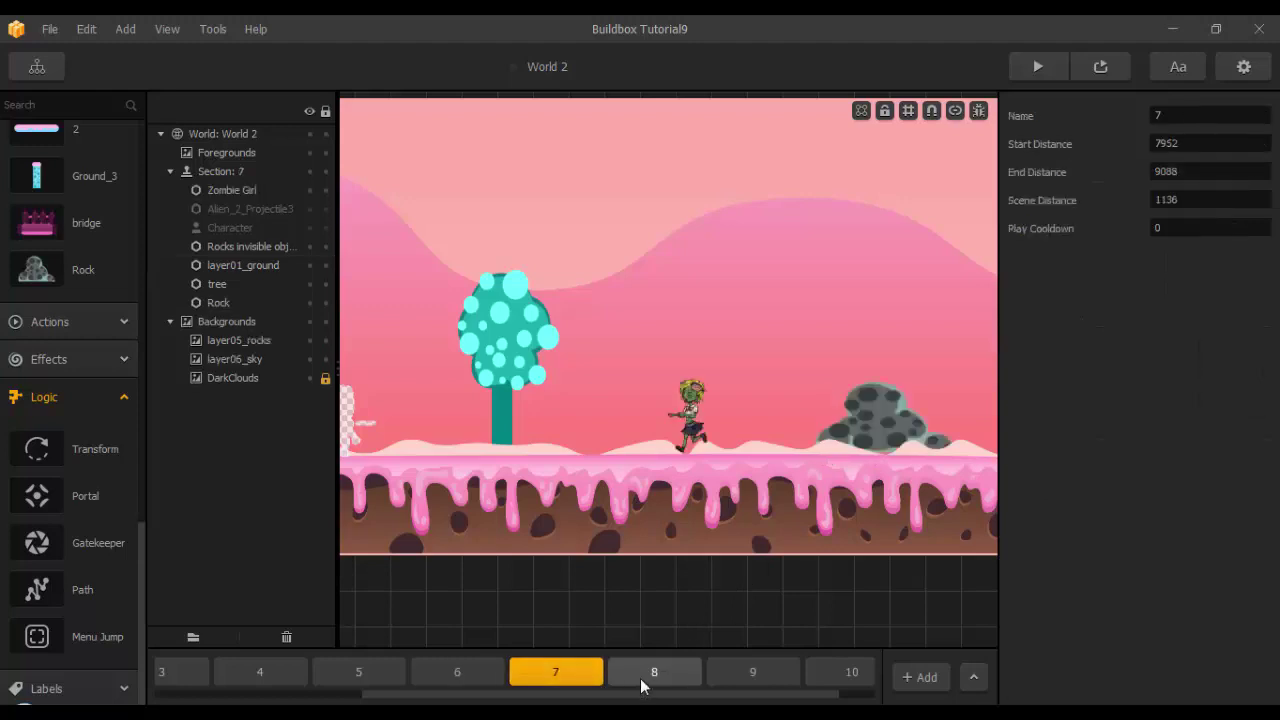
pyautogui.click(639, 677)
pyautogui.scroll(-2, 744, 550)
pyautogui.hotkey('ctrl', 'v')
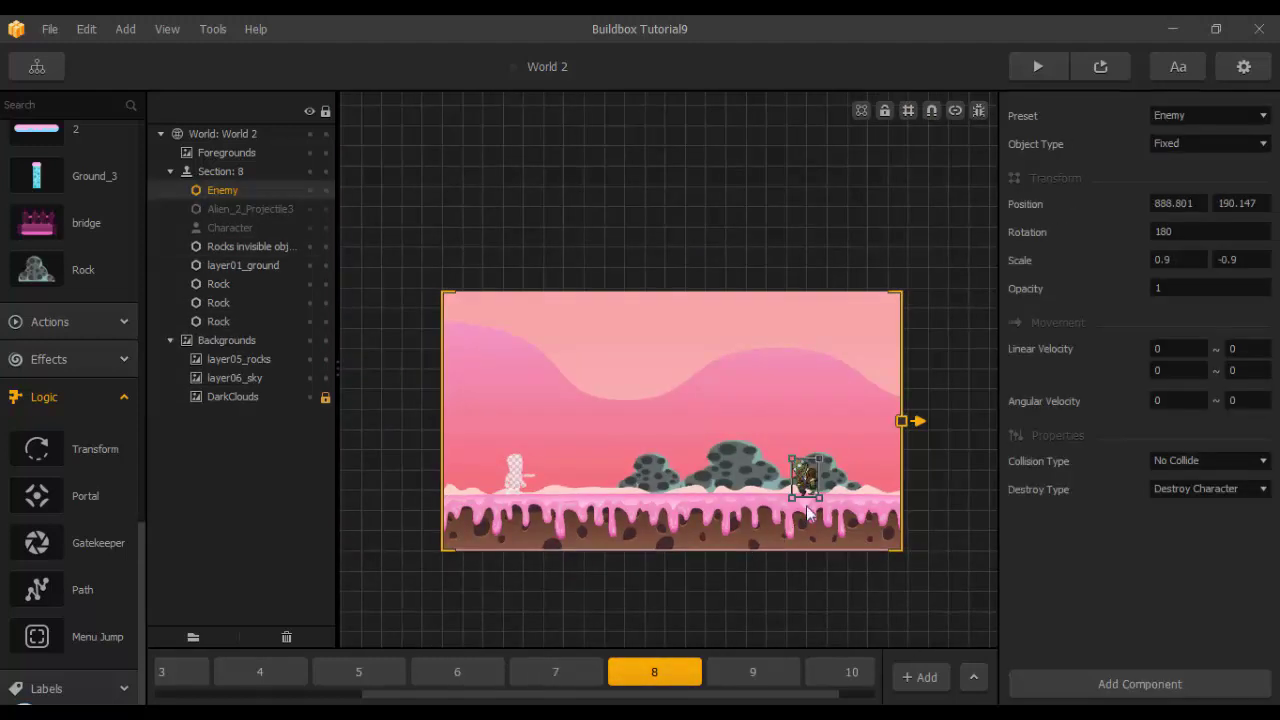
pyautogui.scroll(2, 806, 505)
# Paste the Enemy before the Menu Jump in section 10 and enlarge it to a scale of about 2.5, -2.5.
pyautogui.click(752, 672)
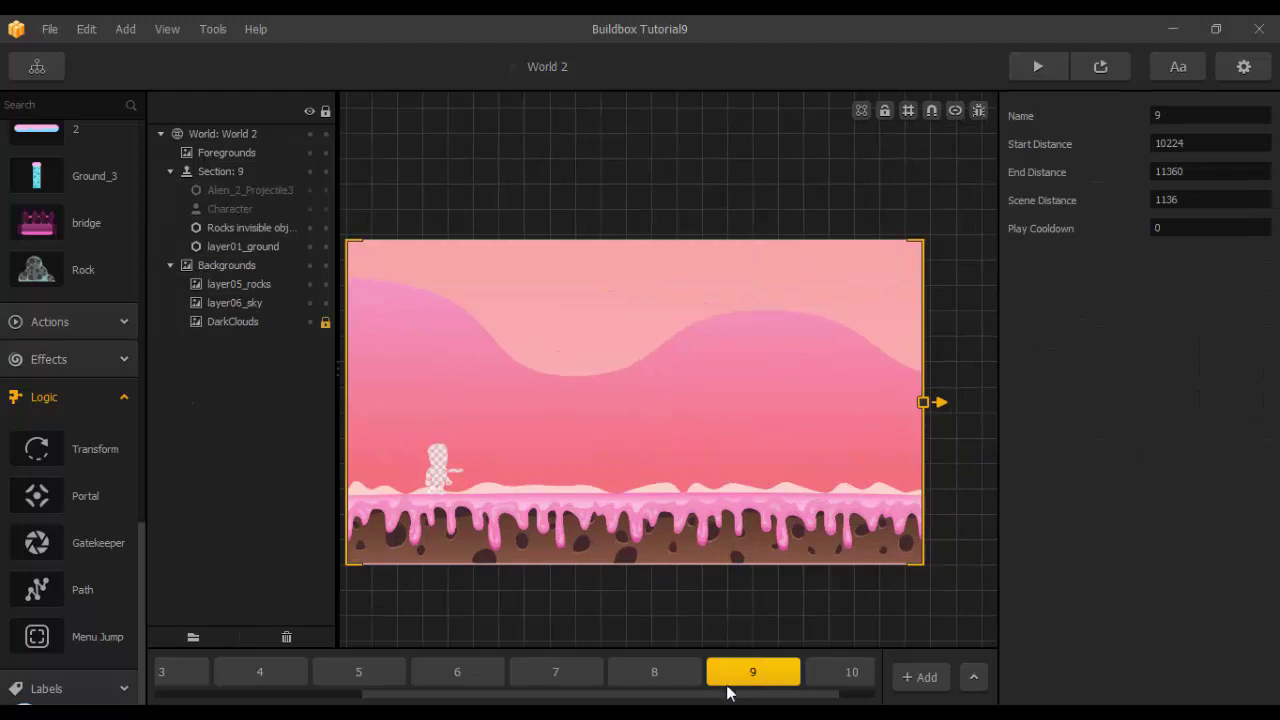
pyautogui.moveTo(735, 697); pyautogui.dragTo(772, 706)
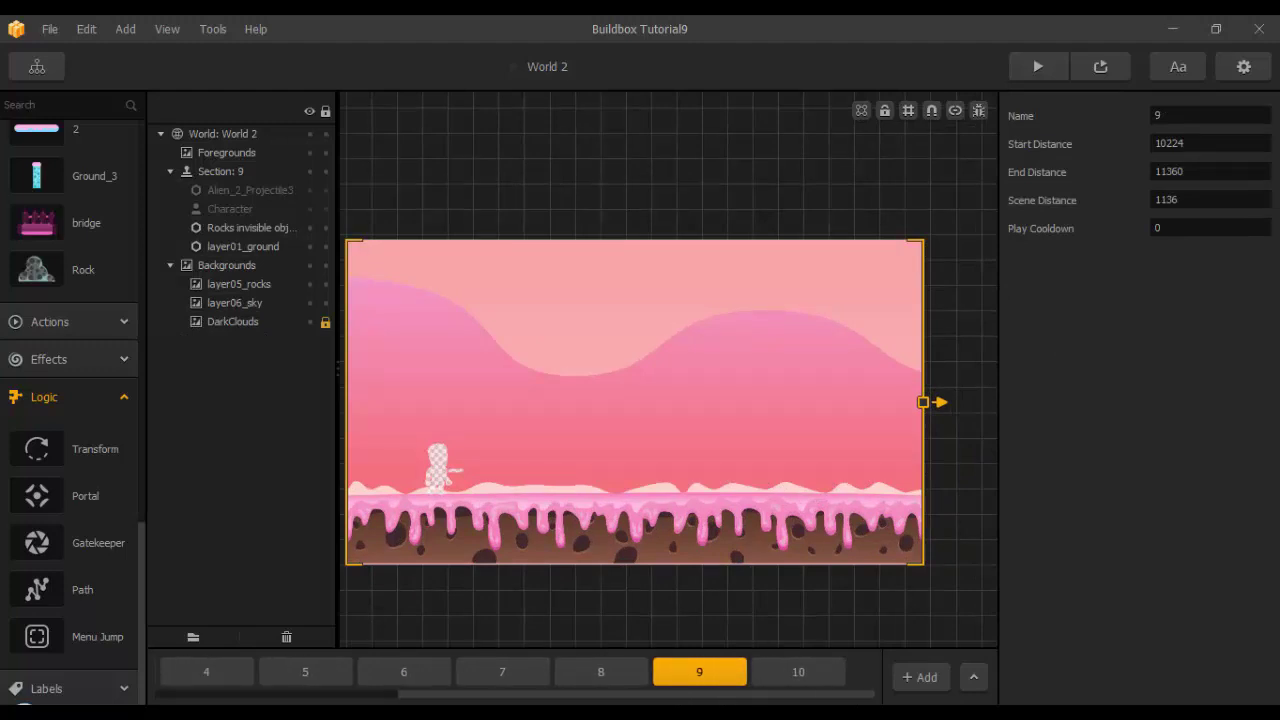
pyautogui.click(812, 672)
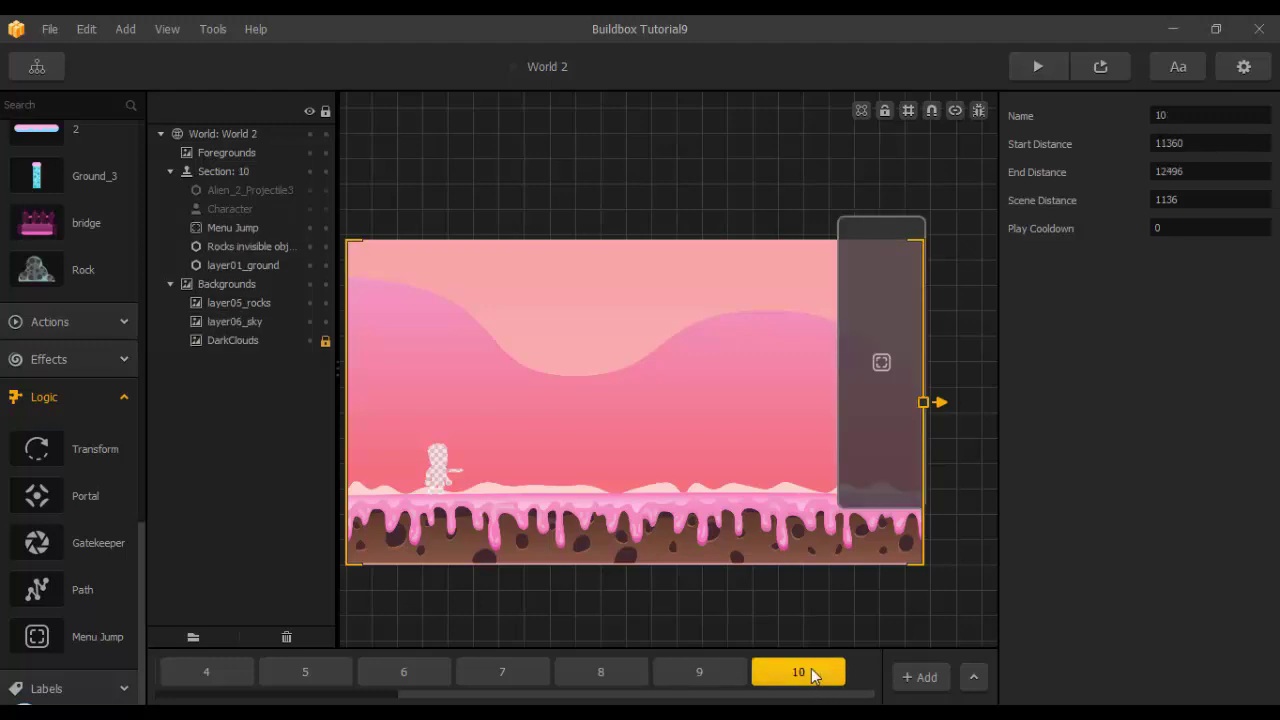
pyautogui.hotkey('ctrl', 'v')
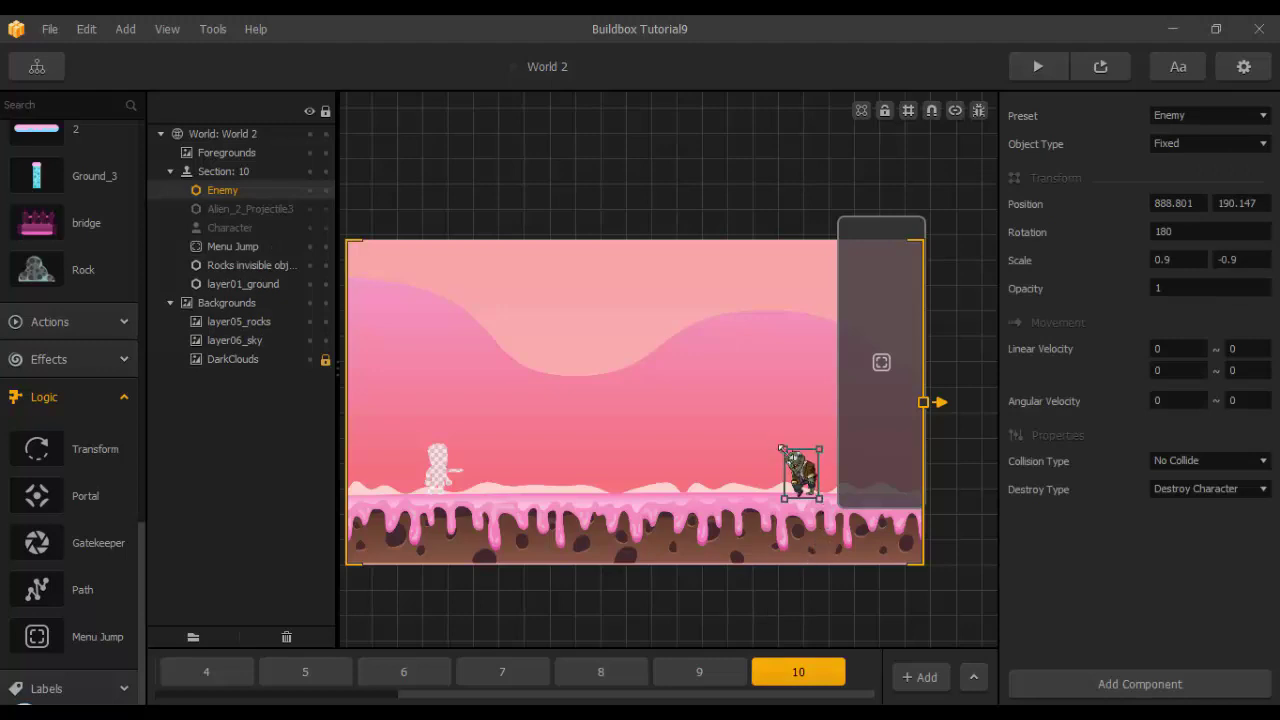
pyautogui.moveTo(782, 447); pyautogui.dragTo(724, 367)
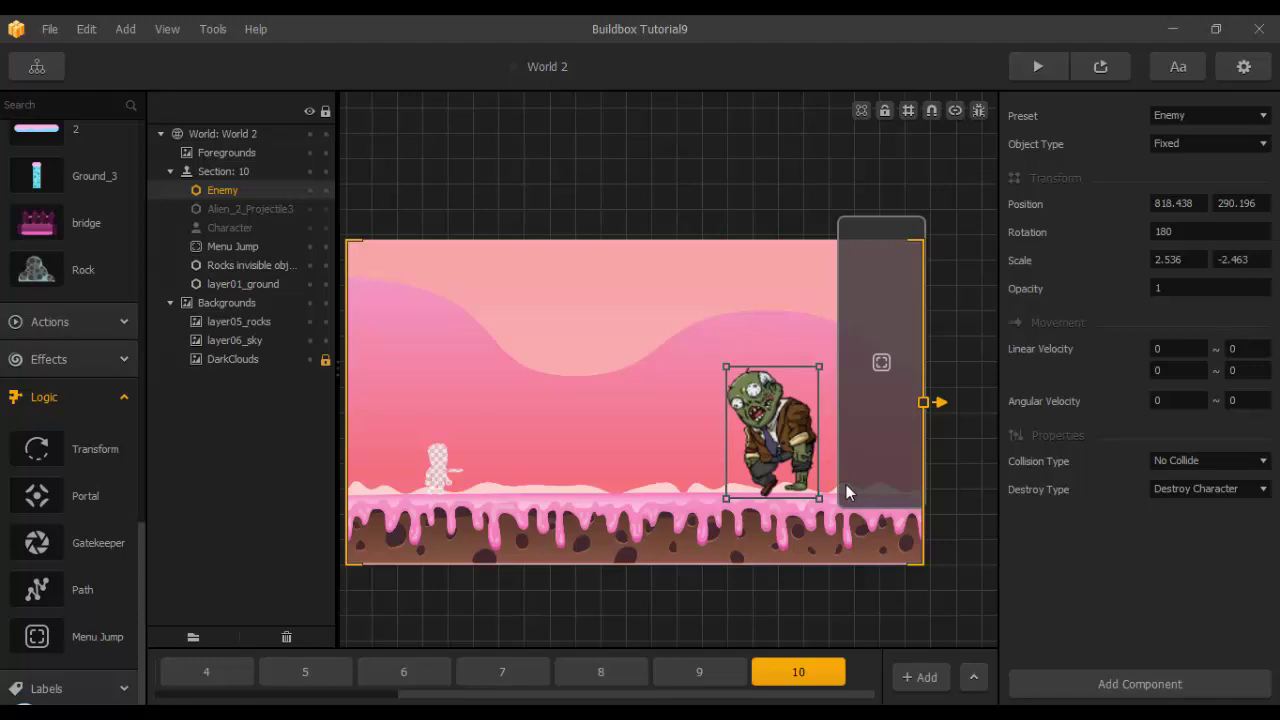
pyautogui.scroll(-3, 846, 488)
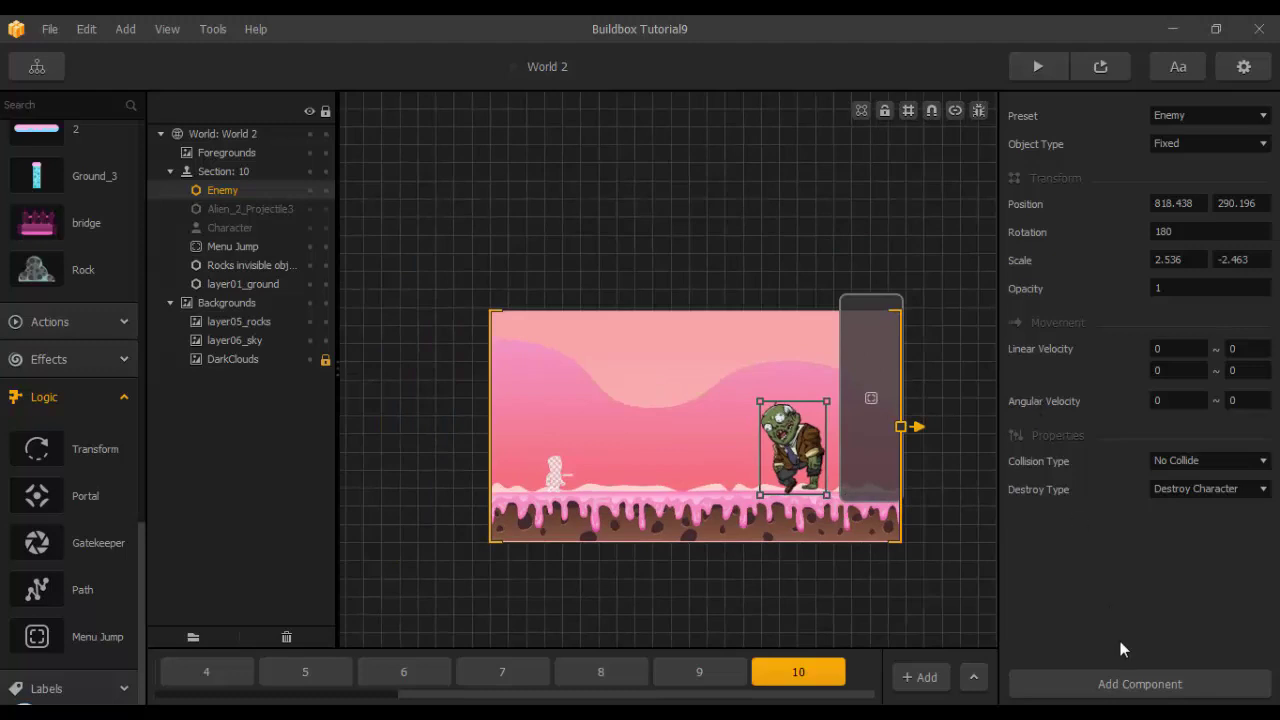
pyautogui.click(1122, 684)
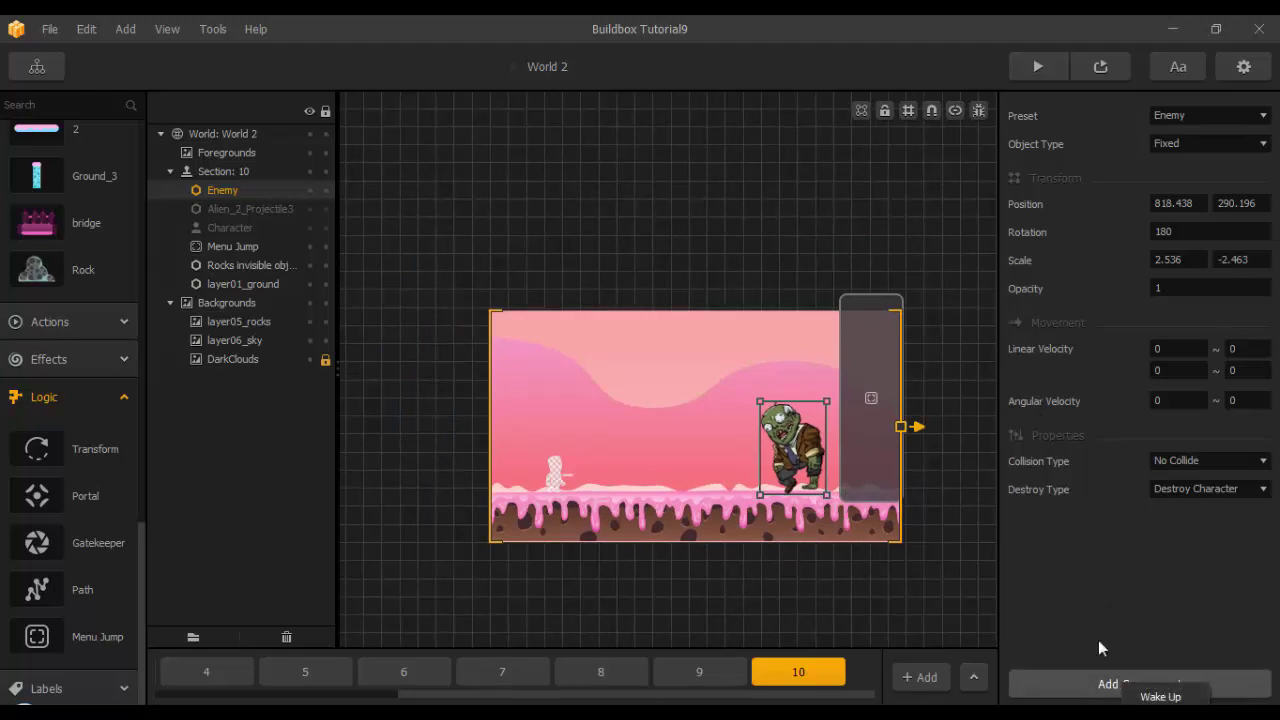
pyautogui.click(1098, 641)
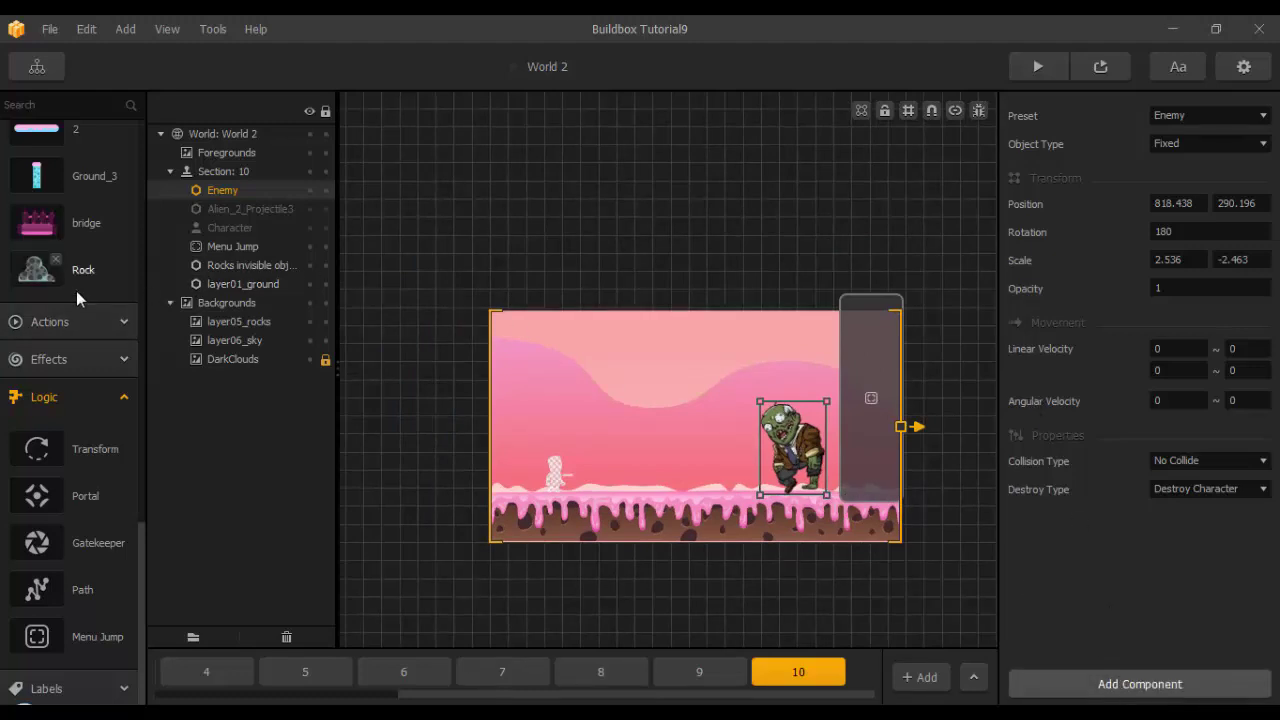
pyautogui.click(58, 397)
pyautogui.scroll(3, 58, 400)
pyautogui.scroll(2, 58, 404)
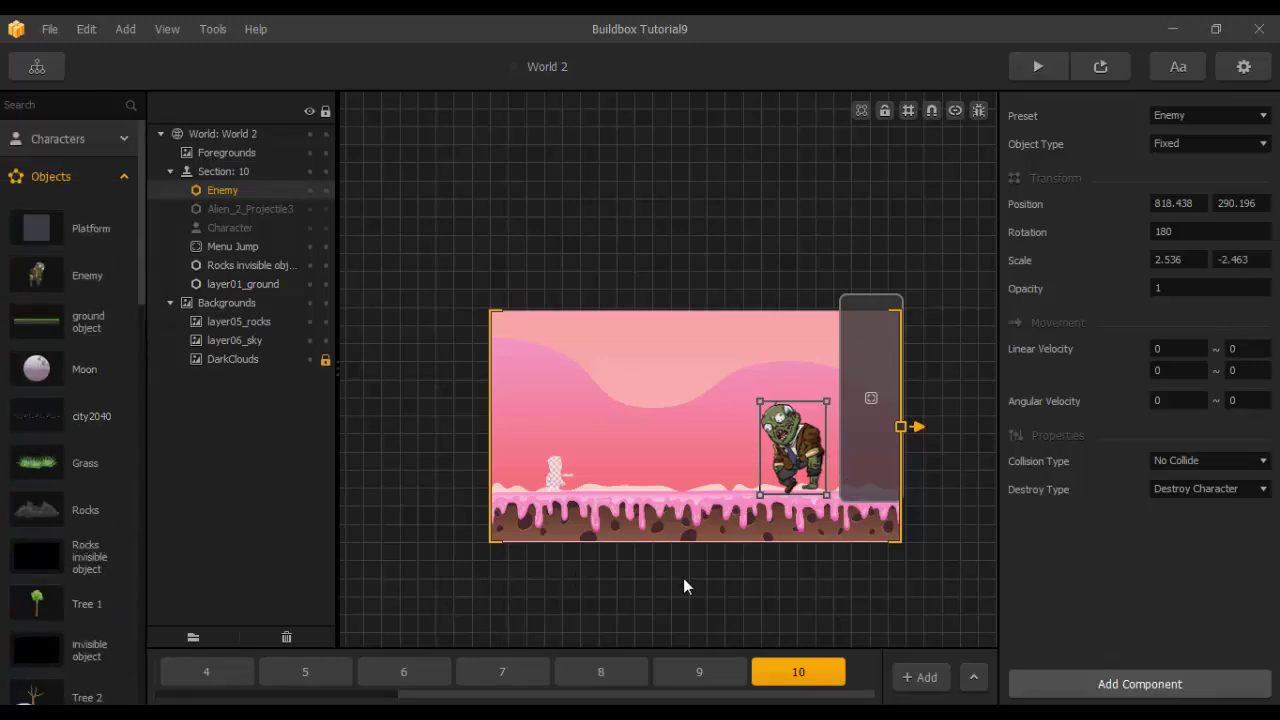
pyautogui.scroll(2, 792, 516)
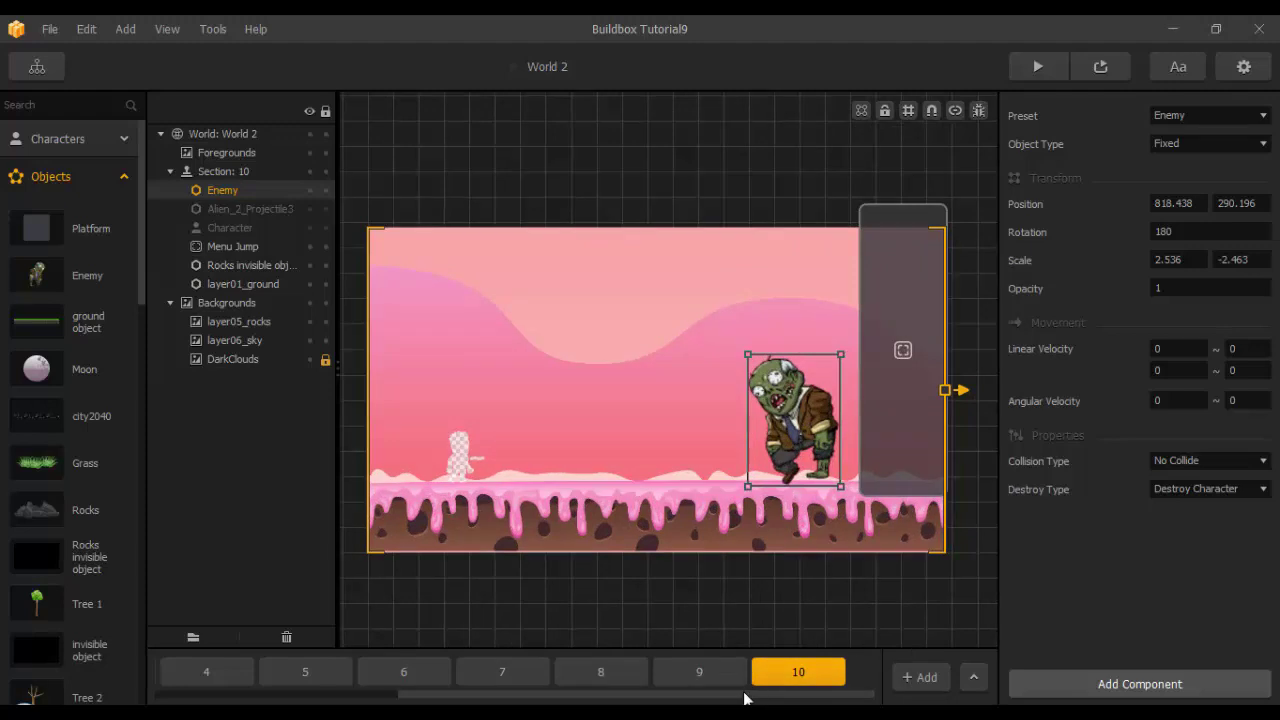
# Add the 0034 star action to the Start section at about 539.5, 404.6 and open the star asset's properties.
pyautogui.moveTo(669, 695); pyautogui.dragTo(425, 692)
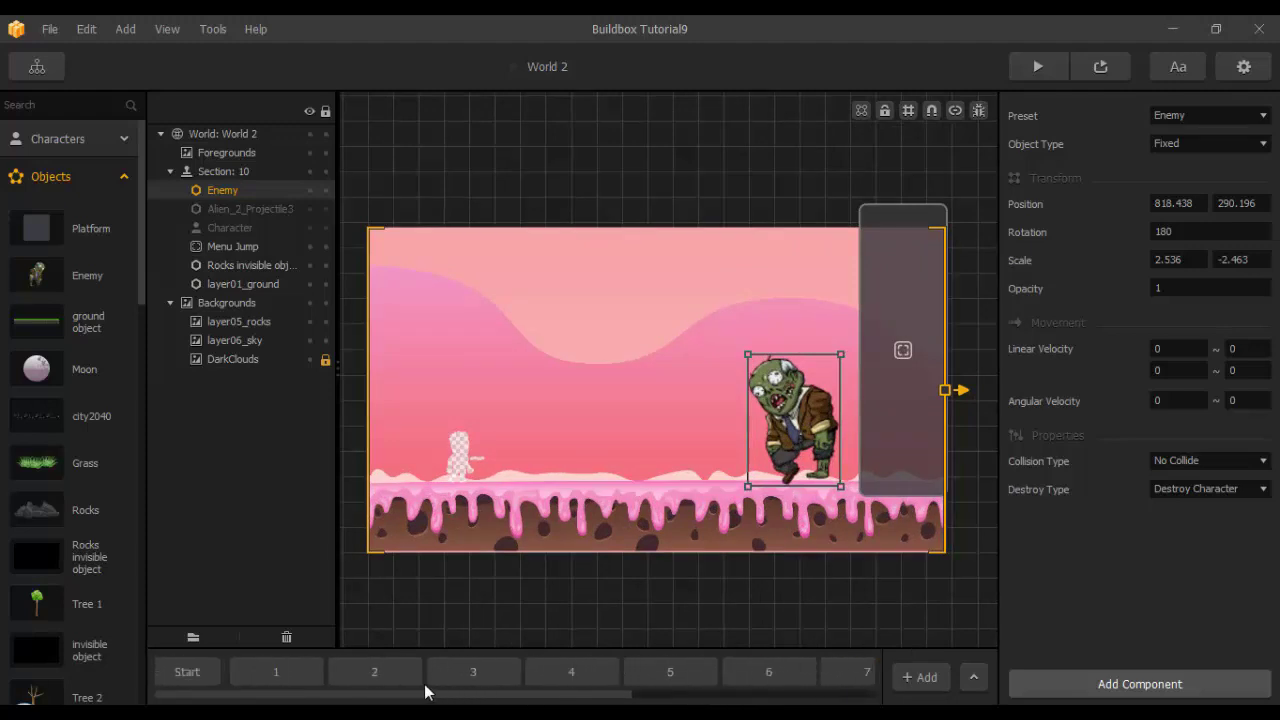
pyautogui.click(200, 678)
pyautogui.scroll(-10, 63, 432)
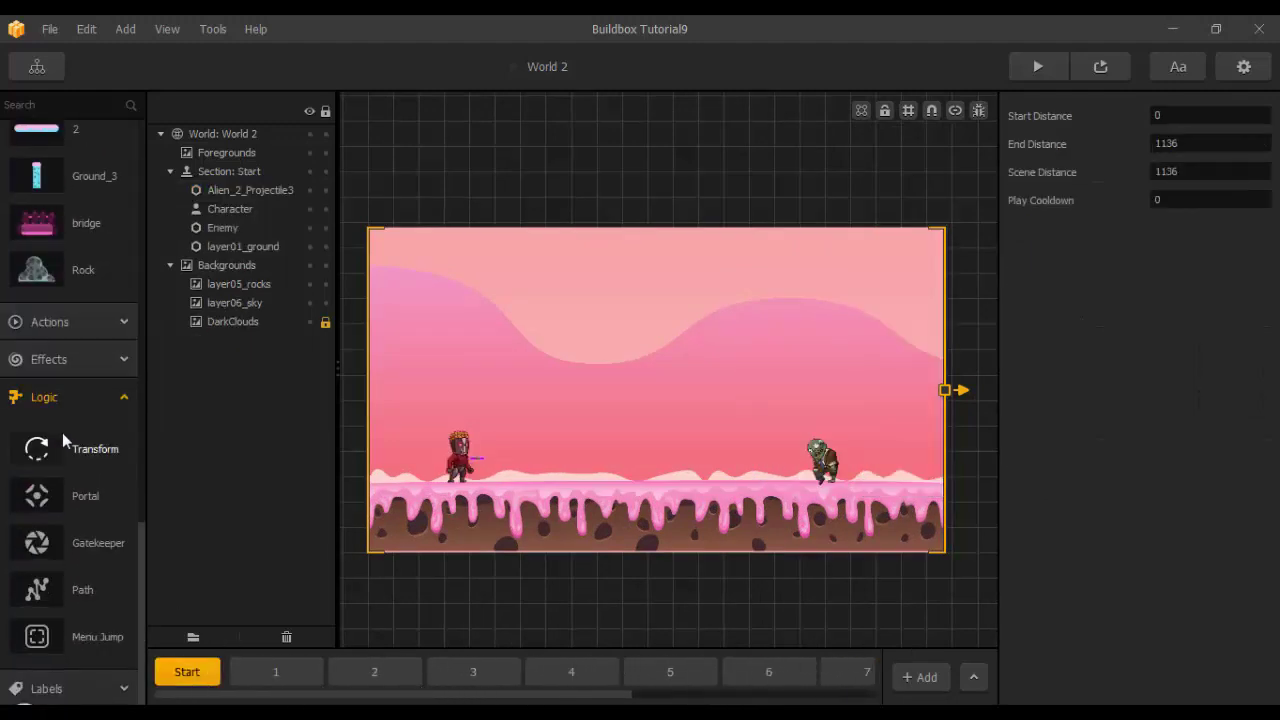
pyautogui.click(62, 321)
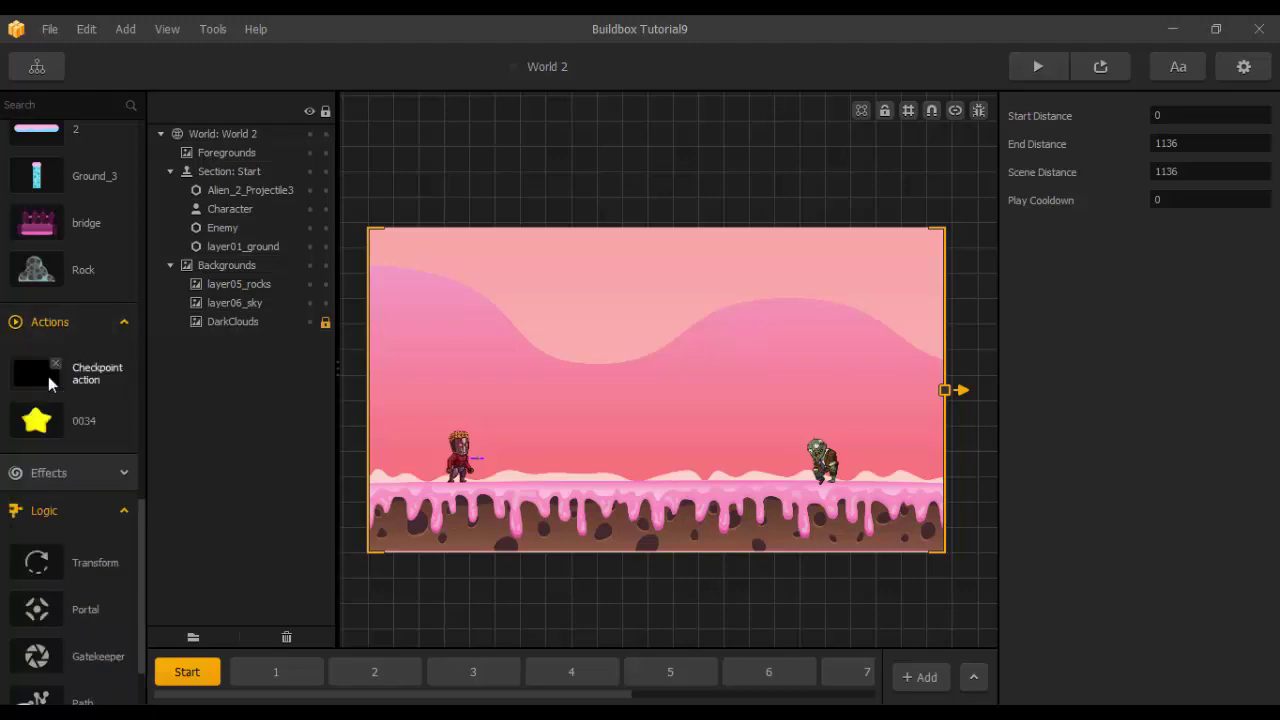
pyautogui.click(37, 424)
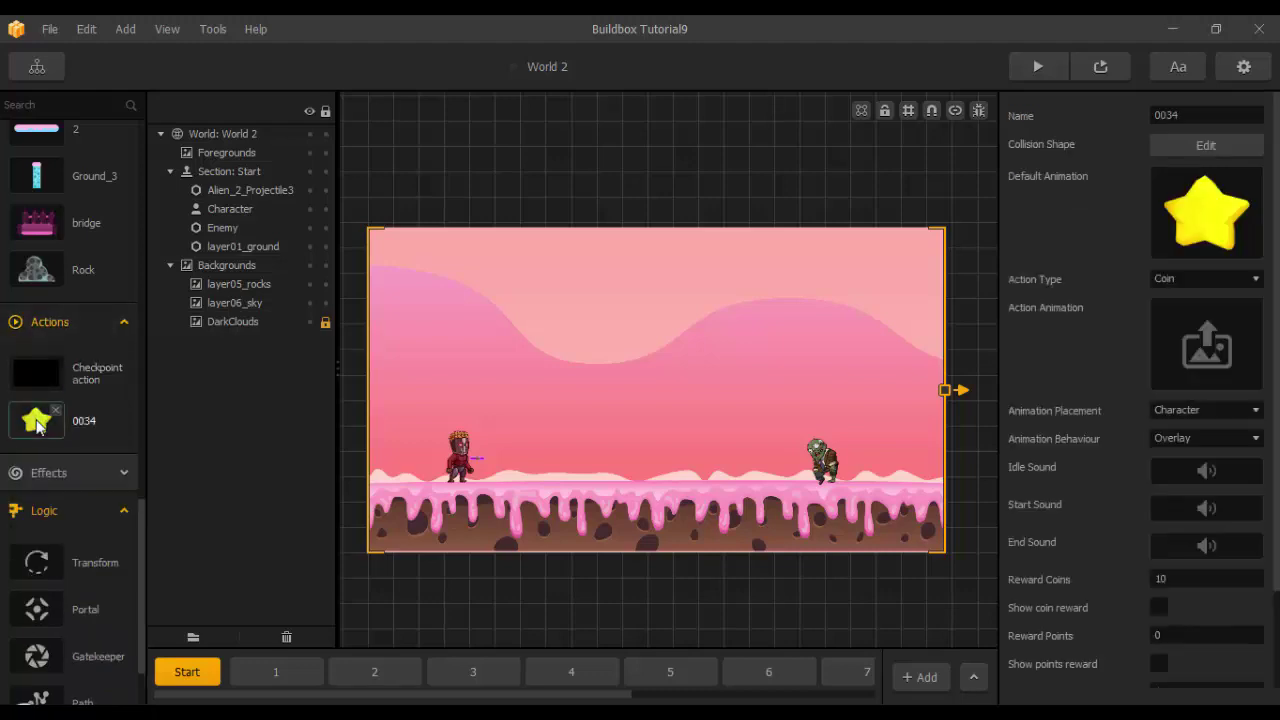
pyautogui.moveTo(37, 423); pyautogui.dragTo(642, 350)
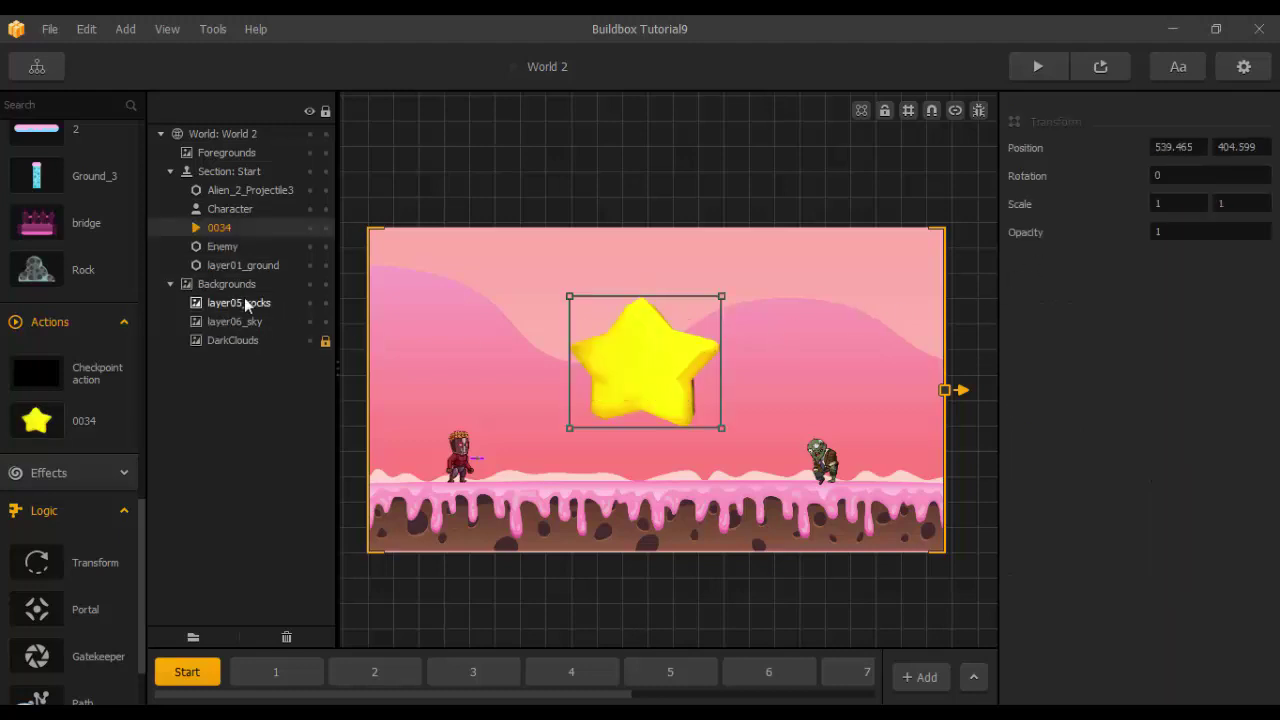
pyautogui.click(37, 425)
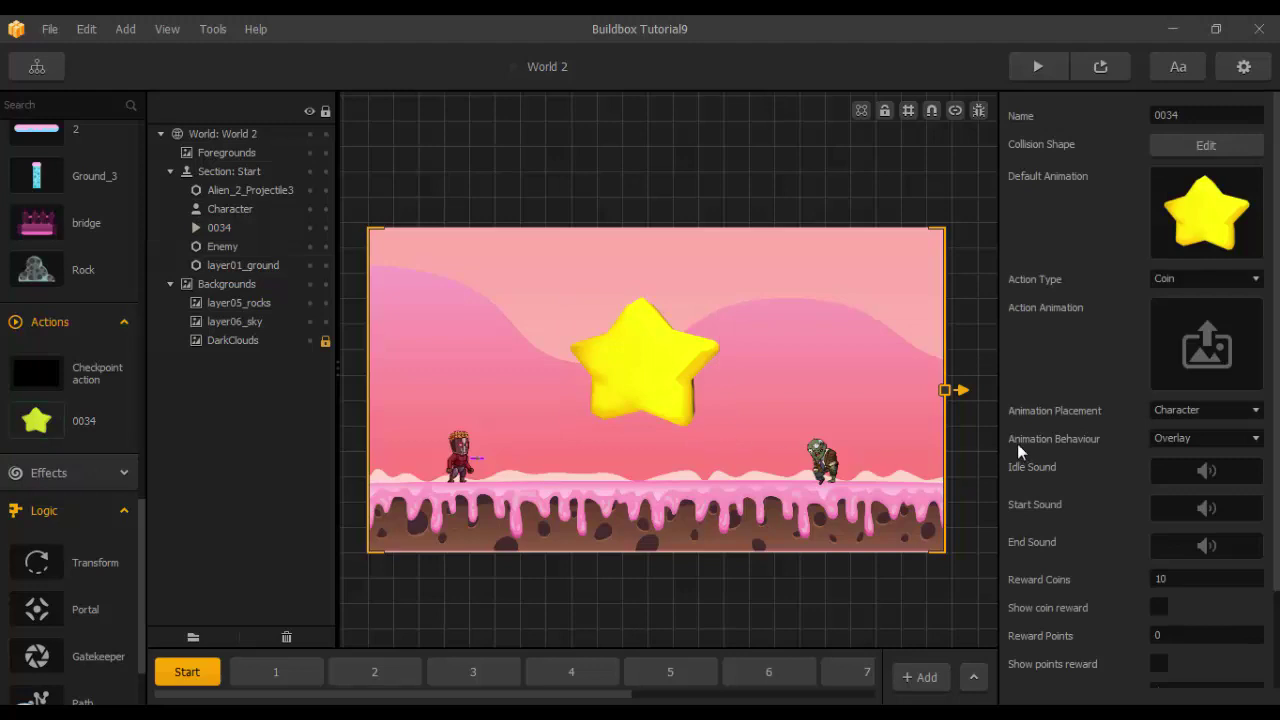
# Set the scale of the star in the Start section to 0.3, 0.3.
pyautogui.scroll(-3, 1017, 443)
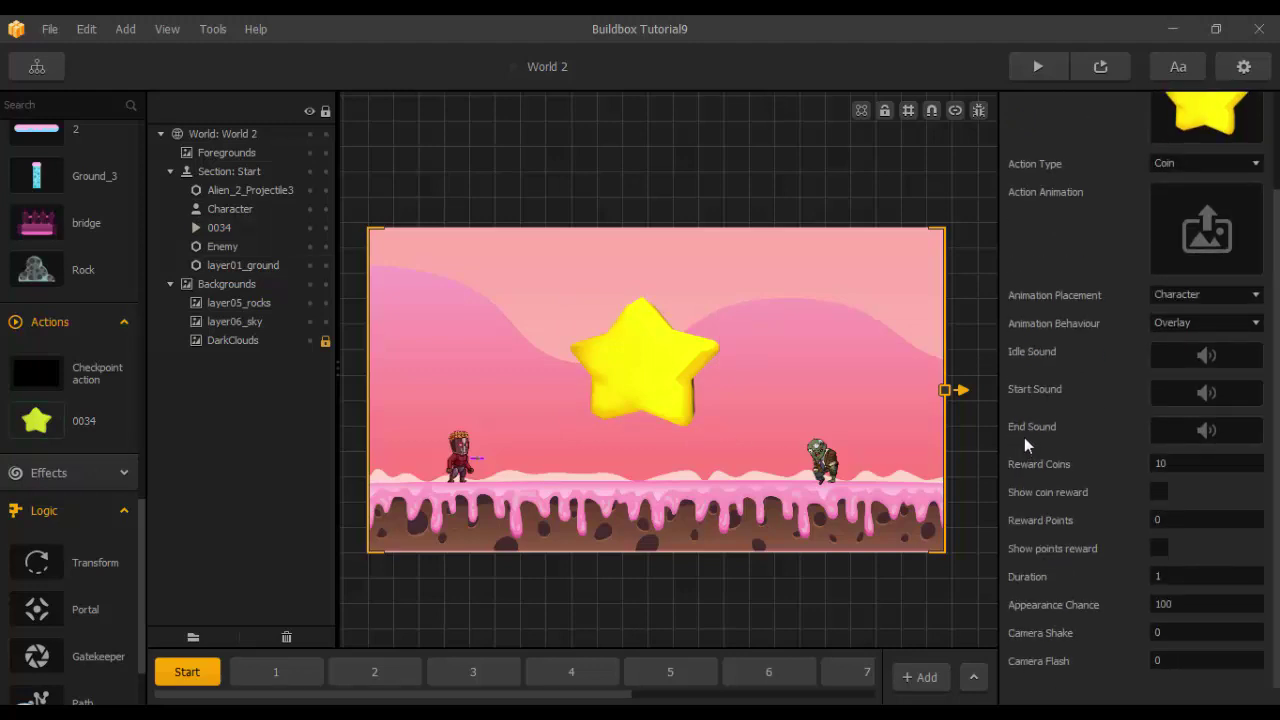
pyautogui.click(666, 356)
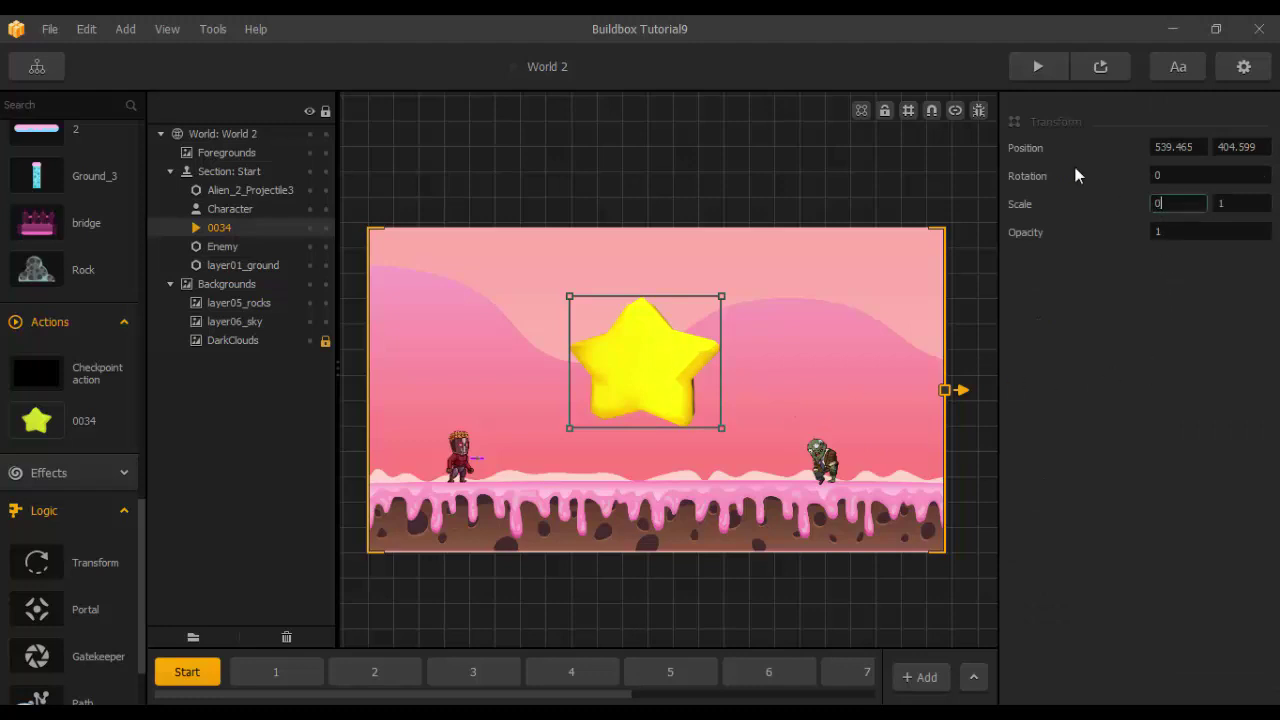
pyautogui.write('0.3')
pyautogui.press('Tab')
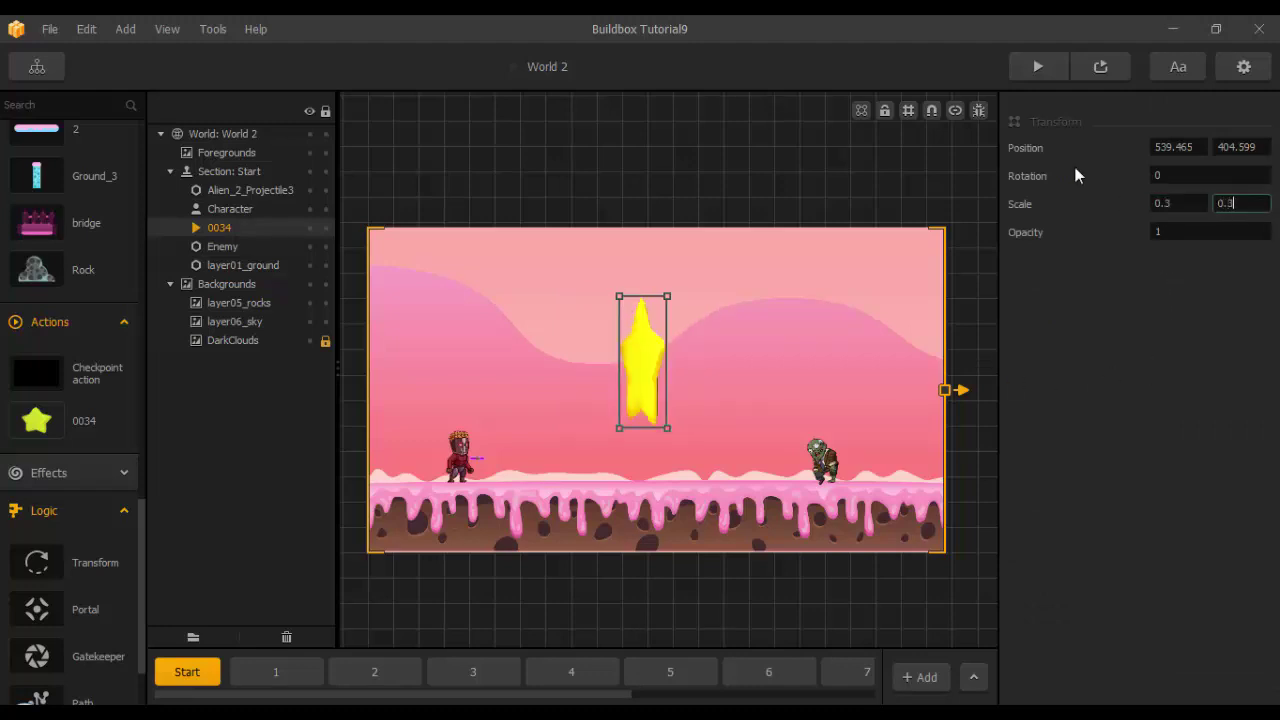
pyautogui.press('Return')
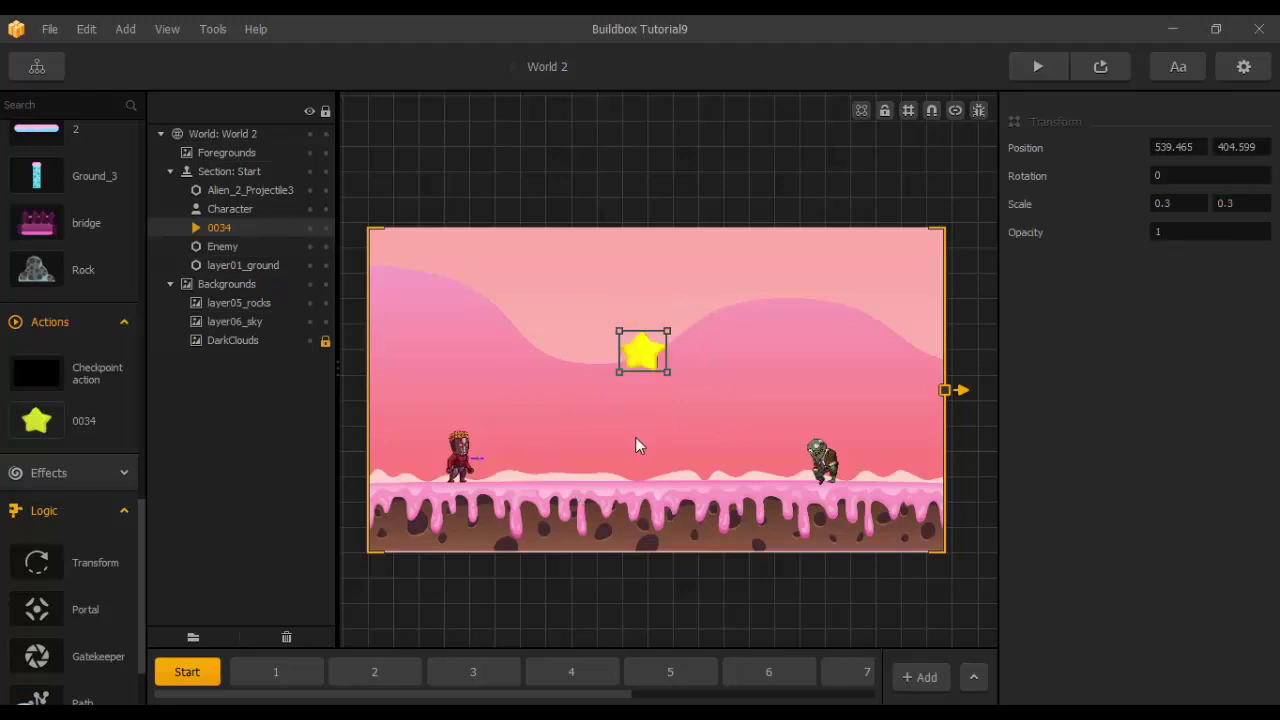
pyautogui.scroll(1, 656, 430)
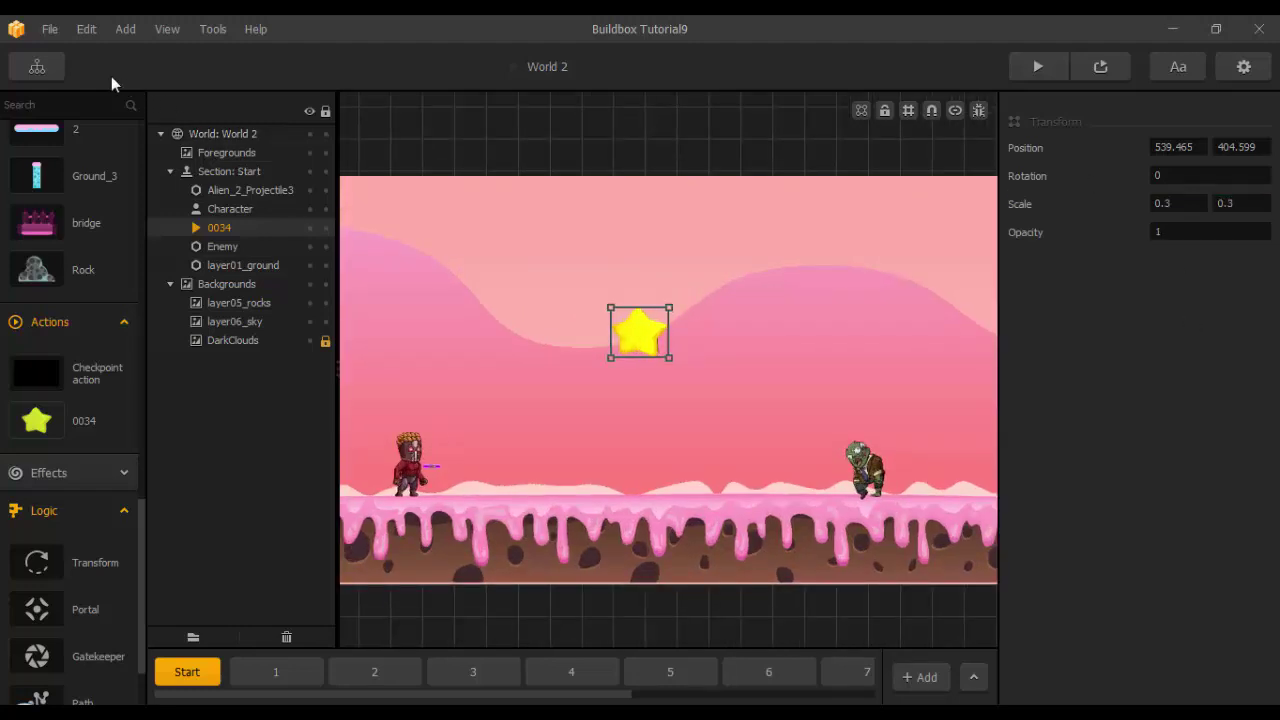
# Check the scale of the stars in World 1's section 2 and return to the mind map.
pyautogui.click(61, 63)
pyautogui.doubleClick(541, 317)
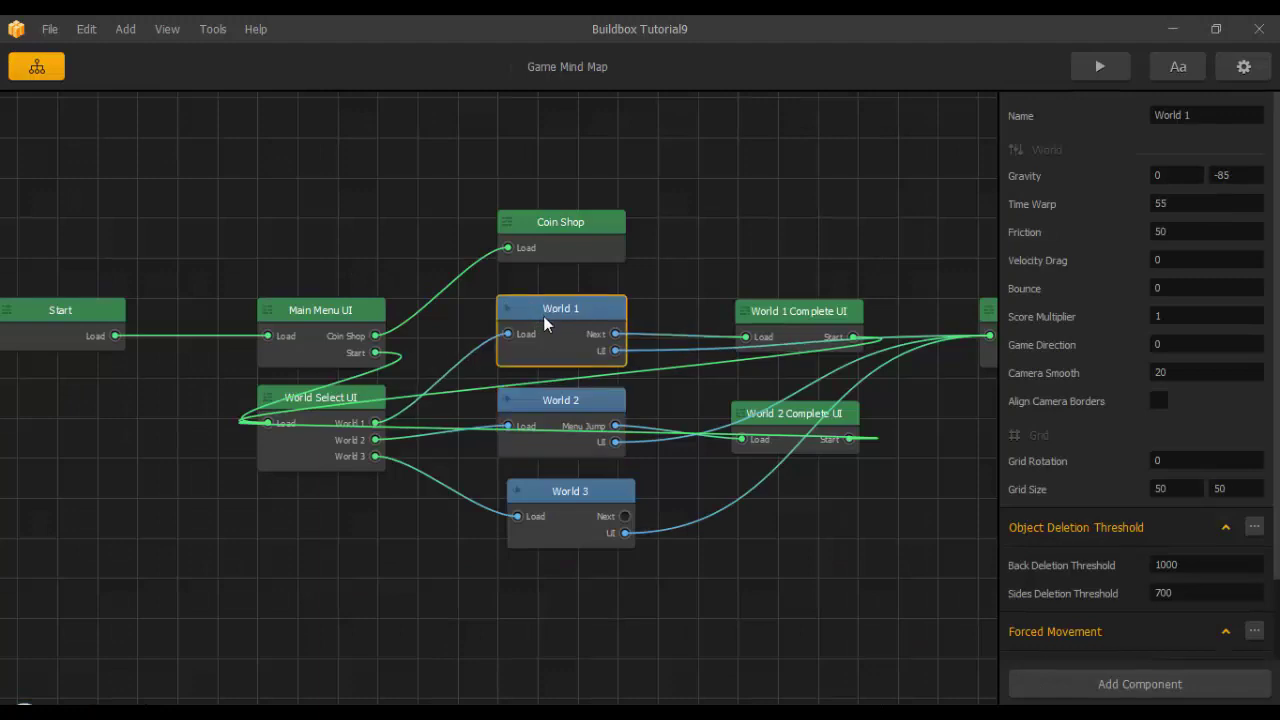
pyautogui.click(364, 672)
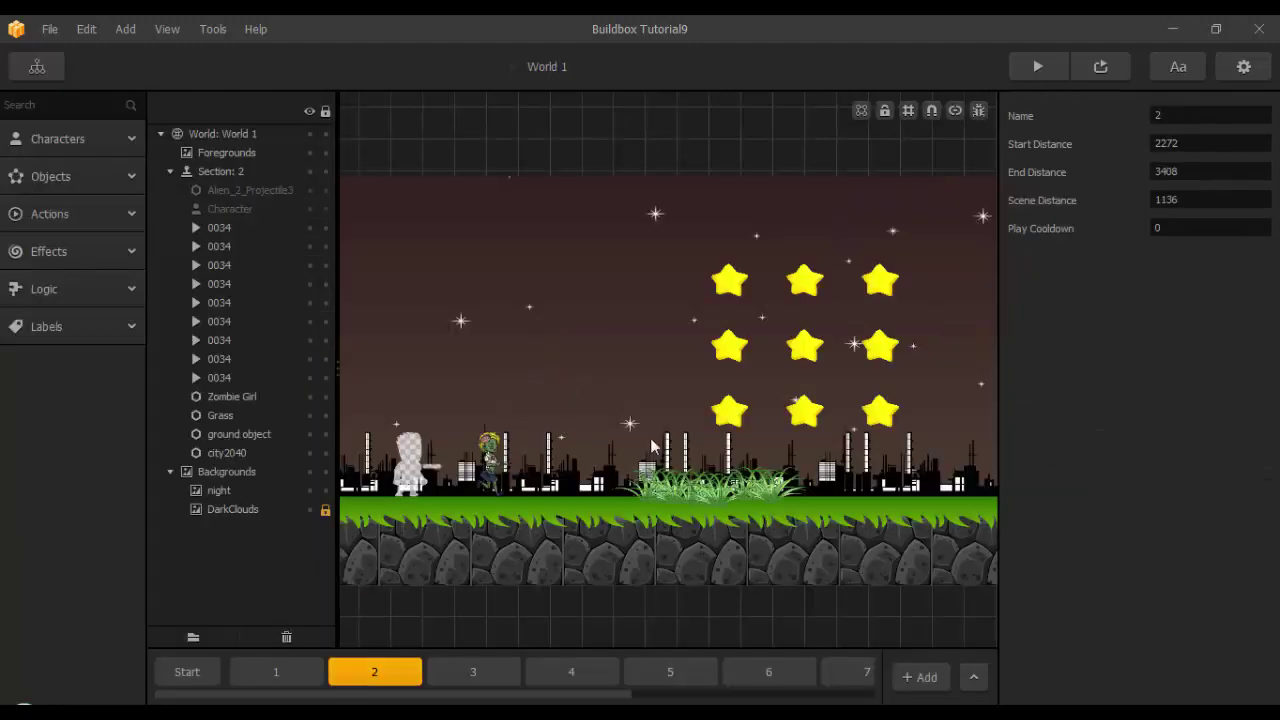
pyautogui.click(731, 289)
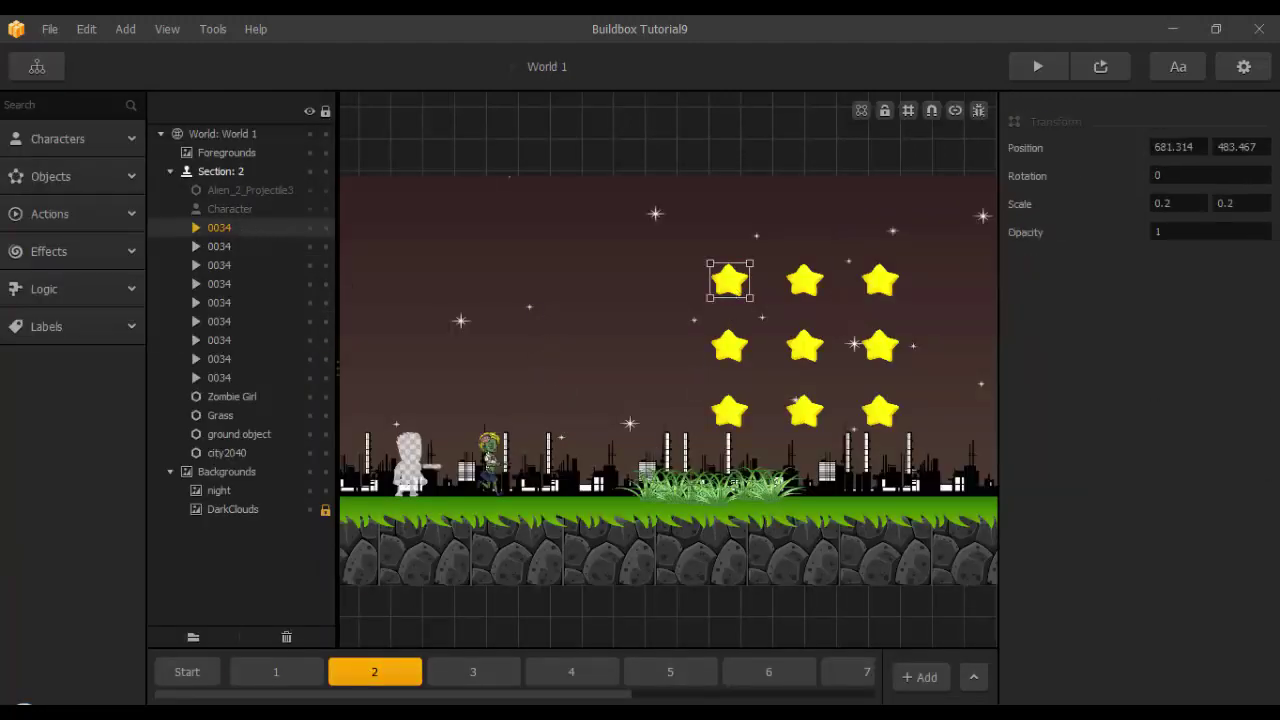
pyautogui.click(37, 67)
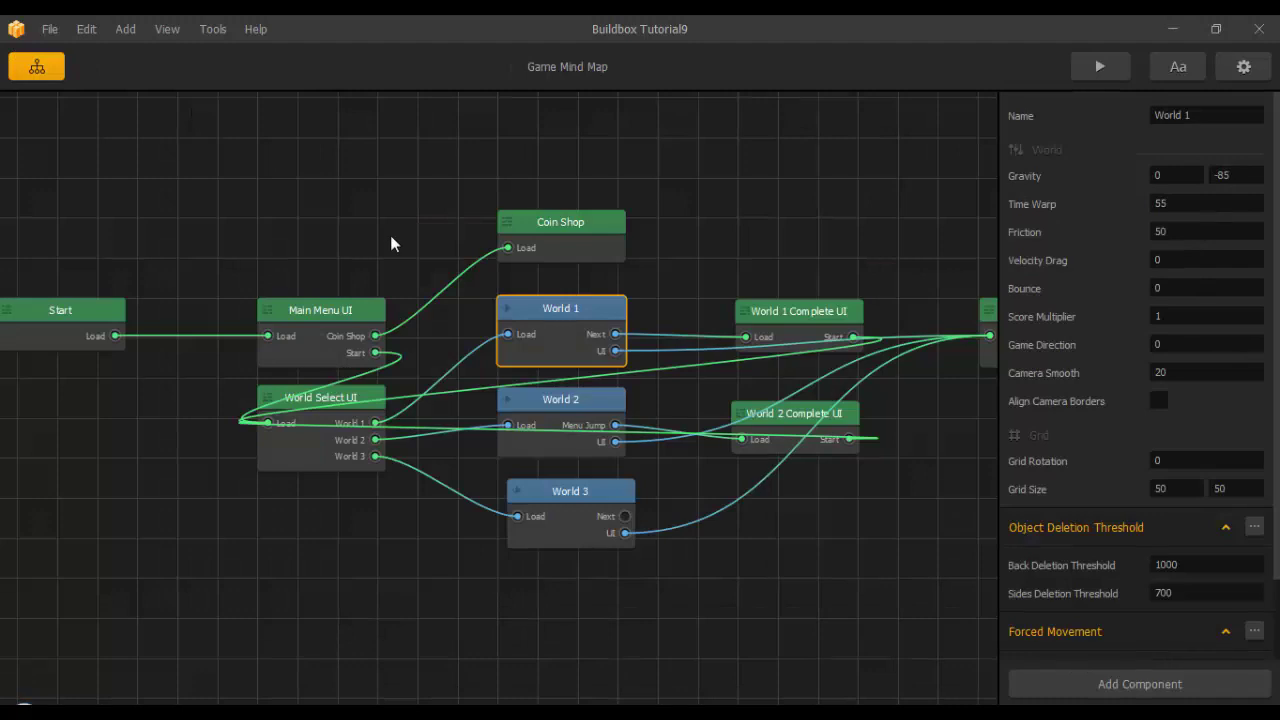
# Reopen World 2's Start section and set the star's scale to 0.2, 0.2.
pyautogui.doubleClick(565, 408)
pyautogui.click(276, 672)
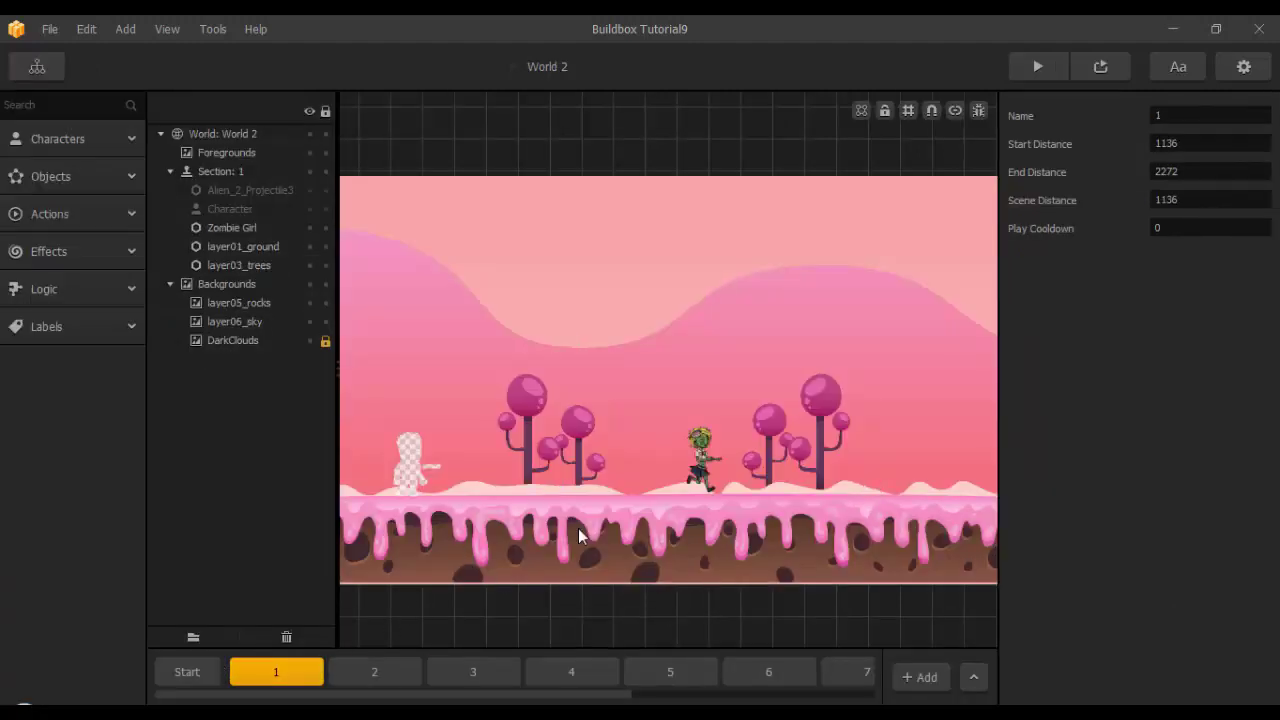
pyautogui.click(184, 675)
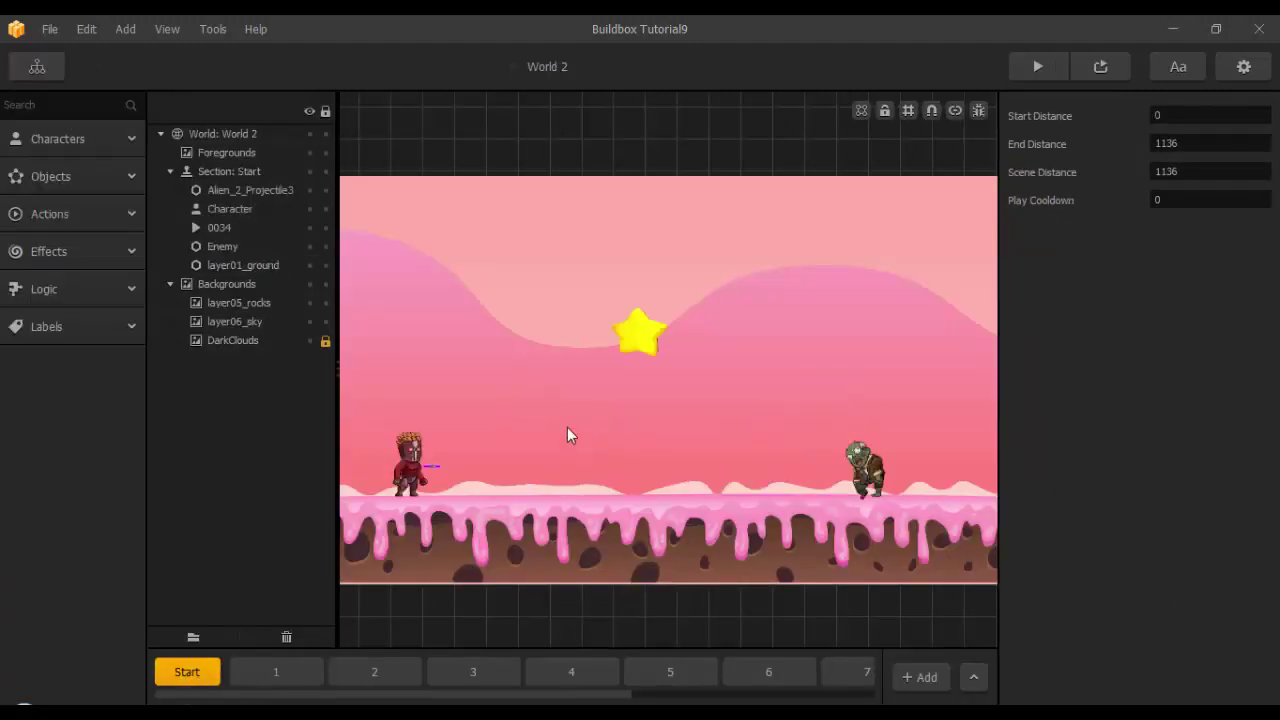
pyautogui.click(640, 325)
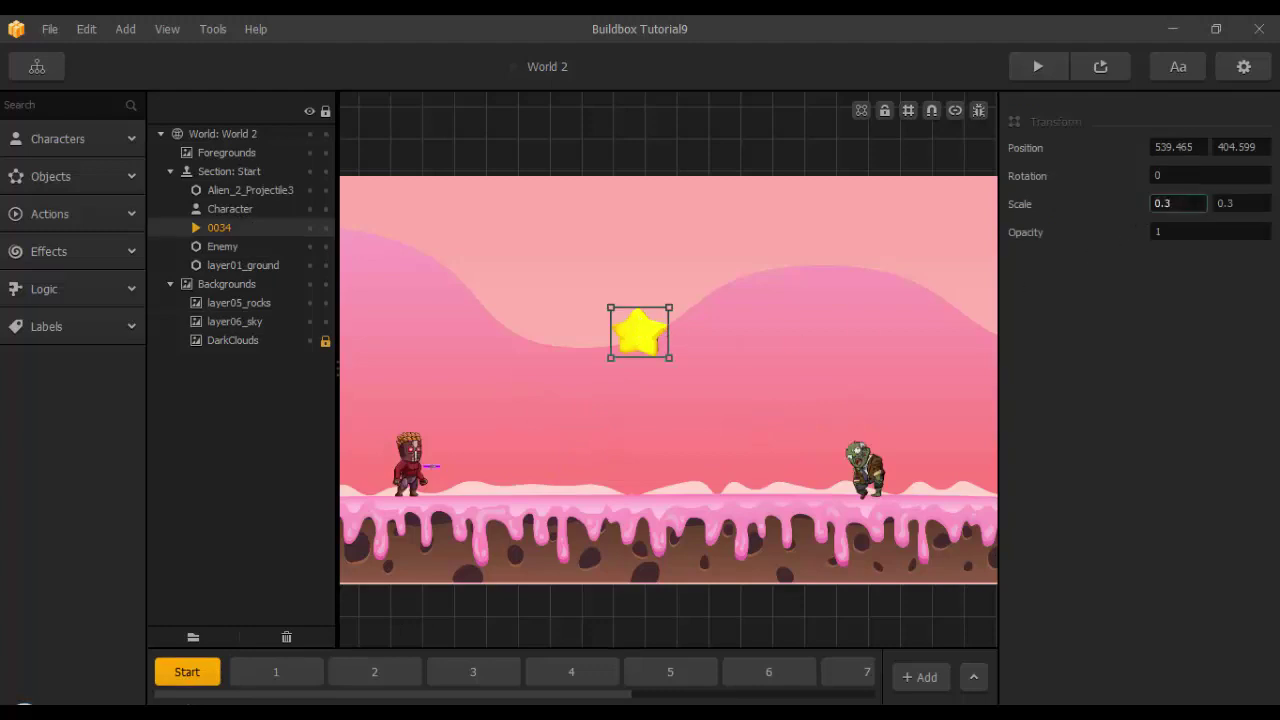
pyautogui.write('0.2')
pyautogui.press('Tab')
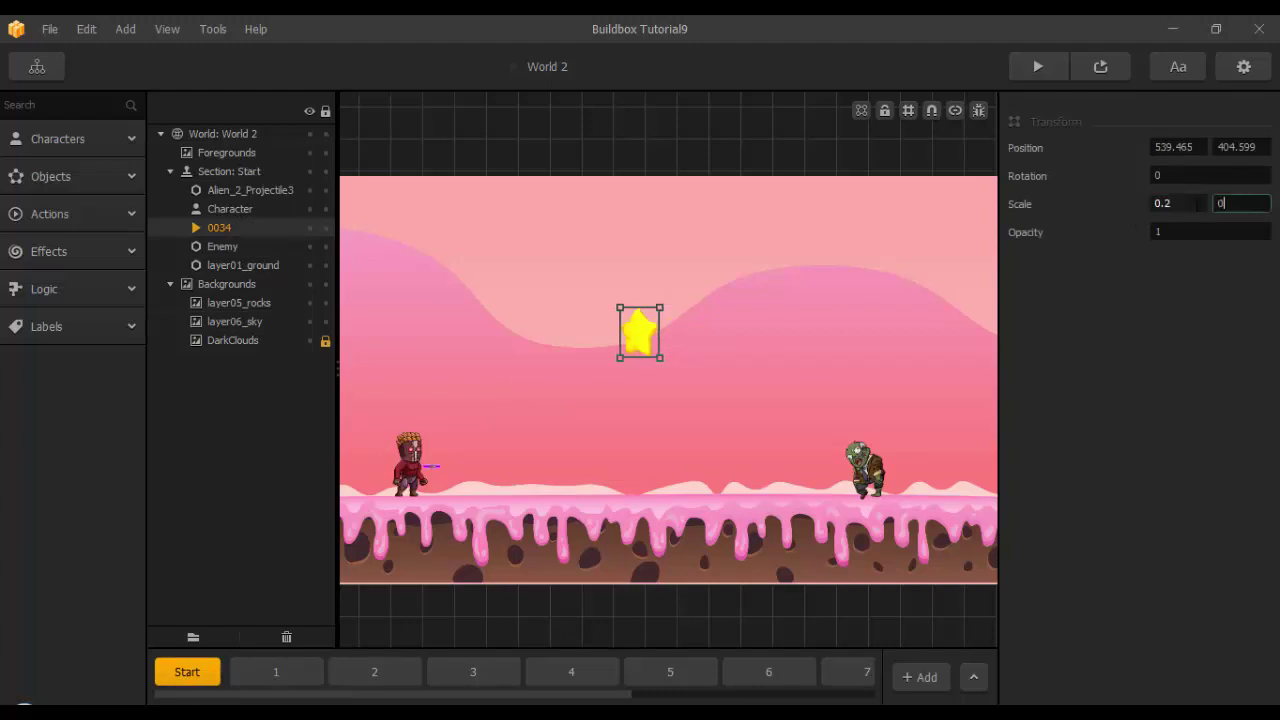
pyautogui.write('0.2')
pyautogui.press('Return')
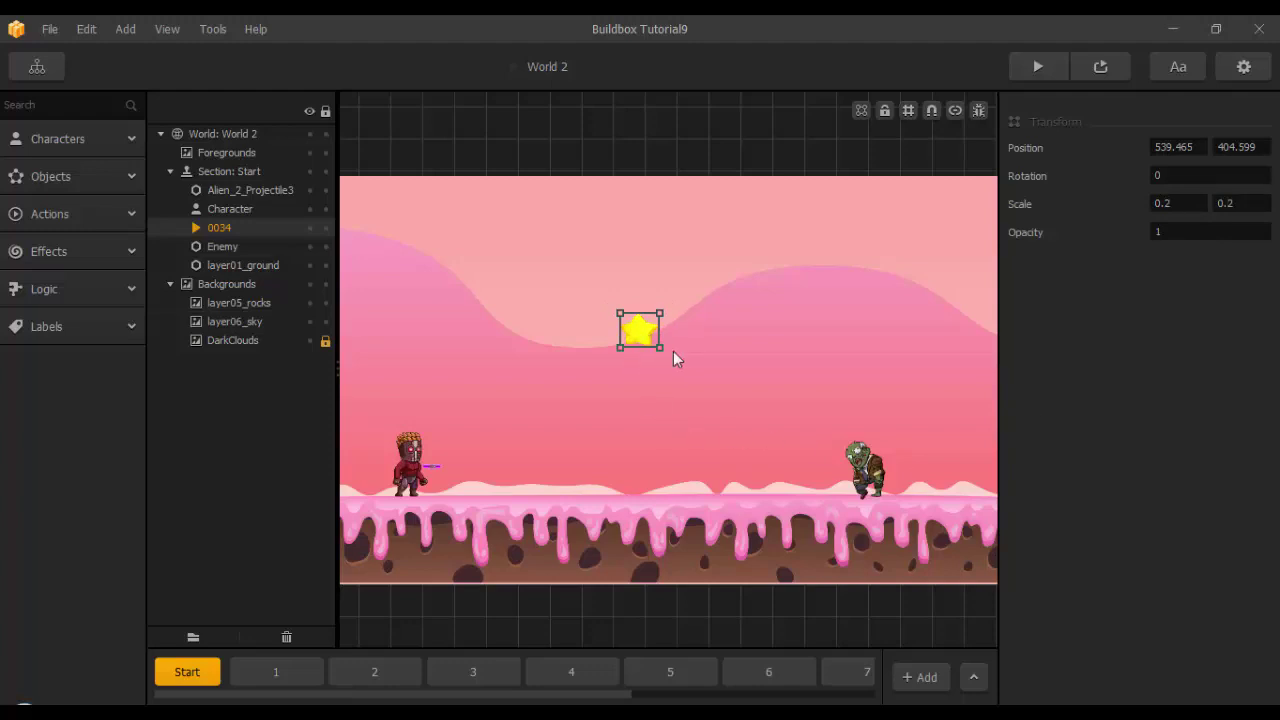
# Duplicate the star five times horizontally to form a row of six stars ending at about 835.5, 404.6.
pyautogui.hotkey('ctrl', 'd')
pyautogui.hotkey('ctrl', 'd')
pyautogui.hotkey('ctrl', 'd')
pyautogui.hotkey('ctrl', 'd')
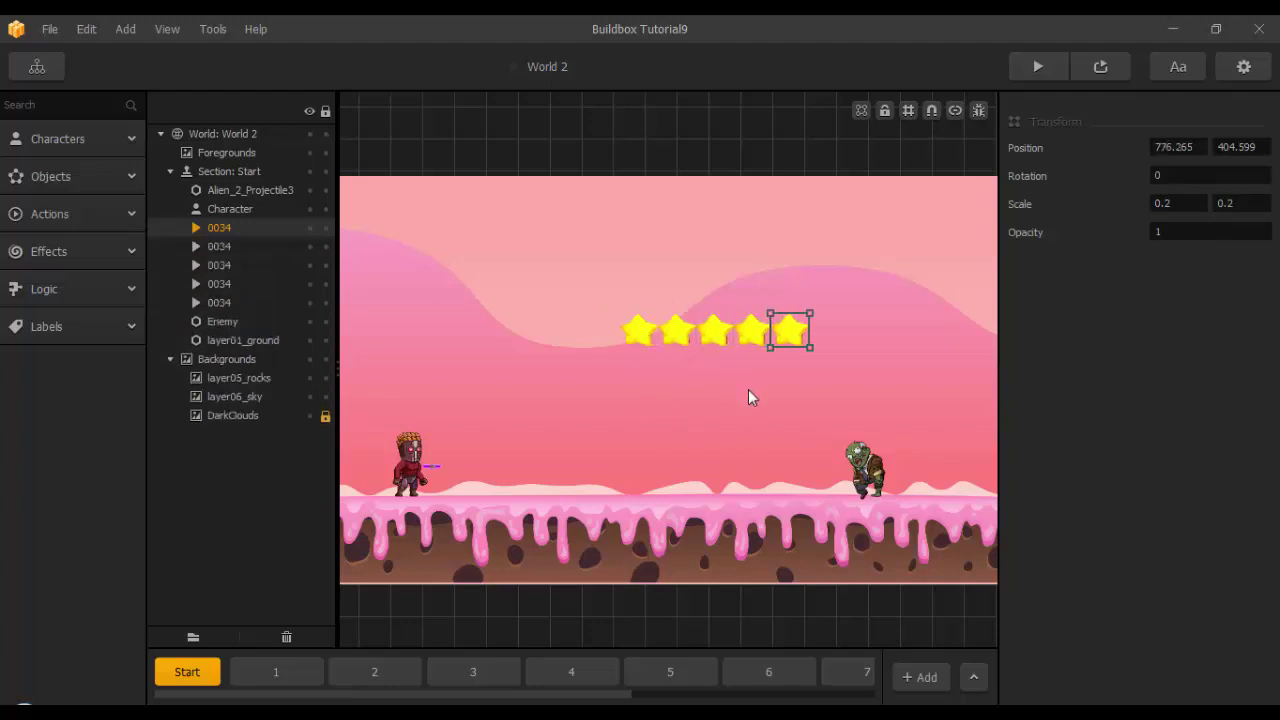
pyautogui.hotkey('ctrl', 'd')
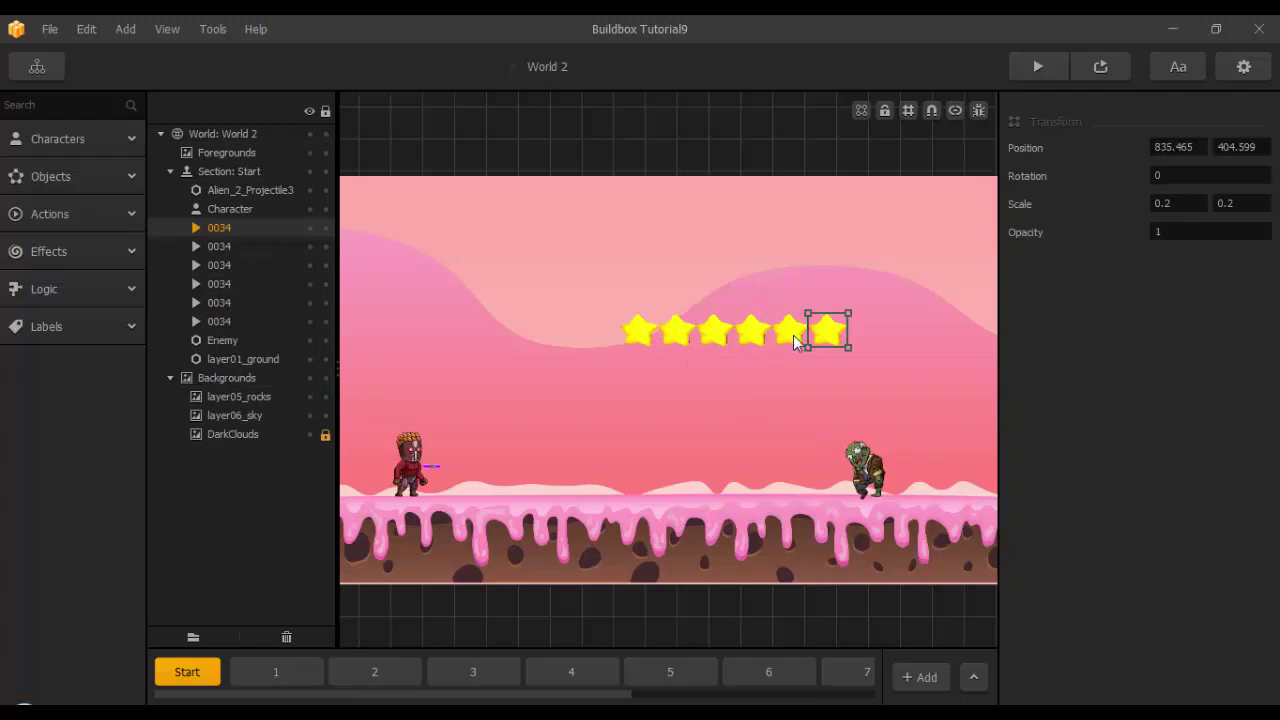
# Duplicate the end star downward and across to fill two more rows beneath the top row of stars.
pyautogui.hotkey('ctrl', 'd')
pyautogui.hotkey('ctrl', 'd')
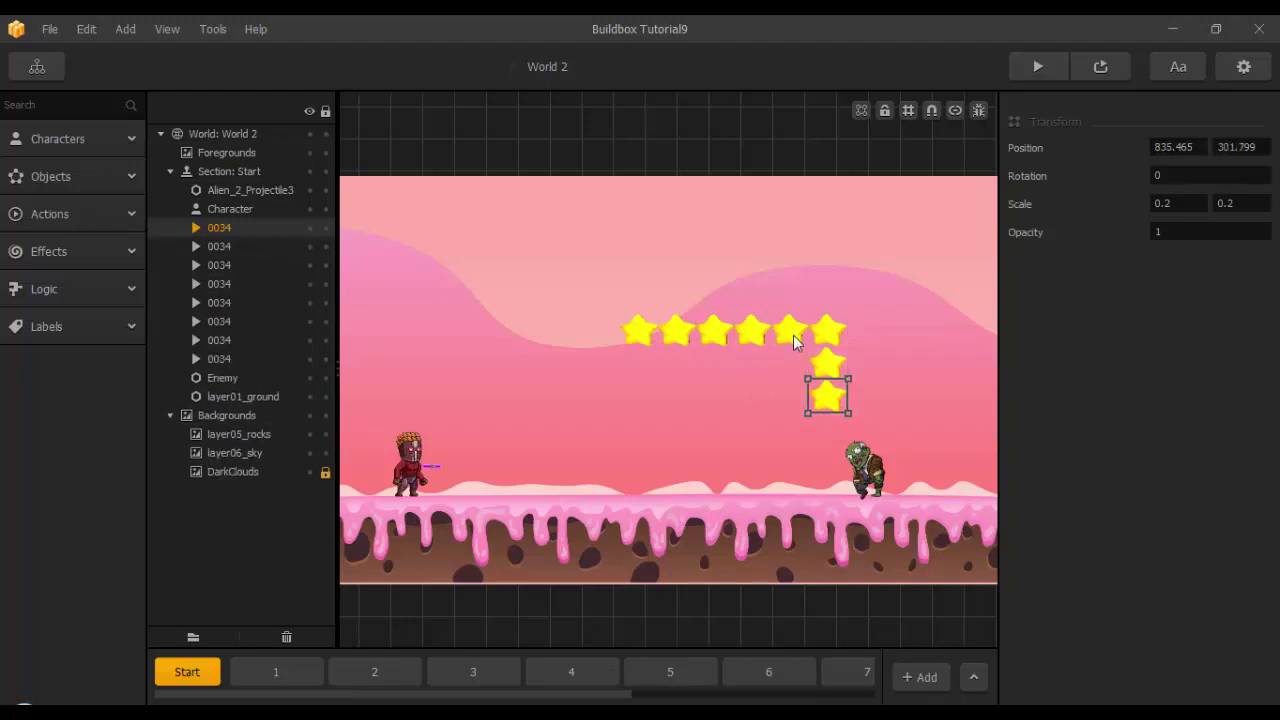
pyautogui.hotkey('ctrl', 'd')
pyautogui.hotkey('ctrl', 'd')
pyautogui.hotkey('ctrl', 'd')
pyautogui.hotkey('ctrl', 'd')
pyautogui.hotkey('ctrl', 'd')
pyautogui.hotkey('ctrl', 'd')
pyautogui.hotkey('ctrl', 'd')
pyautogui.hotkey('ctrl', 'd')
pyautogui.hotkey('ctrl', 'd')
pyautogui.hotkey('ctrl', 'd')
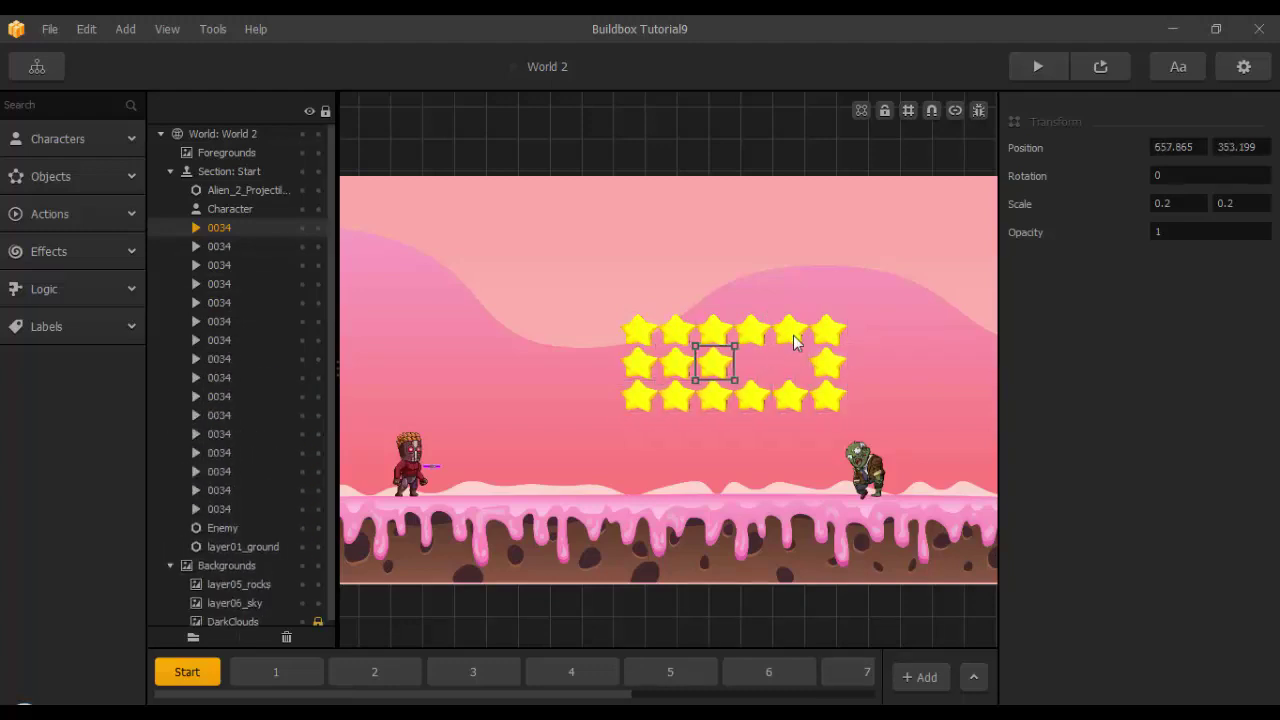
# Copy a star into section 1 and arrange four stars in an arc above the Zombie Girl between the trees.
pyautogui.click(832, 397)
pyautogui.click(275, 672)
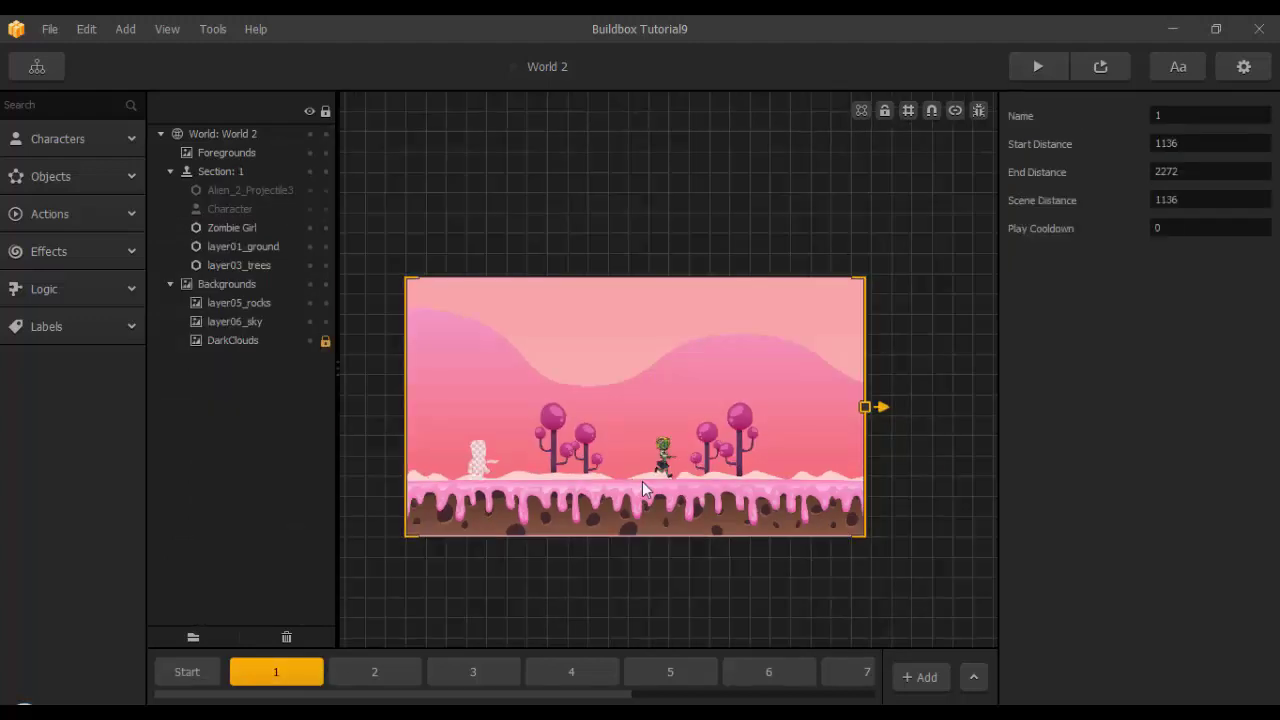
pyautogui.hotkey('ctrl', 'v')
pyautogui.moveTo(795, 390); pyautogui.dragTo(763, 373)
pyautogui.hotkey('ctrl', 'Up')
pyautogui.moveTo(757, 348); pyautogui.dragTo(558, 393)
pyautogui.hotkey('ctrl', 'Up')
pyautogui.hotkey('ctrl', 'Up')
pyautogui.hotkey('ctrl', 'Up')
pyautogui.press('Delete')
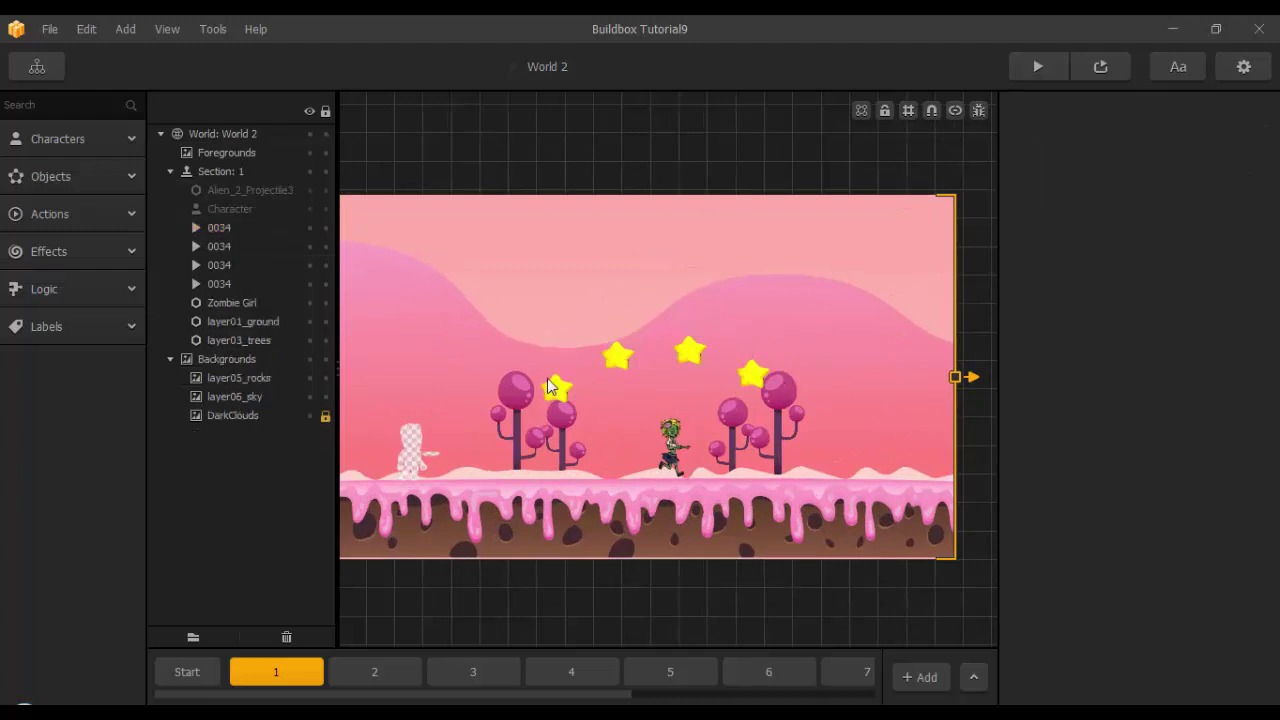
# Paste the star in section 4 at about 604.5, 616.9 and duplicate it into two rows of five stars.
pyautogui.click(475, 672)
pyautogui.click(571, 672)
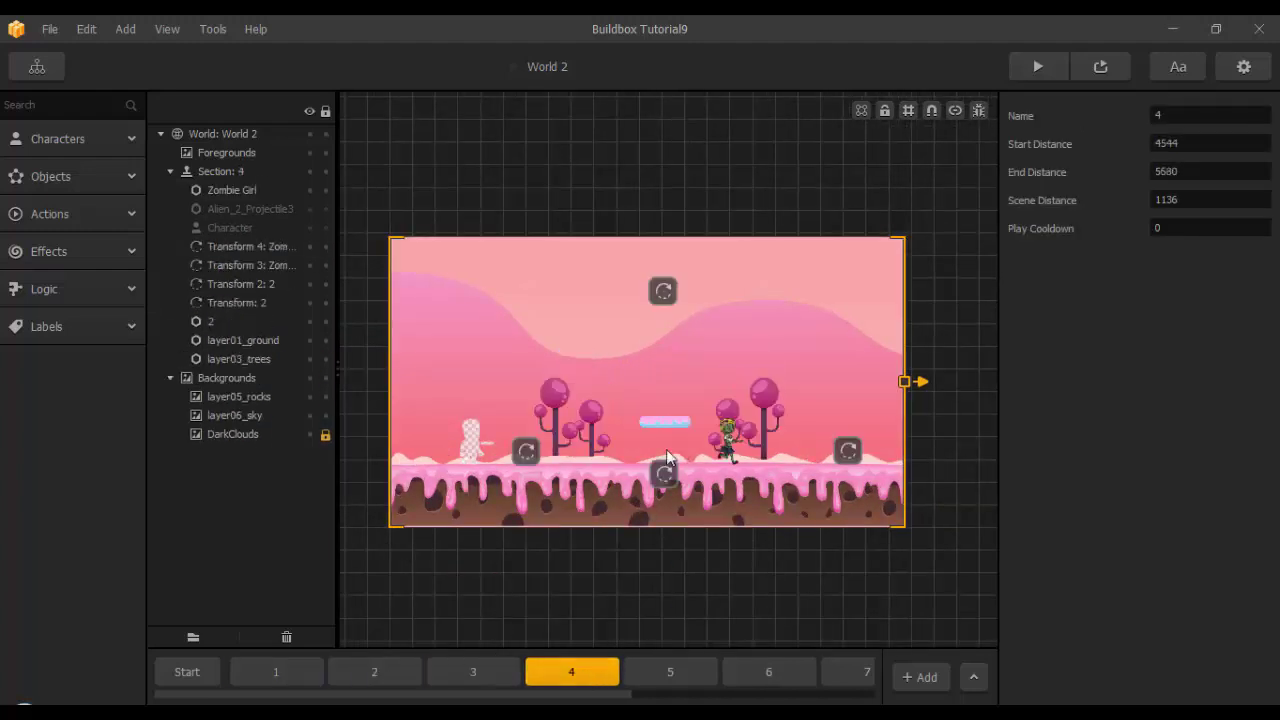
pyautogui.hotkey('ctrl', 'v')
pyautogui.moveTo(770, 390); pyautogui.dragTo(652, 225)
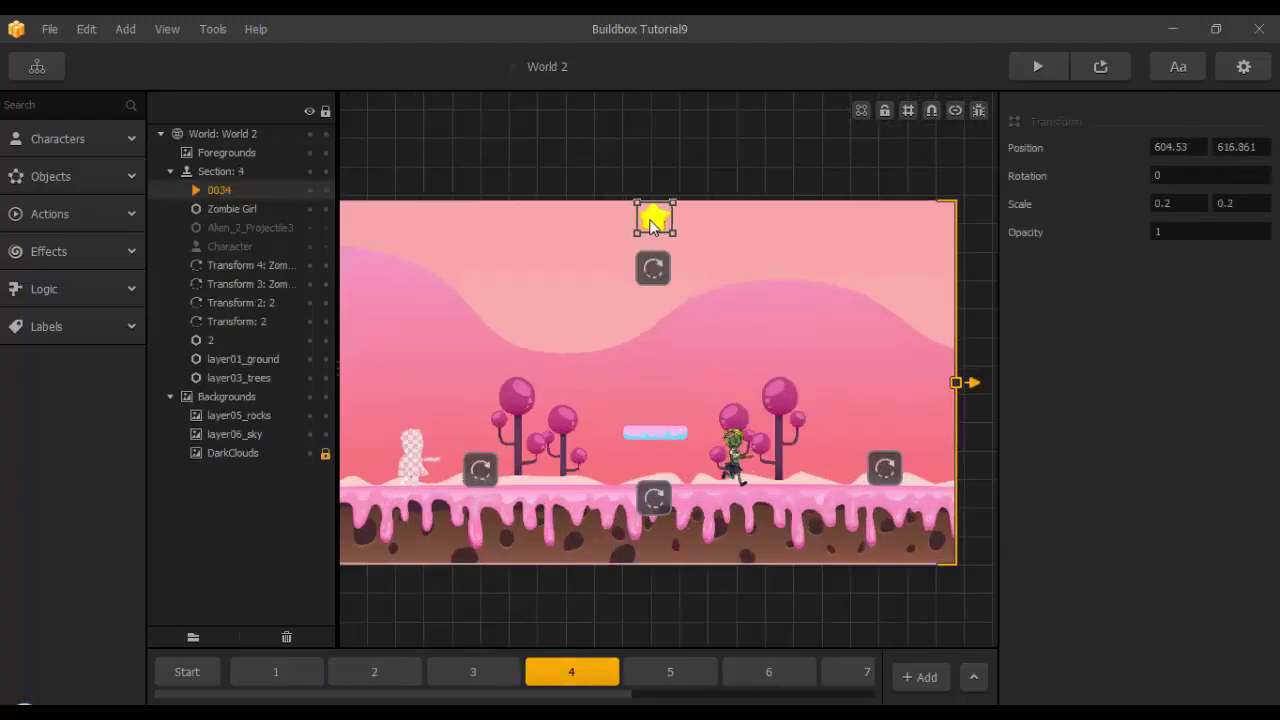
pyautogui.hotkey('ctrl', 'Right')
pyautogui.hotkey('ctrl', 'Right')
pyautogui.hotkey('ctrl', 'Left')
pyautogui.hotkey('ctrl', 'Left')
pyautogui.hotkey('ctrl', 'Down')
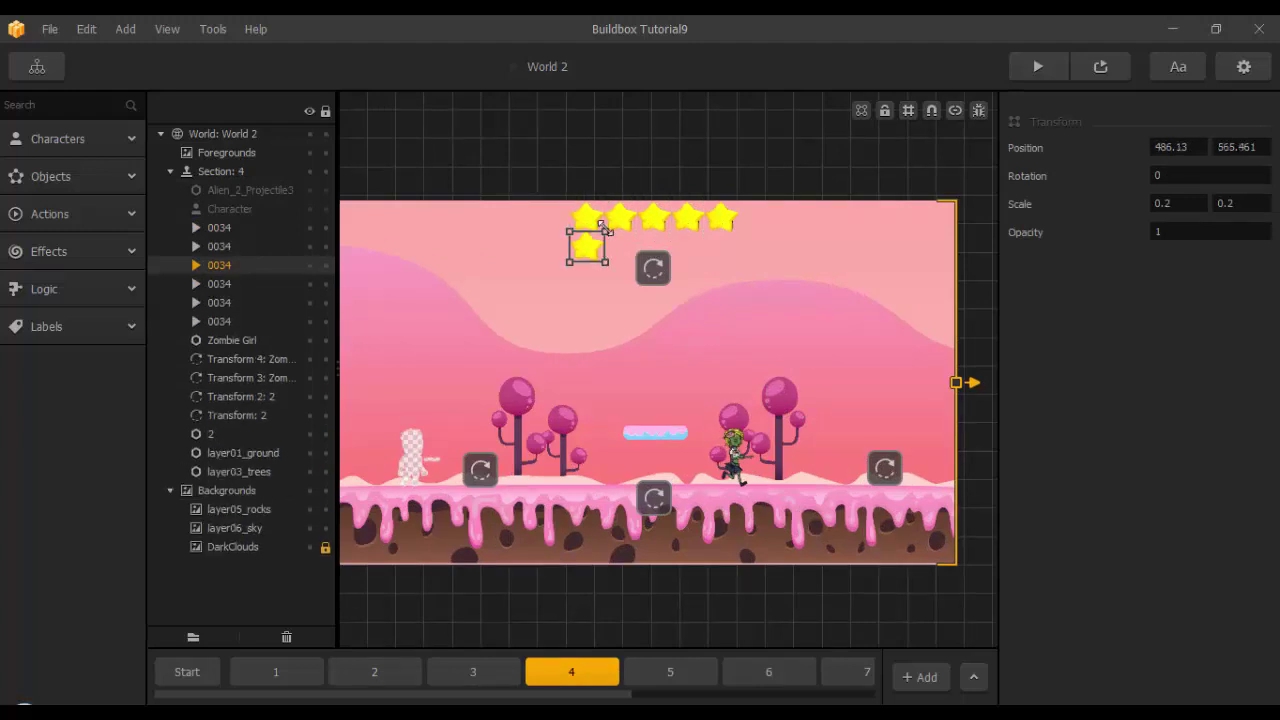
pyautogui.hotkey('ctrl', 'Right')
pyautogui.hotkey('ctrl', 'Right')
pyautogui.hotkey('ctrl', 'Right')
pyautogui.hotkey('ctrl', 'Right')
# Duplicate section 4's middle star down to the floating platform and delete every second star of the column.
pyautogui.scroll(-3, 697, 362)
pyautogui.click(665, 285)
pyautogui.scroll(3, 668, 285)
pyautogui.hotkey('ctrl', 'Down')
pyautogui.hotkey('ctrl', 'Down')
pyautogui.hotkey('ctrl', 'Down')
pyautogui.hotkey('ctrl', 'Down')
pyautogui.hotkey('ctrl', 'Down')
pyautogui.hotkey('ctrl', 'Down')
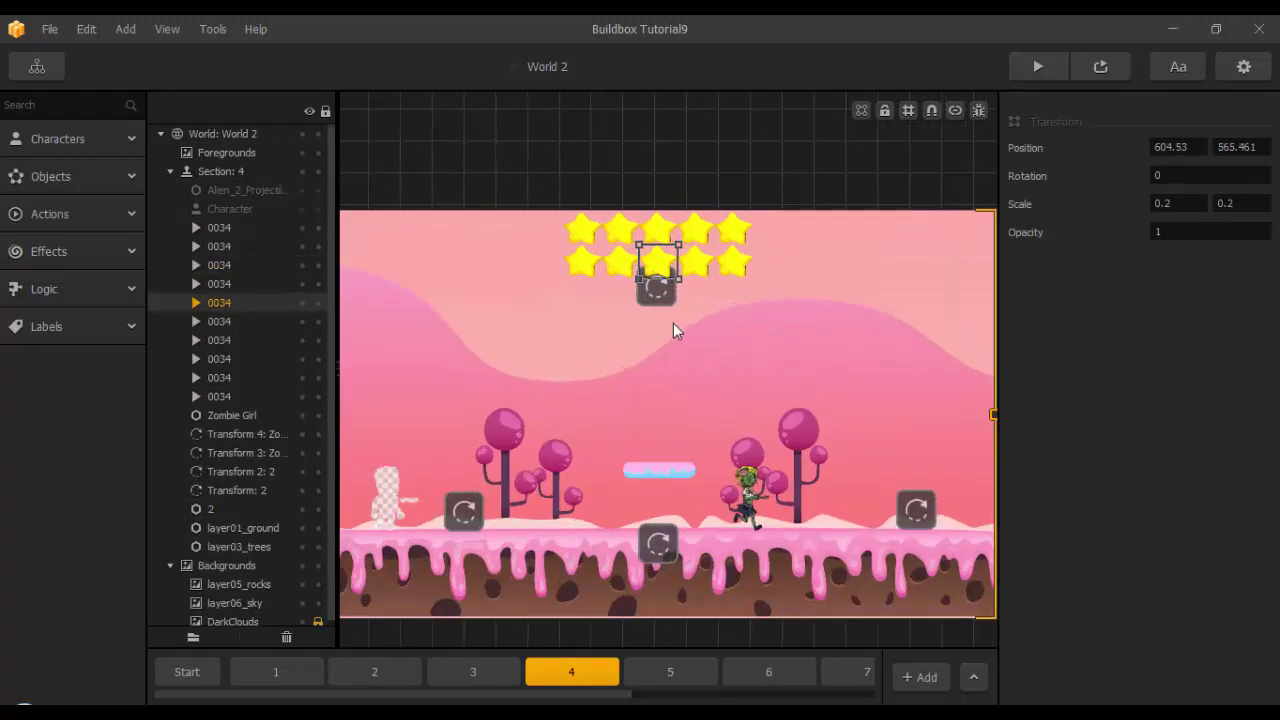
pyautogui.press('Delete')
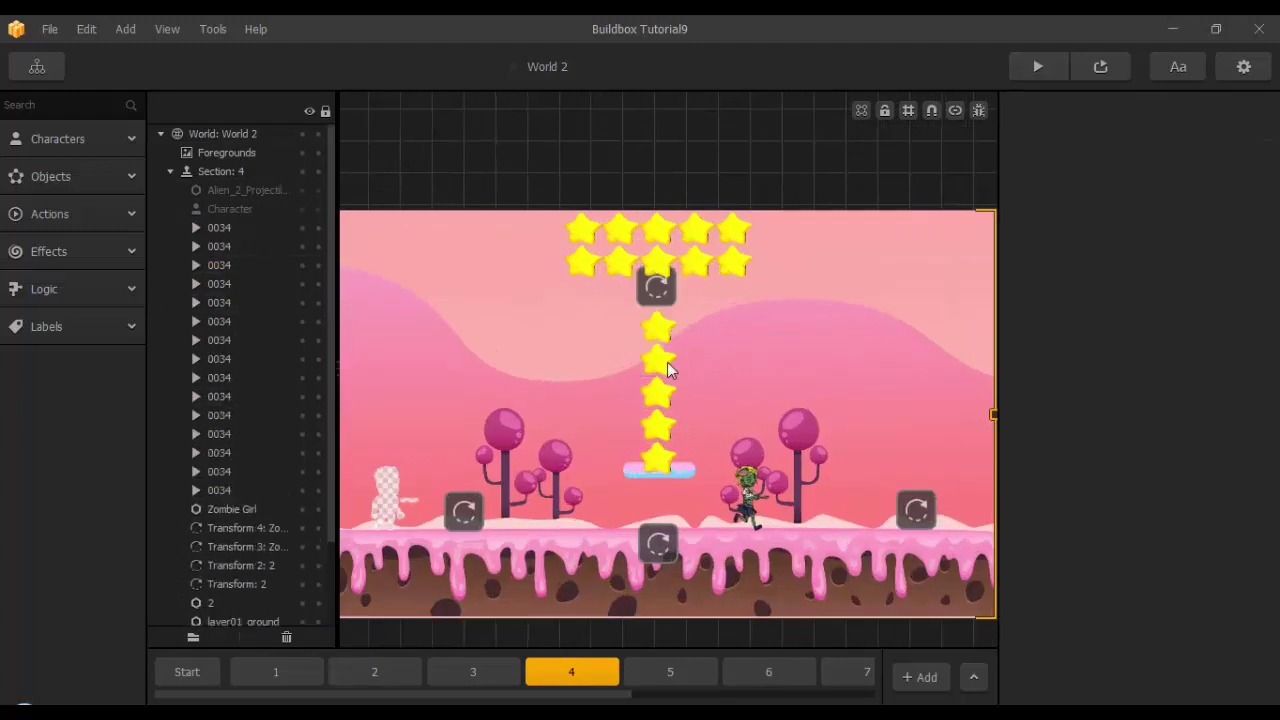
pyautogui.click(667, 367)
pyautogui.press('Delete')
pyautogui.click(668, 430)
pyautogui.press('Delete')
# Paste the star in section 5 and arrange seven stars in a row above the bridge, ending at about 962.4, 581.2.
pyautogui.click(668, 672)
pyautogui.scroll(4, 667, 565)
pyautogui.hotkey('ctrl', 'v')
pyautogui.moveTo(771, 361); pyautogui.dragTo(846, 221)
pyautogui.hotkey('ctrl', 'Right')
pyautogui.hotkey('ctrl', 'Right')
pyautogui.hotkey('ctrl', 'Right')
pyautogui.hotkey('ctrl', 'Right')
pyautogui.hotkey('ctrl', 'Right')
pyautogui.hotkey('ctrl', 'Right')
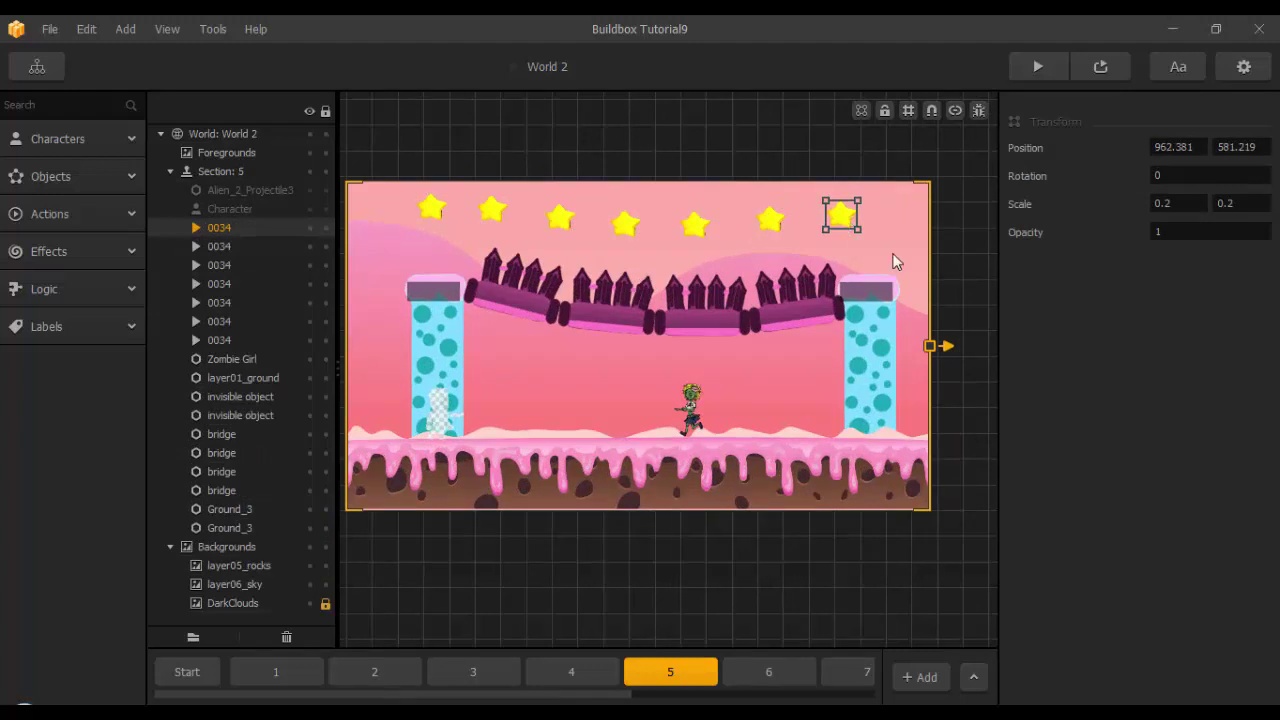
# Copy the Checkpoint action from World 1's section 5 into World 2's section 5 at about 321.9, 380.3.
pyautogui.click(106, 176)
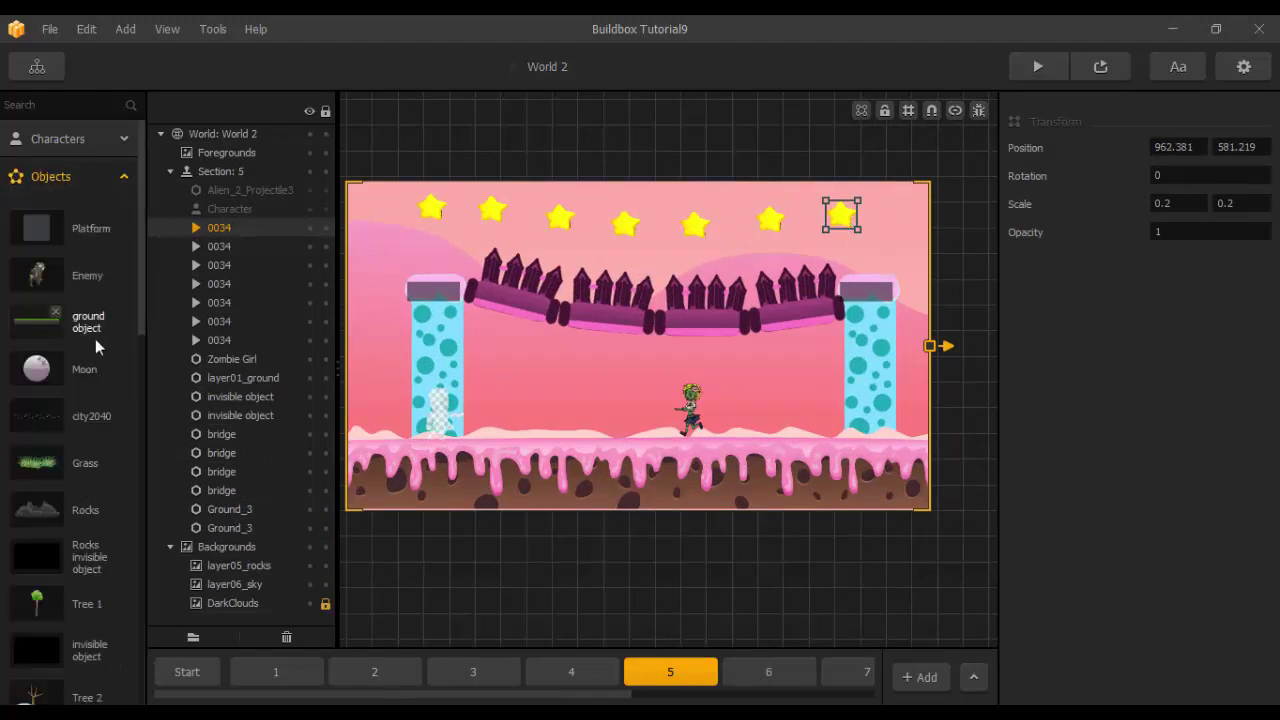
pyautogui.scroll(-10, 97, 339)
pyautogui.scroll(-5, 105, 338)
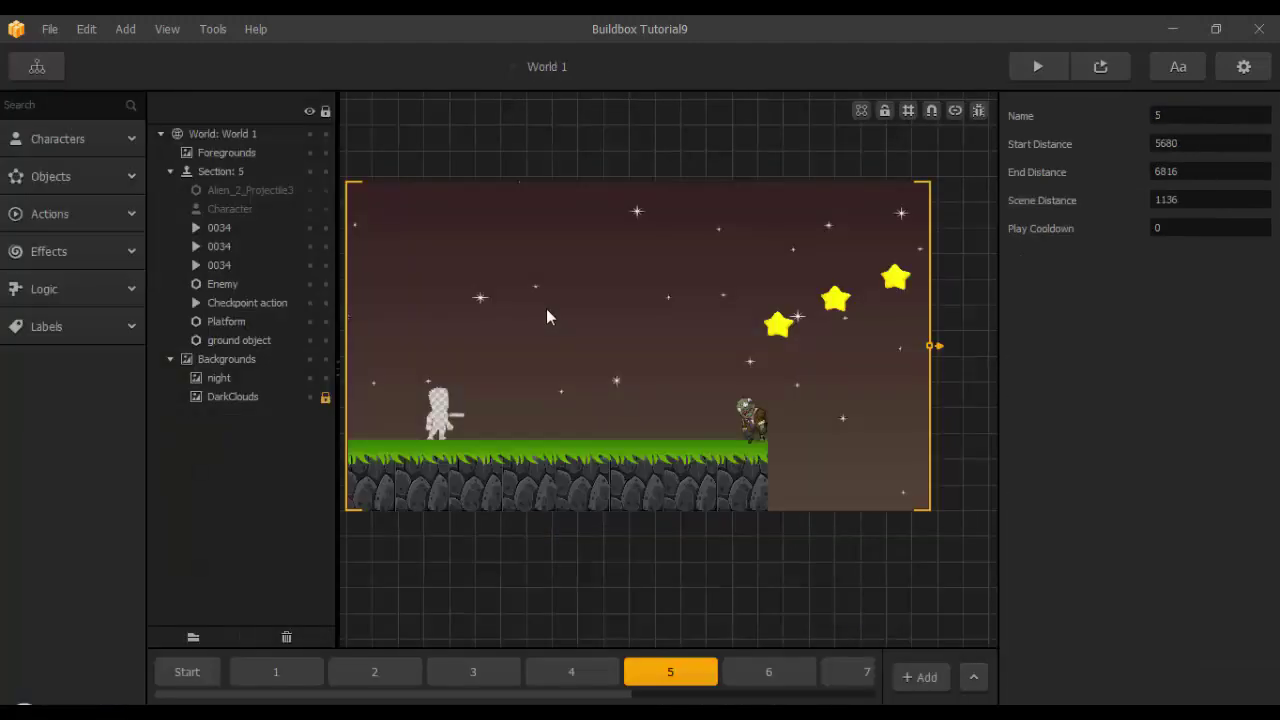
pyautogui.click(259, 302)
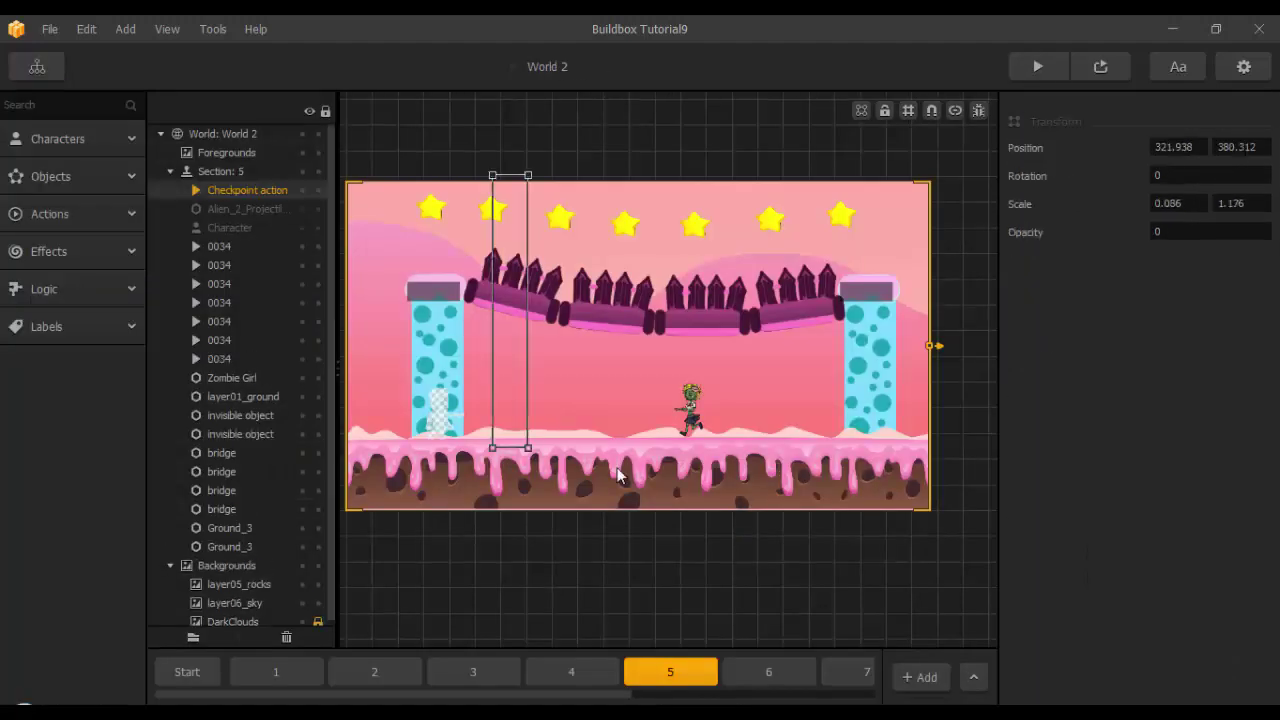
# Copy the star into section 6, lay out a row of eight from the tree's left side and delete every second one.
pyautogui.click(845, 216)
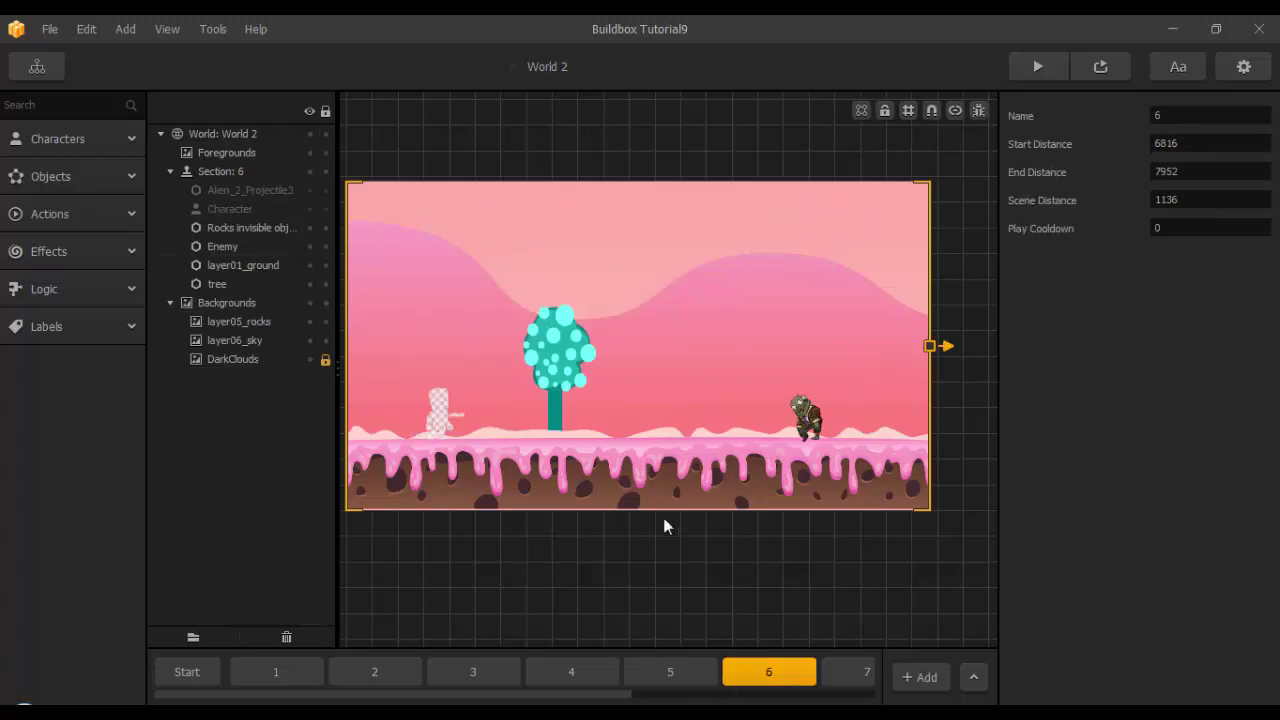
pyautogui.hotkey('ctrl', 'v')
pyautogui.moveTo(842, 215); pyautogui.dragTo(525, 388)
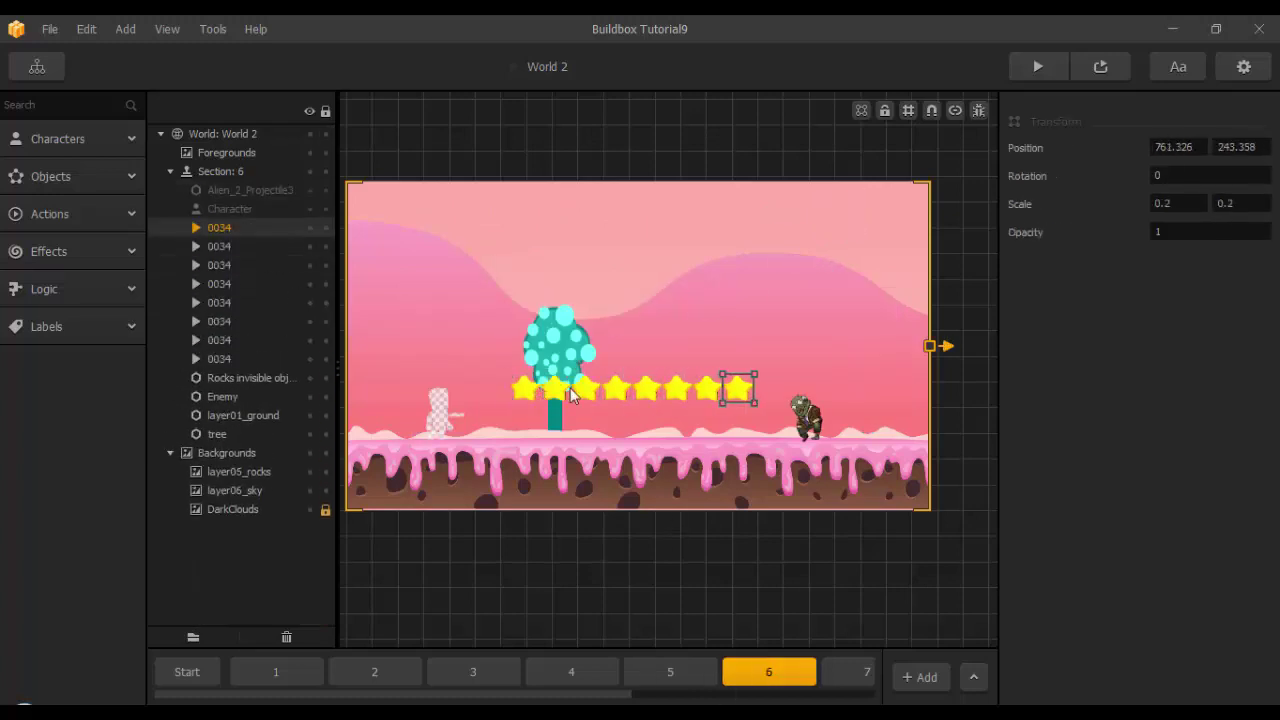
pyautogui.click(556, 389)
pyautogui.keyDown('shift'); pyautogui.click(615, 389); pyautogui.keyUp('shift')
pyautogui.keyDown('shift'); pyautogui.click(677, 389); pyautogui.keyUp('shift')
pyautogui.keyDown('shift'); pyautogui.click(738, 389); pyautogui.keyUp('shift')
pyautogui.press('Delete')
# Duplicate section 6's first star to build a row of five stars and a row of three above it.
pyautogui.click(525, 390)
pyautogui.hotkey('ctrl', 'Right')
pyautogui.hotkey('ctrl', 'Up')
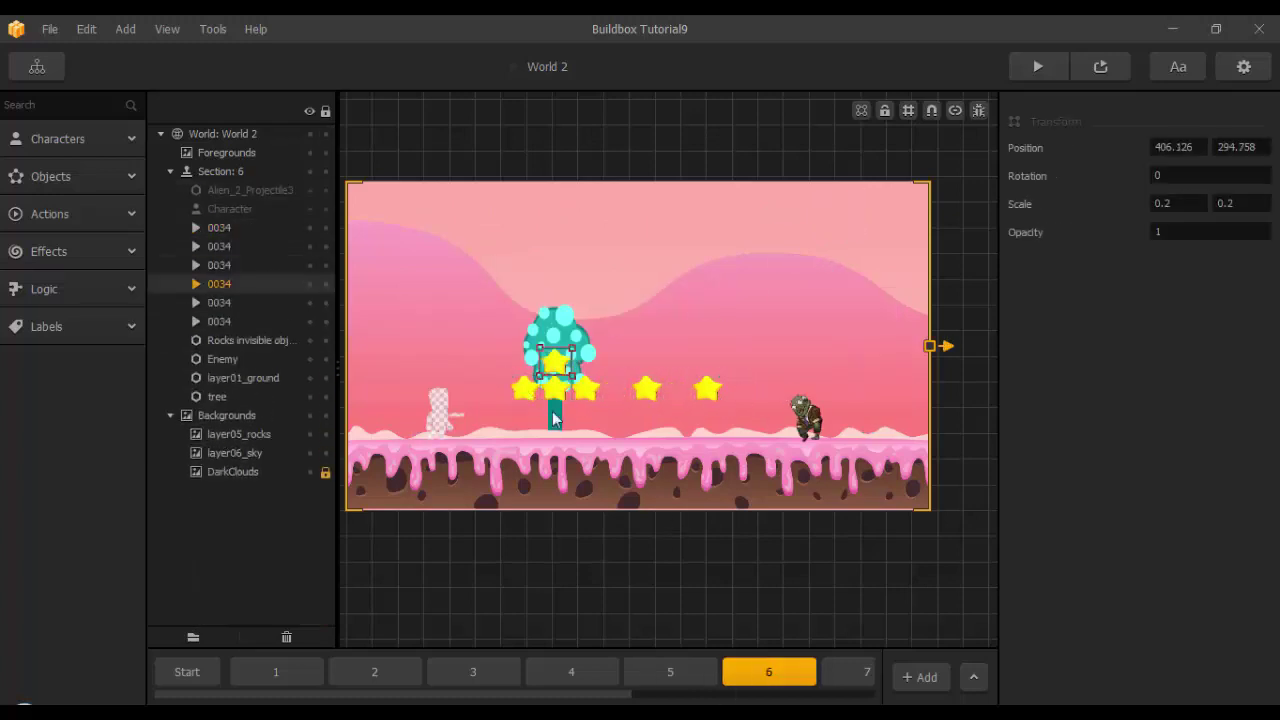
pyautogui.hotkey('ctrl', 'Right')
pyautogui.hotkey('ctrl', 'Right')
pyautogui.hotkey('ctrl', 'Right')
pyautogui.hotkey('ctrl', 'Right')
pyautogui.click(587, 364)
pyautogui.hotkey('ctrl', 'Up')
pyautogui.hotkey('ctrl', 'Right')
pyautogui.hotkey('ctrl', 'Right')
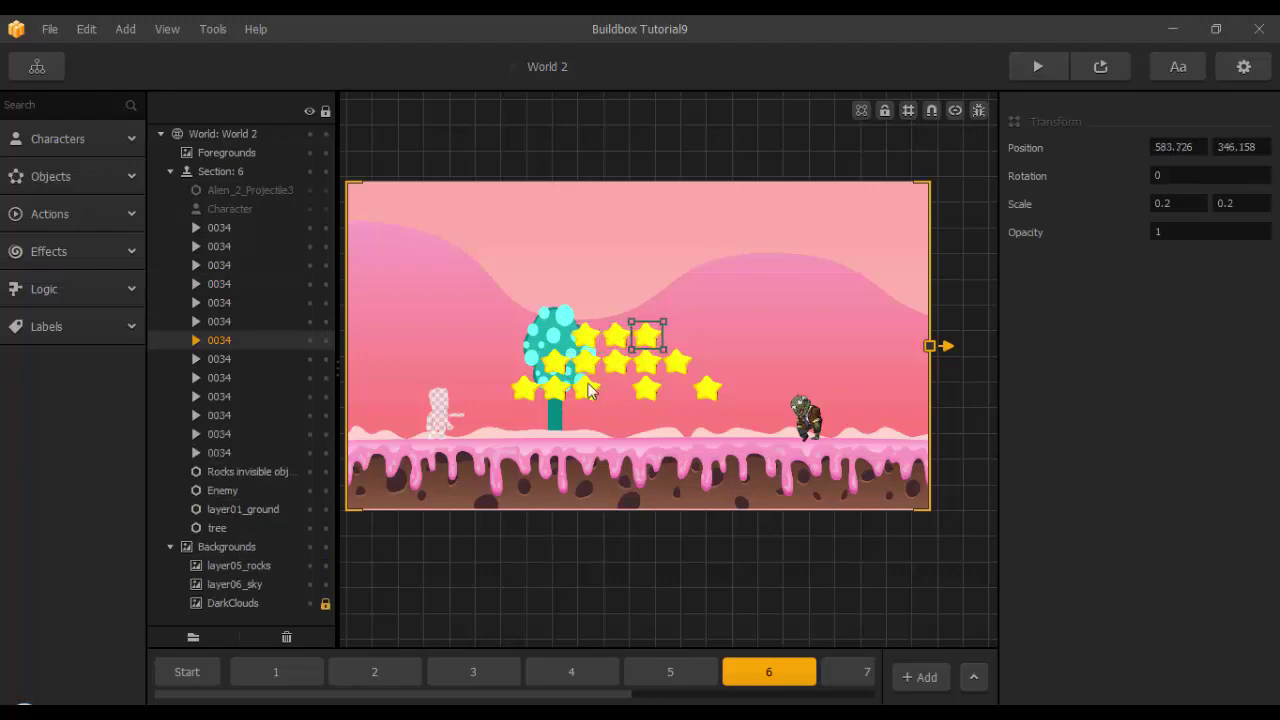
# Add one star at the top of section 6's star pyramid and delete the surplus stars inside it.
pyautogui.click(556, 390)
pyautogui.press('Delete')
pyautogui.click(587, 364)
pyautogui.press('Delete')
pyautogui.click(647, 364)
pyautogui.press('Delete')
pyautogui.click(617, 364)
pyautogui.hotkey('ctrl', 'Up')
pyautogui.hotkey('ctrl', 'Up')
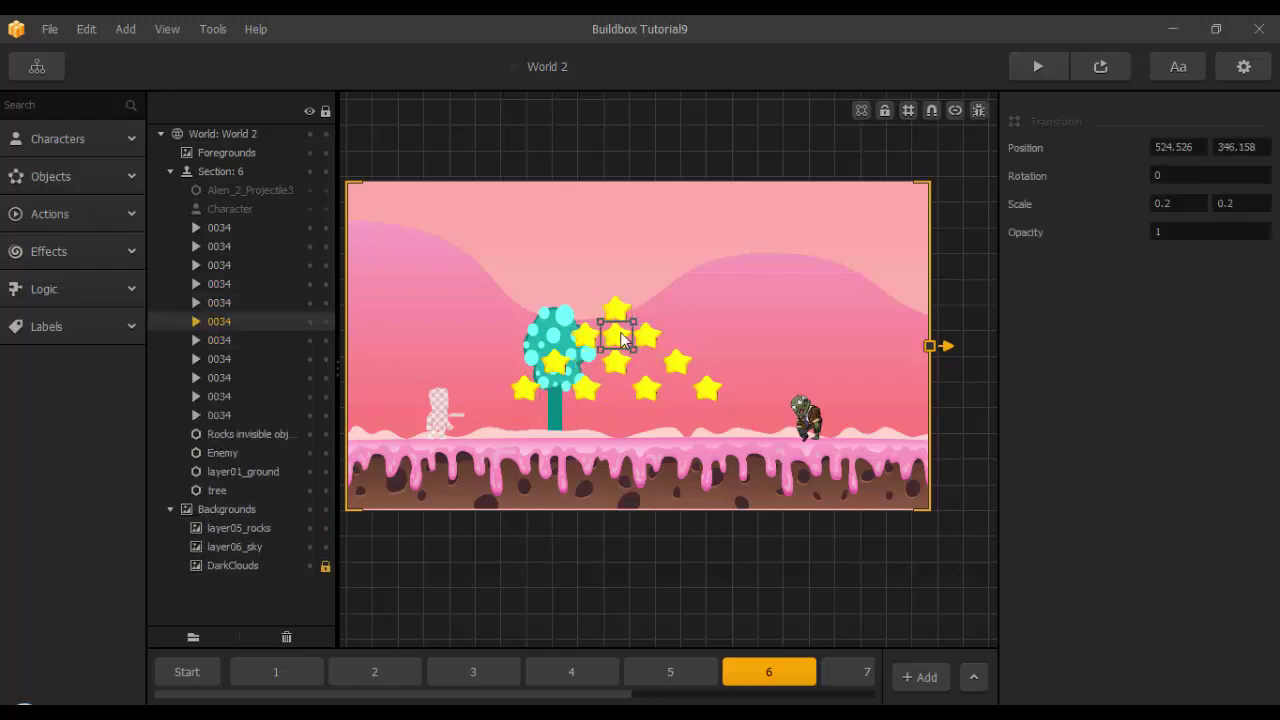
pyautogui.press('Delete')
# Paste the star into section 8, place it before the rocks and duplicate it into a short star pattern.
pyautogui.scroll(-4, 687, 399)
pyautogui.click(848, 672)
pyautogui.scroll(-3, 735, 668)
pyautogui.click(735, 668)
pyautogui.hotkey('ctrl', 'v')
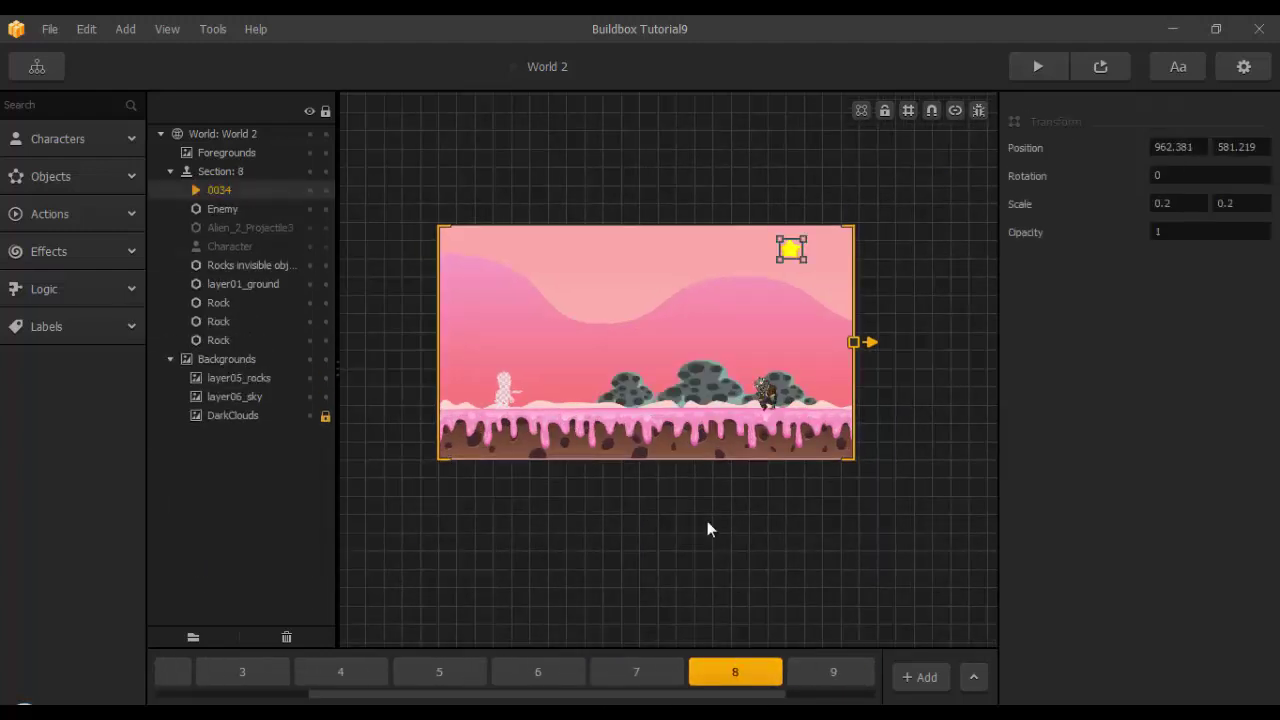
pyautogui.scroll(3, 746, 459)
pyautogui.moveTo(807, 167); pyautogui.dragTo(540, 309)
pyautogui.keyDown('alt'); pyautogui.moveTo(540, 309); pyautogui.dragTo(594, 299); pyautogui.keyUp('alt')
pyautogui.keyDown('alt'); pyautogui.moveTo(594, 299); pyautogui.dragTo(668, 358); pyautogui.keyUp('alt')
pyautogui.hotkey('ctrl', 'Right')
pyautogui.hotkey('ctrl', 'Right')
pyautogui.hotkey('ctrl', 'Right')
# Paste the star into section 9 and duplicate it to the right into a row of nine stars.
pyautogui.scroll(-3, 706, 417)
pyautogui.click(812, 671)
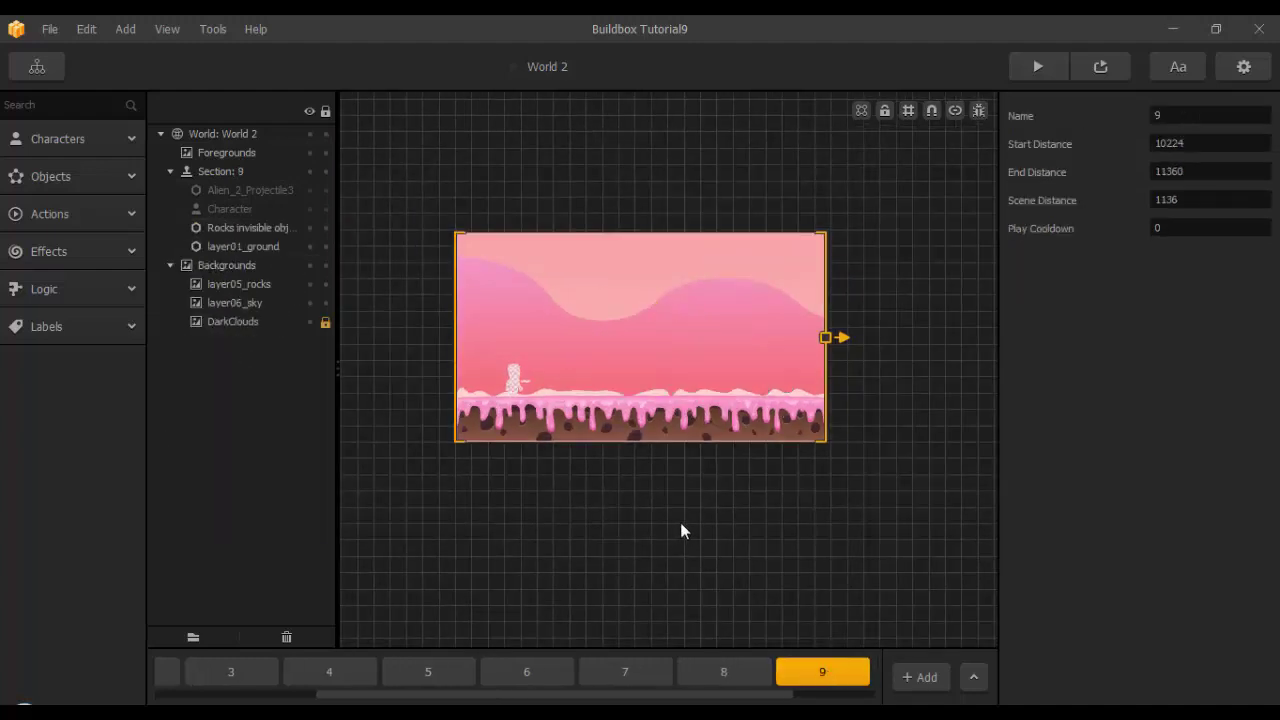
pyautogui.hotkey('ctrl', 'v')
pyautogui.moveTo(771, 253); pyautogui.dragTo(575, 351)
pyautogui.hotkey('ctrl', 'Right')
pyautogui.hotkey('ctrl', 'Right')
pyautogui.hotkey('ctrl', 'Right')
pyautogui.hotkey('ctrl', 'Right')
pyautogui.hotkey('ctrl', 'Right')
pyautogui.hotkey('ctrl', 'Right')
pyautogui.hotkey('ctrl', 'Right')
pyautogui.hotkey('ctrl', 'Right')
# Duplicate stars above section 9's row to complete a block of three rows with nine stars each.
pyautogui.hotkey('ctrl', 'Up')
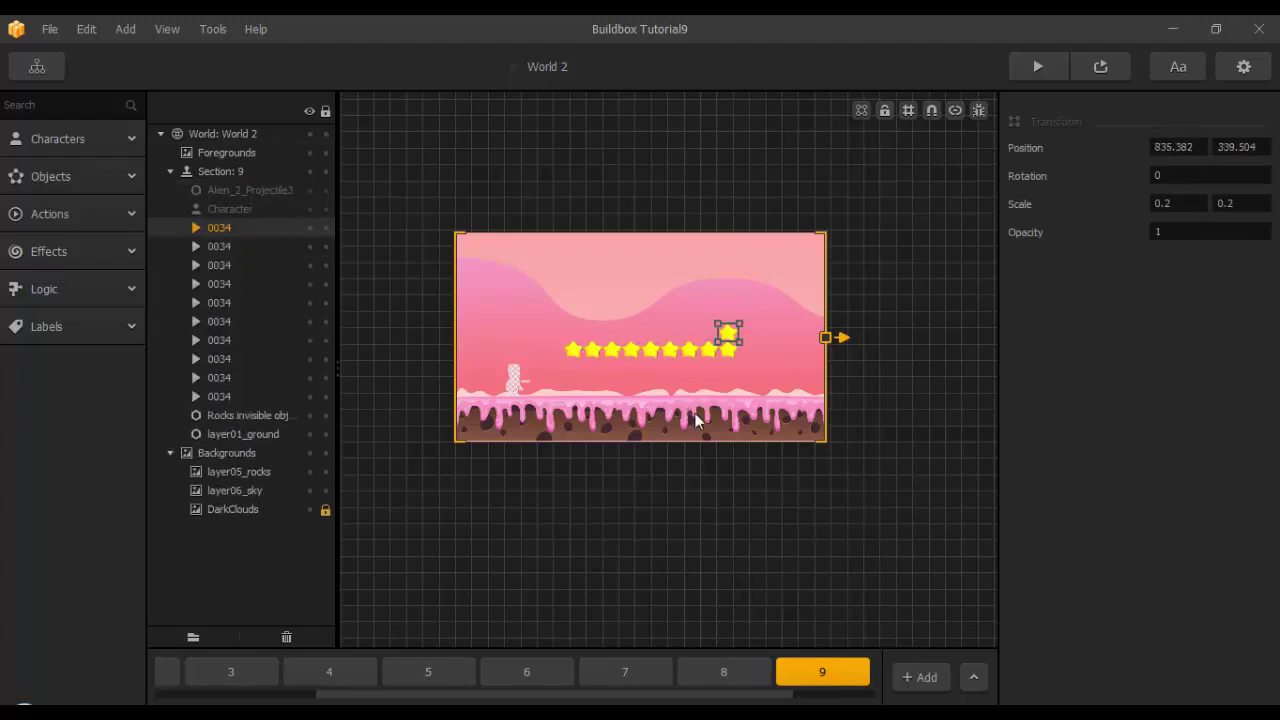
pyautogui.hotkey('ctrl', 'Up')
pyautogui.hotkey('ctrl', 'Left')
pyautogui.hotkey('ctrl', 'Left')
pyautogui.hotkey('ctrl', 'Left')
pyautogui.hotkey('ctrl', 'Left')
pyautogui.hotkey('ctrl', 'Left')
pyautogui.hotkey('ctrl', 'Left')
pyautogui.hotkey('ctrl', 'Left')
pyautogui.hotkey('ctrl', 'Left')
pyautogui.hotkey('ctrl', 'Down')
pyautogui.hotkey('ctrl', 'Right')
pyautogui.hotkey('ctrl', 'Right')
pyautogui.hotkey('ctrl', 'Right')
pyautogui.hotkey('ctrl', 'Right')
pyautogui.hotkey('ctrl', 'Right')
pyautogui.hotkey('ctrl', 'Right')
pyautogui.hotkey('ctrl', 'Right')
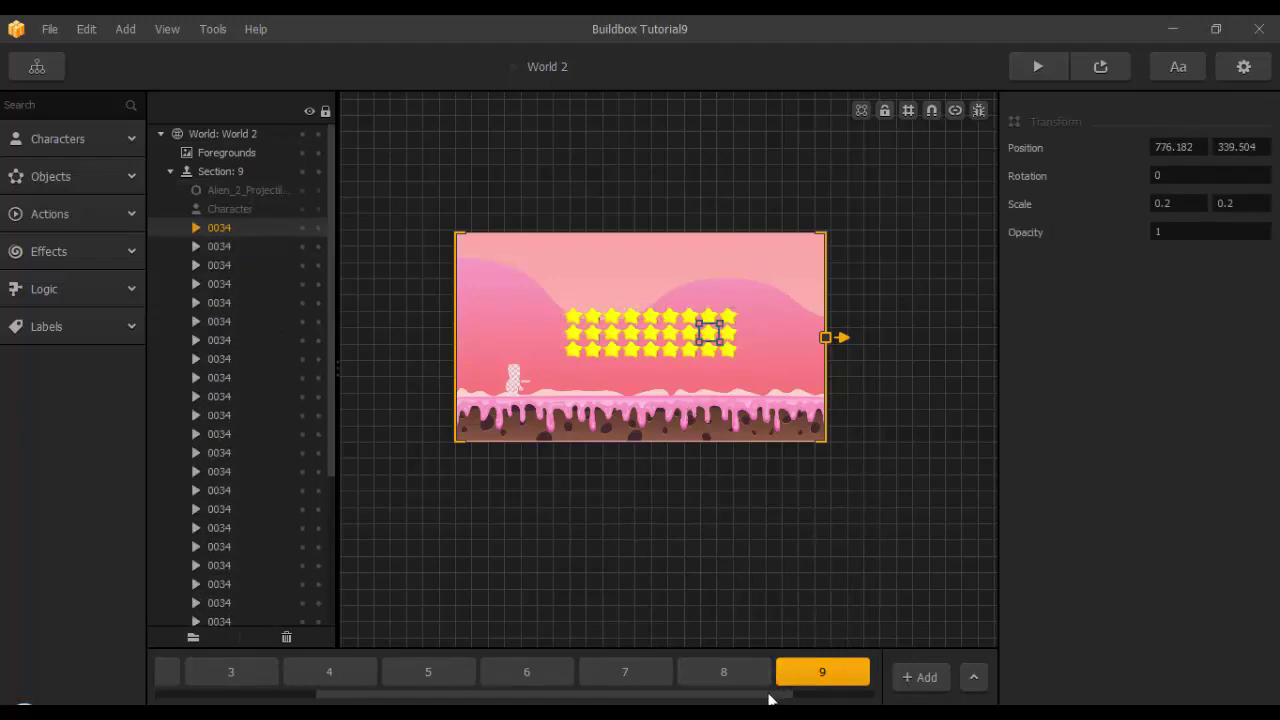
# Paste the star into section 10 ahead of the character and duplicate it into a row of six stars.
pyautogui.moveTo(770, 700); pyautogui.dragTo(840, 700)
pyautogui.click(820, 671)
pyautogui.hotkey('ctrl', 'v')
pyautogui.moveTo(766, 252); pyautogui.dragTo(545, 349)
pyautogui.hotkey('ctrl', 'Right')
pyautogui.hotkey('ctrl', 'Right')
pyautogui.hotkey('ctrl', 'Right')
pyautogui.hotkey('ctrl', 'Right')
pyautogui.hotkey('ctrl', 'Right')
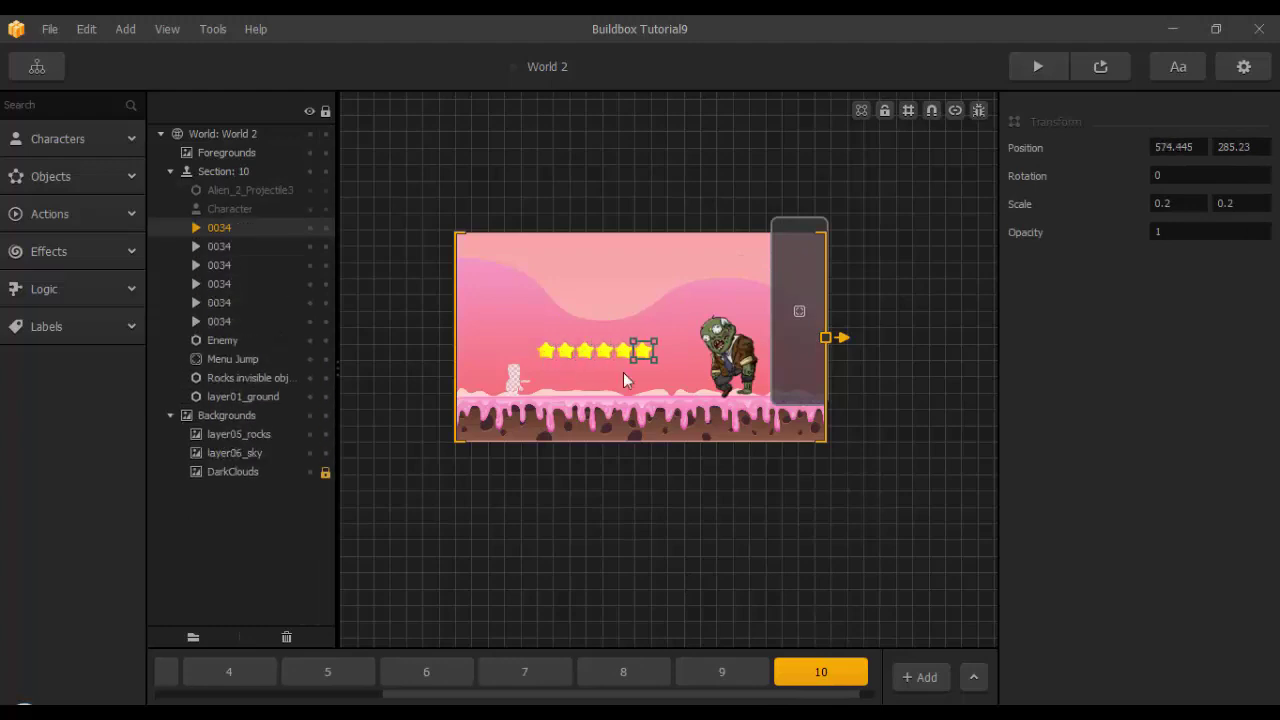
# Add stars above, below and at the end of section 10's row to form an arrow pointing at the enemy.
pyautogui.scroll(2, 674, 368)
pyautogui.hotkey('ctrl', 'Up')
pyautogui.hotkey('ctrl', 'Left')
pyautogui.hotkey('ctrl', 'Up')
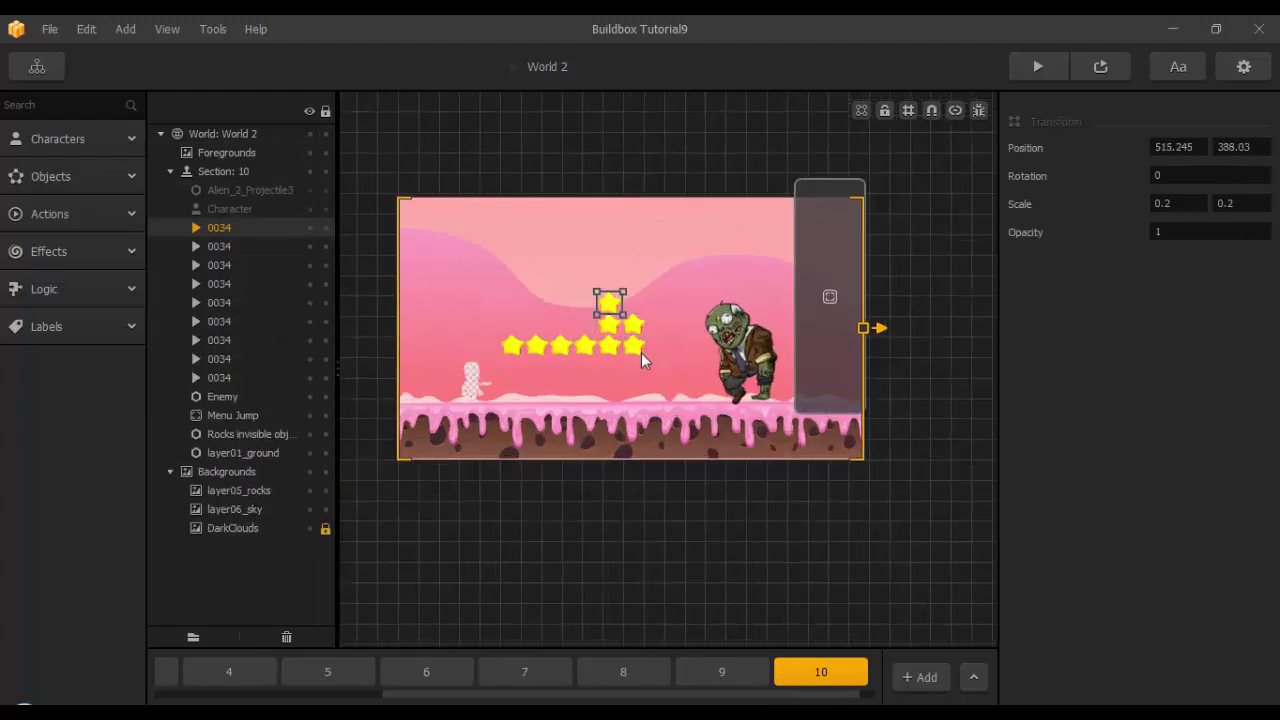
pyautogui.click(641, 352)
pyautogui.hotkey('ctrl', 'Down')
pyautogui.hotkey('ctrl', 'Left')
pyautogui.hotkey('ctrl', 'Down')
pyautogui.click(640, 349)
pyautogui.hotkey('ctrl', 'Right')
pyautogui.scroll(-3, 690, 450)
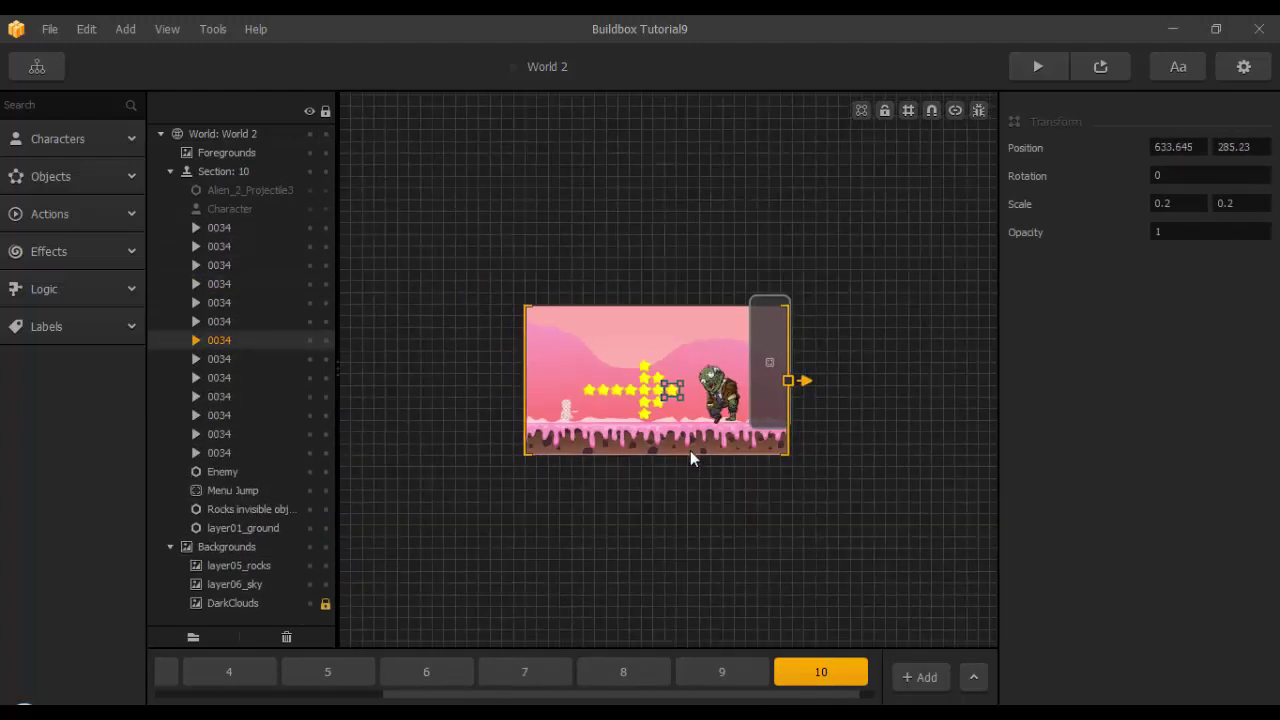
pyautogui.click(705, 557)
pyautogui.scroll(2, 708, 550)
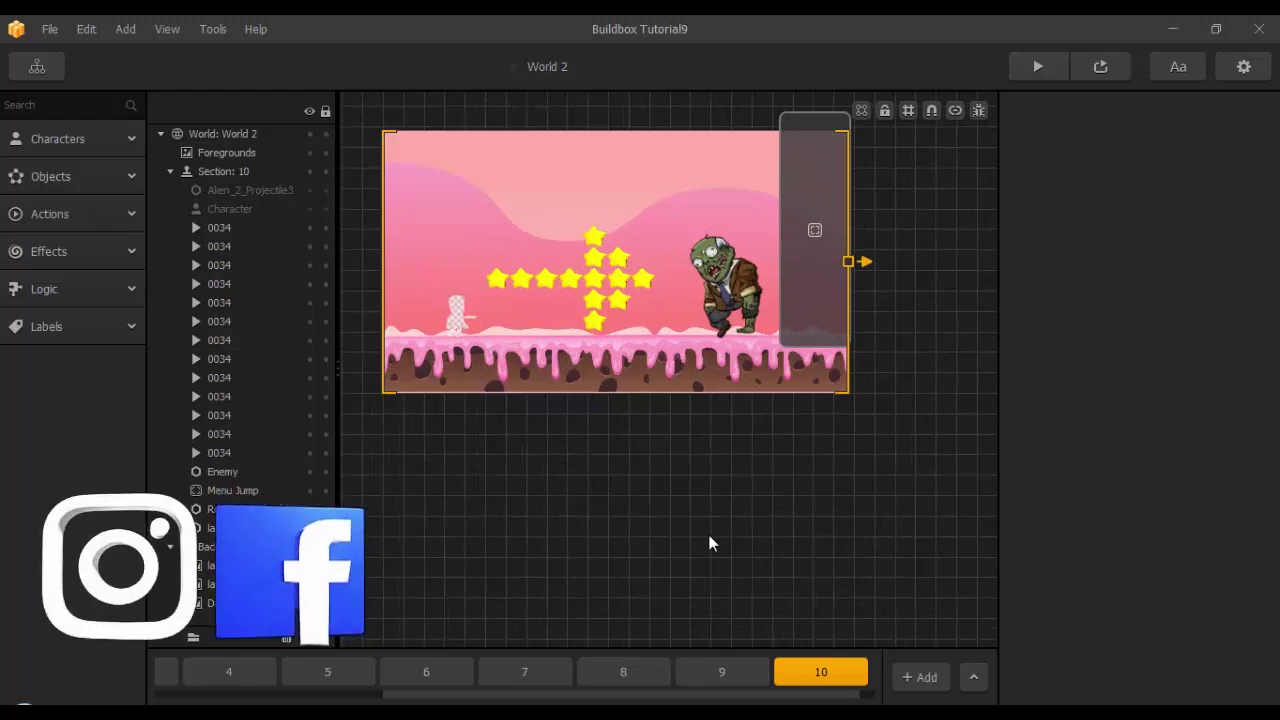
pyautogui.scroll(-2, 709, 543)
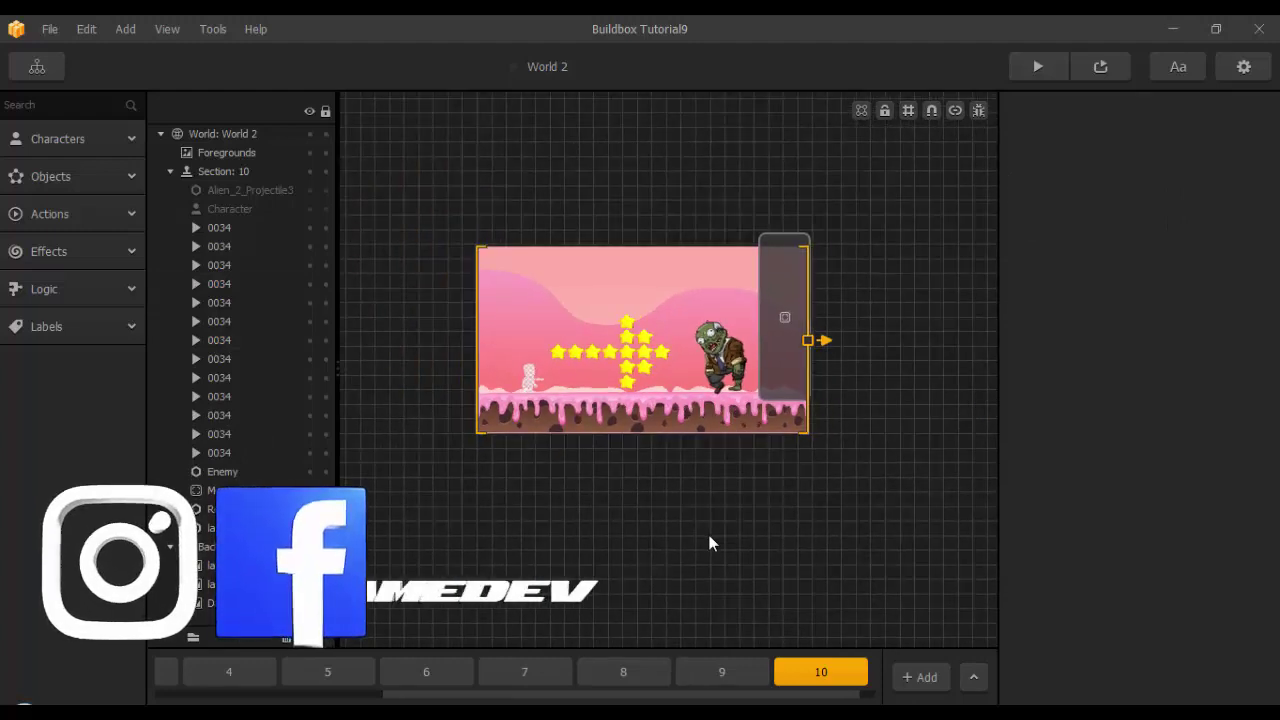
pyautogui.moveTo(724, 694); pyautogui.dragTo(566, 697)
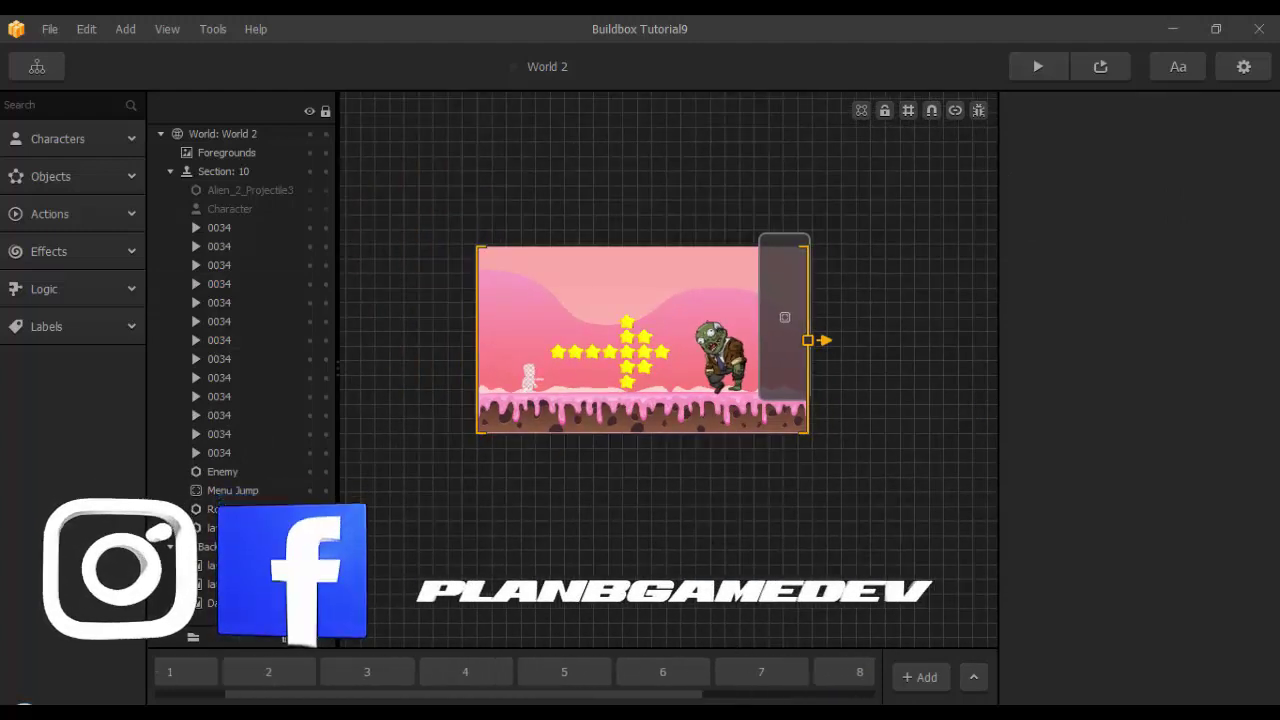
pyautogui.scroll(1, 597, 580)
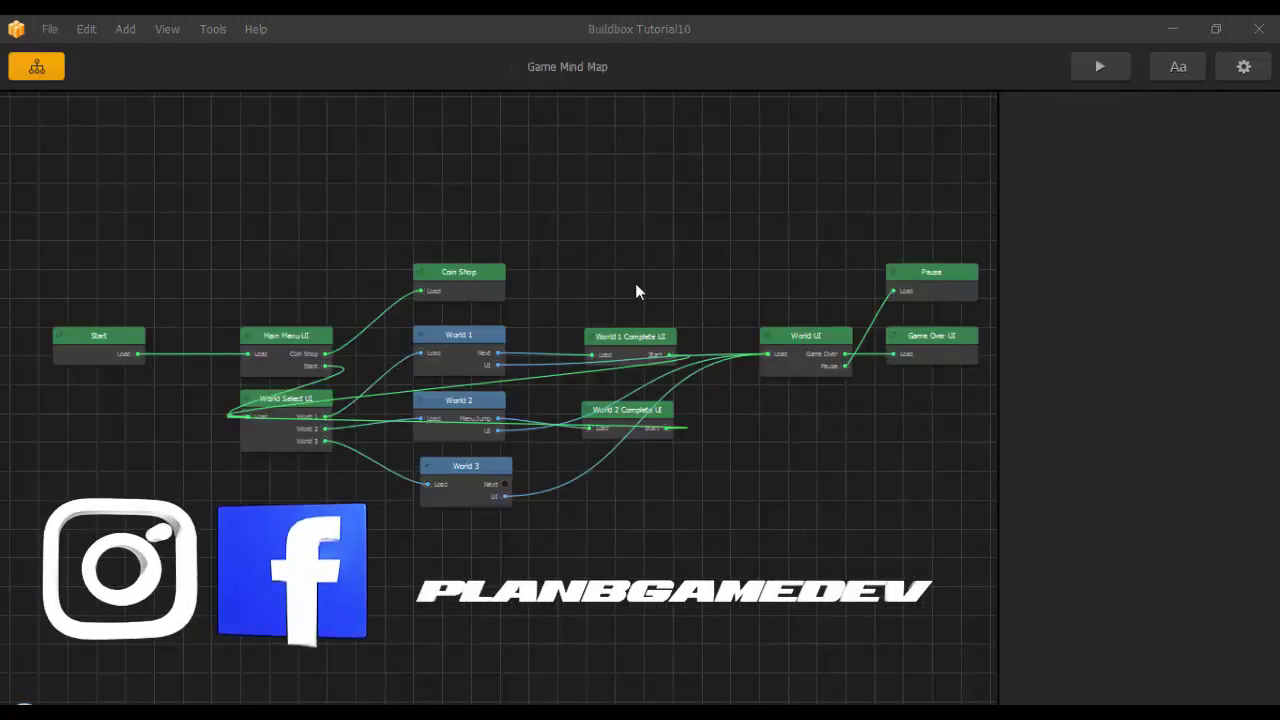
pyautogui.scroll(3, 660, 271)
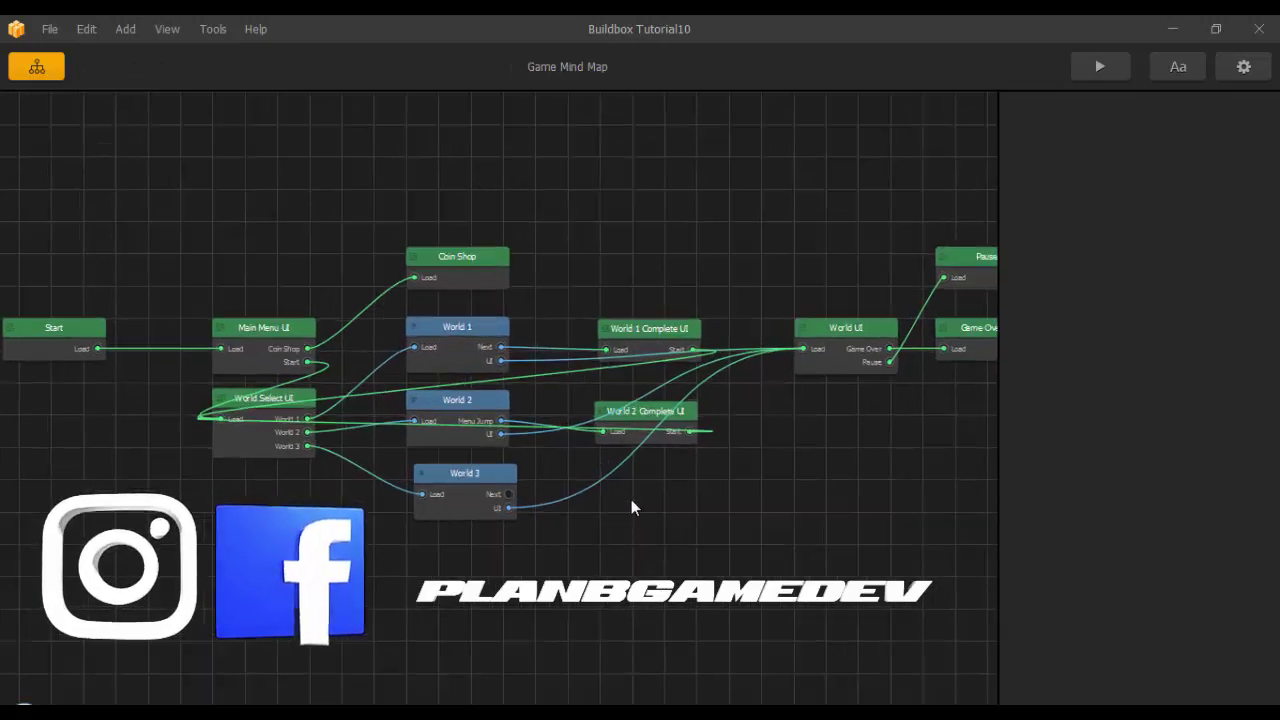
pyautogui.scroll(1, 632, 508)
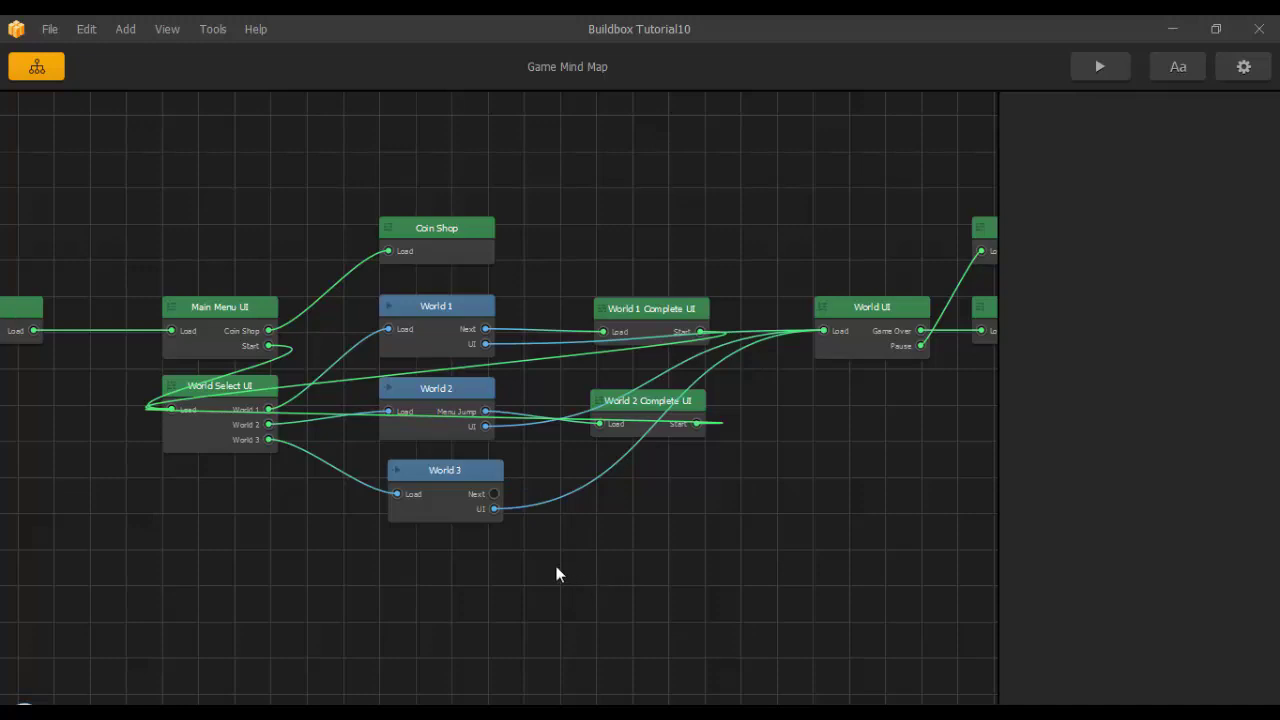
# Select World 3 in the Game Mind Map and open it in the scene editor.
pyautogui.click(455, 488)
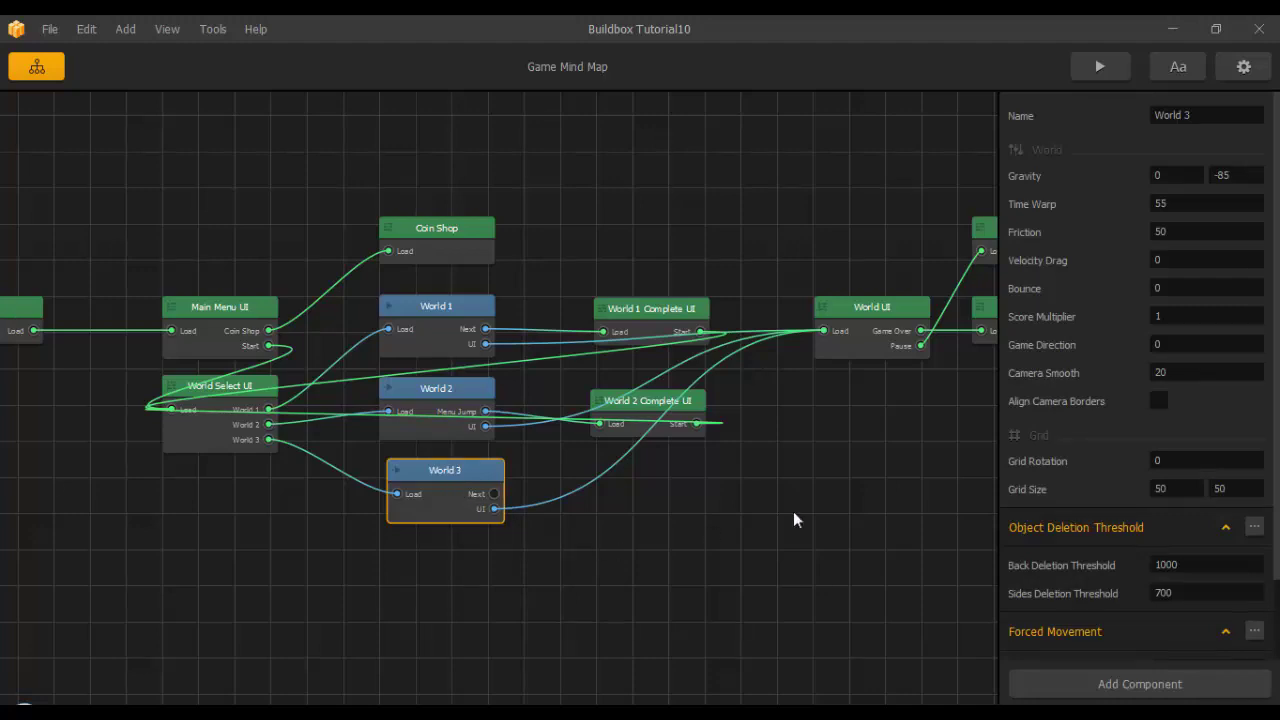
pyautogui.scroll(-1, 1033, 291)
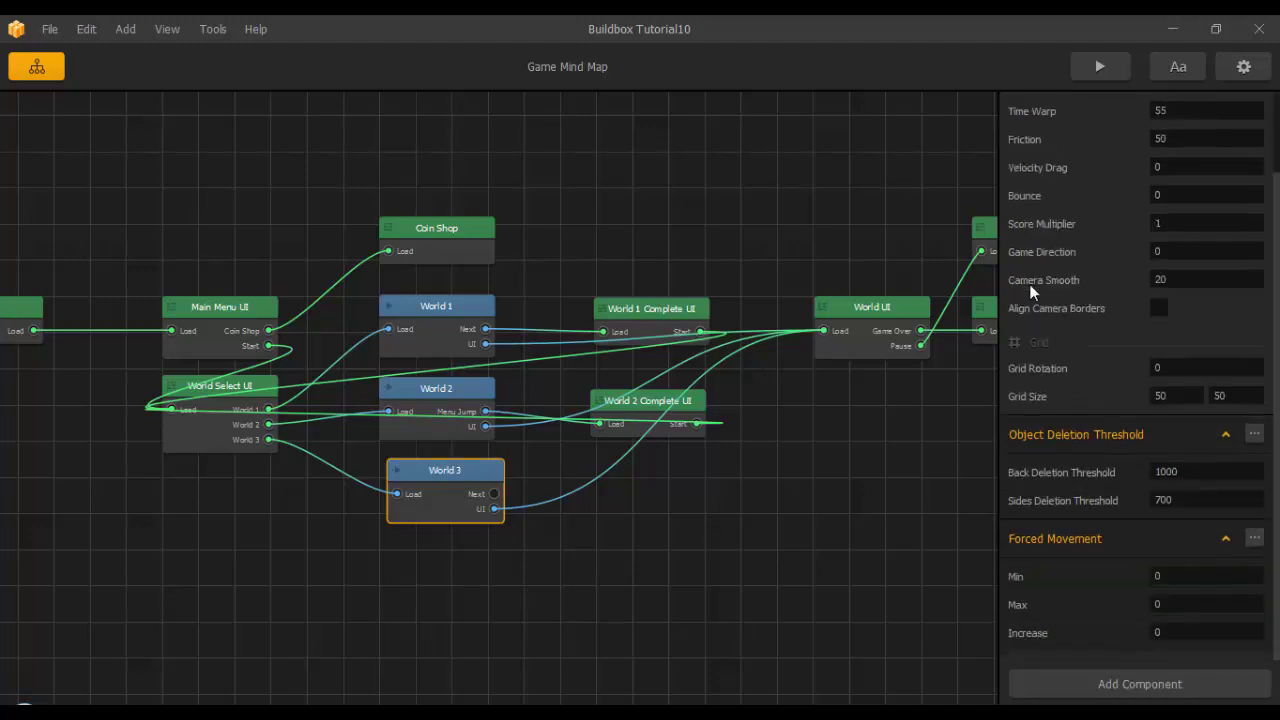
pyautogui.click(466, 575)
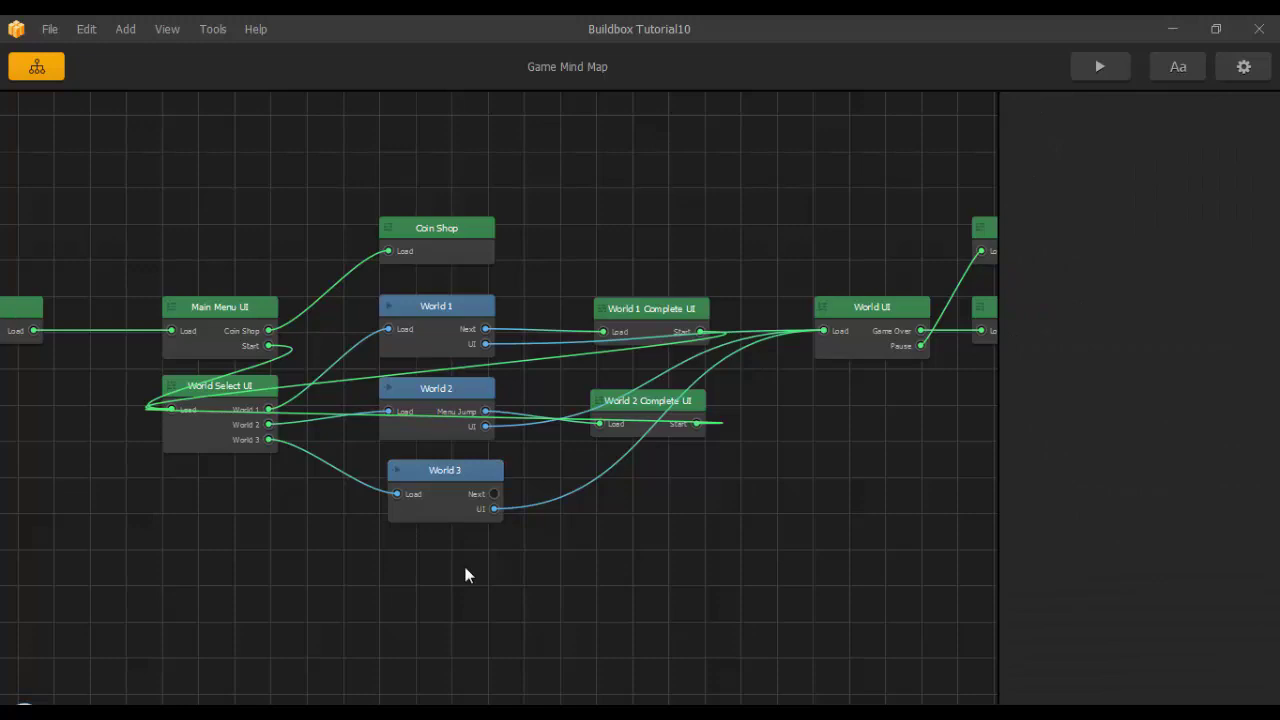
pyautogui.click(434, 500)
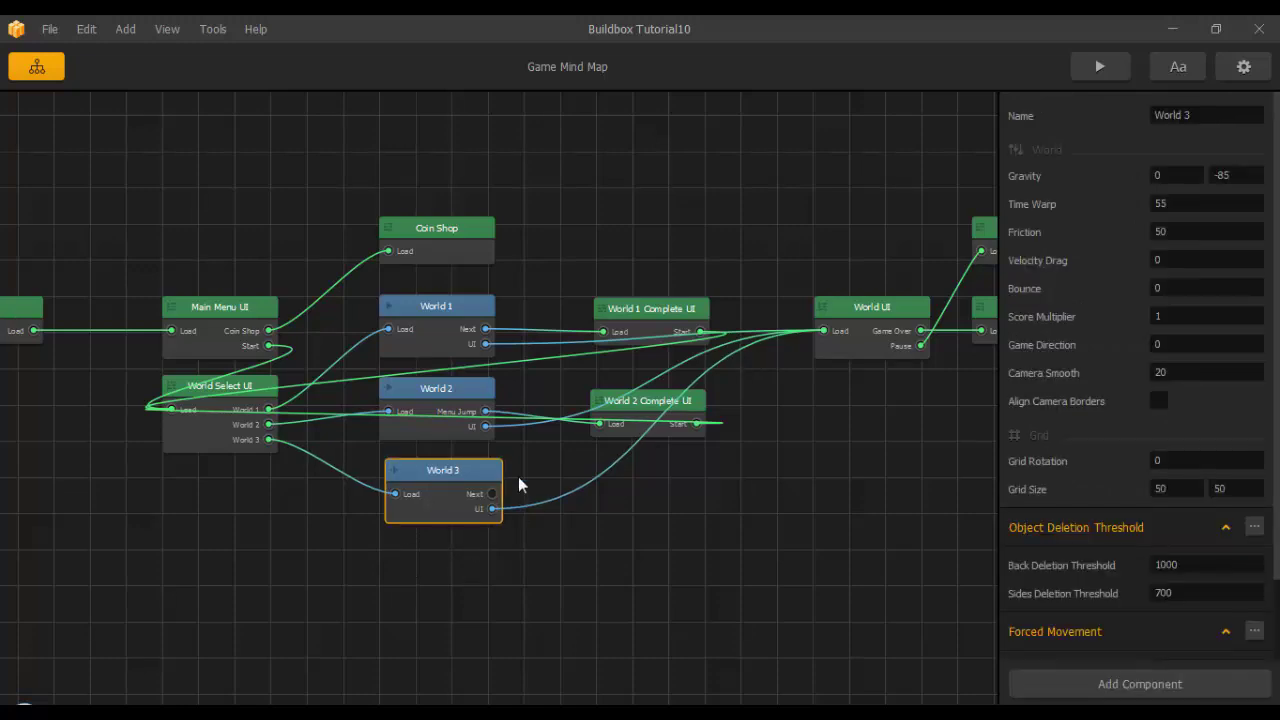
pyautogui.doubleClick(418, 488)
# Delete sections 10 down to 1 from World 3 so that only the Start section is left.
pyautogui.moveTo(604, 698); pyautogui.dragTo(849, 697)
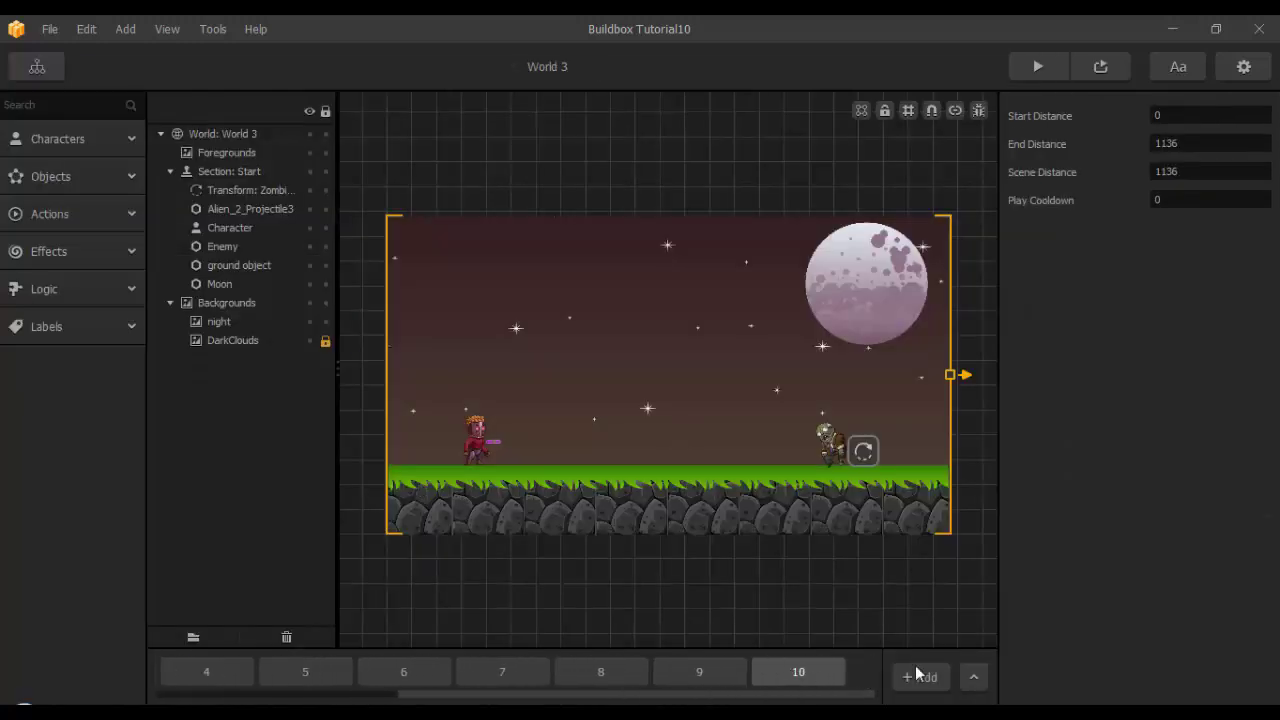
pyautogui.click(820, 671)
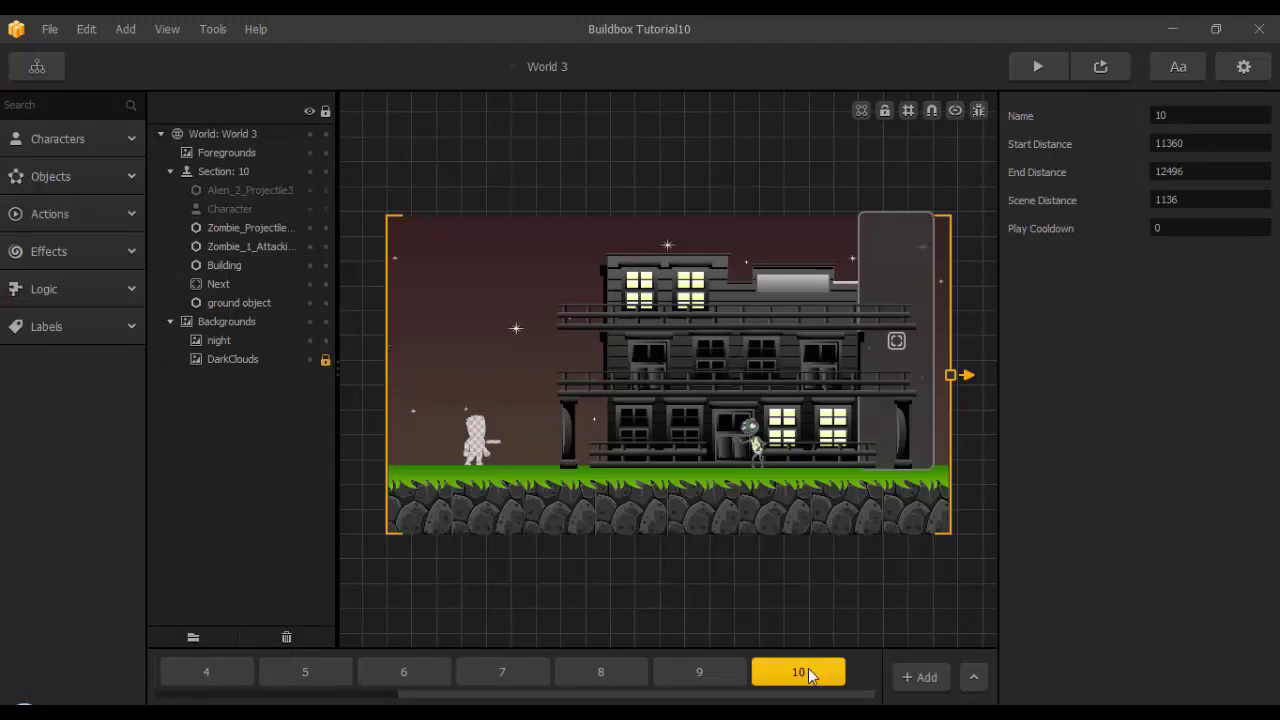
pyautogui.press('Delete')
pyautogui.click(588, 348)
pyautogui.press('Delete')
pyautogui.click(603, 352)
pyautogui.press('Delete')
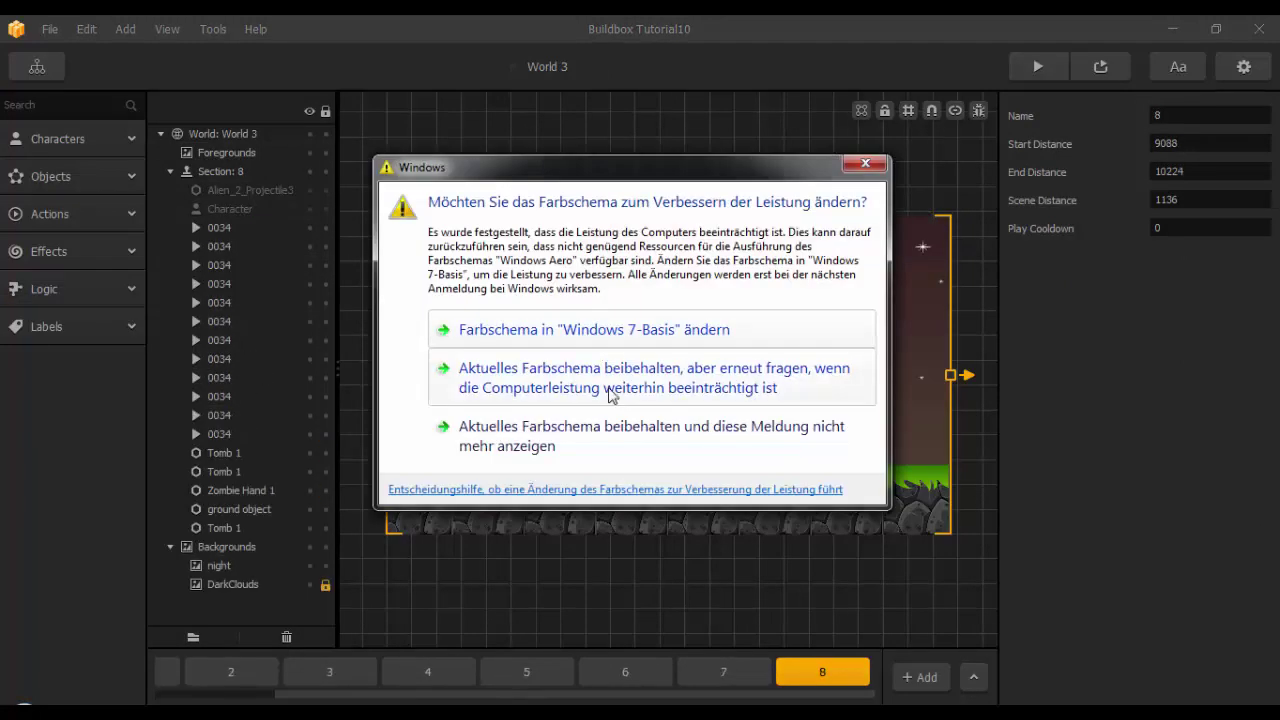
pyautogui.click(622, 400)
pyautogui.click(593, 350)
pyautogui.press('Delete')
pyautogui.click(586, 354)
pyautogui.press('Delete')
pyautogui.click(584, 352)
pyautogui.press('Delete')
pyautogui.click(584, 351)
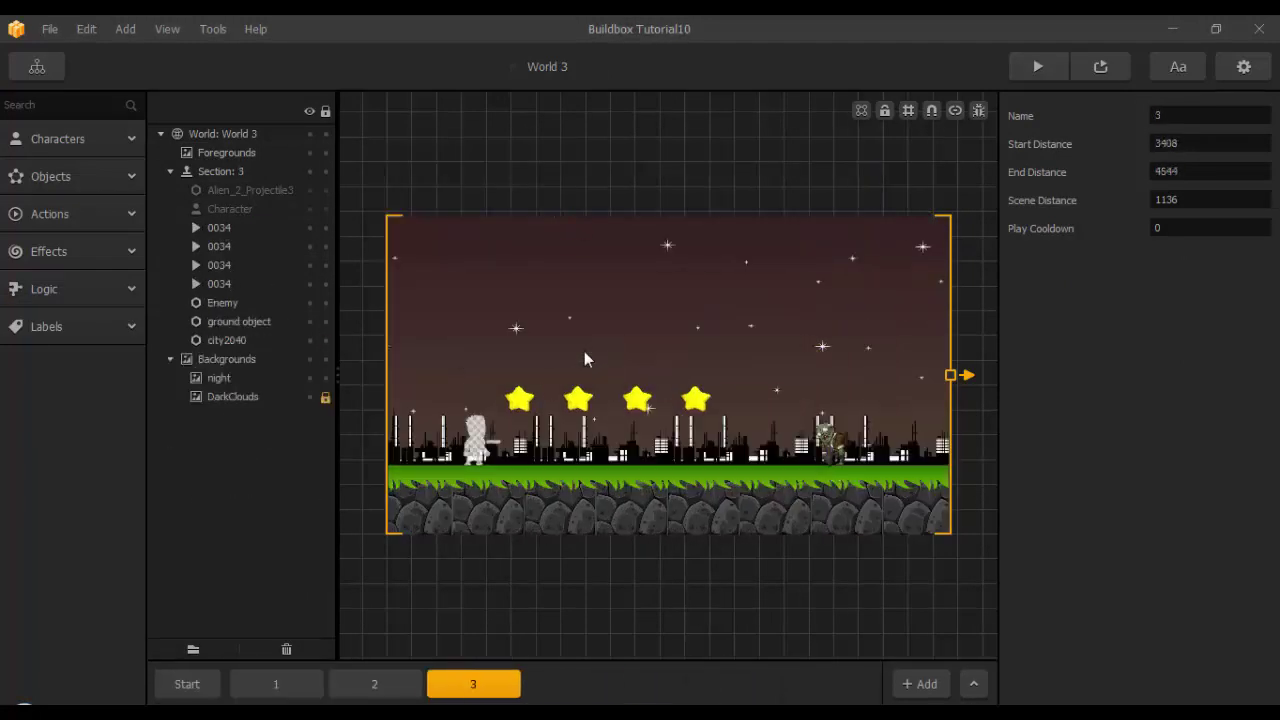
pyautogui.press('Delete')
pyautogui.click(584, 351)
pyautogui.press('Delete')
pyautogui.click(584, 351)
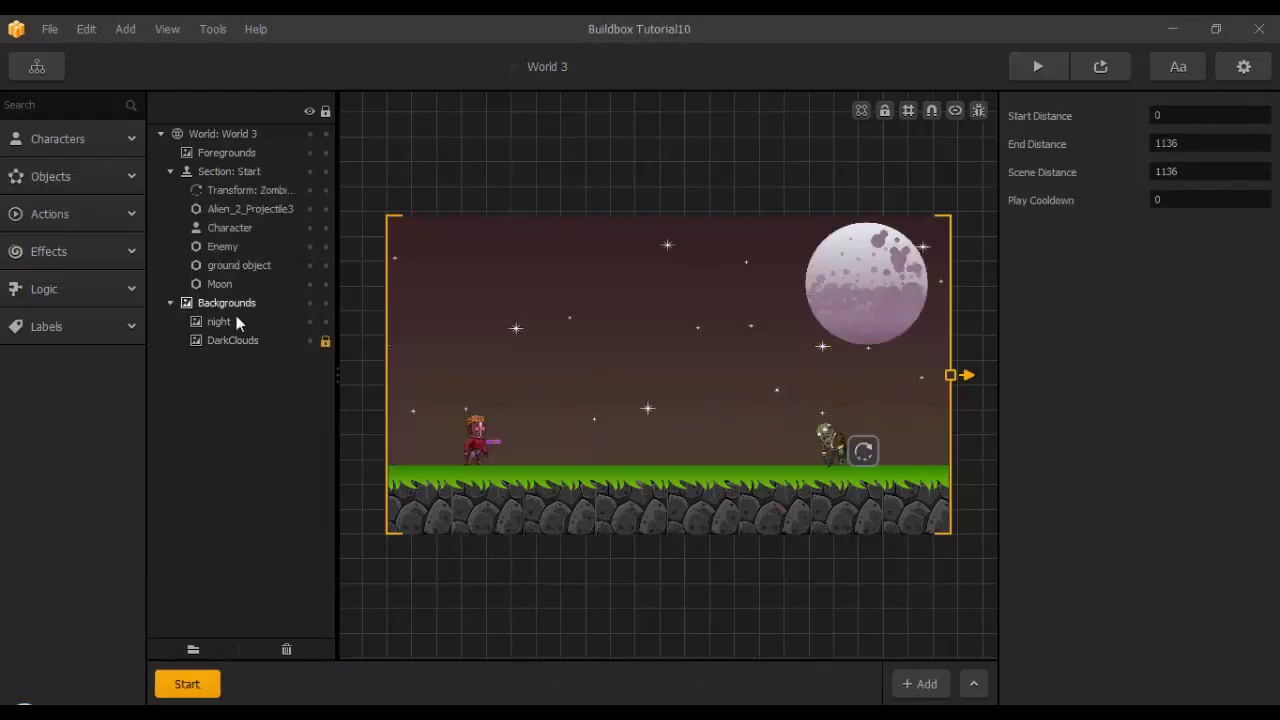
# Delete the night background, the moon and the zombie Transform action from World 3's Start section.
pyautogui.click(219, 320)
pyautogui.press('Delete')
pyautogui.click(866, 297)
pyautogui.press('Delete')
pyautogui.scroll(5, 880, 510)
pyautogui.click(845, 345)
pyautogui.press('Delete')
pyautogui.scroll(-4, 836, 477)
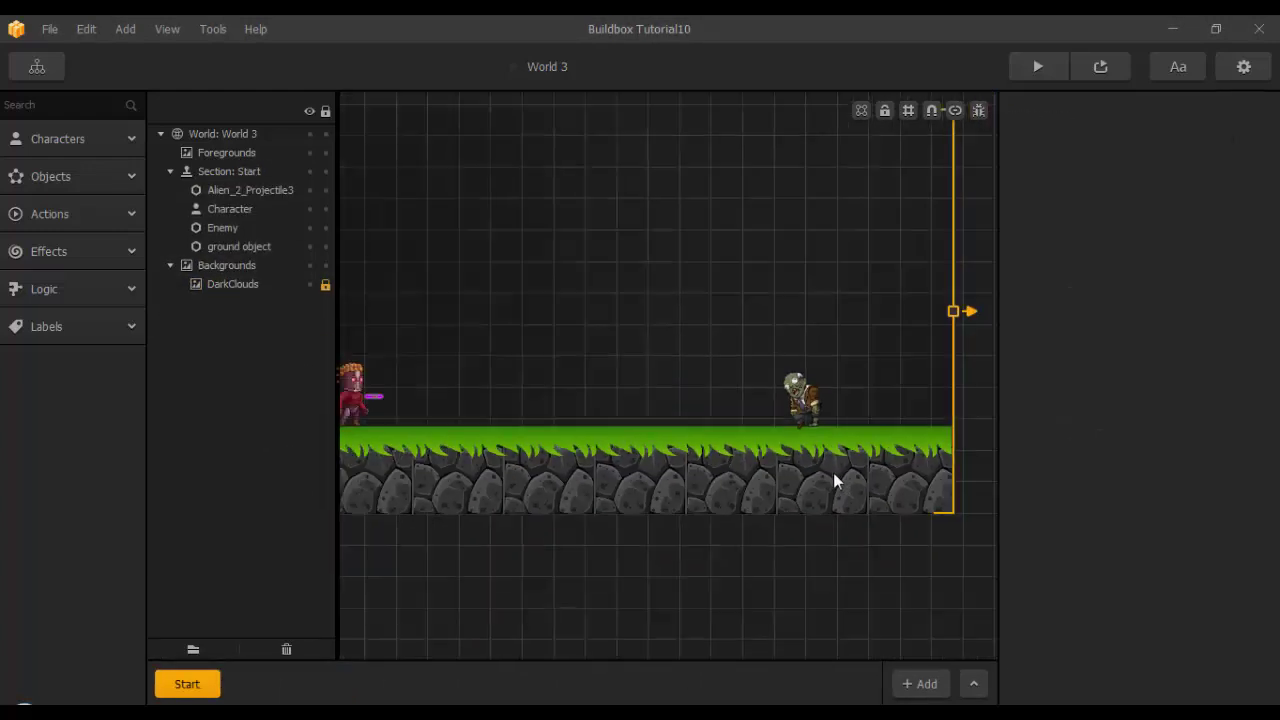
# Delete the enemy and the grass ground object from World 3's Start section.
pyautogui.scroll(-3, 835, 481)
pyautogui.click(814, 418)
pyautogui.press('Delete')
pyautogui.click(723, 466)
pyautogui.press('Delete')
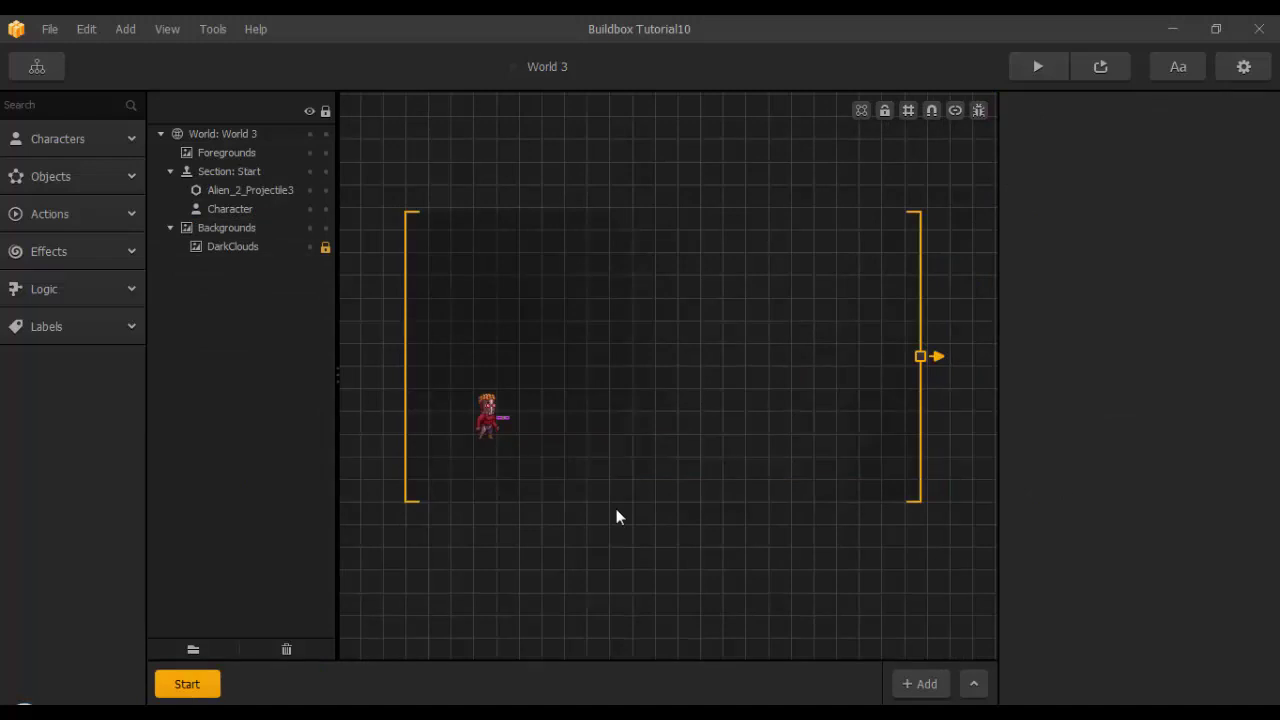
# Add the layer09_Sky image from the Level 3 image folder as a background in World 3.
pyautogui.click(297, 645)
pyautogui.moveTo(649, 194); pyautogui.dragTo(289, 194)
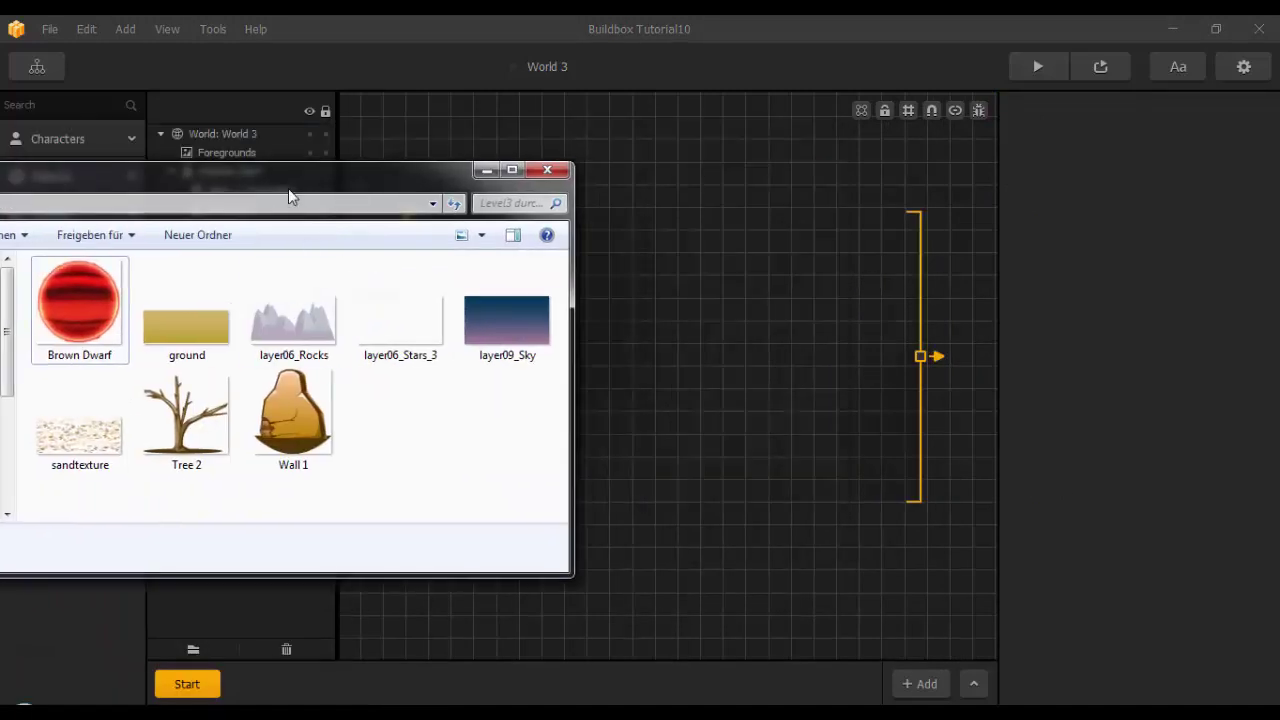
pyautogui.click(512, 345)
pyautogui.moveTo(512, 345); pyautogui.dragTo(800, 420)
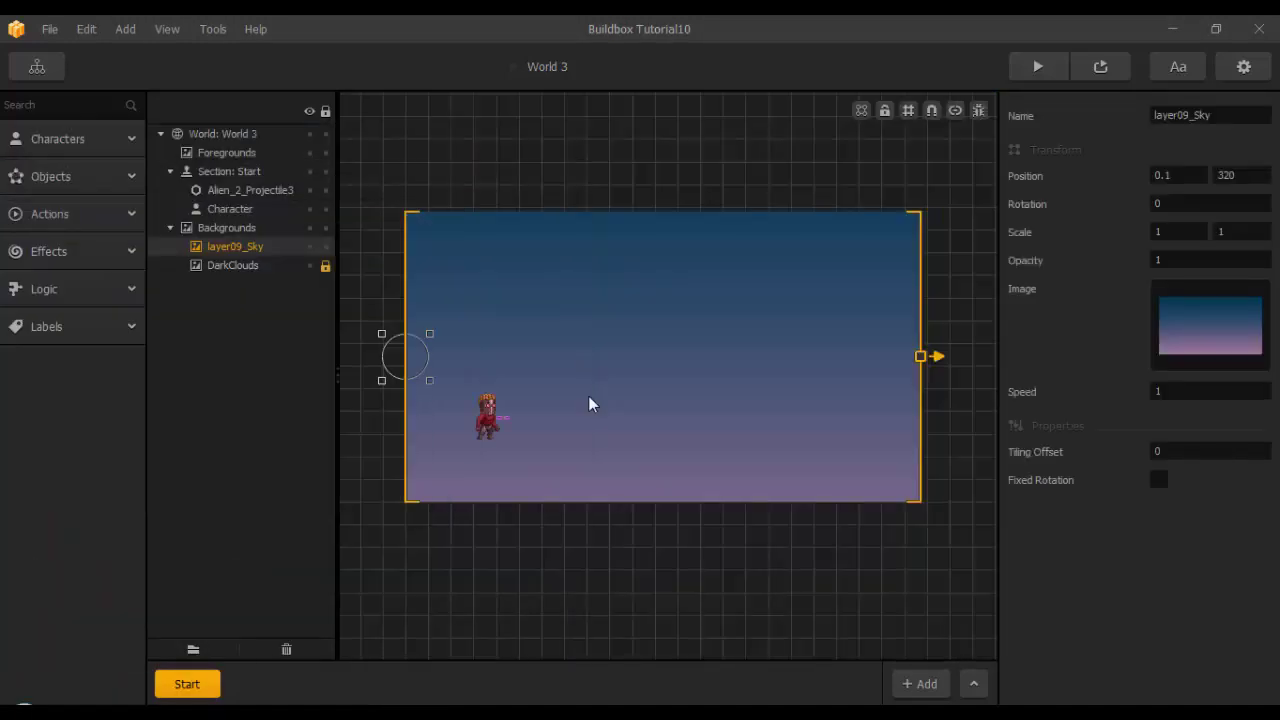
# Add the ground image from the Level 3 folder to the Start section as a Platform object.
pyautogui.moveTo(131, 701)
pyautogui.click(320, 640)
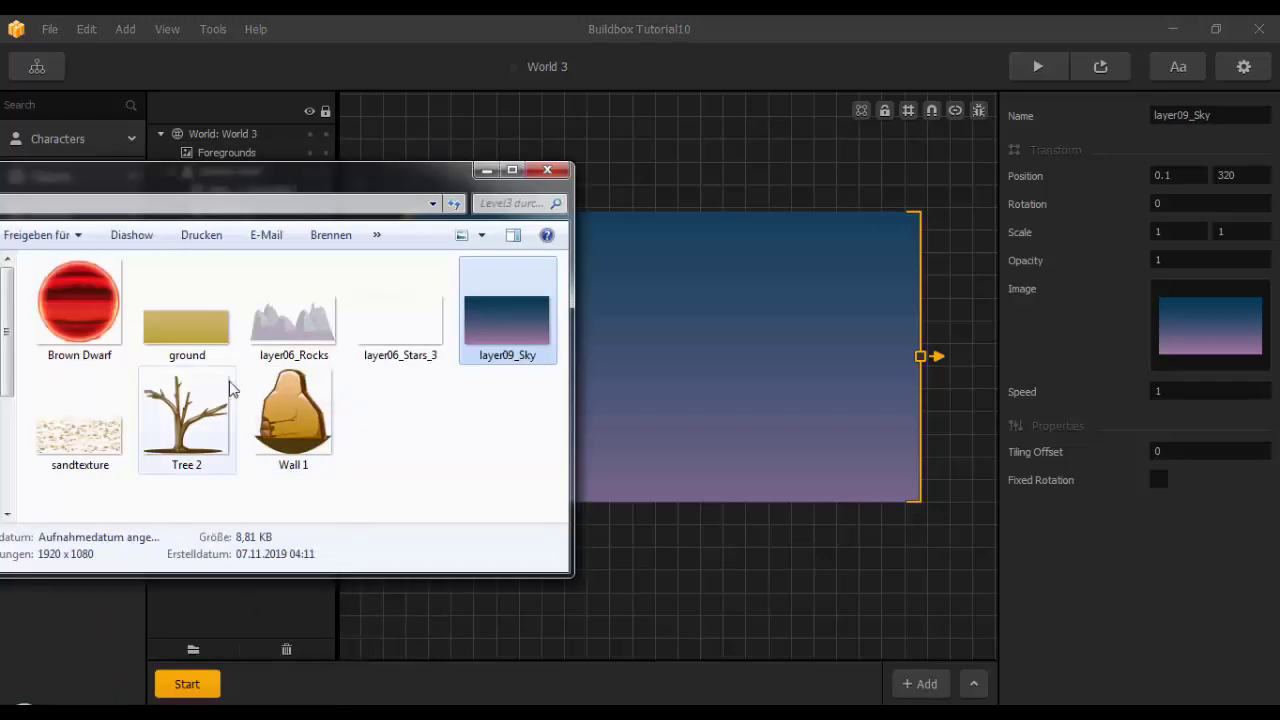
pyautogui.moveTo(187, 310); pyautogui.dragTo(495, 205)
pyautogui.click(487, 170)
pyautogui.scroll(-5, 640, 370)
# Resize the ground object into a strip beneath the character, at a scale of about 0.558 by 0.209.
pyautogui.moveTo(850, 339); pyautogui.dragTo(718, 343)
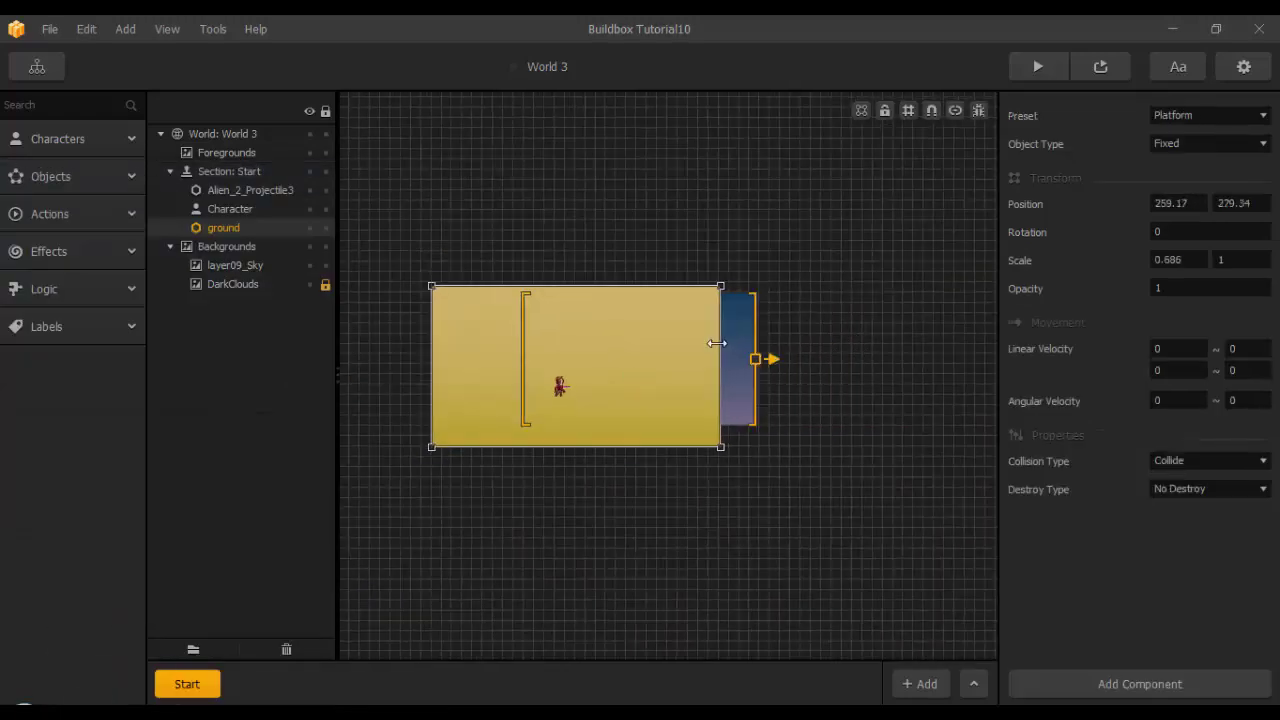
pyautogui.moveTo(673, 285); pyautogui.dragTo(669, 391)
pyautogui.moveTo(432, 439); pyautogui.dragTo(530, 441)
pyautogui.scroll(3, 595, 478)
pyautogui.moveTo(791, 357); pyautogui.dragTo(863, 359)
pyautogui.scroll(3, 685, 426)
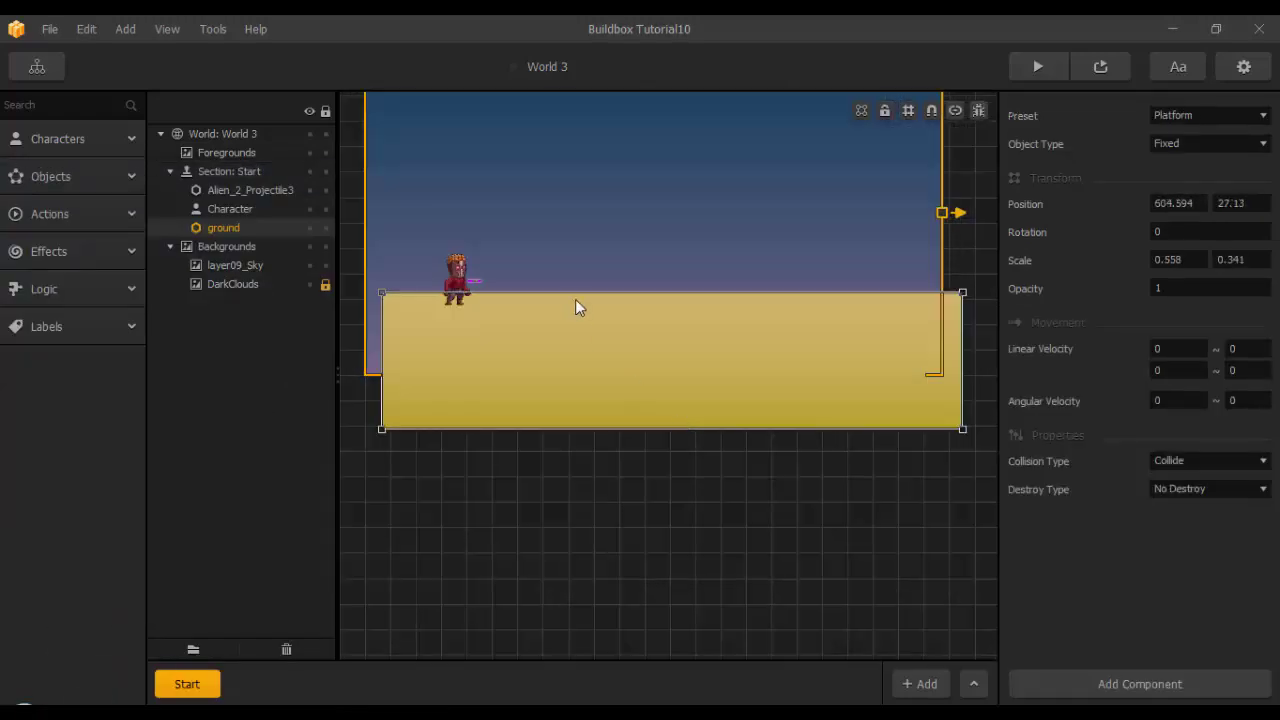
pyautogui.moveTo(577, 293); pyautogui.dragTo(578, 306)
pyautogui.moveTo(527, 428); pyautogui.dragTo(527, 387)
# Use Snap Movement to fit the ground to the section's sides and the character's feet, at scale 0.557 by 0.206.
pyautogui.scroll(4, 528, 345)
pyautogui.moveTo(528, 342); pyautogui.dragTo(843, 410, button='middle')
pyautogui.click(930, 113)
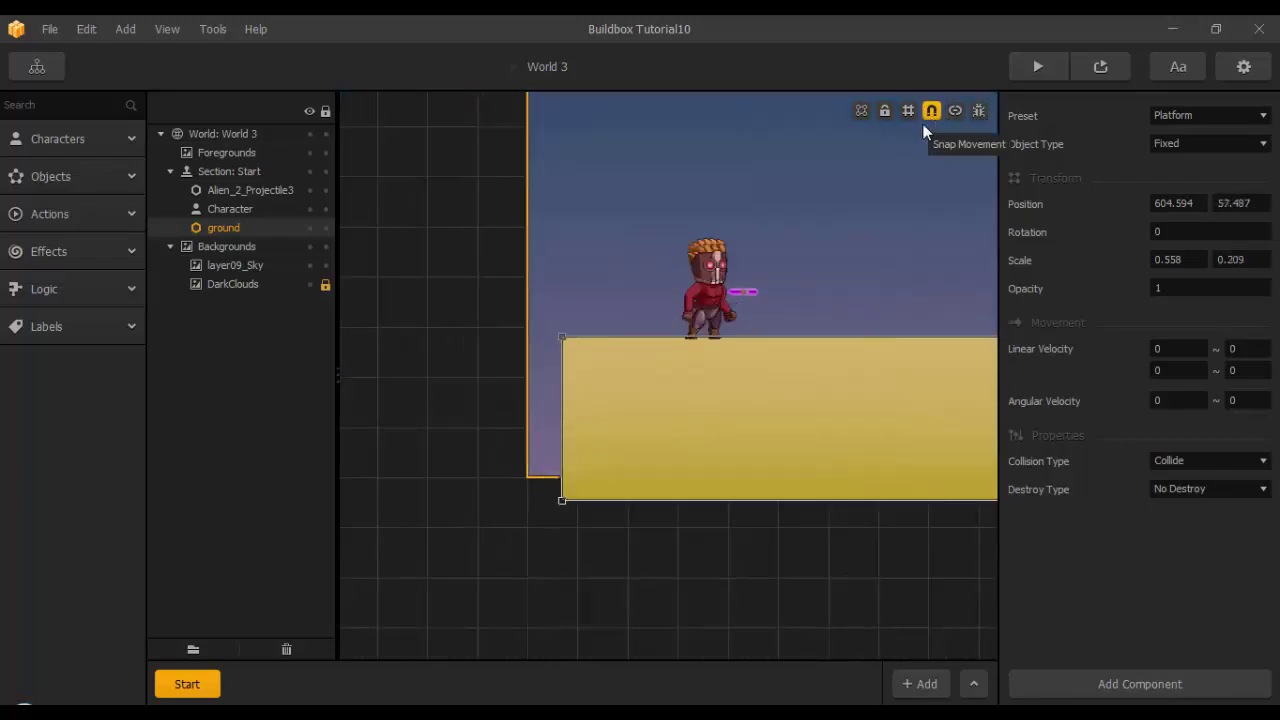
pyautogui.scroll(3, 550, 345)
pyautogui.moveTo(614, 337); pyautogui.dragTo(555, 326)
pyautogui.scroll(3, 560, 339)
pyautogui.scroll(-5, 420, 446)
pyautogui.scroll(3, 745, 336)
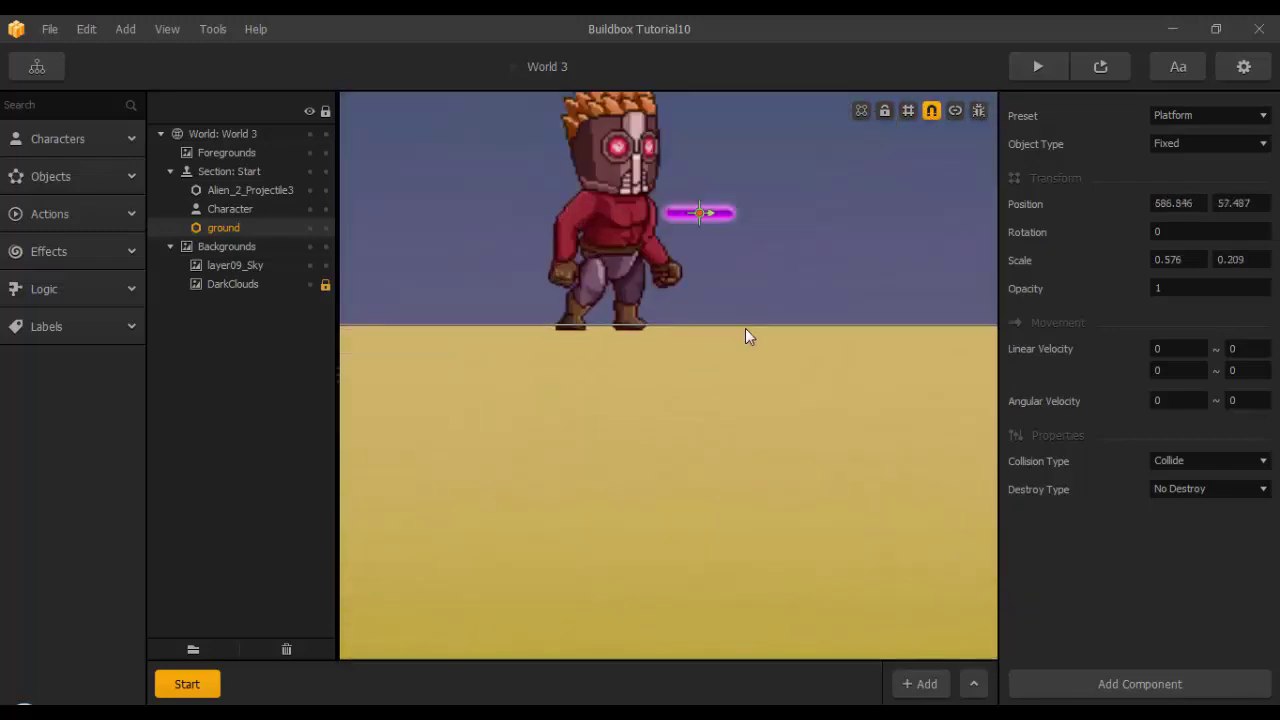
pyautogui.moveTo(788, 327); pyautogui.dragTo(625, 345)
pyautogui.scroll(-3, 840, 345)
pyautogui.scroll(5, 897, 363)
pyautogui.click(931, 110)
pyautogui.scroll(-5, 560, 545)
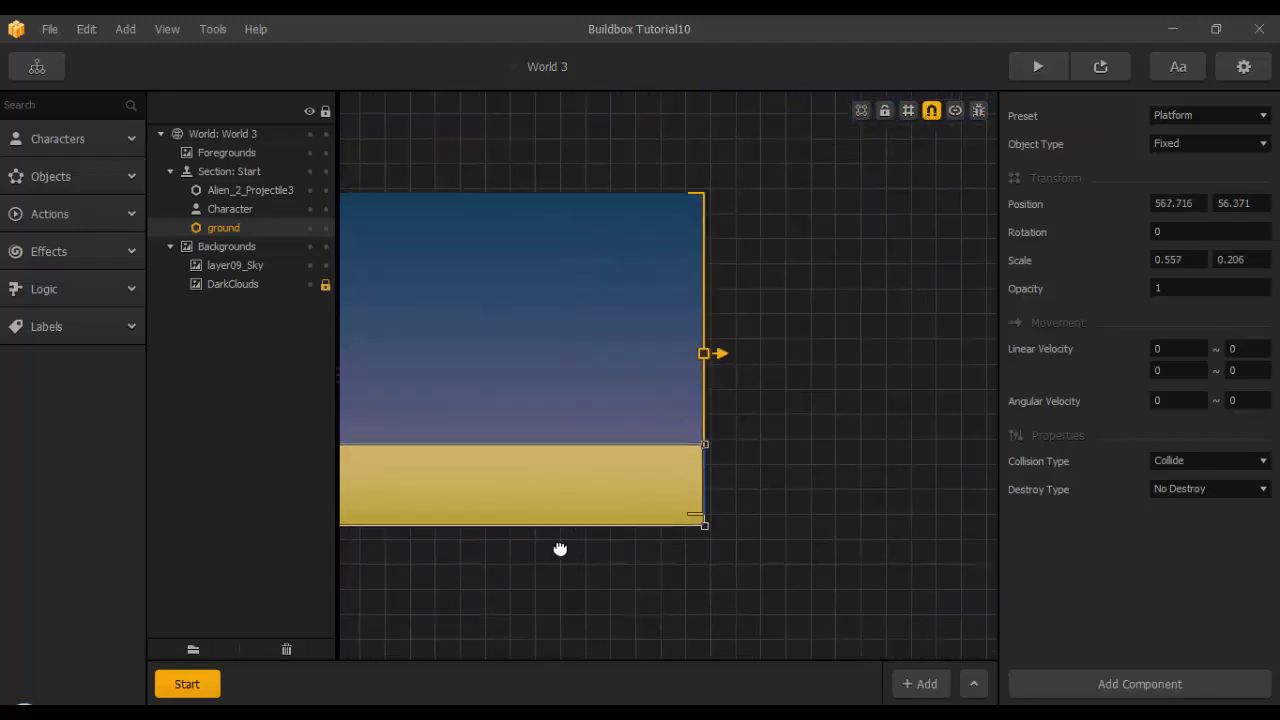
# Add the sandtexture image to the Start section as a Platform object and turn Snap Movement off.
pyautogui.moveTo(237, 697)
pyautogui.click(320, 625)
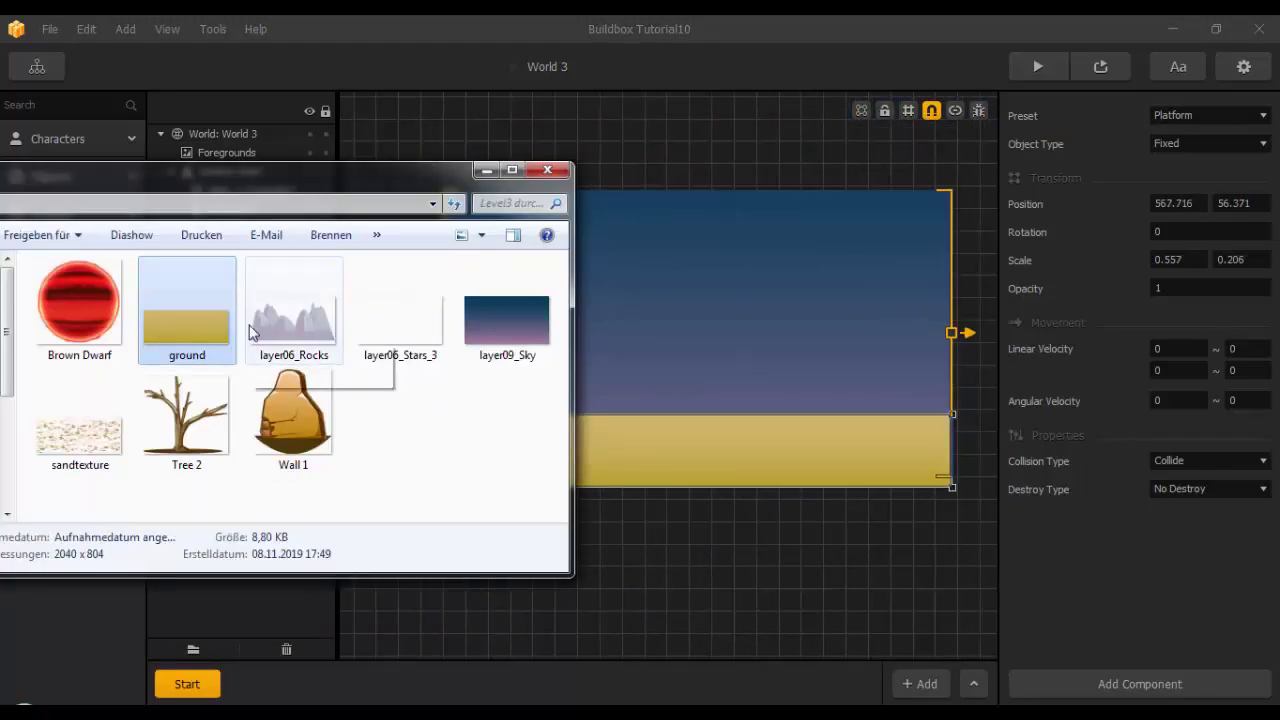
pyautogui.moveTo(432, 445); pyautogui.dragTo(831, 292)
pyautogui.click(486, 170)
pyautogui.scroll(-3, 704, 296)
pyautogui.click(934, 112)
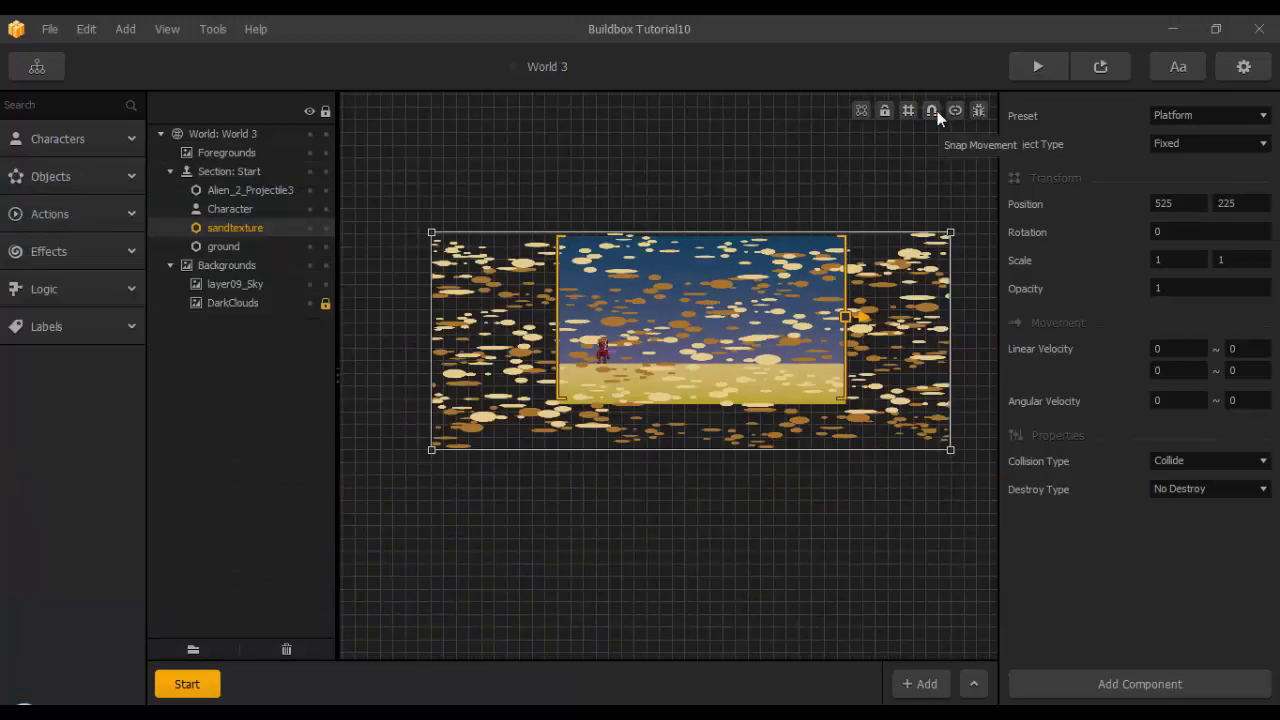
# Shrink the sandtexture object, move it over the ground strip and adjust its edges to cover the ground.
pyautogui.moveTo(951, 233); pyautogui.dragTo(720, 420)
pyautogui.scroll(4, 592, 503)
pyautogui.moveTo(600, 396); pyautogui.dragTo(797, 316)
pyautogui.moveTo(991, 341); pyautogui.dragTo(988, 368)
pyautogui.scroll(3, 831, 368)
pyautogui.moveTo(833, 370); pyautogui.dragTo(833, 341)
pyautogui.moveTo(834, 343); pyautogui.dragTo(498, 420, button='middle')
pyautogui.scroll(4, 498, 420)
pyautogui.moveTo(719, 299); pyautogui.dragTo(719, 274)
pyautogui.scroll(-4, 719, 274)
pyautogui.moveTo(565, 372); pyautogui.dragTo(754, 455, button='middle')
pyautogui.scroll(4, 757, 431)
pyautogui.scroll(-4, 757, 431)
# Change the sandtexture object's preset and select the ground object.
pyautogui.click(1210, 115)
pyautogui.click(1175, 229)
pyautogui.click(223, 246)
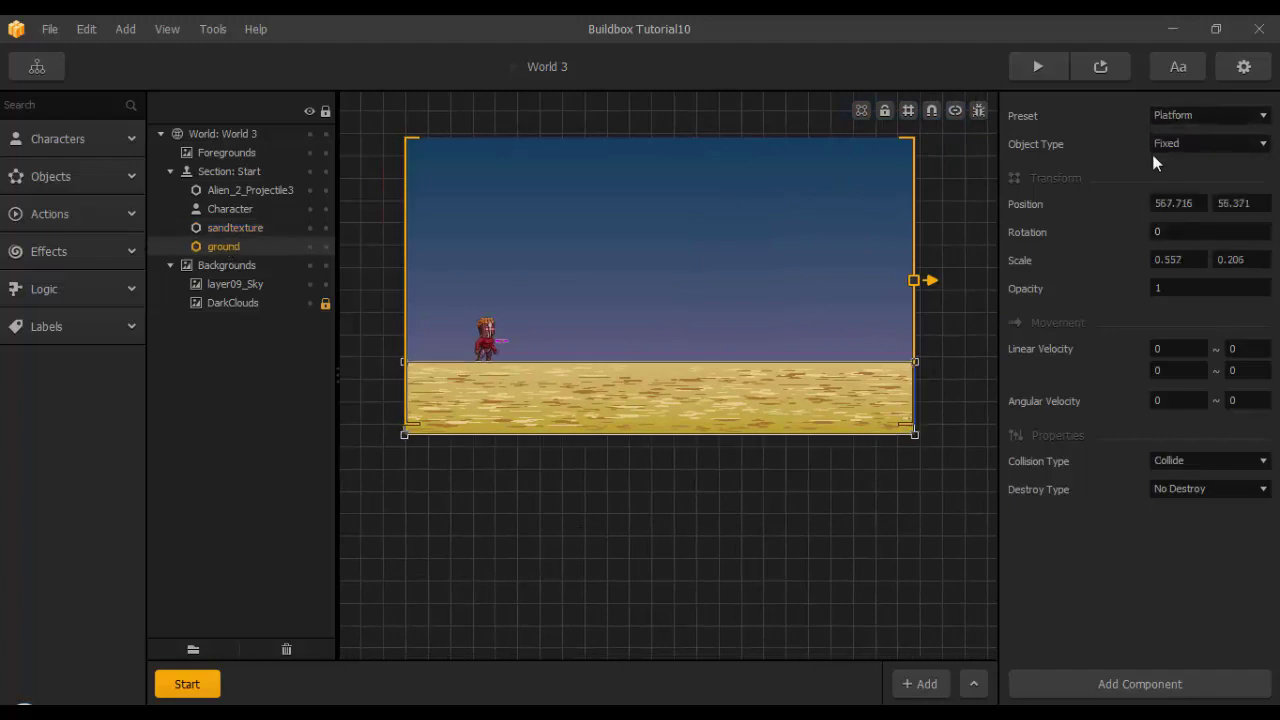
# Examine the collision shape of the ground asset and close the shape editor.
pyautogui.moveTo(610, 522); pyautogui.dragTo(620, 568, button='middle')
pyautogui.click(60, 177)
pyautogui.scroll(-5, 60, 330)
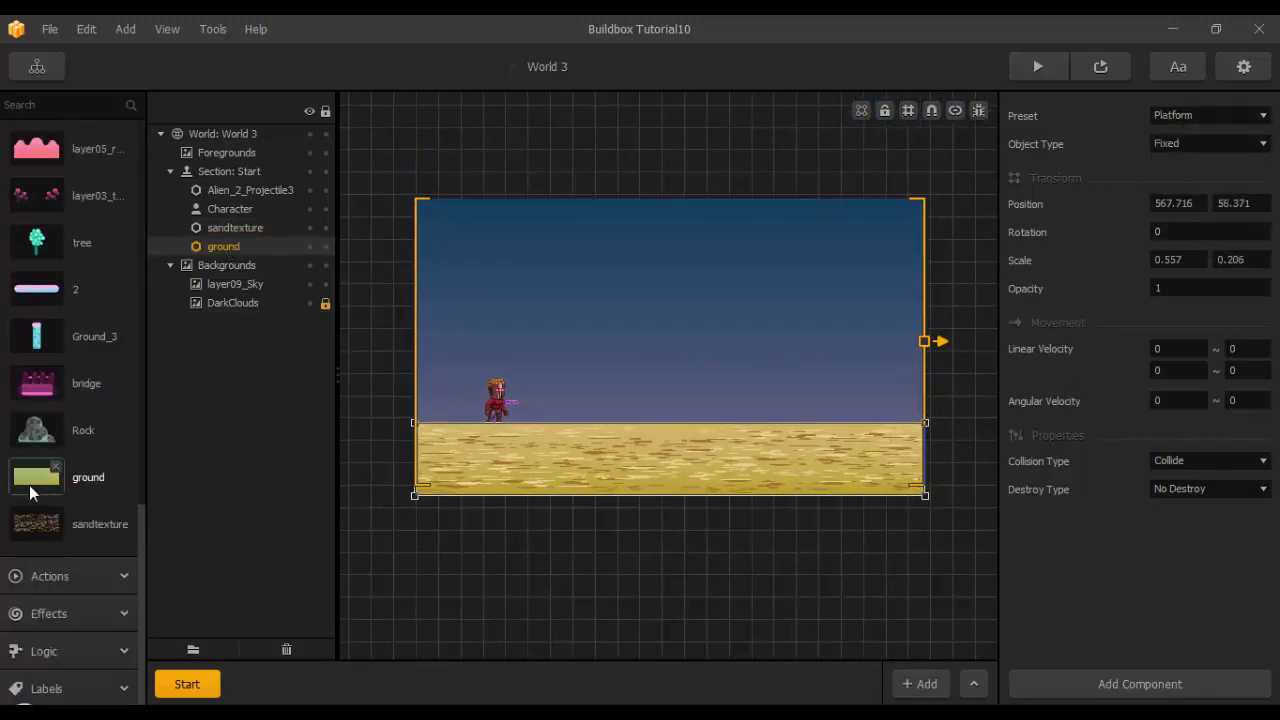
pyautogui.click(36, 470)
pyautogui.click(1210, 145)
pyautogui.click(929, 157)
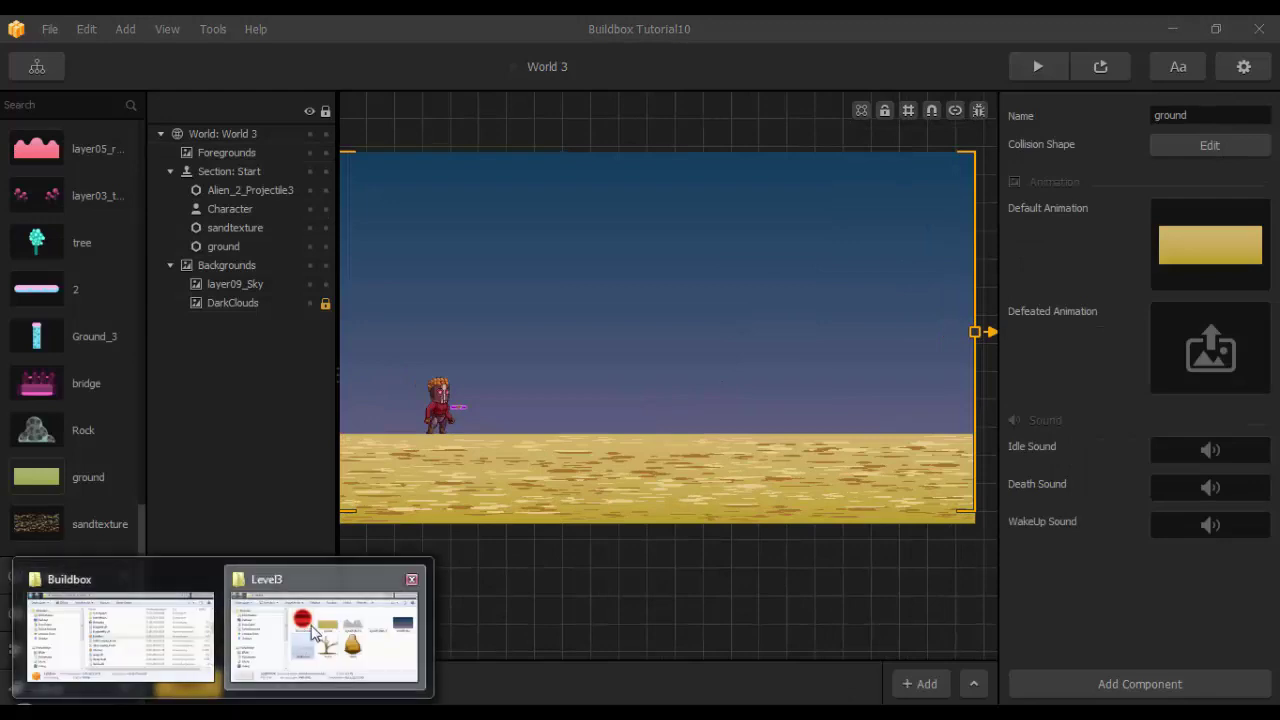
# Add the layer06_Stars_3 image as a background, shrink it to scale 0.836 by 0.624 and set its speed to 2.
pyautogui.click(286, 614)
pyautogui.moveTo(377, 334); pyautogui.dragTo(792, 502)
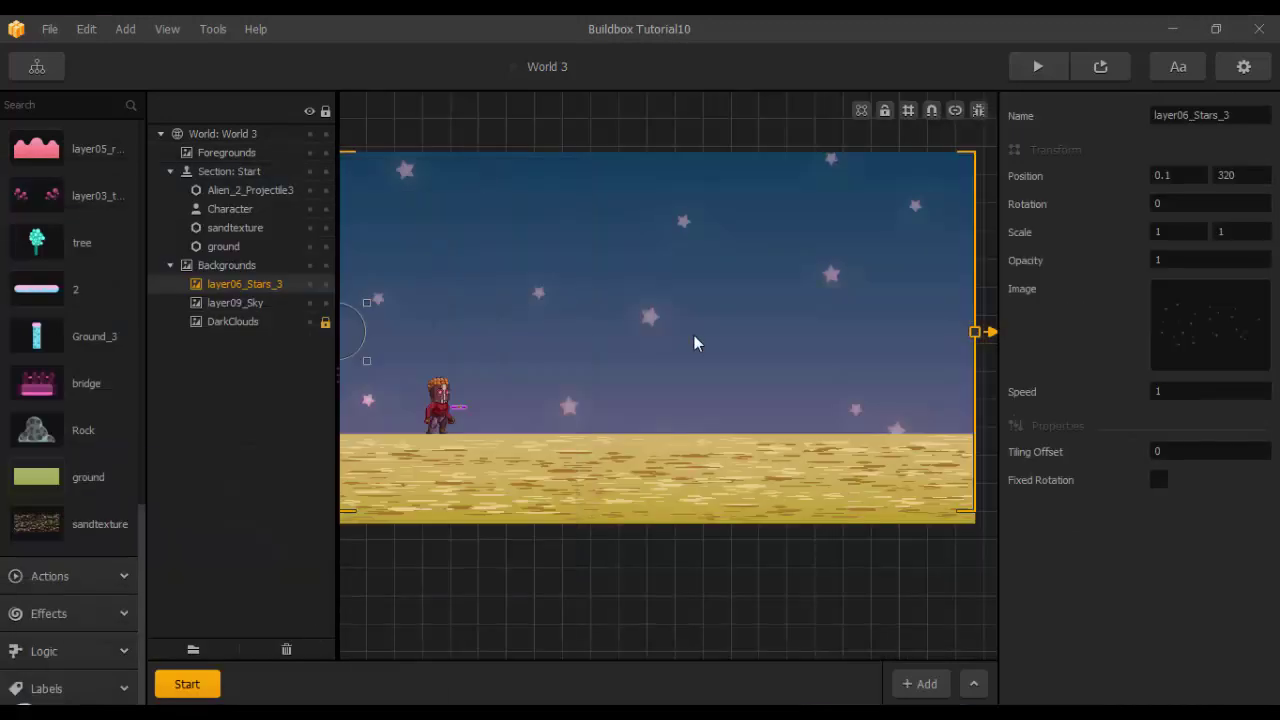
pyautogui.moveTo(419, 312)
pyautogui.mouseDown()
pyautogui.moveTo(425, 327)
pyautogui.moveTo(431, 318)
pyautogui.mouseUp()
pyautogui.rightClick(431, 319)
pyautogui.click(1089, 592)
pyautogui.moveTo(1170, 393); pyautogui.dragTo(1134, 398)
pyautogui.write('2')
pyautogui.press('Return')
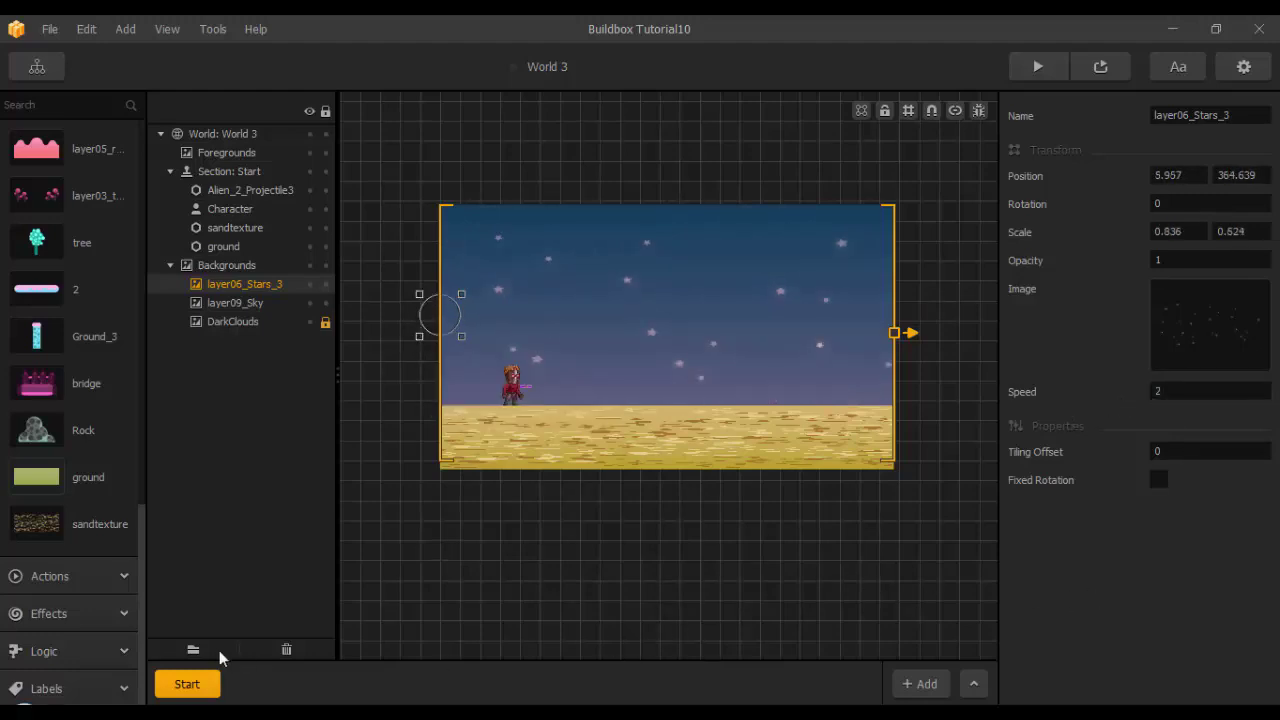
# Duplicate the Start section into numbered sections up to 9 and open section 1.
pyautogui.click(205, 682)
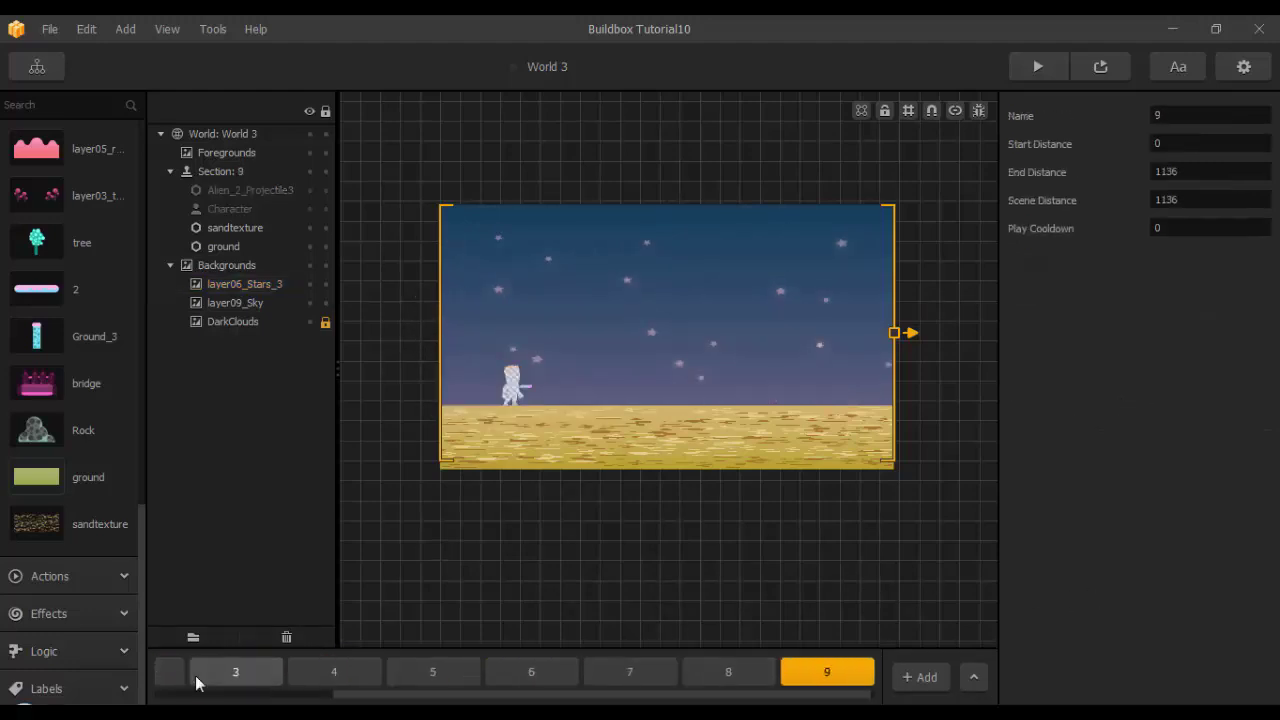
pyautogui.moveTo(426, 697); pyautogui.dragTo(248, 697)
pyautogui.click(308, 671)
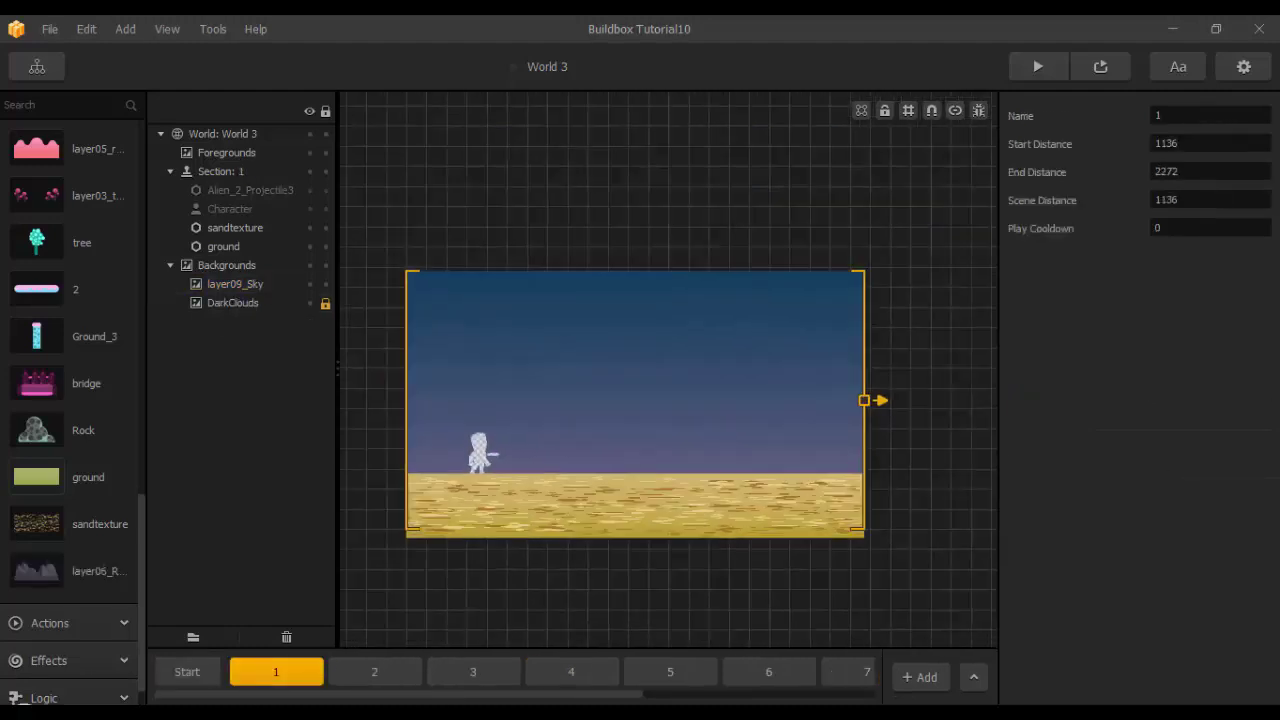
# Add the layer06_Rocks image to section 1 as an object and shrink it to scale 0.531 by 0.567 above the ground.
pyautogui.hotkey('alt', 'Tab')
pyautogui.moveTo(294, 300); pyautogui.dragTo(790, 240)
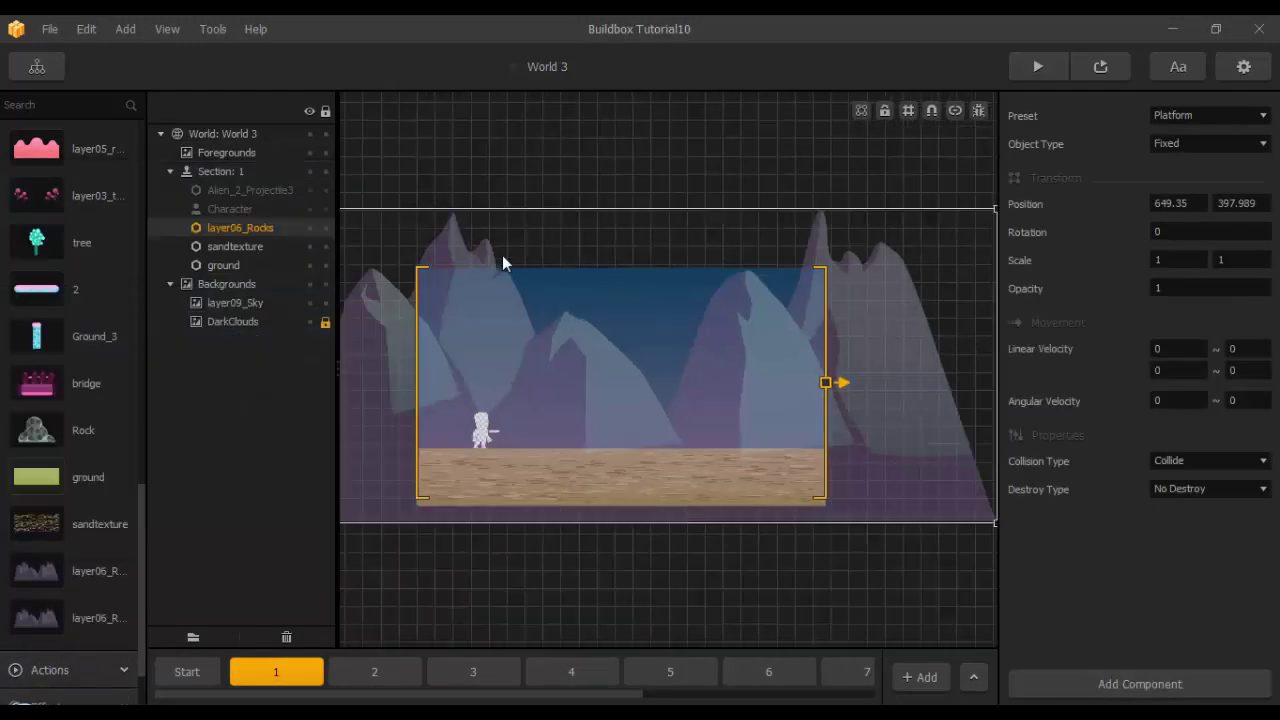
pyautogui.scroll(-3, 502, 262)
pyautogui.moveTo(834, 442); pyautogui.dragTo(838, 442)
pyautogui.scroll(2, 552, 454)
pyautogui.moveTo(552, 454); pyautogui.dragTo(713, 572, button='middle')
pyautogui.moveTo(555, 477); pyautogui.dragTo(503, 466)
pyautogui.moveTo(503, 189); pyautogui.dragTo(503, 241)
pyautogui.moveTo(680, 406); pyautogui.dragTo(640, 403, button='middle')
# Place layer06_Rocks below the ground in section 1's layer order and set its preset to Decoration.
pyautogui.moveTo(240, 228); pyautogui.dragTo(246, 272)
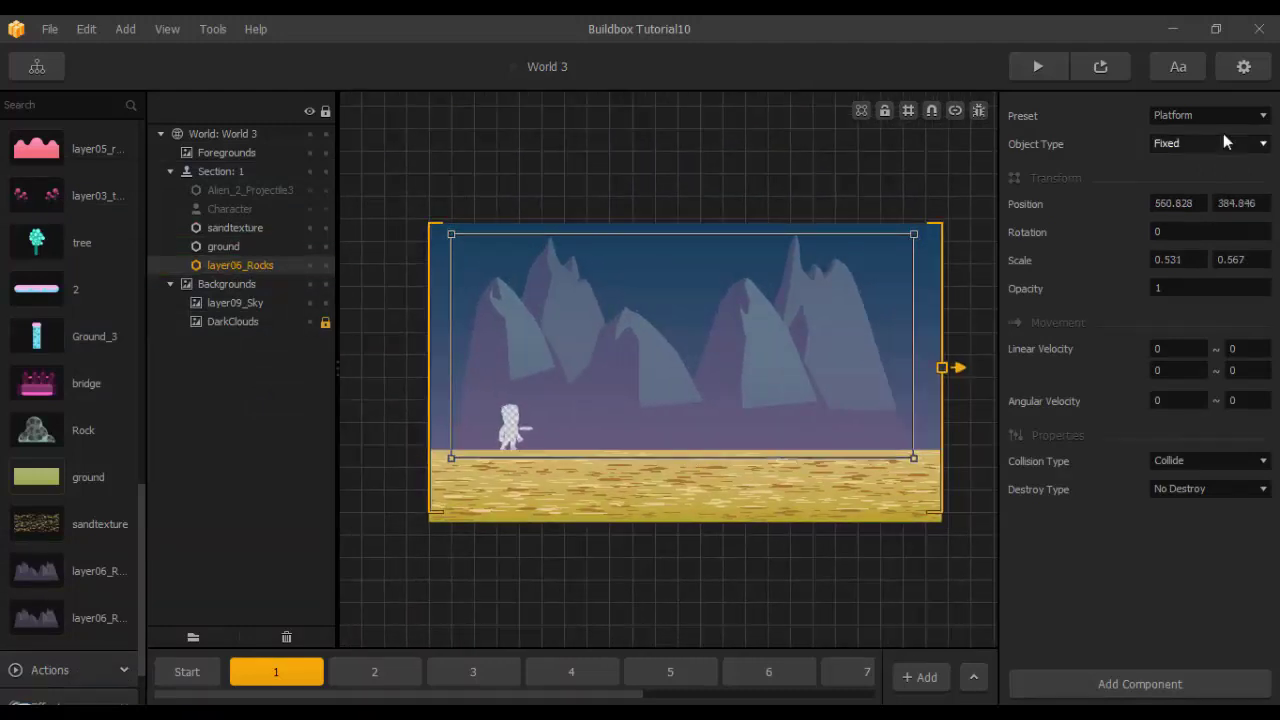
pyautogui.click(1221, 117)
pyautogui.click(1217, 230)
pyautogui.scroll(-2, 883, 413)
pyautogui.moveTo(881, 414); pyautogui.dragTo(790, 436, button='middle')
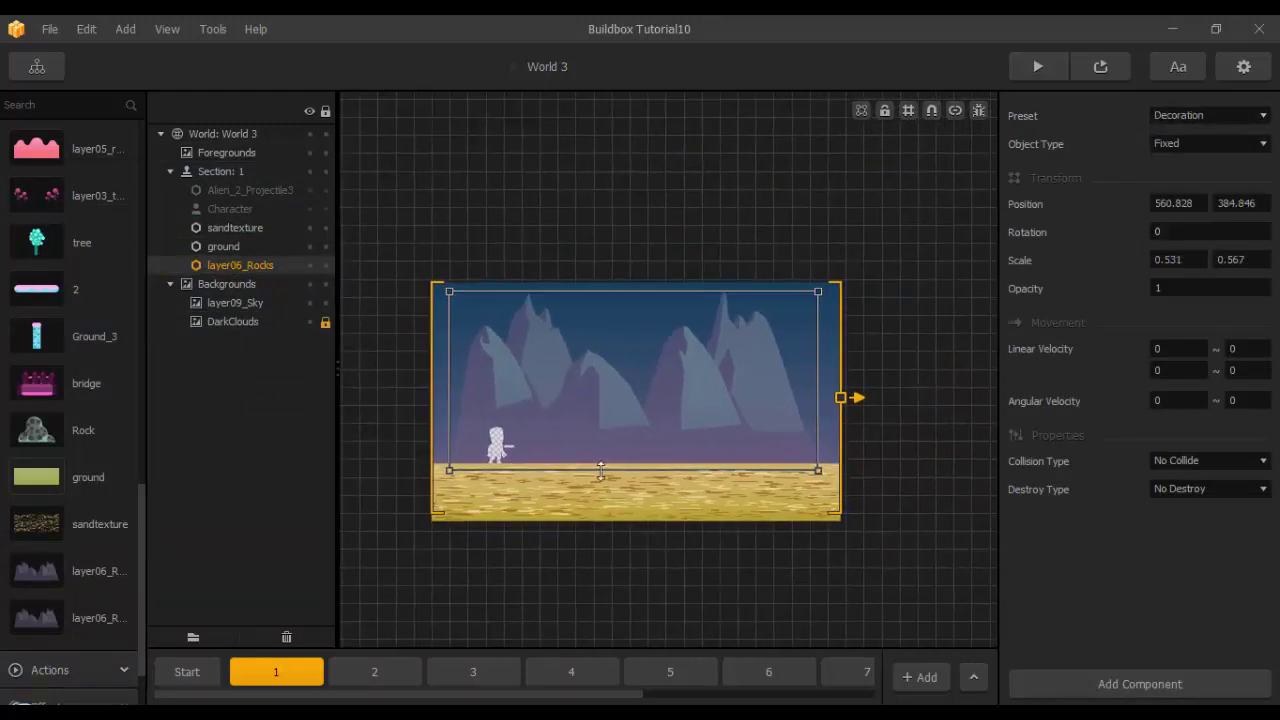
# Copy layer06_Rocks into sections 2 and 3 and place it below the ground in the layer order.
pyautogui.hotkey('ctrl', 'c')
pyautogui.click(385, 673)
pyautogui.hotkey('ctrl', 'v')
pyautogui.moveTo(257, 192); pyautogui.dragTo(262, 275)
pyautogui.click(474, 673)
pyautogui.hotkey('ctrl', 'v')
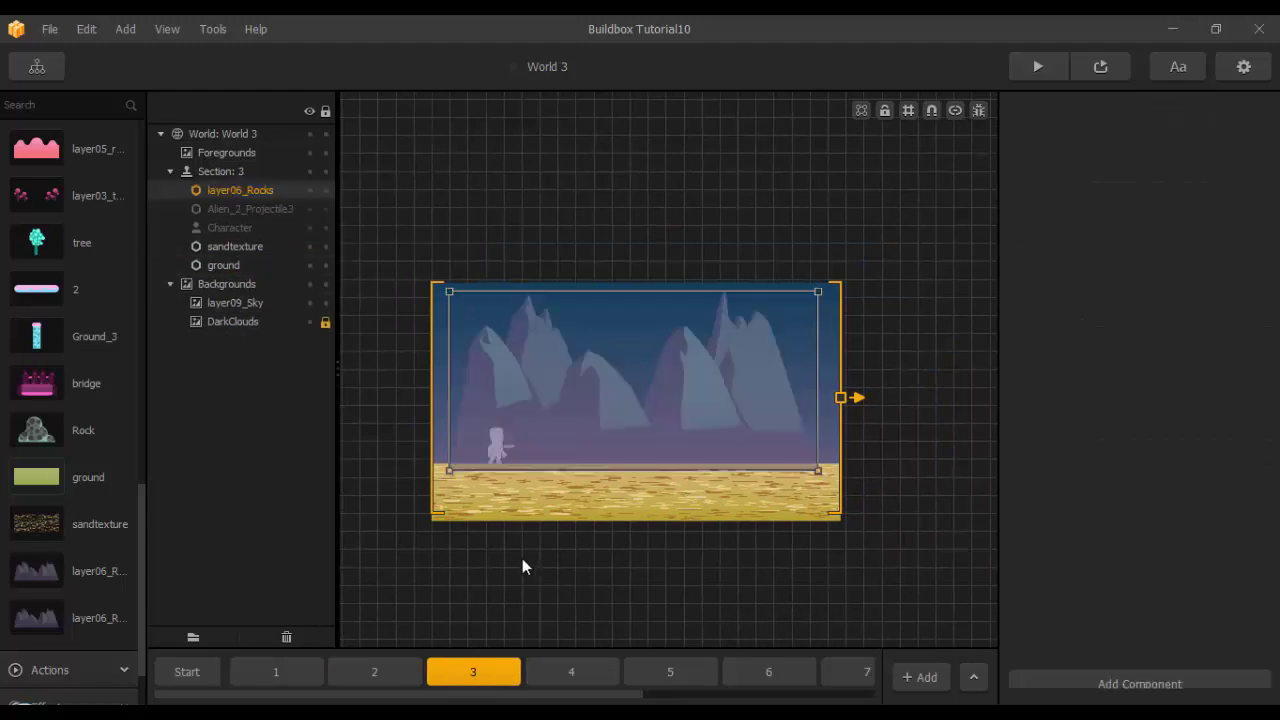
pyautogui.moveTo(240, 190); pyautogui.dragTo(250, 275)
# Paste layer06_Rocks into sections 6, 7 and 8 and place it behind the ground in the layer order.
pyautogui.moveTo(543, 694); pyautogui.dragTo(618, 694)
pyautogui.click(623, 675)
pyautogui.hotkey('ctrl', 'v')
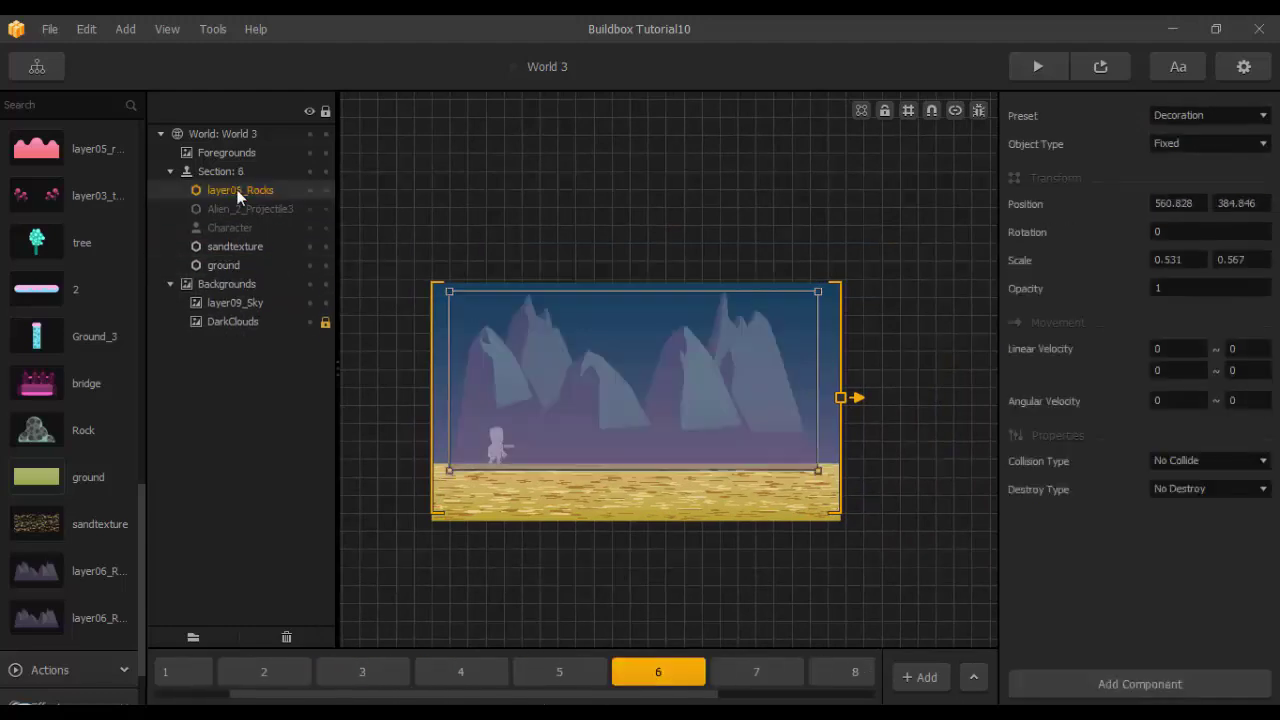
pyautogui.moveTo(240, 195); pyautogui.dragTo(265, 273)
pyautogui.click(756, 672)
pyautogui.hotkey('ctrl', 'v')
pyautogui.hscroll(1, 757, 695)
pyautogui.click(615, 672)
pyautogui.hotkey('ctrl', 'v')
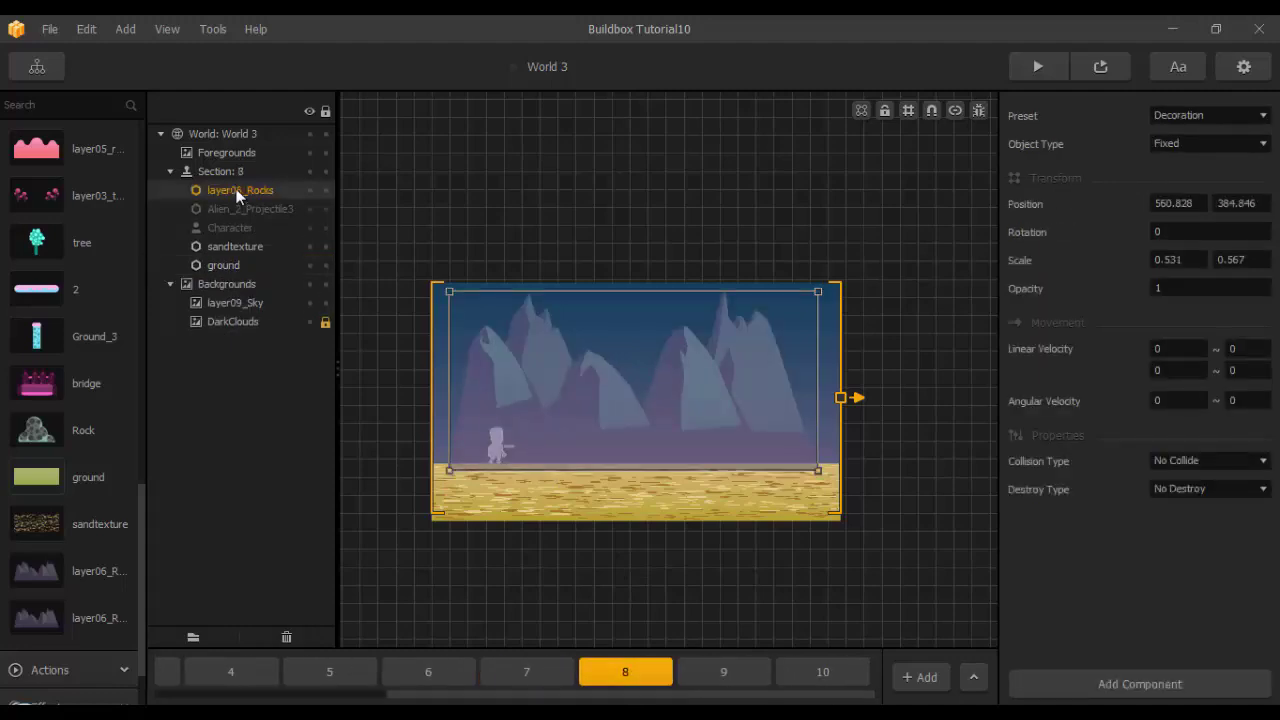
pyautogui.moveTo(237, 195); pyautogui.dragTo(248, 273)
pyautogui.hscroll(-5, 371, 660)
pyautogui.click(187, 672)
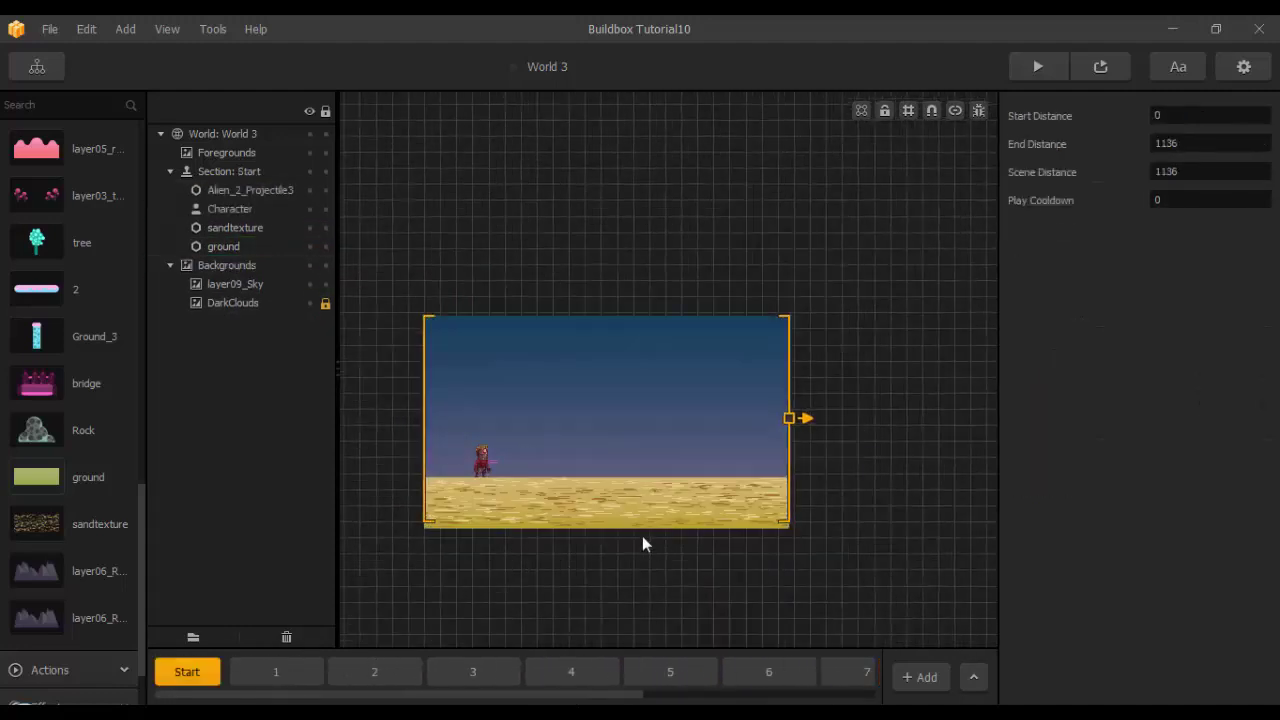
pyautogui.click(290, 672)
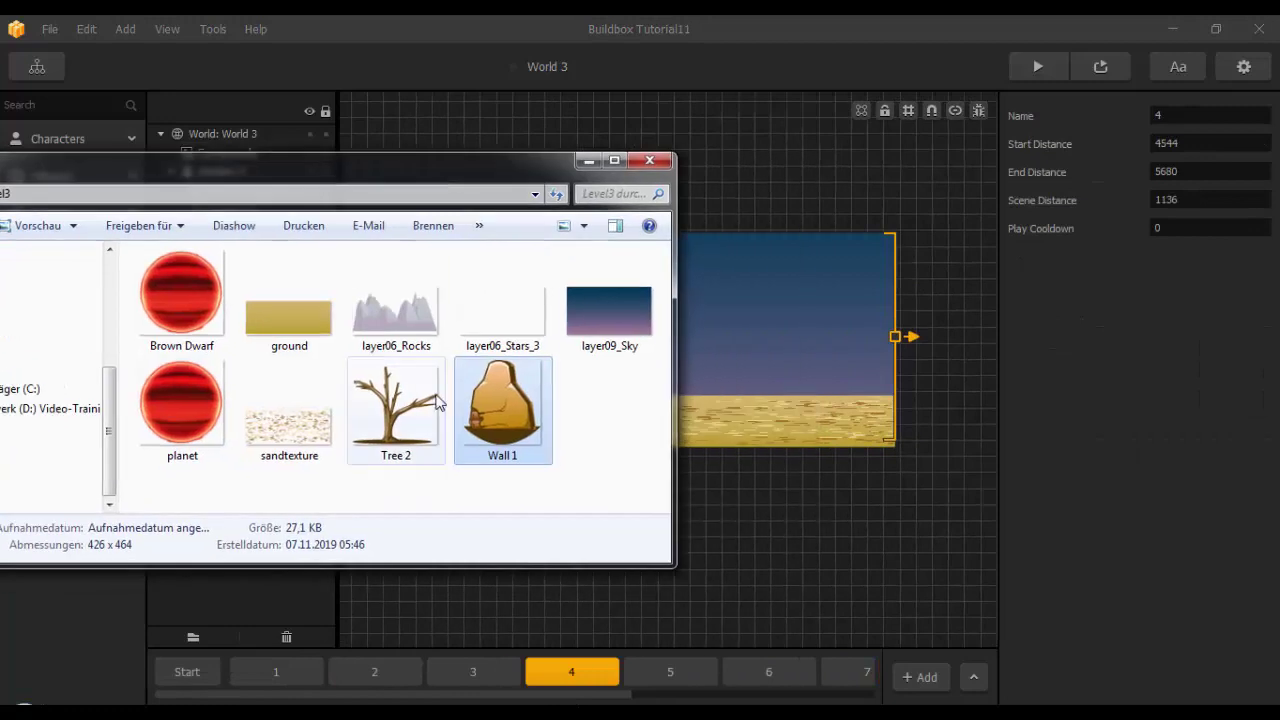
# Add the Tree 2 image to section 4 and shrink it to scale 0.463 by 0.427 at ground level.
pyautogui.moveTo(391, 400); pyautogui.dragTo(730, 332)
pyautogui.scroll(2, 760, 394)
pyautogui.moveTo(743, 269); pyautogui.dragTo(637, 375)
pyautogui.moveTo(590, 417); pyautogui.dragTo(627, 367)
pyautogui.scroll(3, 627, 366)
# Place Tree 2 below the ground in the layer order, adjust its position and set its preset to Decoration.
pyautogui.moveTo(240, 228); pyautogui.dragTo(274, 273)
pyautogui.moveTo(618, 374)
pyautogui.mouseDown()
pyautogui.moveTo(620, 360)
pyautogui.moveTo(600, 374)
pyautogui.mouseUp()
pyautogui.scroll(2, 743, 360)
pyautogui.moveTo(600, 374); pyautogui.dragTo(619, 338, button='middle')
pyautogui.click(1225, 117)
pyautogui.click(1213, 230)
pyautogui.scroll(-3, 832, 356)
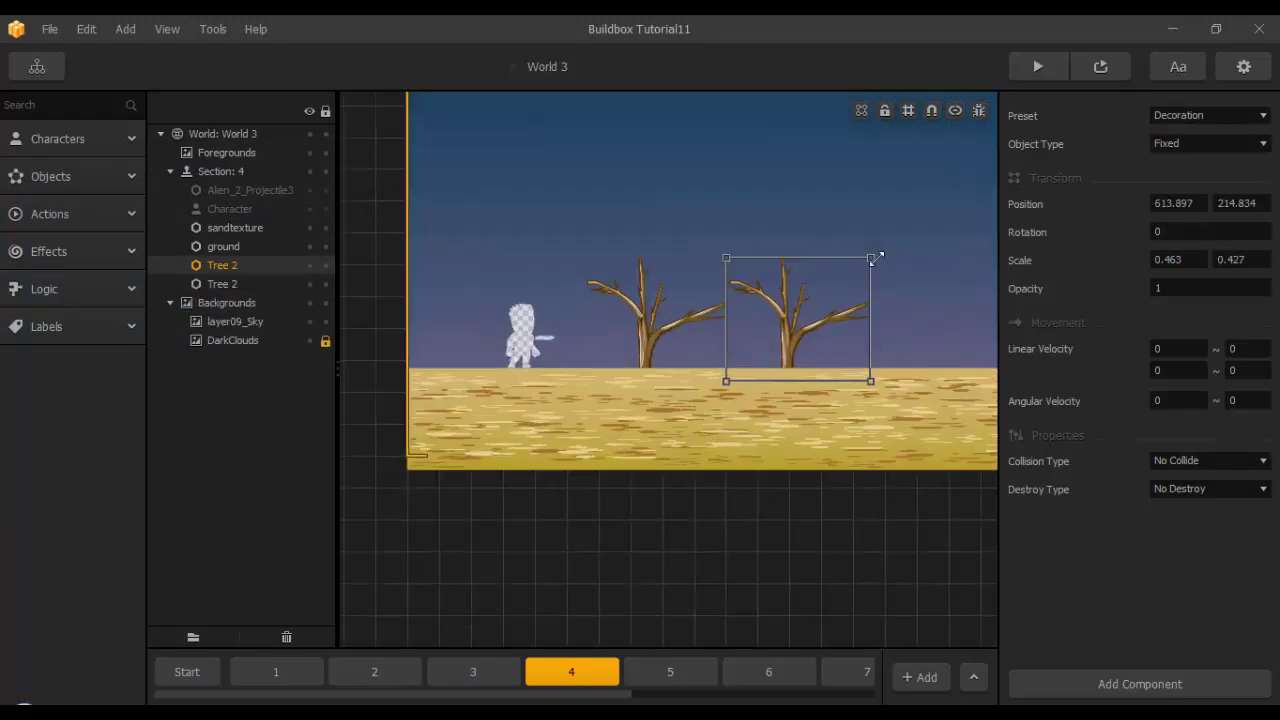
# Resize the second tree in section 4 to scale 0.504 by 0.447 and rotate it to 8.695.
pyautogui.moveTo(871, 259); pyautogui.dragTo(891, 270)
pyautogui.click(825, 243)
pyautogui.click(806, 288)
pyautogui.click(803, 243)
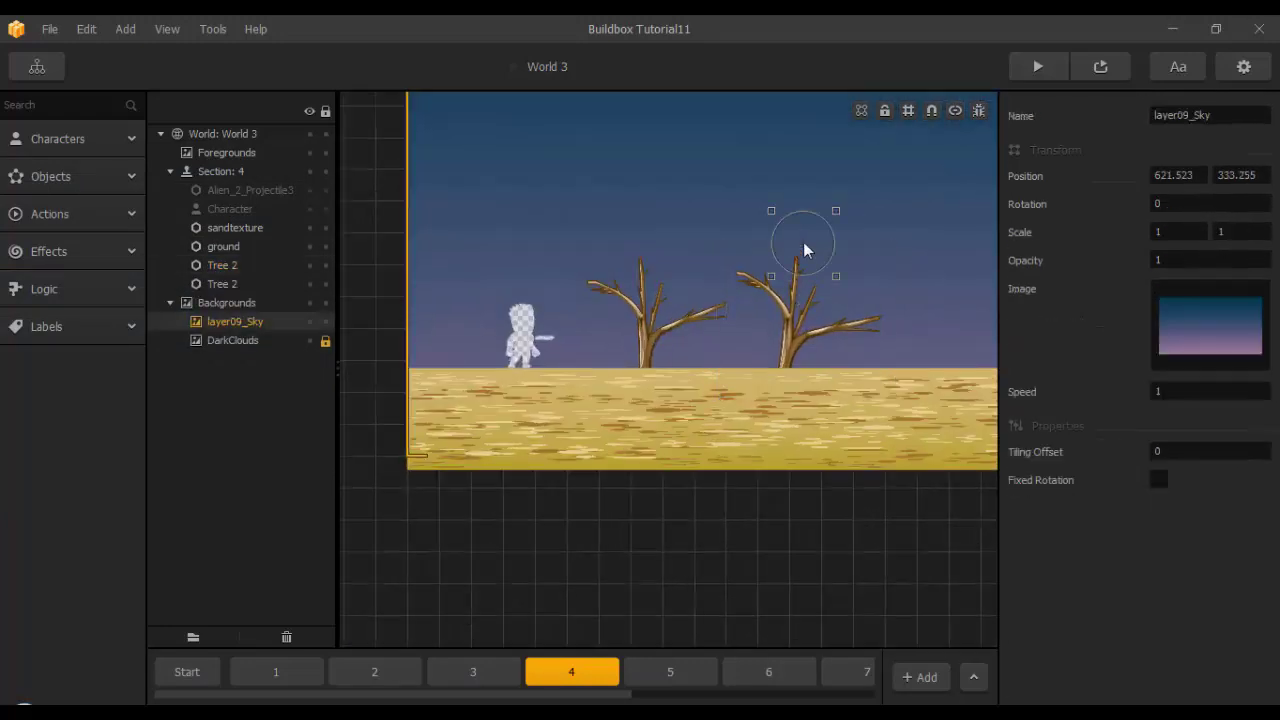
pyautogui.scroll(-2, 765, 490)
pyautogui.scroll(2, 820, 375)
pyautogui.click(882, 326)
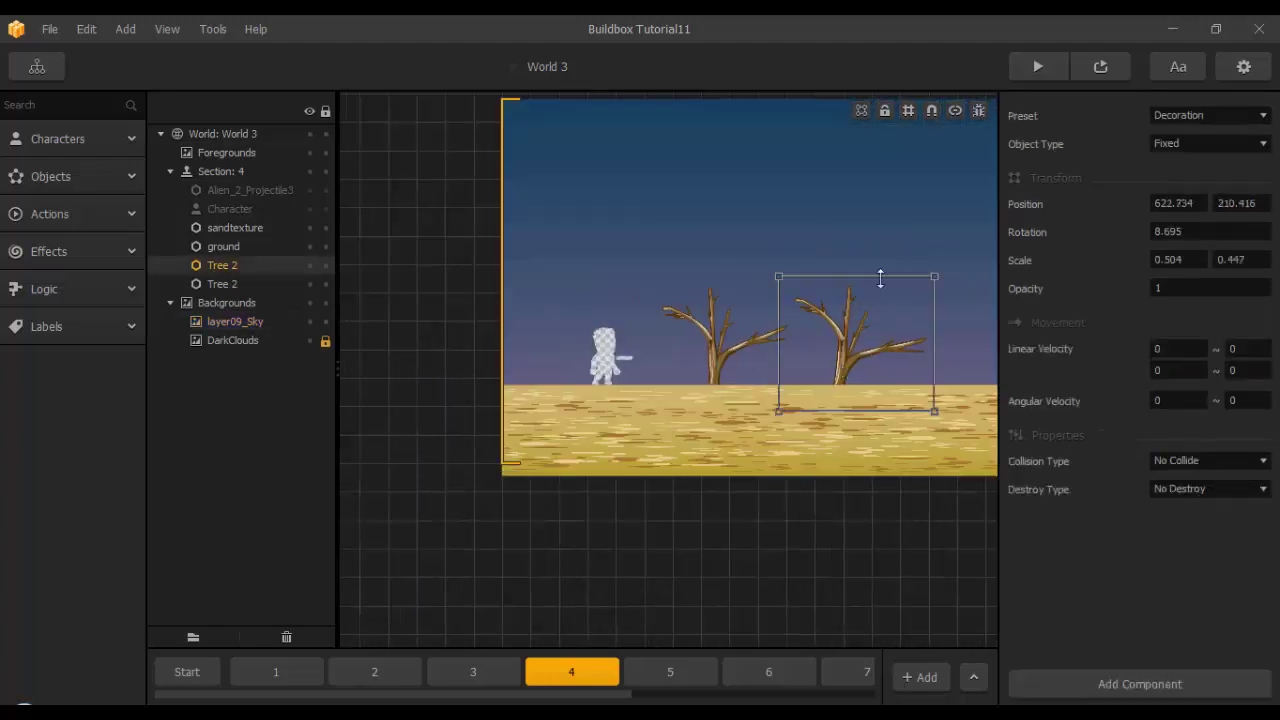
# Duplicate the first, smaller tree in section 4 and place the copy on the far side of the second tree.
pyautogui.scroll(-3, 870, 340)
pyautogui.scroll(2, 780, 350)
pyautogui.click(684, 360)
pyautogui.click(247, 268)
pyautogui.click(247, 284)
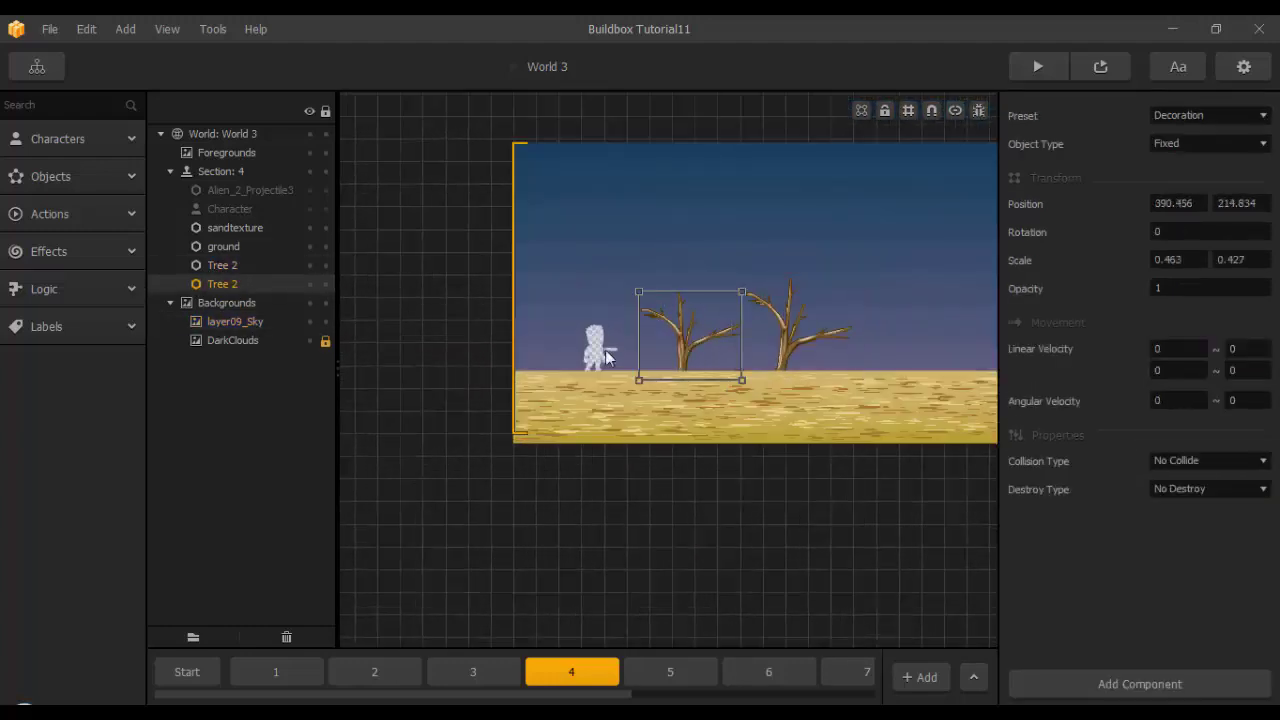
pyautogui.keyDown('alt'); pyautogui.moveTo(679, 347); pyautogui.dragTo(870, 346); pyautogui.keyUp('alt')
pyautogui.scroll(-3, 688, 487)
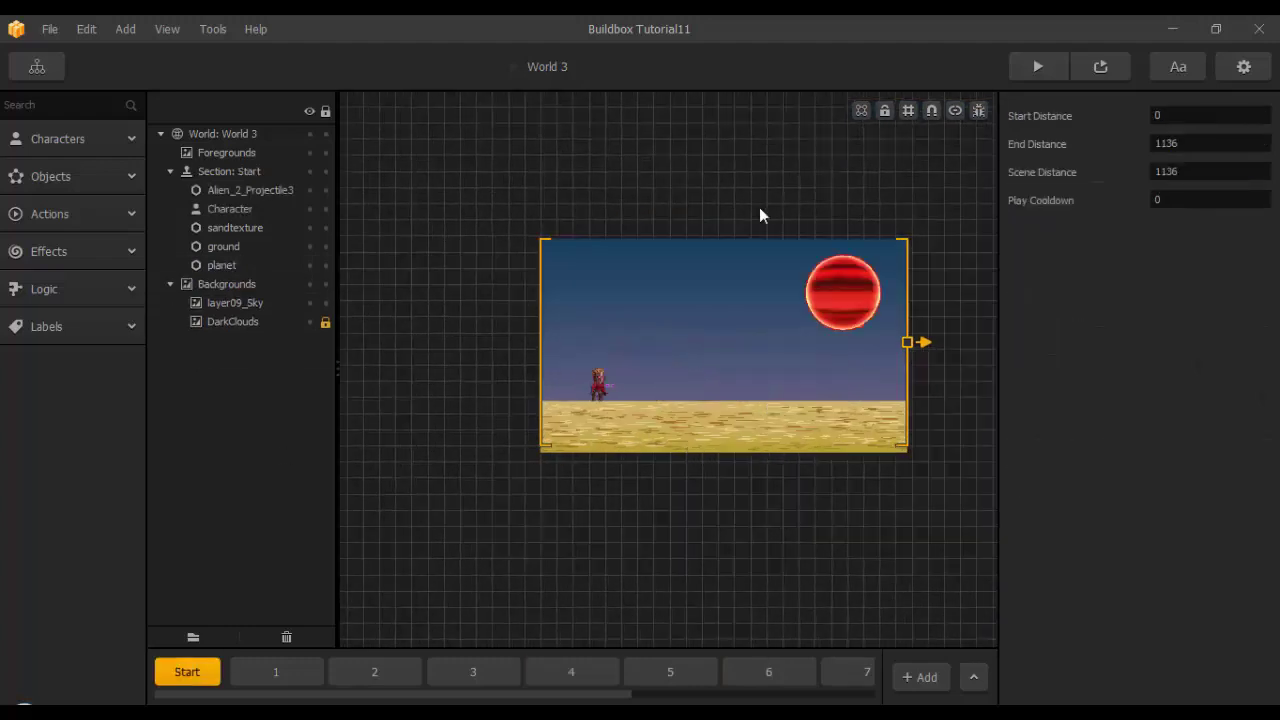
# Set the preset of the Start section's planet to Decoration and look through sections 1 to 4.
pyautogui.click(843, 291)
pyautogui.click(1226, 114)
pyautogui.click(1190, 180)
pyautogui.scroll(-2, 765, 500)
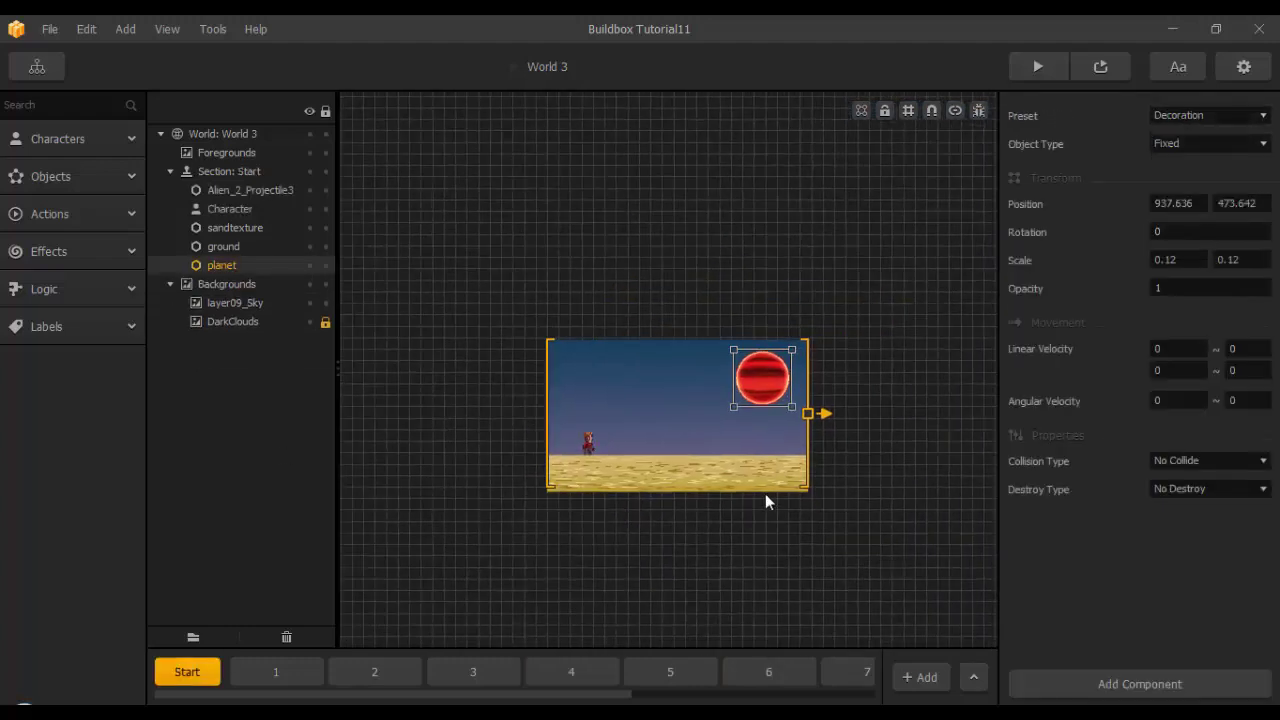
pyautogui.scroll(2, 762, 493)
pyautogui.click(276, 672)
pyautogui.click(406, 672)
pyautogui.click(473, 672)
pyautogui.click(557, 672)
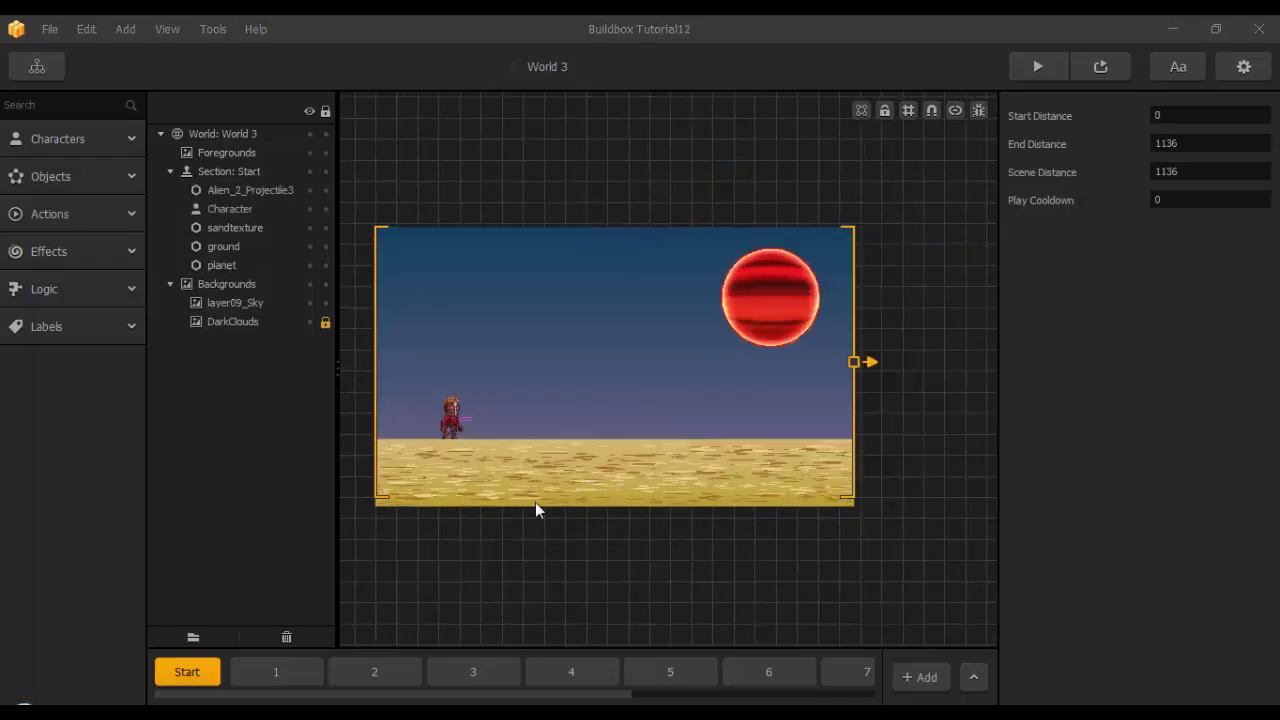
# Add the Alien_1_Walking frames 001 to 012 from the Alien_1 PNG folder to section 1 as one animated object.
pyautogui.click(310, 680)
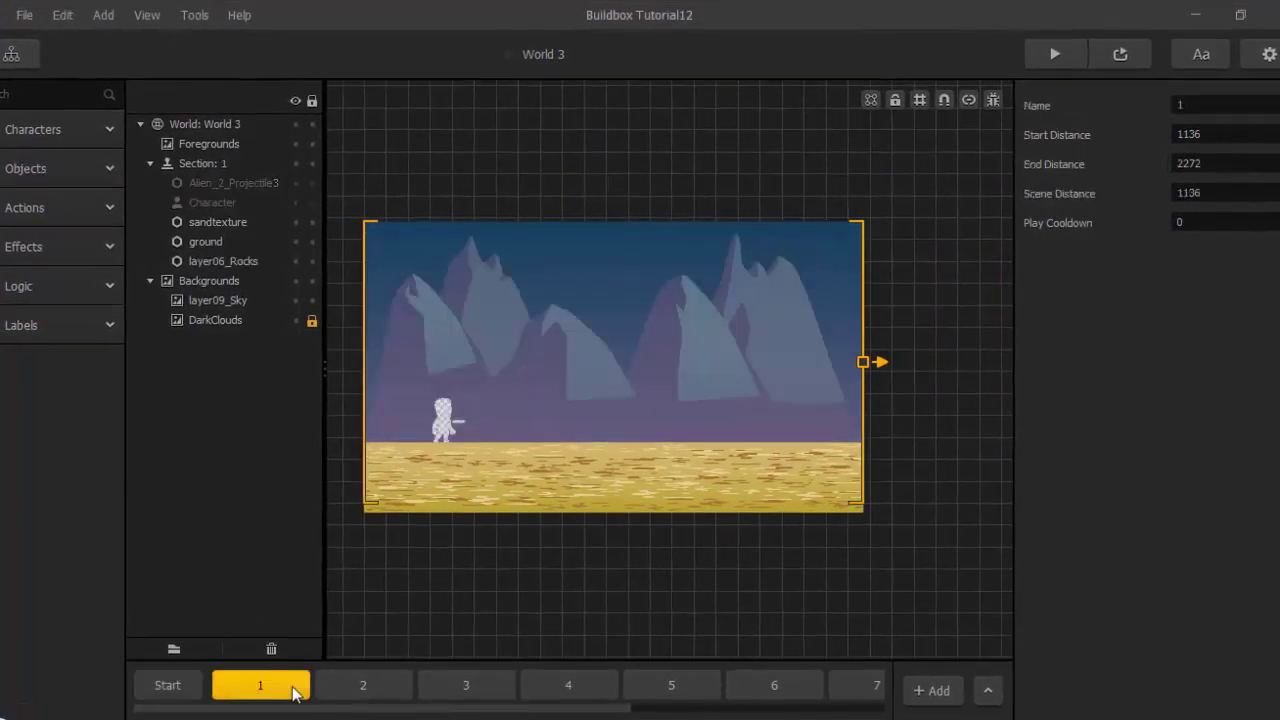
pyautogui.click(122, 718)
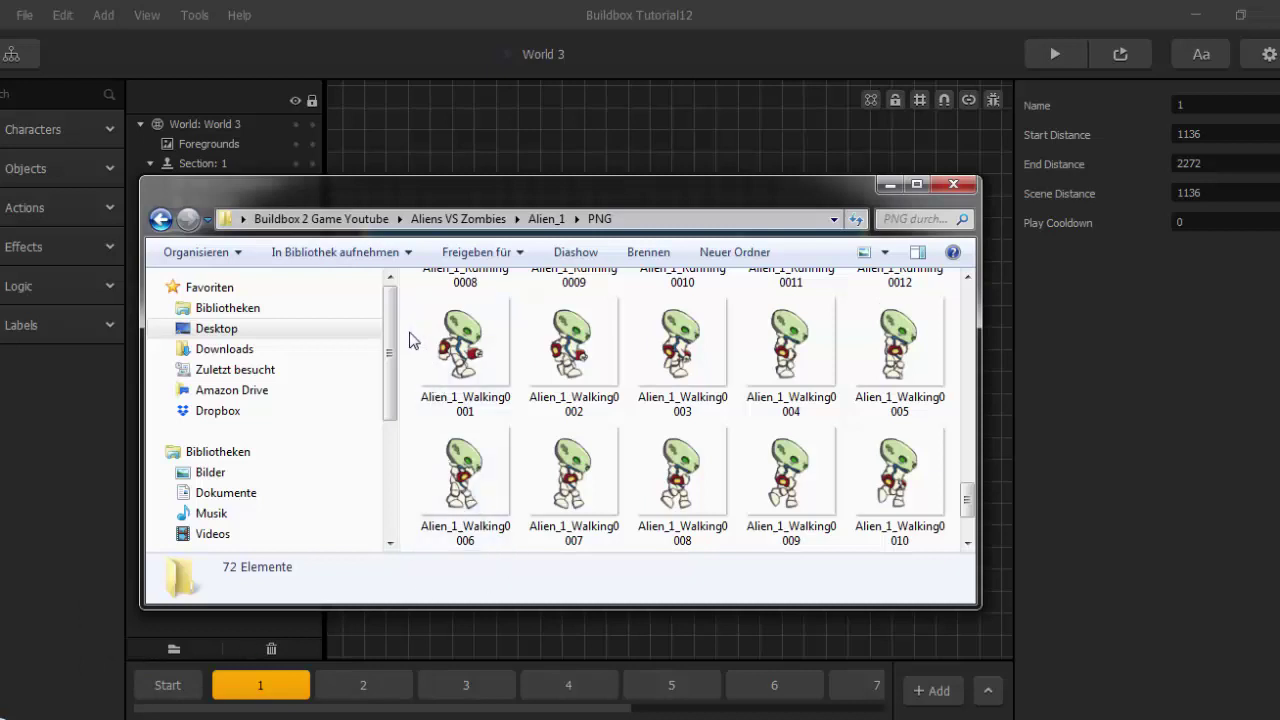
pyautogui.moveTo(409, 340); pyautogui.dragTo(914, 634)
pyautogui.moveTo(604, 203); pyautogui.dragTo(261, 183)
pyautogui.moveTo(359, 311); pyautogui.dragTo(825, 284)
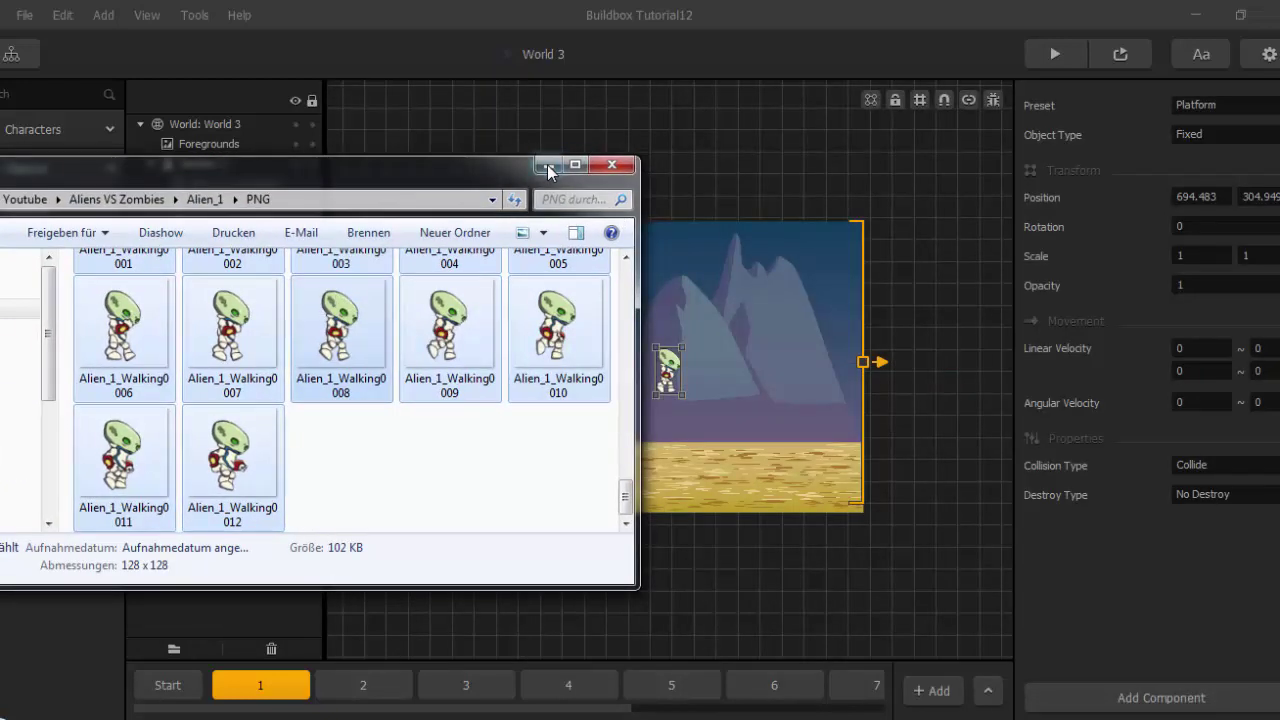
pyautogui.click(547, 165)
# Move the walking alien down in section 1 so its feet stand on the sand ground.
pyautogui.scroll(2, 707, 448)
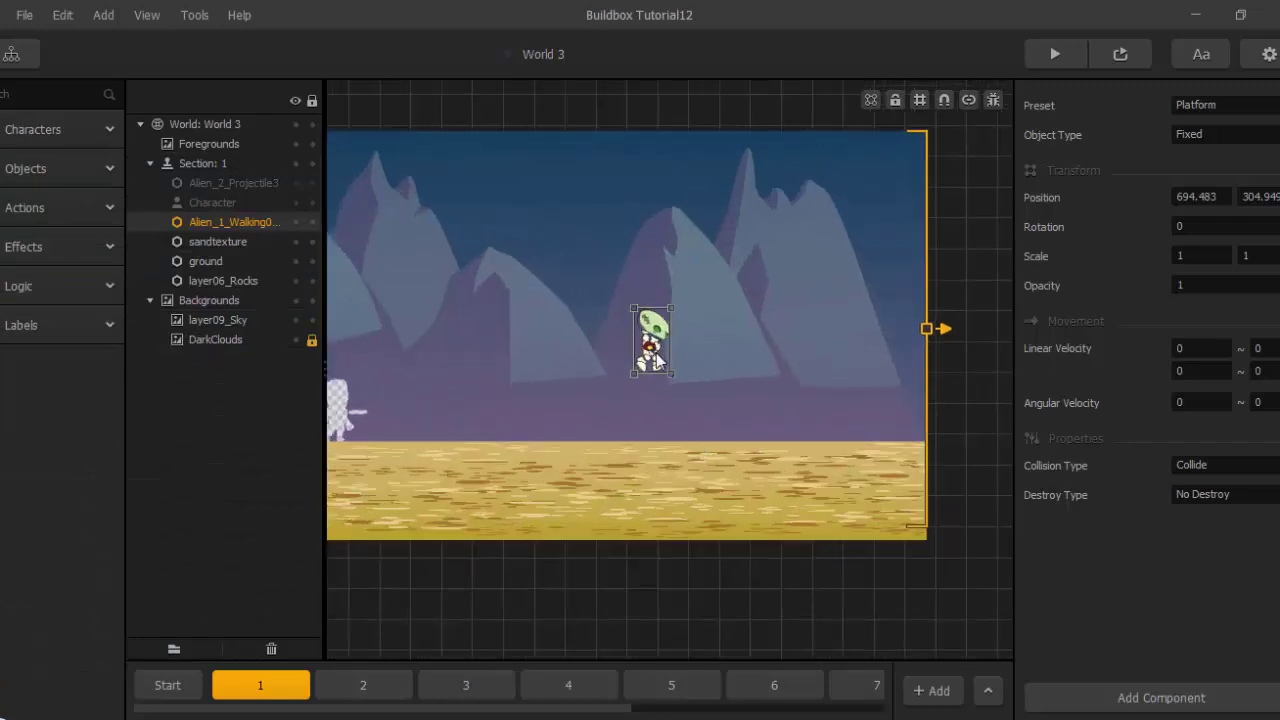
pyautogui.moveTo(656, 360); pyautogui.dragTo(667, 404)
pyautogui.scroll(3, 697, 431)
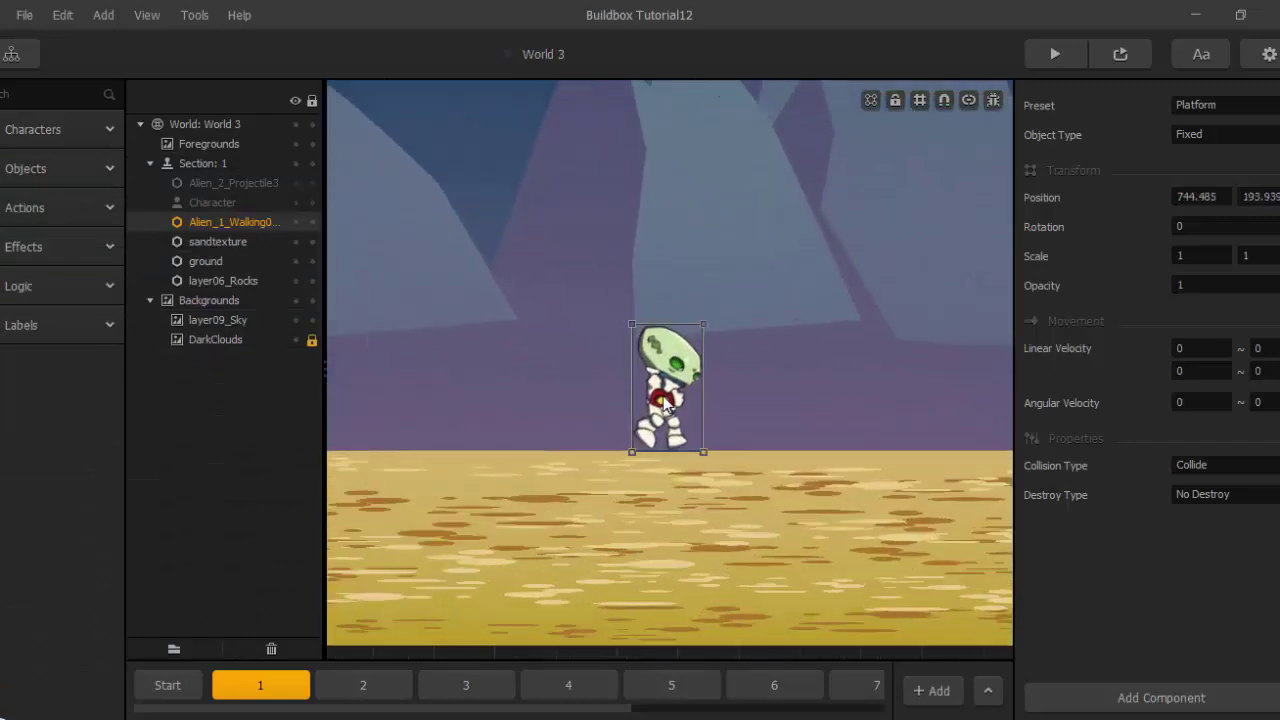
# Edit the Alien_1_Walking0008 asset's collision shape, adding points and fitting its upper outline to the head.
pyautogui.click(43, 168)
pyautogui.click(20, 224)
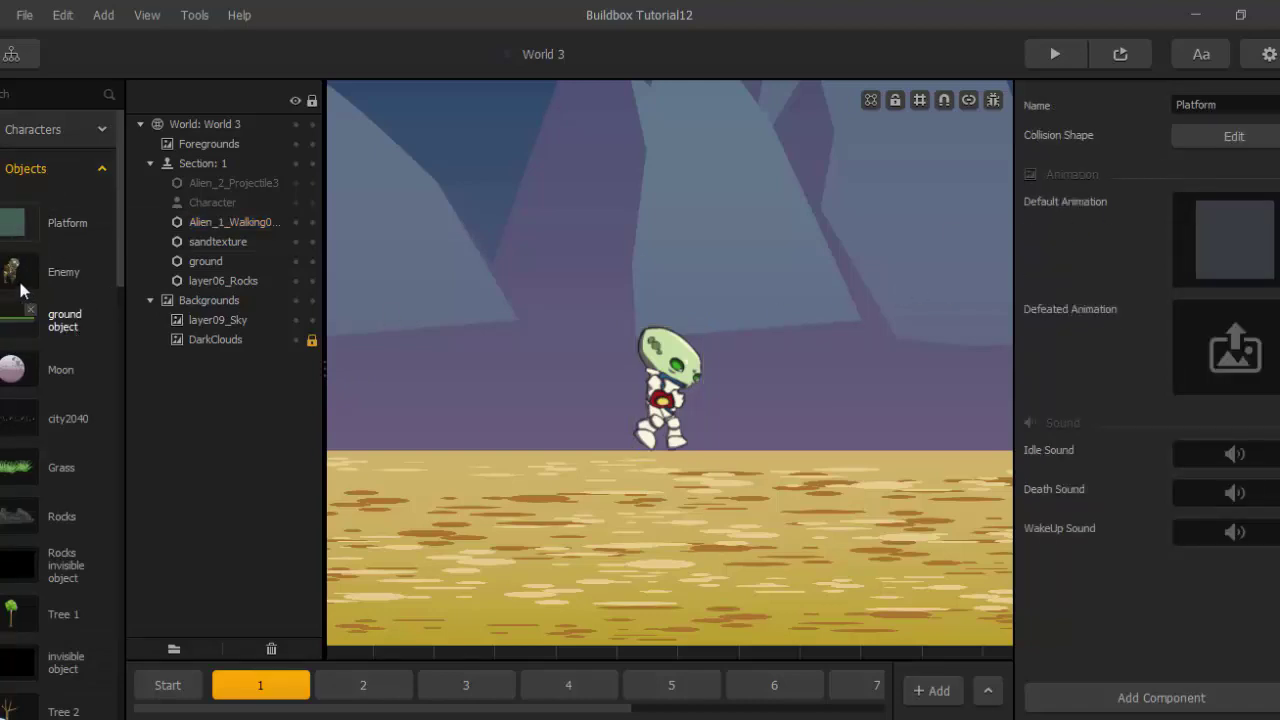
pyautogui.scroll(-10, 9, 288)
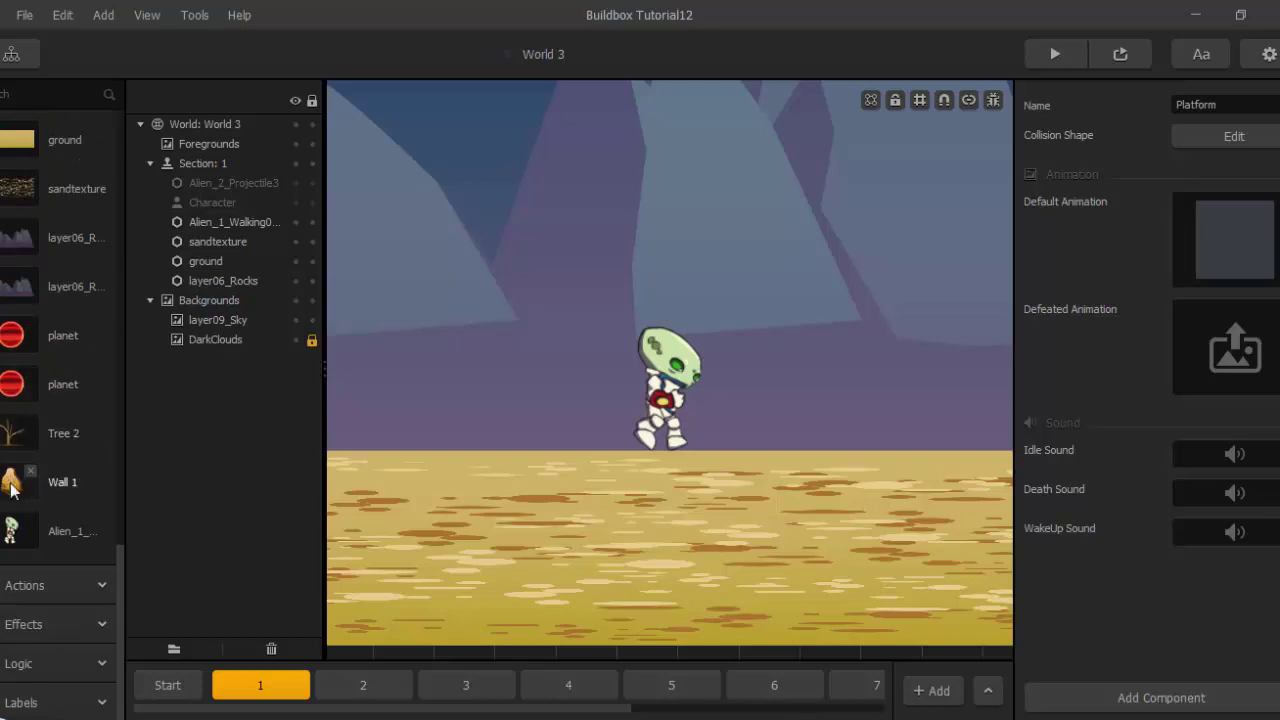
pyautogui.click(10, 548)
pyautogui.click(1234, 136)
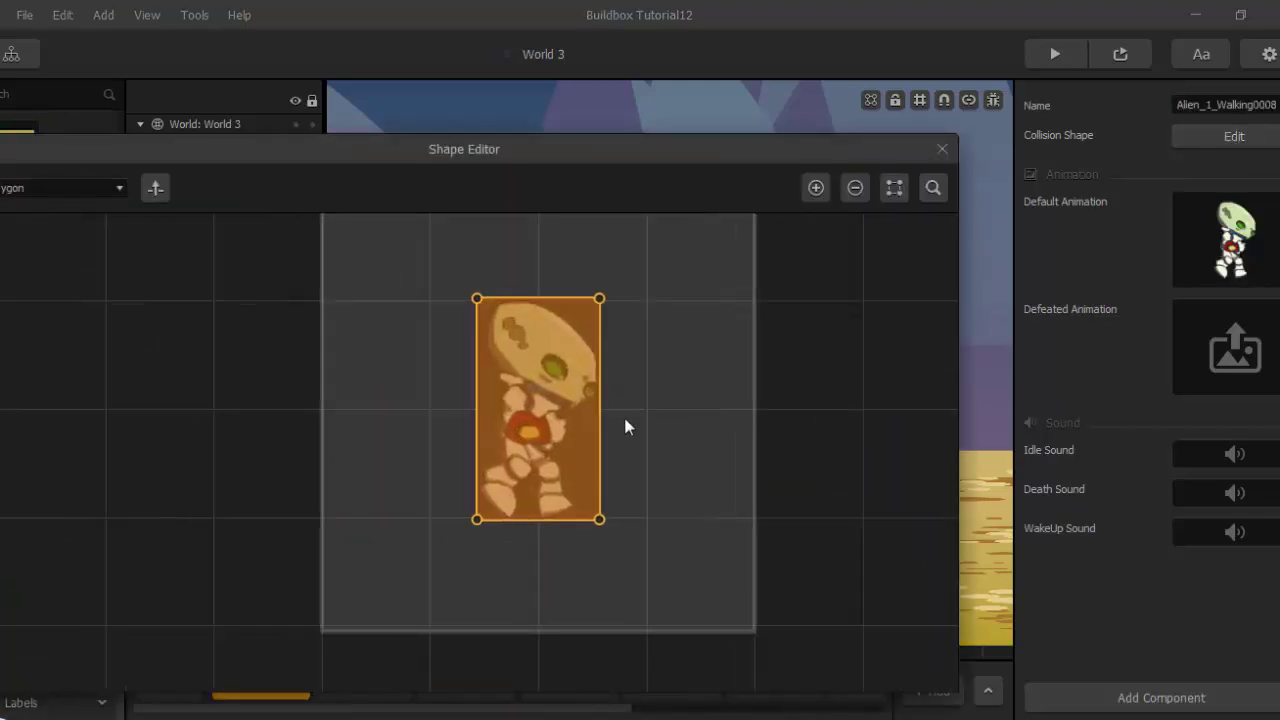
pyautogui.click(588, 250)
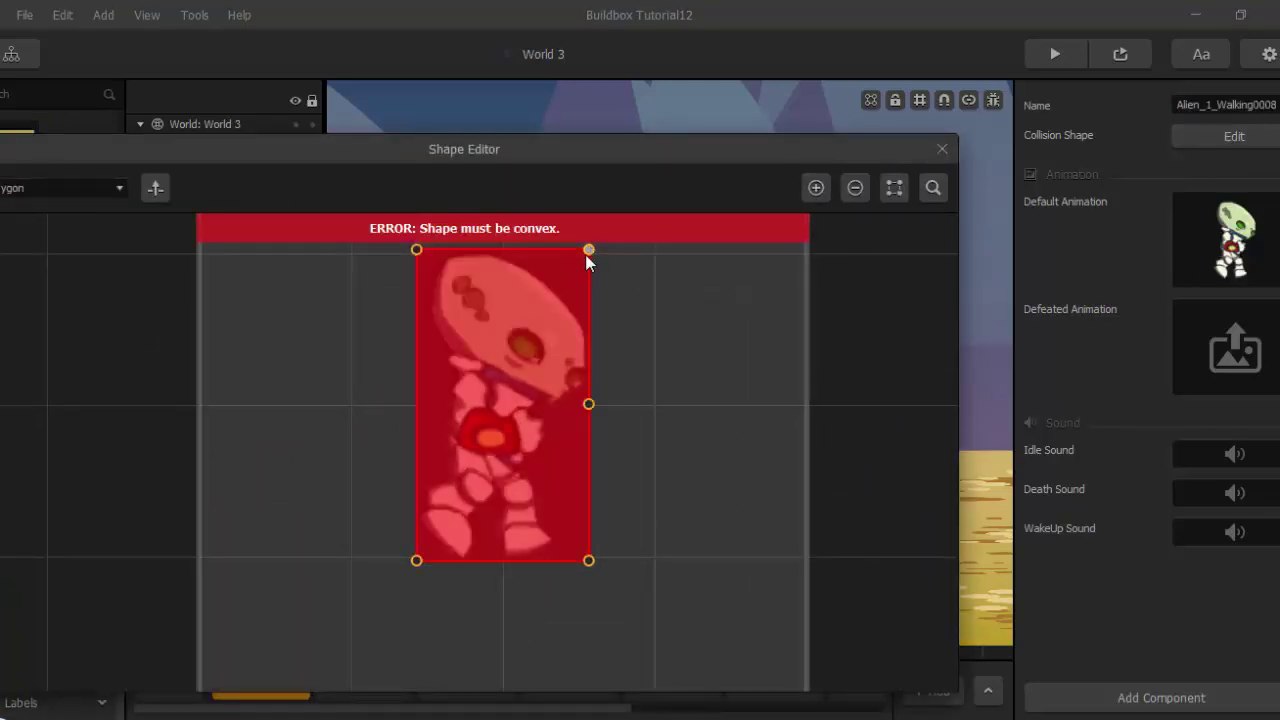
pyautogui.click(809, 192)
pyautogui.moveTo(417, 251); pyautogui.dragTo(435, 307)
pyautogui.moveTo(503, 250); pyautogui.dragTo(494, 259)
pyautogui.moveTo(588, 250); pyautogui.dragTo(576, 296)
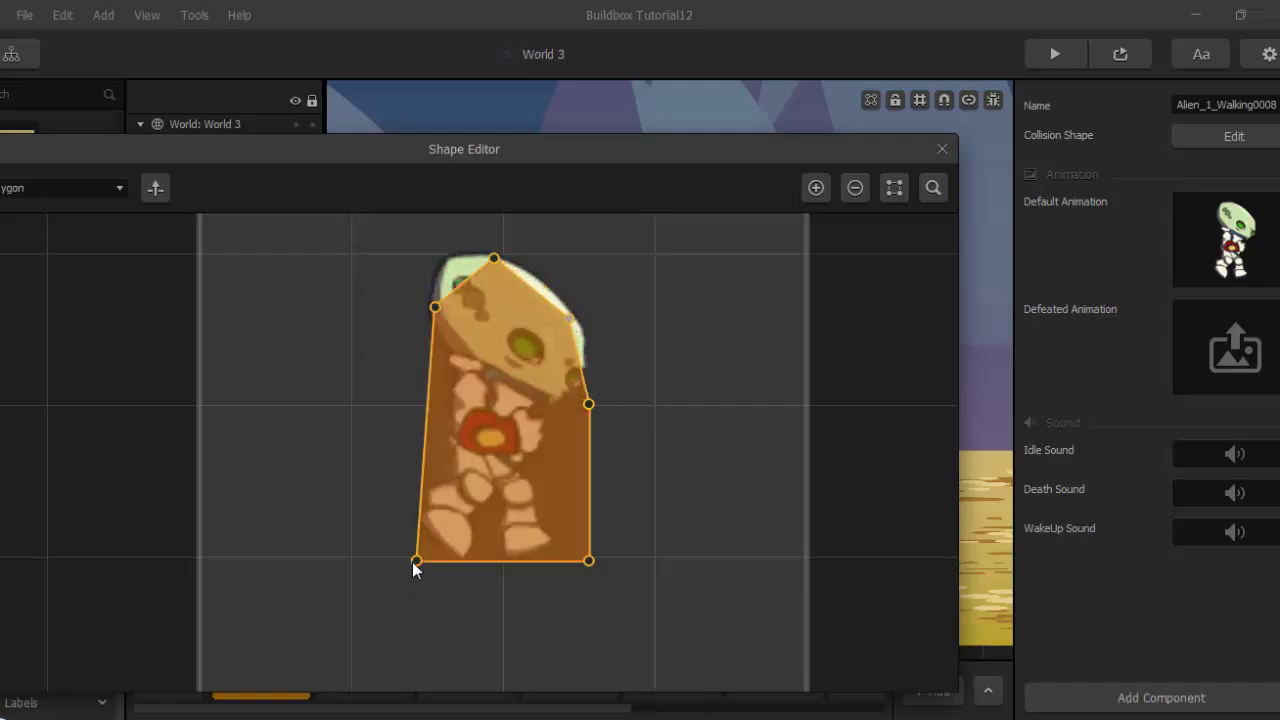
# Add more collision points and fit the sides and lower outline to the alien's body and feet.
pyautogui.click(816, 188)
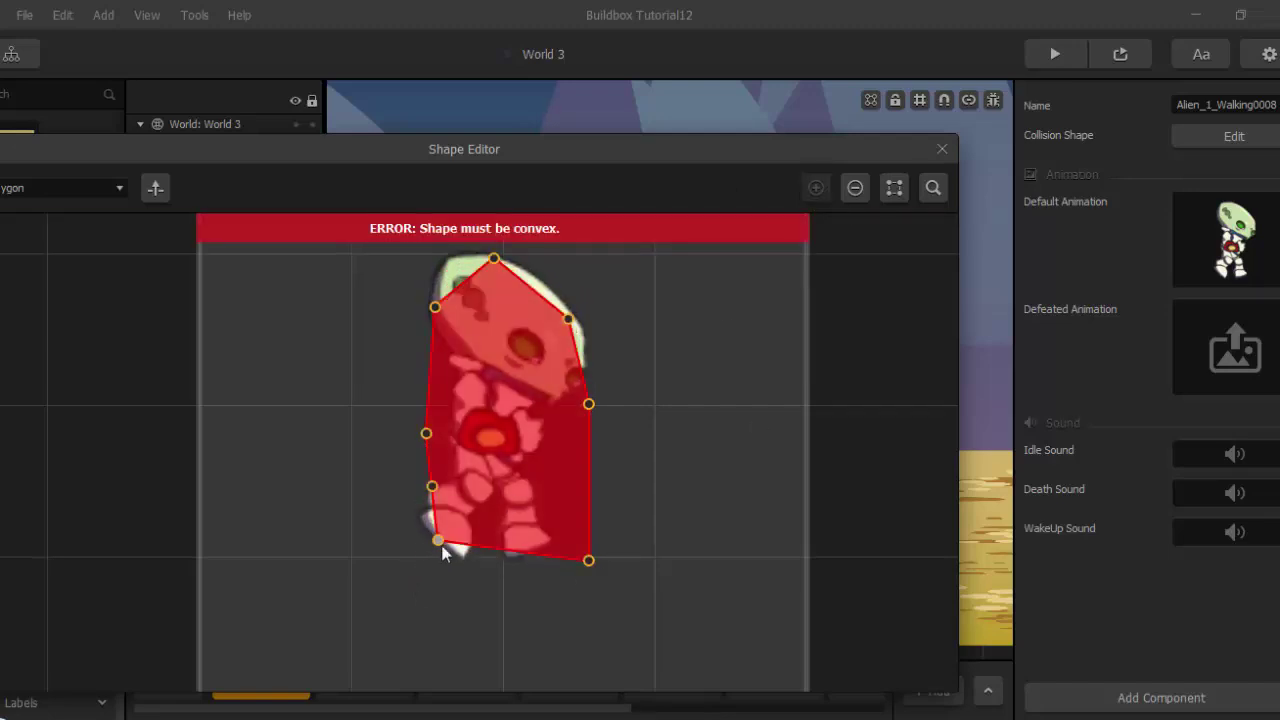
pyautogui.moveTo(439, 541); pyautogui.dragTo(496, 555)
pyautogui.moveTo(589, 561); pyautogui.dragTo(541, 538)
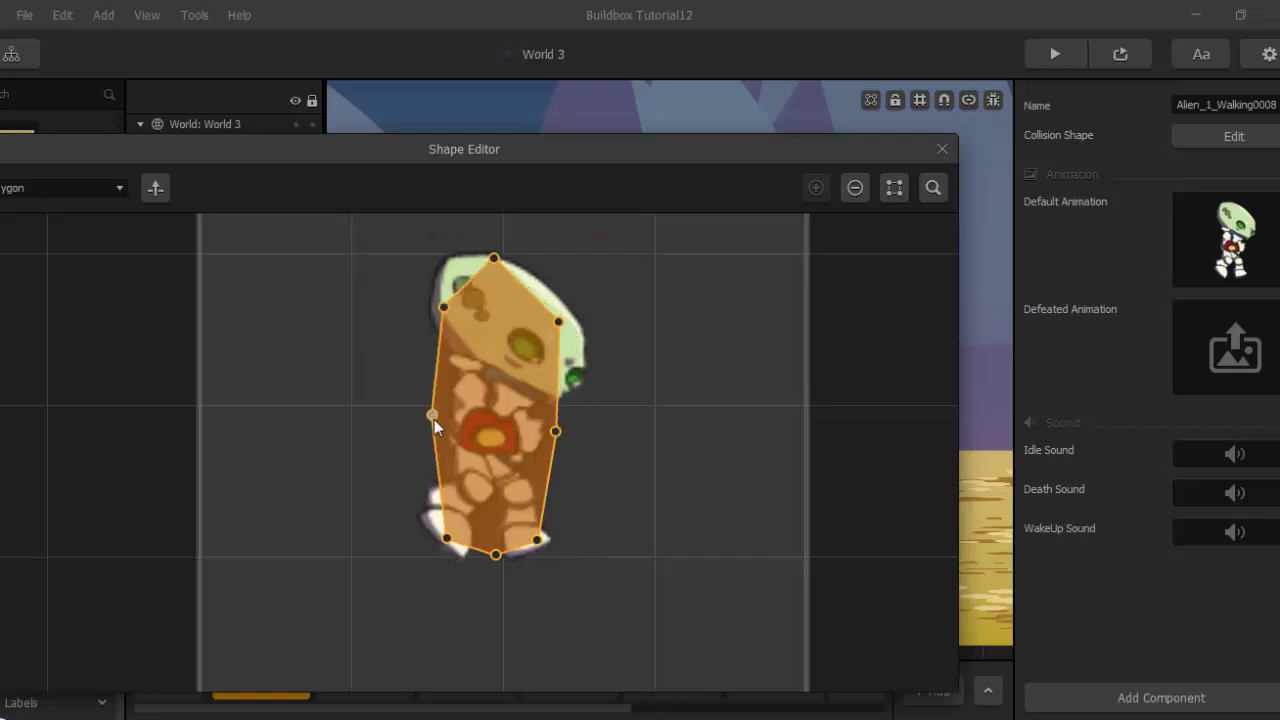
pyautogui.scroll(-1, 491, 290)
pyautogui.press('Escape')
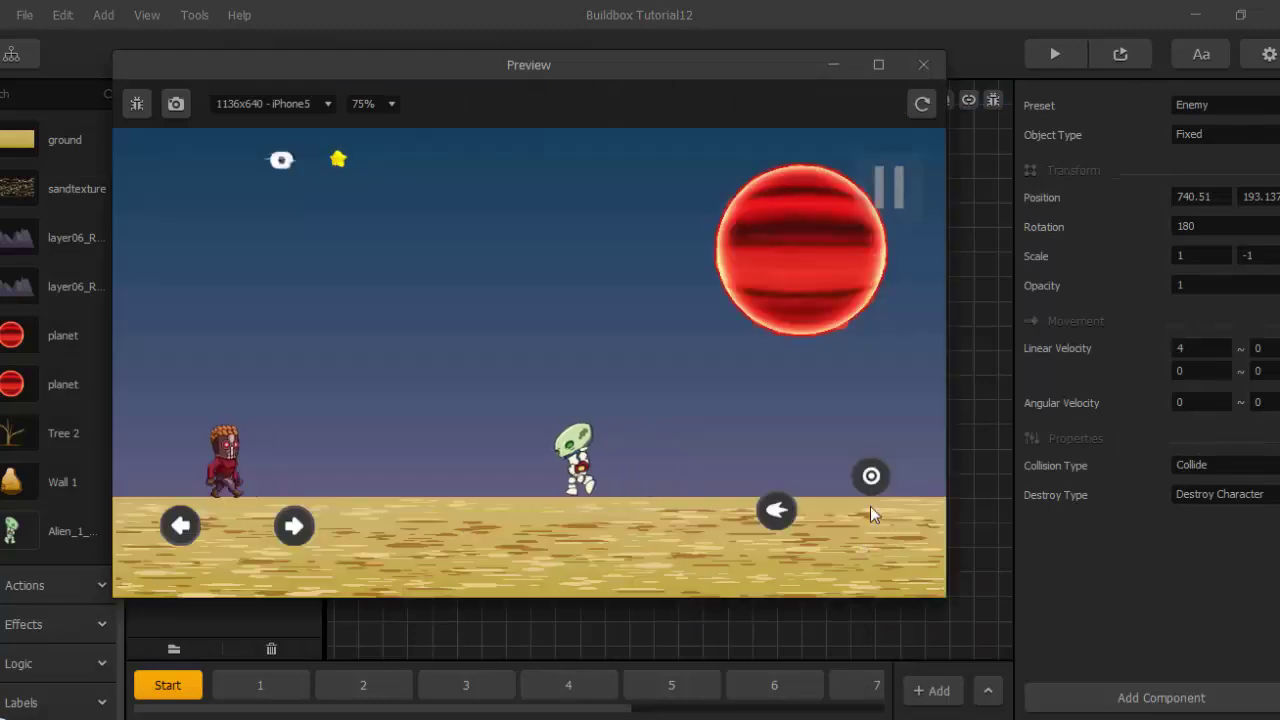
# Shoot the approaching alien in the game preview to test it.
pyautogui.click(871, 476)
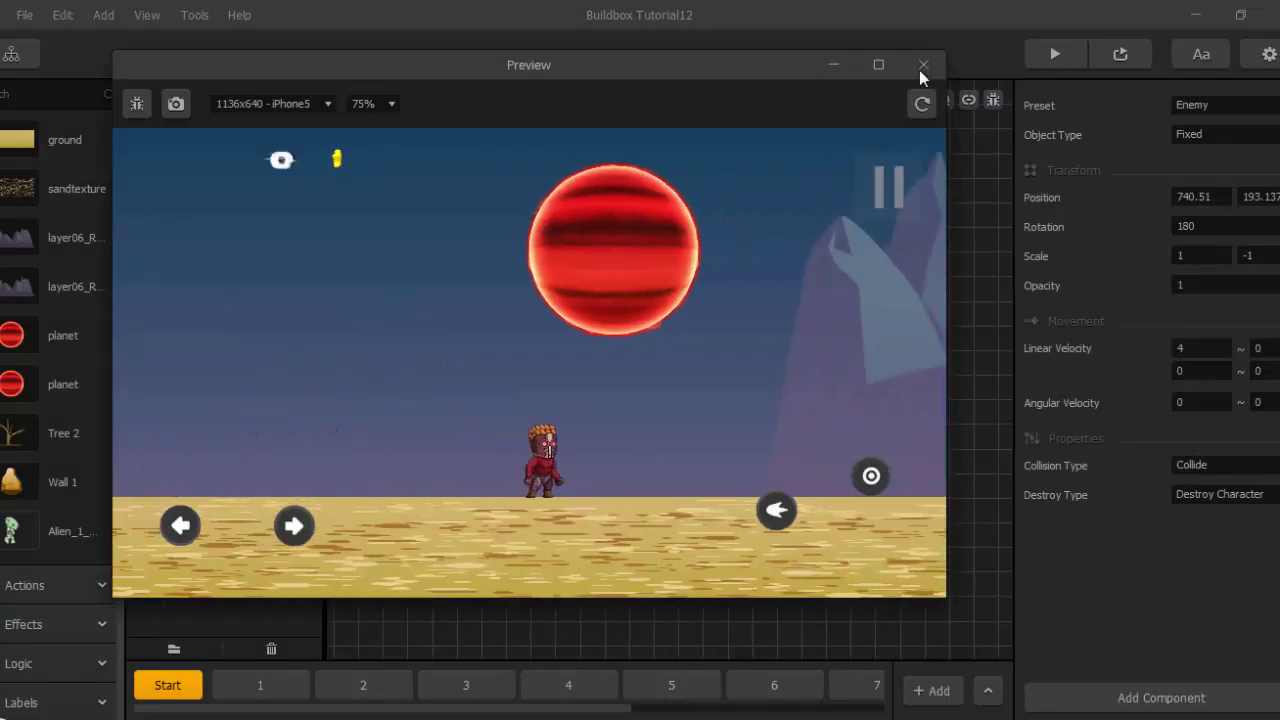
# Close the preview and move the walking alien from section 1 to the same spot in the Start section.
pyautogui.click(921, 66)
pyautogui.click(260, 685)
pyautogui.click(702, 432)
pyautogui.click(168, 685)
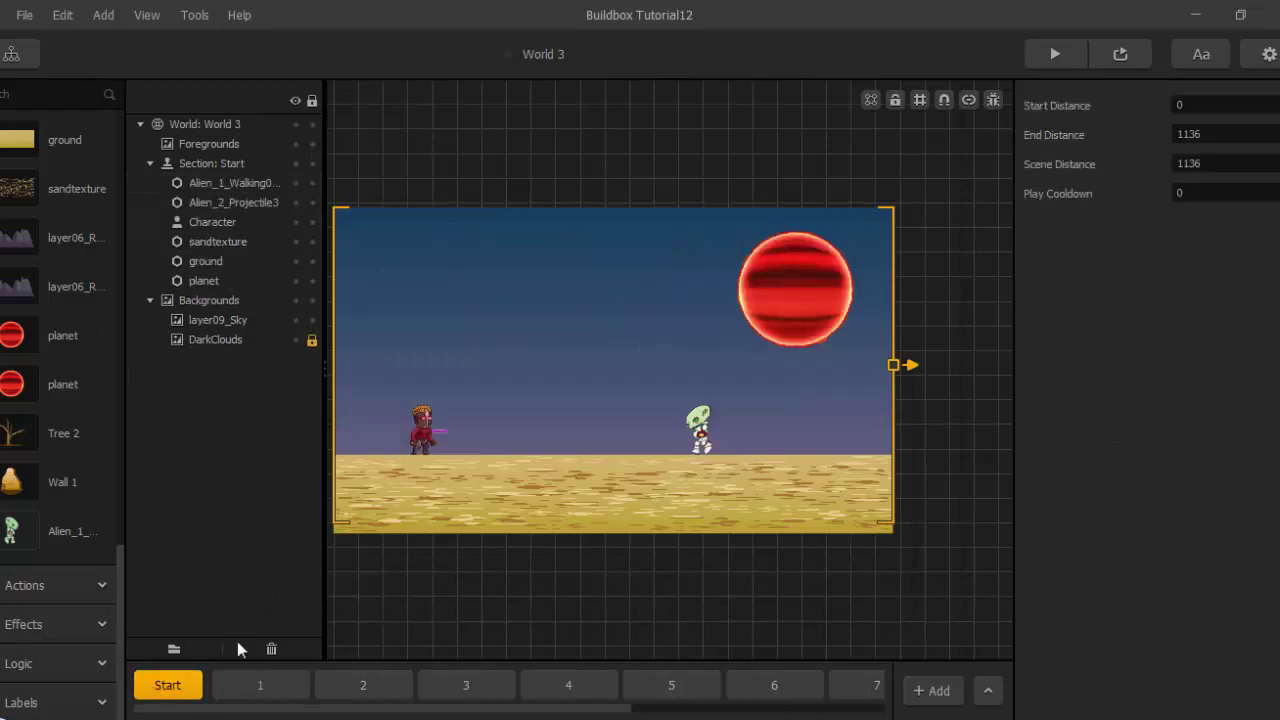
# Copy the walking alien into sections 2, 6 and 7, placing the one in section 6 on the sand before the gap.
pyautogui.click(701, 432)
pyautogui.click(363, 685)
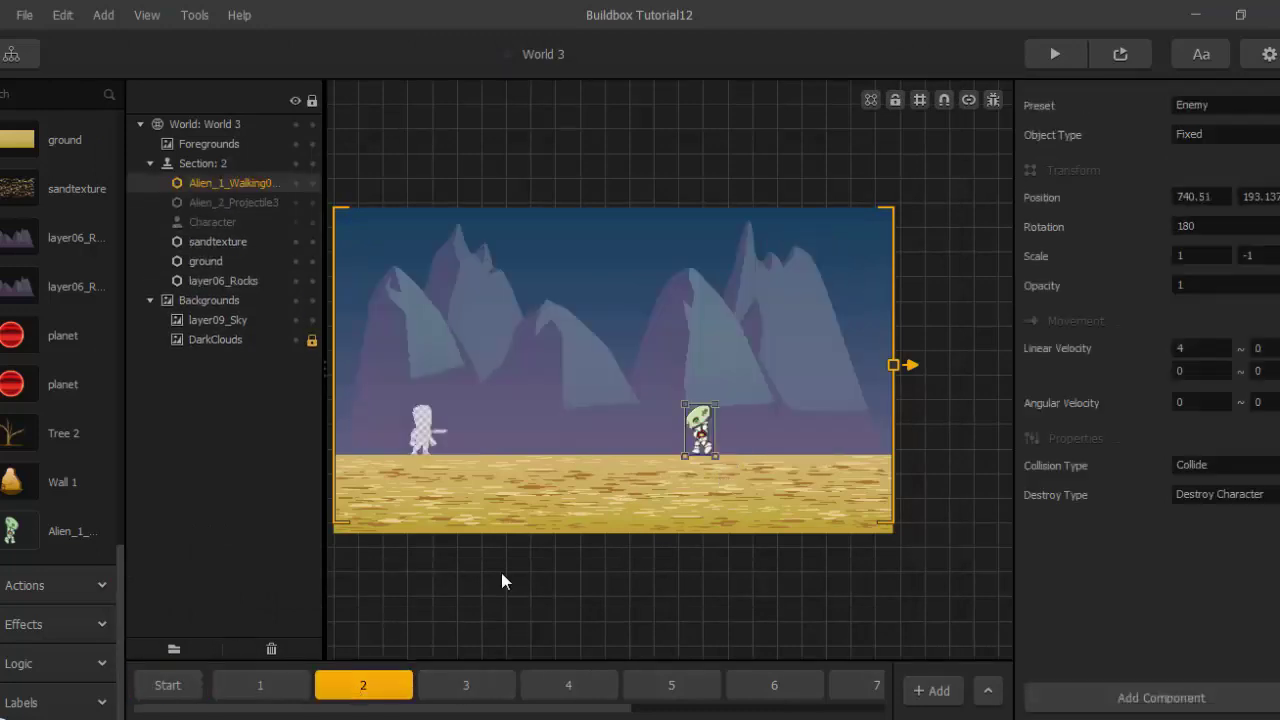
pyautogui.click(676, 686)
pyautogui.click(774, 685)
pyautogui.click(694, 432)
pyautogui.scroll(3, 557, 473)
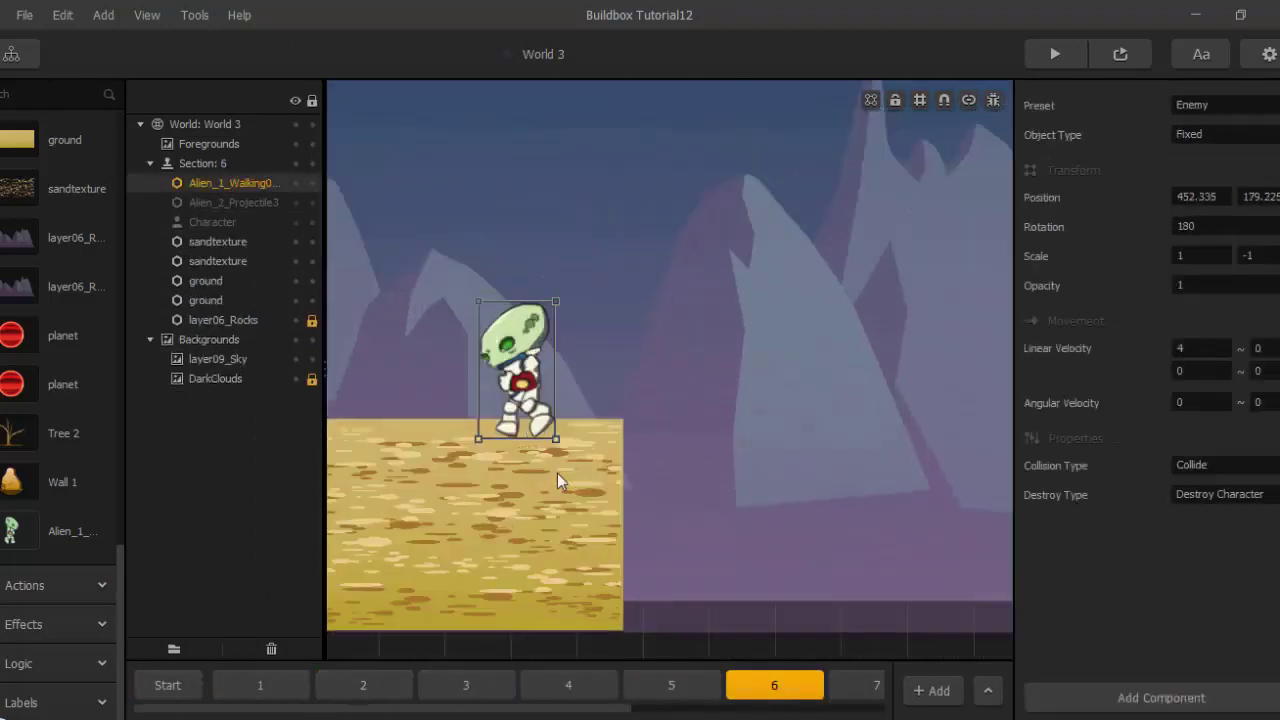
pyautogui.click(862, 685)
pyautogui.click(666, 430)
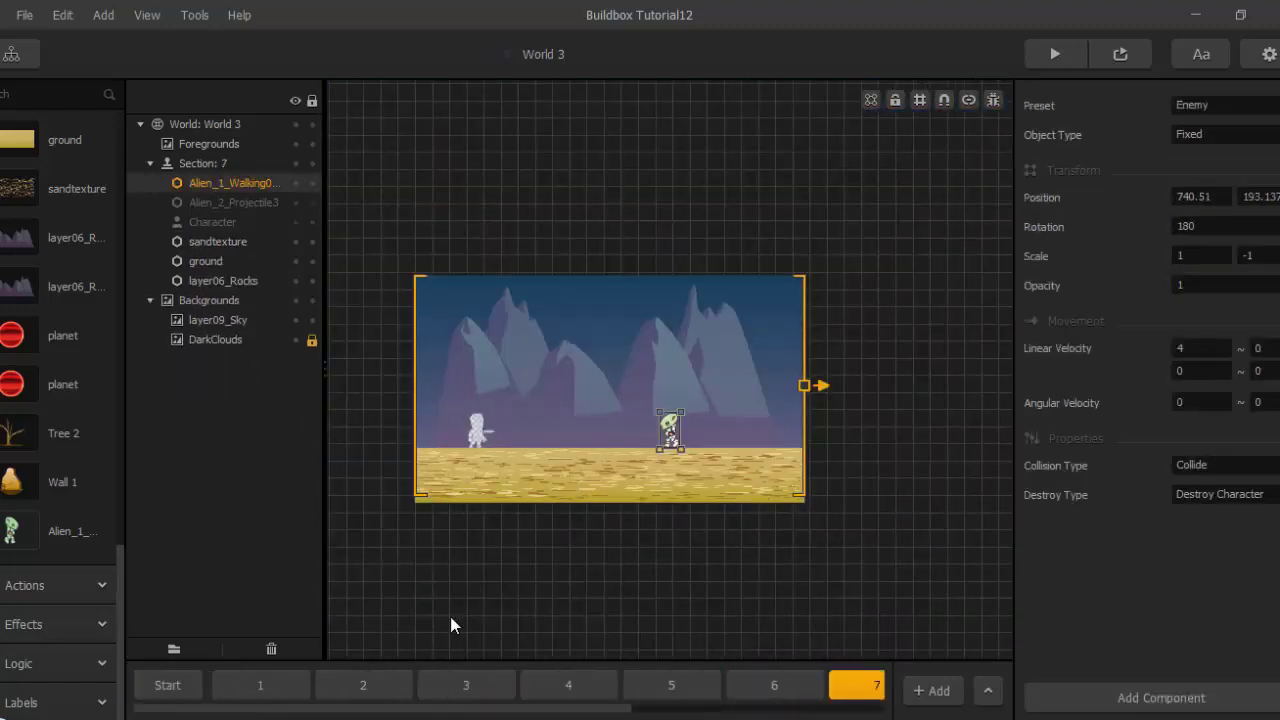
# Assign the twelve Alien_1_Dying frames as the Defeated Animation of the Alien_1_Walking0008 asset.
pyautogui.click(168, 685)
pyautogui.scroll(1, 548, 565)
pyautogui.click(3, 548)
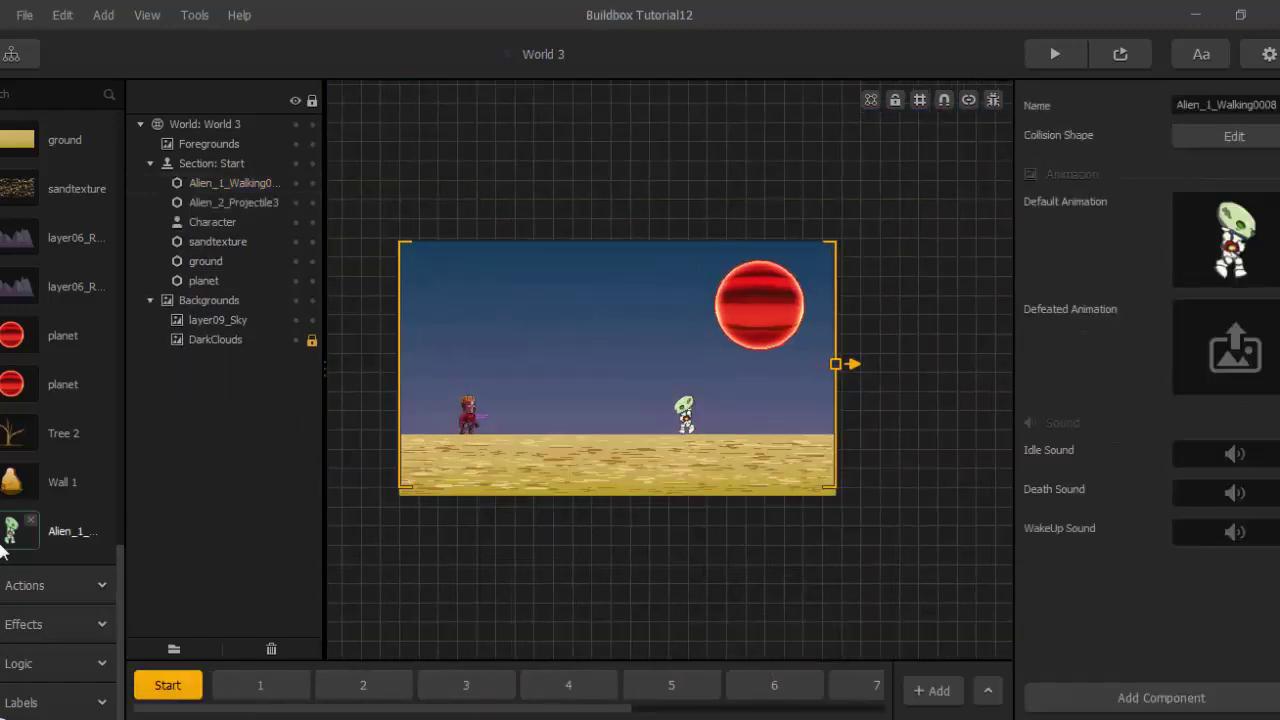
pyautogui.hotkey('alt', 'Tab')
pyautogui.moveTo(425, 333); pyautogui.dragTo(1215, 355)
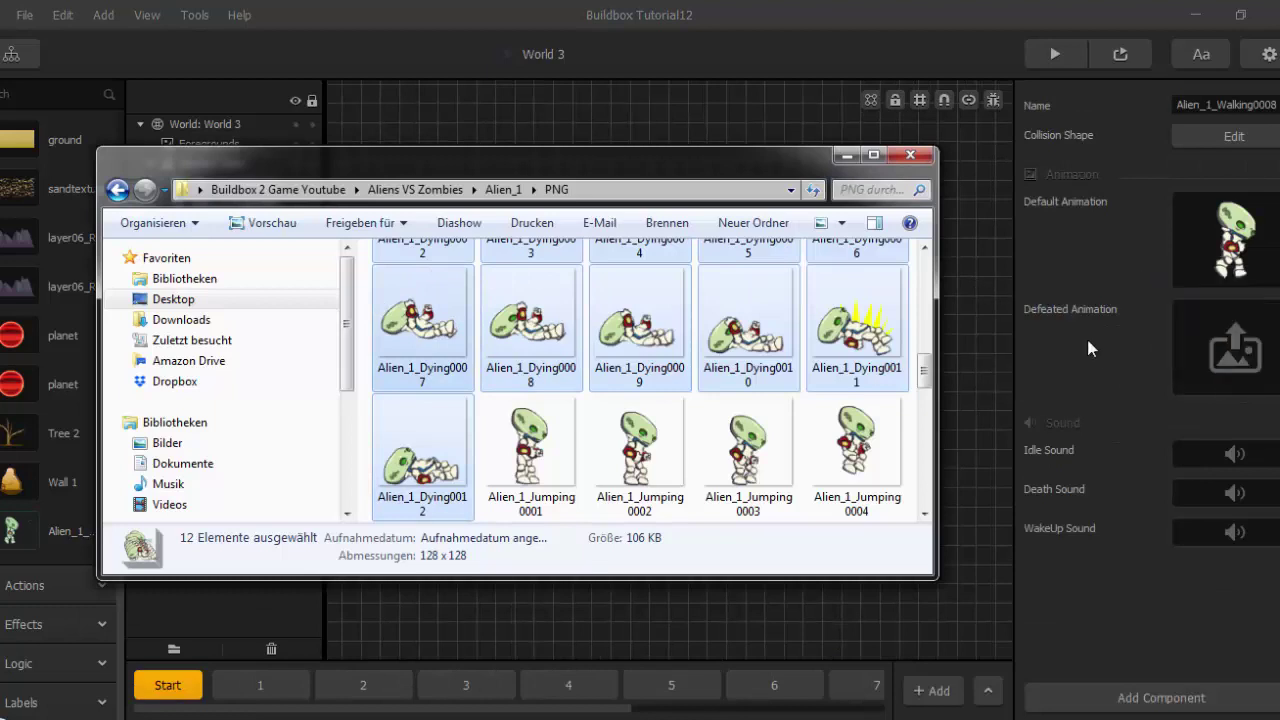
pyautogui.click(1086, 335)
pyautogui.click(1258, 313)
pyautogui.click(1080, 90)
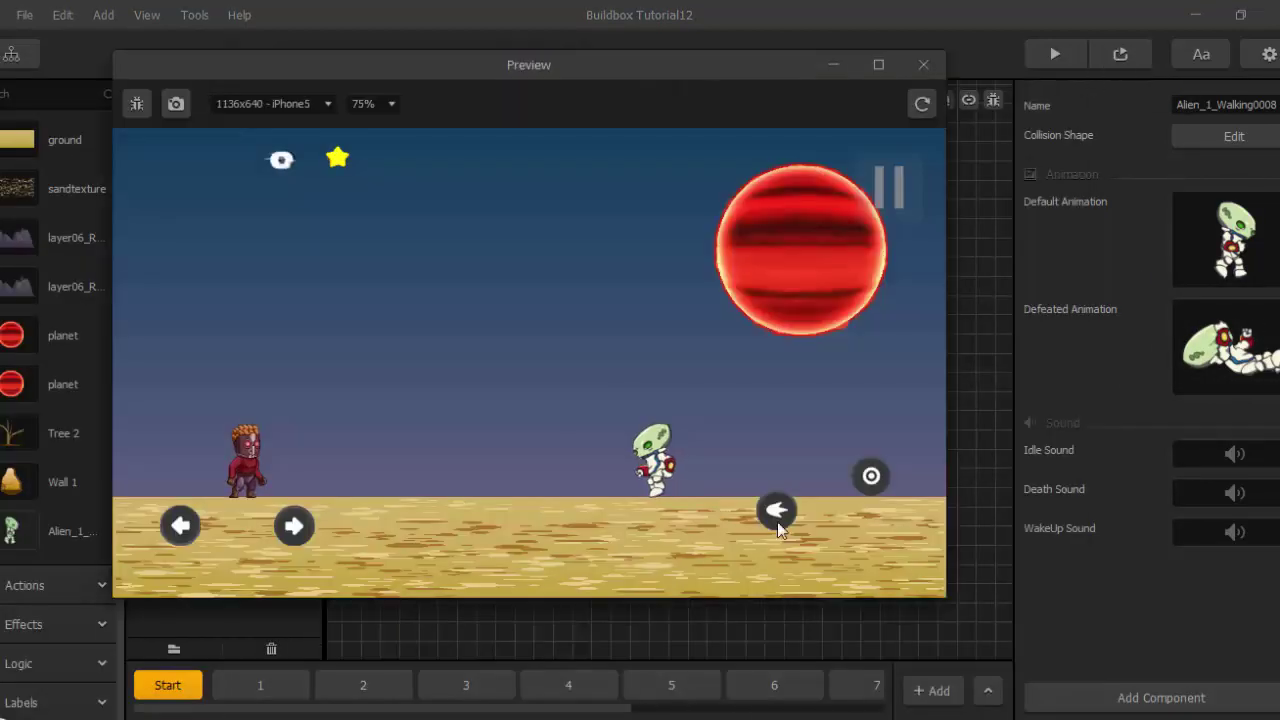
# Run the Start section in the preview and shoot the walking alien to test its defeated animation.
pyautogui.click(781, 508)
pyautogui.press('Right')
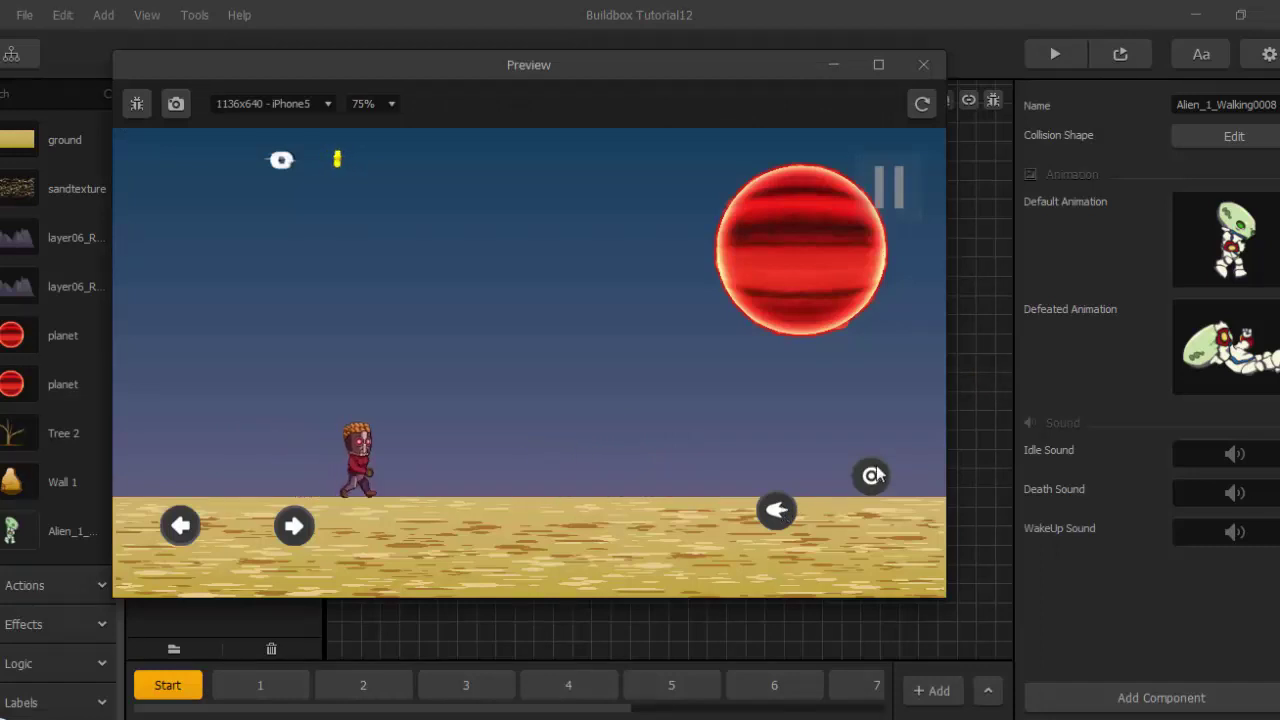
pyautogui.click(874, 477)
pyautogui.click(924, 66)
# Add a Health component to the Alien_1_Walking0008 asset.
pyautogui.click(1157, 695)
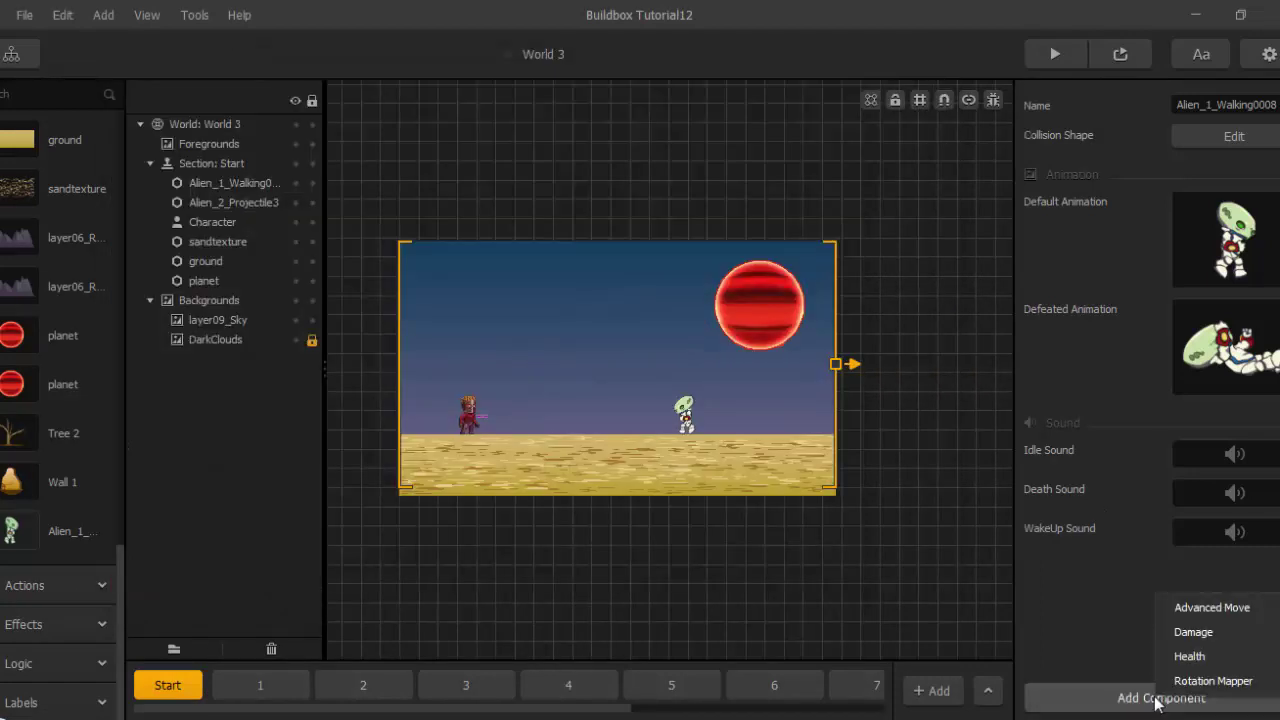
pyautogui.click(1171, 654)
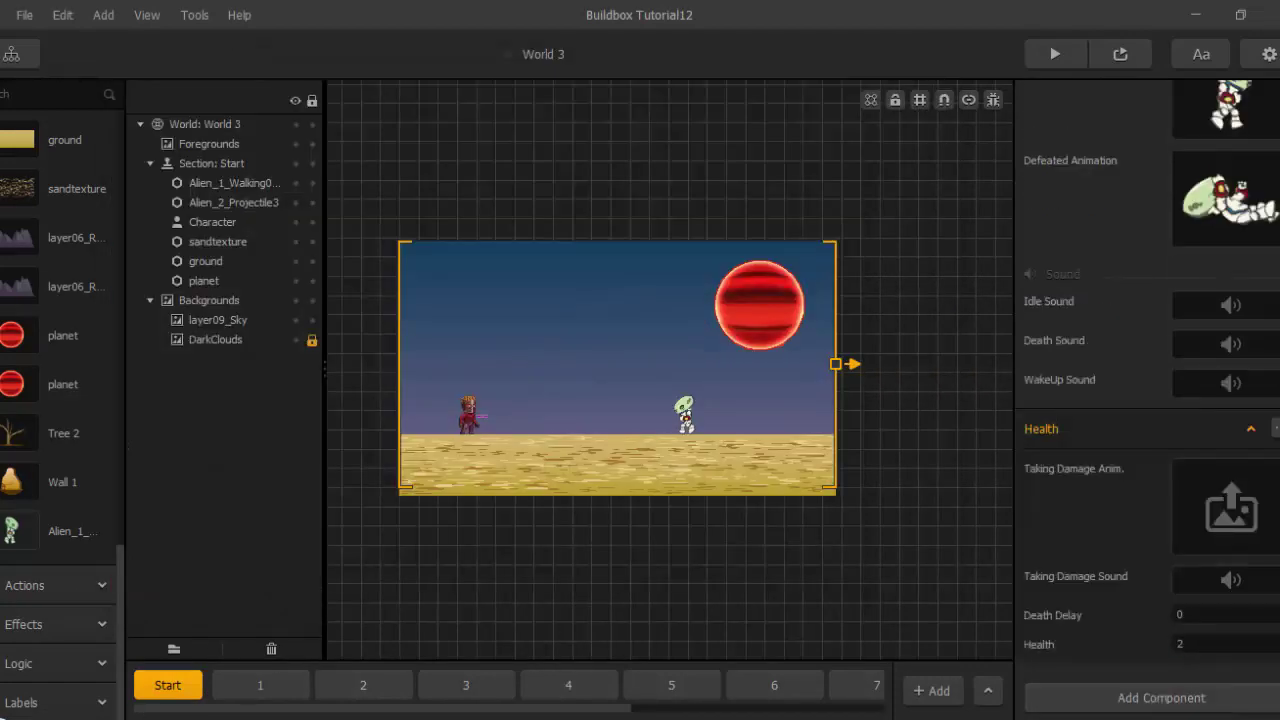
# Switch to the file explorer, open Alien_2's pNG folder and look through its animation frames.
pyautogui.hotkey('alt', 'Tab')
pyautogui.click(118, 190)
pyautogui.click(118, 190)
pyautogui.doubleClick(415, 300)
pyautogui.doubleClick(416, 302)
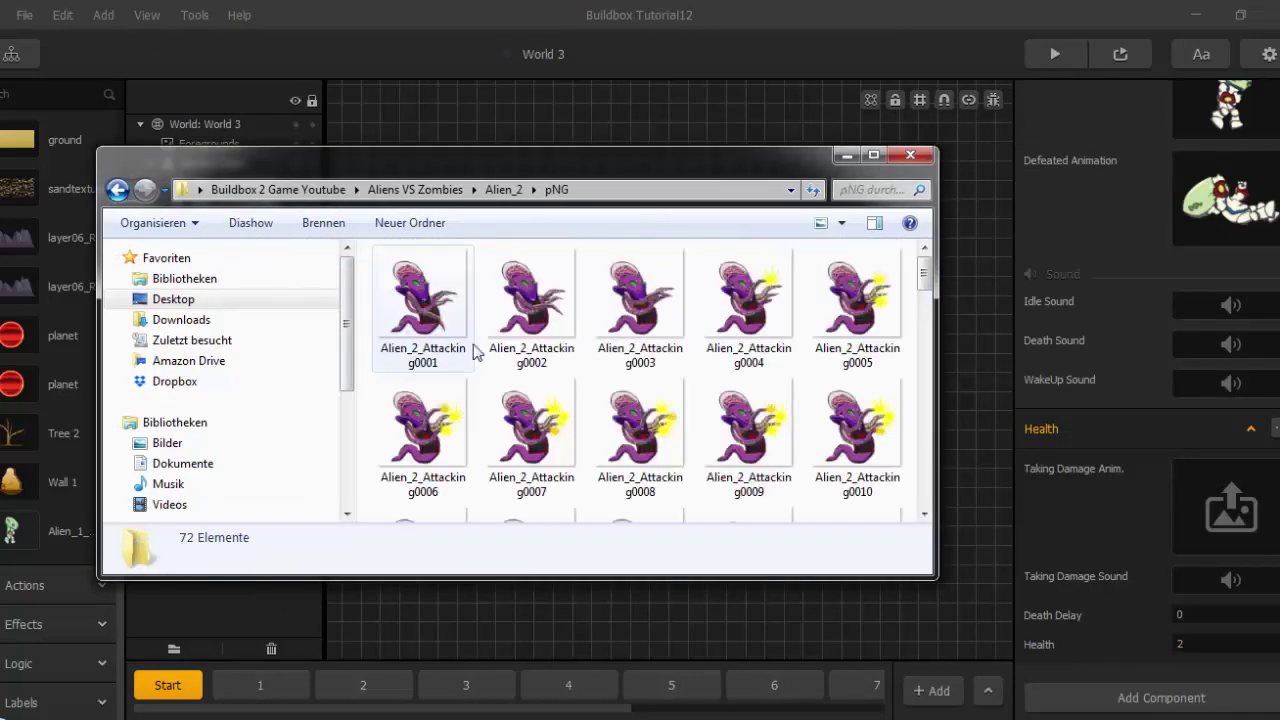
pyautogui.scroll(-8, 730, 262)
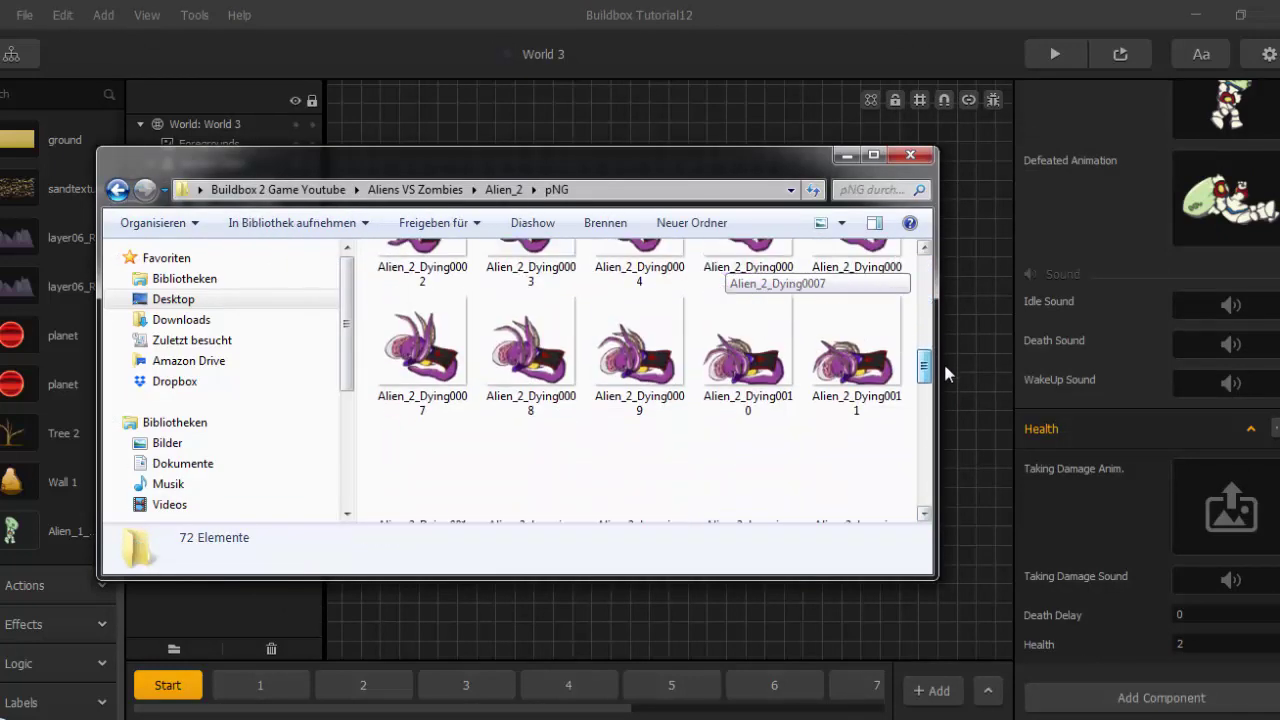
pyautogui.moveTo(945, 366); pyautogui.dragTo(928, 275)
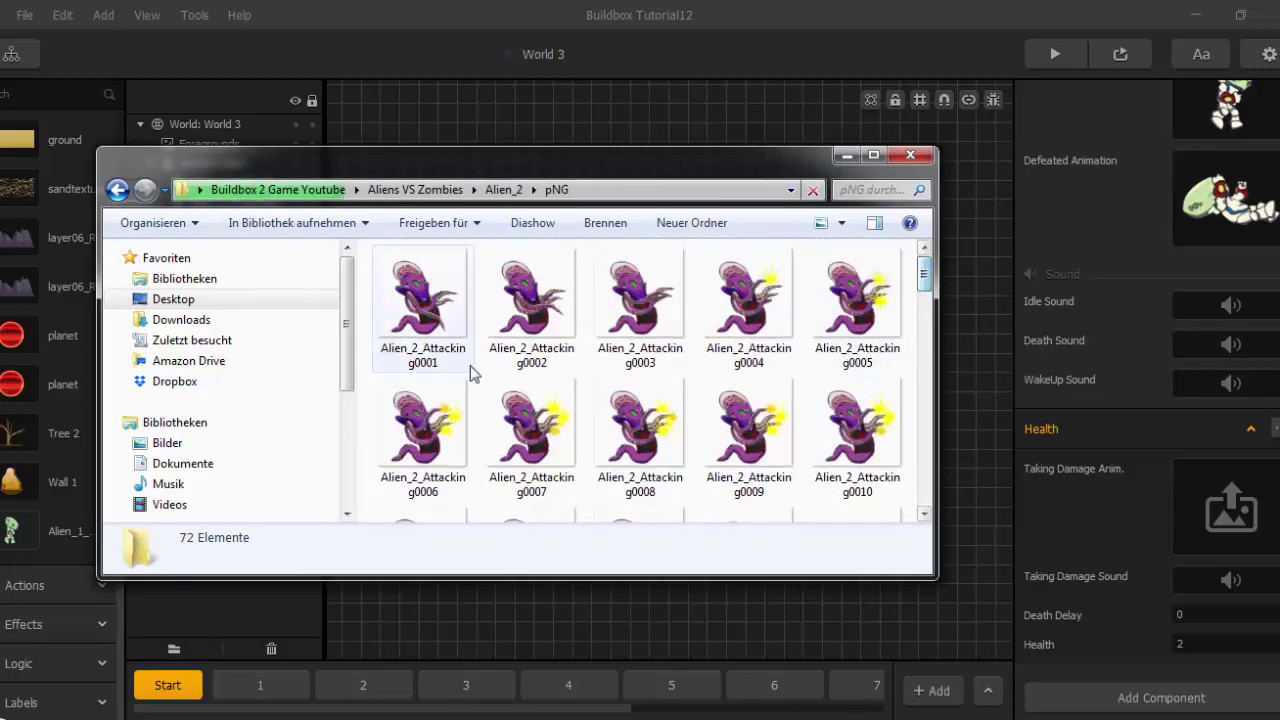
# Select the twelve attacking frames, Alien_2_Attacking0001 through Alien_2_Attacking0012.
pyautogui.keyDown('ctrl'); pyautogui.click(440, 320); pyautogui.keyUp('ctrl')
pyautogui.keyDown('ctrl'); pyautogui.click(531, 310); pyautogui.keyUp('ctrl')
pyautogui.keyDown('ctrl'); pyautogui.click(640, 310); pyautogui.keyUp('ctrl')
pyautogui.keyDown('ctrl'); pyautogui.click(745, 310); pyautogui.keyUp('ctrl')
pyautogui.keyDown('ctrl'); pyautogui.click(850, 312); pyautogui.keyUp('ctrl')
pyautogui.keyDown('ctrl'); pyautogui.click(430, 425); pyautogui.keyUp('ctrl')
pyautogui.keyDown('ctrl'); pyautogui.click(531, 428); pyautogui.keyUp('ctrl')
pyautogui.keyDown('ctrl'); pyautogui.click(640, 430); pyautogui.keyUp('ctrl')
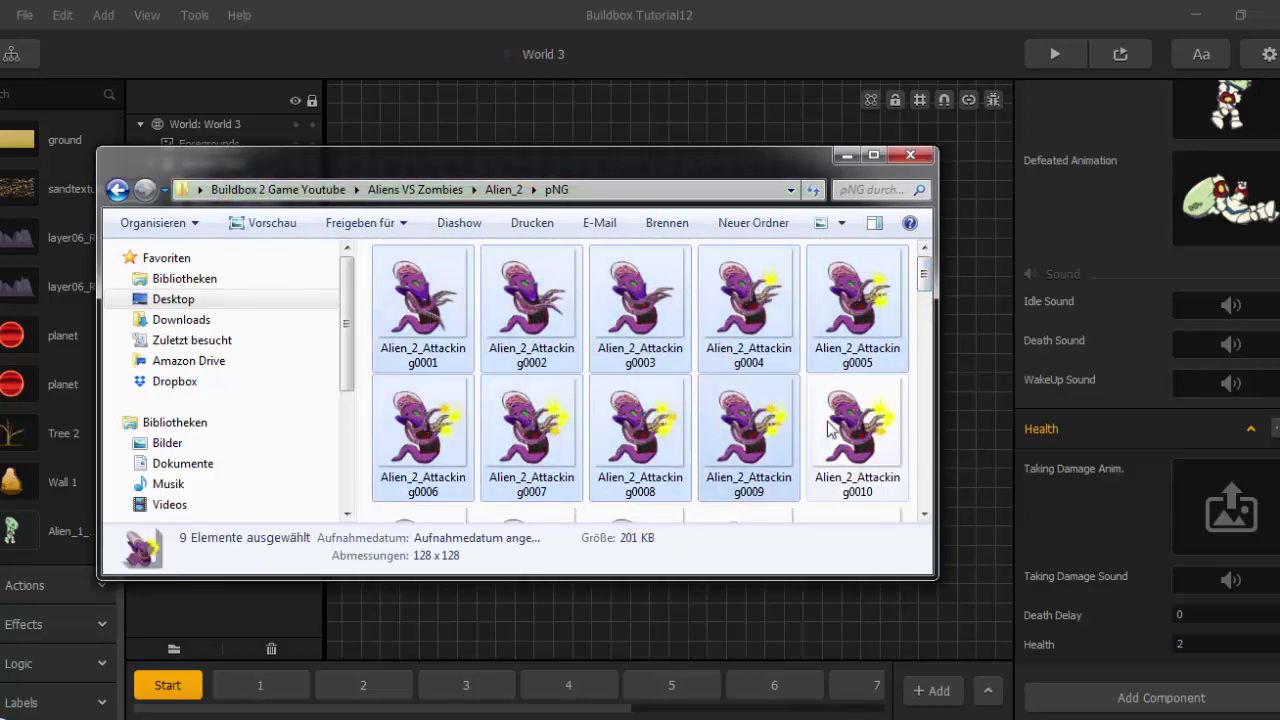
pyautogui.keyDown('ctrl'); pyautogui.click(829, 430); pyautogui.keyUp('ctrl')
pyautogui.scroll(-1, 829, 430)
pyautogui.keyDown('ctrl'); pyautogui.click(430, 445); pyautogui.keyUp('ctrl')
pyautogui.keyDown('ctrl'); pyautogui.click(533, 445); pyautogui.keyUp('ctrl')
# Add the selected attacking frames to section 1 as one animated object with the Enemy preset.
pyautogui.moveTo(582, 170); pyautogui.dragTo(448, 234)
pyautogui.click(238, 690)
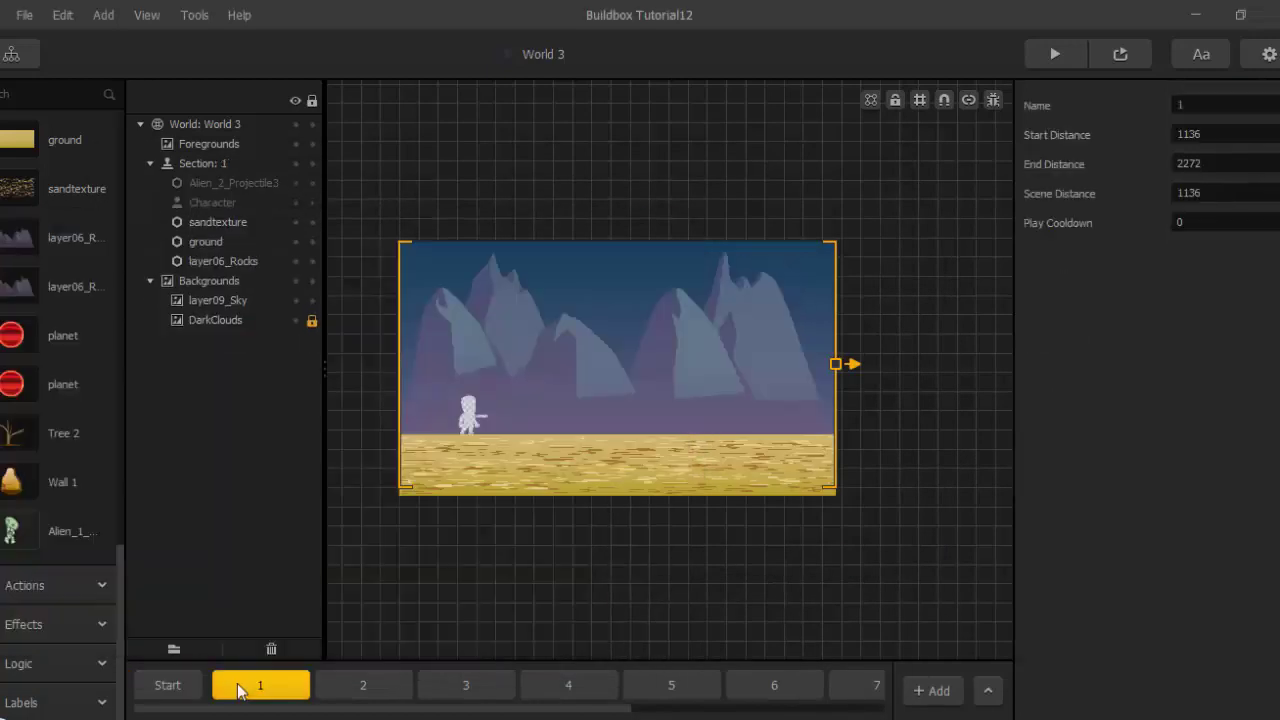
pyautogui.click(80, 718)
pyautogui.moveTo(380, 395); pyautogui.dragTo(838, 268)
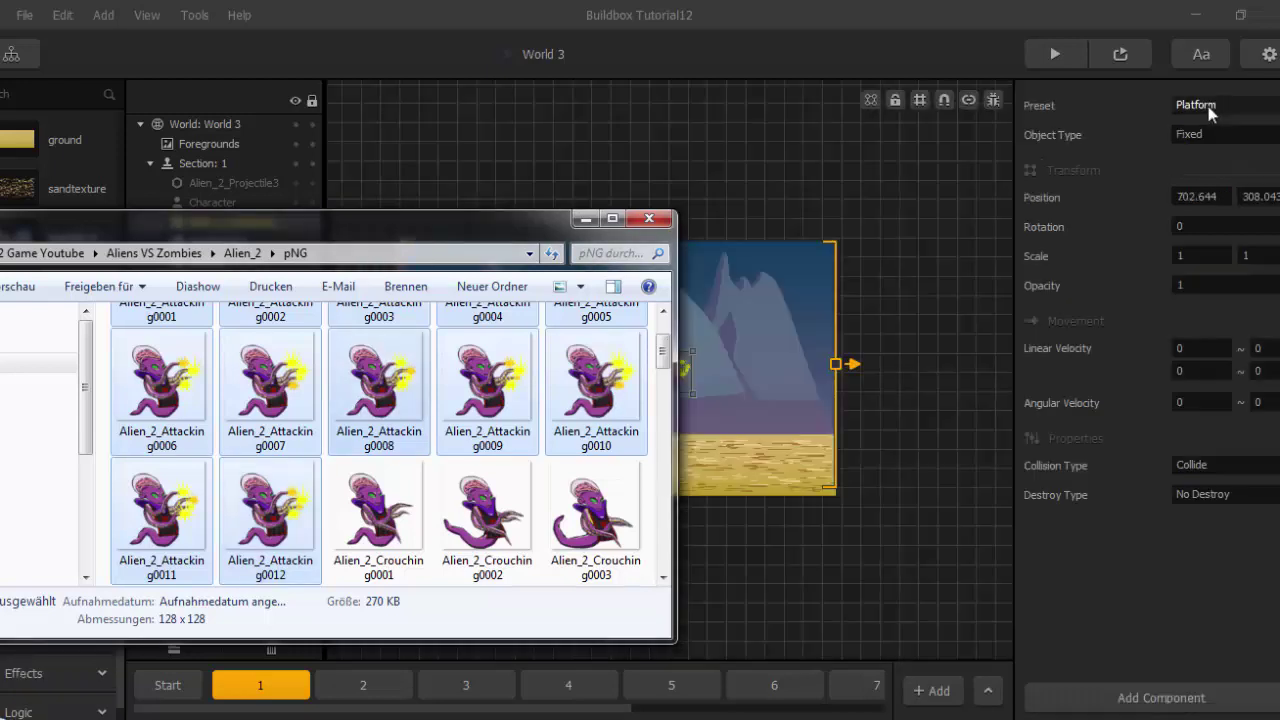
pyautogui.click(1192, 108)
pyautogui.click(1207, 168)
# Stand the purple alien on the sand near the right end of section 1 and flip it horizontally to face left.
pyautogui.scroll(2, 757, 462)
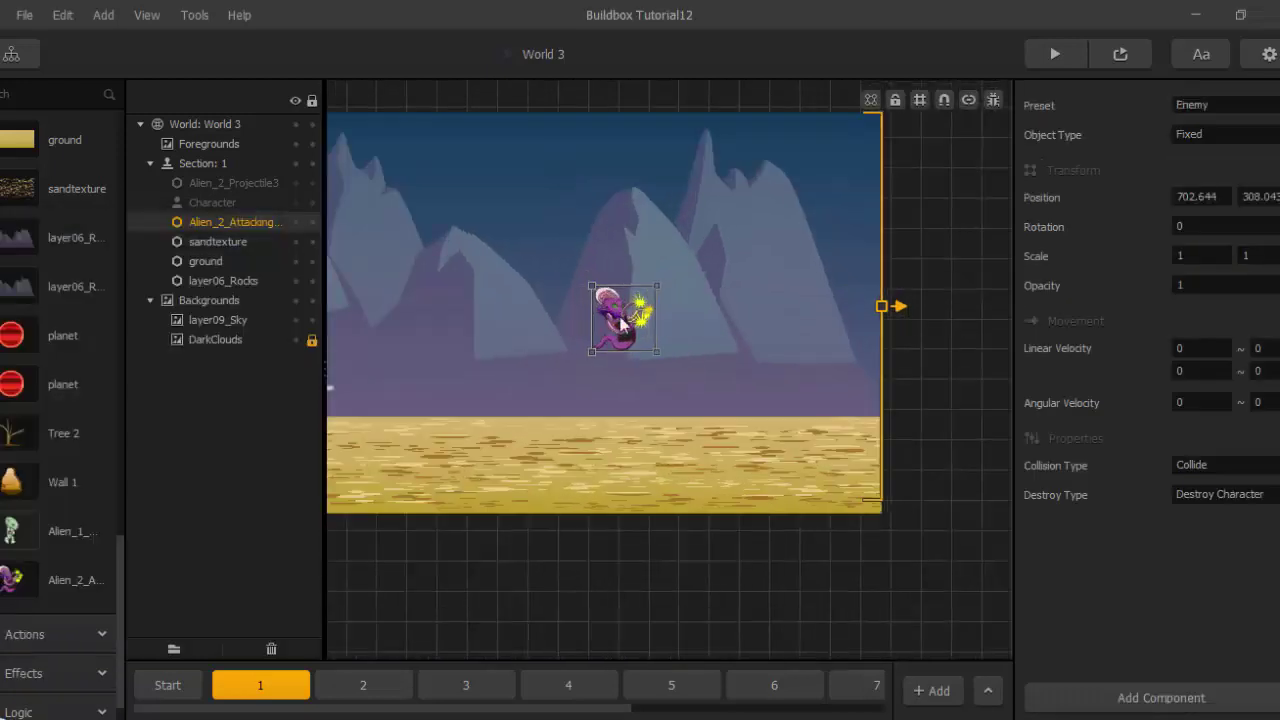
pyautogui.moveTo(620, 320); pyautogui.dragTo(754, 392)
pyautogui.scroll(5, 740, 388)
pyautogui.scroll(-3, 754, 392)
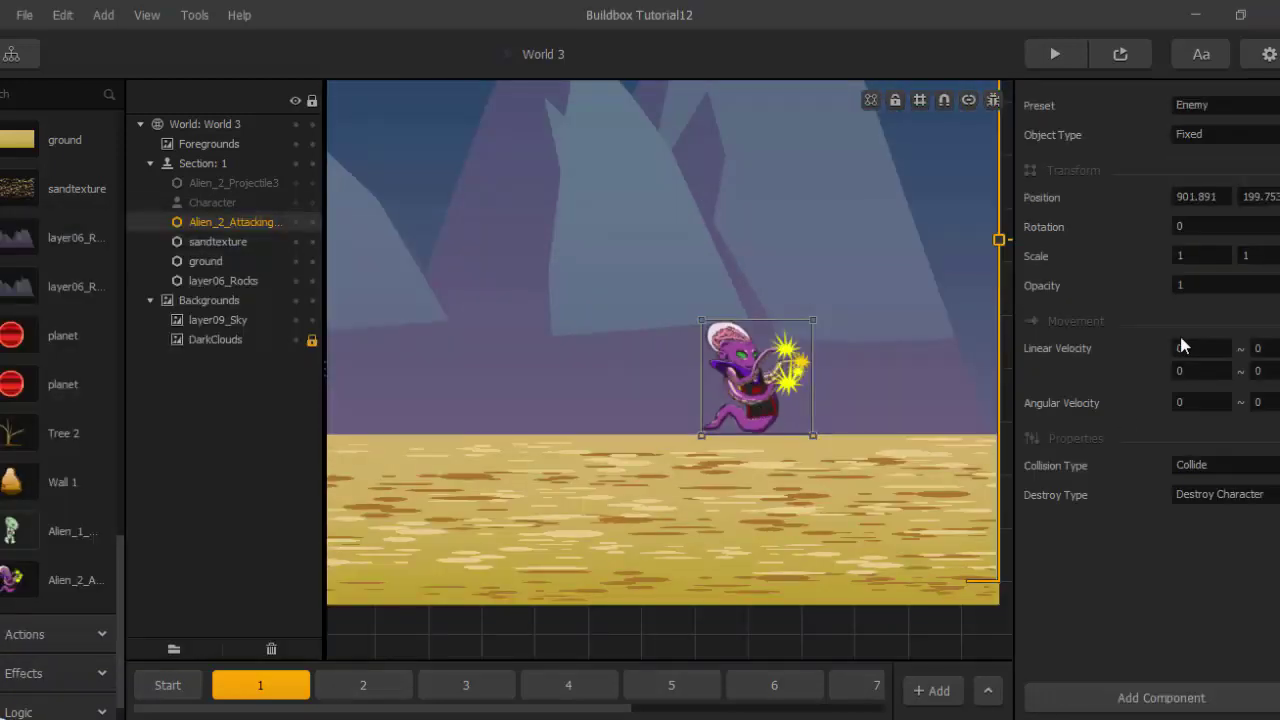
pyautogui.write('-')
pyautogui.press('Return')
pyautogui.moveTo(761, 373); pyautogui.dragTo(914, 375)
# Edit the Alien_2_Attacking asset's collision shape, adding points and fitting the outline to the alien's head and body.
pyautogui.click(10, 577)
pyautogui.click(1234, 136)
pyautogui.click(816, 187)
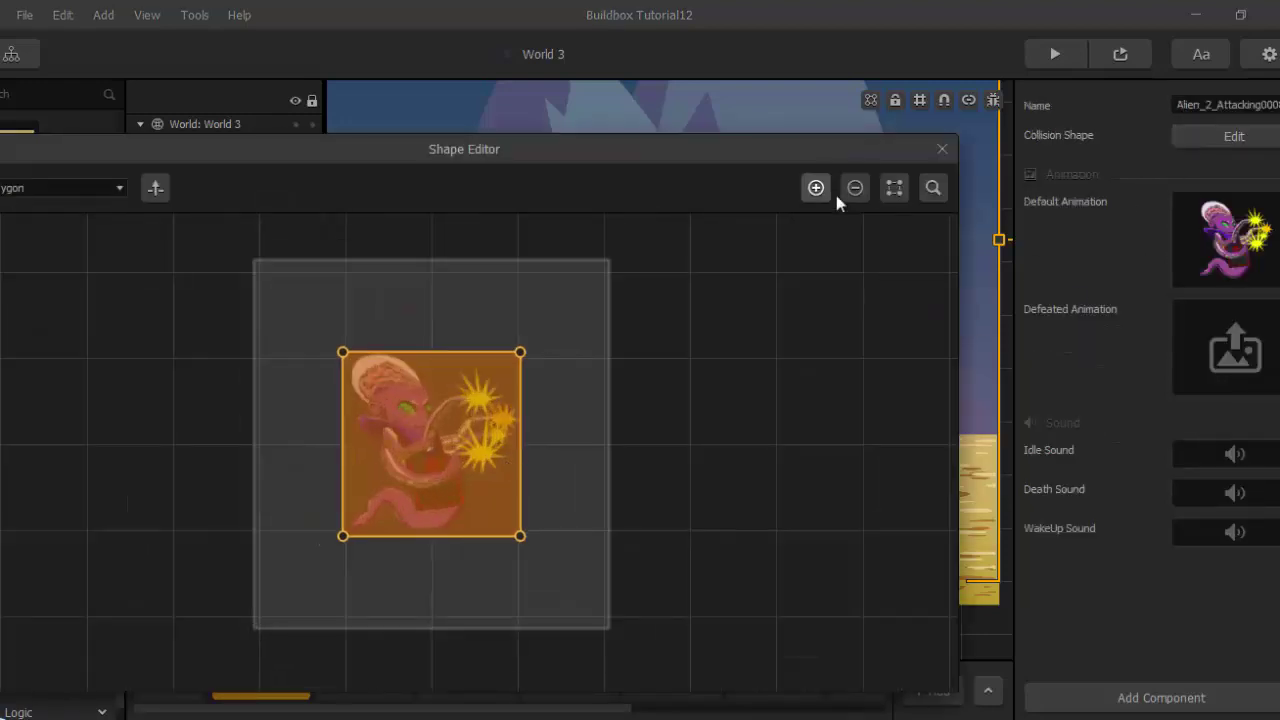
pyautogui.scroll(1, 575, 395)
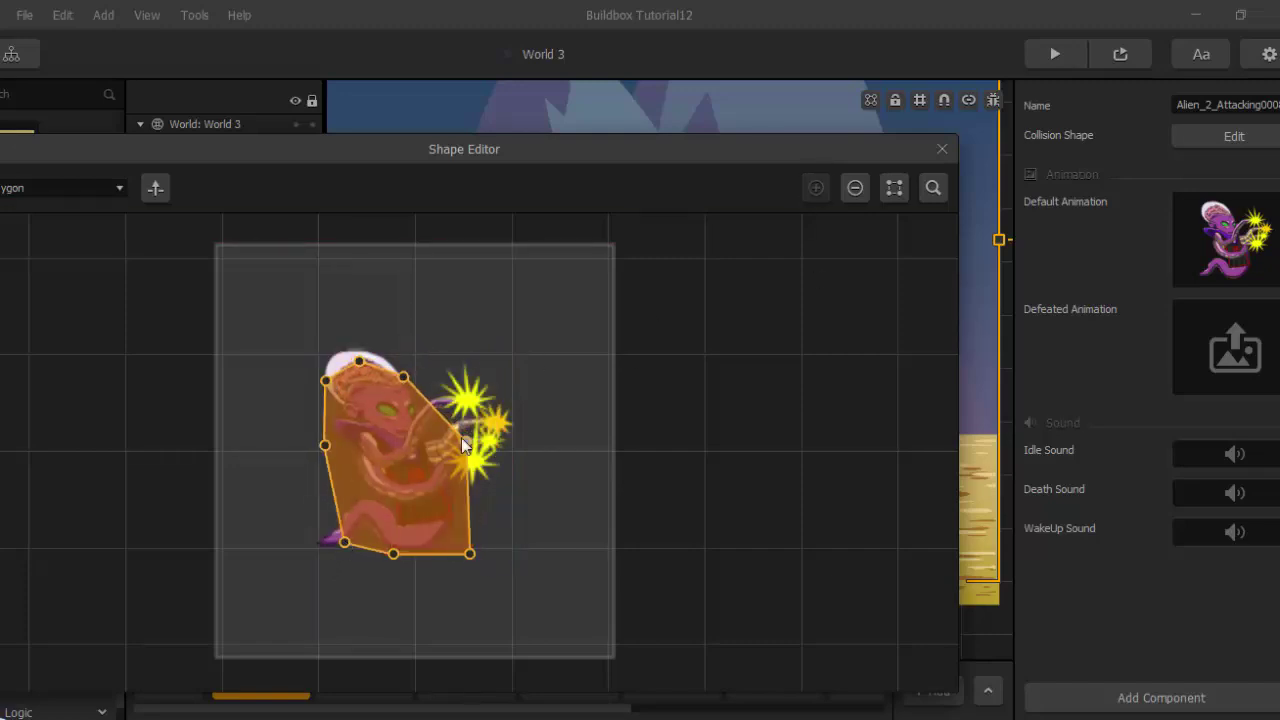
pyautogui.moveTo(329, 449); pyautogui.dragTo(326, 464)
pyautogui.click(942, 149)
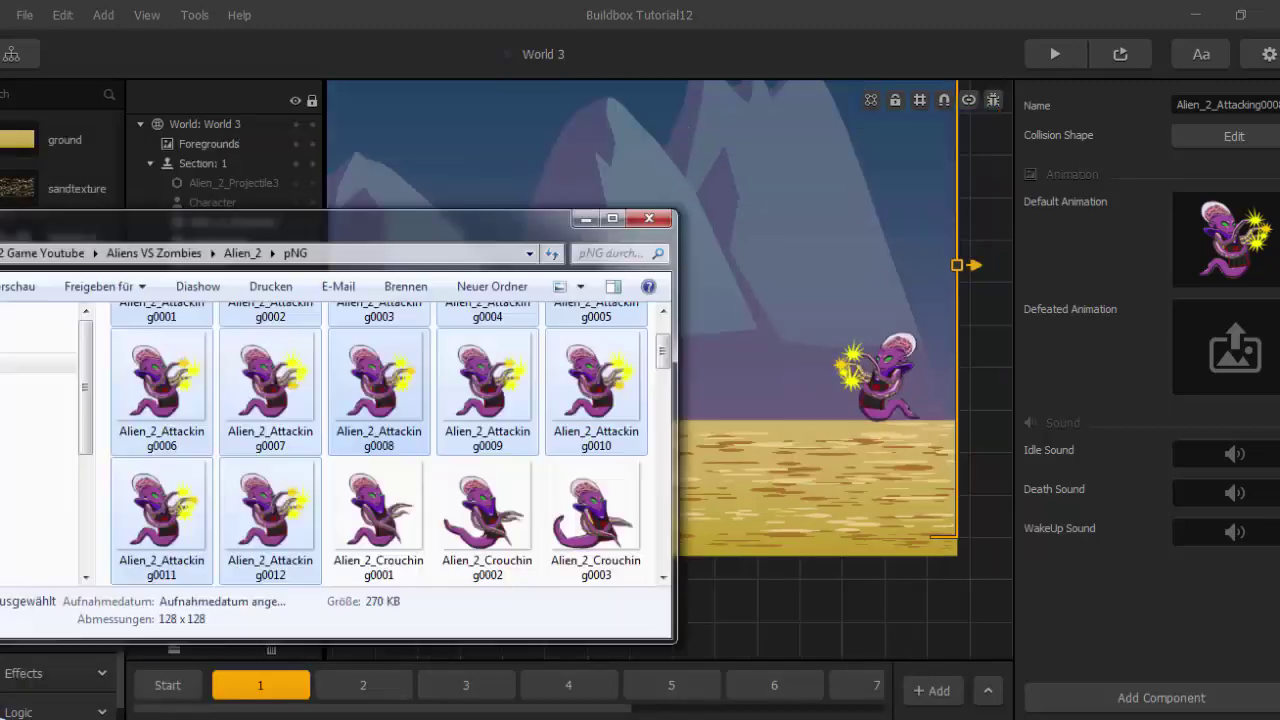
# Select the twelve dying frames, Alien_2_Dying0001 through Alien_2_Dying0012, in the pNG folder.
pyautogui.moveTo(664, 358); pyautogui.dragTo(664, 406)
pyautogui.click(594, 392)
pyautogui.keyDown('ctrl'); pyautogui.click(188, 516); pyautogui.keyUp('ctrl')
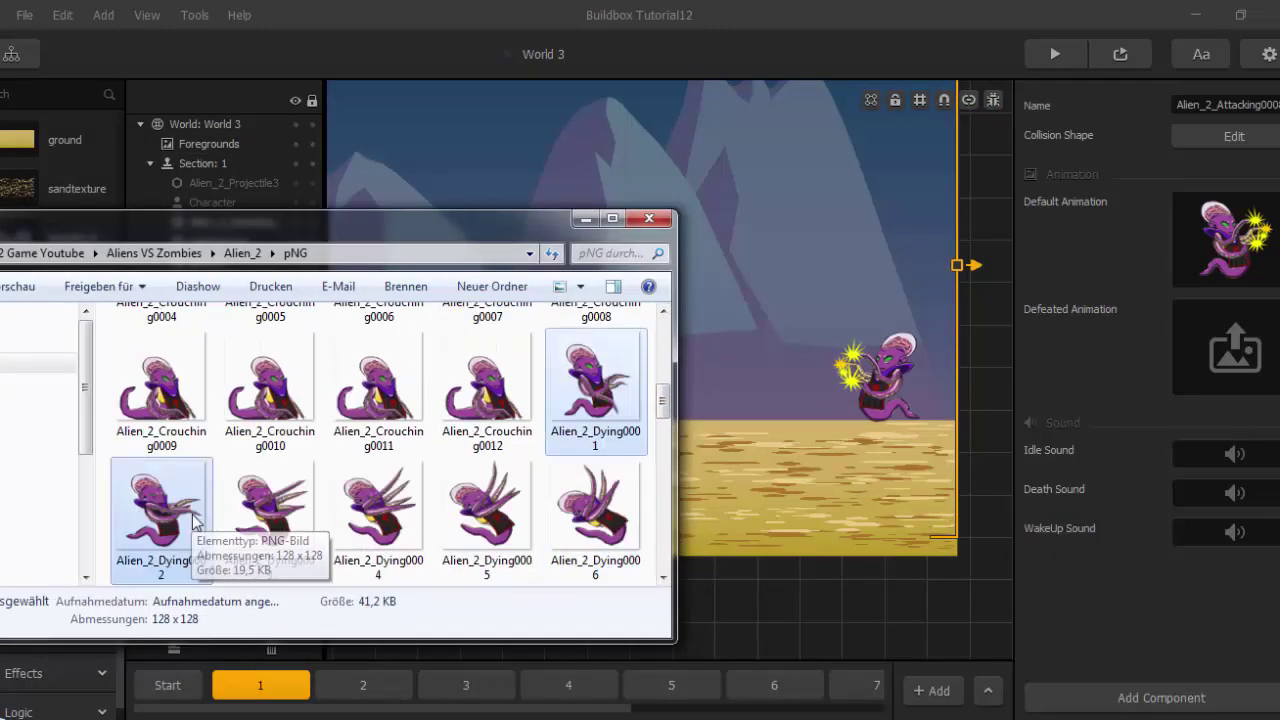
pyautogui.keyDown('ctrl'); pyautogui.click(272, 514); pyautogui.keyUp('ctrl')
pyautogui.keyDown('ctrl'); pyautogui.click(380, 512); pyautogui.keyUp('ctrl')
pyautogui.keyDown('ctrl'); pyautogui.click(487, 511); pyautogui.keyUp('ctrl')
pyautogui.keyDown('ctrl'); pyautogui.click(584, 510); pyautogui.keyUp('ctrl')
pyautogui.scroll(-1, 584, 510)
pyautogui.keyDown('ctrl'); pyautogui.click(170, 512); pyautogui.keyUp('ctrl')
pyautogui.keyDown('ctrl'); pyautogui.click(275, 512); pyautogui.keyUp('ctrl')
pyautogui.keyDown('ctrl'); pyautogui.click(380, 512); pyautogui.keyUp('ctrl')
pyautogui.keyDown('ctrl'); pyautogui.click(487, 512); pyautogui.keyUp('ctrl')
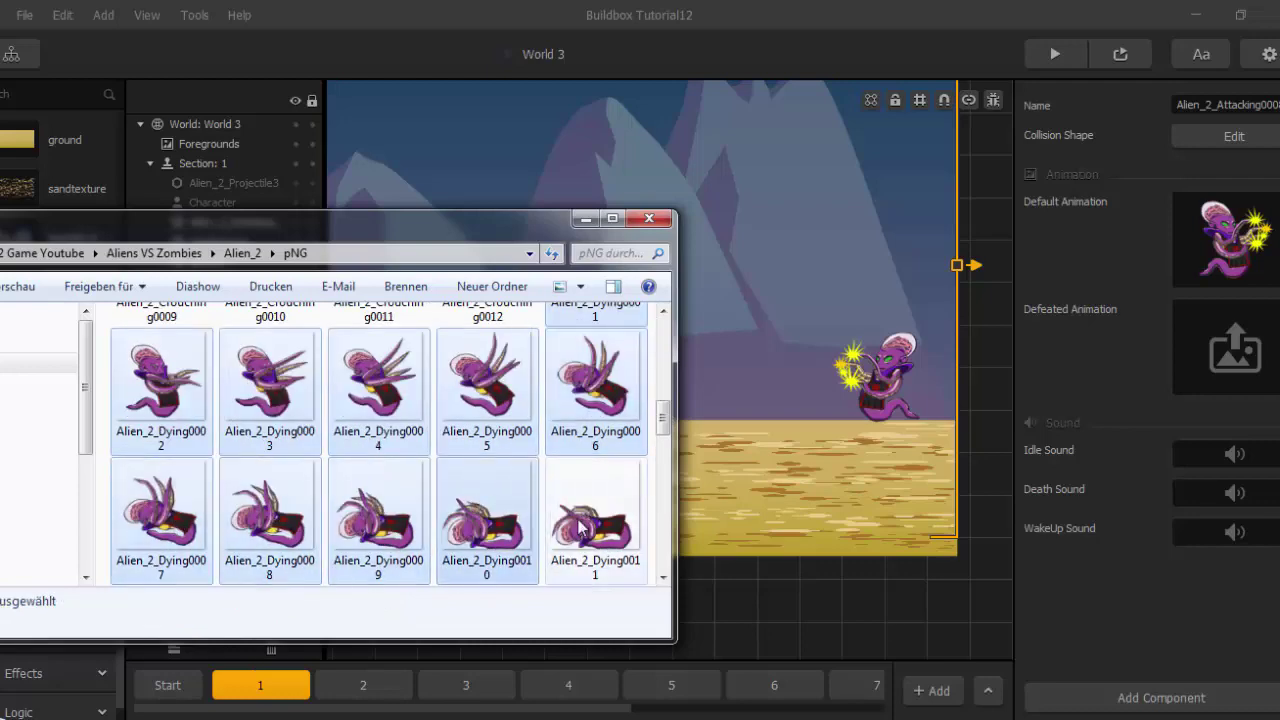
pyautogui.keyDown('ctrl'); pyautogui.click(588, 512); pyautogui.keyUp('ctrl')
pyautogui.scroll(-1, 588, 512)
pyautogui.keyDown('ctrl'); pyautogui.click(170, 512); pyautogui.keyUp('ctrl')
# Assign the selected dying frames as the Alien_2_Attacking asset's Defeated Animation and open that animation in the Animation Editor.
pyautogui.moveTo(170, 512); pyautogui.dragTo(1100, 360)
pyautogui.click(1258, 325)
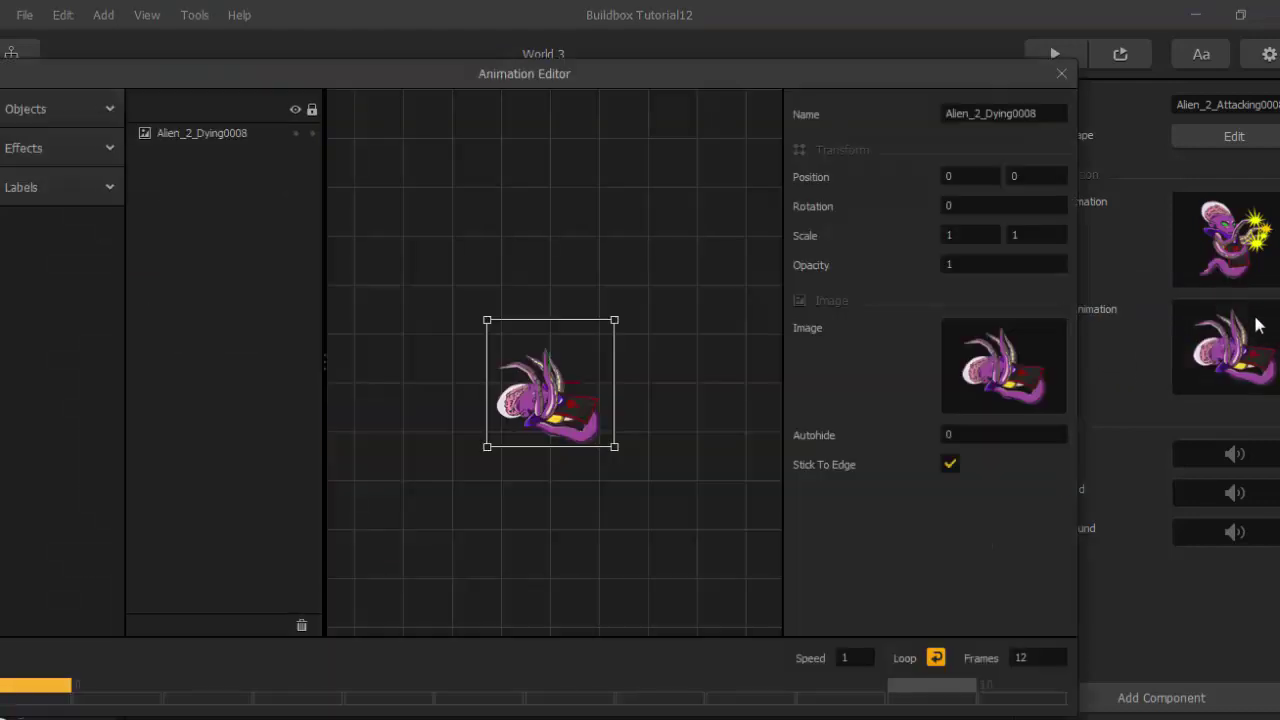
# Close the Animation Editor and review the purple alien's sound and Health settings.
pyautogui.click(1061, 73)
pyautogui.scroll(-3, 1137, 654)
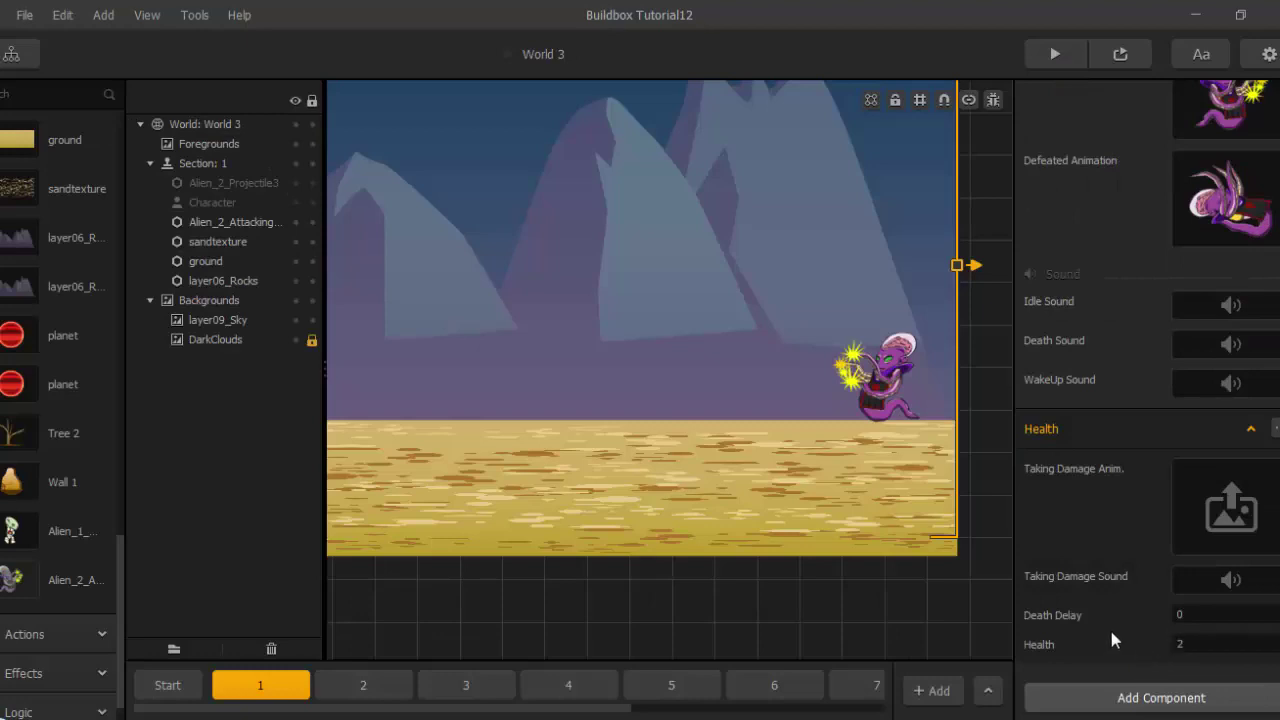
pyautogui.scroll(-5, 811, 451)
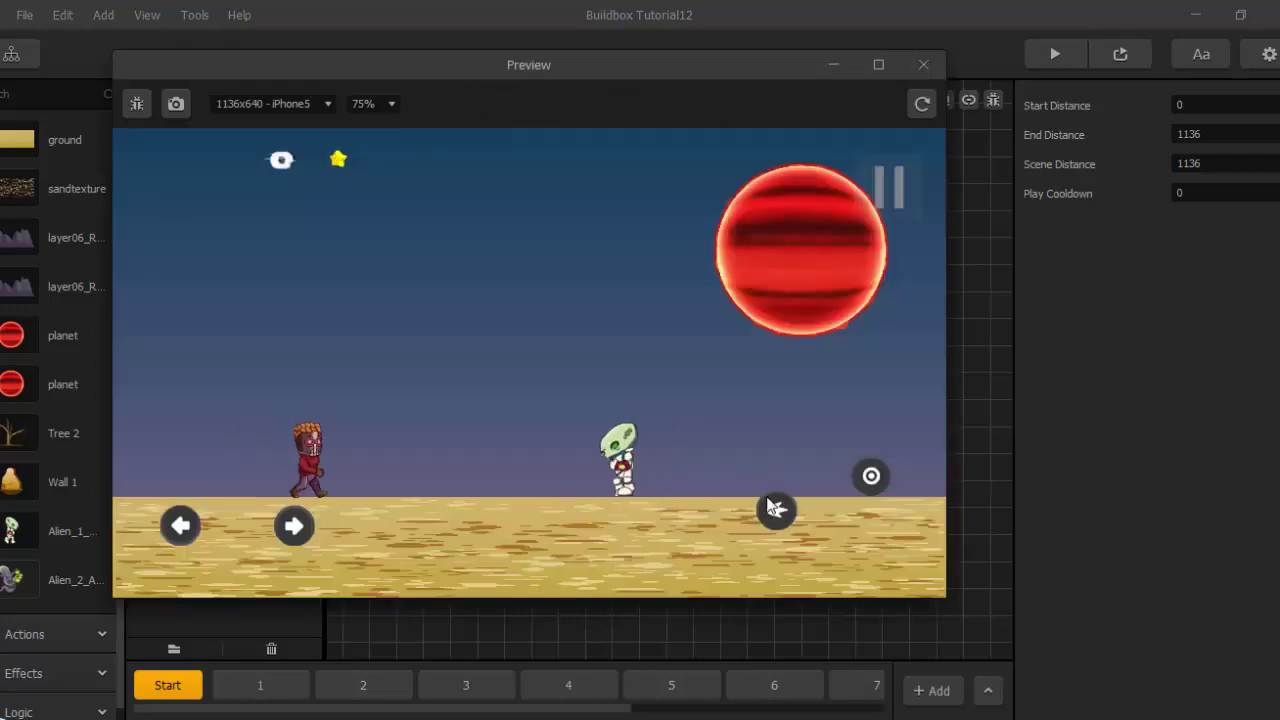
# Play-test the level in the preview, moving forward, shooting the aliens and jumping.
pyautogui.click(778, 512)
pyautogui.click(872, 481)
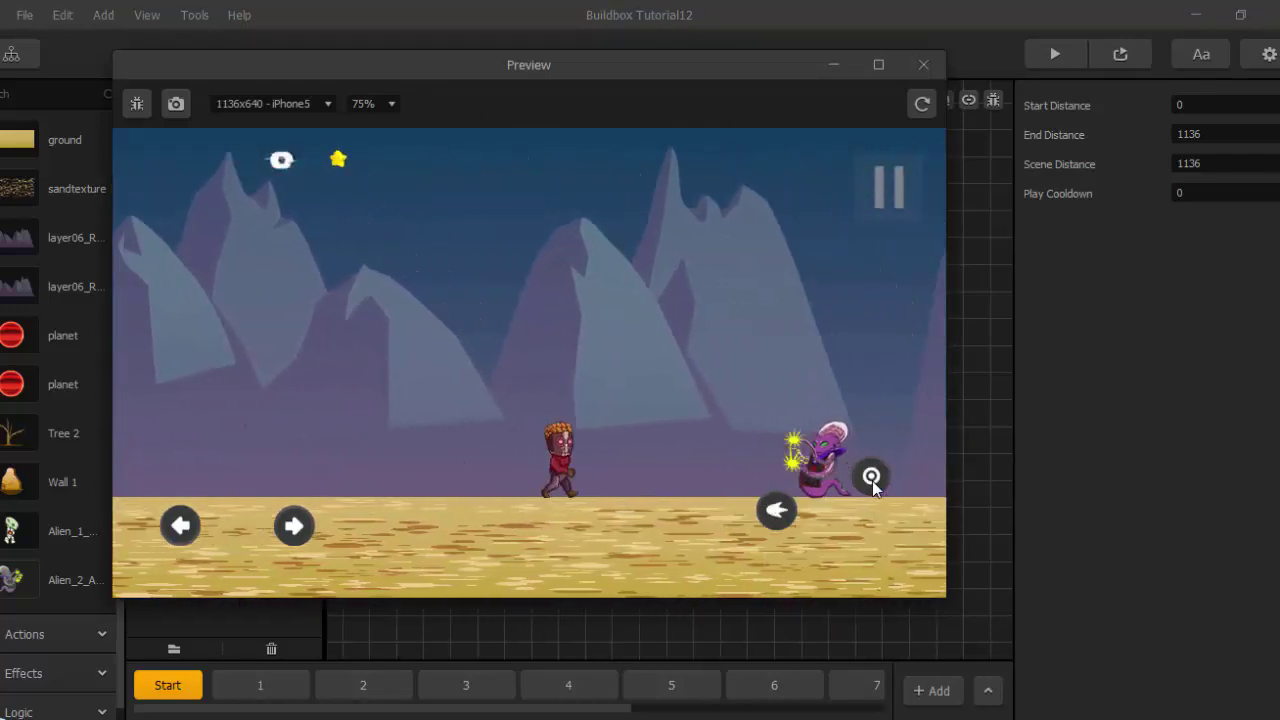
pyautogui.click(776, 510)
pyautogui.press('Right')
pyautogui.click(864, 485)
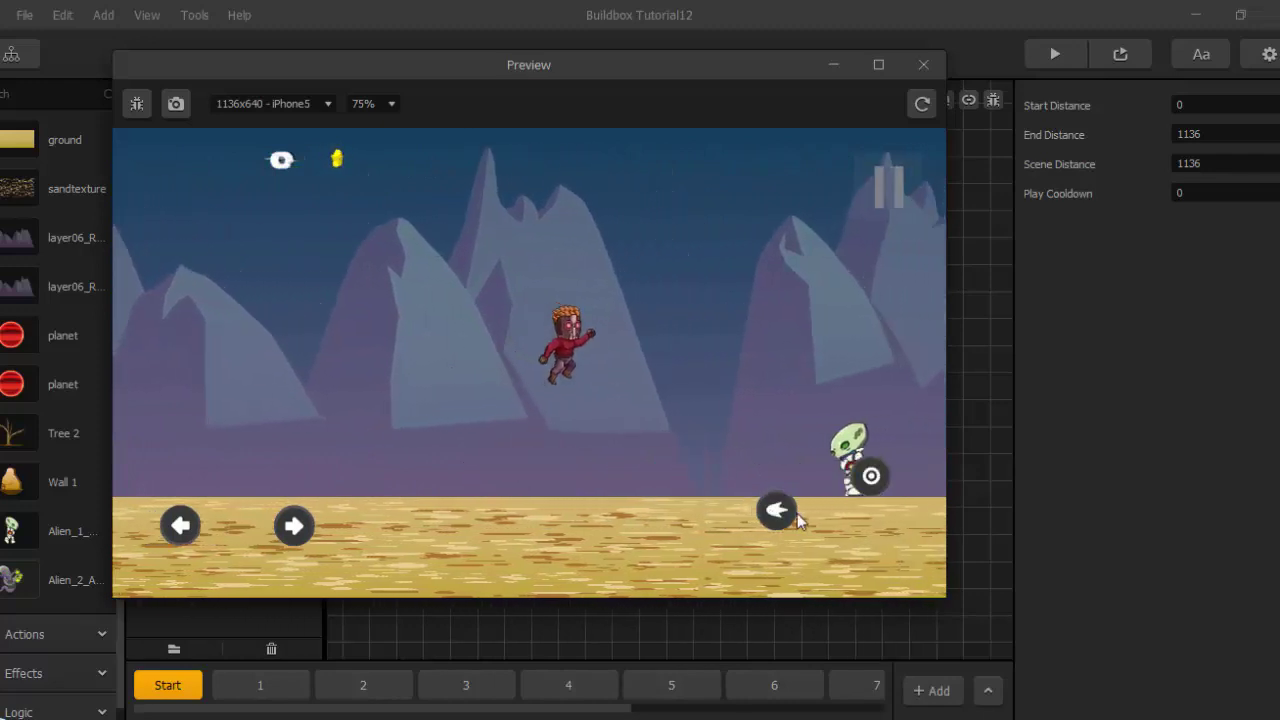
pyautogui.click(777, 513)
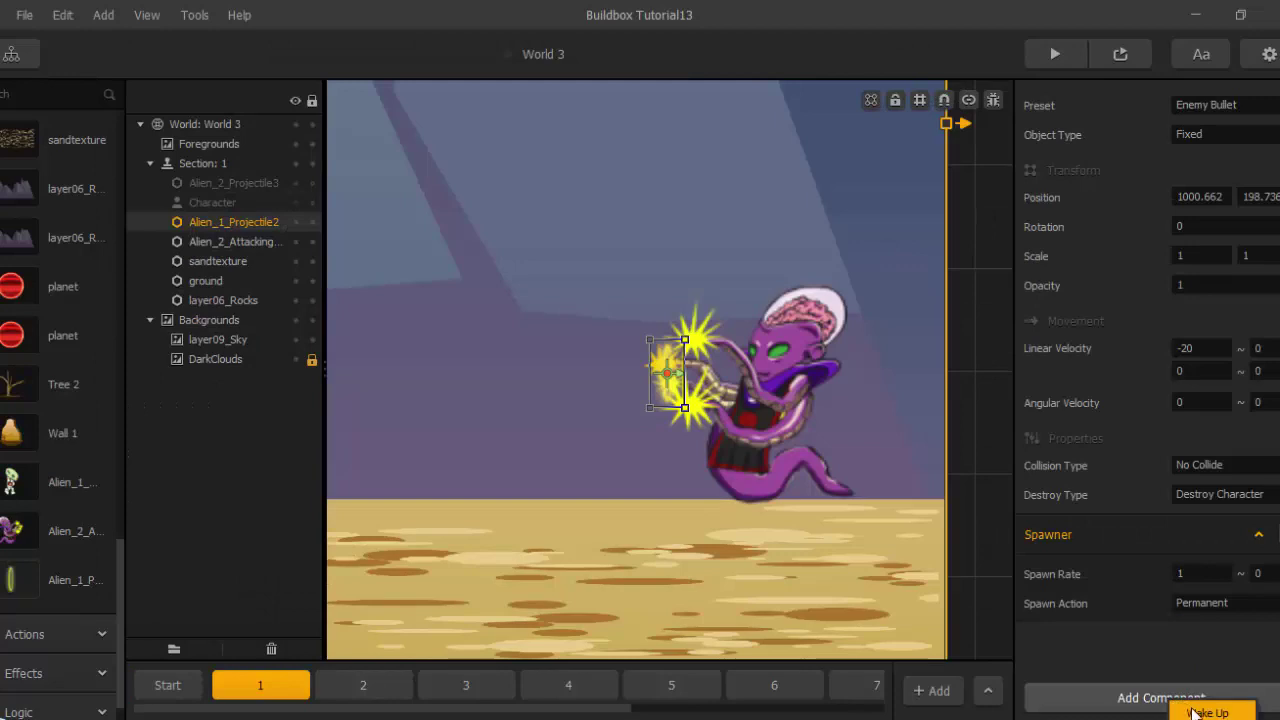
# Add a Wake Up component to the purple alien's projectile, set to Distance Based with a wakeup distance of 100.
pyautogui.click(1193, 710)
pyautogui.click(1194, 614)
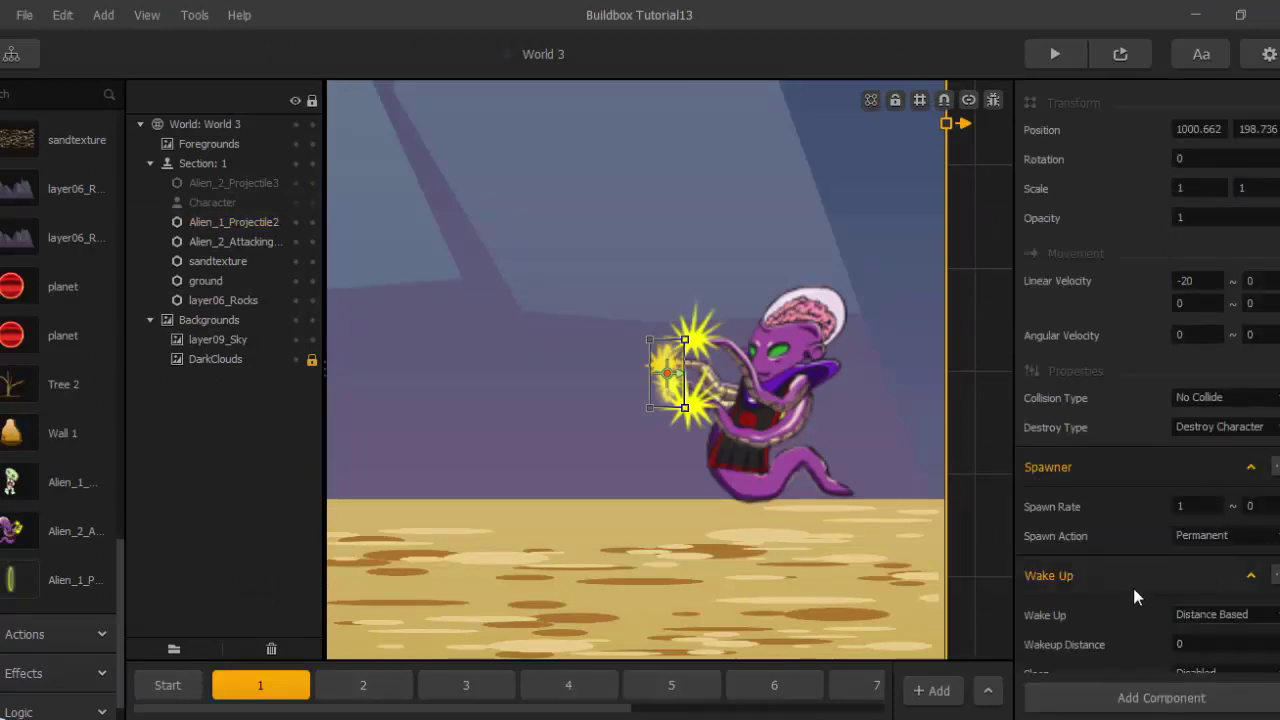
pyautogui.scroll(-1, 1133, 597)
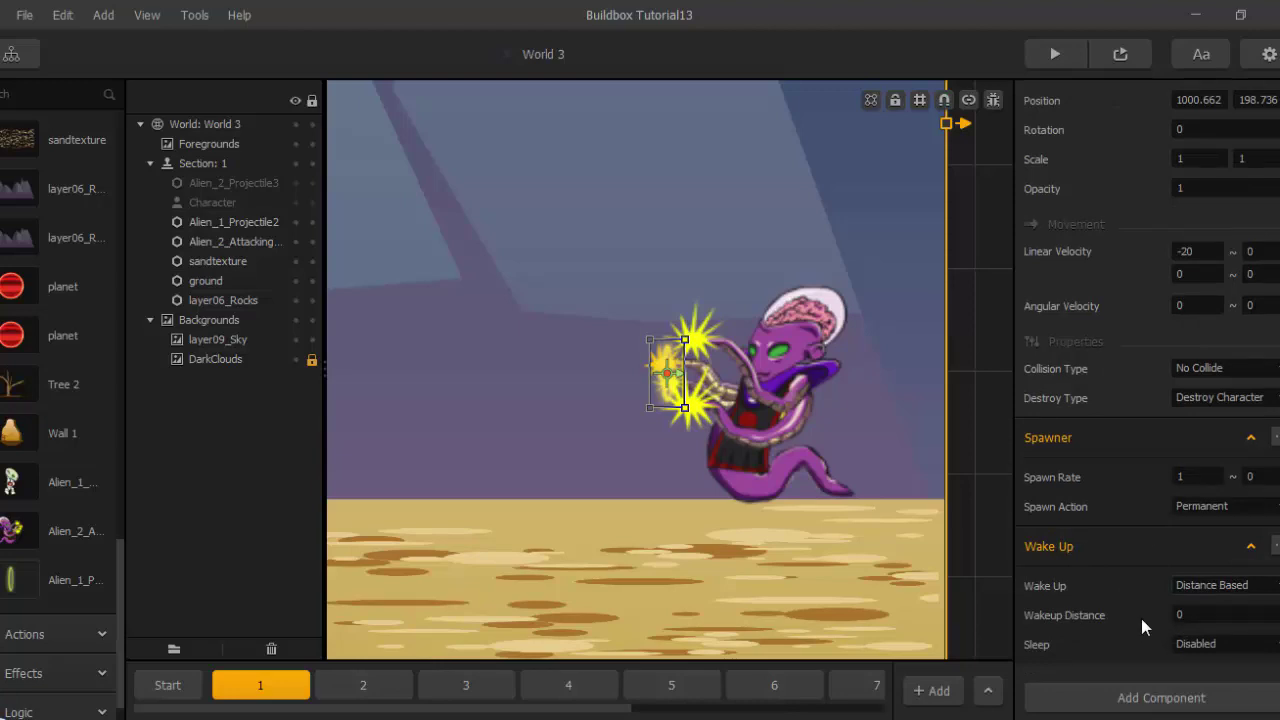
pyautogui.click(1192, 585)
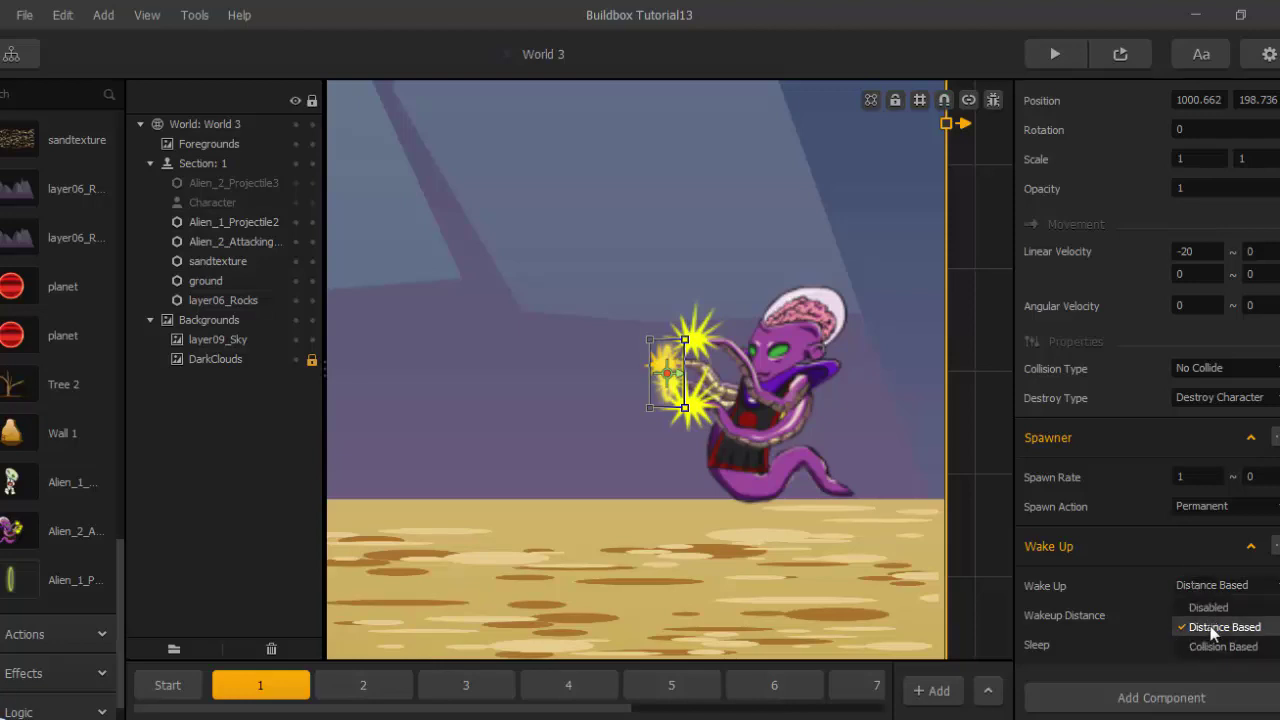
pyautogui.click(1213, 627)
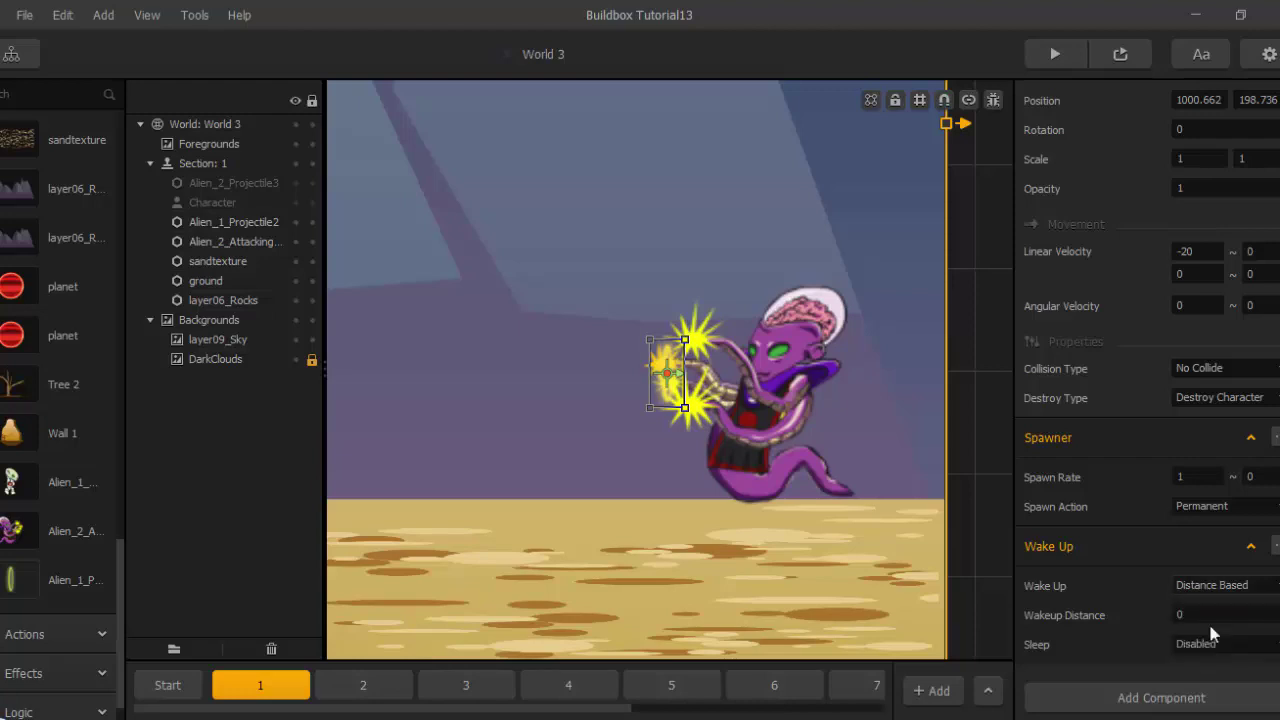
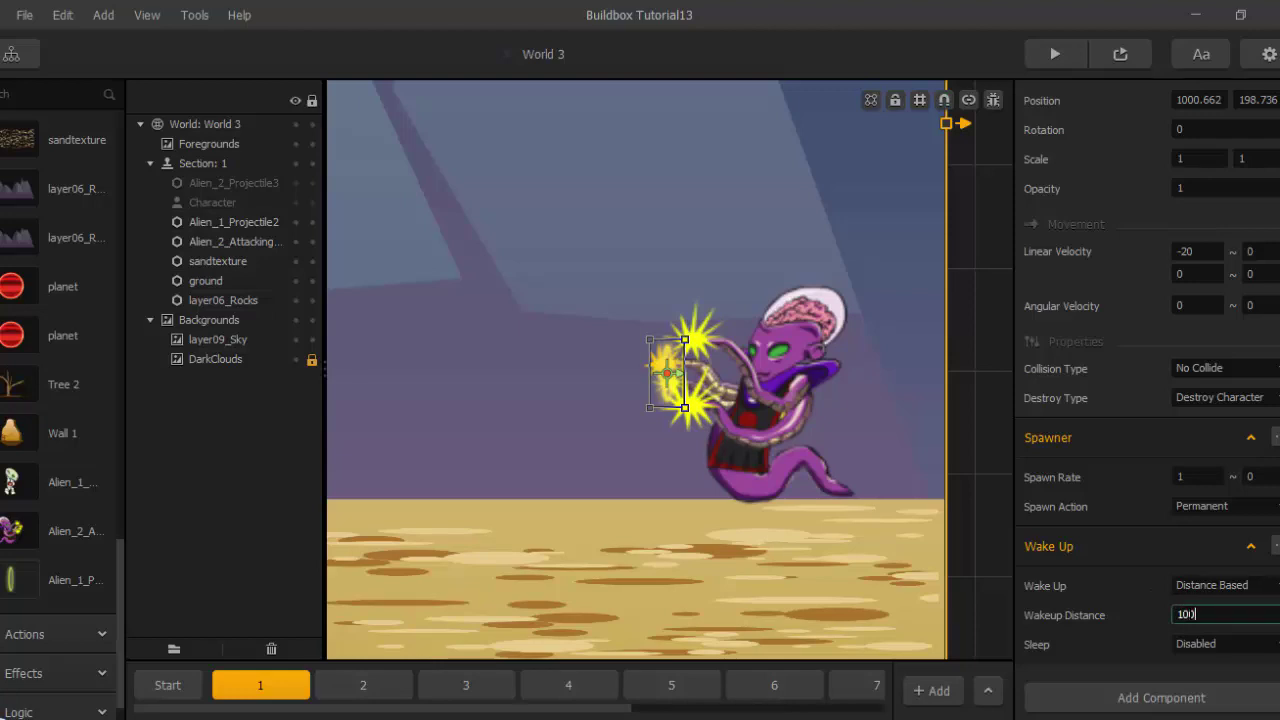
# Preview the level from the Start scene to test the projectile's wake-up behaviour, then close the preview.
pyautogui.scroll(-5, 730, 519)
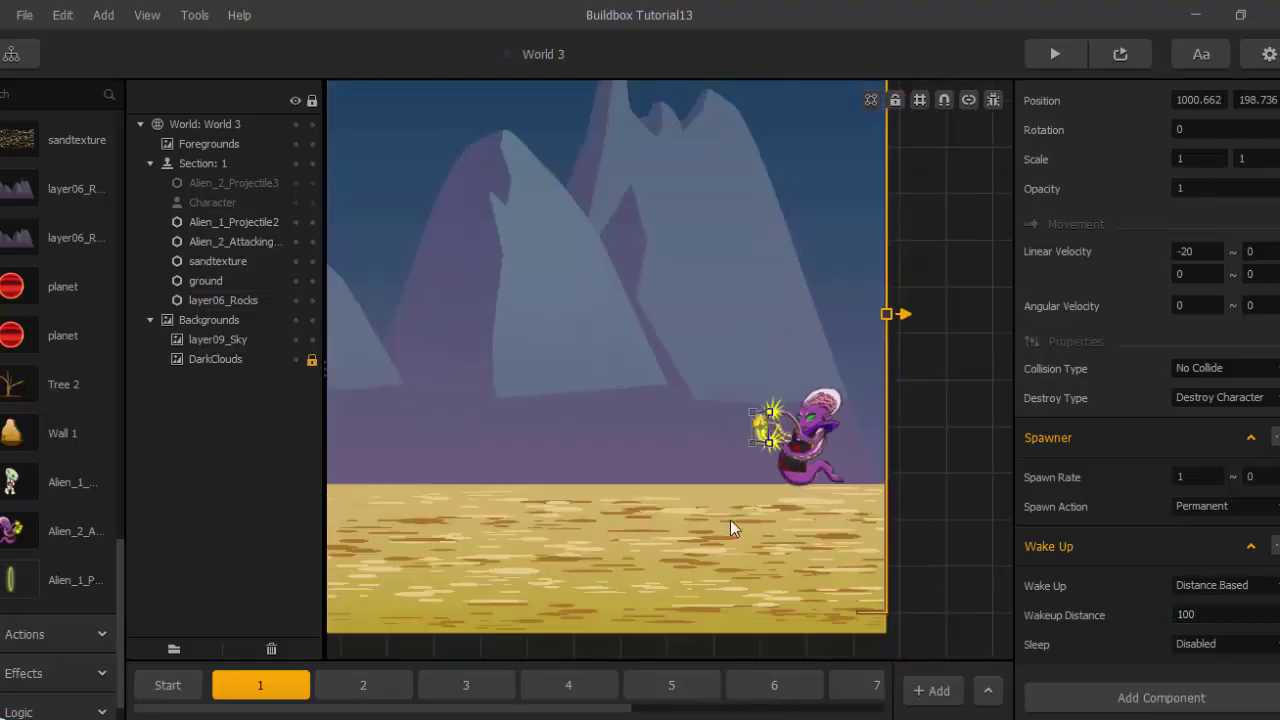
pyautogui.moveTo(650, 514); pyautogui.dragTo(676, 517, button='middle')
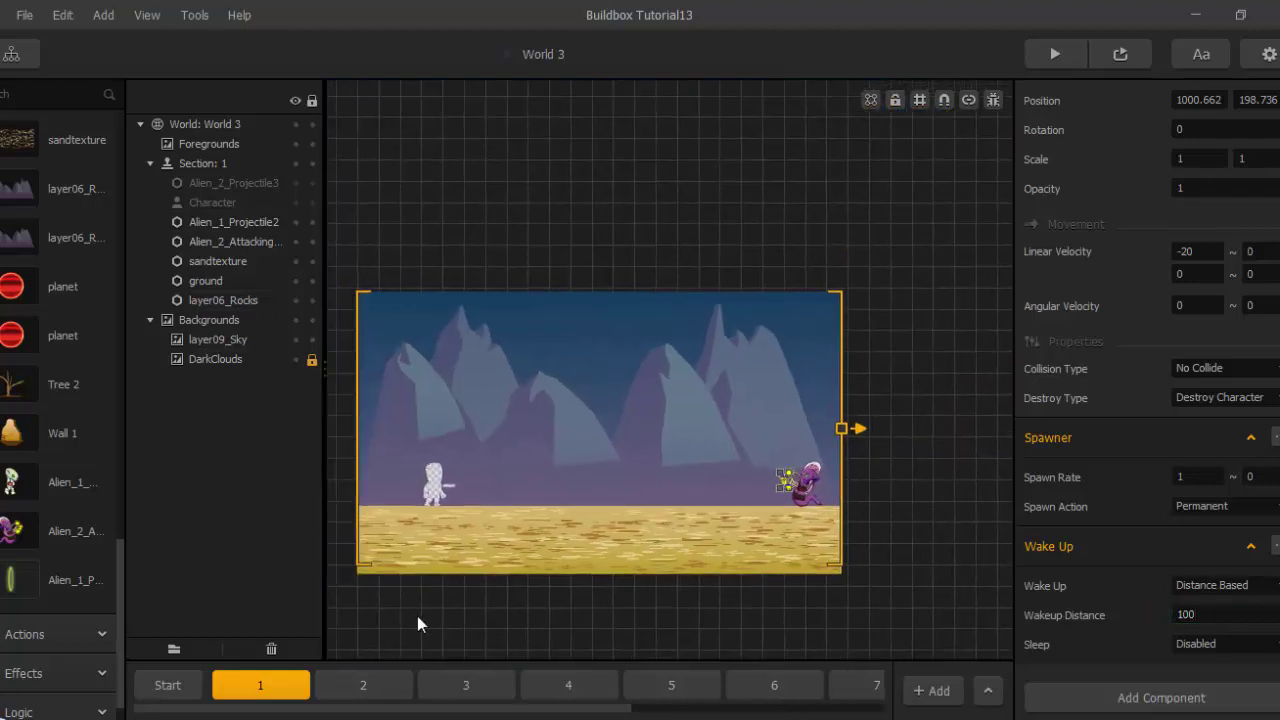
pyautogui.click(179, 688)
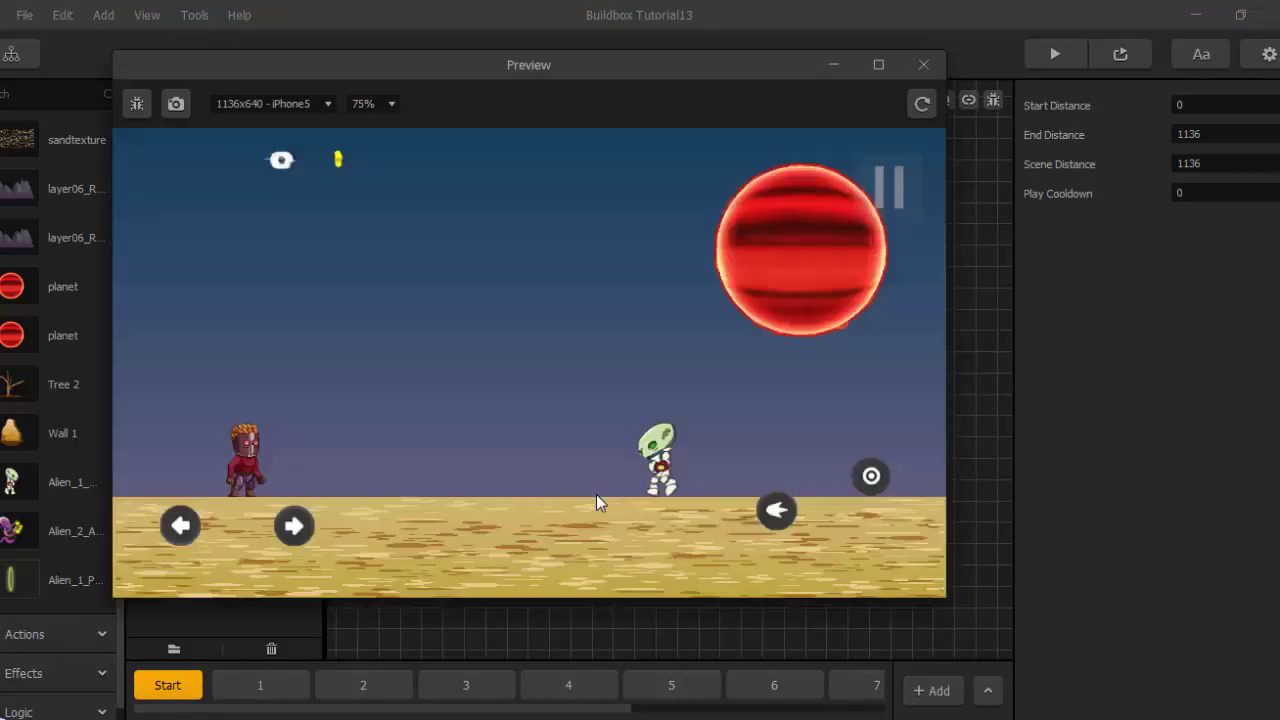
pyautogui.click(776, 510)
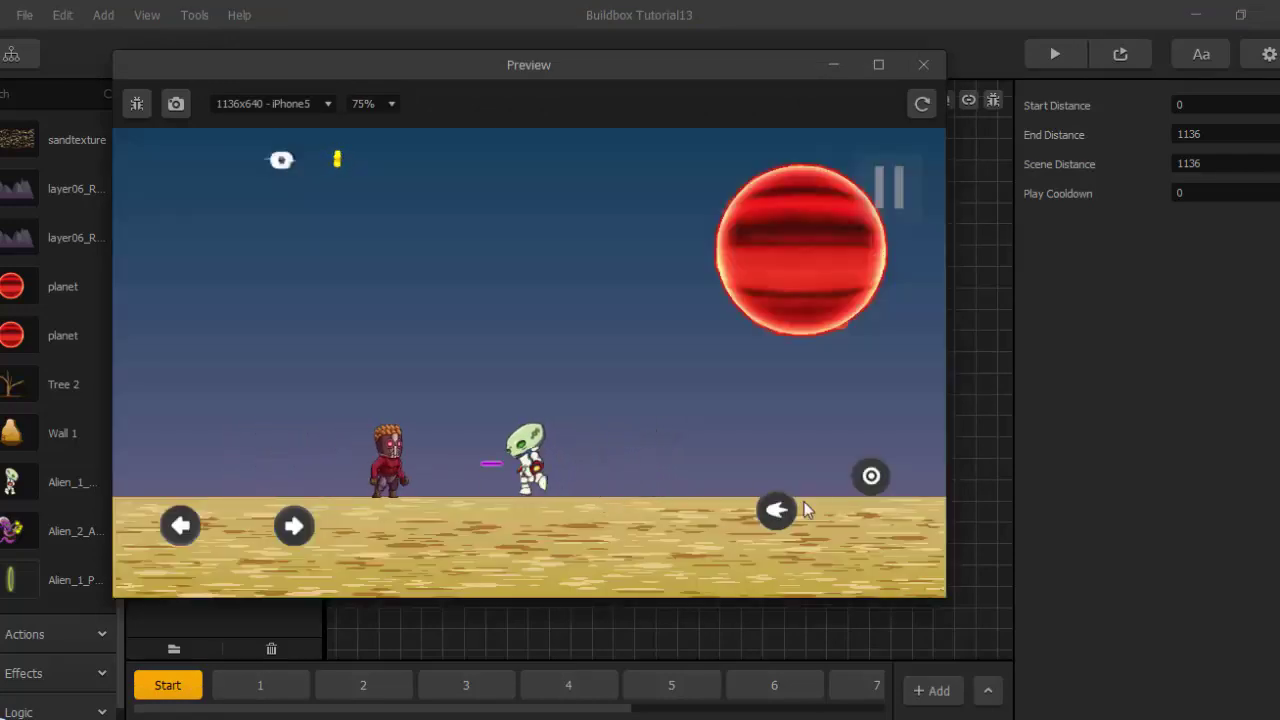
pyautogui.click(871, 476)
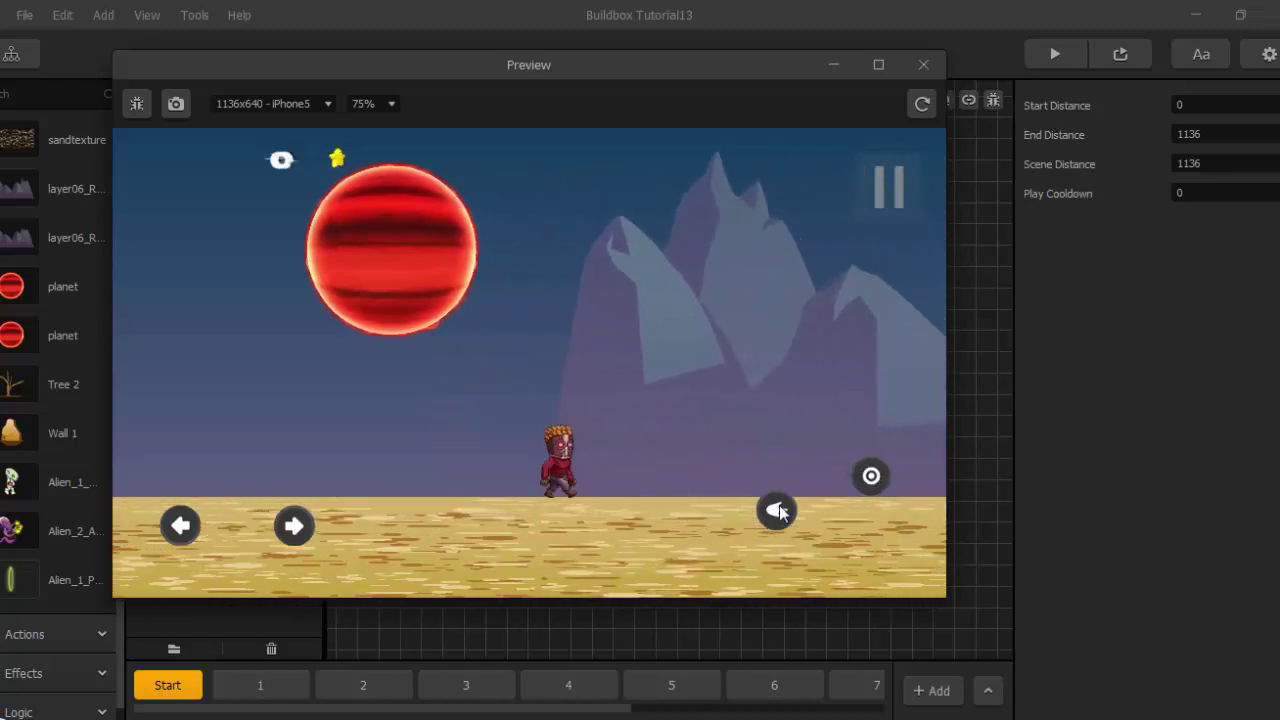
pyautogui.click(870, 475)
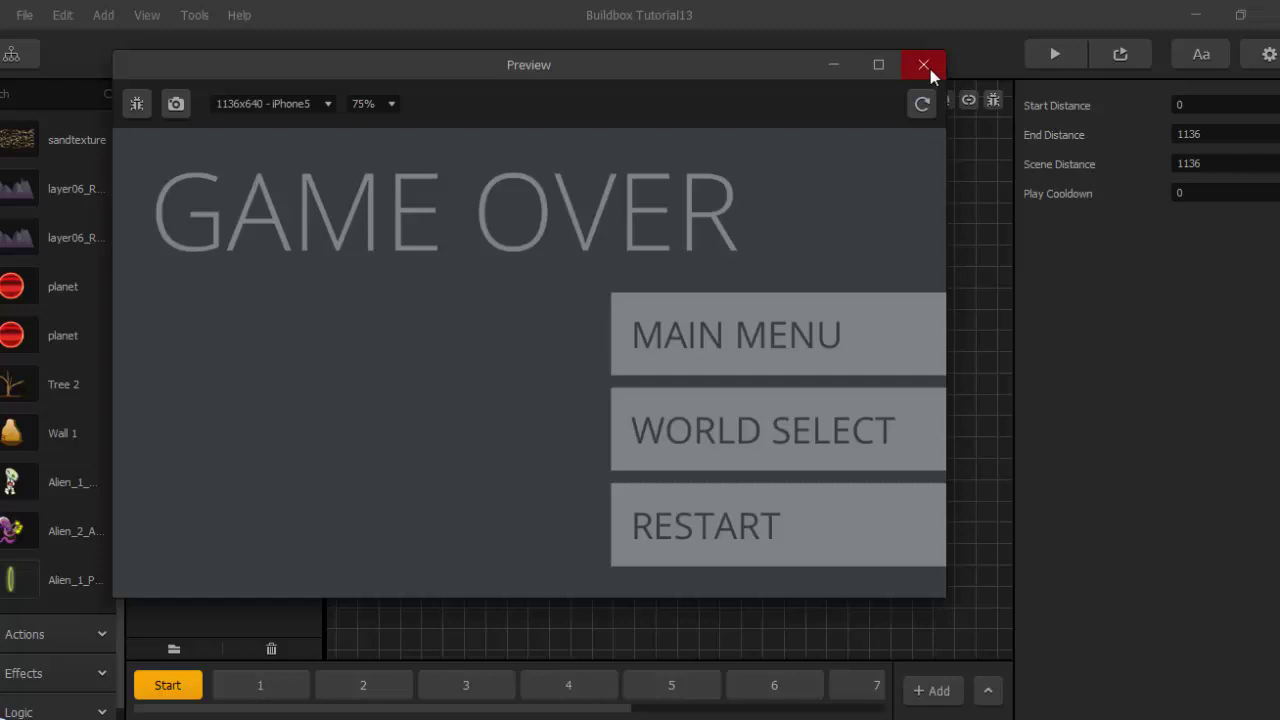
pyautogui.click(924, 66)
# Set the wakeup distance of the purple alien's projectile in scene 1 to 1000.
pyautogui.click(300, 685)
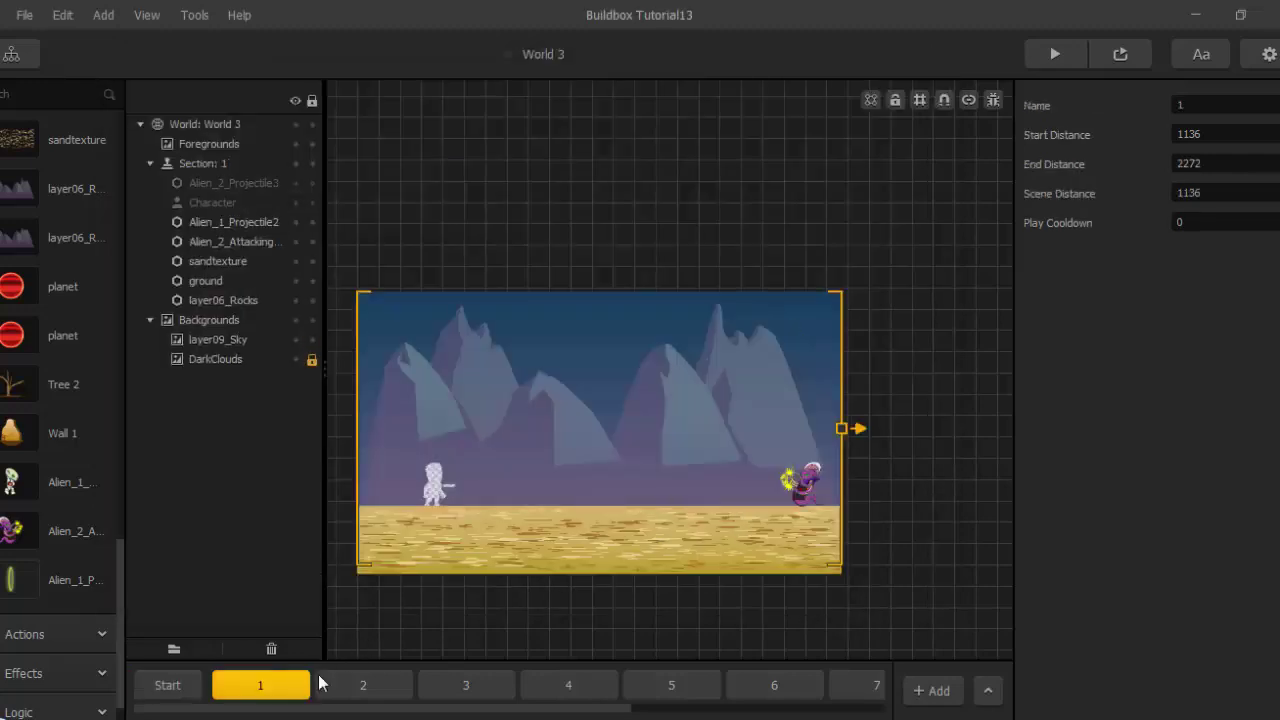
pyautogui.scroll(5, 766, 530)
pyautogui.scroll(3, 680, 445)
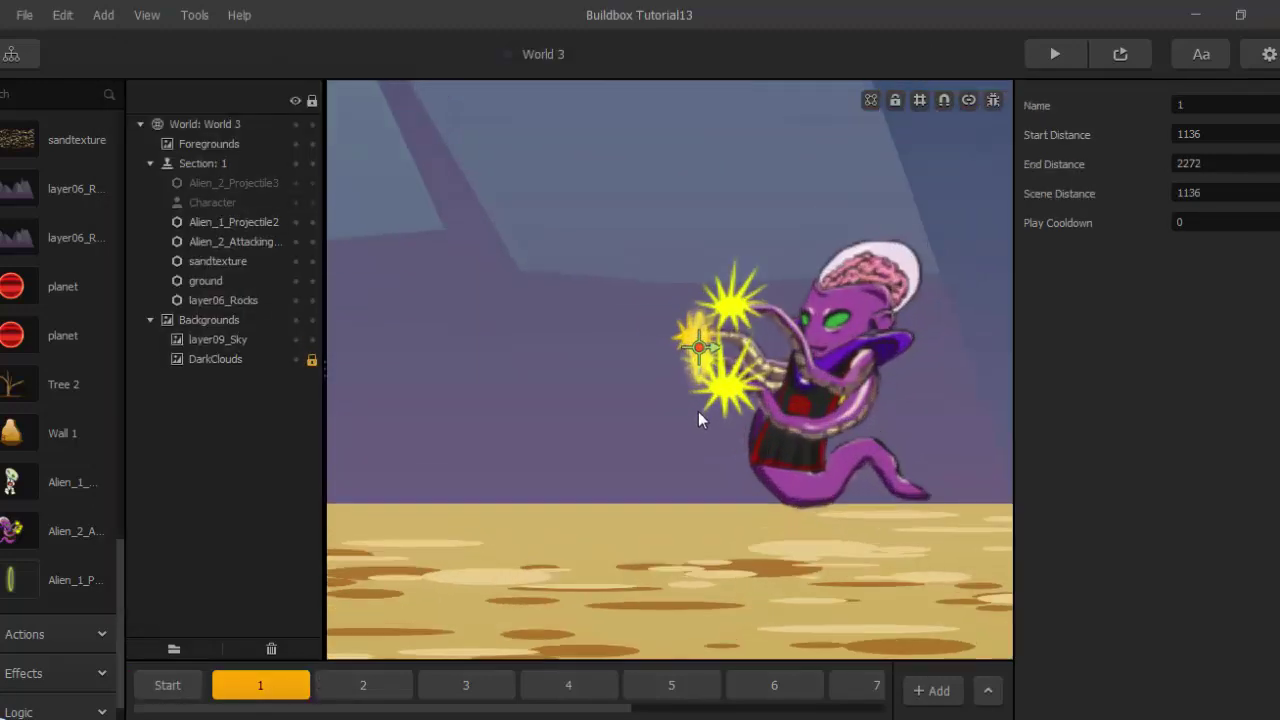
pyautogui.click(710, 365)
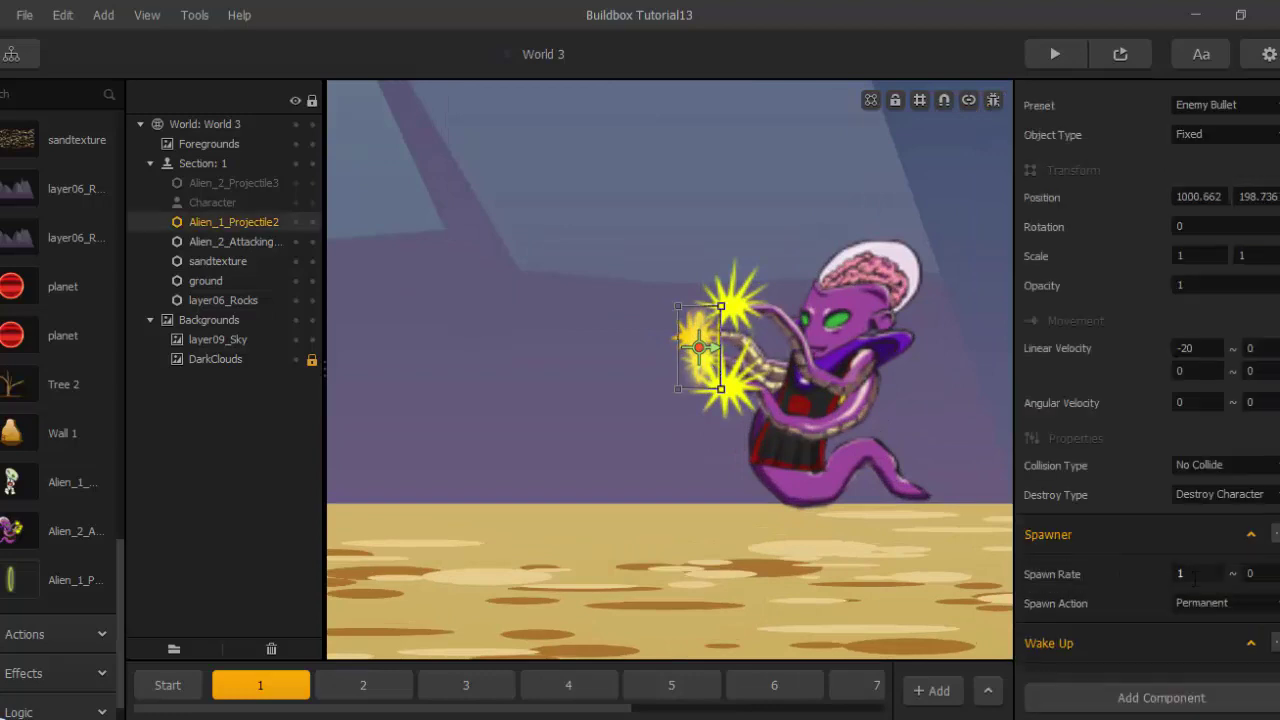
pyautogui.scroll(-2, 1141, 571)
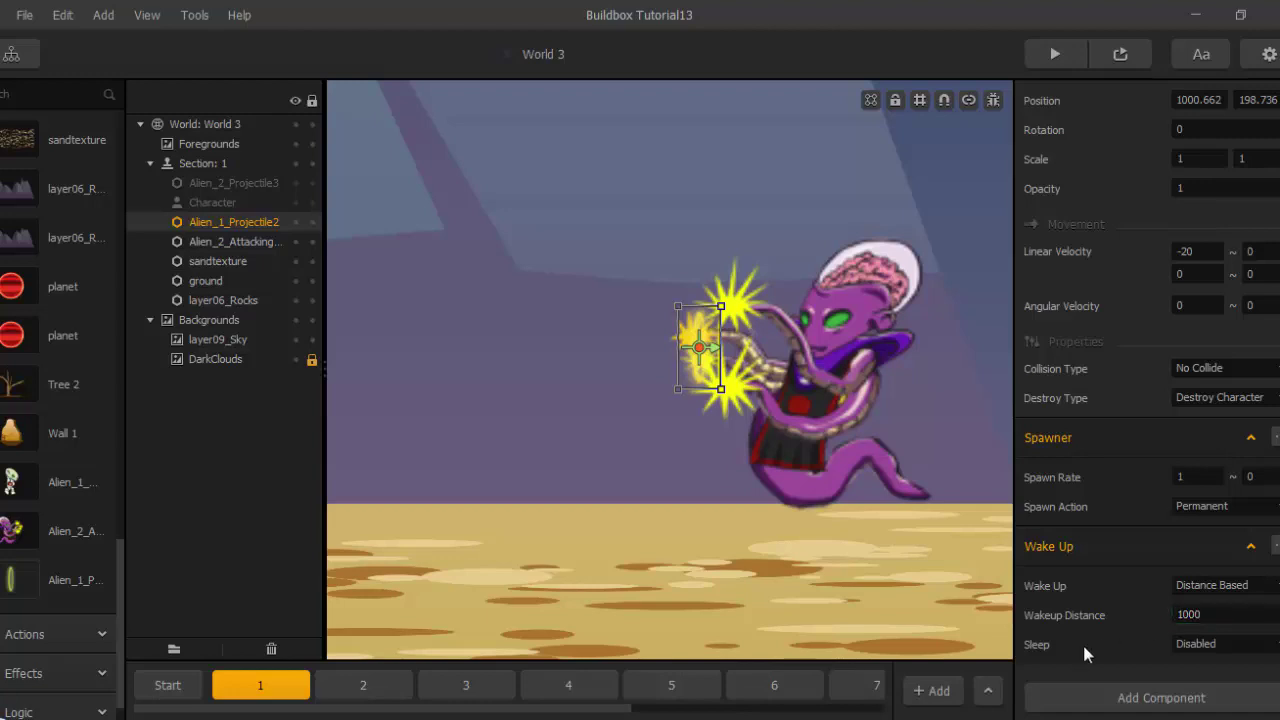
# Play-test the level again from the Start scene, shooting both kinds of alien, and close the preview.
pyautogui.click(168, 686)
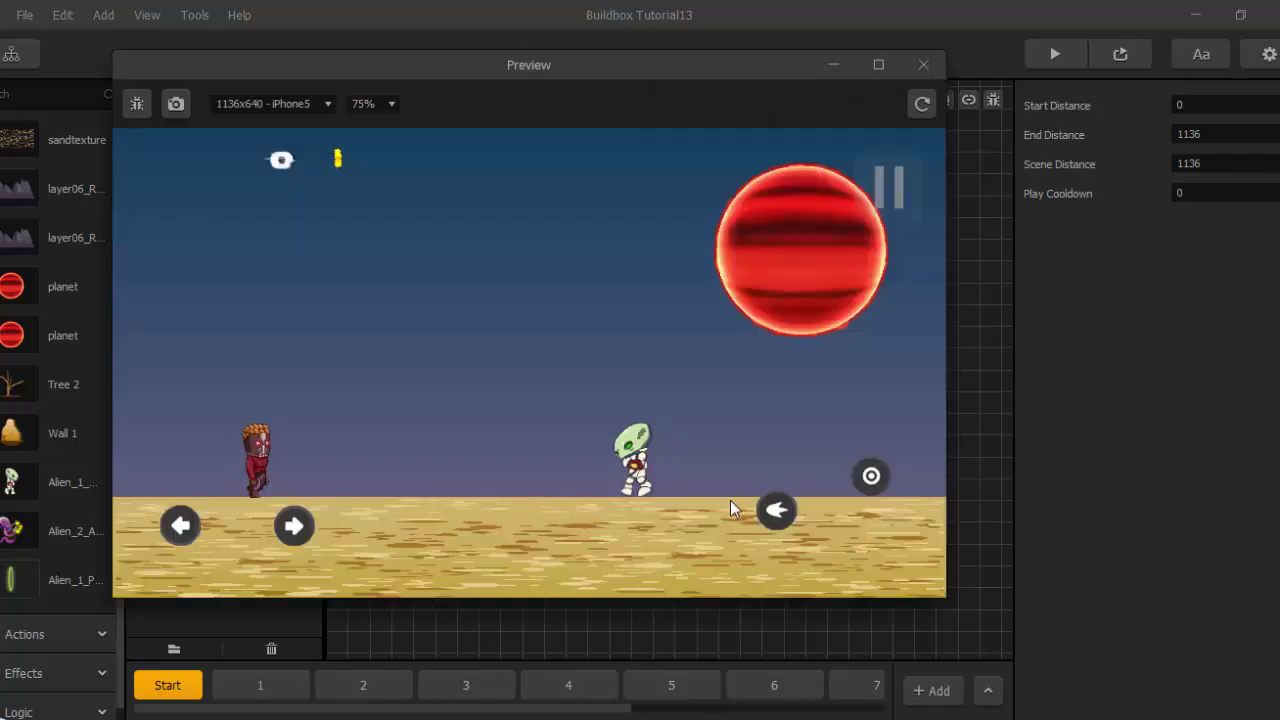
pyautogui.click(777, 507)
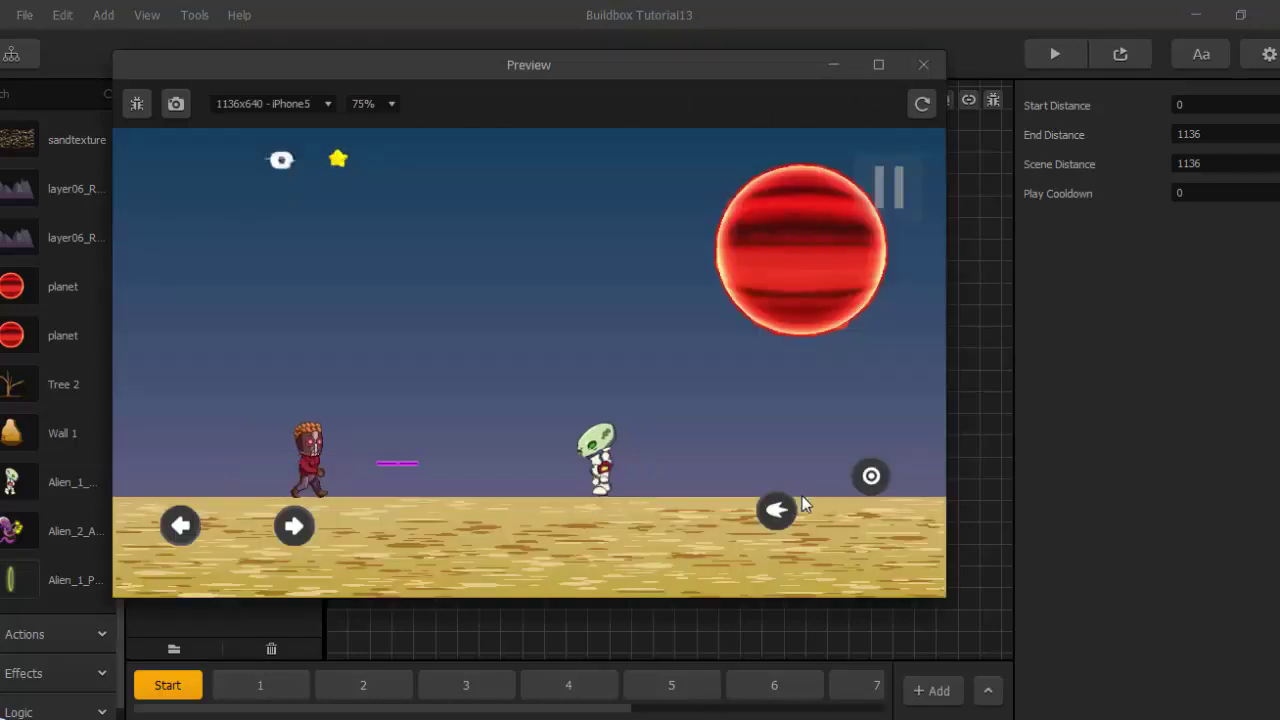
pyautogui.click(868, 478)
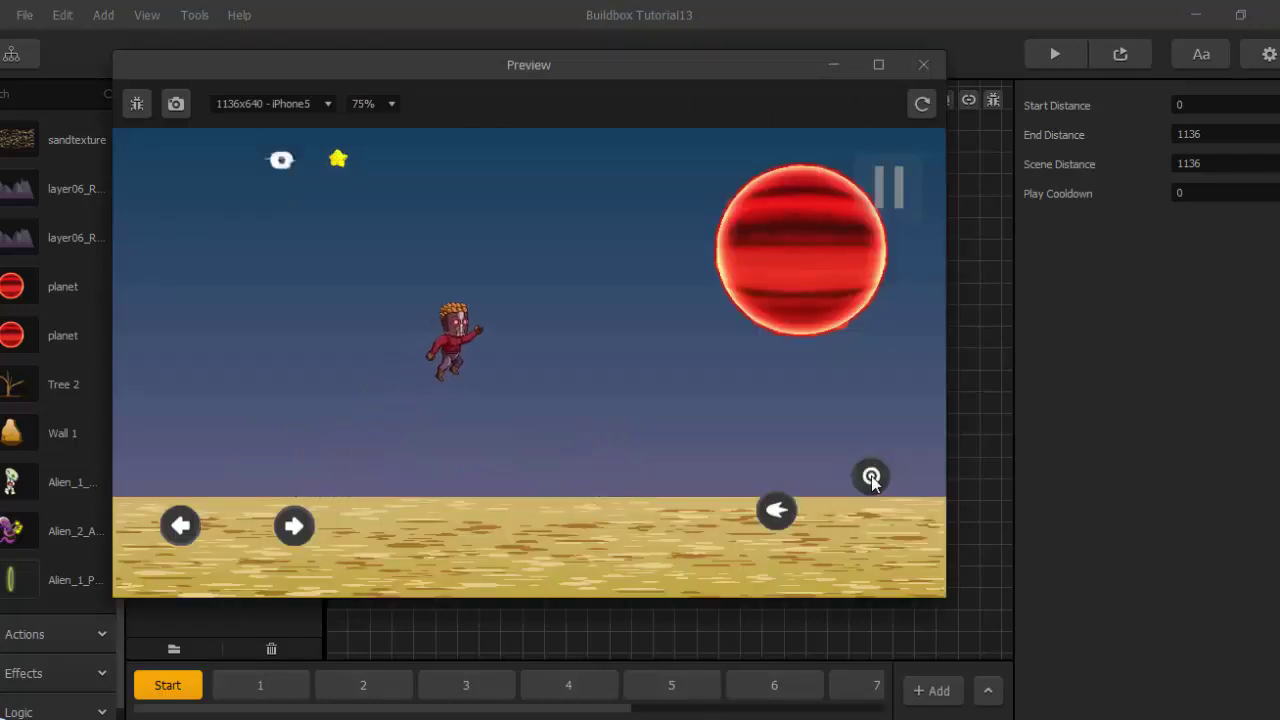
pyautogui.click(783, 517)
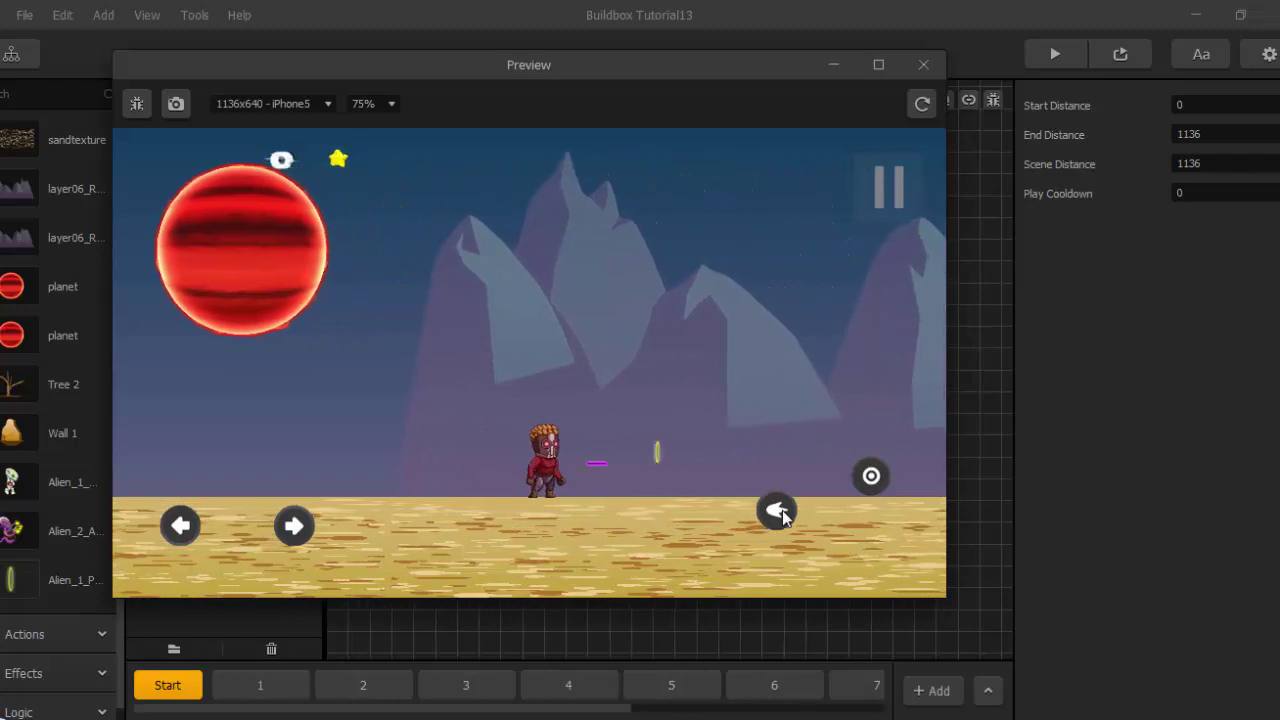
pyautogui.click(783, 517)
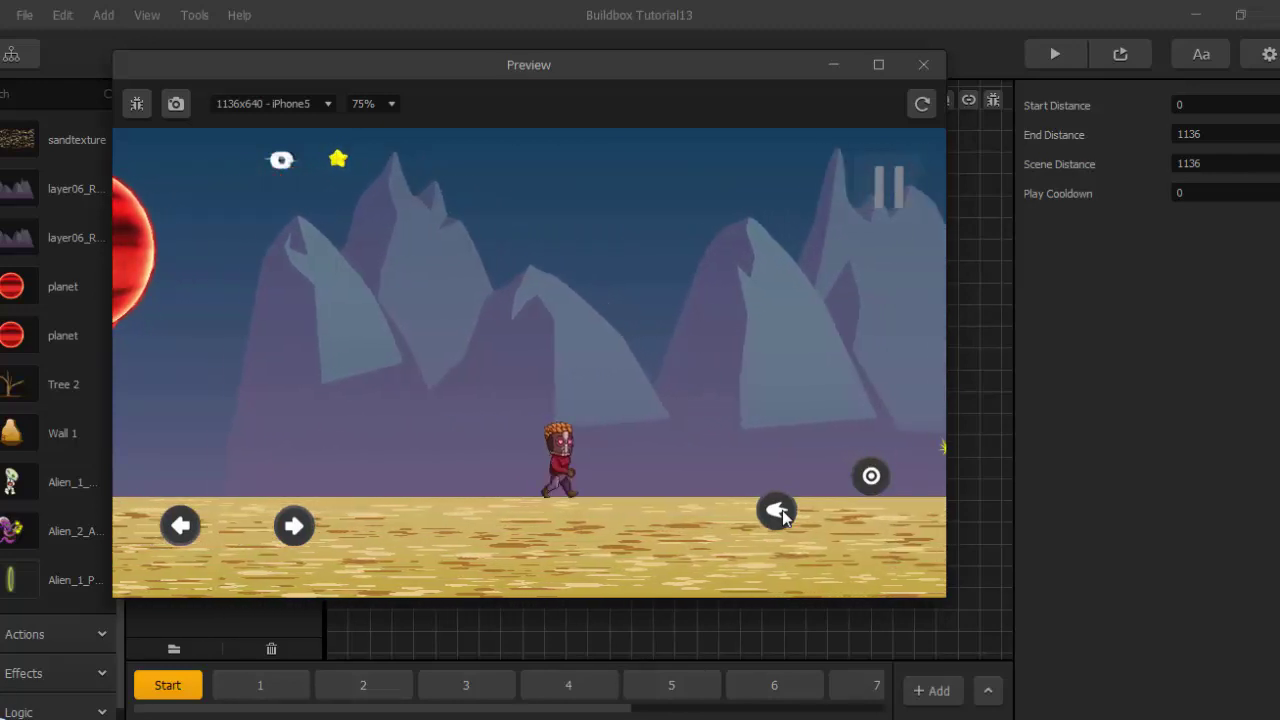
pyautogui.click(783, 517)
pyautogui.click(783, 515)
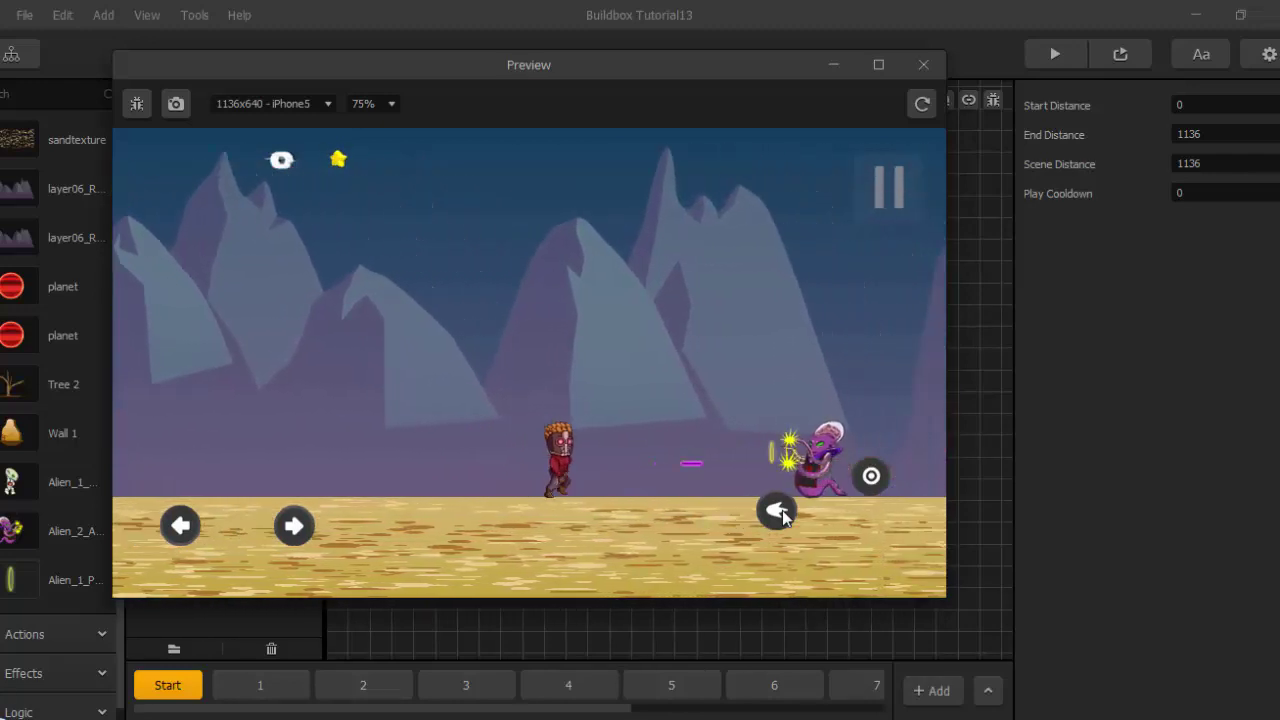
pyautogui.click(783, 515)
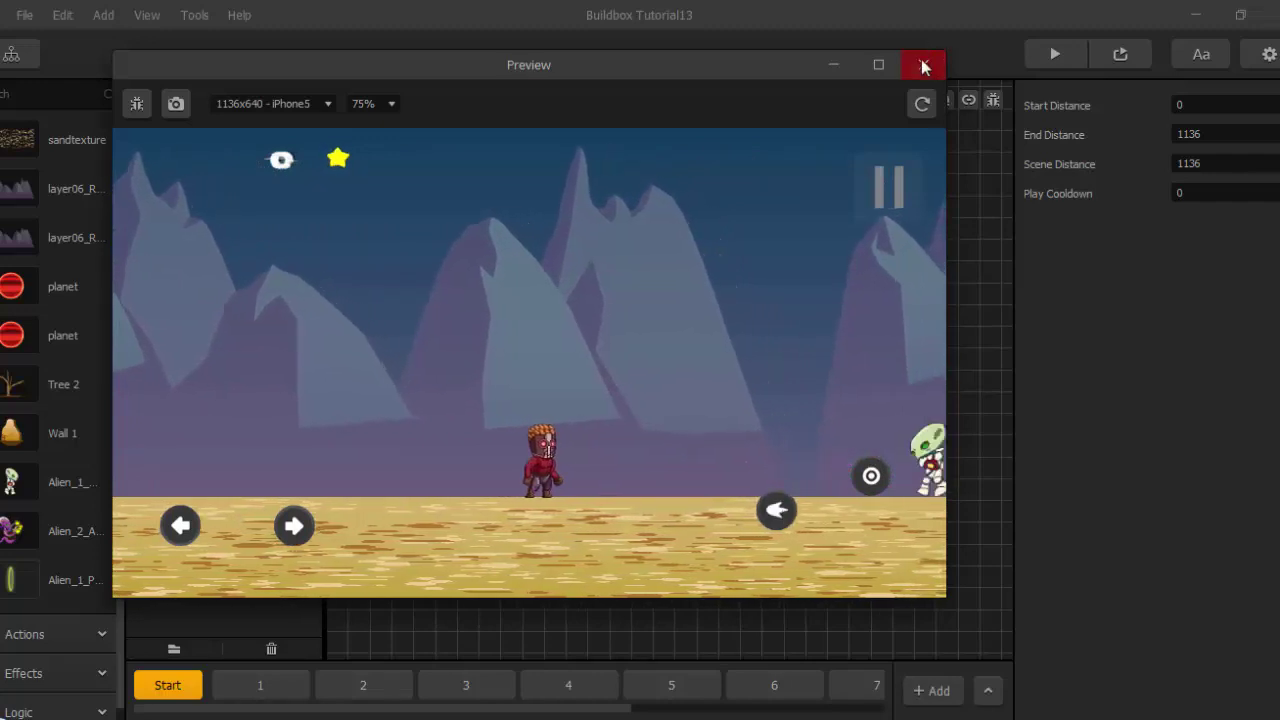
pyautogui.click(775, 513)
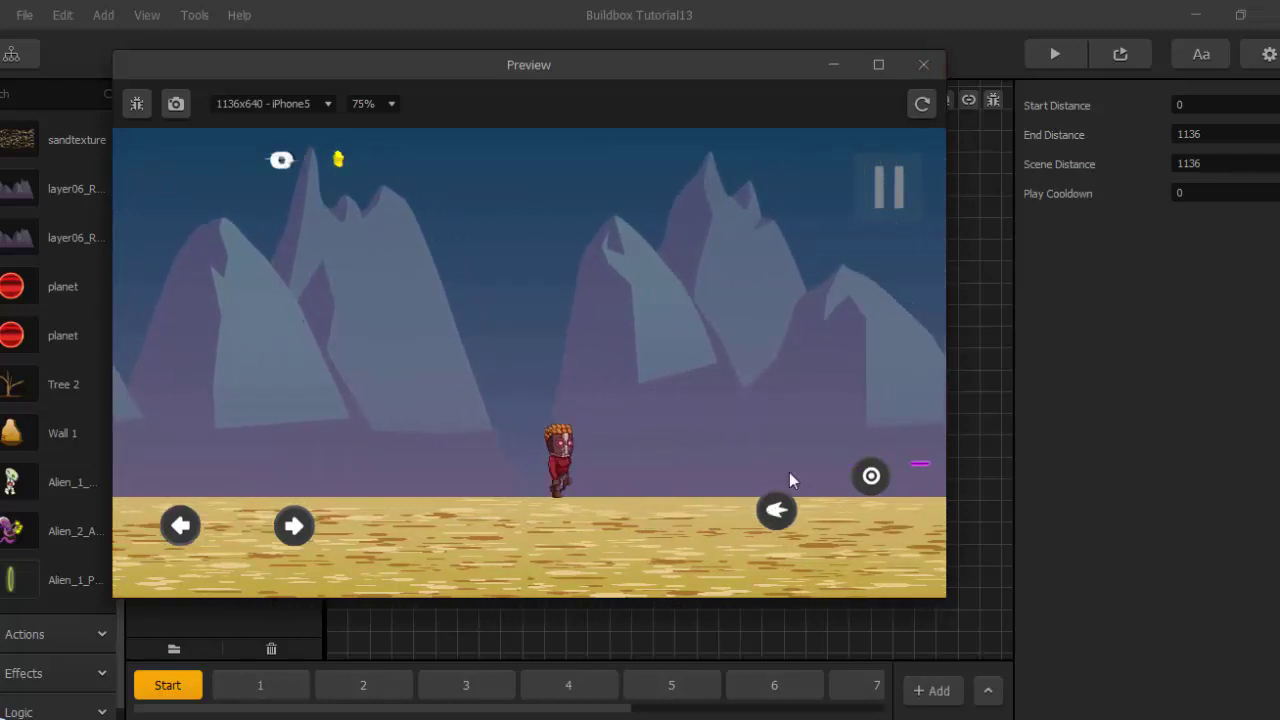
pyautogui.click(923, 64)
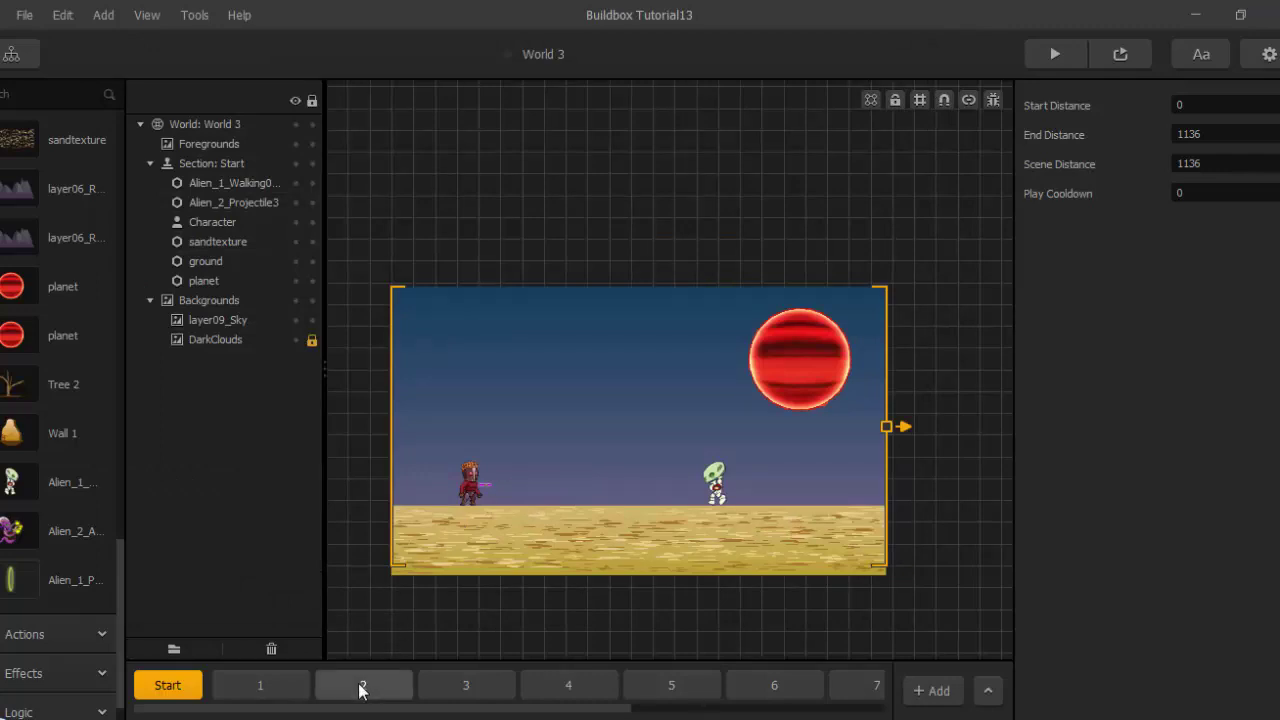
# Review the settings of the Alien_2 asset and of its placed instance in scene 1.
pyautogui.scroll(-1, 1, 543)
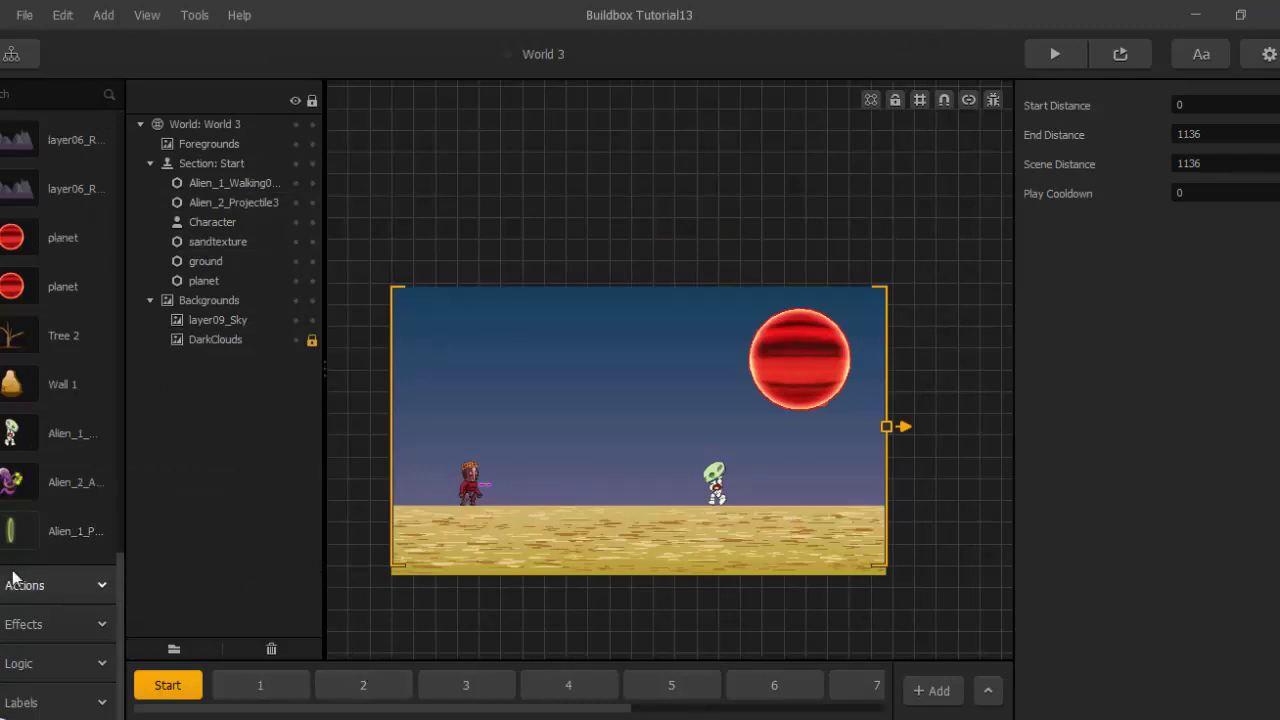
pyautogui.click(2, 482)
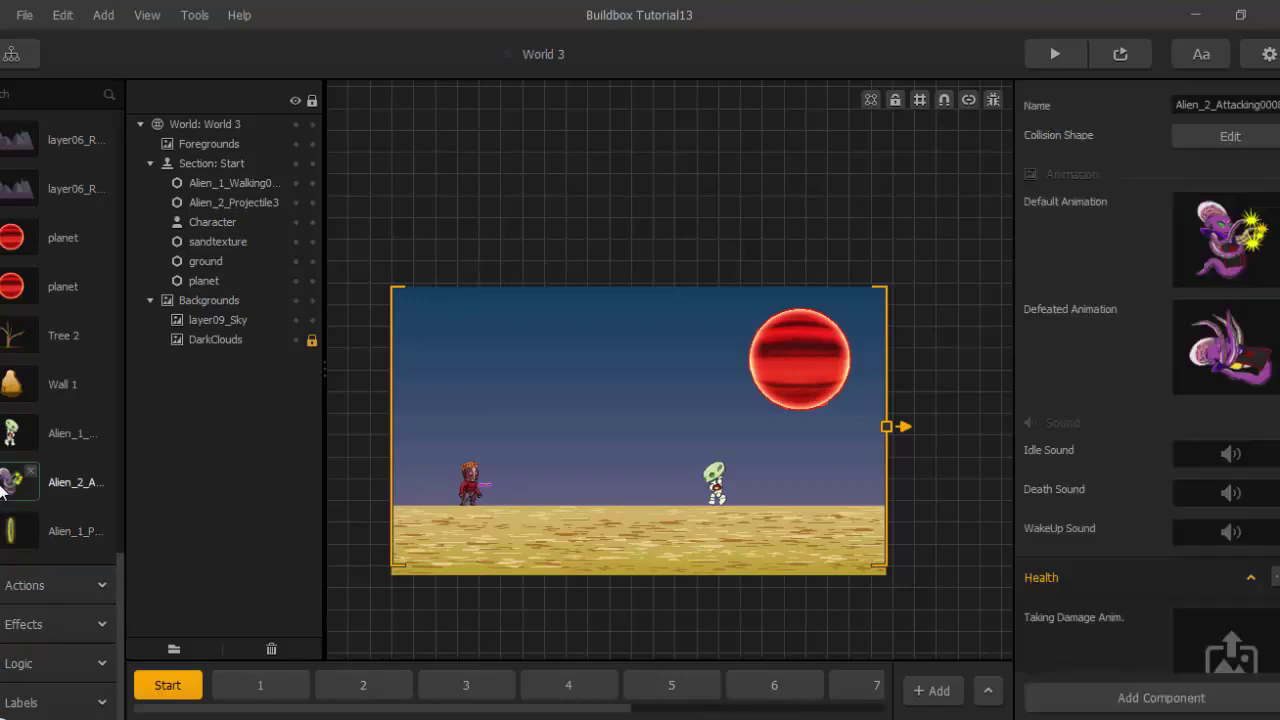
pyautogui.scroll(-2, 680, 505)
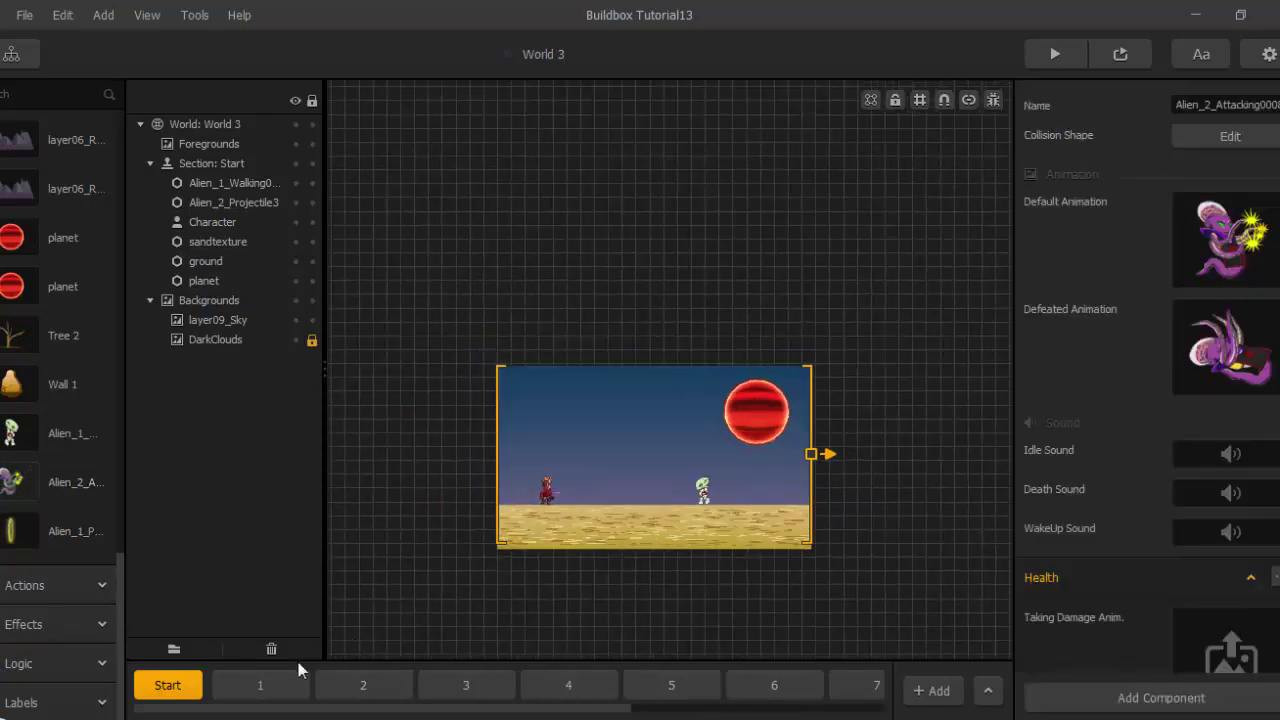
pyautogui.click(290, 684)
pyautogui.scroll(5, 433, 382)
pyautogui.scroll(2, 558, 430)
pyautogui.click(667, 310)
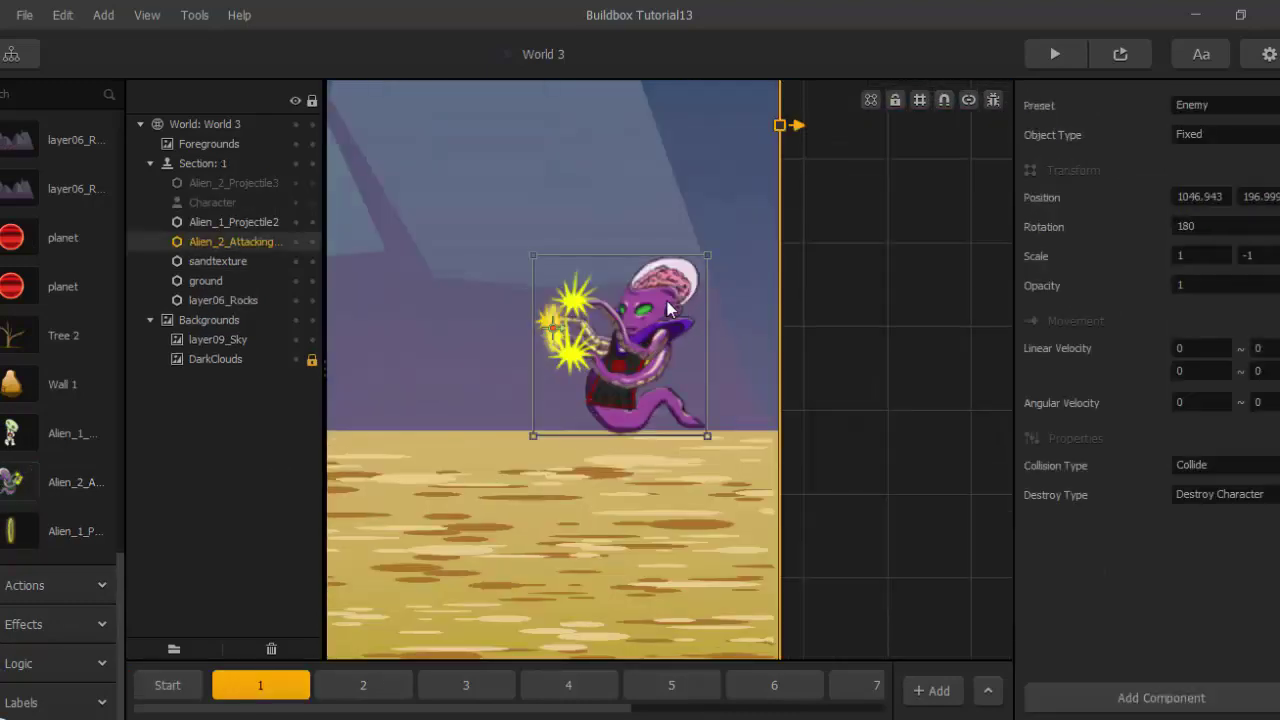
# Paste the purple alien and its projectile into scene 6 and place them on the ground just before the gap.
pyautogui.click(363, 684)
pyautogui.click(466, 684)
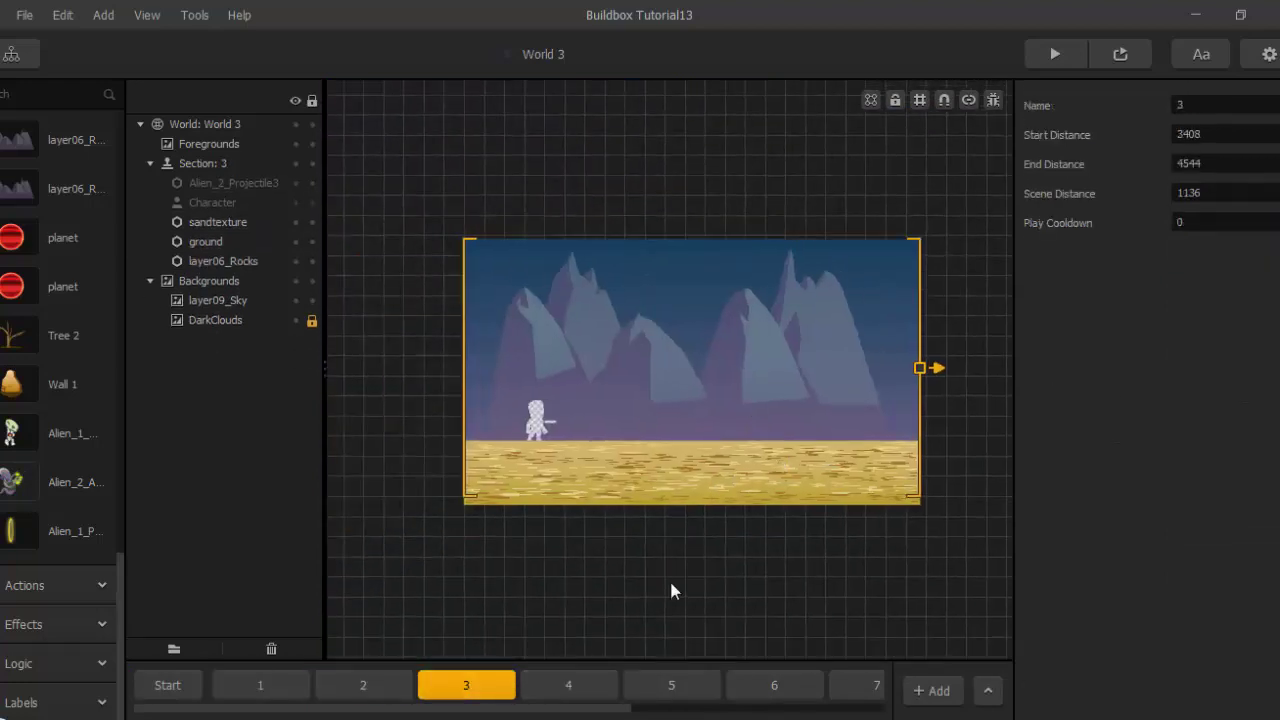
pyautogui.scroll(2, 843, 441)
pyautogui.scroll(-3, 614, 500)
pyautogui.click(568, 684)
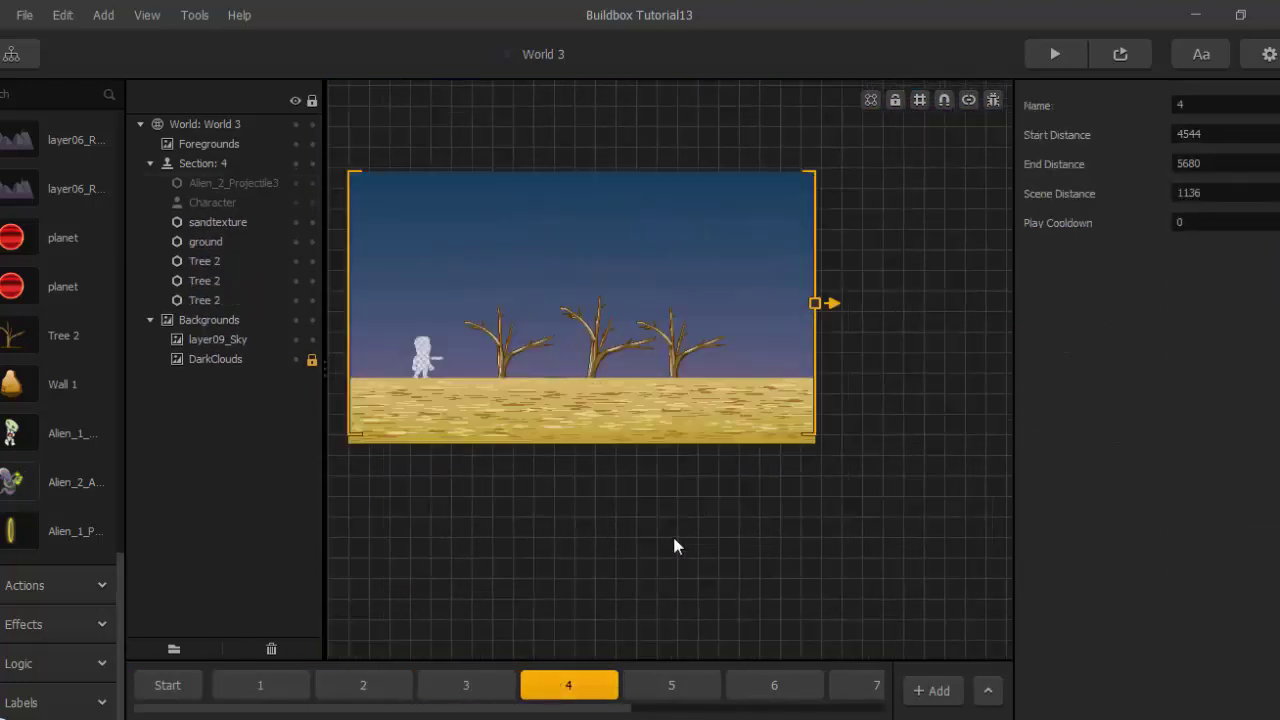
pyautogui.click(655, 686)
pyautogui.click(769, 680)
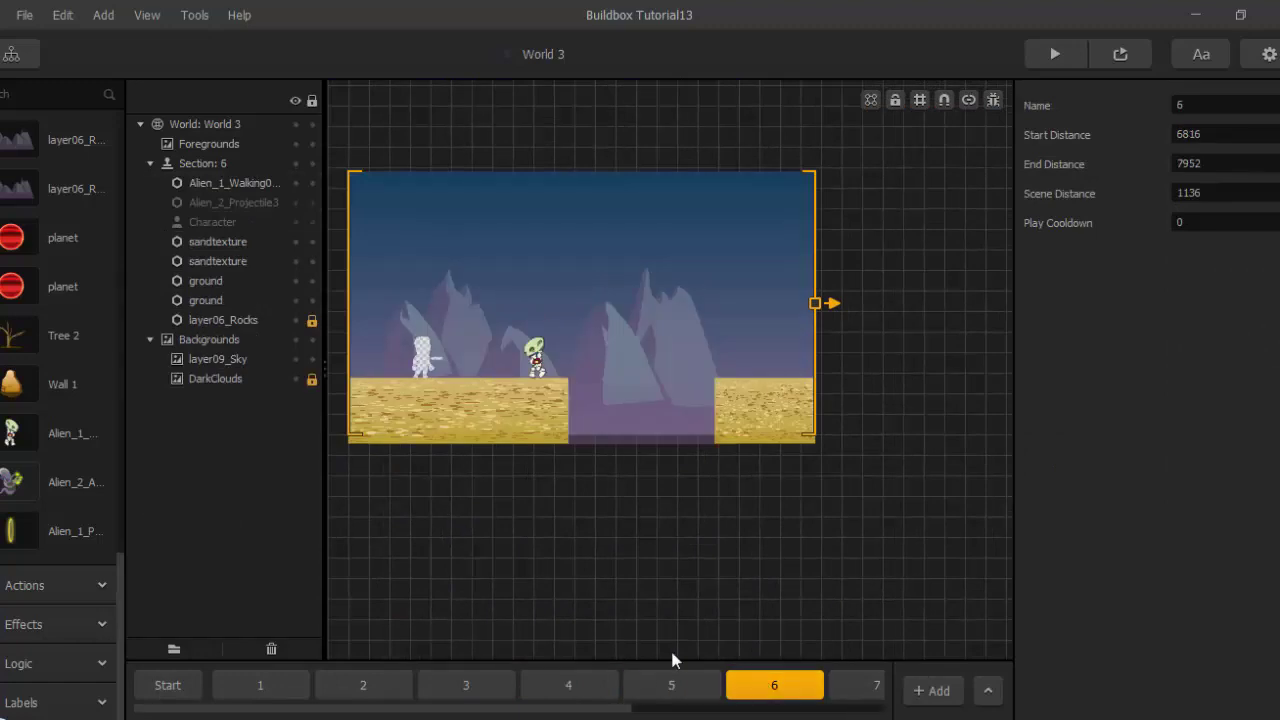
pyautogui.scroll(4, 597, 547)
pyautogui.click(980, 320)
pyautogui.scroll(3, 608, 295)
pyautogui.moveTo(980, 315); pyautogui.dragTo(592, 292)
pyautogui.moveTo(492, 281); pyautogui.dragTo(414, 277)
pyautogui.click(595, 285)
pyautogui.scroll(-4, 604, 368)
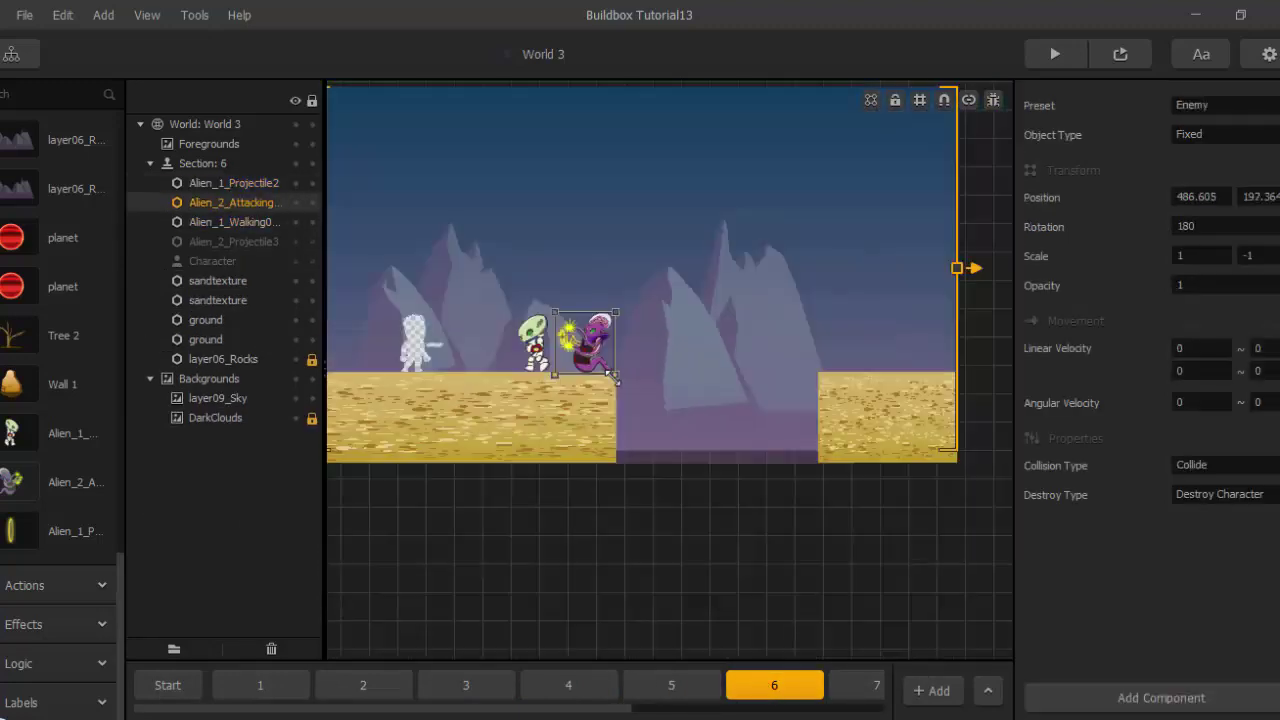
# Paste the purple alien and its projectile into scene 9 near the character's starting position, and return to the Start scene.
pyautogui.click(862, 686)
pyautogui.moveTo(574, 708); pyautogui.dragTo(779, 706)
pyautogui.click(712, 694)
pyautogui.click(713, 685)
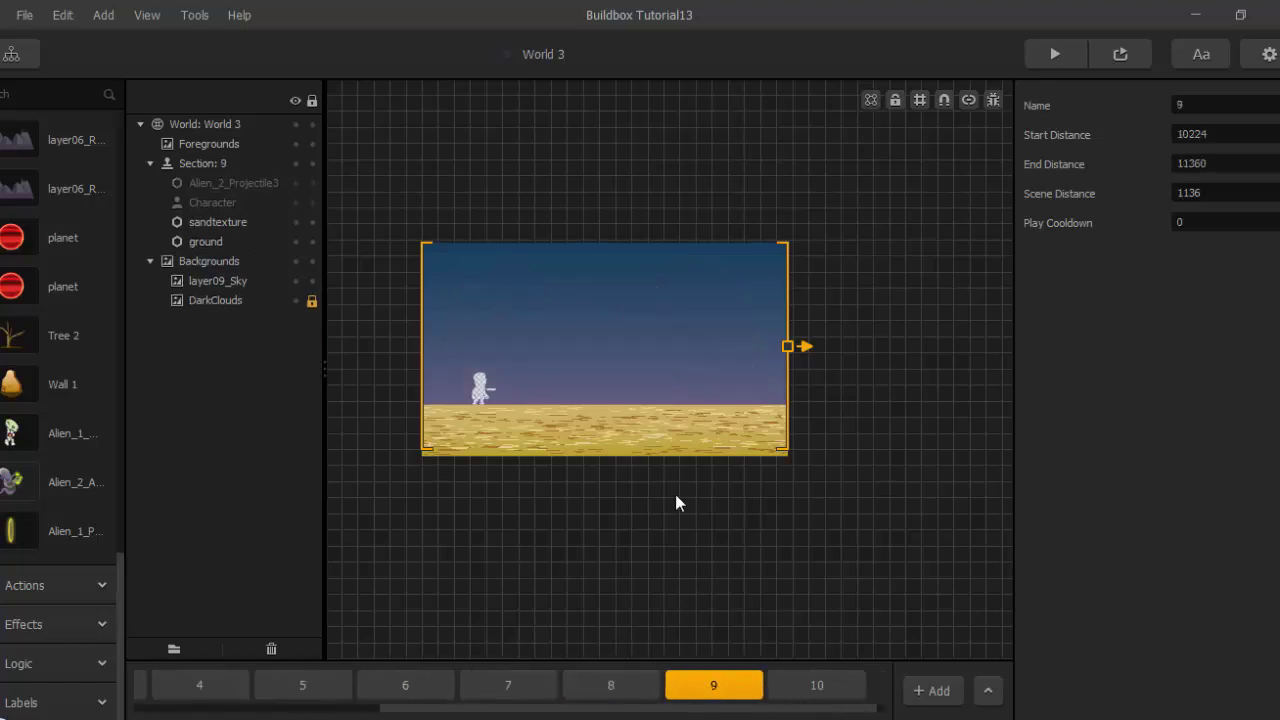
pyautogui.hotkey('ctrl', 'v')
pyautogui.scroll(4, 524, 378)
pyautogui.scroll(-4, 520, 410)
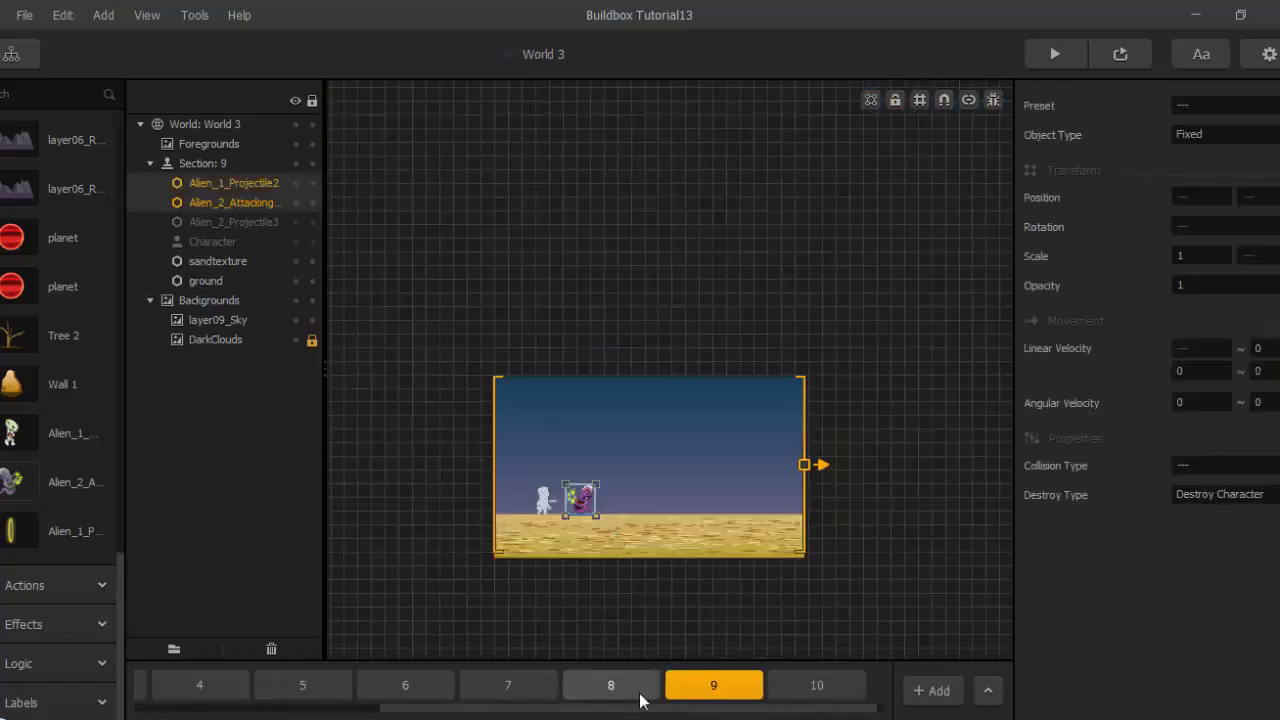
pyautogui.moveTo(628, 708); pyautogui.dragTo(392, 706)
pyautogui.click(168, 686)
pyautogui.moveTo(534, 551); pyautogui.dragTo(513, 519, button='middle')
pyautogui.click(1004, 718)
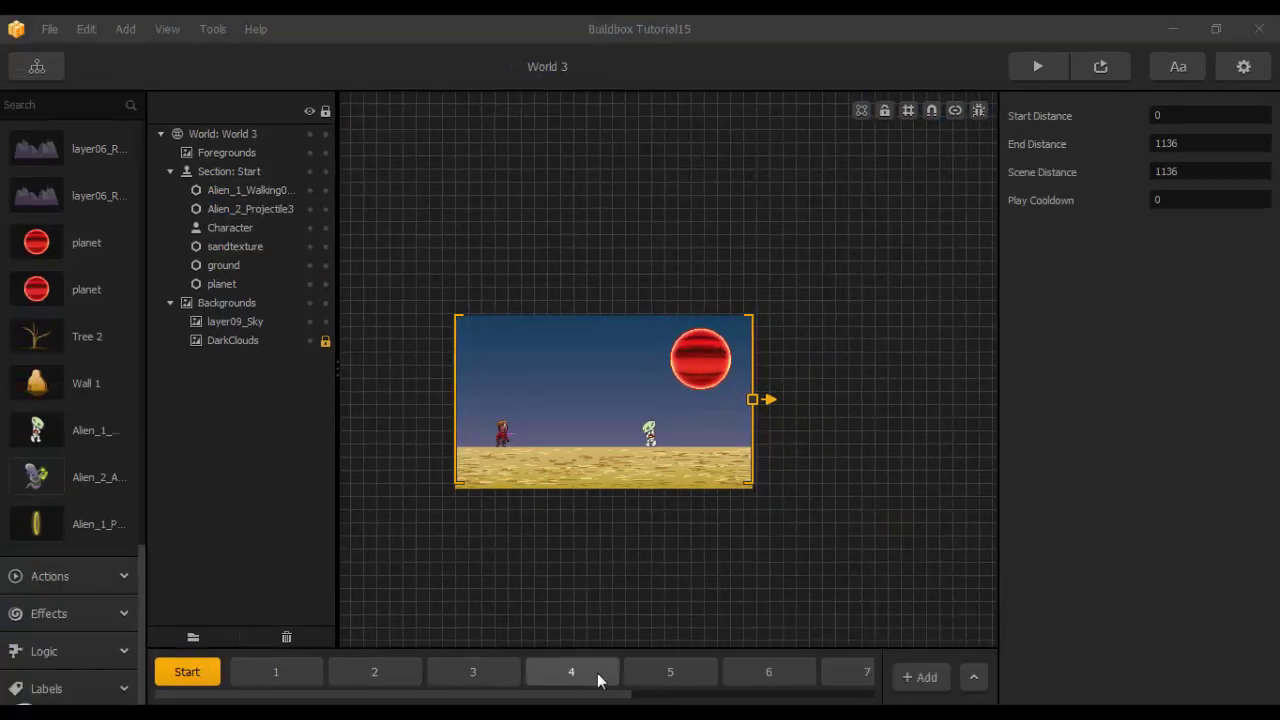
# Add a Platform object to scene 6, position it below the gap and widen it to a scale of about 1.68.
pyautogui.click(668, 672)
pyautogui.click(768, 672)
pyautogui.scroll(-5, 120, 227)
pyautogui.scroll(5, 120, 227)
pyautogui.moveTo(98, 230); pyautogui.dragTo(609, 416)
pyautogui.scroll(2, 654, 449)
pyautogui.moveTo(675, 440); pyautogui.dragTo(745, 440)
pyautogui.click(515, 405)
pyautogui.moveTo(534, 463); pyautogui.dragTo(562, 528)
# Set the destroy type of the platform below the gap to Destroy Character and its opacity to 0.
pyautogui.click(1208, 488)
pyautogui.click(1181, 531)
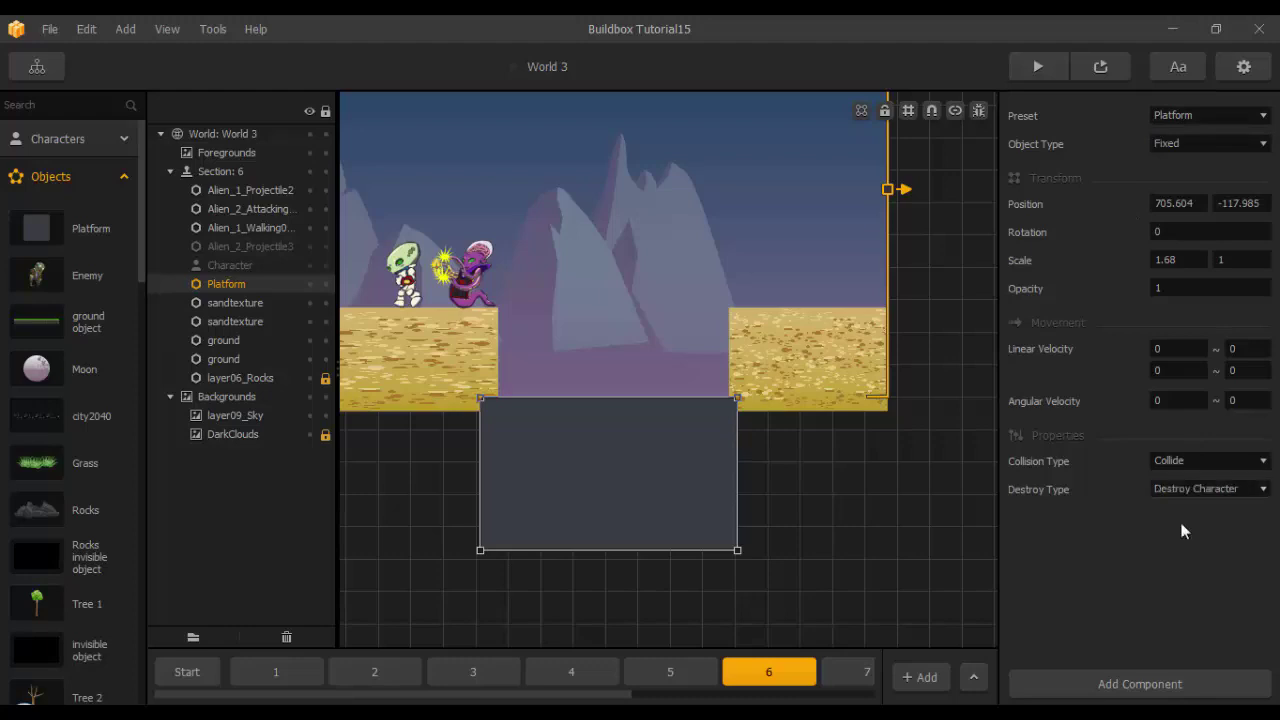
pyautogui.write('0')
pyautogui.press('Return')
pyautogui.scroll(-1, 838, 405)
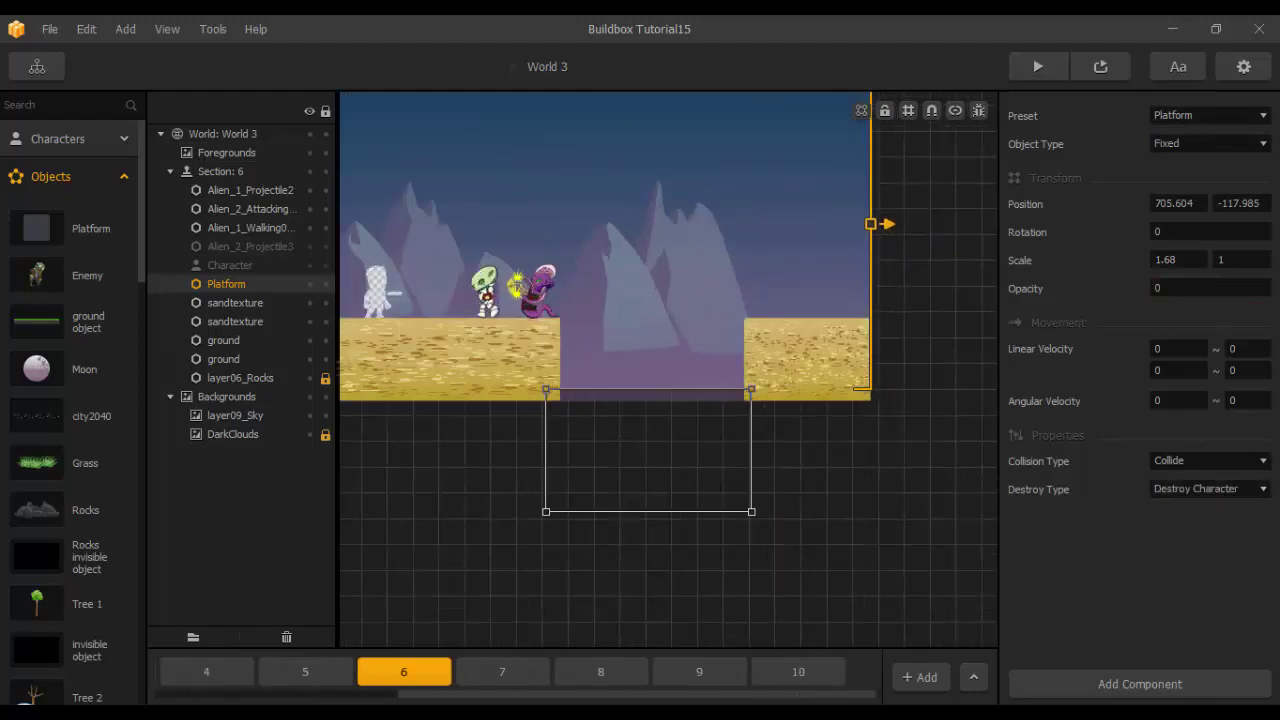
# Bring the Alien_3_Attacking frames from the asset folder into scene 10 as a new animated object.
pyautogui.click(814, 677)
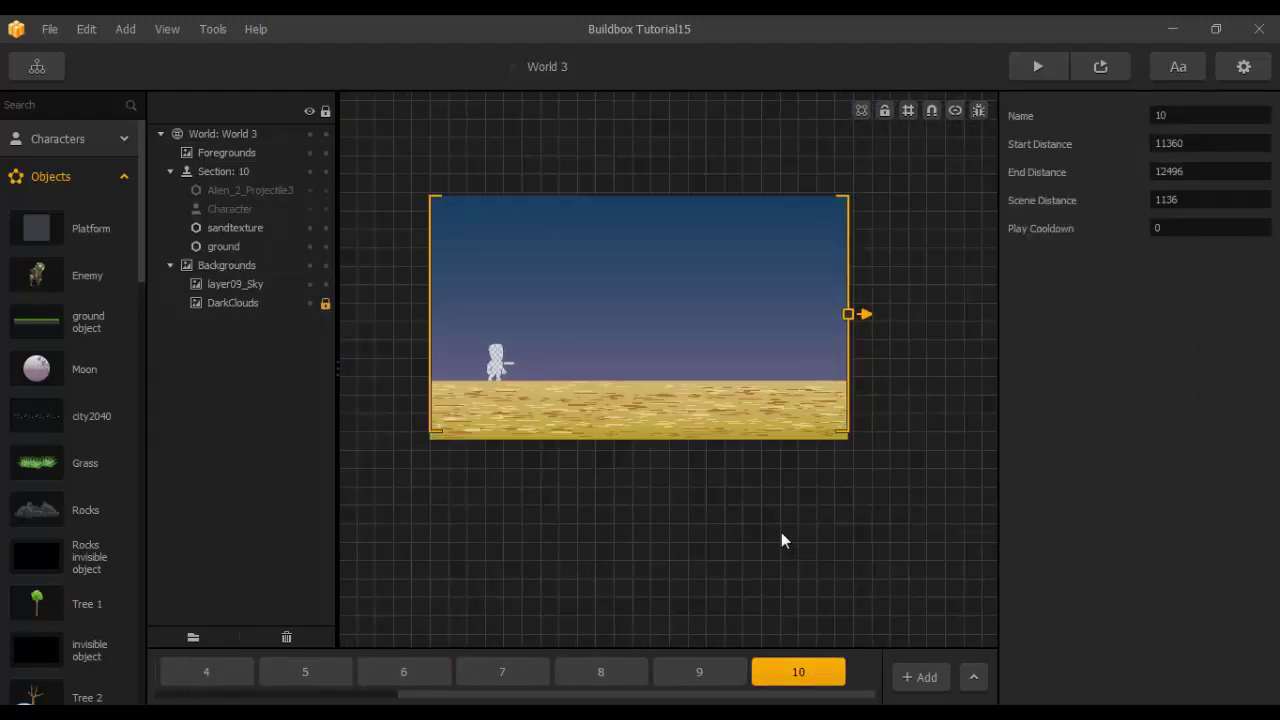
pyautogui.scroll(1, 766, 521)
pyautogui.click(112, 708)
pyautogui.click(120, 630)
pyautogui.moveTo(533, 200); pyautogui.dragTo(382, 200)
pyautogui.moveTo(382, 338); pyautogui.dragTo(816, 293)
pyautogui.click(752, 376)
# Place the new alien on the ground near the end of scene 10 and give it the Enemy preset.
pyautogui.scroll(1, 746, 379)
pyautogui.moveTo(650, 366); pyautogui.dragTo(871, 337)
pyautogui.scroll(2, 770, 301)
pyautogui.scroll(-2, 815, 380)
pyautogui.click(1210, 115)
pyautogui.click(1194, 172)
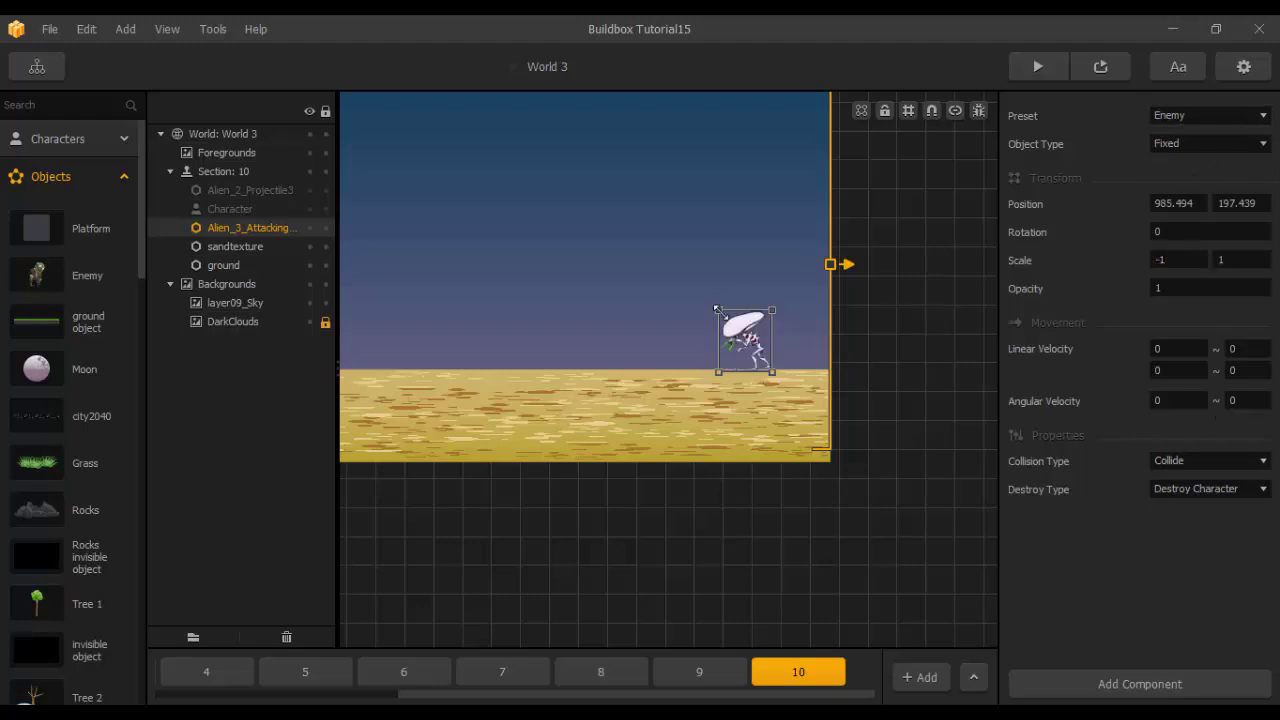
# Enlarge the new alien to about 1.765 by 1.409 scale and stand it on the ground near the end of scene 10.
pyautogui.moveTo(716, 309); pyautogui.dragTo(640, 147)
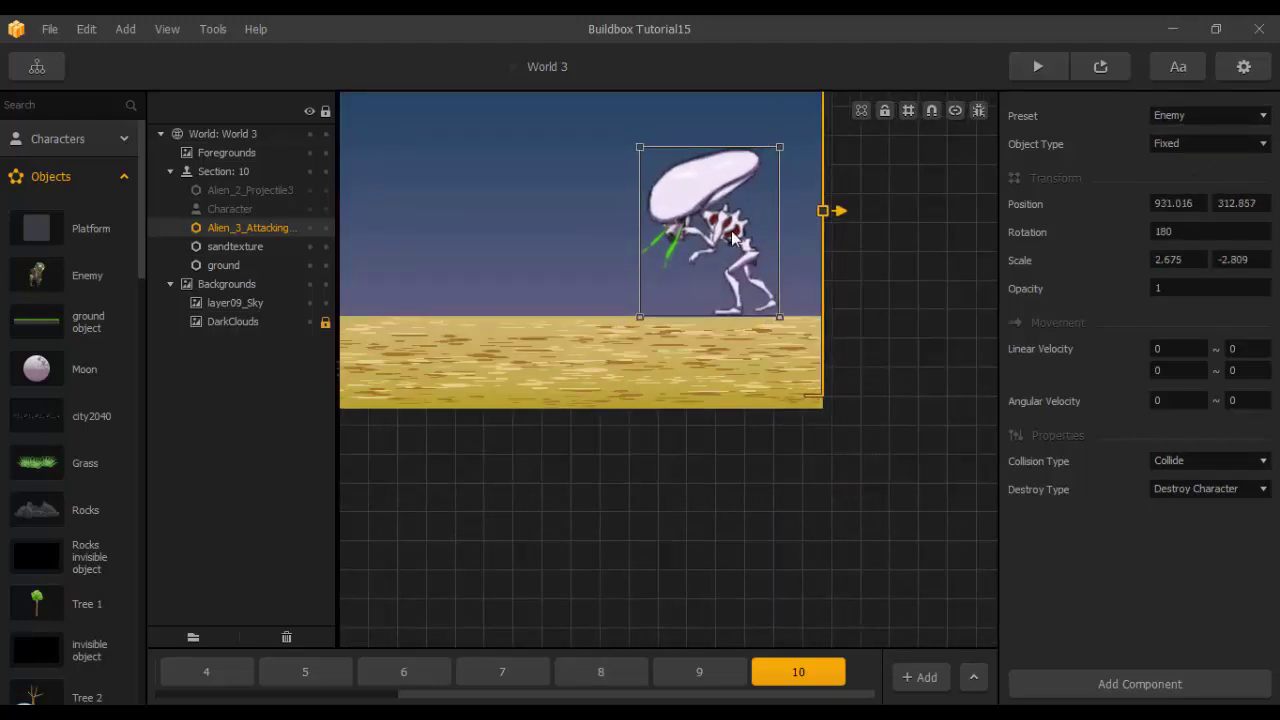
pyautogui.moveTo(776, 151); pyautogui.dragTo(772, 259)
pyautogui.scroll(-3, 700, 311)
pyautogui.scroll(3, 620, 372)
pyautogui.scroll(-3, 746, 352)
pyautogui.scroll(4, 747, 360)
pyautogui.moveTo(732, 308); pyautogui.dragTo(772, 310)
pyautogui.scroll(-3, 714, 427)
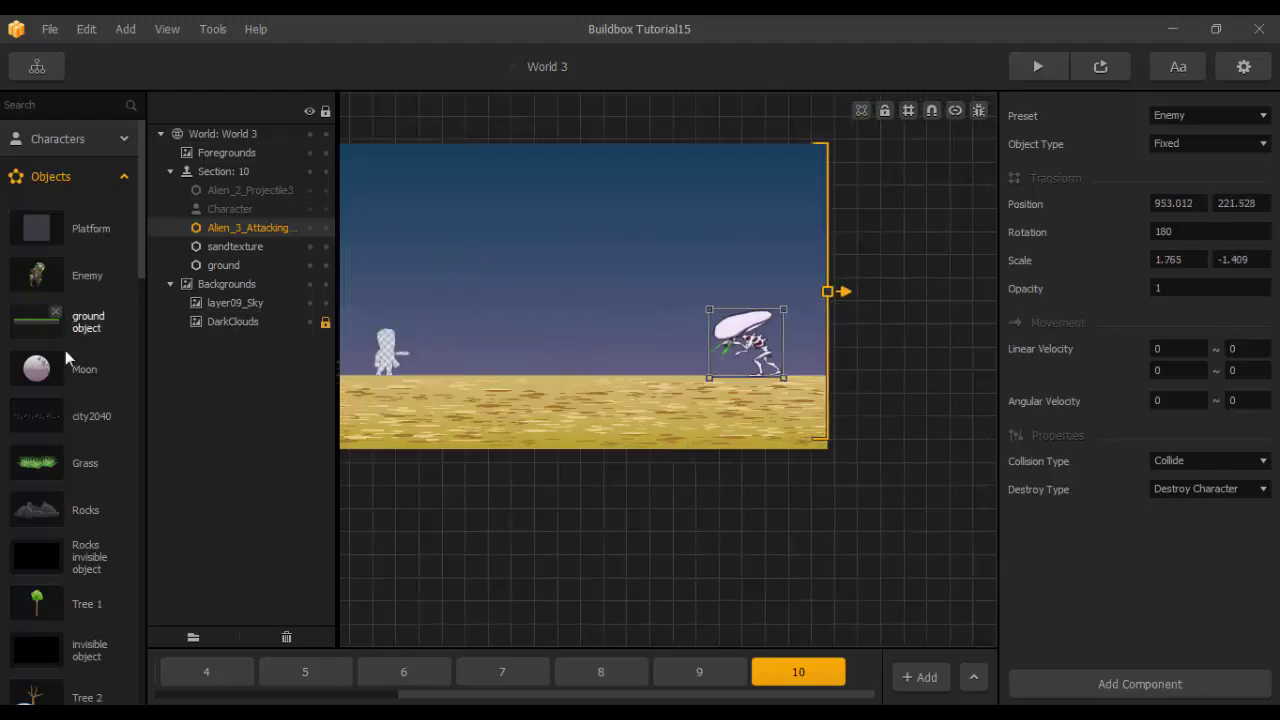
# Open the Alien_3 asset's collision shape, add polygon points and fit the upper outline around the alien's head.
pyautogui.scroll(-10, 65, 352)
pyautogui.click(43, 537)
pyautogui.scroll(3, 965, 380)
pyautogui.click(1209, 146)
pyautogui.scroll(5, 481, 458)
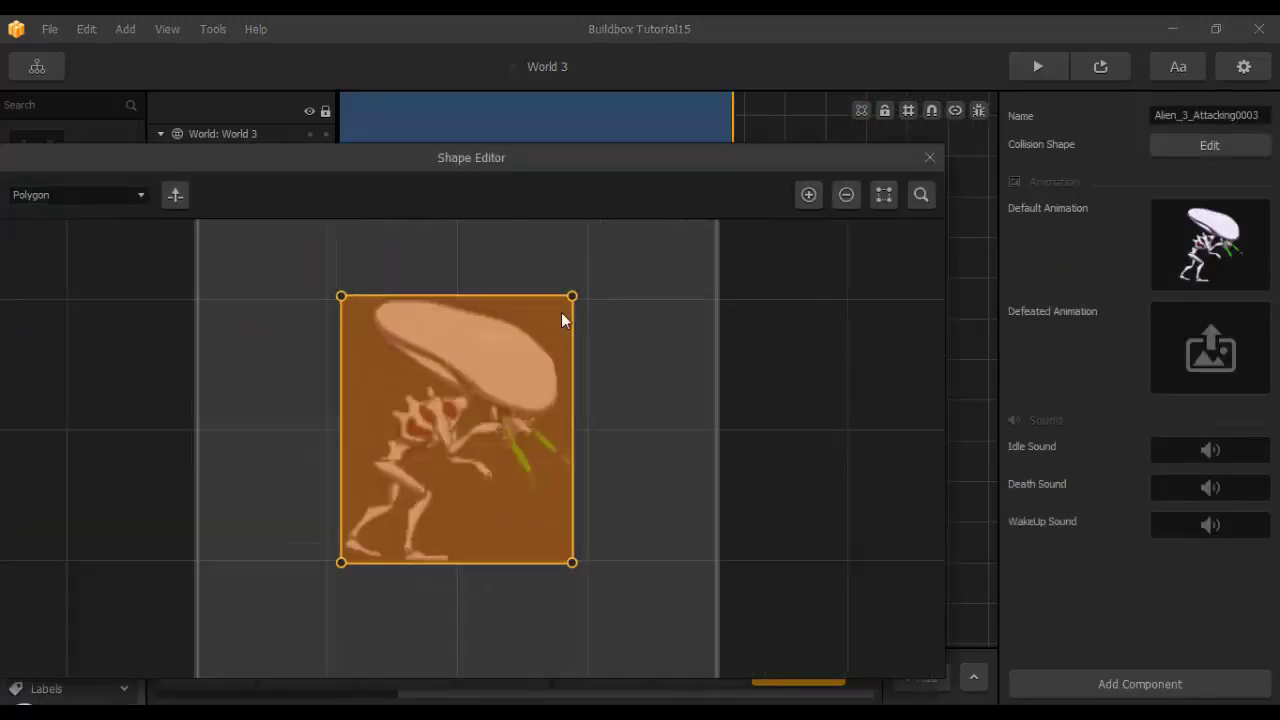
pyautogui.click(572, 296)
pyautogui.click(811, 196)
pyautogui.moveTo(341, 296); pyautogui.dragTo(377, 322)
pyautogui.moveTo(571, 298); pyautogui.dragTo(543, 348)
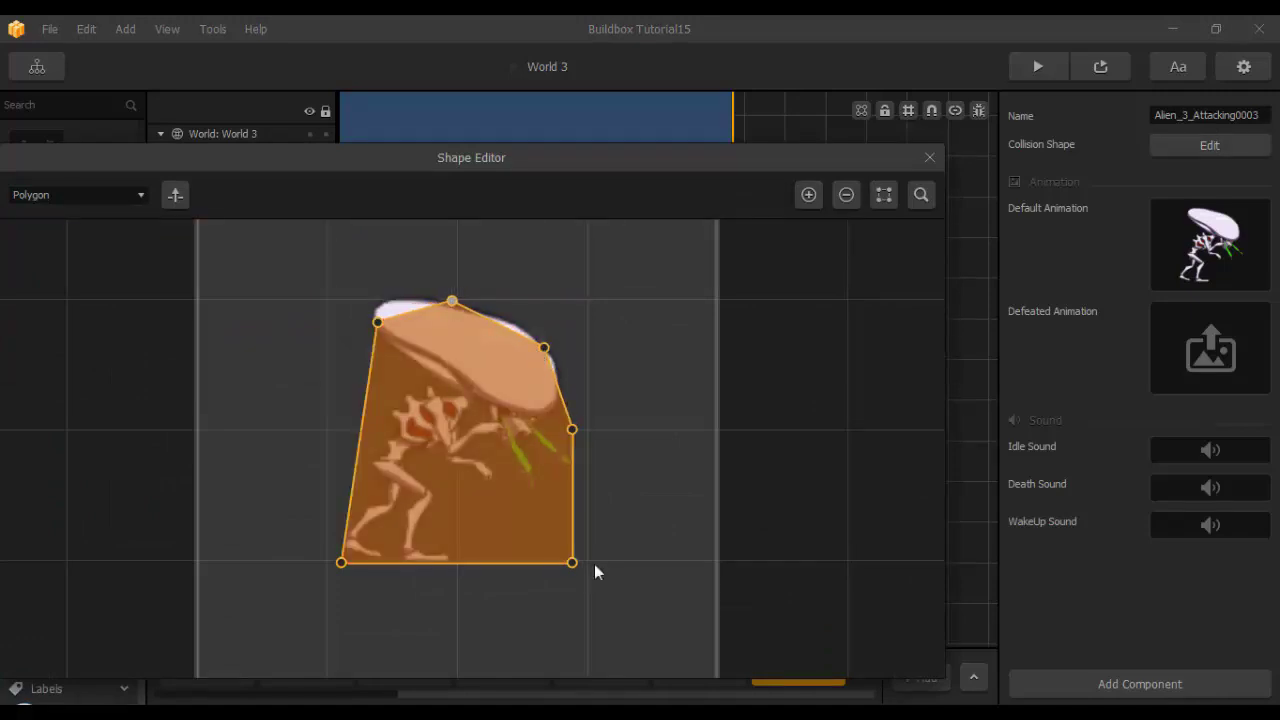
# Add more polygon points, fit the lower collision outline around the alien's back and feet, and close the Shape Editor.
pyautogui.moveTo(572, 563); pyautogui.dragTo(476, 566)
pyautogui.click(809, 196)
pyautogui.moveTo(341, 562); pyautogui.dragTo(402, 560)
pyautogui.click(811, 199)
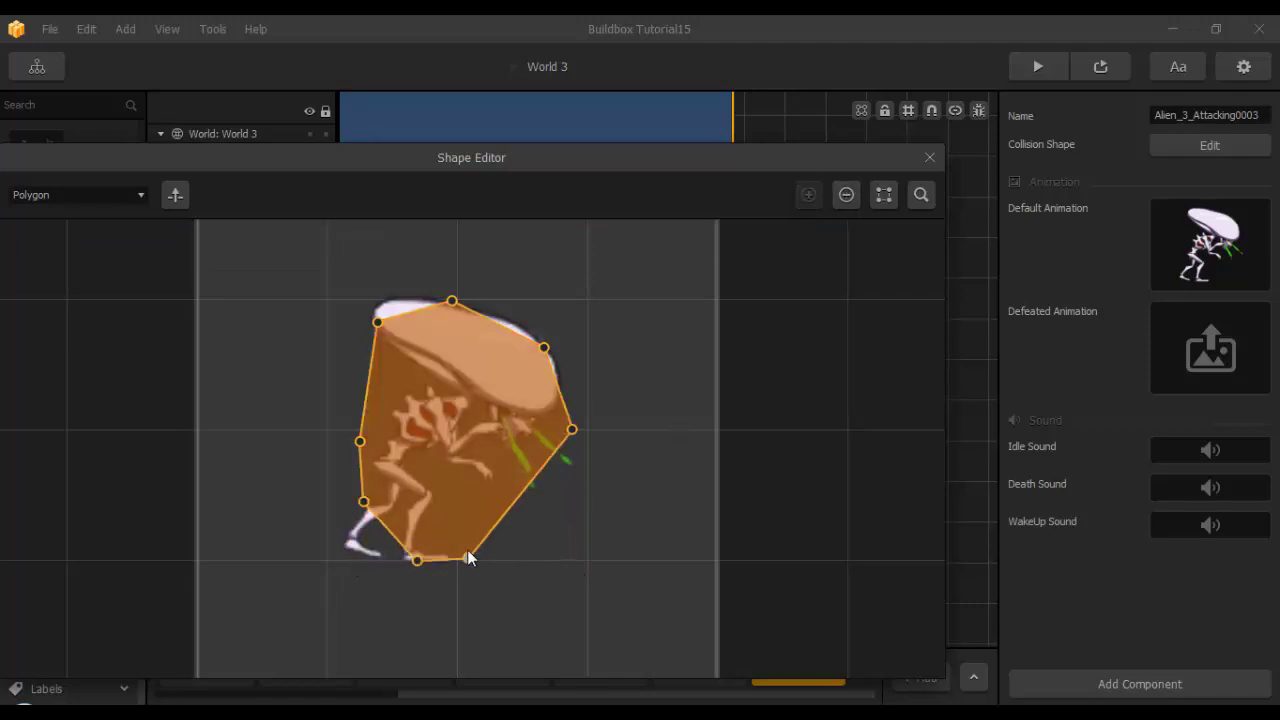
pyautogui.scroll(-5, 490, 508)
pyautogui.click(930, 157)
pyautogui.moveTo(559, 420); pyautogui.dragTo(678, 500, button='middle')
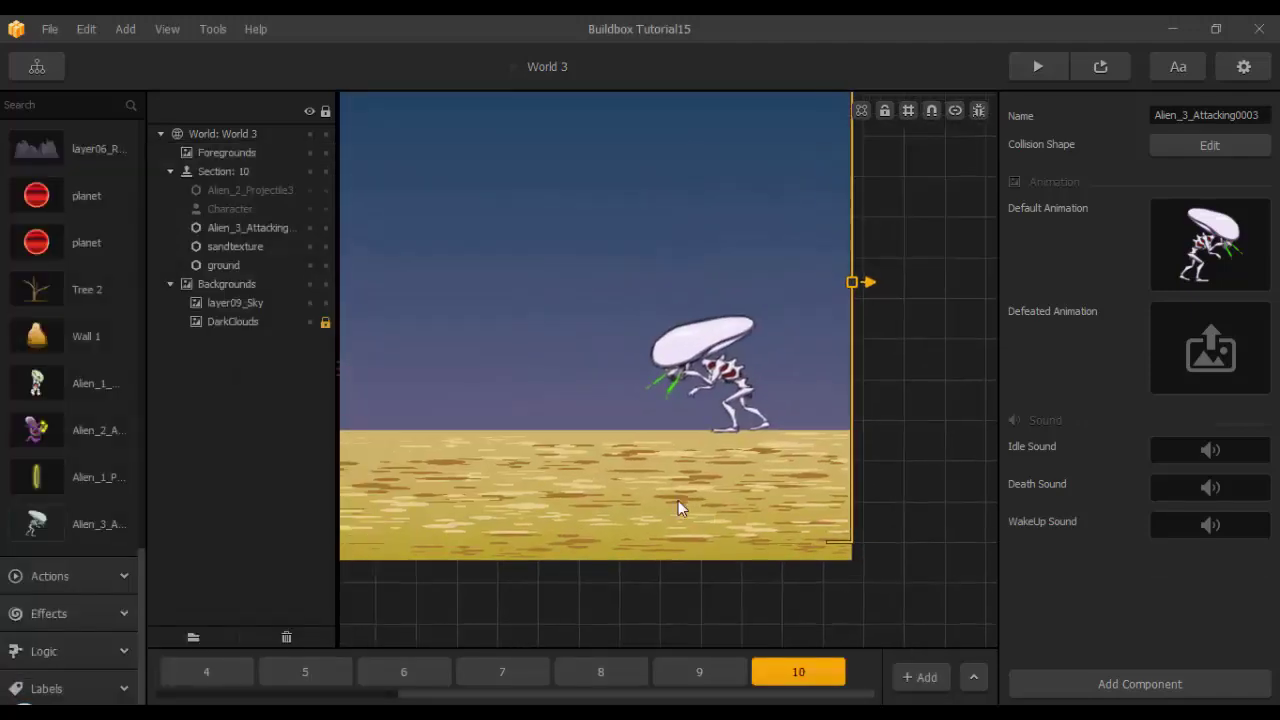
# Add a Health component to the Alien_3 asset with its health set to 10.
pyautogui.click(701, 350)
pyautogui.click(1130, 684)
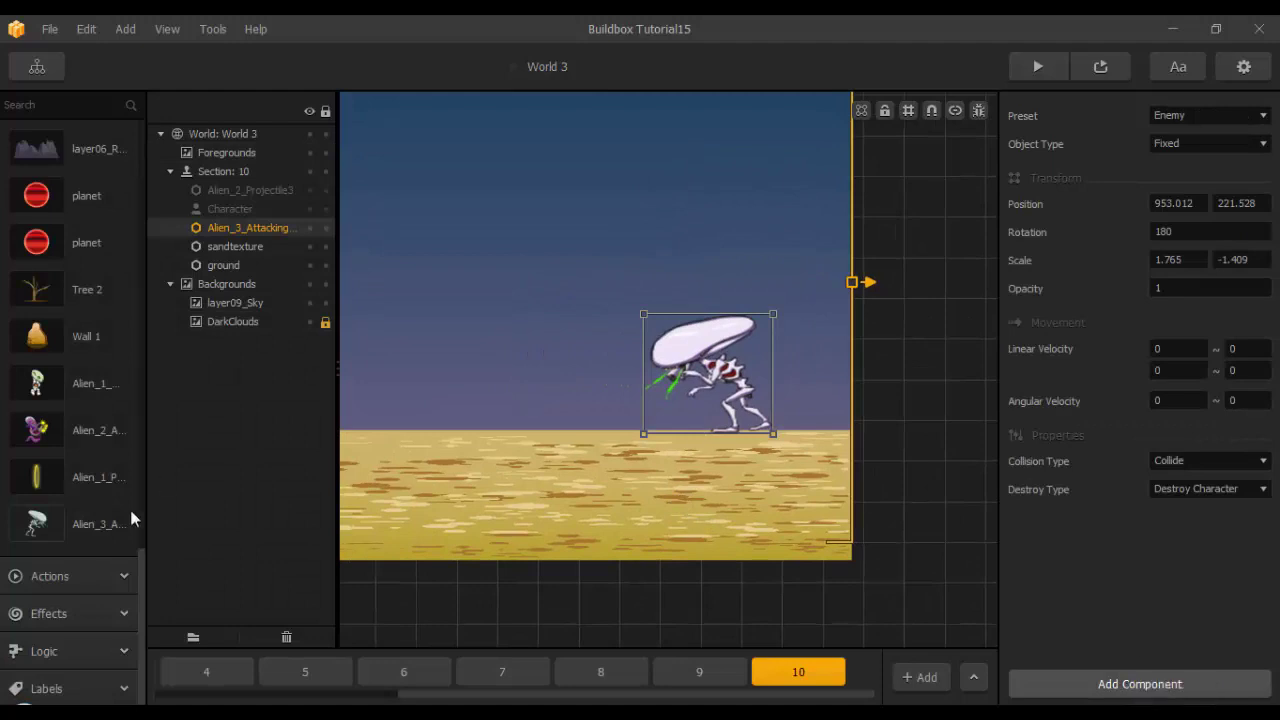
pyautogui.click(131, 518)
pyautogui.scroll(-3, 1133, 628)
pyautogui.click(1195, 624)
pyautogui.write('10')
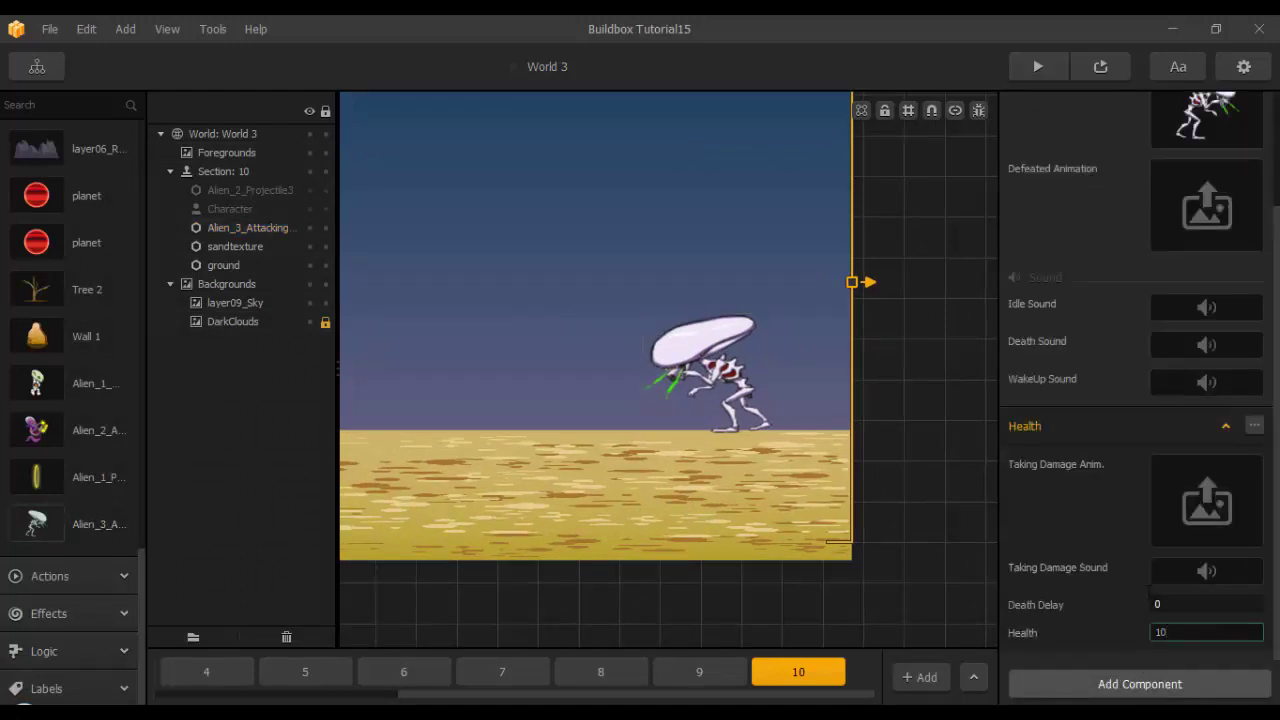
pyautogui.press('Return')
pyautogui.scroll(-3, 868, 359)
# Check the Alien_3 asset's default animation, then preview scene 10 and close the preview.
pyautogui.moveTo(829, 422); pyautogui.dragTo(783, 470, button='middle')
pyautogui.scroll(3, 1222, 240)
pyautogui.click(1225, 213)
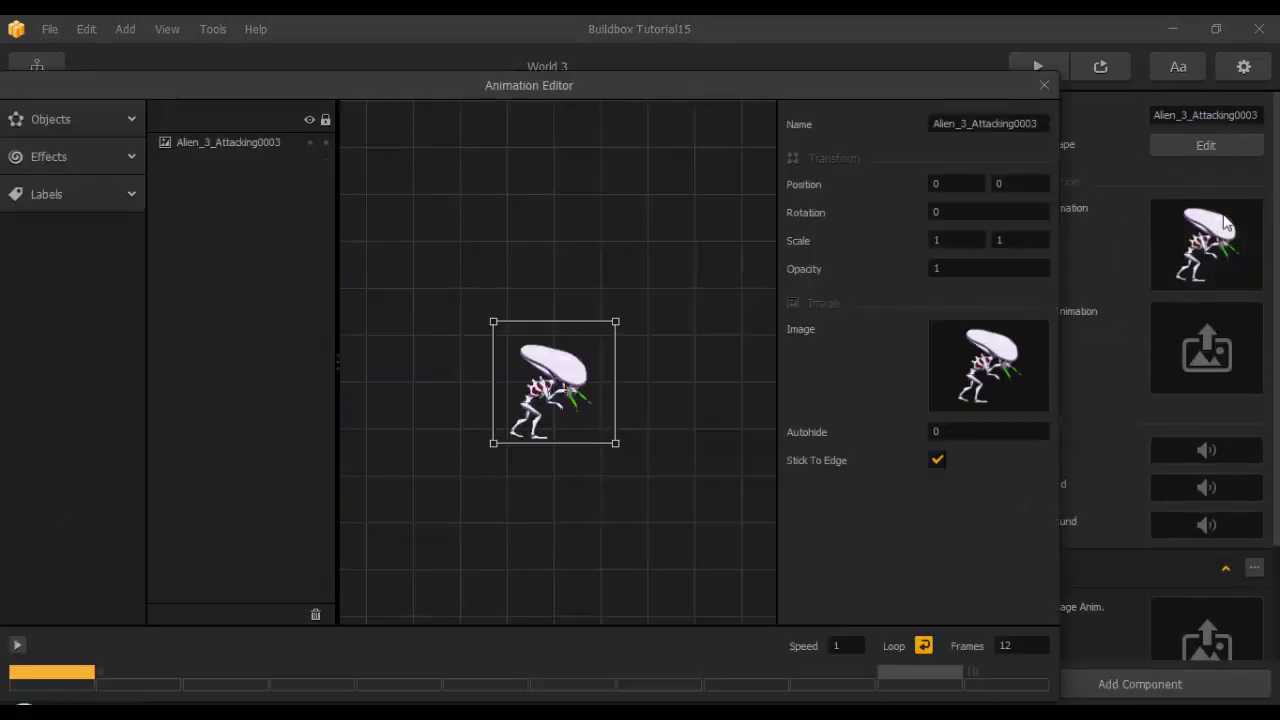
pyautogui.click(1043, 87)
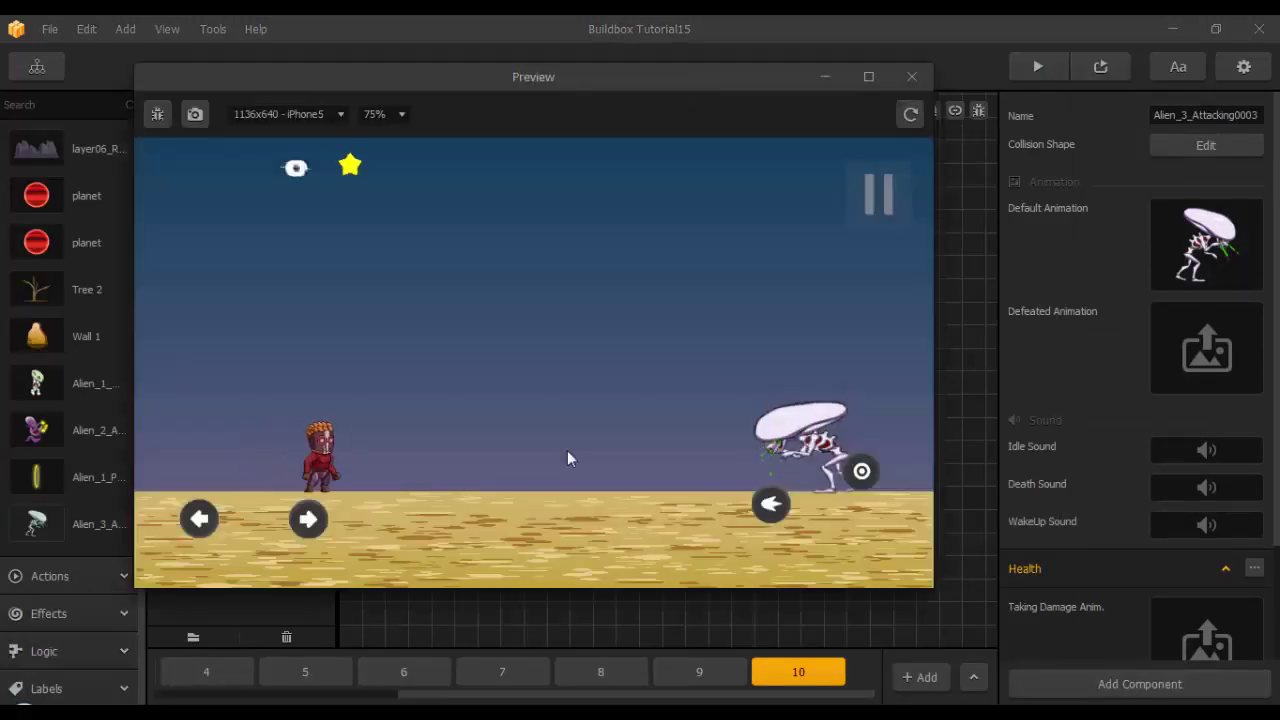
pyautogui.click(913, 79)
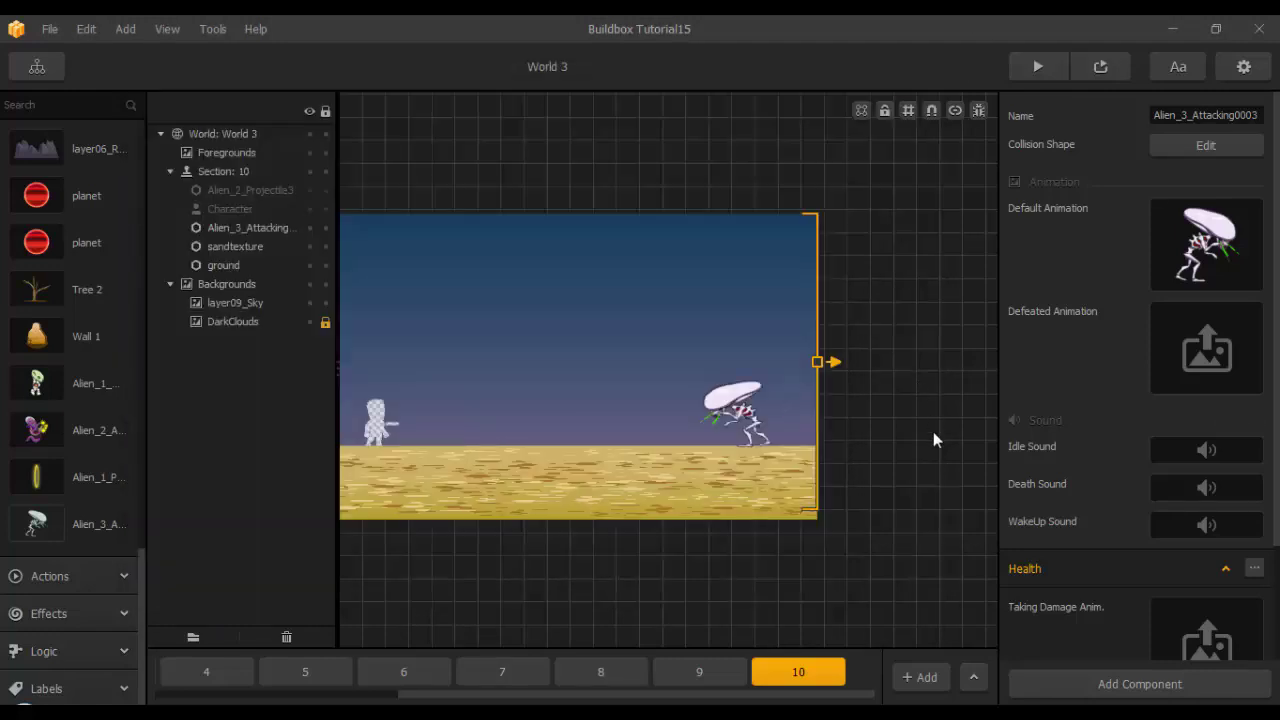
# Assign the frames Alien_3_Dying0001 to Alien_3_Dying0012 from the asset folder as the alien's defeated animation.
pyautogui.click(132, 711)
pyautogui.moveTo(653, 314); pyautogui.dragTo(654, 376)
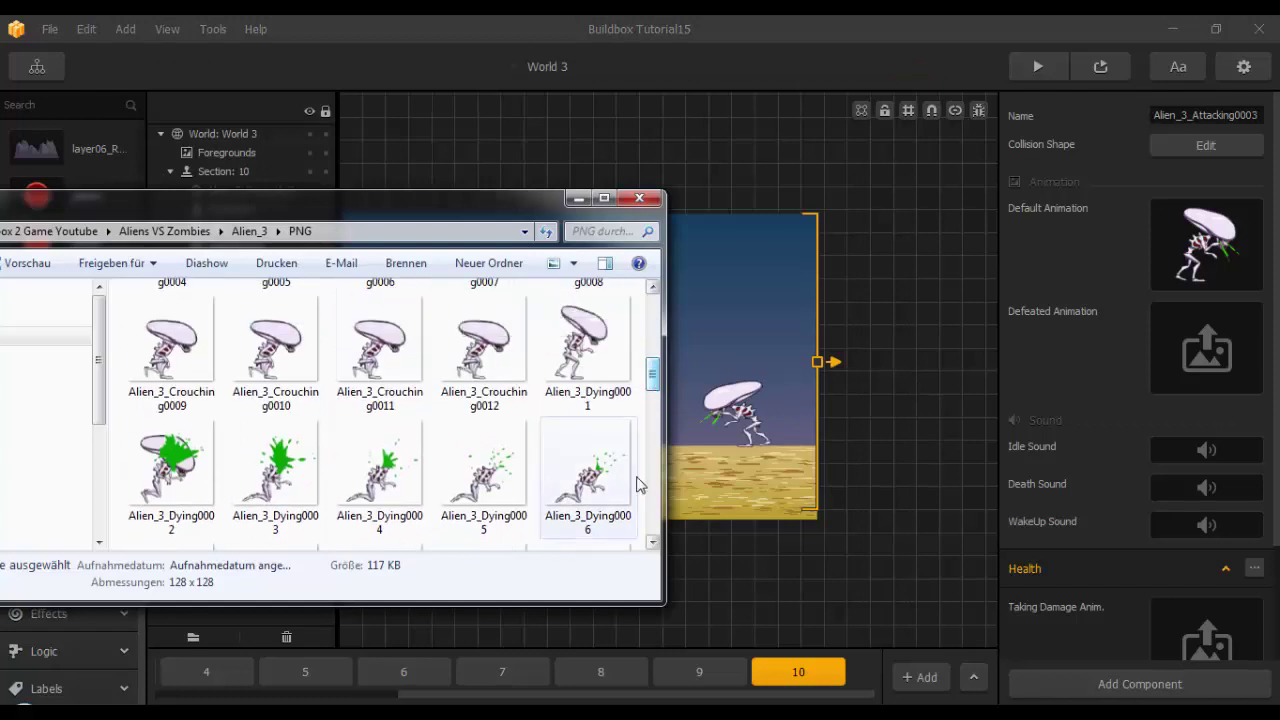
pyautogui.click(592, 378)
pyautogui.hotkey('shift', 'Right')
pyautogui.hotkey('shift', 'Right')
pyautogui.hotkey('shift', 'Right')
pyautogui.hotkey('shift', 'Right')
pyautogui.hotkey('shift', 'Right')
pyautogui.hotkey('shift', 'Right')
pyautogui.hotkey('shift', 'Right')
pyautogui.hotkey('shift', 'Right')
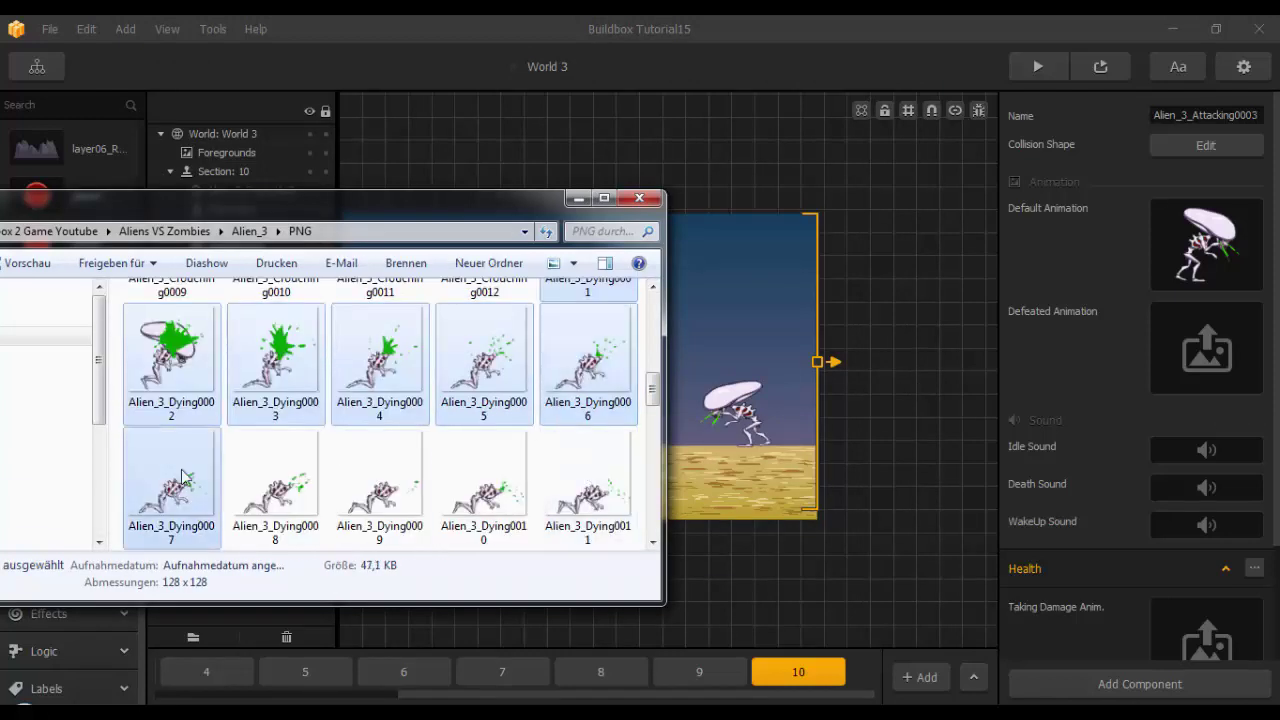
pyautogui.keyDown('ctrl'); pyautogui.click(475, 490); pyautogui.keyUp('ctrl')
pyautogui.keyDown('ctrl'); pyautogui.click(575, 490); pyautogui.keyUp('ctrl')
pyautogui.scroll(-1, 575, 490)
pyautogui.keyDown('ctrl'); pyautogui.click(180, 488); pyautogui.keyUp('ctrl')
pyautogui.moveTo(276, 366); pyautogui.dragTo(1203, 343)
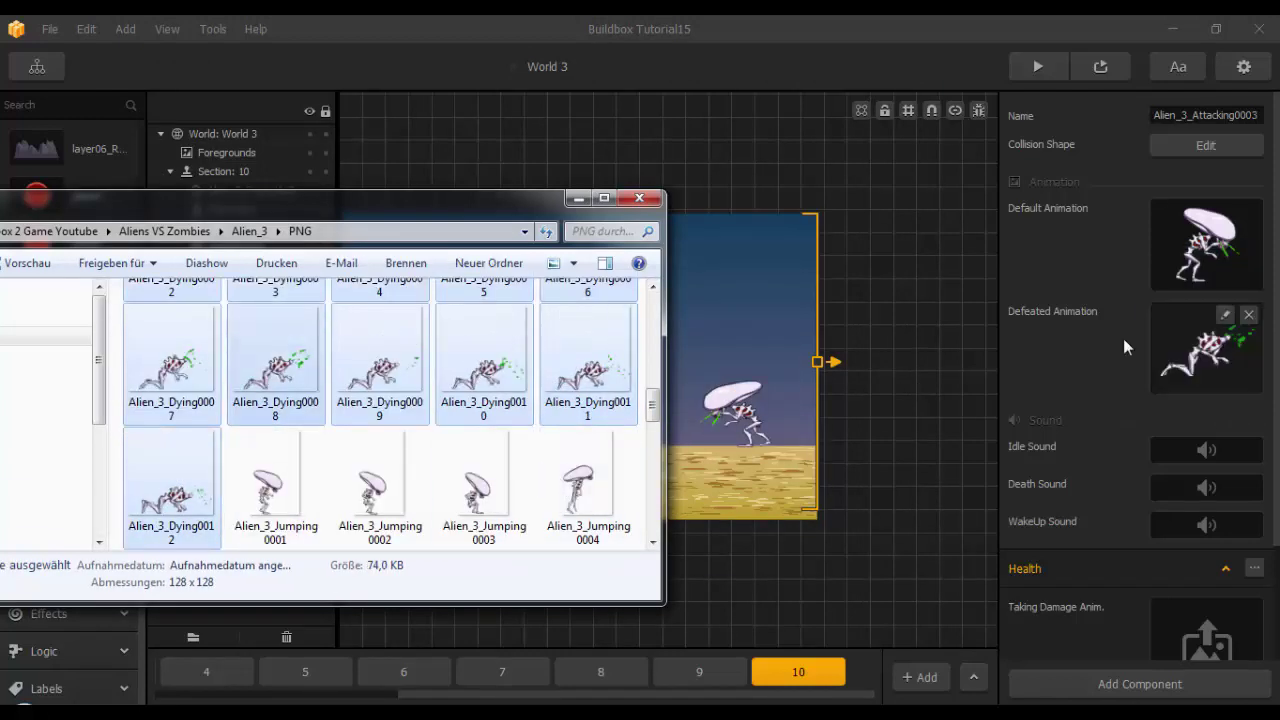
# Set the defeated animation's speed to 0.3 and close the Animation Editor.
pyautogui.click(1227, 313)
pyautogui.click(850, 646)
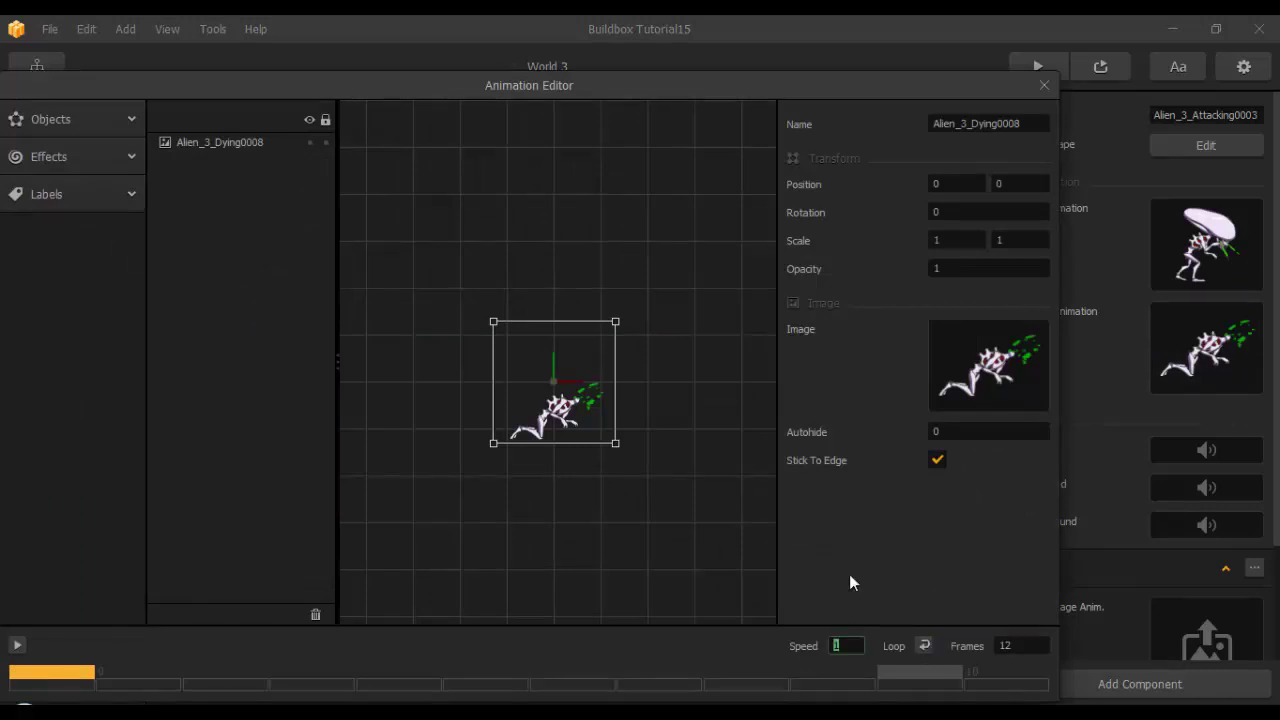
pyautogui.write('0.3')
pyautogui.press('Return')
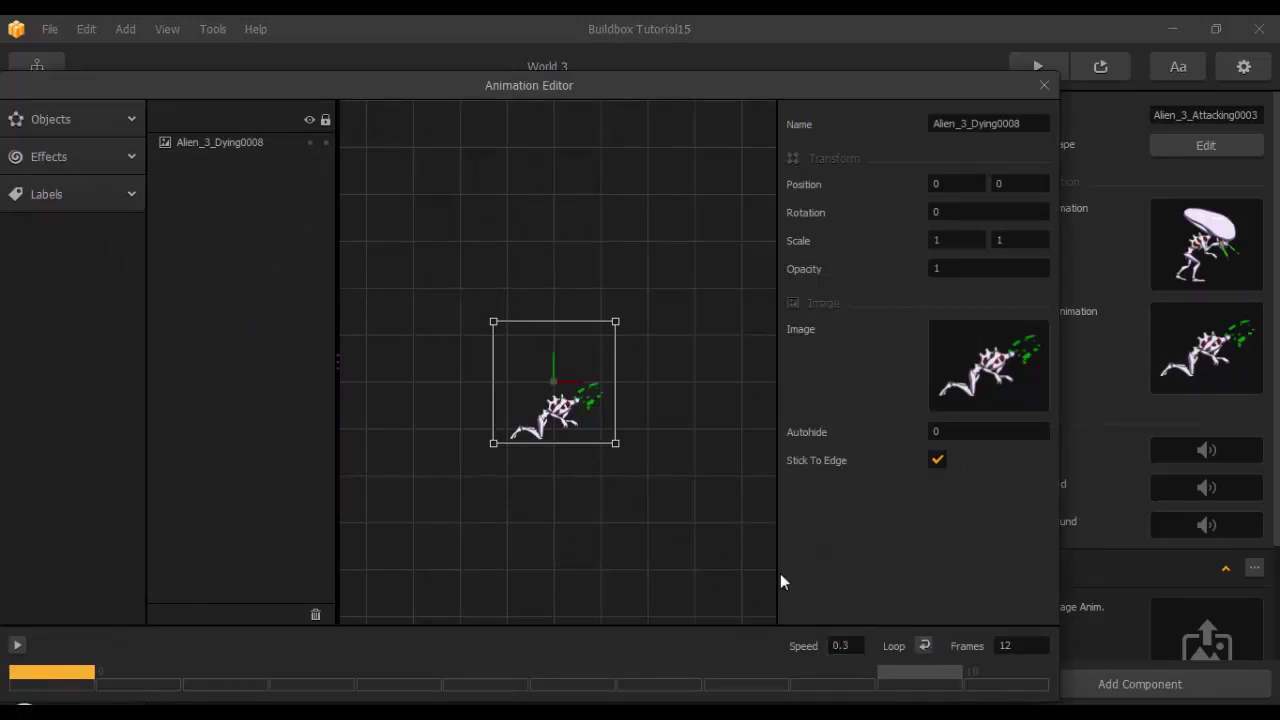
pyautogui.click(1043, 90)
# Switch to the file explorer and open the PNG folder inside Projectiles in Aliens VS Zombies.
pyautogui.hotkey('alt', 'Tab')
pyautogui.moveTo(160, 205); pyautogui.dragTo(489, 205)
pyautogui.click(209, 237)
pyautogui.moveTo(228, 242); pyautogui.dragTo(146, 231)
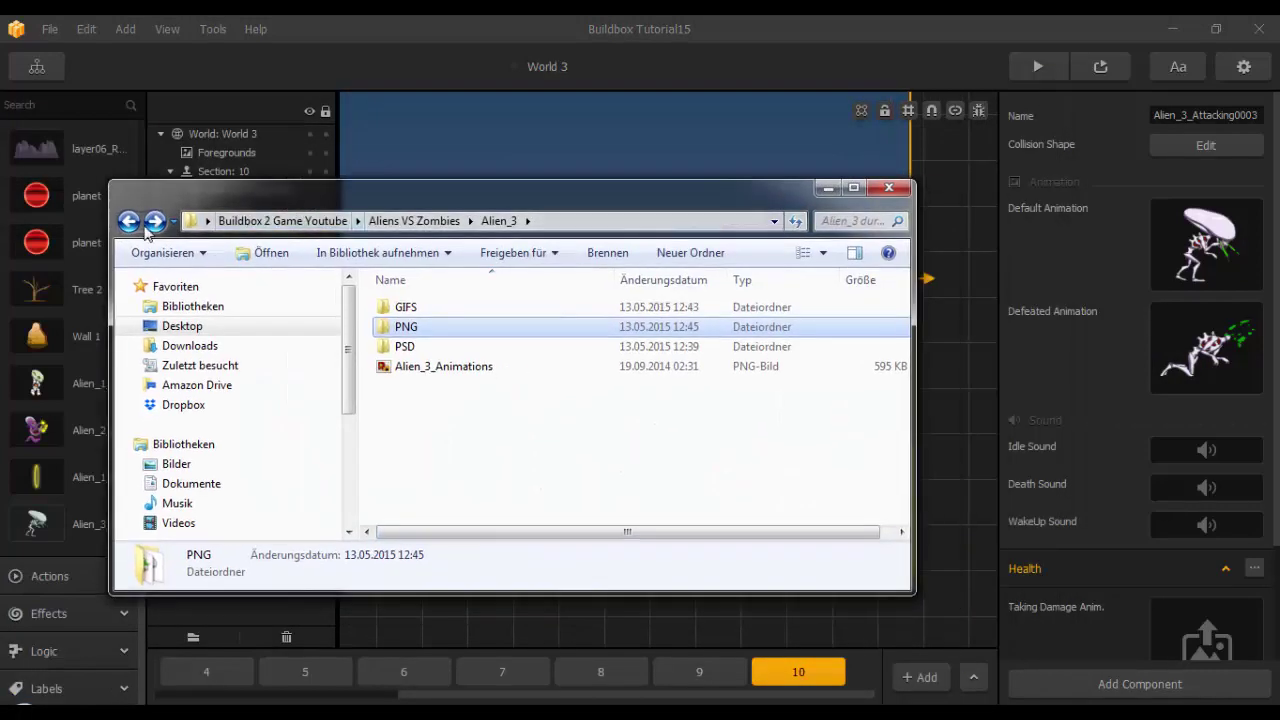
pyautogui.click(130, 222)
pyautogui.doubleClick(418, 389)
pyautogui.doubleClick(414, 326)
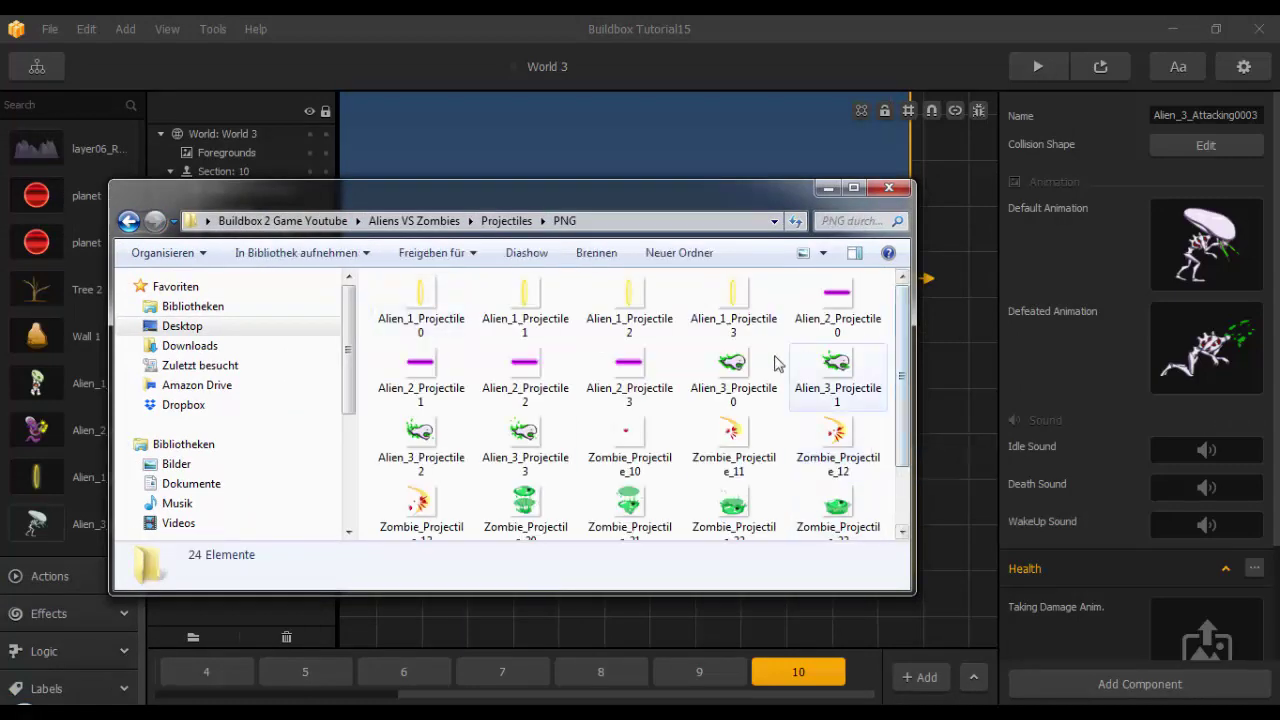
# Bring the frames Alien_3_Projectile0 to Alien_3_Projectile3 into scene 10 in front of the alien.
pyautogui.click(740, 368)
pyautogui.keyDown('ctrl'); pyautogui.click(842, 388); pyautogui.keyUp('ctrl')
pyautogui.keyDown('ctrl'); pyautogui.click(428, 440); pyautogui.keyUp('ctrl')
pyautogui.keyDown('ctrl'); pyautogui.click(525, 440); pyautogui.keyUp('ctrl')
pyautogui.moveTo(745, 192); pyautogui.dragTo(369, 216)
pyautogui.moveTo(370, 394); pyautogui.dragTo(811, 304)
pyautogui.scroll(3, 786, 334)
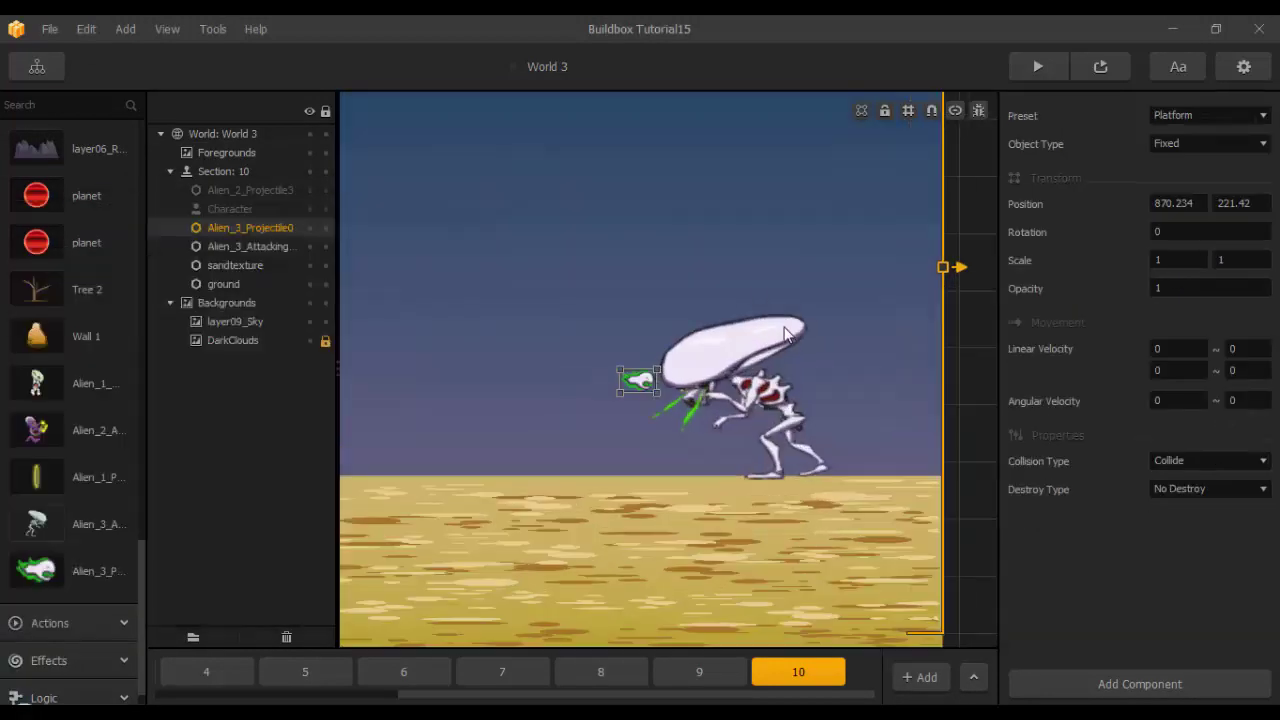
# Flip the green projectile by setting its horizontal scale to -1 and move it to the alien's mouth.
pyautogui.moveTo(1172, 260); pyautogui.dragTo(1149, 256)
pyautogui.write('-1')
pyautogui.press('Return')
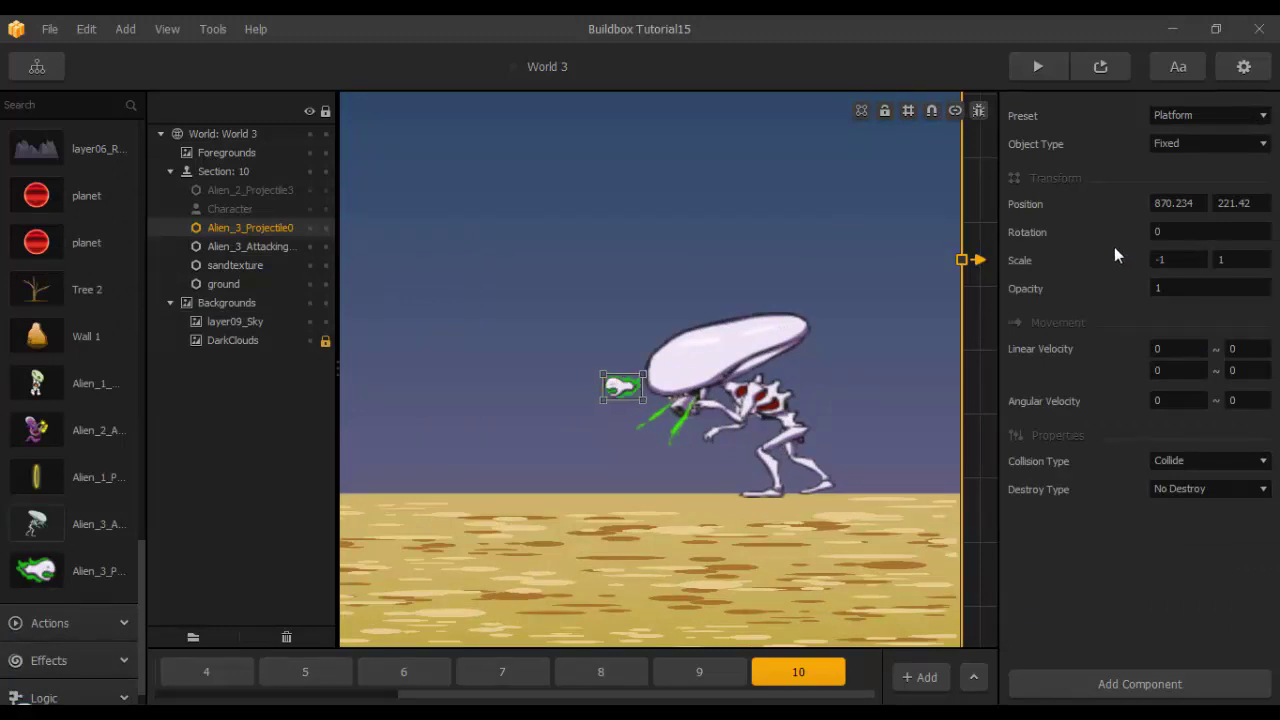
pyautogui.scroll(2, 789, 370)
pyautogui.moveTo(532, 396); pyautogui.dragTo(641, 429)
pyautogui.scroll(-4, 675, 519)
pyautogui.scroll(4, 675, 519)
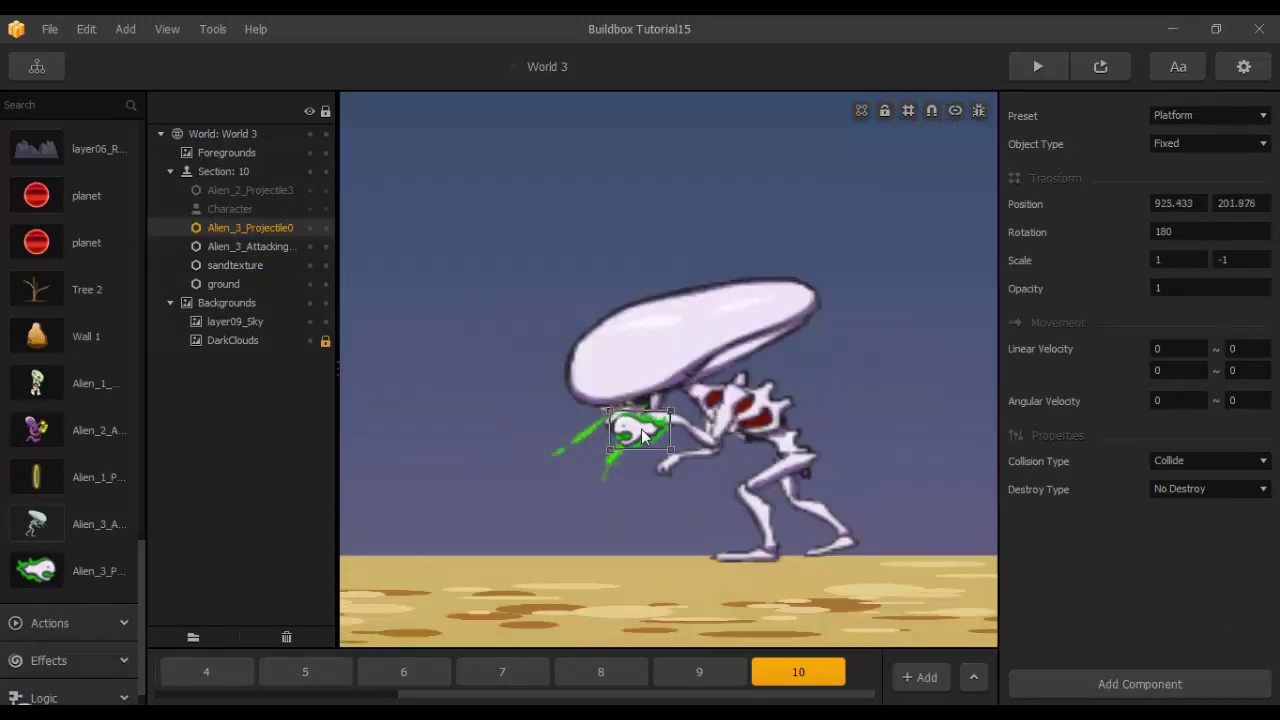
# Give the green projectile the Enemy Bullet preset and add a Spawner component to it.
pyautogui.click(1173, 116)
pyautogui.click(1185, 188)
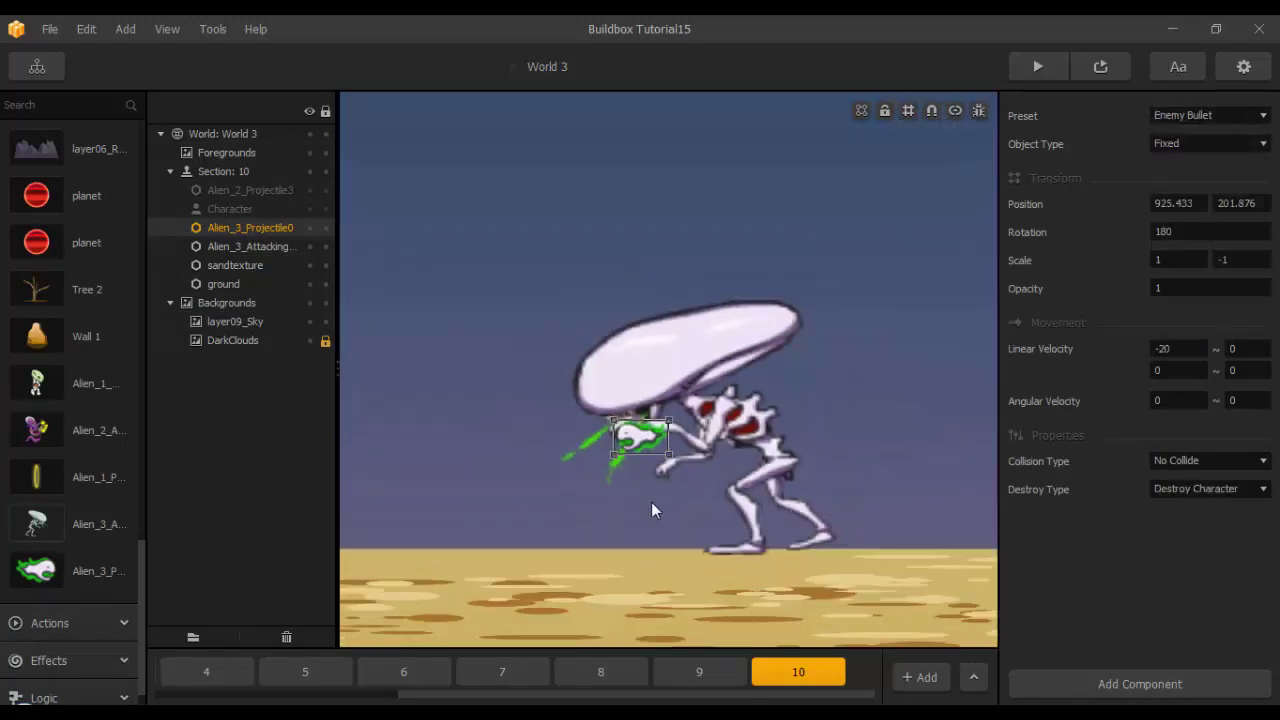
pyautogui.scroll(-4, 673, 579)
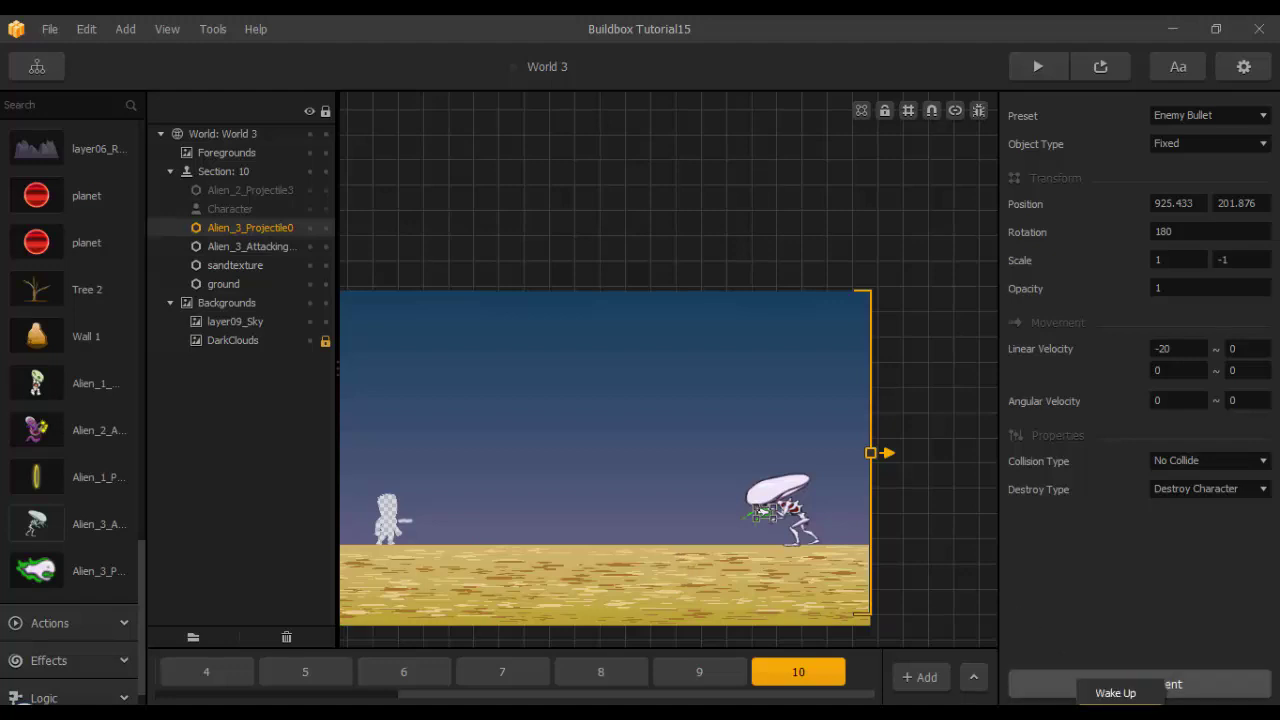
pyautogui.click(1112, 713)
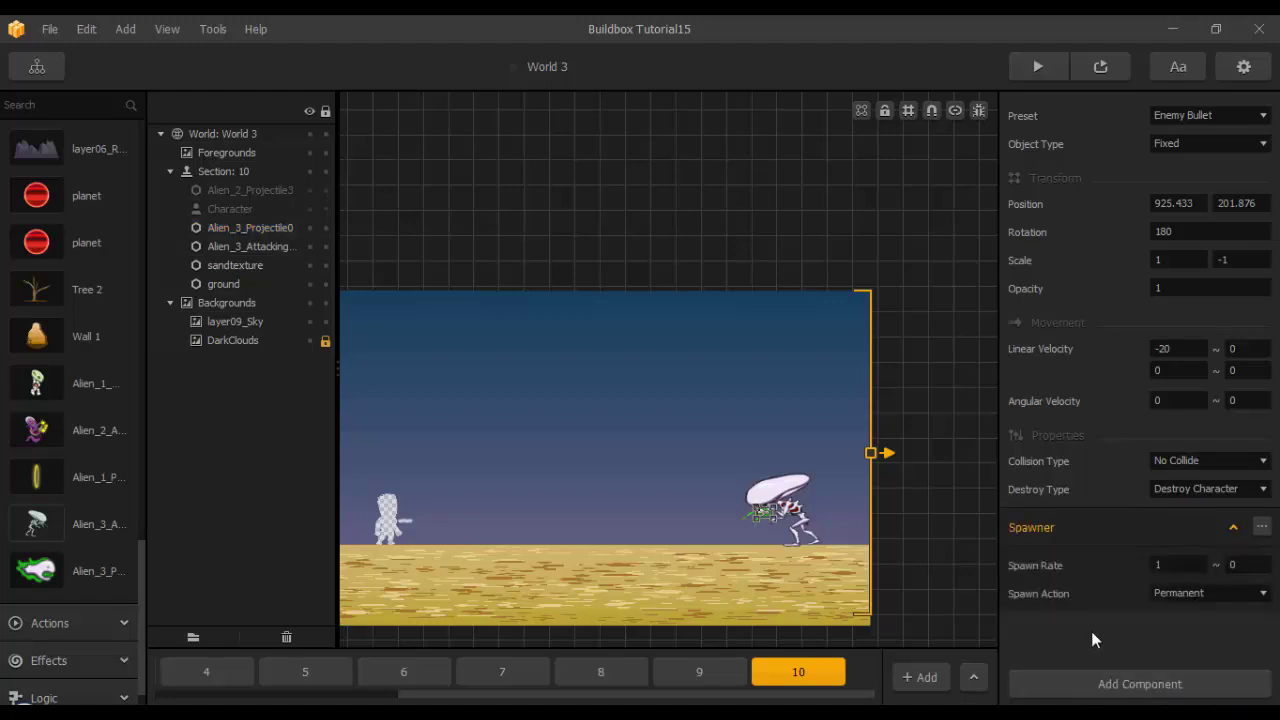
# Add a Wake Up component to the green projectile and make it Distance Based with a wakeup distance of 500.
pyautogui.click(1127, 685)
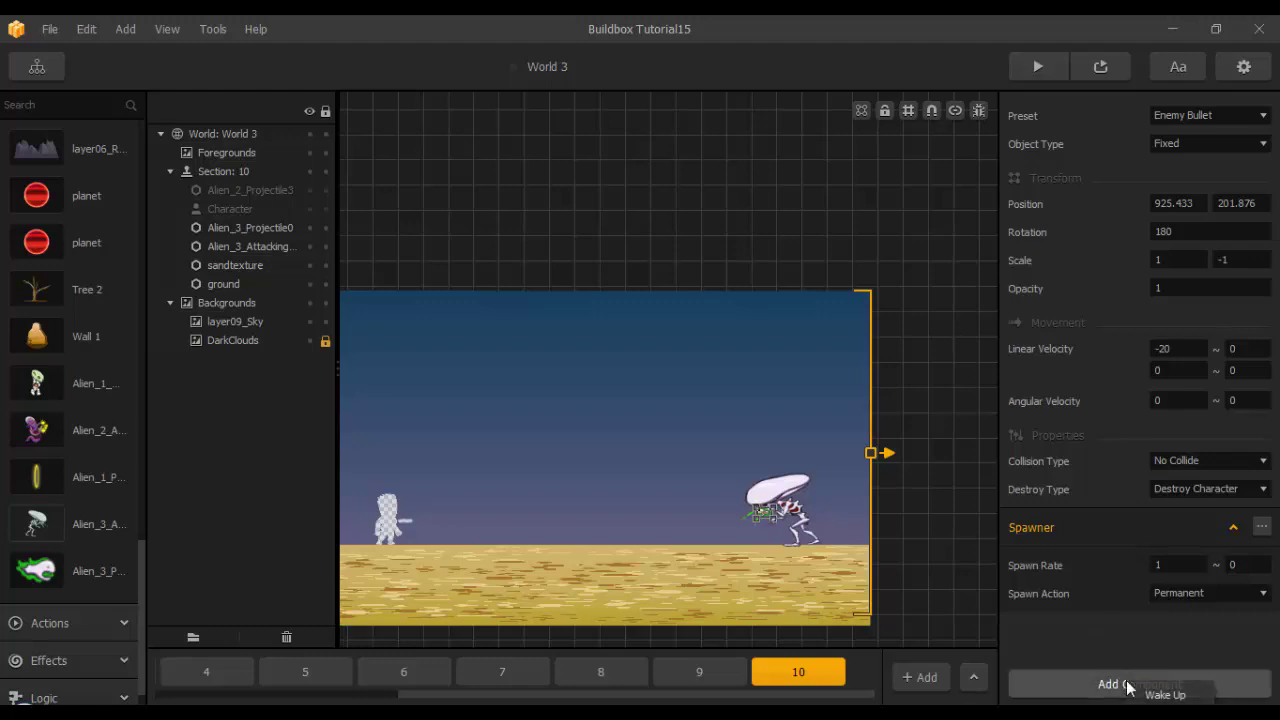
pyautogui.click(1173, 604)
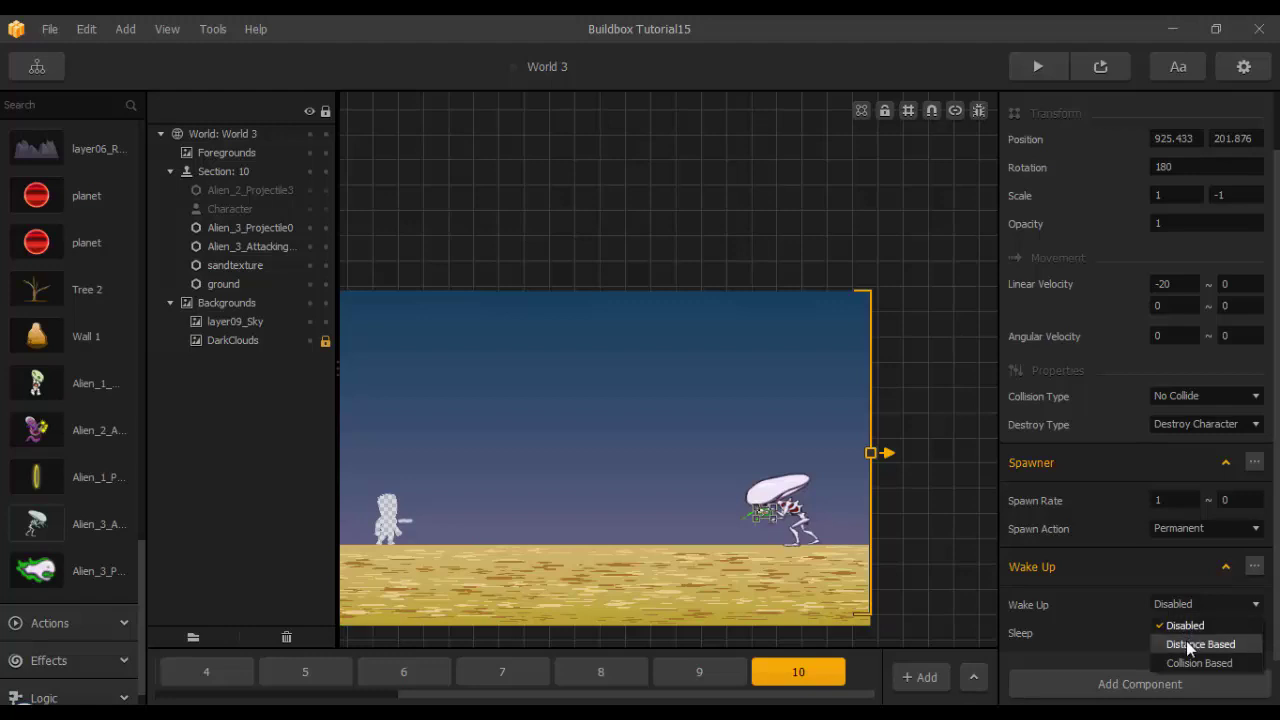
pyautogui.click(1192, 644)
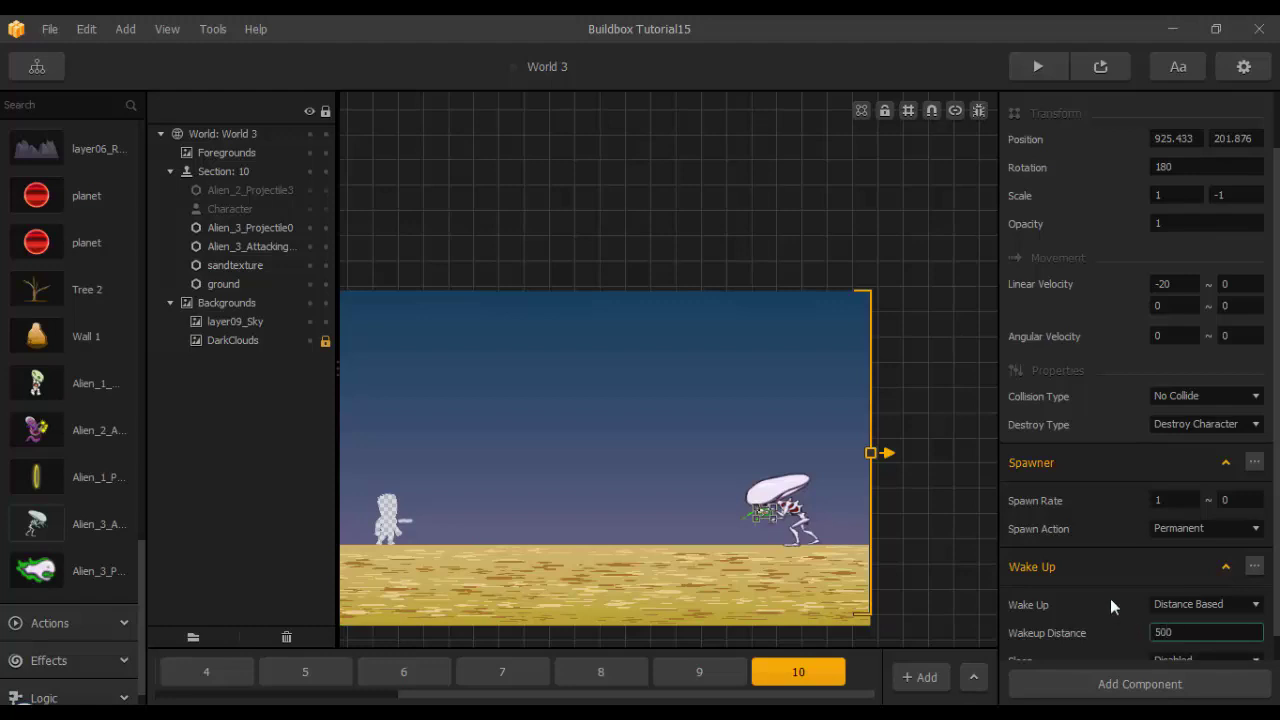
pyautogui.press('Return')
# Preview World 3 from the Start scene and run through the mountain and tree sections, shooting the aliens along the way.
pyautogui.scroll(-2, 590, 457)
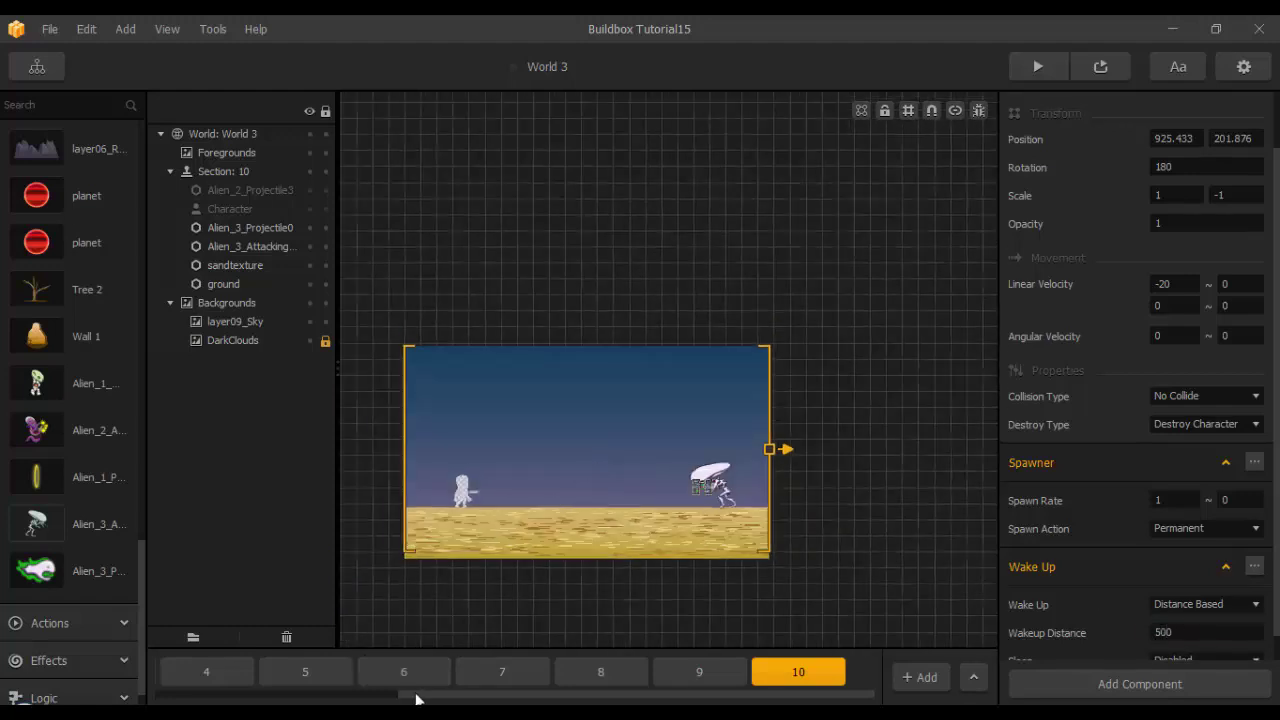
pyautogui.moveTo(401, 695); pyautogui.dragTo(207, 704)
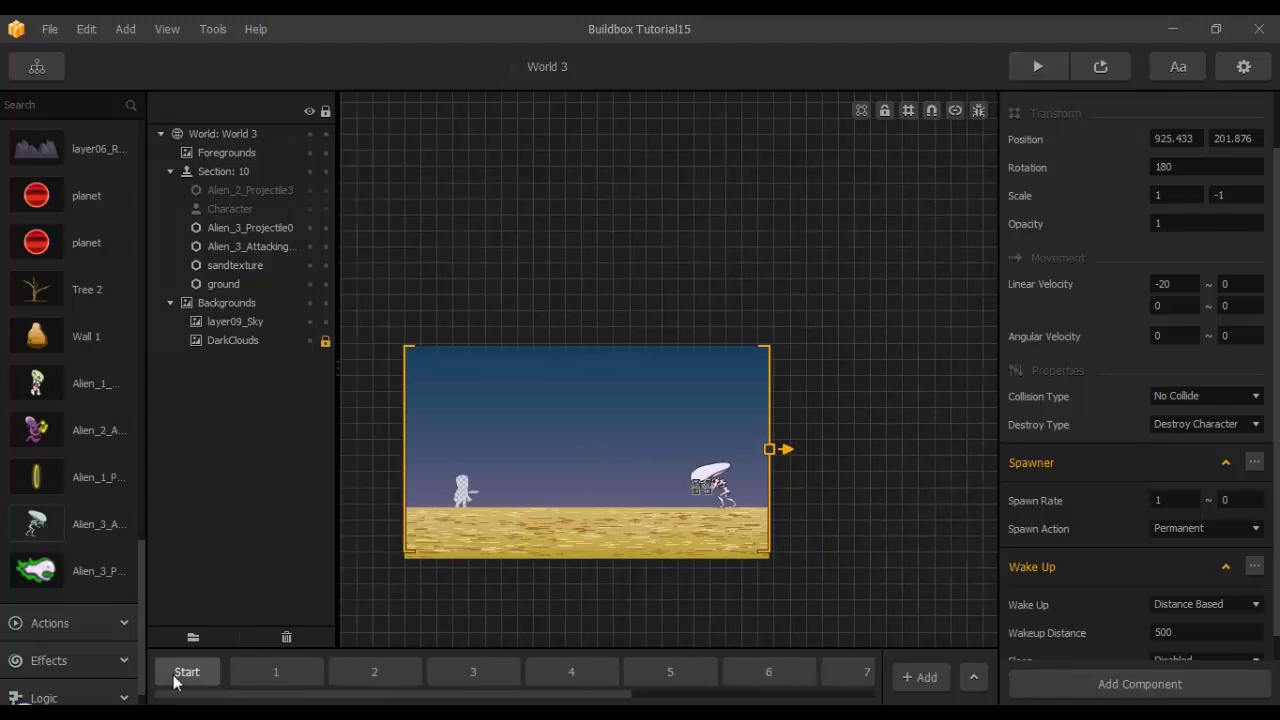
pyautogui.click(182, 673)
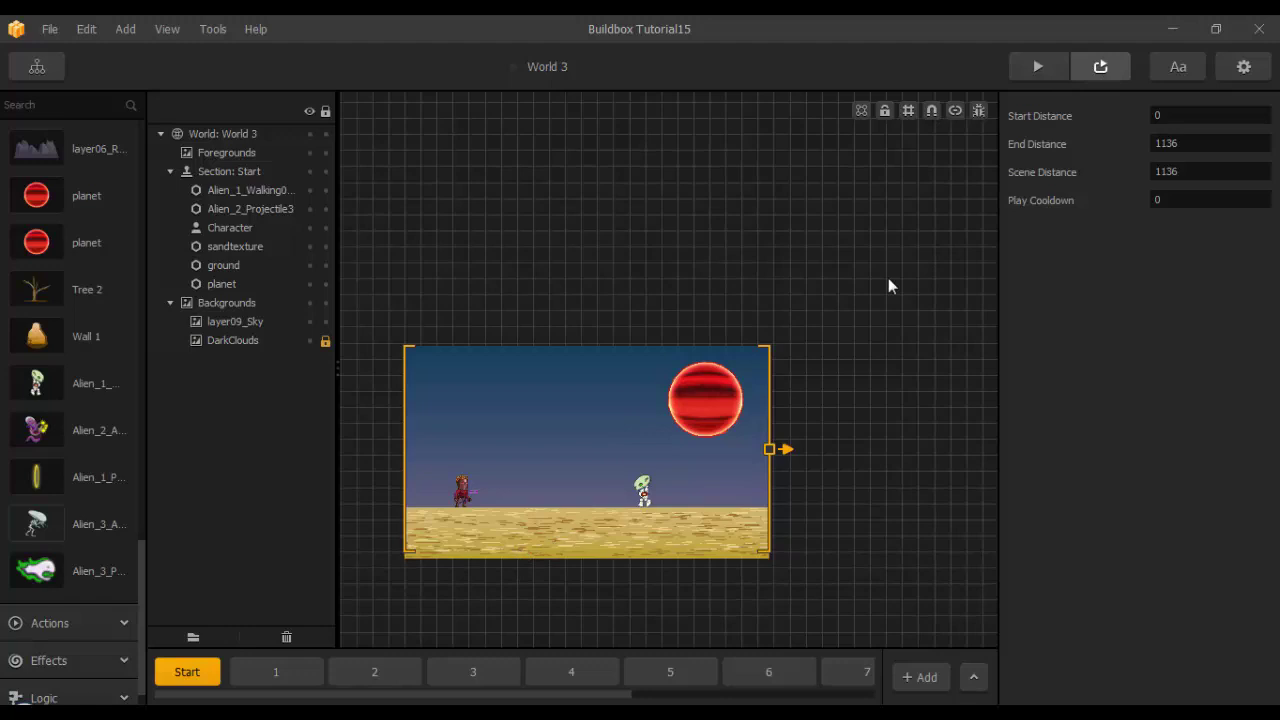
pyautogui.hotkey('ctrl', 'p')
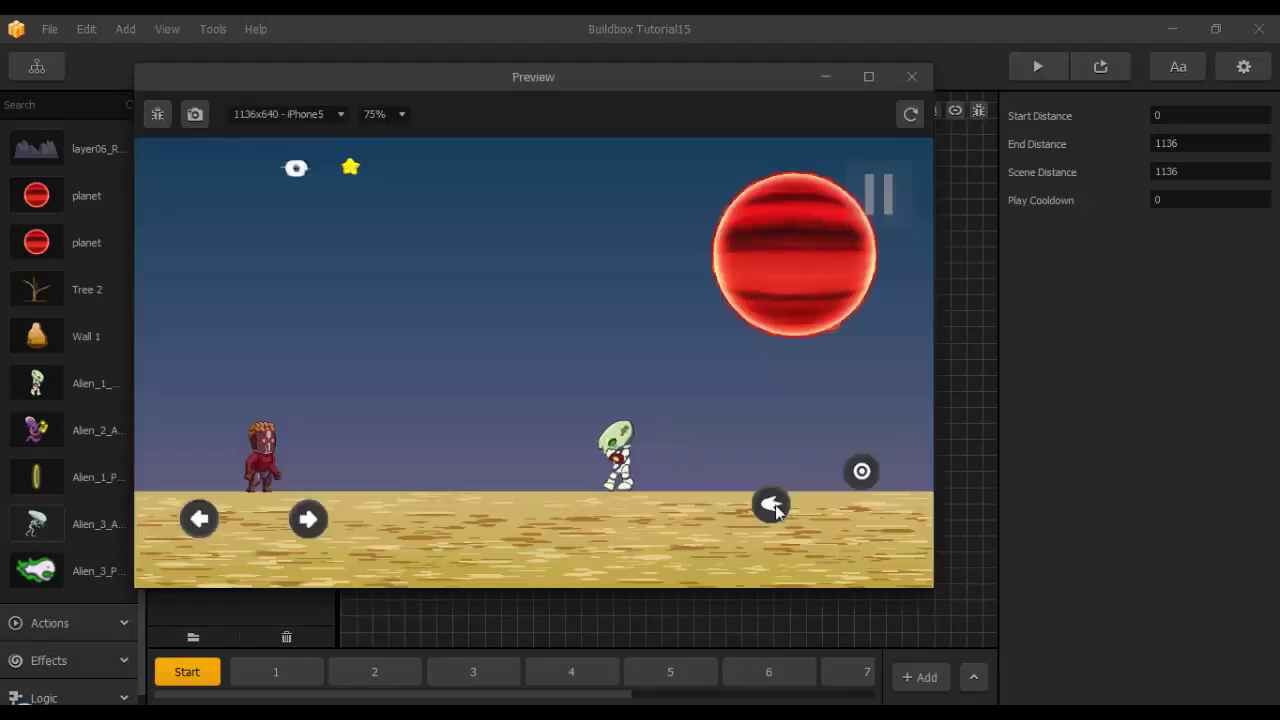
pyautogui.press('Right')
pyautogui.click(772, 509)
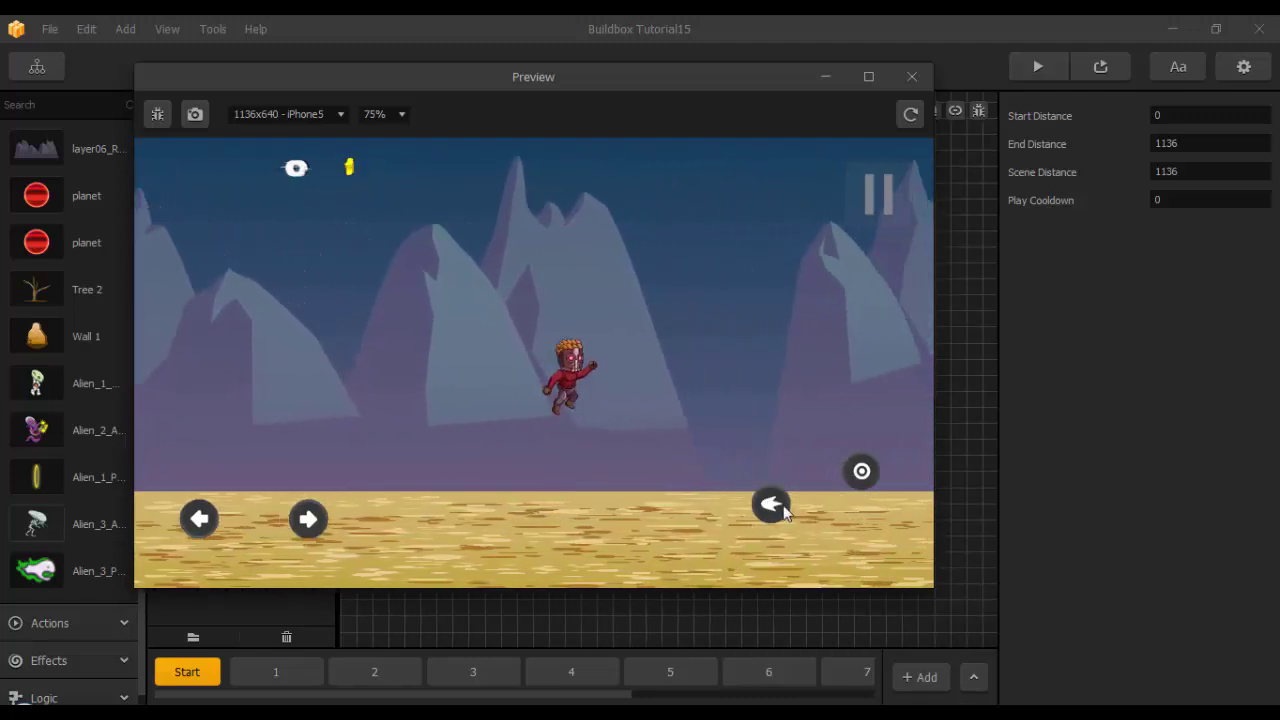
pyautogui.click(773, 506)
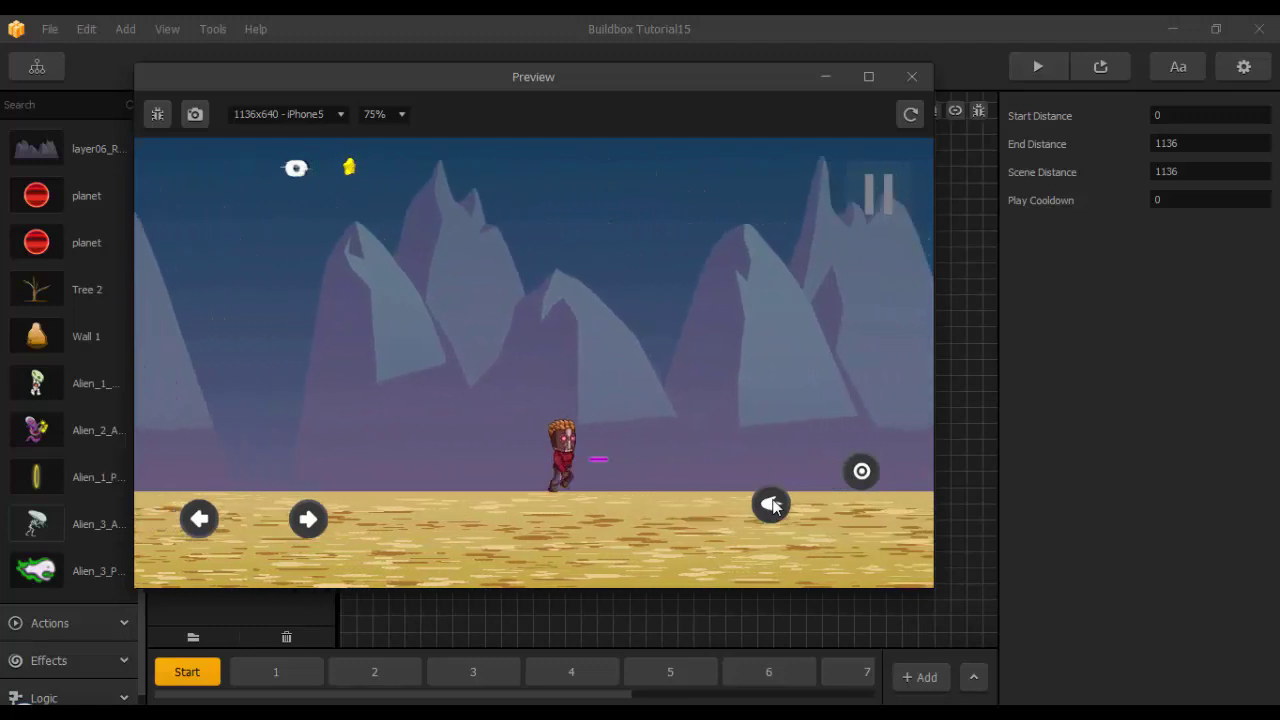
pyautogui.click(773, 506)
pyautogui.click(773, 506)
pyautogui.click(773, 506)
pyautogui.click(773, 506)
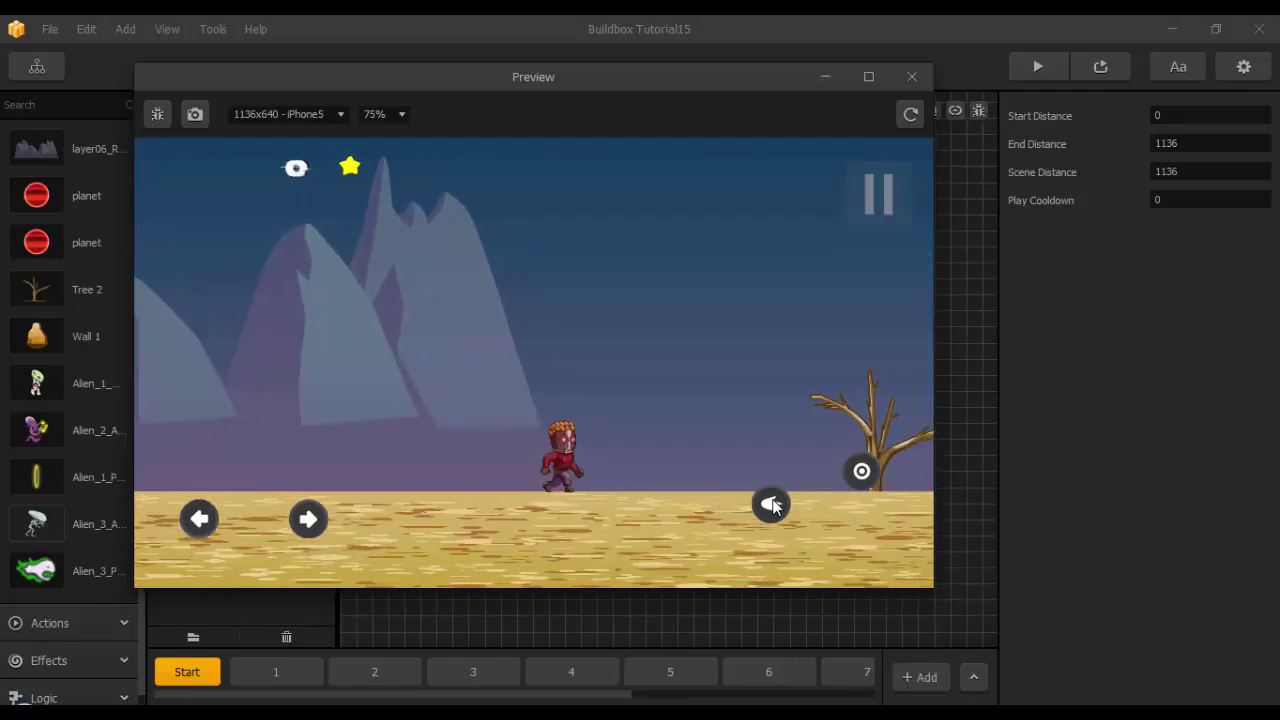
pyautogui.click(773, 506)
pyautogui.click(773, 506)
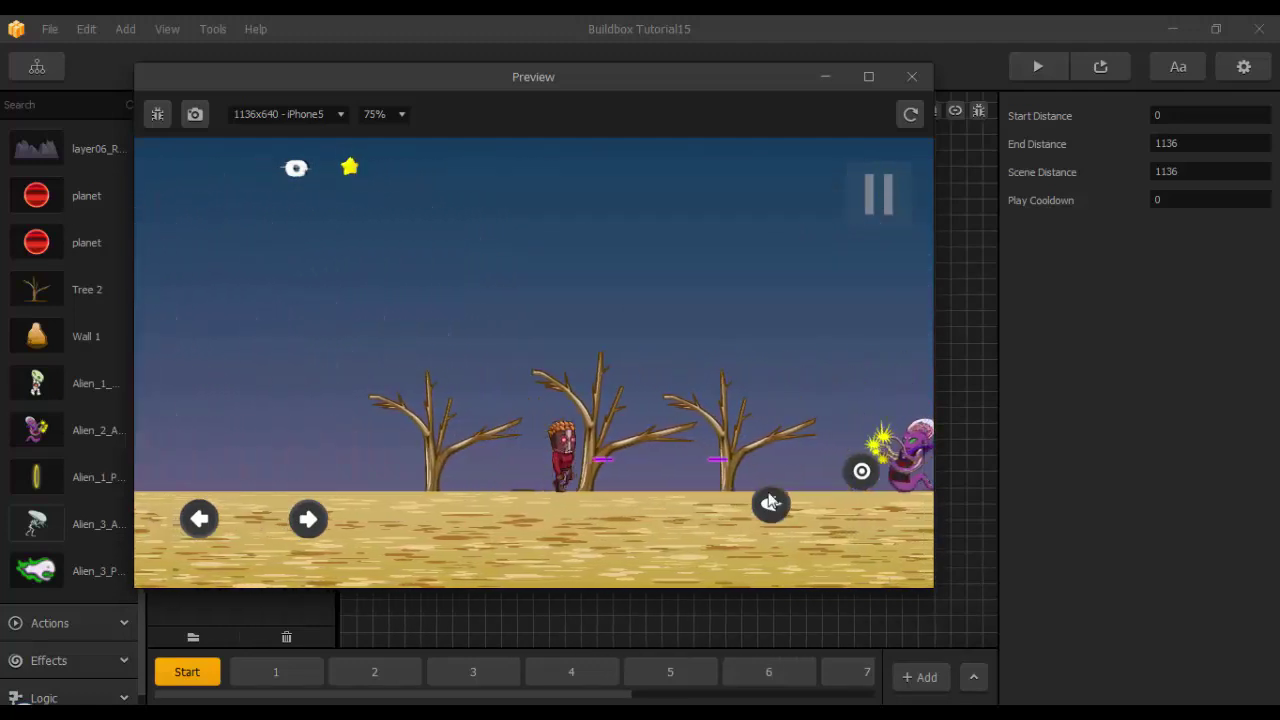
pyautogui.click(773, 506)
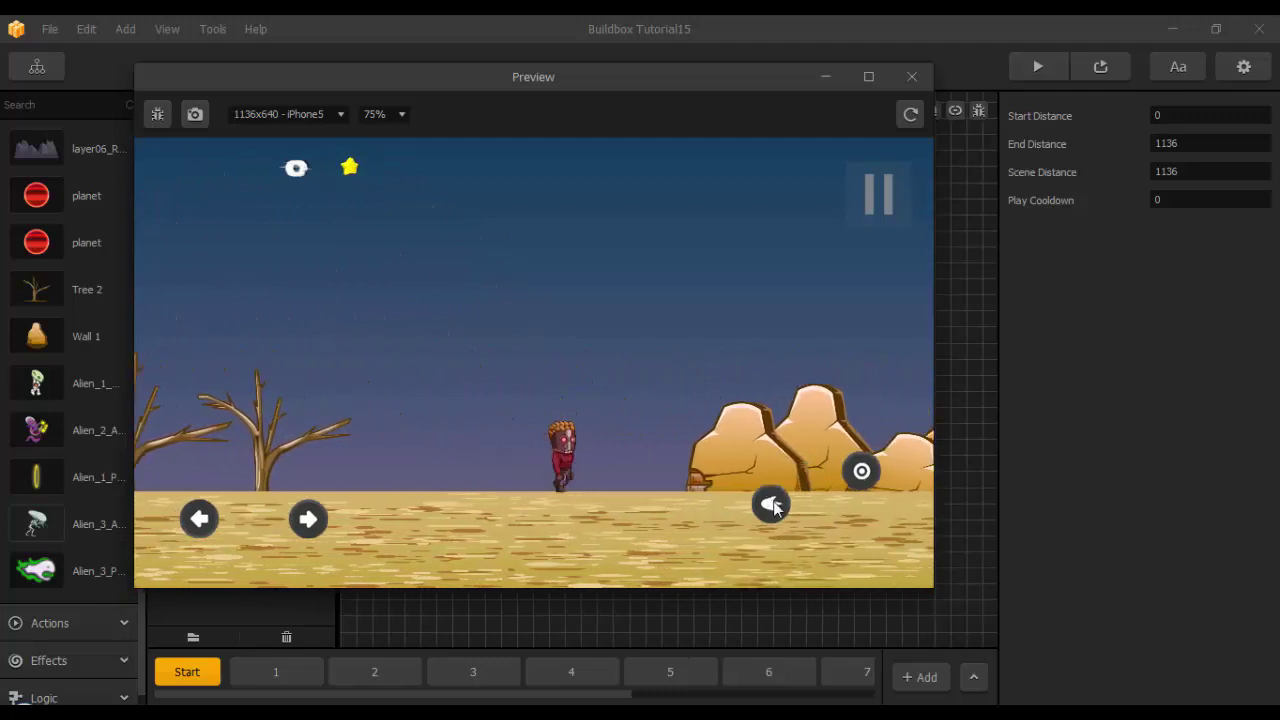
# Play on past the rocks and the ground gap, jumping obstacles and shooting the purple alien.
pyautogui.click(860, 473)
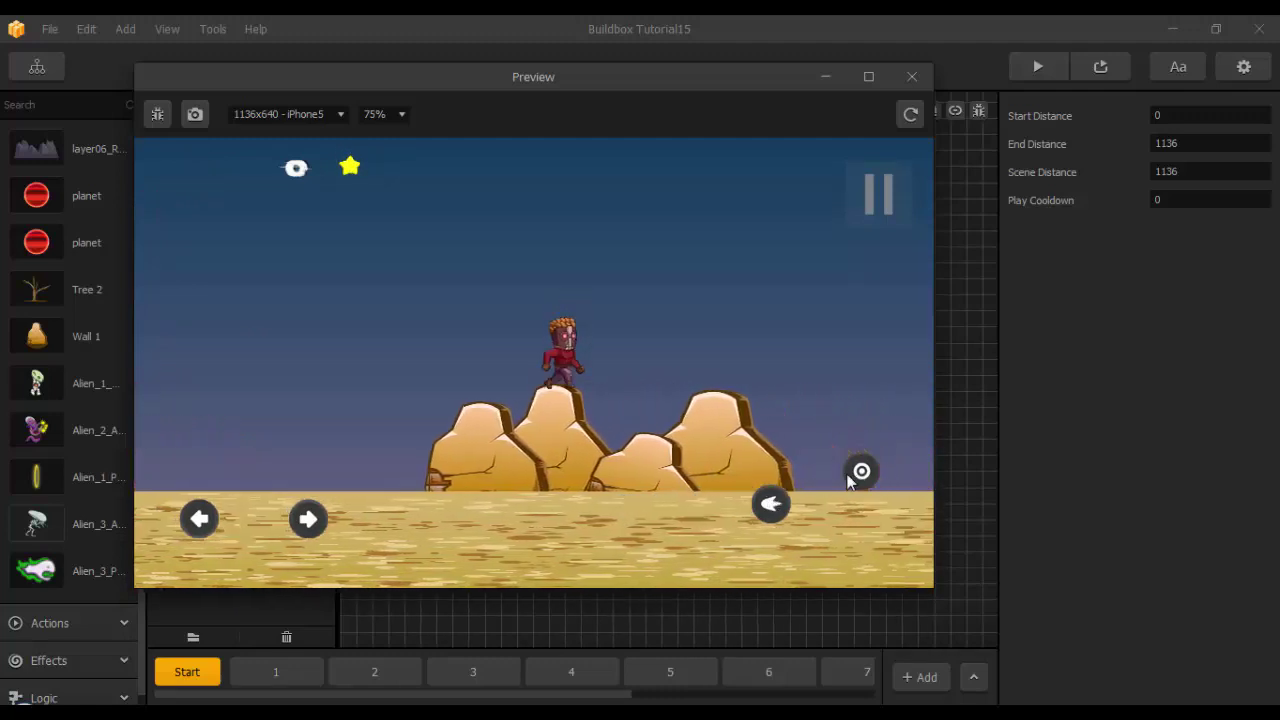
pyautogui.click(852, 475)
pyautogui.click(771, 506)
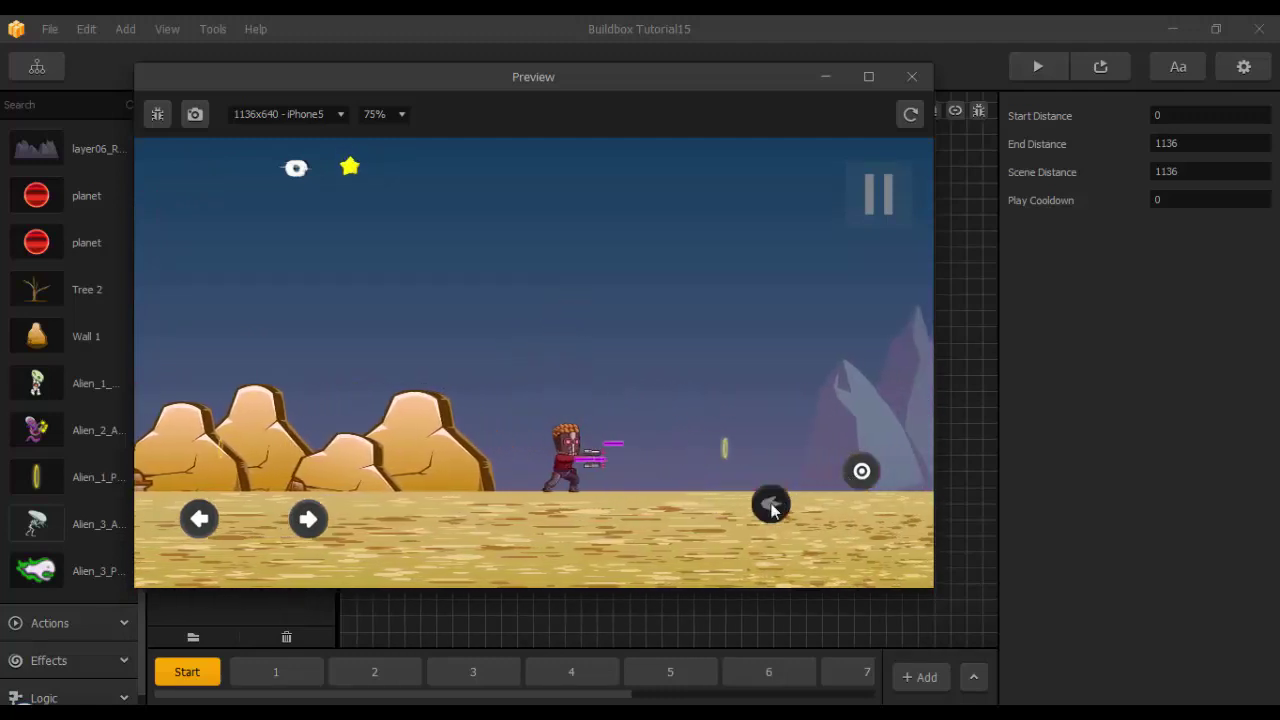
pyautogui.click(771, 506)
pyautogui.click(771, 506)
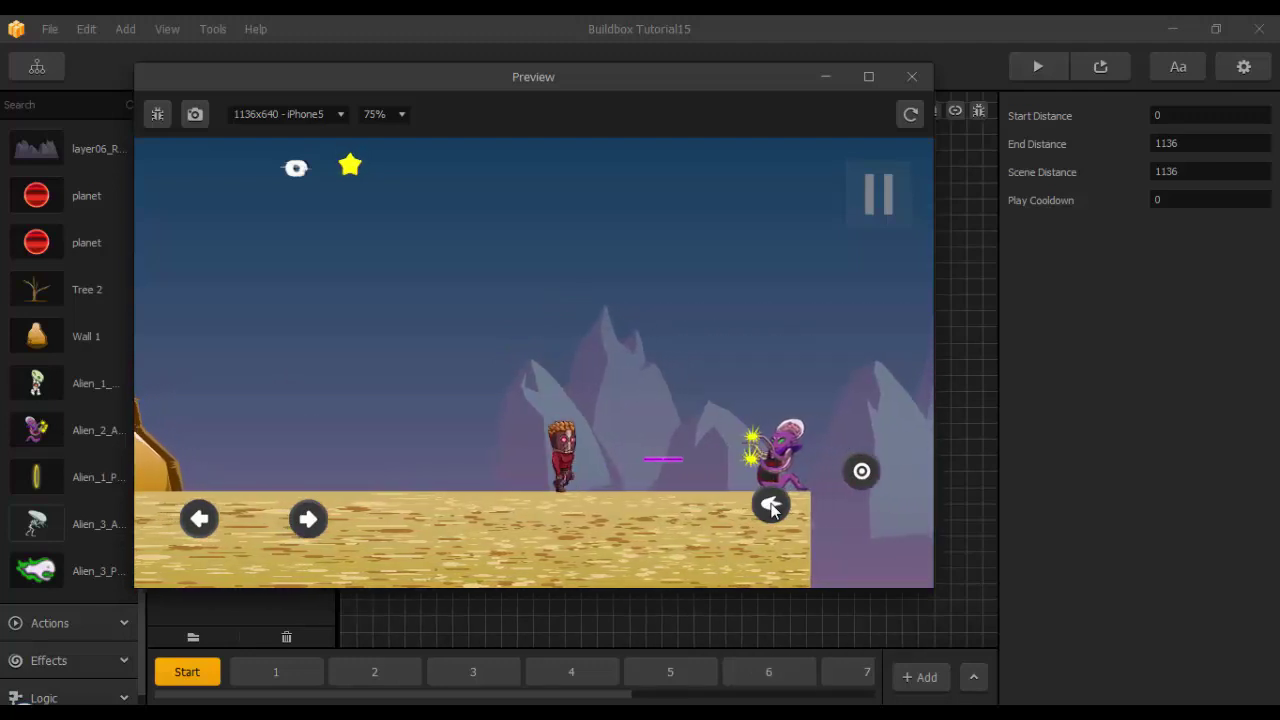
pyautogui.click(771, 506)
pyautogui.click(860, 473)
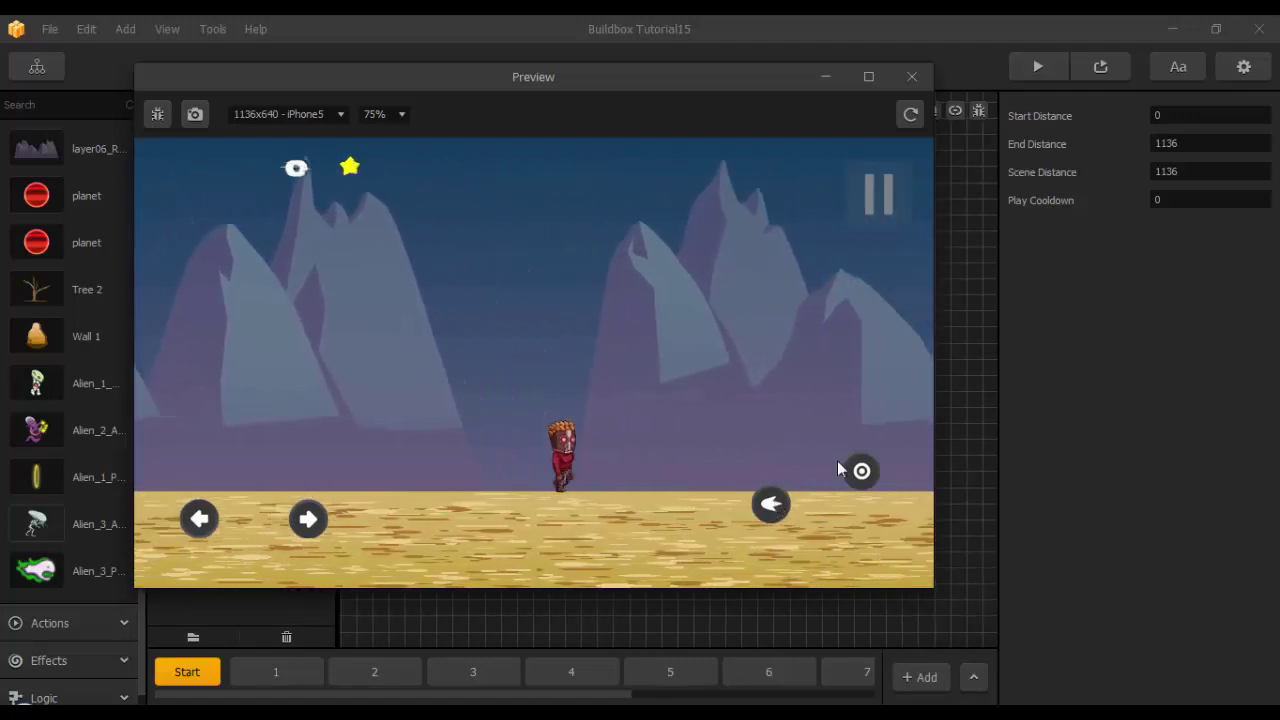
pyautogui.click(858, 471)
# Test the boss alien by shooting it at the end of the level, and close the preview.
pyautogui.click(776, 508)
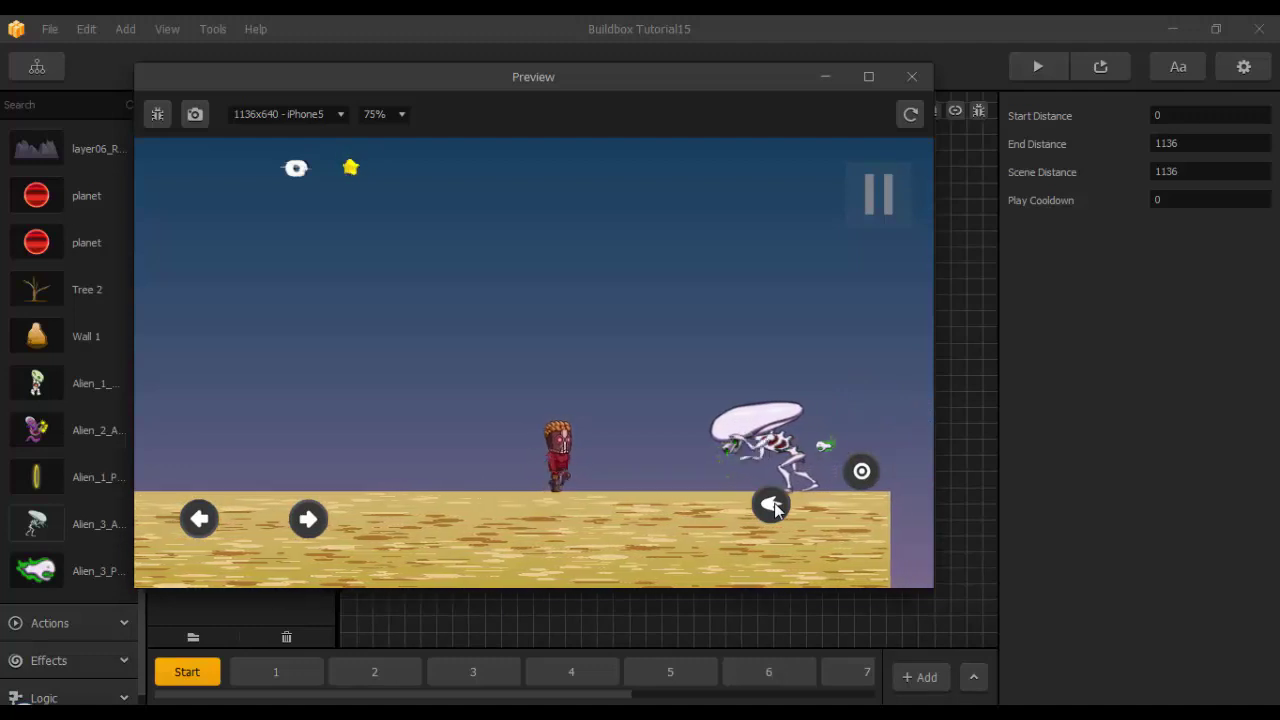
pyautogui.click(771, 506)
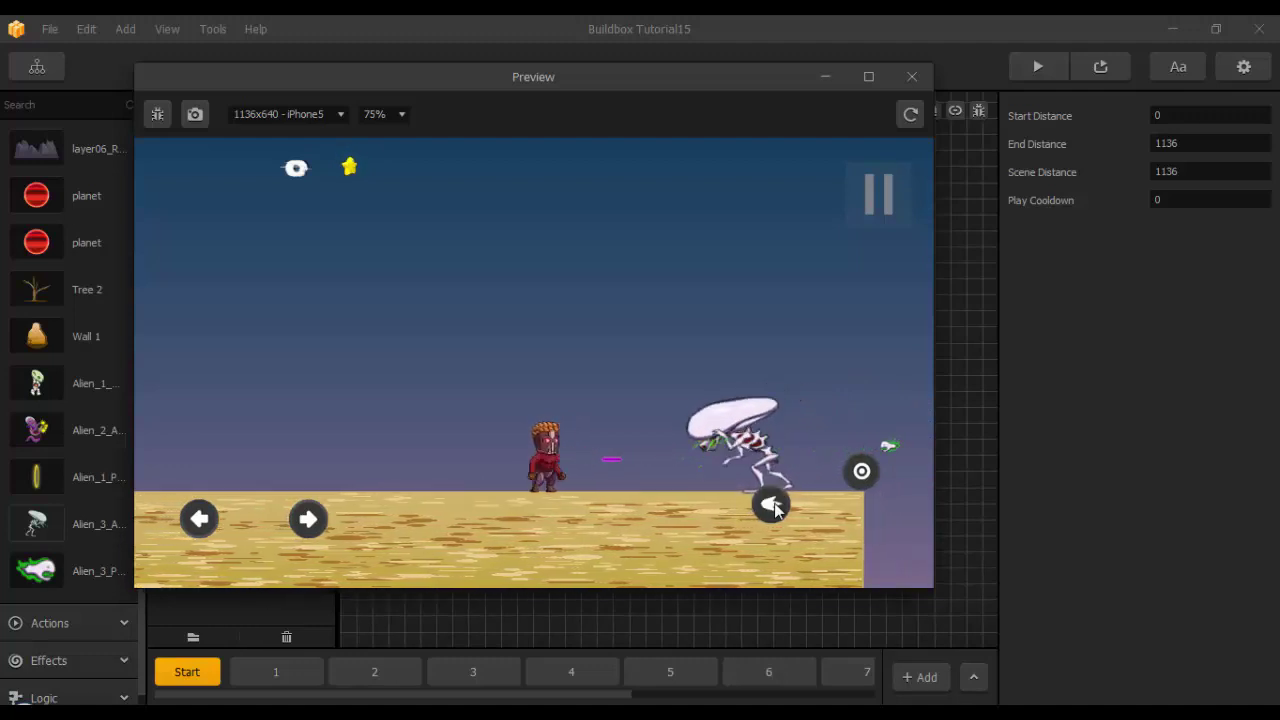
pyautogui.click(771, 506)
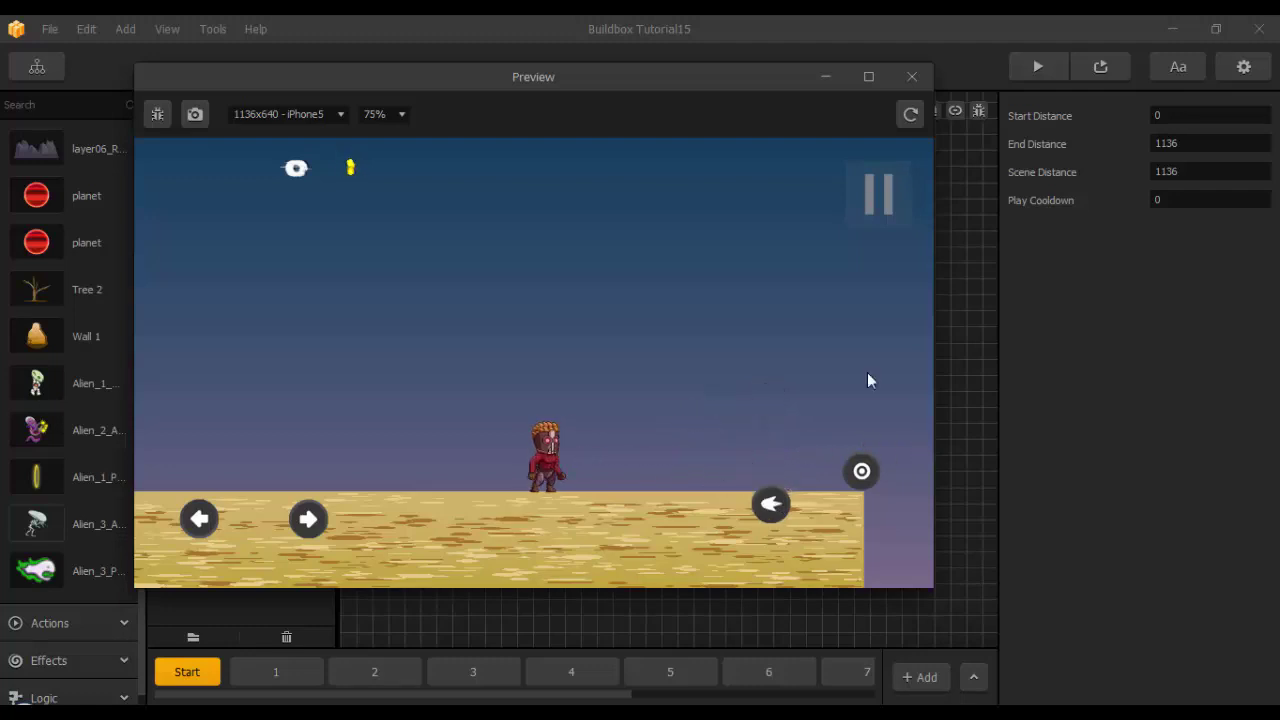
pyautogui.click(909, 77)
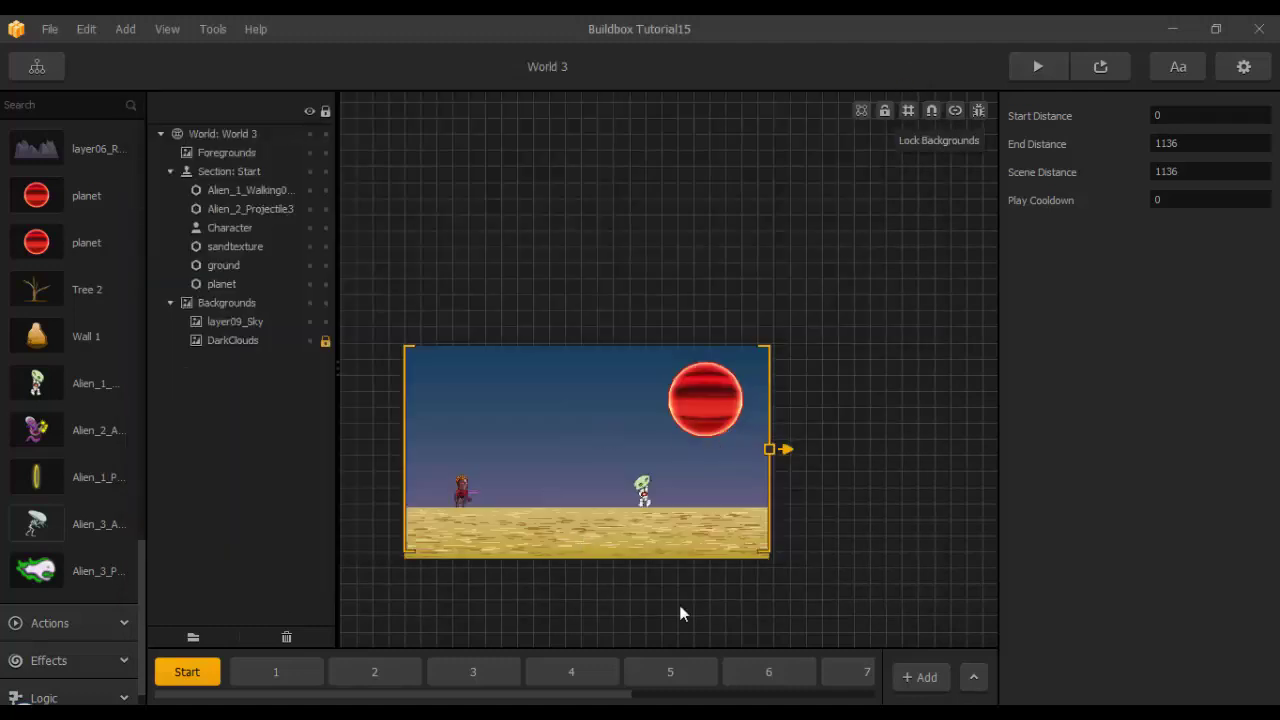
# In scene 10, set the green projectile's horizontal linear velocity to 20 and change its wakeup distance.
pyautogui.moveTo(613, 698); pyautogui.dragTo(856, 698)
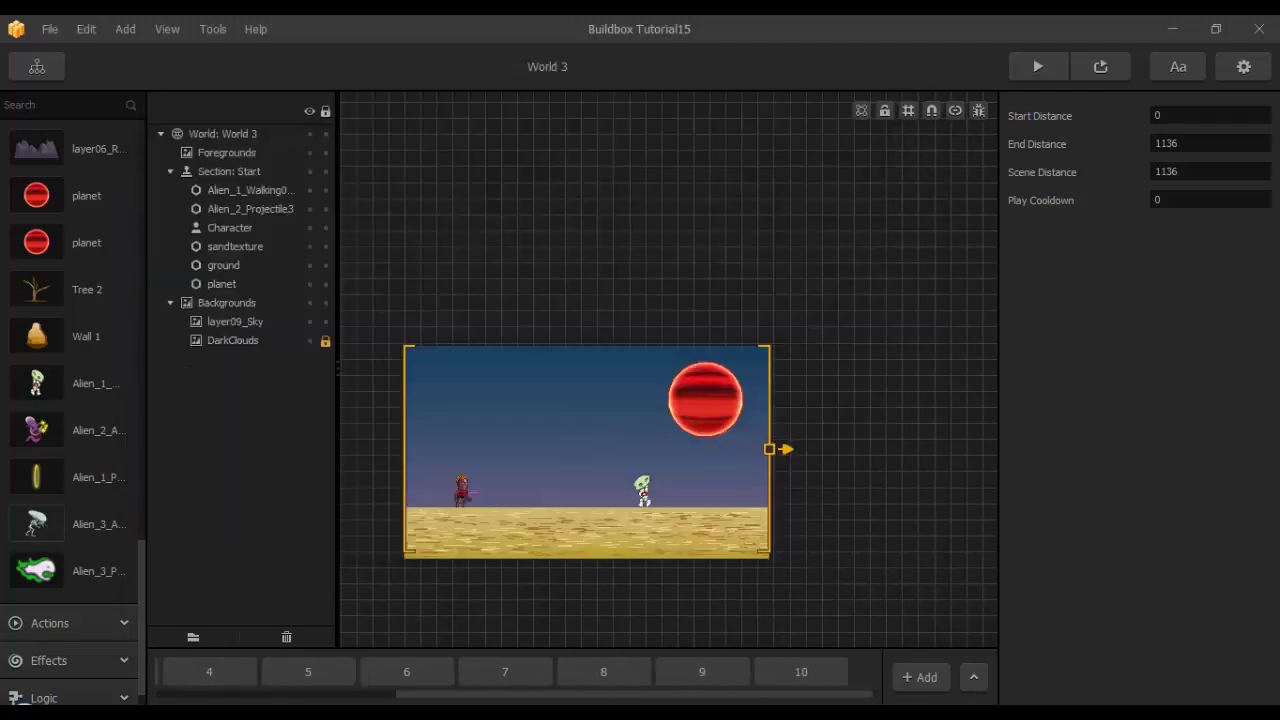
pyautogui.click(801, 675)
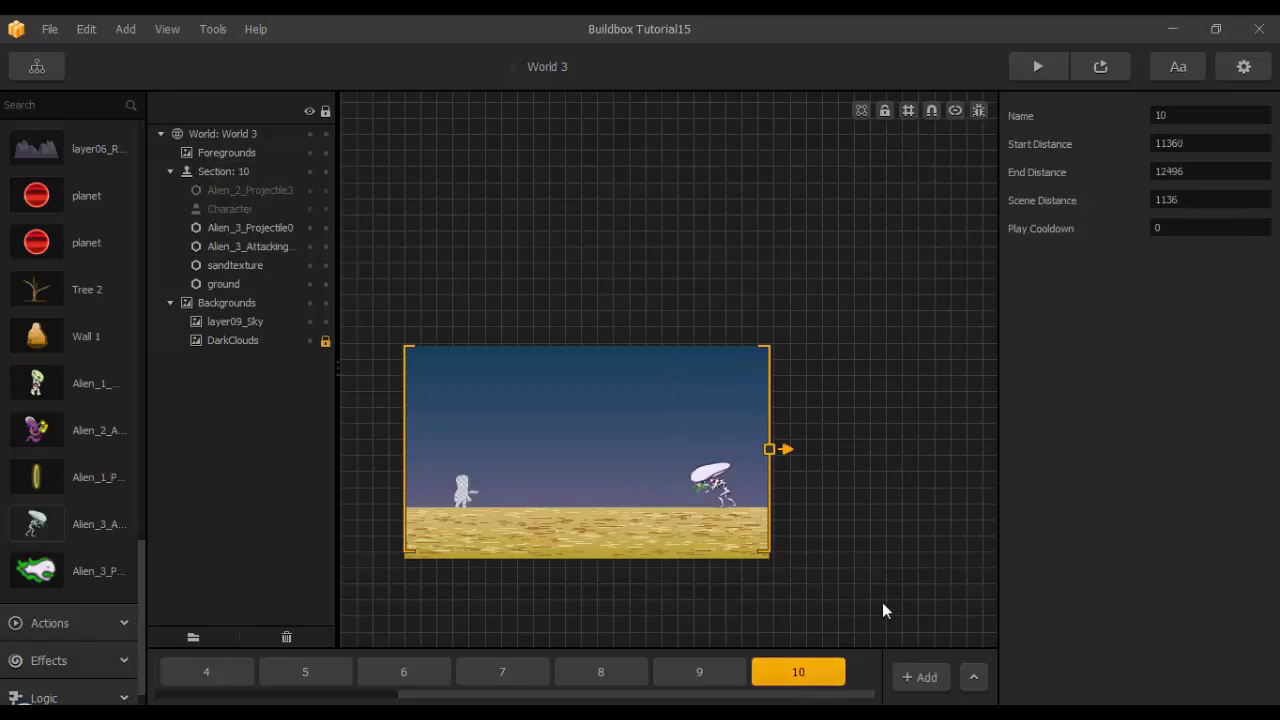
pyautogui.click(705, 481)
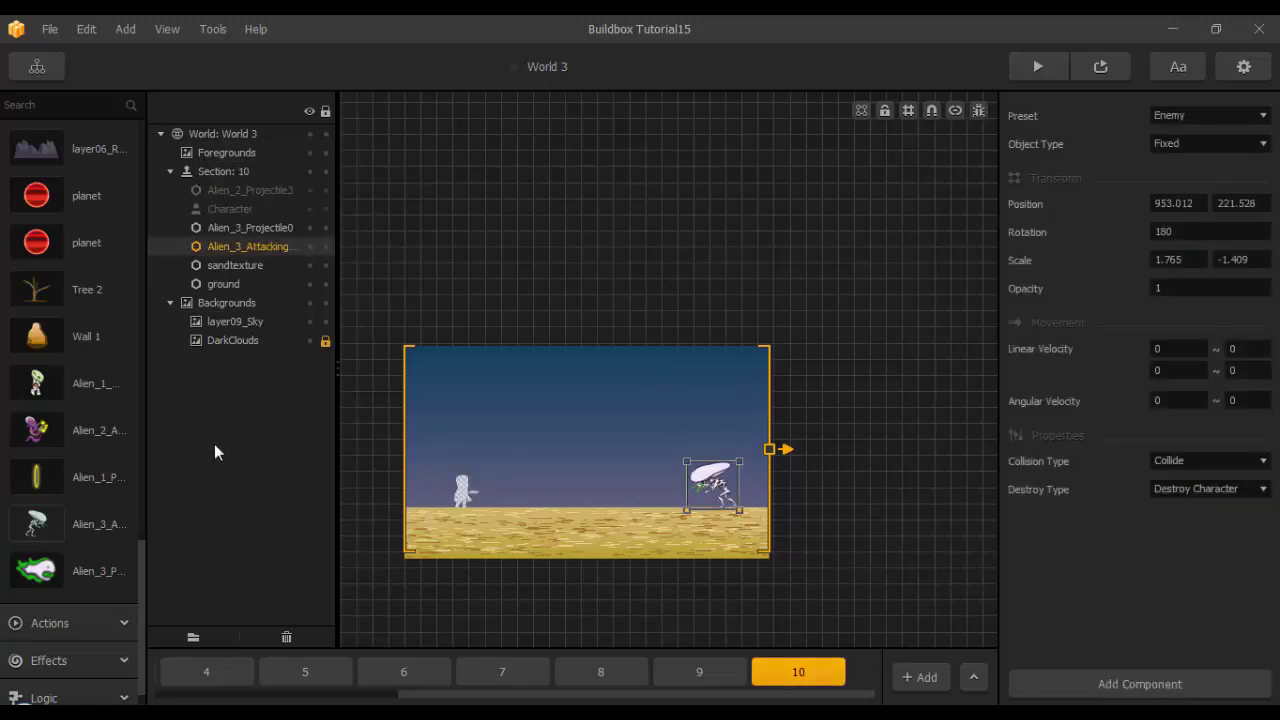
pyautogui.scroll(10, 701, 556)
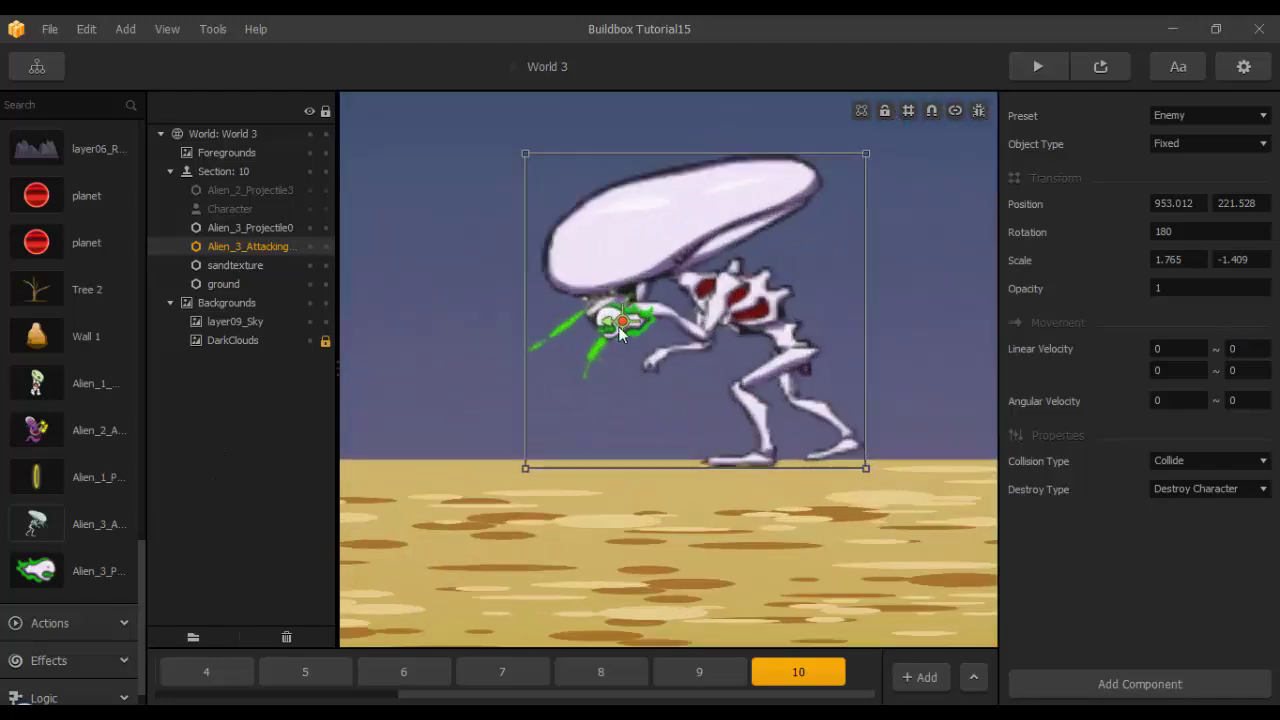
pyautogui.click(632, 561)
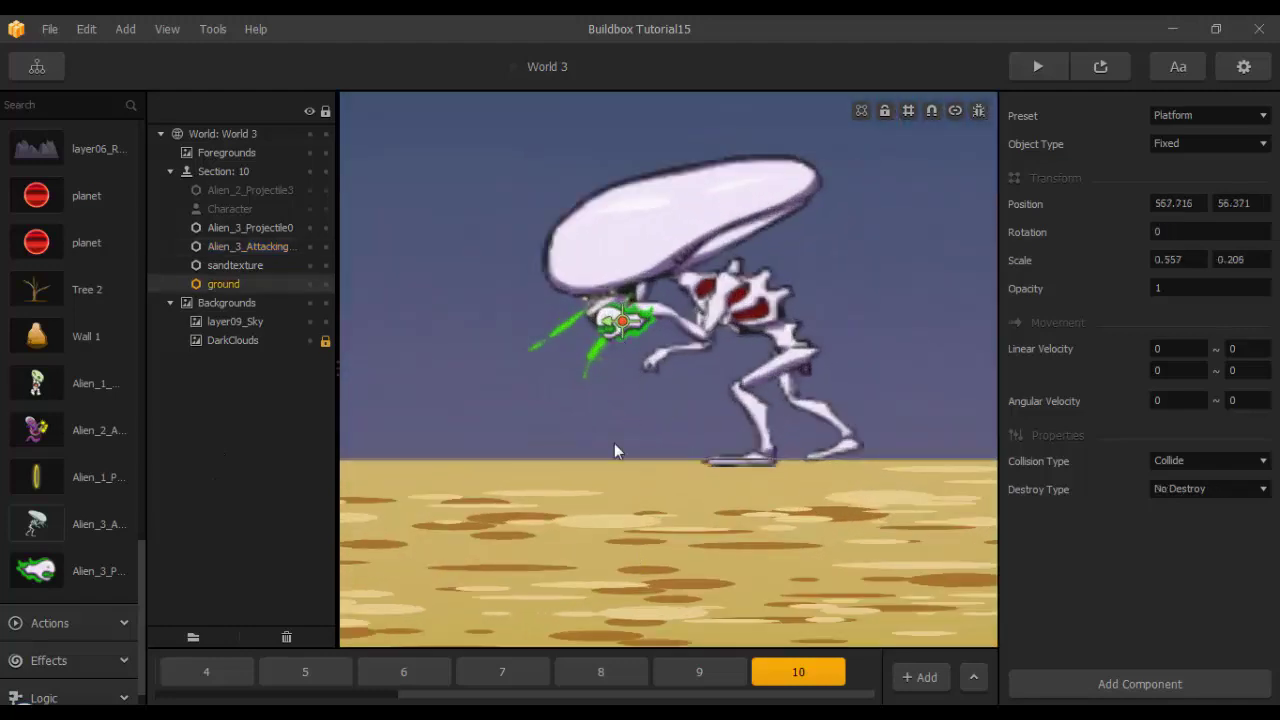
pyautogui.click(613, 337)
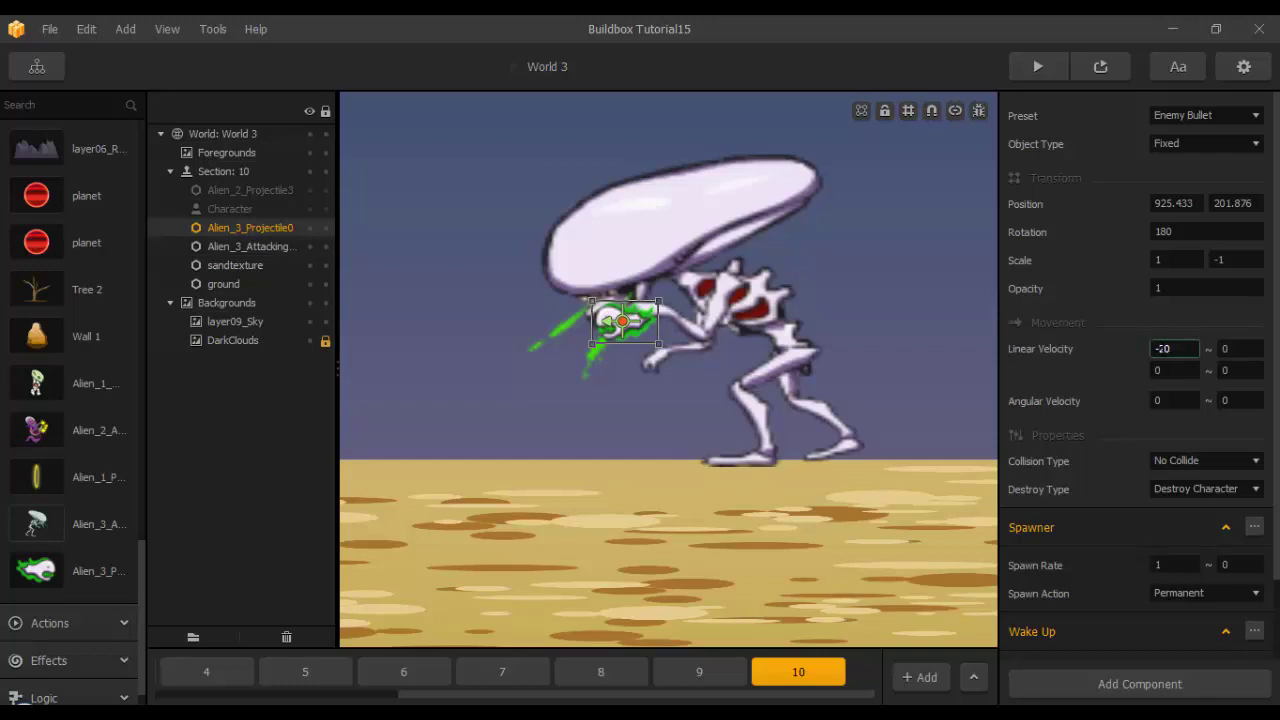
pyautogui.rightClick(1161, 348)
pyautogui.click(1139, 314)
pyautogui.click(1117, 414)
pyautogui.scroll(-1, 1120, 414)
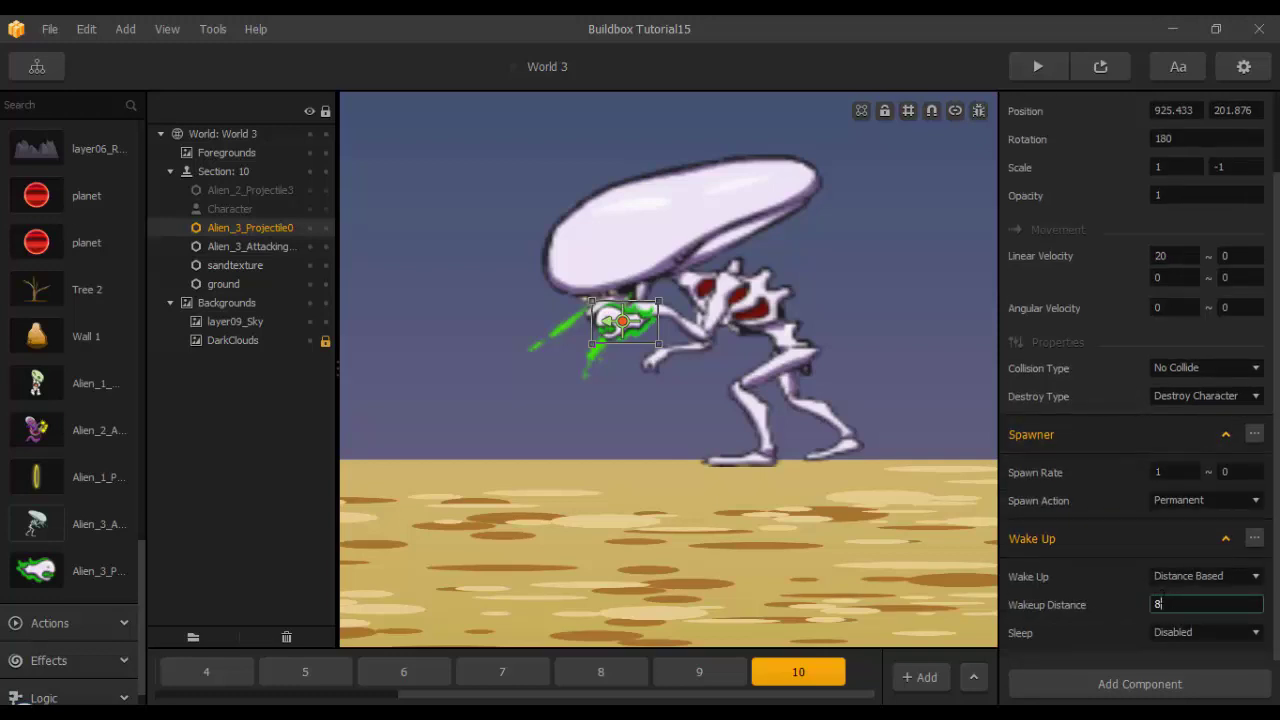
pyautogui.click(1097, 563)
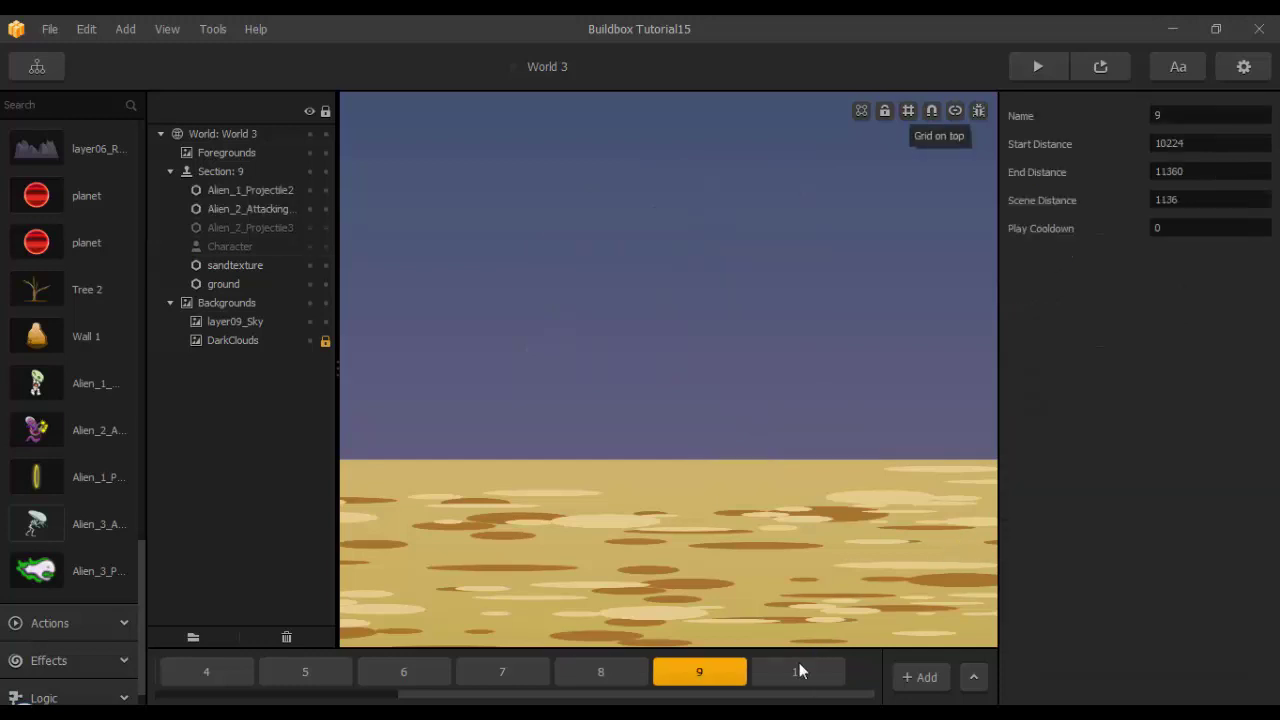
# Preview the level from scene 10 and test the boss alien's projectiles by jumping over them.
pyautogui.click(798, 671)
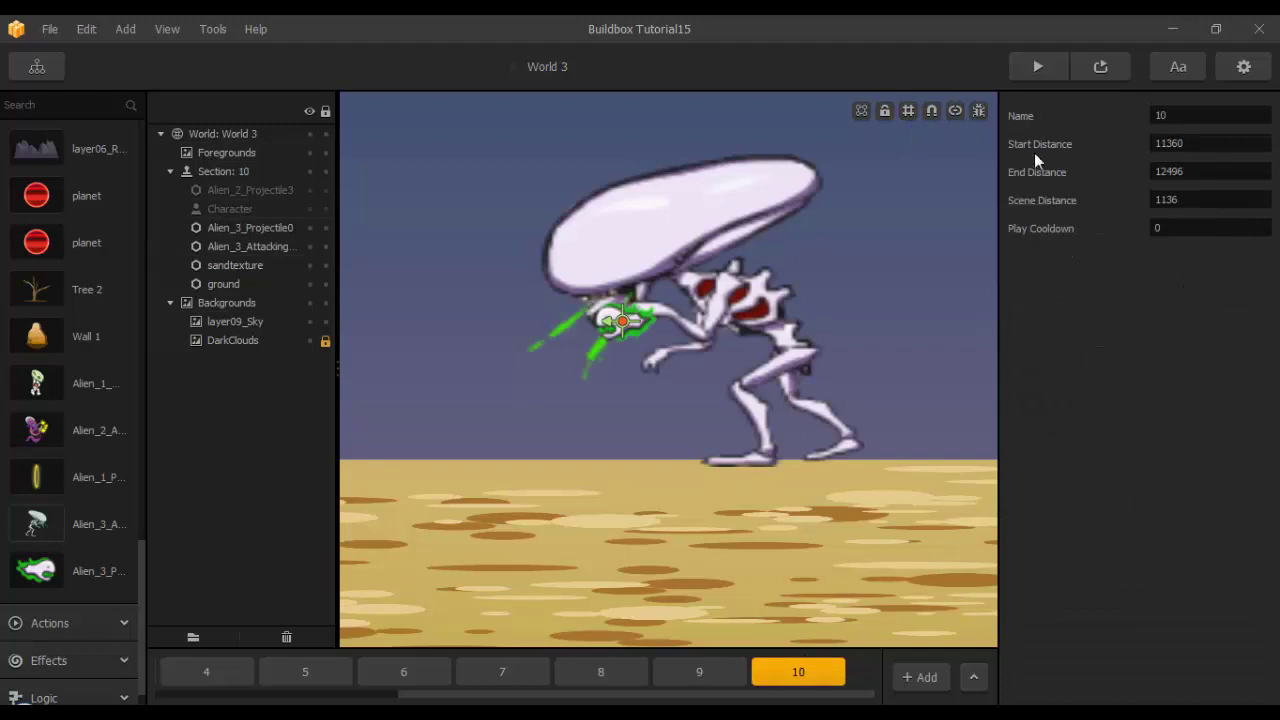
pyautogui.scroll(-4, 722, 370)
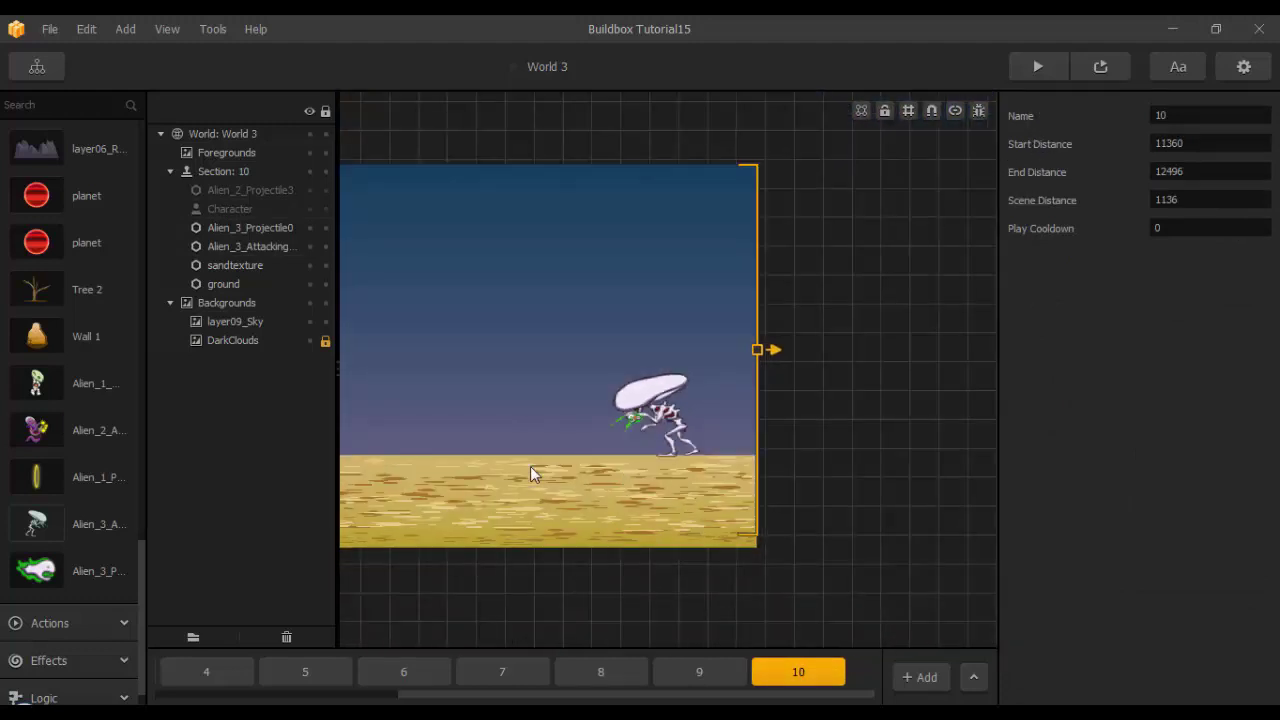
pyautogui.moveTo(531, 469); pyautogui.dragTo(731, 492, button='middle')
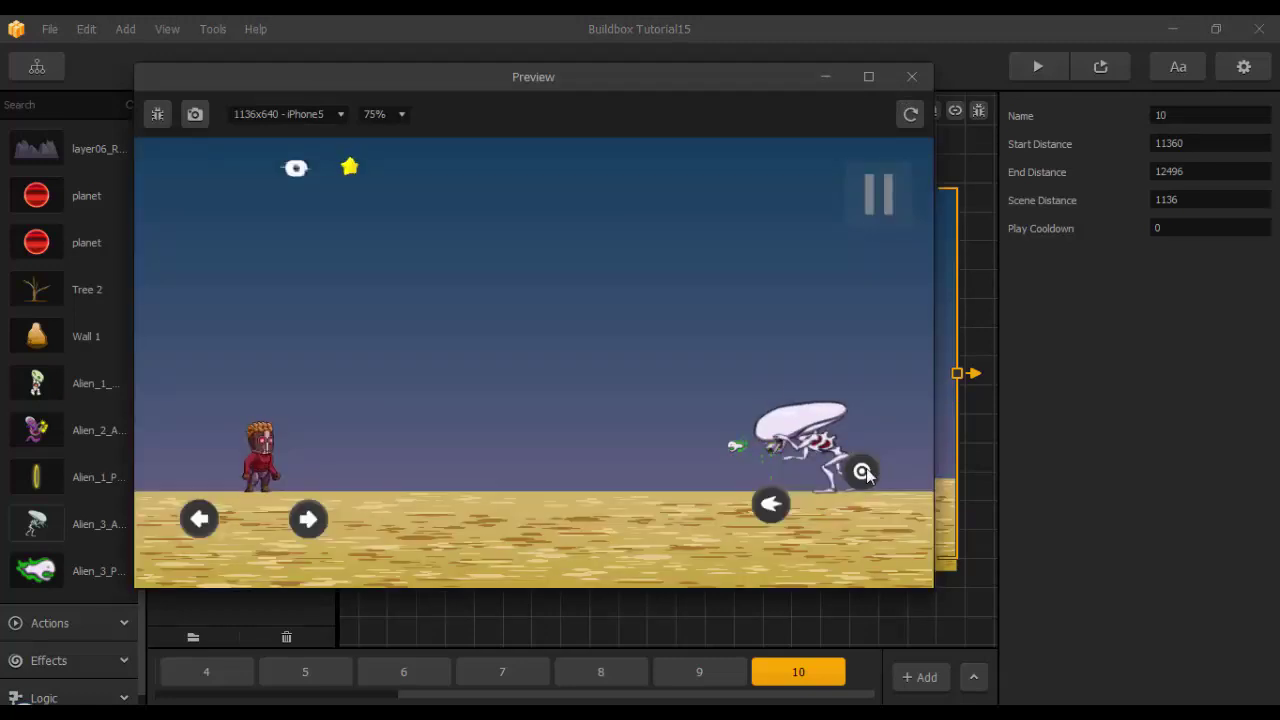
pyautogui.click(864, 471)
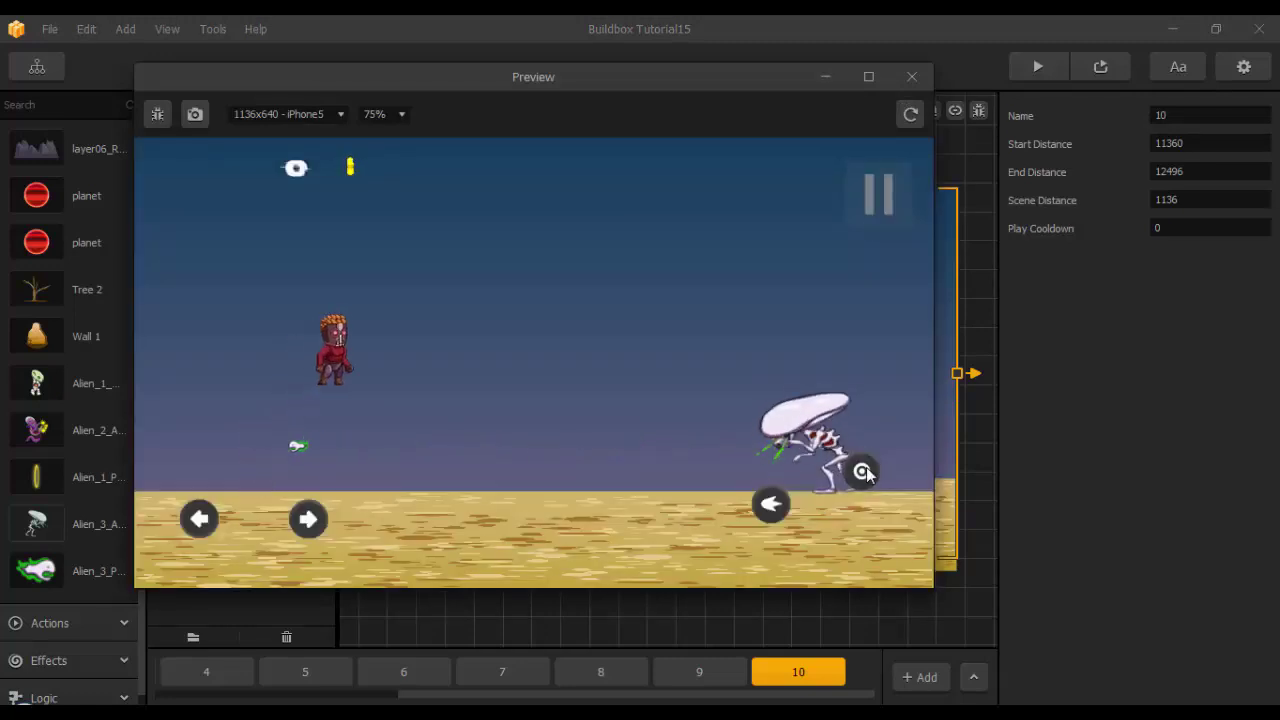
pyautogui.click(864, 471)
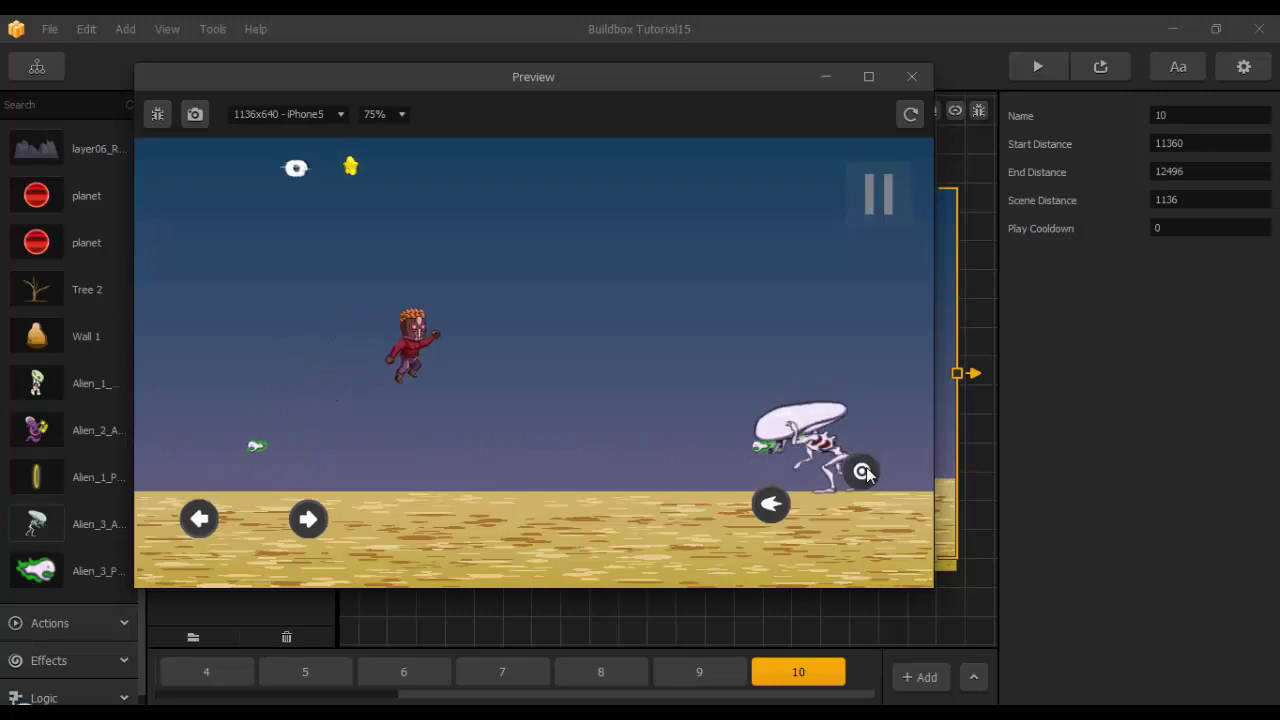
pyautogui.click(864, 471)
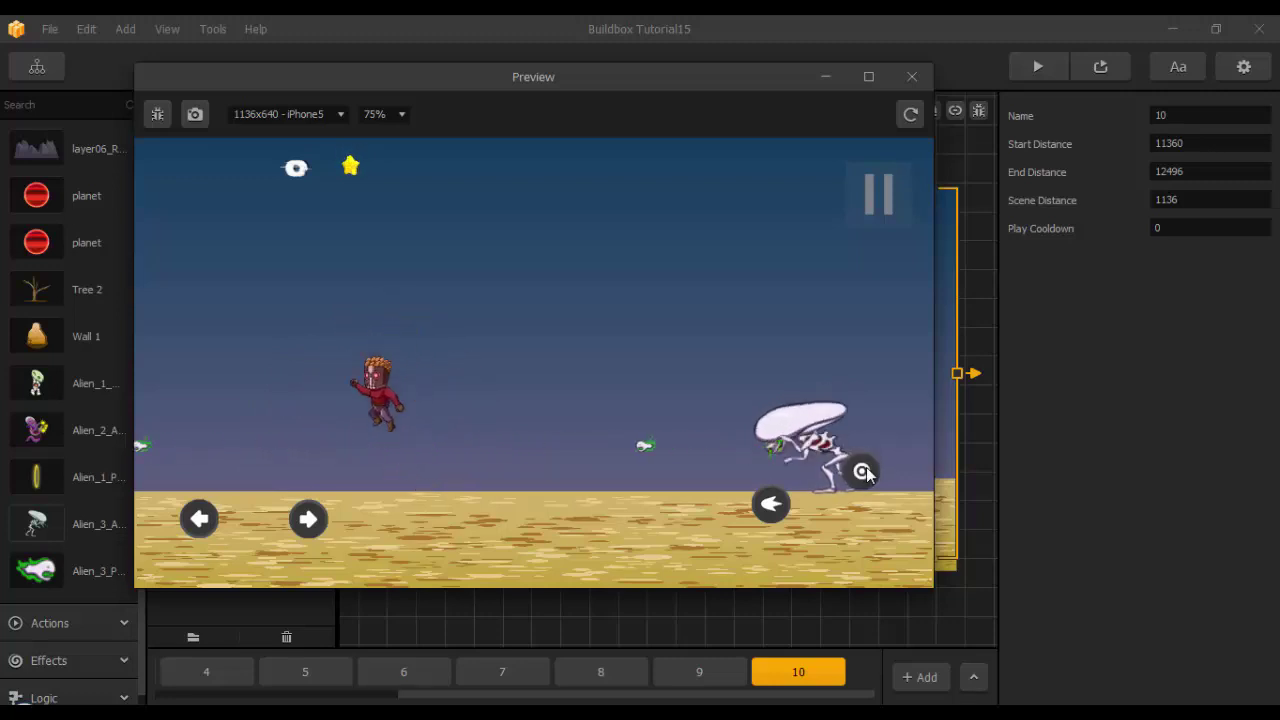
pyautogui.click(864, 471)
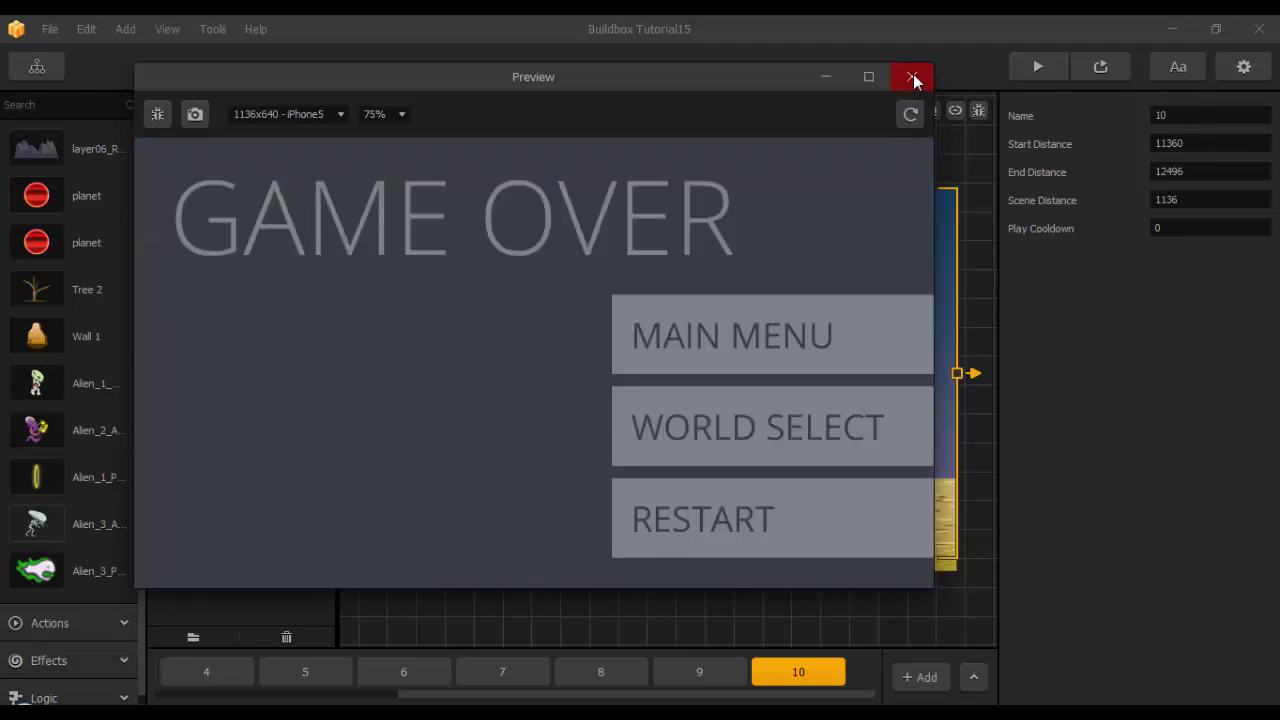
# Close the preview and pick a star coin from the start scene of World 2 to copy.
pyautogui.click(913, 78)
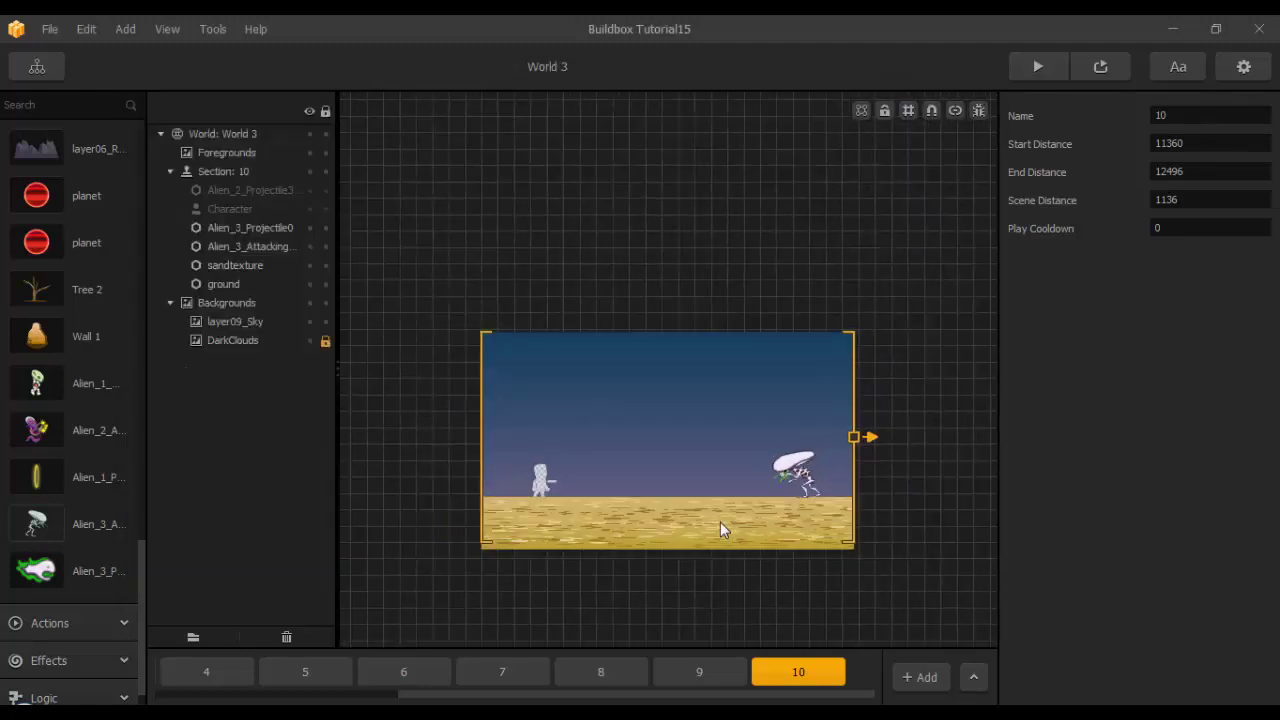
pyautogui.click(371, 703)
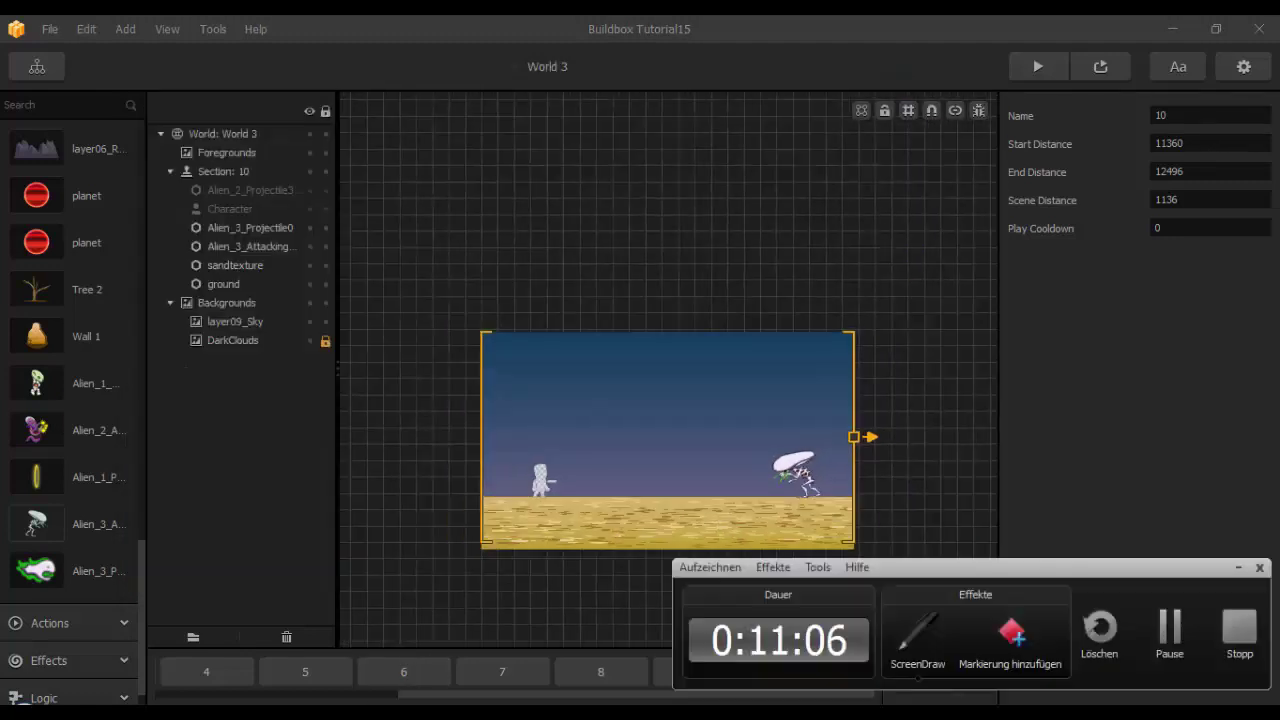
pyautogui.scroll(5, 571, 672)
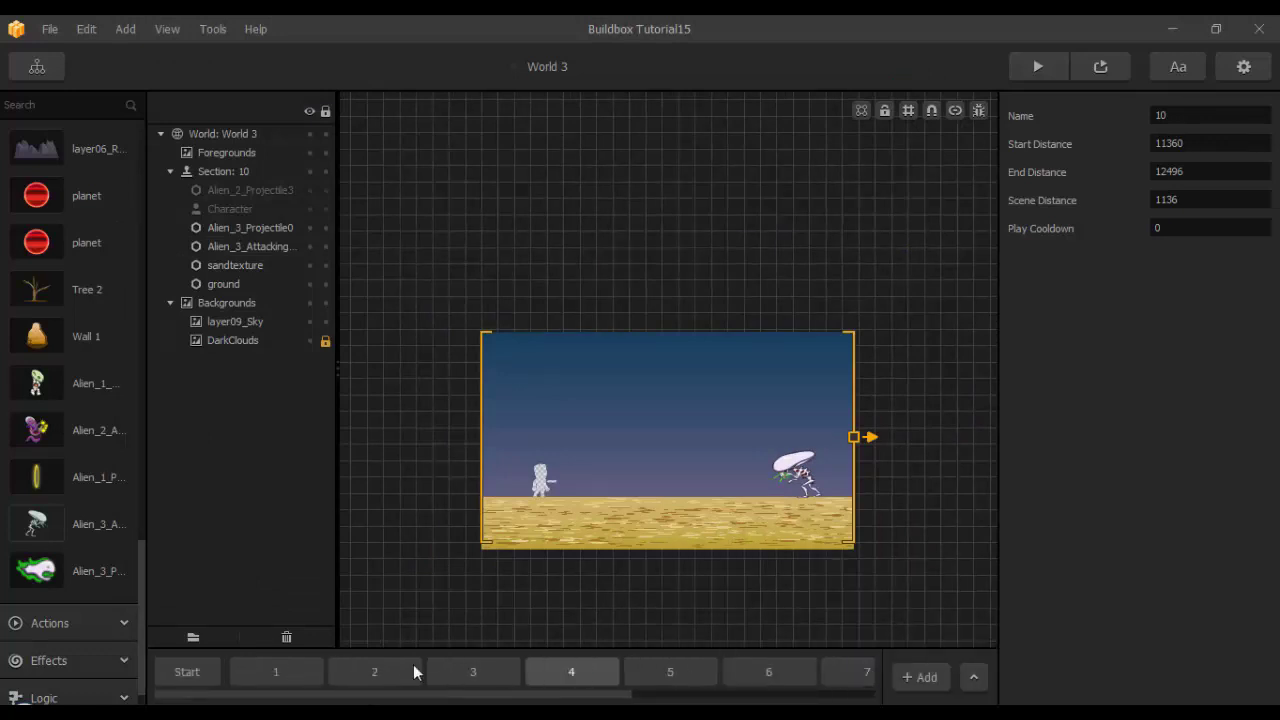
pyautogui.click(187, 672)
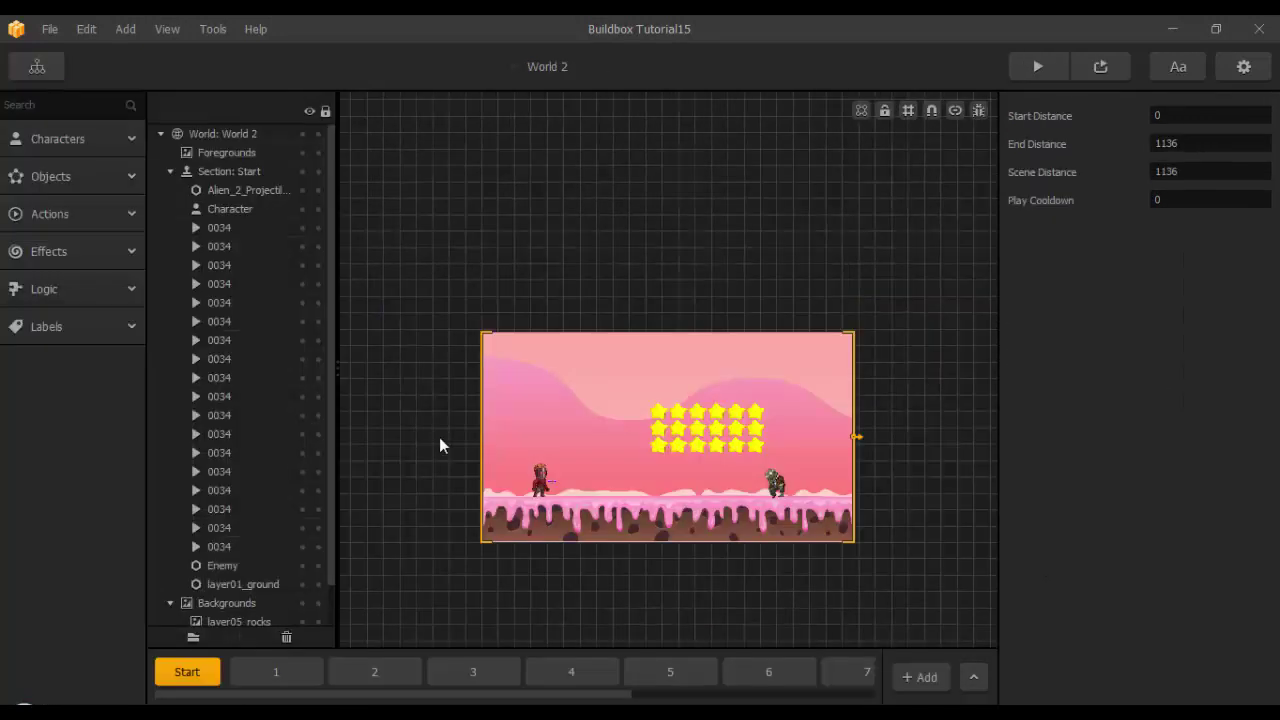
pyautogui.scroll(2, 635, 478)
pyautogui.click(673, 372)
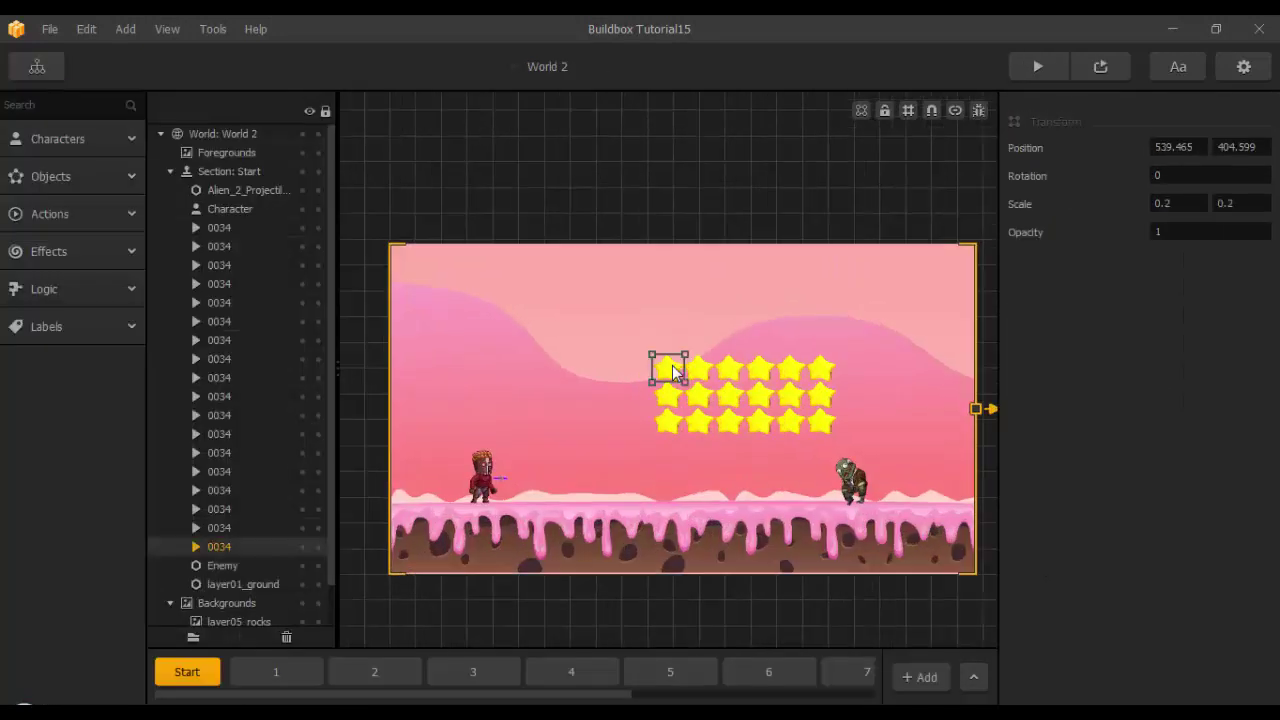
# Paste the star into scene 1 of World 3 and place it just above the sand, a little ahead of the character.
pyautogui.click(41, 75)
pyautogui.doubleClick(430, 482)
pyautogui.click(277, 674)
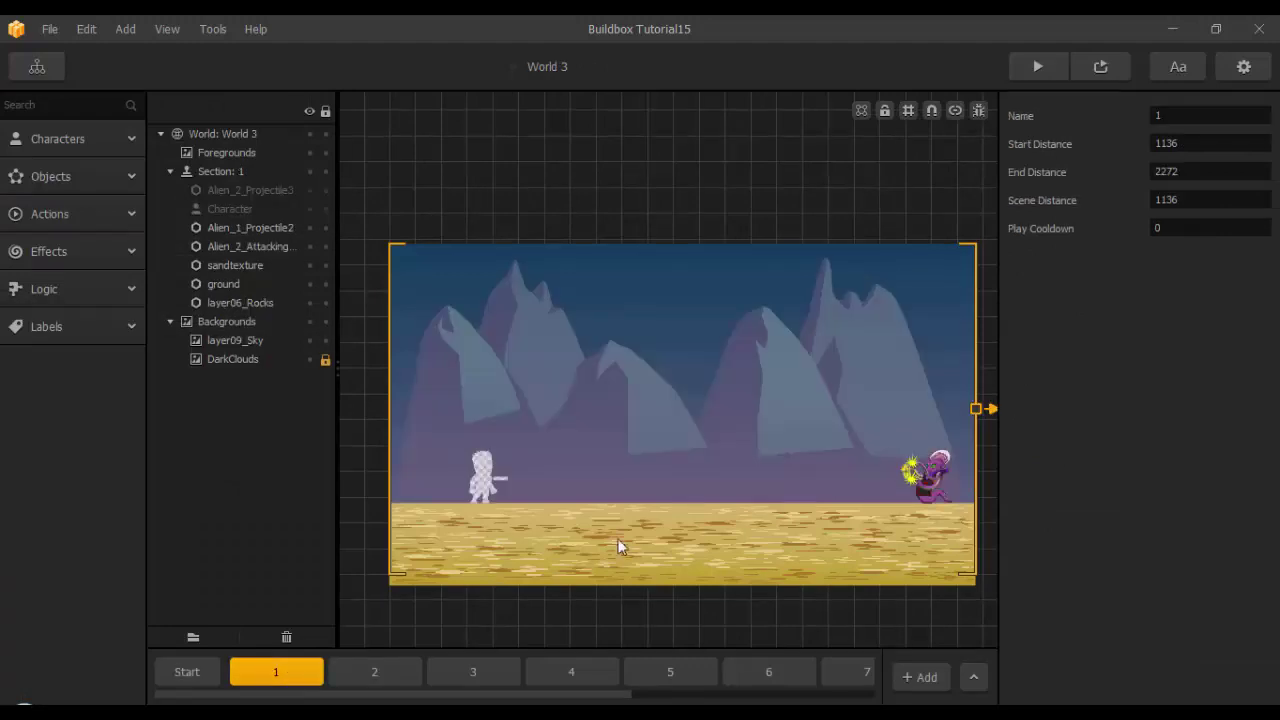
pyautogui.hotkey('ctrl', 'v')
pyautogui.scroll(1, 704, 420)
pyautogui.scroll(1, 704, 420)
pyautogui.moveTo(654, 335); pyautogui.dragTo(528, 458)
pyautogui.scroll(-2, 530, 452)
pyautogui.scroll(1, 530, 452)
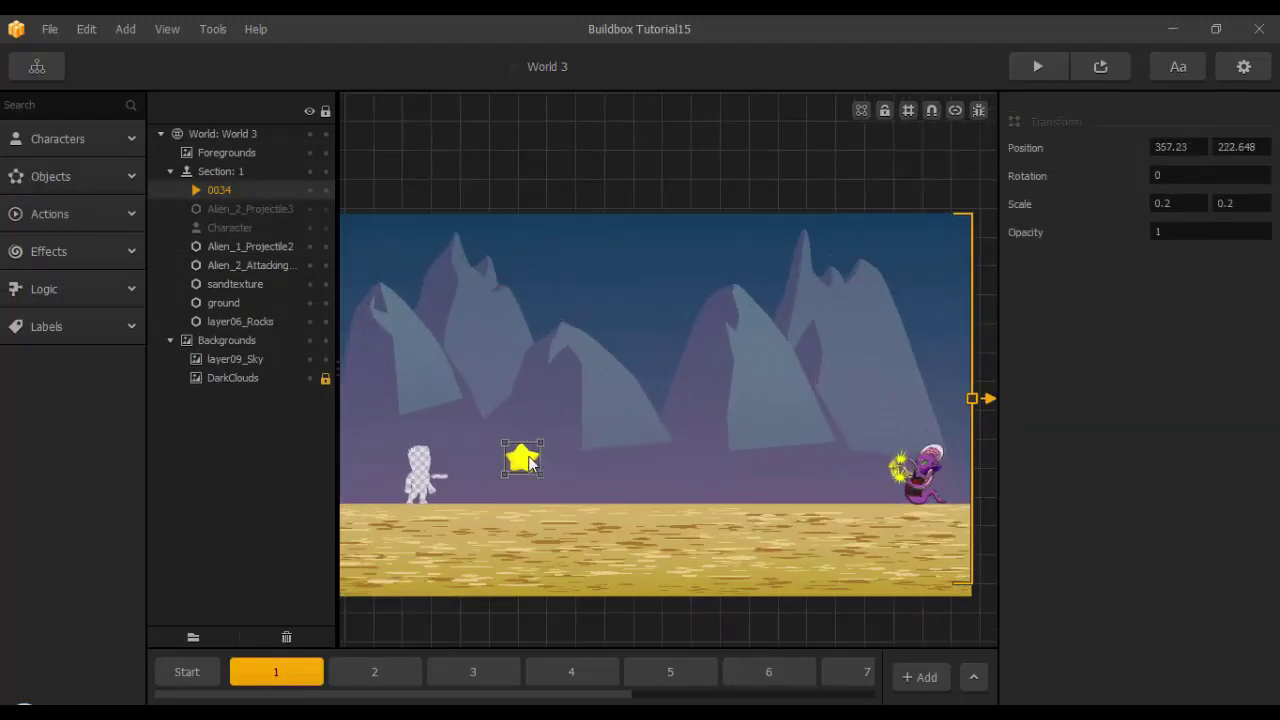
# Duplicate the star in scene 1 into a horizontal row and remove the in-between stars, leaving four evenly spaced ones.
pyautogui.hotkey('ctrl', 'Right')
pyautogui.hotkey('ctrl', 'Right')
pyautogui.hotkey('ctrl', 'Right')
pyautogui.hotkey('ctrl', 'Right')
pyautogui.hotkey('ctrl', 'Right')
pyautogui.hotkey('ctrl', 'Right')
pyautogui.hotkey('ctrl', 'Right')
pyautogui.click(557, 458)
pyautogui.press('Delete')
pyautogui.click(625, 458)
pyautogui.click(761, 458)
pyautogui.press('Delete')
# Add a second row of stars above the first in scene 1 and delete the surplus stars to form a zigzag.
pyautogui.click(528, 453)
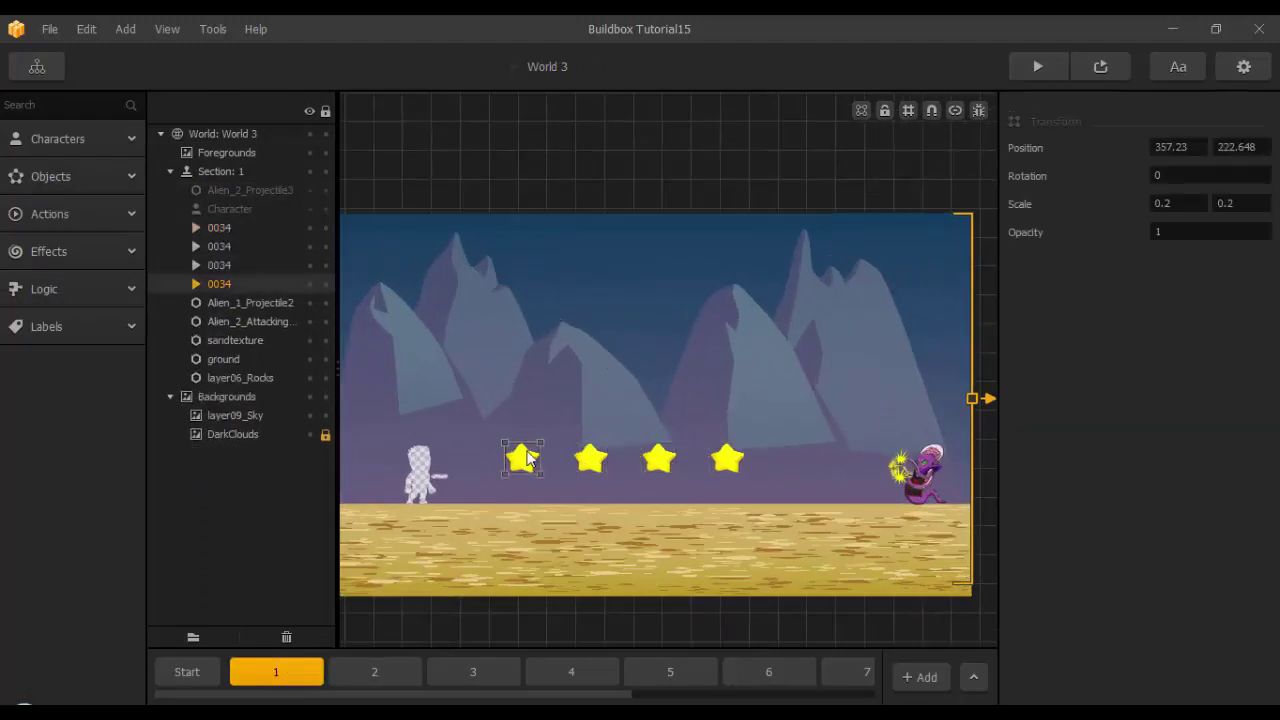
pyautogui.hotkey('ctrl', 'Right')
pyautogui.moveTo(557, 458); pyautogui.dragTo(556, 428)
pyautogui.hotkey('ctrl', 'Right')
pyautogui.hotkey('ctrl', 'Right')
pyautogui.hotkey('ctrl', 'Right')
pyautogui.hotkey('ctrl', 'Right')
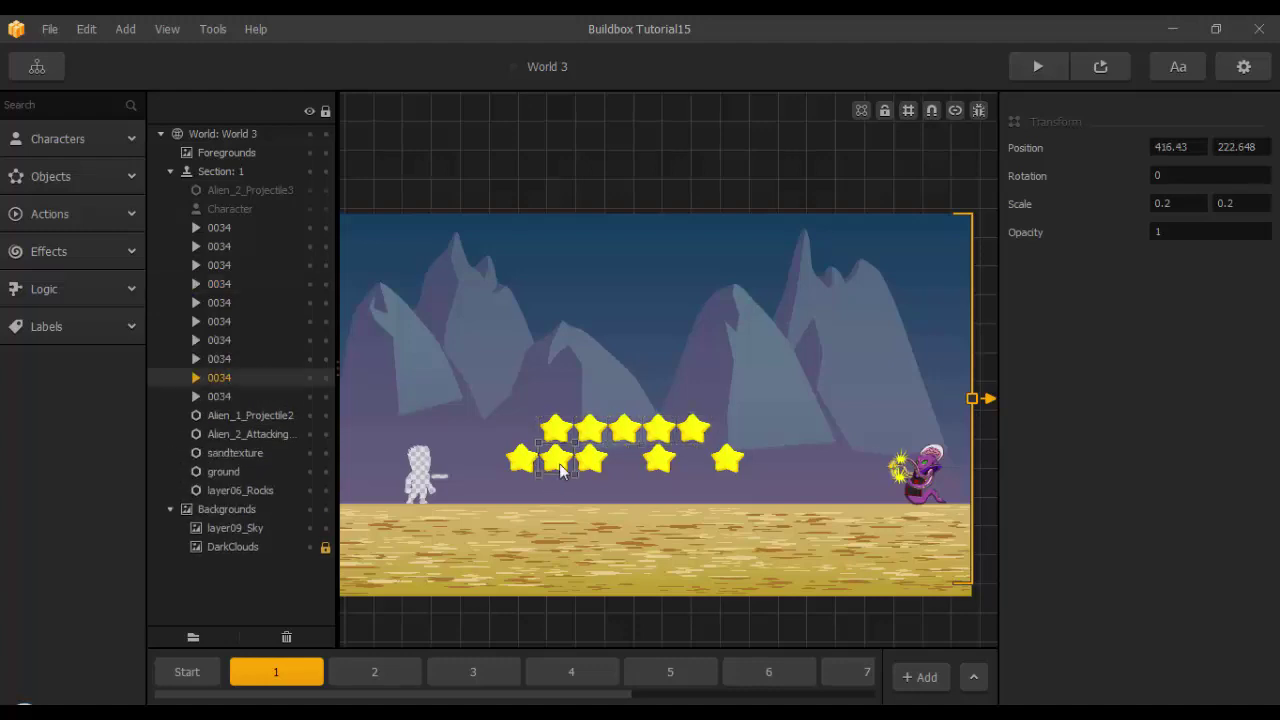
pyautogui.click(599, 436)
pyautogui.press('Delete')
pyautogui.click(660, 432)
pyautogui.press('Delete')
# Paste a star coin into scene 3 of World 3.
pyautogui.scroll(-4, 669, 480)
pyautogui.click(378, 670)
pyautogui.click(446, 671)
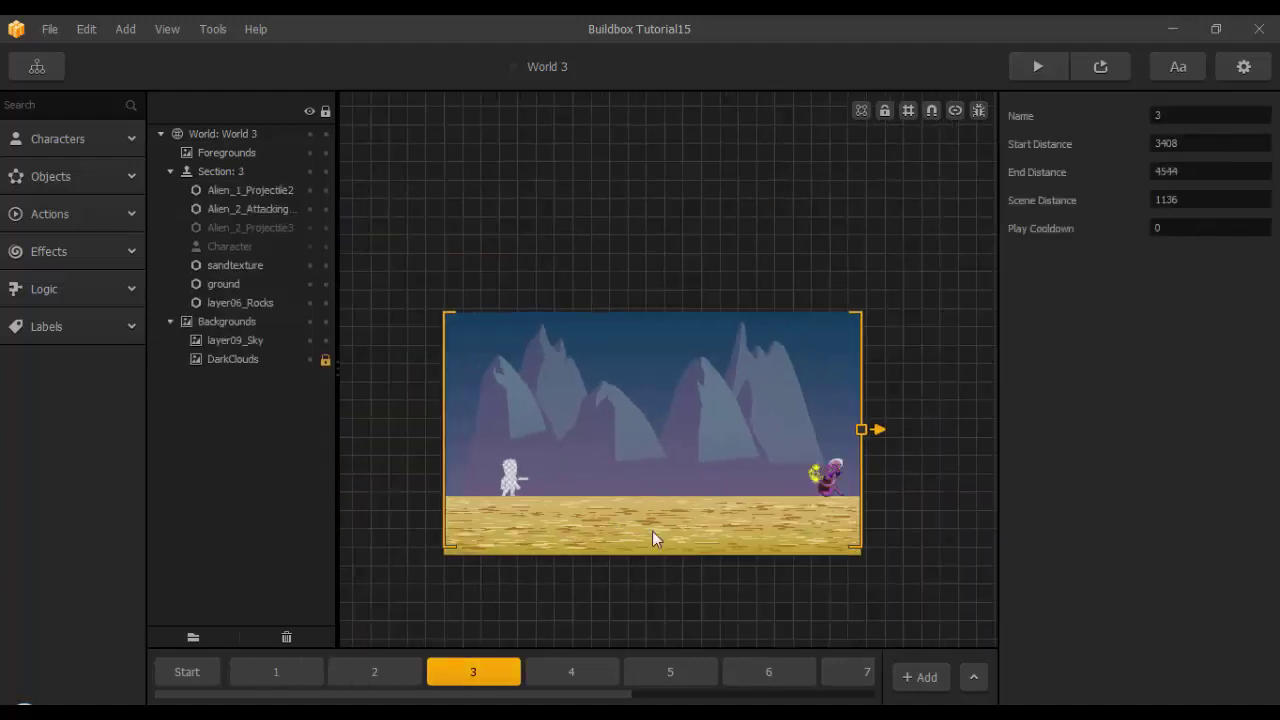
pyautogui.hotkey('ctrl', 'v')
pyautogui.scroll(3, 686, 428)
pyautogui.hotkey('ctrl', 'd')
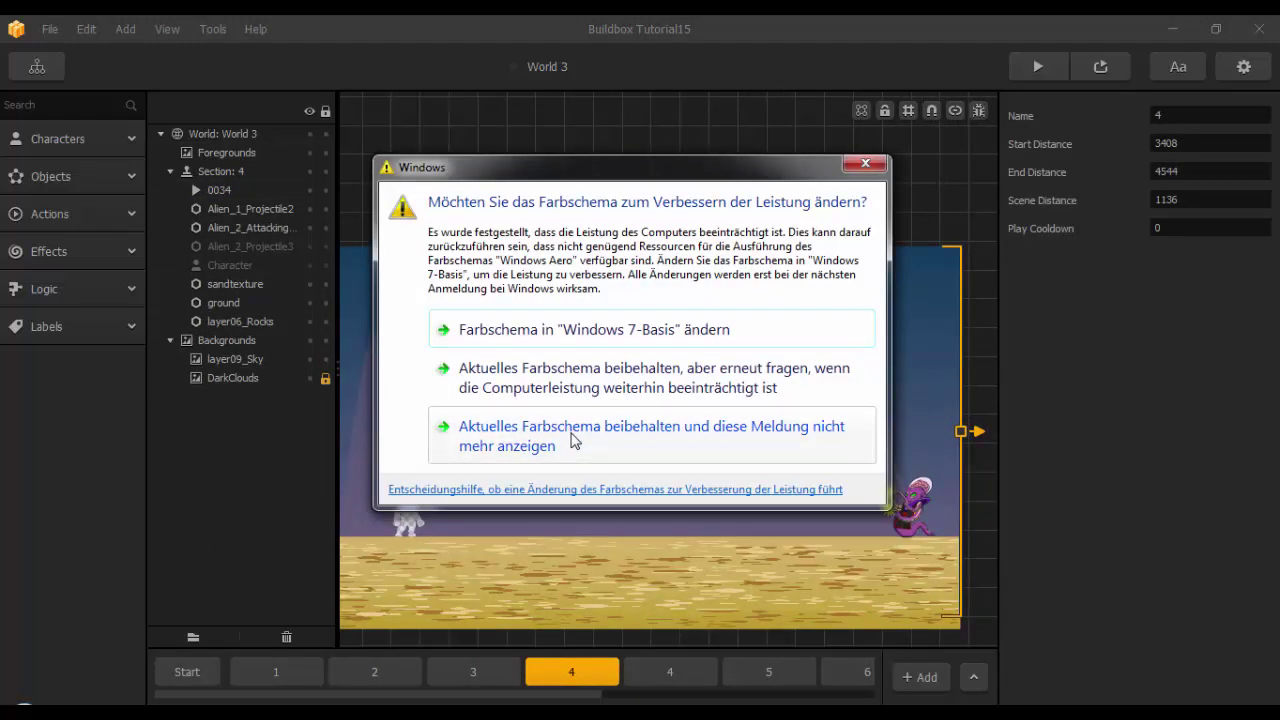
pyautogui.click(571, 433)
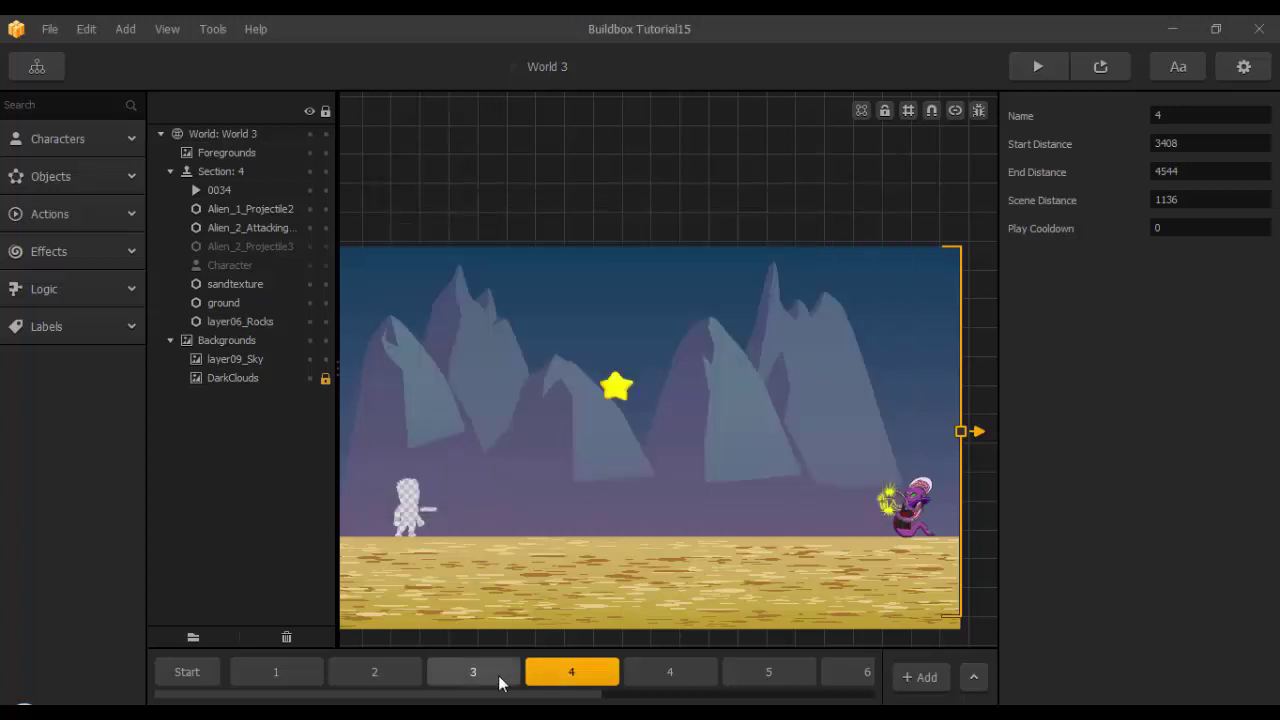
pyautogui.press('Delete')
pyautogui.click(588, 348)
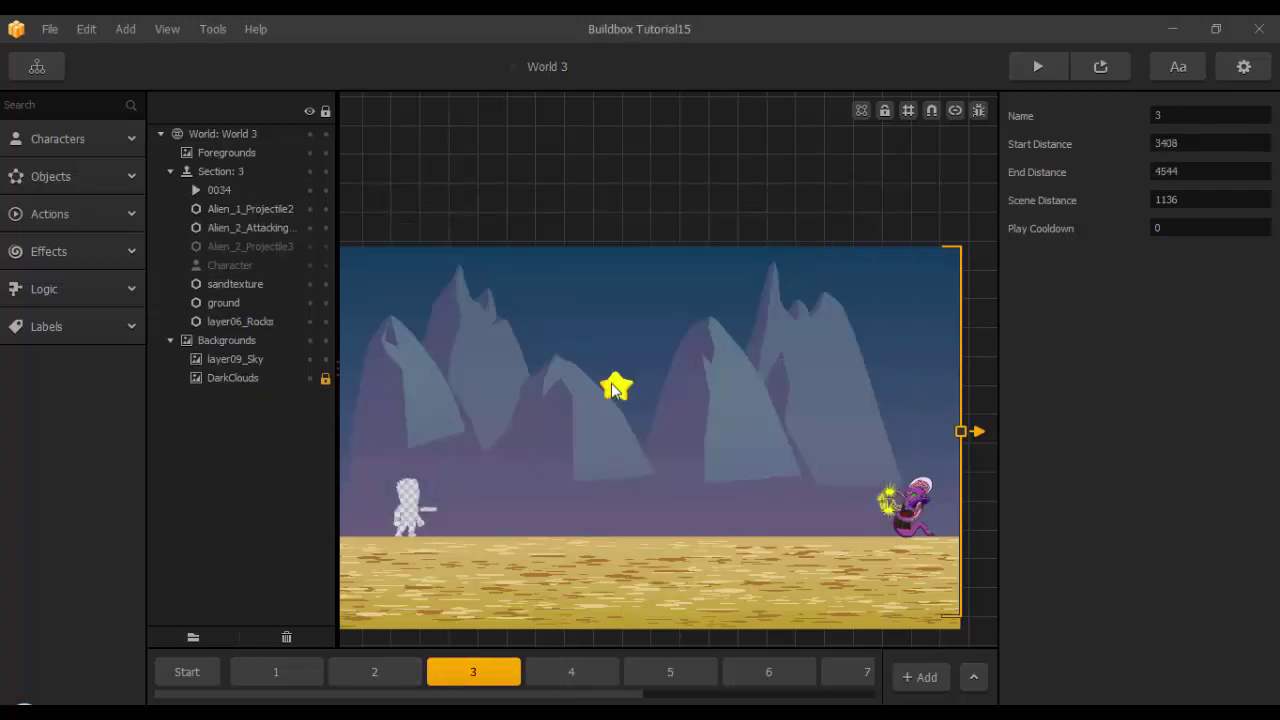
# Duplicate the star in scene 3 and arrange the copies as an arch of five stars.
pyautogui.click(617, 387)
pyautogui.hotkey('ctrl', 'd')
pyautogui.moveTo(660, 393); pyautogui.dragTo(769, 434)
pyautogui.hotkey('ctrl', 'd')
pyautogui.hotkey('ctrl', 'd')
pyautogui.hotkey('ctrl', 'd')
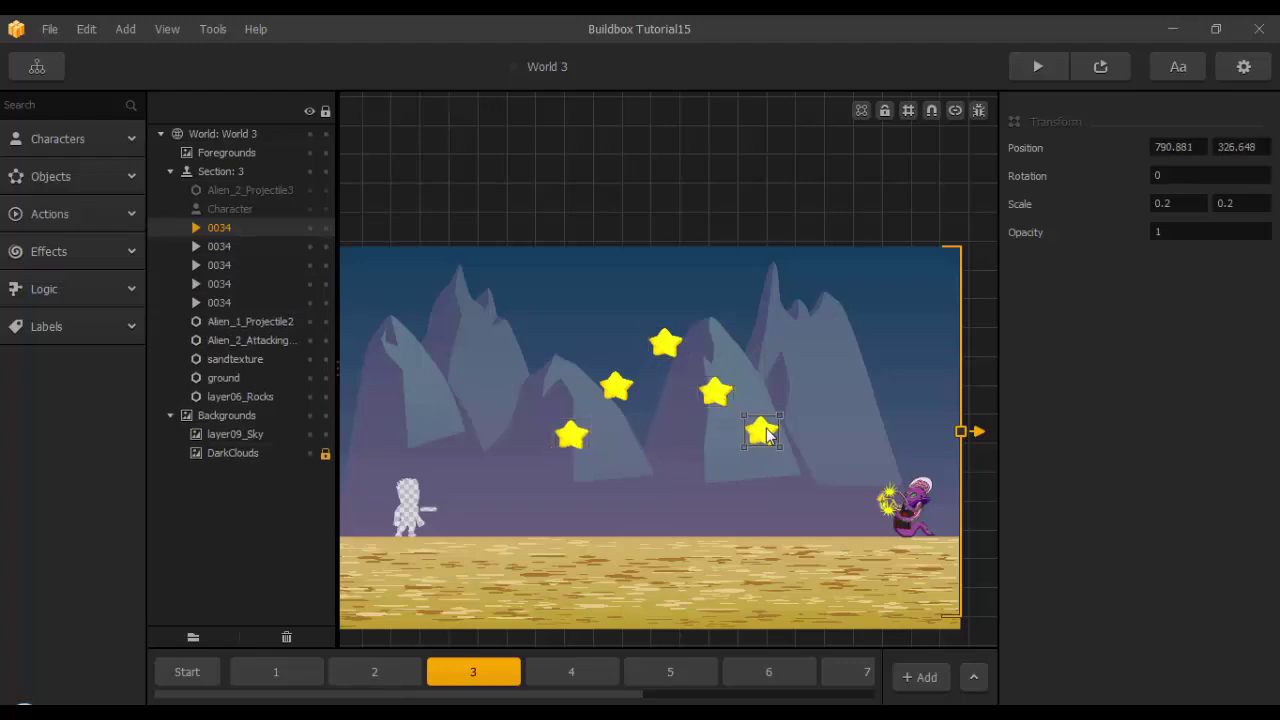
# Paste a star into scene 4 in front of the trees and duplicate it into a horizontal row of seven.
pyautogui.click(86, 29)
pyautogui.click(120, 102)
pyautogui.click(580, 678)
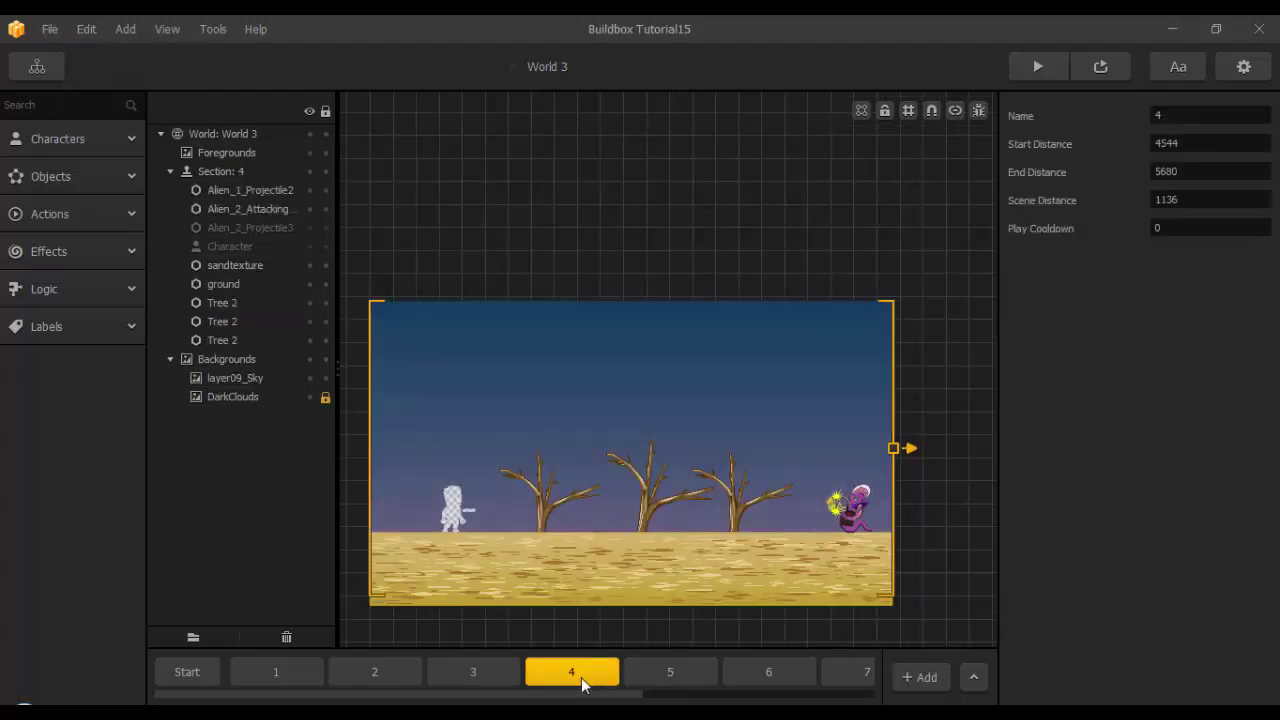
pyautogui.hotkey('ctrl', 'v')
pyautogui.scroll(3, 606, 483)
pyautogui.moveTo(629, 408); pyautogui.dragTo(576, 473)
pyautogui.hotkey('ctrl', 'd')
pyautogui.hotkey('ctrl', 'd')
pyautogui.hotkey('ctrl', 'd')
pyautogui.hotkey('ctrl', 'd')
pyautogui.hotkey('ctrl', 'd')
pyautogui.hotkey('alt', 'Right')
# Stack further rows of duplicated stars above the first row in scene 4.
pyautogui.hotkey('alt', 'Up')
pyautogui.hotkey('alt', 'Left')
pyautogui.hotkey('alt', 'Left')
pyautogui.hotkey('alt', 'Left')
pyautogui.hotkey('alt', 'Left')
pyautogui.hotkey('alt', 'Left')
pyautogui.hotkey('alt', 'Left')
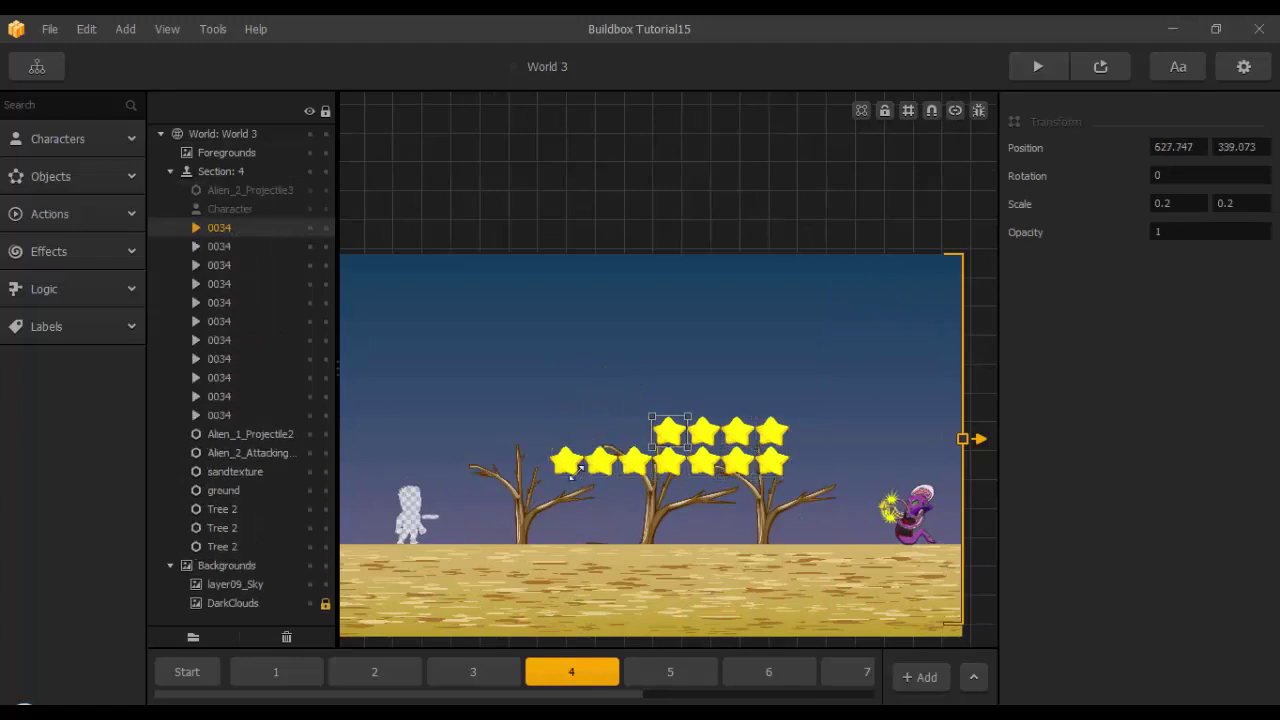
pyautogui.scroll(-1, 607, 488)
pyautogui.hotkey('alt', 'Up')
pyautogui.hotkey('alt', 'Right')
pyautogui.hotkey('alt', 'Right')
pyautogui.hotkey('alt', 'Right')
pyautogui.hotkey('alt', 'Right')
pyautogui.hotkey('alt', 'Right')
pyautogui.hotkey('alt', 'Right')
# Paste a star into scene 5 high above the rocks and duplicate it into two stacked rows of five.
pyautogui.click(661, 673)
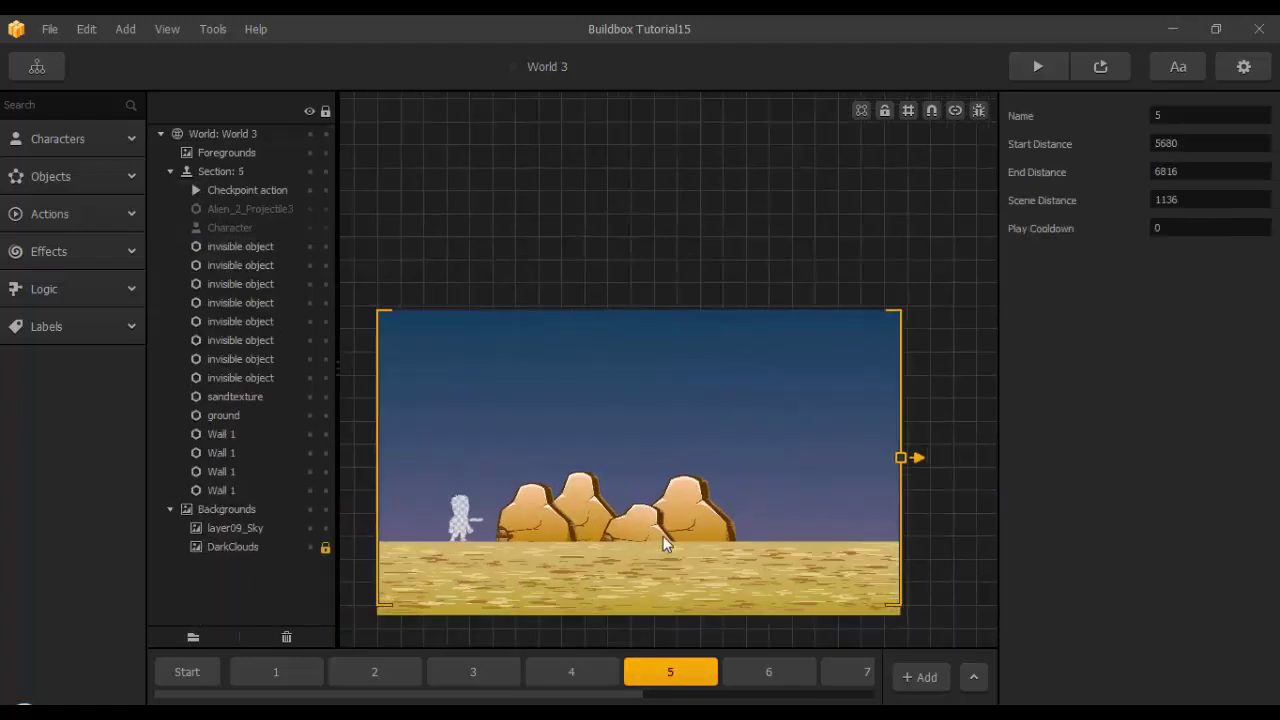
pyautogui.hotkey('ctrl', 'v')
pyautogui.scroll(1, 663, 536)
pyautogui.moveTo(620, 400); pyautogui.dragTo(543, 343)
pyautogui.hotkey('ctrl', 'd')
pyautogui.hotkey('ctrl', 'd')
pyautogui.hotkey('ctrl', 'd')
pyautogui.hotkey('ctrl', 'd')
pyautogui.hotkey('alt', 'Up')
pyautogui.hotkey('alt', 'Left')
pyautogui.hotkey('alt', 'Left')
pyautogui.hotkey('alt', 'Left')
pyautogui.hotkey('alt', 'Left')
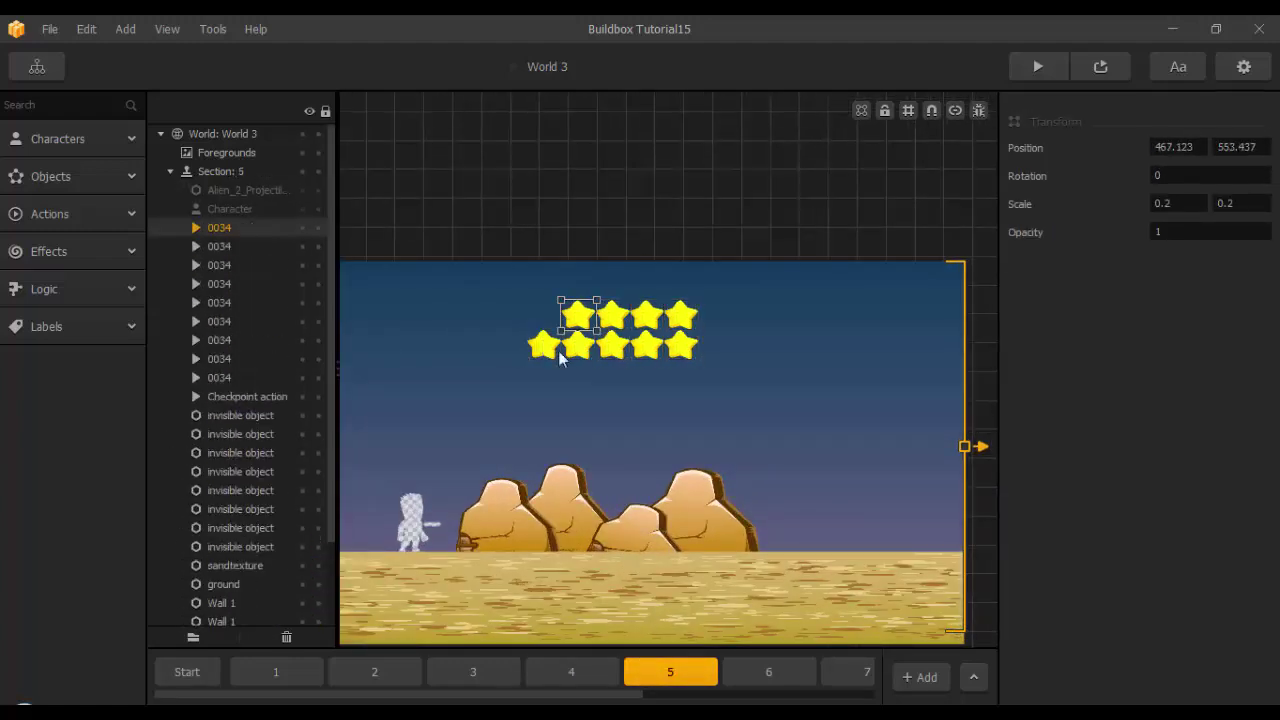
# Delete the second and fourth star columns in scene 5, leaving three separate pairs.
pyautogui.click(581, 318)
pyautogui.press('Delete')
pyautogui.click(646, 346)
pyautogui.press('Delete')
pyautogui.click(646, 318)
pyautogui.press('Delete')
pyautogui.click(578, 347)
pyautogui.press('Delete')
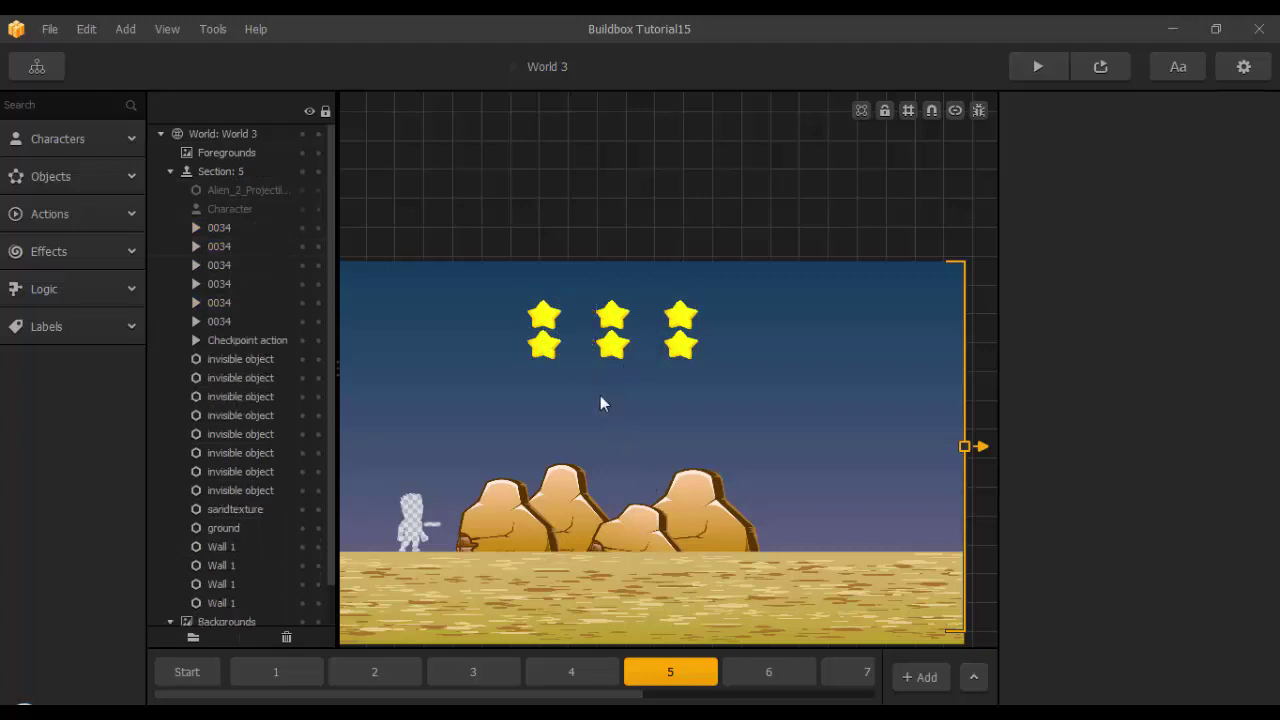
# Paste a star coin into scene 6 of World 3.
pyautogui.scroll(-2, 602, 395)
pyautogui.click(741, 672)
pyautogui.hotkey('ctrl', 'v')
pyautogui.scroll(2, 700, 511)
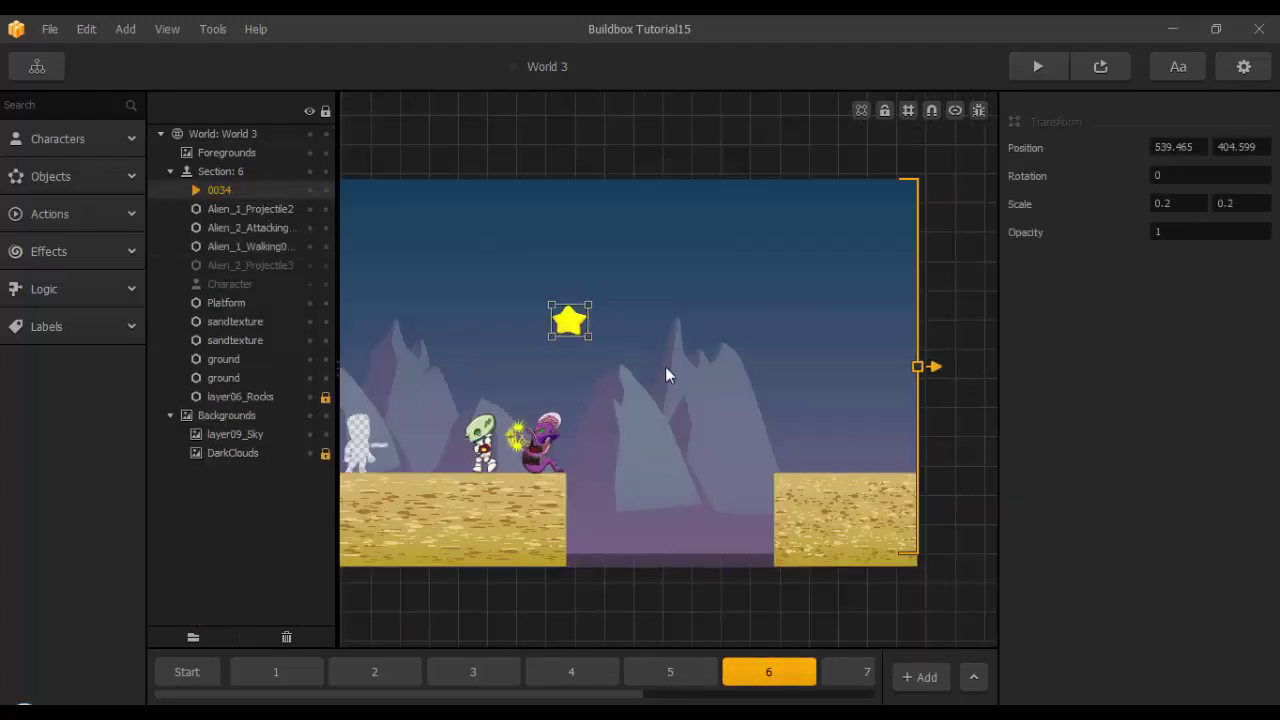
pyautogui.click(665, 368)
pyautogui.hotkey('ctrl', 'd')
pyautogui.moveTo(620, 693); pyautogui.dragTo(719, 693)
pyautogui.press('Delete')
pyautogui.click(589, 346)
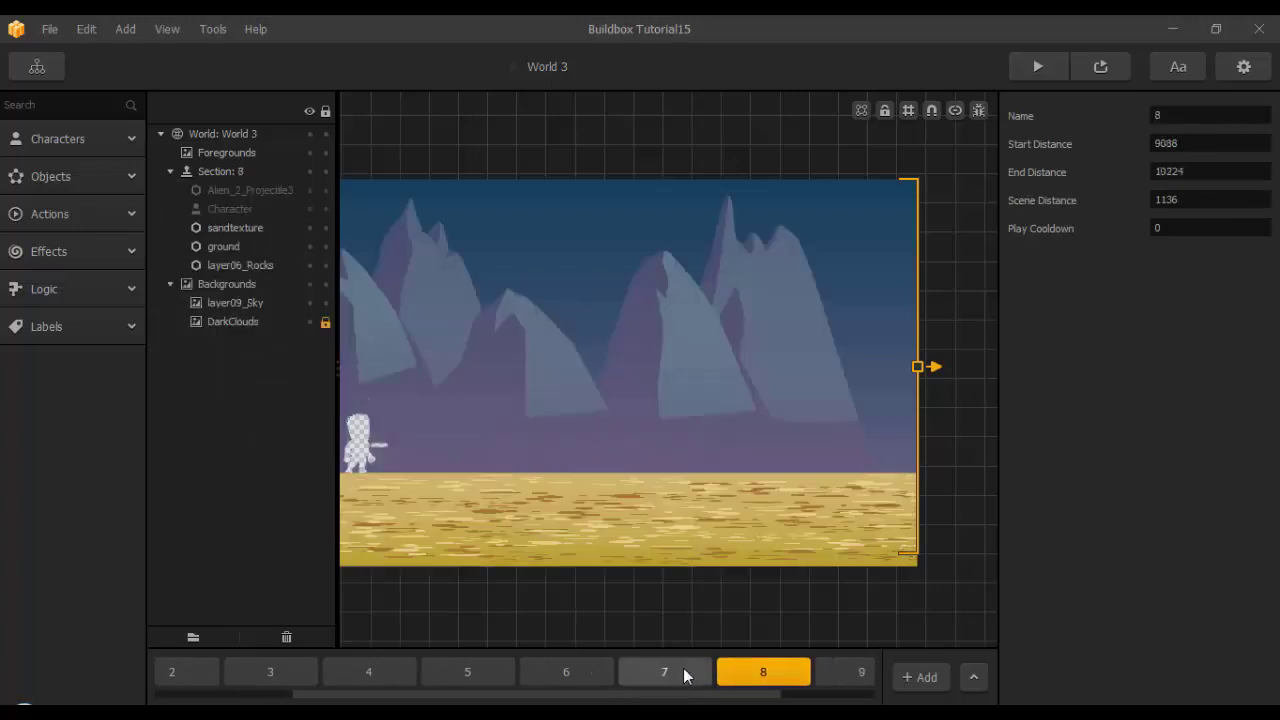
# Add more stars to scene 6 and arrange them as an arch of five over the ground gap.
pyautogui.click(583, 672)
pyautogui.hotkey('ctrl', 'v')
pyautogui.hotkey('ctrl', 'd')
pyautogui.moveTo(606, 322); pyautogui.dragTo(711, 300)
pyautogui.moveTo(630, 281); pyautogui.dragTo(647, 296)
pyautogui.moveTo(713, 303); pyautogui.dragTo(787, 356)
pyautogui.hotkey('ctrl', 'd')
pyautogui.hotkey('ctrl', 'v')
pyautogui.scroll(-2, 650, 534)
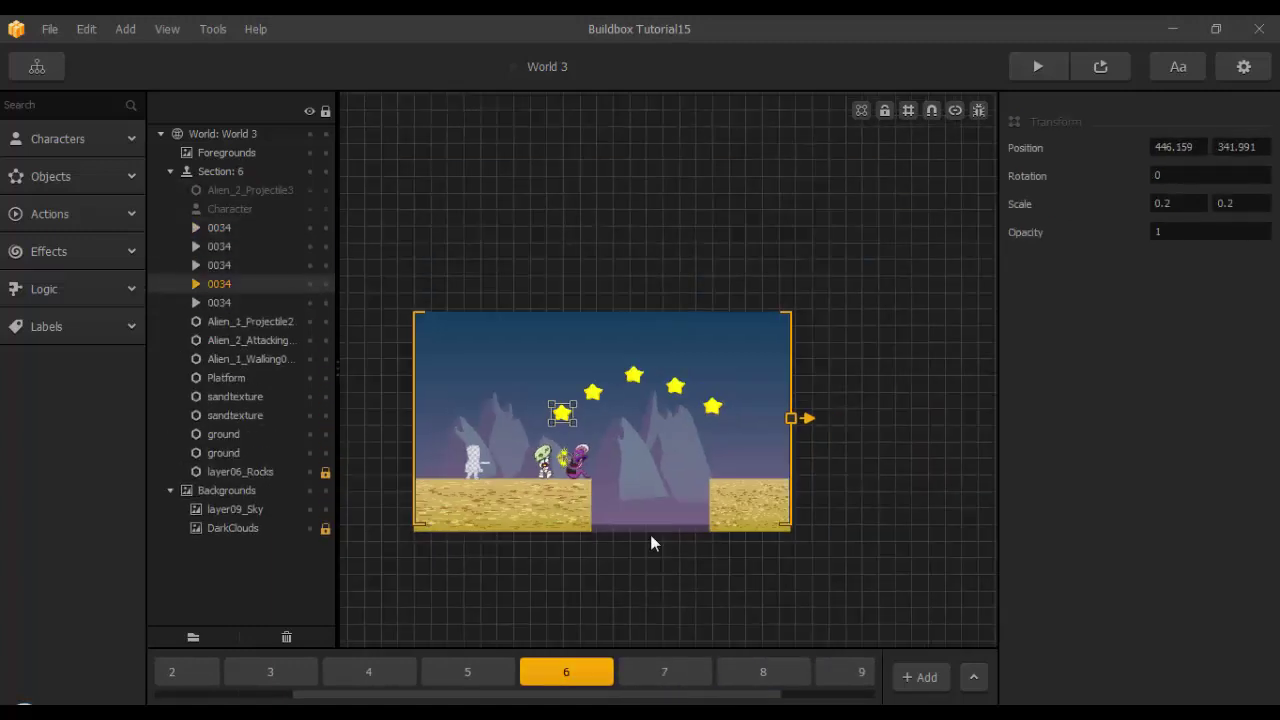
# Paste a star into scene 8, move it ahead of the character and duplicate it into a row of eight.
pyautogui.click(667, 665)
pyautogui.hotkey('ctrl', 'v')
pyautogui.scroll(1, 641, 493)
pyautogui.click(564, 399)
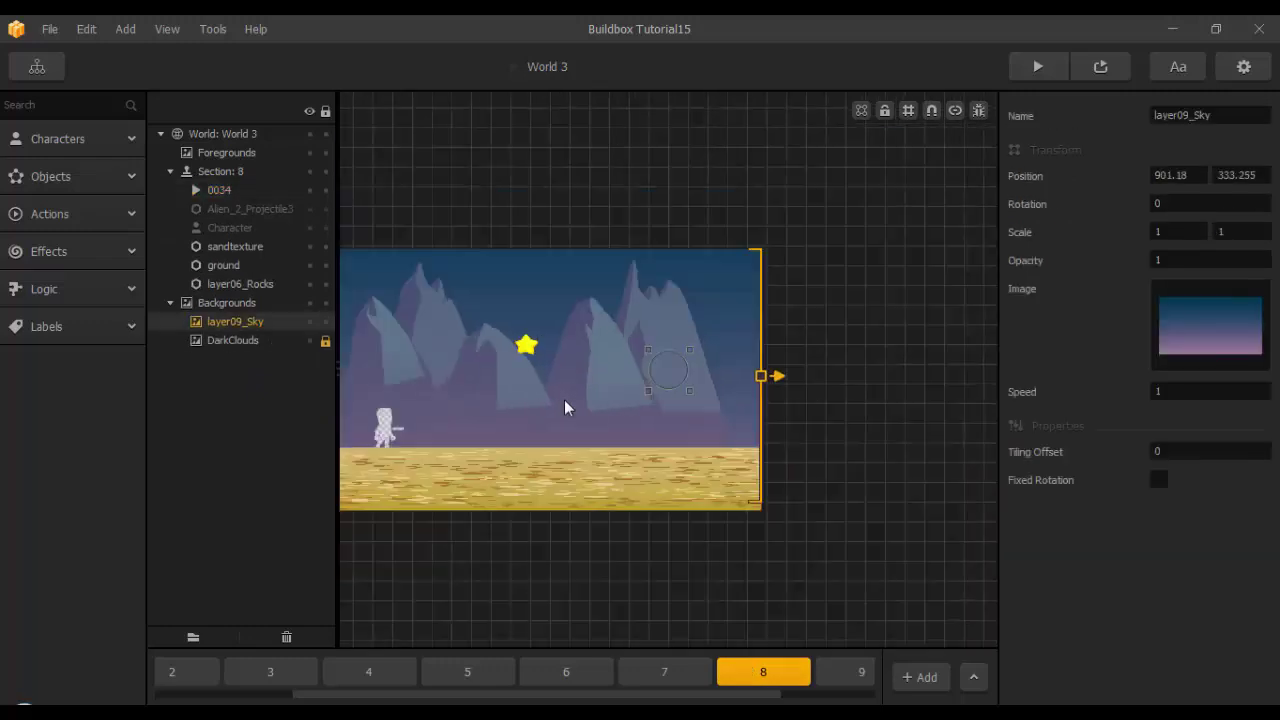
pyautogui.moveTo(526, 345); pyautogui.dragTo(488, 379)
pyautogui.hotkey('ctrl', 'd')
pyautogui.hotkey('ctrl', 'd')
pyautogui.hotkey('ctrl', 'd')
pyautogui.hotkey('ctrl', 'd')
pyautogui.hotkey('ctrl', 'd')
pyautogui.hotkey('ctrl', 'd')
pyautogui.hotkey('ctrl', 'd')
# Add a second row of eight stars directly below the first row in scene 8.
pyautogui.hotkey('ctrl', 'Down')
pyautogui.hotkey('ctrl', 'Left')
pyautogui.hotkey('ctrl', 'Left')
pyautogui.hotkey('ctrl', 'Left')
pyautogui.hotkey('ctrl', 'Left')
pyautogui.hotkey('ctrl', 'Left')
pyautogui.hotkey('ctrl', 'Left')
pyautogui.hotkey('ctrl', 'Left')
# Add another row of stars above the two existing rows in scene 8.
pyautogui.click(492, 373)
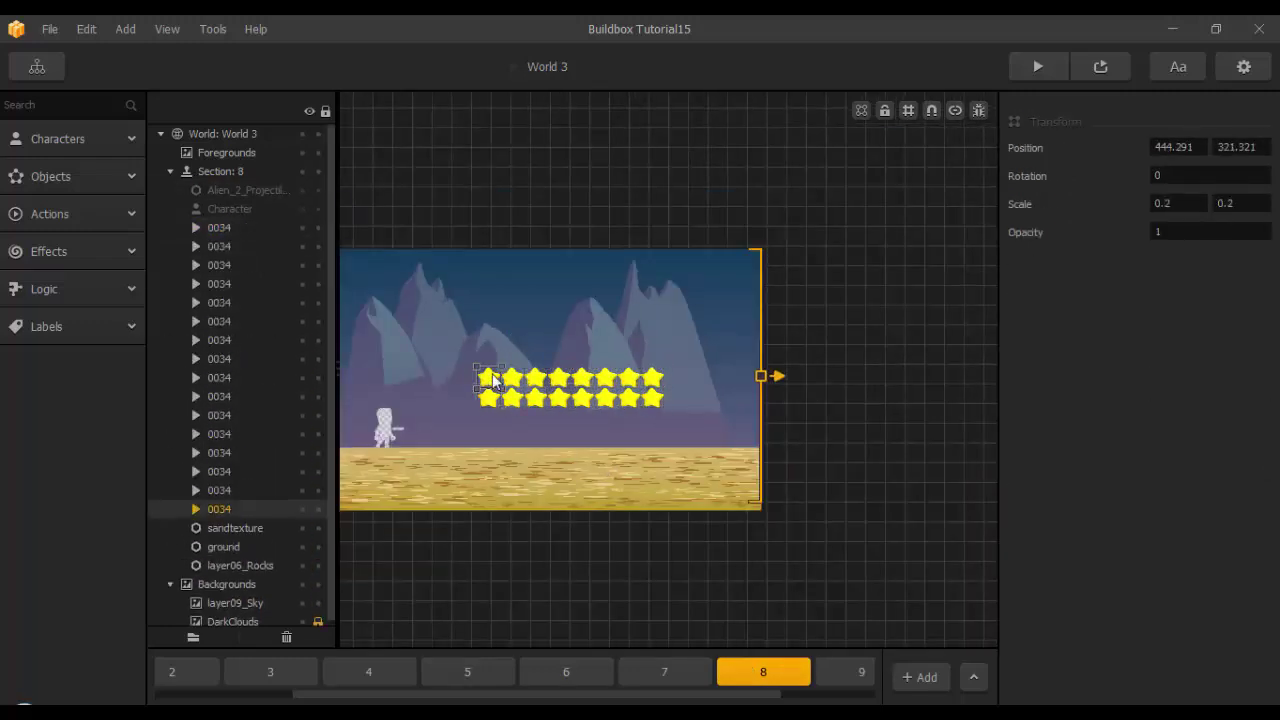
pyautogui.hotkey('ctrl', 'Up')
pyautogui.hotkey('ctrl', 'Right')
pyautogui.hotkey('ctrl', 'Right')
pyautogui.hotkey('ctrl', 'Right')
pyautogui.hotkey('ctrl', 'Right')
pyautogui.hotkey('ctrl', 'Right')
pyautogui.hotkey('ctrl', 'Right')
pyautogui.rightClick(492, 373)
pyautogui.click(629, 356)
pyautogui.hotkey('ctrl', 'Right')
# Paste a star into scene 9 and duplicate it rightward into small groups of stars at different heights.
pyautogui.moveTo(664, 693); pyautogui.dragTo(760, 693)
pyautogui.click(724, 673)
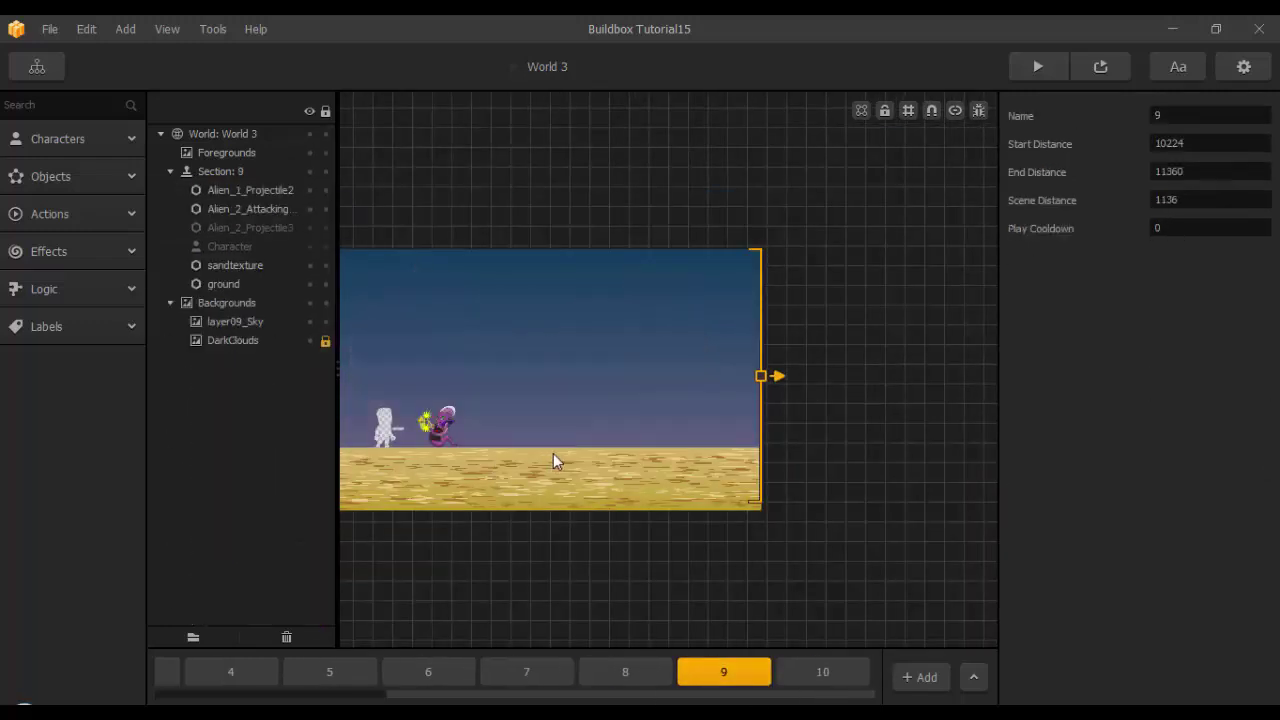
pyautogui.hotkey('ctrl', 'v')
pyautogui.scroll(1, 560, 431)
pyautogui.hotkey('ctrl', 'Right')
pyautogui.moveTo(526, 335); pyautogui.dragTo(592, 316)
pyautogui.hotkey('ctrl', 'Right')
pyautogui.hotkey('ctrl', 'Right')
pyautogui.moveTo(622, 318); pyautogui.dragTo(772, 366)
pyautogui.hotkey('ctrl', 'Right')
pyautogui.hotkey('ctrl', 'Right')
pyautogui.scroll(-2, 687, 450)
pyautogui.click(822, 673)
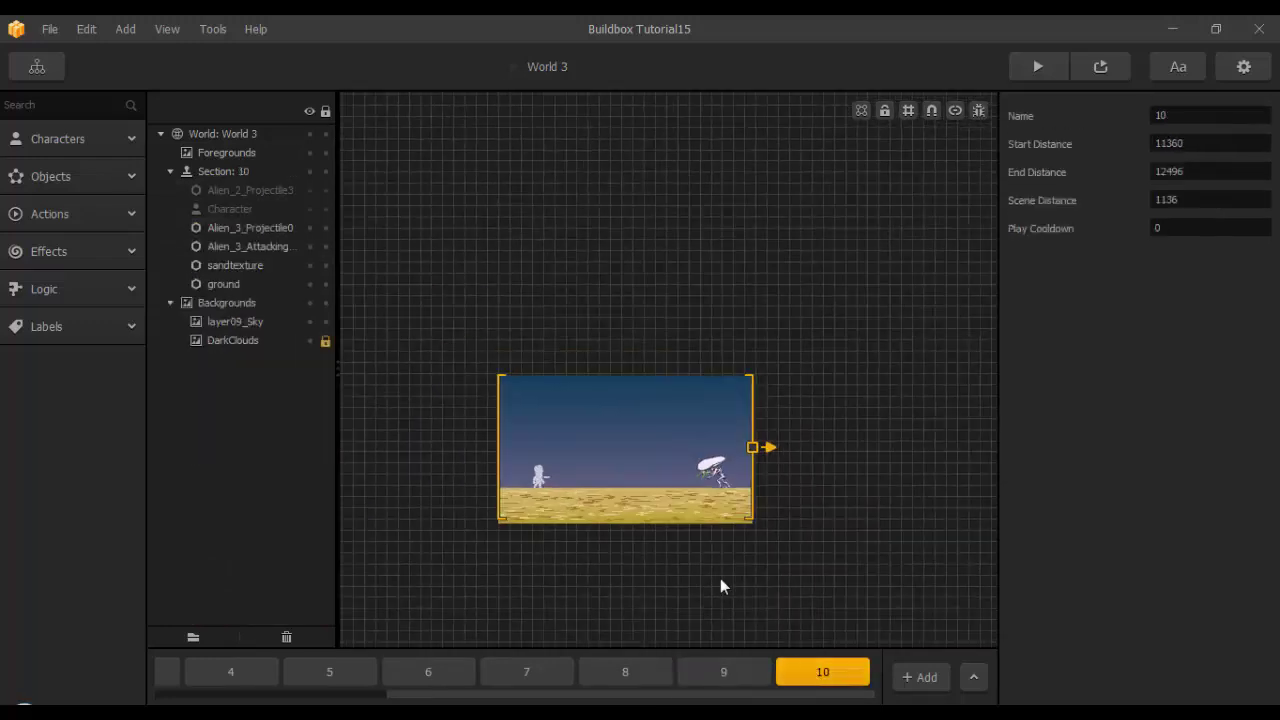
pyautogui.moveTo(543, 693); pyautogui.dragTo(305, 693)
pyautogui.click(188, 673)
pyautogui.scroll(2, 548, 537)
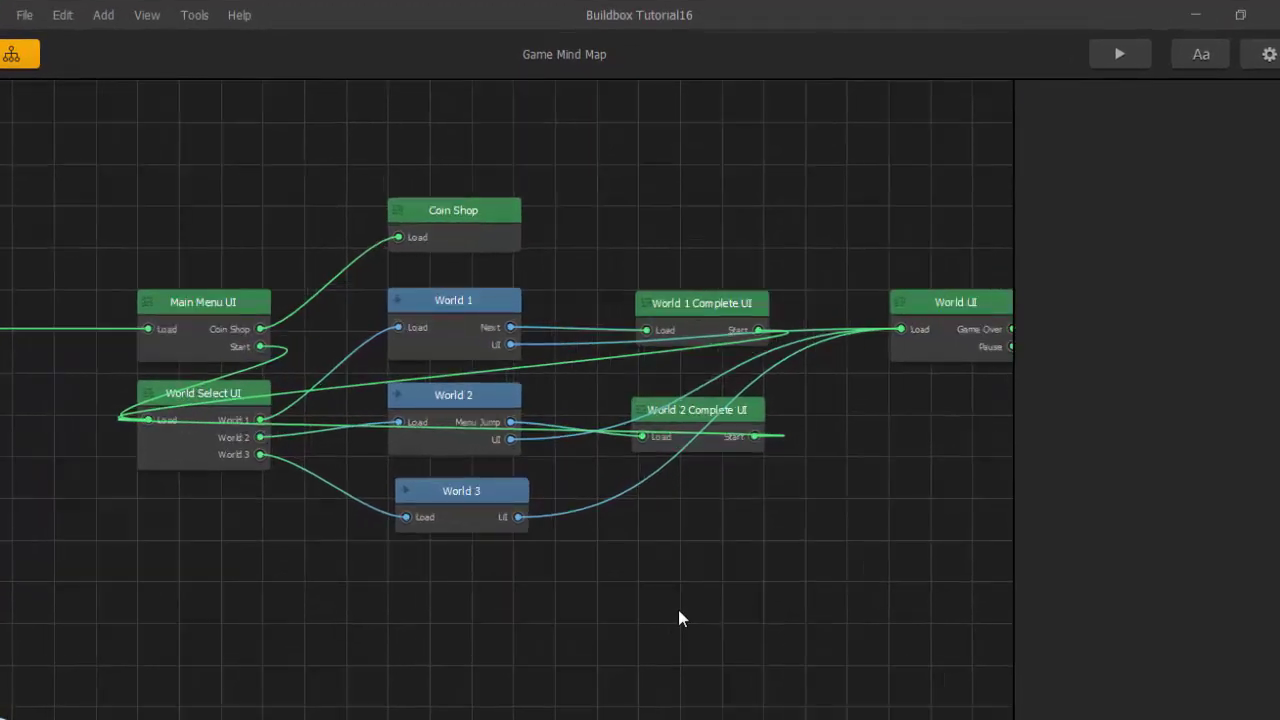
# Duplicate the World 1 node in the mind map and place the copy above World 1 Complete UI.
pyautogui.scroll(1, 679, 611)
pyautogui.scroll(-1, 709, 560)
pyautogui.moveTo(709, 556); pyautogui.dragTo(708, 586, button='middle')
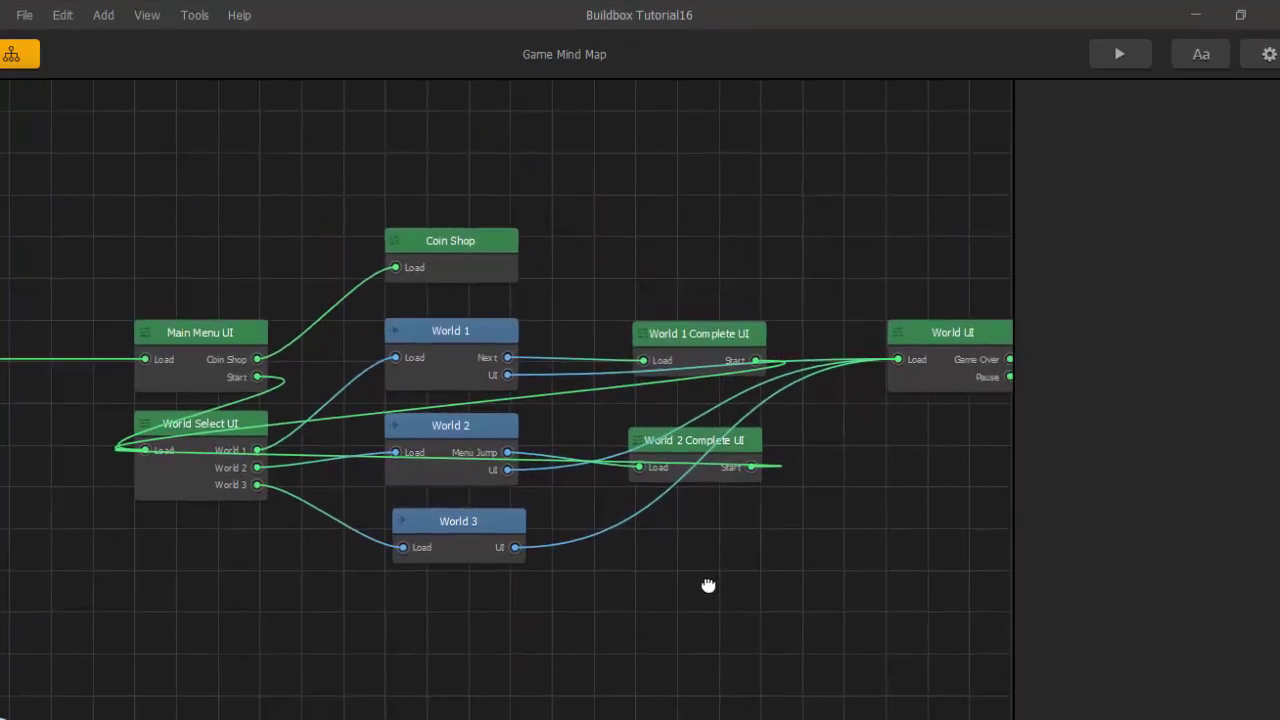
pyautogui.click(457, 357)
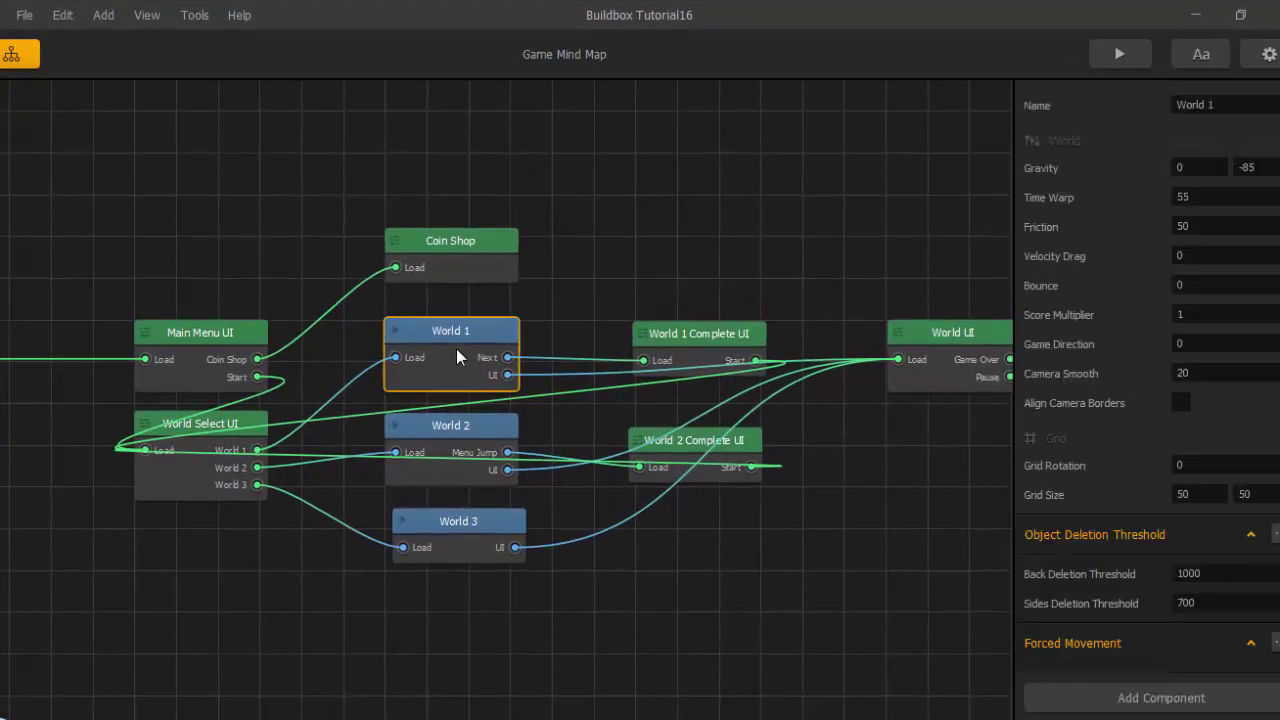
pyautogui.moveTo(456, 357); pyautogui.dragTo(646, 200)
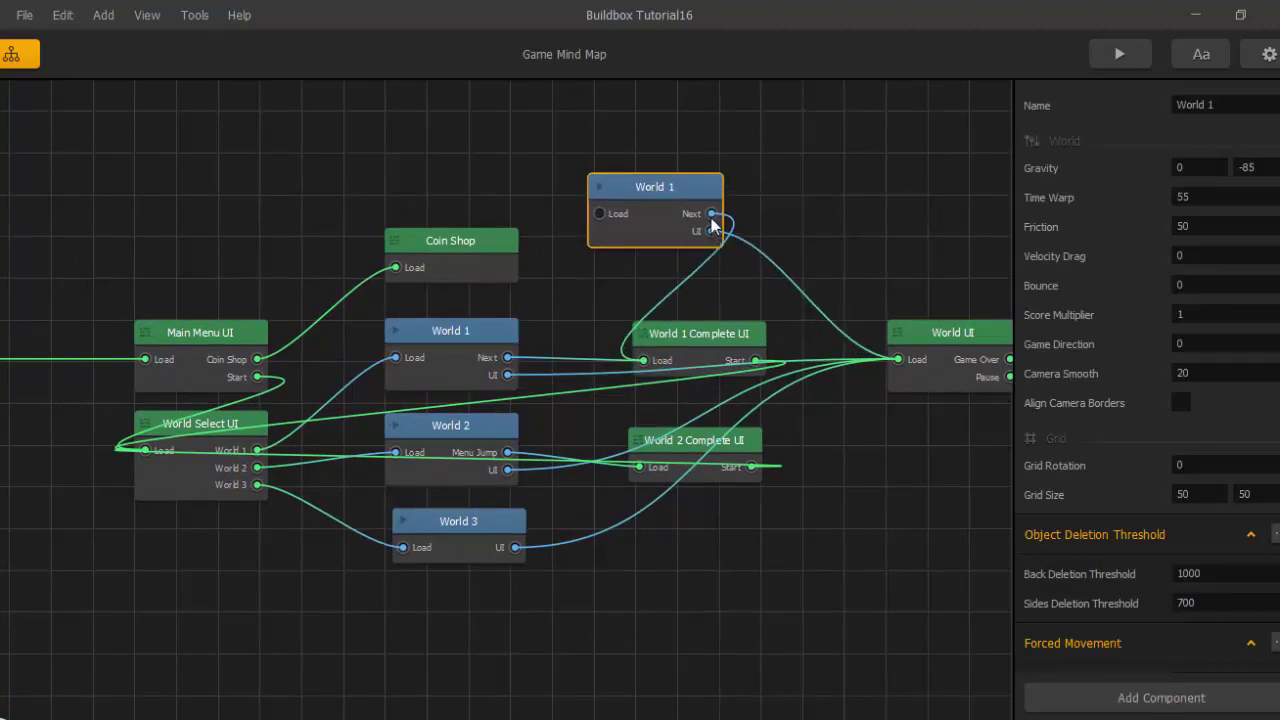
# Disconnect the Next output of the copied World 1 node and rename the copy Bonus World.
pyautogui.moveTo(739, 205); pyautogui.dragTo(686, 196)
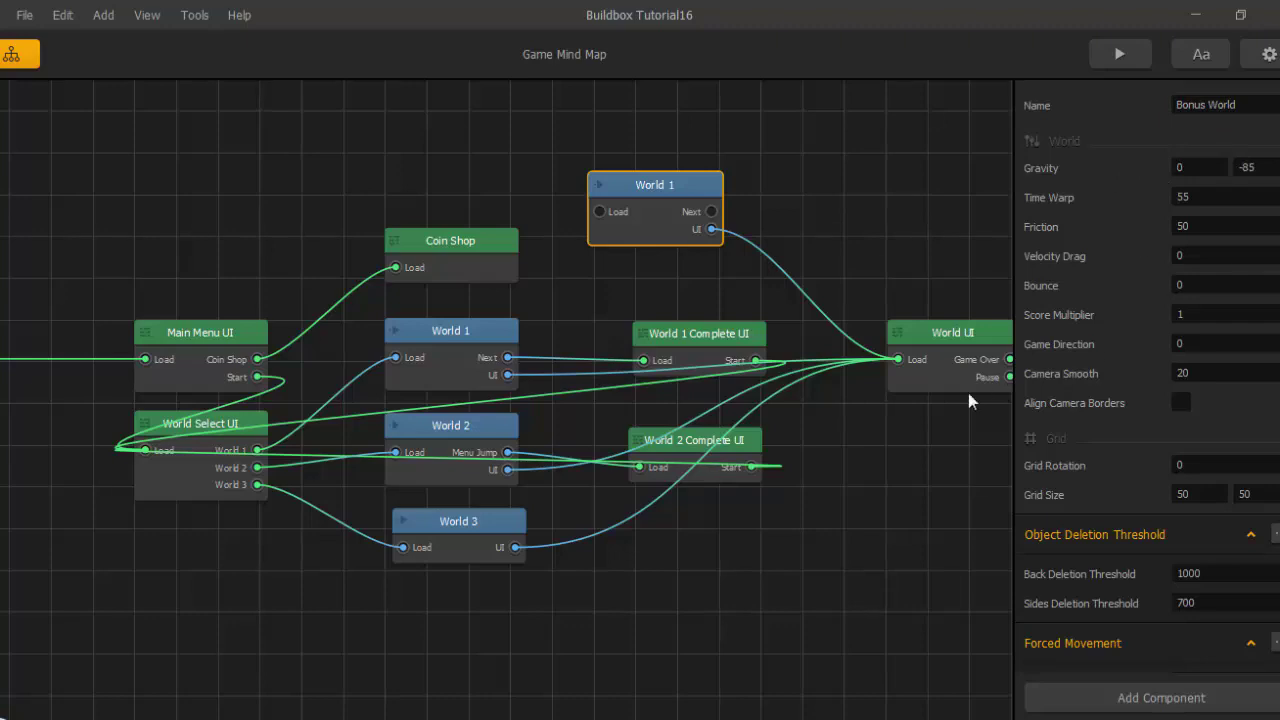
pyautogui.click(812, 282)
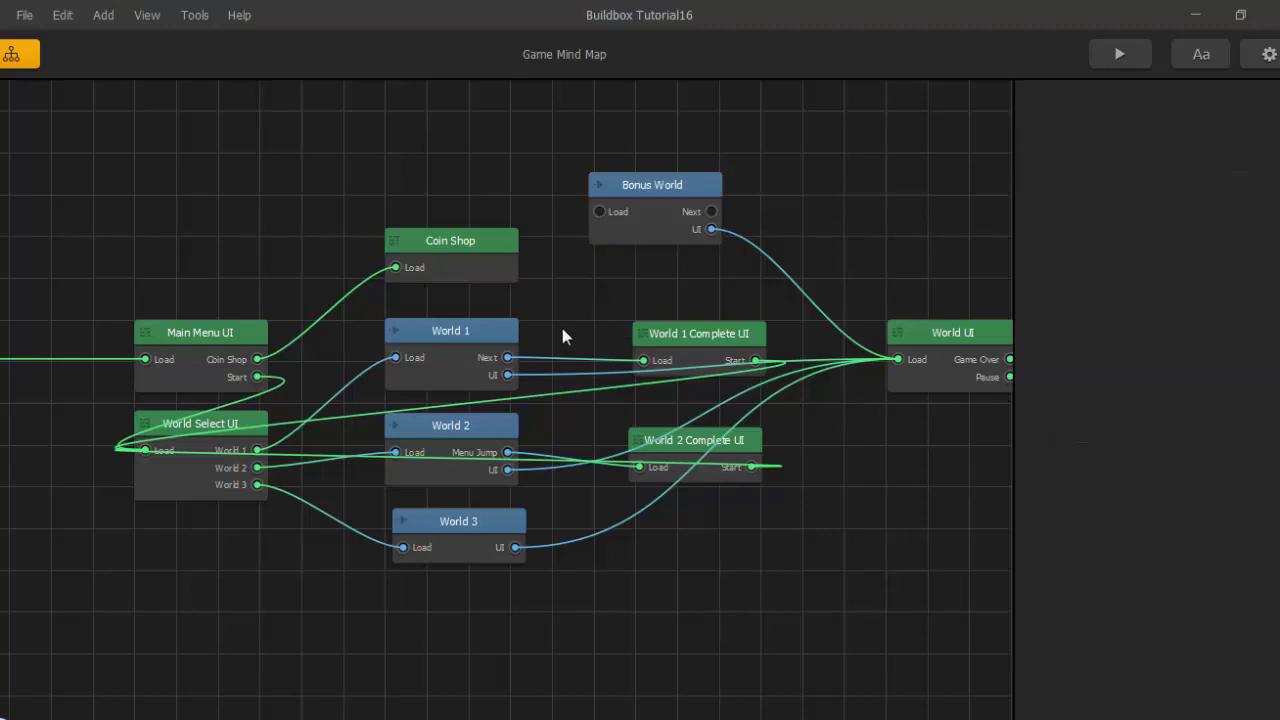
# Open Bonus World and delete its scenes from 10 down to 2, keeping only Start and scene 1.
pyautogui.click(650, 223)
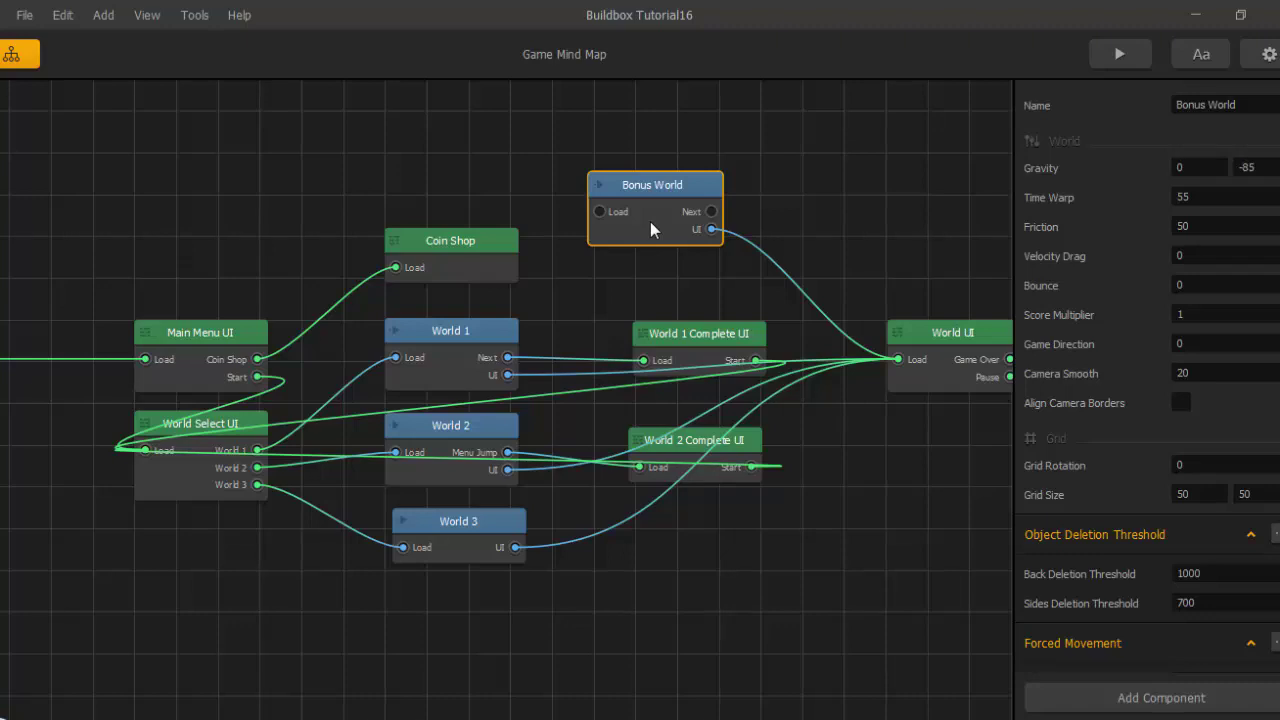
pyautogui.doubleClick(650, 224)
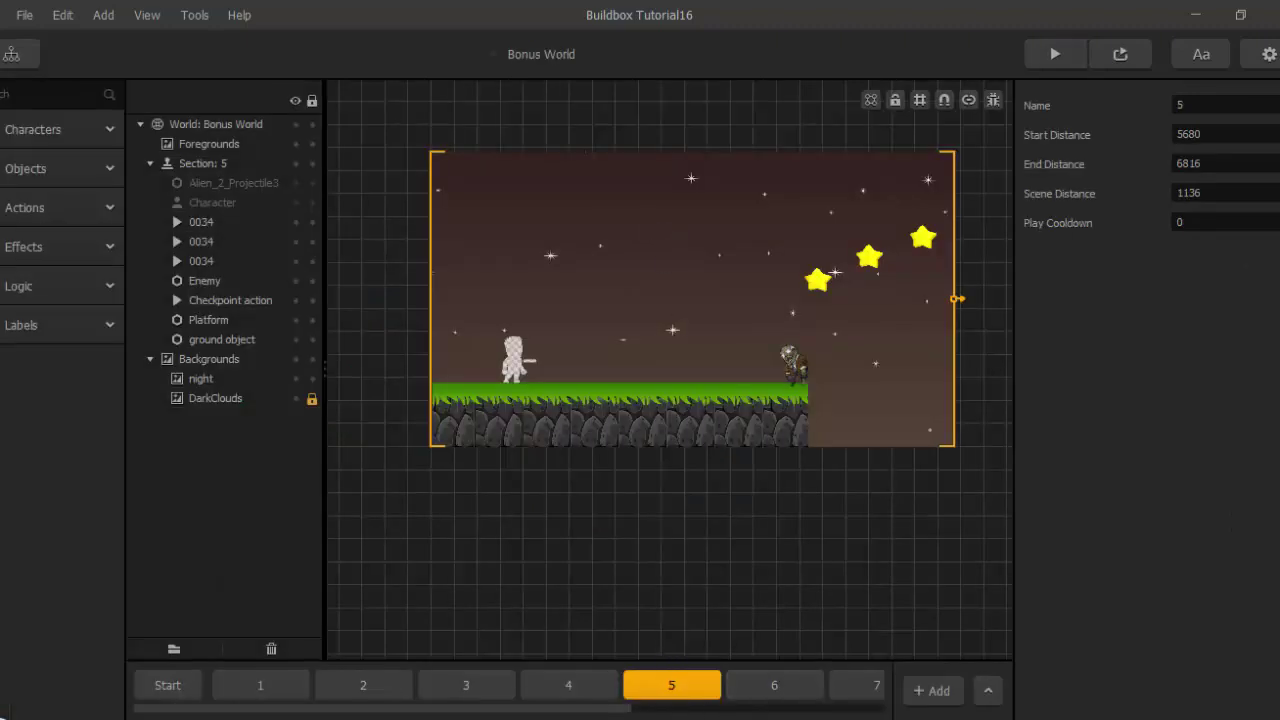
pyautogui.moveTo(626, 712); pyautogui.dragTo(922, 690)
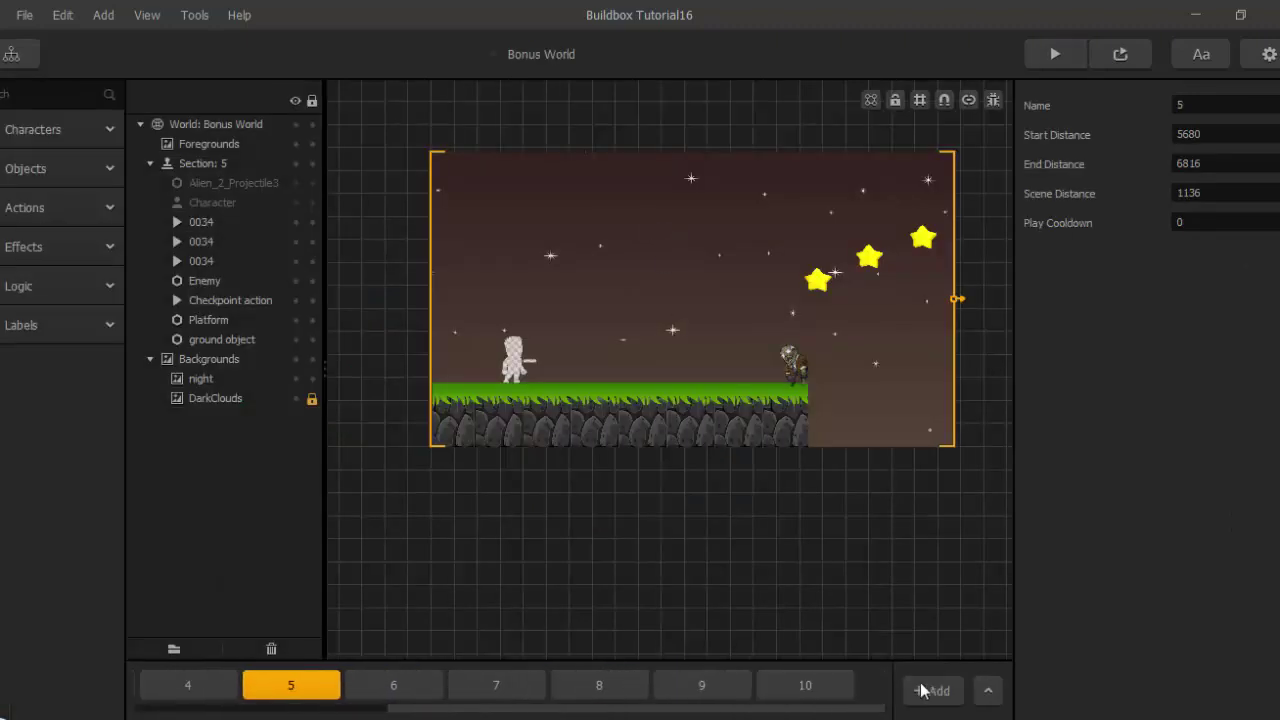
pyautogui.click(822, 686)
pyautogui.press('Delete')
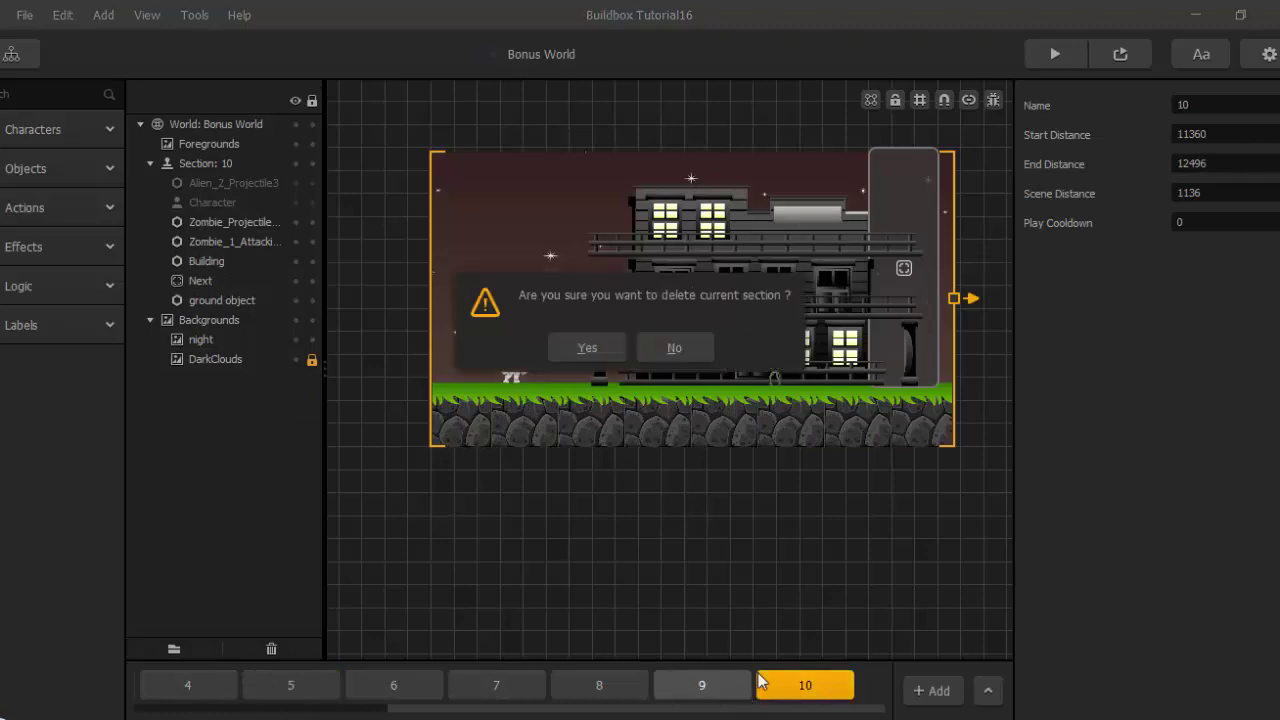
pyautogui.click(591, 348)
pyautogui.press('Delete')
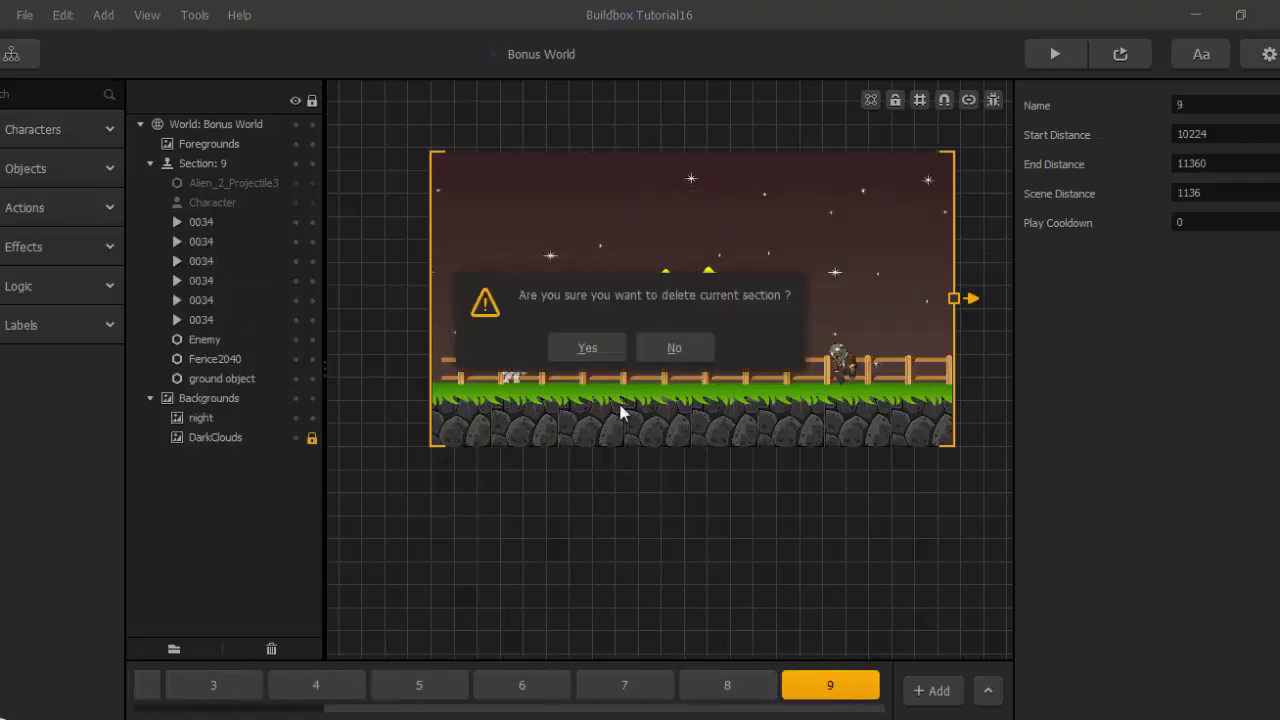
pyautogui.click(605, 352)
pyautogui.press('Delete')
pyautogui.click(605, 353)
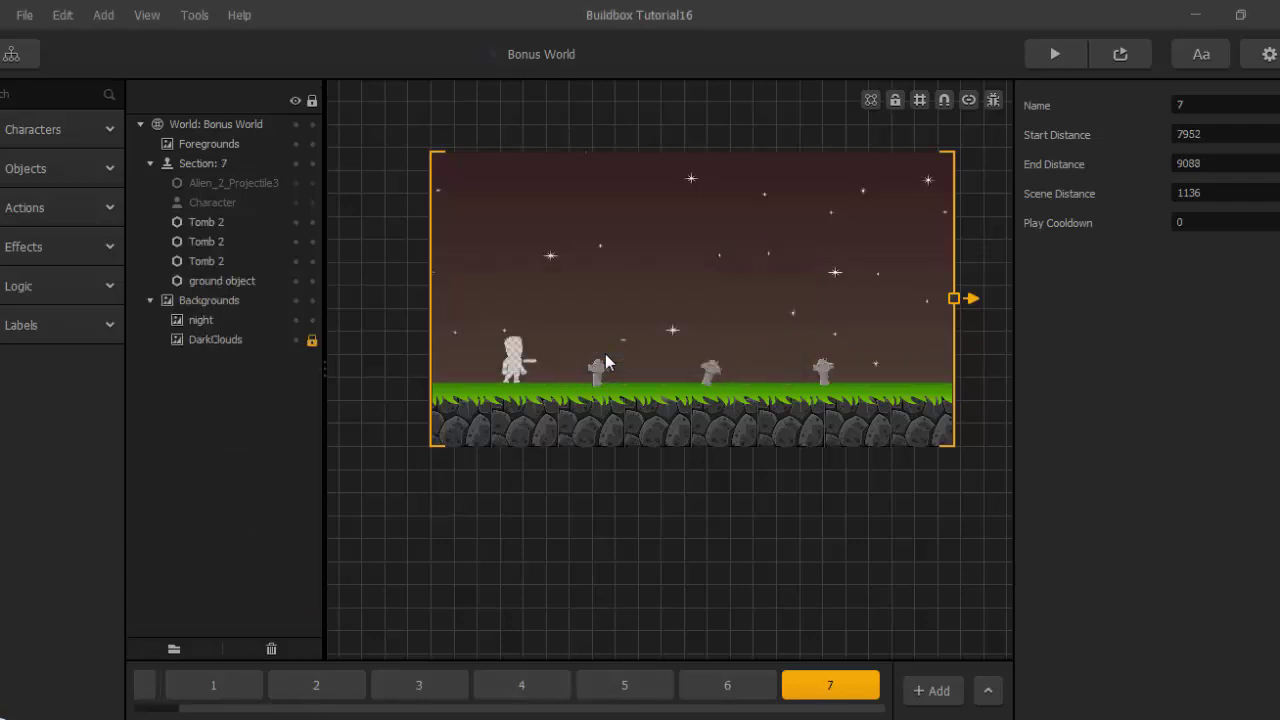
pyautogui.press('Delete')
pyautogui.click(605, 353)
pyautogui.press('Delete')
pyautogui.click(605, 353)
pyautogui.press('Delete')
pyautogui.click(605, 353)
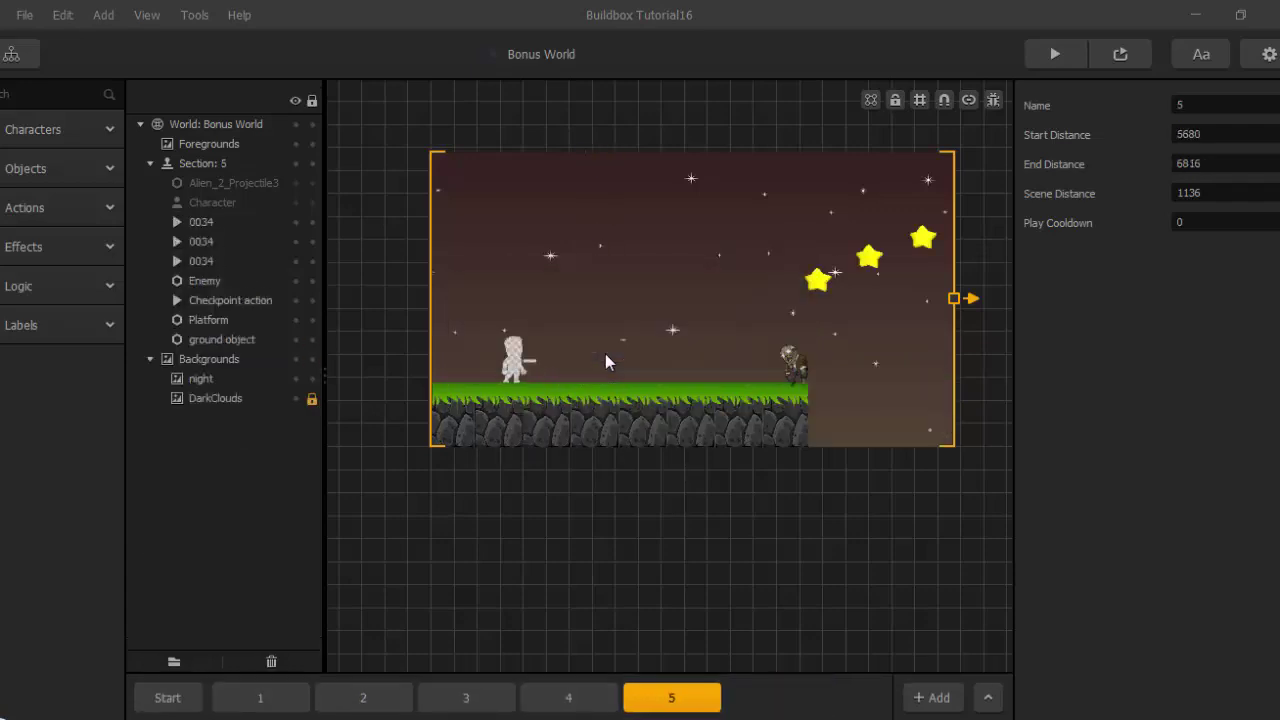
pyautogui.press('Delete')
pyautogui.click(605, 353)
pyautogui.press('Delete')
pyautogui.click(605, 353)
pyautogui.press('Delete')
pyautogui.click(605, 353)
pyautogui.press('Delete')
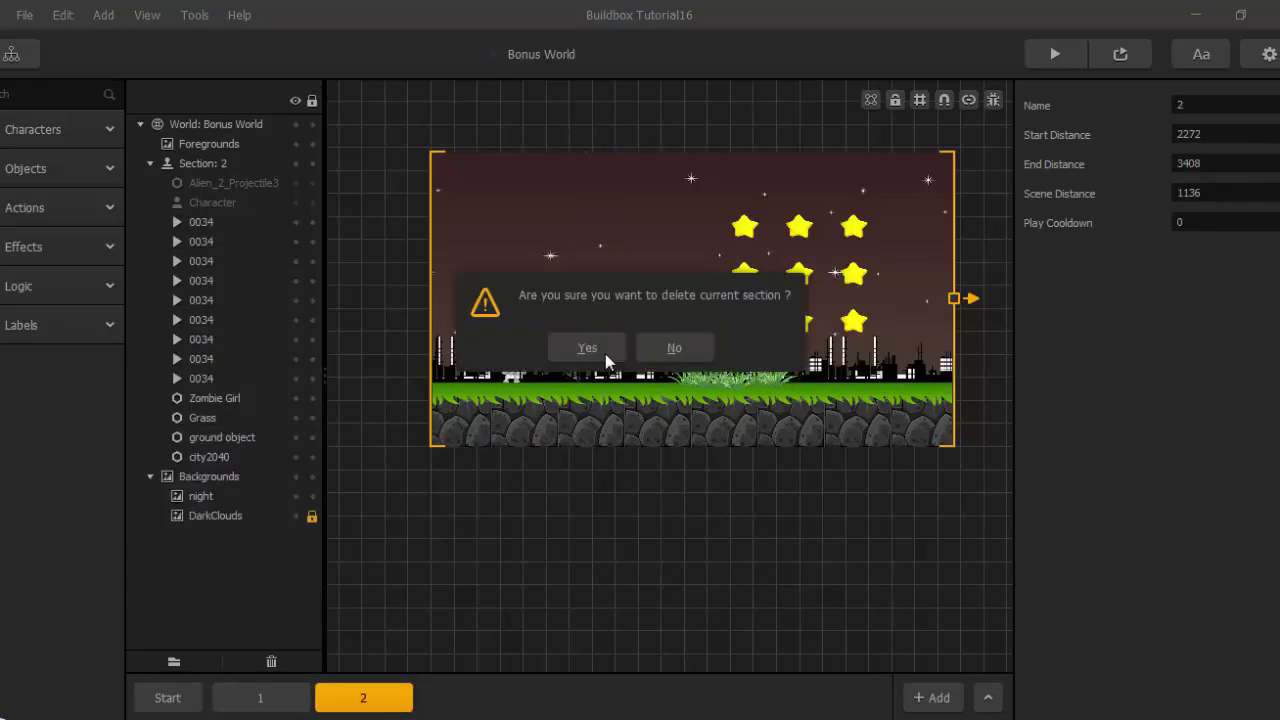
pyautogui.click(605, 353)
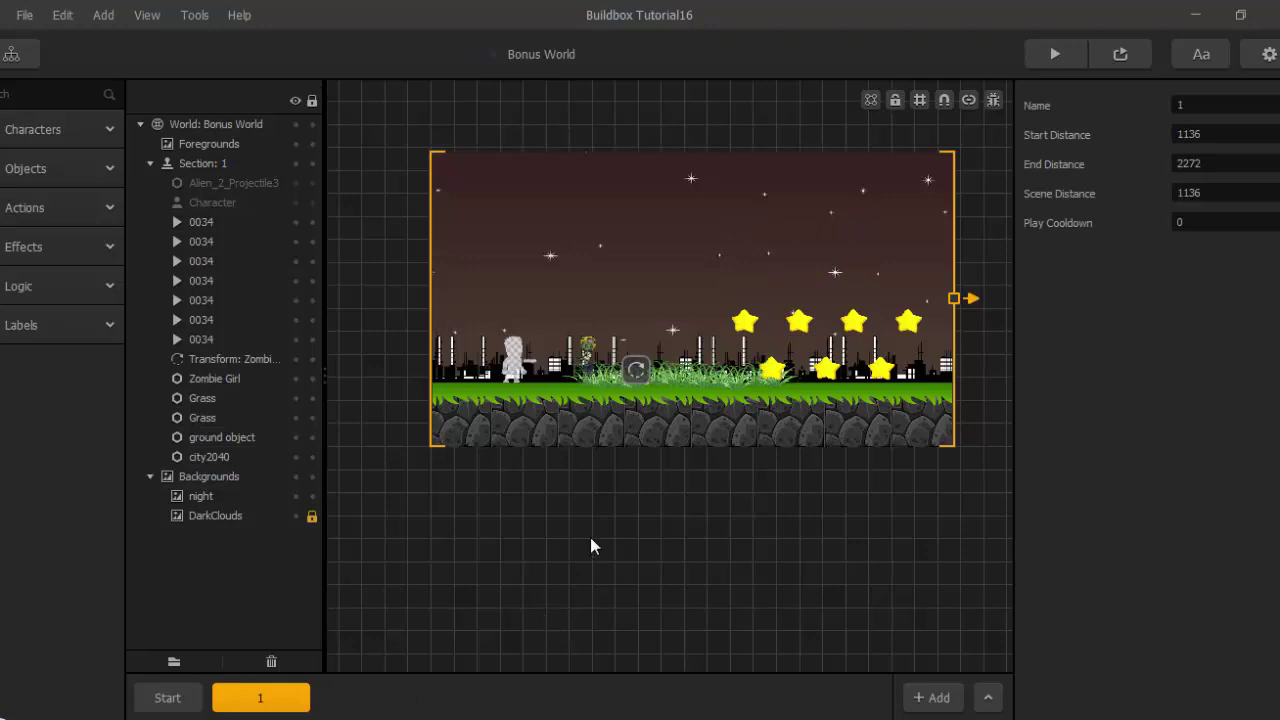
# Delete the transform action, the Zombie Girl, the first grass clump and the city backdrop from scene 1.
pyautogui.scroll(3, 617, 428)
pyautogui.click(644, 316)
pyautogui.press('Delete')
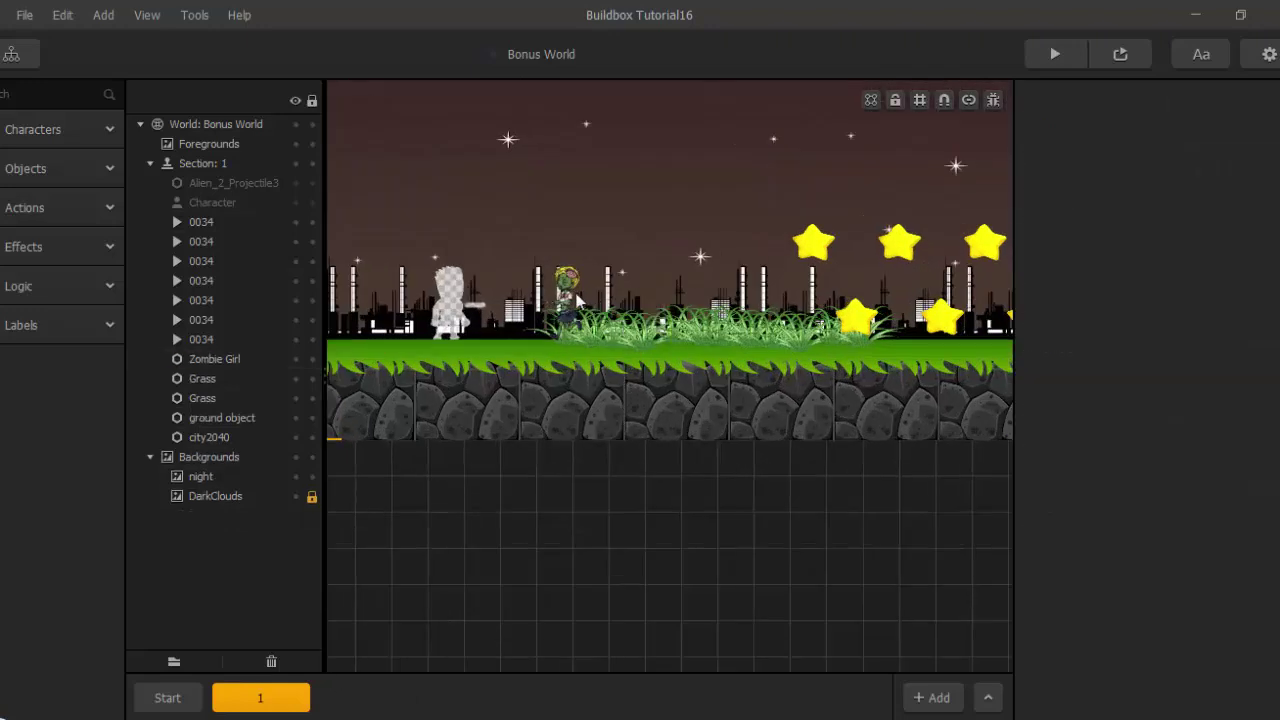
pyautogui.click(572, 298)
pyautogui.press('Delete')
pyautogui.click(602, 318)
pyautogui.press('Delete')
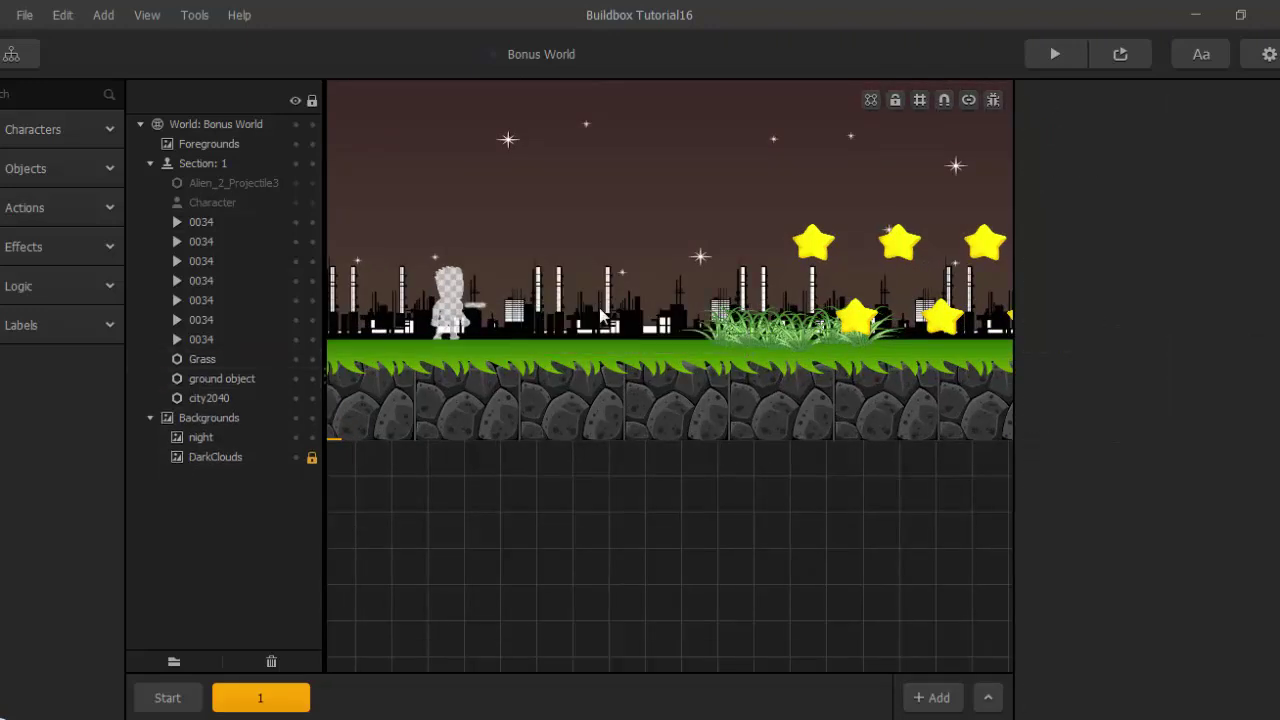
pyautogui.click(601, 316)
pyautogui.click(614, 318)
pyautogui.press('Delete')
pyautogui.scroll(-2, 624, 346)
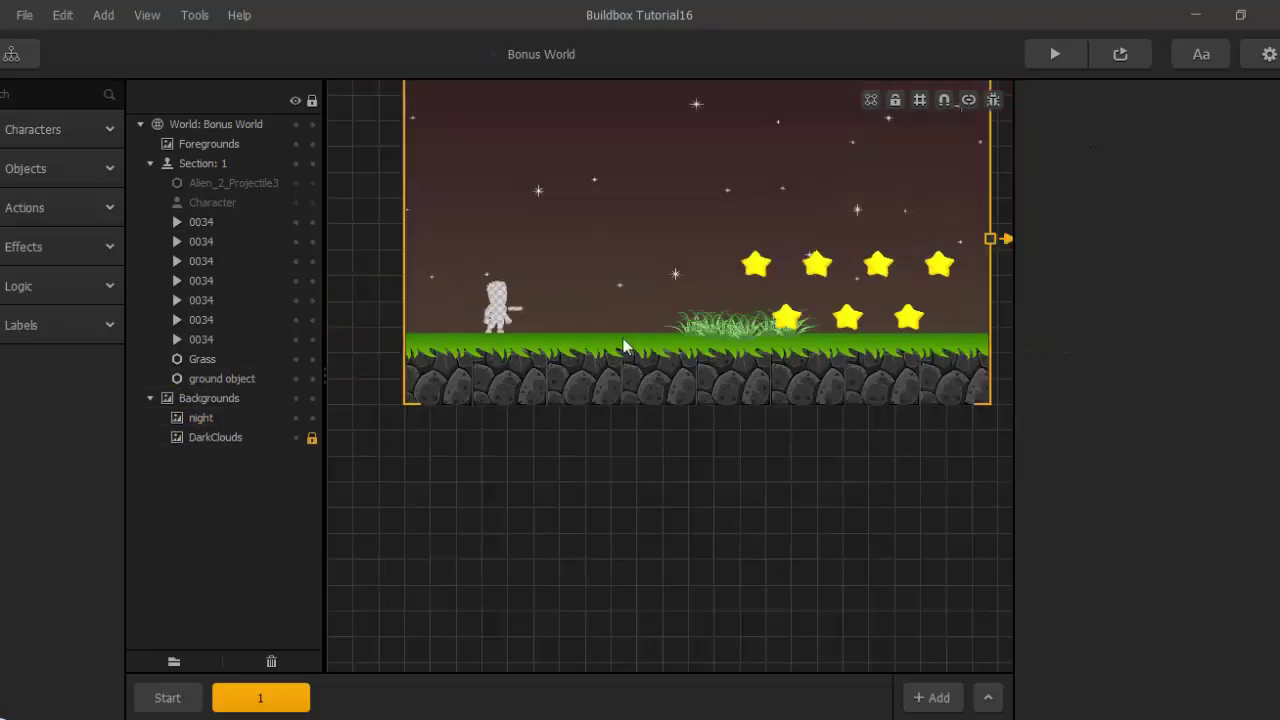
pyautogui.scroll(-2, 624, 346)
pyautogui.scroll(3, 681, 430)
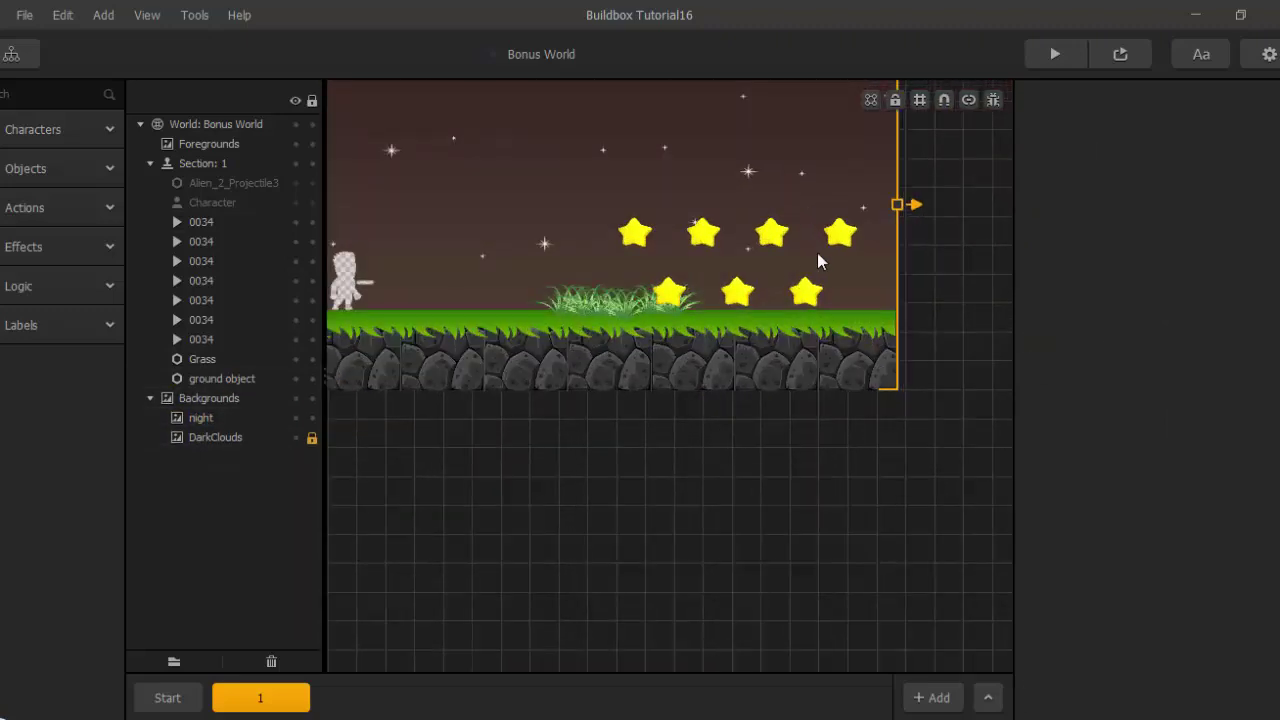
pyautogui.click(840, 233)
pyautogui.scroll(-2, 740, 485)
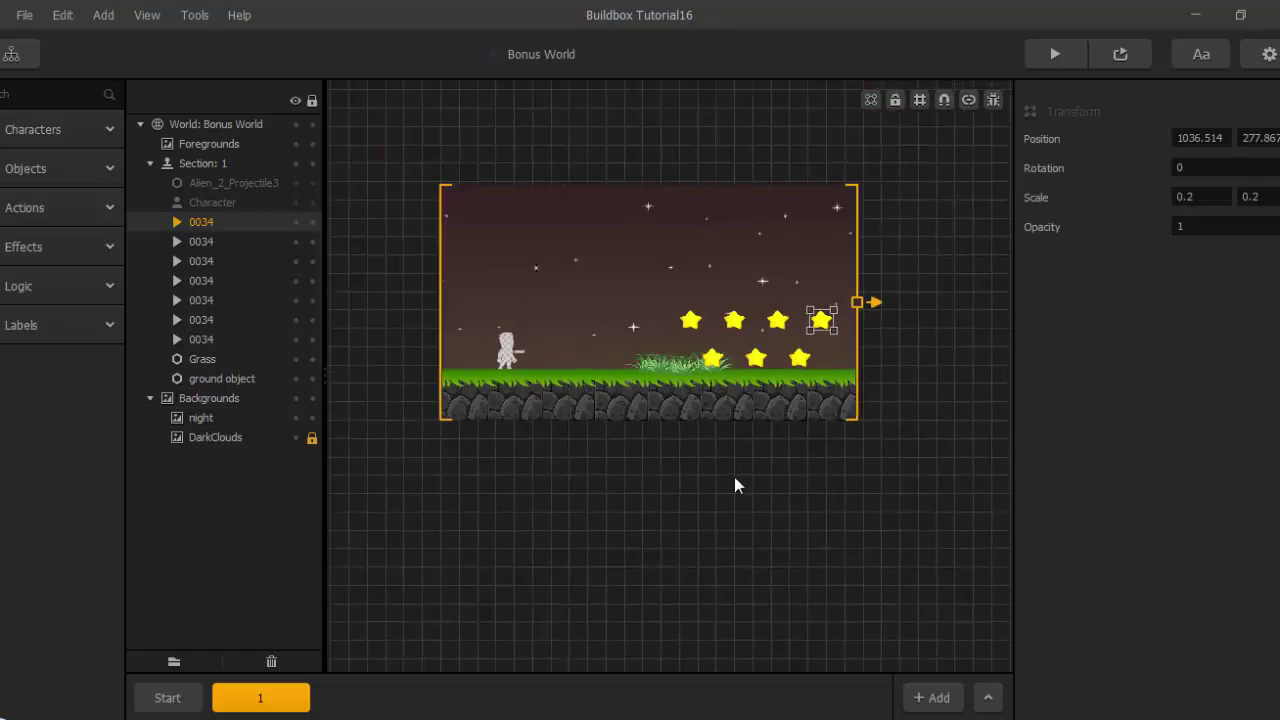
pyautogui.scroll(-2, 734, 485)
# Remove the enemy, the transform action and the moon from the Start scene of Bonus World.
pyautogui.click(192, 697)
pyautogui.scroll(3, 810, 410)
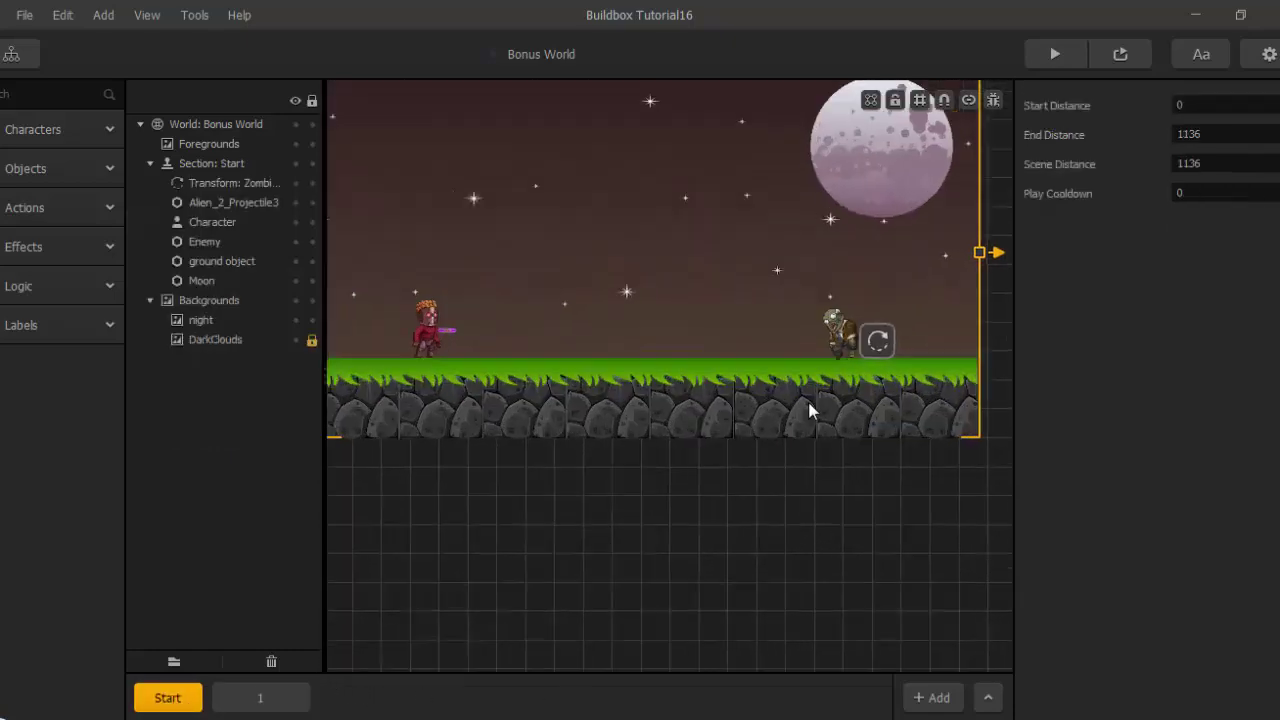
pyautogui.click(836, 334)
pyautogui.press('Delete')
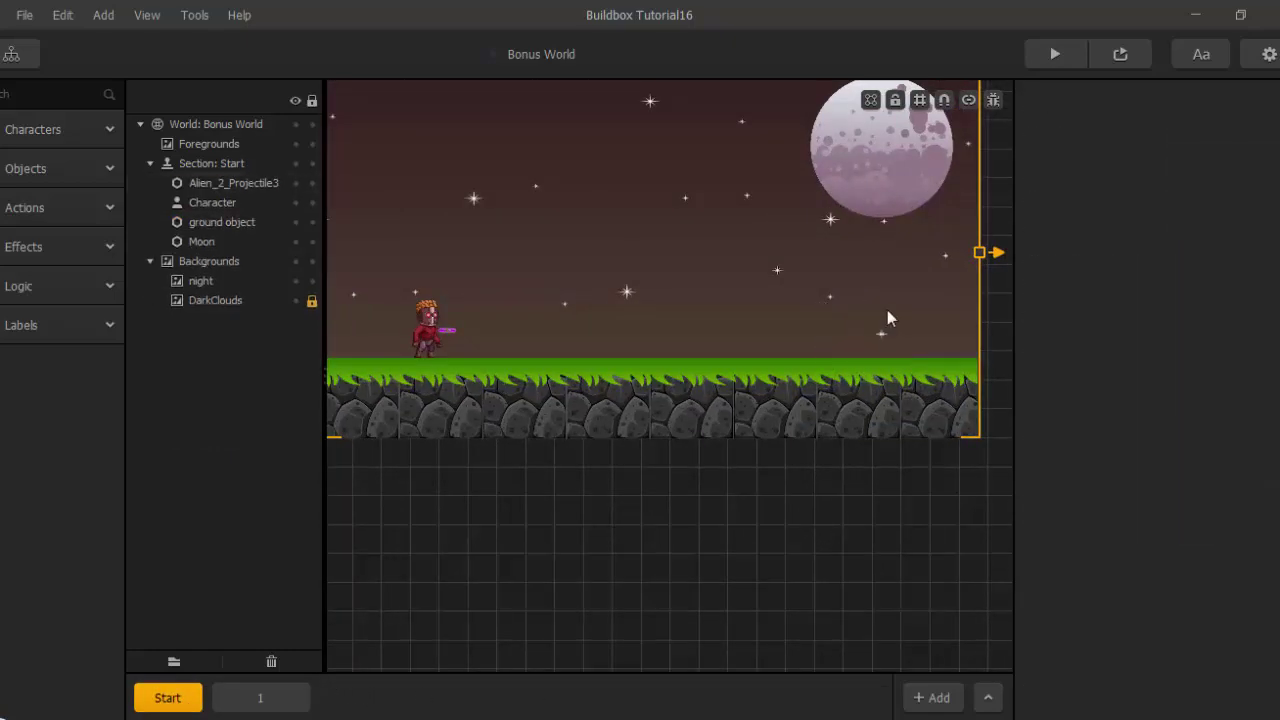
pyautogui.click(891, 192)
pyautogui.press('Delete')
pyautogui.scroll(-3, 790, 470)
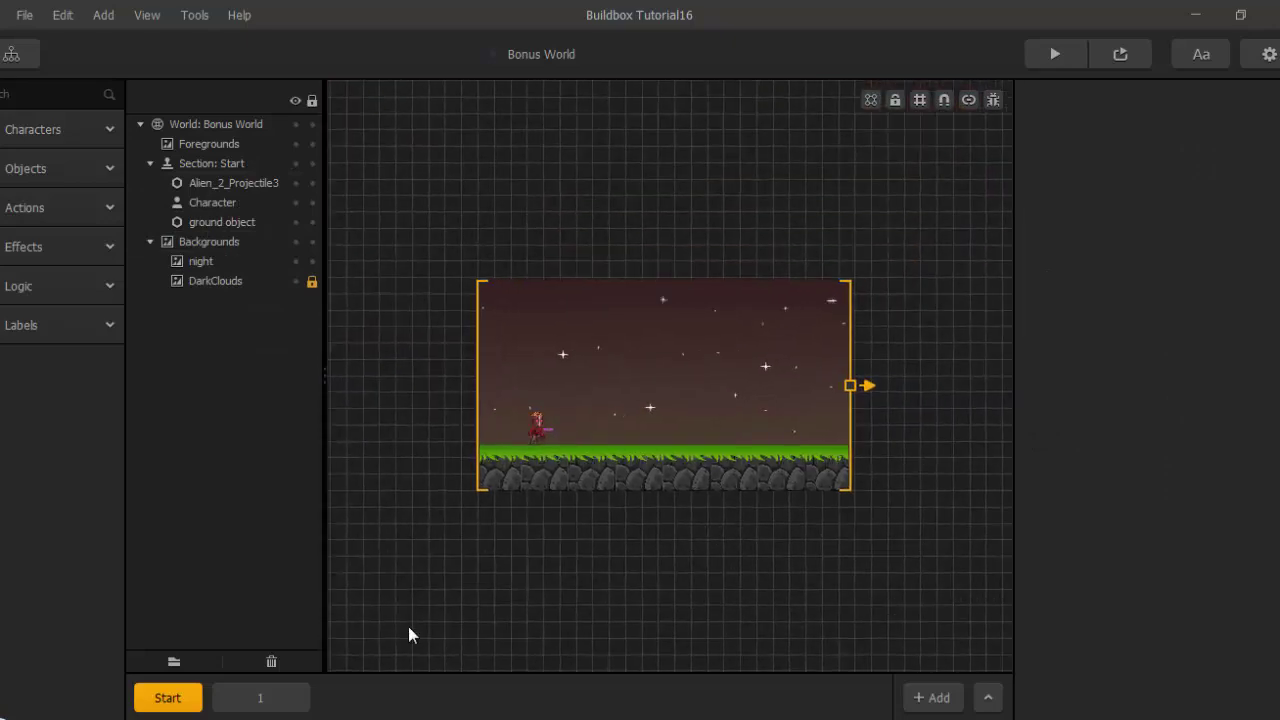
# Delete the upper row of four stars and the first lower star from scene 1.
pyautogui.click(294, 700)
pyautogui.scroll(3, 768, 420)
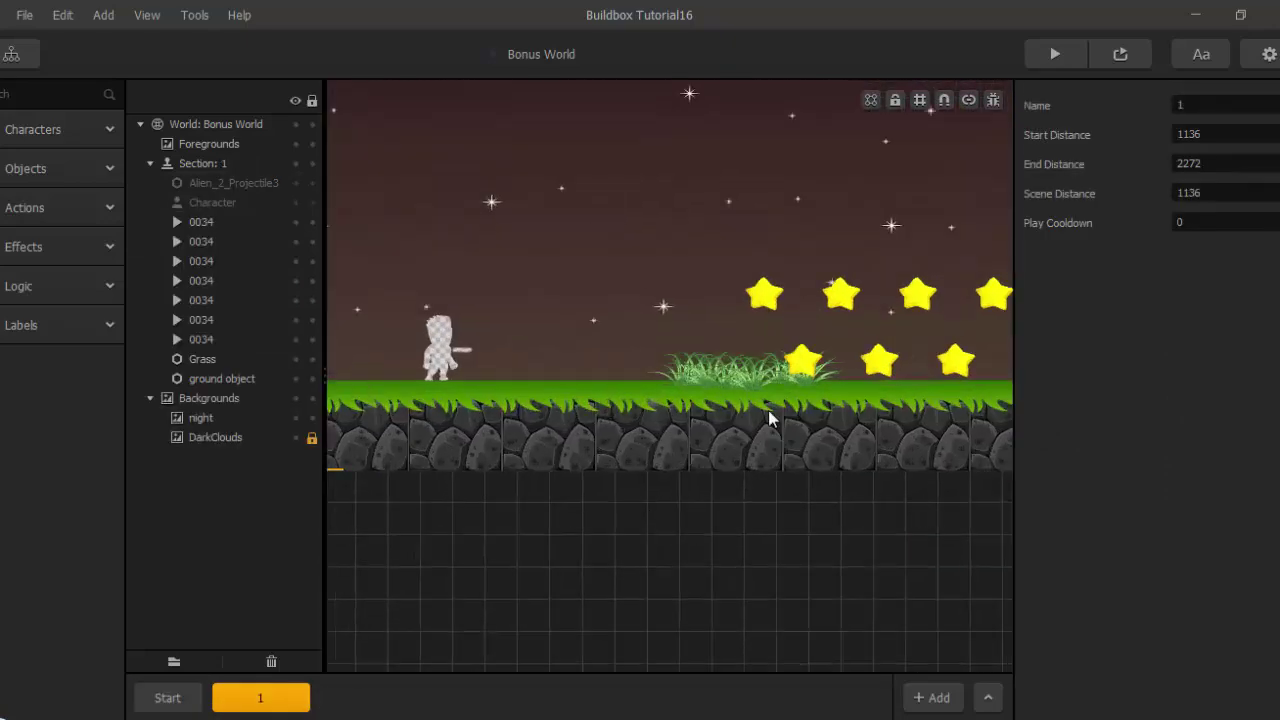
pyautogui.moveTo(871, 343); pyautogui.dragTo(824, 400, button='middle')
pyautogui.click(802, 349)
pyautogui.press('Delete')
pyautogui.click(758, 413)
pyautogui.press('Delete')
pyautogui.click(712, 341)
pyautogui.press('Delete')
pyautogui.scroll(-3, 694, 415)
pyautogui.click(749, 339)
pyautogui.press('Delete')
pyautogui.click(803, 335)
pyautogui.press('Delete')
# Duplicate the star above the grass leftward six times to form a row in scene 1.
pyautogui.click(773, 390)
pyautogui.hotkey('ctrl', 'Left')
pyautogui.hotkey('ctrl', 'Left')
pyautogui.hotkey('ctrl', 'Left')
pyautogui.hotkey('ctrl', 'Left')
pyautogui.hotkey('ctrl', 'Left')
pyautogui.hotkey('ctrl', 'Left')
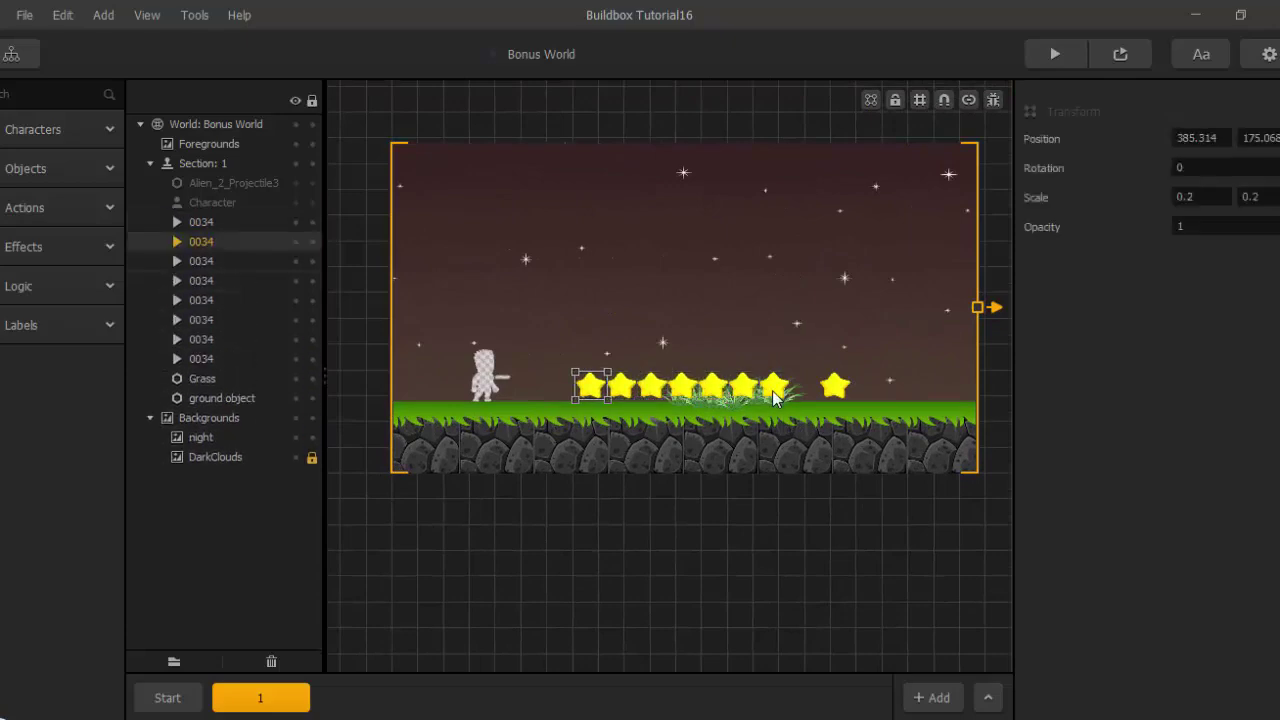
# Delete two stars from the middle of the row and undo the last deletion.
pyautogui.click(712, 387)
pyautogui.press('Delete')
pyautogui.click(743, 387)
pyautogui.press('Delete')
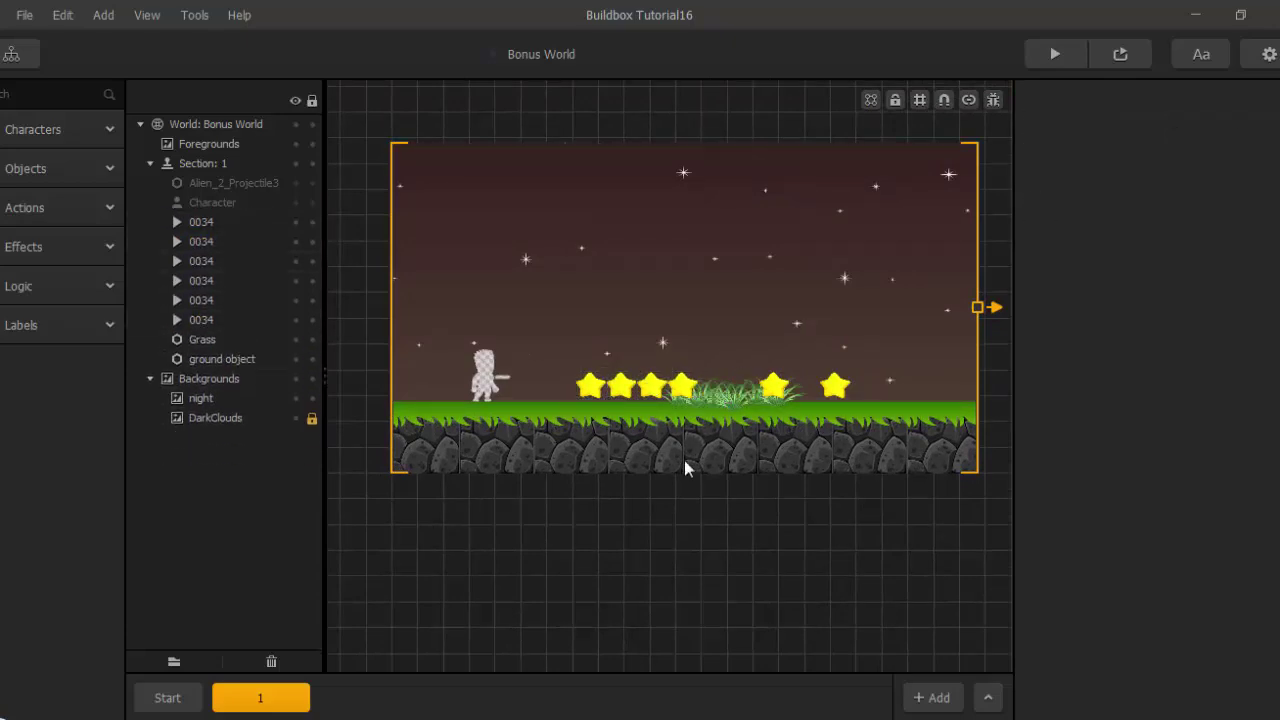
pyautogui.click(62, 15)
pyautogui.click(80, 44)
pyautogui.click(841, 272)
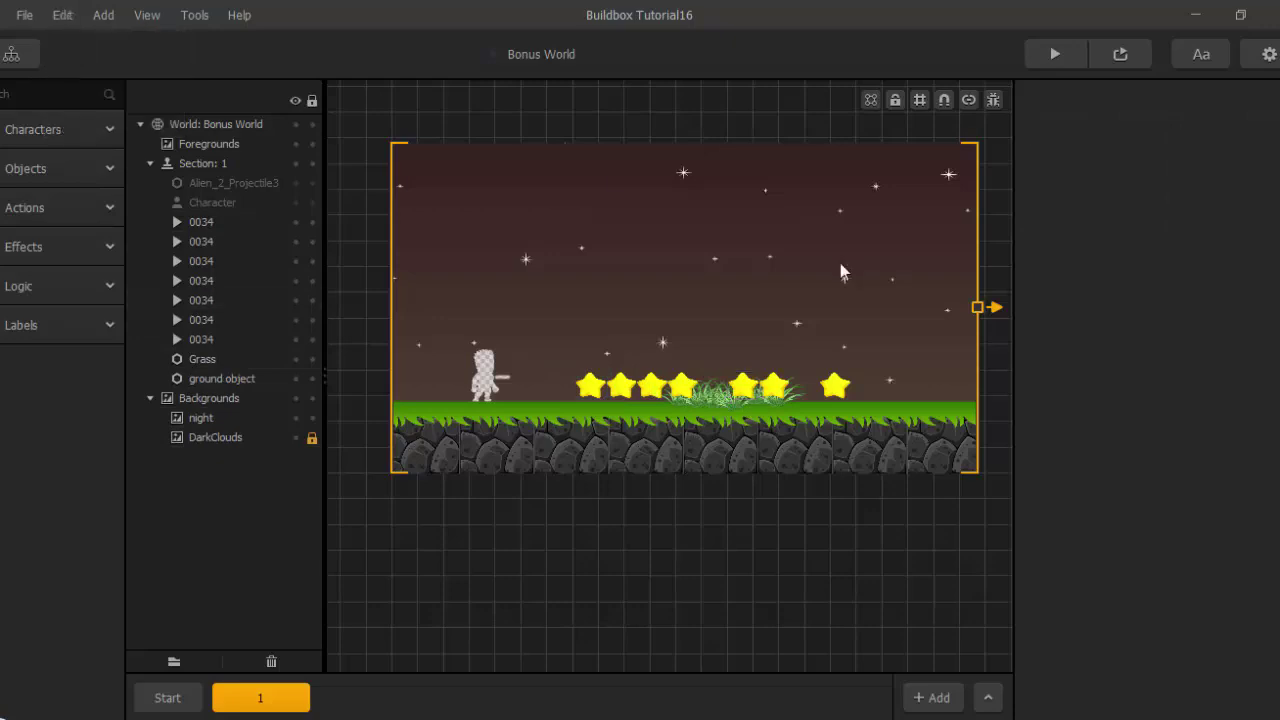
# Clear the stars from scene 1, keeping only the one just past the grass.
pyautogui.click(776, 386)
pyautogui.press('Delete')
pyautogui.click(745, 387)
pyautogui.press('Delete')
pyautogui.click(683, 387)
pyautogui.press('Delete')
pyautogui.click(652, 387)
pyautogui.press('Delete')
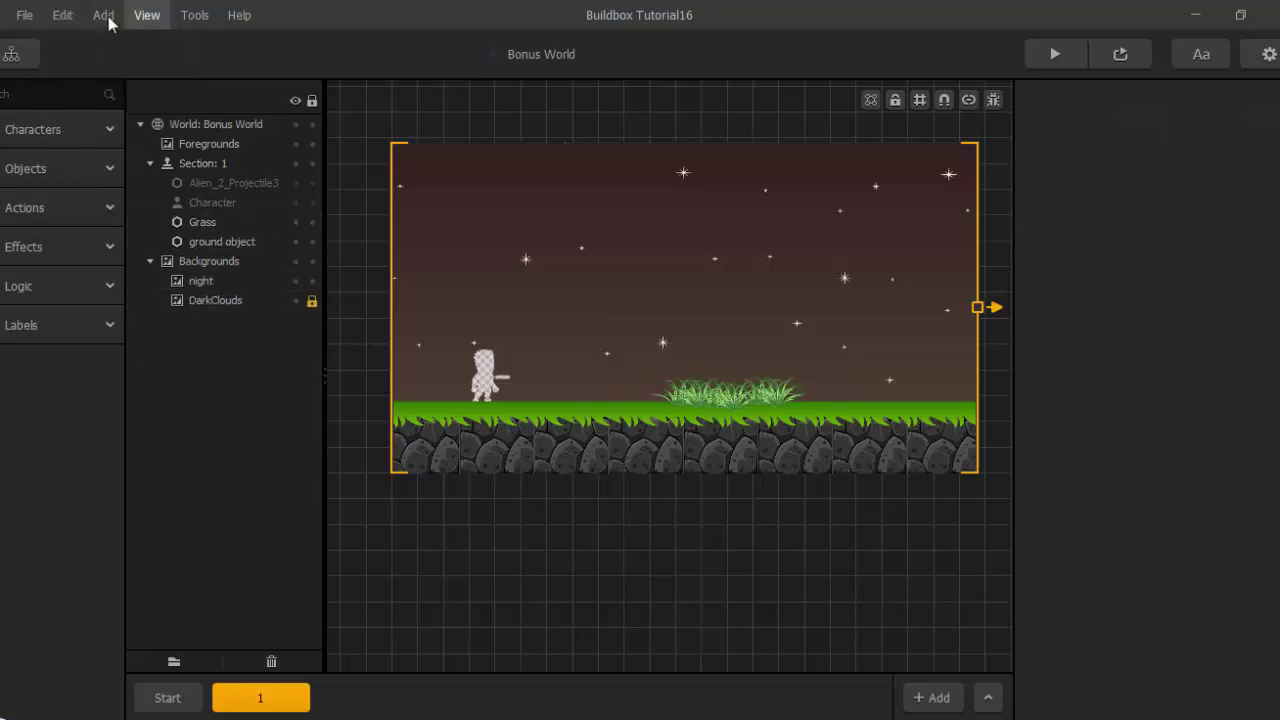
pyautogui.click(62, 15)
pyautogui.click(80, 44)
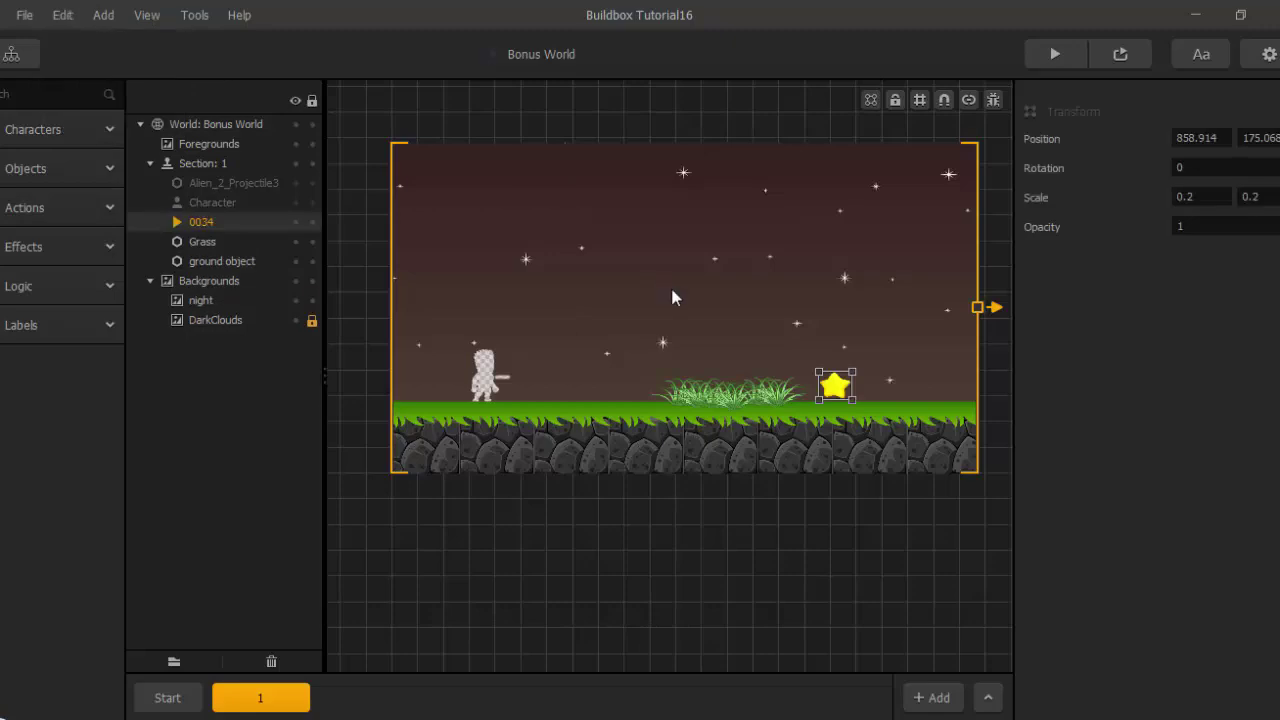
# Duplicate the remaining star leftward toward the character into a row of ten stars just above the ground.
pyautogui.hotkey('ctrl', 'z')
pyautogui.hotkey('ctrl', 'z')
pyautogui.hotkey('ctrl', 'z')
pyautogui.hotkey('ctrl', 'z')
pyautogui.hotkey('ctrl', 'z')
pyautogui.hotkey('ctrl', 'z')
pyautogui.hotkey('ctrl', 'z')
pyautogui.hotkey('ctrl', 'z')
pyautogui.hotkey('ctrl', 'z')
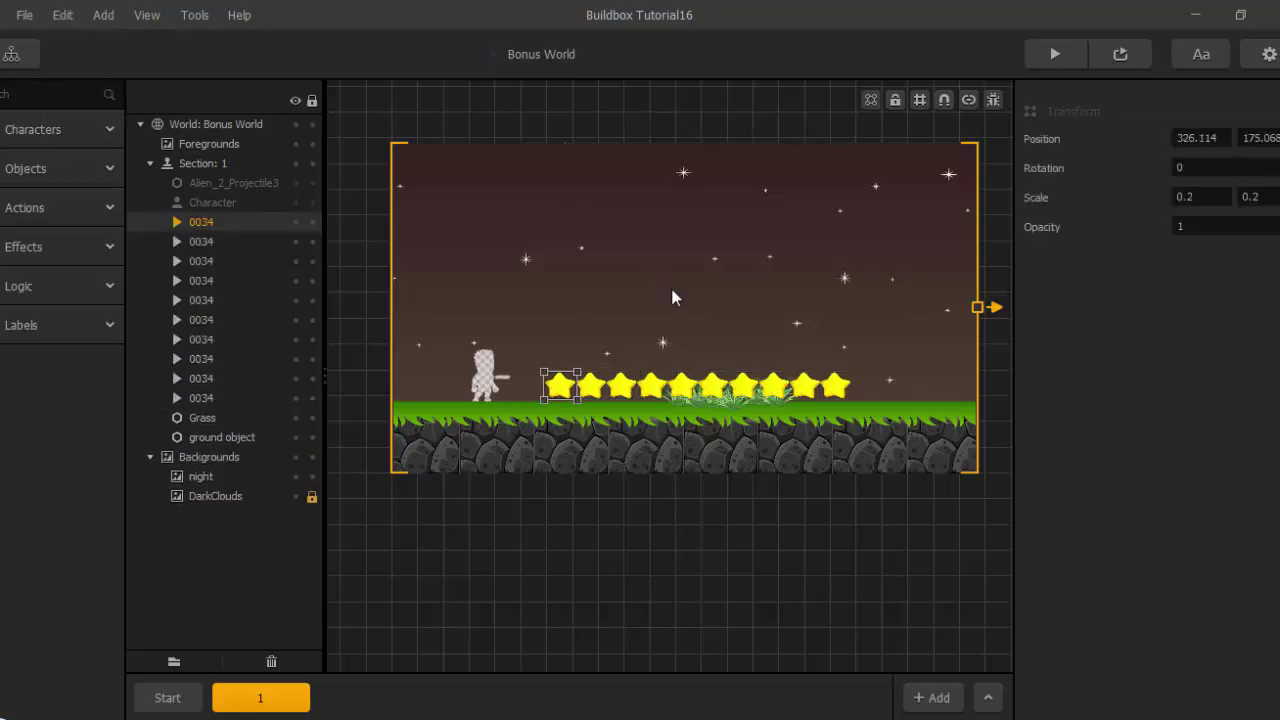
# Add a second row of ten stars directly above the first row in scene 1.
pyautogui.hotkey('ctrl', 'z')
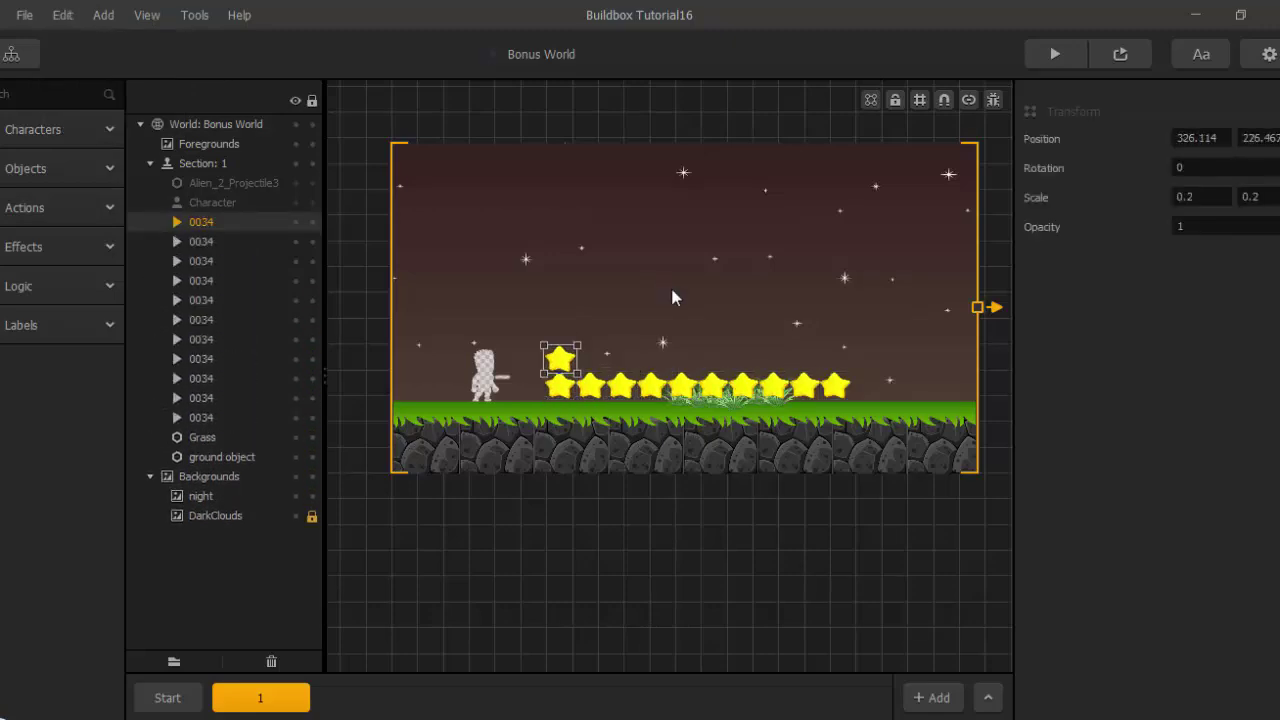
pyautogui.hotkey('ctrl', 'z')
pyautogui.hotkey('ctrl', 'z')
pyautogui.hotkey('ctrl', 'z')
pyautogui.hotkey('ctrl', 'z')
pyautogui.hotkey('ctrl', 'z')
pyautogui.hotkey('ctrl', 'z')
pyautogui.hotkey('ctrl', 'z')
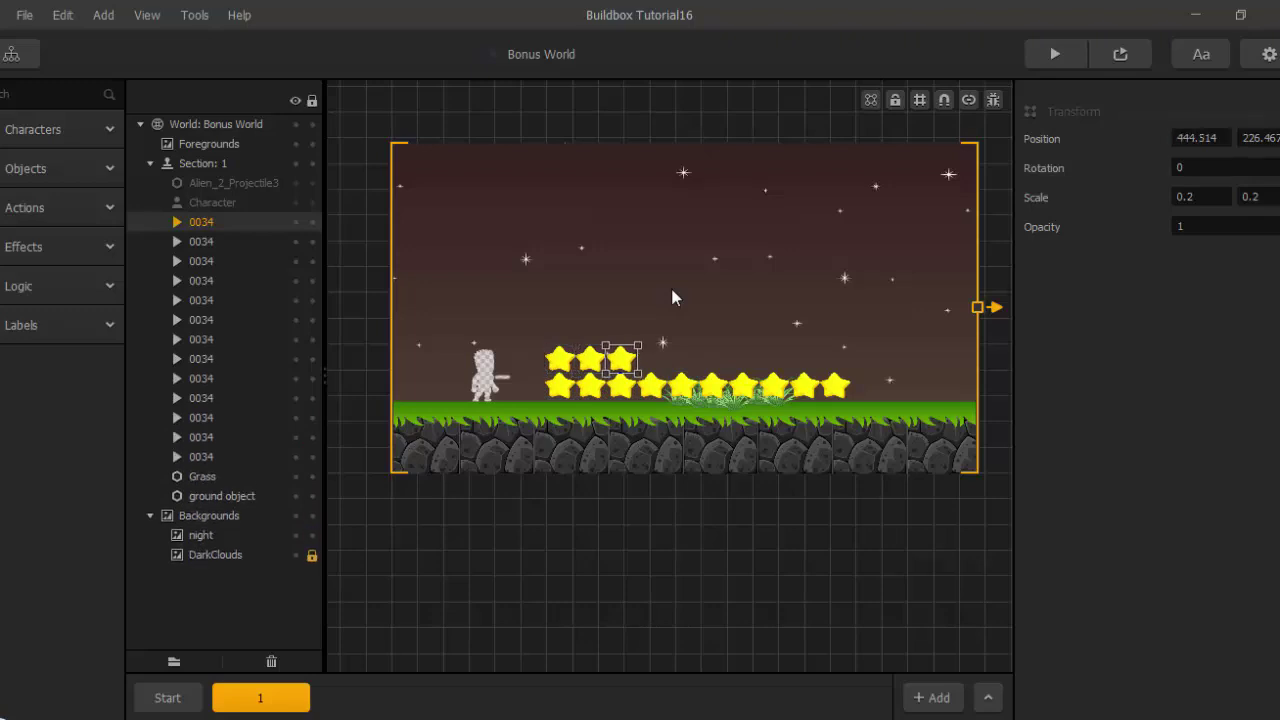
pyautogui.hotkey('ctrl', 'z')
pyautogui.hotkey('ctrl', 'z')
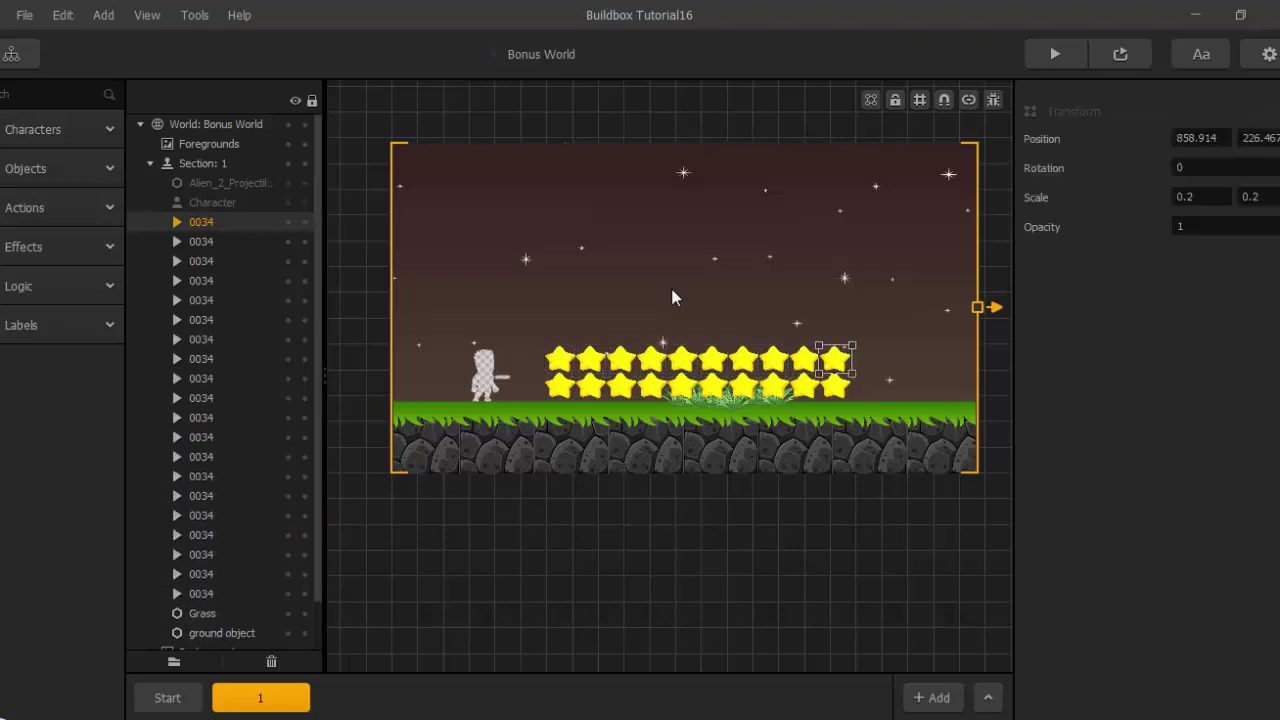
# Add a third row of ten stars directly above the second row in scene 1.
pyautogui.hotkey('ctrl', 'z')
pyautogui.hotkey('ctrl', 'z')
pyautogui.hotkey('ctrl', 'z')
pyautogui.hotkey('ctrl', 'z')
pyautogui.hotkey('ctrl', 'z')
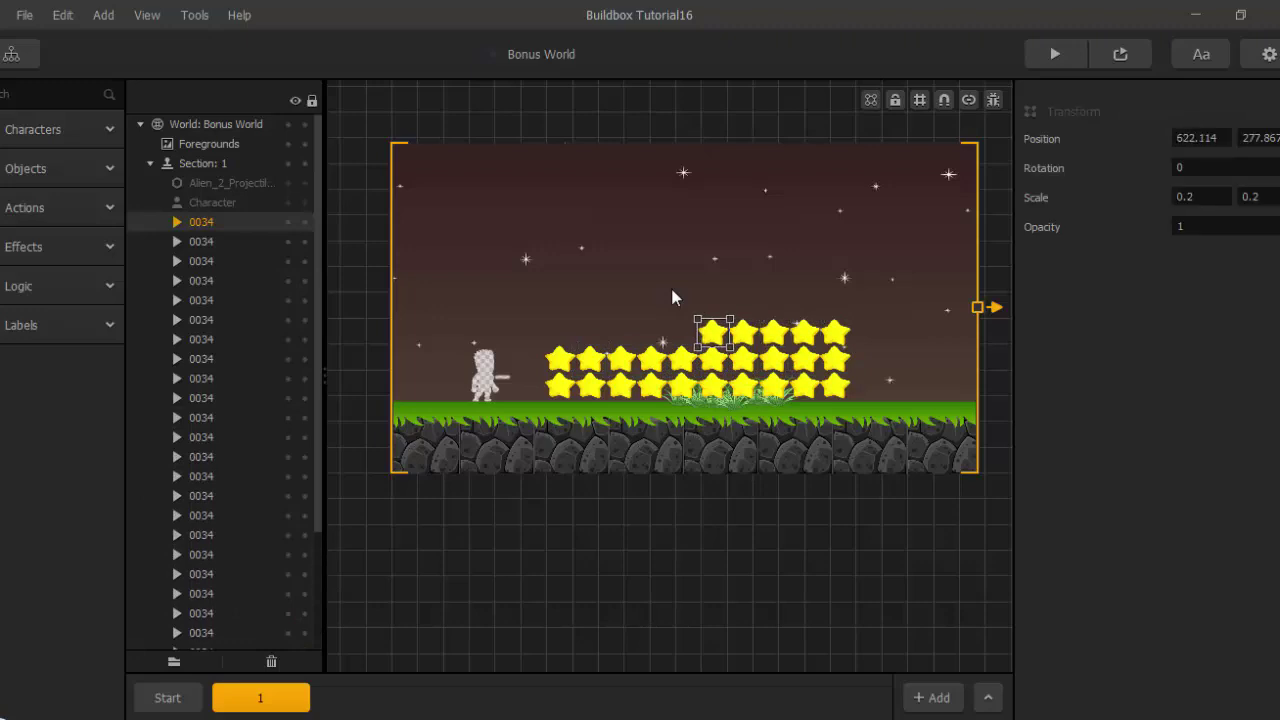
pyautogui.hotkey('ctrl', 'z')
pyautogui.hotkey('ctrl', 'z')
pyautogui.hotkey('ctrl', 'z')
pyautogui.hotkey('ctrl', 'z')
pyautogui.hotkey('ctrl', 'z')
# Add a fourth row of ten stars above the third row, working away from the character.
pyautogui.rightClick(673, 294)
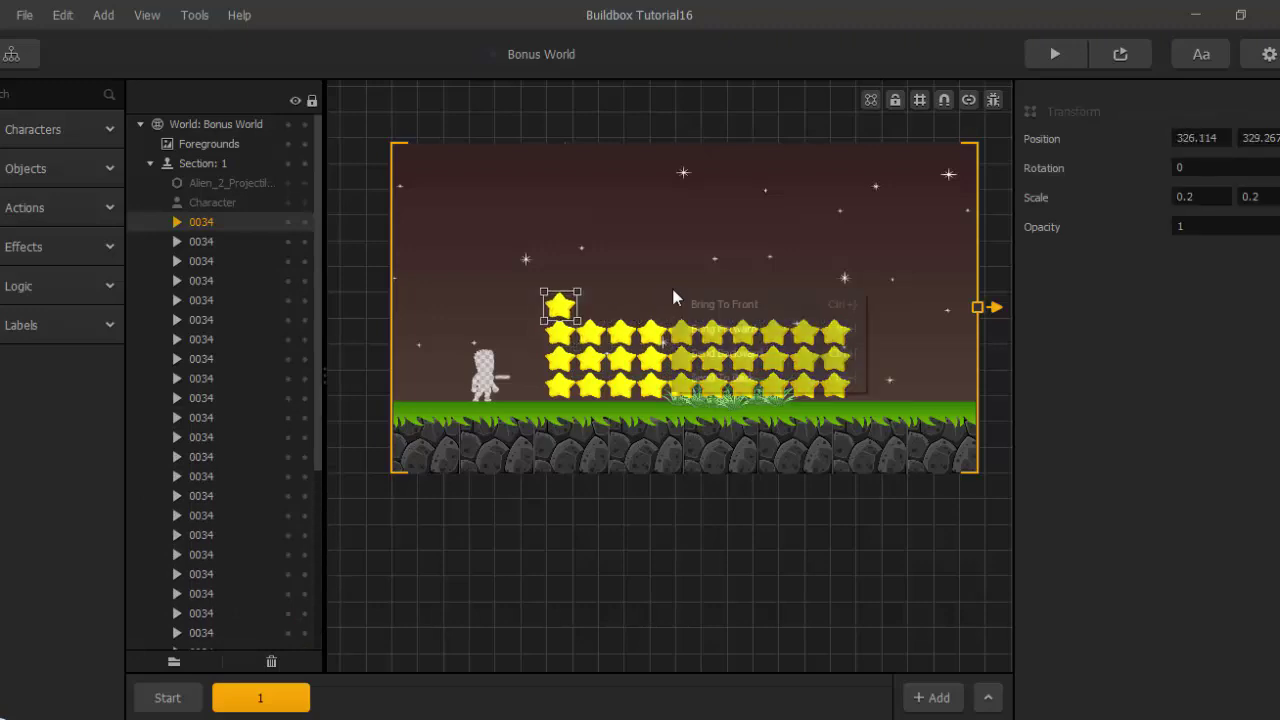
pyautogui.click(565, 307)
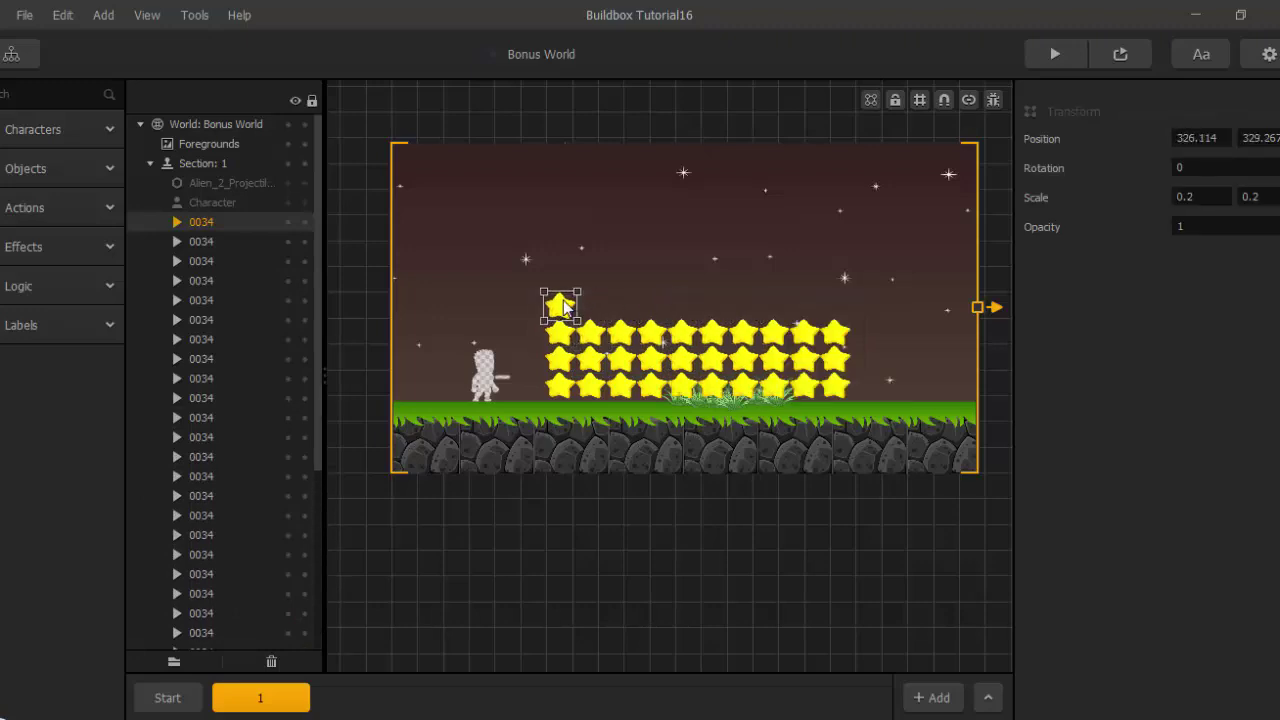
pyautogui.hotkey('ctrl', 'y')
pyautogui.hotkey('ctrl', 'y')
pyautogui.hotkey('ctrl', 'y')
pyautogui.hotkey('ctrl', 'y')
pyautogui.hotkey('ctrl', 'y')
pyautogui.hotkey('ctrl', 'y')
pyautogui.hotkey('ctrl', 'y')
pyautogui.hotkey('ctrl', 'y')
pyautogui.hotkey('ctrl', 'y')
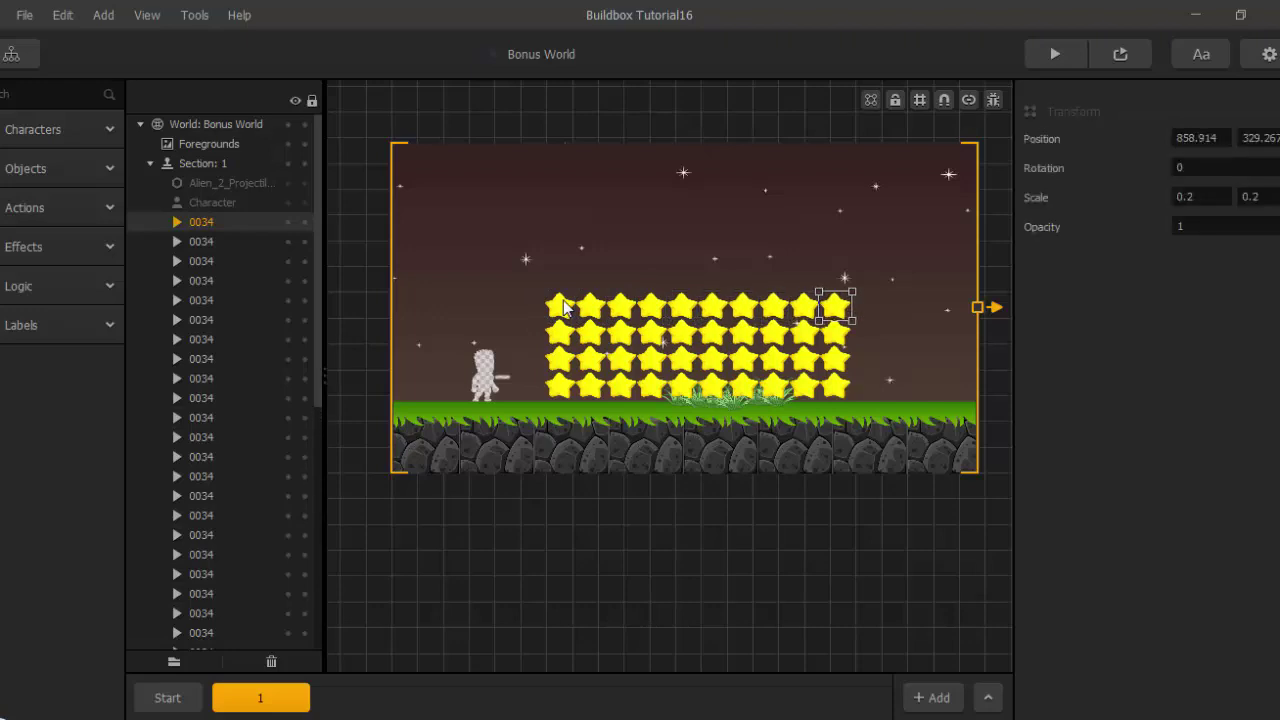
# Add a fifth and a sixth row of ten stars on top of the star block in scene 1.
pyautogui.hotkey('ctrl', 'y')
pyautogui.hotkey('ctrl', 'y')
pyautogui.hotkey('ctrl', 'y')
pyautogui.hotkey('ctrl', 'y')
pyautogui.hotkey('ctrl', 'y')
pyautogui.hotkey('ctrl', 'y')
pyautogui.hotkey('ctrl', 'y')
pyautogui.hotkey('ctrl', 'y')
pyautogui.hotkey('ctrl', 'y')
pyautogui.hotkey('ctrl', 'y')
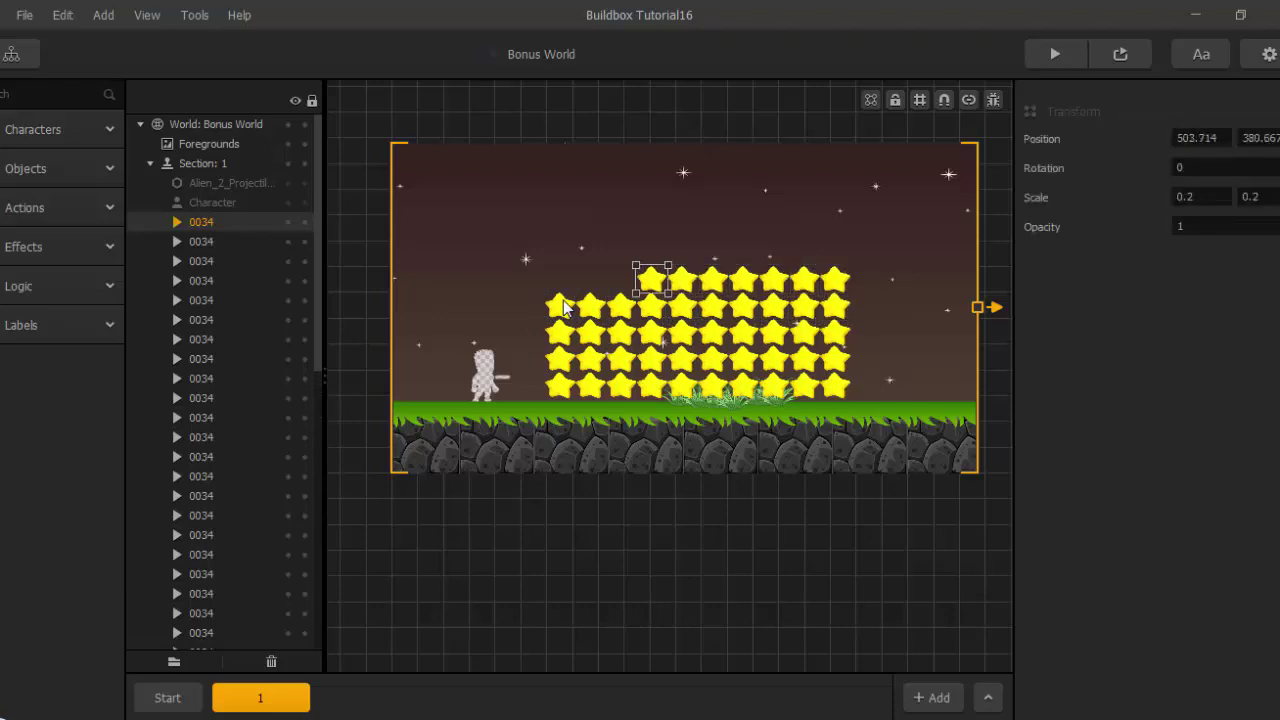
pyautogui.hotkey('ctrl', 'y')
pyautogui.hotkey('ctrl', 'y')
pyautogui.hotkey('ctrl', 'y')
pyautogui.hotkey('ctrl', 'y')
pyautogui.hotkey('ctrl', 'y')
pyautogui.hotkey('ctrl', 'y')
pyautogui.hotkey('ctrl', 'y')
pyautogui.hotkey('ctrl', 'y')
pyautogui.hotkey('ctrl', 'y')
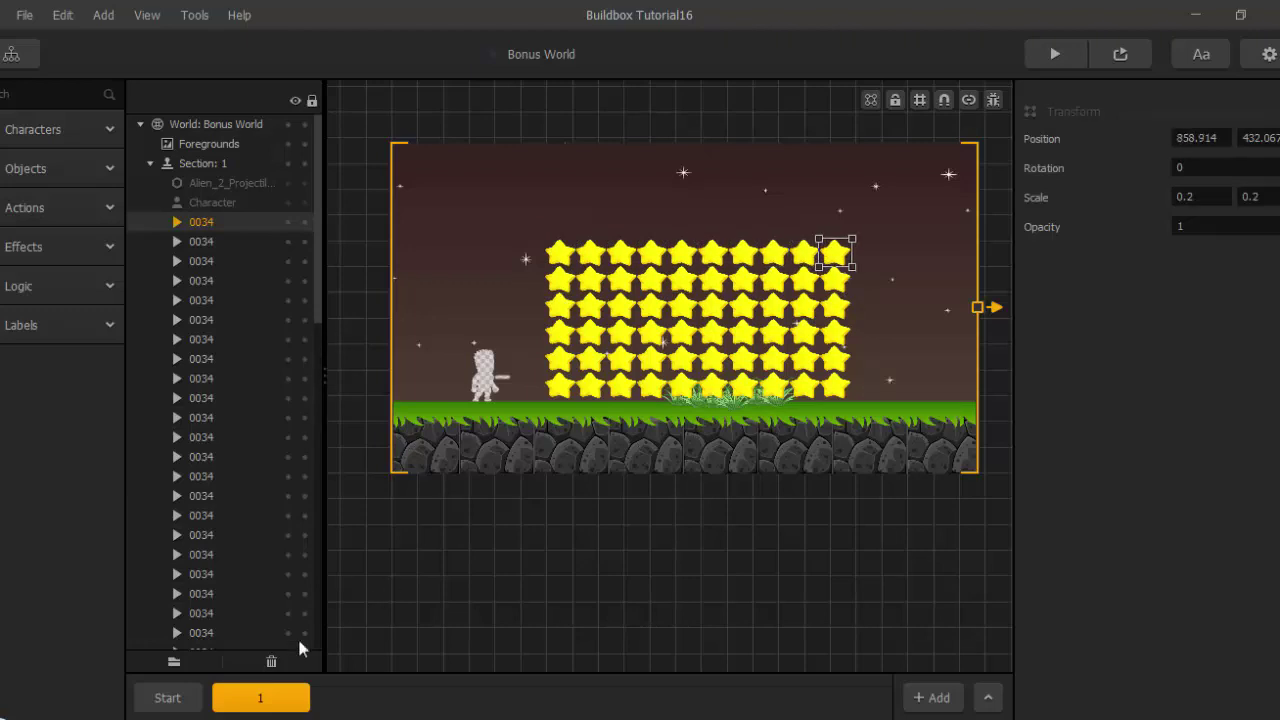
# Lock the night background so it cannot be picked when selecting stars in scene 1.
pyautogui.click(184, 697)
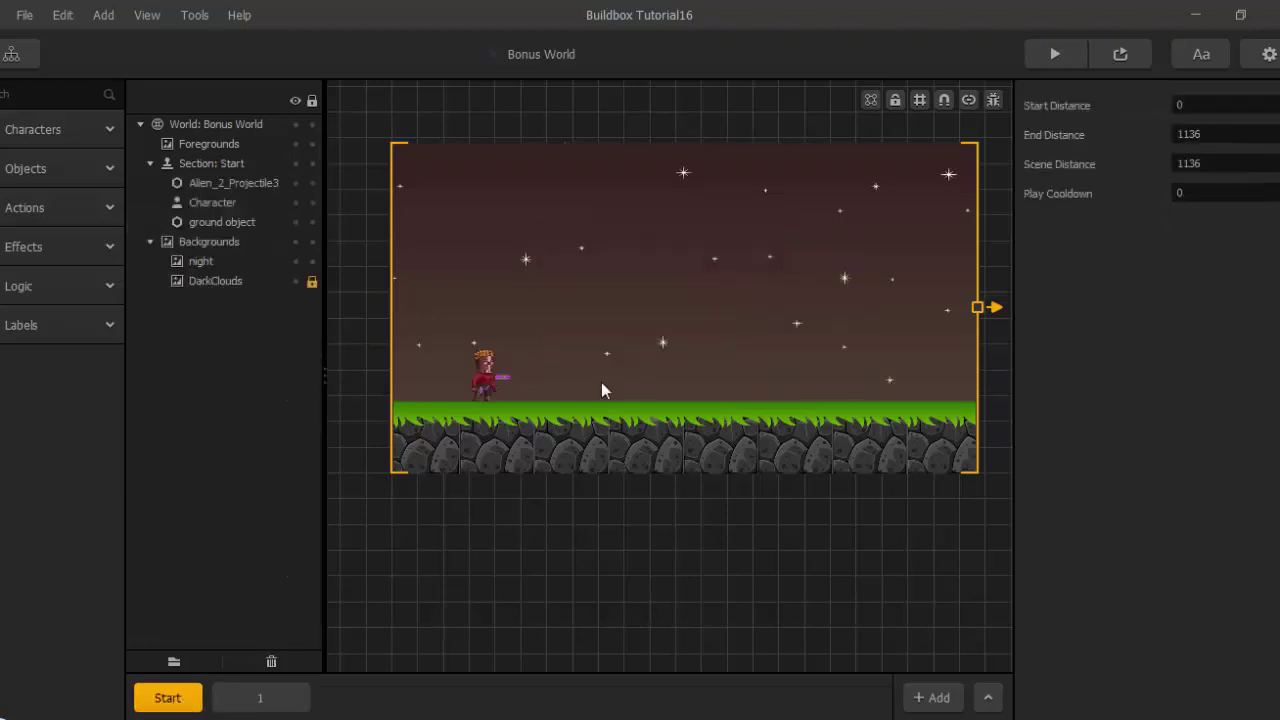
pyautogui.click(258, 698)
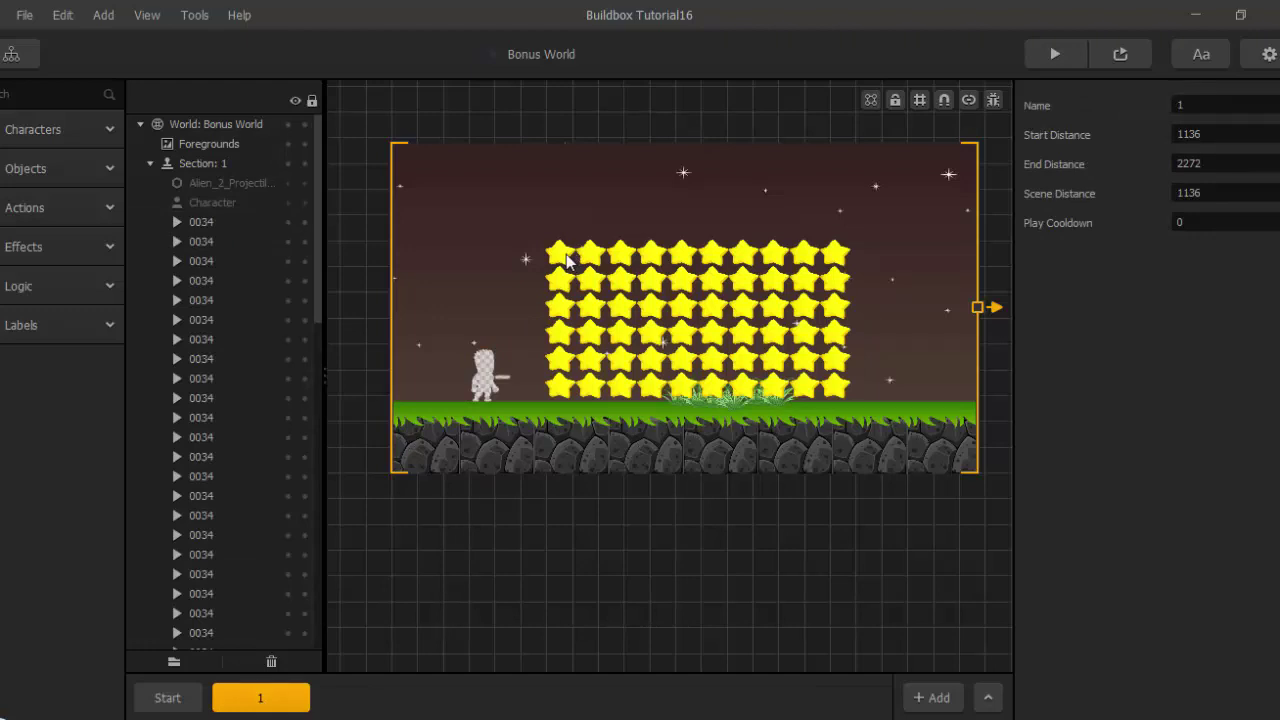
pyautogui.click(527, 254)
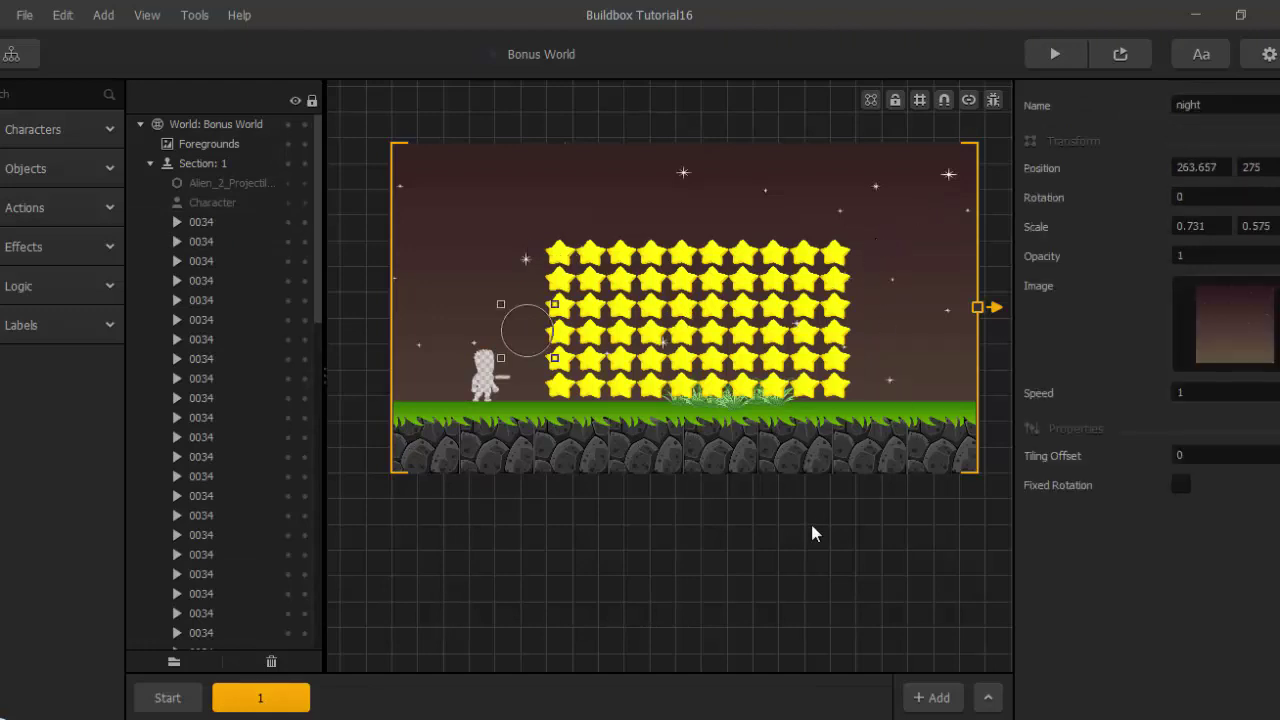
pyautogui.click(774, 425)
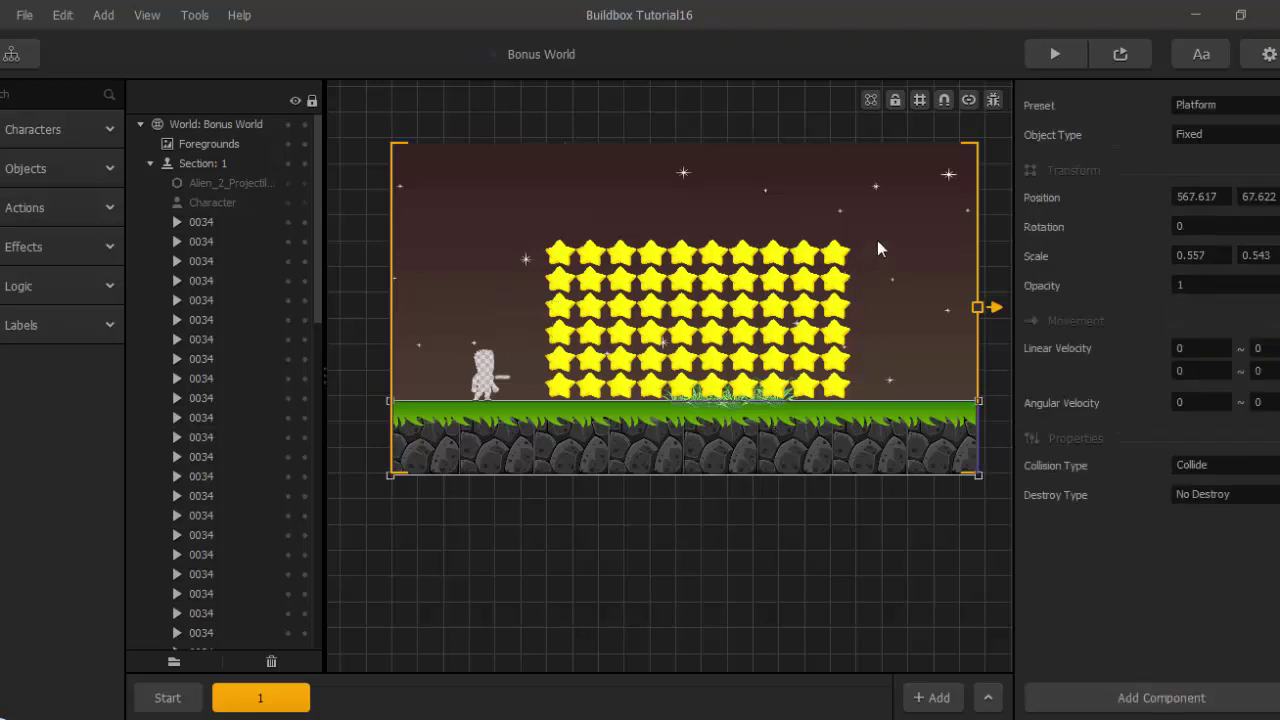
pyautogui.click(877, 242)
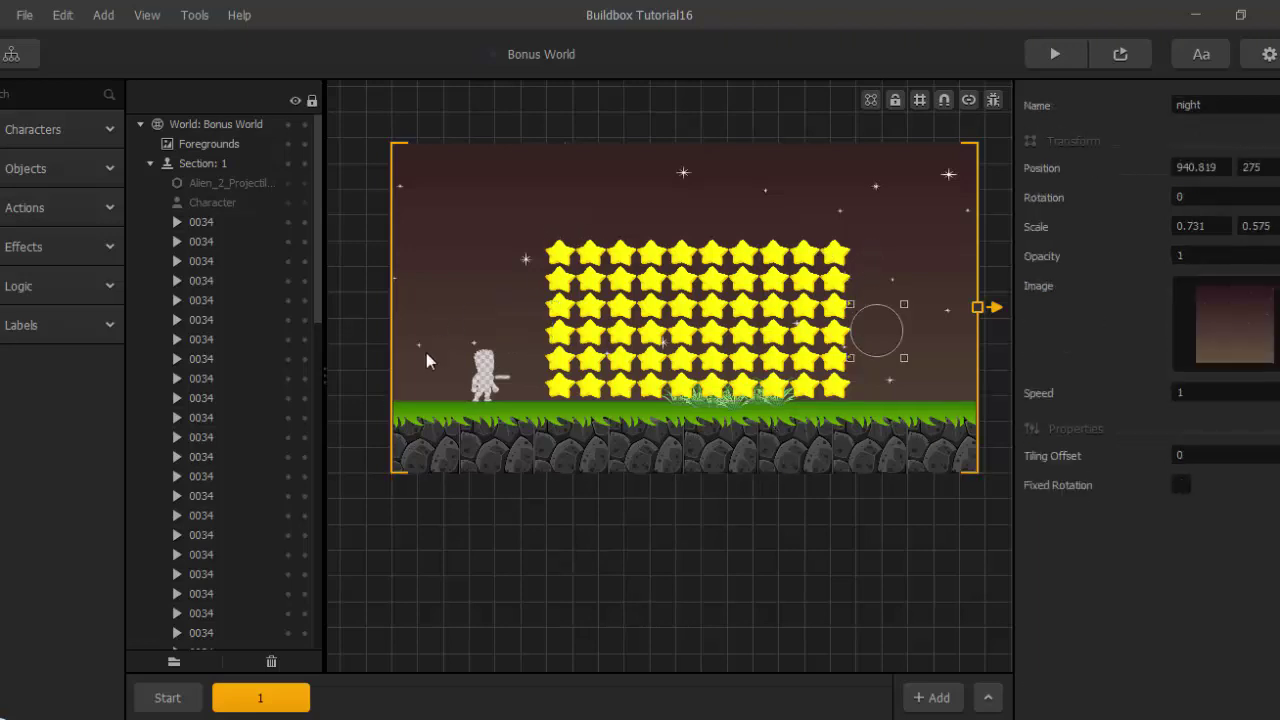
pyautogui.scroll(-8, 224, 474)
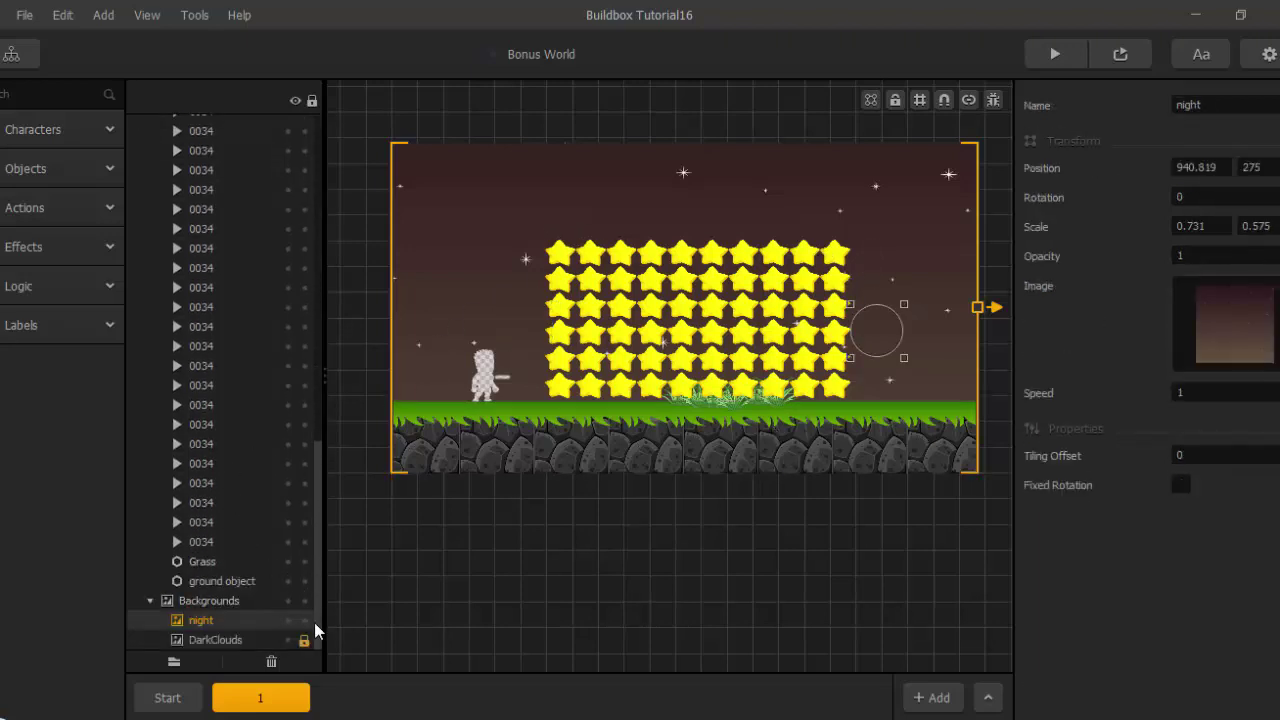
pyautogui.click(304, 620)
# Copy the whole block of stars from scene 1 into the Start scene.
pyautogui.click(586, 600)
pyautogui.moveTo(891, 245); pyautogui.dragTo(550, 383)
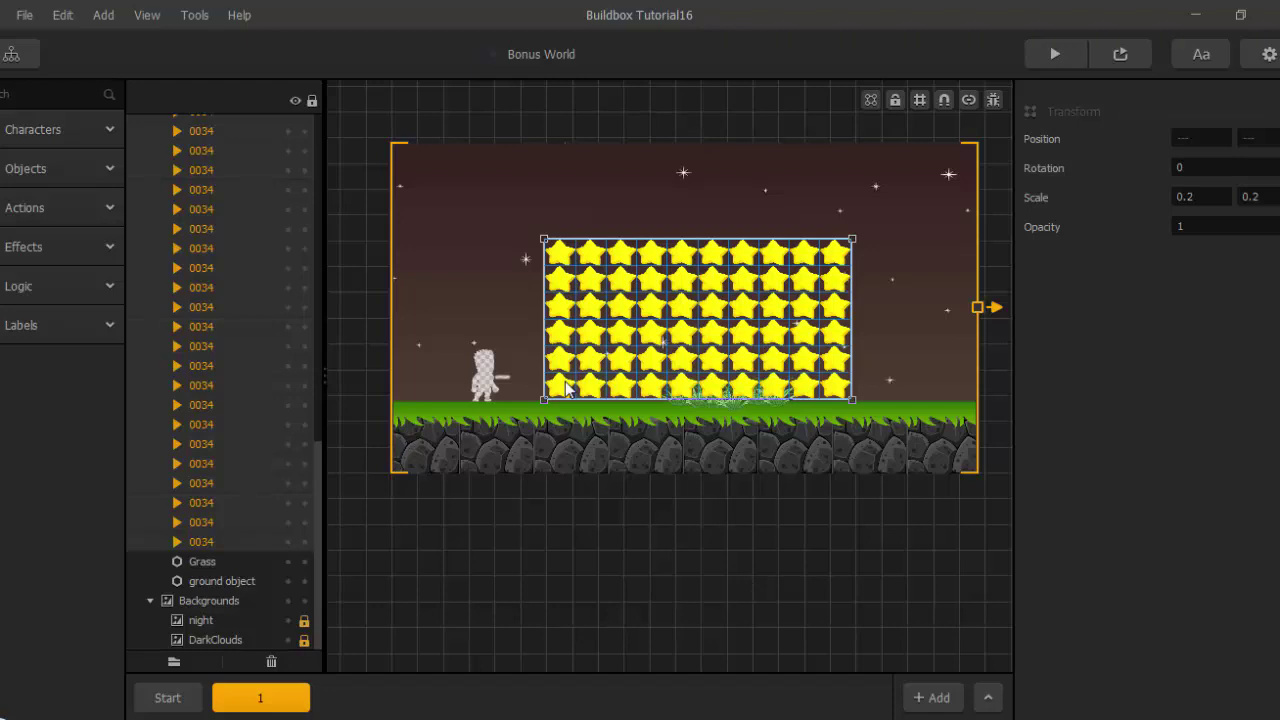
pyautogui.click(163, 697)
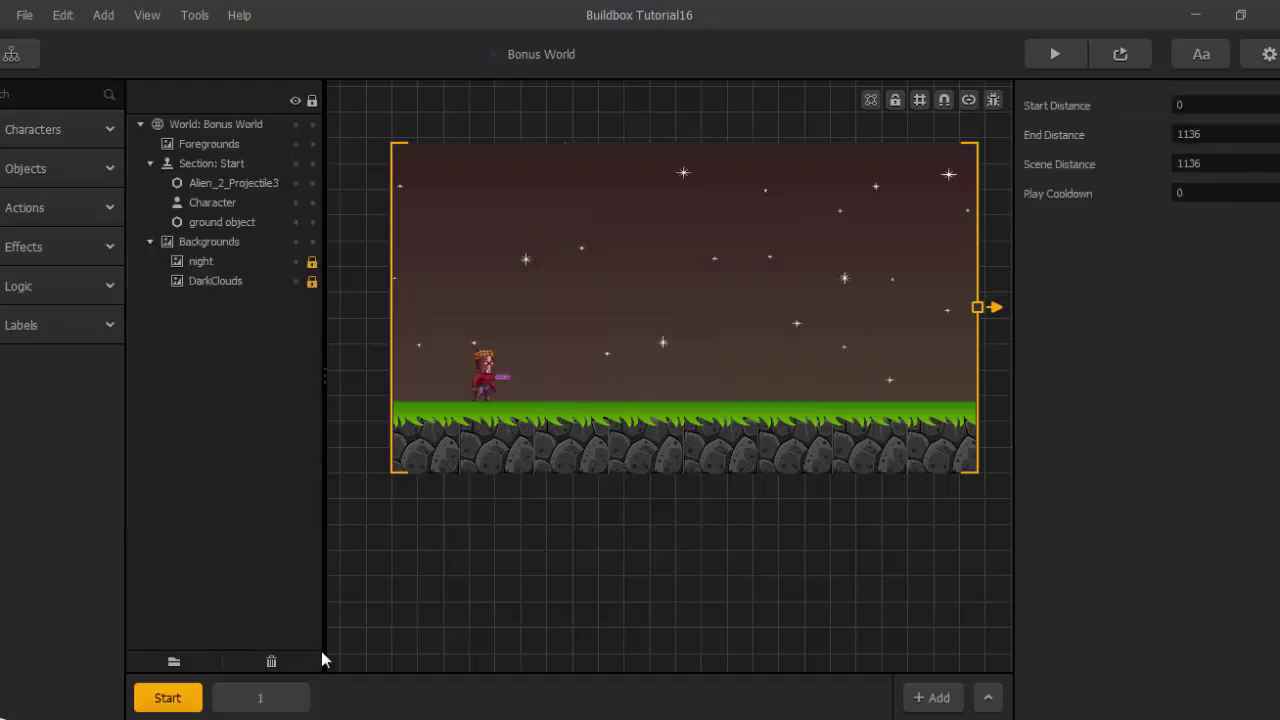
pyautogui.hotkey('ctrl', 'v')
pyautogui.scroll(-2, 733, 510)
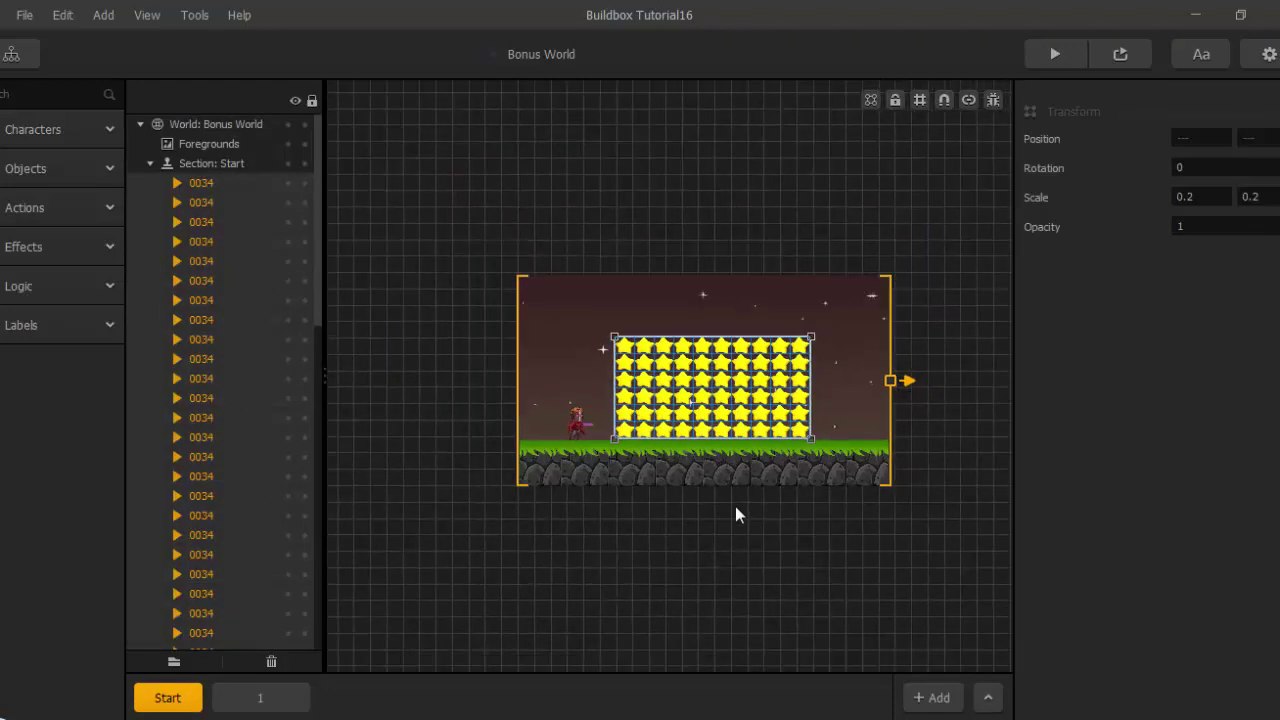
pyautogui.scroll(1, 735, 513)
pyautogui.scroll(1, 736, 514)
pyautogui.click(862, 536)
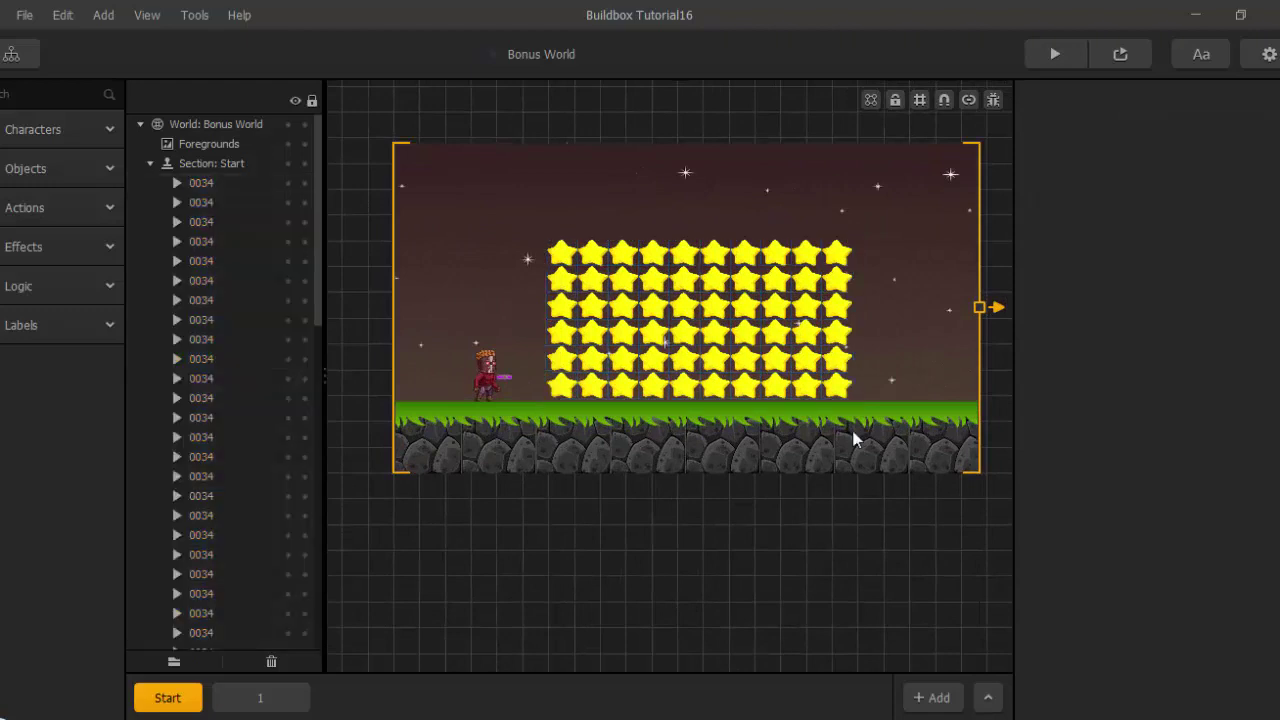
# Extend the star block in the Start scene with three more columns of six stars at the end farthest from the character.
pyautogui.click(834, 258)
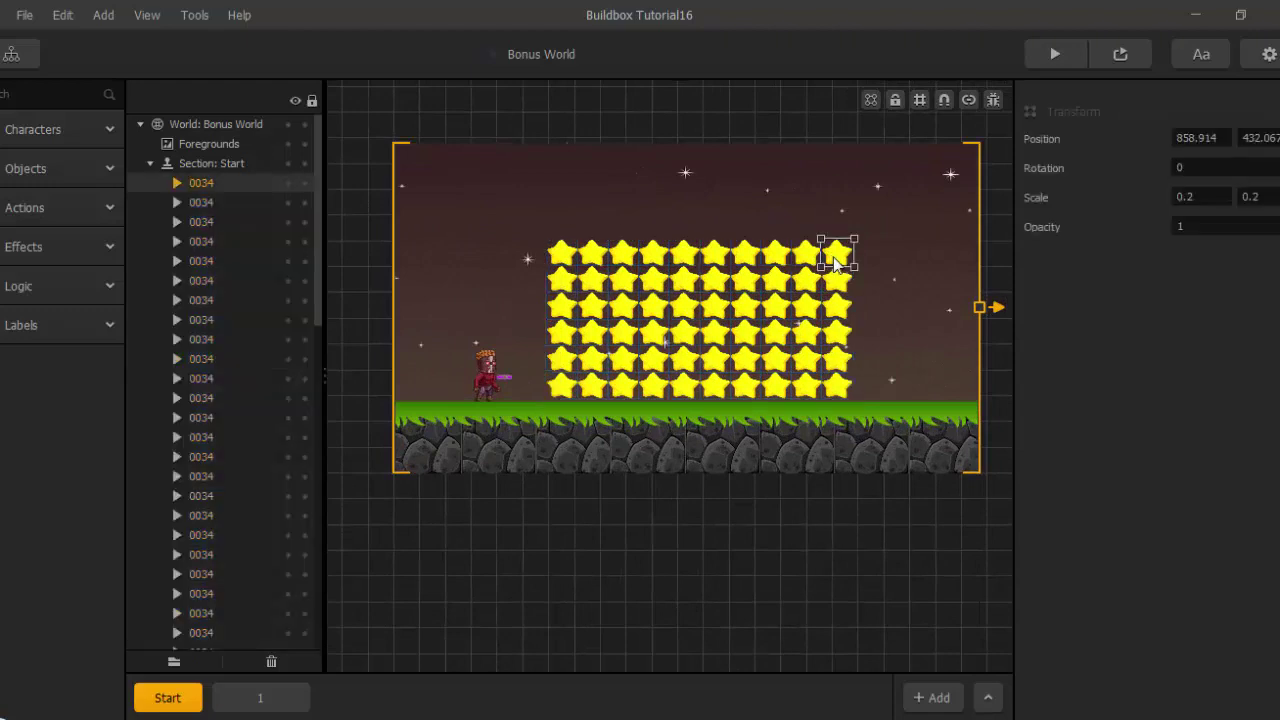
pyautogui.hotkey('ctrl', 'd')
pyautogui.hotkey('ctrl', 'd')
pyautogui.hotkey('ctrl', 'd')
pyautogui.hotkey('ctrl', 'd')
pyautogui.hotkey('ctrl', 'd')
pyautogui.hotkey('ctrl', 'd')
pyautogui.hotkey('ctrl', 'd')
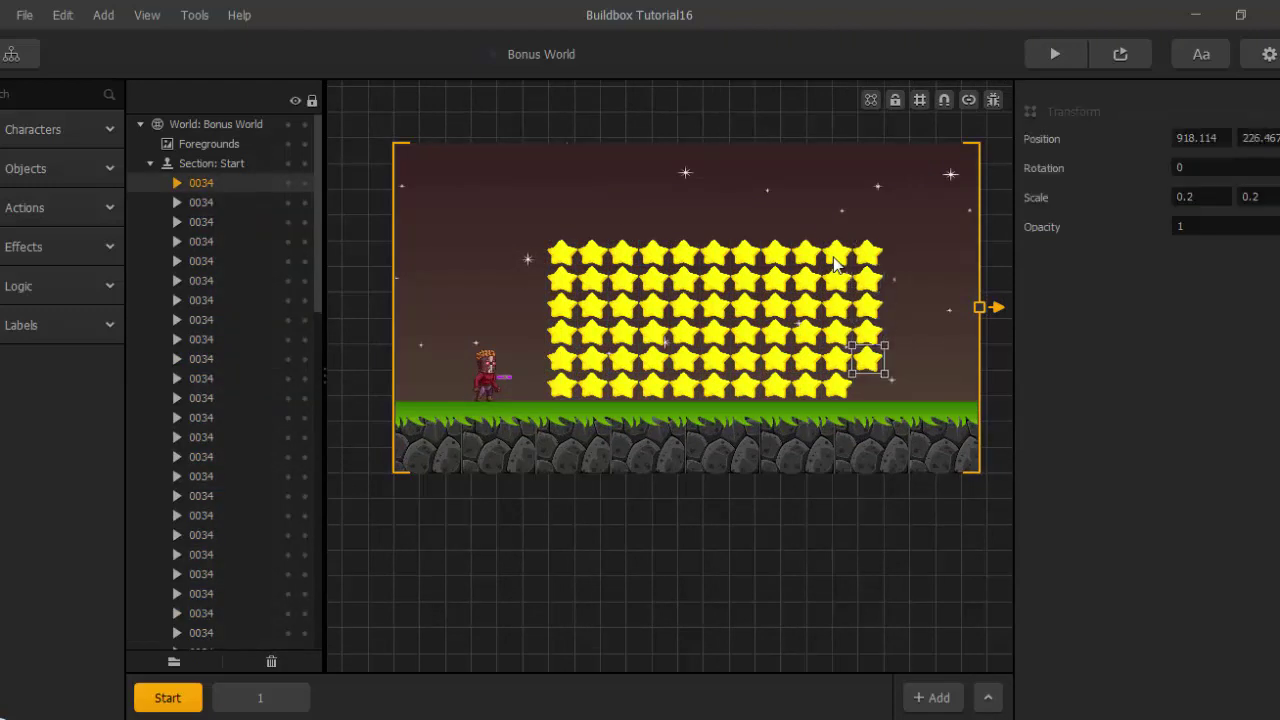
pyautogui.hotkey('ctrl', 'd')
pyautogui.hotkey('ctrl', 'd')
pyautogui.hotkey('ctrl', 'd')
pyautogui.hotkey('ctrl', 'd')
pyautogui.hotkey('ctrl', 'd')
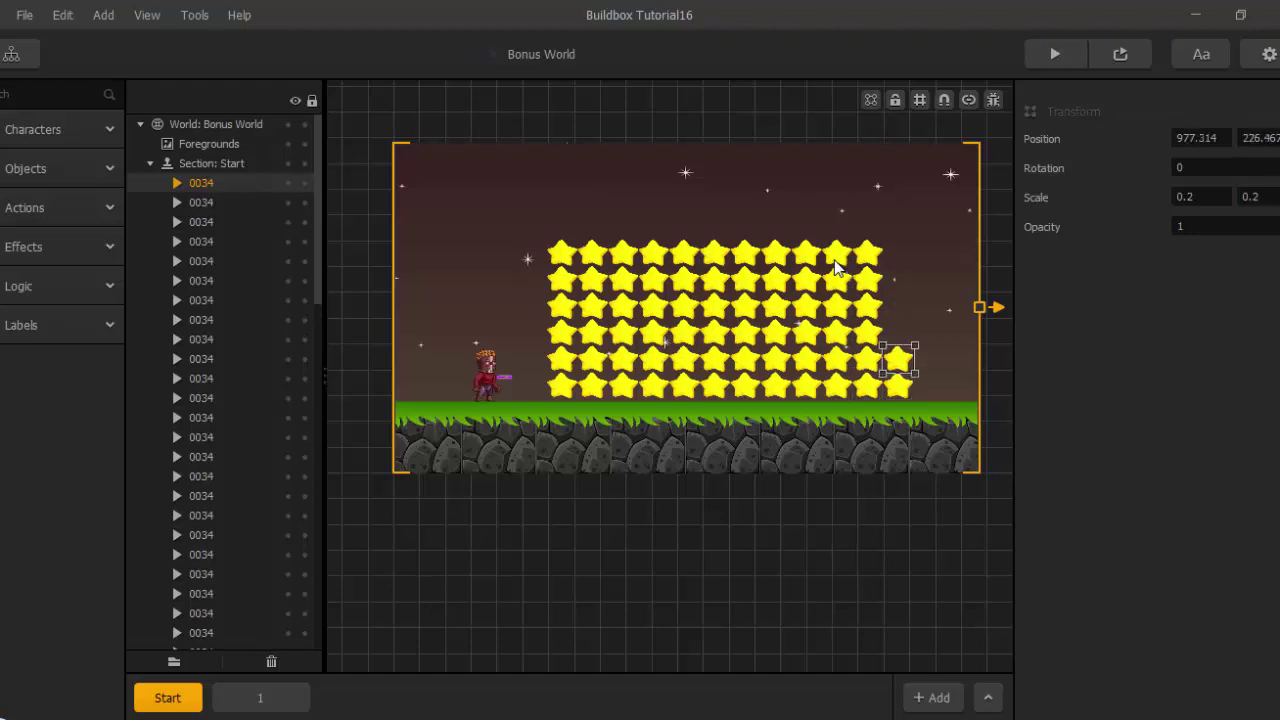
pyautogui.hotkey('ctrl', 'd')
pyautogui.hotkey('ctrl', 'd')
pyautogui.hotkey('ctrl', 'd')
pyautogui.hotkey('ctrl', 'd')
pyautogui.hotkey('ctrl', 'd')
pyautogui.hotkey('ctrl', 'd')
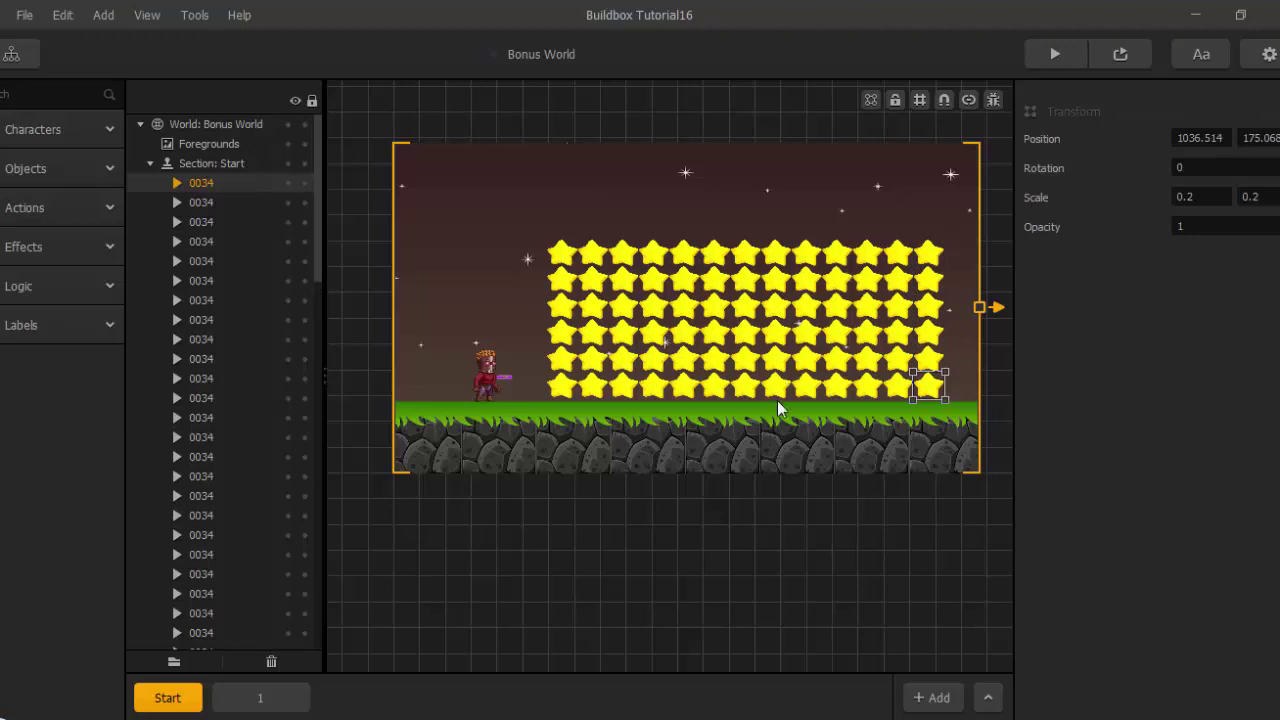
# Place a Menu Jump at the far end of scene 1, stretched from the ground past the scene's upper edge at about 2.6 by 9.1 scale.
pyautogui.click(284, 697)
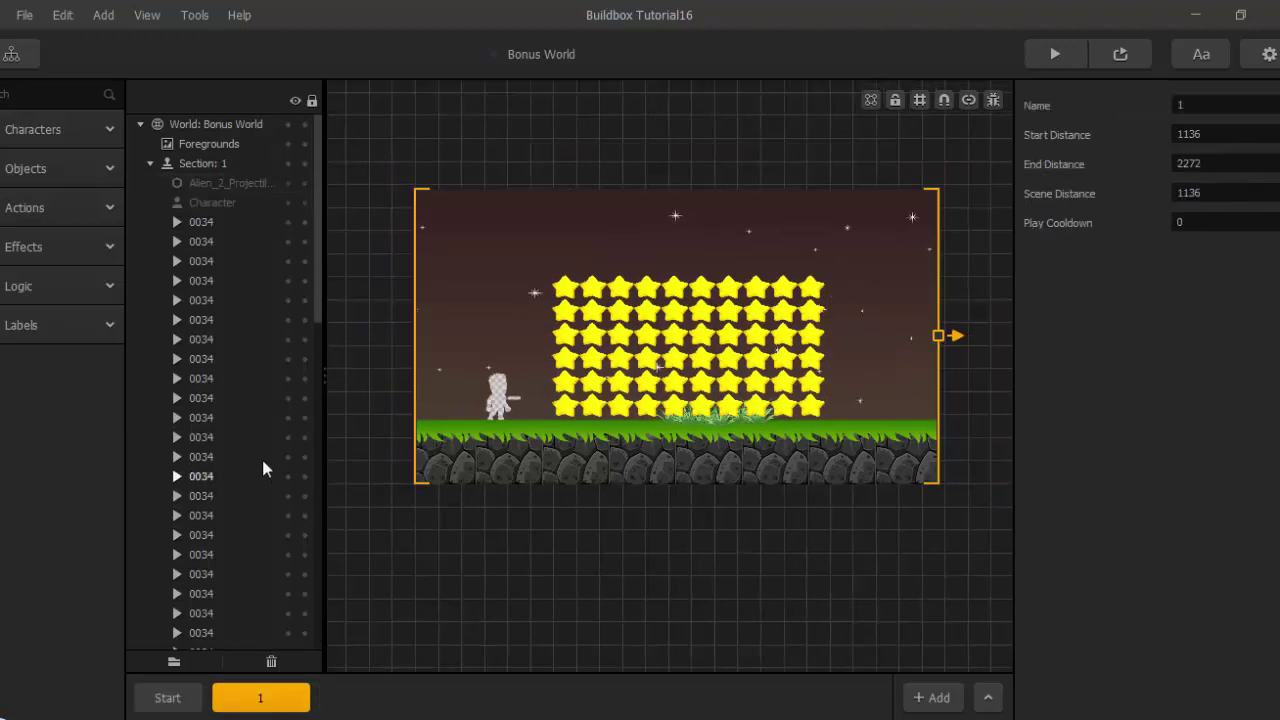
pyautogui.click(56, 284)
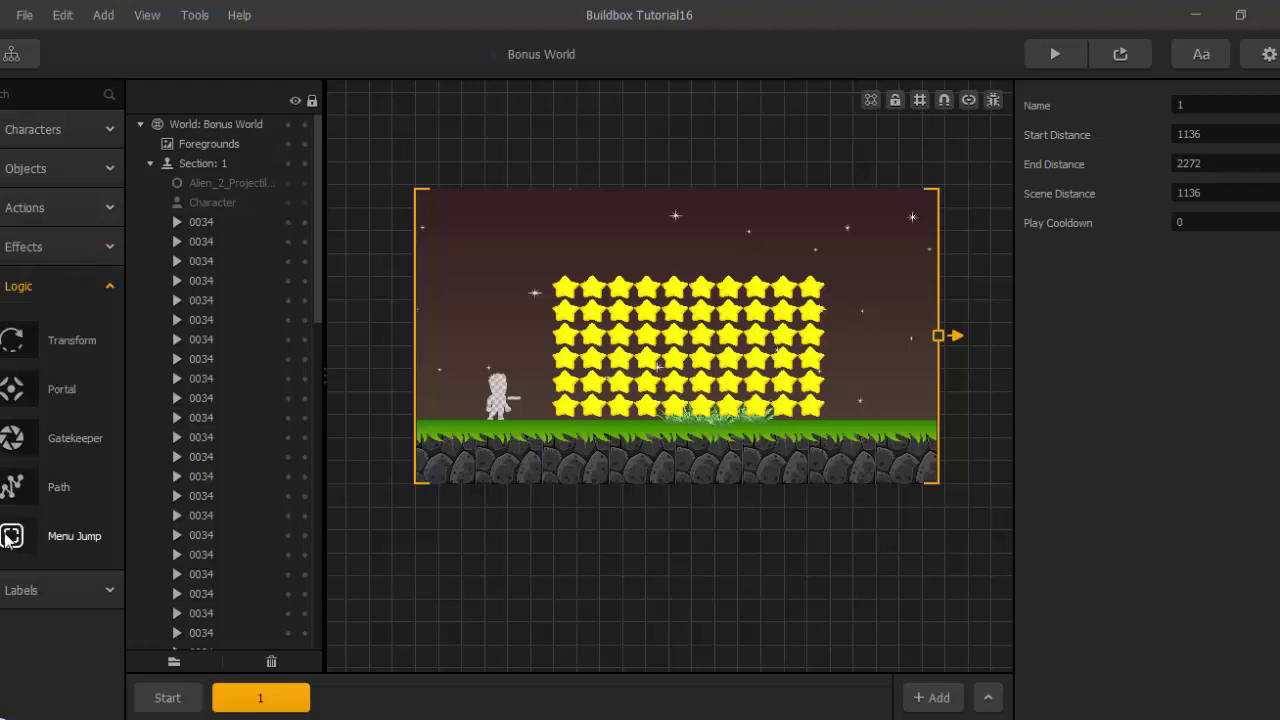
pyautogui.moveTo(8, 538); pyautogui.dragTo(824, 407)
pyautogui.moveTo(884, 379); pyautogui.dragTo(886, 425)
pyautogui.scroll(2, 891, 407)
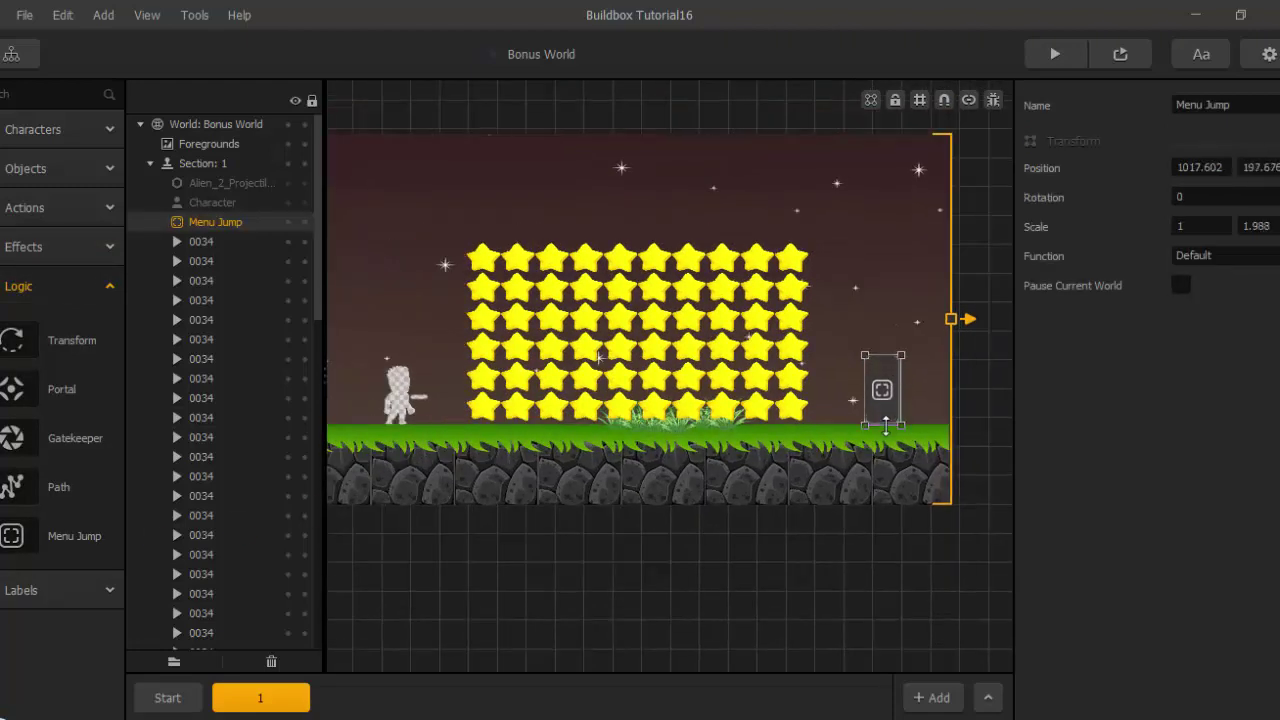
pyautogui.moveTo(883, 356); pyautogui.dragTo(857, 108)
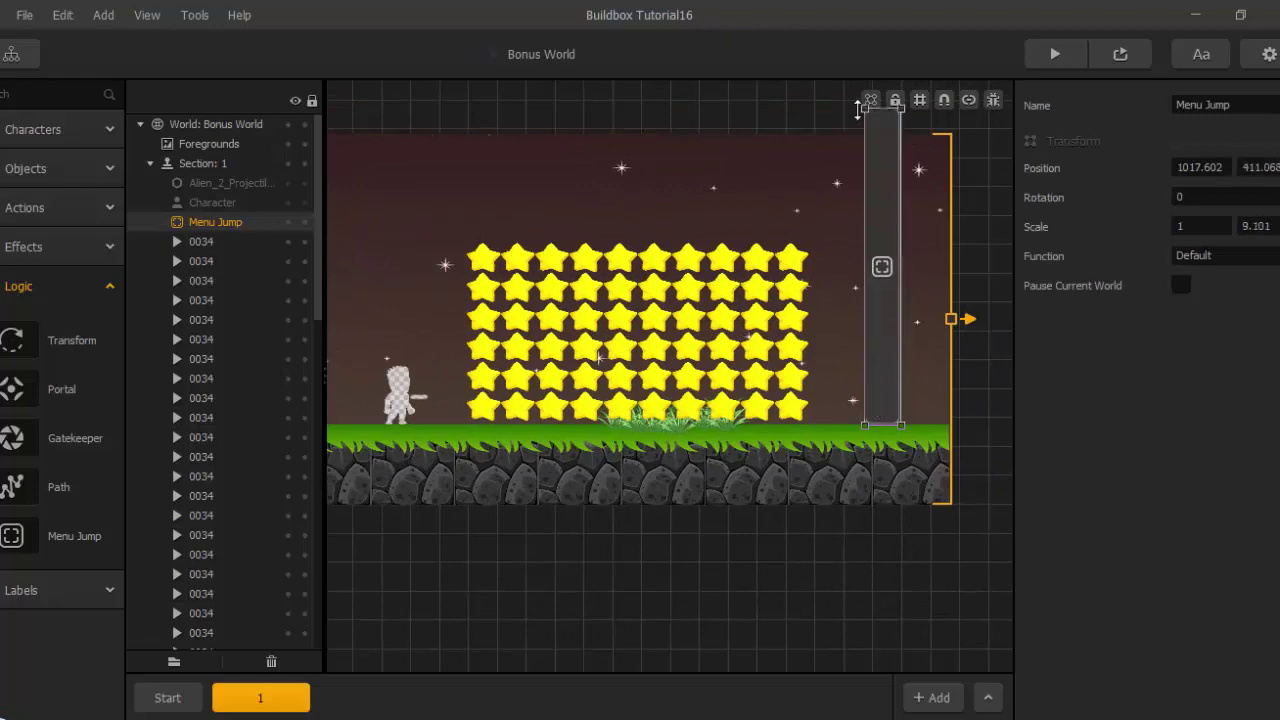
pyautogui.moveTo(900, 176); pyautogui.dragTo(956, 180)
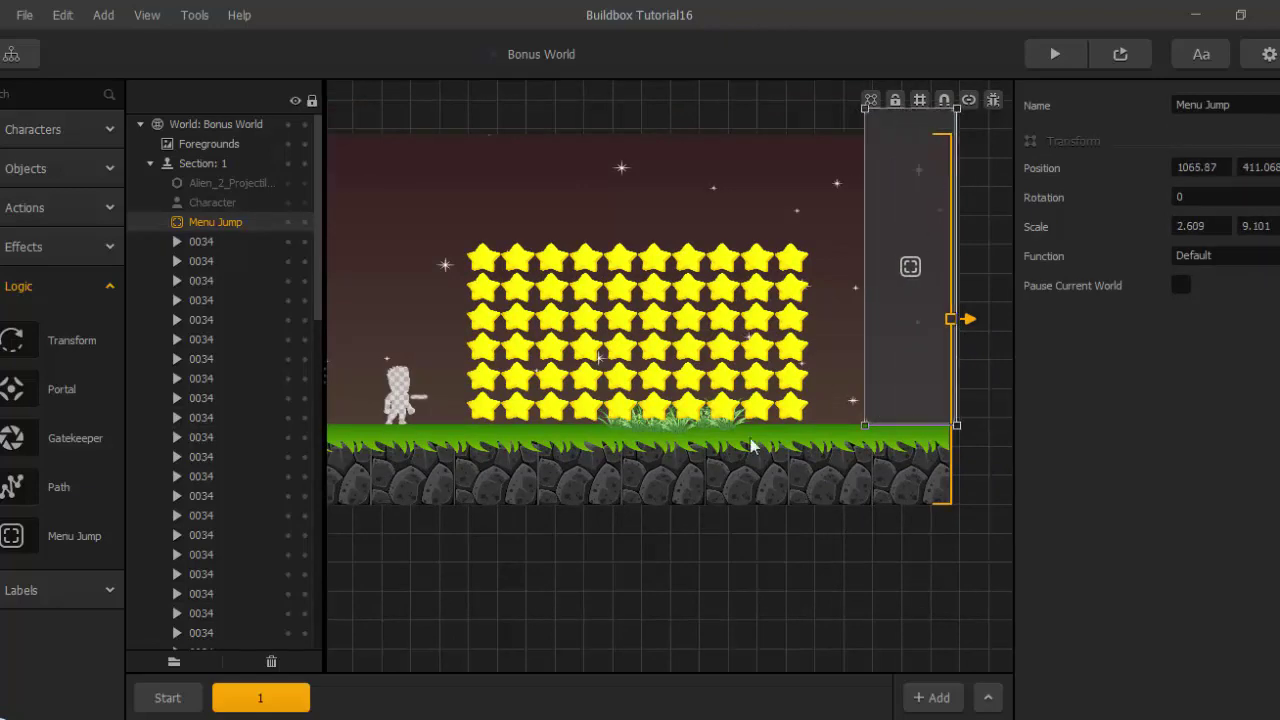
pyautogui.scroll(-3, 617, 577)
pyautogui.scroll(1, 651, 560)
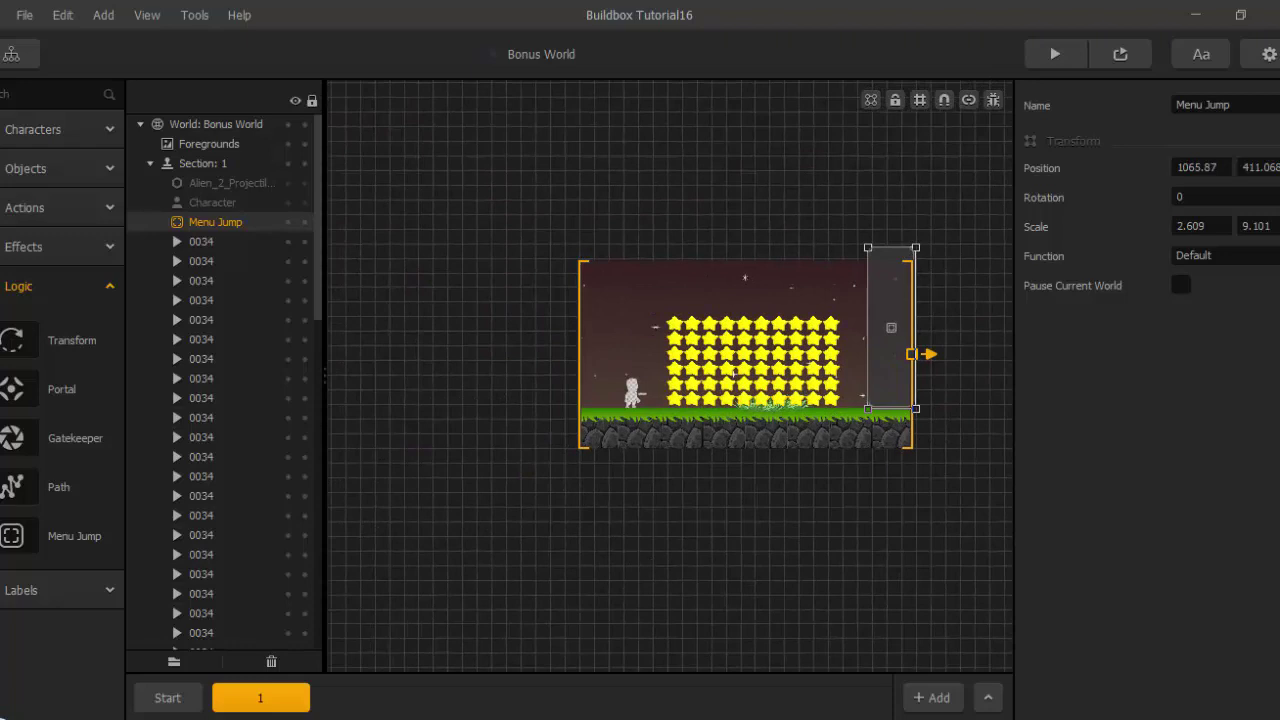
pyautogui.click(167, 697)
pyautogui.click(872, 105)
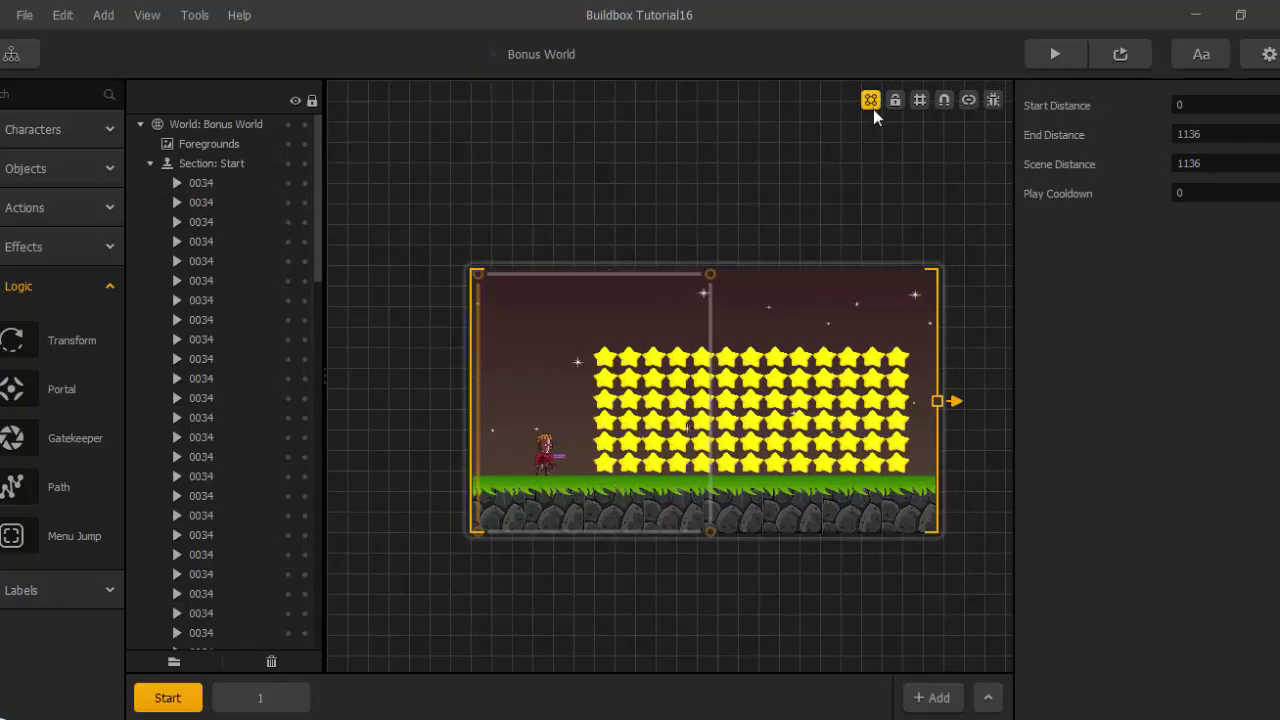
pyautogui.click(872, 105)
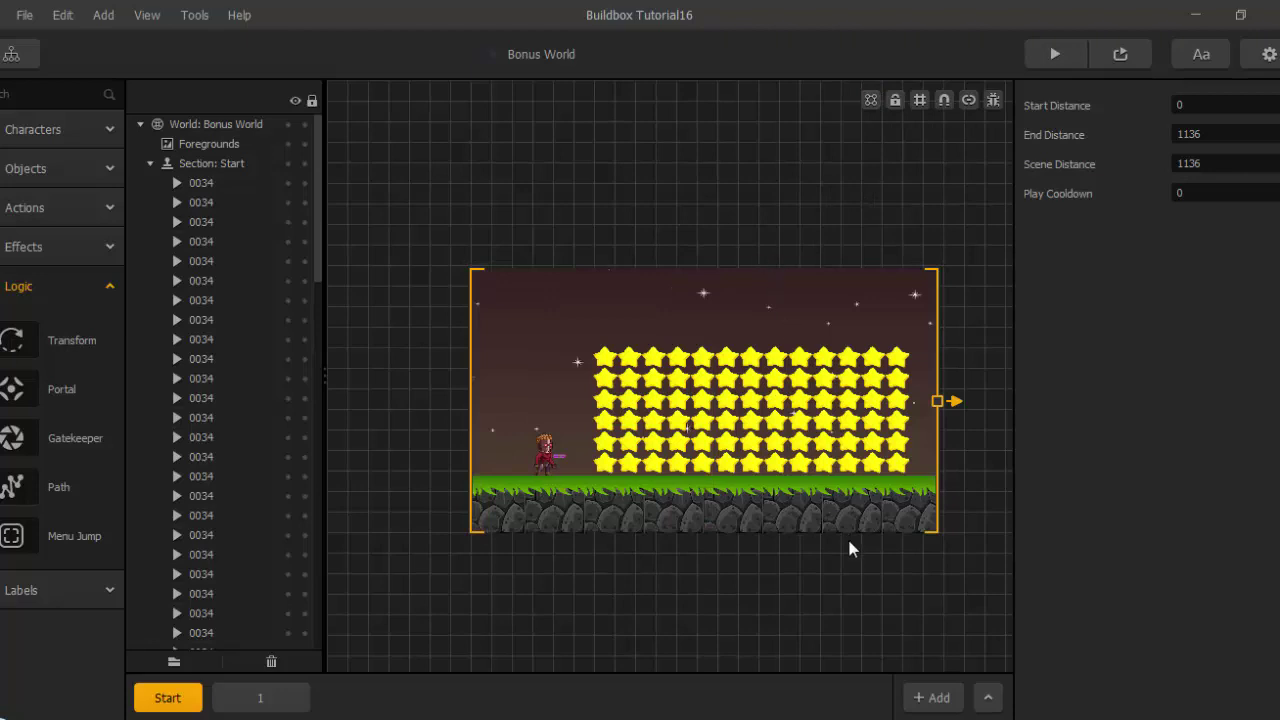
pyautogui.moveTo(832, 543)
pyautogui.mouseDown(button='middle')
pyautogui.moveTo(811, 534)
pyautogui.moveTo(821, 529)
pyautogui.mouseUp(button='middle')
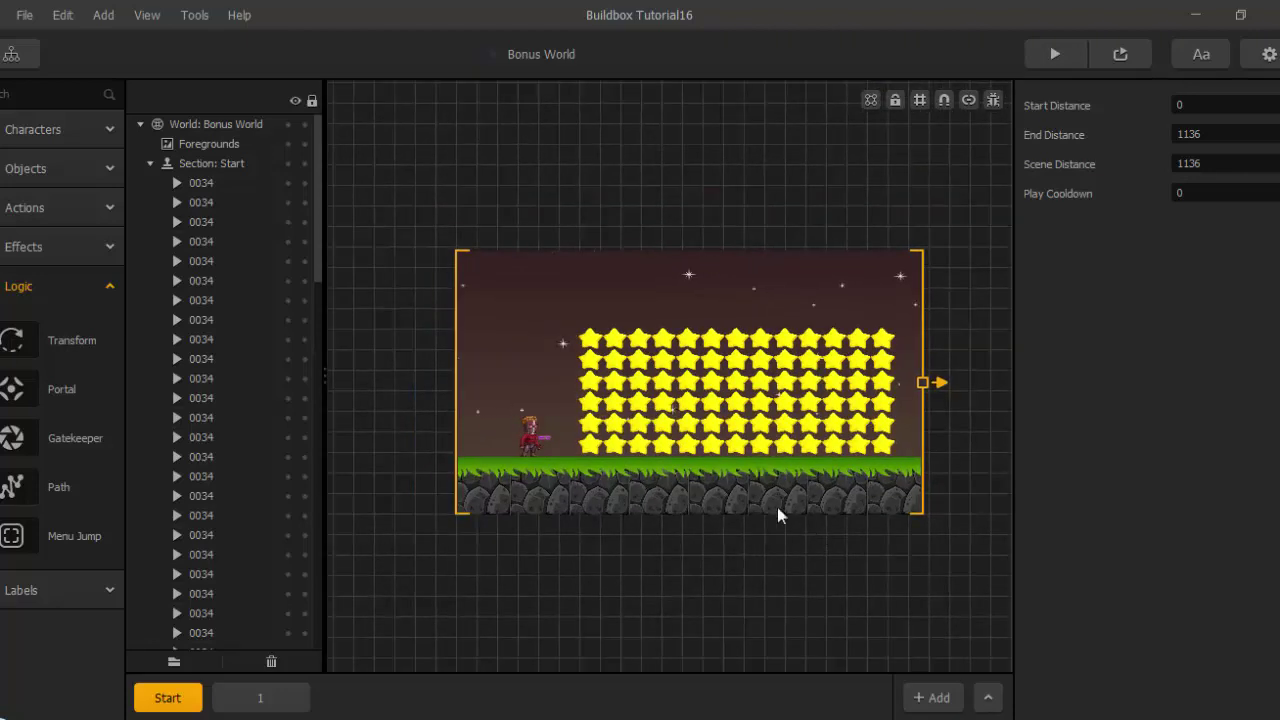
# Duplicate the World 1 Complete UI node in the Game Mind Map and place the copy beside the Bonus World node.
pyautogui.click(12, 54)
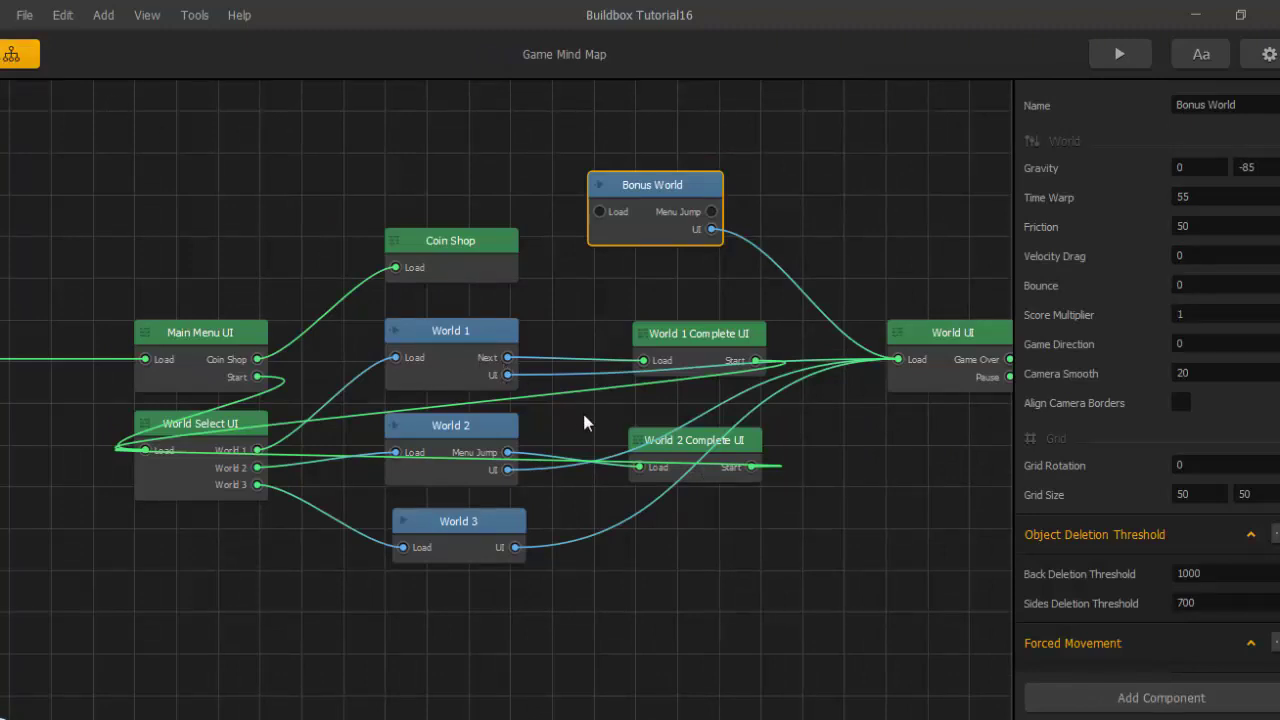
pyautogui.scroll(3, 582, 410)
pyautogui.scroll(-2, 724, 328)
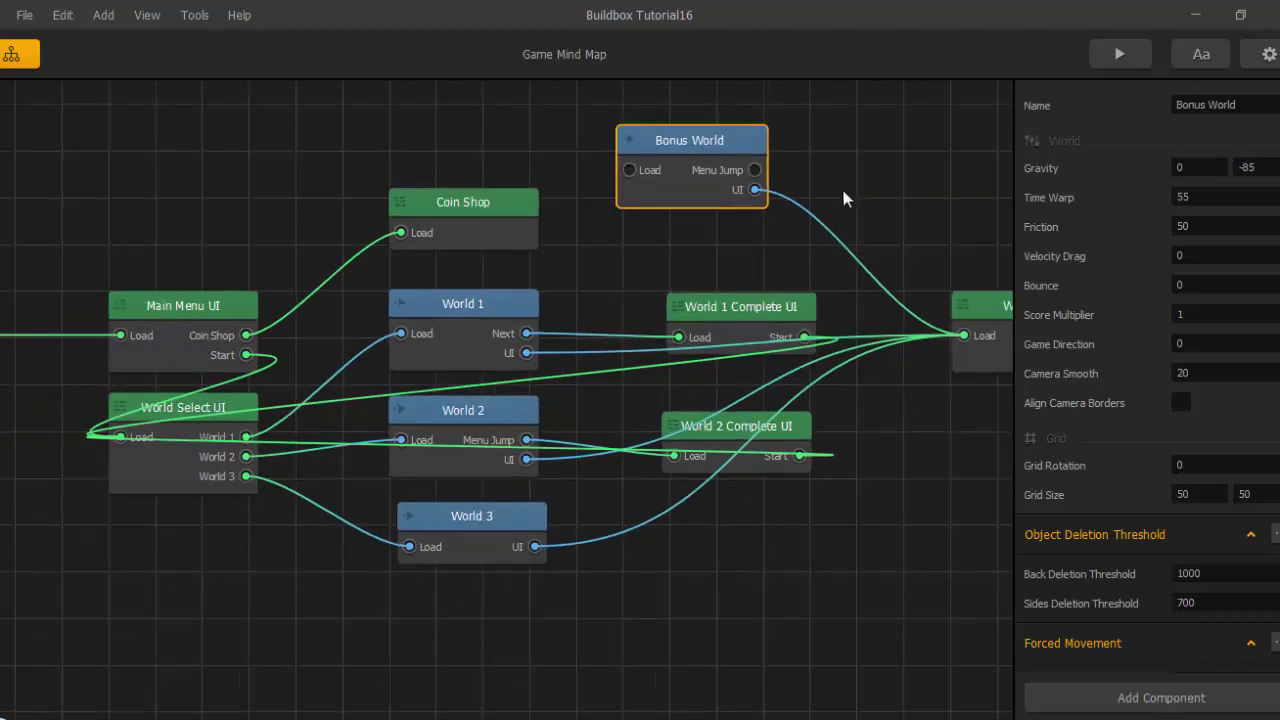
pyautogui.moveTo(842, 170); pyautogui.dragTo(829, 173, button='middle')
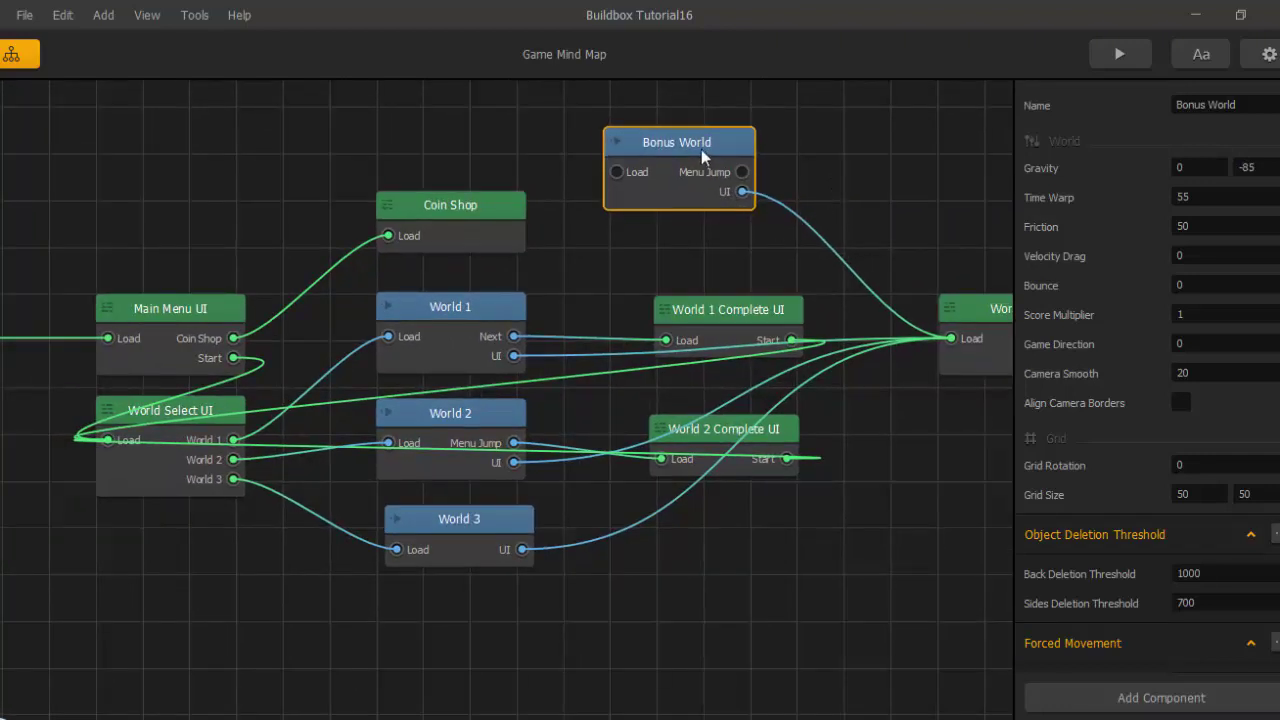
pyautogui.moveTo(701, 149); pyautogui.dragTo(697, 147)
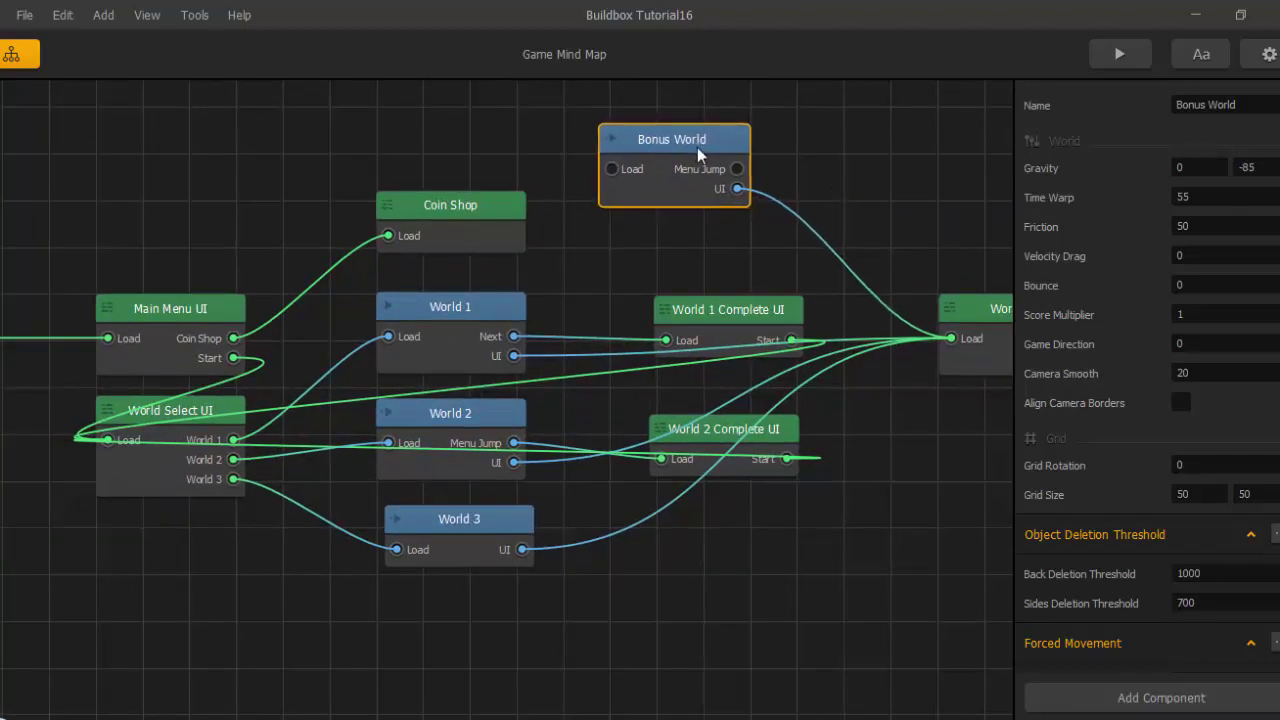
pyautogui.click(709, 311)
pyautogui.hotkey('ctrl', 'c')
pyautogui.hotkey('ctrl', 'v')
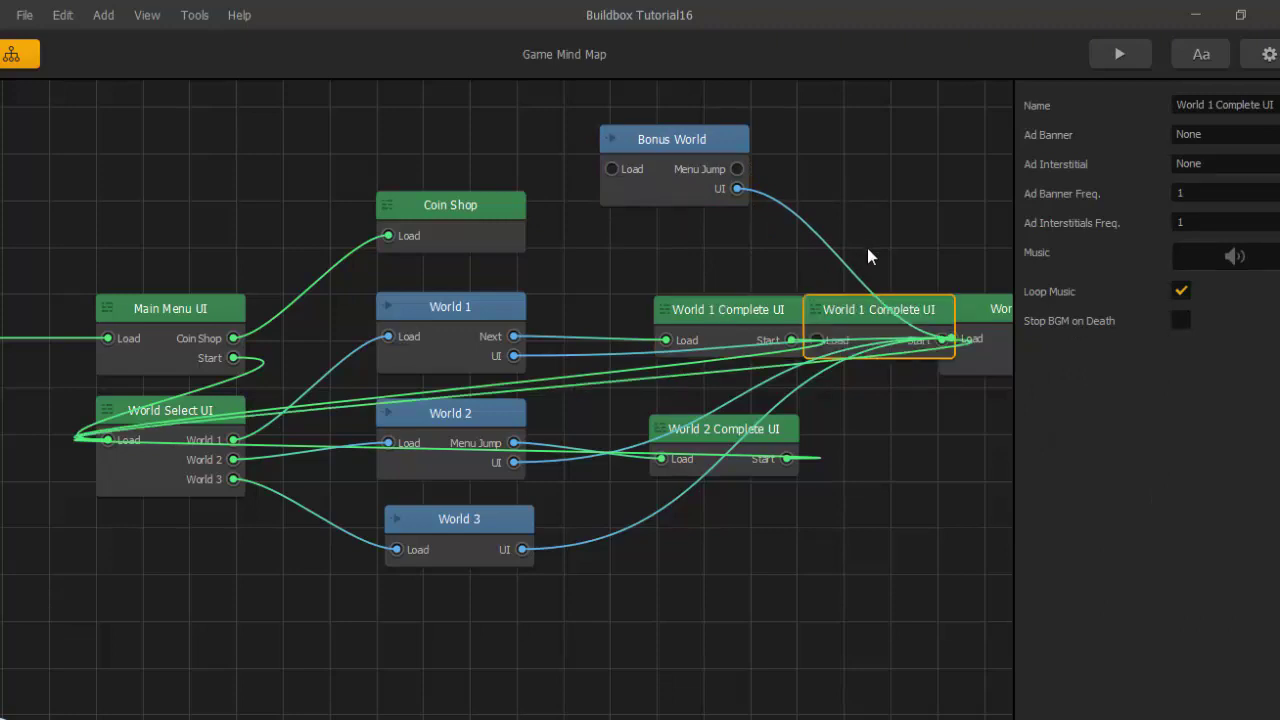
pyautogui.moveTo(898, 298); pyautogui.dragTo(922, 140)
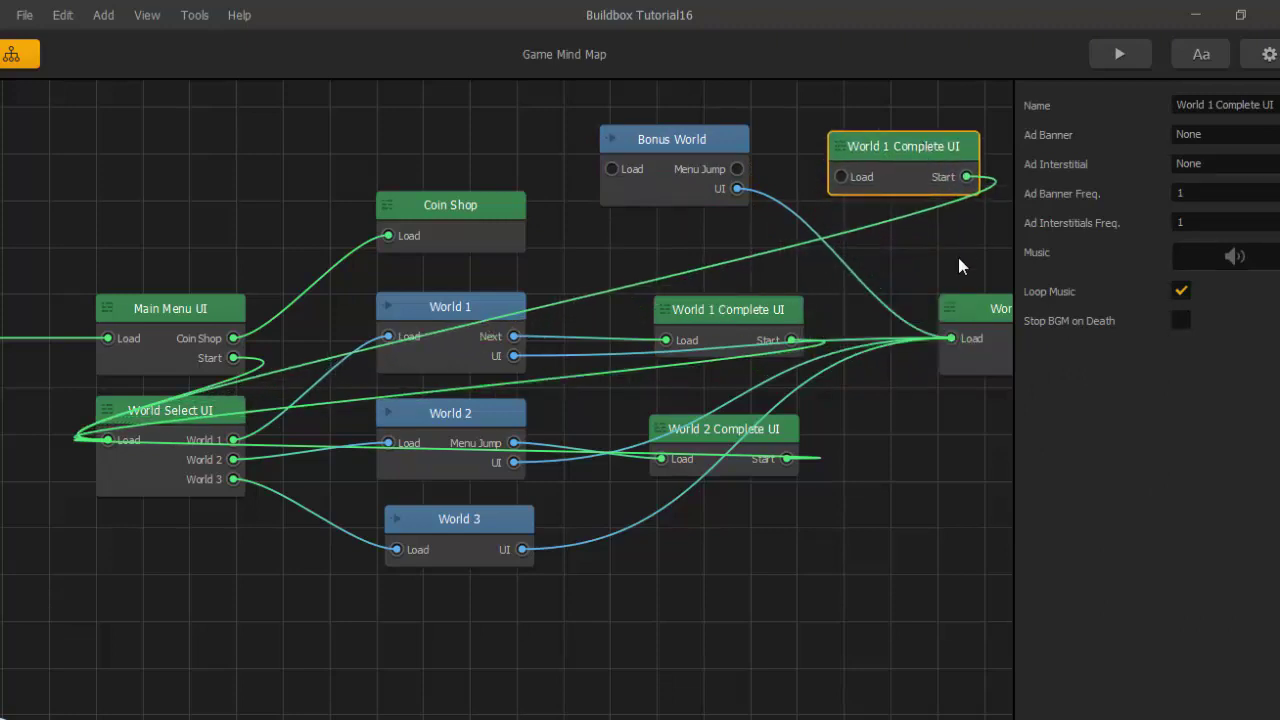
# Disconnect the Start output of the copied World 1 Complete UI node and rename that node Bonus World UI.
pyautogui.moveTo(948, 227); pyautogui.dragTo(873, 255)
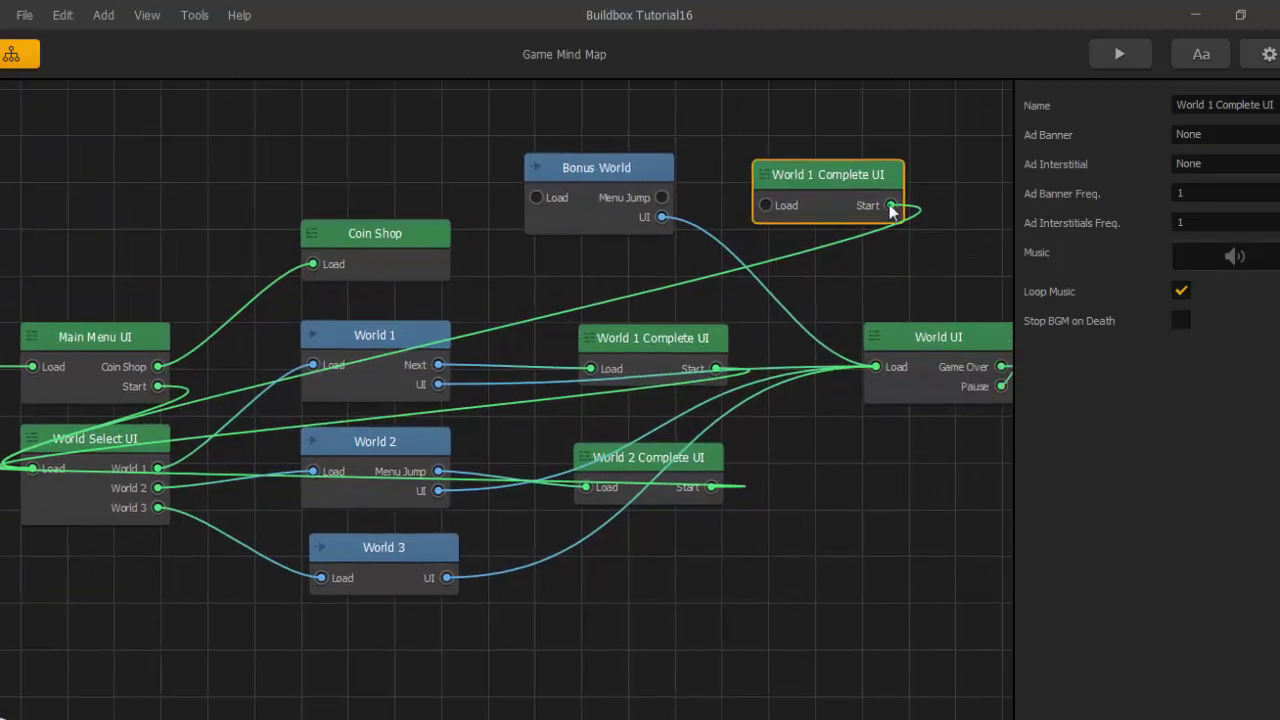
pyautogui.moveTo(890, 205); pyautogui.dragTo(933, 217)
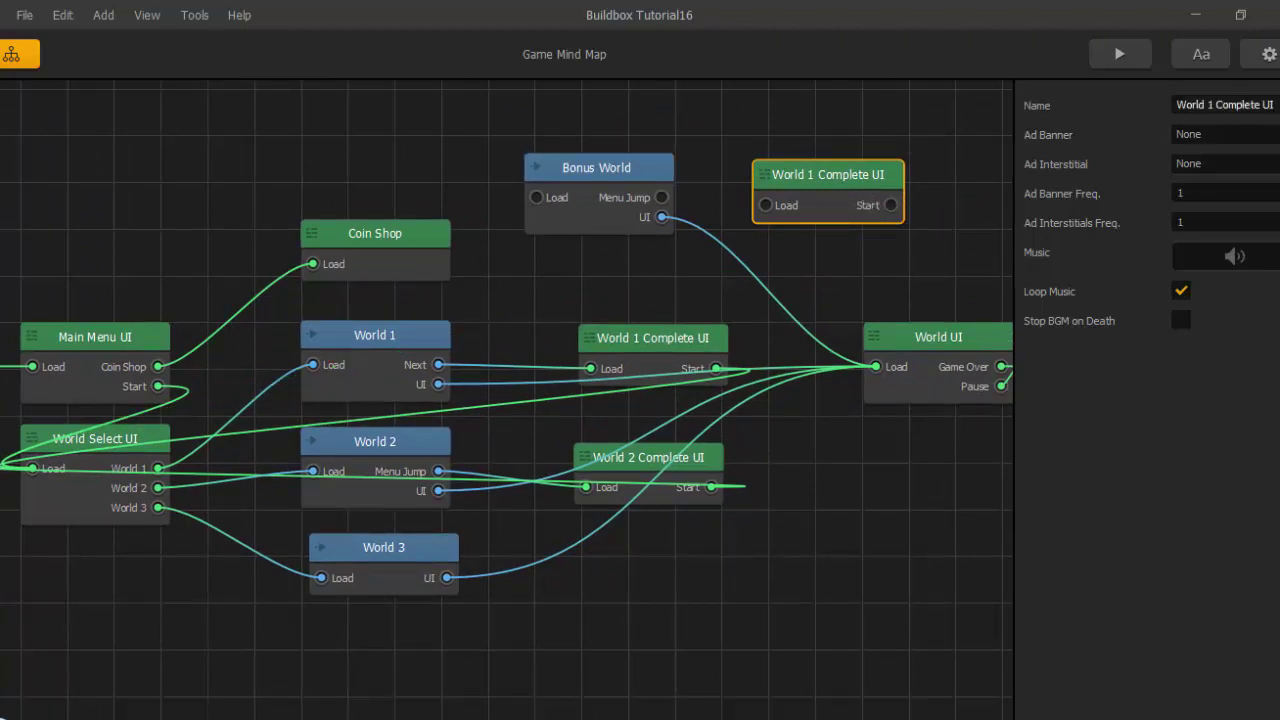
pyautogui.tripleClick(1196, 105)
pyautogui.write('B')
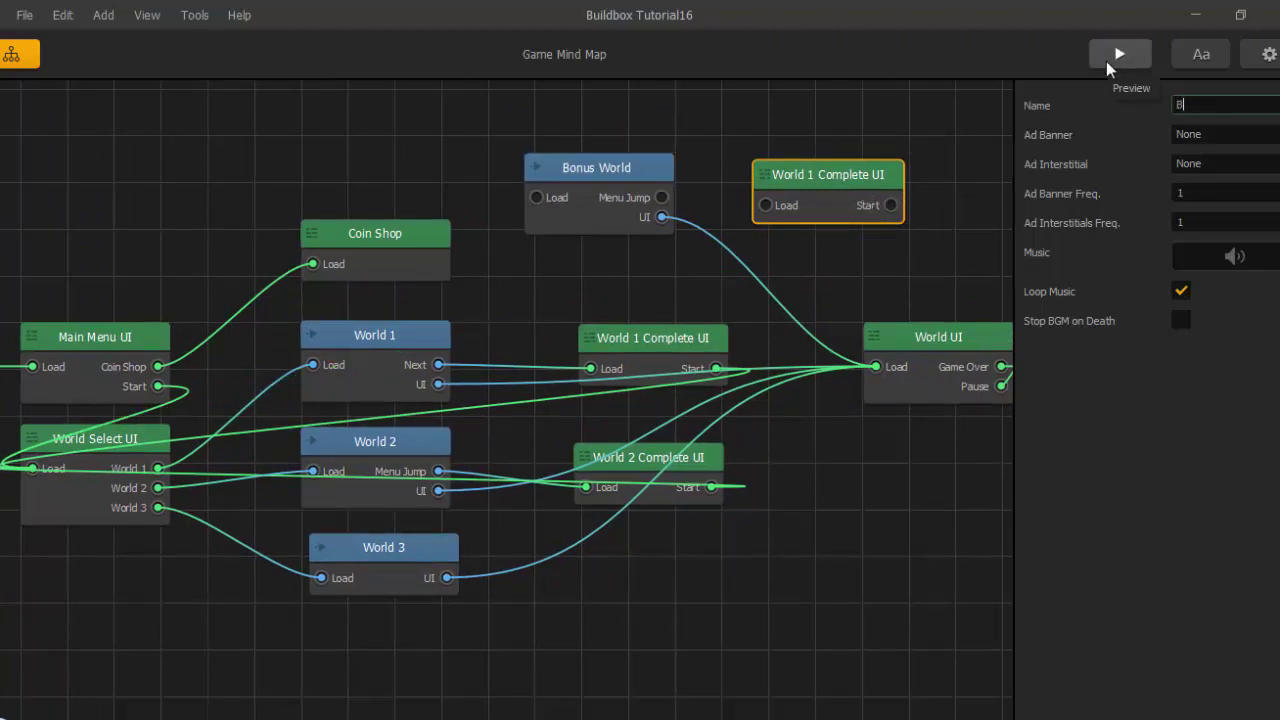
pyautogui.write('onus World UI')
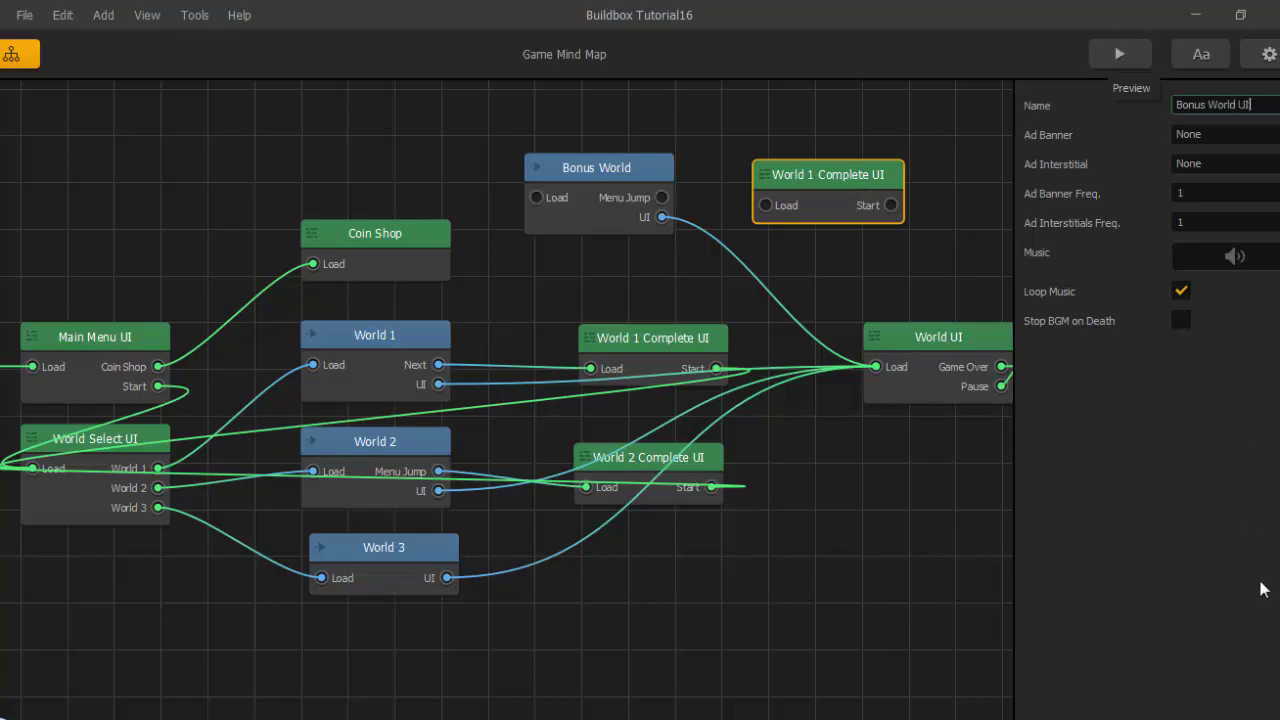
pyautogui.click(1207, 525)
pyautogui.moveTo(866, 192); pyautogui.dragTo(883, 190)
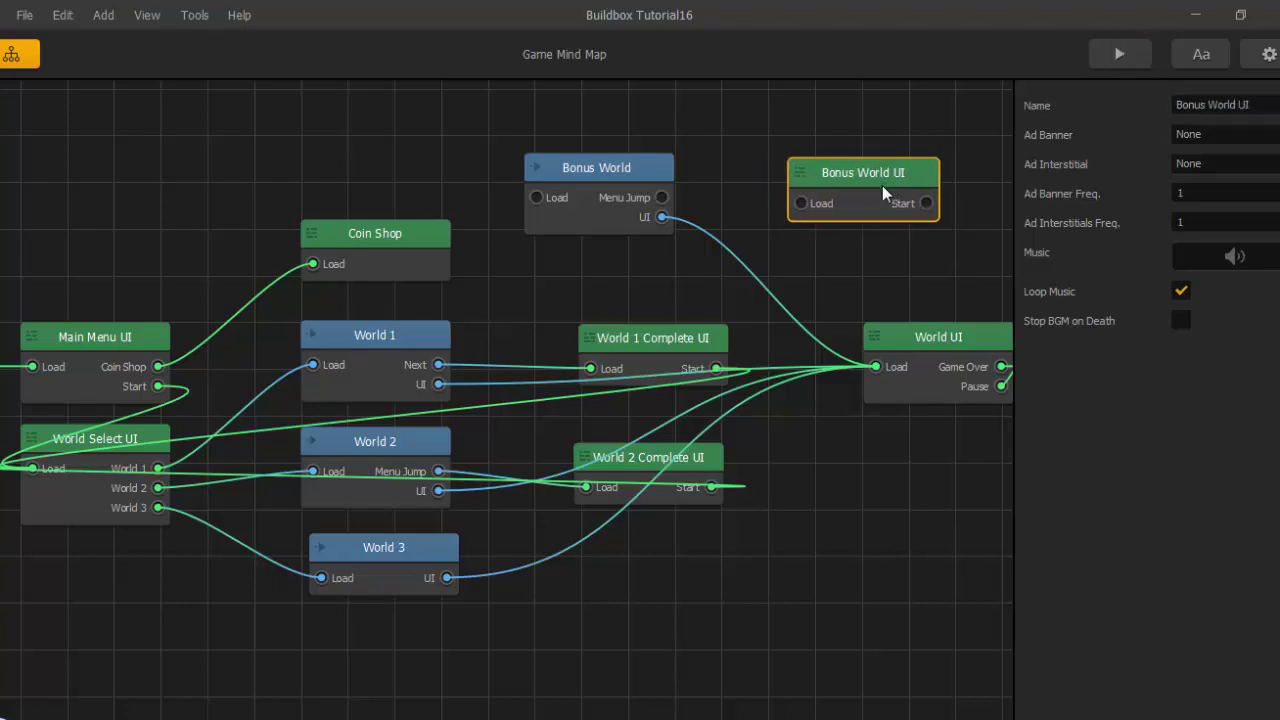
# Link the Bonus World node's Menu Jump output to the Load input of the Bonus World UI node.
pyautogui.click(600, 199)
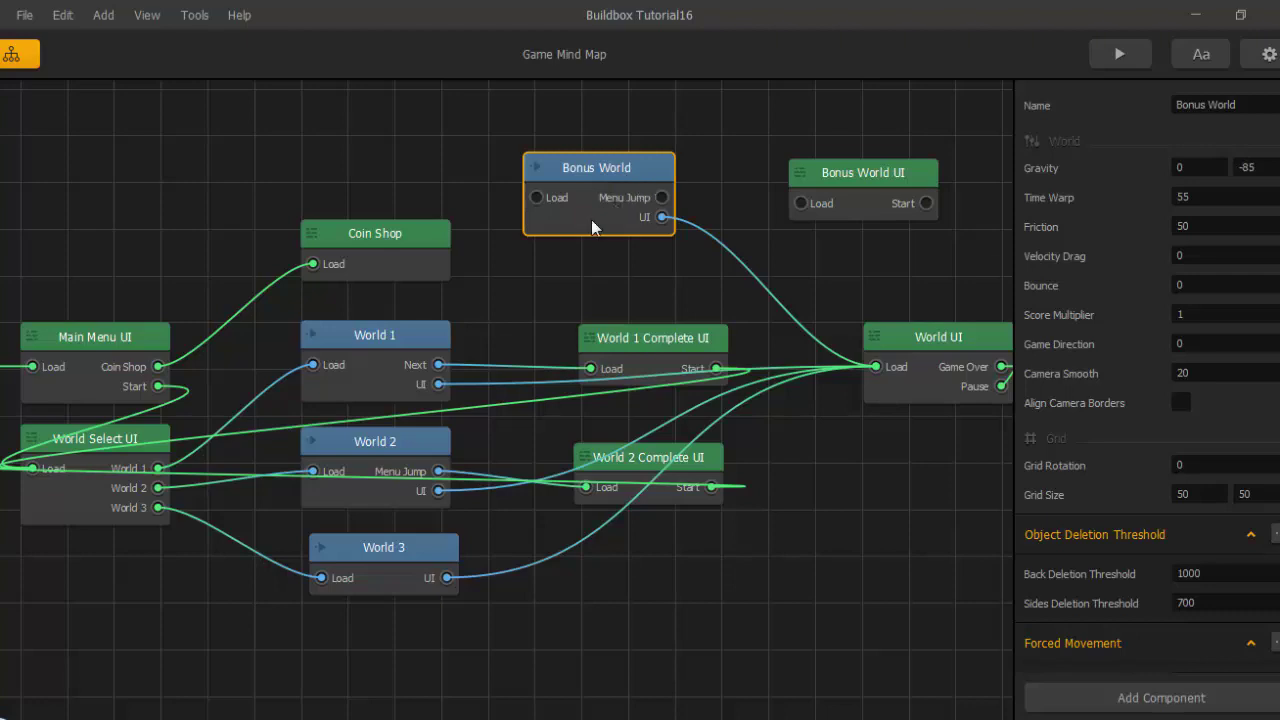
pyautogui.click(402, 335)
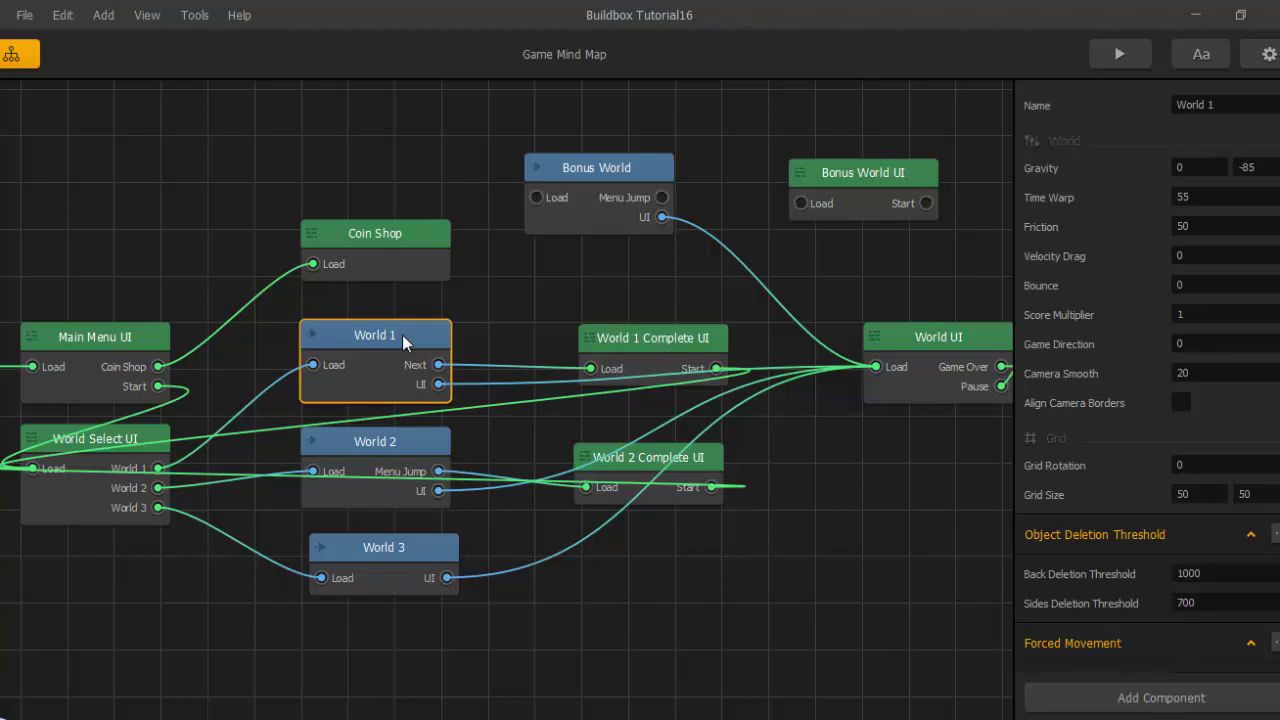
pyautogui.click(595, 194)
pyautogui.moveTo(662, 198); pyautogui.dragTo(804, 209)
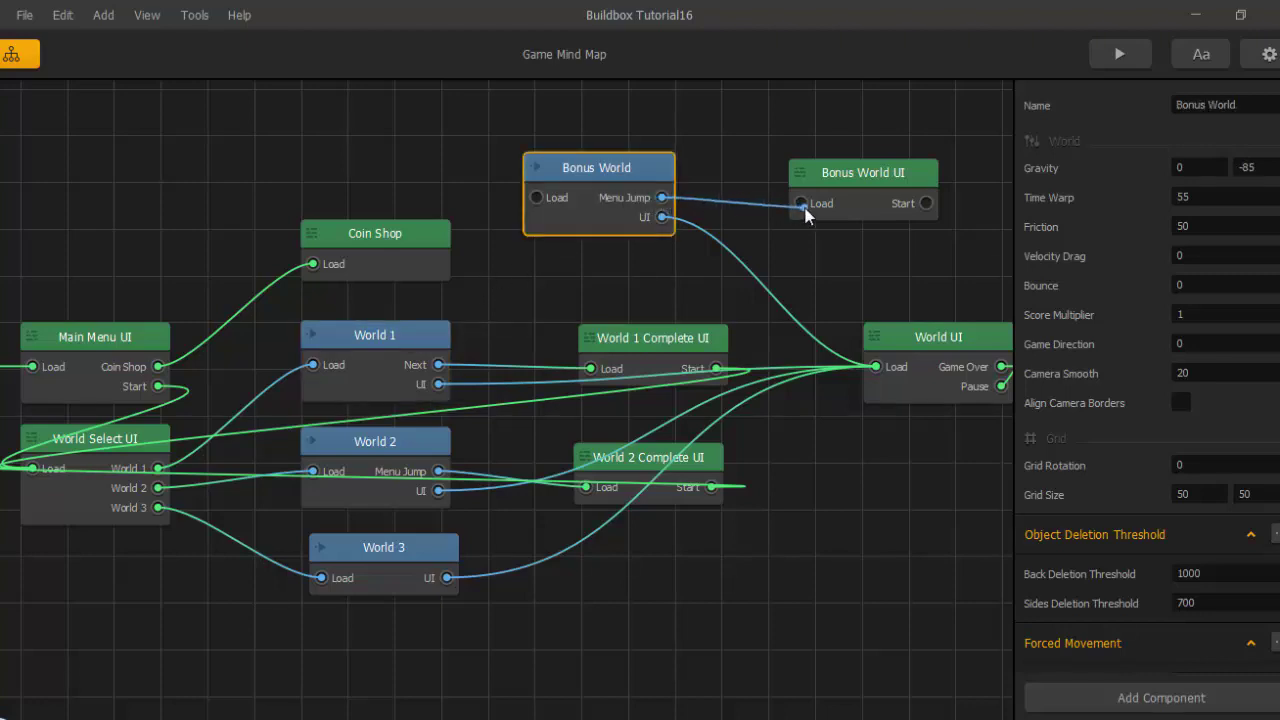
# Open World 1 at scene 5 and select its Checkpoint action.
pyautogui.click(393, 341)
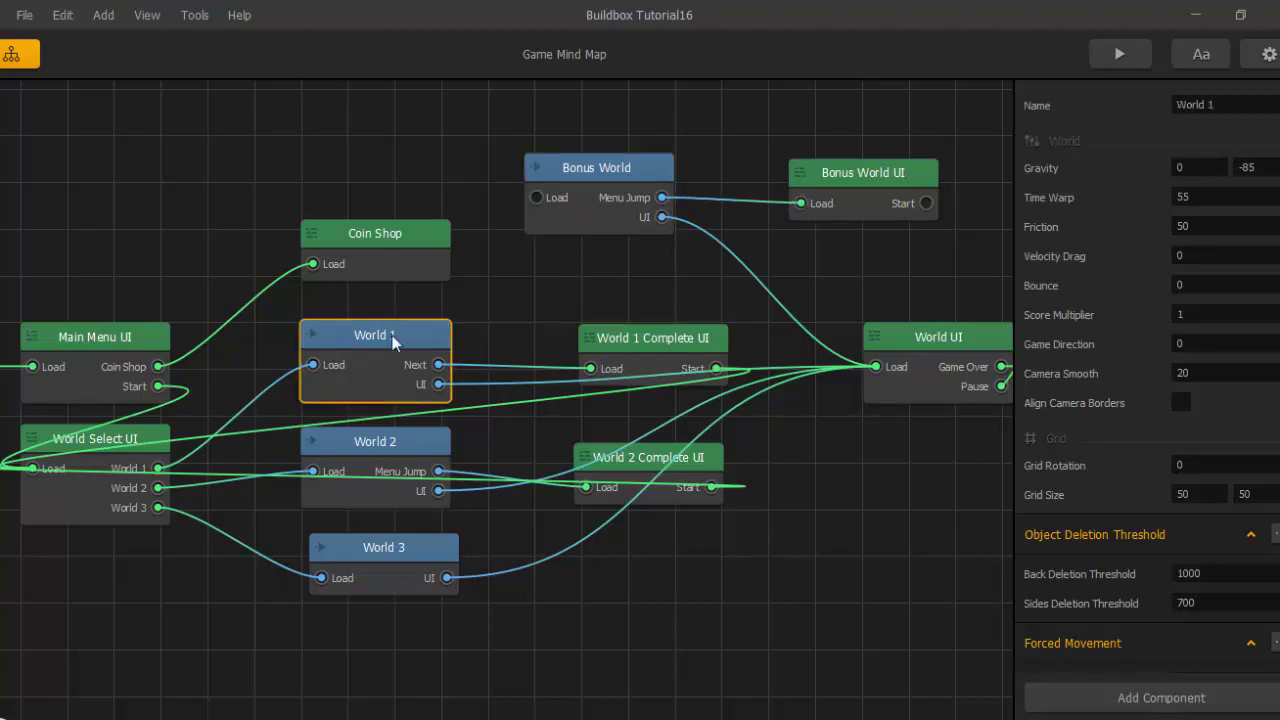
pyautogui.doubleClick(394, 341)
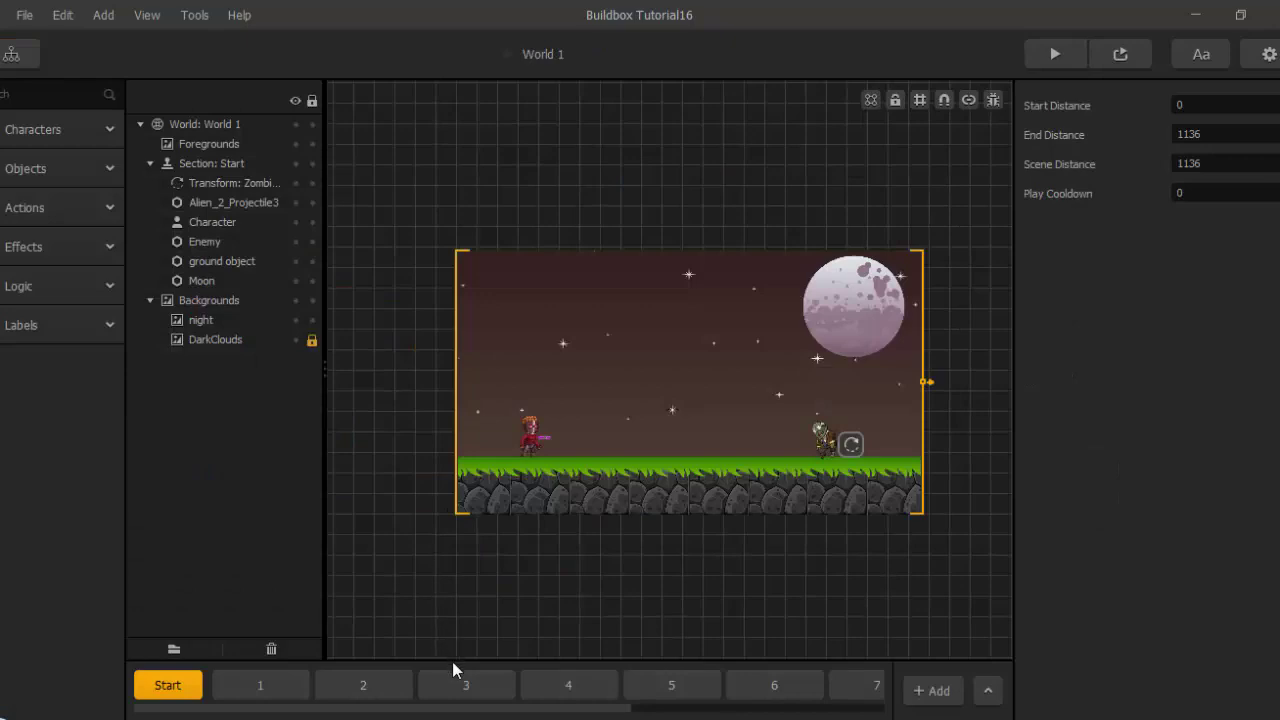
pyautogui.click(462, 685)
pyautogui.click(552, 688)
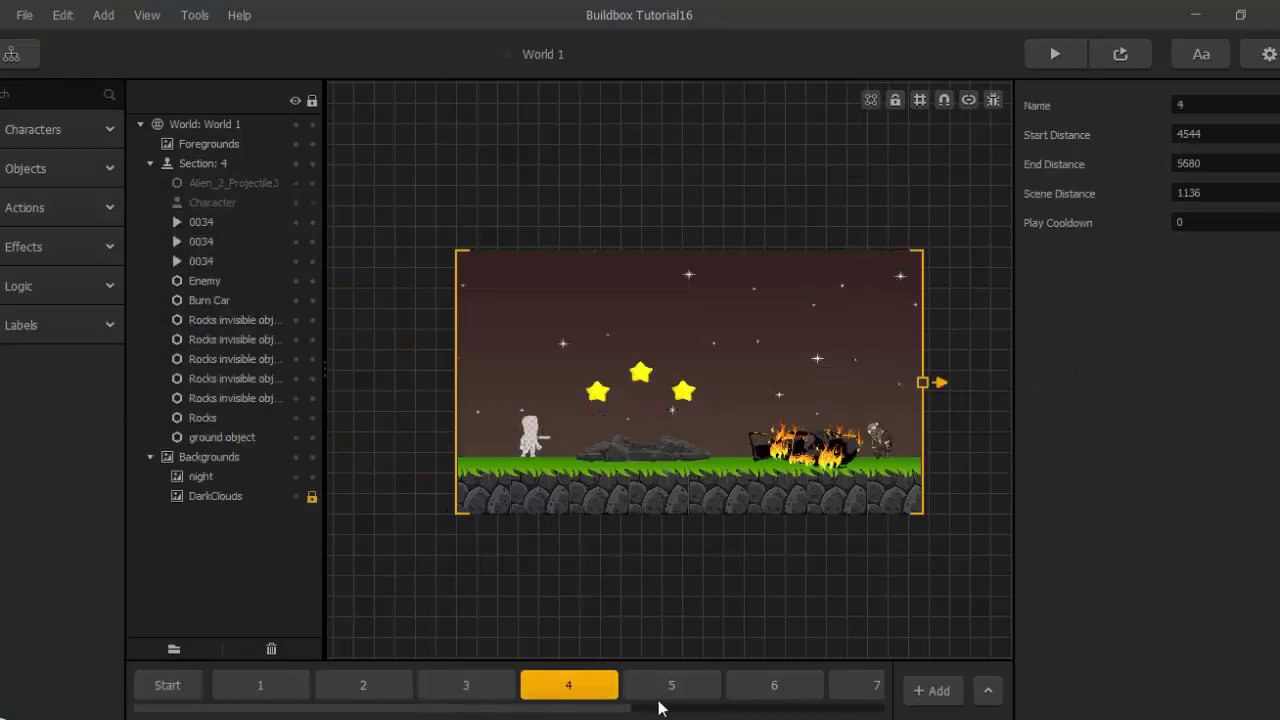
pyautogui.click(666, 688)
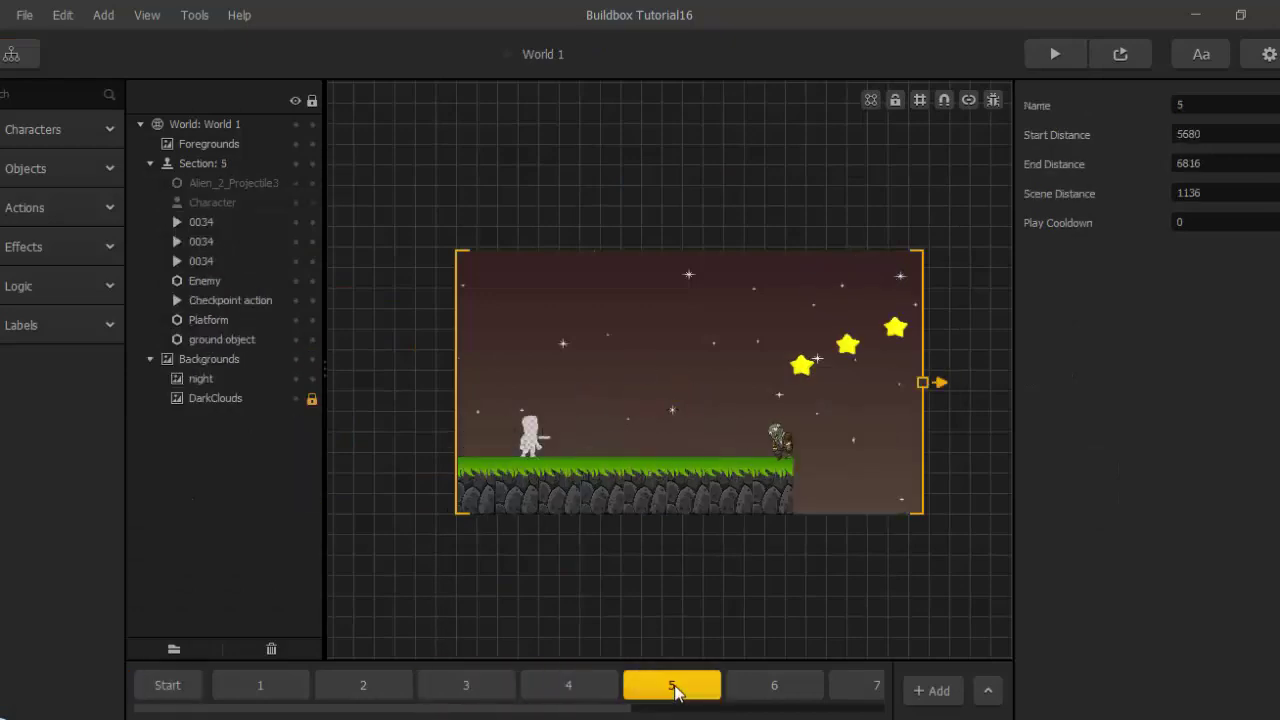
pyautogui.click(247, 302)
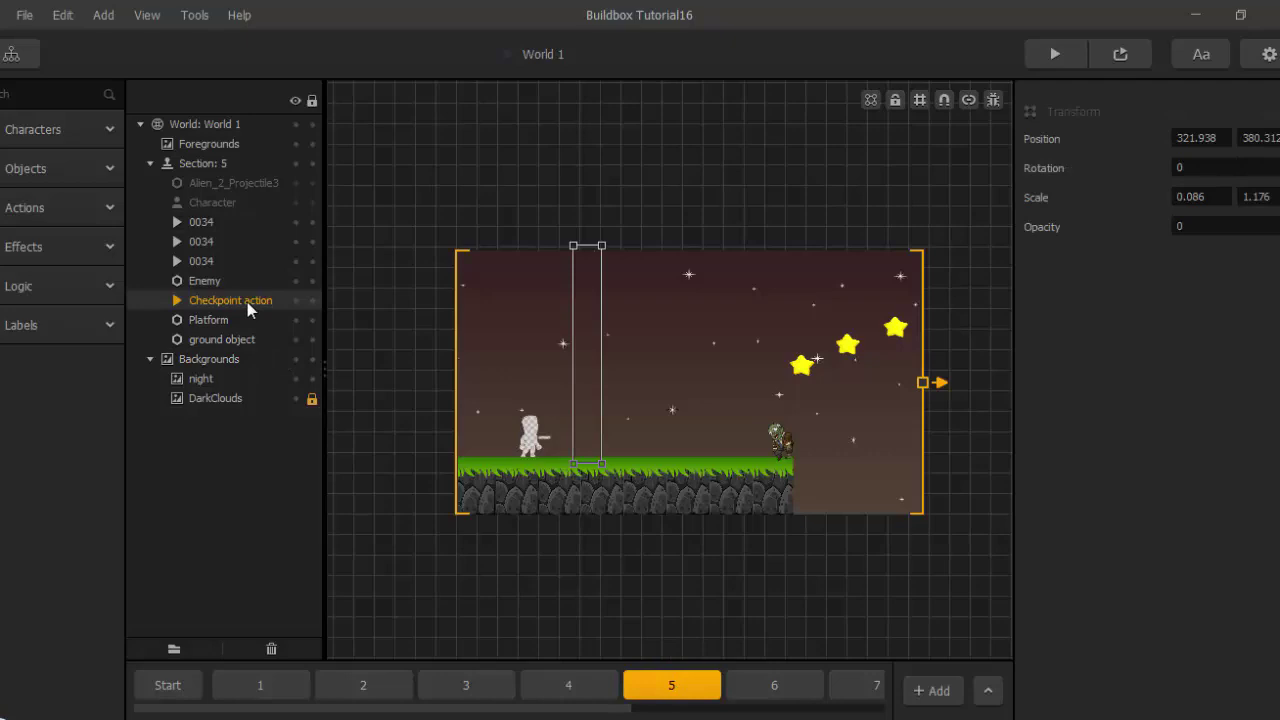
# Place a Menu Jump on the ground in scene 5, between the character and the zombie enemy.
pyautogui.click(43, 294)
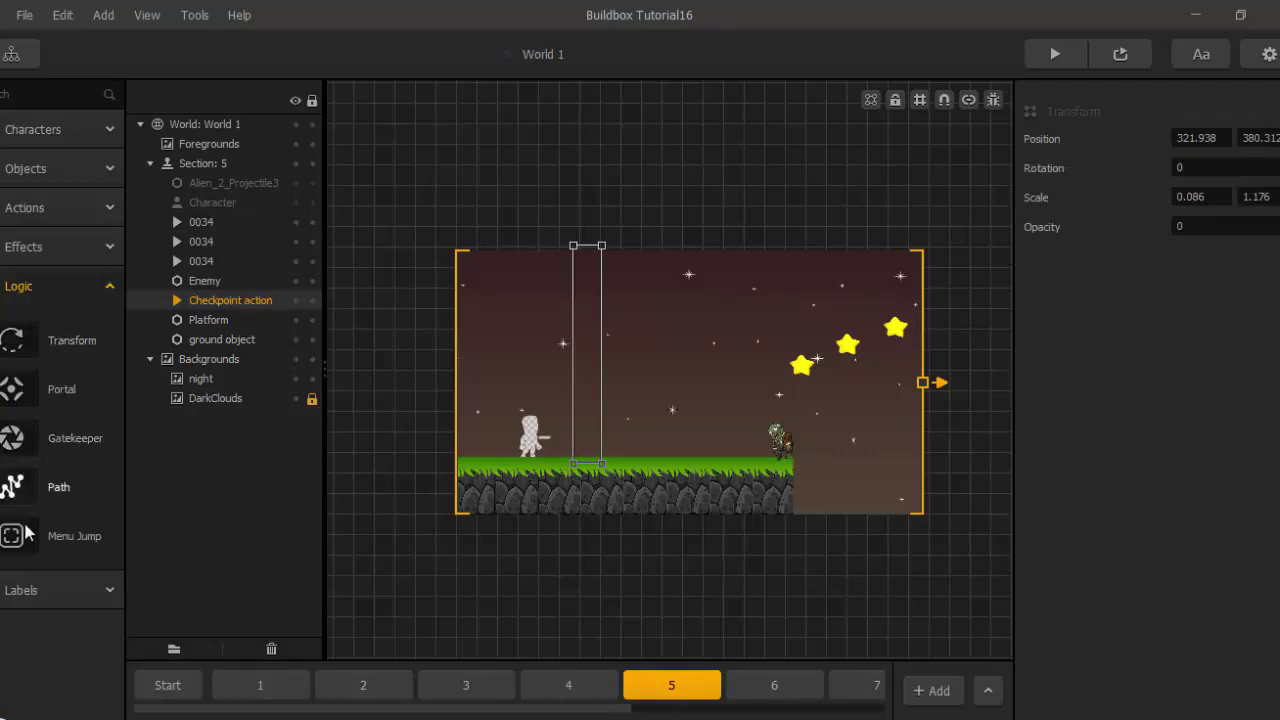
pyautogui.moveTo(13, 540); pyautogui.dragTo(621, 438)
pyautogui.scroll(2, 640, 440)
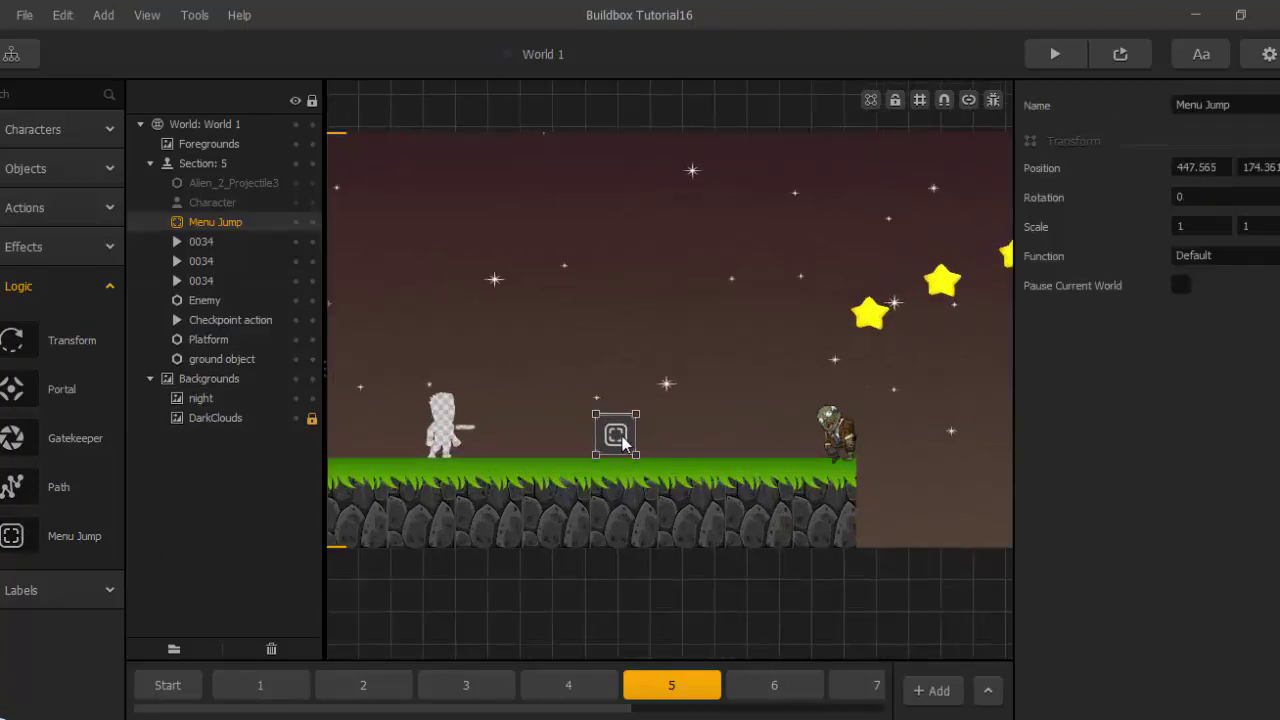
pyautogui.click(240, 319)
pyautogui.moveTo(618, 436)
pyautogui.mouseDown()
pyautogui.moveTo(606, 437)
pyautogui.moveTo(618, 438)
pyautogui.mouseUp()
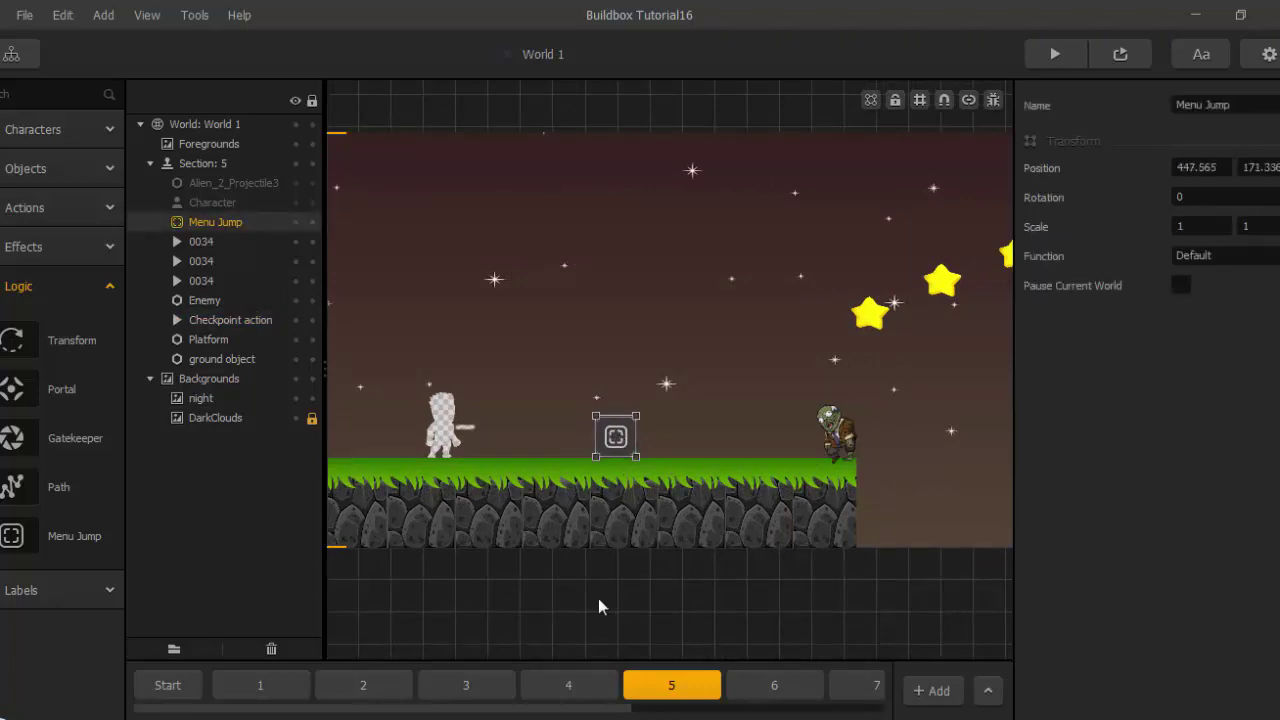
# Add a Light effect to scene 5, centred over the Menu Jump.
pyautogui.click(109, 287)
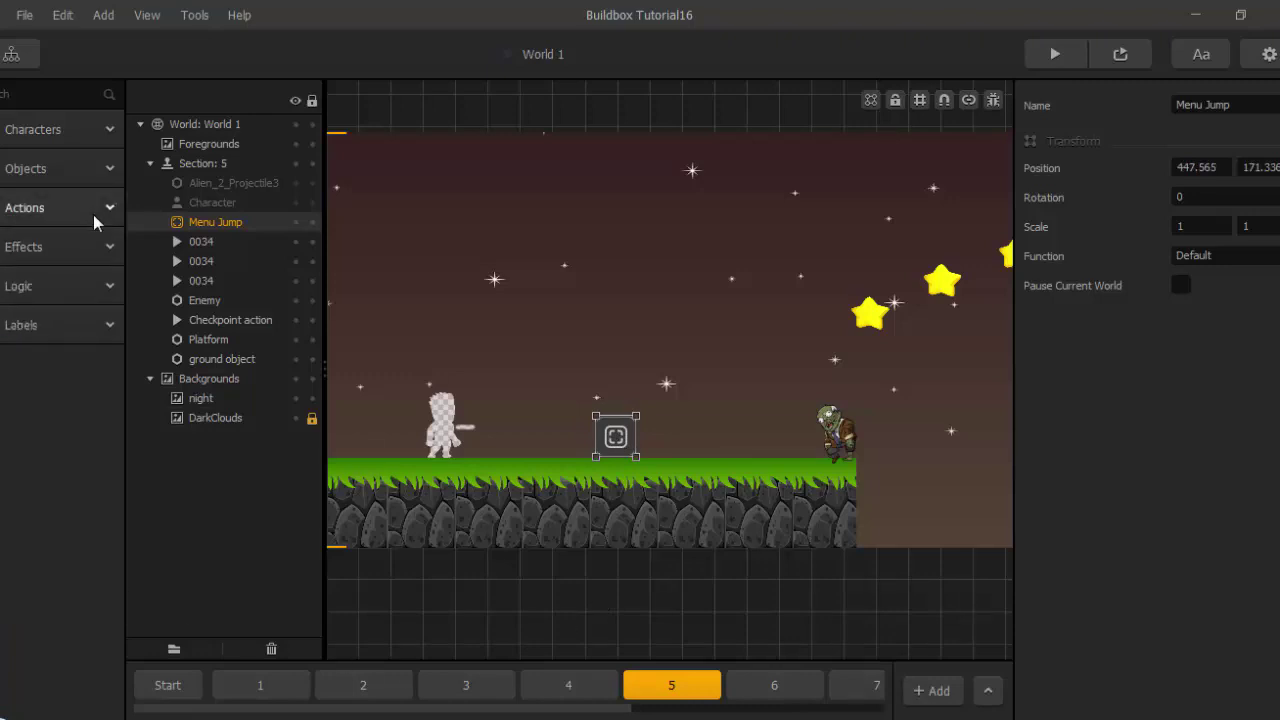
pyautogui.click(95, 247)
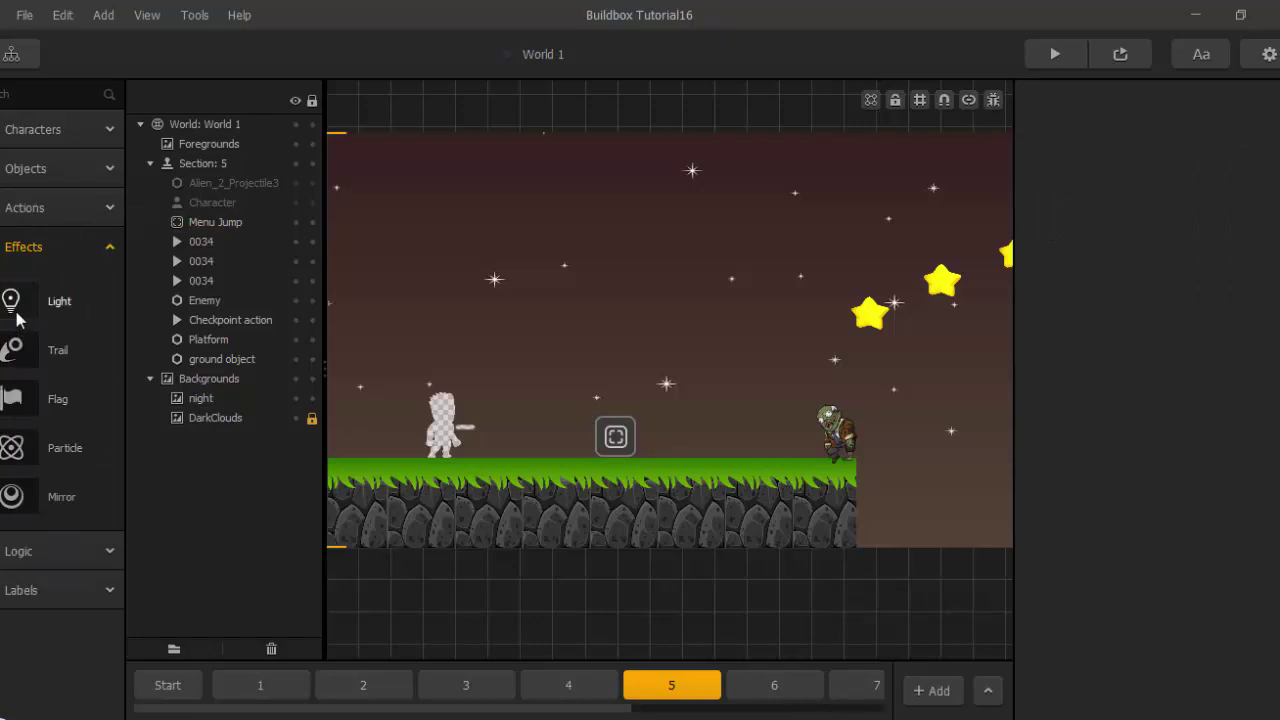
pyautogui.moveTo(12, 306); pyautogui.dragTo(594, 452)
pyautogui.moveTo(616, 438); pyautogui.dragTo(616, 438)
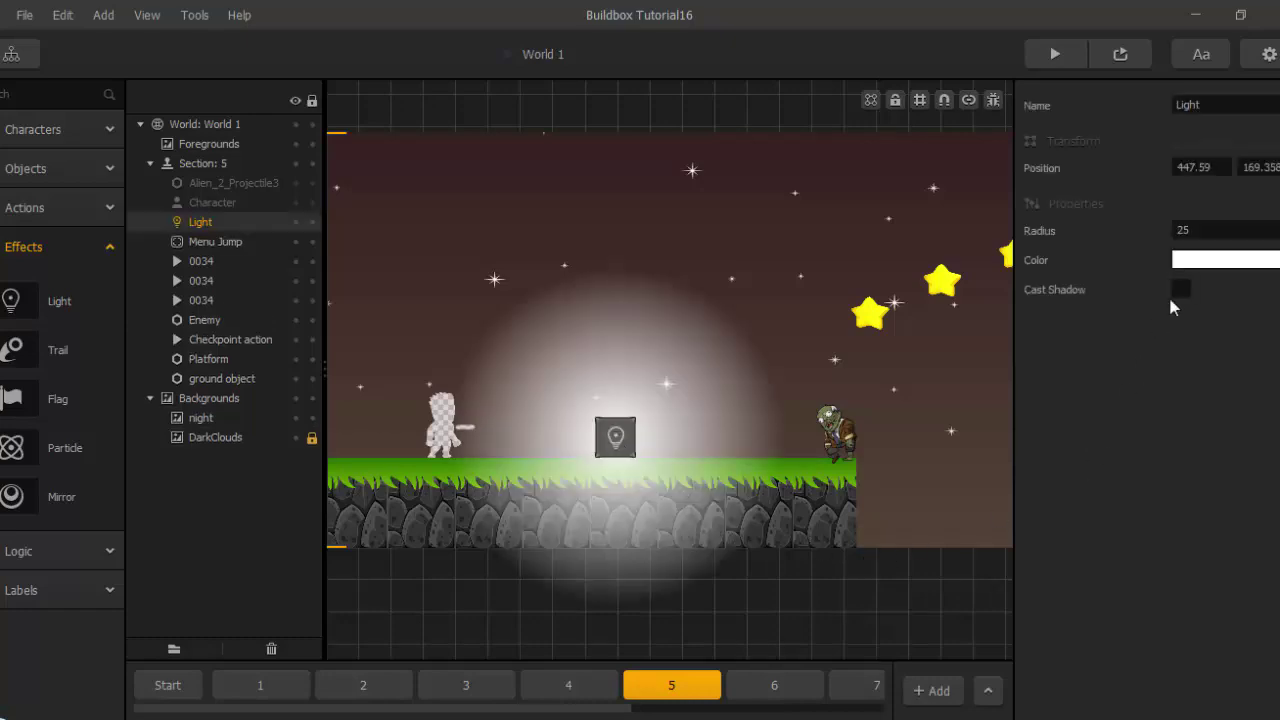
# Set the light's radius to 10 and its color to bright yellow.
pyautogui.click(1178, 231)
pyautogui.write('10')
pyautogui.press('Return')
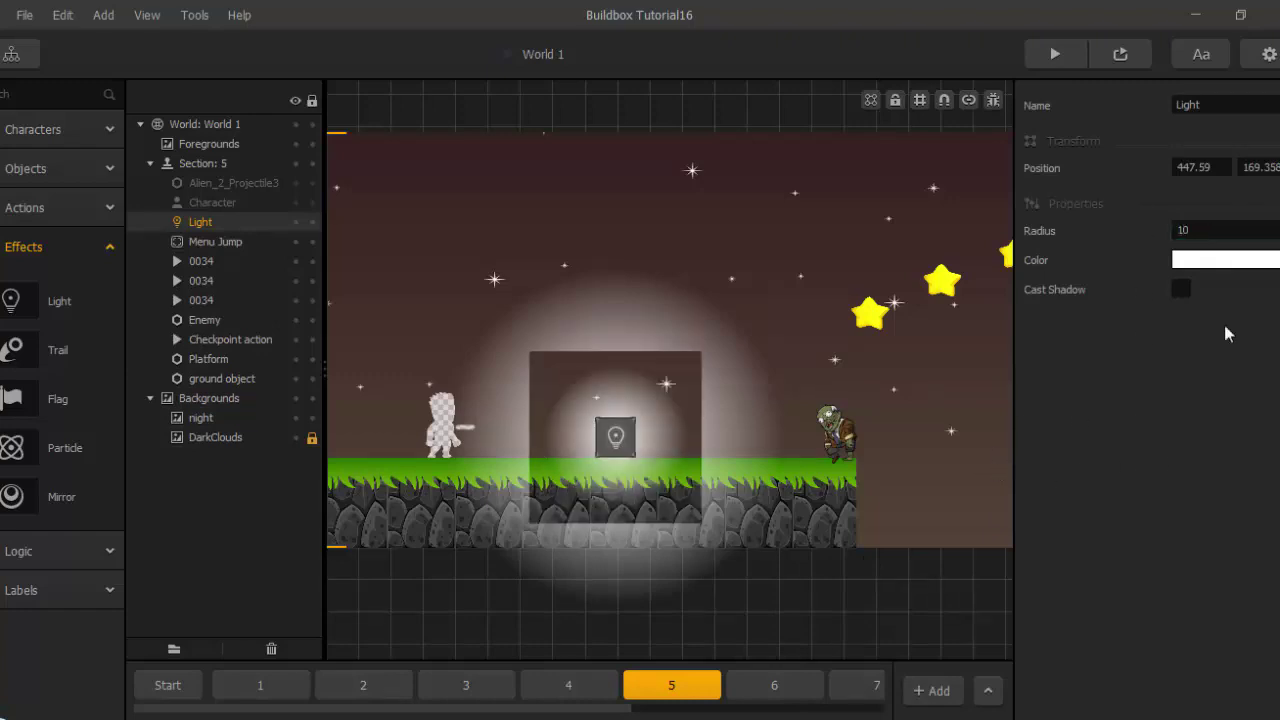
pyautogui.click(1246, 263)
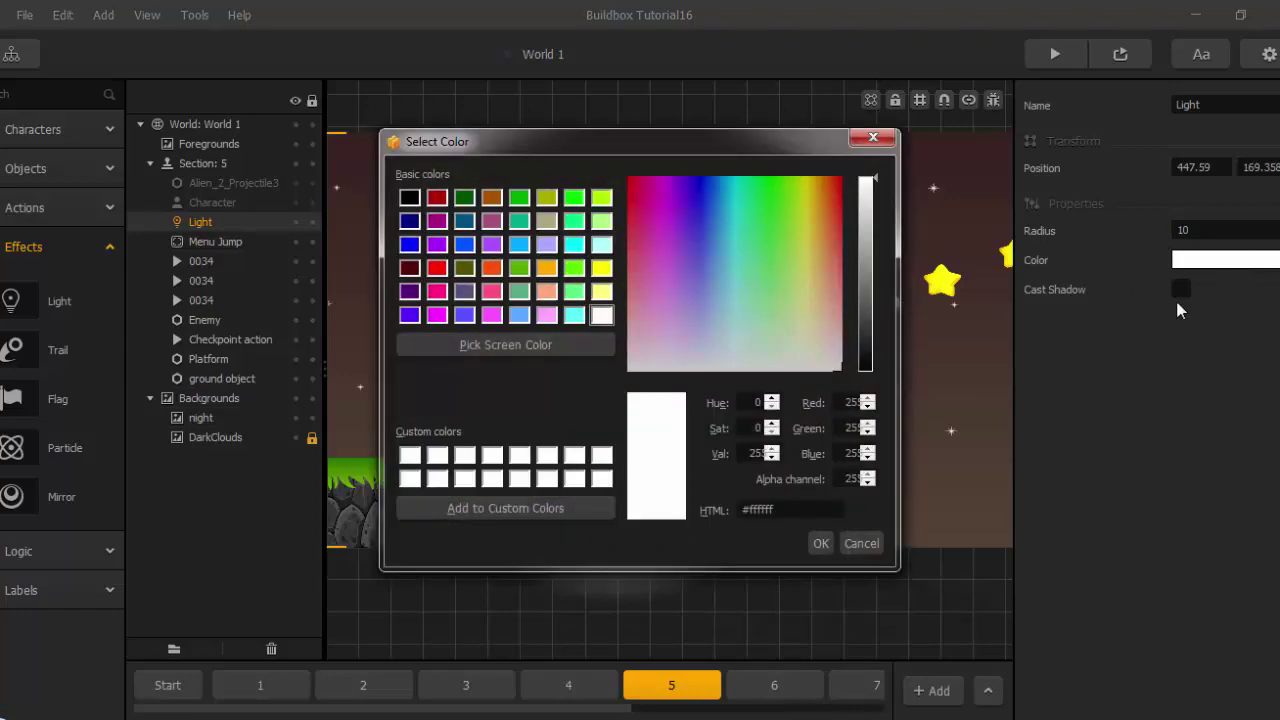
pyautogui.click(808, 217)
pyautogui.click(832, 546)
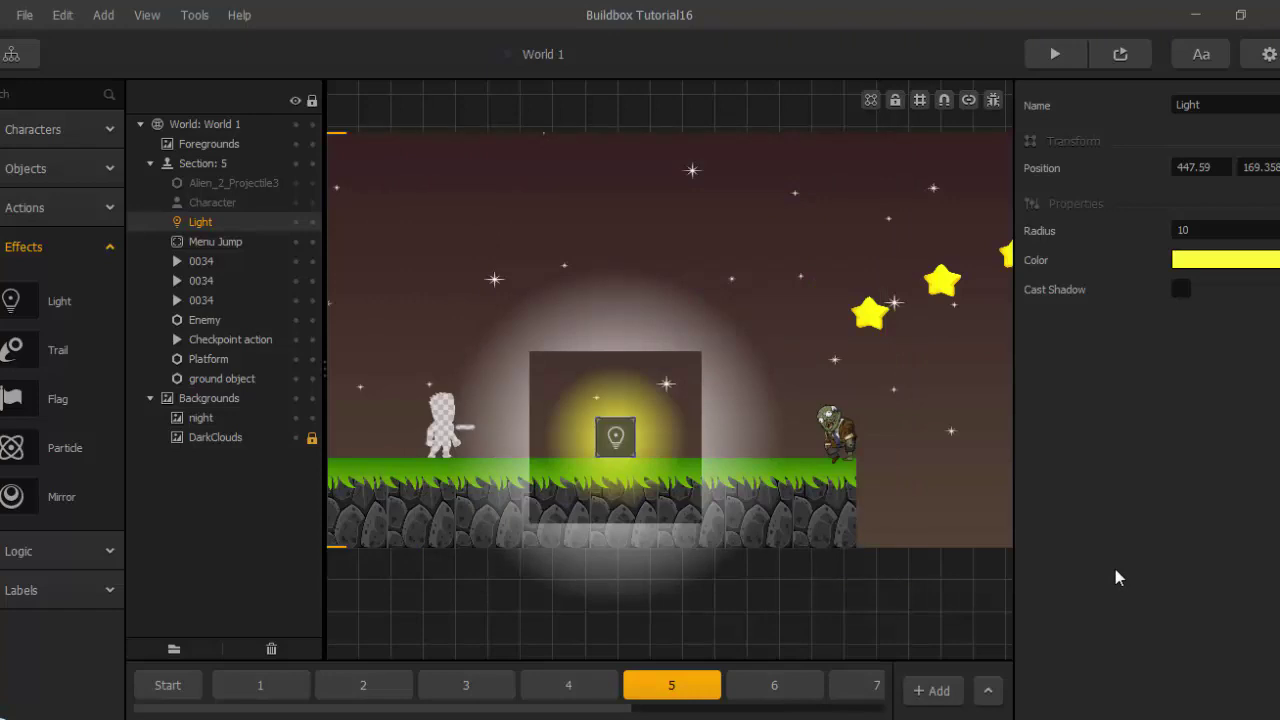
# Preview scene 5 to check the glow and set the light's radius to 5.
pyautogui.click(1120, 54)
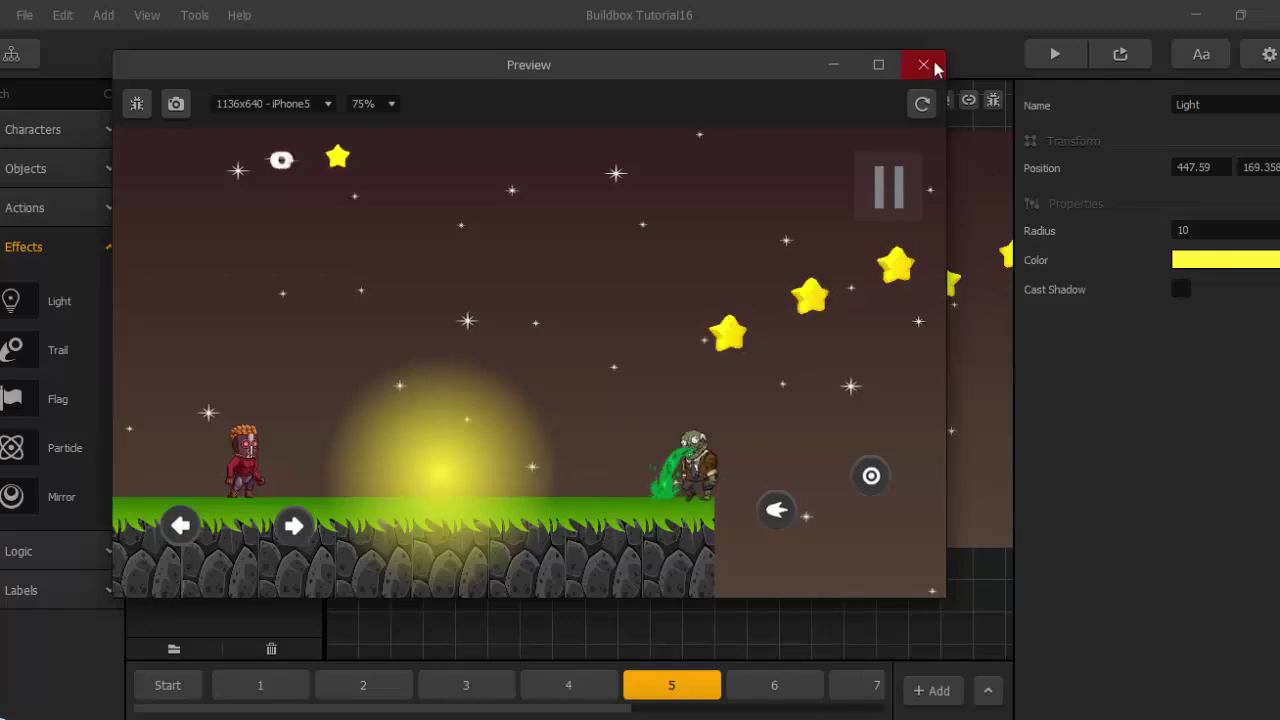
pyautogui.click(1165, 229)
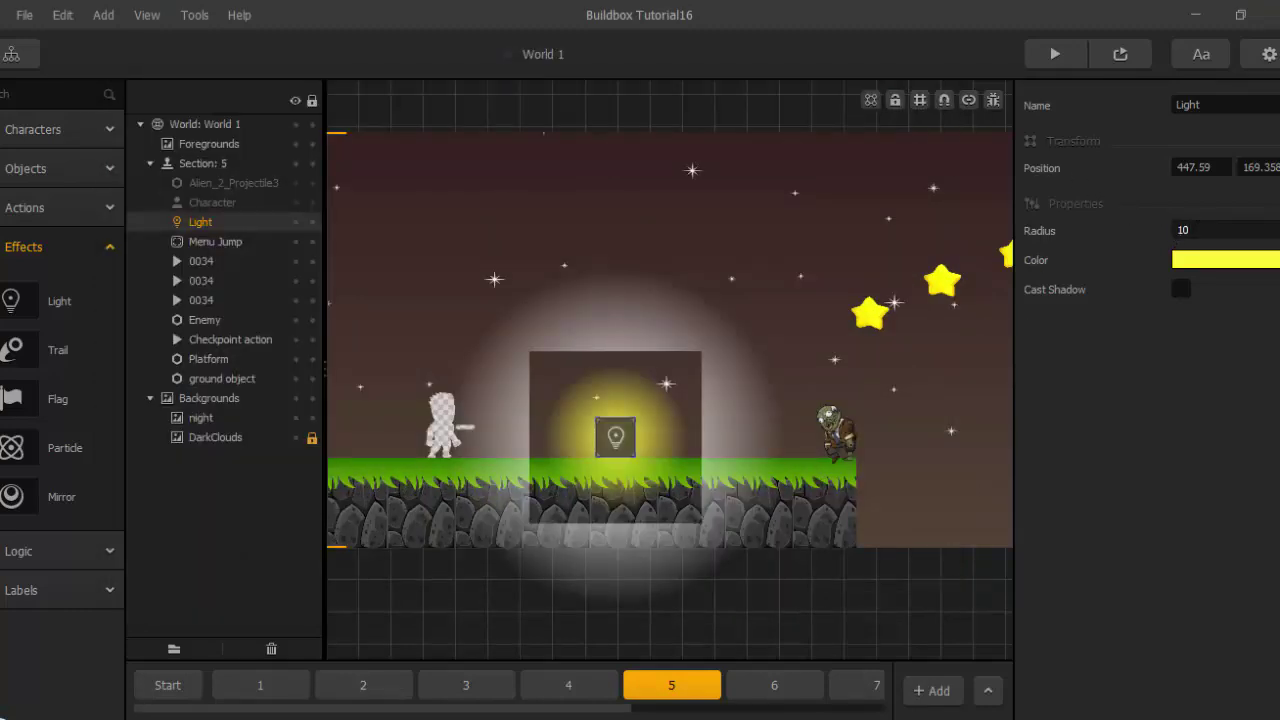
pyautogui.click(1172, 231)
pyautogui.write('5')
pyautogui.press('Return')
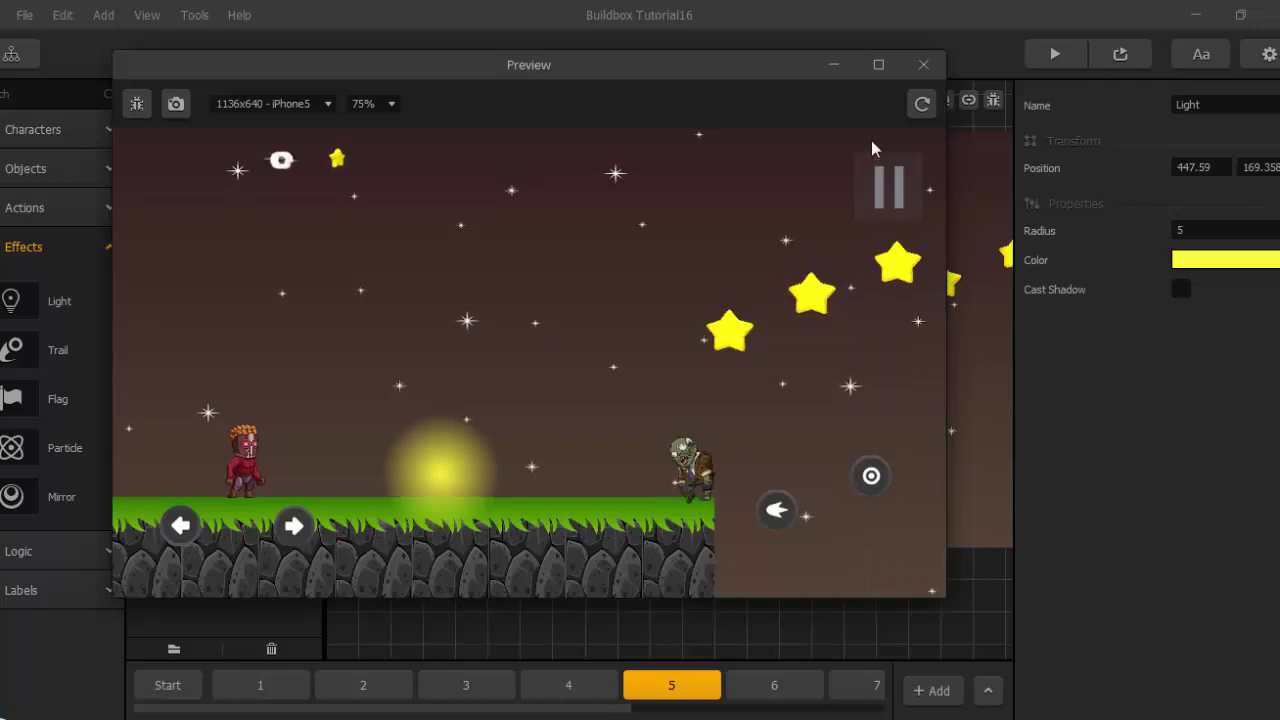
pyautogui.click(923, 66)
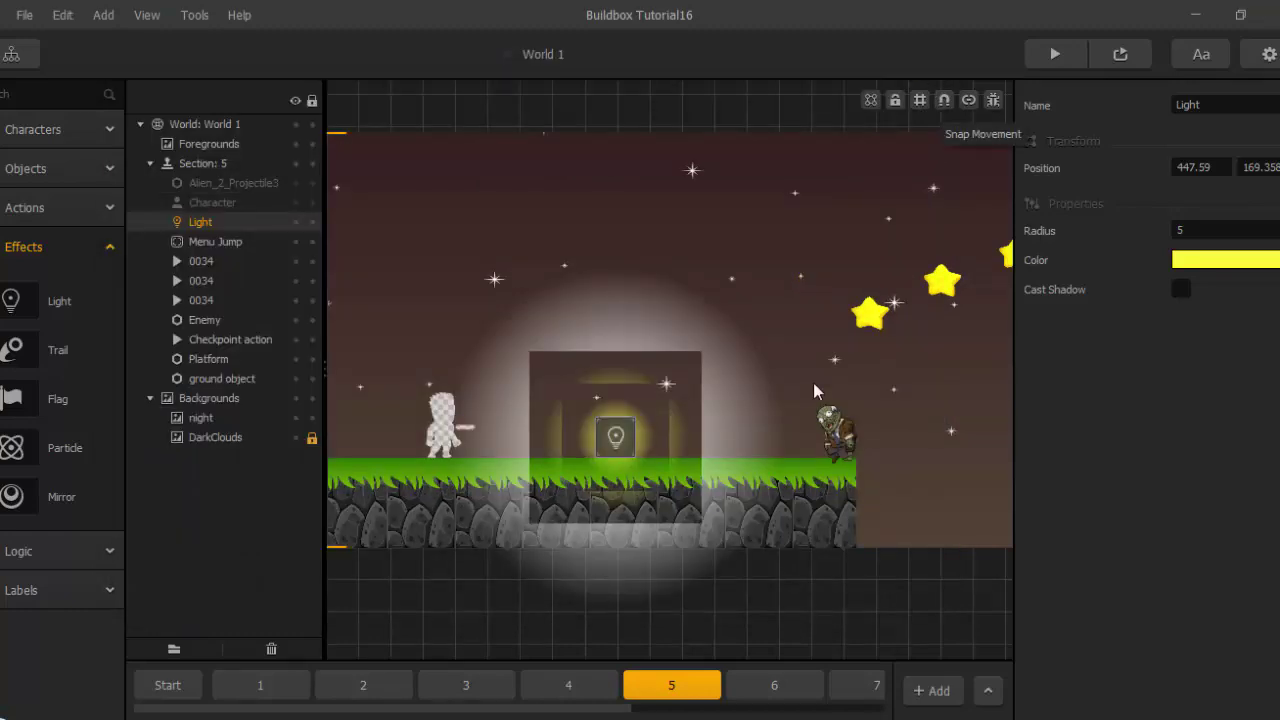
# Import the lumber cube image from the Buildbox 2 Game Youtube folder into scene 5 as a Platform object.
pyautogui.click(799, 577)
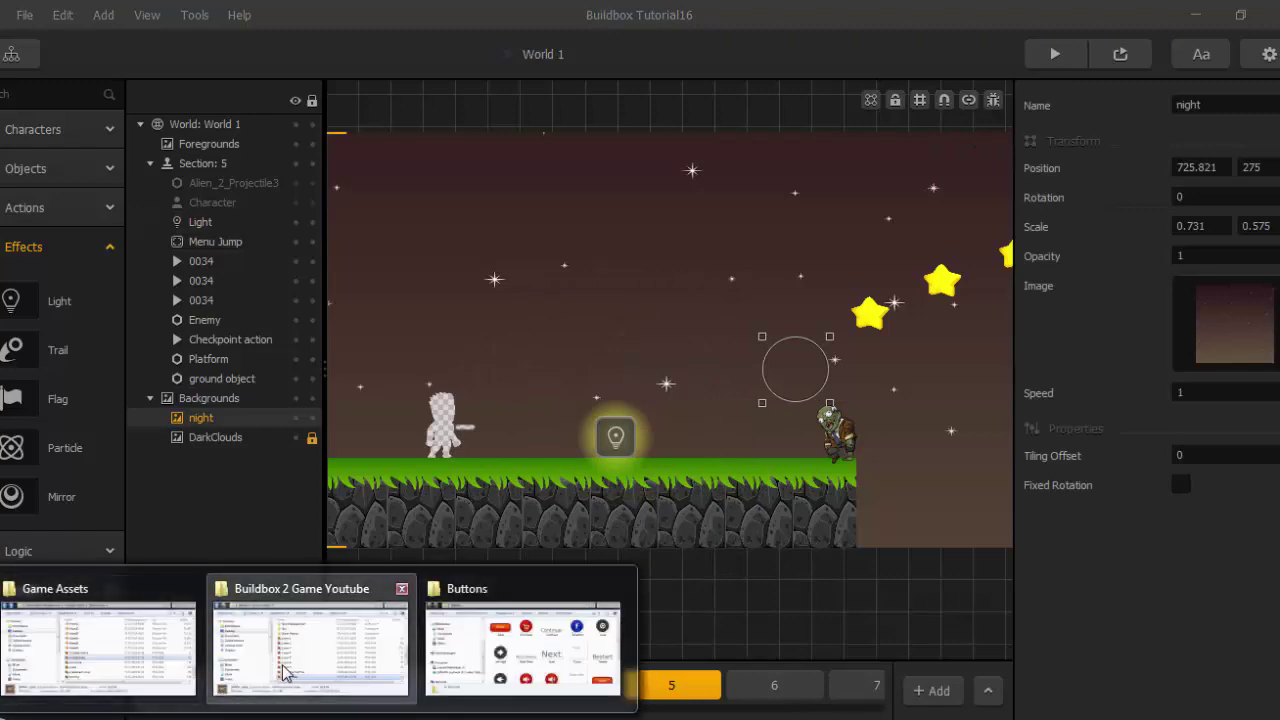
pyautogui.click(309, 634)
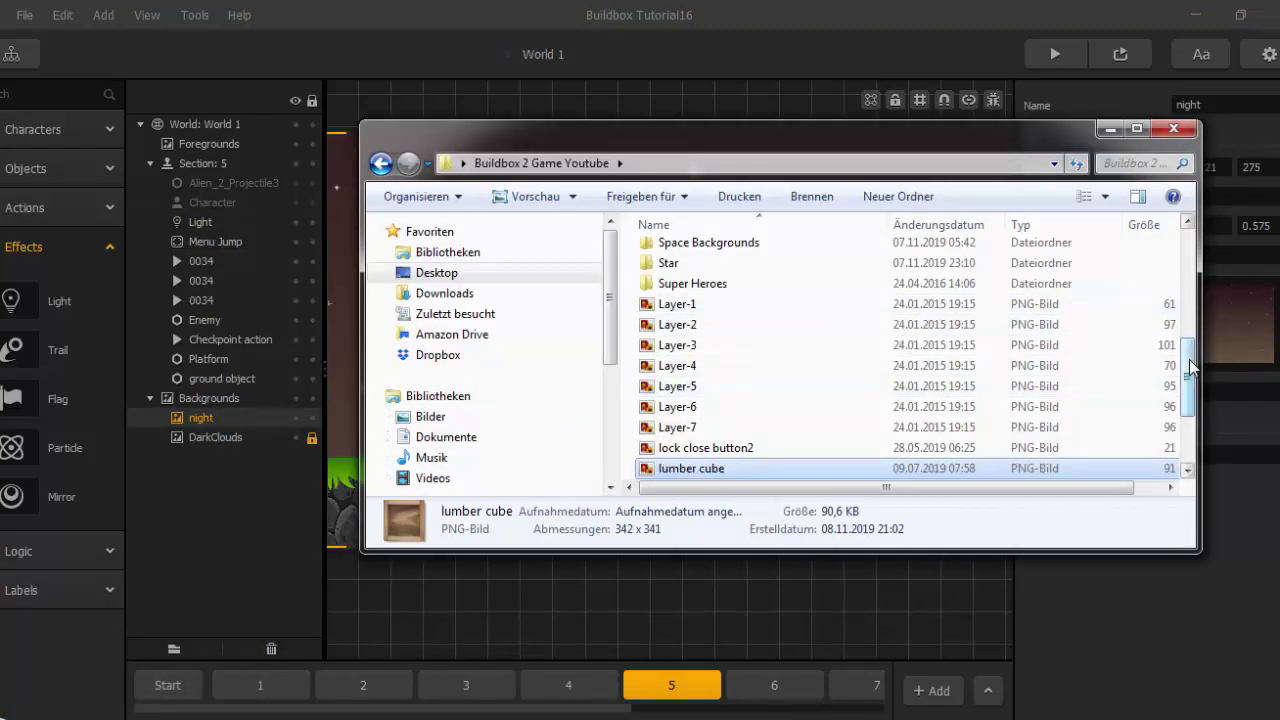
pyautogui.scroll(-2, 1199, 440)
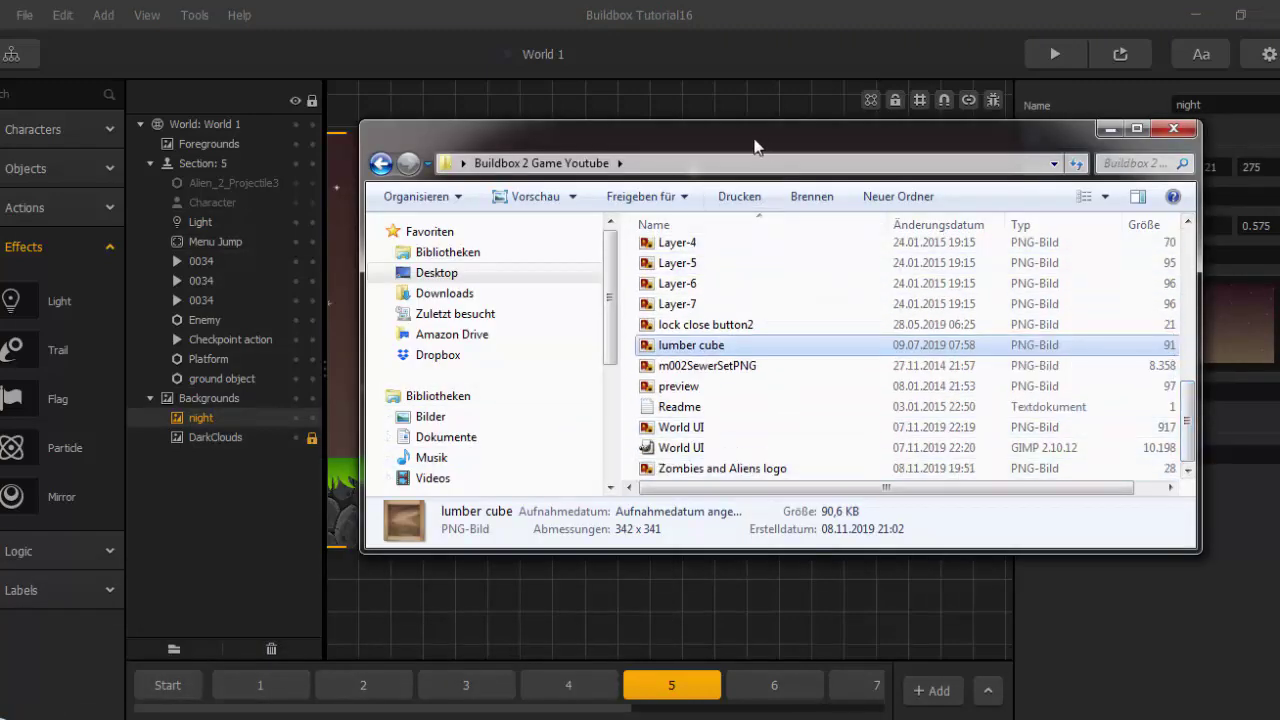
pyautogui.moveTo(765, 142); pyautogui.dragTo(381, 175)
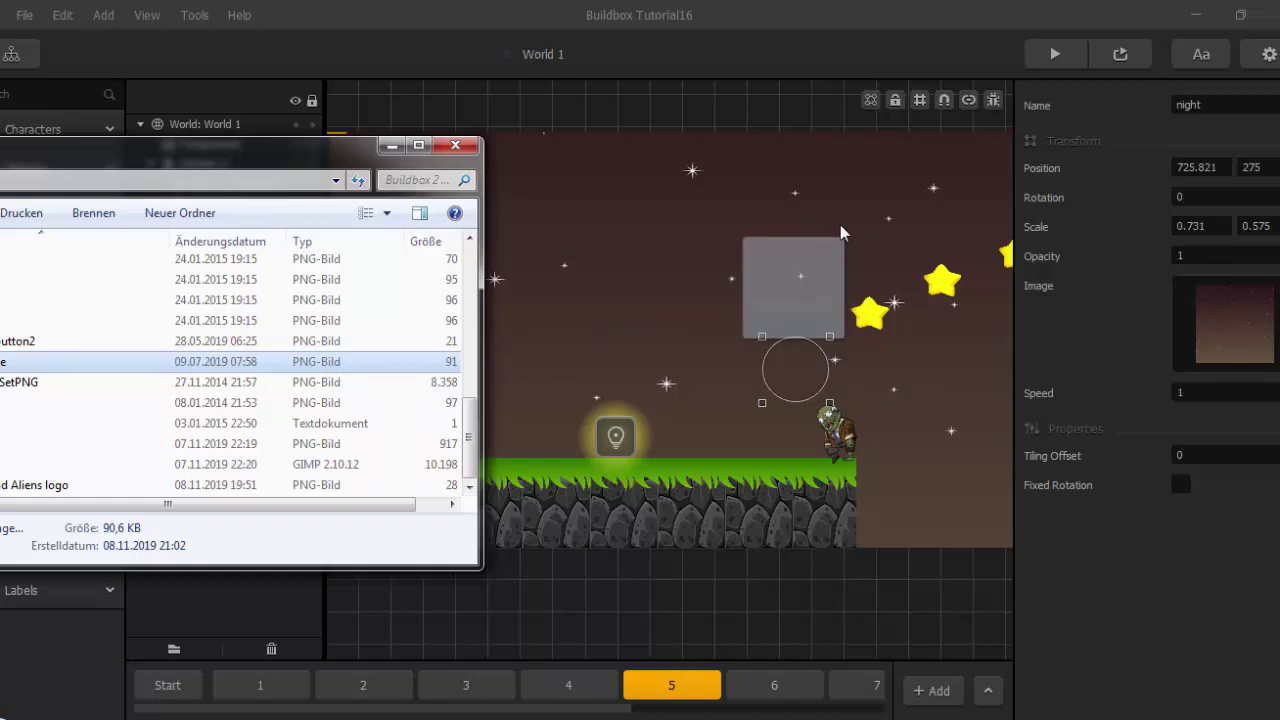
pyautogui.moveTo(840, 231)
pyautogui.mouseDown()
pyautogui.moveTo(856, 243)
pyautogui.moveTo(845, 256)
pyautogui.mouseUp()
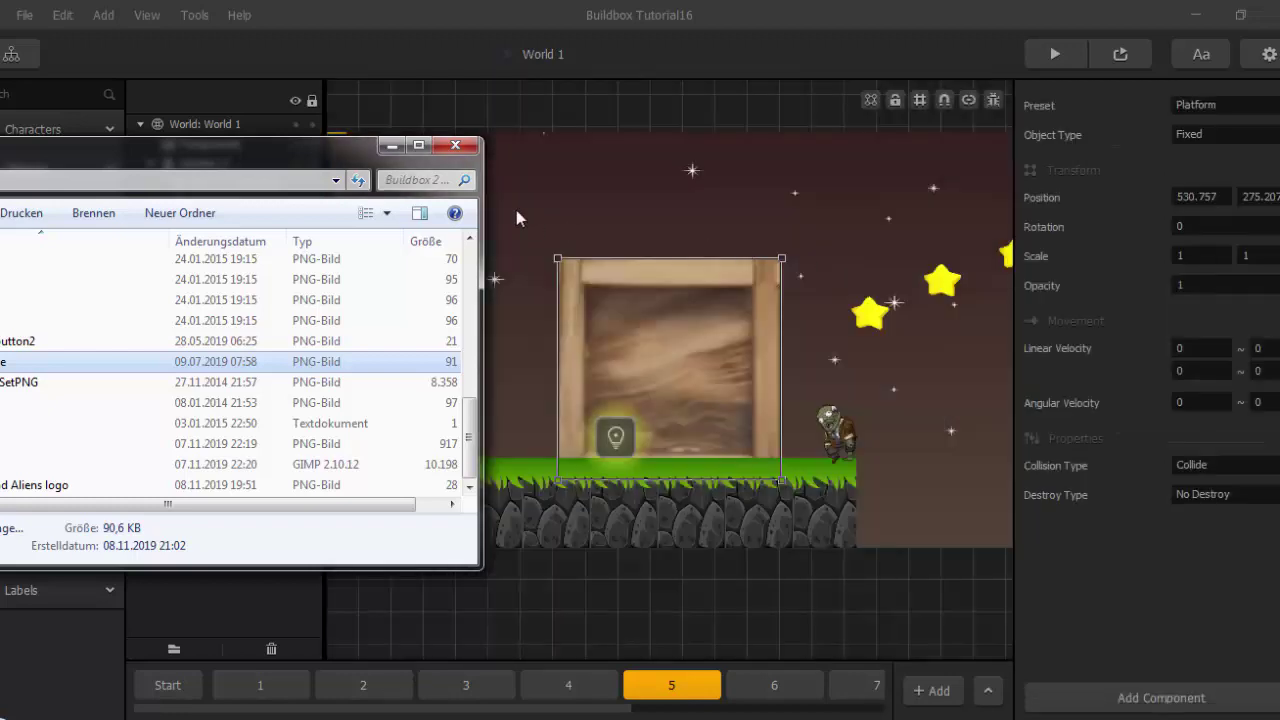
pyautogui.click(391, 145)
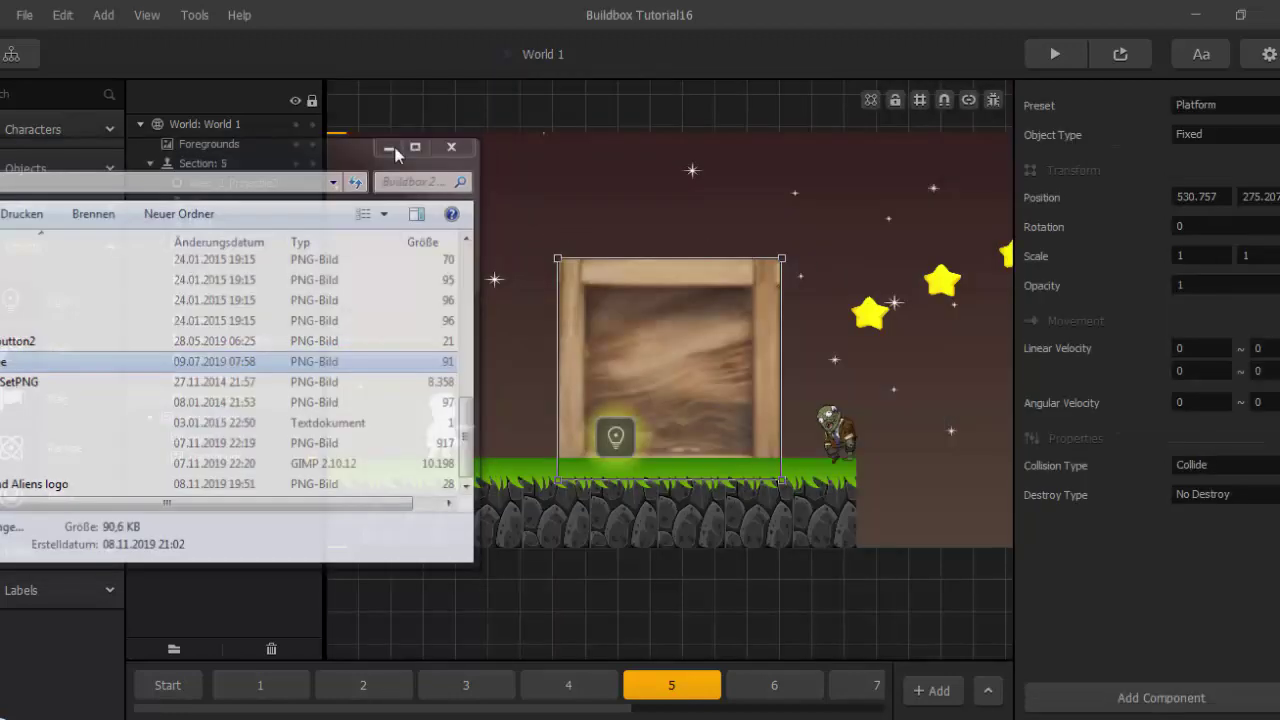
# Scale the lumber cube in scene 5 to 0.1 by 0.1.
pyautogui.click(1180, 256)
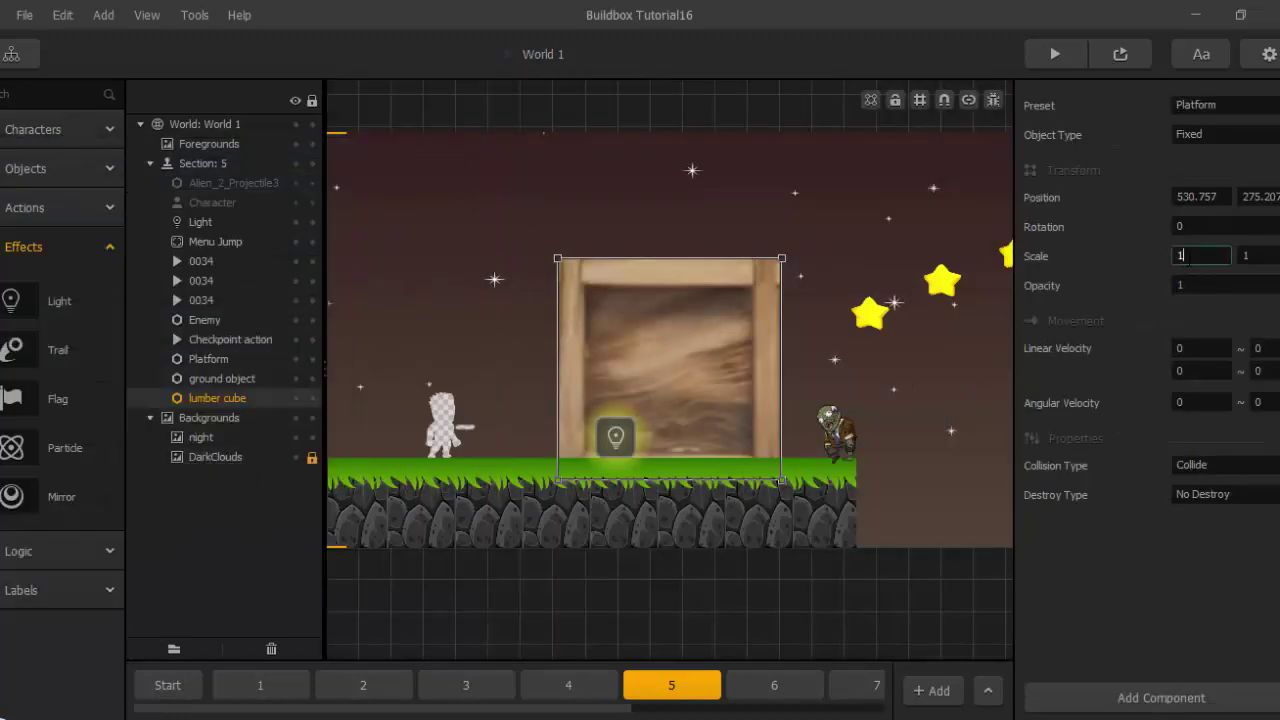
pyautogui.write('0.1')
pyautogui.press('Tab')
pyautogui.write('0.1')
pyautogui.press('Return')
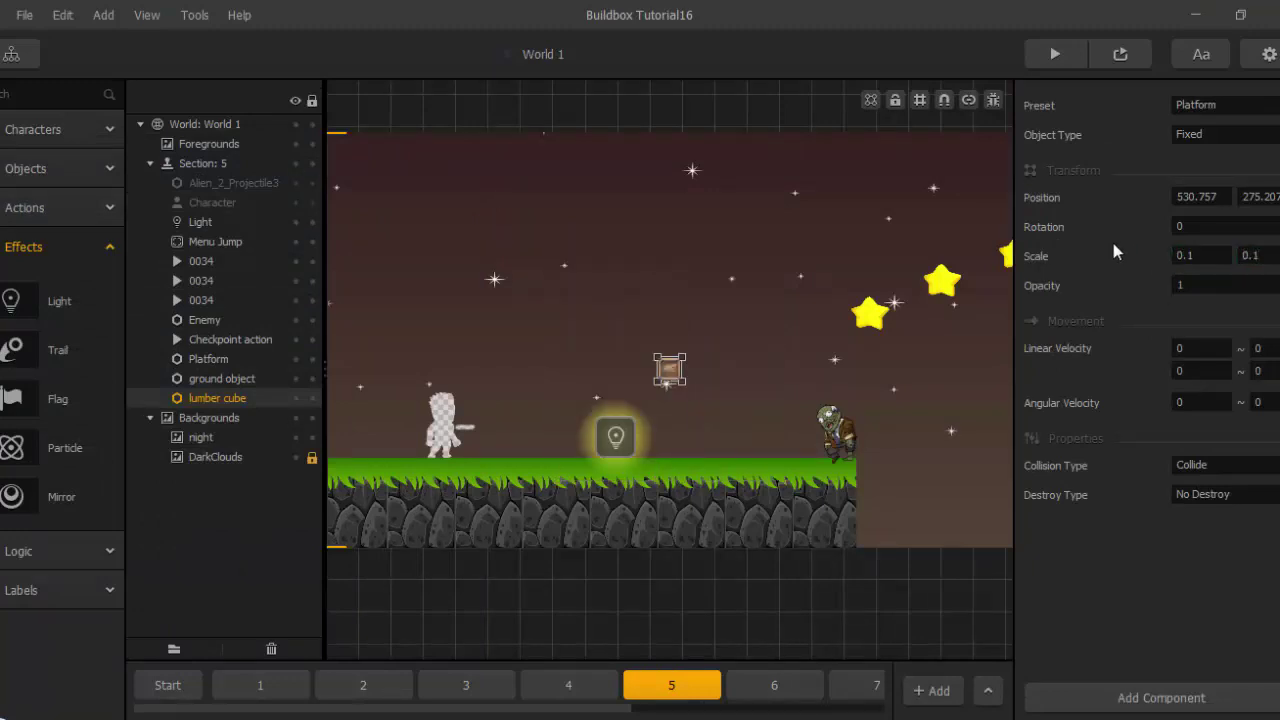
pyautogui.scroll(3, 842, 380)
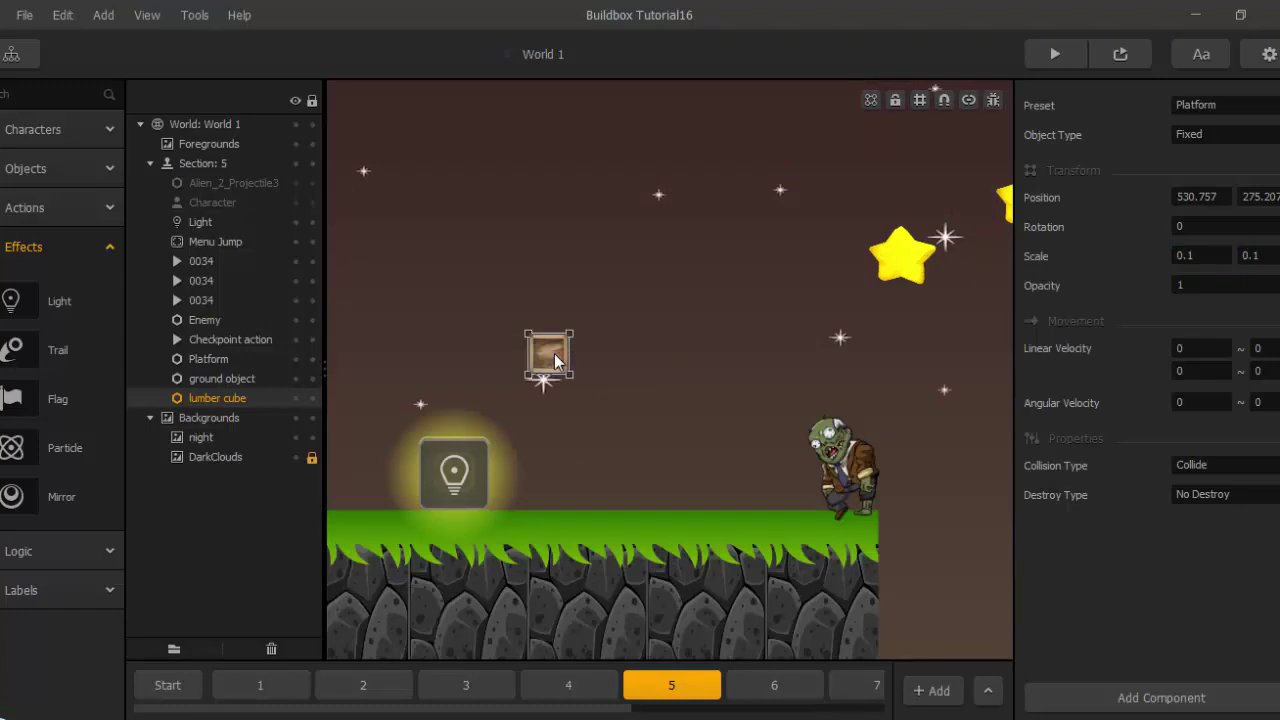
# Lower the lumber cube to just above the grass beside the light and set its scale to 0.2 by 0.2.
pyautogui.moveTo(571, 350); pyautogui.dragTo(584, 469)
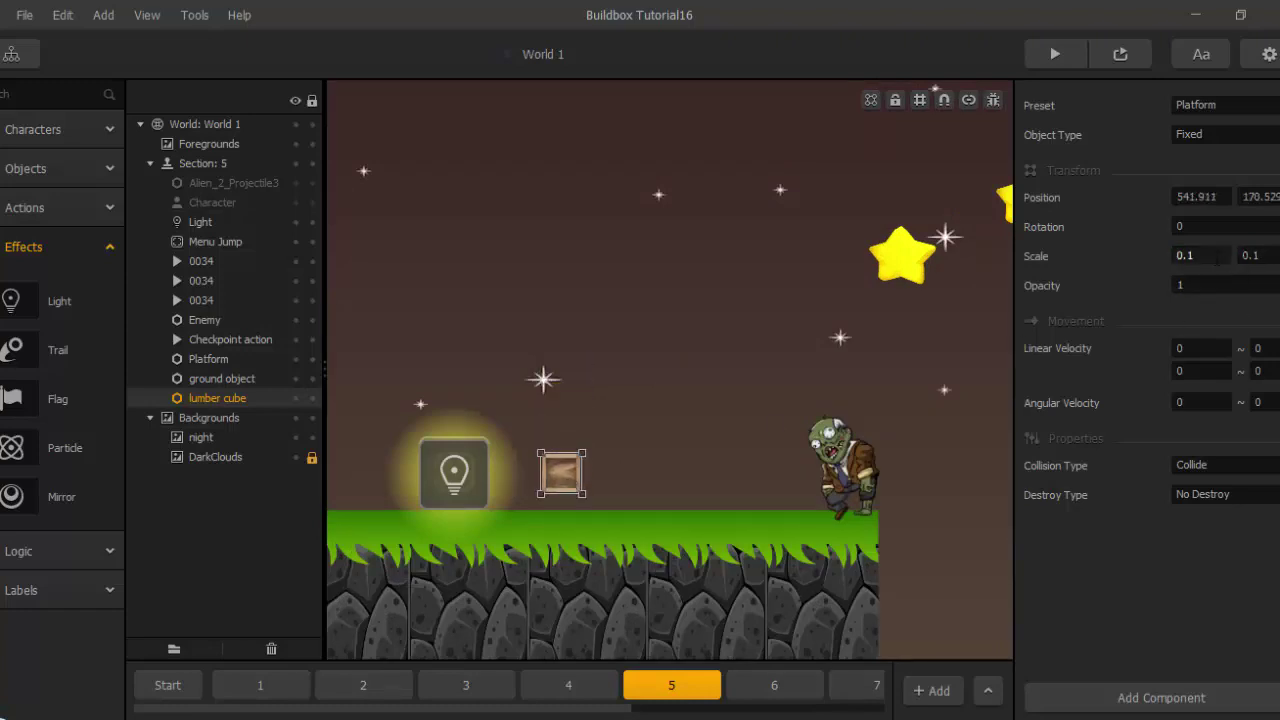
pyautogui.click(1200, 256)
pyautogui.press('BackSpace')
pyautogui.write('2')
pyautogui.press('Tab')
pyautogui.write('0.2')
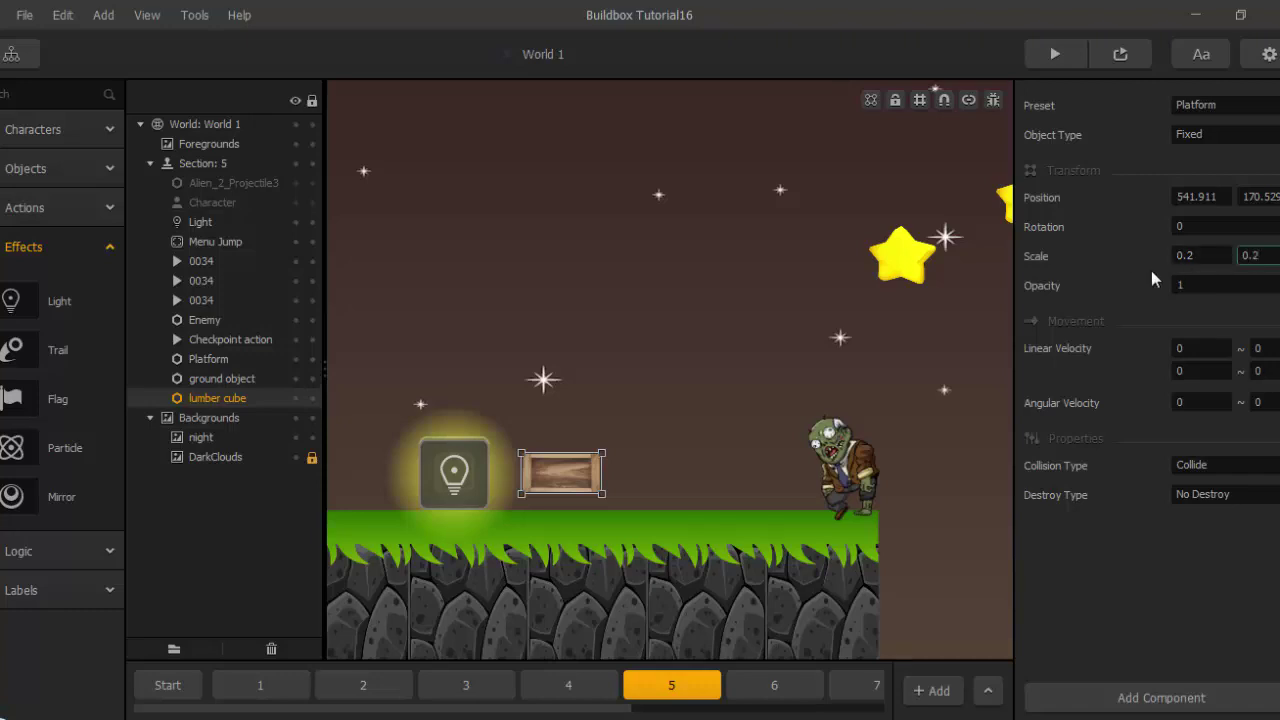
pyautogui.press('Return')
# Place the lumber cube on the ground between the character and the light, and set its object type to Physics.
pyautogui.scroll(-3, 512, 482)
pyautogui.moveTo(488, 497); pyautogui.dragTo(731, 471, button='middle')
pyautogui.scroll(1, 752, 514)
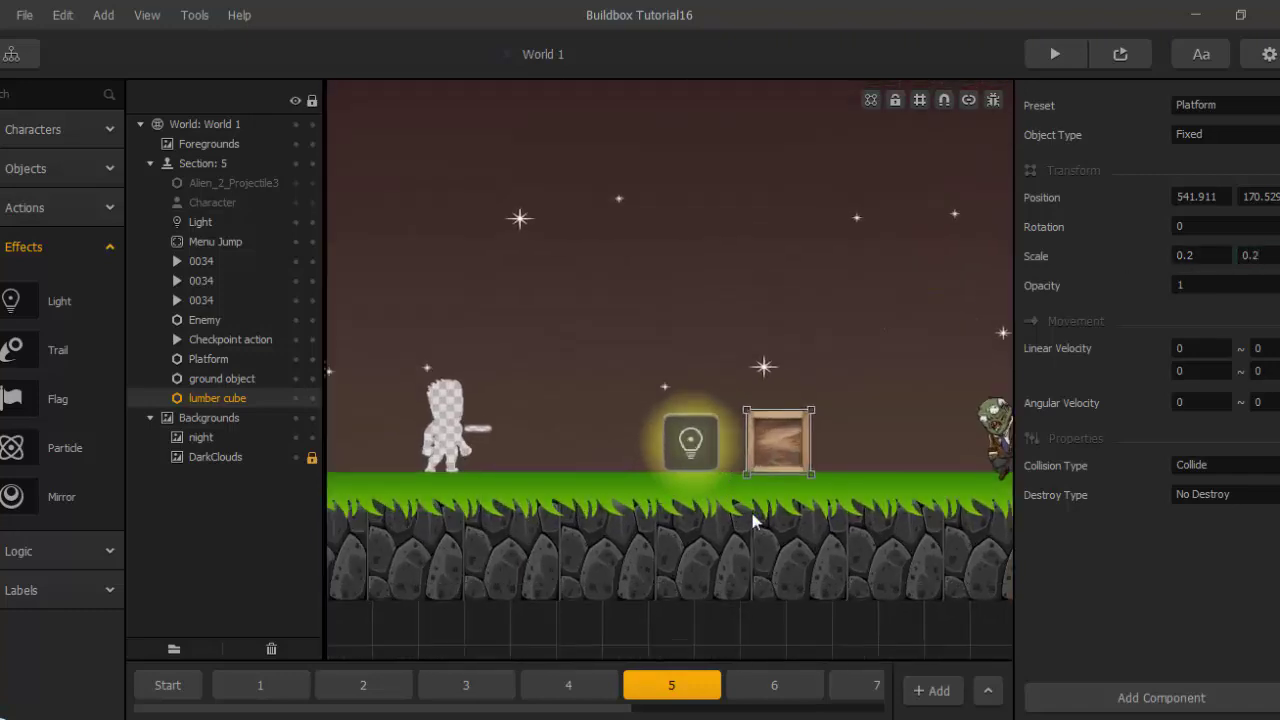
pyautogui.scroll(1, 790, 452)
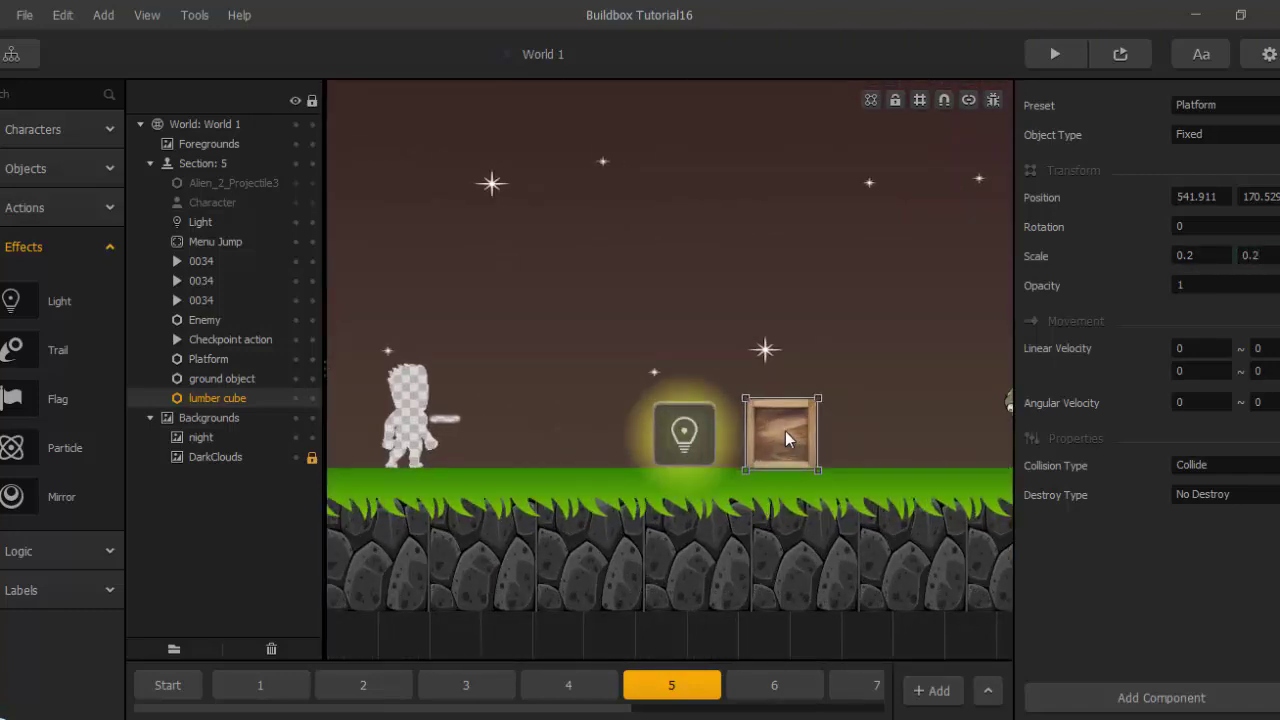
pyautogui.moveTo(785, 431); pyautogui.dragTo(611, 428)
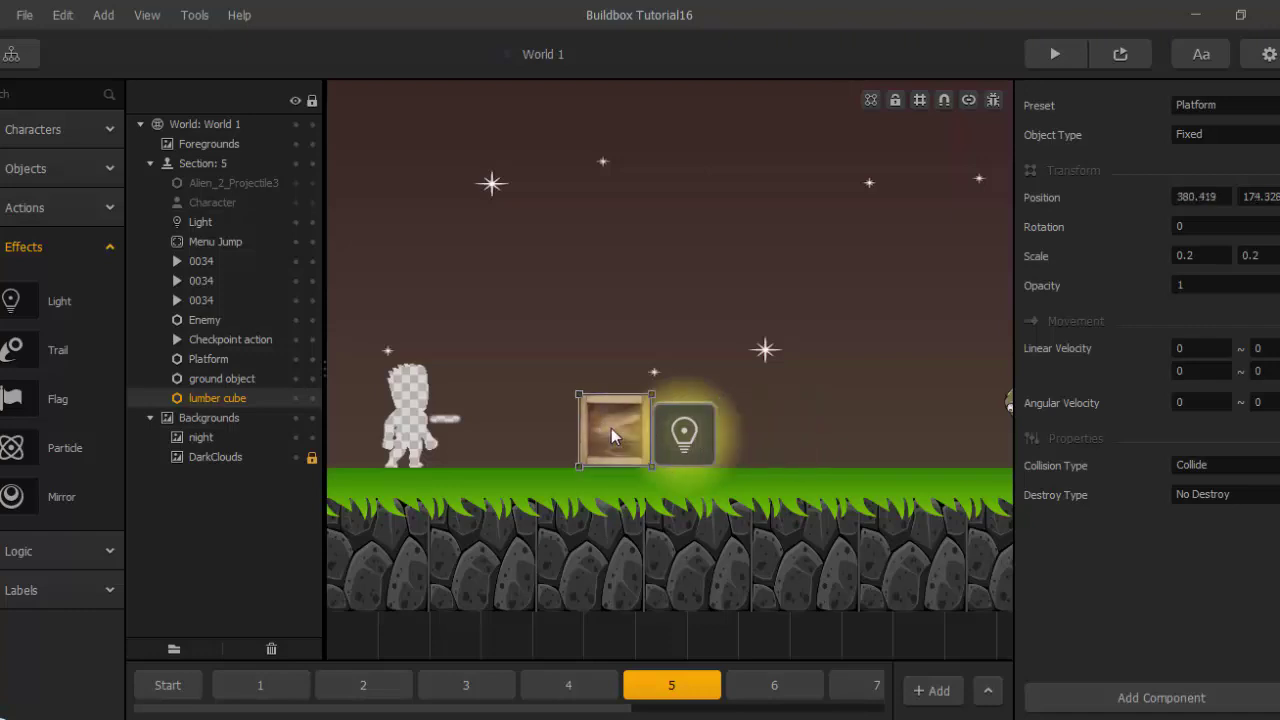
pyautogui.click(236, 343)
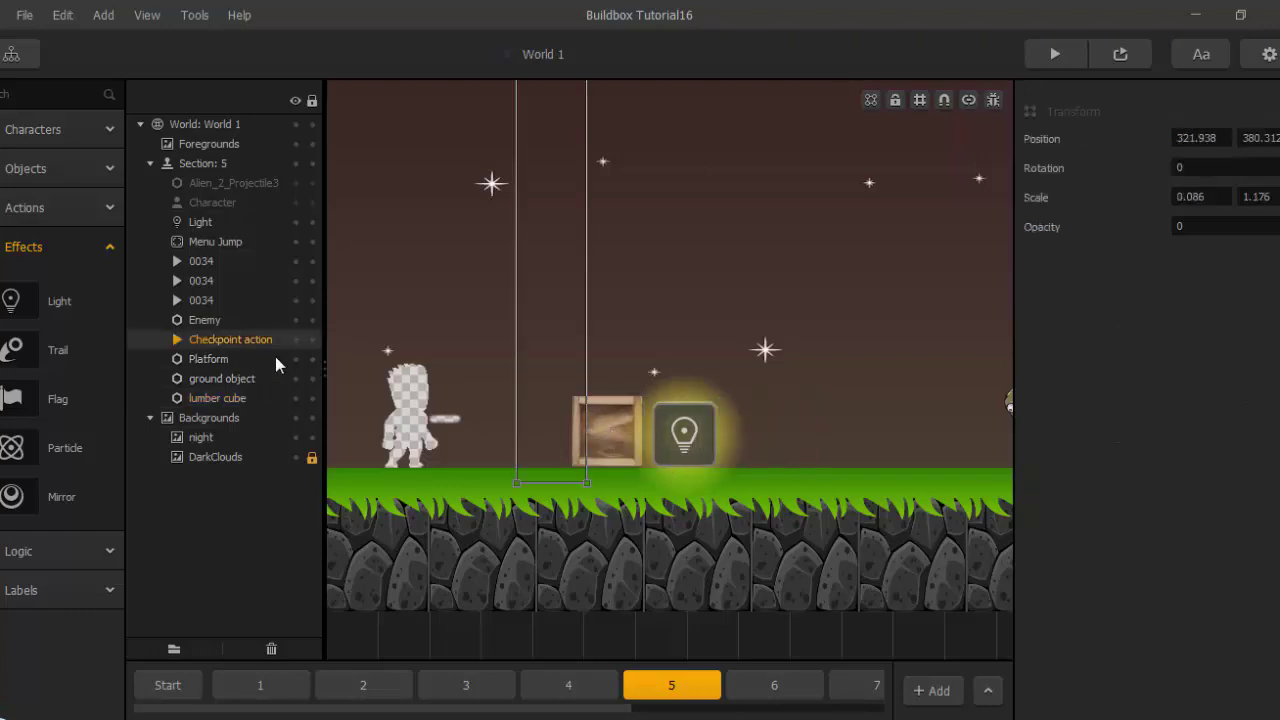
pyautogui.click(602, 434)
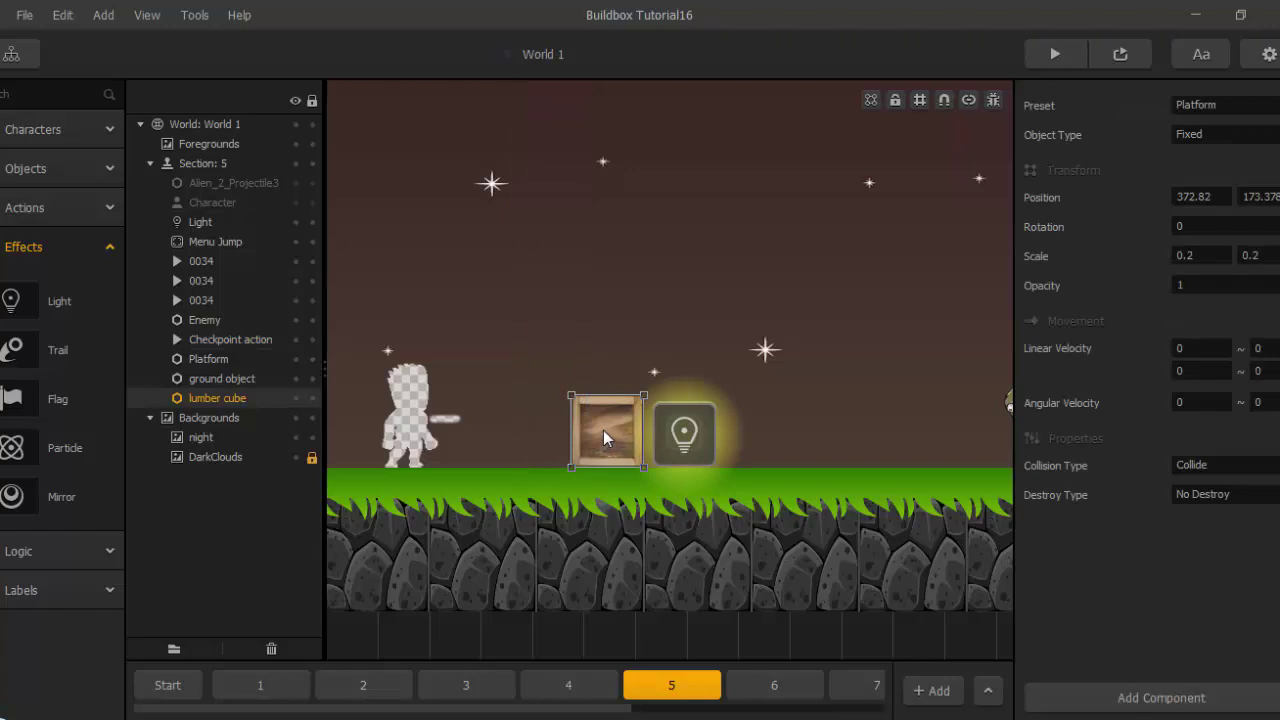
pyautogui.moveTo(603, 430); pyautogui.dragTo(615, 437)
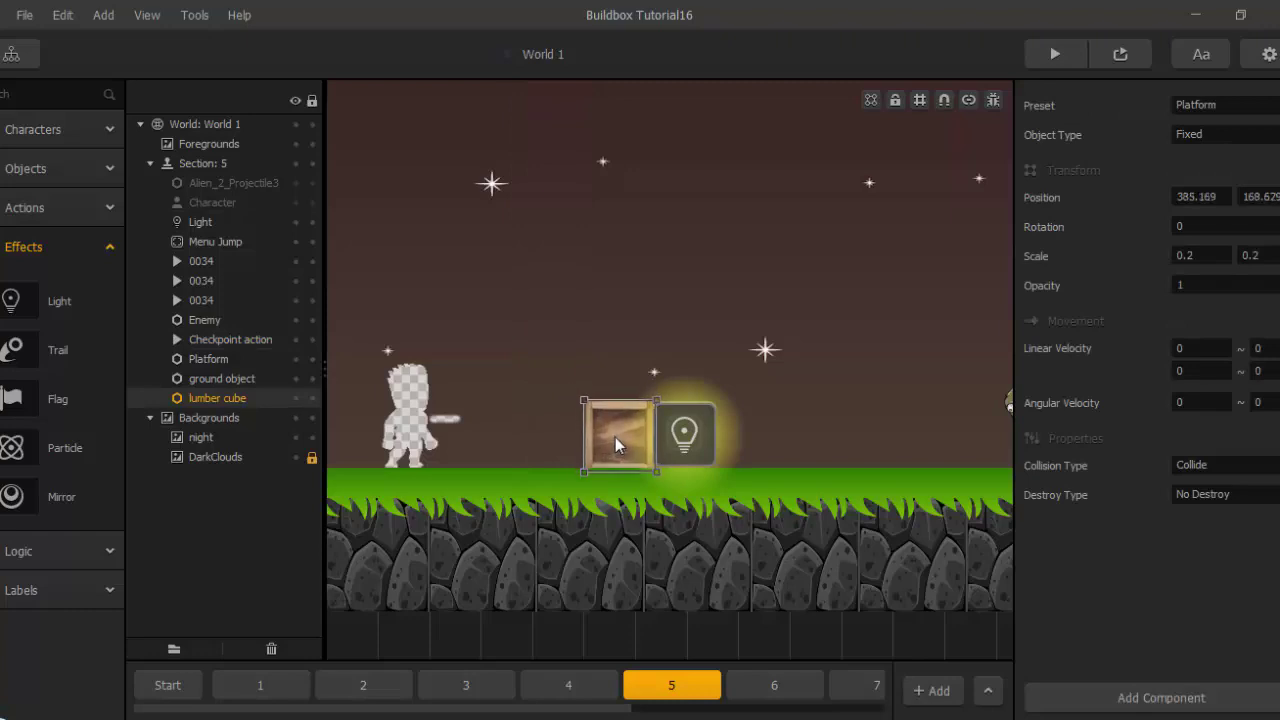
pyautogui.click(1198, 137)
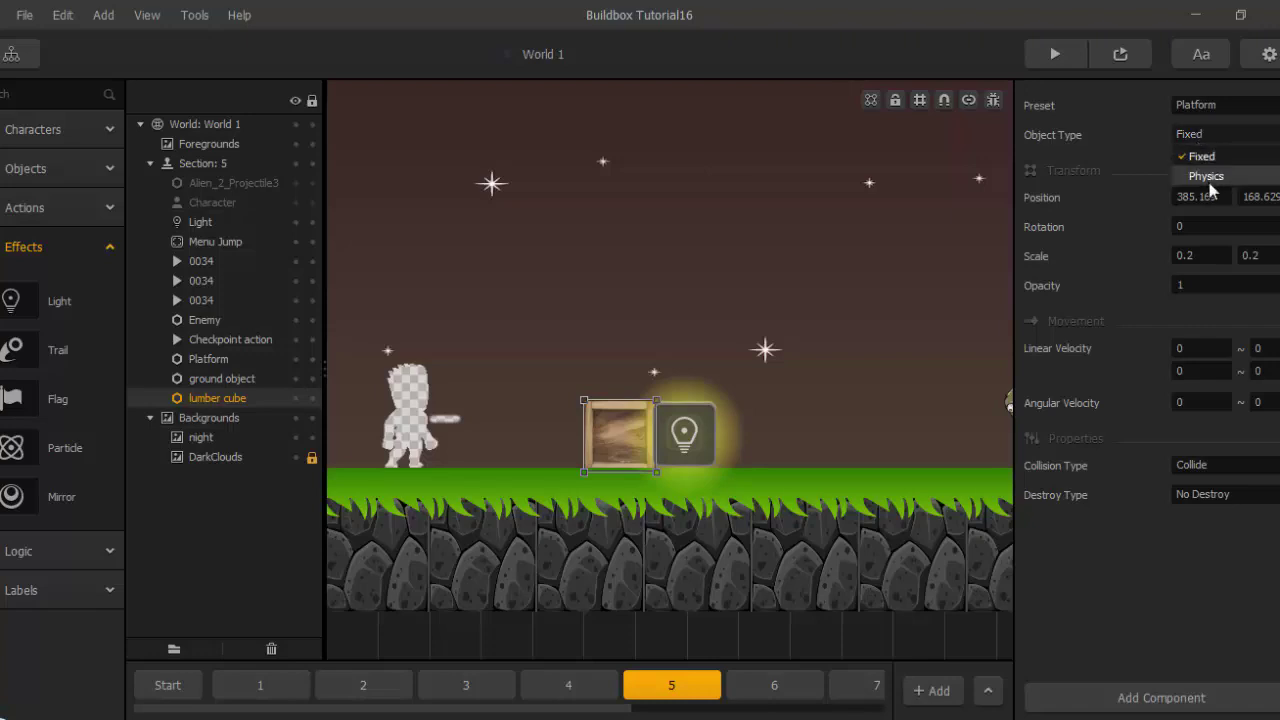
pyautogui.click(1208, 176)
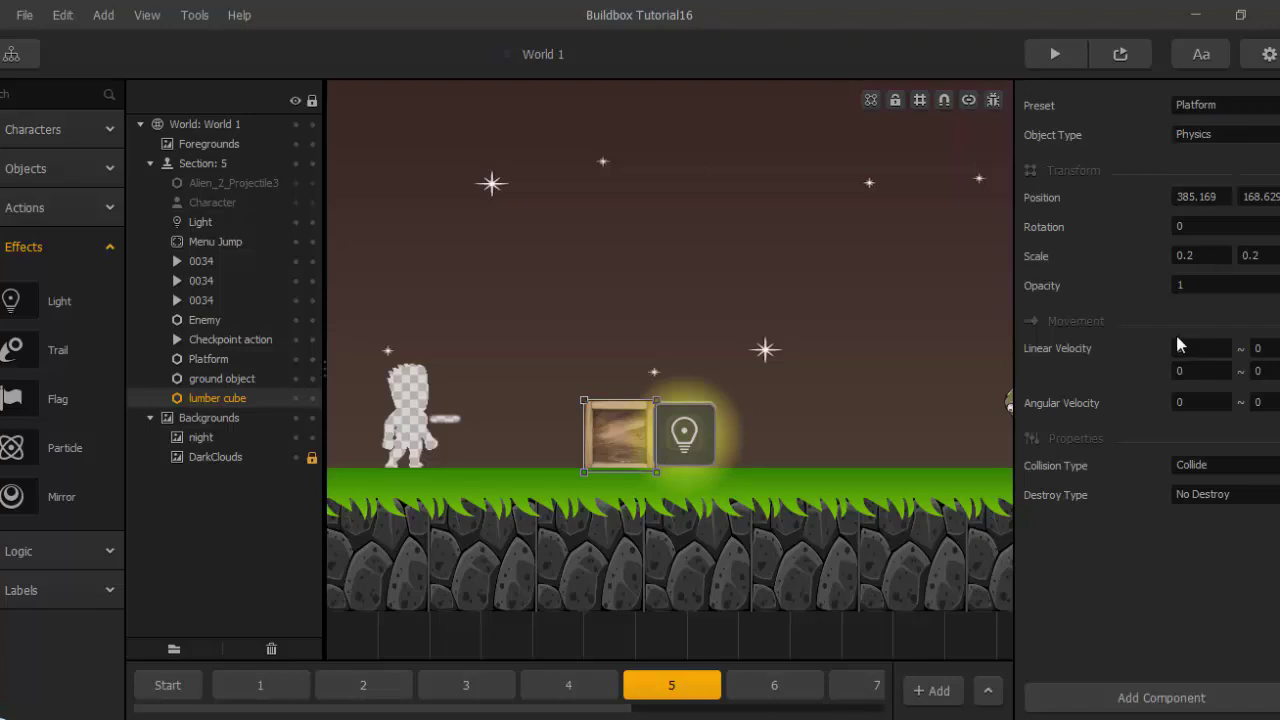
# Turn on the collision debug display and inspect the lumber cube asset's collision shape in the Shape Editor.
pyautogui.click(993, 100)
pyautogui.scroll(3, 757, 423)
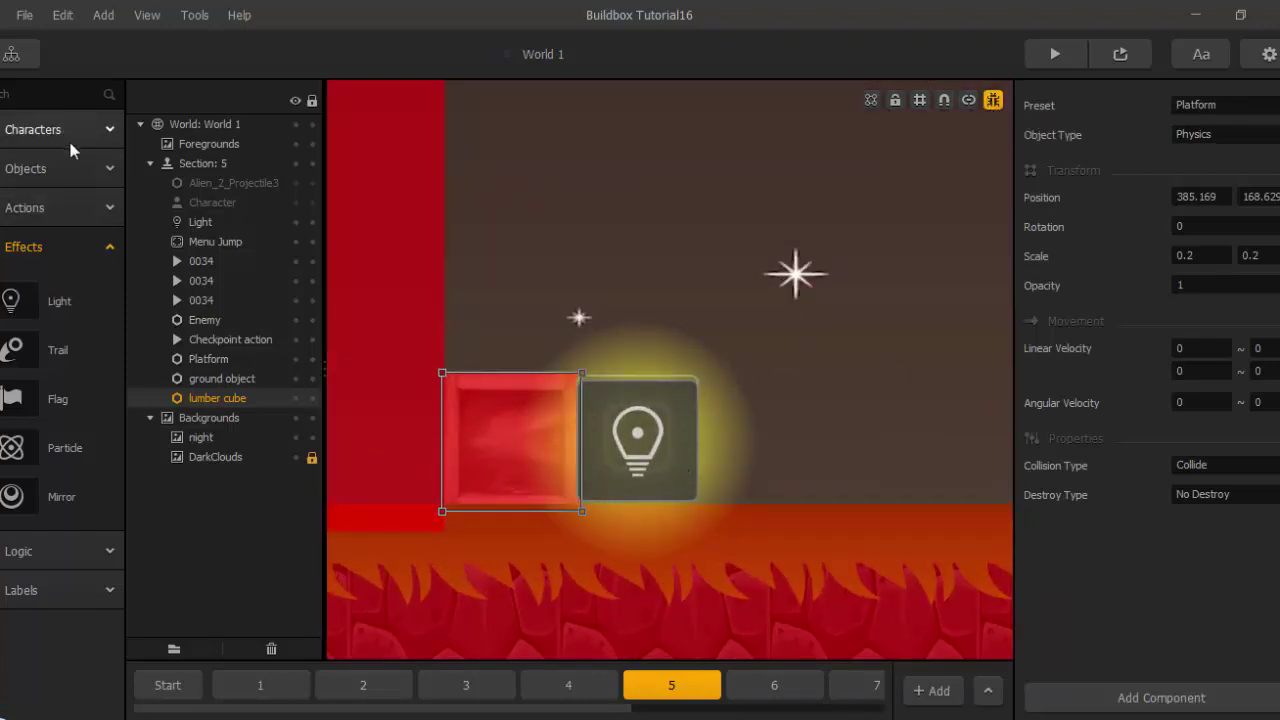
pyautogui.click(79, 166)
pyautogui.scroll(-5, 70, 320)
pyautogui.scroll(-5, 65, 336)
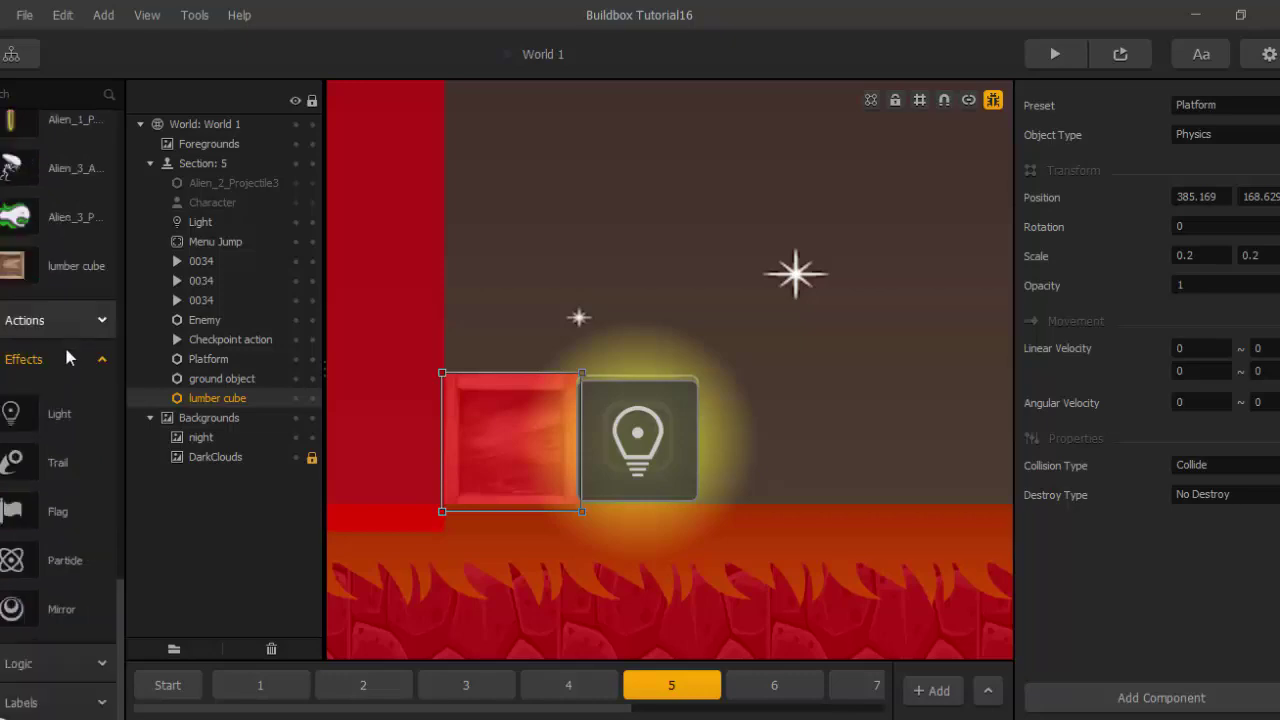
pyautogui.click(13, 268)
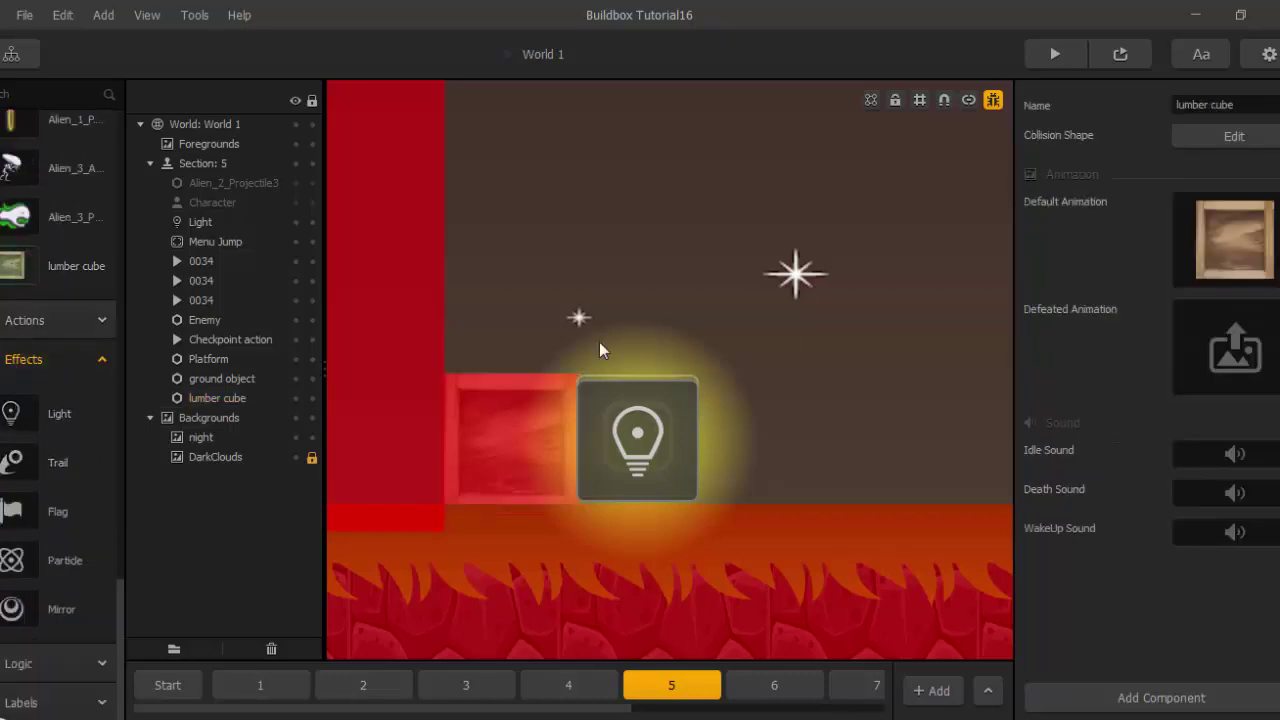
pyautogui.click(1234, 136)
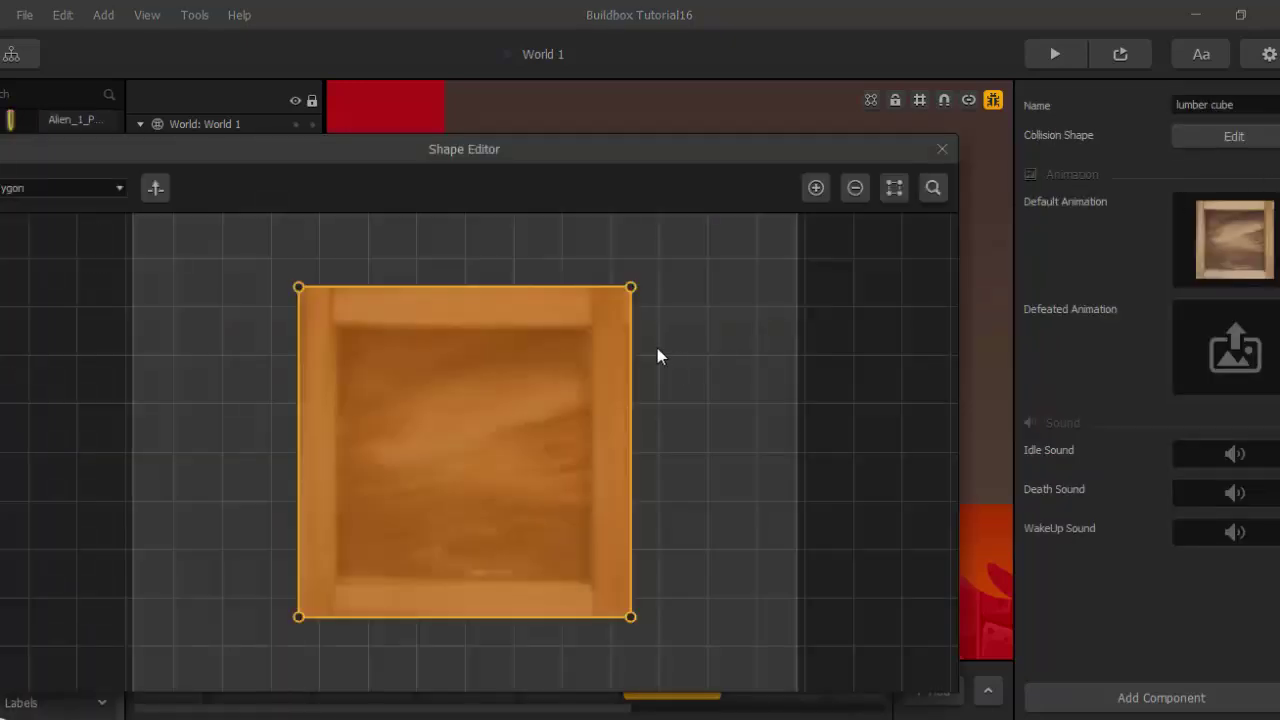
pyautogui.click(942, 149)
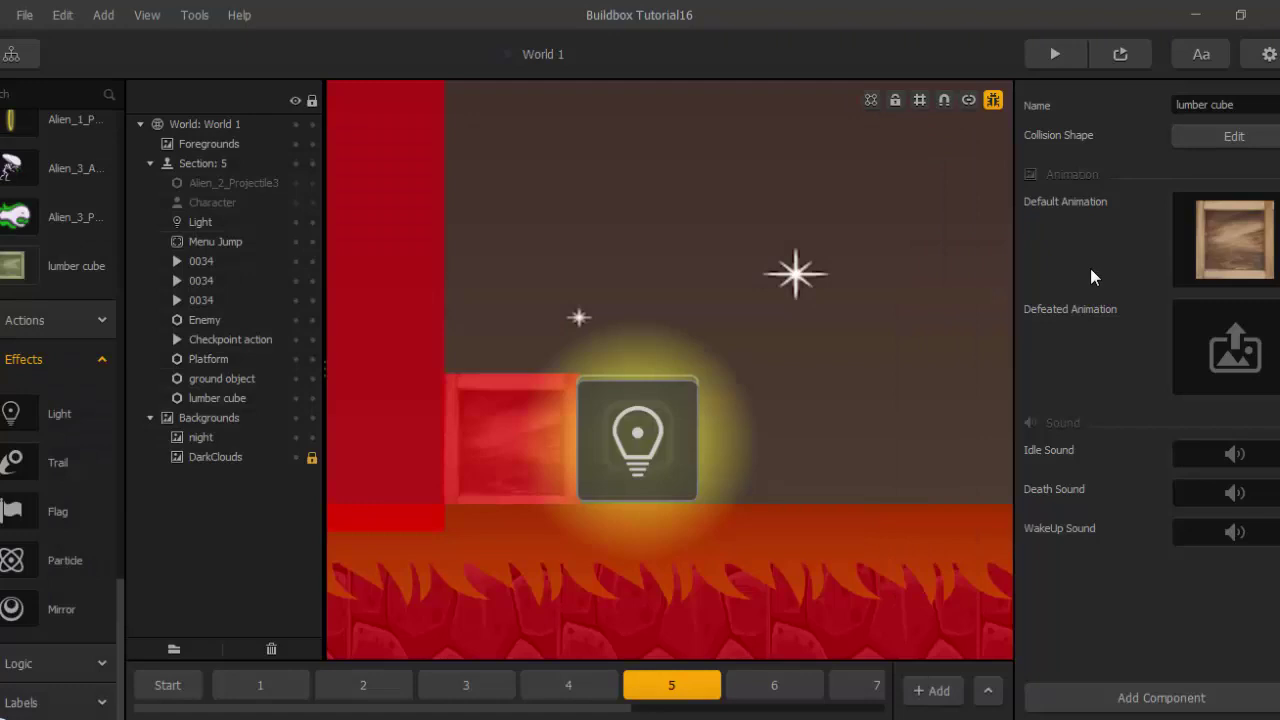
# Duplicate the lumber cube three times toward the zombie to form a ground row of four cubes.
pyautogui.click(504, 416)
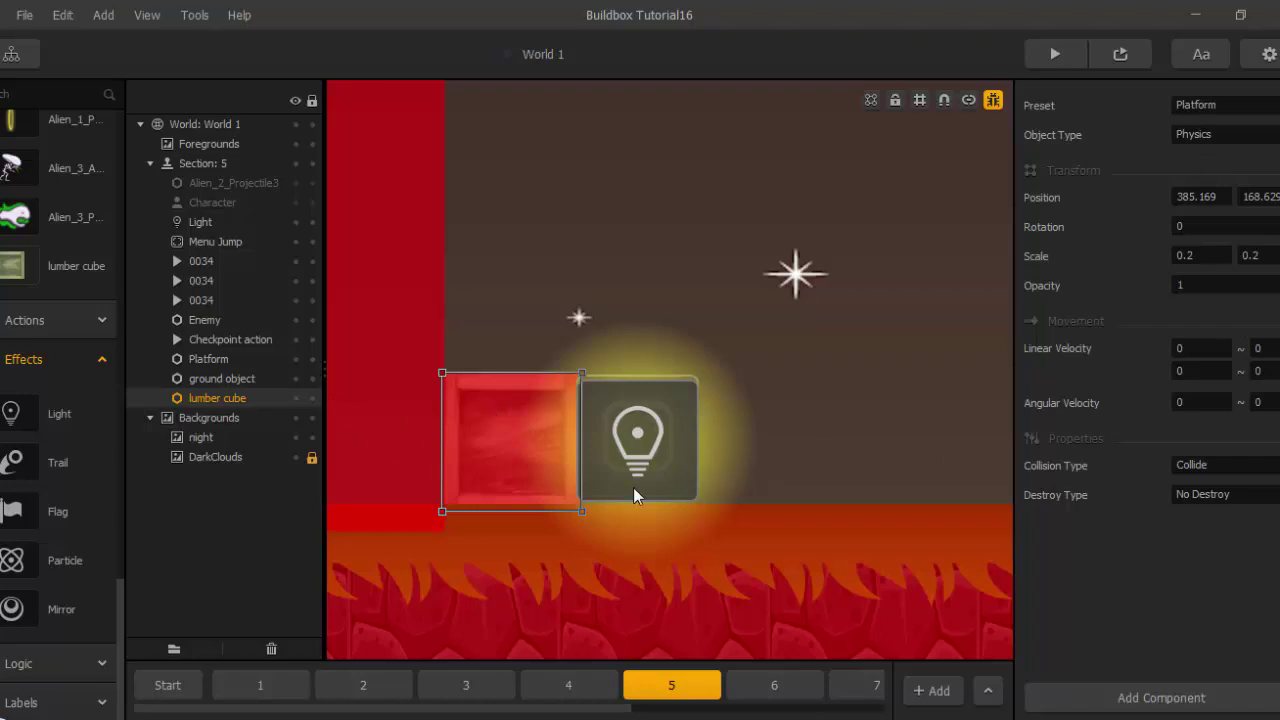
pyautogui.scroll(-3, 500, 465)
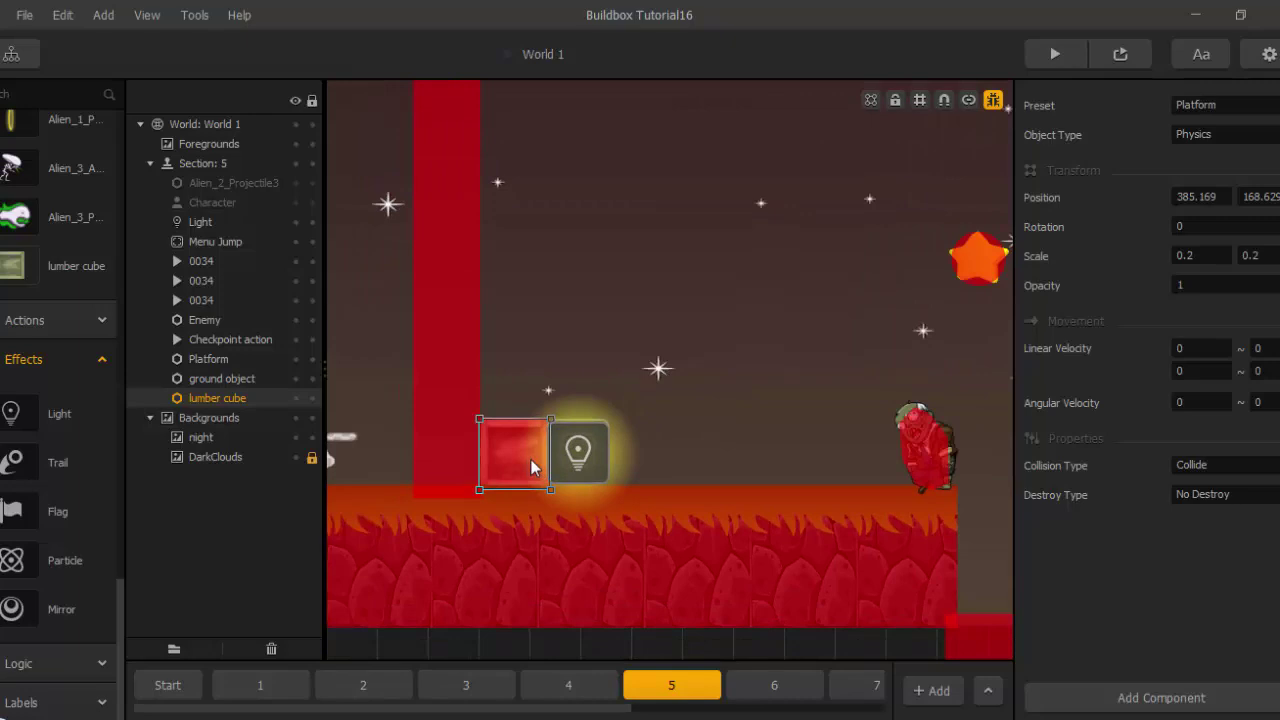
pyautogui.hotkey('ctrl', 'd')
pyautogui.hotkey('ctrl', 'd')
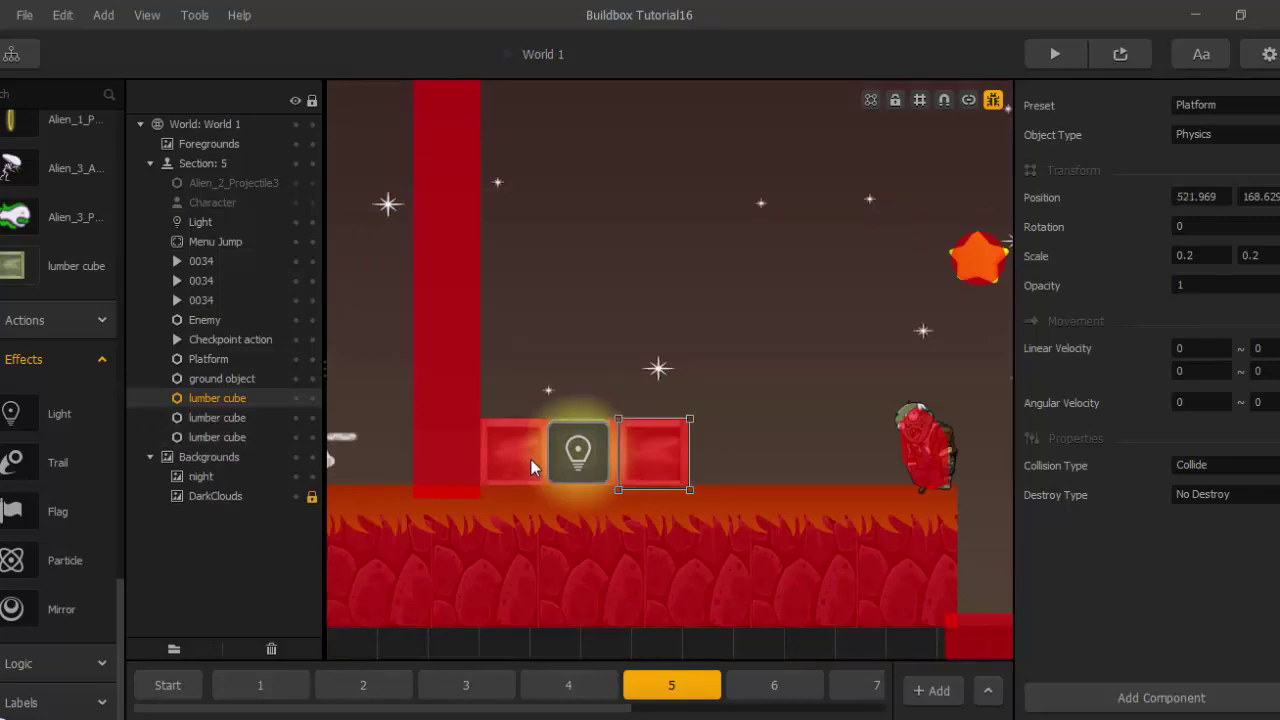
pyautogui.hotkey('ctrl', 'd')
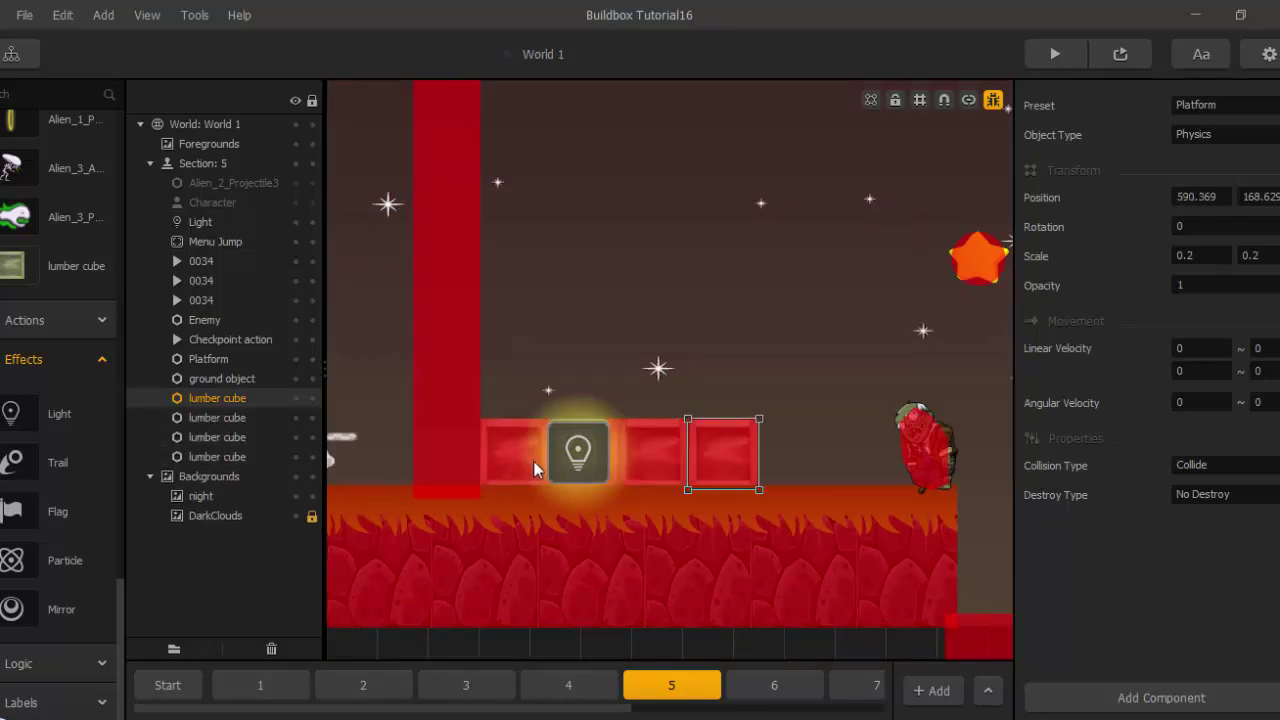
# Stack two more rows of three lumber cubes on top of the first three cubes of the ground row.
pyautogui.click(647, 447)
pyautogui.hotkey('ctrl', 'Up')
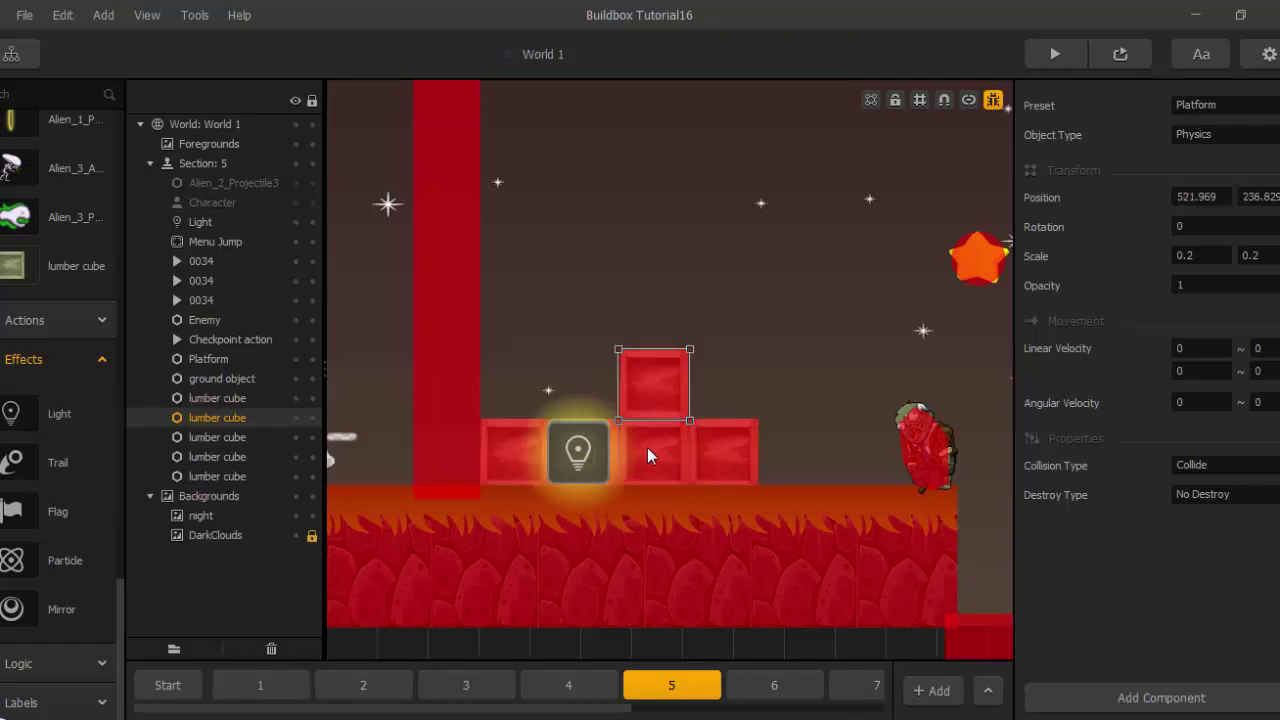
pyautogui.hotkey('ctrl', 'Left')
pyautogui.hotkey('ctrl', 'Left')
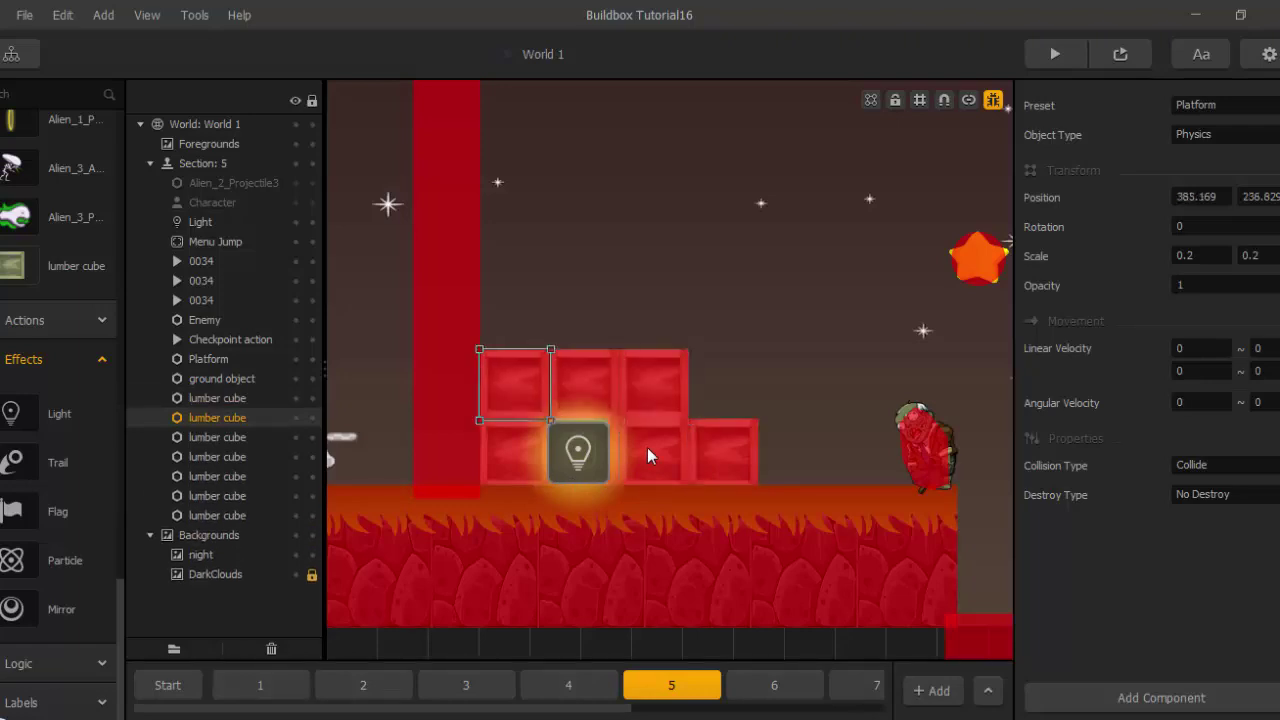
pyautogui.hotkey('ctrl', 'Up')
pyautogui.hotkey('ctrl', 'Right')
pyautogui.hotkey('ctrl', 'Right')
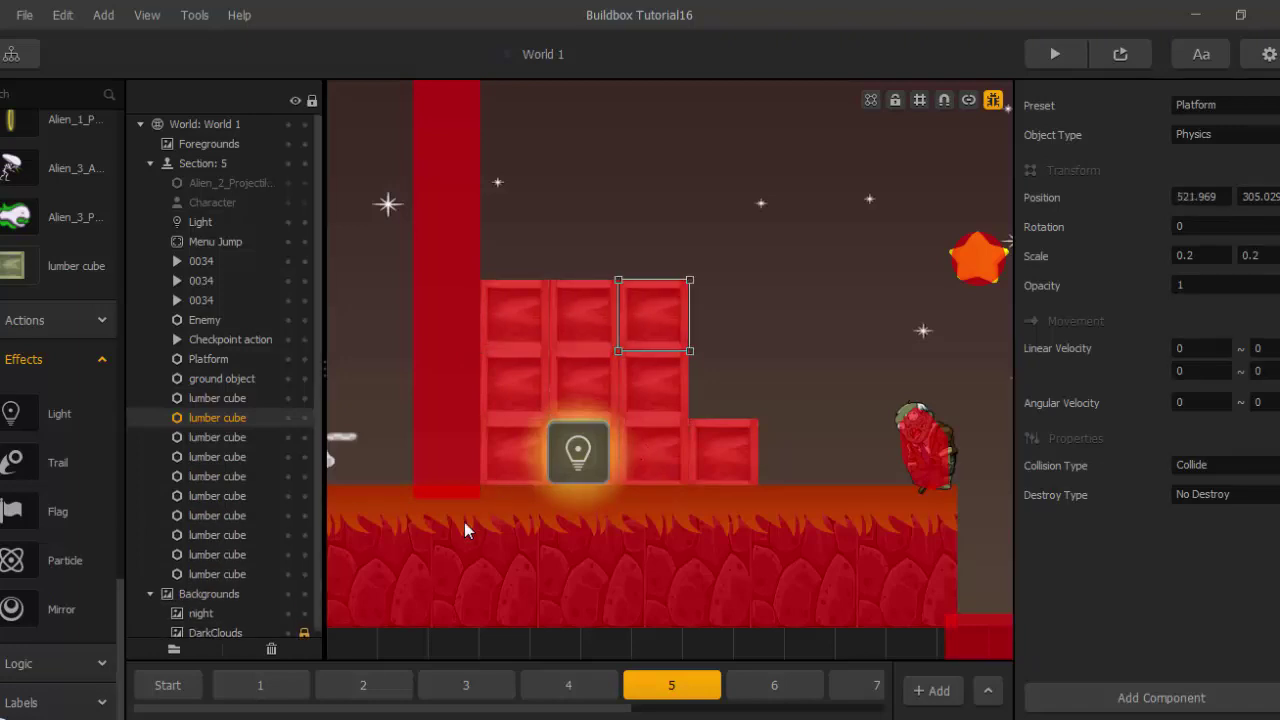
# Reorder the Light in Section 5 so that it sits below all the lumber cubes.
pyautogui.click(201, 226)
pyautogui.moveTo(201, 236); pyautogui.dragTo(218, 583)
pyautogui.scroll(-3, 590, 454)
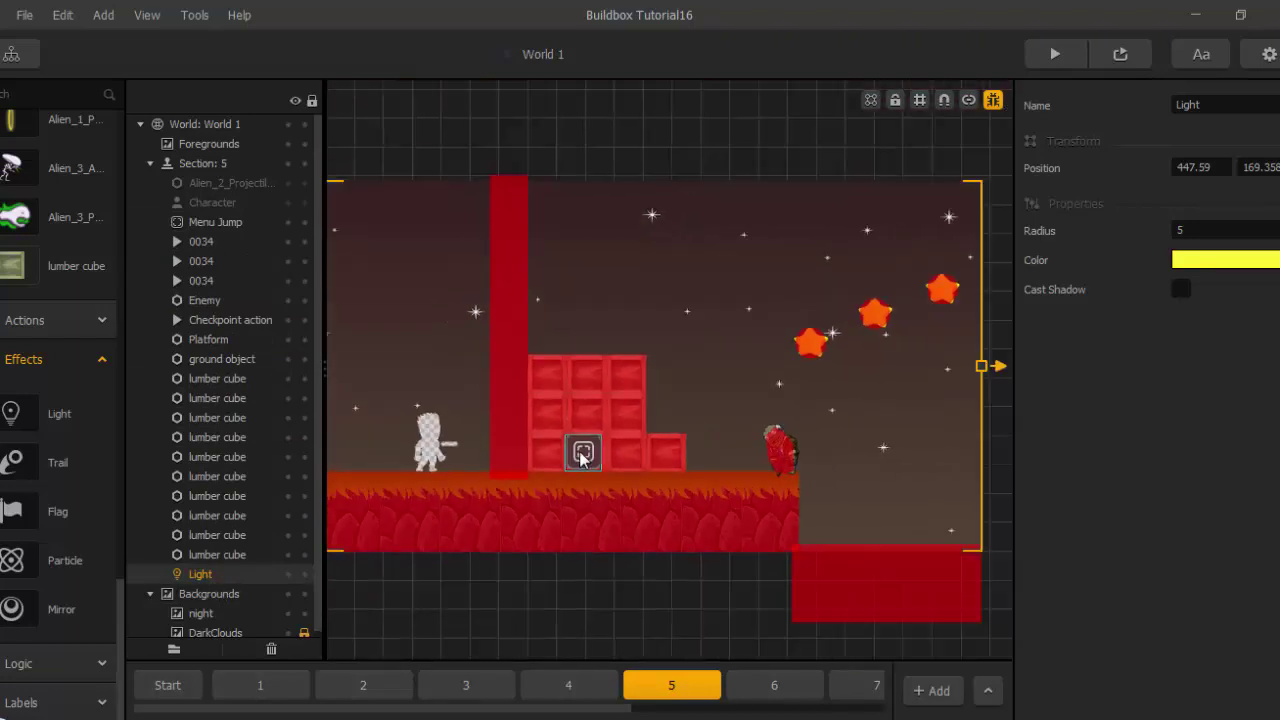
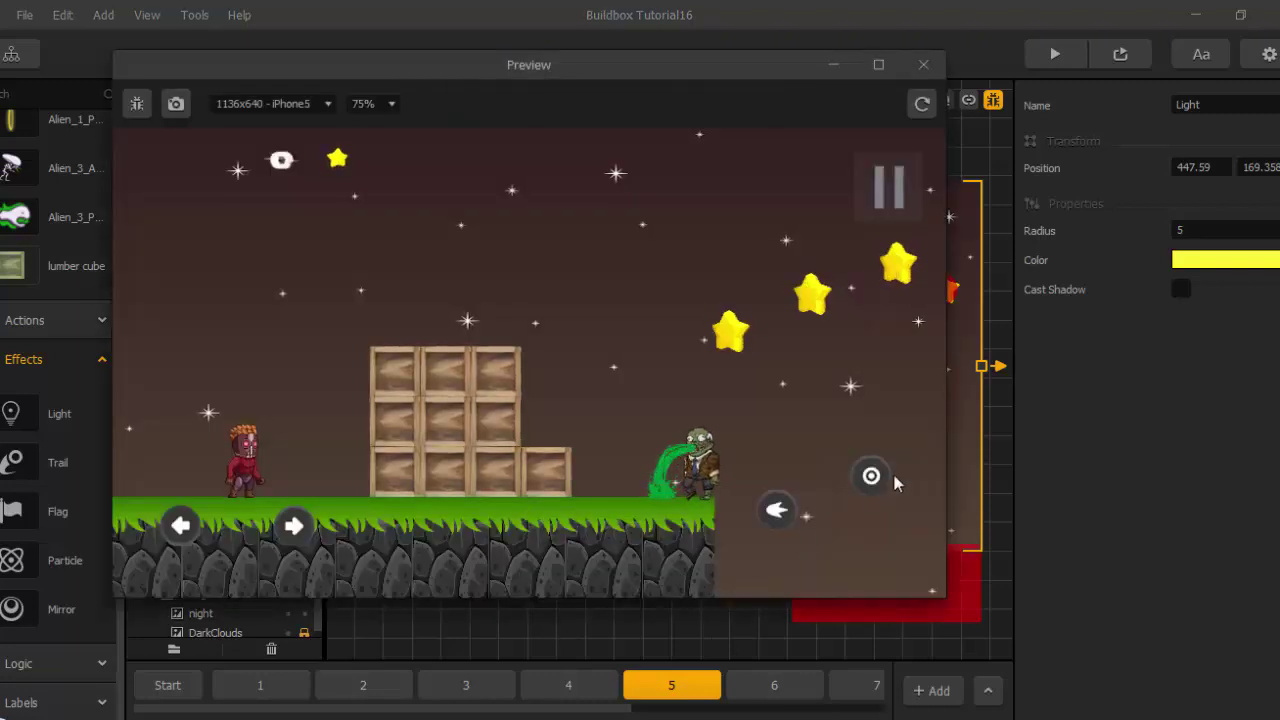
# Play-test scene 5 by pushing and jumping into the crate stack, restart after the game over, and close the preview.
pyautogui.press('Right')
pyautogui.click(875, 477)
pyautogui.press('Right')
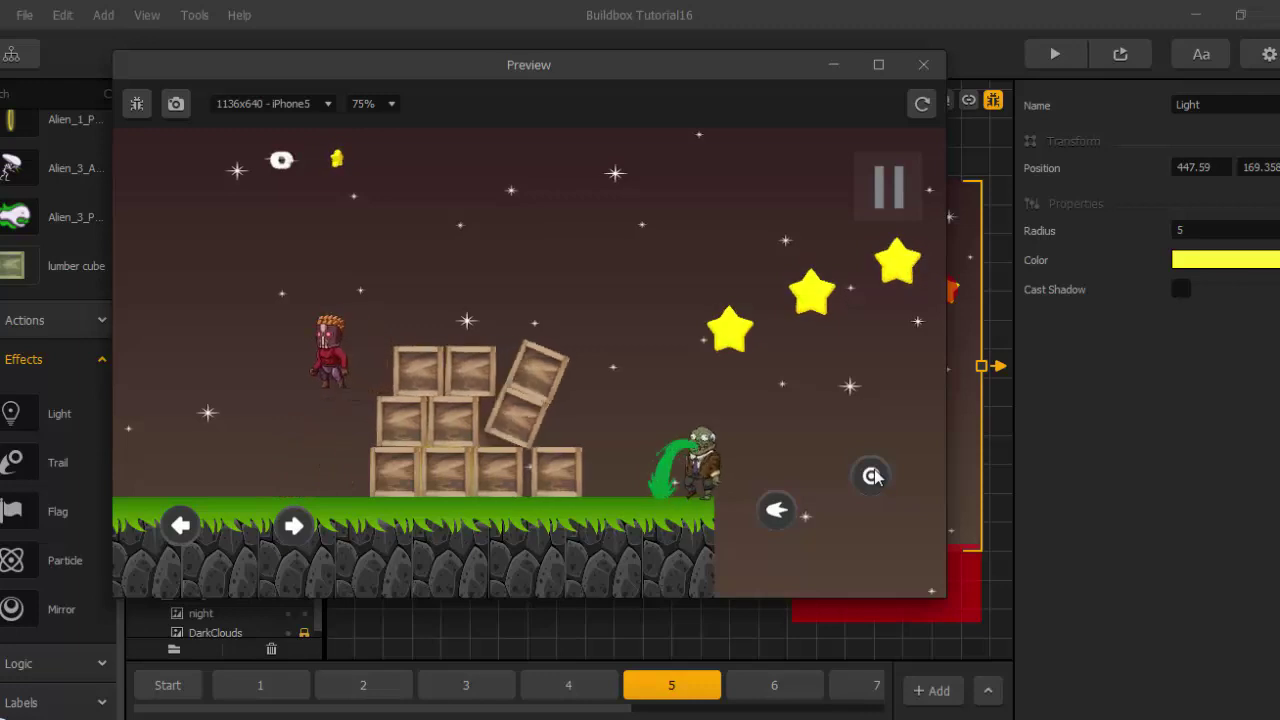
pyautogui.press('Right')
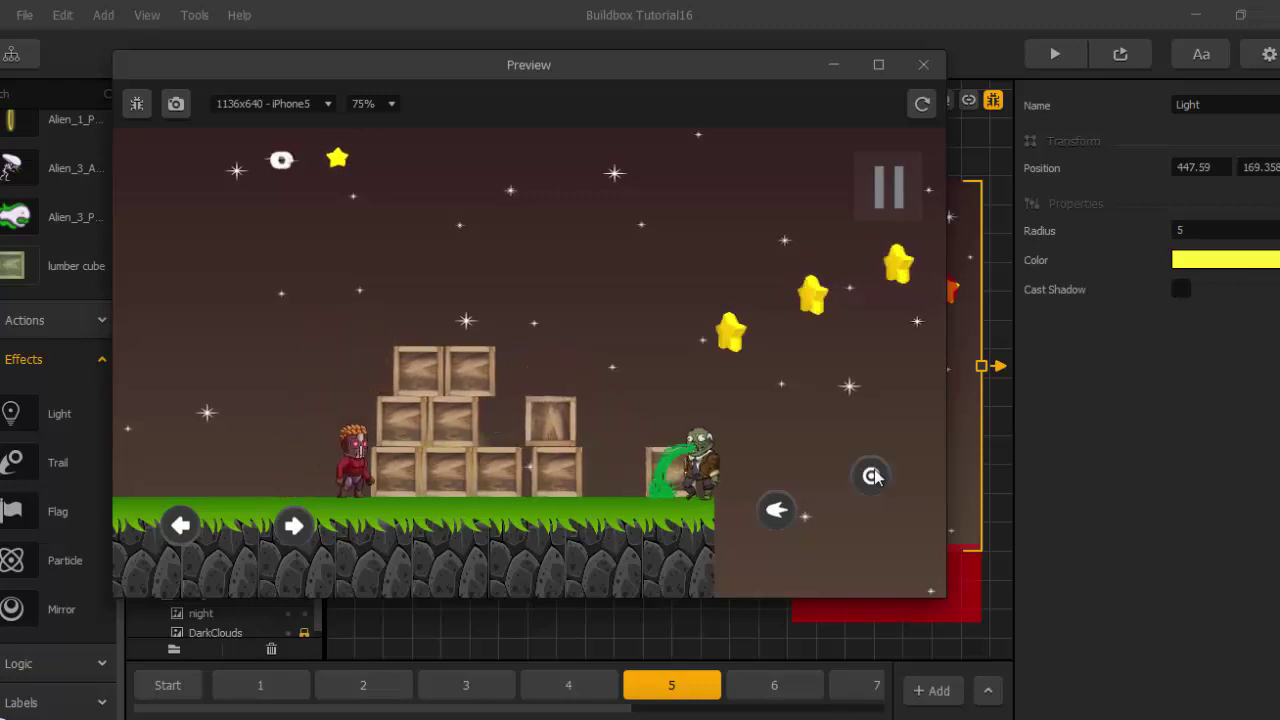
pyautogui.click(872, 477)
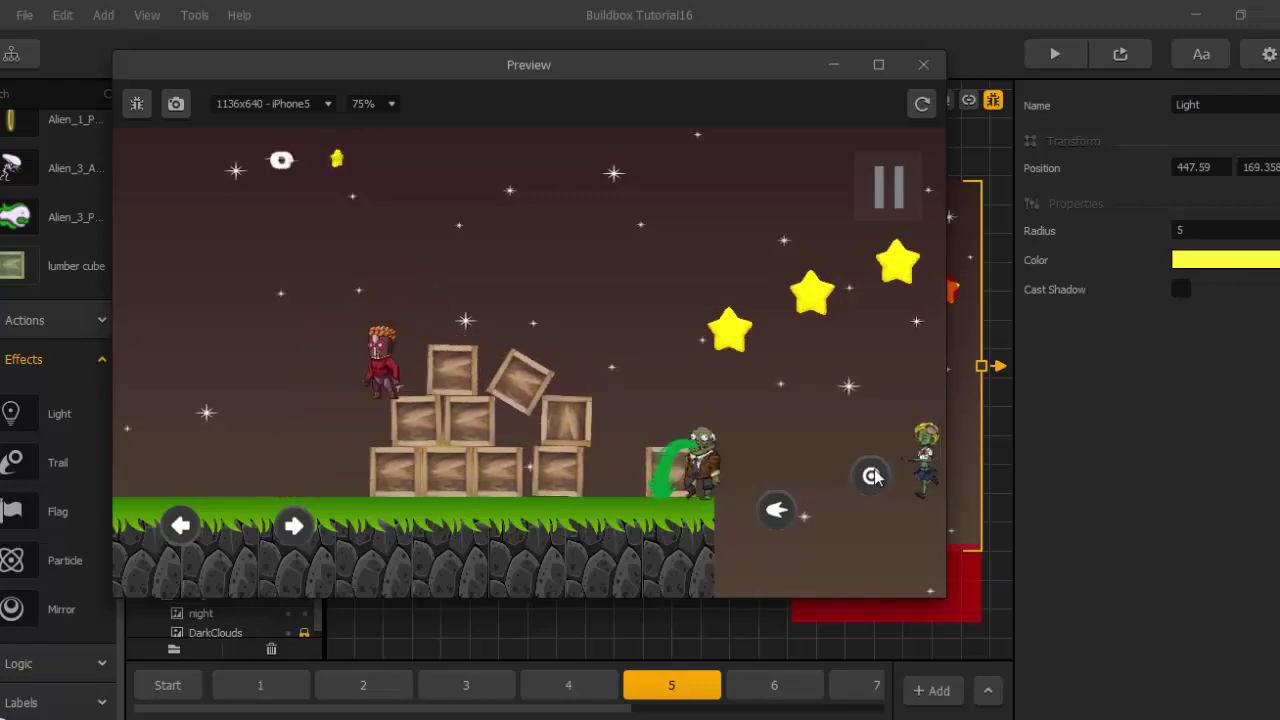
pyautogui.press('Right')
pyautogui.press('Left')
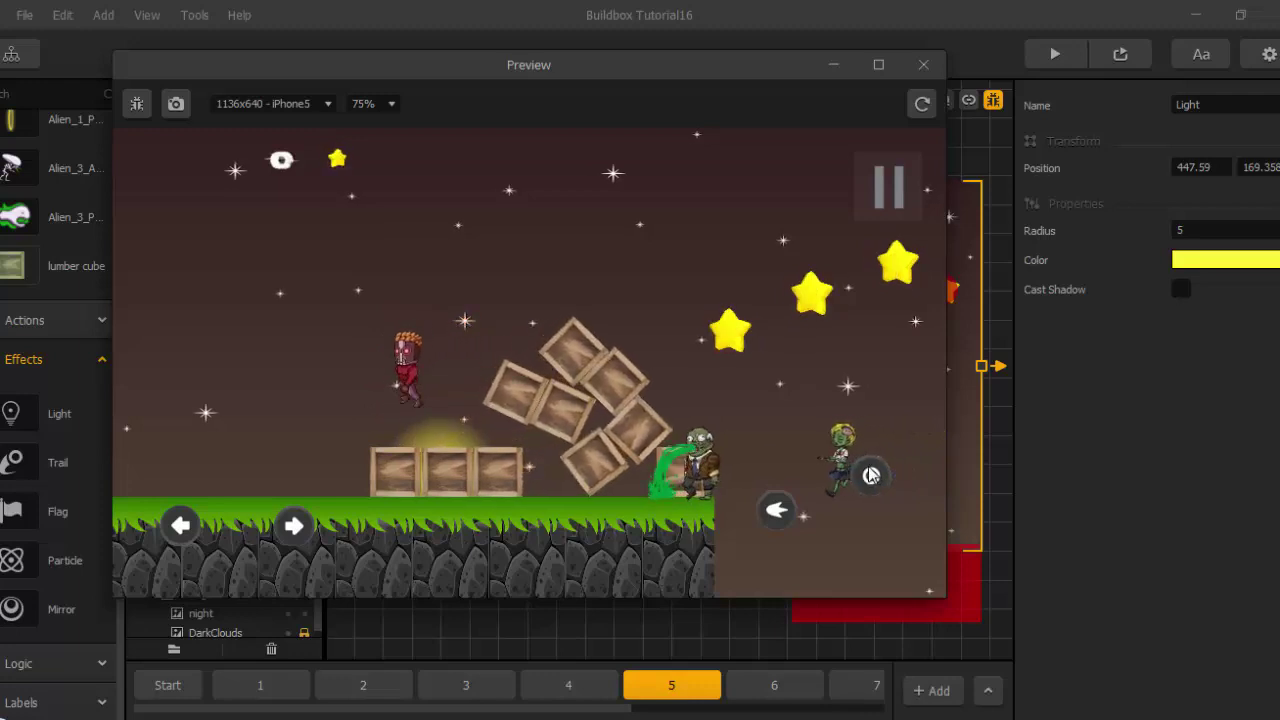
pyautogui.press('Right')
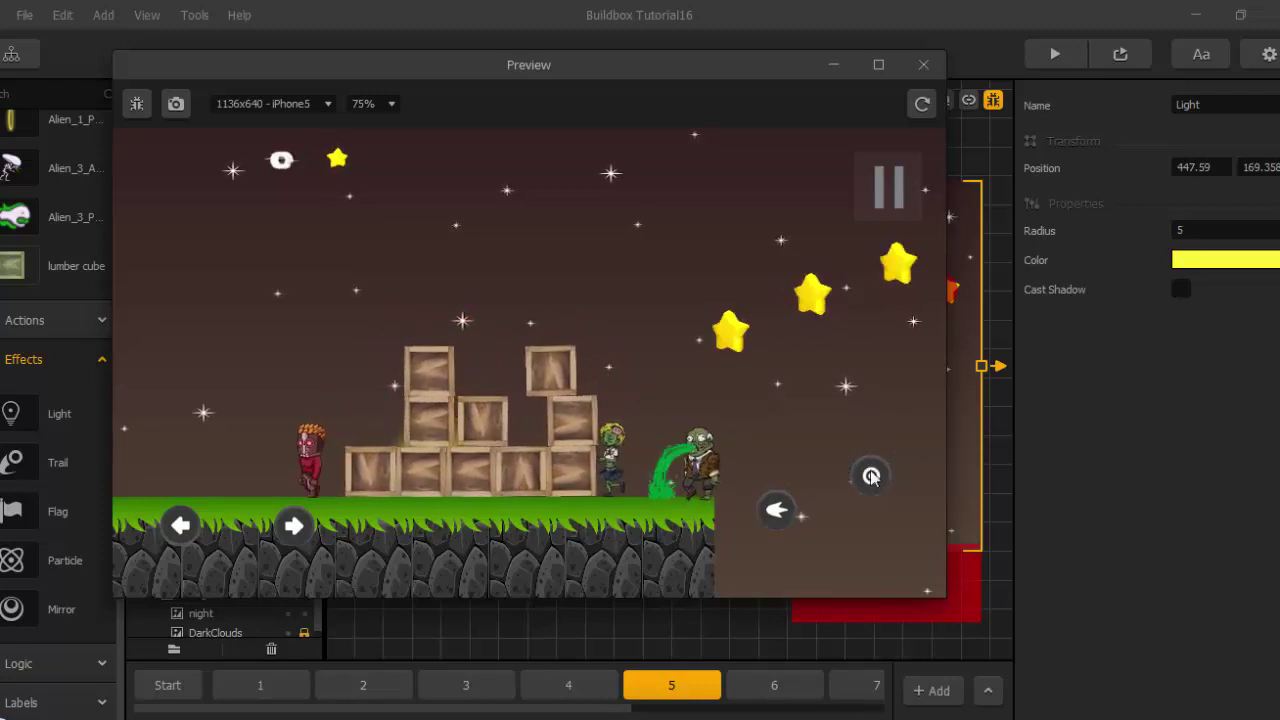
pyautogui.click(870, 470)
pyautogui.press('Right')
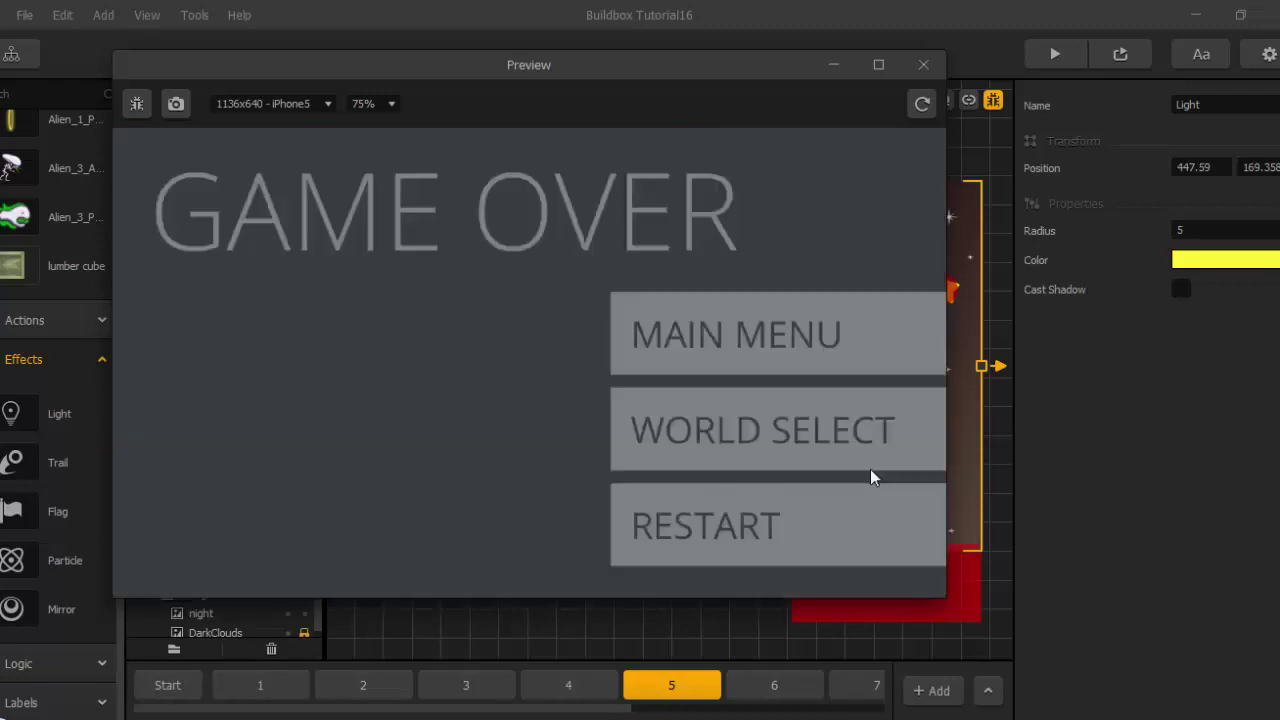
pyautogui.click(809, 523)
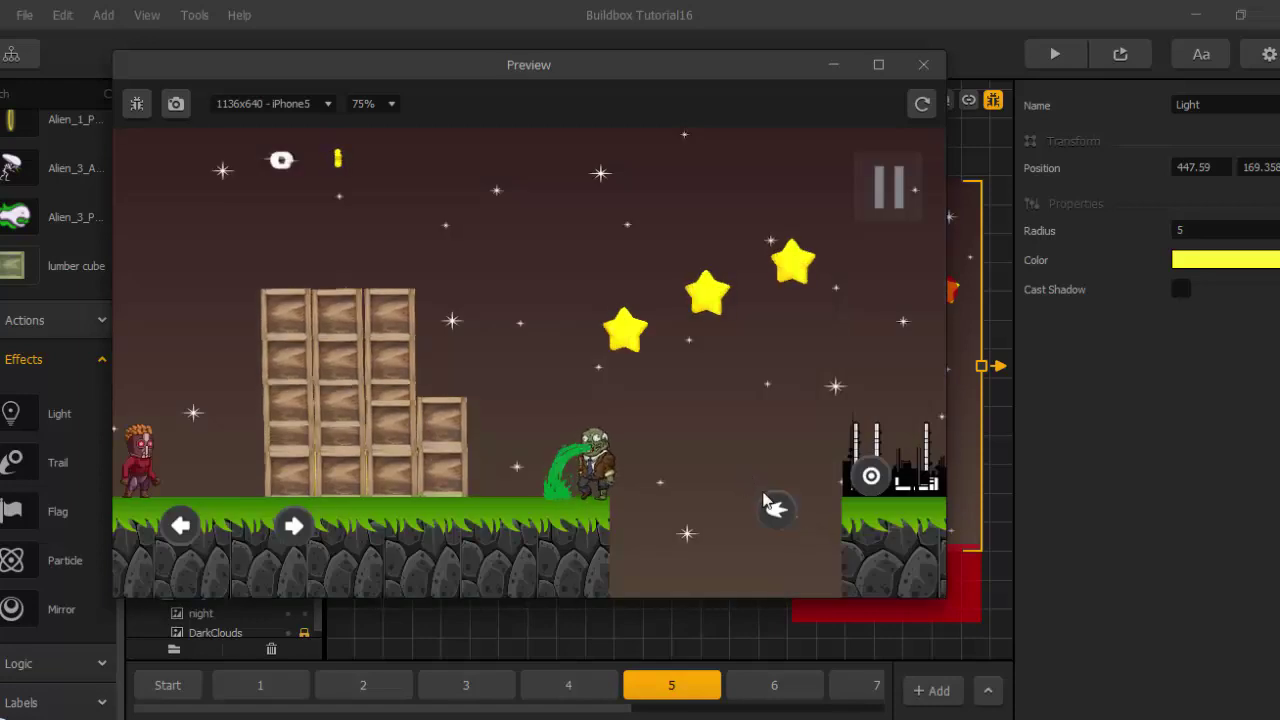
pyautogui.click(922, 66)
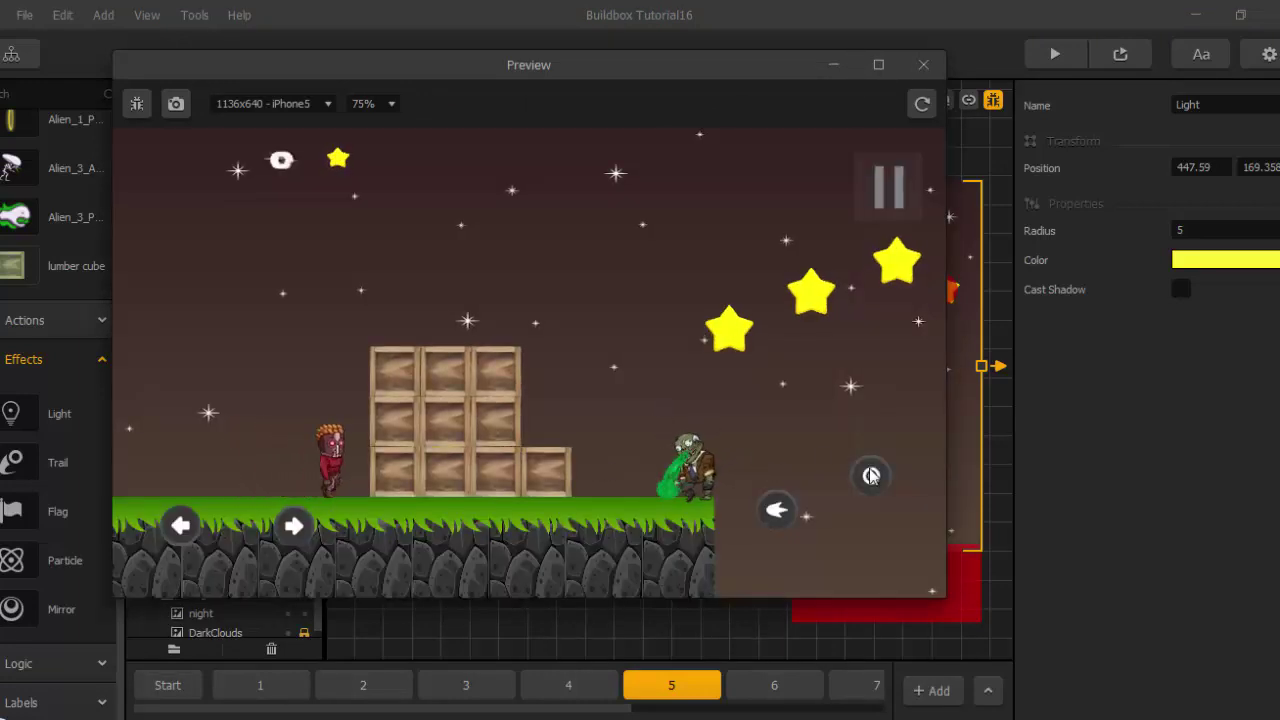
# Play-test scene 5 by pushing and jumping around the lumber cube stack to uncover the glowing bonus entrance.
pyautogui.press('Right')
pyautogui.click(871, 475)
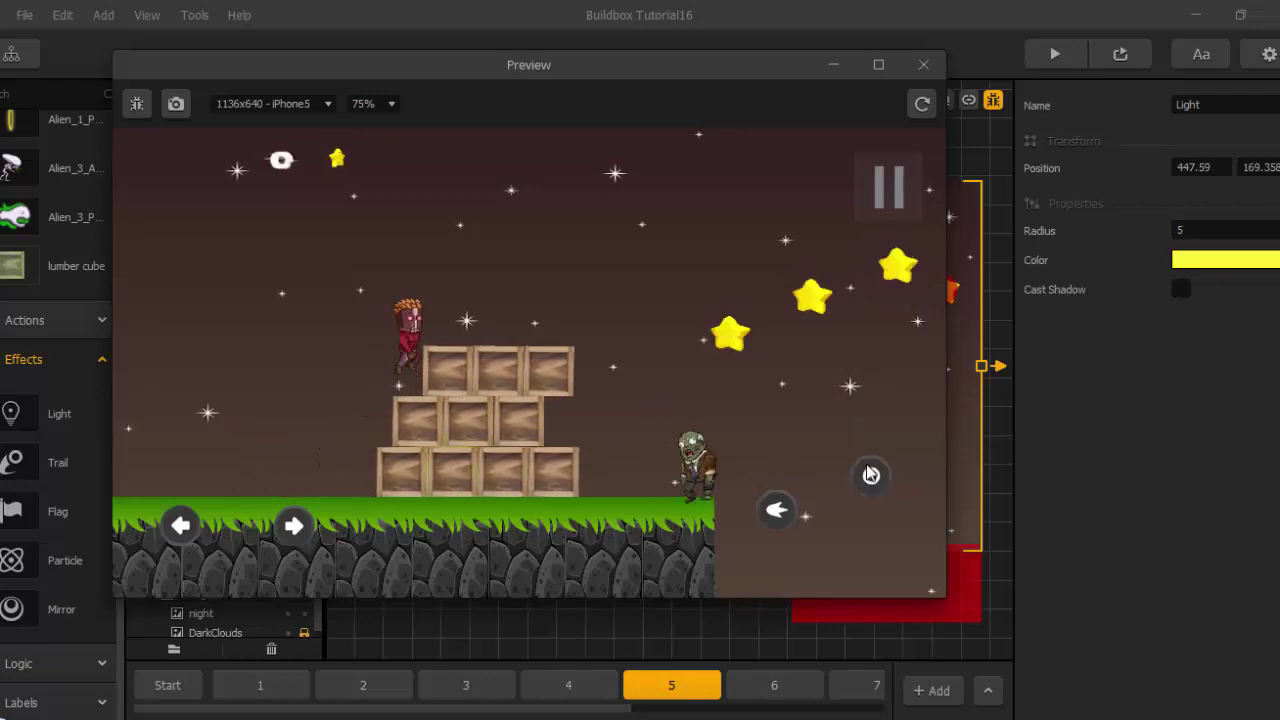
pyautogui.press('Left')
pyautogui.press('Right')
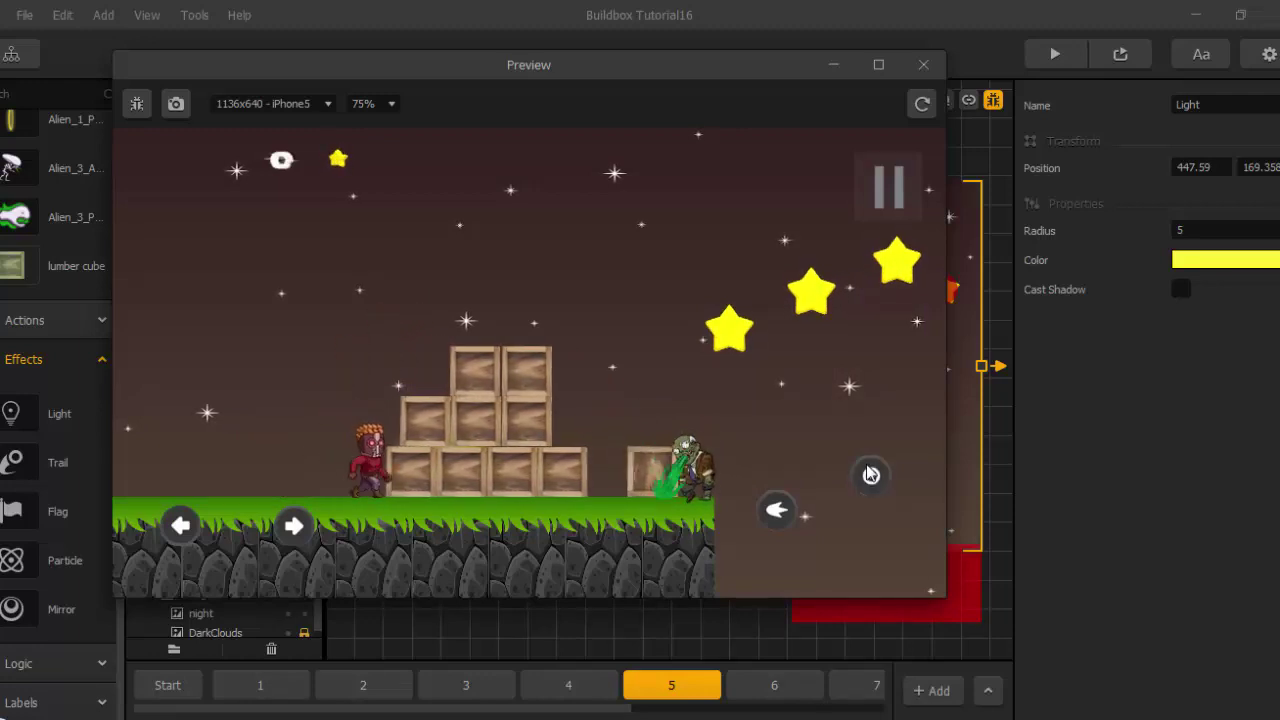
pyautogui.click(871, 475)
pyautogui.press('Left')
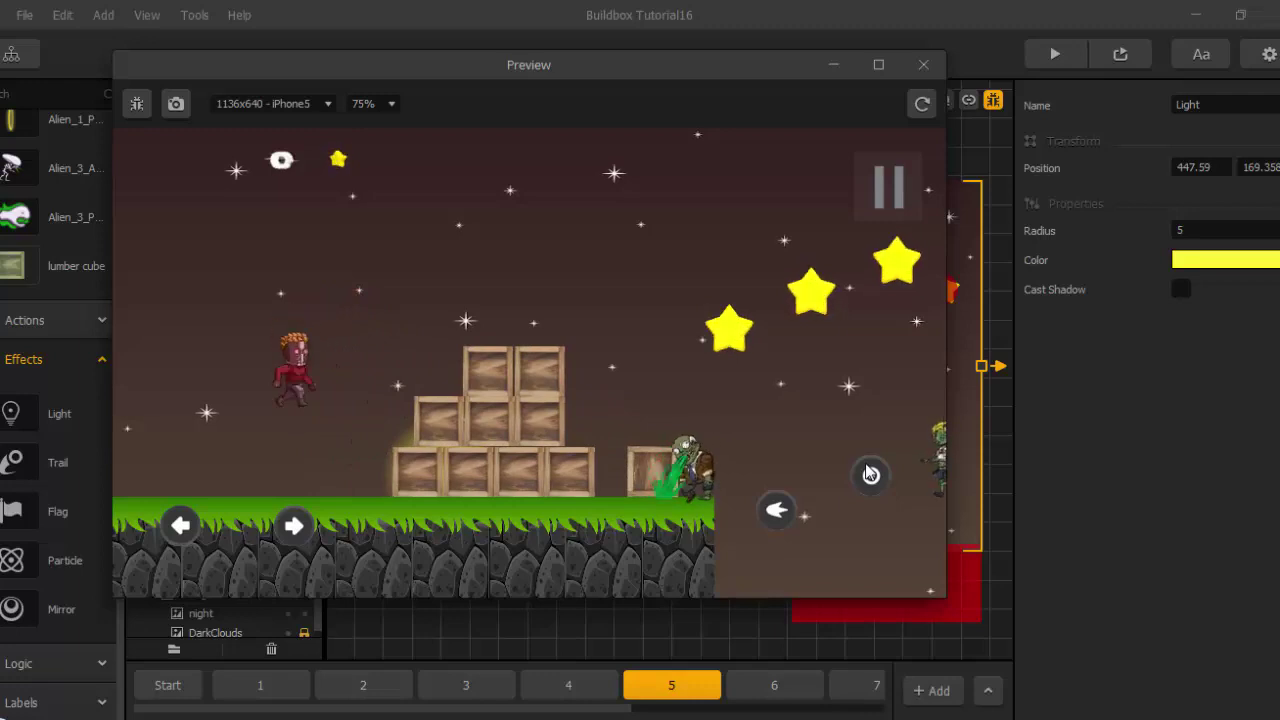
pyautogui.press('Right')
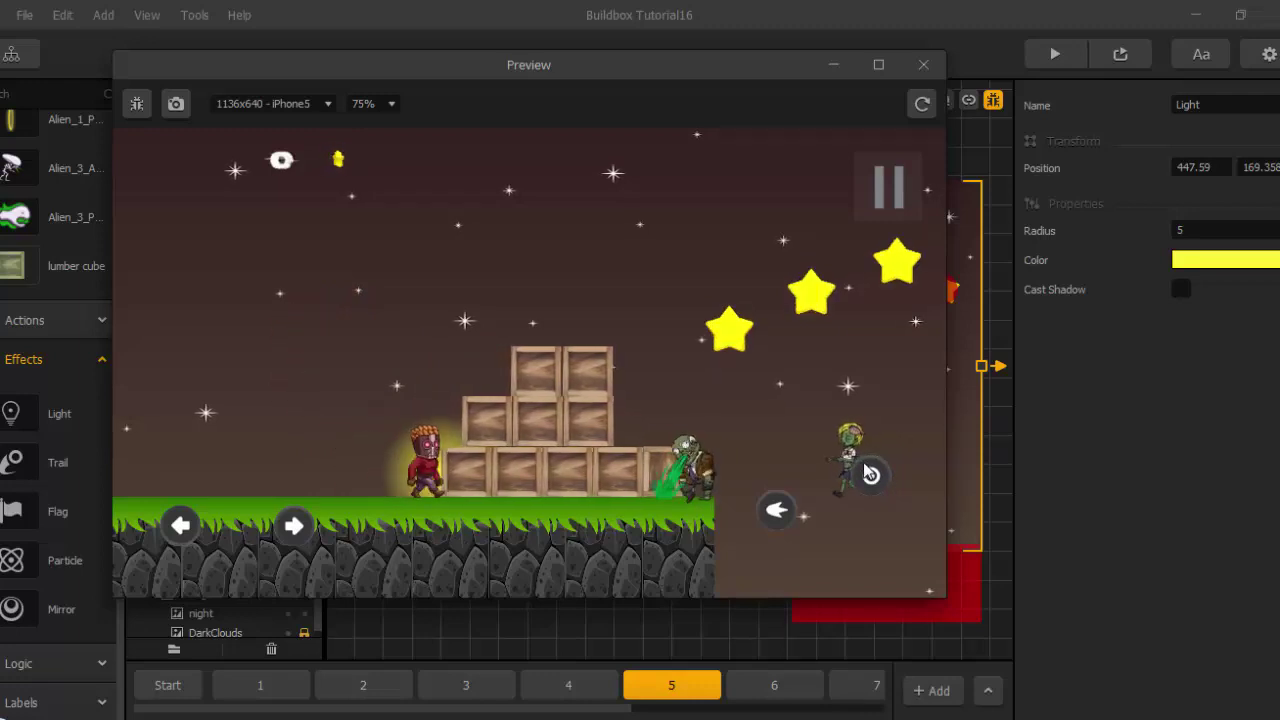
pyautogui.press('Right')
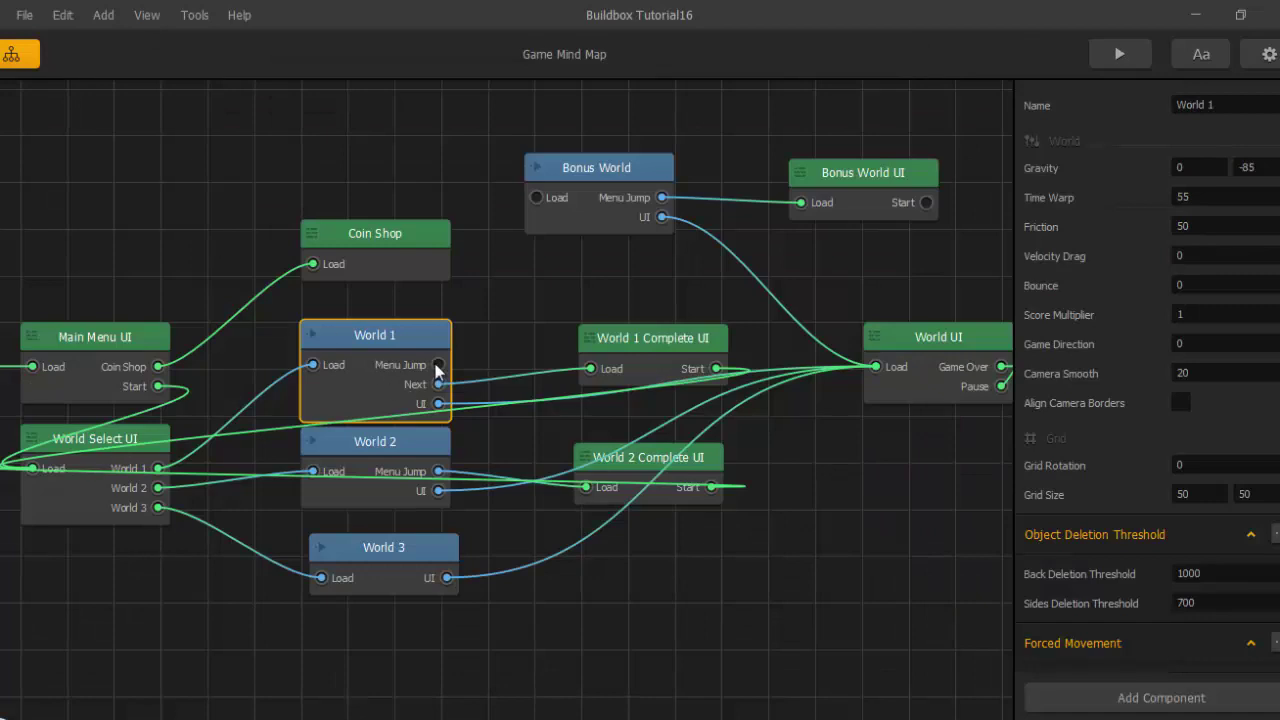
# Connect World 1's Menu Jump output to the Bonus World's Load input in the Game Mind Map.
pyautogui.click(538, 200)
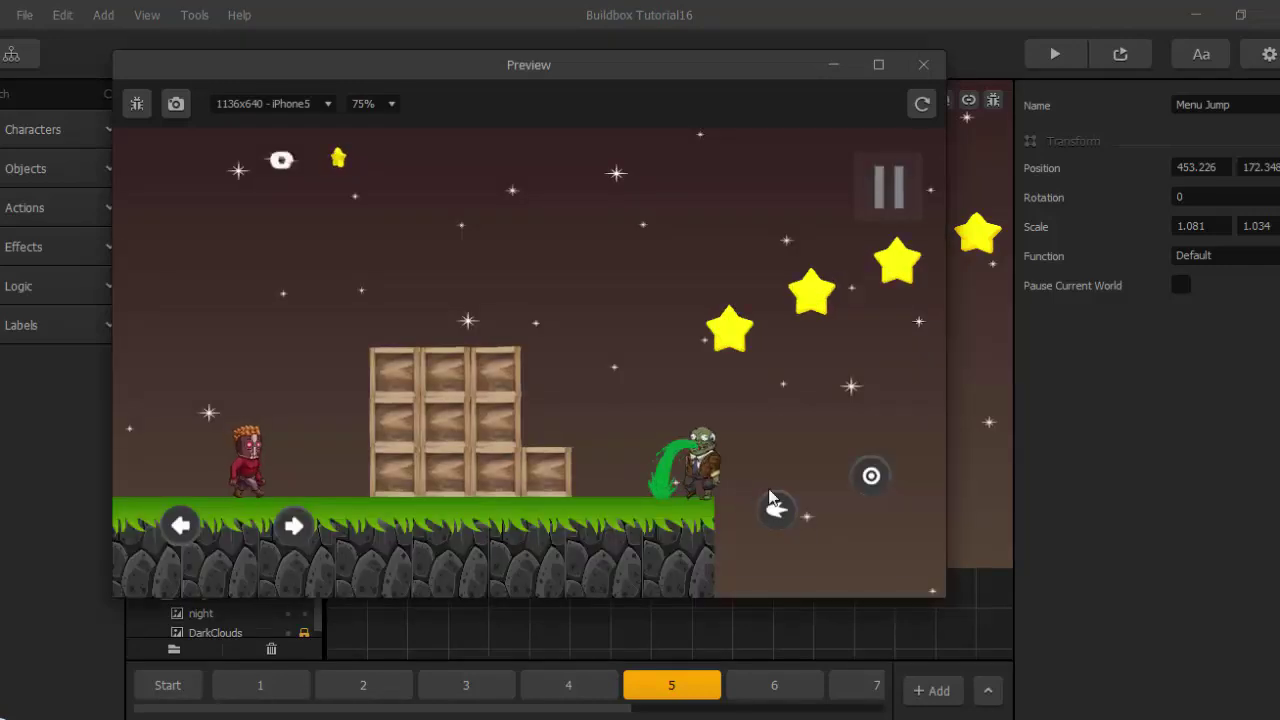
# Play-test scene 5 through the hidden entrance, run through the Bonus World's stars to its completion screen, and close the preview.
pyautogui.click(868, 478)
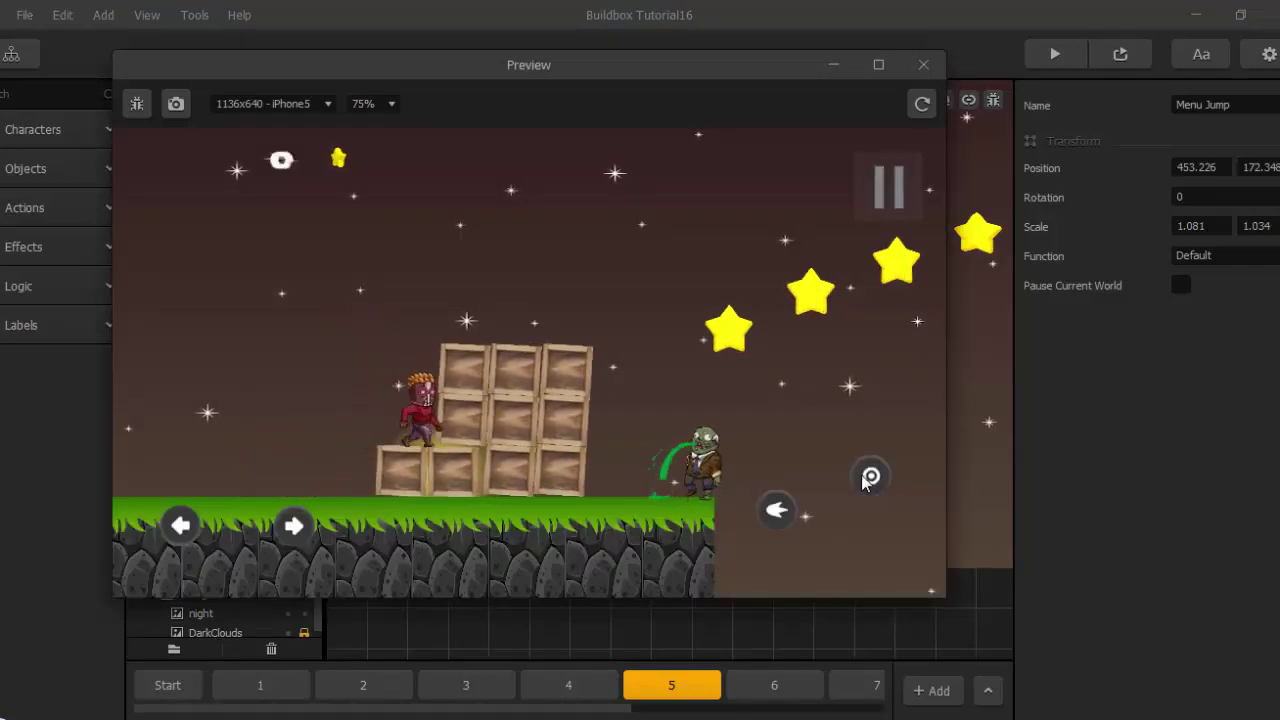
pyautogui.click(866, 479)
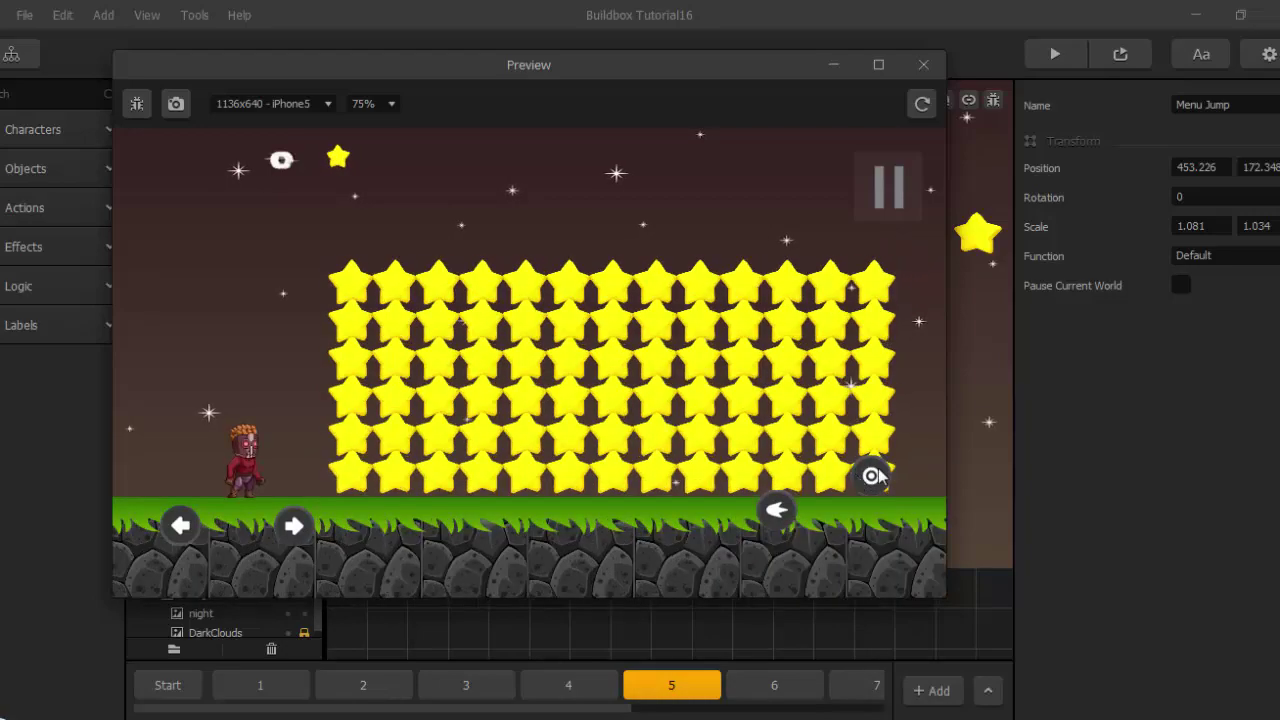
pyautogui.click(868, 475)
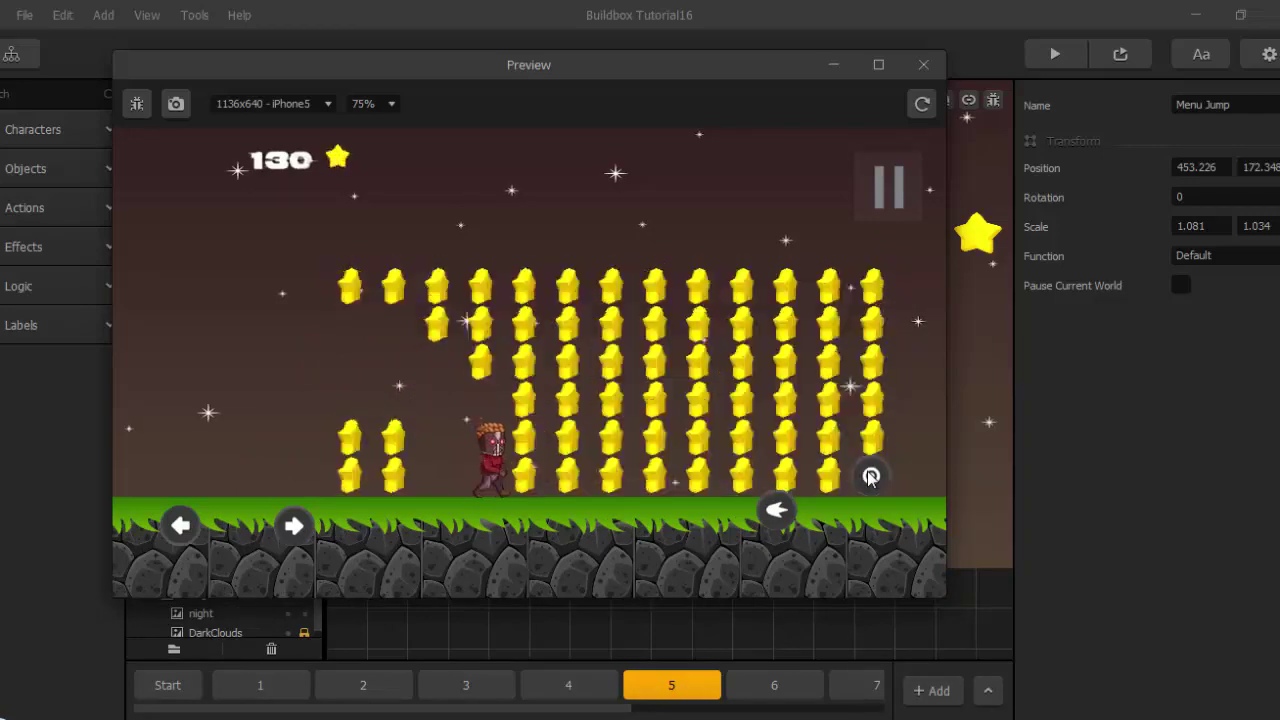
pyautogui.click(870, 477)
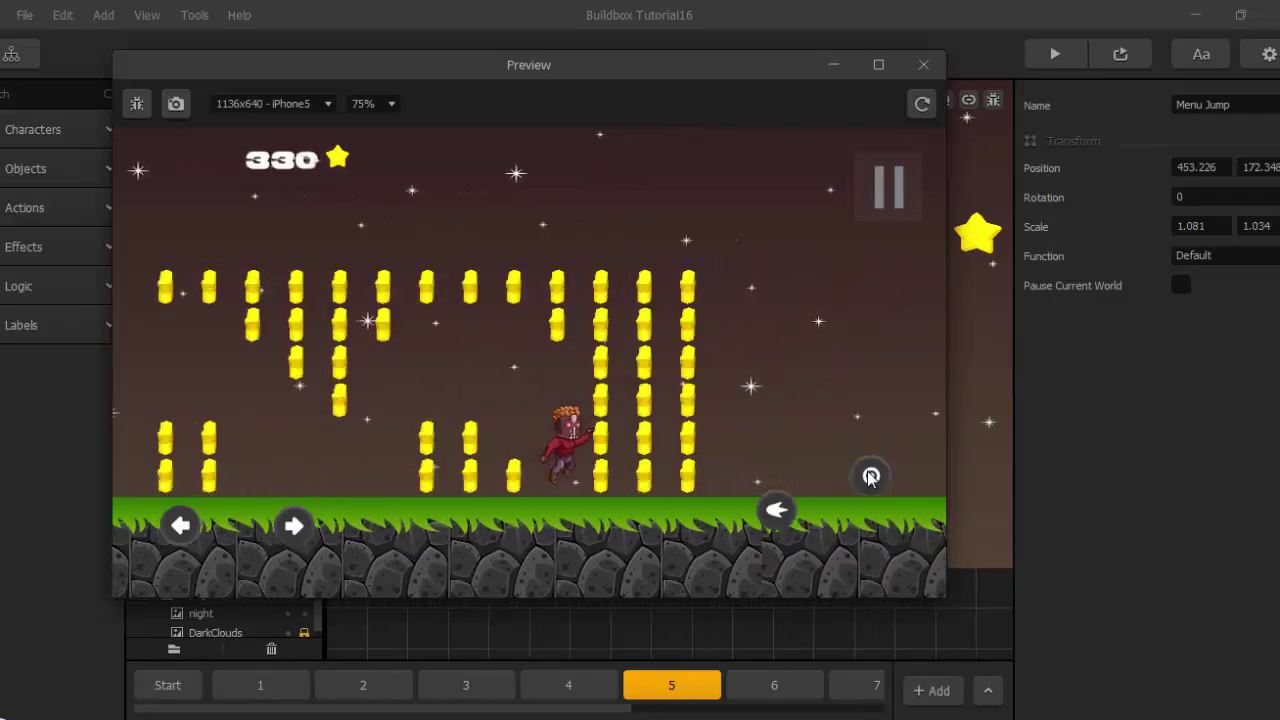
pyautogui.click(870, 477)
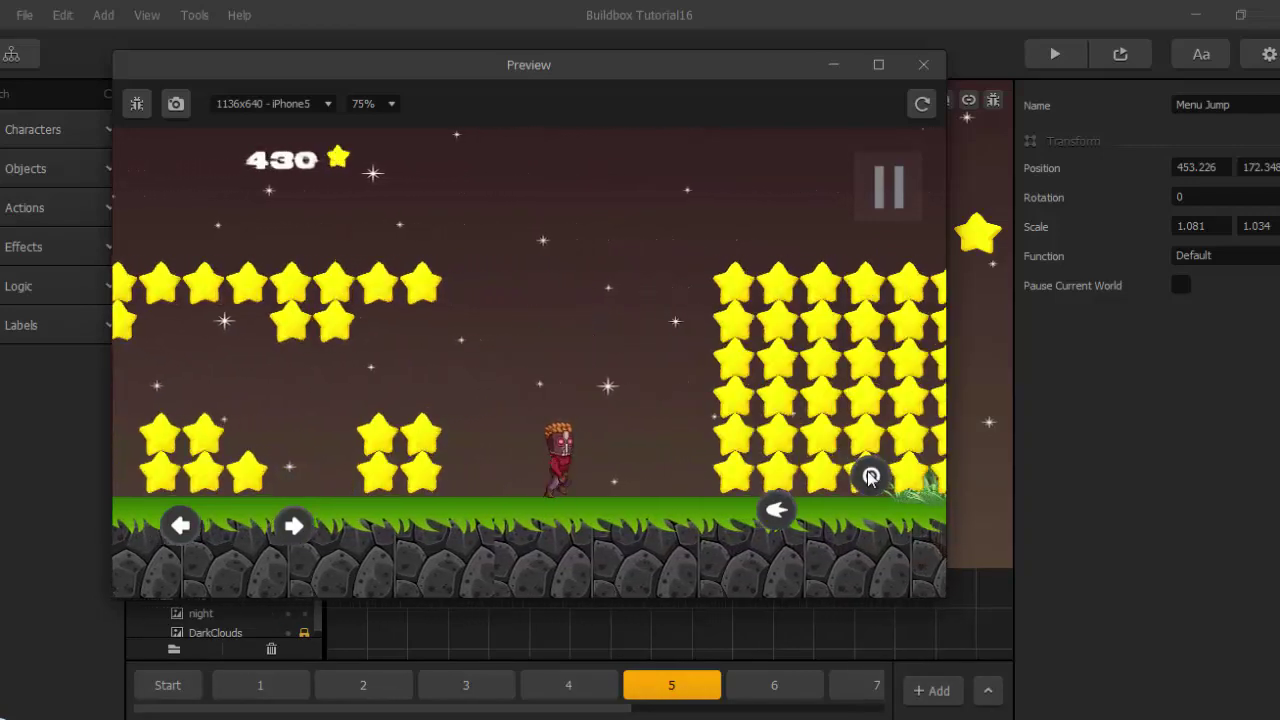
pyautogui.click(870, 477)
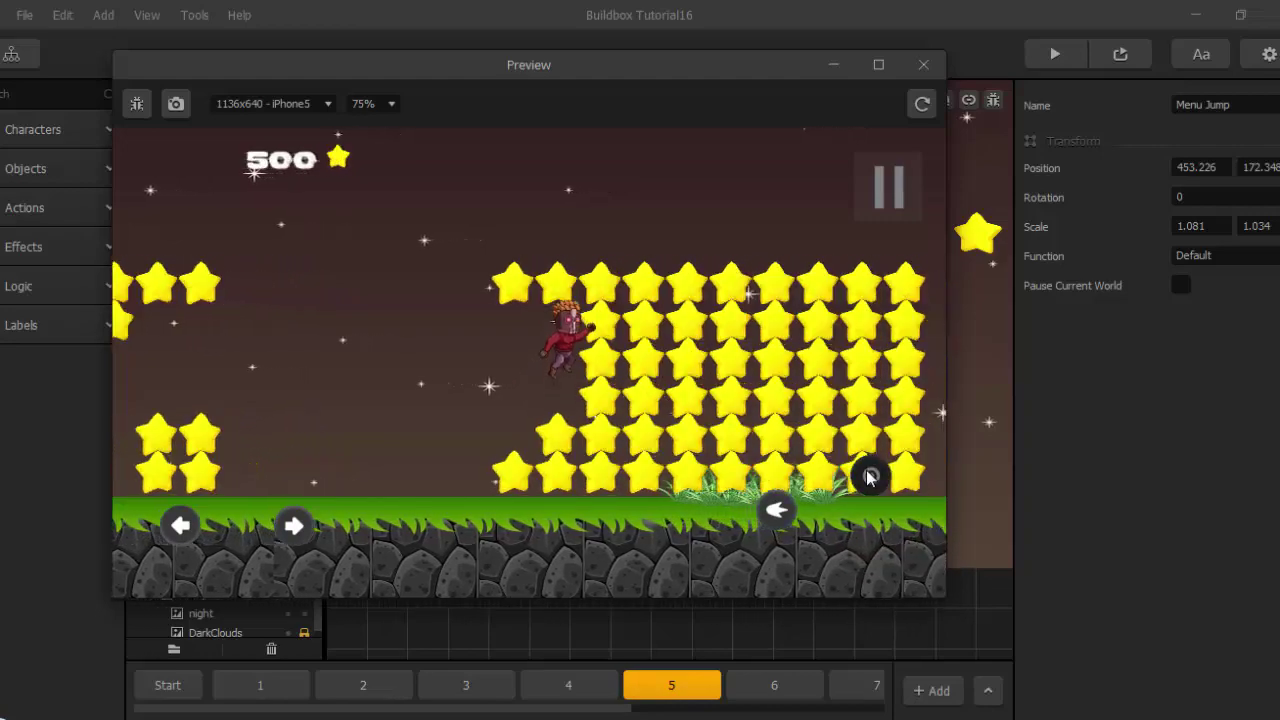
pyautogui.click(870, 477)
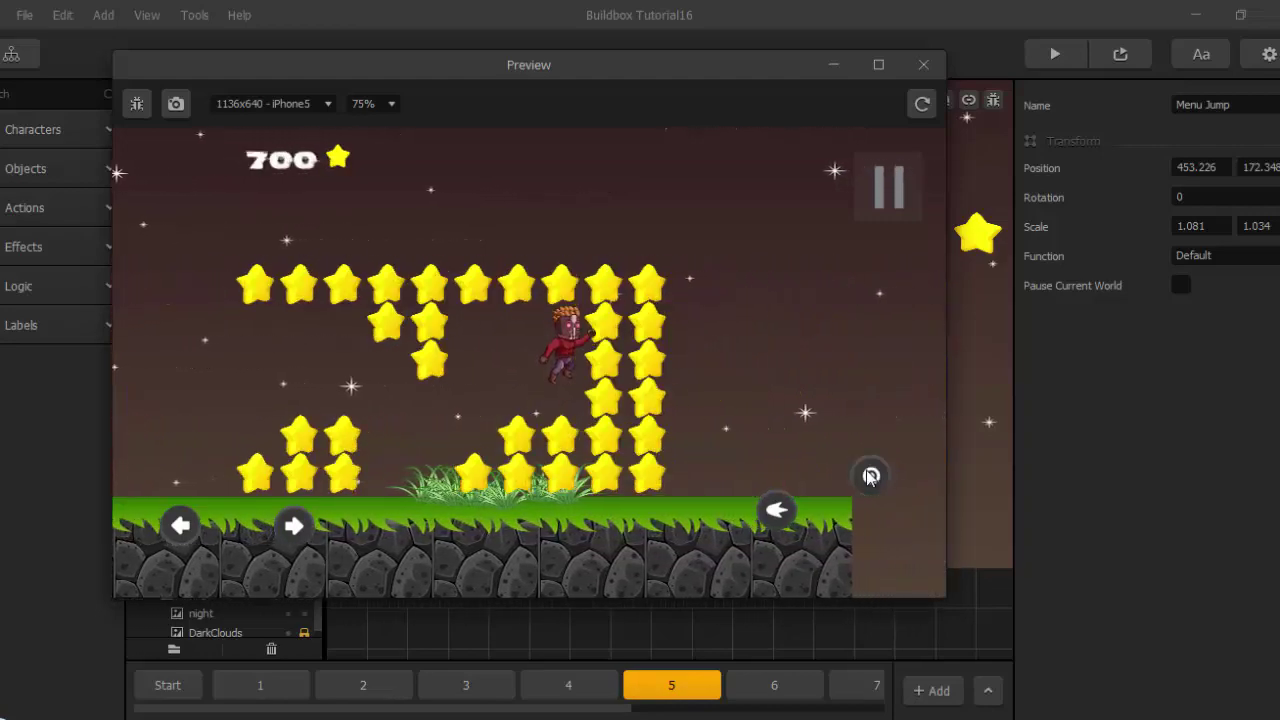
pyautogui.click(869, 477)
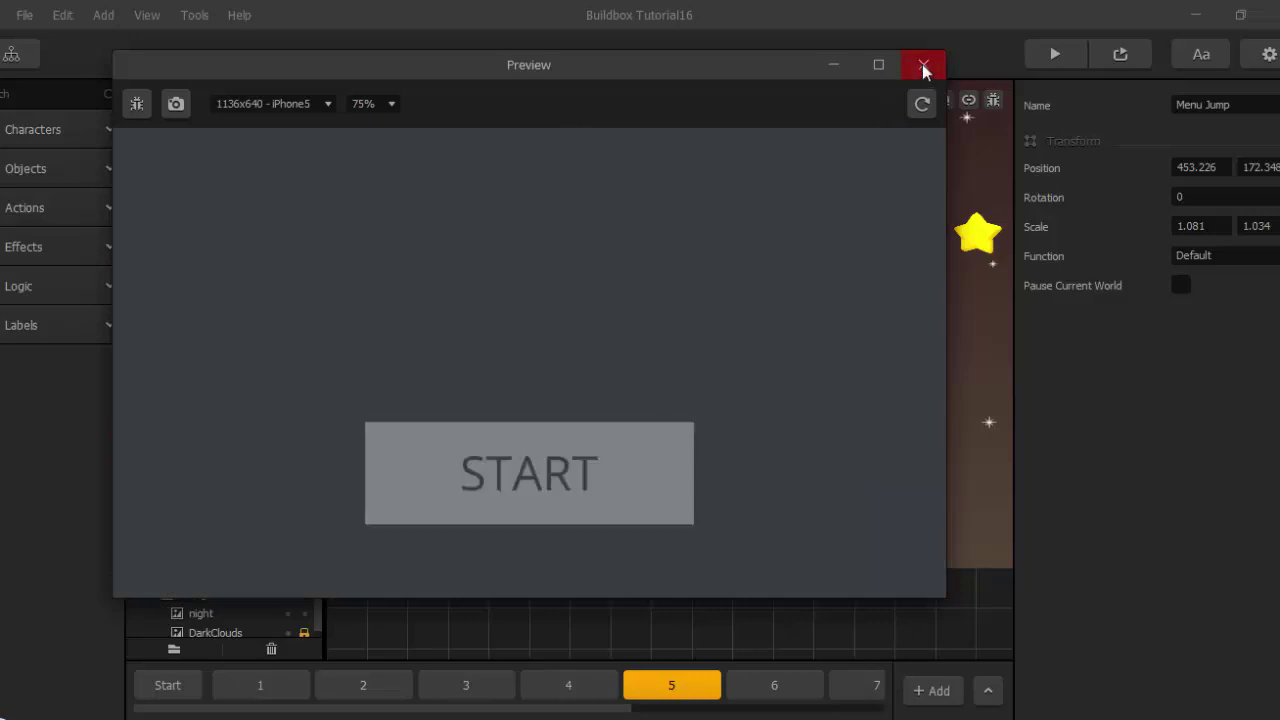
pyautogui.press('Escape')
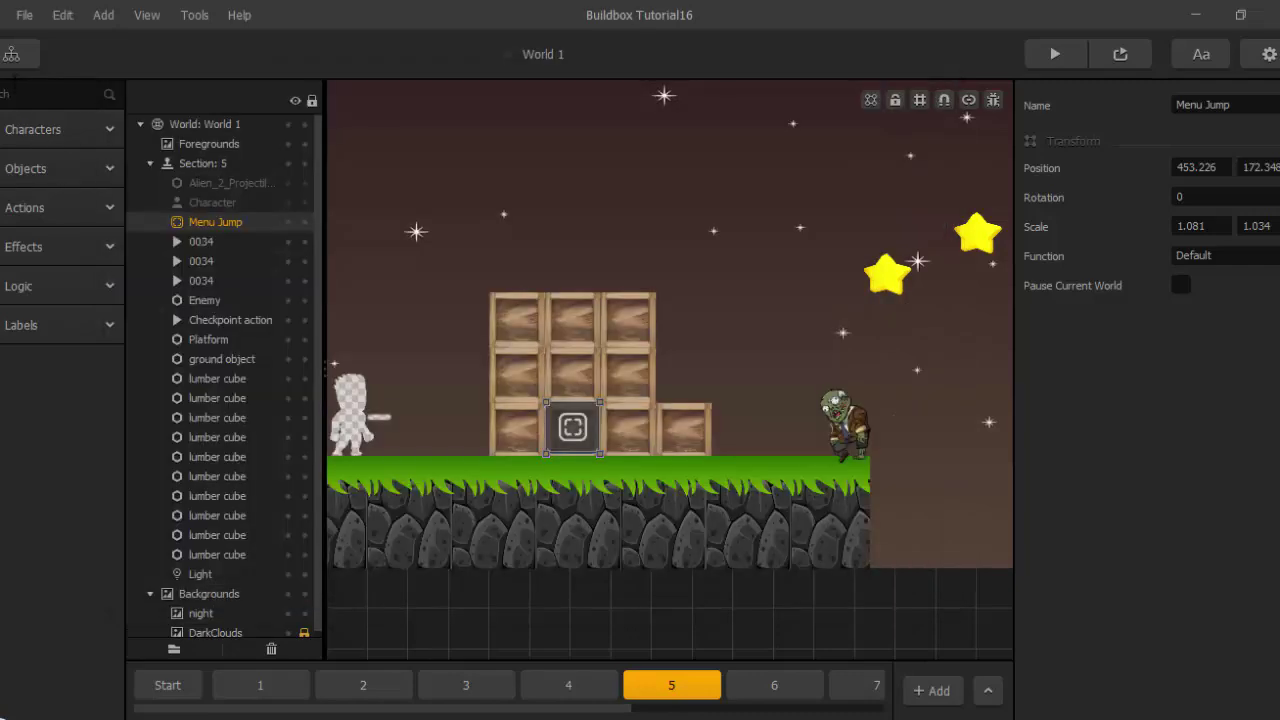
# Connect the Bonus World UI's Start output to World 1's Load input in the Game Mind Map.
pyautogui.click(10, 55)
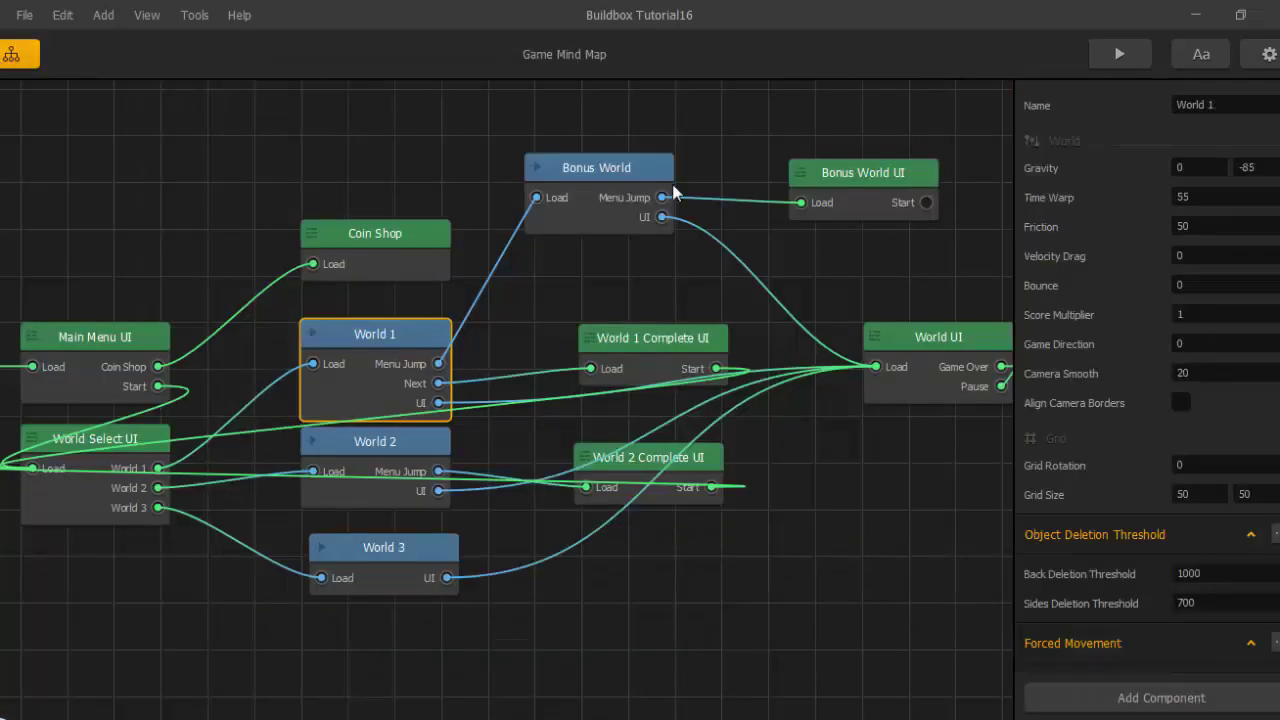
pyautogui.moveTo(926, 203); pyautogui.dragTo(313, 365)
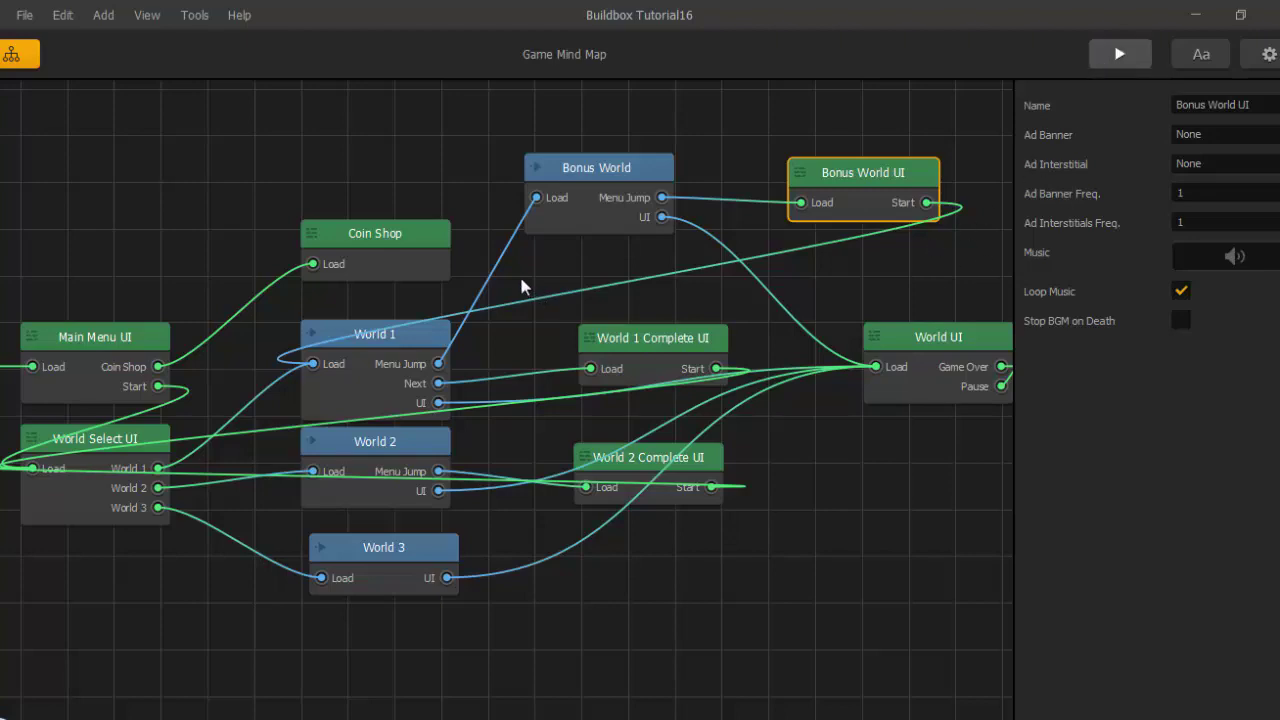
# Play-test from World 1's scene 5 through the Bonus World, return using the completion screen's Start button, and close the preview.
pyautogui.doubleClick(368, 369)
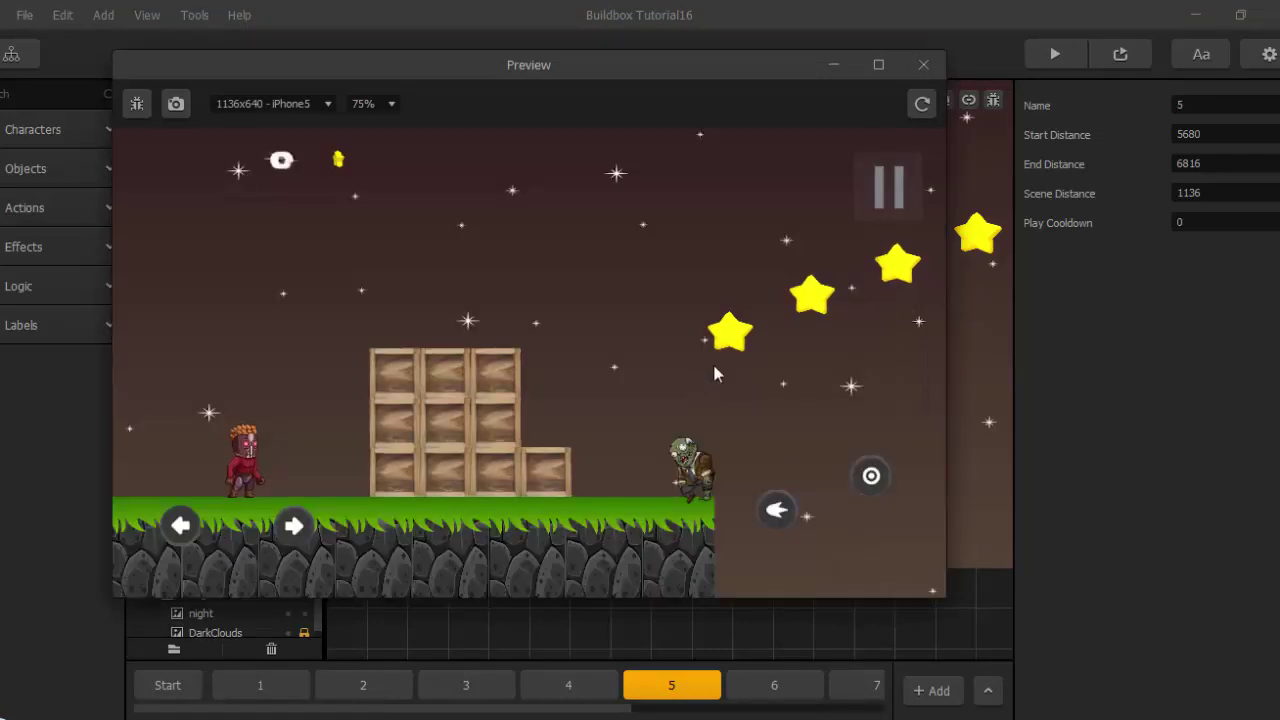
pyautogui.click(875, 483)
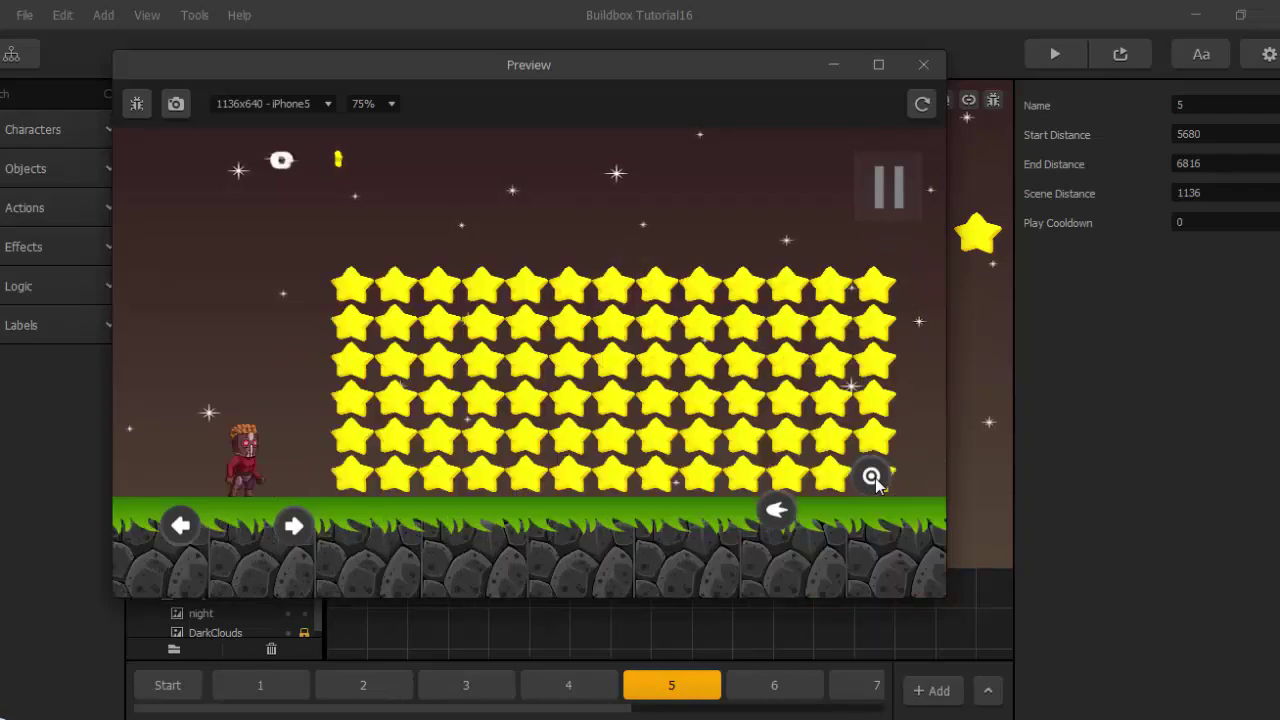
pyautogui.press('Right')
pyautogui.press('Up')
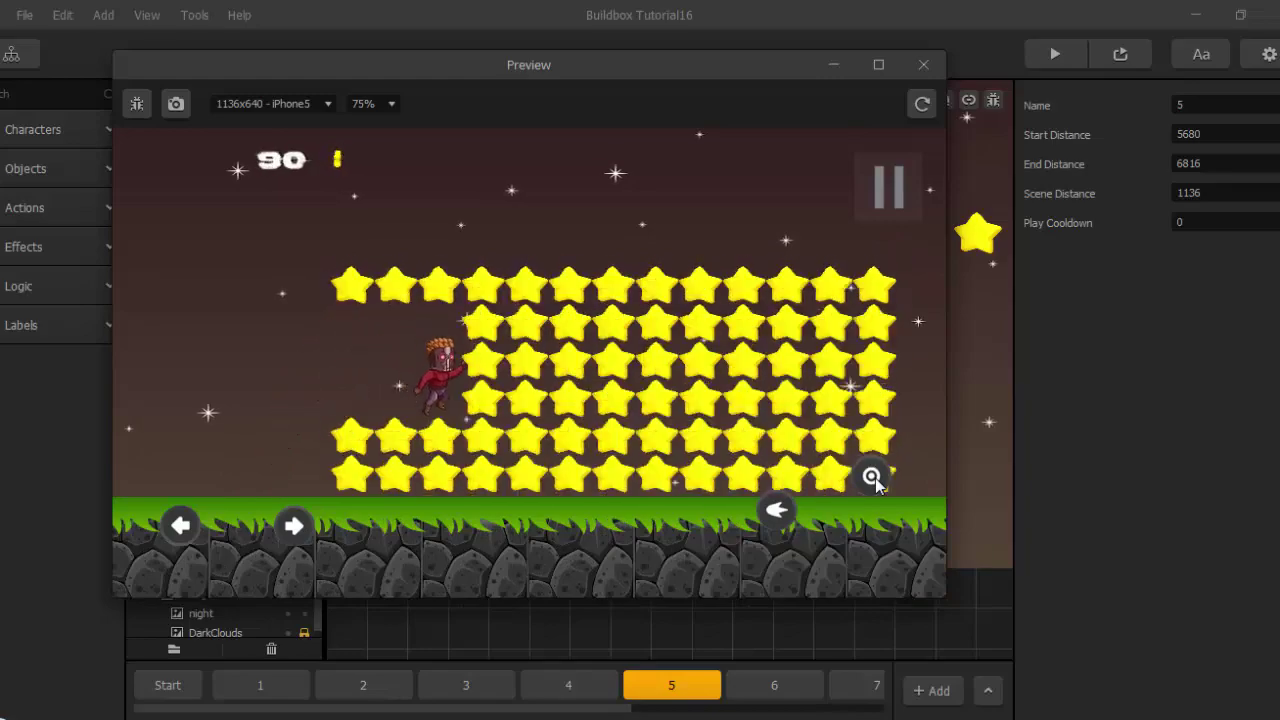
pyautogui.click(875, 485)
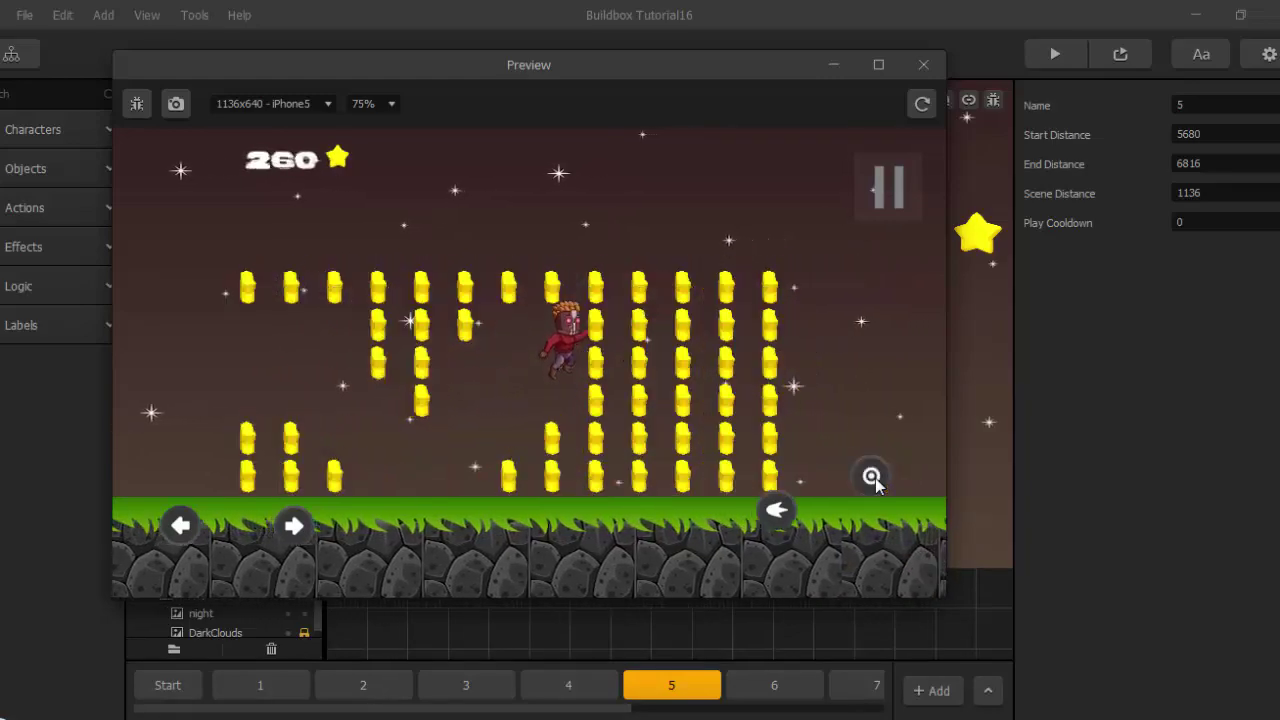
pyautogui.click(875, 485)
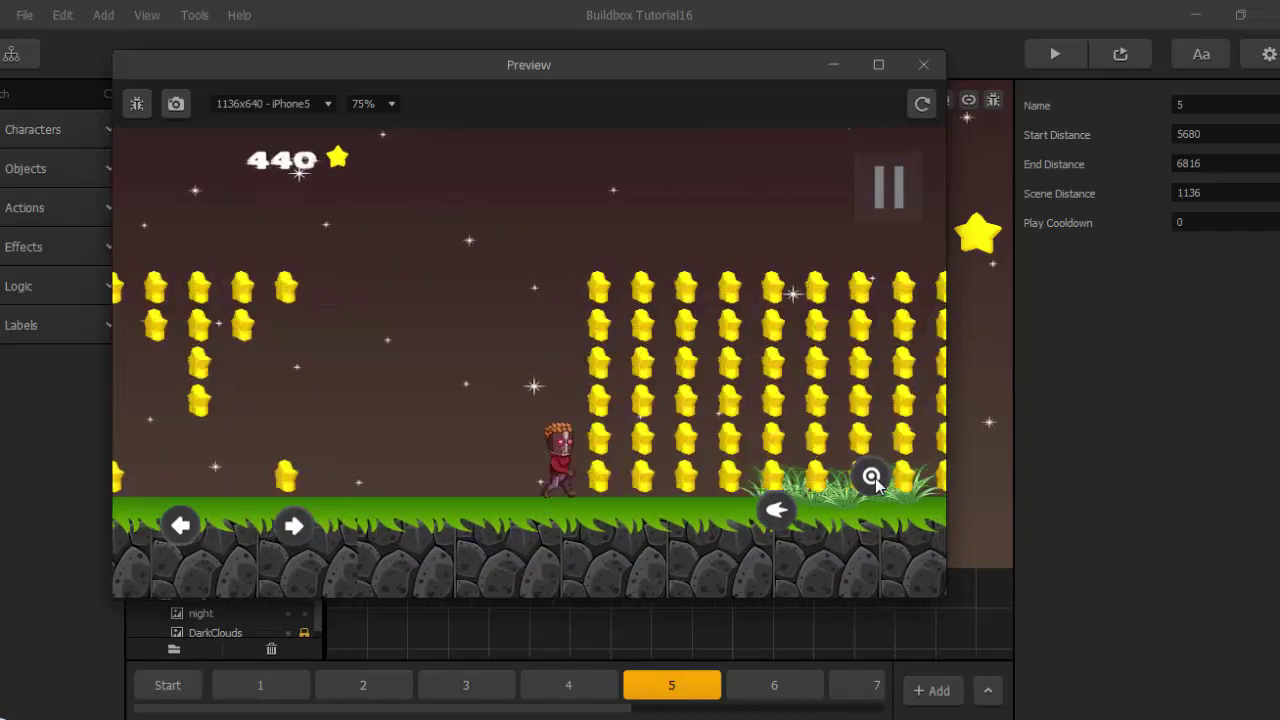
pyautogui.click(872, 478)
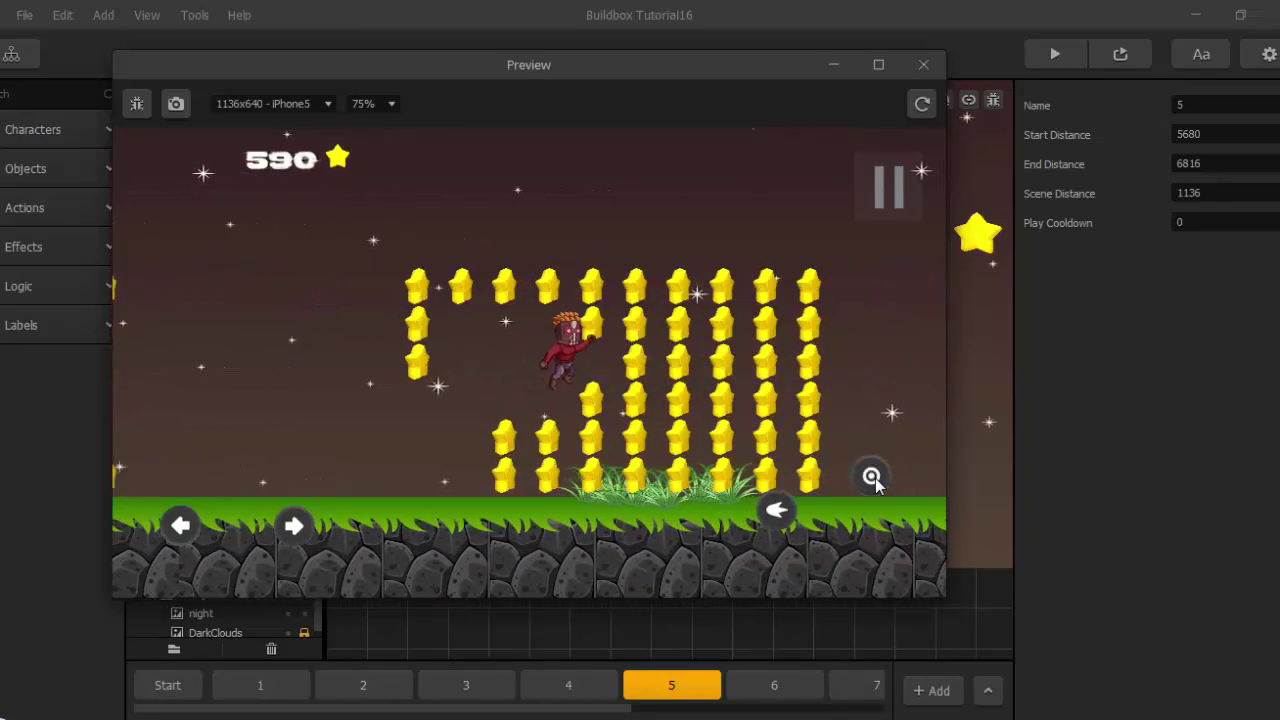
pyautogui.click(872, 478)
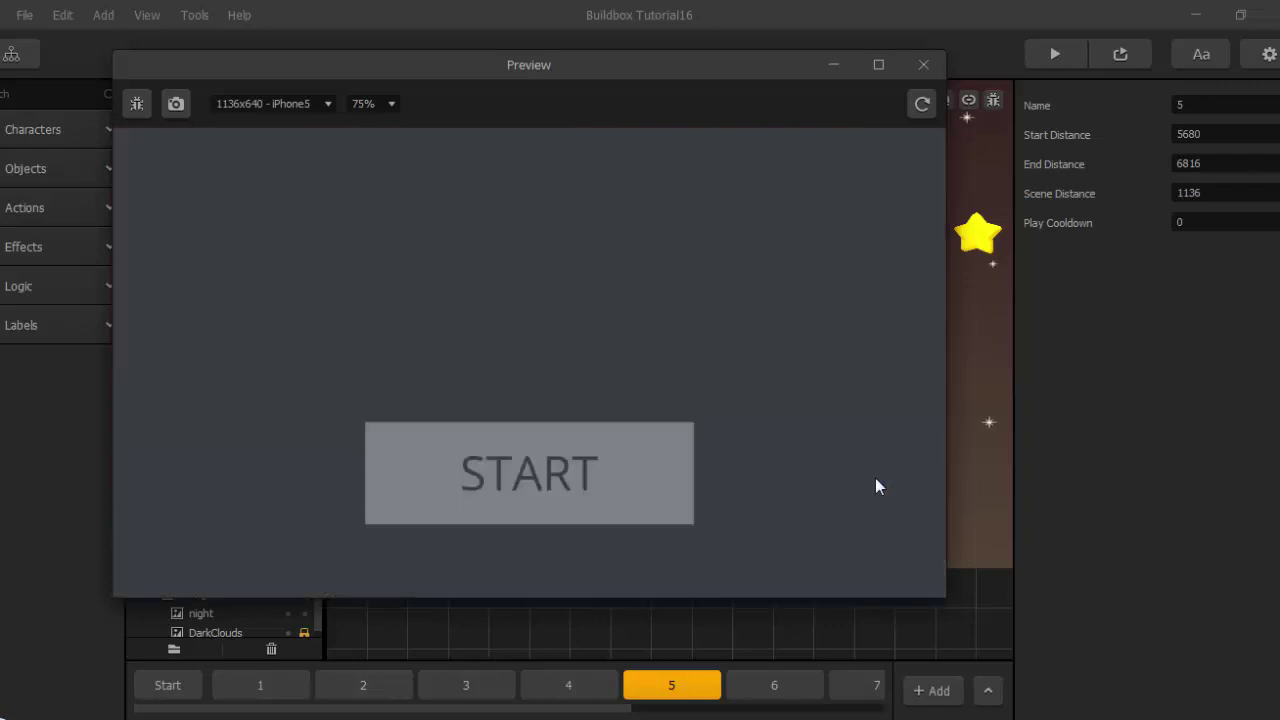
pyautogui.click(628, 460)
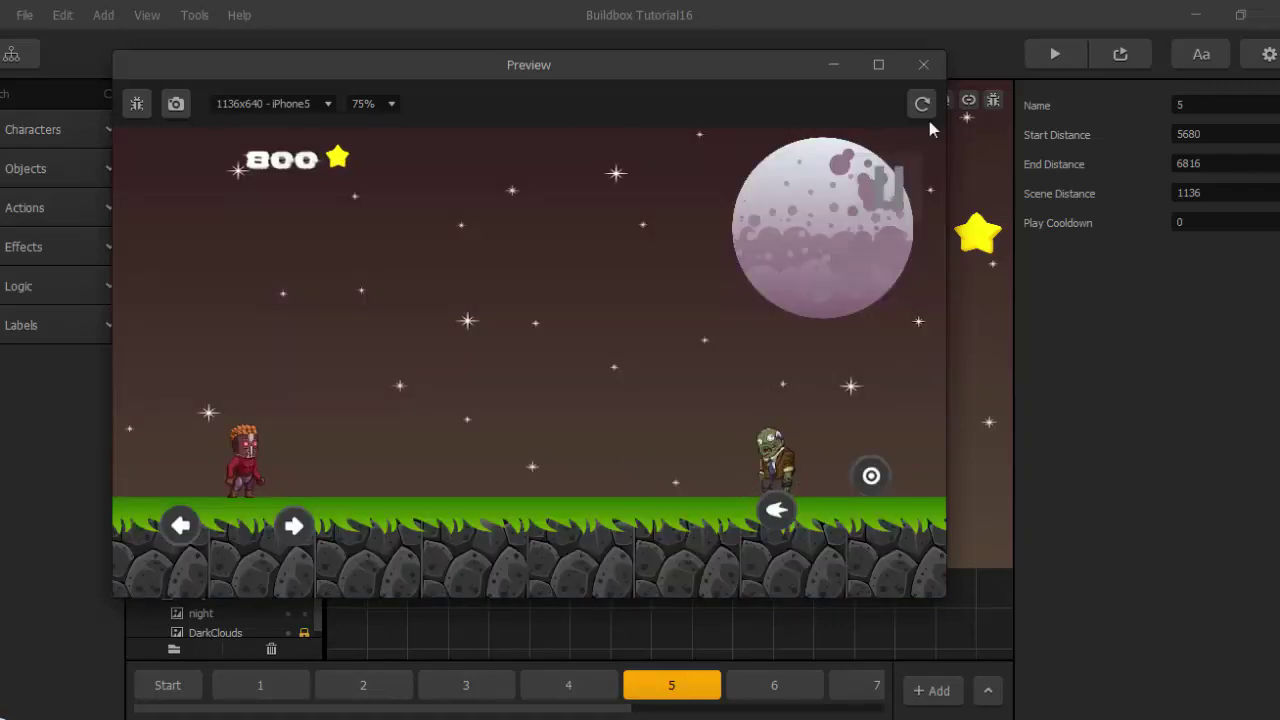
pyautogui.click(924, 65)
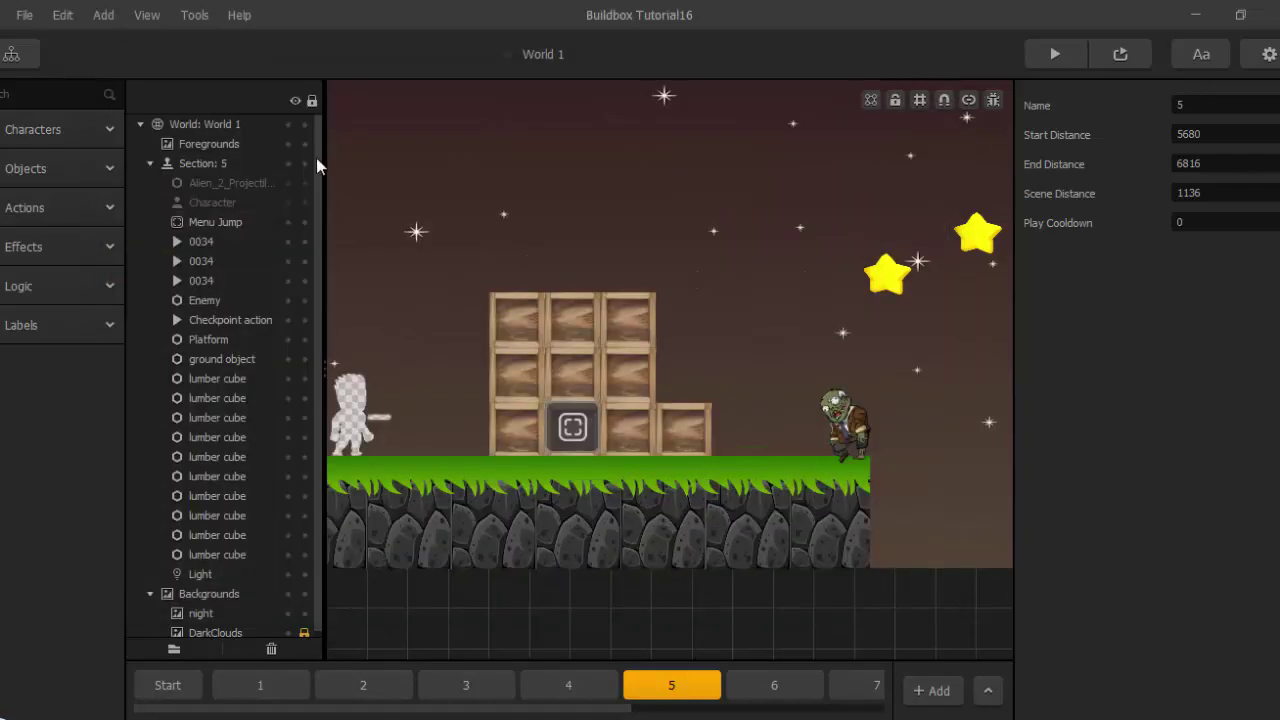
# Set the Start button's function in the Bonus World UI to Start Checkpoint and return to the Game Mind Map.
pyautogui.click(12, 56)
pyautogui.click(874, 201)
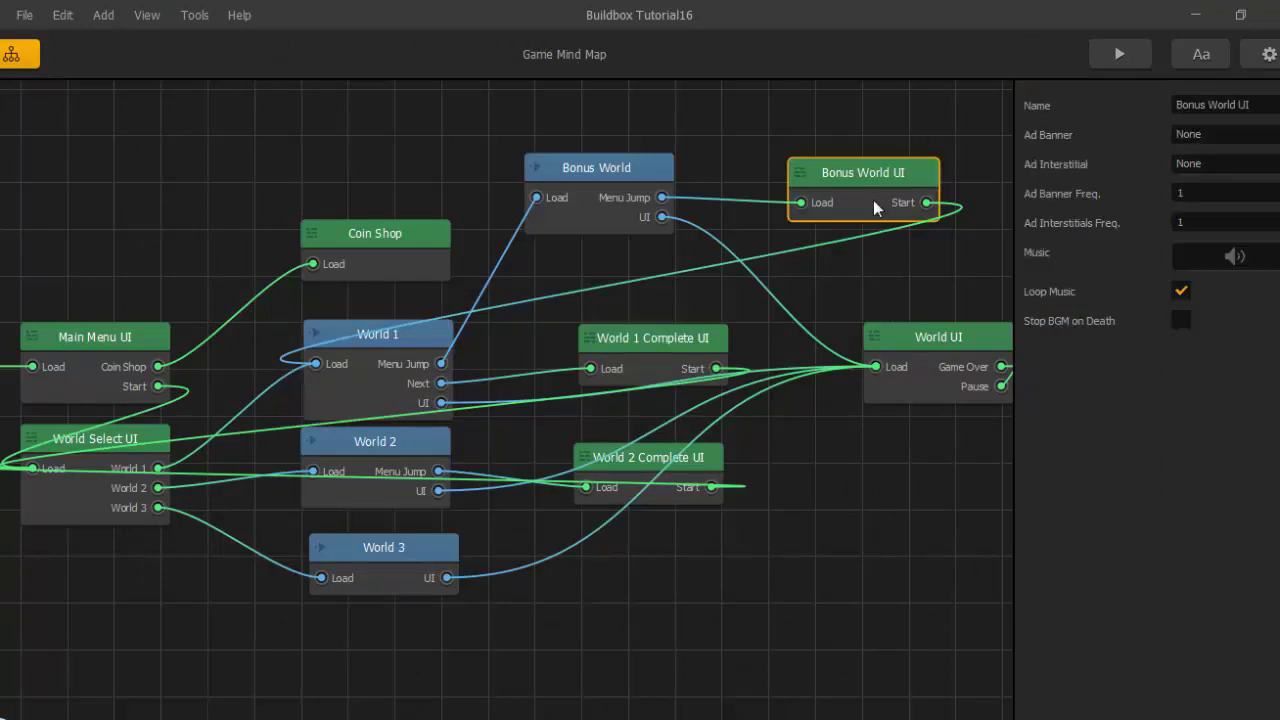
pyautogui.doubleClick(874, 202)
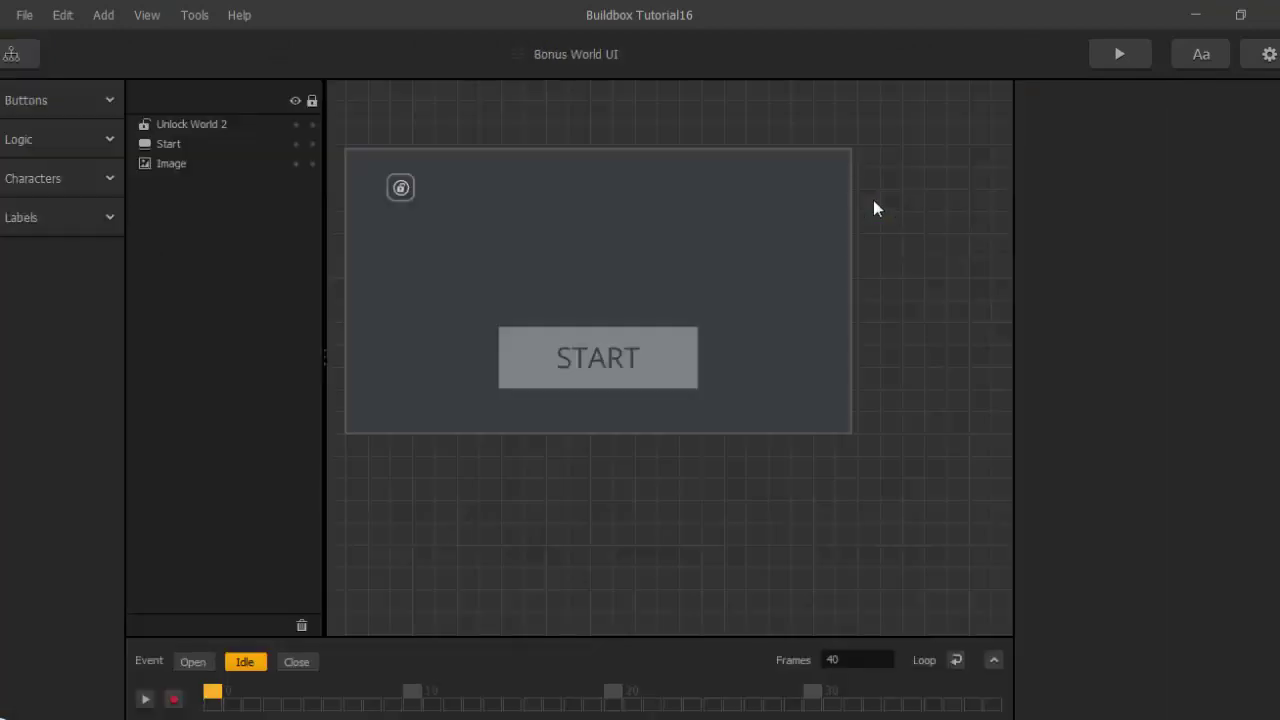
pyautogui.click(594, 353)
pyautogui.scroll(-2, 1156, 505)
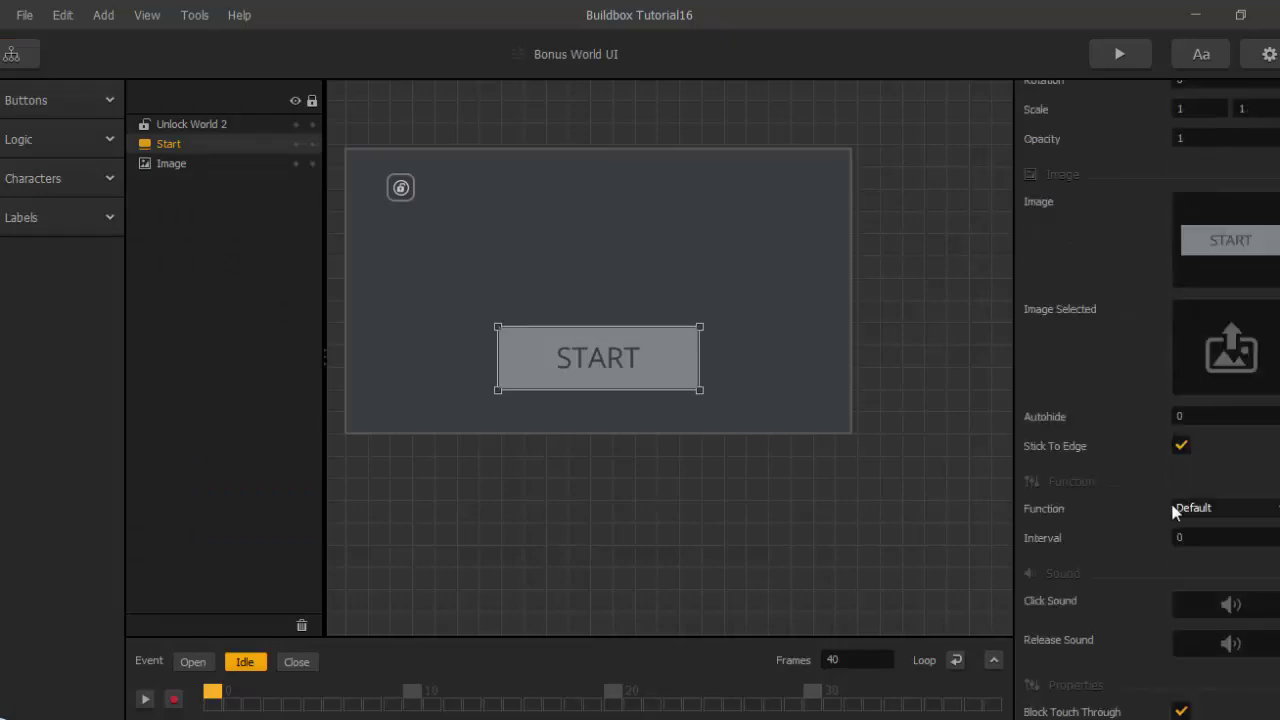
pyautogui.click(1185, 507)
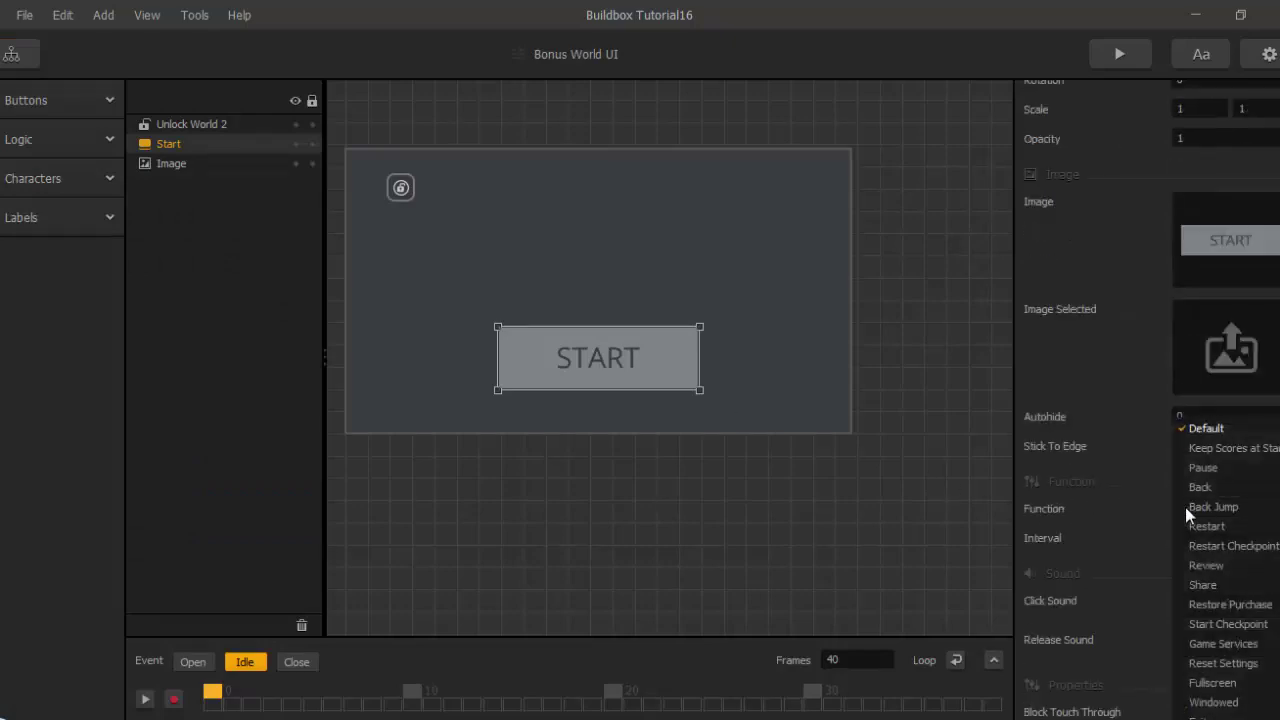
pyautogui.click(1240, 625)
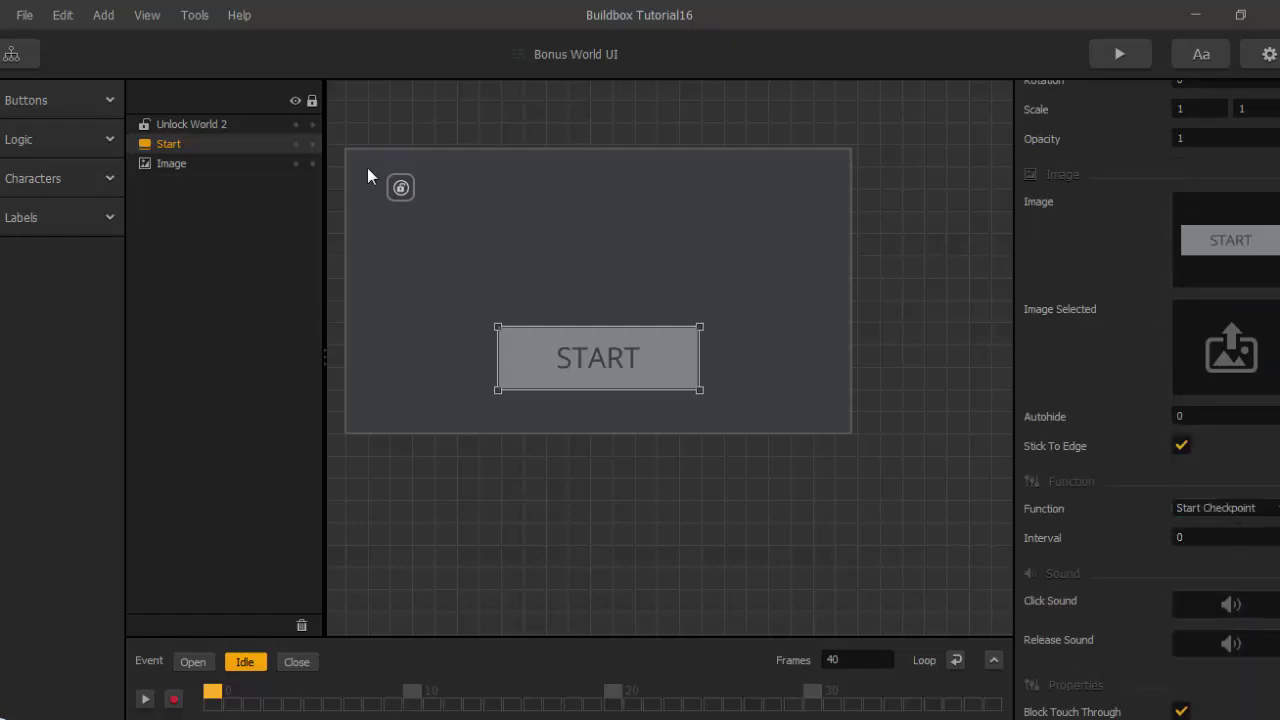
pyautogui.click(11, 56)
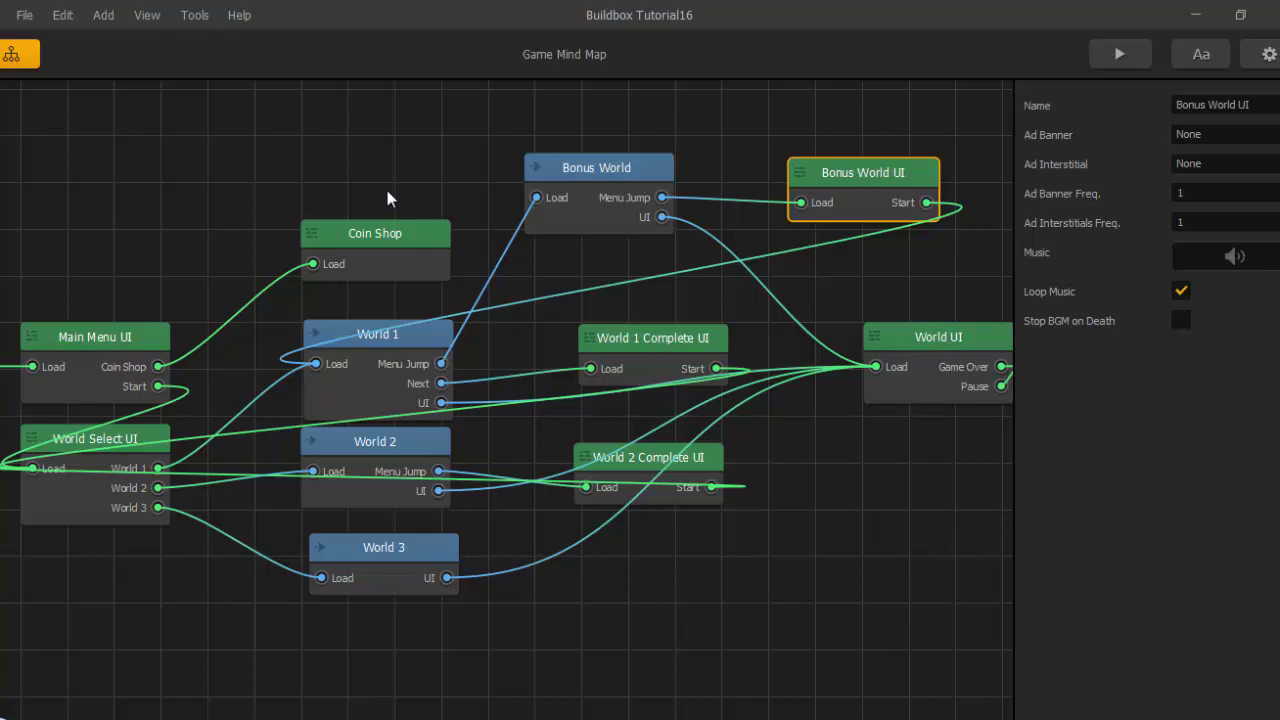
# Open World 1 and play-test scene 5, moving the character through the crate stack into the hidden Bonus World entrance.
pyautogui.click(381, 366)
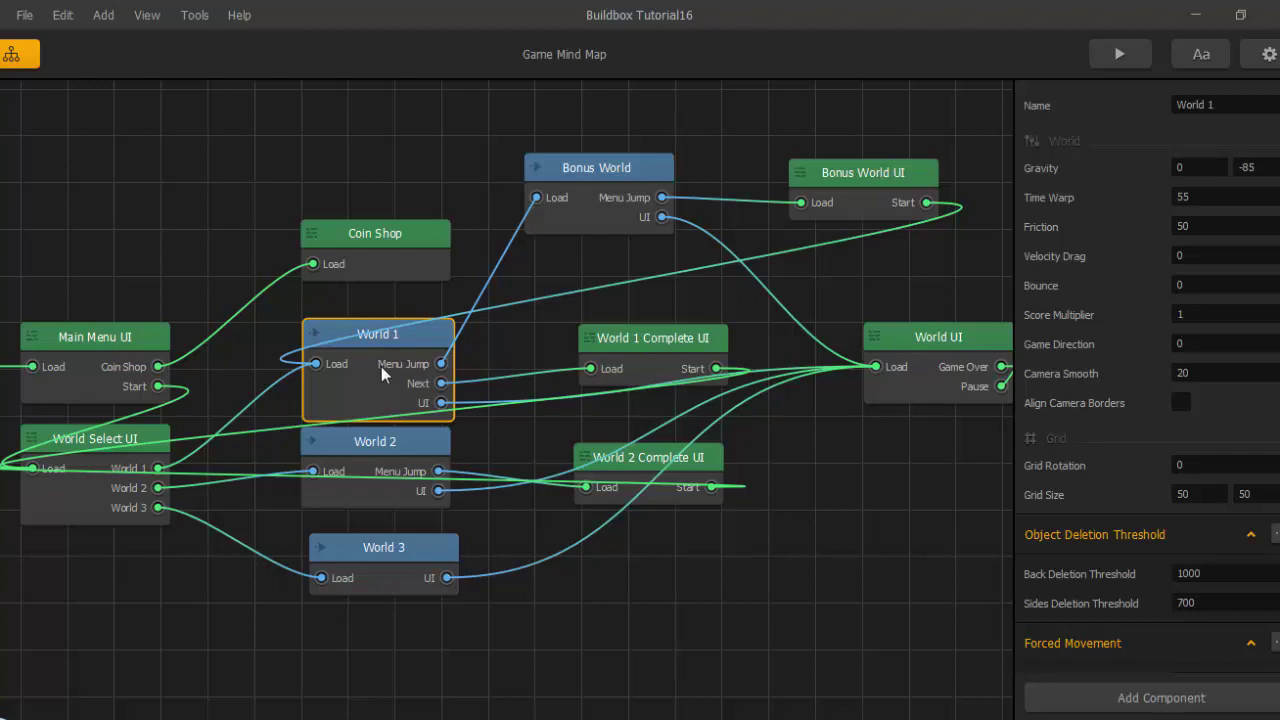
pyautogui.doubleClick(381, 366)
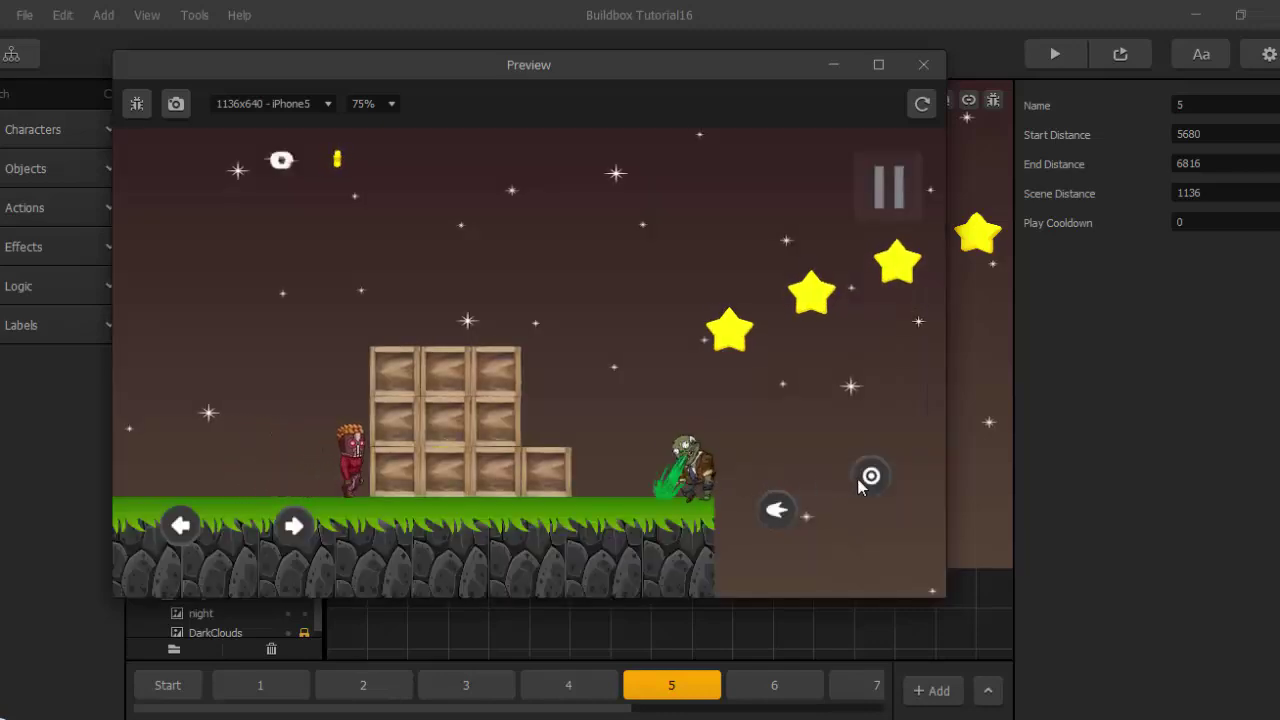
pyautogui.click(858, 480)
pyautogui.press('Right')
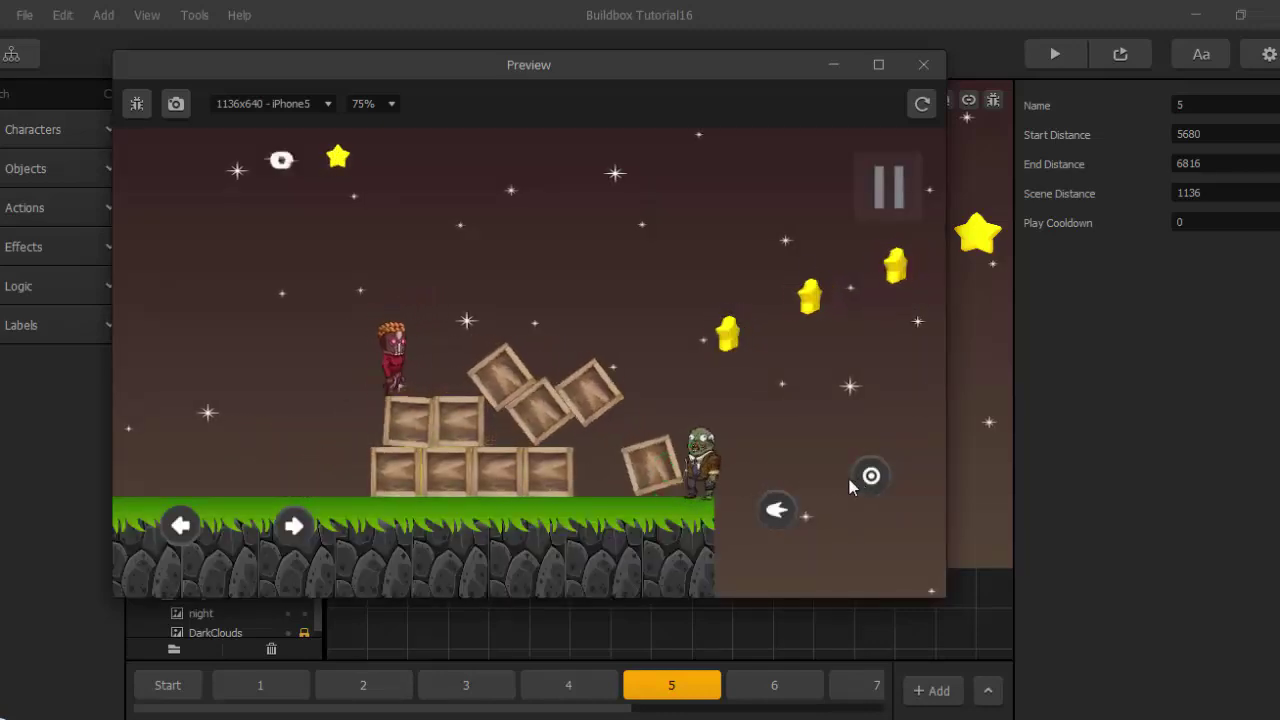
pyautogui.press('Right')
pyautogui.press('Left')
pyautogui.press('Right')
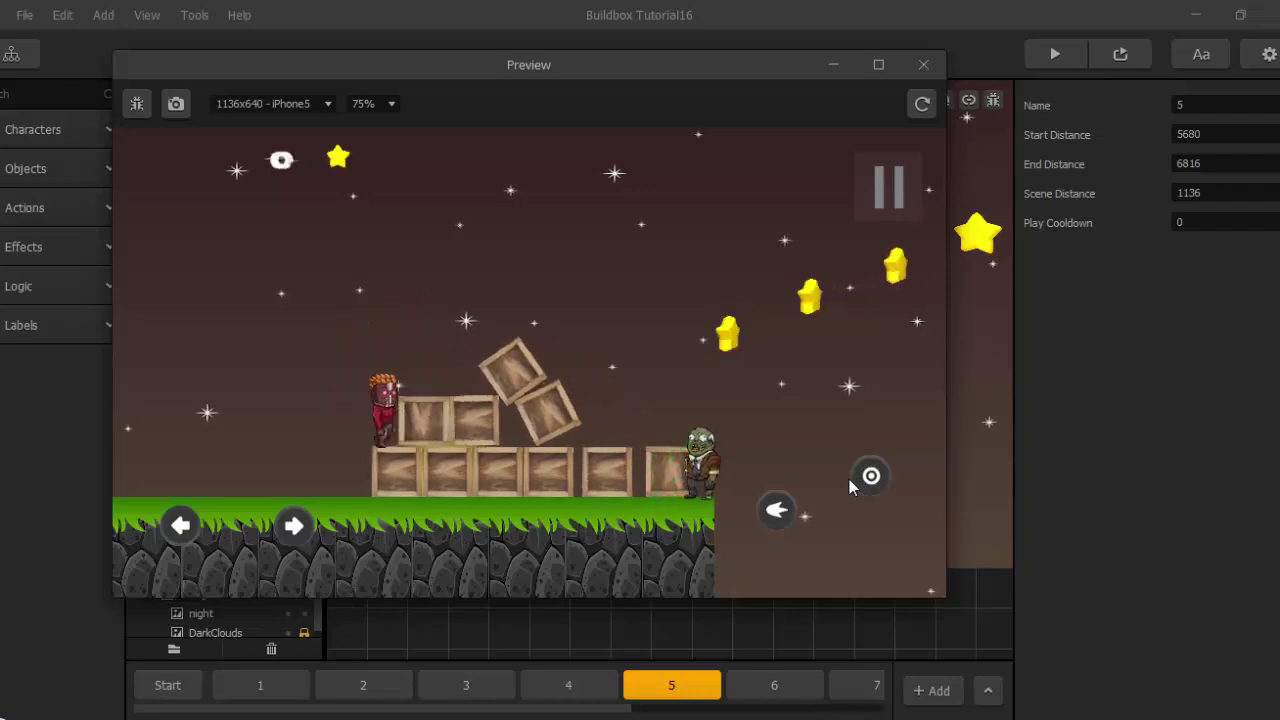
pyautogui.press('Left')
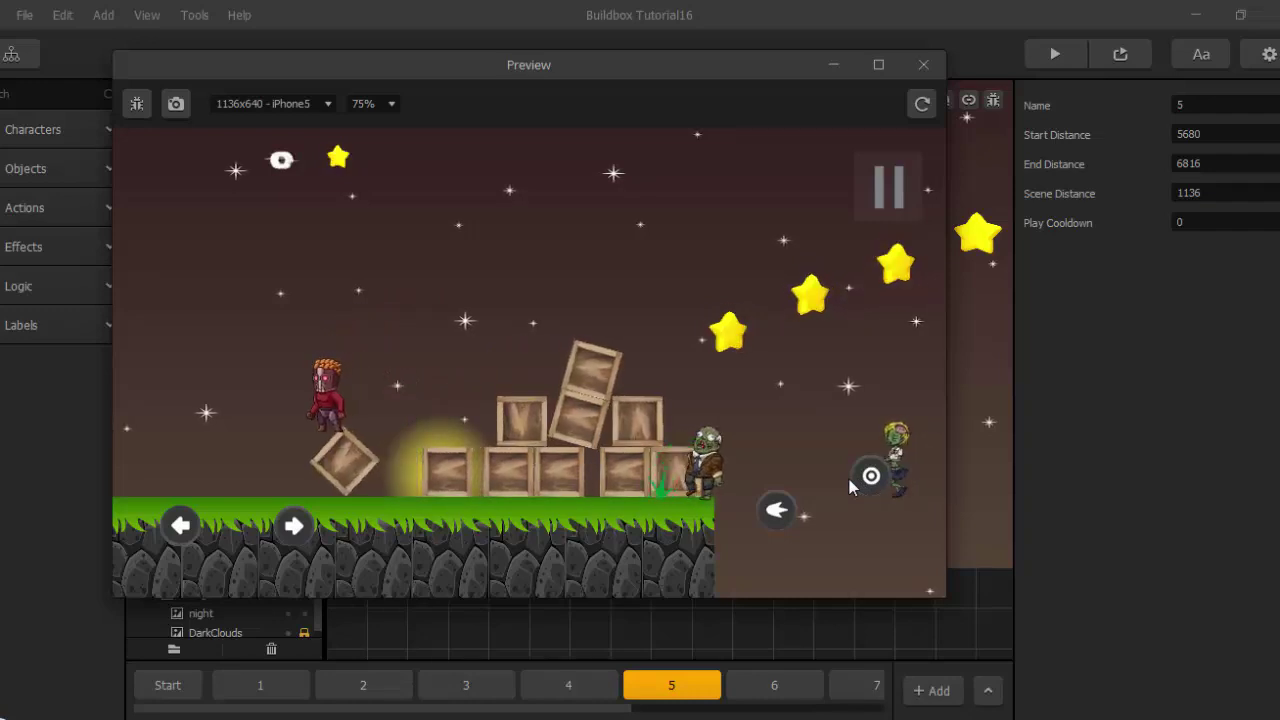
pyautogui.press('Right')
pyautogui.press('Right')
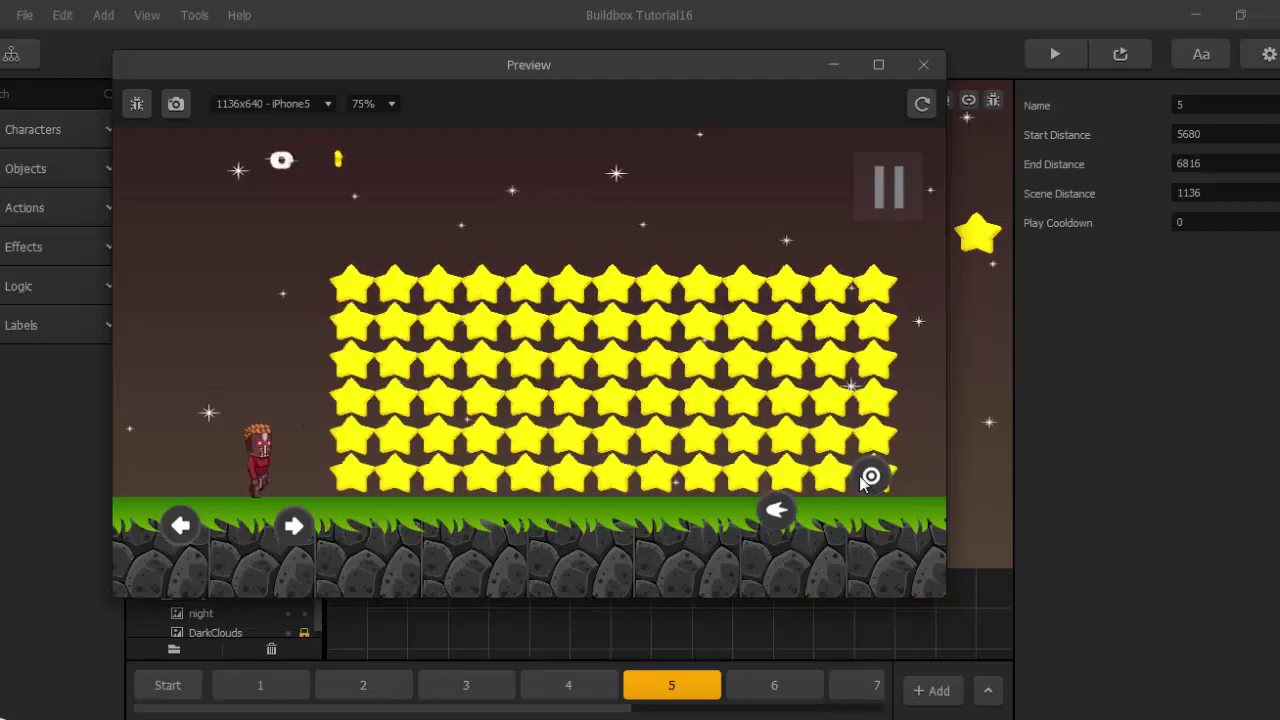
# Play through the Bonus World's stars, return to World 1 using the completion screen's Start button, and close the preview.
pyautogui.click(868, 481)
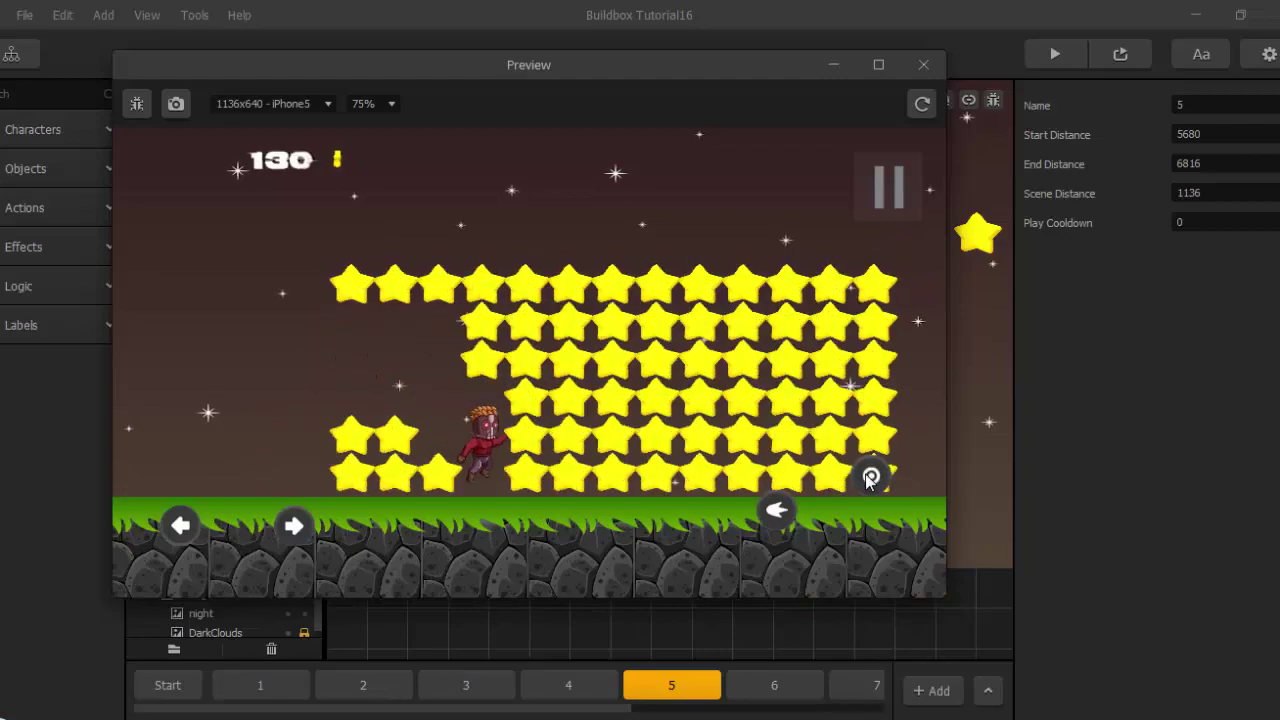
pyautogui.press('Right')
pyautogui.click(868, 481)
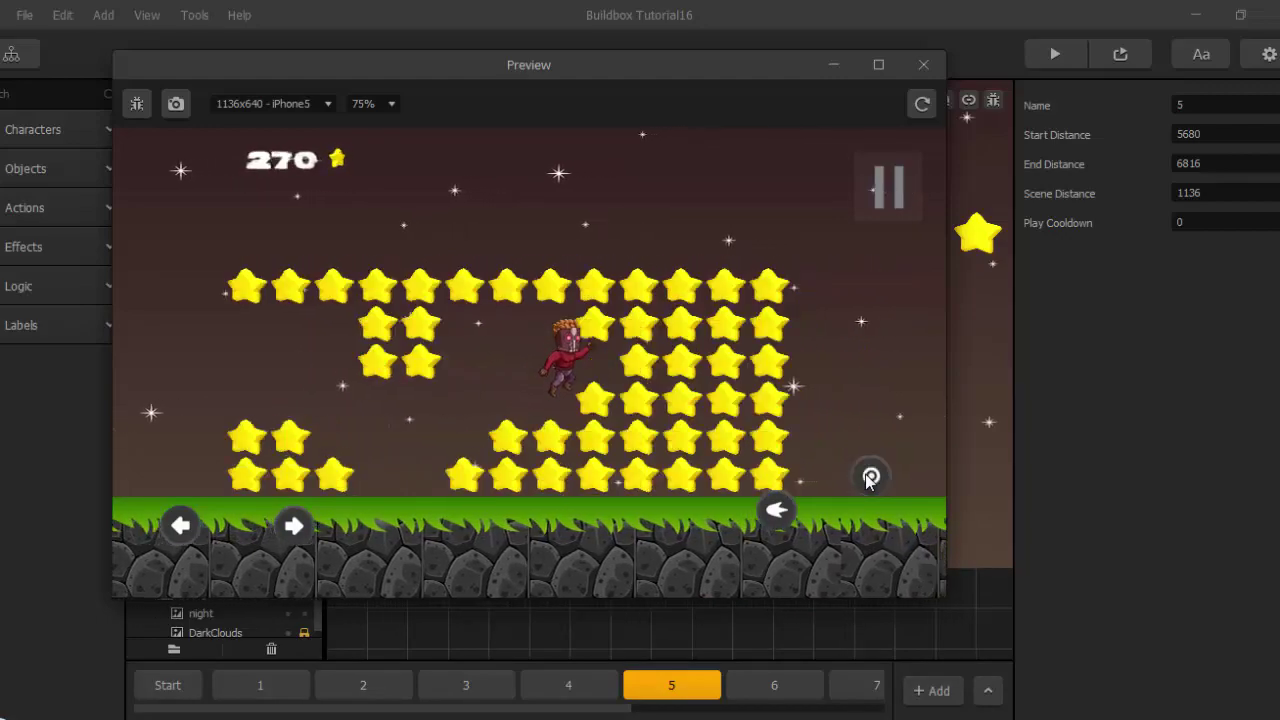
pyautogui.click(868, 481)
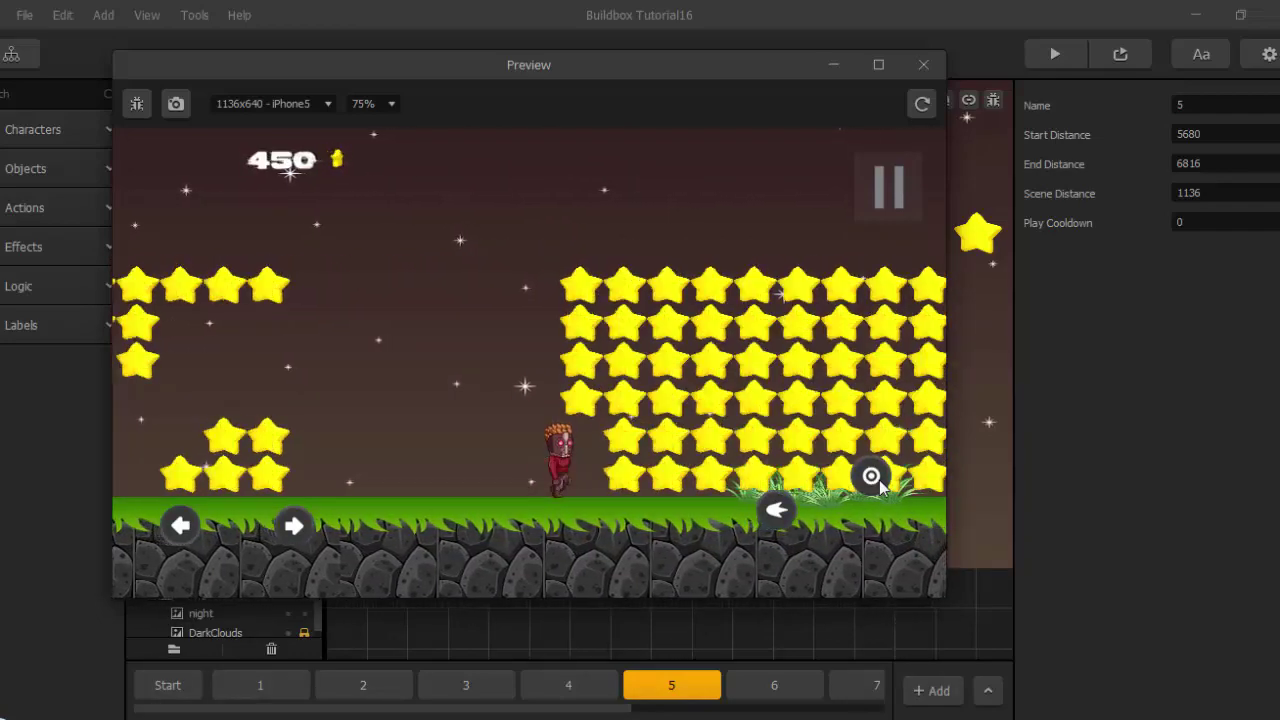
pyautogui.click(871, 477)
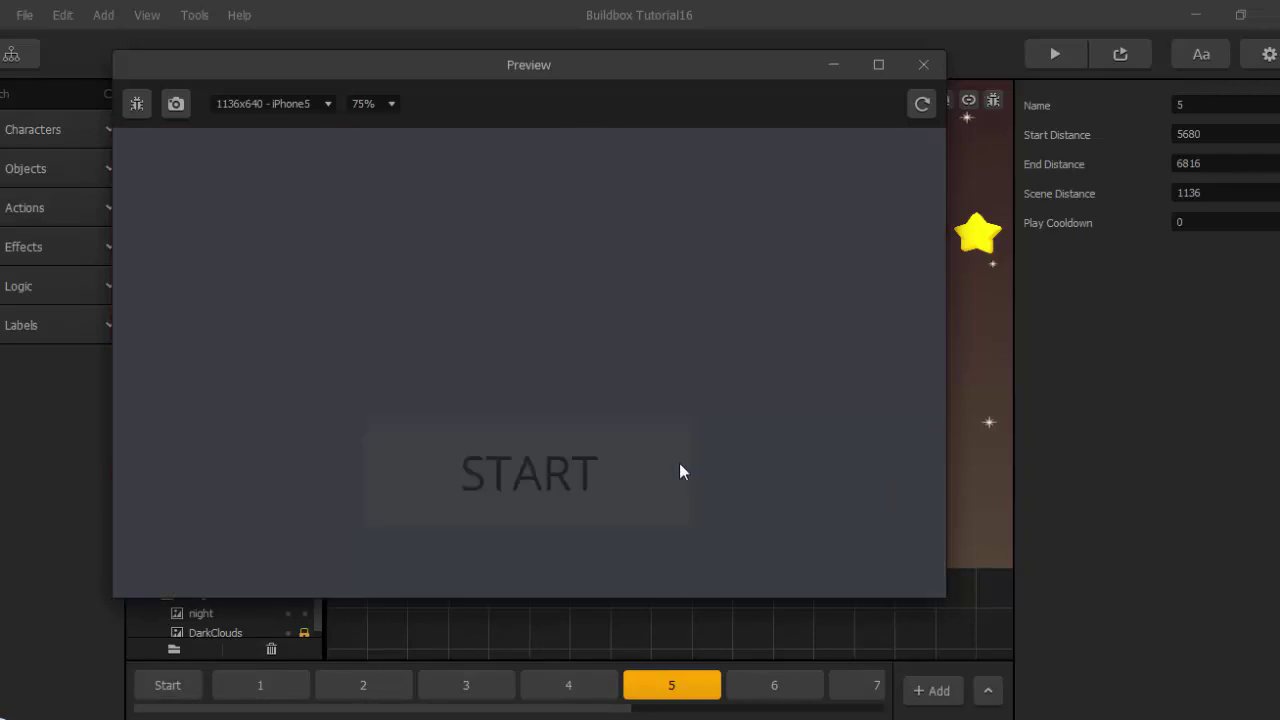
pyautogui.click(679, 472)
pyautogui.press('Right')
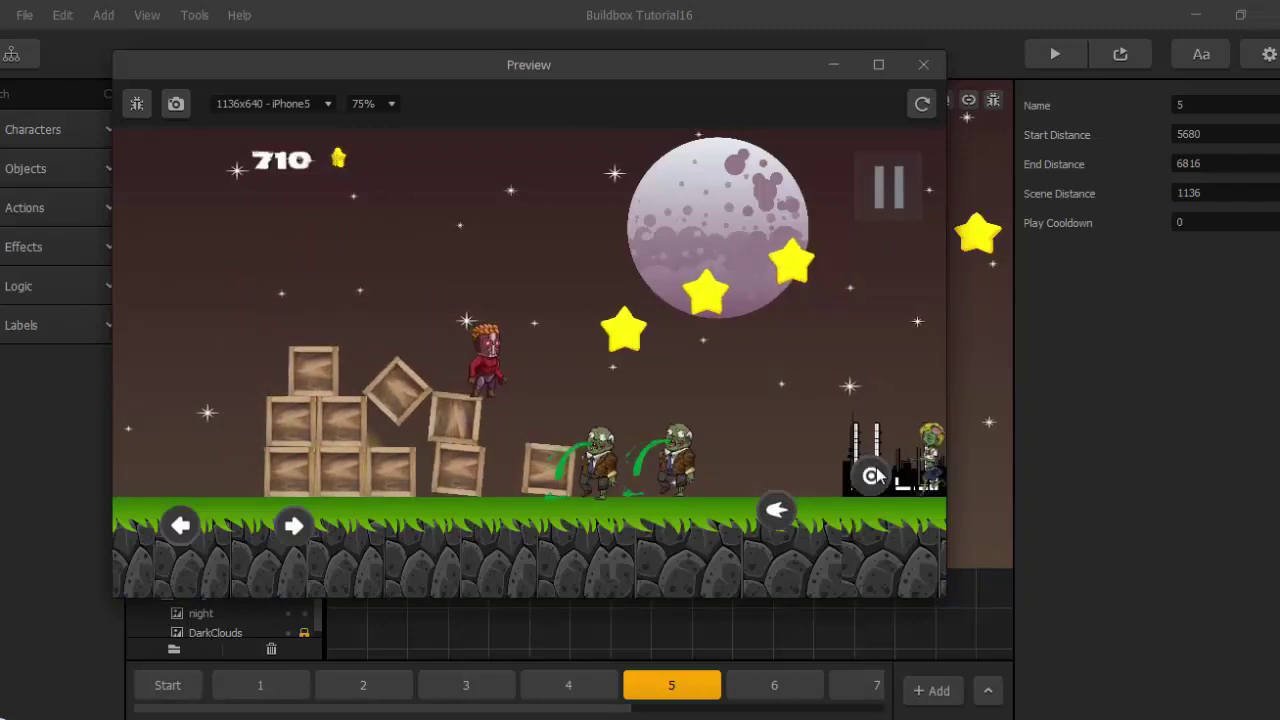
pyautogui.click(924, 66)
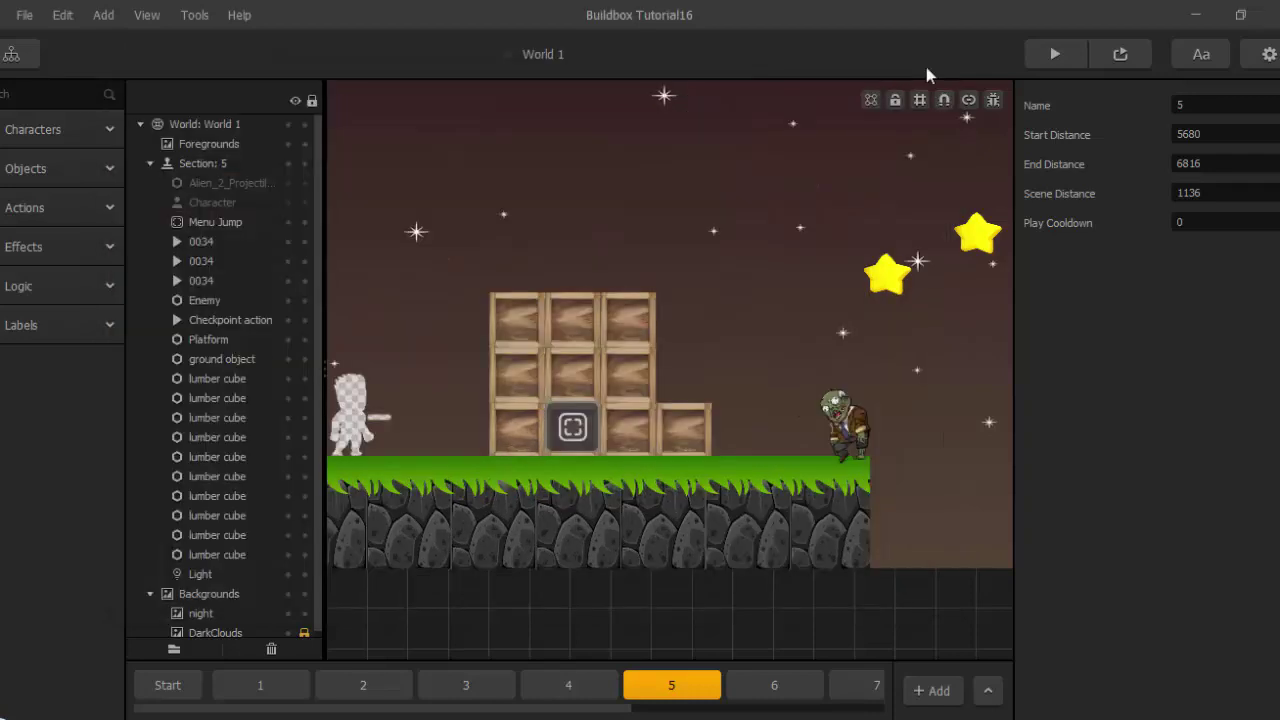
# Look at the Start node's loading screen from the Game Mind Map and return to the map.
pyautogui.click(1246, 656)
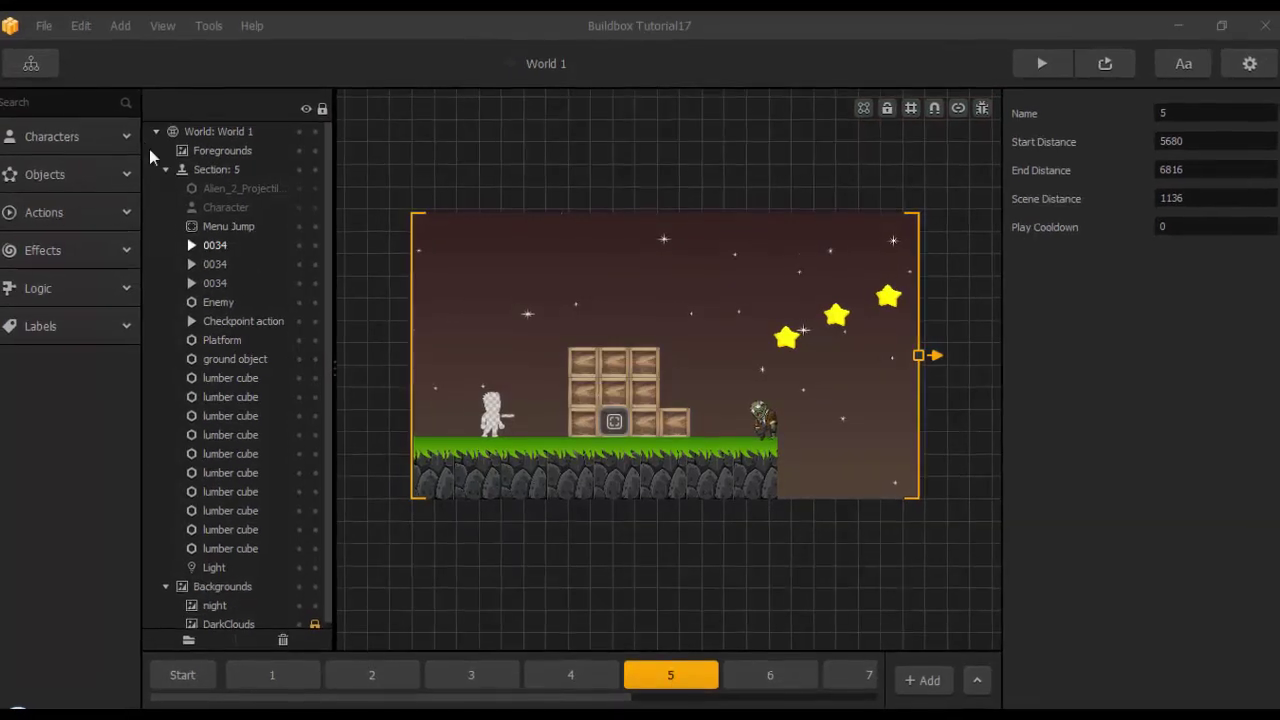
pyautogui.click(37, 66)
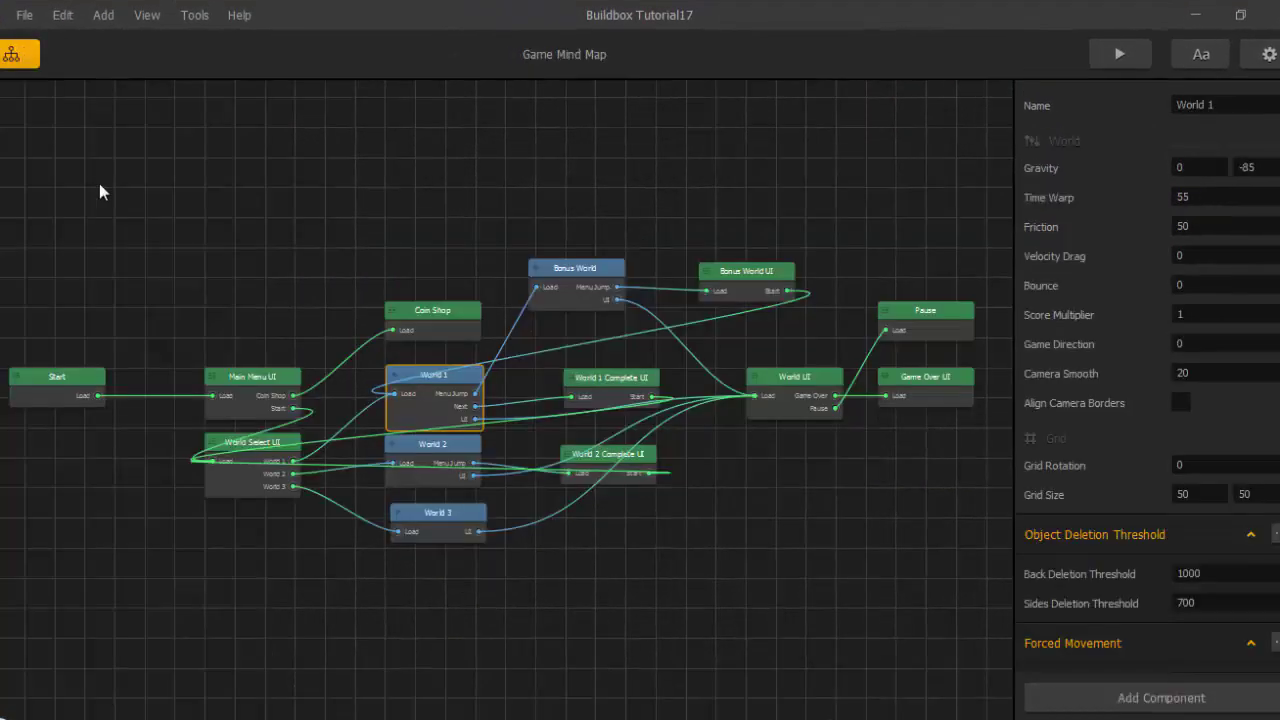
pyautogui.click(50, 393)
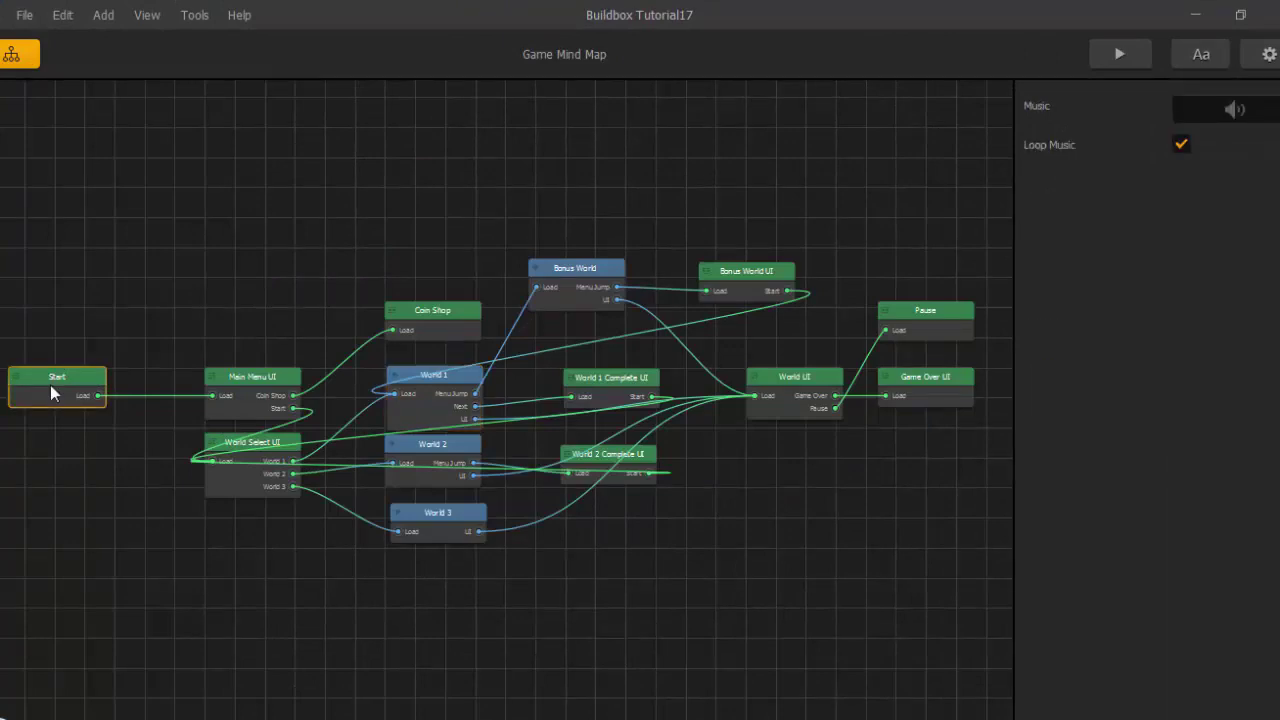
pyautogui.doubleClick(50, 386)
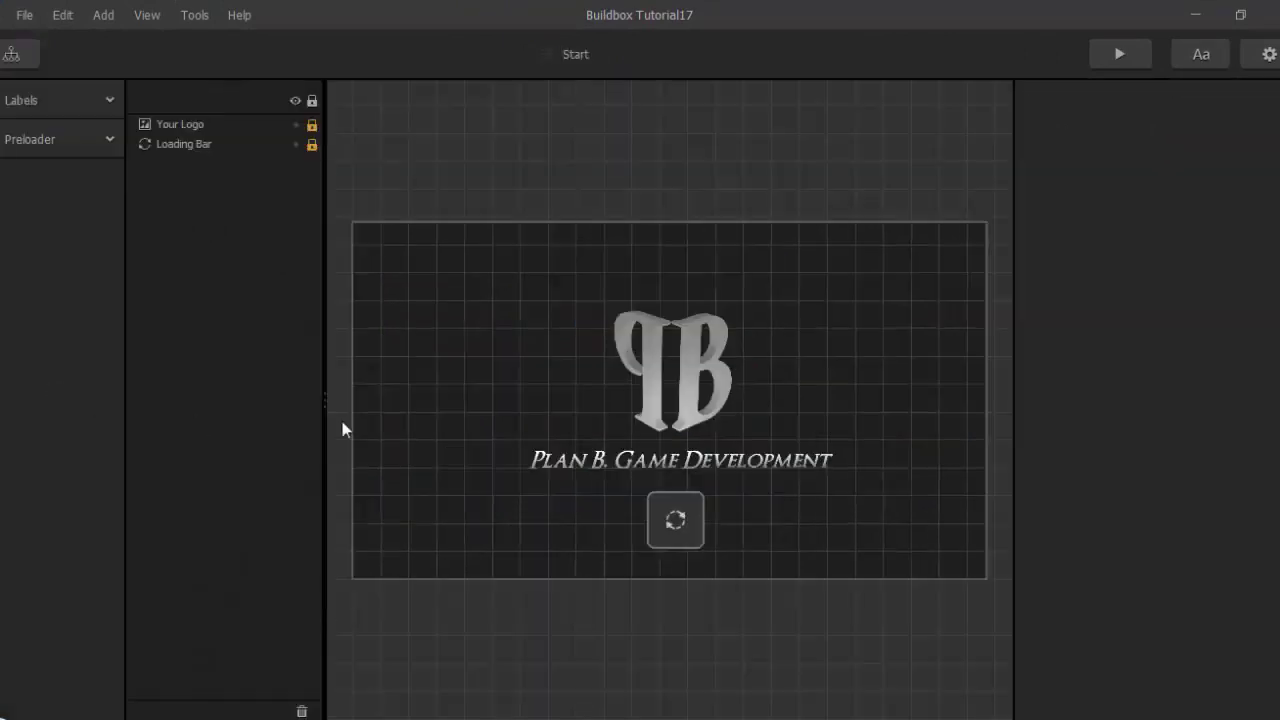
pyautogui.click(11, 55)
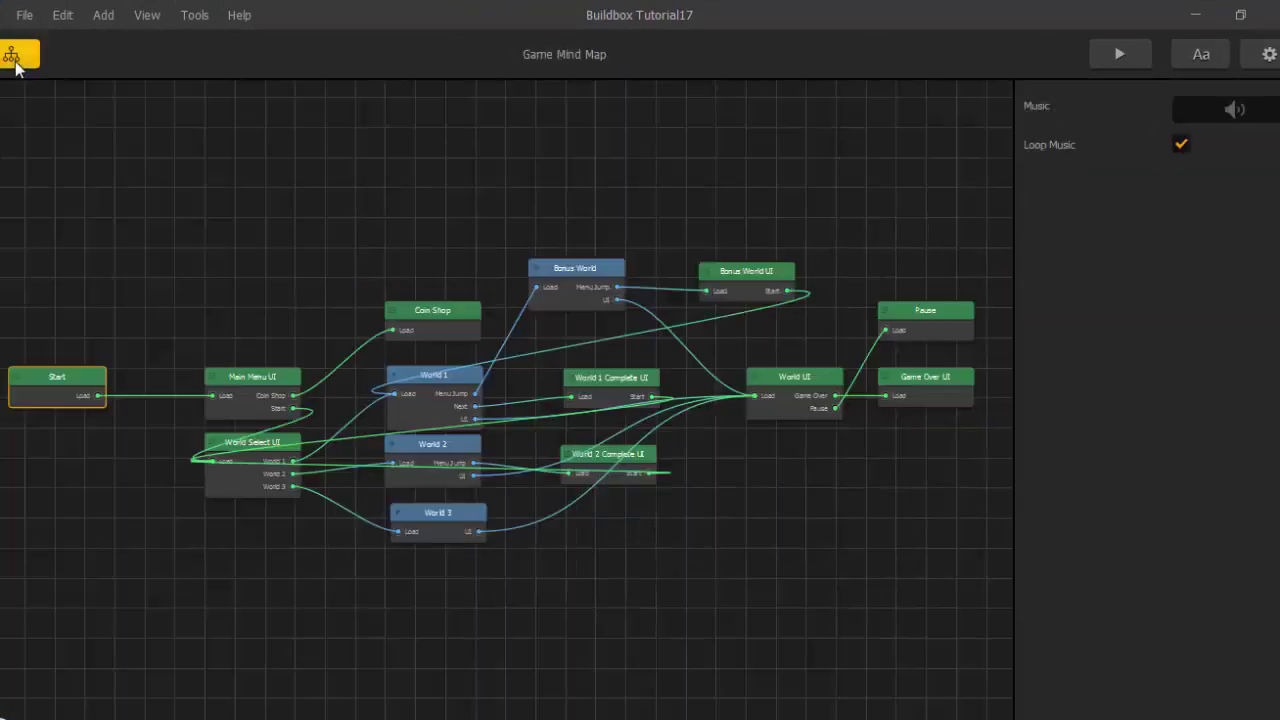
# Open the Main Menu UI from the Game Mind Map and select the GAME title to view its image settings.
pyautogui.doubleClick(255, 384)
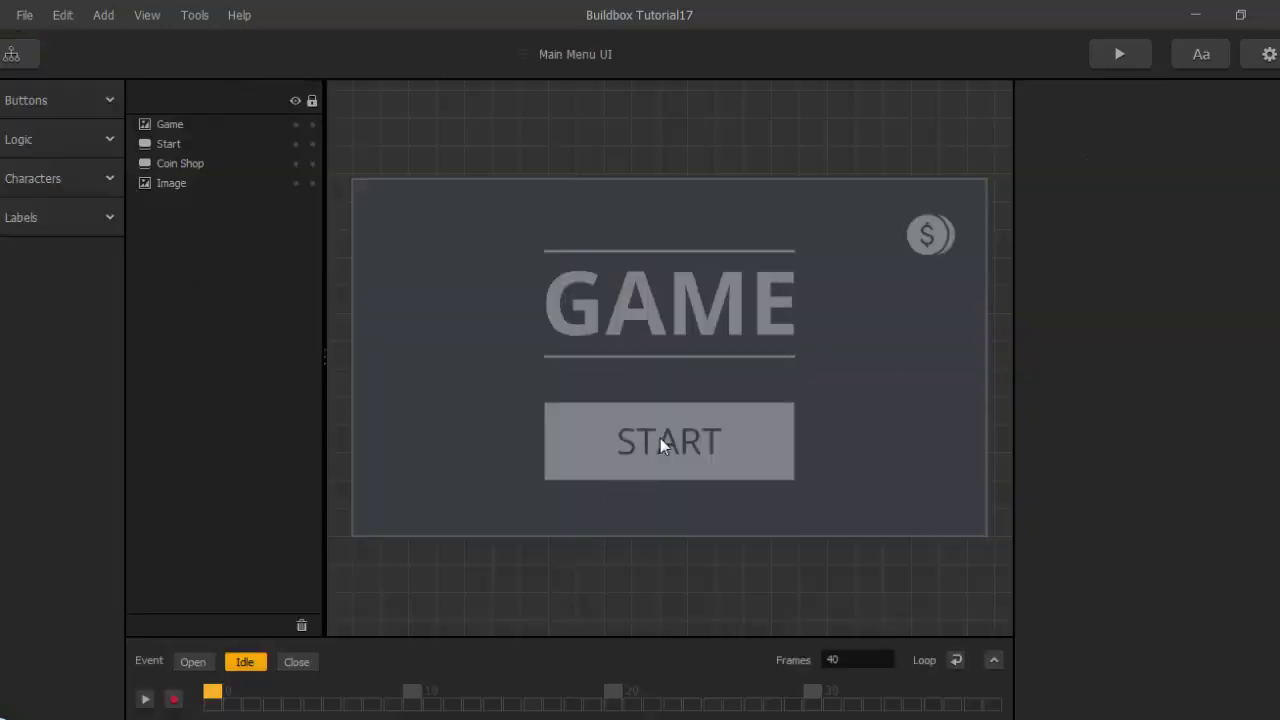
pyautogui.scroll(-2, 665, 437)
pyautogui.scroll(1, 746, 381)
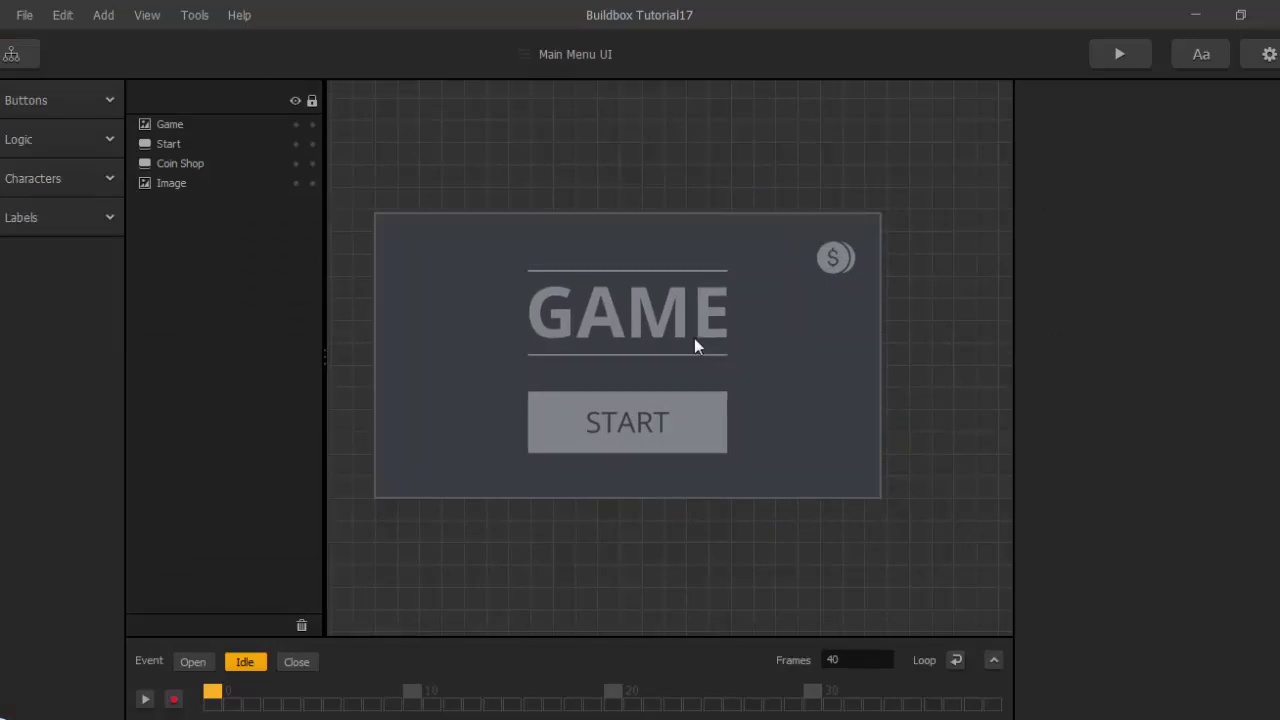
pyautogui.scroll(1, 695, 339)
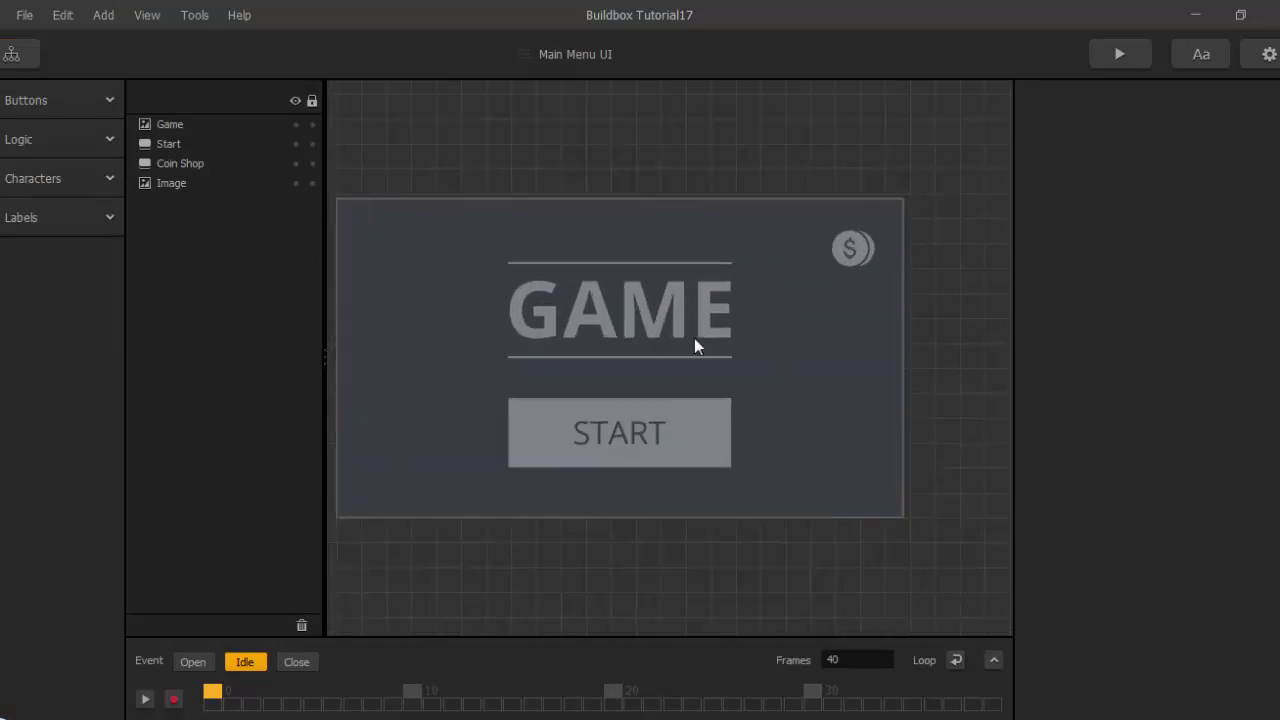
pyautogui.click(673, 316)
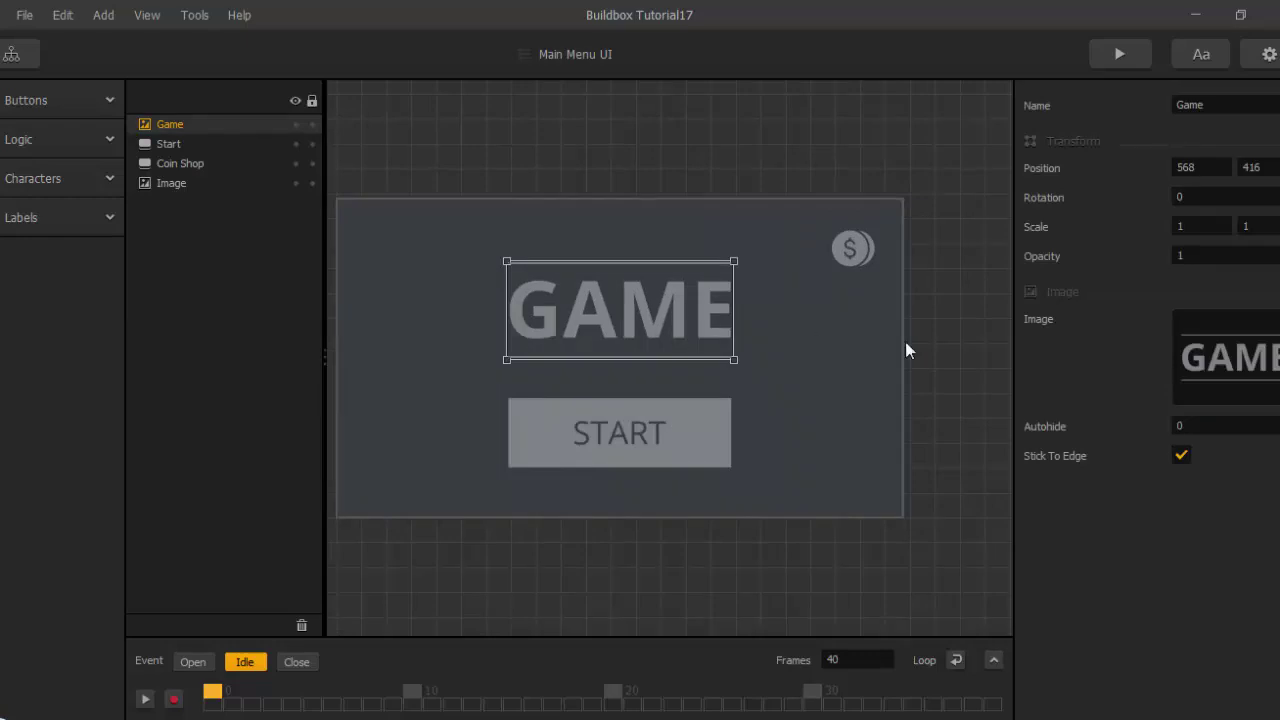
pyautogui.moveTo(1226, 321)
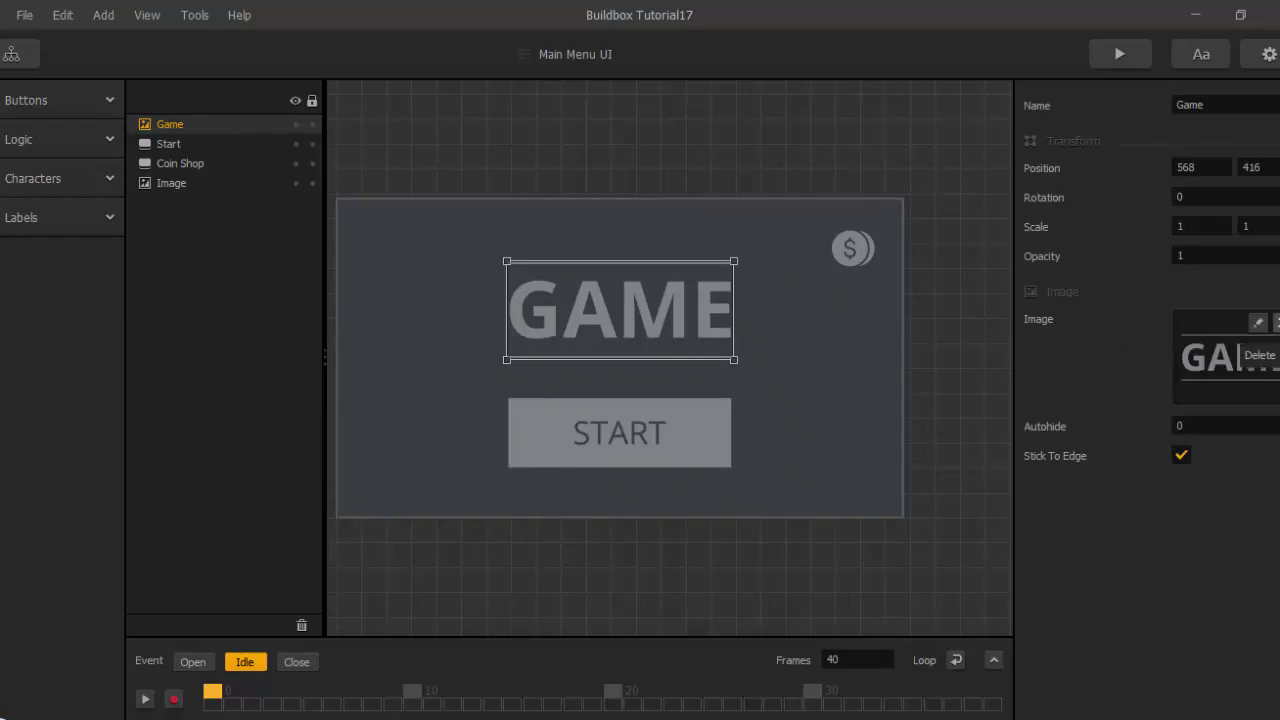
# Replace the Start button's image with the red Start picture from the Buttons folder.
pyautogui.click(639, 436)
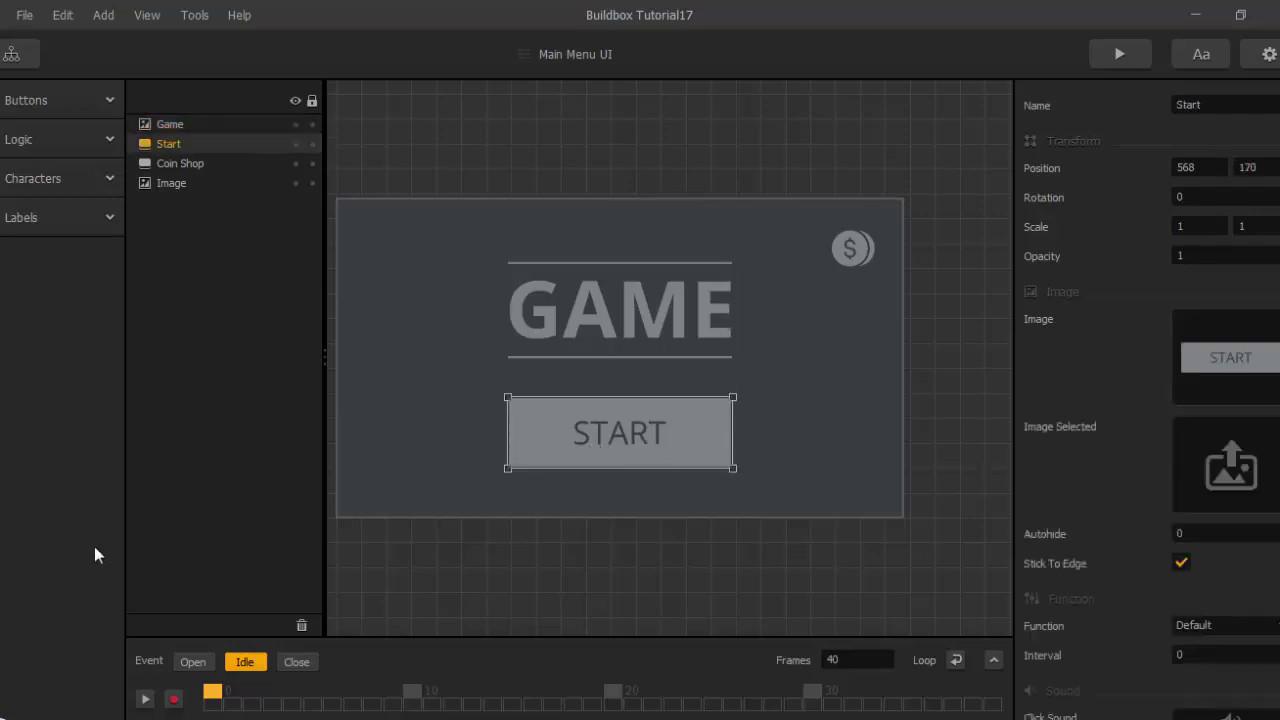
pyautogui.moveTo(1211, 372)
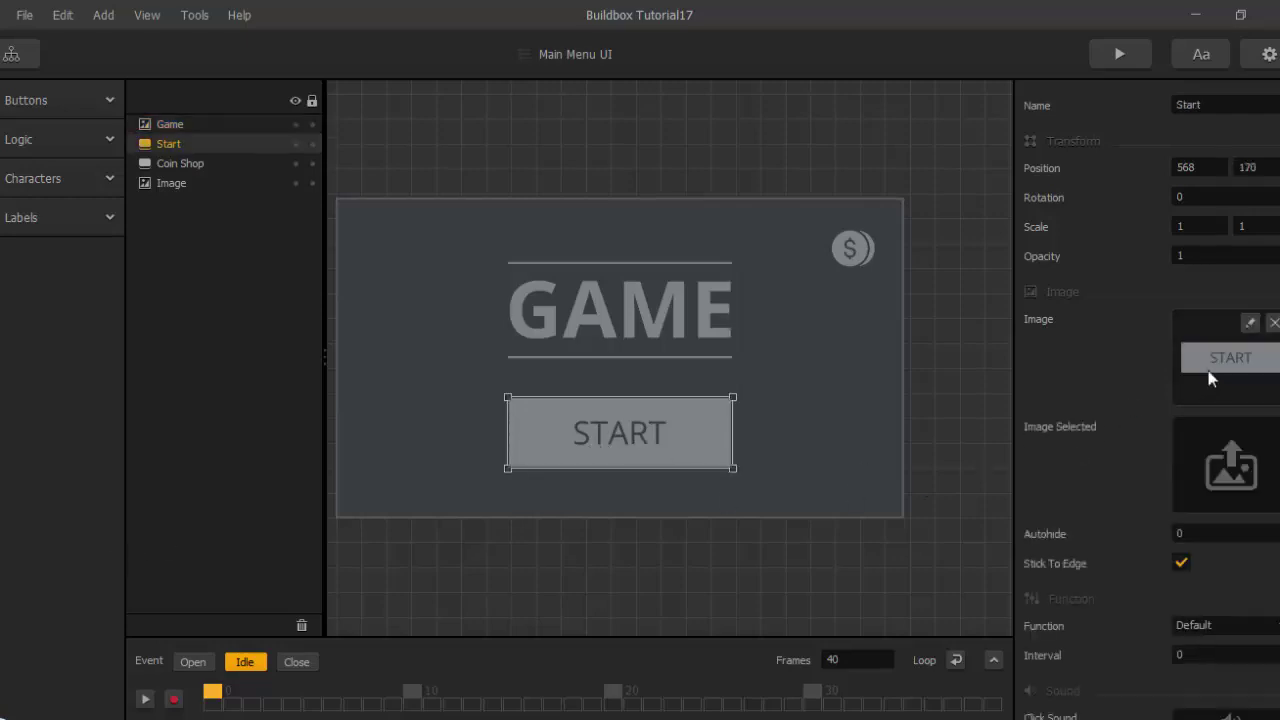
pyautogui.click(1274, 323)
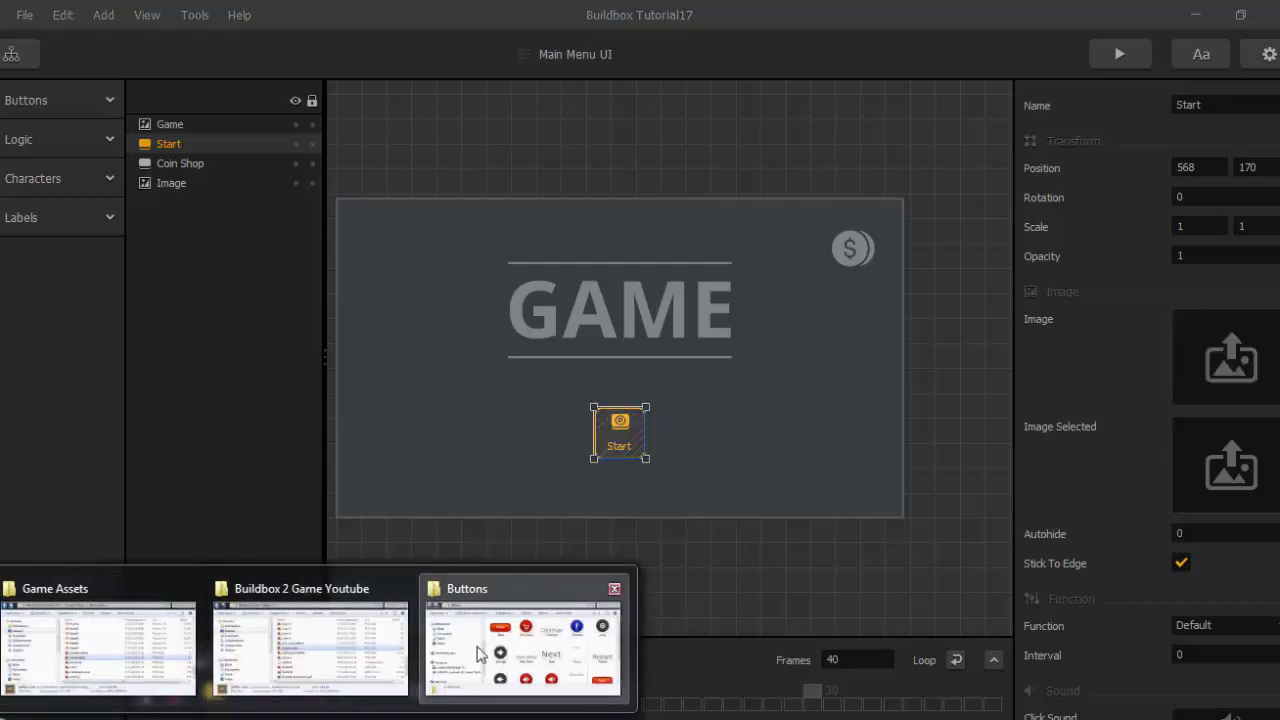
pyautogui.click(483, 652)
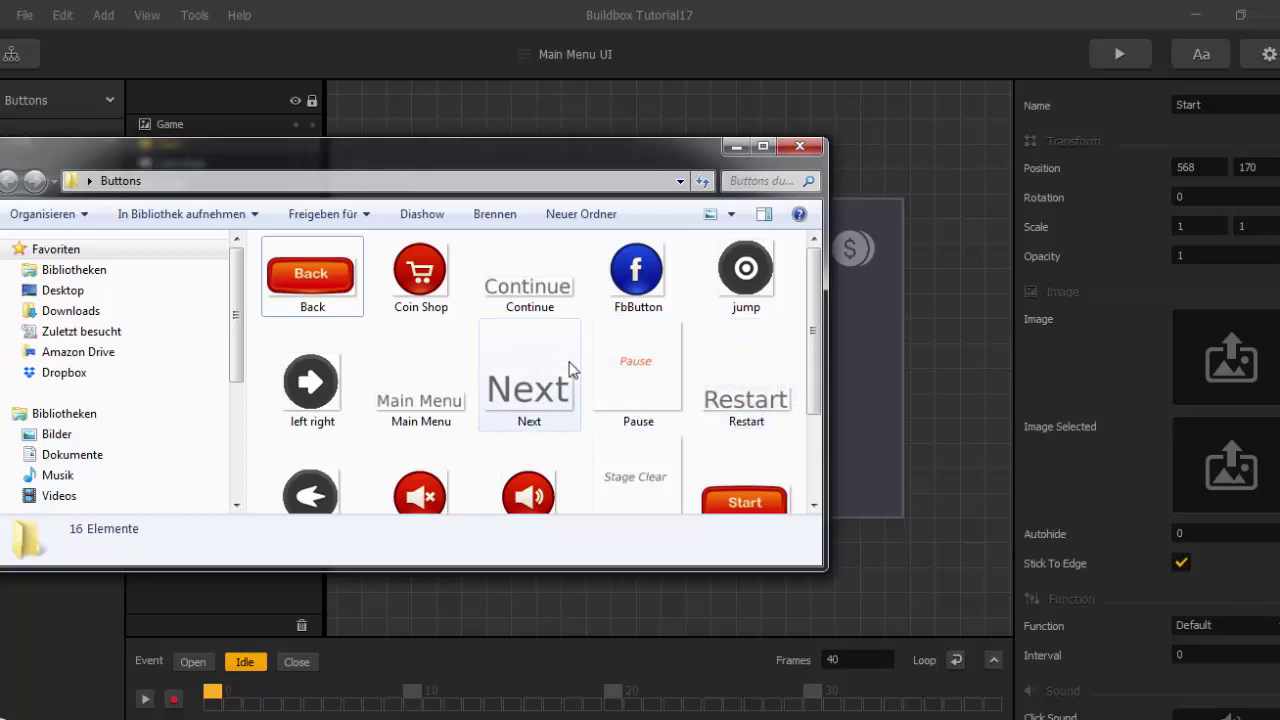
pyautogui.moveTo(744, 430); pyautogui.dragTo(1223, 369)
pyautogui.click(1078, 354)
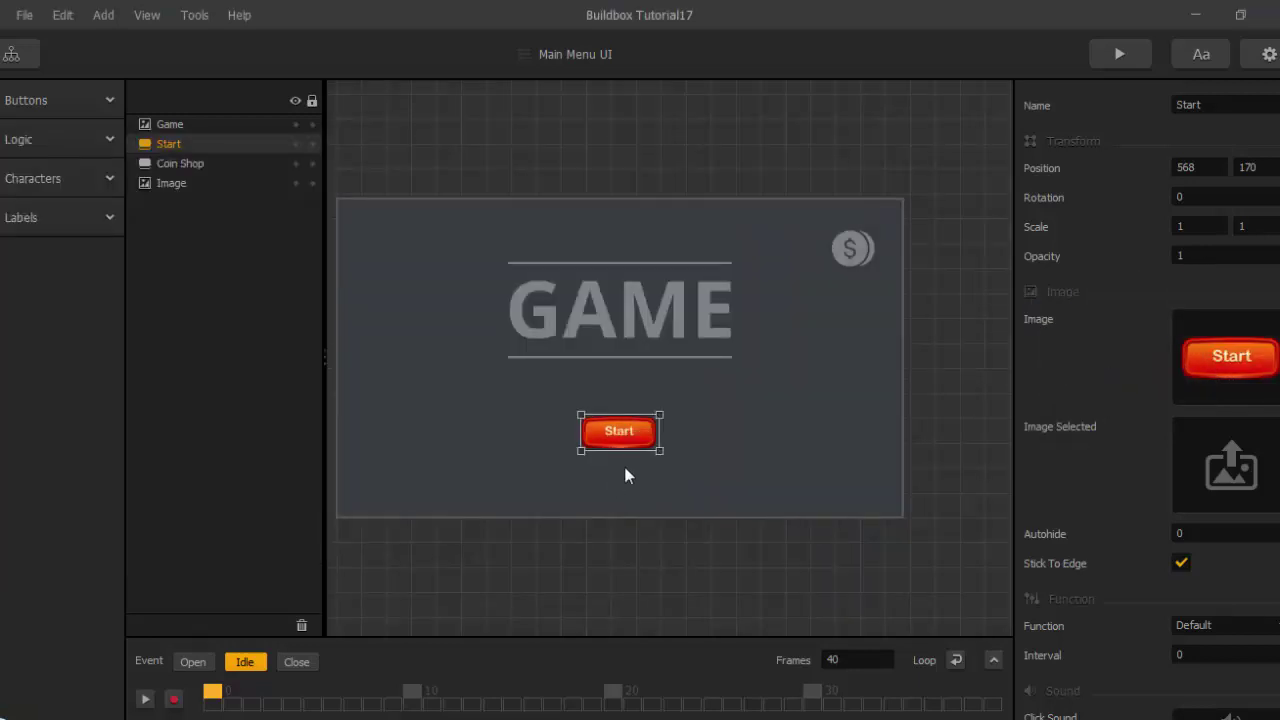
# Enlarge the Start button and set its scale to 2 by 2.
pyautogui.scroll(4, 628, 465)
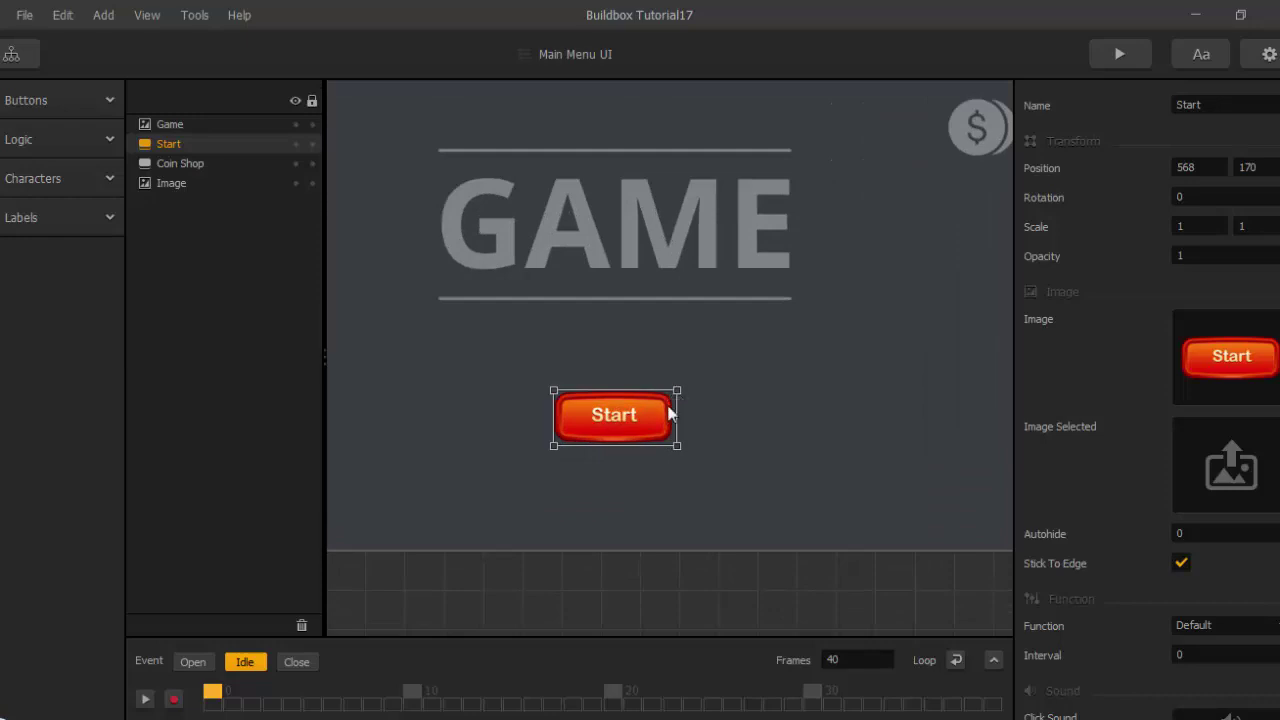
pyautogui.scroll(-4, 648, 435)
pyautogui.scroll(2, 652, 434)
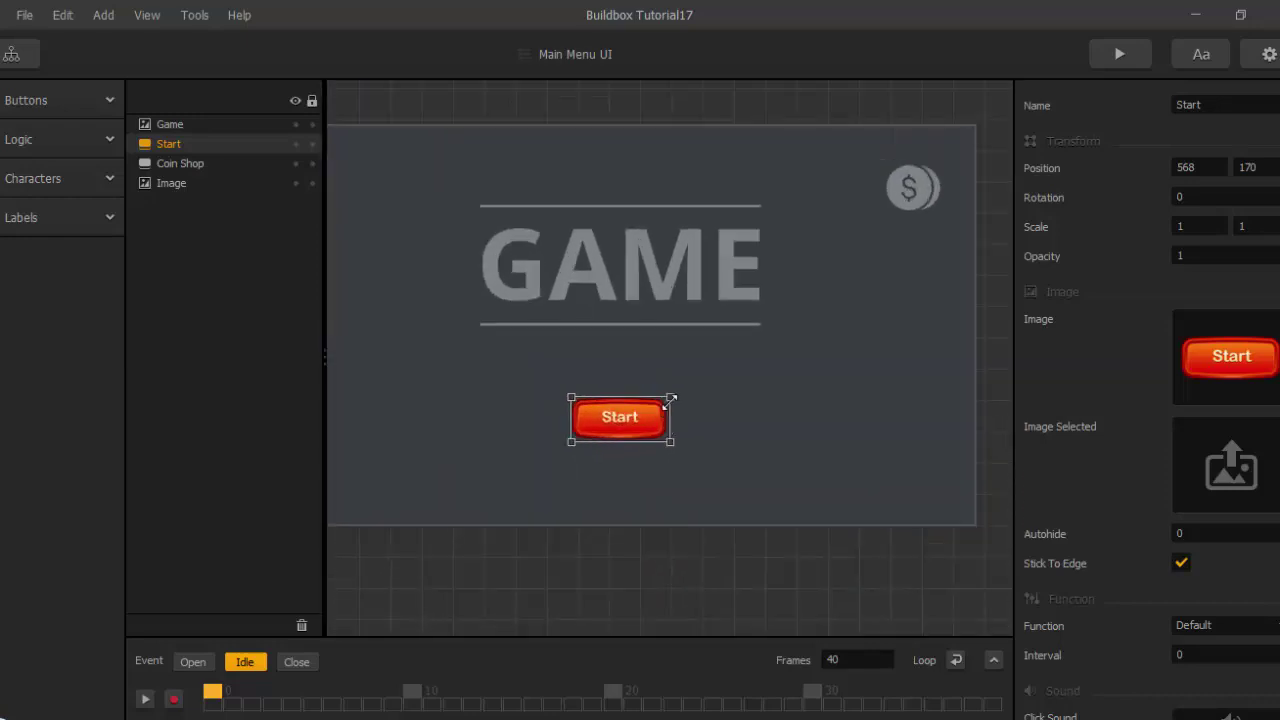
pyautogui.moveTo(669, 397); pyautogui.dragTo(783, 372)
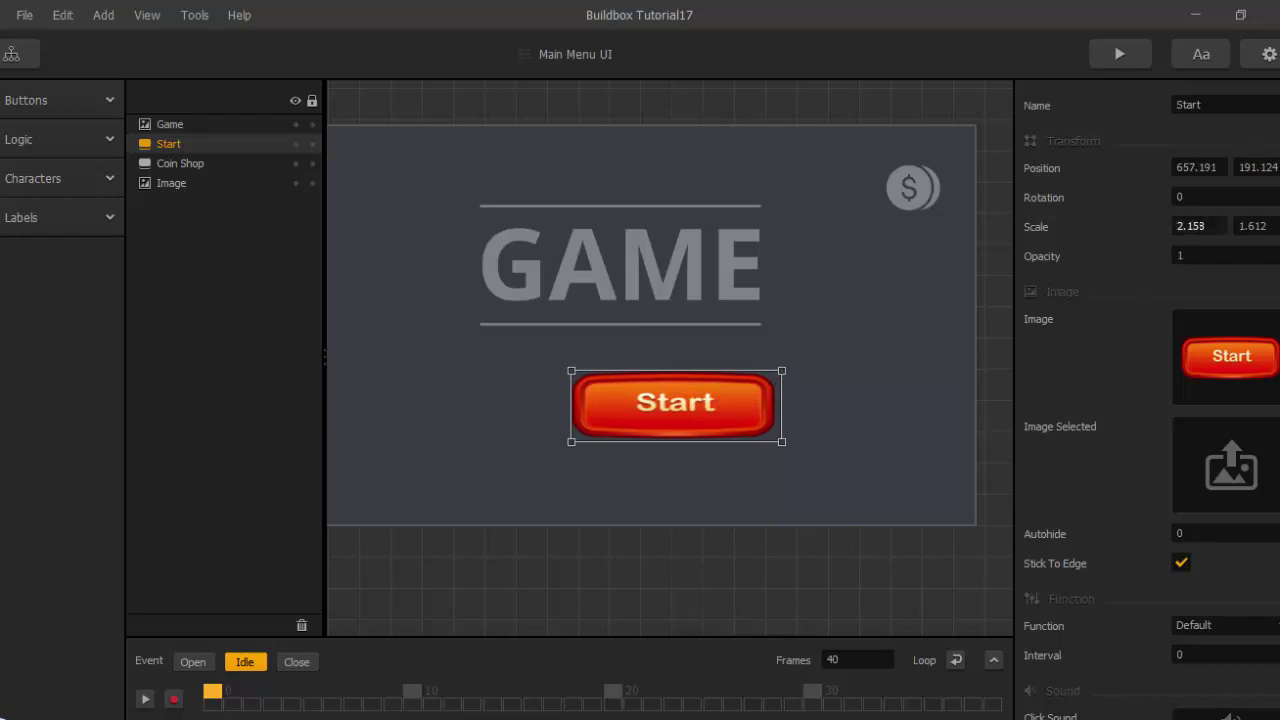
pyautogui.click(1182, 226)
pyautogui.write('2')
pyautogui.press('Tab')
pyautogui.write('2')
pyautogui.press('Return')
# Move the Start button beneath the GAME title to about 589, 156 and lock it.
pyautogui.scroll(-2, 738, 418)
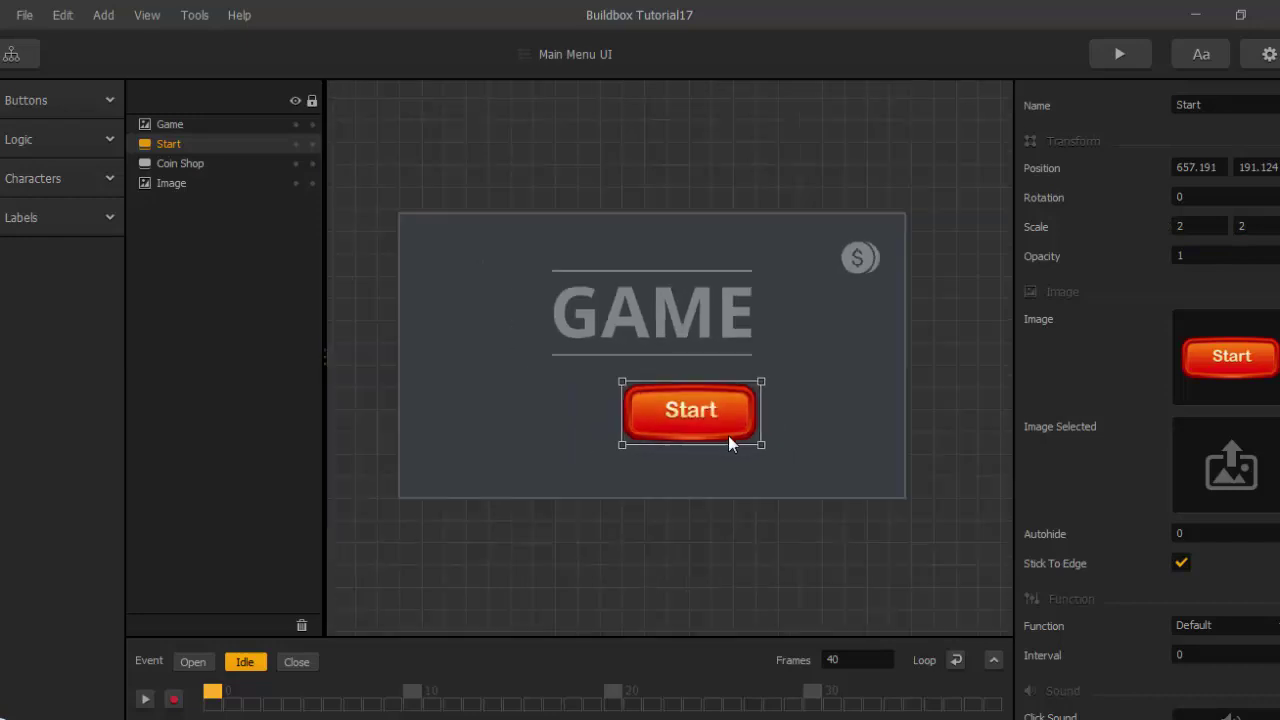
pyautogui.moveTo(715, 420); pyautogui.dragTo(679, 425)
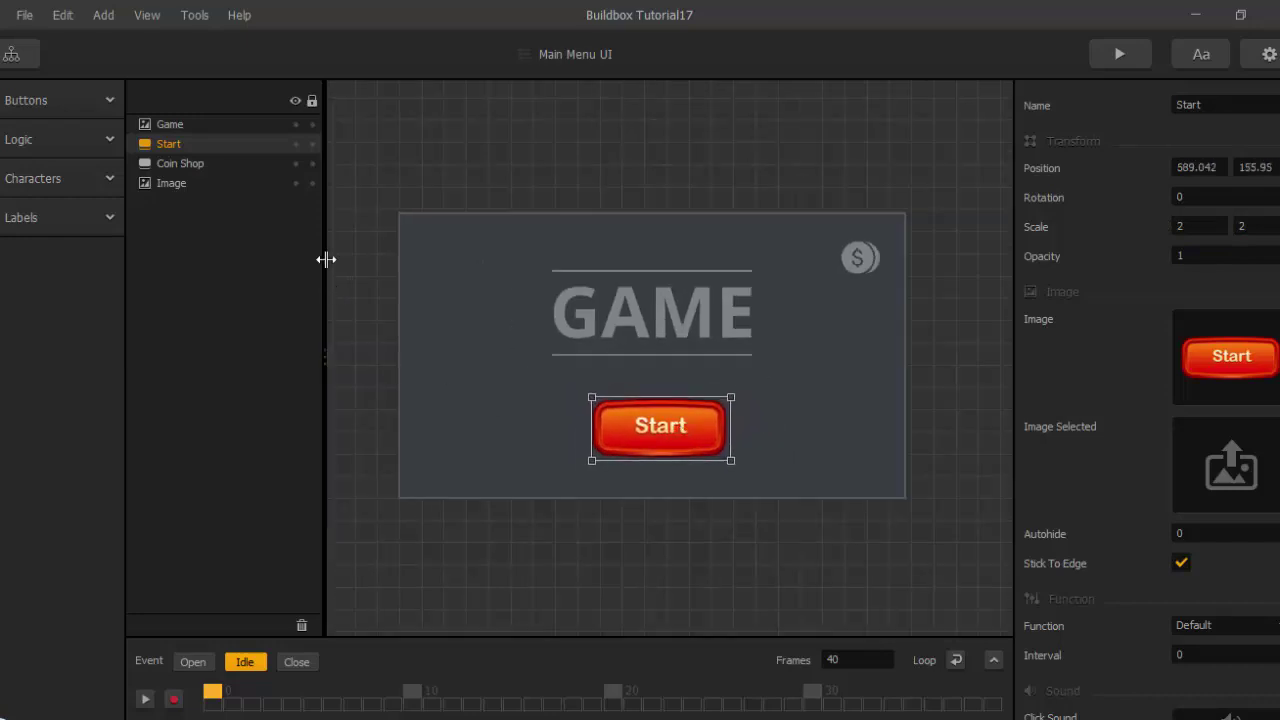
pyautogui.click(311, 145)
# Replace the Coin Shop button's image with the red Coin Shop cart picture from the Buttons folder.
pyautogui.click(205, 163)
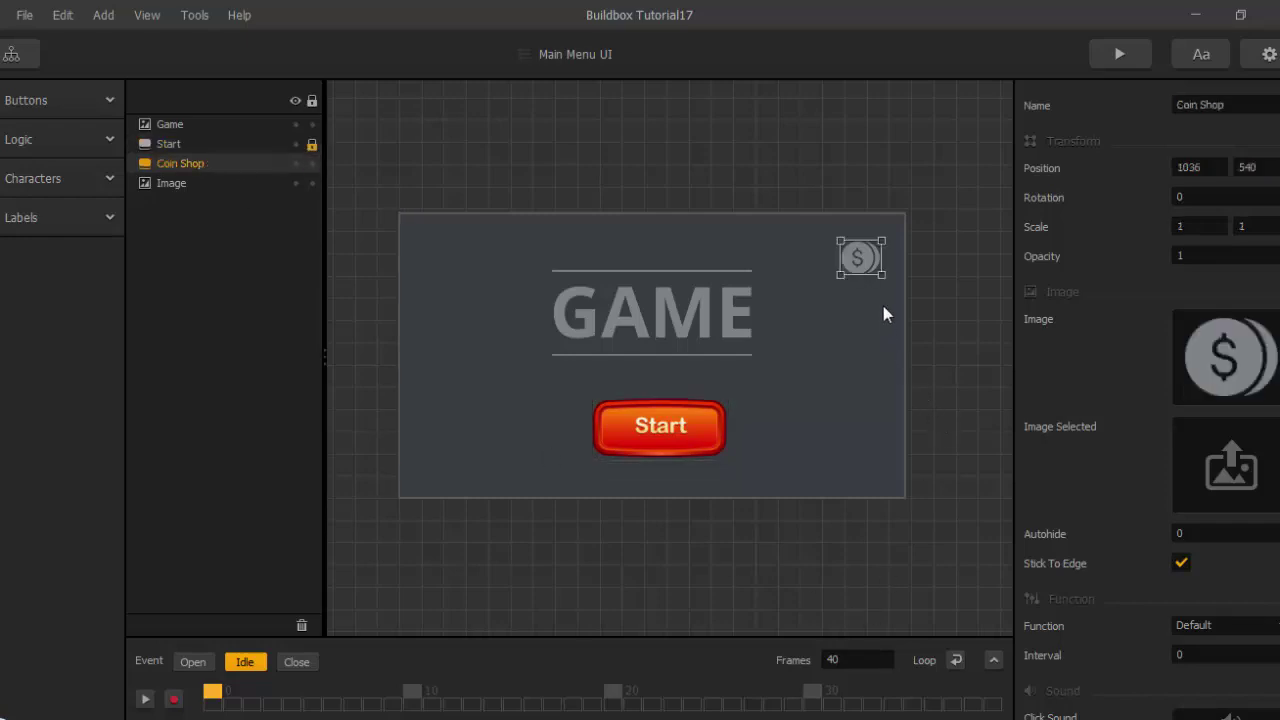
pyautogui.scroll(1, 883, 314)
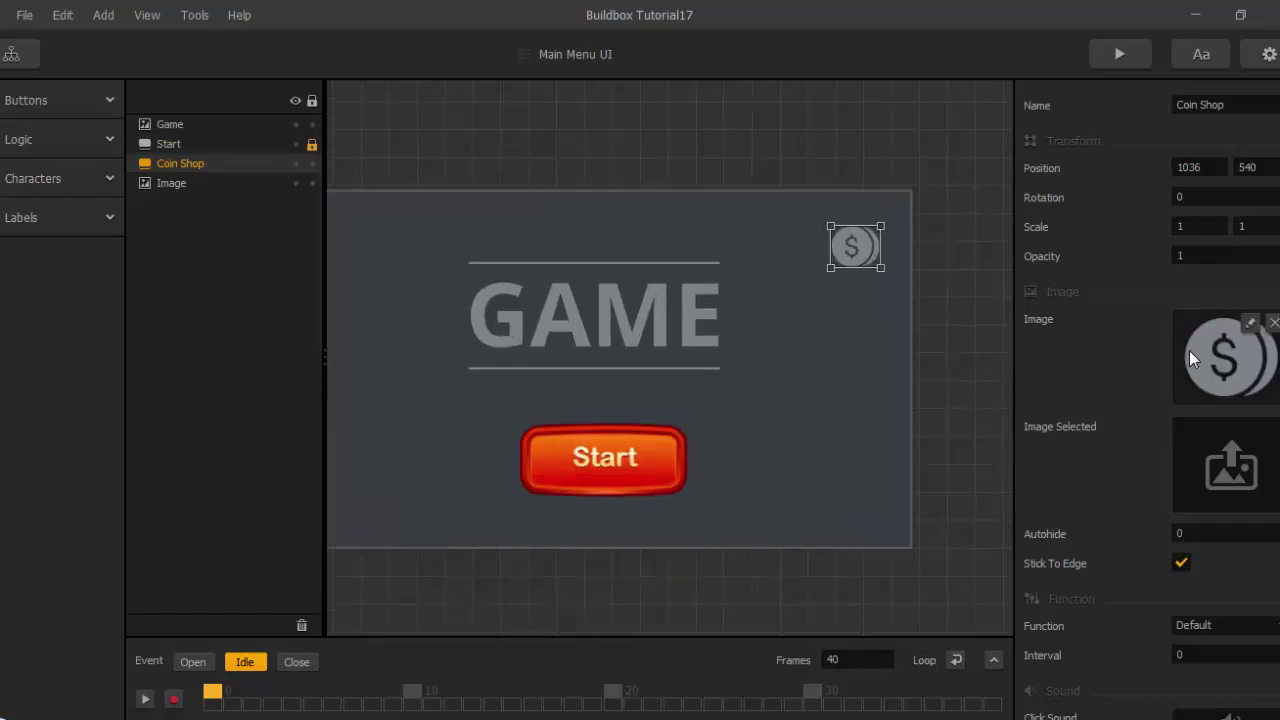
pyautogui.click(1273, 323)
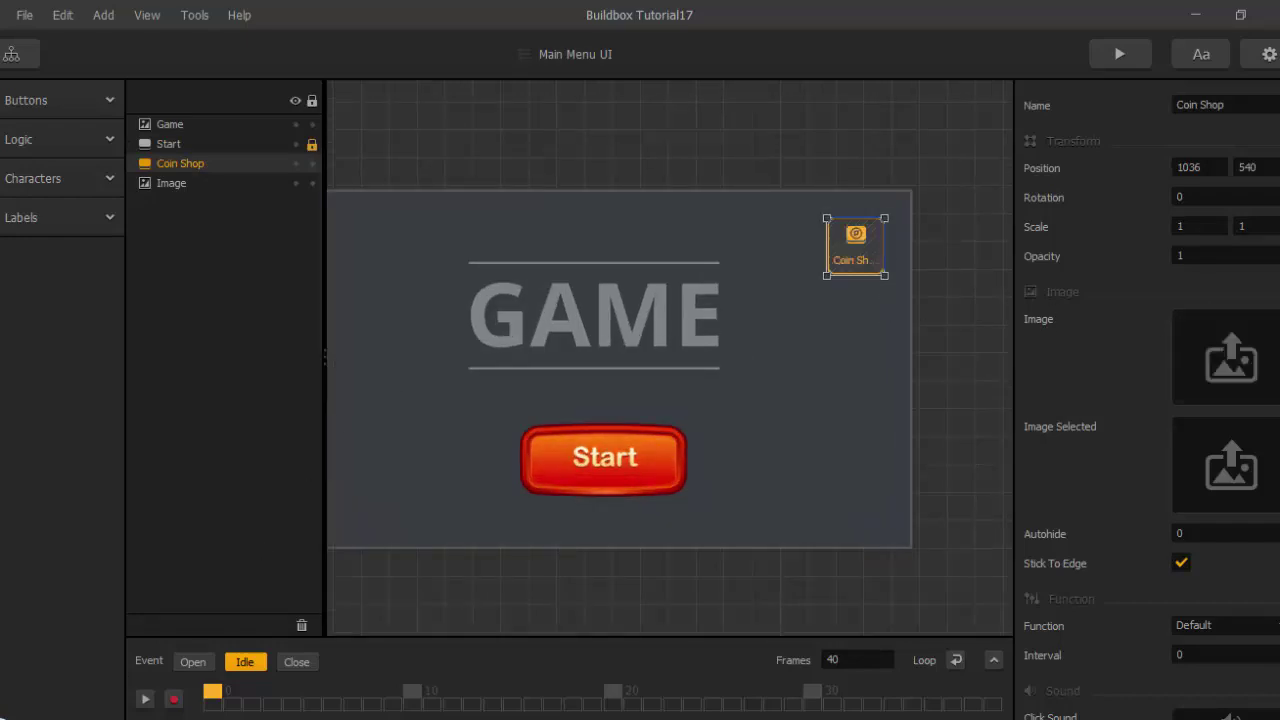
pyautogui.moveTo(112, 719)
pyautogui.click(440, 655)
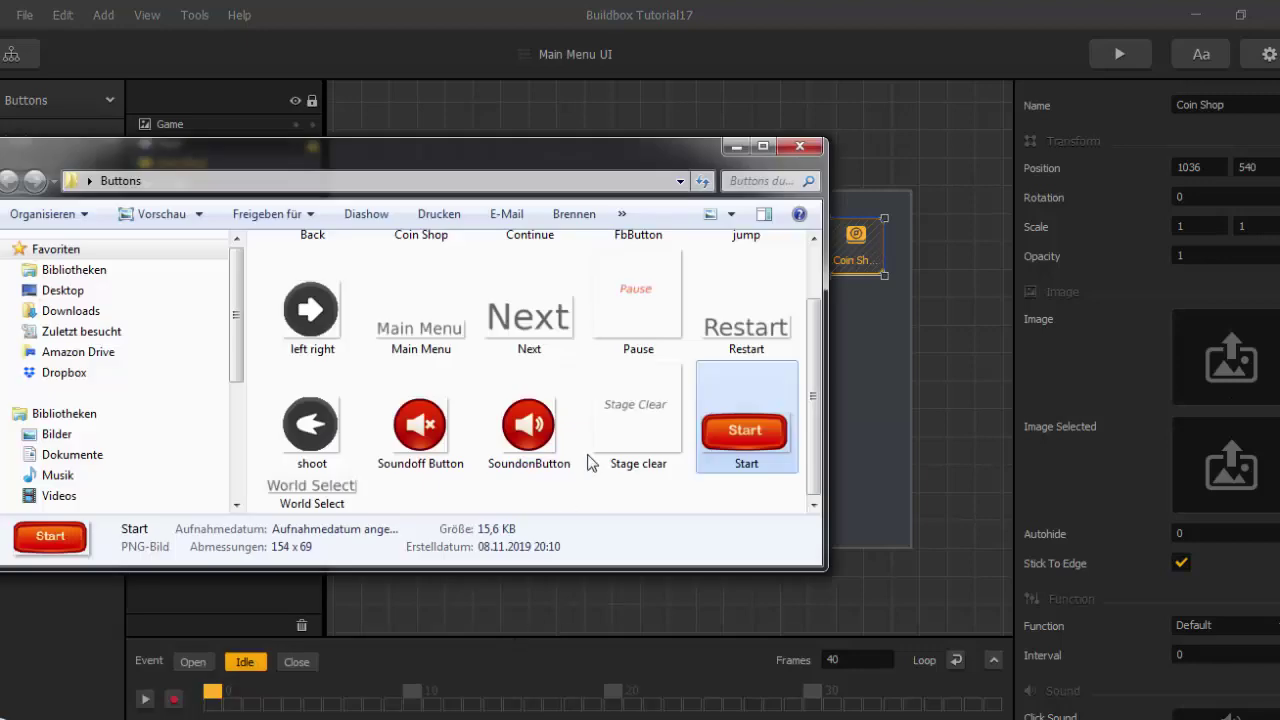
pyautogui.scroll(1, 601, 411)
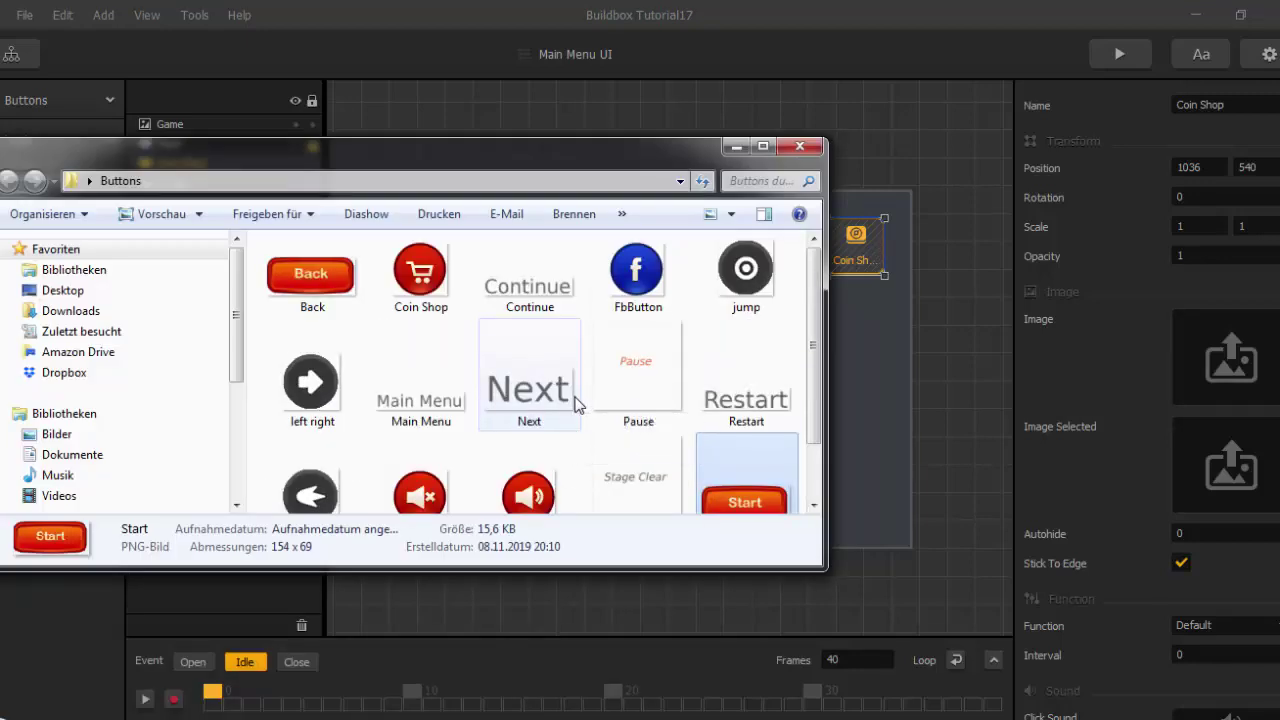
pyautogui.moveTo(433, 285); pyautogui.dragTo(1230, 385)
pyautogui.click(883, 397)
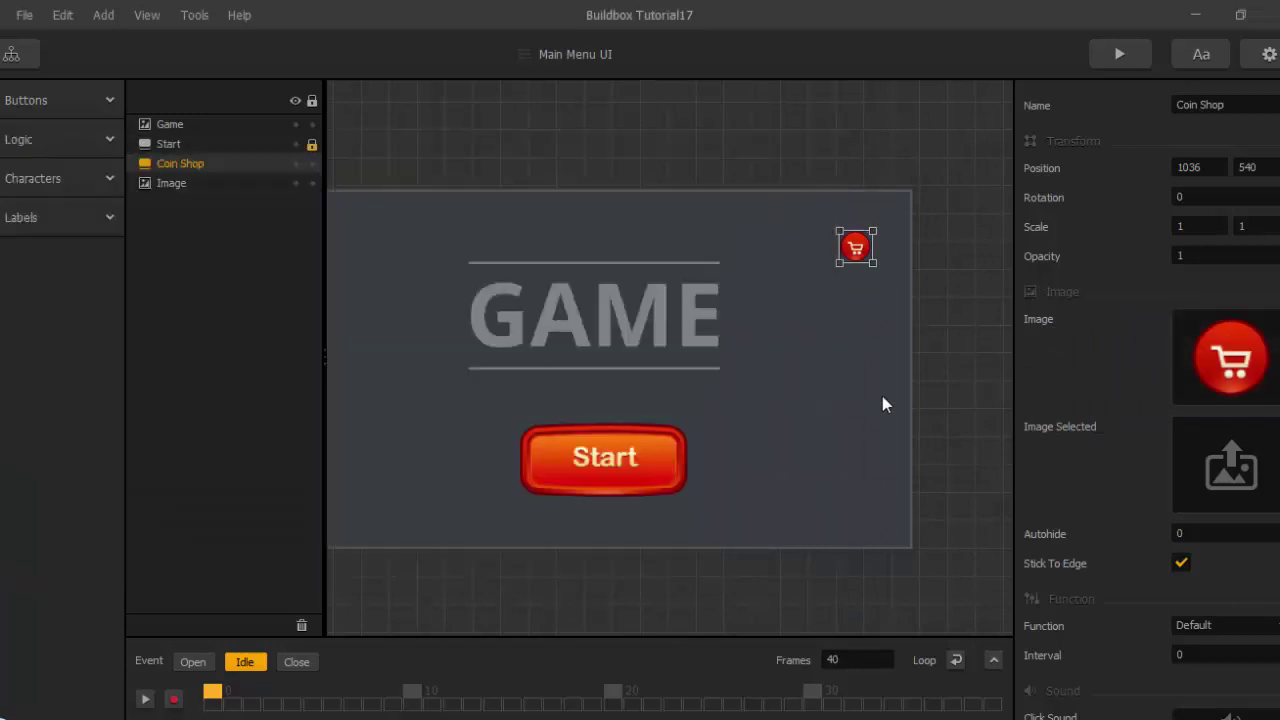
# Set the Coin Shop button's scale to 2 by 2 and lock it.
pyautogui.click(1195, 226)
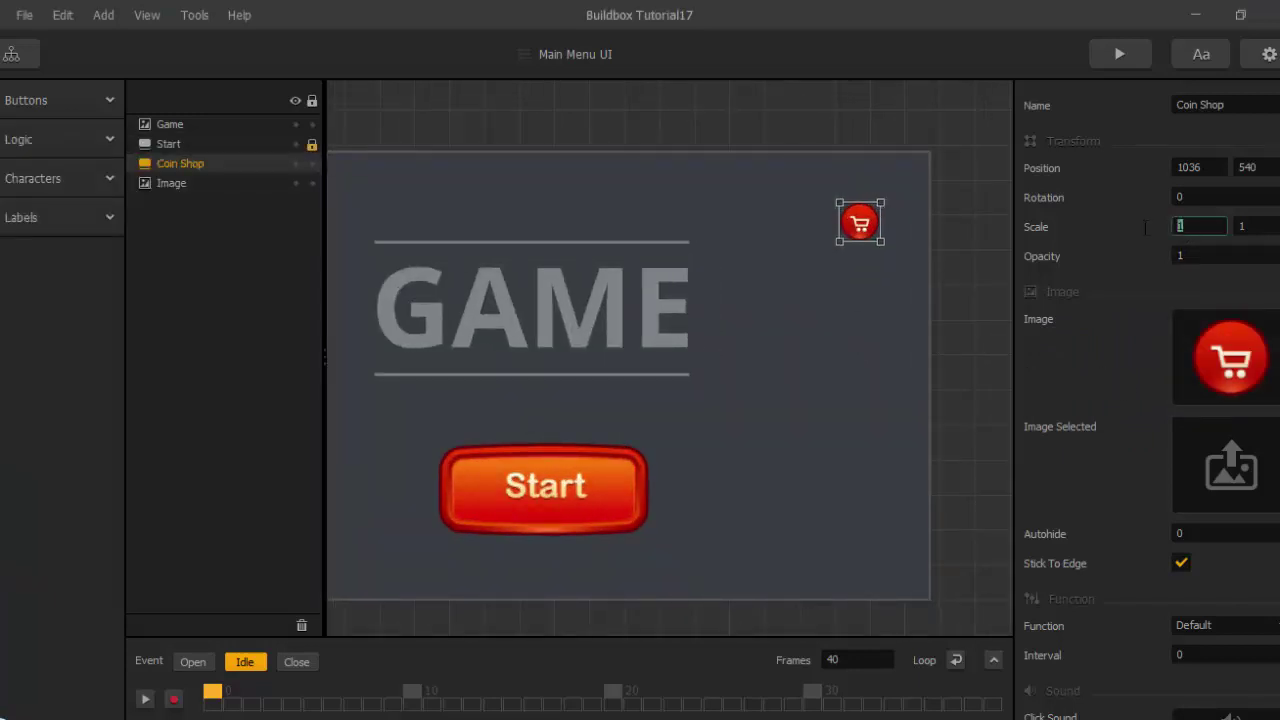
pyautogui.write('2')
pyautogui.press('Tab')
pyautogui.write('2')
pyautogui.press('Return')
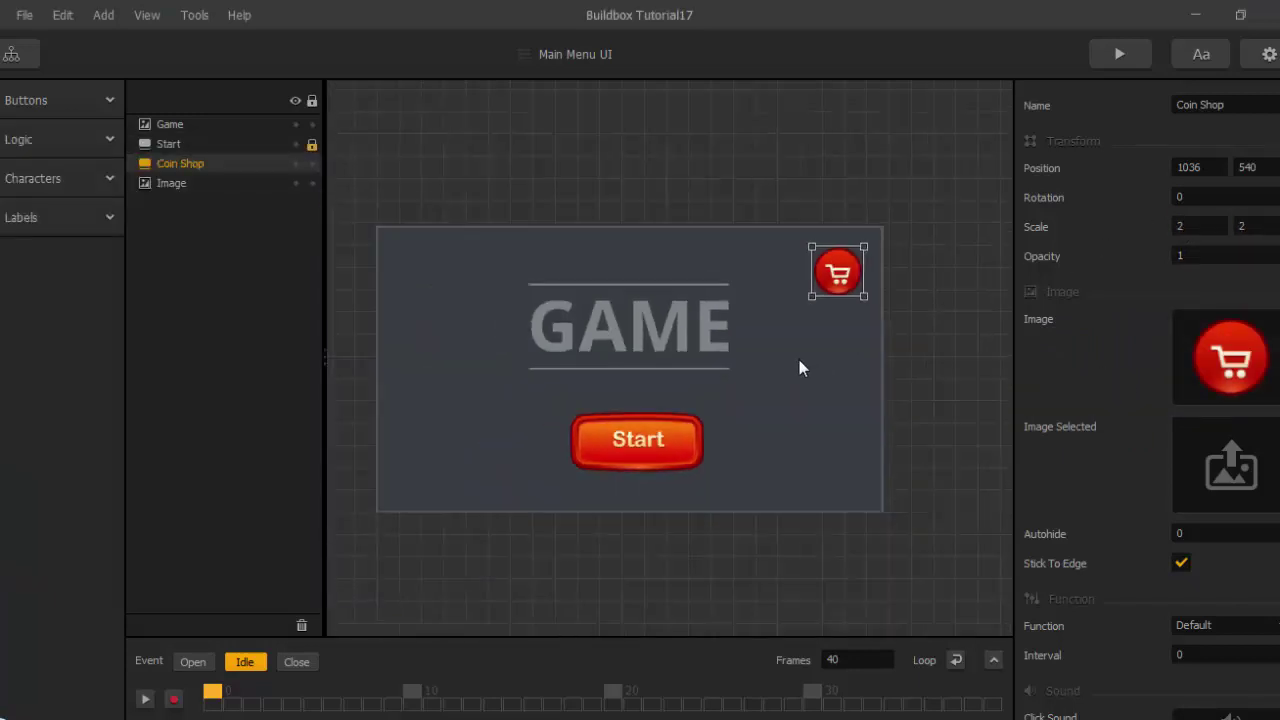
pyautogui.scroll(-2, 799, 360)
pyautogui.scroll(1, 804, 363)
pyautogui.scroll(-2, 779, 420)
pyautogui.moveTo(742, 410); pyautogui.dragTo(779, 418, button='middle')
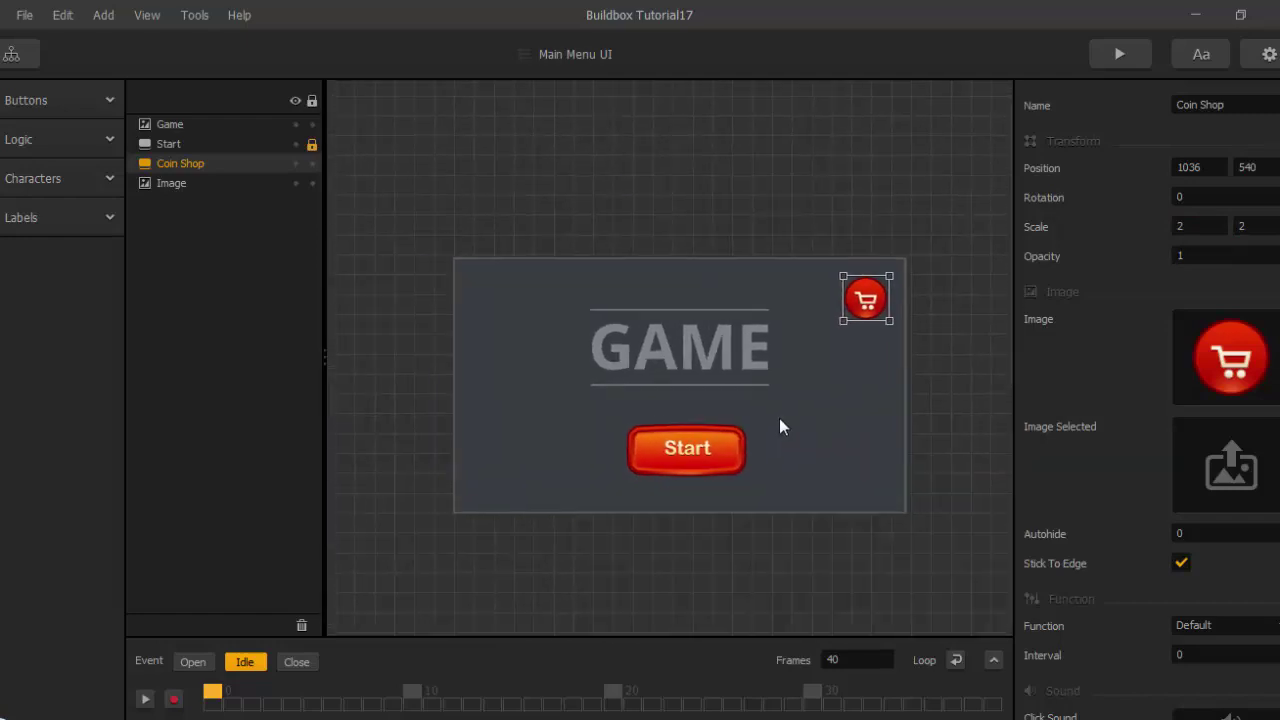
pyautogui.click(312, 163)
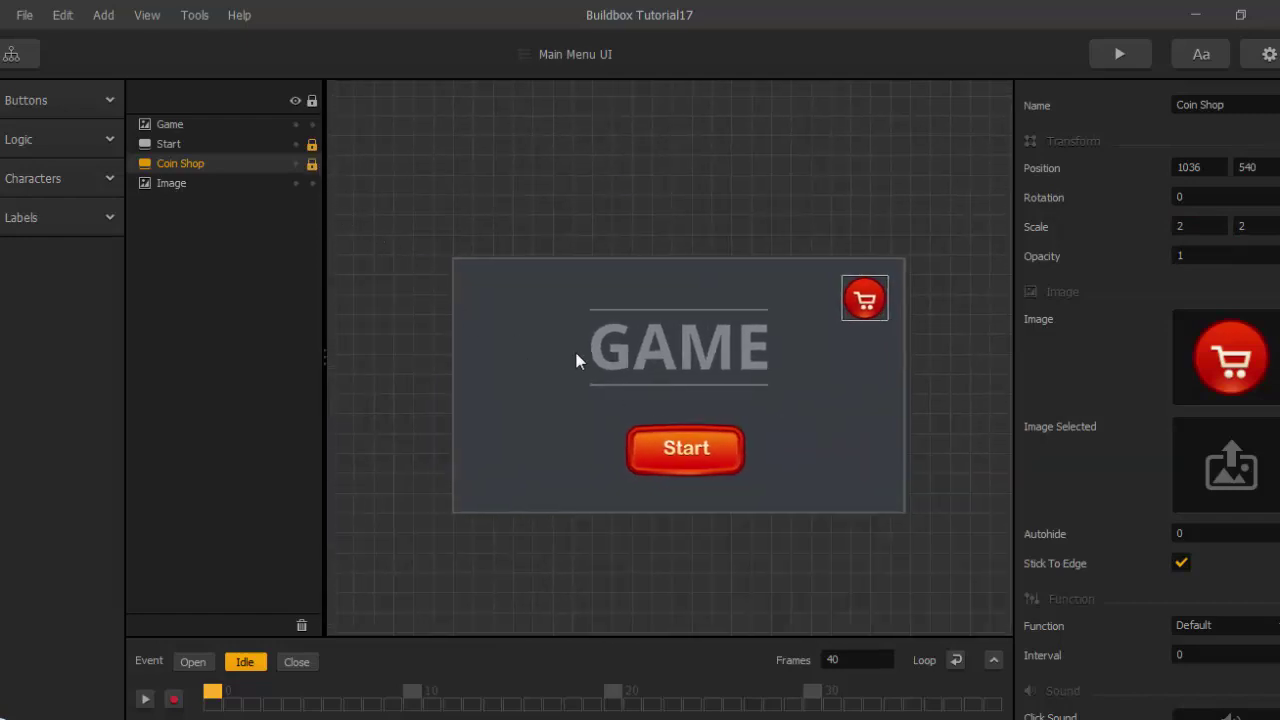
# Clear the background object's picture and delete the empty Image object from the Main Menu UI.
pyautogui.scroll(1, 582, 362)
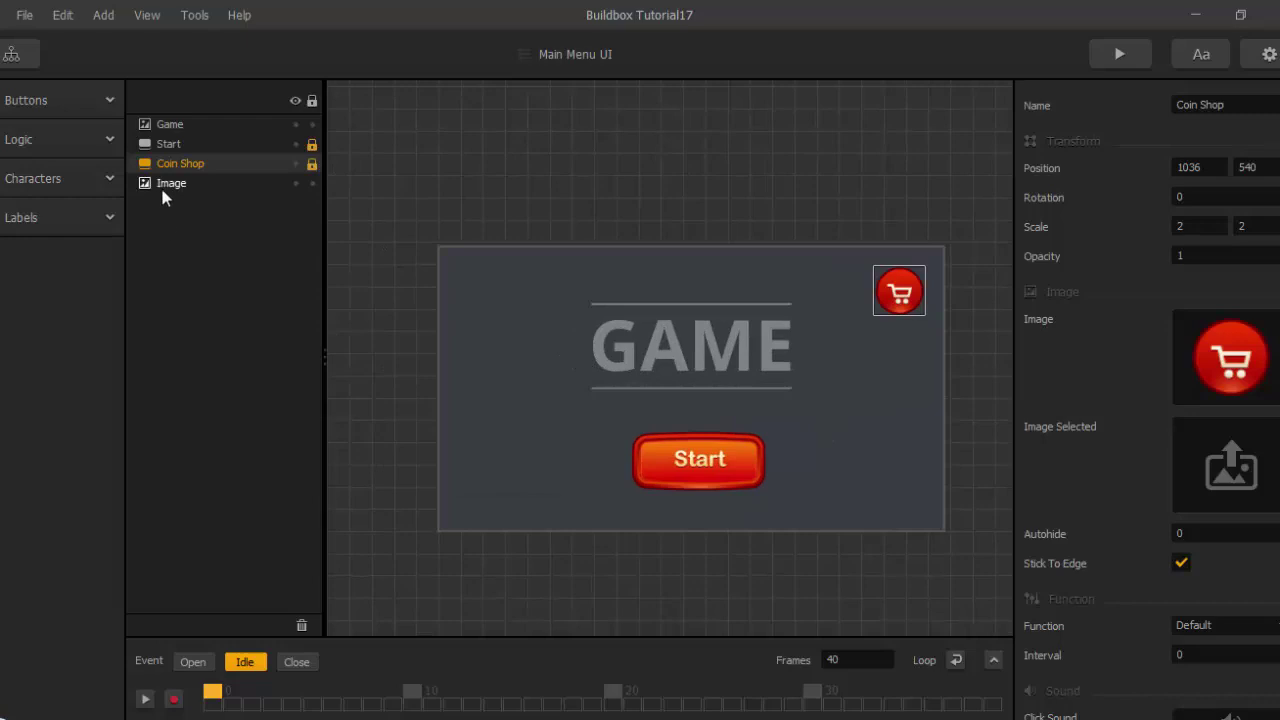
pyautogui.click(167, 185)
pyautogui.click(1276, 322)
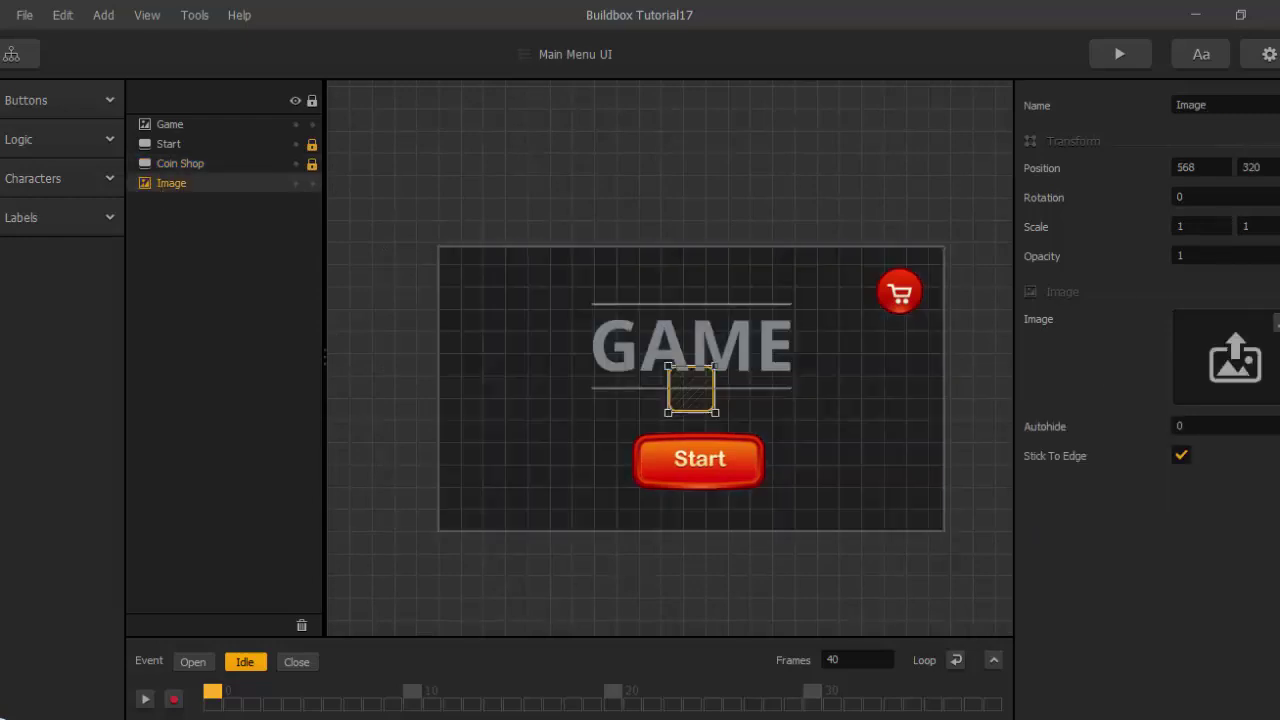
pyautogui.scroll(1, 792, 369)
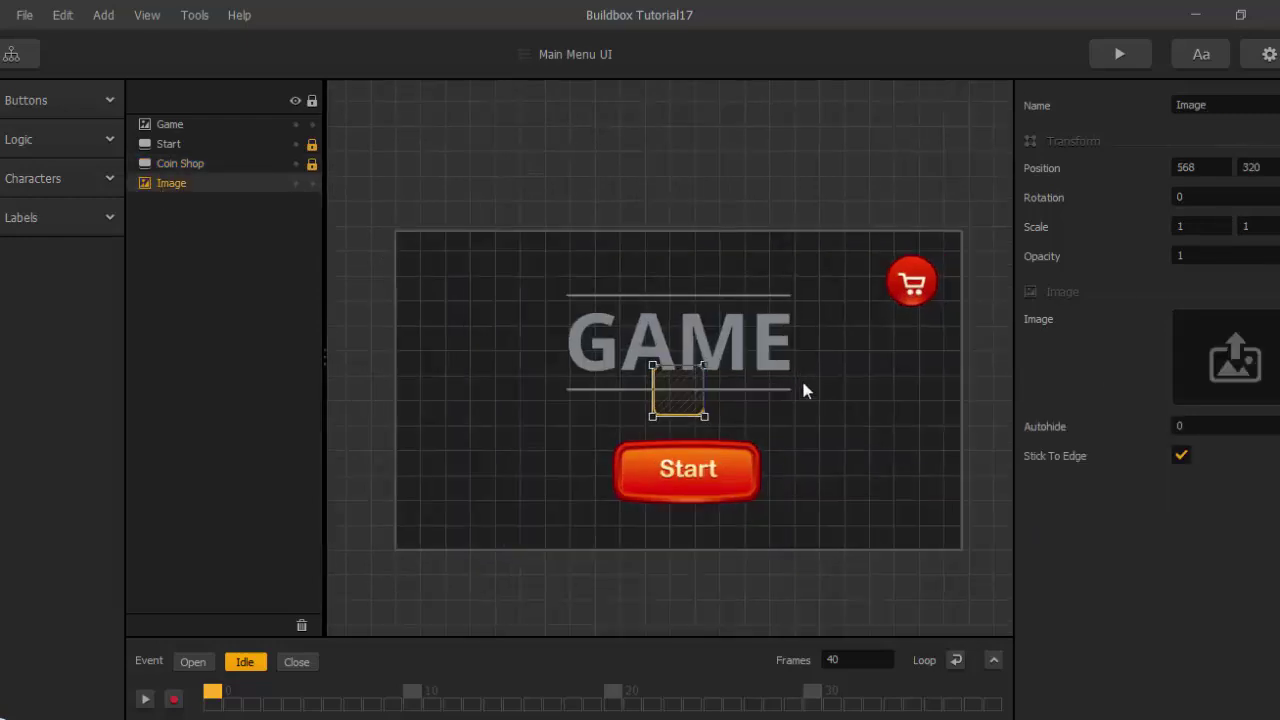
pyautogui.click(769, 325)
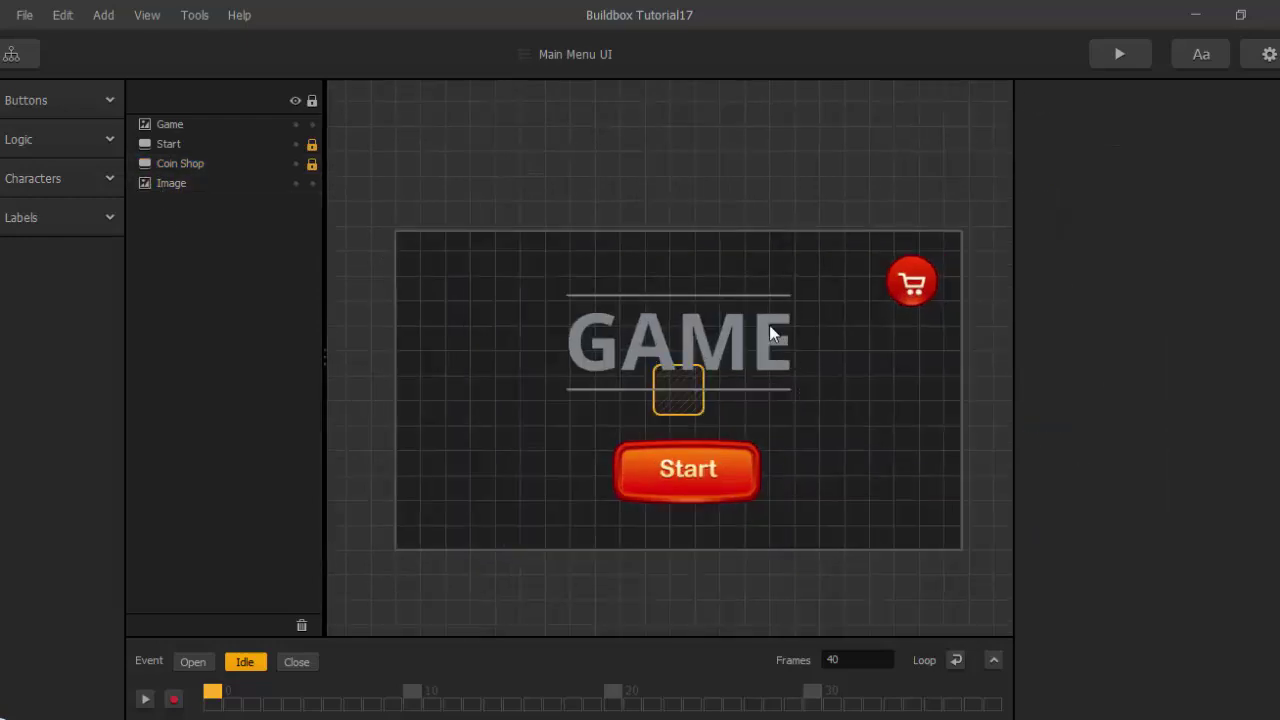
pyautogui.click(172, 184)
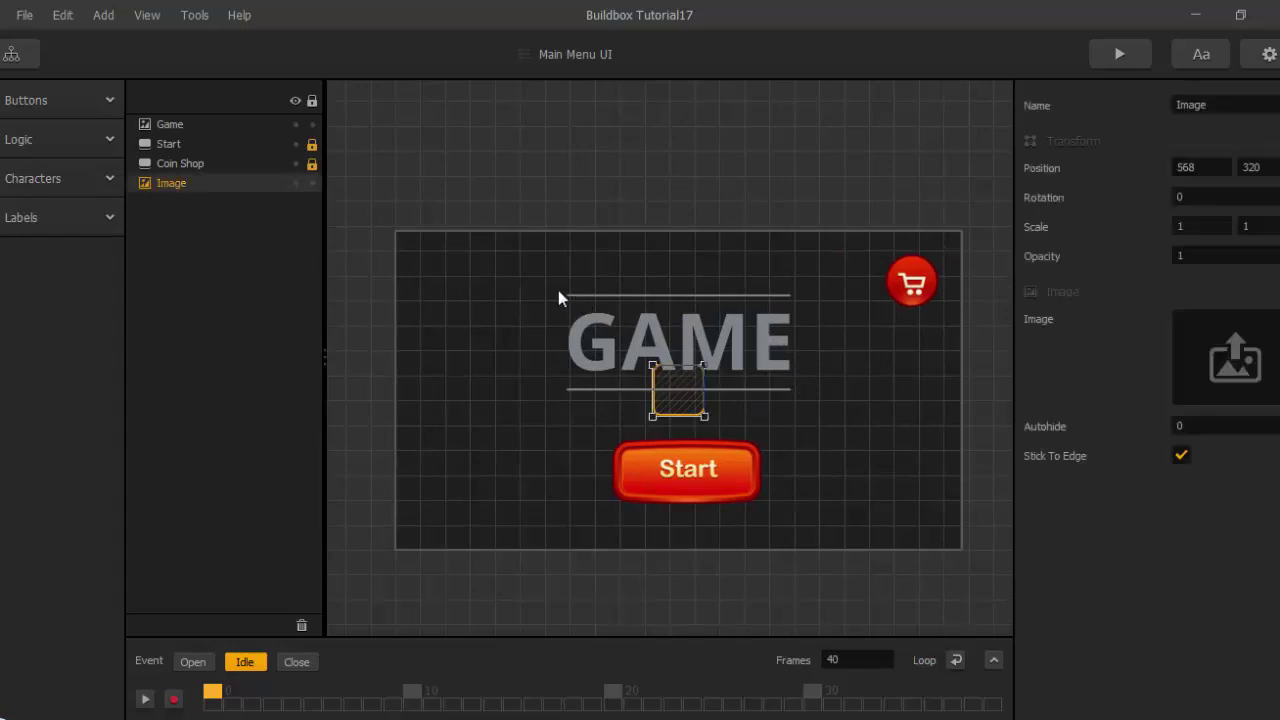
pyautogui.scroll(-1, 685, 326)
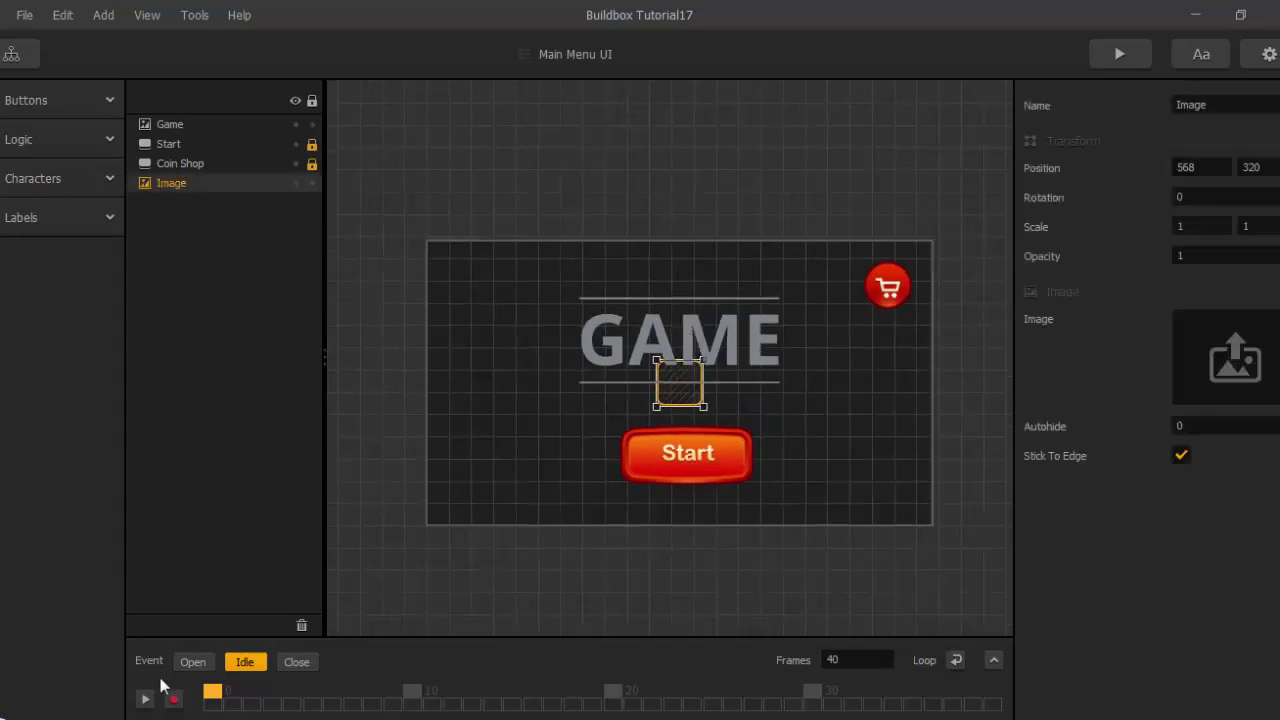
pyautogui.click(773, 331)
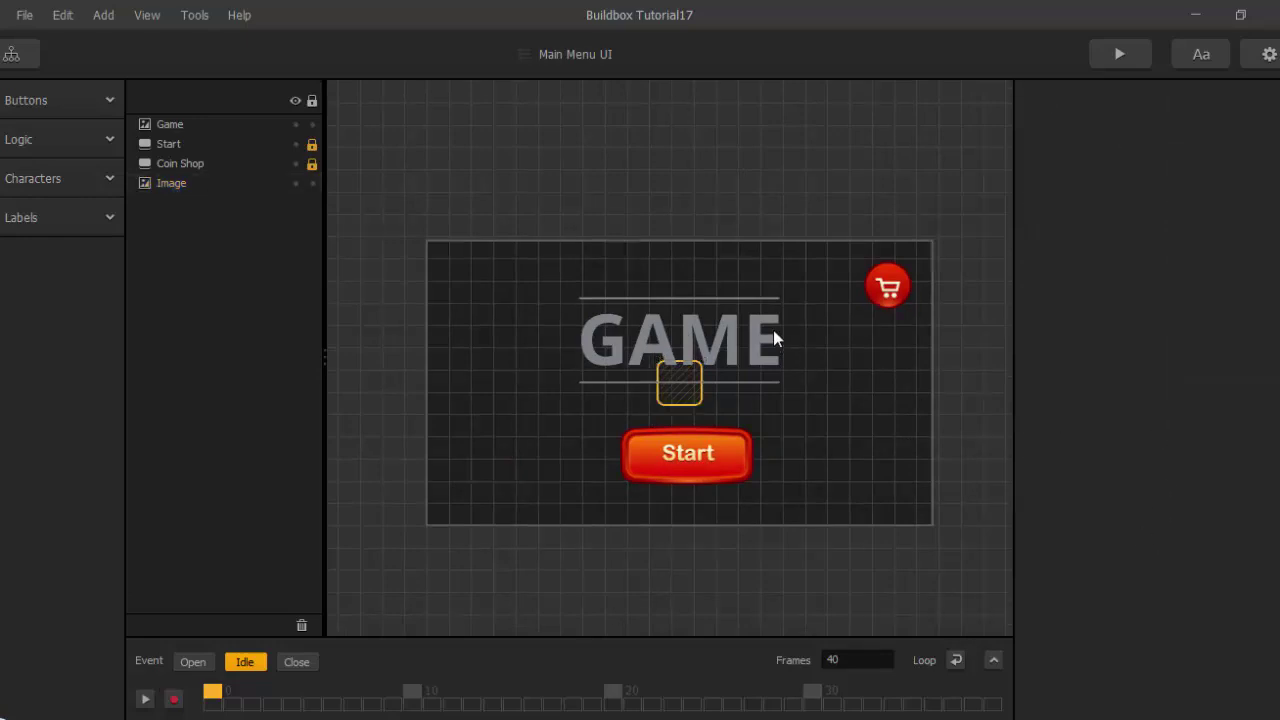
pyautogui.click(168, 127)
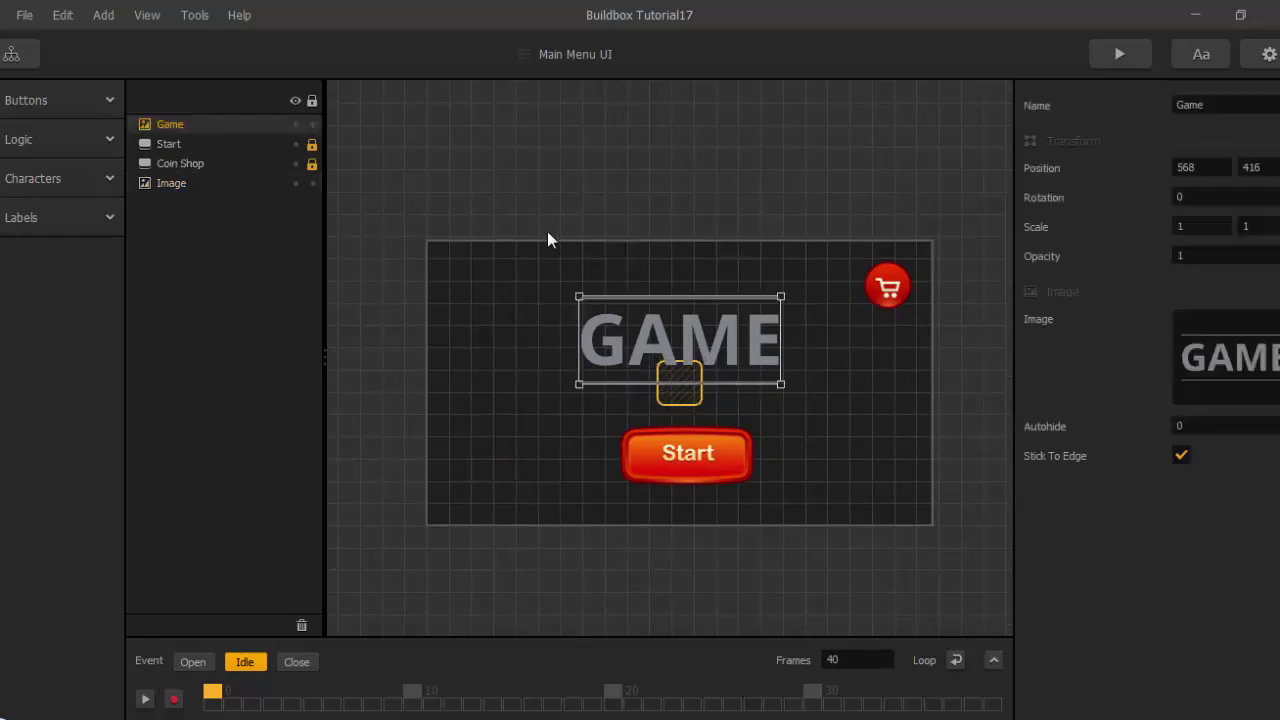
pyautogui.click(695, 405)
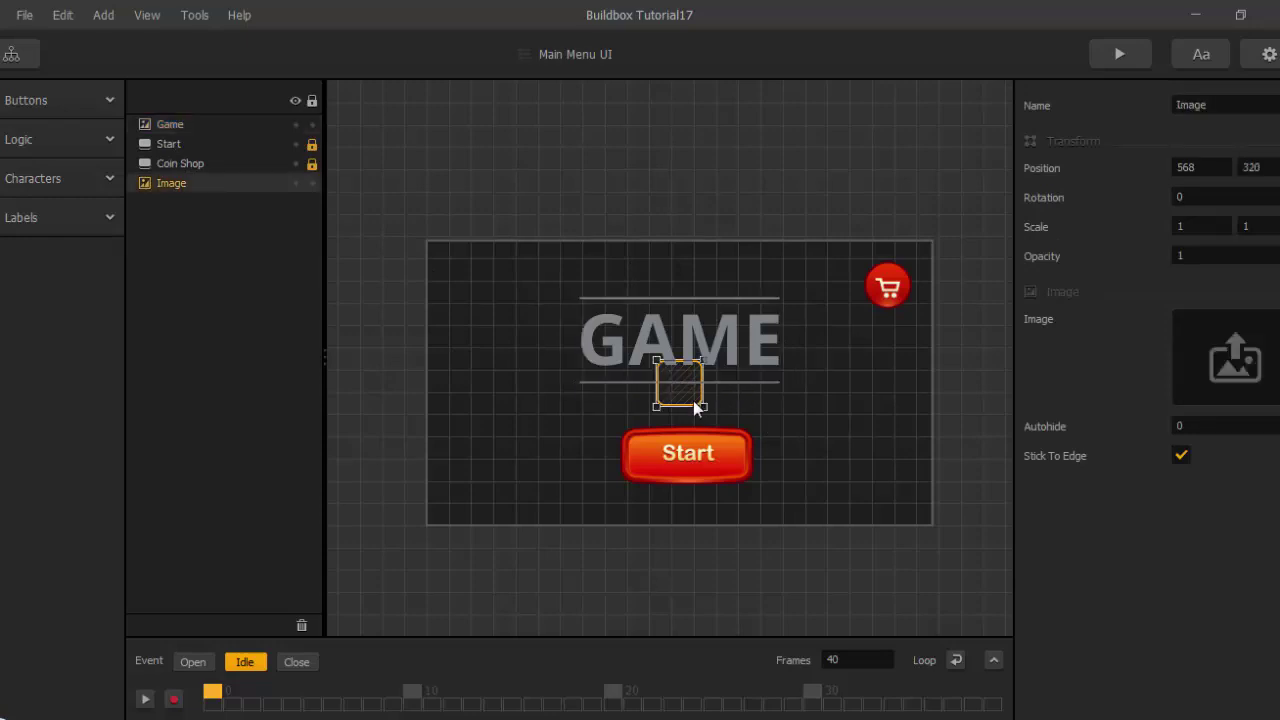
pyautogui.press('Delete')
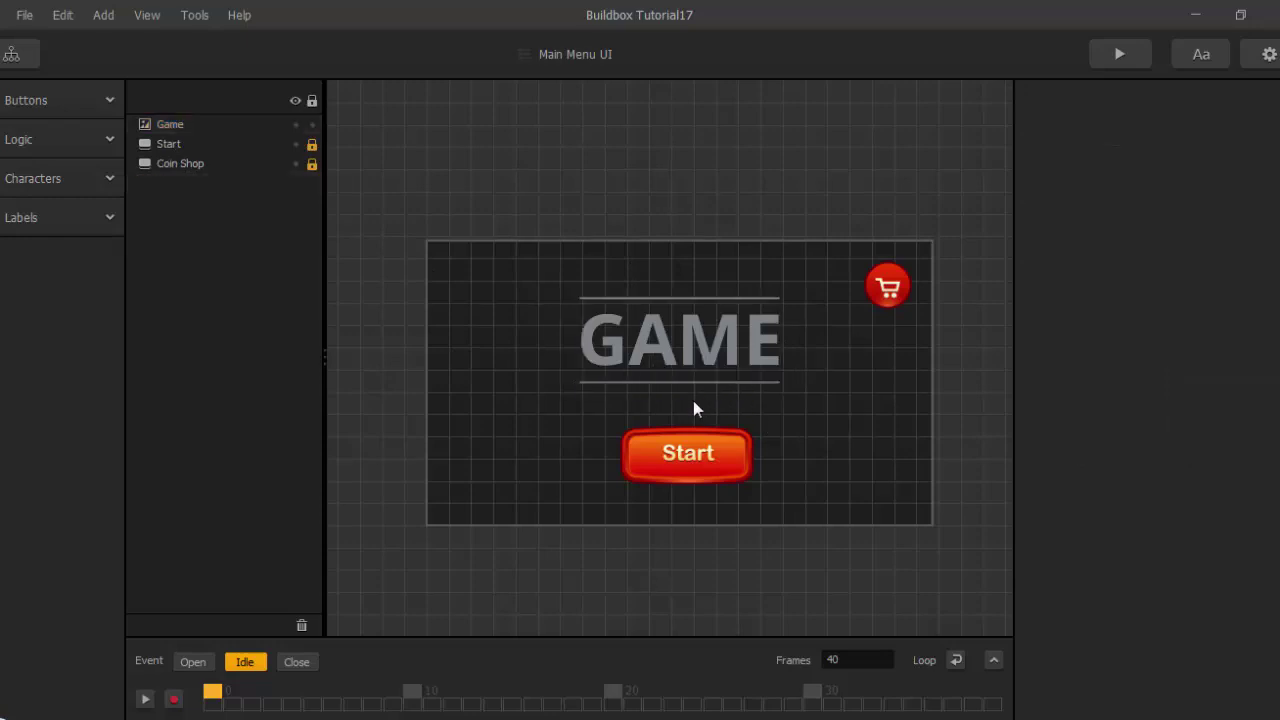
# Replace the GAME title's image with the Zombies and Aliens logo from the Buildbox 2 Game Youtube folder.
pyautogui.click(588, 342)
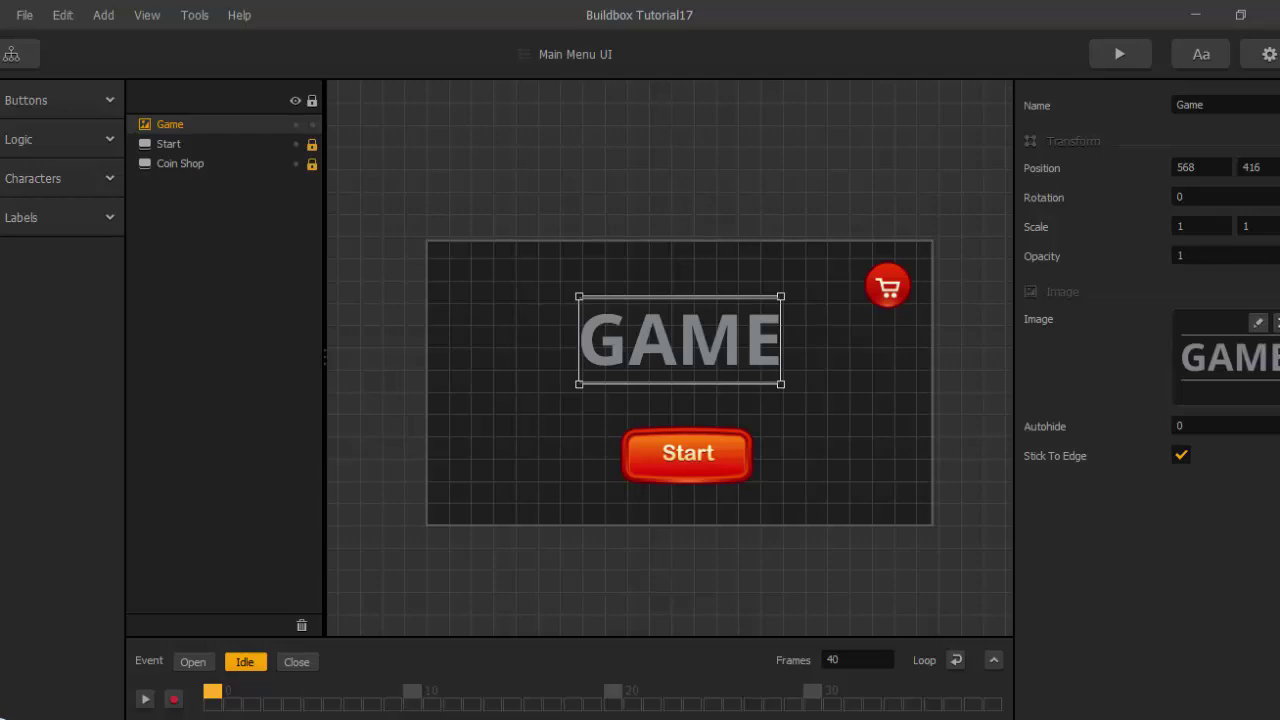
pyautogui.click(1278, 322)
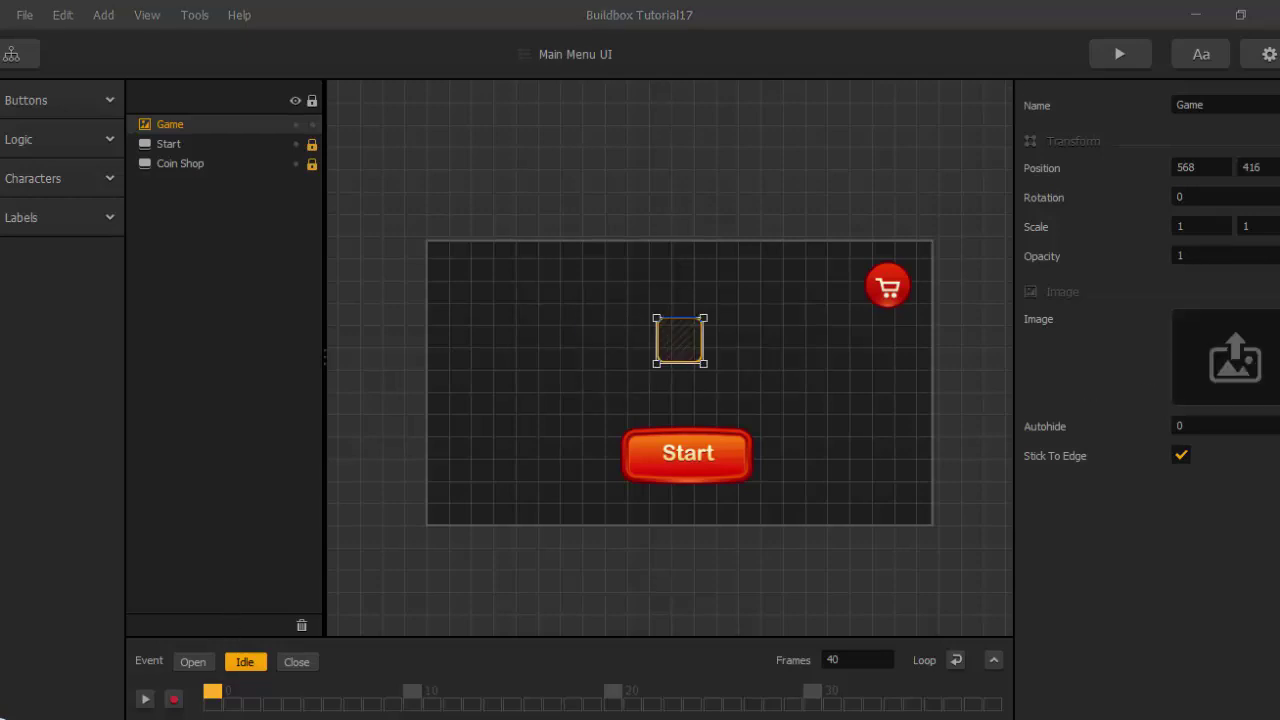
pyautogui.click(497, 658)
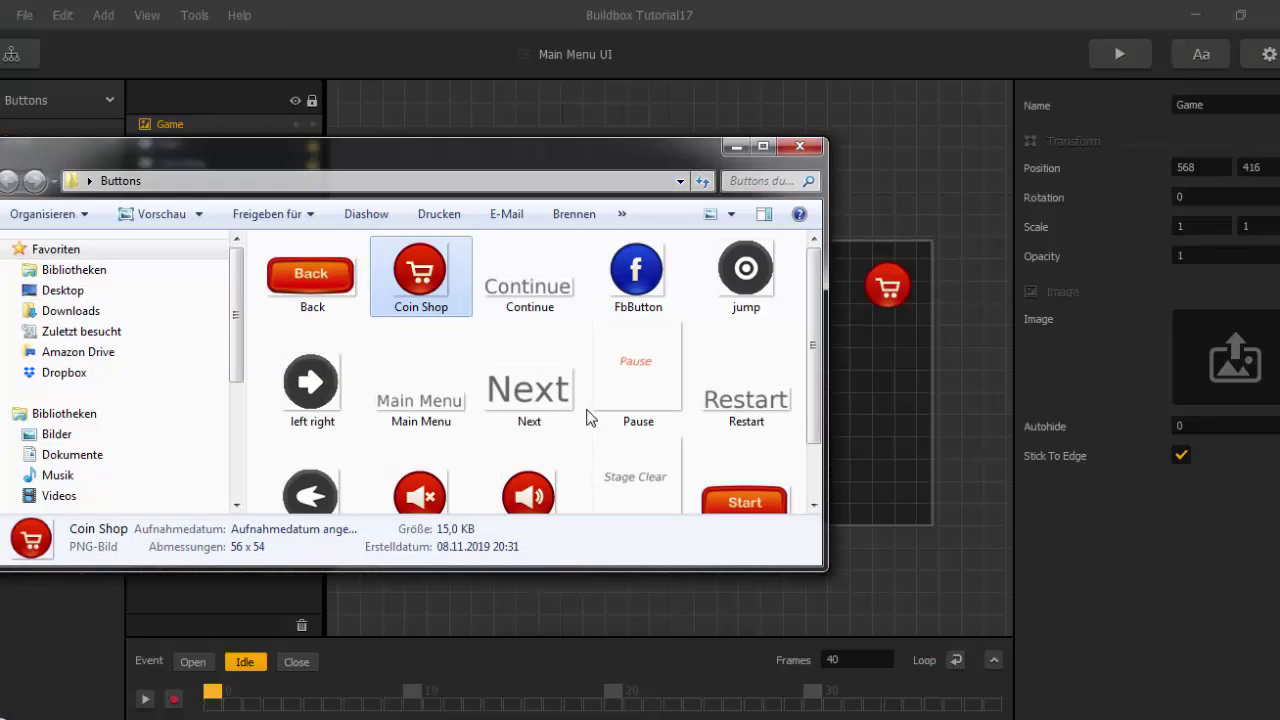
pyautogui.scroll(-2, 586, 420)
pyautogui.scroll(2, 586, 420)
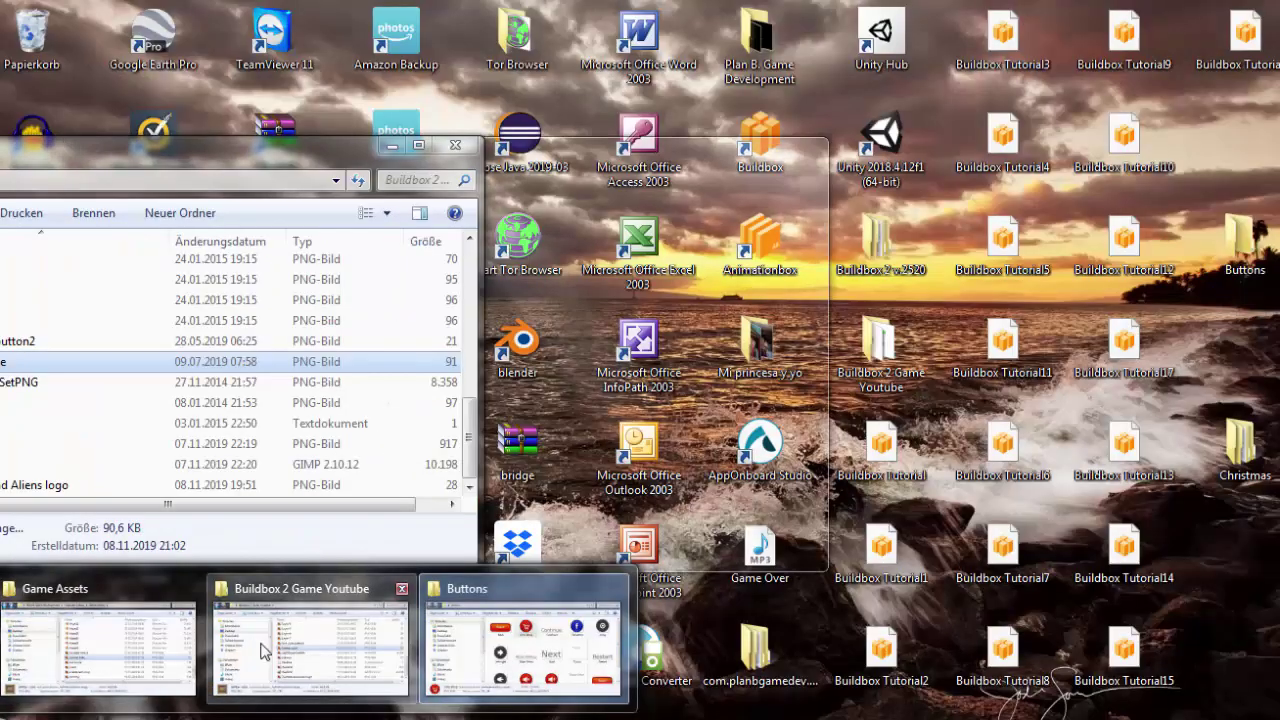
pyautogui.click(261, 645)
pyautogui.moveTo(221, 162); pyautogui.dragTo(520, 160)
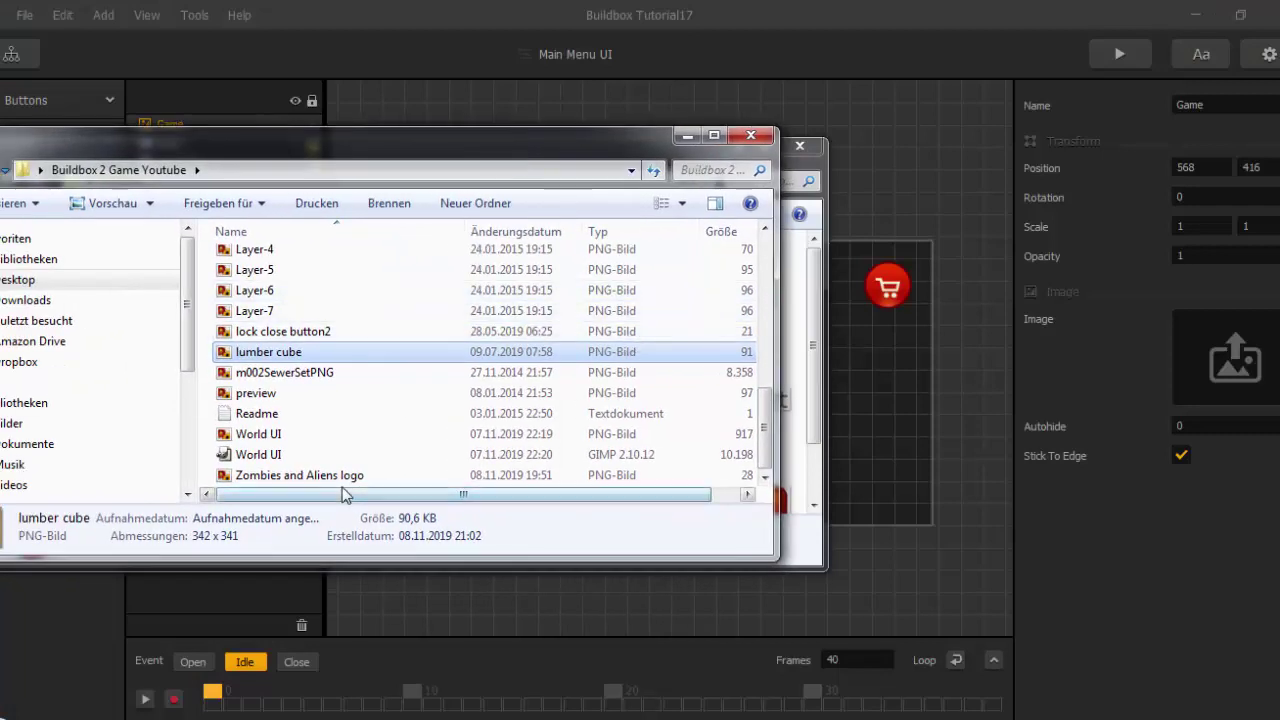
pyautogui.moveTo(335, 484); pyautogui.dragTo(1199, 367)
pyautogui.click(1112, 353)
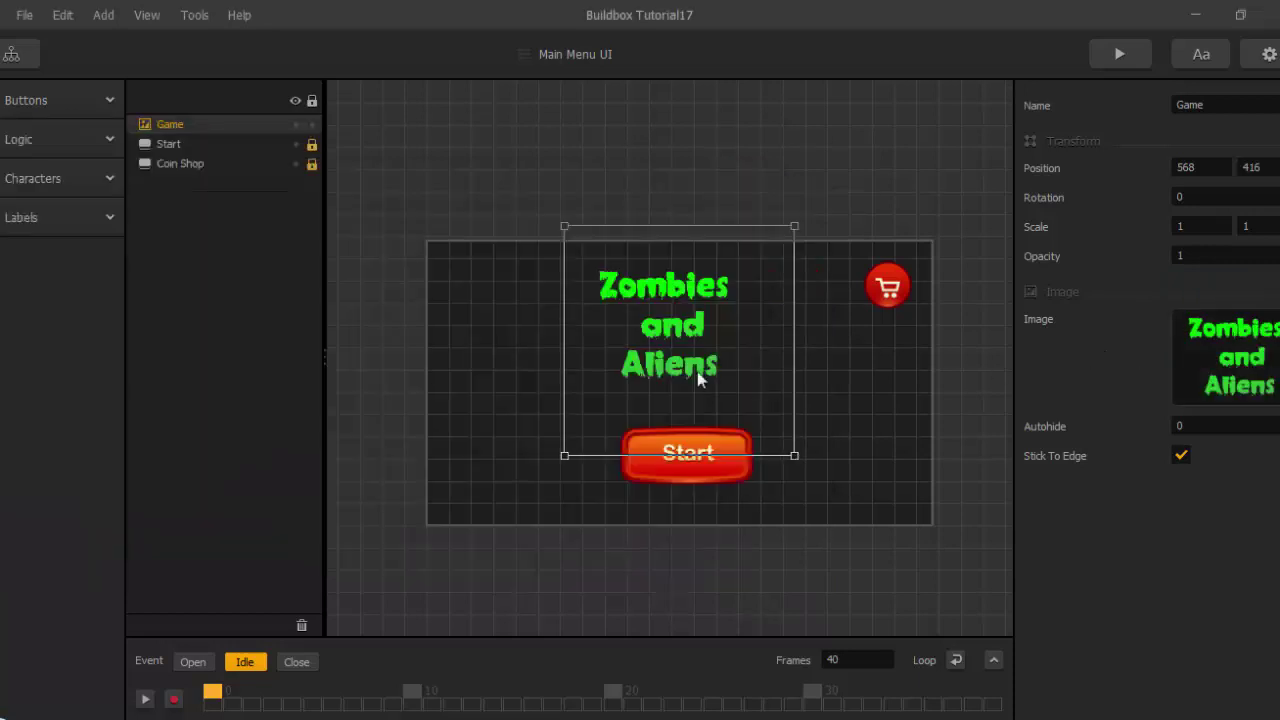
# Move the Zombies and Aliens logo down above the Start button, to about 584, 353.
pyautogui.scroll(2, 700, 368)
pyautogui.moveTo(692, 275); pyautogui.dragTo(702, 311)
pyautogui.scroll(-2, 733, 363)
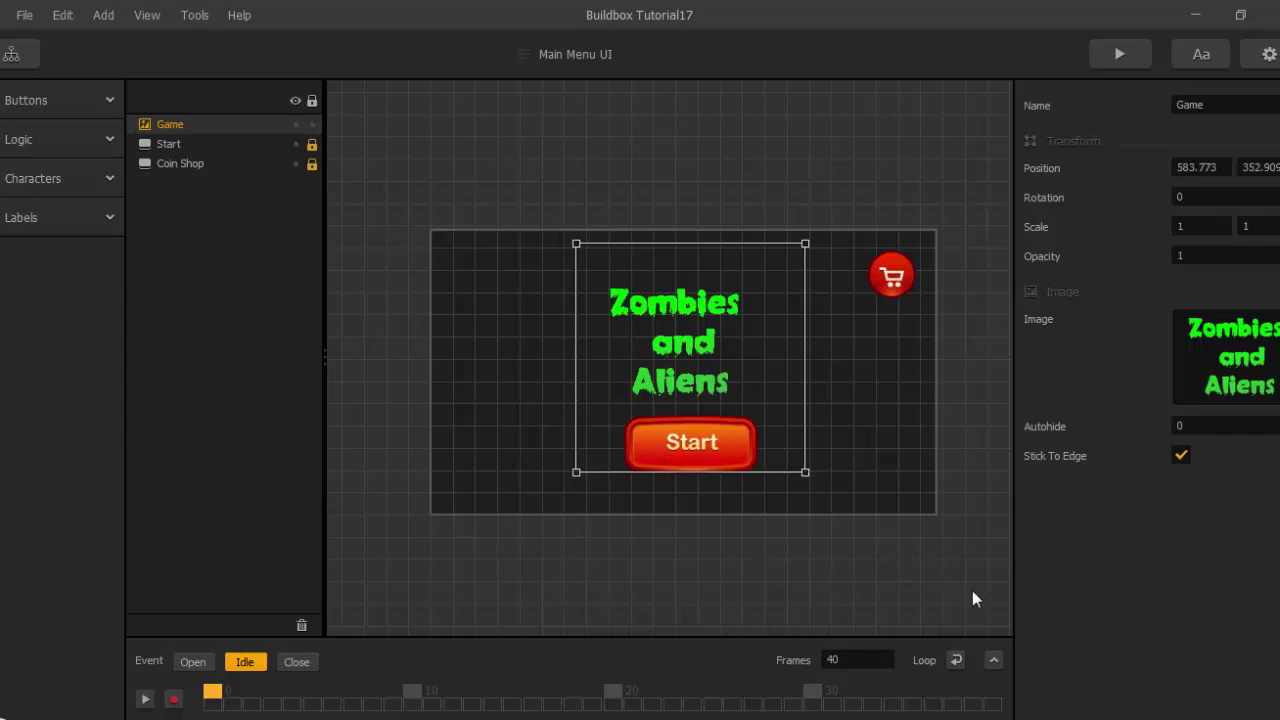
# Expand the logo's animation editor, switch it to the Open event at frame 0 and show the Position X curve.
pyautogui.click(993, 662)
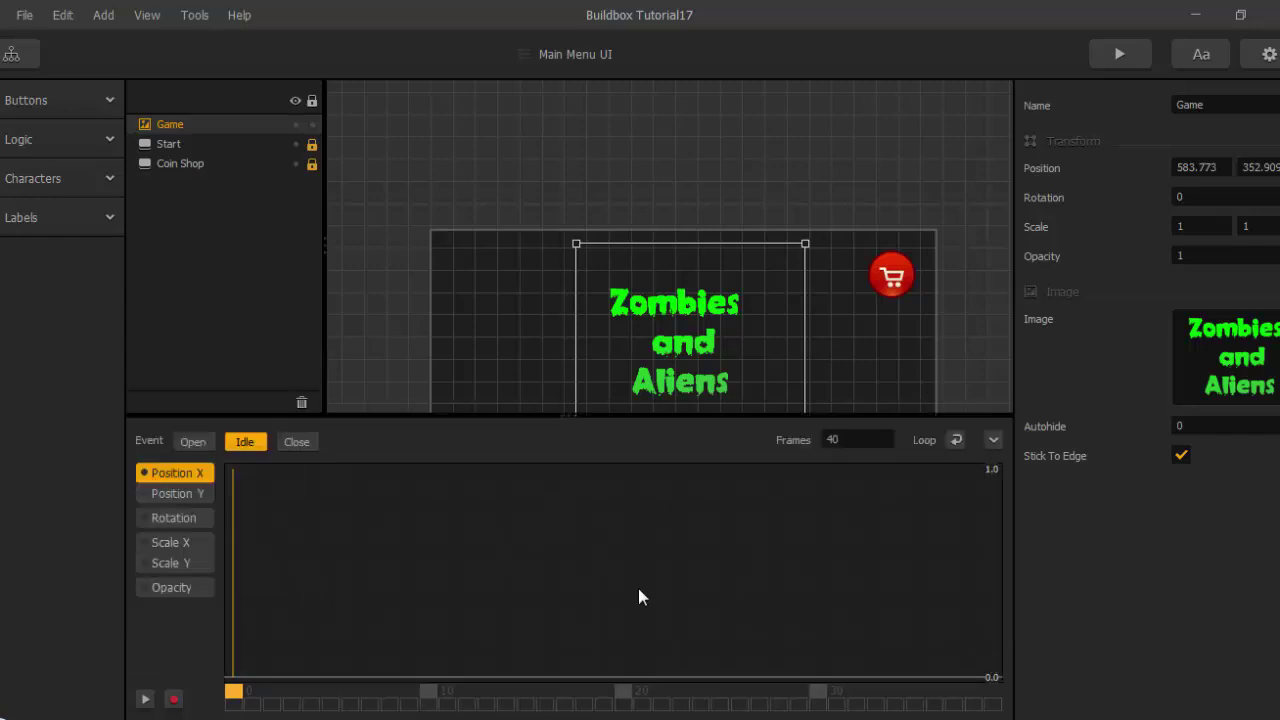
pyautogui.click(191, 440)
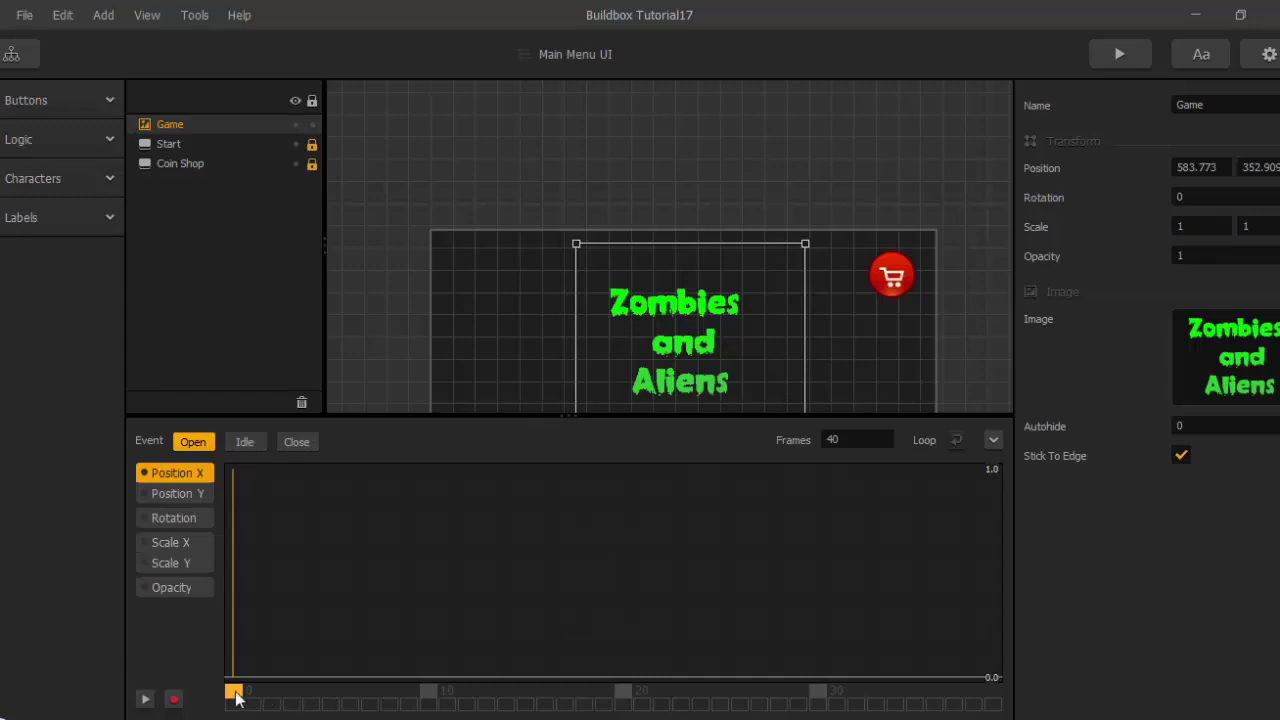
pyautogui.moveTo(236, 698)
pyautogui.mouseDown()
pyautogui.moveTo(331, 706)
pyautogui.moveTo(240, 708)
pyautogui.mouseUp()
pyautogui.click(174, 587)
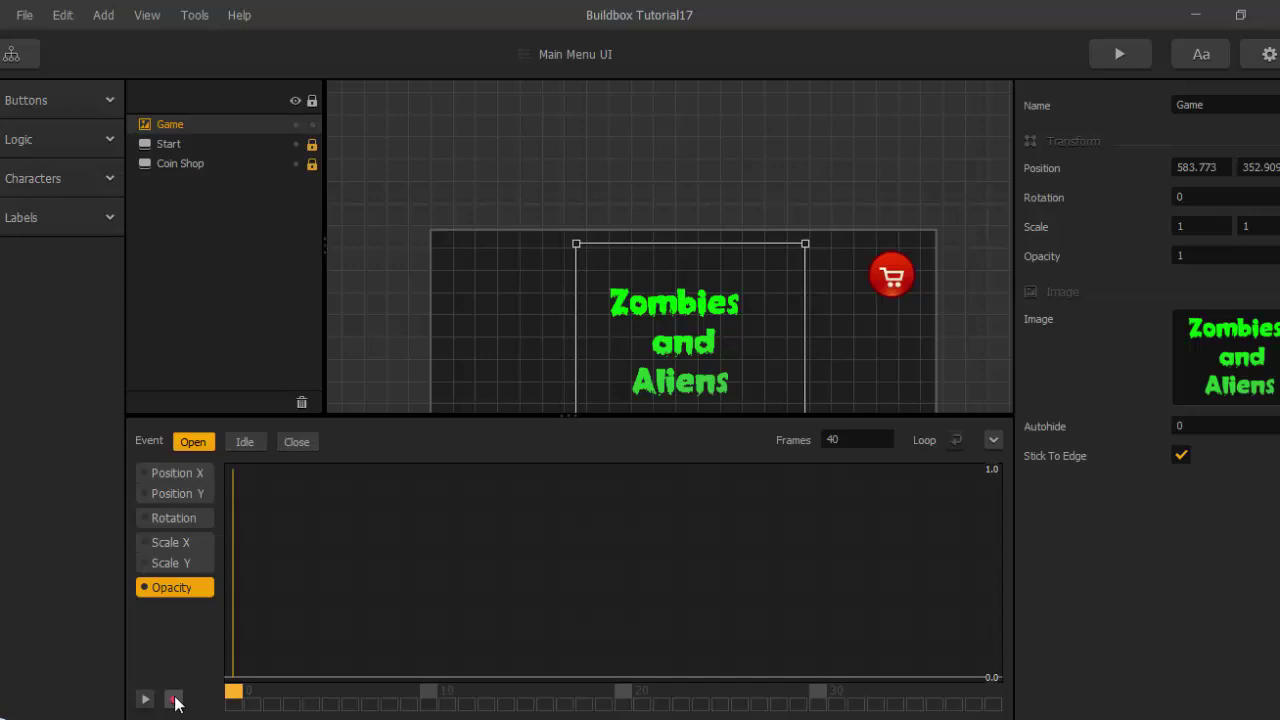
pyautogui.click(185, 476)
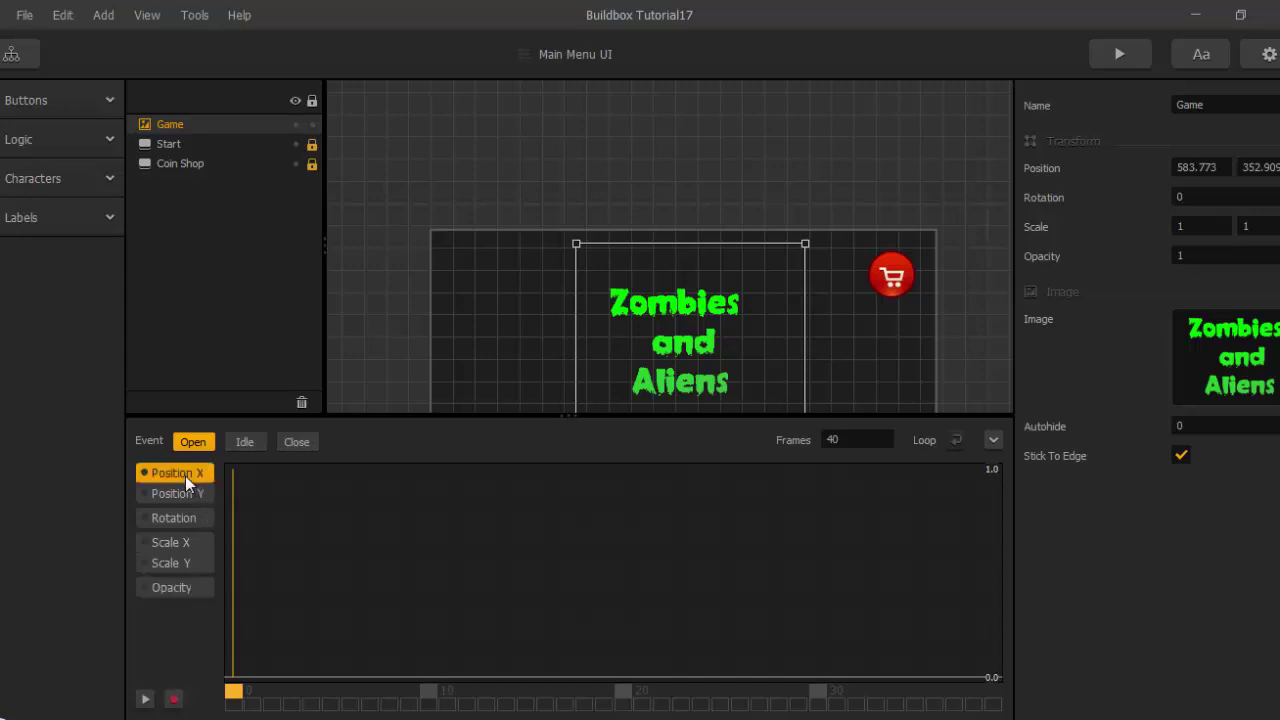
# Record a frame 0 keyframe with the logo above the screen at about 584, 738, and advance the timeline to frame 10.
pyautogui.click(173, 699)
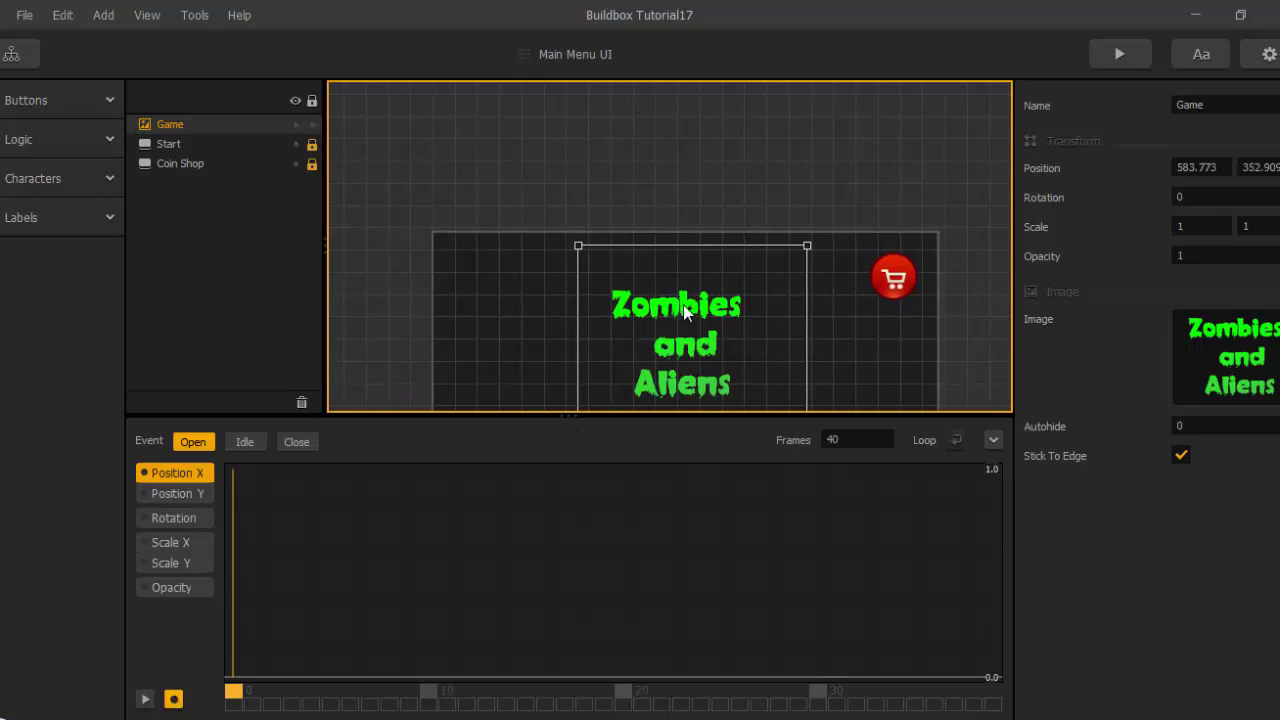
pyautogui.moveTo(684, 304); pyautogui.dragTo(684, 135)
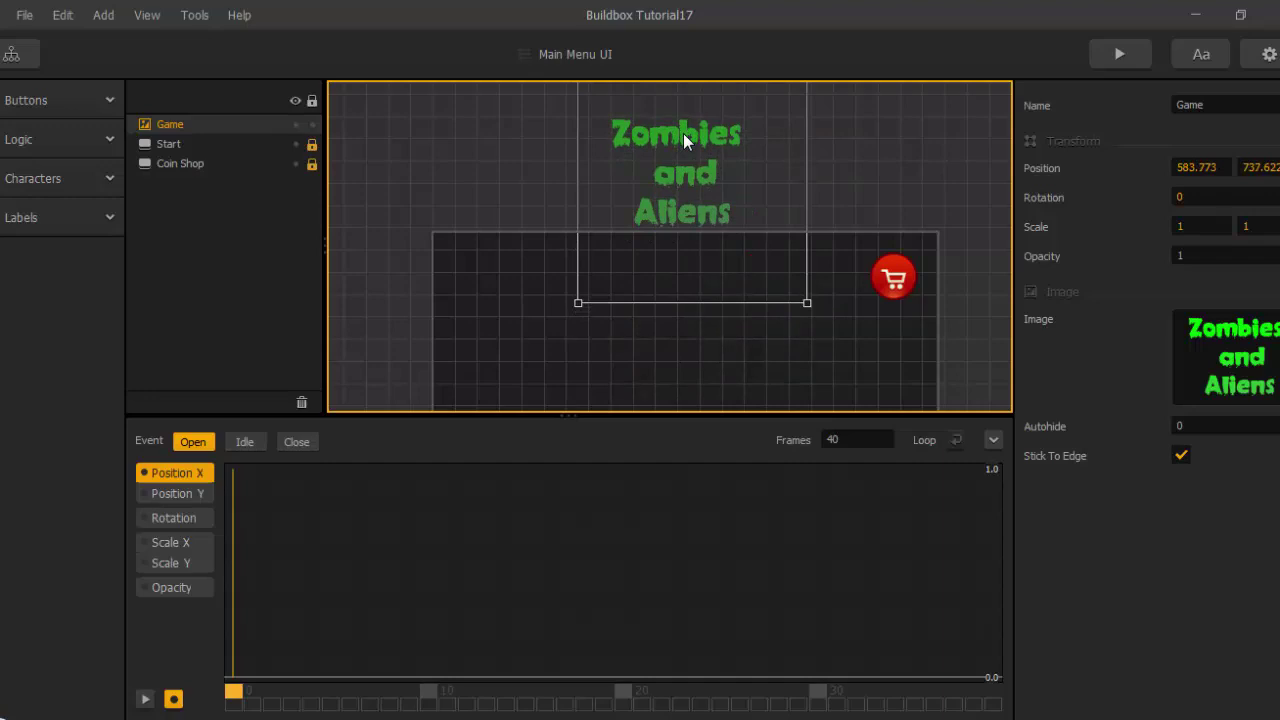
pyautogui.click(435, 697)
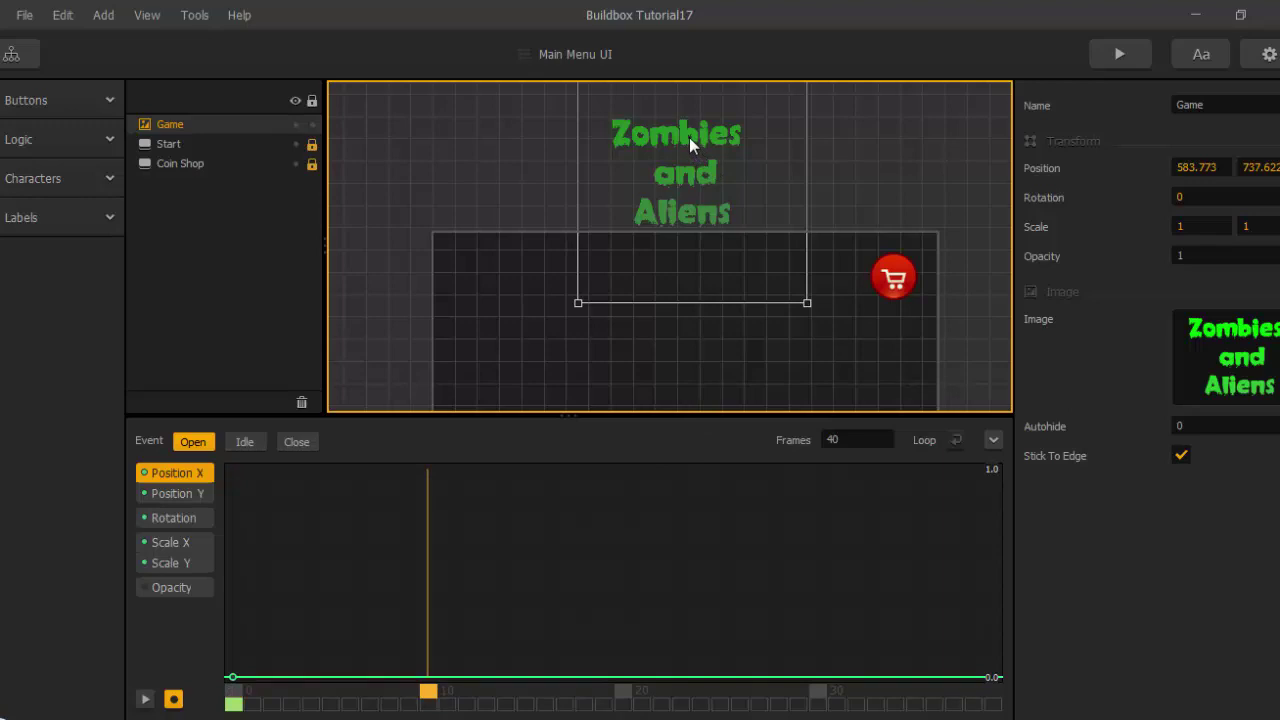
# Move the Zombies and Aliens title down into the screen area at frame 10, to about Y 331.
pyautogui.moveTo(689, 138); pyautogui.dragTo(687, 318)
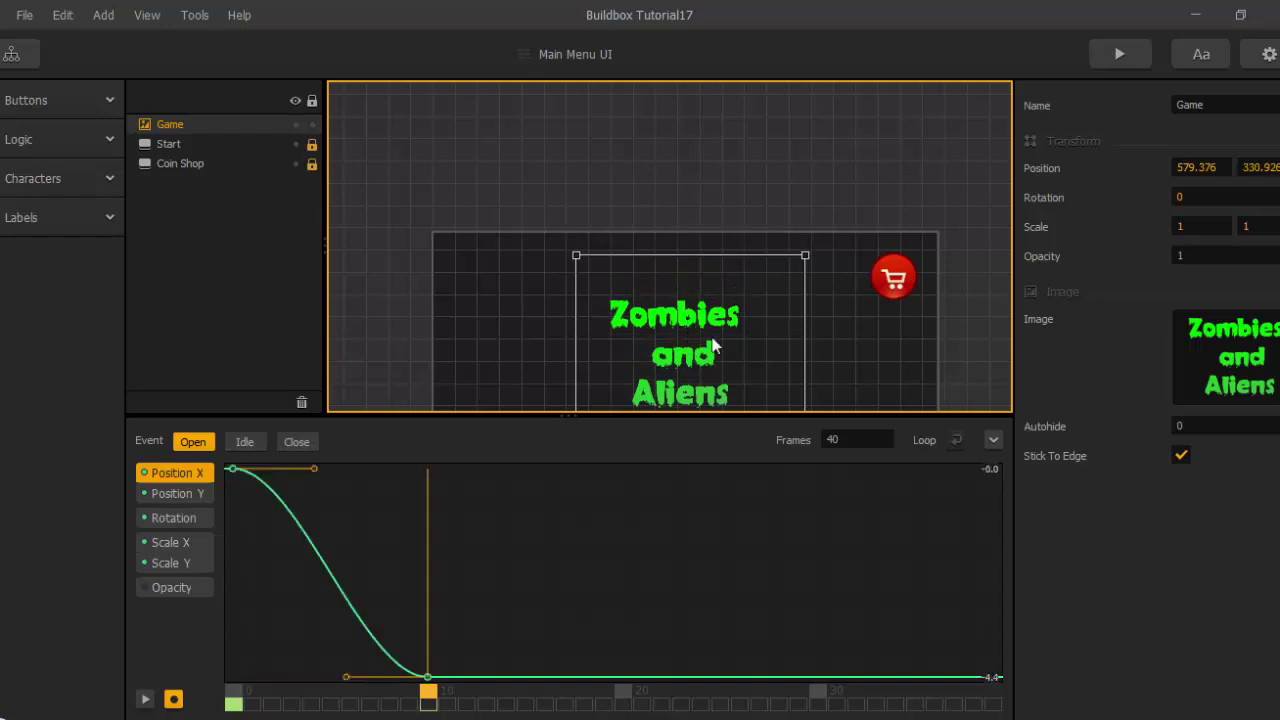
pyautogui.scroll(-4, 788, 382)
pyautogui.scroll(1, 781, 261)
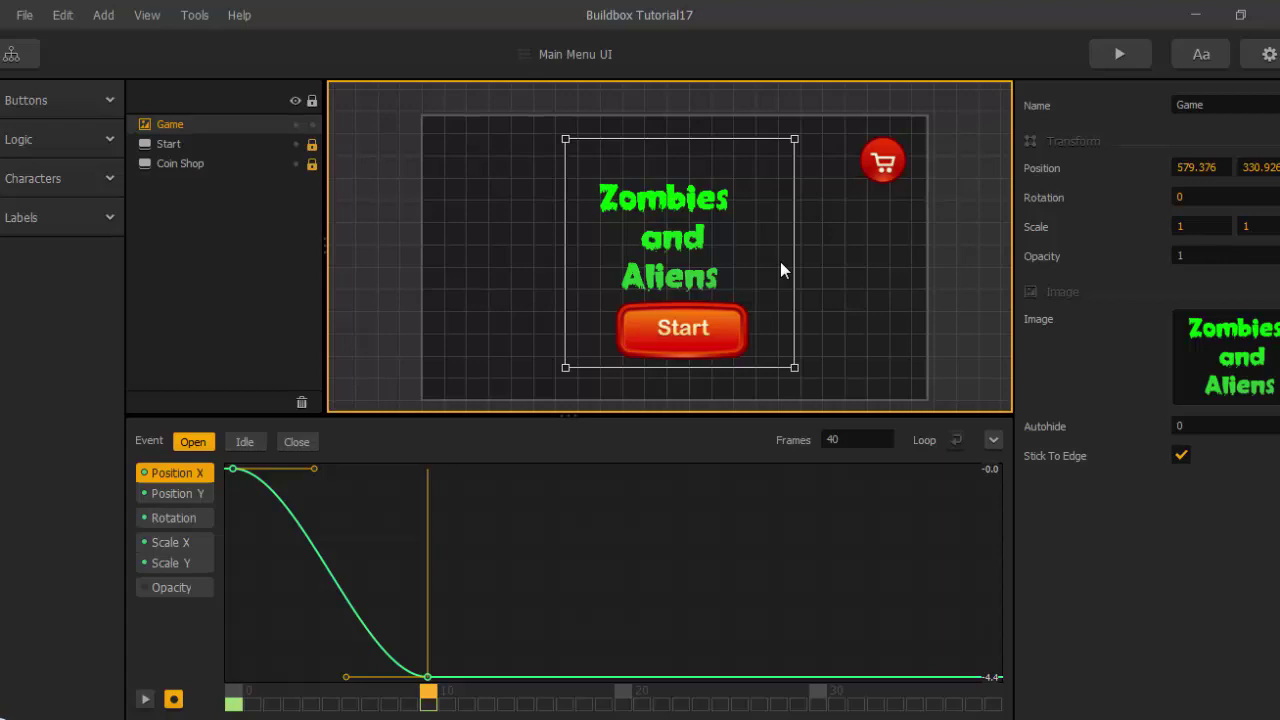
# Copy the title's X position from frame 0 and paste it at frame 10, giving 583.773 in both keyframes.
pyautogui.click(238, 697)
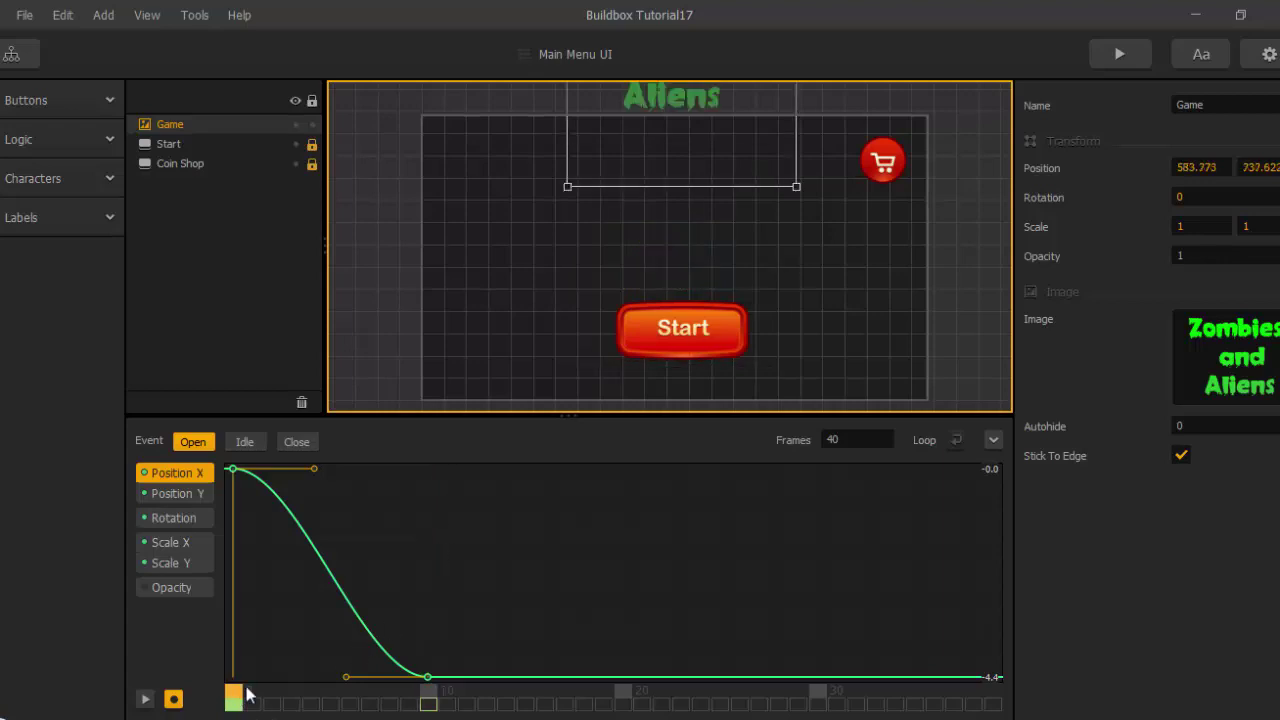
pyautogui.moveTo(248, 697)
pyautogui.mouseDown()
pyautogui.moveTo(427, 690)
pyautogui.moveTo(233, 692)
pyautogui.mouseUp()
pyautogui.click(1196, 168)
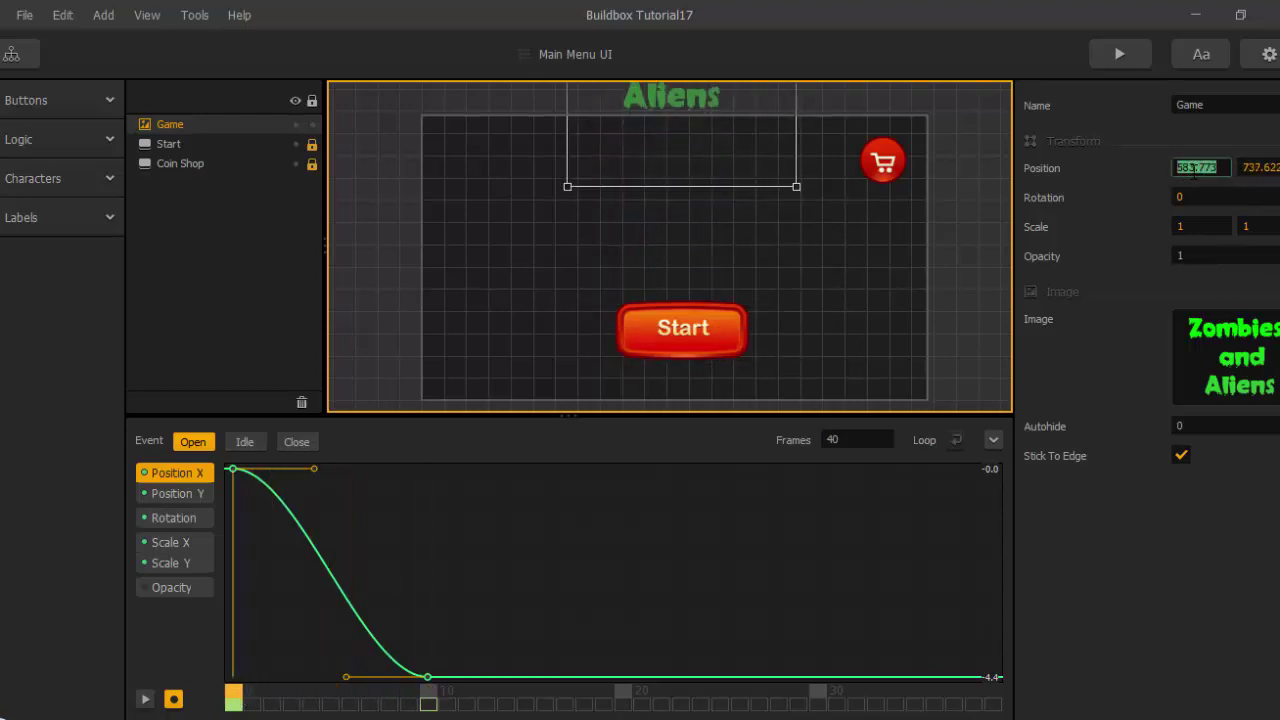
pyautogui.rightClick(1194, 172)
pyautogui.click(1176, 265)
pyautogui.click(435, 693)
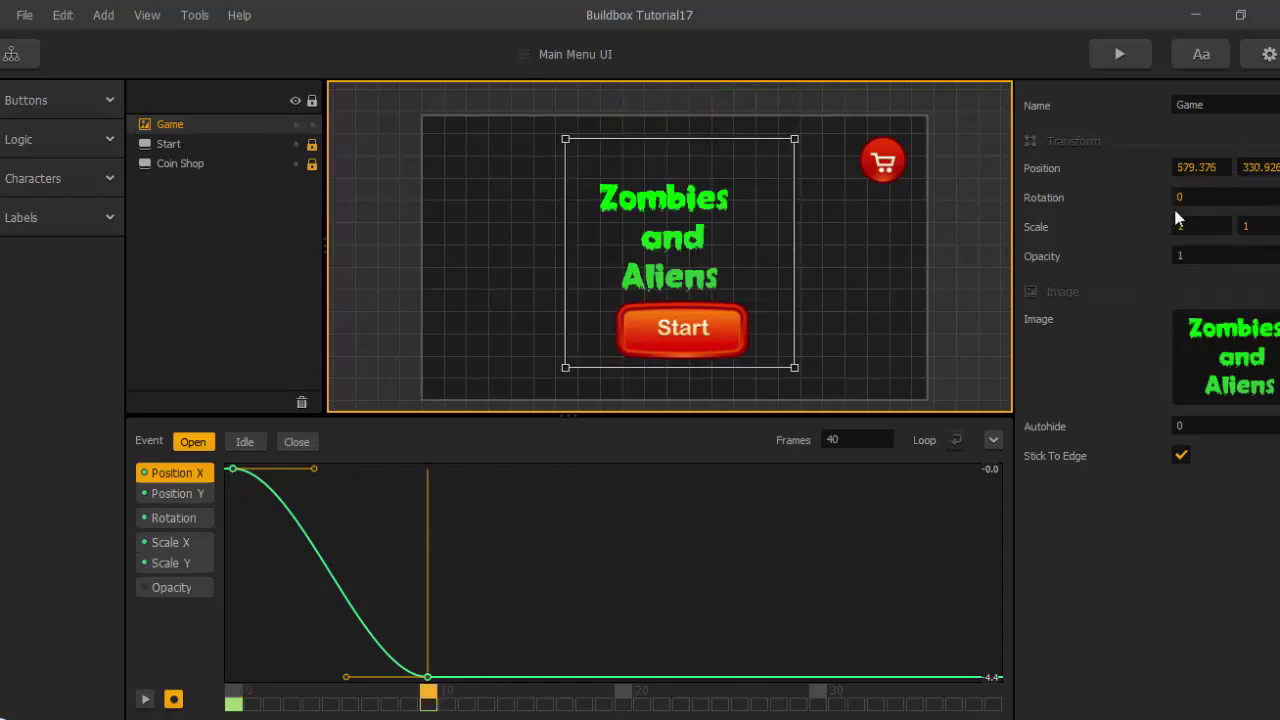
pyautogui.click(1205, 168)
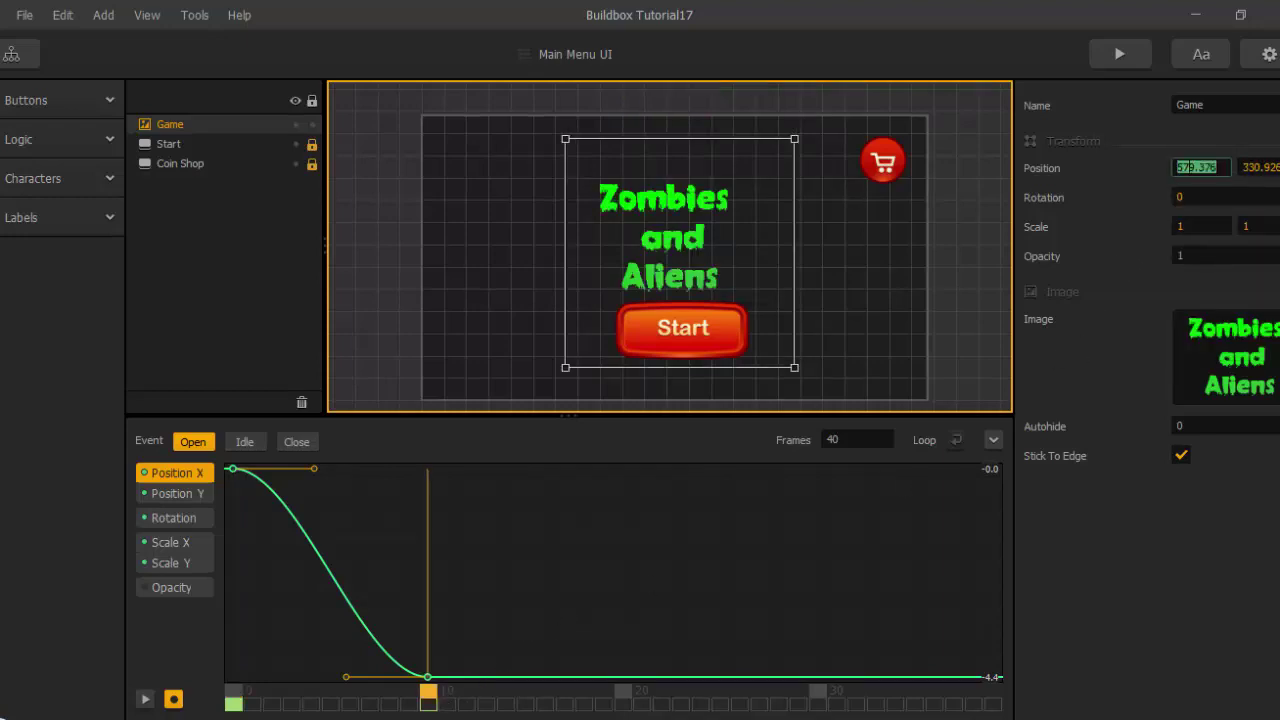
pyautogui.rightClick(1196, 168)
pyautogui.click(1179, 278)
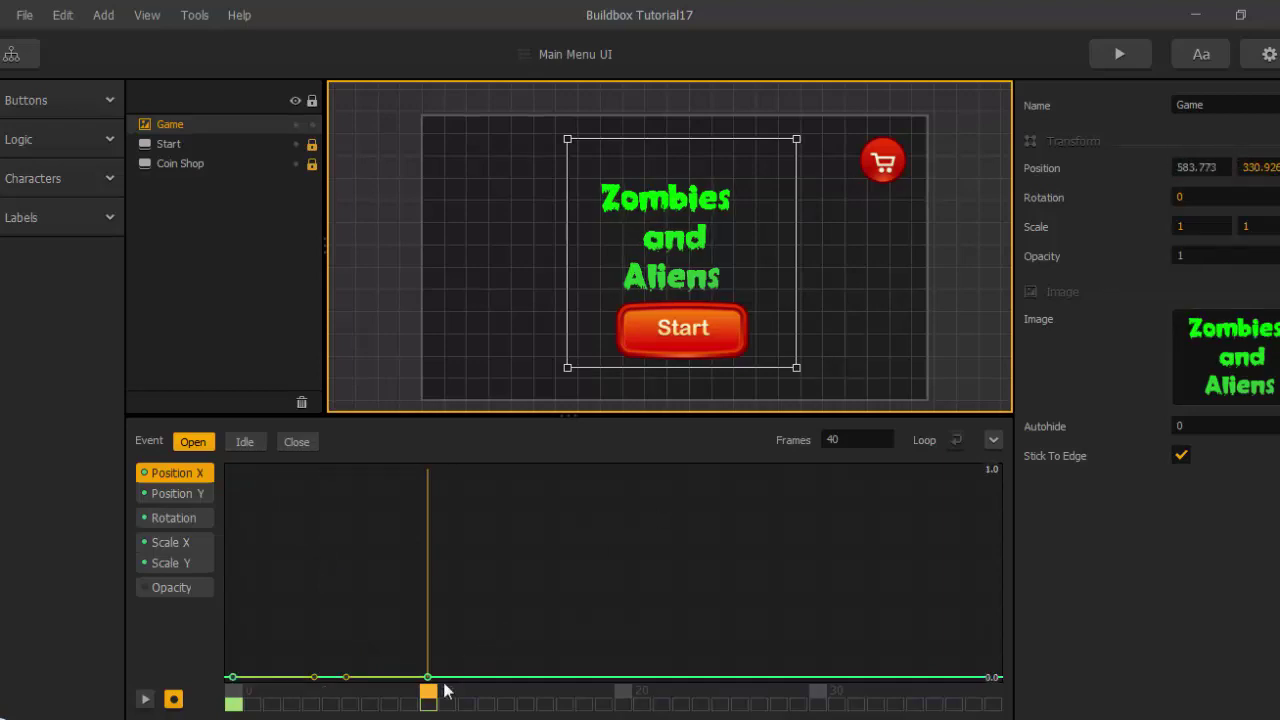
pyautogui.moveTo(430, 693); pyautogui.dragTo(430, 665)
pyautogui.moveTo(443, 694)
pyautogui.mouseDown()
pyautogui.moveTo(466, 694)
pyautogui.moveTo(443, 703)
pyautogui.mouseUp()
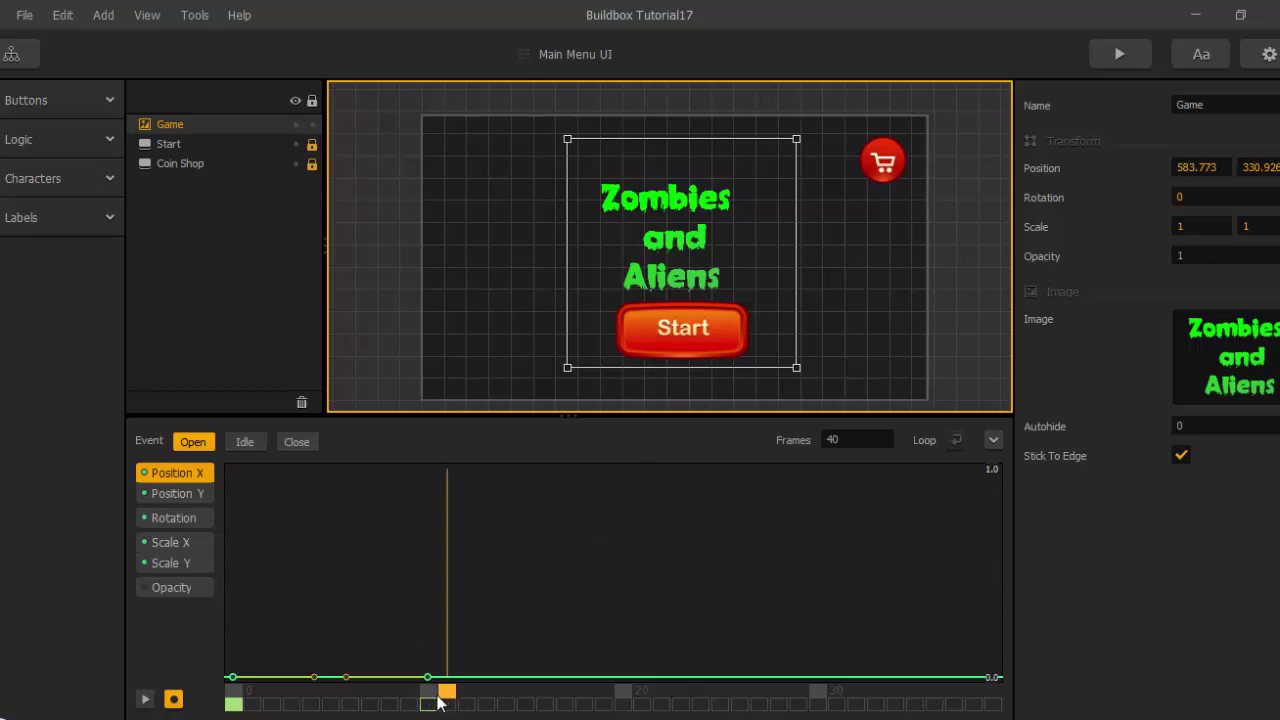
pyautogui.click(429, 694)
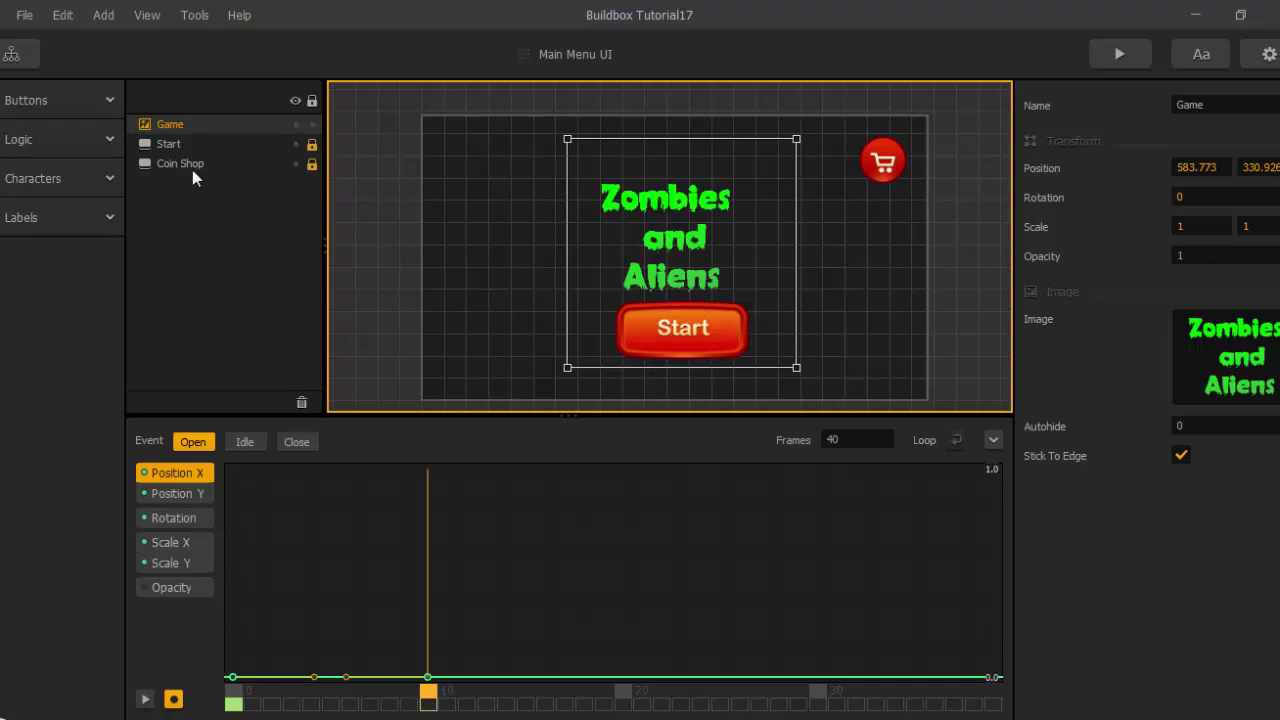
# Set the Start button's opacity to 0 at frame 10 of the Open animation.
pyautogui.click(172, 146)
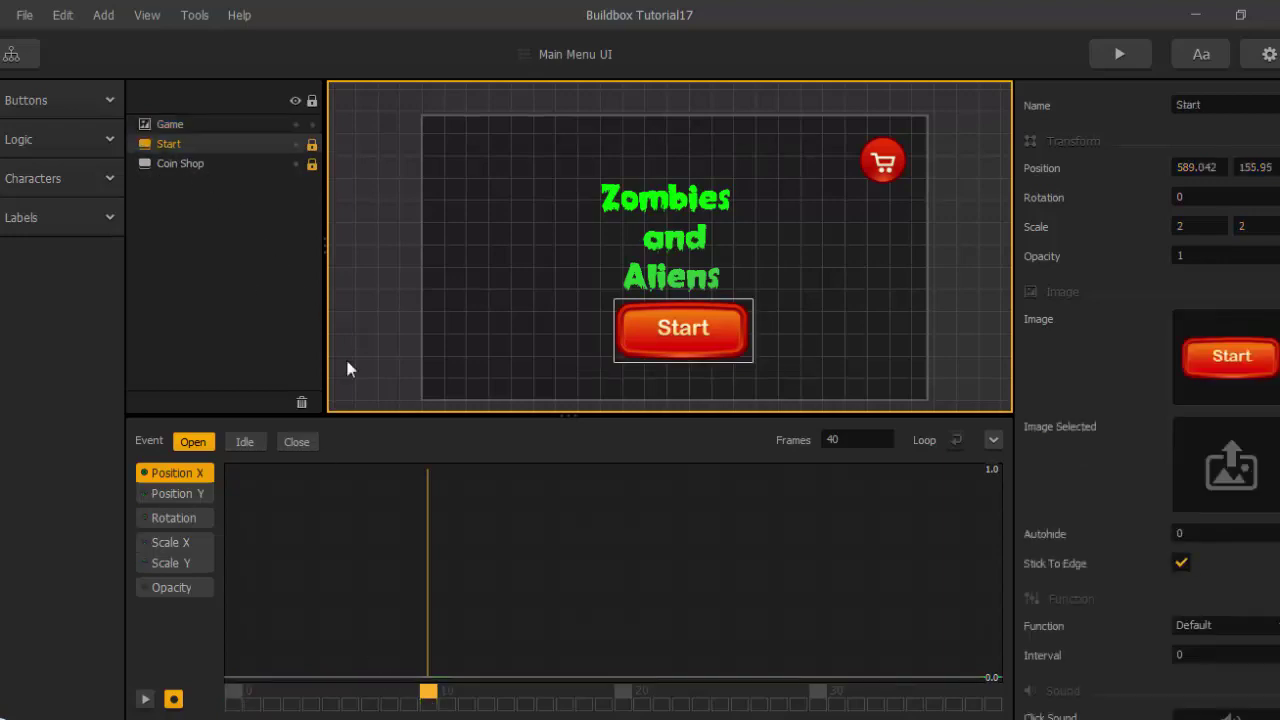
pyautogui.click(190, 588)
pyautogui.doubleClick(1196, 257)
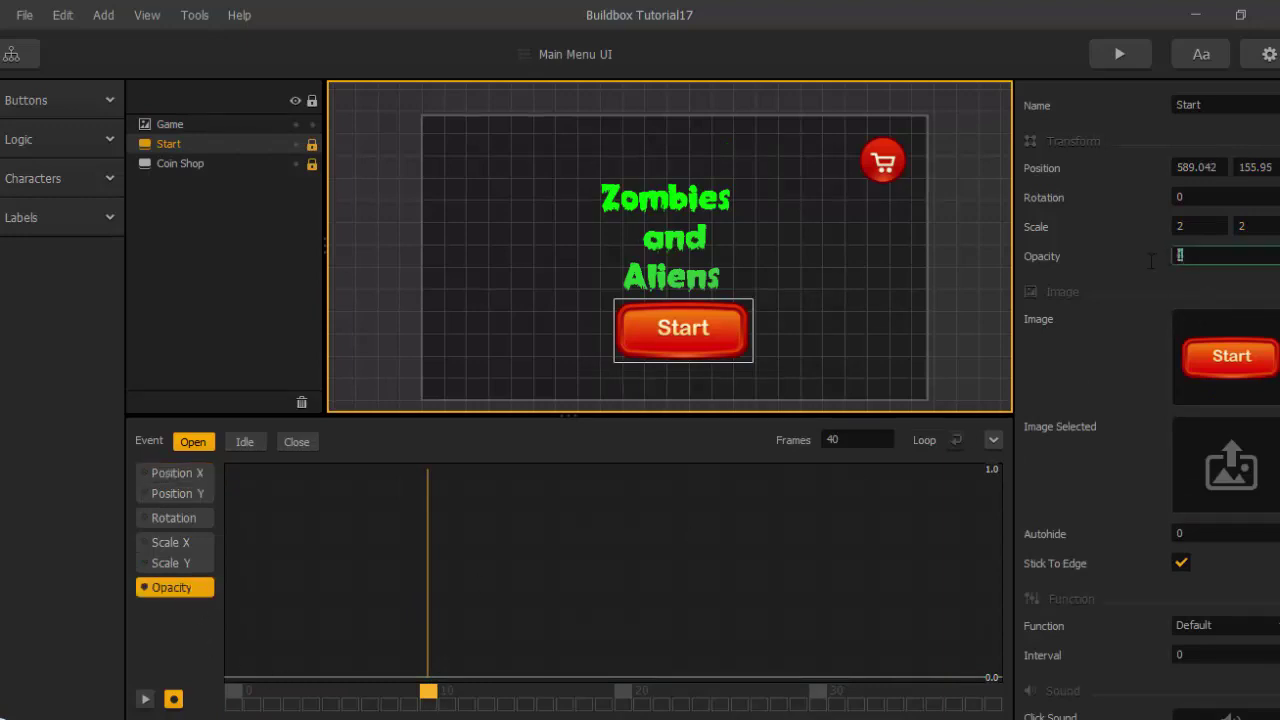
pyautogui.write('0')
pyautogui.press('Return')
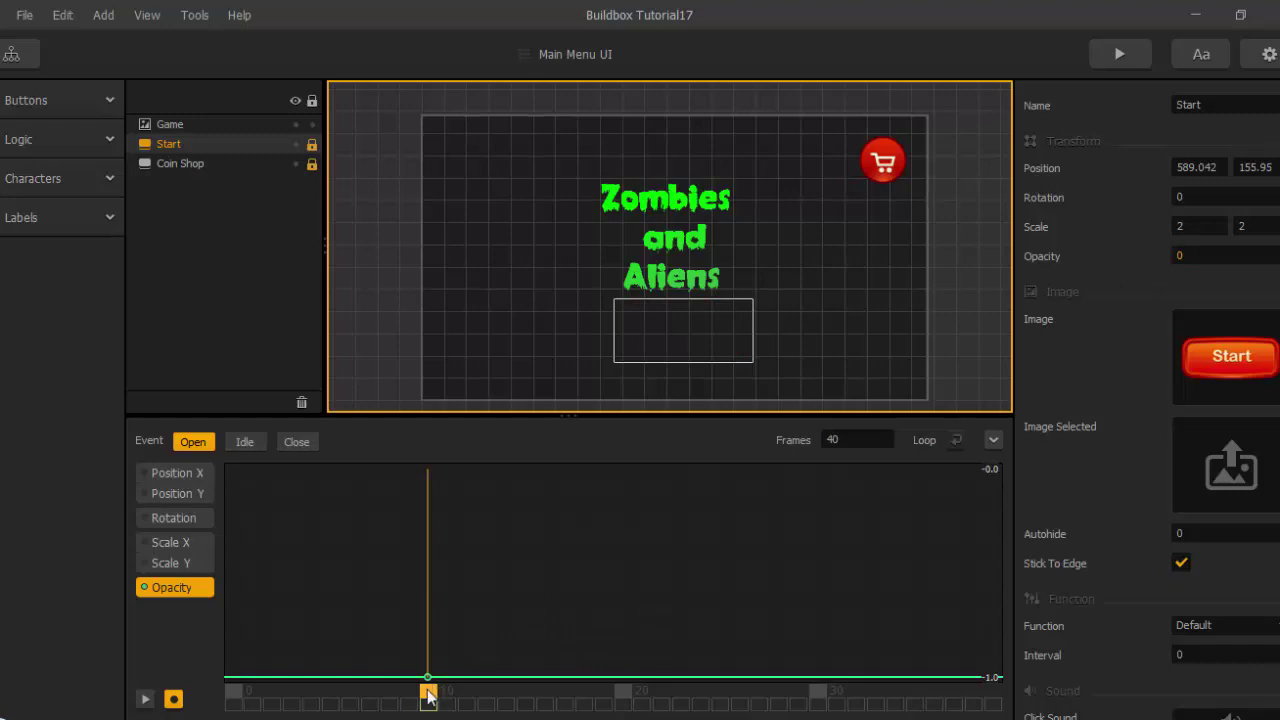
# Set the Start button's opacity to 1 at frame 15 of the Open animation.
pyautogui.moveTo(429, 692); pyautogui.dragTo(534, 694)
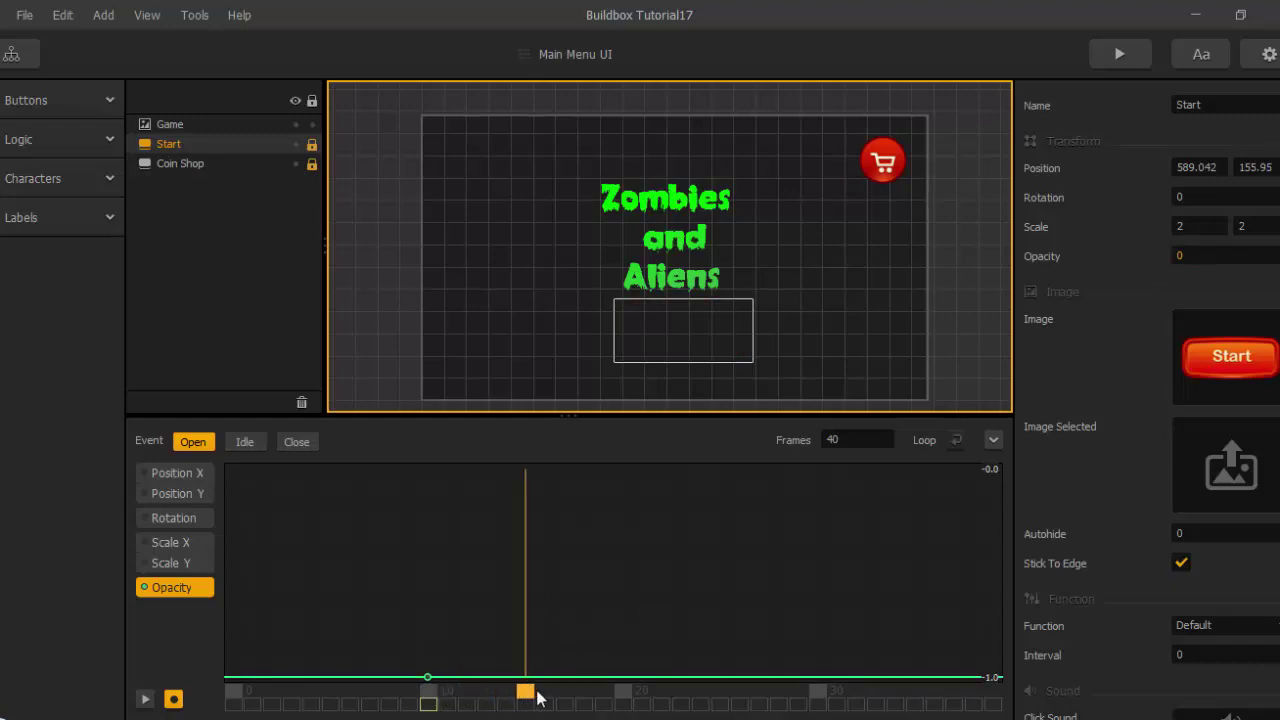
pyautogui.click(1195, 258)
pyautogui.moveTo(1183, 262); pyautogui.dragTo(1148, 262)
pyautogui.write('1')
pyautogui.press('Return')
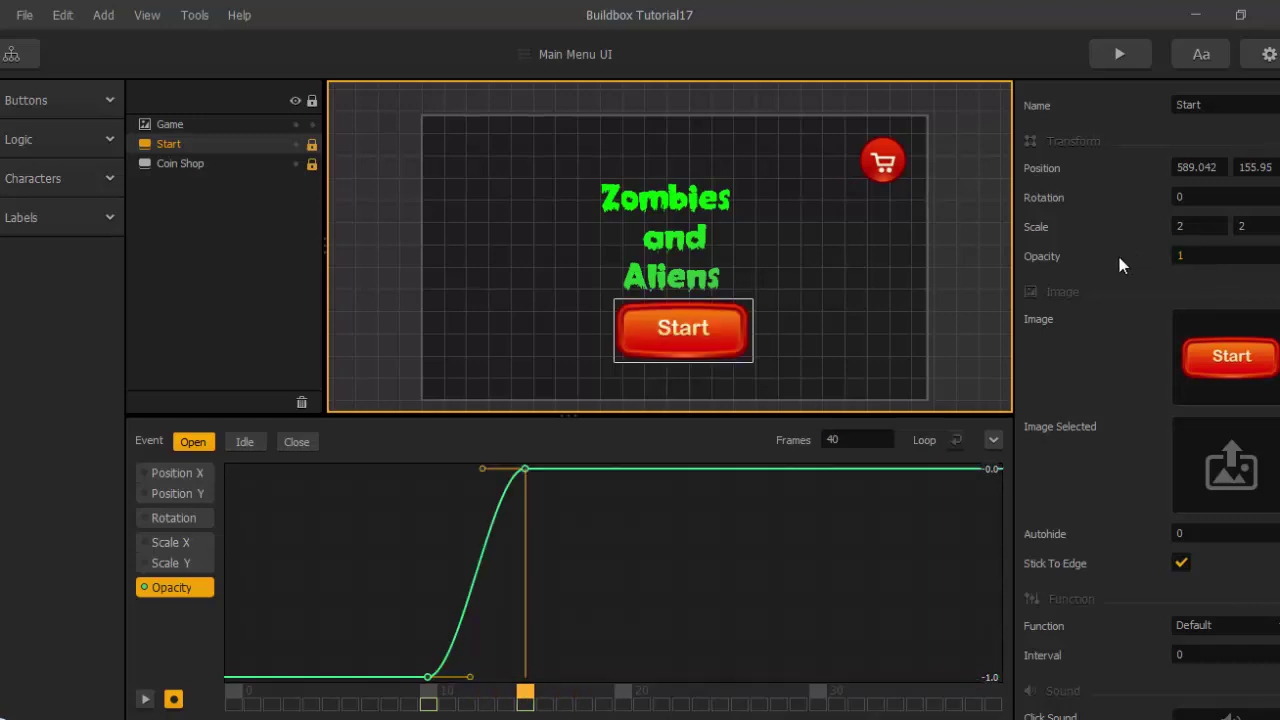
pyautogui.moveTo(530, 697)
pyautogui.mouseDown()
pyautogui.moveTo(243, 705)
pyautogui.moveTo(566, 690)
pyautogui.moveTo(525, 688)
pyautogui.mouseUp()
# Set the Coin Shop button's opacity to 0 at frame 15 of the Open animation.
pyautogui.click(191, 169)
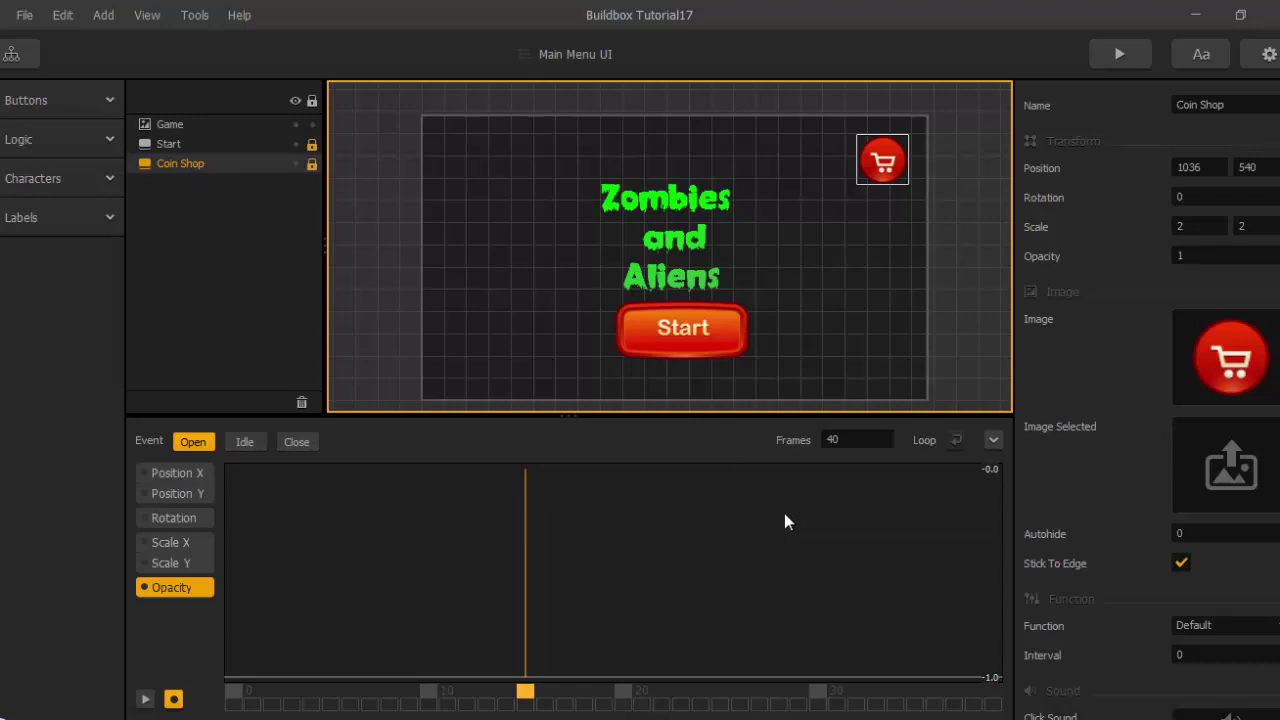
pyautogui.click(1200, 257)
pyautogui.press('Return')
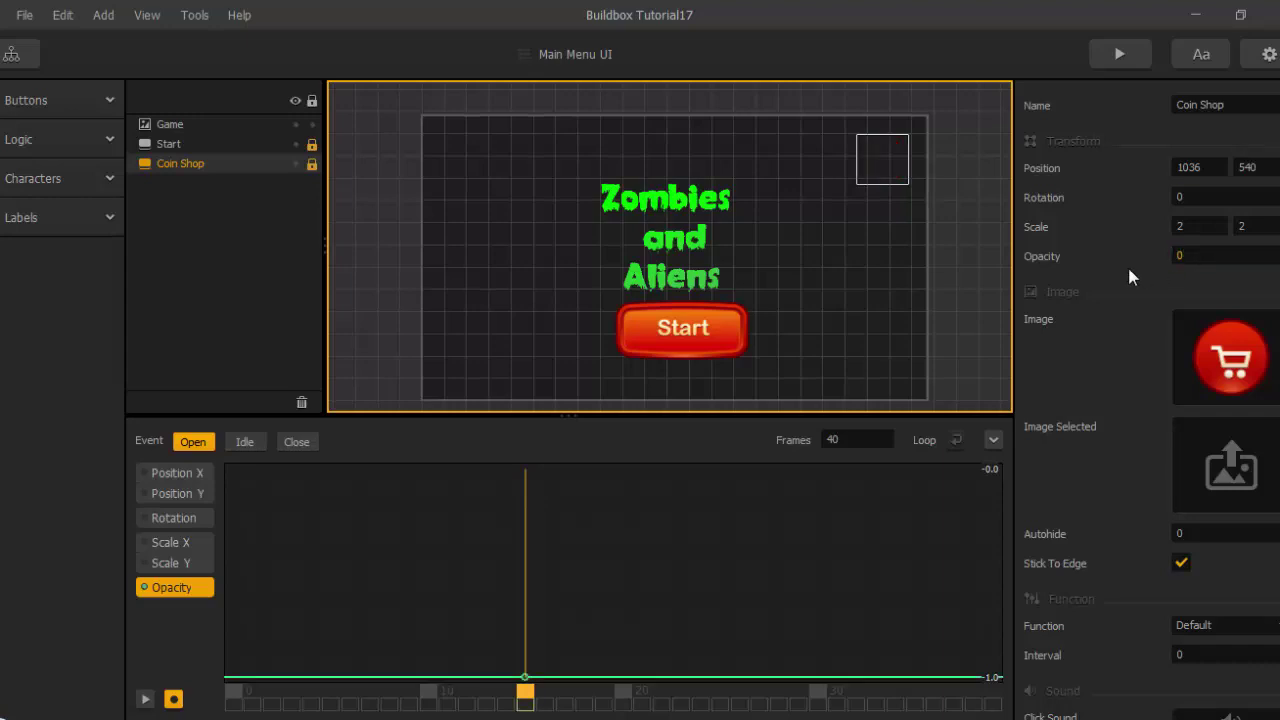
# Set the Coin Shop button's opacity to 1 at frame 20 of the Open animation.
pyautogui.click(623, 692)
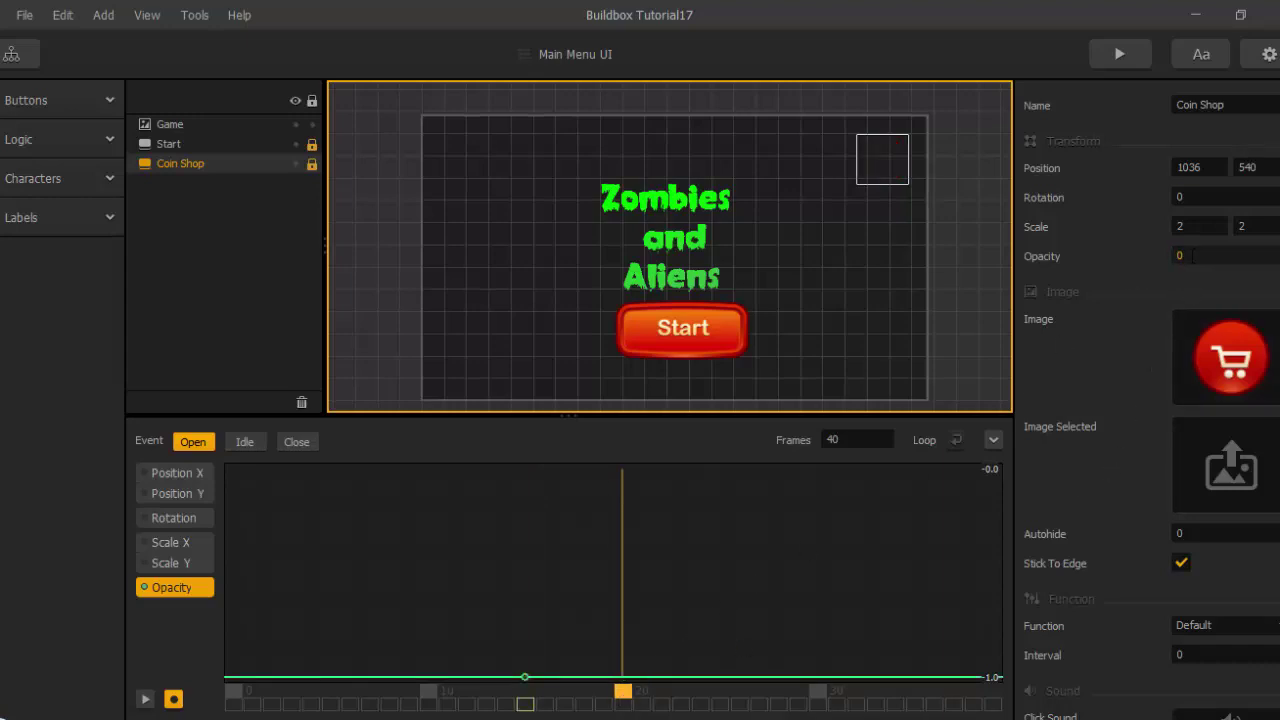
pyautogui.click(1193, 256)
pyautogui.write('1')
pyautogui.press('Return')
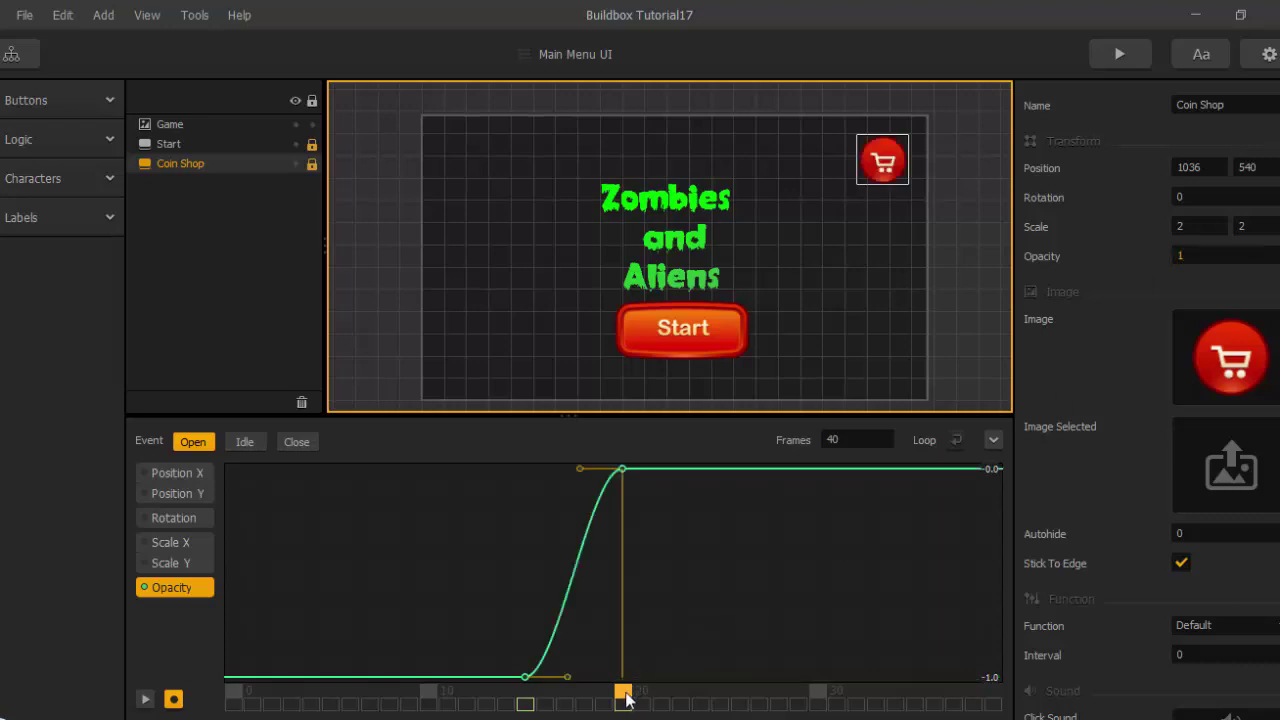
pyautogui.moveTo(623, 692)
pyautogui.mouseDown()
pyautogui.moveTo(250, 692)
pyautogui.moveTo(446, 698)
pyautogui.moveTo(638, 662)
pyautogui.moveTo(620, 670)
pyautogui.mouseUp()
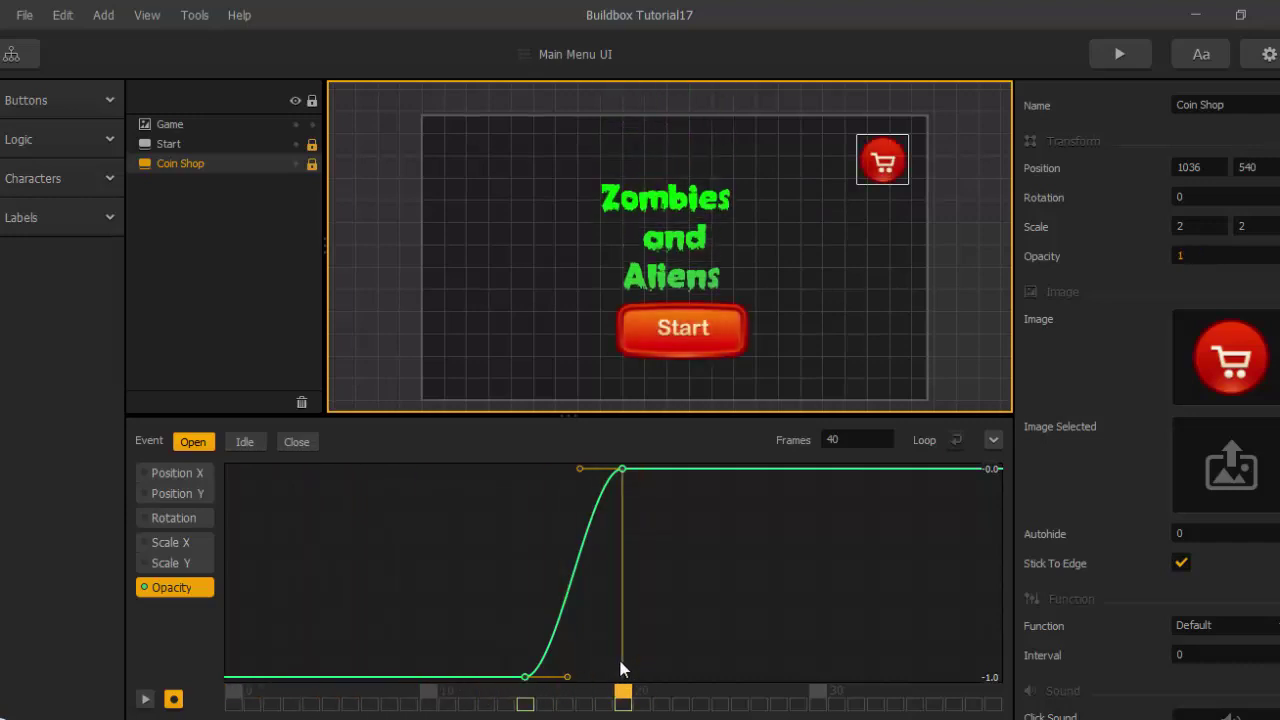
# Turn off keyframe recording and check the main menu's opening animation in the preview, closing it when done.
pyautogui.click(173, 699)
pyautogui.scroll(-3, 735, 214)
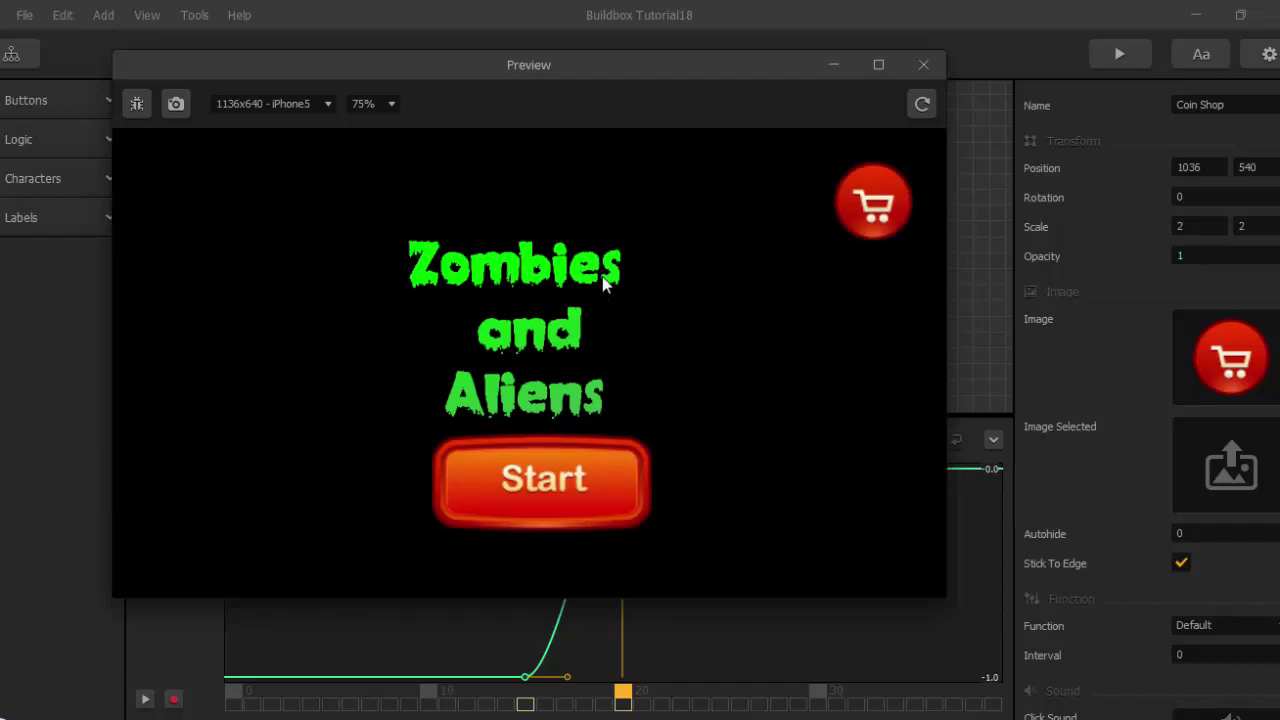
pyautogui.click(924, 66)
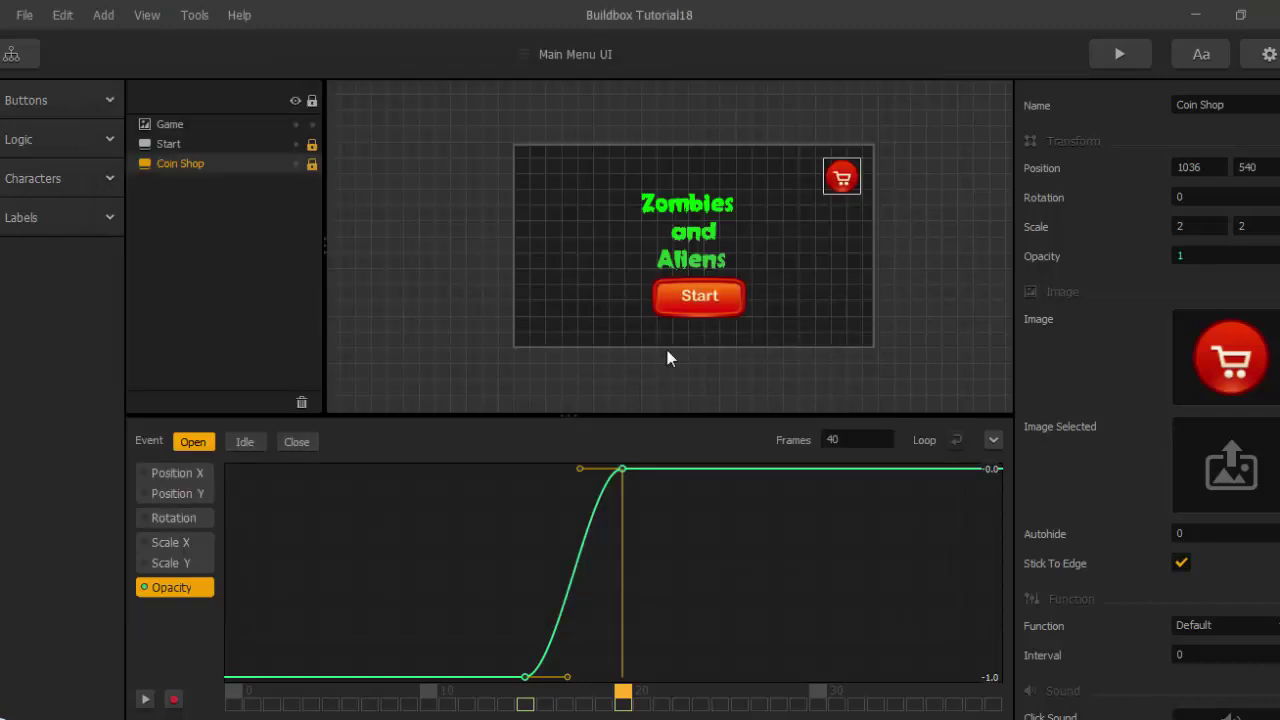
# Move the Game title's end keyframe from frame 10 to frame 20 to slow its entrance.
pyautogui.click(176, 124)
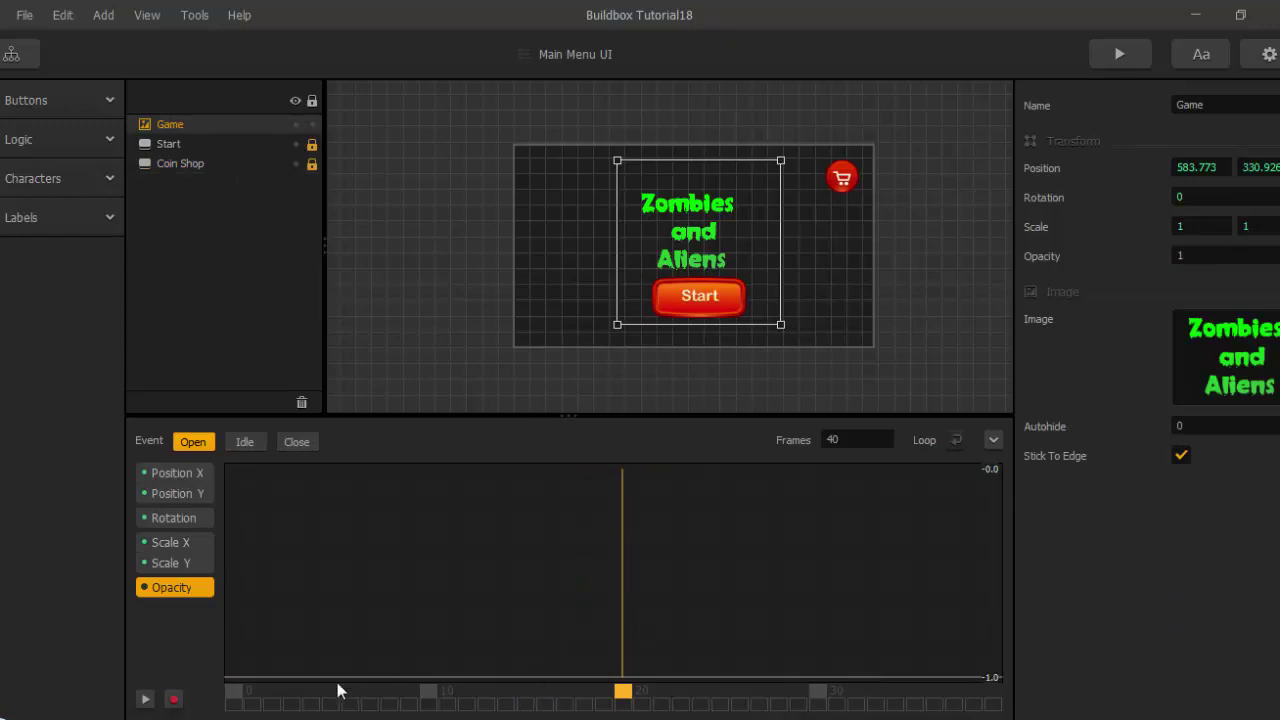
pyautogui.click(187, 475)
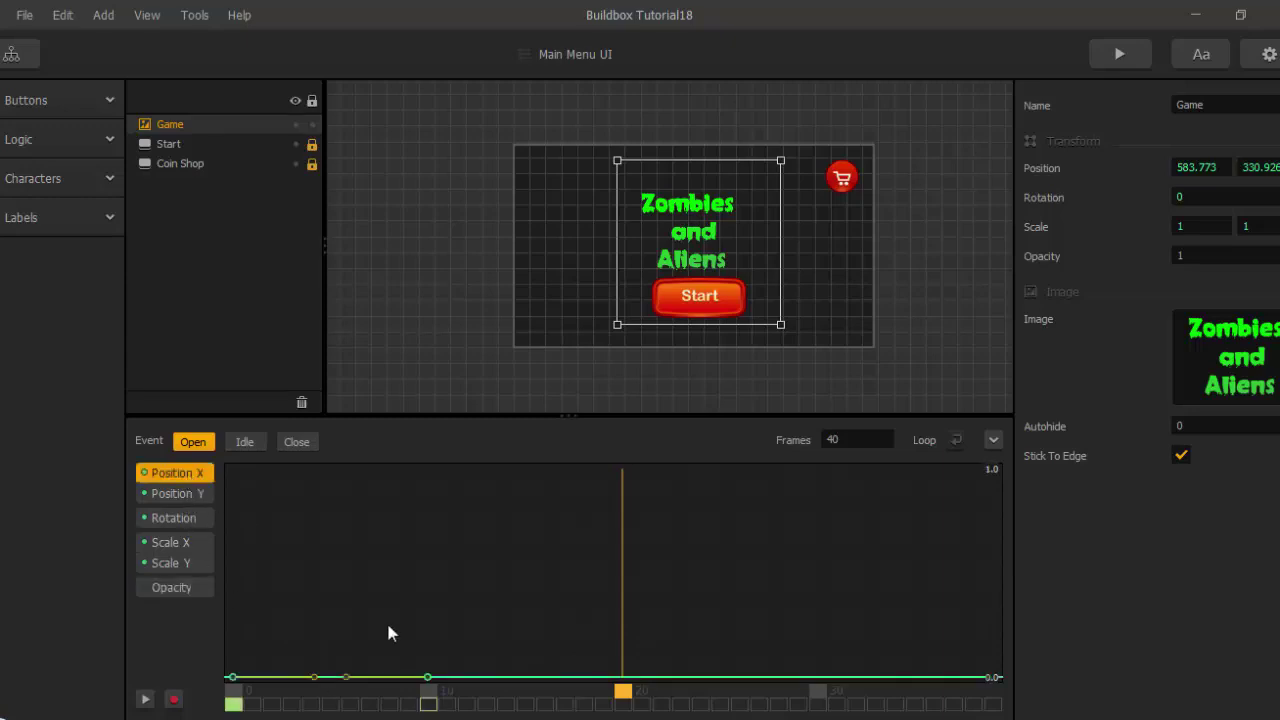
pyautogui.click(428, 704)
pyautogui.moveTo(429, 706); pyautogui.dragTo(617, 708)
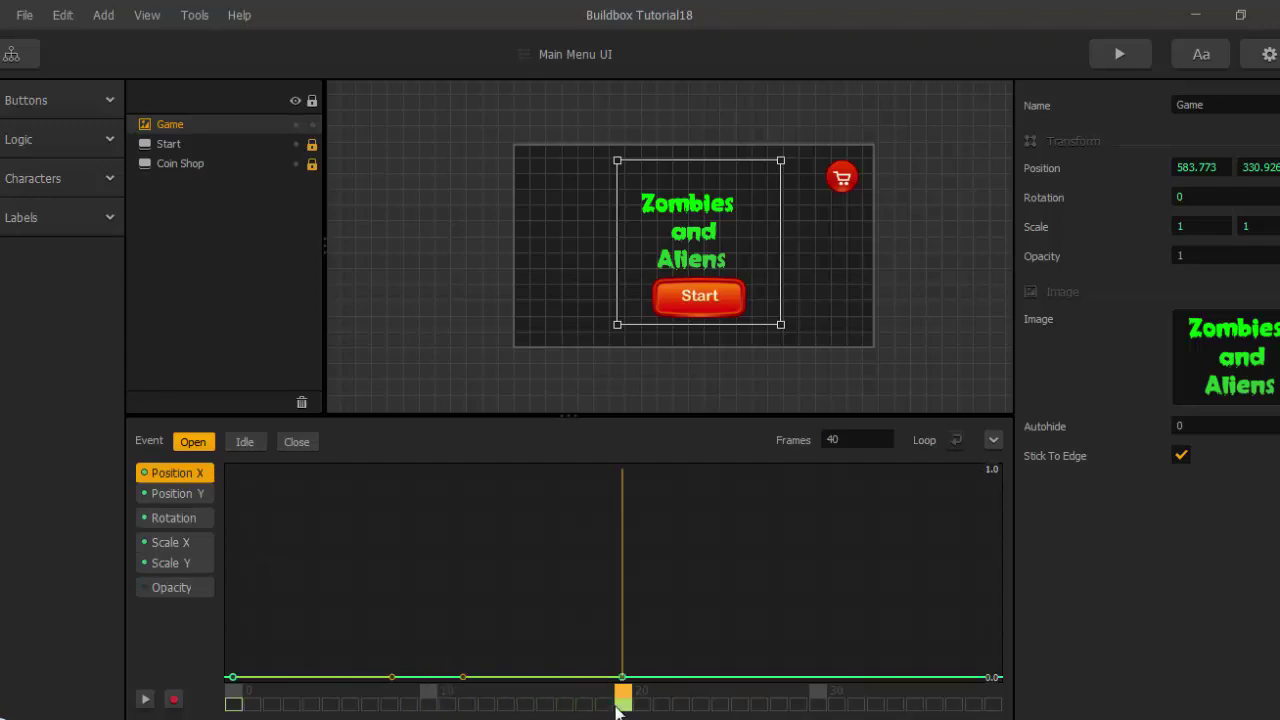
# Shift the Start button's opacity keyframes so the fade-in runs from frame 20 to frame 30.
pyautogui.click(165, 145)
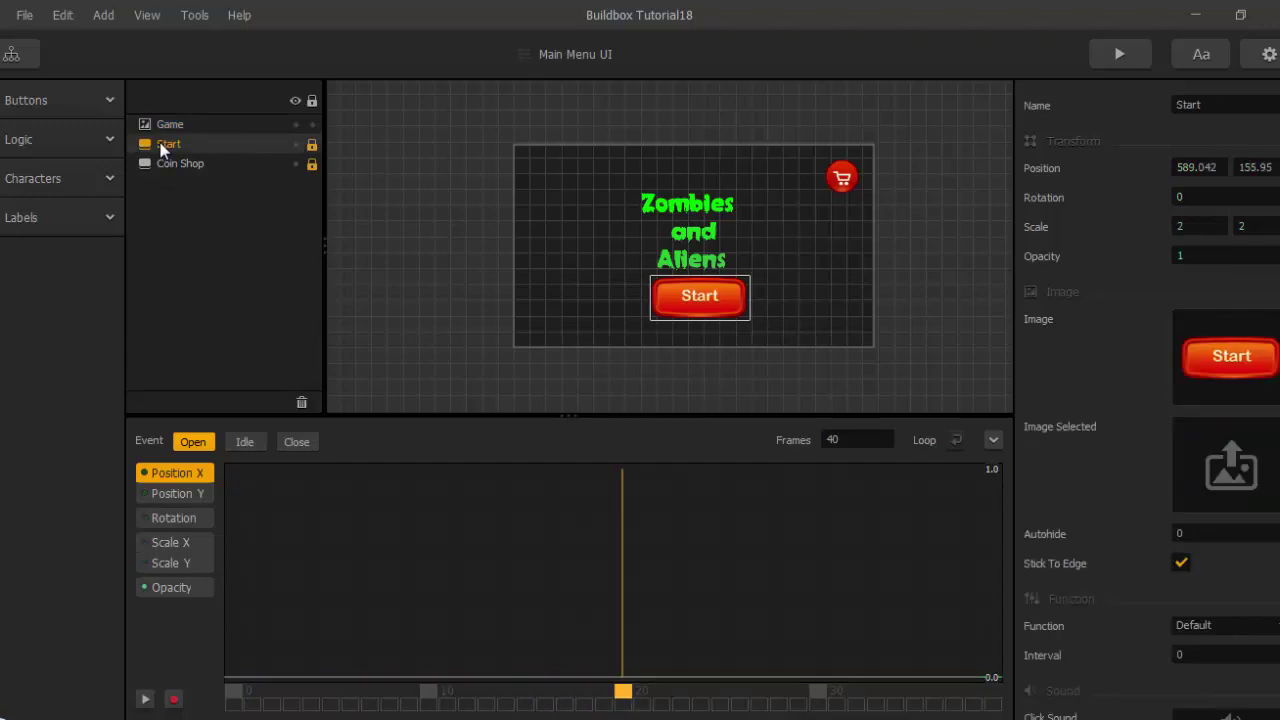
pyautogui.click(193, 589)
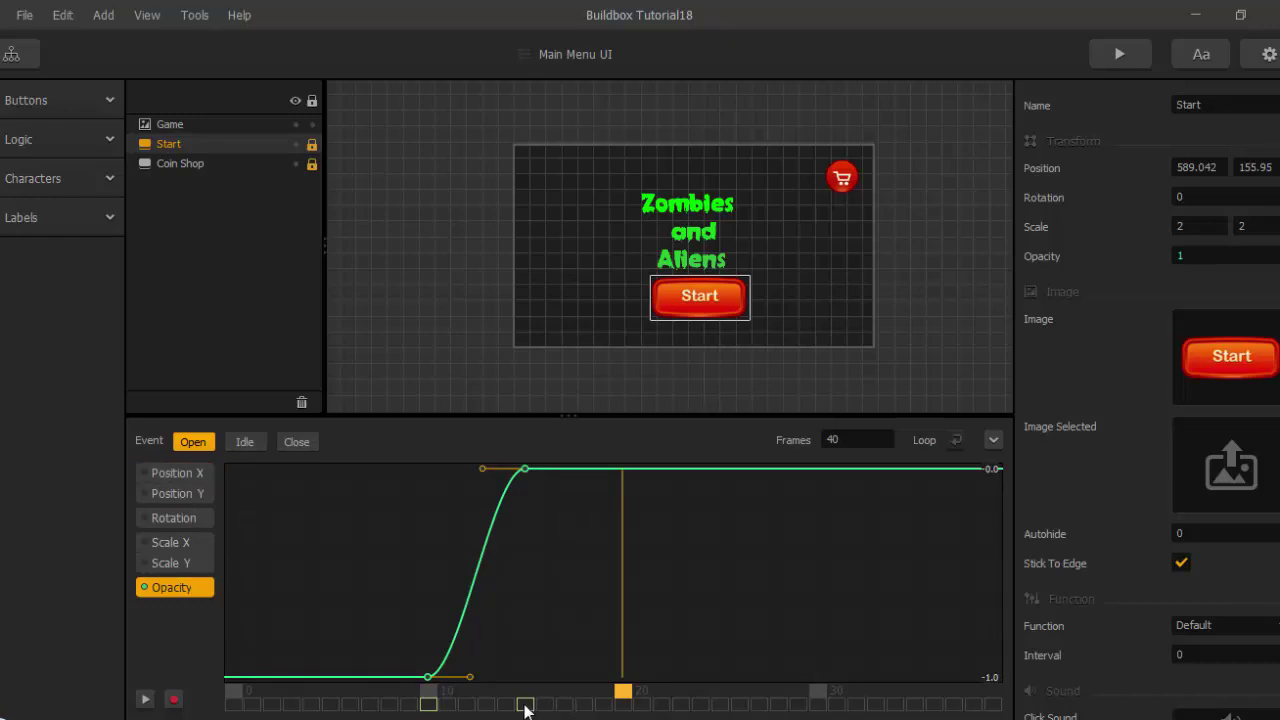
pyautogui.moveTo(524, 708); pyautogui.dragTo(819, 713)
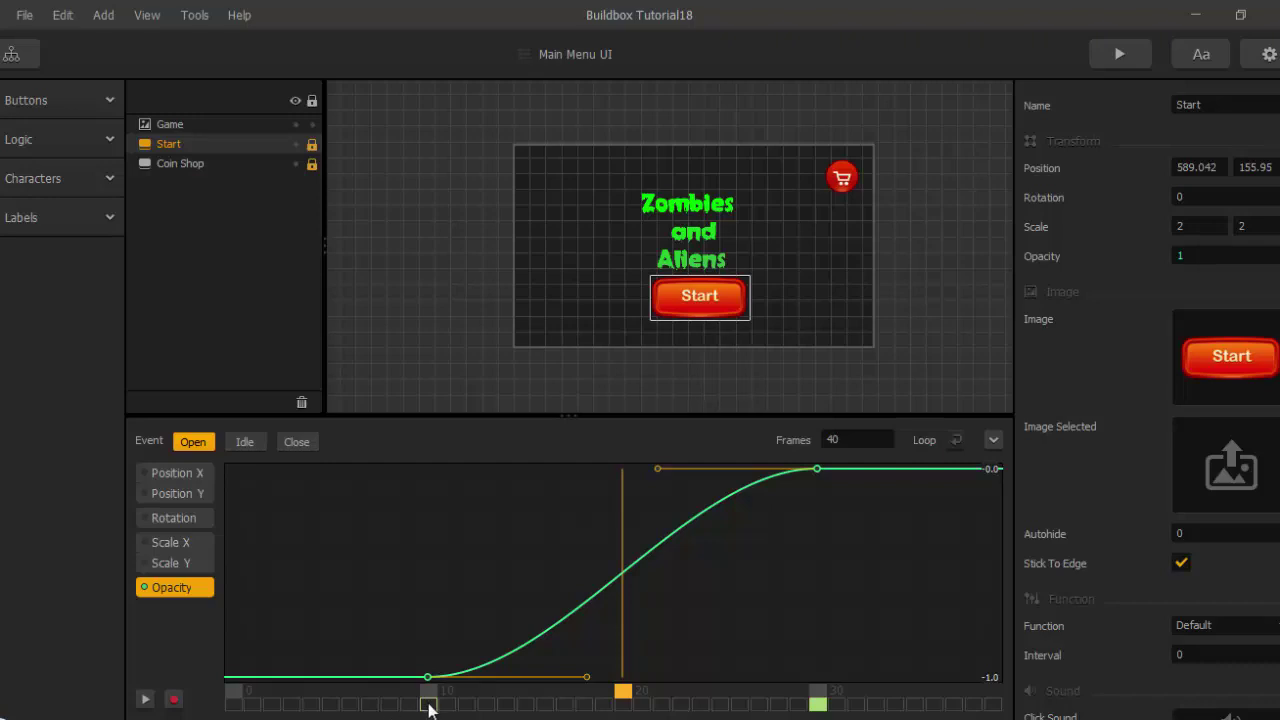
pyautogui.moveTo(429, 705); pyautogui.dragTo(622, 712)
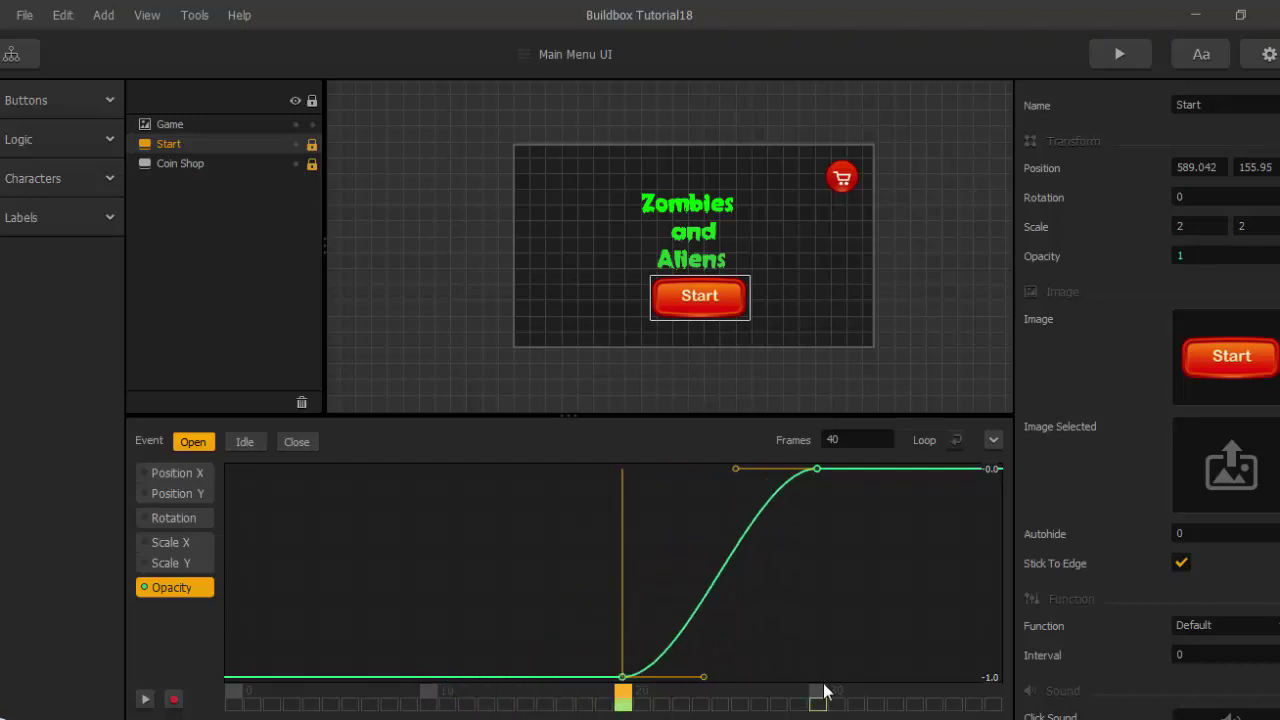
# Move the Coin Shop's end opacity keyframe to the last frame and its start keyframe to frame 30.
pyautogui.click(190, 163)
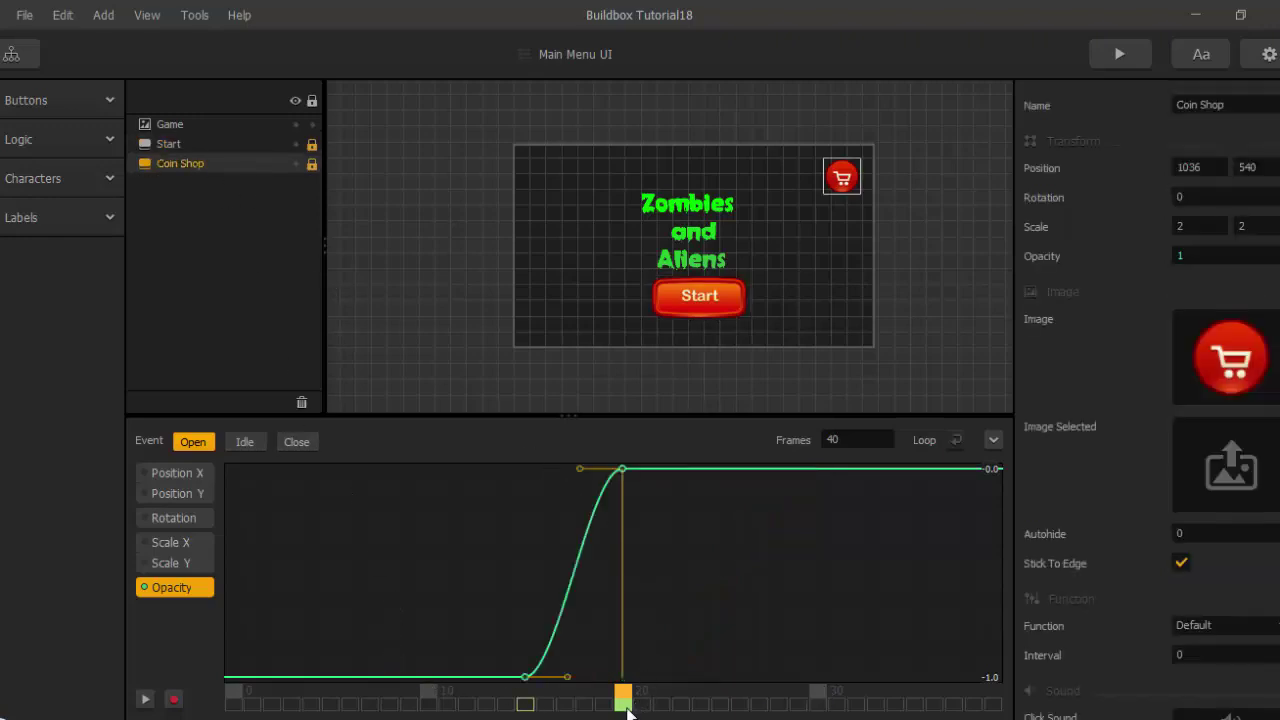
pyautogui.moveTo(623, 708); pyautogui.dragTo(993, 705)
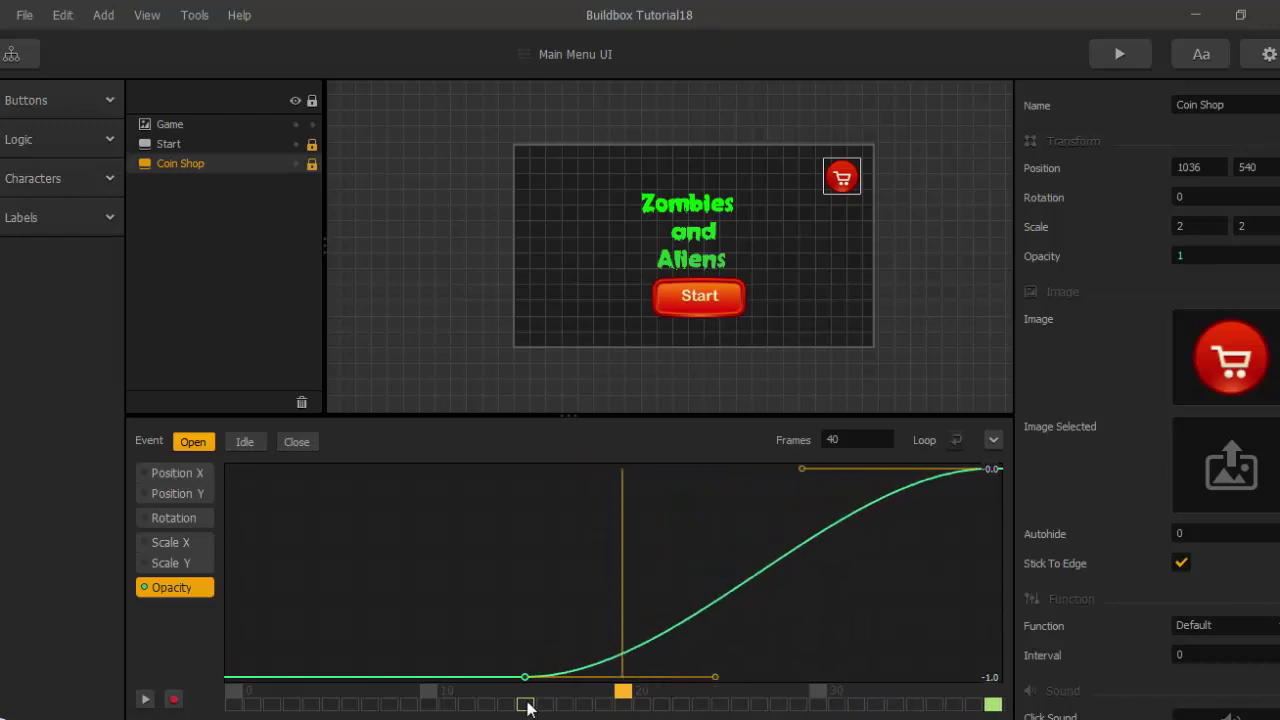
pyautogui.moveTo(526, 705); pyautogui.dragTo(818, 705)
# Extend the animation length to 50 frames and move the Coin Shop's end opacity keyframe to frame 40.
pyautogui.moveTo(841, 440); pyautogui.dragTo(798, 442)
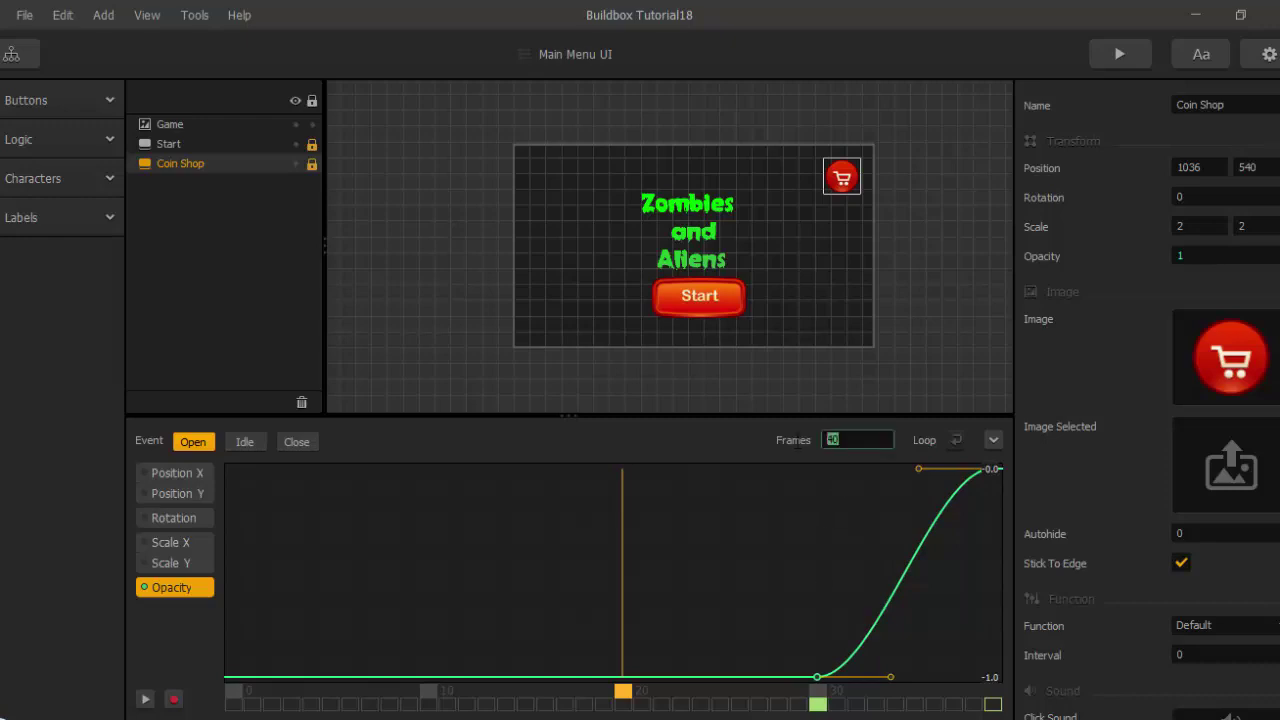
pyautogui.write('50')
pyautogui.press('Return')
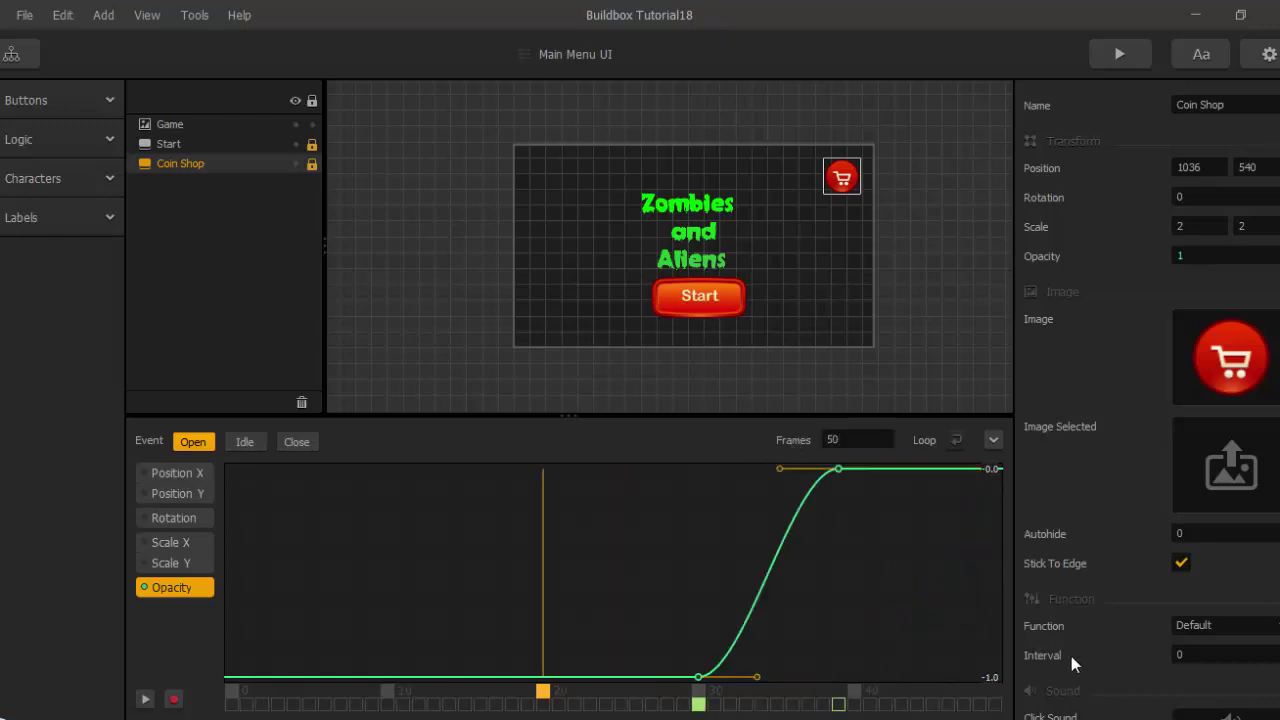
pyautogui.click(854, 705)
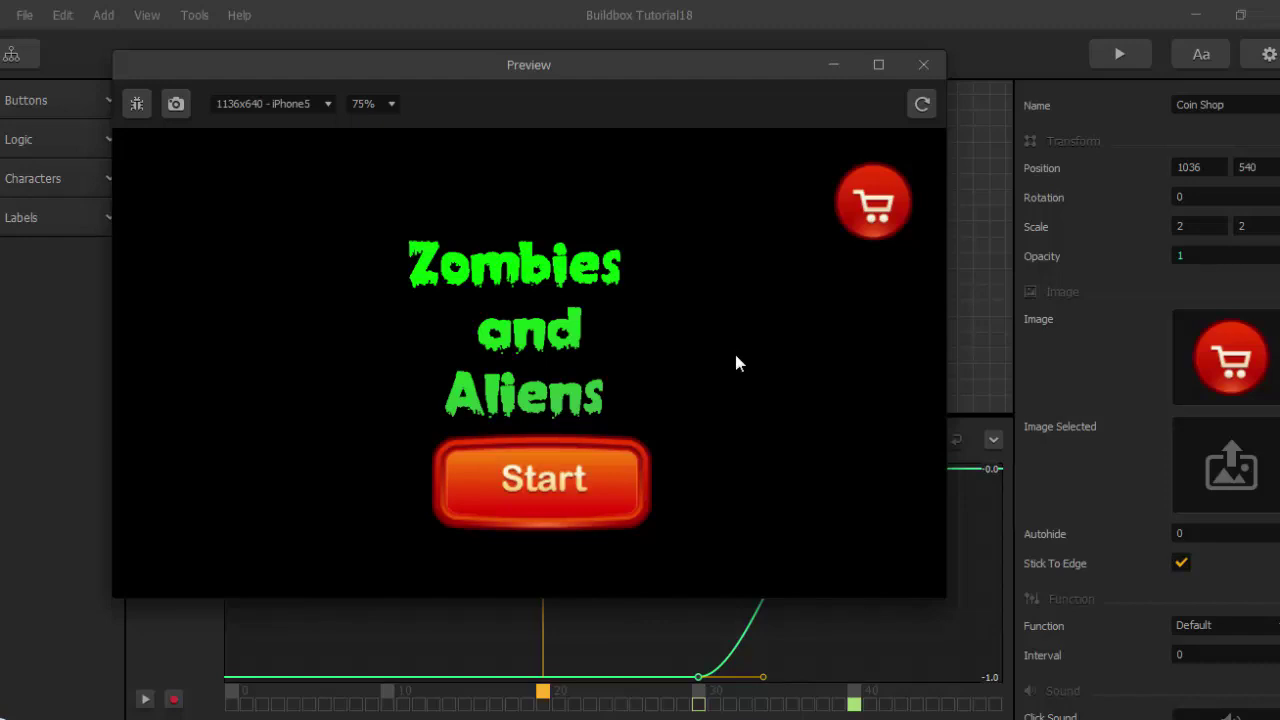
# Test the menu in the preview by opening World Select with Start and returning with Back.
pyautogui.click(598, 482)
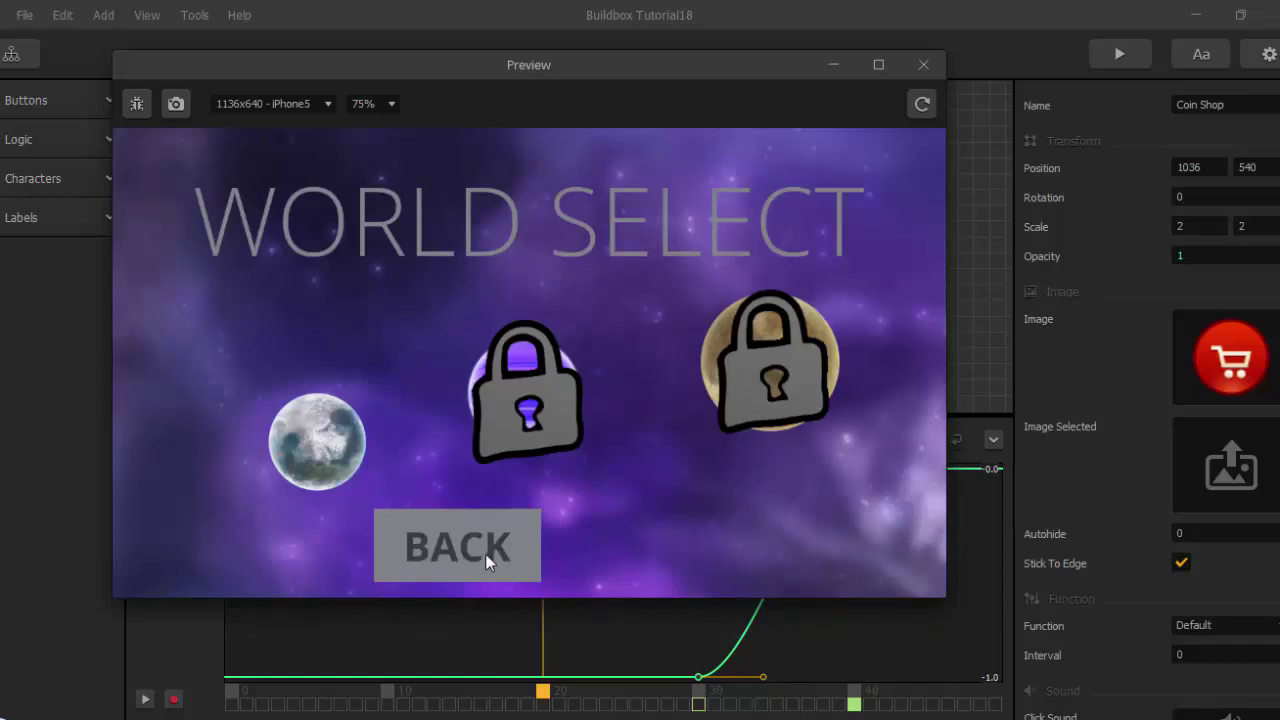
pyautogui.click(485, 554)
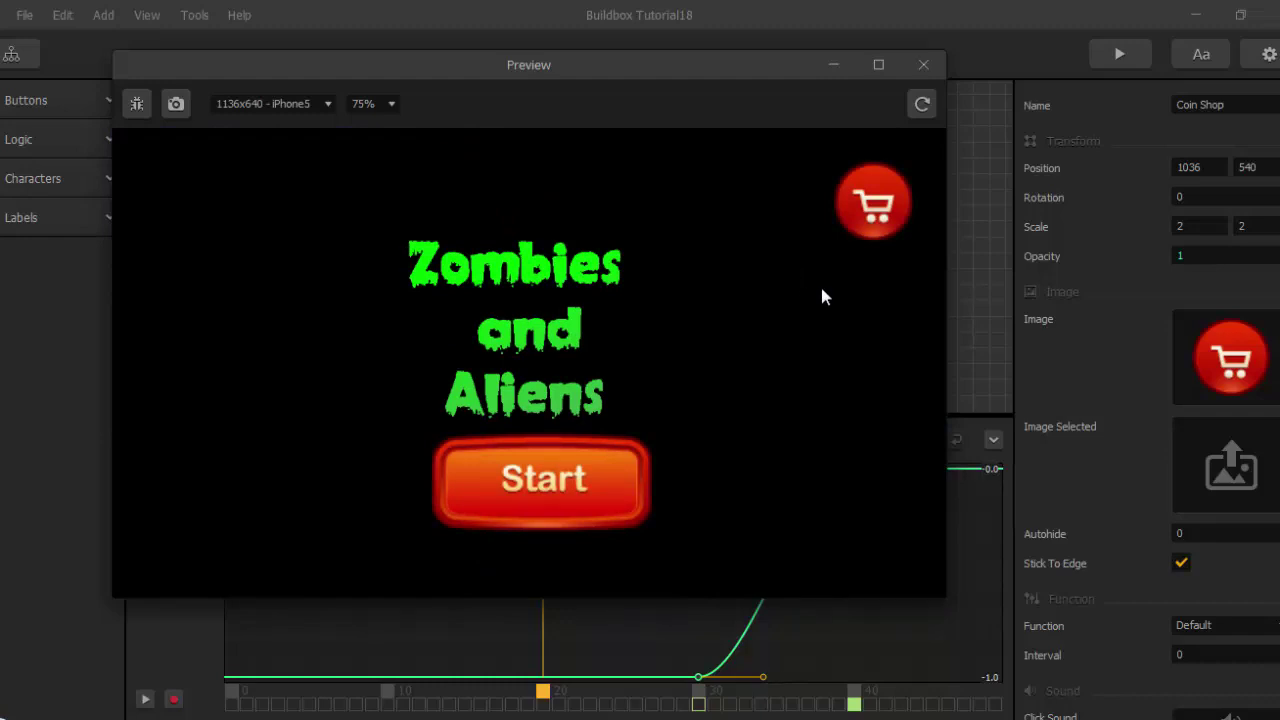
# Close the preview, open the World Select UI screen from the mind map and select its World Select title.
pyautogui.click(926, 66)
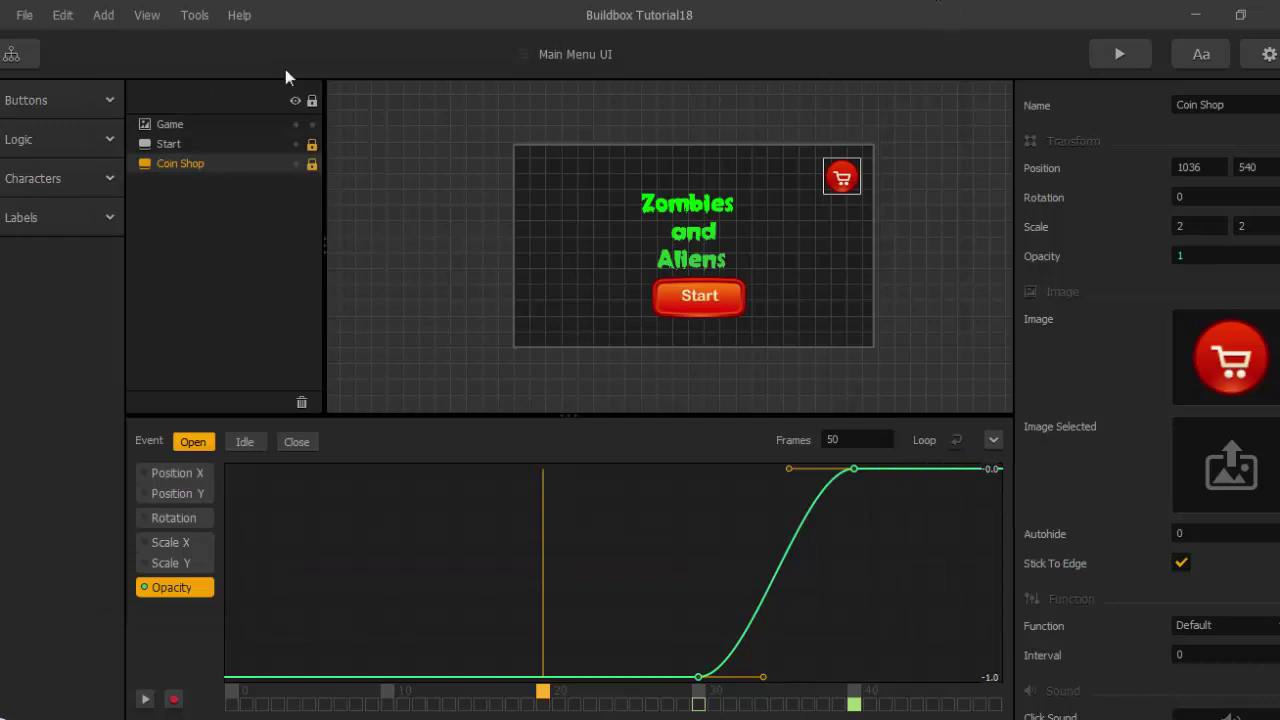
pyautogui.click(14, 55)
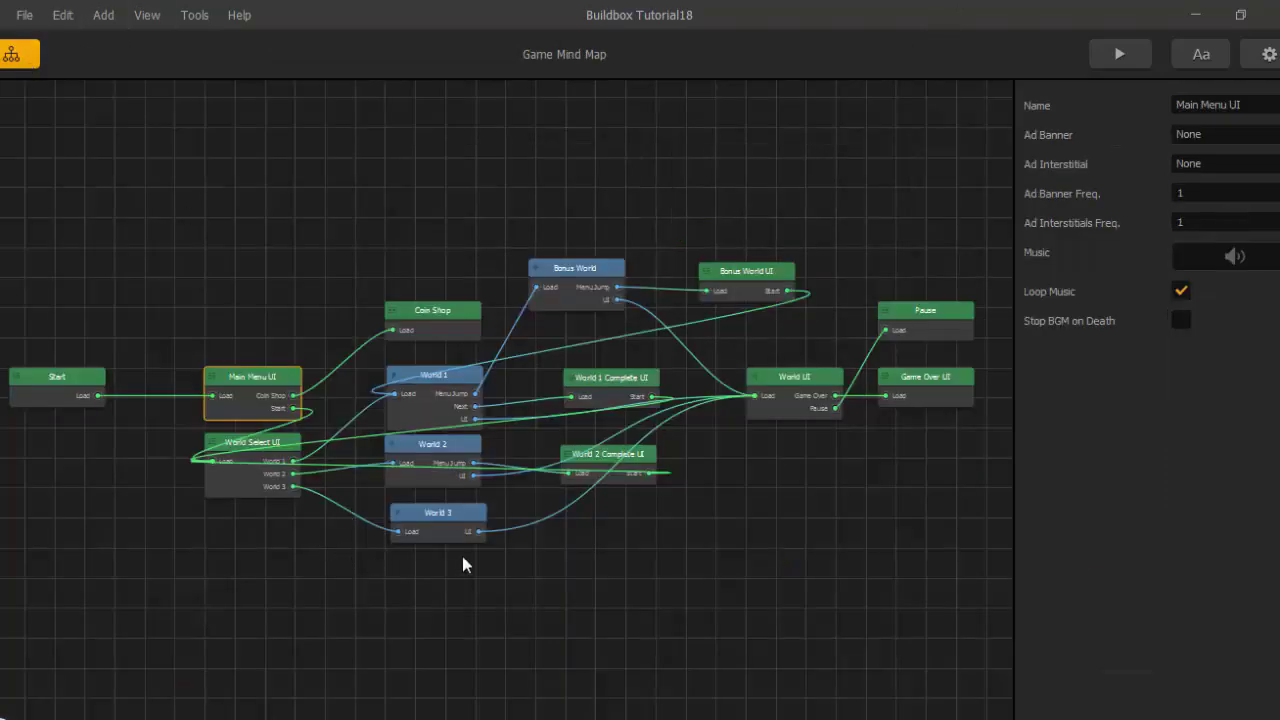
pyautogui.doubleClick(244, 476)
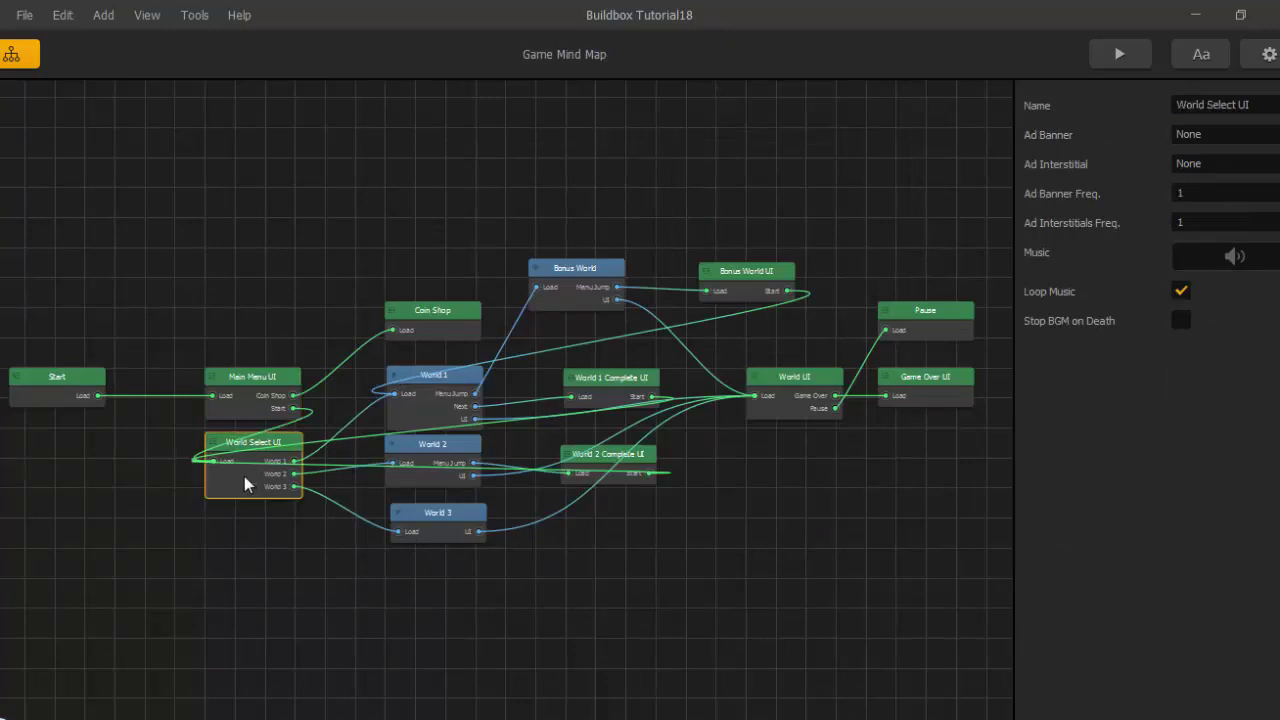
pyautogui.scroll(5, 803, 423)
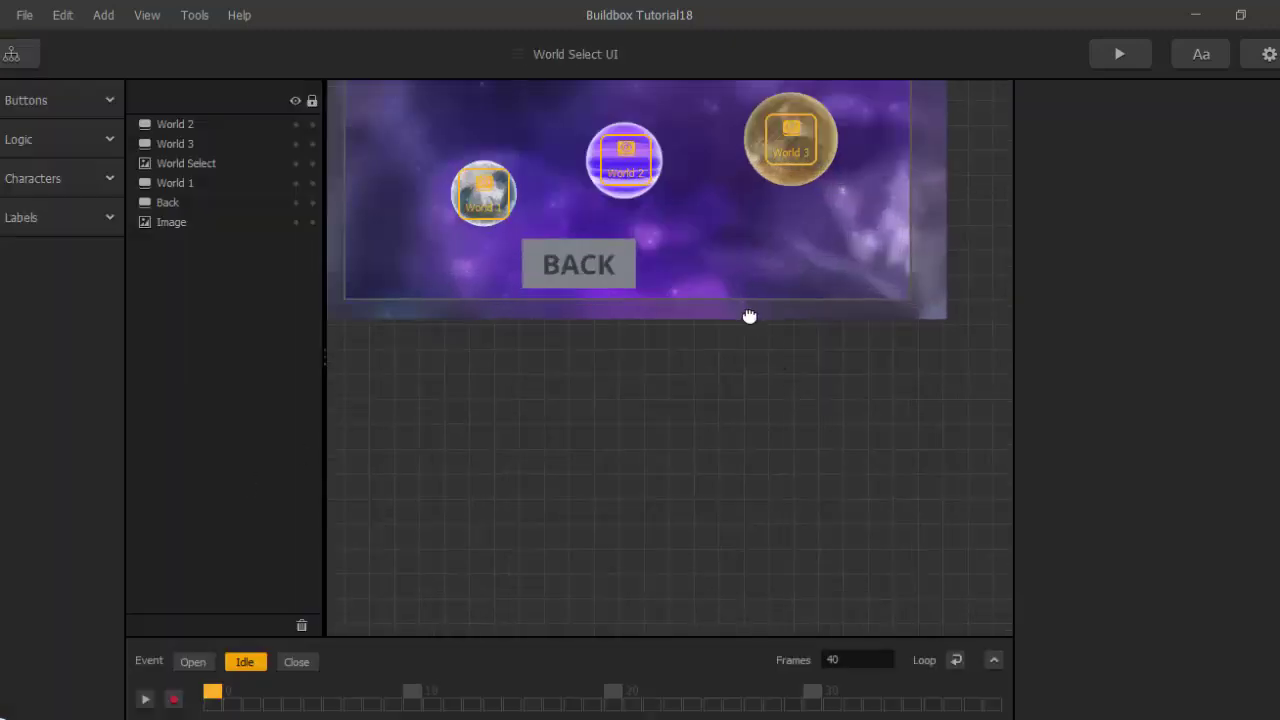
pyautogui.moveTo(749, 317); pyautogui.dragTo(848, 466, button='middle')
pyautogui.scroll(-3, 843, 512)
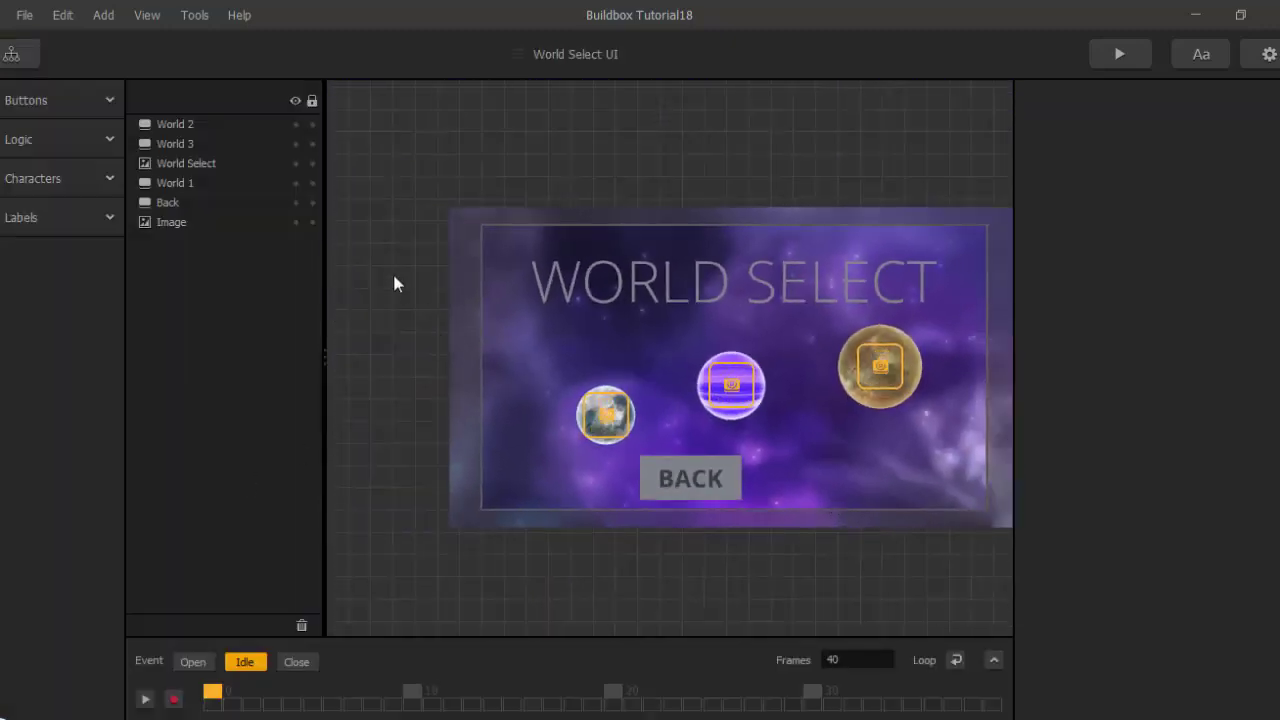
pyautogui.click(196, 164)
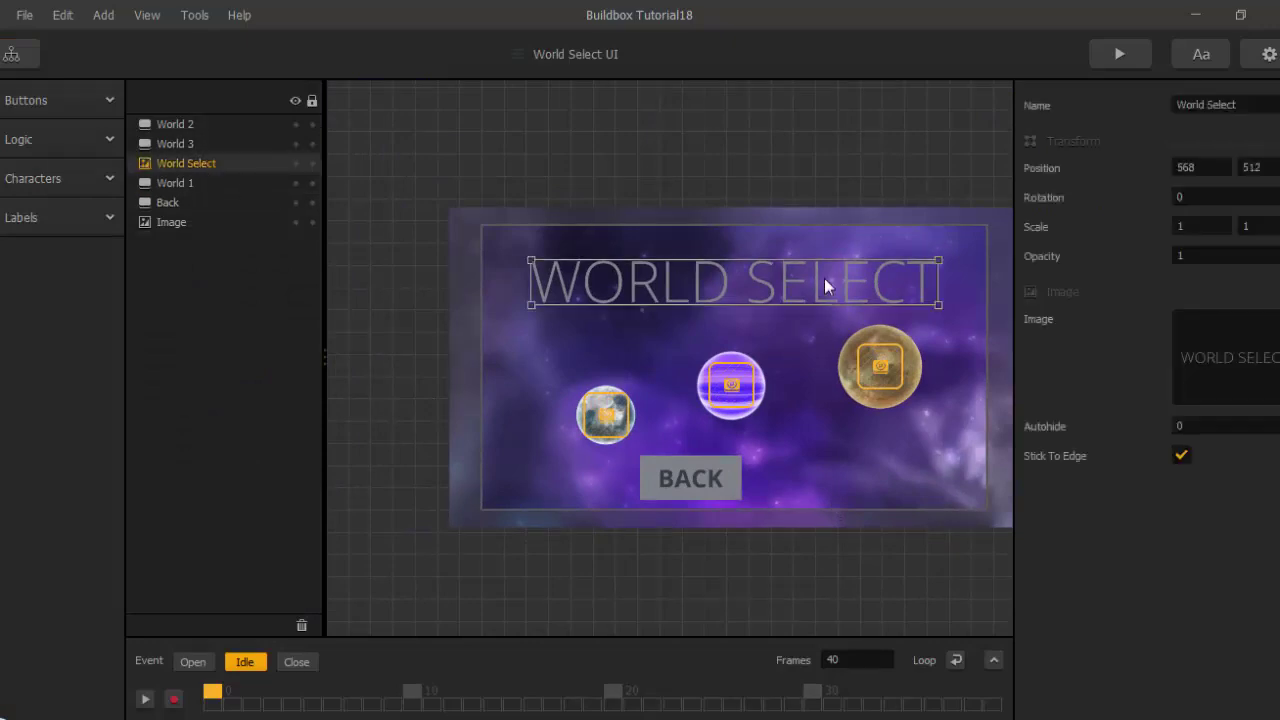
pyautogui.moveTo(815, 509); pyautogui.dragTo(804, 508, button='middle')
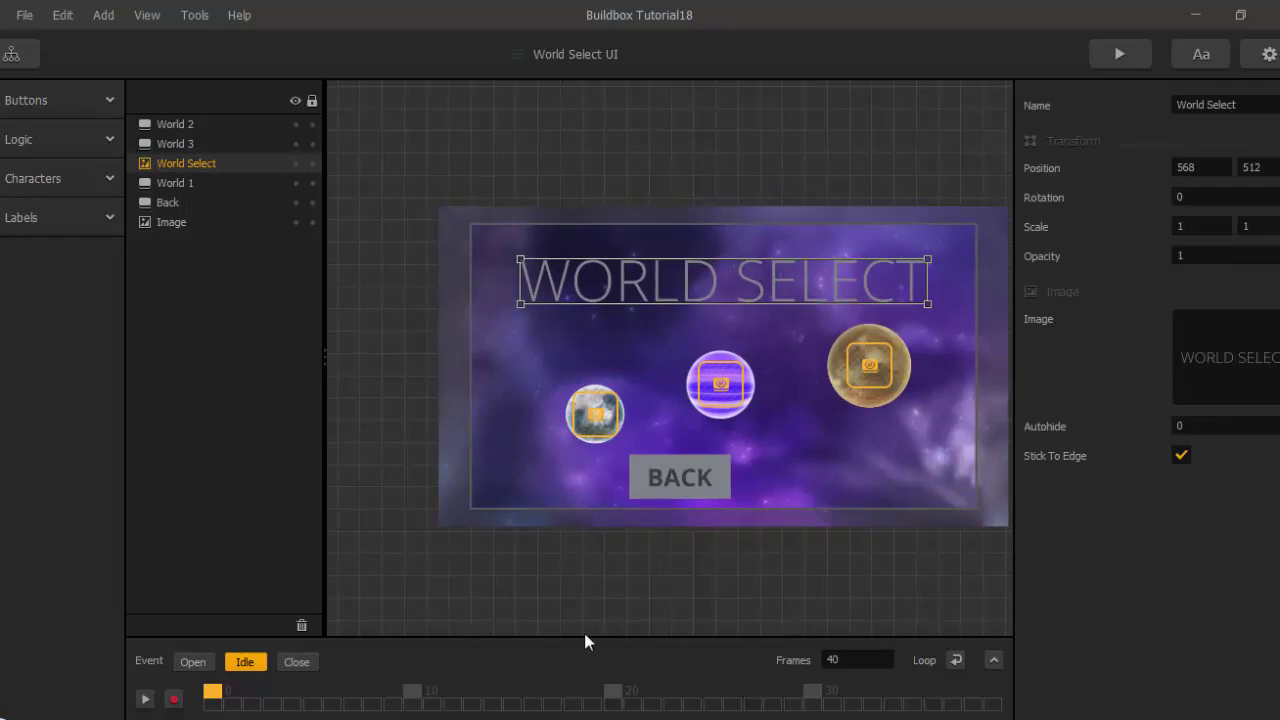
# Replace the Back button's image on the World Select screen with the red Back image from the Buttons folder.
pyautogui.click(176, 203)
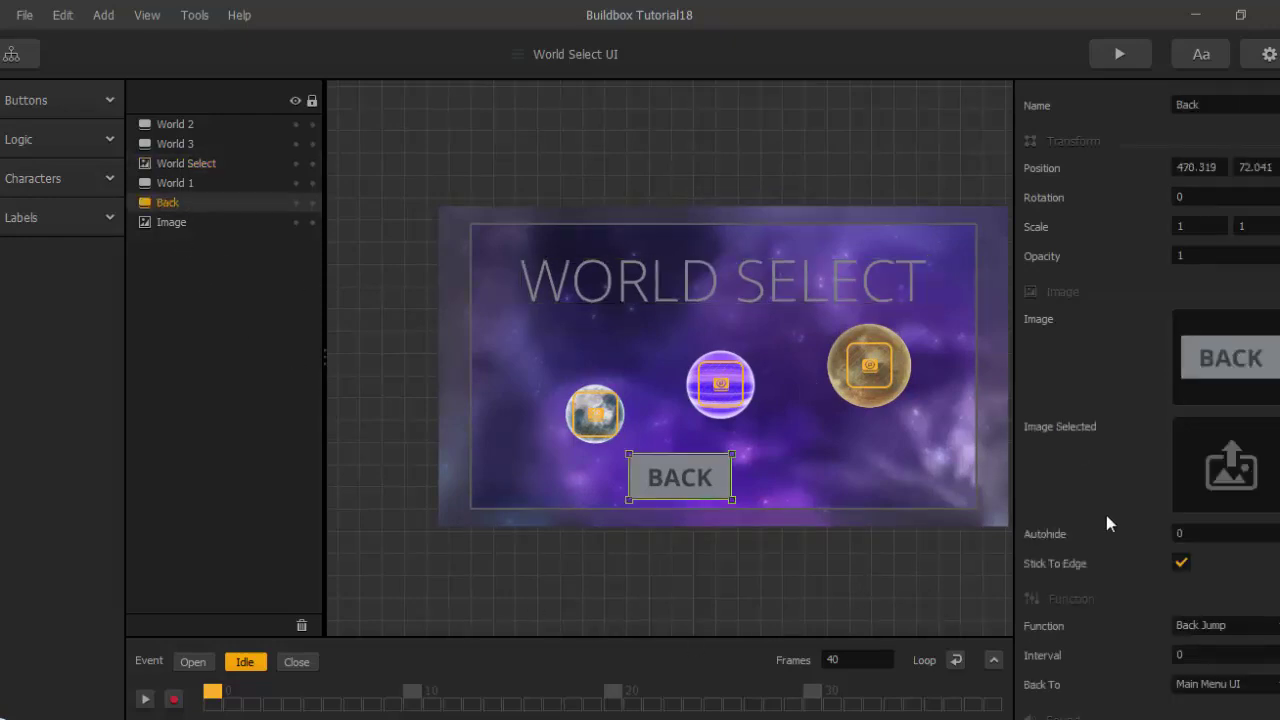
pyautogui.moveTo(1253, 424)
pyautogui.click(1273, 319)
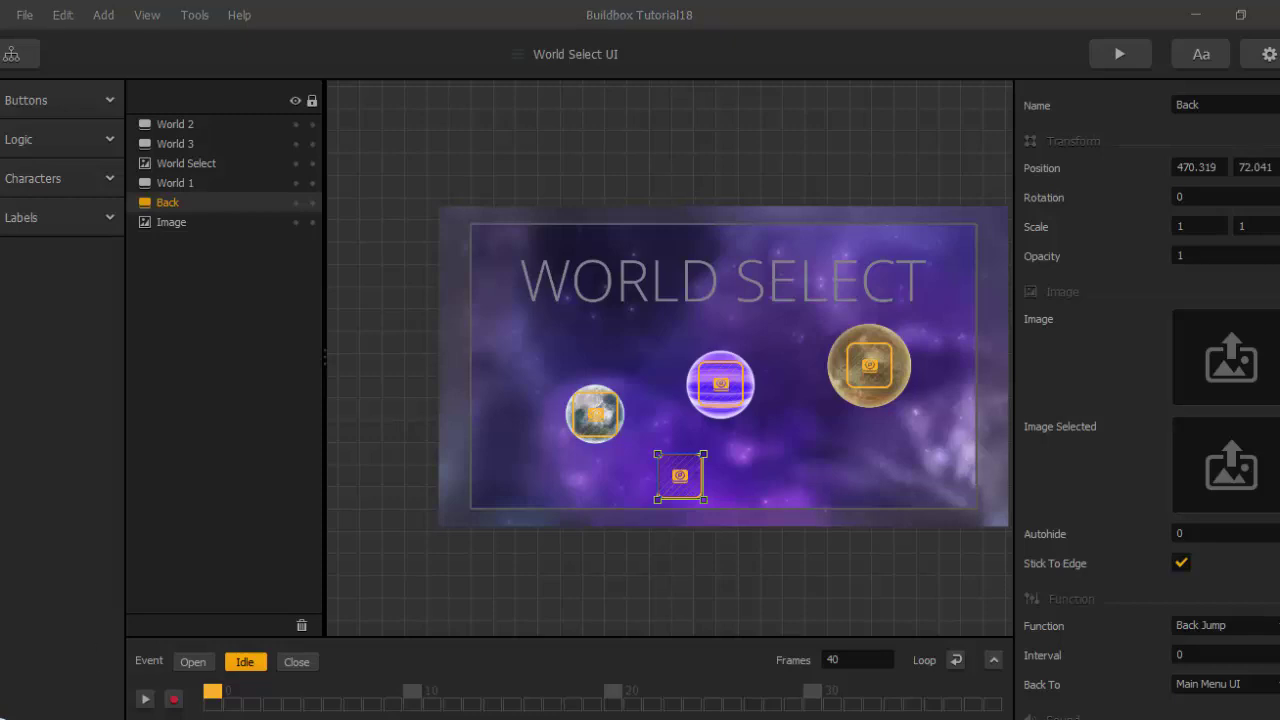
pyautogui.moveTo(149, 663)
pyautogui.click(487, 665)
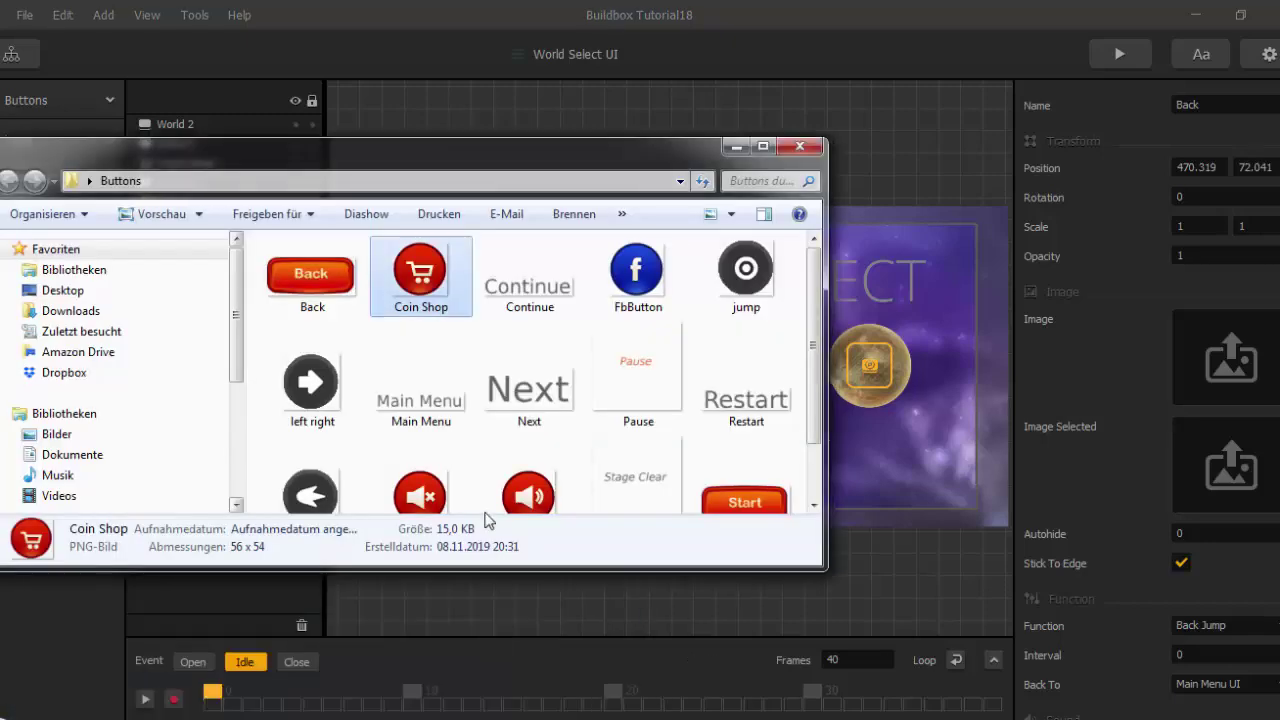
pyautogui.click(327, 289)
pyautogui.moveTo(327, 289); pyautogui.dragTo(1197, 386)
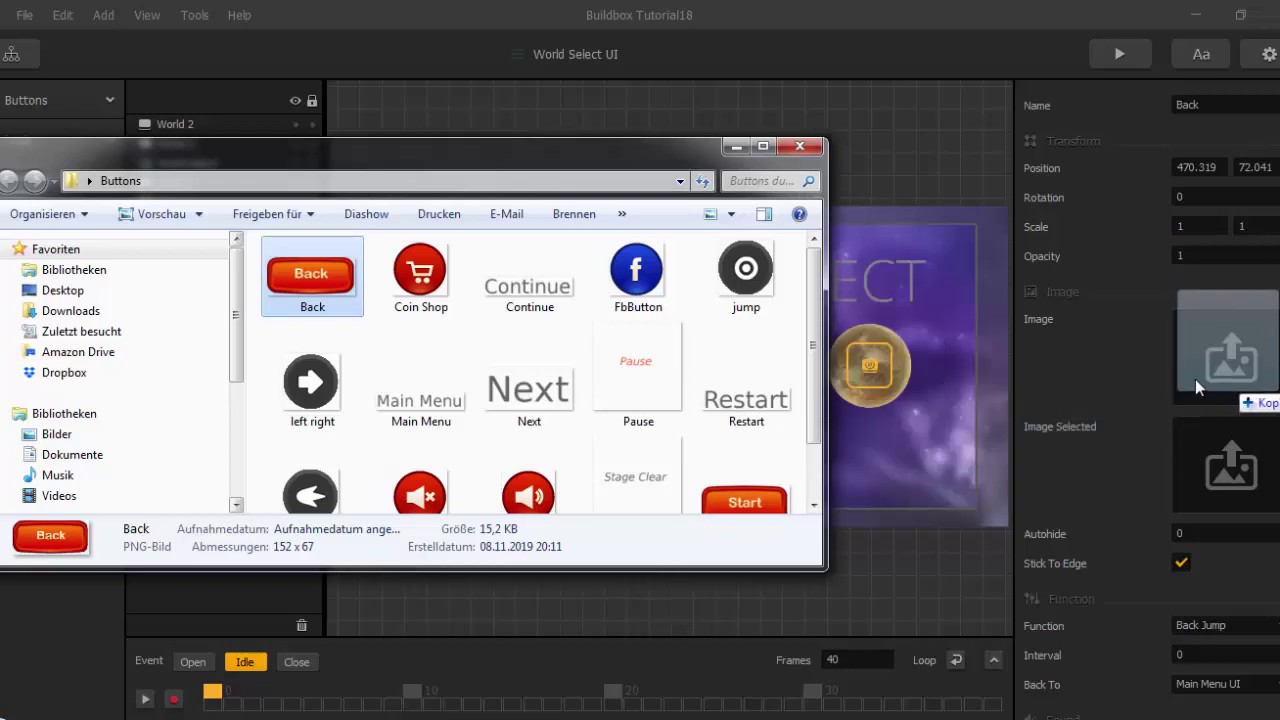
pyautogui.moveTo(1095, 339); pyautogui.dragTo(1071, 288)
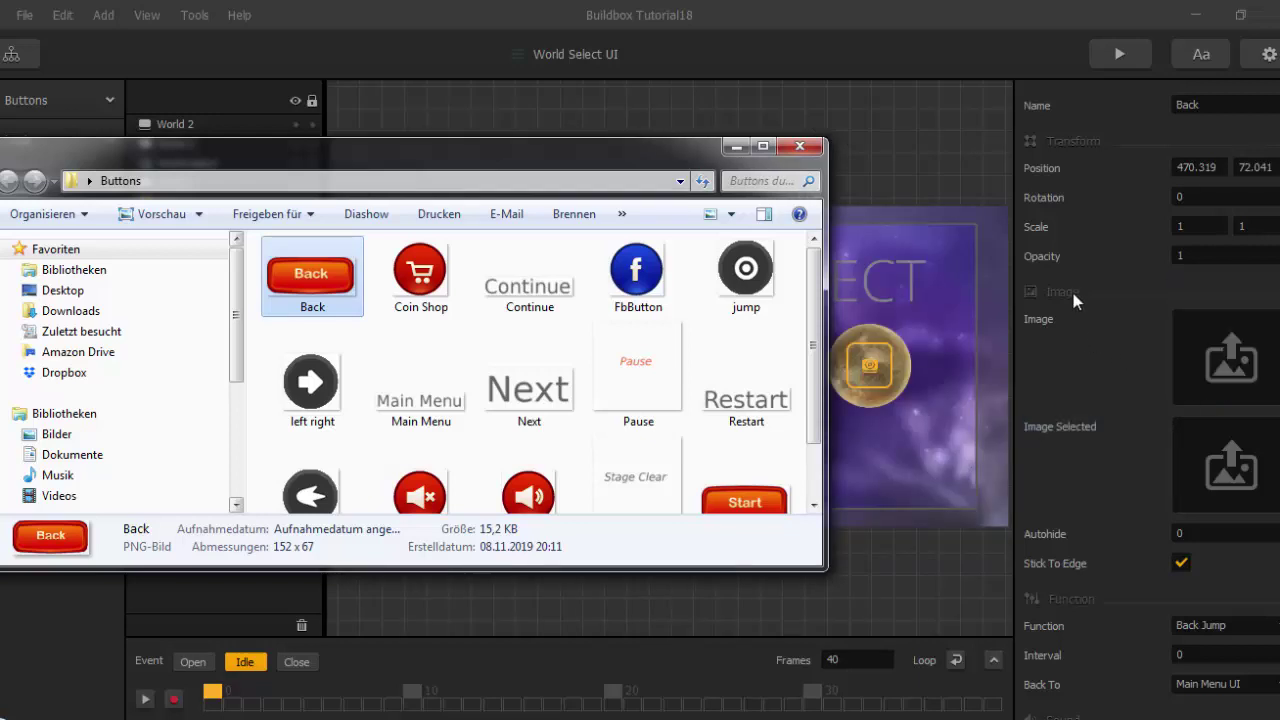
pyautogui.click(1079, 383)
pyautogui.scroll(2, 679, 545)
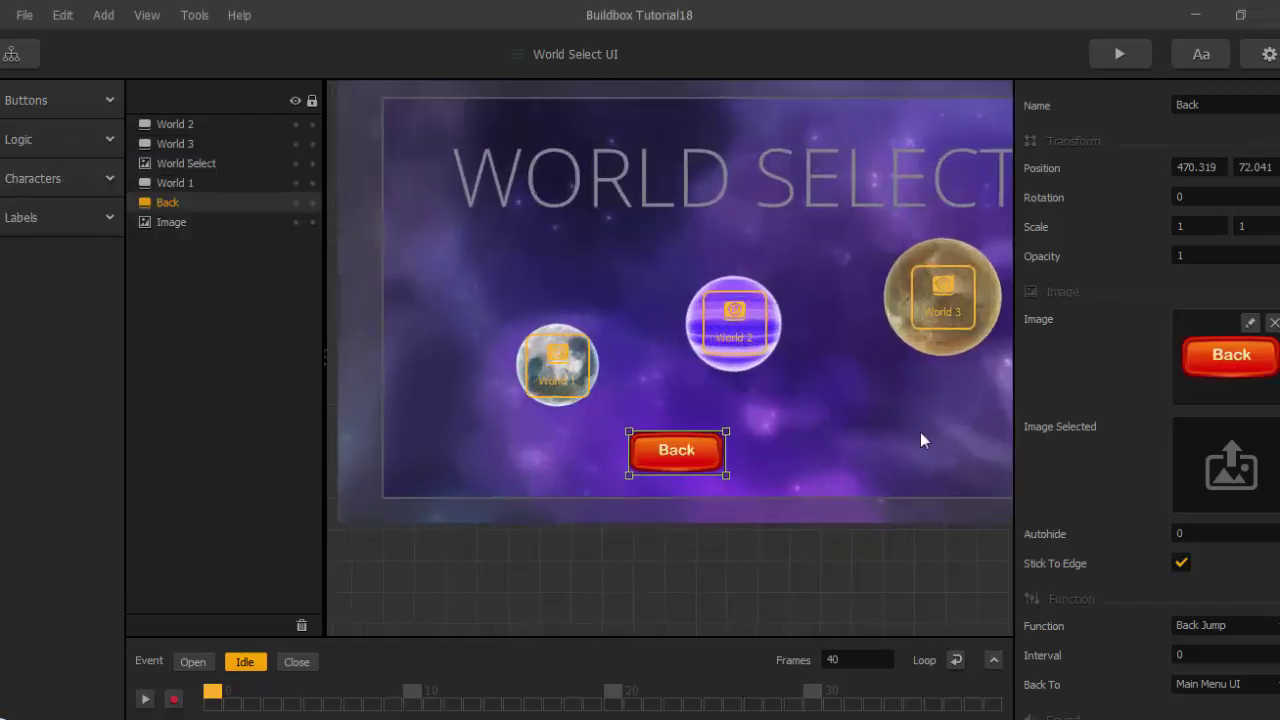
# Scale the Back button to 2 by 2 and move it to about 543, 97, below the planets.
pyautogui.doubleClick(1178, 228)
pyautogui.write('2')
pyautogui.press('Tab')
pyautogui.write('2')
pyautogui.press('Return')
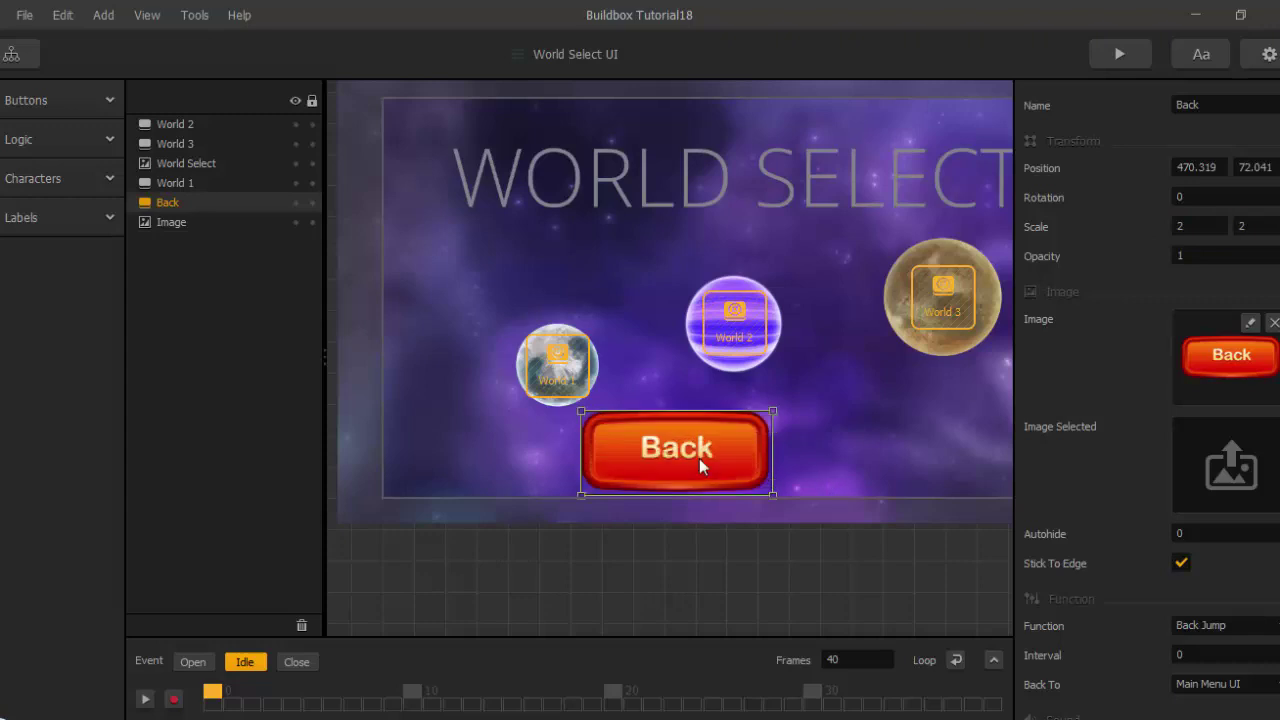
pyautogui.moveTo(702, 457); pyautogui.dragTo(741, 455)
pyautogui.scroll(-2, 729, 513)
pyautogui.scroll(-1, 750, 514)
pyautogui.scroll(1, 752, 516)
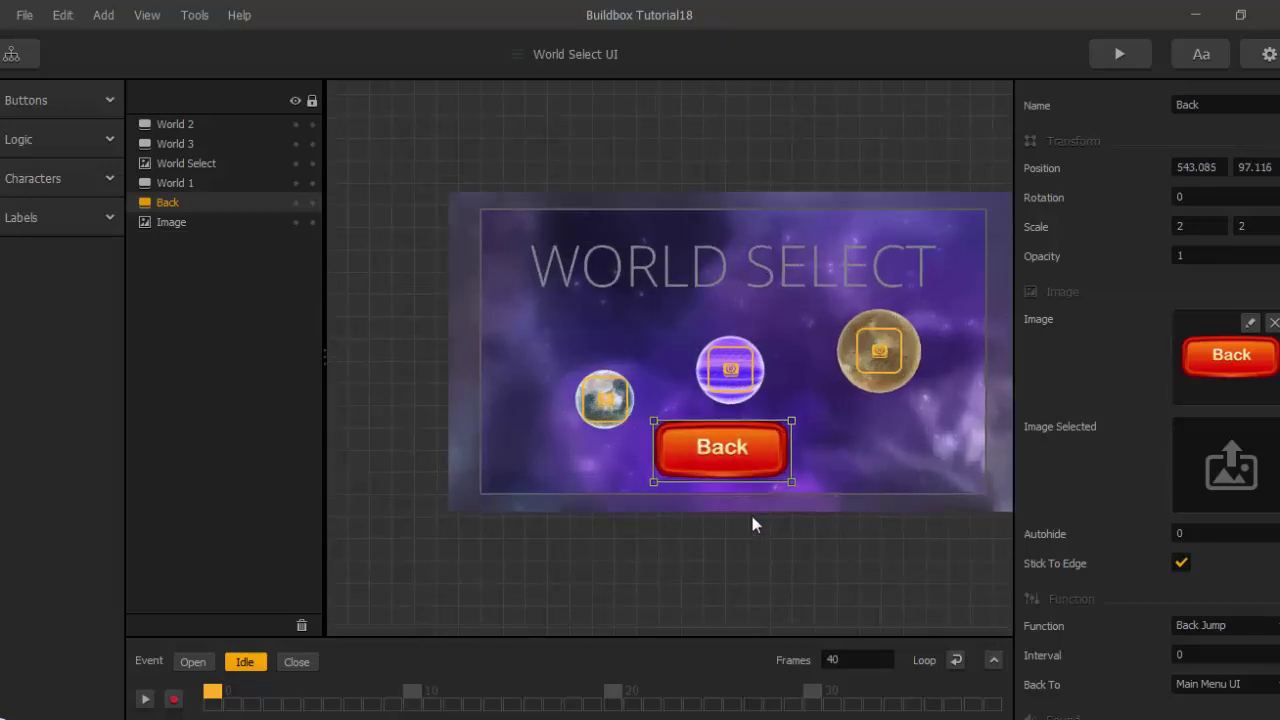
# Record an opacity keyframe of 0 at frame 0 for the Back button in the Open event.
pyautogui.click(179, 667)
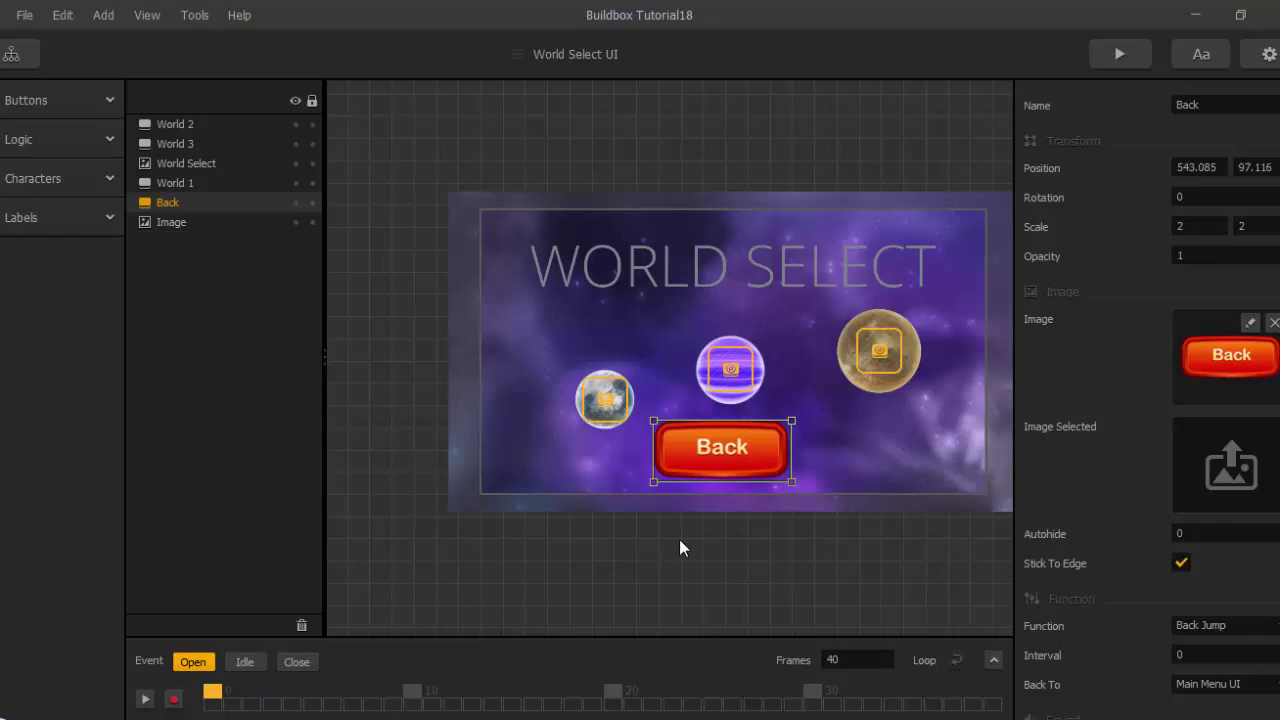
pyautogui.click(993, 662)
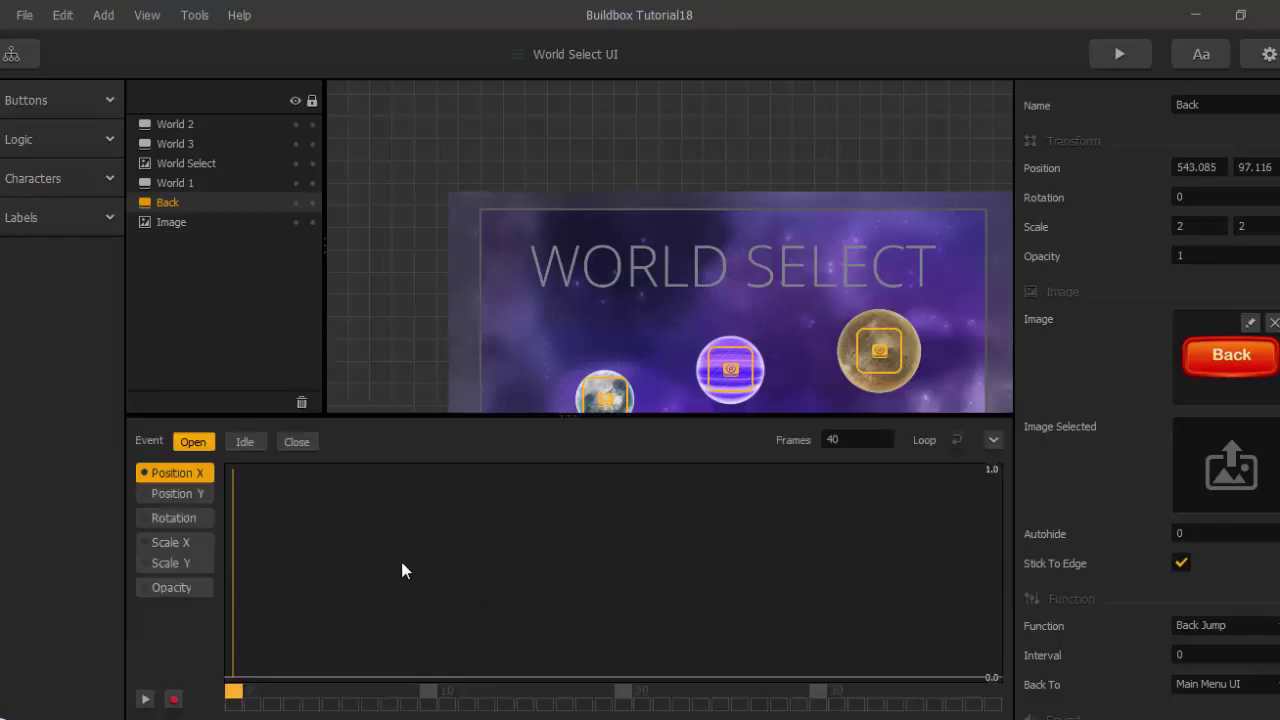
pyautogui.click(189, 589)
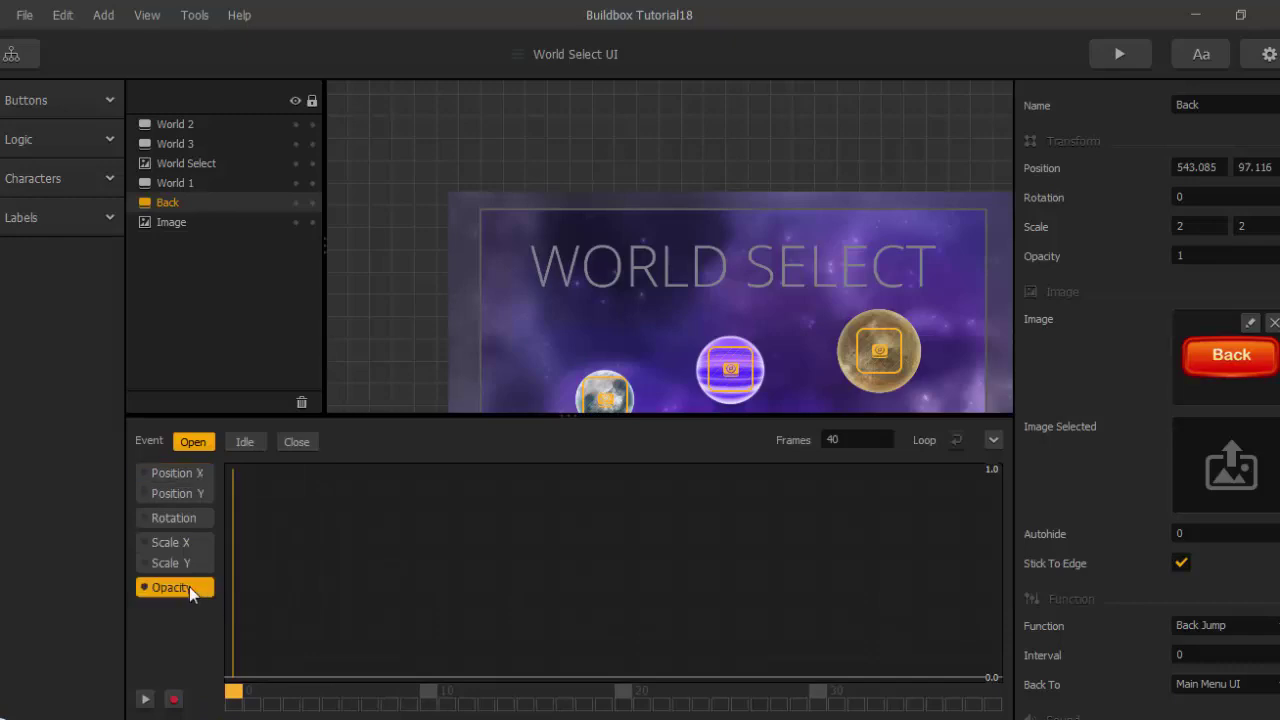
pyautogui.click(174, 700)
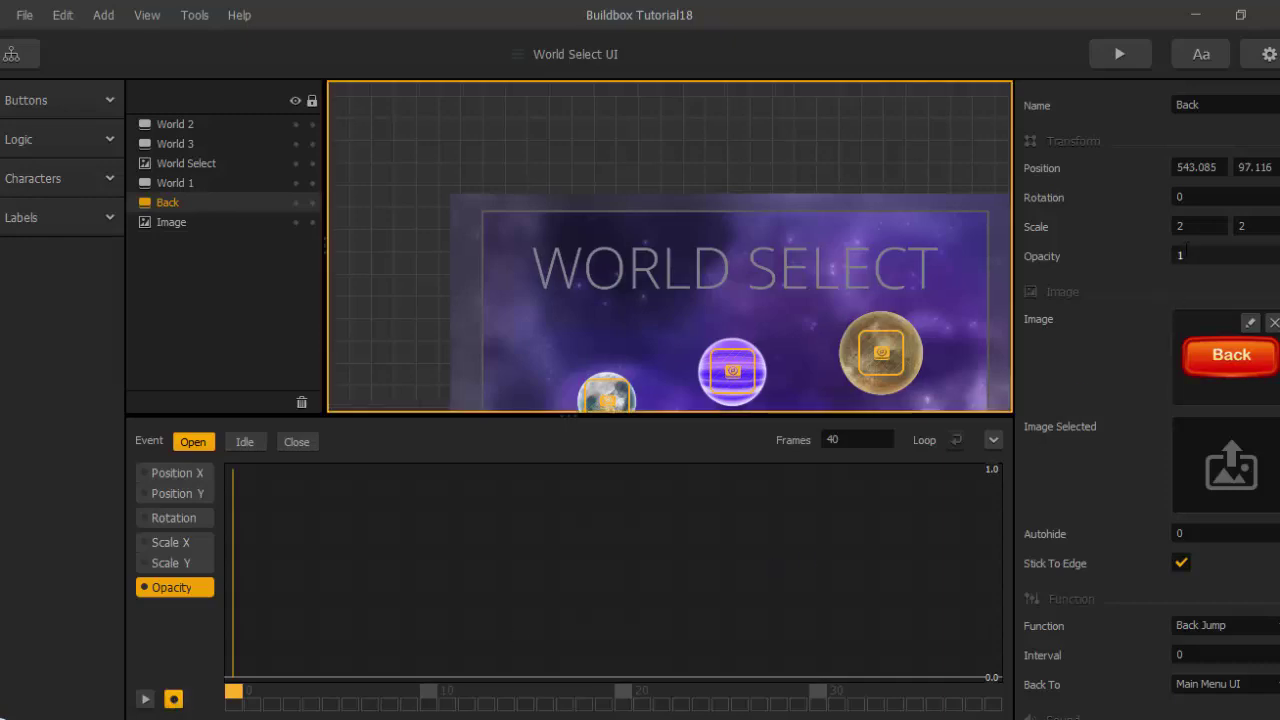
pyautogui.click(1176, 256)
pyautogui.write('0')
pyautogui.press('Return')
# Add an opacity keyframe of 1 at frame 20 for the Back button and stop recording.
pyautogui.click(622, 700)
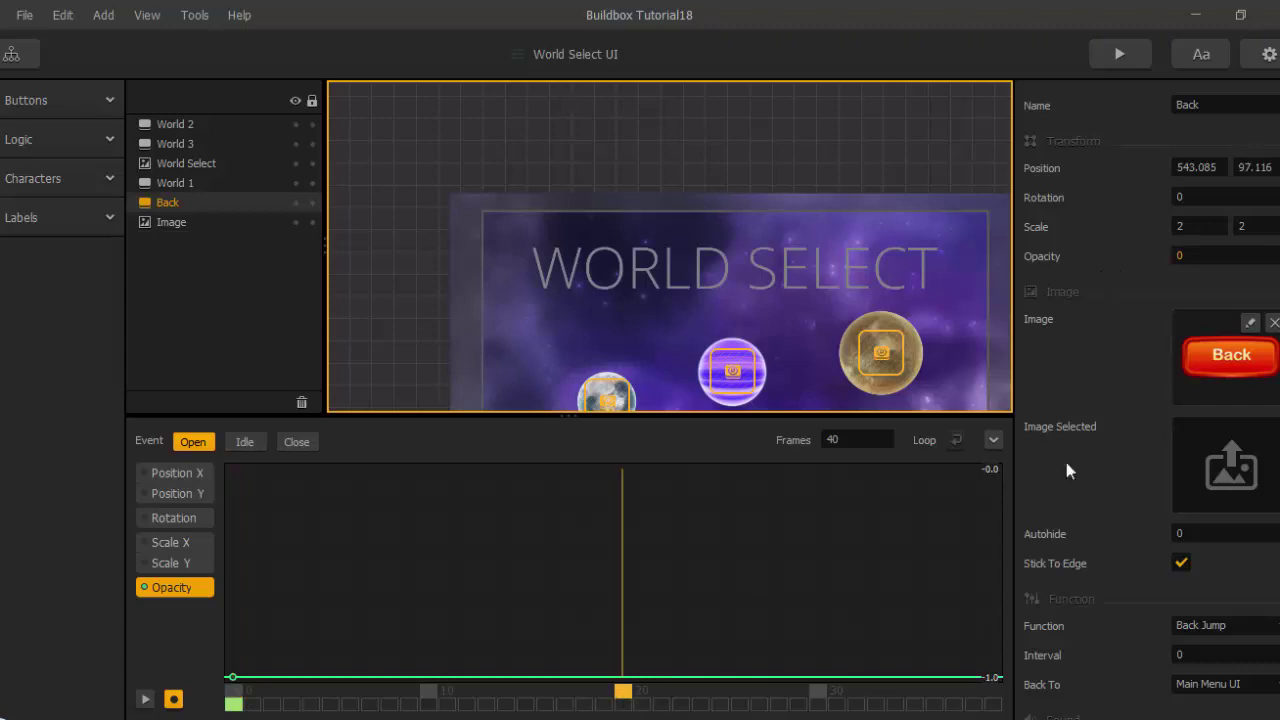
pyautogui.click(1177, 256)
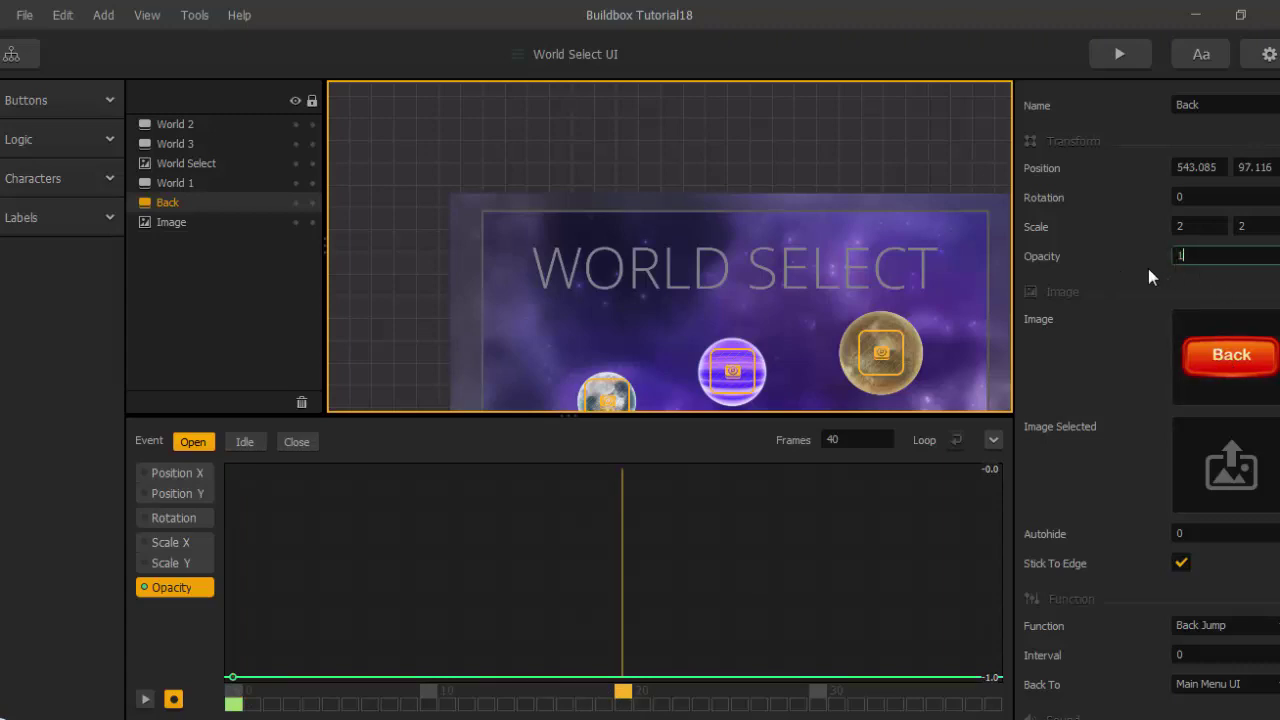
pyautogui.press('Return')
pyautogui.scroll(-3, 756, 345)
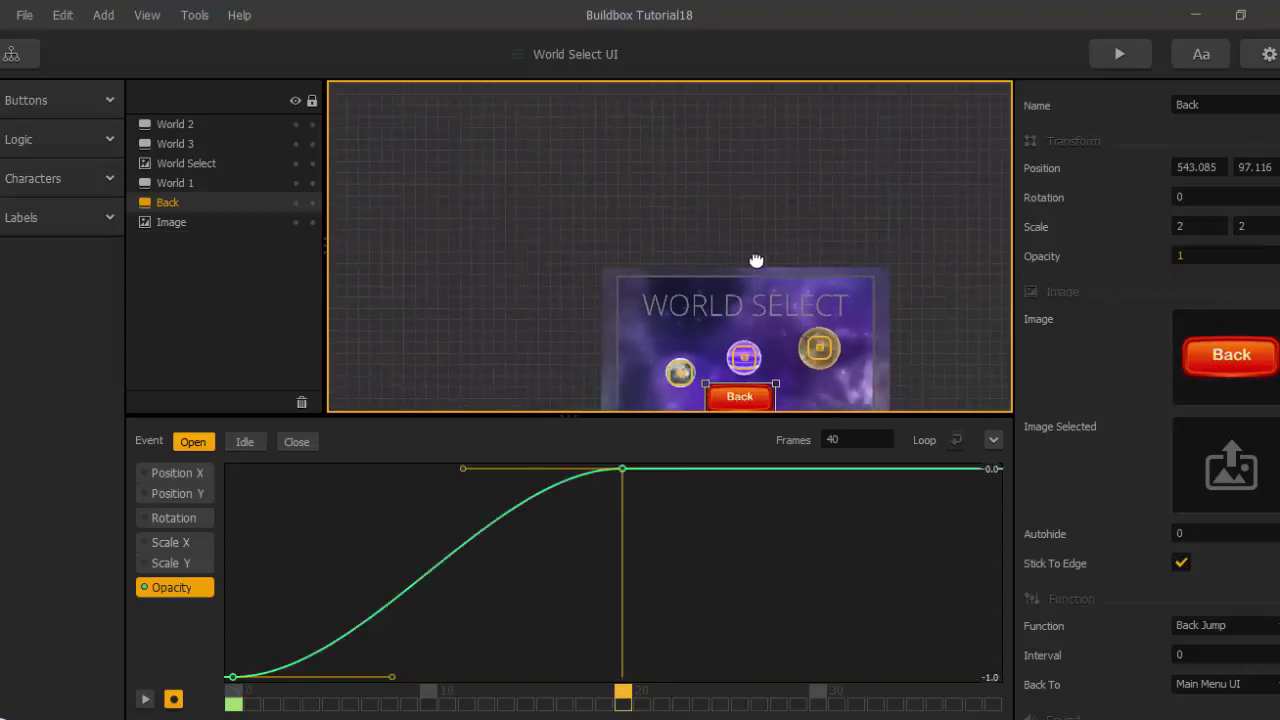
pyautogui.moveTo(756, 261); pyautogui.dragTo(708, 179, button='middle')
pyautogui.scroll(2, 747, 225)
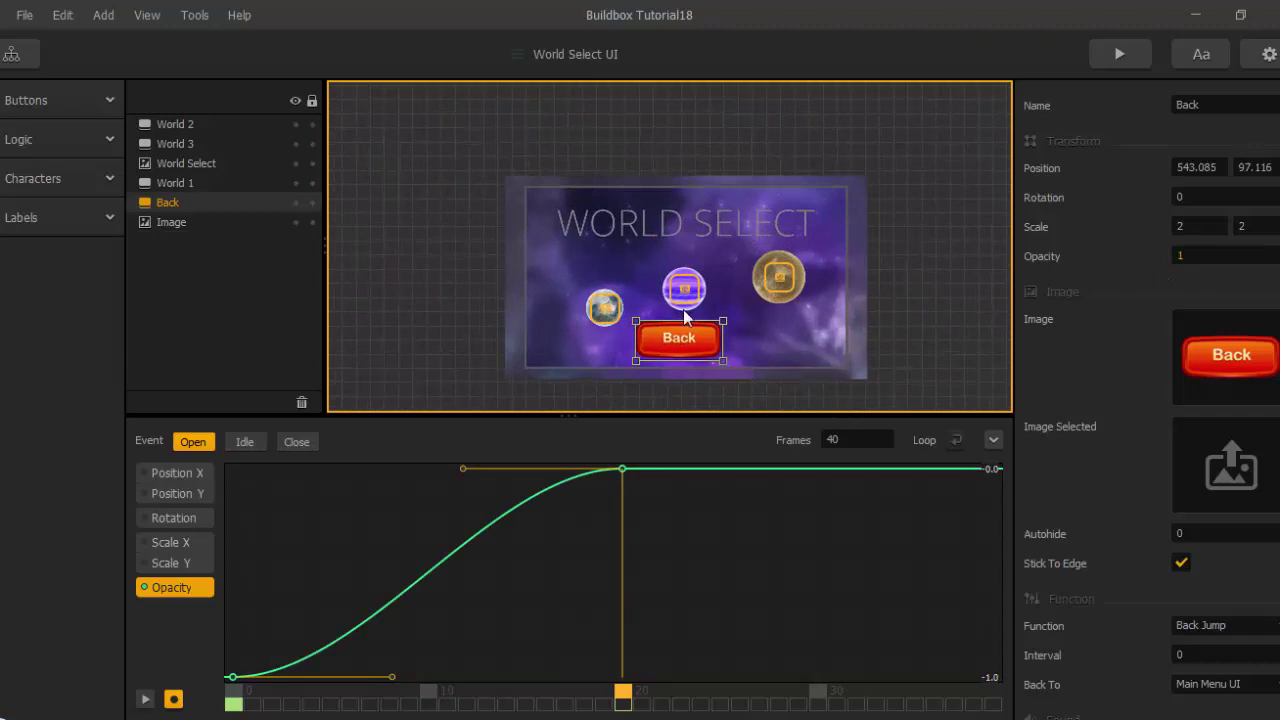
pyautogui.click(174, 699)
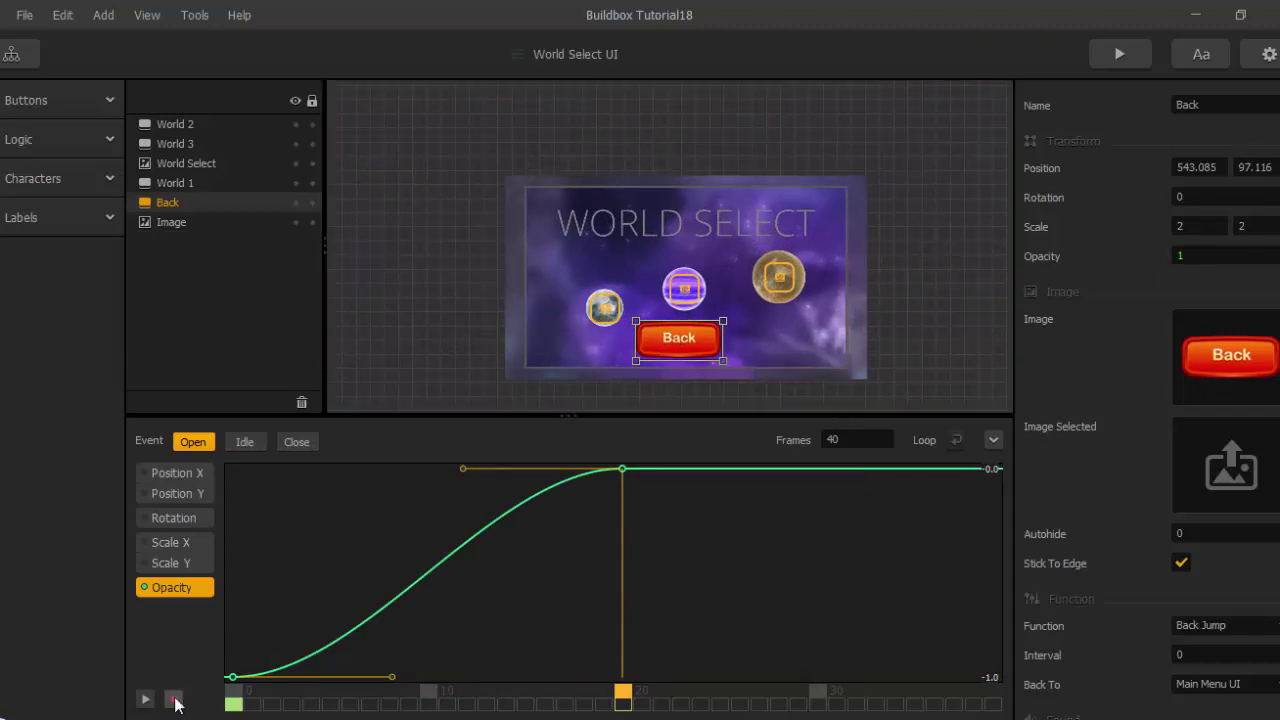
# Return to the mind map and open the Coin Shop screen.
pyautogui.click(16, 54)
pyautogui.scroll(2, 497, 467)
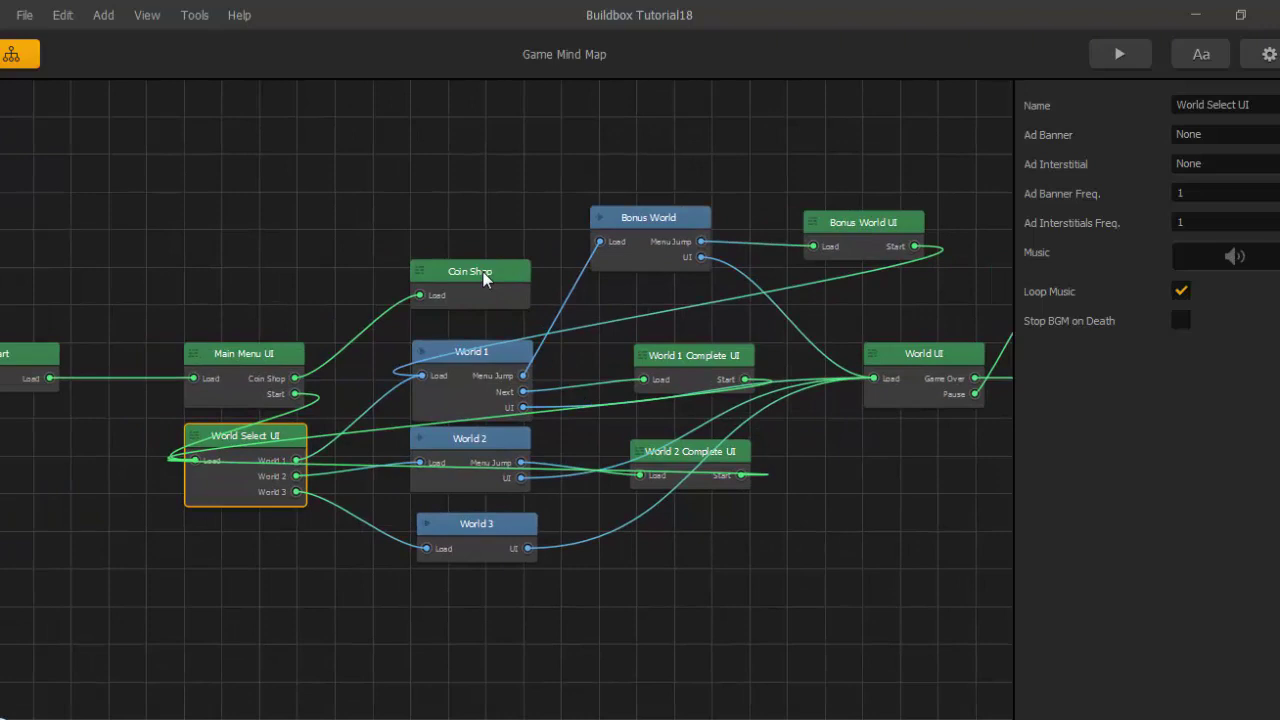
pyautogui.click(485, 279)
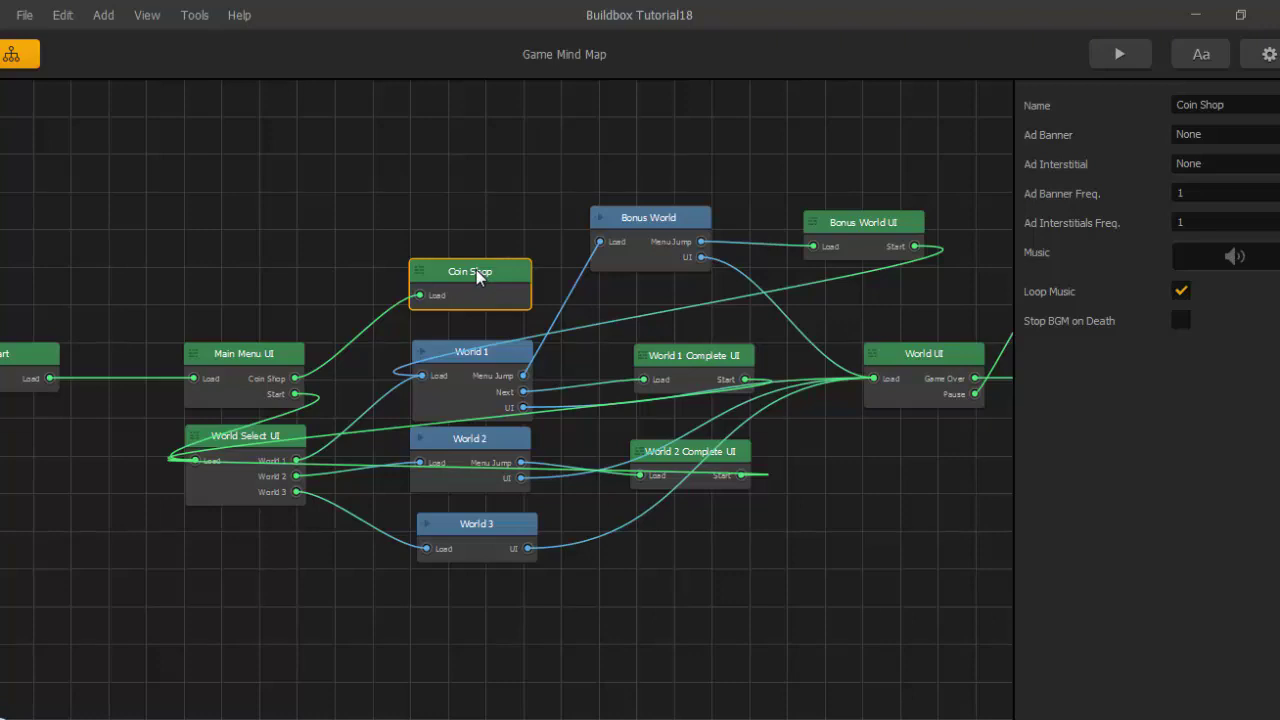
pyautogui.doubleClick(476, 270)
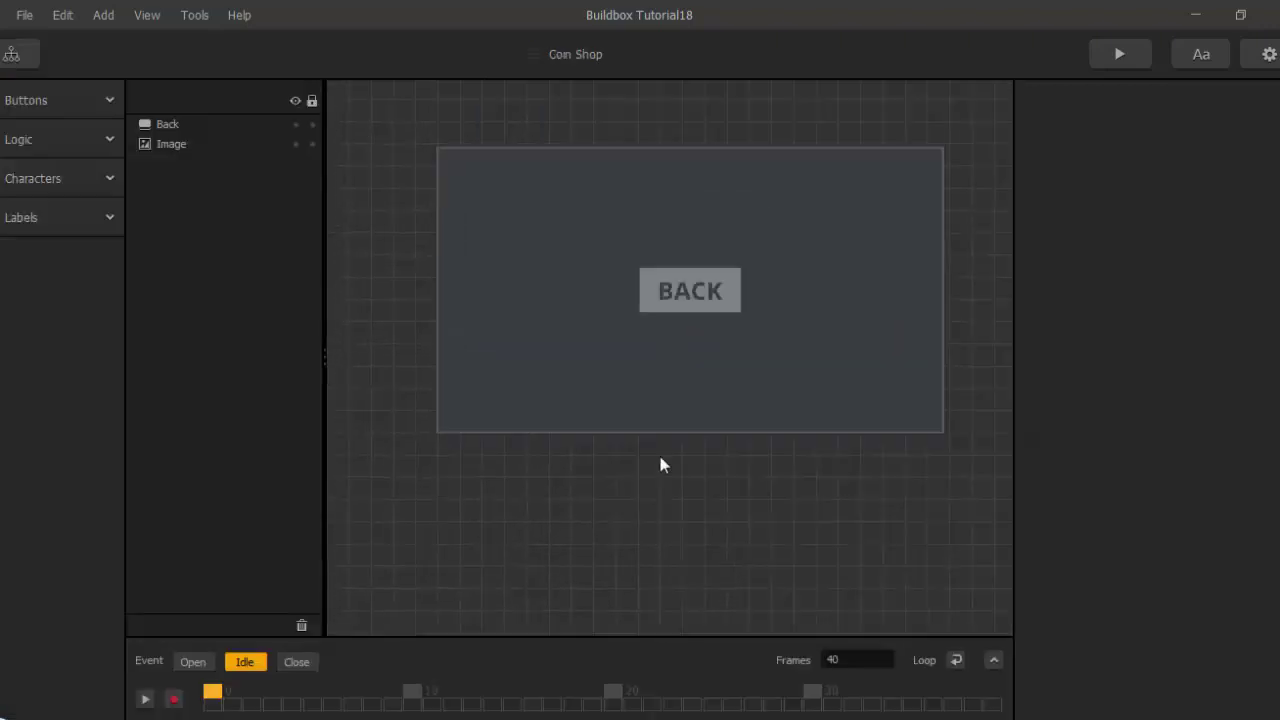
# Replace the Coin Shop screen's Back button image with the red Back image from the Buttons folder.
pyautogui.click(687, 371)
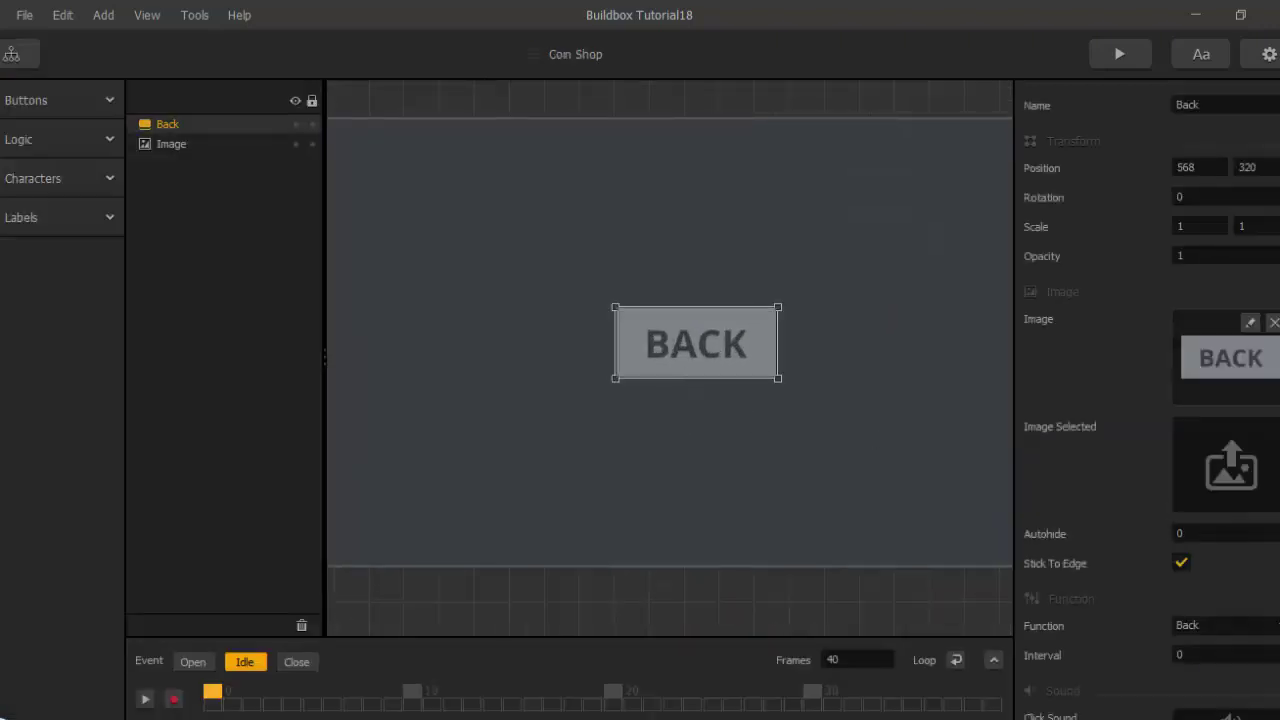
pyautogui.click(1273, 322)
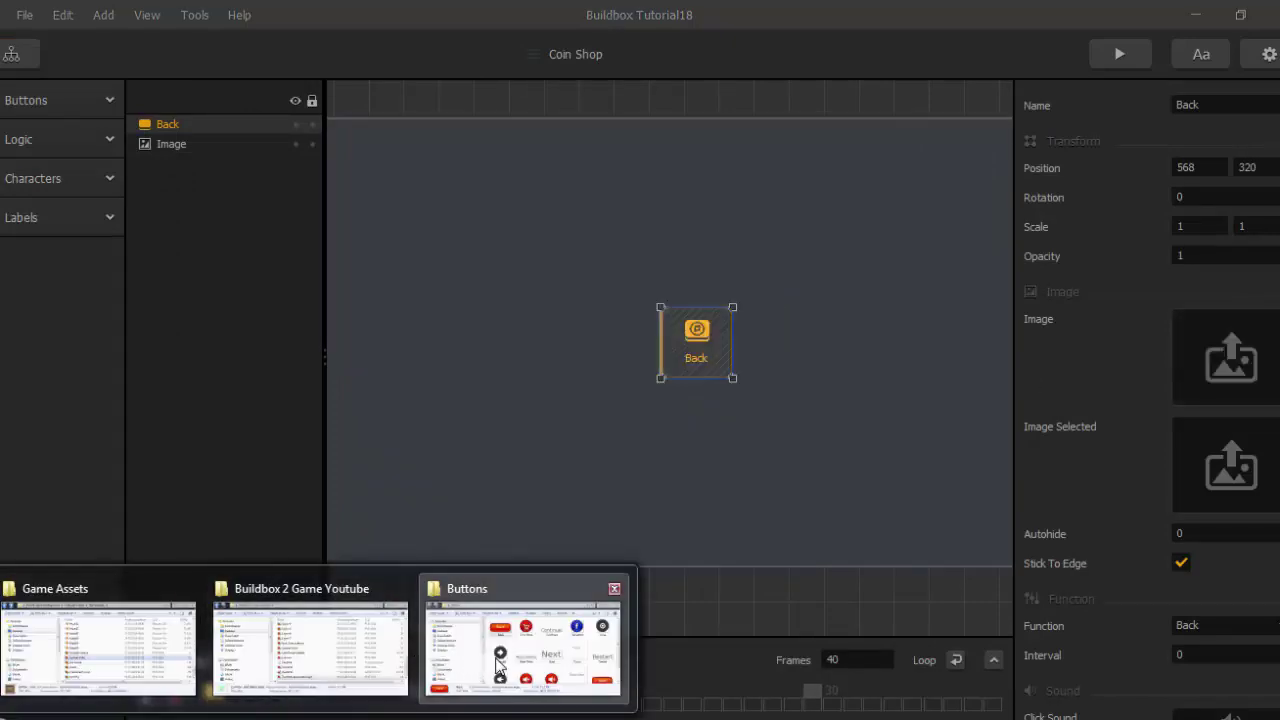
pyautogui.click(520, 650)
pyautogui.moveTo(311, 275); pyautogui.dragTo(1233, 354)
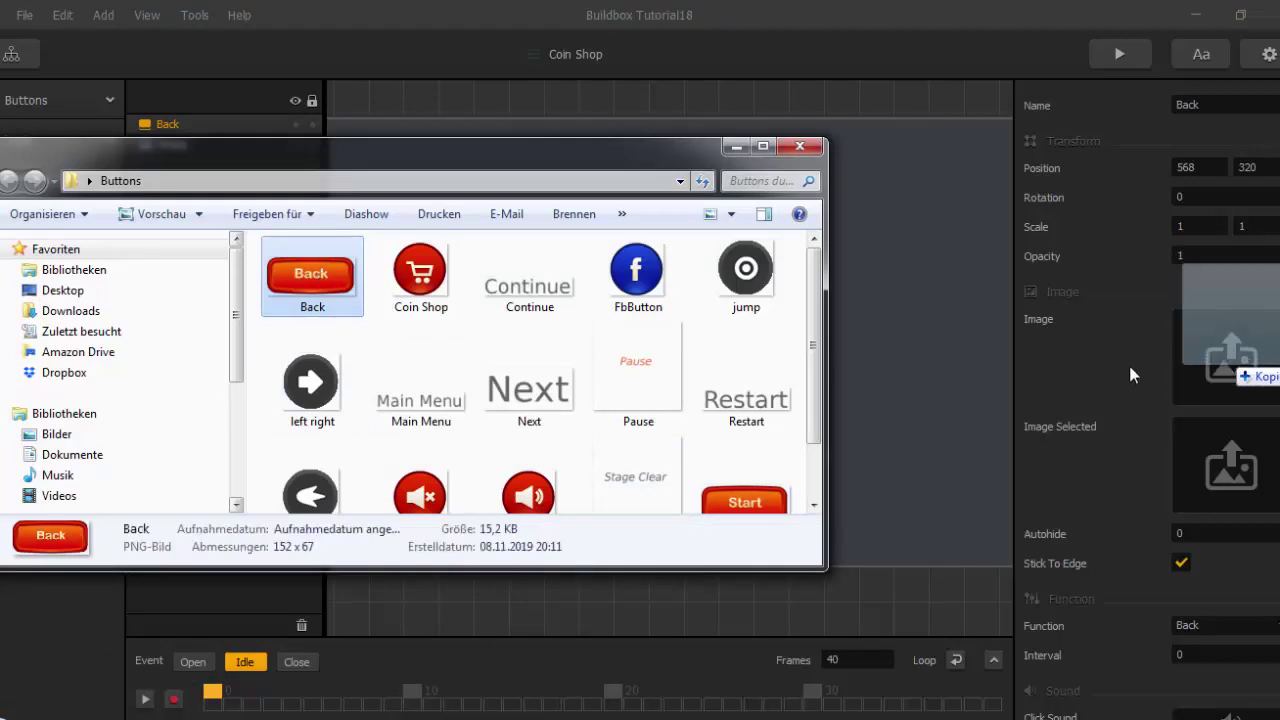
# Set the Coin Shop Back button's scale to 2 by 2.
pyautogui.write('2')
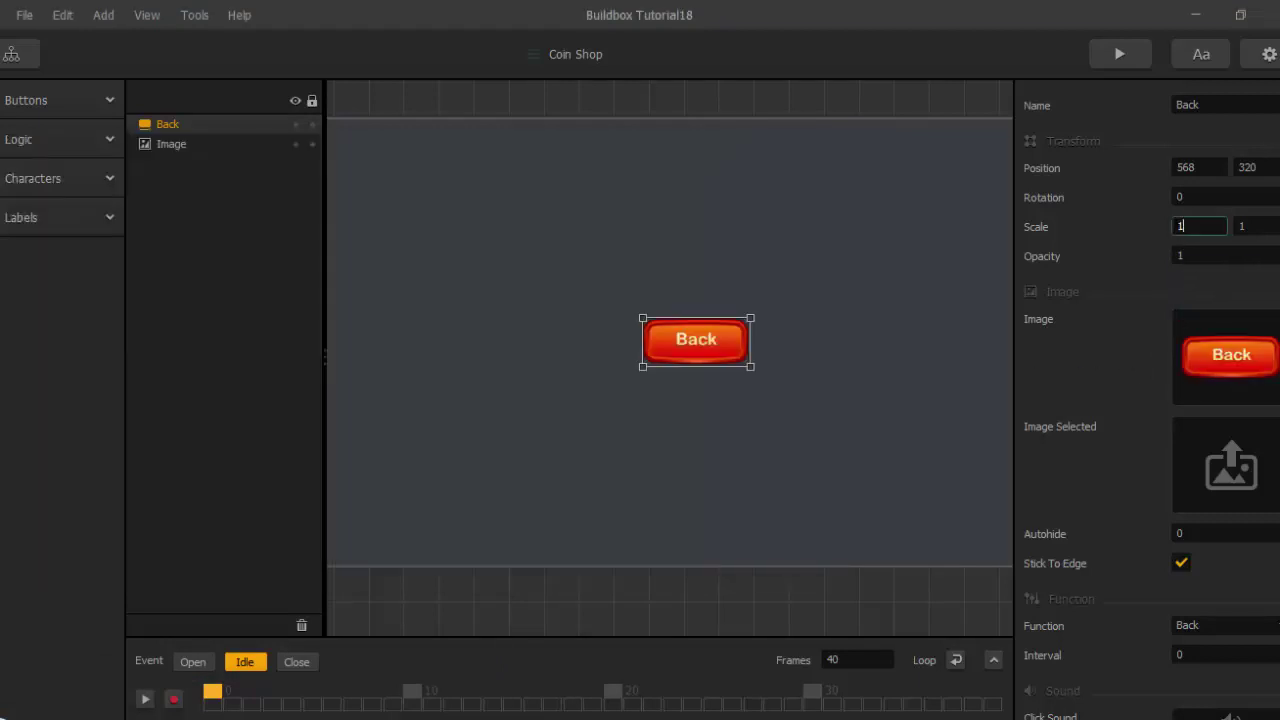
pyautogui.press('Tab')
pyautogui.write('2')
pyautogui.press('Return')
pyautogui.scroll(-3, 577, 503)
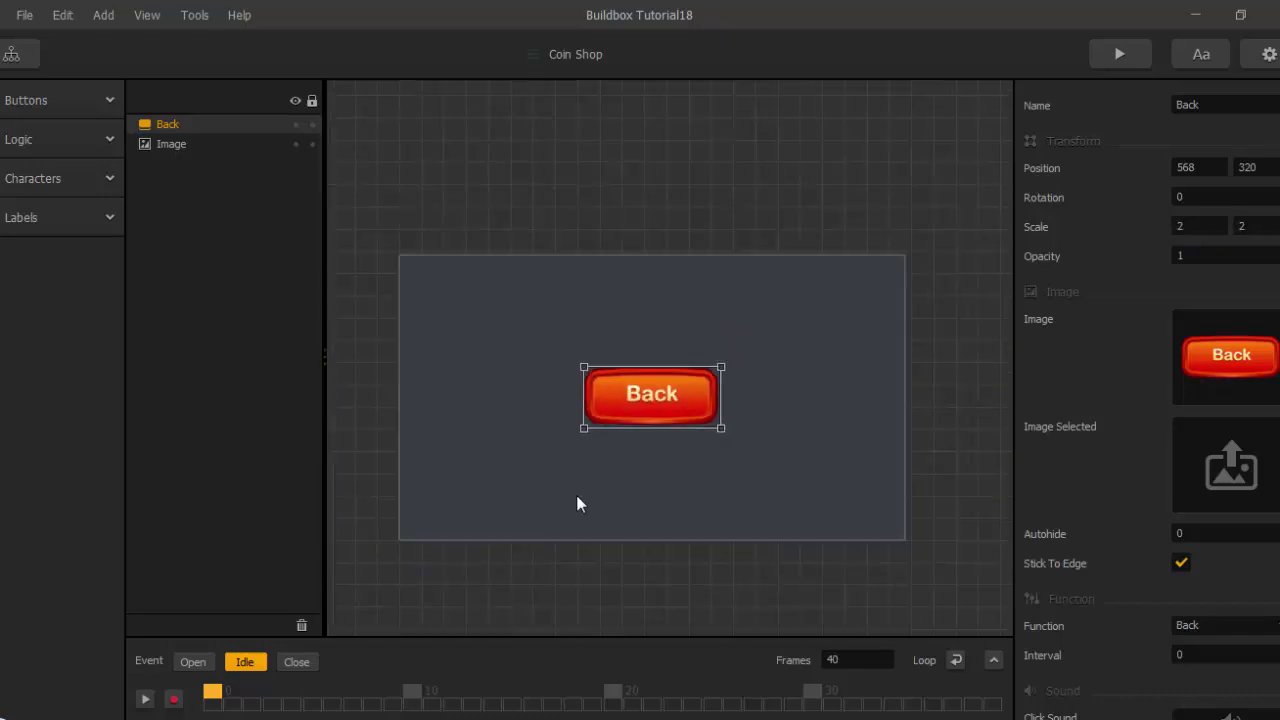
pyautogui.scroll(1, 591, 503)
# Return to the mind map and open the Bonus World UI screen.
pyautogui.click(11, 54)
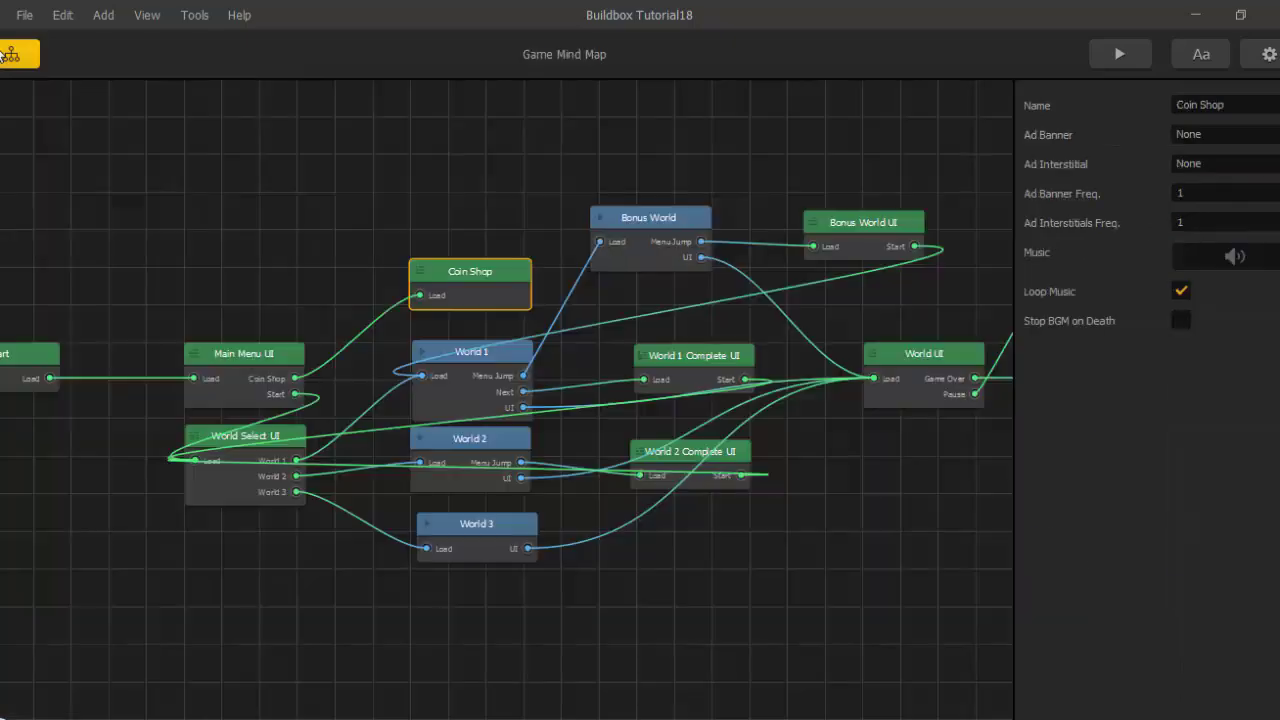
pyautogui.click(692, 372)
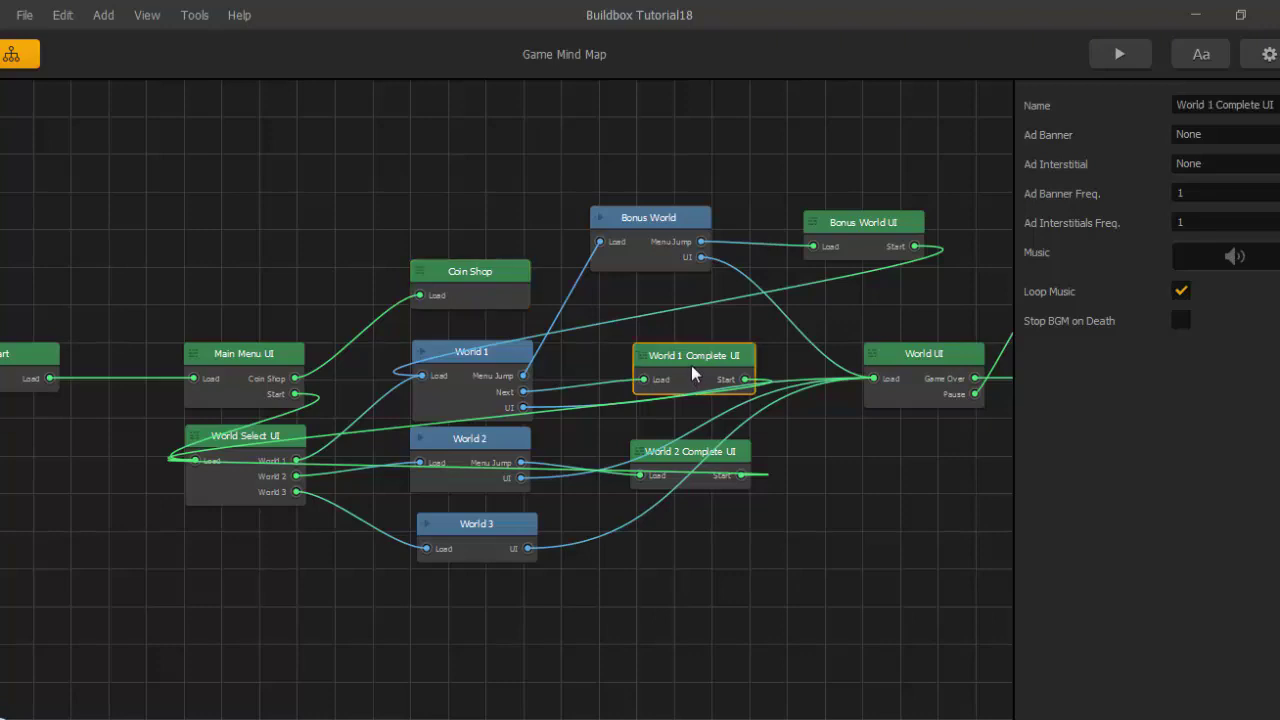
pyautogui.moveTo(710, 414); pyautogui.dragTo(462, 427)
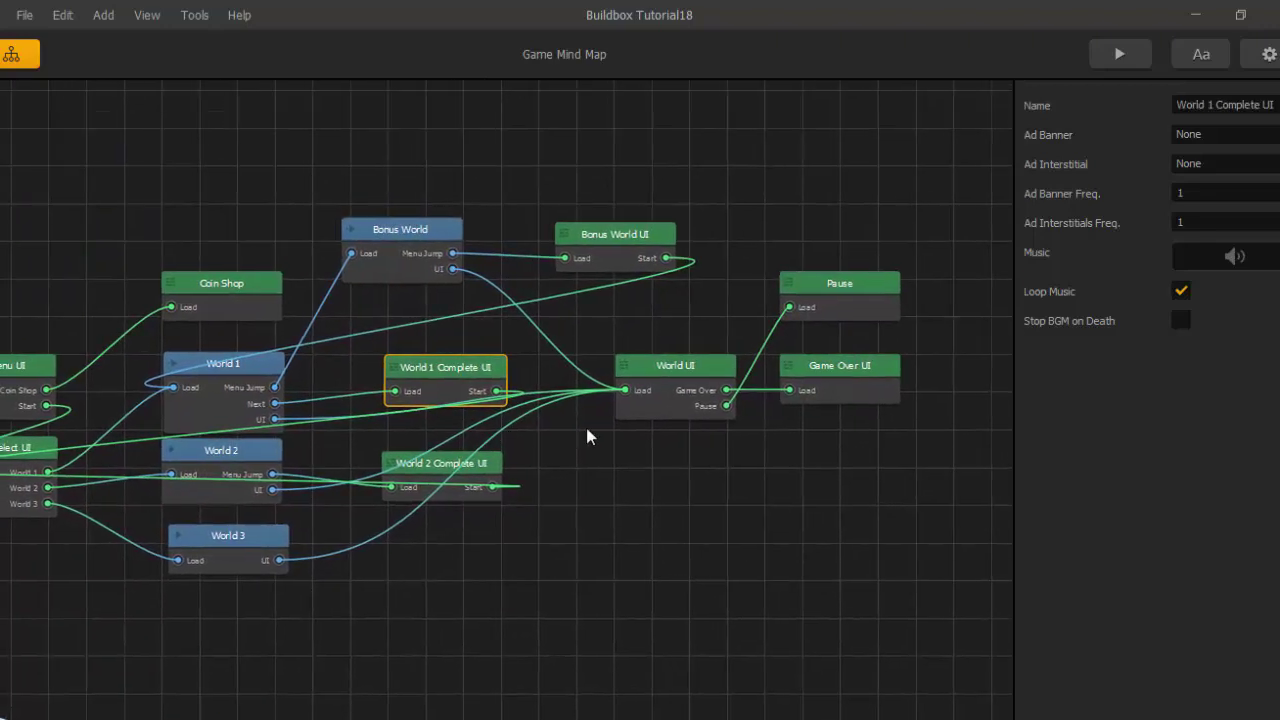
pyautogui.click(613, 257)
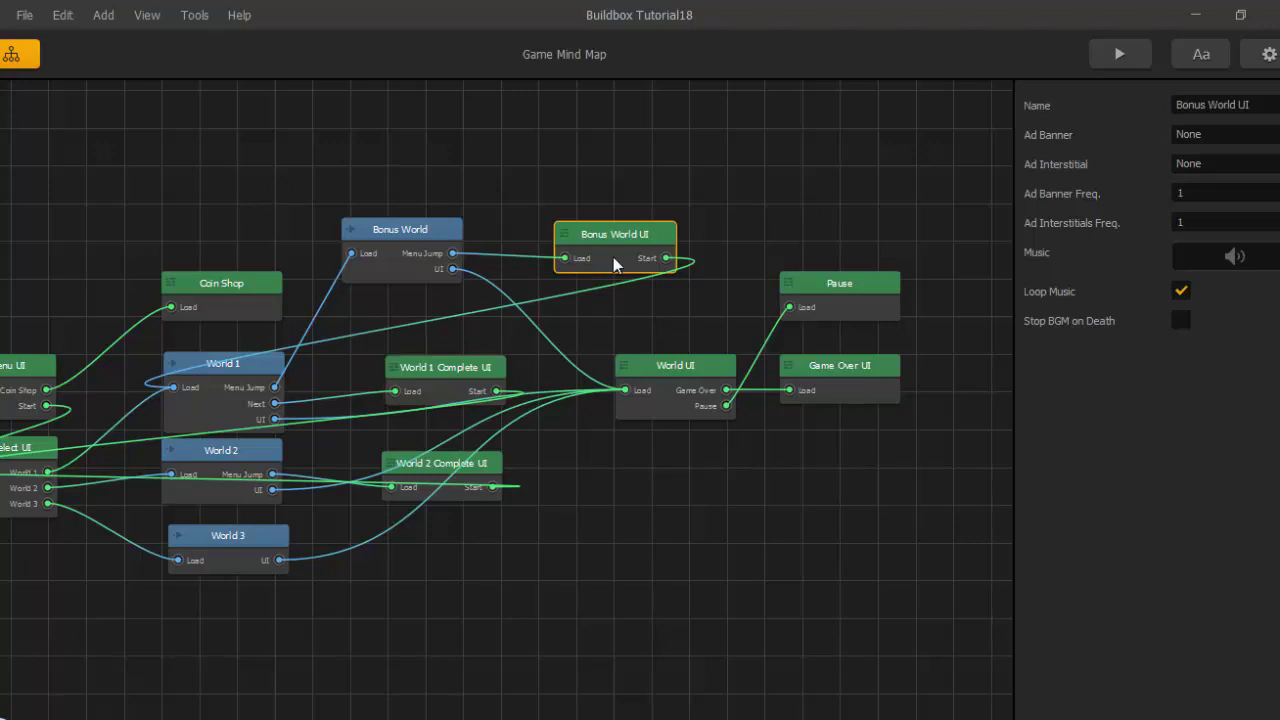
pyautogui.doubleClick(613, 257)
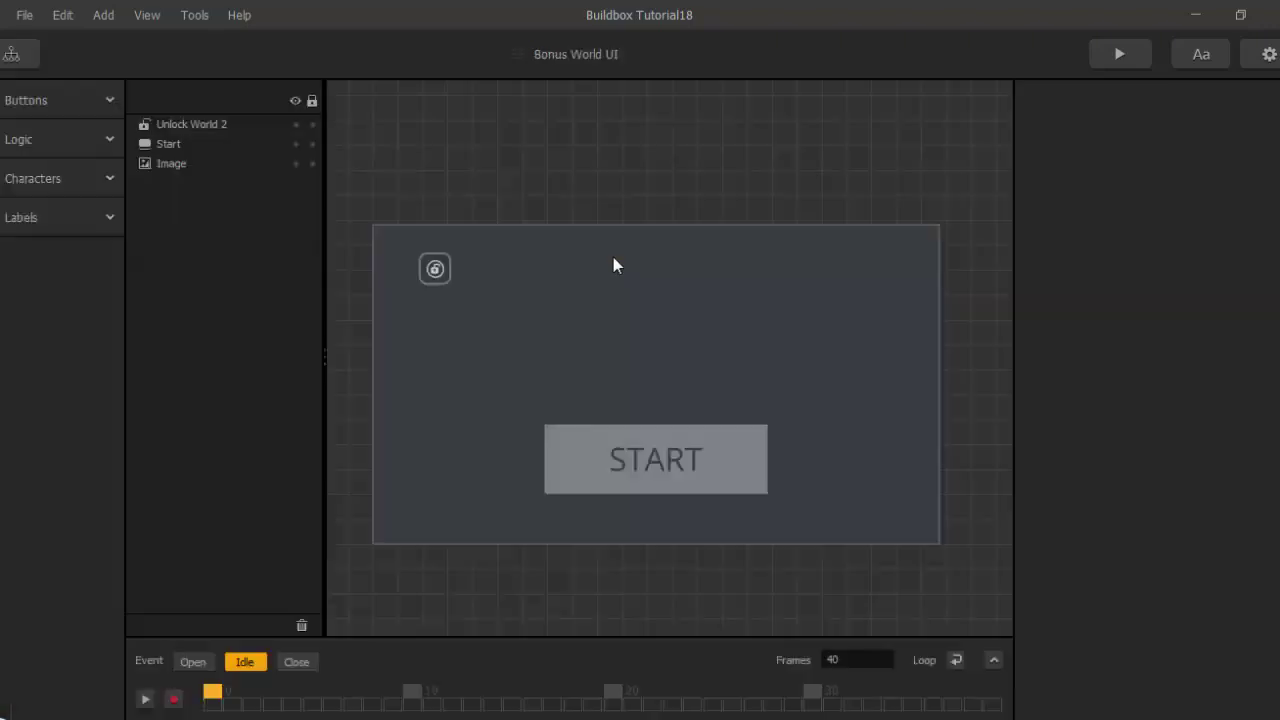
# Replace the Bonus World UI Start button's image with the red Back image from the Buttons folder.
pyautogui.click(632, 463)
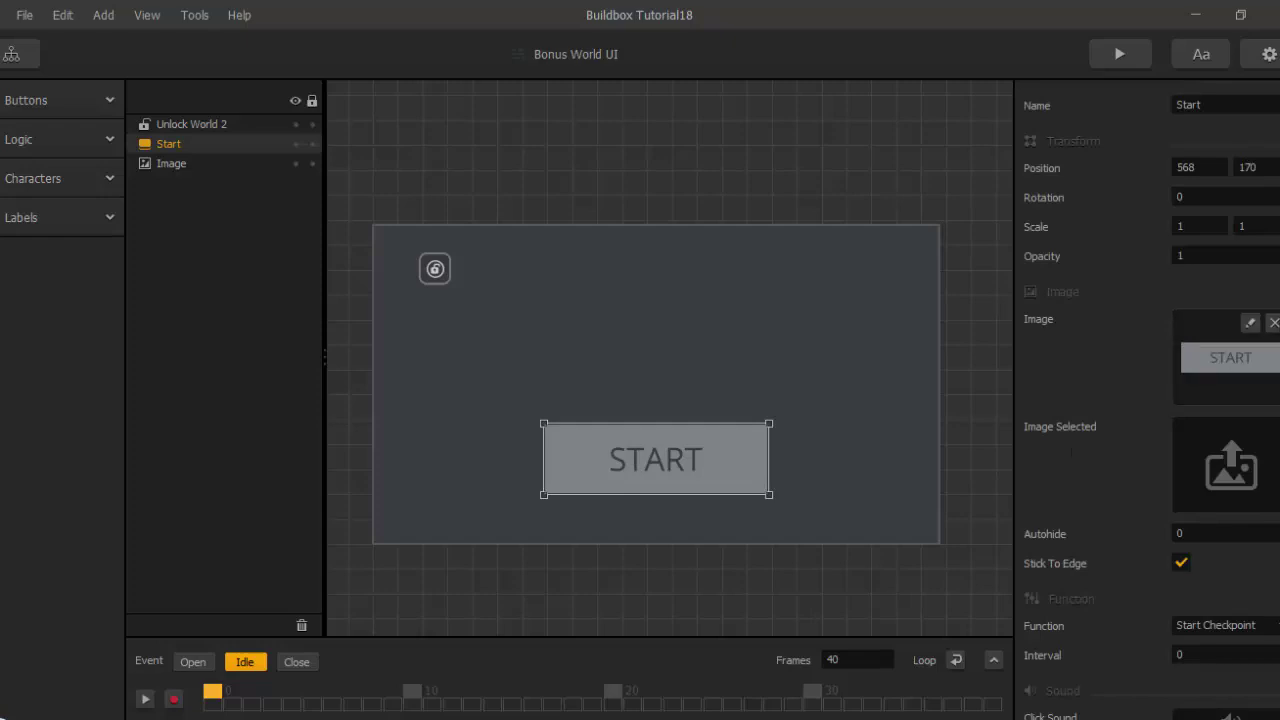
pyautogui.click(1273, 322)
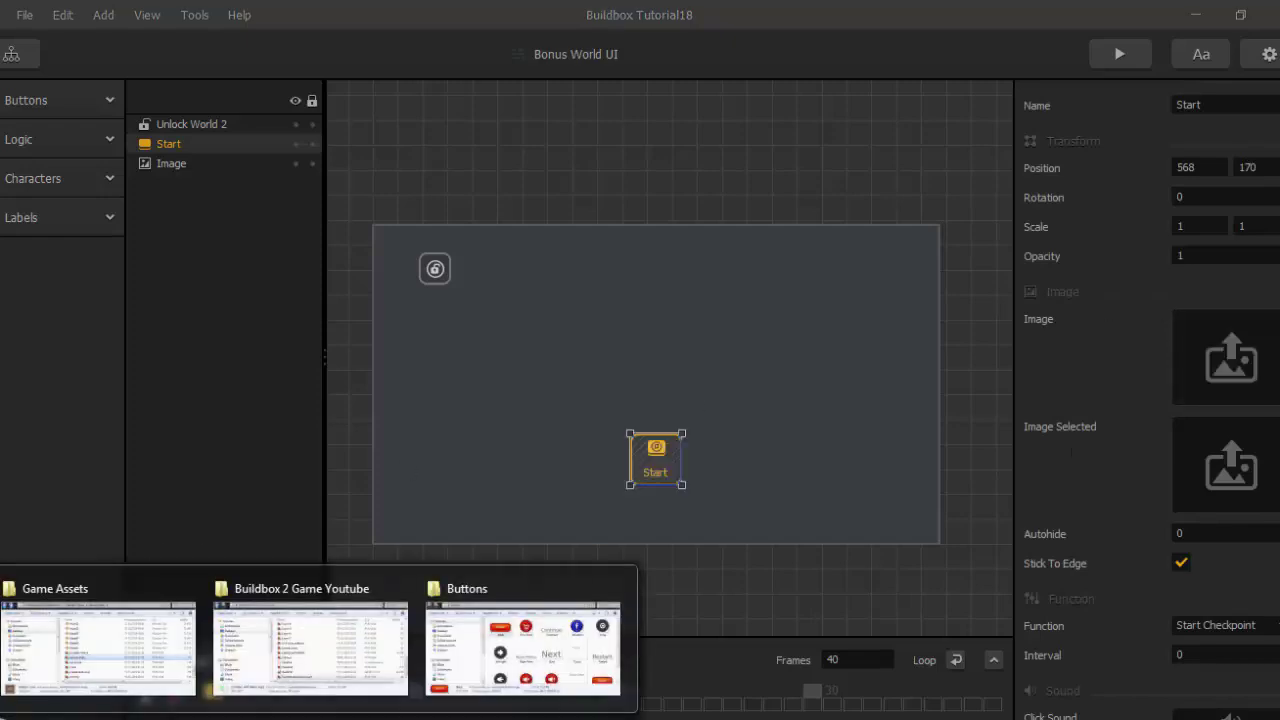
pyautogui.click(491, 650)
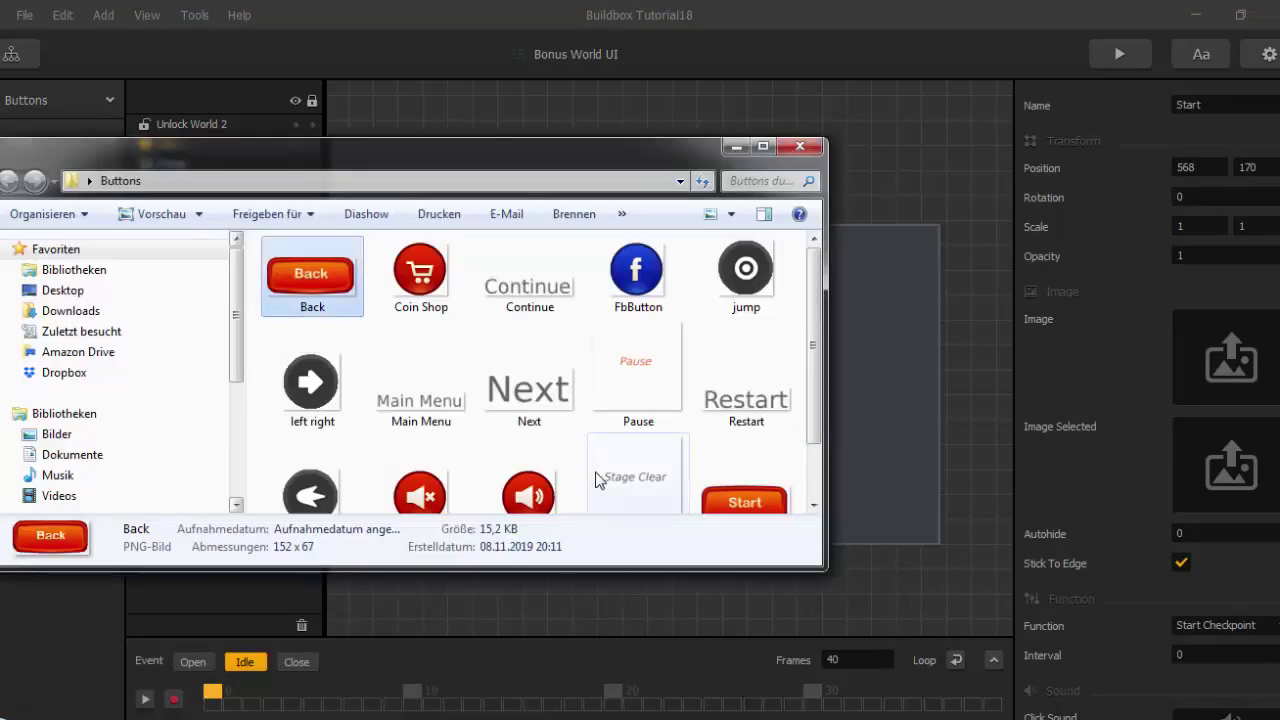
pyautogui.moveTo(357, 294); pyautogui.dragTo(1229, 367)
pyautogui.click(1099, 343)
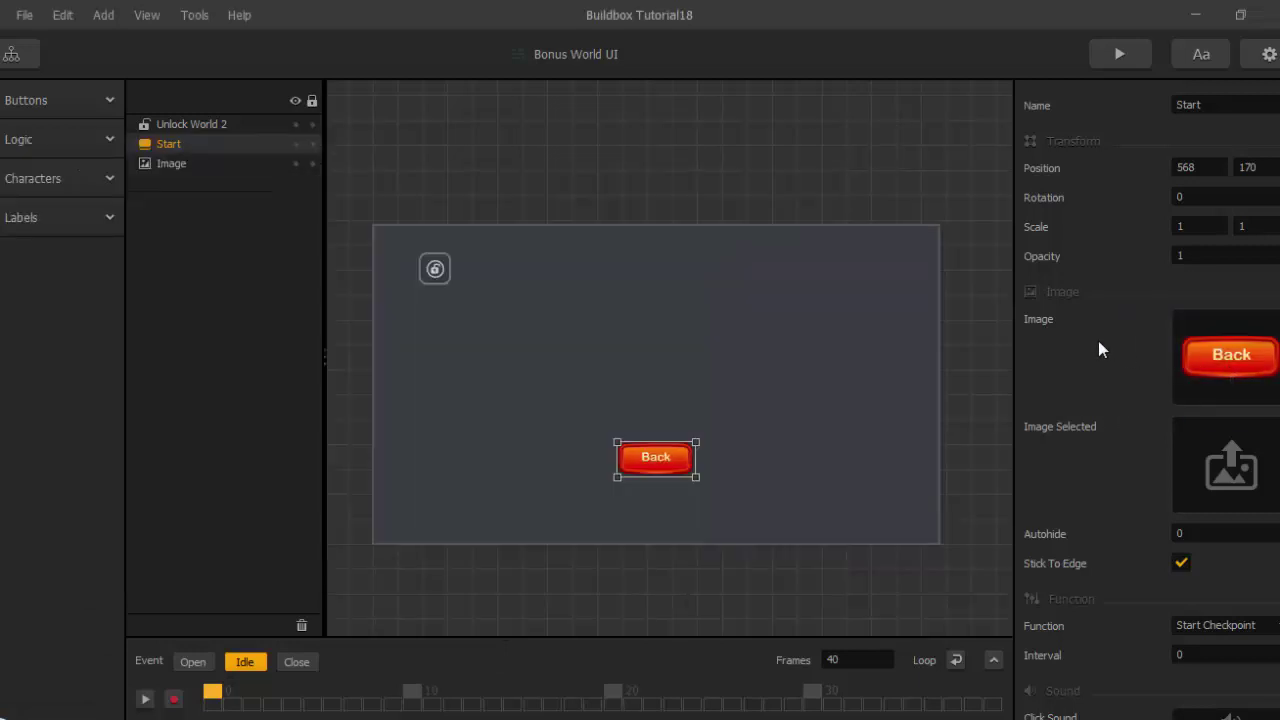
# Set the Bonus World UI Start button's scale to 2 by 2.
pyautogui.click(1180, 227)
pyautogui.write('2')
pyautogui.press('Tab')
pyautogui.write('2')
pyautogui.press('Return')
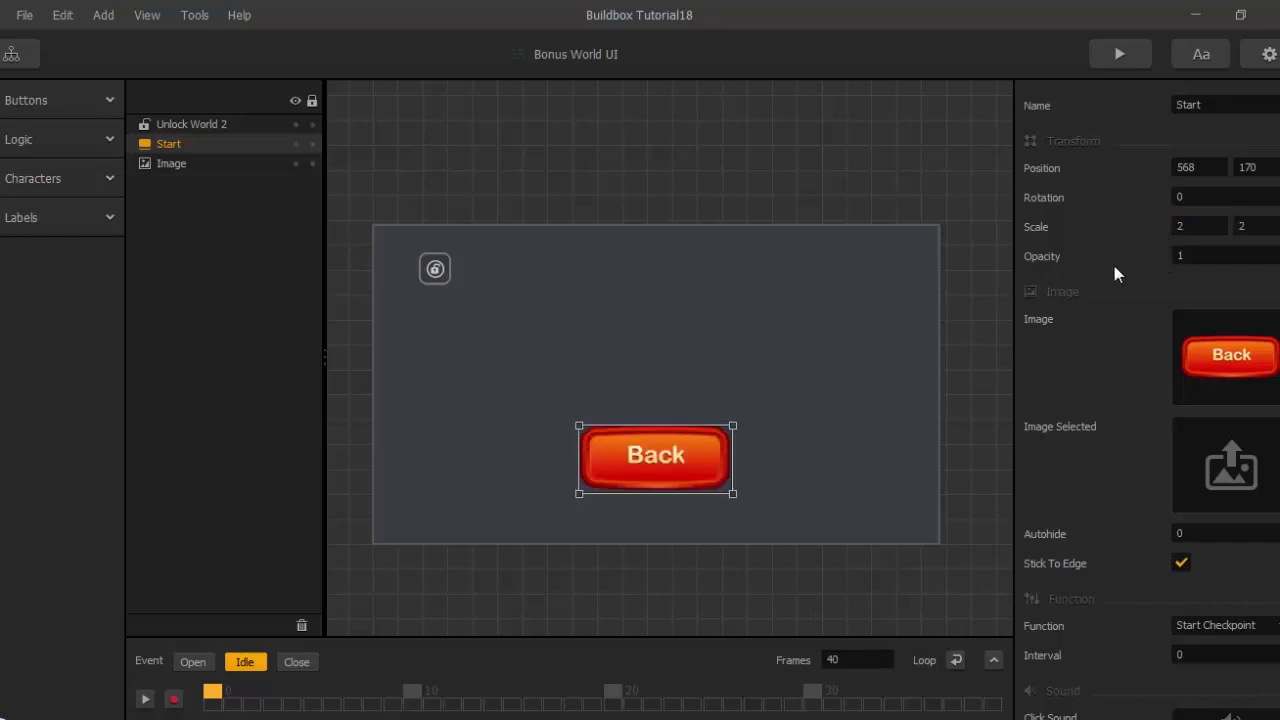
# Delete the background Image and the Unlock World 2 object from the Bonus World UI screen.
pyautogui.click(165, 163)
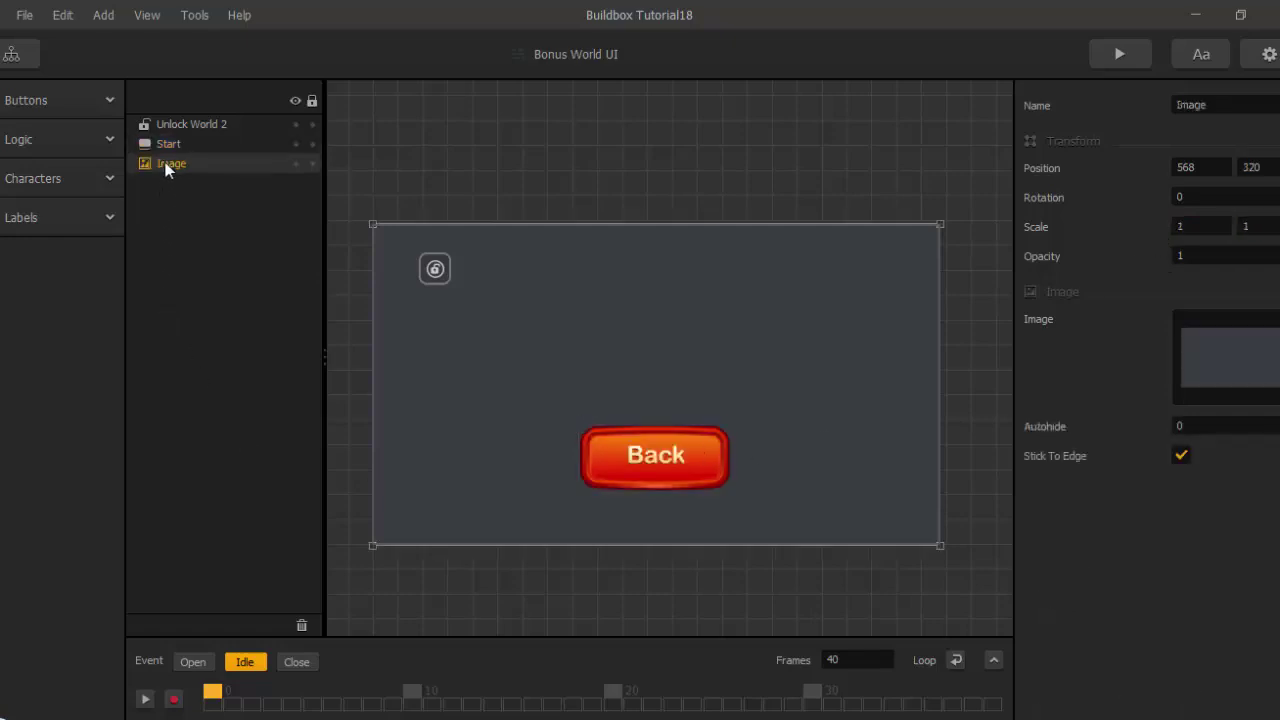
pyautogui.press('Delete')
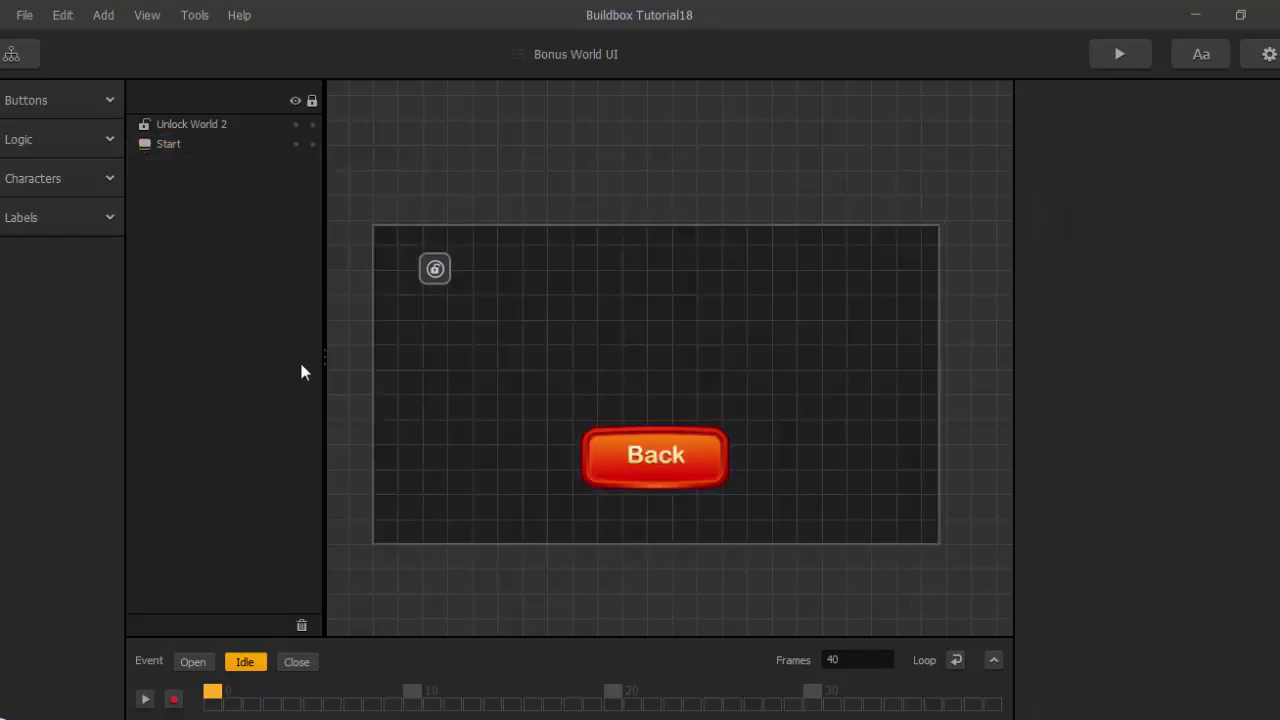
pyautogui.click(193, 134)
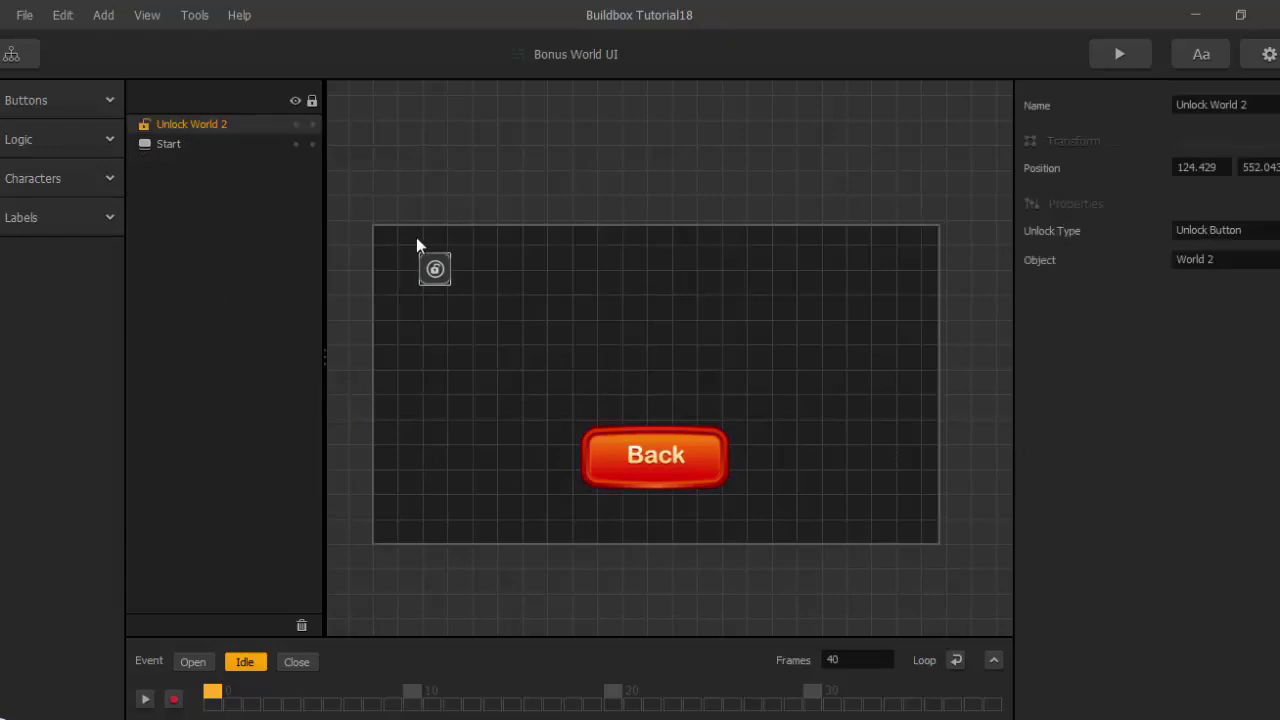
pyautogui.press('Delete')
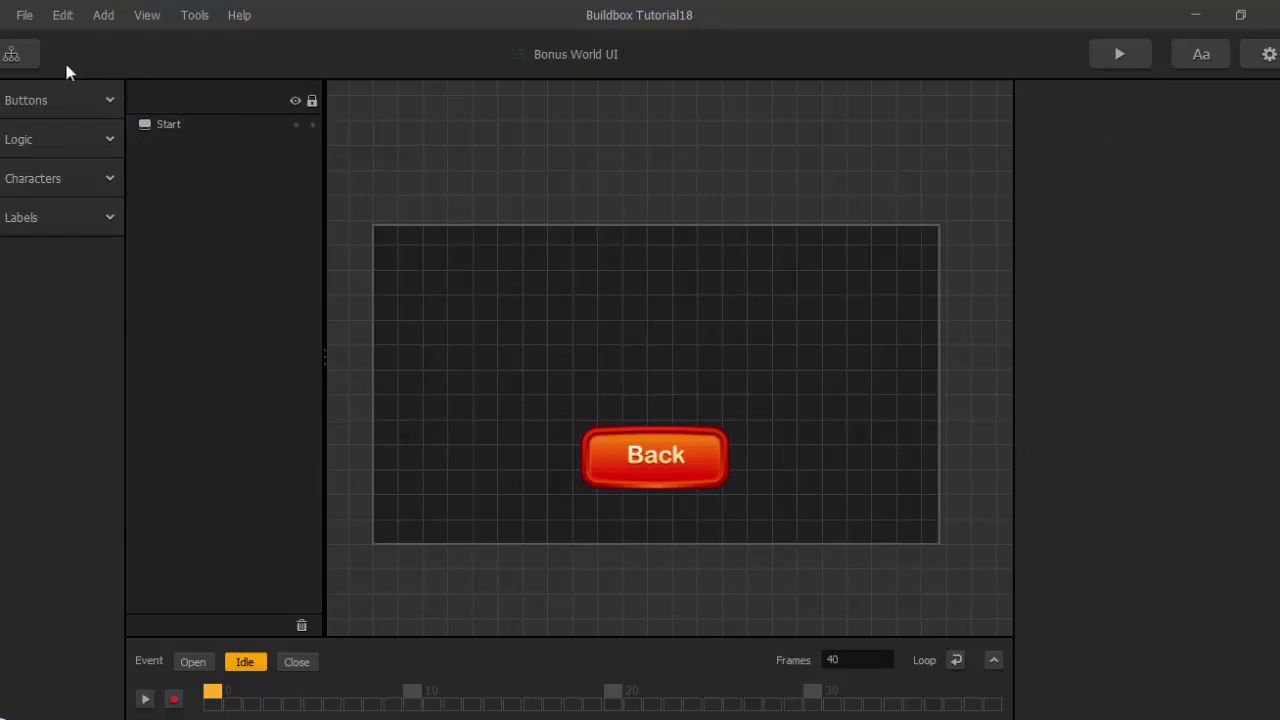
# Return to the mind map and open the Pause screen.
pyautogui.click(29, 57)
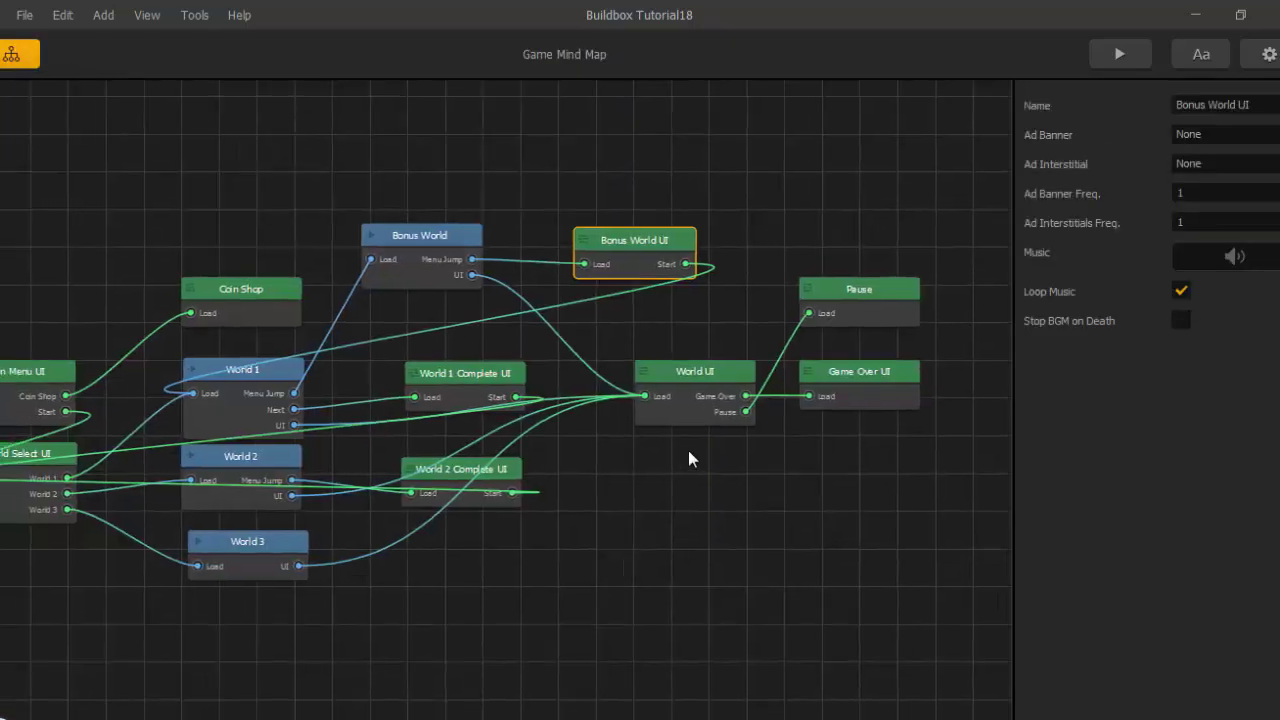
pyautogui.click(869, 301)
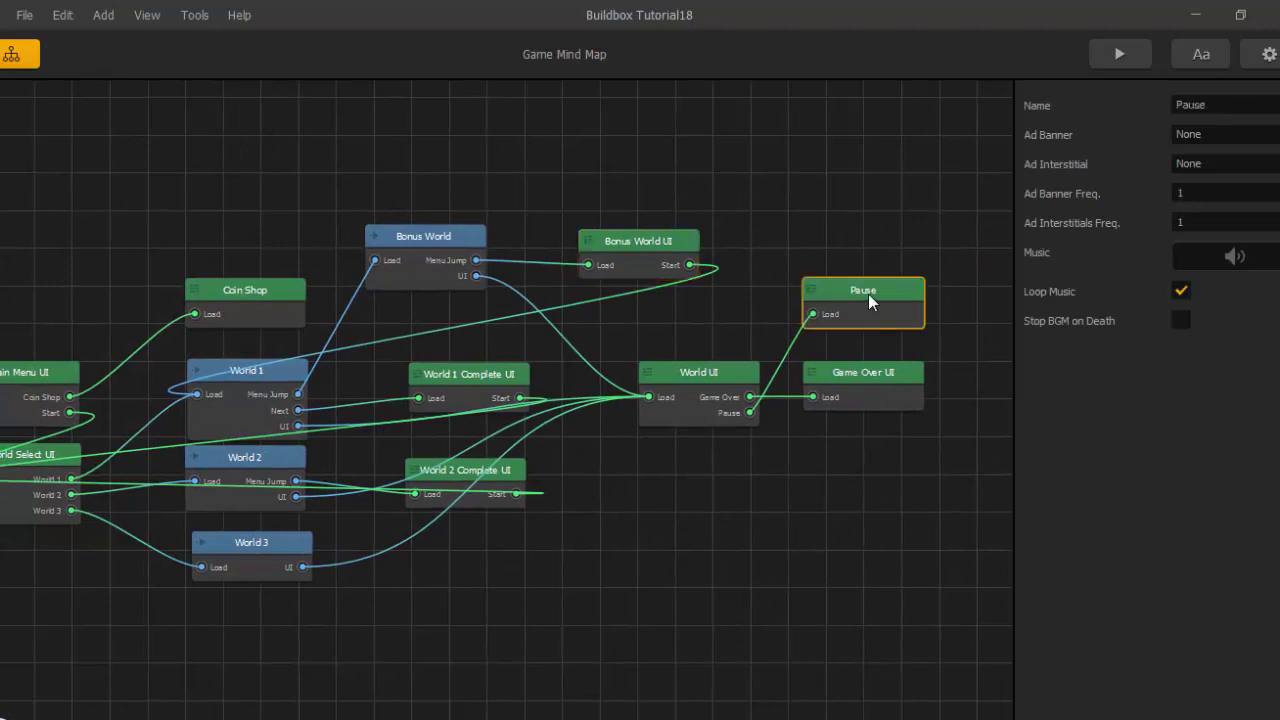
pyautogui.doubleClick(868, 295)
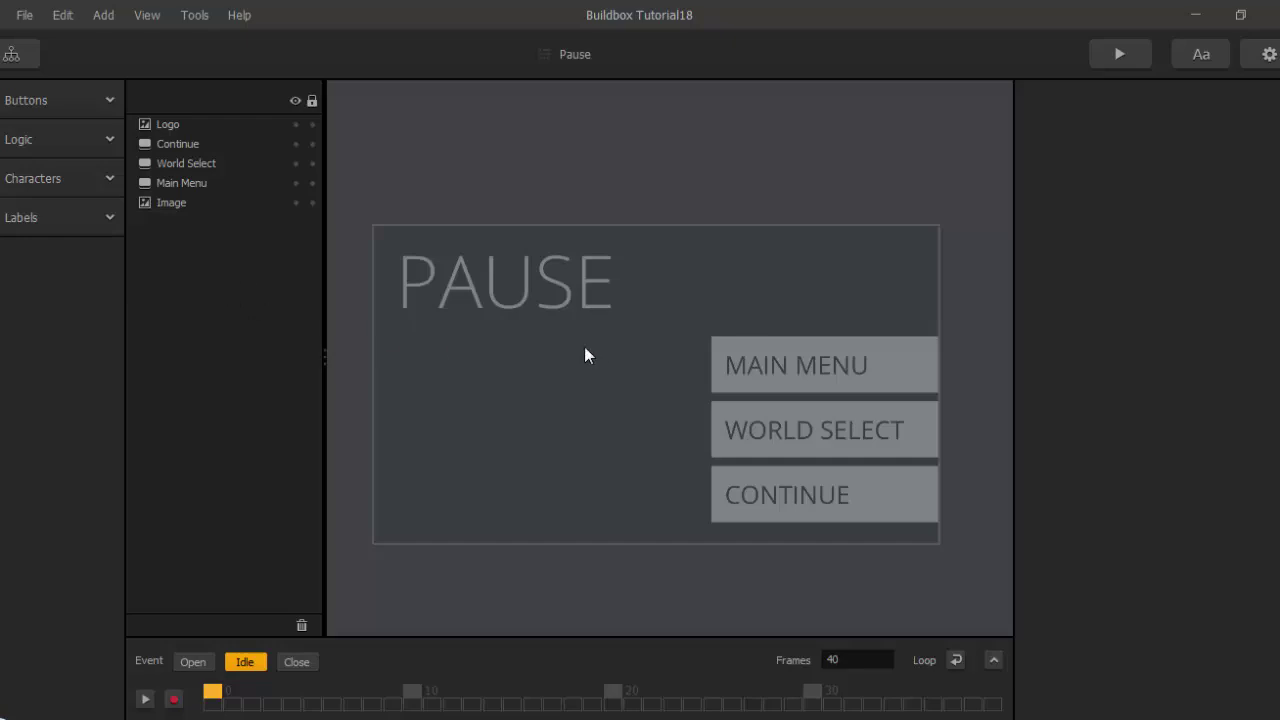
# Replace the Pause screen's Main Menu button image with the Main Menu image from the Buttons folder.
pyautogui.click(185, 183)
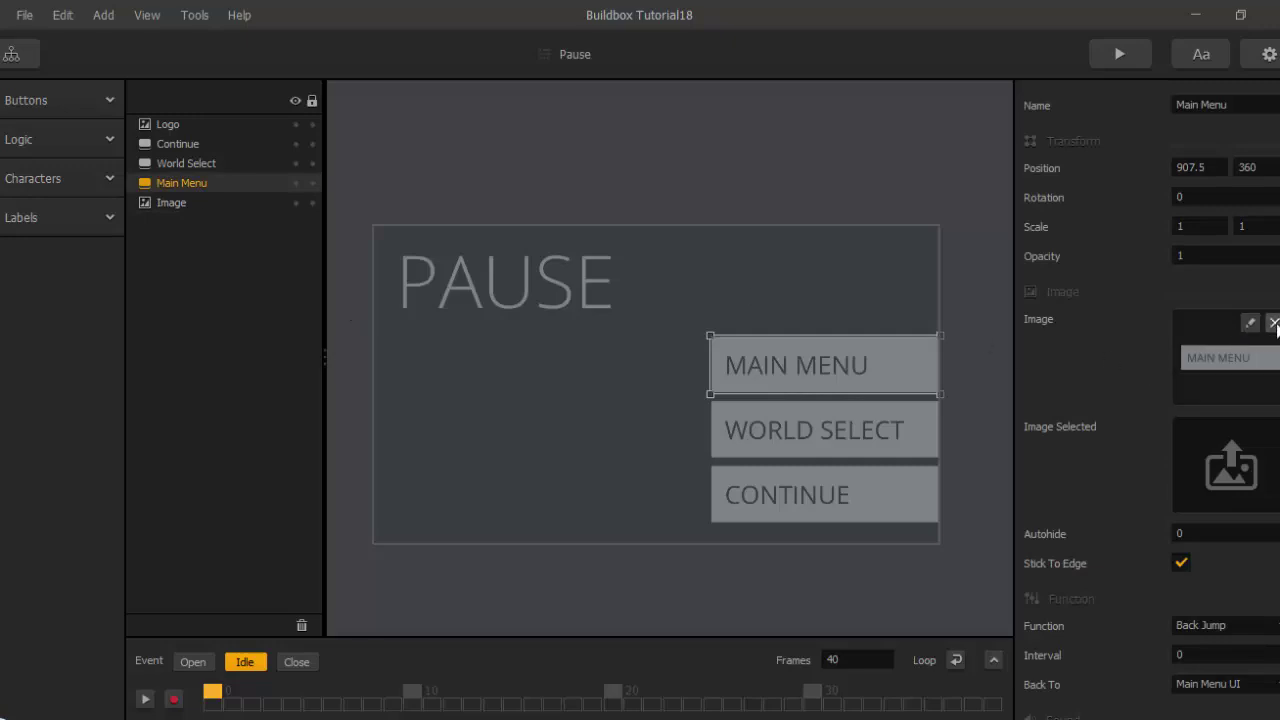
pyautogui.click(1274, 322)
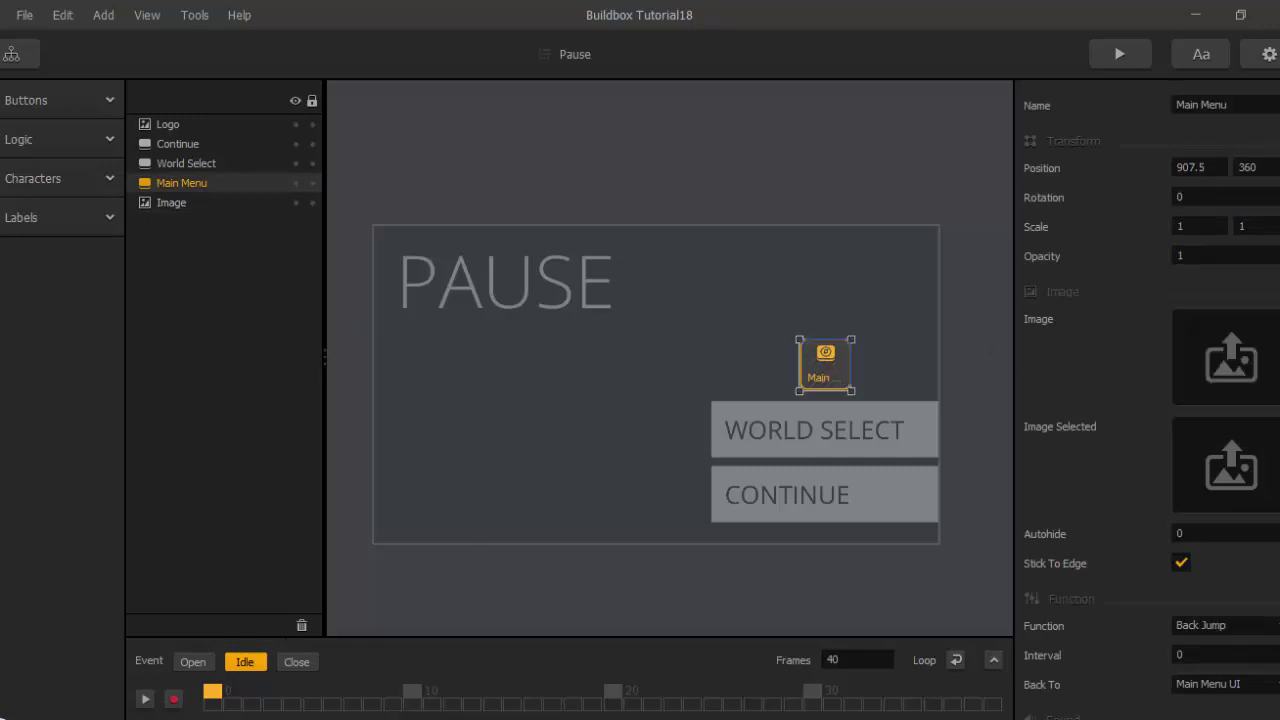
pyautogui.click(542, 614)
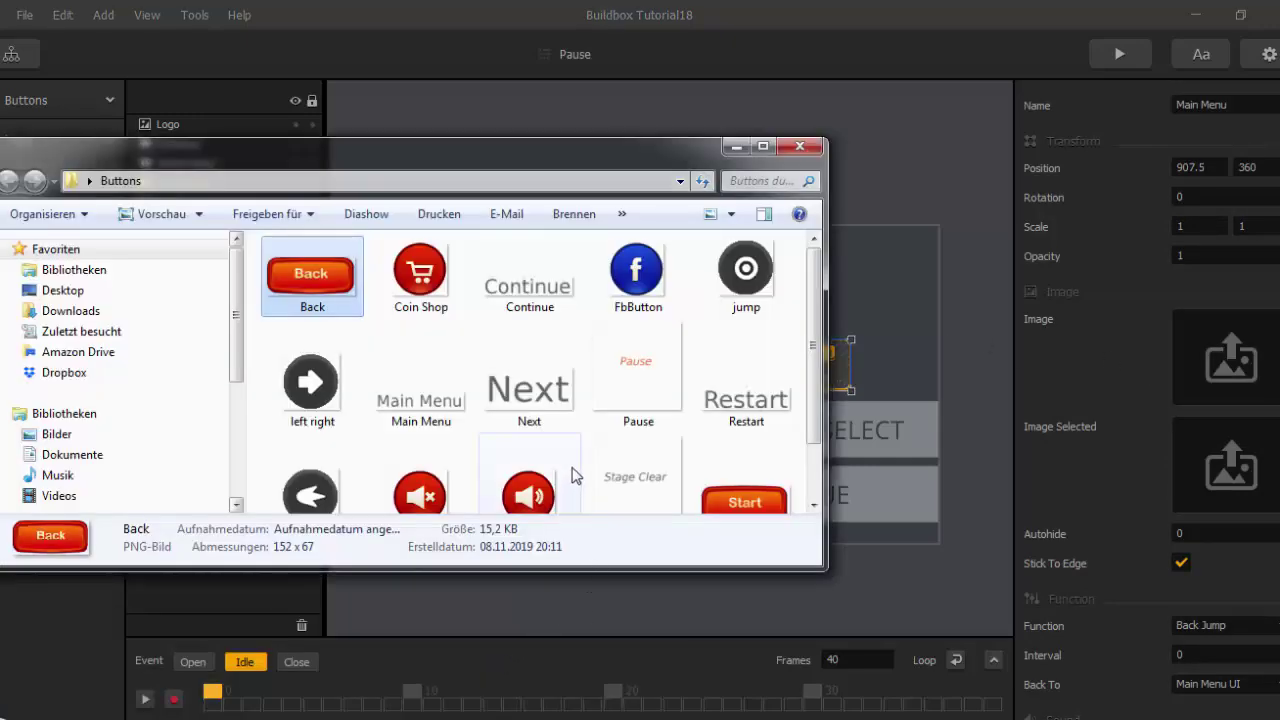
pyautogui.click(421, 380)
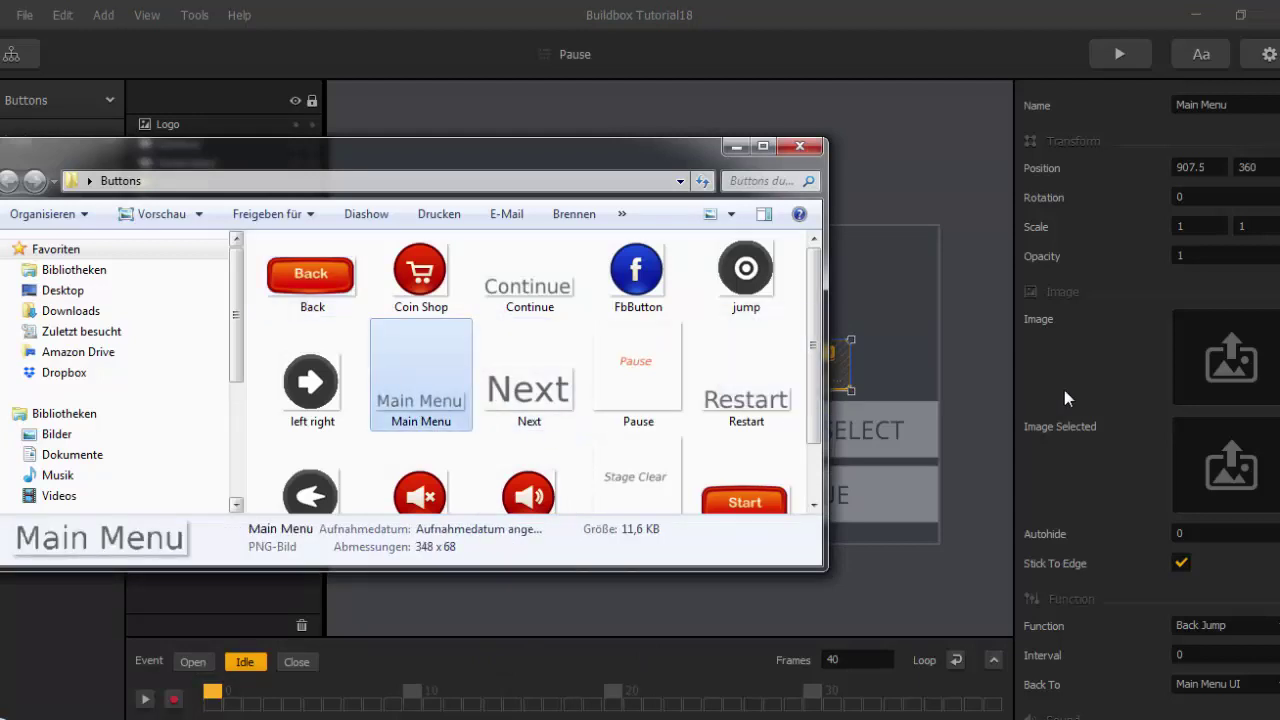
pyautogui.moveTo(1064, 393); pyautogui.dragTo(1212, 370)
pyautogui.click(1109, 381)
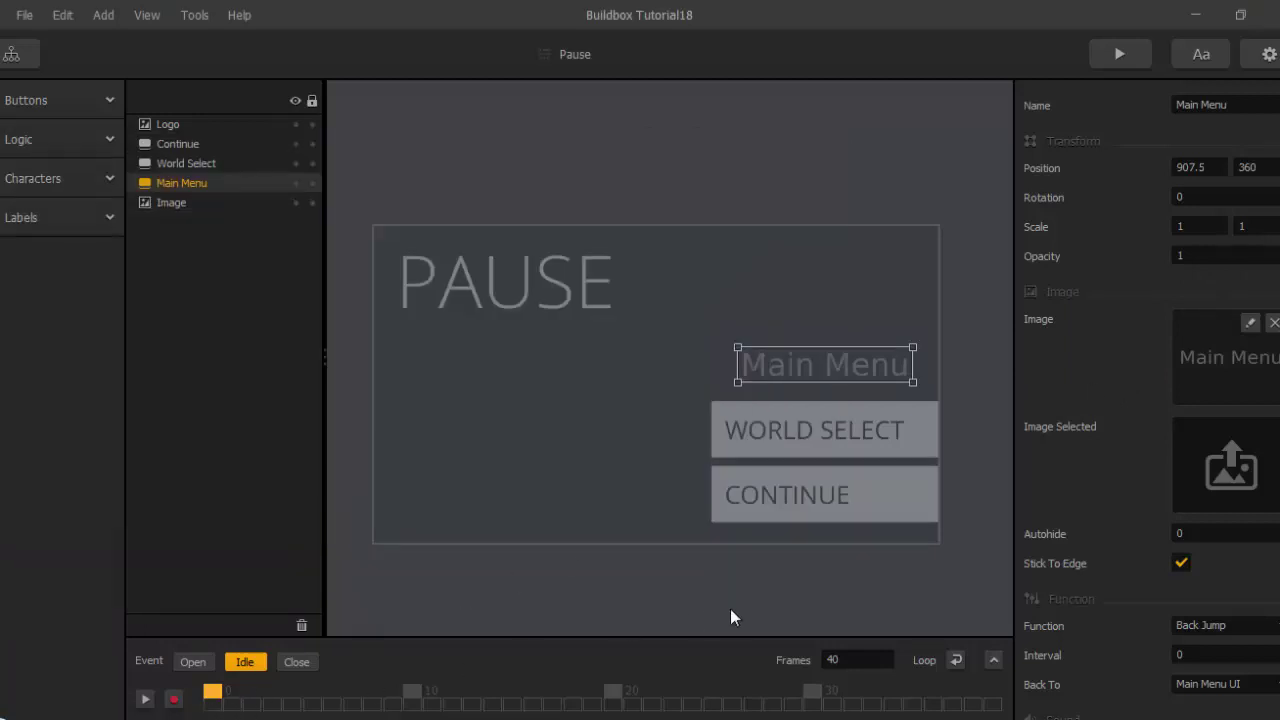
# Remove the placeholder image from the Pause screen's World Select button.
pyautogui.click(187, 162)
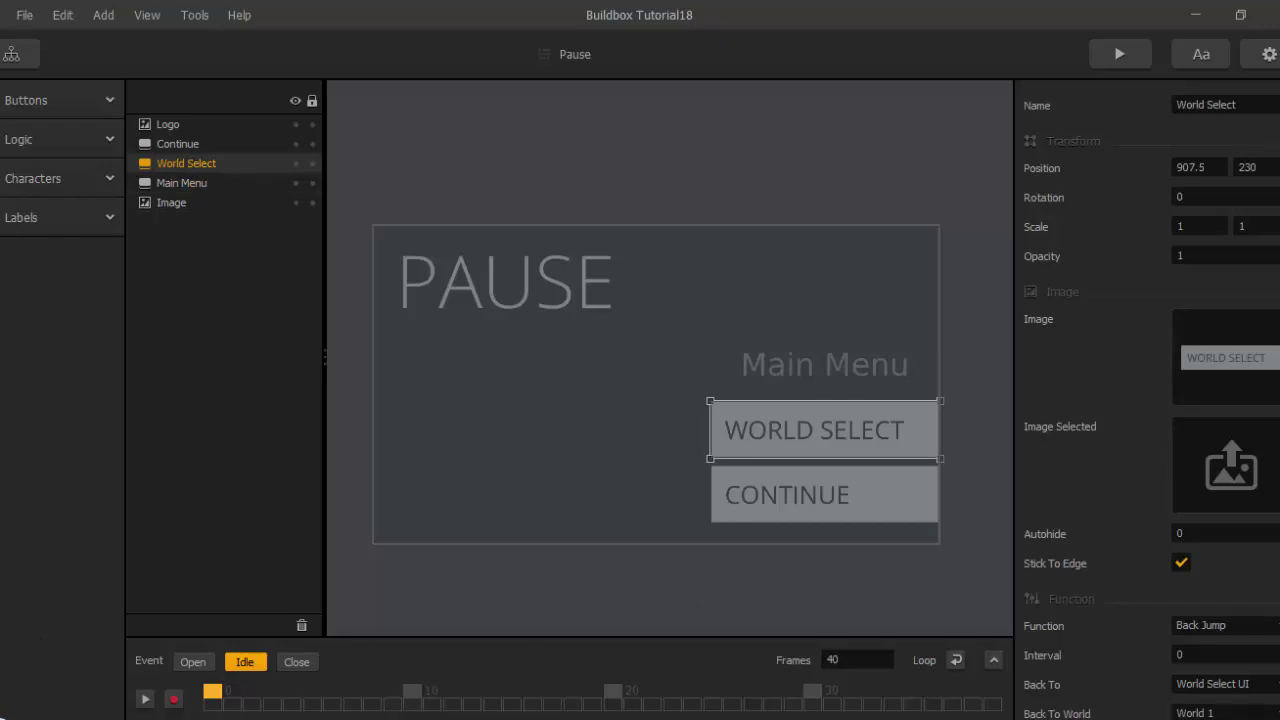
pyautogui.click(1268, 322)
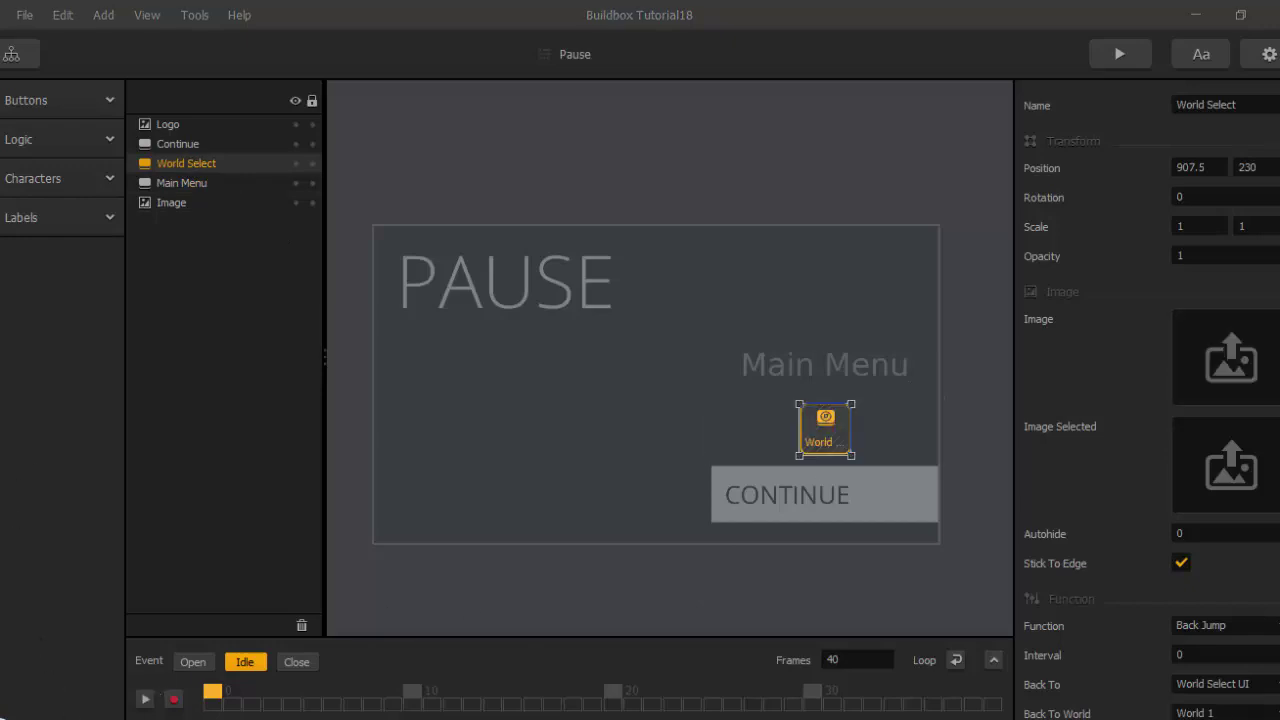
pyautogui.click(60, 663)
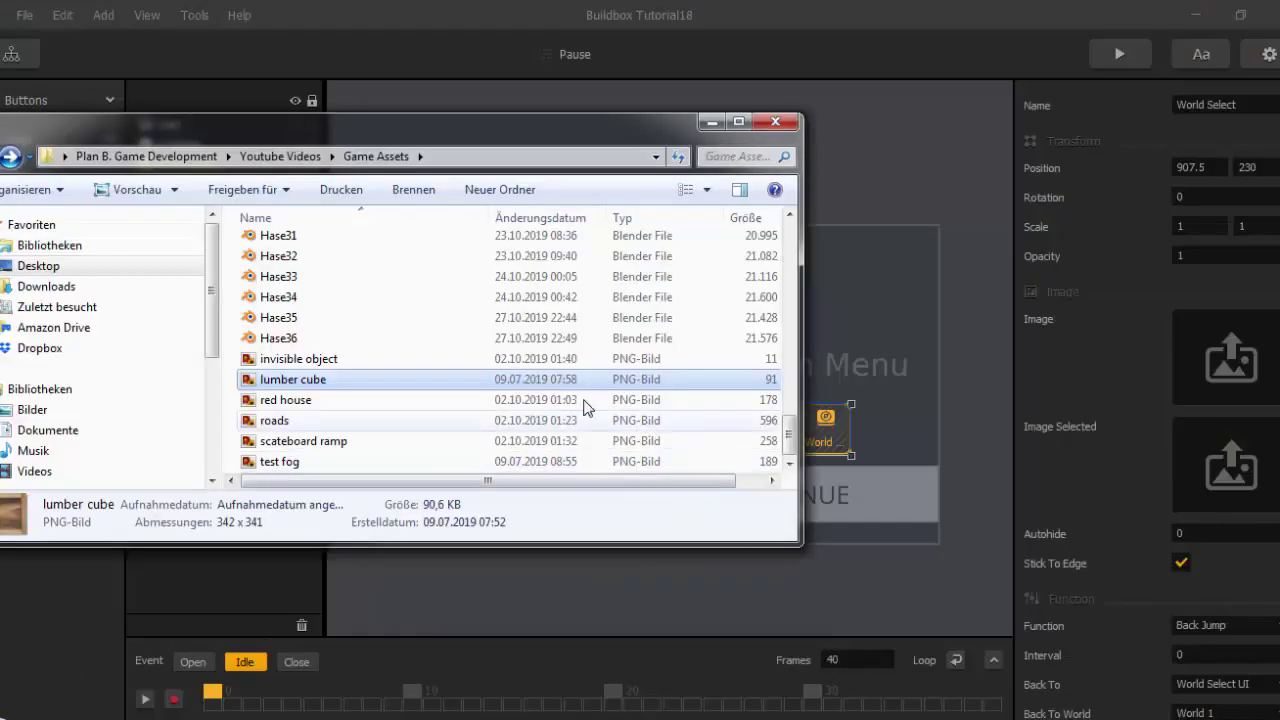
pyautogui.moveTo(292, 418)
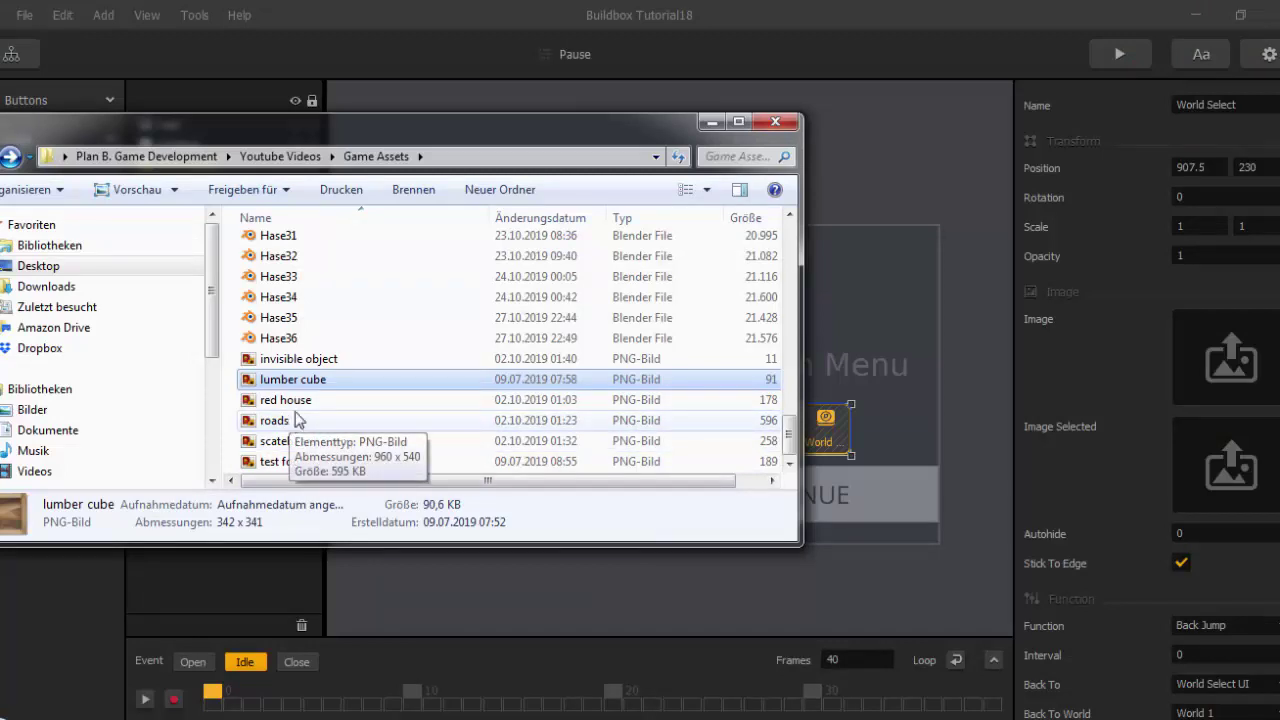
pyautogui.click(711, 122)
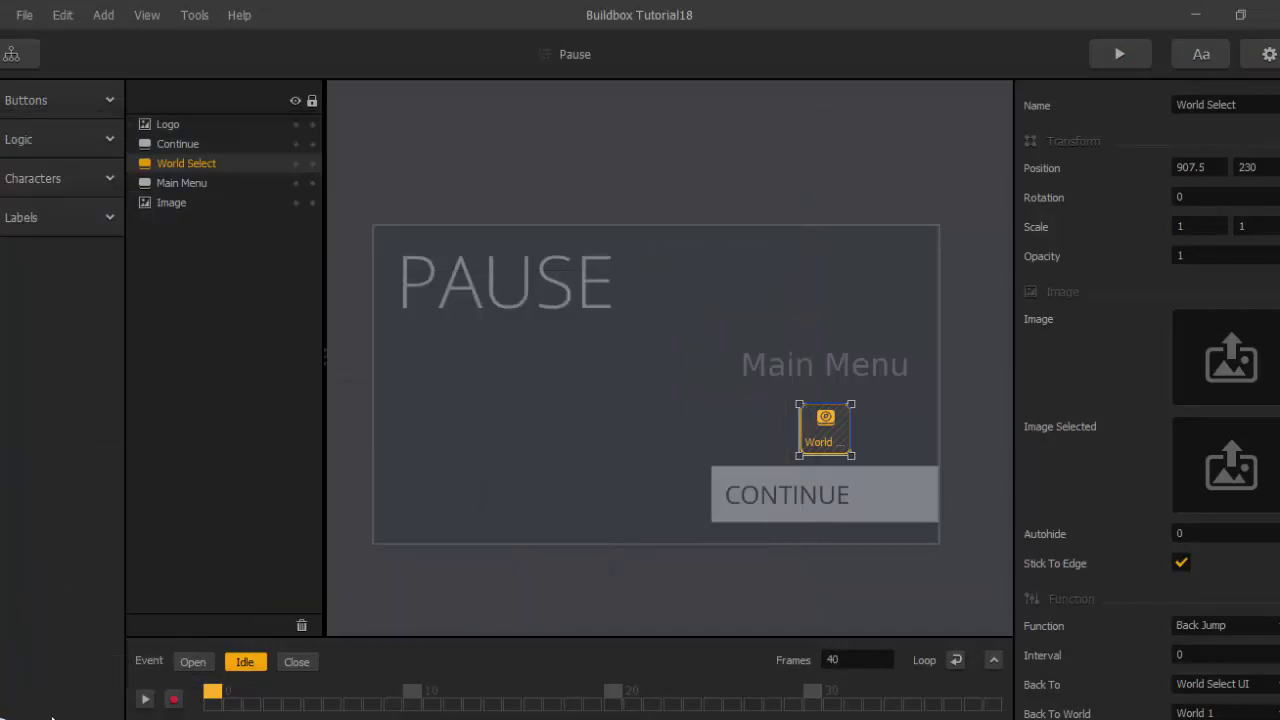
# Assign the World Select image from the Buttons folder to the World Select button.
pyautogui.click(491, 652)
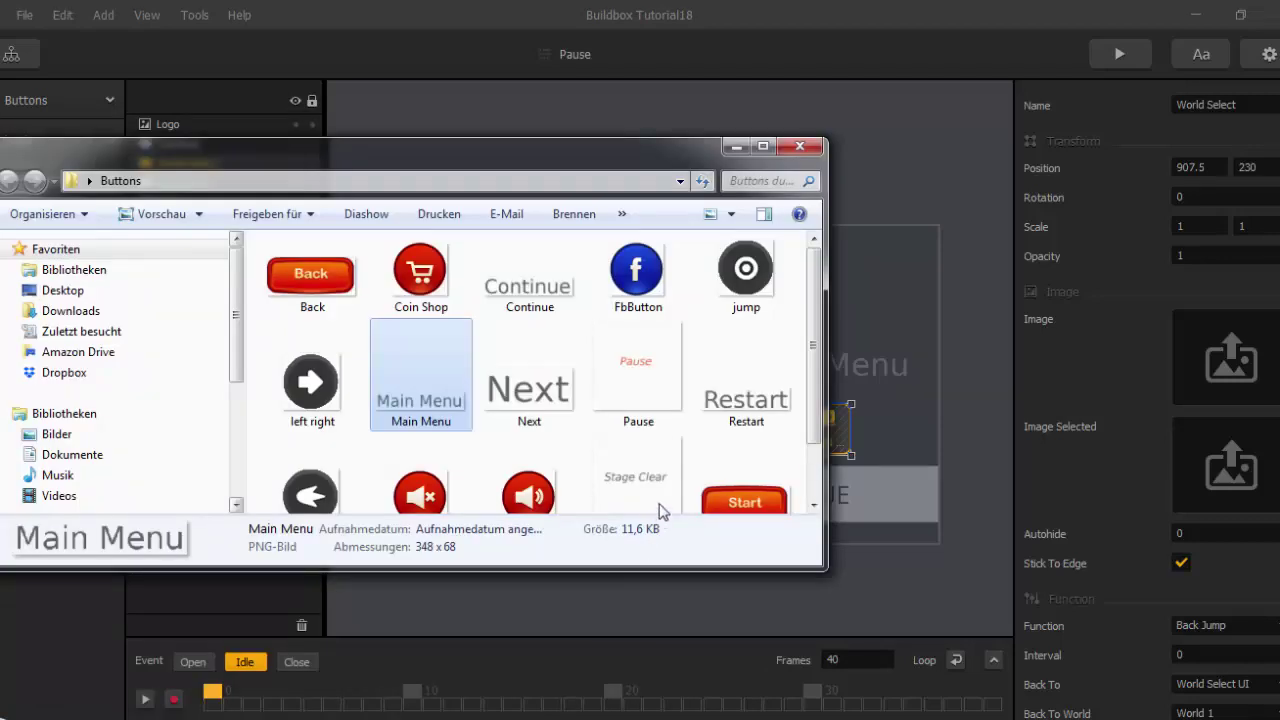
pyautogui.moveTo(614, 468)
pyautogui.scroll(-1, 614, 459)
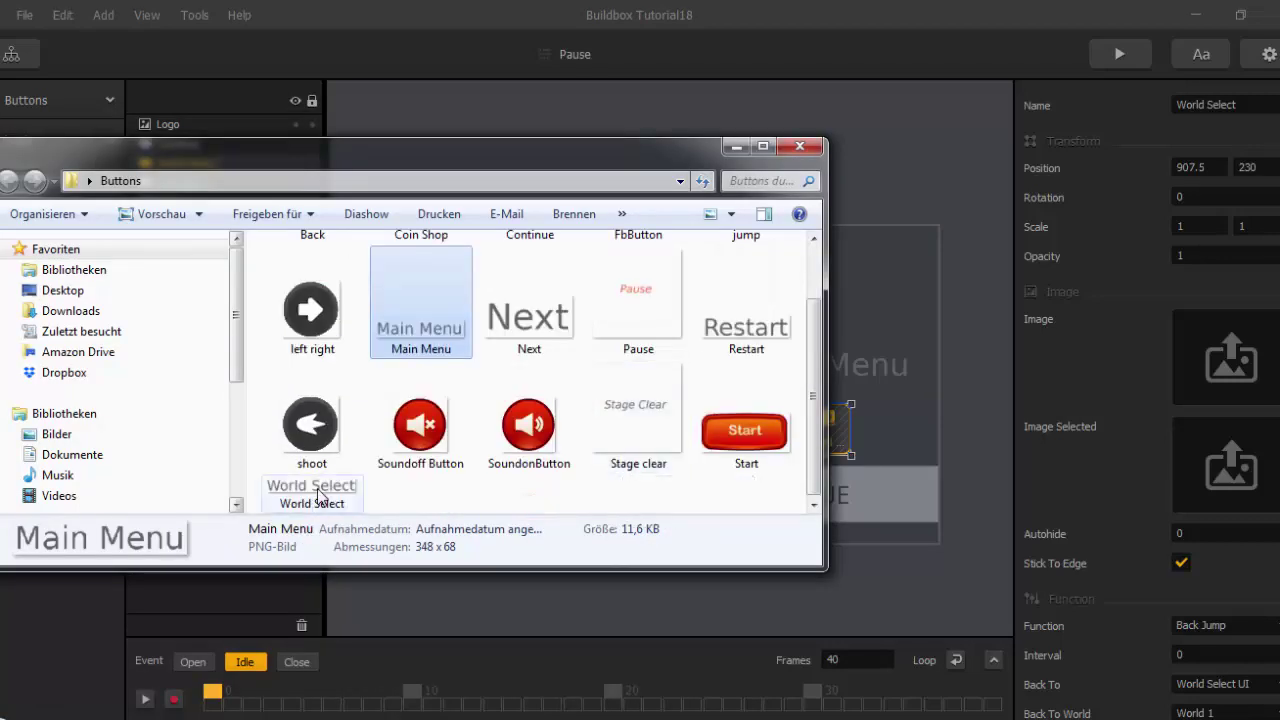
pyautogui.moveTo(318, 497); pyautogui.dragTo(1215, 365)
pyautogui.click(971, 441)
pyautogui.scroll(2, 961, 441)
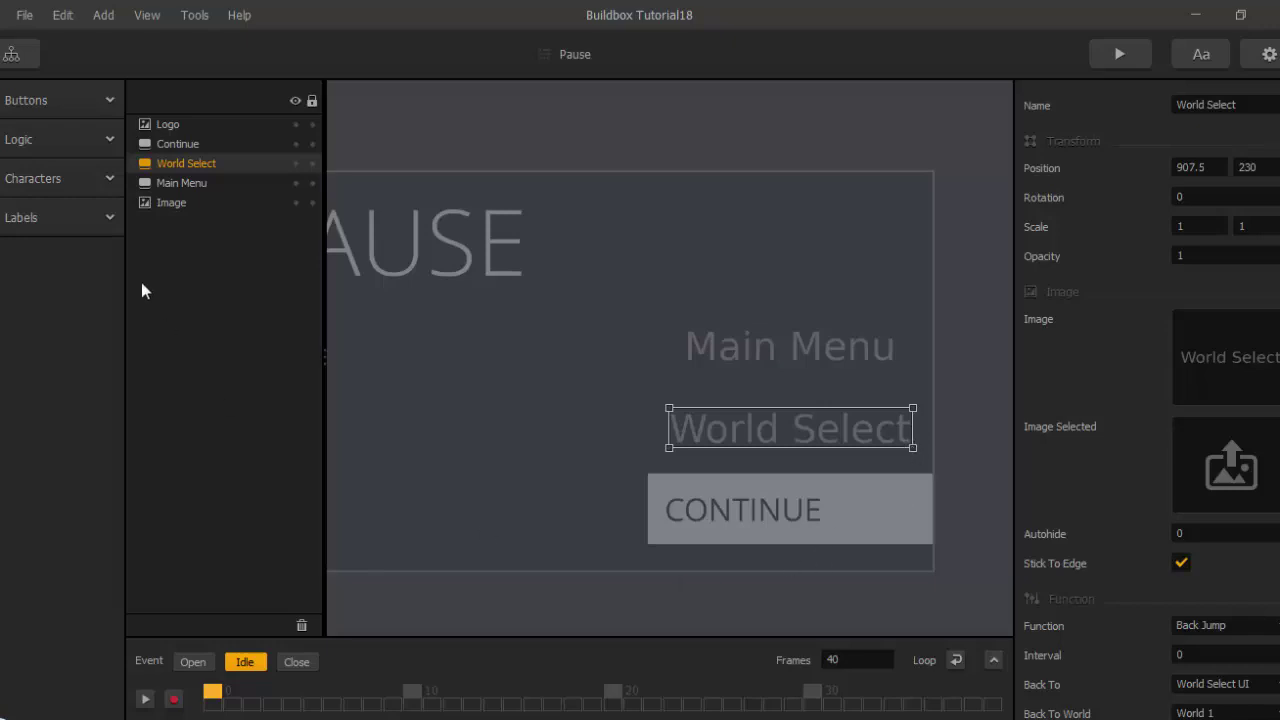
# Replace the Pause screen's Continue button image with the Continue image from the Buttons folder.
pyautogui.click(172, 144)
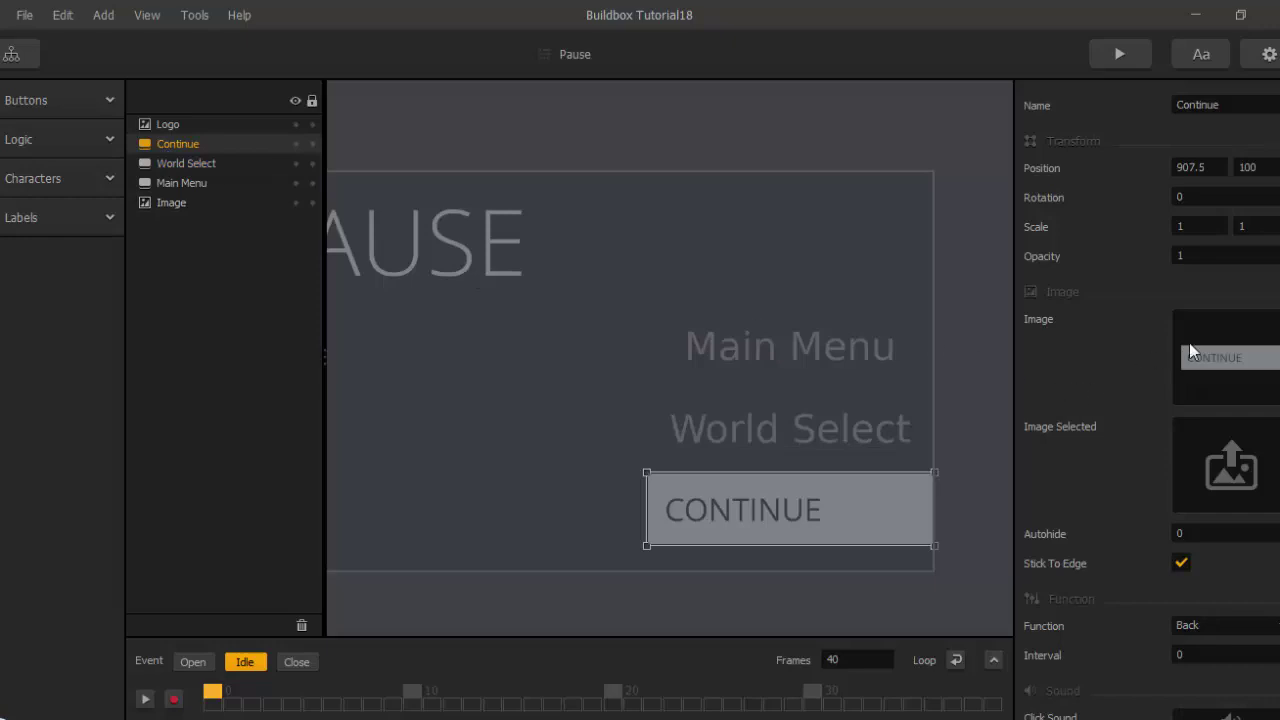
pyautogui.click(1270, 323)
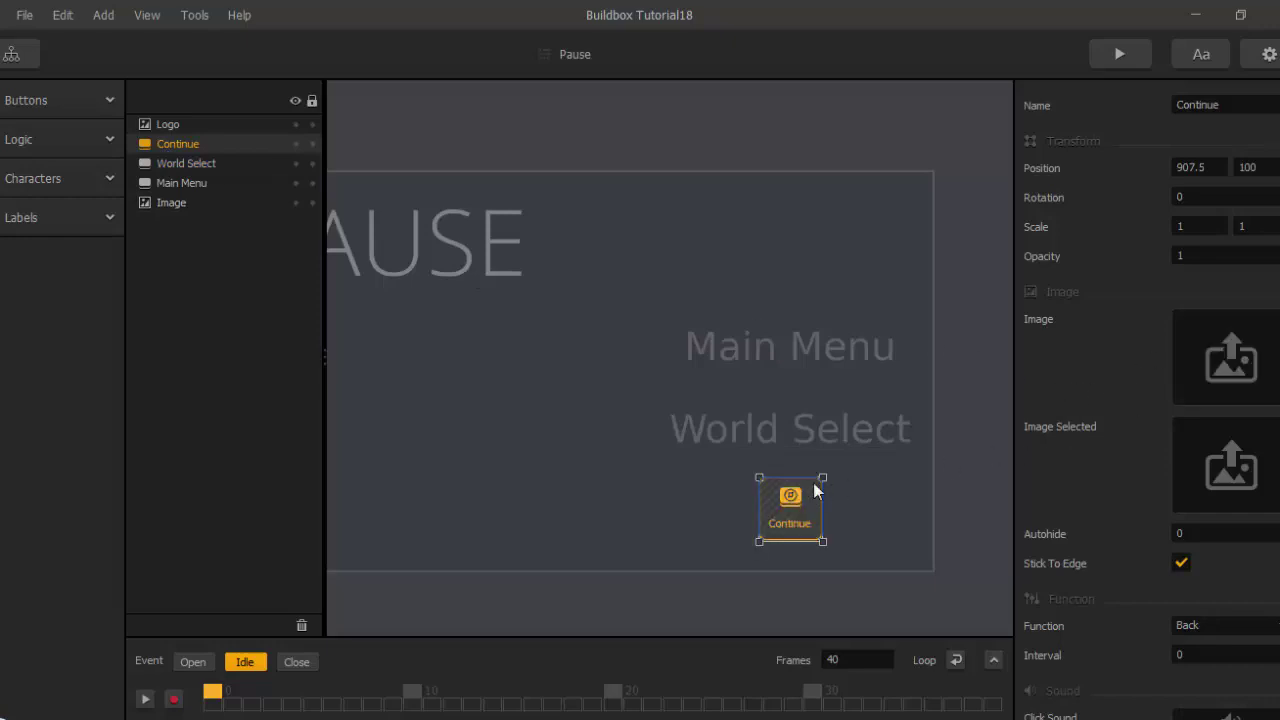
pyautogui.scroll(-2, 815, 490)
pyautogui.moveTo(330, 712)
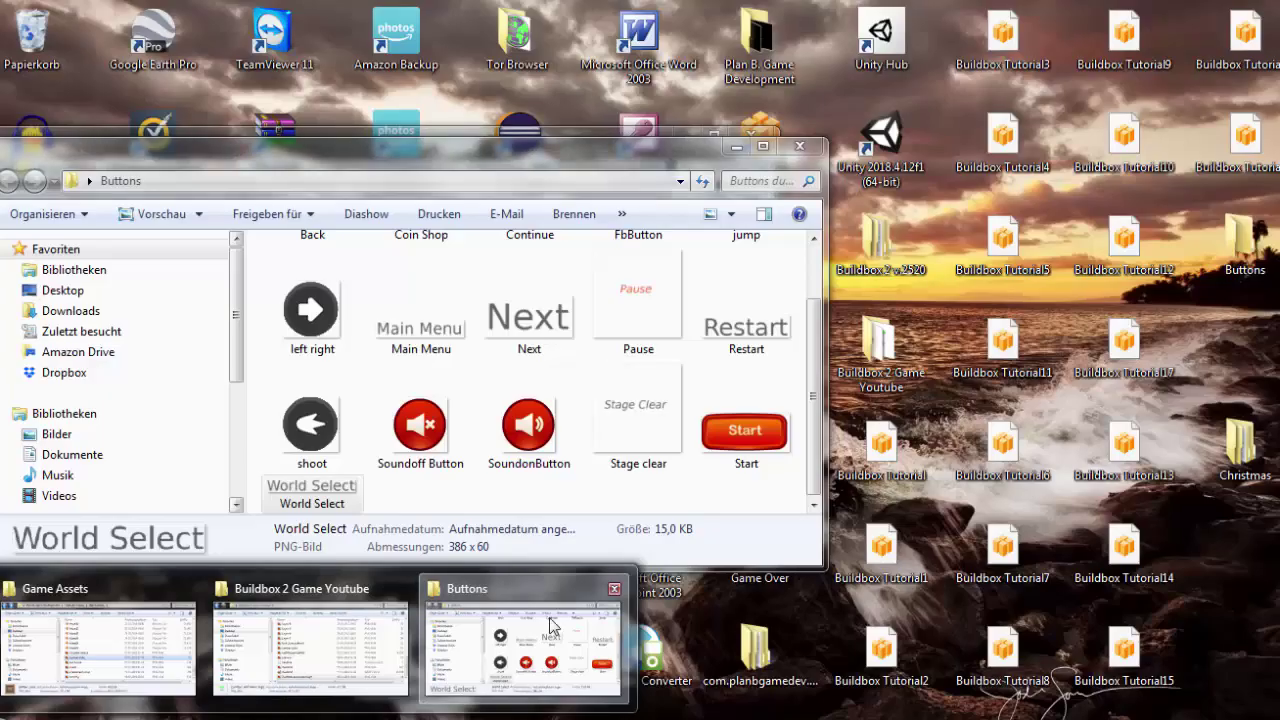
pyautogui.click(520, 640)
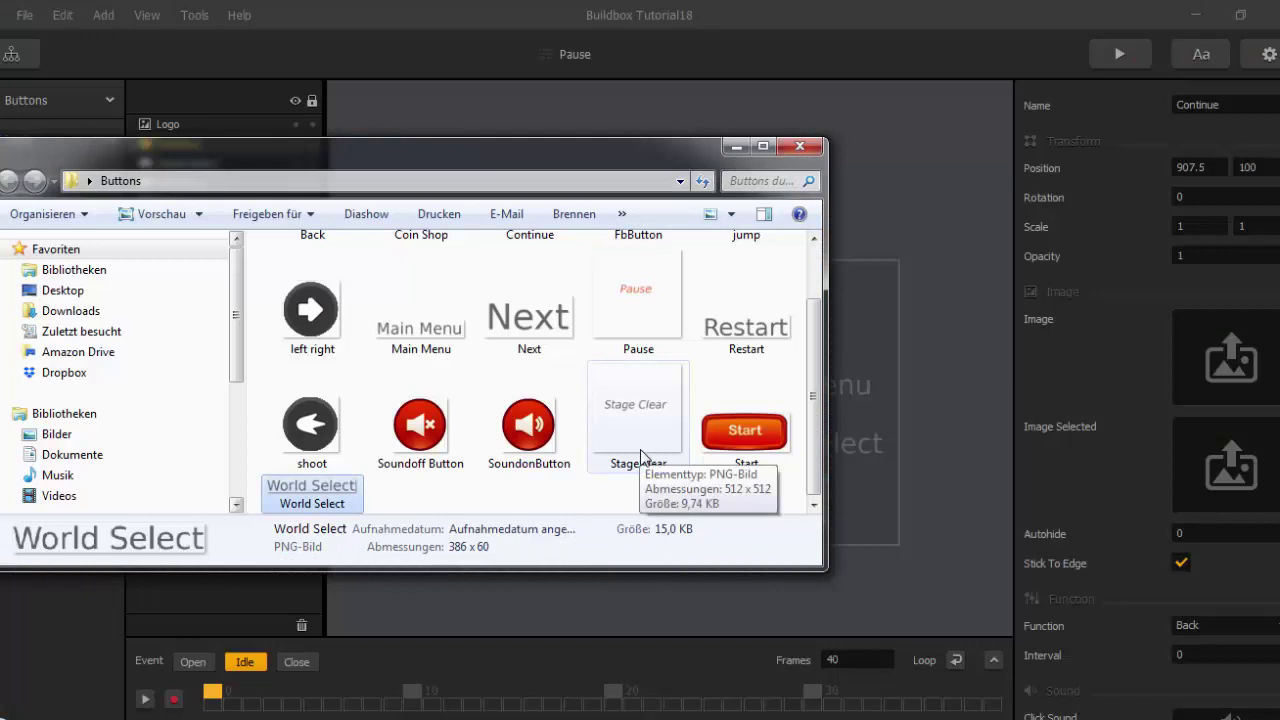
pyautogui.scroll(1, 648, 465)
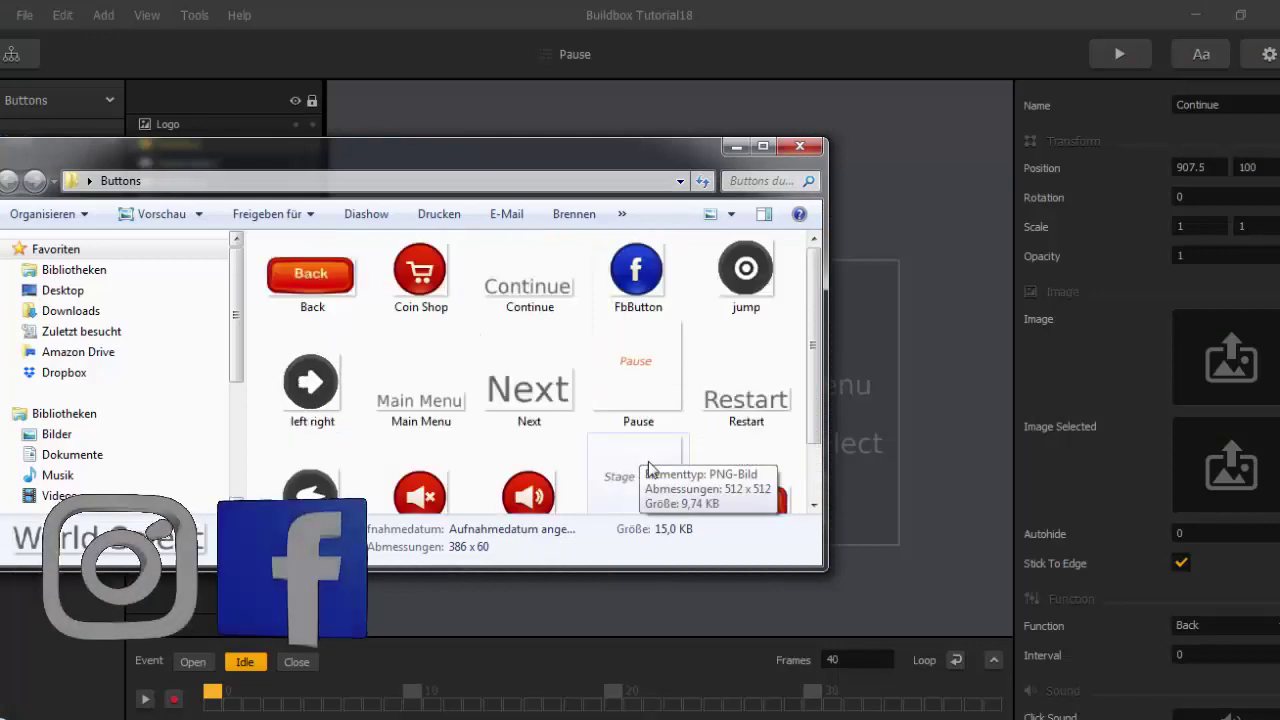
pyautogui.click(513, 282)
pyautogui.moveTo(513, 282); pyautogui.dragTo(1153, 367)
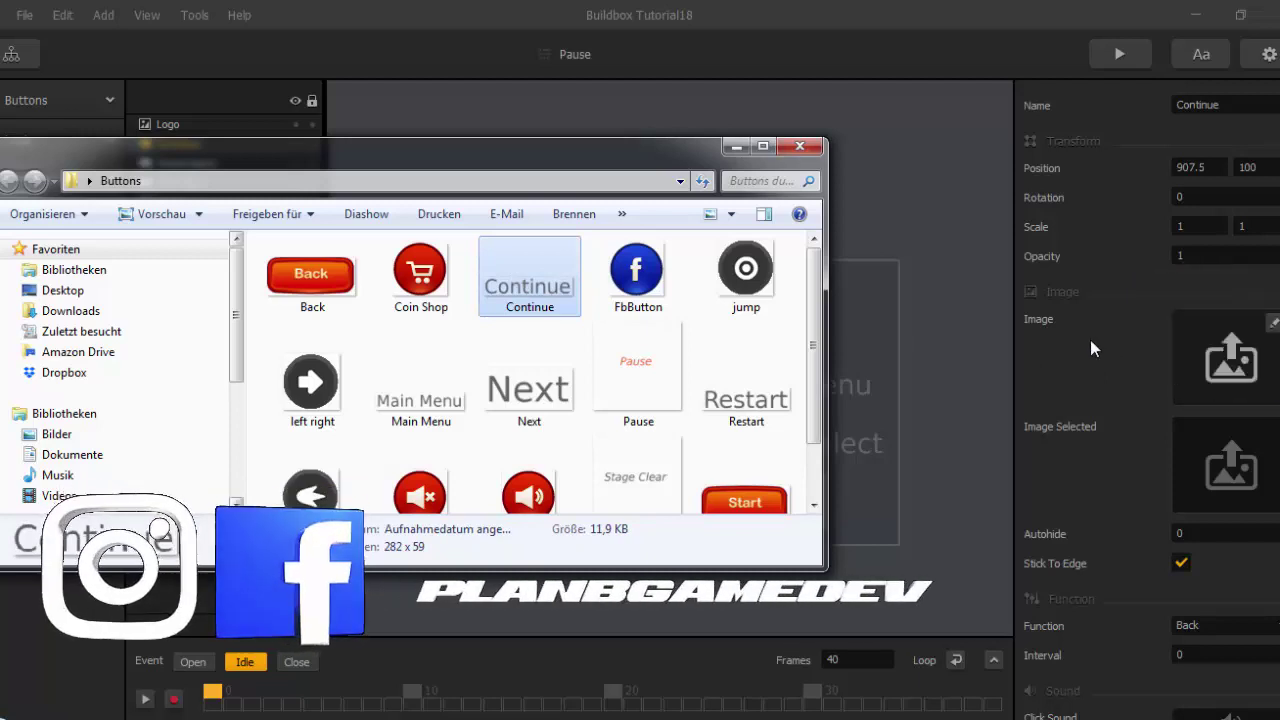
pyautogui.click(1071, 334)
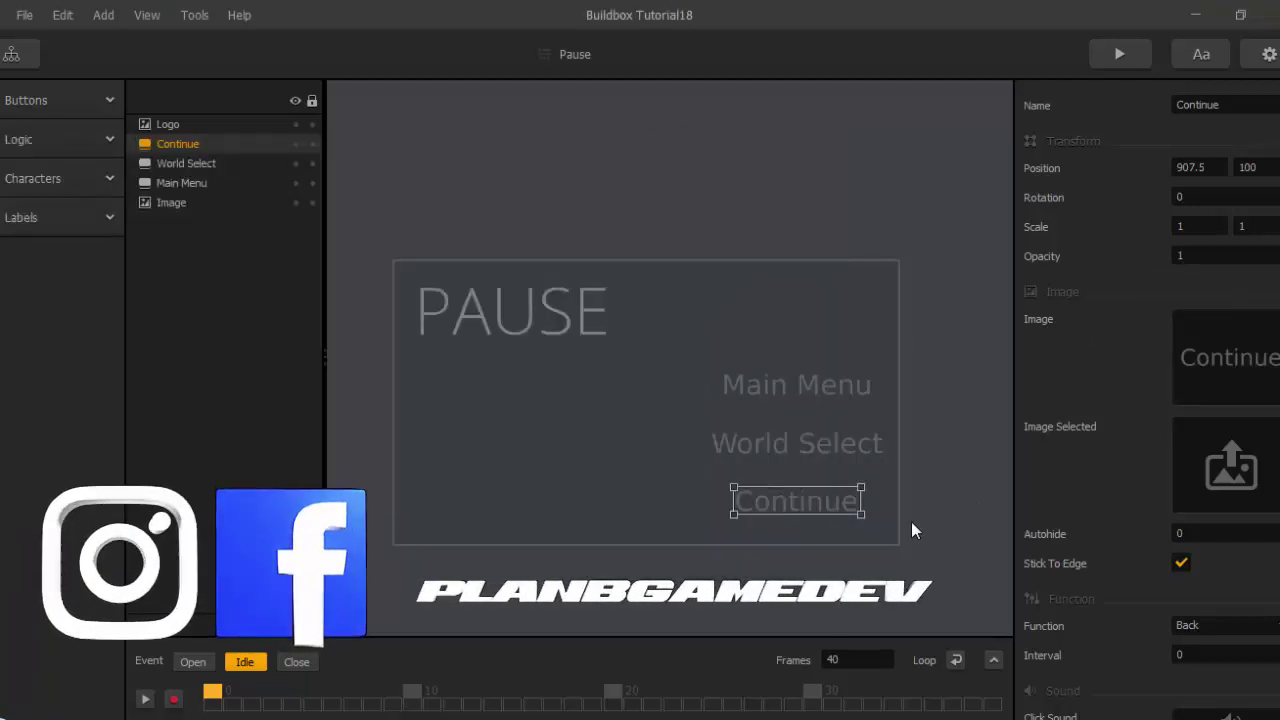
# Remove the picture from the Pause screen's background Image object.
pyautogui.scroll(2, 836, 550)
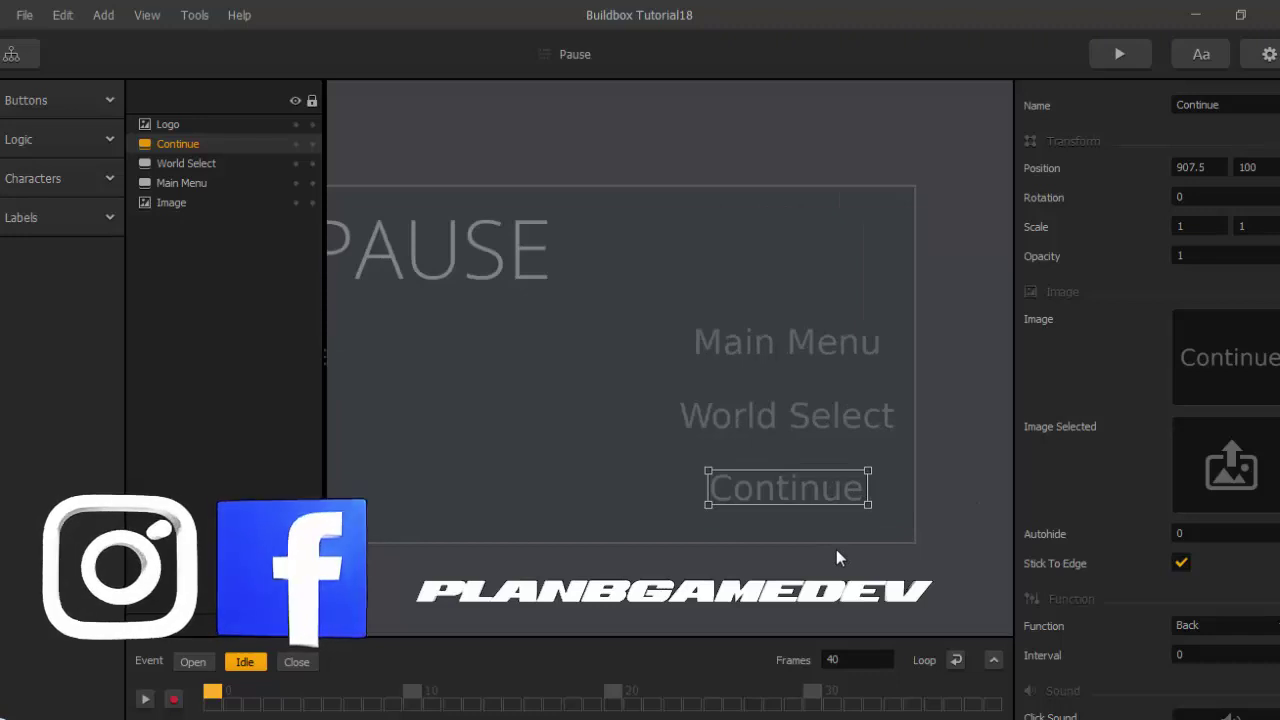
pyautogui.scroll(-1, 783, 549)
pyautogui.scroll(-1, 783, 549)
pyautogui.scroll(1, 570, 491)
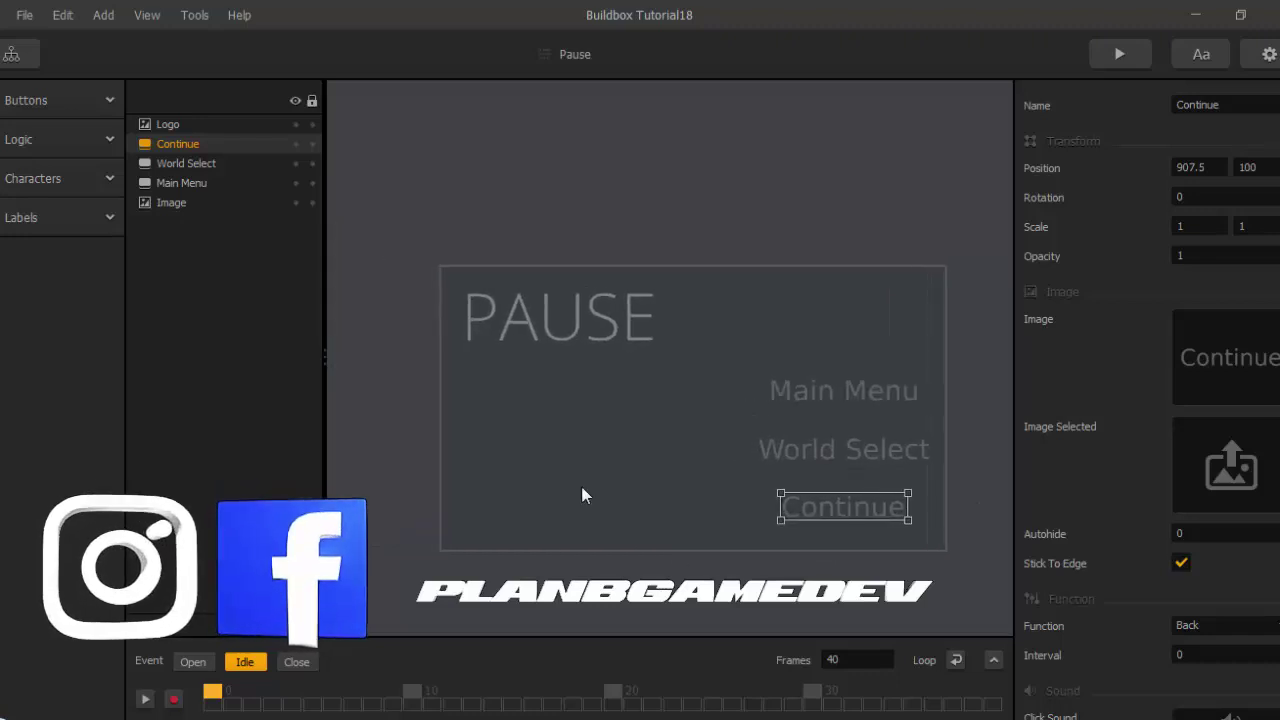
pyautogui.scroll(-1, 586, 494)
pyautogui.click(165, 205)
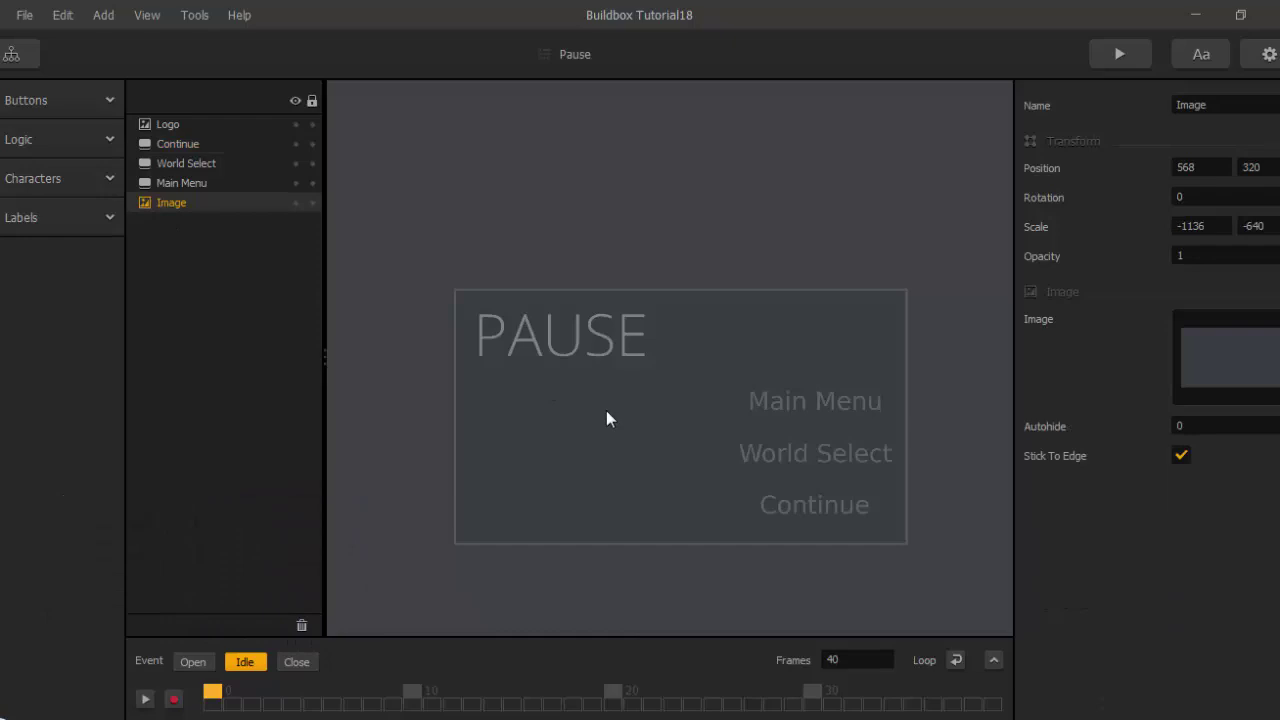
pyautogui.moveTo(1247, 345)
pyautogui.click(1276, 321)
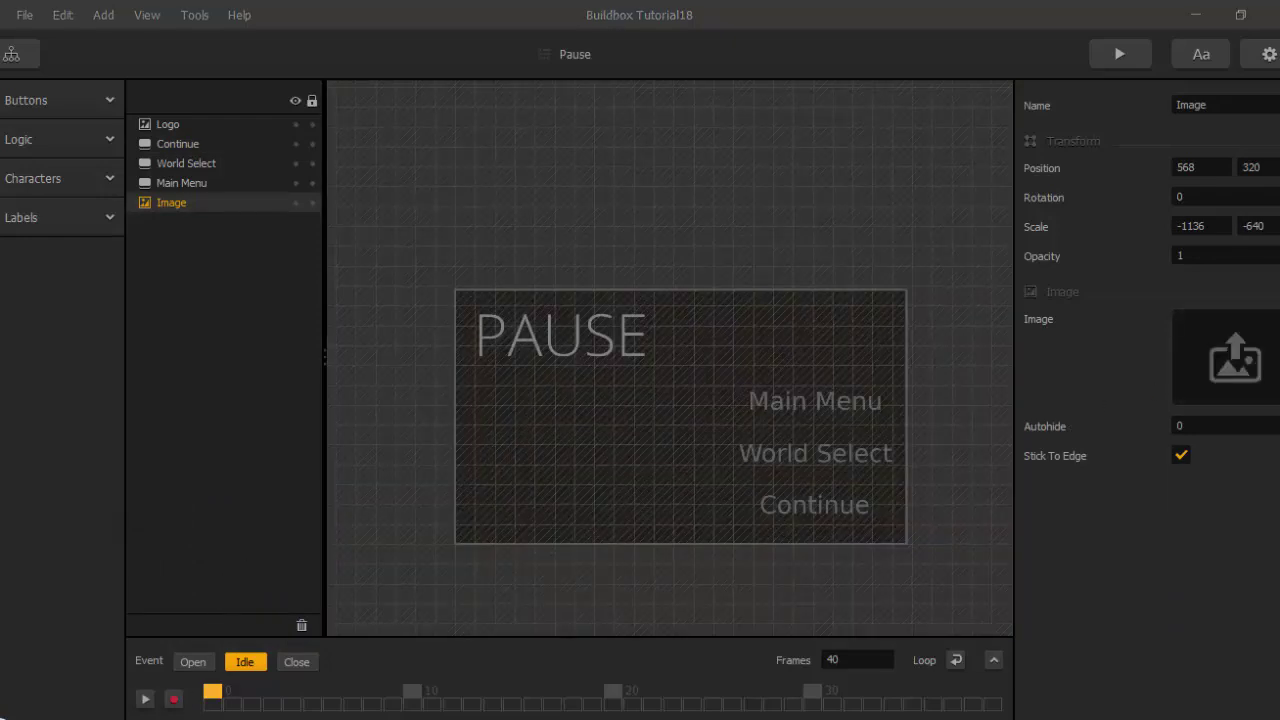
# Delete the Pause screen's PAUSE logo and add the Pause image from the Buttons folder to the scene.
pyautogui.click(168, 127)
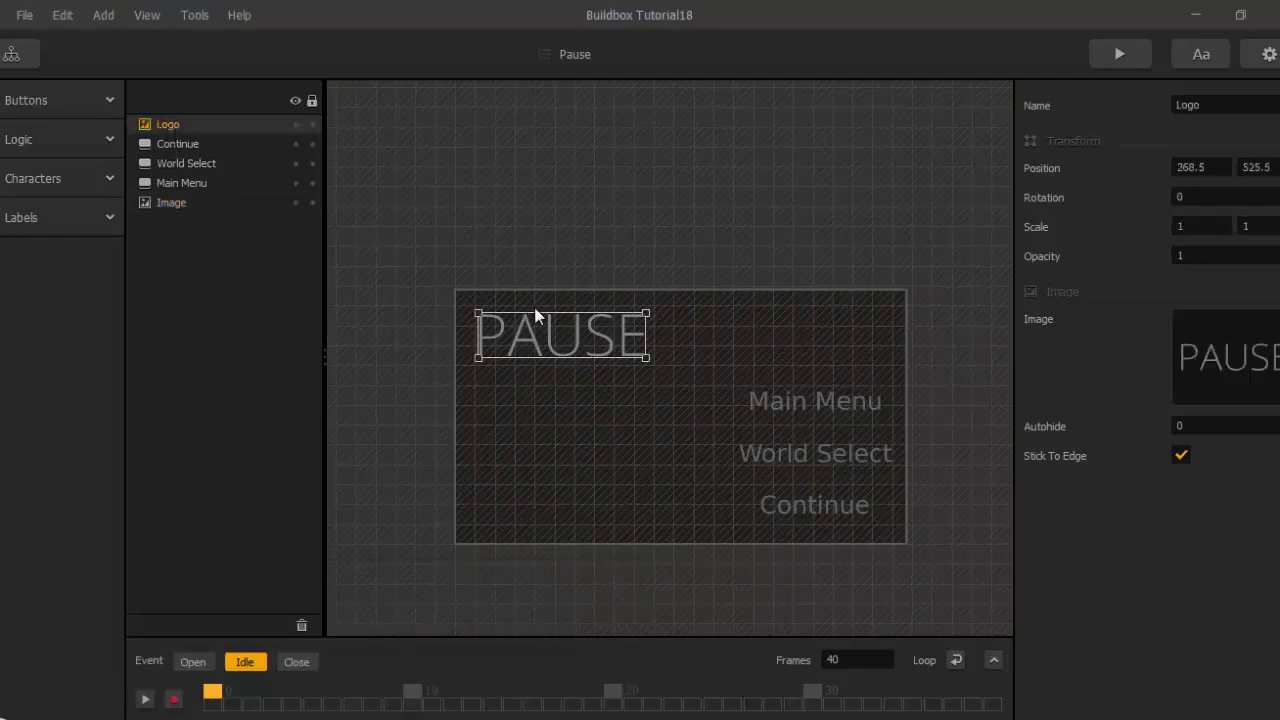
pyautogui.press('Delete')
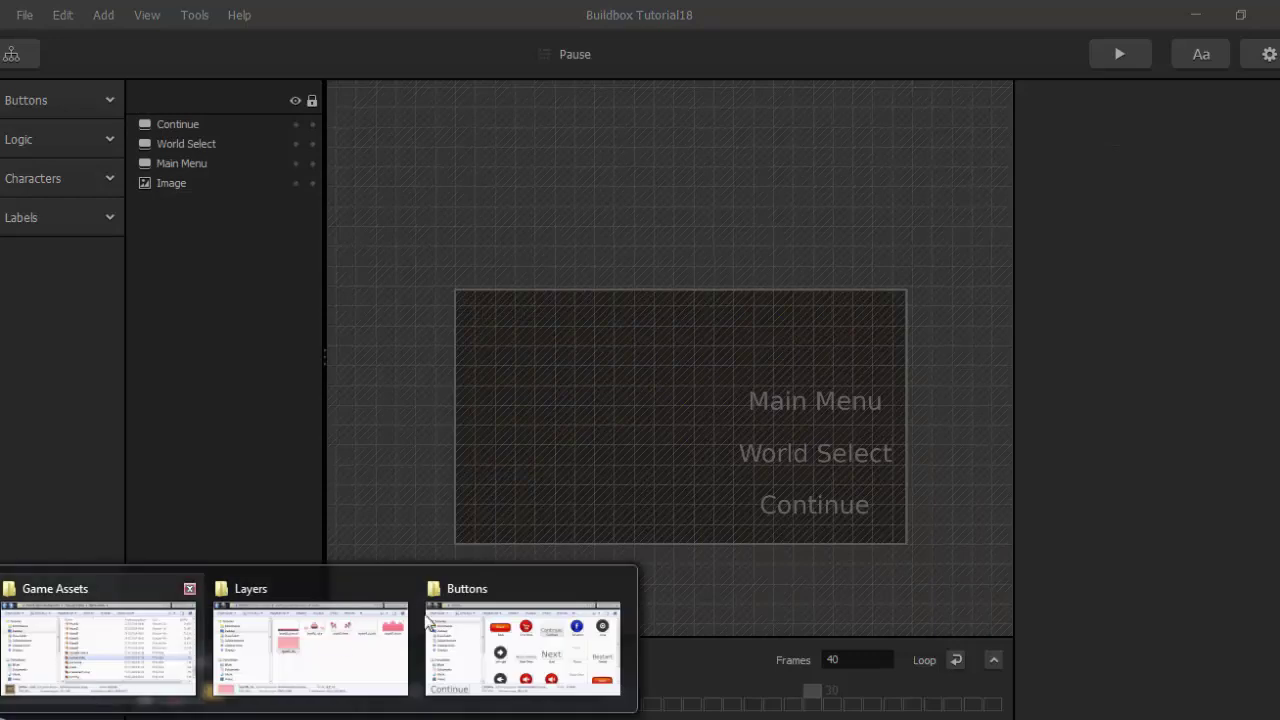
pyautogui.click(530, 635)
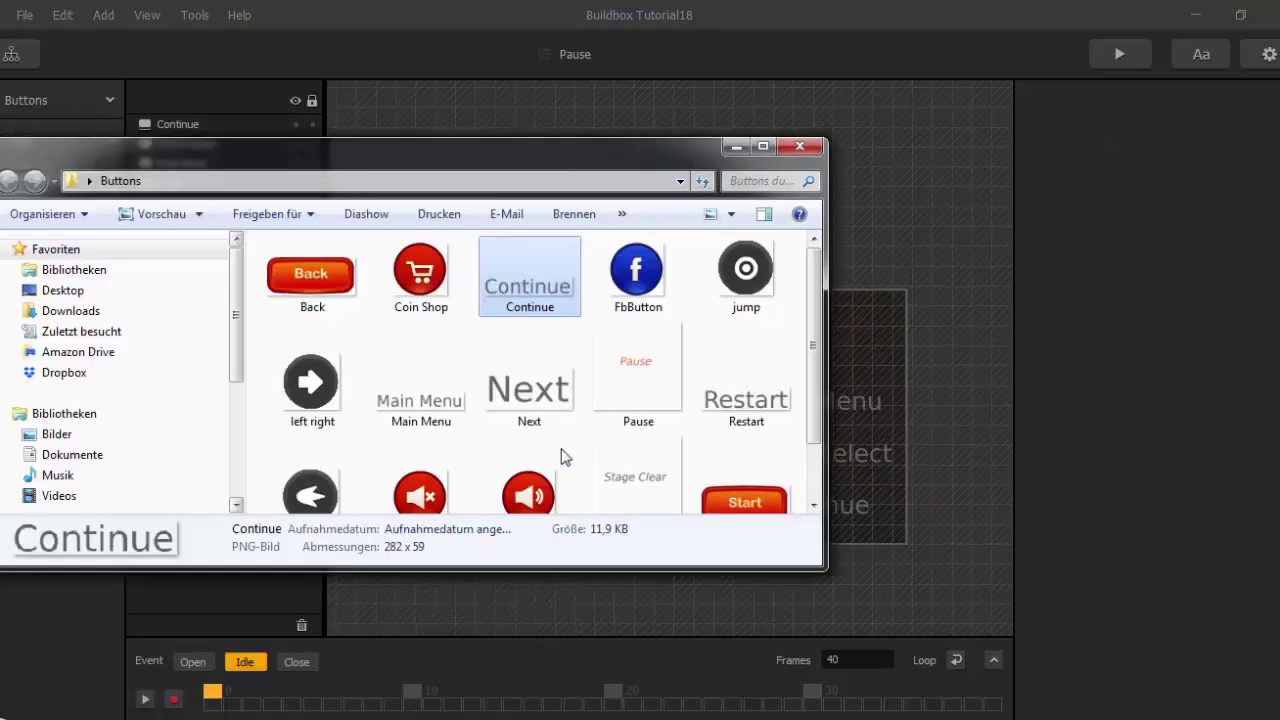
pyautogui.click(632, 375)
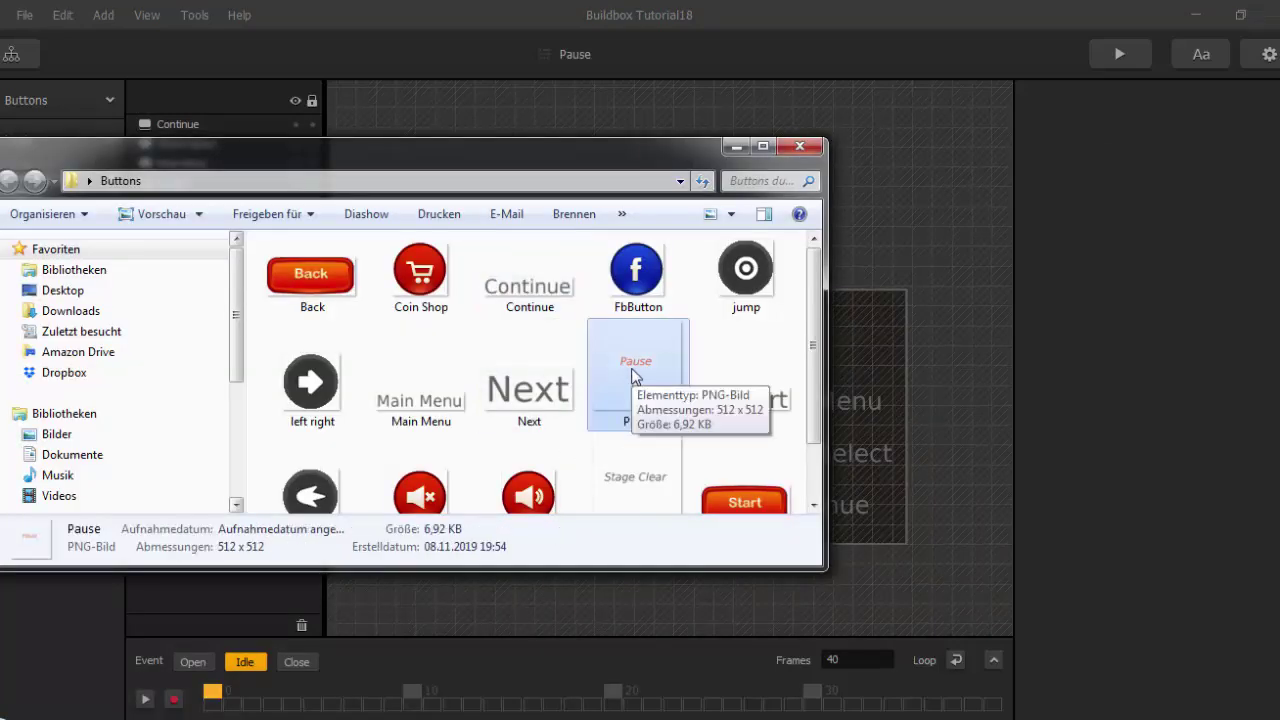
pyautogui.moveTo(570, 159); pyautogui.dragTo(223, 226)
pyautogui.moveTo(285, 435); pyautogui.dragTo(801, 511)
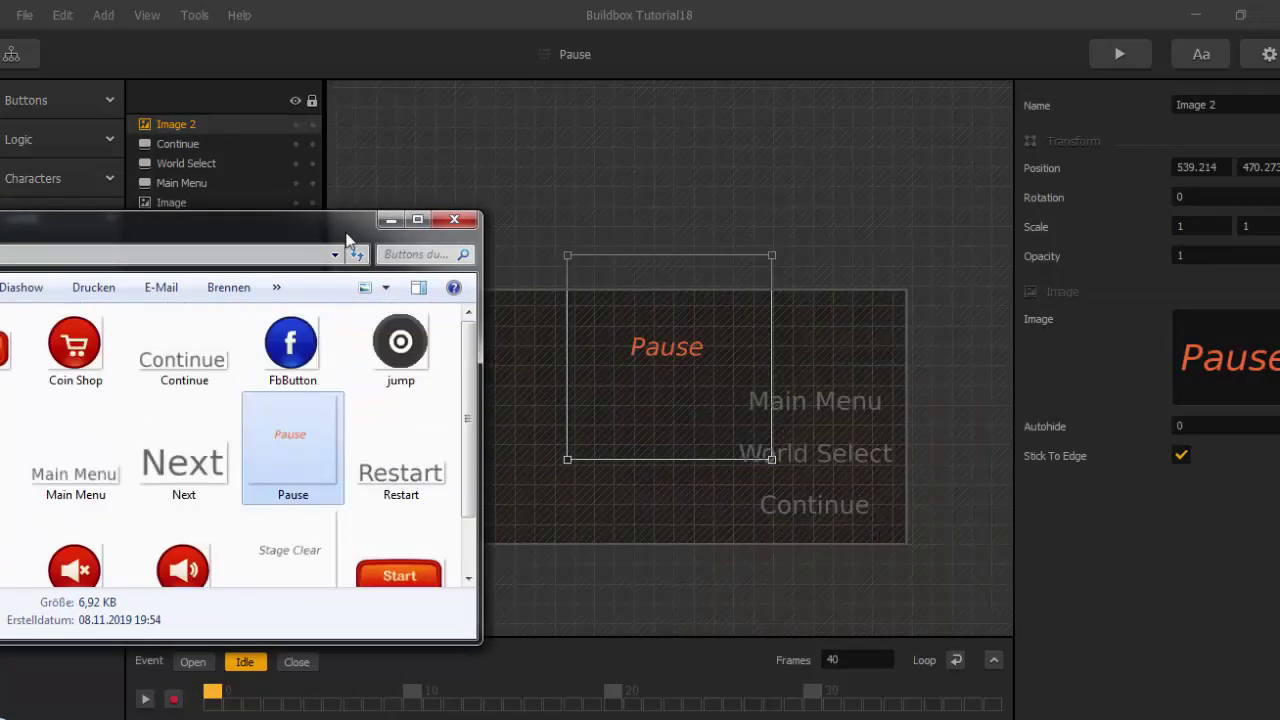
# Move the new Pause image near the middle of the scene, at about 554, 337.
pyautogui.moveTo(339, 239); pyautogui.dragTo(230, 225)
pyautogui.moveTo(666, 363); pyautogui.dragTo(672, 408)
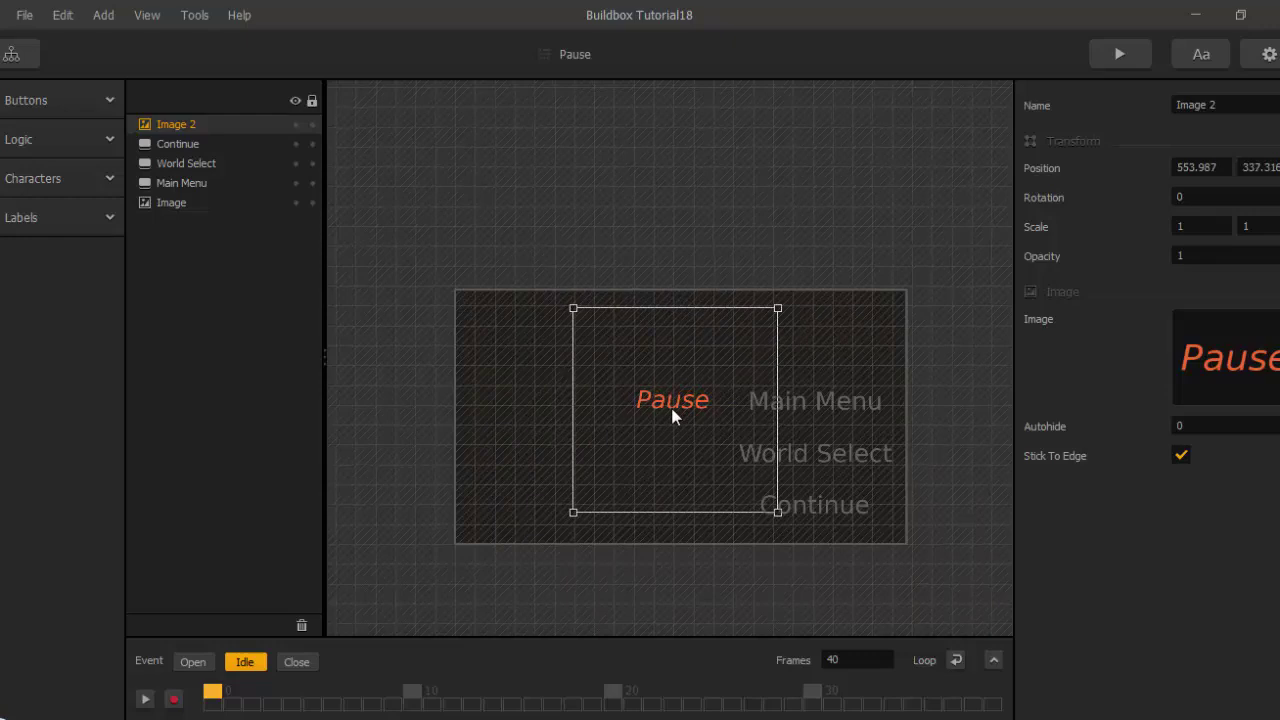
pyautogui.scroll(-1, 673, 410)
pyautogui.scroll(1, 673, 398)
# Open the Game Over UI from the mind map and replace its Main Menu button image with the Main Menu image from the Buttons folder.
pyautogui.click(20, 56)
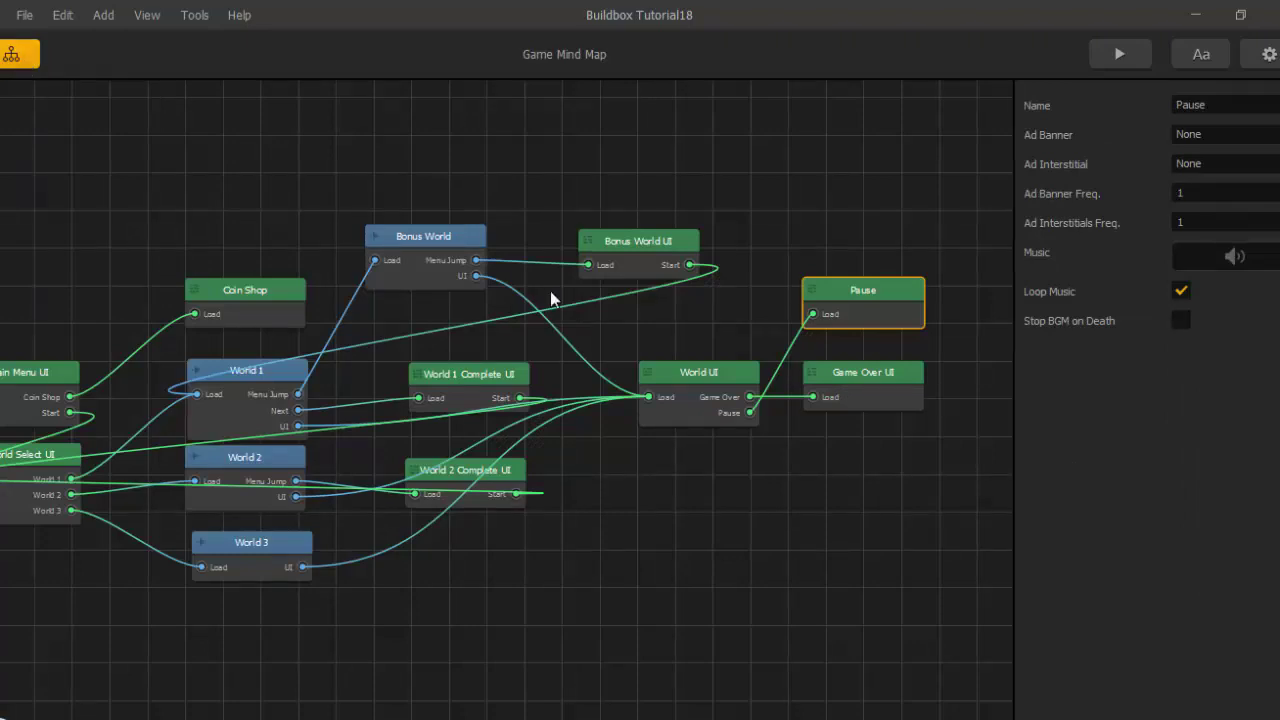
pyautogui.doubleClick(866, 402)
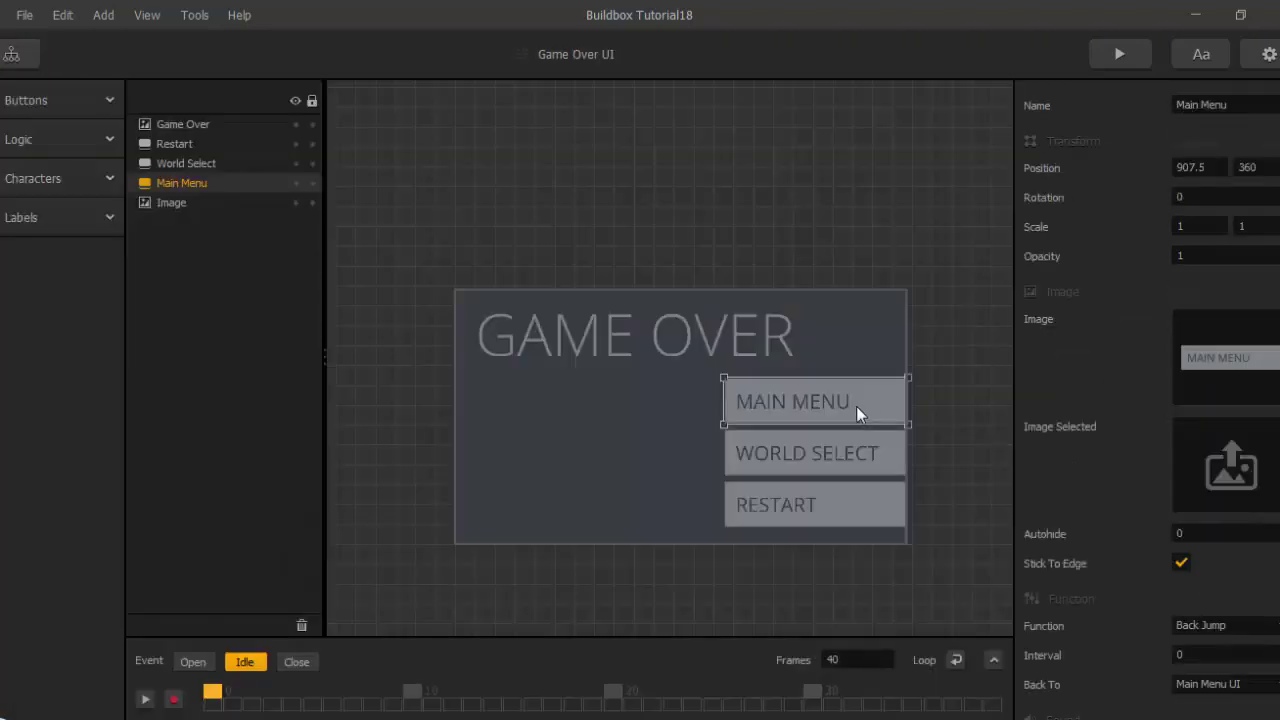
pyautogui.click(183, 124)
pyautogui.click(182, 183)
pyautogui.click(1251, 323)
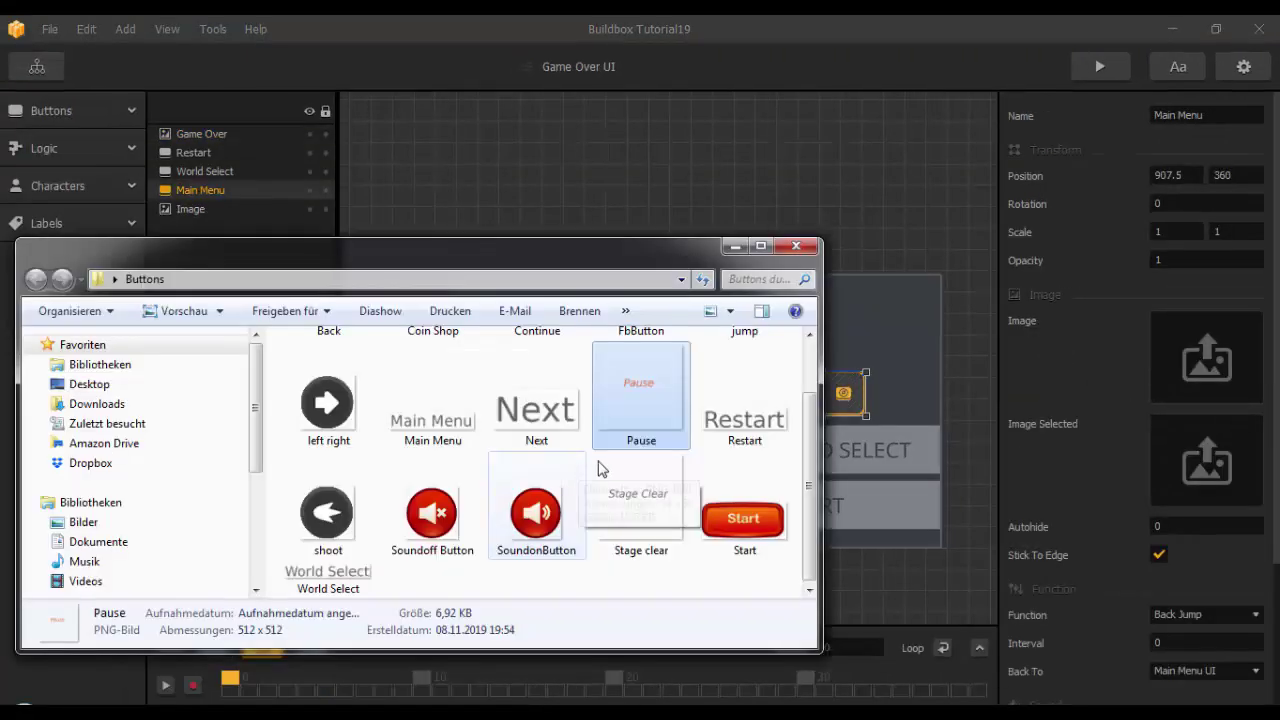
pyautogui.doubleClick(432, 415)
# Replace the Game Over UI's World Select button image with the World Select image from the Buttons folder.
pyautogui.click(205, 171)
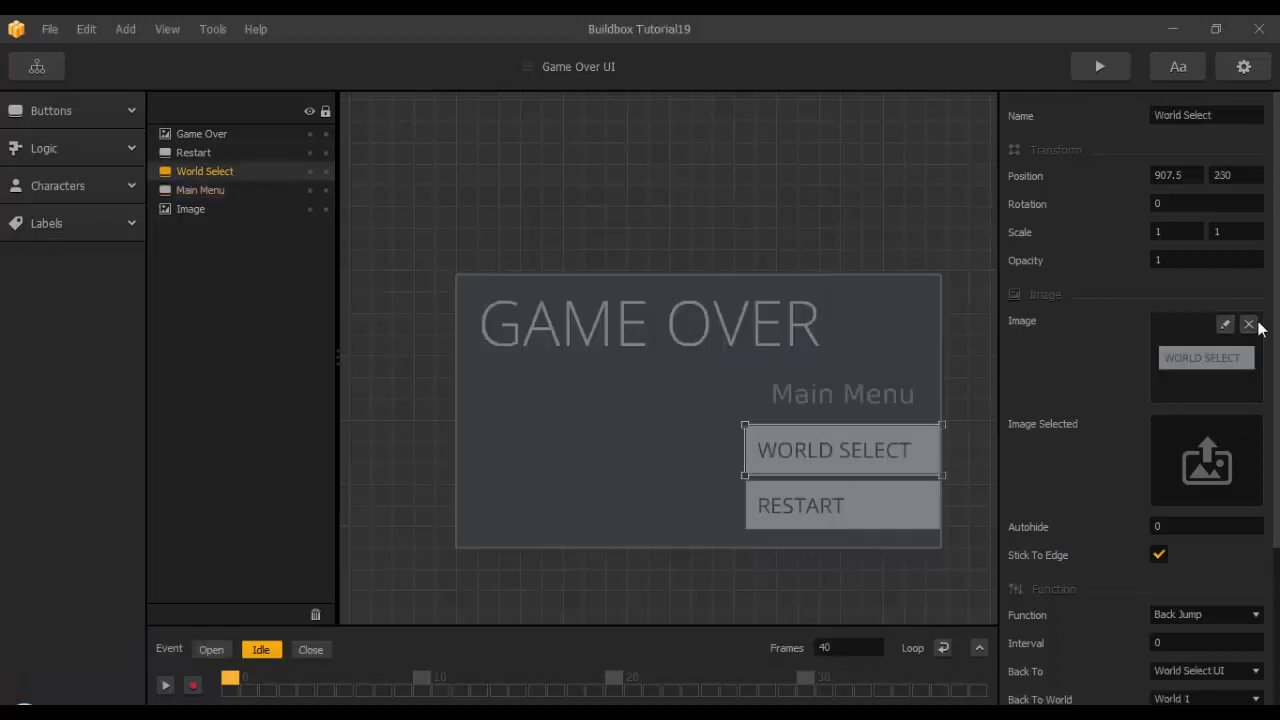
pyautogui.click(1251, 325)
pyautogui.click(636, 505)
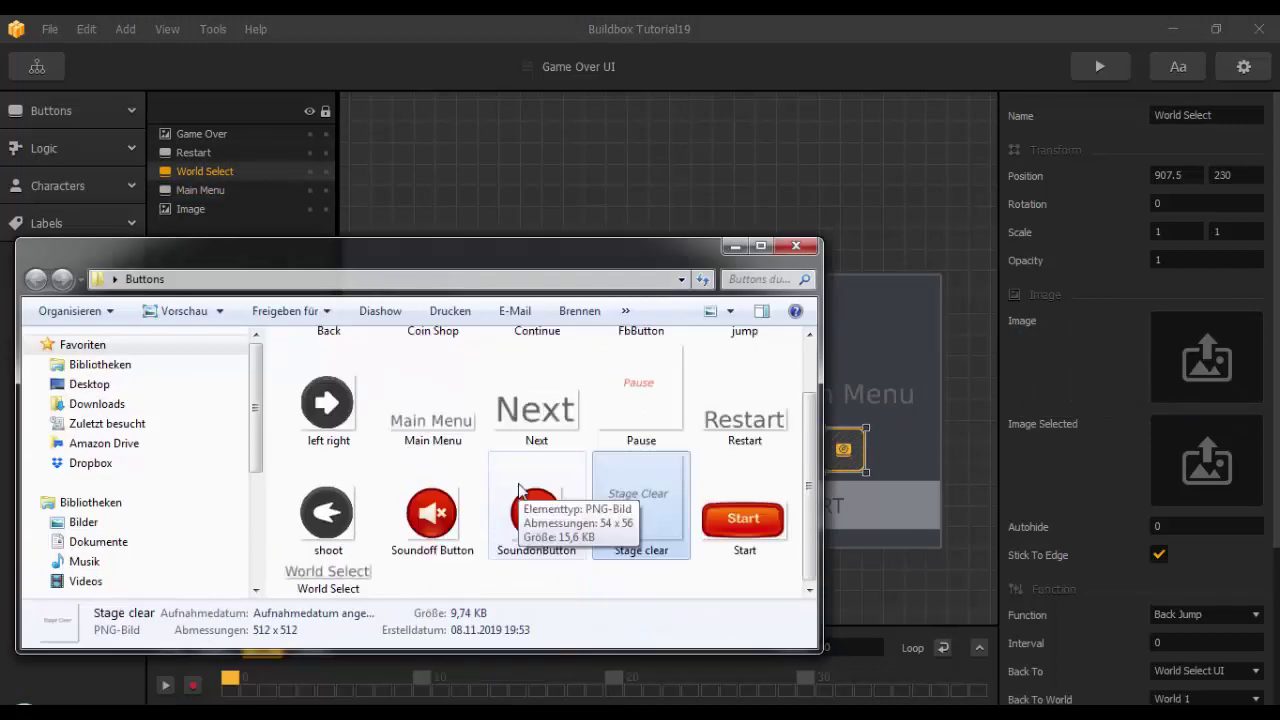
pyautogui.moveTo(328, 570); pyautogui.dragTo(1200, 358)
# Replace the Game Over UI's Restart button image with the Restart image from the Buttons folder.
pyautogui.click(203, 154)
pyautogui.click(1249, 325)
pyautogui.click(328, 713)
pyautogui.click(540, 628)
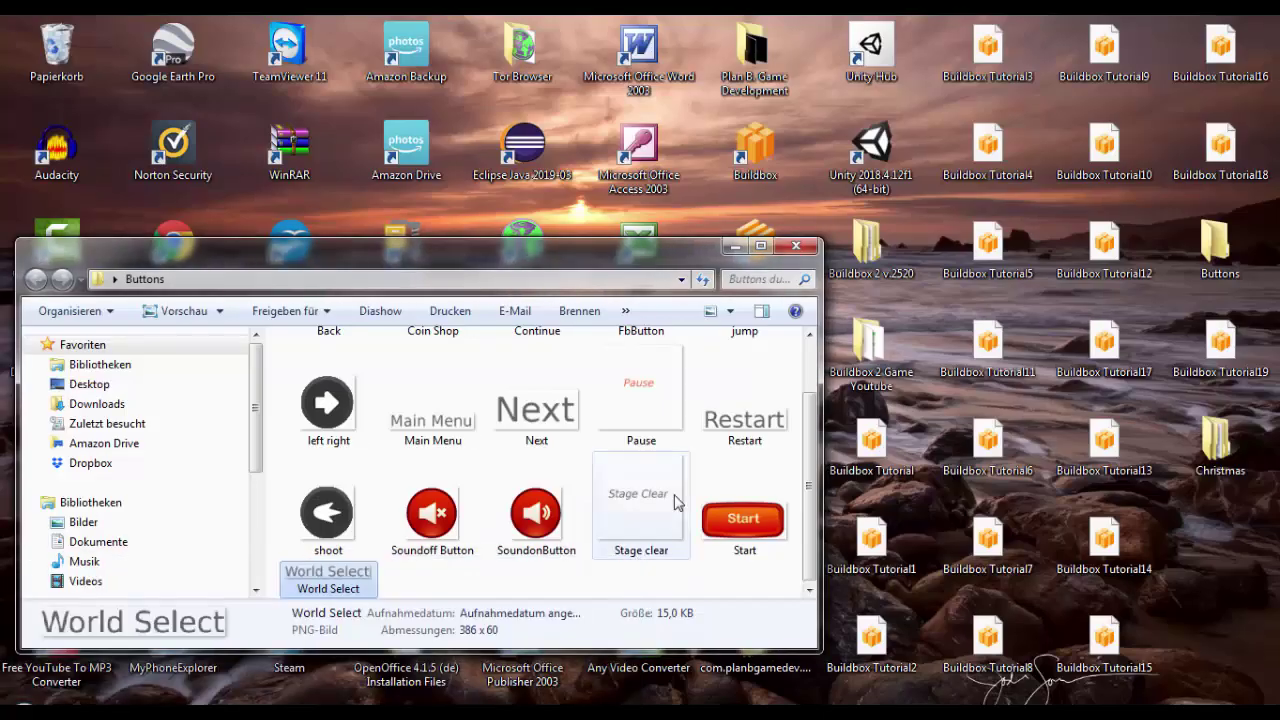
pyautogui.moveTo(748, 412); pyautogui.dragTo(1183, 445)
# Remove the picture from the Game Over UI's background Image object and return to the mind map.
pyautogui.click(190, 209)
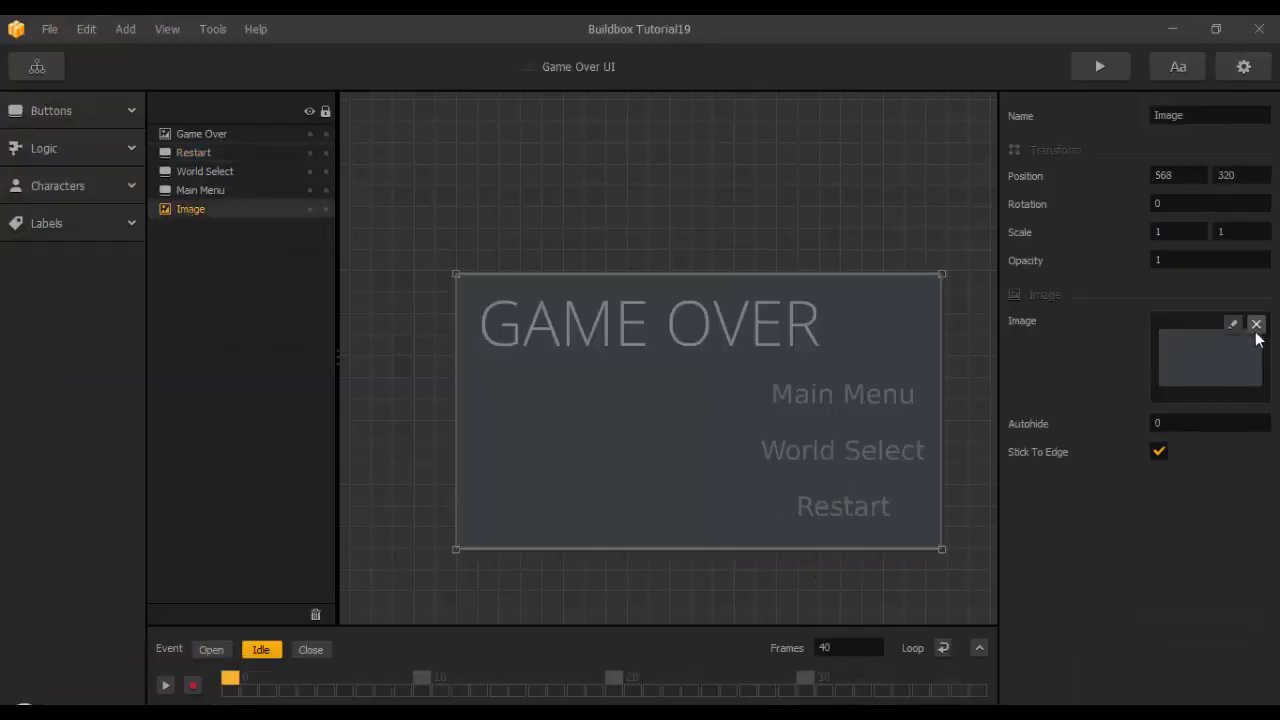
pyautogui.scroll(-1, 648, 438)
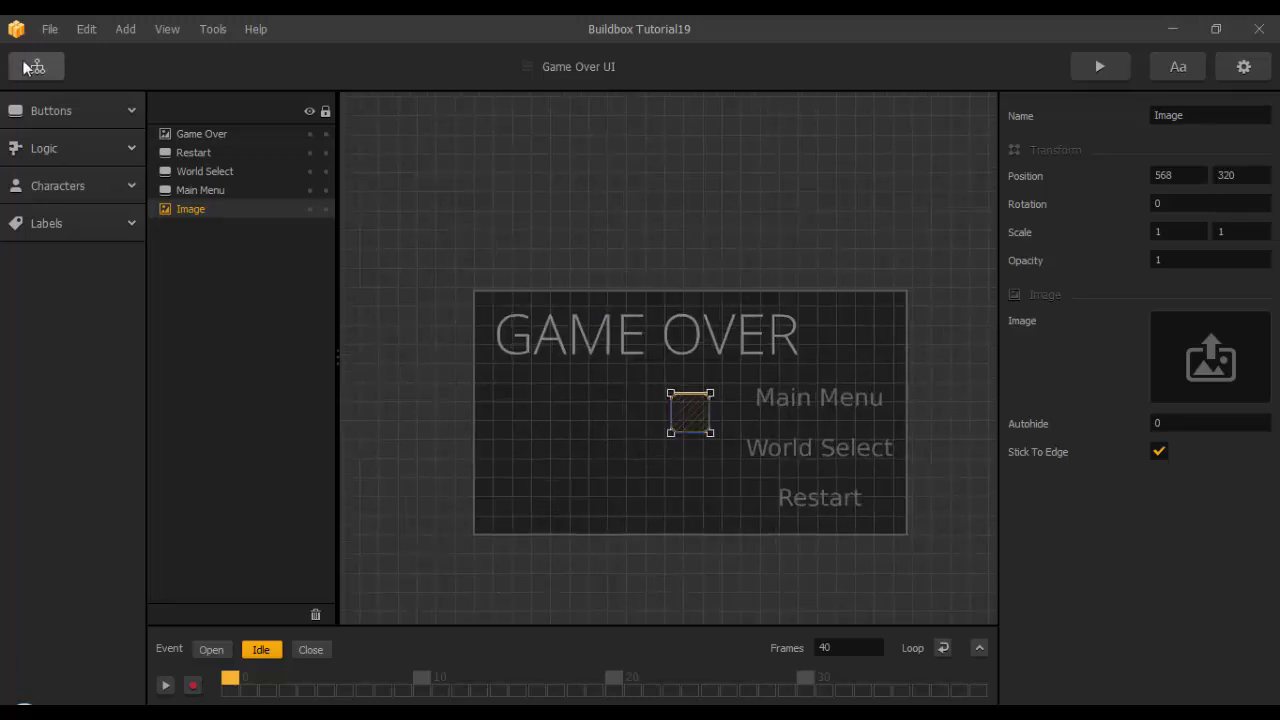
pyautogui.click(27, 62)
pyautogui.doubleClick(814, 385)
pyautogui.click(52, 74)
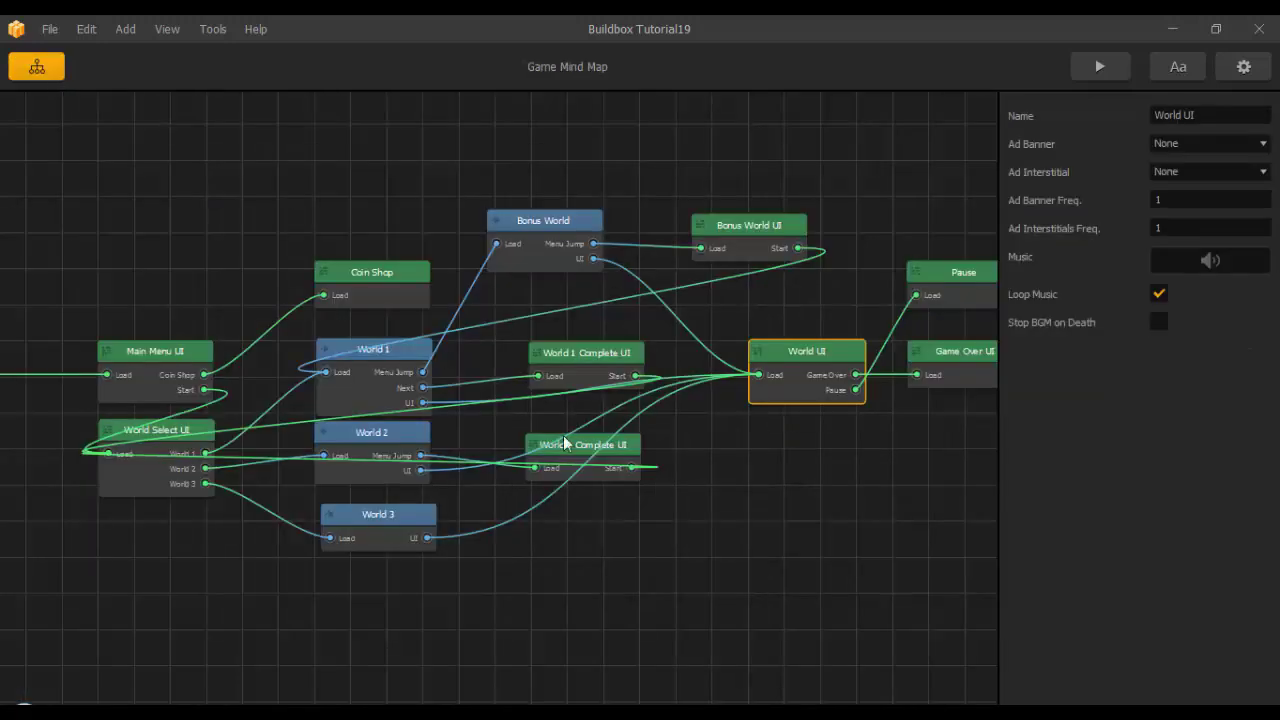
# Open World 1 Complete UI and replace its Start button image with the Next image from the Buttons folder, at scale 2.
pyautogui.click(590, 358)
pyautogui.doubleClick(588, 365)
pyautogui.click(192, 155)
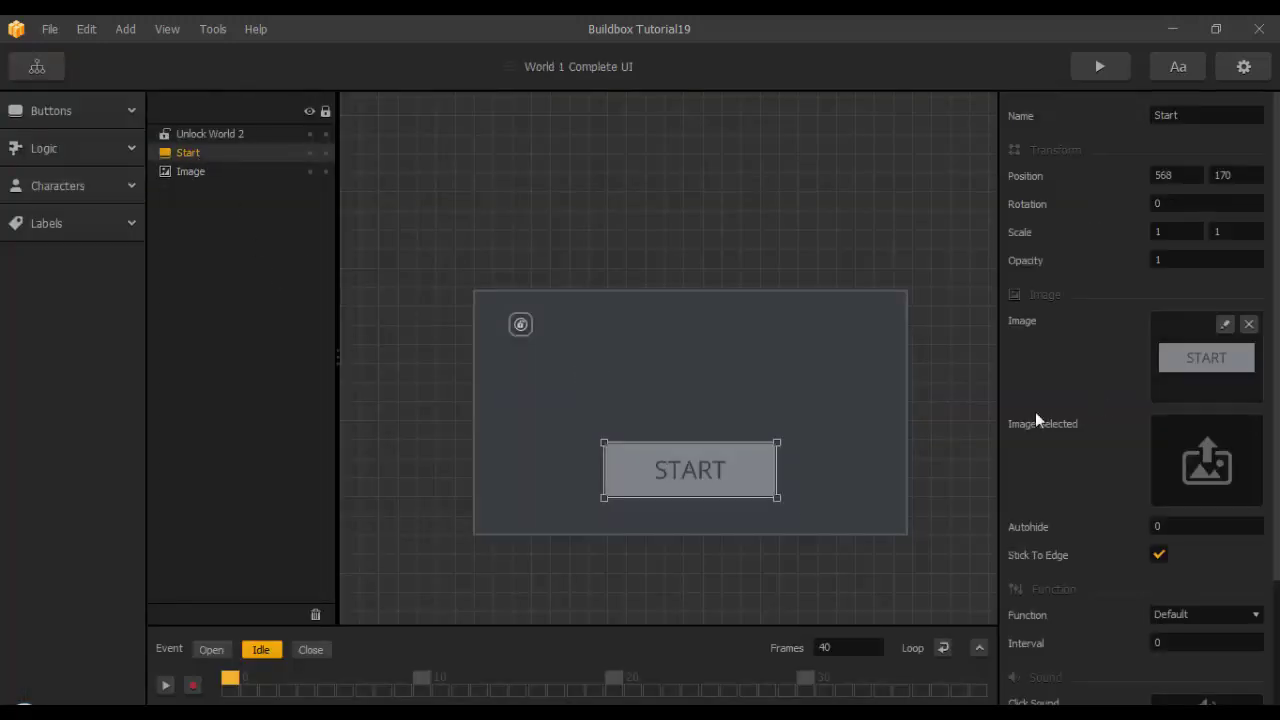
pyautogui.click(1247, 325)
pyautogui.click(530, 640)
pyautogui.moveTo(537, 400); pyautogui.dragTo(1205, 357)
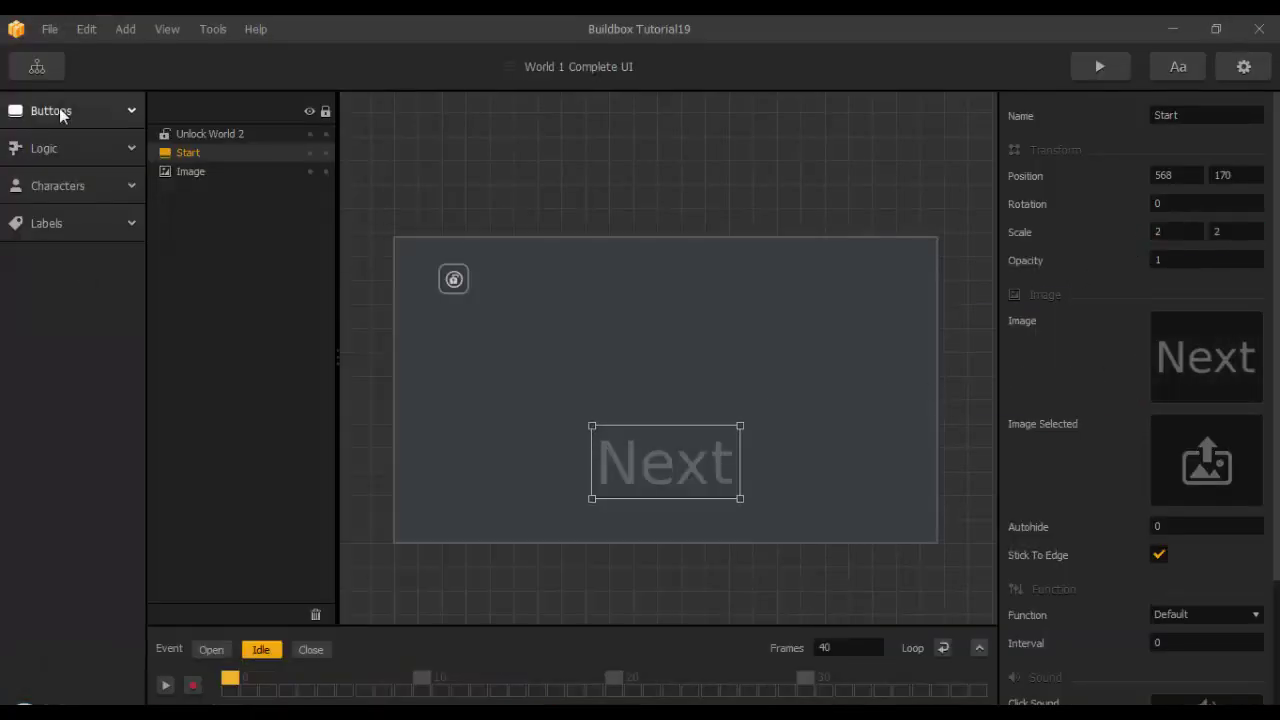
# Open World 2 Complete UI from the mind map and replace its Start button image with the Next image, at scale 2.
pyautogui.click(37, 66)
pyautogui.click(578, 456)
pyautogui.doubleClick(578, 456)
pyautogui.click(189, 155)
pyautogui.click(1247, 325)
pyautogui.moveTo(50, 686)
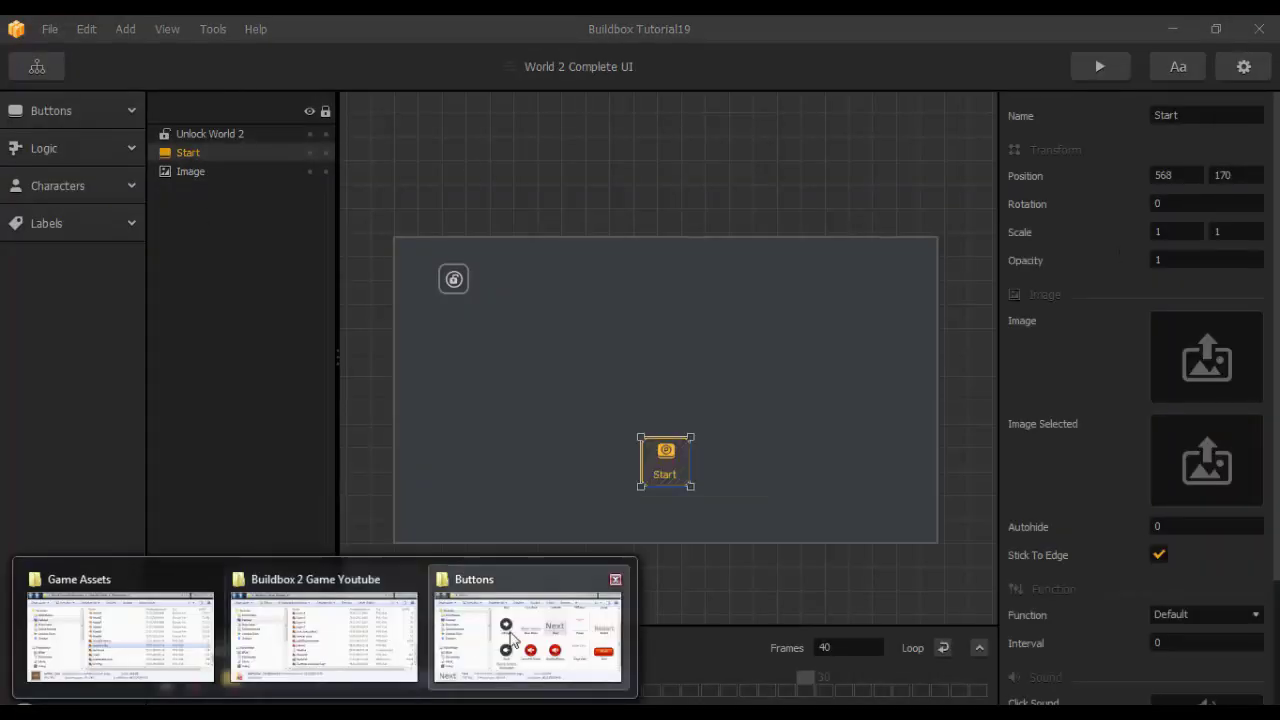
pyautogui.click(530, 630)
pyautogui.moveTo(525, 445); pyautogui.dragTo(1180, 362)
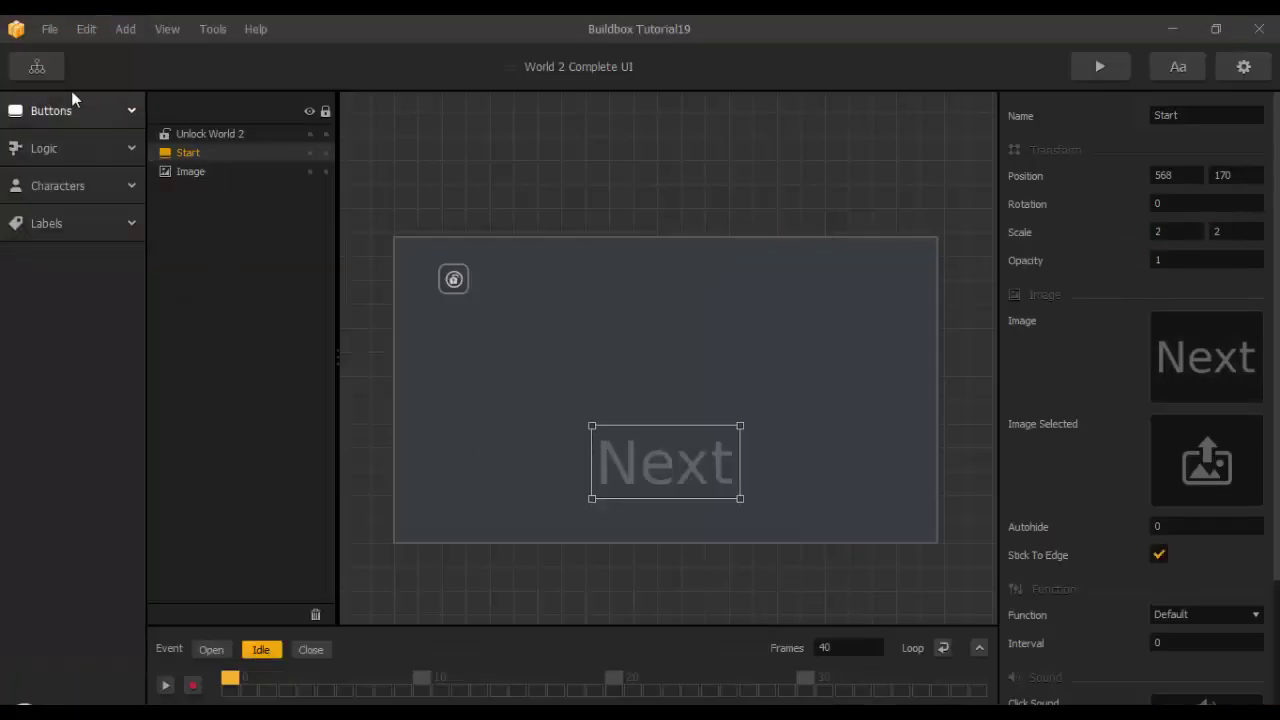
# Return to the mind map, duplicate the World 2 Complete UI node and place the copy below the original.
pyautogui.click(37, 66)
pyautogui.scroll(2, 622, 346)
pyautogui.moveTo(571, 400); pyautogui.dragTo(614, 423)
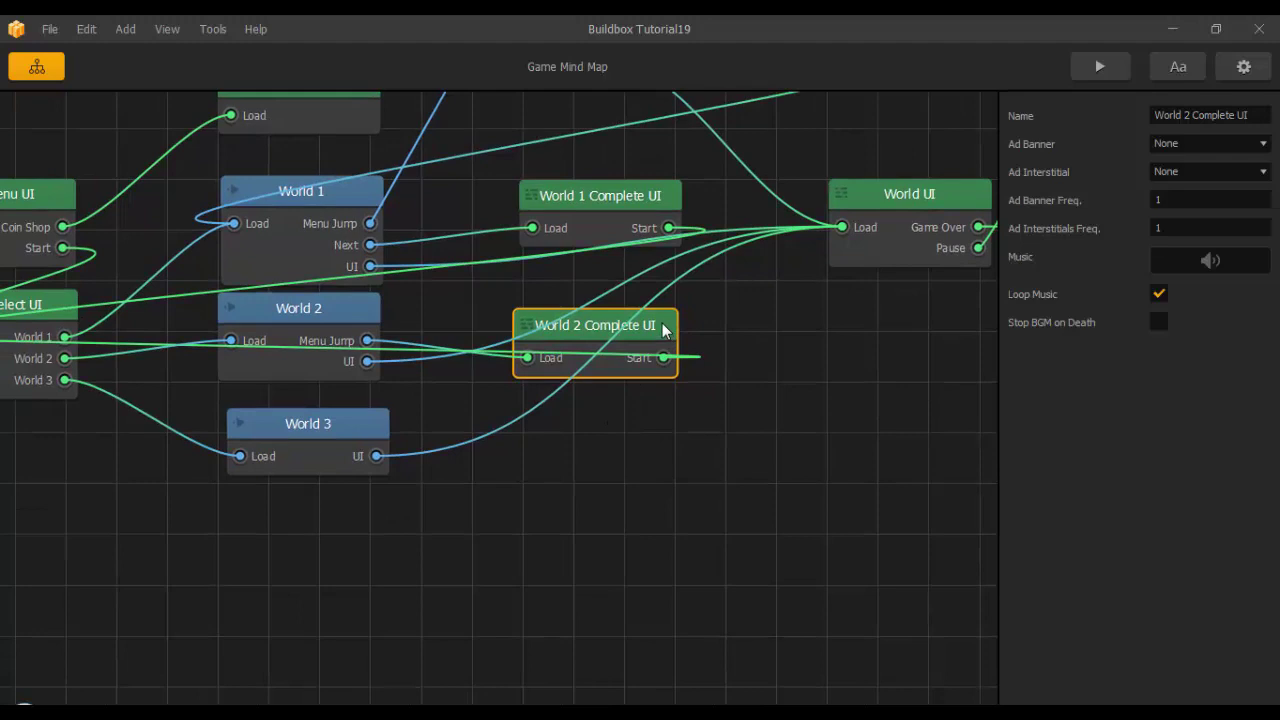
pyautogui.hotkey('ctrl', 'd')
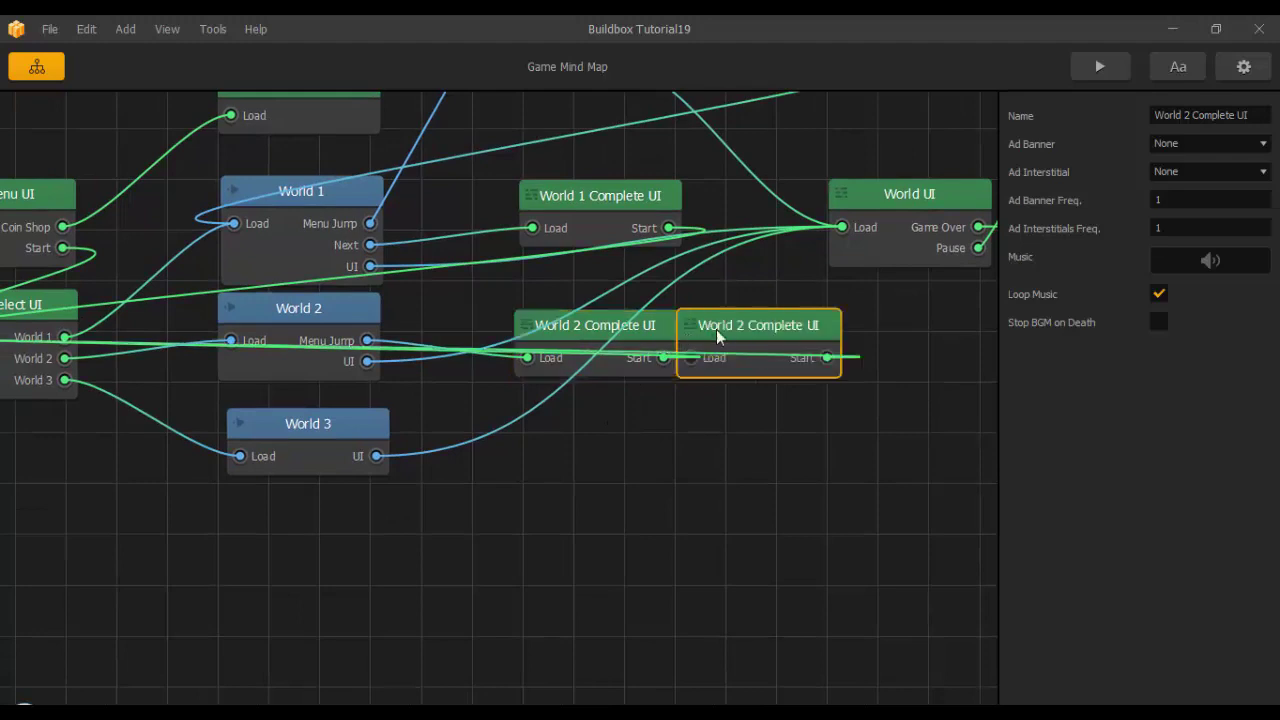
pyautogui.moveTo(718, 336); pyautogui.dragTo(570, 503)
# Open World 3 from the mind map and show its scene section 10.
pyautogui.scroll(-3, 357, 591)
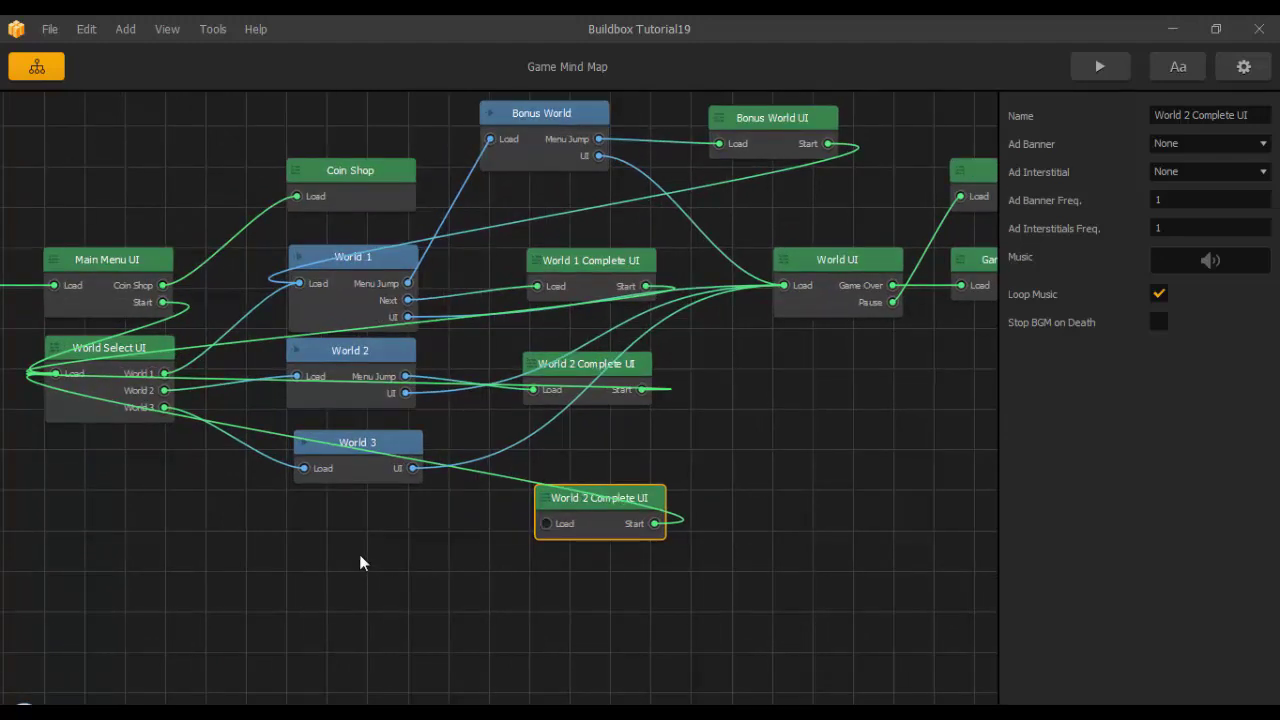
pyautogui.scroll(1, 361, 556)
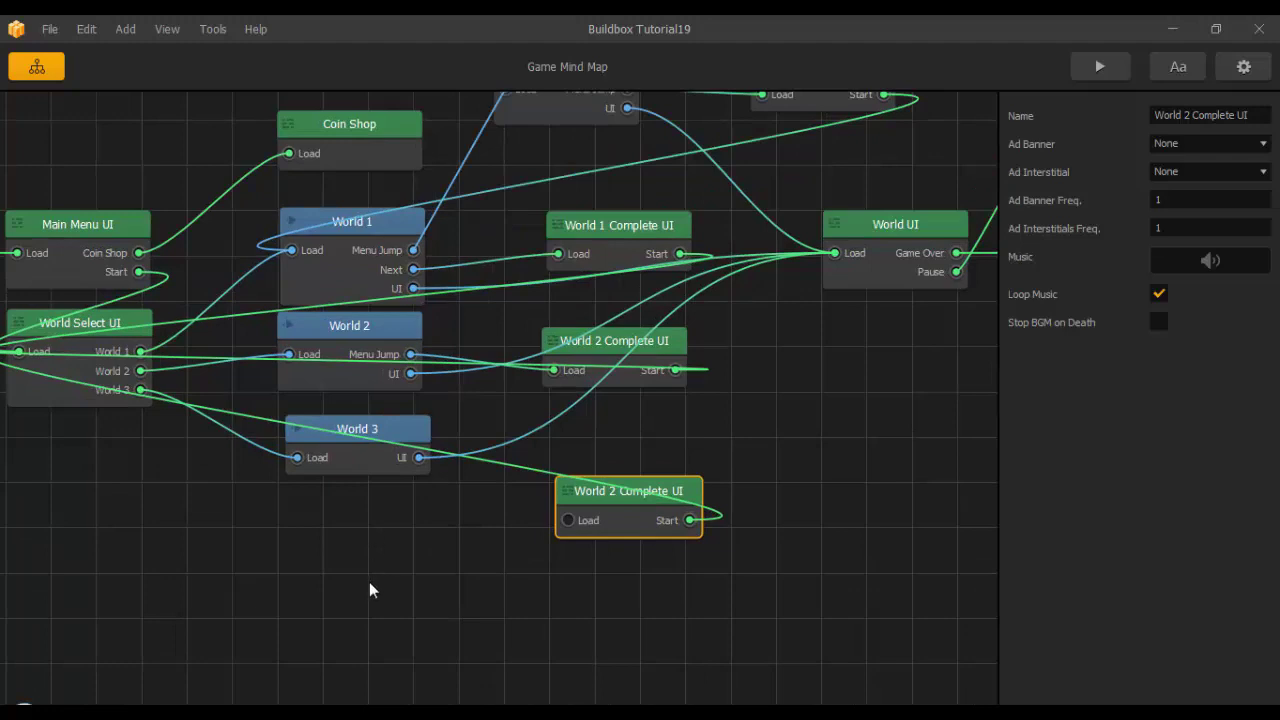
pyautogui.click(378, 466)
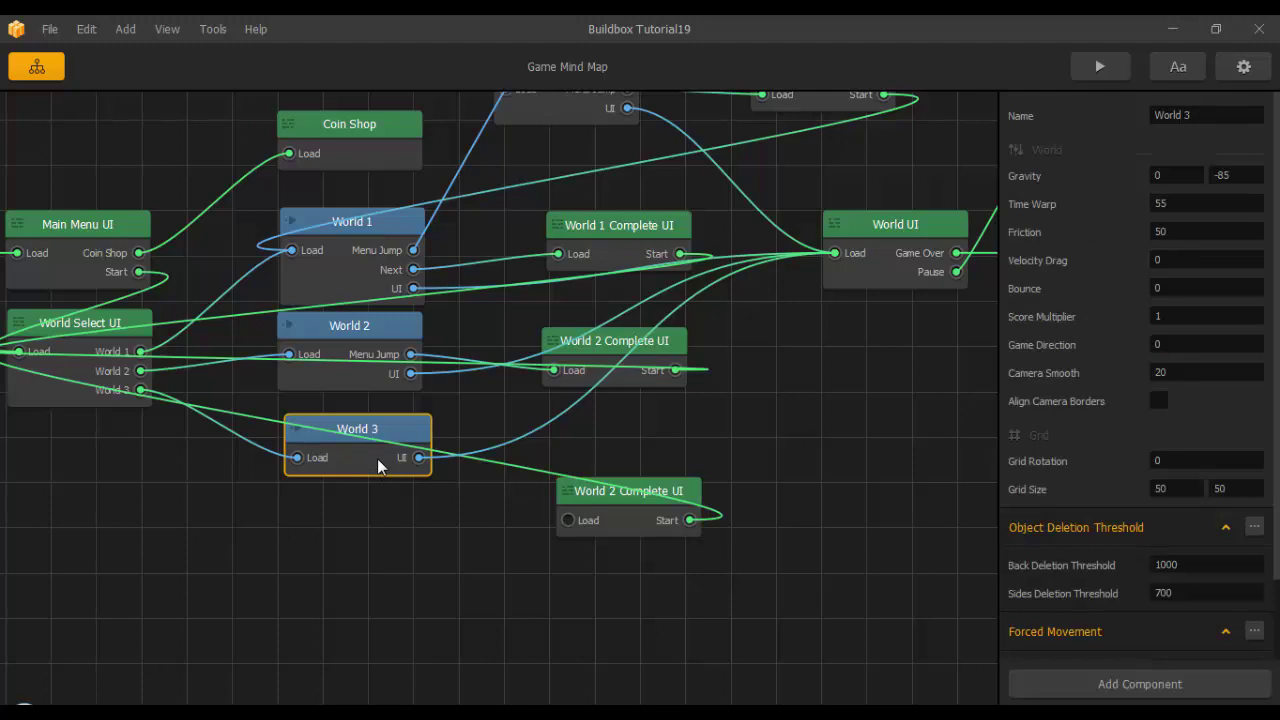
pyautogui.moveTo(378, 466); pyautogui.dragTo(380, 466)
pyautogui.doubleClick(380, 466)
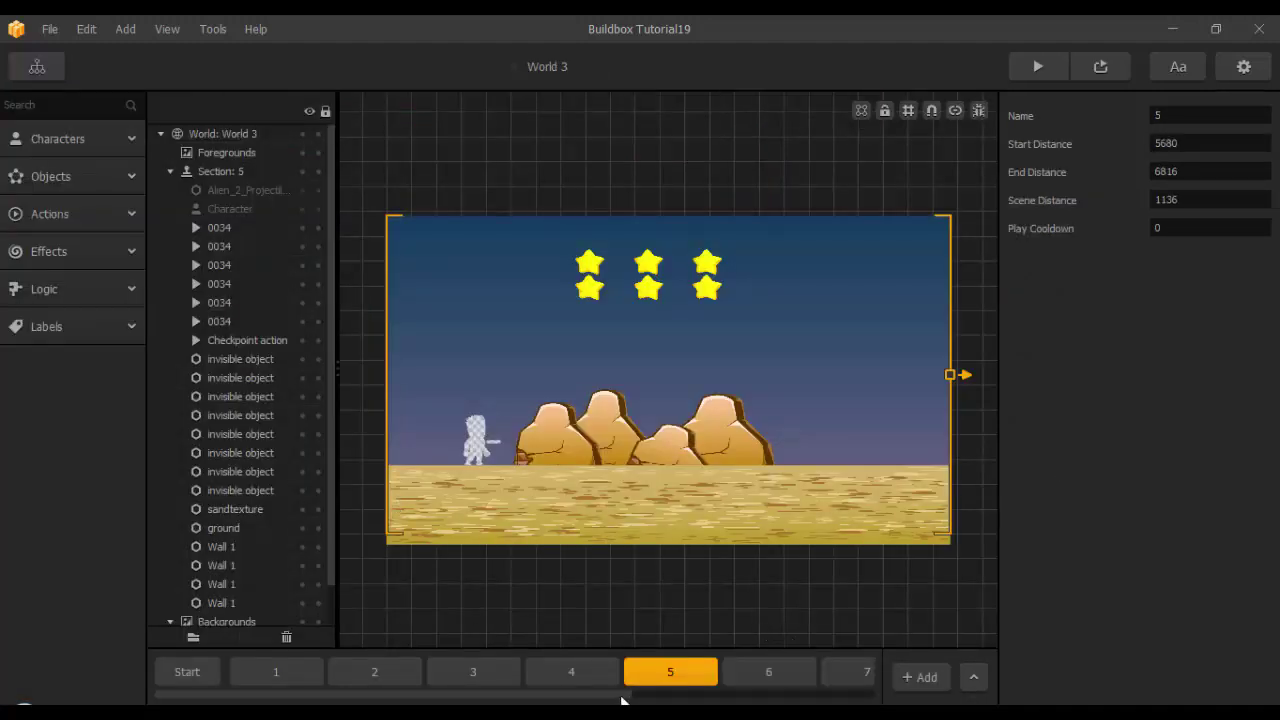
pyautogui.moveTo(621, 700); pyautogui.dragTo(843, 689)
pyautogui.click(828, 676)
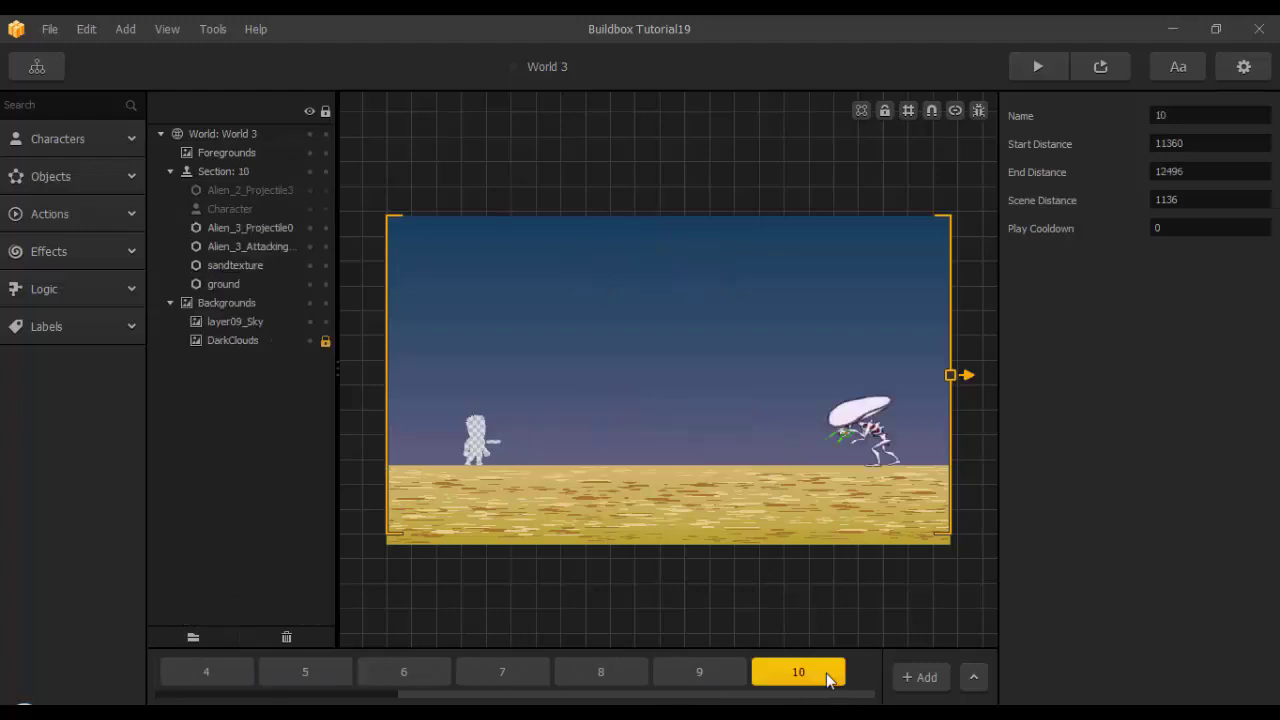
# Add a Menu Jump object behind the alien in section 10 and stretch it vertically to a scale of about 9, reaching the scene's upper edge.
pyautogui.click(64, 288)
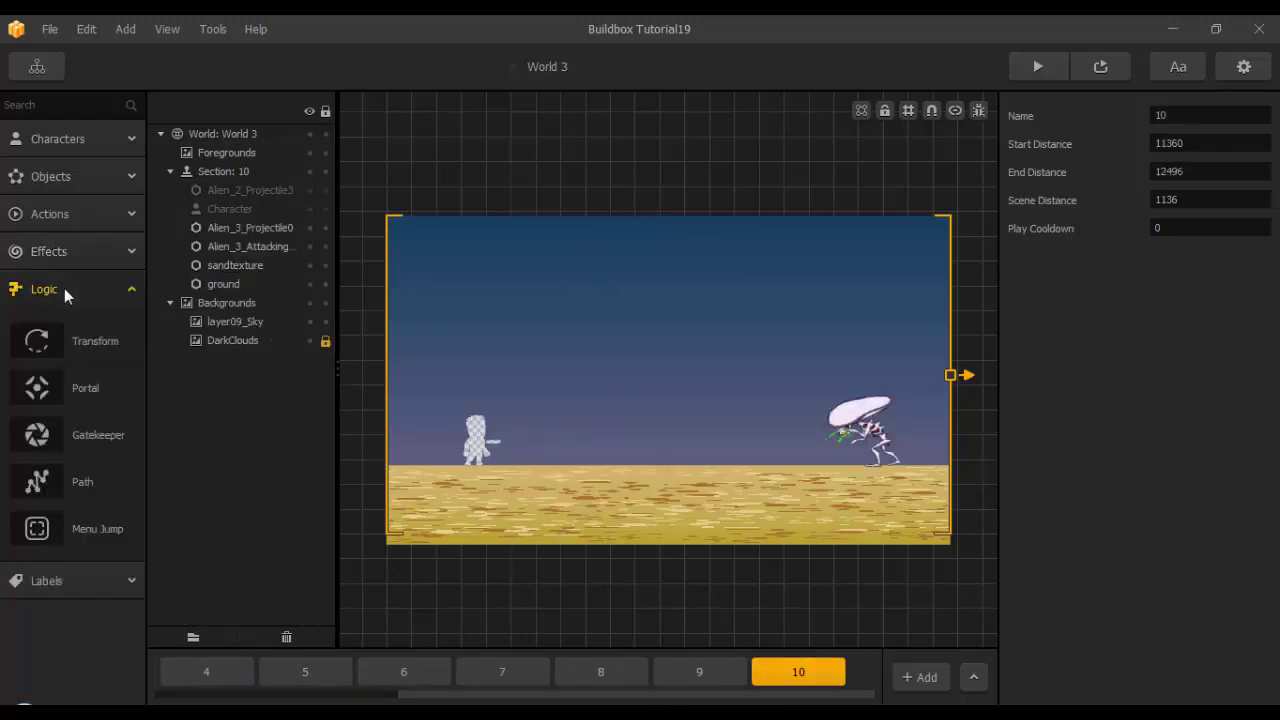
pyautogui.moveTo(37, 530); pyautogui.dragTo(929, 478)
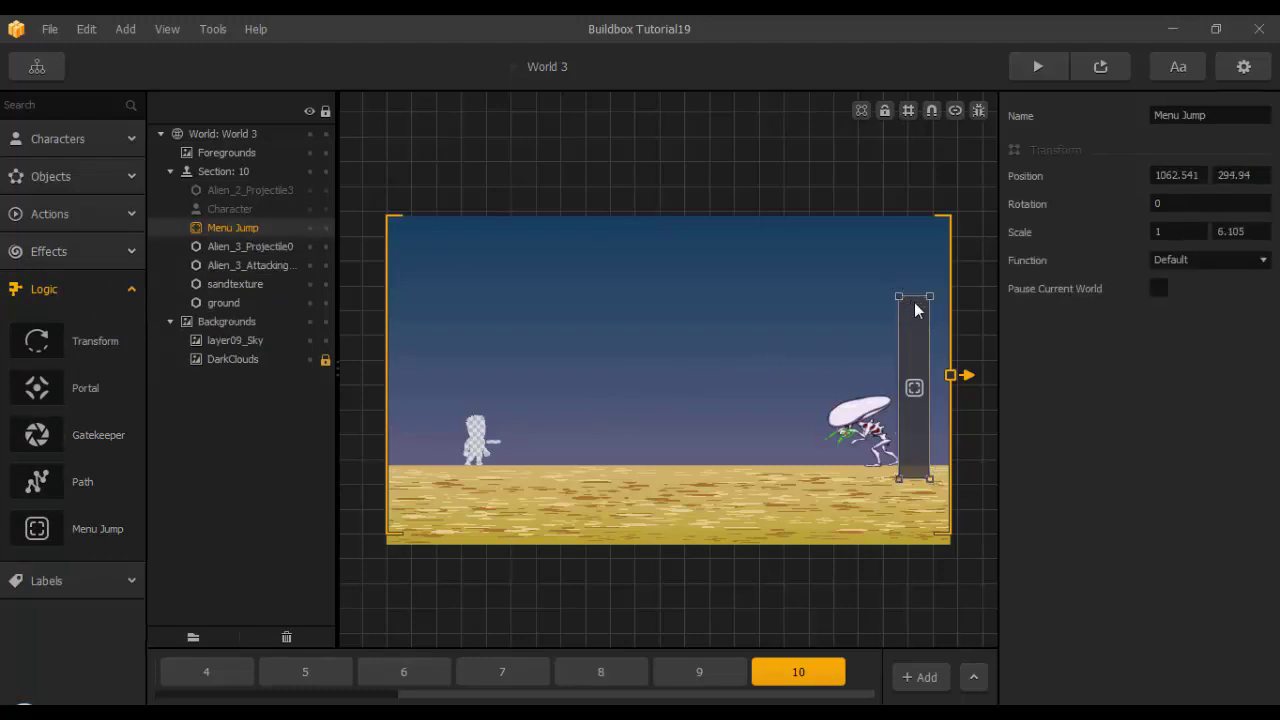
pyautogui.moveTo(914, 300); pyautogui.dragTo(906, 212)
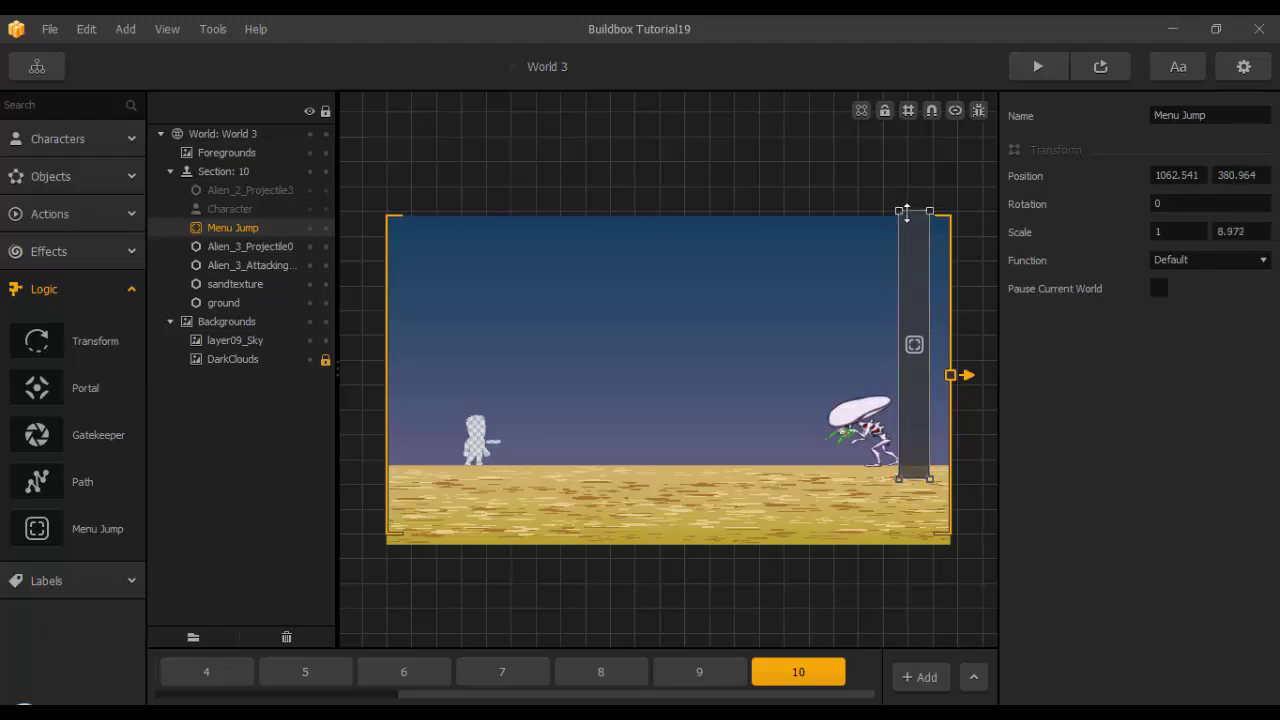
# On the mind map, connect World 3's Menu Jump output to the duplicated complete screen's Load and rename that node World 3 Complete UI.
pyautogui.click(37, 66)
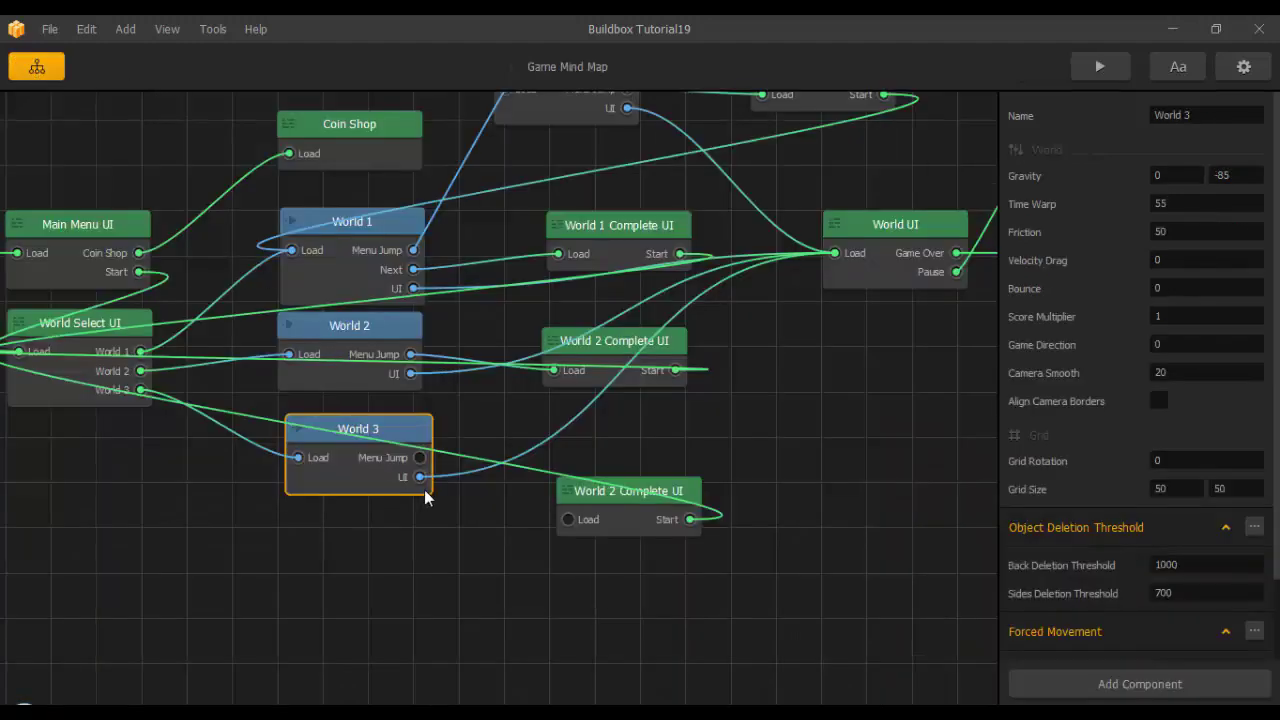
pyautogui.moveTo(420, 459); pyautogui.dragTo(585, 528)
pyautogui.click(585, 528)
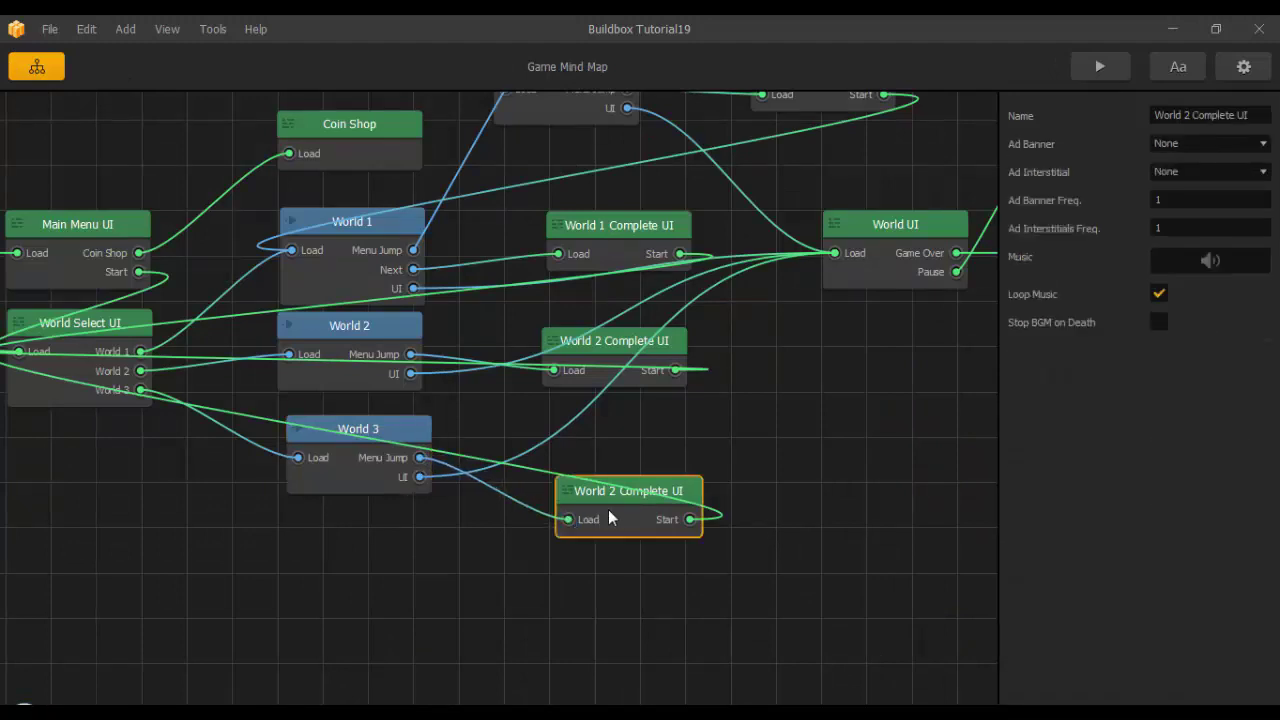
pyautogui.click(1188, 114)
pyautogui.press('BackSpace')
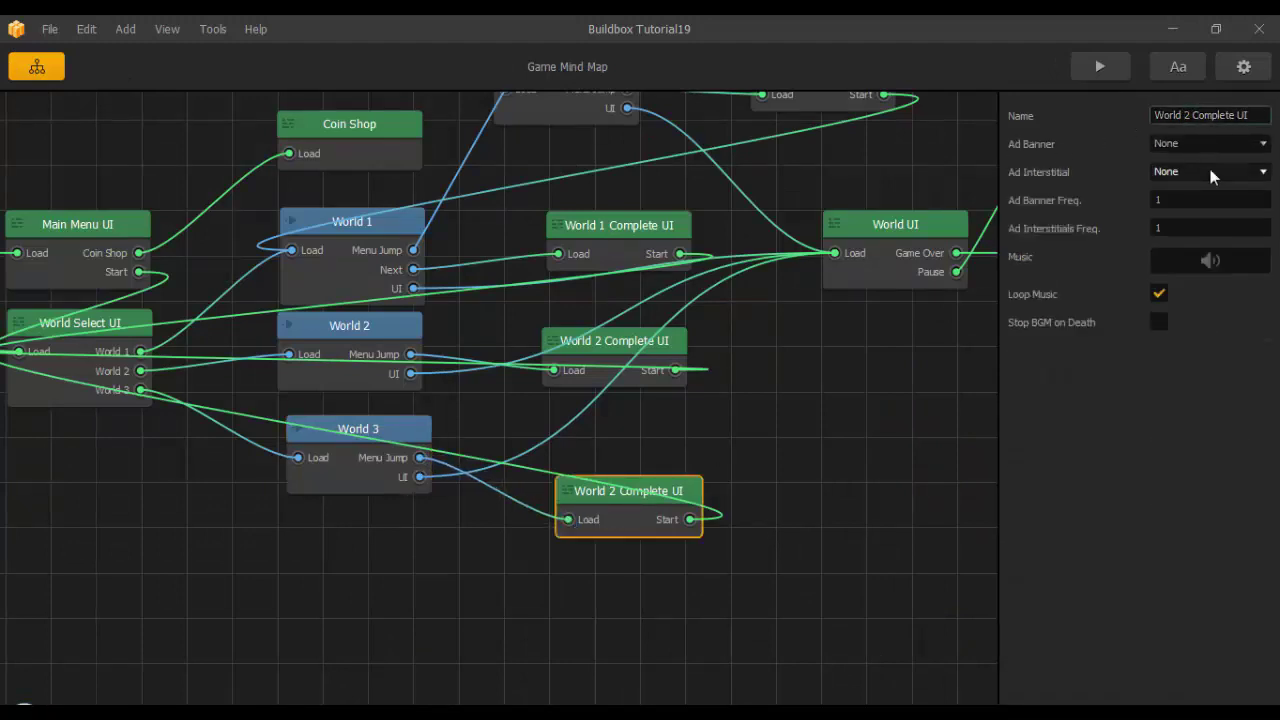
pyautogui.write('3')
pyautogui.click(1105, 511)
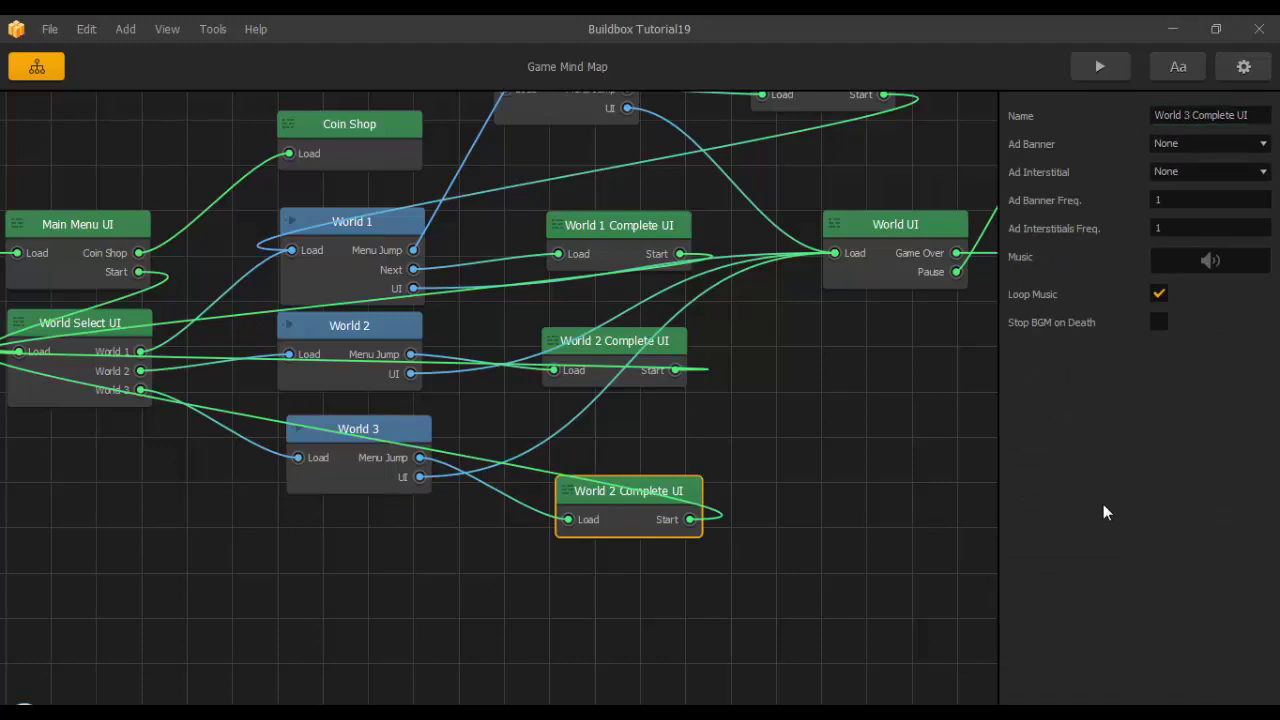
# Add the Stage clear image from the Buttons folder to World 1 Complete UI, centred above the Next button.
pyautogui.doubleClick(653, 489)
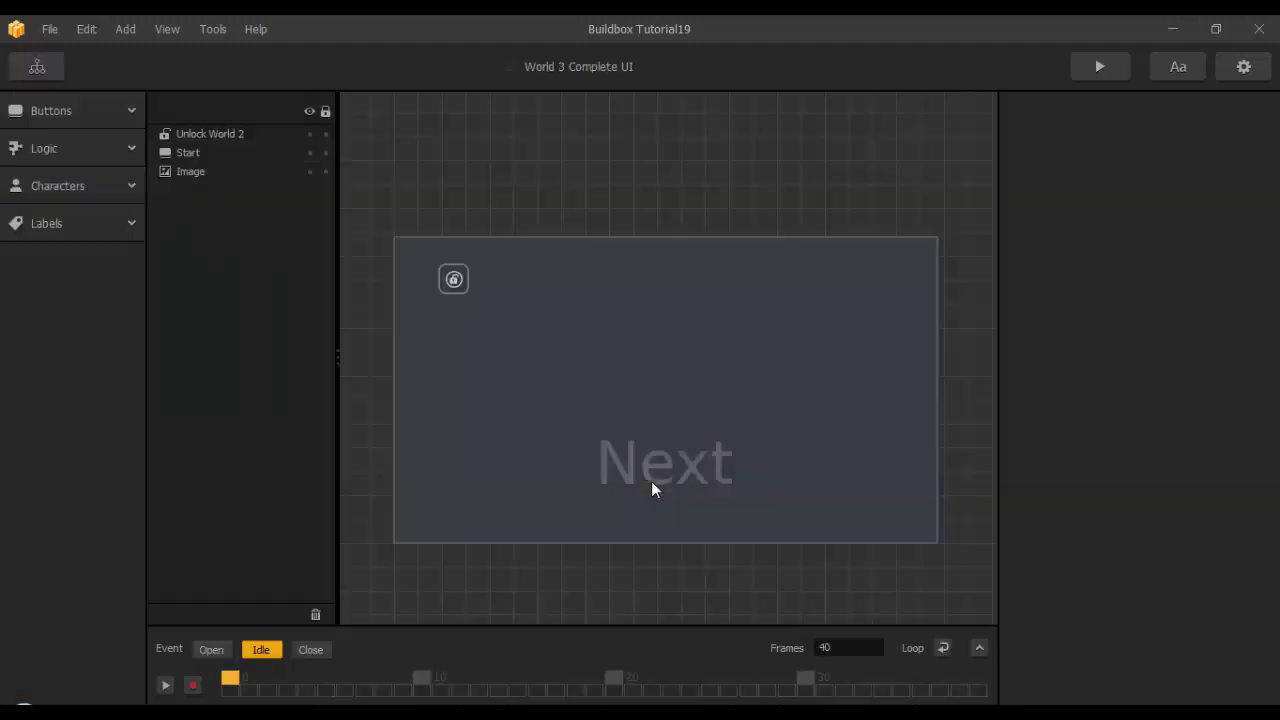
pyautogui.click(648, 486)
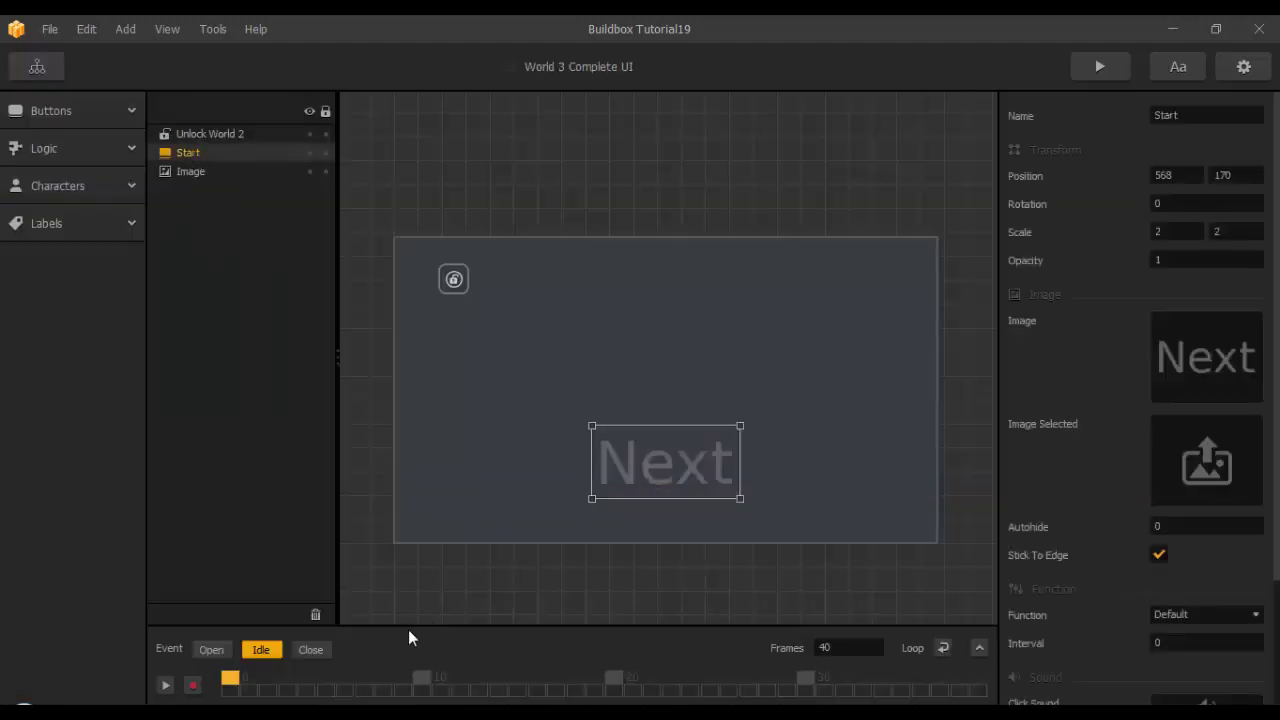
pyautogui.click(328, 706)
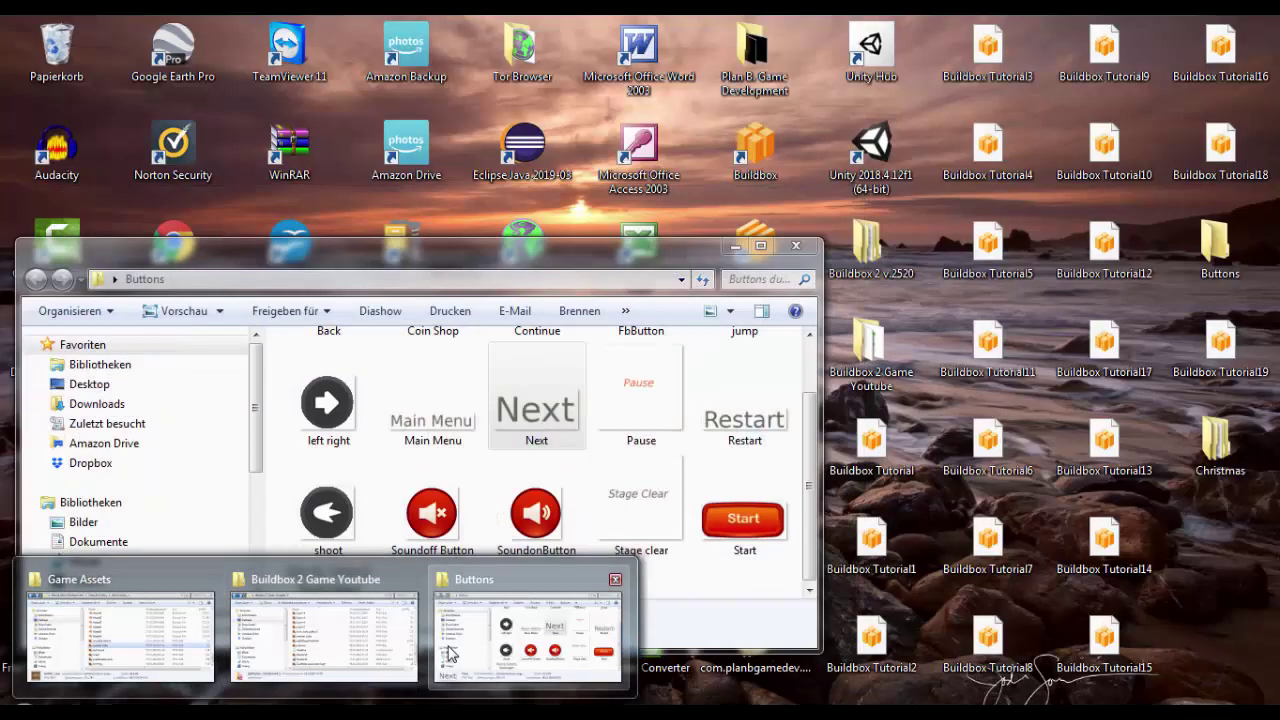
pyautogui.click(450, 652)
pyautogui.click(240, 706)
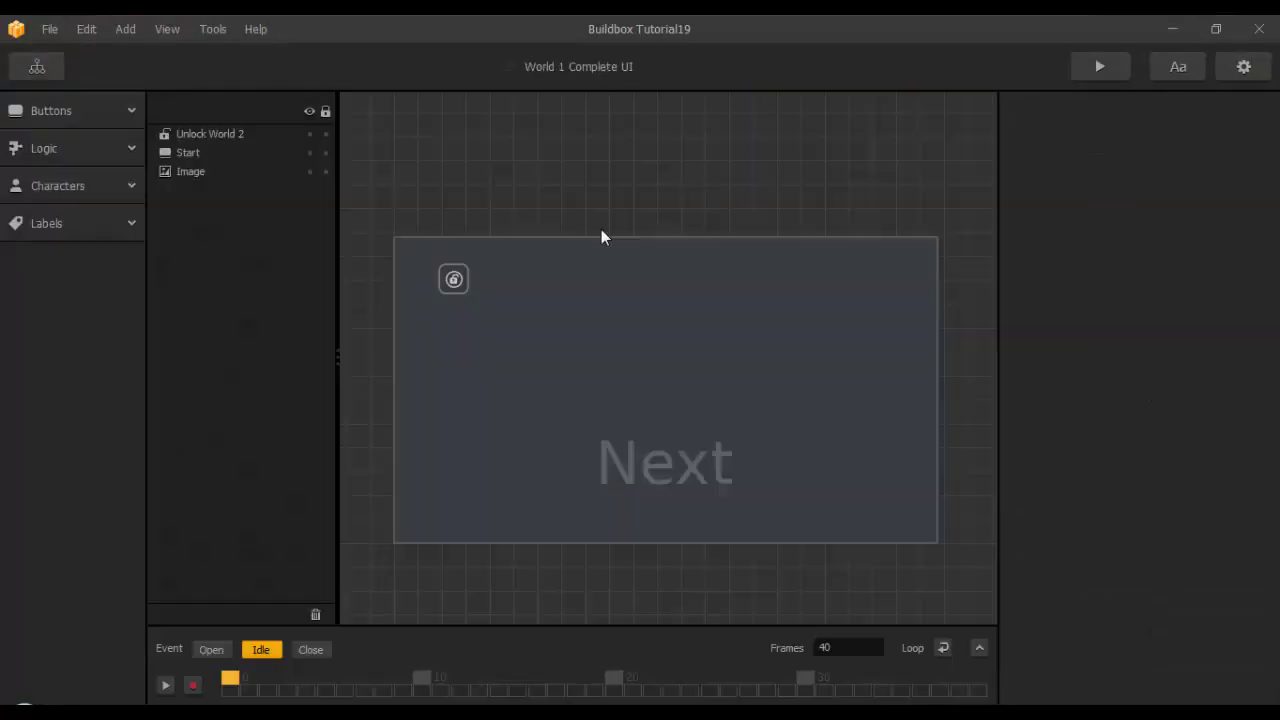
pyautogui.hotkey('alt', 'Tab')
pyautogui.click(641, 500)
pyautogui.moveTo(574, 255); pyautogui.dragTo(281, 182)
pyautogui.moveTo(348, 430); pyautogui.dragTo(827, 481)
pyautogui.click(443, 174)
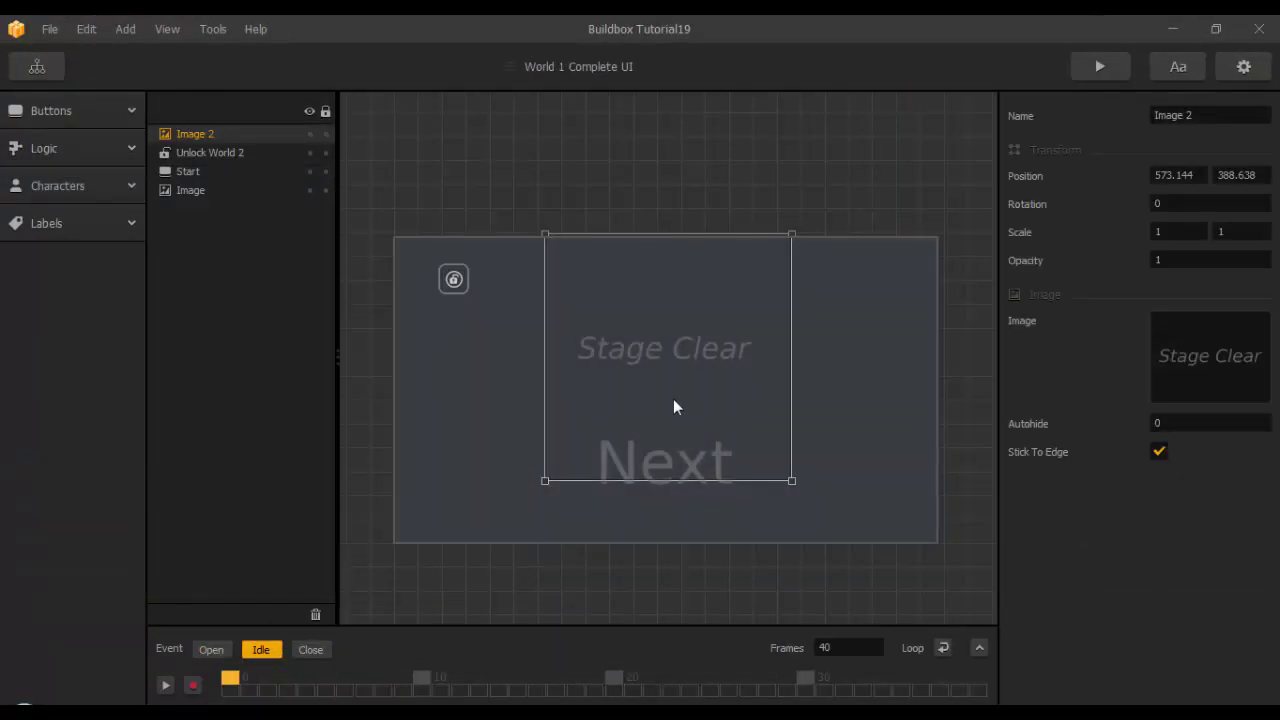
# Paste the Stage Clear image into World 2 Complete UI and World 3 Complete UI.
pyautogui.click(37, 66)
pyautogui.doubleClick(608, 360)
pyautogui.click(37, 66)
pyautogui.doubleClick(606, 489)
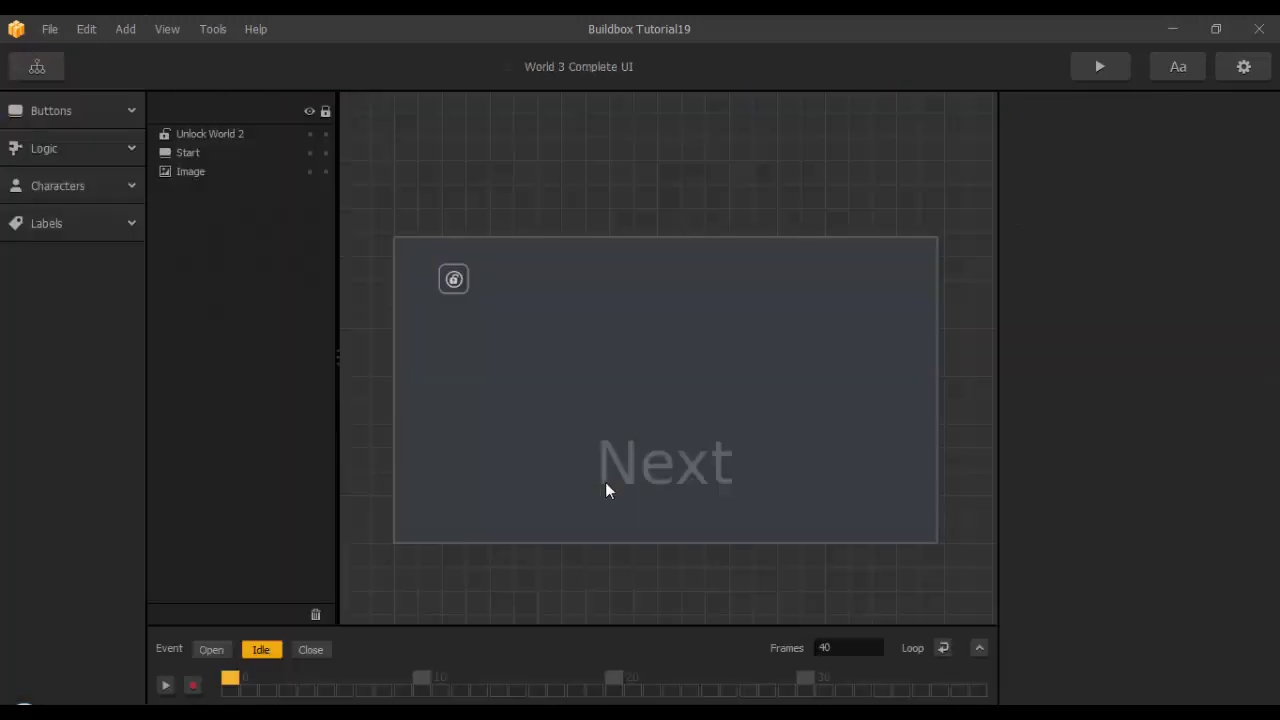
pyautogui.hotkey('ctrl', 'v')
# Remove the picture from the background Image object in World 3 Complete UI.
pyautogui.scroll(-3, 611, 453)
pyautogui.scroll(2, 613, 450)
pyautogui.click(205, 191)
pyautogui.click(1262, 321)
pyautogui.click(102, 712)
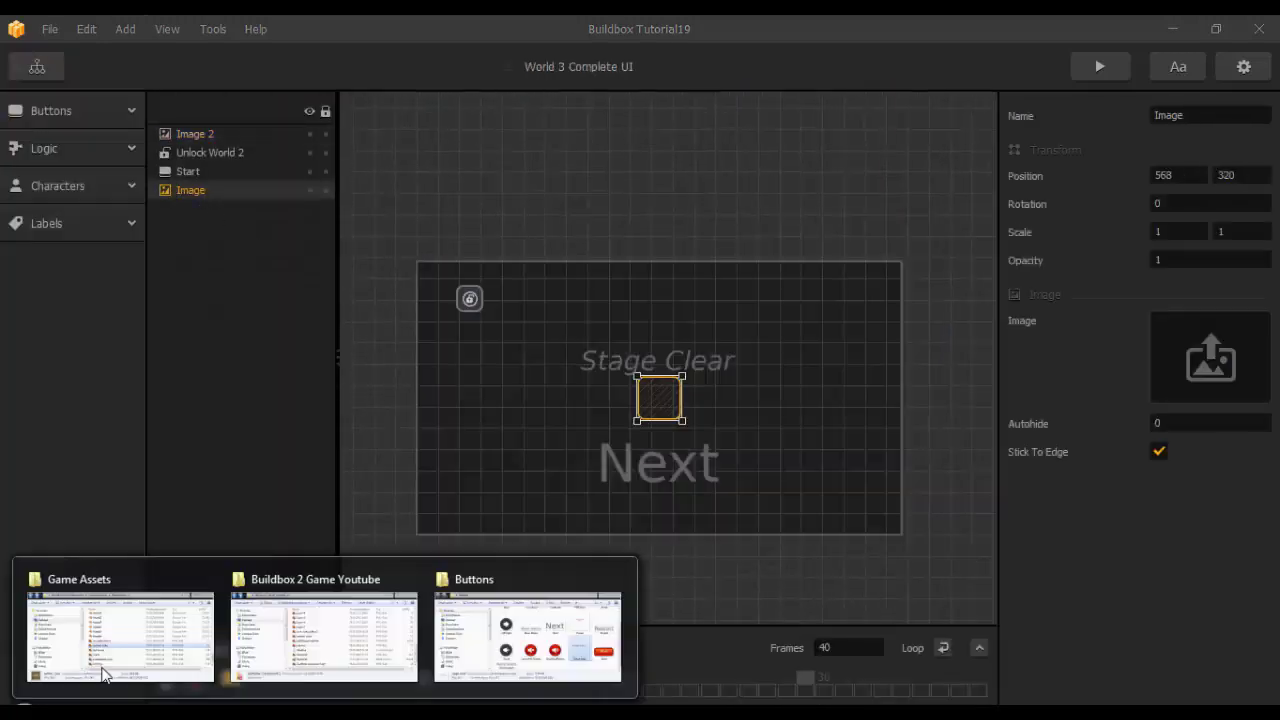
# Open World 2 Complete UI and remove the picture from its background Image object.
pyautogui.click(37, 66)
pyautogui.doubleClick(599, 344)
pyautogui.click(201, 191)
pyautogui.click(1254, 323)
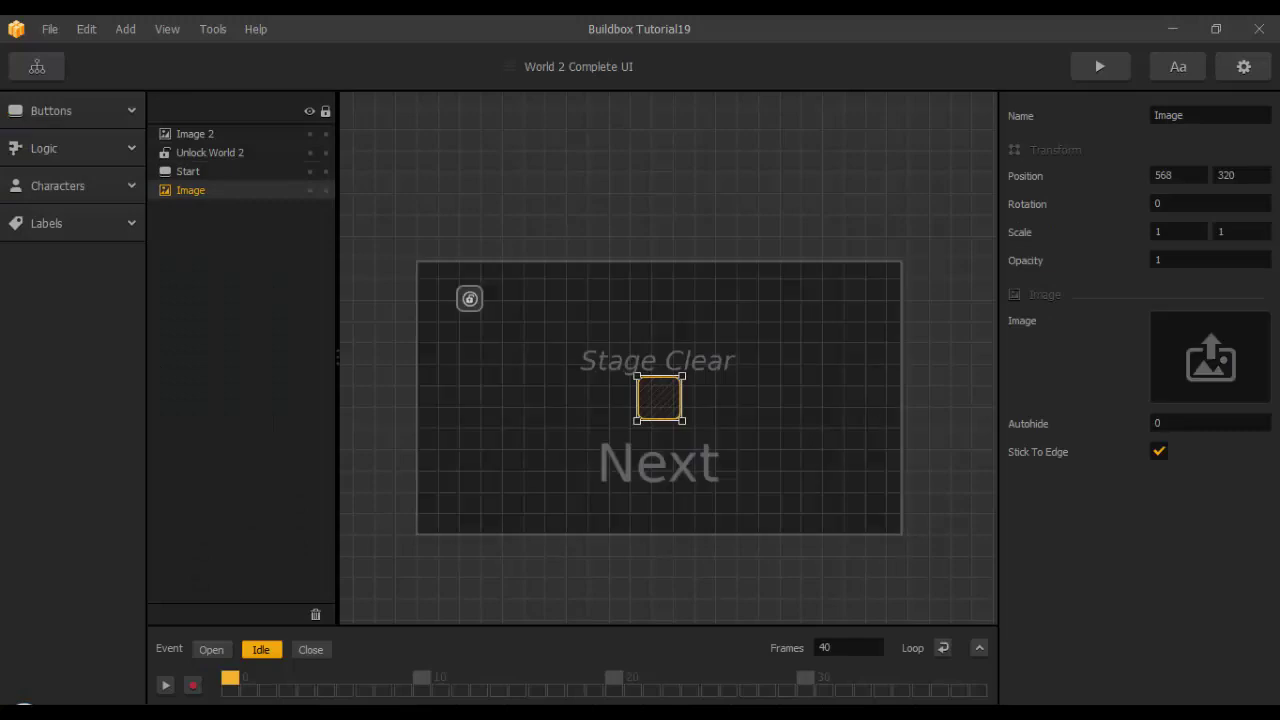
# Remove the picture from World 1 Complete UI's background Image object and return to the mind map.
pyautogui.click(37, 66)
pyautogui.doubleClick(588, 242)
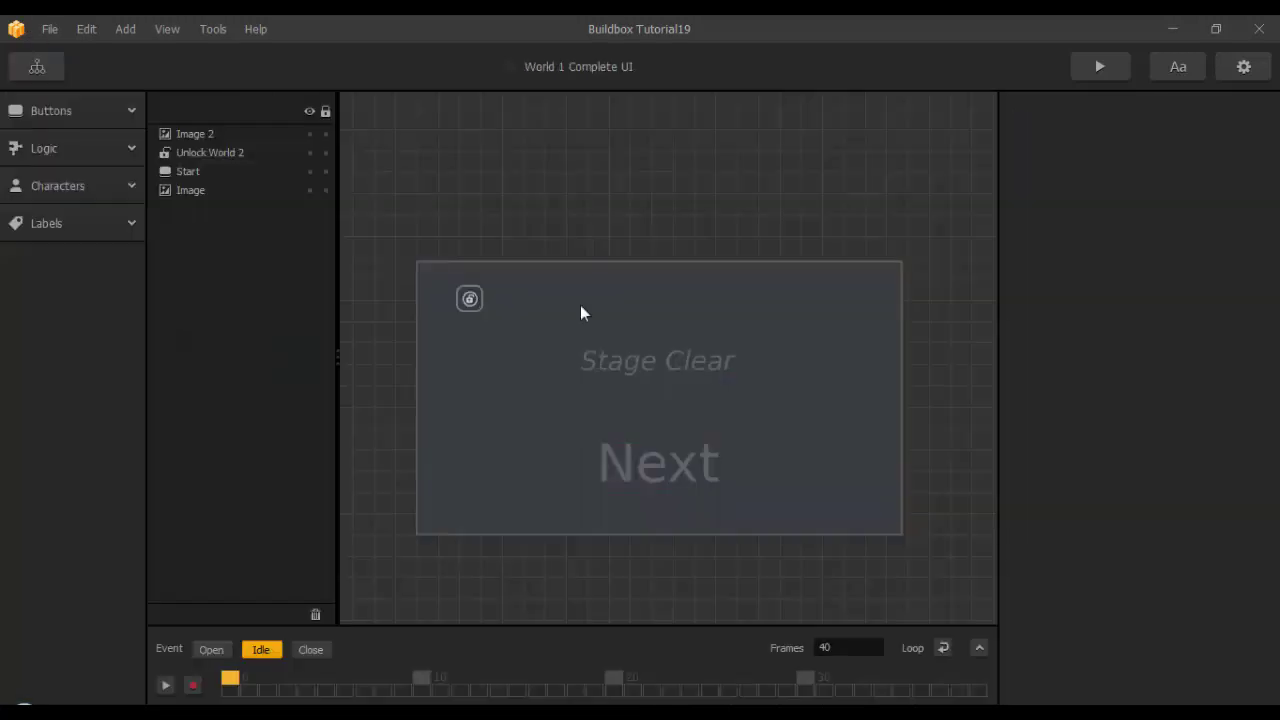
pyautogui.click(190, 190)
pyautogui.click(1256, 323)
pyautogui.click(37, 66)
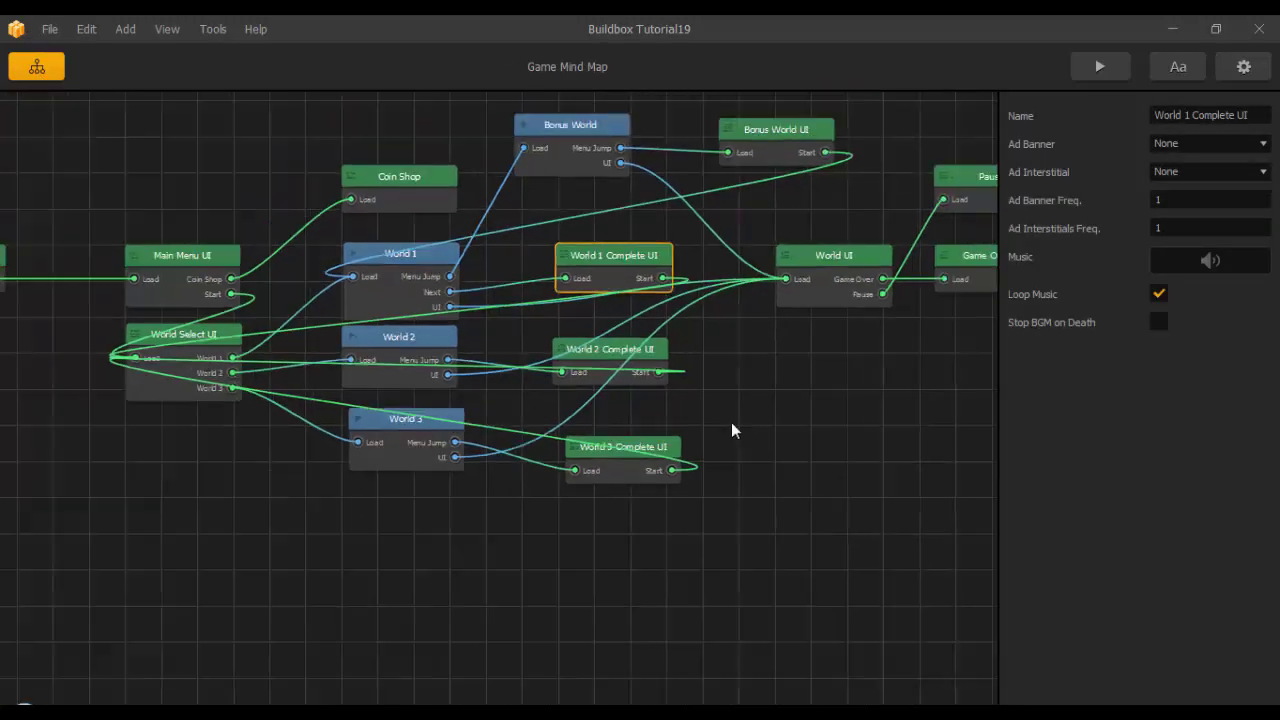
# Check the Bonus World UI screen and relink World UI's Game Over output to Game Over UI on the mind map.
pyautogui.doubleClick(740, 160)
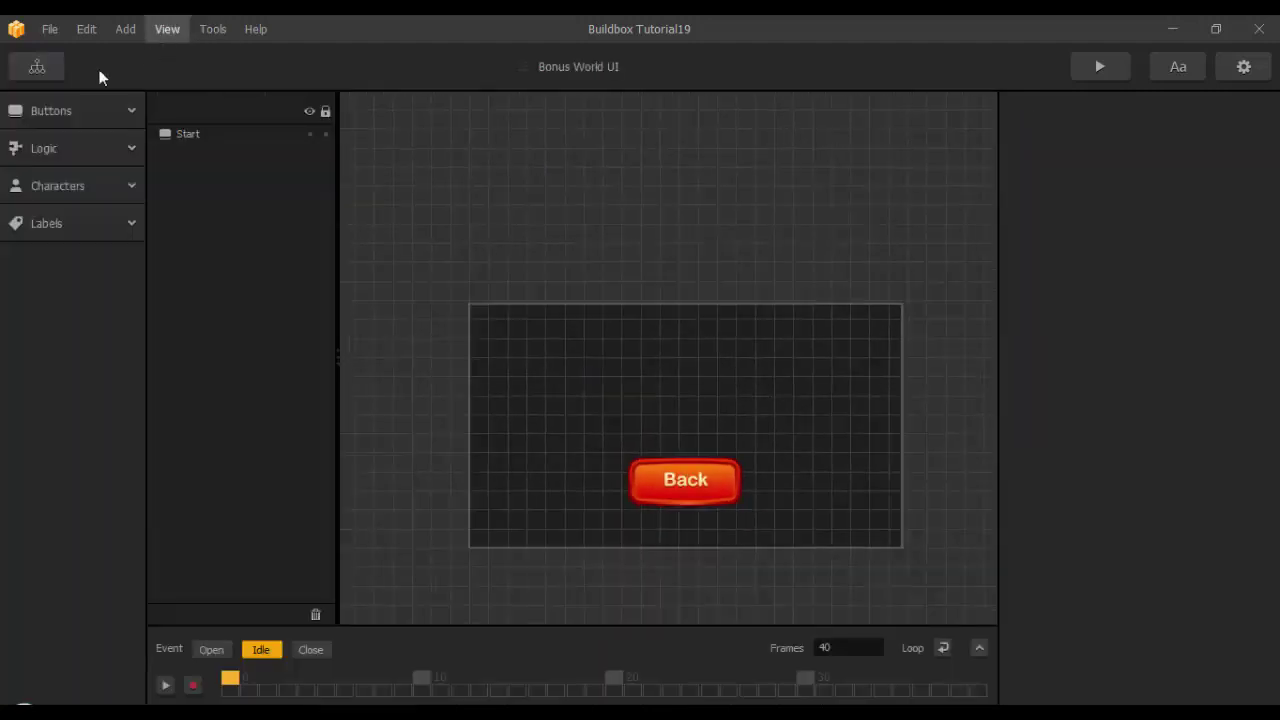
pyautogui.click(45, 62)
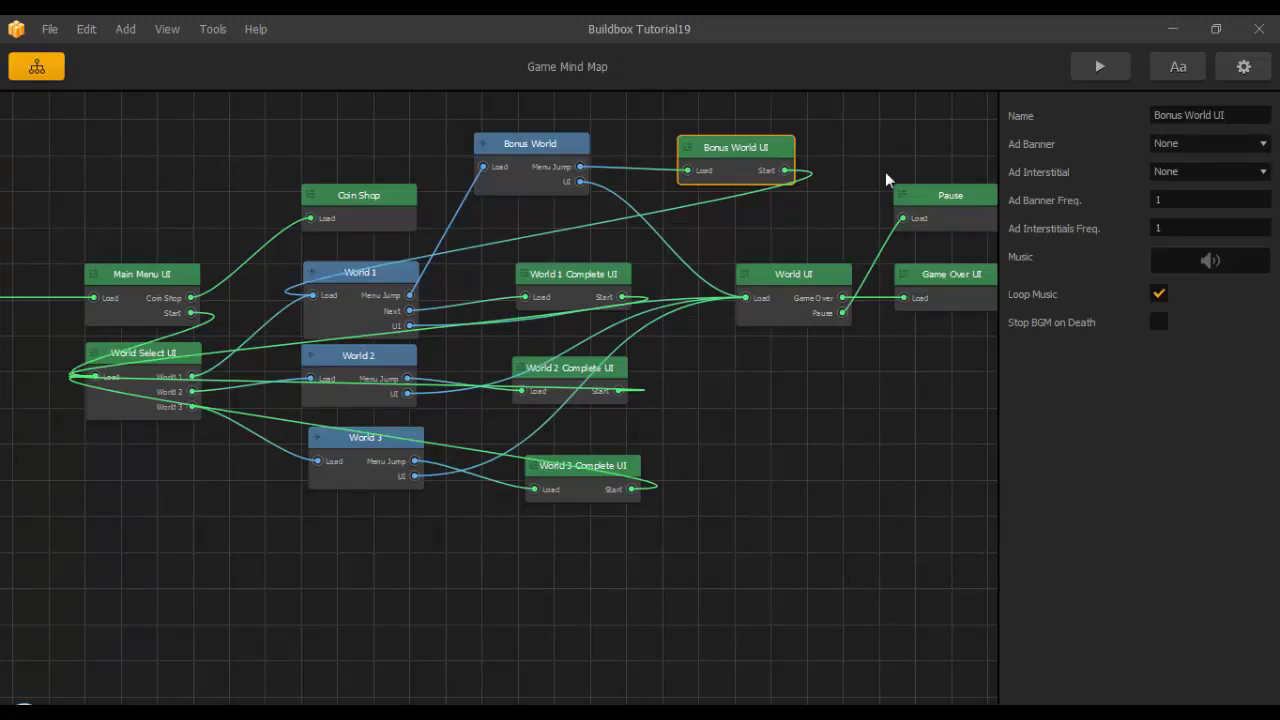
pyautogui.click(805, 298)
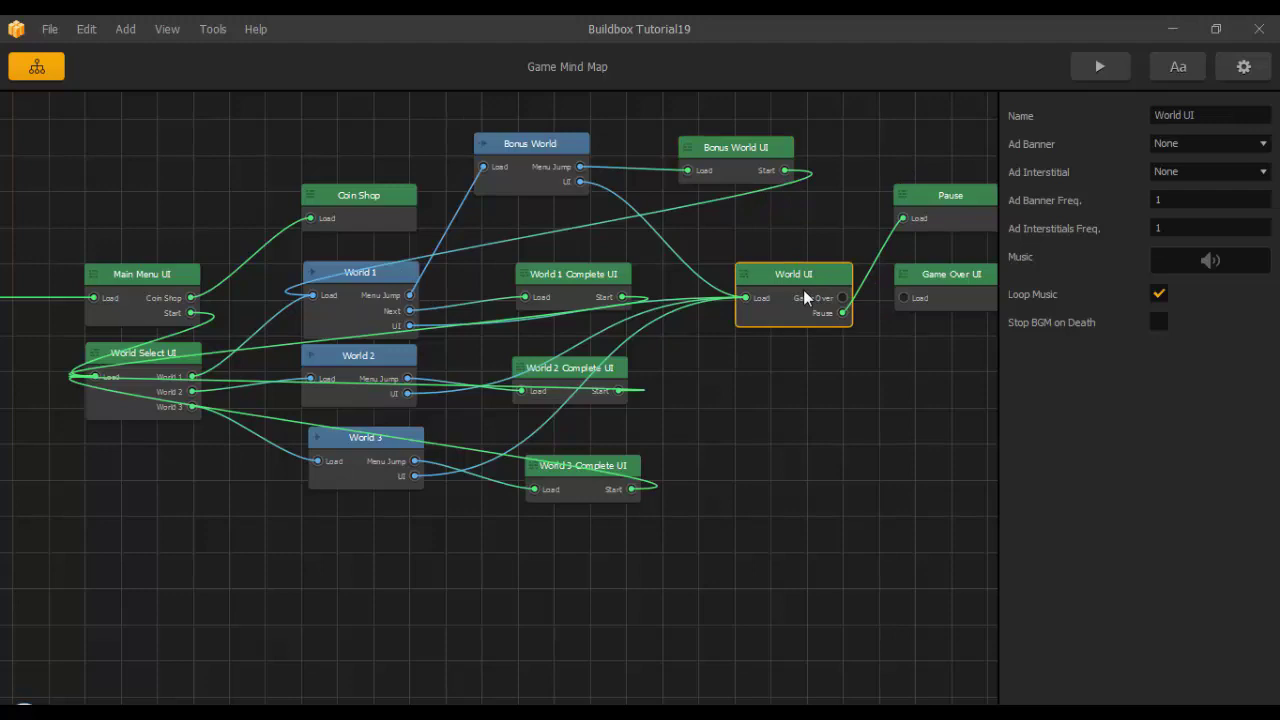
pyautogui.moveTo(843, 305); pyautogui.dragTo(906, 299)
# Copy the coin score label from World UI and paste it into World 1 Complete UI.
pyautogui.scroll(-2, 900, 351)
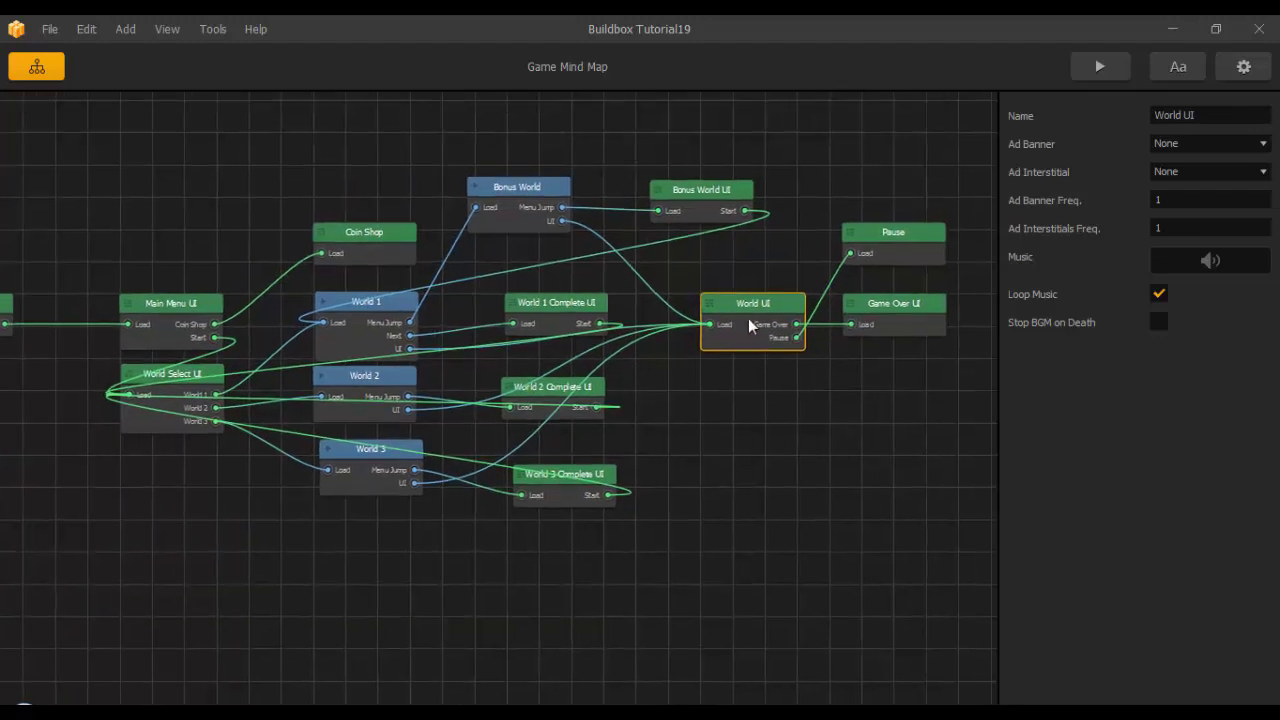
pyautogui.doubleClick(750, 326)
pyautogui.scroll(2, 672, 366)
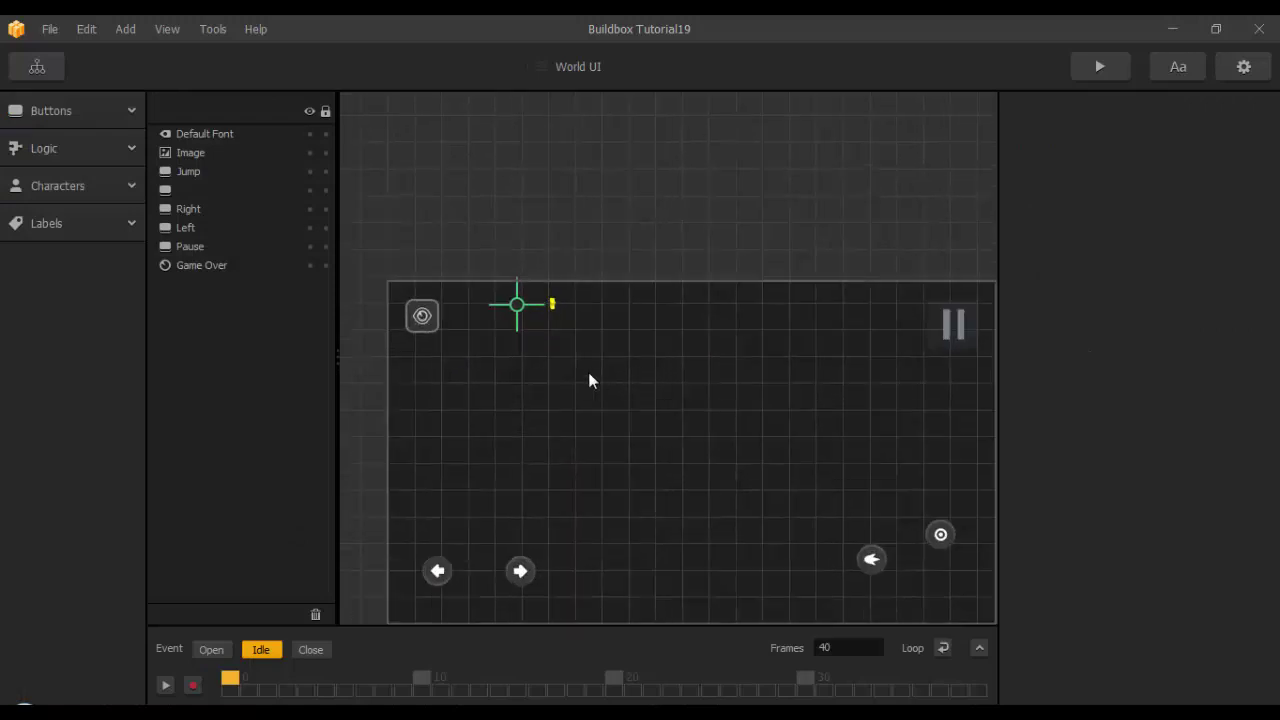
pyautogui.click(522, 315)
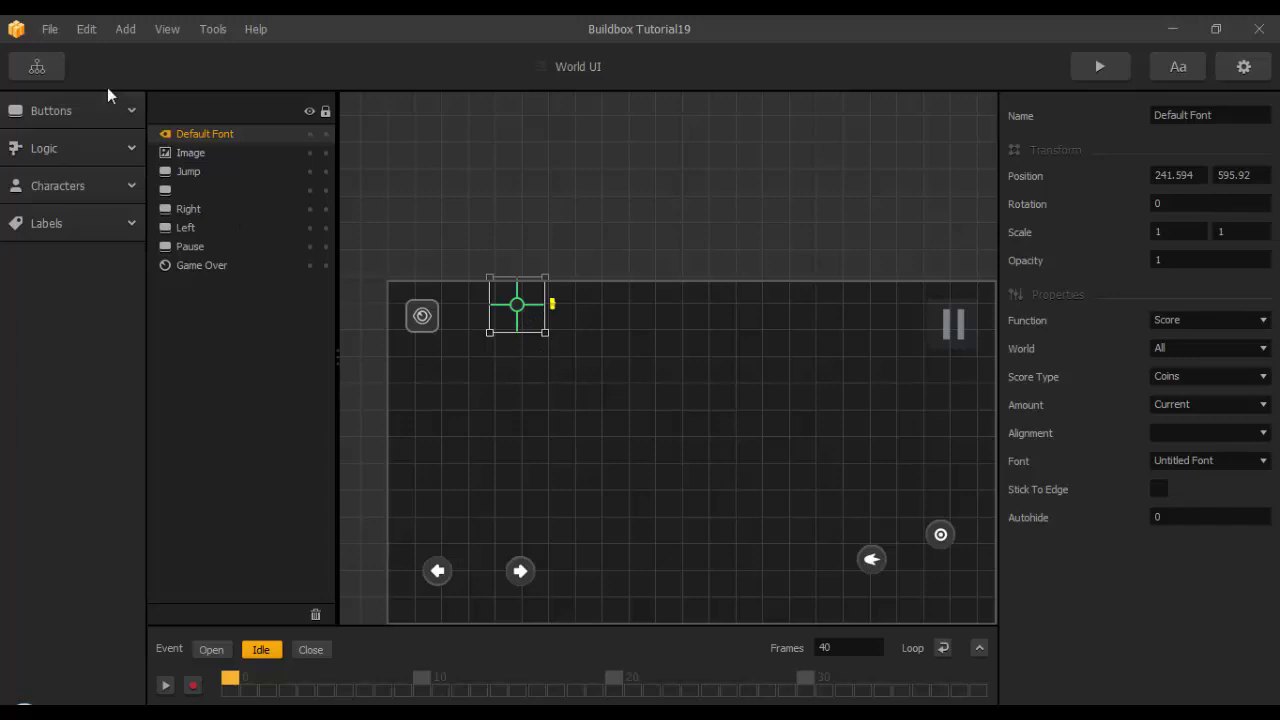
pyautogui.click(45, 68)
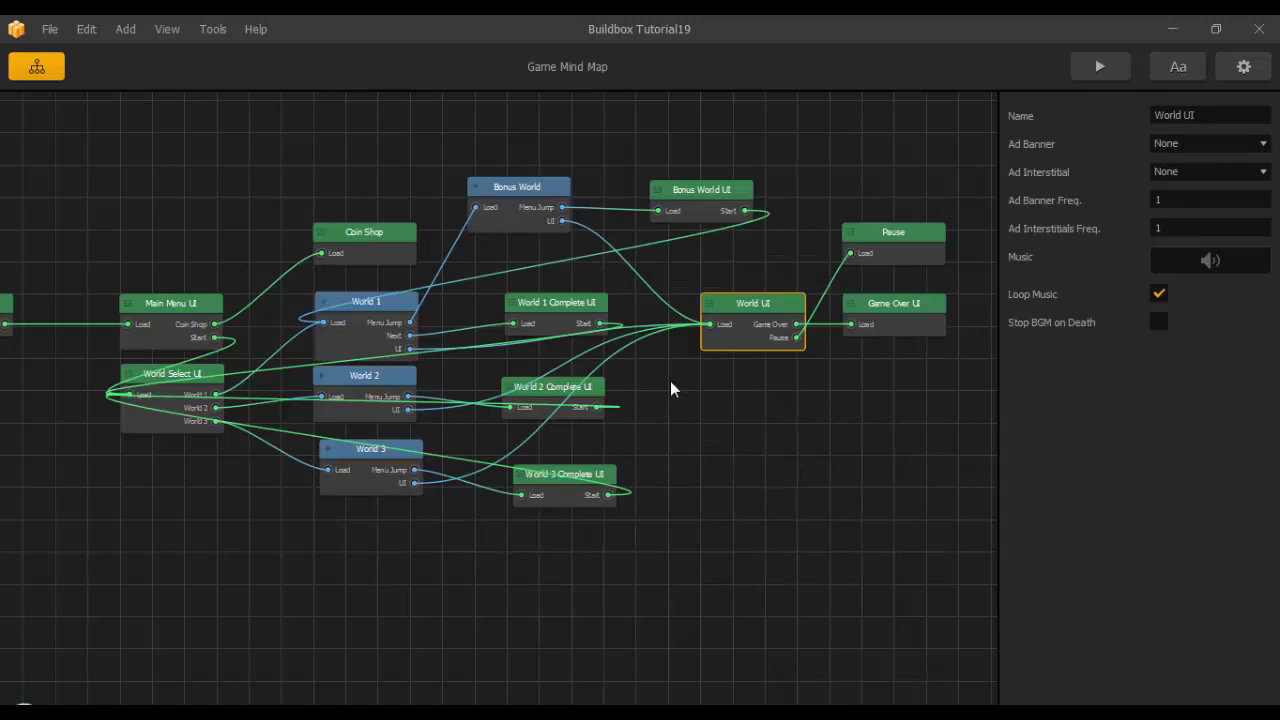
pyautogui.scroll(1, 670, 381)
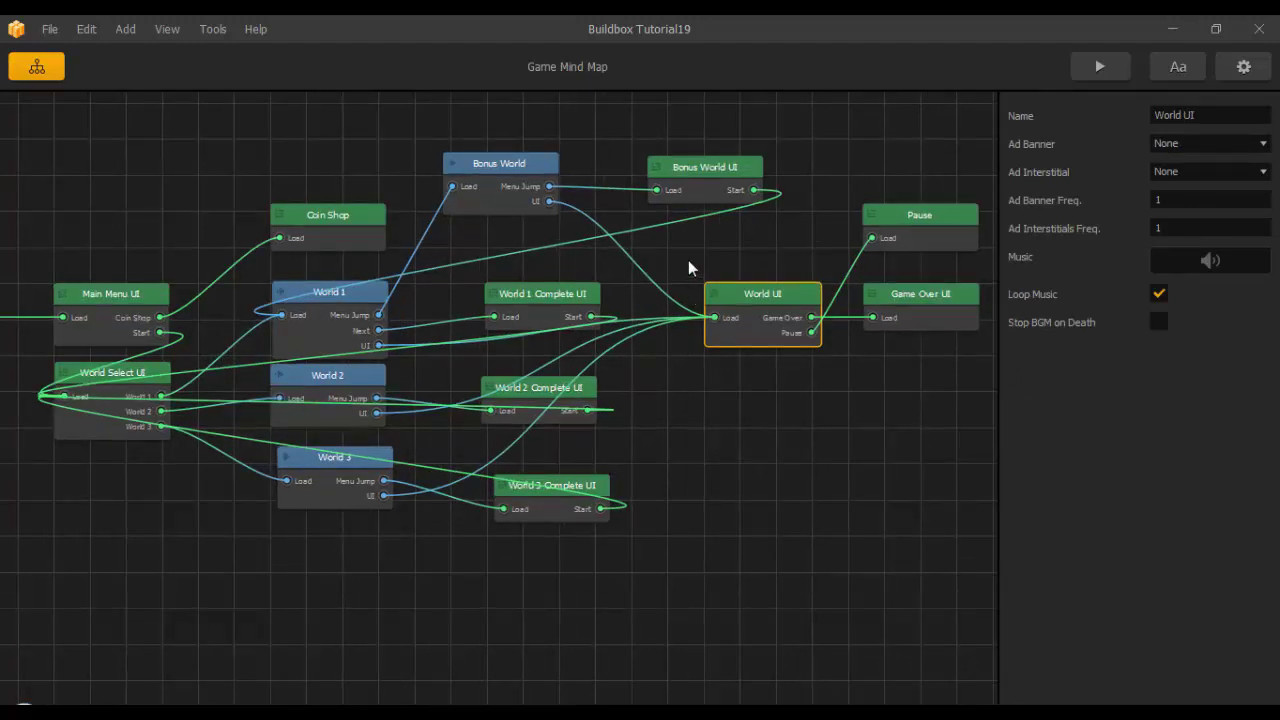
pyautogui.doubleClick(549, 305)
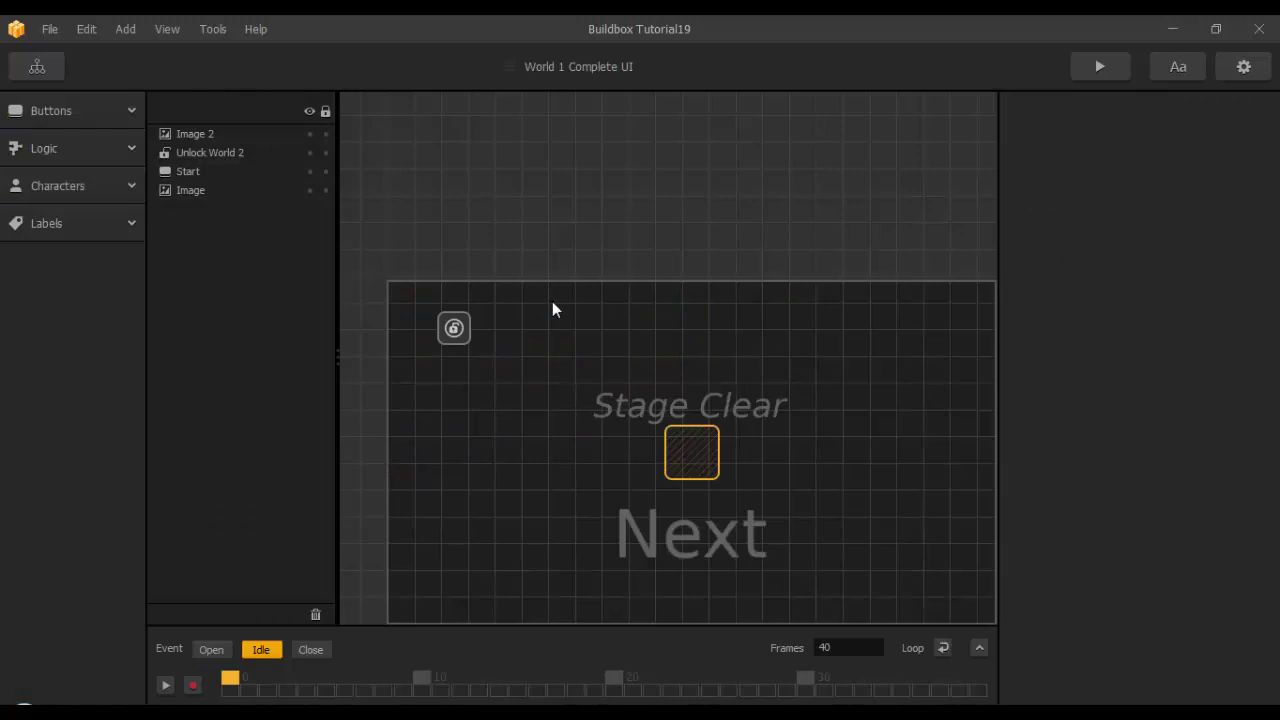
pyautogui.hotkey('ctrl', 'v')
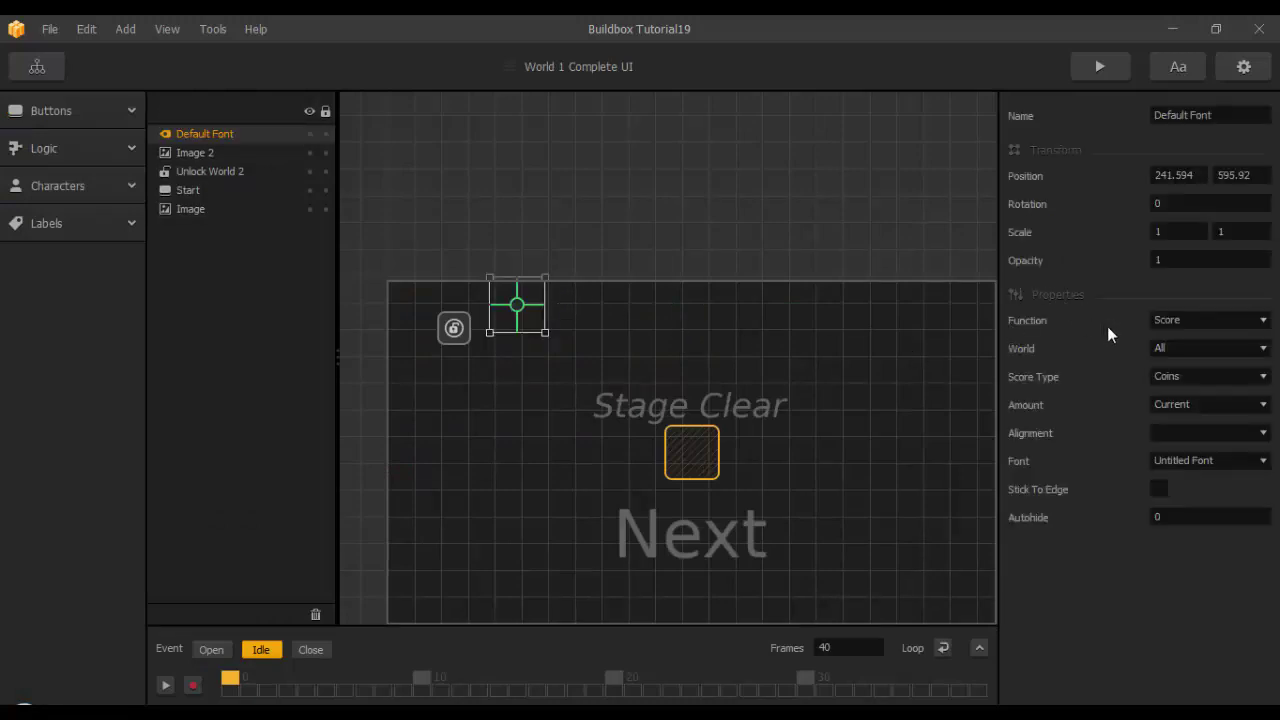
# Set the pasted score label's Amount to Total and return to the mind map.
pyautogui.click(1188, 402)
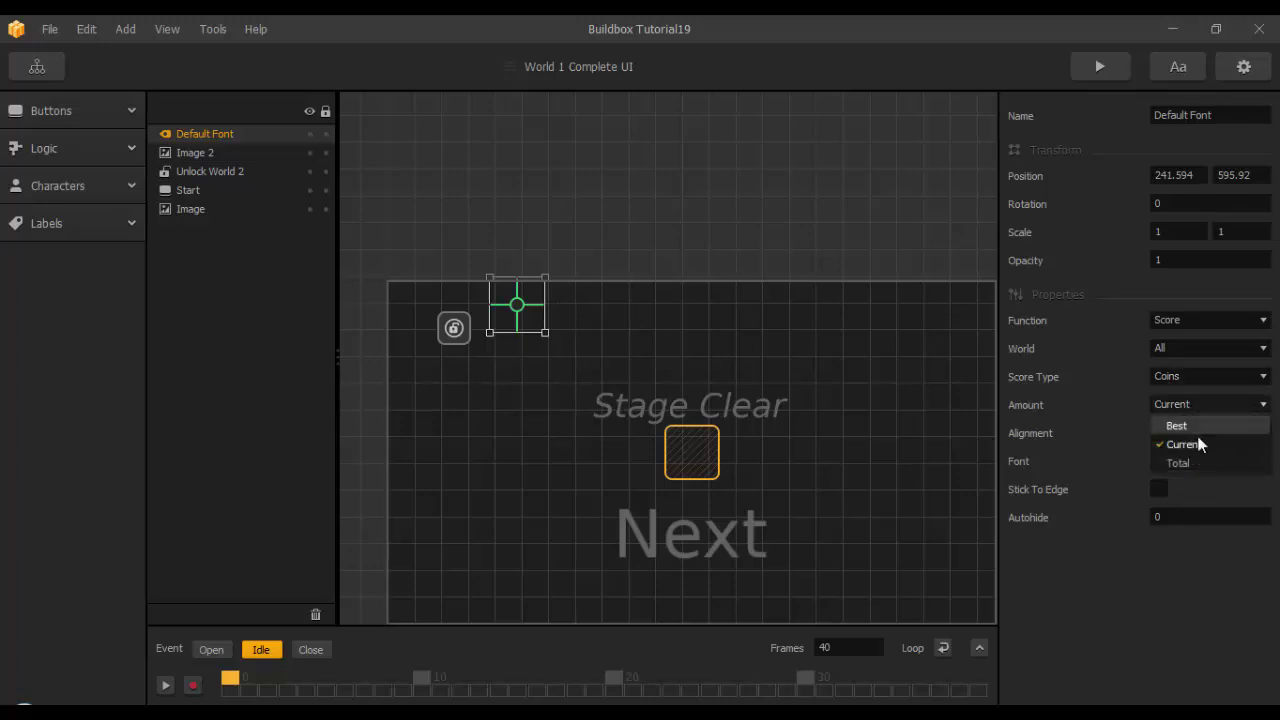
pyautogui.click(1200, 461)
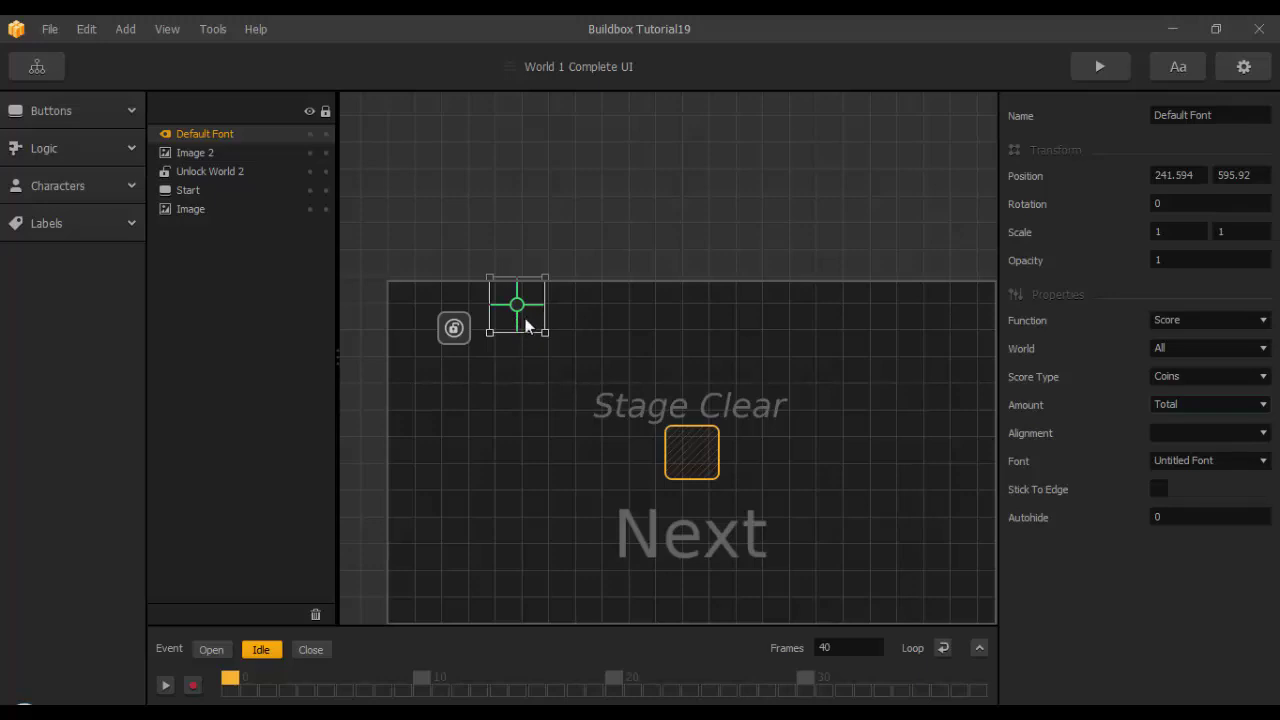
pyautogui.click(46, 61)
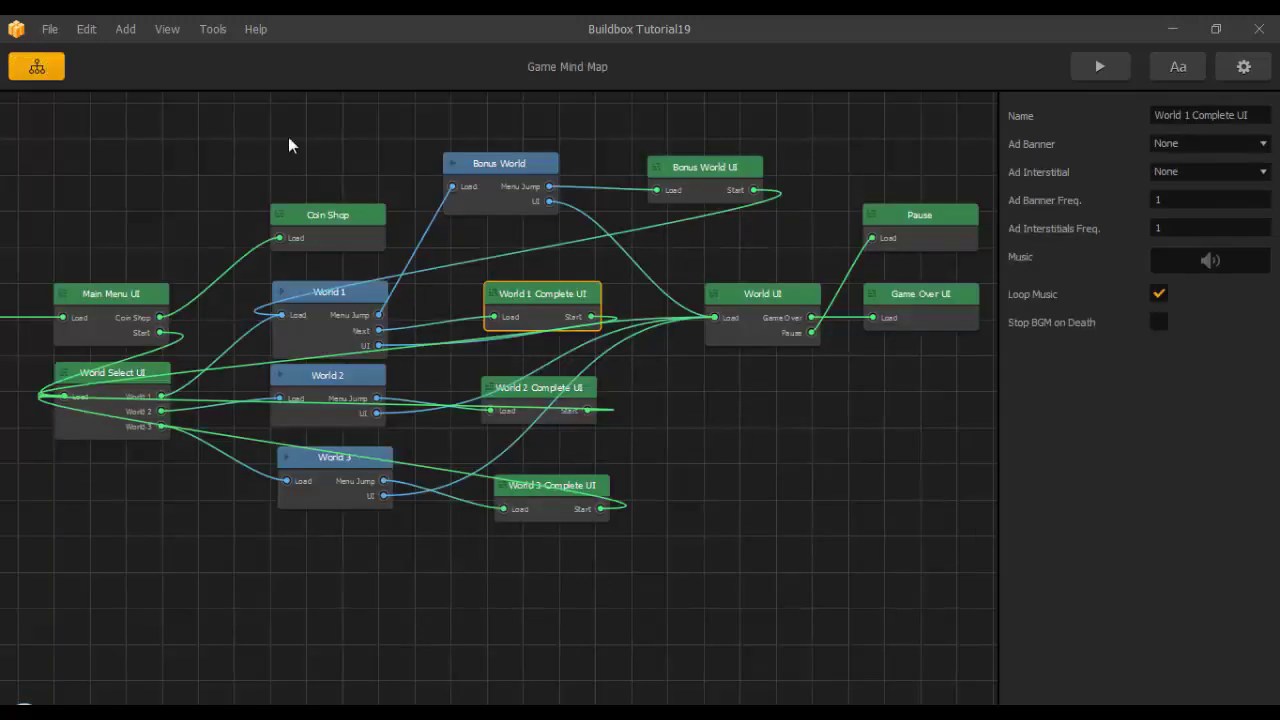
# Paste the coin score label into World 2 Complete UI, set its Amount to Total, and return to the mind map.
pyautogui.doubleClick(530, 387)
pyautogui.hotkey('ctrl', 'v')
pyautogui.click(1167, 405)
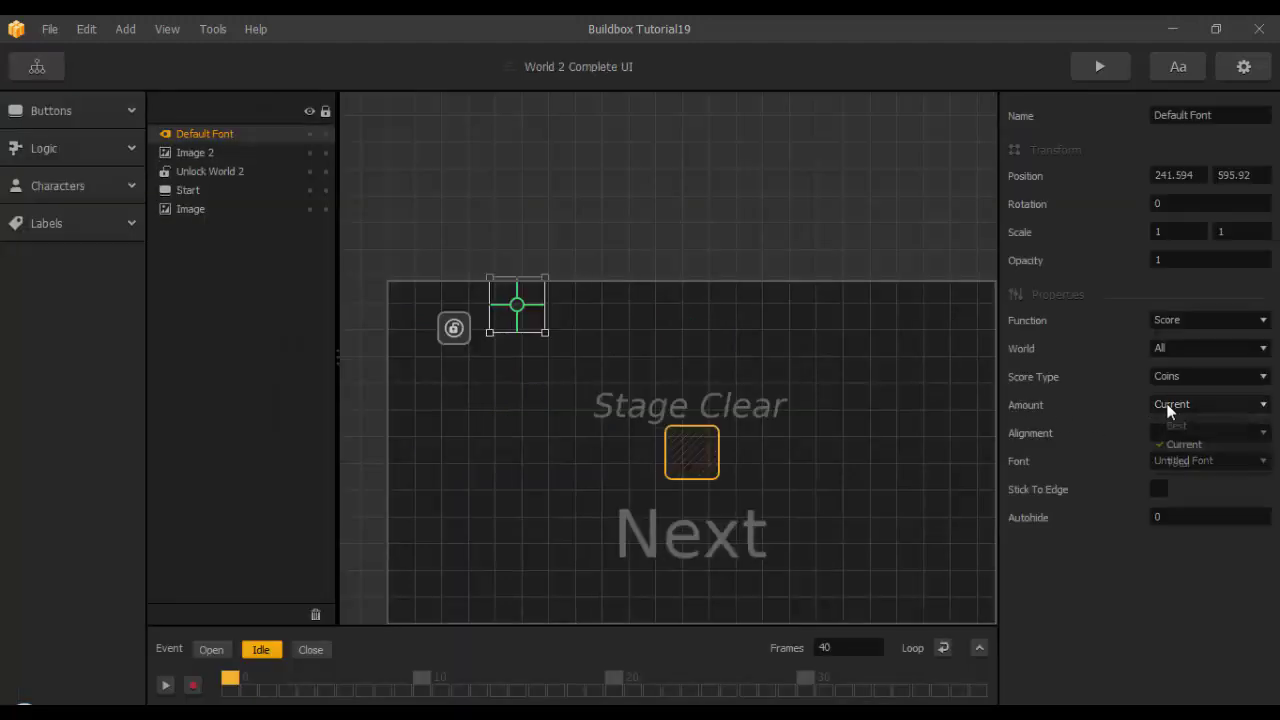
pyautogui.click(1182, 464)
pyautogui.click(46, 64)
# Paste the coin score label into World 3 Complete UI, set its Amount to Total, and return to the mind map.
pyautogui.doubleClick(549, 492)
pyautogui.hotkey('ctrl', 'v')
pyautogui.click(1195, 404)
pyautogui.click(1177, 462)
pyautogui.click(46, 64)
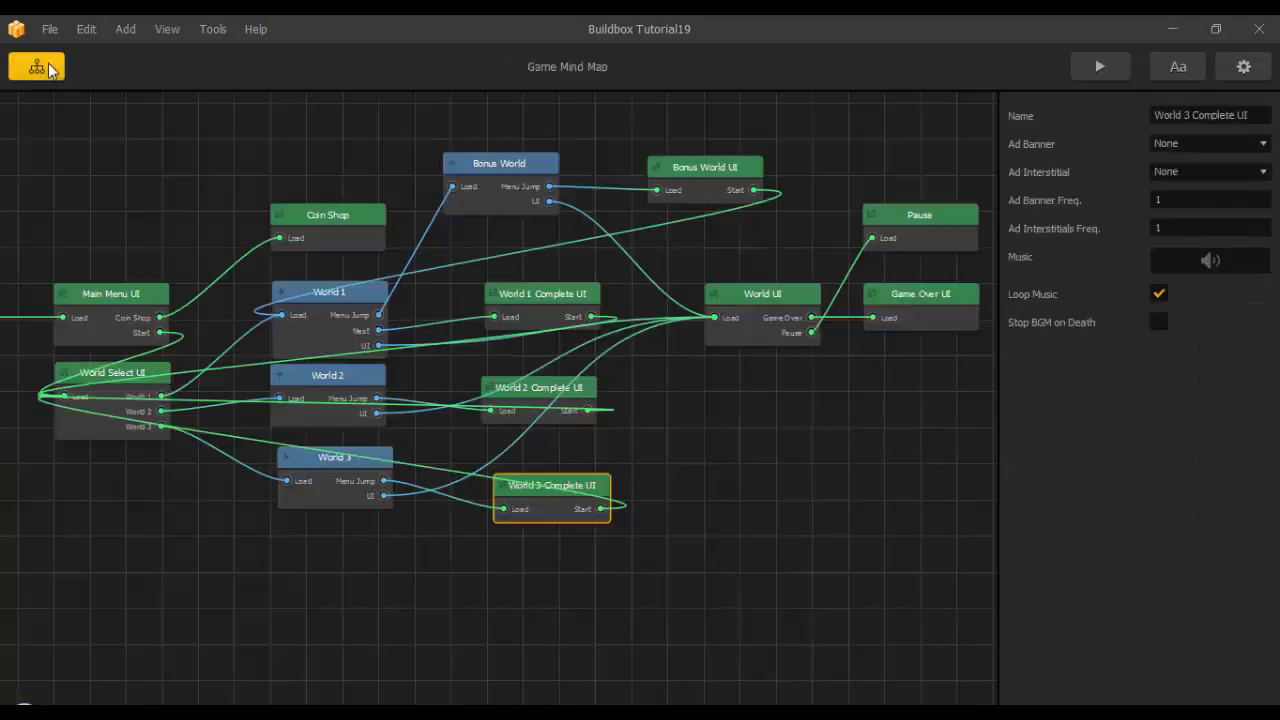
# Paste the coin score label into Bonus World UI, set its Amount to Total, and return to the mind map.
pyautogui.doubleClick(711, 175)
pyautogui.hotkey('ctrl', 'v')
pyautogui.click(1190, 403)
pyautogui.click(1177, 466)
pyautogui.click(40, 66)
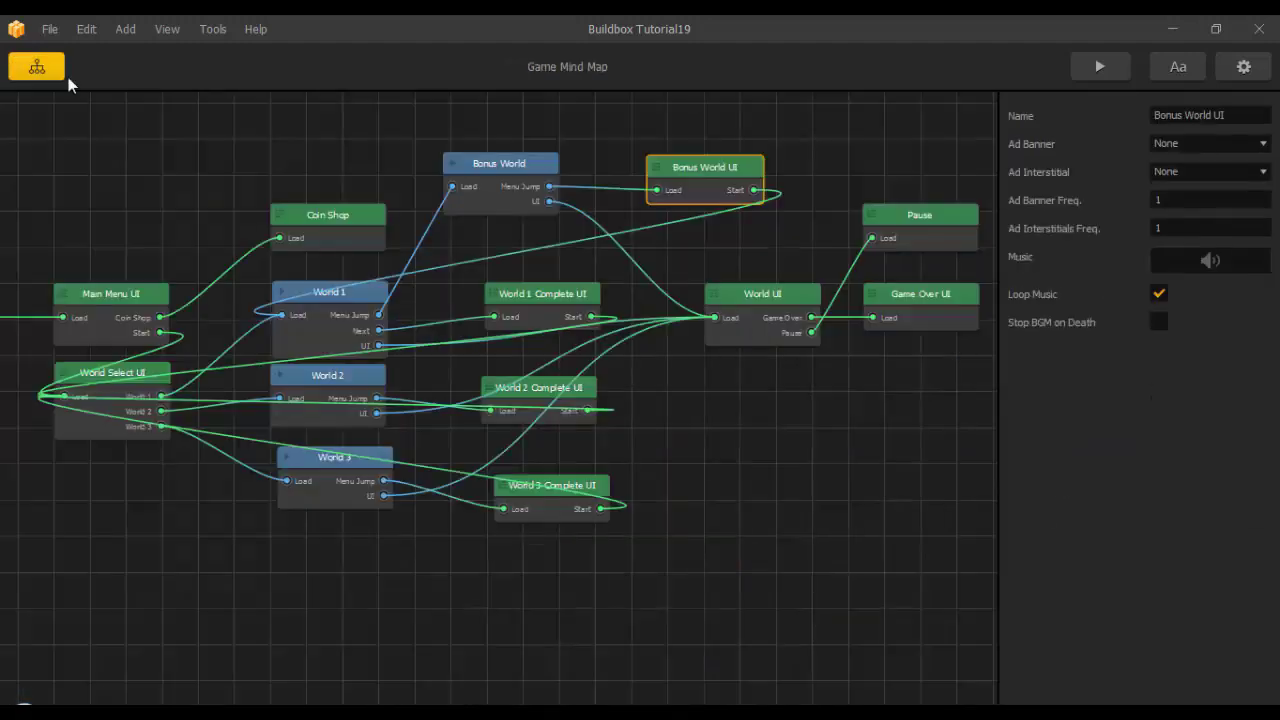
# Paste the coin score label into the Pause screen with Amount kept at Current, and return to the mind map.
pyautogui.click(926, 228)
pyautogui.doubleClick(926, 229)
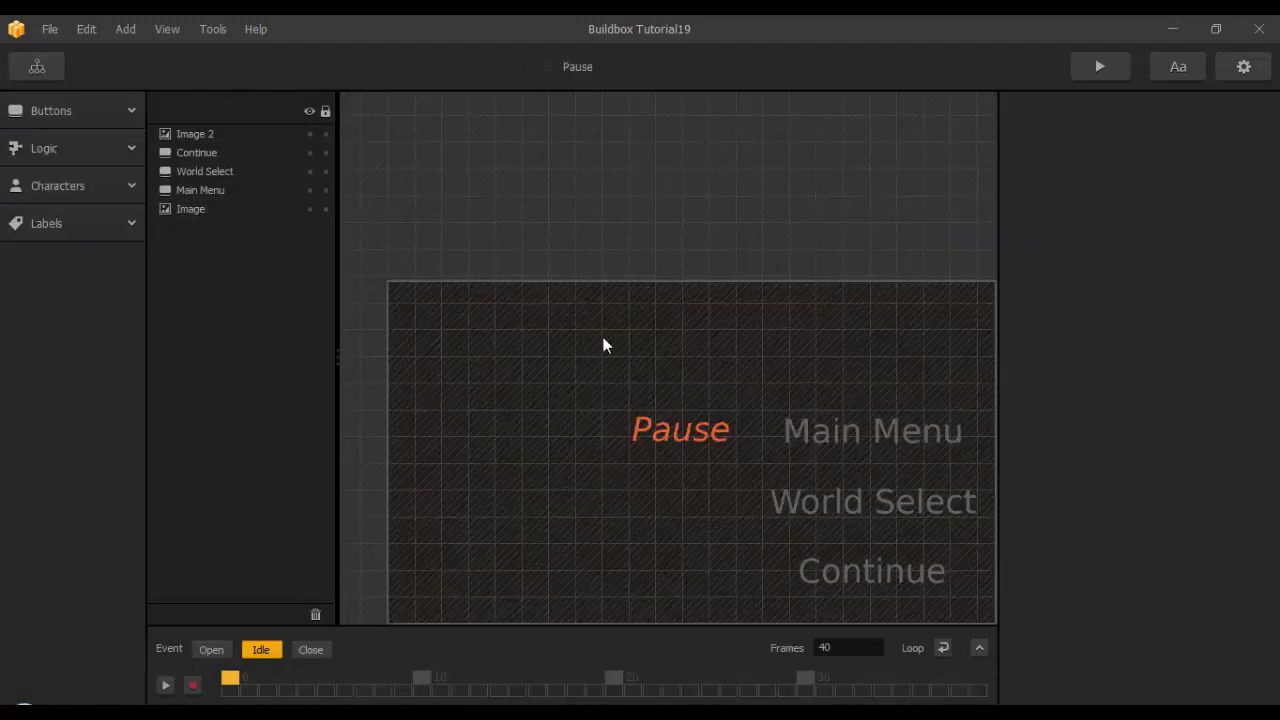
pyautogui.hotkey('ctrl', 'v')
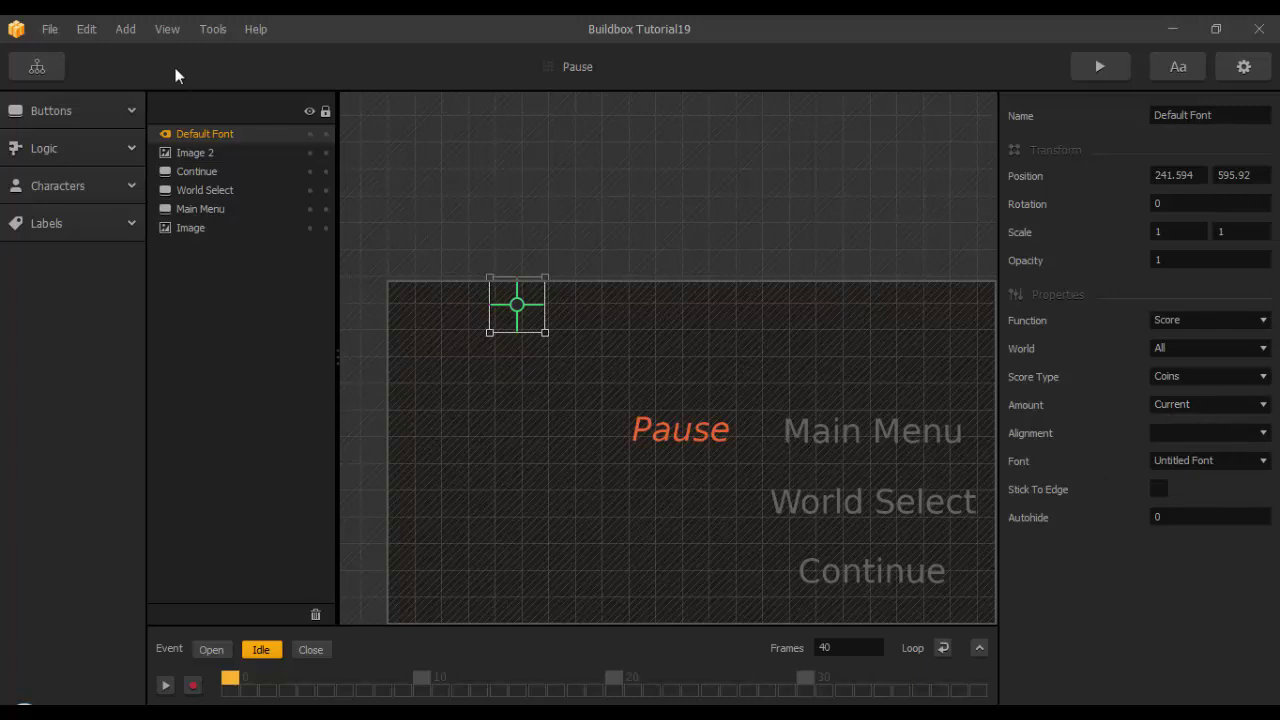
pyautogui.click(50, 64)
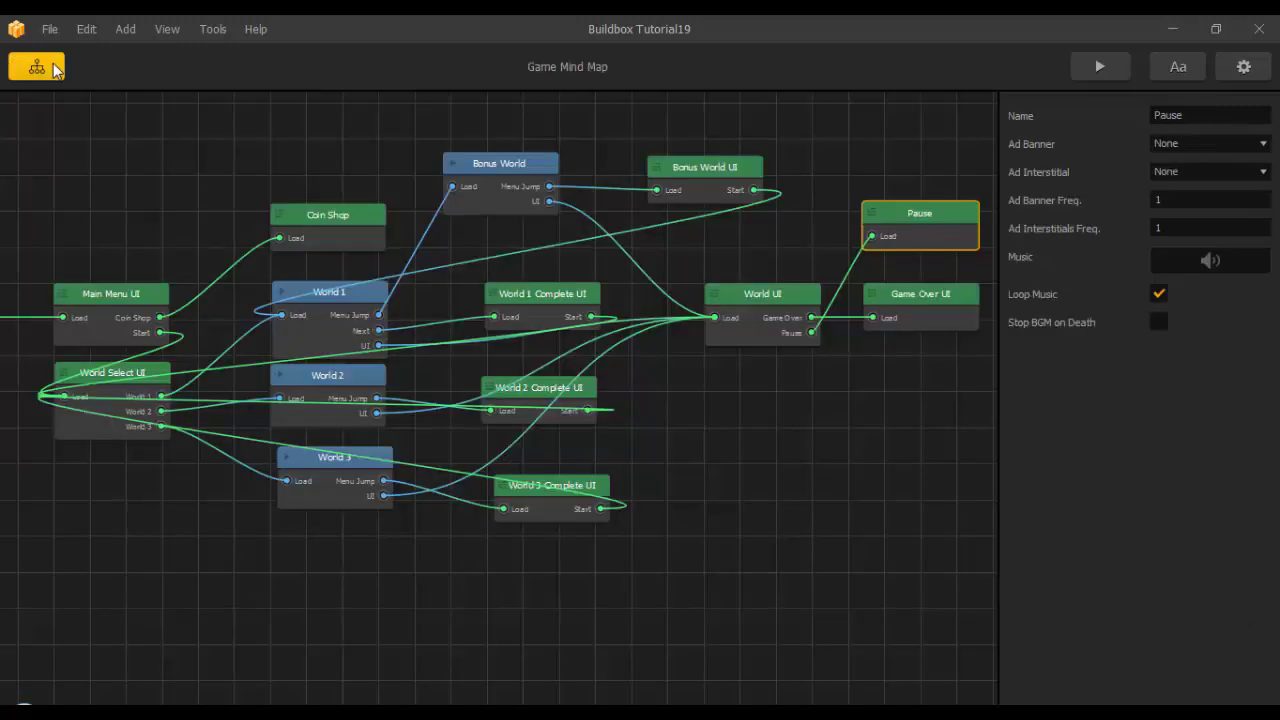
# Paste the coin score label into Game Over UI and shrink the Game Over image to about 0.70 by 0.86 scale, placed beside the buttons.
pyautogui.doubleClick(950, 304)
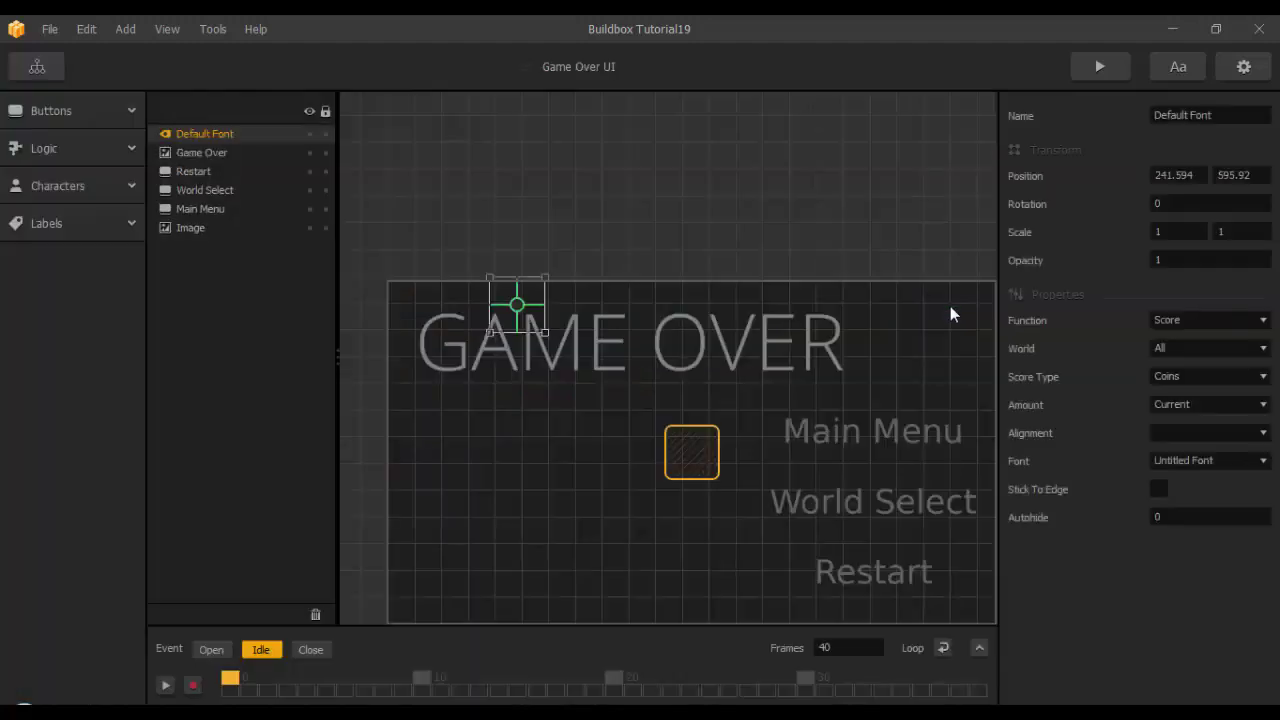
pyautogui.click(853, 376)
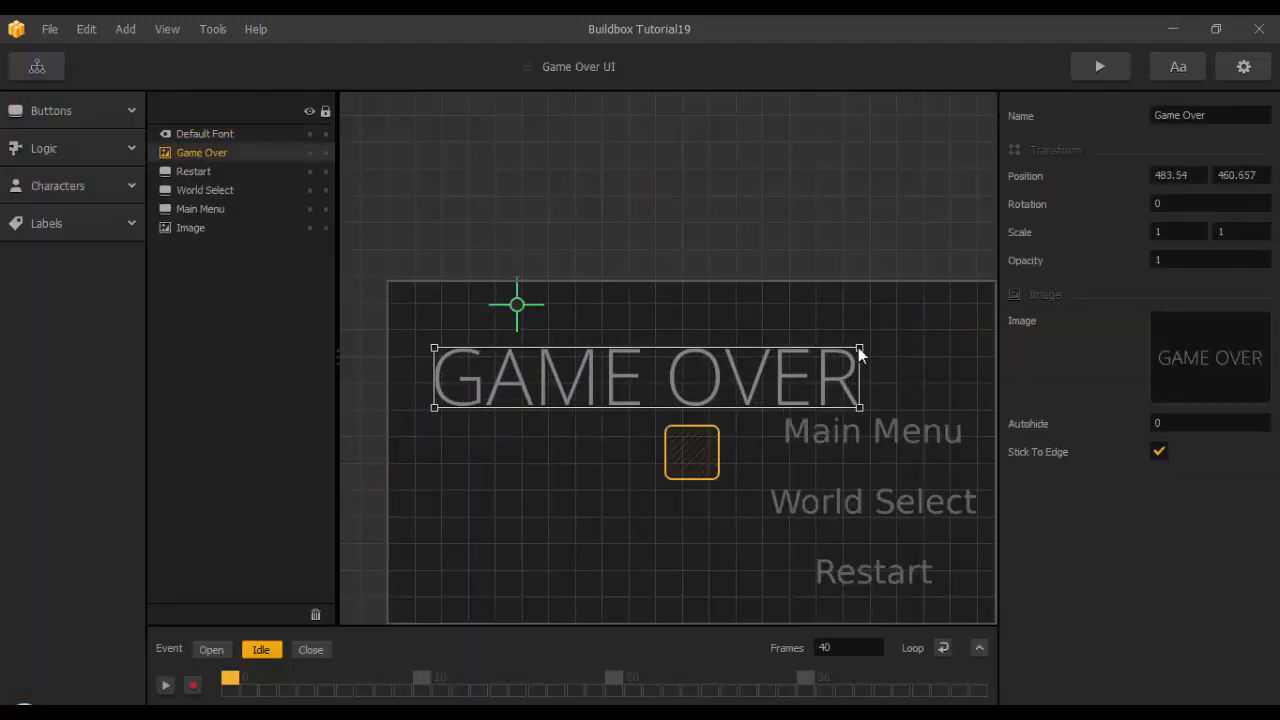
pyautogui.moveTo(859, 349); pyautogui.dragTo(694, 494)
pyautogui.scroll(-3, 695, 495)
pyautogui.moveTo(695, 495); pyautogui.dragTo(674, 446, button='middle')
pyautogui.moveTo(629, 453); pyautogui.dragTo(636, 427)
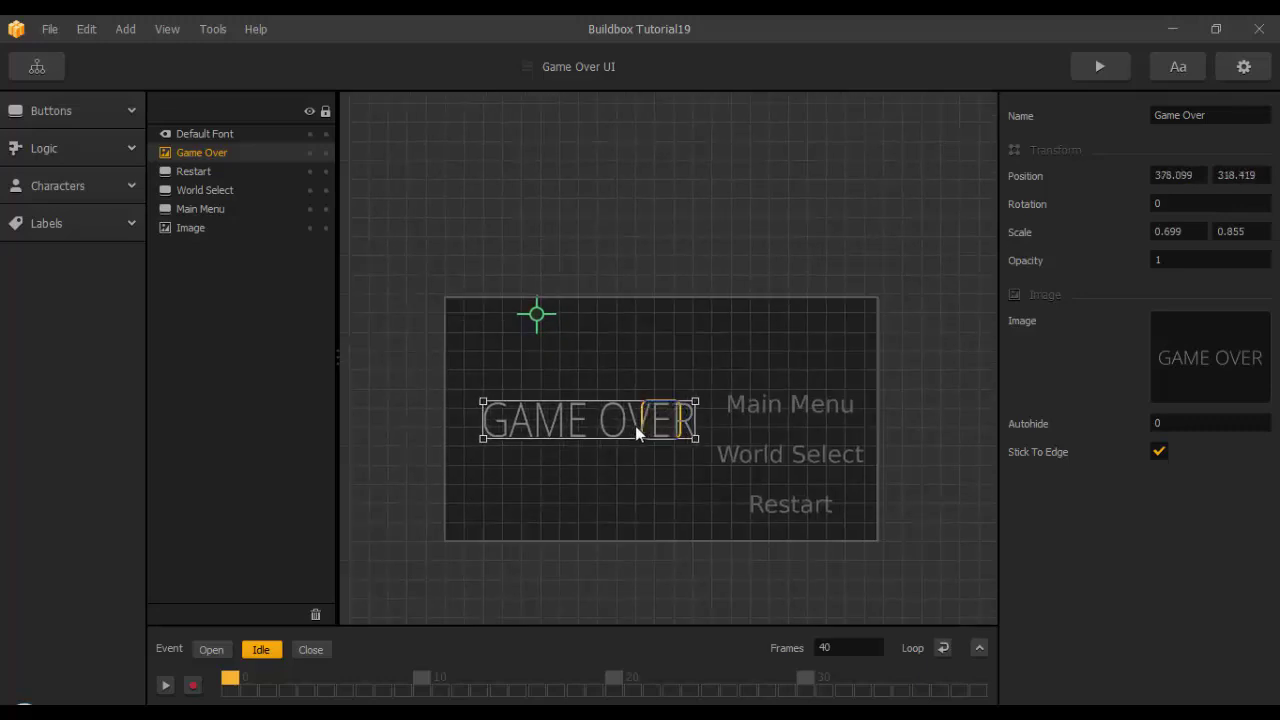
pyautogui.click(58, 70)
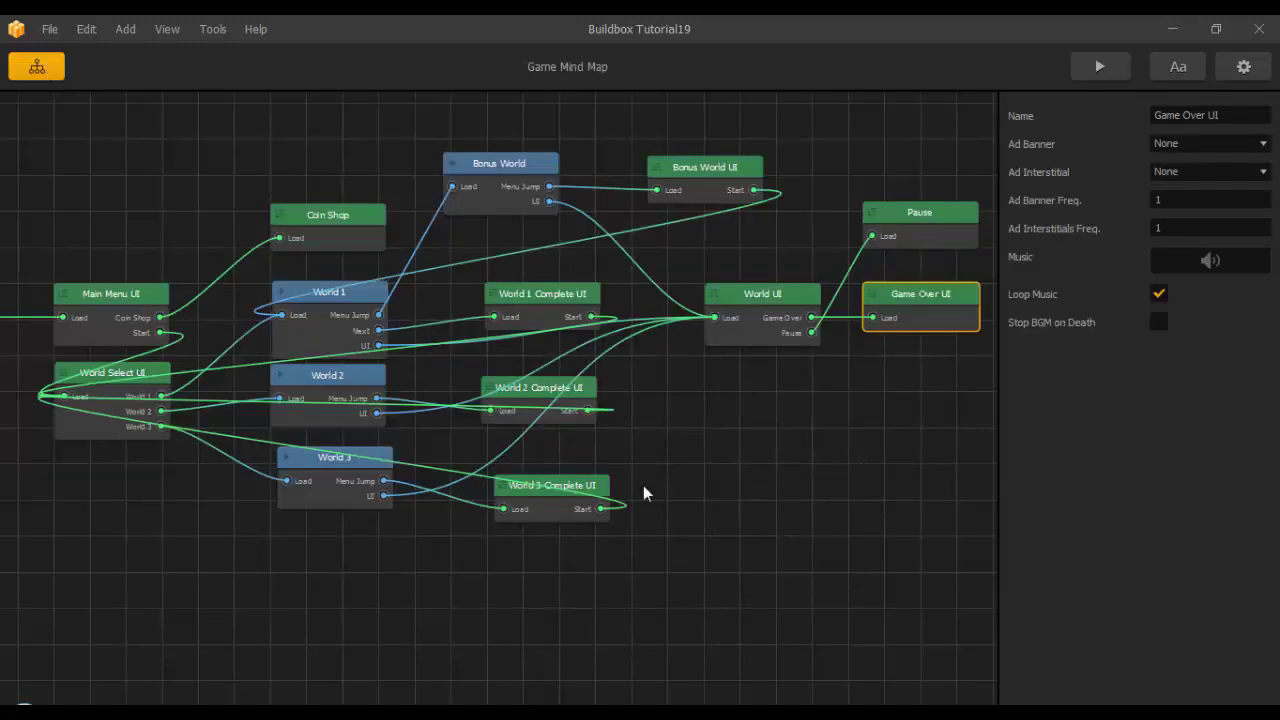
# Paste the coin score label into Coin Shop, set its Amount to Total, and return to the mind map.
pyautogui.doubleClick(341, 226)
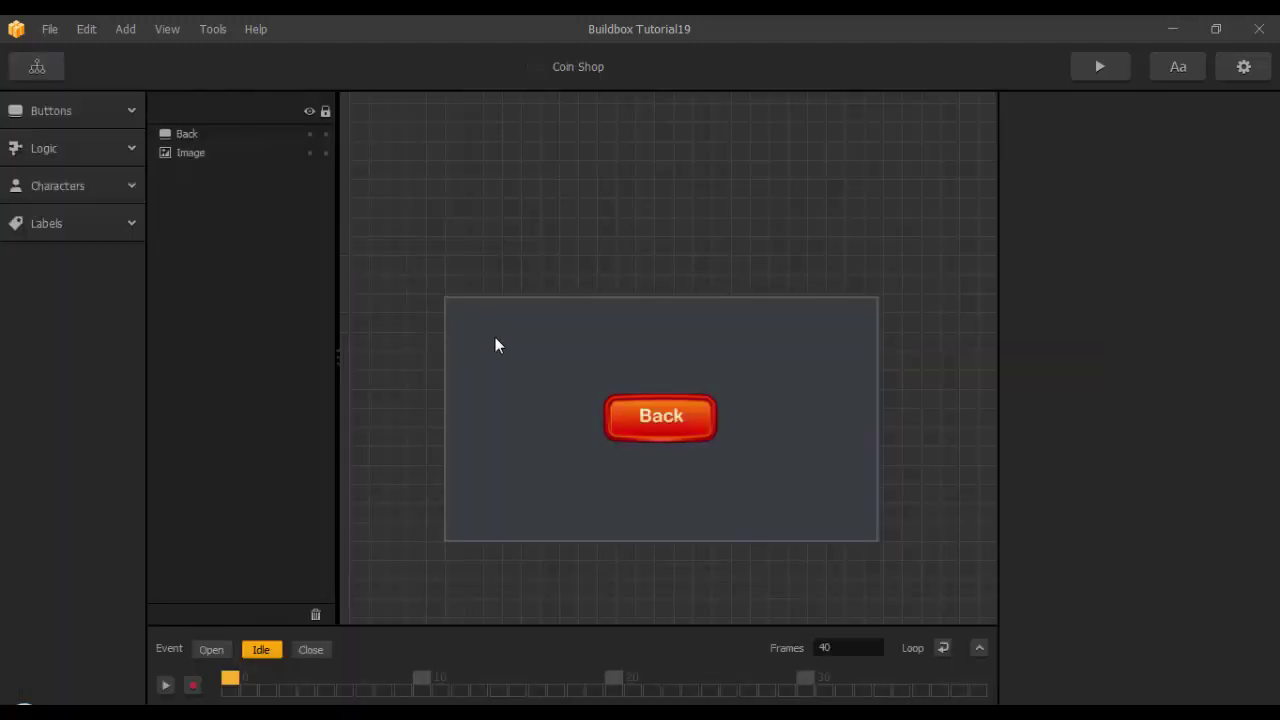
pyautogui.hotkey('ctrl', 'v')
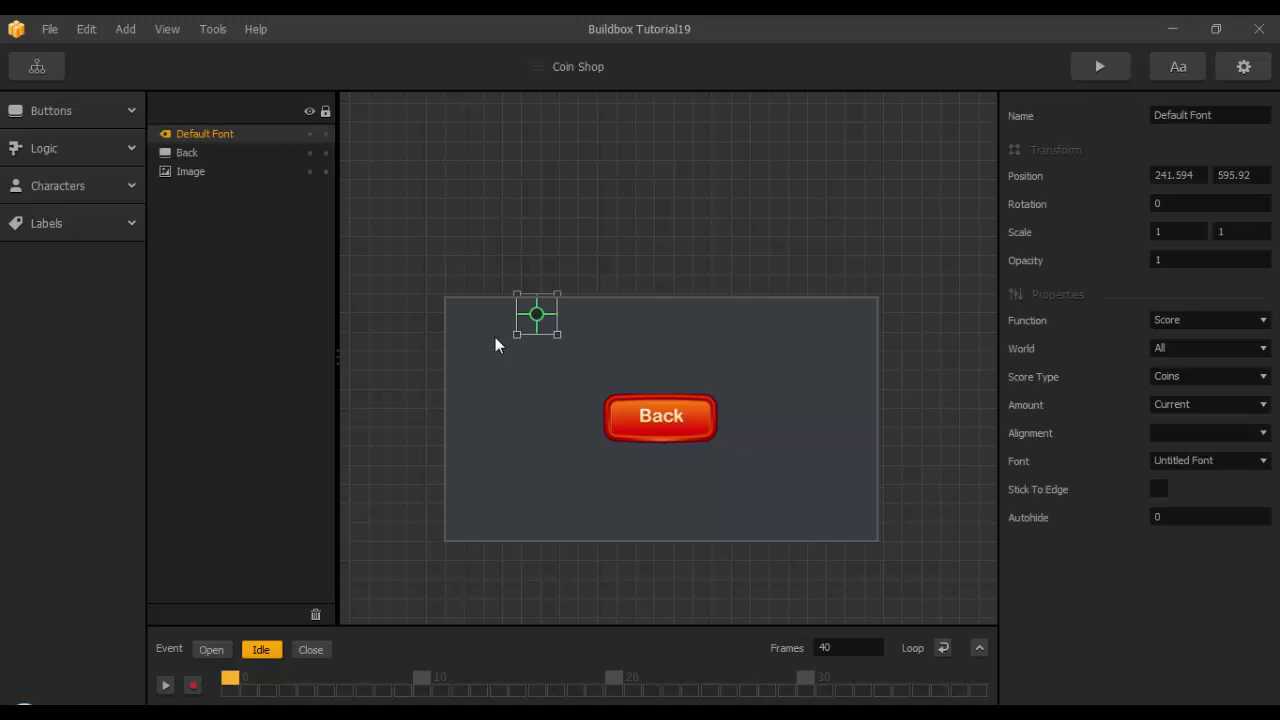
pyautogui.click(1163, 407)
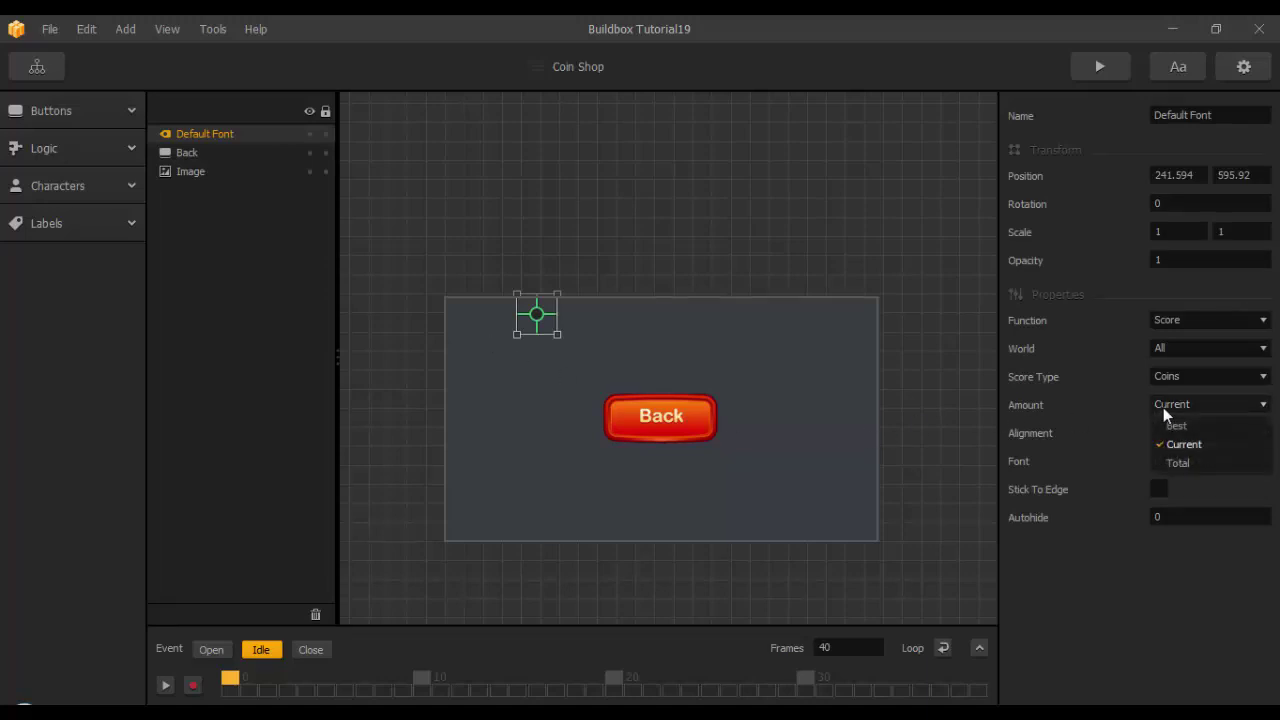
pyautogui.click(1172, 463)
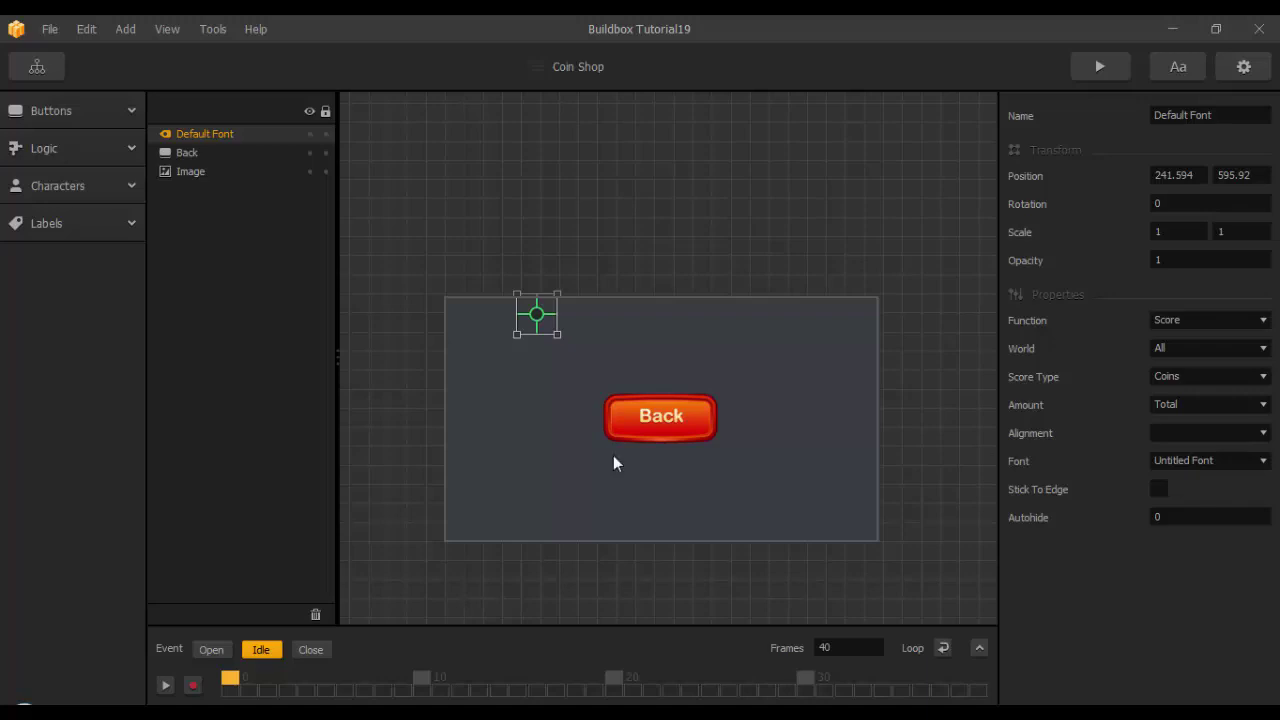
pyautogui.click(37, 66)
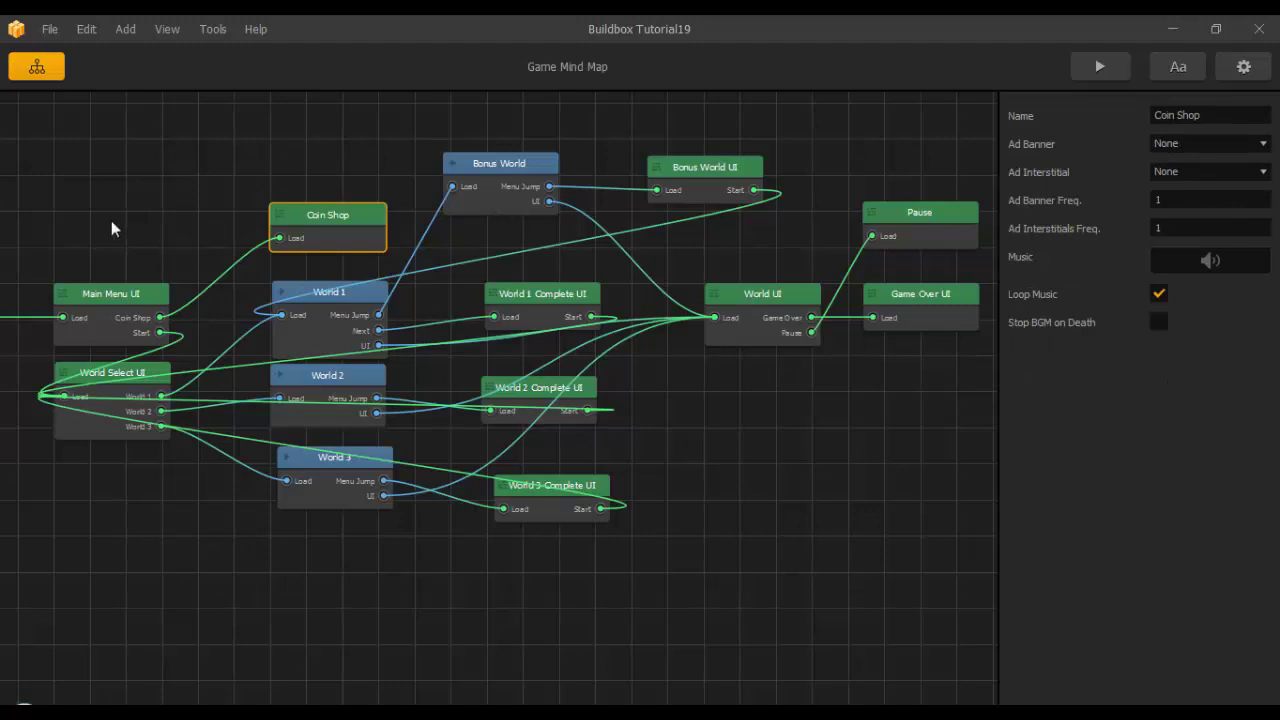
# Paste the coin score label into Main Menu UI, set its Amount to Total, and return to the mind map.
pyautogui.moveTo(140, 218); pyautogui.dragTo(267, 216)
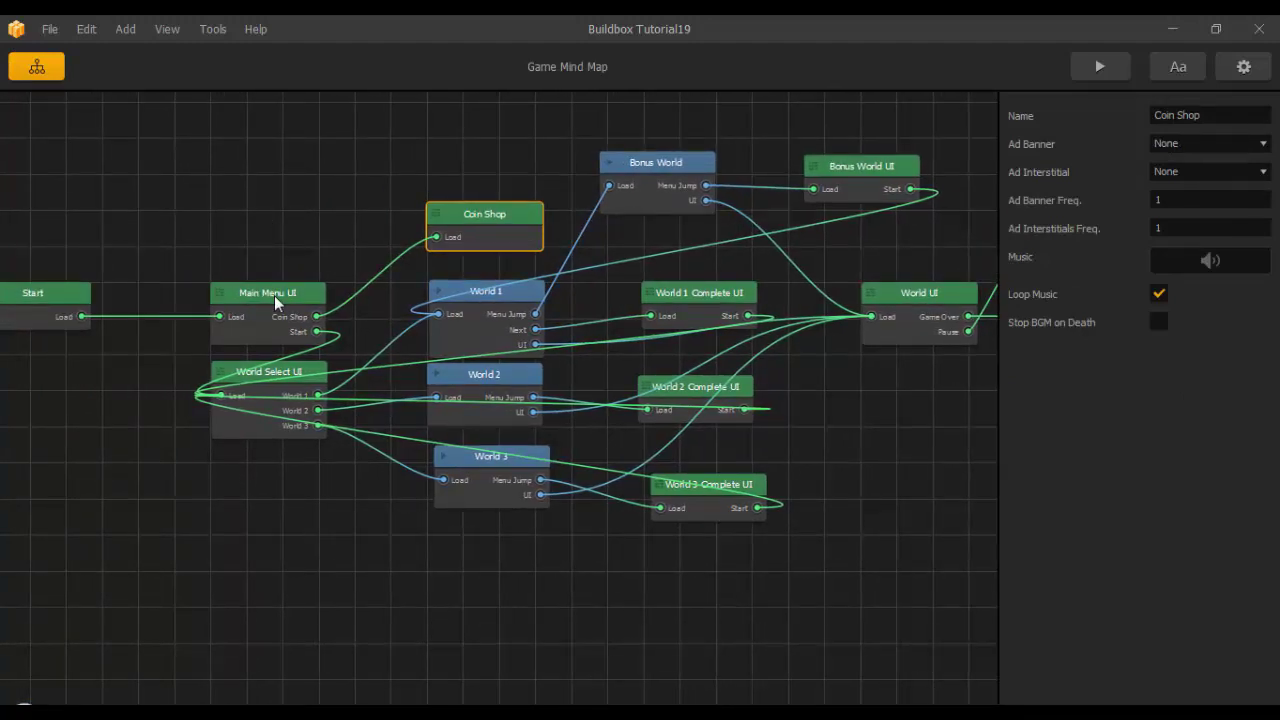
pyautogui.doubleClick(274, 295)
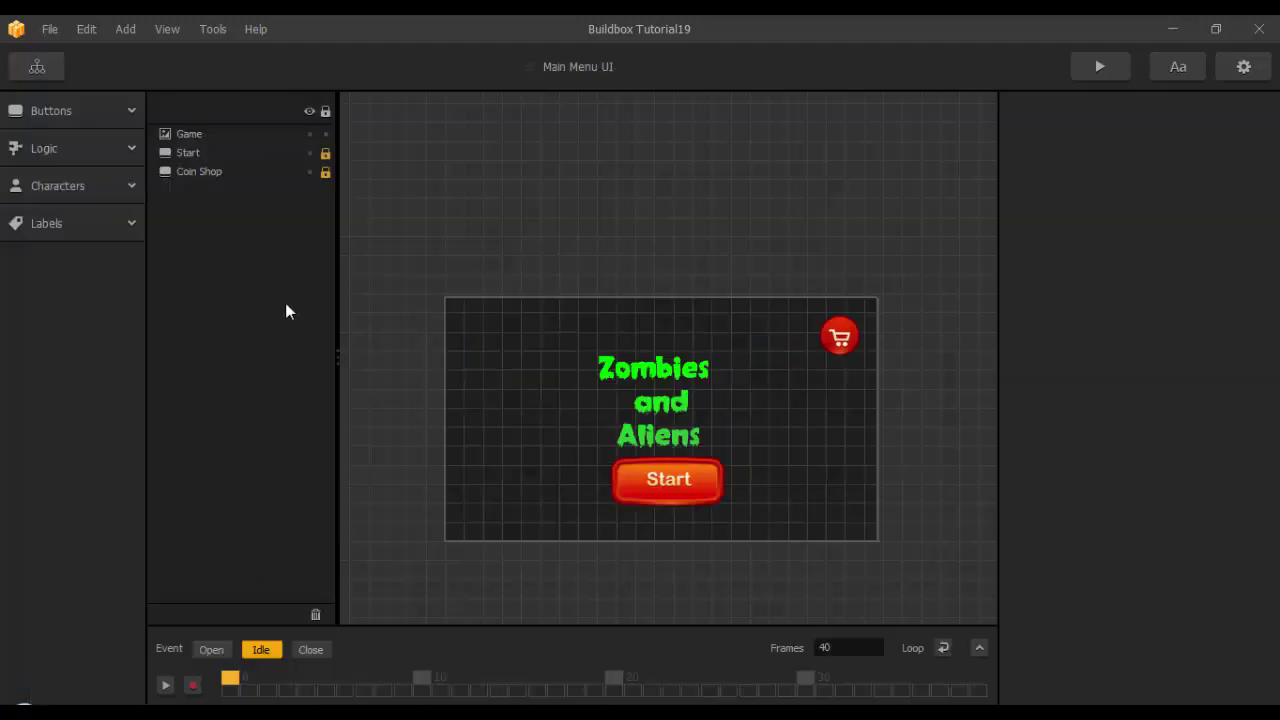
pyautogui.hotkey('ctrl', 'v')
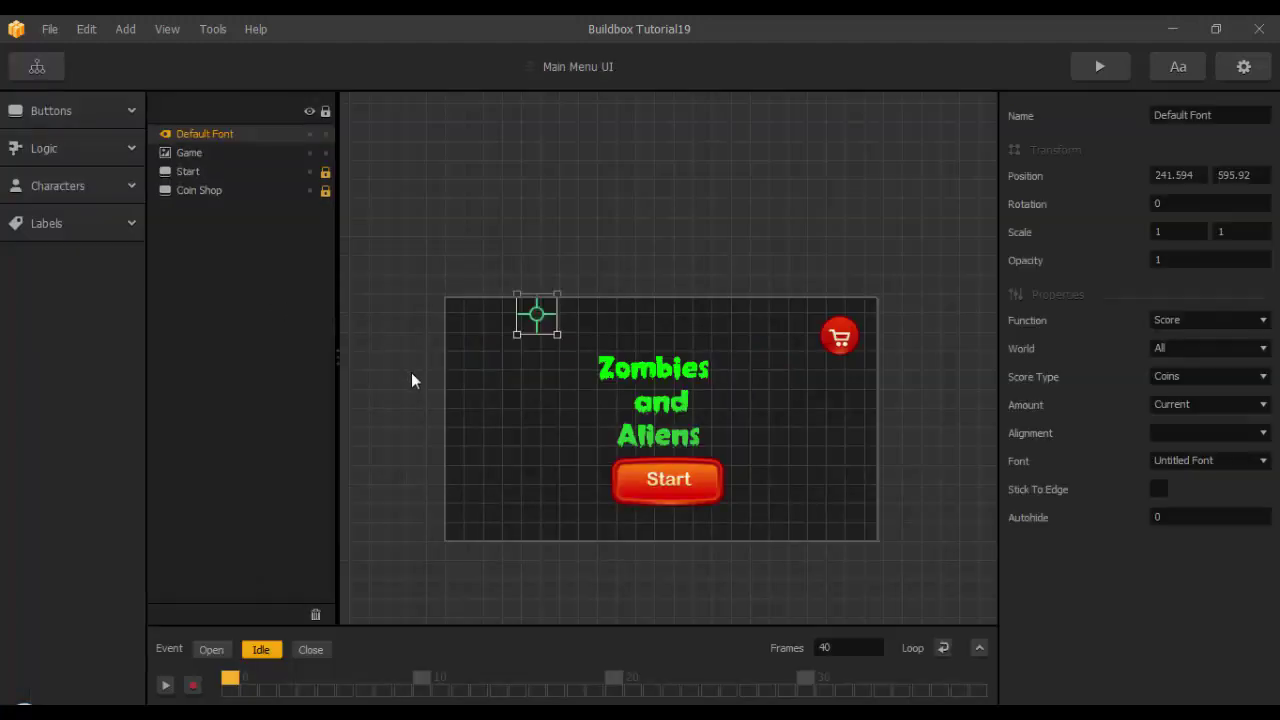
pyautogui.click(1194, 404)
pyautogui.click(1185, 461)
pyautogui.click(35, 68)
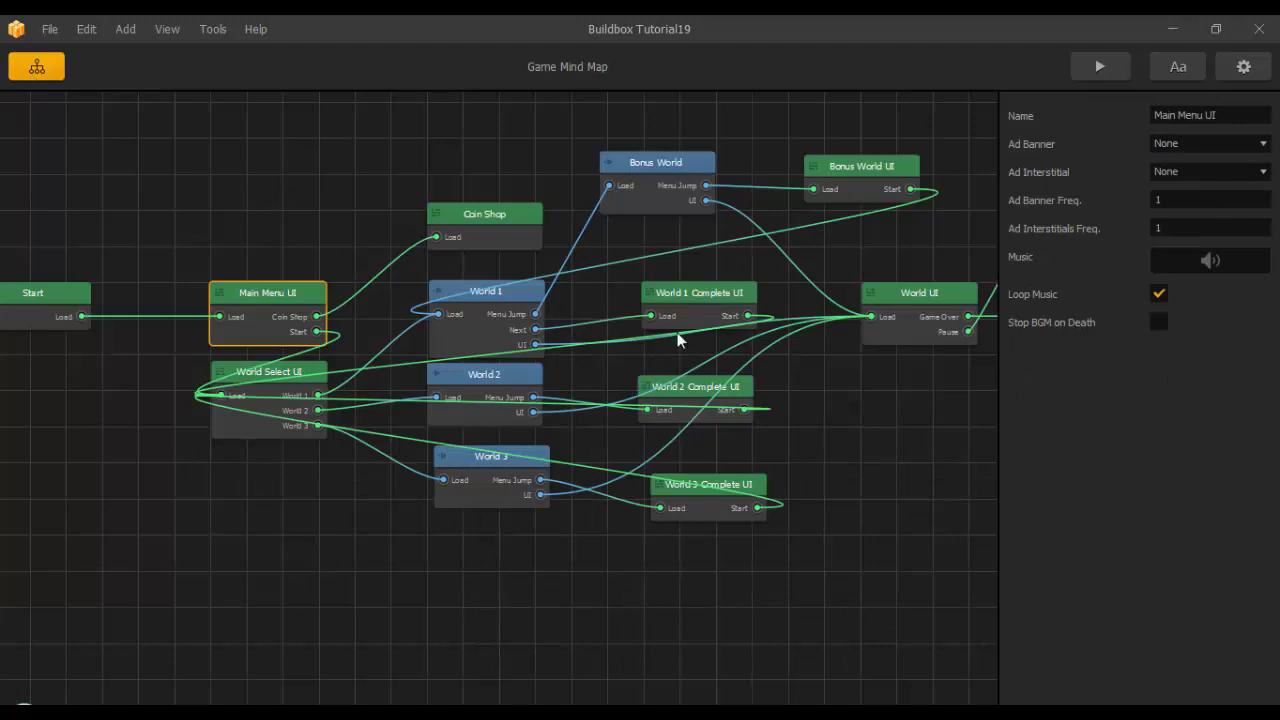
# Copy the yellow coin Image object from World UI and return to the mind map.
pyautogui.doubleClick(914, 314)
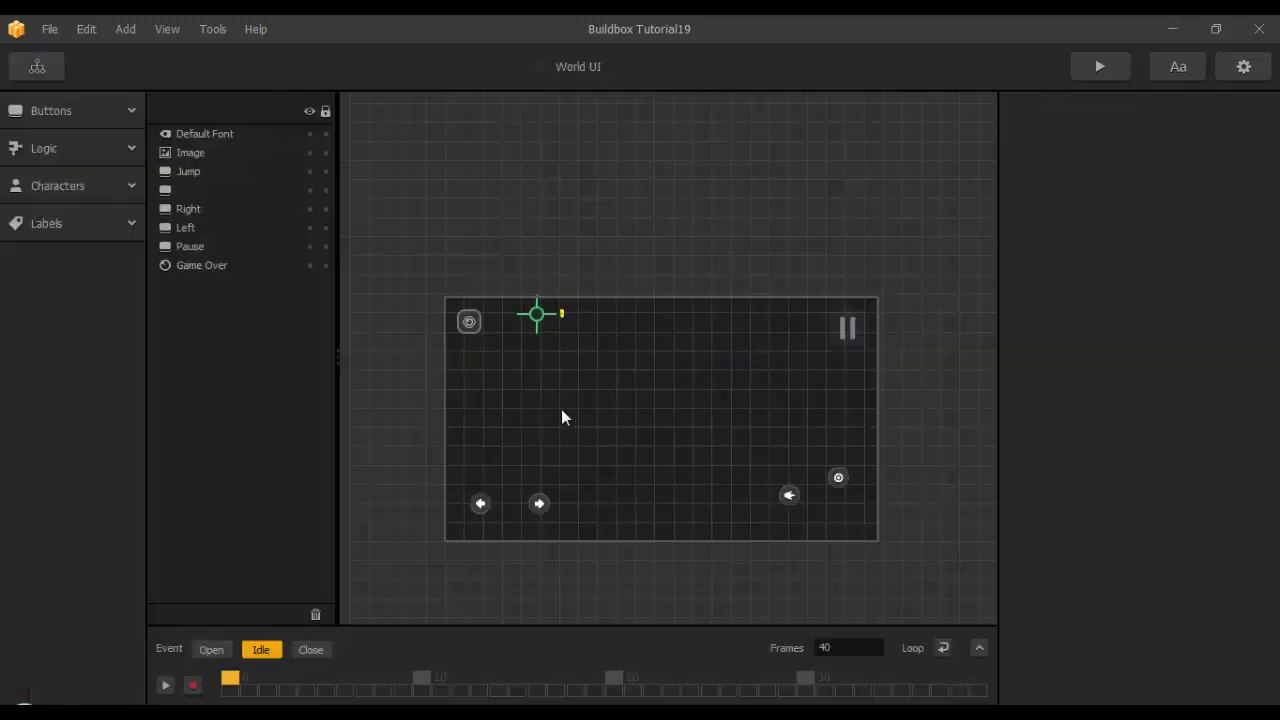
pyautogui.scroll(1, 386, 289)
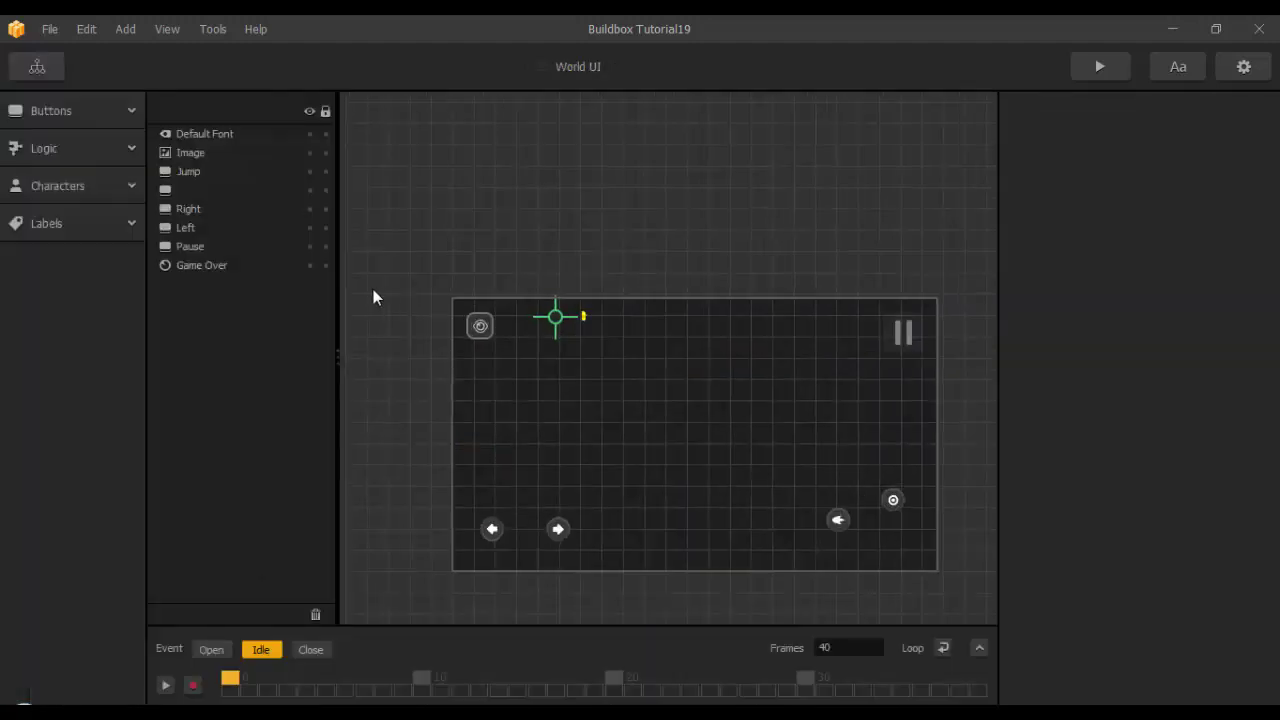
pyautogui.click(197, 175)
pyautogui.click(197, 154)
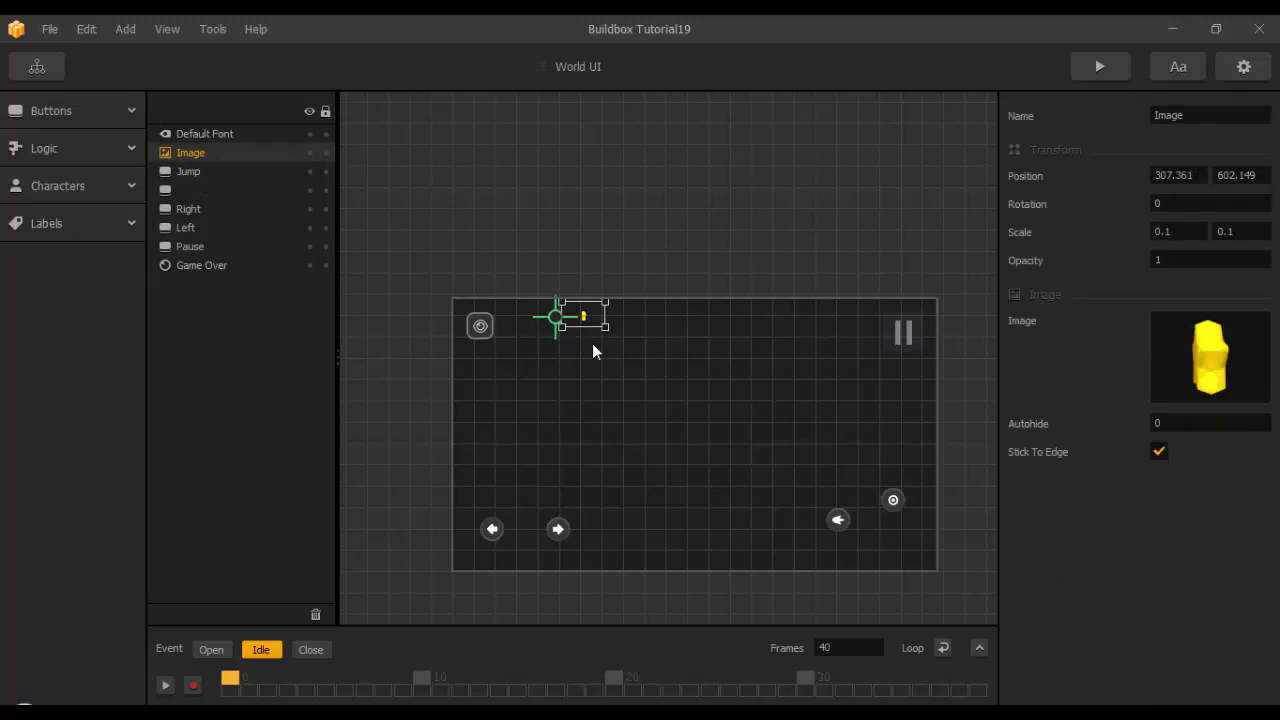
pyautogui.click(44, 62)
# Paste the copied coin image into Main Menu UI and Coin Shop.
pyautogui.click(262, 291)
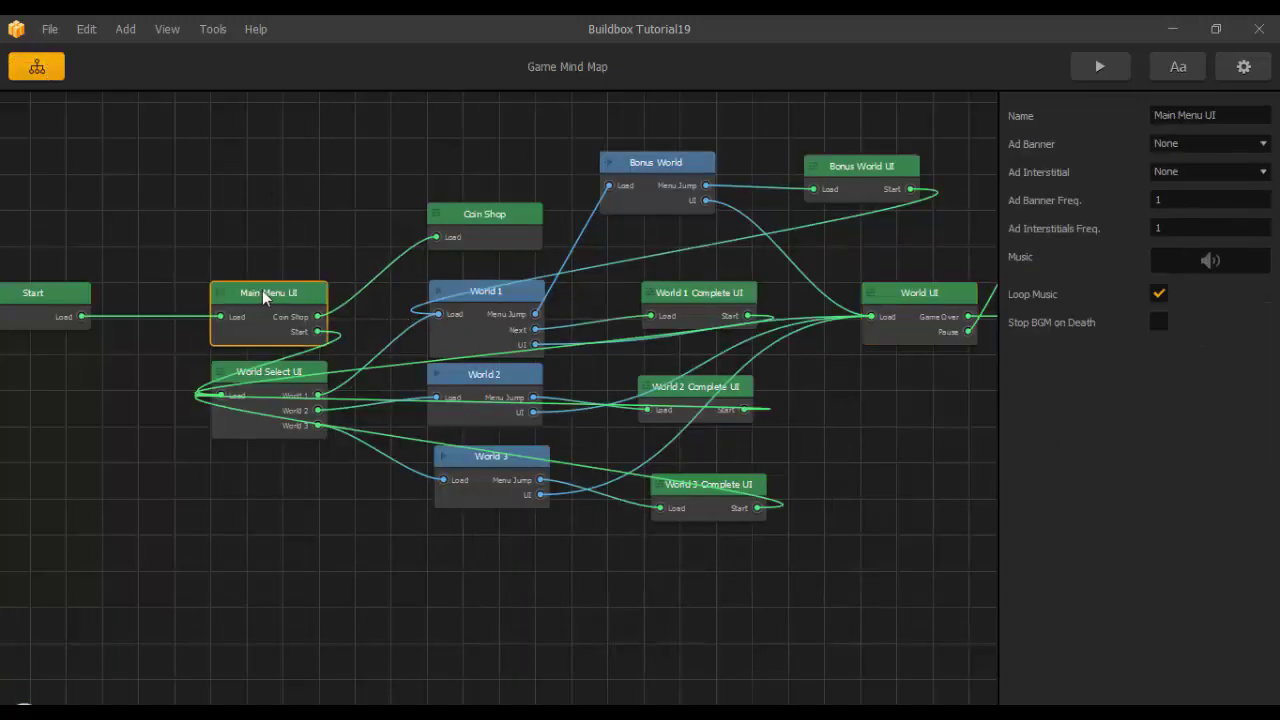
pyautogui.doubleClick(262, 291)
pyautogui.hotkey('ctrl', 'v')
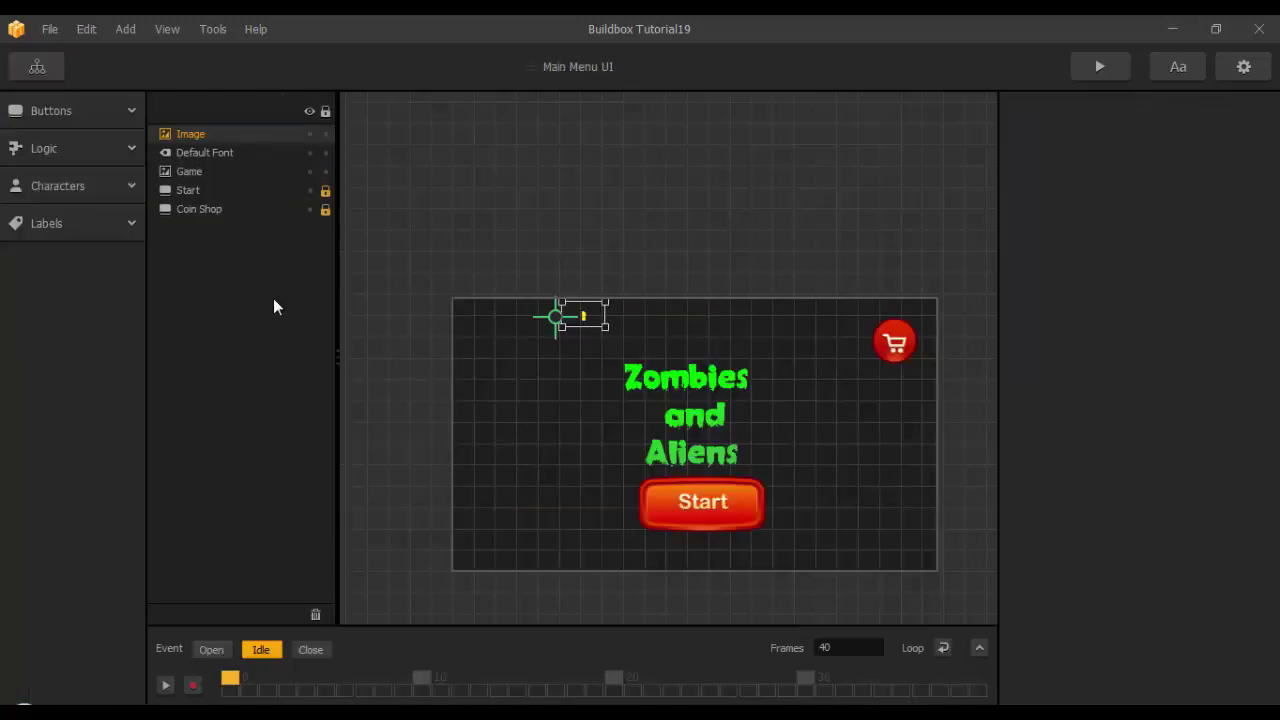
pyautogui.click(37, 76)
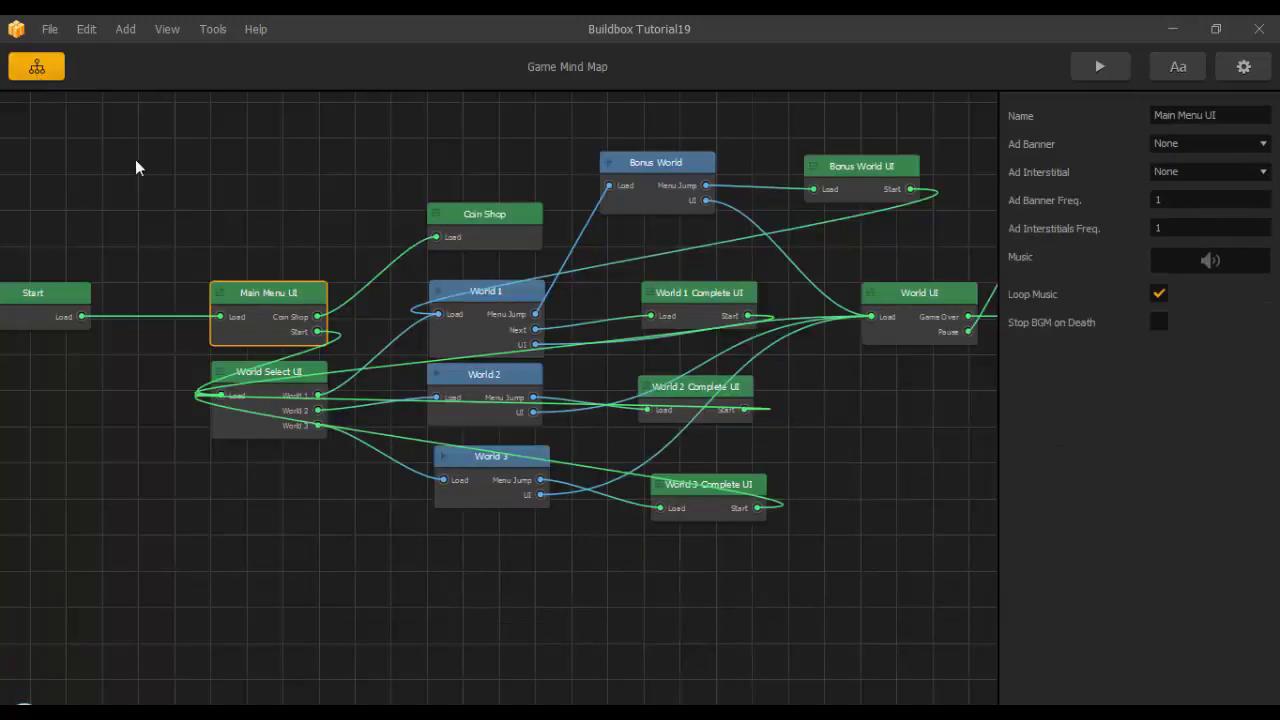
pyautogui.doubleClick(482, 227)
pyautogui.hotkey('ctrl', 'v')
pyautogui.click(37, 70)
# Paste the coin image into World 1 Complete UI, World 2 Complete UI and World 3 Complete UI.
pyautogui.doubleClick(654, 285)
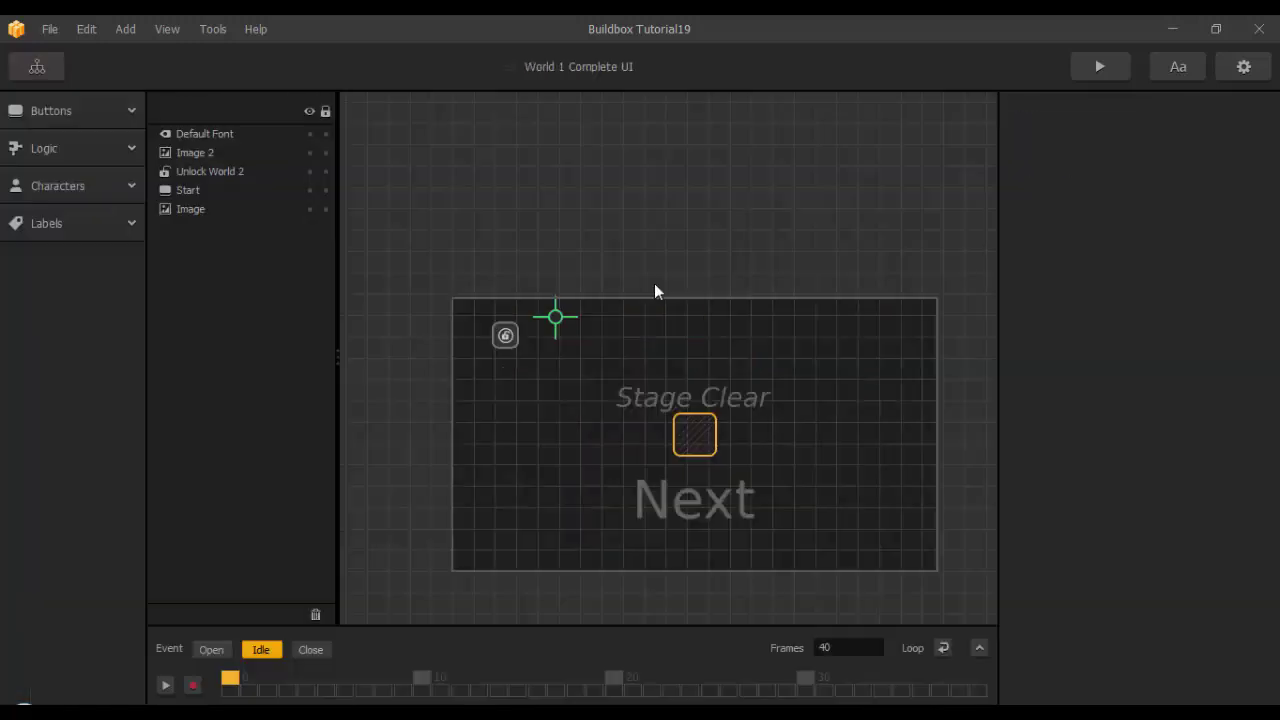
pyautogui.hotkey('ctrl', 'v')
pyautogui.click(37, 70)
pyautogui.doubleClick(698, 390)
pyautogui.hotkey('ctrl', 'v')
pyautogui.click(37, 66)
pyautogui.doubleClick(700, 480)
pyautogui.hotkey('ctrl', 'v')
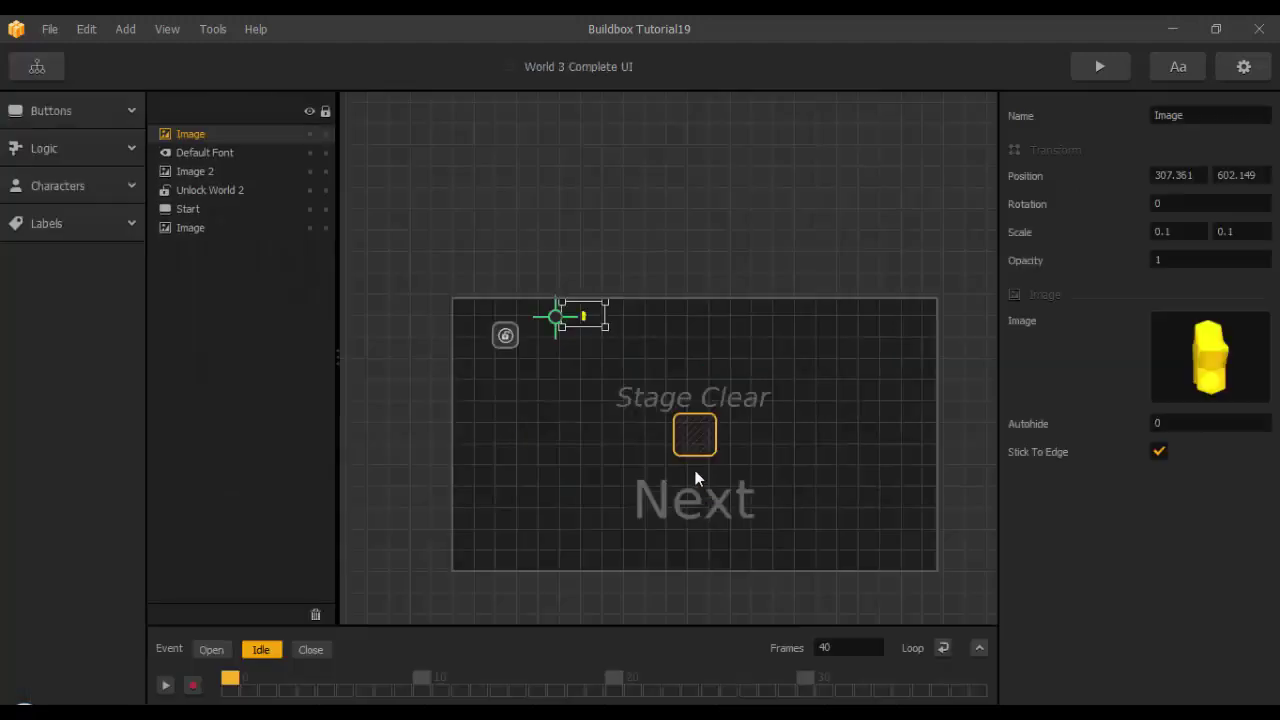
pyautogui.click(37, 66)
# Paste the coin image into Bonus World UI, Pause and Game Over UI, and return to the mind map.
pyautogui.doubleClick(862, 190)
pyautogui.hotkey('ctrl', 'v')
pyautogui.click(37, 66)
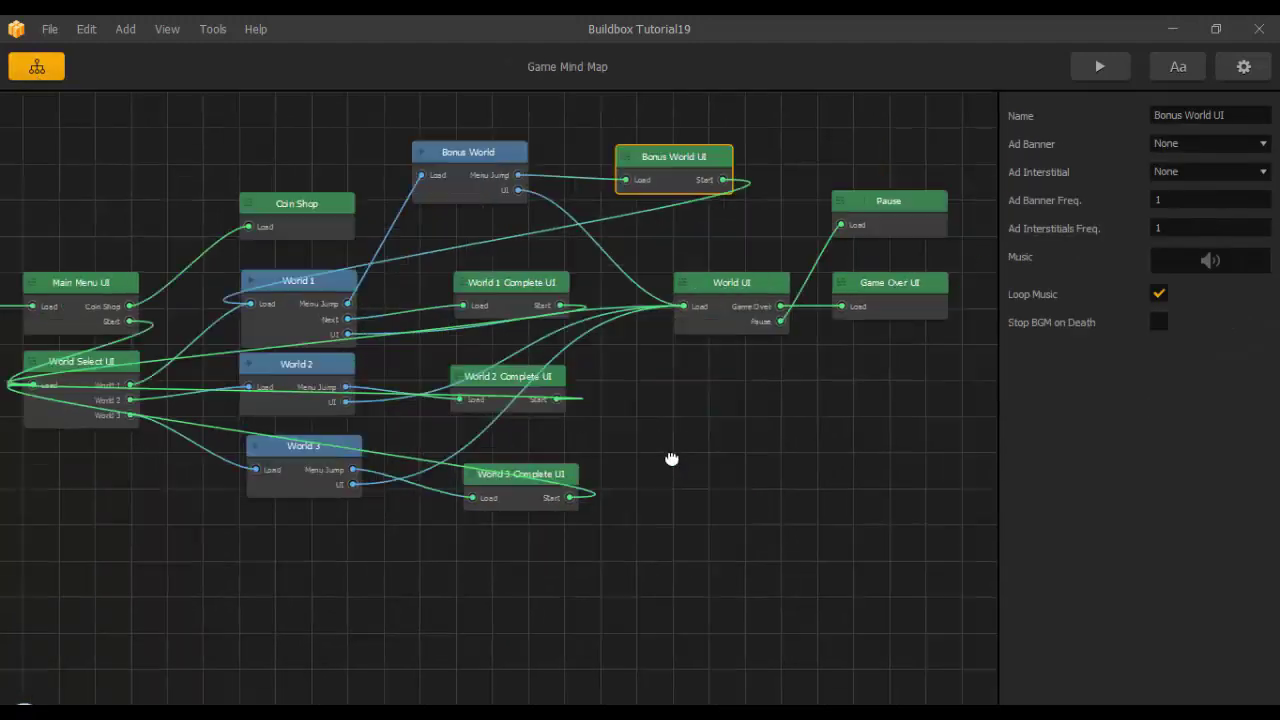
pyautogui.doubleClick(838, 206)
pyautogui.hotkey('ctrl', 'v')
pyautogui.click(37, 66)
pyautogui.doubleClick(816, 295)
pyautogui.hotkey('ctrl', 'v')
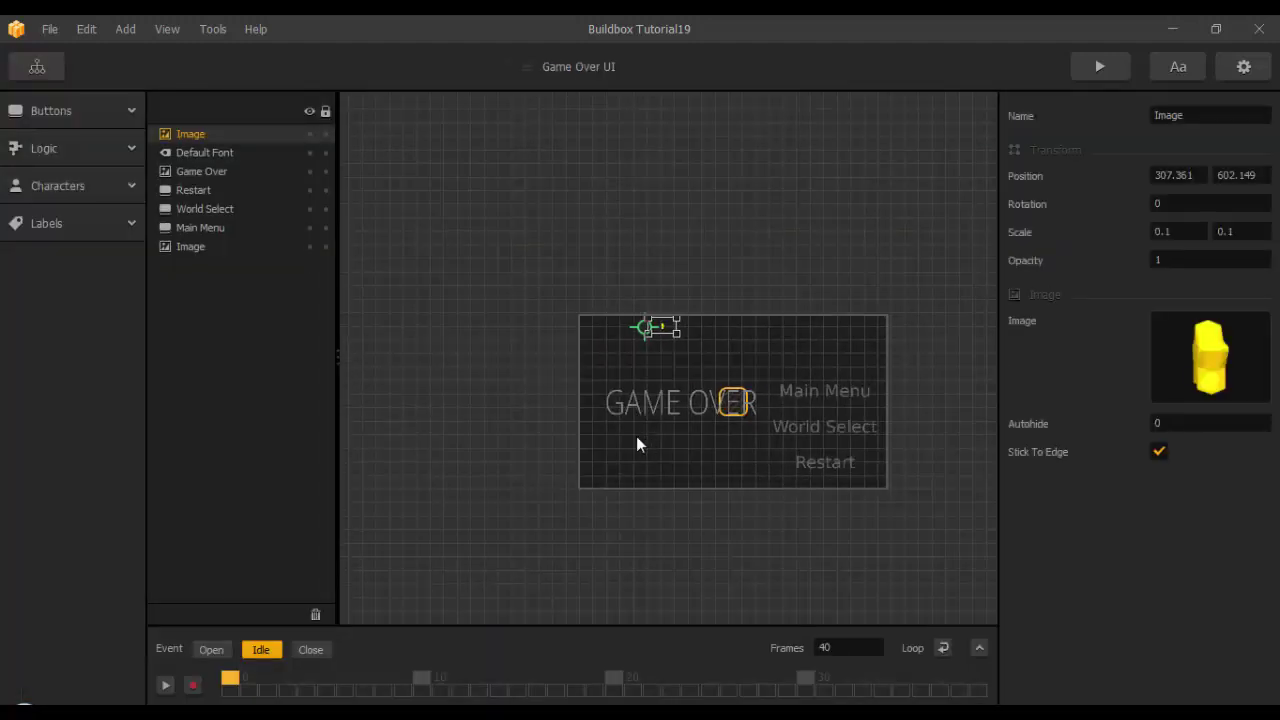
pyautogui.click(37, 66)
# Dismiss the error dialog over the game preview.
pyautogui.scroll(-4, 314, 229)
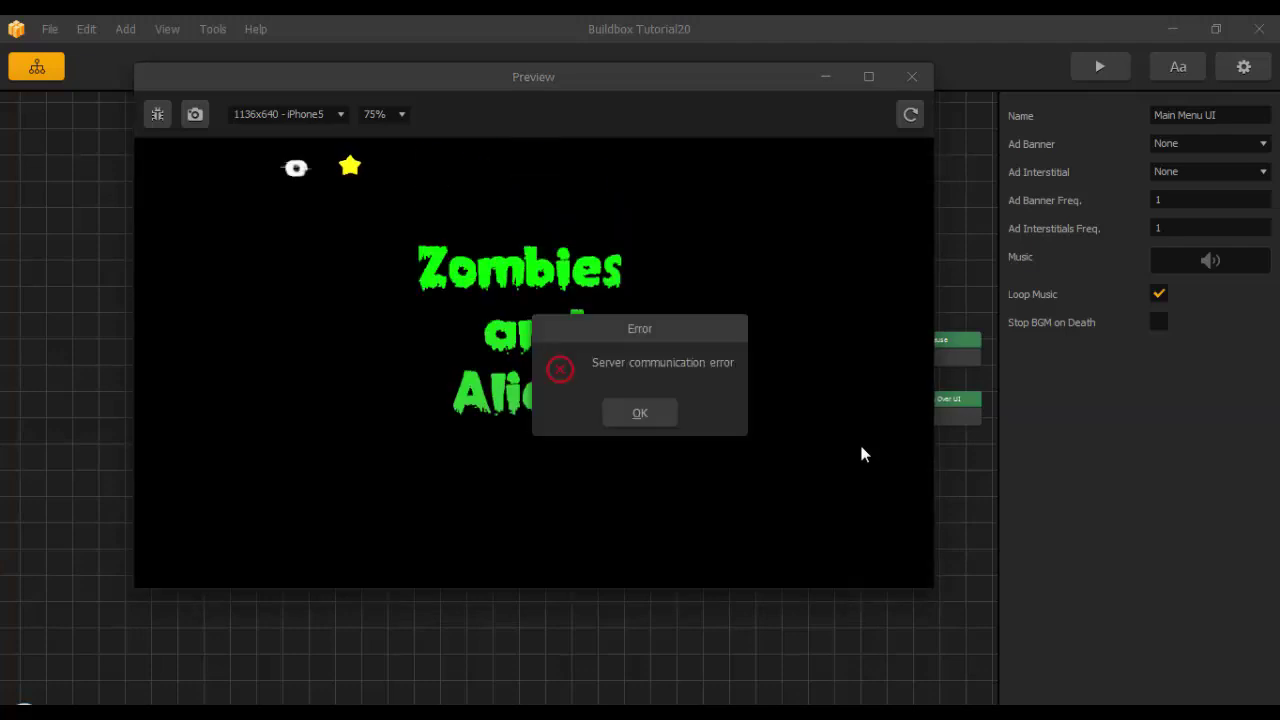
pyautogui.click(646, 415)
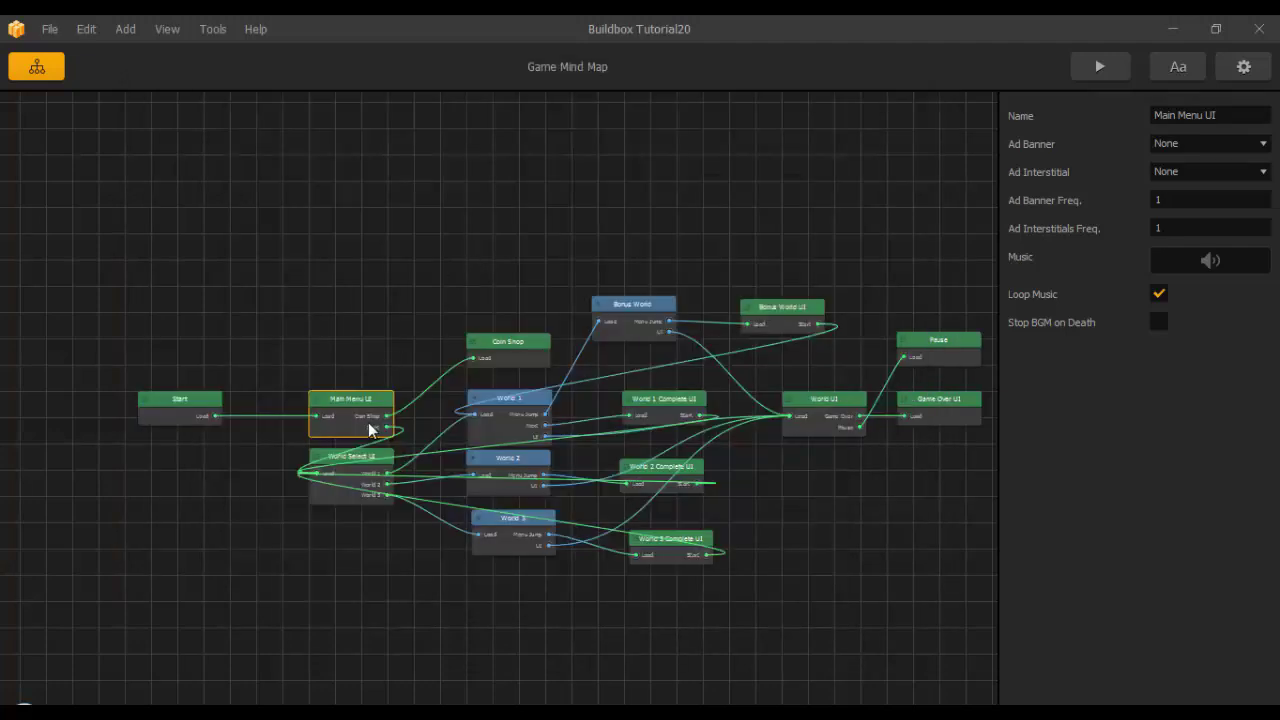
# Set the coin image's scale in Main Menu UI to 0.3 by 0.3.
pyautogui.doubleClick(356, 427)
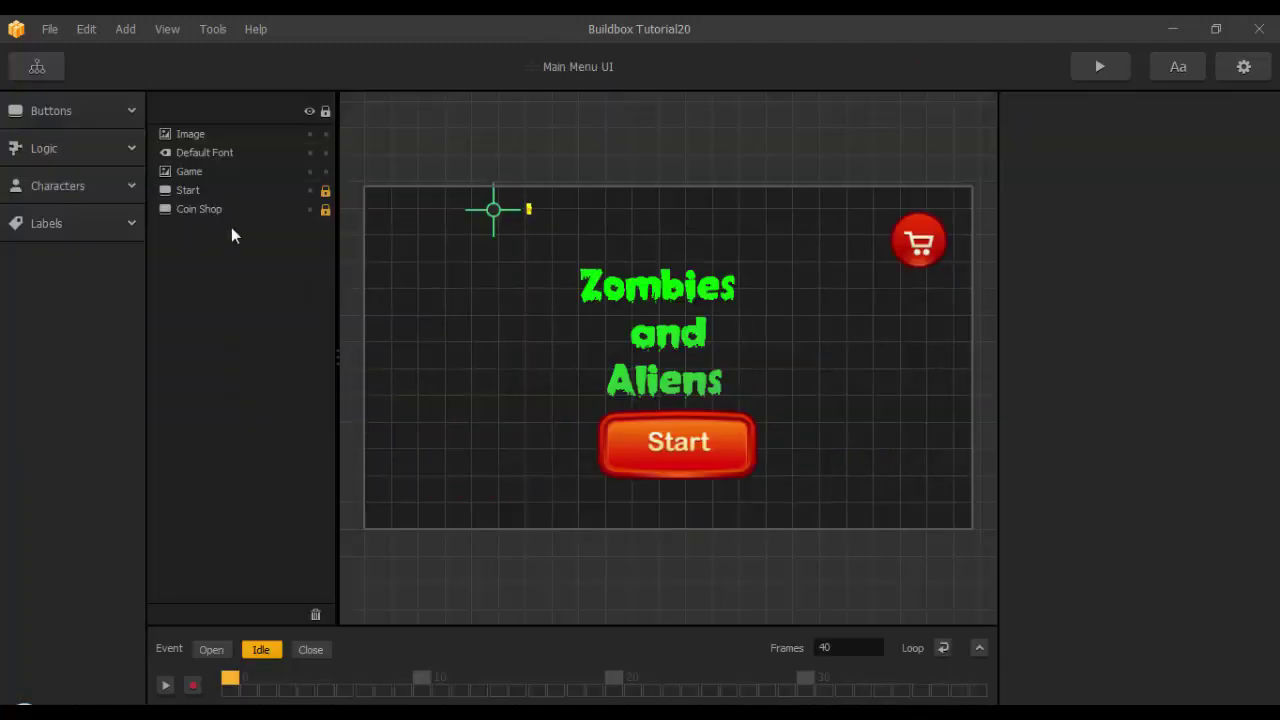
pyautogui.click(189, 134)
pyautogui.scroll(-5, 832, 344)
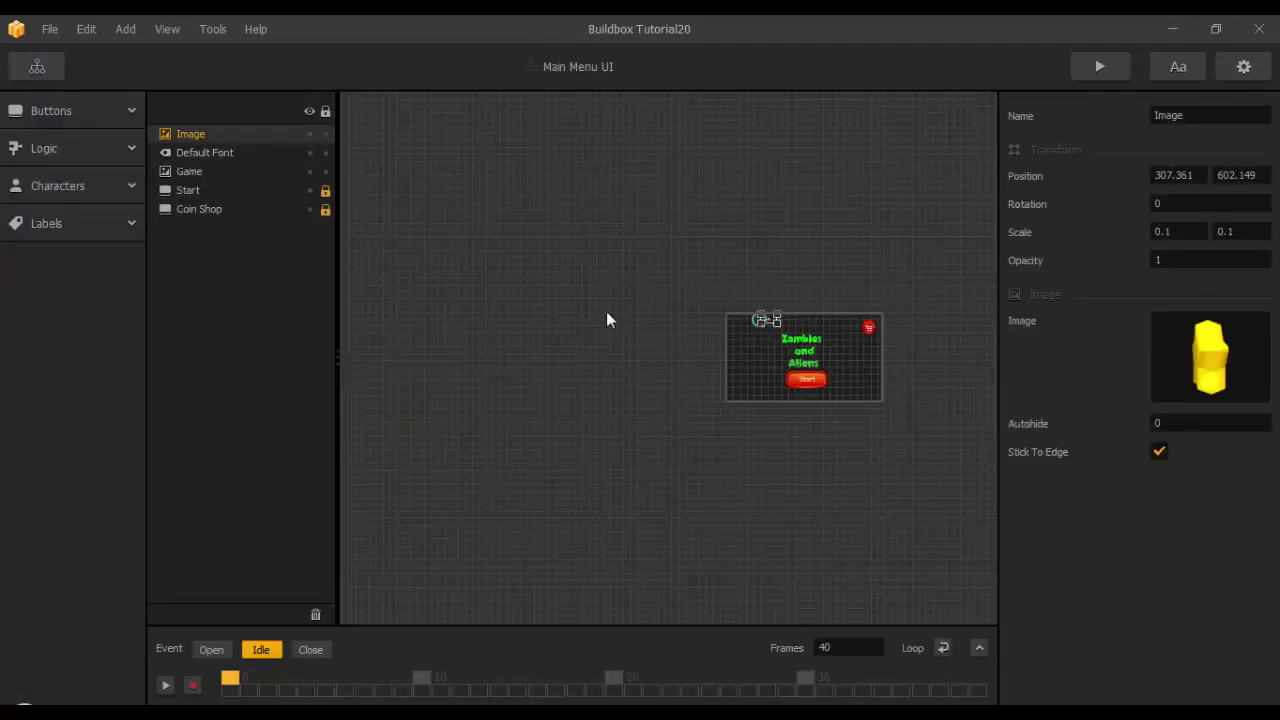
pyautogui.scroll(5, 480, 320)
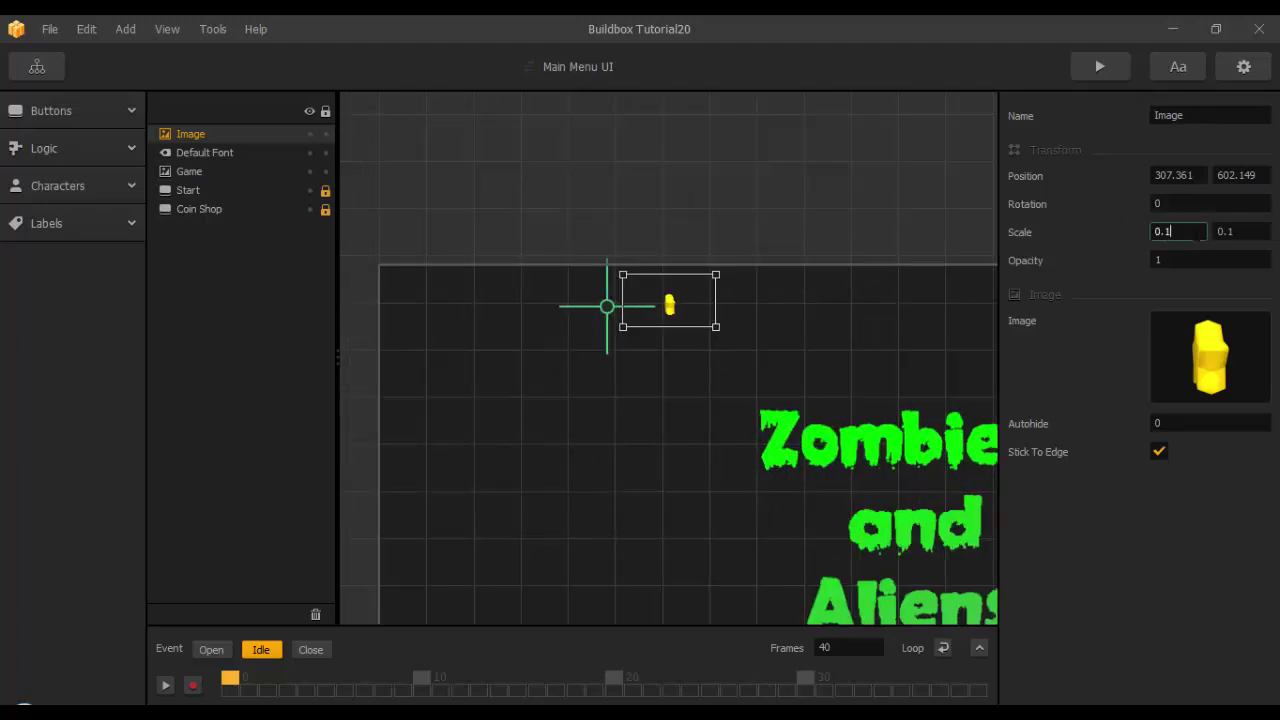
pyautogui.press('BackSpace')
pyautogui.write('3')
pyautogui.press('Tab')
pyautogui.press('BackSpace')
pyautogui.write('0.3')
pyautogui.press('Return')
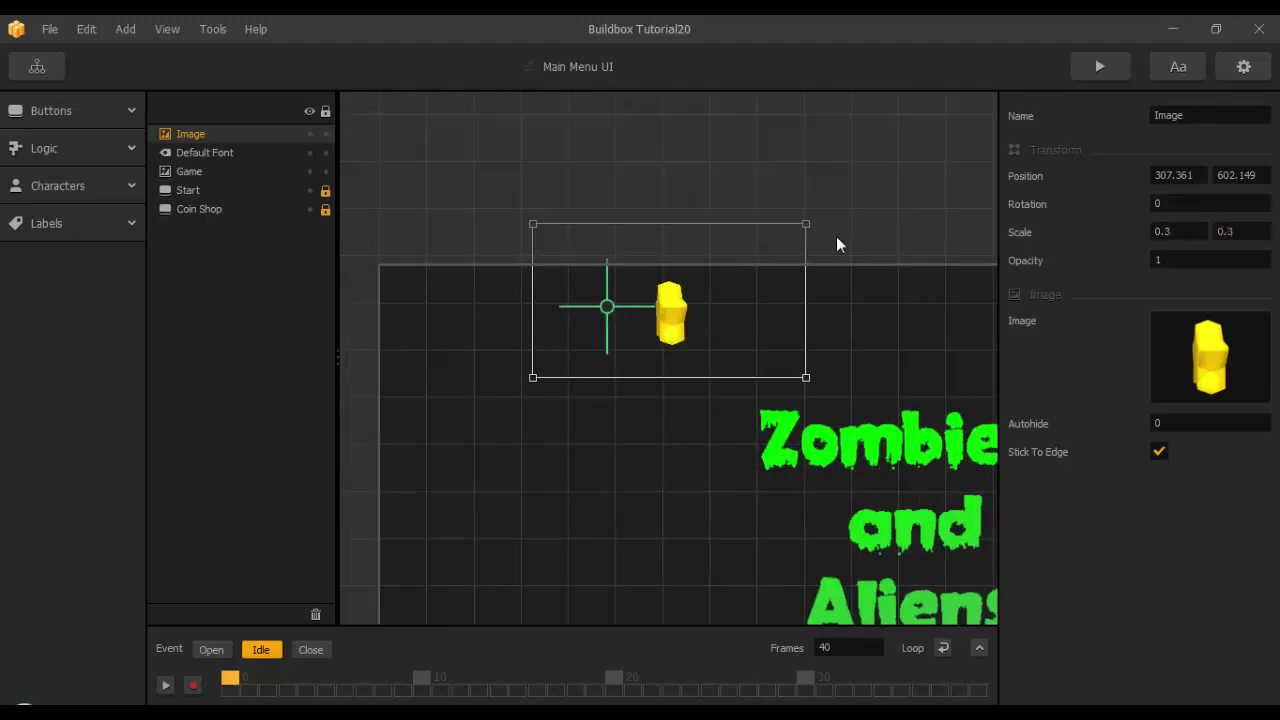
# Move the Main Menu UI coin image to about X 339, Y 600 and set its scale to 0.25 by 0.25.
pyautogui.moveTo(680, 318); pyautogui.dragTo(711, 323)
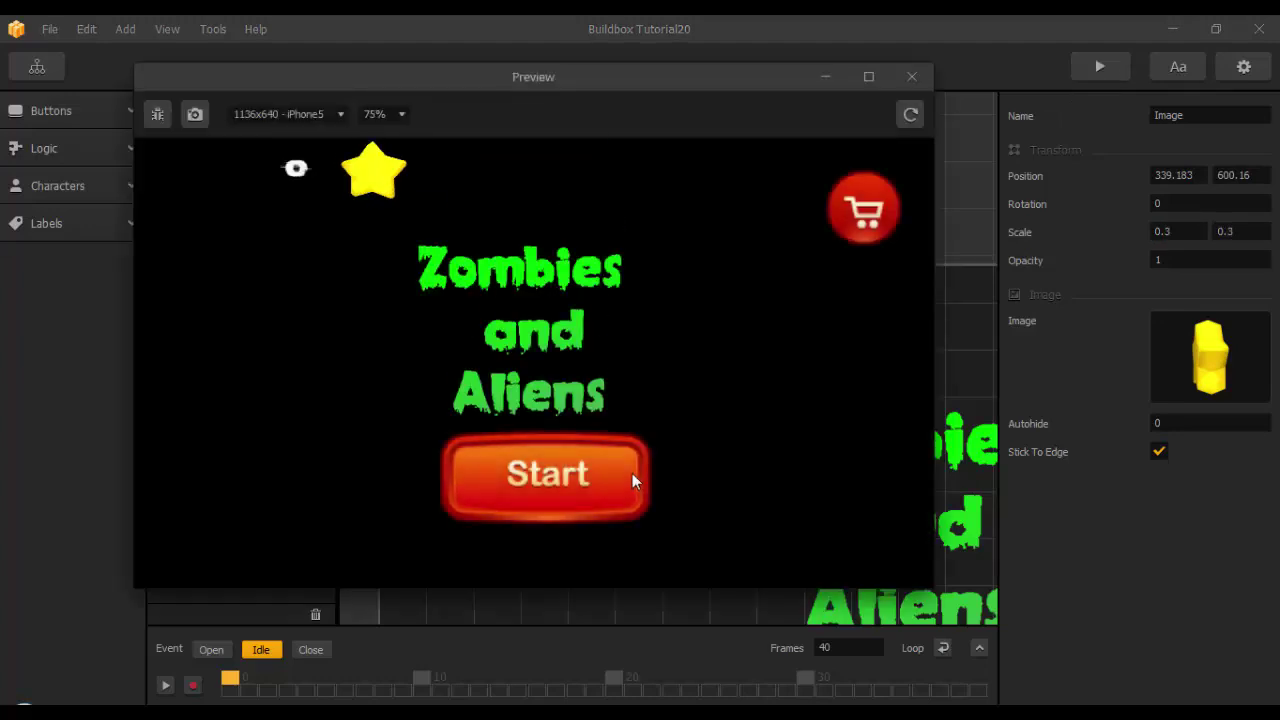
pyautogui.click(912, 77)
pyautogui.click(1179, 236)
pyautogui.press('BackSpace')
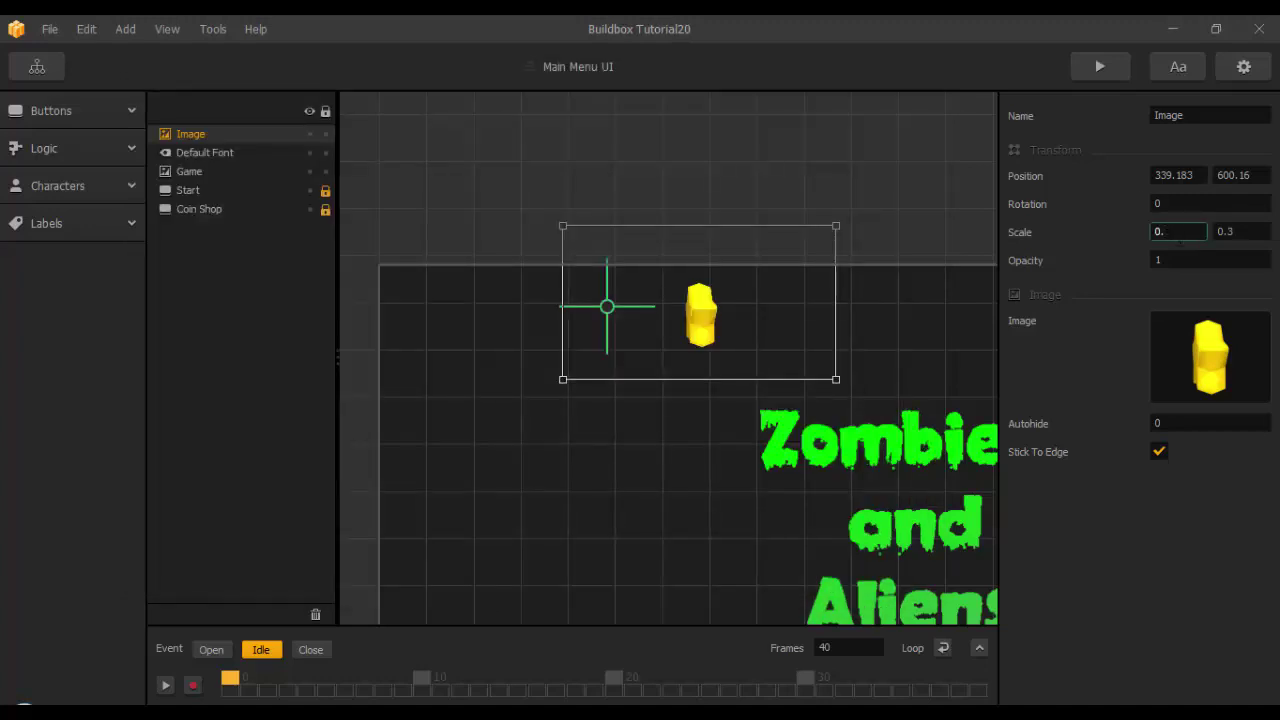
pyautogui.write('25')
pyautogui.press('Tab')
pyautogui.write('0.25')
pyautogui.press('Return')
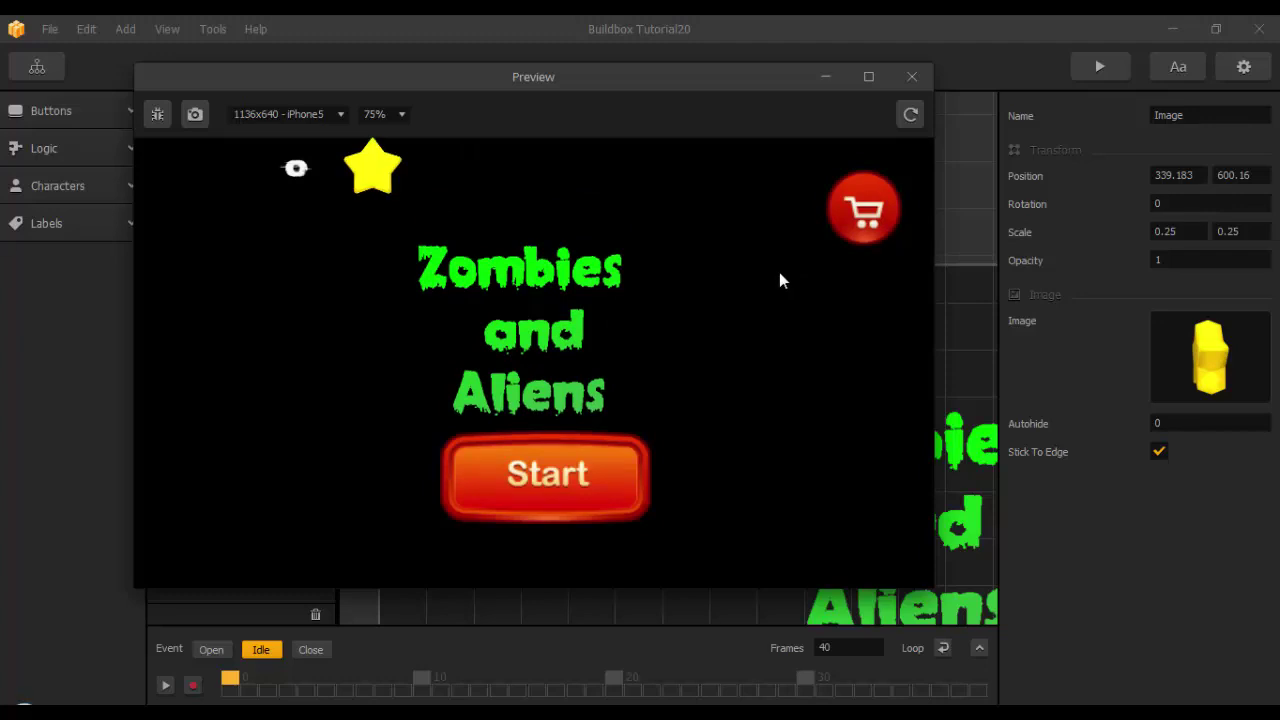
# Play the game preview from Start into the first world, pause it to check the coin image there, and close the preview.
pyautogui.click(621, 473)
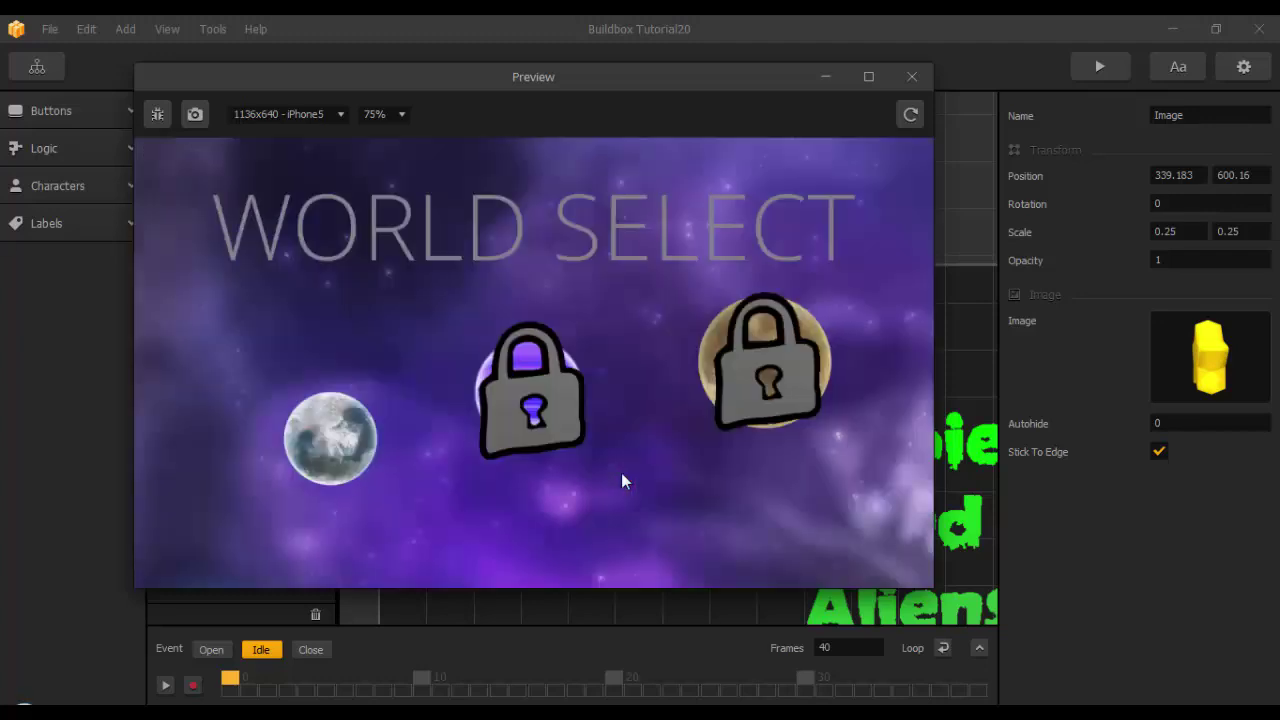
pyautogui.click(327, 426)
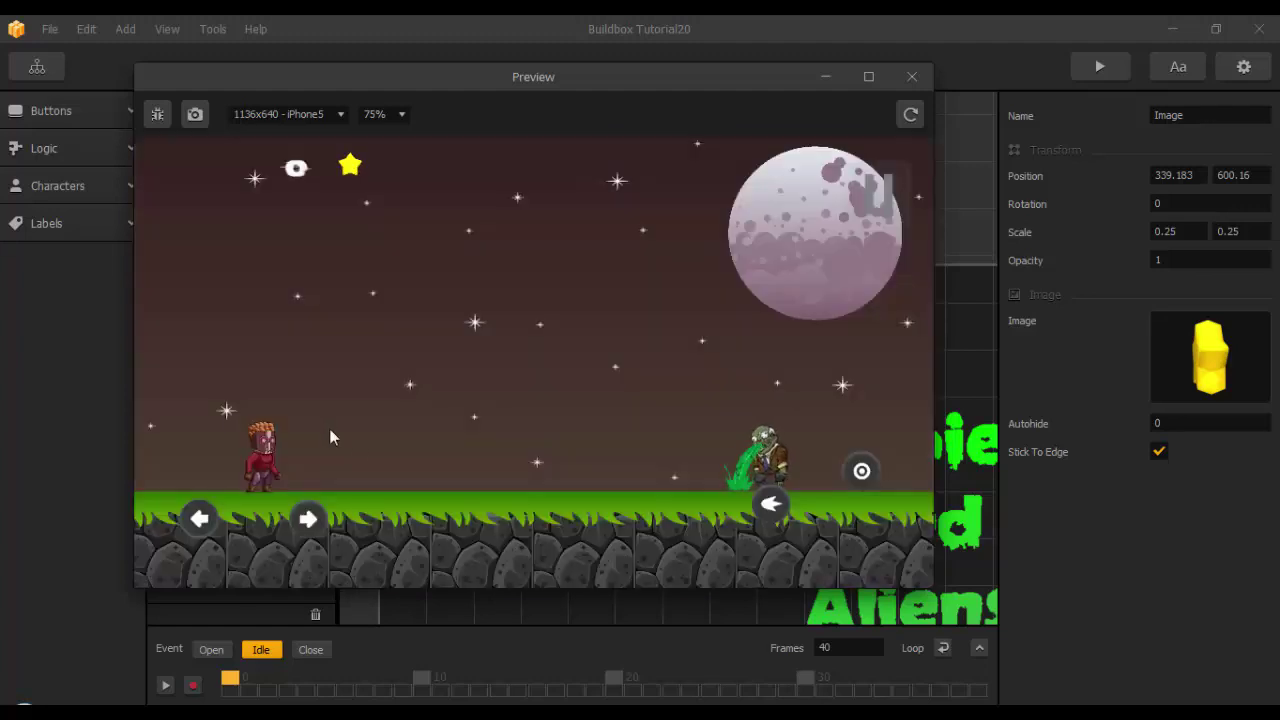
pyautogui.click(880, 198)
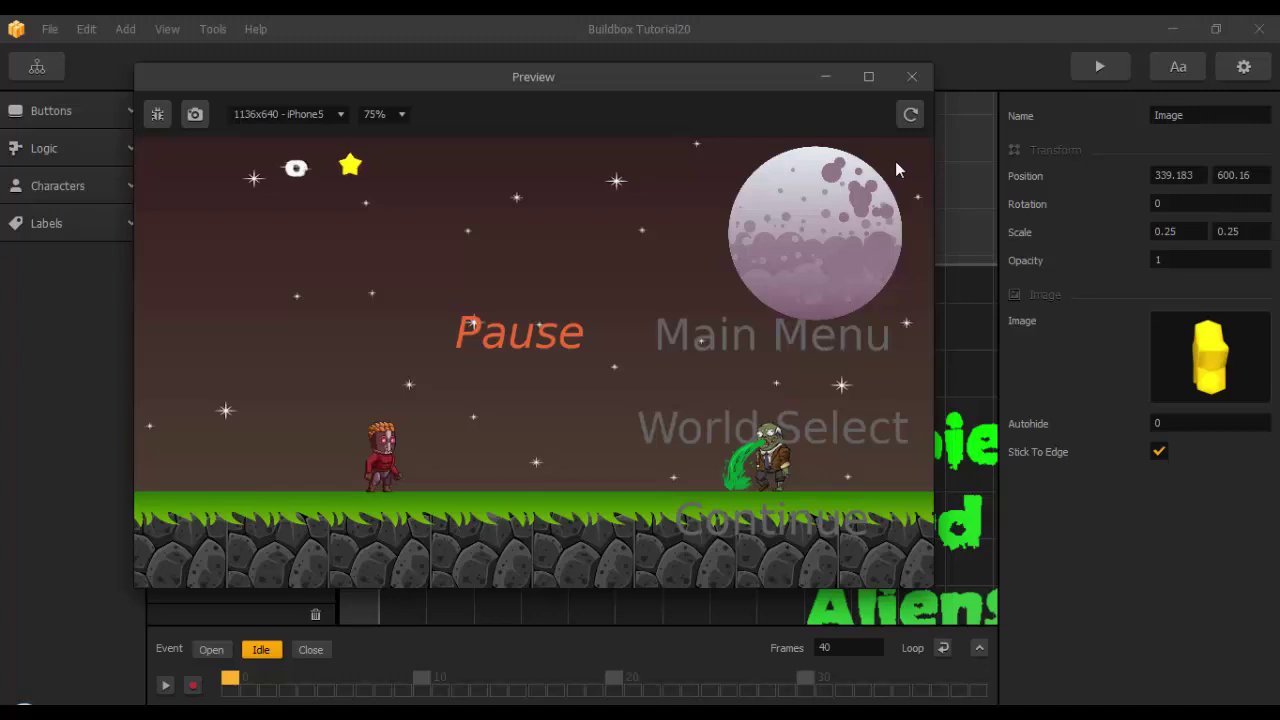
pyautogui.click(913, 78)
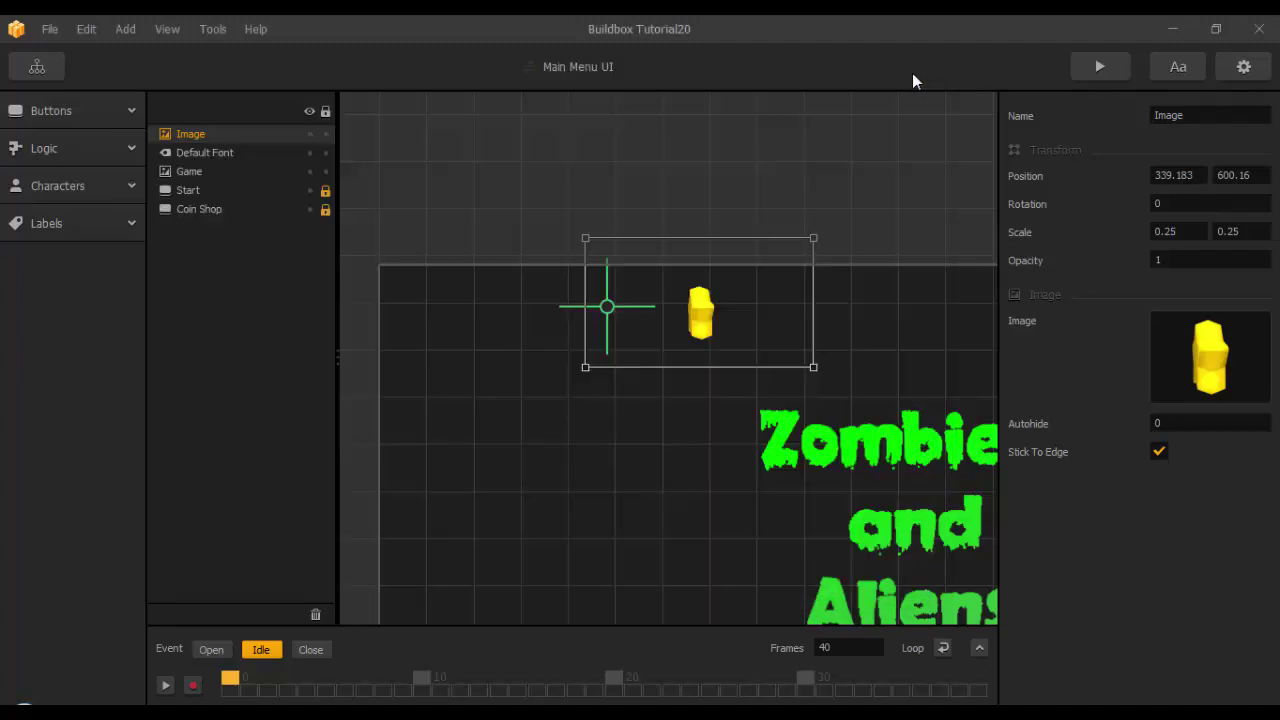
pyautogui.click(342, 712)
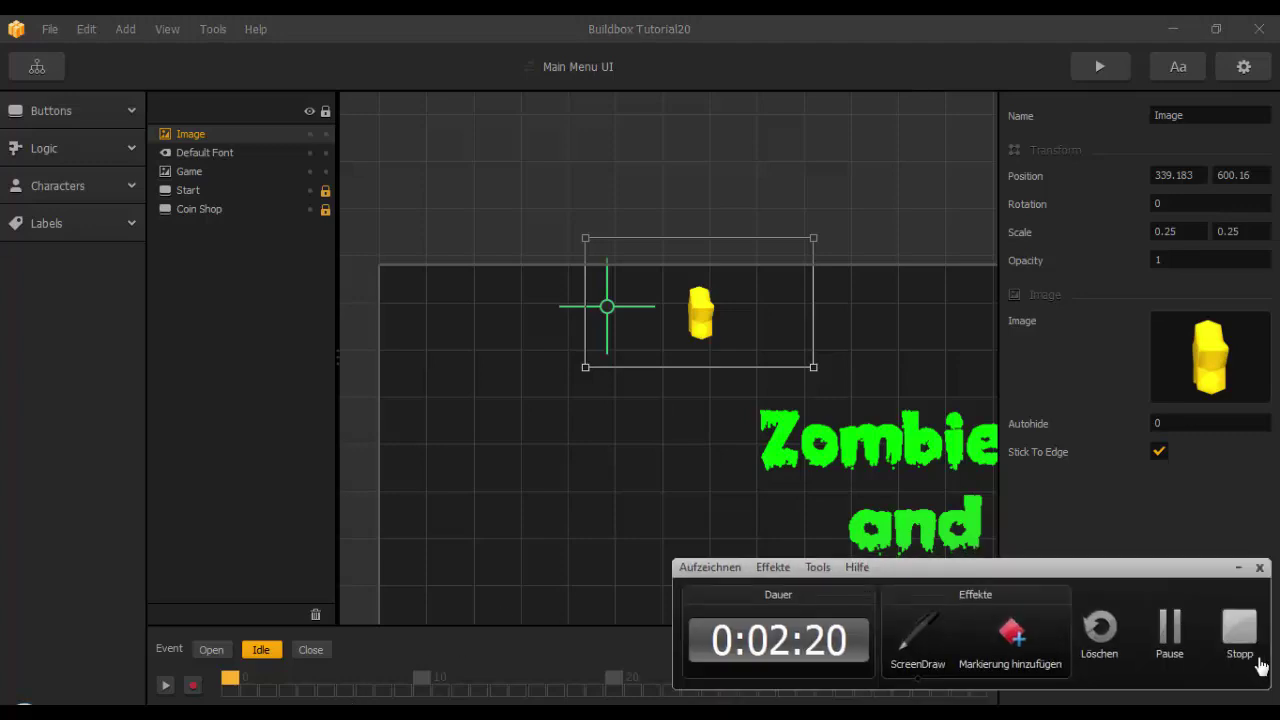
pyautogui.click(1176, 636)
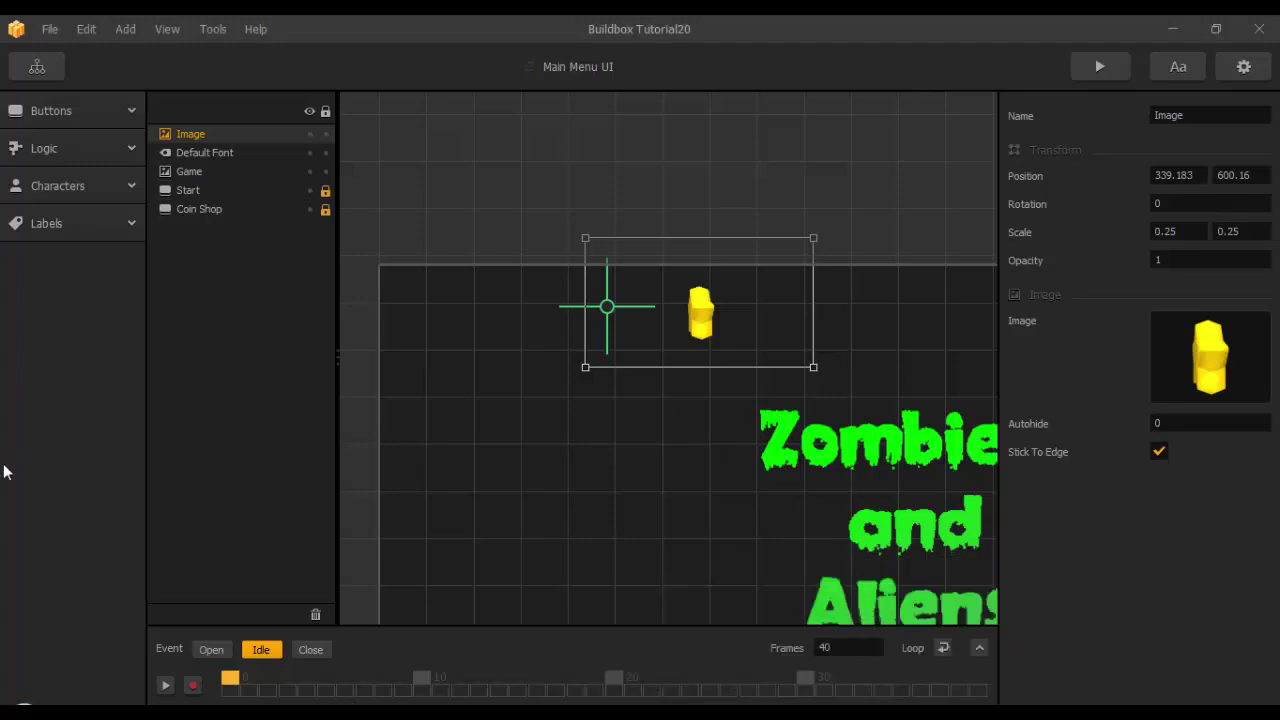
pyautogui.scroll(-3, 663, 322)
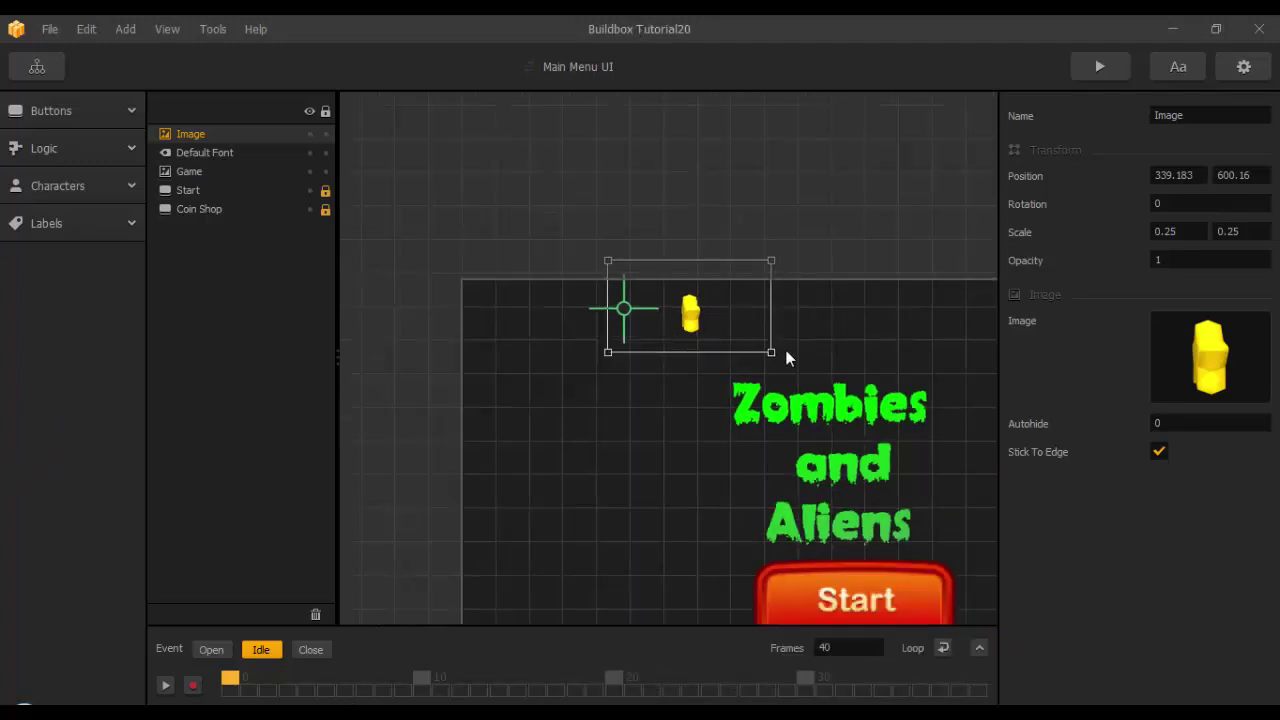
pyautogui.moveTo(703, 280); pyautogui.dragTo(677, 259, button='middle')
pyautogui.moveTo(740, 290); pyautogui.dragTo(711, 269, button='middle')
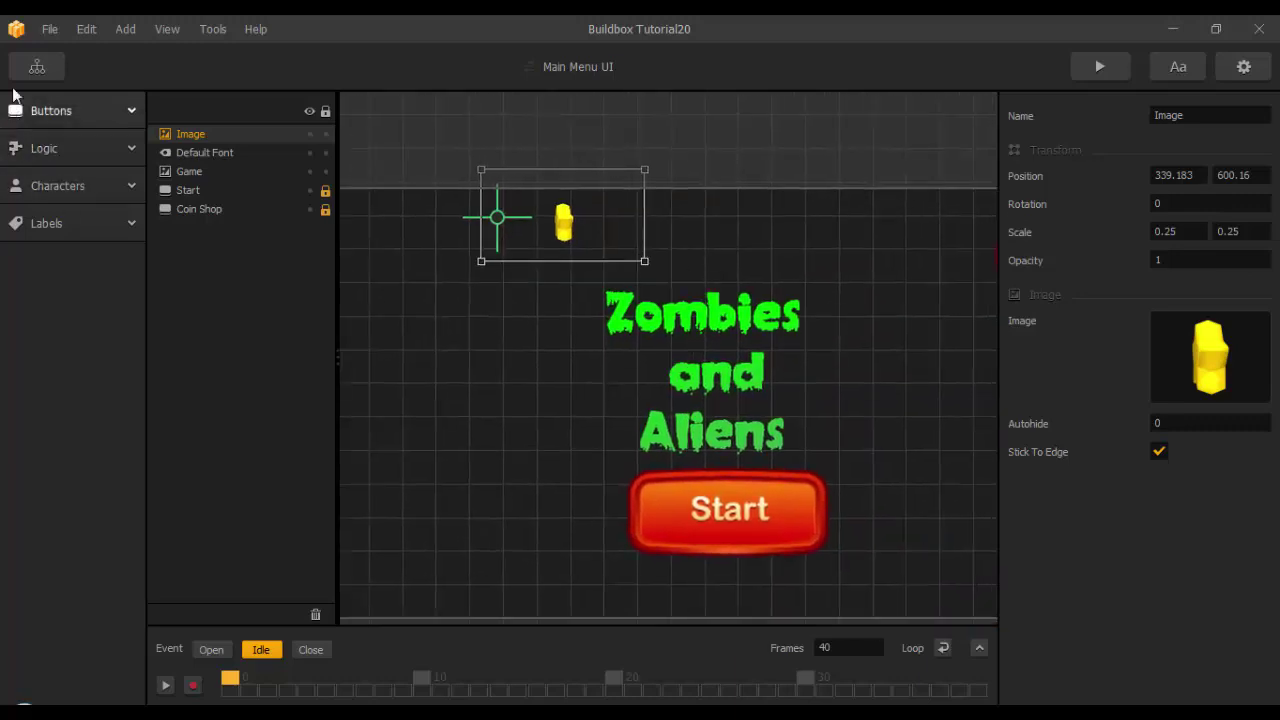
# In the Pause screen, enlarge the Pause title image to a scale of about 1.93 by 1.10 and place it centrally near the screen's upper edge.
pyautogui.click(37, 66)
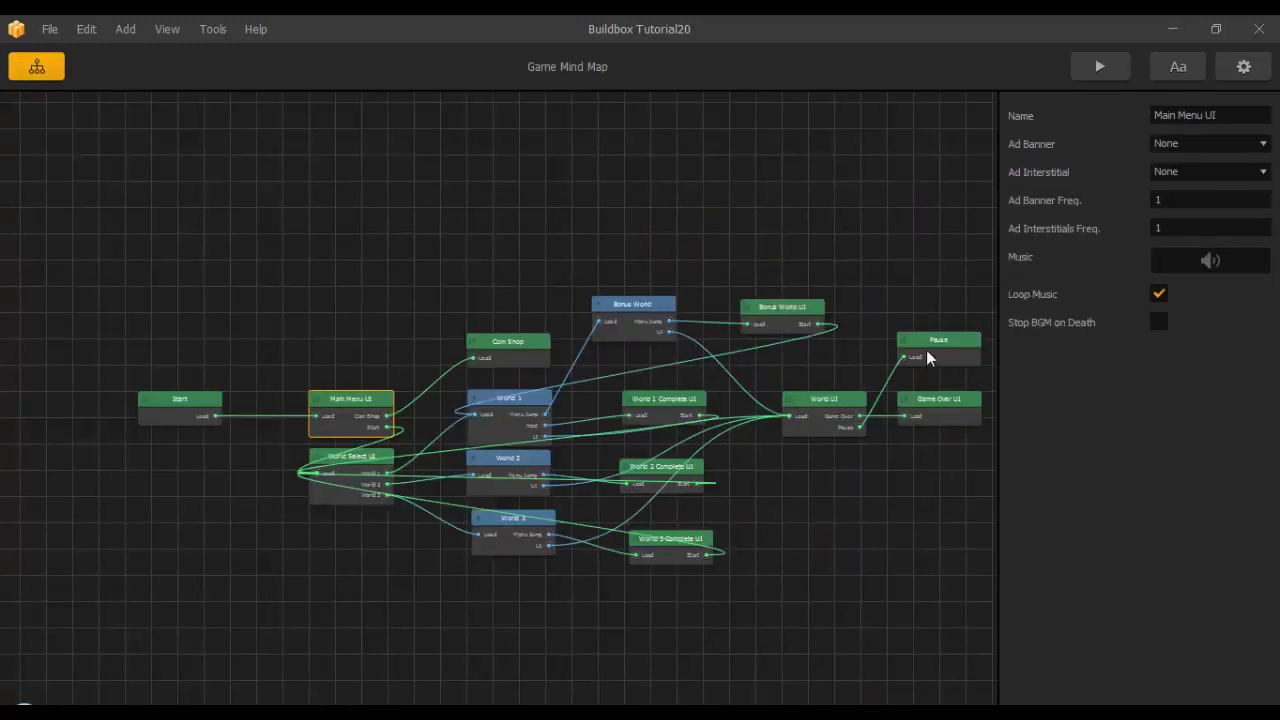
pyautogui.doubleClick(926, 350)
pyautogui.scroll(-3, 709, 320)
pyautogui.scroll(3, 647, 318)
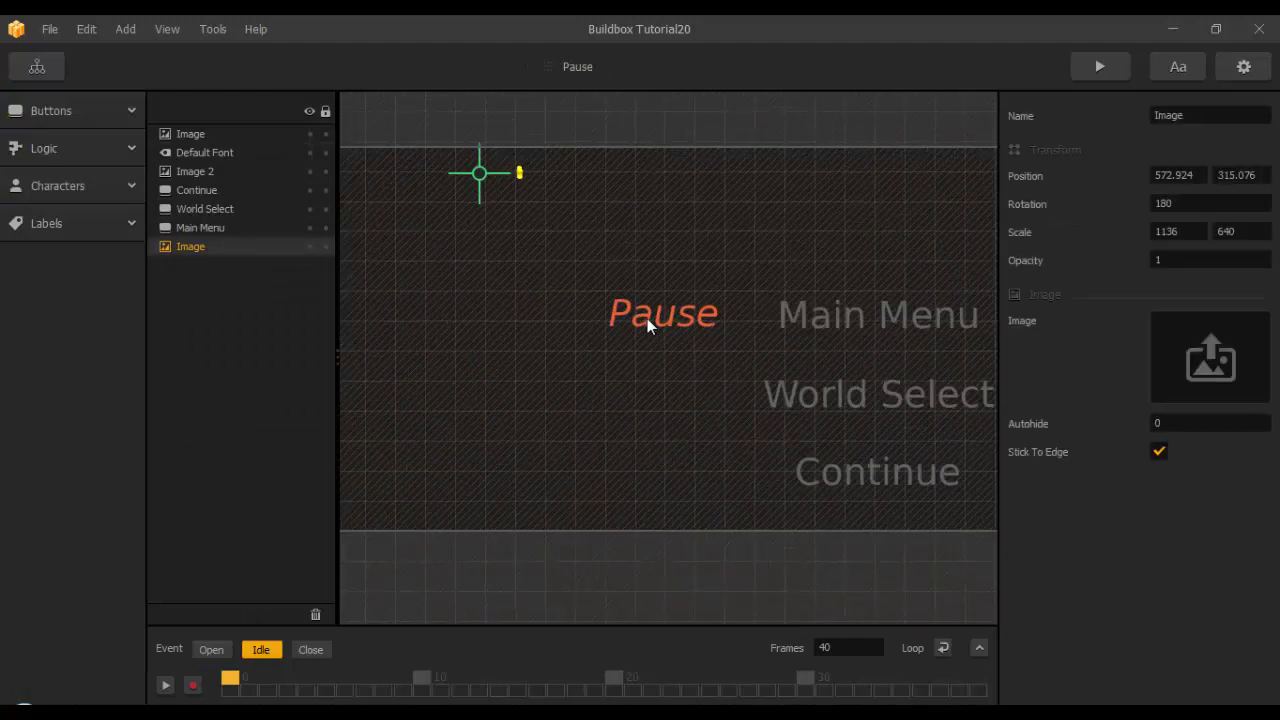
pyautogui.click(222, 229)
pyautogui.click(195, 135)
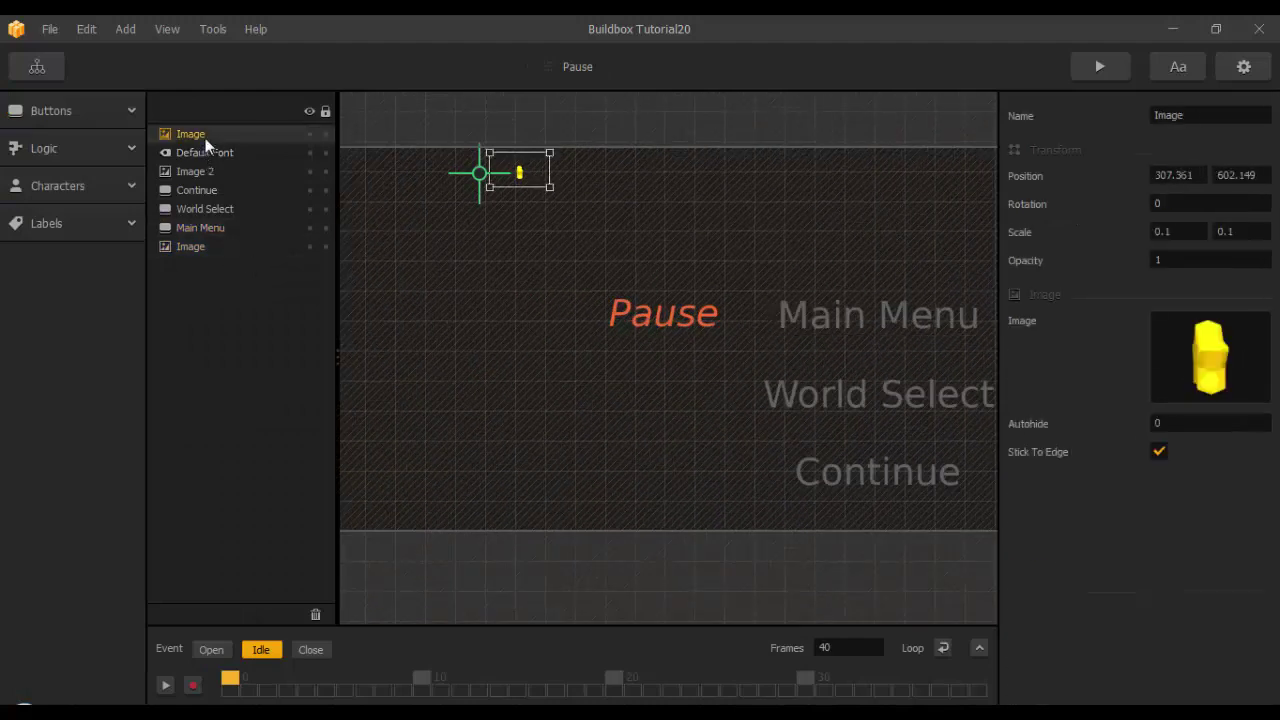
pyautogui.moveTo(722, 325); pyautogui.dragTo(711, 246)
pyautogui.scroll(-3, 757, 288)
pyautogui.moveTo(803, 153); pyautogui.dragTo(1008, 131)
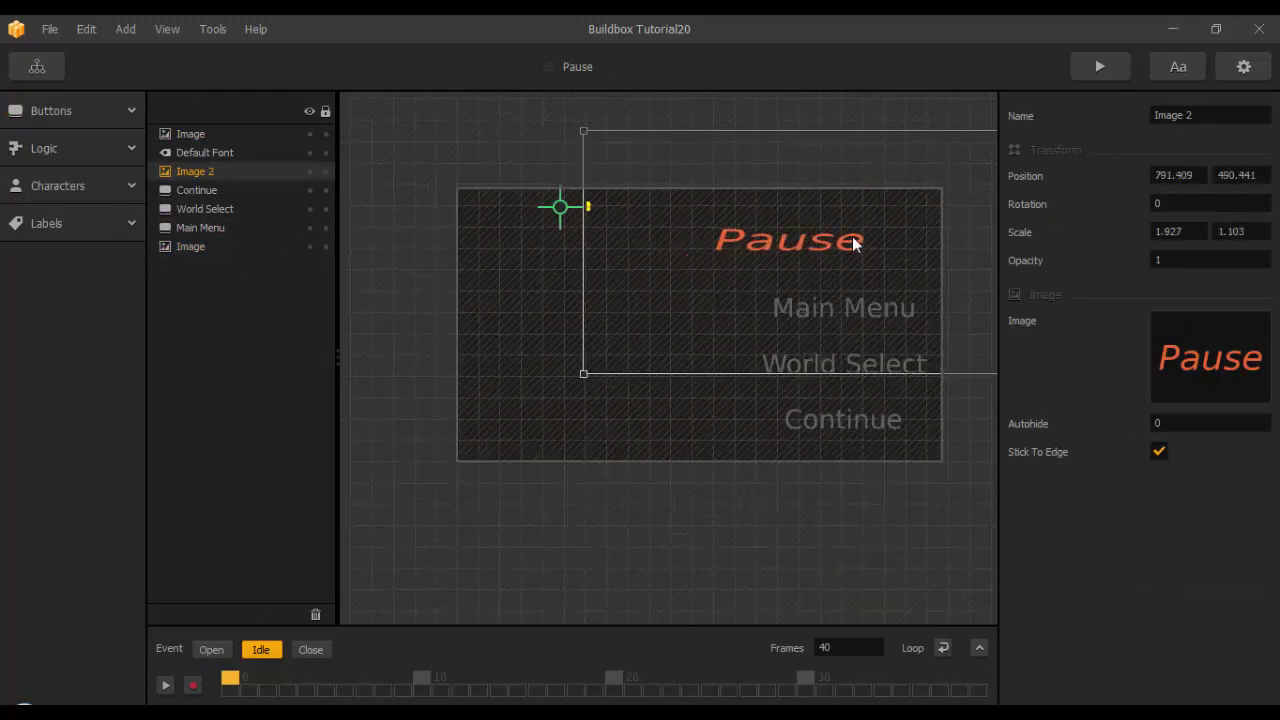
pyautogui.moveTo(855, 243); pyautogui.dragTo(766, 240)
# Move the World Select, Main Menu and Continue buttons together beneath the Pause title, at about X 576.
pyautogui.click(200, 209)
pyautogui.keyDown('ctrl'); pyautogui.click(205, 228); pyautogui.keyUp('ctrl')
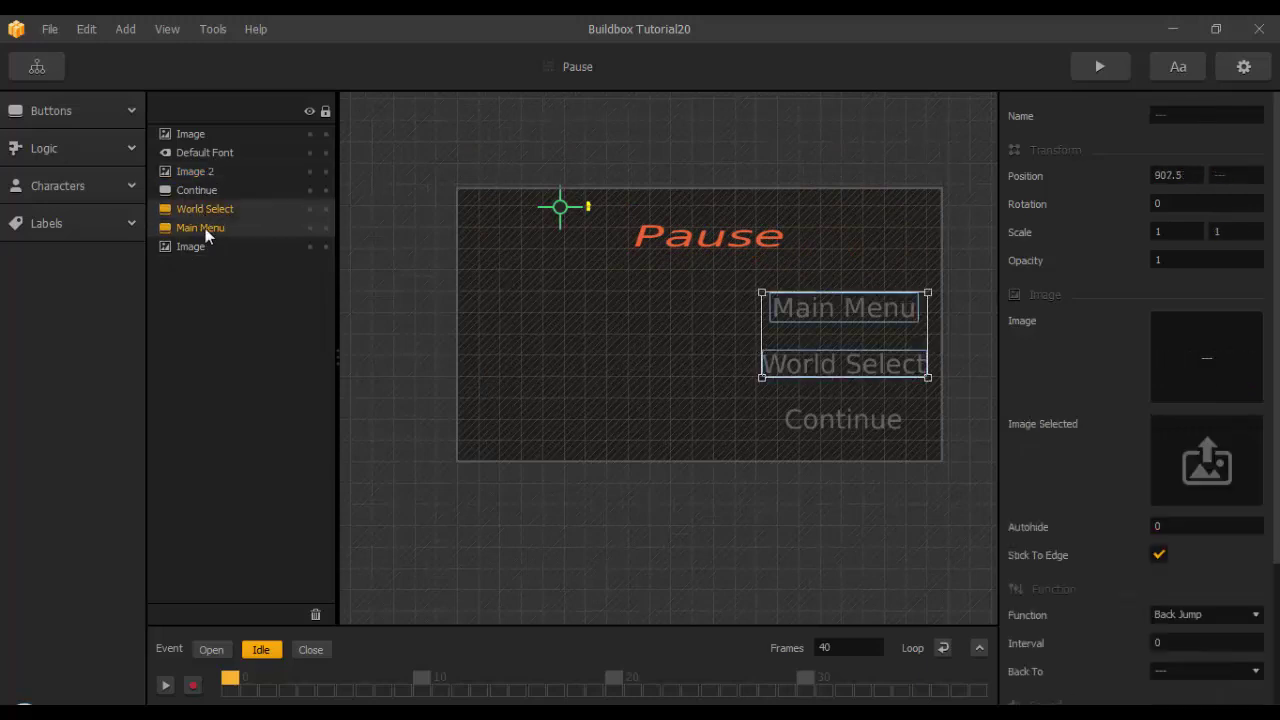
pyautogui.keyDown('ctrl'); pyautogui.click(197, 190); pyautogui.keyUp('ctrl')
pyautogui.moveTo(808, 359); pyautogui.dragTo(626, 363)
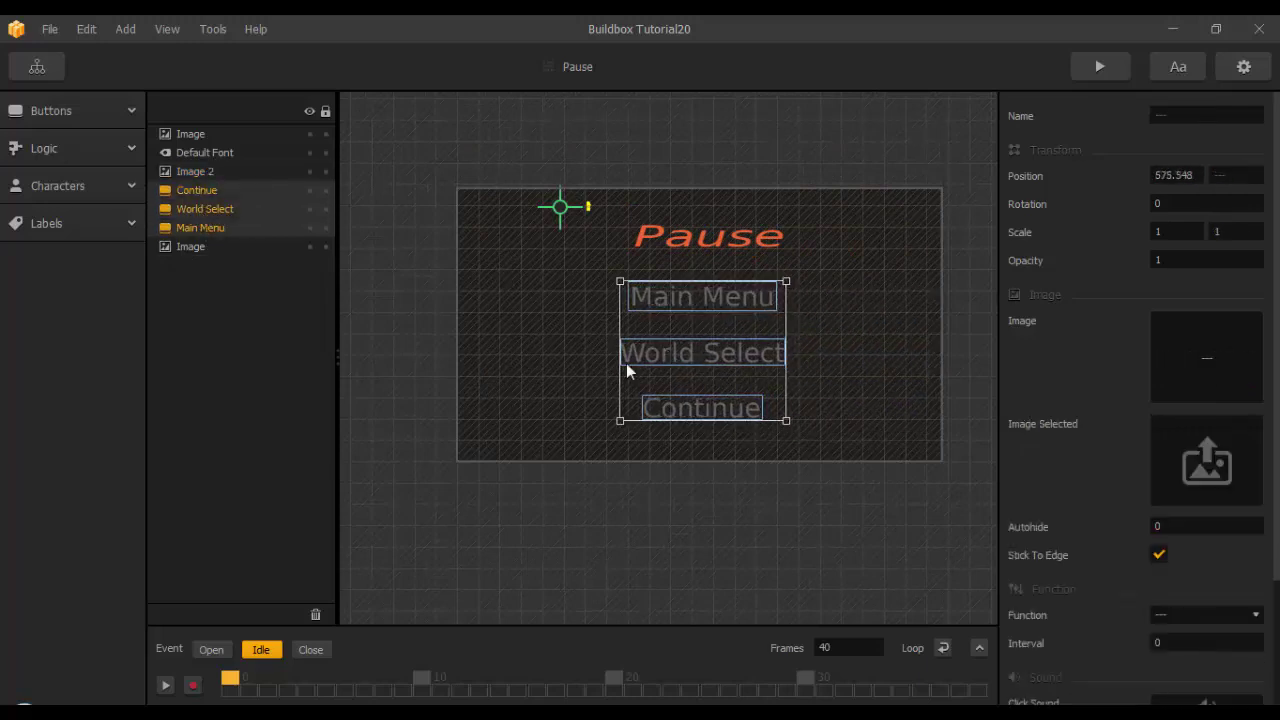
# Open World 1 Complete UI to examine its layout and return to the mind map.
pyautogui.click(37, 67)
pyautogui.scroll(2, 615, 505)
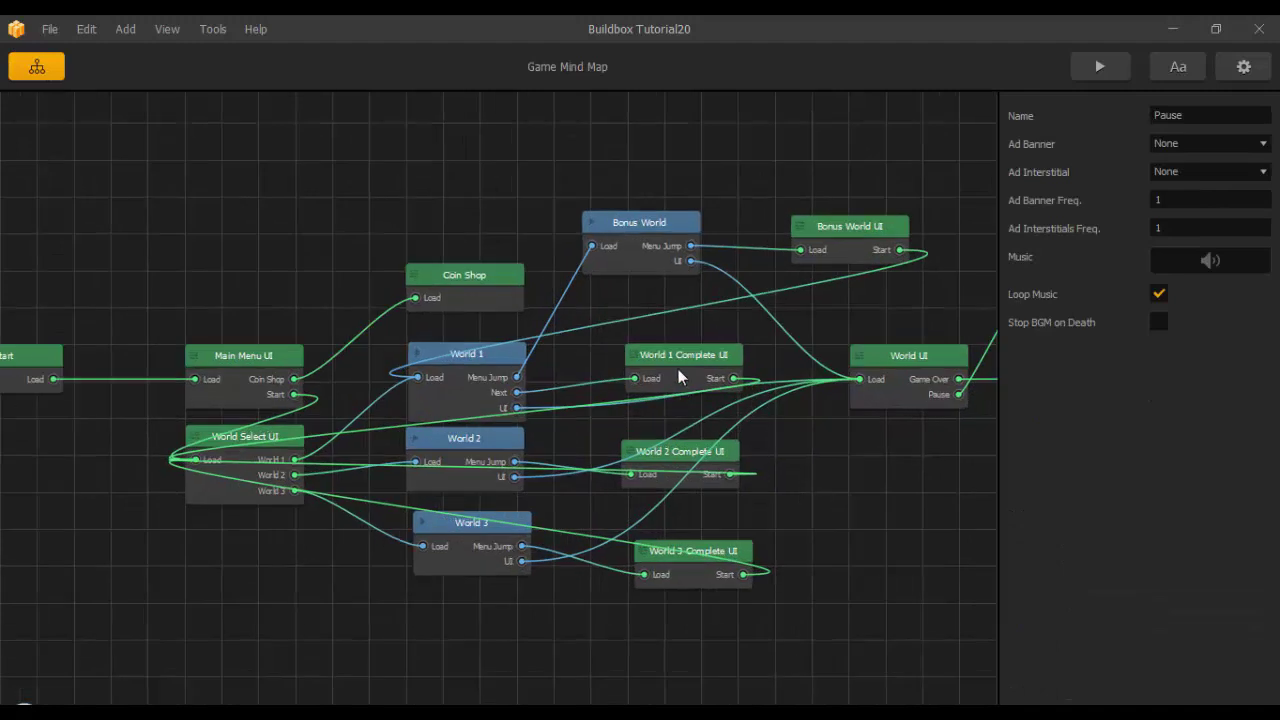
pyautogui.doubleClick(678, 371)
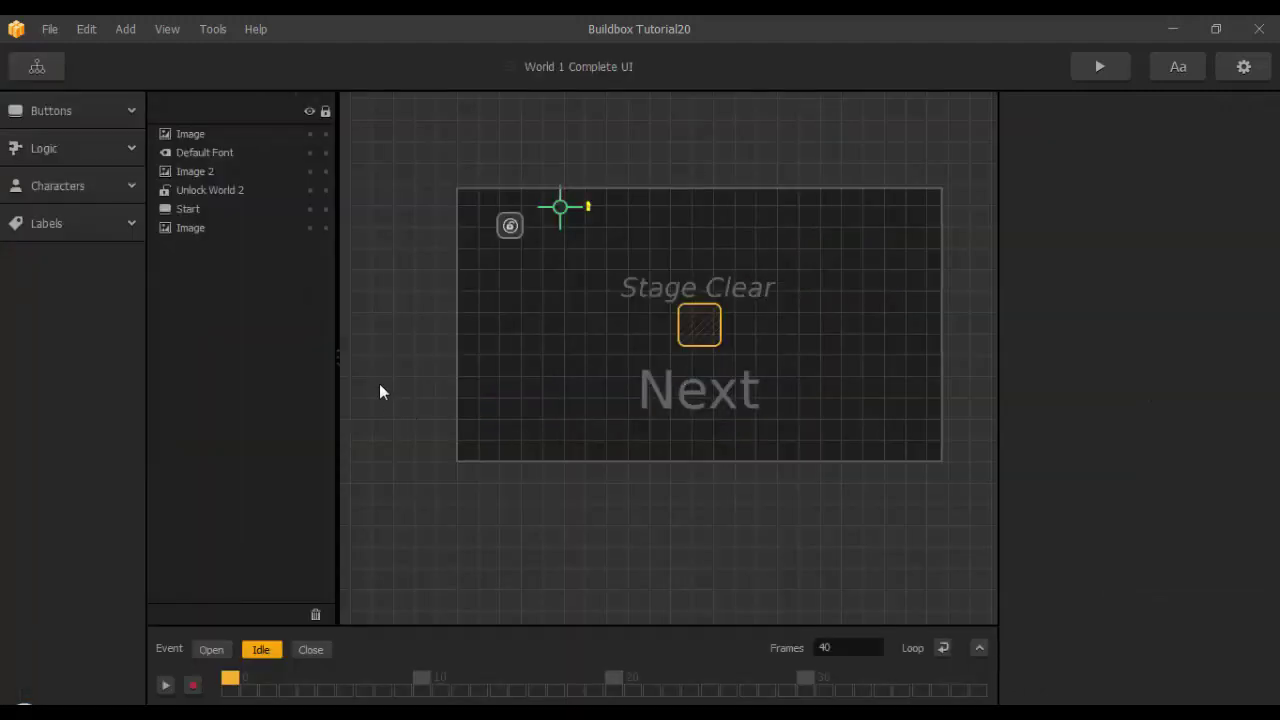
pyautogui.click(49, 66)
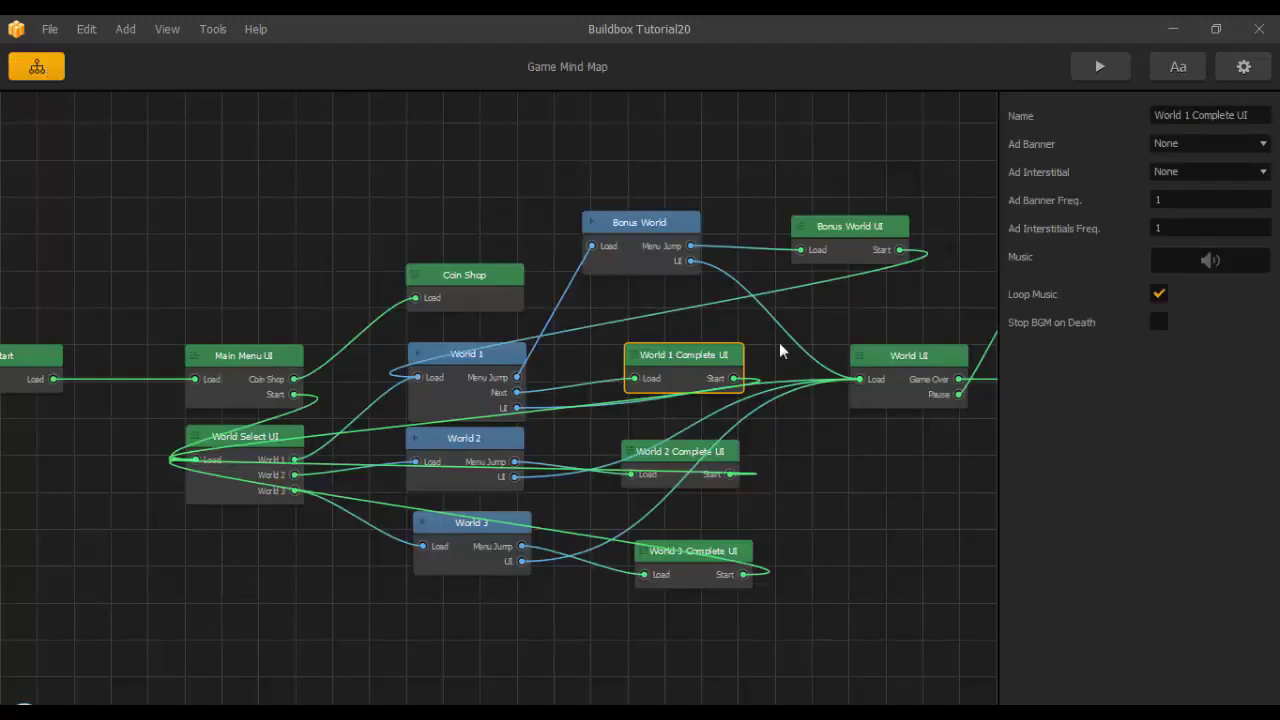
# In World UI, replace the Pause button's image with the Pause Button file from the Buttons folder.
pyautogui.moveTo(900, 494); pyautogui.dragTo(808, 430)
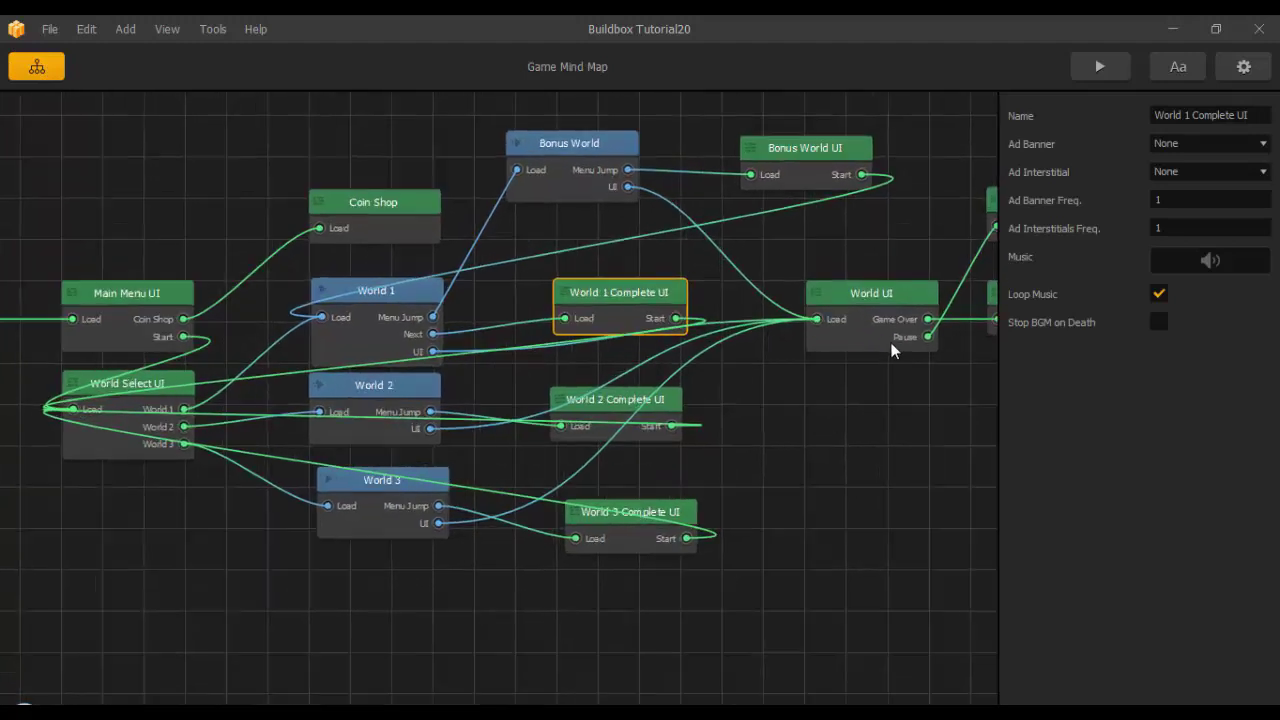
pyautogui.click(868, 327)
pyautogui.doubleClick(868, 327)
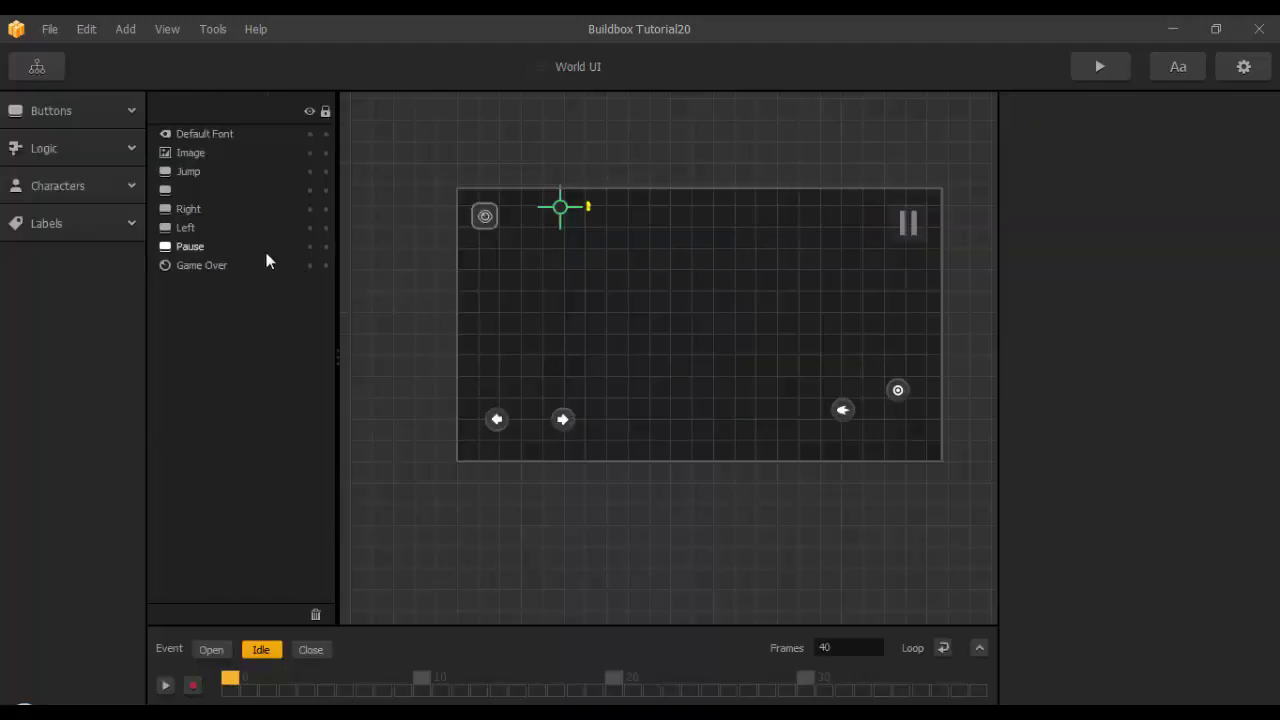
pyautogui.click(191, 248)
pyautogui.moveTo(1217, 360)
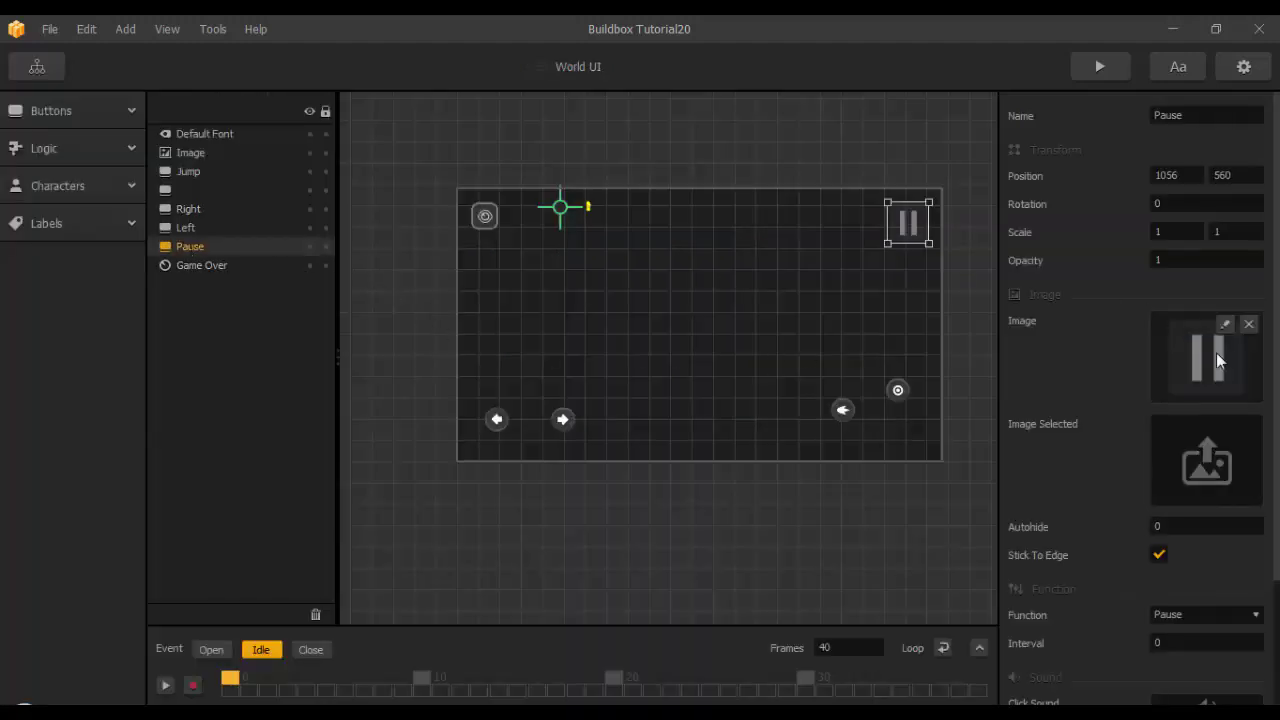
pyautogui.click(1248, 324)
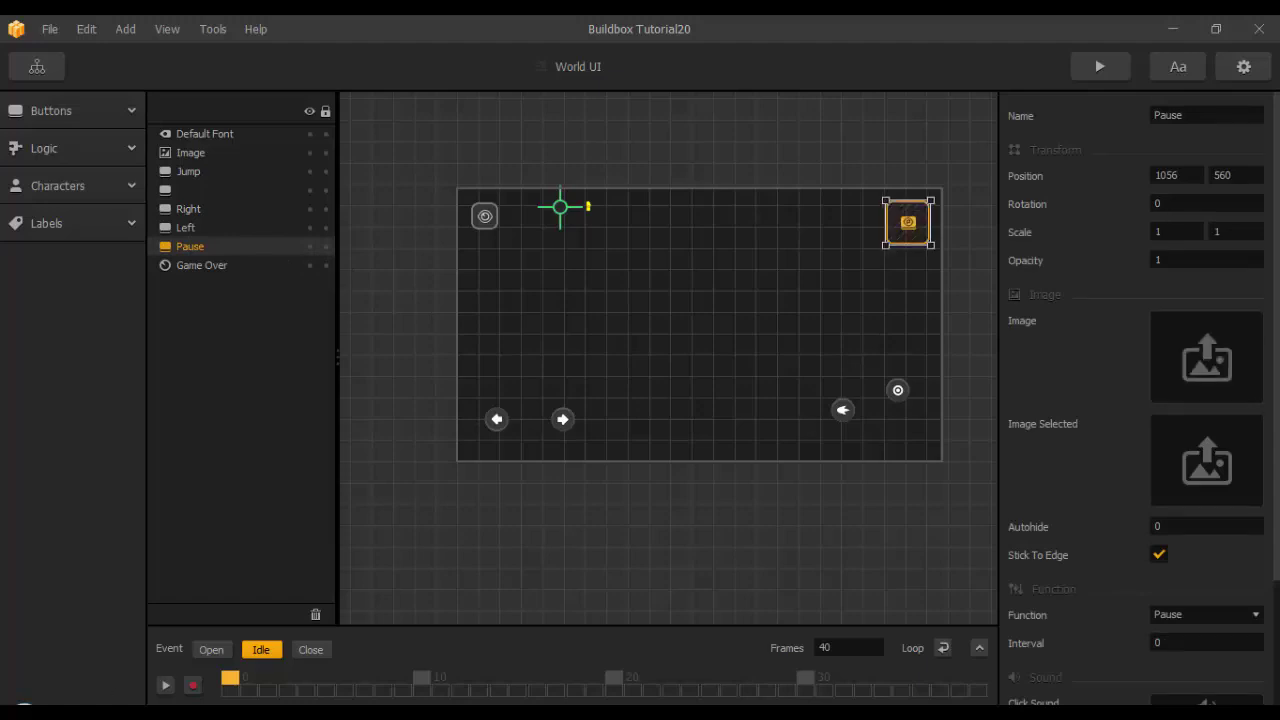
pyautogui.click(520, 625)
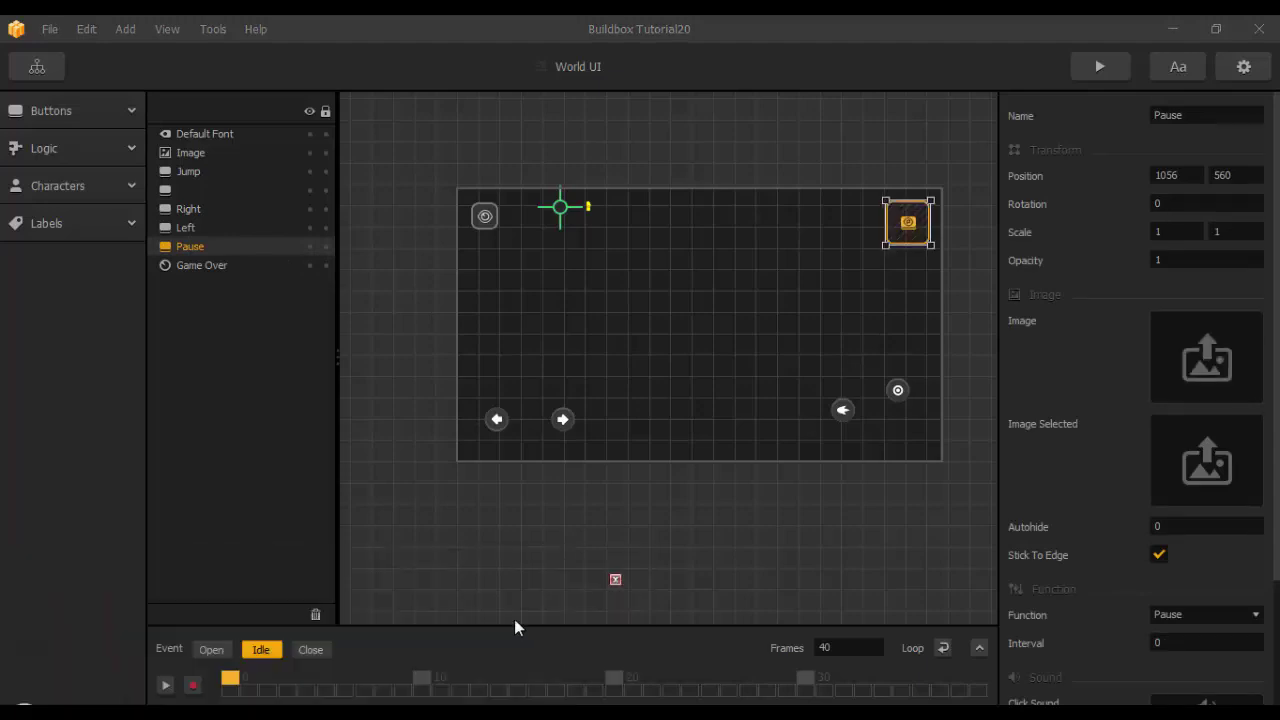
pyautogui.click(601, 300)
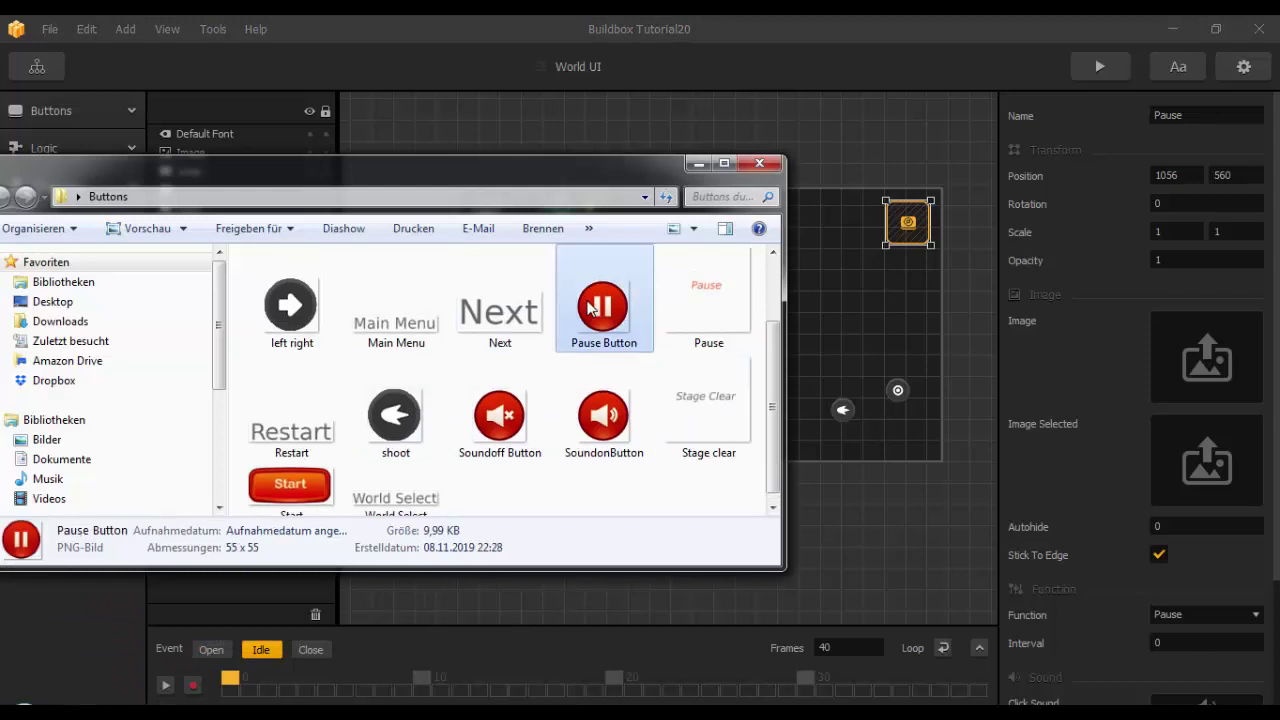
pyautogui.moveTo(1162, 359)
pyautogui.mouseDown()
pyautogui.moveTo(1180, 362)
pyautogui.moveTo(1165, 362)
pyautogui.mouseUp()
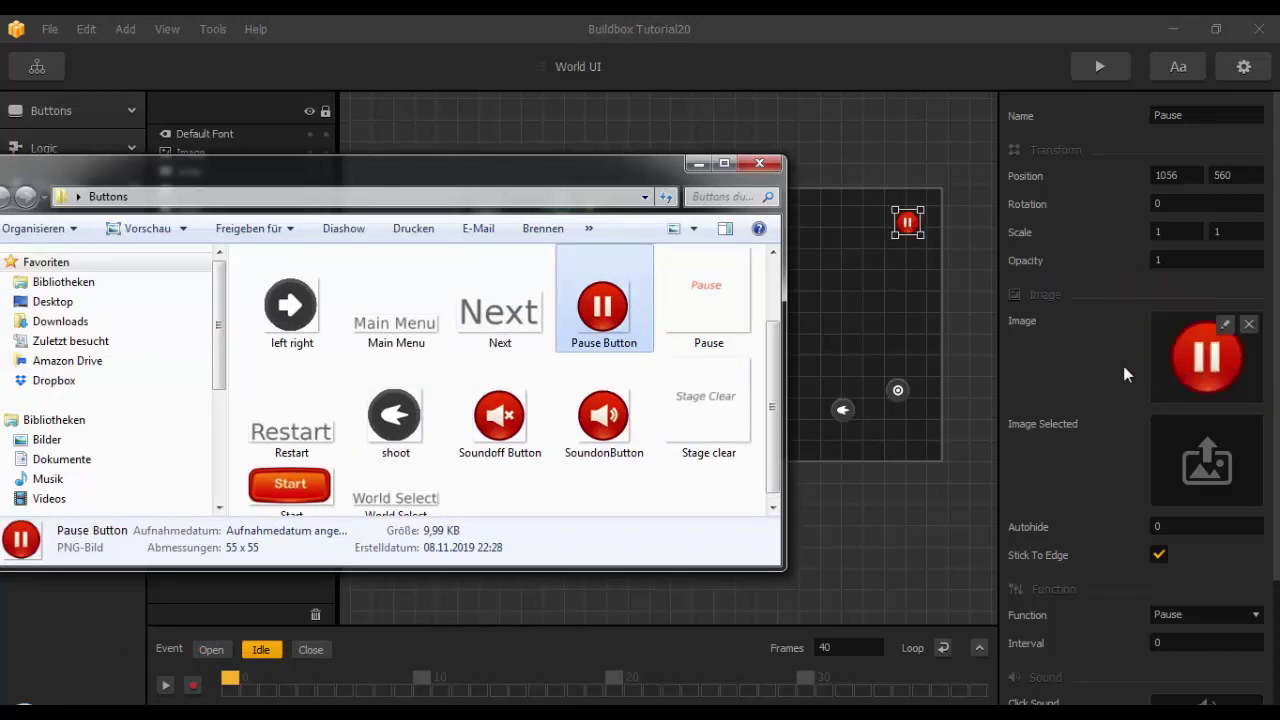
pyautogui.click(1100, 365)
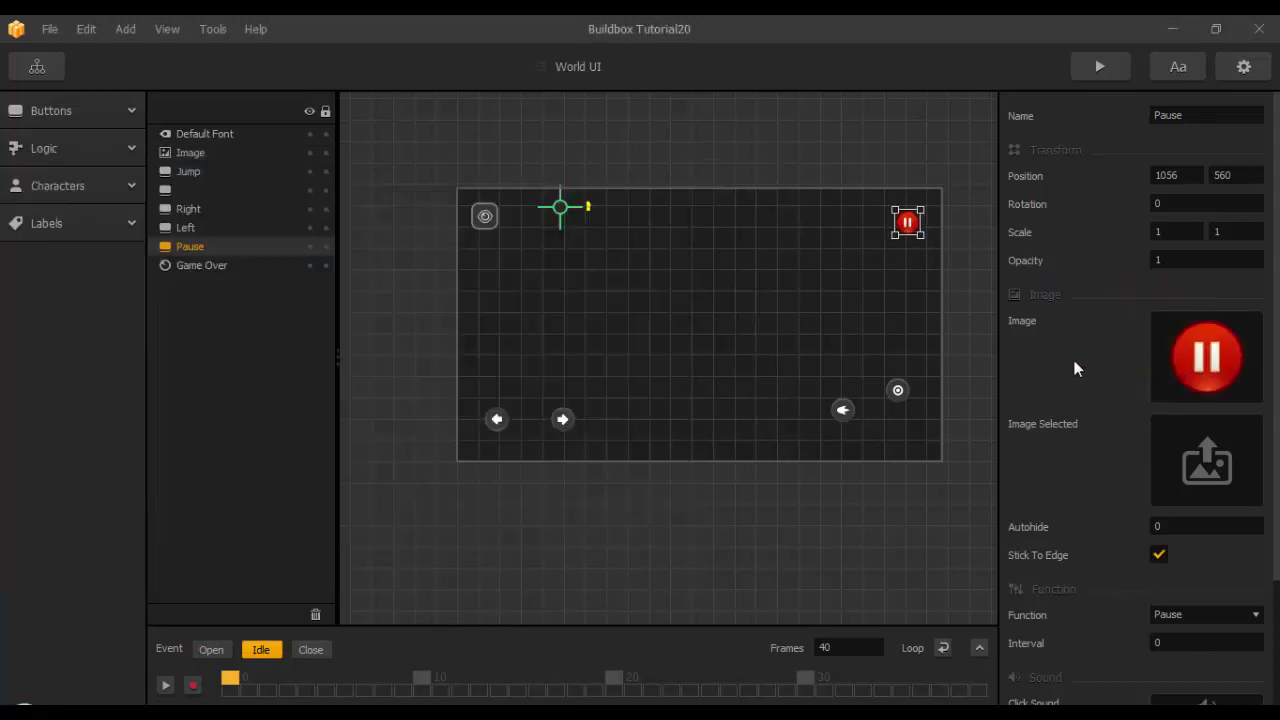
# Set the World UI Pause button's scale to 2 by 2.
pyautogui.click(1158, 231)
pyautogui.write('2')
pyautogui.press('Tab')
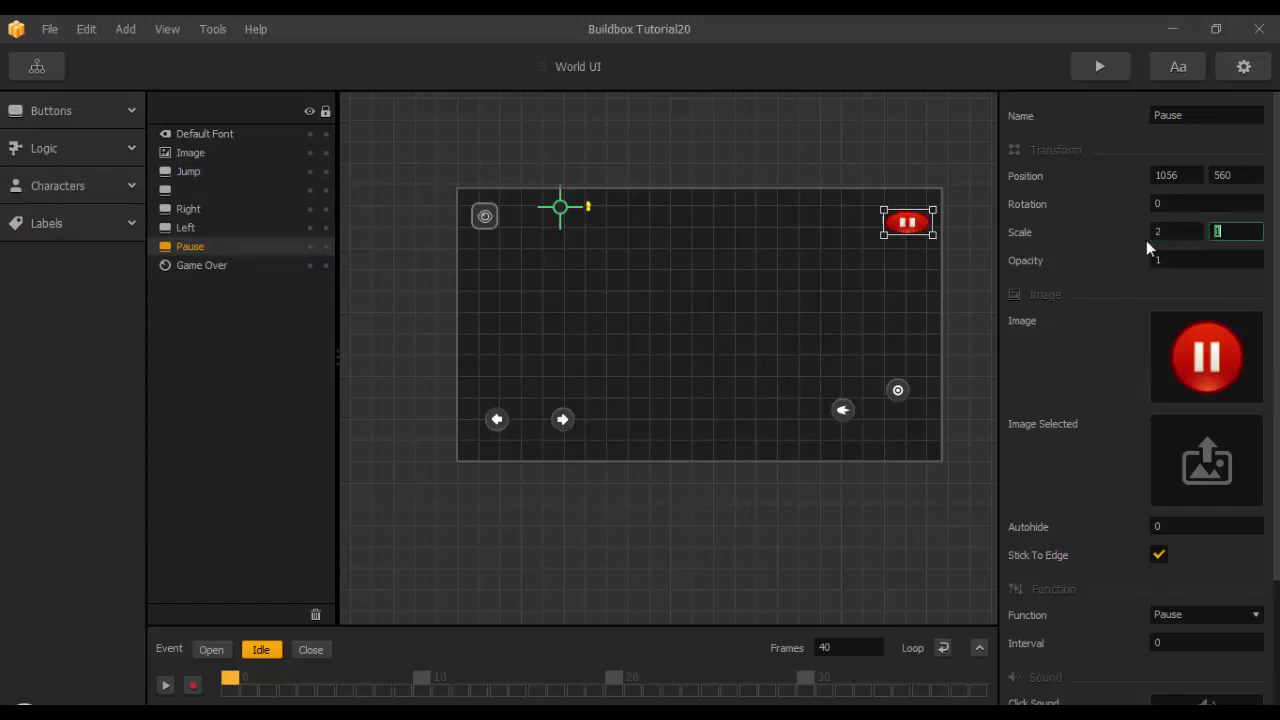
pyautogui.write('2')
pyautogui.press('Return')
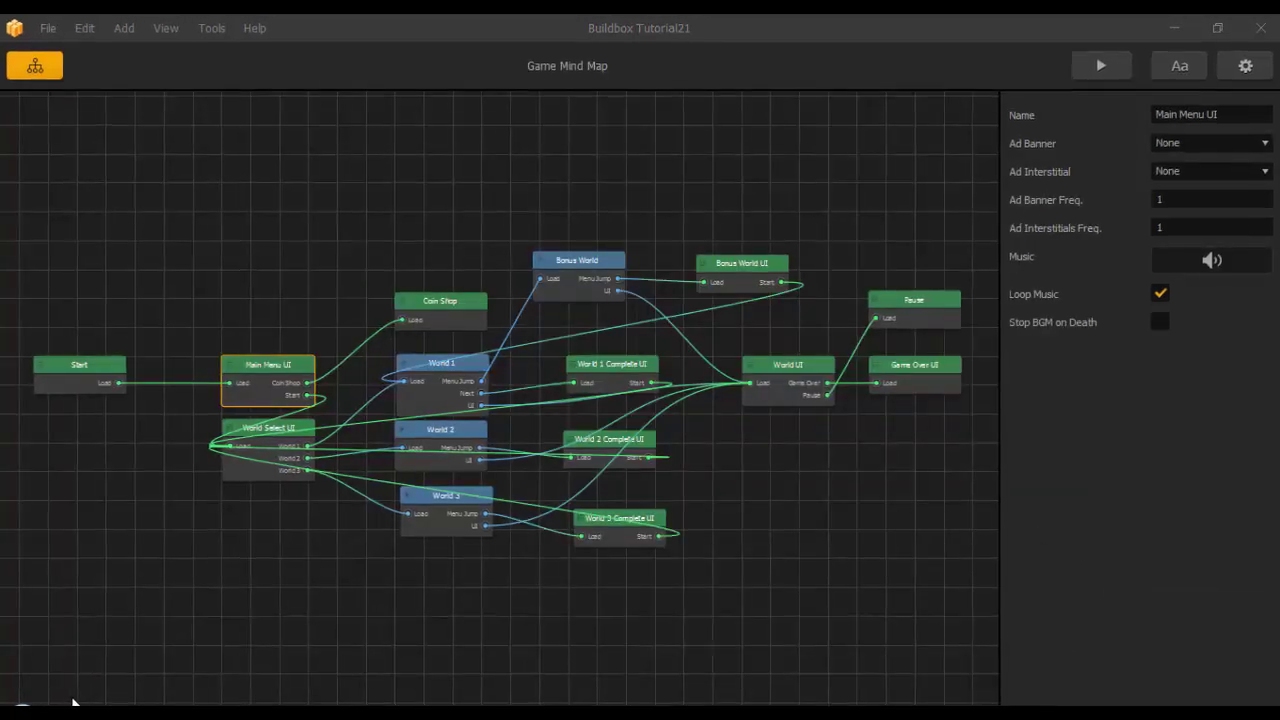
# Assign POL-star-way-short from the Musik folder as Main Menu UI's music and enable Stop BGM on Death.
pyautogui.moveTo(51, 691)
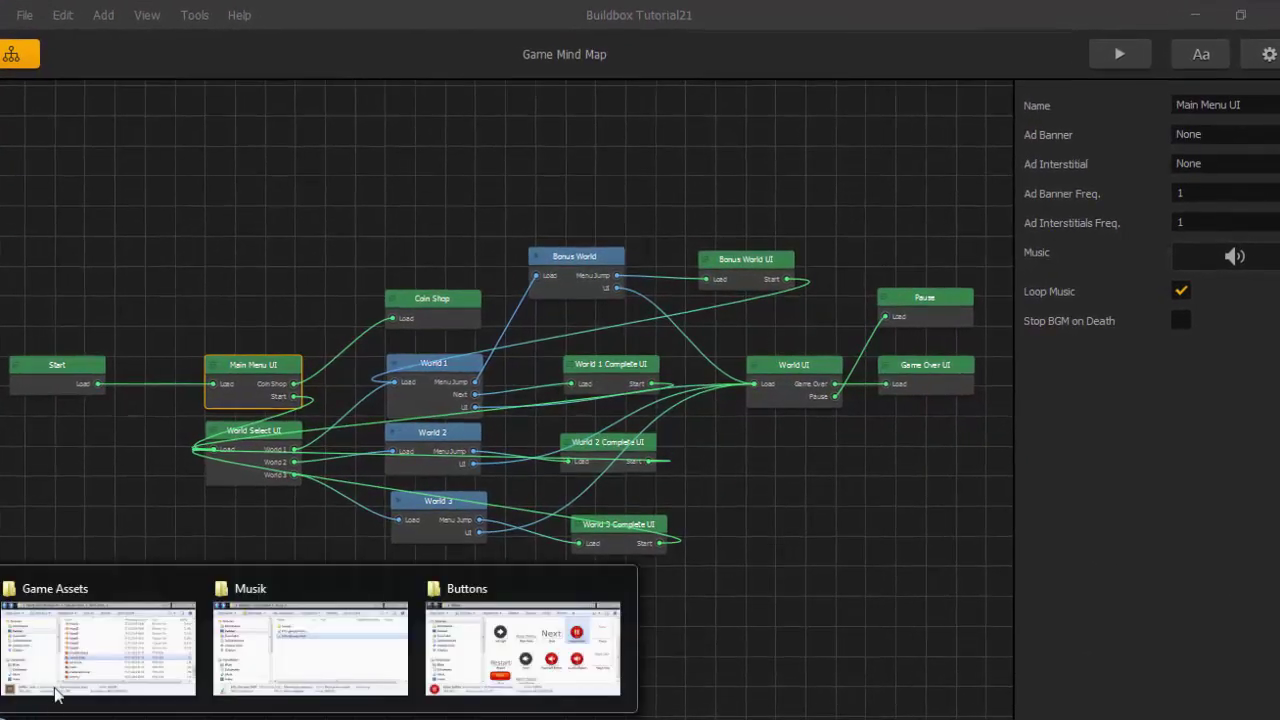
pyautogui.click(280, 625)
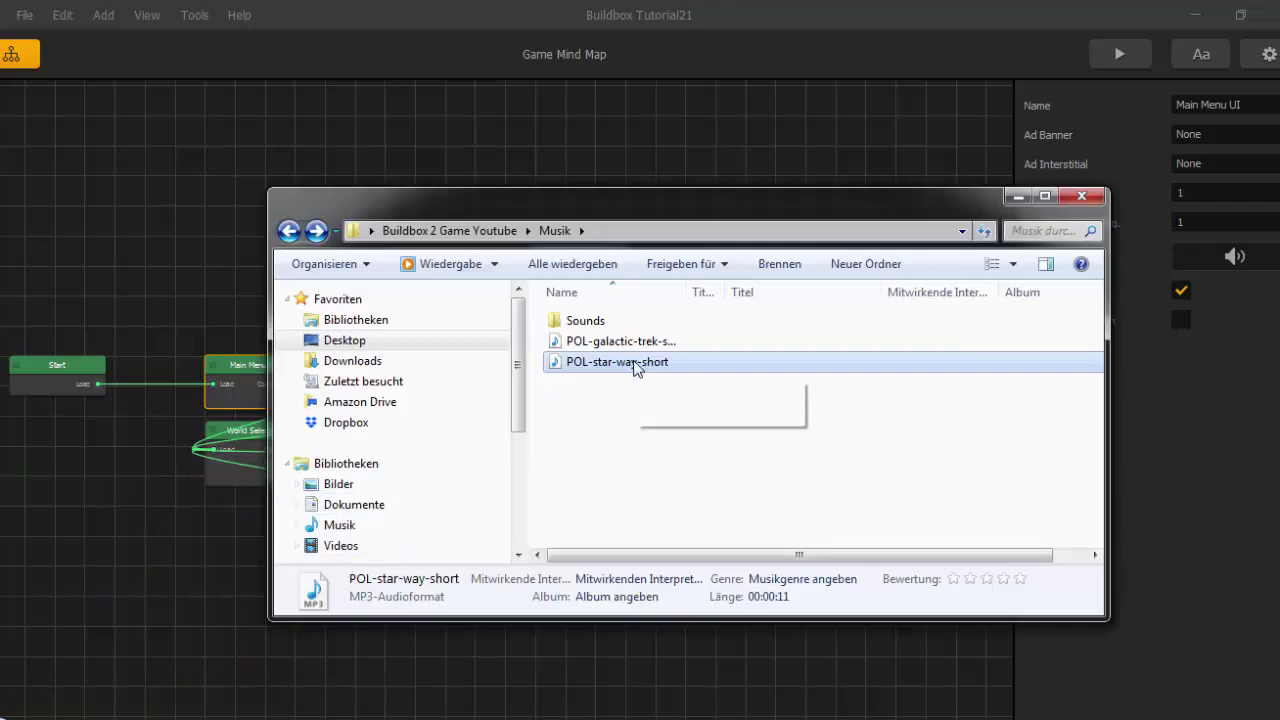
pyautogui.moveTo(635, 366); pyautogui.dragTo(1252, 272)
pyautogui.click(1235, 434)
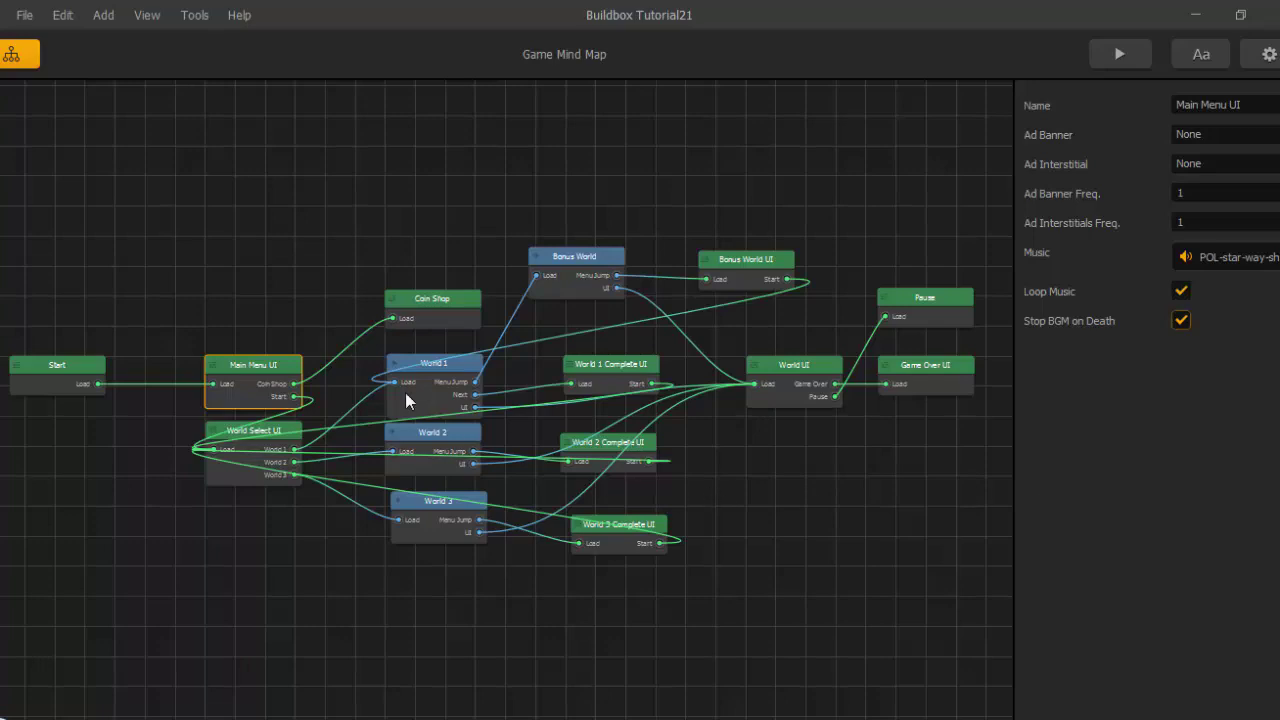
pyautogui.scroll(2, 262, 378)
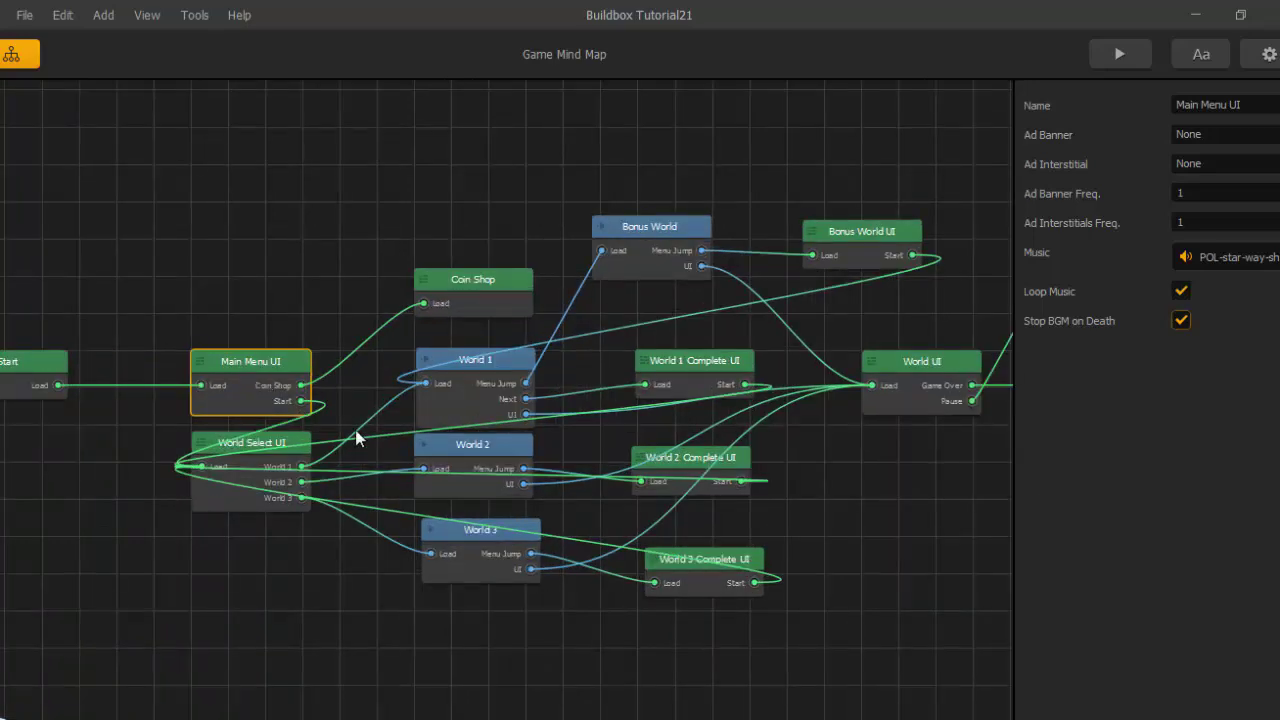
pyautogui.moveTo(855, 530); pyautogui.dragTo(816, 491)
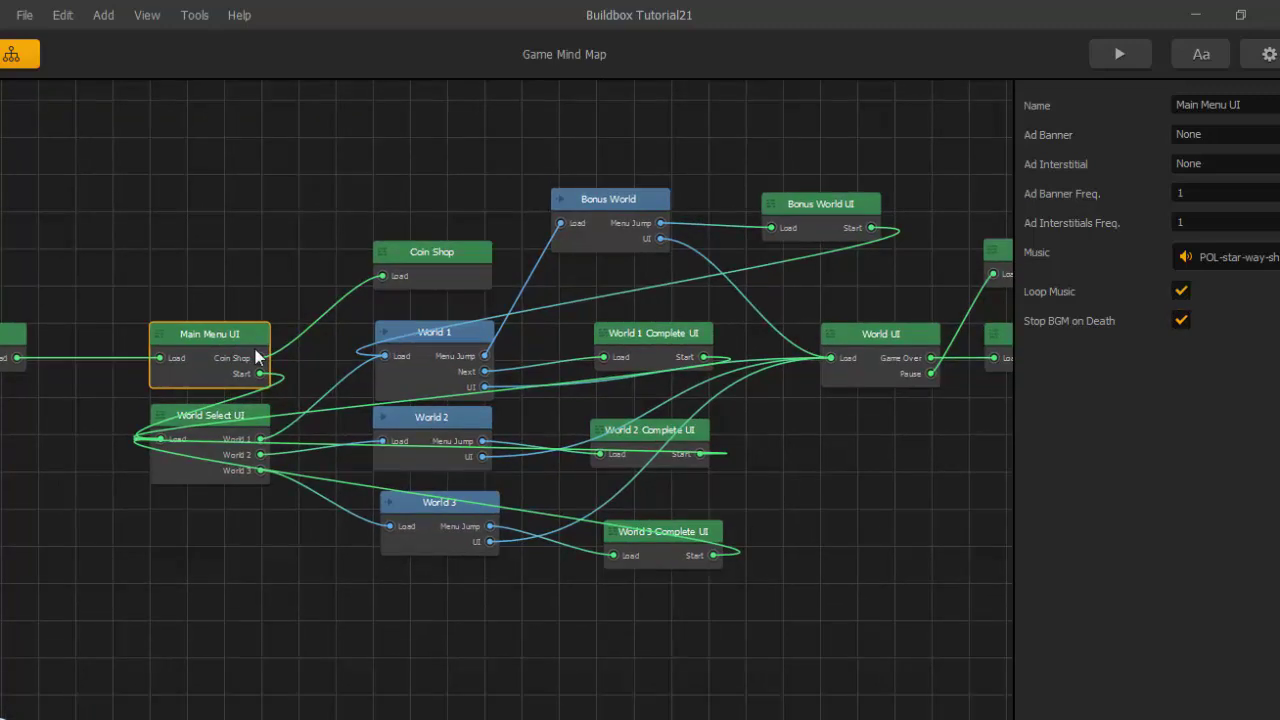
# Assign the POL-galactic-trek file from the Musik folder as World UI's music and enable Stop BGM on Death.
pyautogui.click(889, 373)
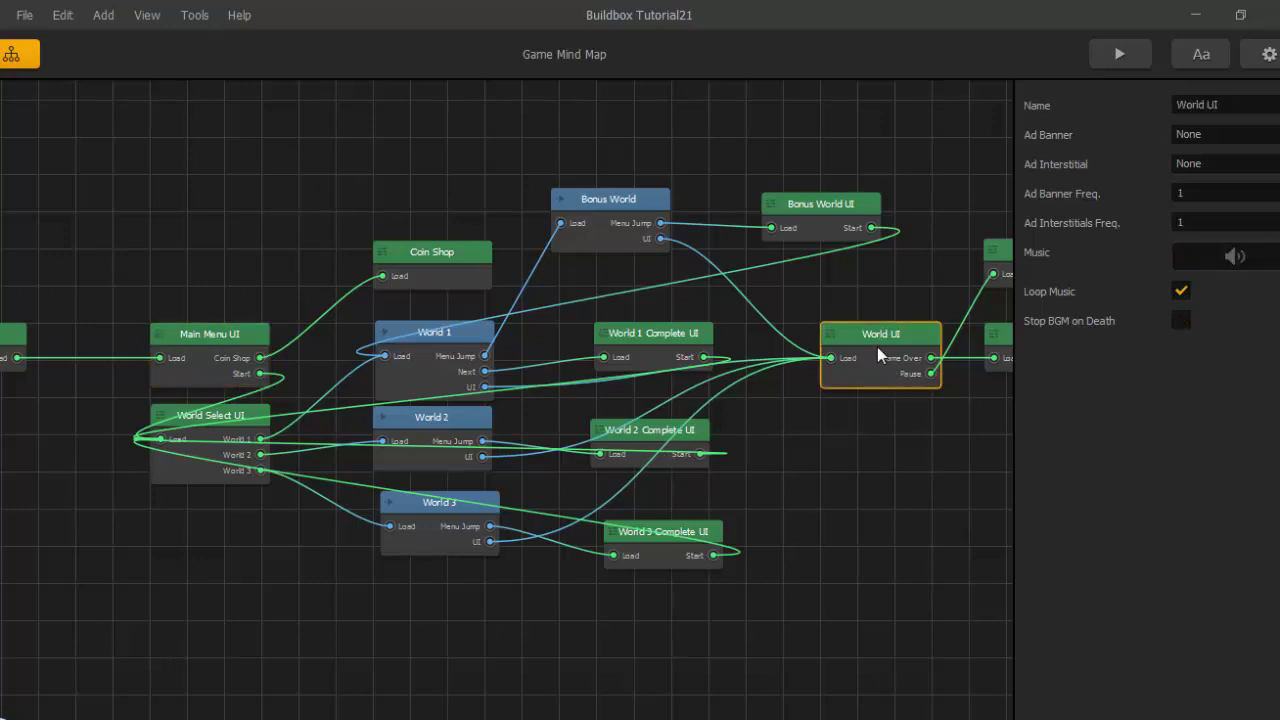
pyautogui.moveTo(877, 336); pyautogui.dragTo(870, 325)
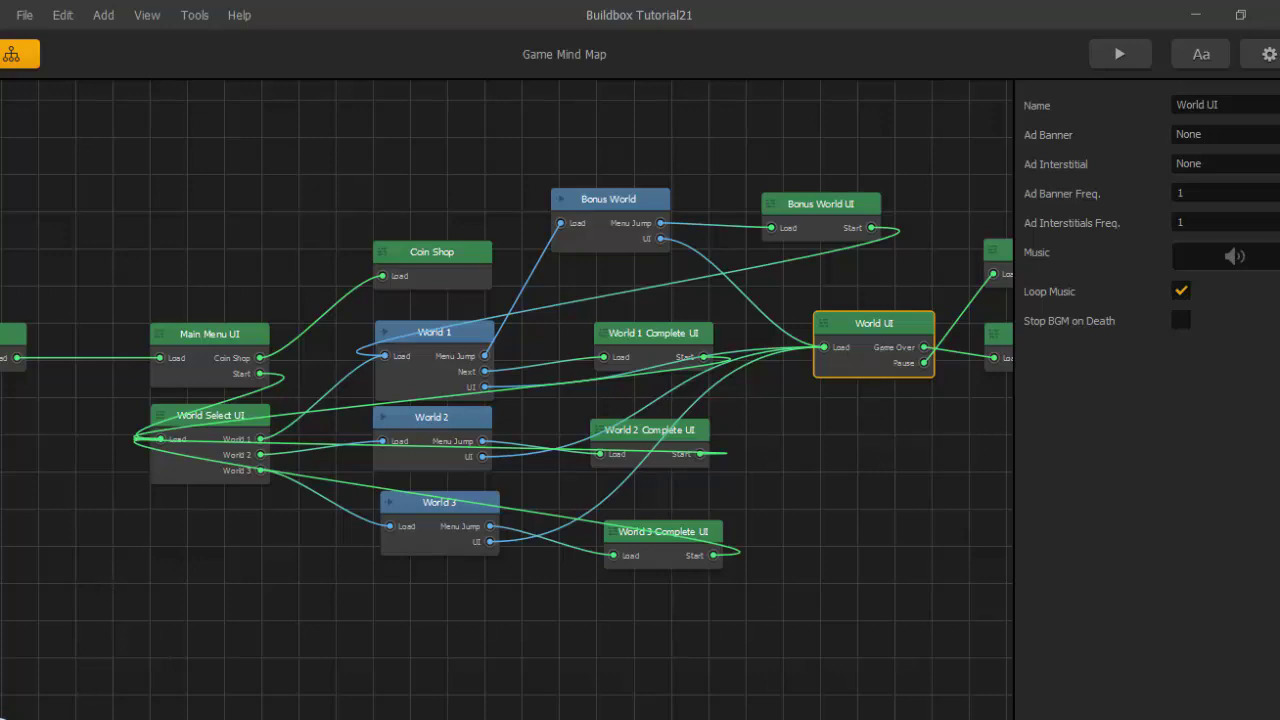
pyautogui.click(84, 718)
pyautogui.click(270, 672)
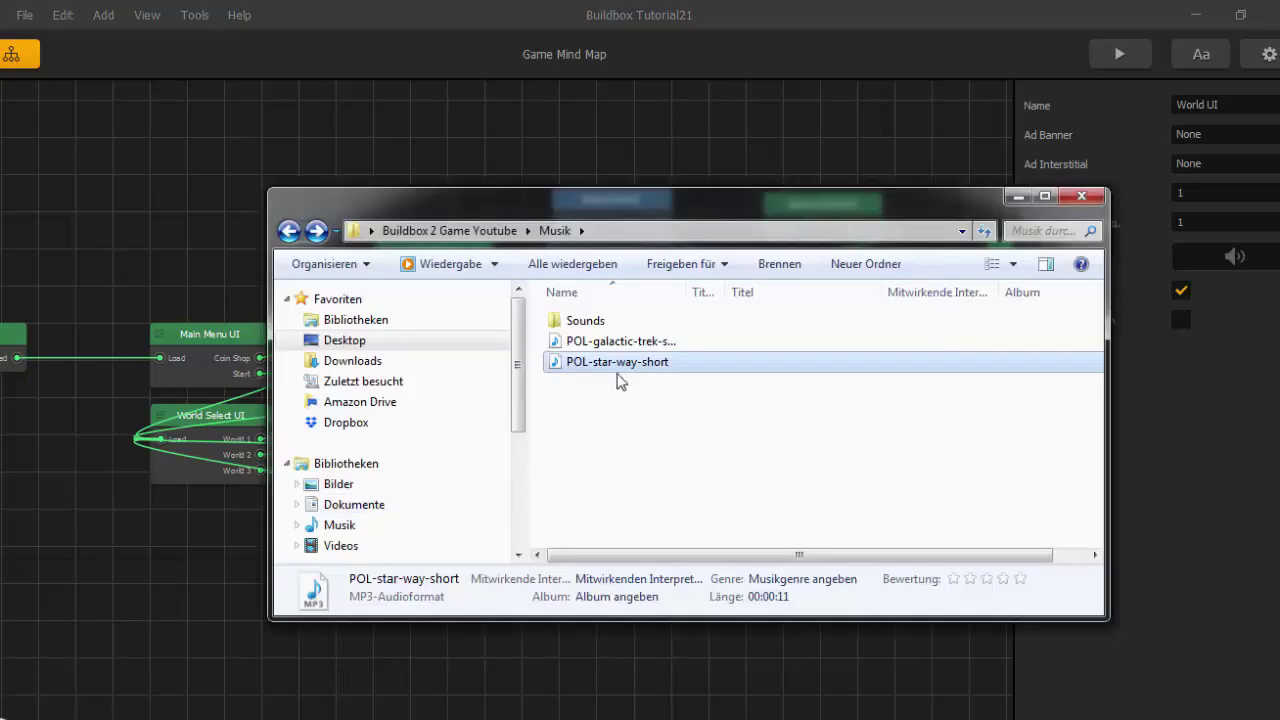
pyautogui.click(642, 344)
pyautogui.moveTo(642, 344); pyautogui.dragTo(1193, 260)
pyautogui.click(1190, 397)
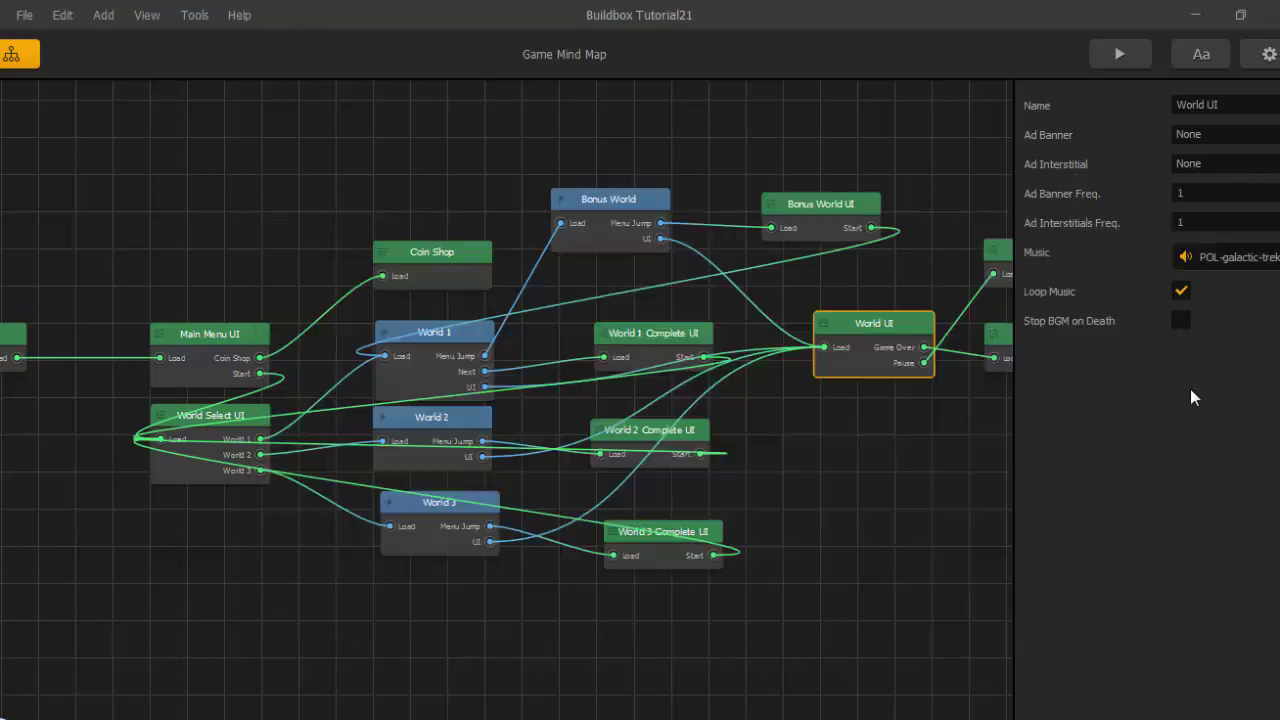
pyautogui.click(1181, 321)
pyautogui.moveTo(883, 476); pyautogui.dragTo(838, 476)
pyautogui.scroll(-1, 838, 476)
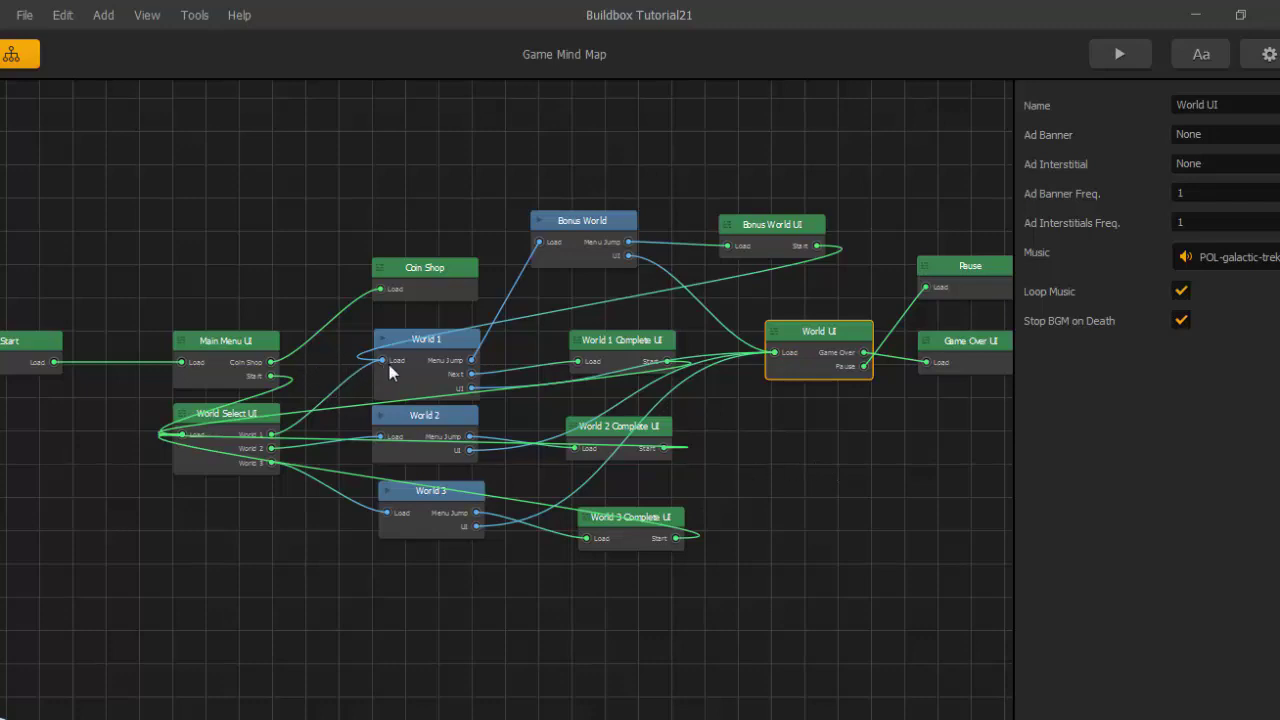
# Preview the game from the main menu into World 1, testing shooting, jumping and star collection, and return to the mind map.
pyautogui.click(415, 372)
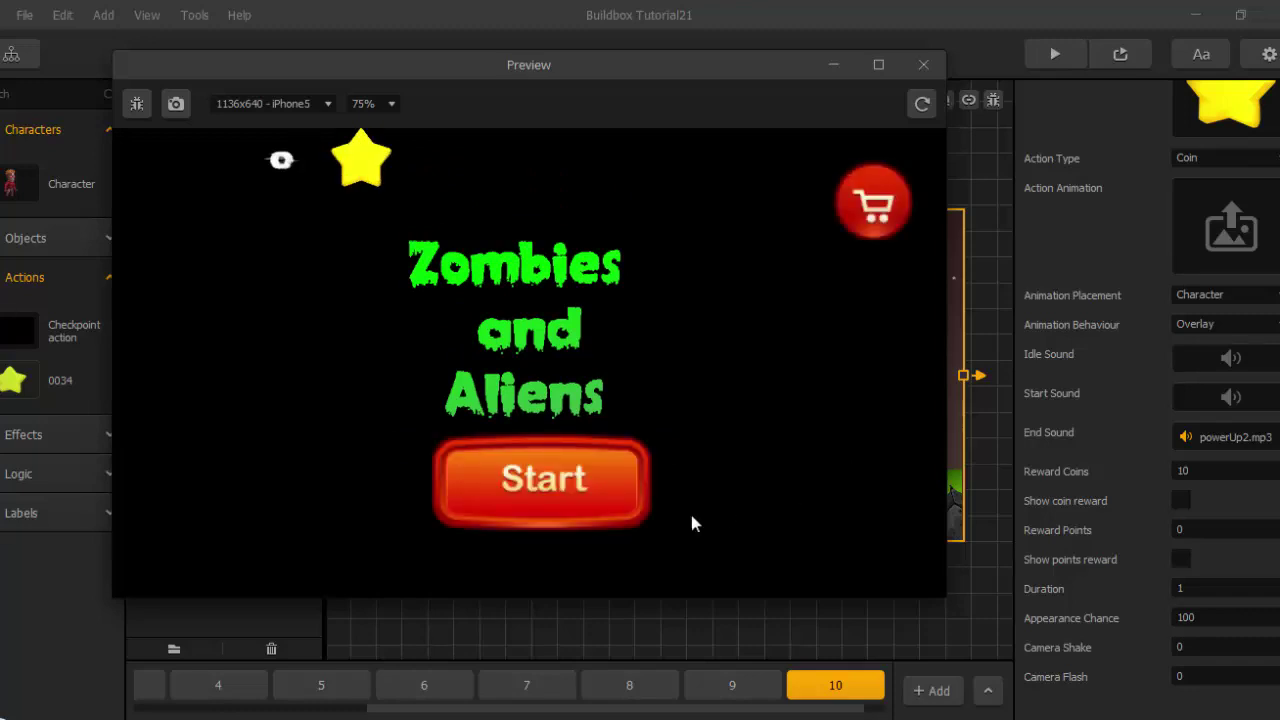
pyautogui.click(570, 481)
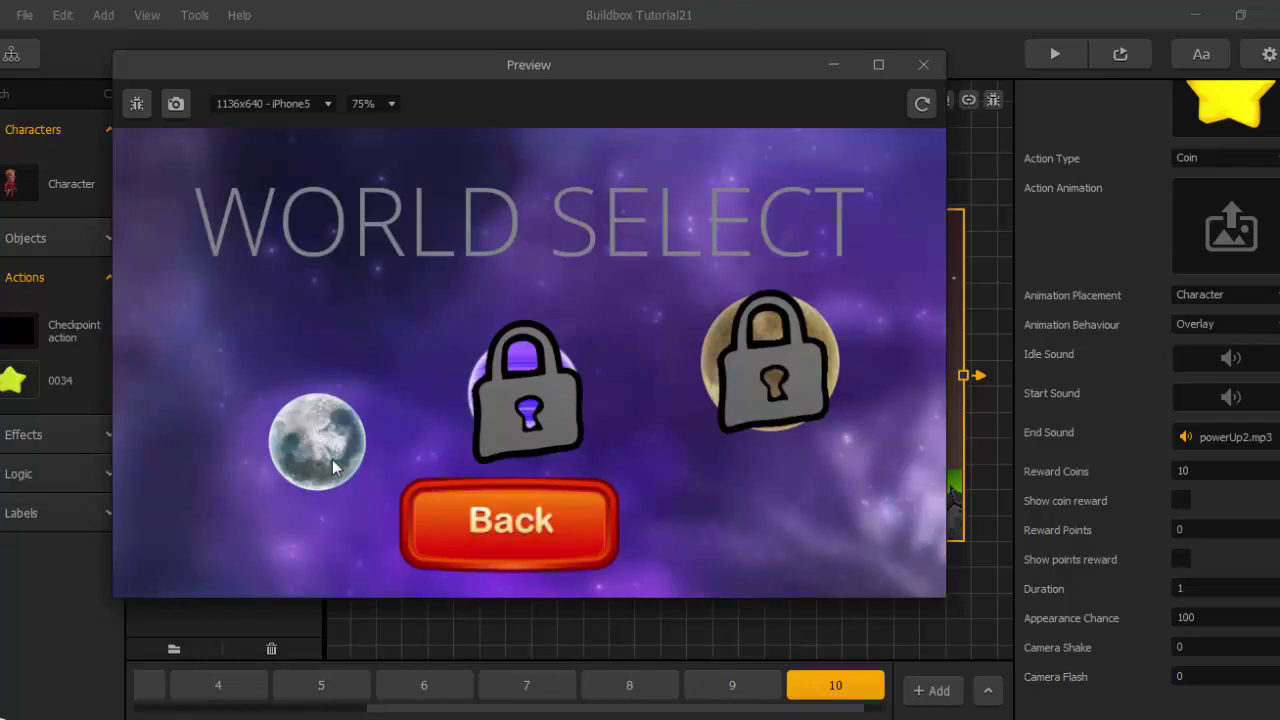
pyautogui.click(332, 463)
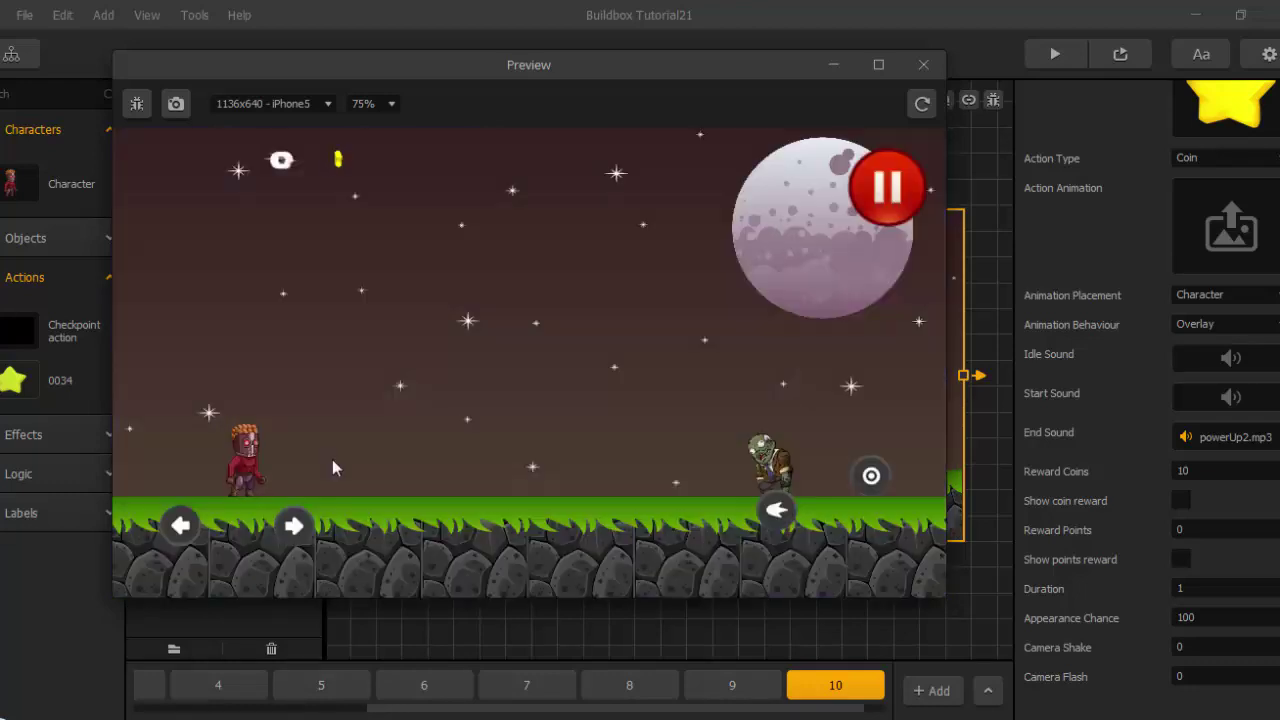
pyautogui.click(772, 517)
pyautogui.click(772, 517)
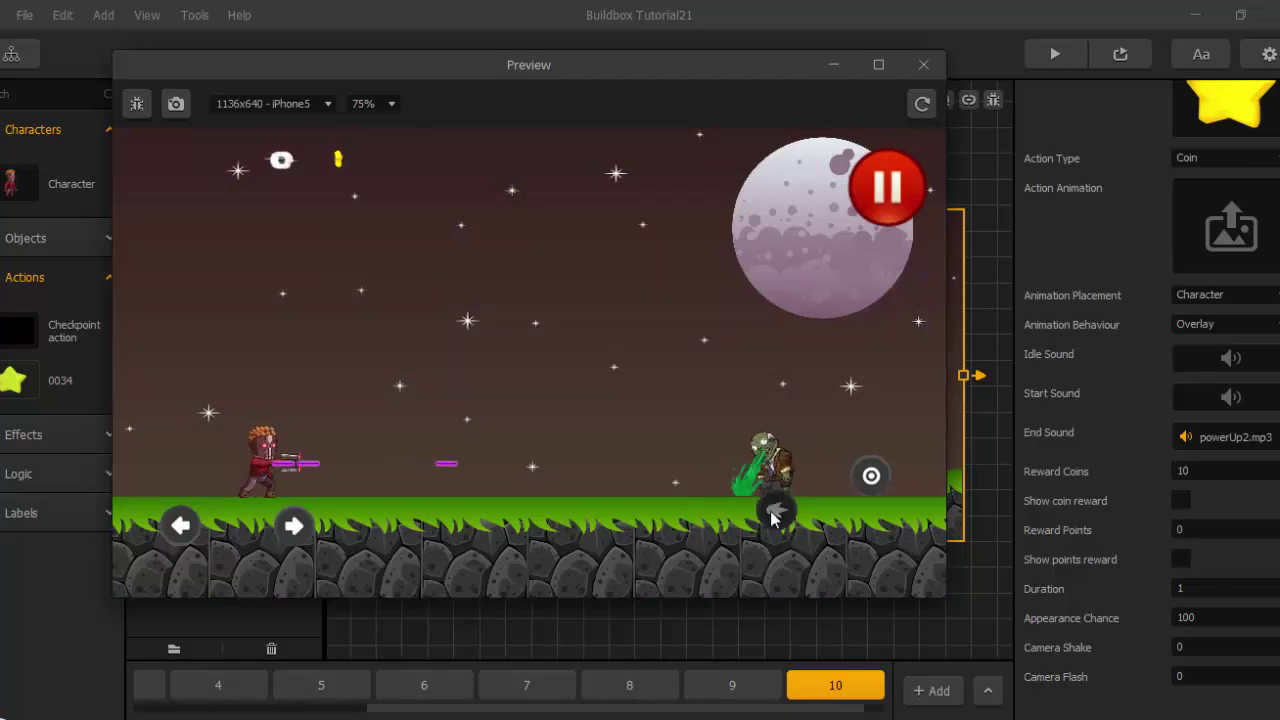
pyautogui.click(772, 517)
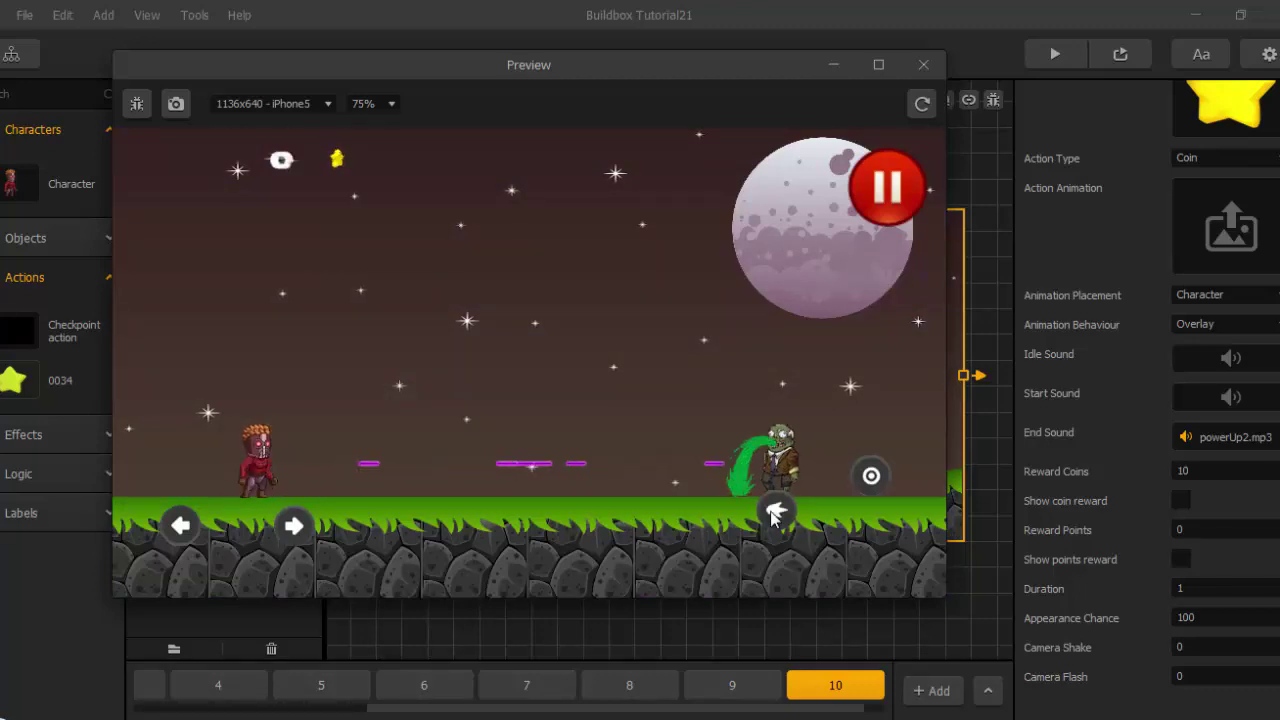
pyautogui.click(772, 517)
pyautogui.click(882, 477)
pyautogui.click(882, 477)
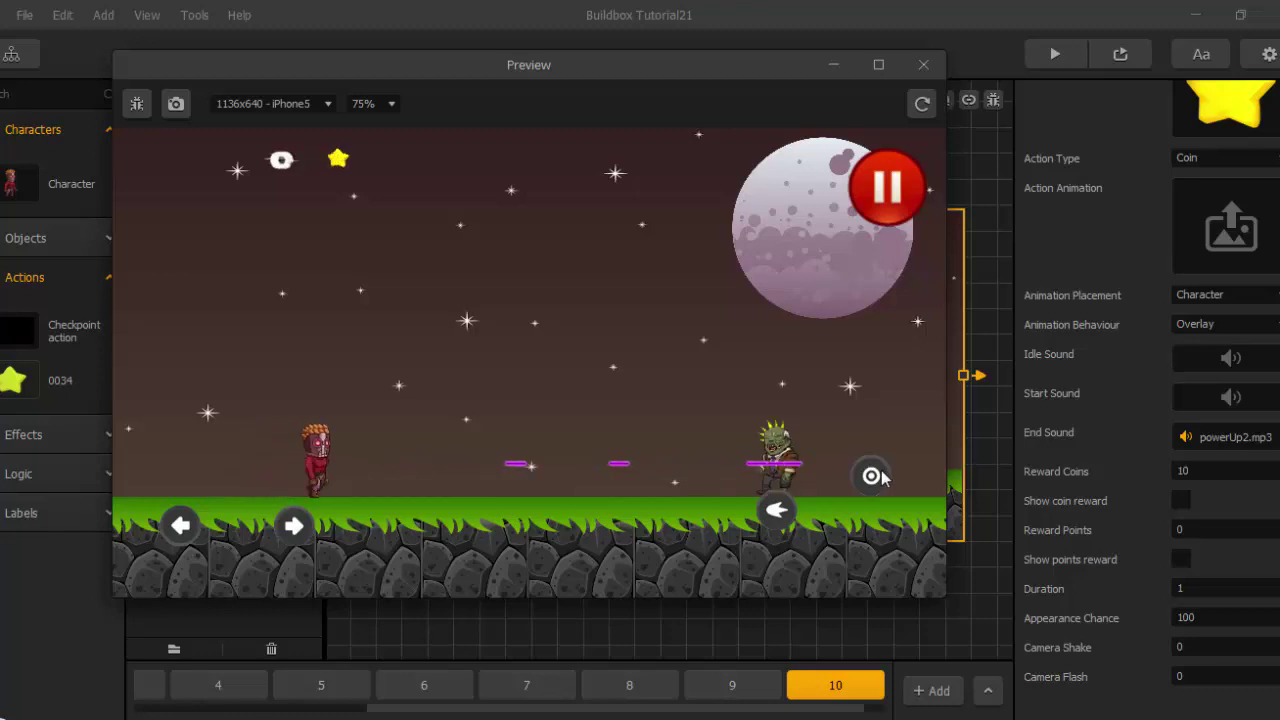
pyautogui.click(882, 477)
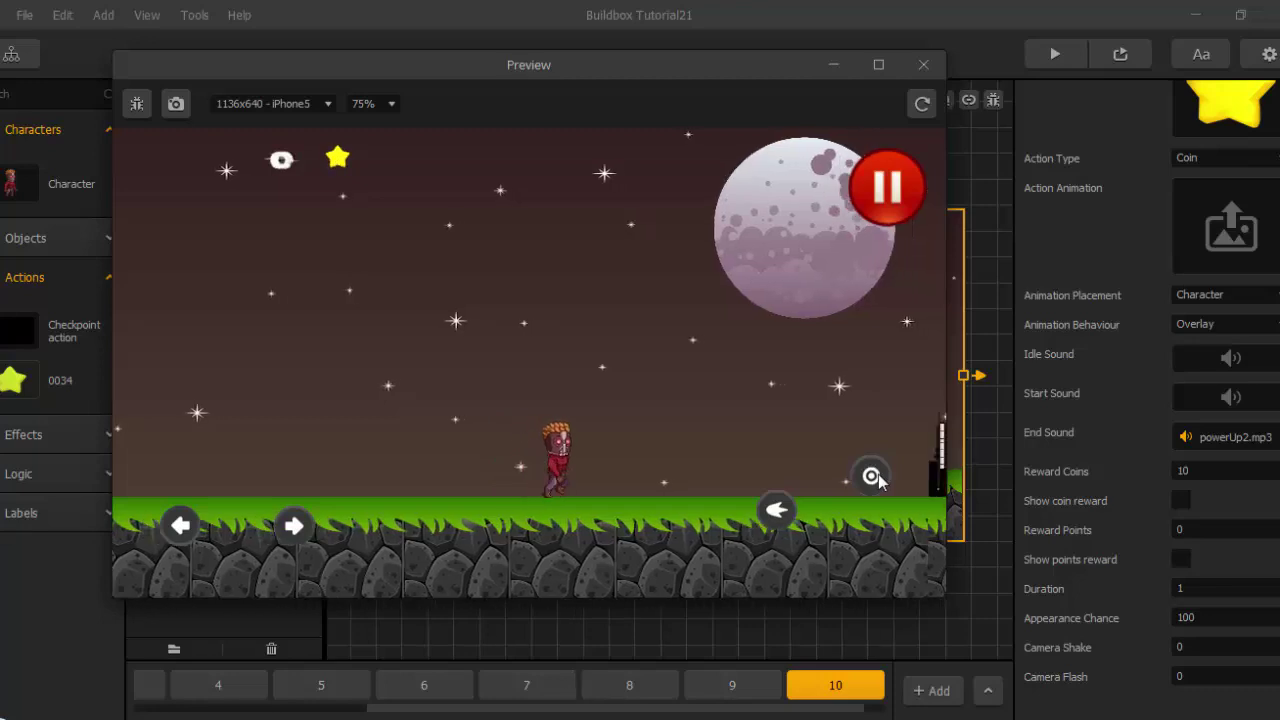
pyautogui.click(873, 477)
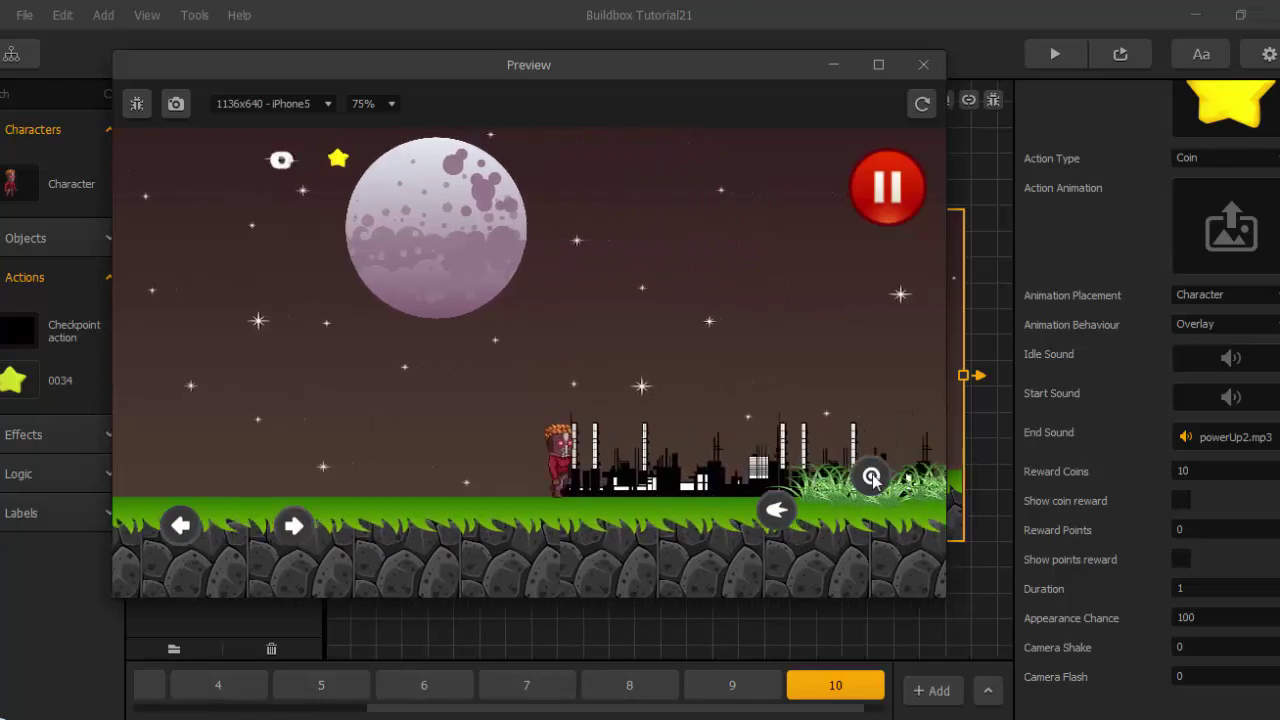
pyautogui.click(873, 477)
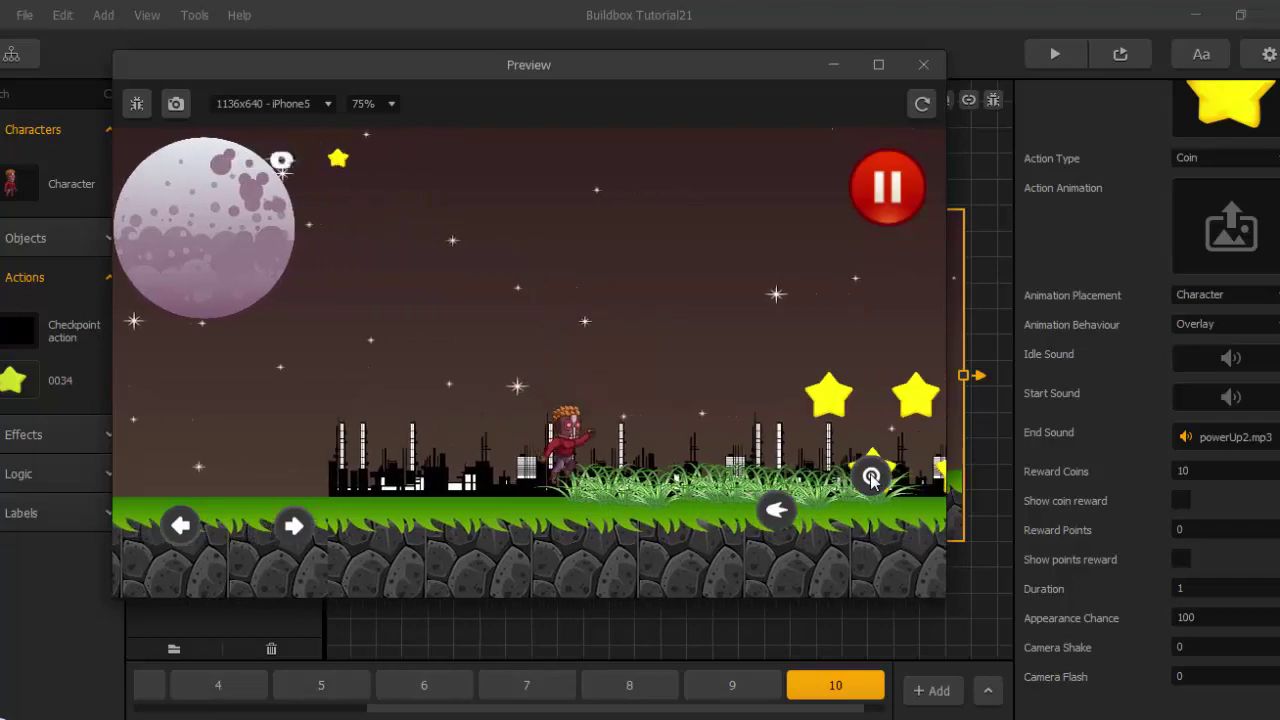
pyautogui.click(873, 477)
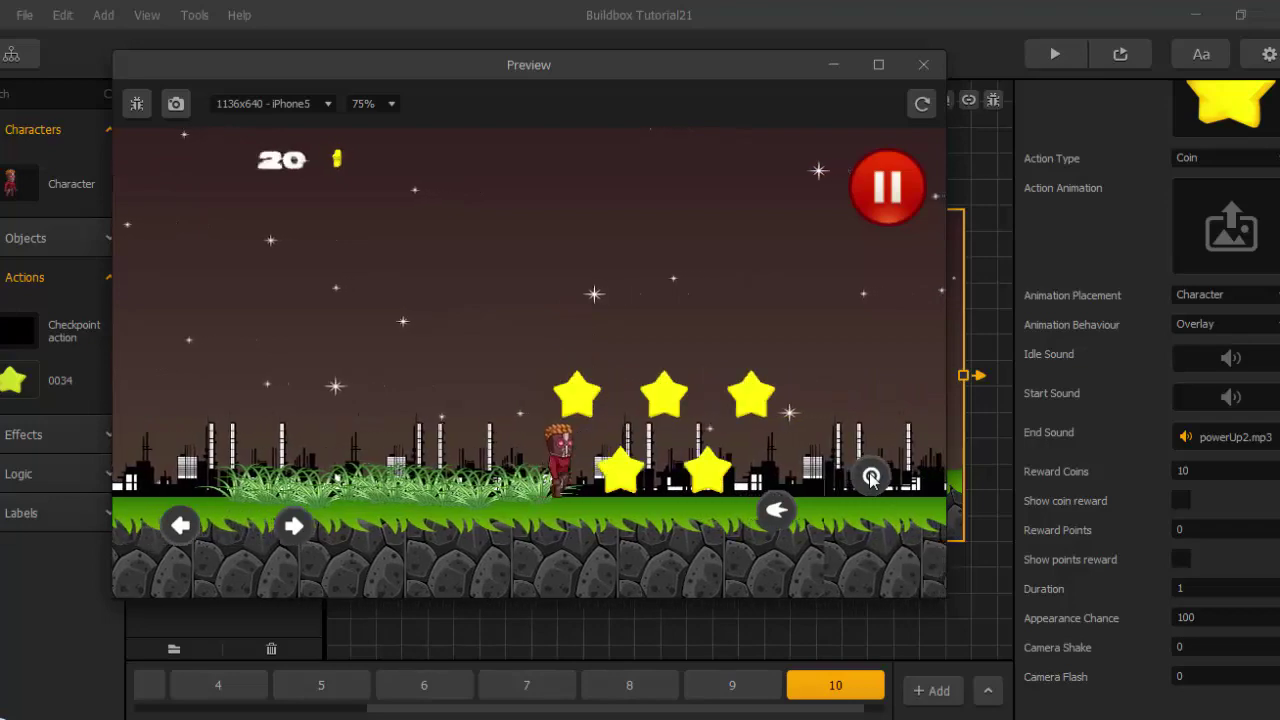
pyautogui.click(922, 66)
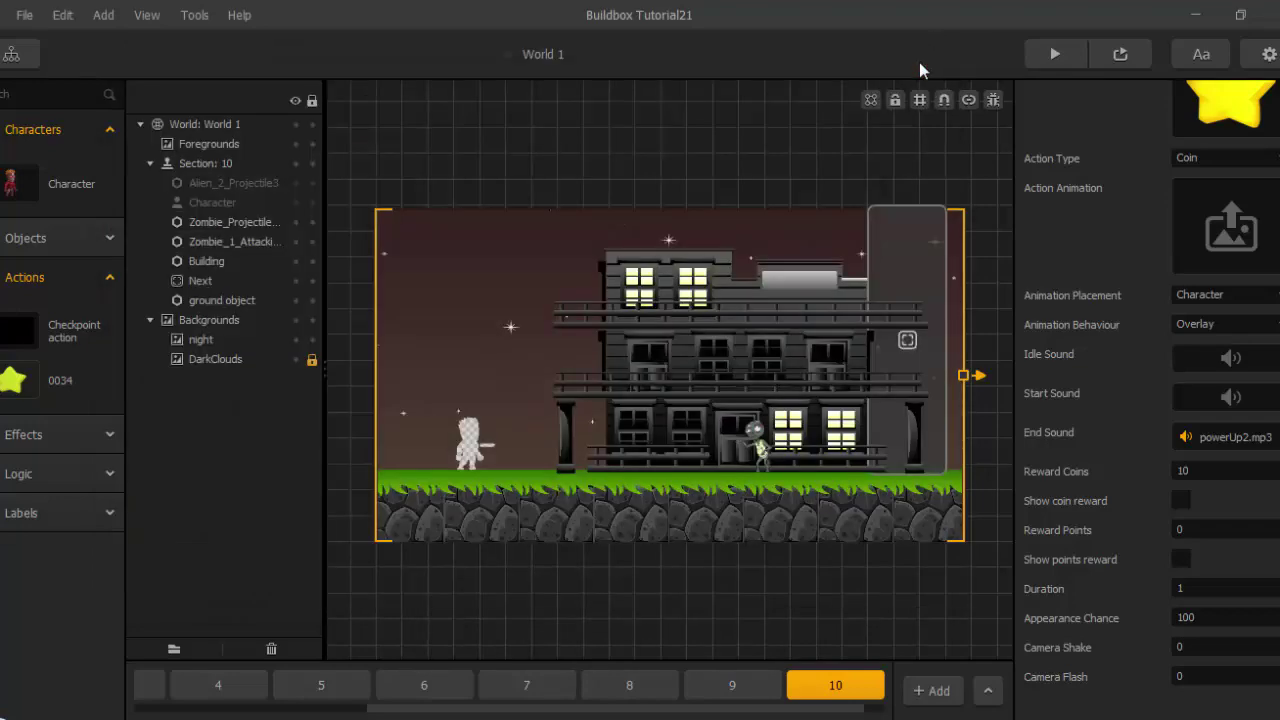
pyautogui.click(11, 54)
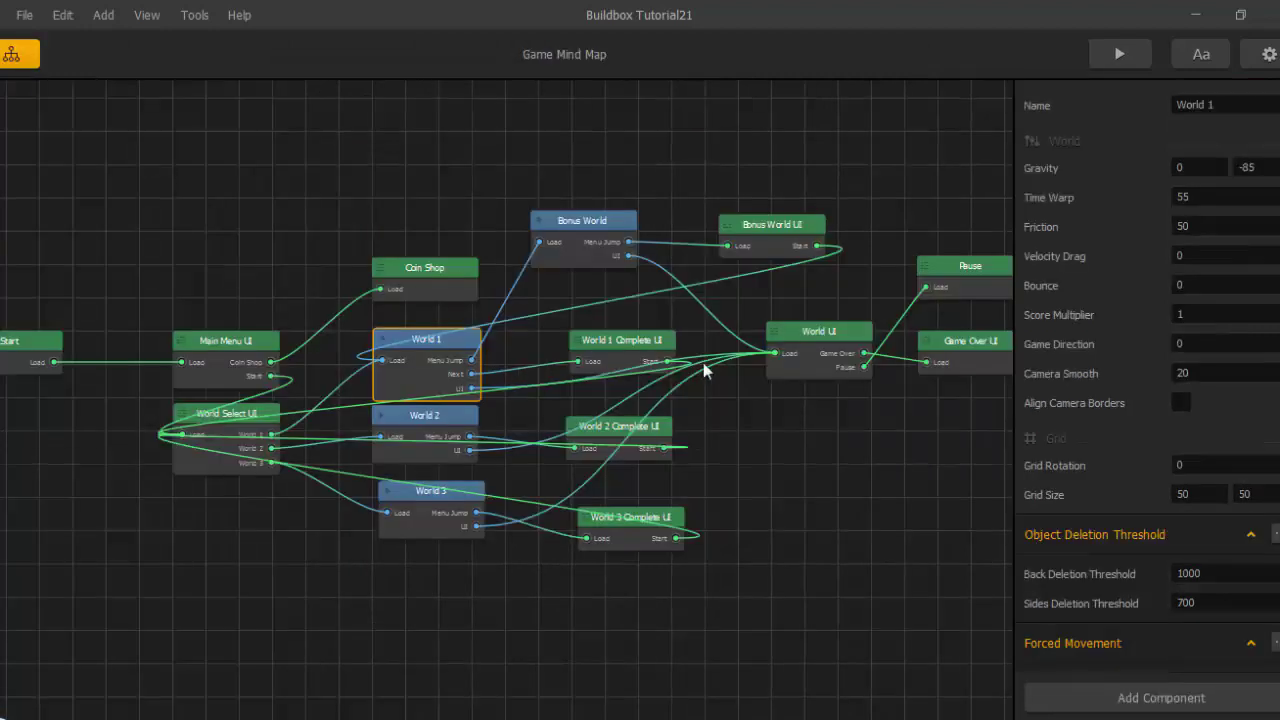
pyautogui.click(808, 353)
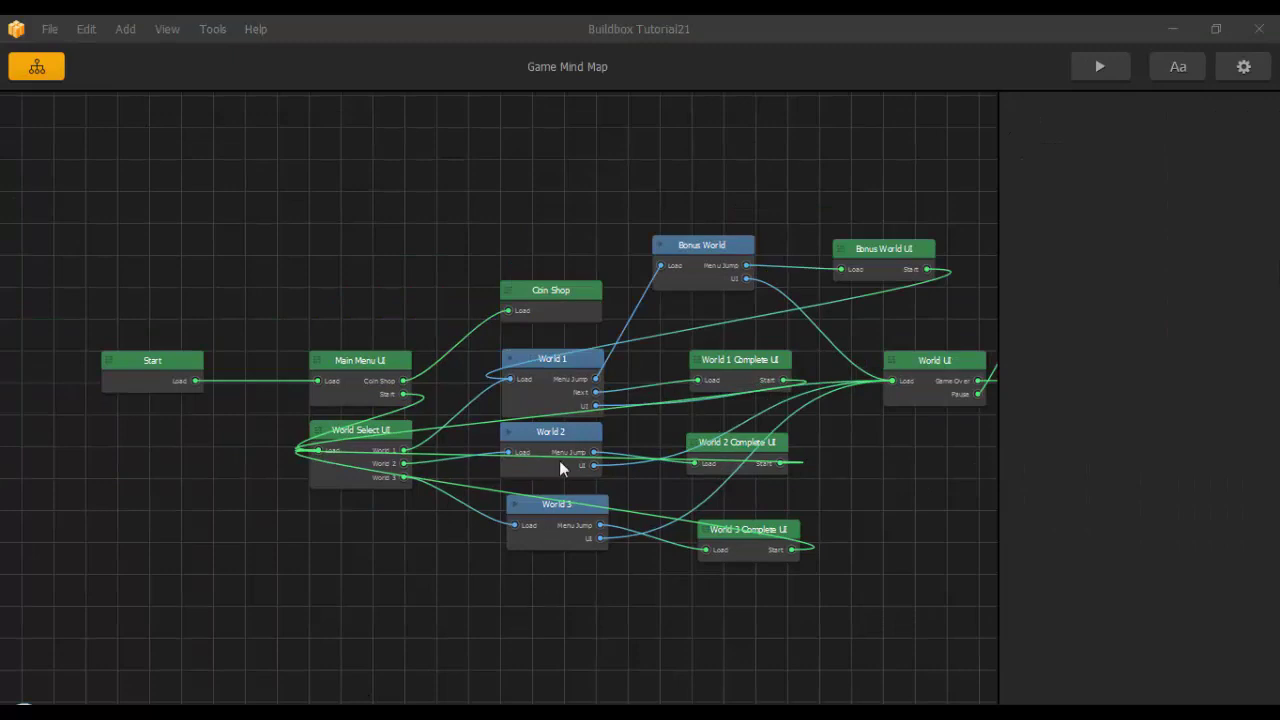
# Open World 1 and duplicate the Character asset.
pyautogui.click(549, 385)
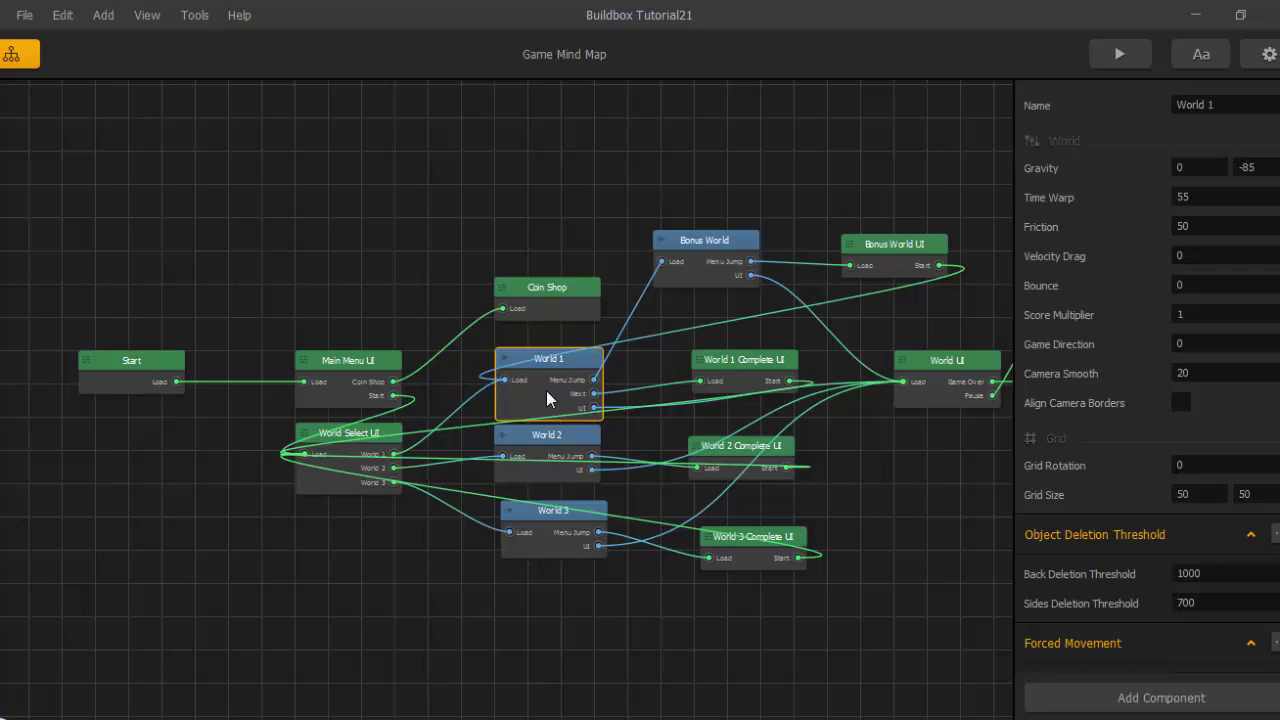
pyautogui.doubleClick(547, 391)
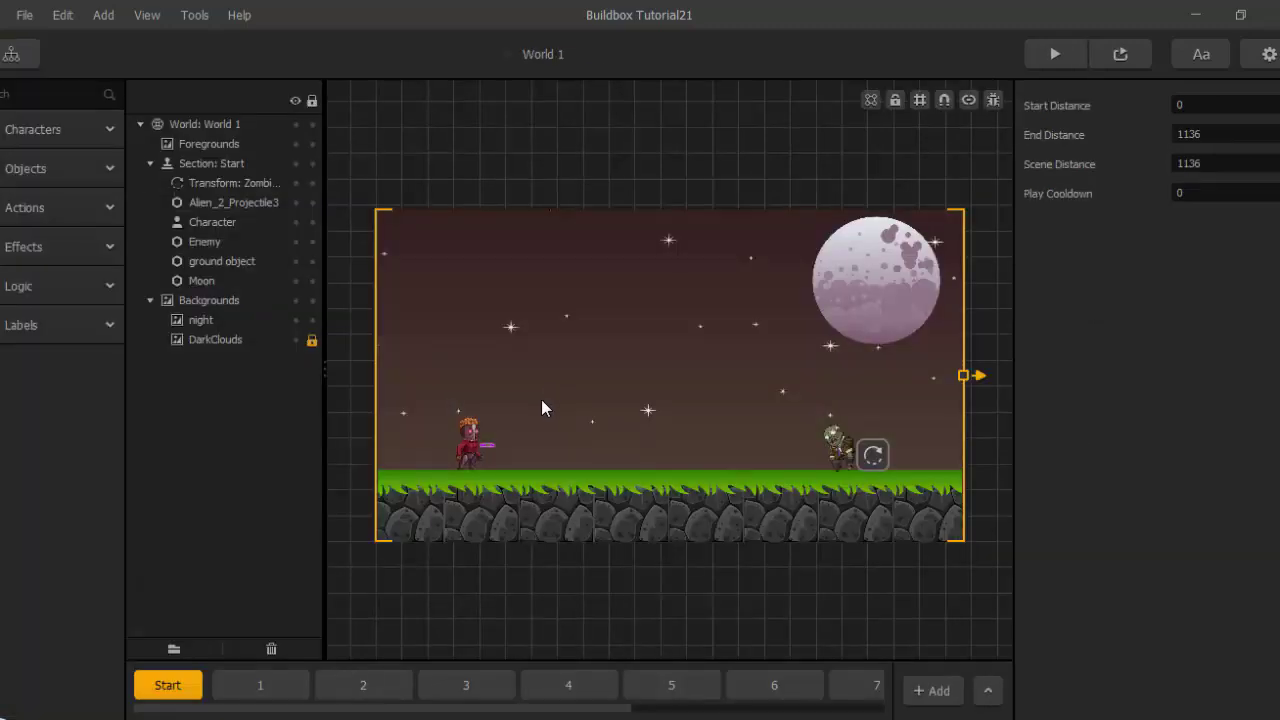
pyautogui.click(57, 137)
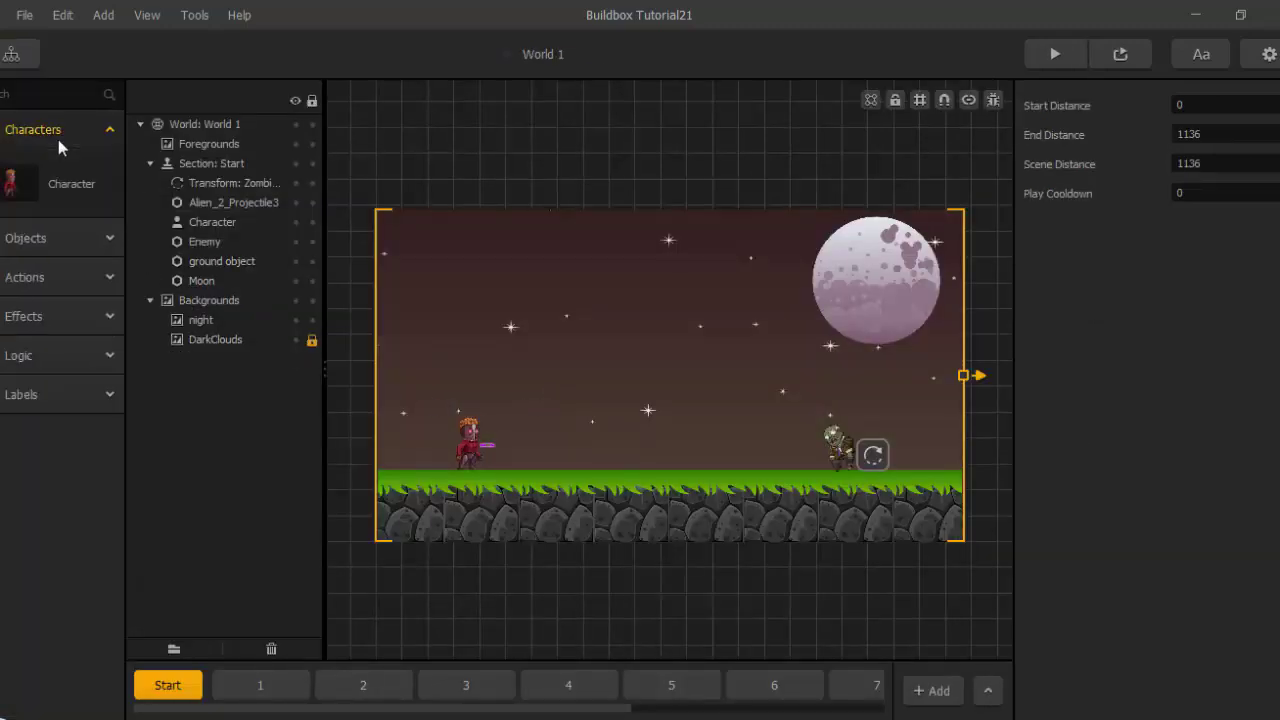
pyautogui.click(8, 191)
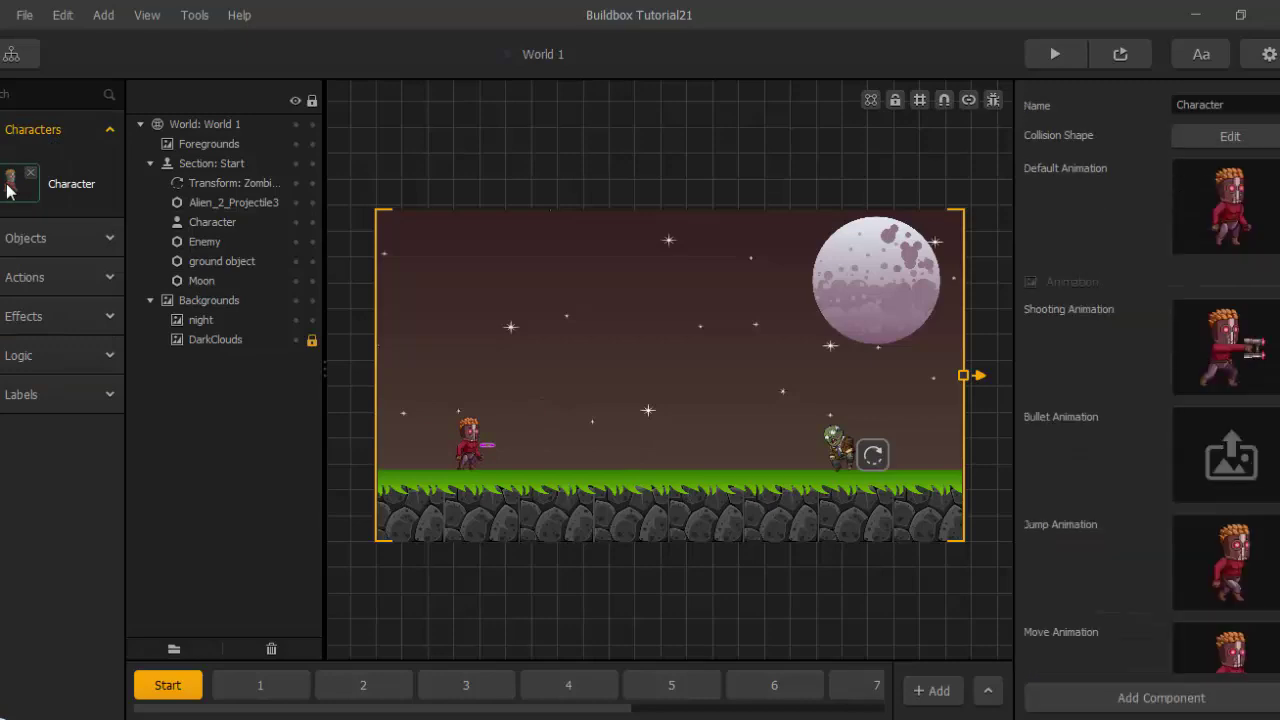
pyautogui.hotkey('ctrl', 'd')
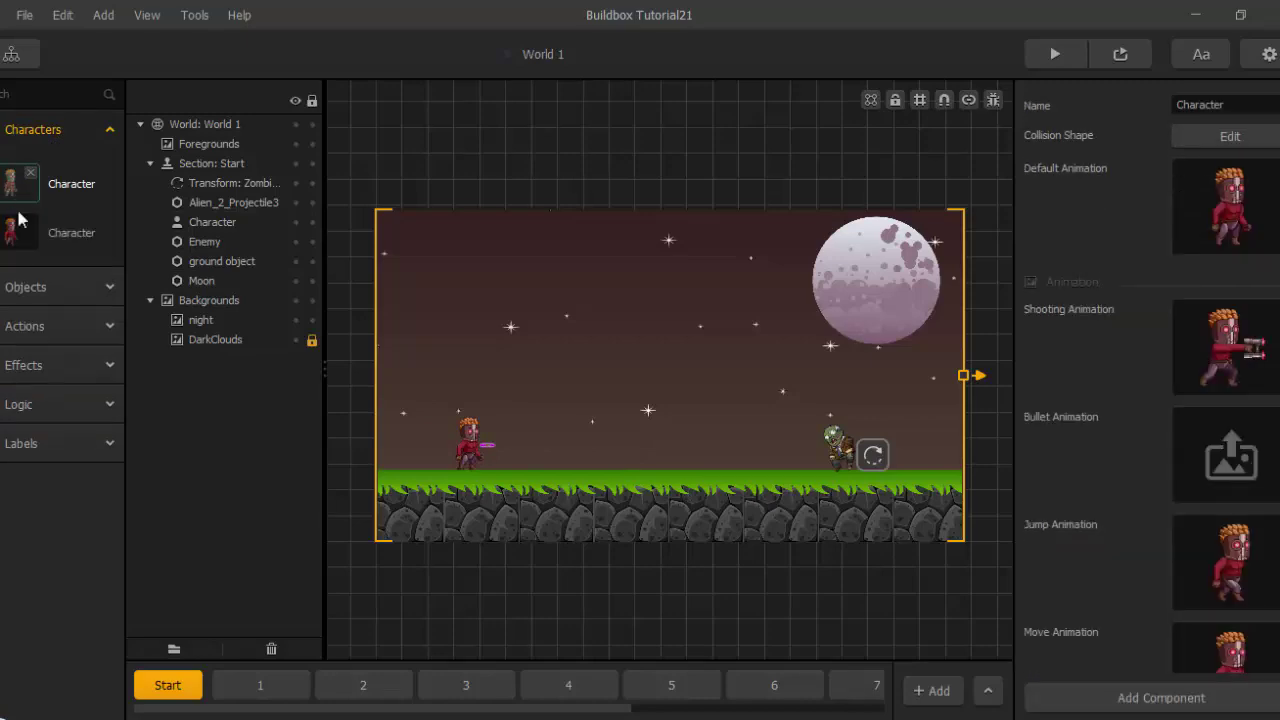
# Remove the default, shooting, jump, move and defeated animations from the duplicate character.
pyautogui.click(16, 241)
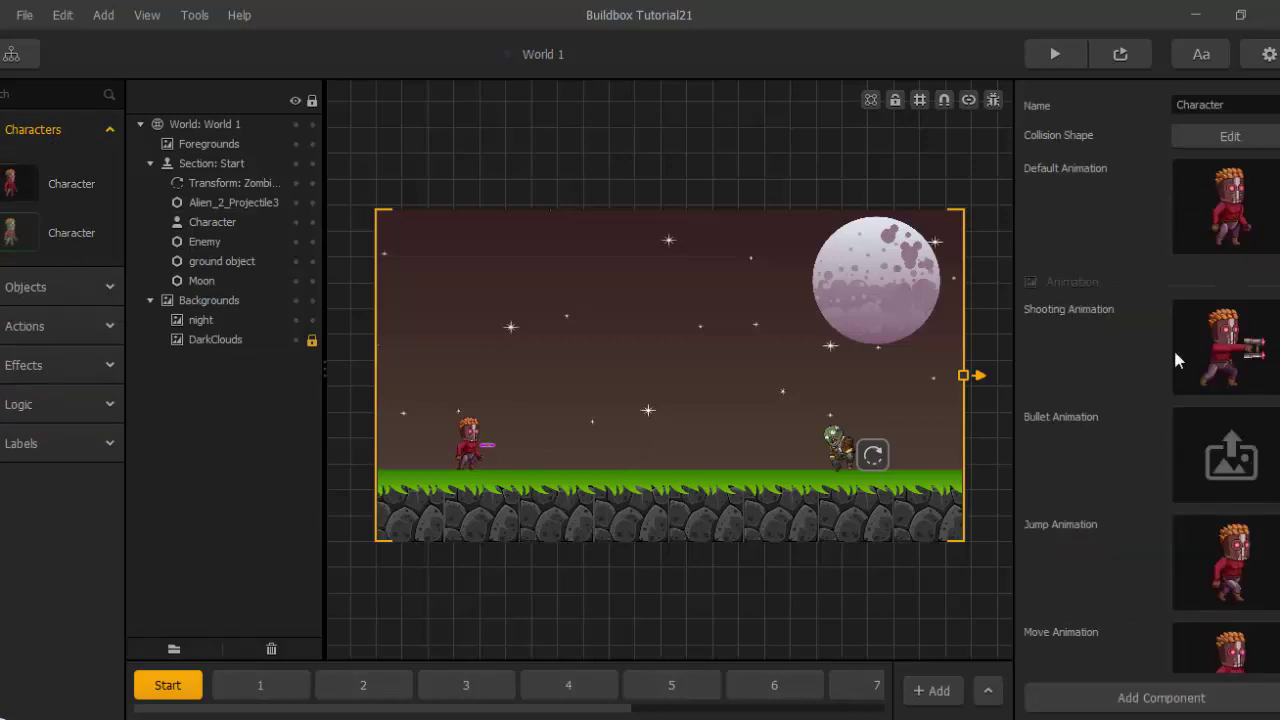
pyautogui.click(1273, 173)
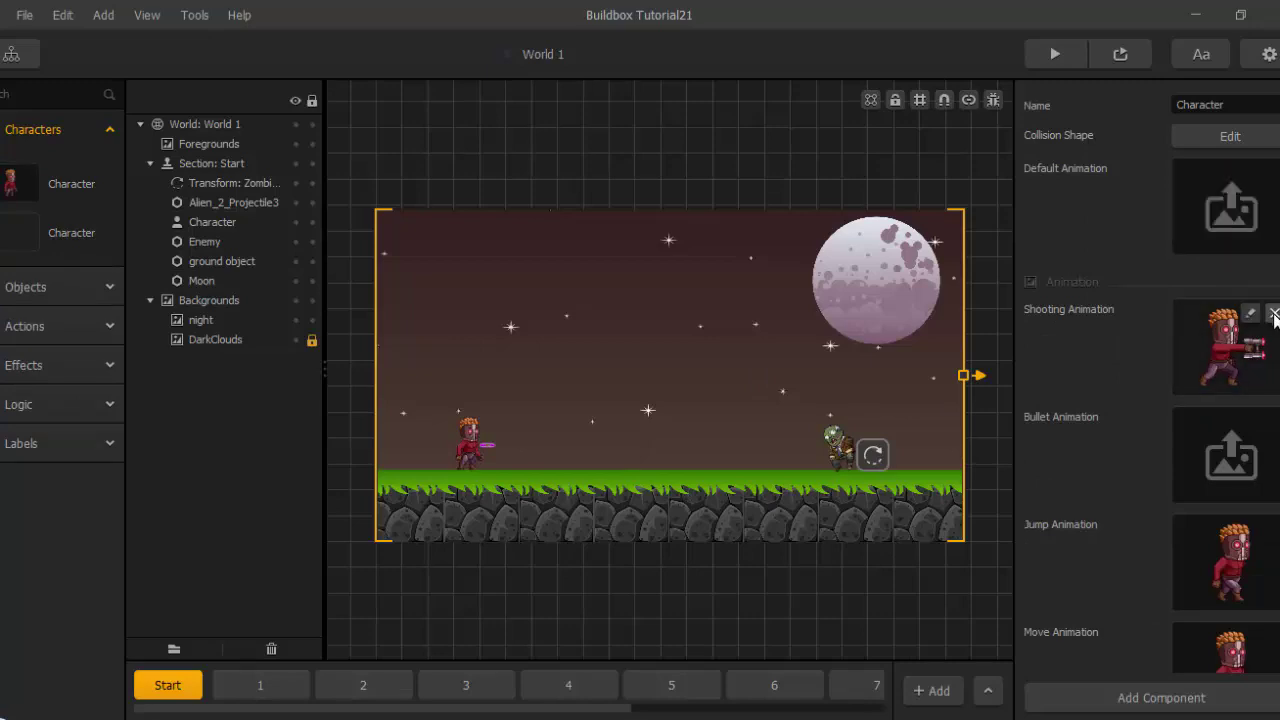
pyautogui.click(1273, 315)
pyautogui.scroll(-1, 1275, 317)
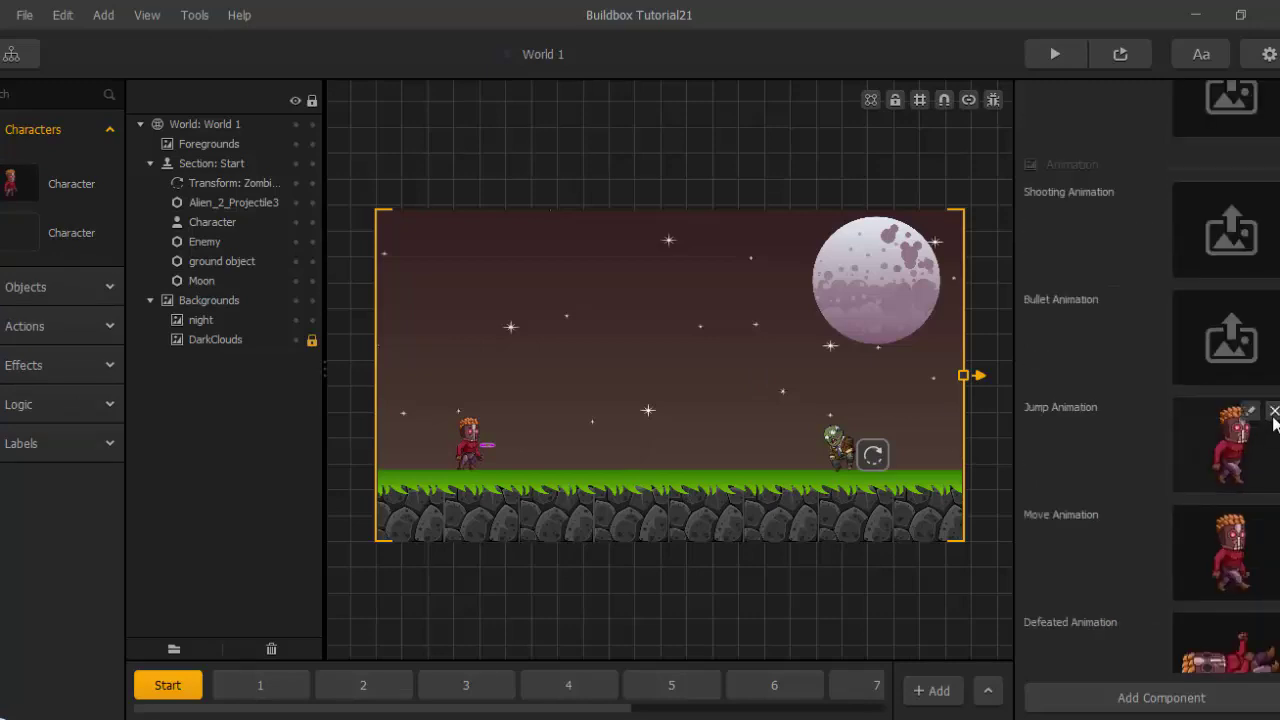
pyautogui.click(1273, 410)
pyautogui.scroll(-1, 1275, 420)
pyautogui.click(1273, 410)
pyautogui.scroll(-2, 1275, 415)
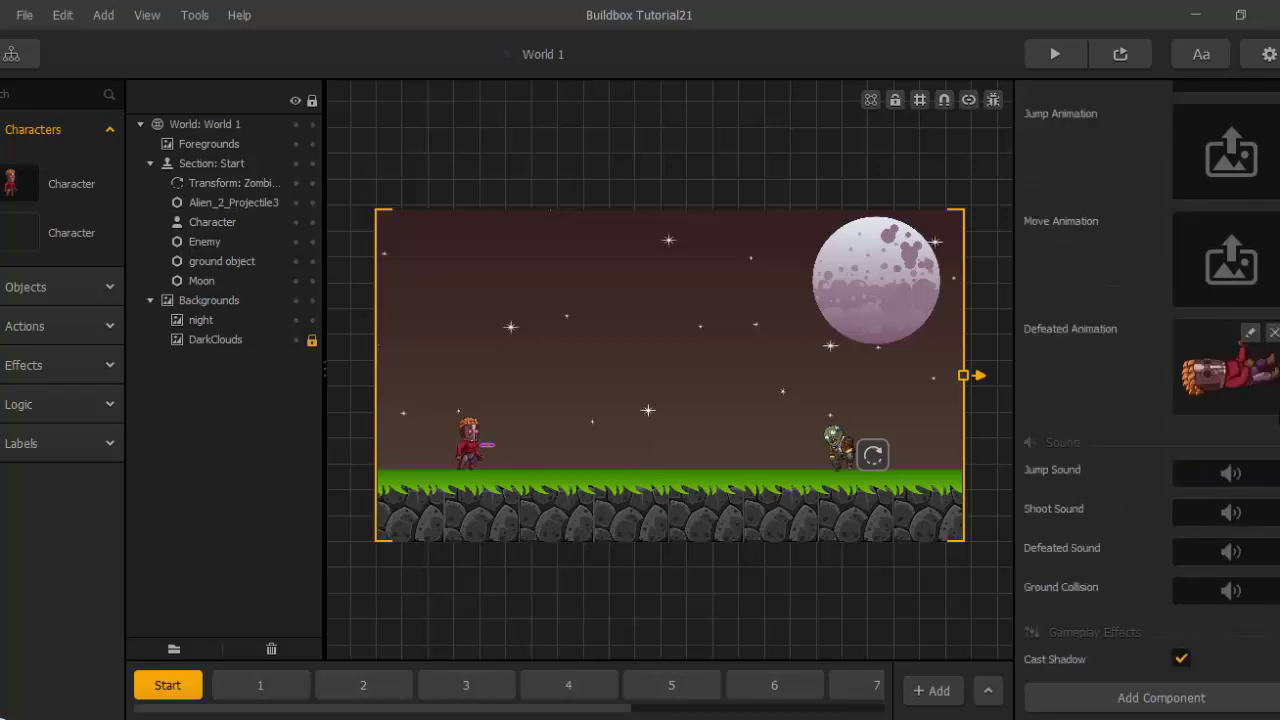
pyautogui.click(1273, 331)
pyautogui.scroll(-2, 1262, 378)
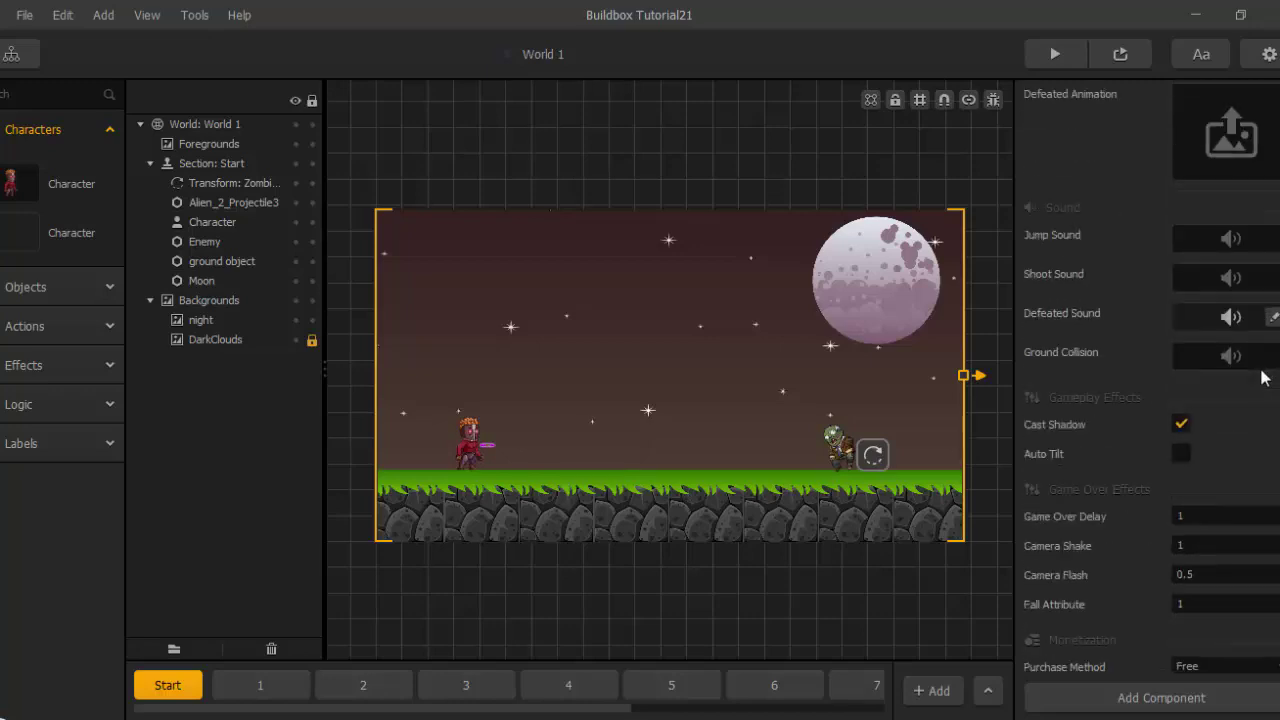
# Set the duplicate character's first Max Speed value to 80 in Character Gameplay Settings.
pyautogui.scroll(-6, 1262, 378)
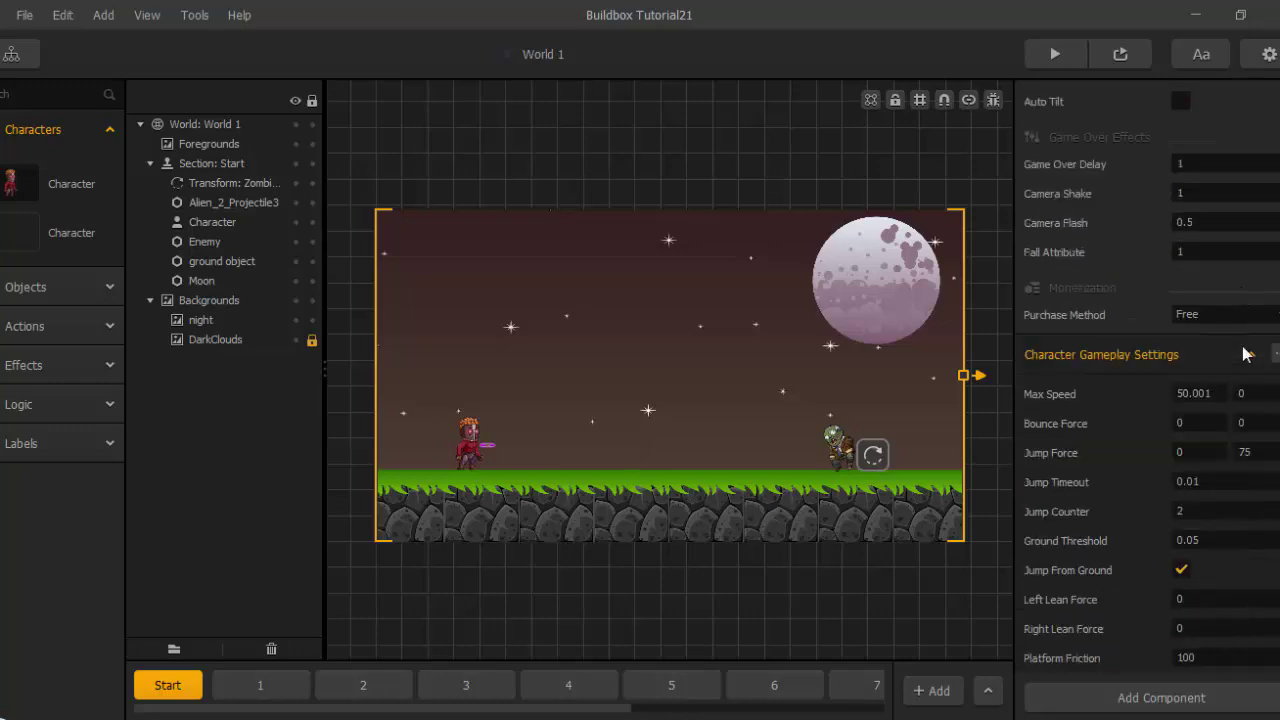
pyautogui.scroll(-1, 1240, 353)
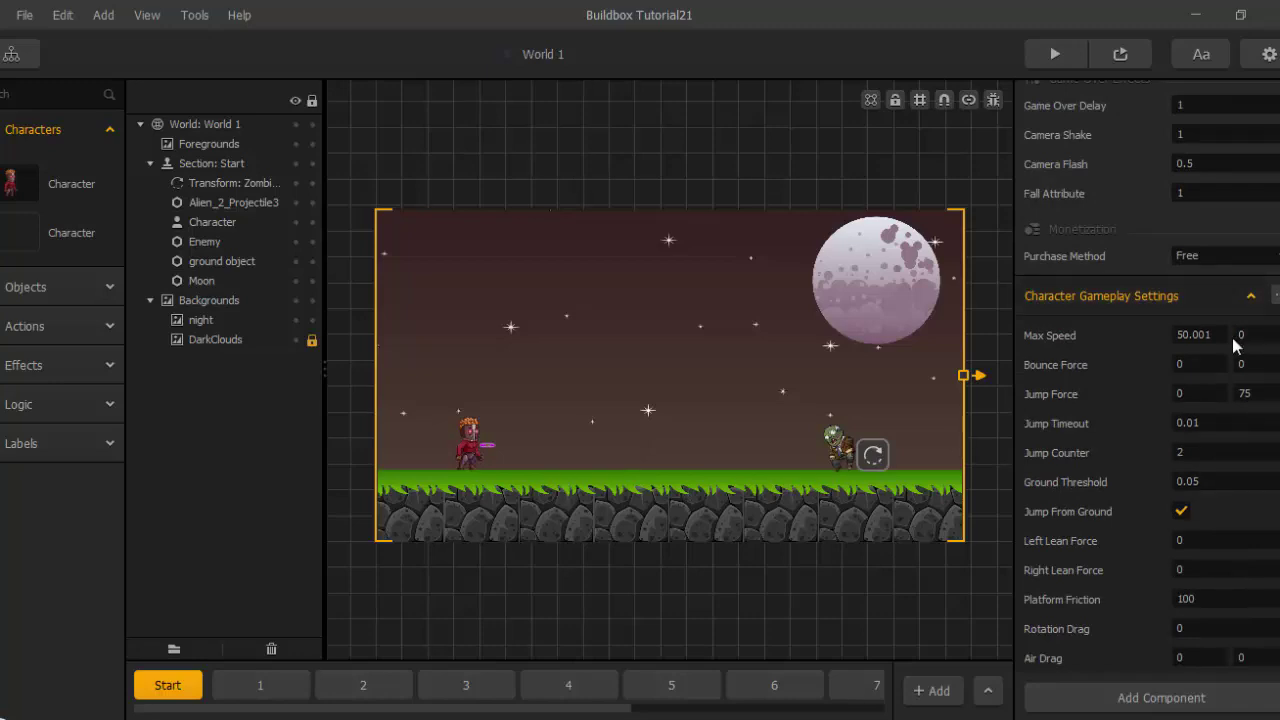
pyautogui.click(1221, 337)
pyautogui.moveTo(1223, 336); pyautogui.dragTo(1163, 335)
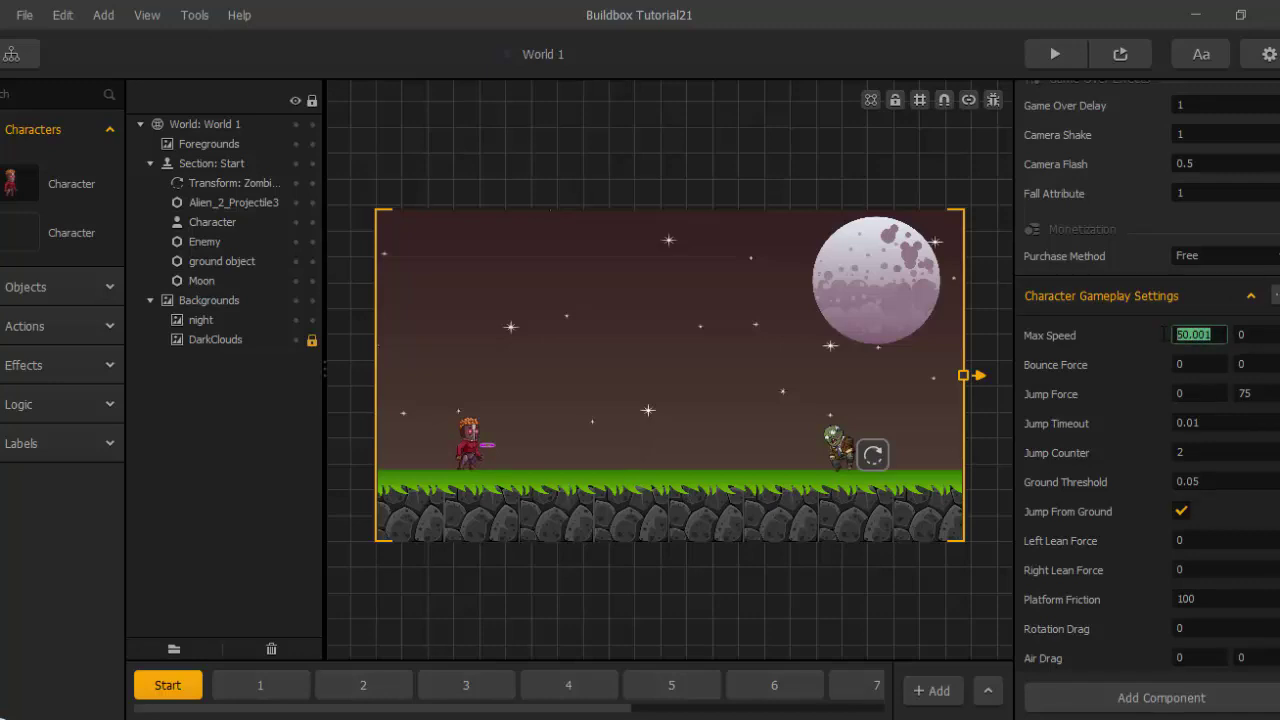
pyautogui.write('80')
pyautogui.press('Return')
# Set the duplicate character's Jump Counter to 3.
pyautogui.scroll(-3, 1110, 410)
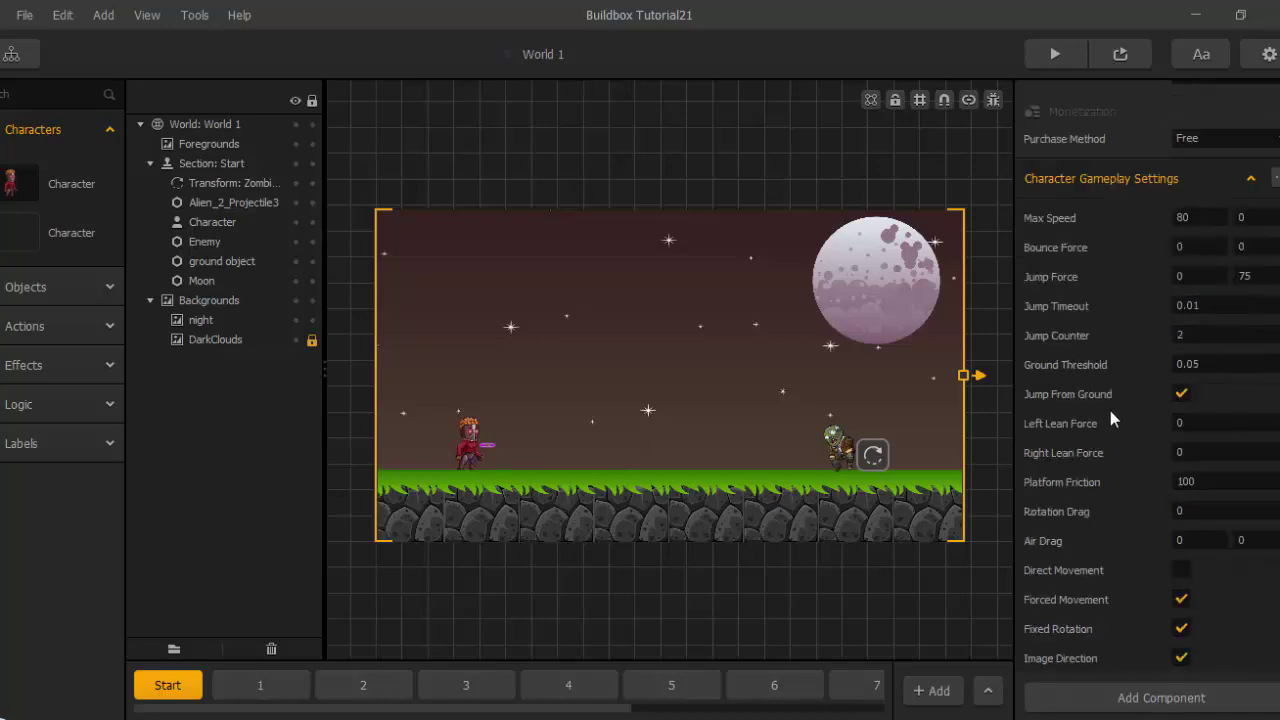
pyautogui.scroll(-1, 1110, 420)
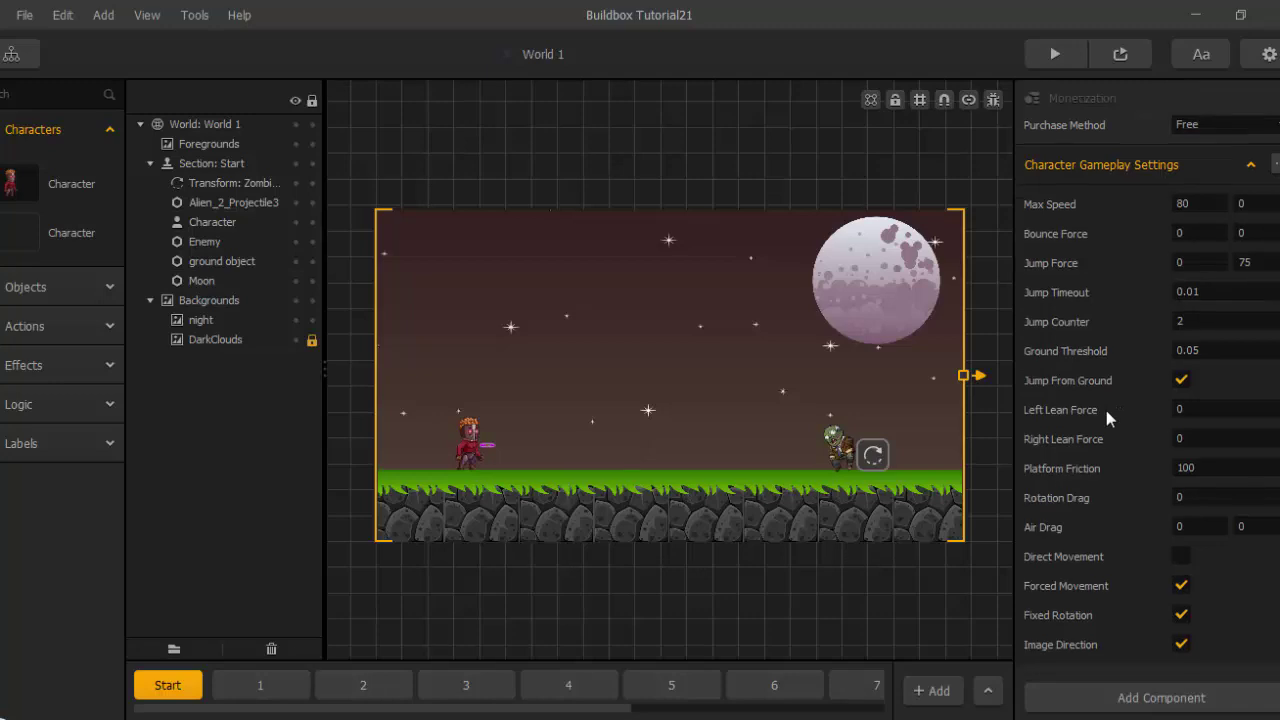
pyautogui.click(1180, 322)
pyautogui.write('3')
pyautogui.press('Return')
# Set the duplicate character's Default Animation to the redskull image from the Red Skull PNG folder.
pyautogui.scroll(10, 1141, 346)
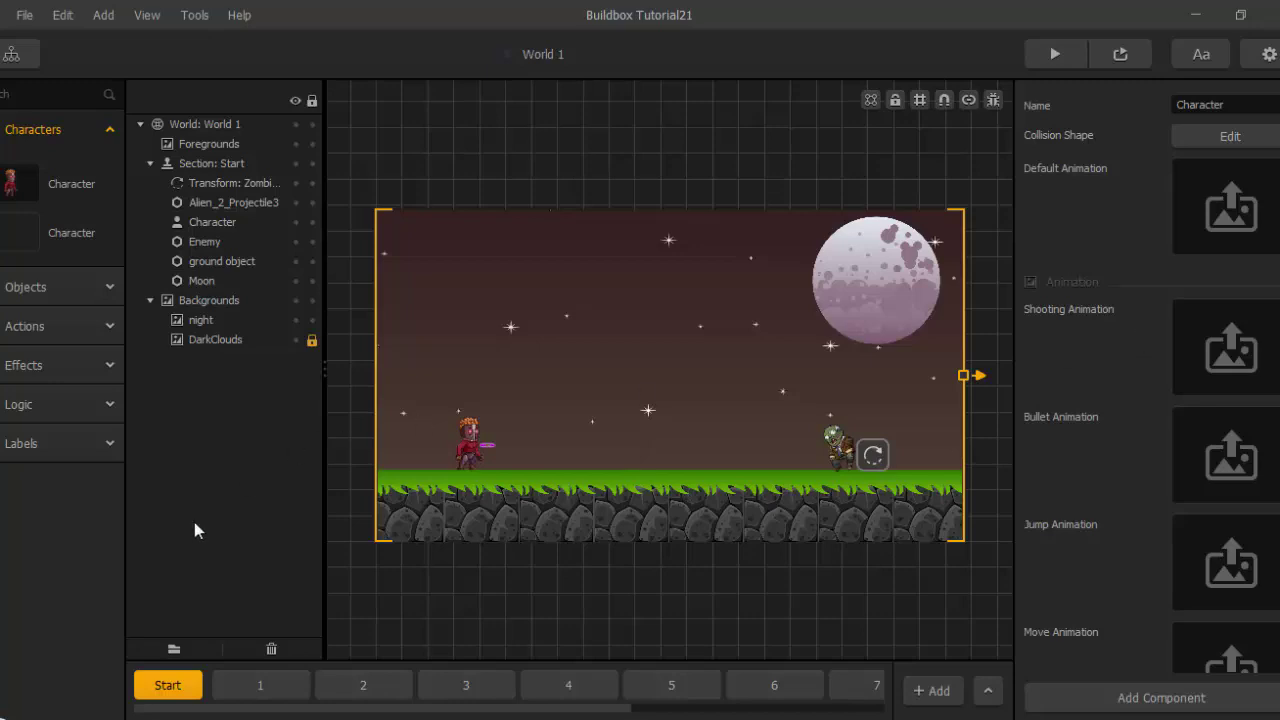
pyautogui.click(68, 710)
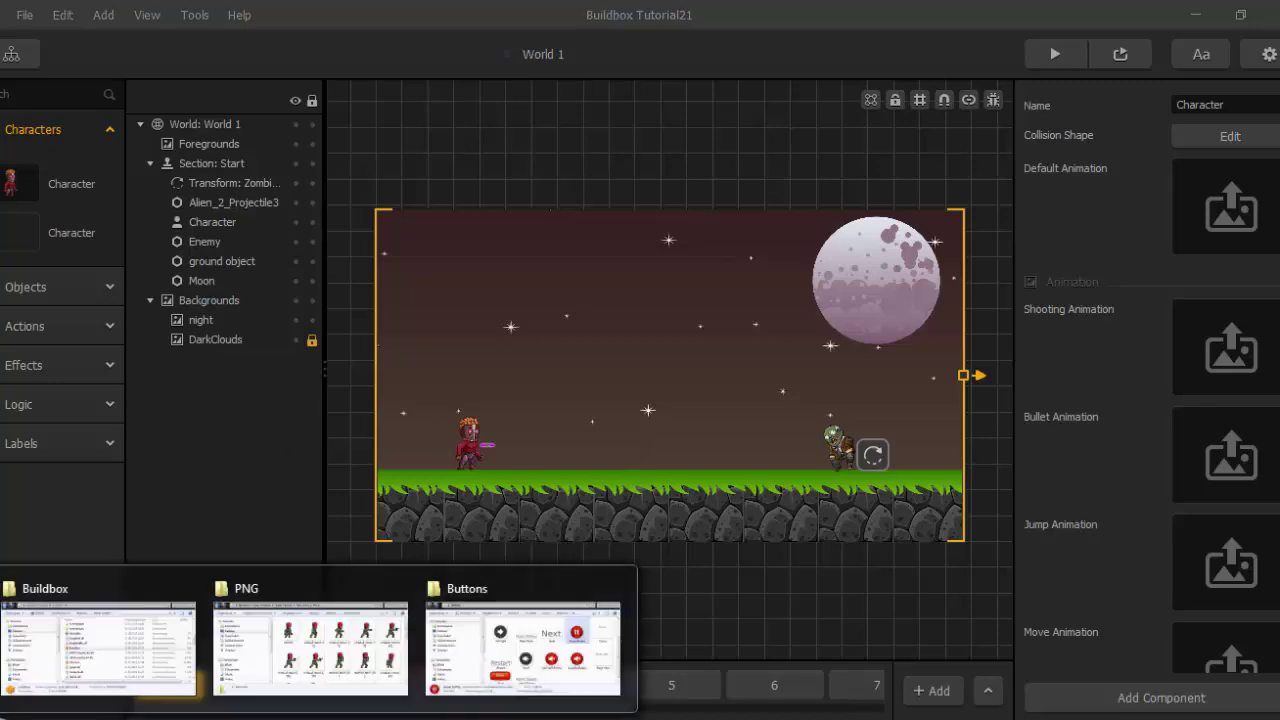
pyautogui.click(252, 672)
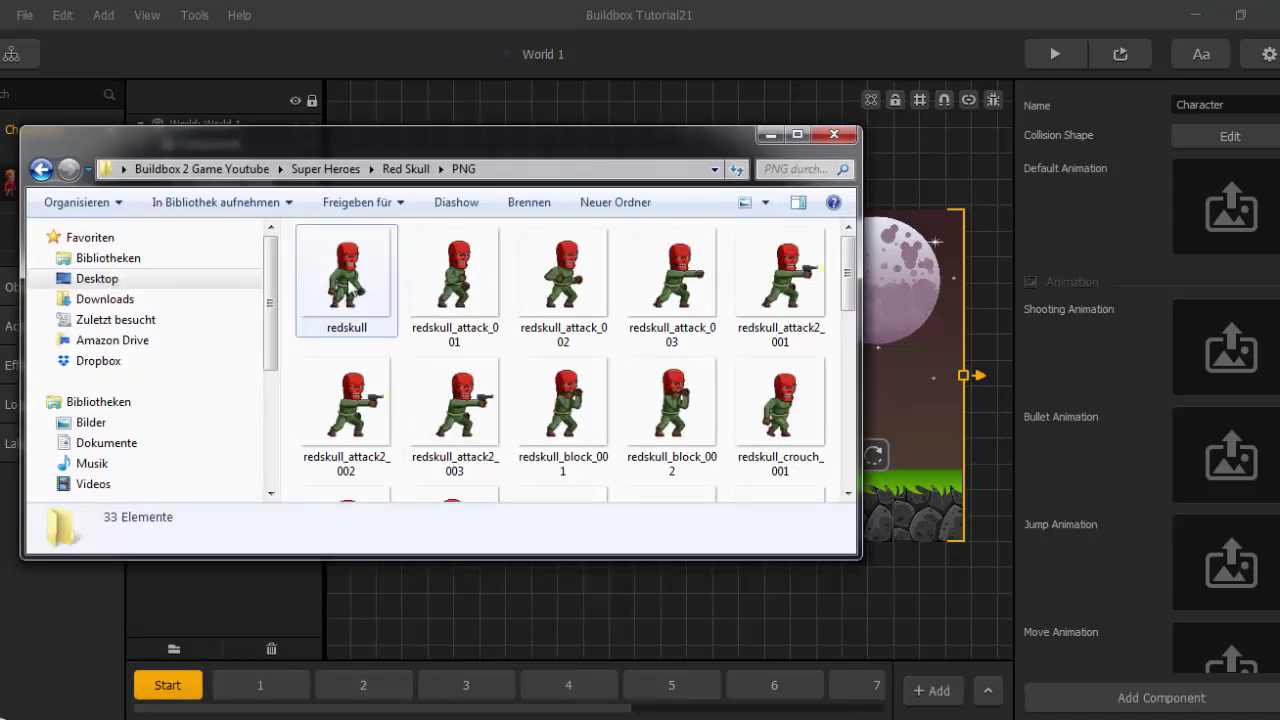
pyautogui.moveTo(350, 280); pyautogui.dragTo(1114, 253)
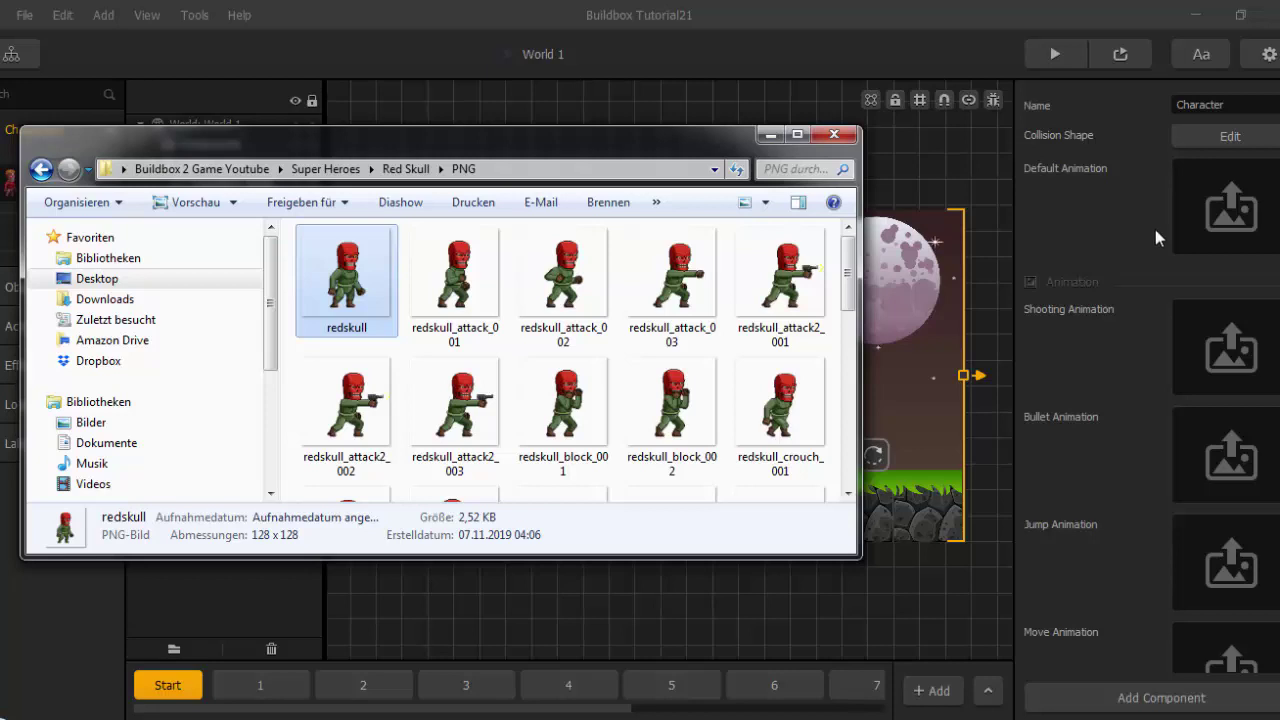
pyautogui.moveTo(344, 305); pyautogui.dragTo(1250, 217)
pyautogui.click(1115, 229)
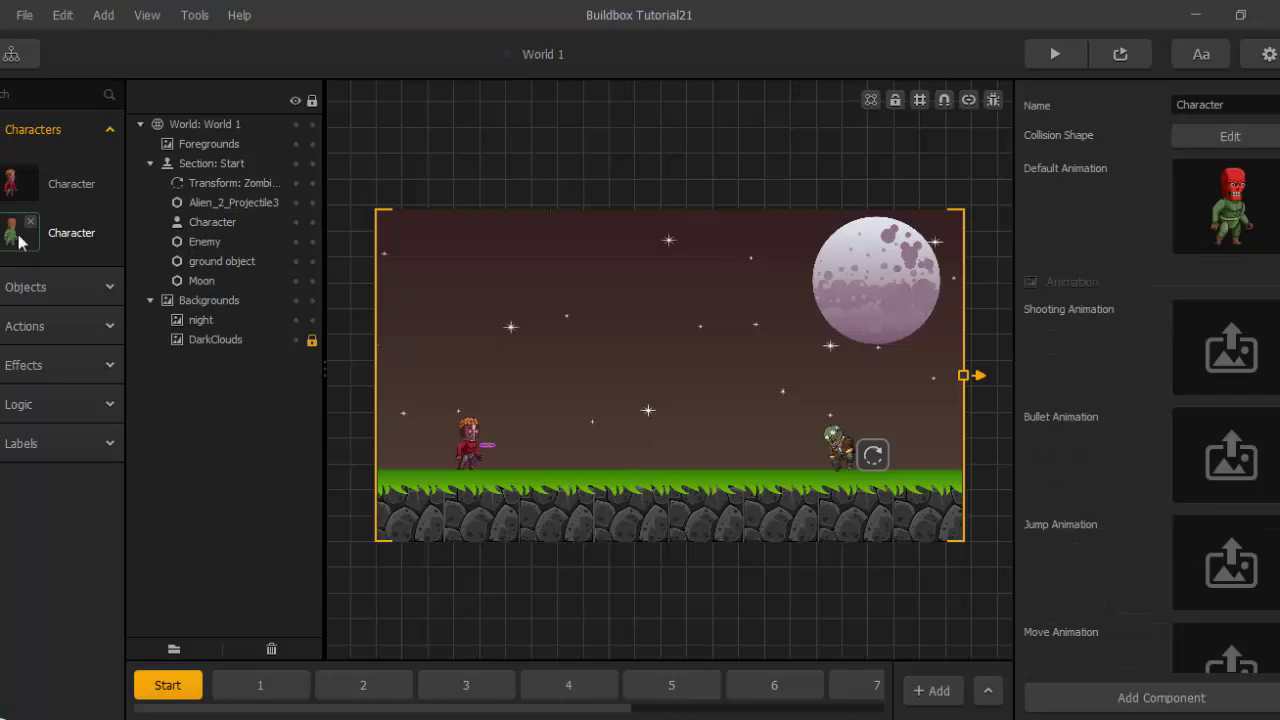
# Add a Character Icon component to the duplicate character and set its Regular Icon to the redskull image.
pyautogui.scroll(3, 504, 458)
pyautogui.scroll(-3, 507, 458)
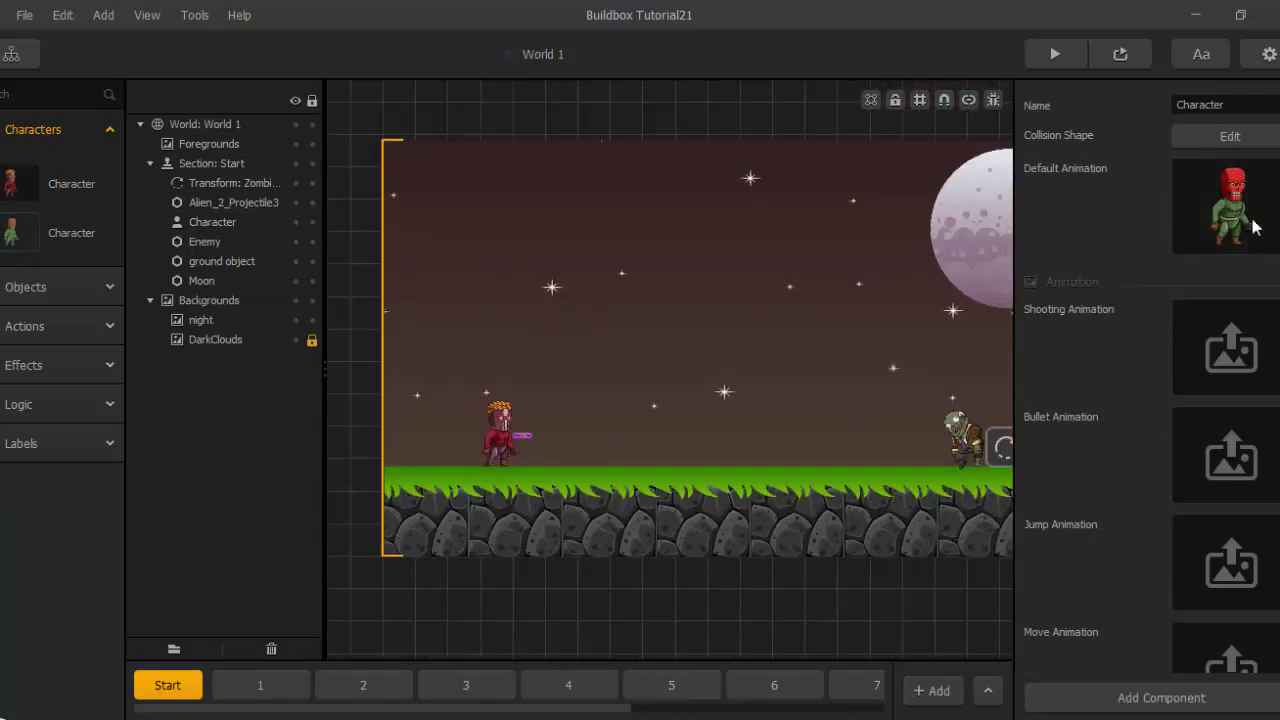
pyautogui.scroll(-15, 1150, 400)
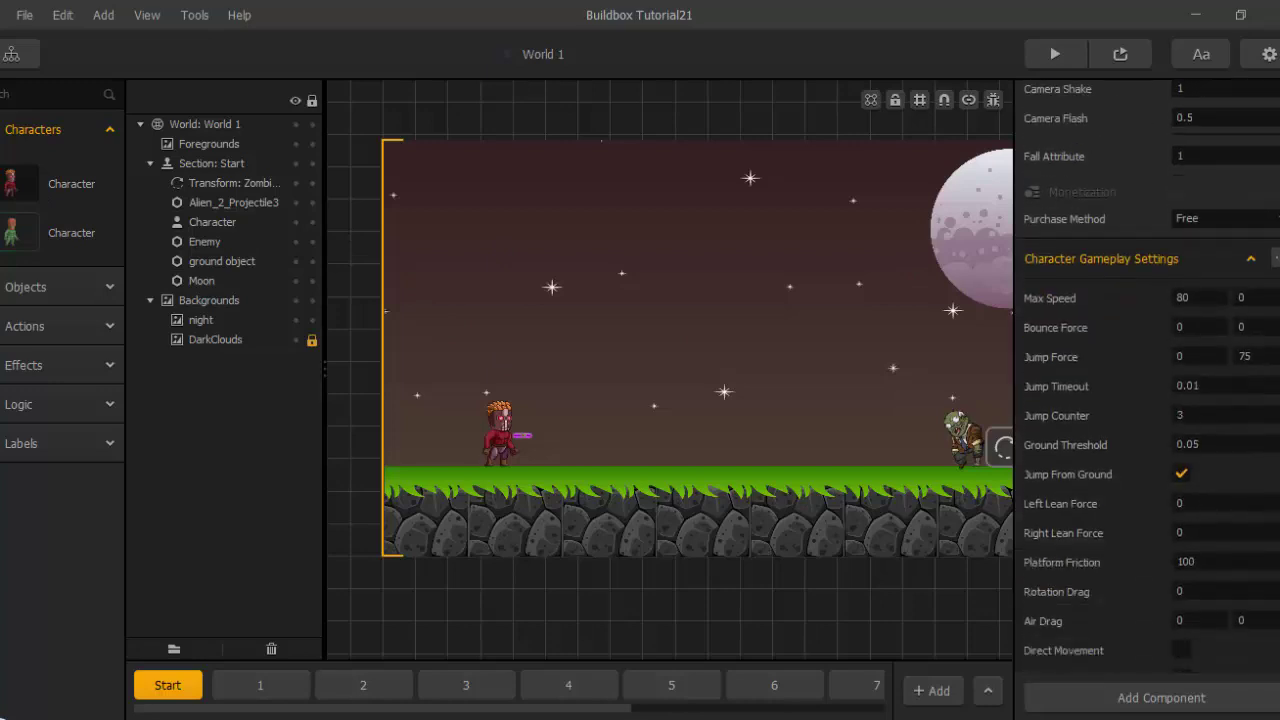
pyautogui.click(1215, 706)
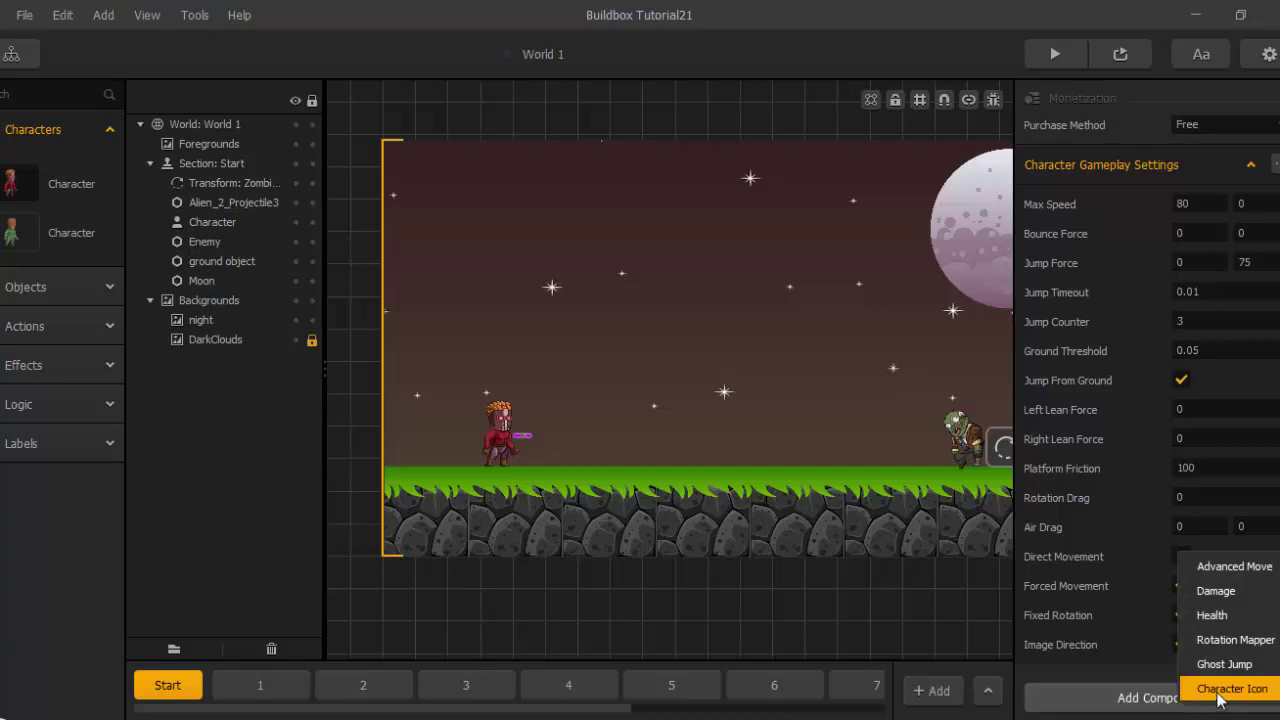
pyautogui.click(1220, 689)
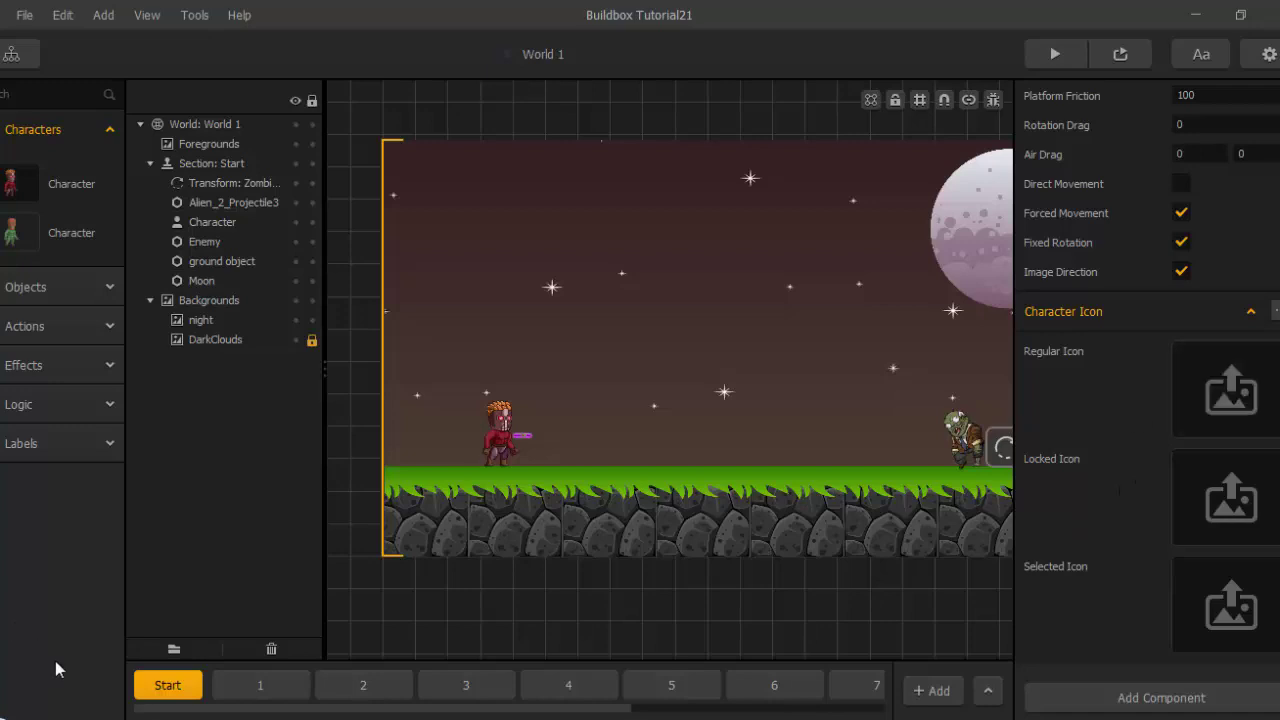
pyautogui.click(60, 719)
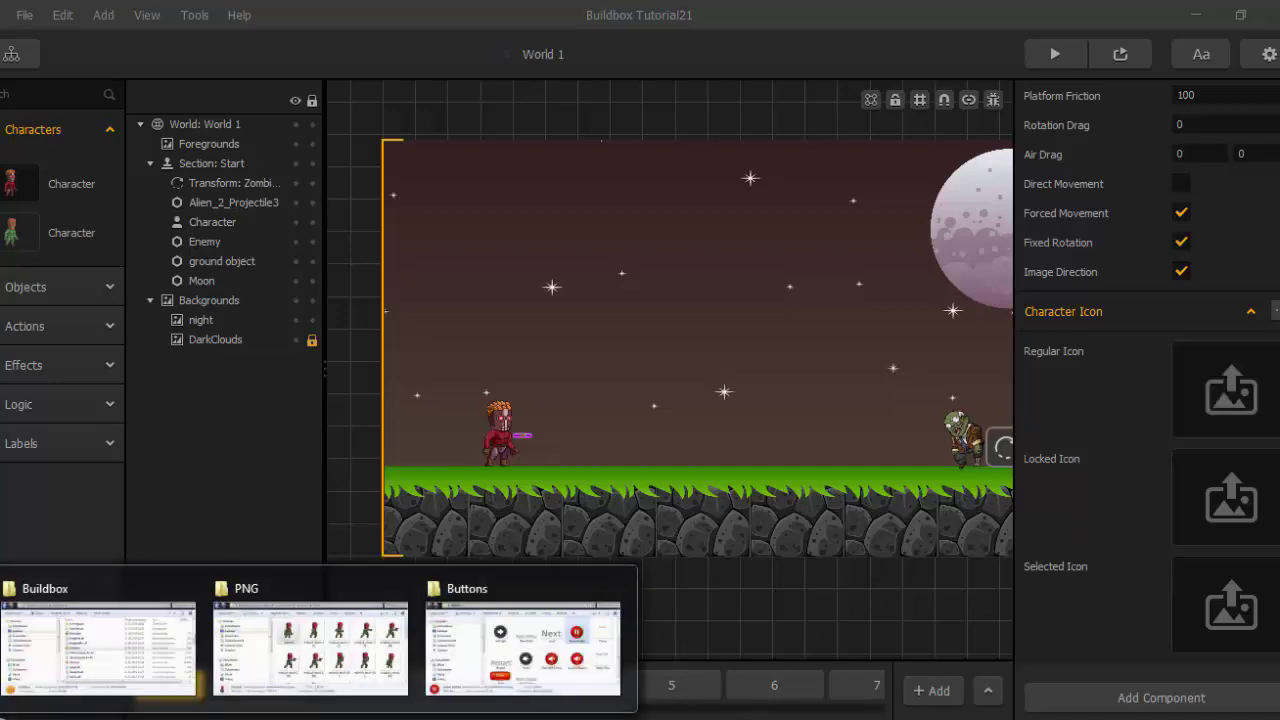
pyautogui.click(292, 646)
pyautogui.moveTo(350, 295); pyautogui.dragTo(1233, 405)
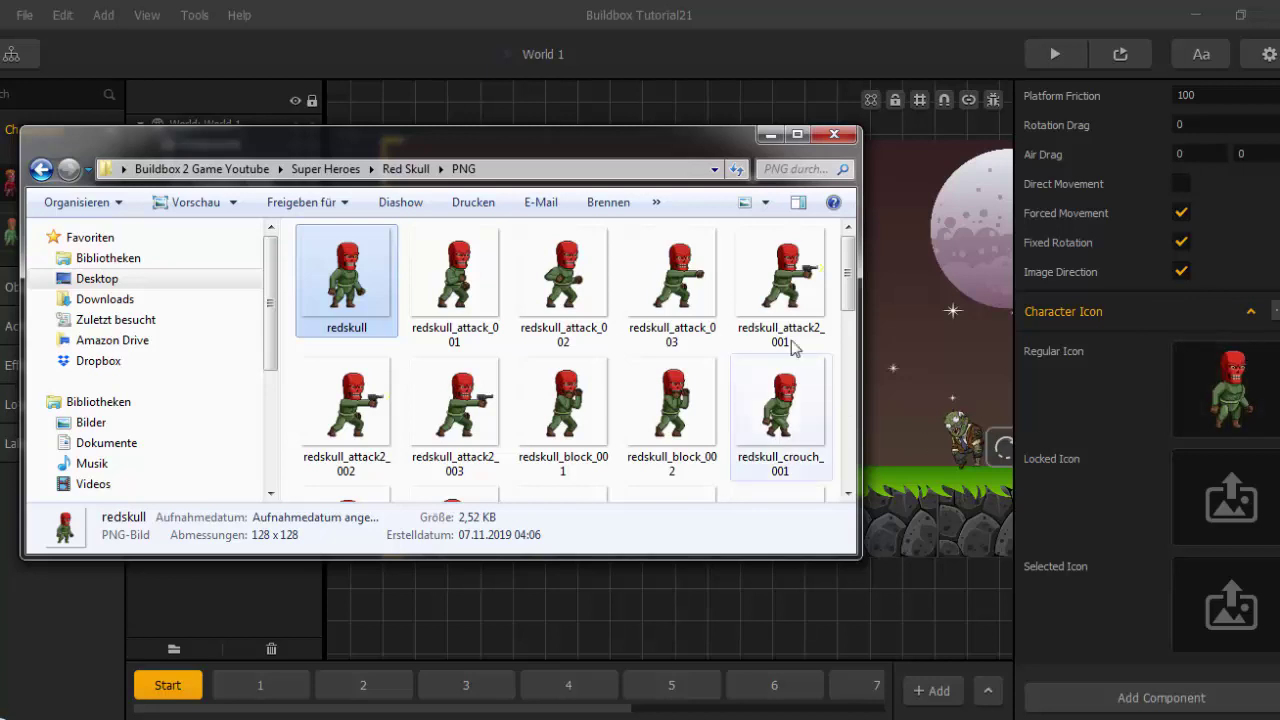
# Set the duplicate character's Selected Icon to redskull_attack2_001.
pyautogui.click(781, 300)
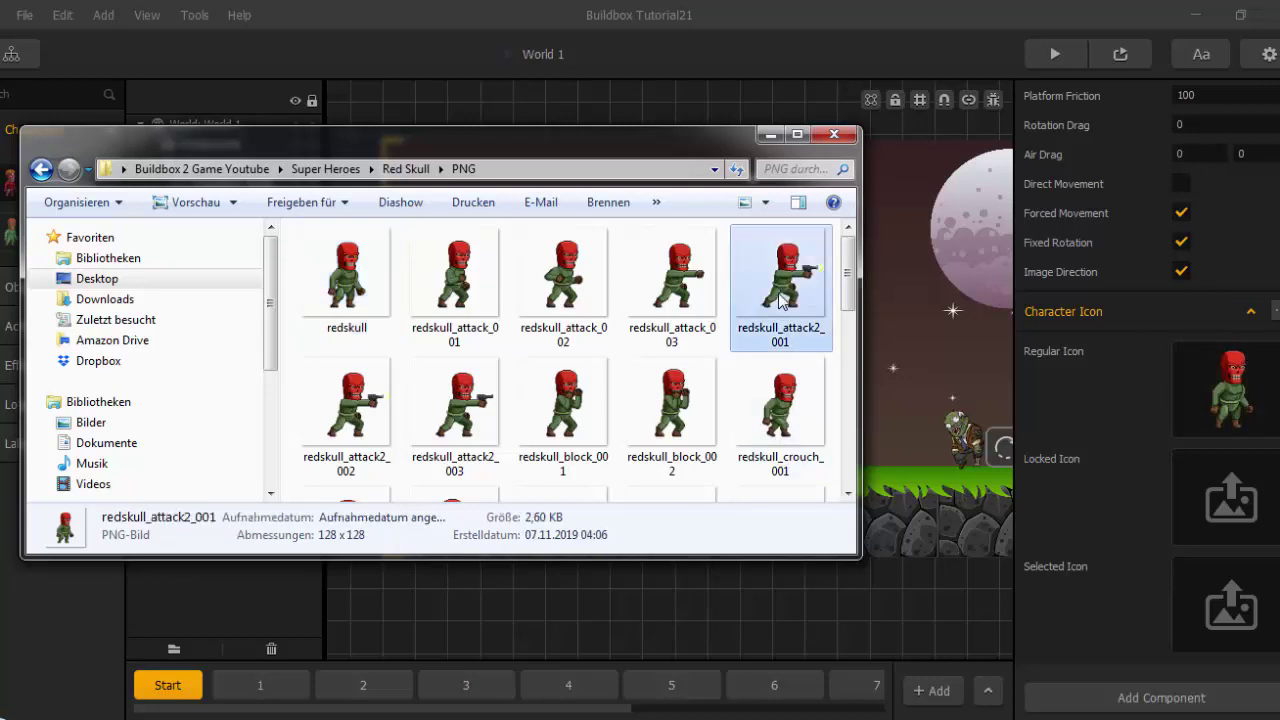
pyautogui.moveTo(781, 300); pyautogui.dragTo(1220, 614)
pyautogui.click(1060, 544)
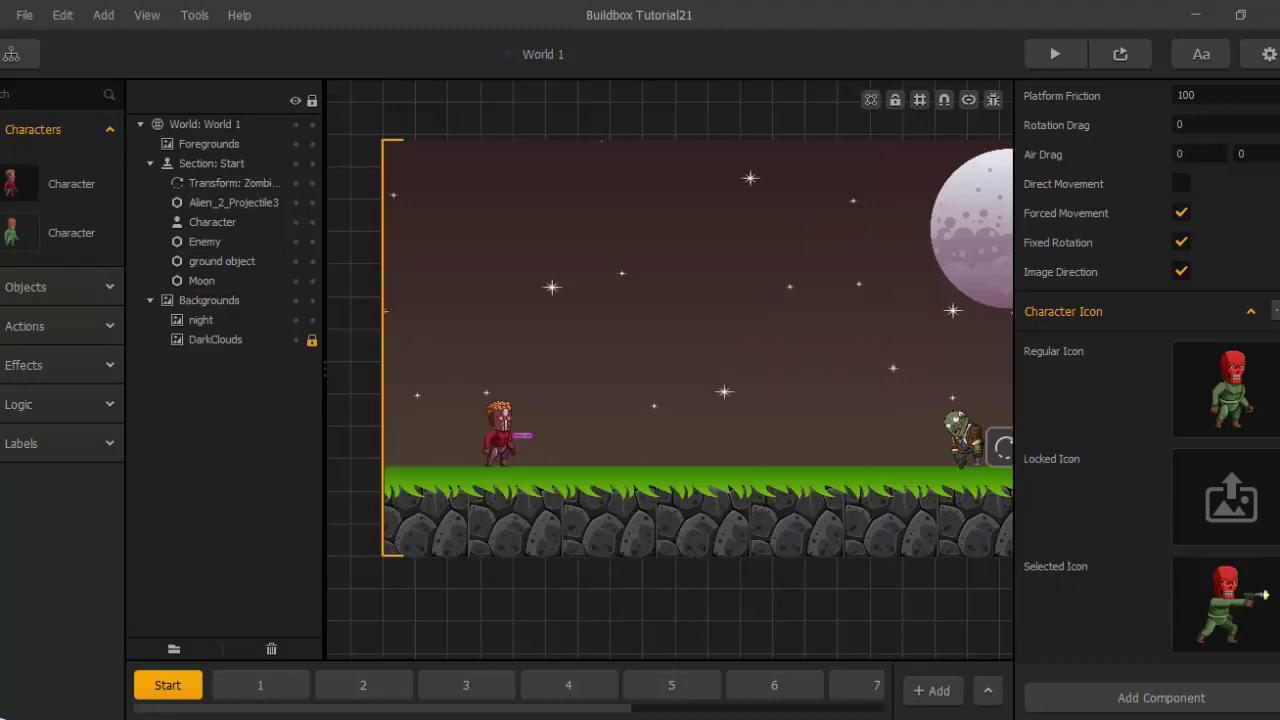
# Set the duplicate character's Locked Icon to lock close button2 from the Buildbox 2 Game Youtube folder on the desktop.
pyautogui.click(134, 718)
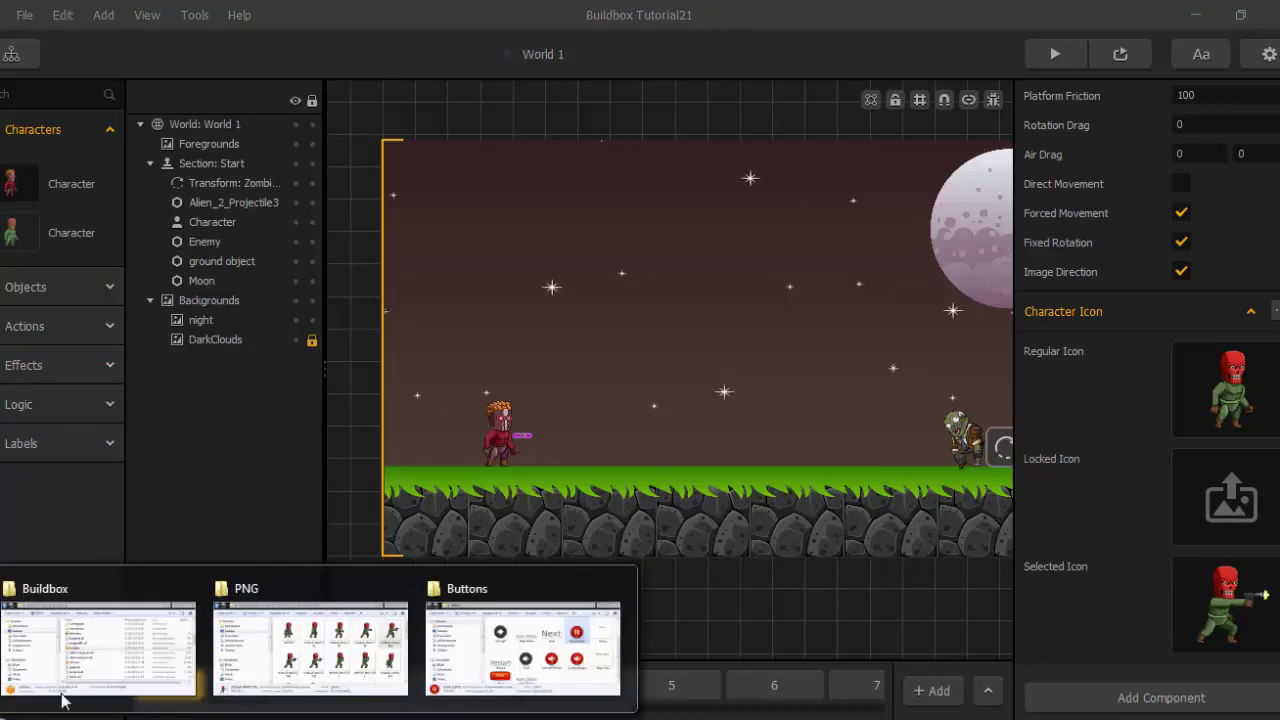
pyautogui.click(522, 645)
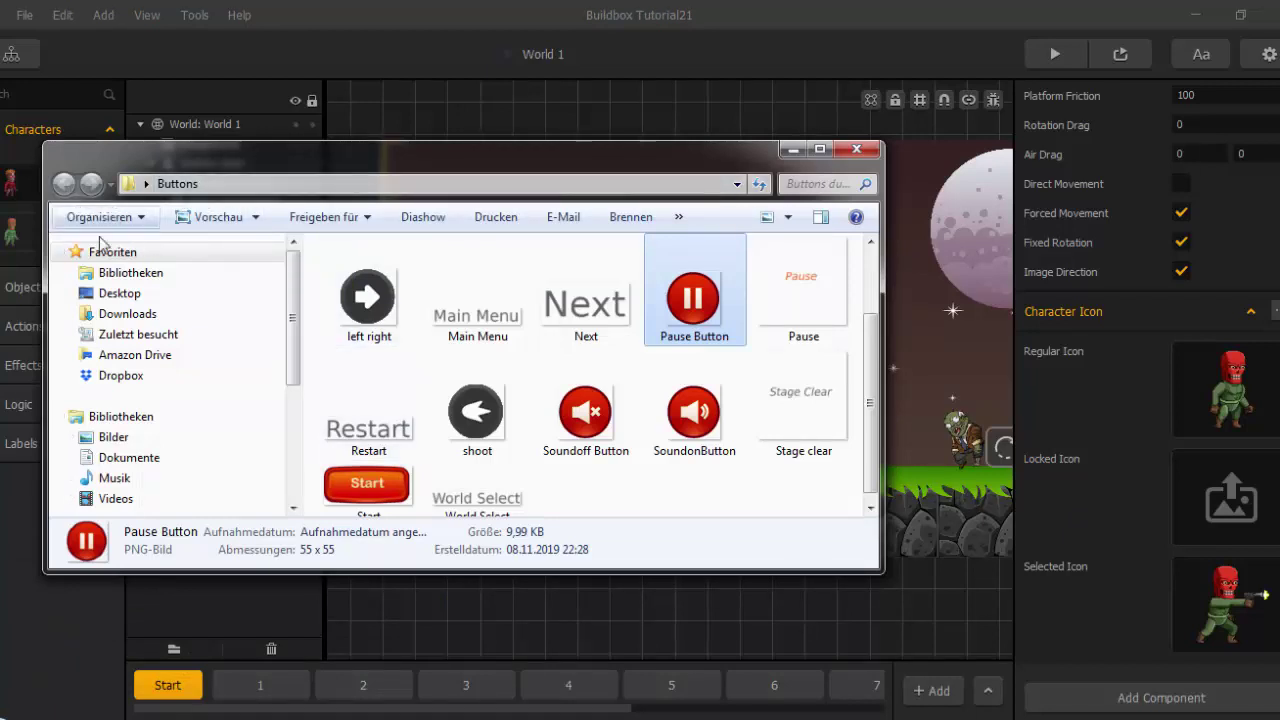
pyautogui.click(119, 293)
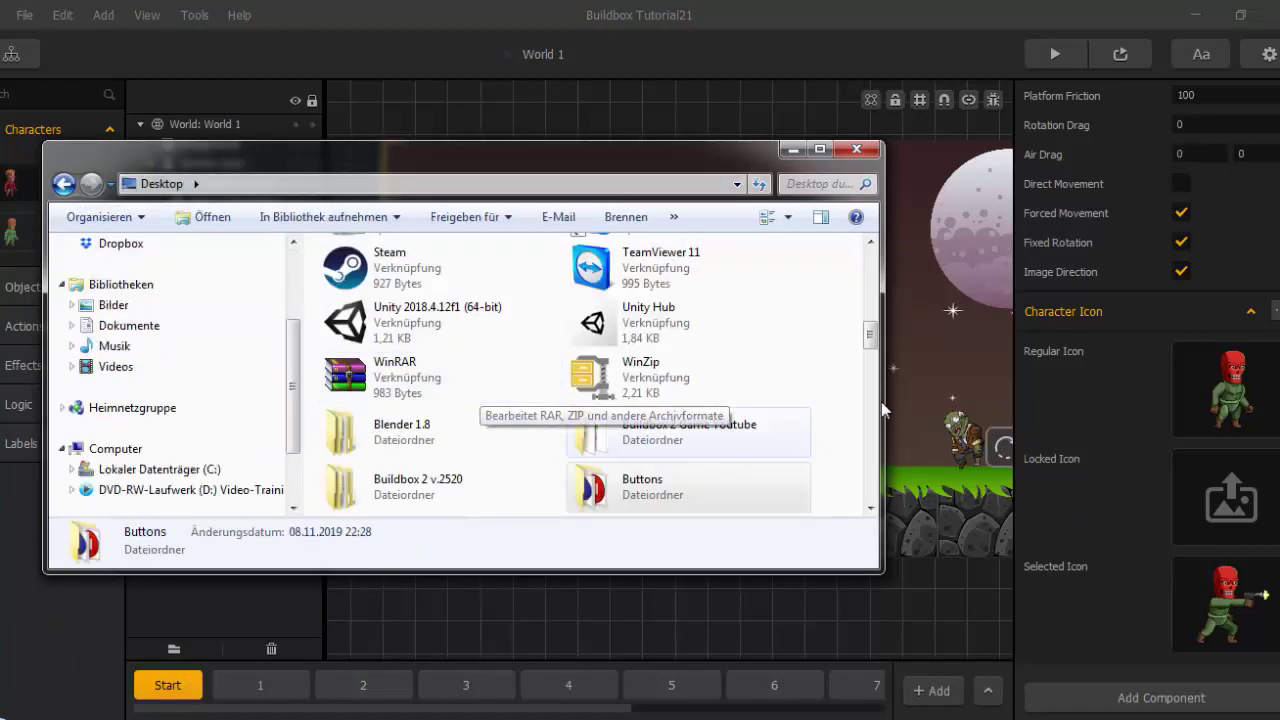
pyautogui.moveTo(871, 331); pyautogui.dragTo(880, 360)
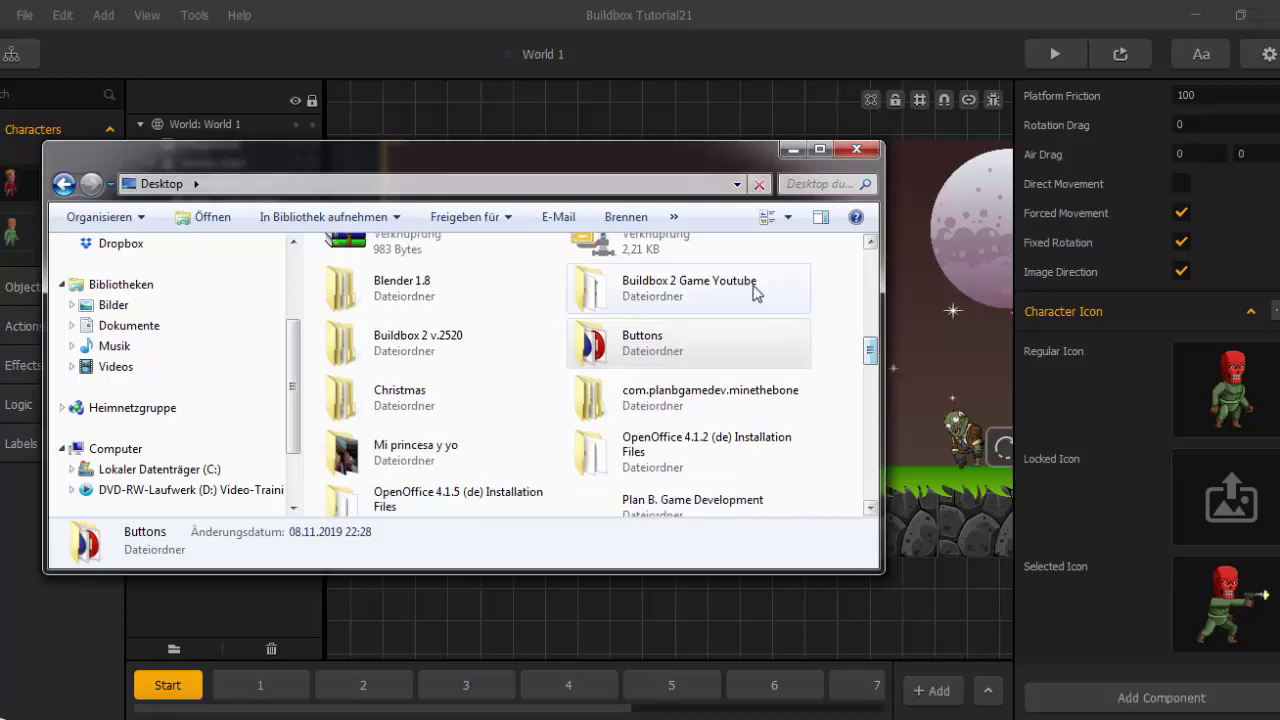
pyautogui.doubleClick(754, 289)
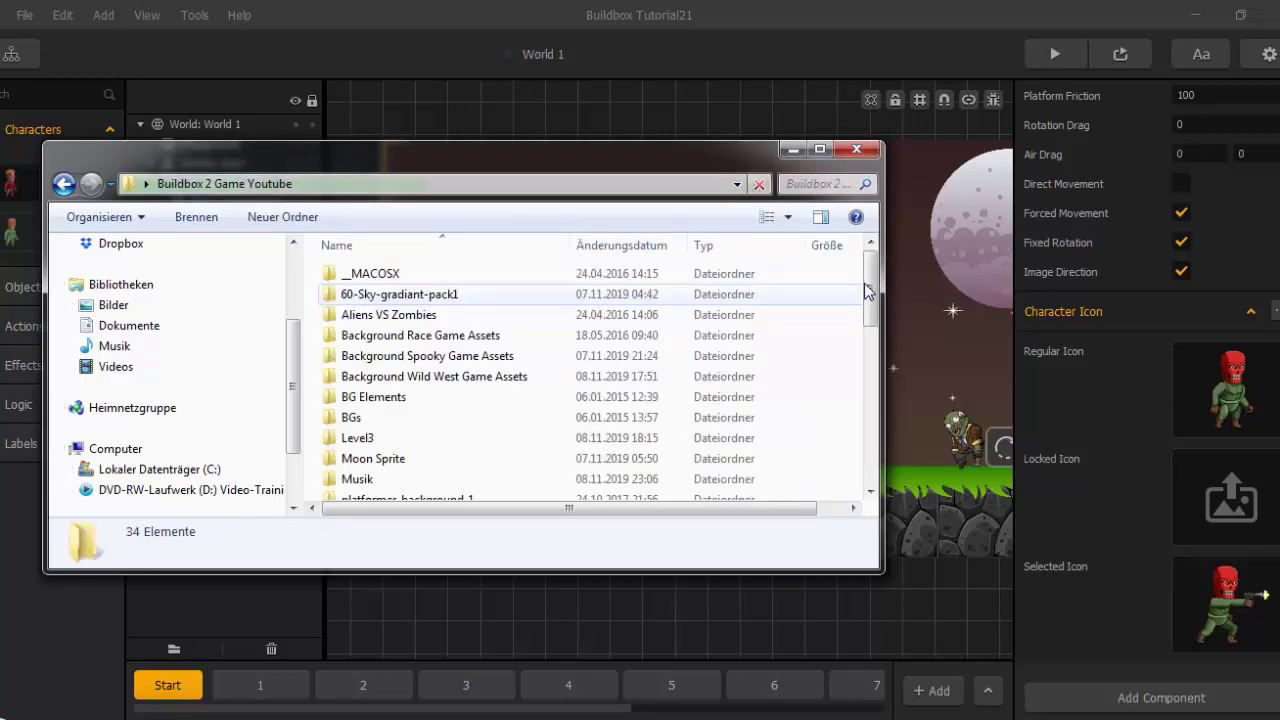
pyautogui.scroll(-7, 823, 300)
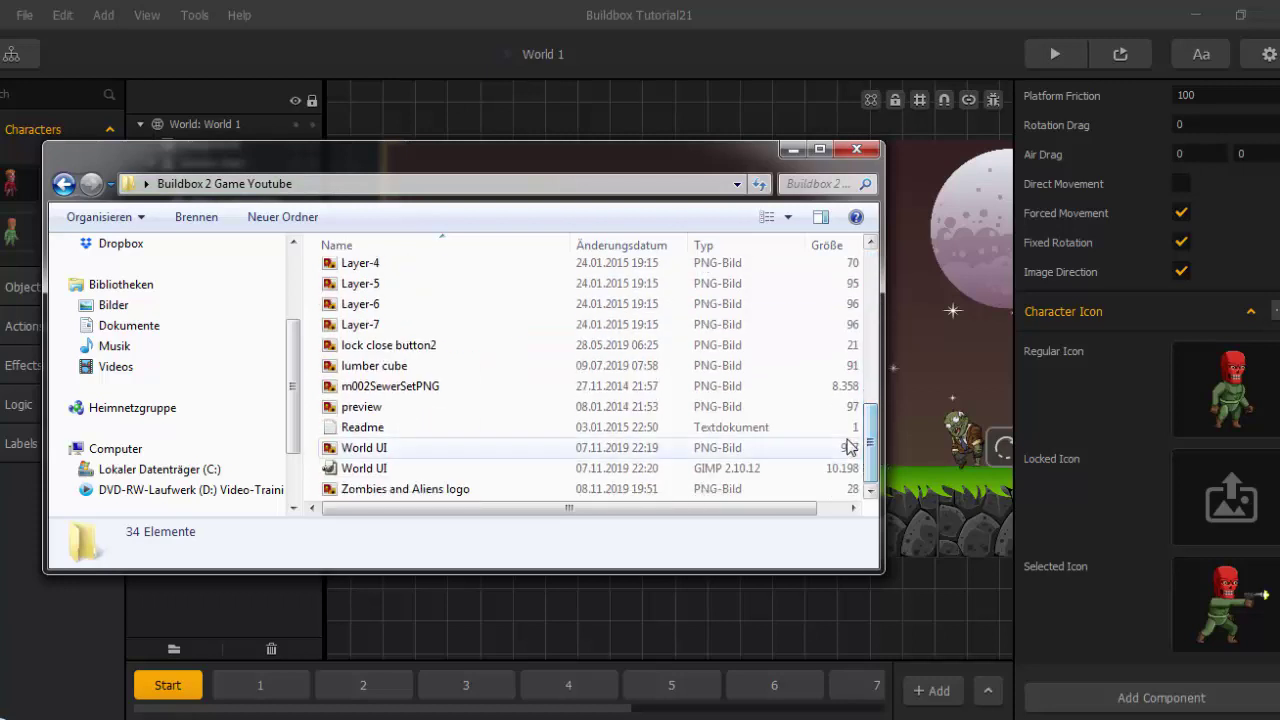
pyautogui.click(452, 348)
pyautogui.moveTo(452, 350); pyautogui.dragTo(1212, 515)
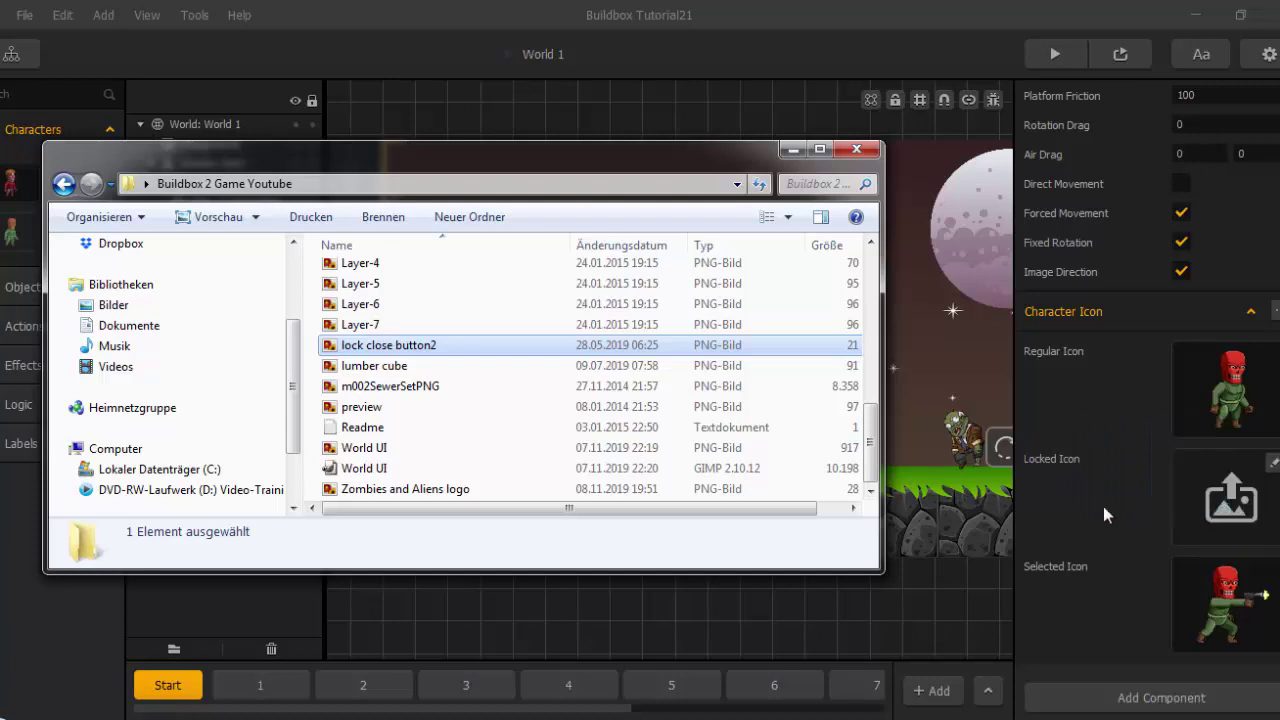
pyautogui.click(1080, 490)
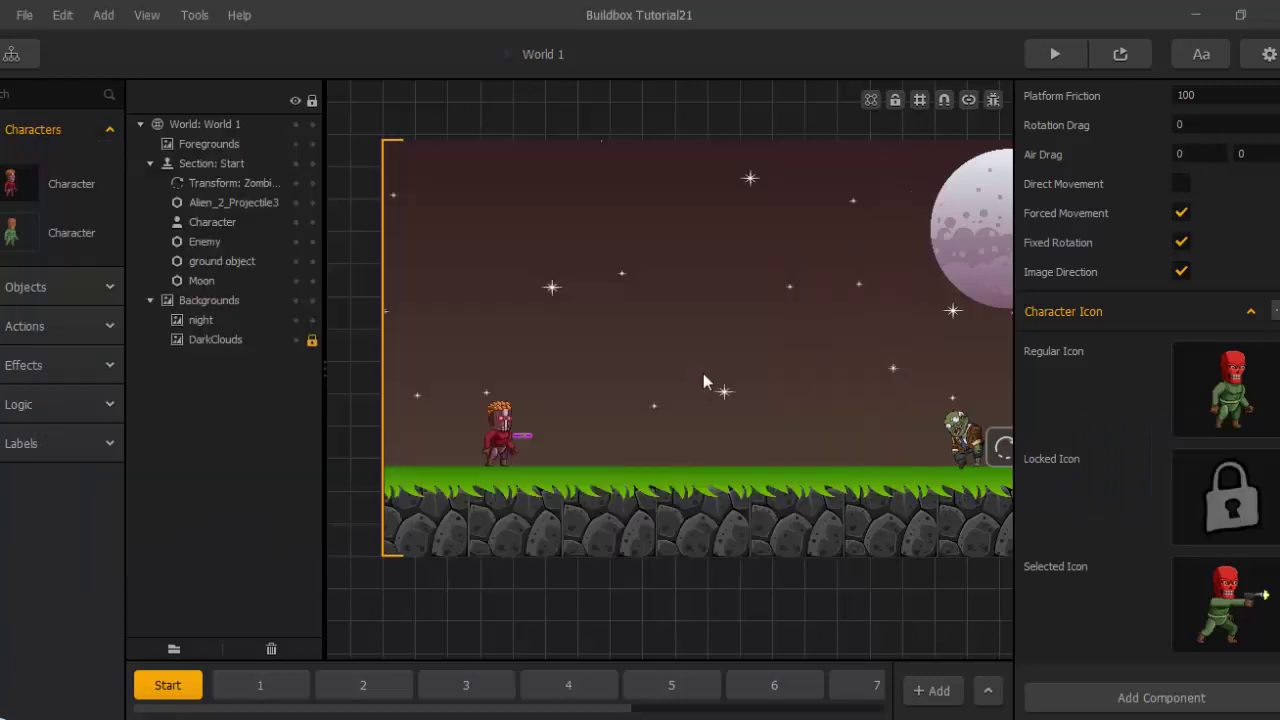
# Add a Character Icon component to the original Star Lord character.
pyautogui.scroll(-2, 703, 373)
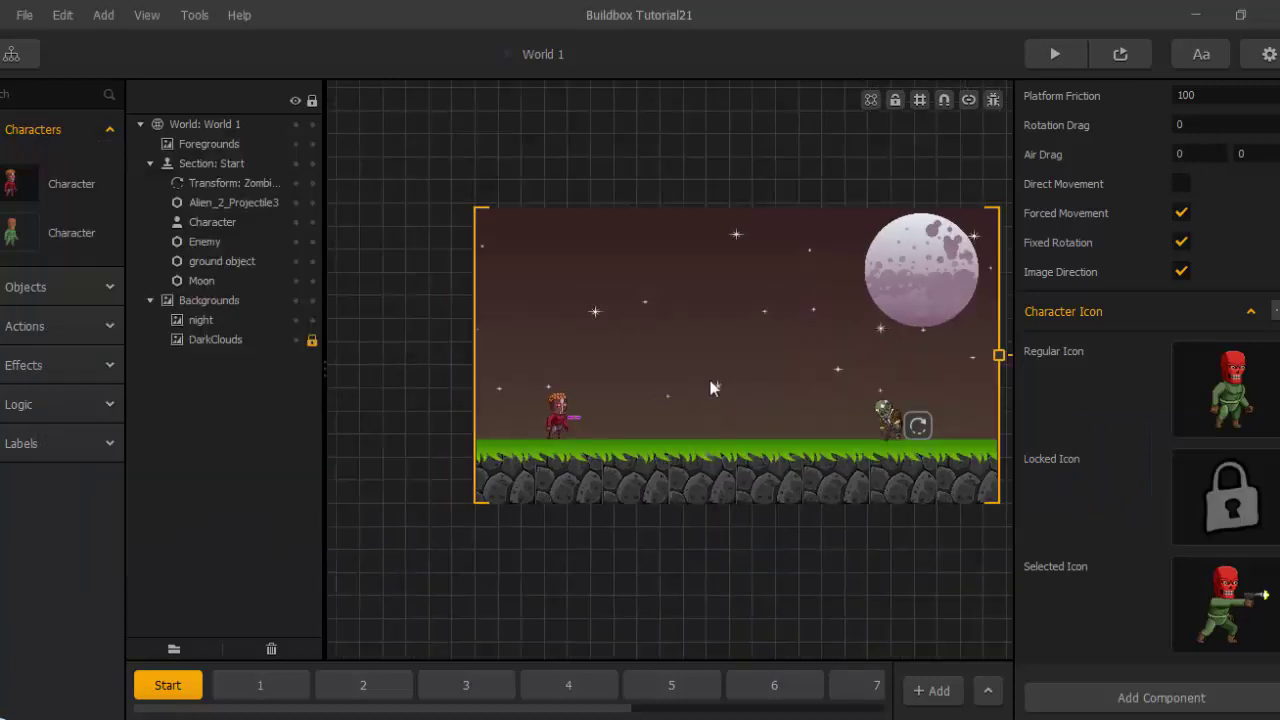
pyautogui.click(8, 186)
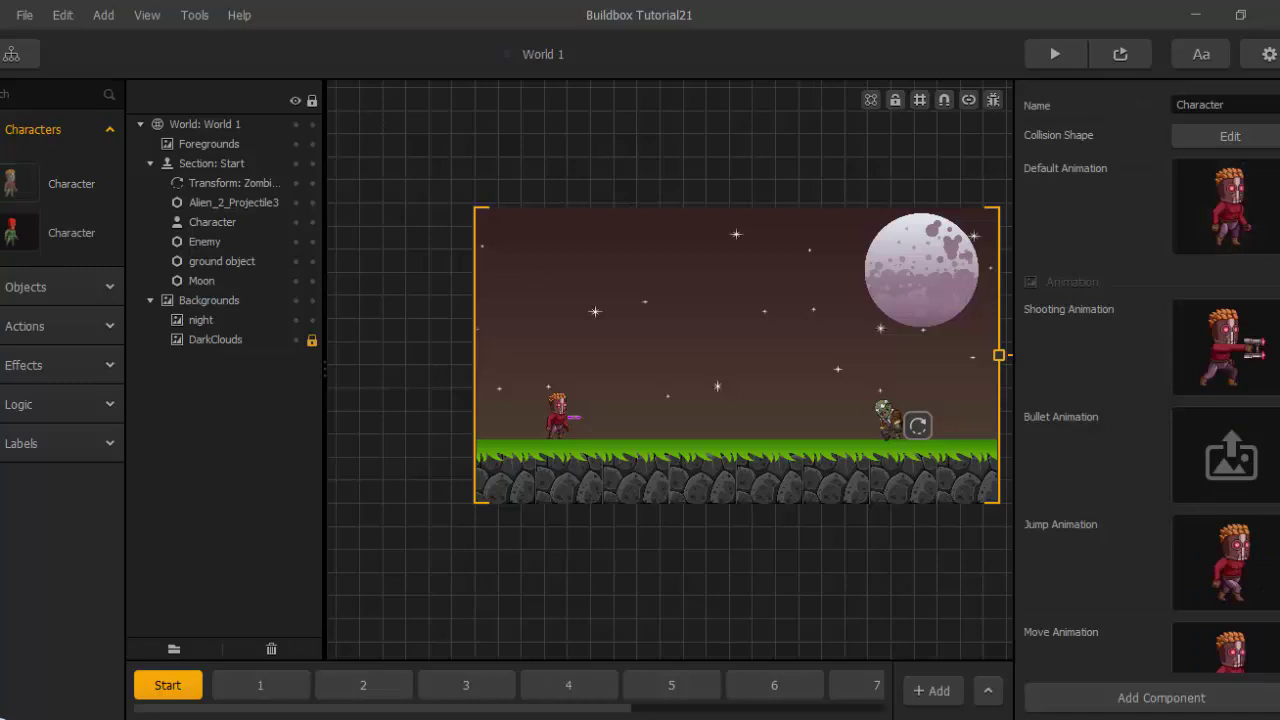
pyautogui.scroll(-10, 1150, 400)
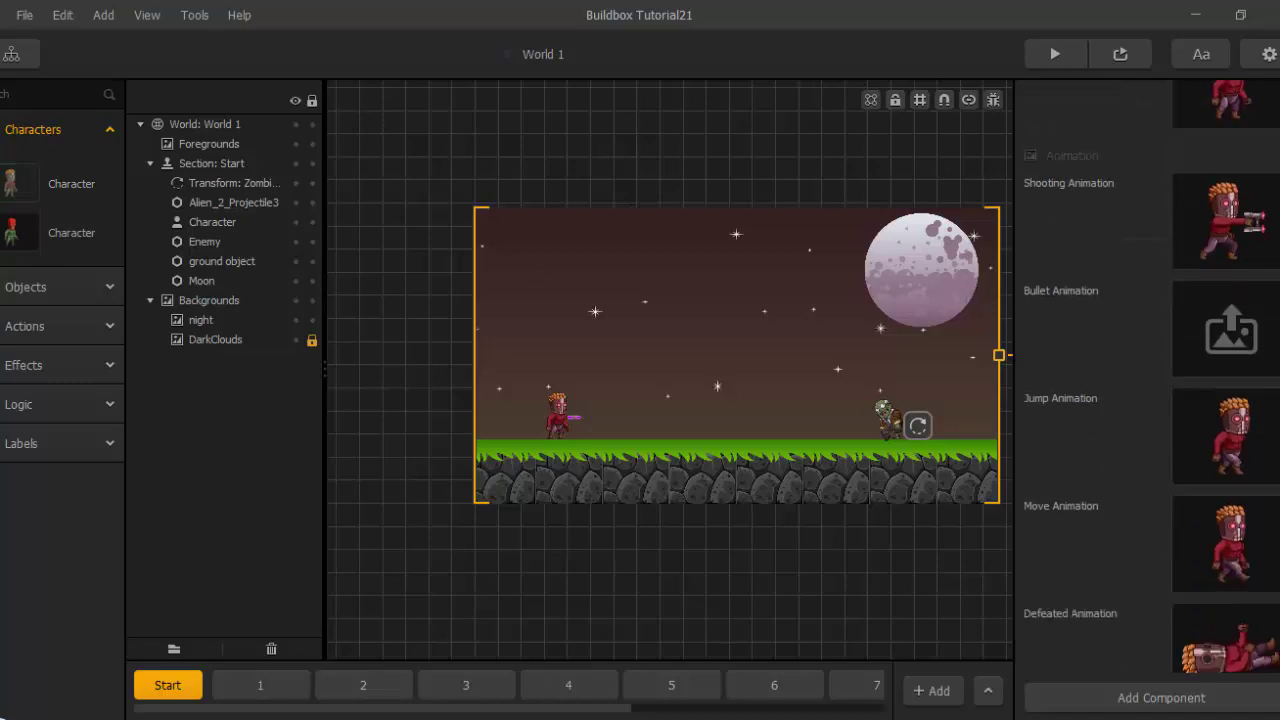
pyautogui.click(1217, 697)
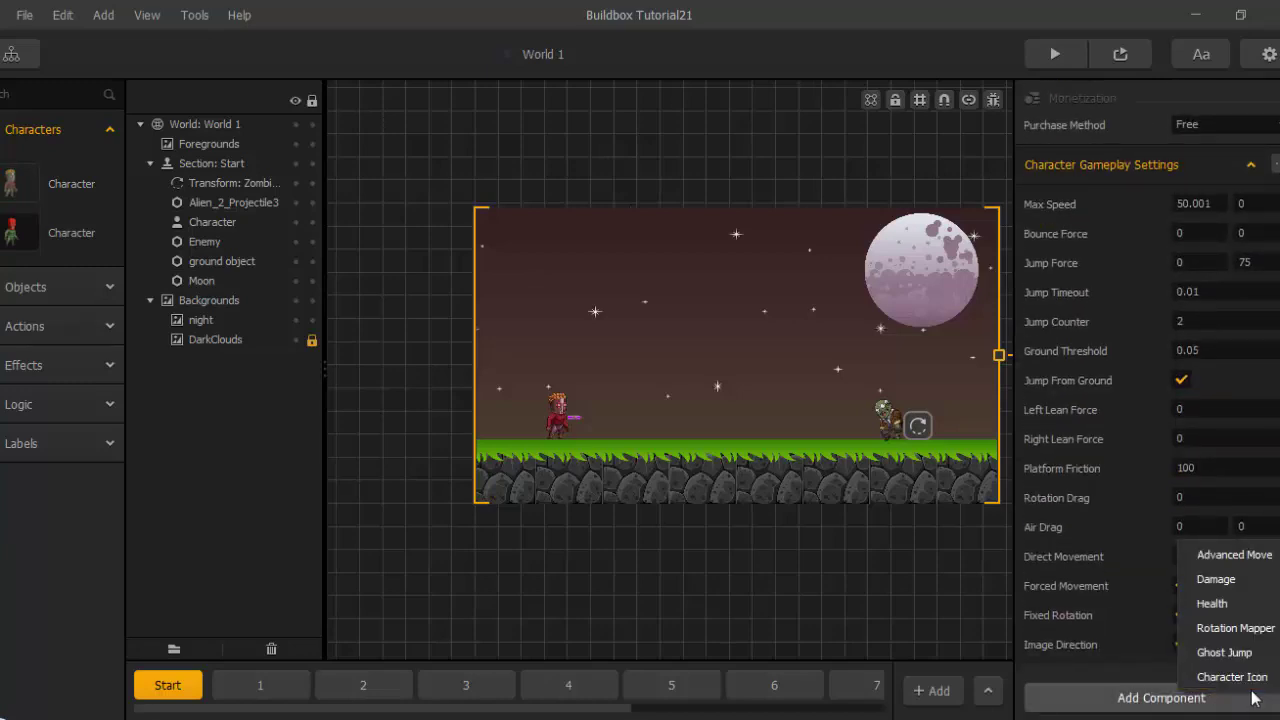
pyautogui.click(1235, 677)
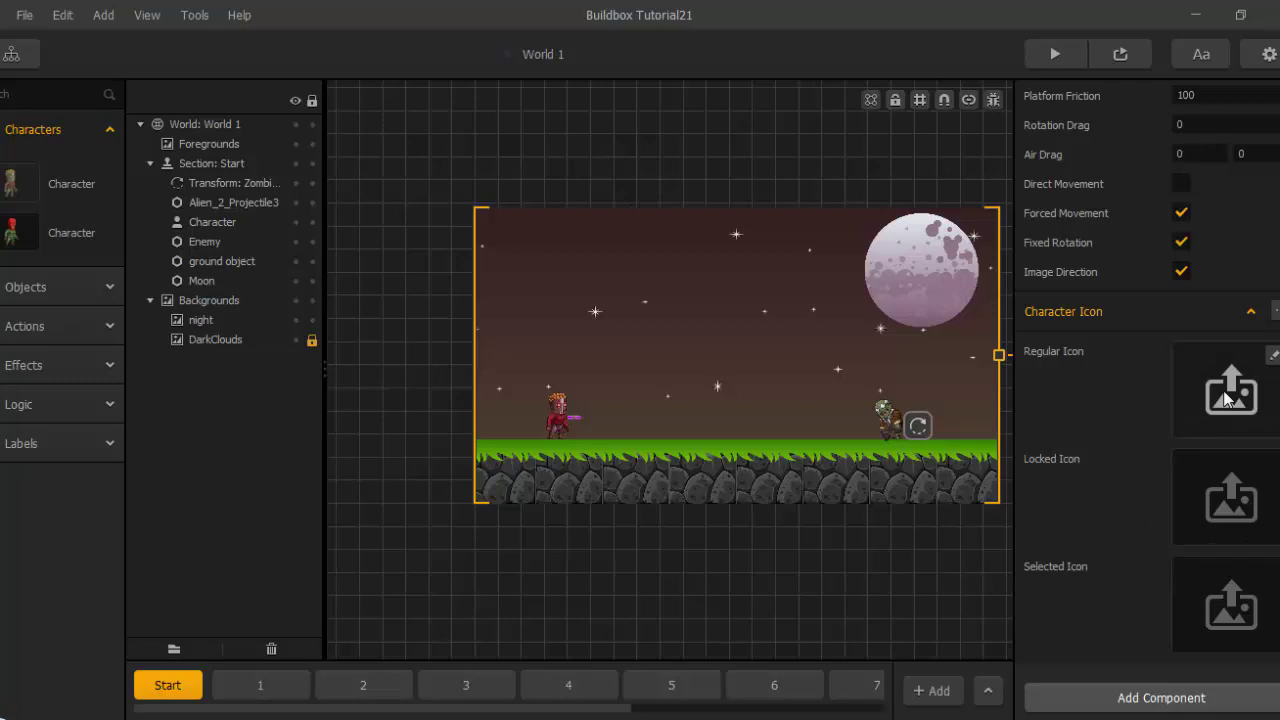
# Set the original character's Regular Icon to the starlord image from the Super Heroes Star Lord PNG folder.
pyautogui.click(66, 718)
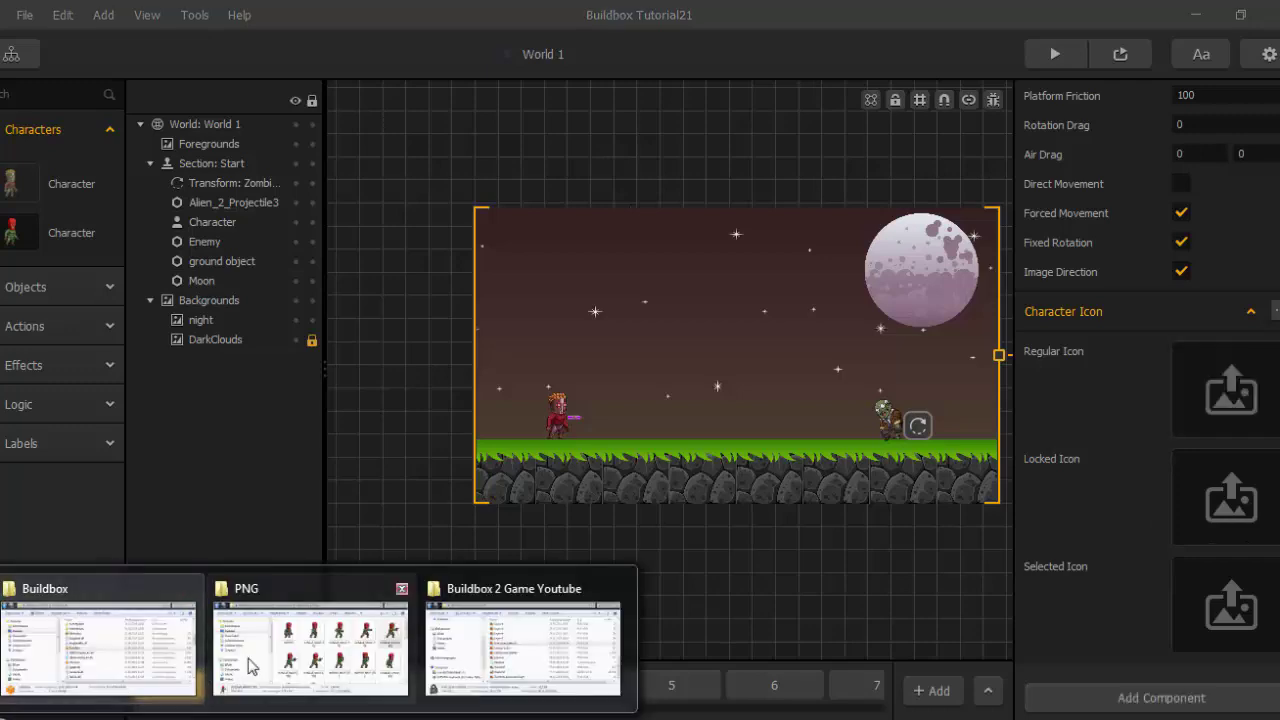
pyautogui.click(250, 667)
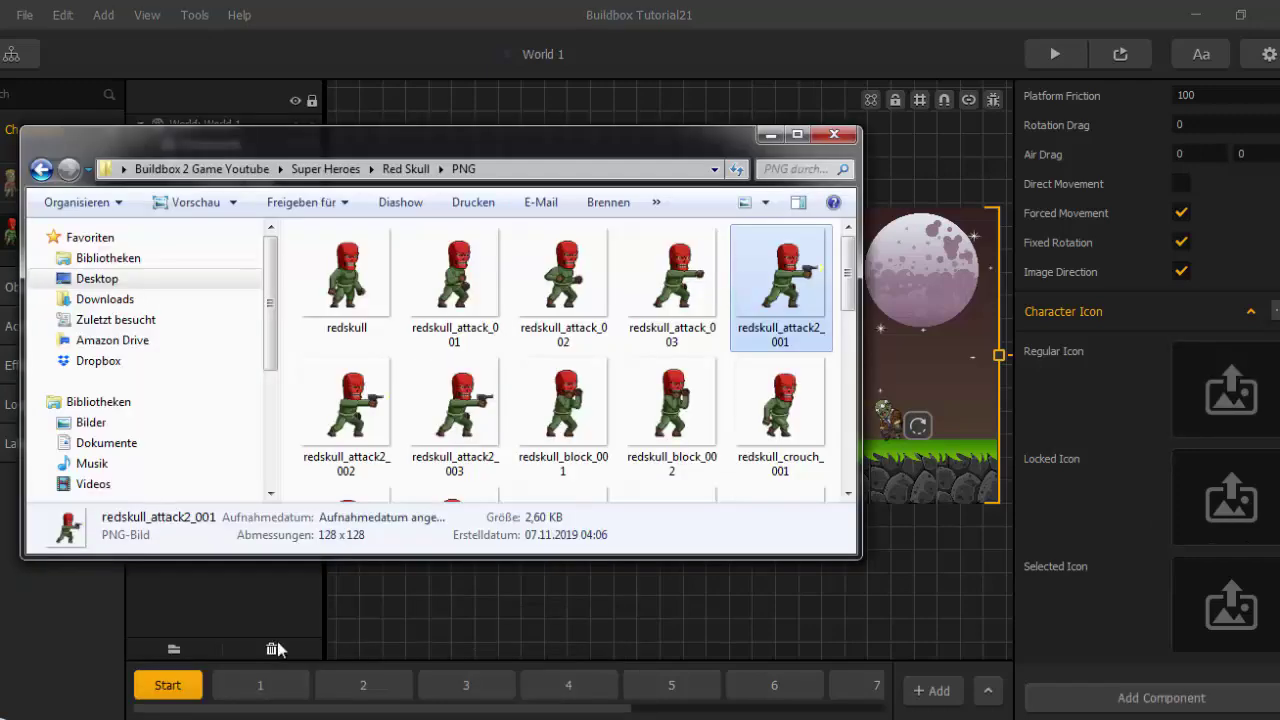
pyautogui.click(41, 171)
pyautogui.click(41, 172)
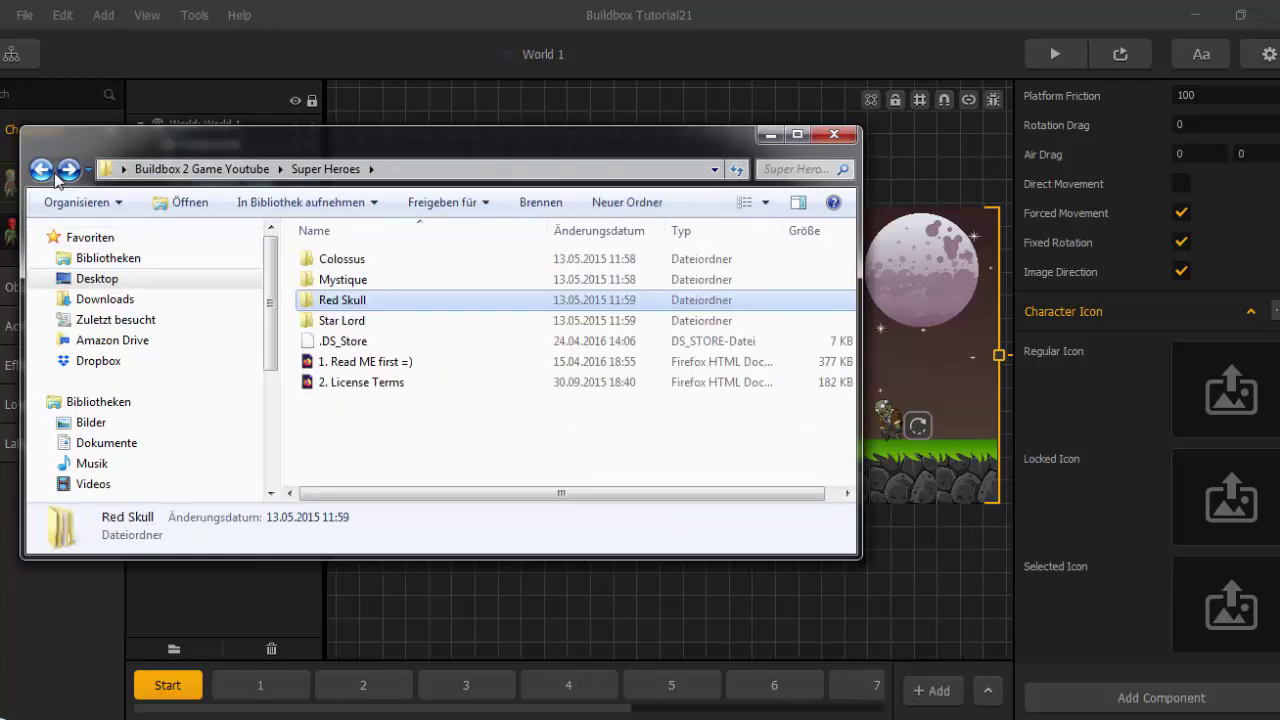
pyautogui.doubleClick(341, 320)
pyautogui.doubleClick(337, 277)
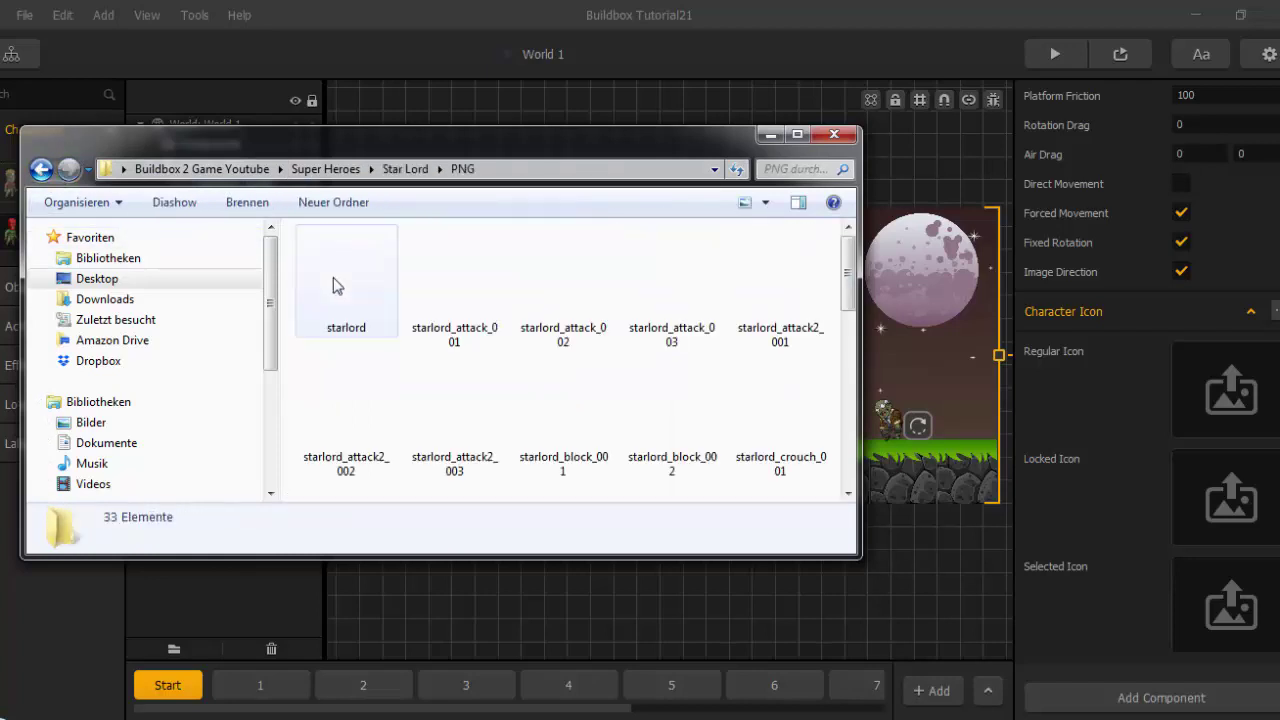
pyautogui.click(333, 279)
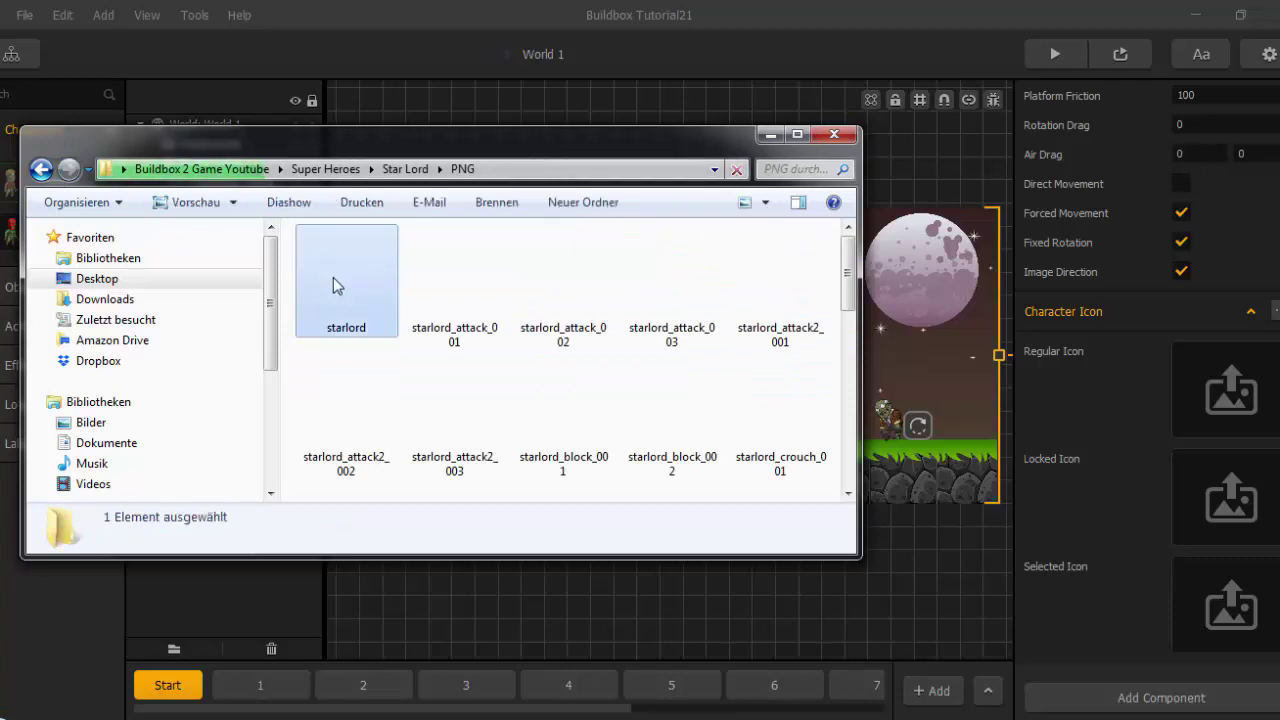
pyautogui.moveTo(333, 277); pyautogui.dragTo(1230, 392)
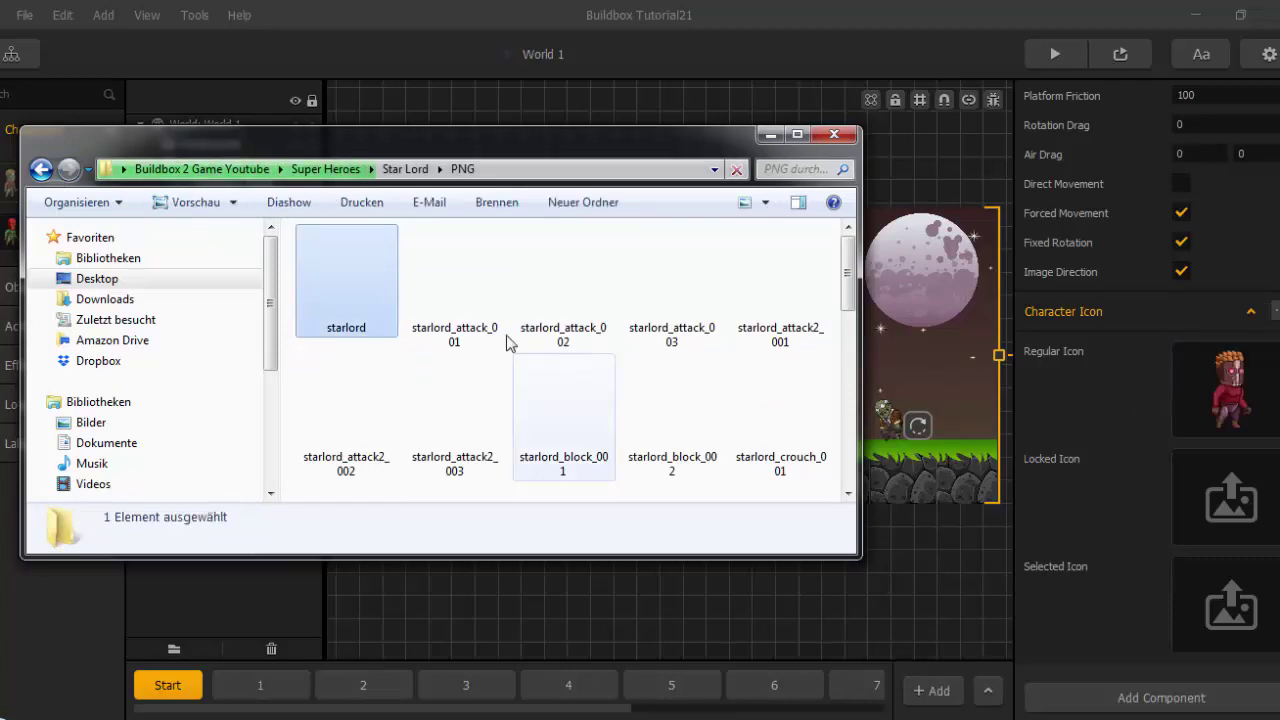
# Set the original character's Locked Icon to lock close button2 and its Selected Icon to starlord_attack_003.
pyautogui.click(523, 643)
pyautogui.moveTo(390, 345); pyautogui.dragTo(1185, 508)
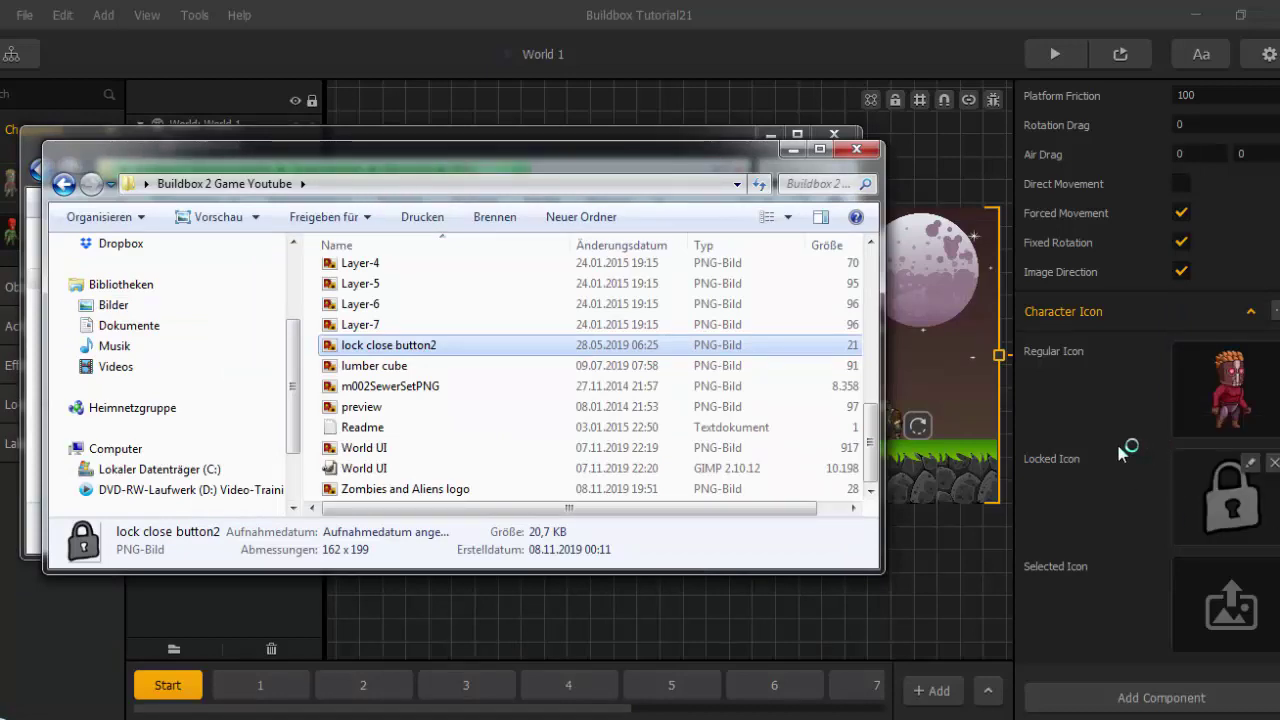
pyautogui.click(1119, 454)
pyautogui.click(330, 643)
pyautogui.moveTo(681, 272); pyautogui.dragTo(1214, 598)
pyautogui.click(1093, 464)
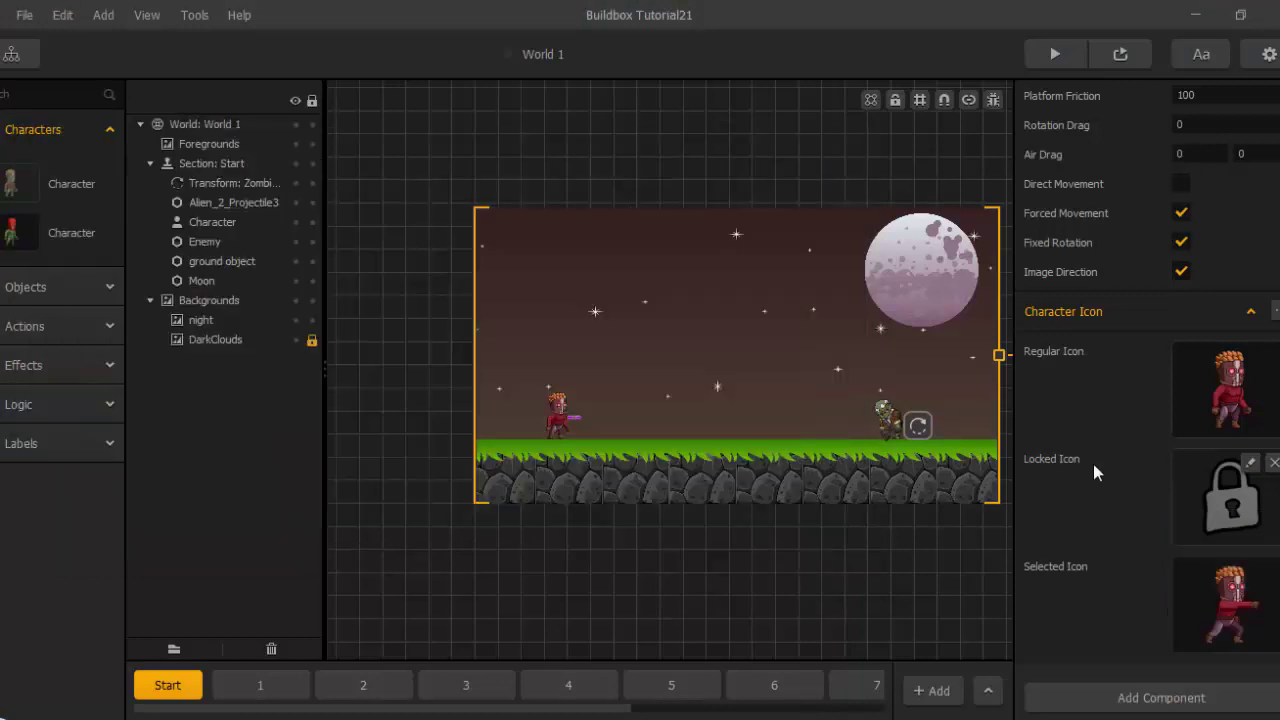
# Remove the Locked Icon image from the original character.
pyautogui.scroll(5, 1093, 464)
pyautogui.scroll(-5, 1205, 516)
pyautogui.click(1273, 462)
# Try In Game Currency with a price of 100 as the Red Skull character's Purchase Method, and return it to Free.
pyautogui.click(37, 232)
pyautogui.scroll(-10, 1176, 376)
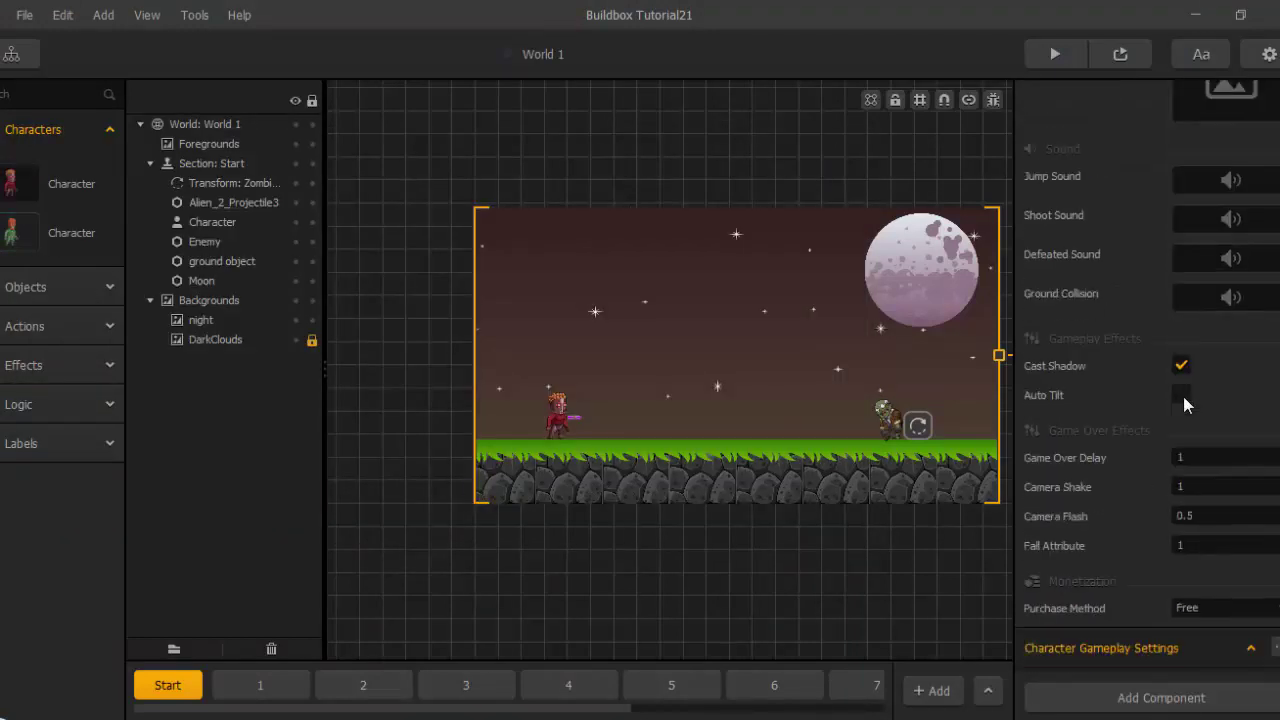
pyautogui.scroll(-5, 1229, 556)
pyautogui.click(1206, 373)
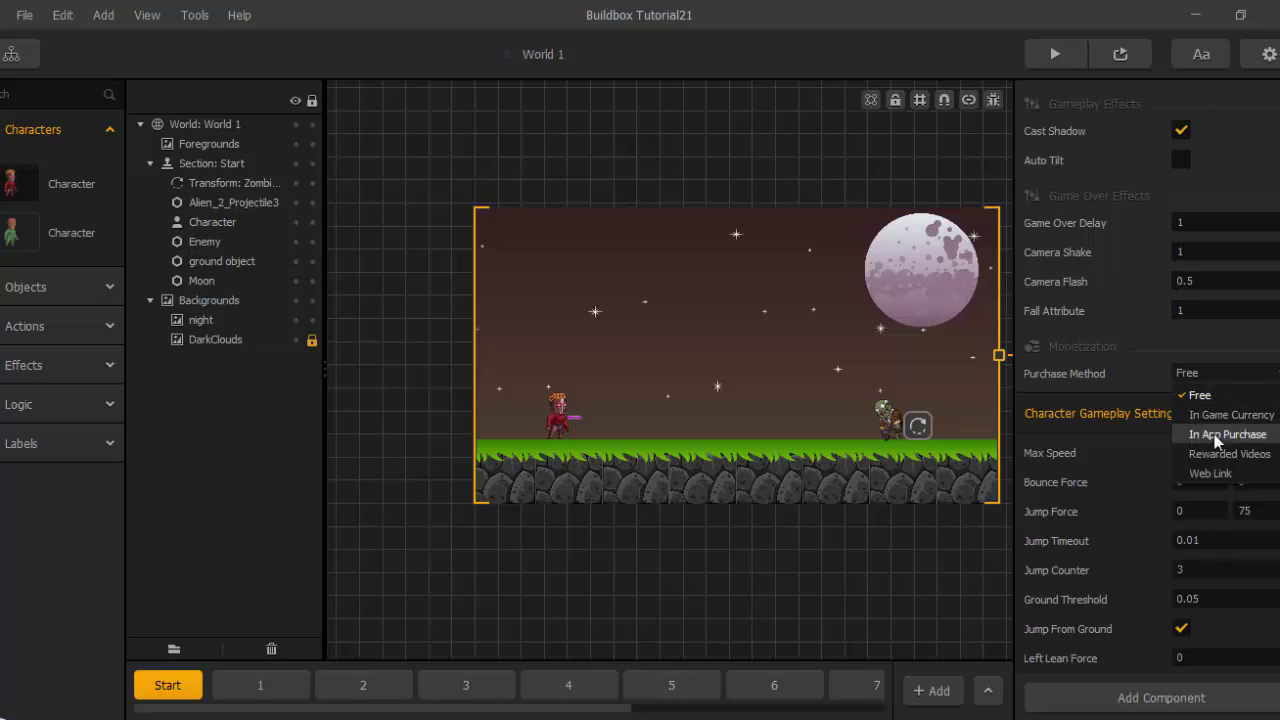
pyautogui.click(1212, 416)
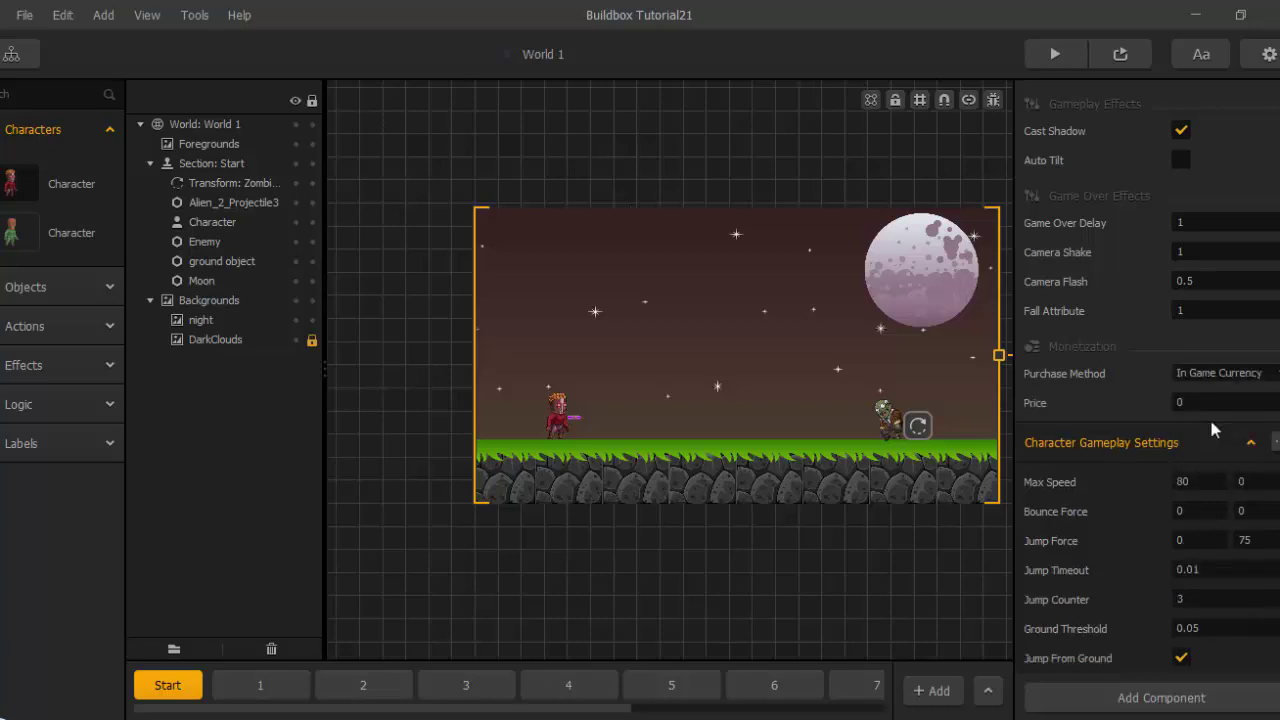
pyautogui.doubleClick(1190, 403)
pyautogui.write('100')
pyautogui.press('Return')
pyautogui.doubleClick(1185, 402)
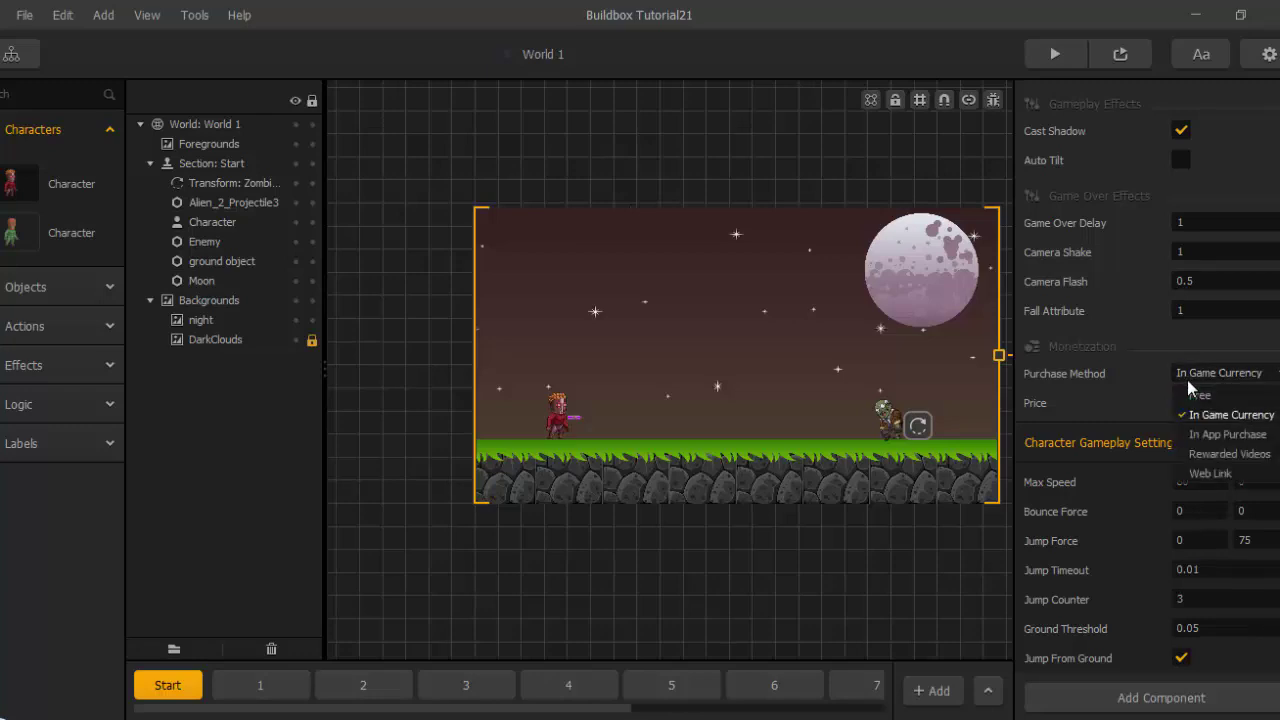
pyautogui.click(1192, 393)
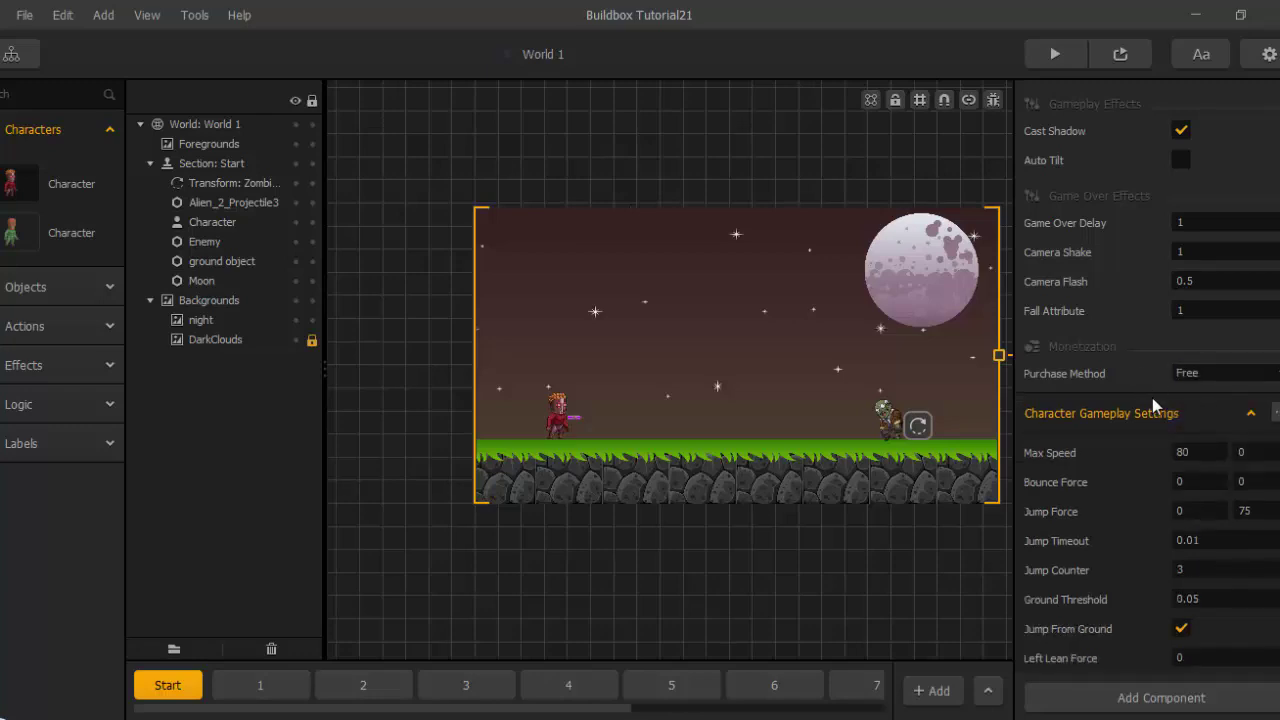
# Open the Red Skull PNG folder inside Super Heroes to get the second character's images.
pyautogui.scroll(15, 1153, 398)
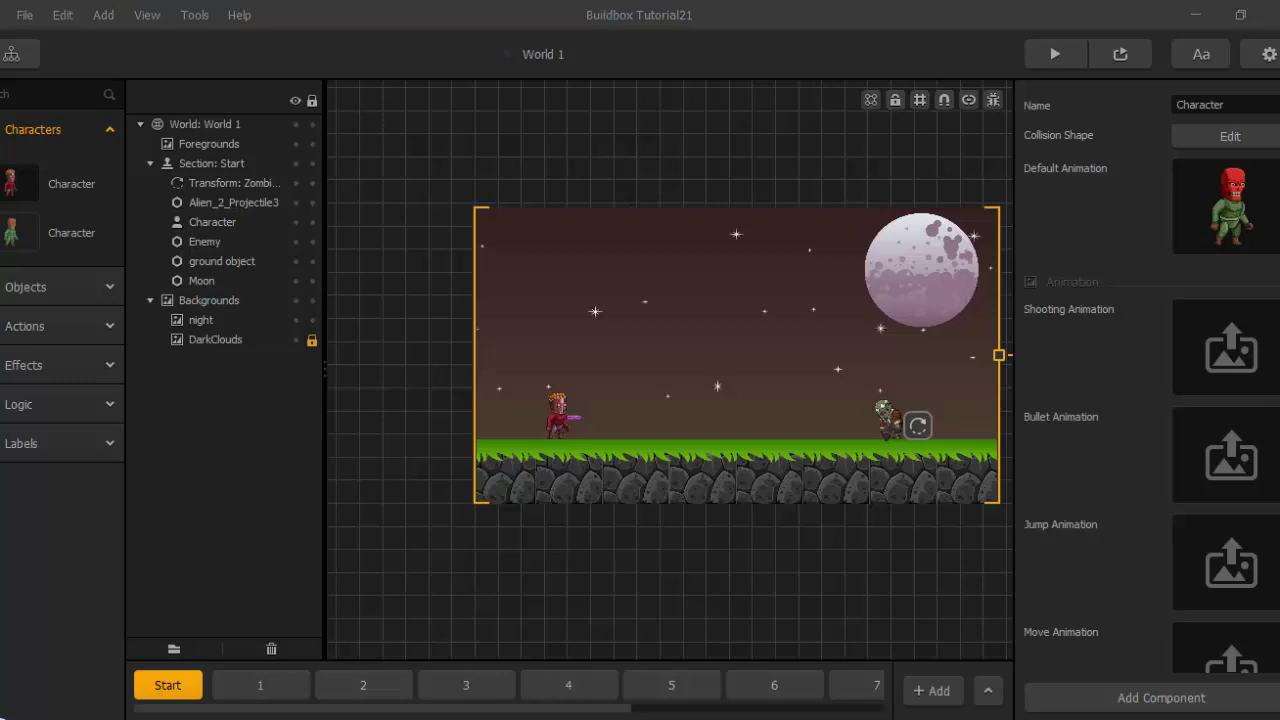
pyautogui.moveTo(183, 663)
pyautogui.click(258, 663)
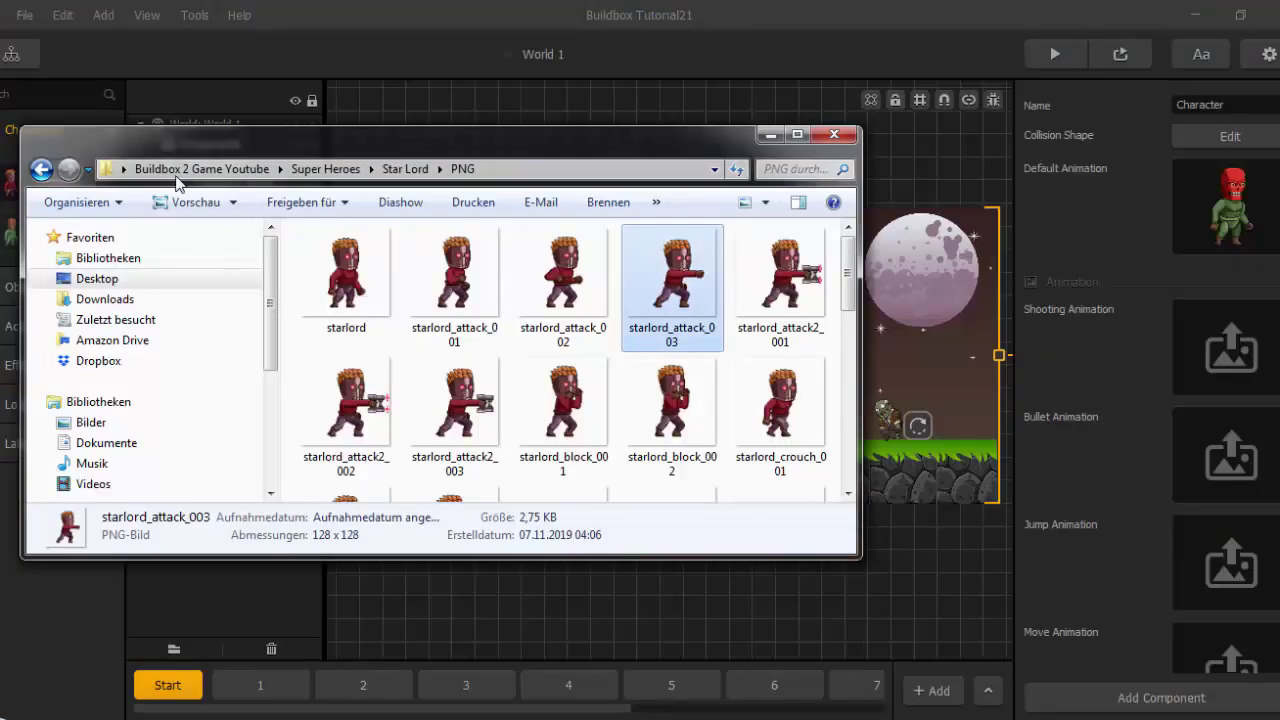
pyautogui.click(40, 170)
pyautogui.click(40, 170)
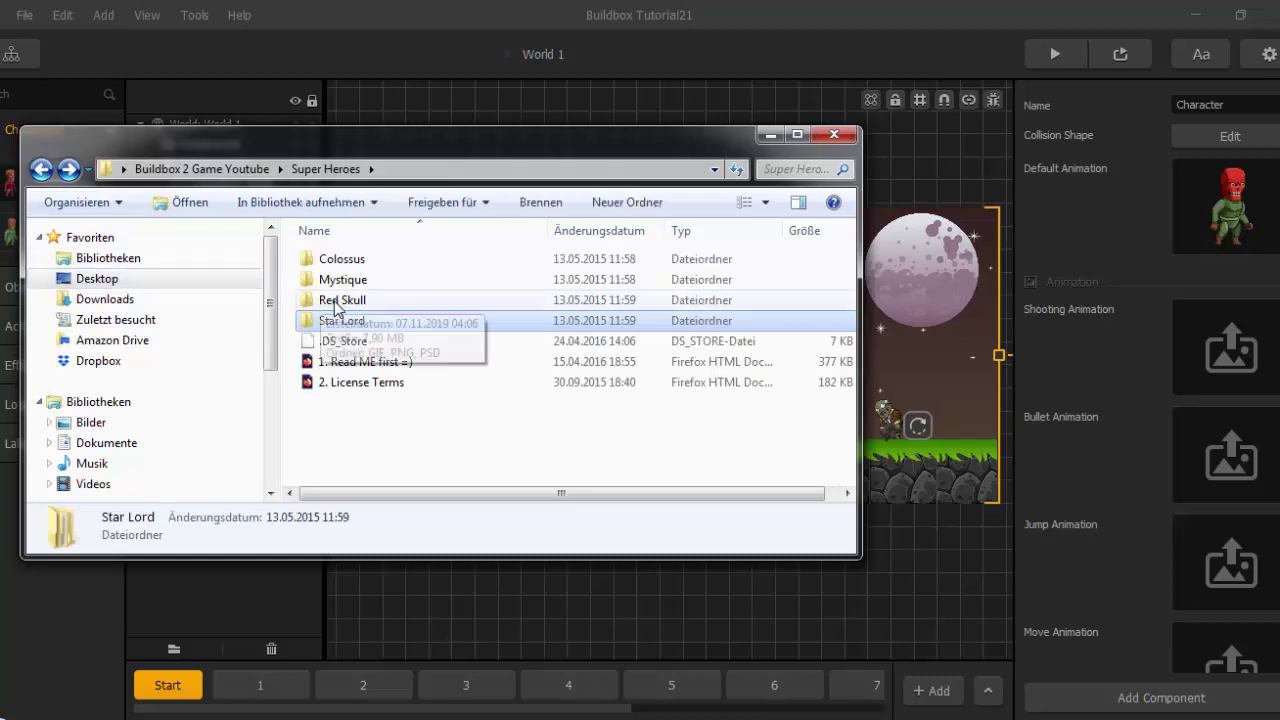
pyautogui.doubleClick(335, 300)
pyautogui.doubleClick(329, 280)
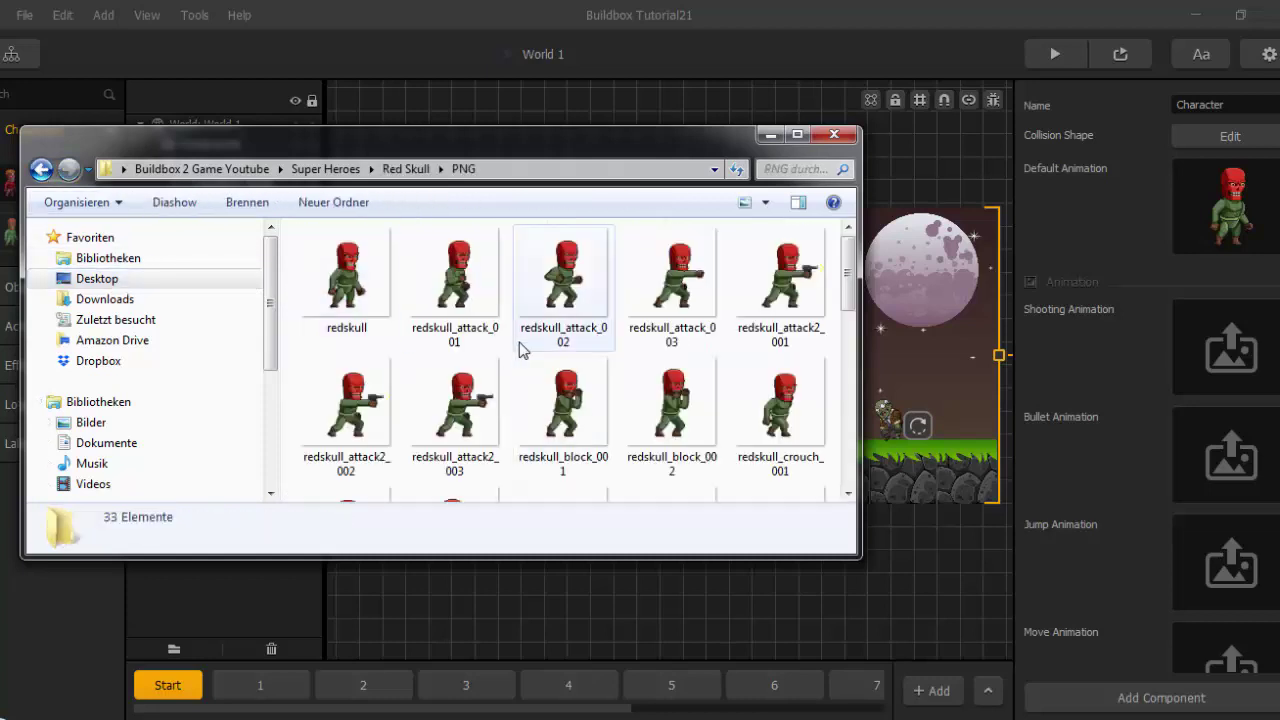
# Set the Red Skull character's Shooting Animation from redskull_attack_001 to 003 and redskull_attack2_001 to 003.
pyautogui.click(565, 285)
pyautogui.keyDown('ctrl'); pyautogui.click(455, 280); pyautogui.keyUp('ctrl')
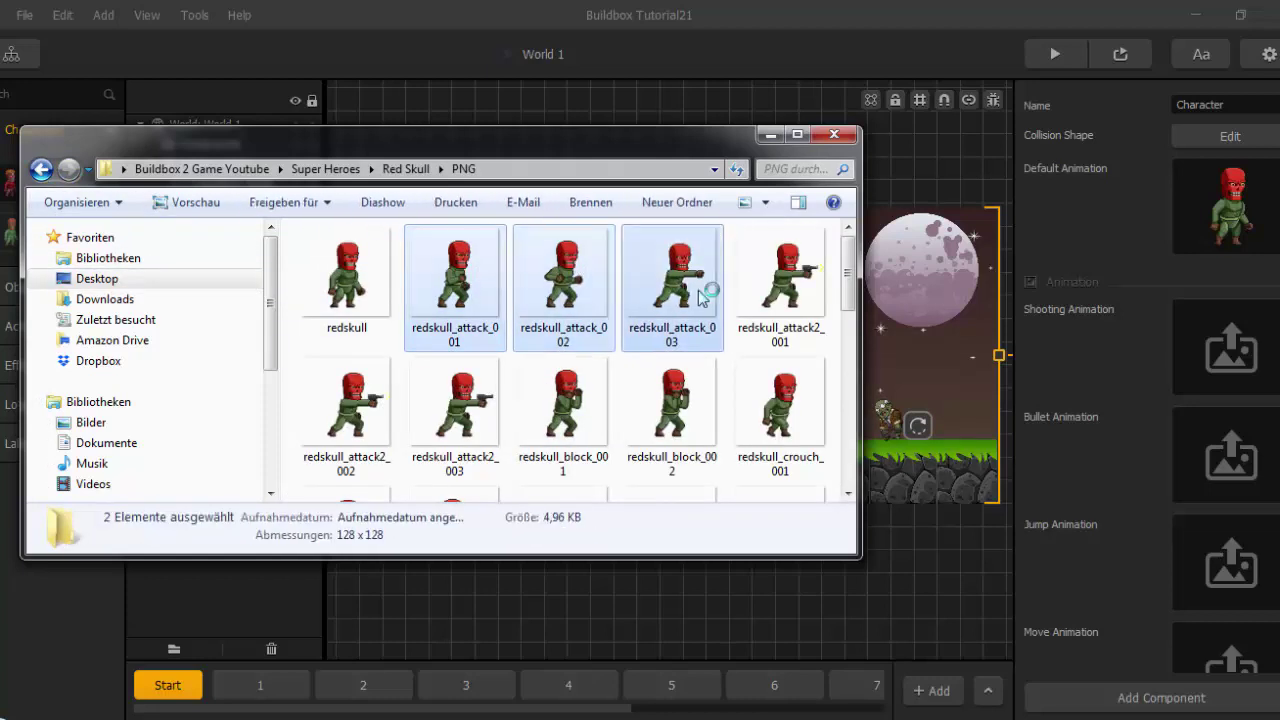
pyautogui.keyDown('shift'); pyautogui.click(780, 285); pyautogui.keyUp('shift')
pyautogui.keyDown('shift'); pyautogui.click(381, 400); pyautogui.keyUp('shift')
pyautogui.keyDown('shift'); pyautogui.click(455, 405); pyautogui.keyUp('shift')
pyautogui.moveTo(455, 405); pyautogui.dragTo(1231, 366)
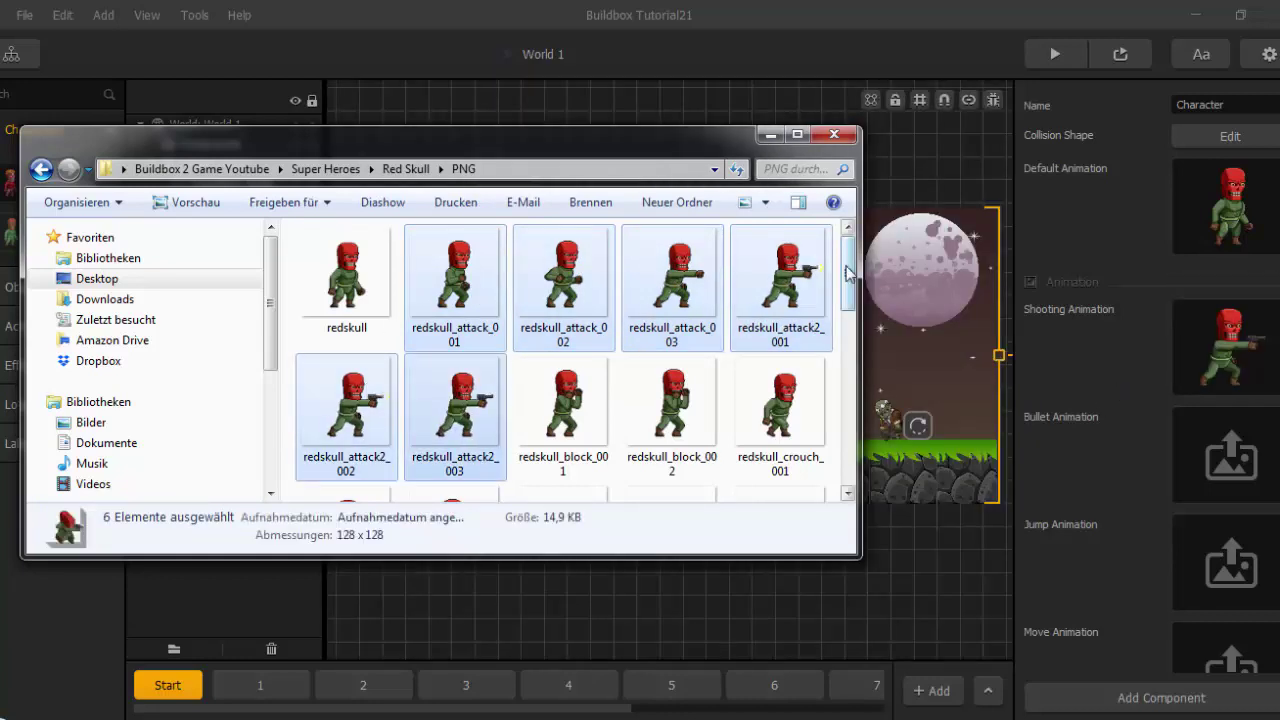
# Set the Red Skull character's Move Animation from the images redskull_walk_001 to redskull_walk_006.
pyautogui.scroll(-2, 850, 322)
pyautogui.scroll(-8, 850, 322)
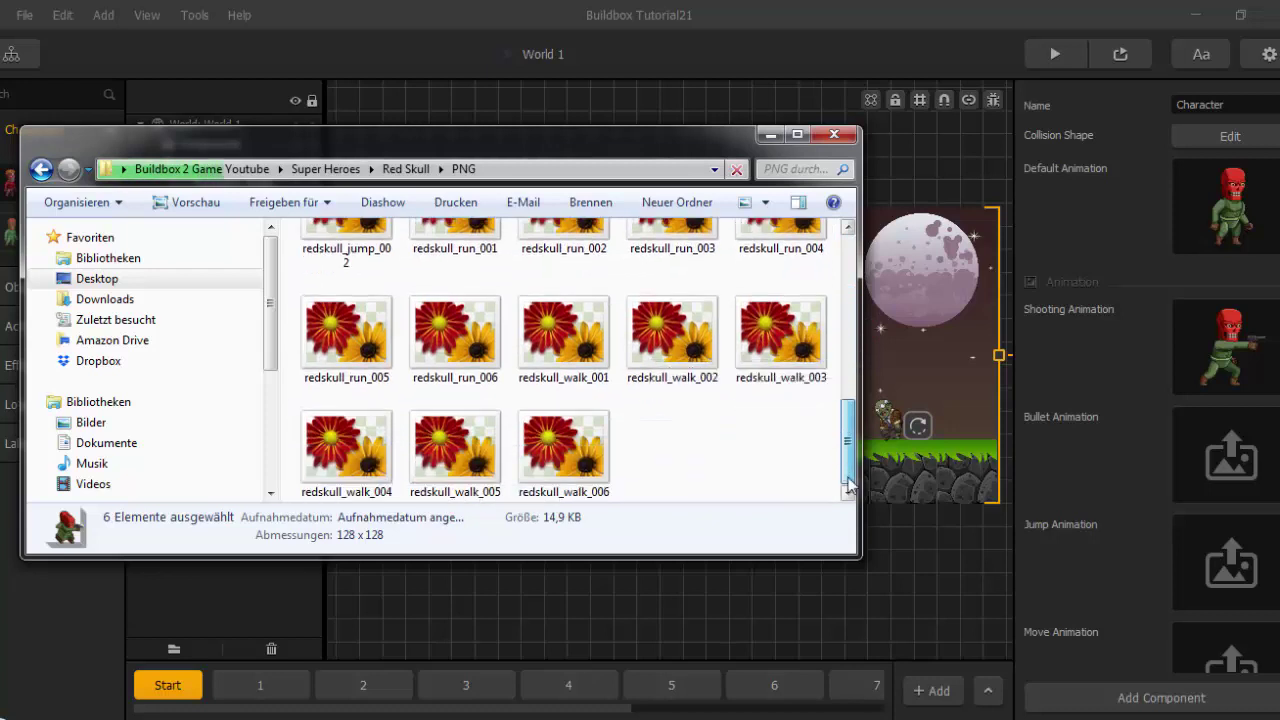
pyautogui.click(563, 335)
pyautogui.keyDown('shift'); pyautogui.click(346, 445); pyautogui.keyUp('shift')
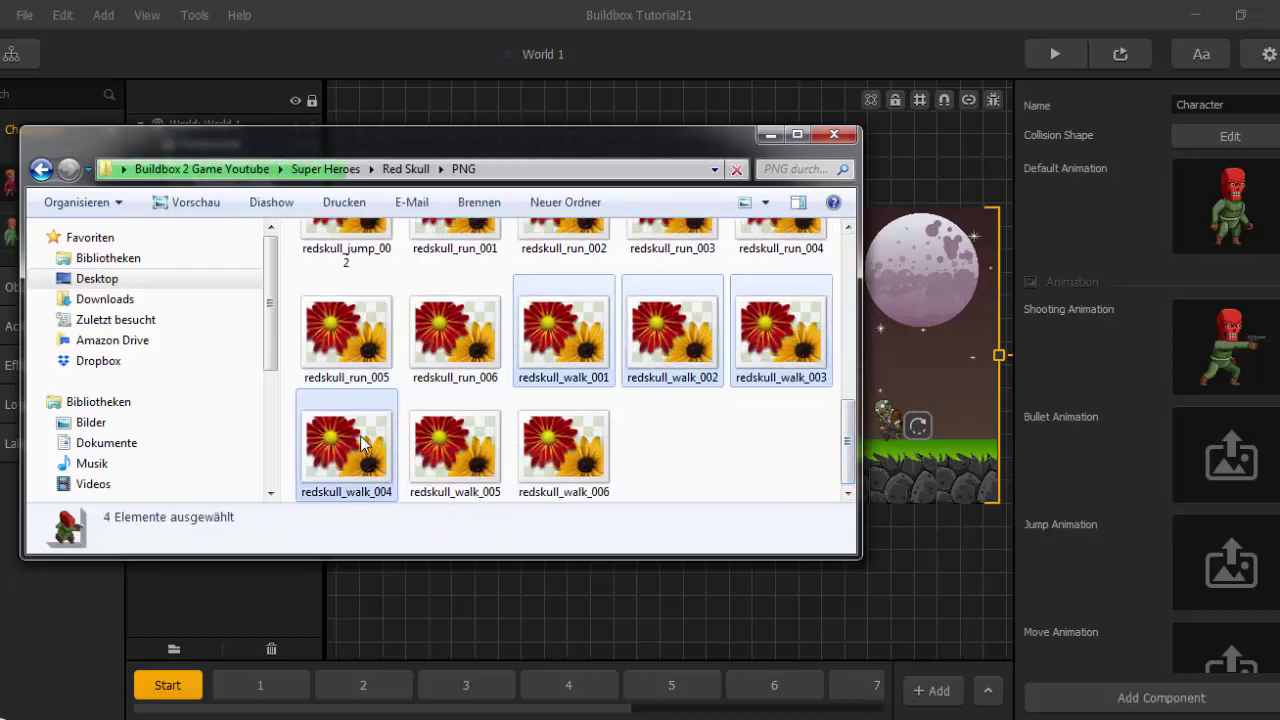
pyautogui.keyDown('shift'); pyautogui.click(455, 445); pyautogui.keyUp('shift')
pyautogui.keyDown('shift'); pyautogui.click(566, 433); pyautogui.keyUp('shift')
pyautogui.moveTo(566, 433); pyautogui.dragTo(1238, 664)
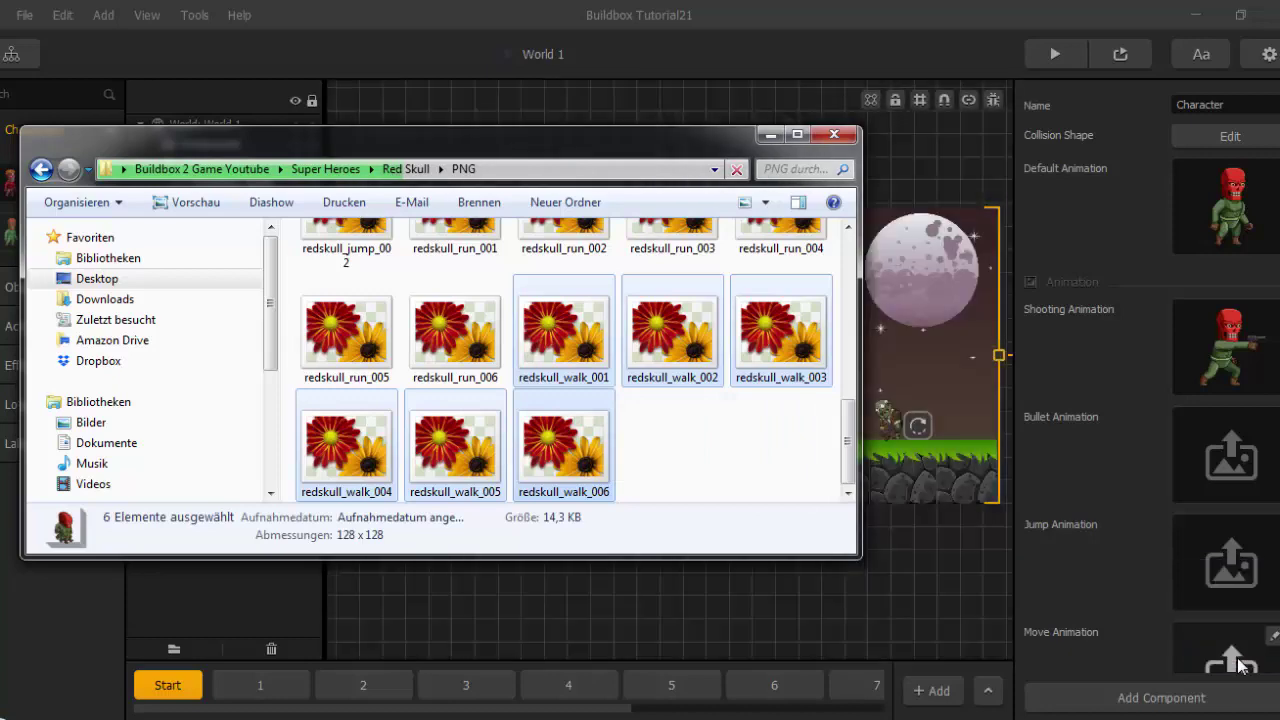
# Set the Red Skull character's Defeated Animation from the images redskull_die_001 to redskull_die_006.
pyautogui.scroll(5, 848, 400)
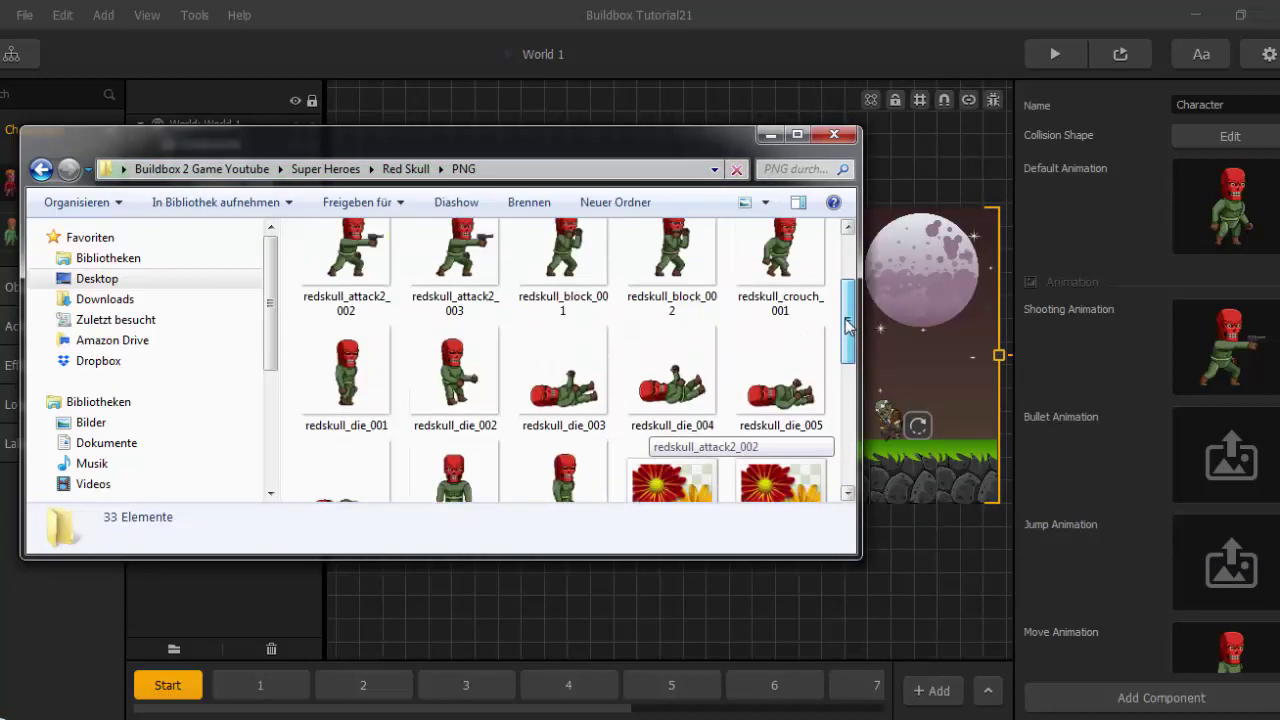
pyautogui.scroll(-1, 848, 330)
pyautogui.click(323, 305)
pyautogui.keyDown('ctrl'); pyautogui.click(438, 306); pyautogui.keyUp('ctrl')
pyautogui.keyDown('ctrl'); pyautogui.click(562, 308); pyautogui.keyUp('ctrl')
pyautogui.keyDown('ctrl'); pyautogui.click(668, 310); pyautogui.keyUp('ctrl')
pyautogui.keyDown('ctrl'); pyautogui.click(776, 308); pyautogui.keyUp('ctrl')
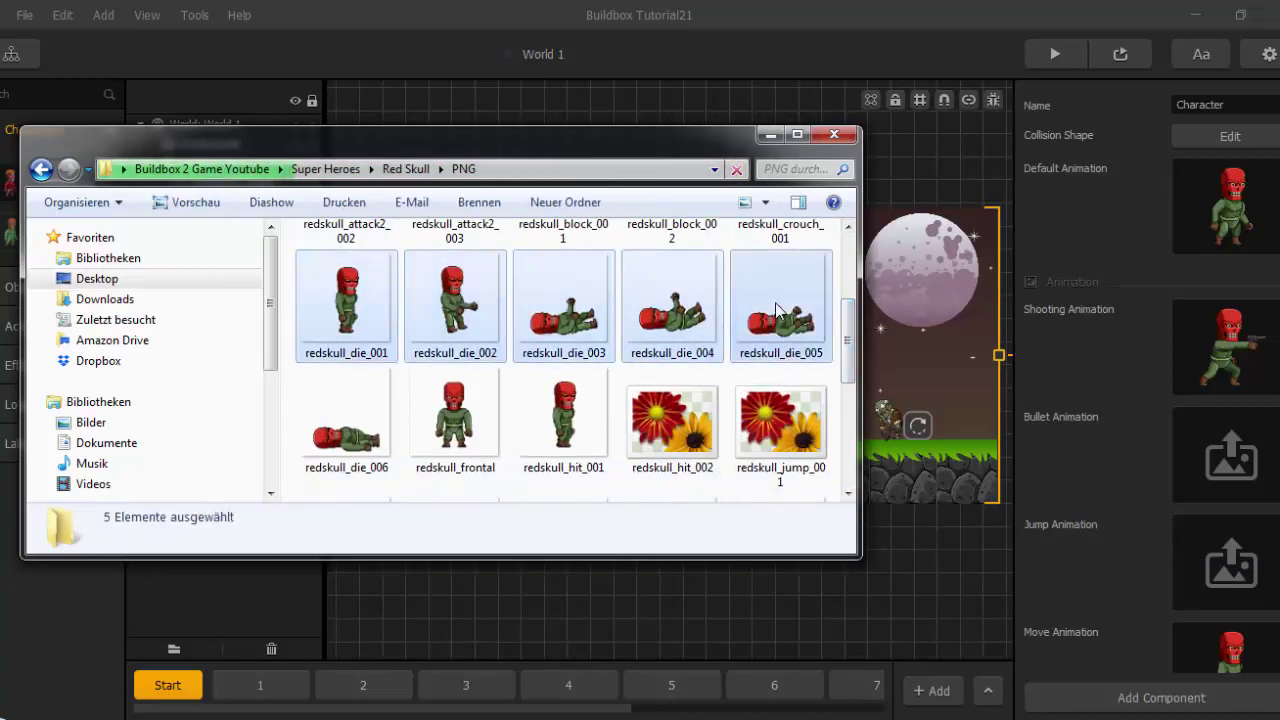
pyautogui.keyDown('ctrl'); pyautogui.click(352, 425); pyautogui.keyUp('ctrl')
pyautogui.click(1226, 266)
pyautogui.scroll(-3, 1226, 266)
pyautogui.click(314, 640)
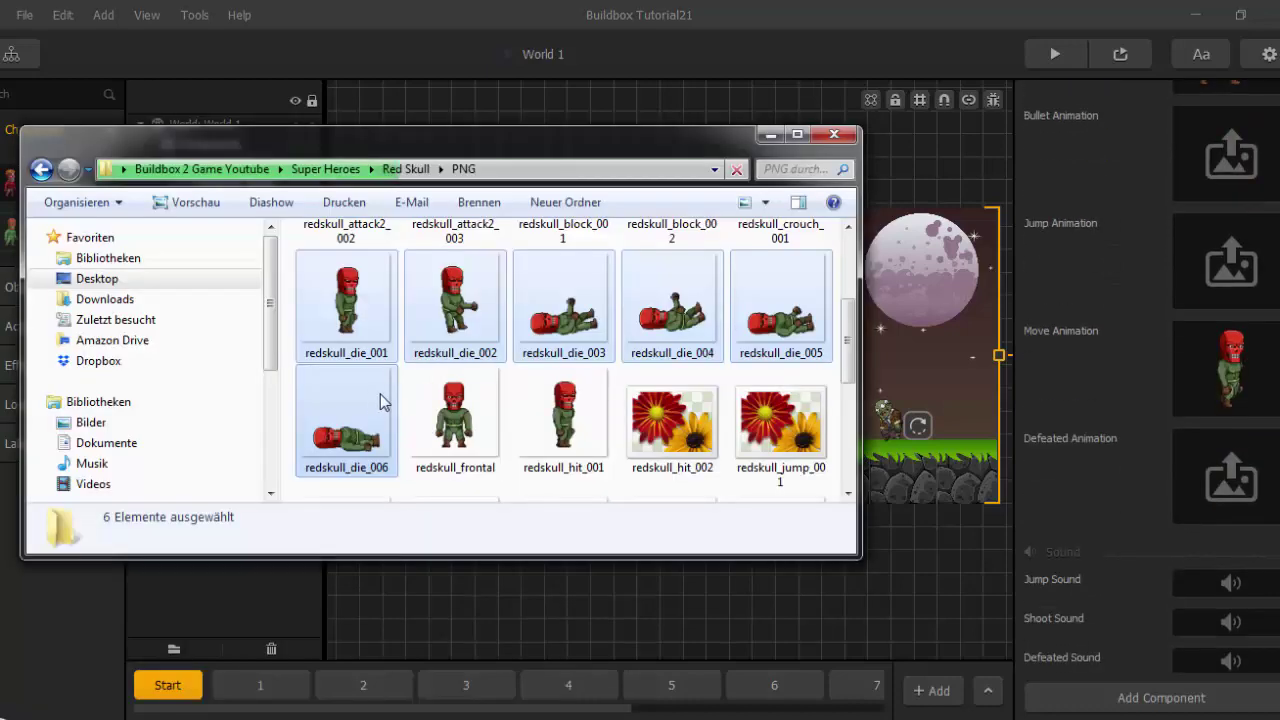
# Set the Red Skull character's Jump Animation from redskull_jump_001 and redskull_jump_002, and return to Buildbox.
pyautogui.scroll(2, 810, 350)
pyautogui.scroll(-4, 795, 320)
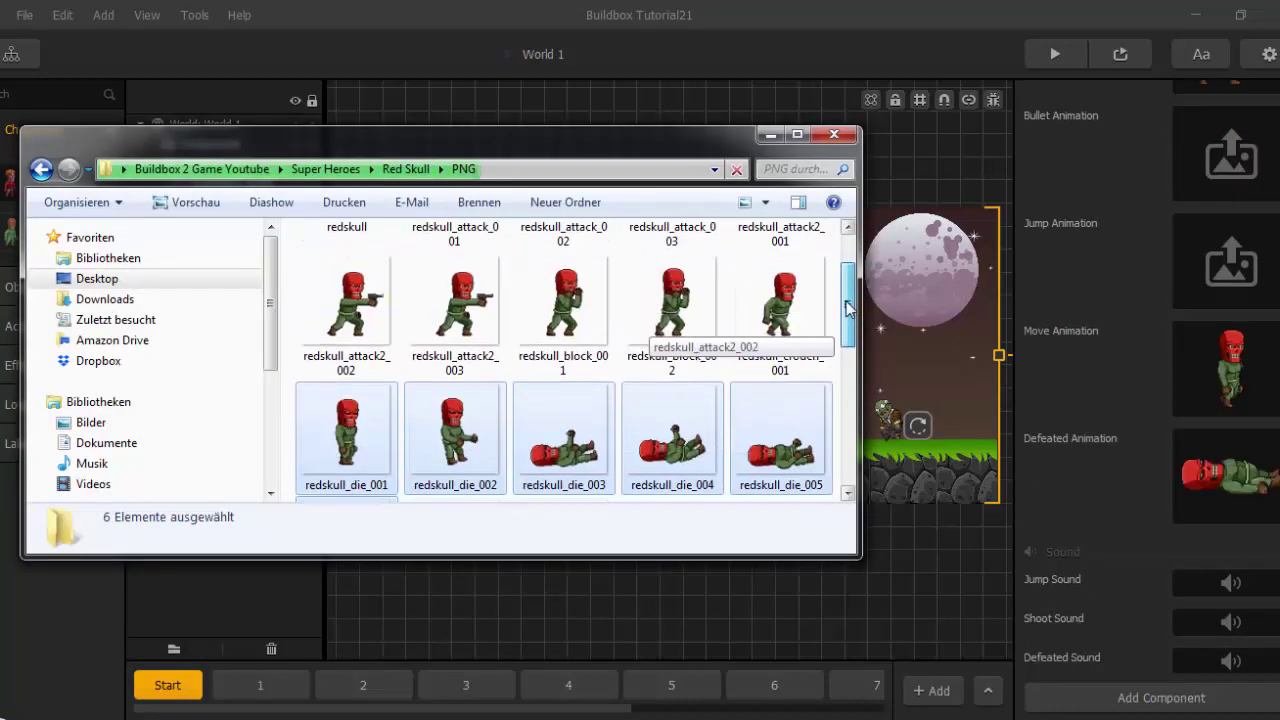
pyautogui.click(787, 312)
pyautogui.keyDown('ctrl'); pyautogui.click(346, 398); pyautogui.keyUp('ctrl')
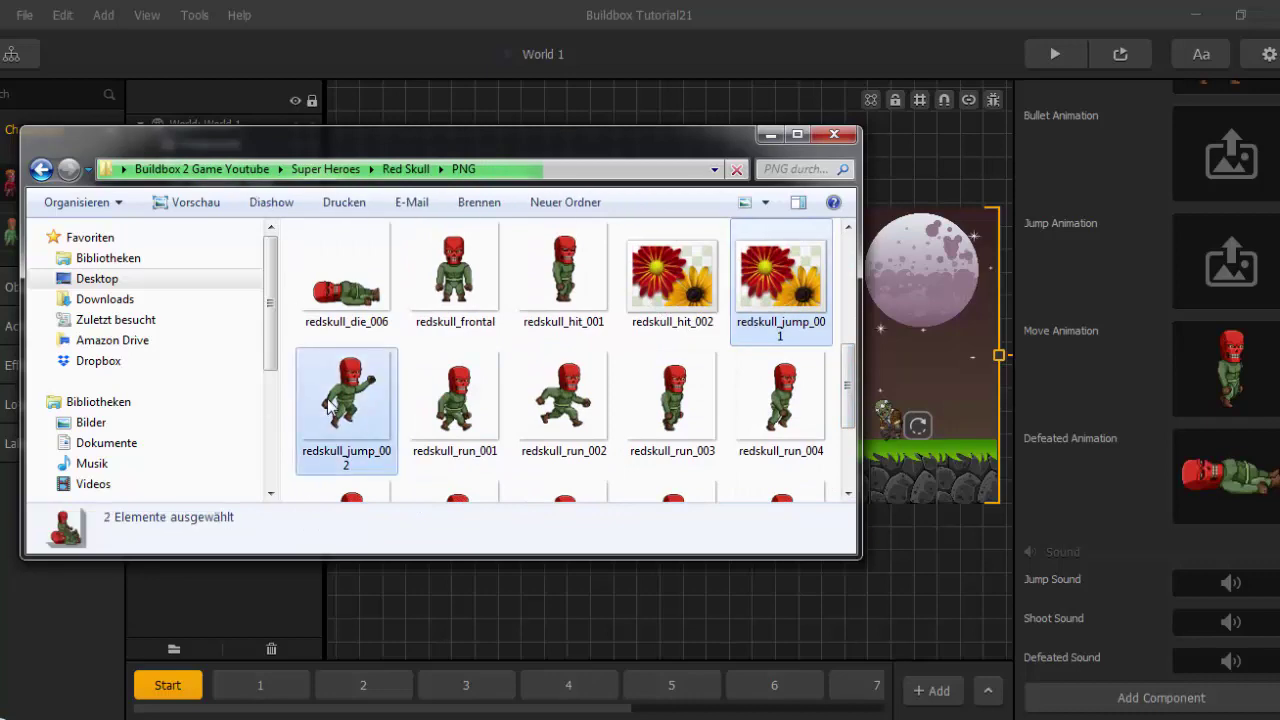
pyautogui.moveTo(346, 398); pyautogui.dragTo(1226, 280)
pyautogui.click(1018, 453)
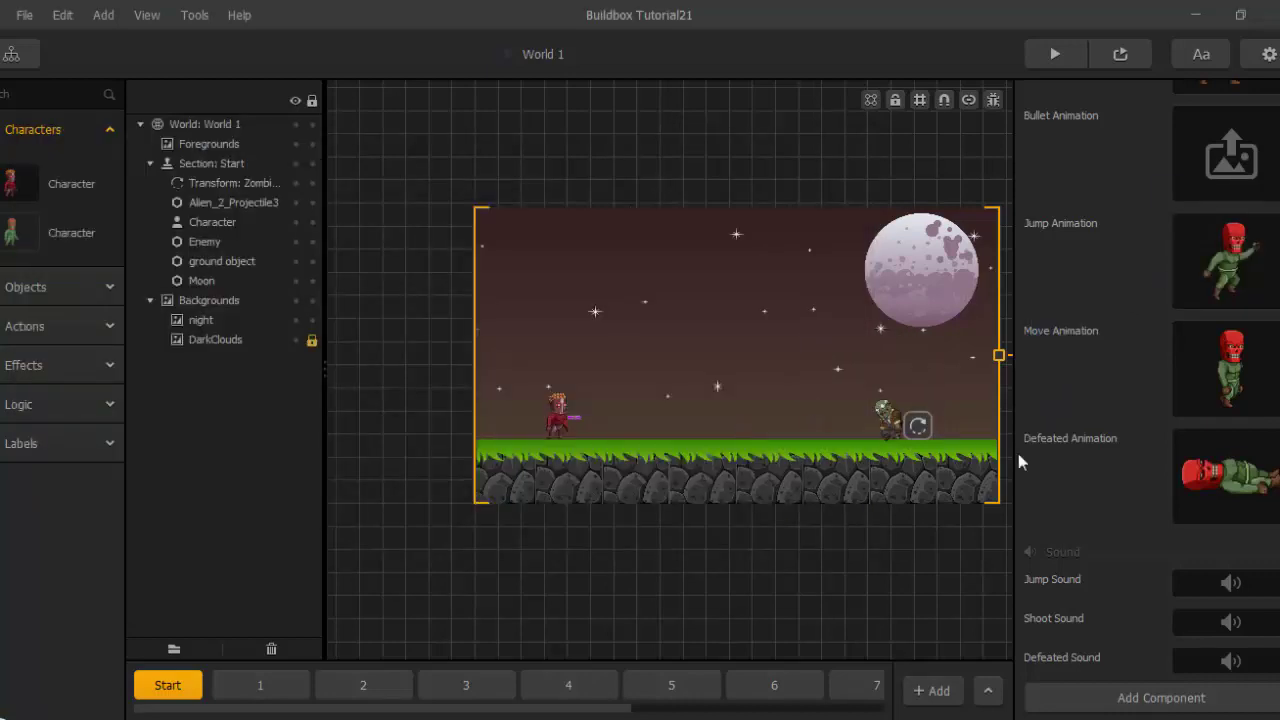
# Examine the Red Skull character's Shooting, Jump and Move animations in the Animation Editor.
pyautogui.scroll(5, 1170, 425)
pyautogui.click(1230, 347)
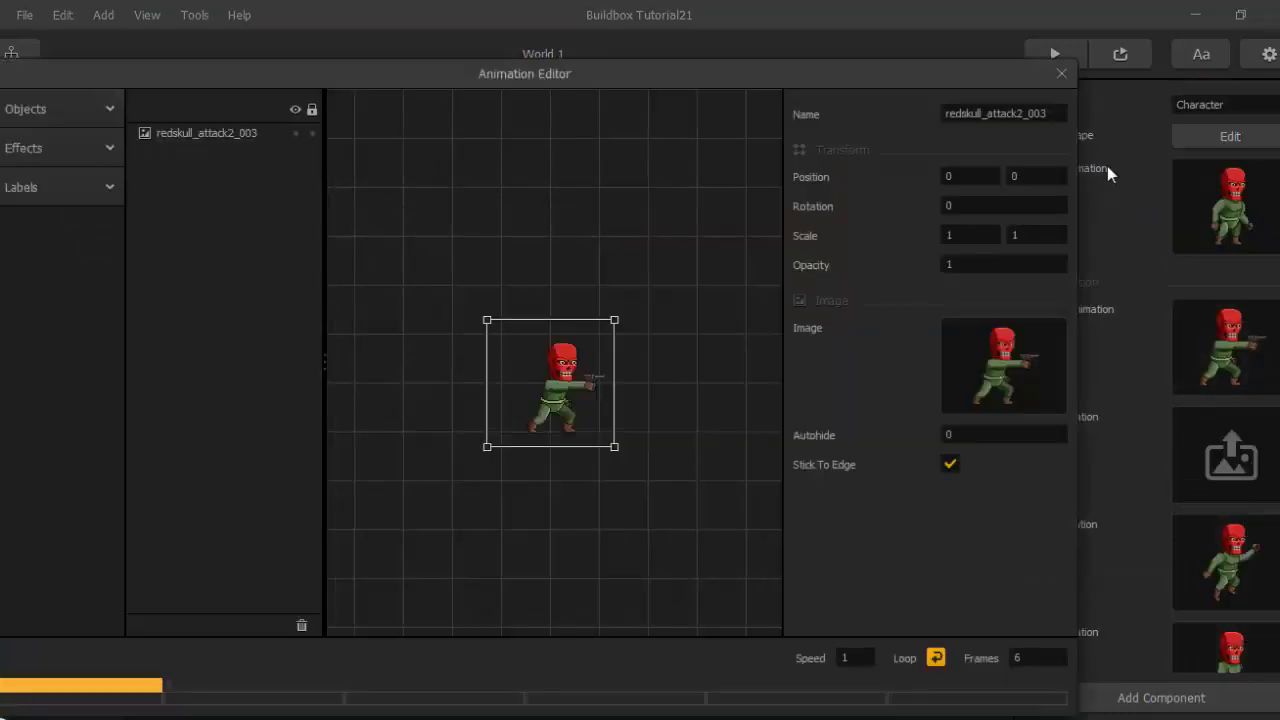
pyautogui.click(1107, 166)
pyautogui.scroll(-2, 1087, 471)
pyautogui.click(1250, 367)
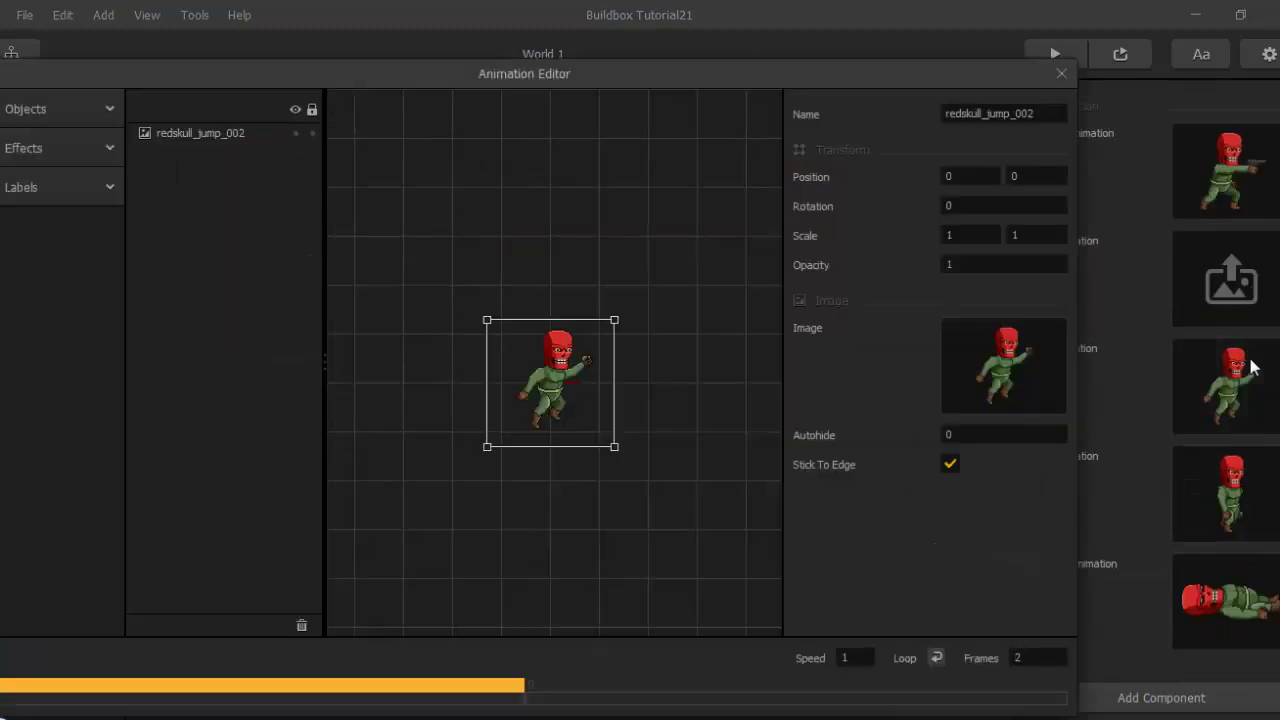
pyautogui.click(1062, 73)
pyautogui.scroll(3, 1249, 371)
pyautogui.scroll(-1, 1249, 520)
pyautogui.click(1248, 522)
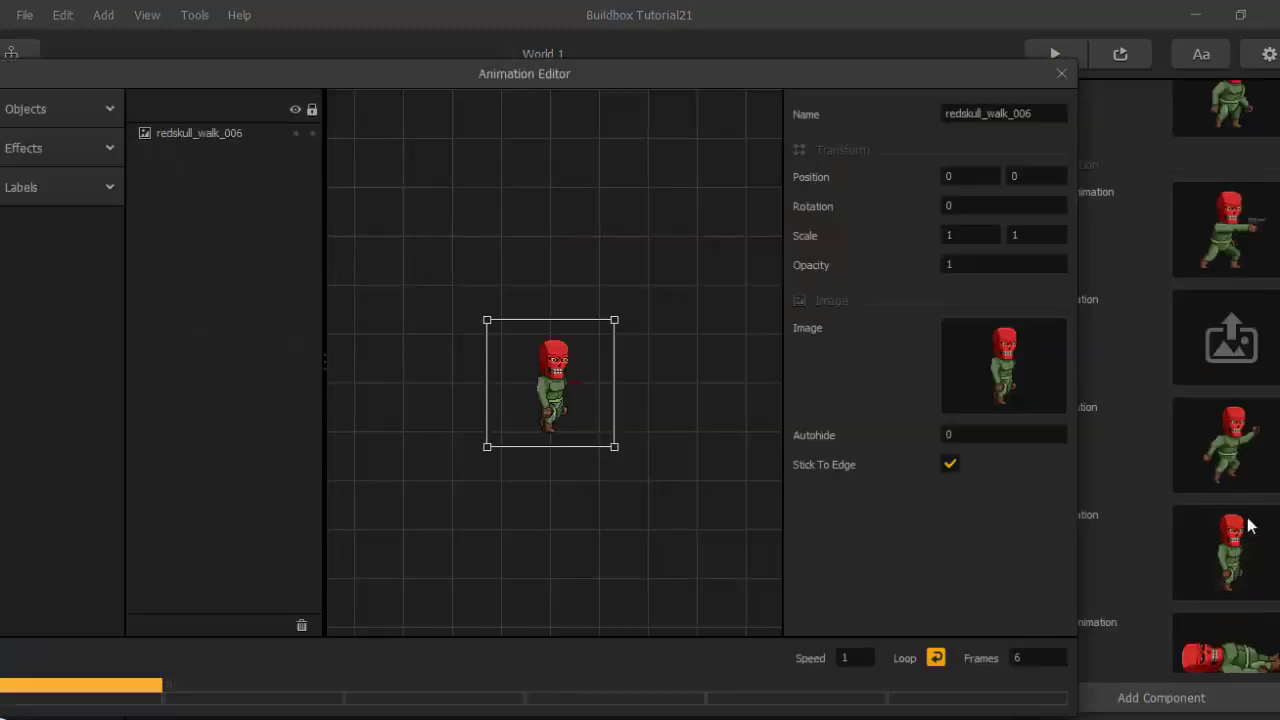
pyautogui.click(1062, 73)
# Open the Coin Shop UI from the Game Mind Map and move the Back button down to about (570, 132).
pyautogui.click(13, 54)
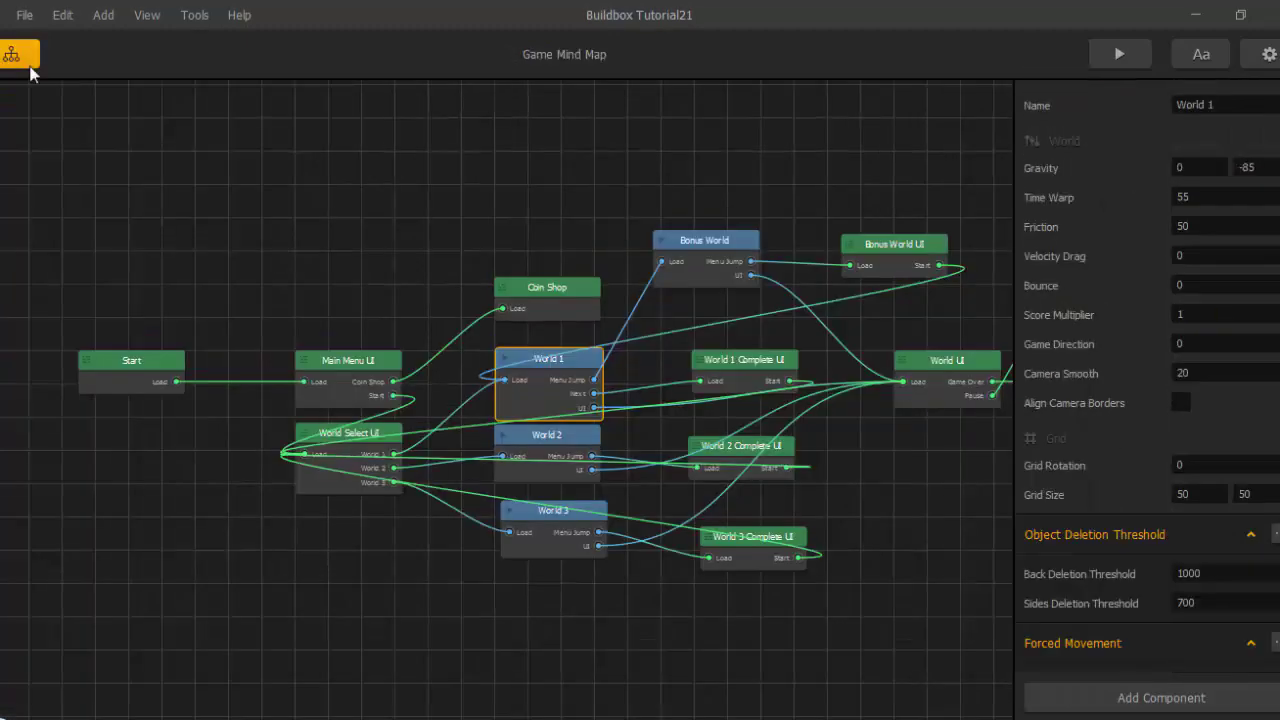
pyautogui.doubleClick(570, 298)
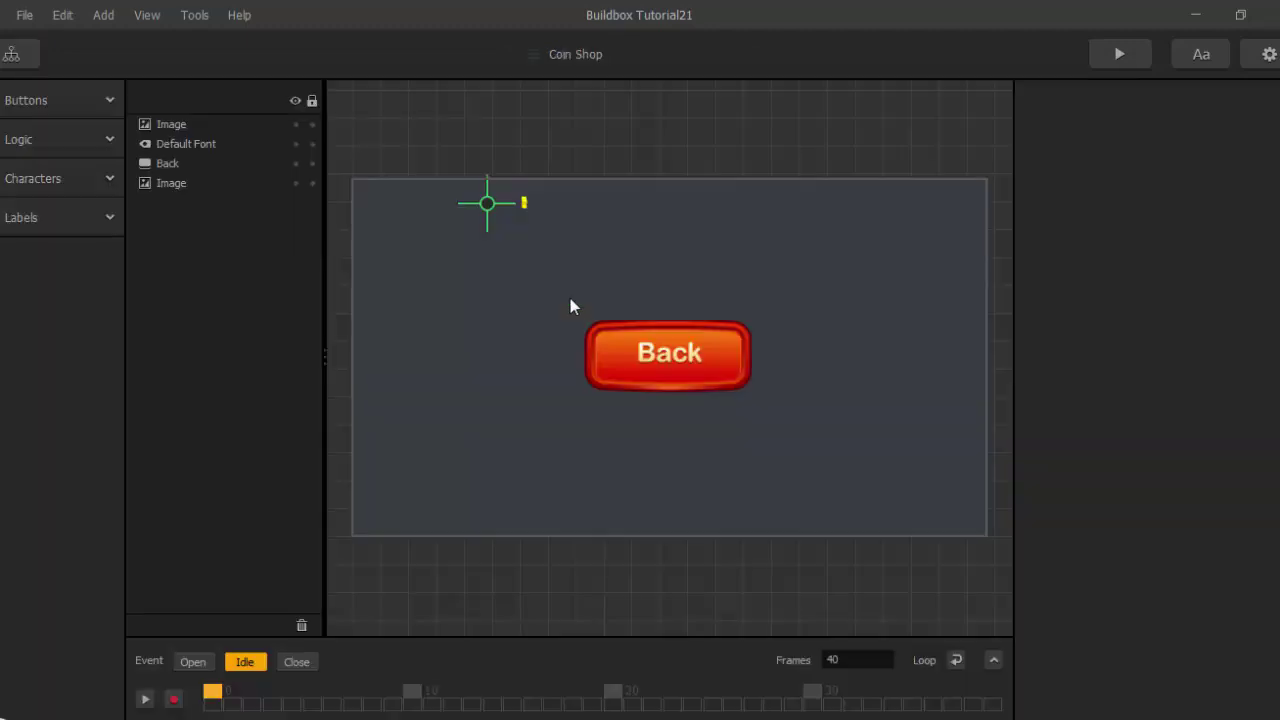
pyautogui.click(677, 359)
pyautogui.moveTo(678, 361); pyautogui.dragTo(679, 467)
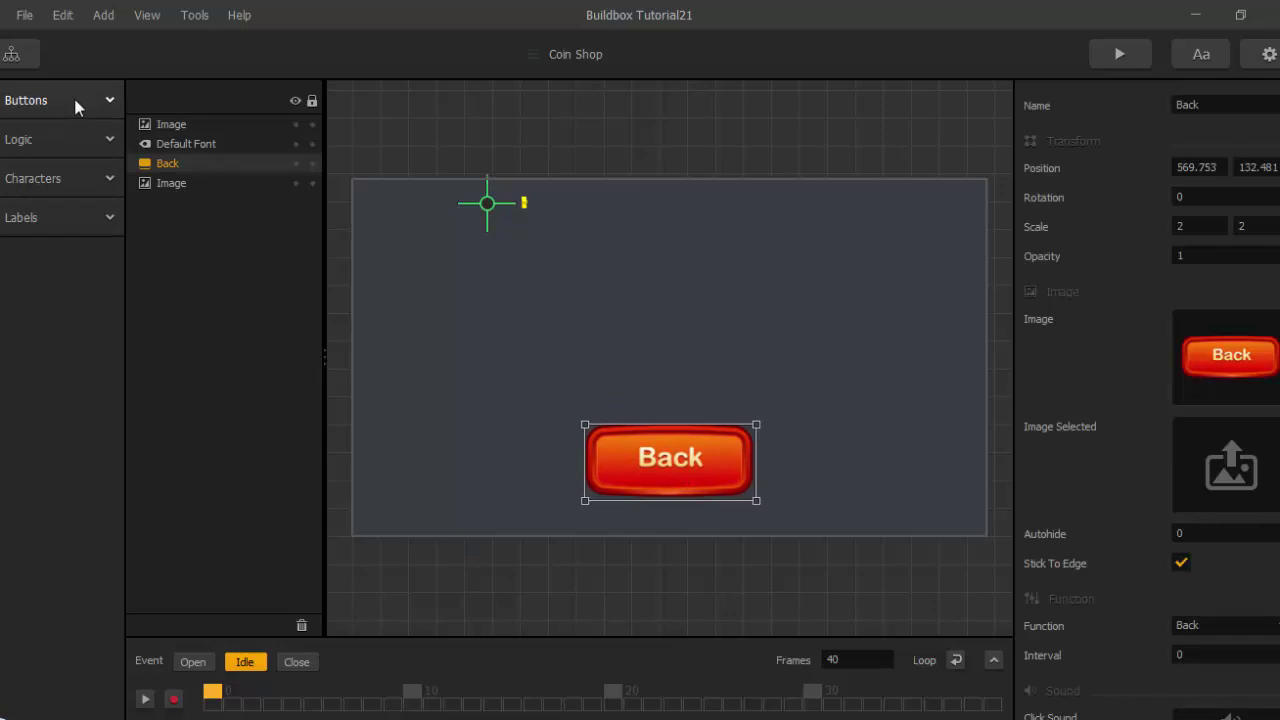
# Add a Multiple Unlock character selector above the Back button, sized to a scale of about 2.96 by 1.19 at about (533, 462).
pyautogui.click(83, 181)
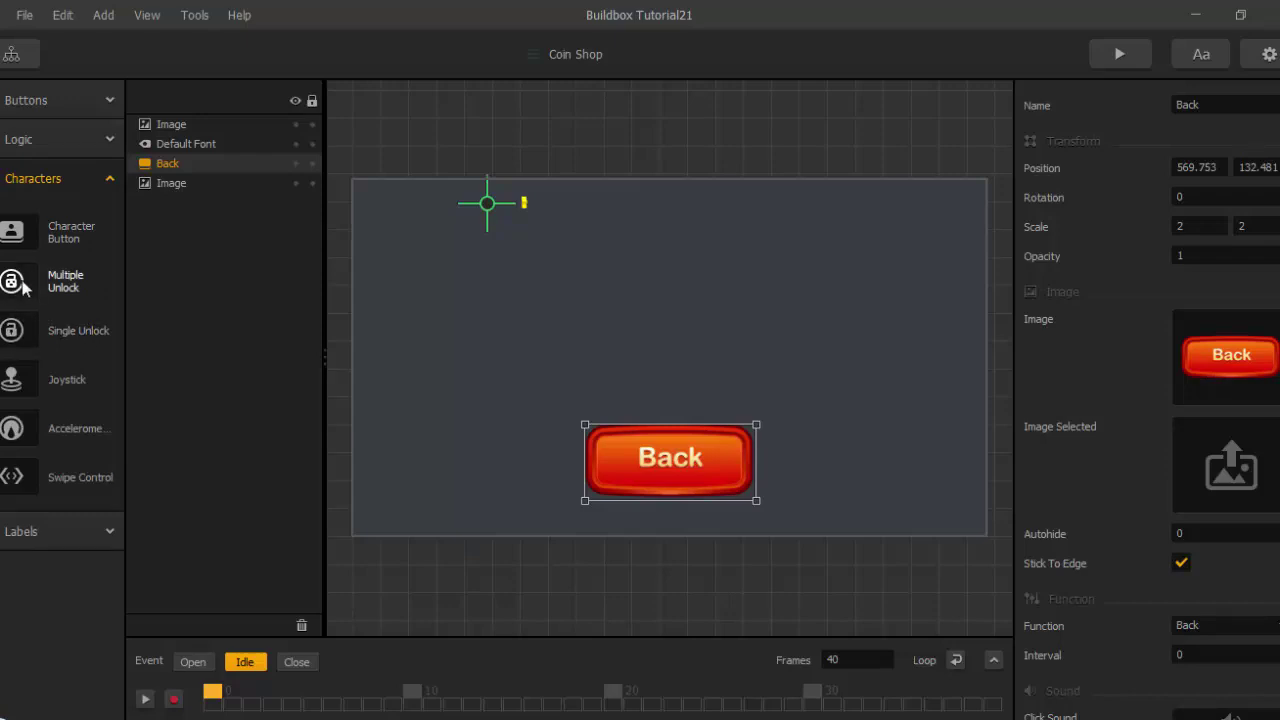
pyautogui.moveTo(22, 282); pyautogui.dragTo(695, 290)
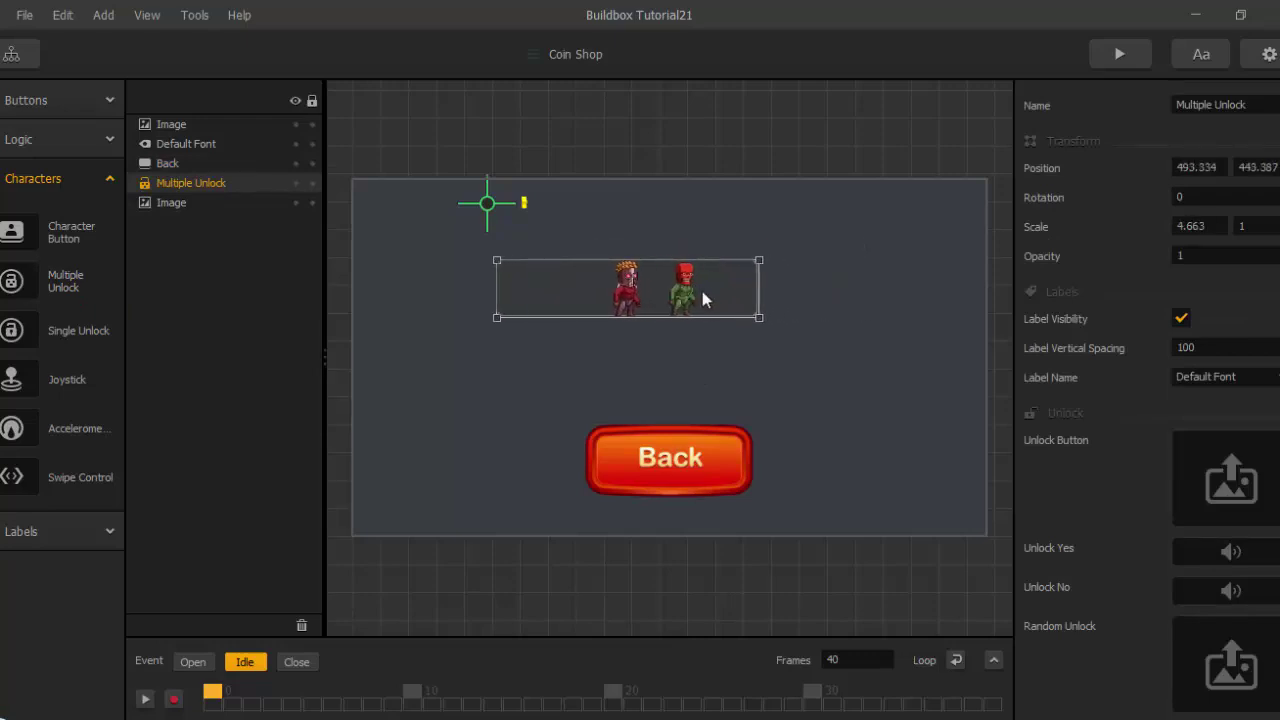
pyautogui.doubleClick(1193, 226)
pyautogui.moveTo(761, 317); pyautogui.dragTo(923, 403)
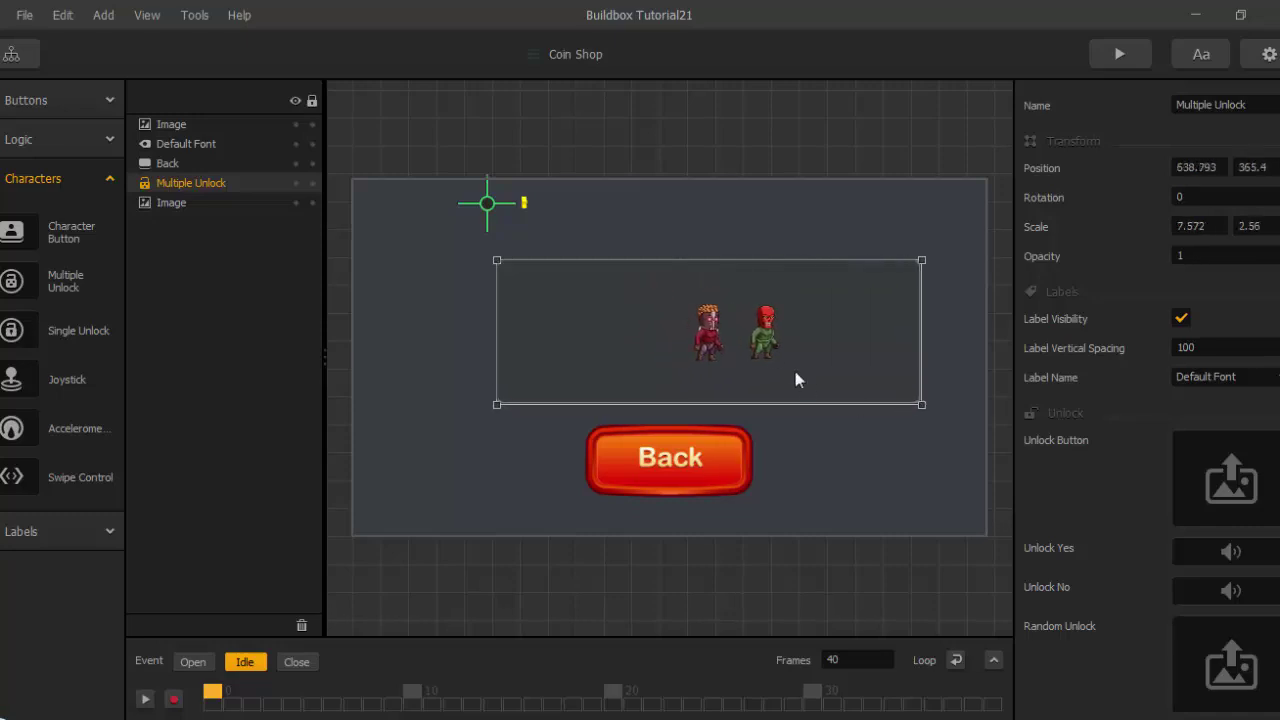
pyautogui.moveTo(740, 343); pyautogui.dragTo(686, 330)
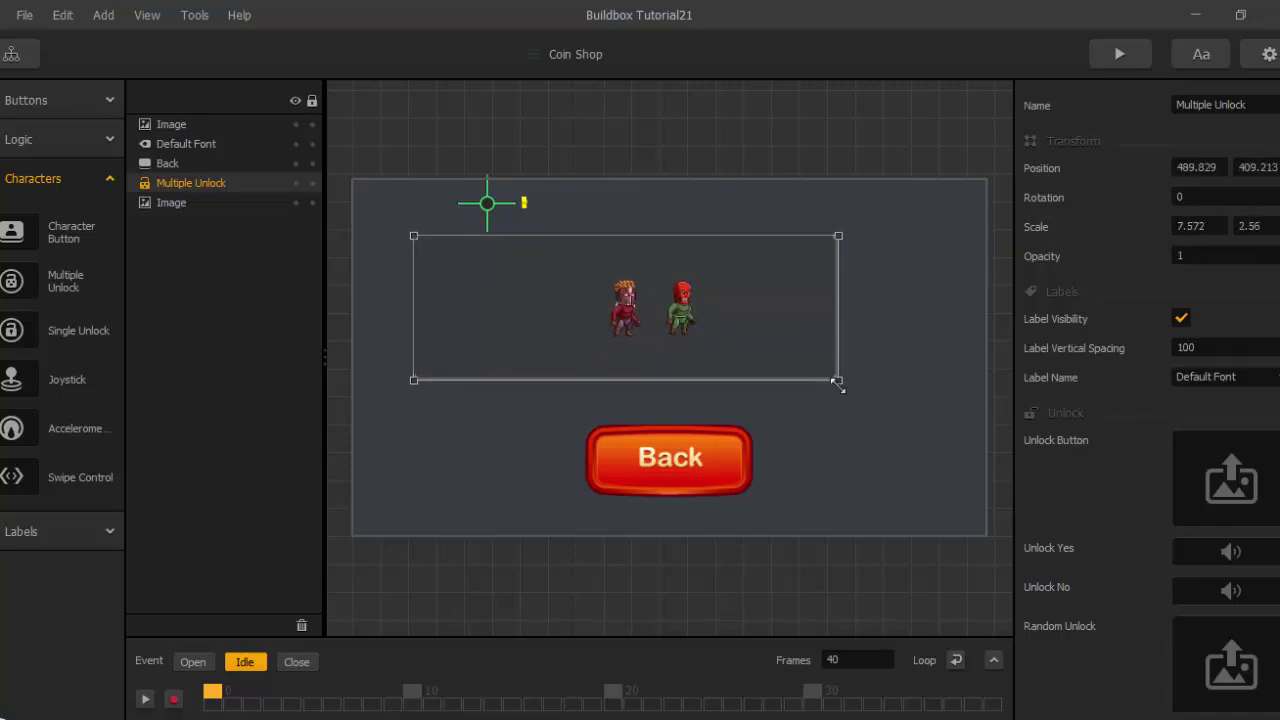
pyautogui.moveTo(775, 332); pyautogui.dragTo(762, 333)
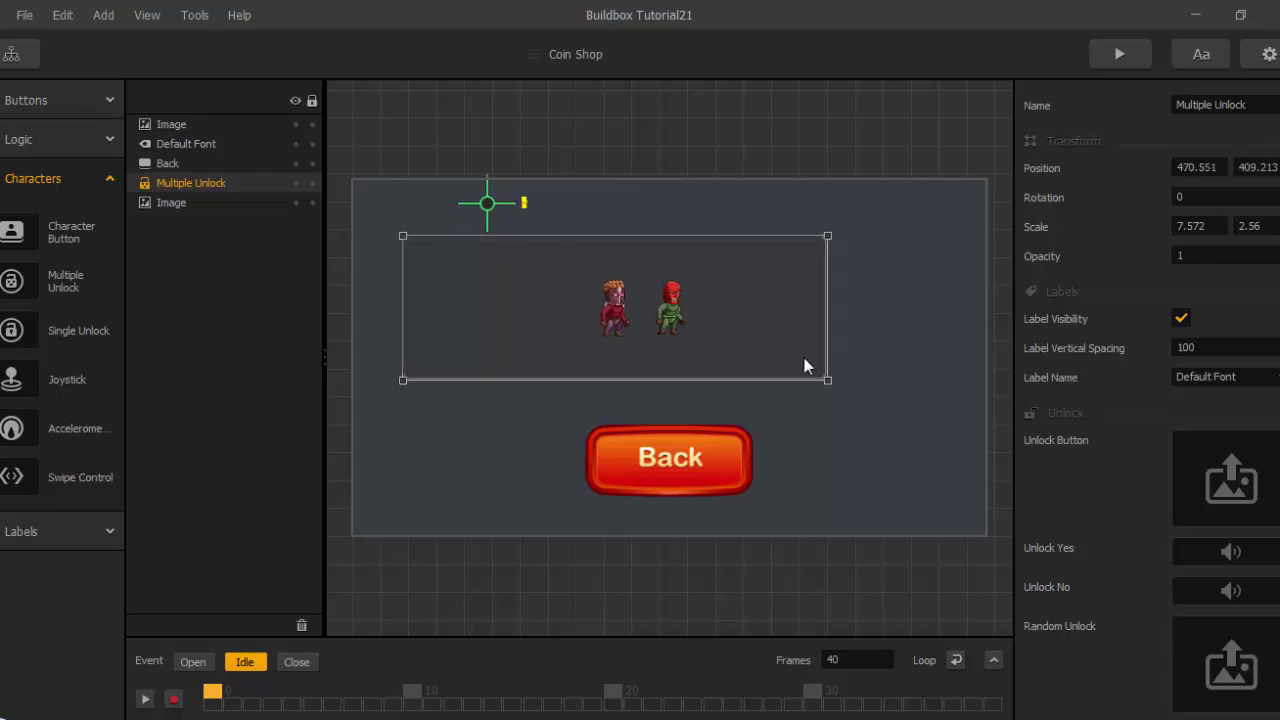
pyautogui.moveTo(824, 377); pyautogui.dragTo(705, 291)
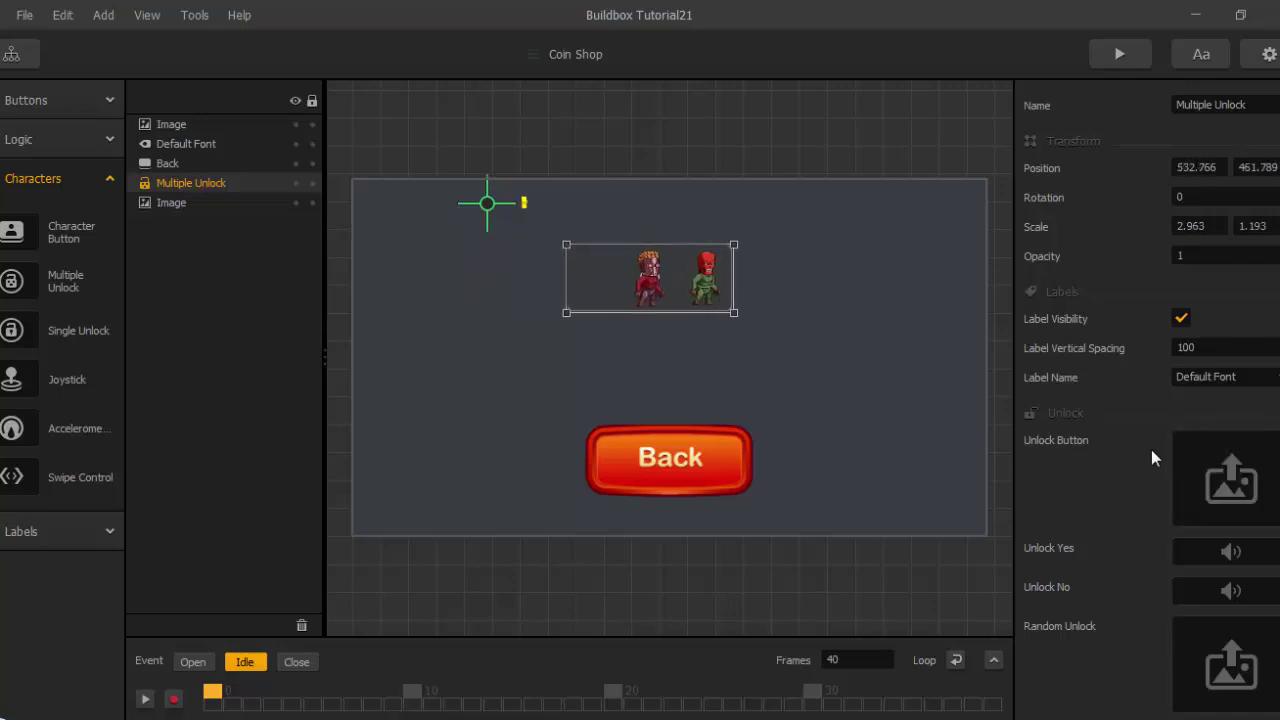
# Set the Multiple Unlock element's Spread to 300.
pyautogui.scroll(-1, 1143, 446)
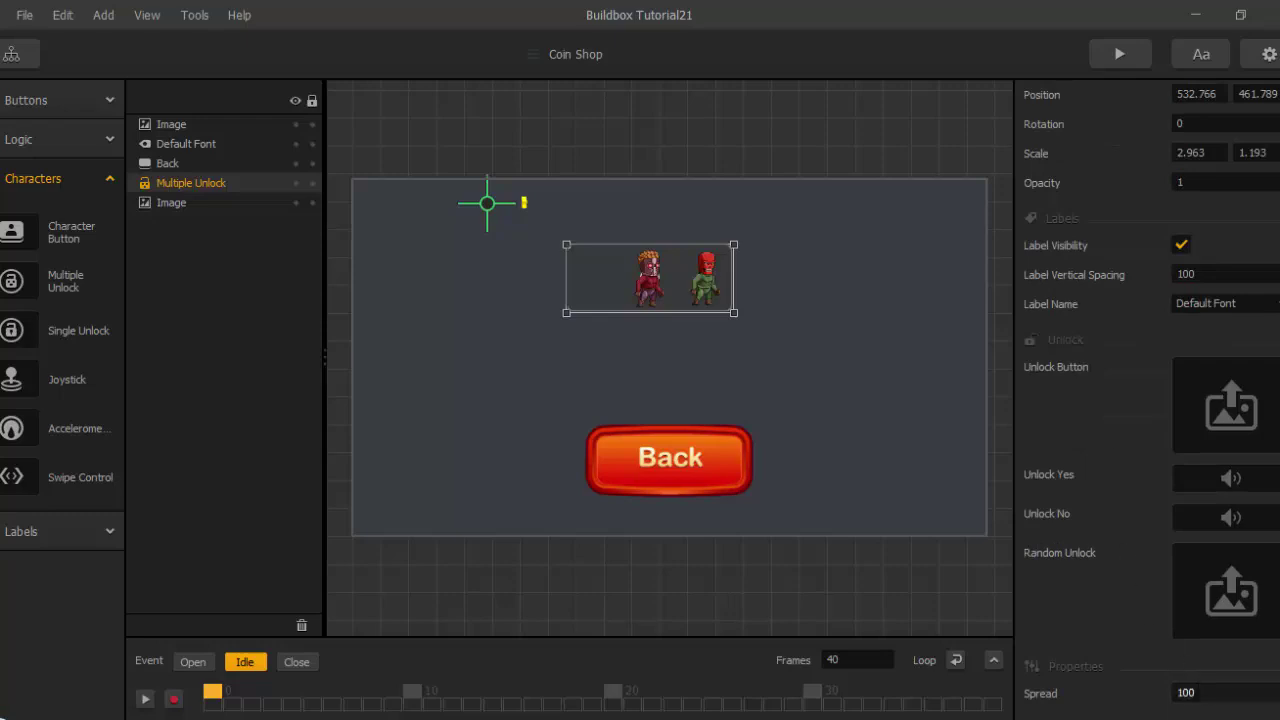
pyautogui.click(1165, 692)
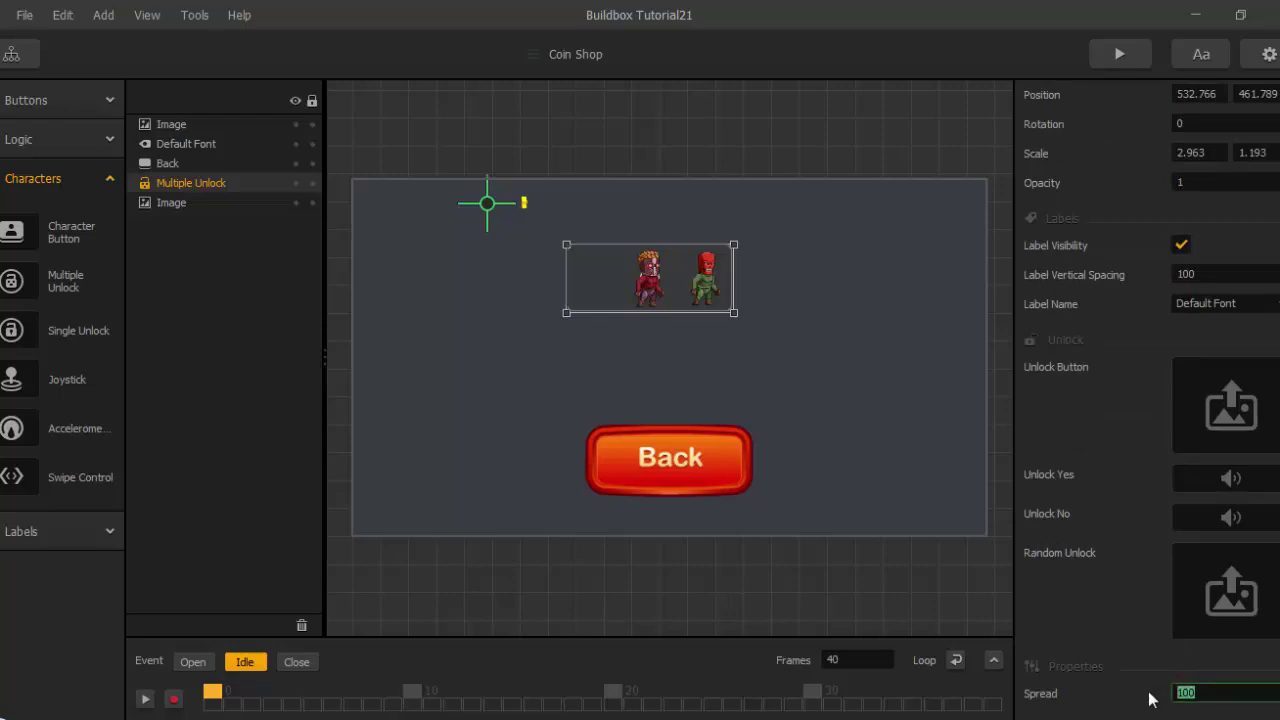
pyautogui.write('3')
pyautogui.press('Return')
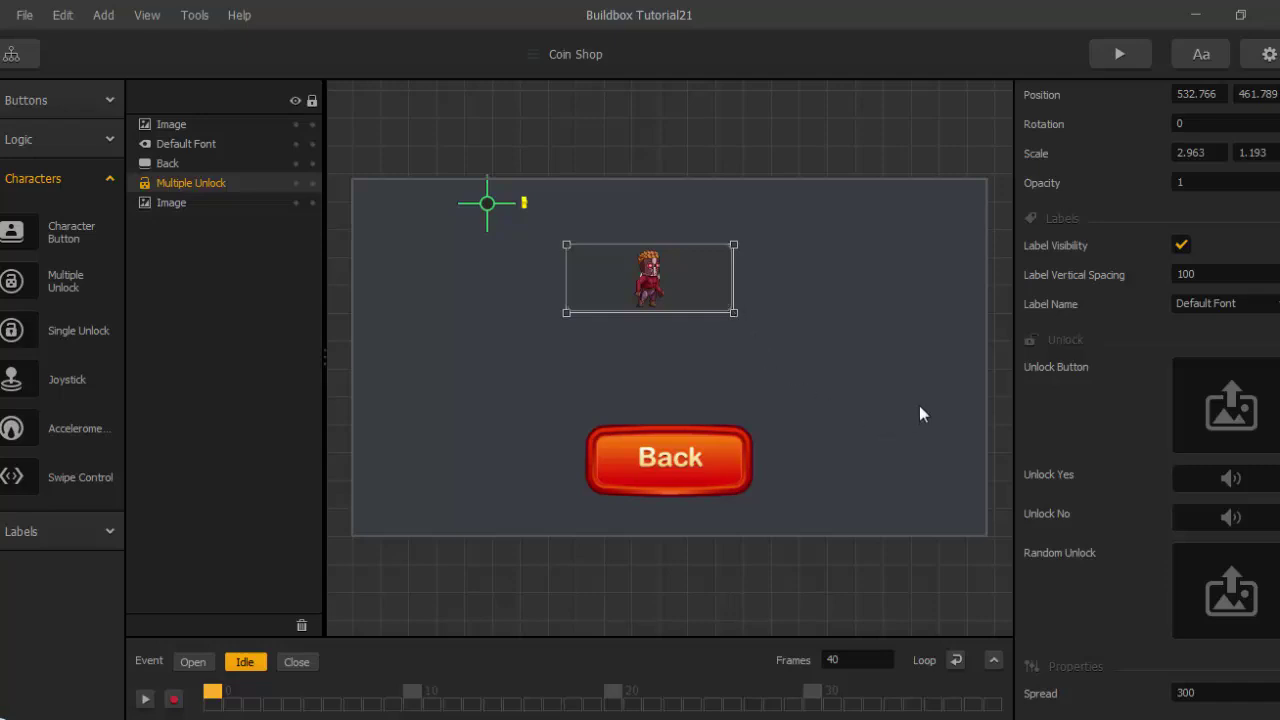
# Preview the game, enter the Coin Shop from the main menu and swipe the character selector to the Red Skull character.
pyautogui.scroll(1, 1094, 437)
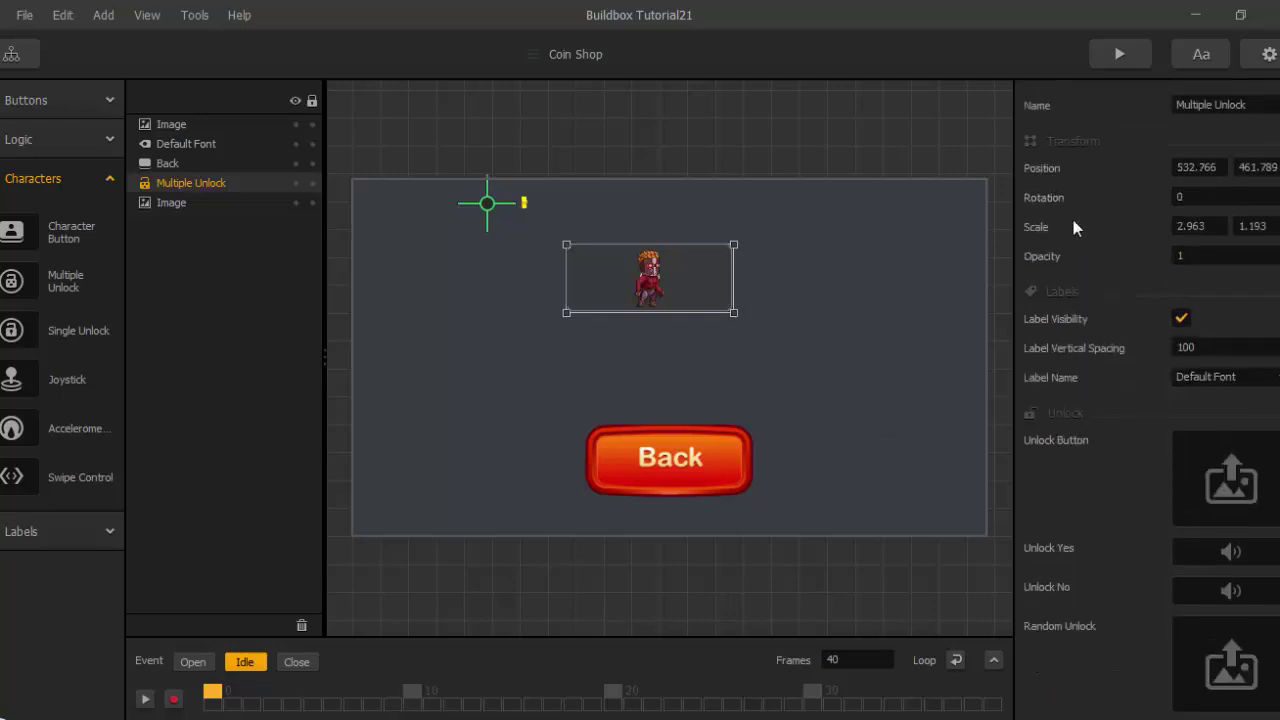
pyautogui.click(1115, 56)
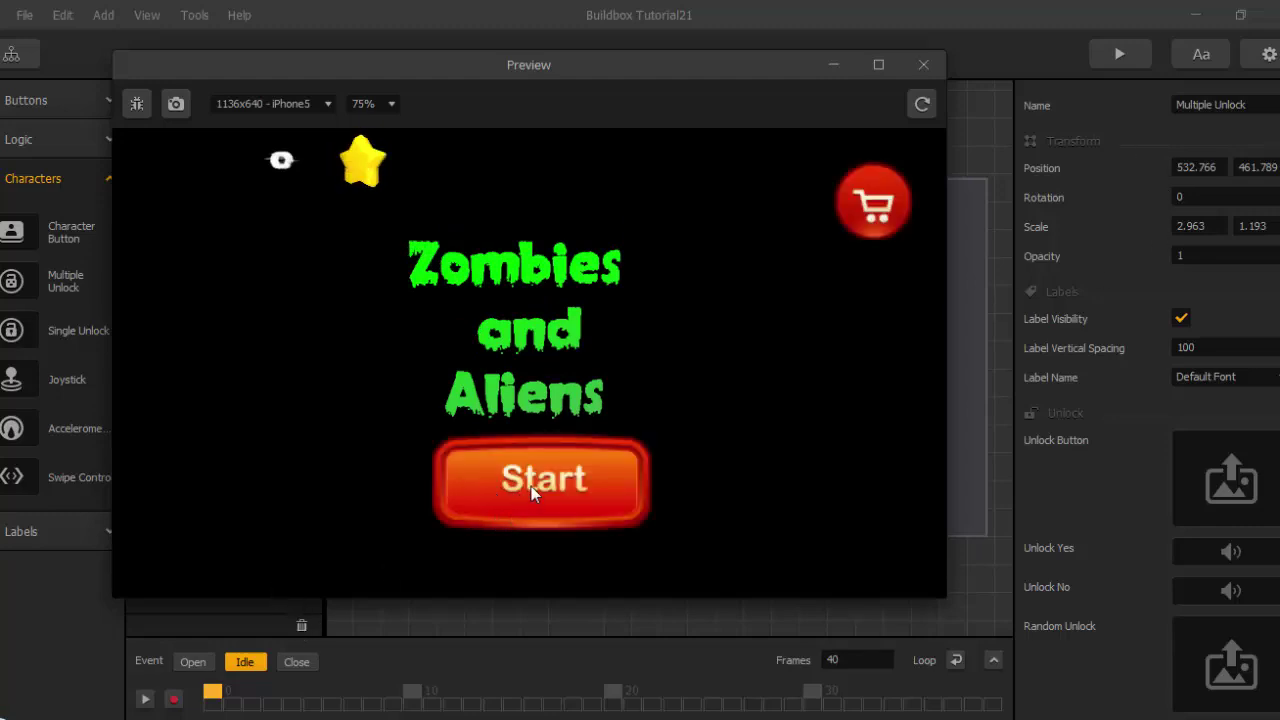
pyautogui.click(531, 486)
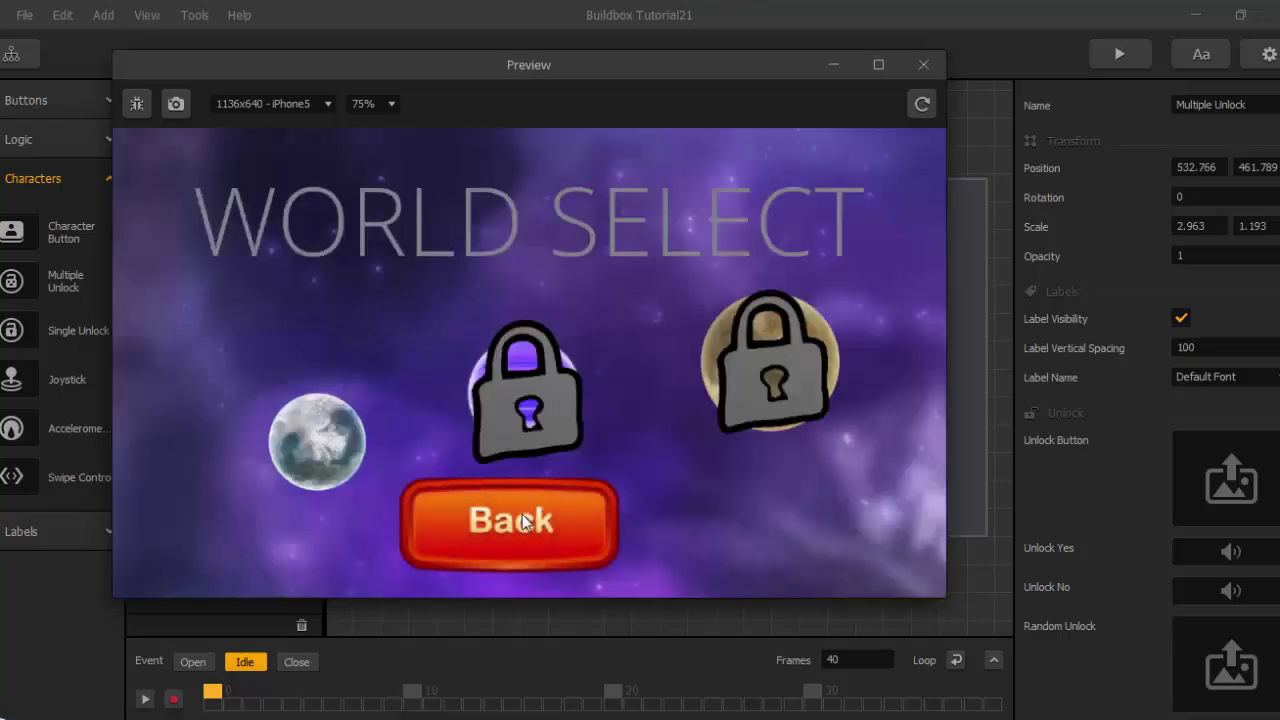
pyautogui.click(455, 500)
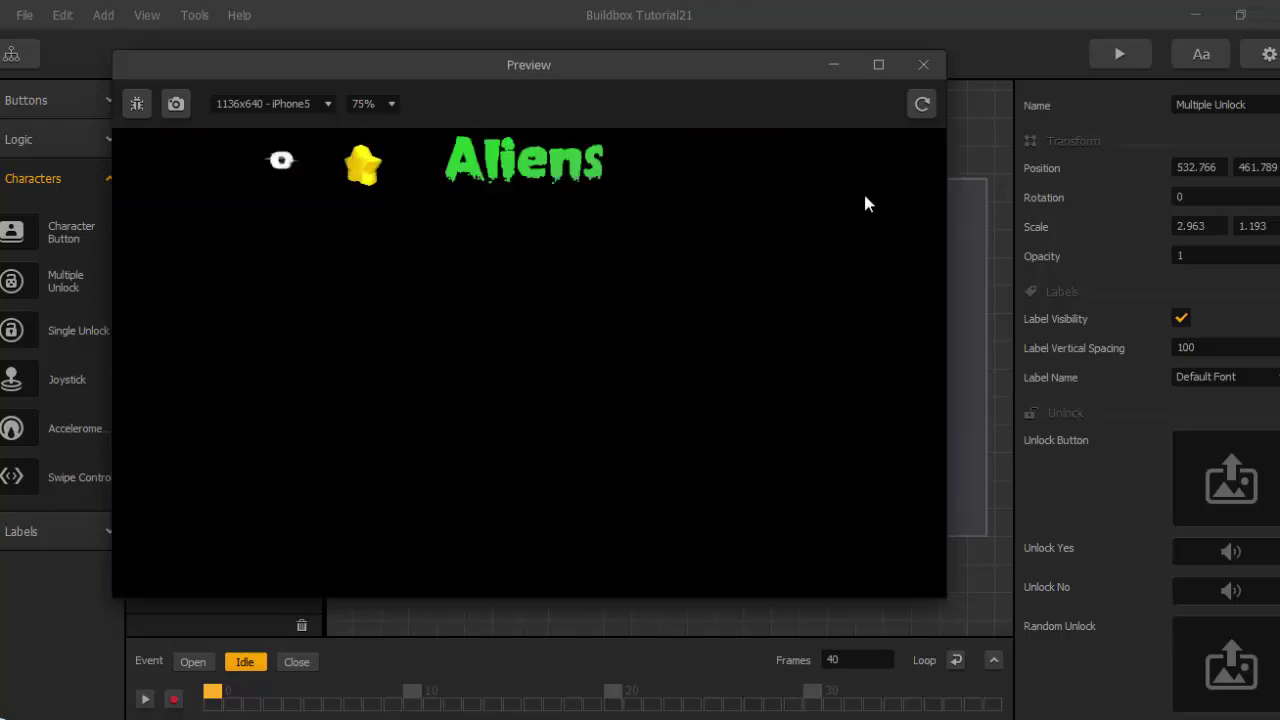
pyautogui.click(889, 176)
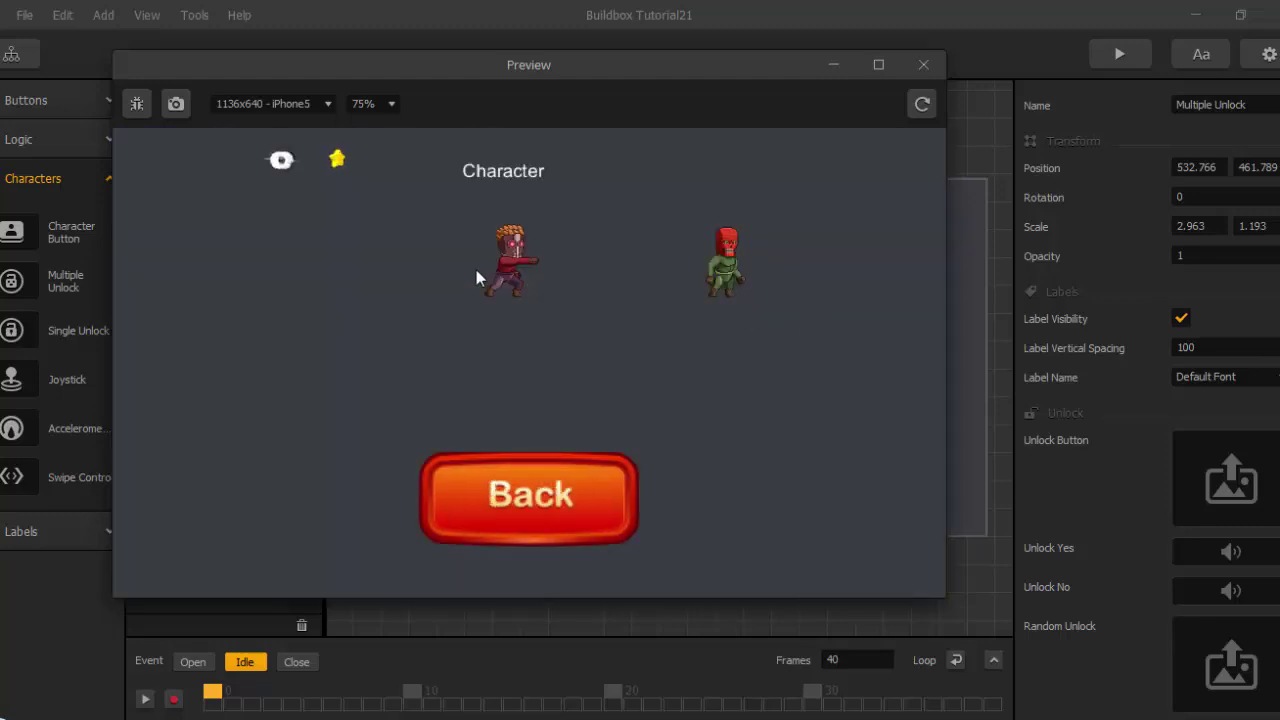
pyautogui.moveTo(460, 266); pyautogui.dragTo(384, 265)
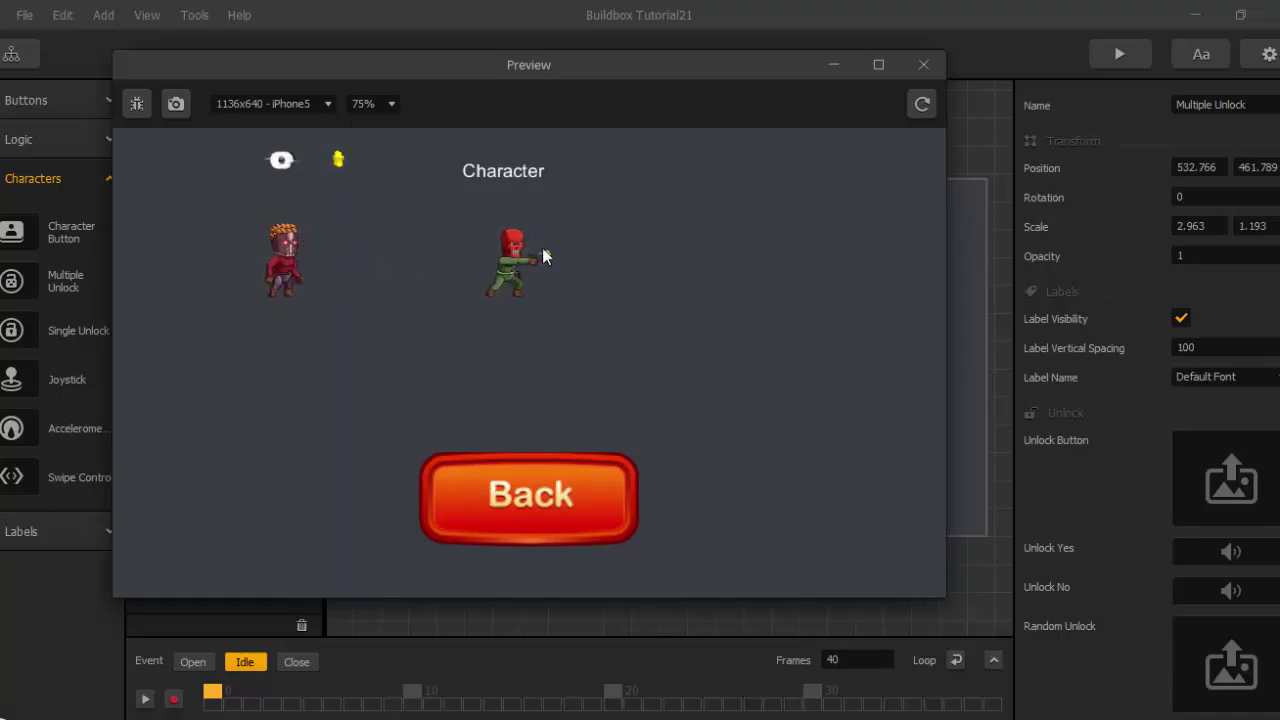
pyautogui.moveTo(530, 266); pyautogui.dragTo(304, 227)
# Return from the shop, play World 1 to test the Red Skull's shooting, jumping and movement, and close the preview.
pyautogui.click(552, 487)
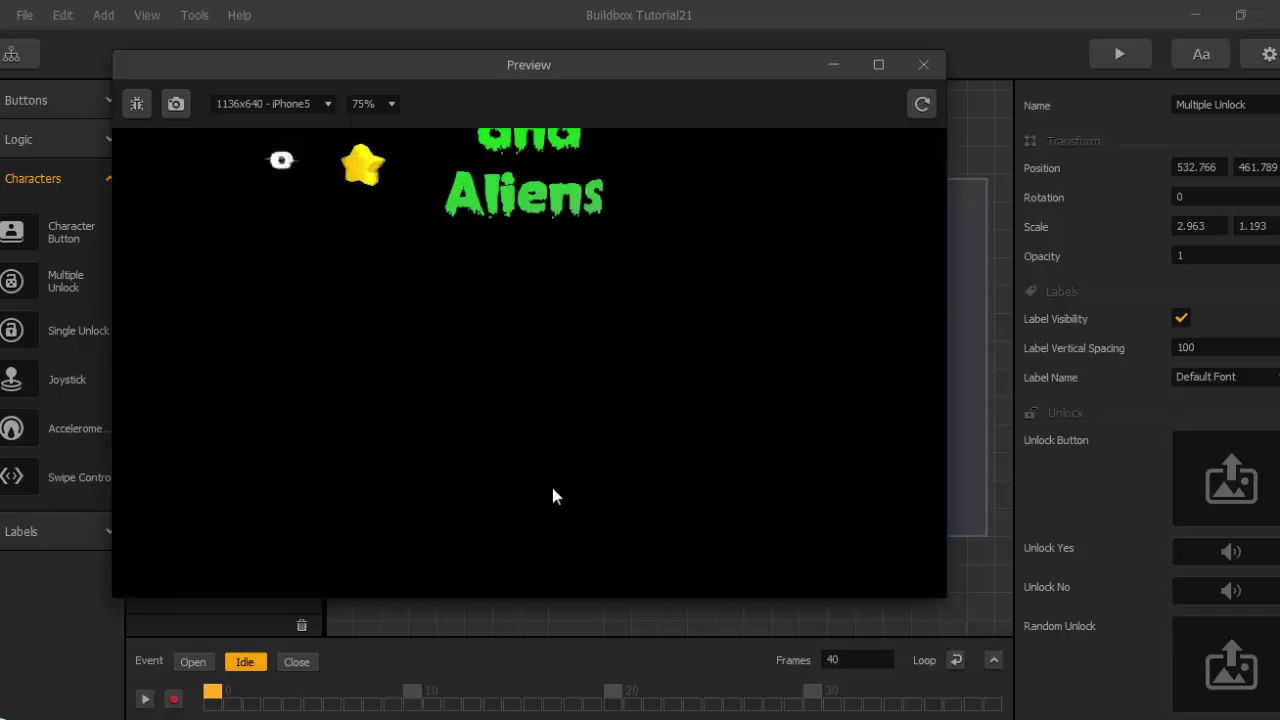
pyautogui.click(575, 497)
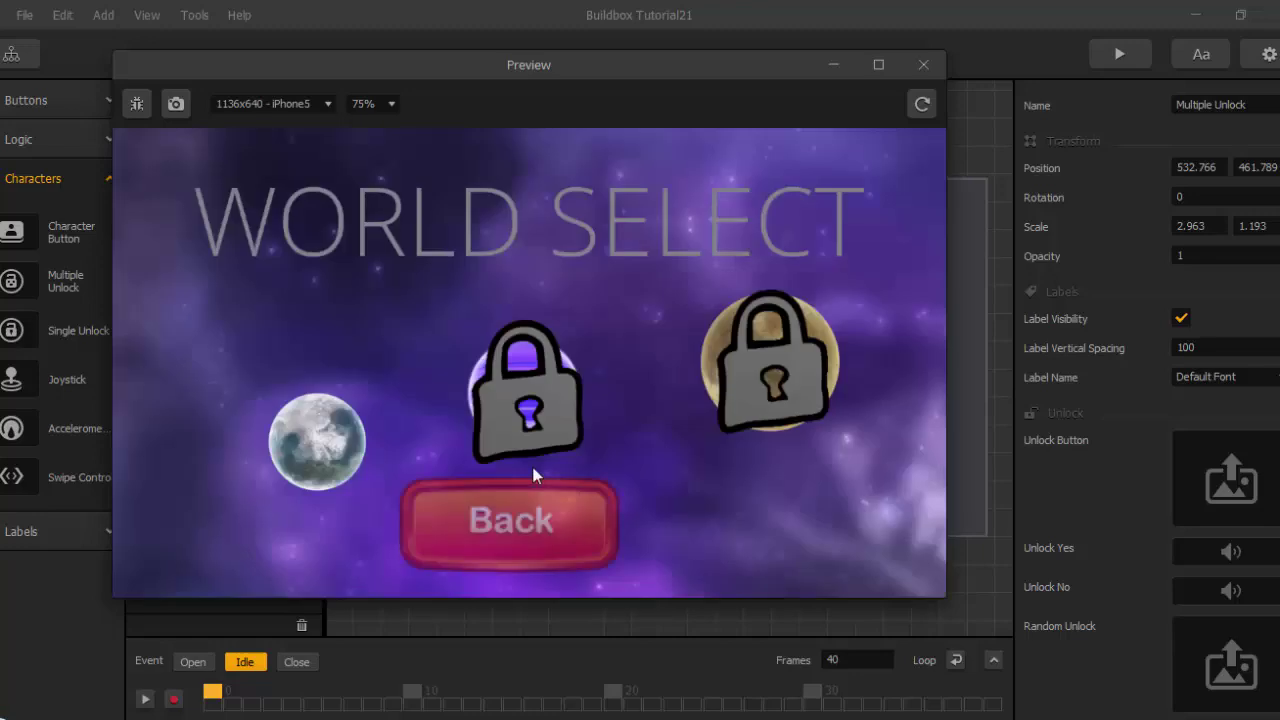
pyautogui.click(325, 444)
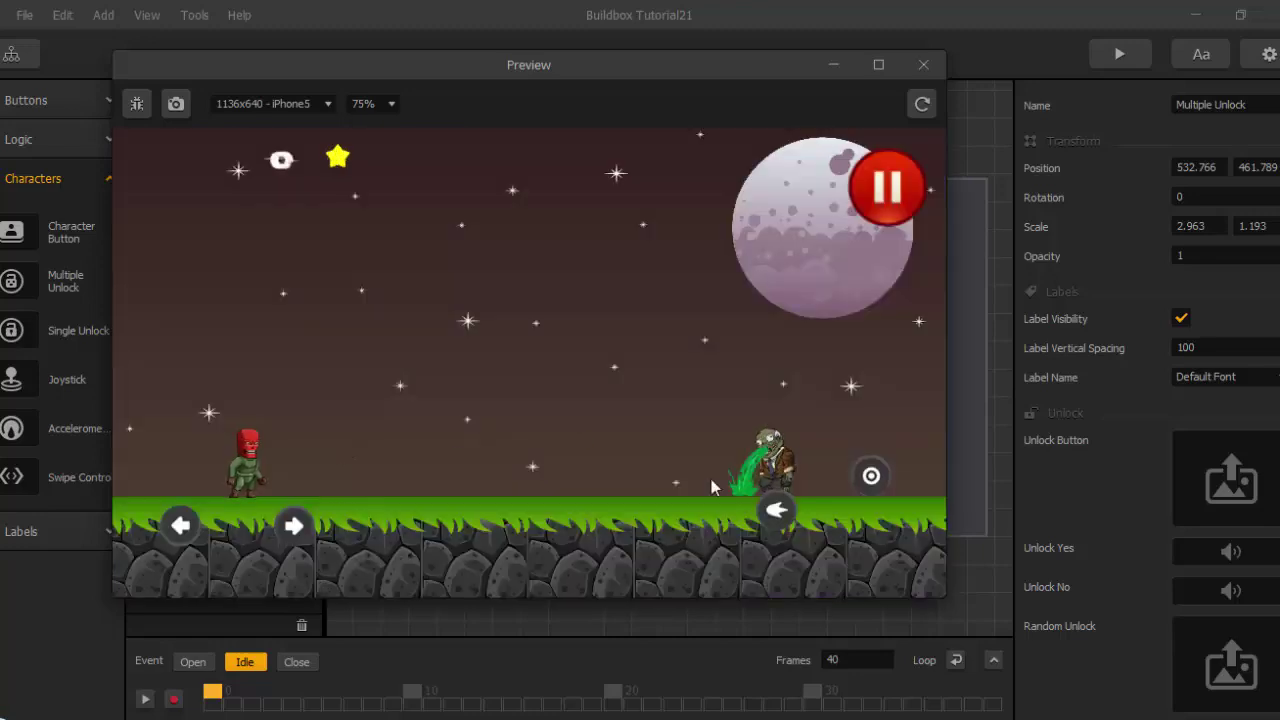
pyautogui.click(776, 511)
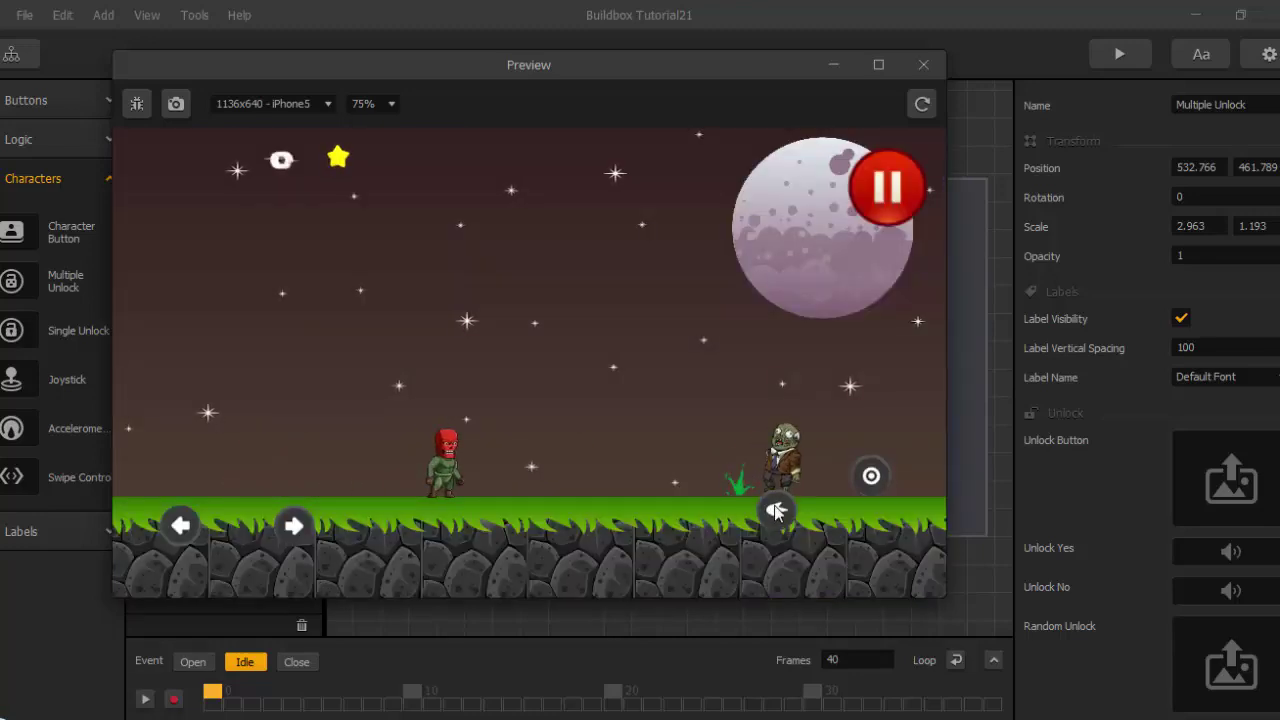
pyautogui.click(776, 511)
pyautogui.click(776, 511)
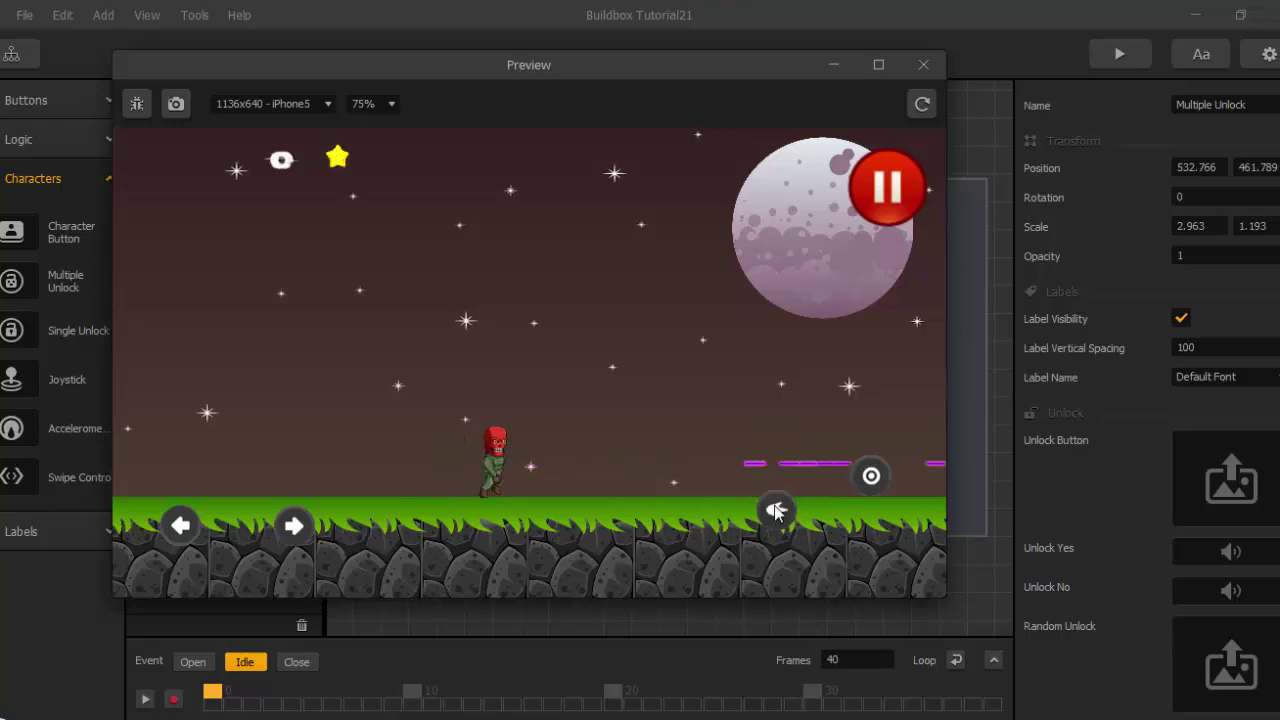
pyautogui.click(871, 477)
pyautogui.press('Left')
pyautogui.press('Right')
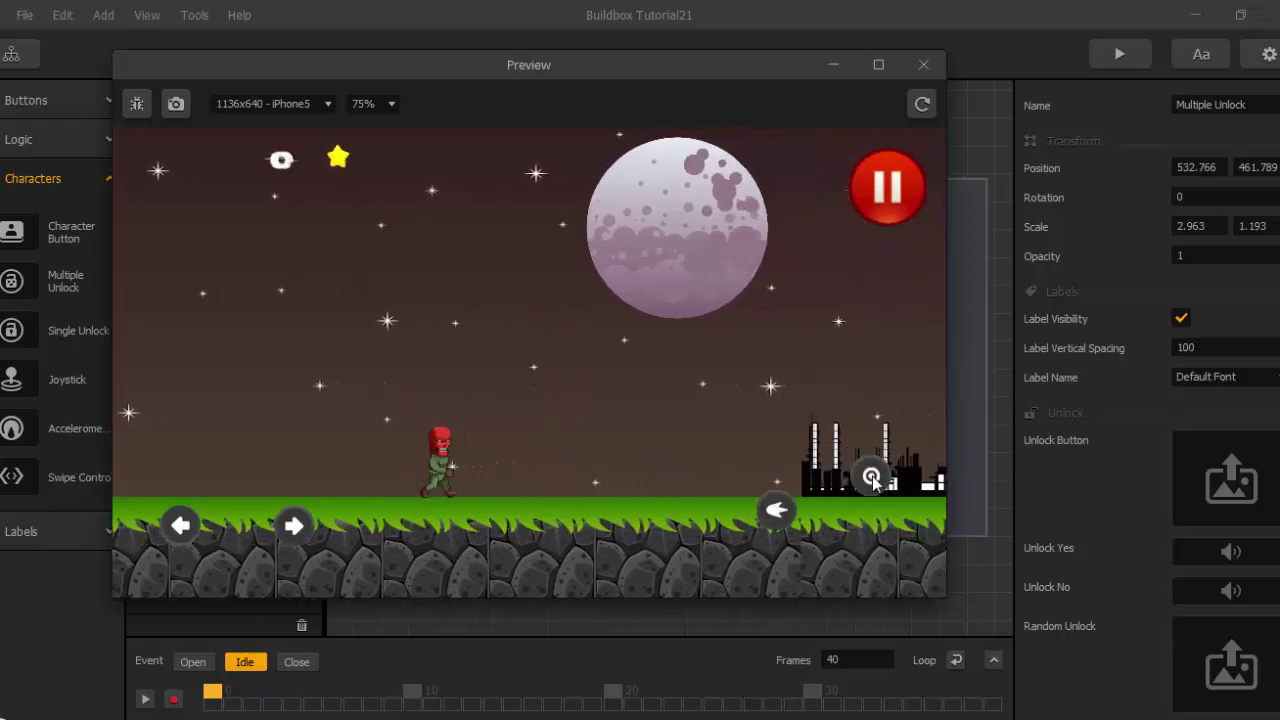
pyautogui.click(923, 65)
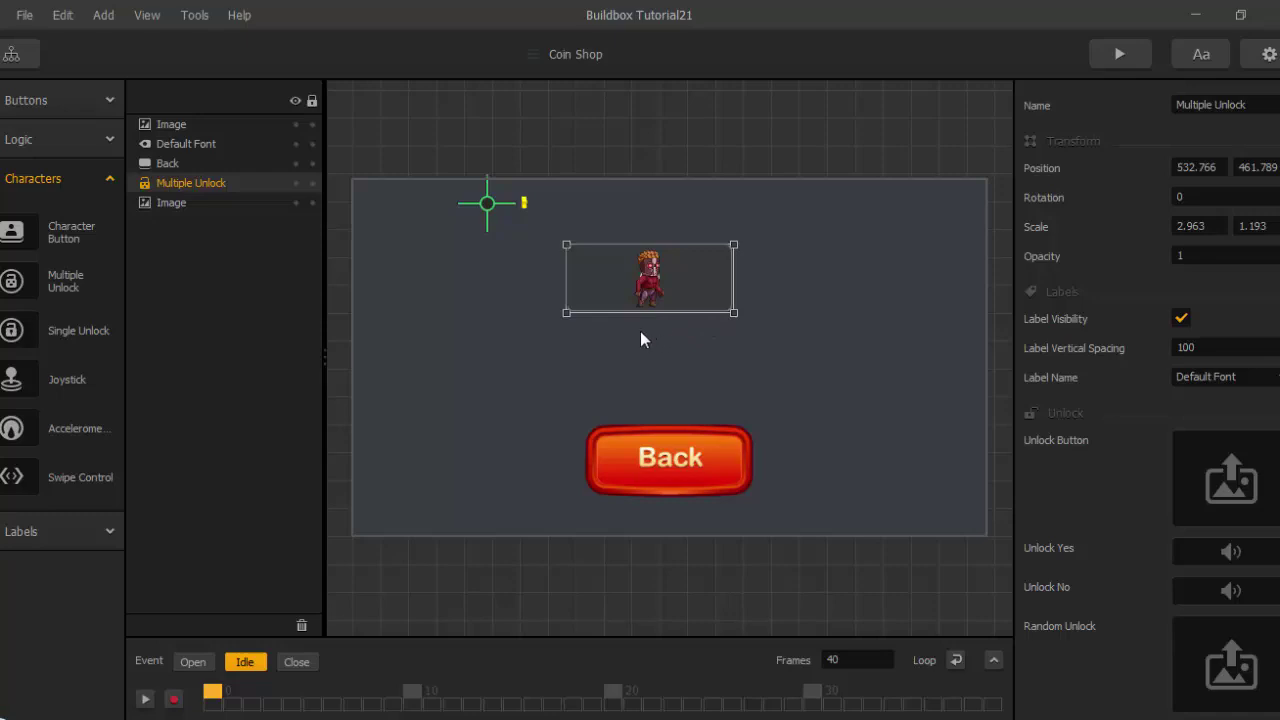
# Open World 1 from the Game Mind Map and set the Red Skull character's Purchase Method to In Game Currency.
pyautogui.click(20, 55)
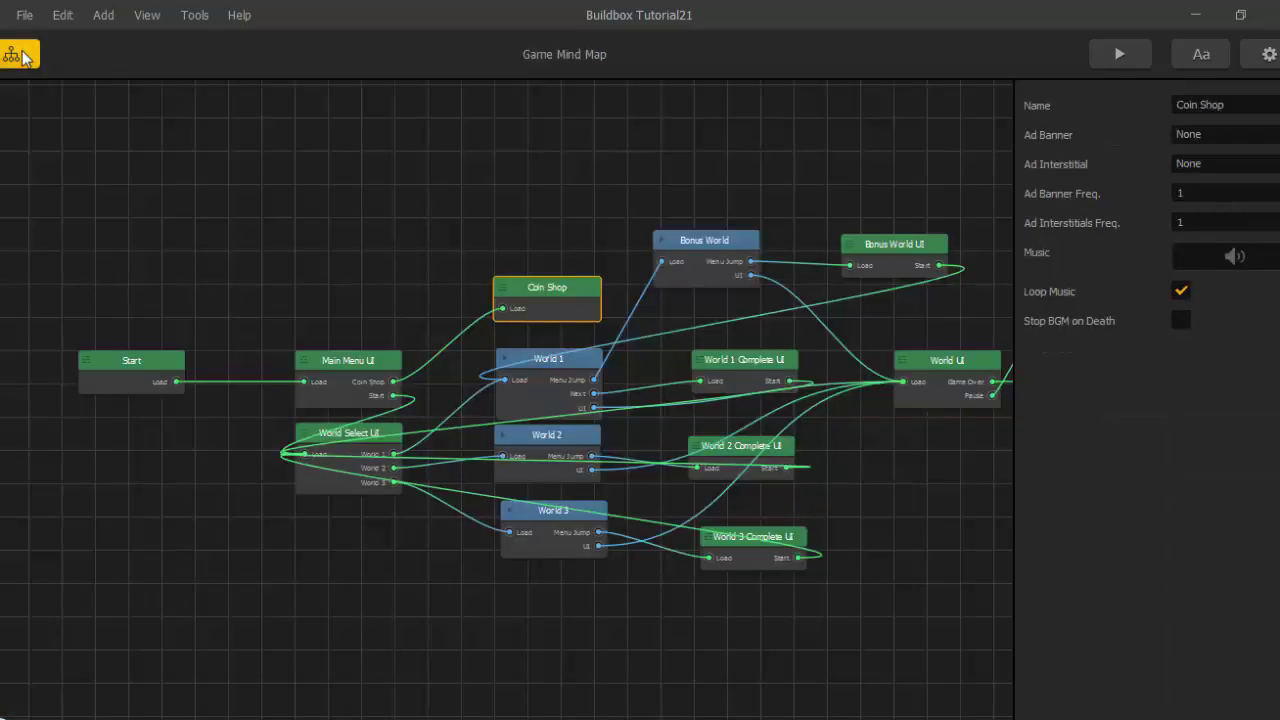
pyautogui.doubleClick(526, 392)
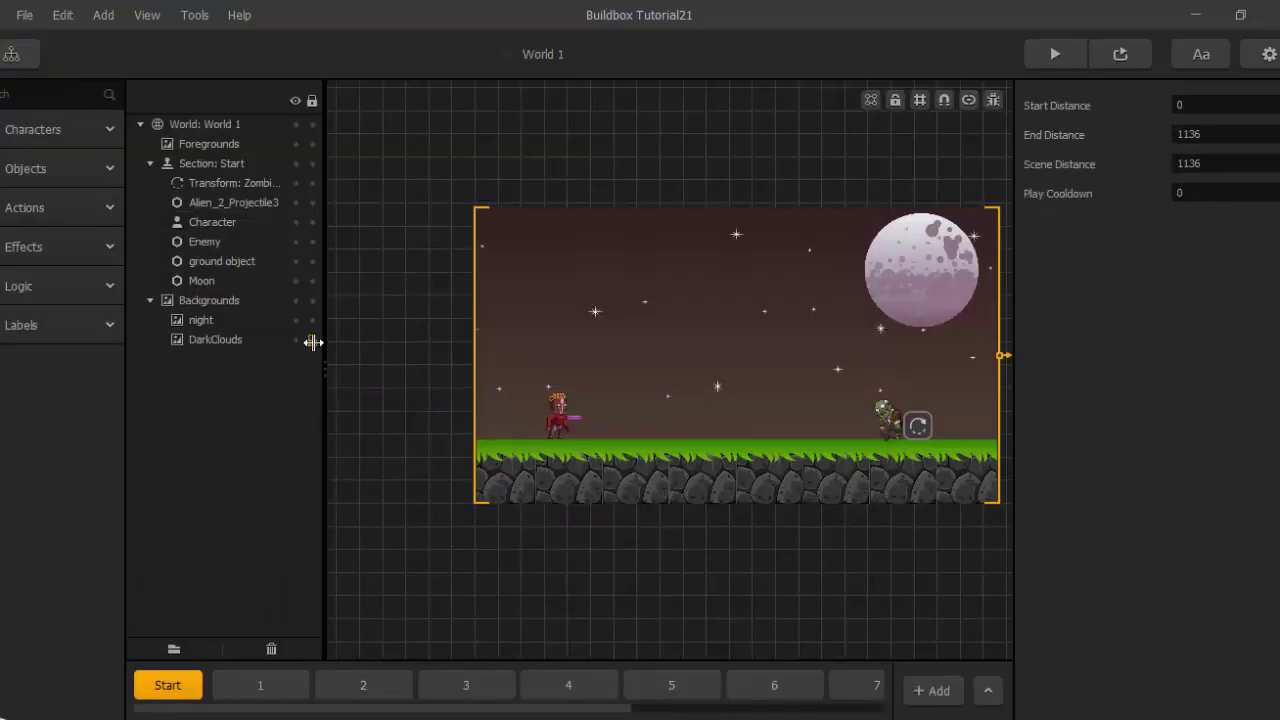
pyautogui.click(52, 135)
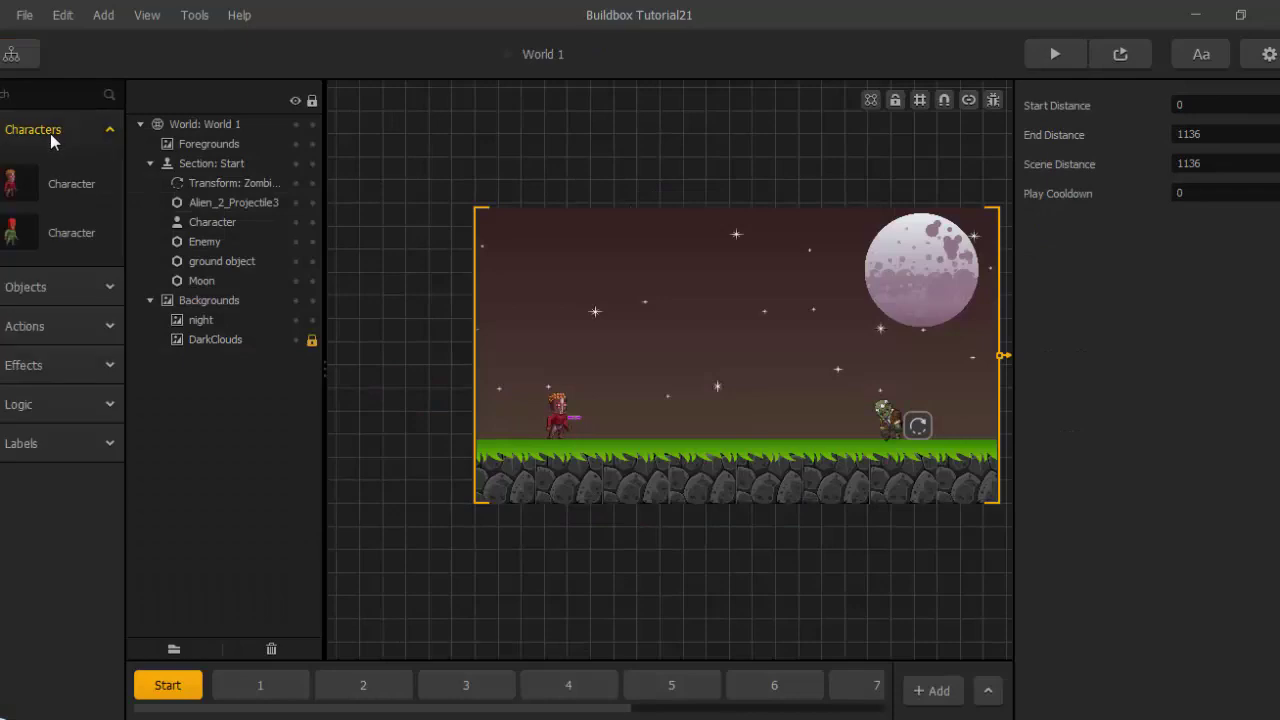
pyautogui.click(20, 232)
pyautogui.scroll(-10, 1235, 355)
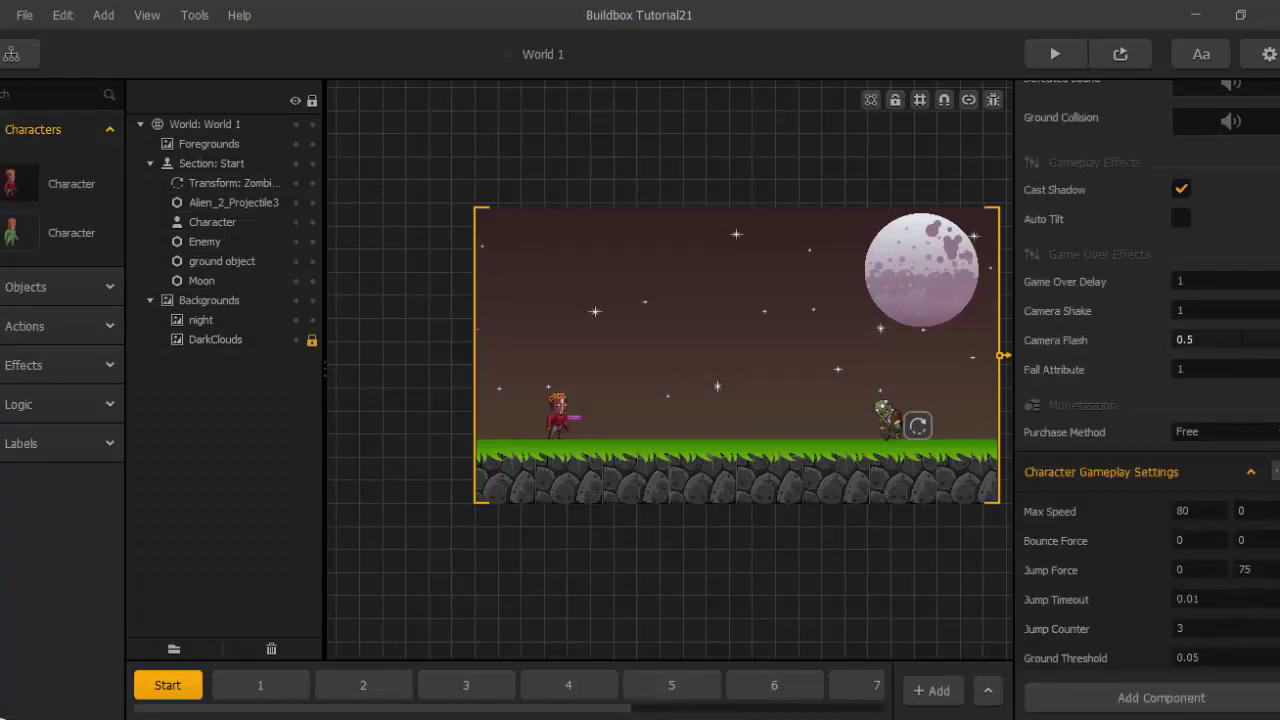
pyautogui.click(1218, 374)
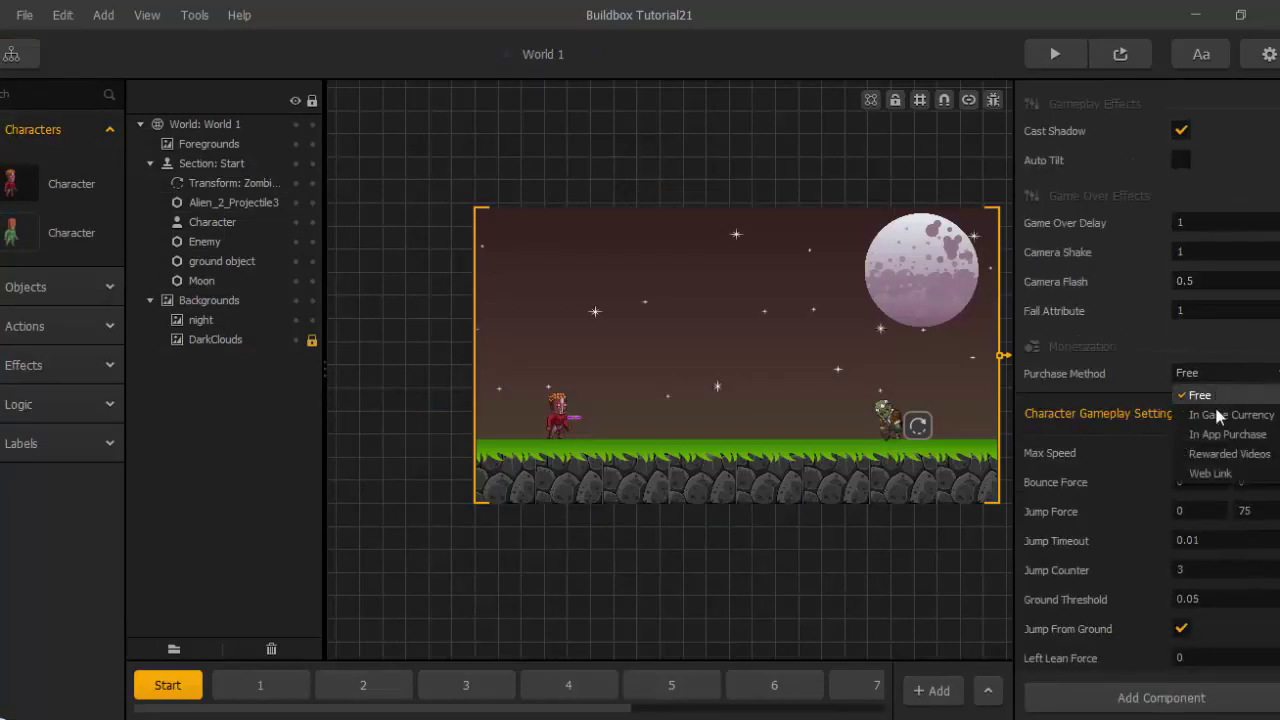
pyautogui.click(1218, 415)
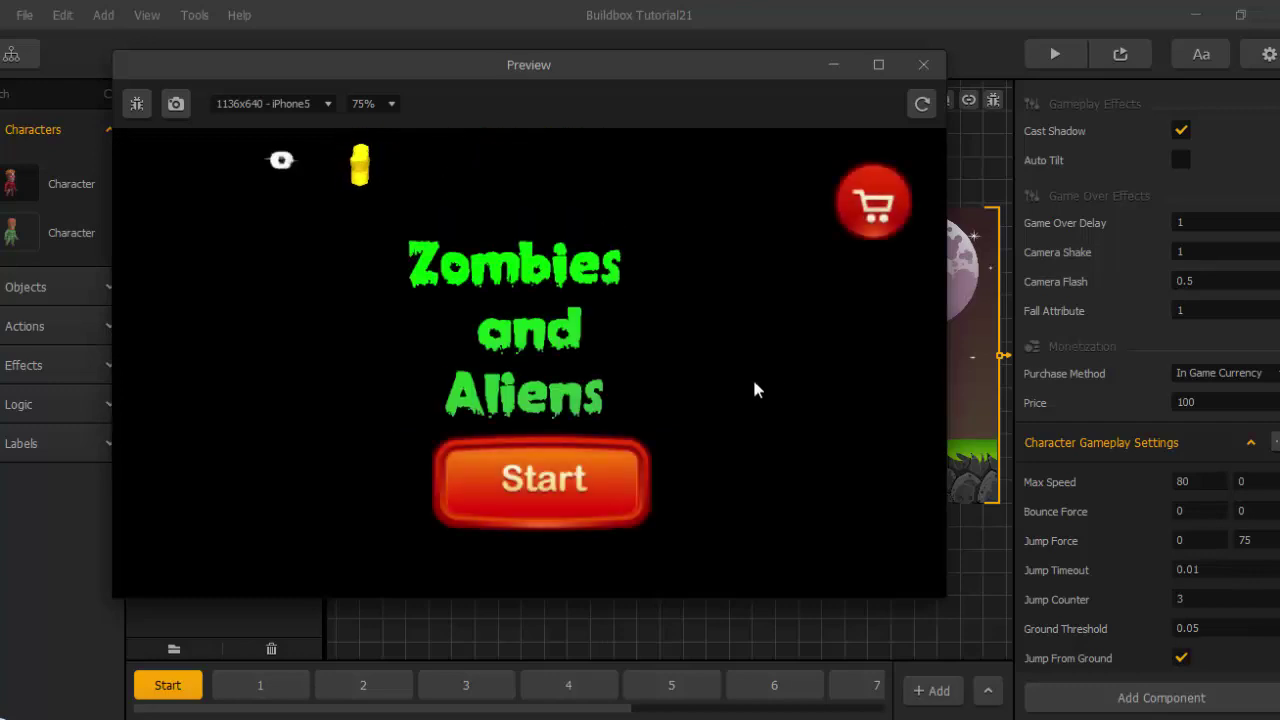
# Check the locked Red Skull character and its price in the previewed Coin Shop, then close the preview.
pyautogui.click(594, 470)
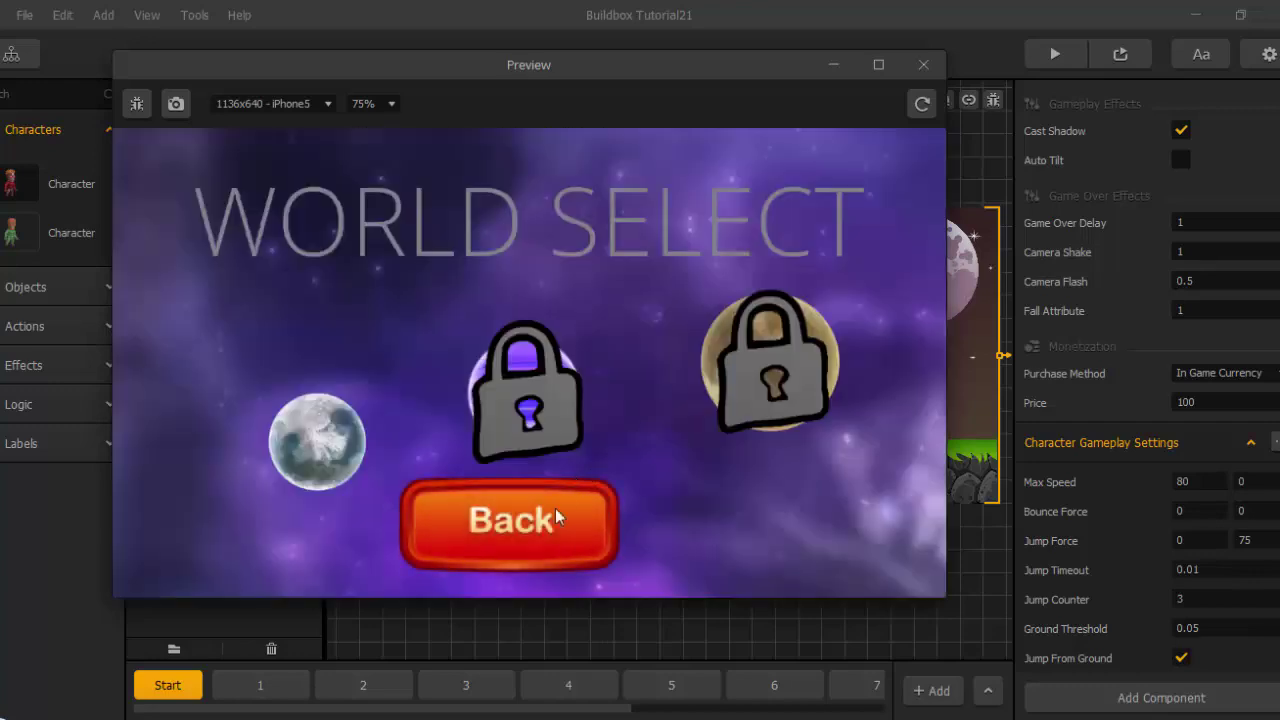
pyautogui.click(500, 528)
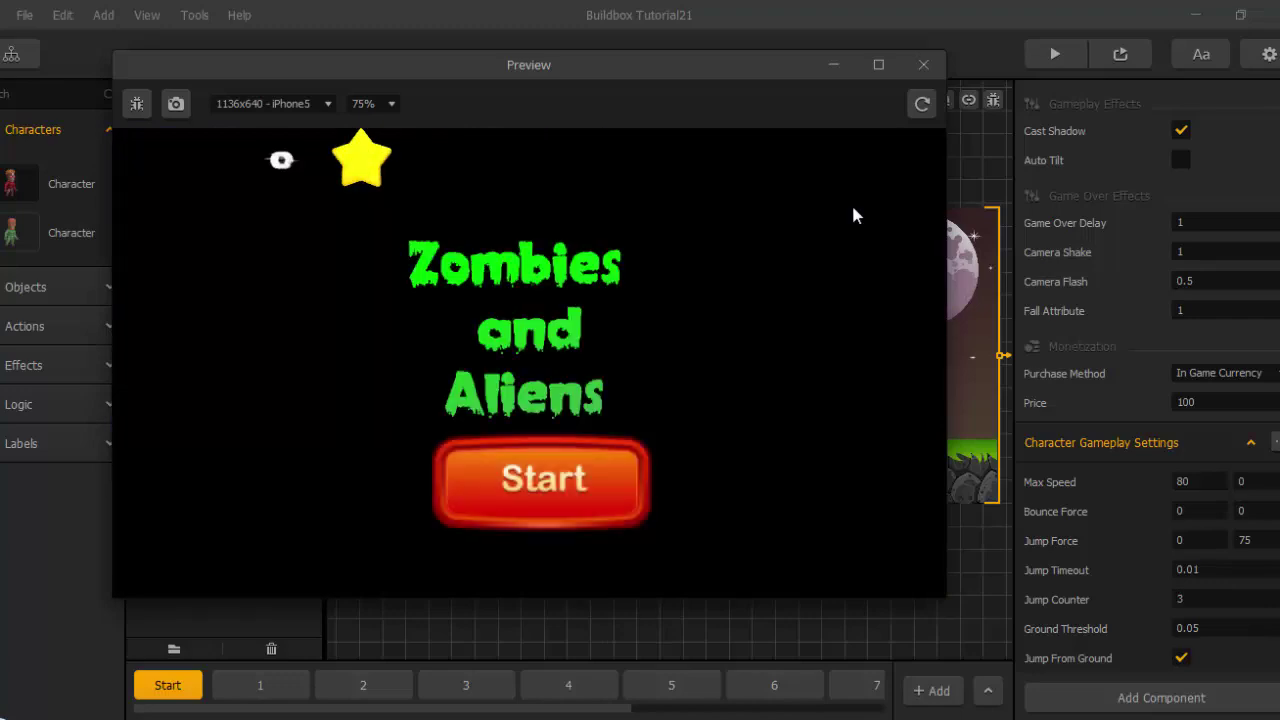
pyautogui.click(855, 212)
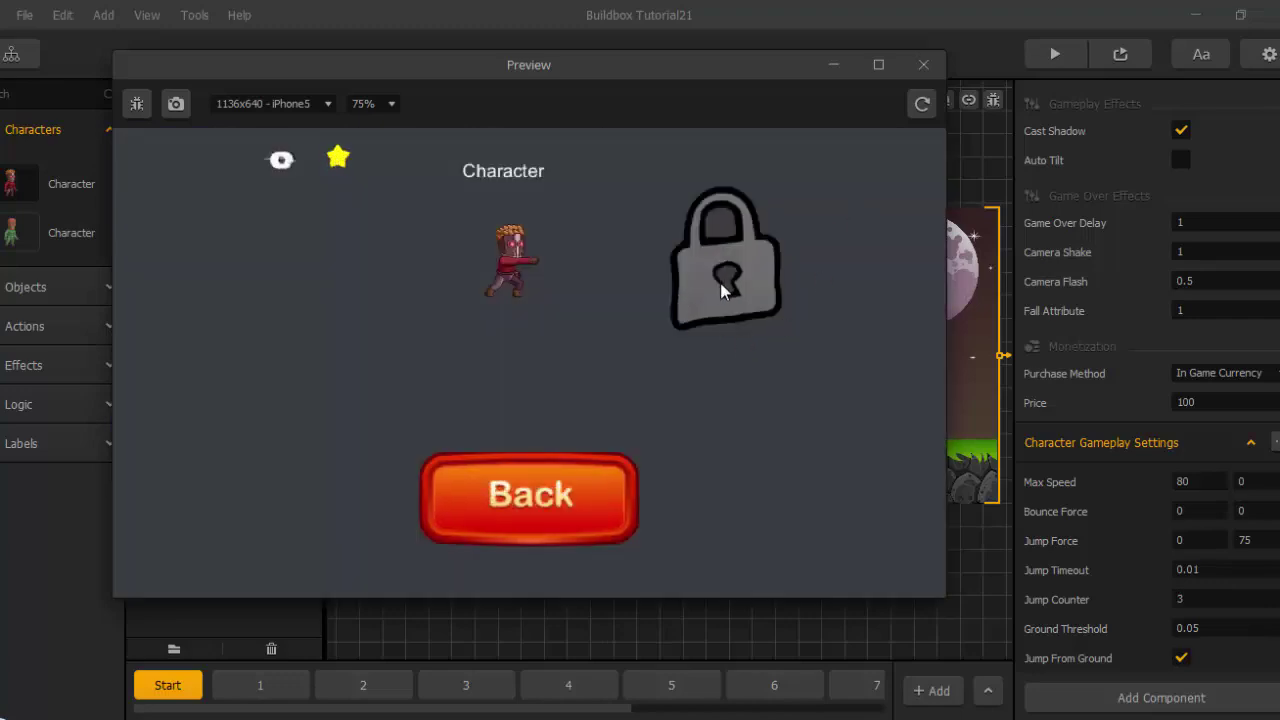
pyautogui.moveTo(524, 248); pyautogui.dragTo(364, 255)
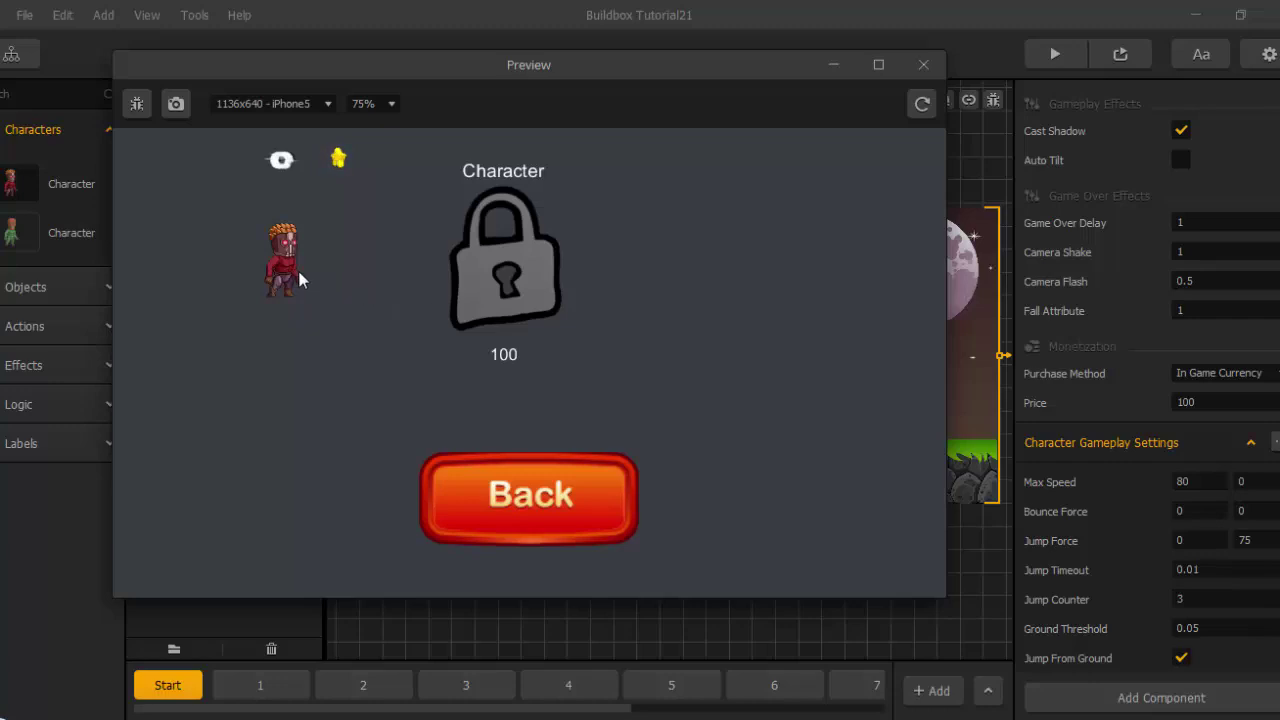
pyautogui.moveTo(468, 270); pyautogui.dragTo(678, 245)
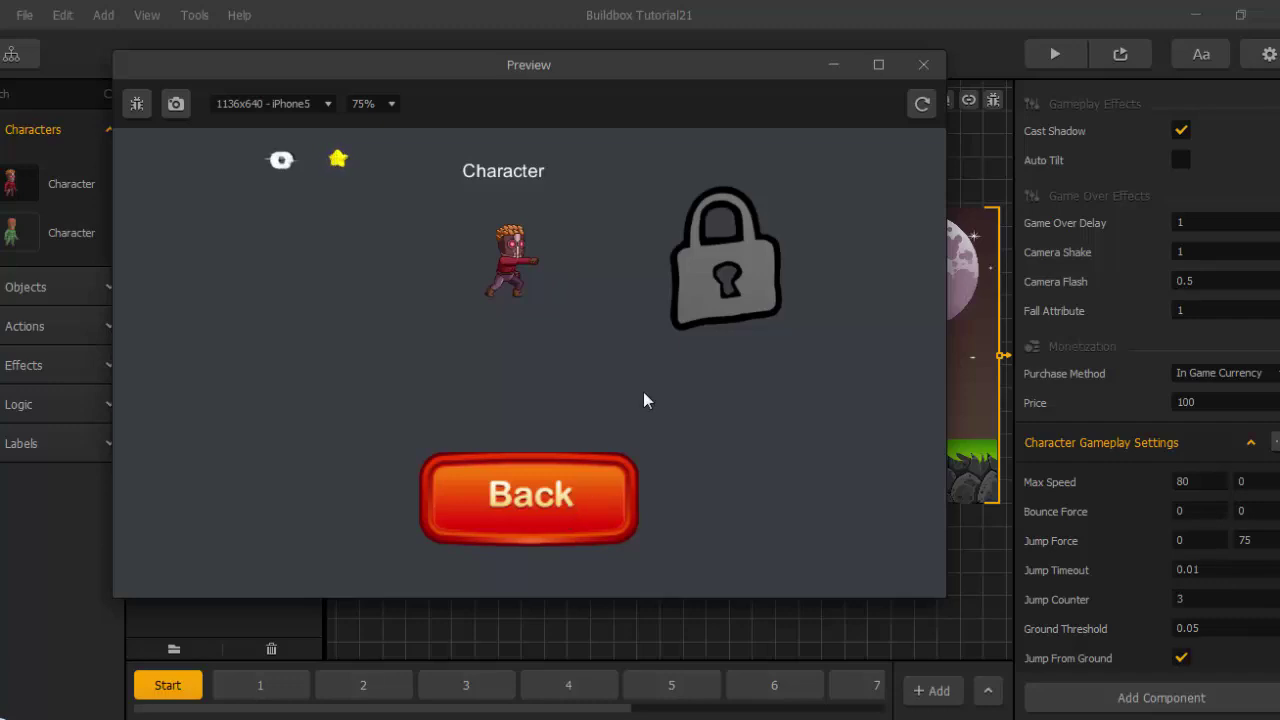
pyautogui.click(924, 66)
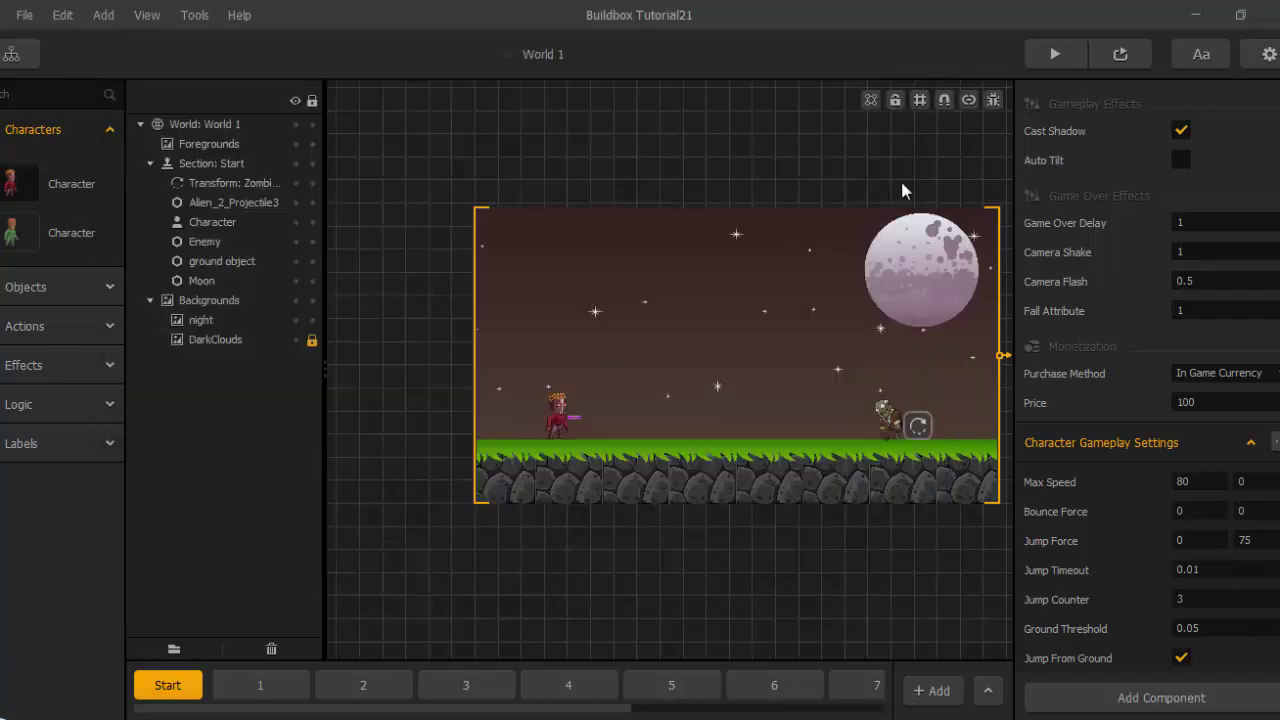
# Open the Red Skull character's settings in World 1.
pyautogui.click(18, 233)
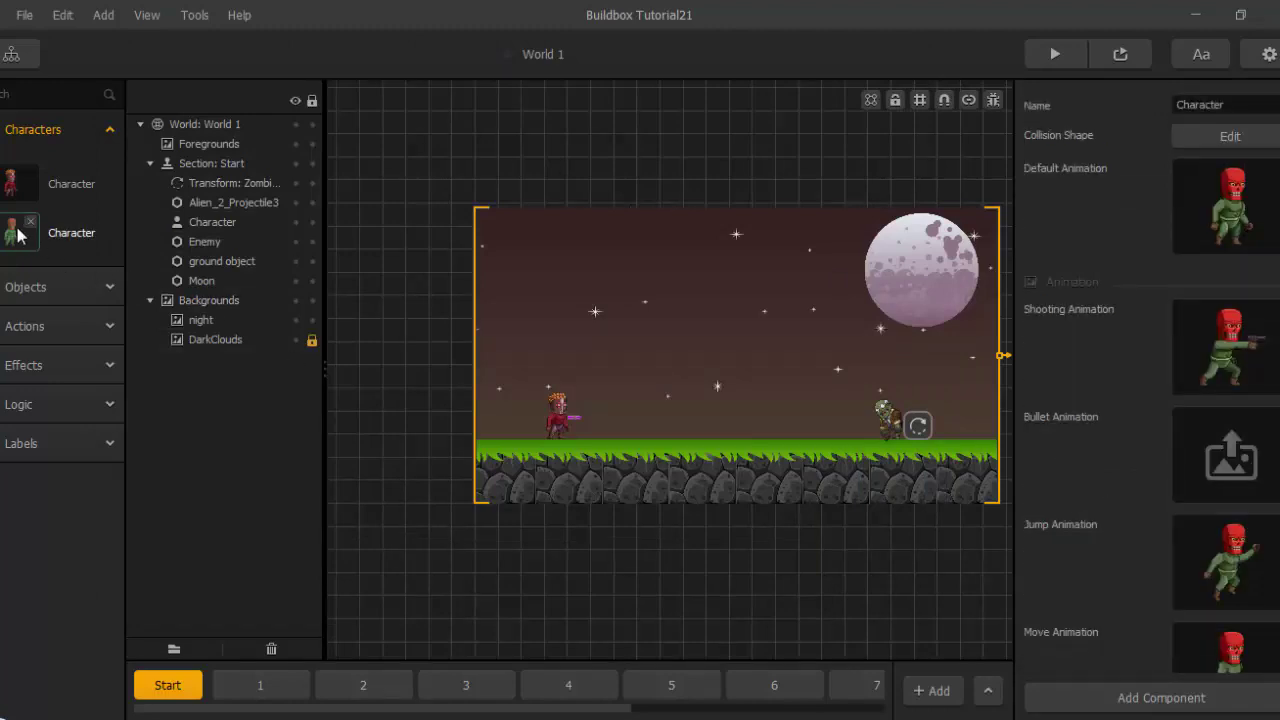